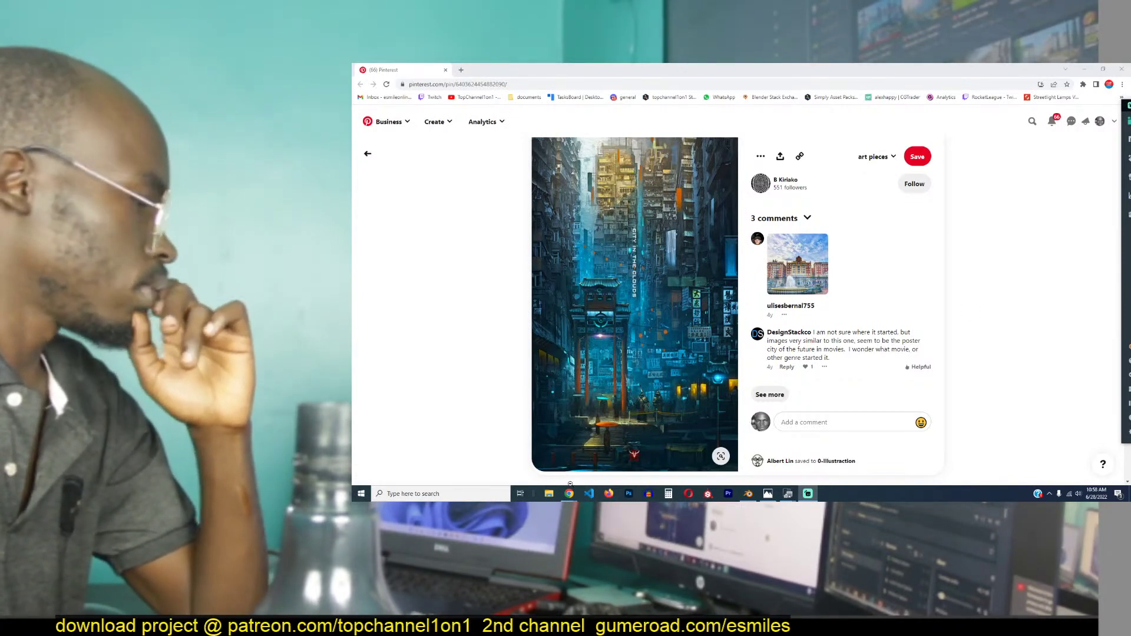
Step: Switch to the browser window with the Instagram profile and show its YouTube Studio live stream dashboard
left_click(569, 493)
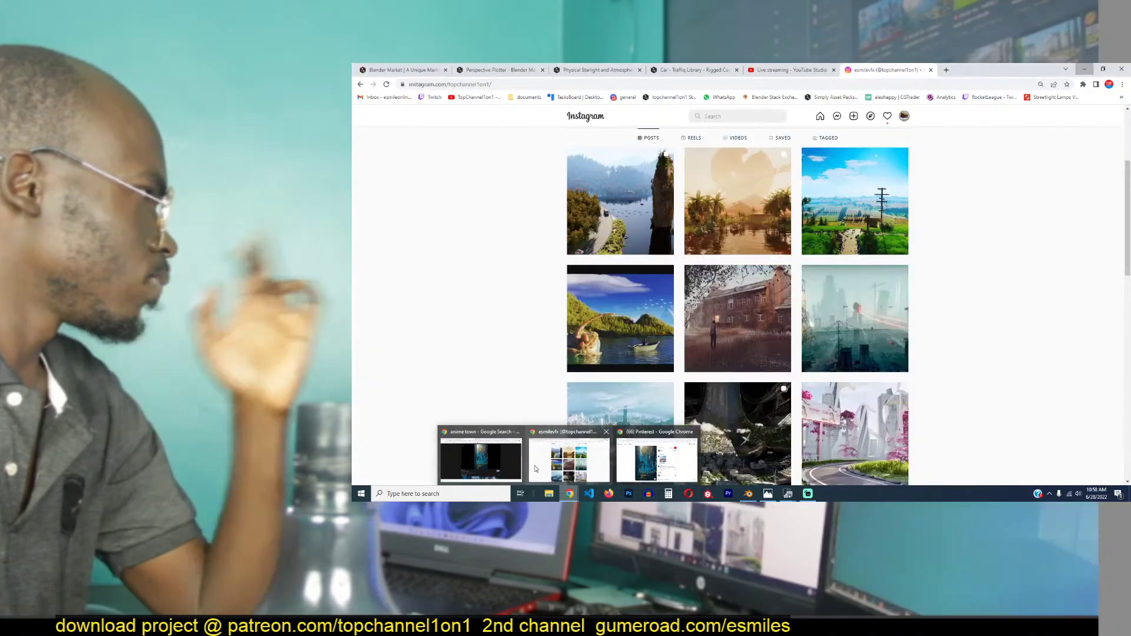
left_click(536, 468)
left_click(789, 70)
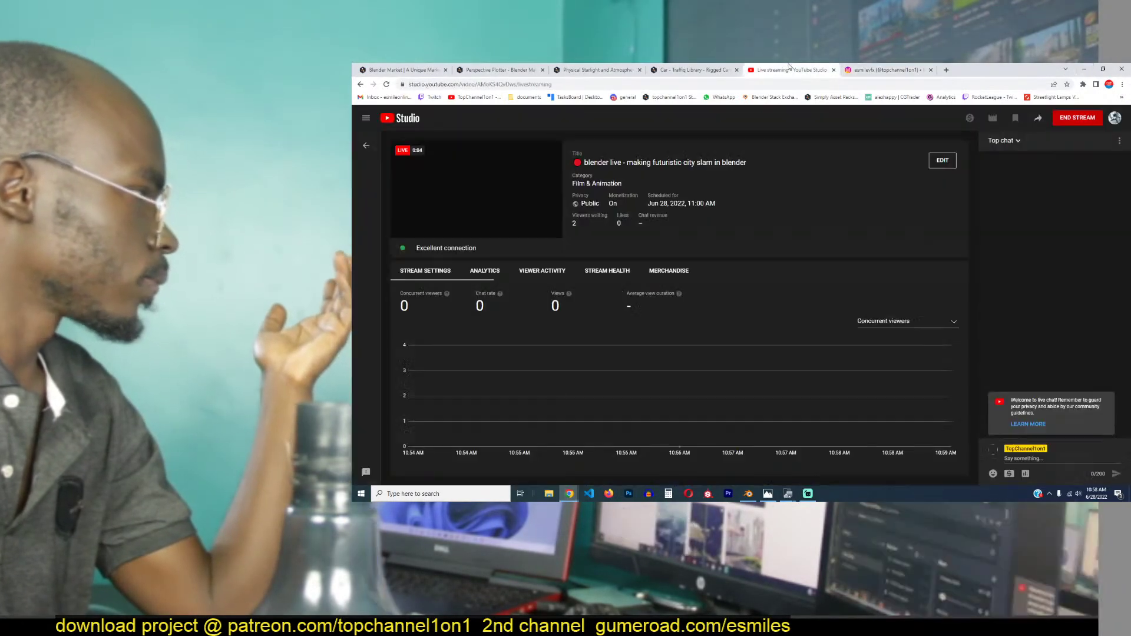
left_click(786, 98)
left_click(791, 86)
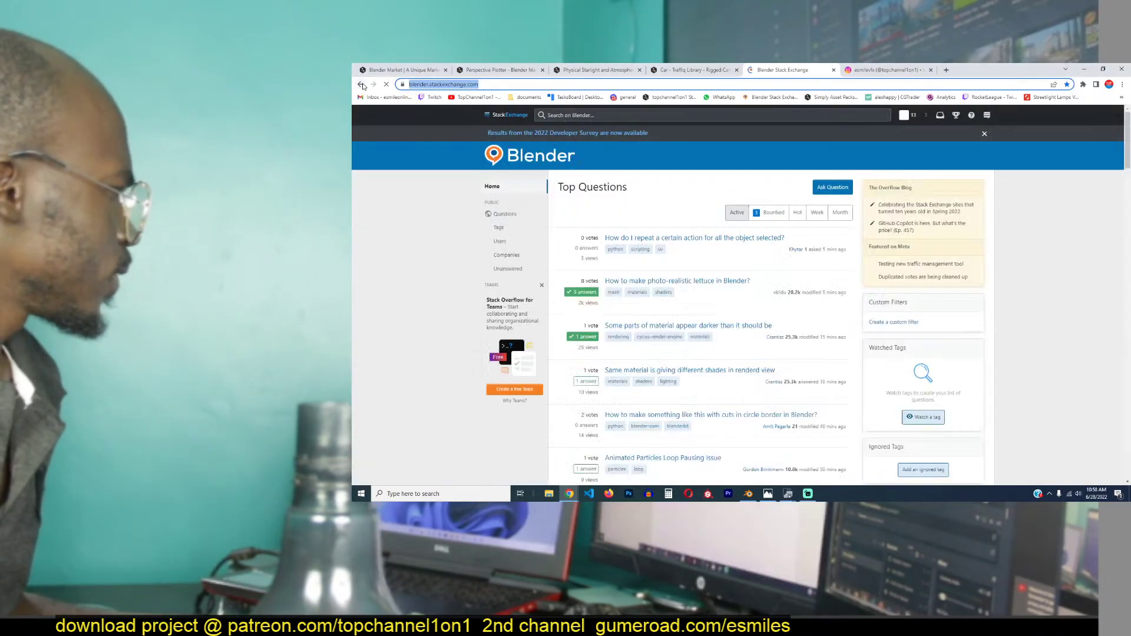
left_click(361, 85)
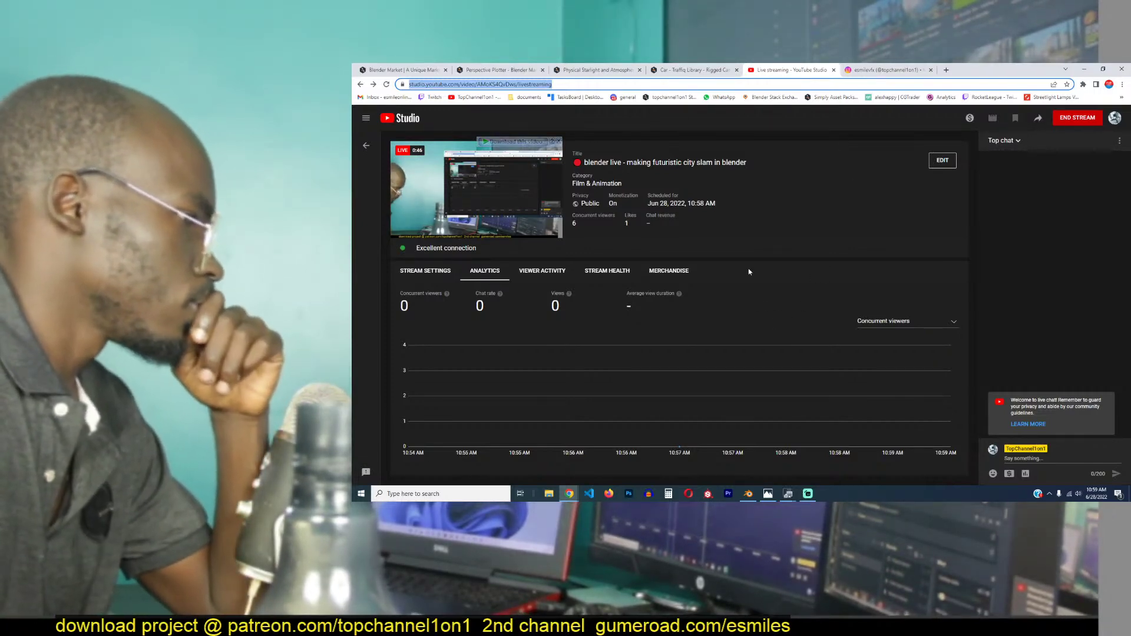
left_click(811, 495)
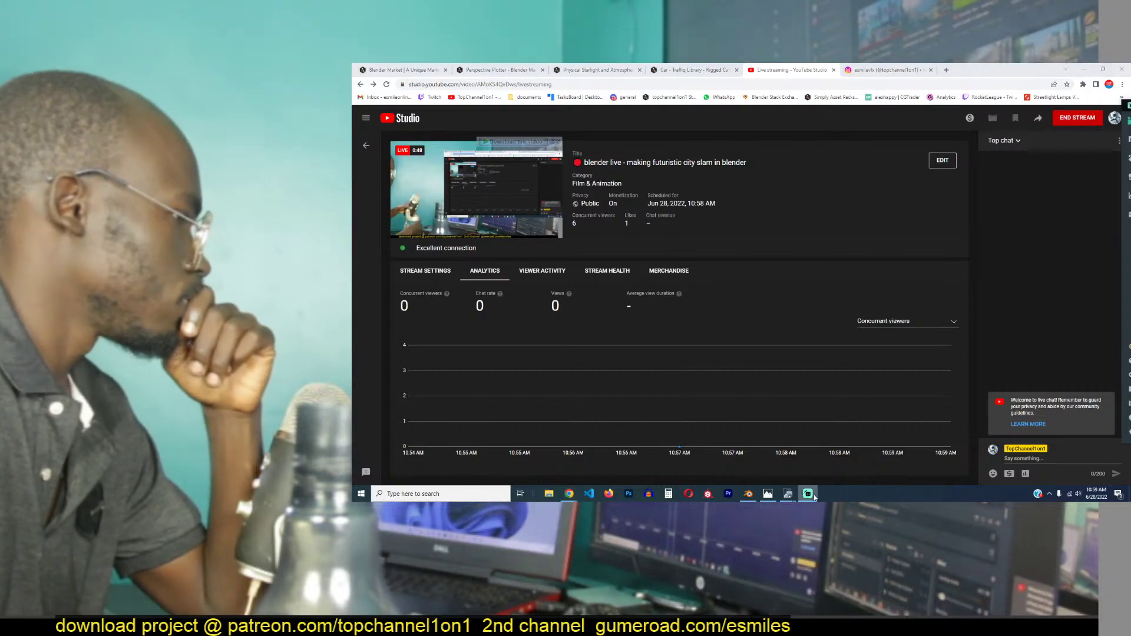
left_click(814, 497)
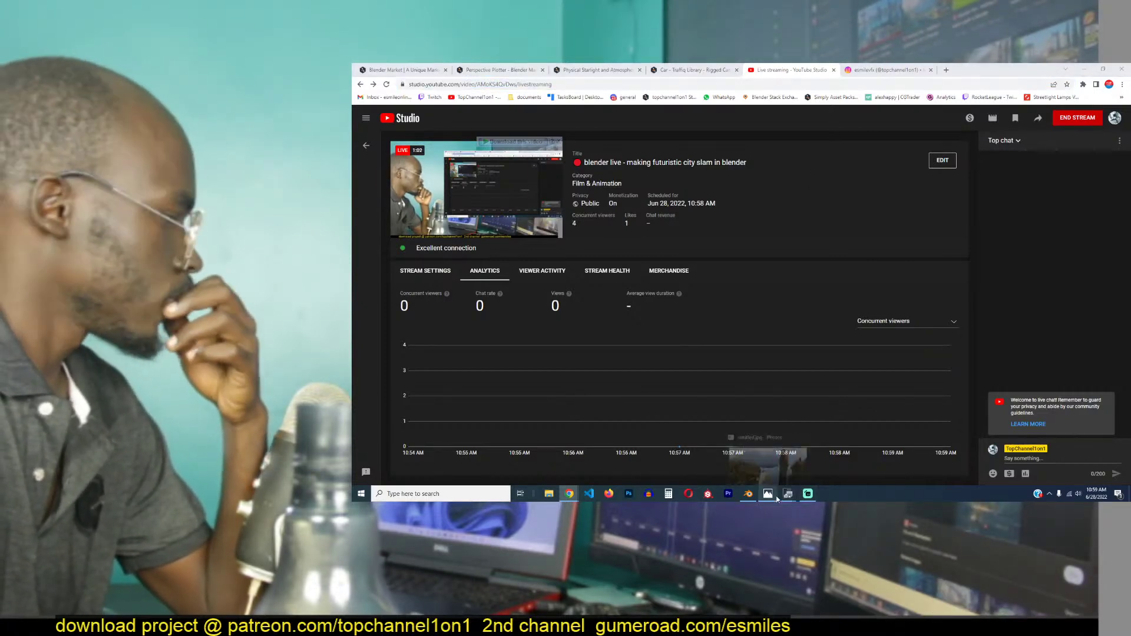
mouse_move(787, 497)
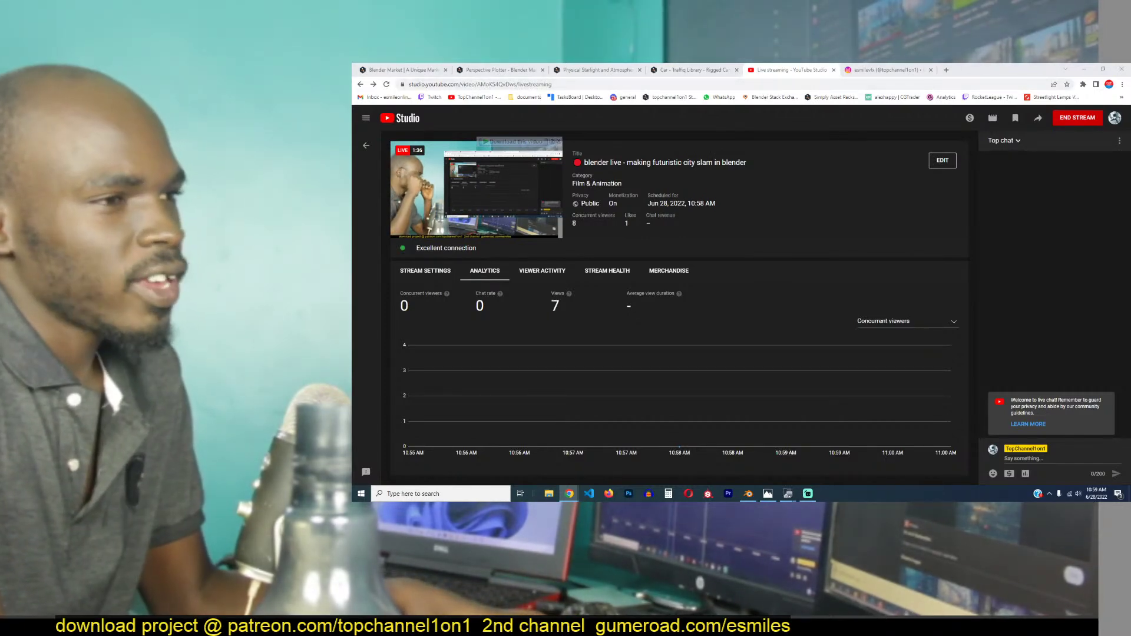
Step: Select the live stream page's address and close the YouTube Studio page
left_click_drag(1130, 221, 956, 215)
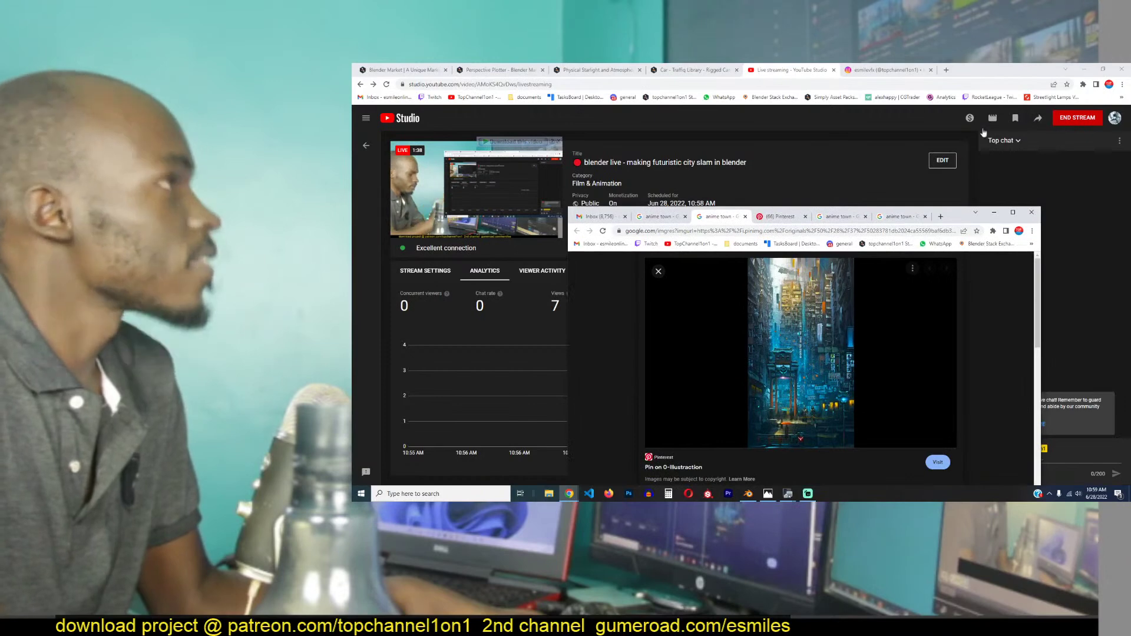
left_click(875, 83)
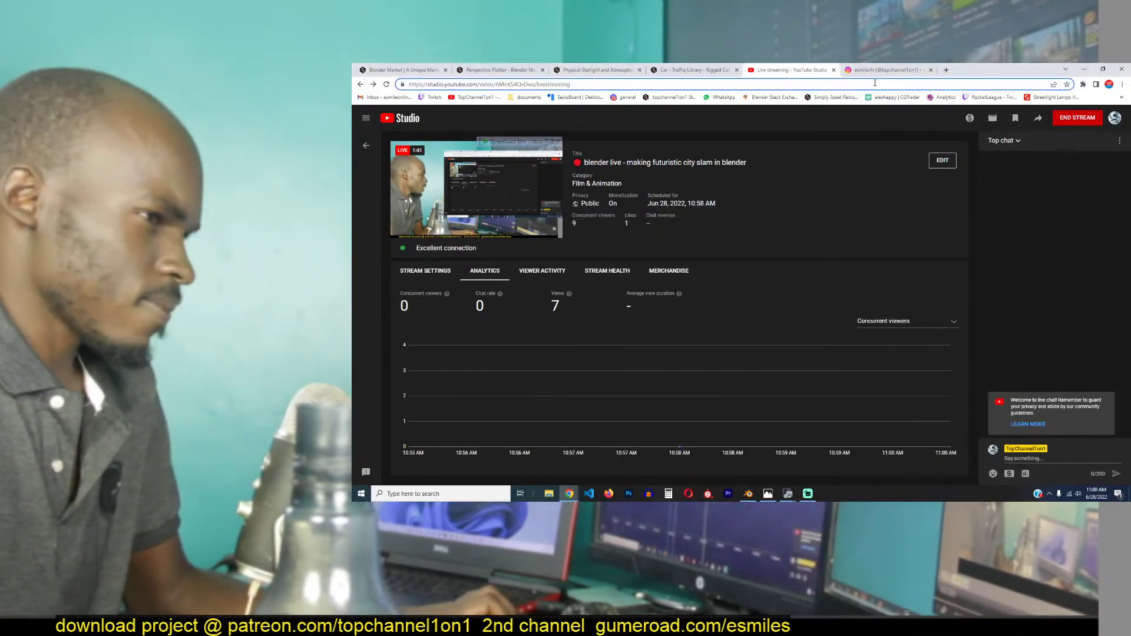
left_click(875, 83)
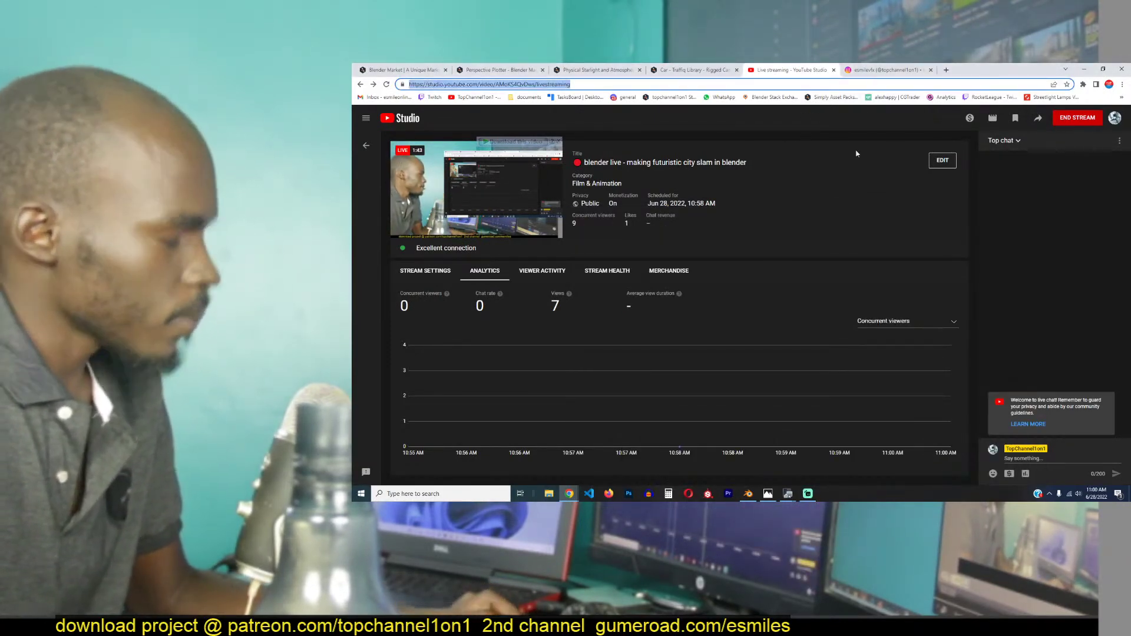
key("alt+Tab")
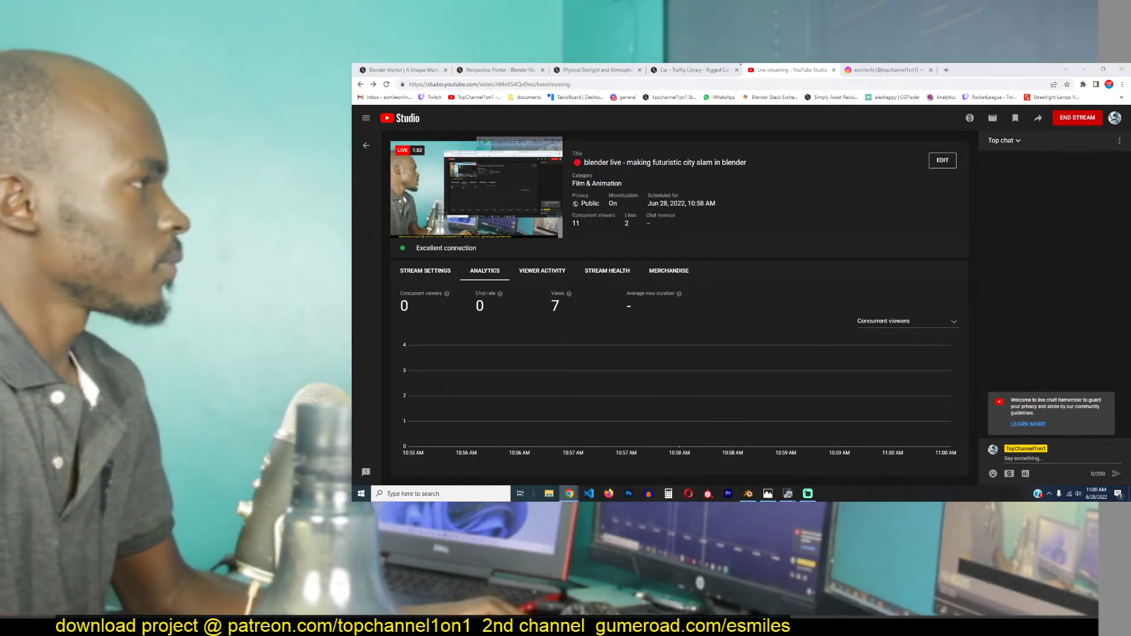
left_click(624, 84)
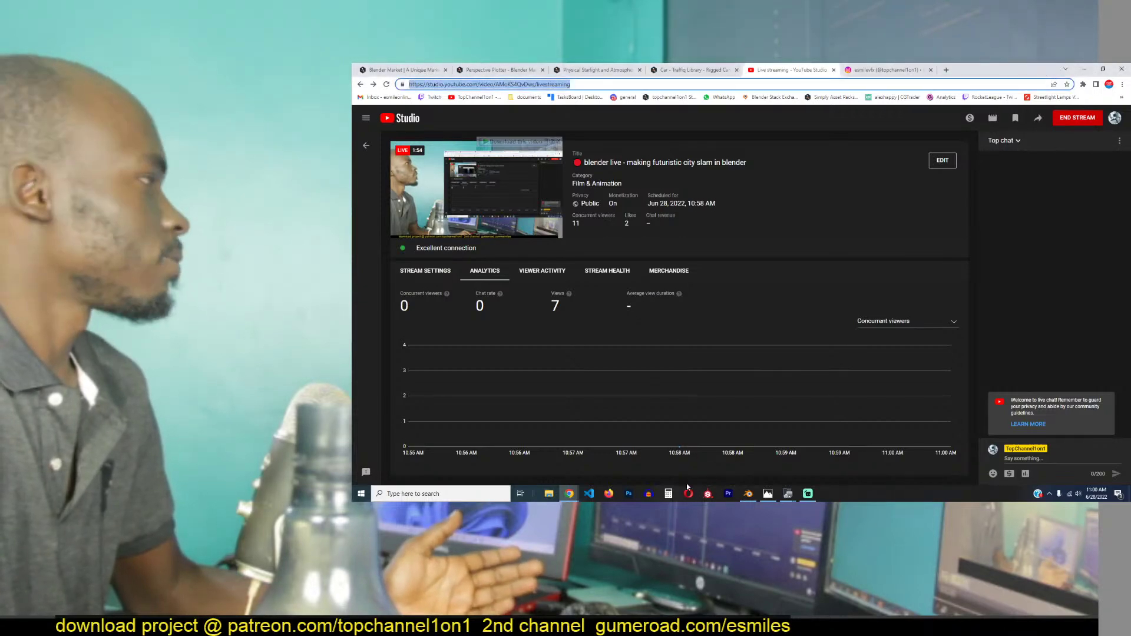
left_click(834, 70)
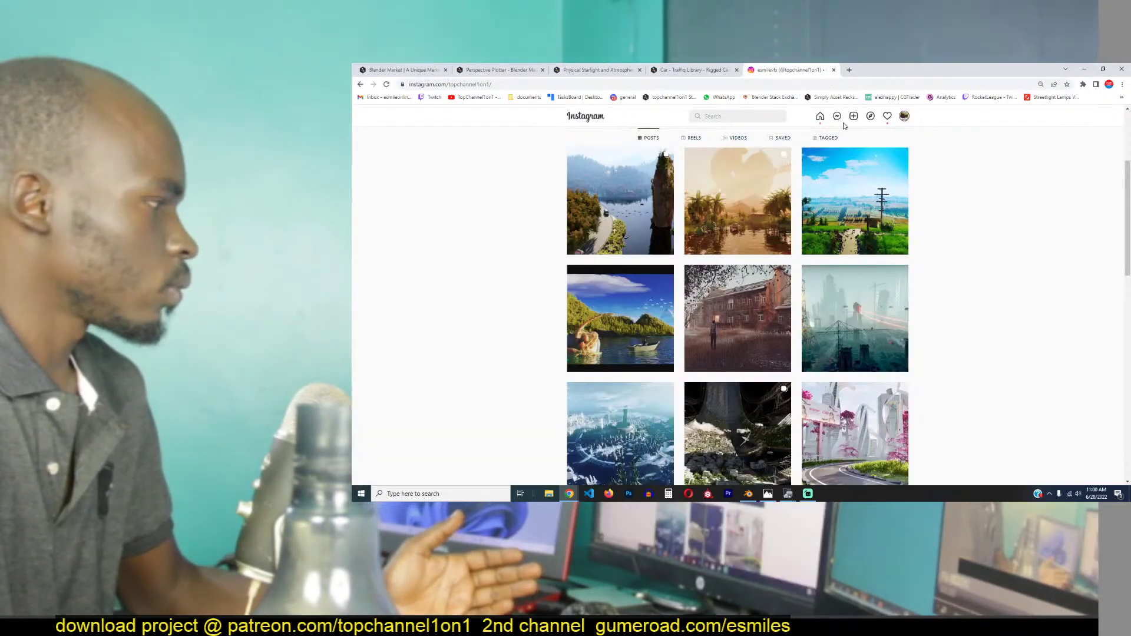
left_click(790, 493)
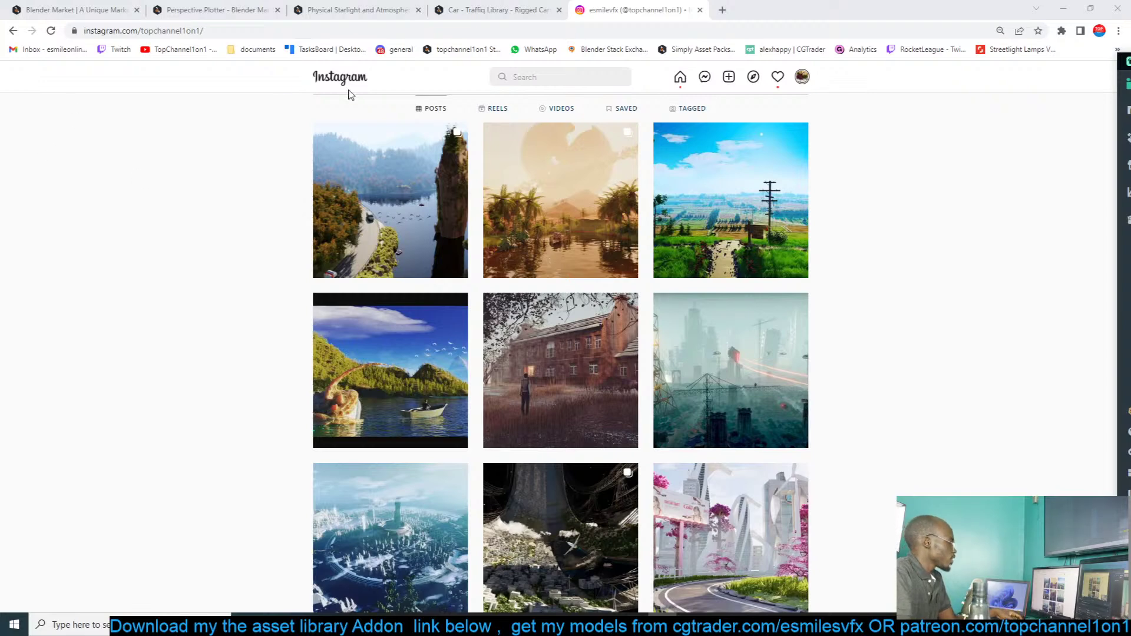
Step: Open the Instagram post with the lake and rock pillar render and look through its images
scroll(403, 189, "up", 1)
left_click(429, 217)
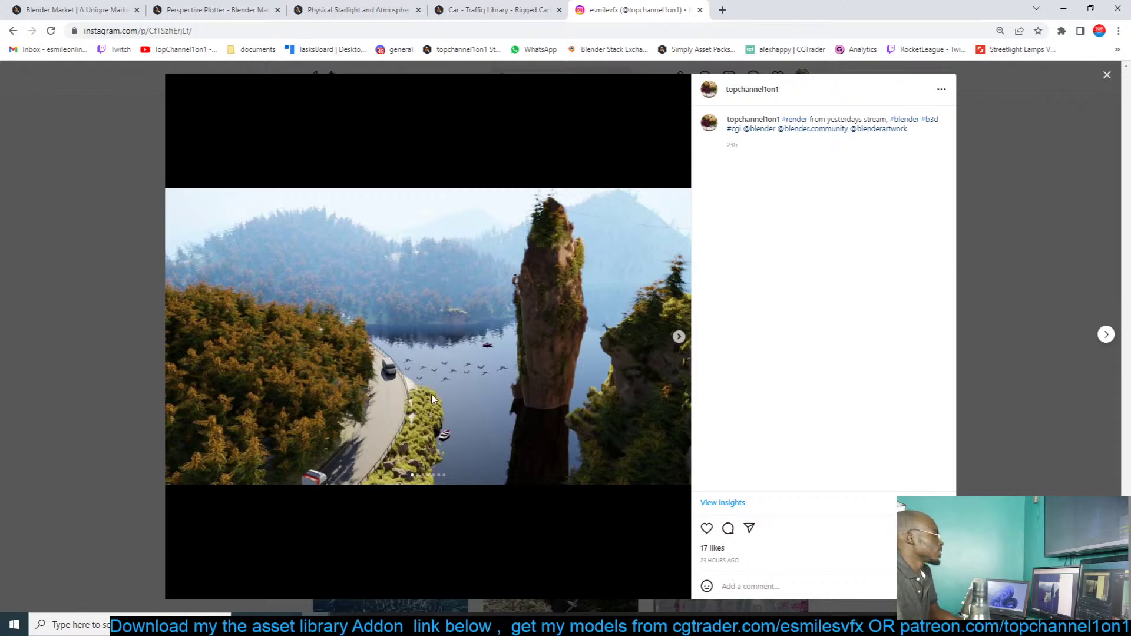
left_click(678, 337)
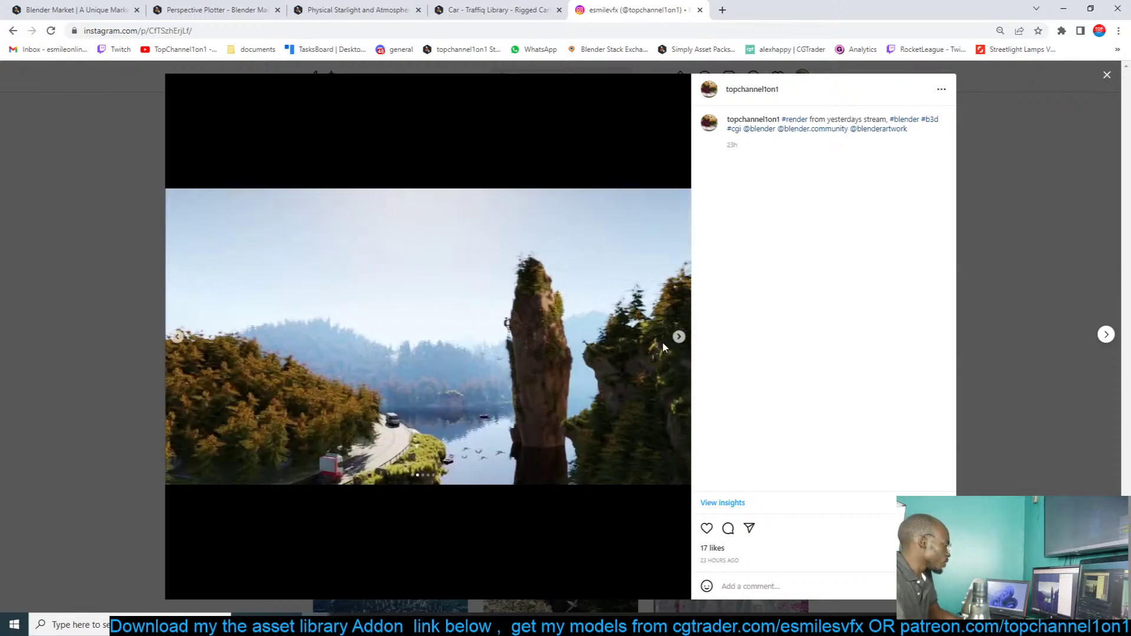
left_click(680, 337)
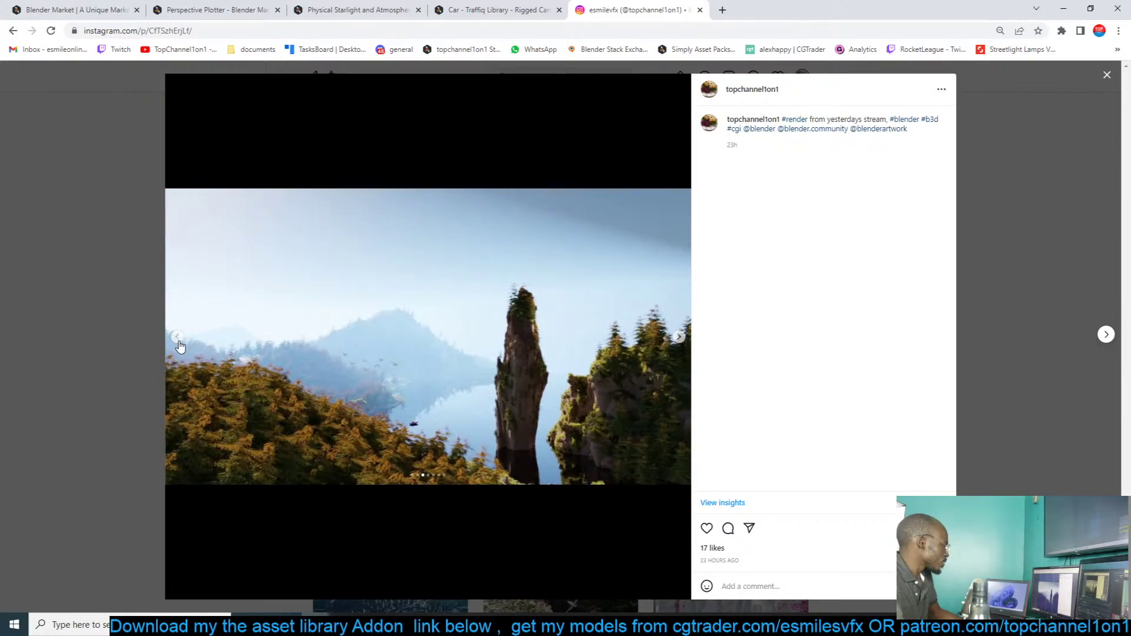
left_click(179, 339)
left_click(679, 338)
left_click(680, 338)
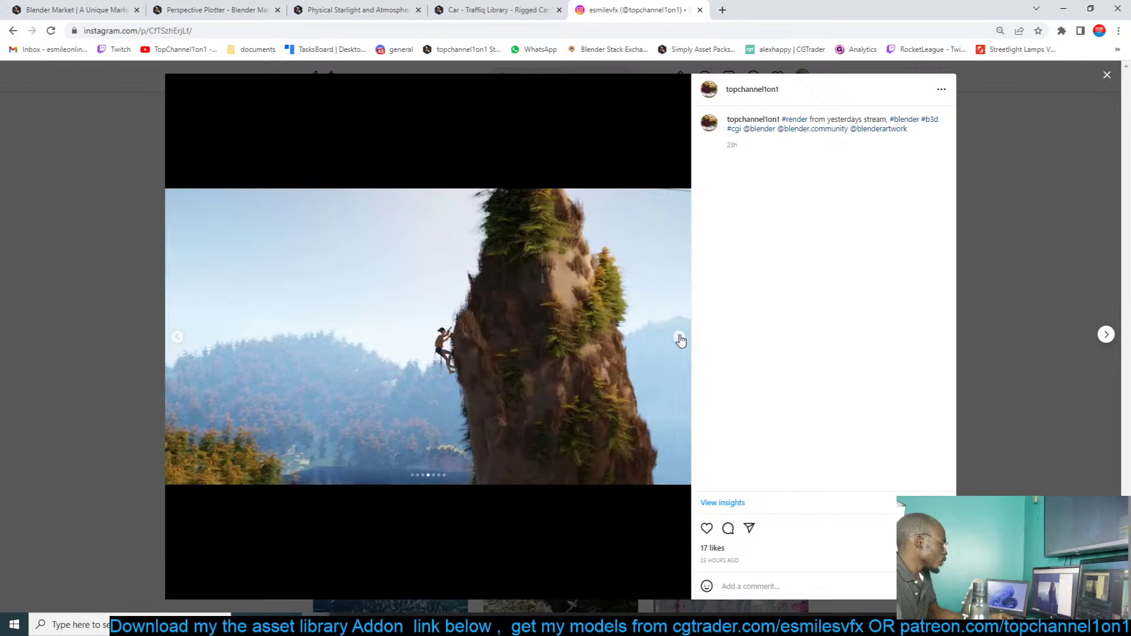
left_click(679, 338)
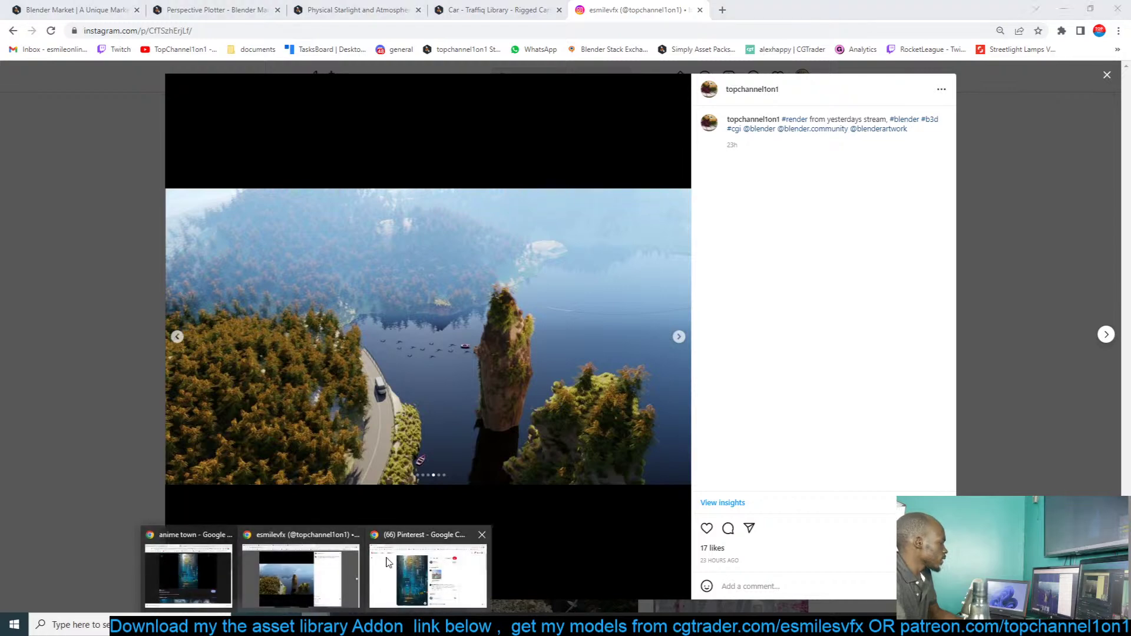
Step: Switch to the Pinterest pin of the futuristic city and save its image as a JPEG in the smoke folder
left_click(423, 569)
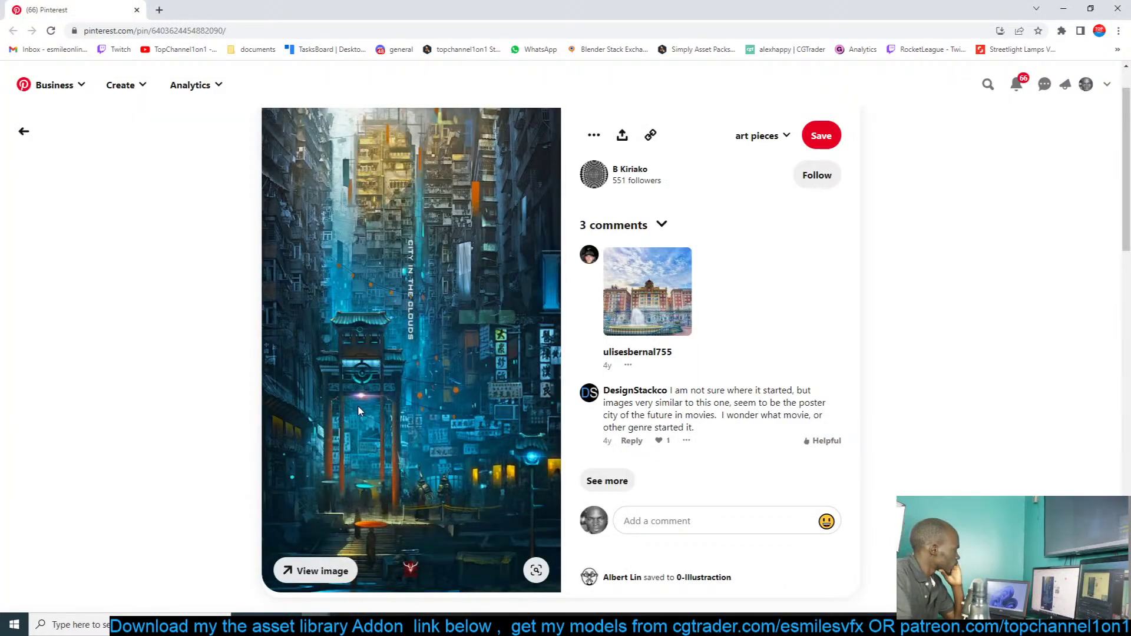
right_click(448, 189)
left_click(527, 220)
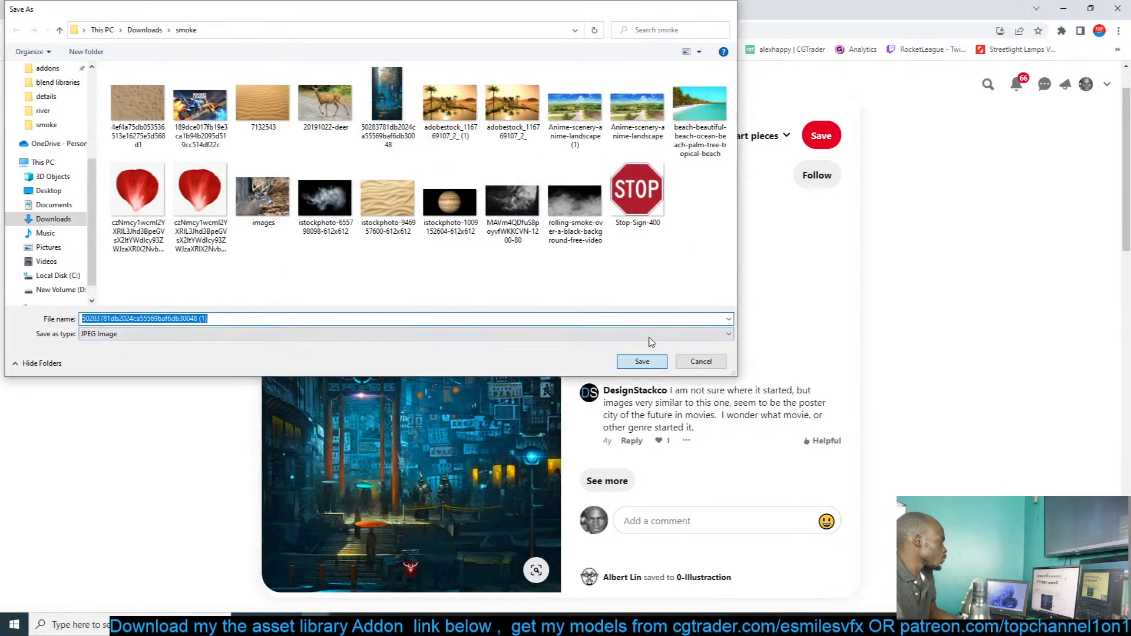
key("Return")
left_click(679, 30)
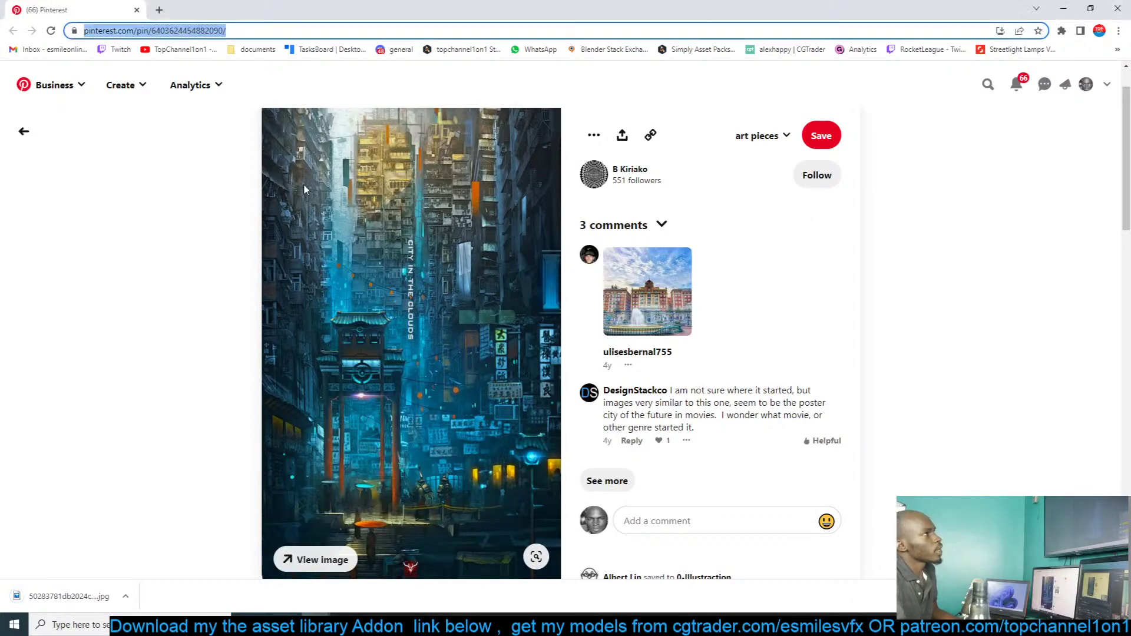
key("alt+Tab")
key("alt+Tab")
key("alt+Tab")
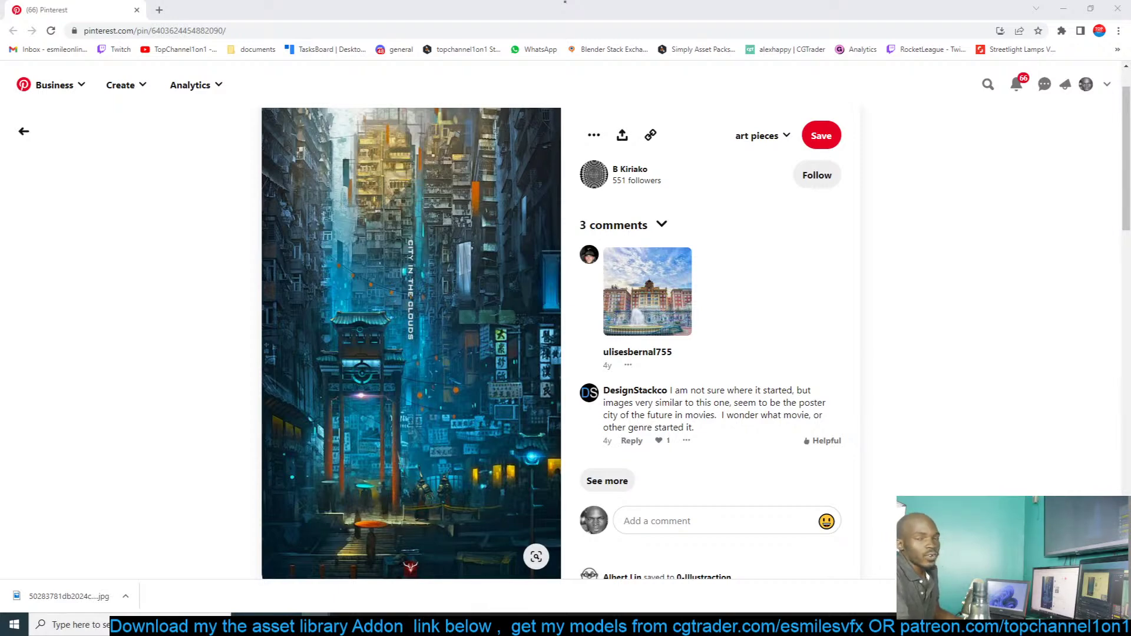
key("alt+Tab")
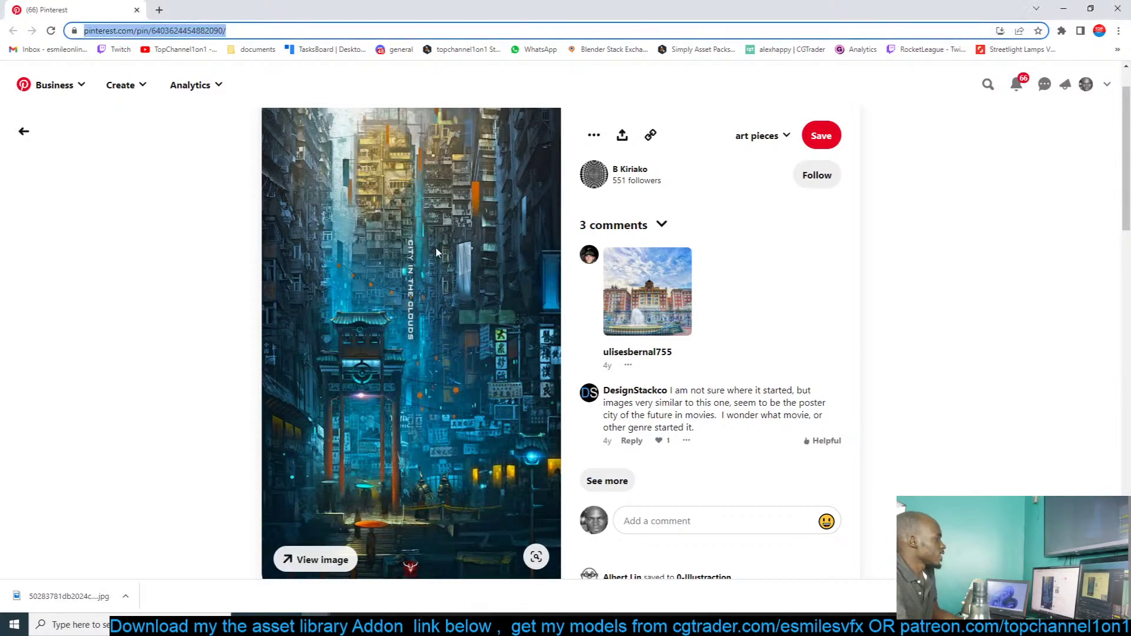
right_click(466, 239)
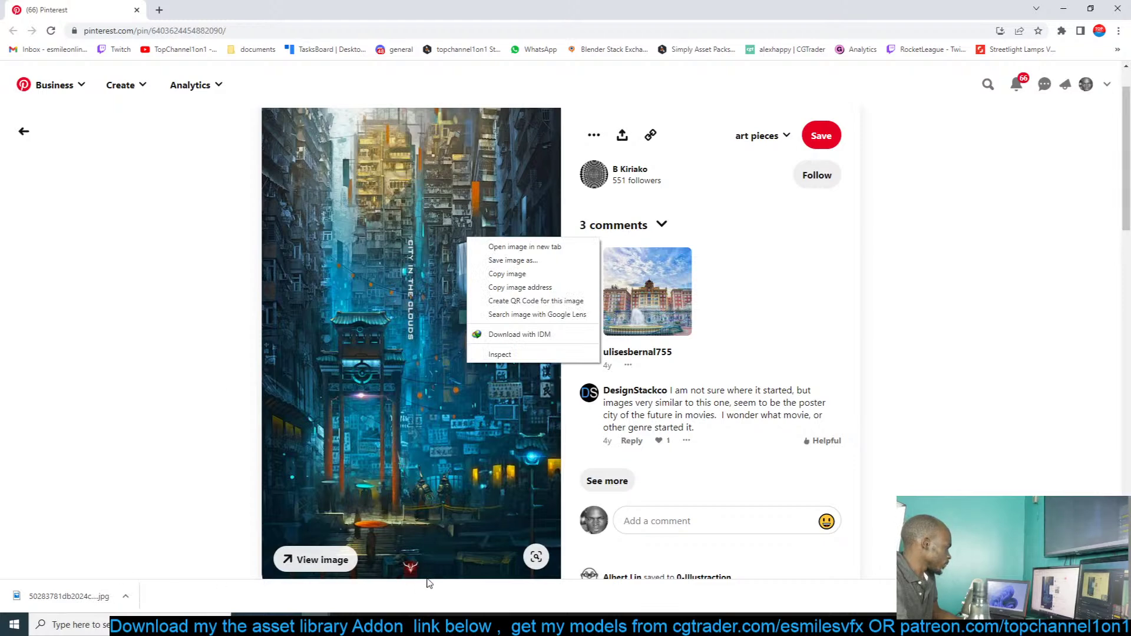
Step: Load the downloaded city image from the browser into Blender's Image Editor and maximize that editor
key("alt+Tab")
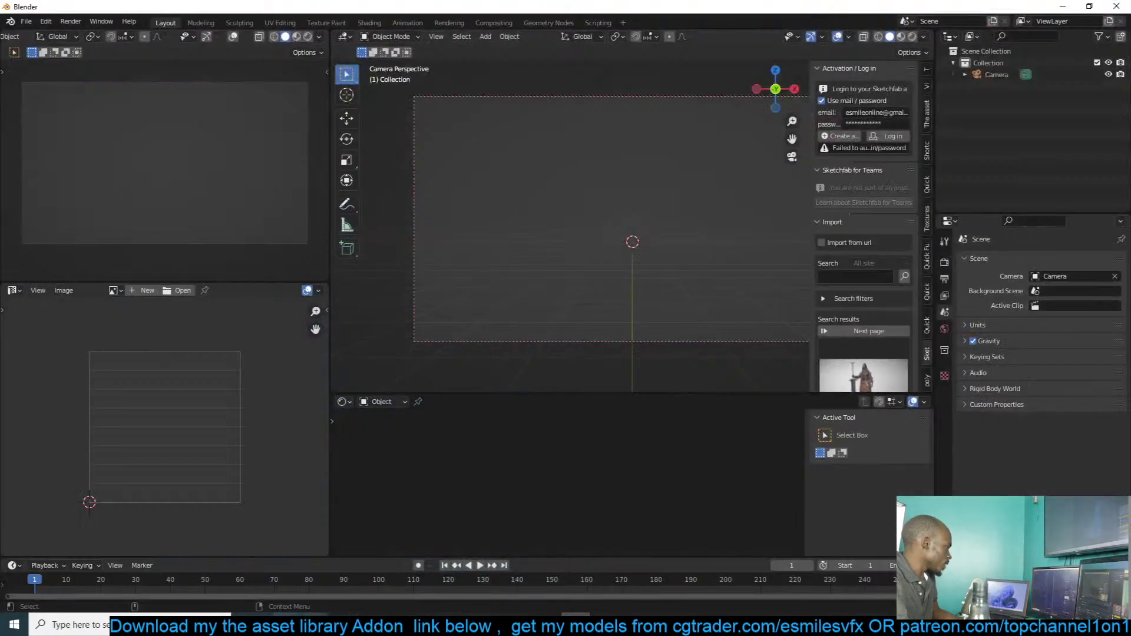
mouse_move(317, 624)
left_click(415, 577)
left_click_drag(80, 595, 221, 447)
key("ctrl+space")
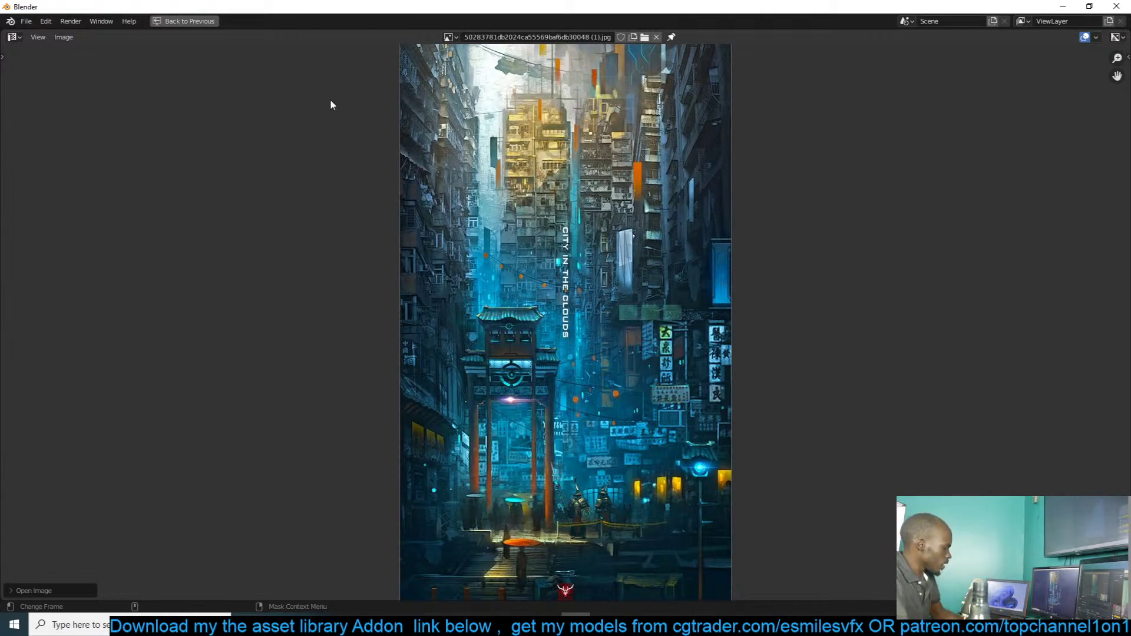
Step: Outline the central tower on the reference image with a freehand annotation and erase it
key("t")
left_click(17, 188)
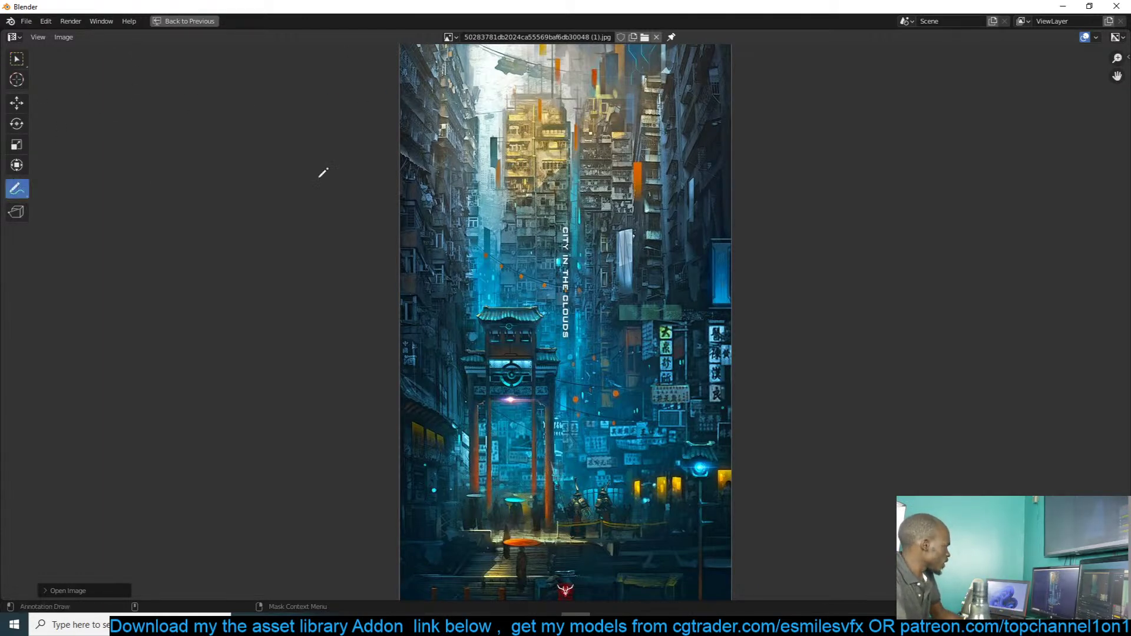
mouse_move(506, 106)
left_mouse_down()
mouse_move(501, 307)
mouse_move(518, 386)
mouse_move(556, 188)
left_mouse_up()
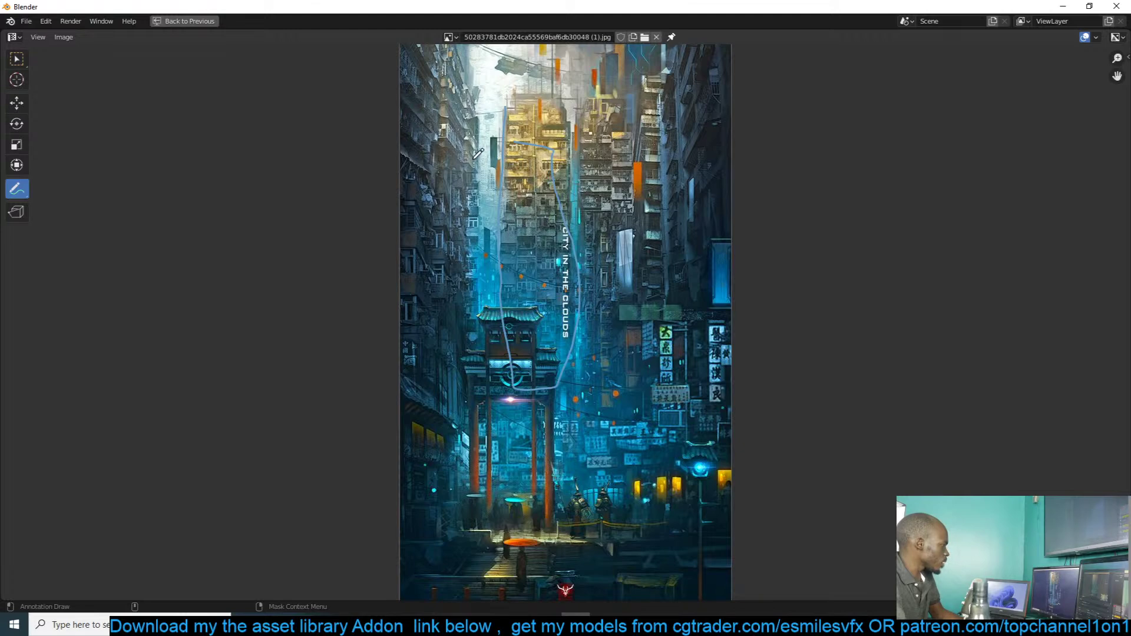
mouse_move(543, 100)
left_mouse_down("ctrl")
mouse_move(505, 158)
mouse_move(505, 342)
mouse_move(557, 368)
mouse_move(558, 155)
mouse_move(524, 120)
left_mouse_up("ctrl")
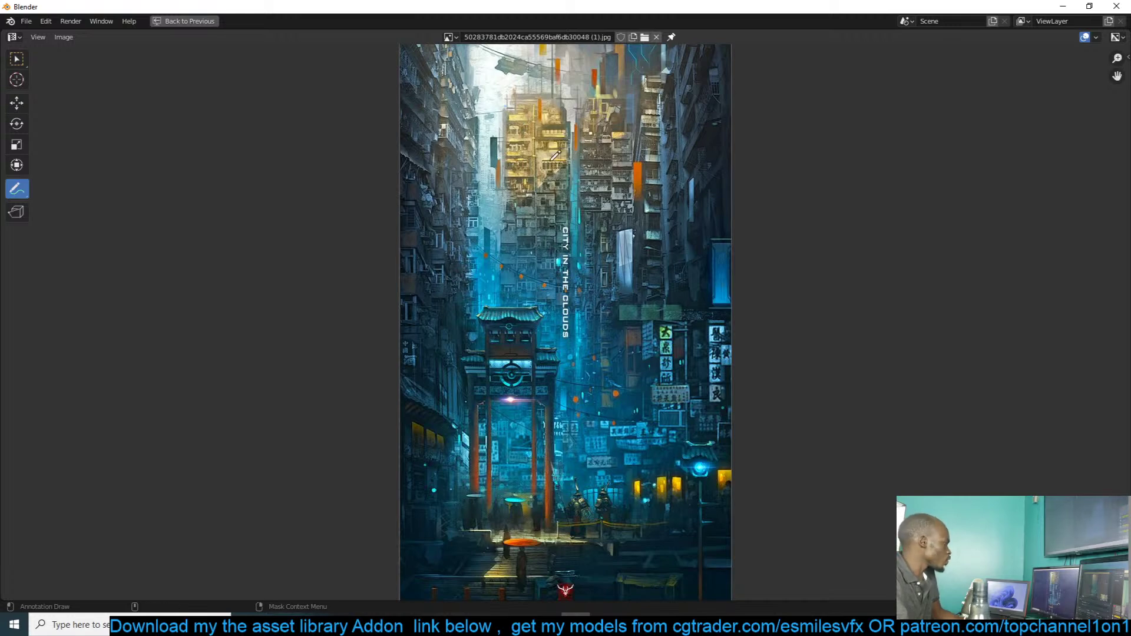
Step: Restore the editor layout, open the render properties and show the reference image's details in the Image Editor
key("ctrl+space")
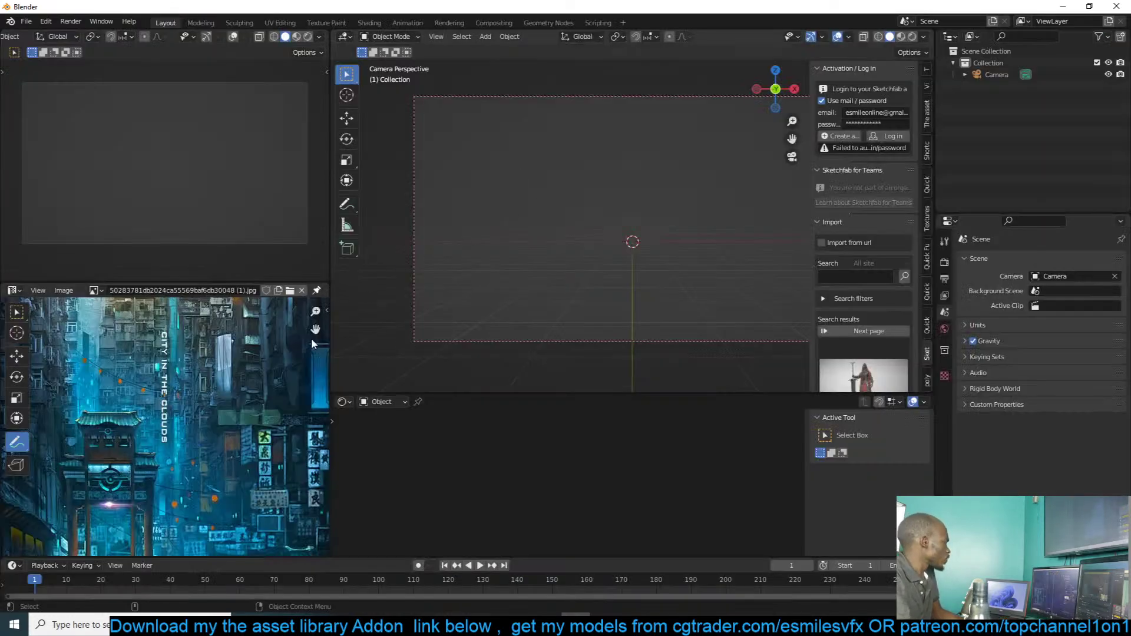
scroll(220, 405, "down", 5)
left_click(946, 265)
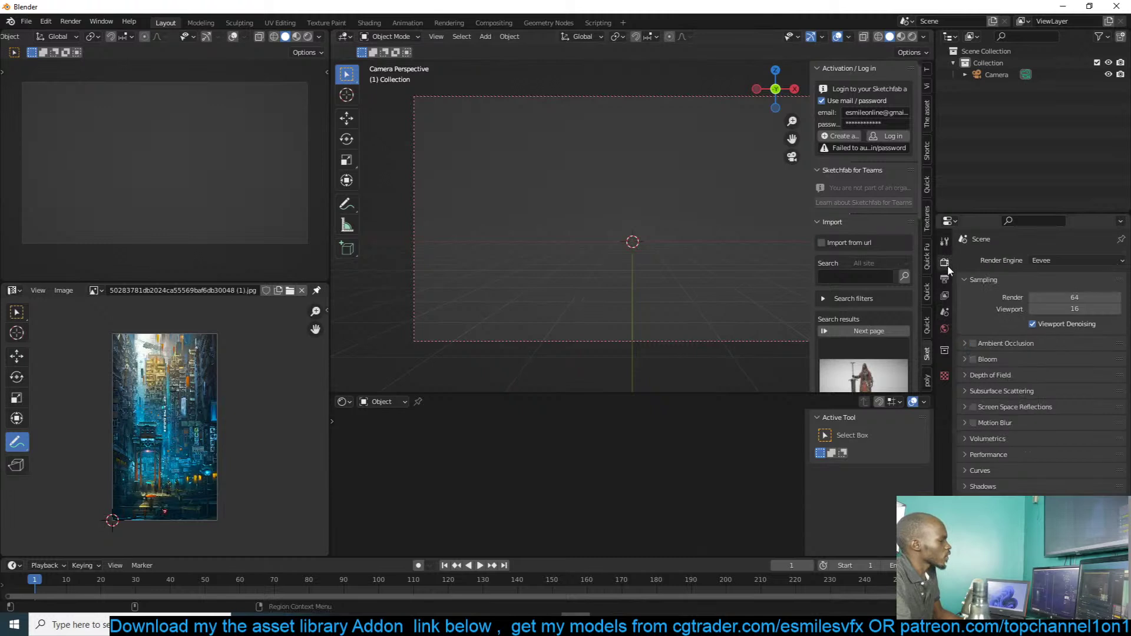
key("n")
left_click(322, 339)
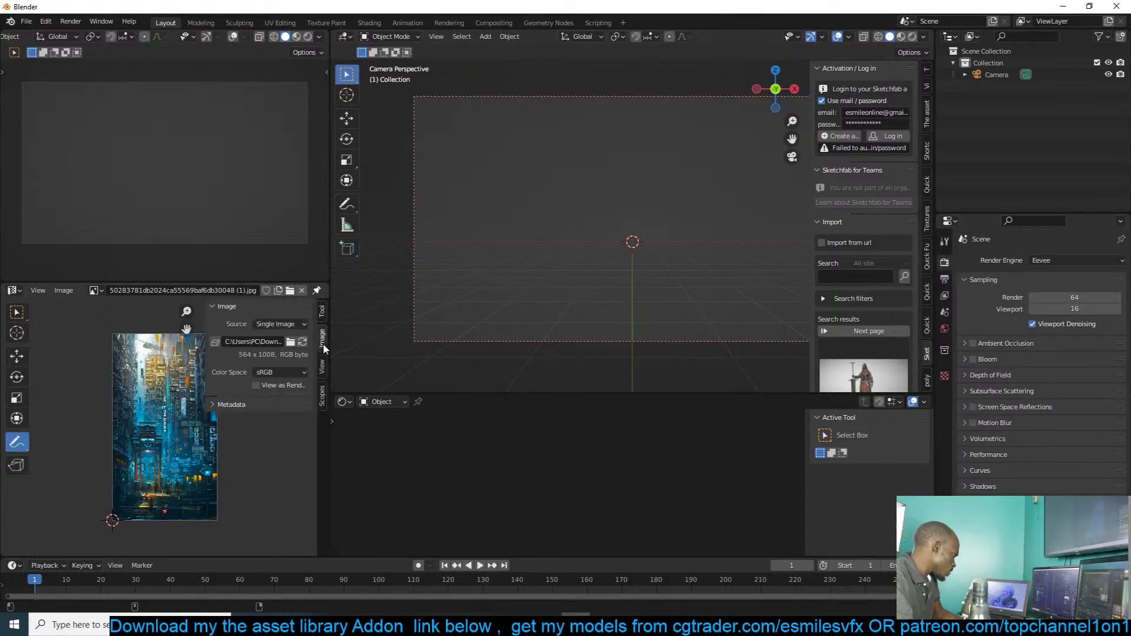
Step: Switch to the Chrome window showing the anime town image result, maximize it and close its inbox page
mouse_move(316, 624)
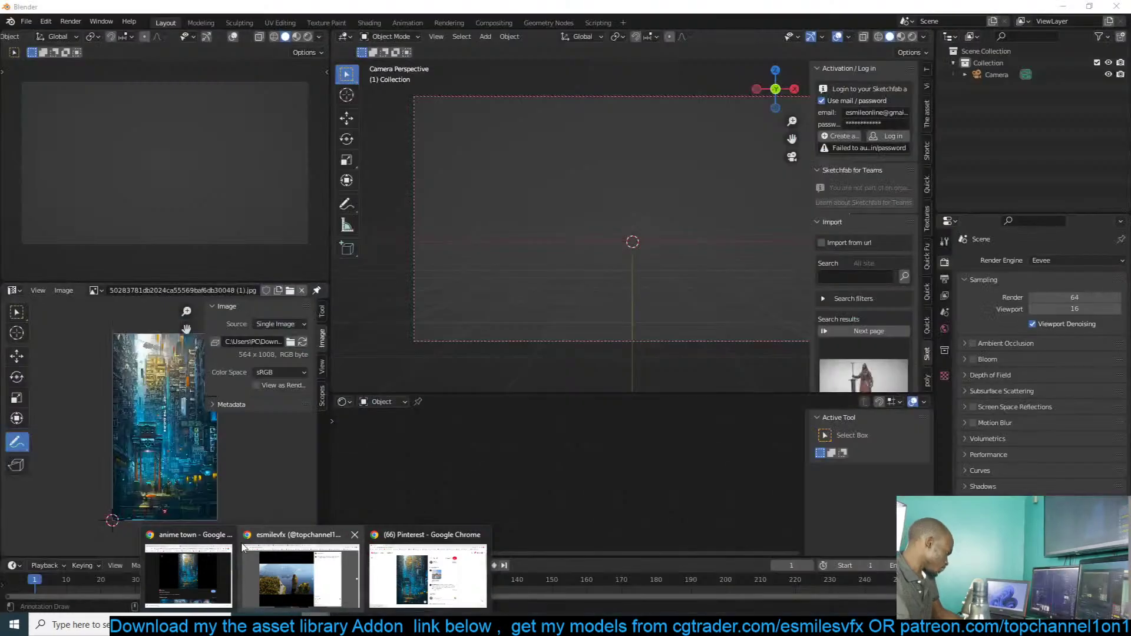
left_click(189, 574)
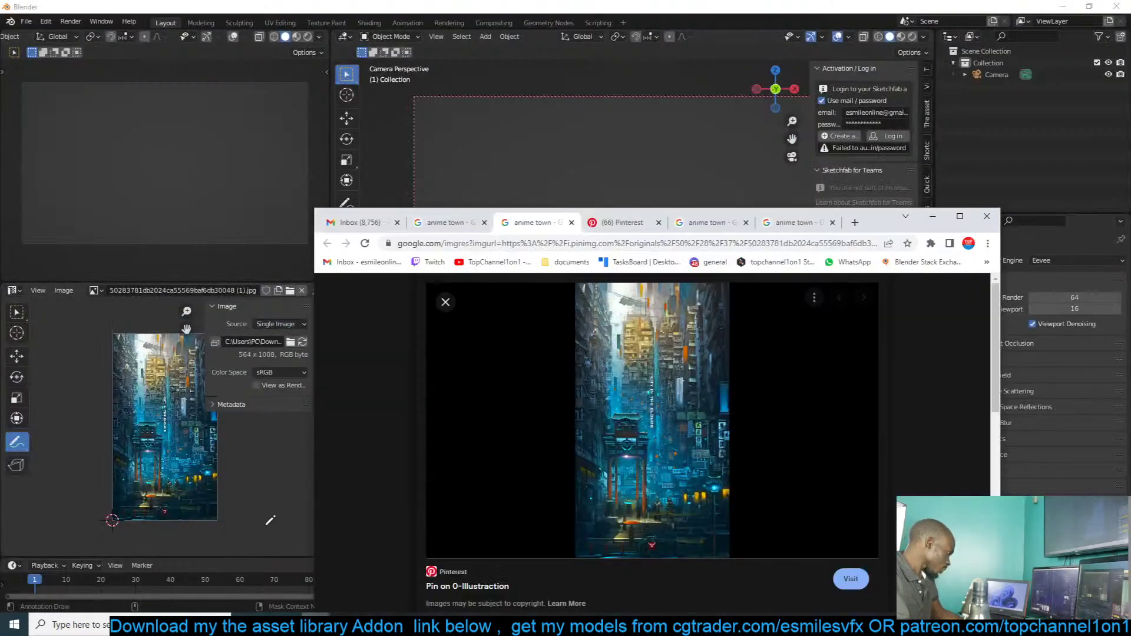
left_click(954, 220)
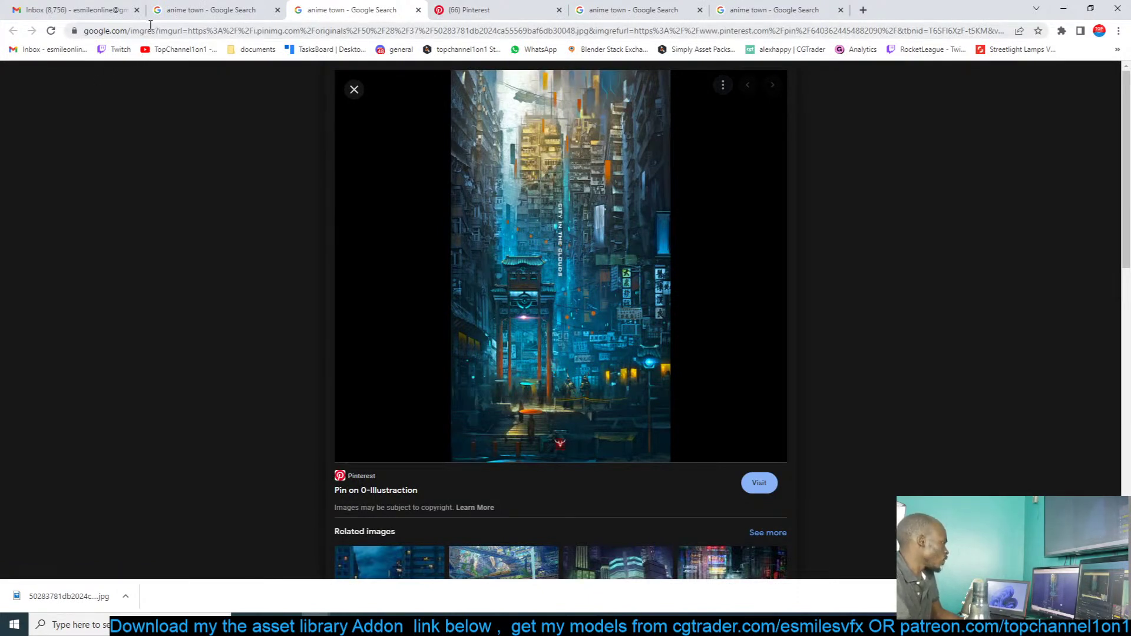
left_click(137, 10)
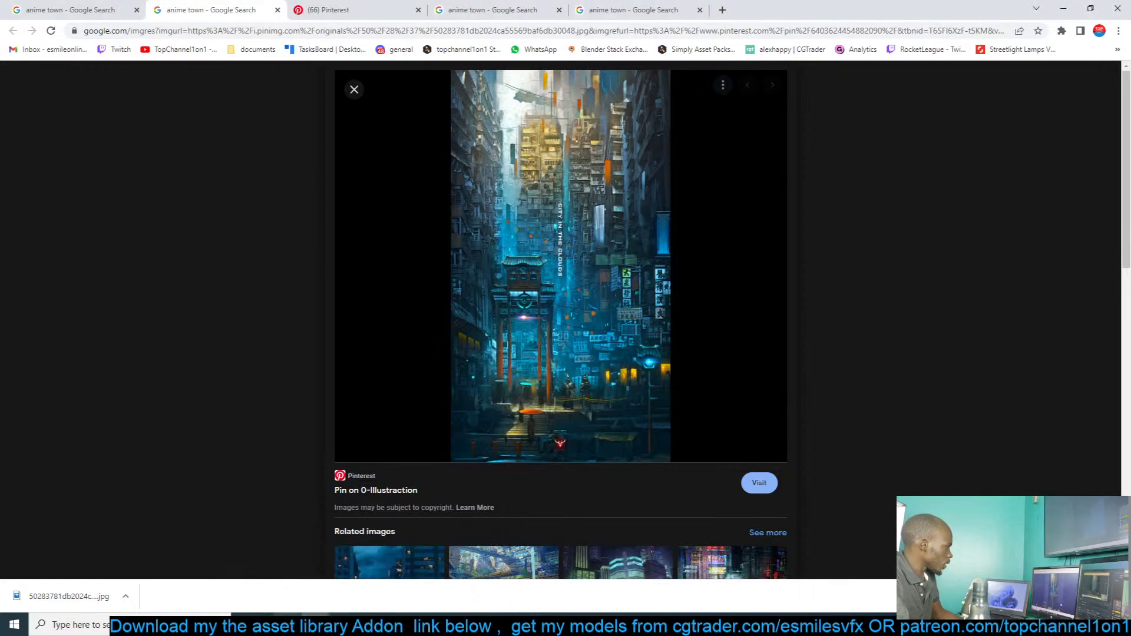
Step: Bring up the Perspective Plotter product page on Blender Market and read through its description and feature list
left_click(471, 574)
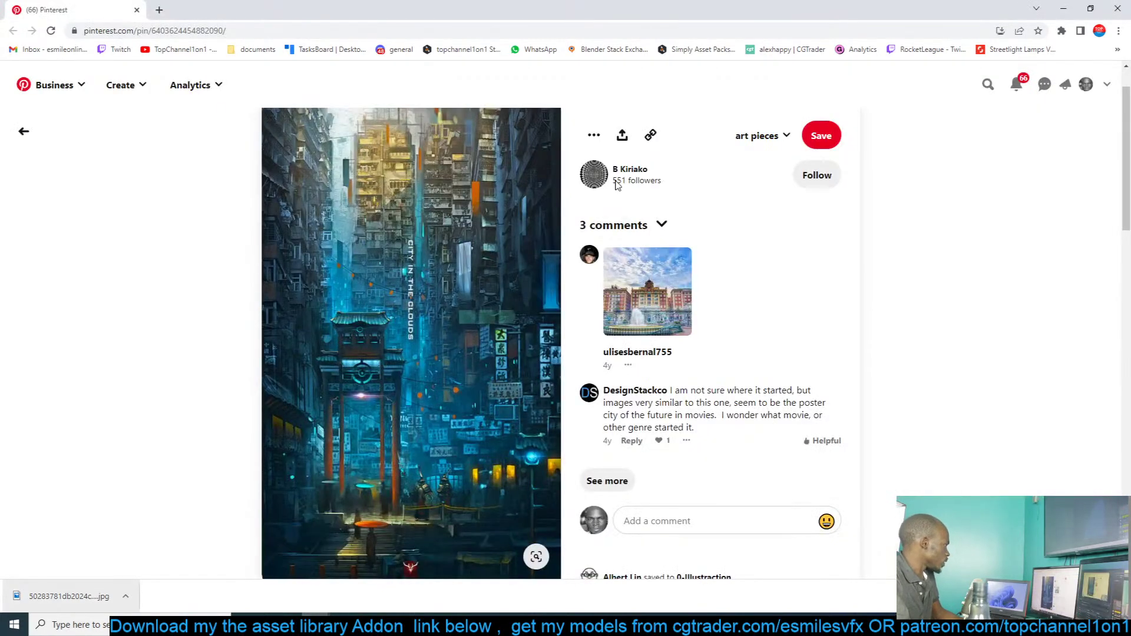
left_click(355, 581)
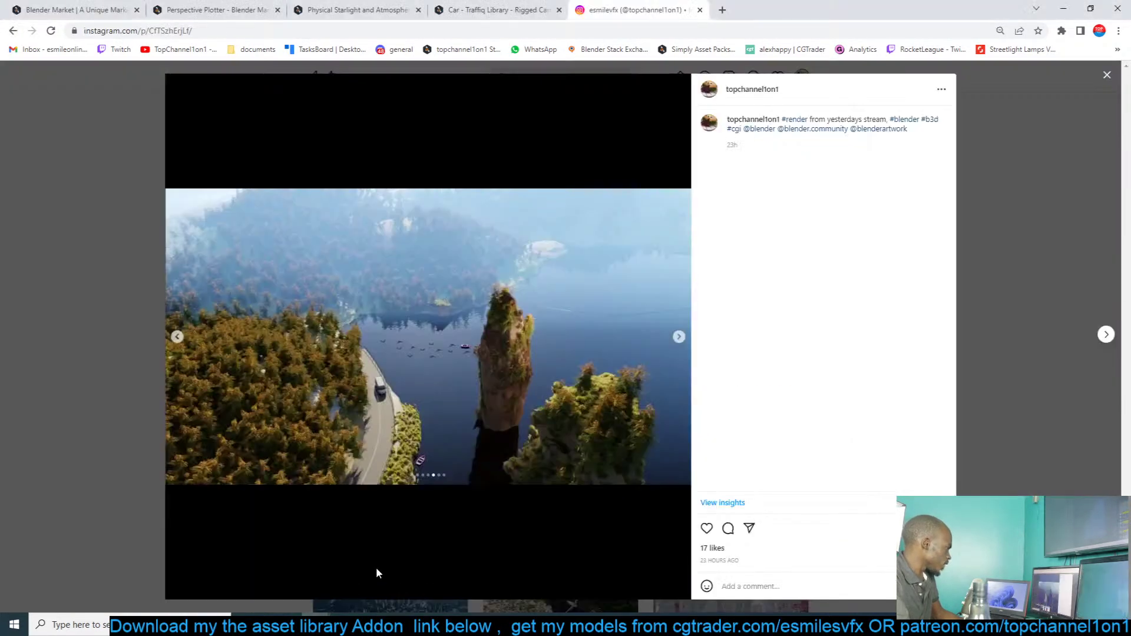
left_click(218, 9)
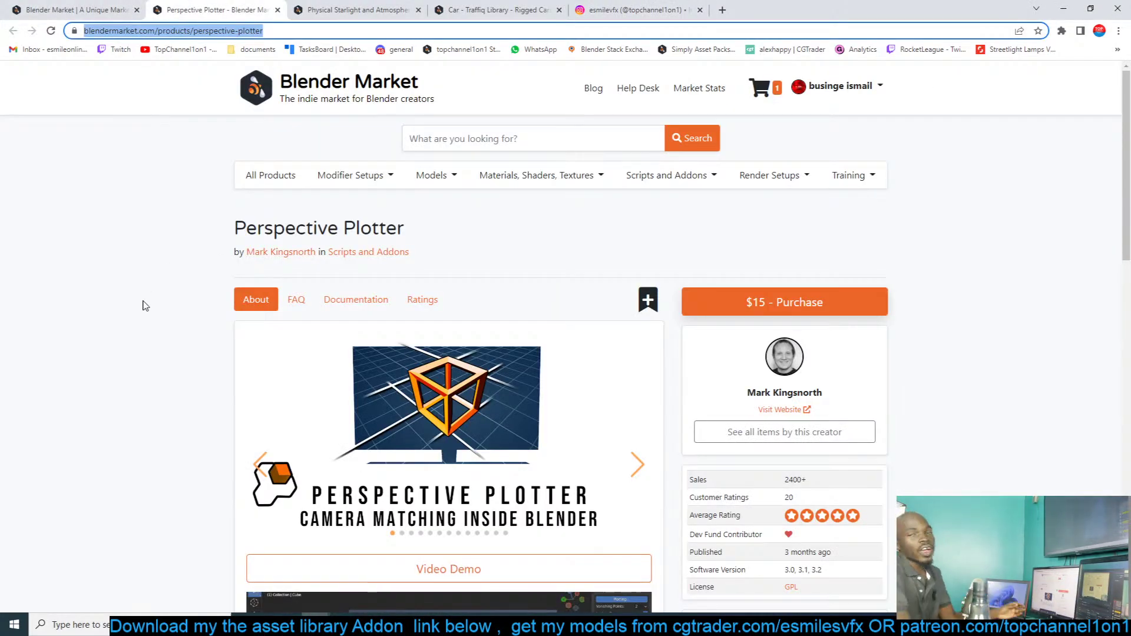
scroll(170, 295, "down", 5)
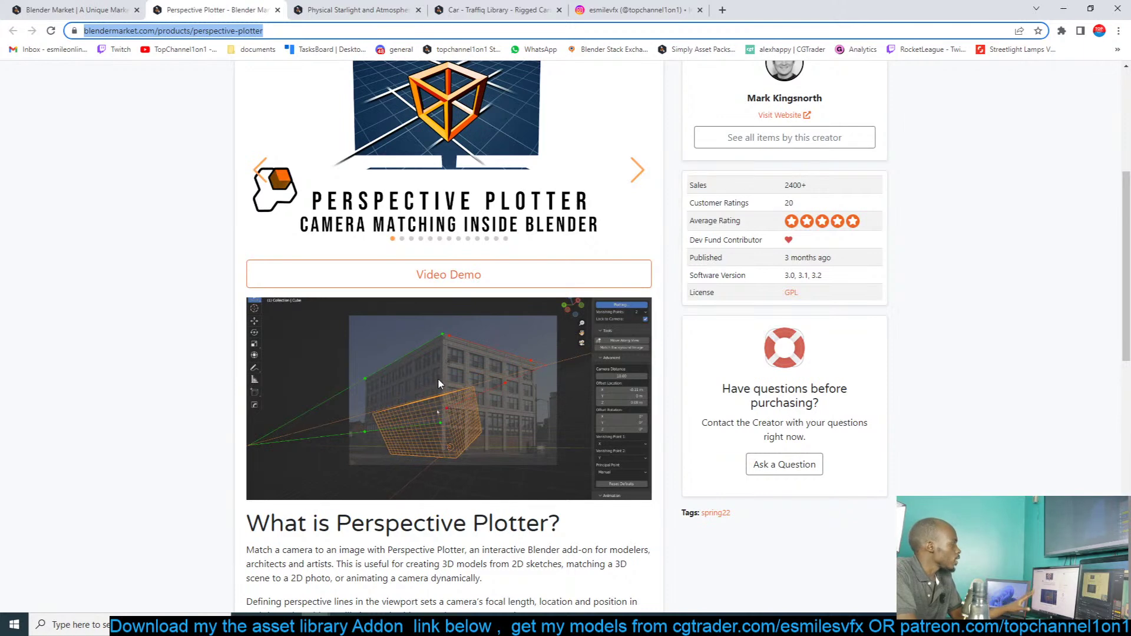
scroll(437, 377, "down", 3)
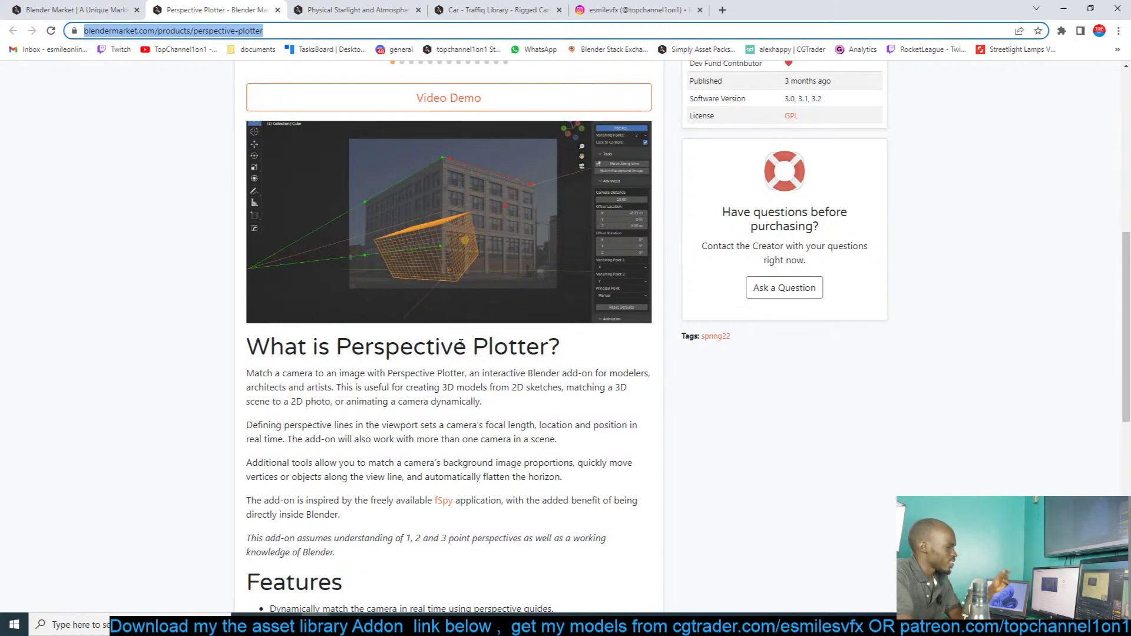
scroll(460, 343, "down", 5)
scroll(460, 343, "down", 3)
scroll(461, 343, "up", 7)
scroll(461, 344, "down", 7)
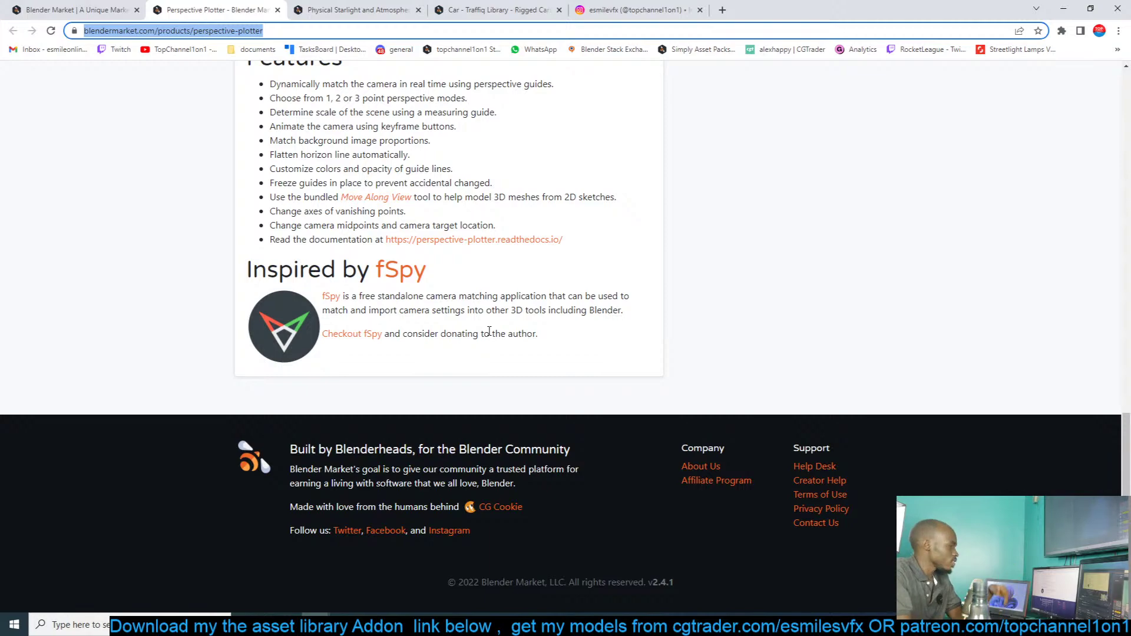
scroll(489, 332, "up", 7)
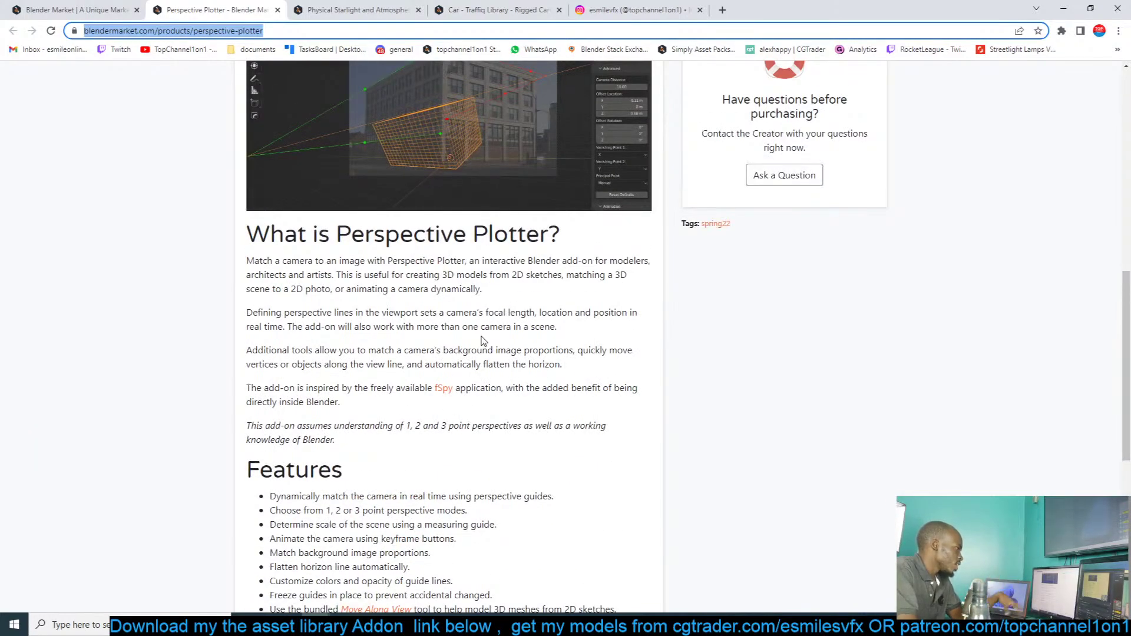
scroll(480, 340, "up", 7)
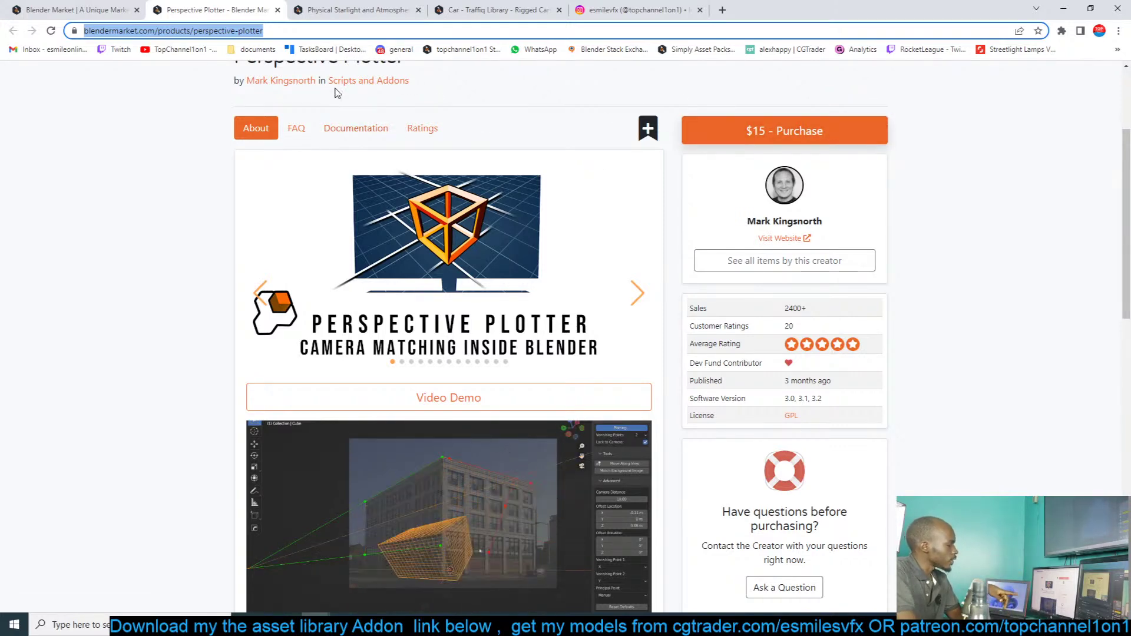
Step: View the Physical Starlight And Atmosphere product page and read through its preview images, features and explanations
left_click(354, 30)
left_click(359, 16)
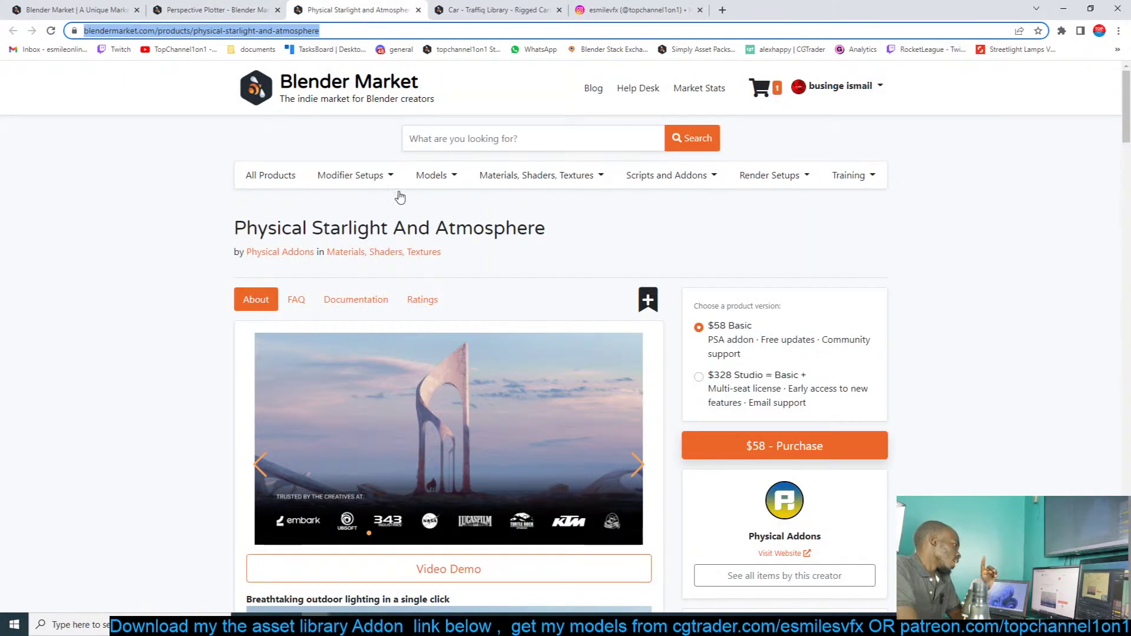
scroll(318, 329, "down", 2)
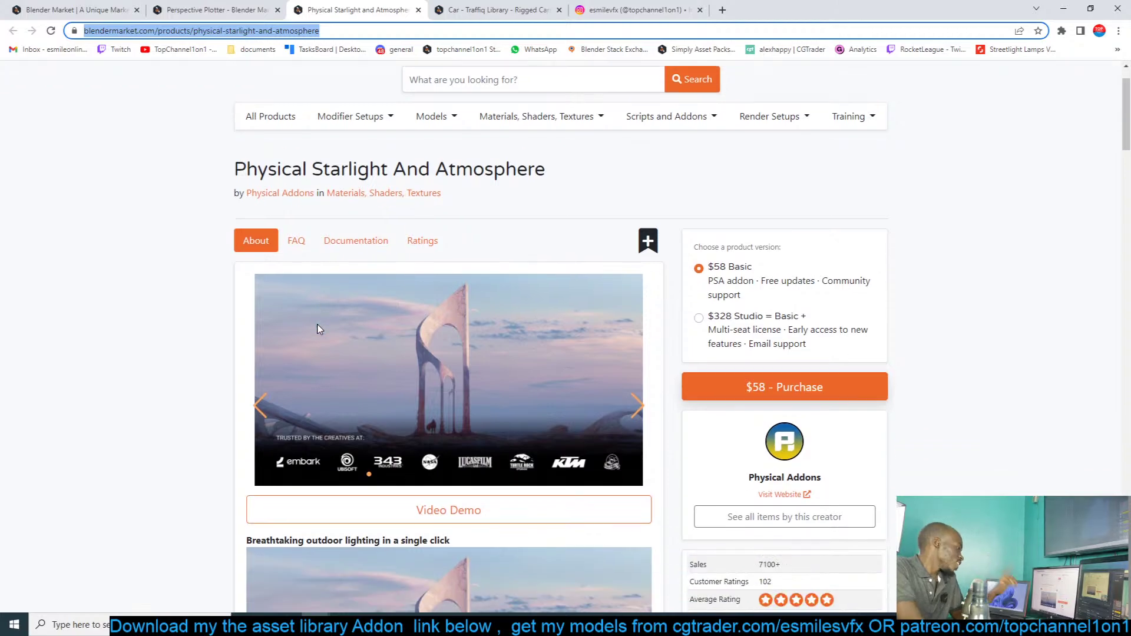
scroll(318, 328, "down", 5)
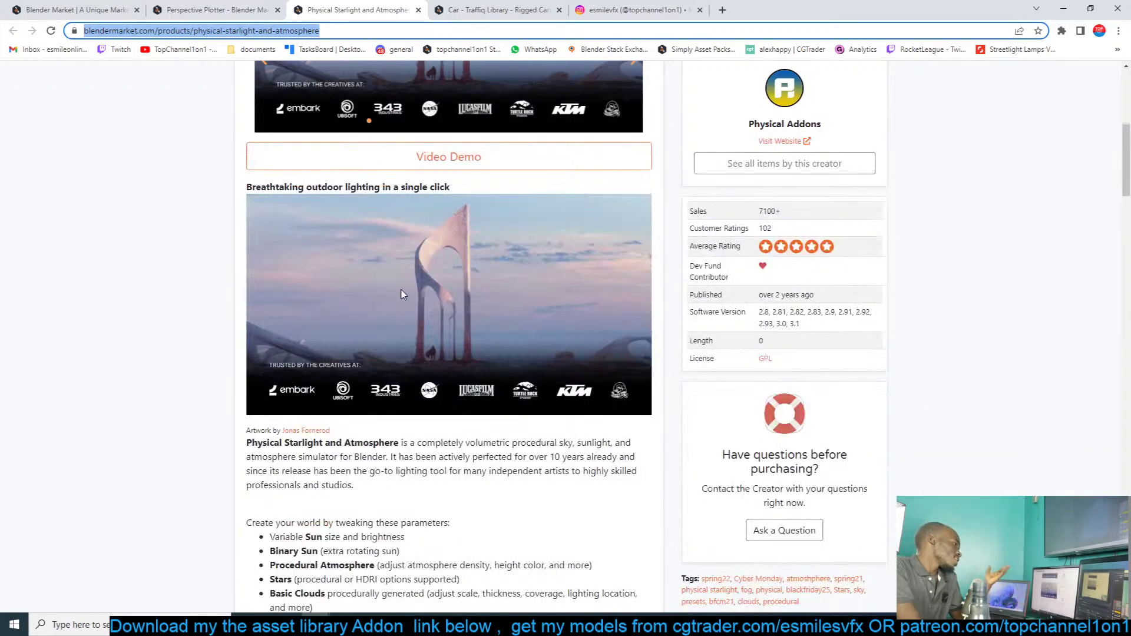
scroll(491, 312, "down", 11)
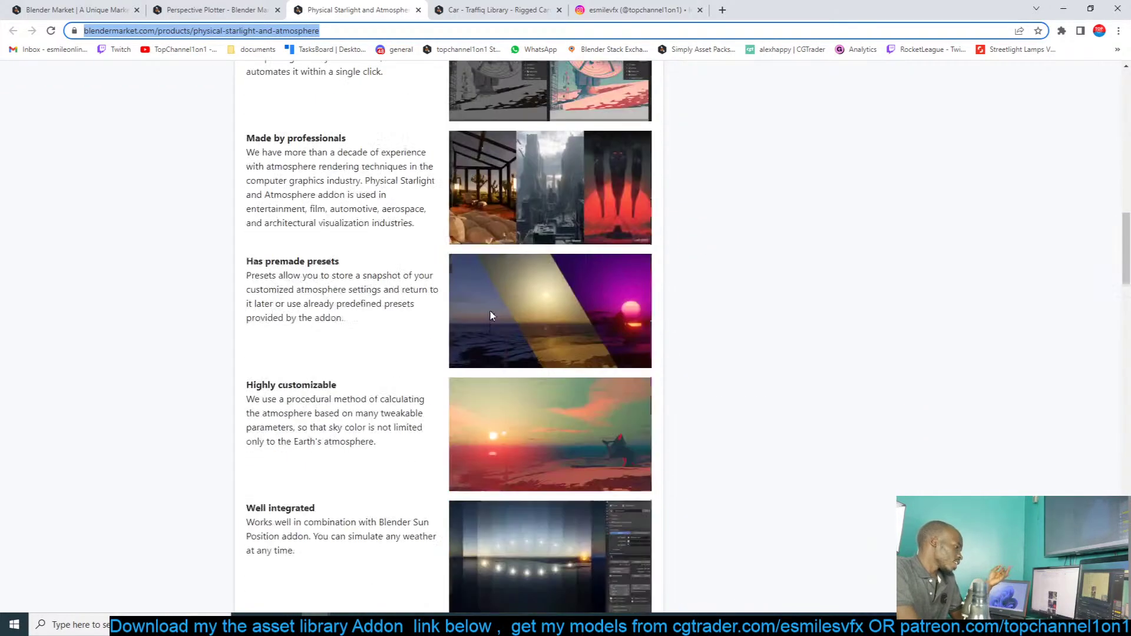
scroll(491, 313, "down", 3)
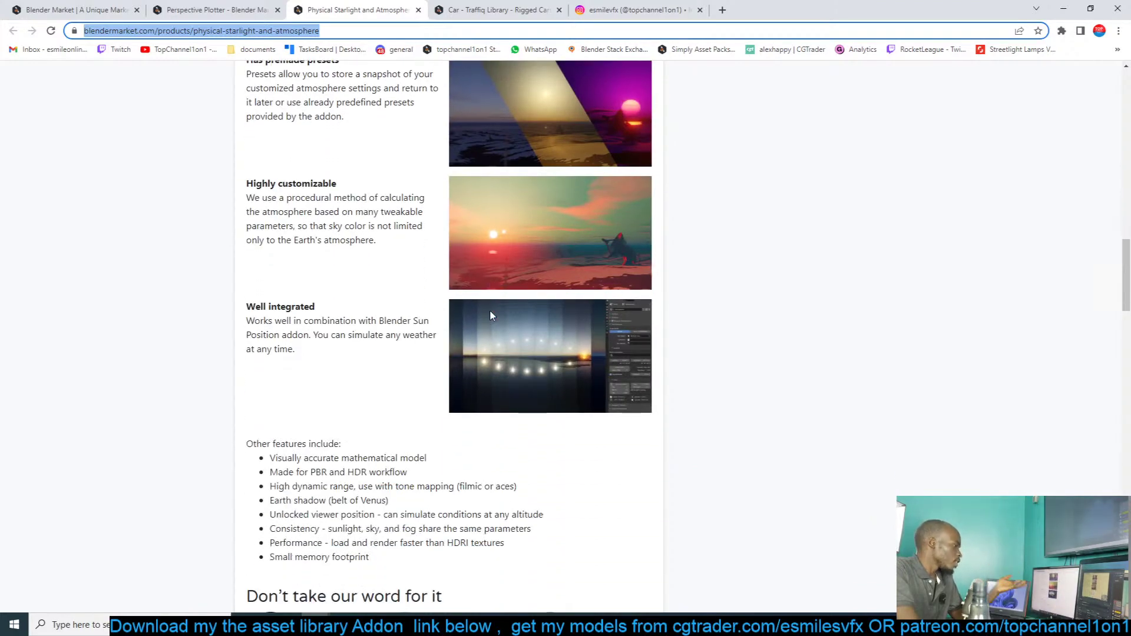
scroll(492, 316, "down", 6)
scroll(493, 315, "down", 14)
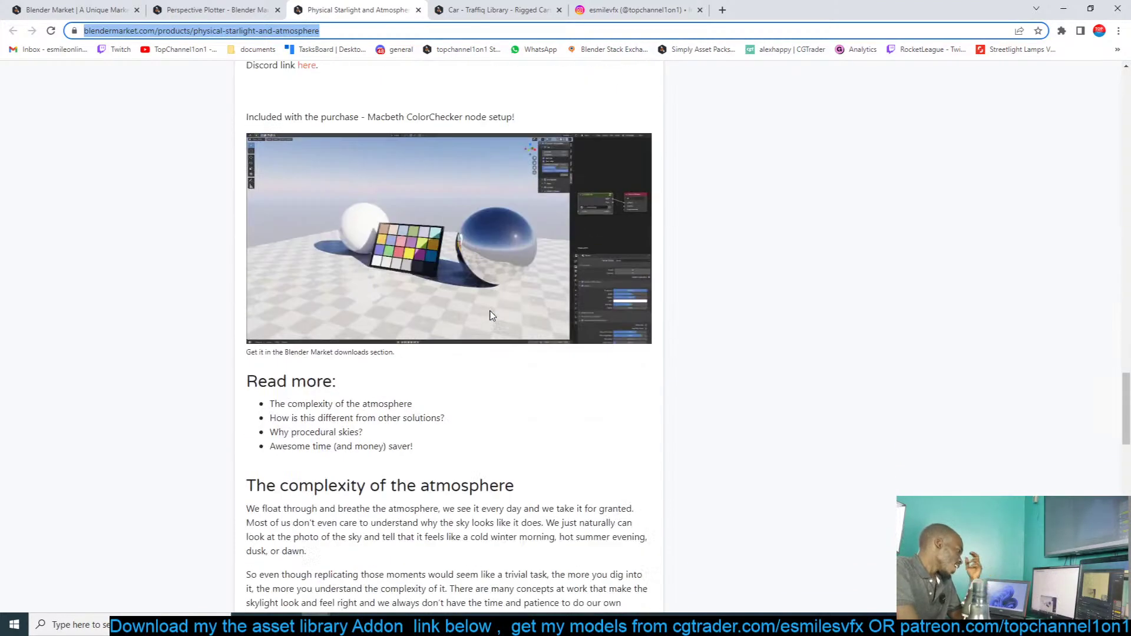
scroll(491, 313, "up", 4)
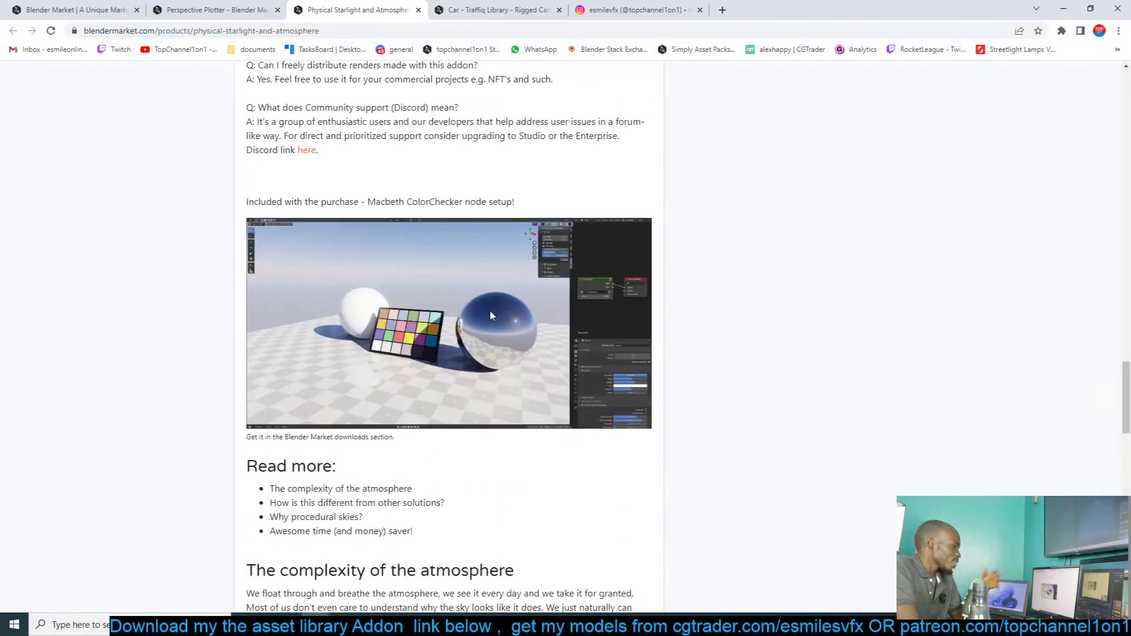
right_click(490, 310)
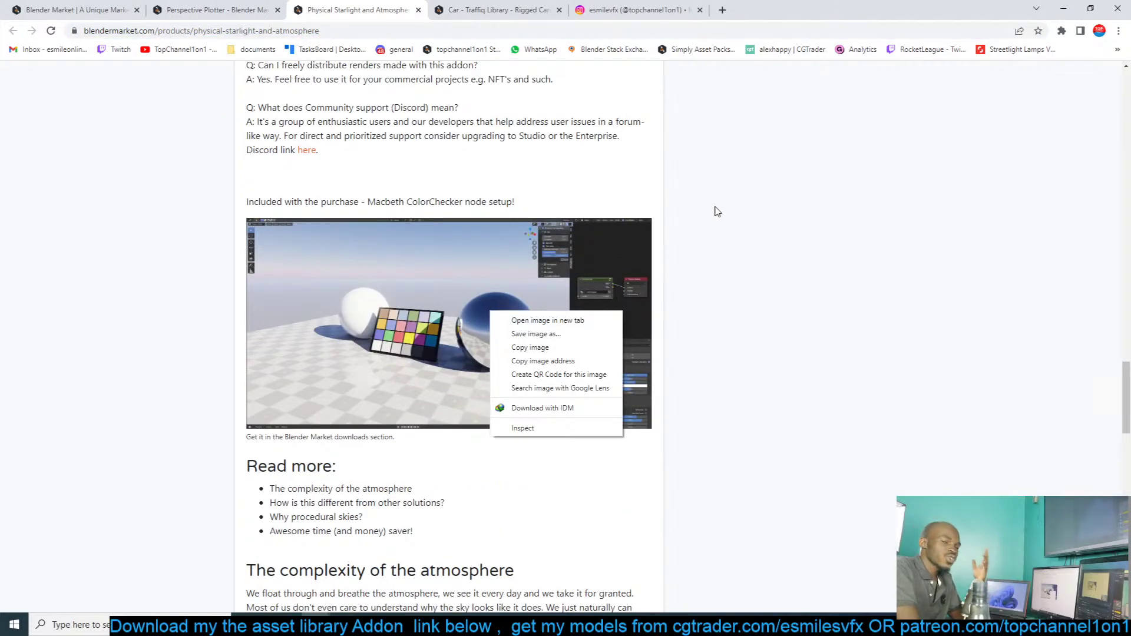
scroll(717, 211, "down", 5)
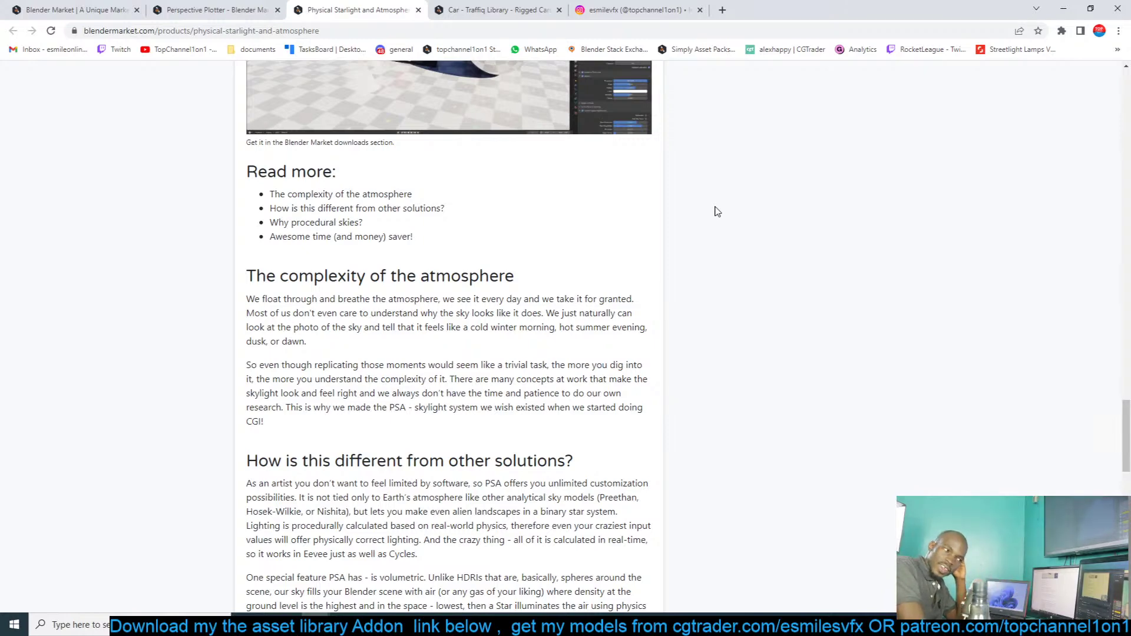
Step: View the Car - Traffiq Library product page and examine its vehicles, car rigs, interior preview and toggleable lights
left_click(501, 10)
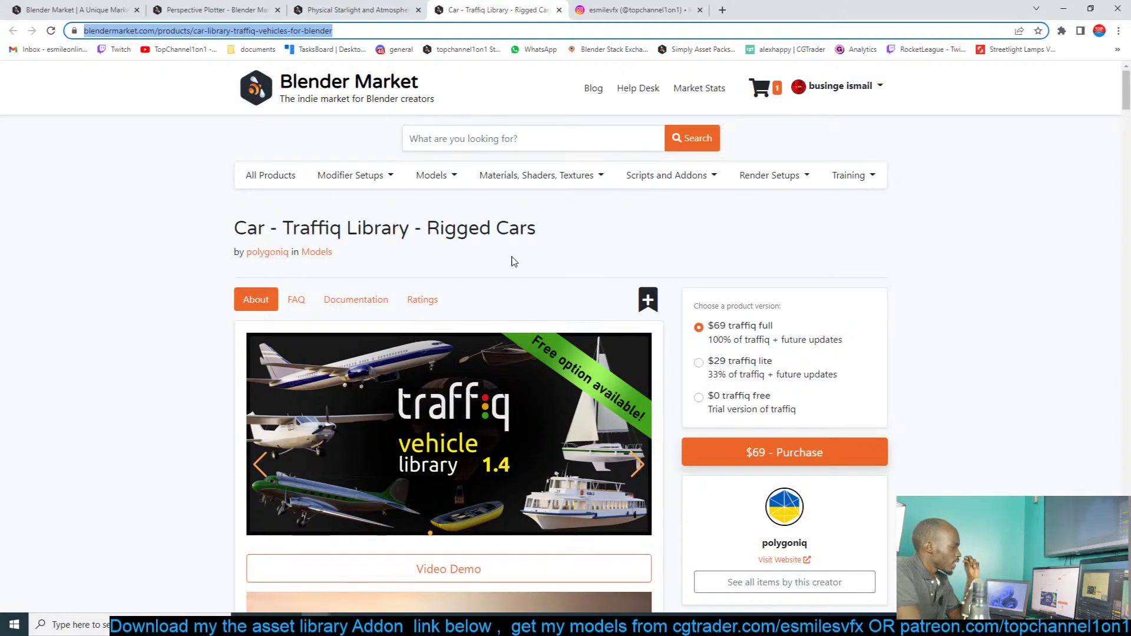
scroll(512, 261, "down", 5)
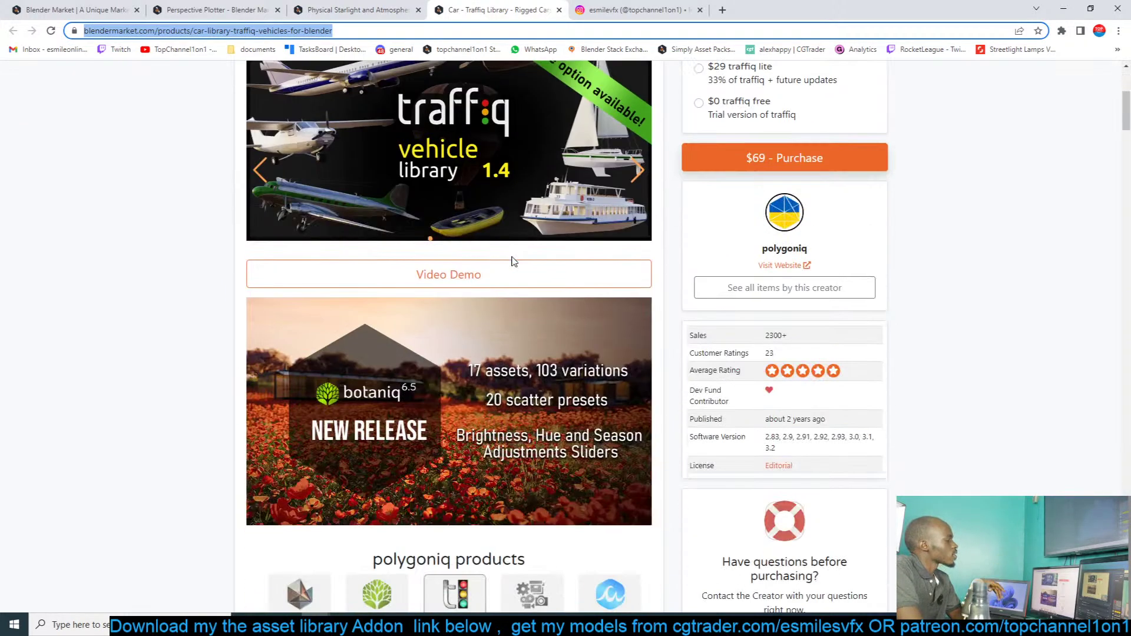
scroll(512, 262, "up", 4)
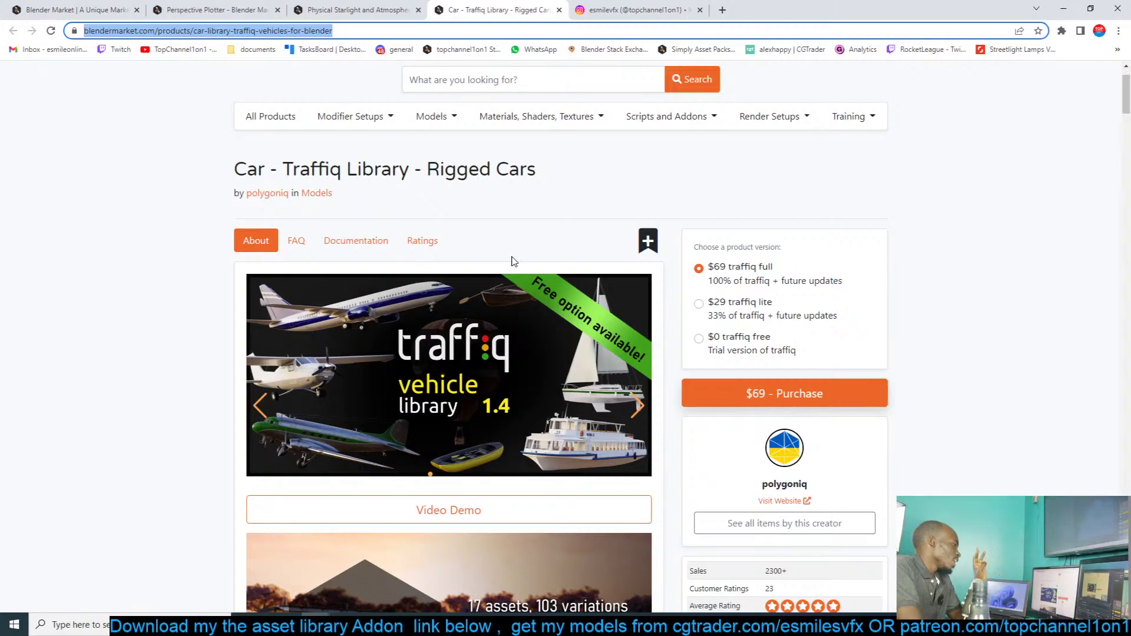
scroll(506, 260, "down", 4)
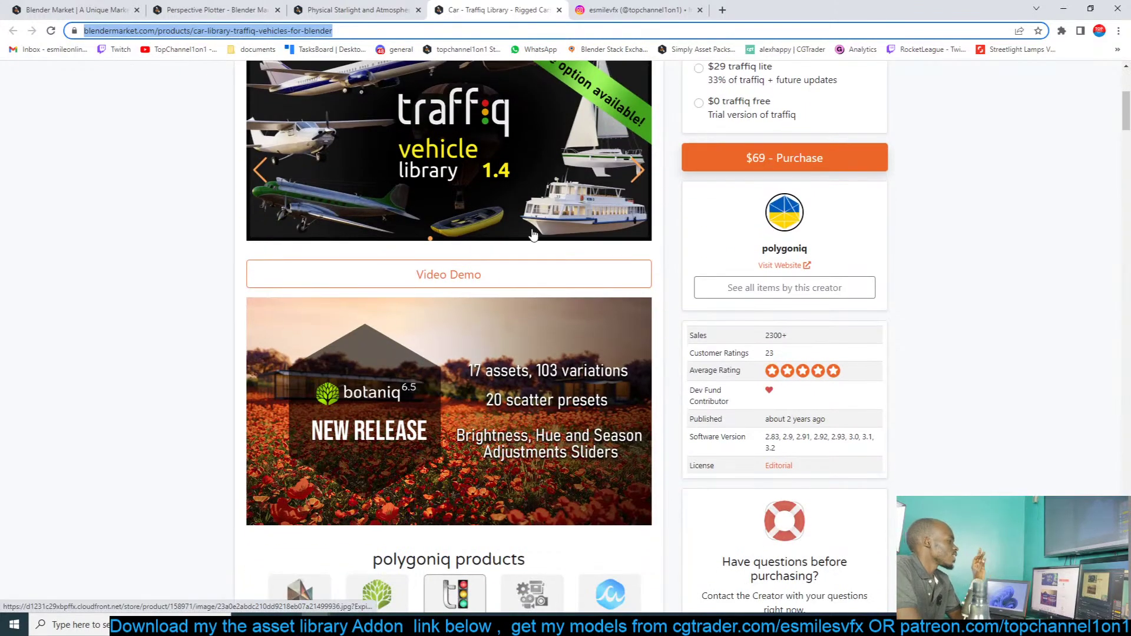
scroll(533, 236, "down", 10)
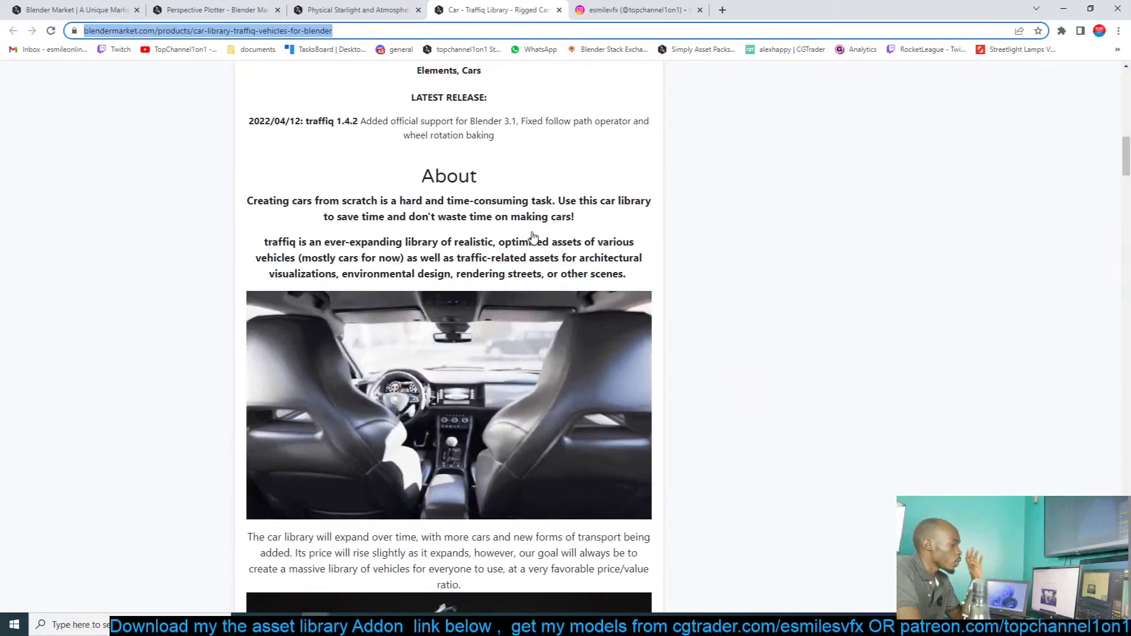
scroll(533, 236, "down", 4)
scroll(513, 237, "up", 1)
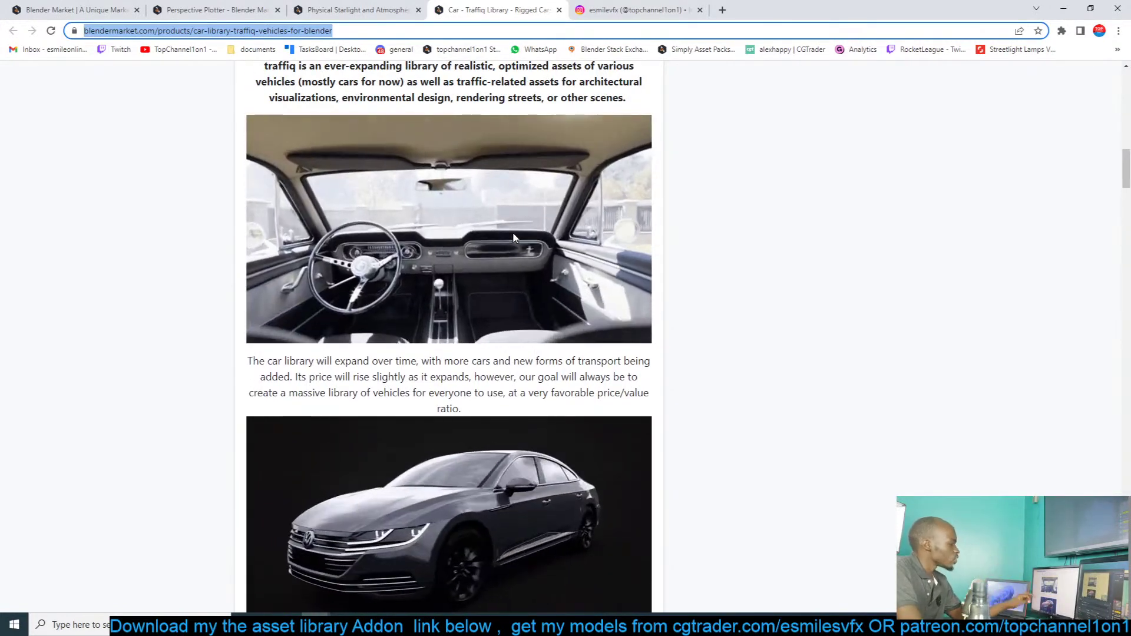
scroll(513, 236, "down", 4)
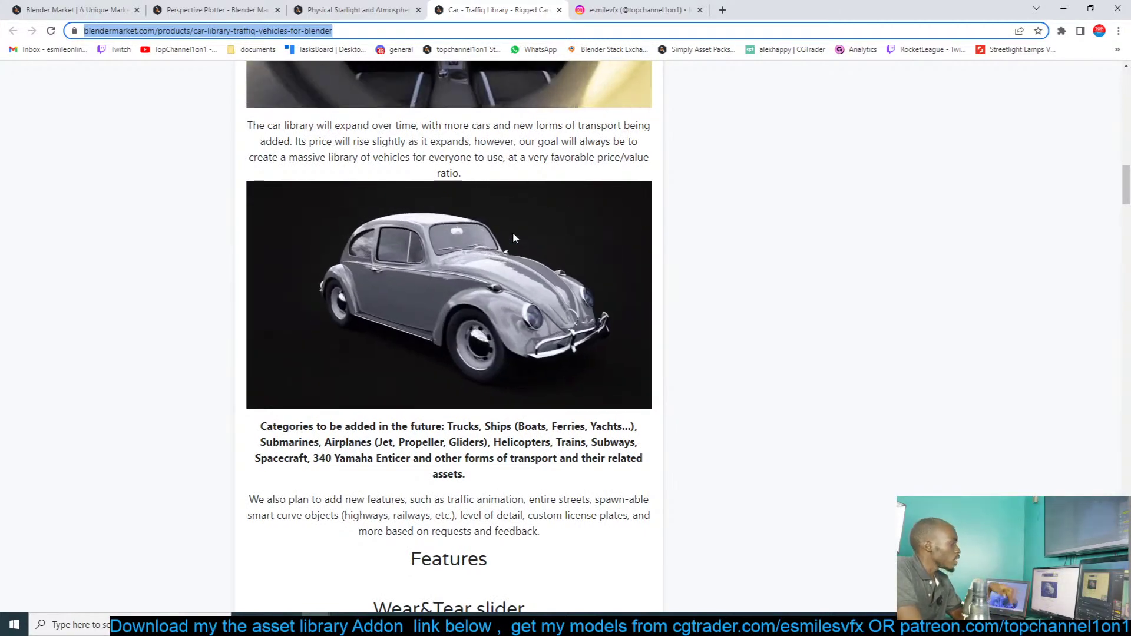
scroll(513, 237, "down", 6)
scroll(514, 238, "down", 6)
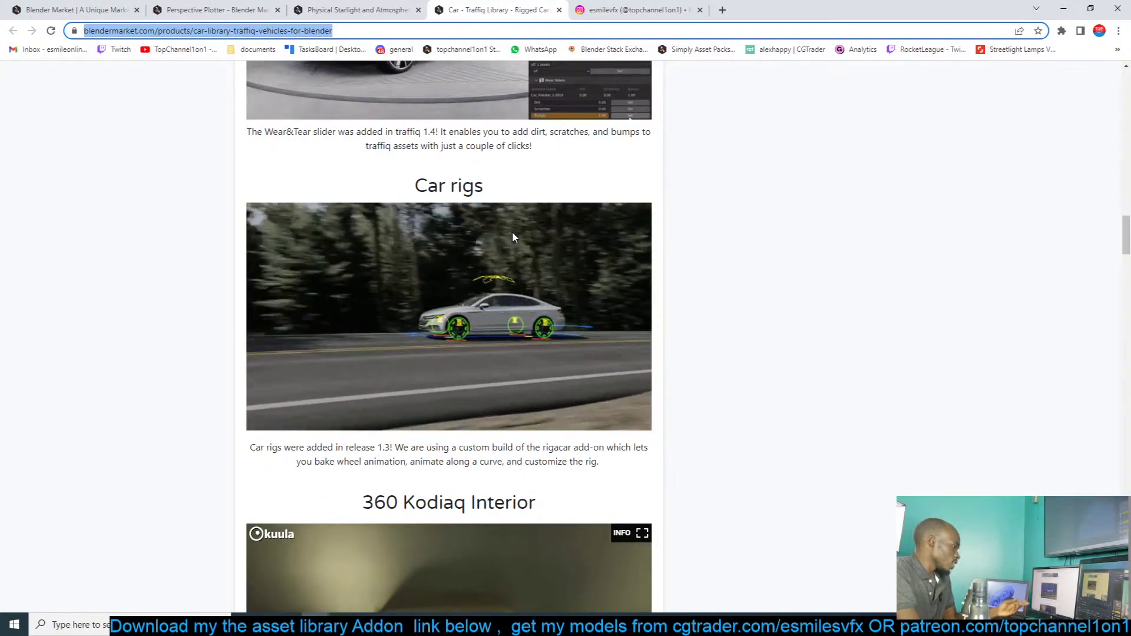
scroll(513, 237, "down", 6)
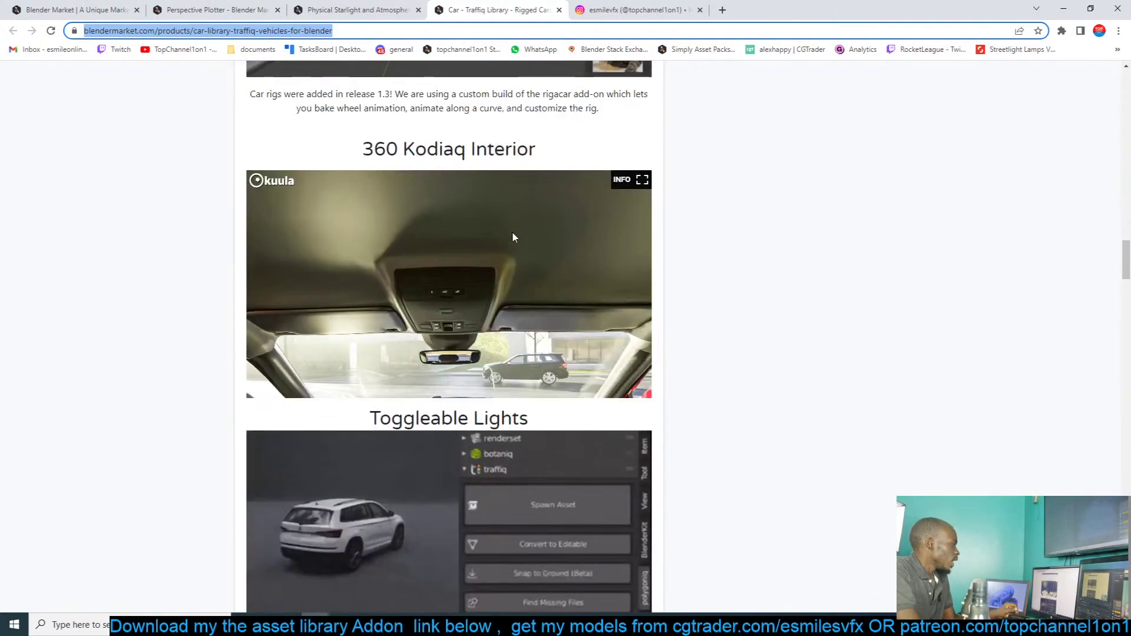
left_click(513, 238)
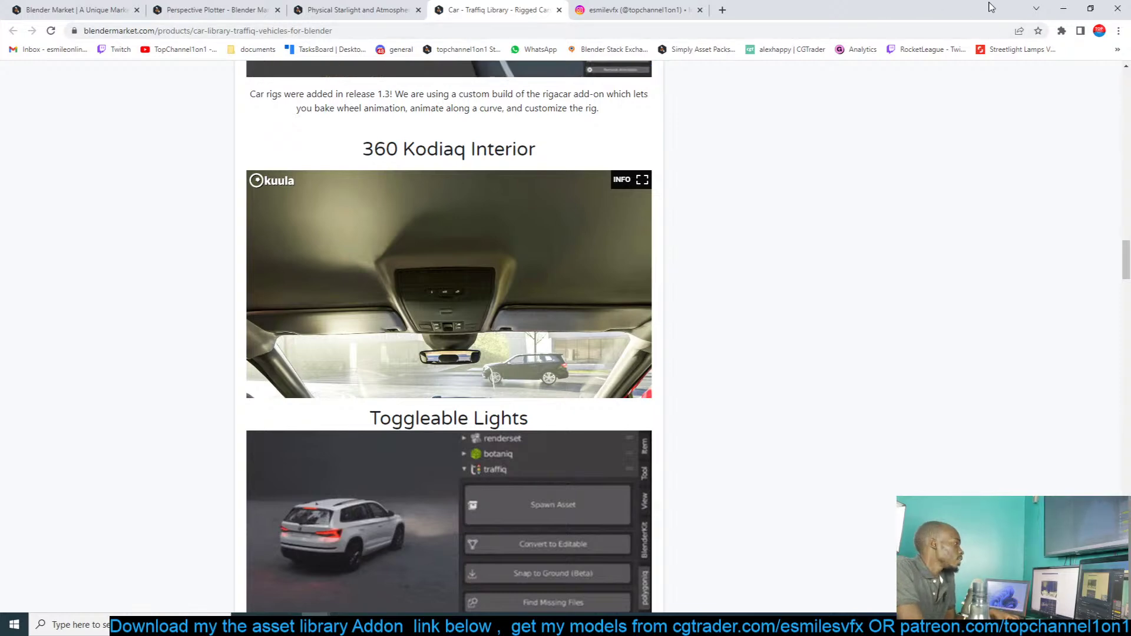
Step: Switch back to Blender and set the render output to resolution X 564 px with a resolution percentage of 1008%
left_click(1064, 9)
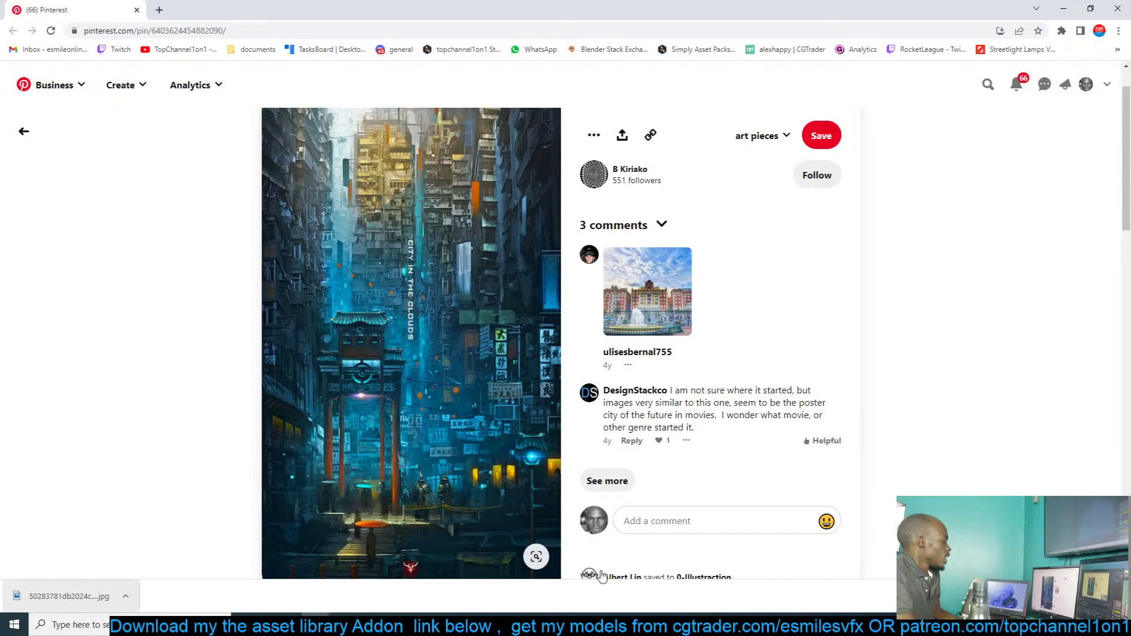
key("alt+Tab")
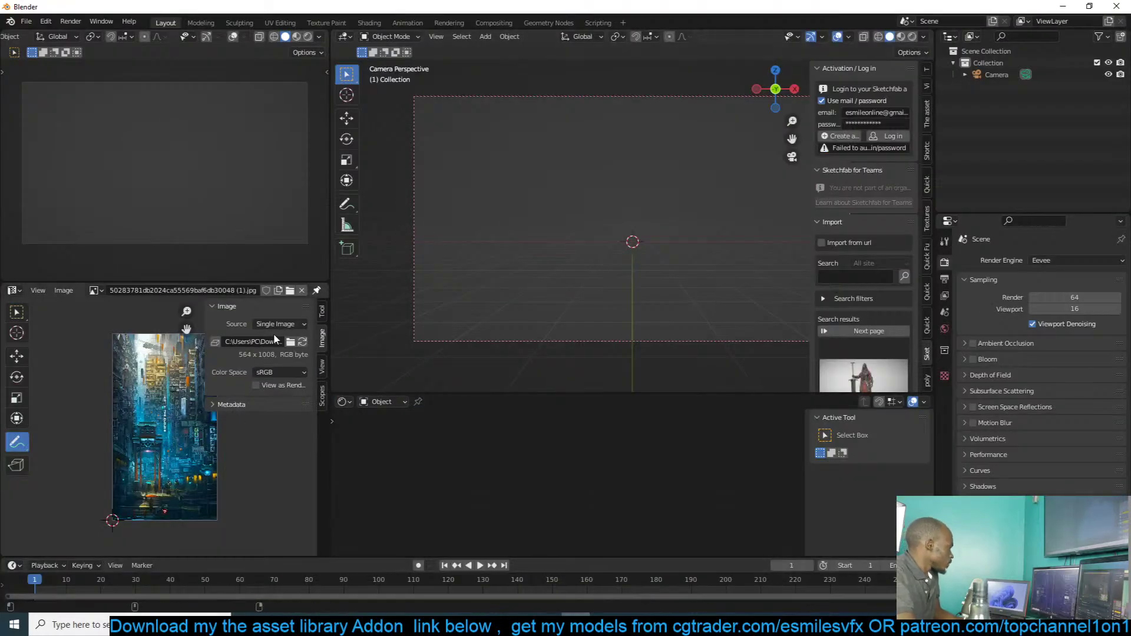
left_click(945, 279)
left_click(1075, 276)
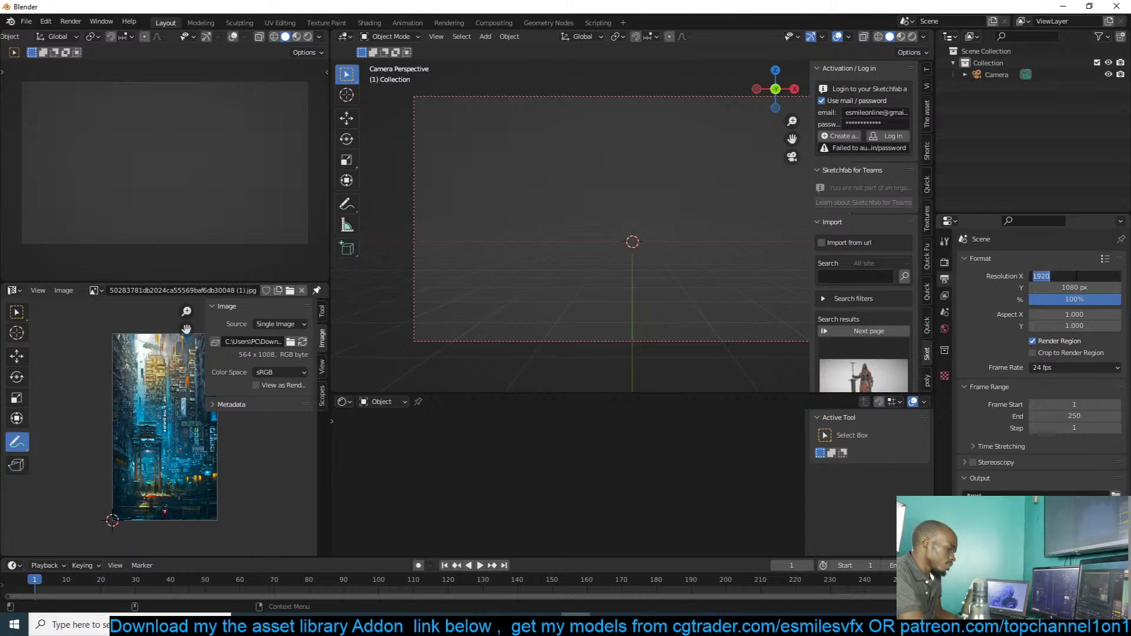
type("564")
key("Return")
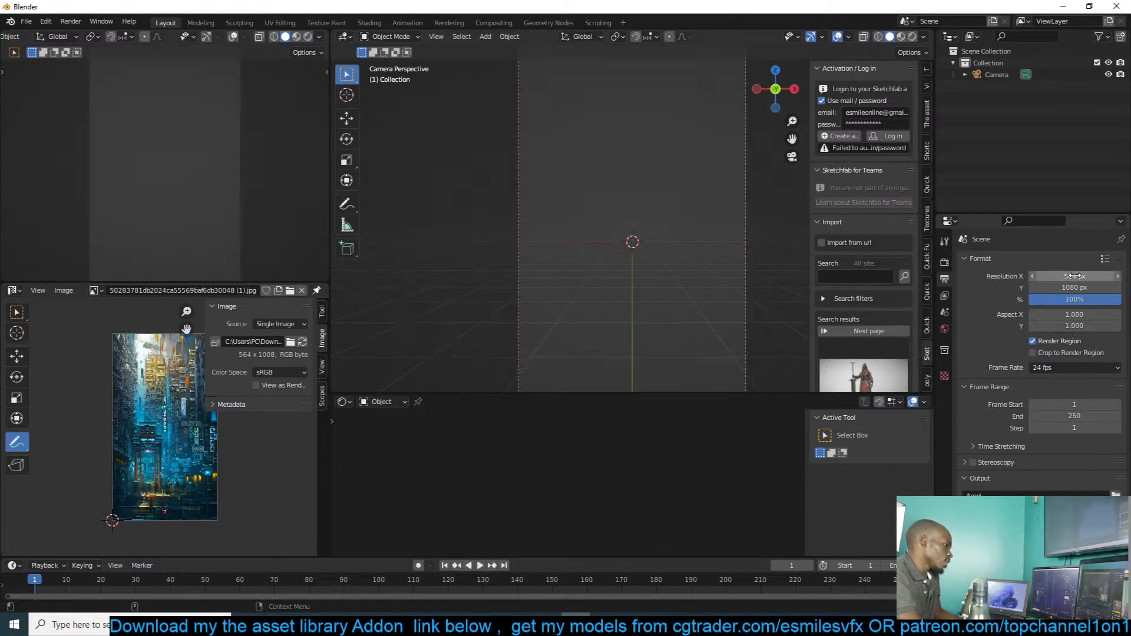
left_click(1070, 299)
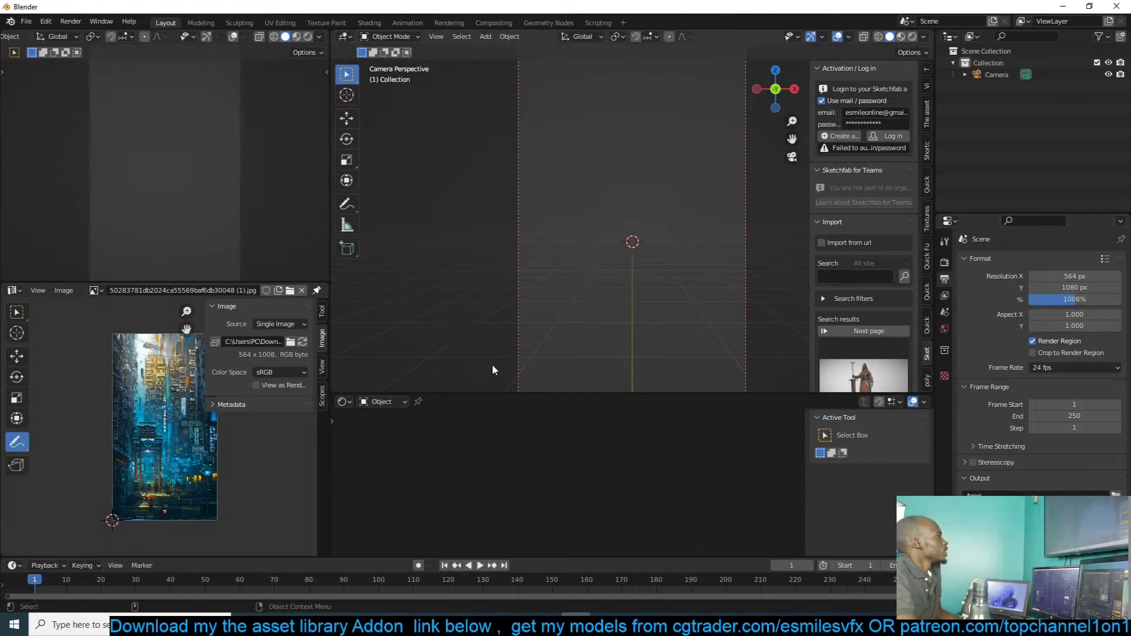
Step: Fit the portrait camera frame and the city reference image in their viewports and hide the image editor's sidebar
scroll(178, 200, "down", 3)
scroll(575, 200, "down", 3)
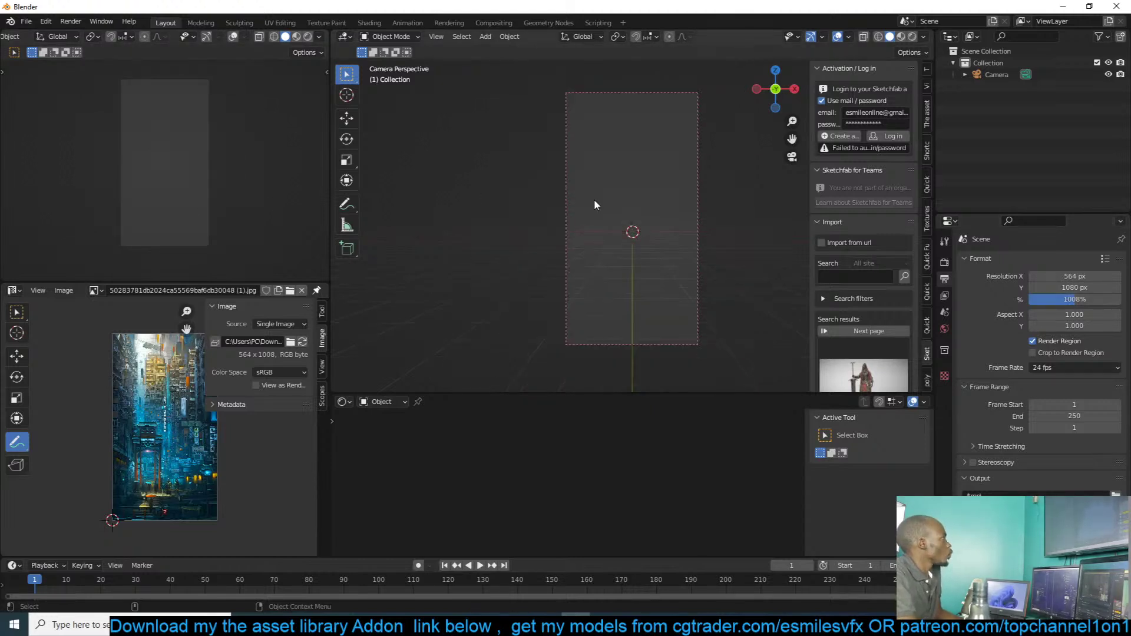
scroll(200, 462, "up", 2)
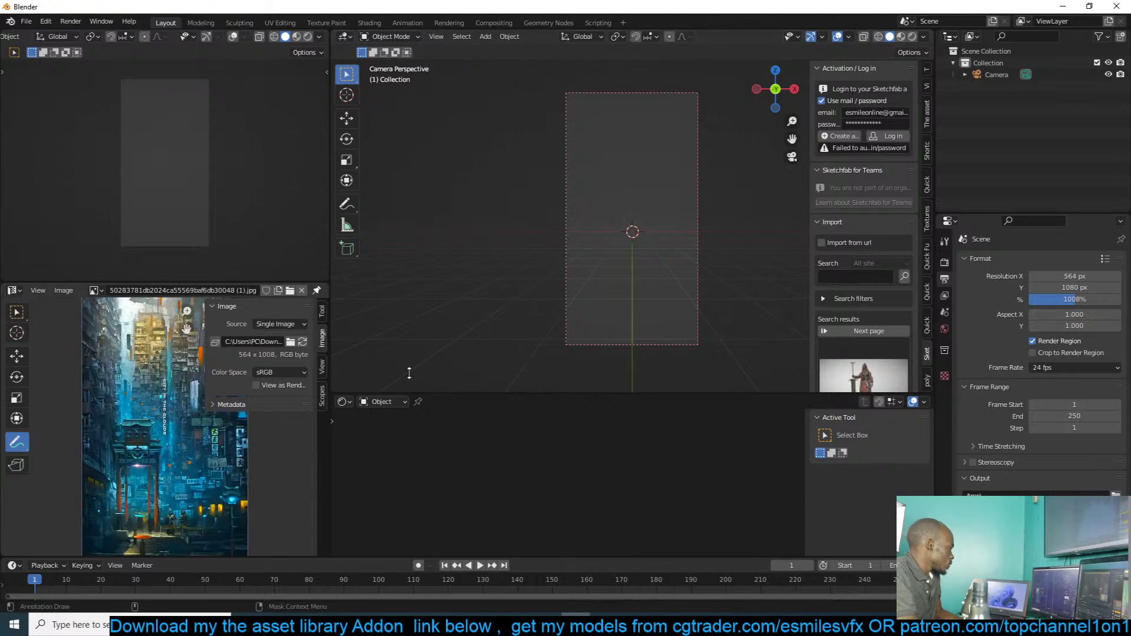
left_click(593, 246)
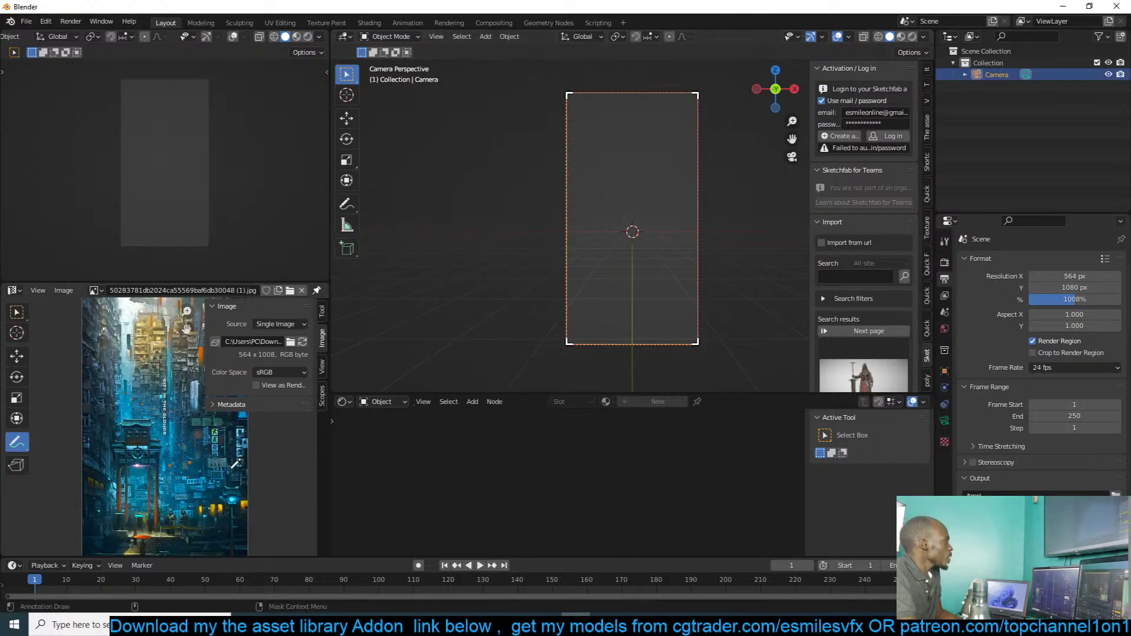
scroll(135, 527, "up", 1)
key("n")
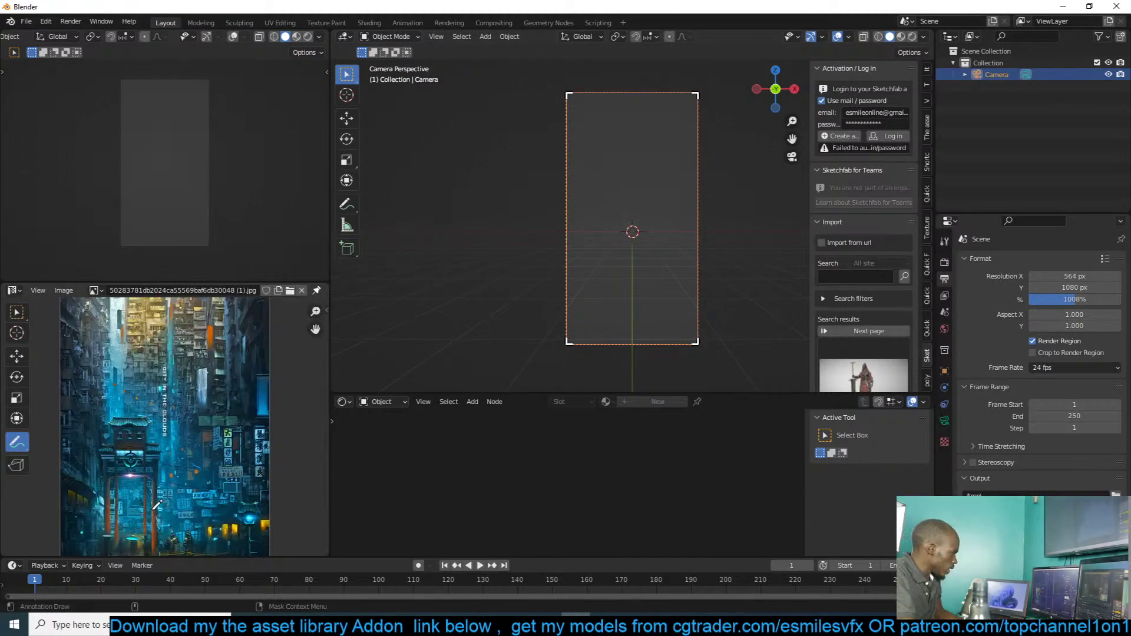
scroll(144, 515, "down", 2)
middle_click_drag(151, 510, 156, 496)
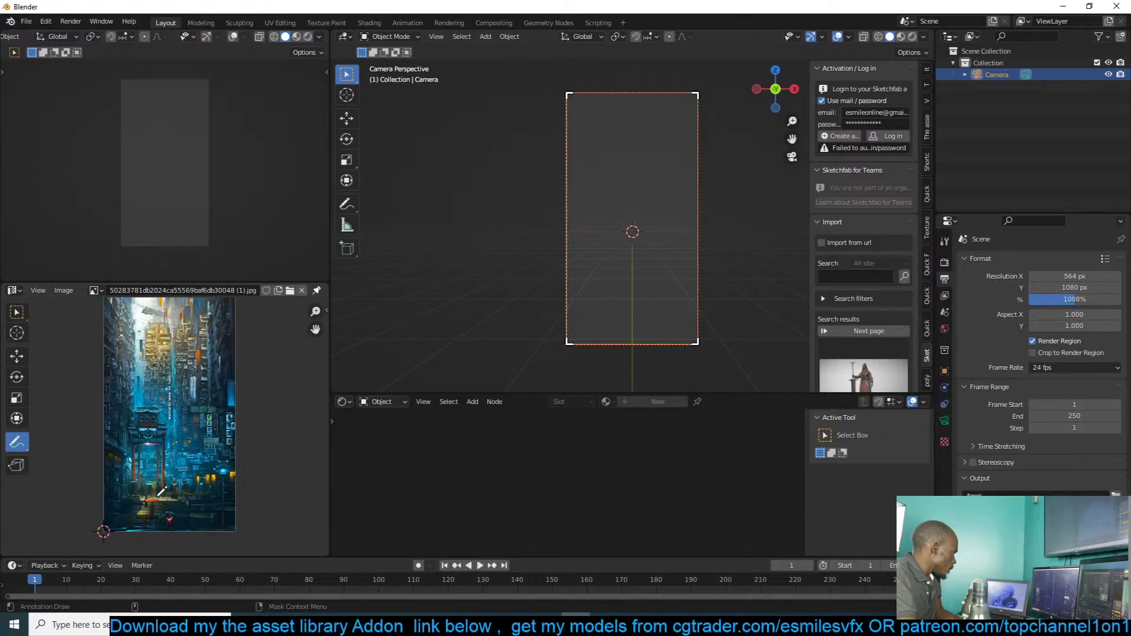
scroll(163, 491, "up", 2)
middle_click_drag(549, 165, 524, 172, "shift")
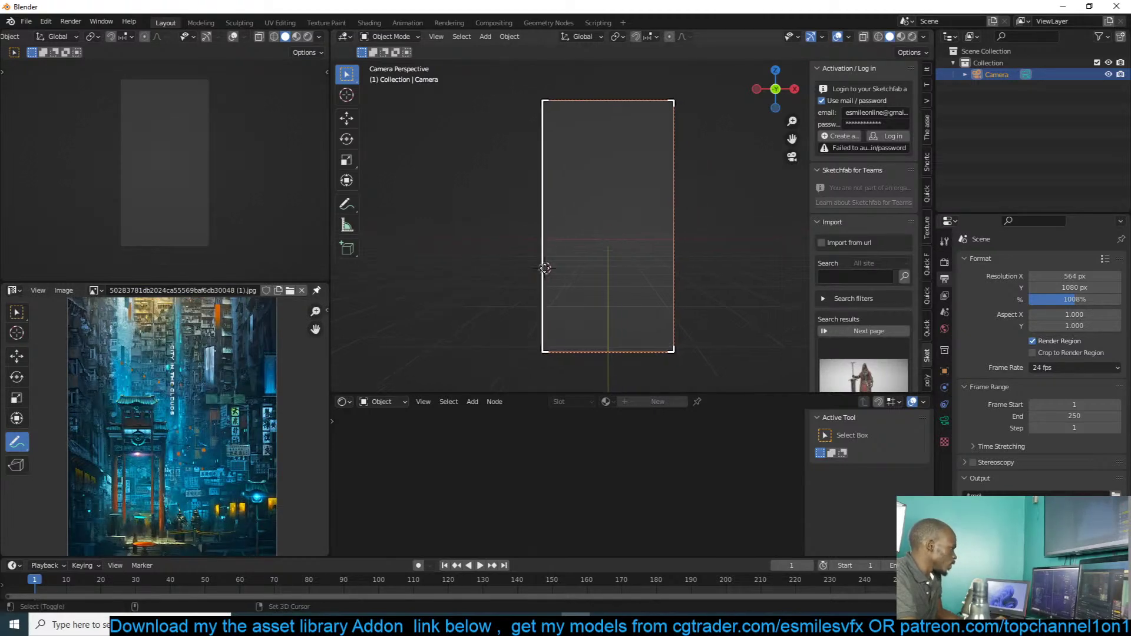
Step: Add a cube at the 3D cursor and scale it down to a small block at the camera frame's edge
key("shift+a")
left_click(618, 270)
key("s")
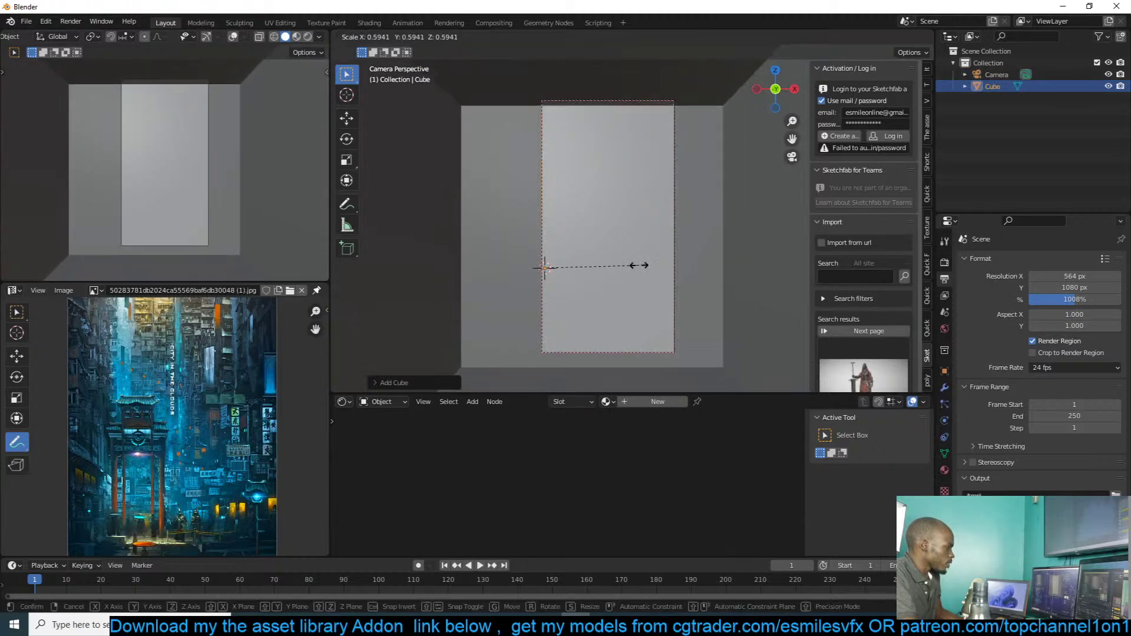
left_click(657, 277)
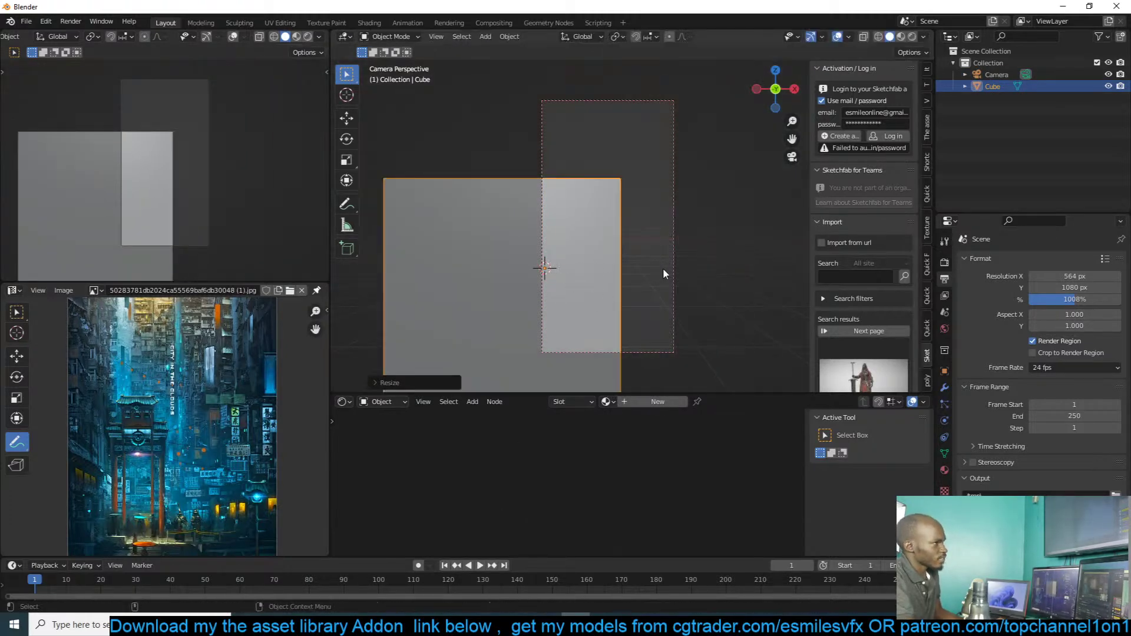
key("s")
left_click(612, 290)
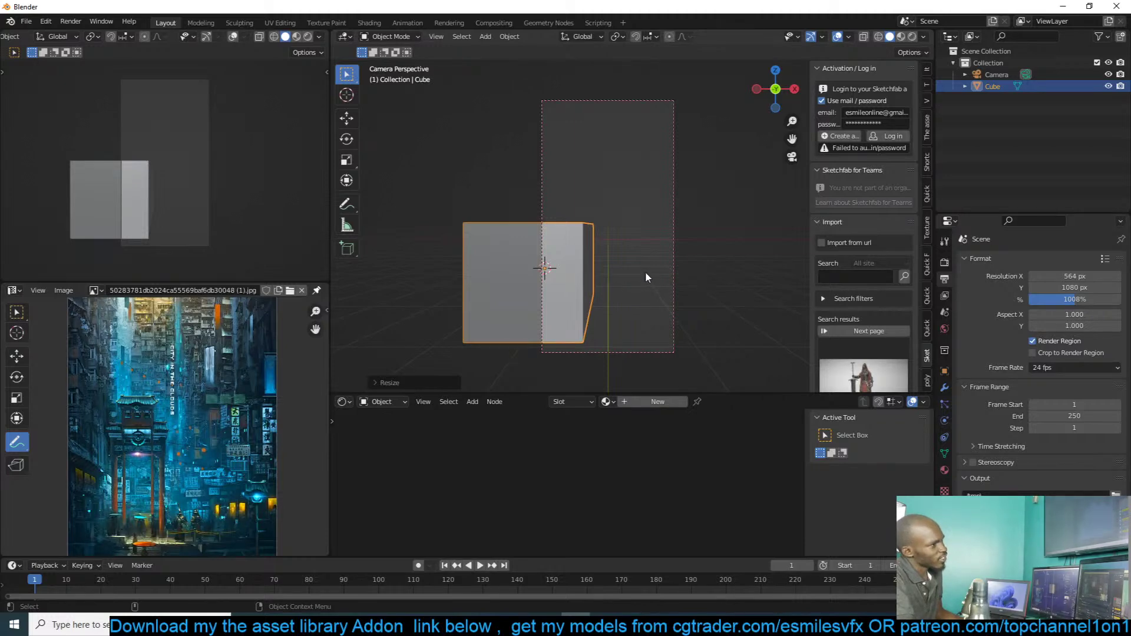
scroll(645, 271, "up", 2)
key("s")
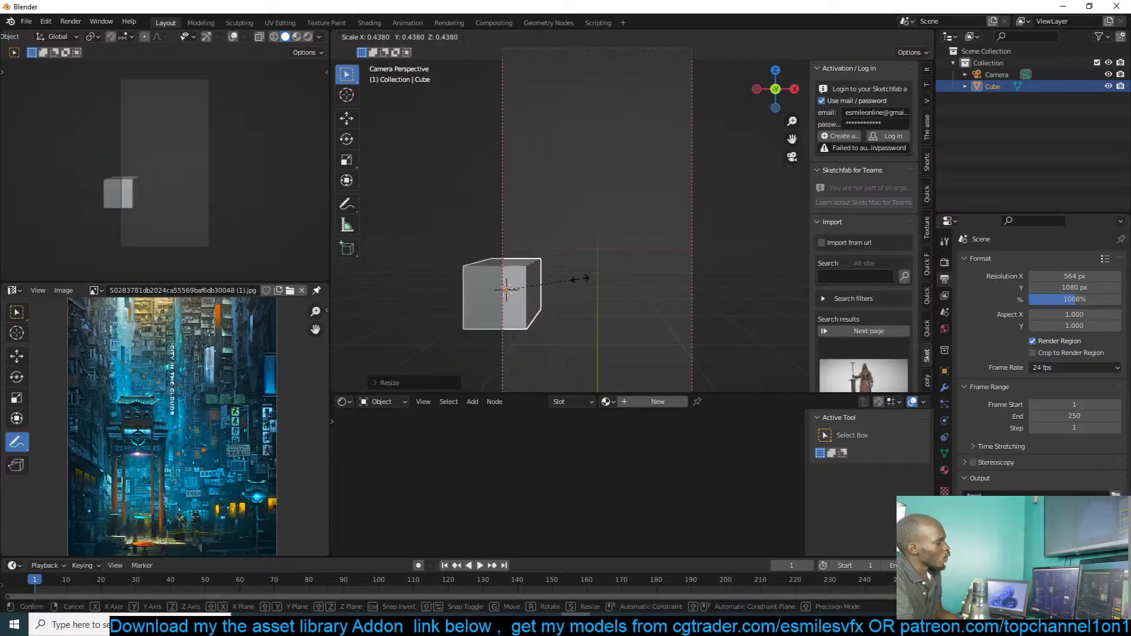
left_click(596, 271)
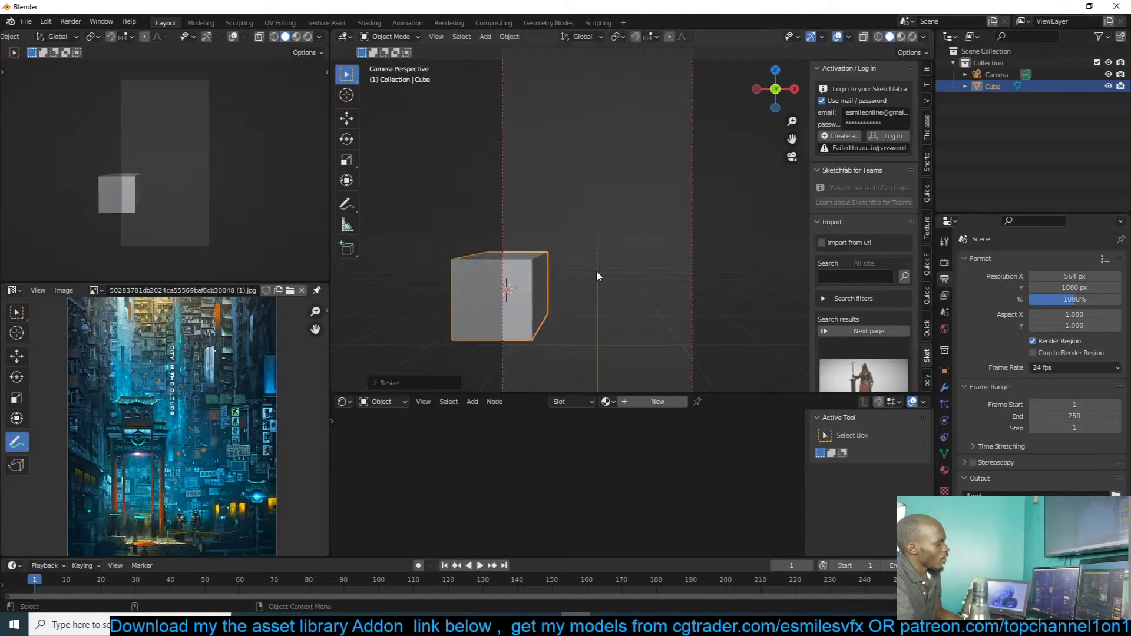
Step: In front view, move the cube down about 1.15 m and lower the camera about 0.8 m along Z
key("KP_1")
scroll(595, 269, "up", 3)
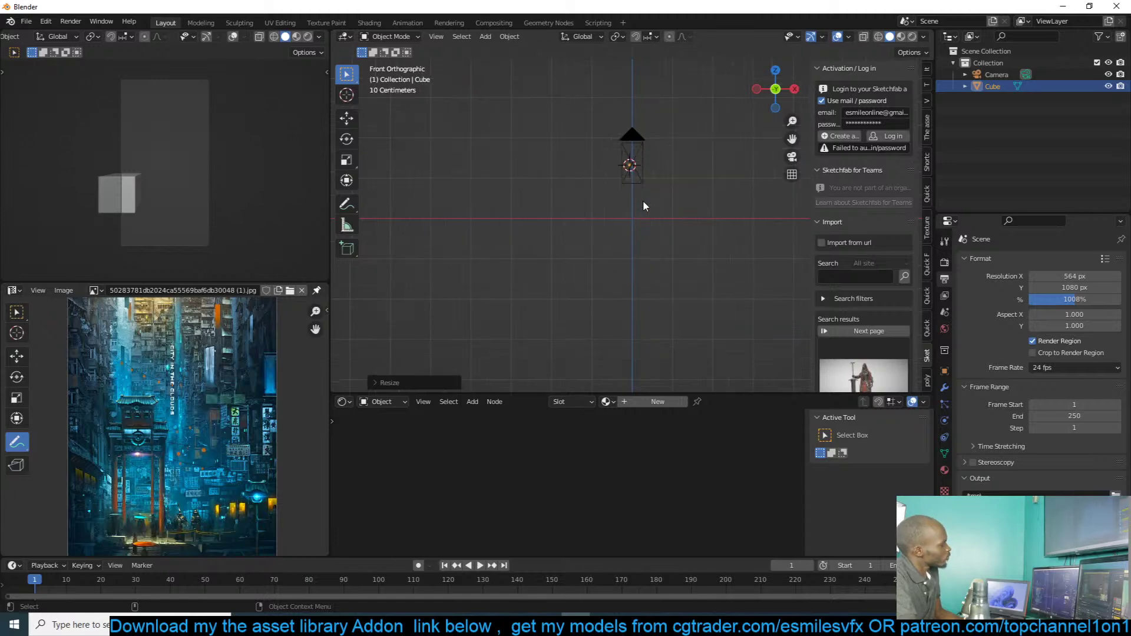
key("g")
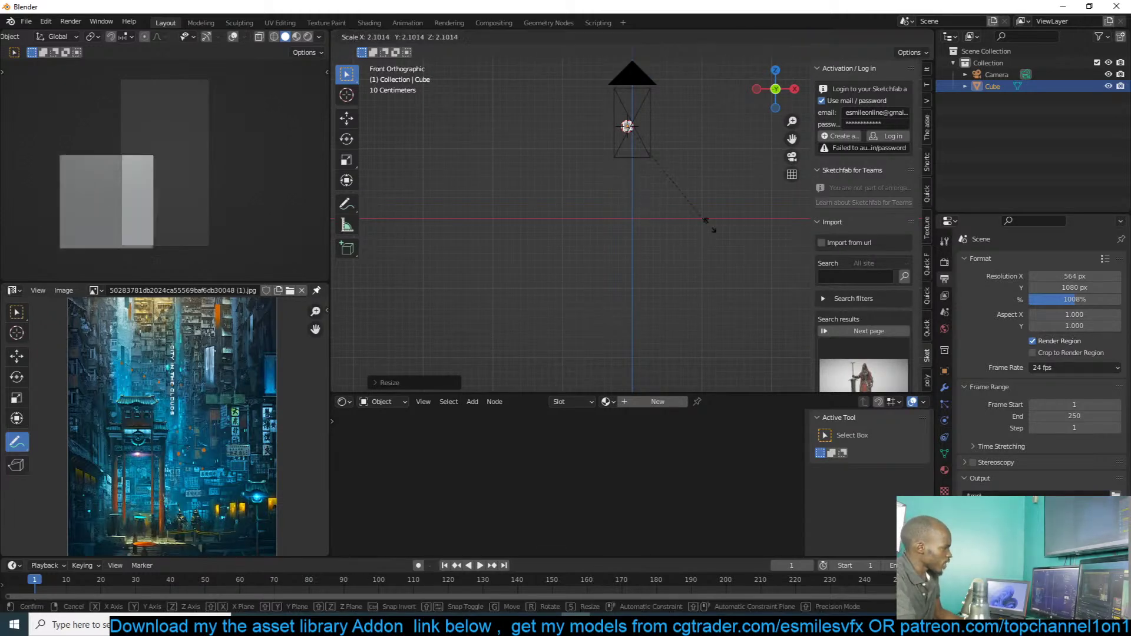
left_click(658, 248)
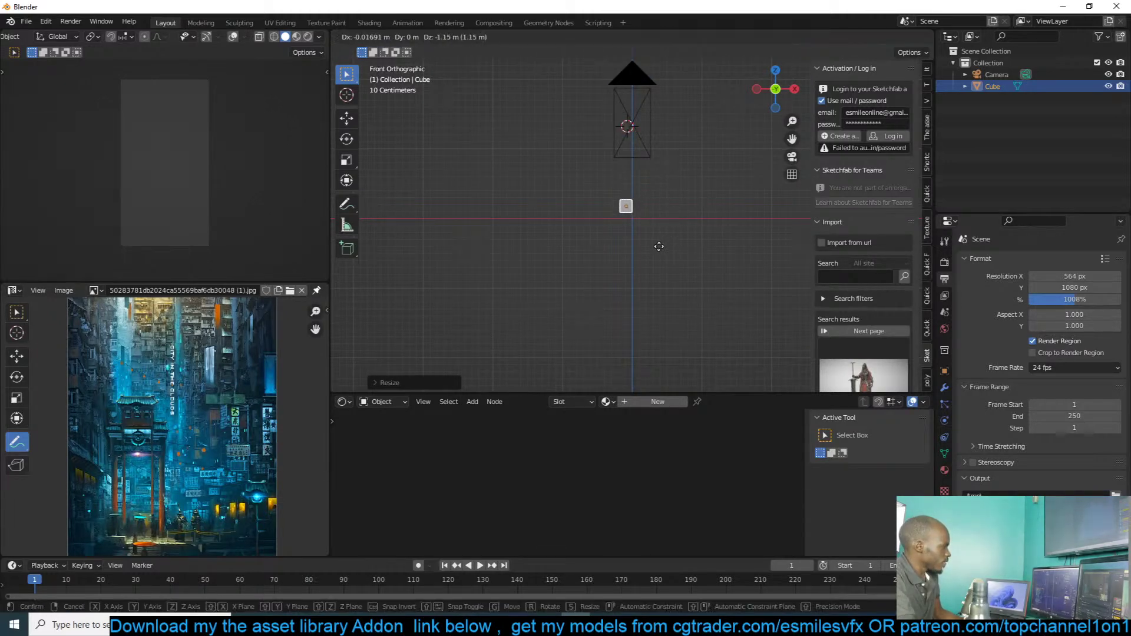
left_click(646, 122)
key("g")
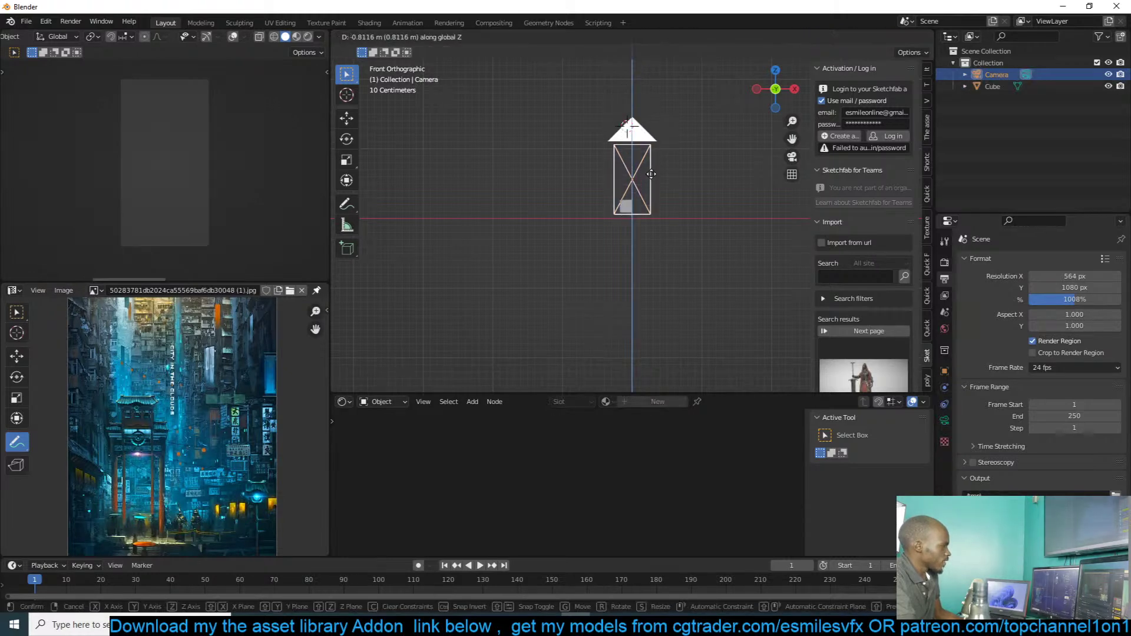
left_click(652, 176)
Step: In right side view, move the small cube out in front of the camera and scale it up over eight times
middle_click_drag(652, 176, 489, 215)
key("KP_3")
key("KP_Decimal")
scroll(651, 178, "down", 6)
left_click(498, 257)
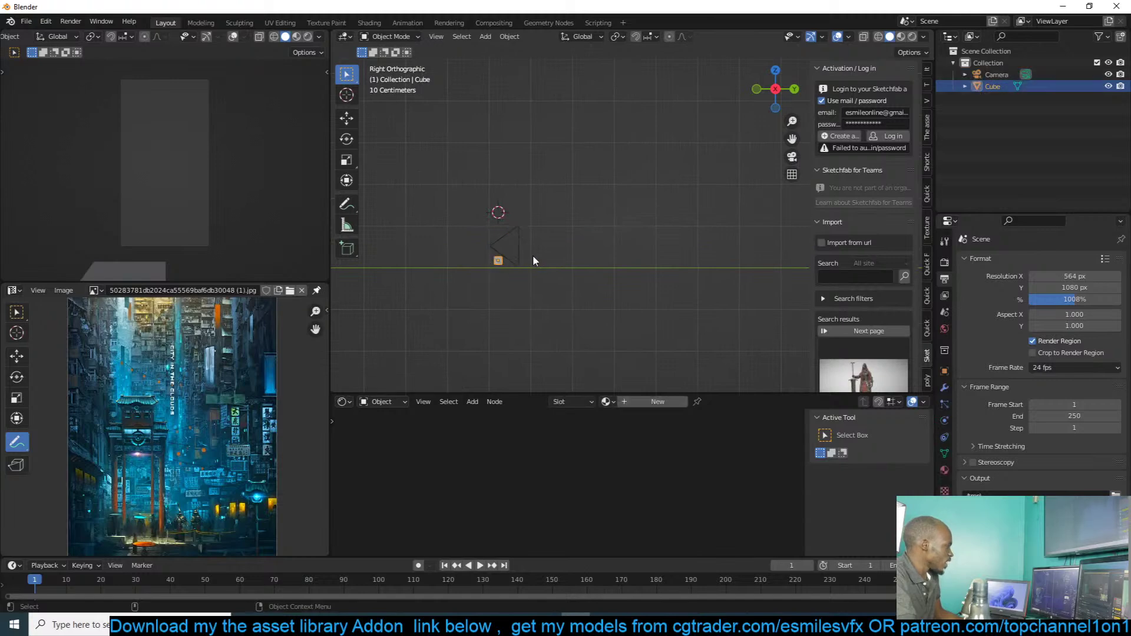
key("s")
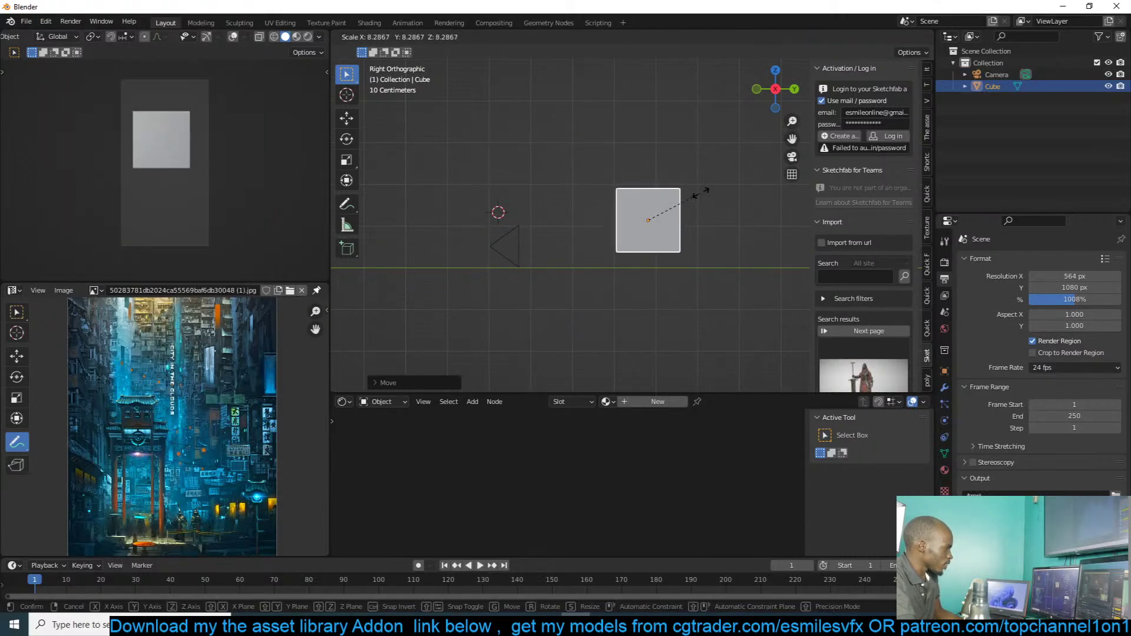
left_click(720, 189)
key("g")
left_click(699, 196)
Step: In front view, shift the cube about 1.4 m along negative X so it stands beside the camera axis
key("KP_1")
key("g")
key("x")
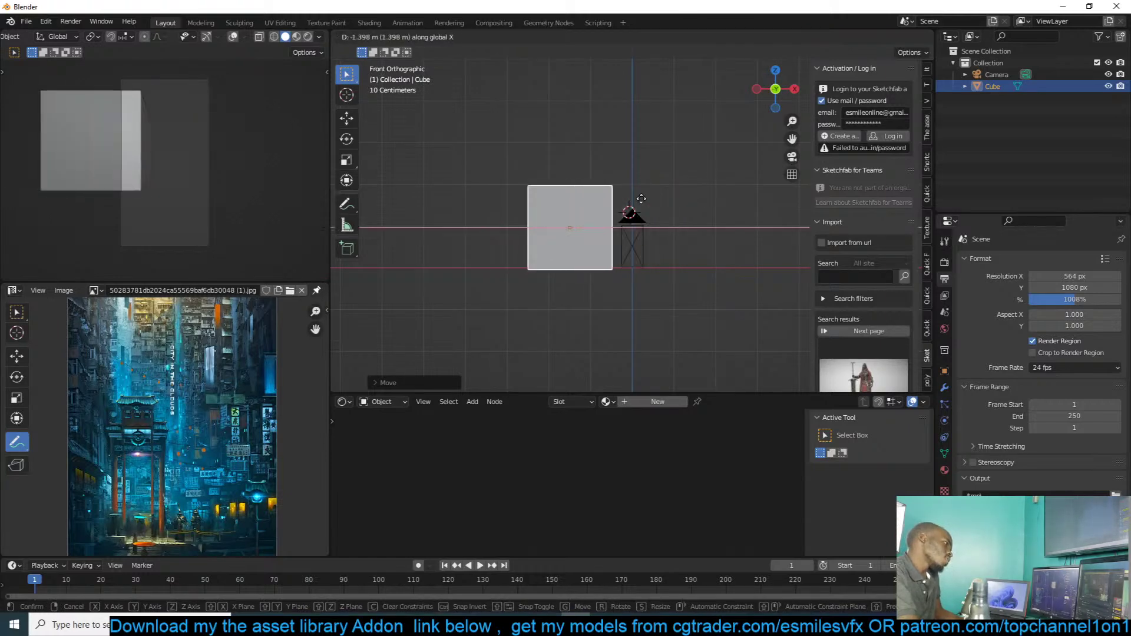
left_click(601, 199)
Step: Raise the cube's top face along Z to form a tall tower and scale the tower down
middle_click_drag(566, 176, 659, 226, "shift")
key("Tab")
key("Tab")
key("Tab")
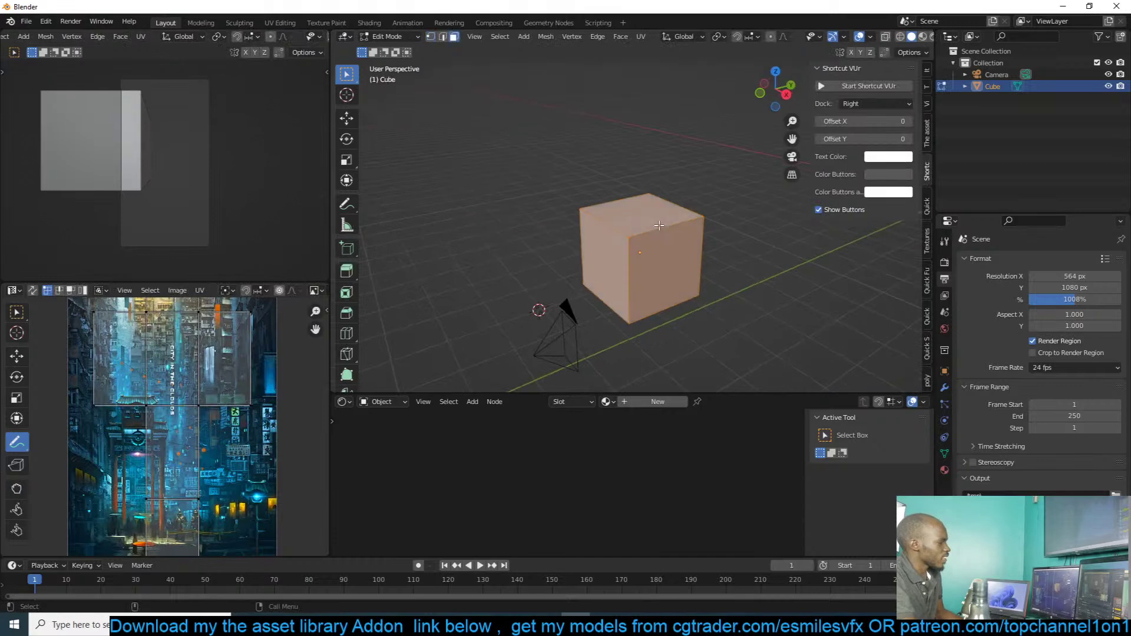
left_click(648, 224)
scroll(647, 225, "down", 3)
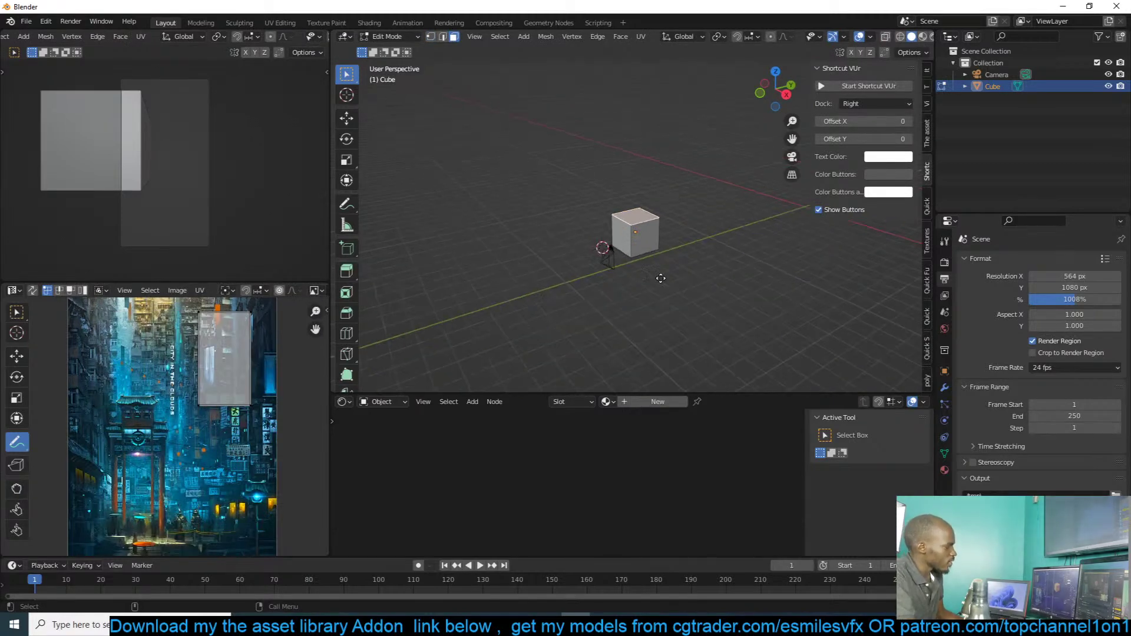
key("g")
key("z")
left_click(693, 173)
key("Tab")
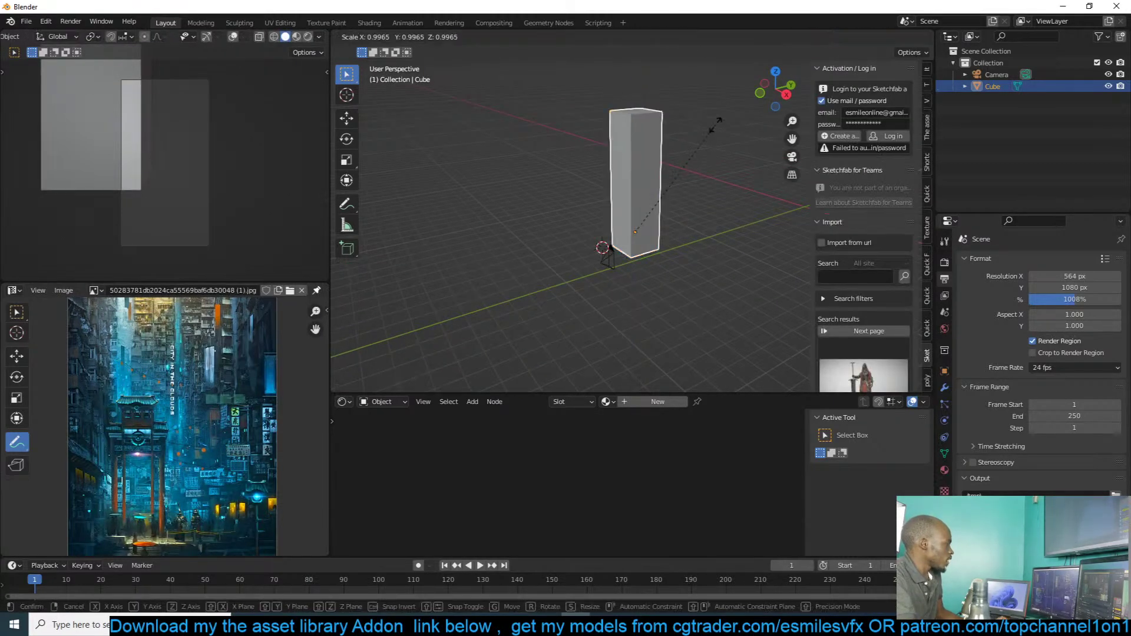
key("s")
left_click(690, 162)
Step: Show the tower in wireframe, select its base in Edit Mode and snap the 3D cursor to that selection
key("KP_1")
key("Tab")
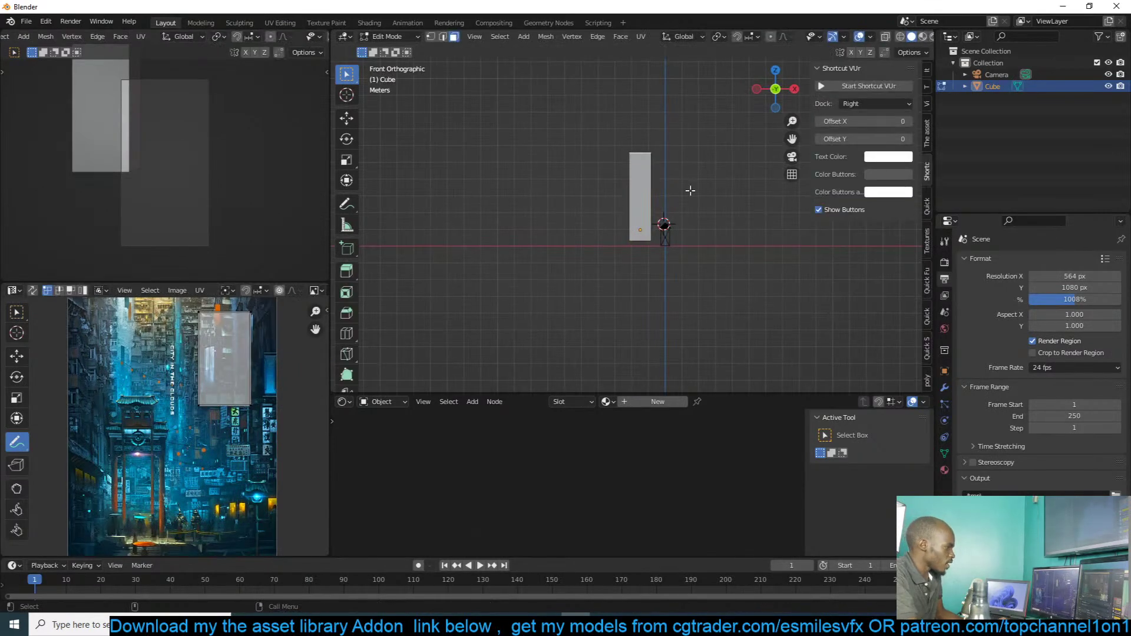
scroll(690, 189, "up", 4)
key("z")
left_click(587, 191)
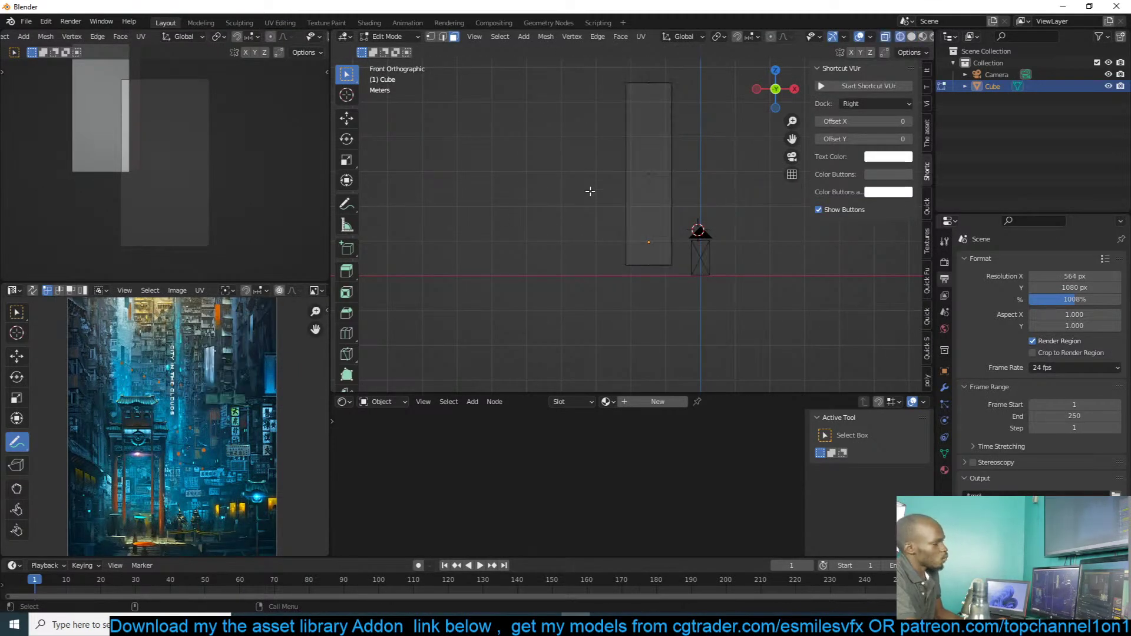
left_click_drag(585, 220, 741, 292)
key("shift+s")
left_click(690, 378)
Step: Set the tower's origin to the 3D cursor and lower it about 0.29 m along Z onto the ground line
key("Tab")
right_click(681, 232)
mouse_move(682, 233)
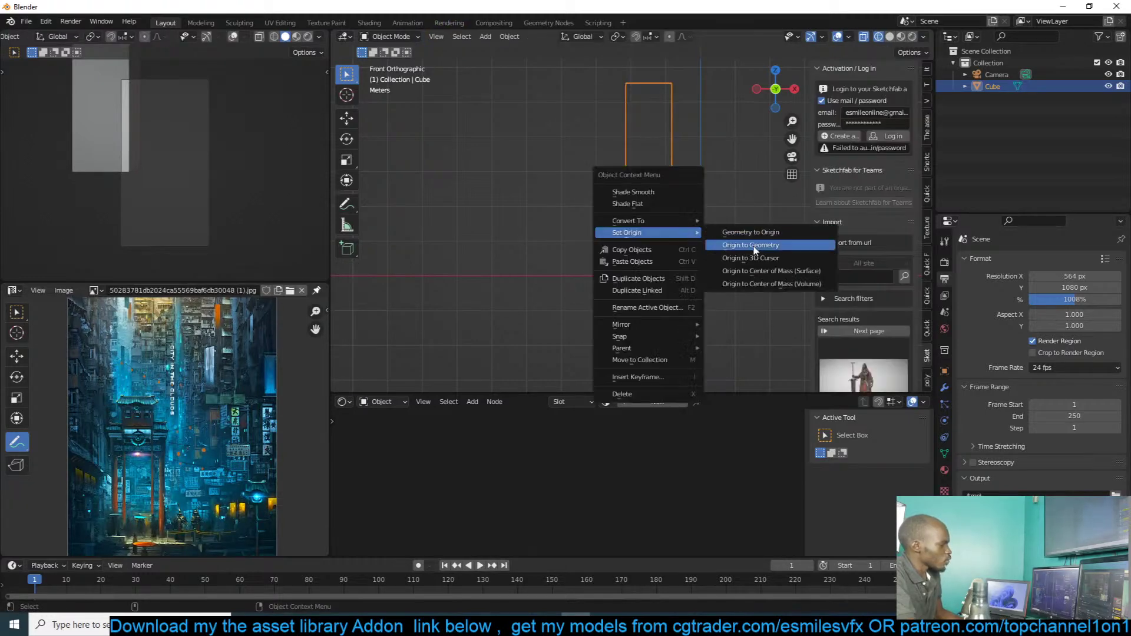
left_click(753, 256)
key("g")
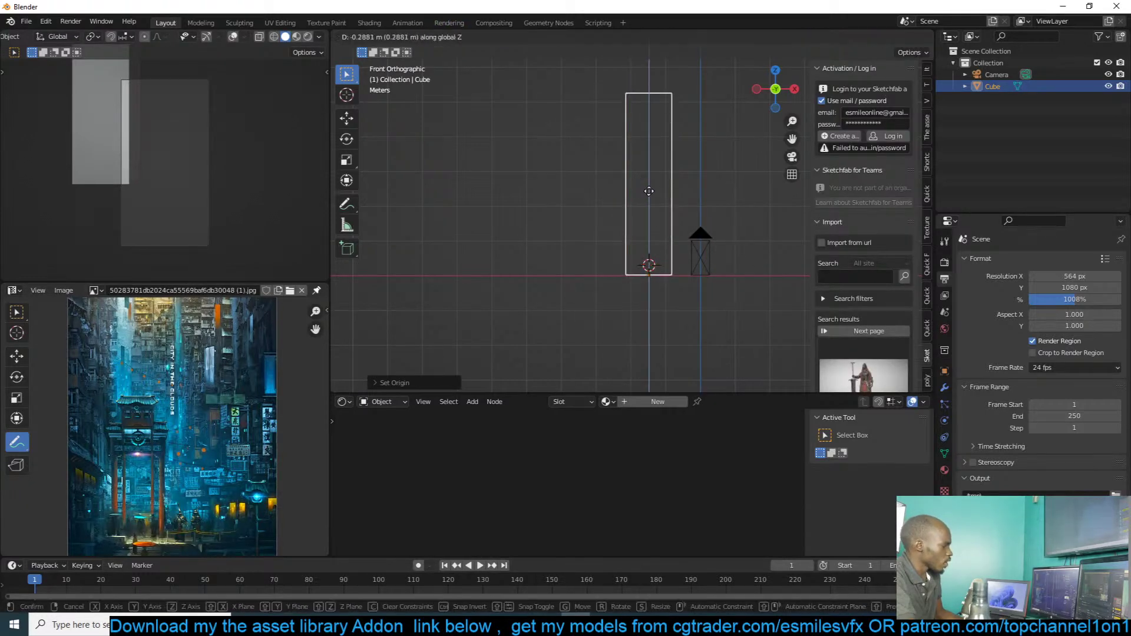
left_click(649, 190)
Step: In top view, stretch the tower along Y to about 1.96 times its depth
key("KP_7")
scroll(649, 190, "down", 2)
key("s")
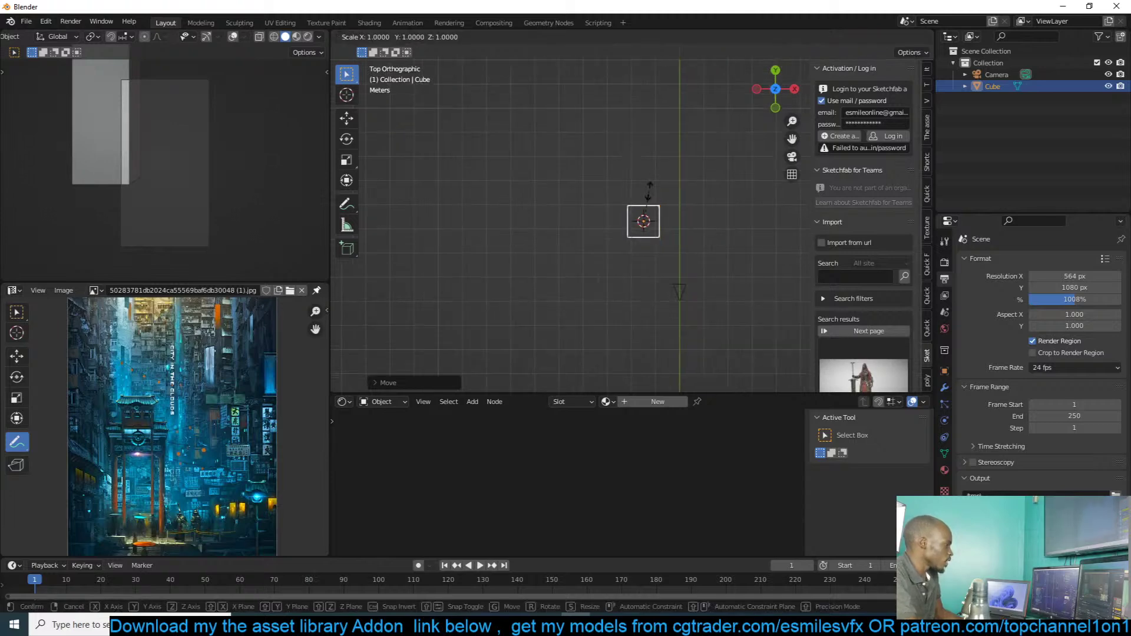
key("y")
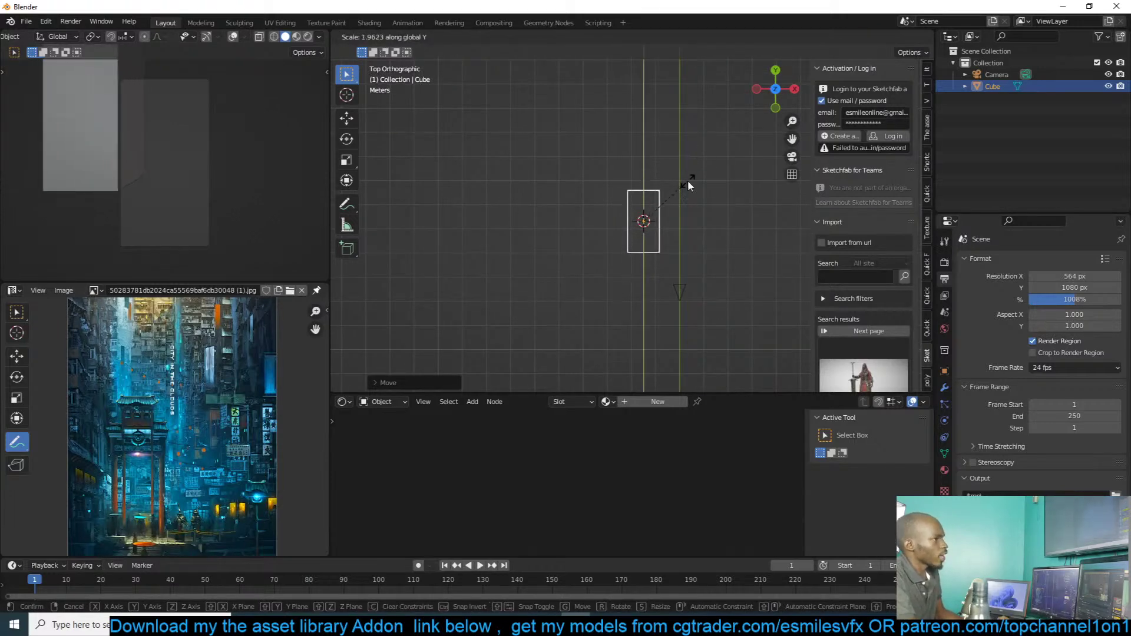
left_click(668, 205)
Step: Duplicate the tower to the opposite side of the Y axis, and again farther back on the original side
middle_click_drag(668, 205, 541, 266, "shift")
key("shift+d")
left_click(607, 214)
key("shift+d")
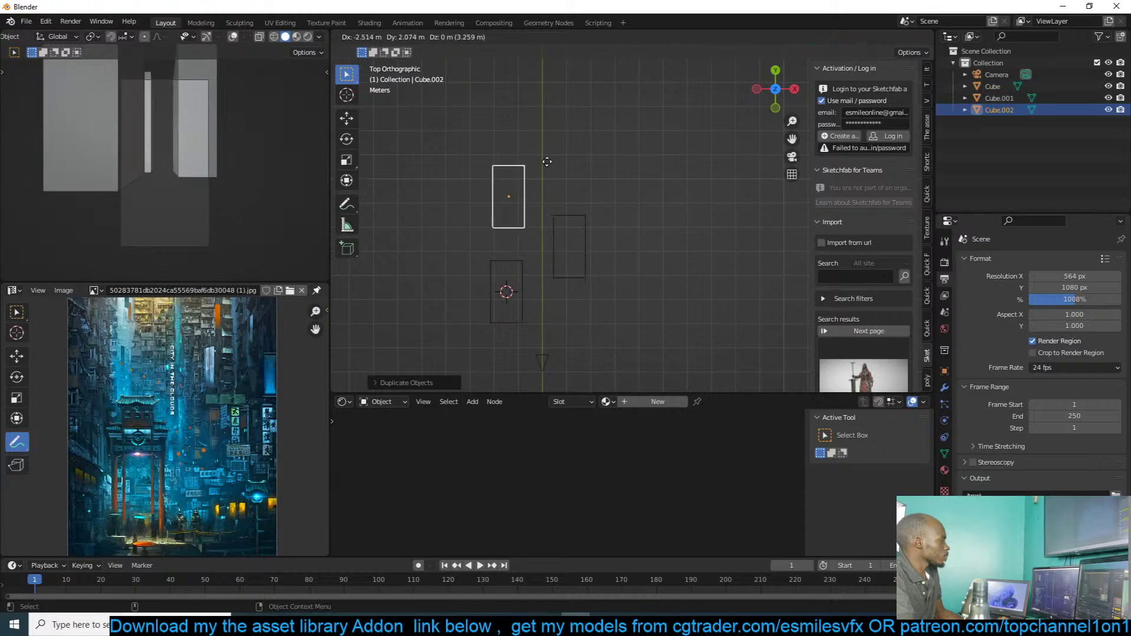
left_click(548, 155)
left_click(571, 222)
key("h")
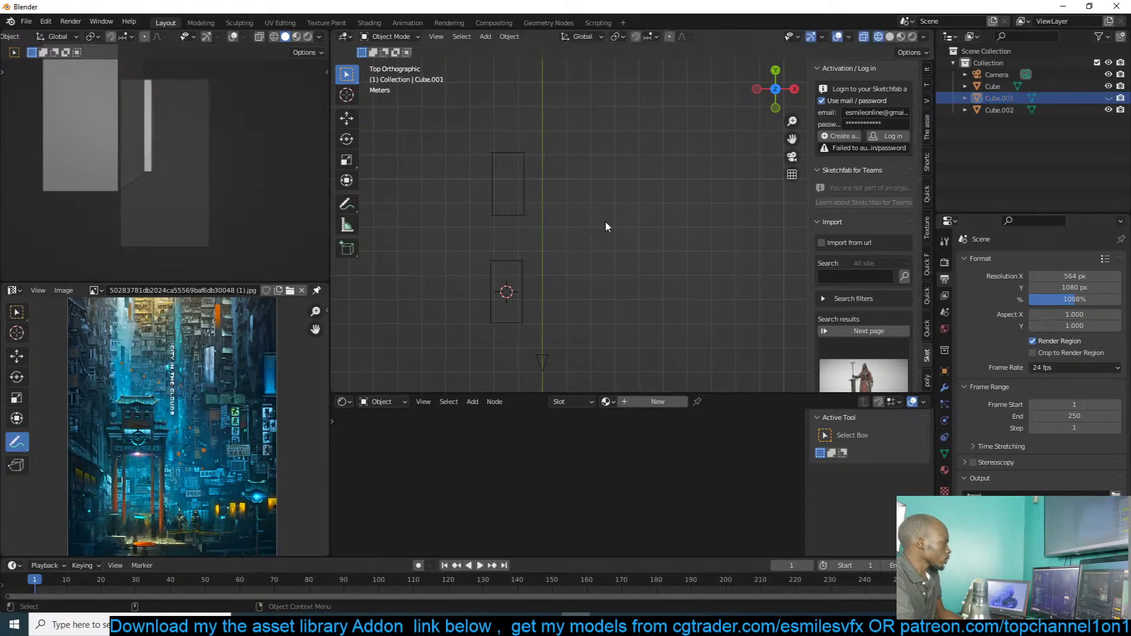
key("alt+h")
Step: Set the camera's focal length to 20 mm and tilt the camera slightly upward around the X axis
left_click(542, 362)
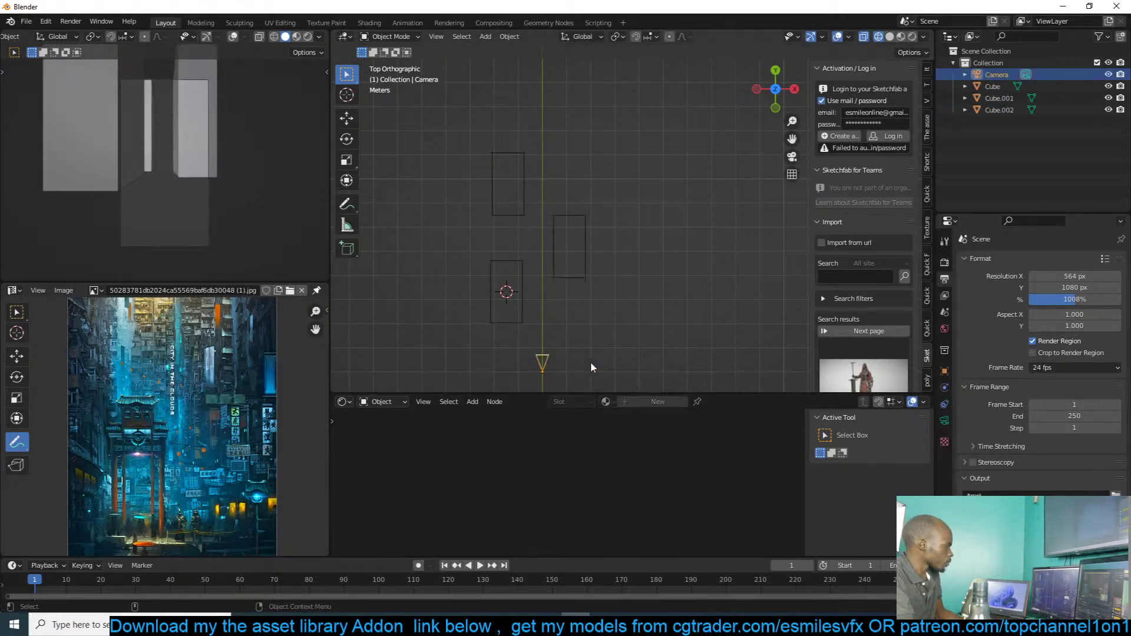
left_click(944, 421)
left_click_drag(1058, 316, 1058, 316)
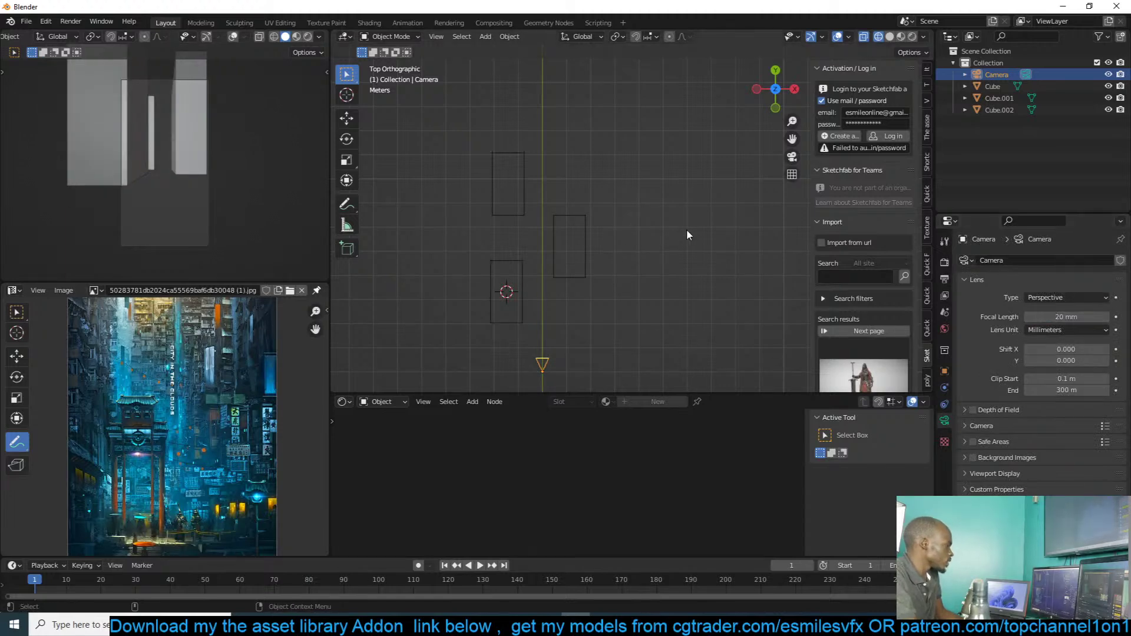
type("rx90")
key("Return")
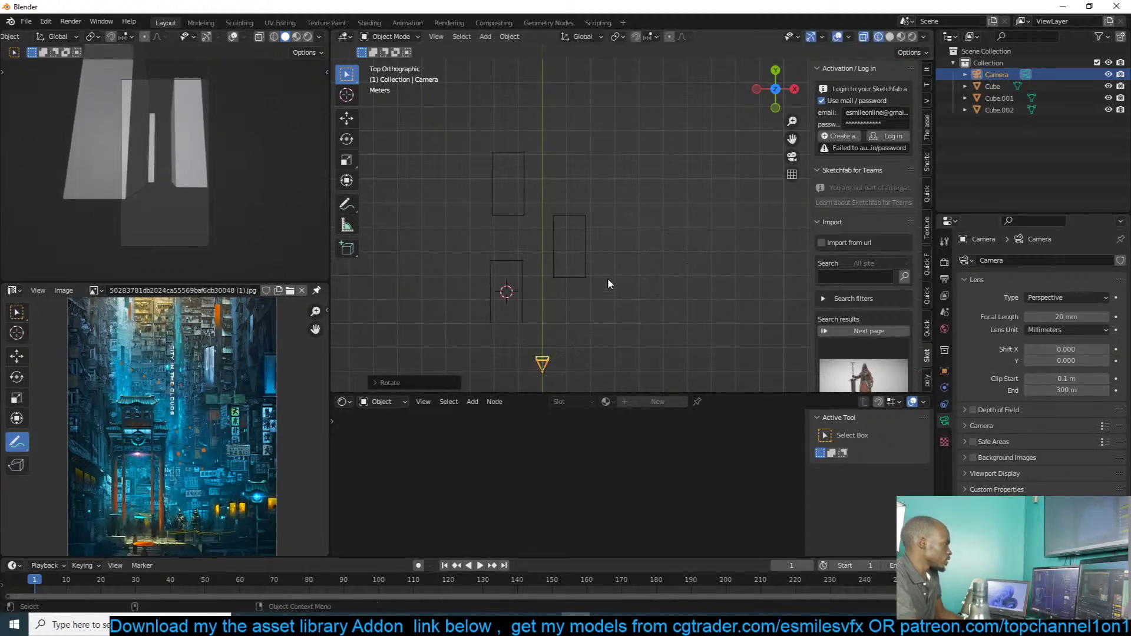
Step: In top view, move the front tower to the far end beside the Y axis and shift the other two towers outward from the axis
left_click_drag(583, 266, 622, 227)
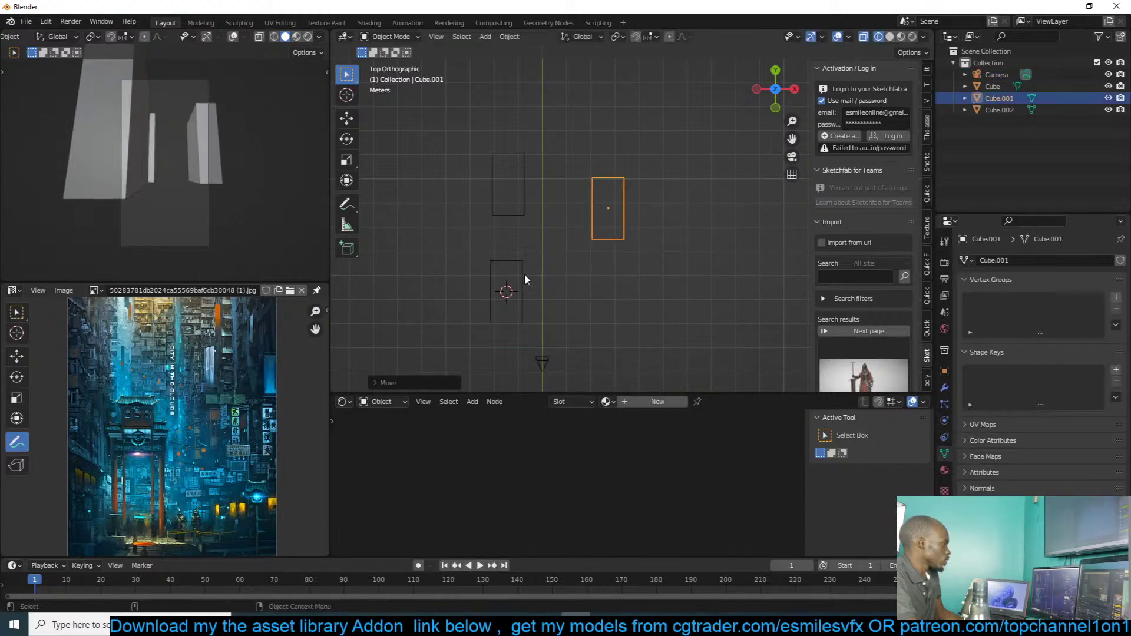
left_click(521, 261)
left_click_drag(521, 261, 548, 55)
left_click_drag(491, 175, 463, 237)
left_click(549, 93)
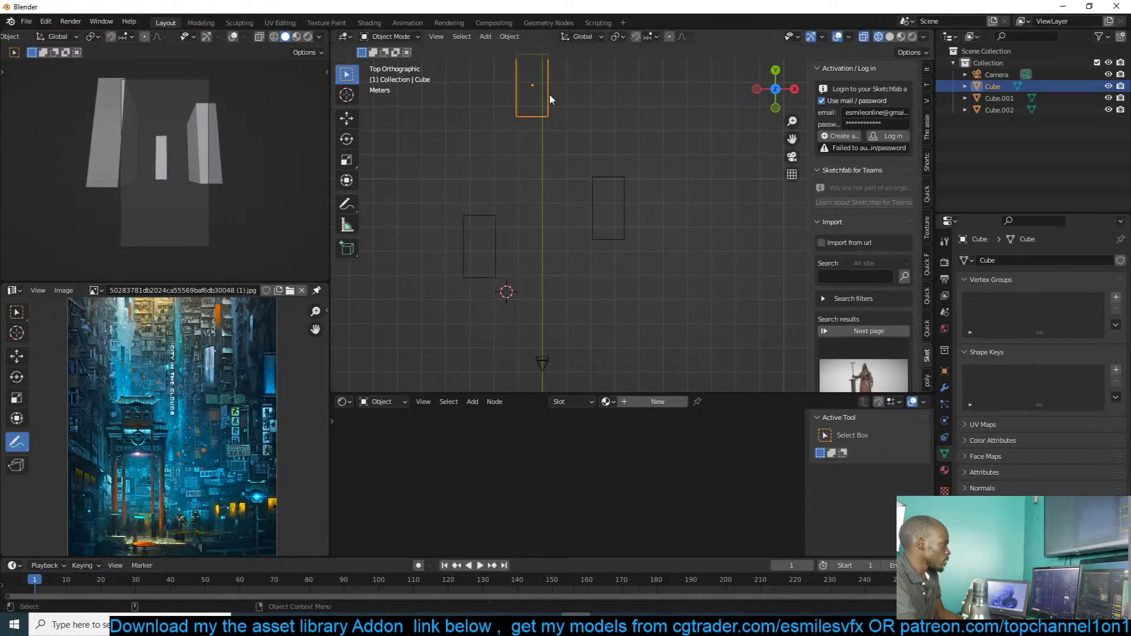
Step: Duplicate the rear tower three times, placing one copy across the Y axis and two staggered copies on its original side
key("shift+d")
left_click(620, 139)
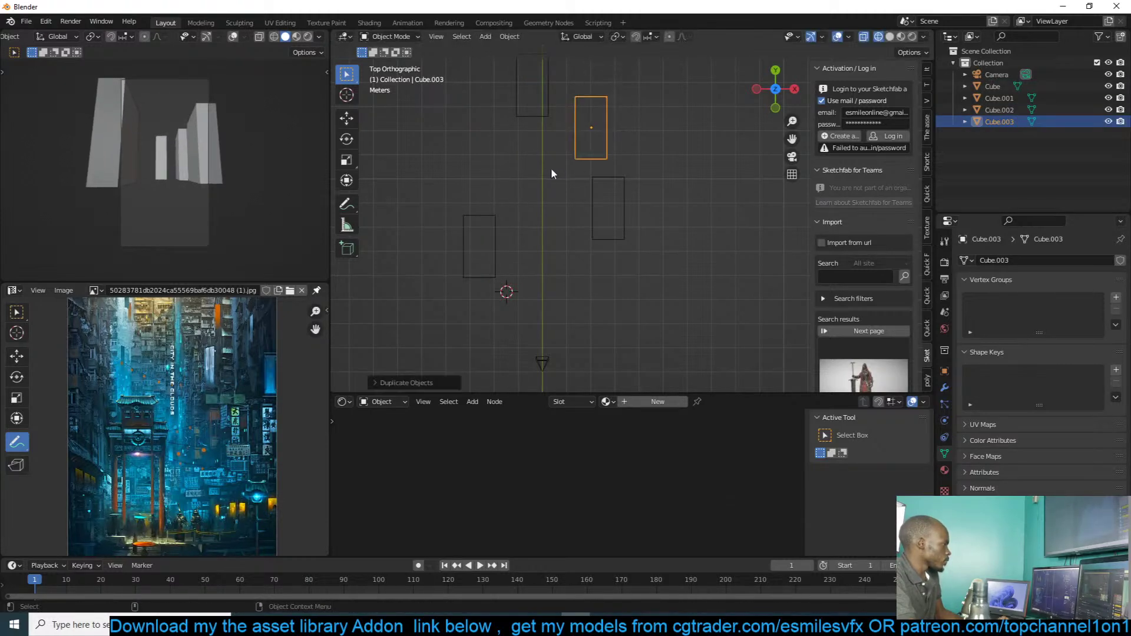
key("shift+d")
left_click(484, 152)
key("shift+d")
left_click(467, 77)
Step: Select all six towers and stretch them along Z in front view to slightly more than twice their height
scroll(530, 89, "down", 3)
left_click_drag(618, 86, 531, 249)
key("KP_1")
key("g")
key("z")
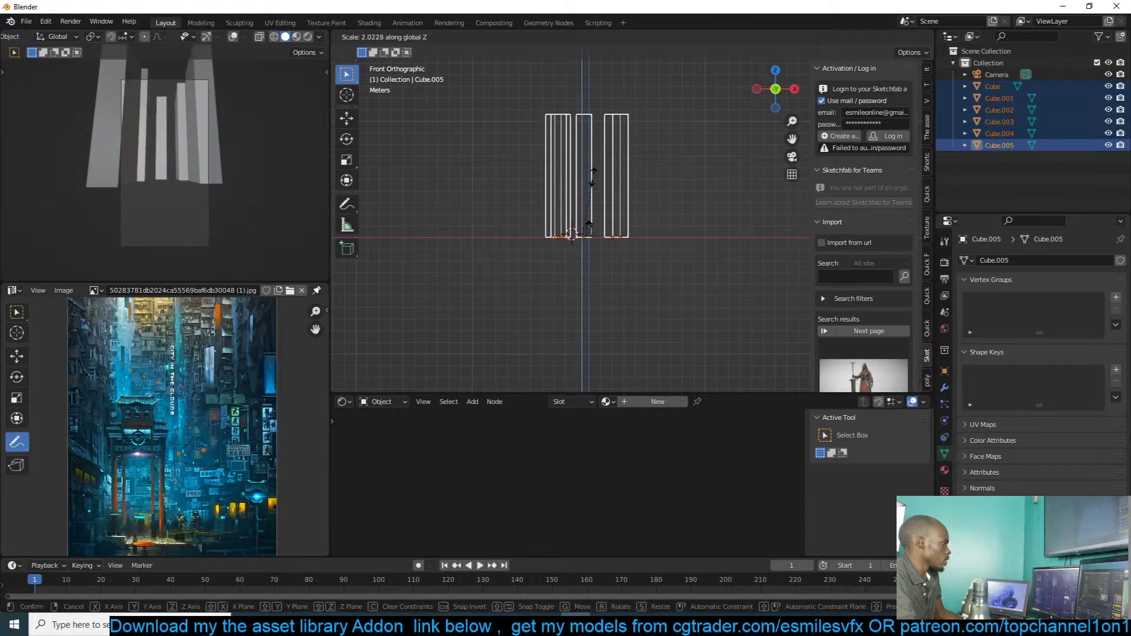
left_click(594, 182)
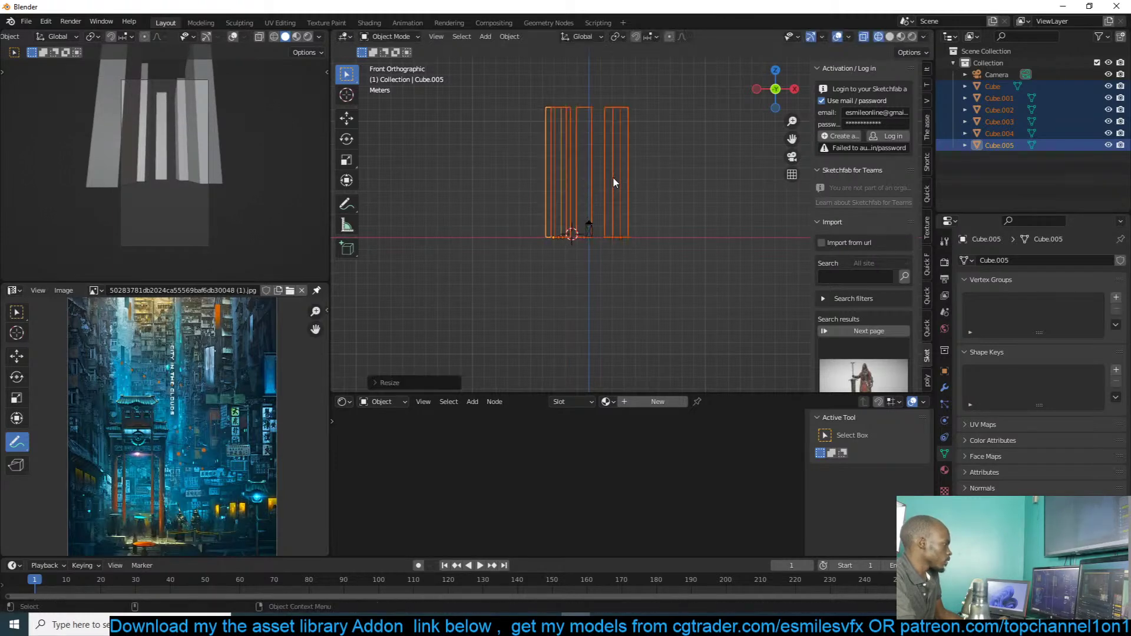
key("alt+a")
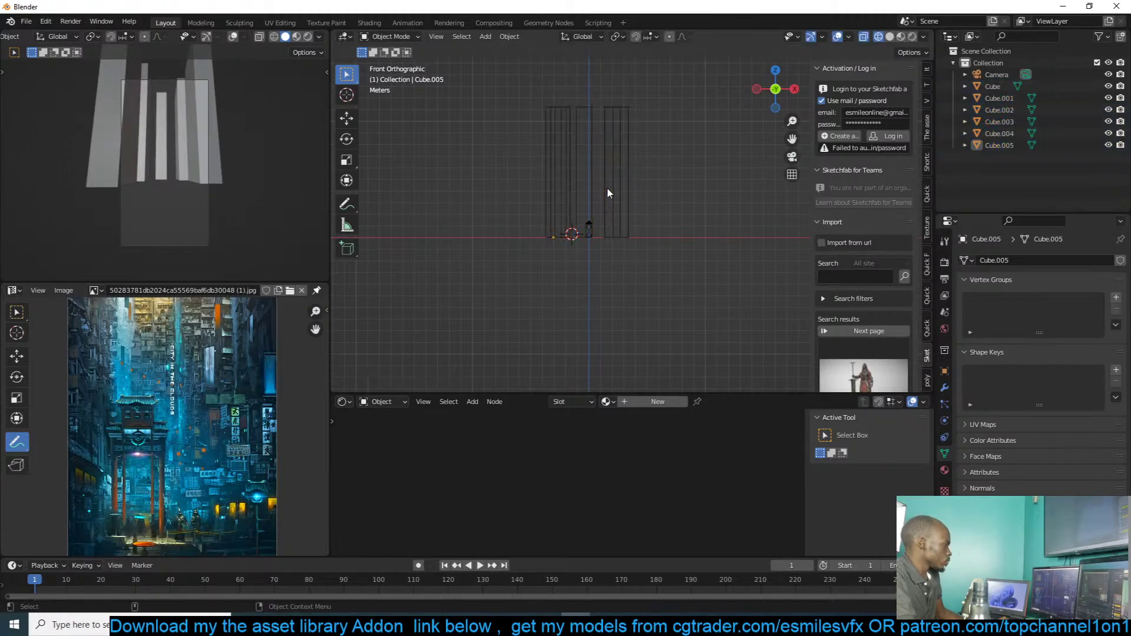
Step: Add a cube, enlarge it uniformly and raise it in front of the tower group in front view
key("shift+a")
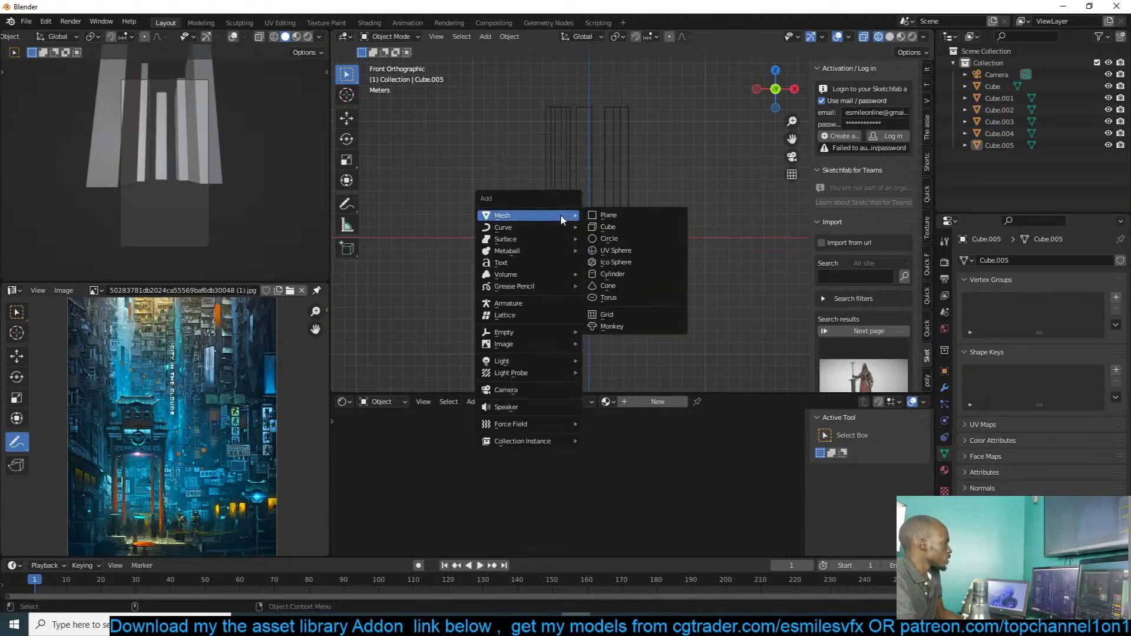
key("shift+a")
mouse_move(648, 130)
left_click(717, 134)
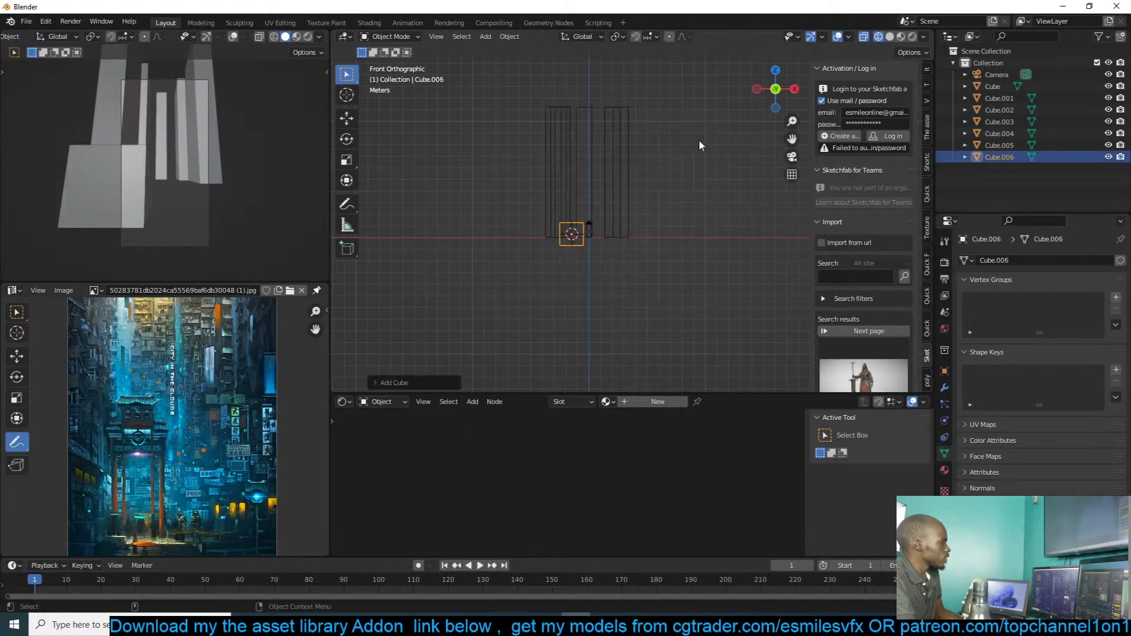
key("s")
left_click(636, 194)
key("g")
left_click(640, 144)
Step: Stretch the new cube along X and Z until it covers the whole tower group in front view, shown in solid shading
key("s")
key("x")
left_click(660, 137)
key("z")
left_click(685, 73)
key("s")
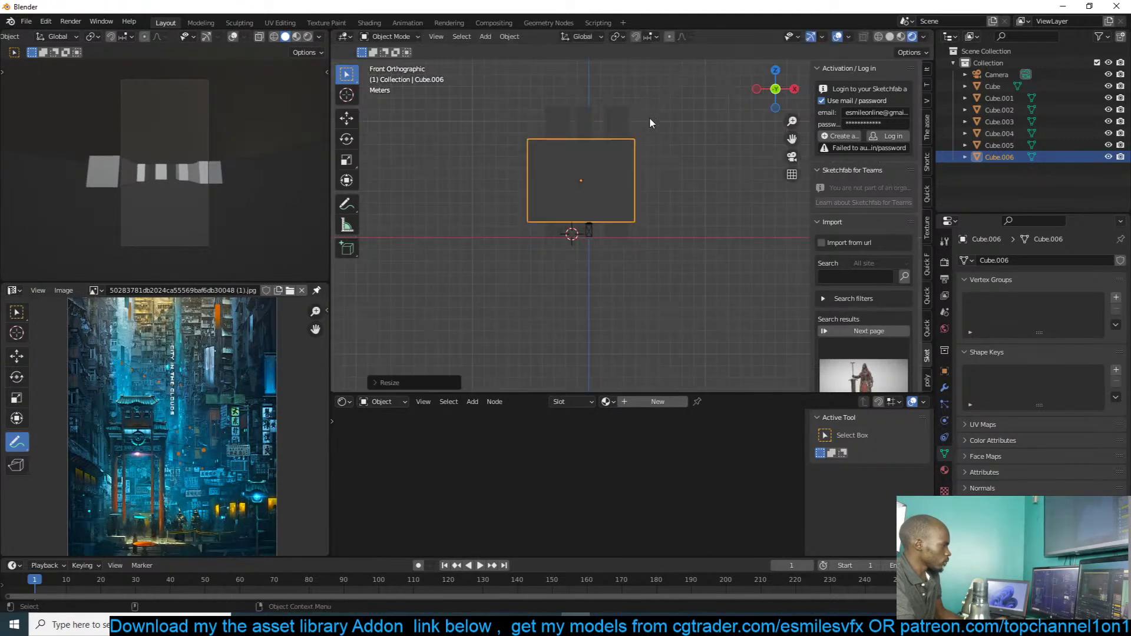
key("z")
left_click(645, 142)
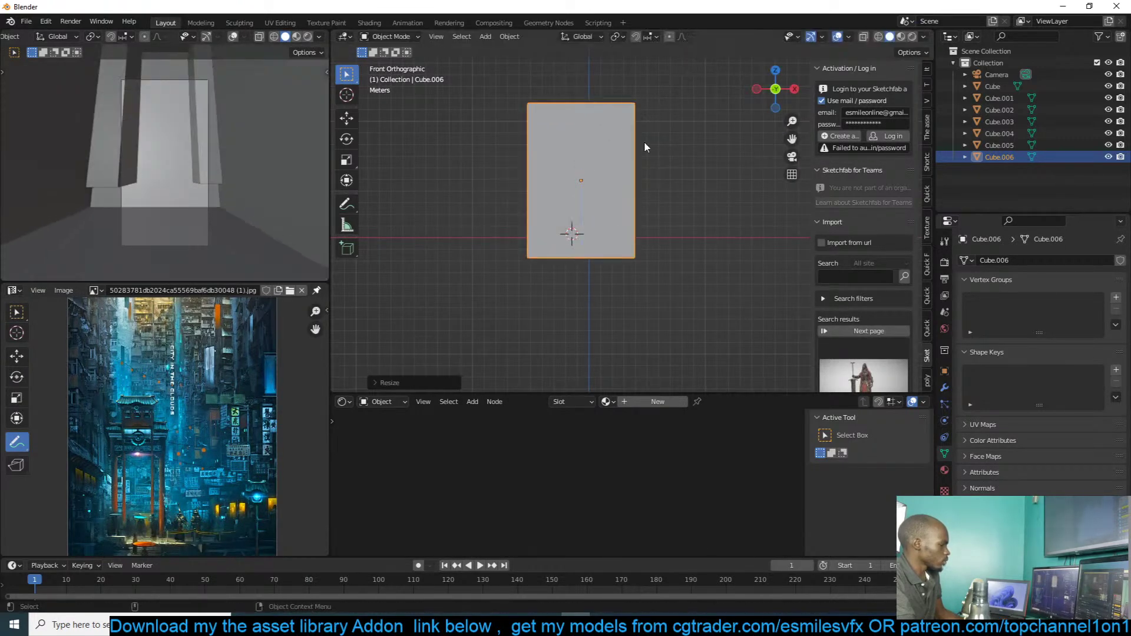
Step: In top view, move the cube along Y over the towers and stretch it along Y to enclose them all
key("KP_7")
key("g")
key("y")
left_click(656, 148)
key("s")
key("y")
left_click(634, 274)
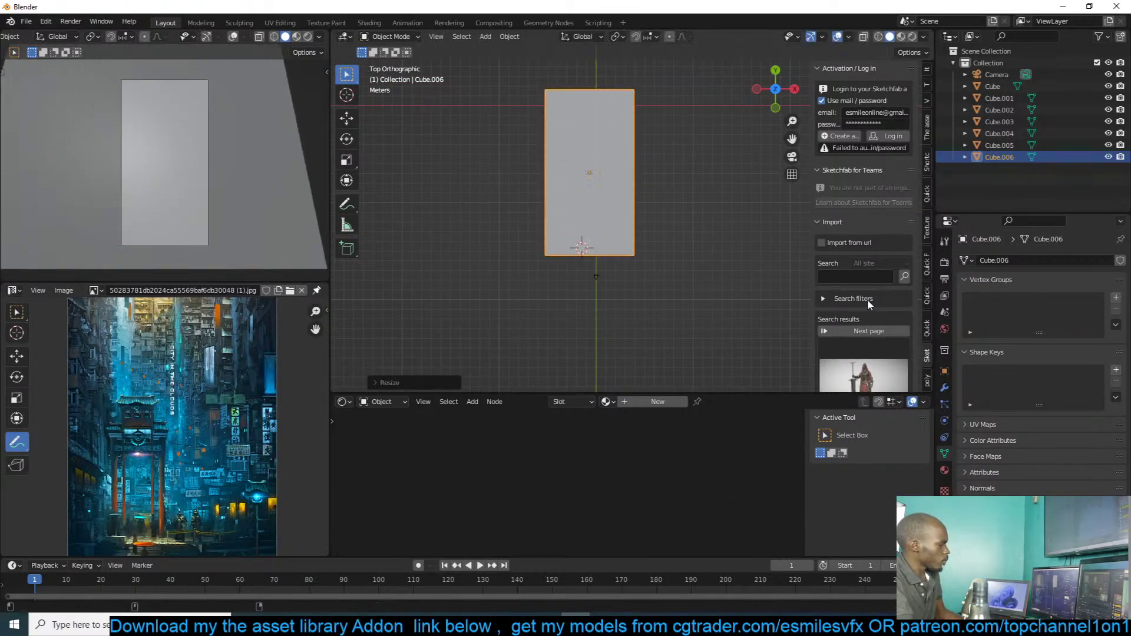
Step: Give the cube a new material with its Principled BSDF replaced by a Principled Volume node linked to the Surface output
left_click(658, 401)
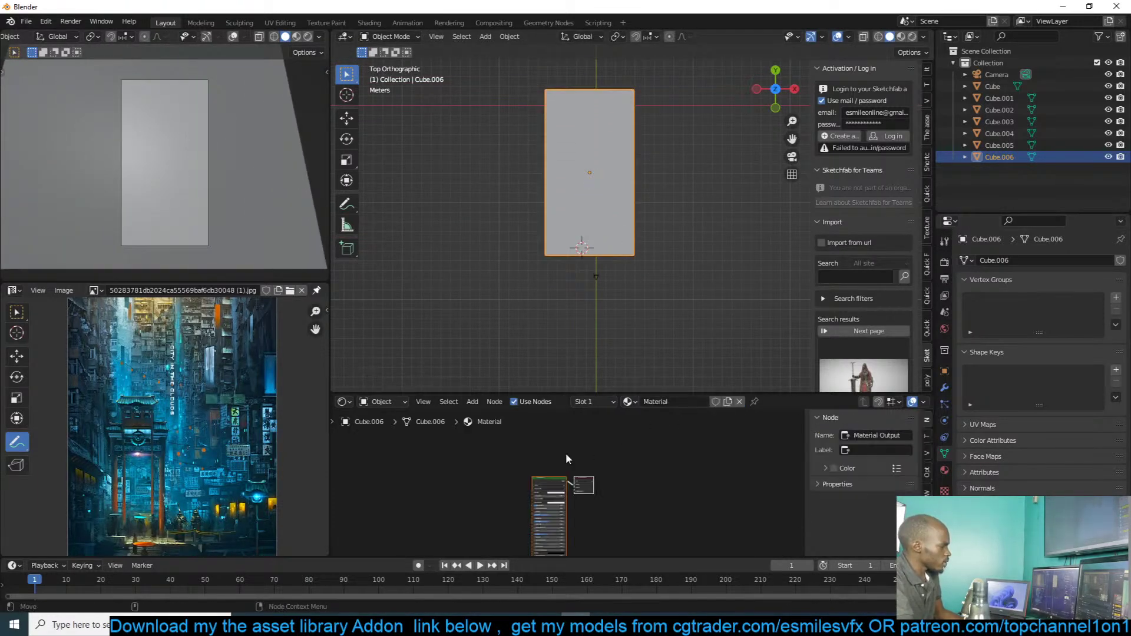
left_click(530, 475)
key("x")
key("shift+a")
mouse_move(443, 510)
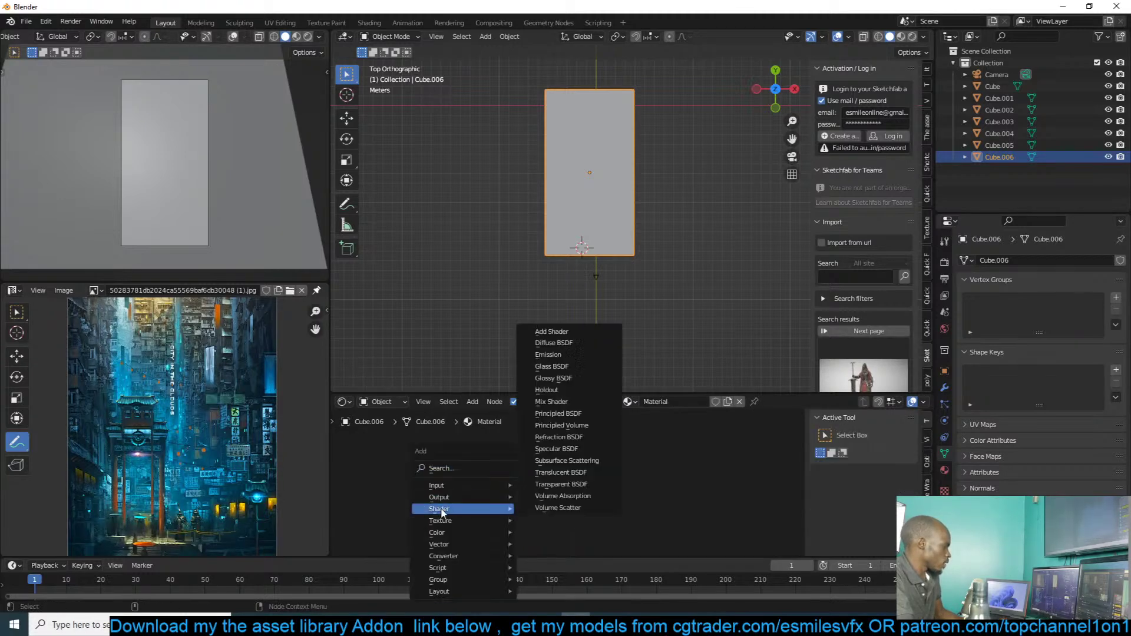
left_click(567, 427)
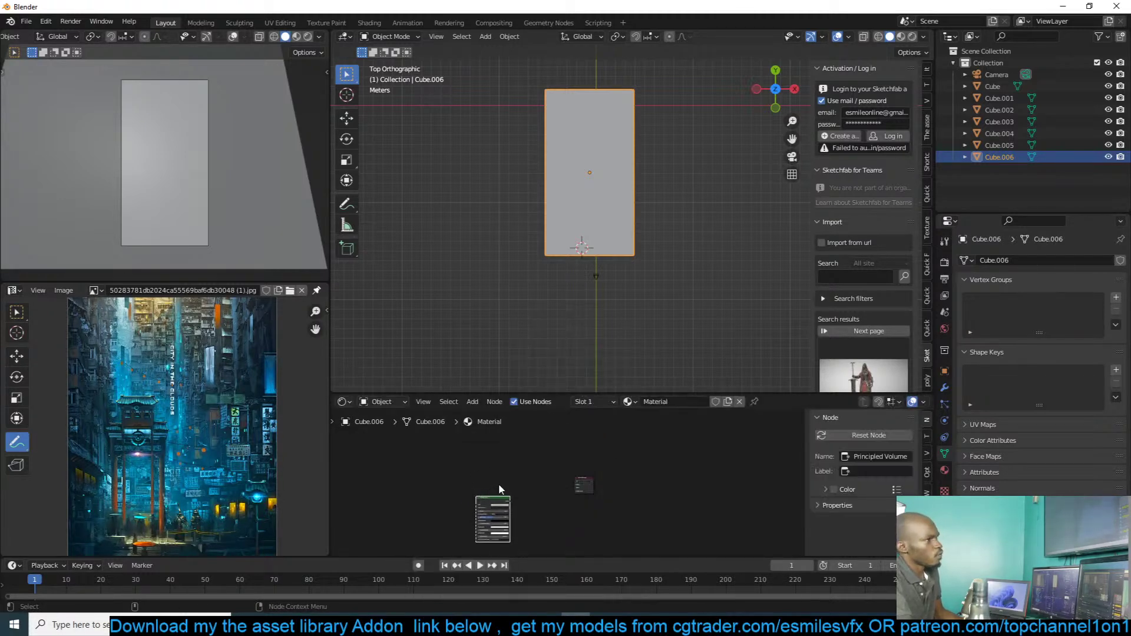
scroll(560, 488, "up", 4)
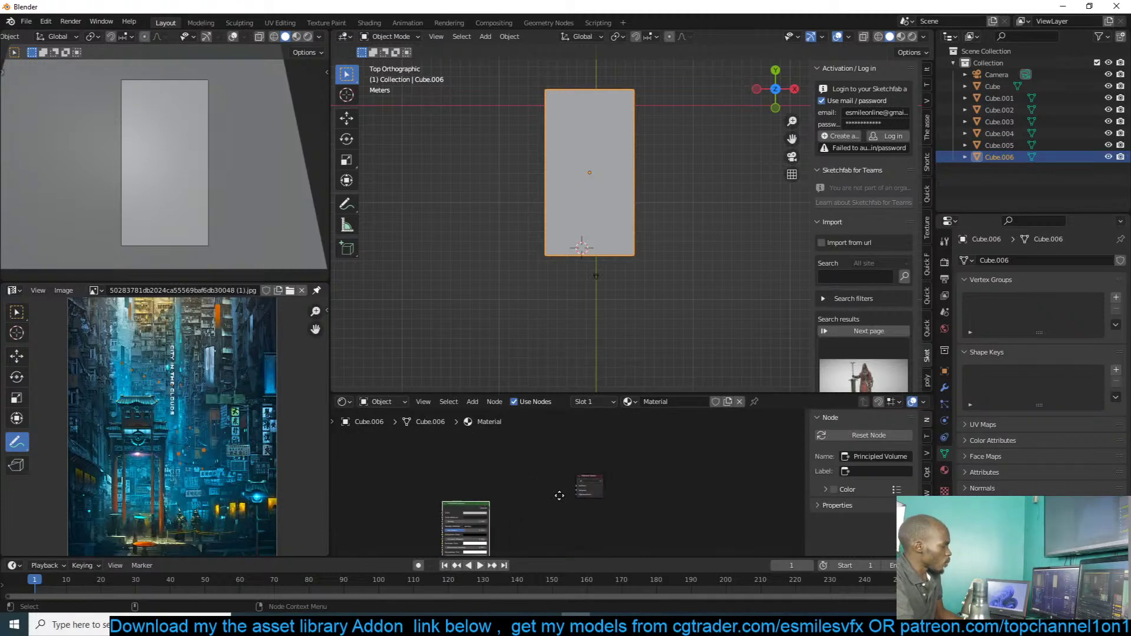
left_click_drag(442, 497, 629, 462)
scroll(502, 447, "up", 4)
left_click(500, 470)
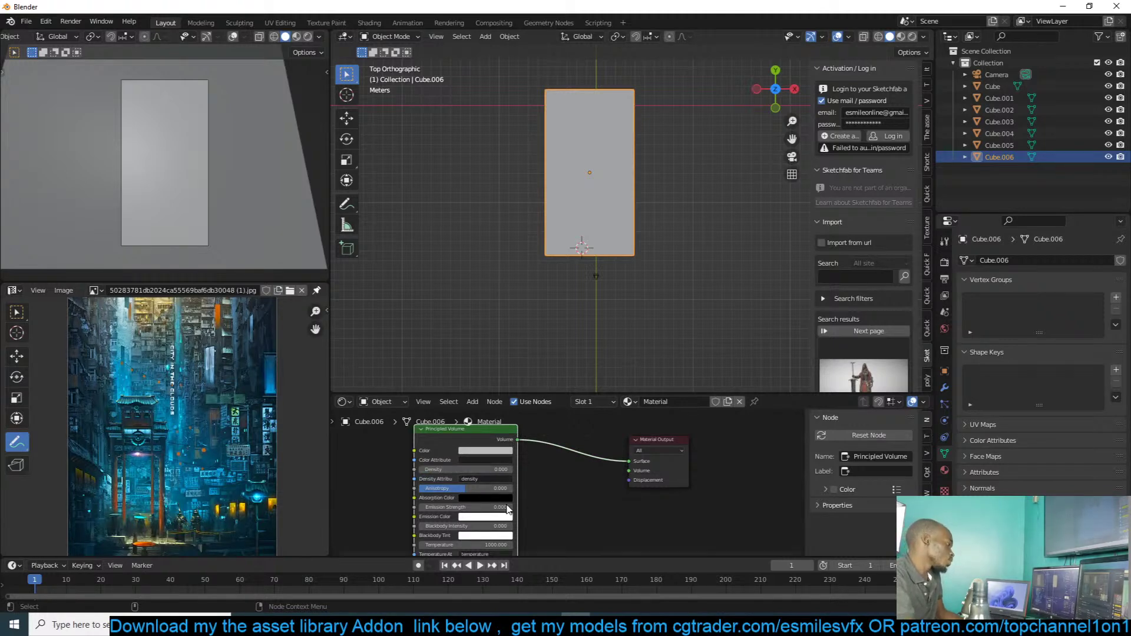
Step: Set the Principled Volume node's Emission Strength to 0.1
scroll(576, 475, "up", 3)
middle_click_drag(429, 490, 464, 479)
left_click(494, 446)
type("0.1")
key("Return")
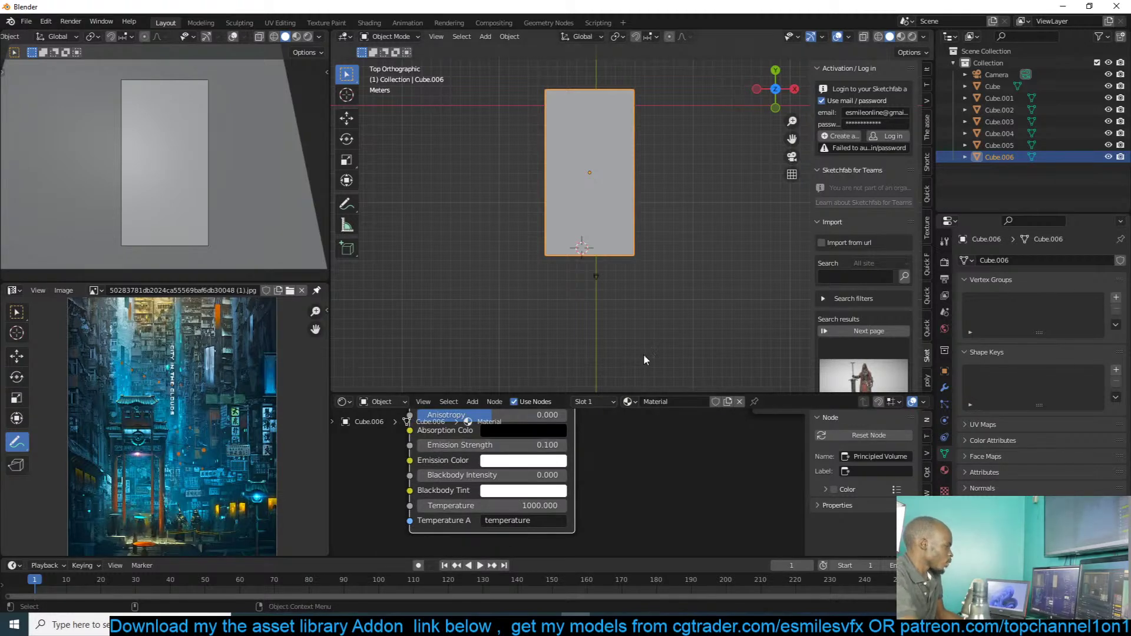
Step: Change the enclosing cube's viewport display from solid faces to an outline only
left_click(946, 372)
middle_click_drag(667, 270, 560, 177)
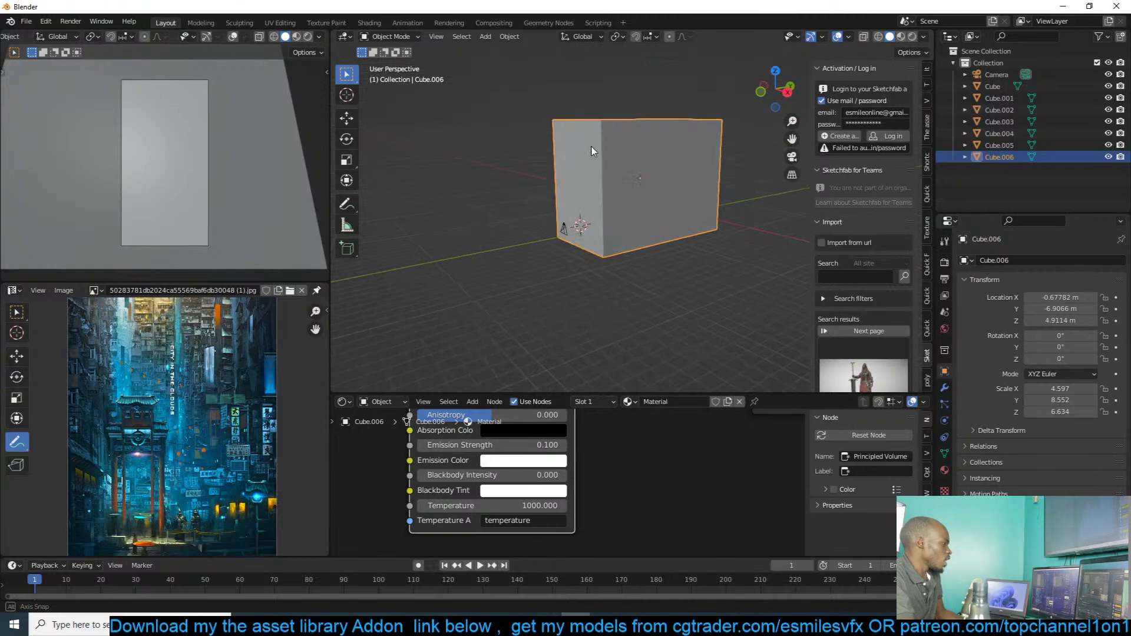
left_click(948, 388)
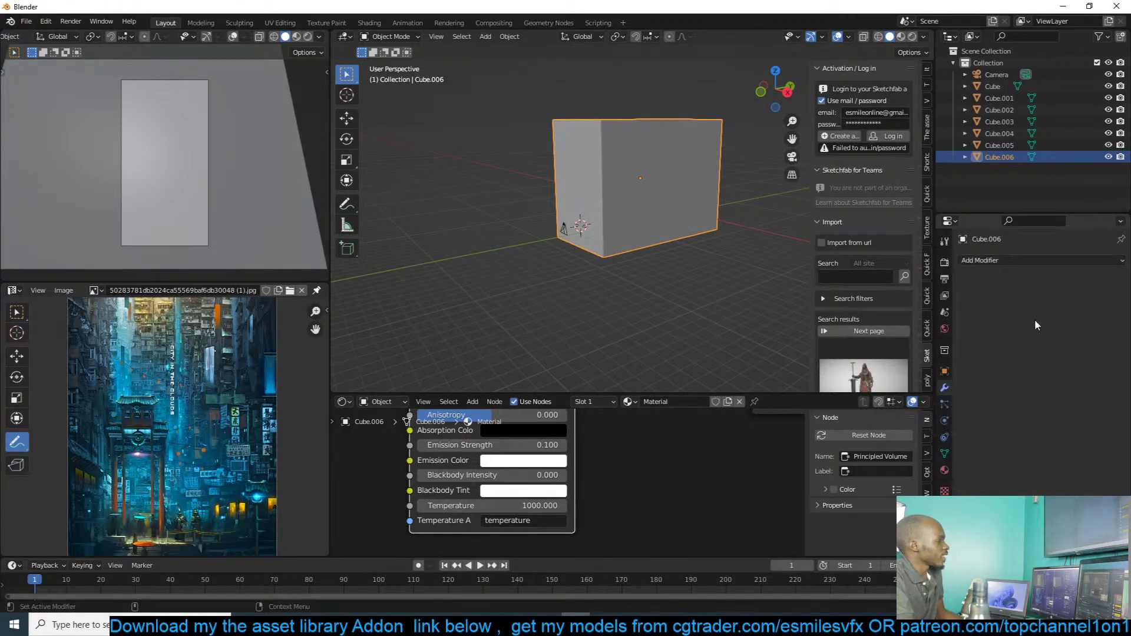
left_click(944, 370)
scroll(1043, 359, "down", 5)
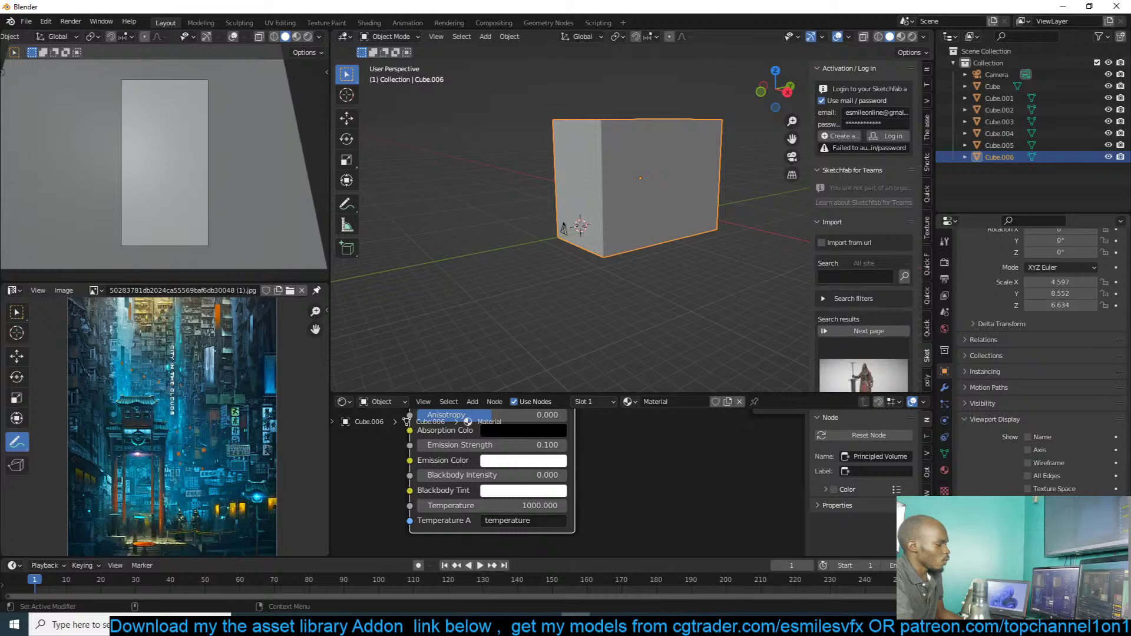
left_click(1060, 546)
left_click(1055, 501)
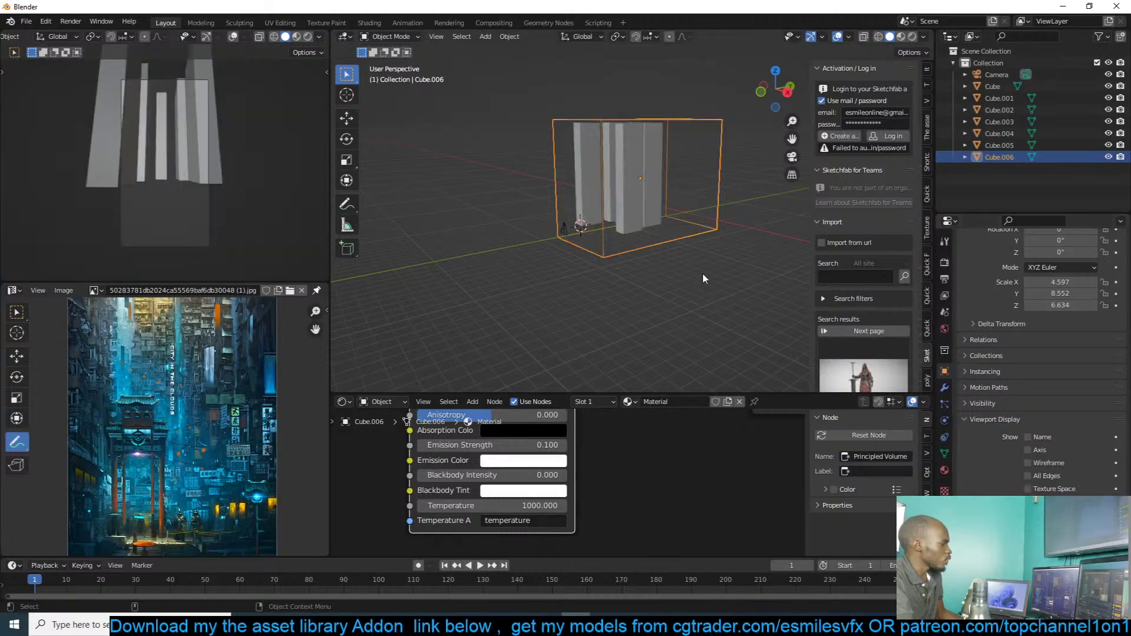
Step: In front view, raise the enclosing cube along Z until its base sits on the ground line
middle_click_drag(702, 276, 756, 236)
key("KP_1")
key("g")
key("z")
left_click(674, 242)
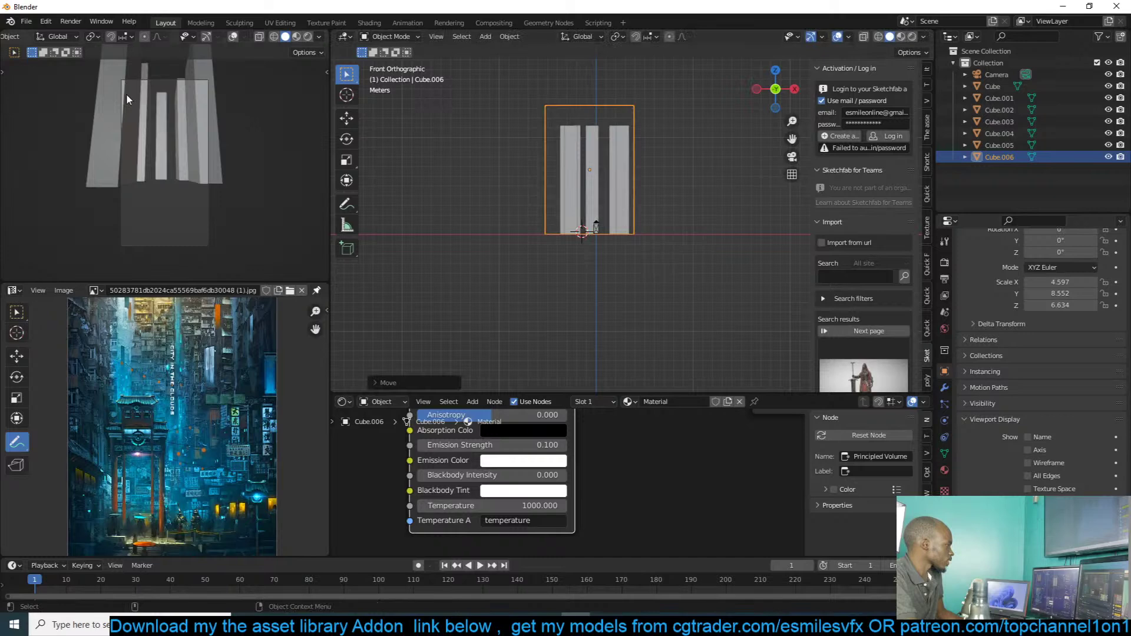
Step: Show the camera preview in rendered shading and set the render engine to Cycles
left_click(310, 37)
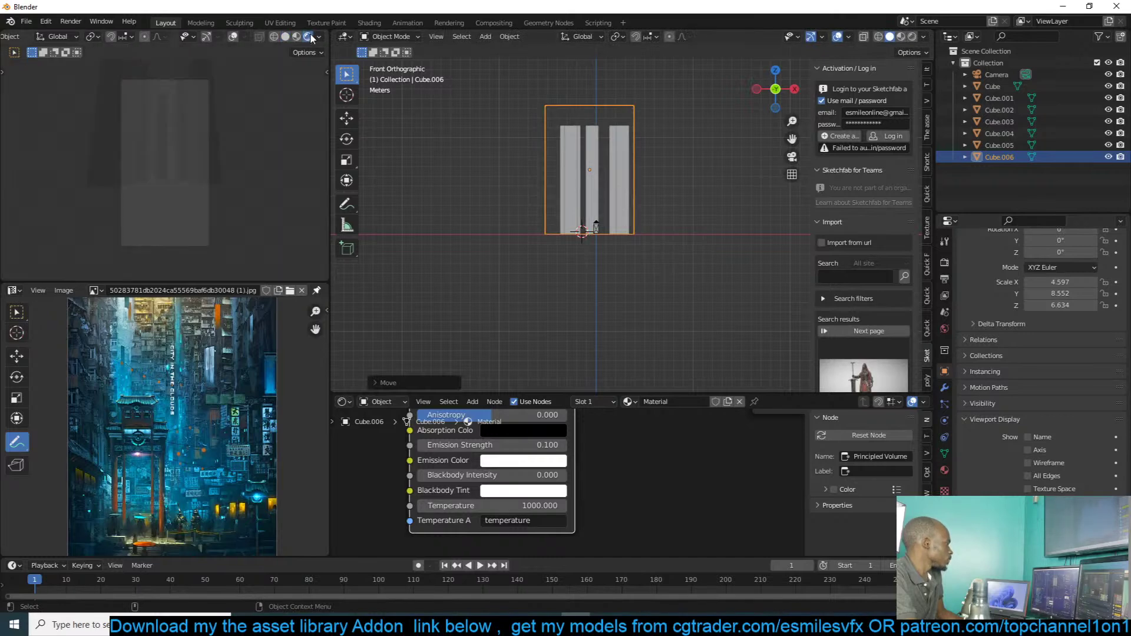
left_click(944, 262)
left_click(1050, 259)
left_click(1043, 299)
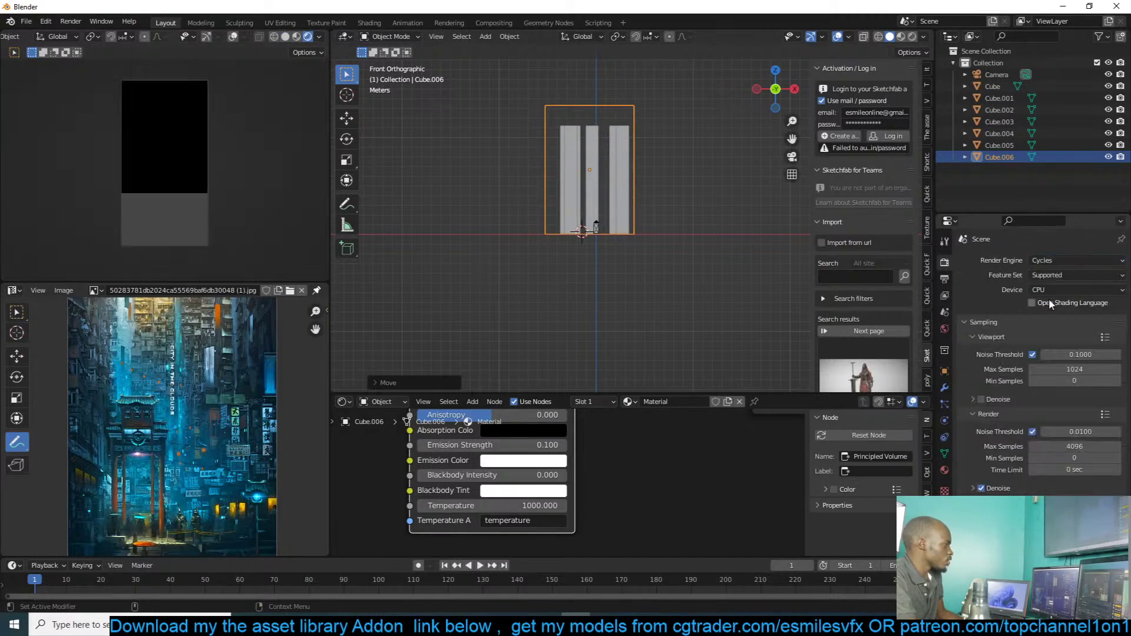
Step: Raise the Principled Volume node's Emission Strength to 1.7
left_click(538, 448)
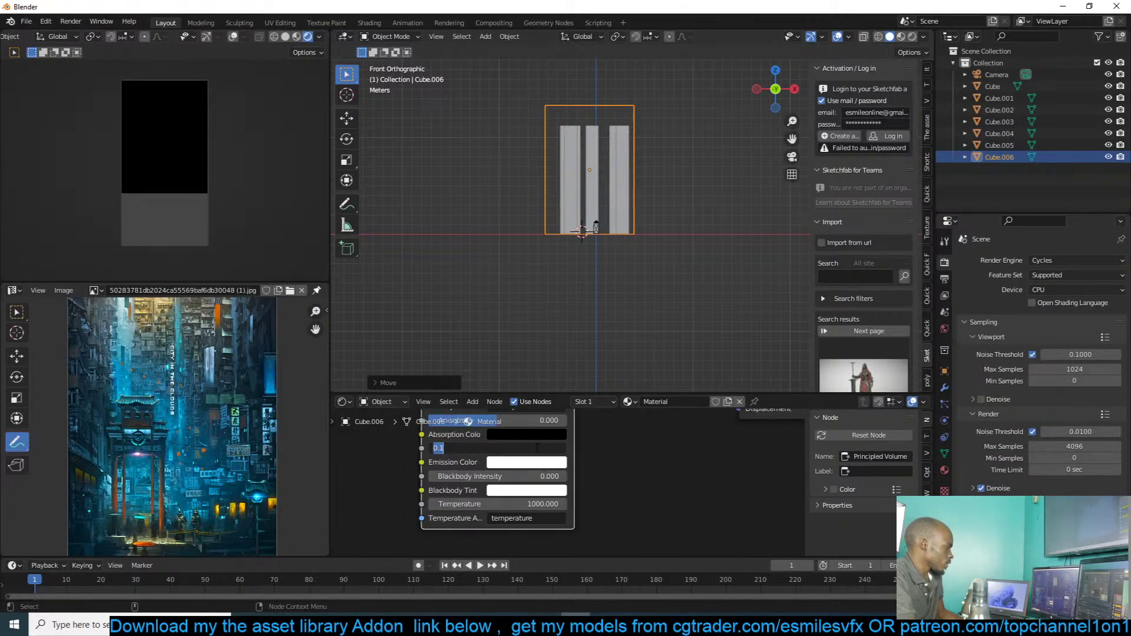
type(".1")
key("Return")
scroll(593, 452, "down", 3)
middle_click_drag(597, 456, 630, 552)
middle_click_drag(651, 218, 571, 252)
scroll(646, 467, "down", 5)
middle_click_drag(669, 451, 666, 541)
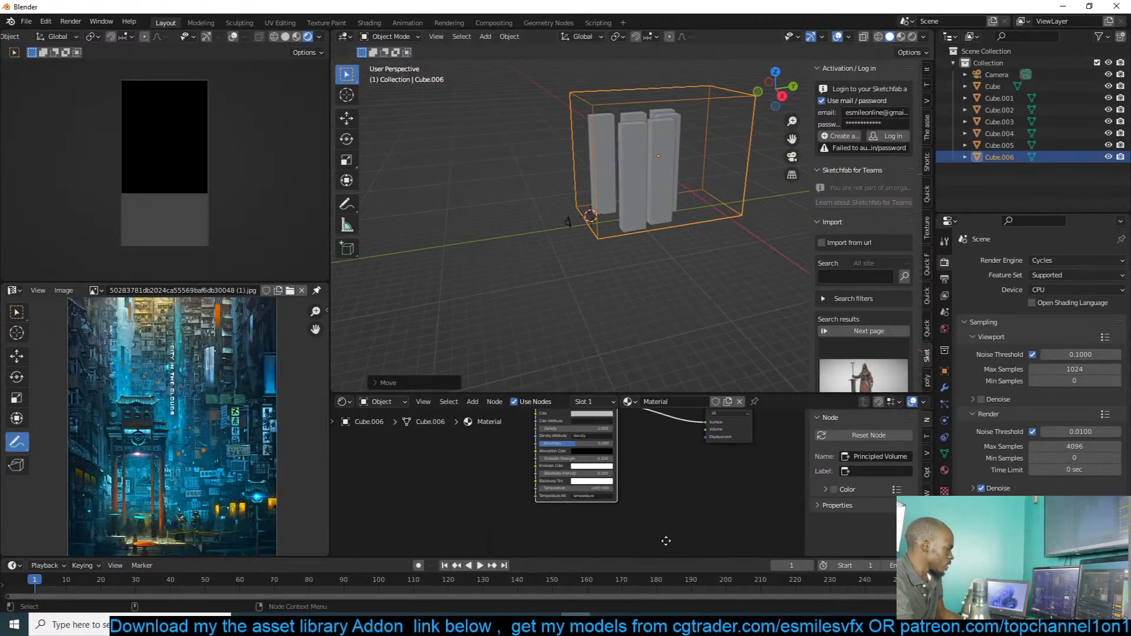
scroll(666, 536, "up", 8)
left_click_drag(638, 432, 648, 431)
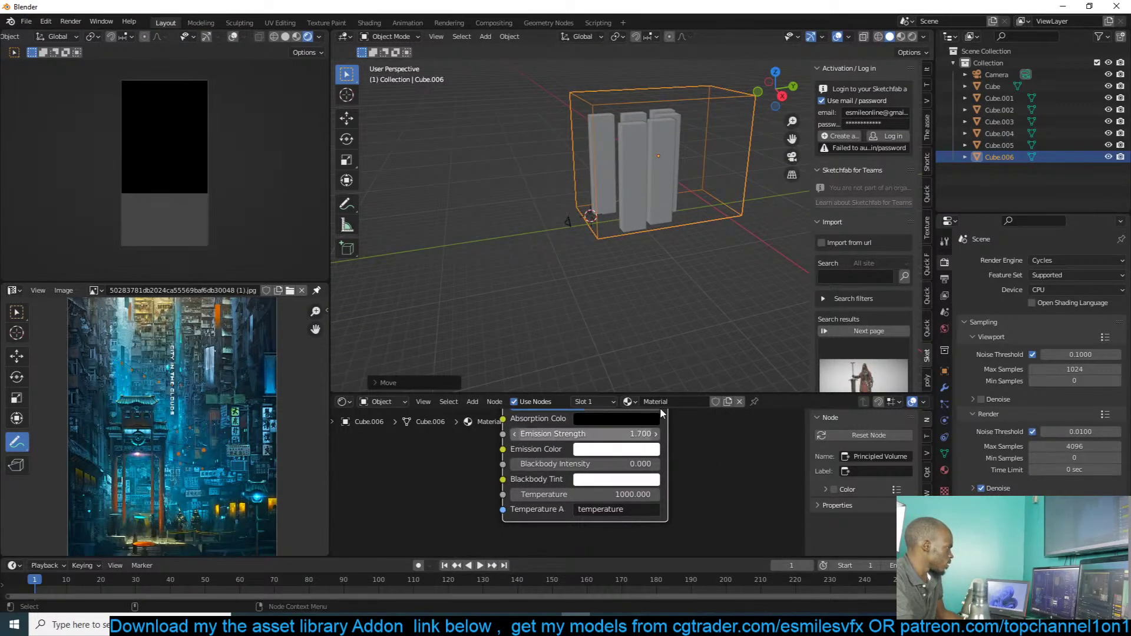
Step: Set the Cycles render device to GPU Compute, keeping the camera preview in rendered shading
left_click(1061, 290)
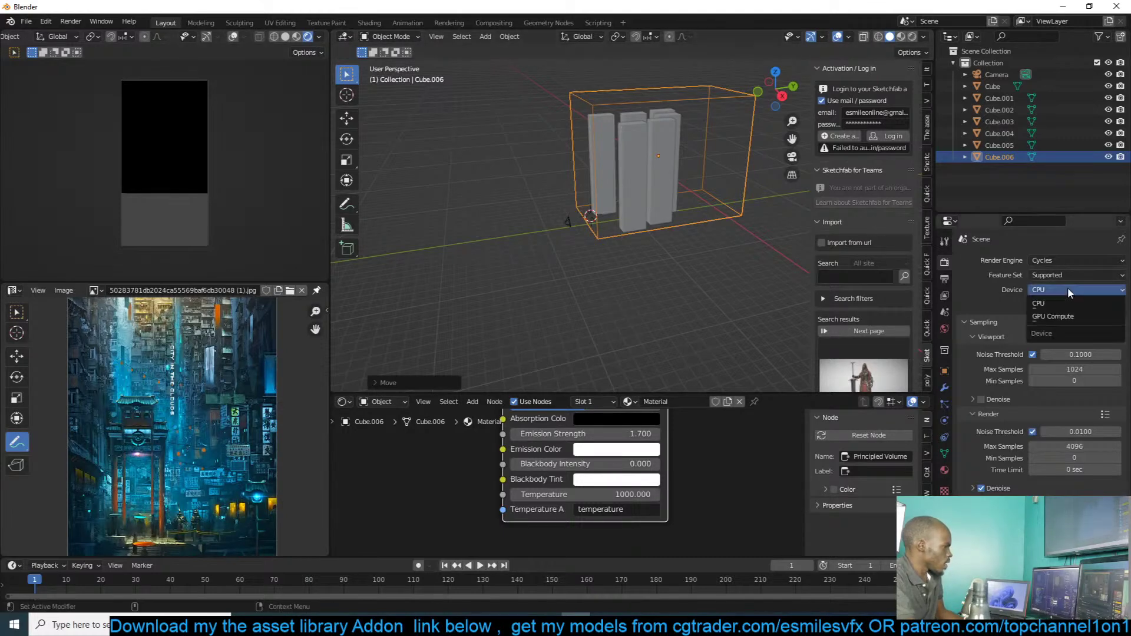
left_click(1052, 317)
left_click(307, 36)
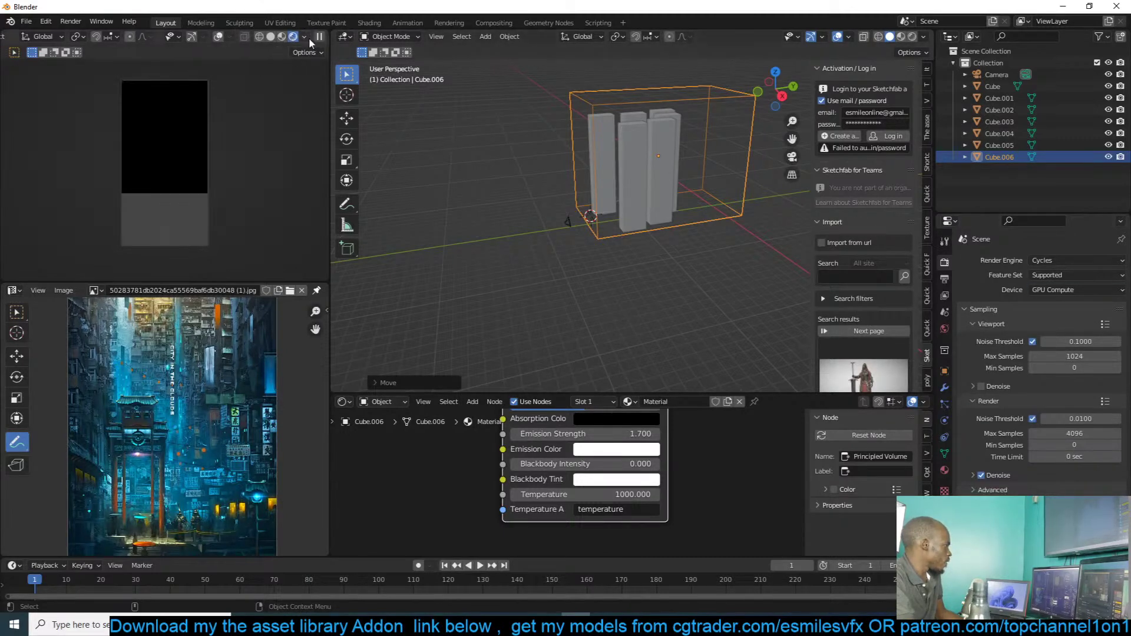
Step: Show the camera view in the main viewport and relink the Principled Volume node to the Material Output's Volume input
key("KP_0")
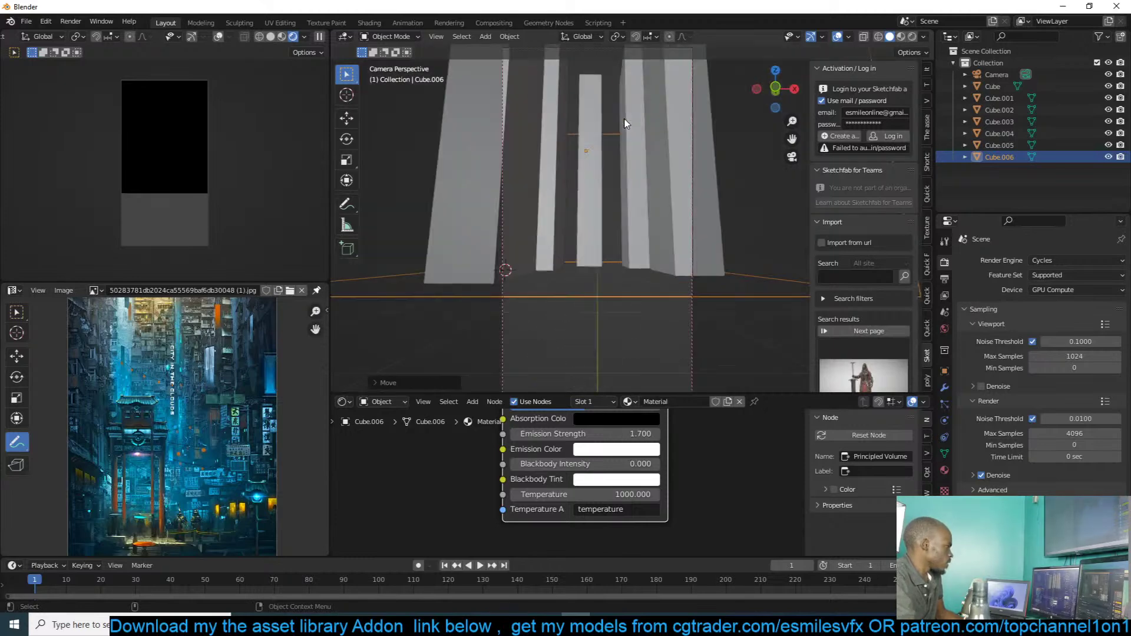
scroll(634, 176, "down", 3)
scroll(607, 587, "down", 3)
scroll(628, 473, "down", 5)
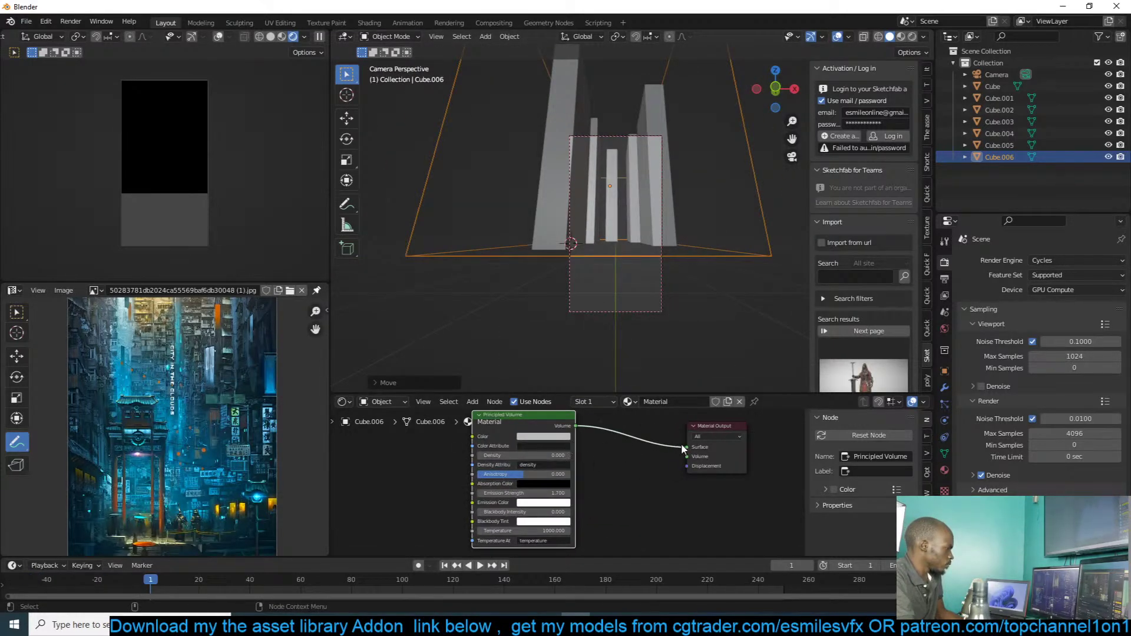
left_click_drag(685, 448, 684, 456)
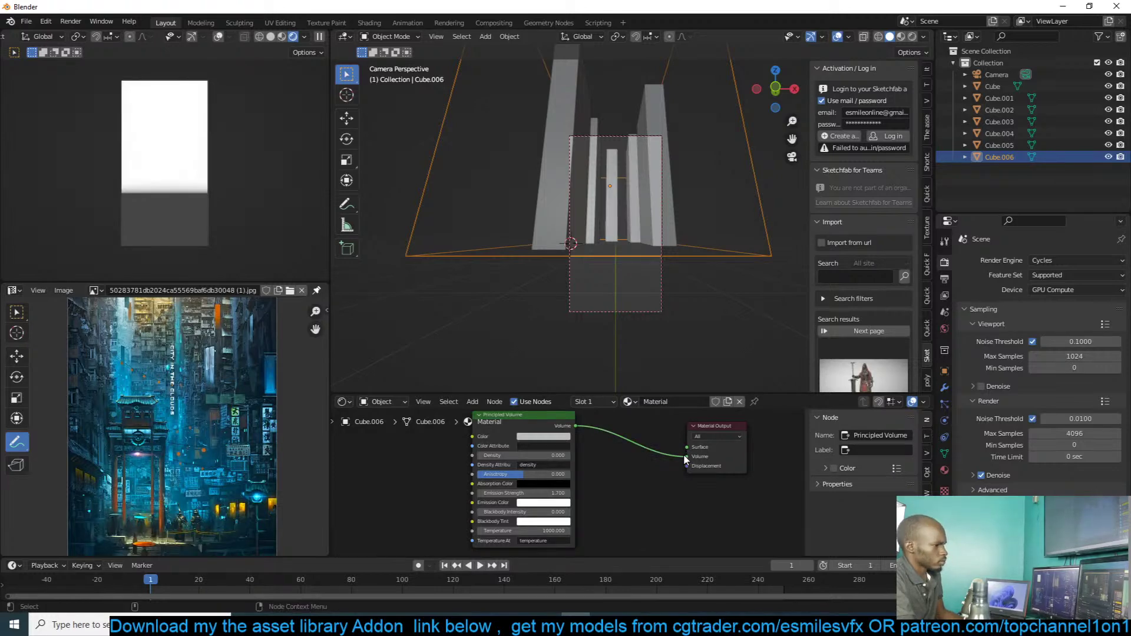
Step: Try to tilt the camera in the right orthographic view
scroll(745, 233, "down", 3)
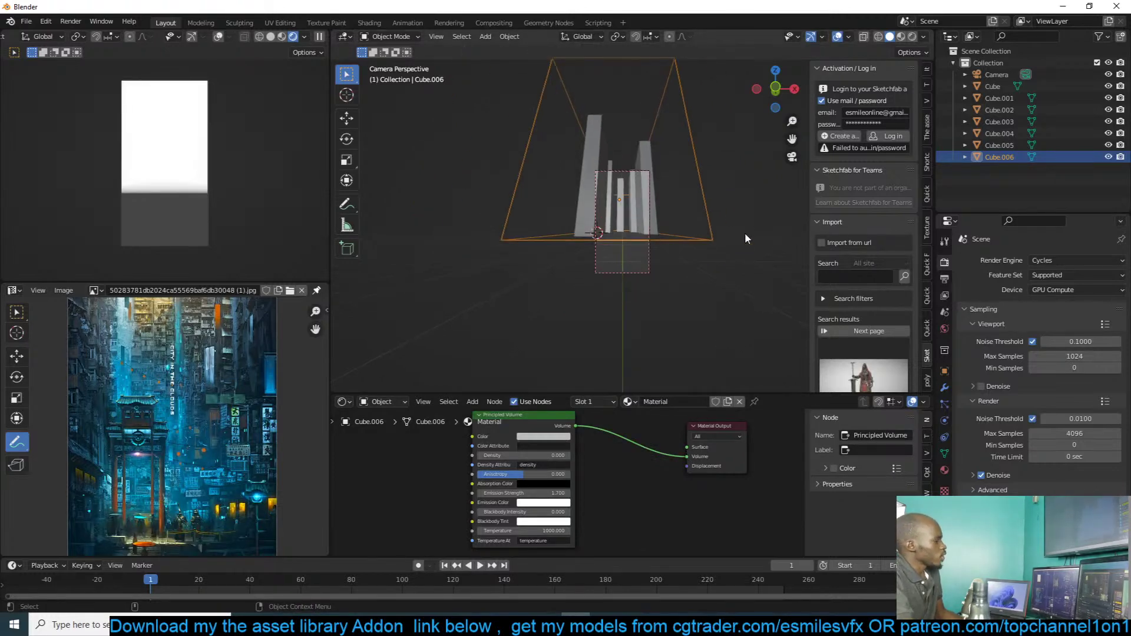
key("KP_3")
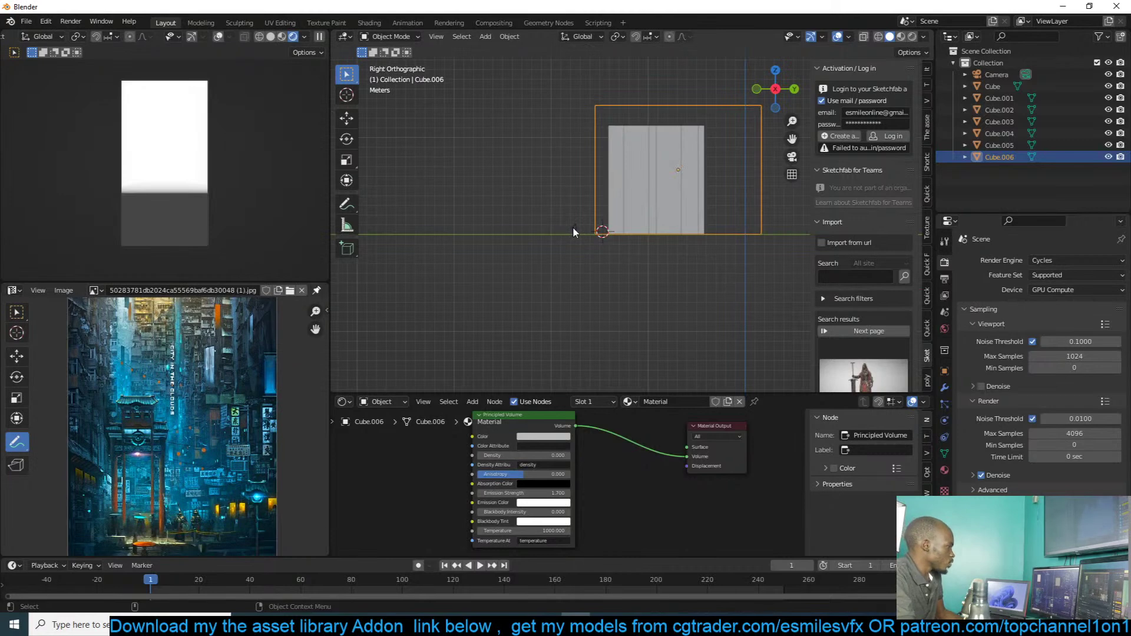
left_click(574, 229)
key("r")
left_click(759, 105)
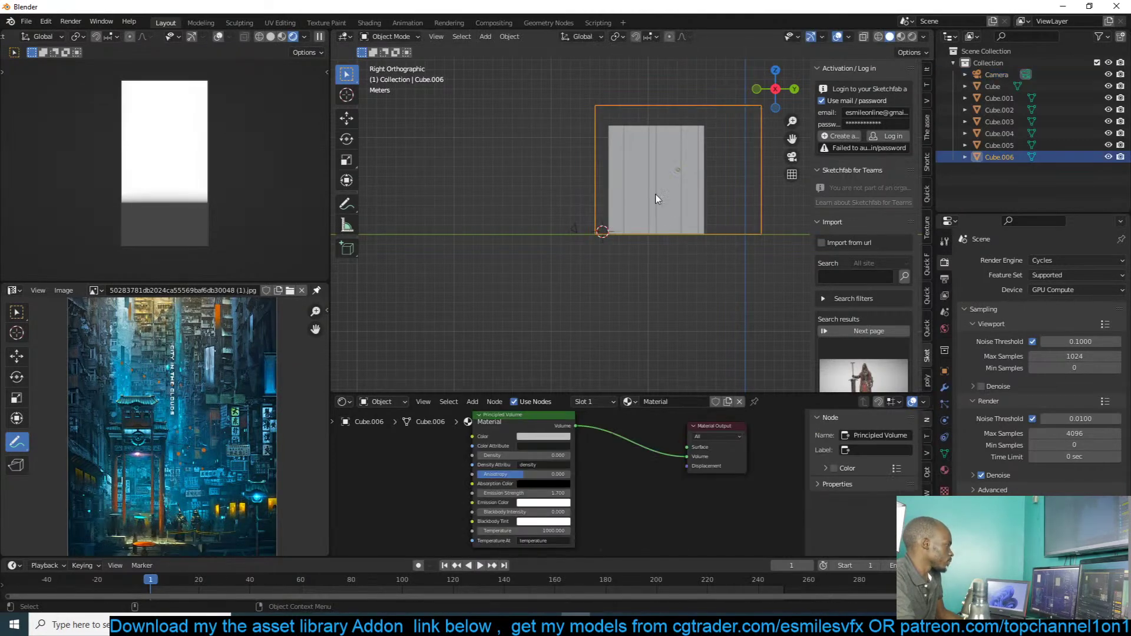
key("r")
right_click(729, 223)
Step: Move the fog cube away from the camera so its near face lines up with the frontmost tower
key("g")
left_click(735, 225)
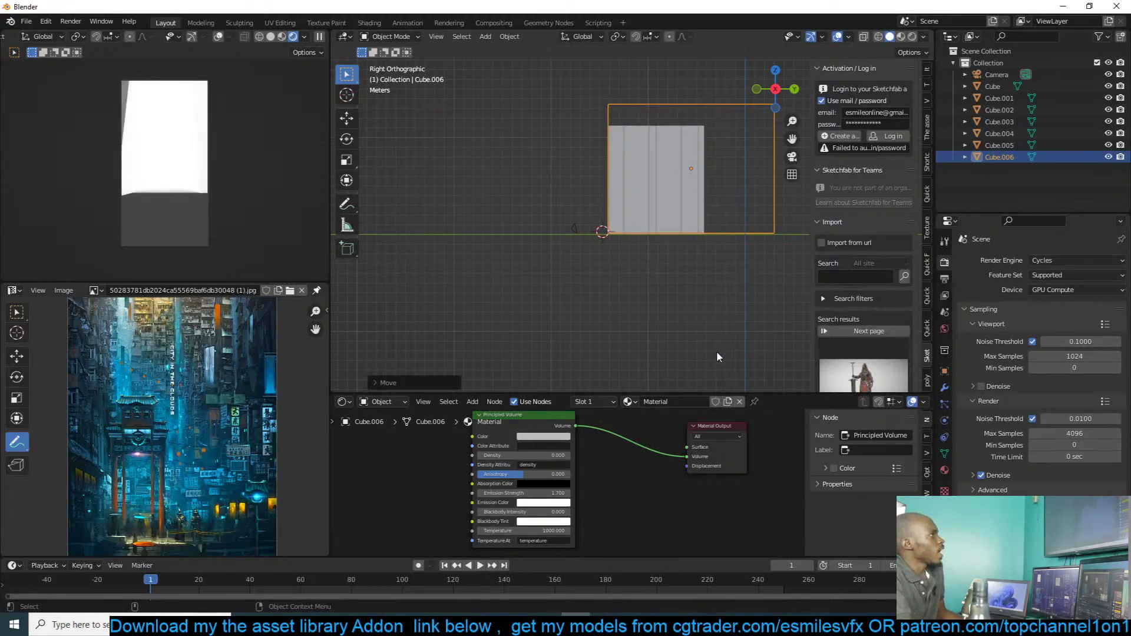
Step: Set the Principled Volume node's Emission Strength to 0.01
scroll(569, 484, "up", 2)
middle_click_drag(520, 515, 526, 509)
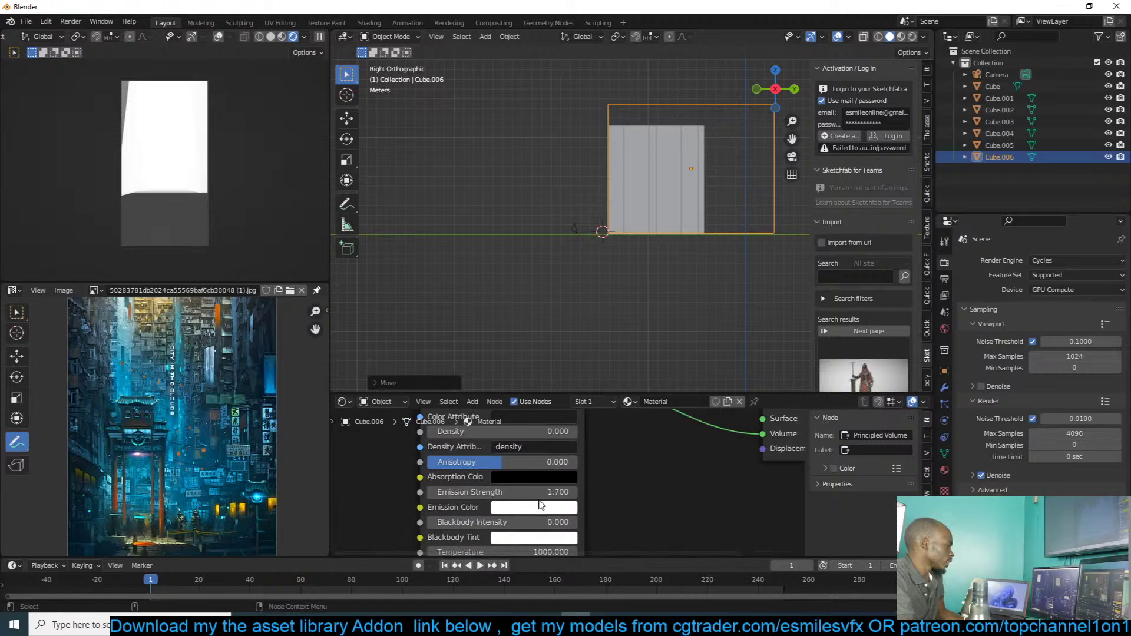
left_click(549, 493)
type(".01")
key("Return")
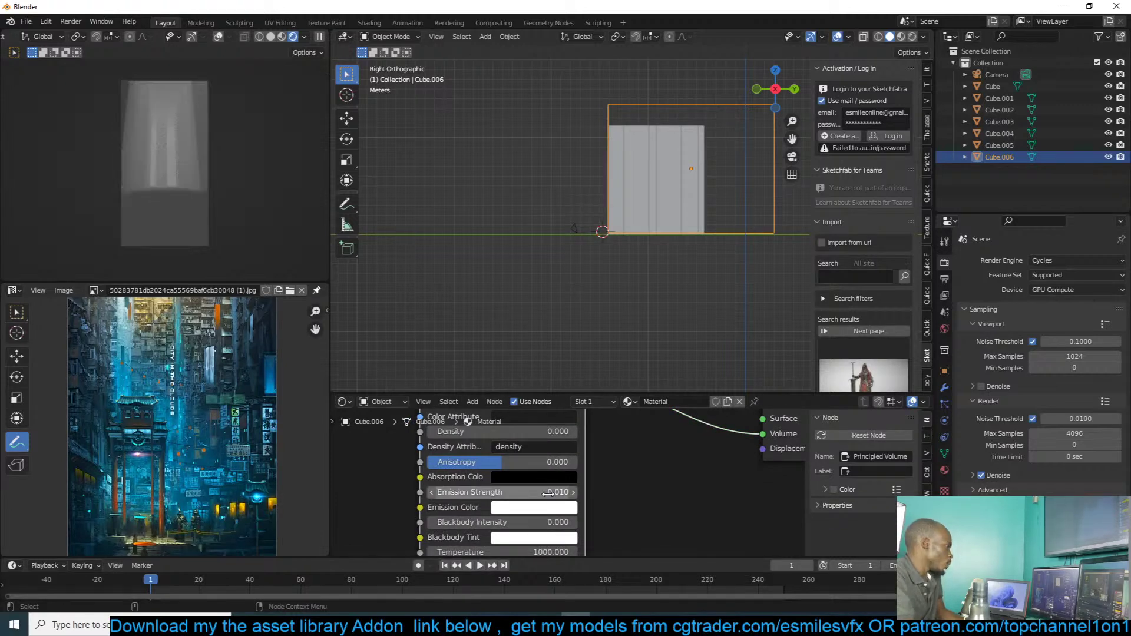
Step: Widen the fog cube along the X axis in the top view so it extends well beyond both rows of towers
key("KP_7")
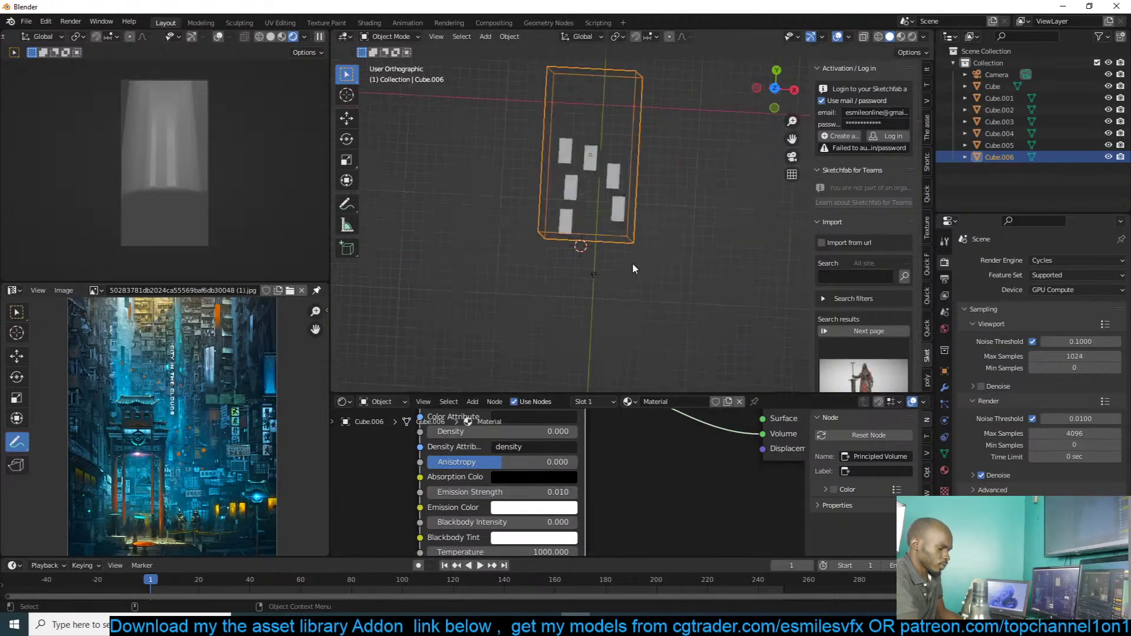
key("s")
left_click(730, 189)
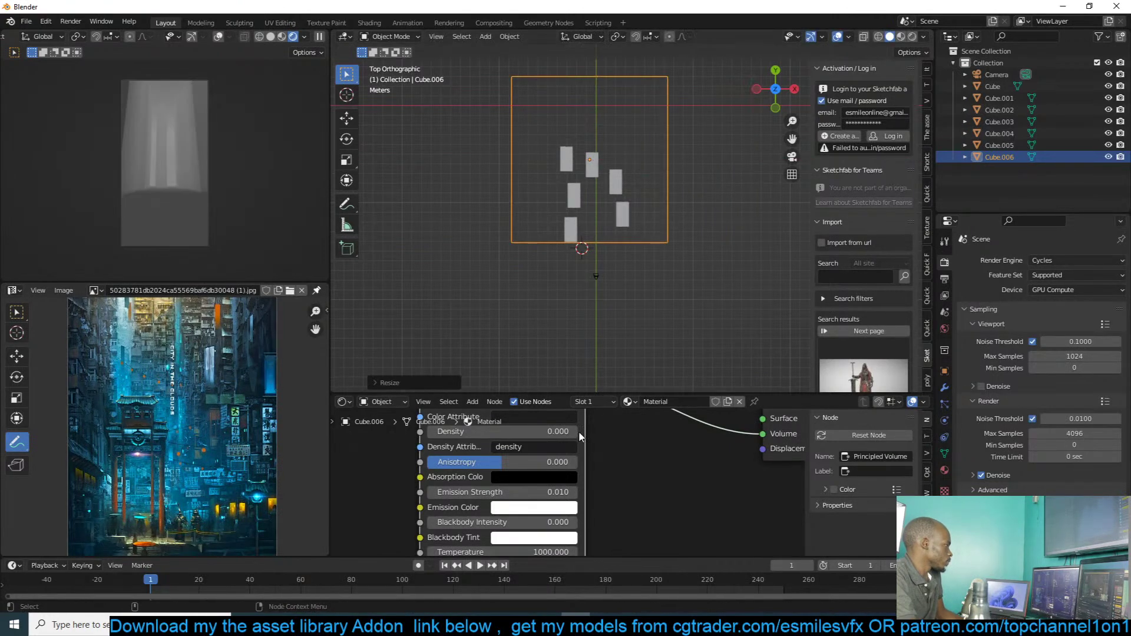
Step: Set the Principled Volume node's Emission Strength to 0.05 and its Emission Color to light blue
scroll(554, 501, "up", 2)
double_click(554, 494)
type("0.05")
key("Return")
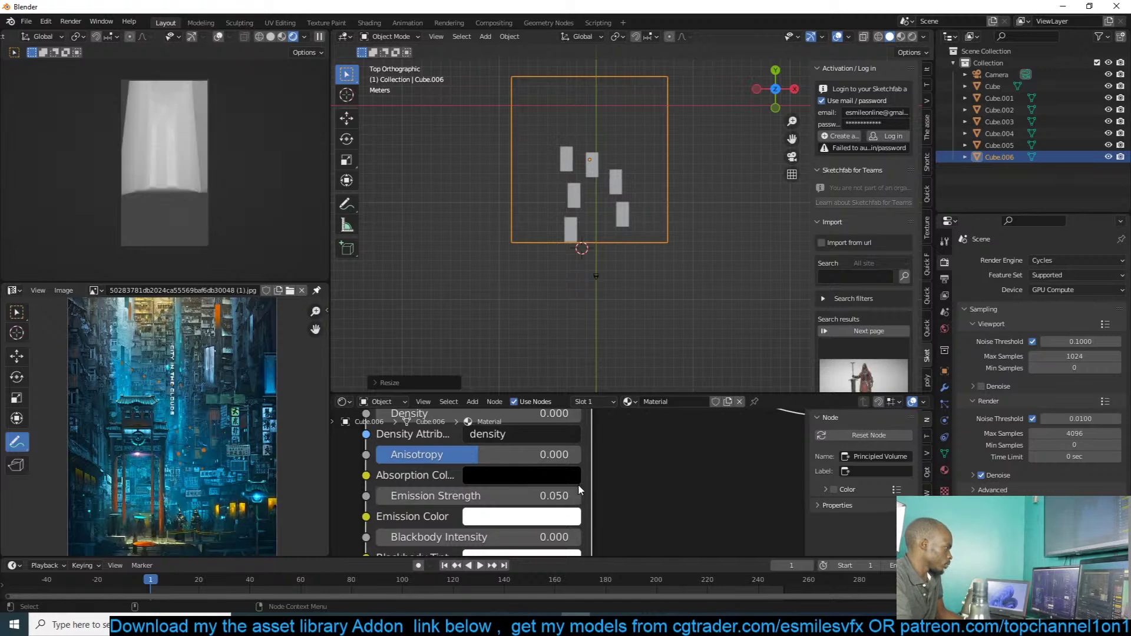
left_click(552, 517)
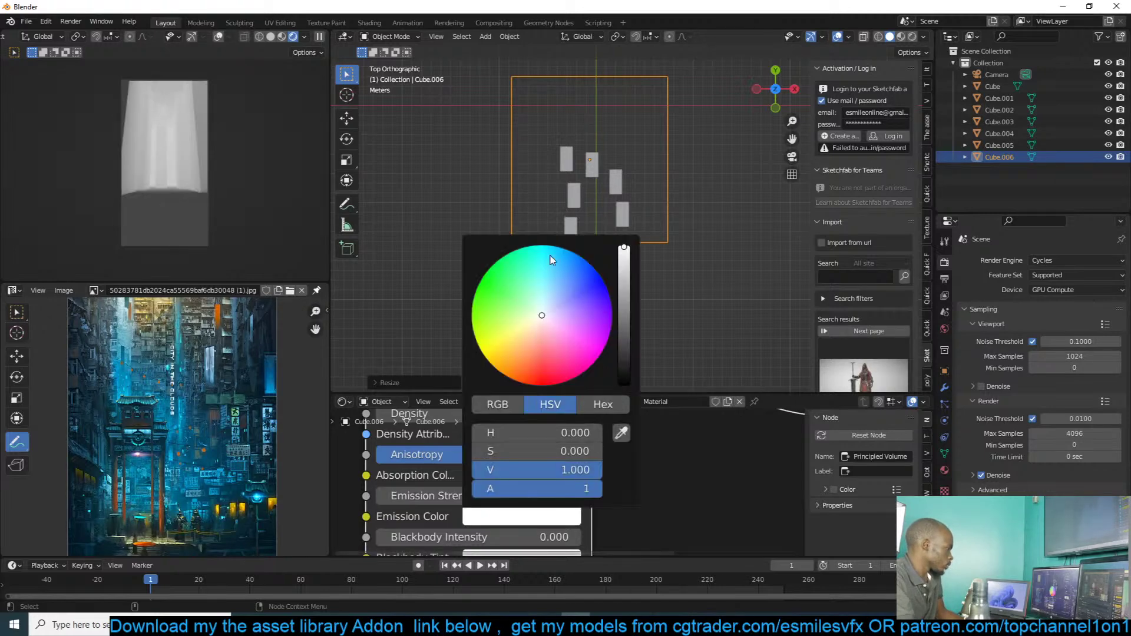
left_click(551, 275)
left_click_drag(555, 286, 571, 280)
Step: Duplicate the tower nearest the camera twice in the top view, placing one copy on each side of the camera
scroll(624, 234, "up", 3)
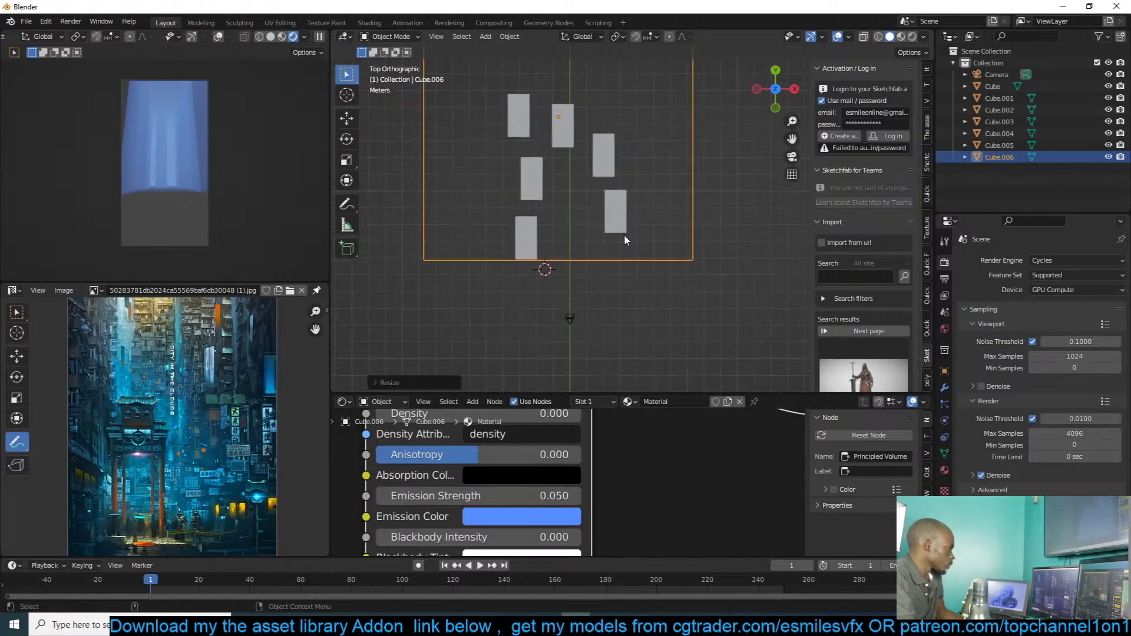
left_click(616, 215)
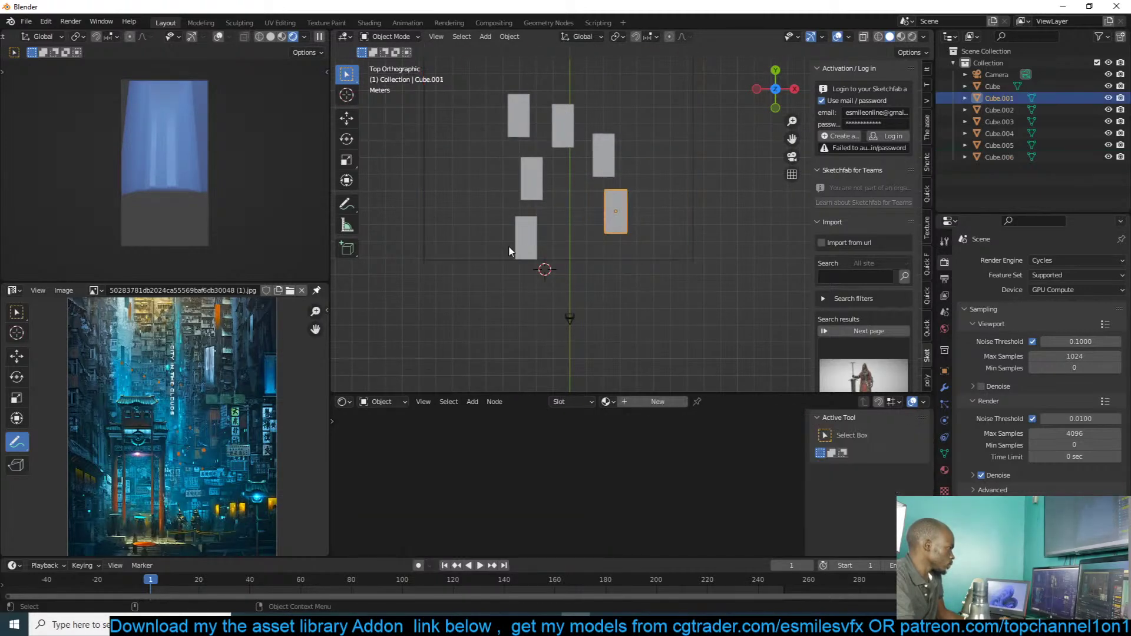
left_click(530, 255)
key("shift+d")
left_click(537, 317)
key("shift+d")
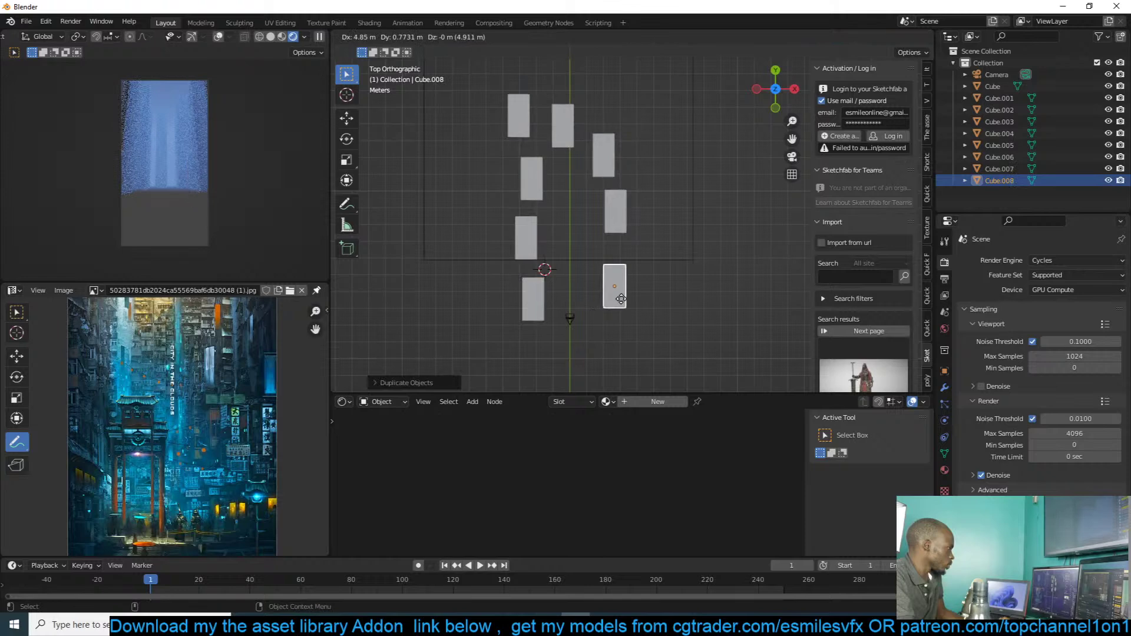
left_click(614, 303)
Step: Try to scale the fog cube down along the Z axis about its centre
left_click(696, 222)
left_click(694, 222)
middle_click_drag(694, 222, 649, 104)
key("s")
key("z")
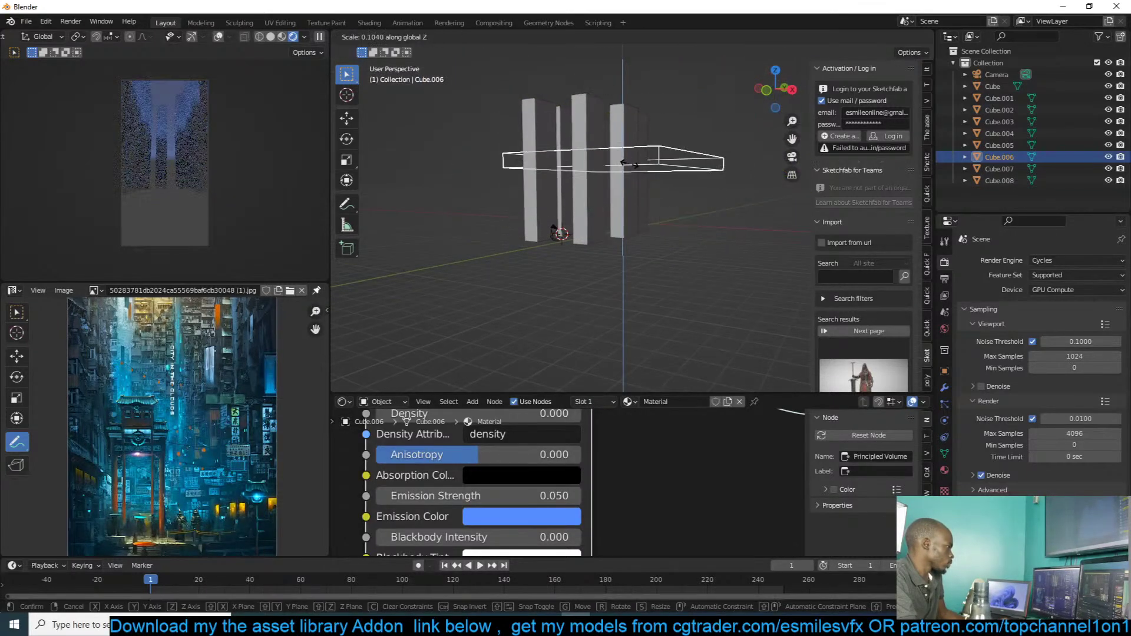
left_click(632, 218)
Step: Snap the 3D cursor to the fog cube's bottom face and set the cube's origin to the cursor
key("Tab")
middle_click_drag(631, 218, 616, 262)
left_click(615, 261)
key("3")
left_click(616, 262)
key("shift+s")
left_click(641, 365)
key("Tab")
right_click(698, 249)
mouse_move(673, 252)
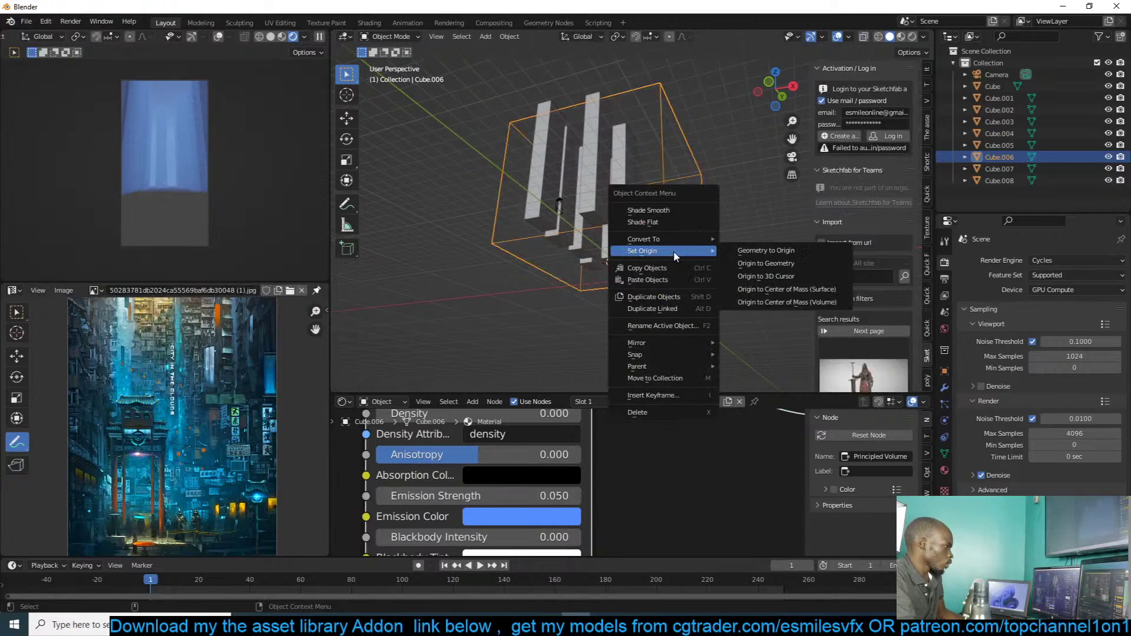
left_click(769, 277)
Step: Scale the fog cube down along the Z axis from its base to roughly the height of the towers
key("s")
key("z")
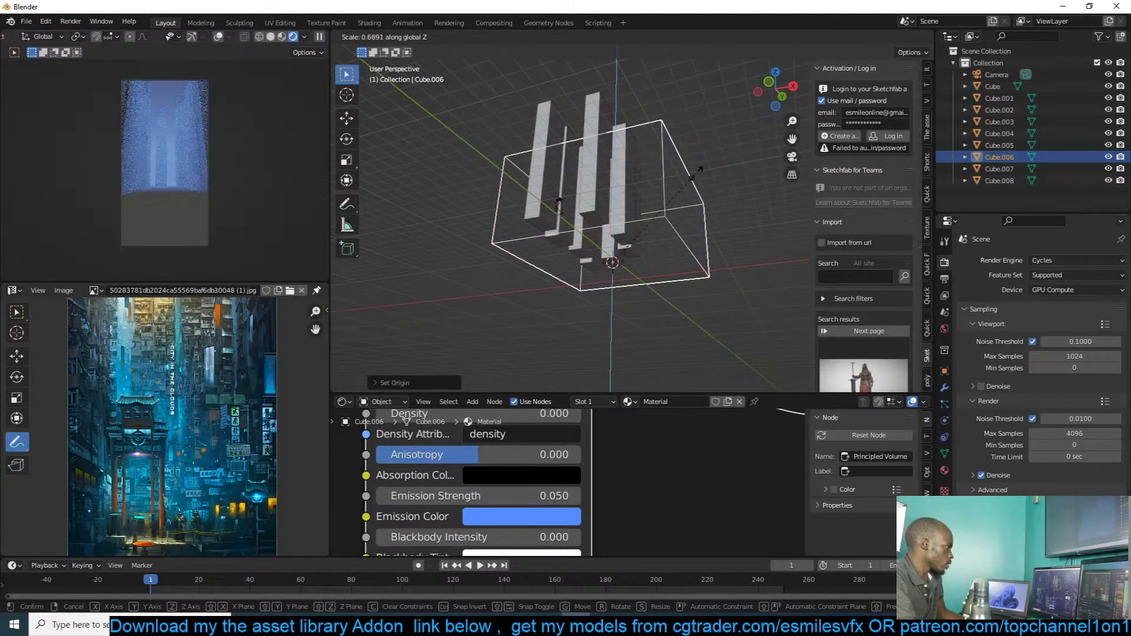
left_click(709, 152)
middle_click_drag(707, 152, 676, 201)
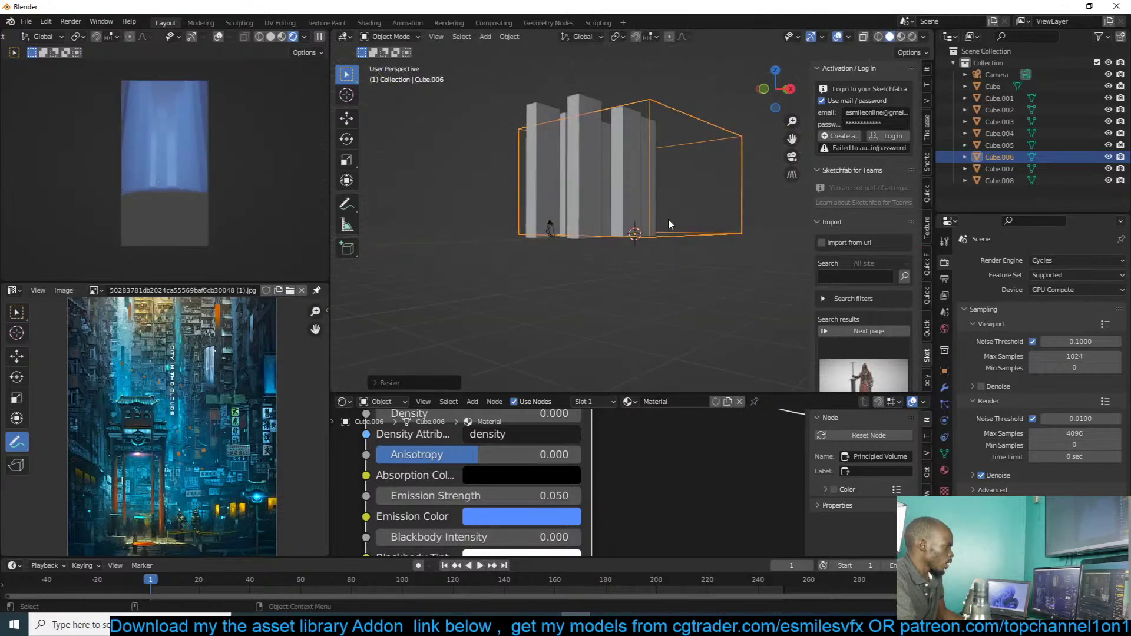
Step: Add a Gradient Texture node to the fog material in the free space before the Principled Volume node
scroll(542, 473, "down", 6)
scroll(570, 486, "up", 3)
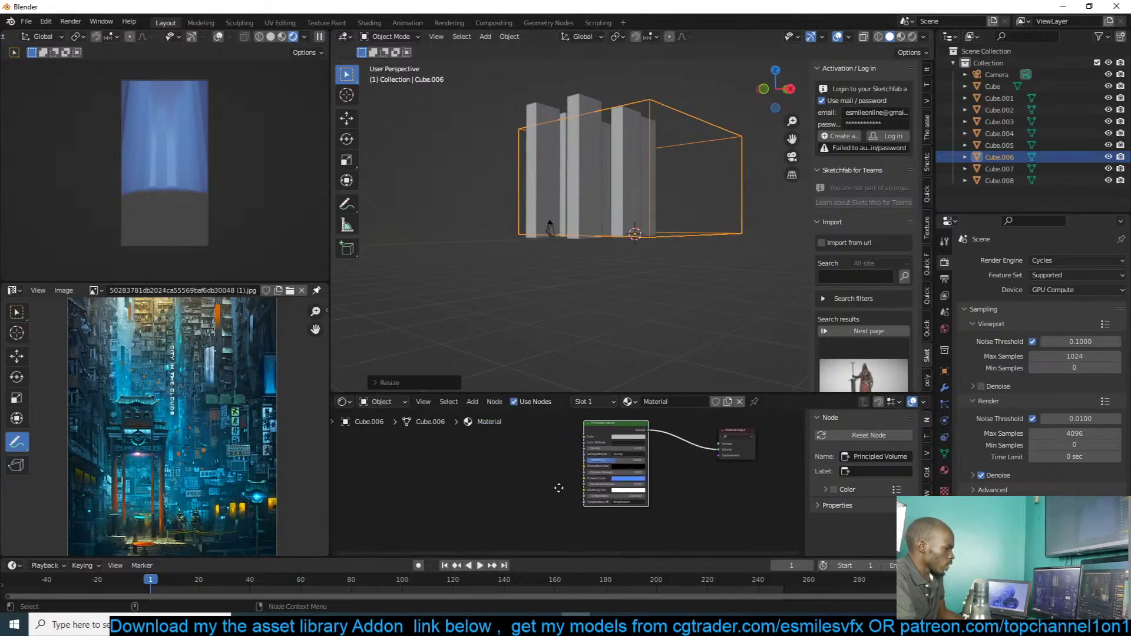
key("shift+a")
mouse_move(405, 470)
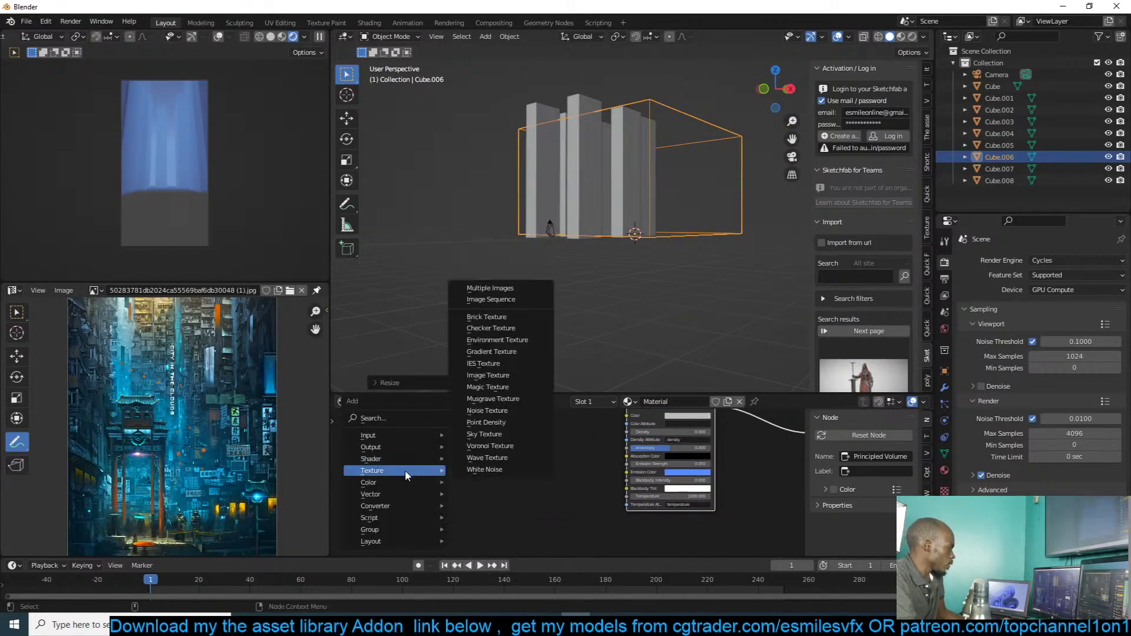
left_click(511, 356)
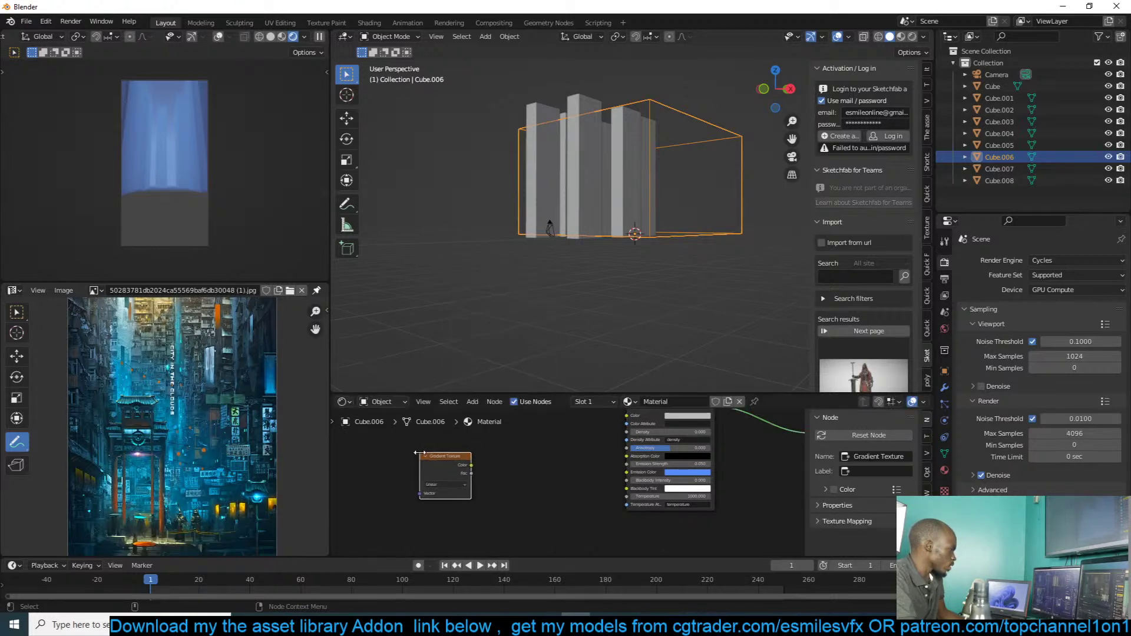
left_click(437, 459)
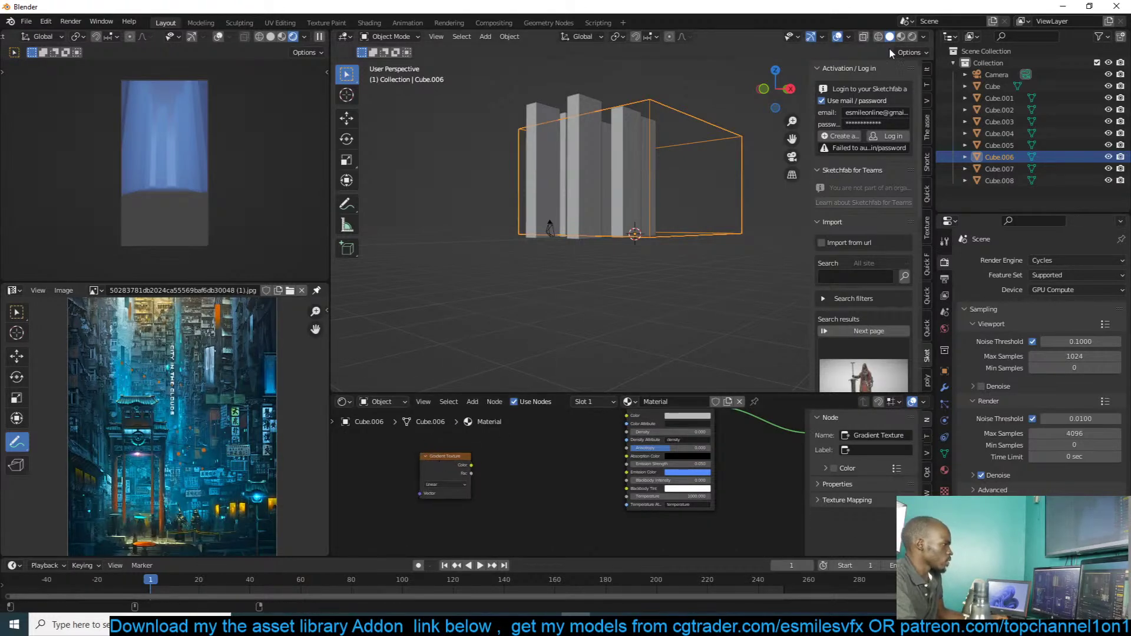
Step: Switch the main viewport to material preview shading and preview the Gradient Texture node's output on the fog cube
left_click(901, 36)
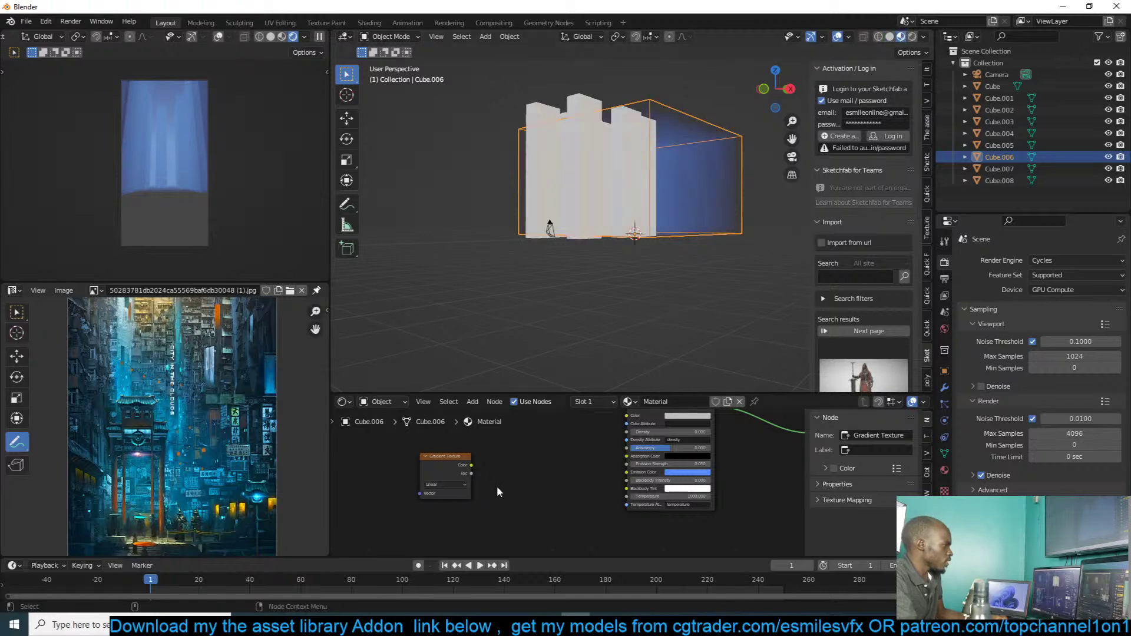
left_click(452, 456)
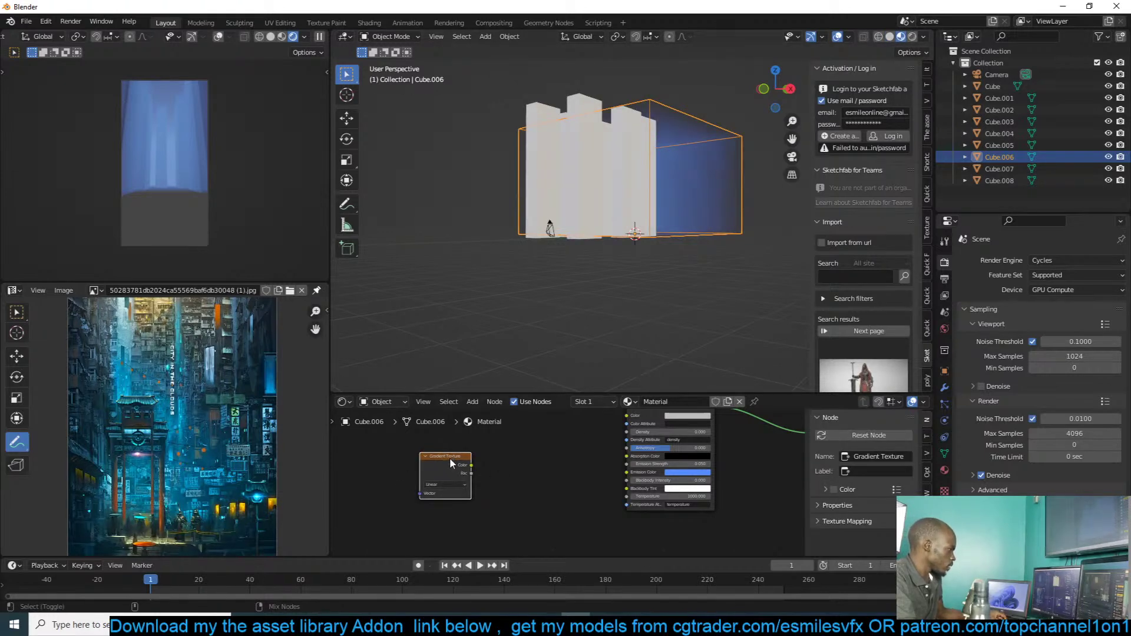
left_click(450, 457, "ctrl+shift")
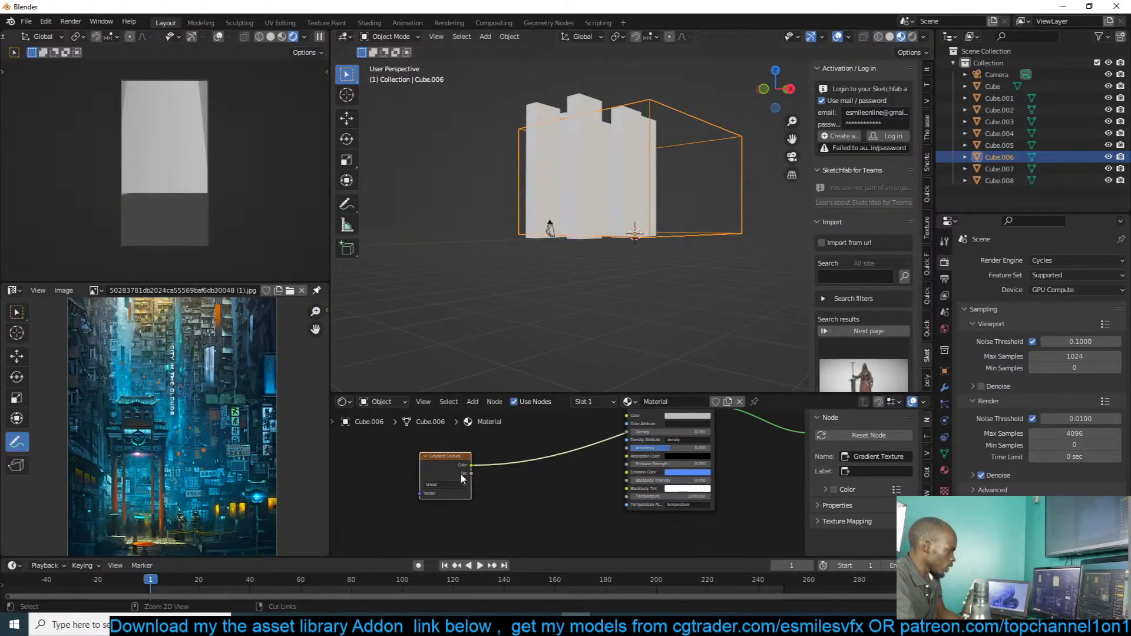
Step: Add Mapping and Texture Coordinate nodes to the Gradient Texture, linking the Object coordinates to the Mapping Vector input
key("ctrl+t")
key("Home")
left_click_drag(411, 468, 436, 458)
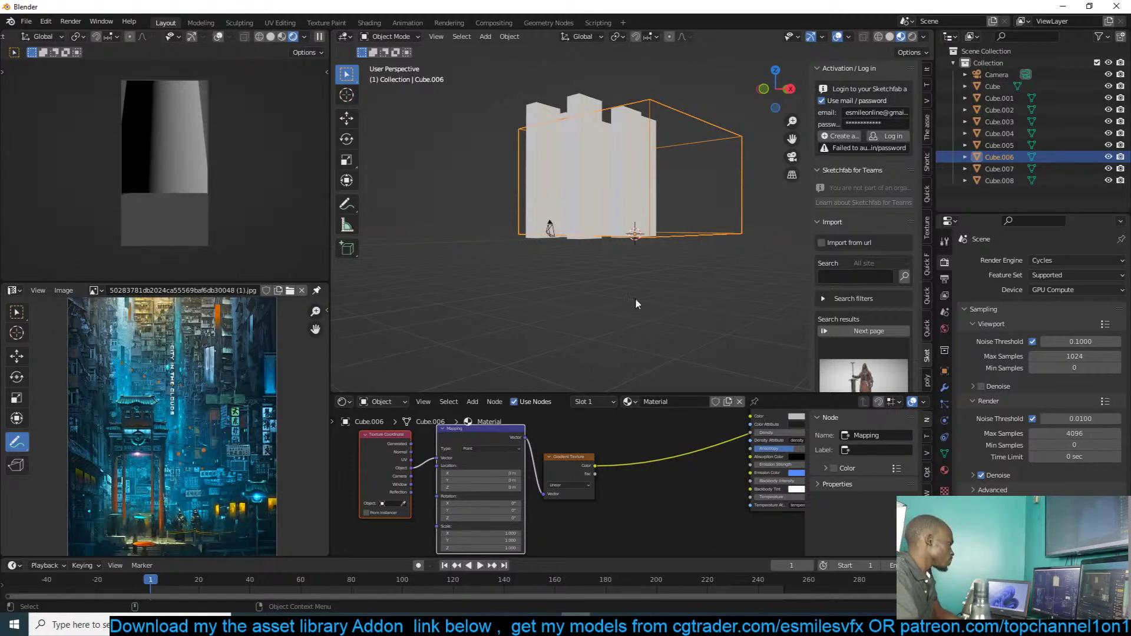
Step: Set the Mapping node's Y rotation to 90° to turn the gradient vertical
scroll(598, 465, "up", 3)
middle_click_drag(553, 457, 585, 450)
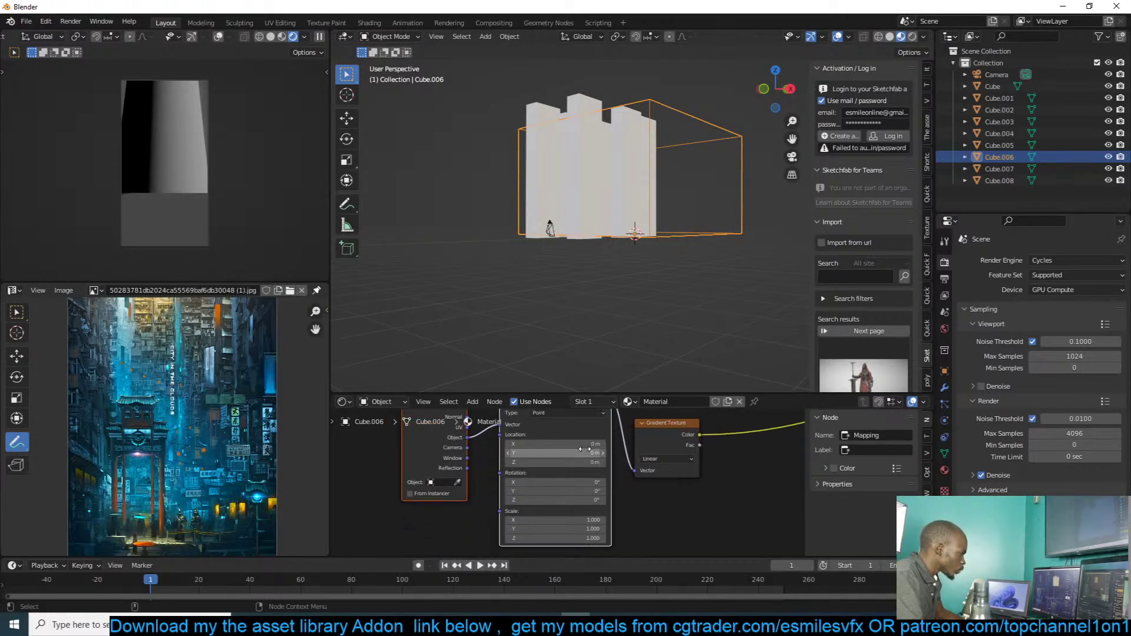
left_click_drag(588, 493, 613, 494)
left_click(588, 494)
type("90")
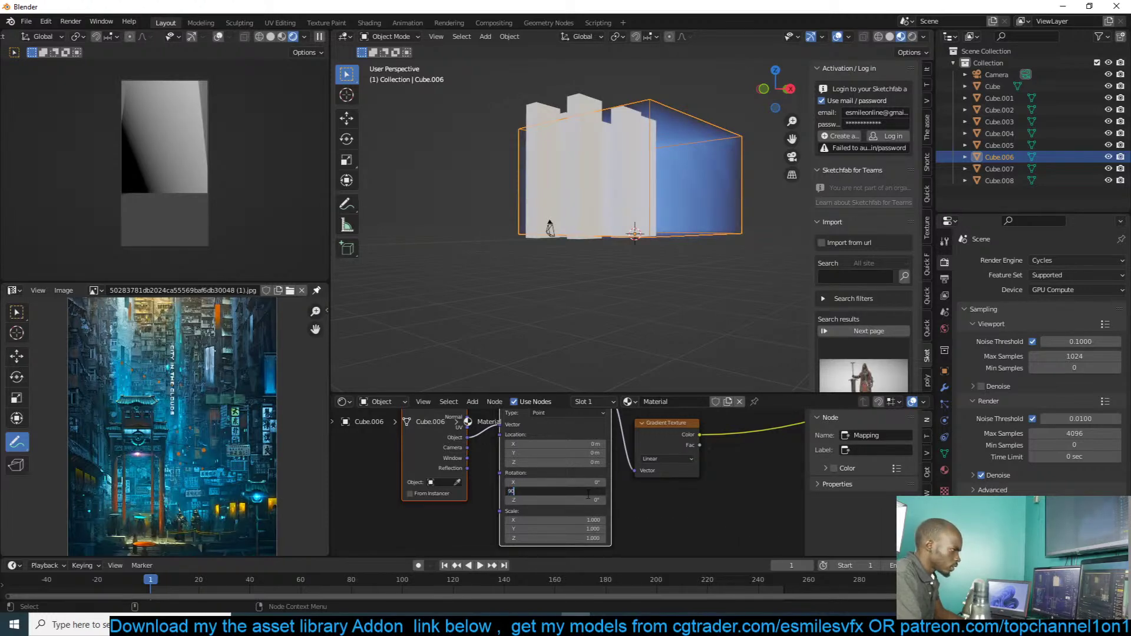
key("Return")
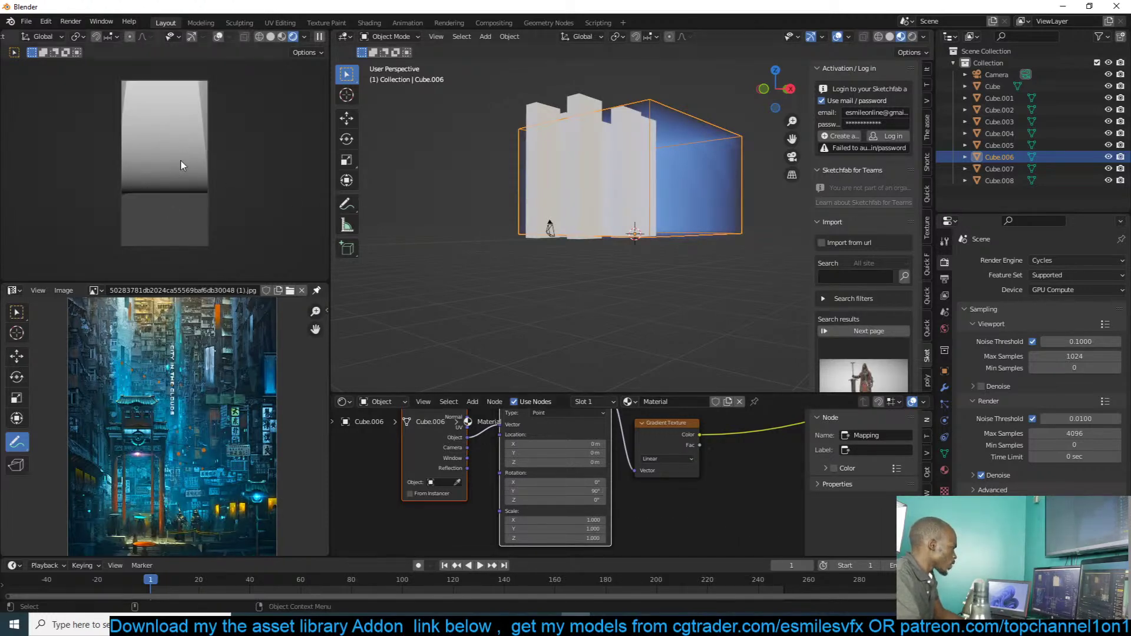
middle_click_drag(587, 461, 562, 473)
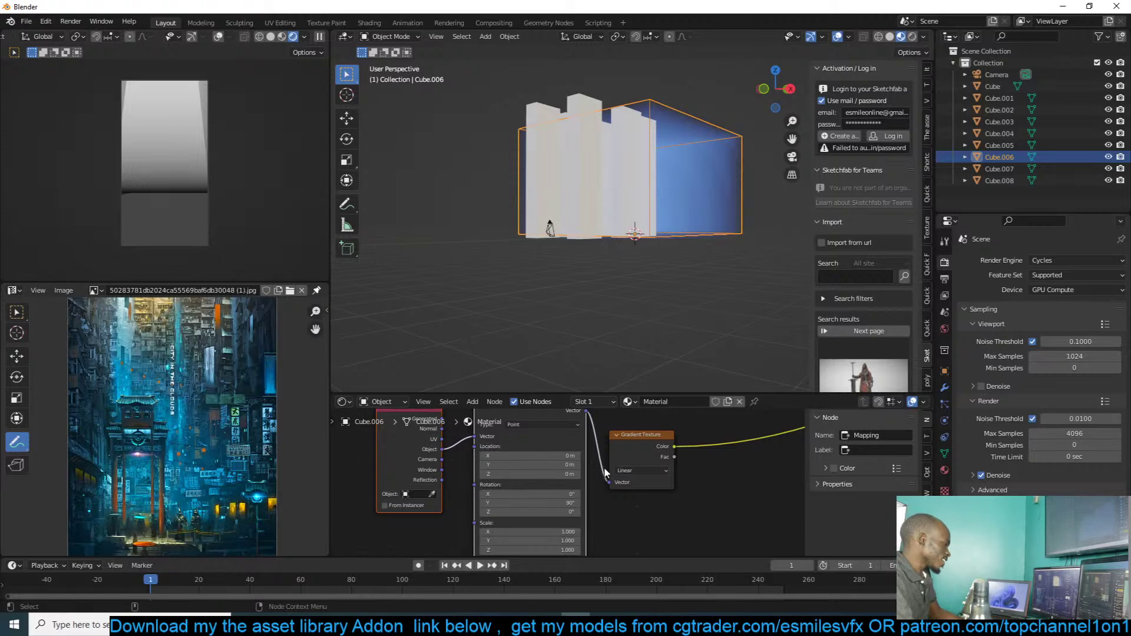
Step: Link the Gradient Texture's Fac output to the Principled Volume's Emission Color input
middle_click_drag(620, 113, 671, 188)
middle_click_drag(762, 467, 584, 510)
left_click_drag(443, 478, 443, 438)
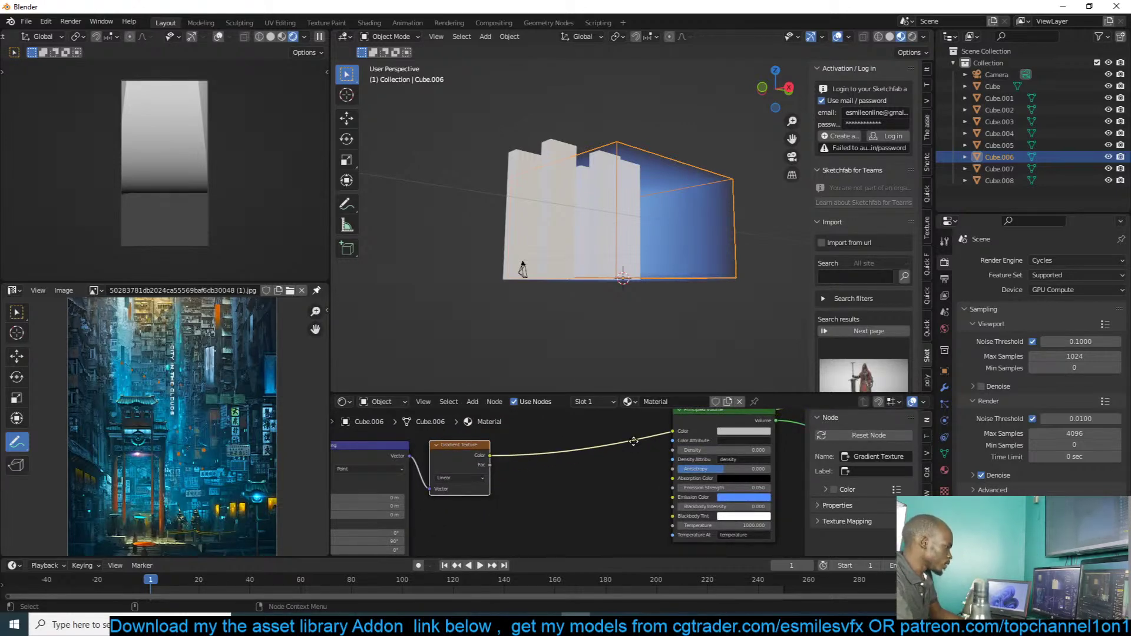
middle_click_drag(634, 442, 629, 443)
scroll(497, 440, "up", 3)
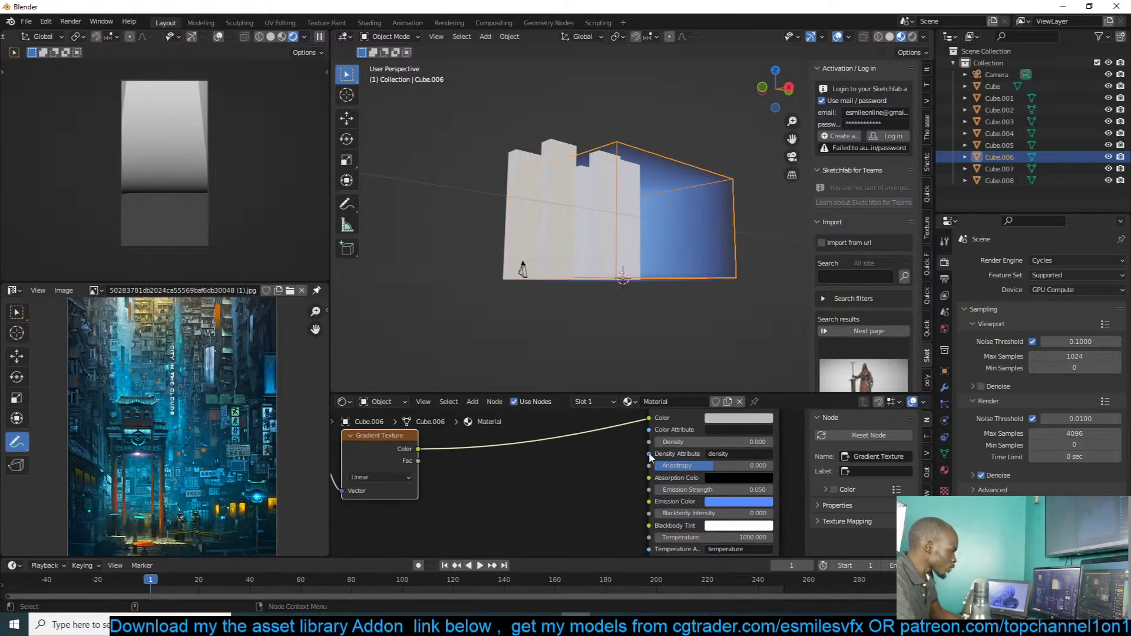
middle_click_drag(443, 457, 481, 465)
left_click_drag(415, 460, 644, 501)
Step: Insert a ColorRamp node on the link between the Gradient Texture and the Emission Color input
key("shift+a")
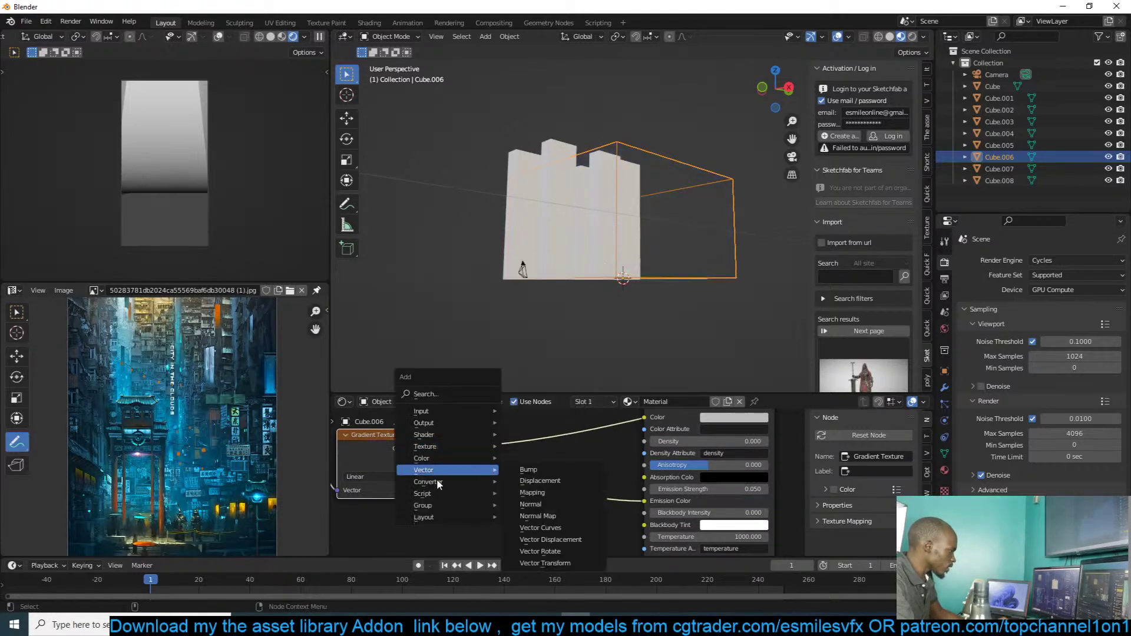
mouse_move(438, 483)
left_click(574, 341)
left_click(525, 451)
Step: Delete the temporary viewer node that previews the gradient, restoring the fog volume's shading
scroll(545, 475, "down", 2)
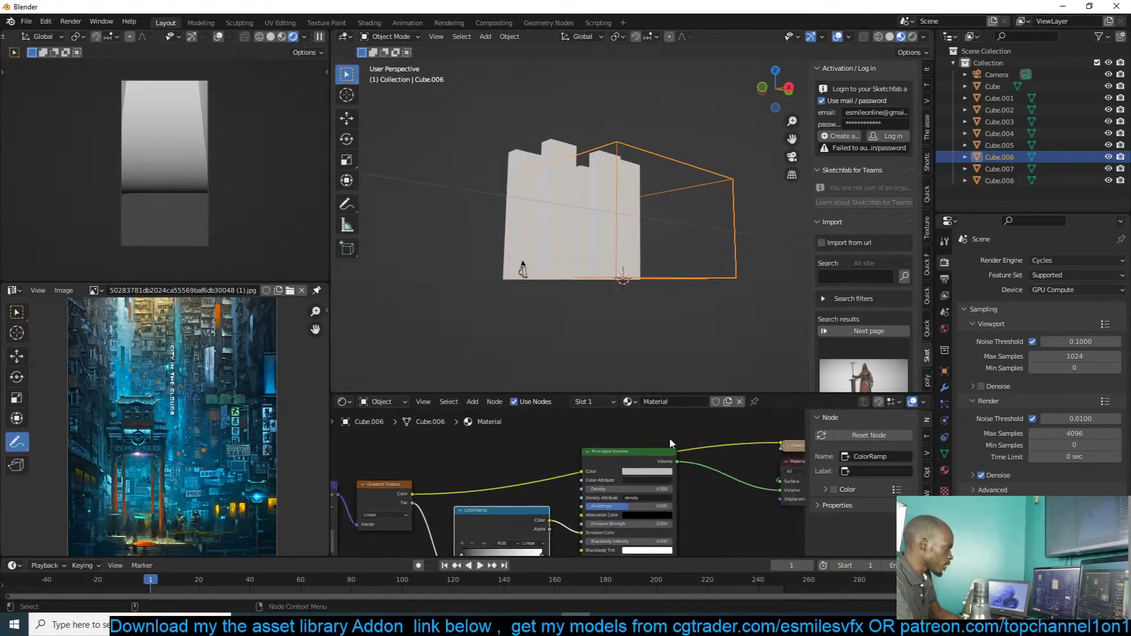
left_click(790, 447)
key("x")
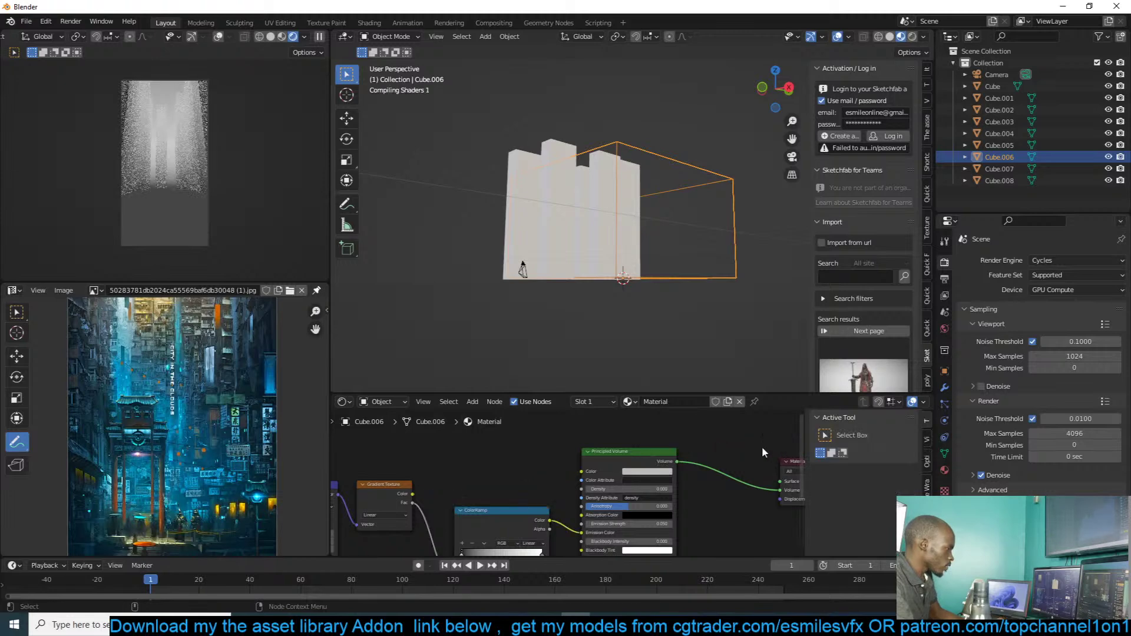
Step: Reverse the ColorRamp so it runs from white at position 0 to black at the far end
middle_click_drag(557, 465, 619, 445)
scroll(552, 480, "up", 3)
middle_click_drag(553, 515, 572, 476)
mouse_move(572, 477)
left_mouse_down()
mouse_move(576, 428)
mouse_move(590, 495)
mouse_move(519, 494)
left_mouse_up()
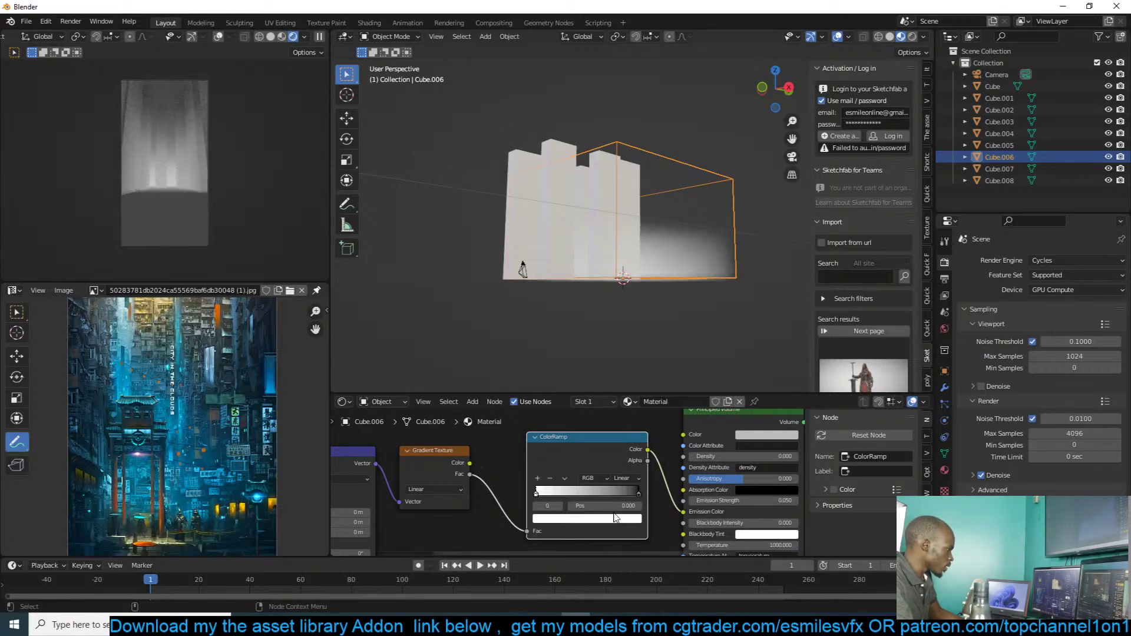
Step: Change the fog ColorRamp's white stop at position 0 to a light blue with hue 0.619 and full value
left_click(560, 519)
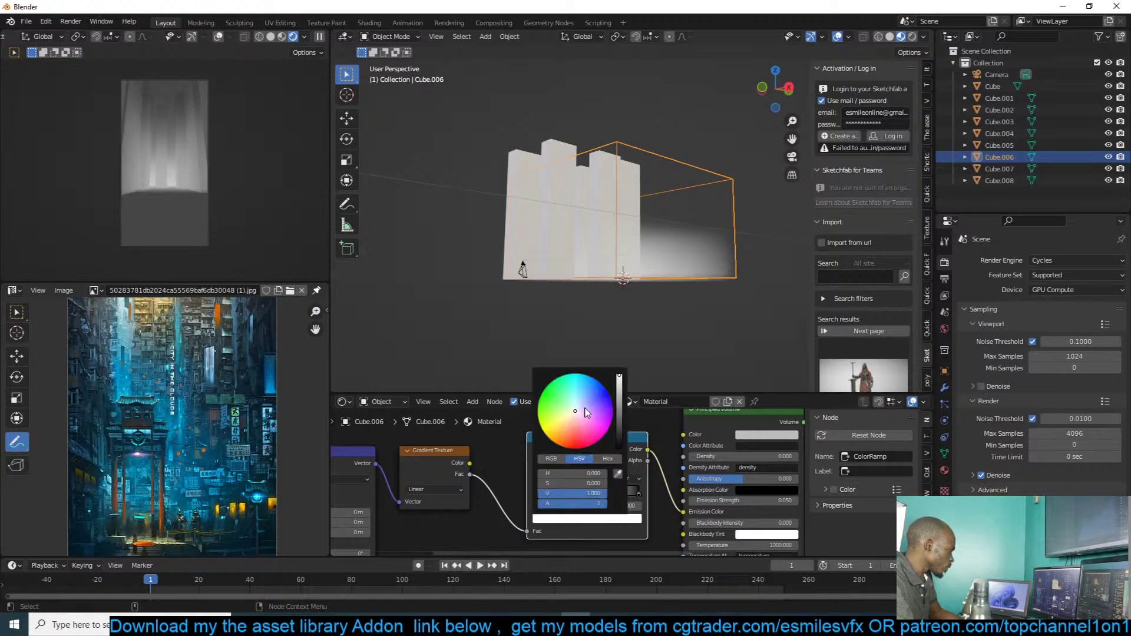
left_click(591, 389)
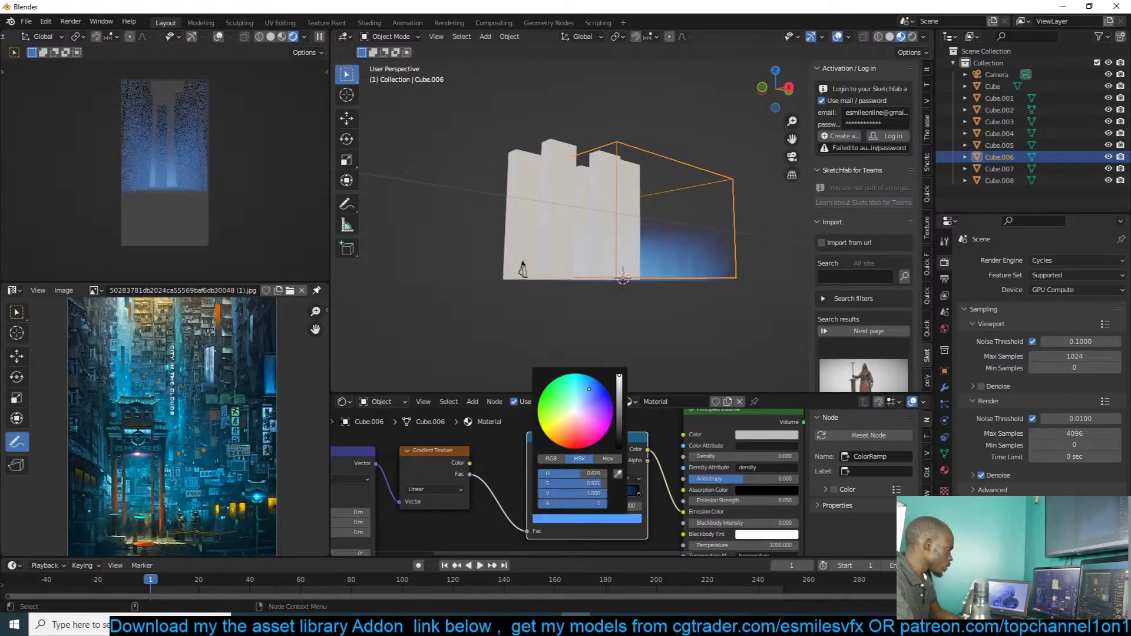
scroll(661, 214, "down", 2)
middle_click_drag(661, 215, 694, 252)
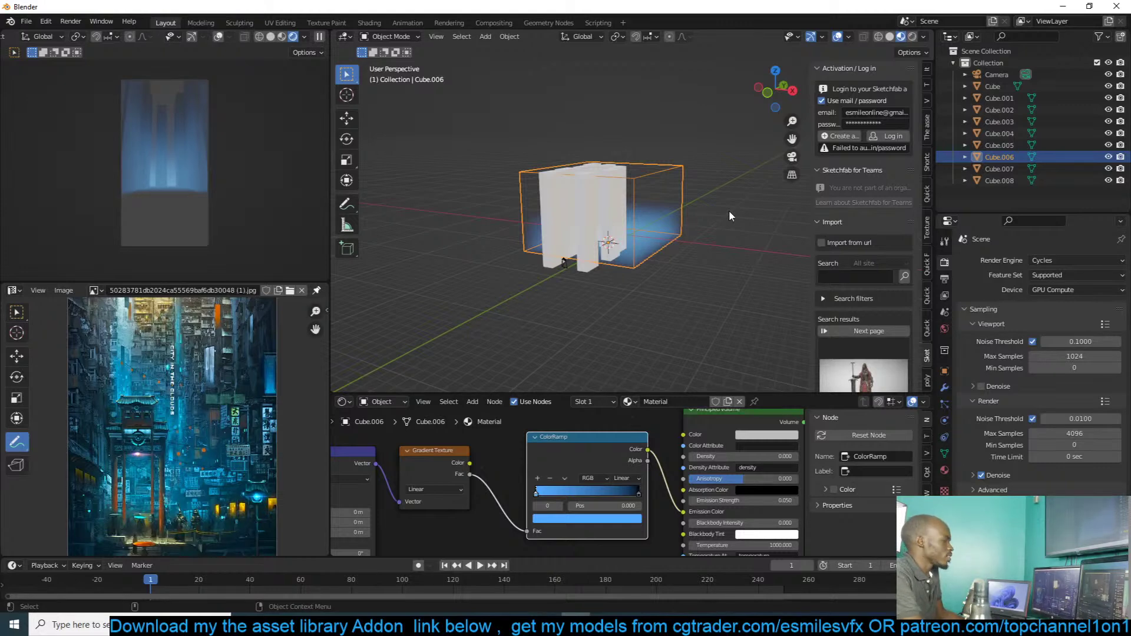
middle_click_drag(728, 210, 615, 209)
scroll(614, 209, "up", 2)
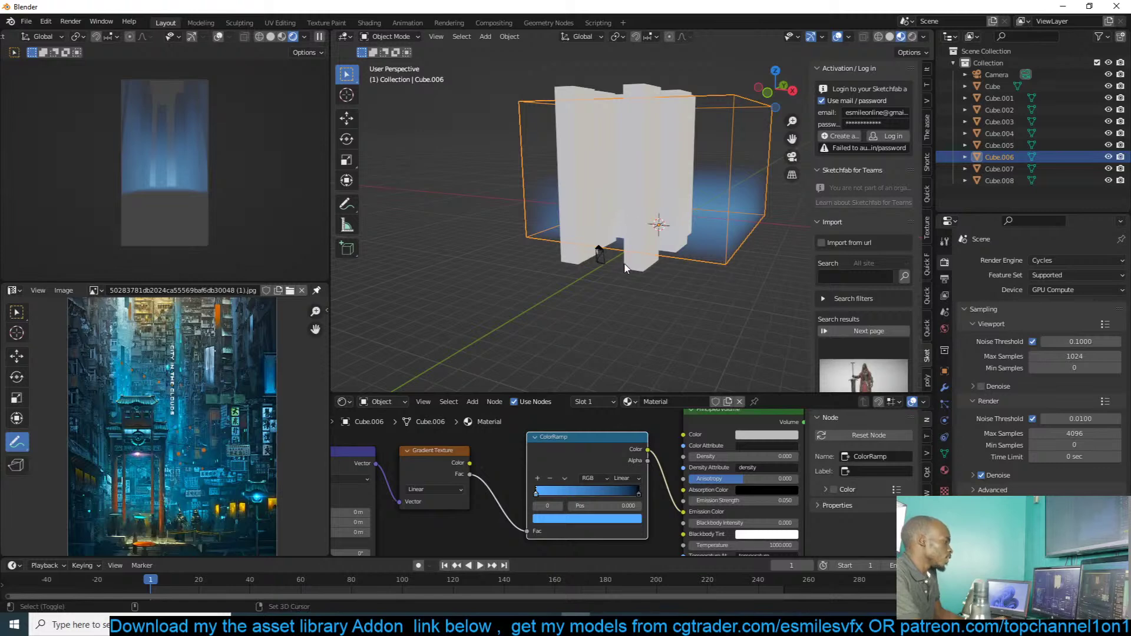
Step: Add a plane, clear its location to the world origin and scale it up into a large ground surface
key("shift+a")
mouse_move(624, 265)
left_click(664, 263)
key("s")
left_click(765, 259)
key("s")
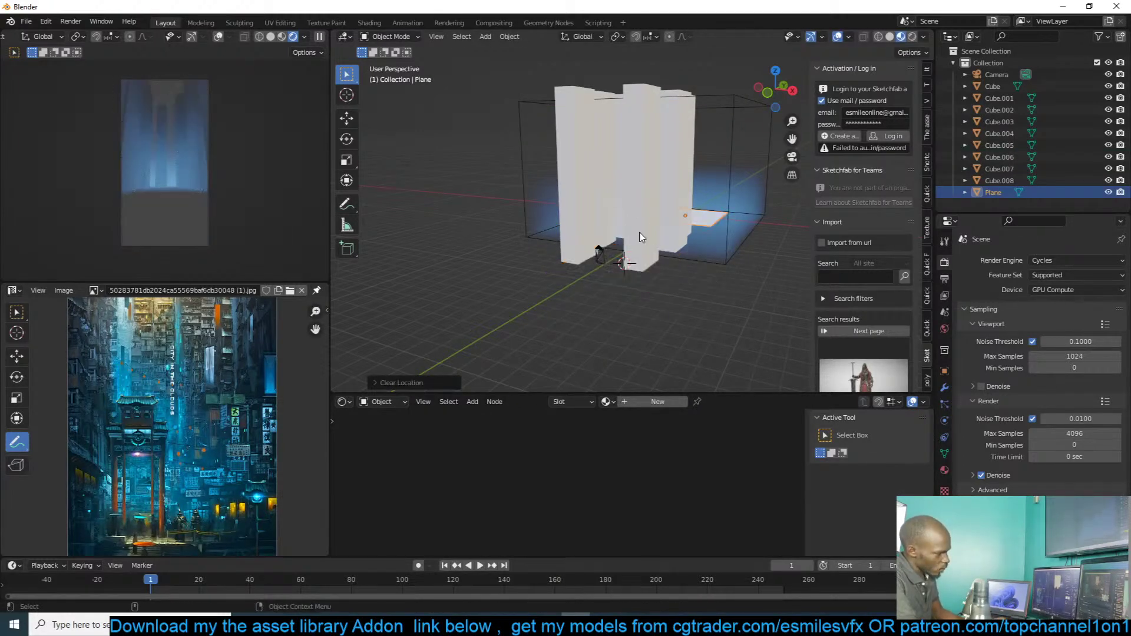
left_click(772, 341)
Step: Shift the ground plane in top view so that it extends beneath the towers and the camera
key("KP_7")
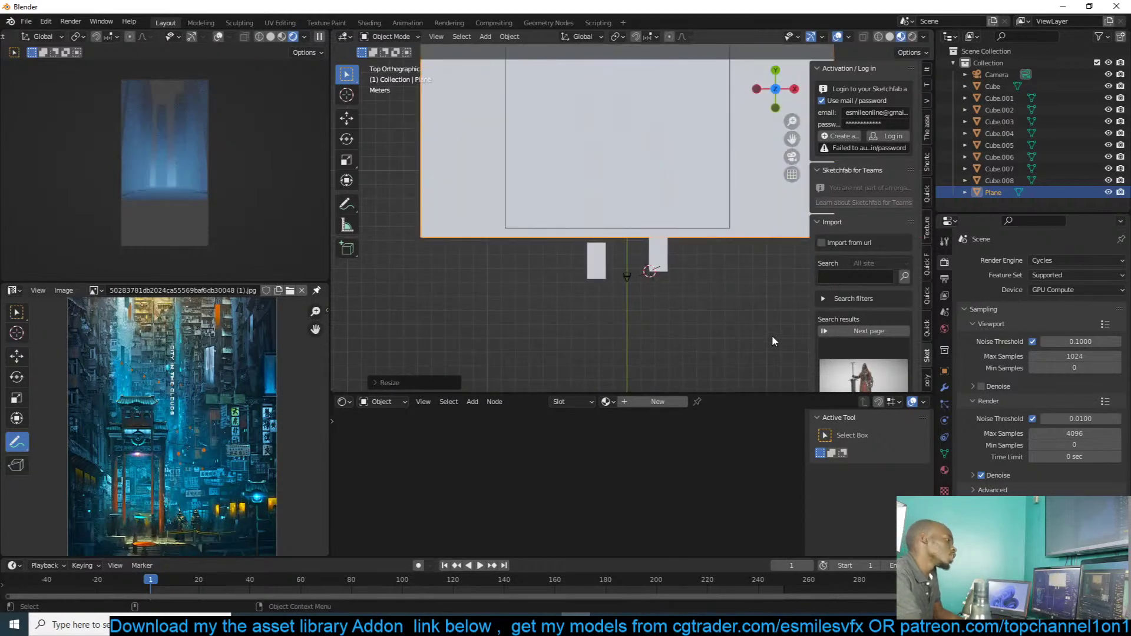
key("g")
left_click(557, 245)
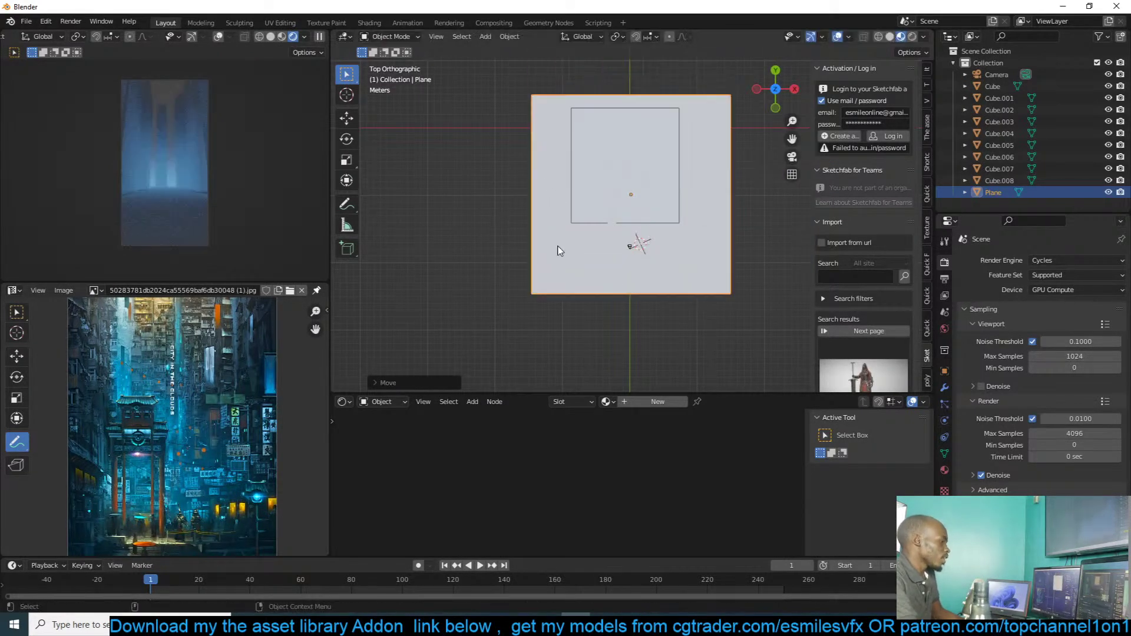
Step: Switch the main viewport to solid shading and adjust the ground plane's height along the global Z axis
key("KP_1")
key("z")
left_click(714, 170)
middle_click_drag(715, 168, 632, 198)
key("shift+q")
left_click(583, 138)
scroll(636, 197, "up", 3)
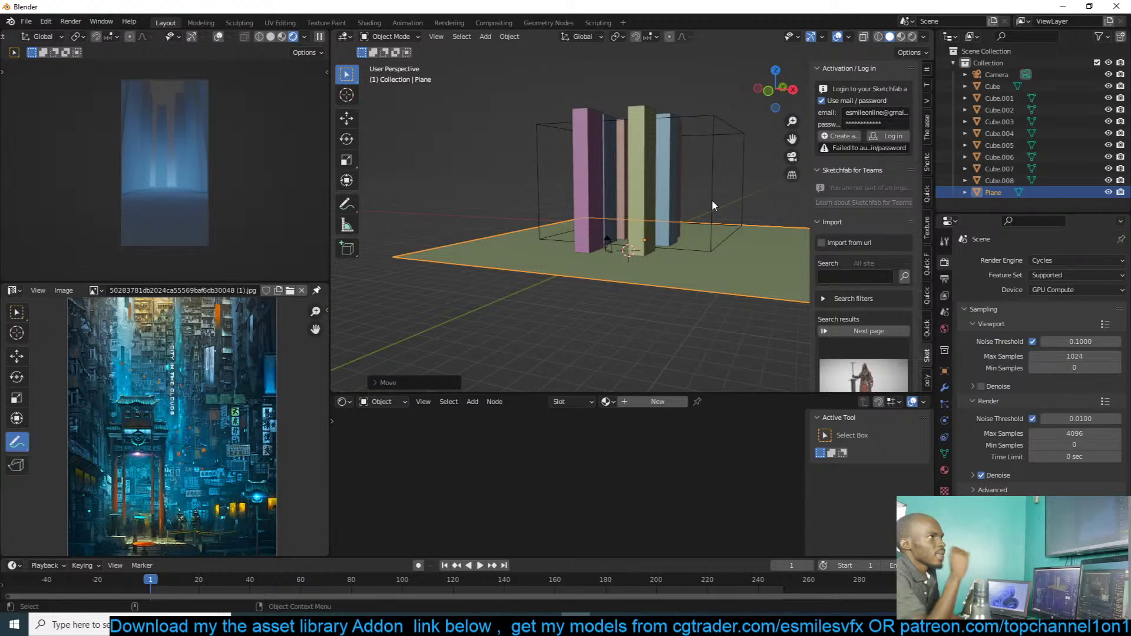
key("g")
key("z")
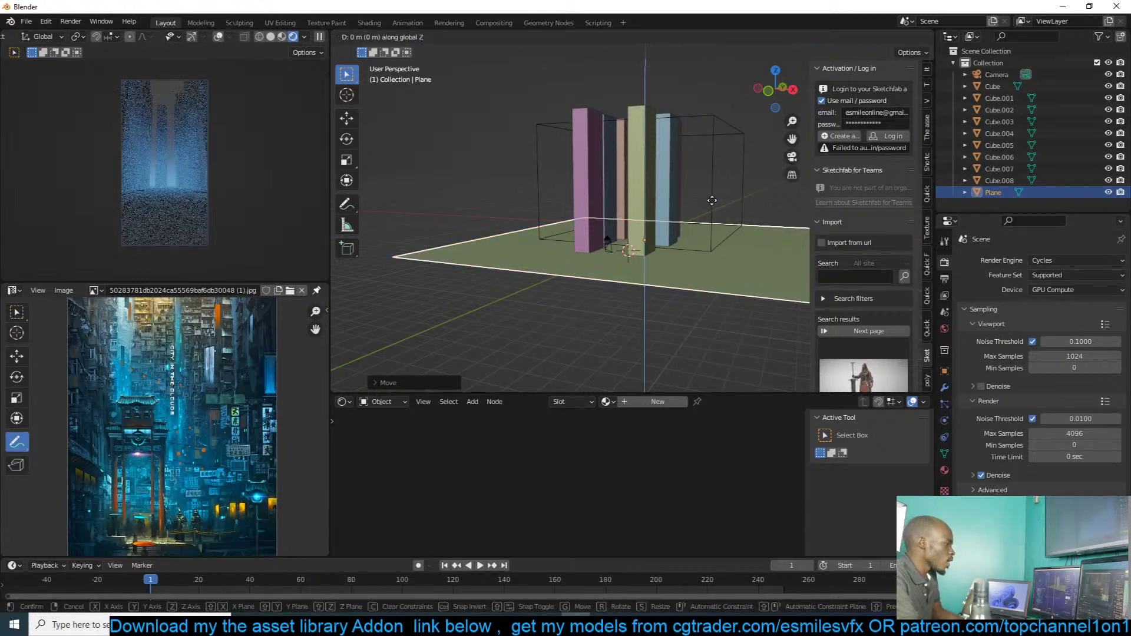
left_click(713, 202)
middle_click_drag(705, 204, 611, 195)
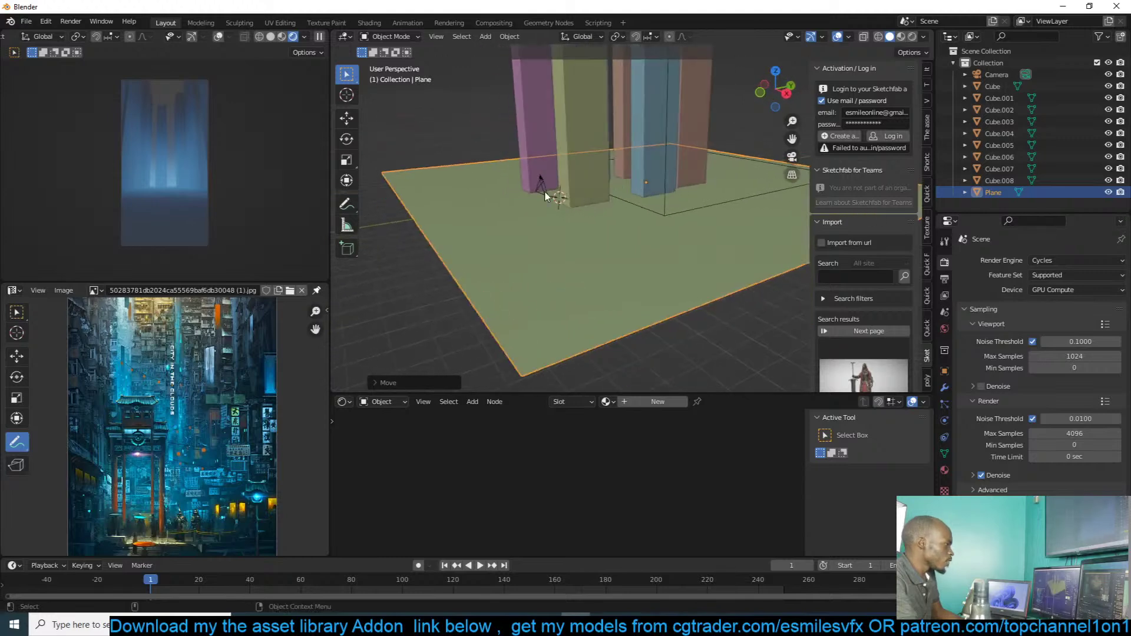
key("Tab")
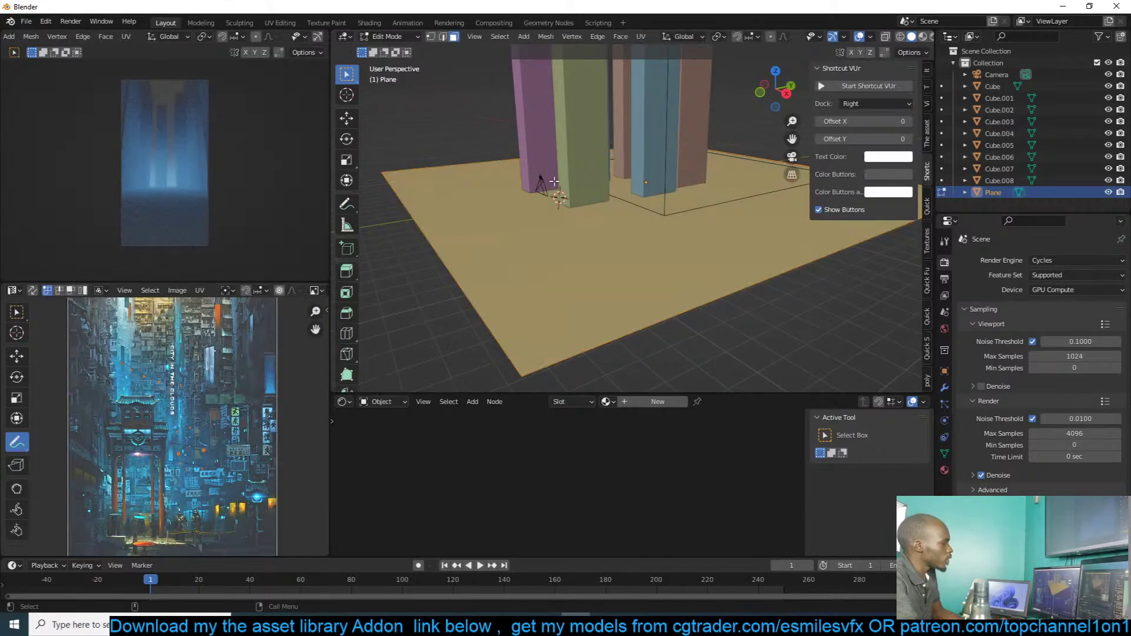
middle_click_drag(561, 165, 686, 168)
key("Tab")
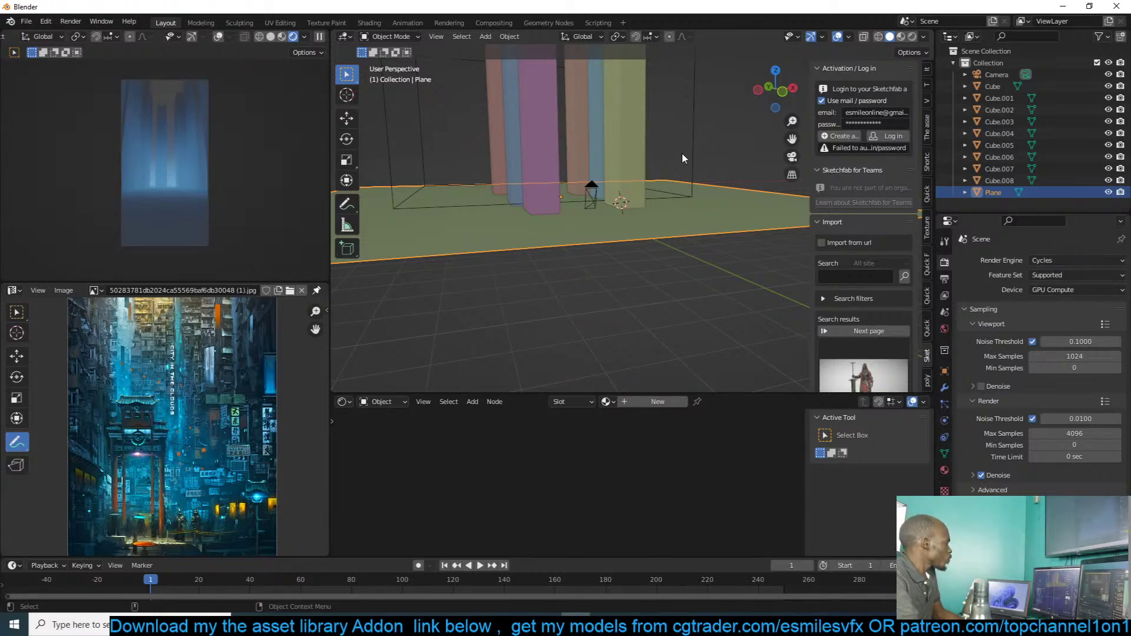
middle_click_drag(660, 132, 559, 172)
scroll(678, 173, "down", 5)
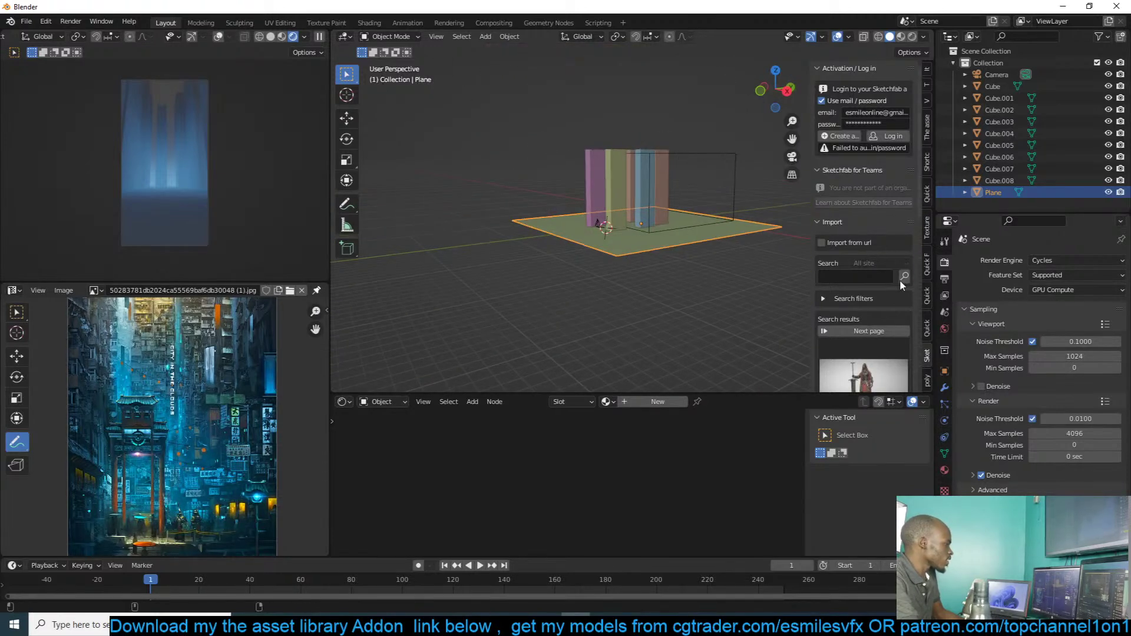
Step: Use a Nishita Sky Texture as the world background color and set its strength to 0.01
left_click(945, 328)
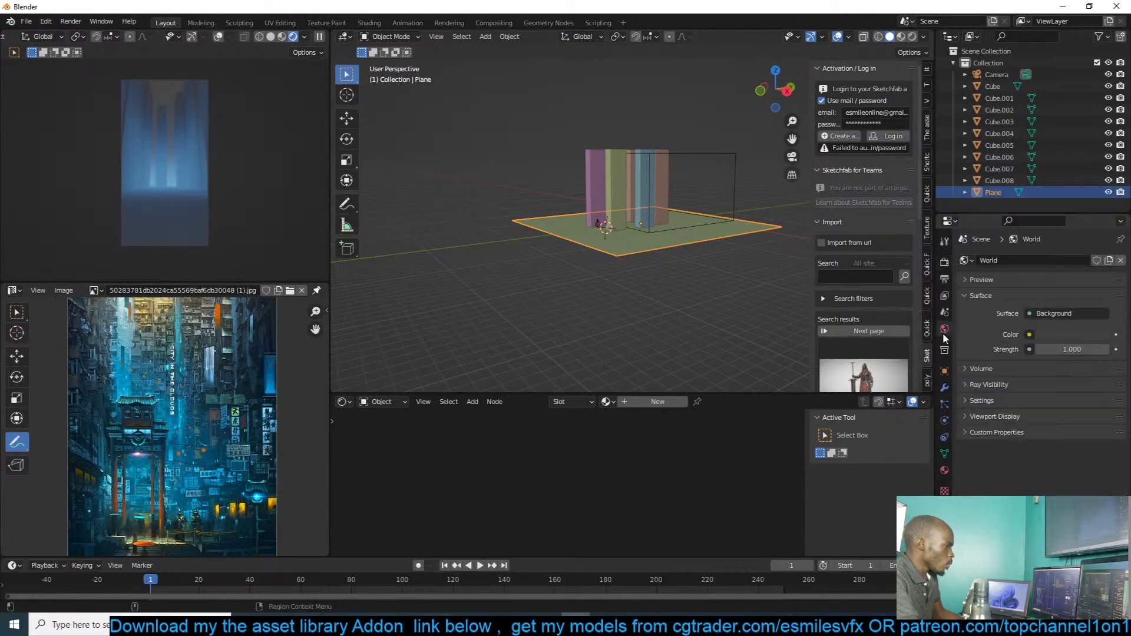
left_click(1030, 335)
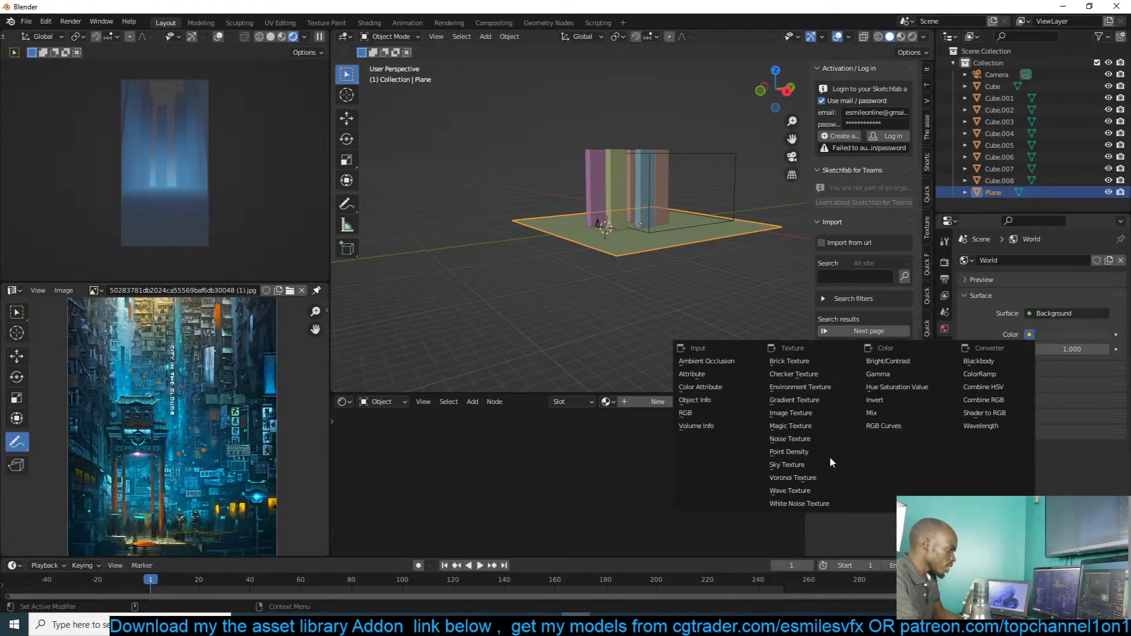
left_click(827, 465)
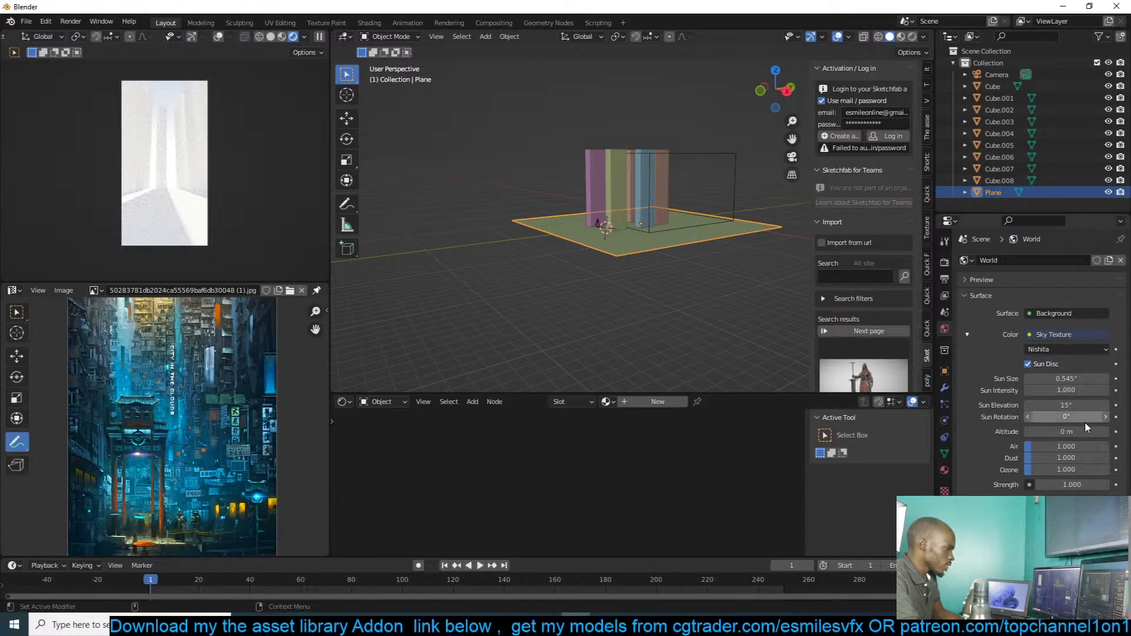
double_click(1068, 485)
type(".01")
key("Return")
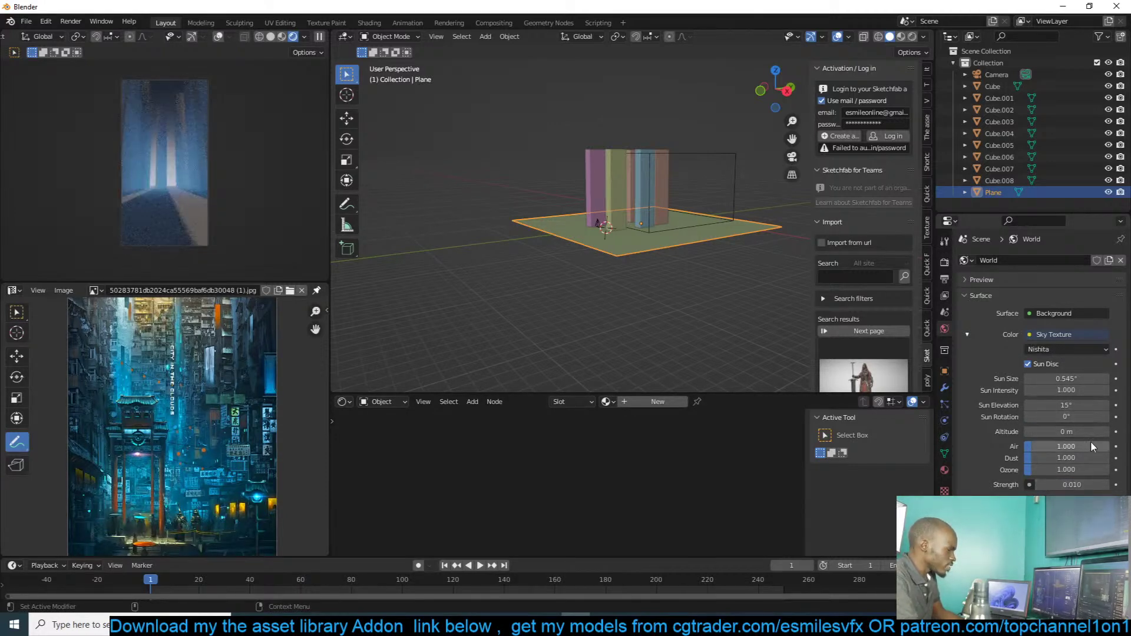
Step: Set the sky's sun elevation to 1° and enable denoising for the viewport render
double_click(1088, 405)
type("1")
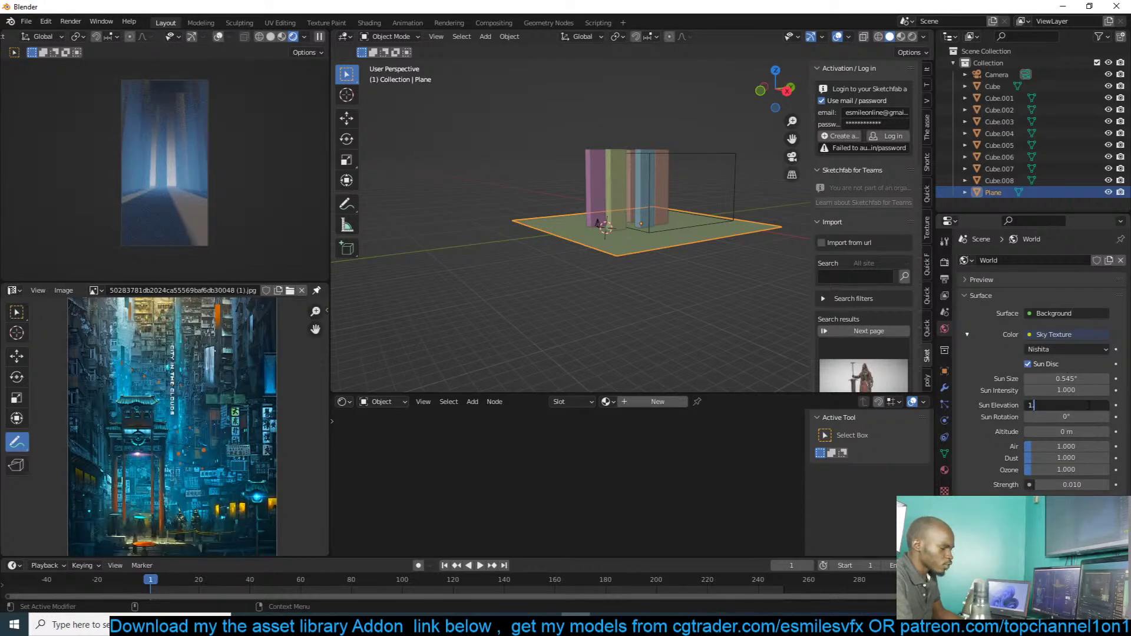
key("Return")
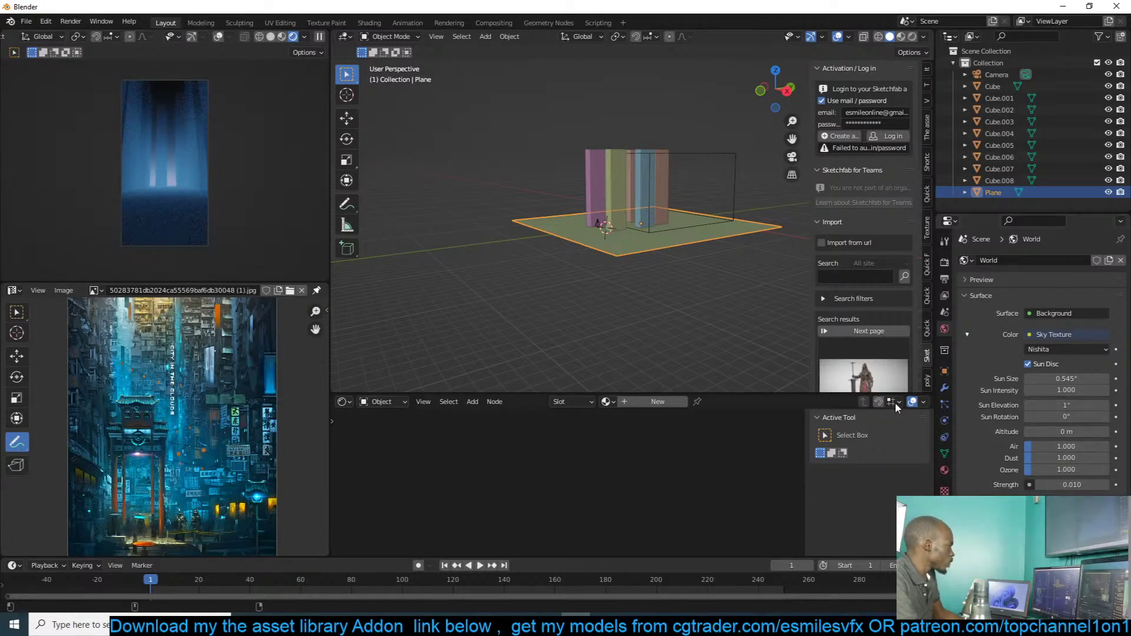
left_click(945, 260)
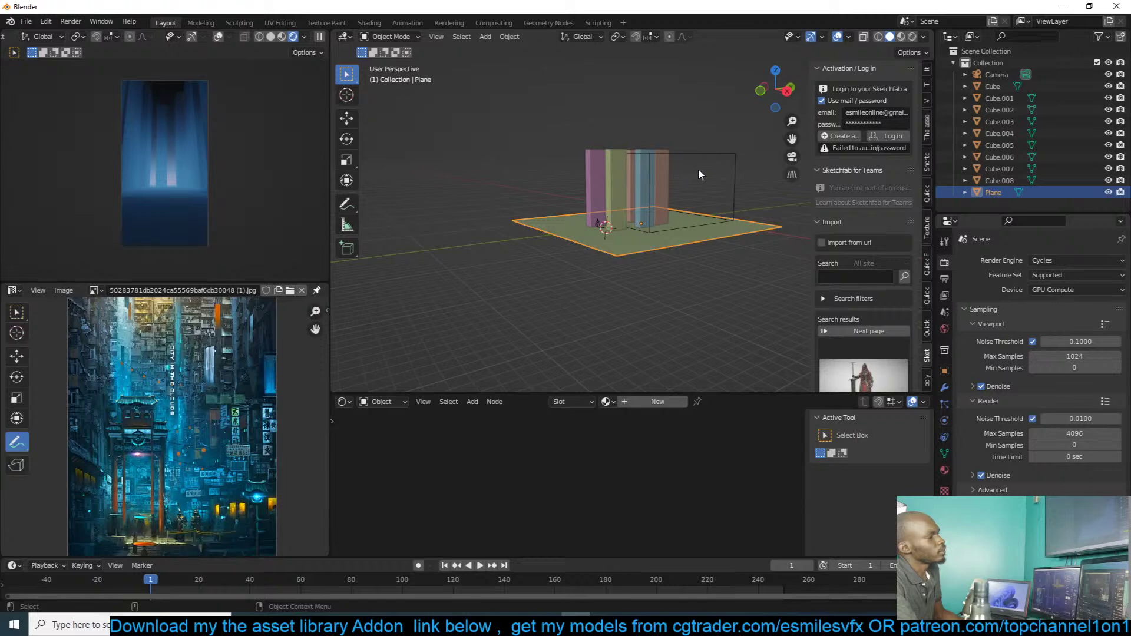
Step: Start saving under a new name and create a folder named "slum city" in D:\models\2022\june
left_click(668, 195)
key("ctrl+shift+s")
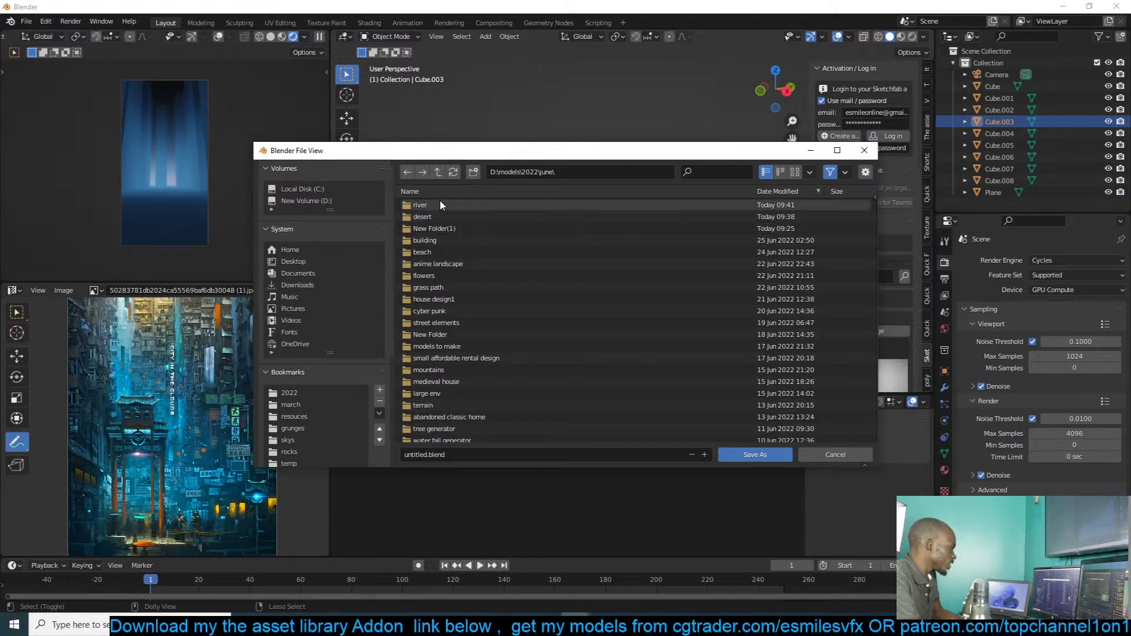
left_click(473, 172)
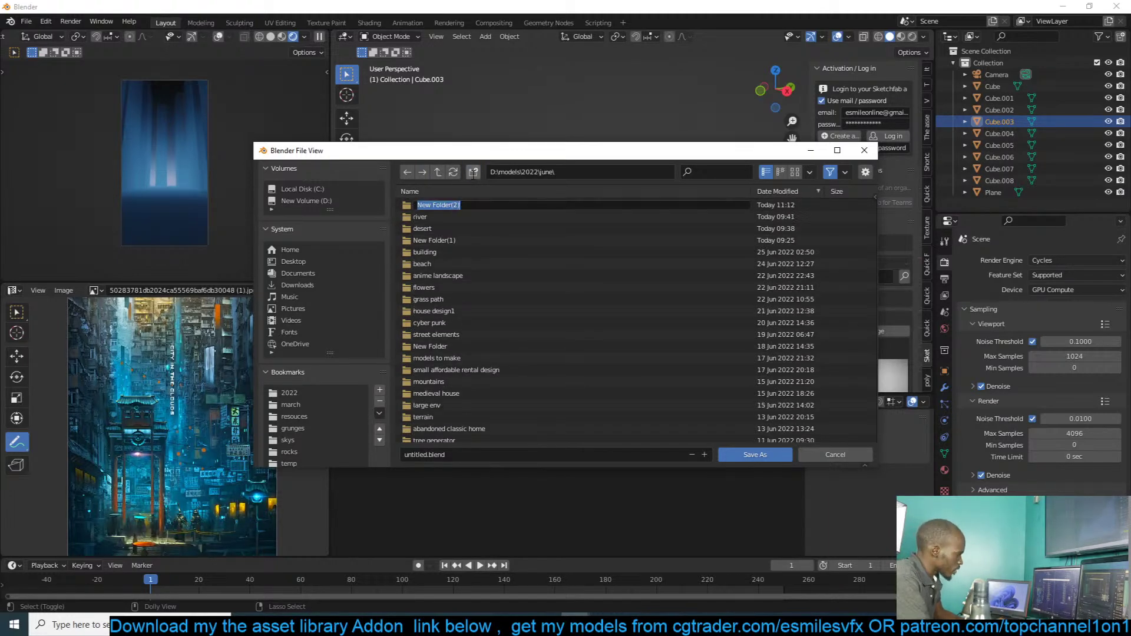
type("slum")
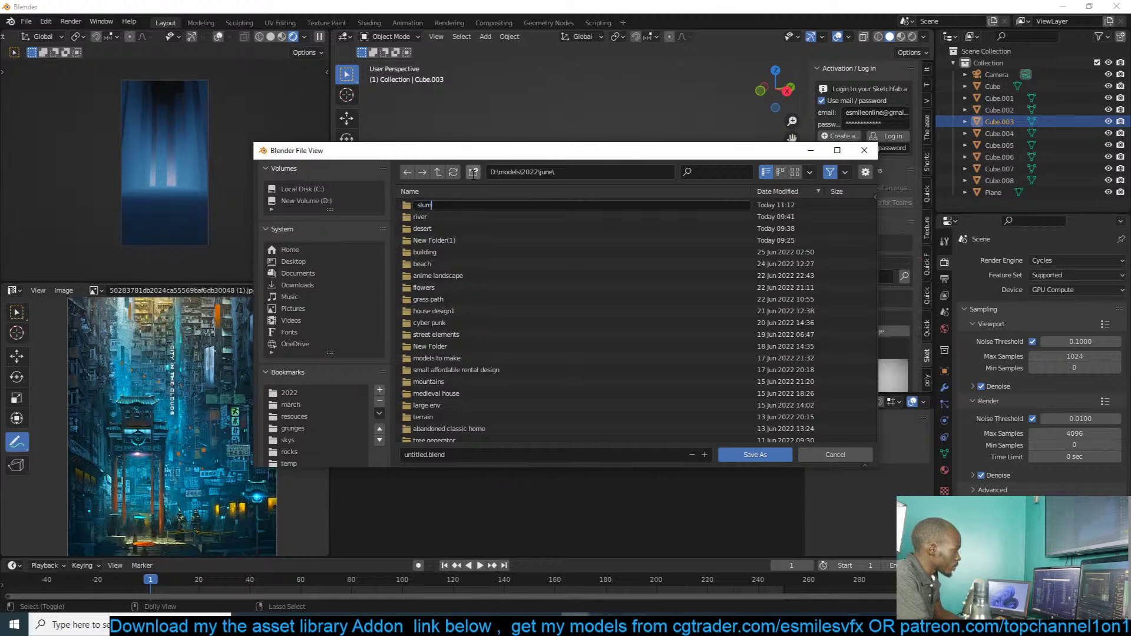
type(" city")
key("Return")
Step: Save the scene as "slum city.blend" inside the slum city folder
double_click(438, 206)
left_click(506, 454)
type("slum city")
left_click(672, 412)
left_click(755, 454)
Step: Add a Noise Texture to the fog cube's material and combine it with the Gradient Texture through a Mix node
left_click(687, 165)
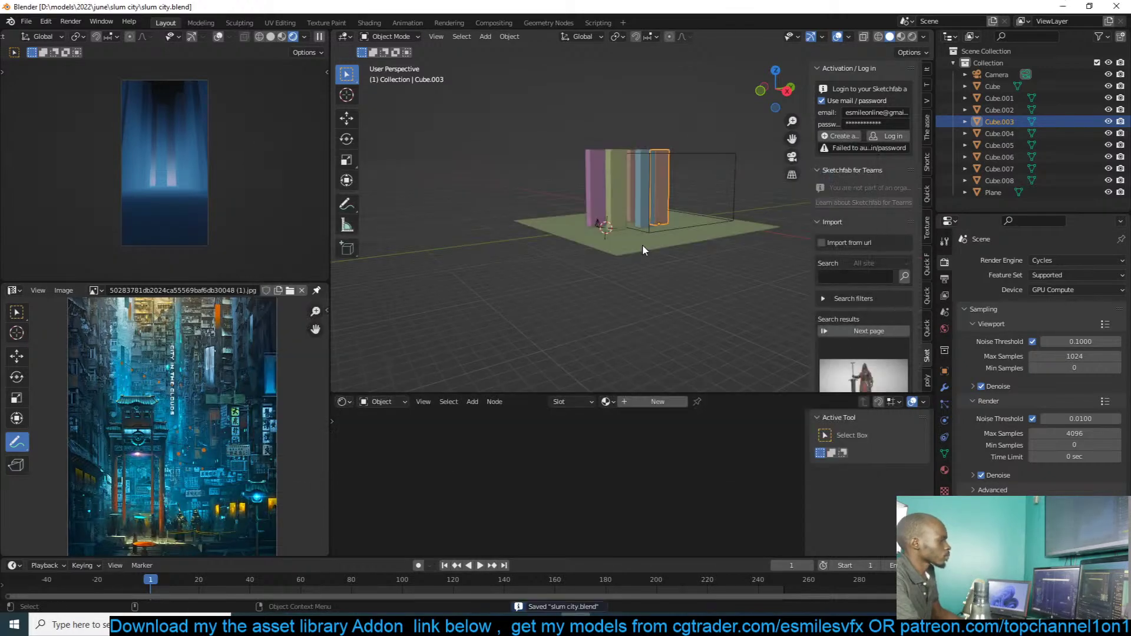
key("Home")
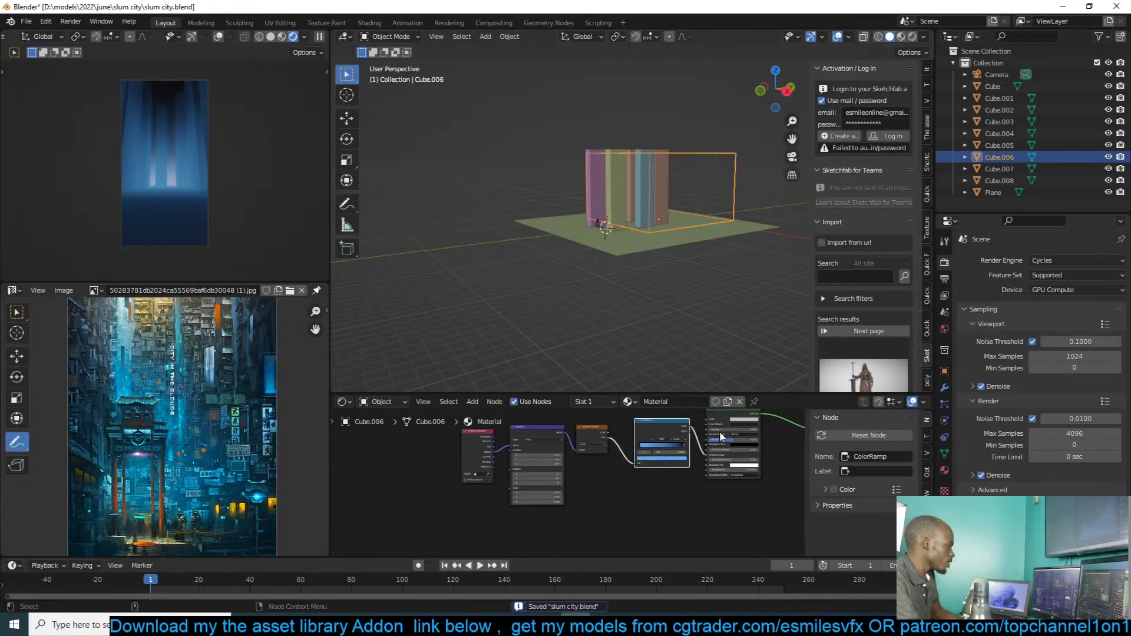
key("shift+a")
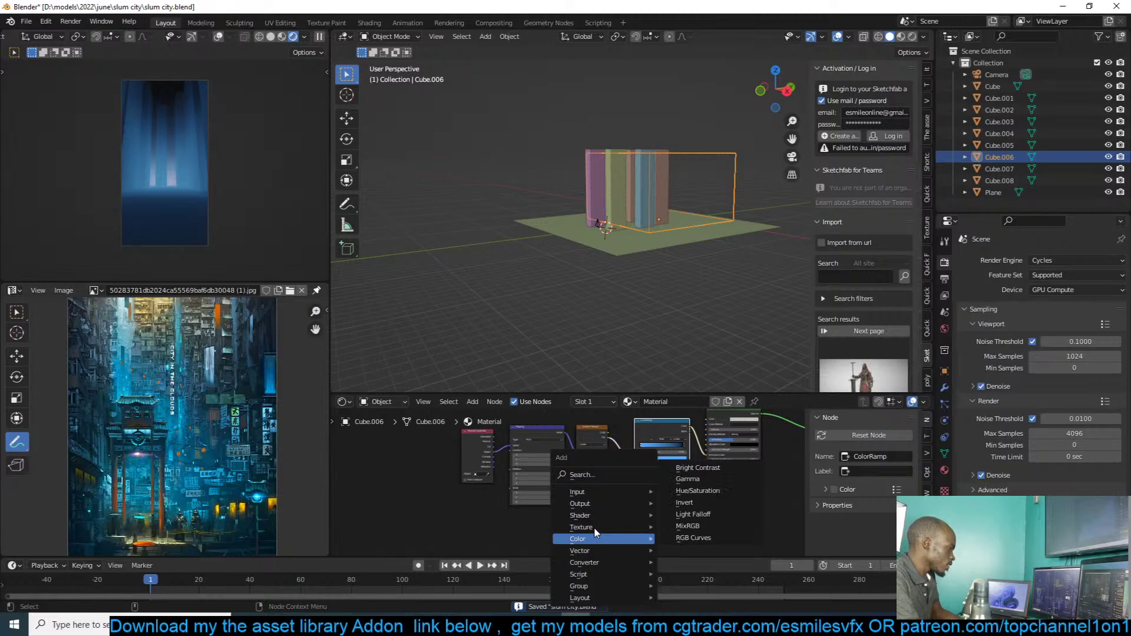
mouse_move(584, 527)
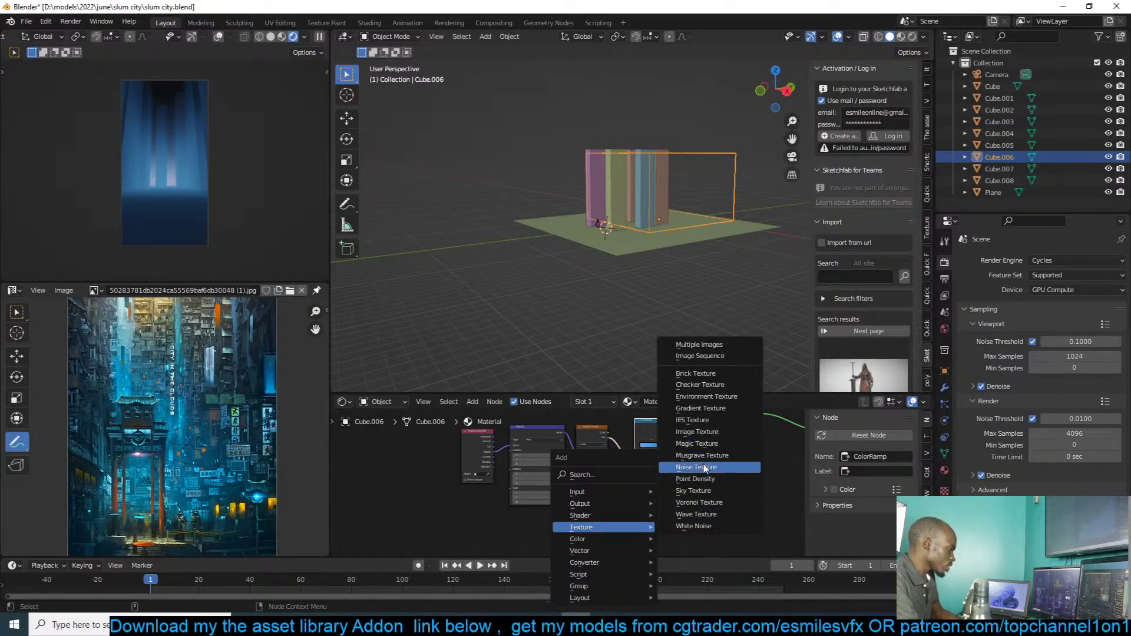
left_click(697, 467)
left_click(595, 508)
right_click_drag(600, 508, 611, 439, "ctrl+shift")
left_click_drag(680, 474, 653, 459)
Step: Set the Noise Texture's scale to 1
scroll(614, 523, "up", 5)
middle_click_drag(614, 523, 719, 482)
left_click(699, 513)
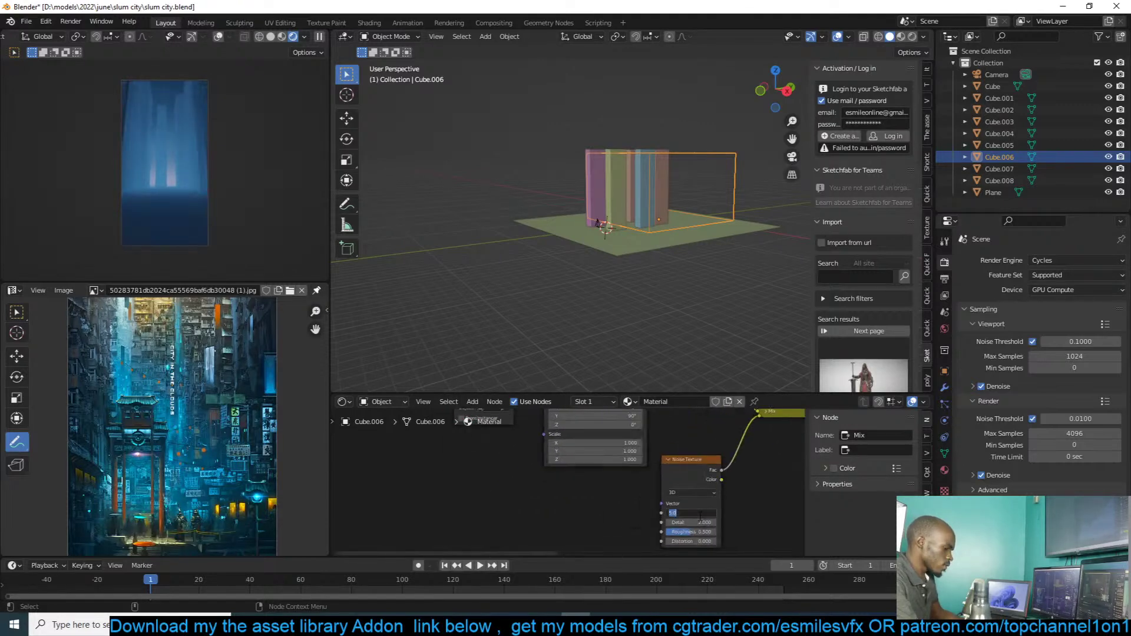
type("1")
key("Return")
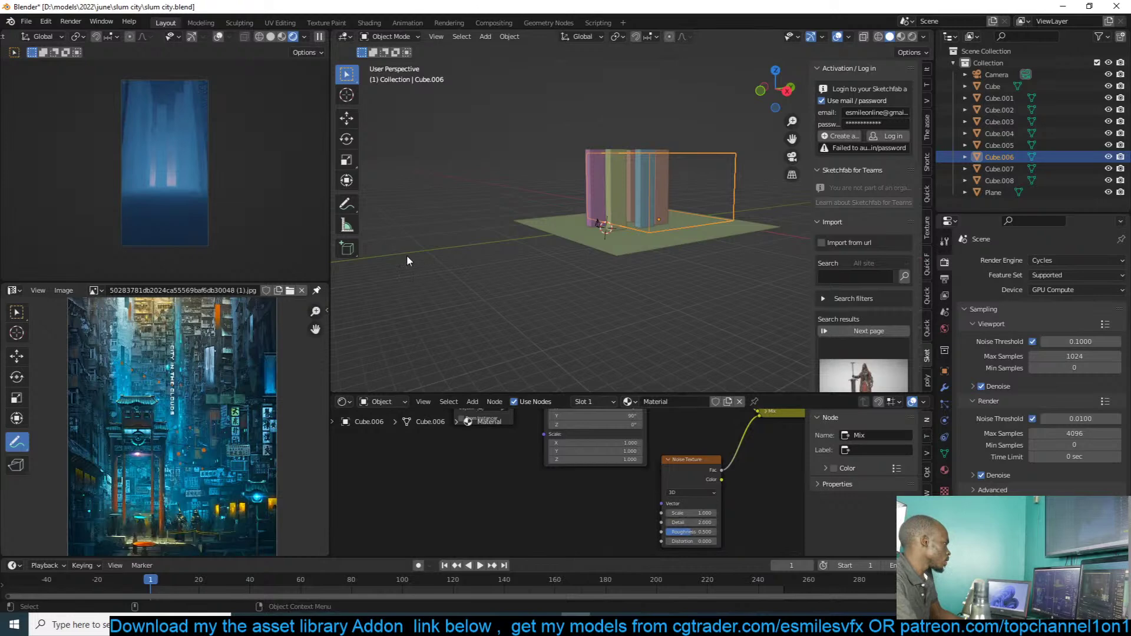
Step: Move the Noise Texture aside and insert a ColorRamp between its Fac output and the Mix node
left_click_drag(677, 460, 529, 515)
key("shift+a")
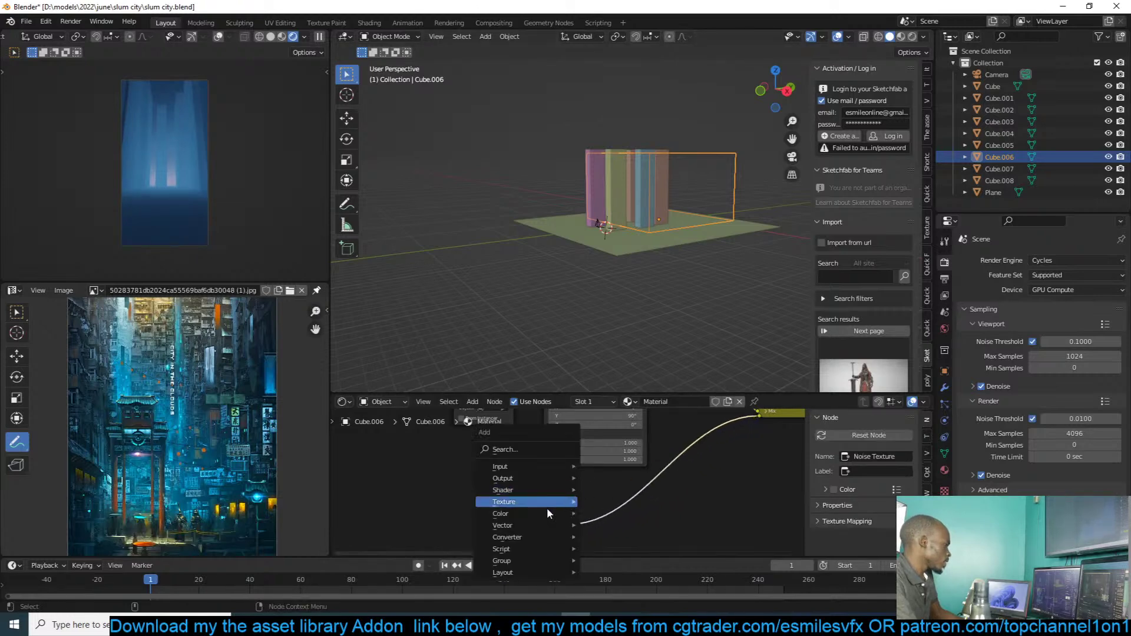
mouse_move(526, 530)
left_click(620, 399)
left_click(616, 469)
middle_click_drag(616, 469, 588, 423)
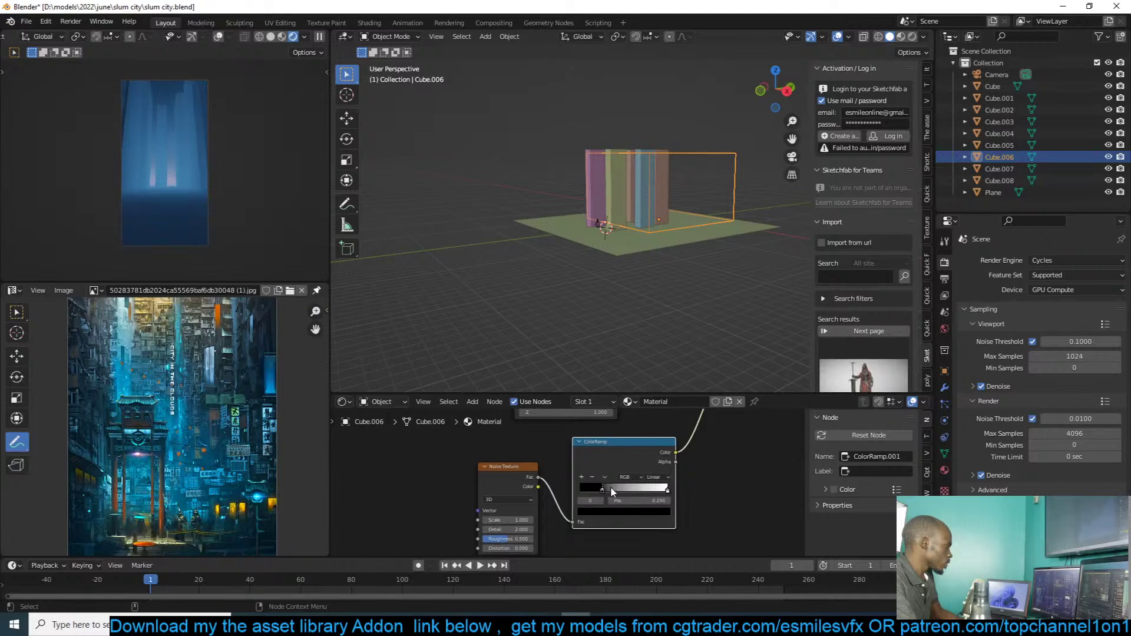
Step: Move the noise ColorRamp's black stop inward, place its white stop at 0.677 and set the noise scale to 5
left_click_drag(647, 489, 593, 484)
middle_click_drag(540, 503, 618, 460)
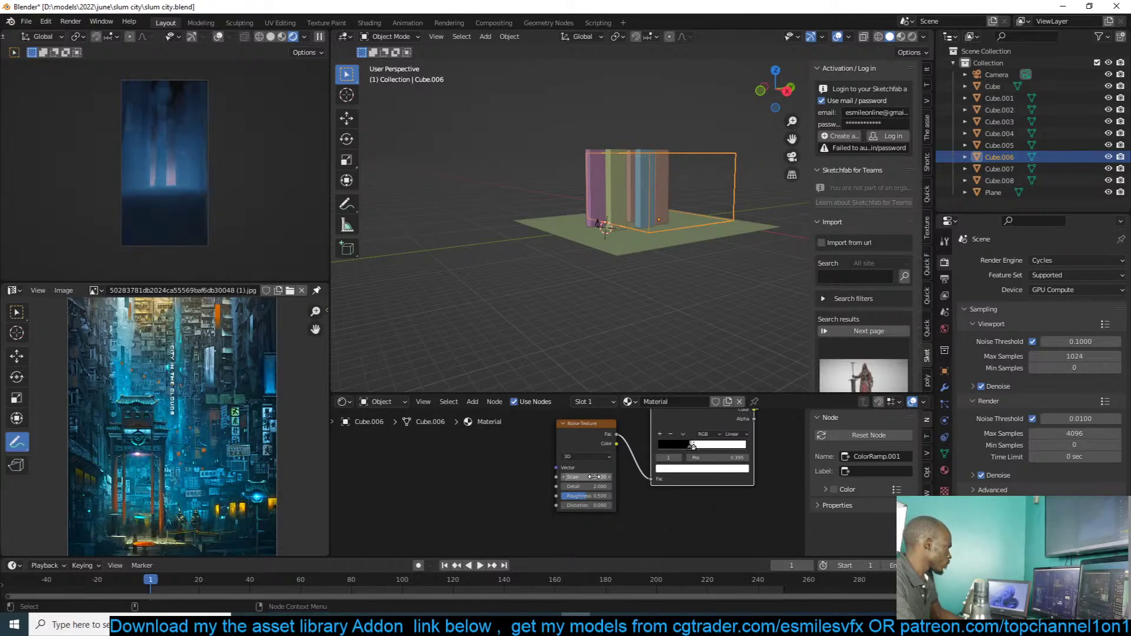
scroll(600, 485, "up", 1)
scroll(601, 485, "up", 1)
left_click_drag(715, 442, 751, 446)
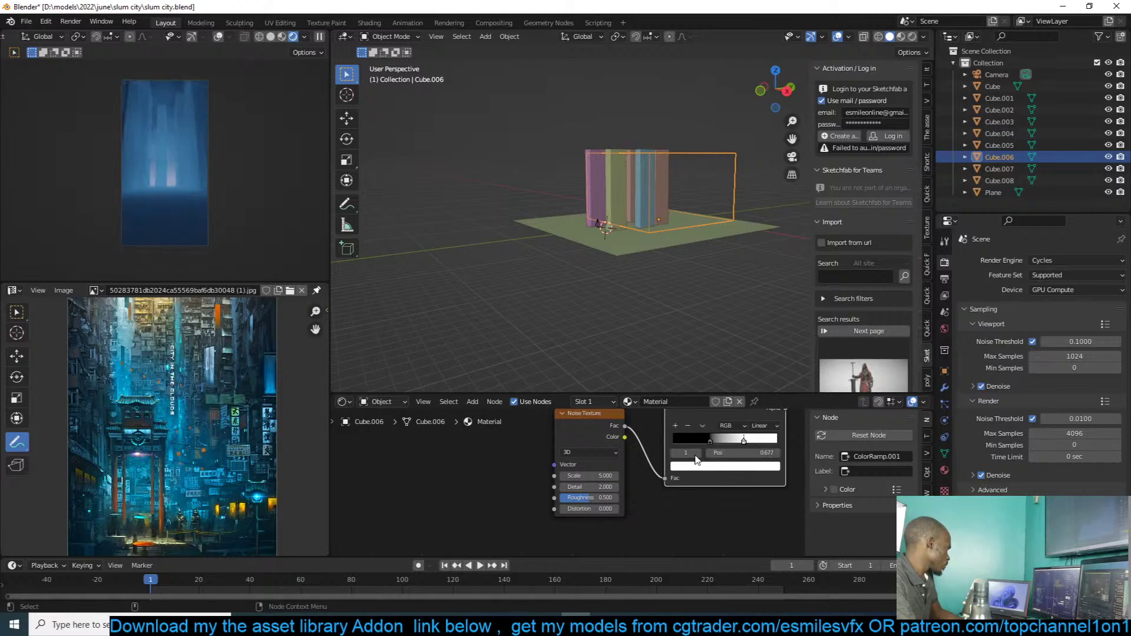
Step: Save the updated fog and ground setup to the existing slum city file
scroll(650, 223, "down", 3)
scroll(650, 221, "up", 3)
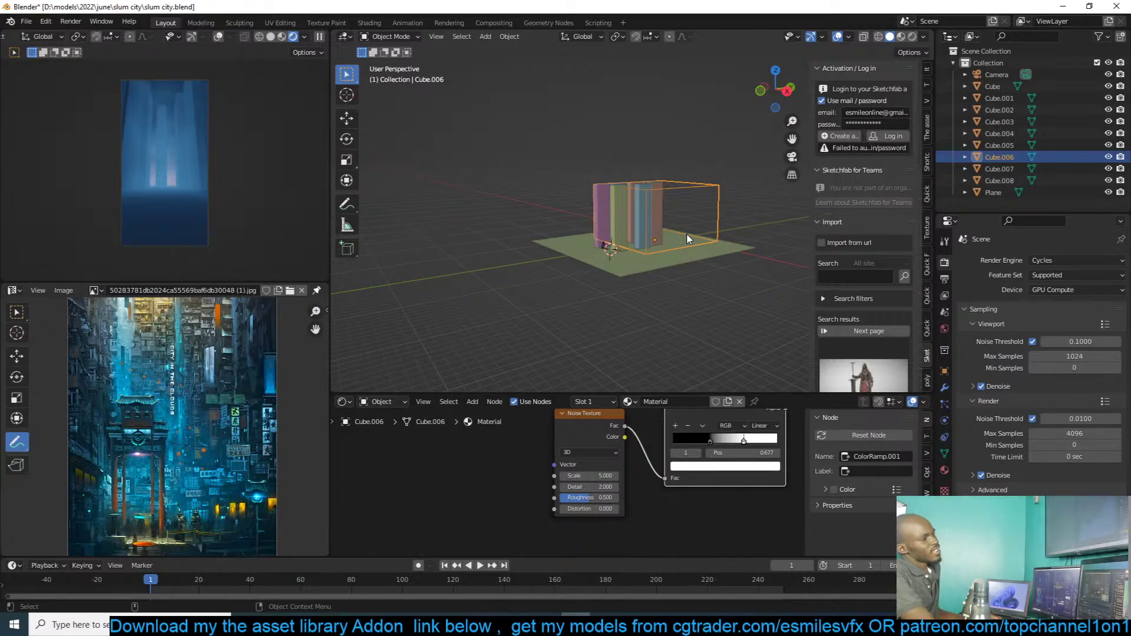
mouse_move(677, 183)
middle_mouse_down()
mouse_move(642, 201)
mouse_move(684, 187)
middle_mouse_up()
scroll(657, 198, "up", 3)
key("ctrl+s")
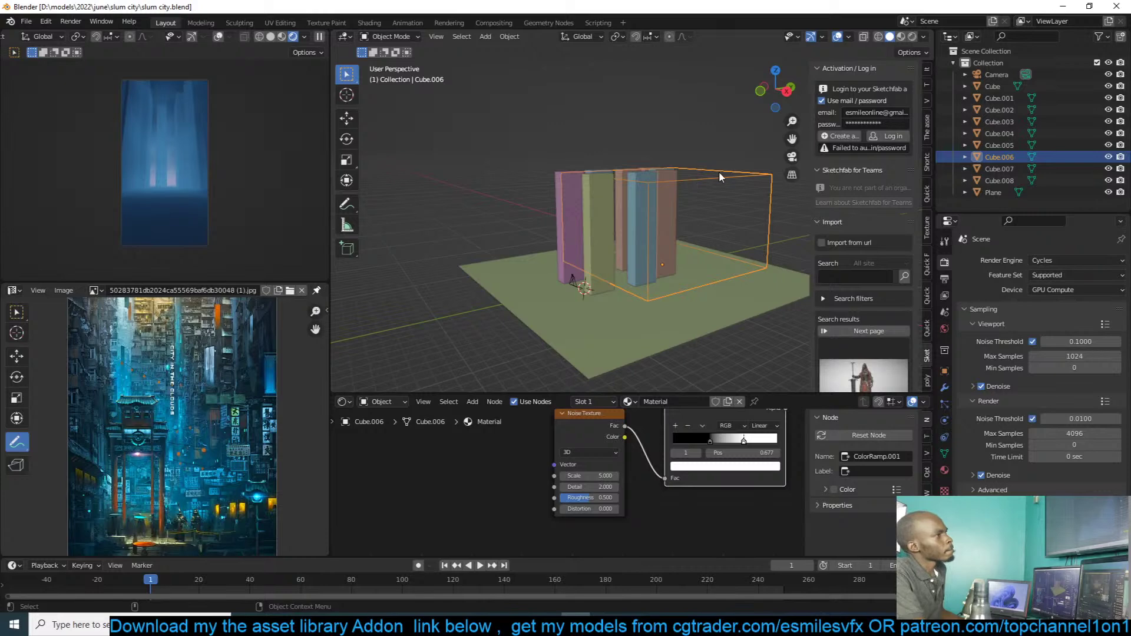
Step: Save the slum city file and pause the rendered camera preview
right_click(687, 176)
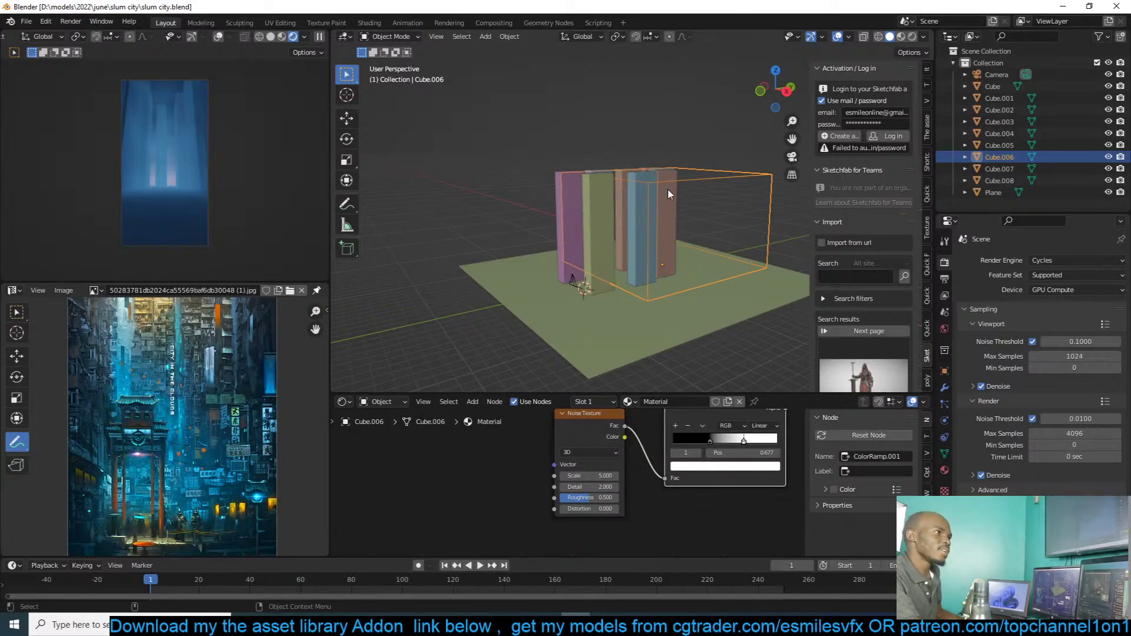
scroll(740, 175, "up", 3)
scroll(574, 168, "down", 4)
middle_click_drag(568, 158, 571, 127)
key("ctrl+s")
left_click(320, 36)
scroll(681, 159, "up", 5)
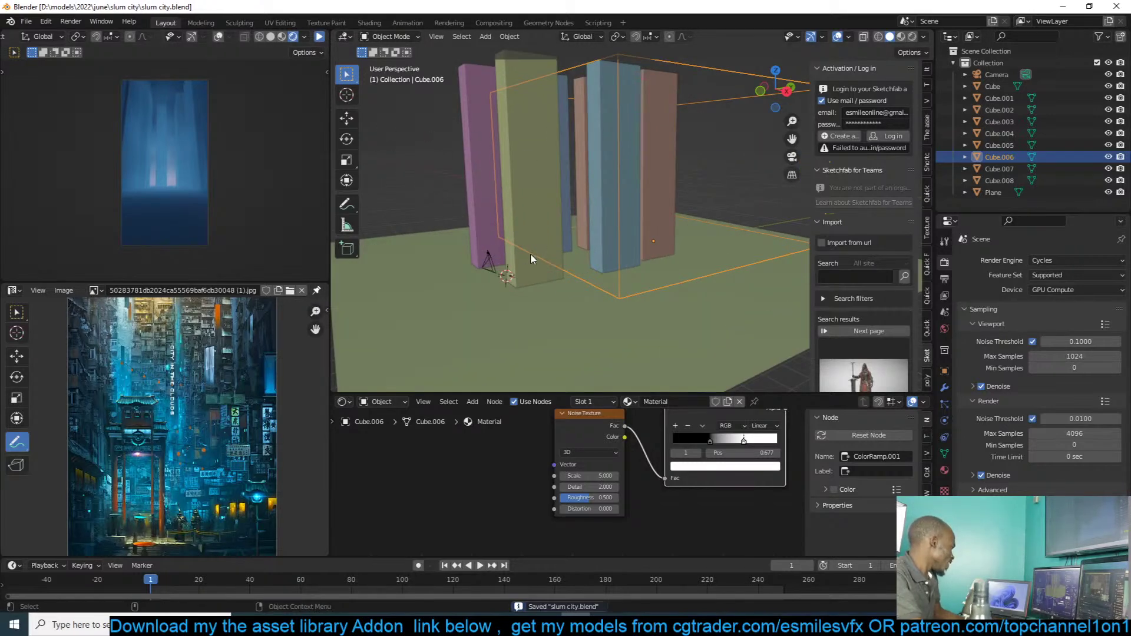
Step: Set the render's horizontal resolution to 810 px, select the ground plane and save the file
scroll(531, 259, "down", 4)
scroll(295, 398, "down", 4)
scroll(296, 398, "up", 2)
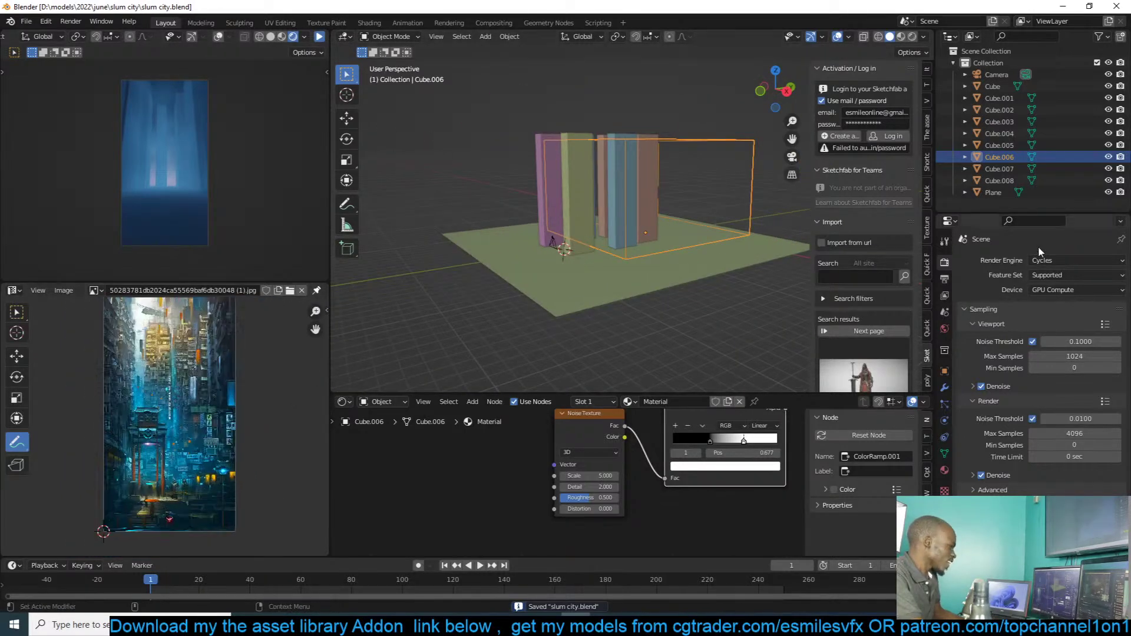
left_click(946, 279)
mouse_move(1080, 276)
left_mouse_down()
mouse_move(1056, 276)
mouse_move(1096, 276)
left_mouse_up()
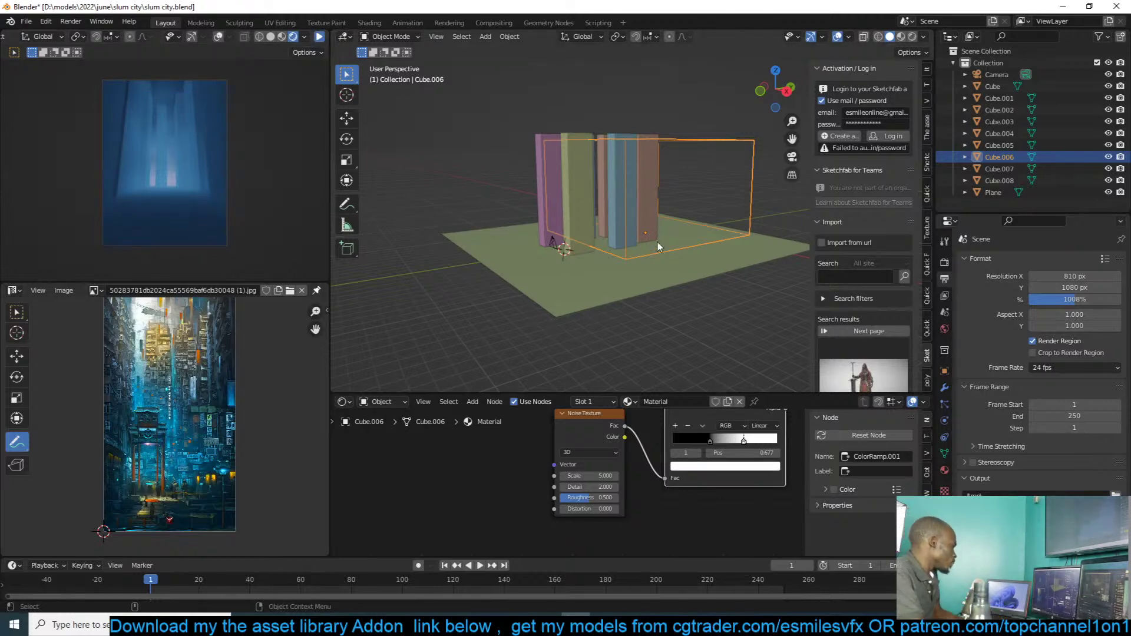
left_click(687, 264)
key("ctrl+s")
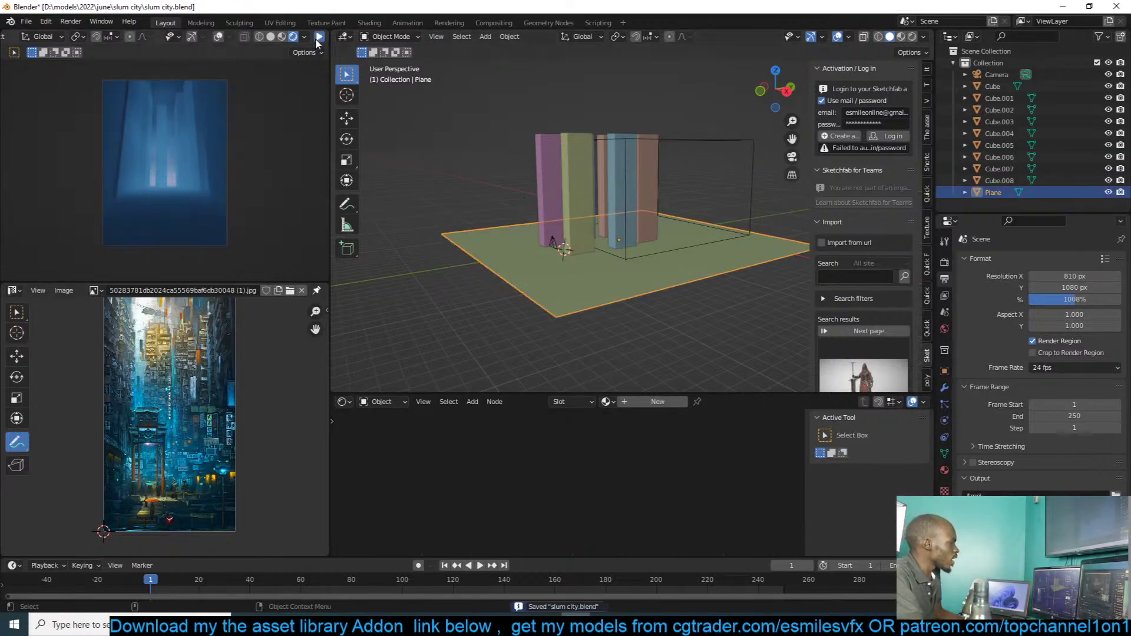
Step: Select the olive-green tower beside the camera and save the scene
scroll(615, 207, "up", 6)
left_click(631, 206)
left_click(535, 213)
middle_click_drag(535, 214, 687, 263)
key("ctrl+s")
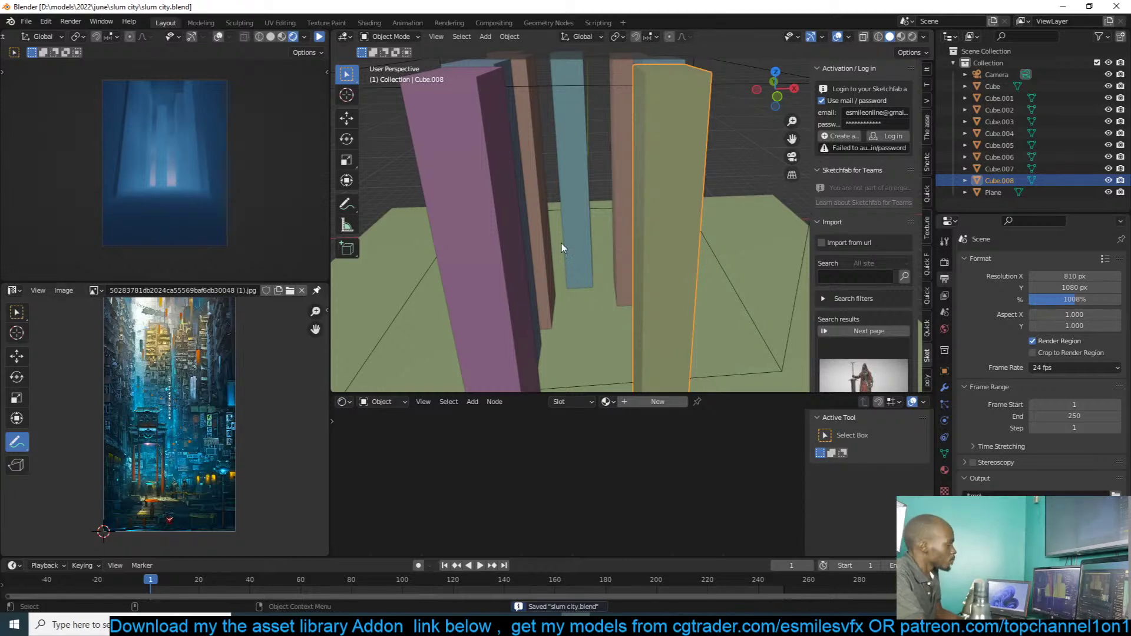
scroll(631, 142, "down", 6)
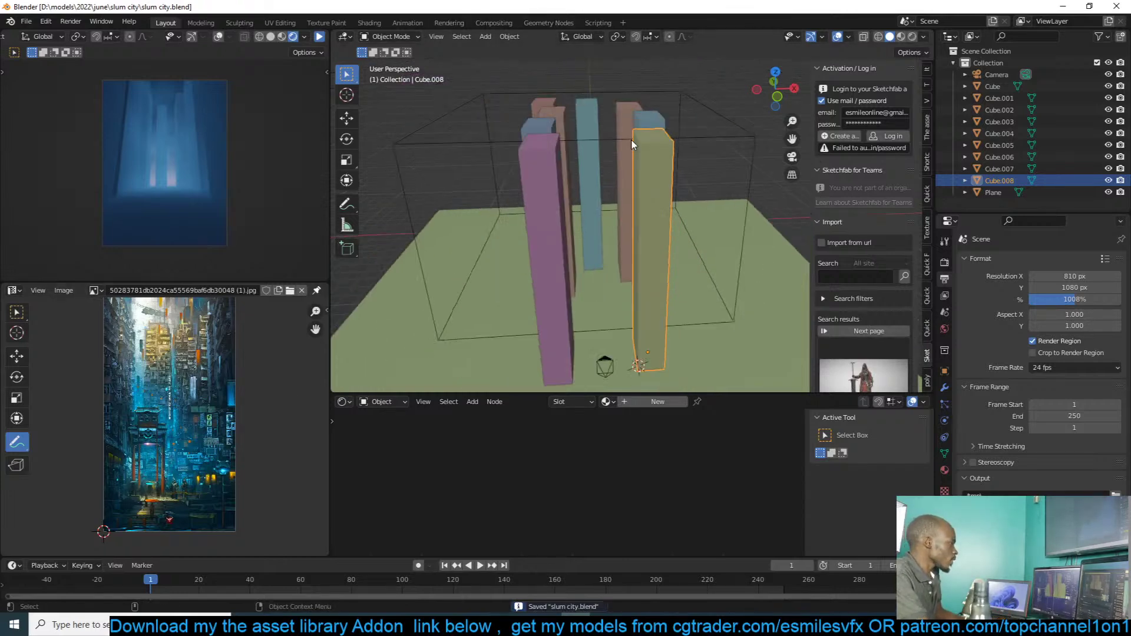
Step: Switch to the Geometry Nodes workspace and replace its spreadsheet with a narrow 3D viewport looking through the camera
left_click(553, 23)
left_click(10, 37)
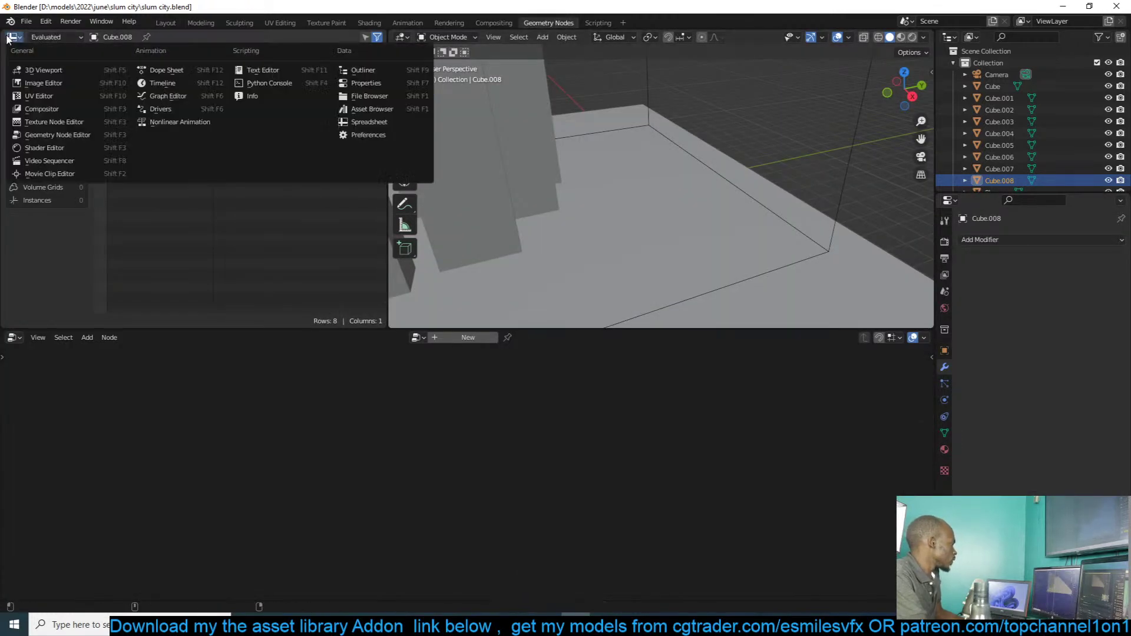
left_click(43, 70)
left_click_drag(388, 123, 199, 122)
key("KP_0")
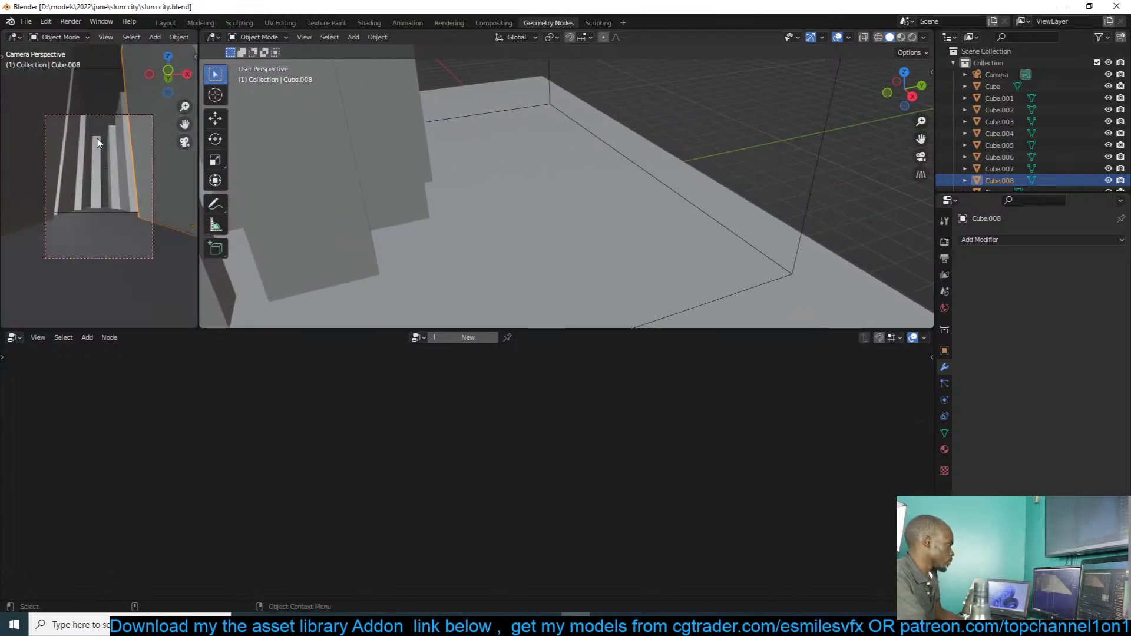
Step: Set the camera viewport to rendered shading, hide its overlays and gizmos, and pause its preview
scroll(168, 37, "down", 5)
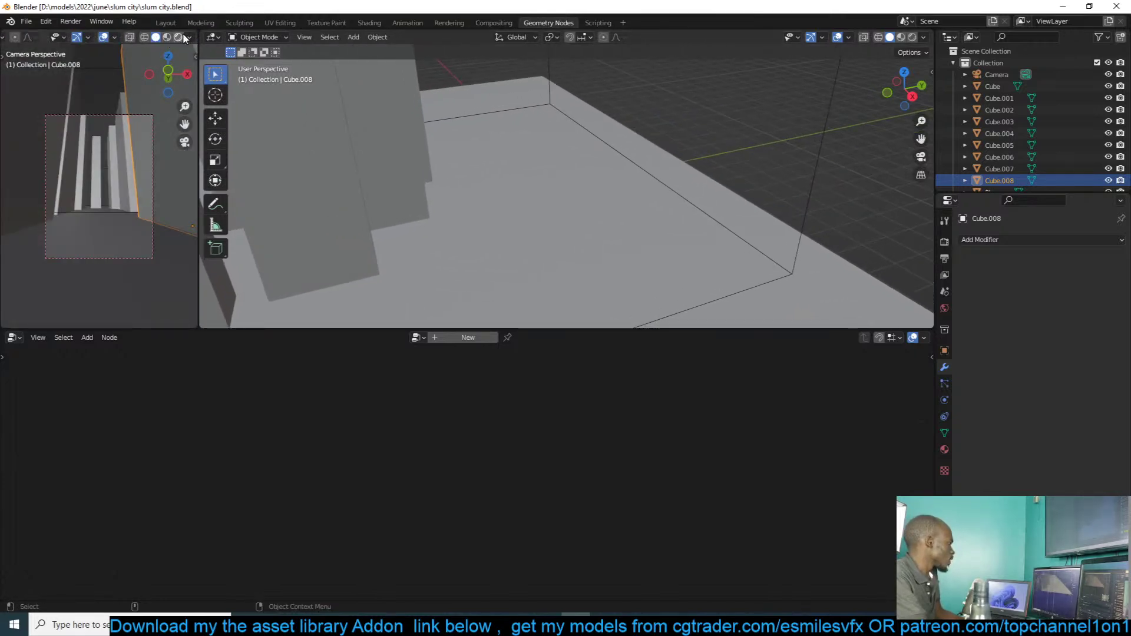
left_click(182, 36)
left_click(103, 37)
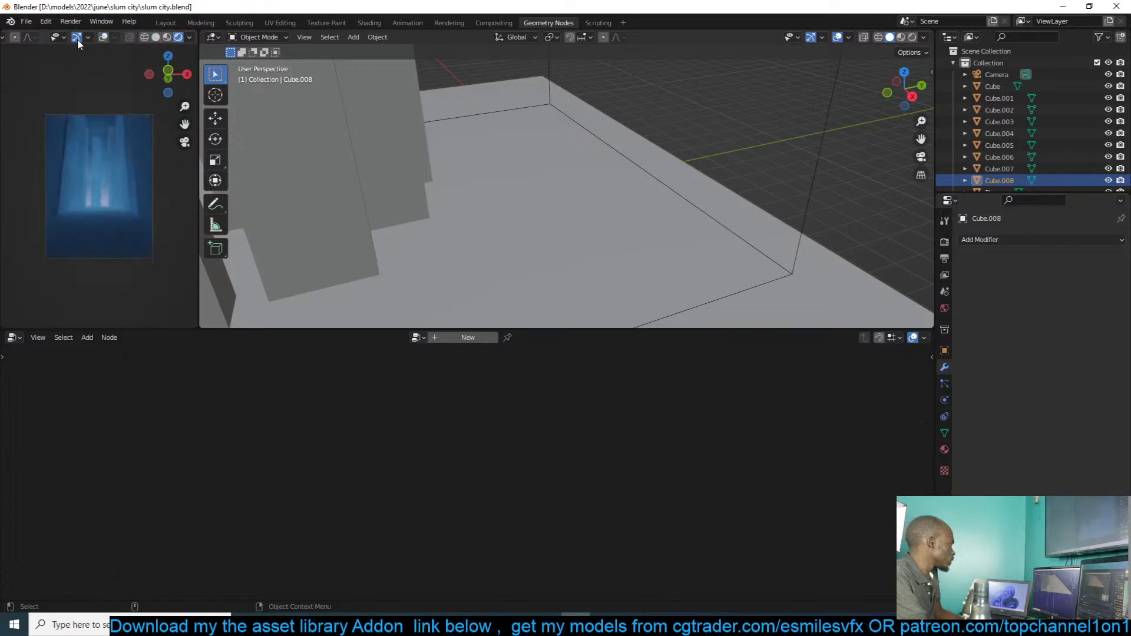
left_click(77, 37)
scroll(117, 35, "down", 2)
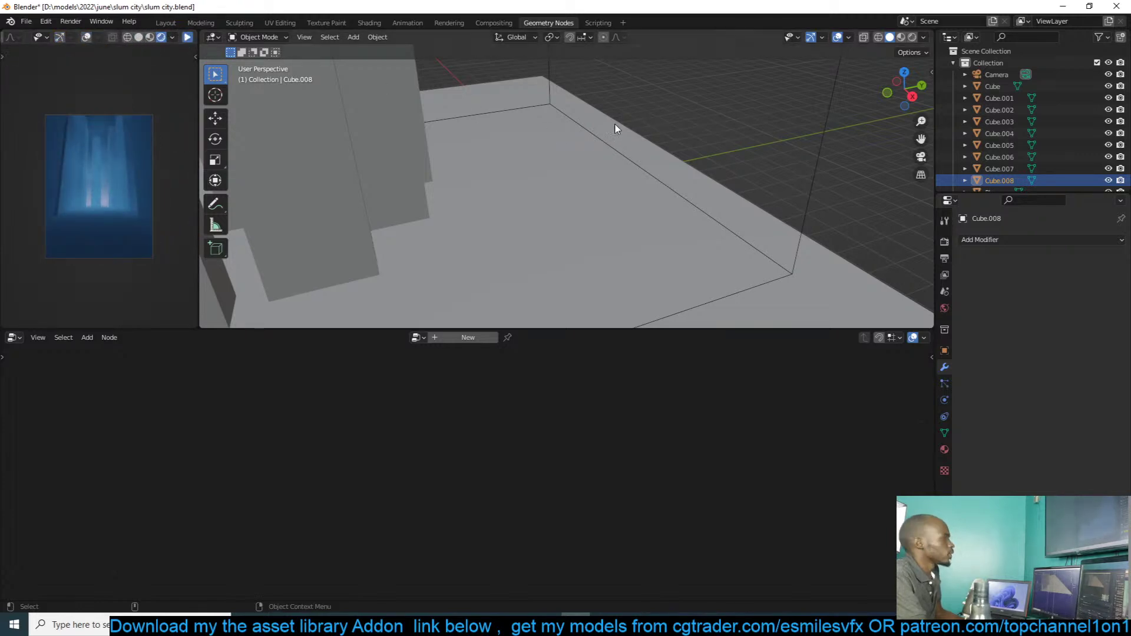
scroll(621, 138, "down", 1)
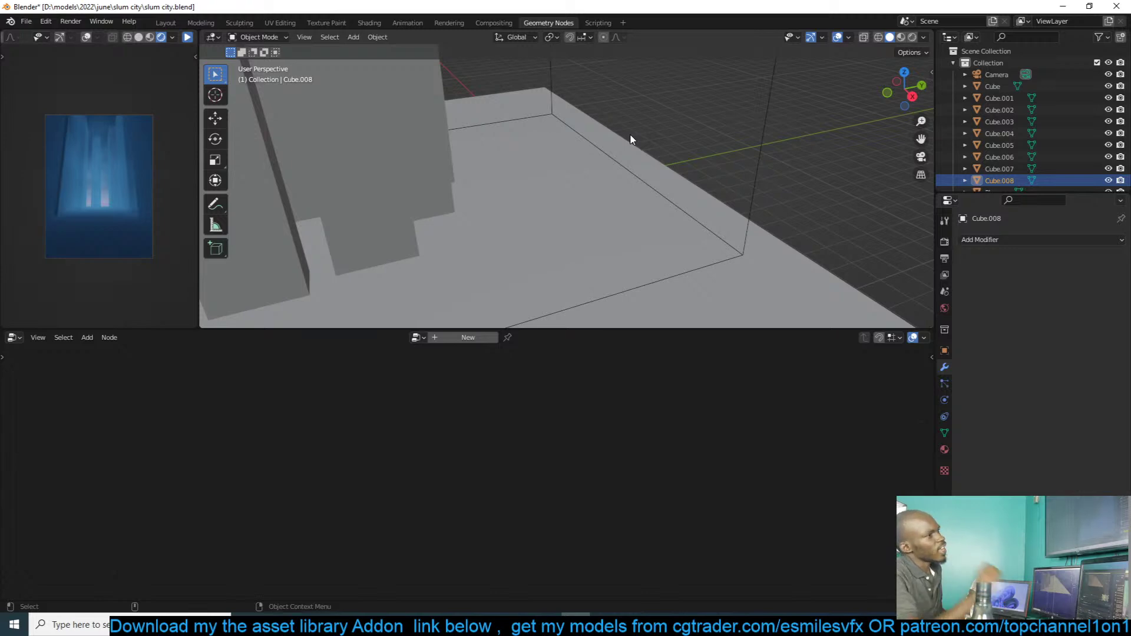
Step: Deselect the tower, look over the asset library add-on's object options and save the file
left_click(710, 131)
scroll(709, 131, "down", 1)
key("n")
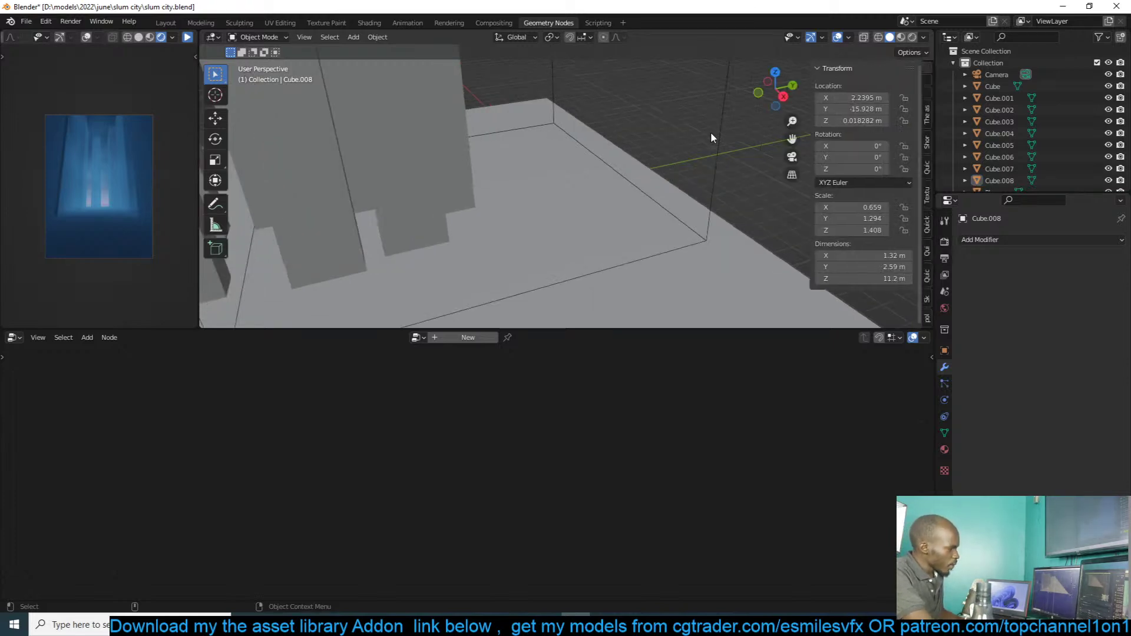
left_click(925, 118)
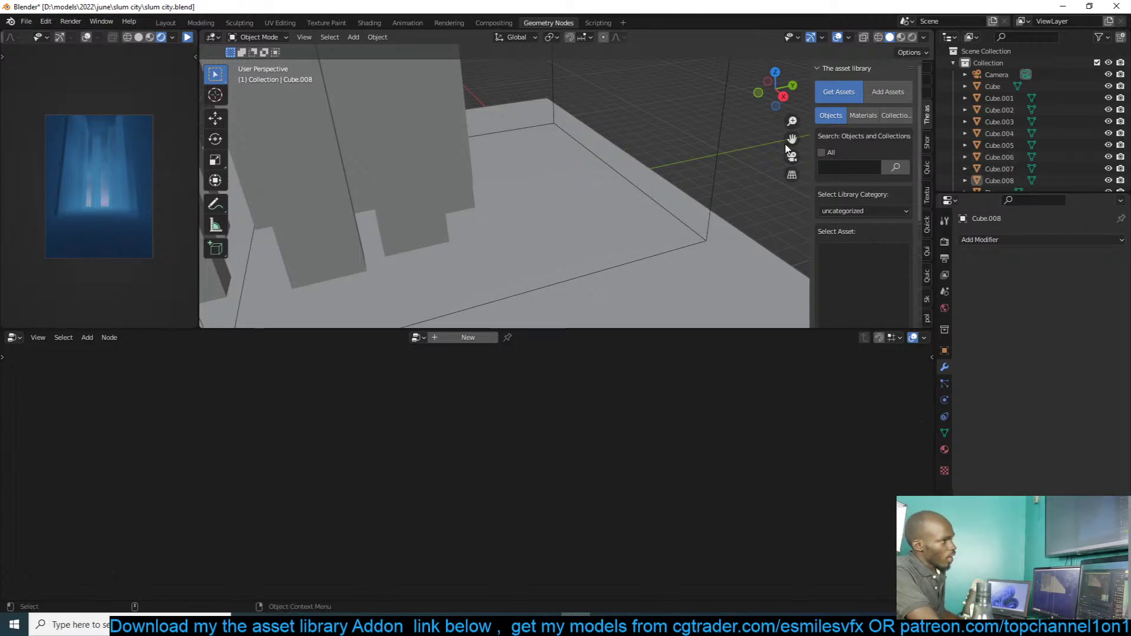
key("n")
key("ctrl+s")
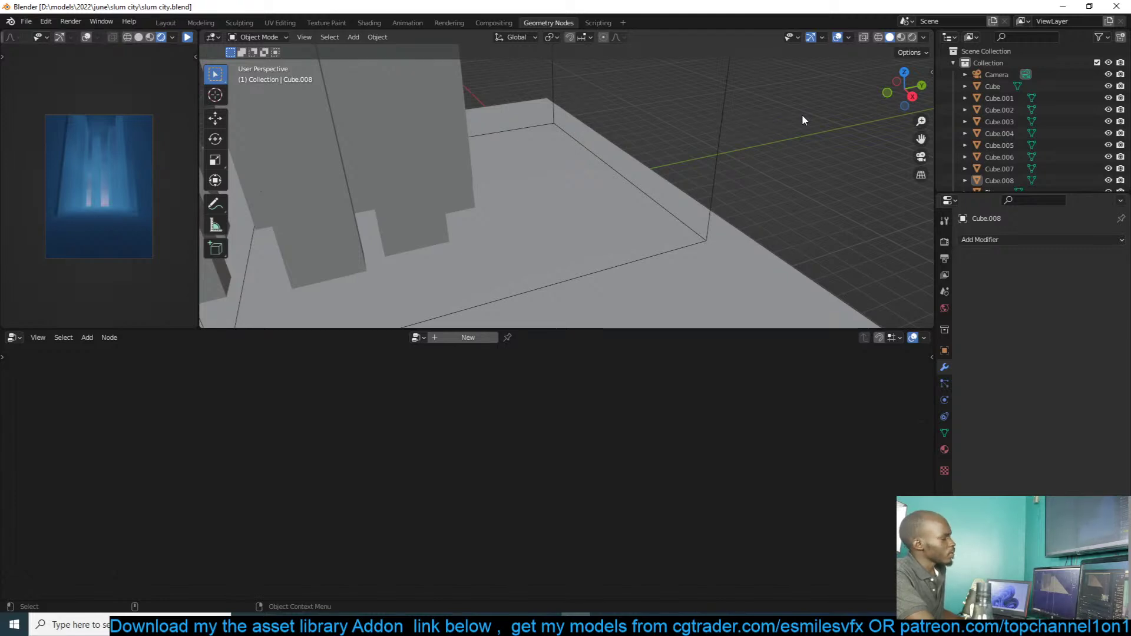
Step: Show the solid viewport's objects in random colors and save the file
scroll(801, 114, "down", 6)
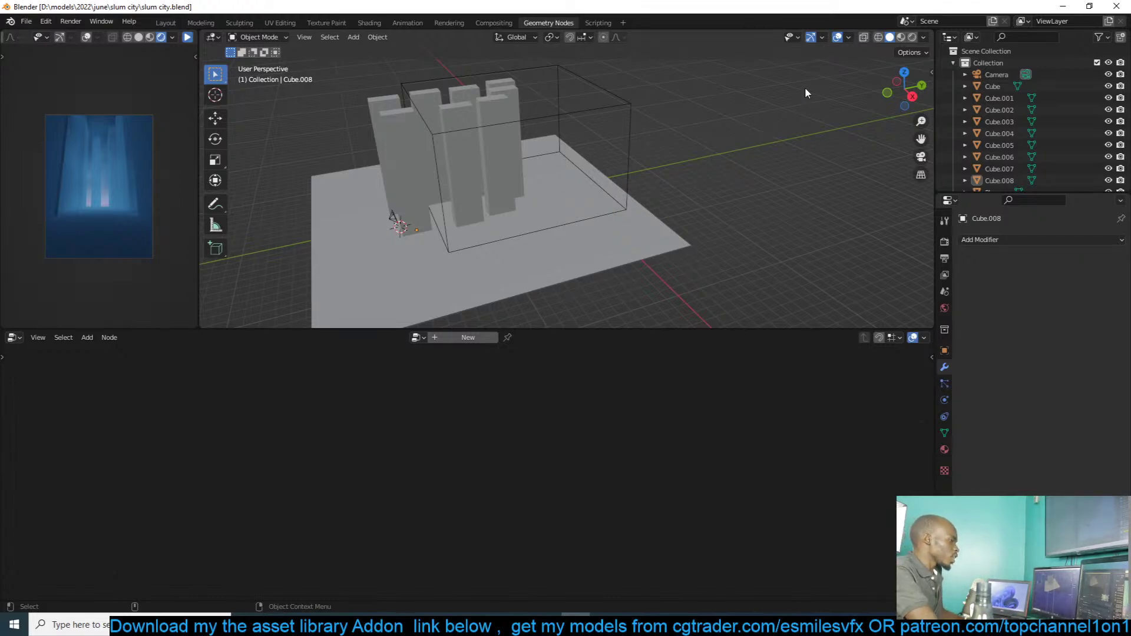
key("z")
left_click(699, 63)
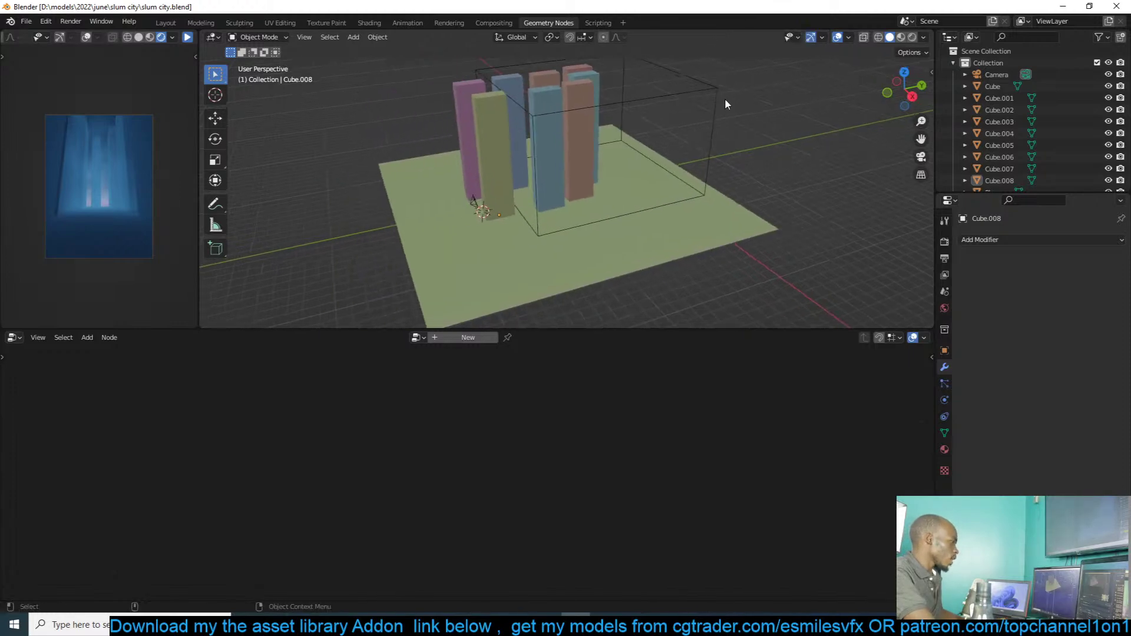
key("ctrl+s")
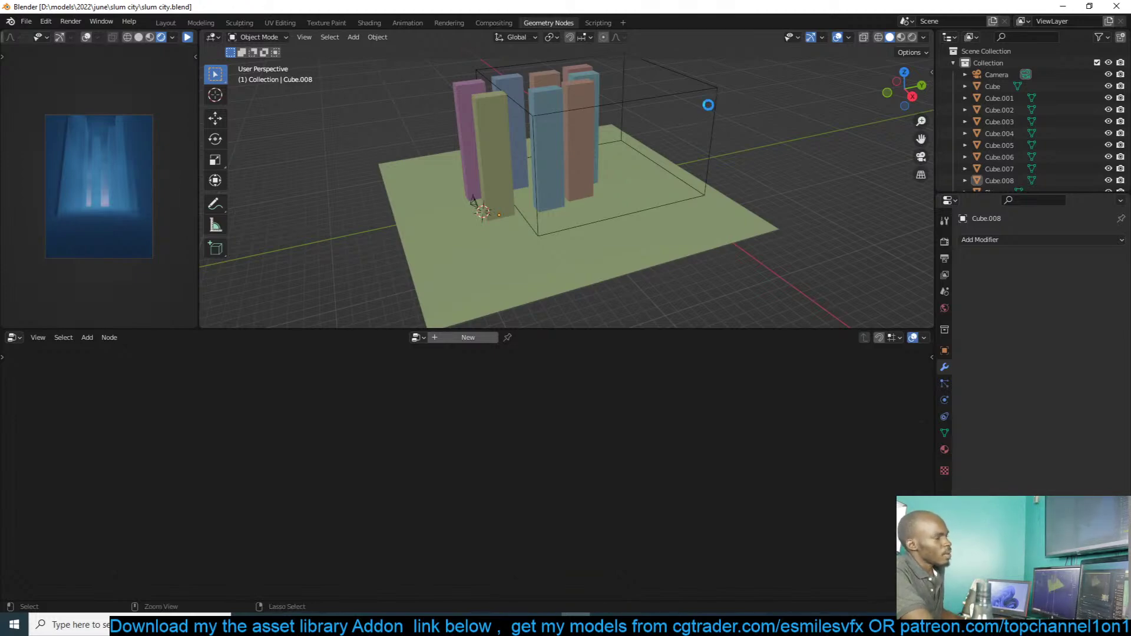
key("ctrl+s")
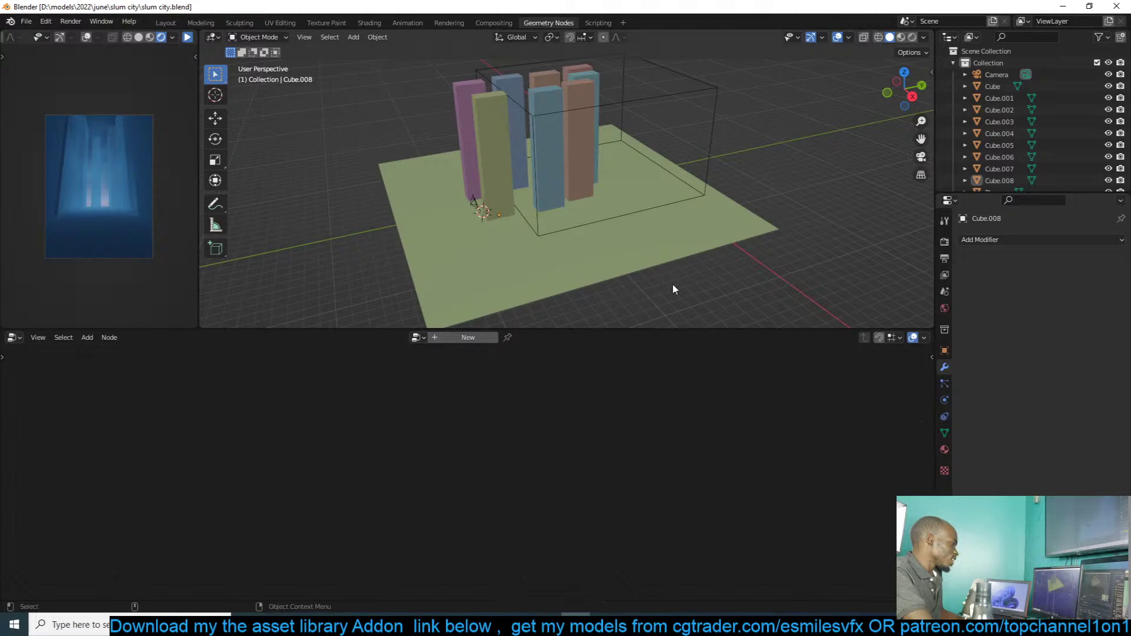
middle_click_drag(731, 258, 675, 266, "shift")
key("ctrl+s")
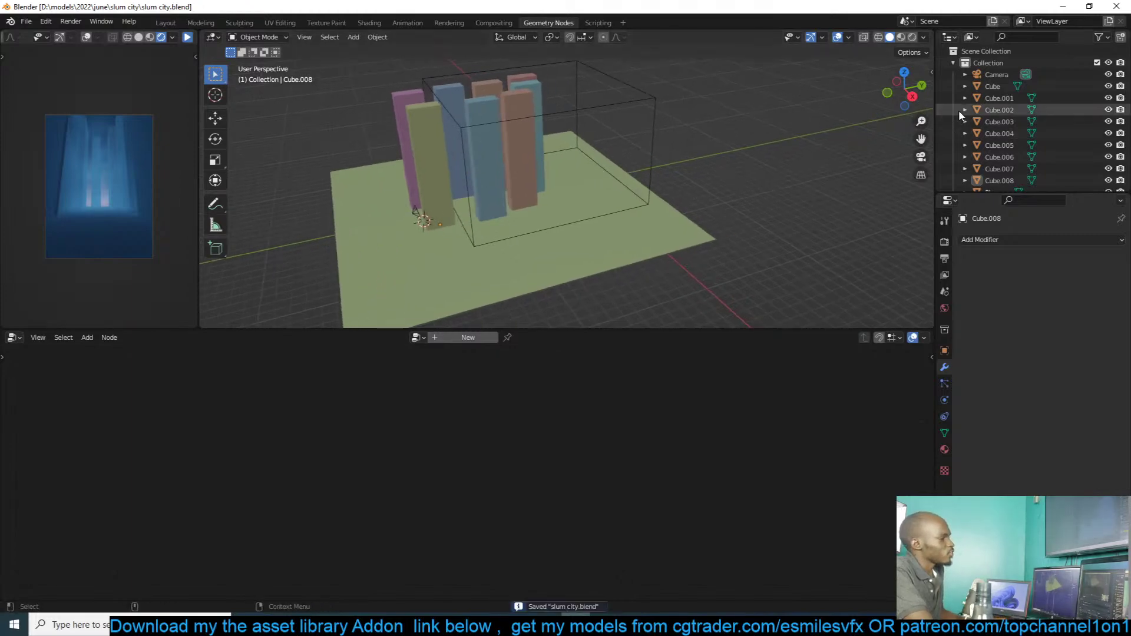
Step: Collapse the scene's Collection in the outliner and view the towers from the front
left_click(953, 63)
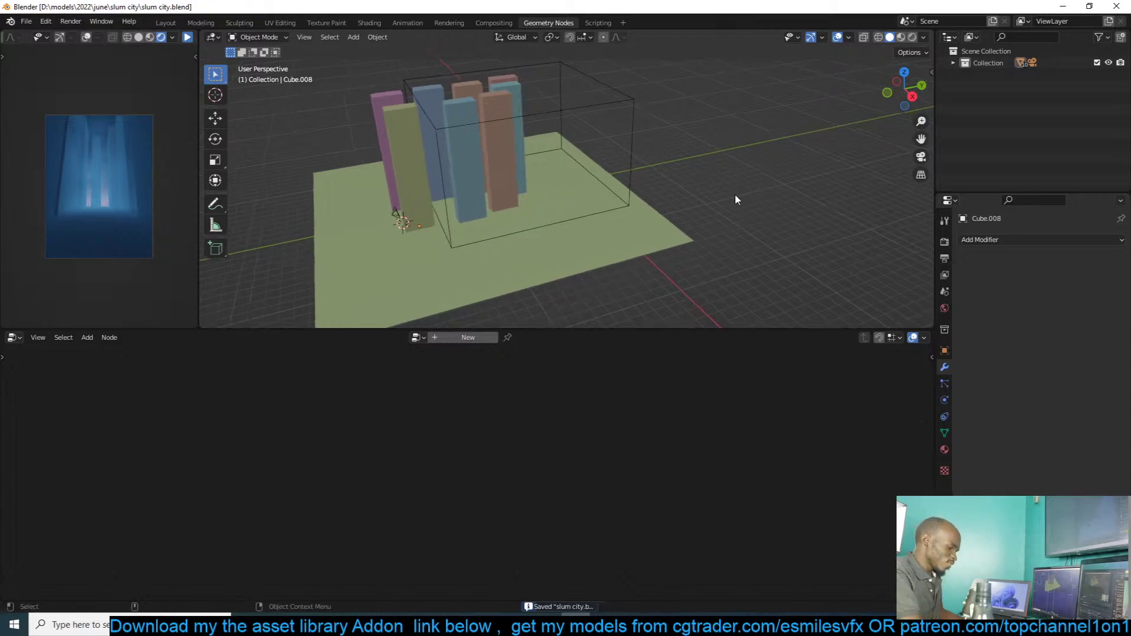
key("KP_1")
middle_click_drag(730, 192, 656, 234, "shift")
Step: Start the Shortcut VUr on-screen input display from the sidebar and close the sidebar
key("n")
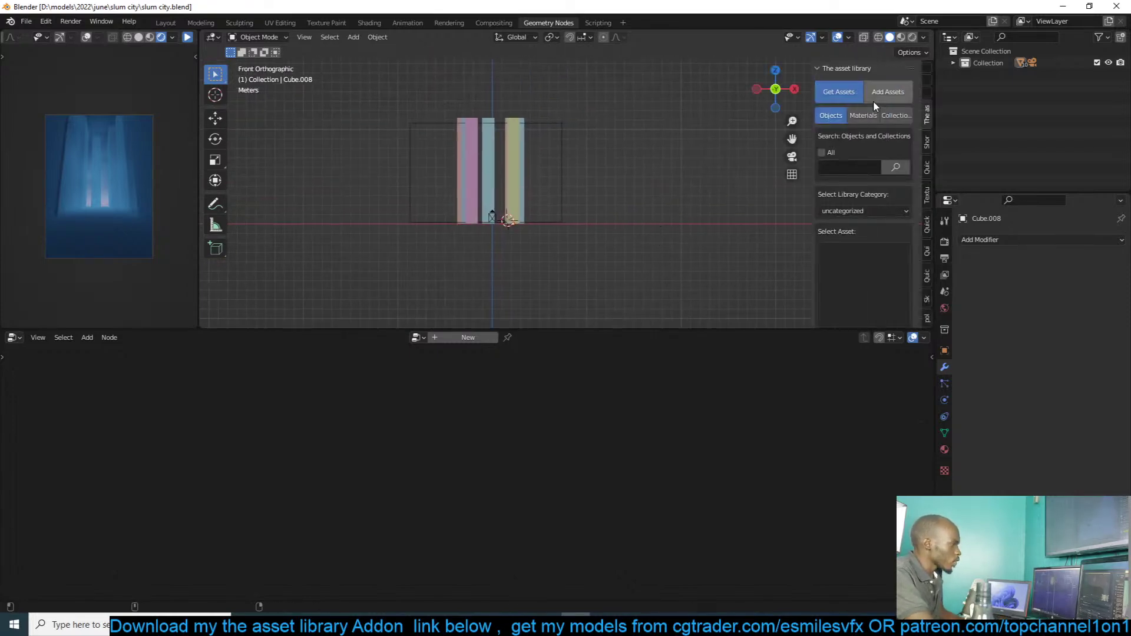
left_click(926, 194)
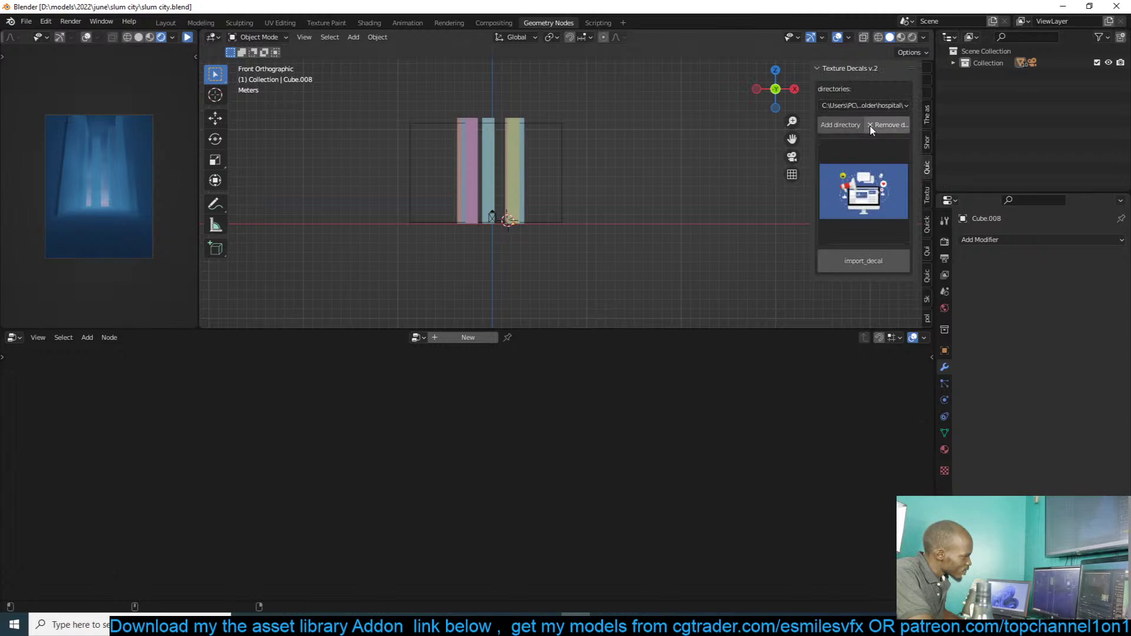
left_click(943, 241)
left_click(927, 90)
left_click(928, 107)
left_click(930, 82)
left_click(925, 144)
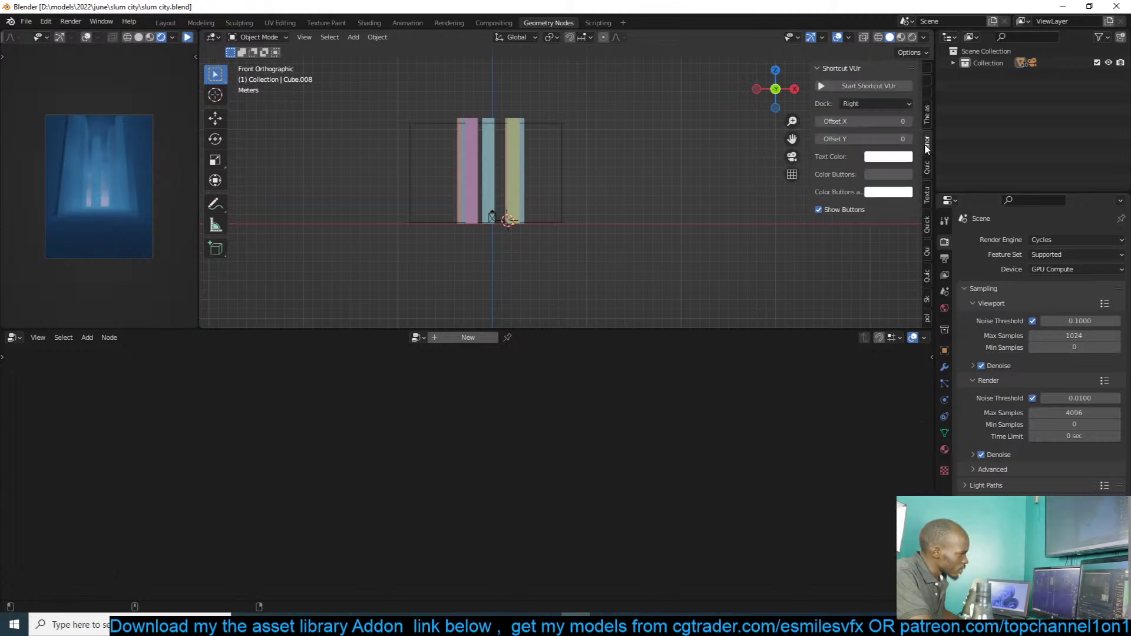
left_click(870, 86)
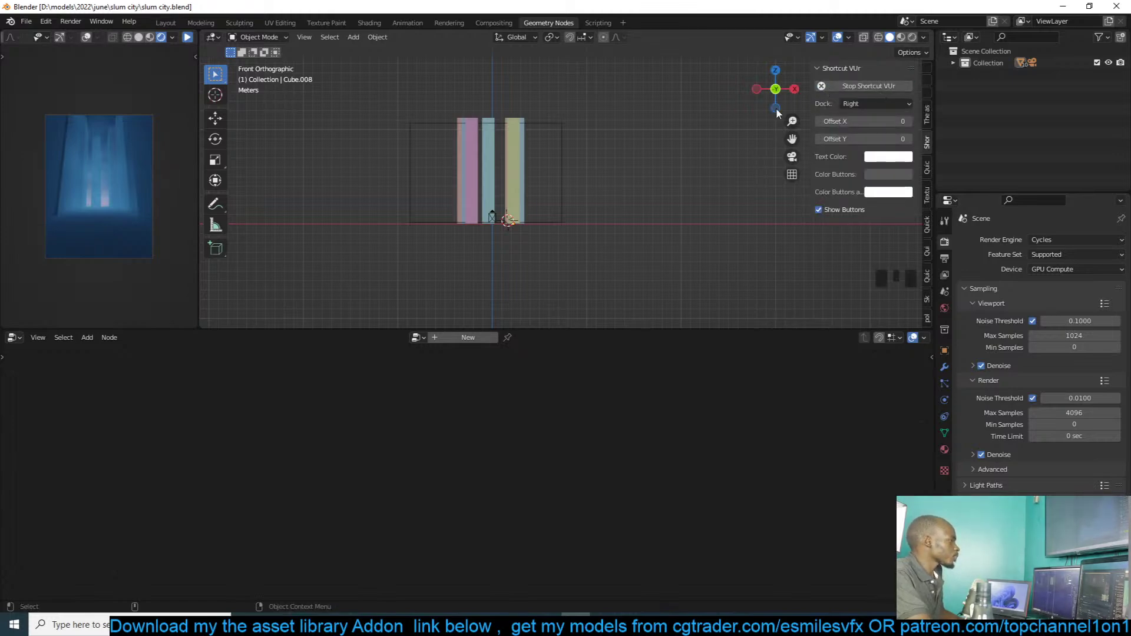
key("n")
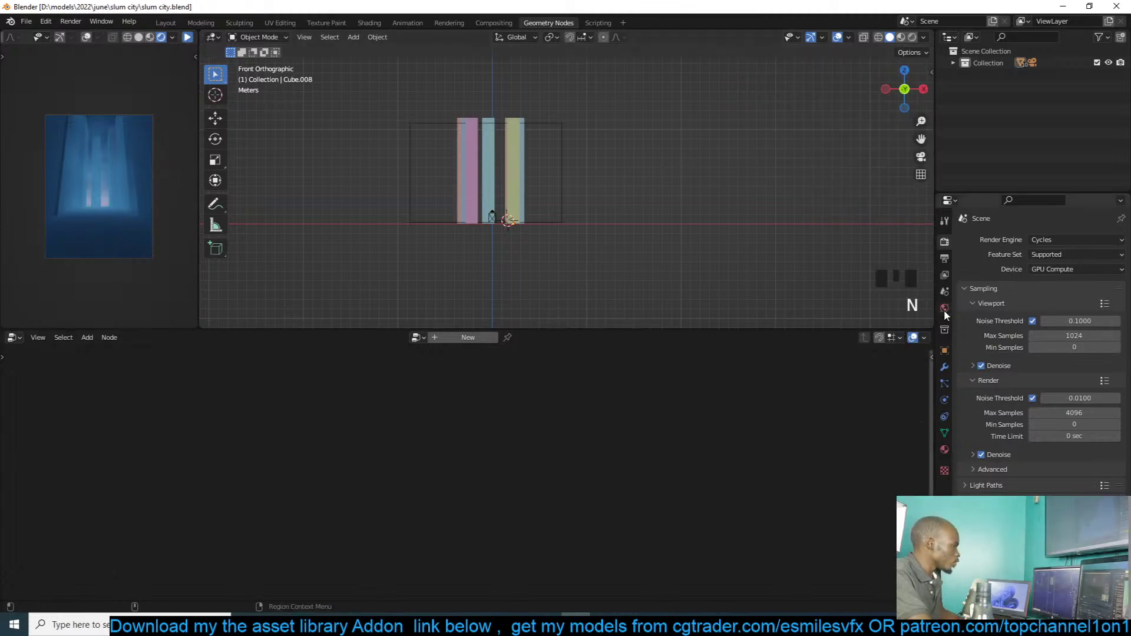
Step: Split the geometry node editor in two and make the narrower part an Image Editor
left_click(889, 339)
left_click(888, 340)
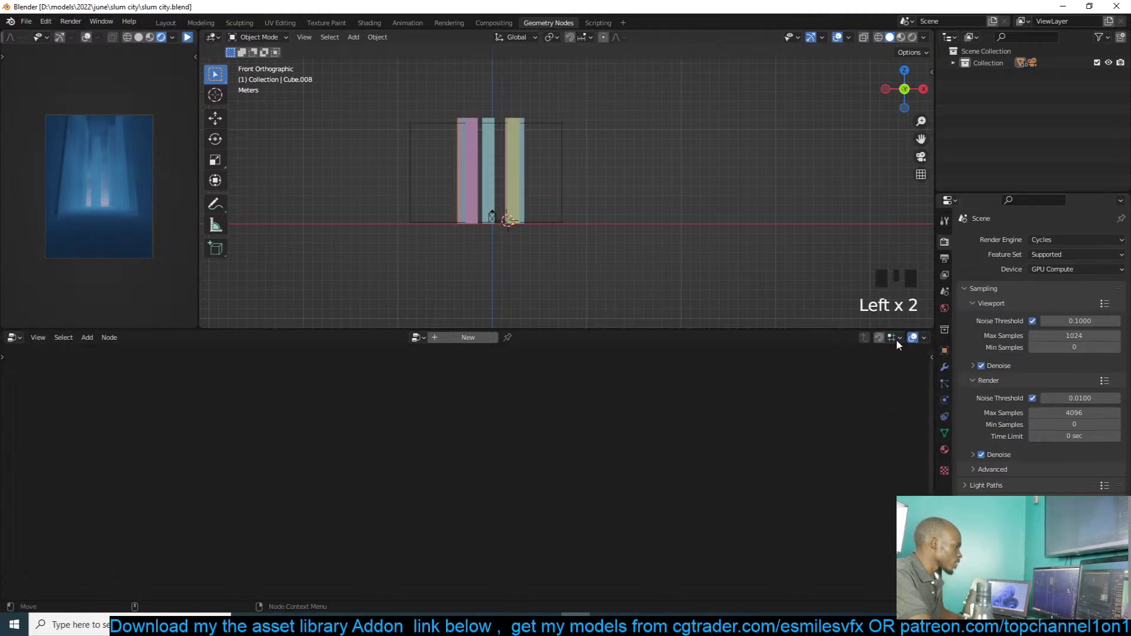
left_click_drag(931, 332, 281, 379)
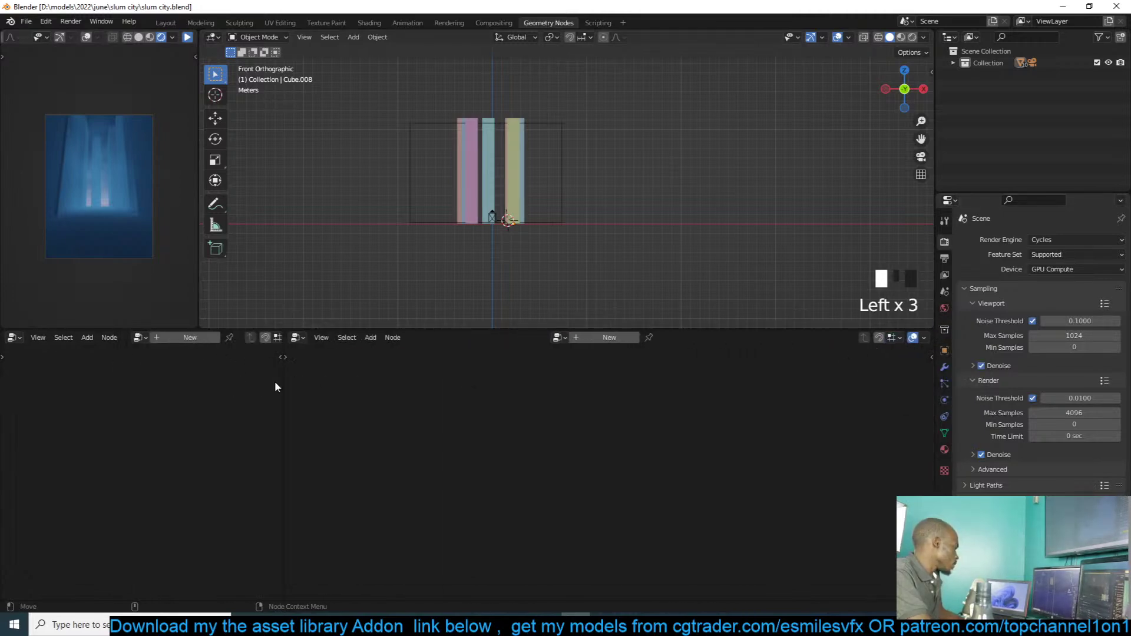
left_click(13, 338)
left_click(43, 384)
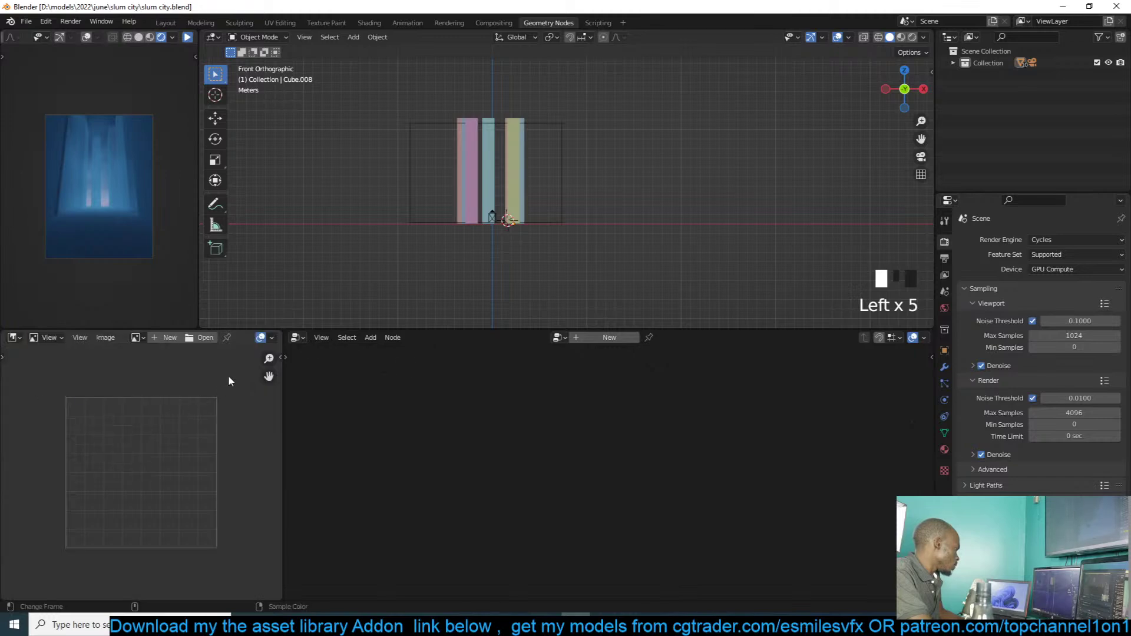
Step: Load the existing city reference JPG into the new Image Editor and enlarge it
left_click(137, 338)
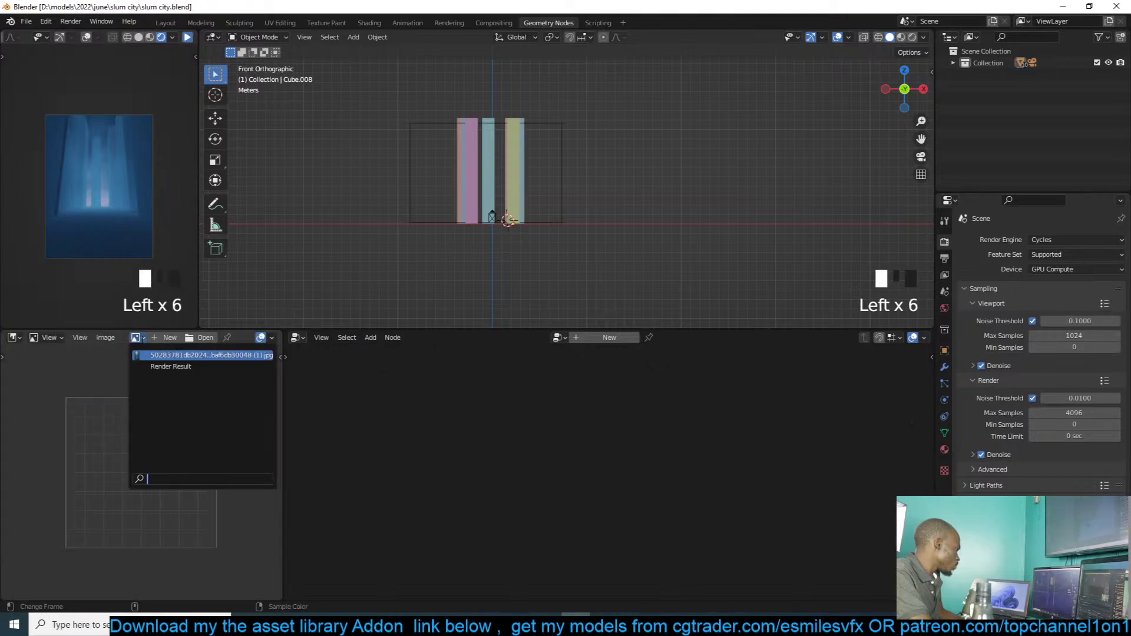
left_click(154, 355)
scroll(152, 406, "up", 3)
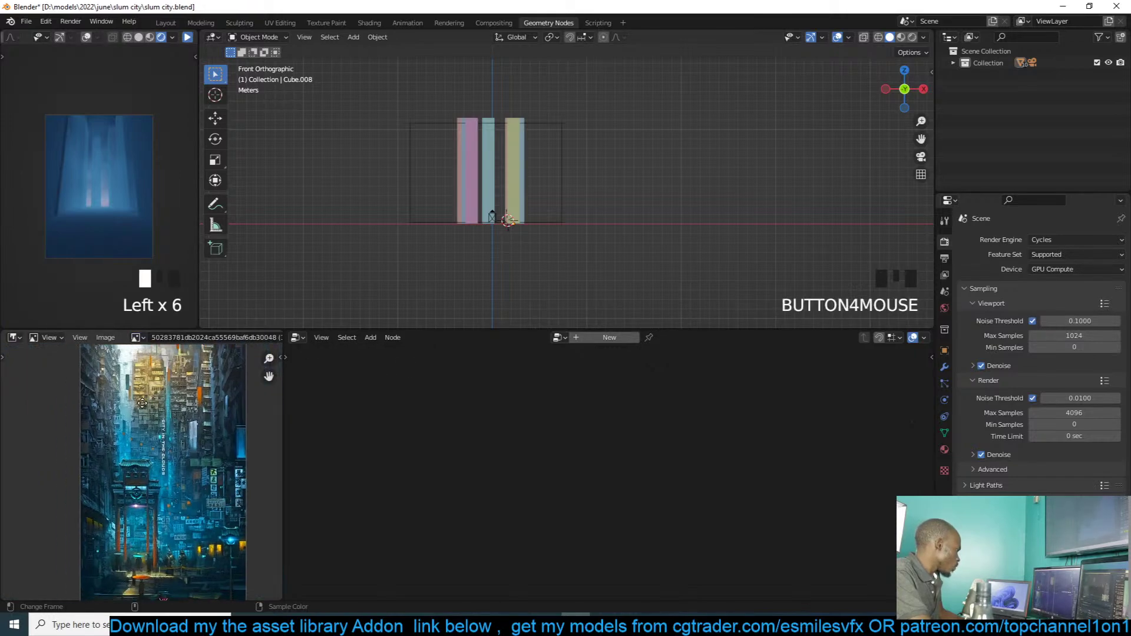
Step: Clear working space beside the towers in the front view and save the slum city file
middle_click_drag(677, 191, 624, 194, "shift")
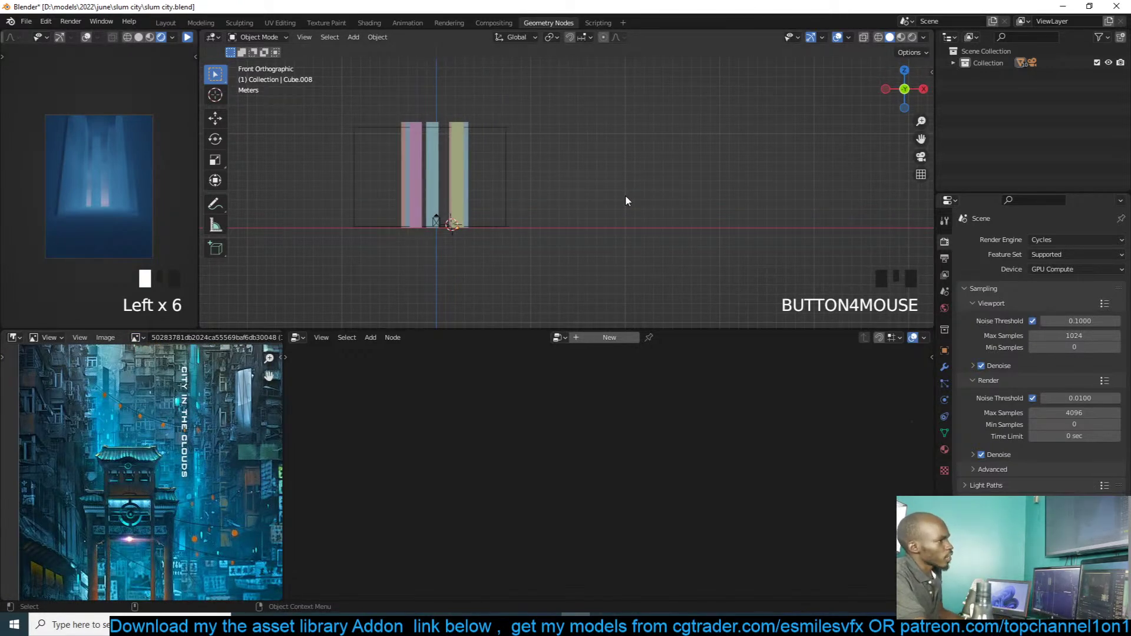
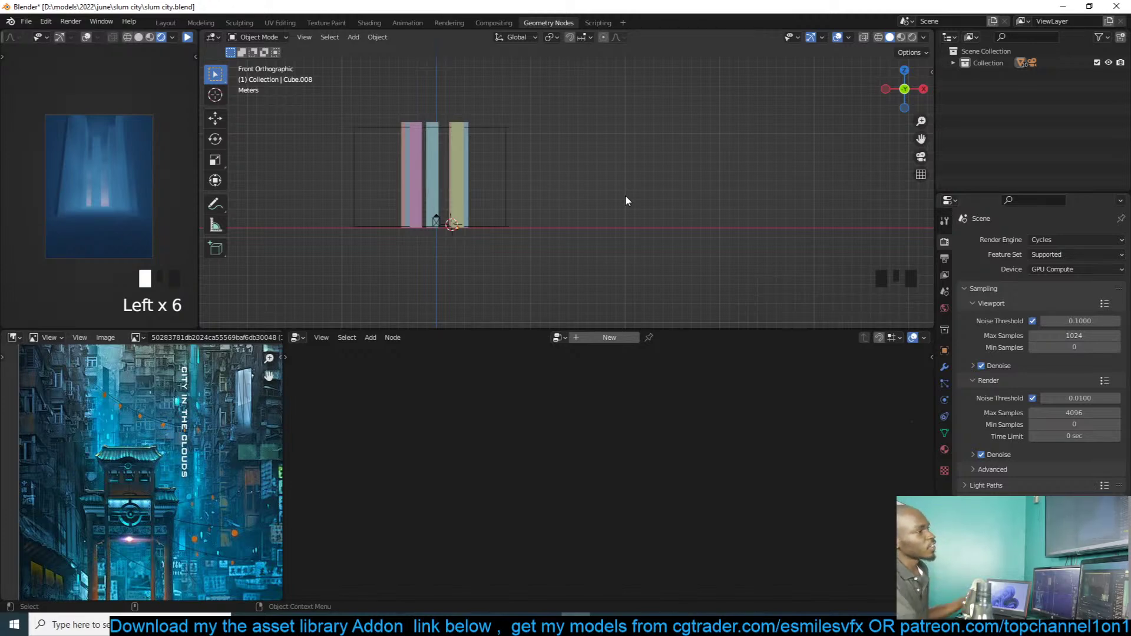
mouse_move(673, 193)
middle_mouse_down()
mouse_move(651, 189)
mouse_move(659, 176)
middle_mouse_up()
key("ctrl+s")
key("ctrl+s")
scroll(715, 184, "down", 1)
scroll(691, 177, "up", 1)
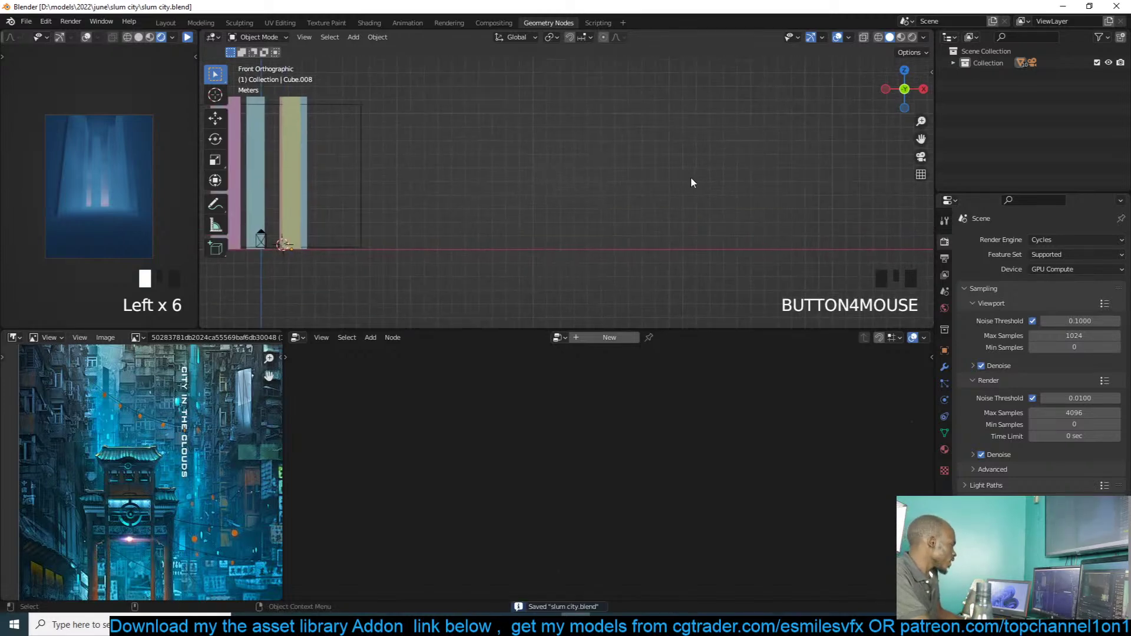
Step: Examine the city reference image and the empty space beside the towers in the front view
scroll(238, 388, "up", 1)
scroll(238, 385, "up", 1)
middle_click_drag(593, 207, 555, 222, "shift")
middle_click_drag(240, 392, 208, 406)
middle_click_drag(585, 260, 578, 260, "shift")
scroll(661, 229, "down", 2)
middle_click_drag(662, 228, 610, 229, "shift")
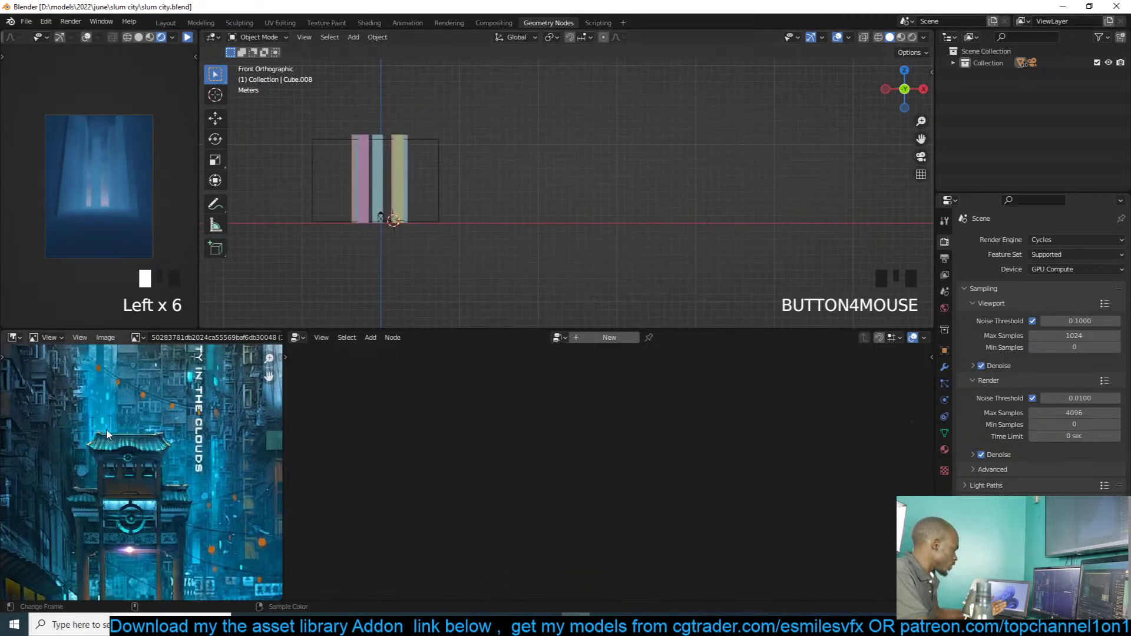
scroll(151, 380, "down", 1)
middle_click_drag(526, 222, 517, 221, "shift")
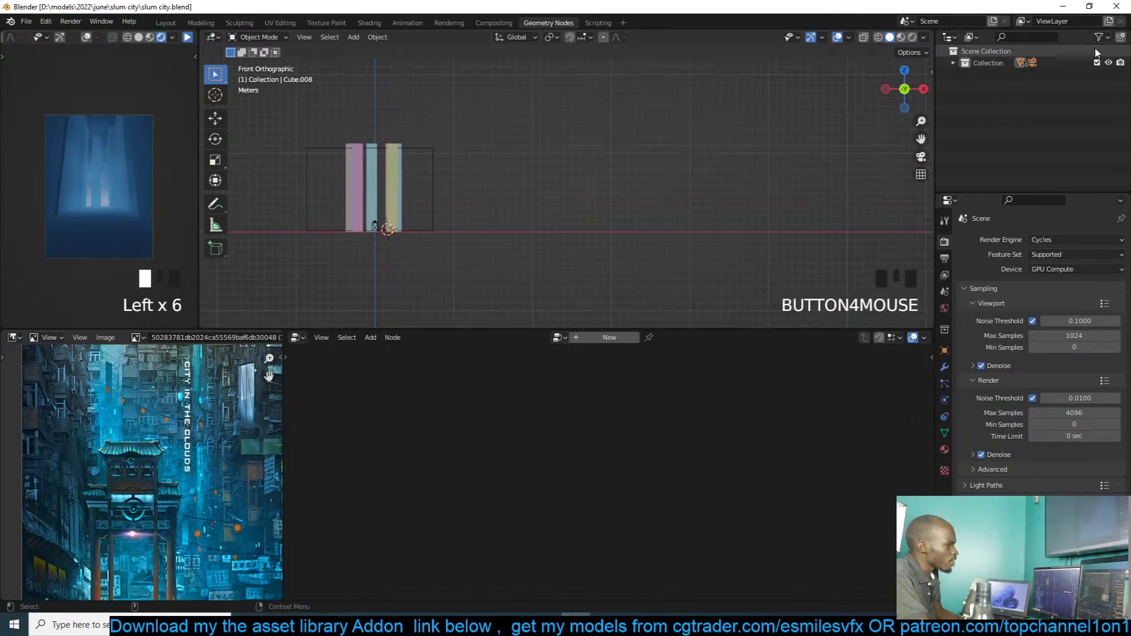
Step: Create a new collection and rename it modules
left_click(1120, 37)
left_click(998, 75)
double_click(998, 75)
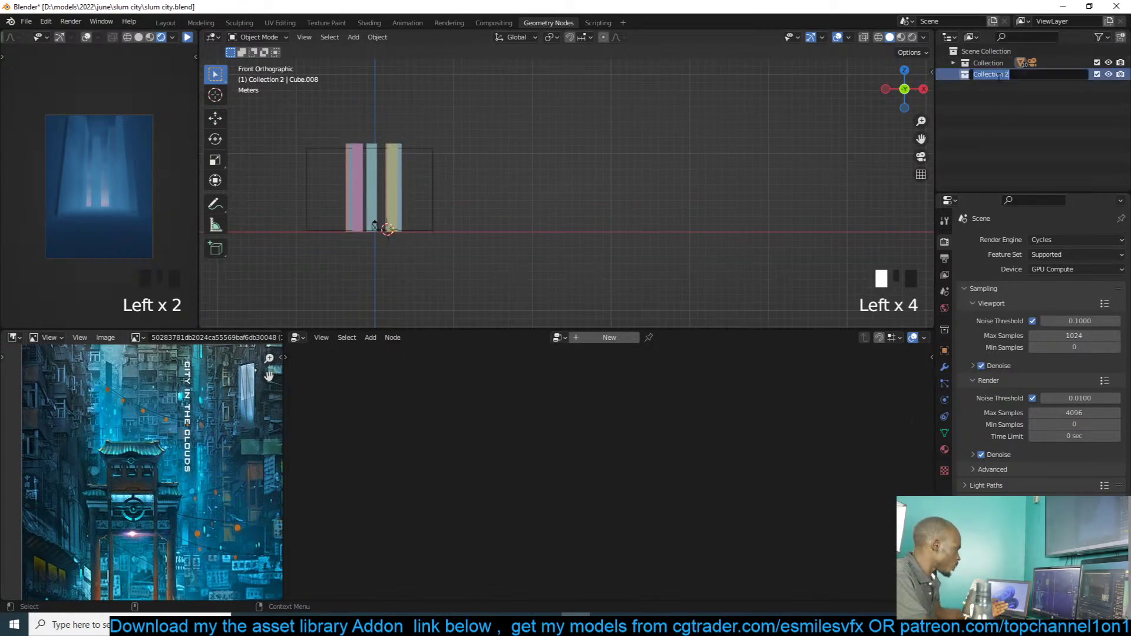
key("ctrl+a")
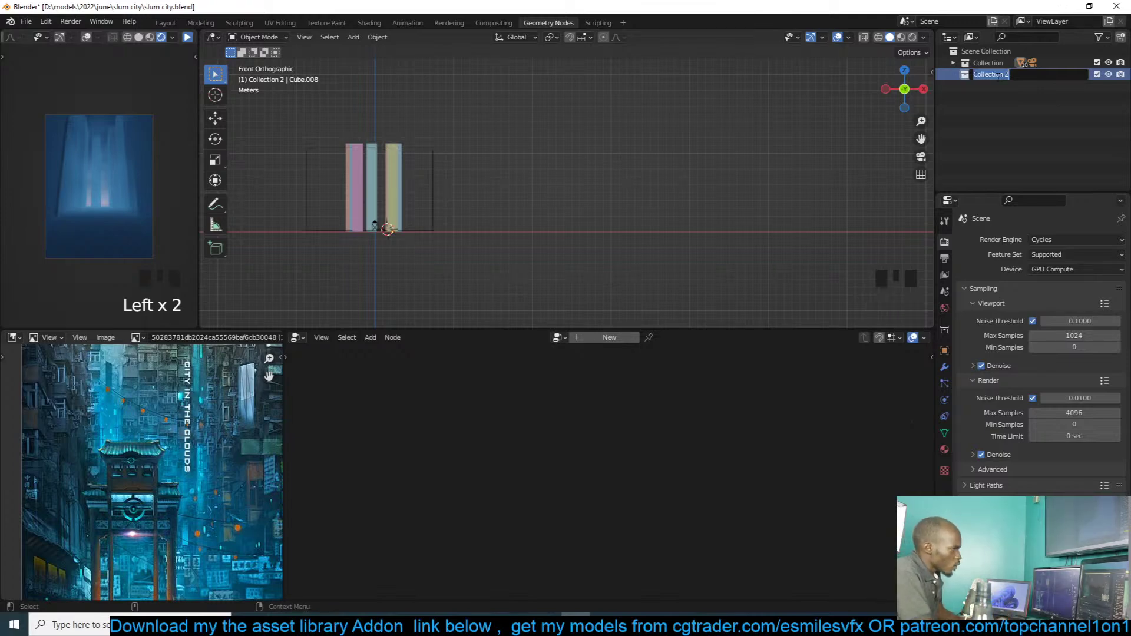
type("modules")
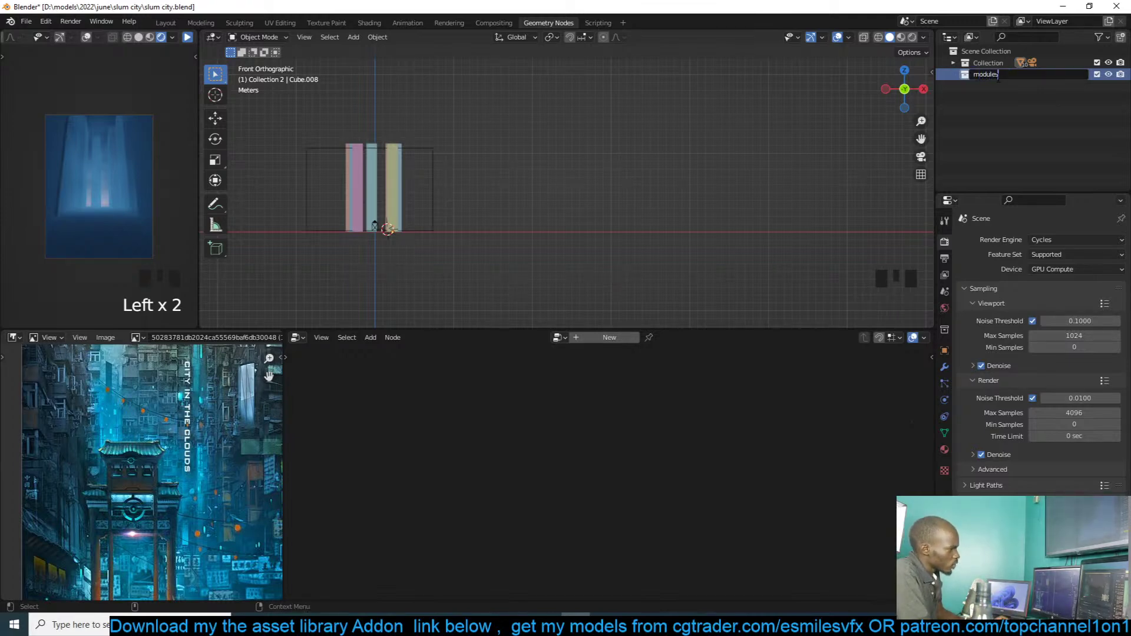
key("Return")
Step: Add a cube to the modules collection and frame it in the view
scroll(665, 172, "up", 3)
key("shift+a")
left_click(649, 164)
key("KP_Decimal")
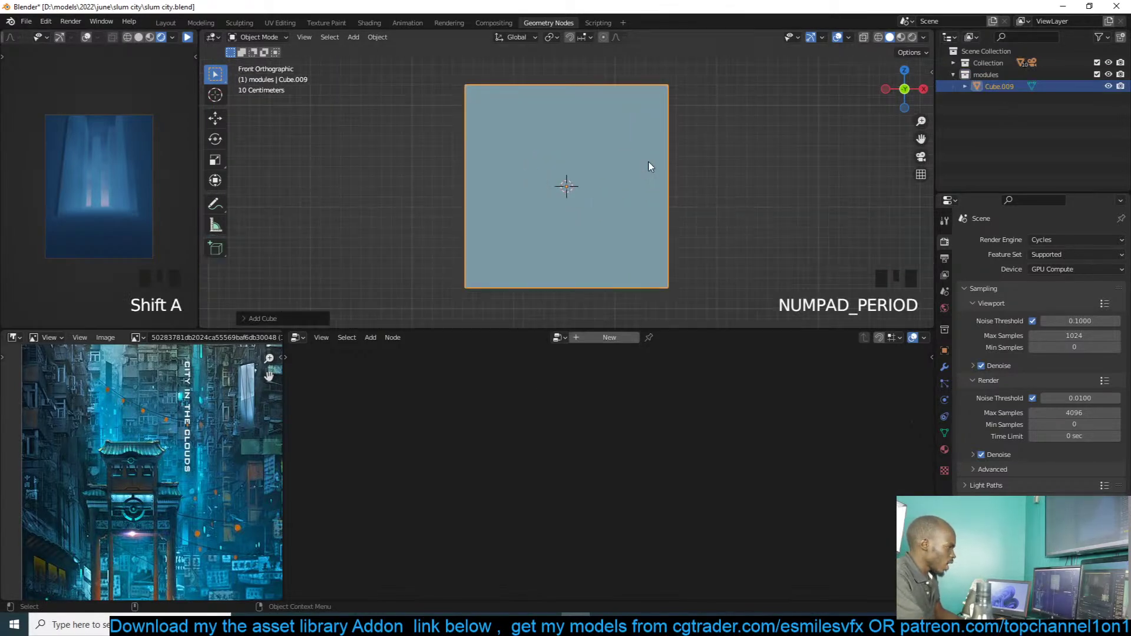
Step: Move the new cube down and sideways, clear of the 3D cursor, and frame it in the front view
scroll(649, 164, "down", 5)
key("KP_7")
key("KP_1")
scroll(718, 115, "down", 3)
key("g")
left_click(733, 238)
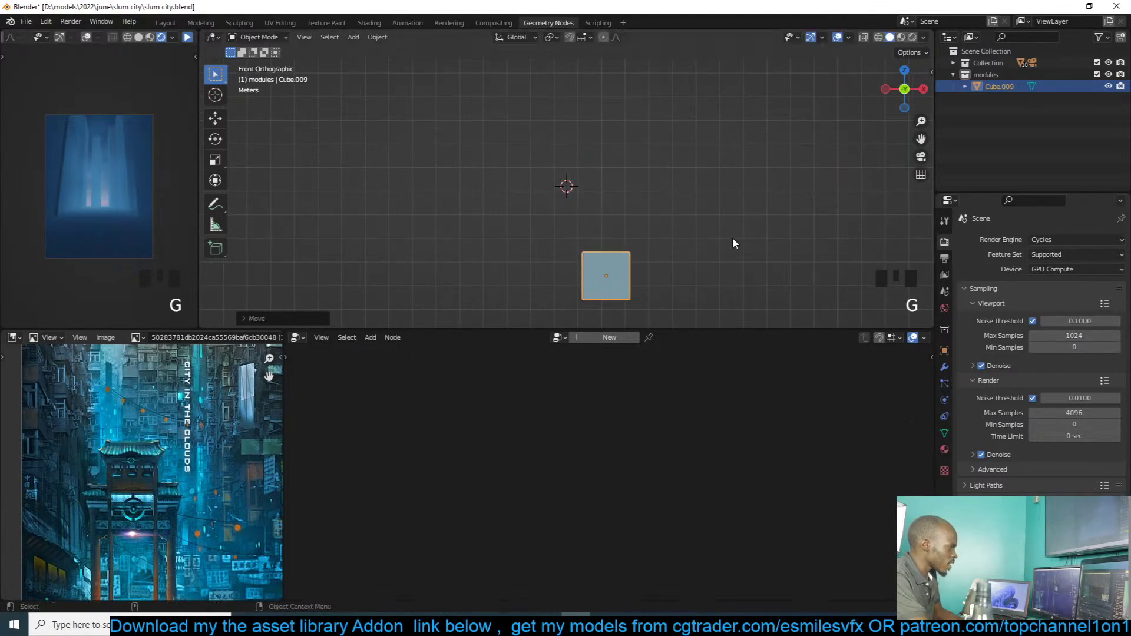
scroll(733, 238, "down", 5)
scroll(733, 238, "up", 2)
scroll(609, 250, "up", 1)
key("KP_Decimal")
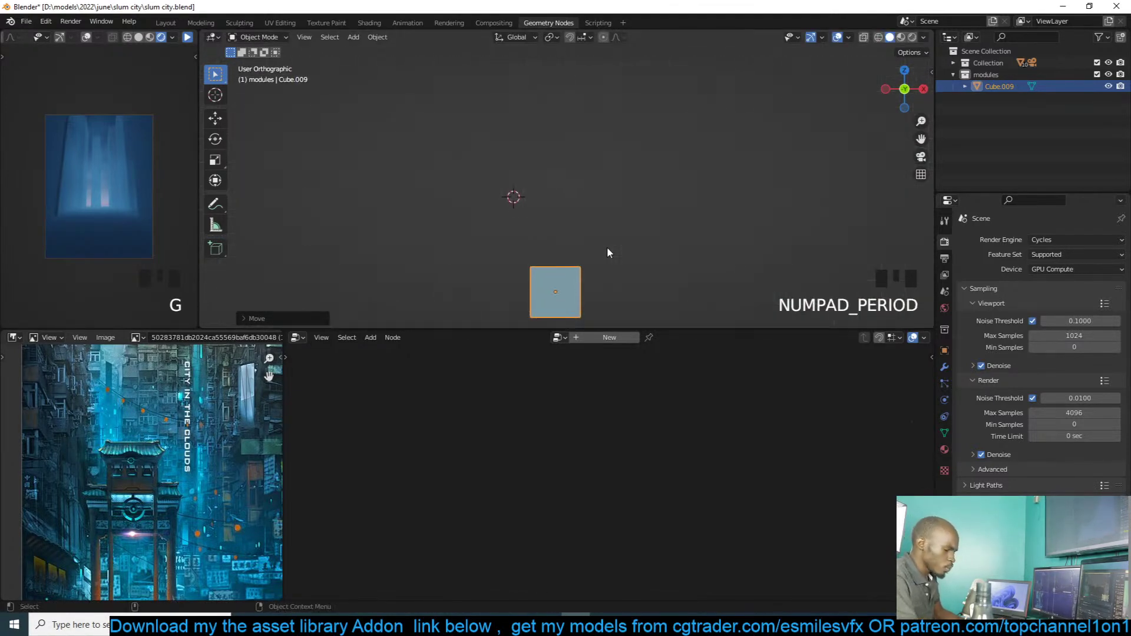
key("KP_1")
scroll(611, 251, "down", 4)
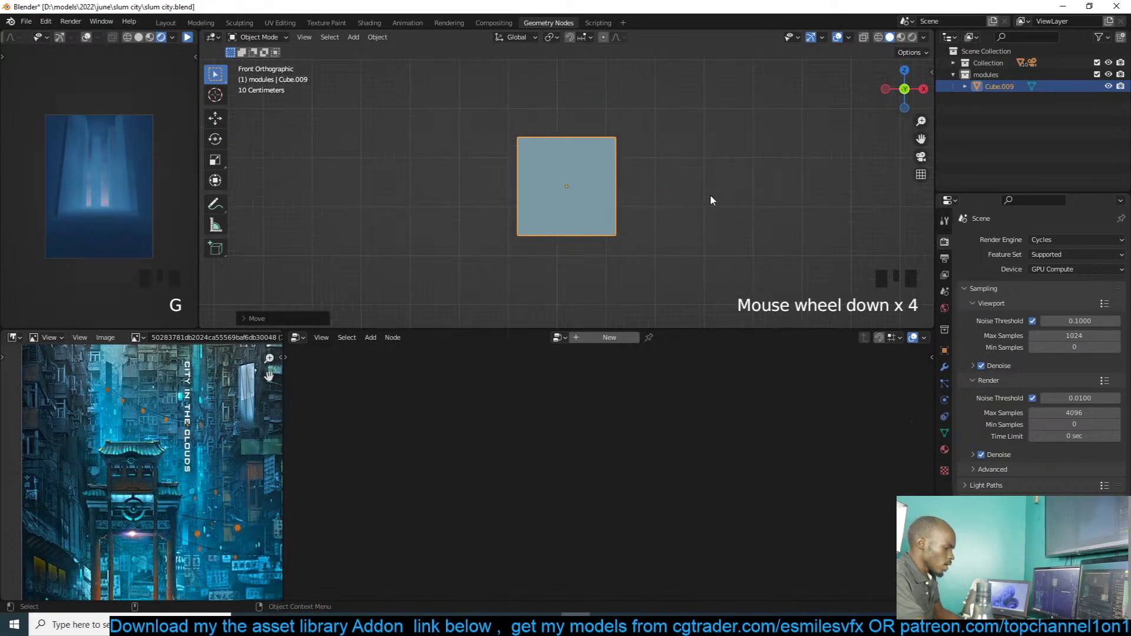
key("KP_7")
key("KP_1")
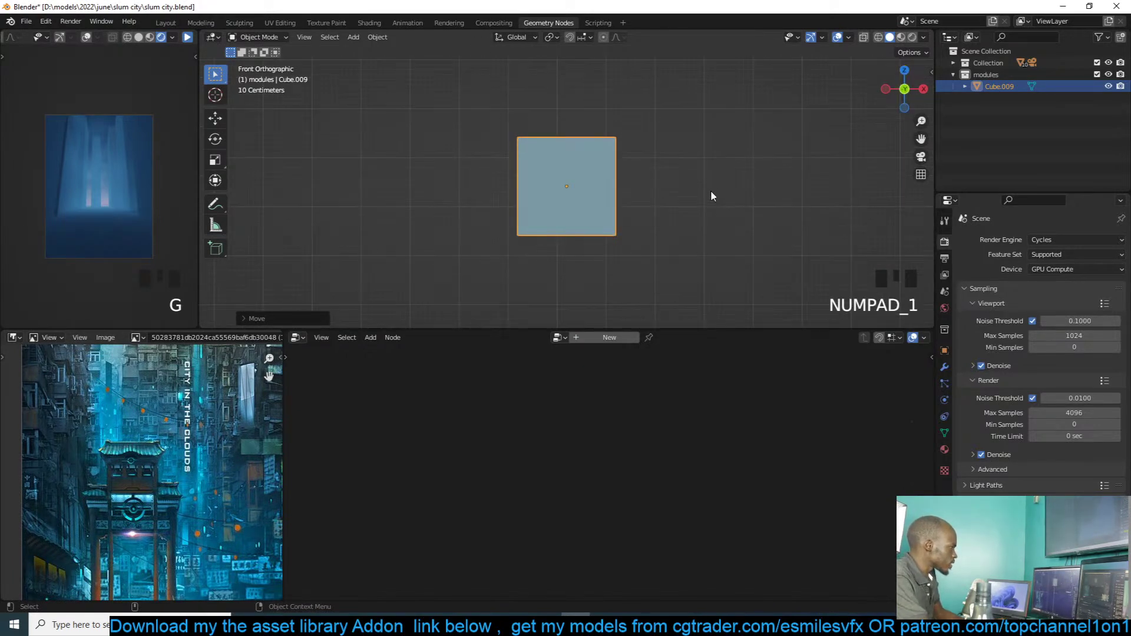
key("s")
key("x")
key("Escape")
Step: Scale the cube to 0.5 along the Z axis
key("s")
key("z")
type("s")
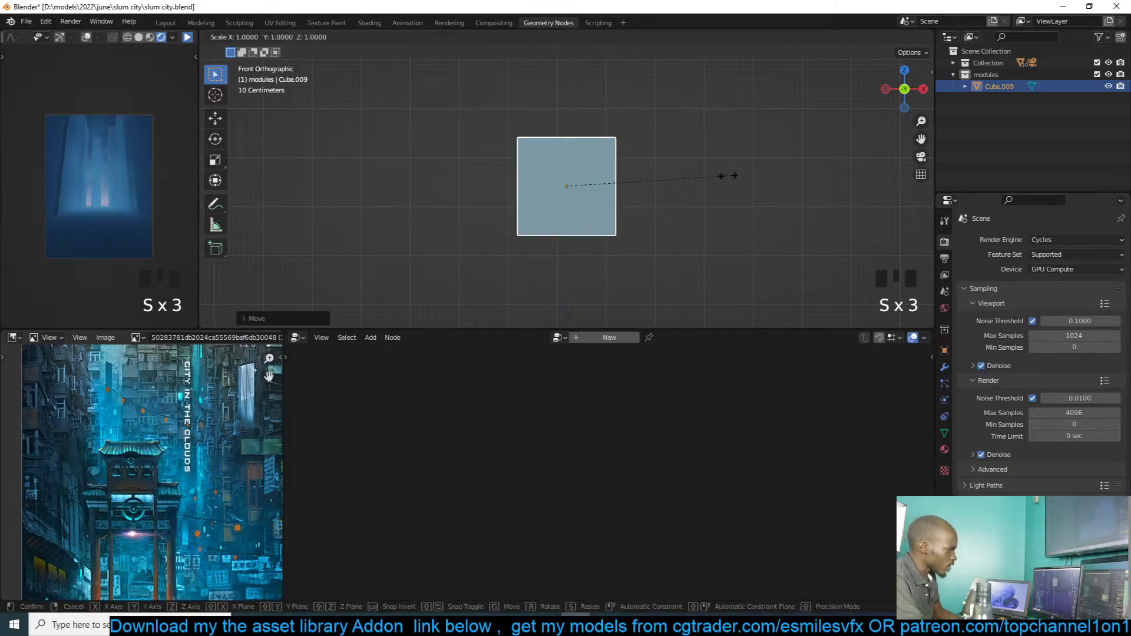
type(".5")
key("Return")
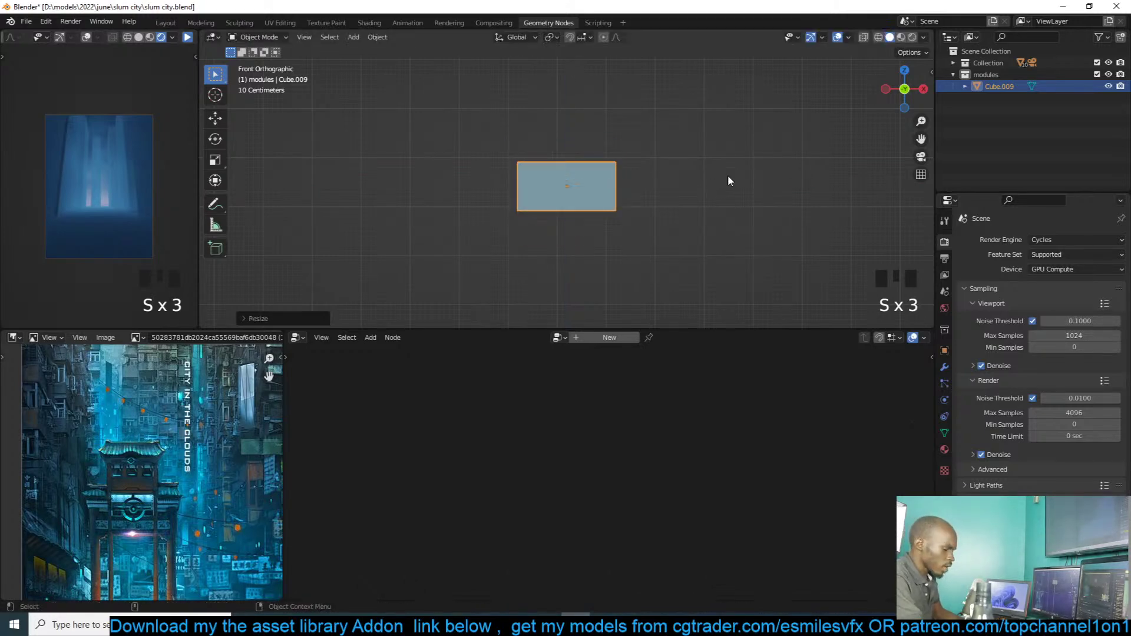
Step: Scale the box to 0.5 along the Y axis and apply its object transform
key("KP_7")
key("s")
type("y")
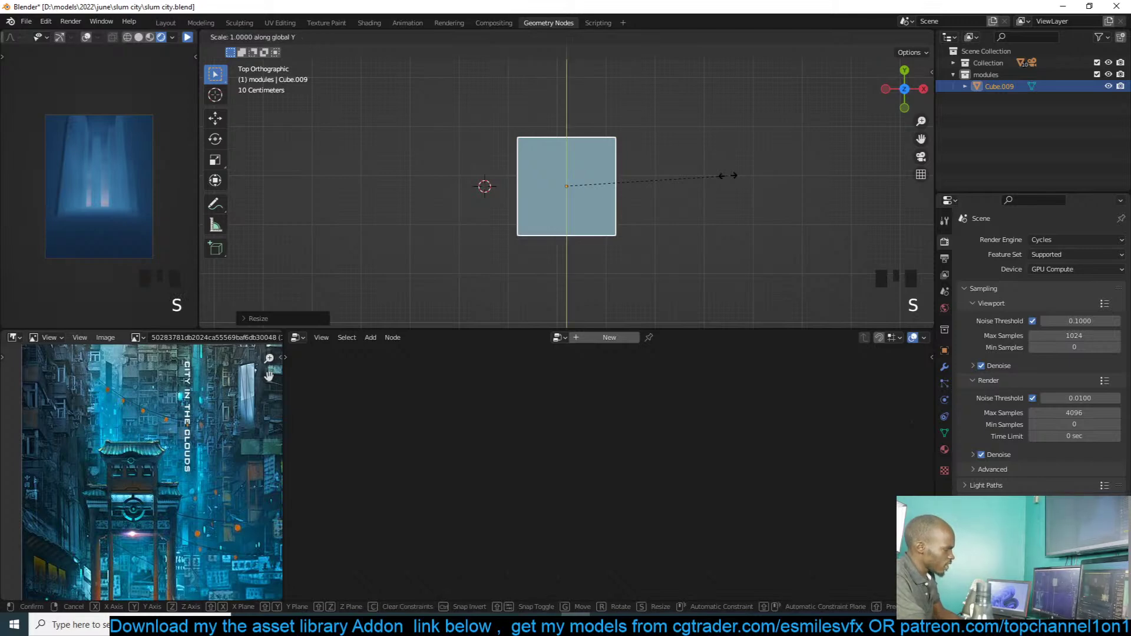
type("2")
key("BackSpace")
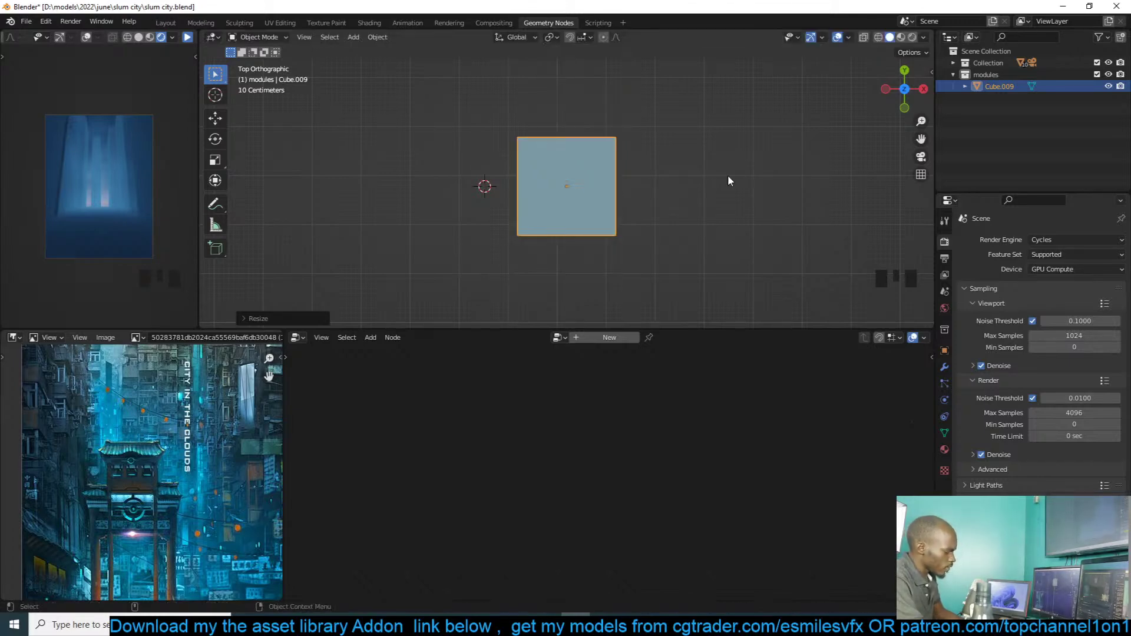
type(".5")
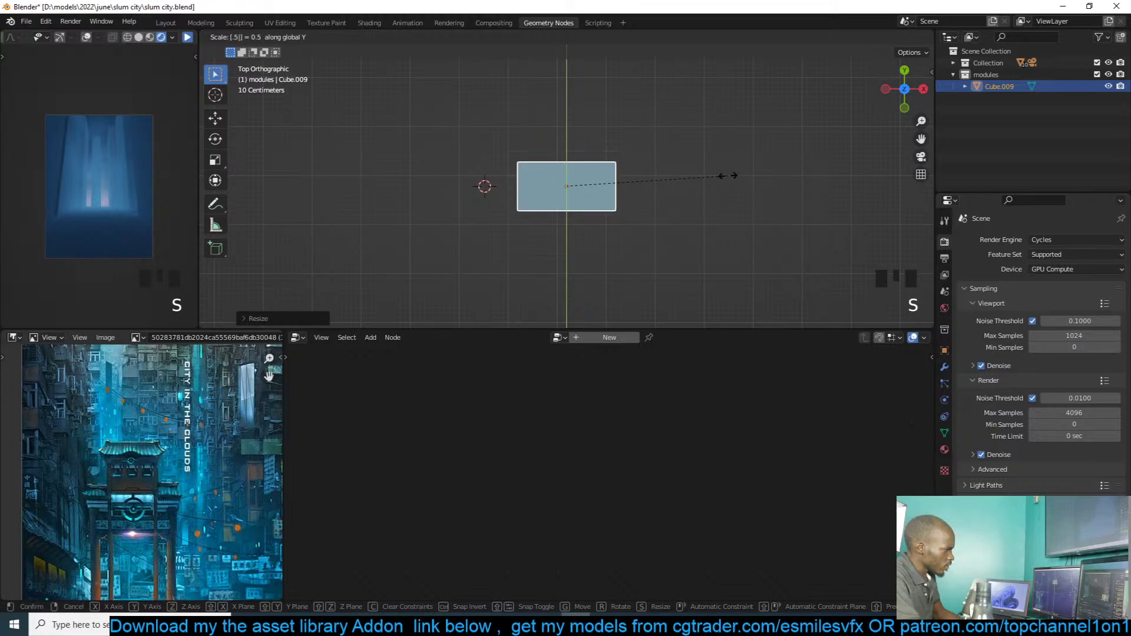
key("Return")
key("ctrl+a")
left_click(727, 175)
Step: Shift the flattened box to a new position in the front view
key("KP_1")
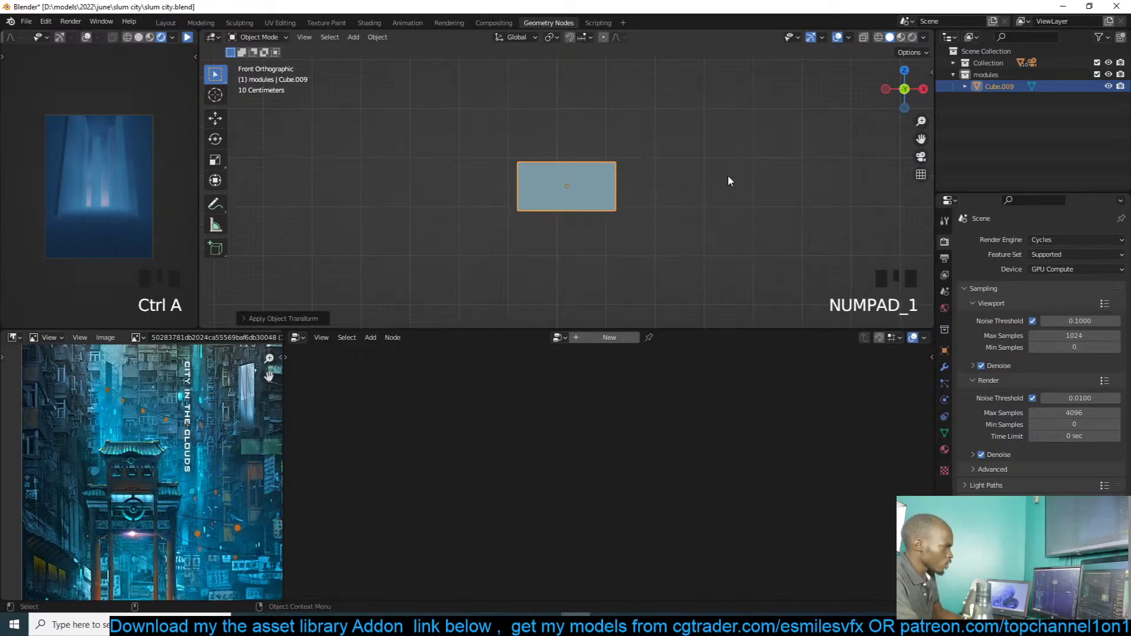
key("g")
left_click(661, 175)
Step: Inset the box's front face by about 0.045 m and extrude it inward to form a recess
key("Tab")
middle_click_drag(595, 168, 639, 194)
scroll(631, 169, "up", 4)
key("3")
left_click(637, 191)
key("i")
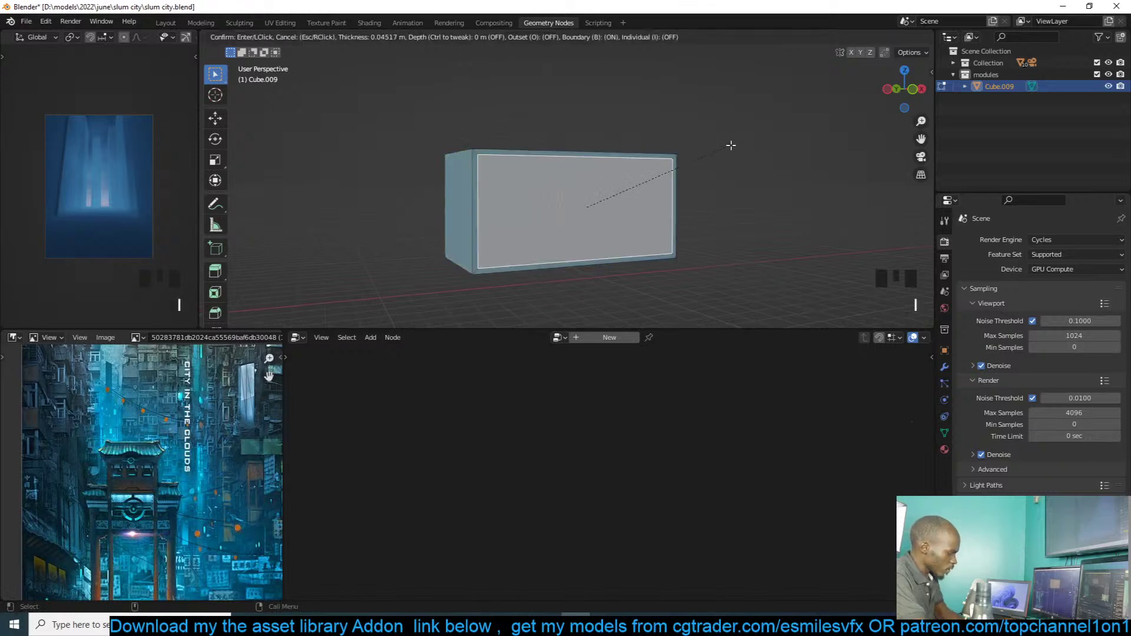
left_click(731, 148)
key("e")
left_click(710, 174)
key("Tab")
Step: Snap the 3D cursor to the box's rear bottom-left corner vertex and set the object's origin there
middle_click_drag(723, 168, 591, 198)
key("grave")
key("Tab")
key("1")
left_click(512, 295)
key("shift+s")
key("Tab")
right_click(652, 219)
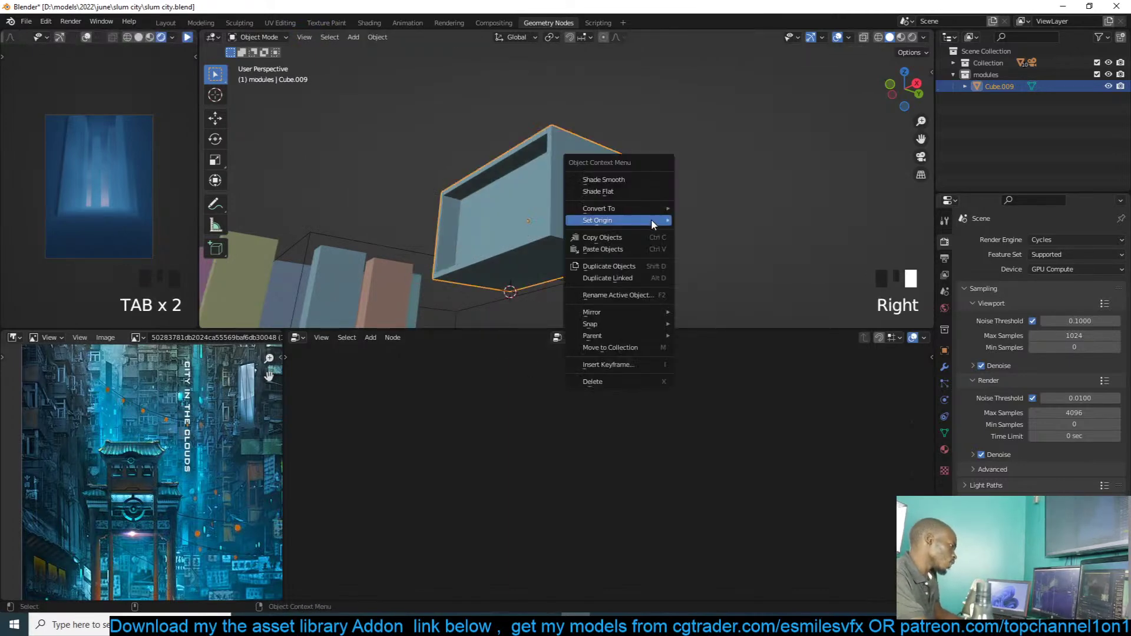
mouse_move(645, 221)
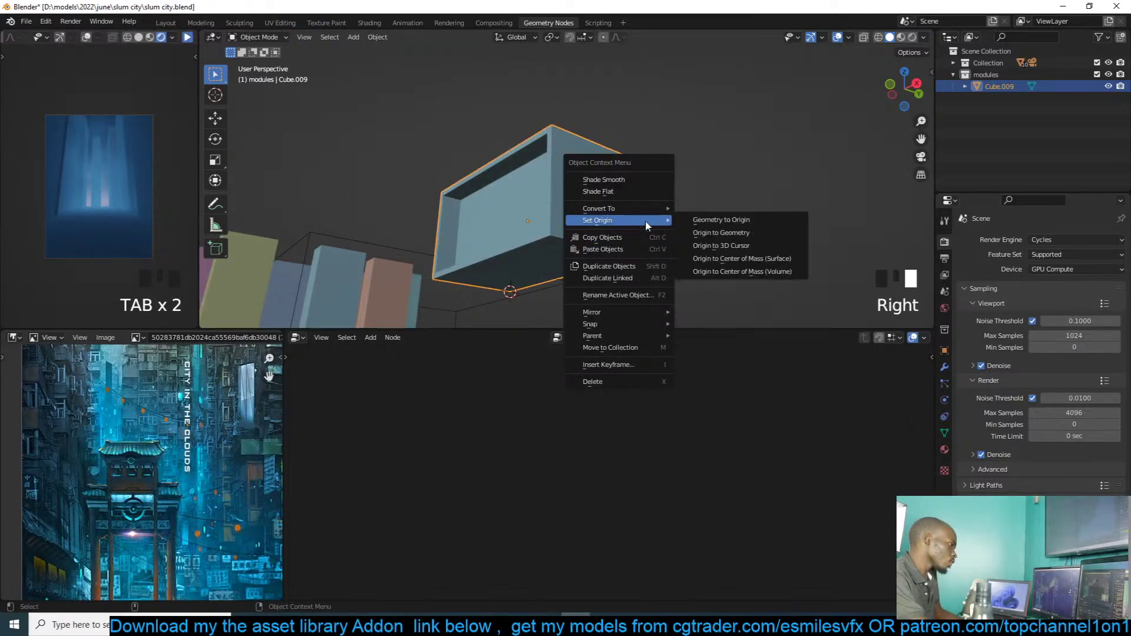
left_click(744, 253)
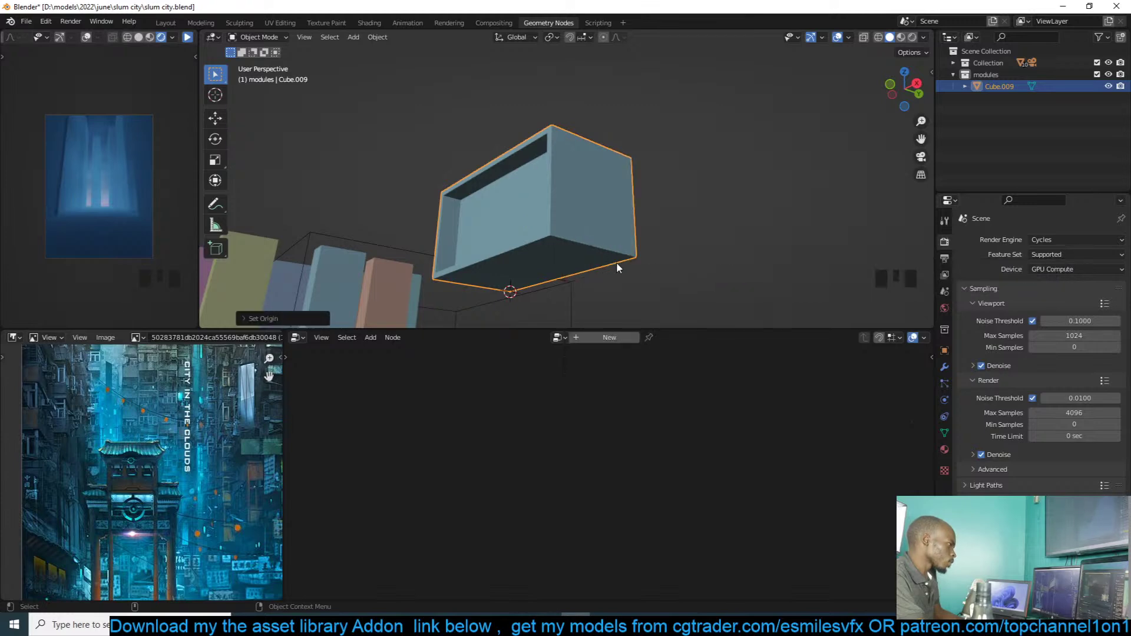
Step: Duplicate the recessed box about 2.6 m along the X axis
scroll(613, 246, "down", 3)
key("shift+d")
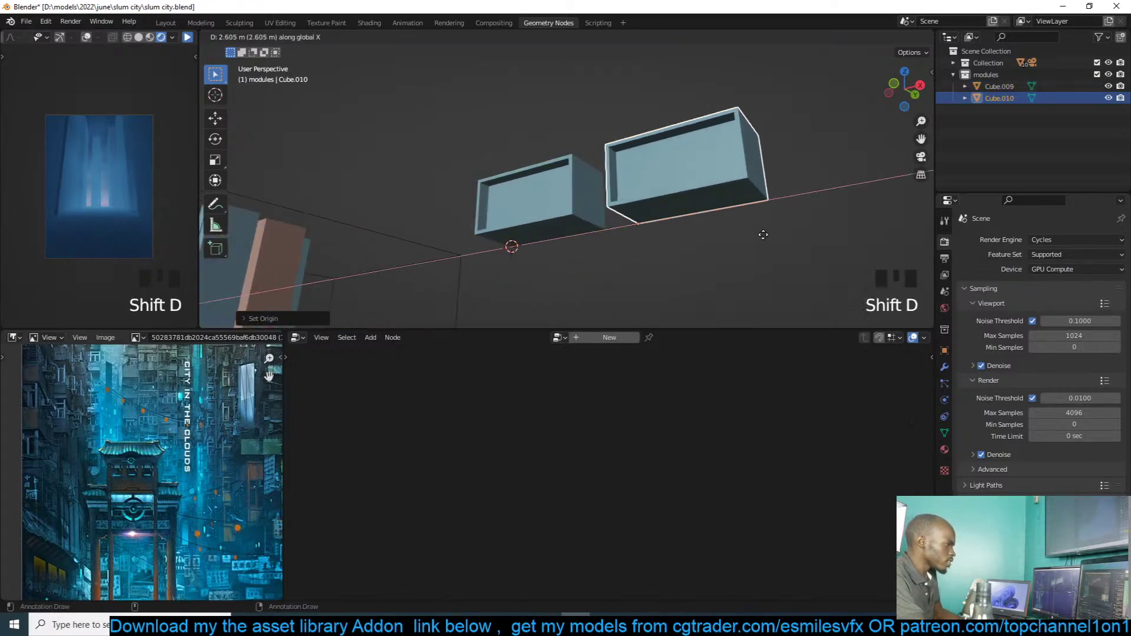
left_click(762, 235)
Step: Add a vertical loop cut through the middle of the duplicated box
key("Tab")
key("grave")
scroll(752, 175, "up", 2)
key("ctrl+r")
double_click(753, 176)
Step: Bevel the centre edge loop of the second box into a narrow strip
key("grave")
key("2")
left_click(752, 203)
key("grave")
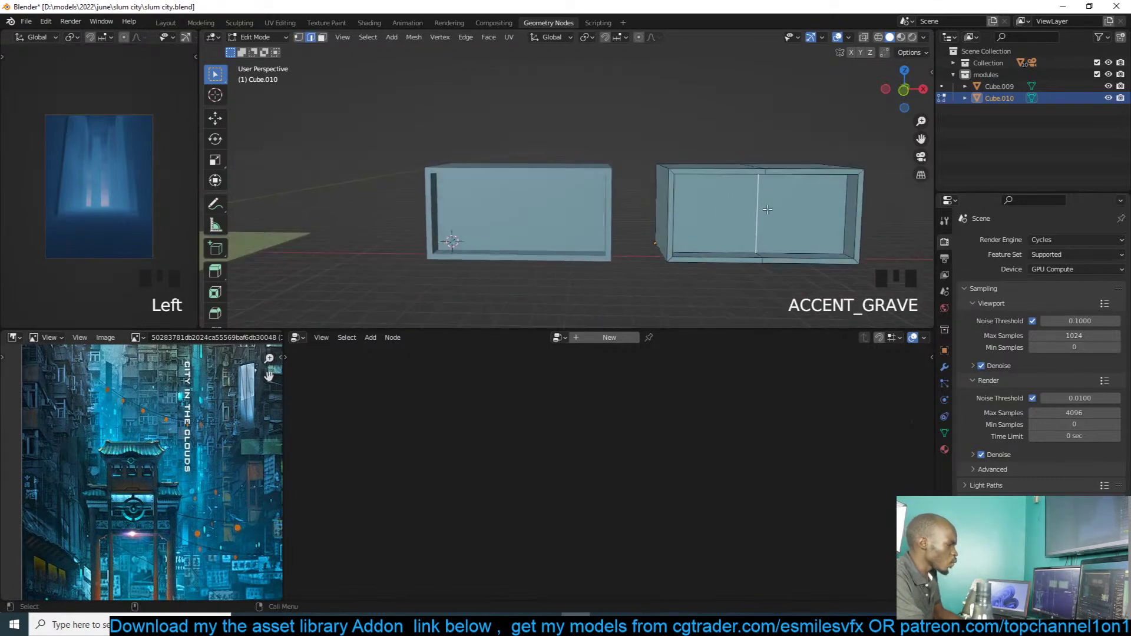
key("grave")
key("grave")
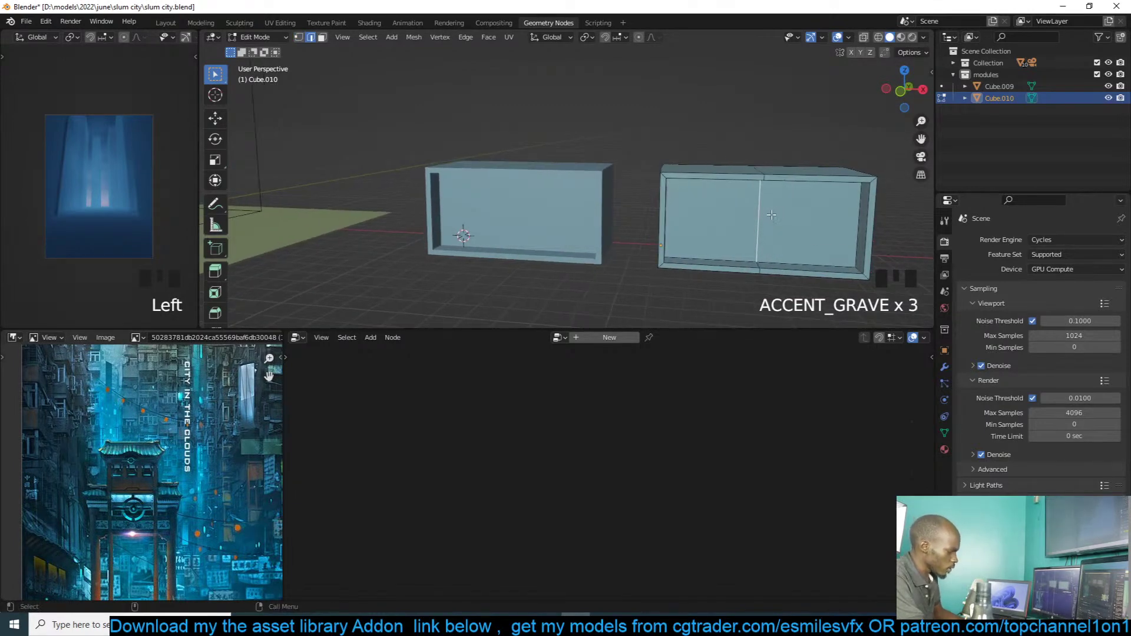
left_click(760, 219, "alt")
key("ctrl+b")
left_click(822, 210)
Step: Extrude the narrow centre face of the recess outward to form a divider between two compartments
key("3")
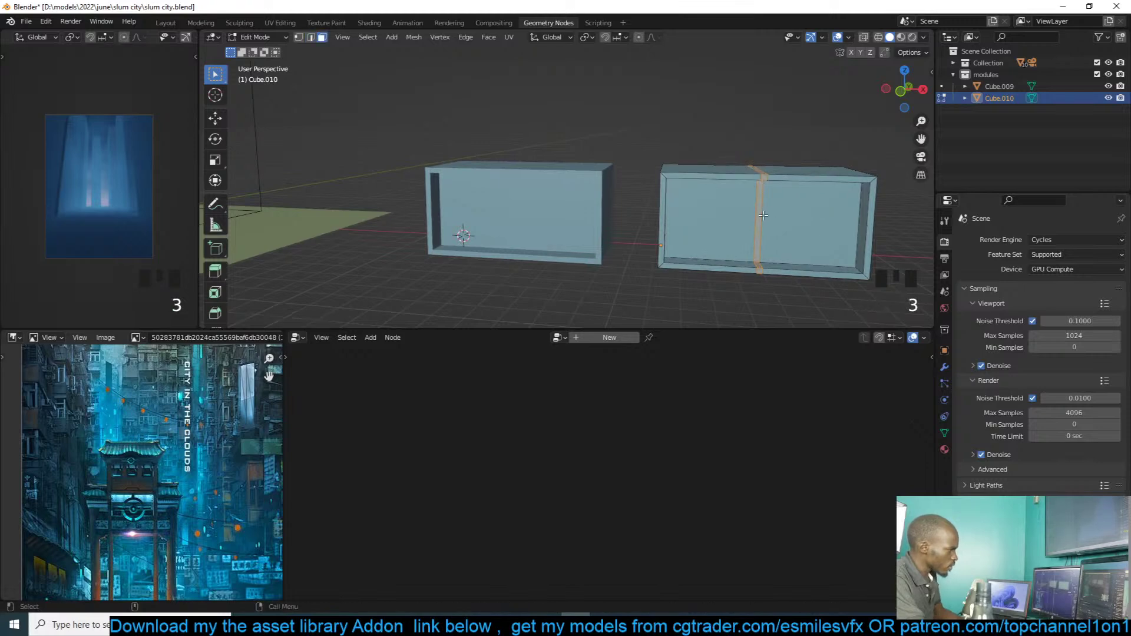
left_click(759, 216)
key("grave")
key("shift+d")
left_click(796, 232)
key("Tab")
Step: Duplicate the divided box along the X axis to make a third module
key("grave")
middle_click_drag(704, 196, 625, 178, "shift")
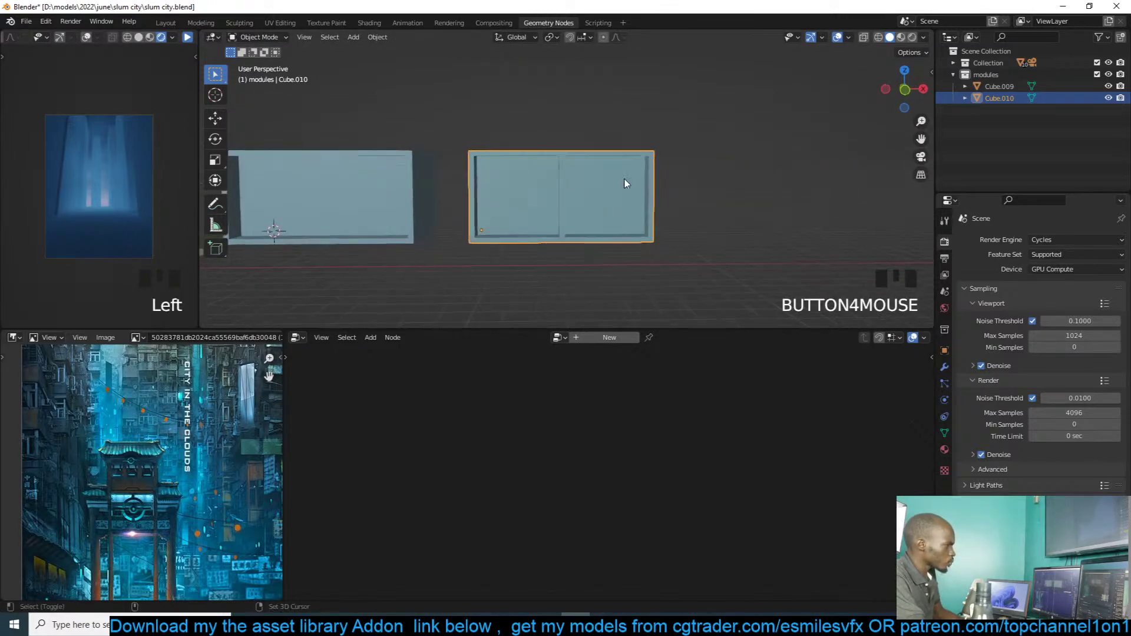
key("shift+d")
key("x")
left_click(852, 180)
Step: Duplicate the third module's two lower front opening edges upward along Z and extrude them down into railing panels
middle_click_drag(852, 180, 712, 217, "shift")
key("Tab")
key("grave")
key("grave")
key("grave")
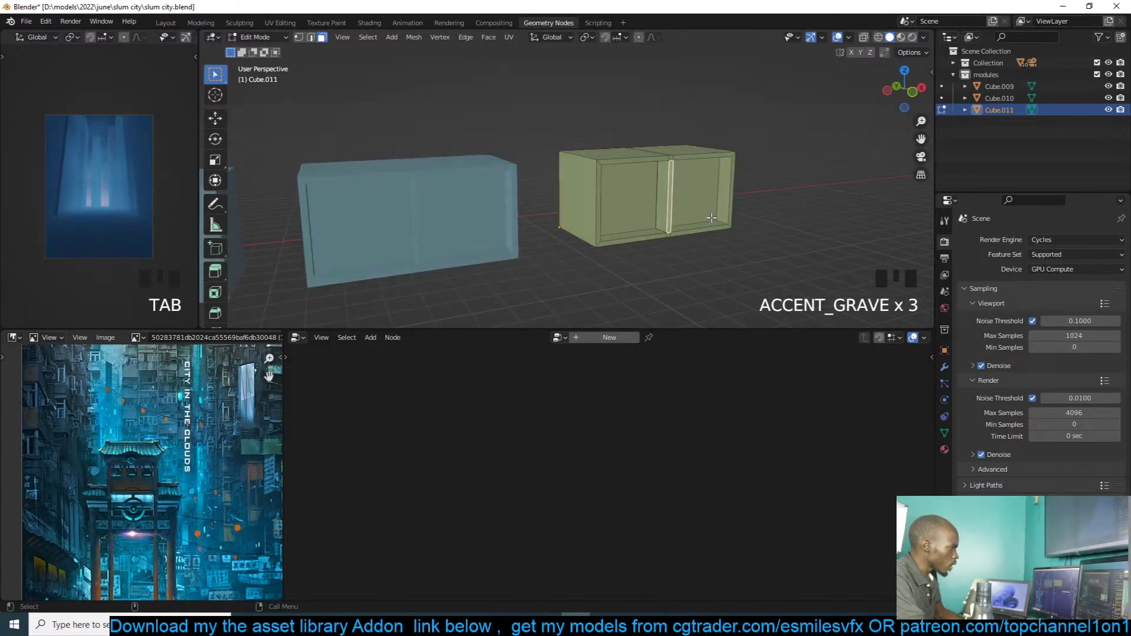
left_click(714, 225)
left_click(643, 233, "shift")
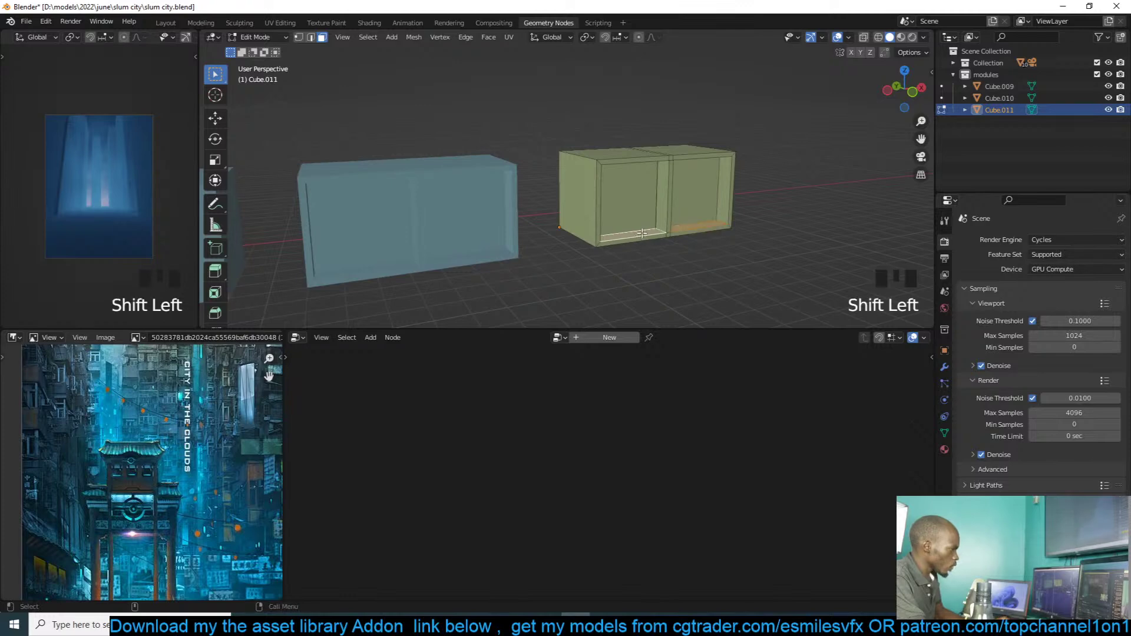
scroll(642, 233, "up", 2)
key("2")
left_click(663, 259)
left_click(740, 248, "shift")
key("shift+d")
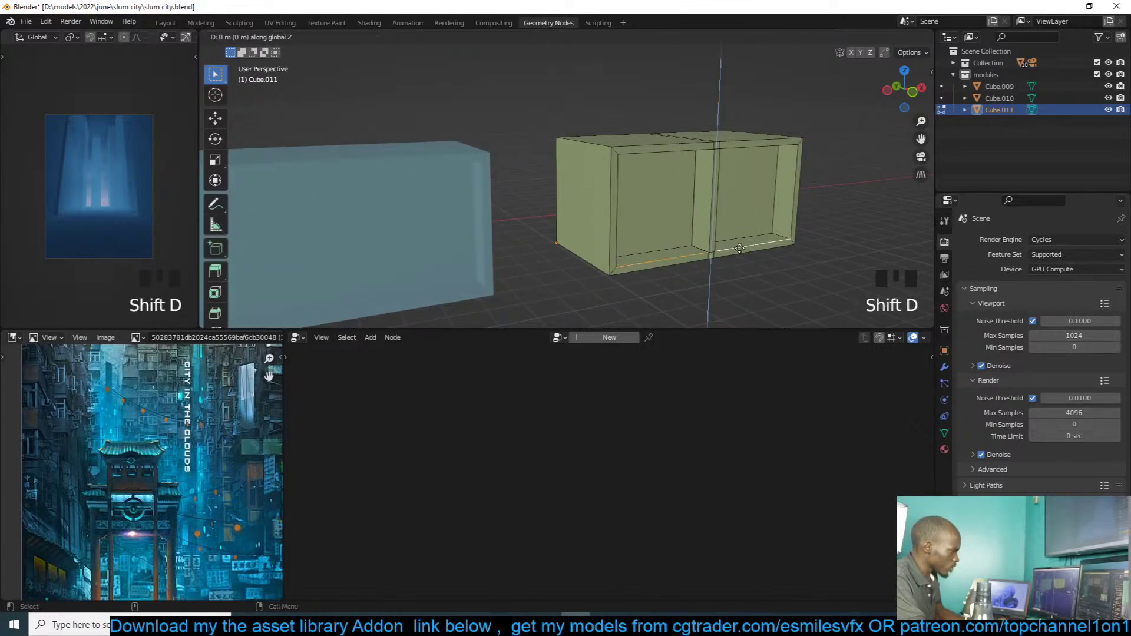
left_click(749, 215)
key("e")
left_click(748, 224)
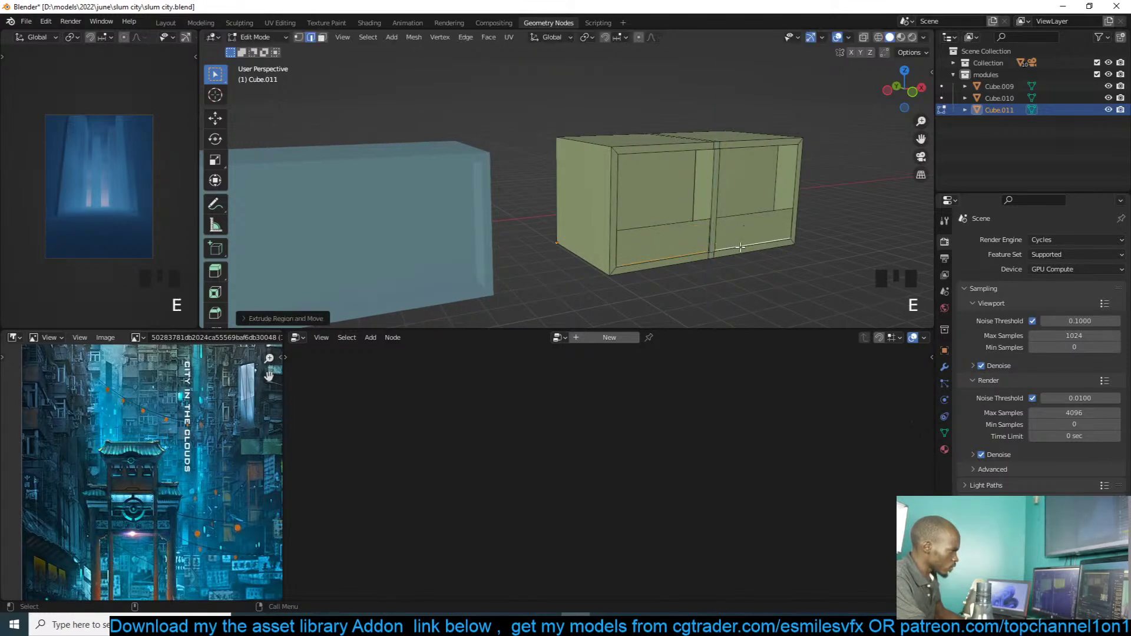
Step: Divide both railing panels with several evenly spaced vertical loop cuts
key("ctrl+r")
scroll(747, 218, "up", 3)
left_click(747, 218)
key("ctrl+r")
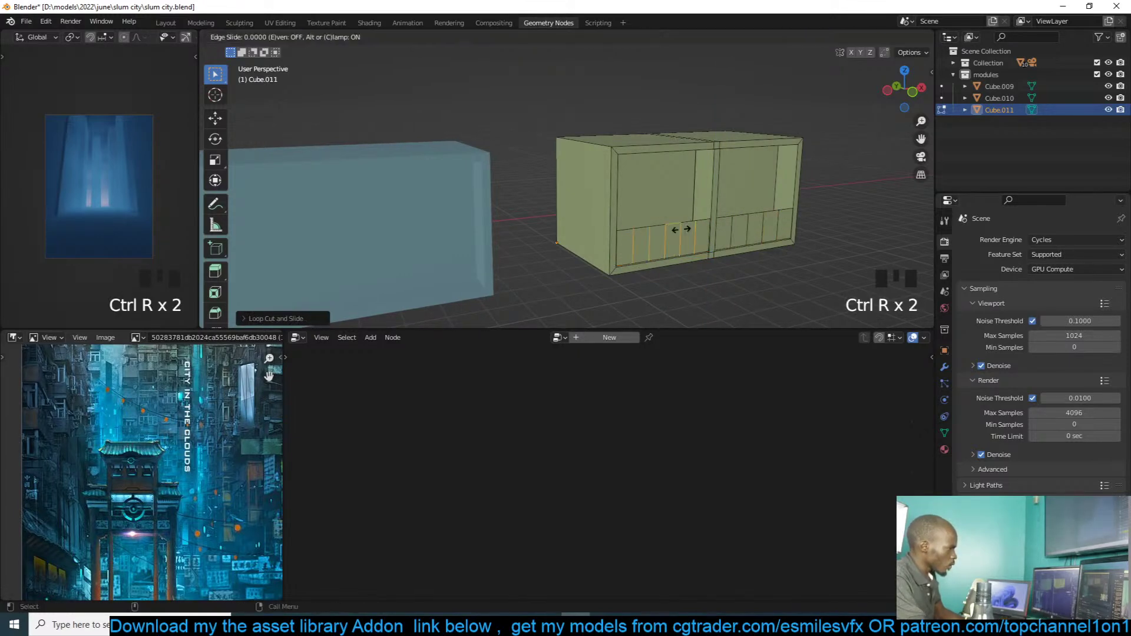
left_click(698, 244)
Step: Inset all railing panel faces individually by about 0.024 m and delete the inner faces to leave open bars
key("3")
left_click(783, 231, "alt")
left_click(698, 236, "alt+shift")
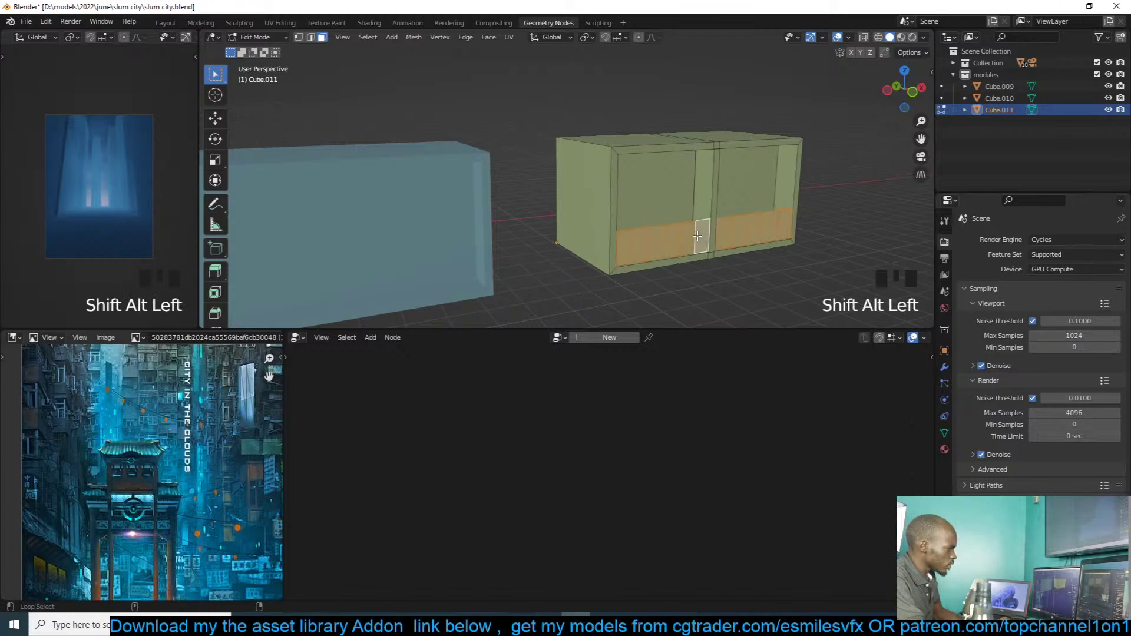
key("i")
key("i")
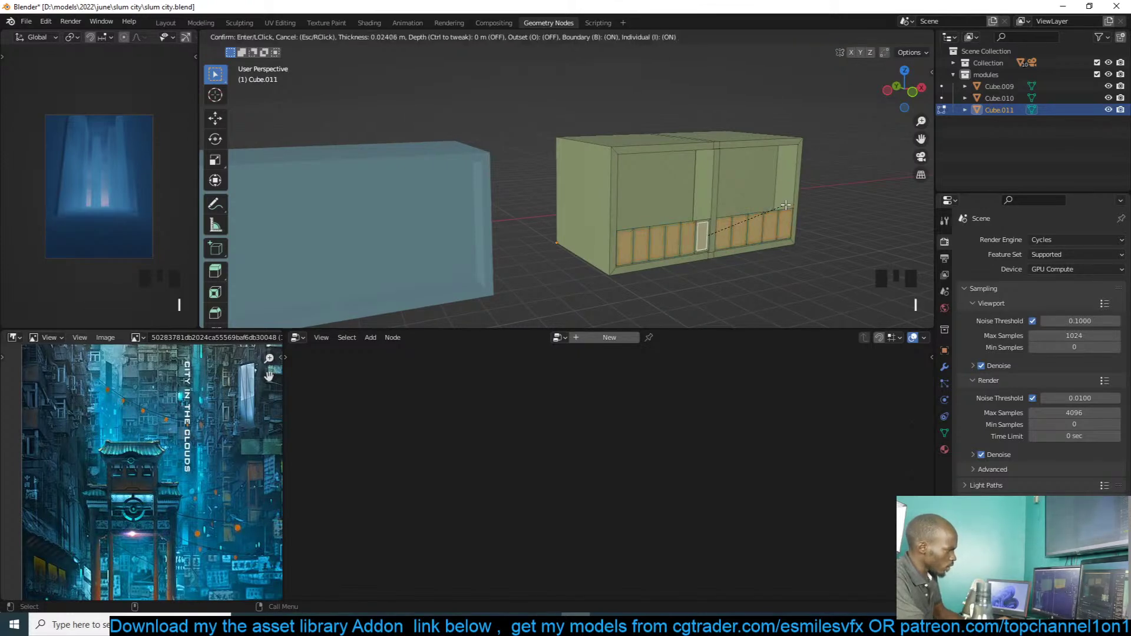
left_click(786, 205)
key("x")
left_click(768, 230)
key("Tab")
Step: Deselect all modules and save the slum city file
key("grave")
scroll(767, 229, "down", 4)
middle_click_drag(767, 229, 710, 209)
key("q")
left_click(681, 210)
scroll(651, 215, "down", 1)
key("alt+a")
key("ctrl+s")
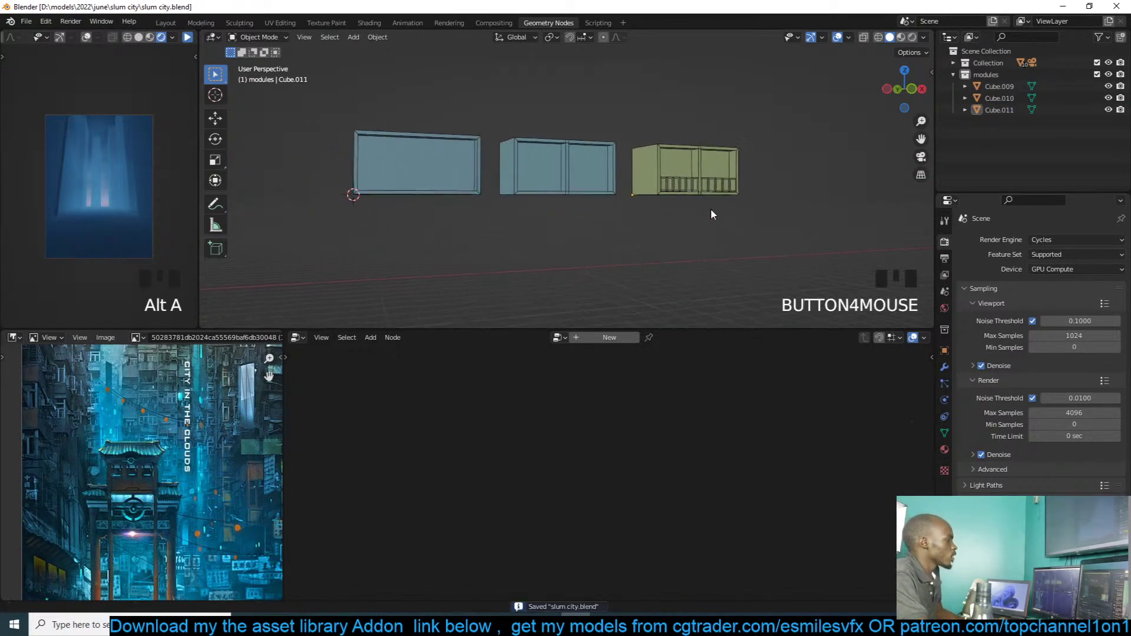
Step: Place the 3D cursor in the empty area in front of the modules and add a plane there
scroll(634, 263, "down", 3)
key("grave")
mouse_move(634, 263)
middle_mouse_down()
mouse_move(620, 279)
mouse_move(617, 253)
middle_mouse_up()
right_click(616, 253, "shift")
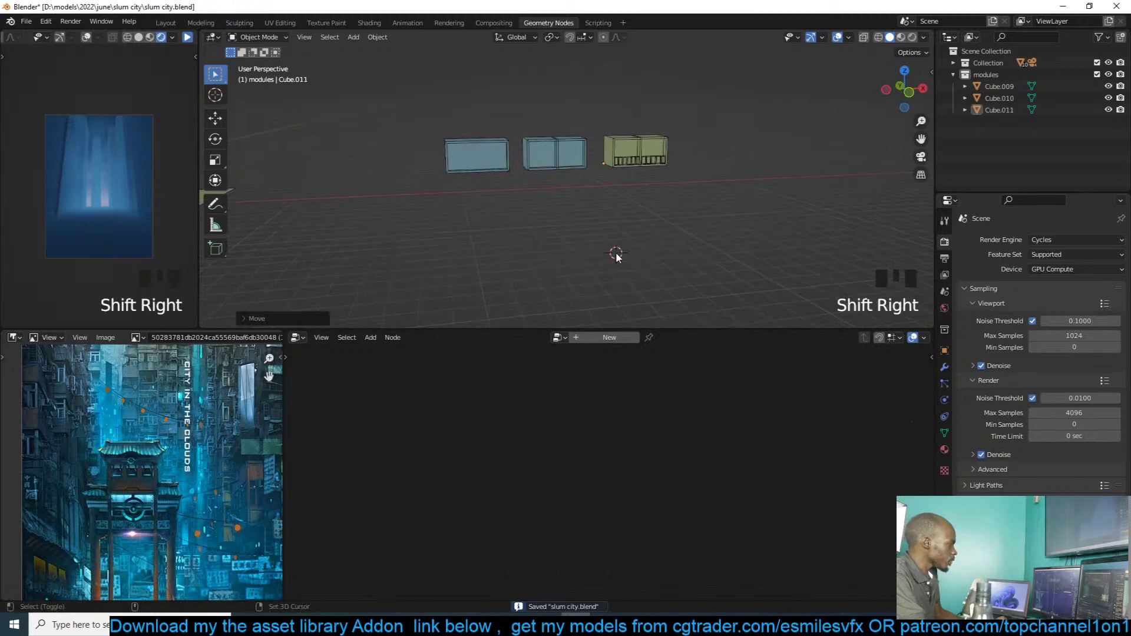
right_click(646, 249)
key("shift+a")
mouse_move(627, 200)
left_click(695, 197)
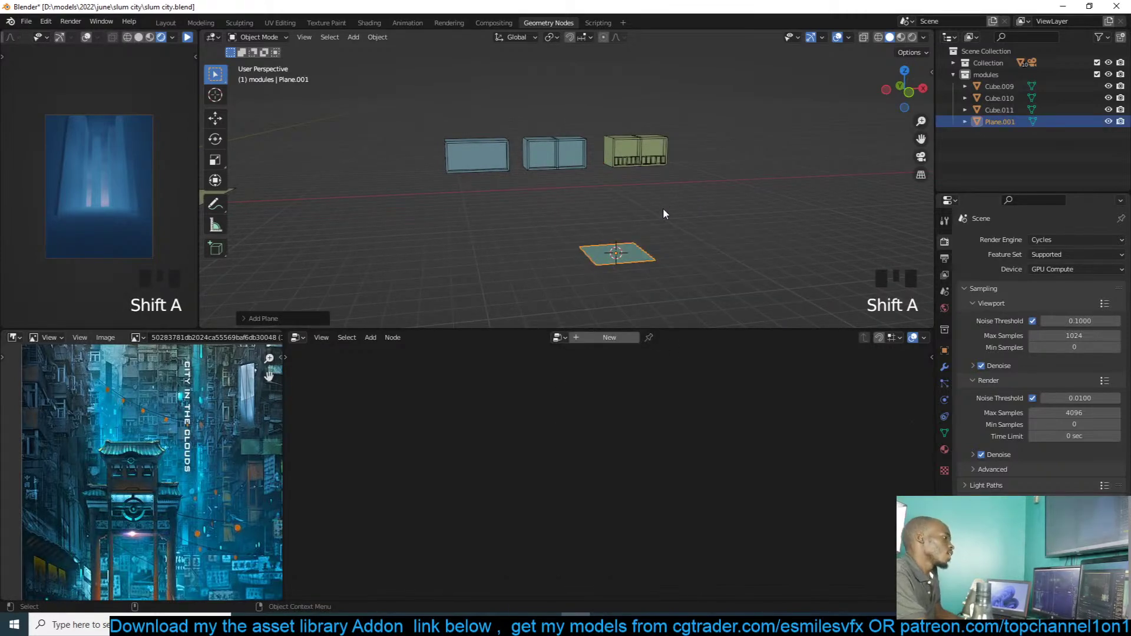
Step: Create a new Geometry Nodes tree on the plane and disconnect the Group Input from the Group Output
left_click(607, 337)
scroll(535, 409, "up", 4)
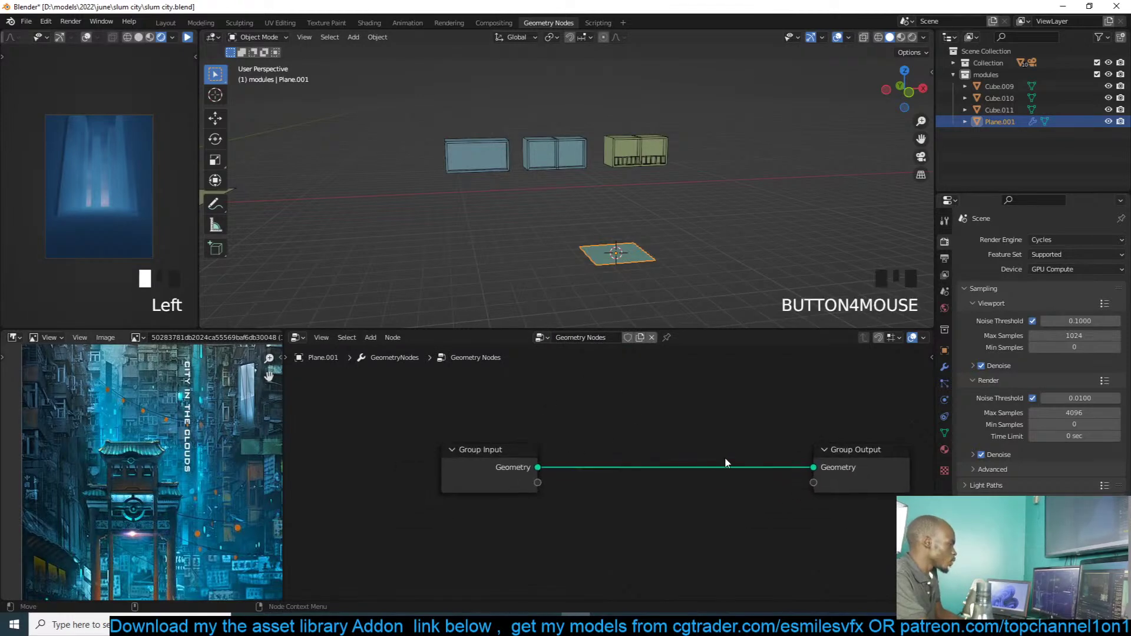
left_click_drag(807, 465, 817, 453)
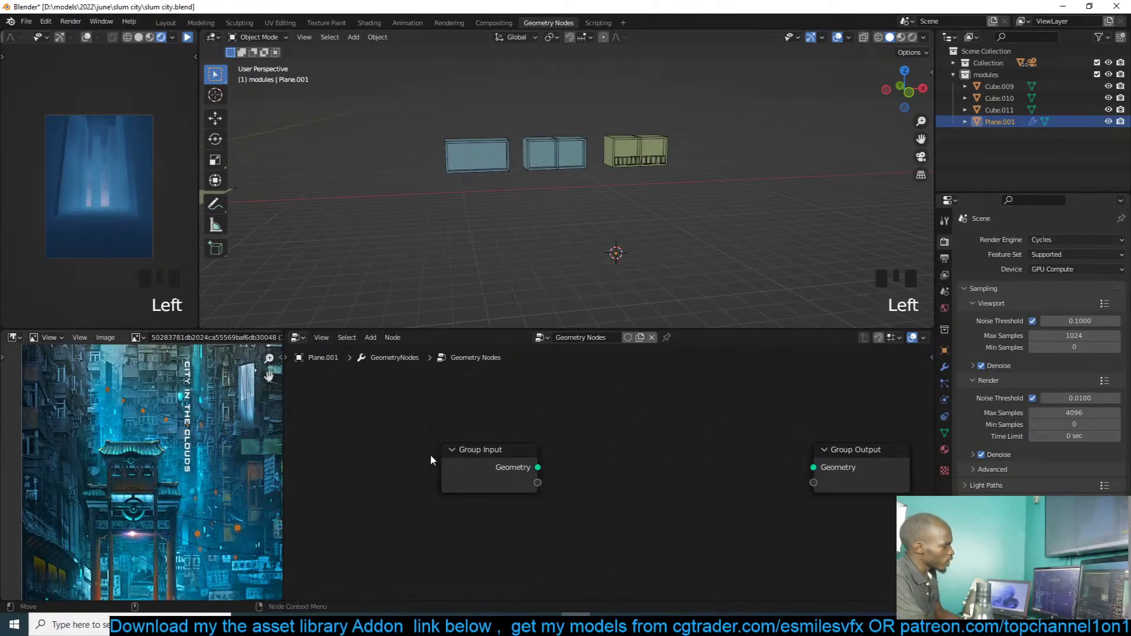
left_click_drag(474, 466, 422, 464)
scroll(495, 442, "down", 4)
Step: Add a Mesh Line node and connect its Mesh output to the Group Output
key("shift+a")
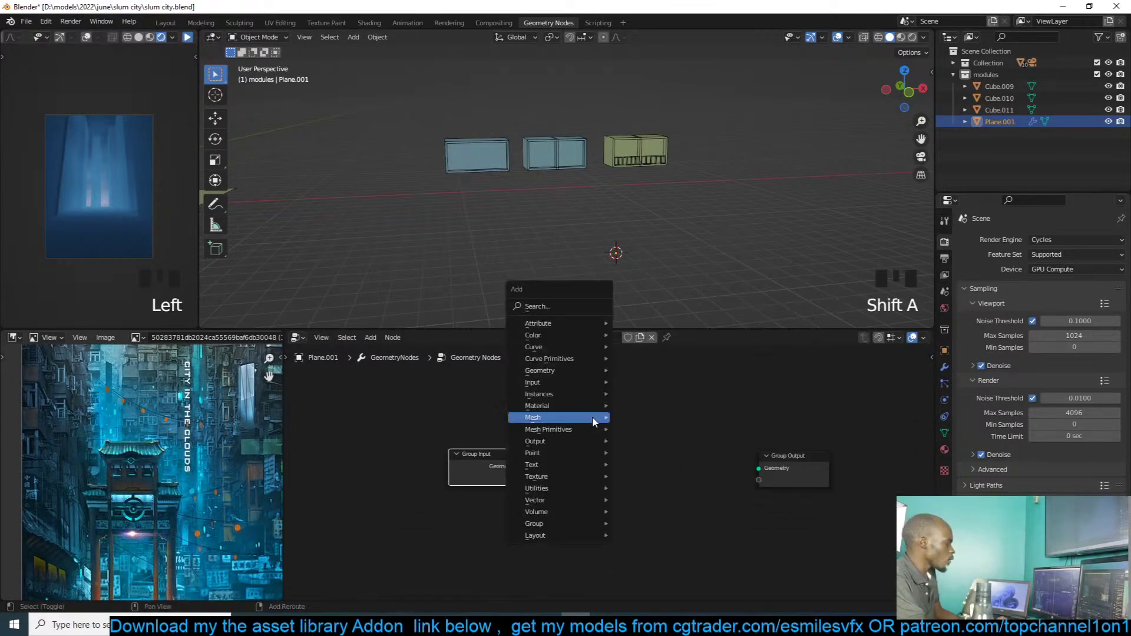
left_click(560, 303)
type("line")
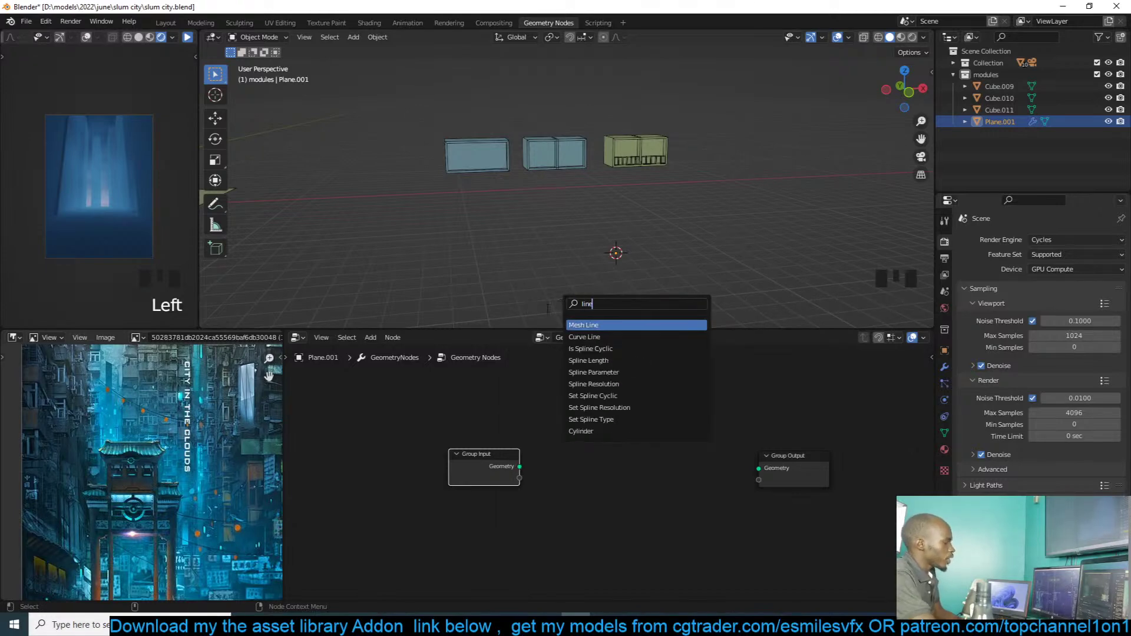
left_click(583, 324)
left_click(582, 424)
left_click_drag(519, 465, 434, 453)
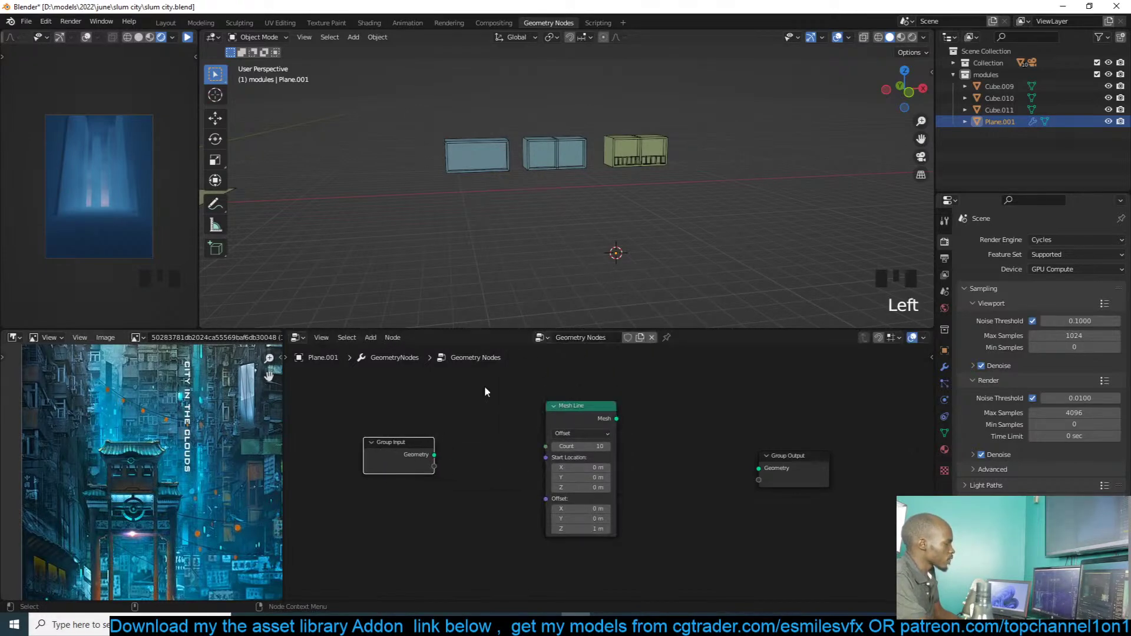
left_click_drag(596, 422, 546, 432)
left_click(573, 425, "alt+shift")
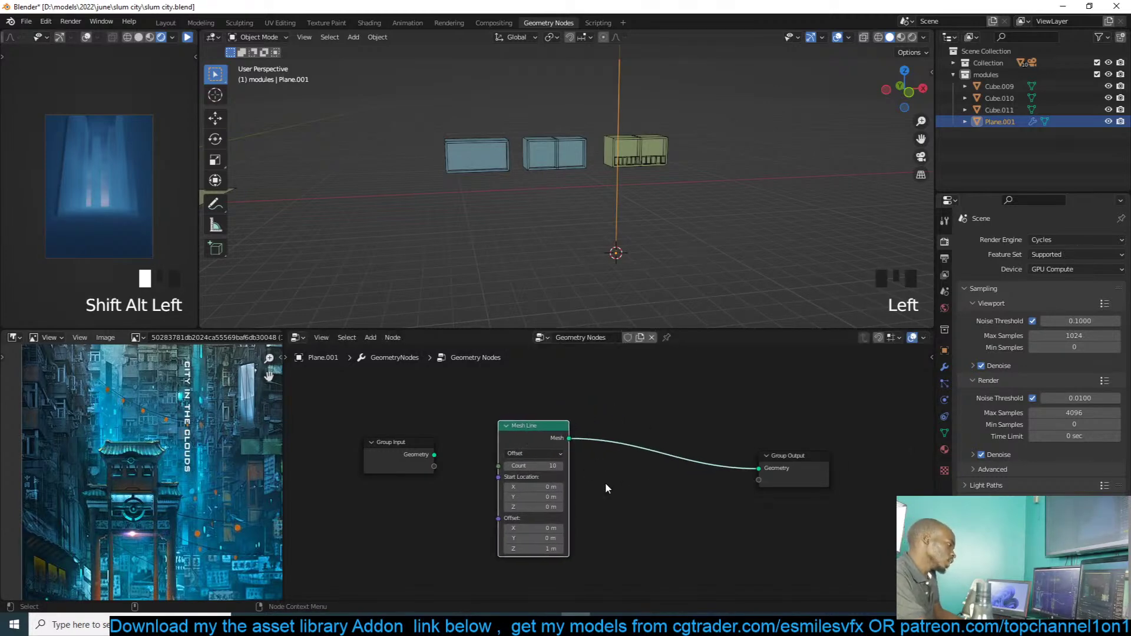
Step: Insert a Mesh to Points node between the Mesh Line and the Group Output
scroll(598, 483, "up", 2)
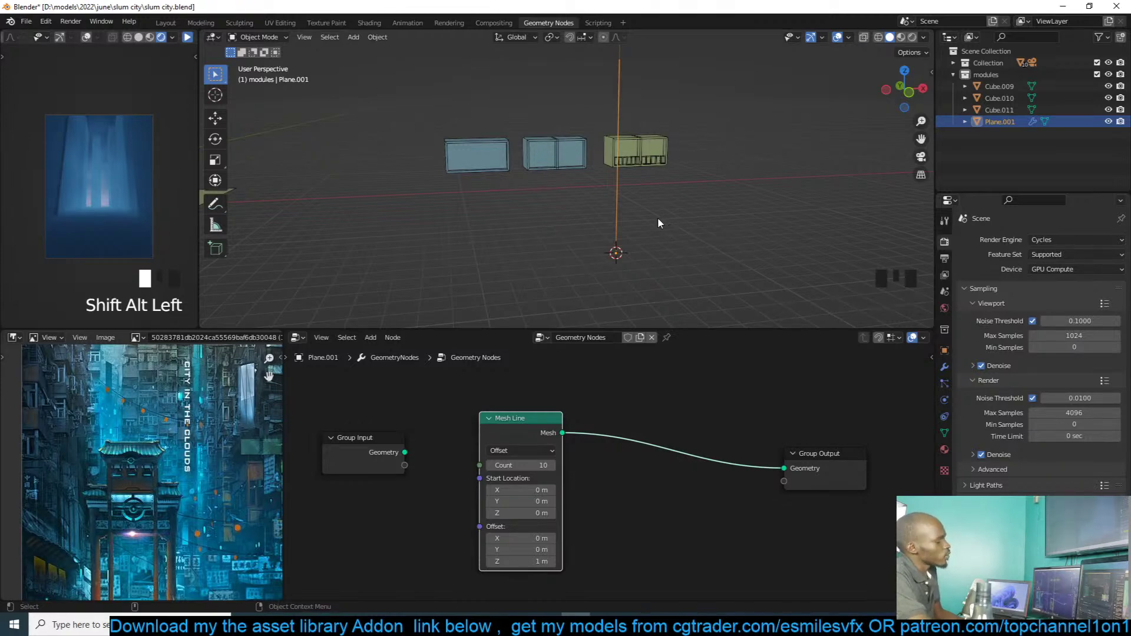
scroll(688, 367, "down", 4)
key("shift+a")
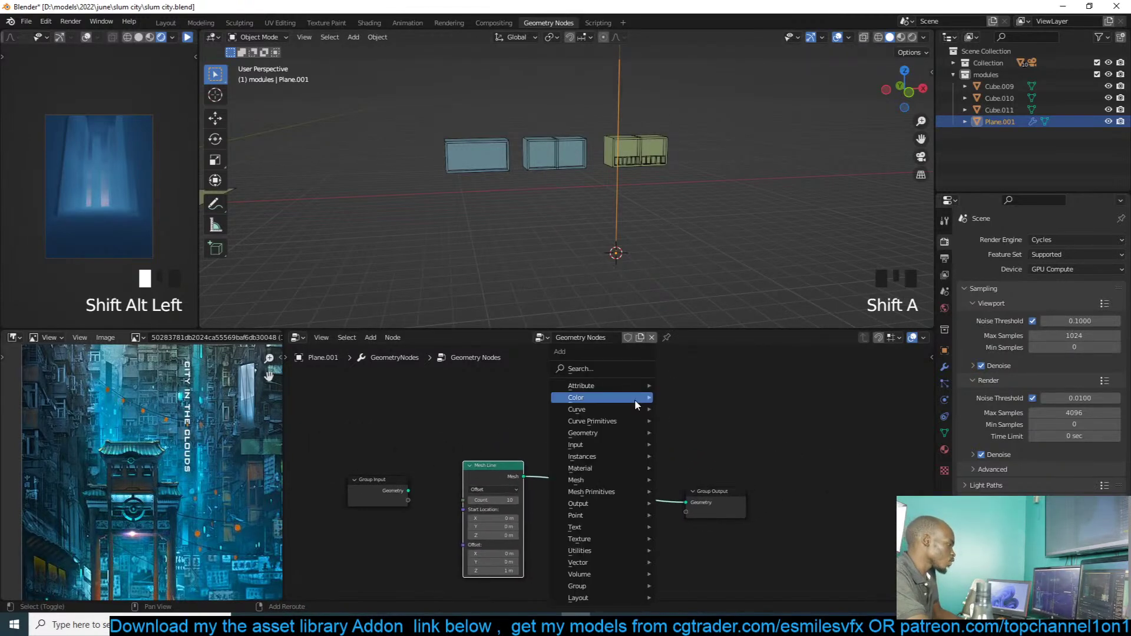
left_click(639, 370)
type("ins")
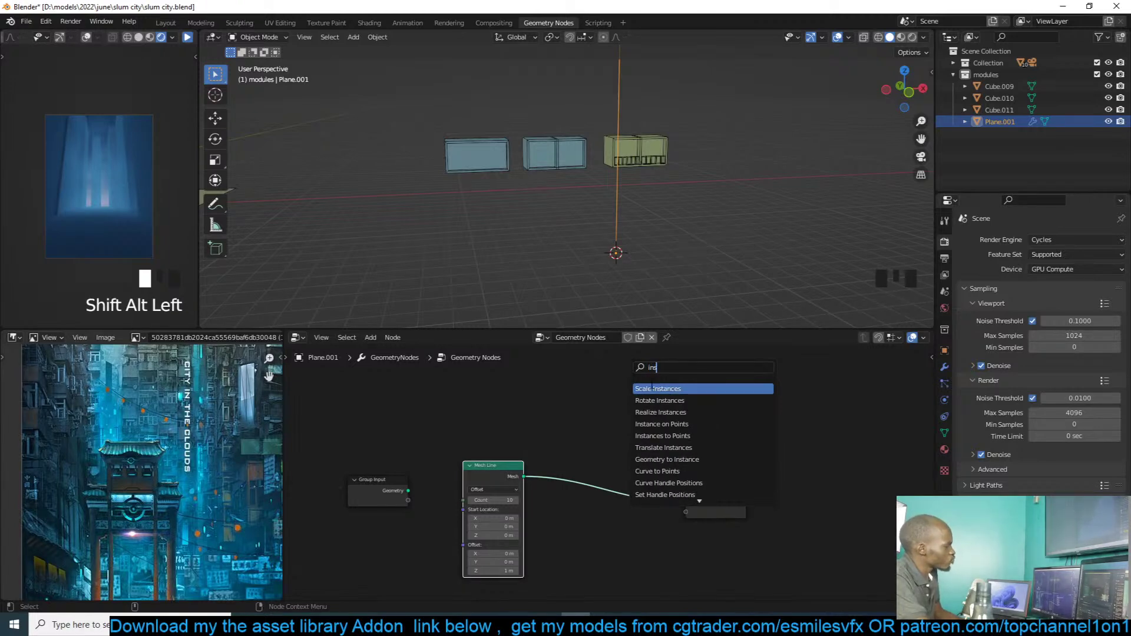
key("BackSpace")
key("BackSpace")
key("BackSpace")
type("point")
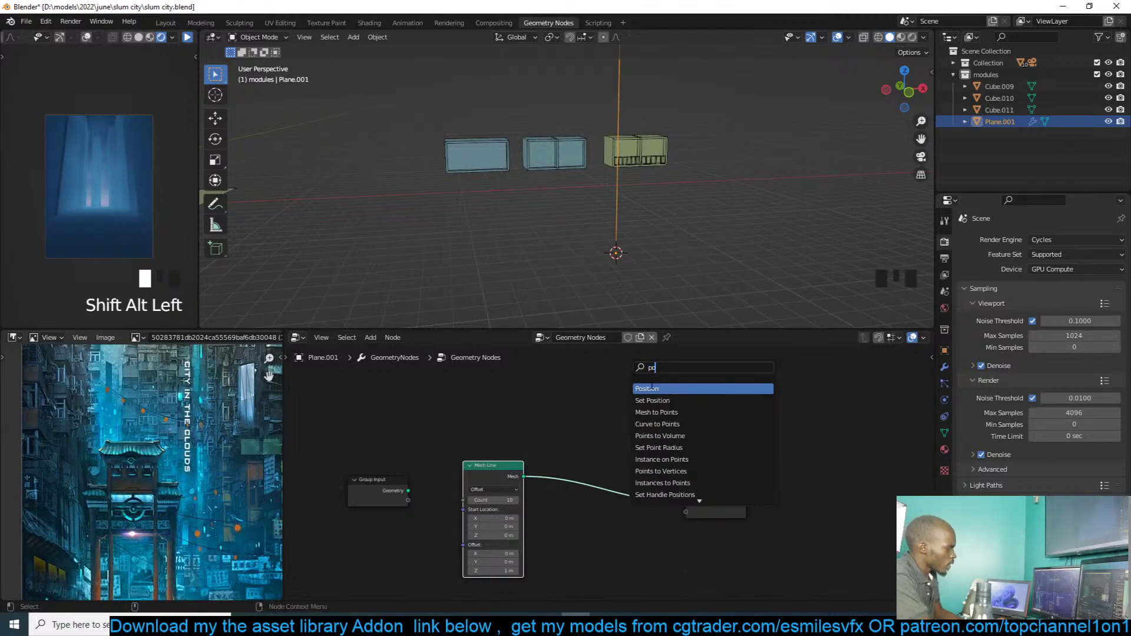
left_click(651, 389)
left_click(610, 455)
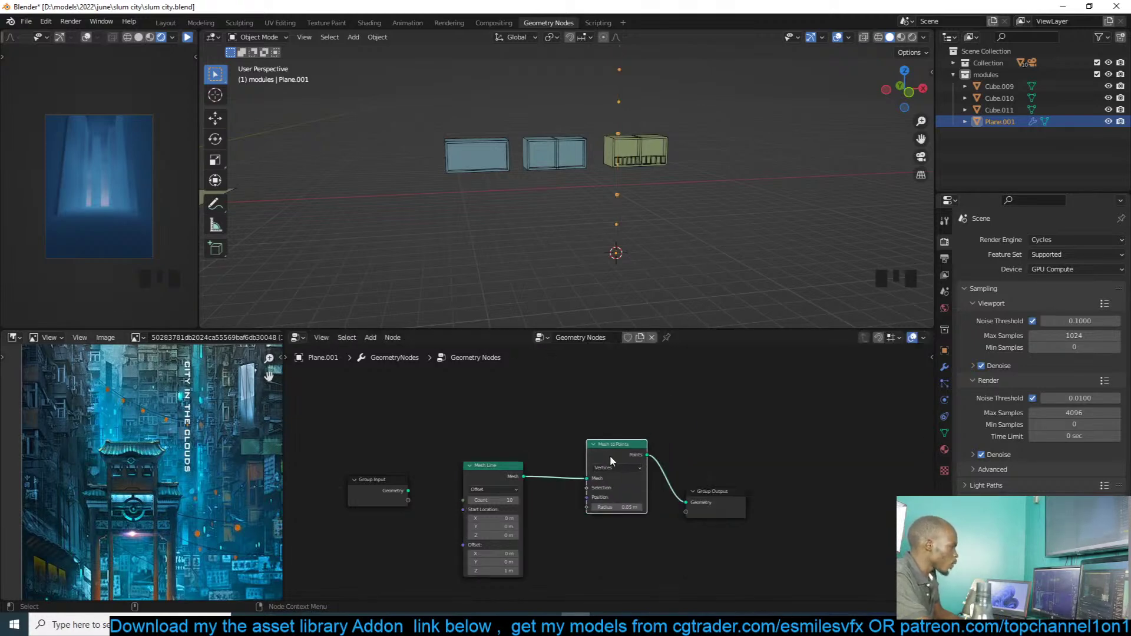
Step: Move the Mesh to Points node above the main chain and shift the Group Output away to make room
scroll(668, 192, "down", 4)
key("grave")
scroll(646, 185, "up", 4)
left_click_drag(632, 446, 631, 391)
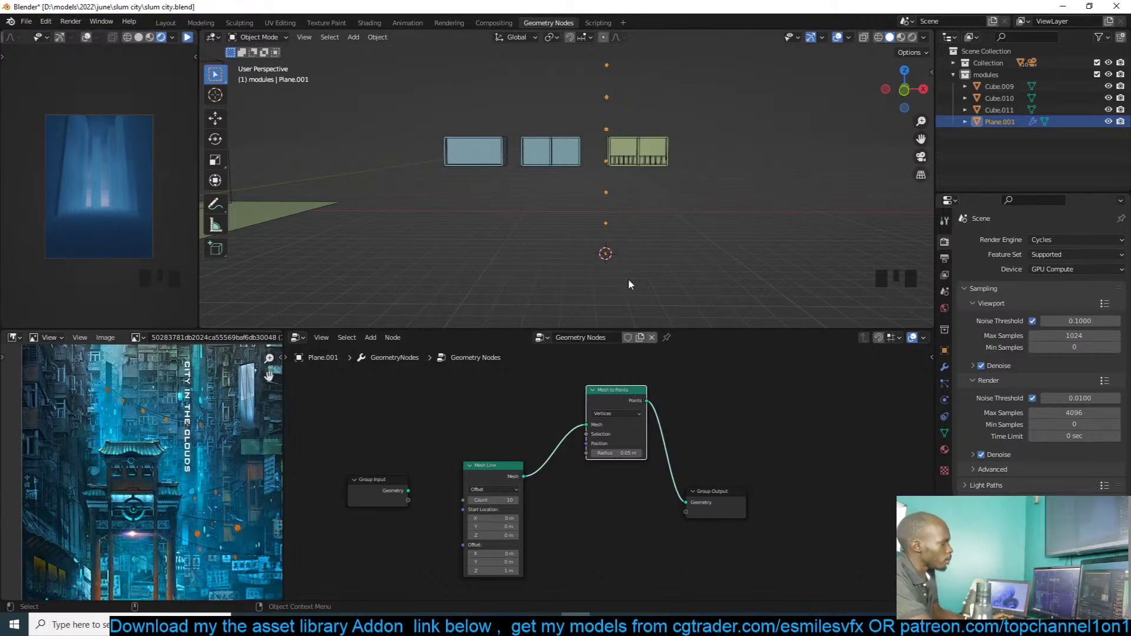
middle_click_drag(622, 476, 656, 460)
left_click_drag(758, 482, 853, 459)
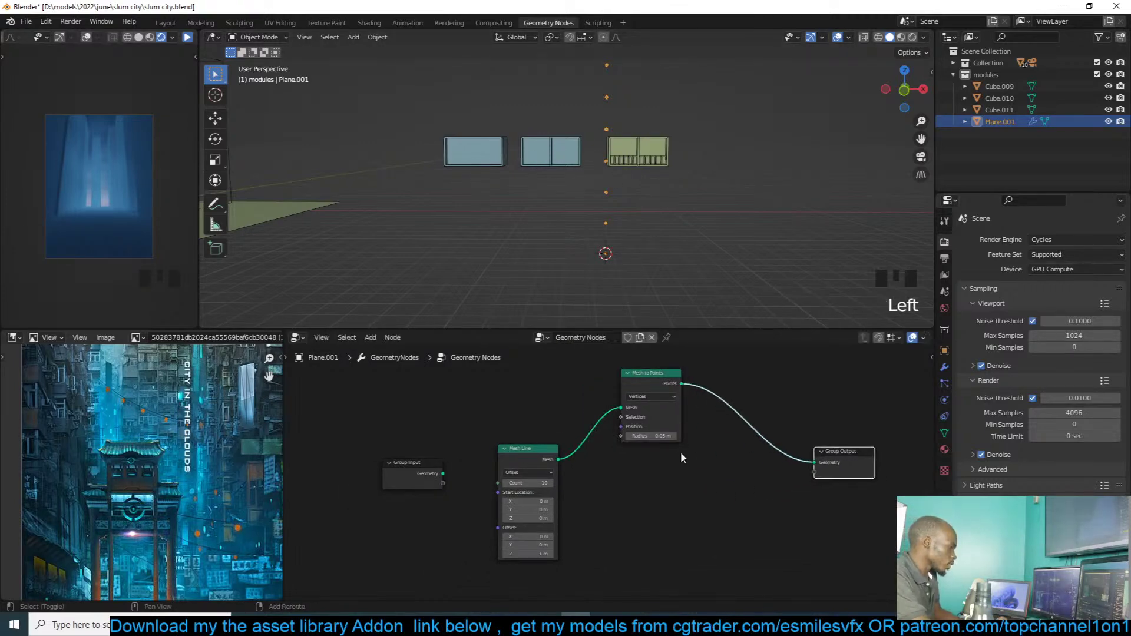
Step: Insert an Instance on Points node before the Group Output and feed it directly from the Mesh Line, bypassing Mesh to Points
key("shift+a")
left_click(651, 369)
type("on")
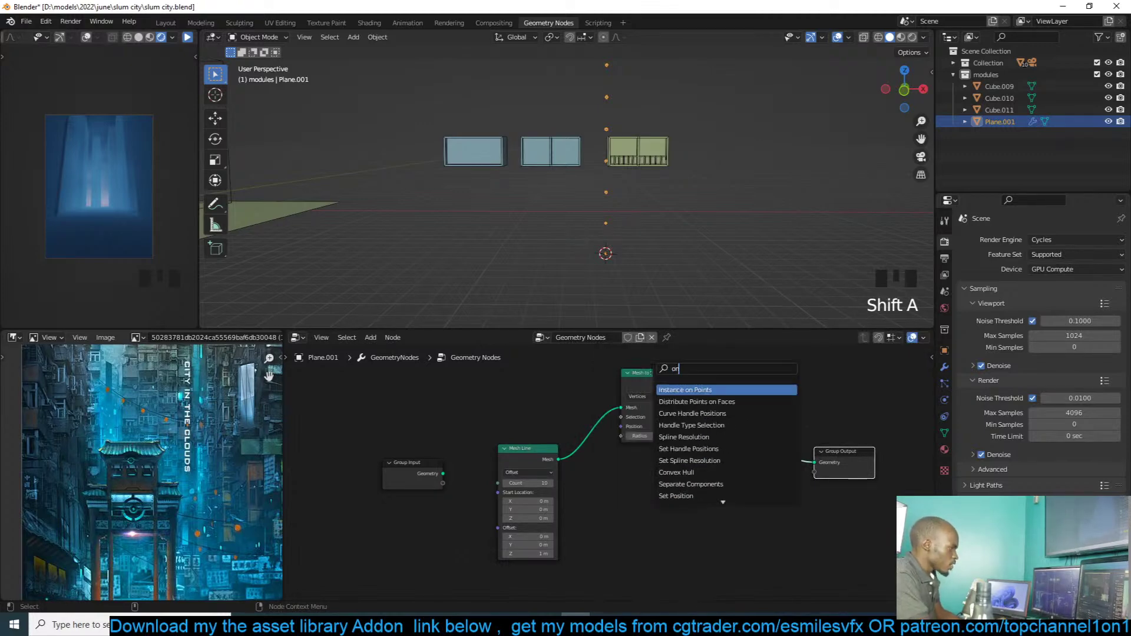
left_click(719, 390)
left_click(684, 465)
left_click_drag(559, 459, 819, 462)
left_click_drag(680, 471, 750, 443)
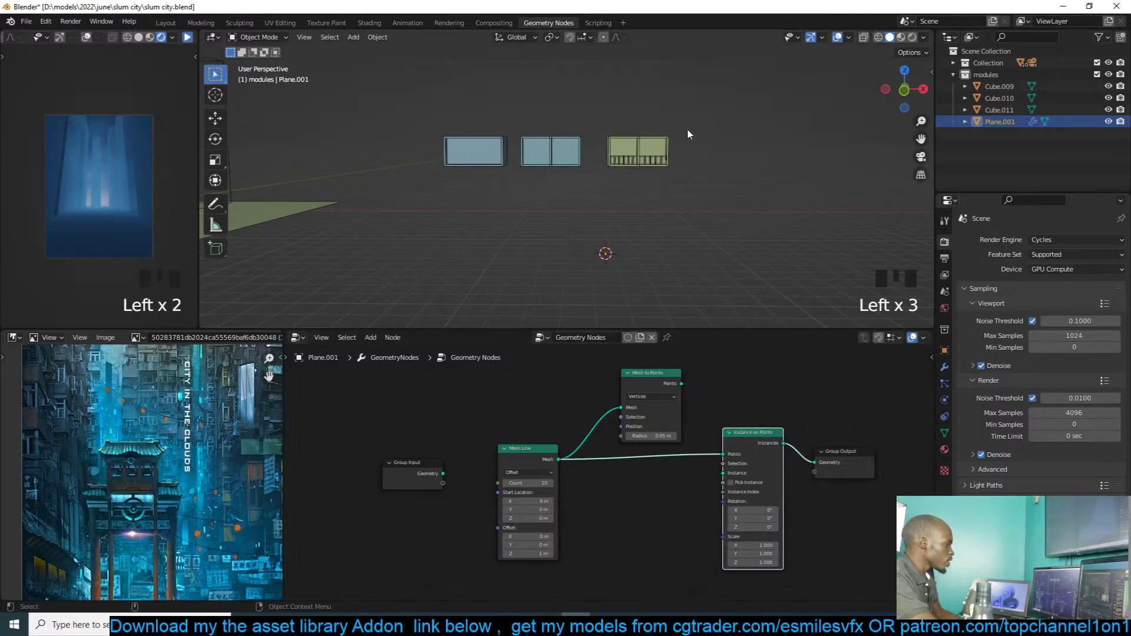
Step: Bring the modules collection in as a Collection Info node and connect its Geometry to Instance on Points' Instance input
left_click(992, 75)
left_click_drag(995, 71, 569, 549)
scroll(631, 500, "down", 3)
middle_click_drag(638, 554, 627, 508)
left_click_drag(572, 517, 697, 426)
scroll(653, 460, "up", 3)
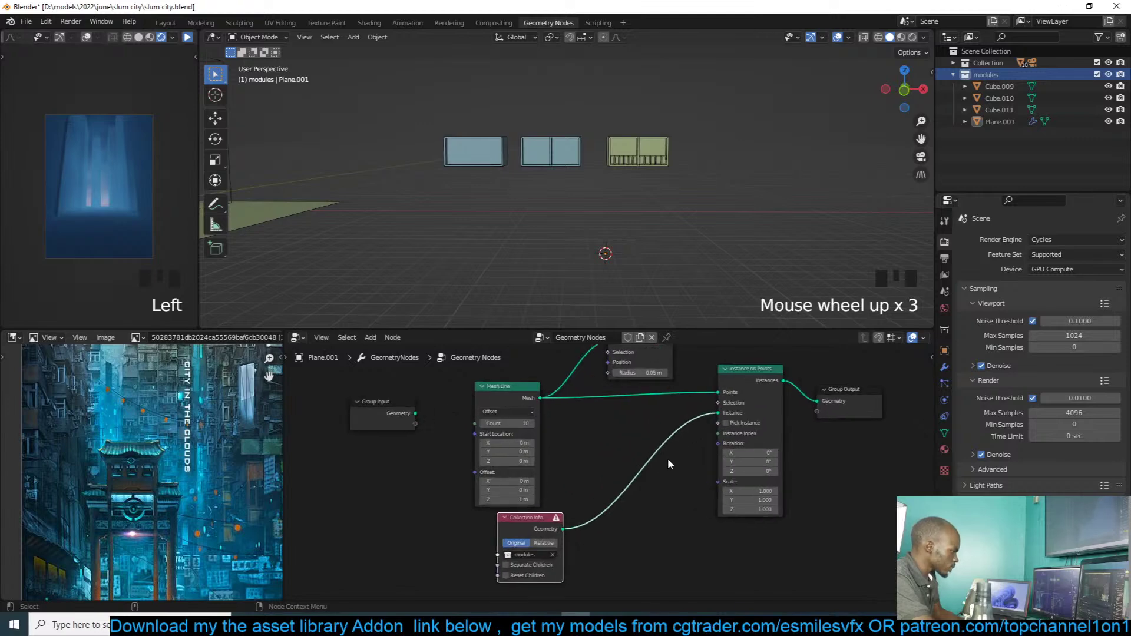
Step: Enable Separate Children and Reset Children on the Collection Info node
middle_click_drag(598, 500, 635, 476)
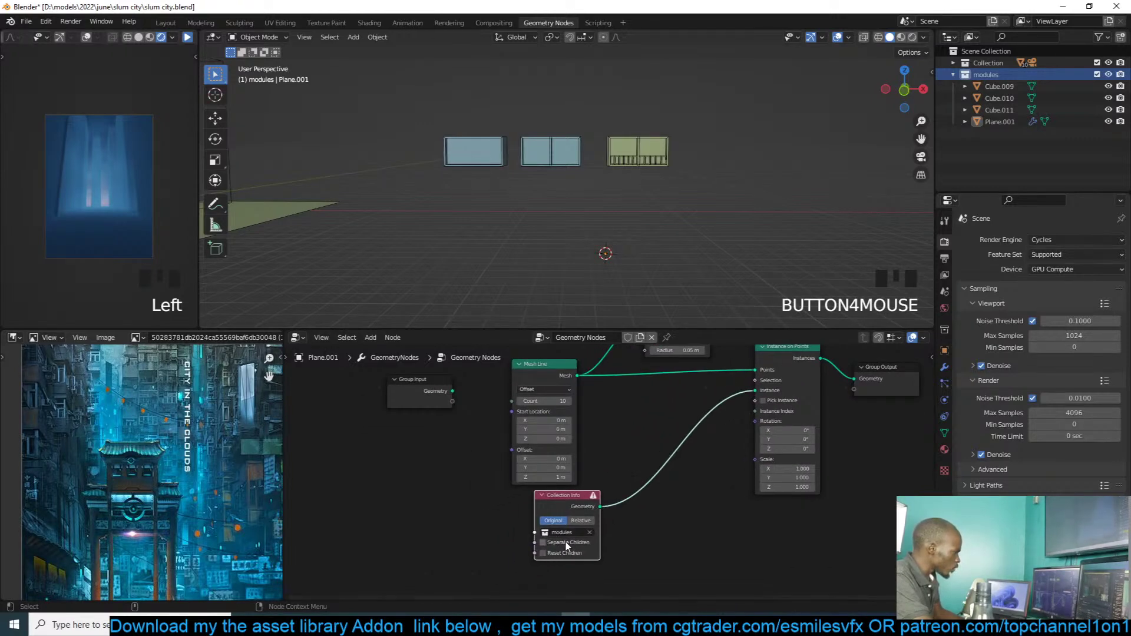
left_click(566, 543)
left_click(564, 553)
Step: Check the viewport for instances and examine the Collection Info node and its warning
middle_click_drag(764, 392, 728, 441)
key("grave")
scroll(702, 227, "up", 3)
scroll(701, 236, "down", 7)
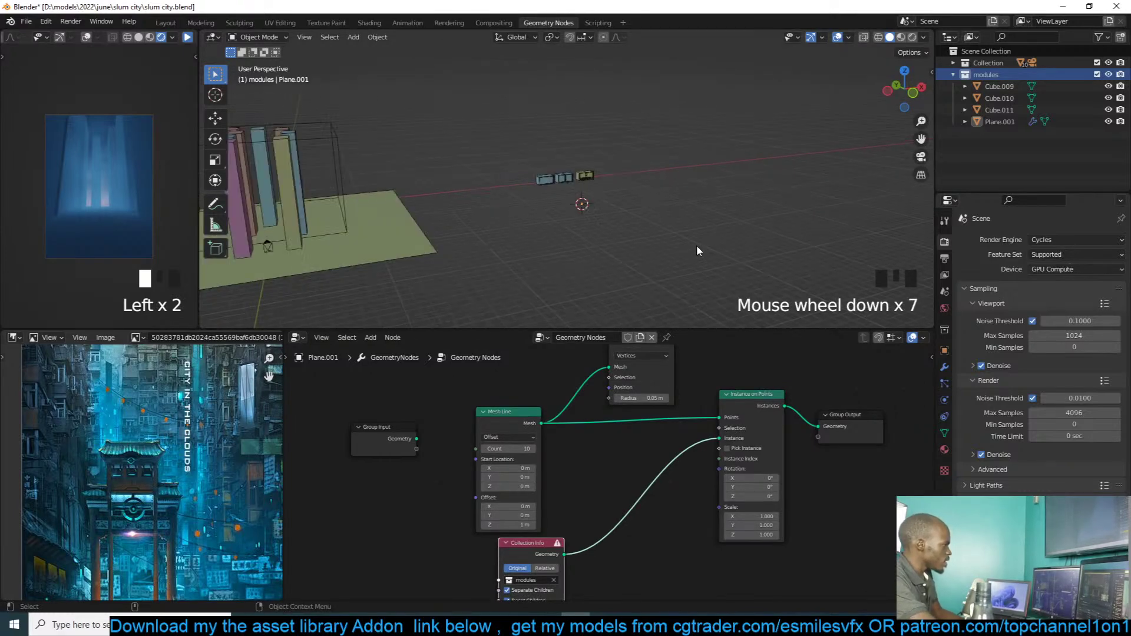
key("grave")
left_click_drag(766, 398, 763, 417)
middle_click_drag(692, 493, 706, 423)
scroll(759, 452, "up", 5)
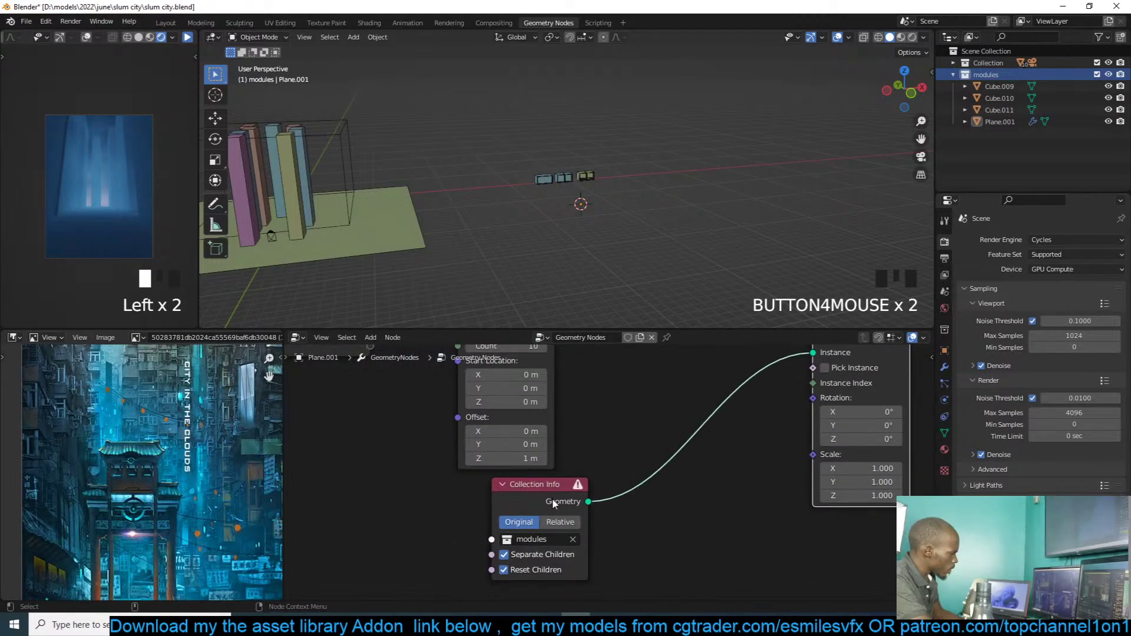
middle_click_drag(683, 454, 560, 489)
scroll(545, 517, "down", 1)
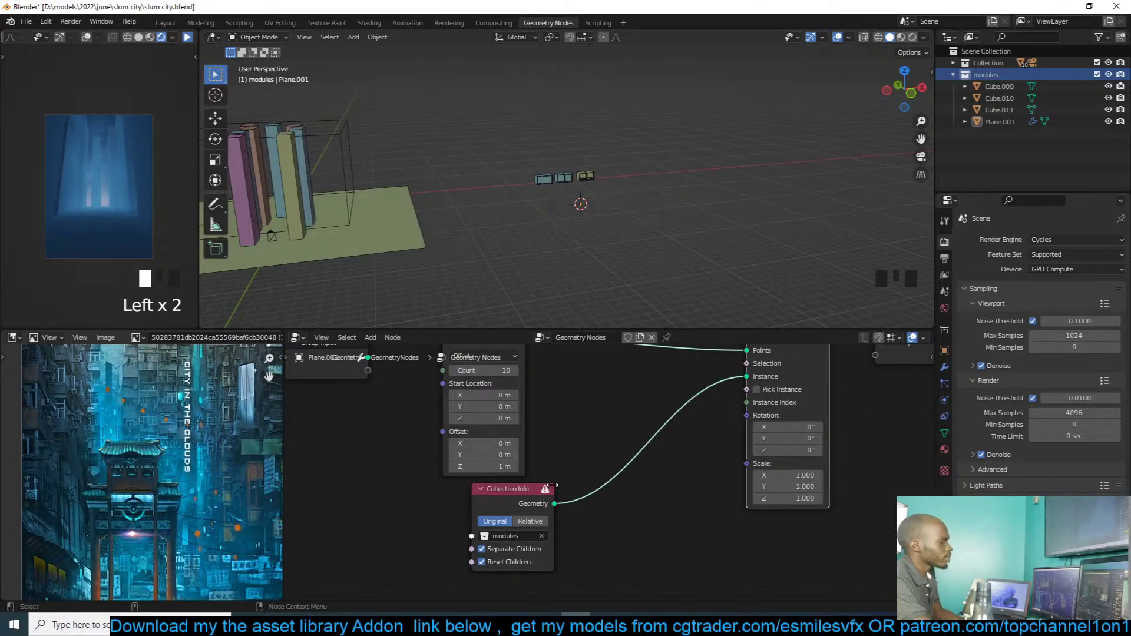
scroll(582, 470, "down", 4)
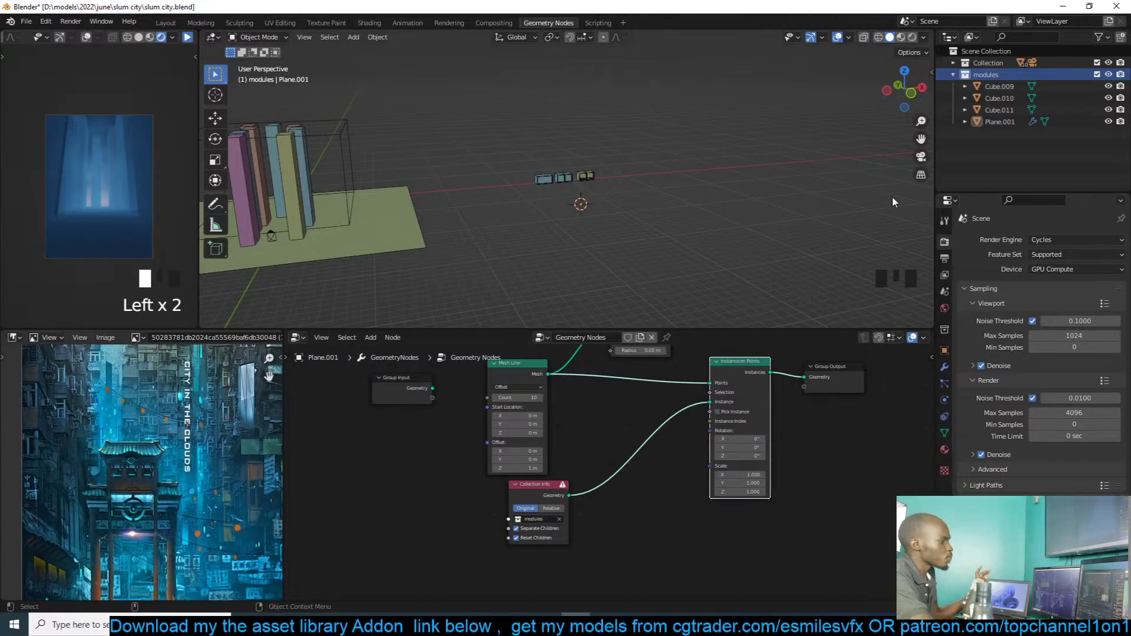
Step: Move the plane out of the modules collection into the top-level Scene Collection
left_click(998, 120)
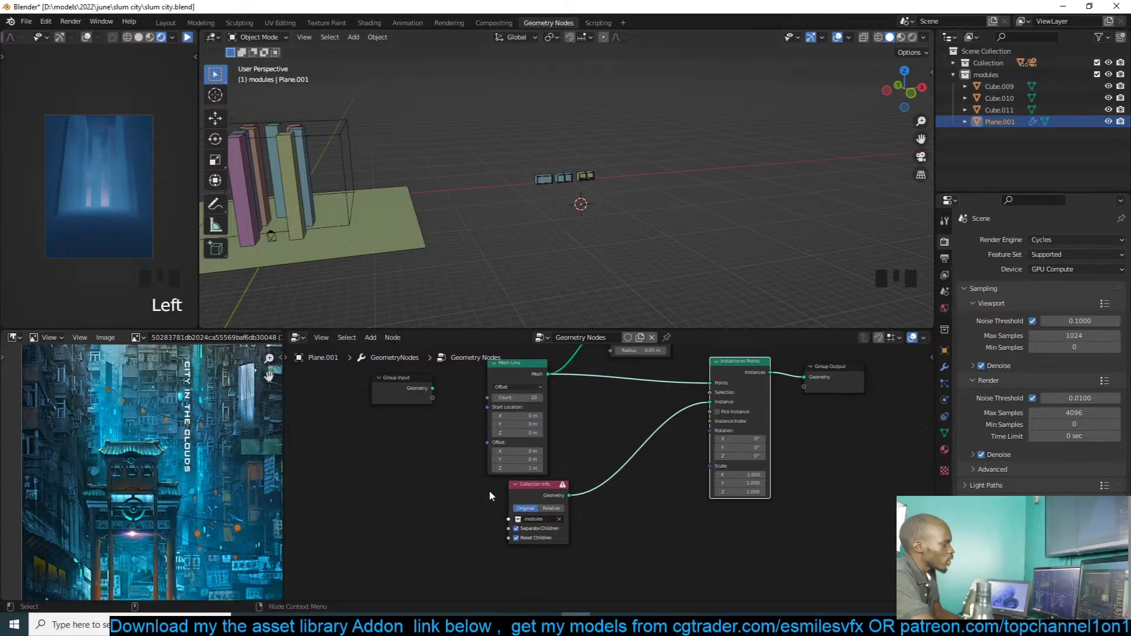
scroll(541, 483, "up", 5)
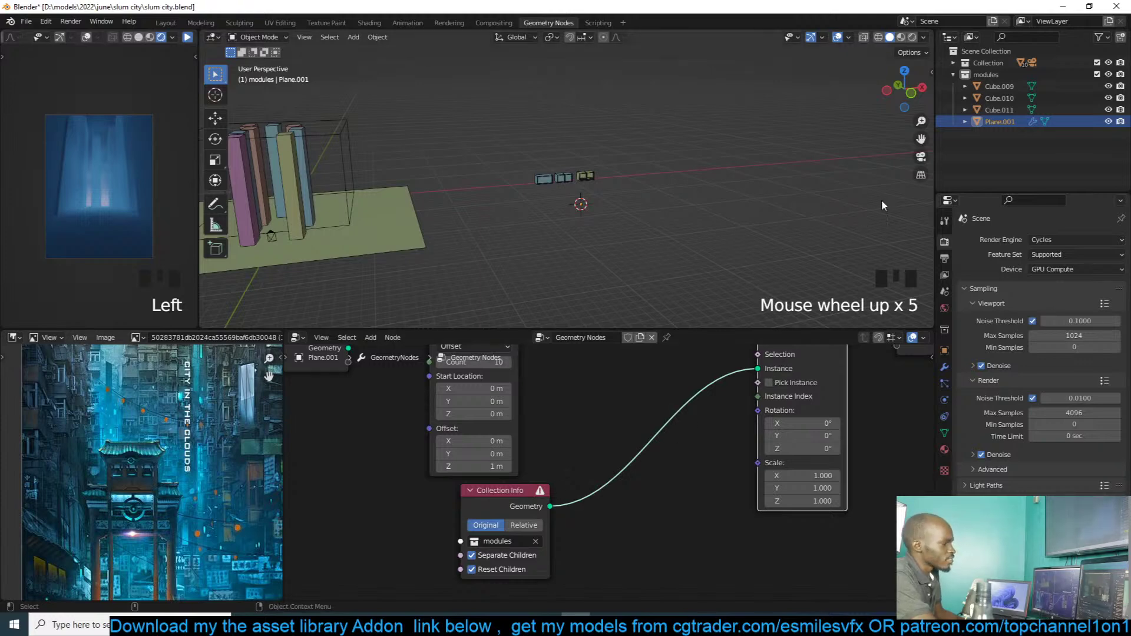
left_click_drag(1000, 121, 1028, 63)
scroll(599, 162, "up", 6)
middle_click_drag(633, 148, 591, 127, "shift")
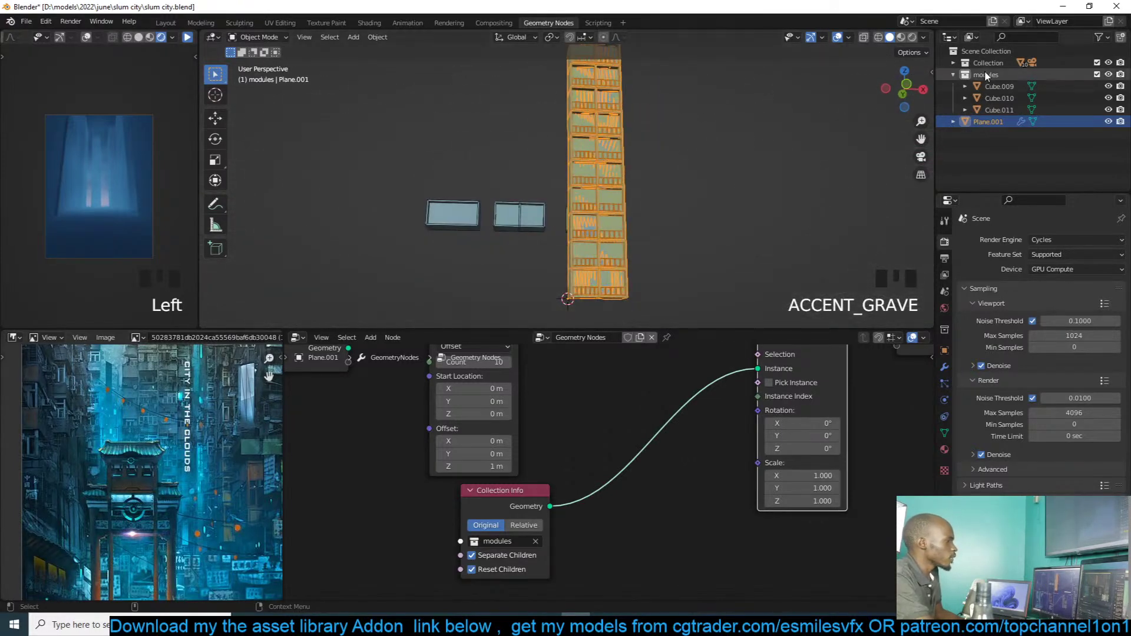
Step: Rename the plane object as nodes
double_click(987, 121)
type("nod")
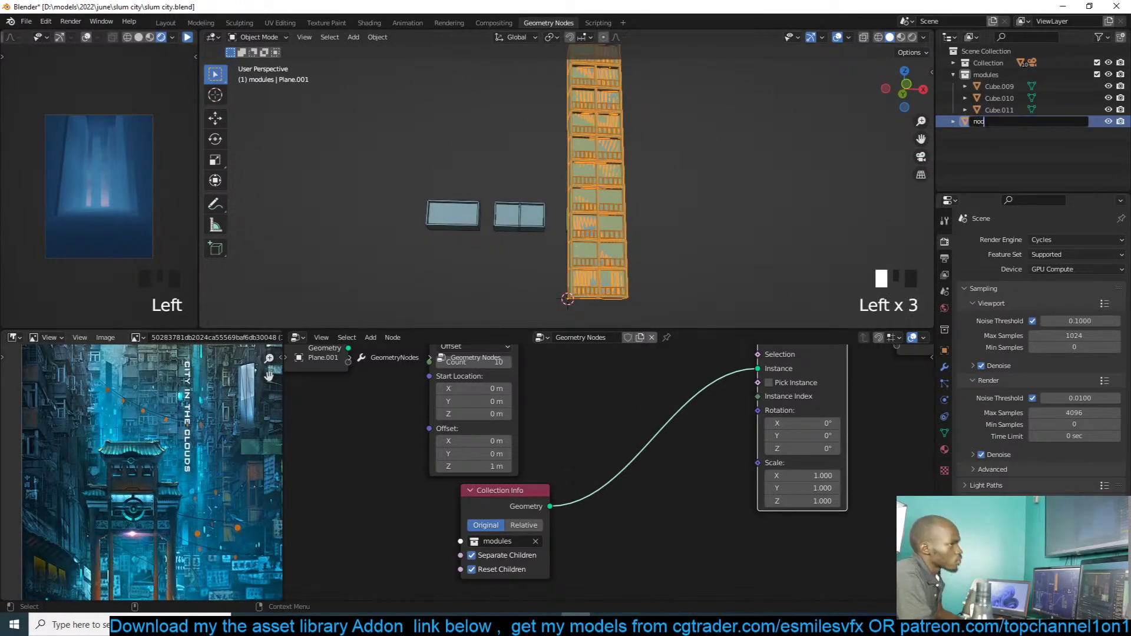
type("es")
key("Return")
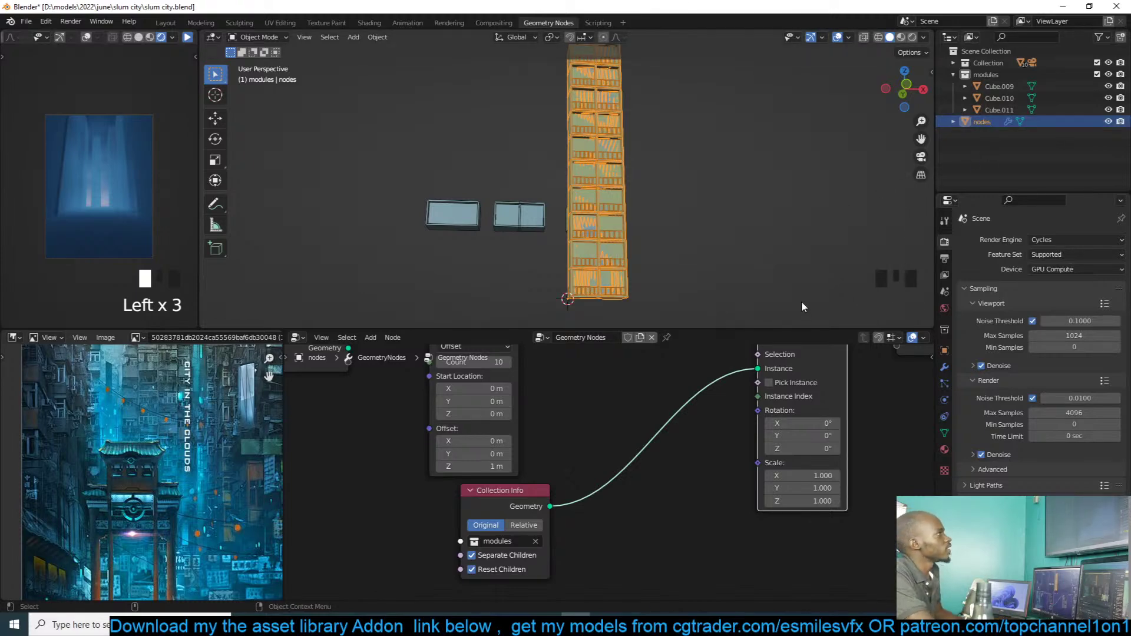
Step: Examine the stacked module tower from several angles and compare it with the buildings in the reference image
scroll(760, 423, "down", 1)
scroll(723, 210, "down", 2)
middle_click_drag(723, 210, 765, 221)
scroll(762, 249, "up", 4)
scroll(220, 436, "down", 2)
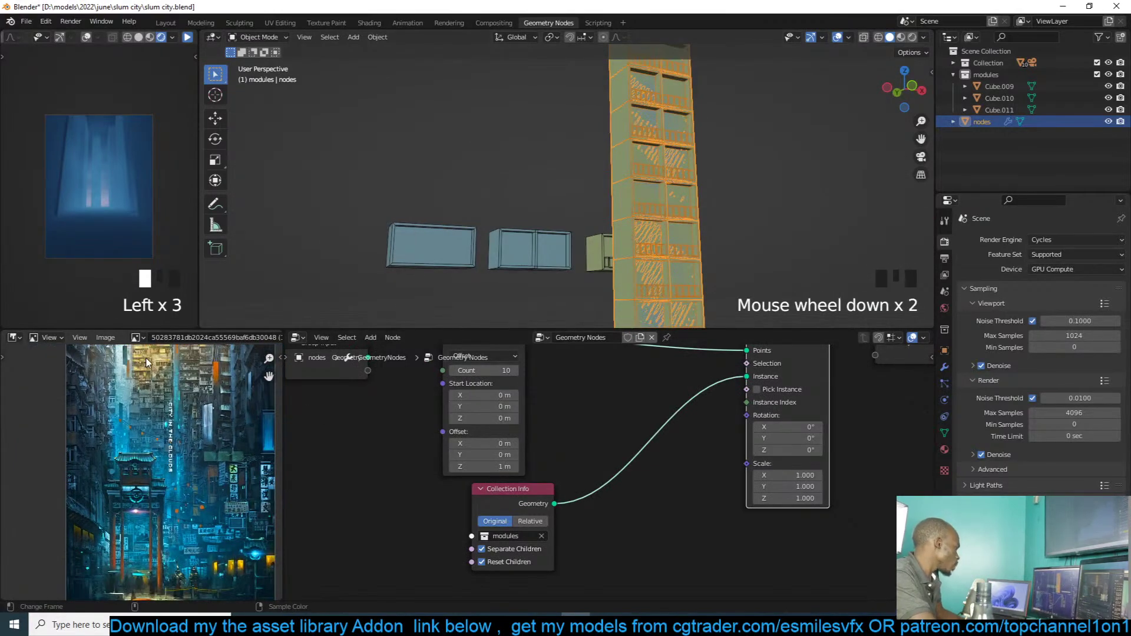
middle_click_drag(159, 398, 160, 438)
scroll(768, 177, "up", 2)
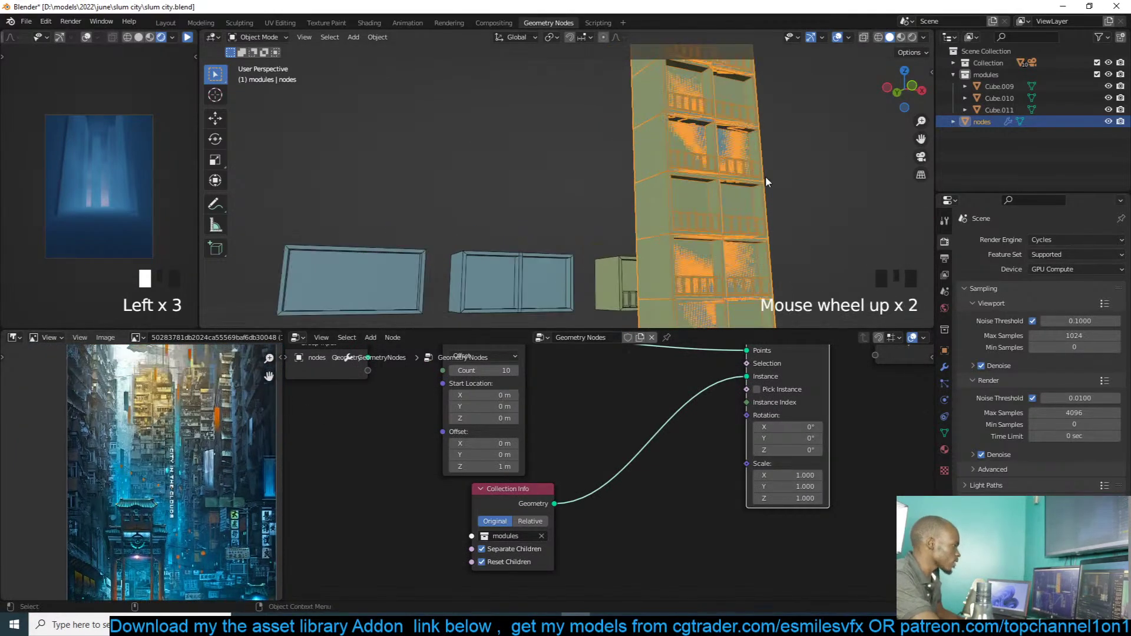
key("grave")
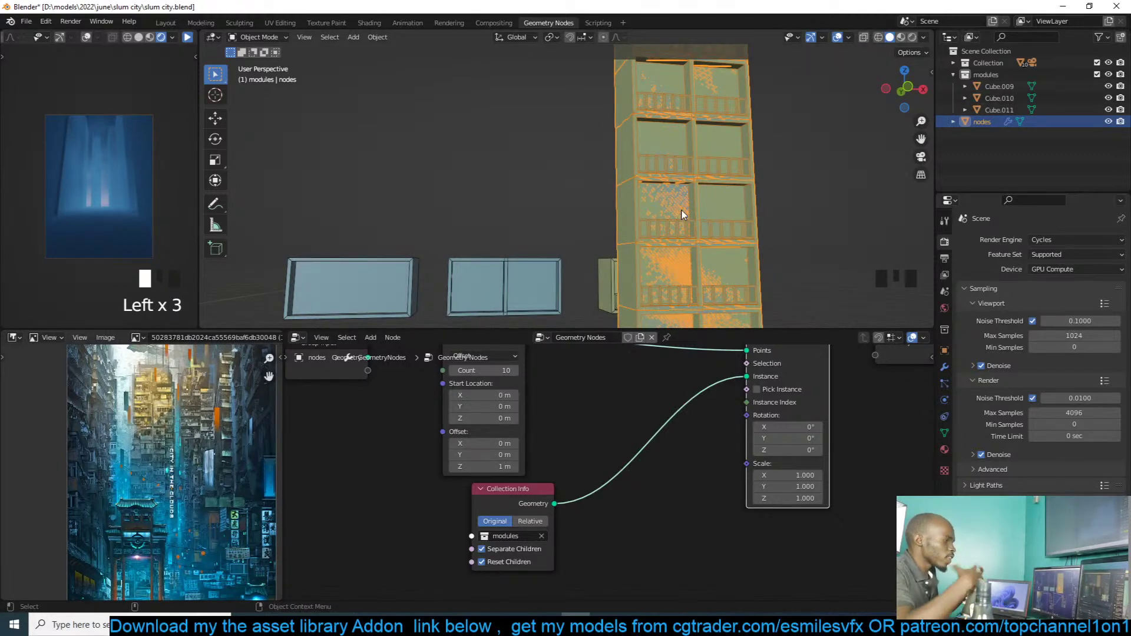
key("grave")
scroll(733, 188, "up", 2)
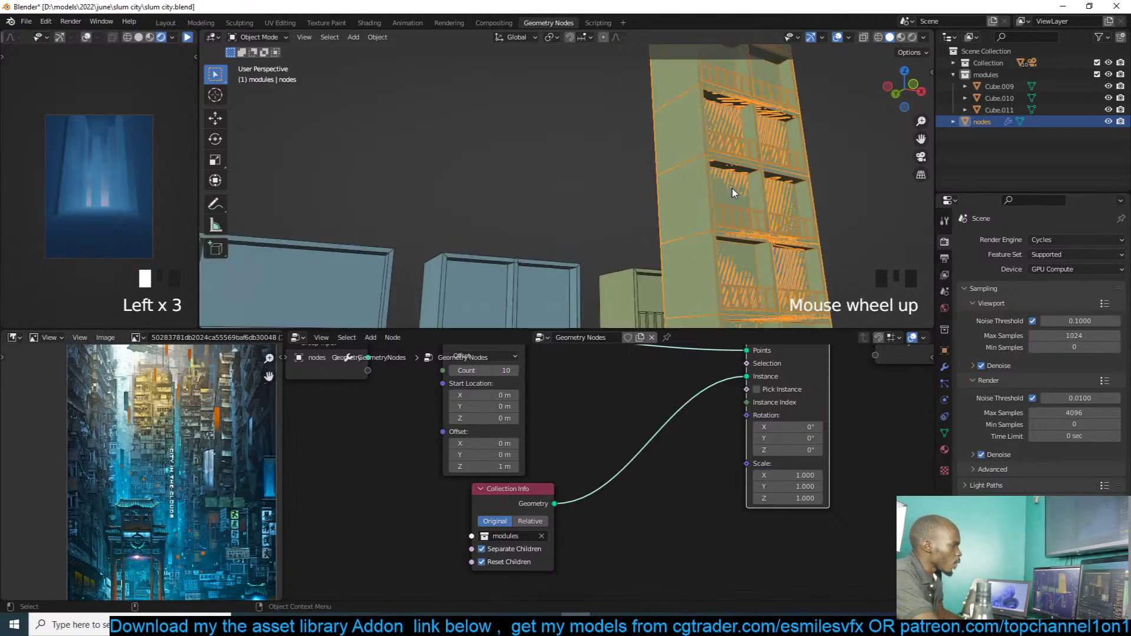
middle_click_drag(733, 189, 671, 234, "shift")
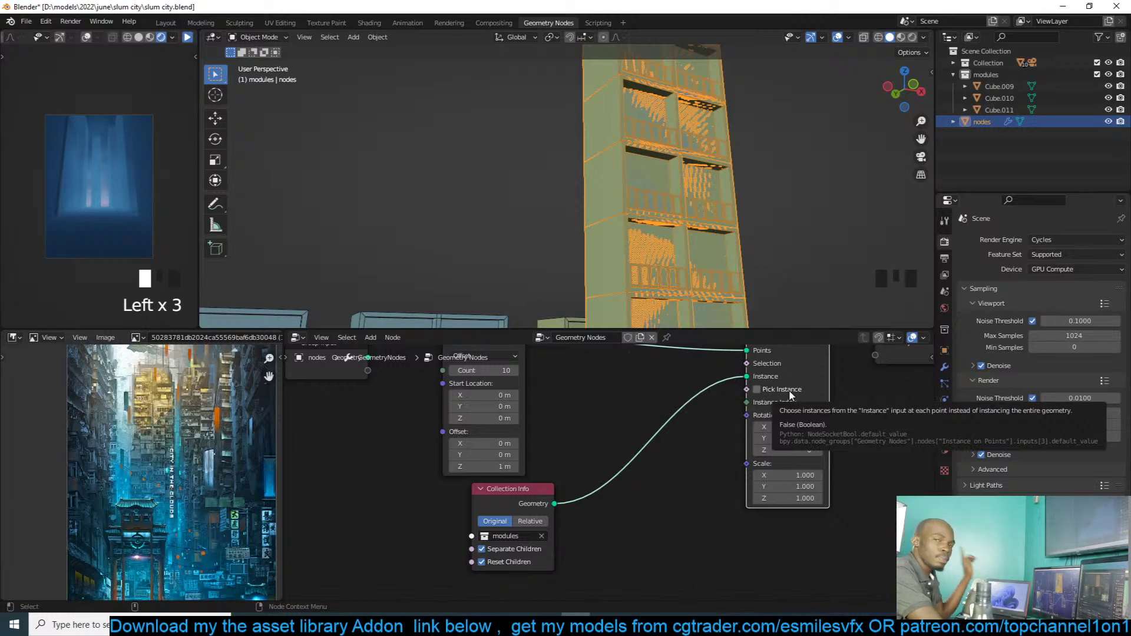
Step: Enable Pick Instance on the Instance on Points node, deselect everything and check the tower's floors
left_click(758, 389)
scroll(765, 193, "down", 3)
key("alt+a")
key("grave")
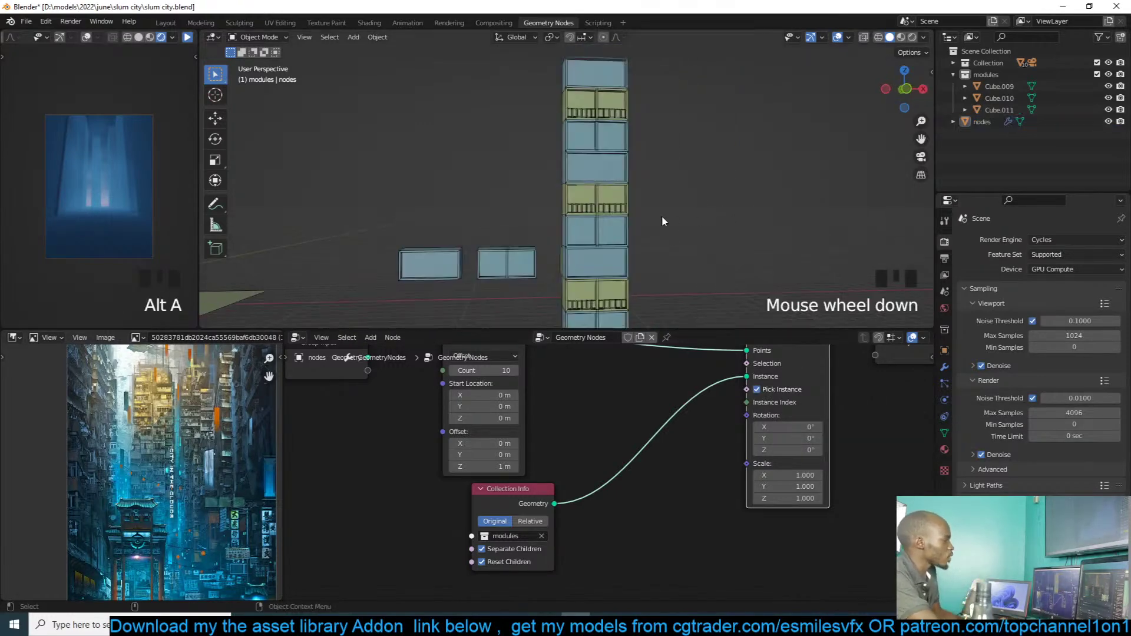
scroll(691, 209, "up", 3)
middle_click_drag(691, 207, 558, 173, "shift")
key("grave")
middle_click_drag(535, 236, 601, 260)
key("grave")
Step: Select the source modules to compare them with the tower's floors, and reselect the tower
left_click(576, 258)
left_click(501, 260, "shift")
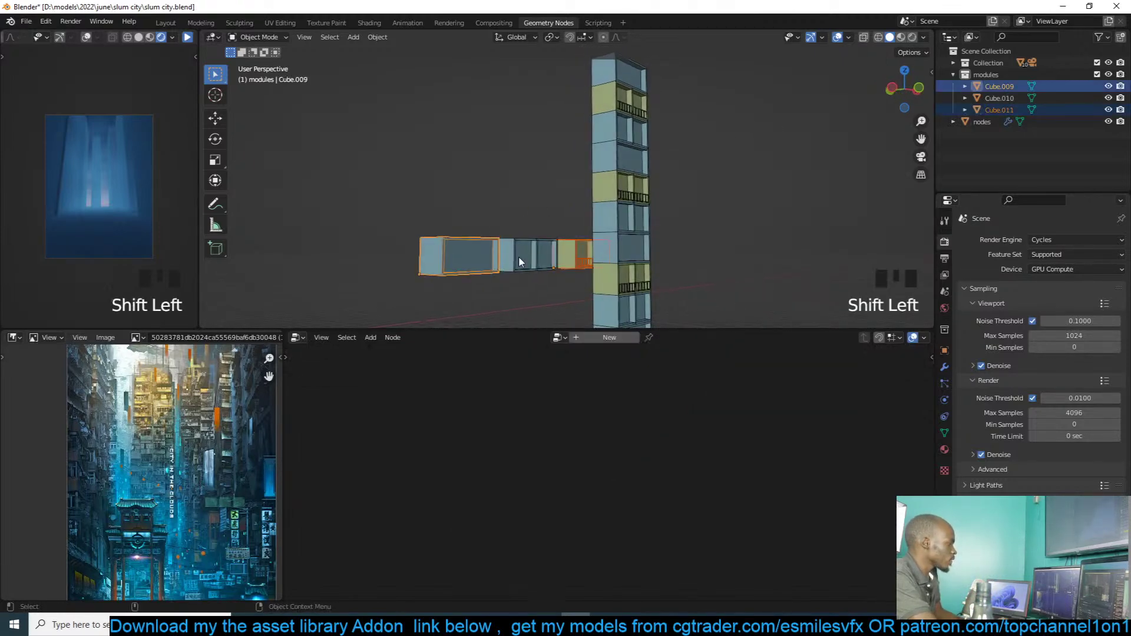
left_click(530, 256)
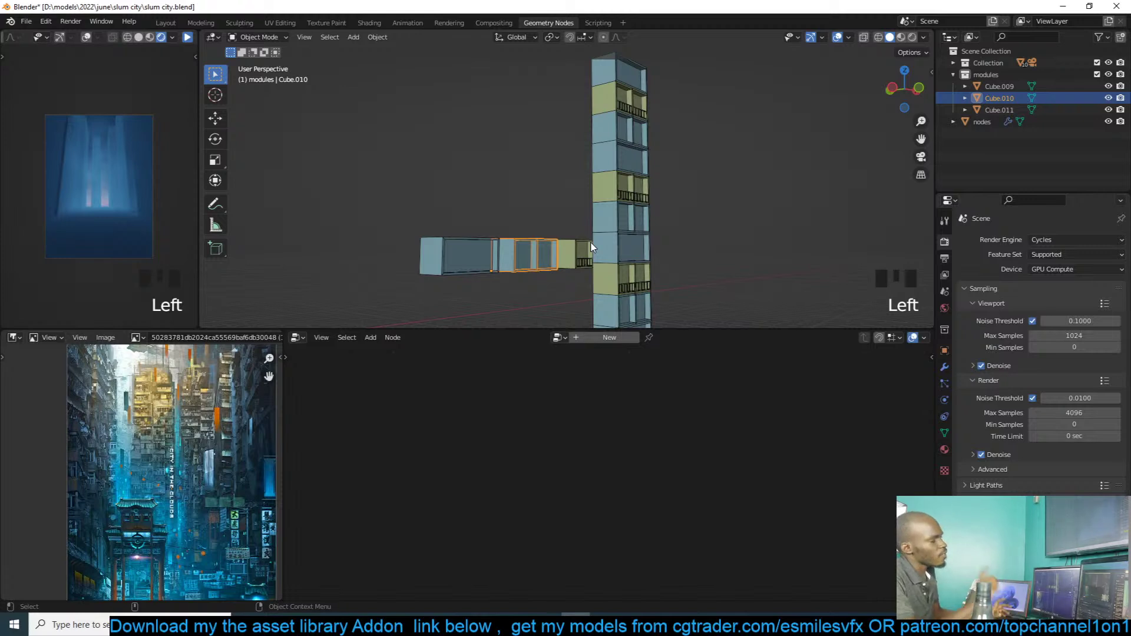
key("grave")
middle_click_drag(626, 257, 591, 265)
left_click(592, 270)
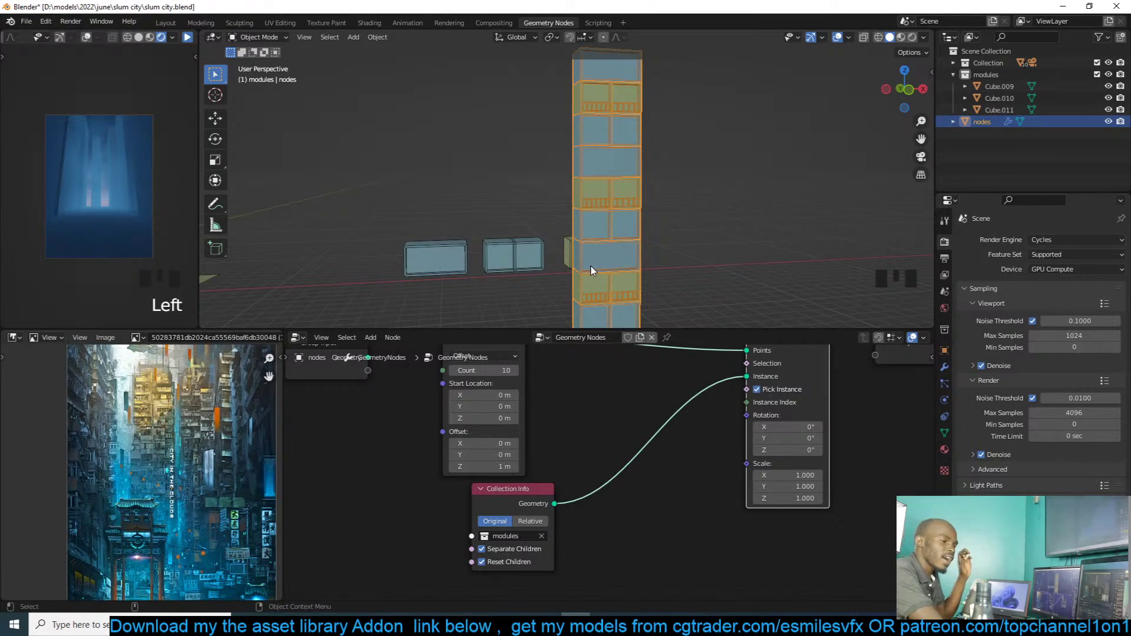
Step: Select the three source modules and move them together to the other side of the tower
scroll(600, 269, "down", 2)
key("alt+a")
key("grave")
middle_click_drag(601, 269, 646, 243)
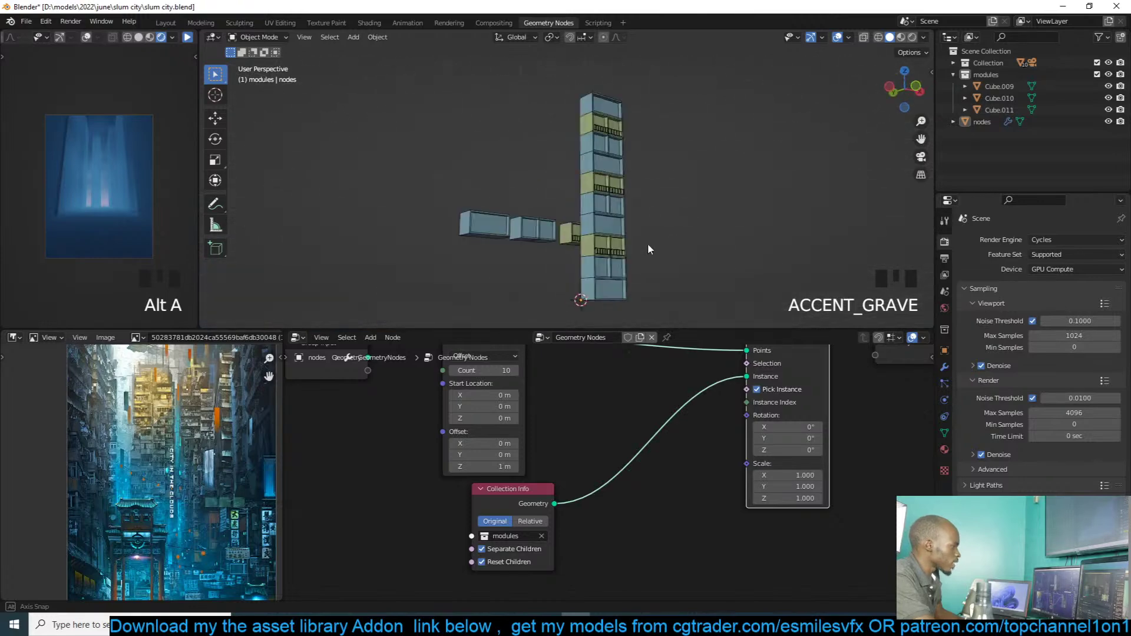
scroll(648, 247, "up", 3)
left_click(503, 275)
left_click(506, 275)
left_click(556, 276, "shift")
left_click(405, 275)
left_click(512, 267, "shift")
left_click(567, 267, "shift")
key("g")
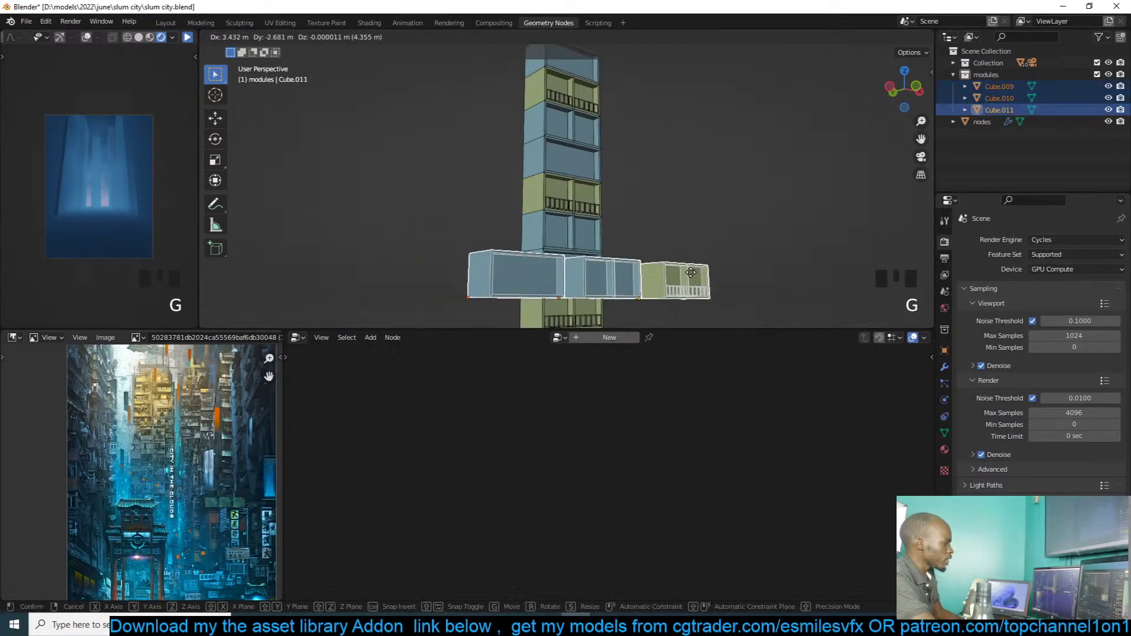
left_click(718, 241)
Step: Slide the three source modules about 3.7 m along the X axis, clear of the tower, and deselect them
key("grave")
middle_click_drag(719, 241, 631, 257)
key("g")
key("x")
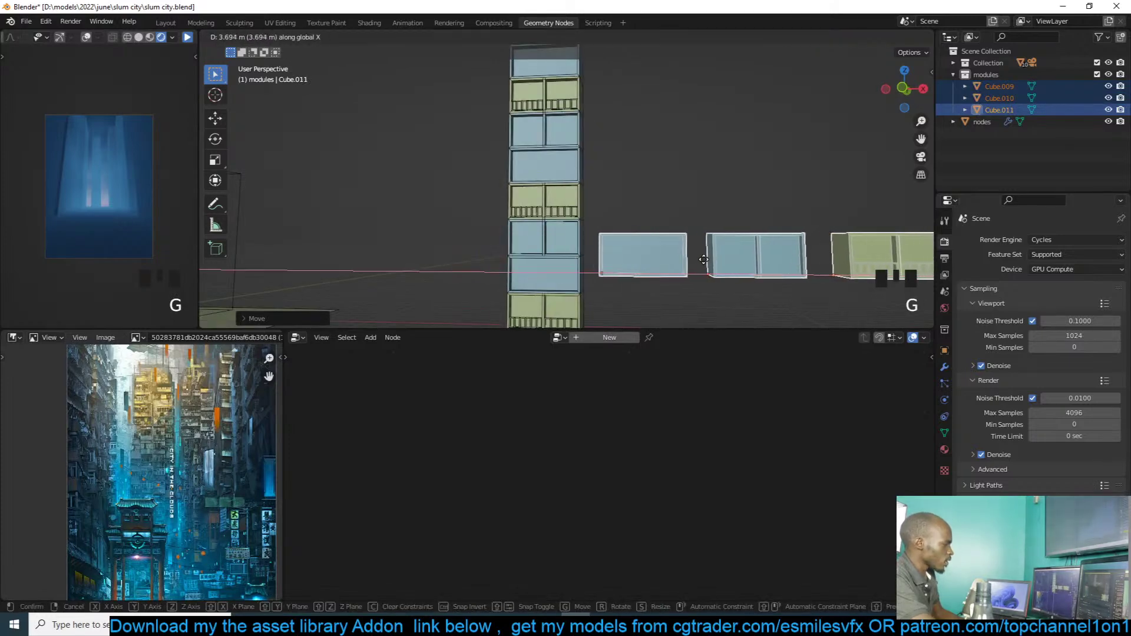
left_click(702, 262)
key("alt+a")
Step: Rename the source modules Cube.009, Cube.010 and Cube.011 as 1, 2 and 3
key("grave")
scroll(552, 262, "up", 3)
left_click(588, 217)
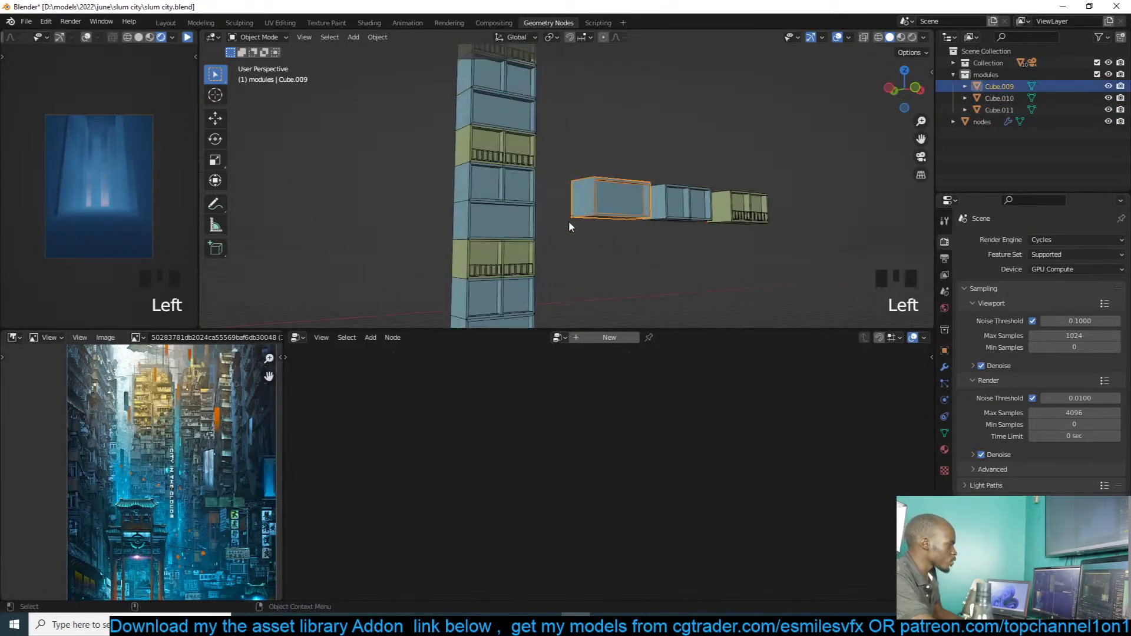
middle_click_drag(588, 217, 561, 178)
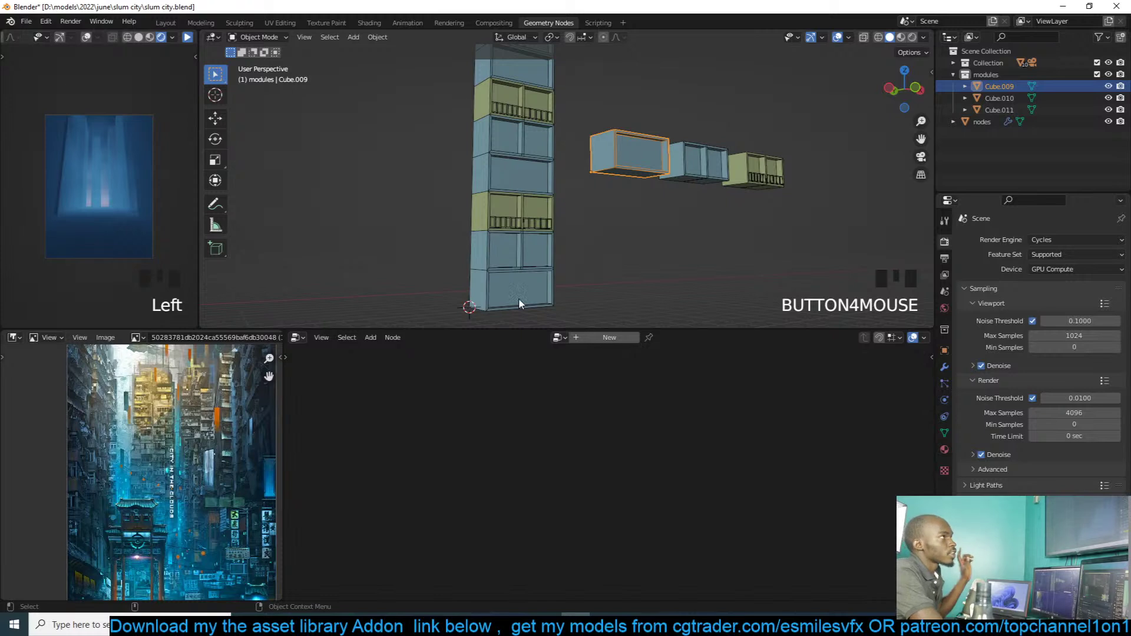
left_click(997, 87)
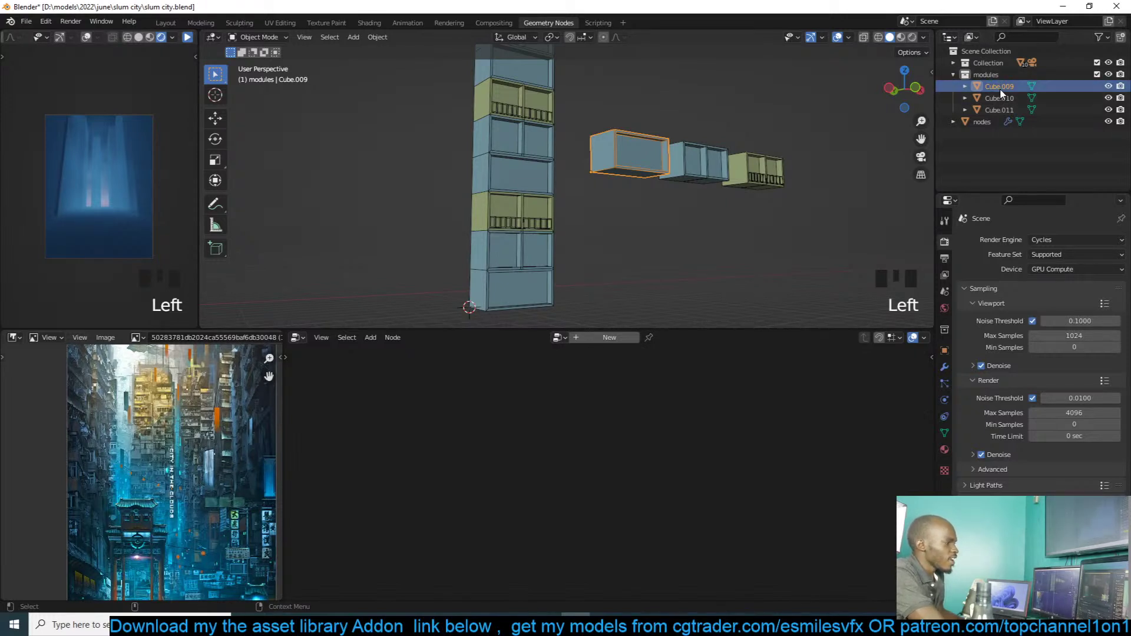
double_click(996, 89)
type("1")
key("Return")
double_click(997, 99)
type("2")
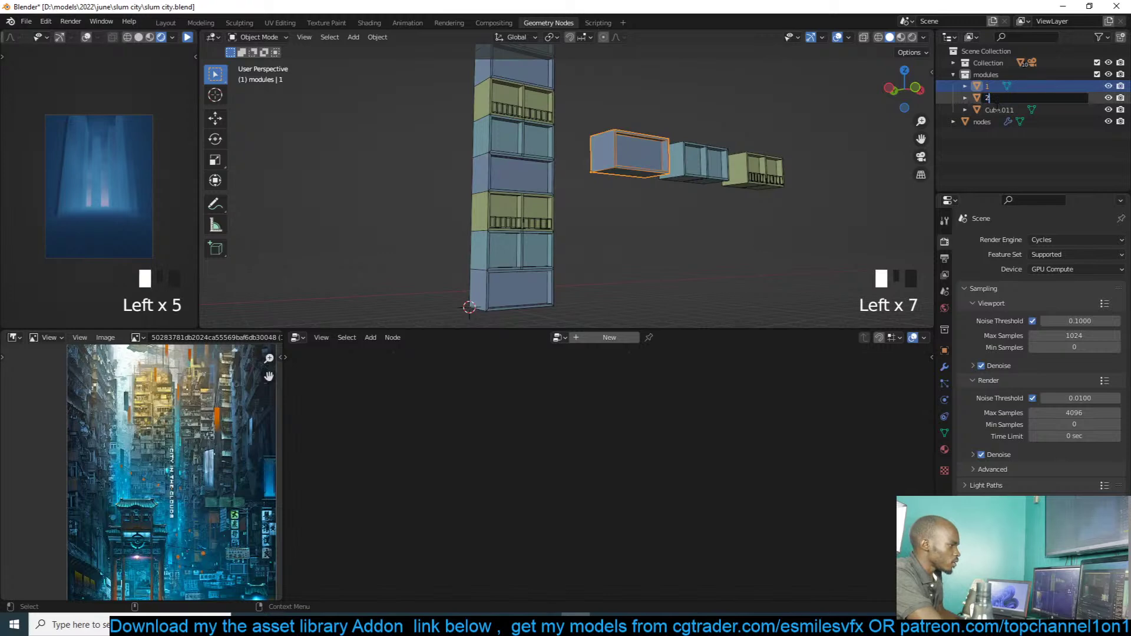
key("Return")
double_click(997, 110)
type("3")
Step: Select the renamed modules in turn to check which building module each number refers to
left_click(990, 89)
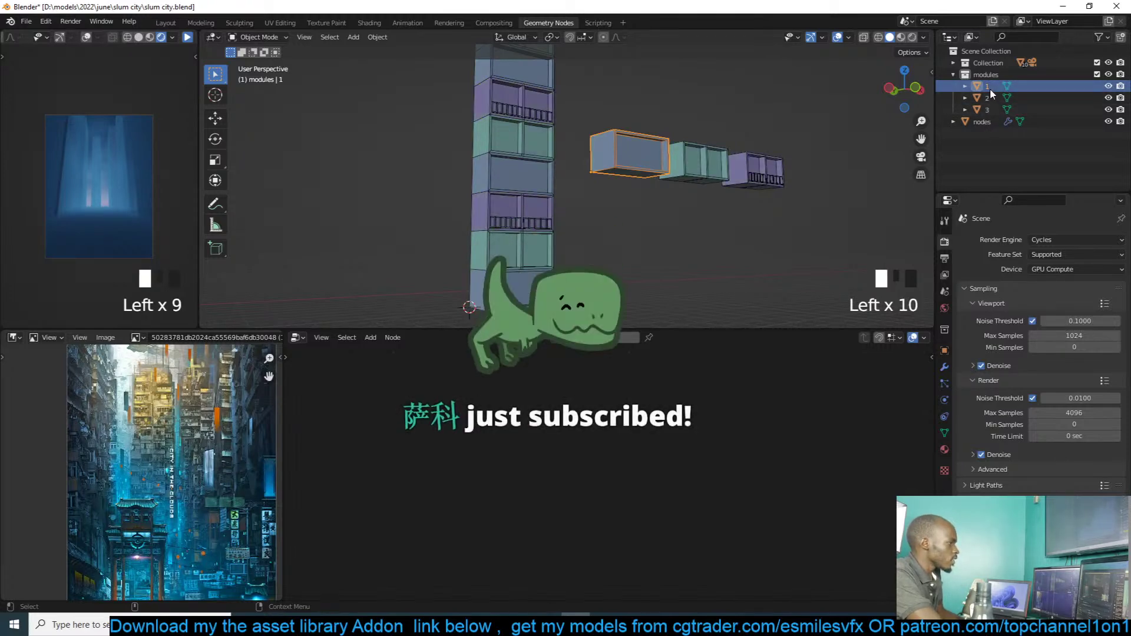
left_click(989, 98)
left_click(988, 109)
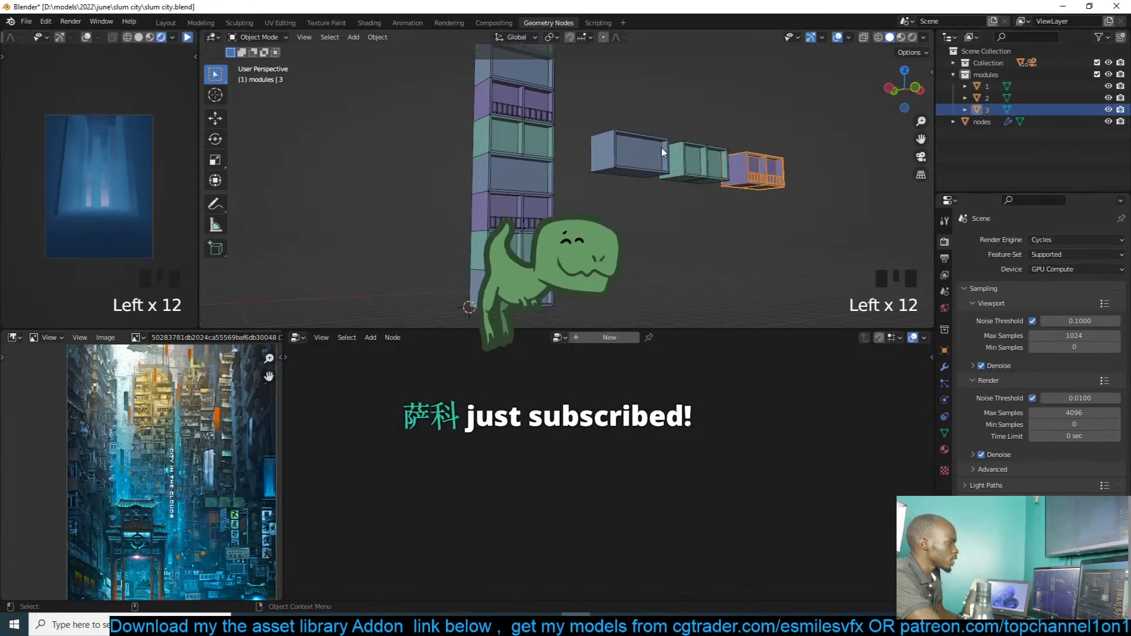
left_click(988, 87)
left_click(985, 98)
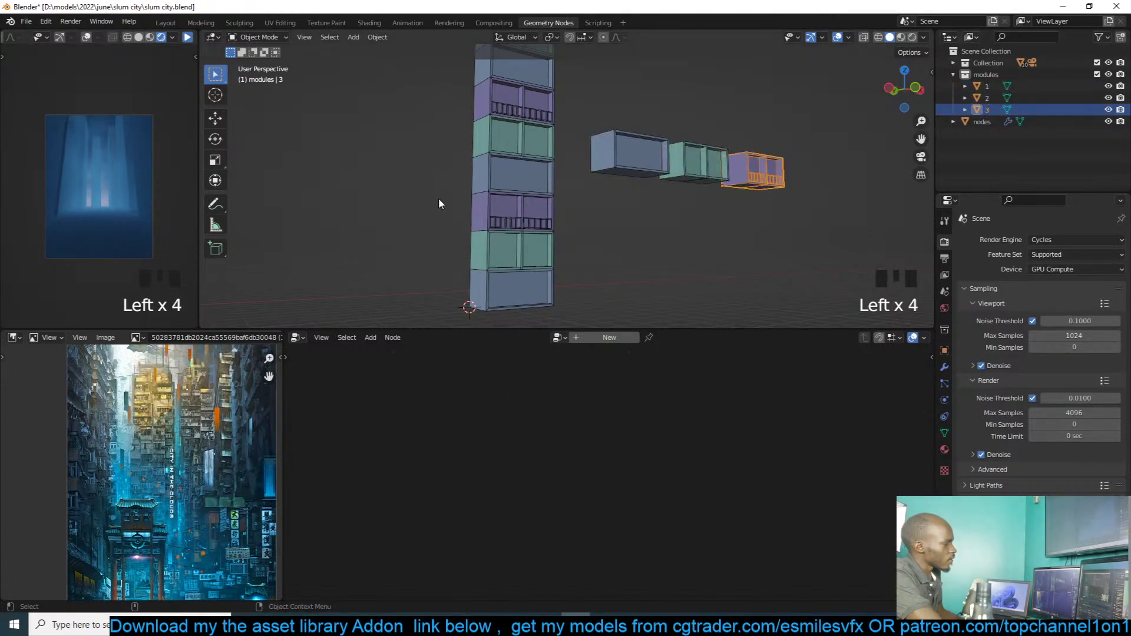
Step: Set the annotation colour to white and write the numbers 1, 2 and 3 on the matching source modules
left_click(499, 243)
left_click(220, 121)
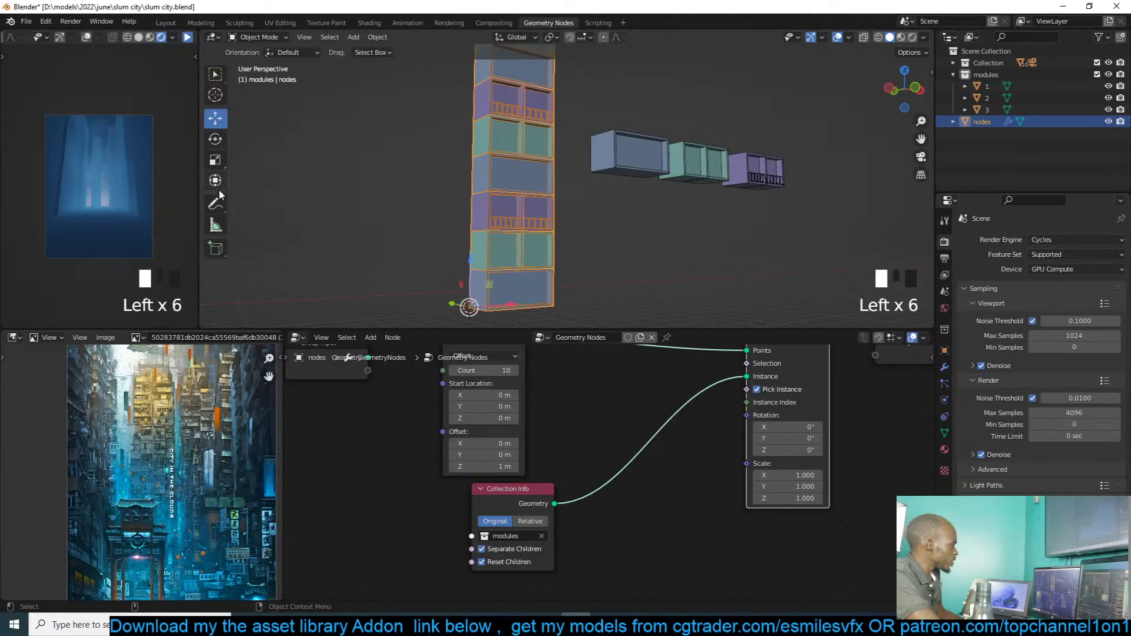
left_click(215, 204)
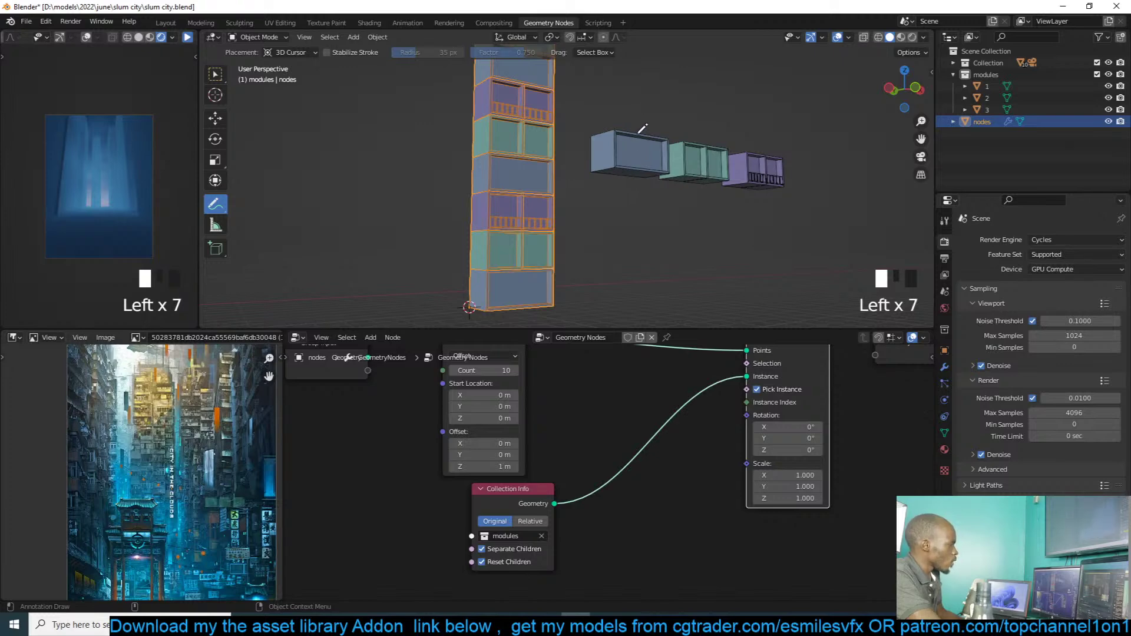
left_click_drag(640, 144, 639, 169)
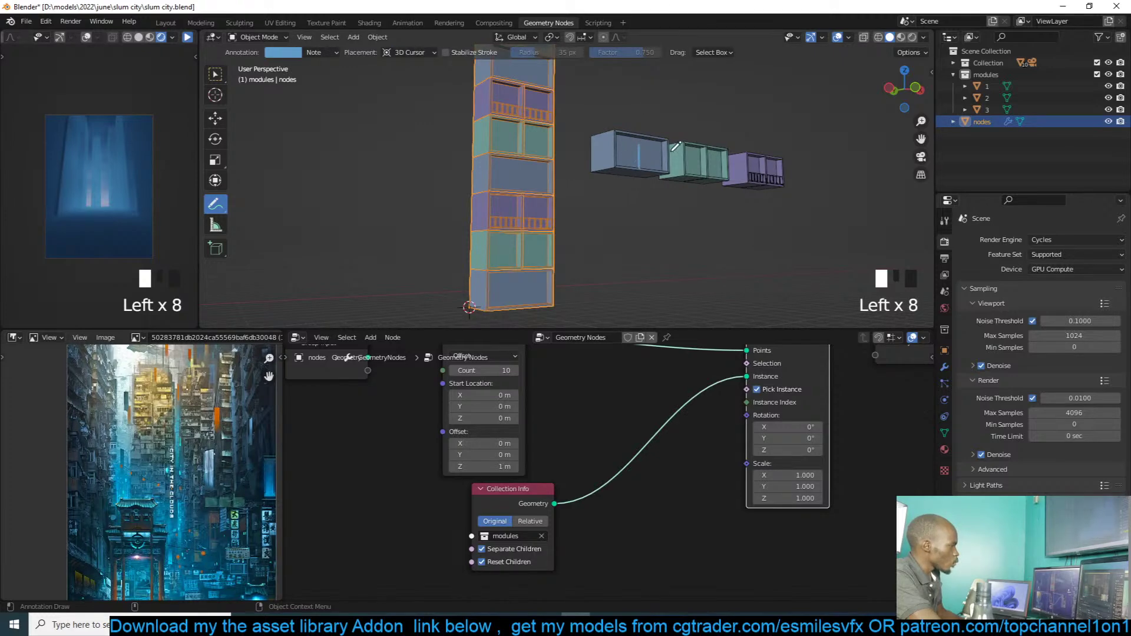
left_click(288, 56)
mouse_move(333, 94)
left_mouse_down()
mouse_move(296, 149)
mouse_move(366, 66)
left_mouse_up()
left_click(319, 114)
mouse_move(693, 157)
left_mouse_down()
mouse_move(717, 174)
mouse_move(761, 168)
mouse_move(753, 177)
left_mouse_up()
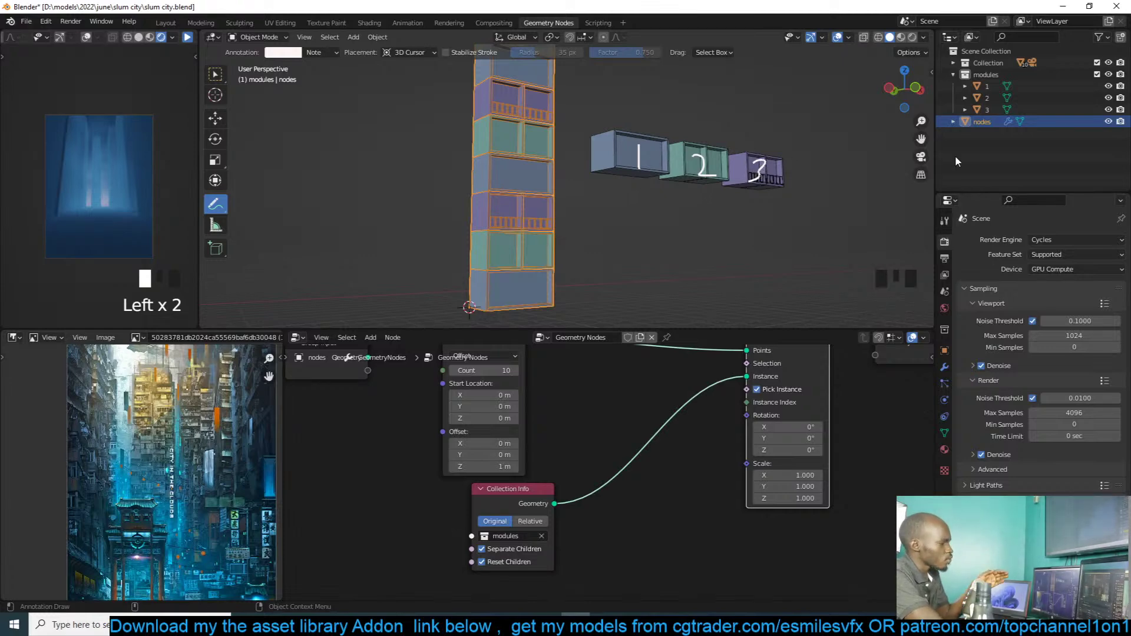
Step: Go through modules 1, 2 and 3 in the collection to compare their order with the annotated numbers
left_click(988, 86)
left_click(988, 98)
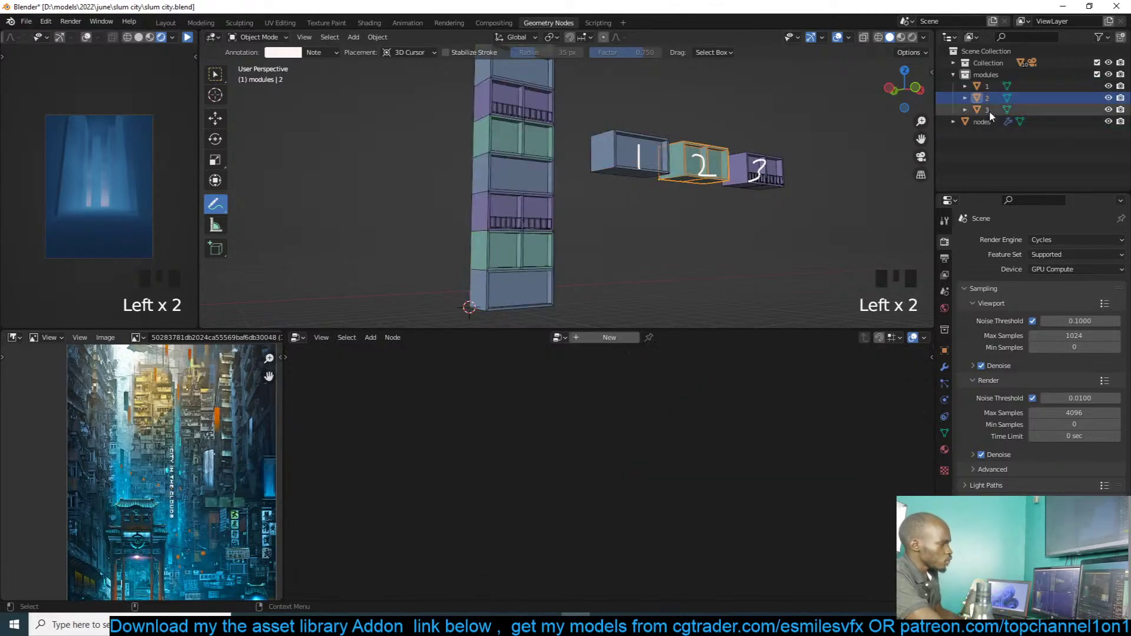
left_click(989, 111)
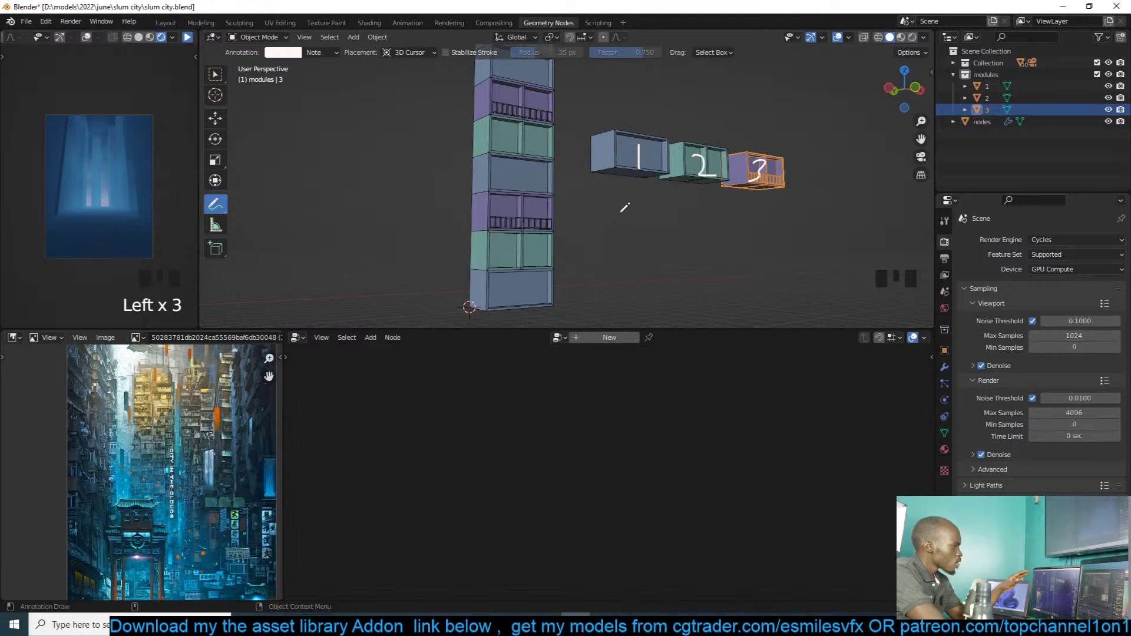
Step: Annotate the tower's lowest six floors from the ground up with the repeating module numbers 1, 2, 3
left_click_drag(521, 294, 521, 302)
left_click_drag(516, 241, 535, 252)
left_click_drag(531, 204, 537, 213)
middle_click_drag(551, 168, 583, 215, "shift")
left_click_drag(549, 216, 548, 223)
left_click_drag(553, 184, 549, 193)
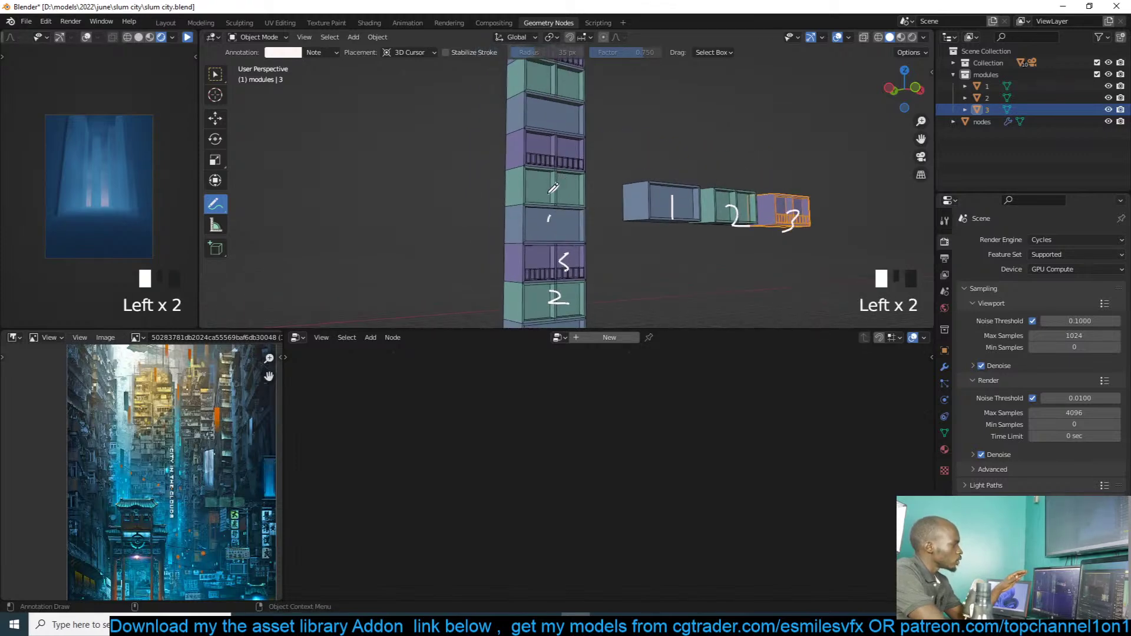
mouse_move(553, 147)
left_mouse_down()
mouse_move(564, 149)
mouse_move(543, 169)
left_mouse_up()
mouse_move(572, 126)
middle_mouse_down("shift")
mouse_move(579, 169)
mouse_move(646, 137)
middle_mouse_up("shift")
scroll(586, 175, "down", 2)
scroll(612, 170, "down", 2)
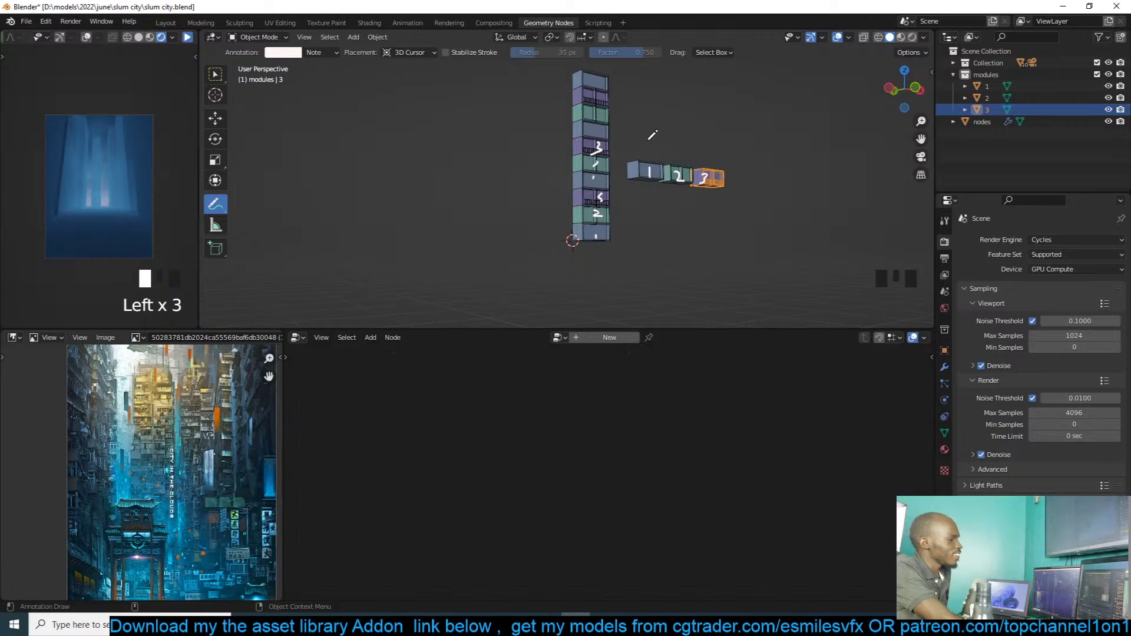
Step: Switch to File Explorer, view the recent image river0001, and close it to return to Blender
left_click(293, 624)
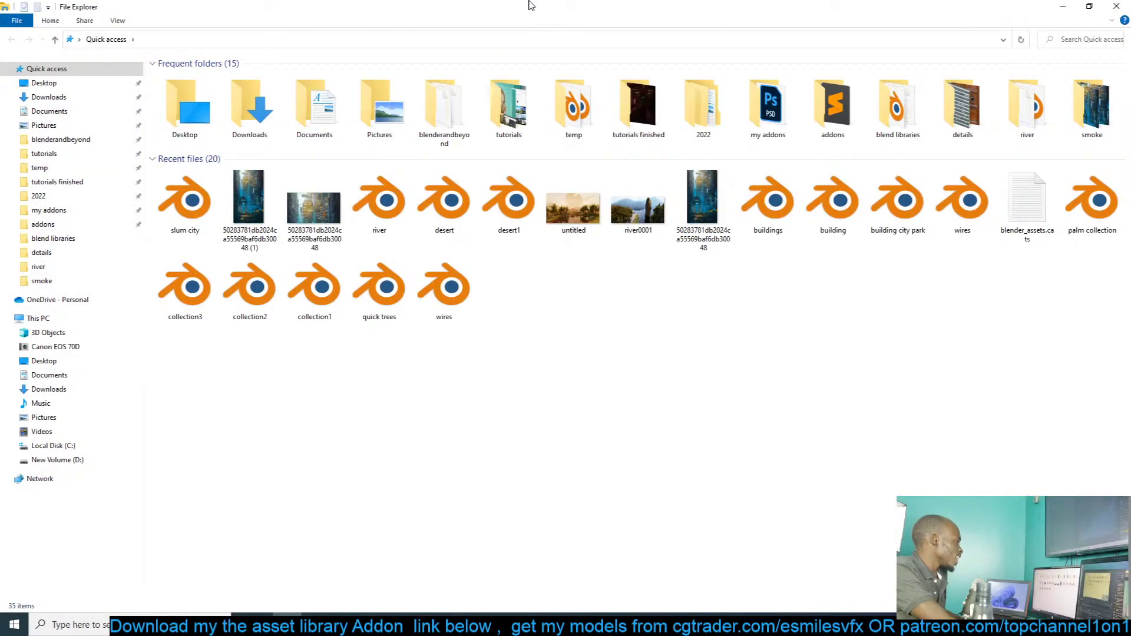
left_click_drag(530, 5, 472, 74)
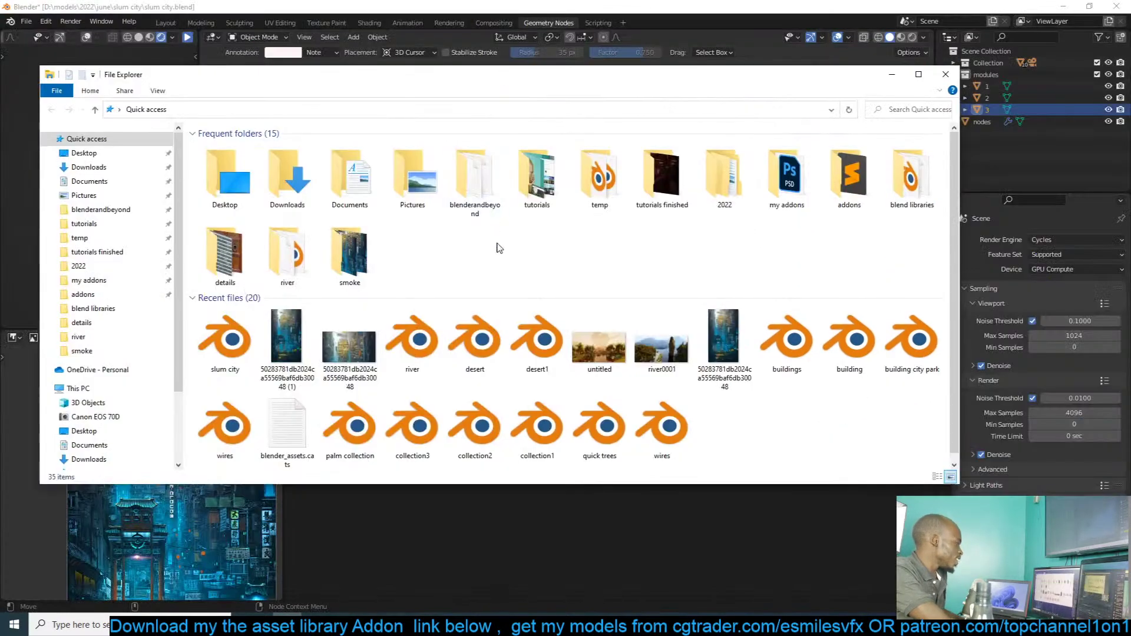
left_click(659, 349)
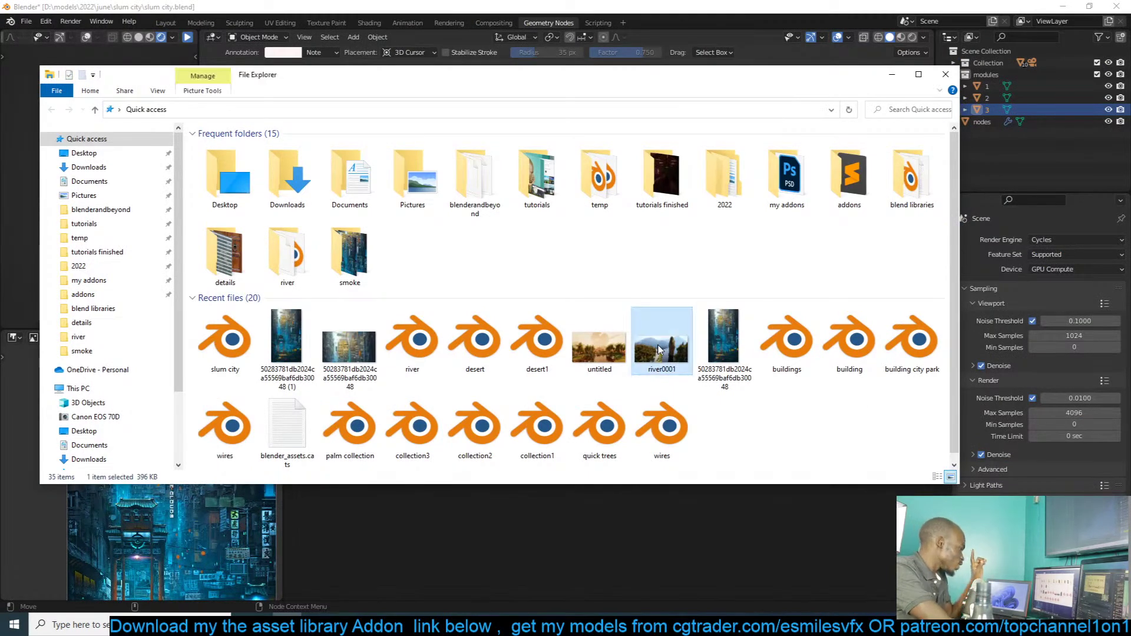
double_click(659, 349)
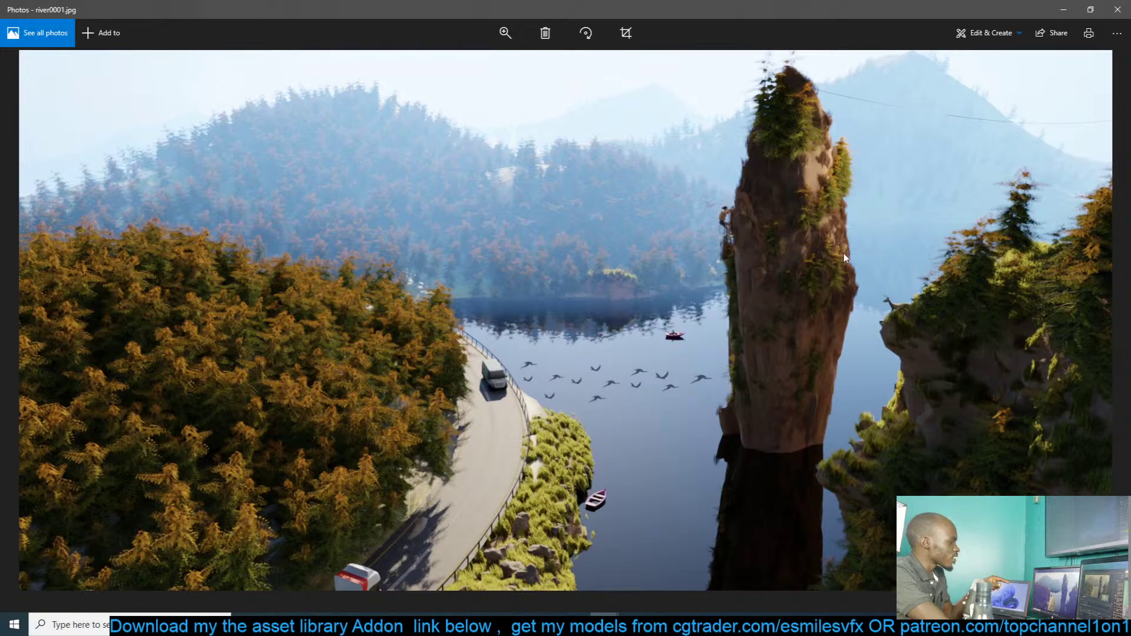
key("alt+F4")
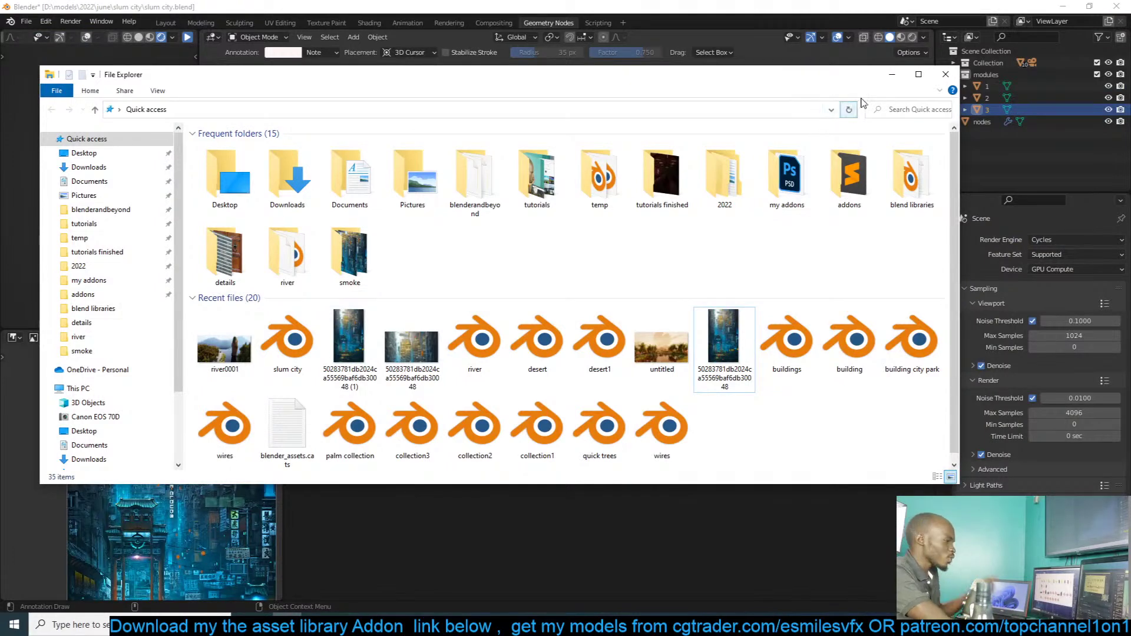
left_click(892, 75)
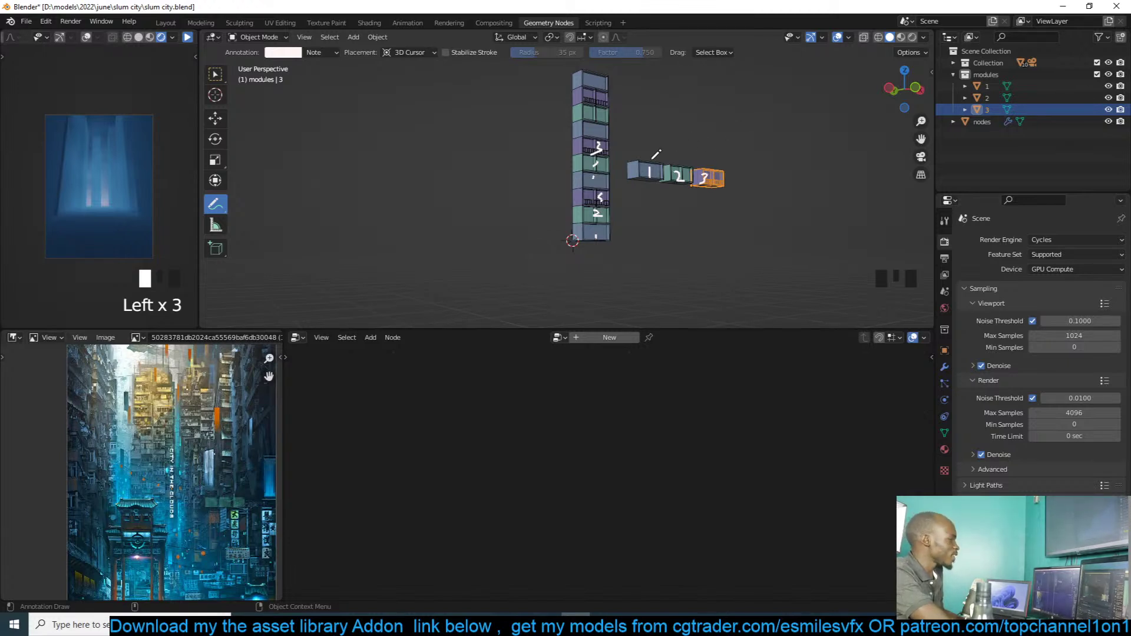
Step: Switch from annotating to the Move tool and select the tower to bring back its node tree
left_click(216, 117)
scroll(660, 171, "up", 4)
left_click(598, 189)
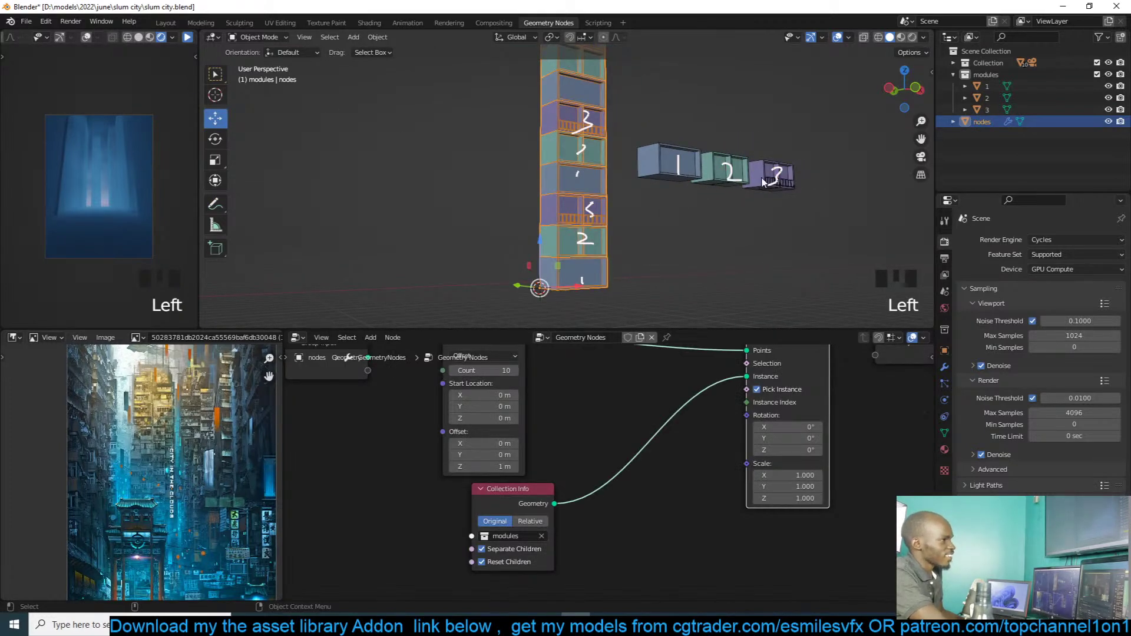
middle_click_drag(634, 177, 645, 171, "shift")
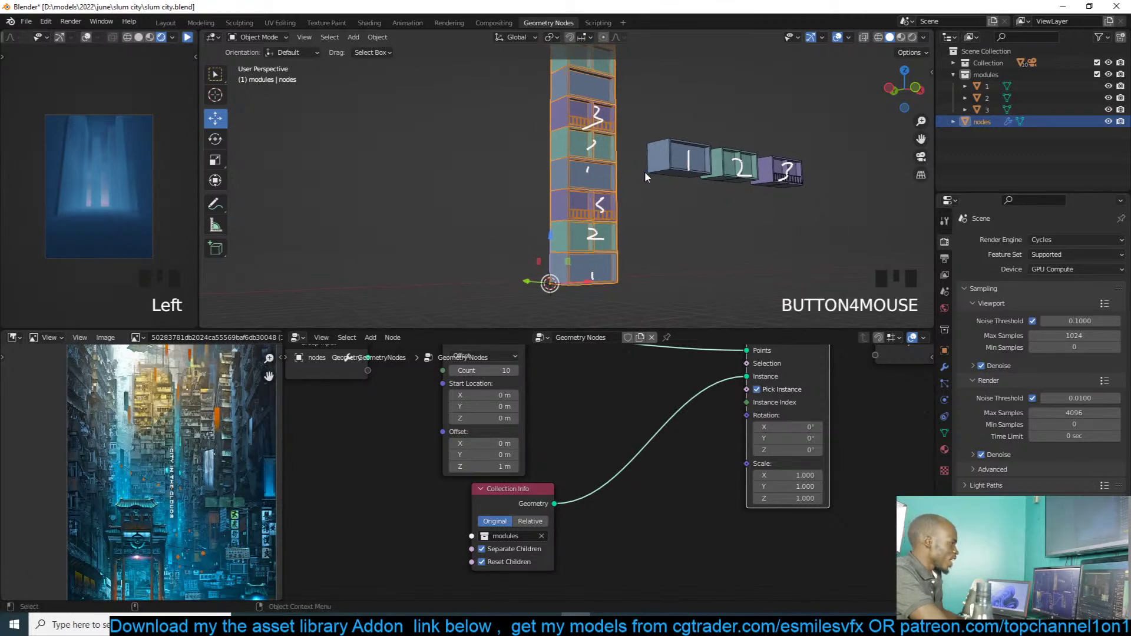
scroll(641, 228, "up", 2)
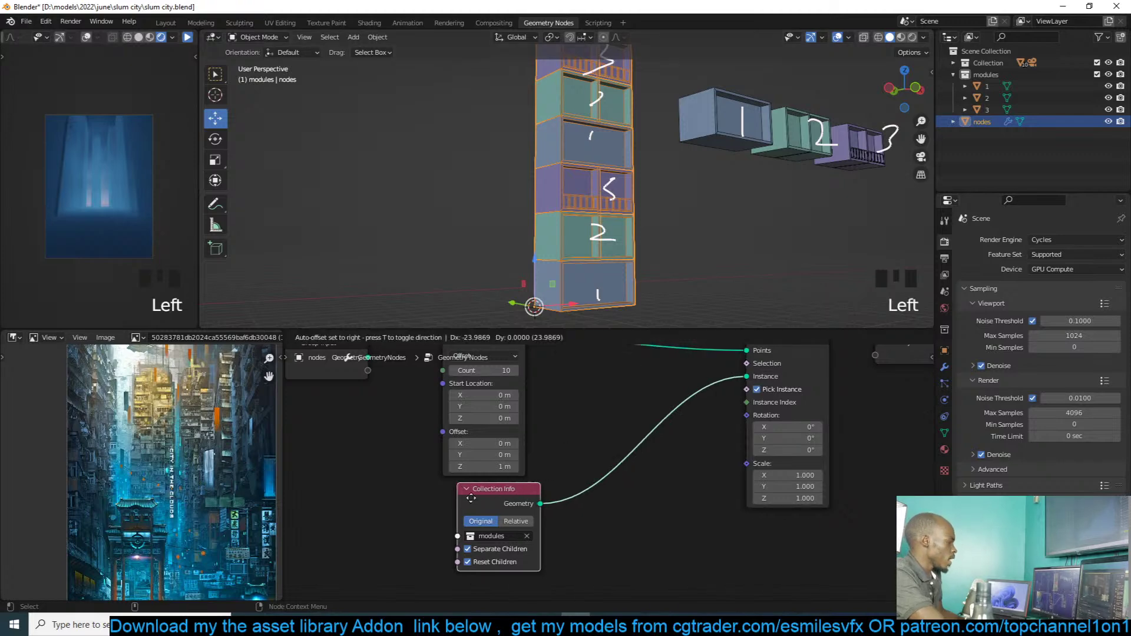
Step: Move the Mesh Line and Collection Info nodes farther from Instance on Points to make room between them
scroll(559, 436, "down", 4)
left_click_drag(514, 377, 479, 377)
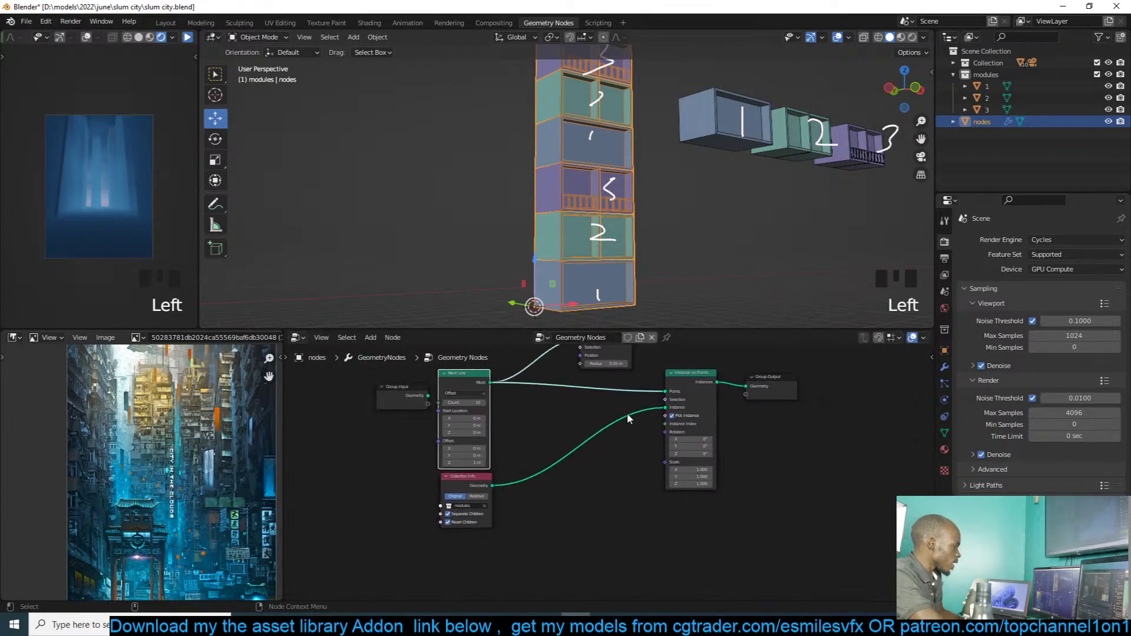
scroll(625, 410, "up", 3)
mouse_move(693, 411)
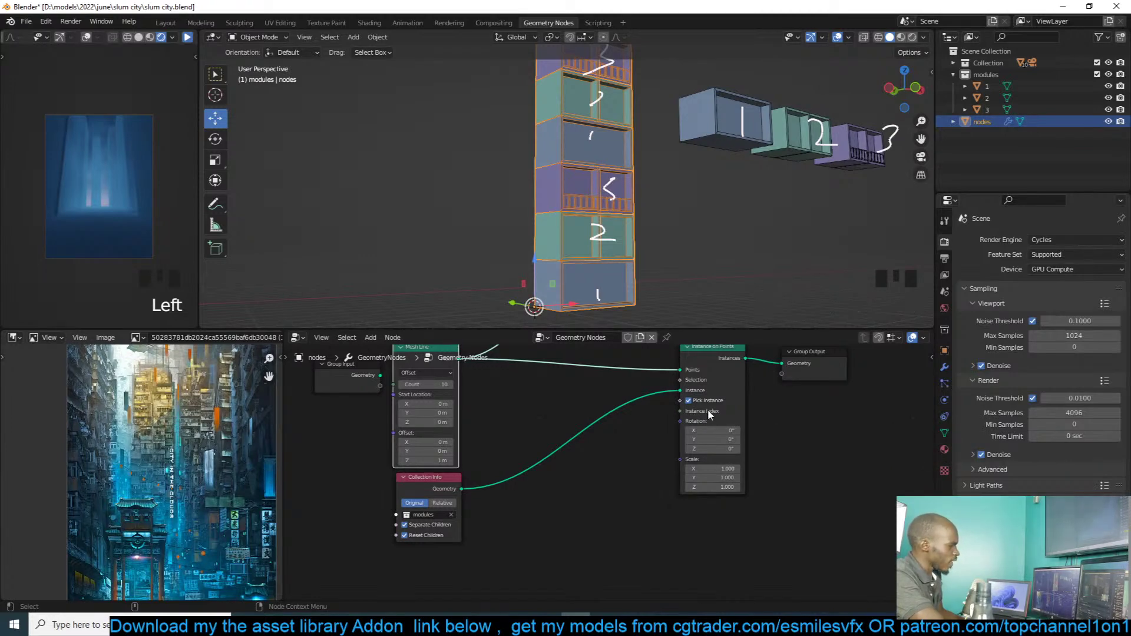
scroll(611, 447, "down", 3)
middle_click_drag(610, 444, 614, 447)
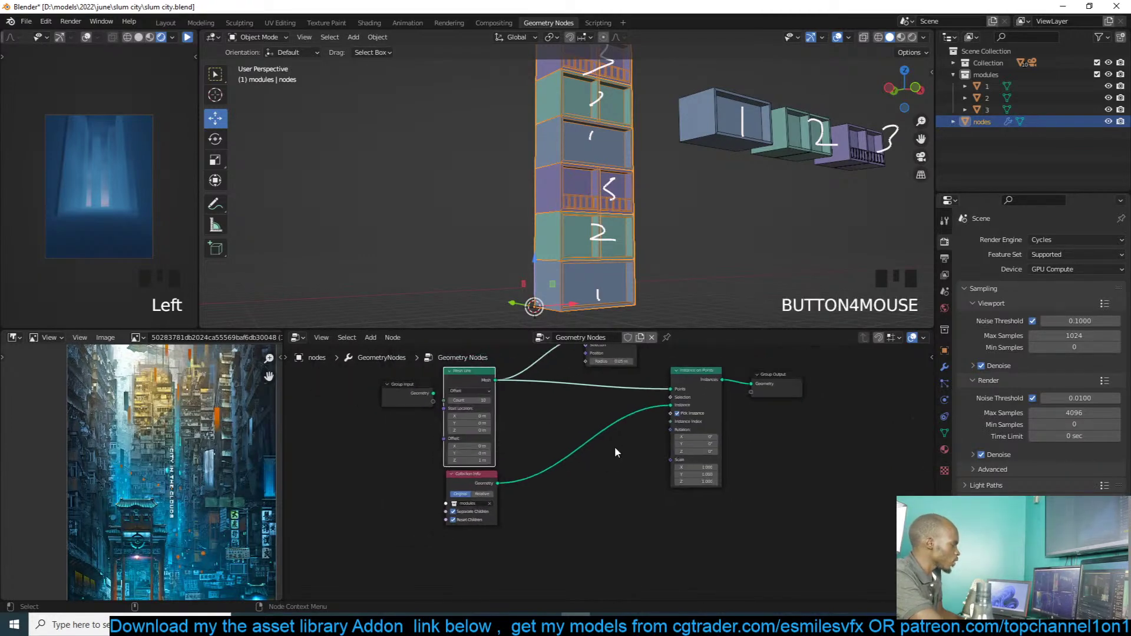
left_click_drag(473, 476, 424, 477)
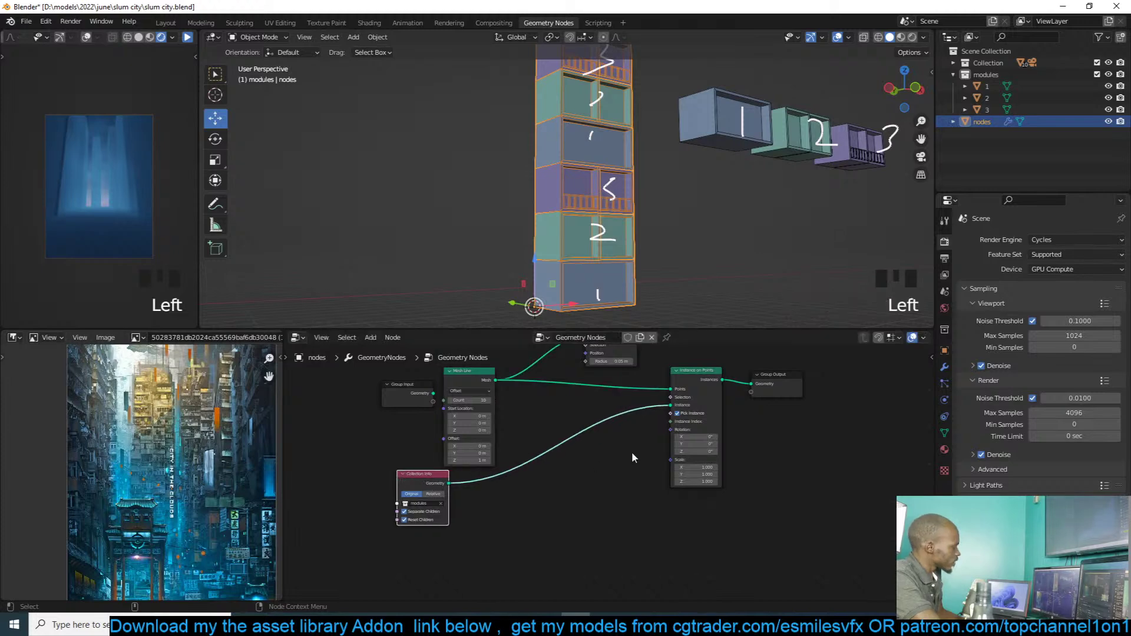
Step: Add a Random Value node and connect its Value to the Instance Index of Instance on Points
key("shift+a")
left_click(489, 369)
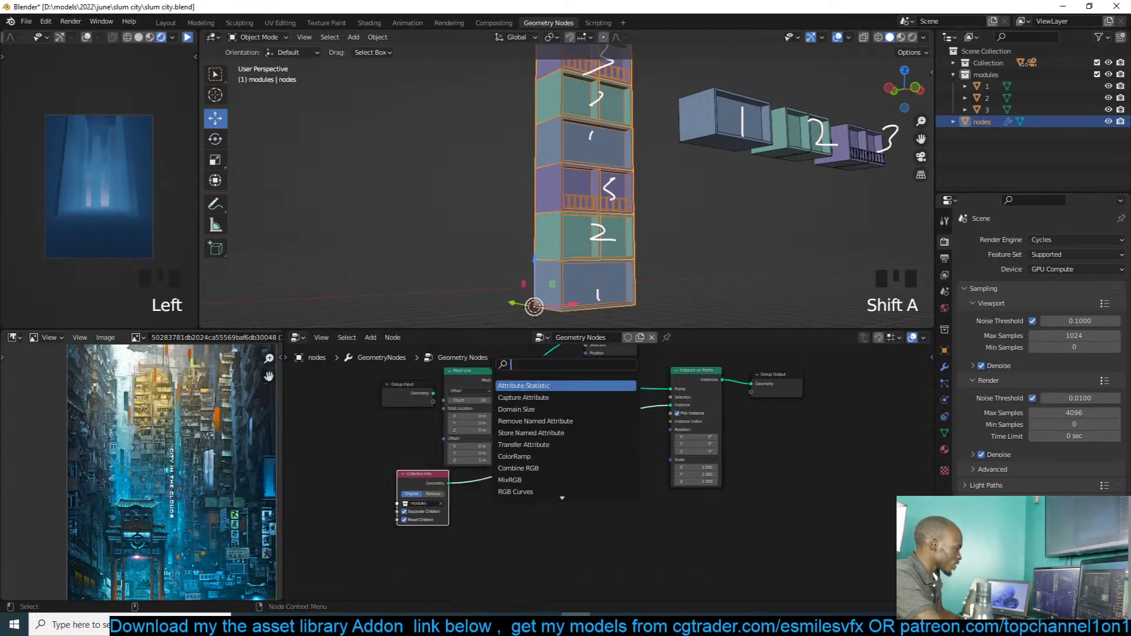
type("rand")
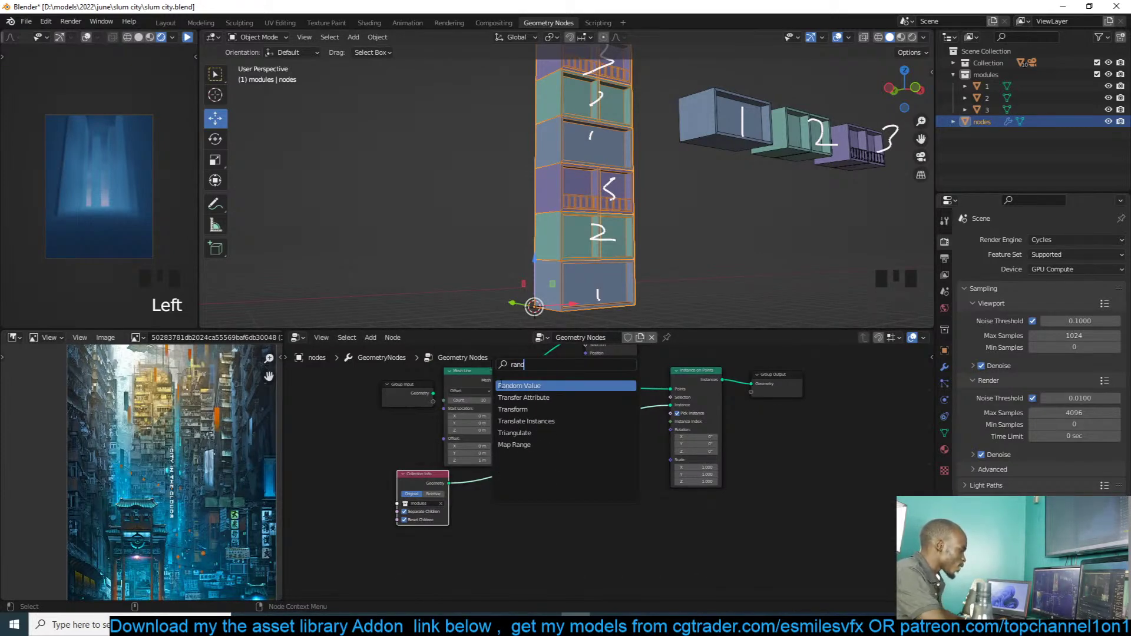
left_click(529, 387)
scroll(555, 522, "up", 3)
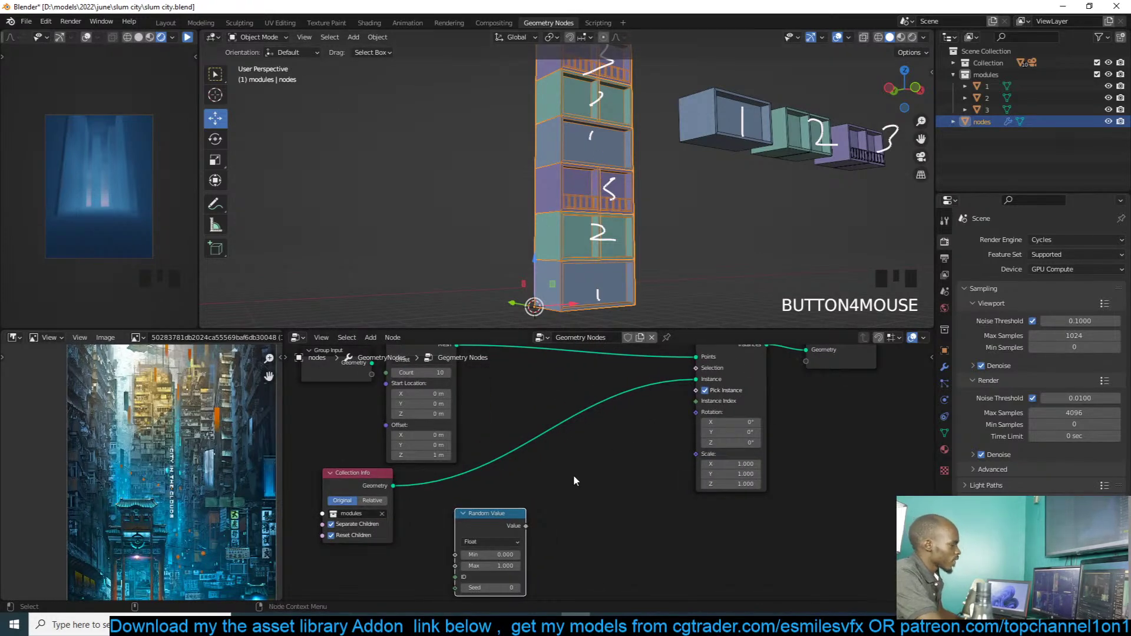
left_click_drag(525, 526, 696, 401)
middle_click_drag(593, 472, 612, 446)
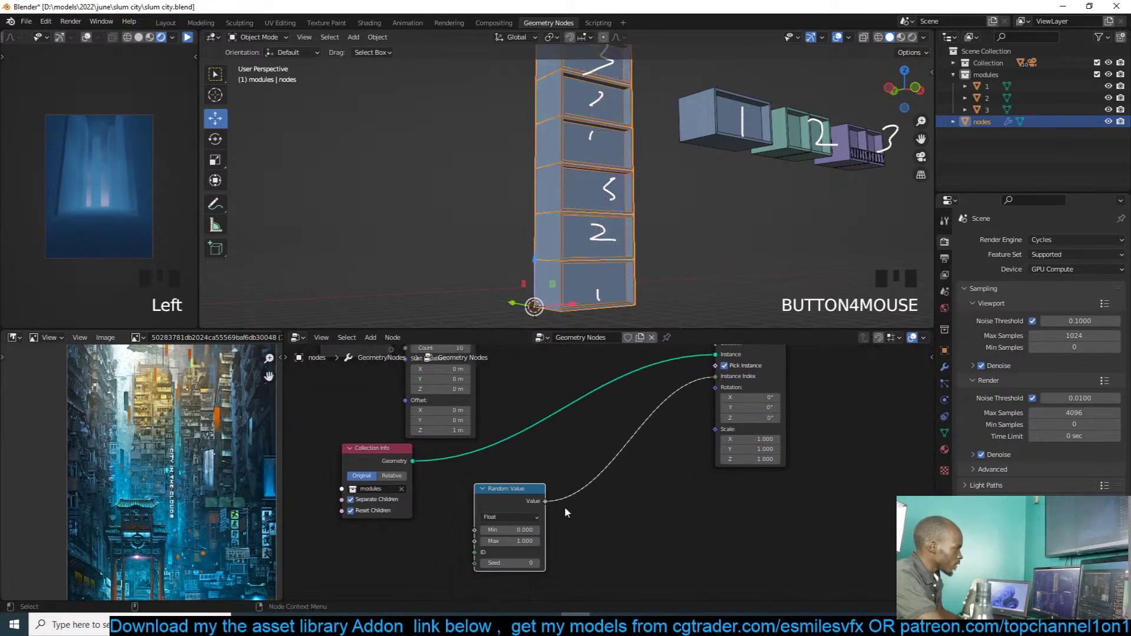
Step: Set the Max of the Random Value node to 4, keeping Min and Seed at 0
left_click_drag(518, 560, 526, 560)
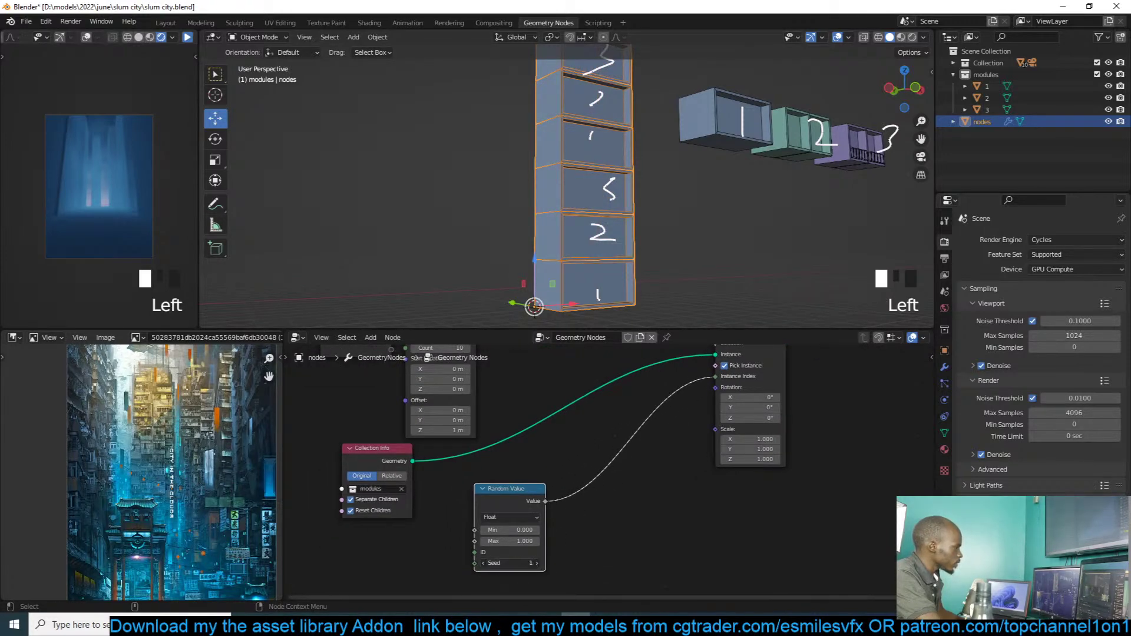
key("ctrl+z")
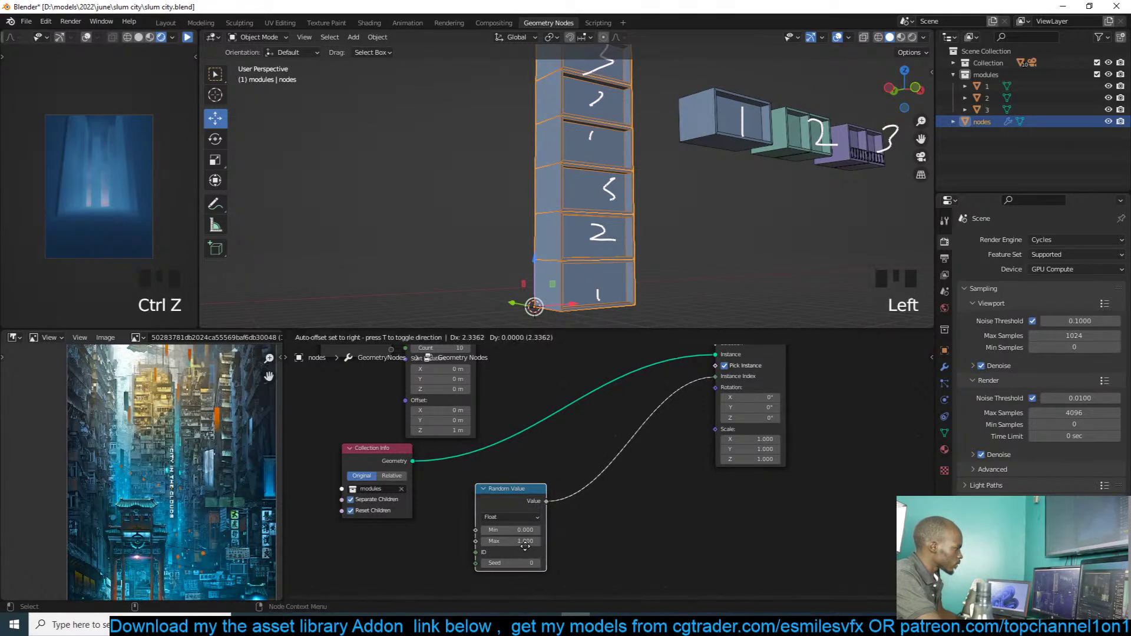
left_click_drag(524, 548, 530, 548)
double_click(529, 543)
type("4")
key("Return")
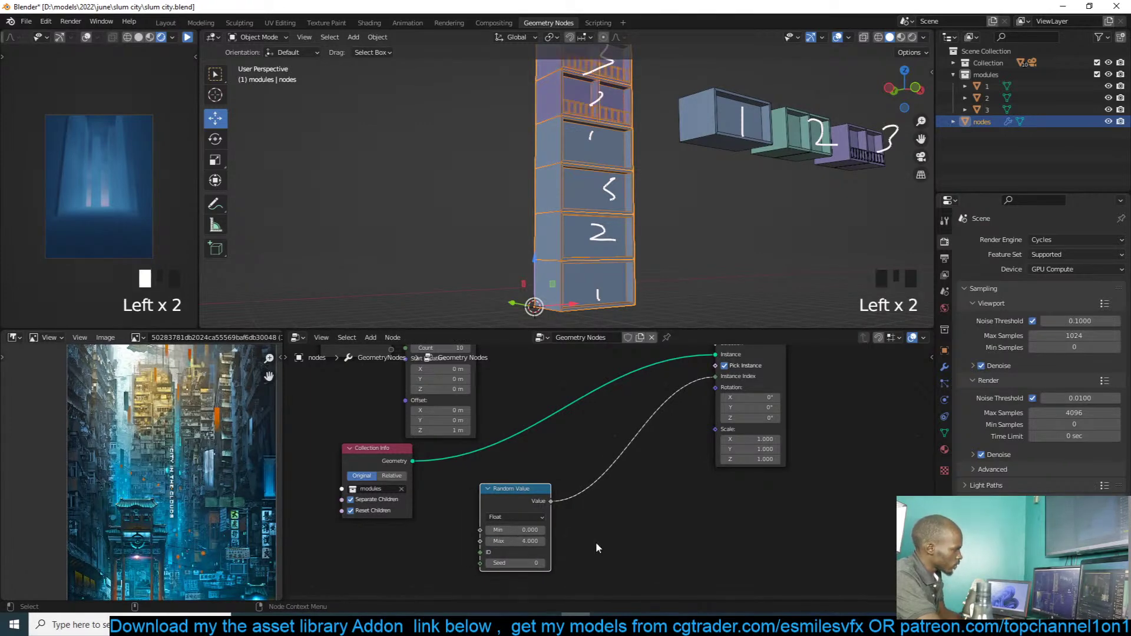
Step: Raise the Random Value node's Seed one by one to 23 to try different module arrangements on the tower
middle_click(606, 257)
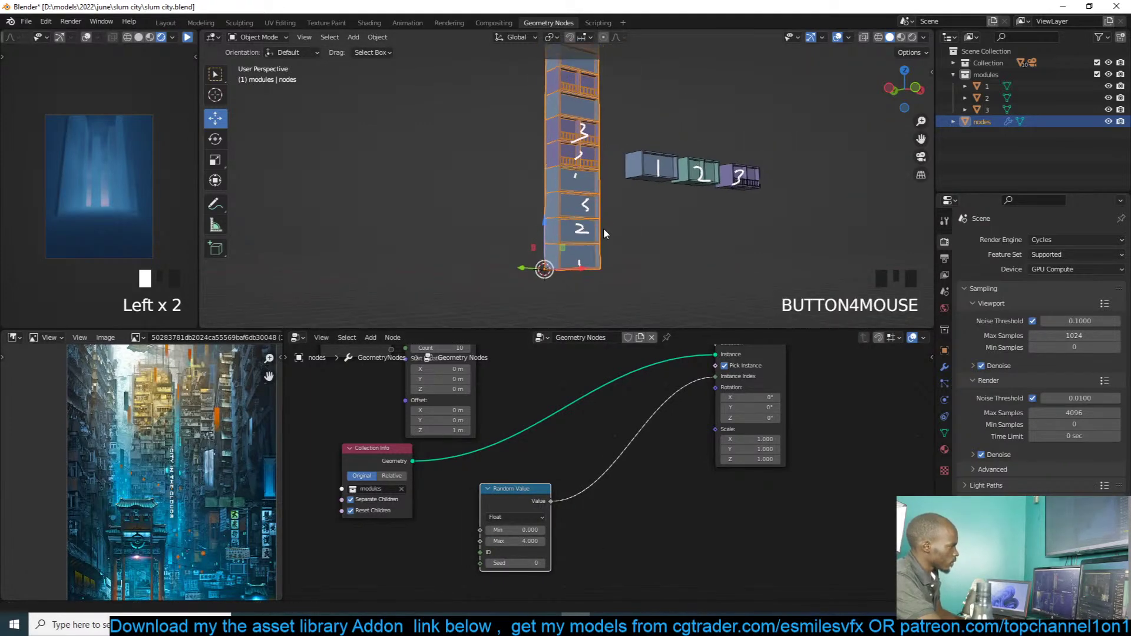
double_click(541, 563)
scroll(560, 509, "up", 3)
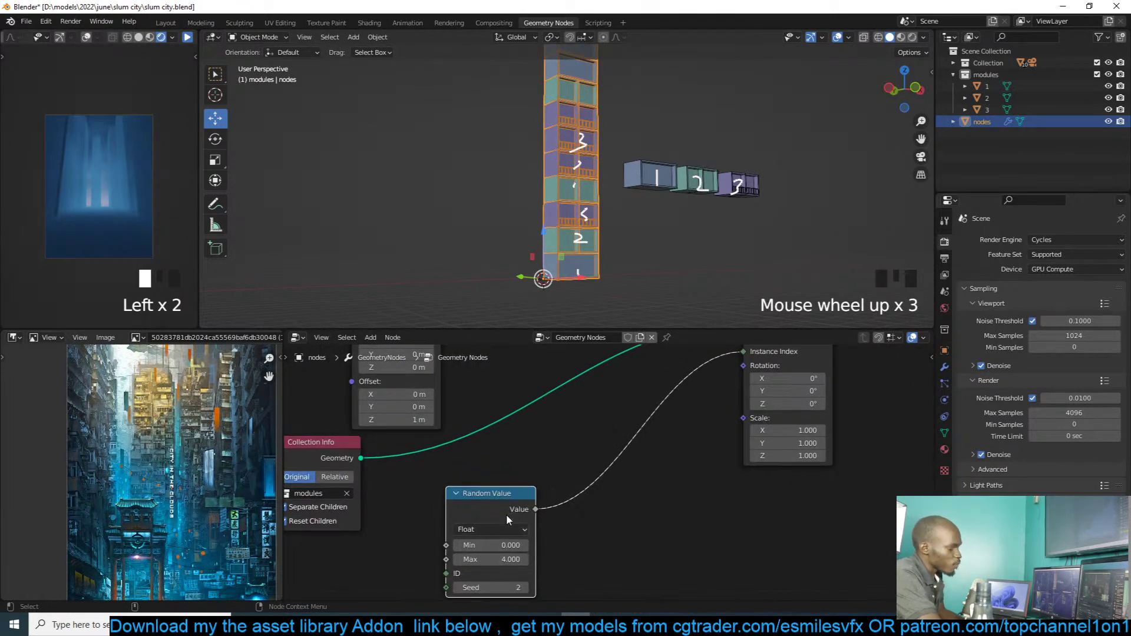
left_click(524, 587)
left_click(525, 588)
left_click(525, 587)
left_click(524, 588)
left_click(525, 587)
left_click(525, 587)
left_click(525, 587)
left_click(524, 587)
left_click(525, 587)
left_click(524, 588)
left_click(525, 588)
left_click(525, 587)
left_click(524, 587)
left_click(524, 588)
left_click(524, 587)
left_click(524, 587)
left_click(524, 588)
left_click(524, 588)
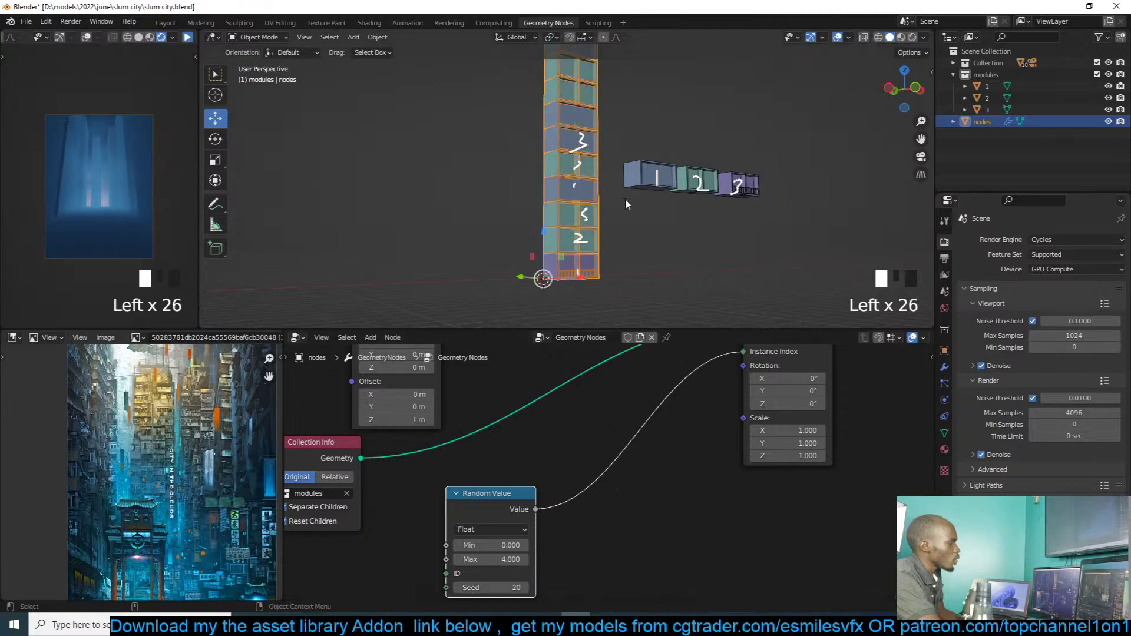
key("grave")
key("grave")
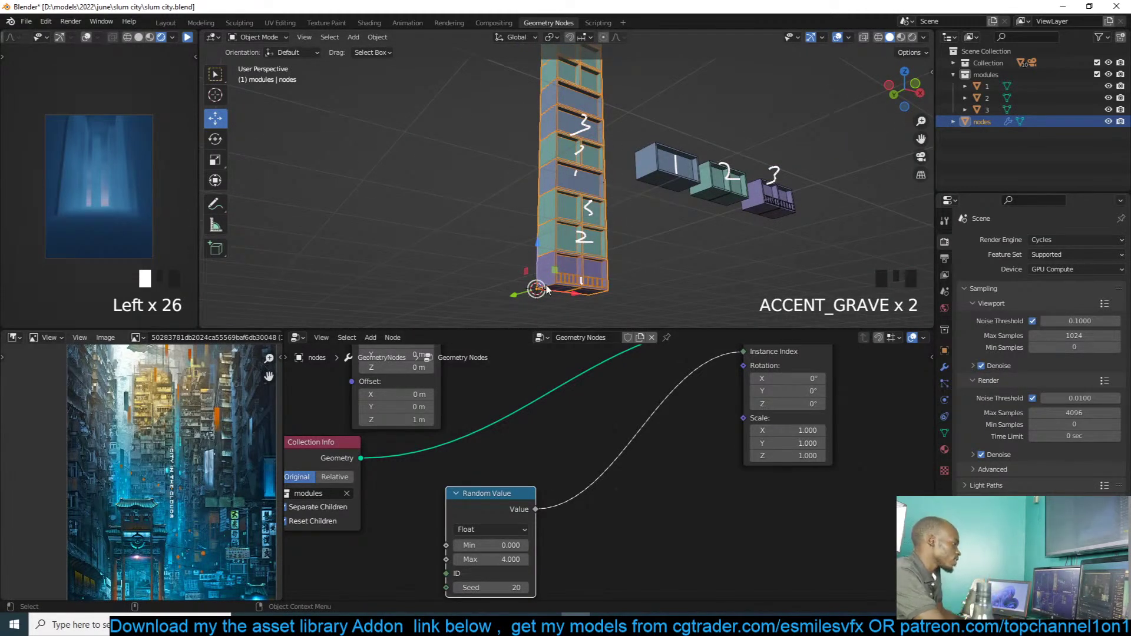
left_click(525, 587)
left_click(524, 588)
left_click(525, 587)
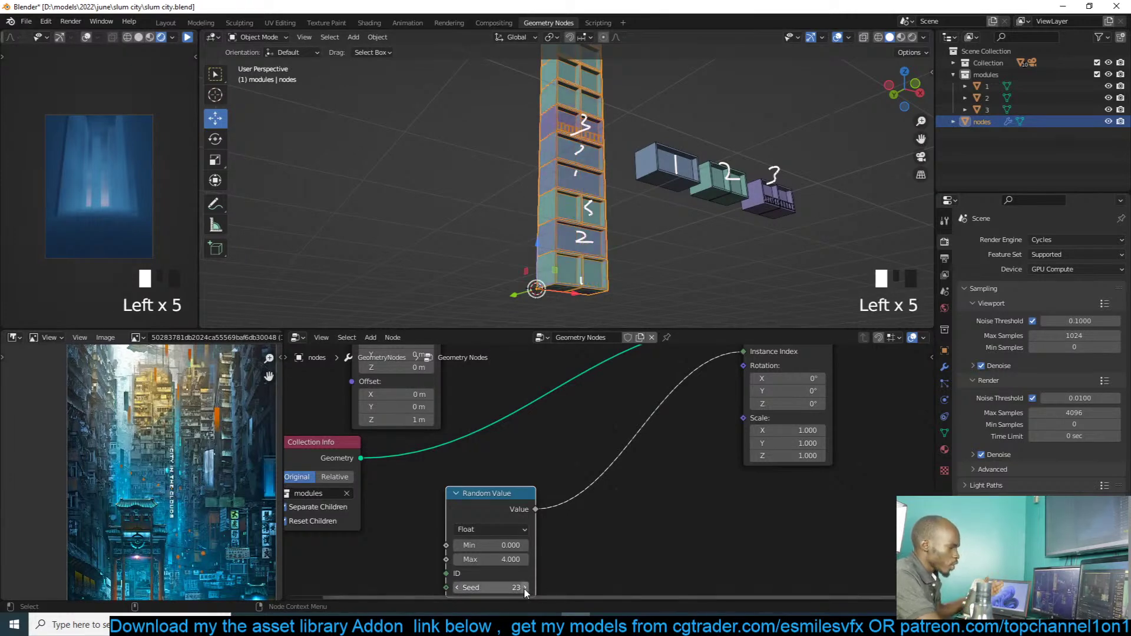
Step: Delete the Random Value node so the tower's floors use the default module order
key("x")
left_click(519, 493)
key("x")
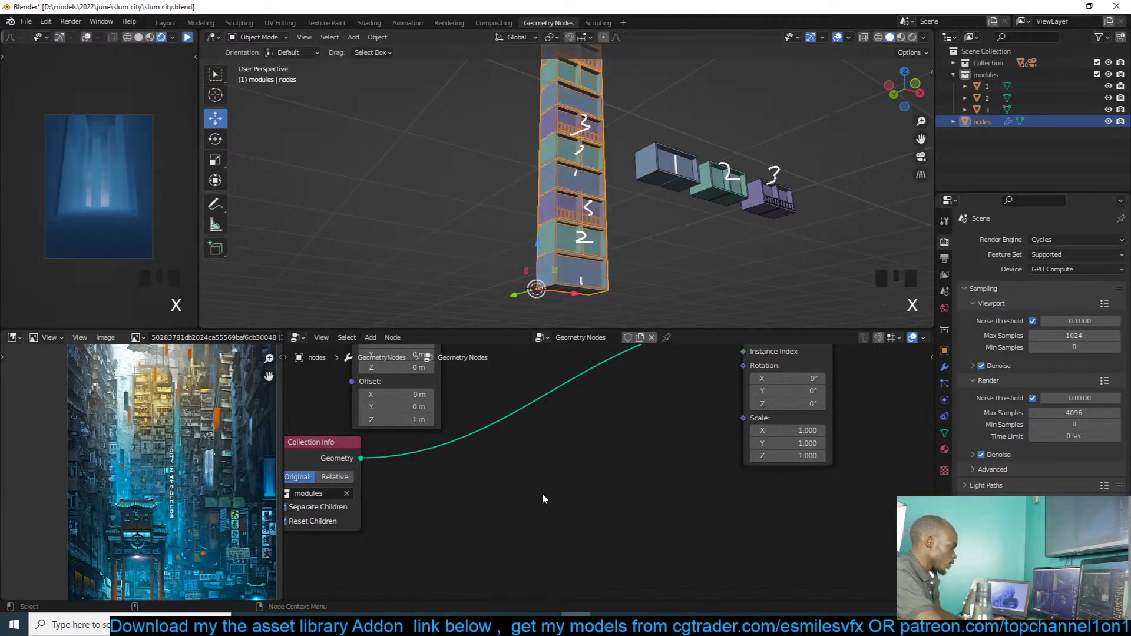
Step: Annotate the reference image, marking the width of the yellow tower near its roof
middle_click_drag(542, 499, 616, 521)
scroll(181, 482, "down", 2)
scroll(181, 481, "up", 5)
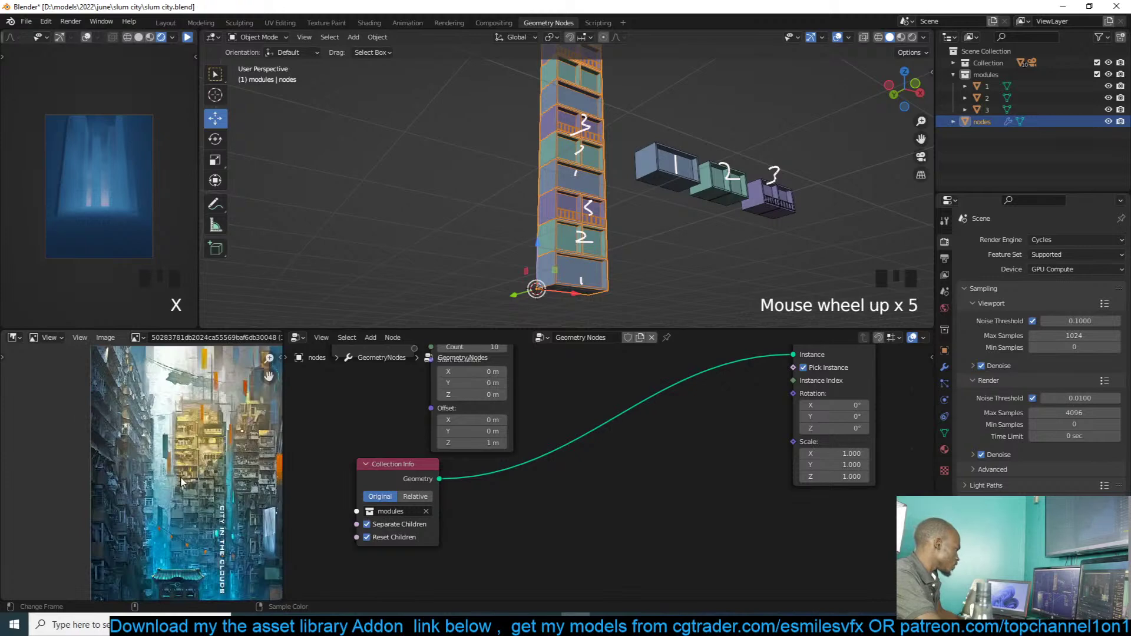
middle_click_drag(181, 482, 123, 440)
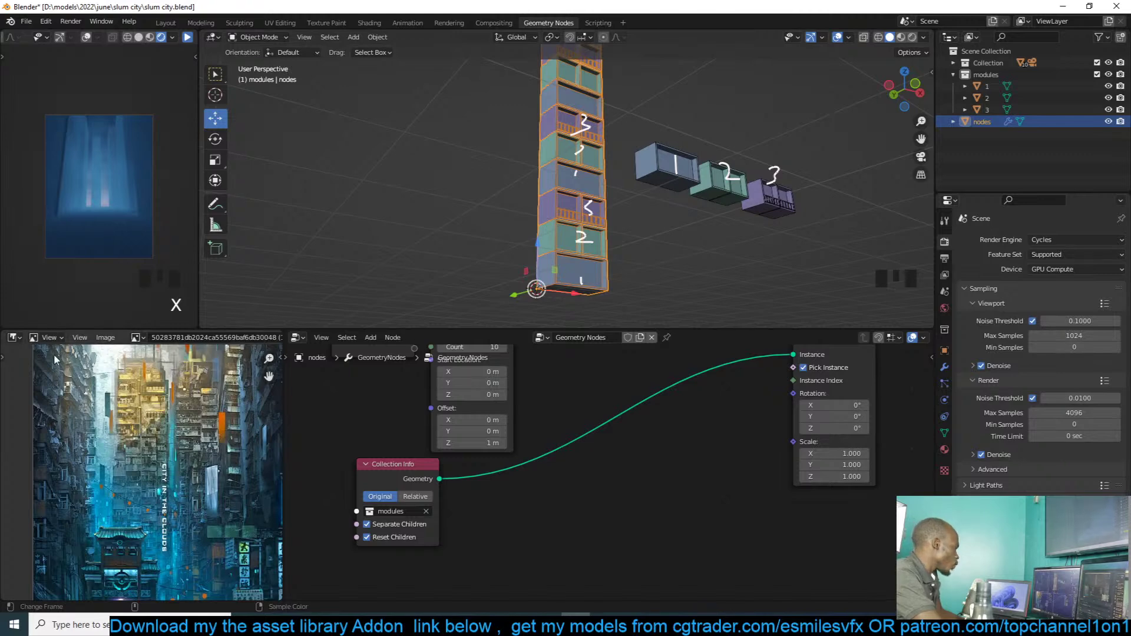
key("t")
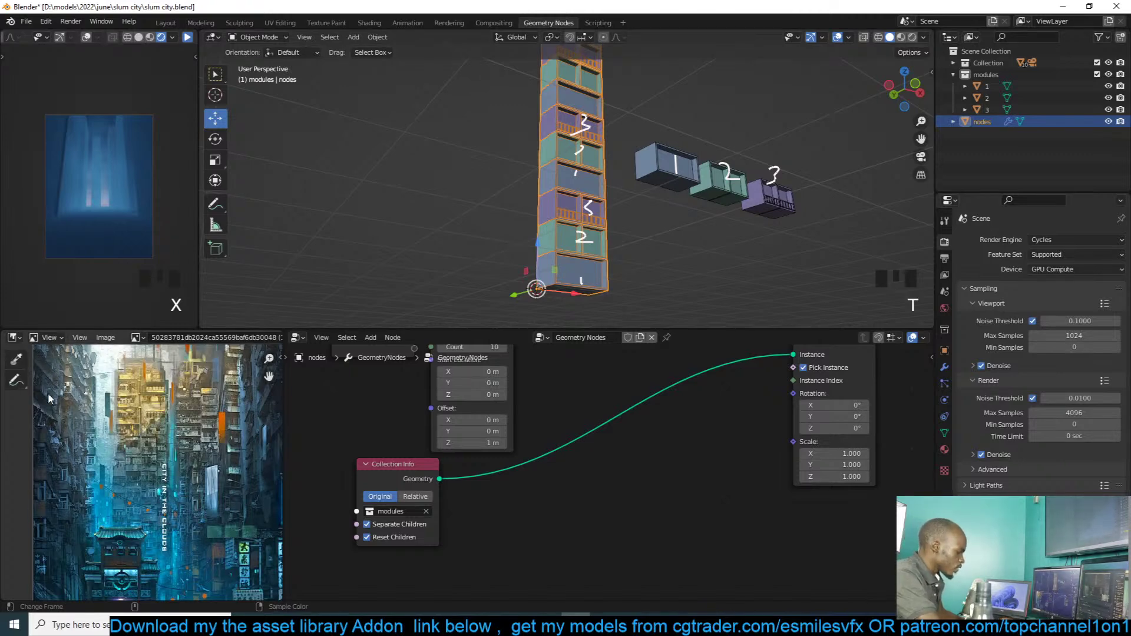
left_click(17, 380)
mouse_move(114, 382)
left_mouse_down()
mouse_move(168, 387)
mouse_move(122, 375)
mouse_move(111, 385)
left_mouse_up()
Step: View the tower from the front and draw a horizontal annotation arrow from its base along the X axis
key("grave")
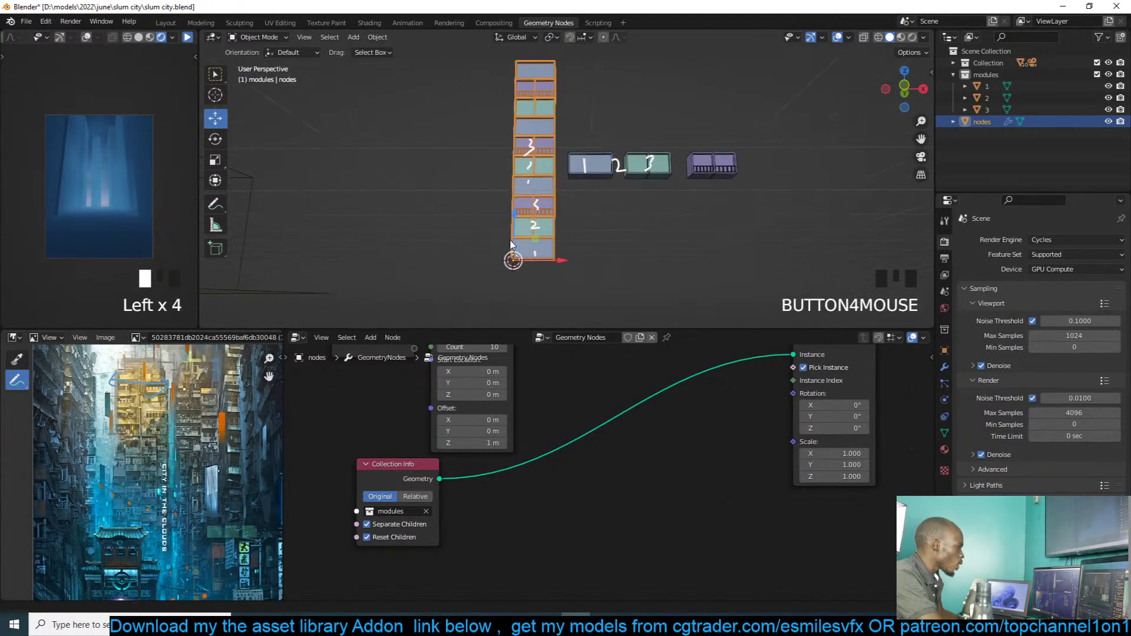
scroll(390, 206, "up", 1)
left_click(216, 204)
mouse_move(502, 274)
left_mouse_down()
mouse_move(666, 272)
mouse_move(676, 283)
left_mouse_up()
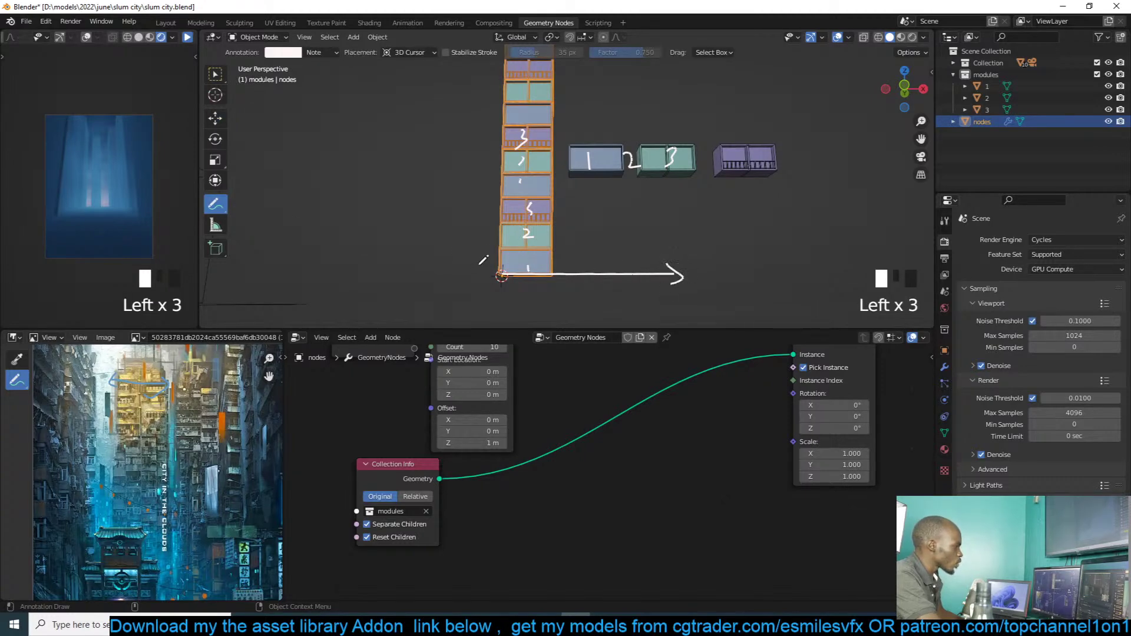
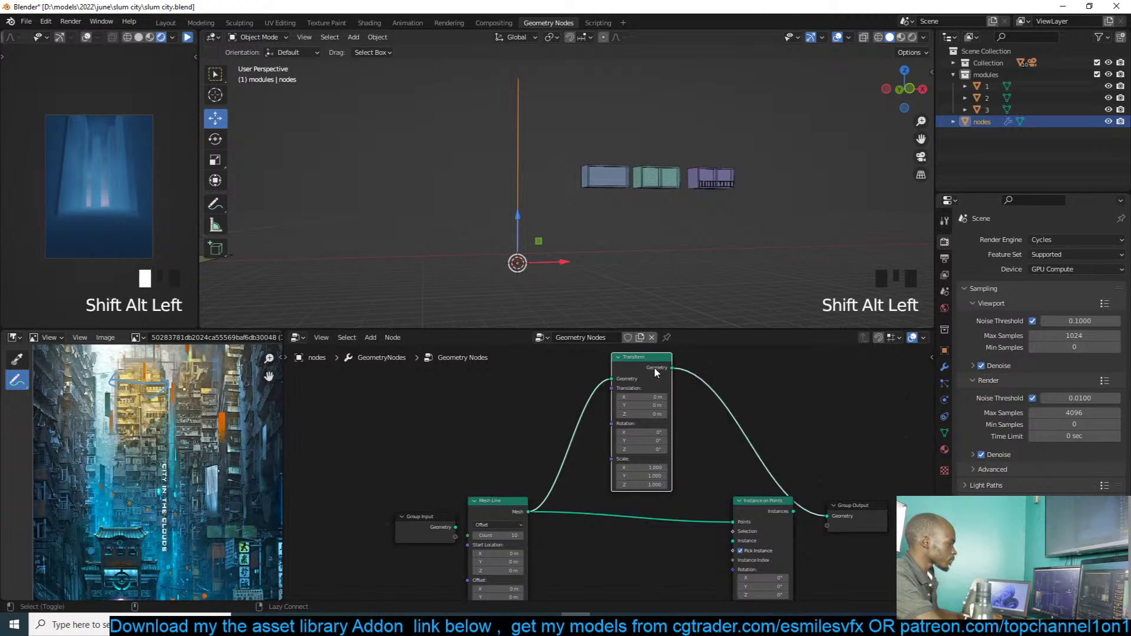
Step: Offset the Transform node by 1.8 m on X and combine its output with the Mesh Line through Join Geometry
mouse_move(639, 397)
left_mouse_down()
mouse_move(660, 397)
mouse_move(631, 396)
mouse_move(645, 396)
left_mouse_up()
right_click_drag(517, 509, 613, 449, "ctrl+shift")
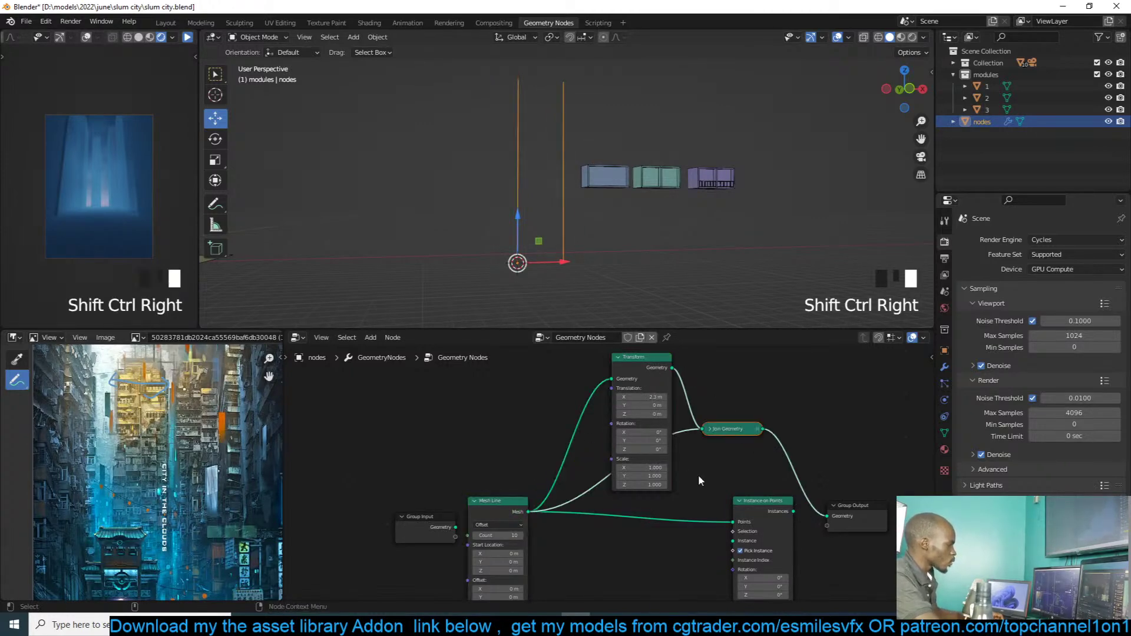
left_click(709, 429)
mouse_move(641, 397)
left_mouse_down()
mouse_move(654, 397)
mouse_move(625, 397)
mouse_move(639, 397)
left_mouse_up()
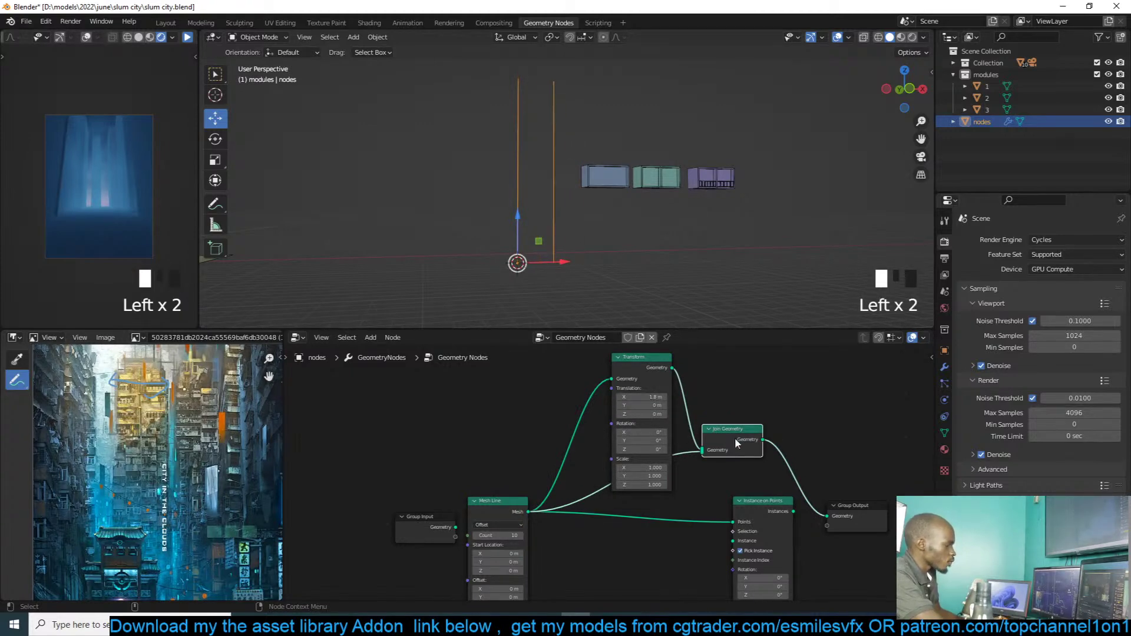
Step: Connect Join Geometry to the Points of Instance on Points and route its Instances to the Group Output
left_click_drag(760, 507, 764, 507)
left_click_drag(762, 440, 737, 523)
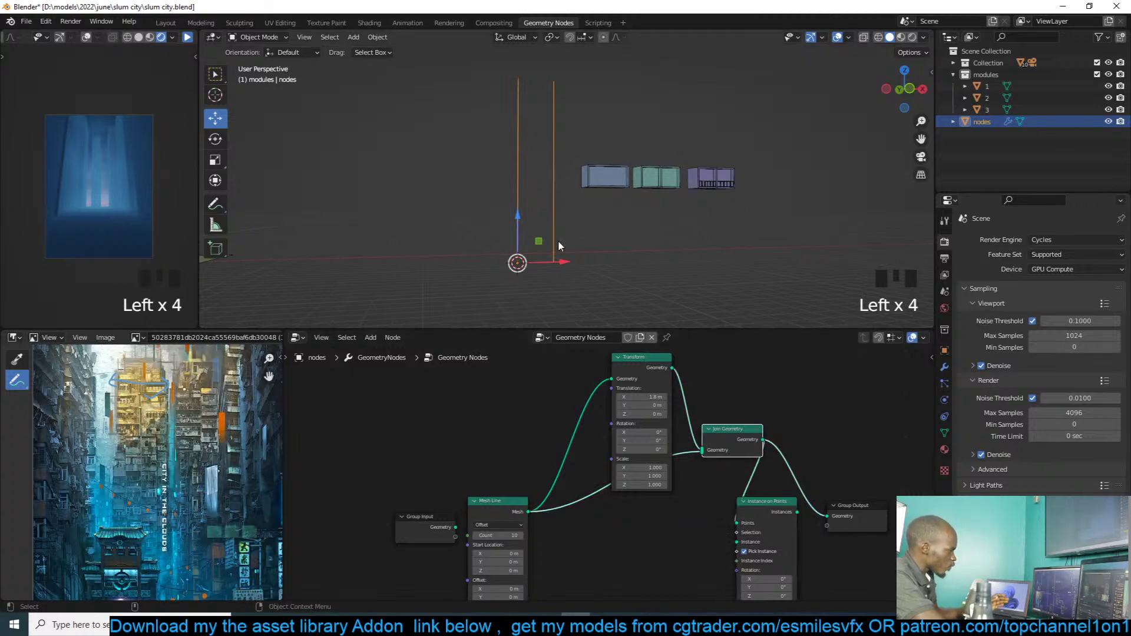
left_click_drag(732, 439, 655, 434)
middle_click_drag(700, 509, 629, 470)
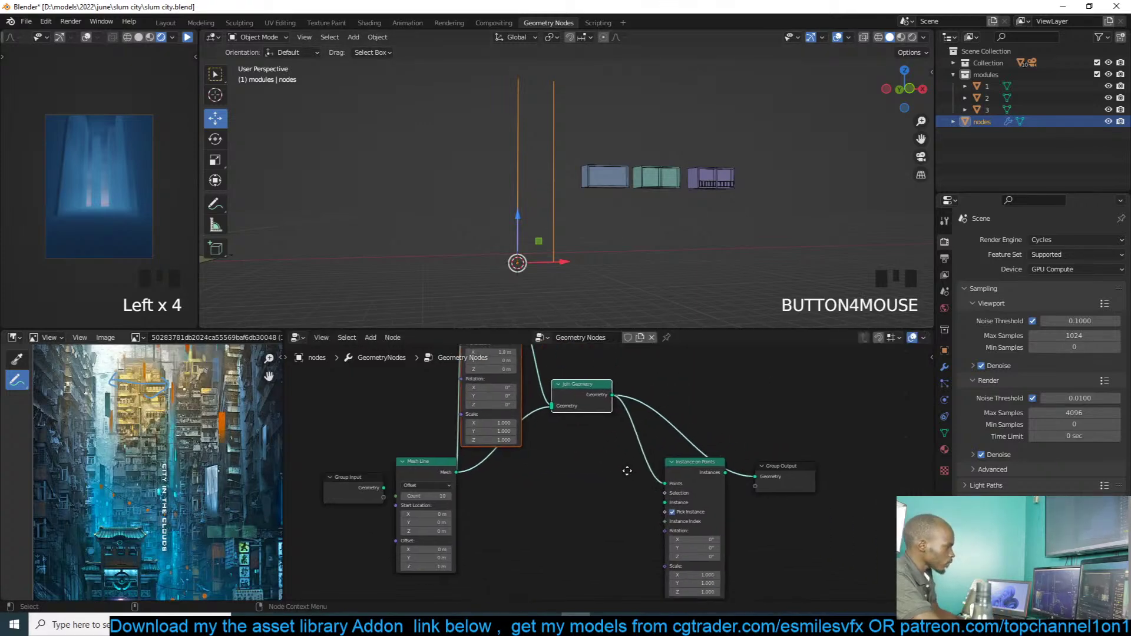
left_click(709, 466, "alt+shift")
Step: Pin the node tree, add the modules collection as a Collection Info node, and connect it to Instance on Instance on Points
scroll(602, 465, "down", 9)
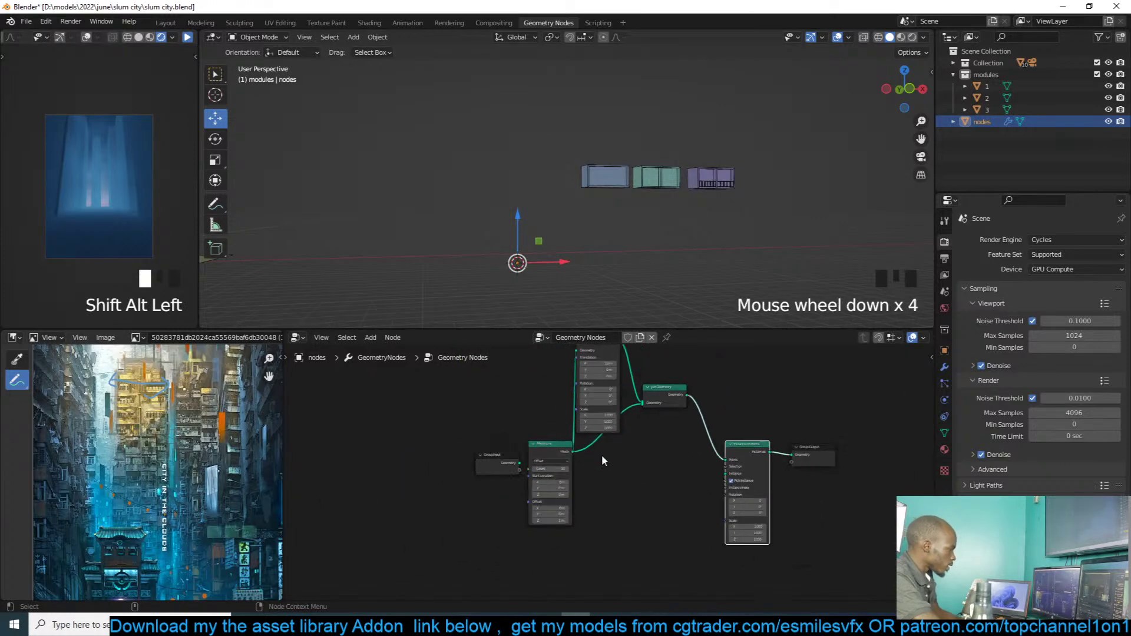
scroll(618, 466, "up", 4)
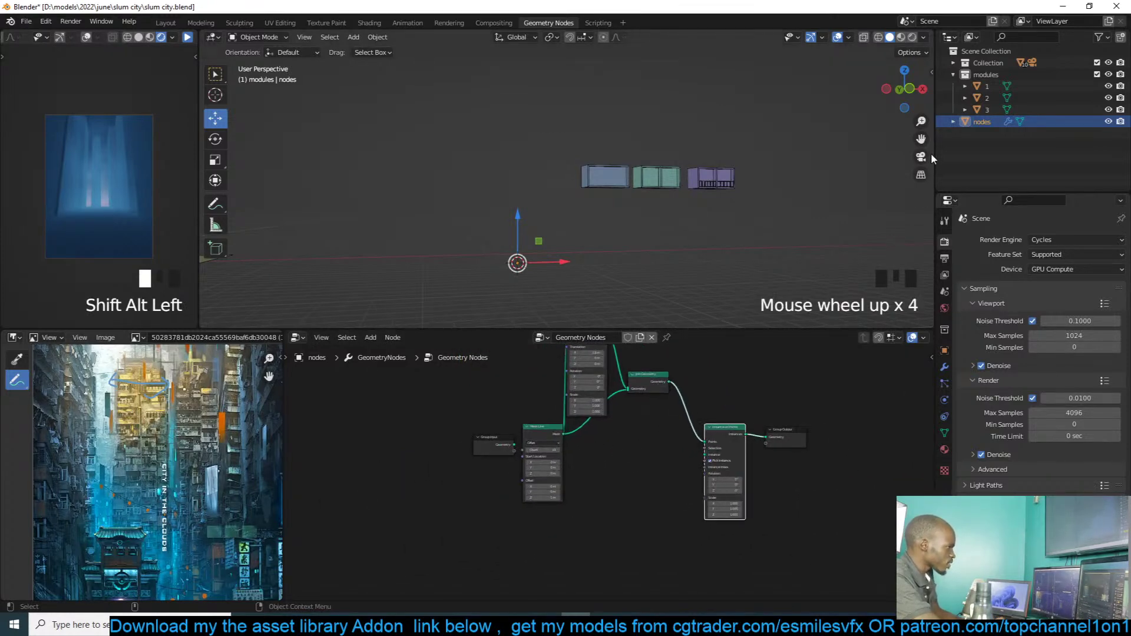
left_click(667, 338)
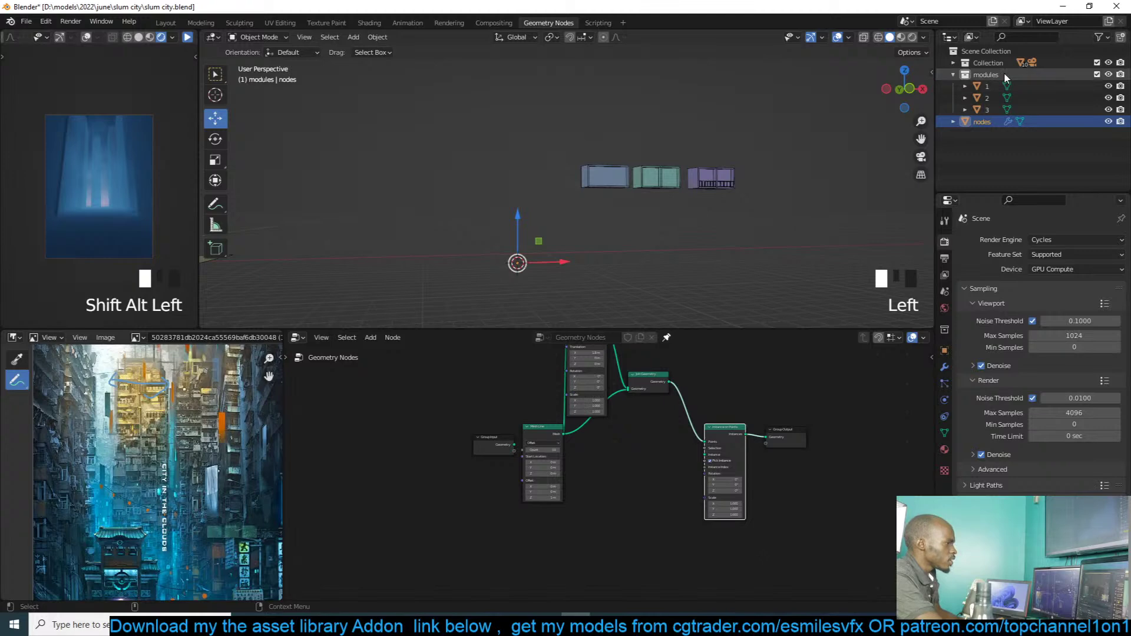
left_click_drag(1002, 74, 544, 532)
scroll(543, 533, "up", 5)
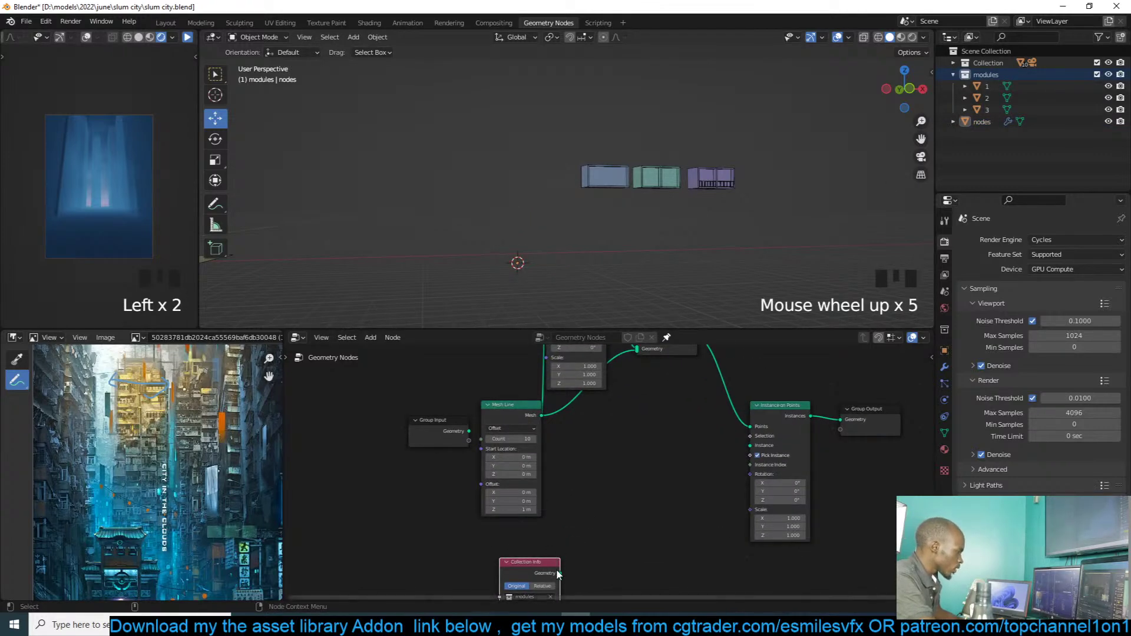
left_click_drag(559, 572, 747, 448)
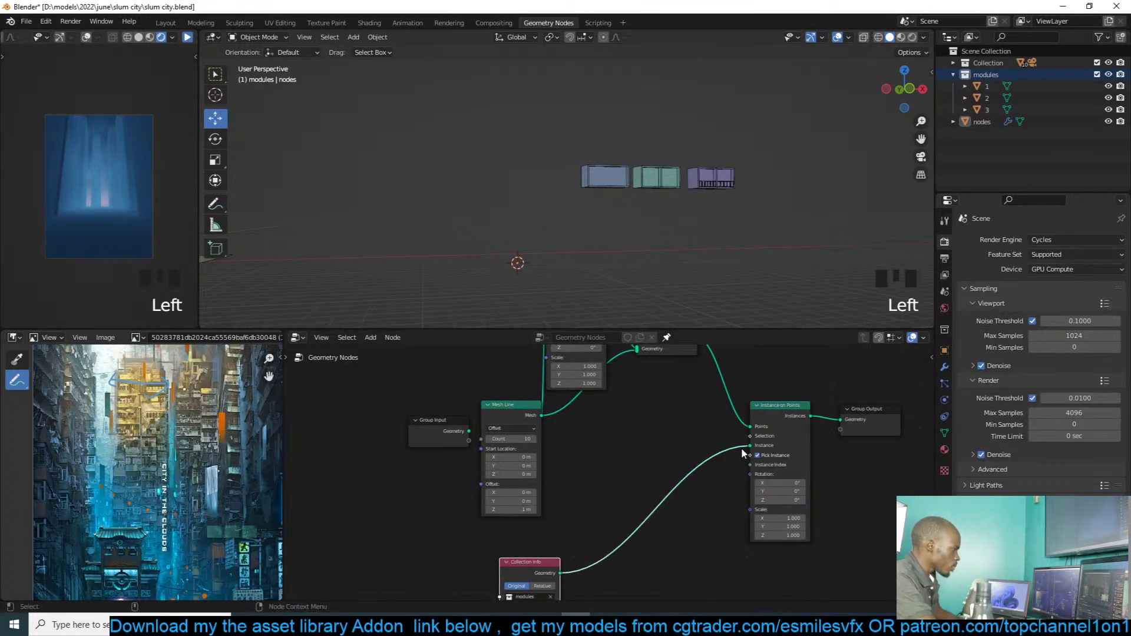
Step: Enable Separate Children and Reset Children on the modules Collection Info node
scroll(646, 517, "up", 4)
left_click(551, 543)
left_click(551, 557)
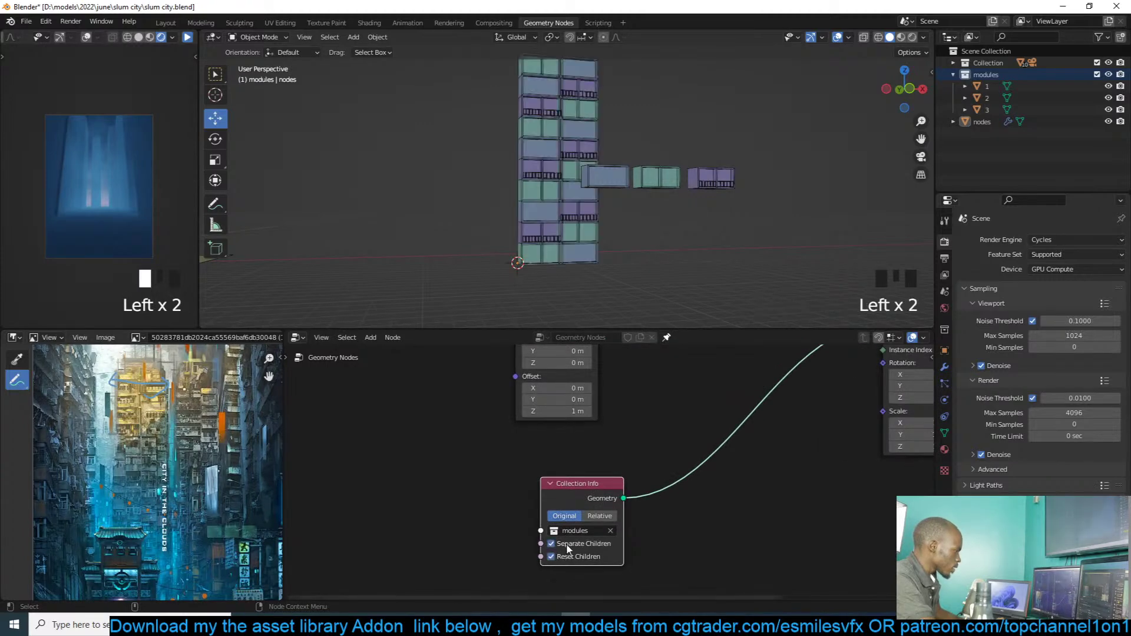
Step: Set the Transform node's X translation to 2.09 m to separate the two tower columns
scroll(684, 208, "down", 2)
scroll(688, 206, "up", 4)
middle_click_drag(690, 205, 652, 197)
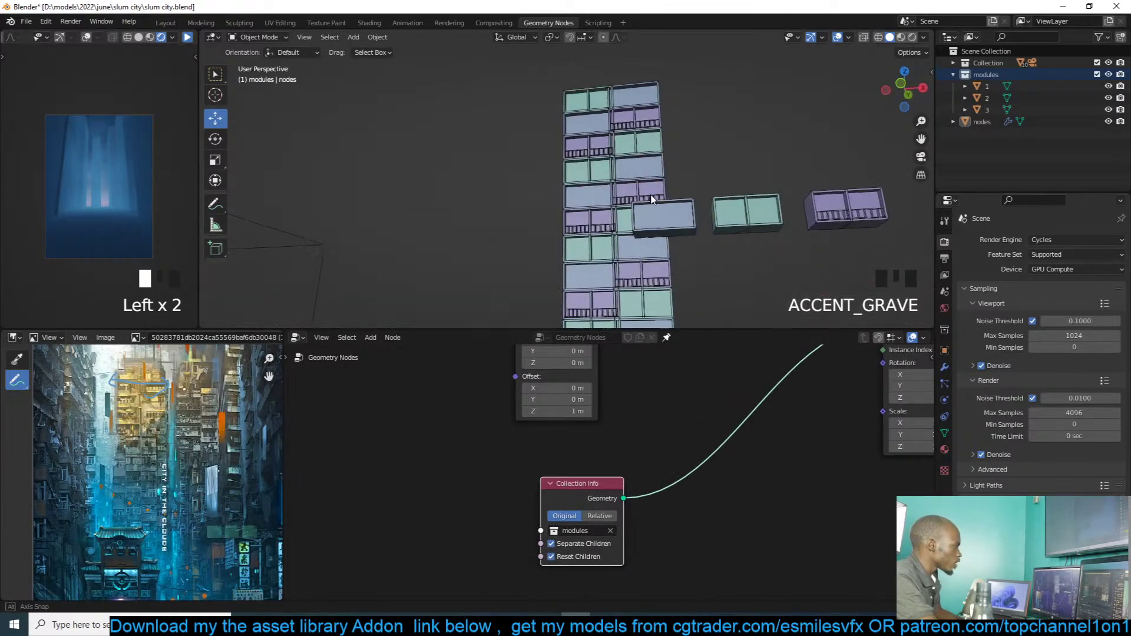
middle_click_drag(630, 407, 553, 488)
middle_click_drag(683, 350, 666, 489)
scroll(660, 431, "down", 3)
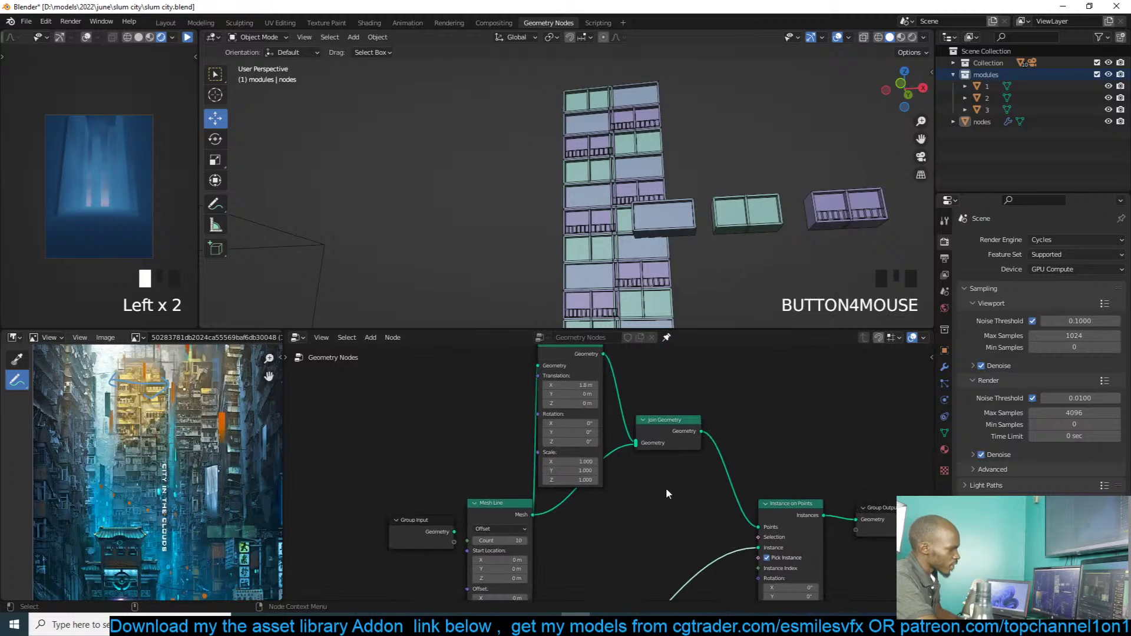
middle_click_drag(620, 436, 561, 440)
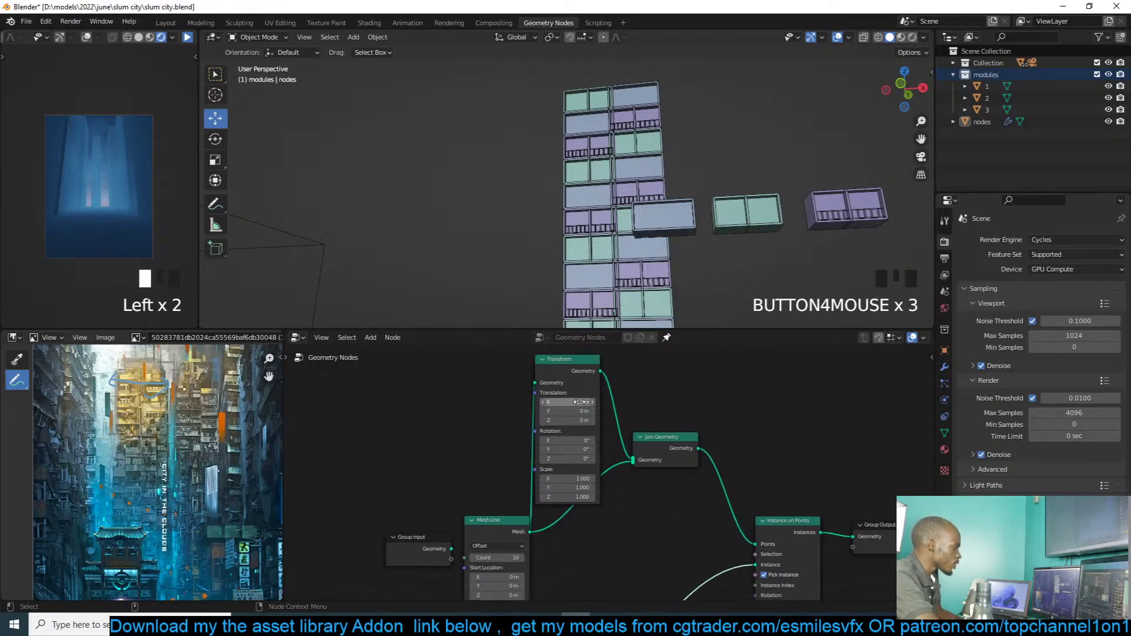
mouse_move(567, 402)
left_mouse_down("shift")
mouse_move(613, 402)
mouse_move(566, 402)
left_mouse_up("shift")
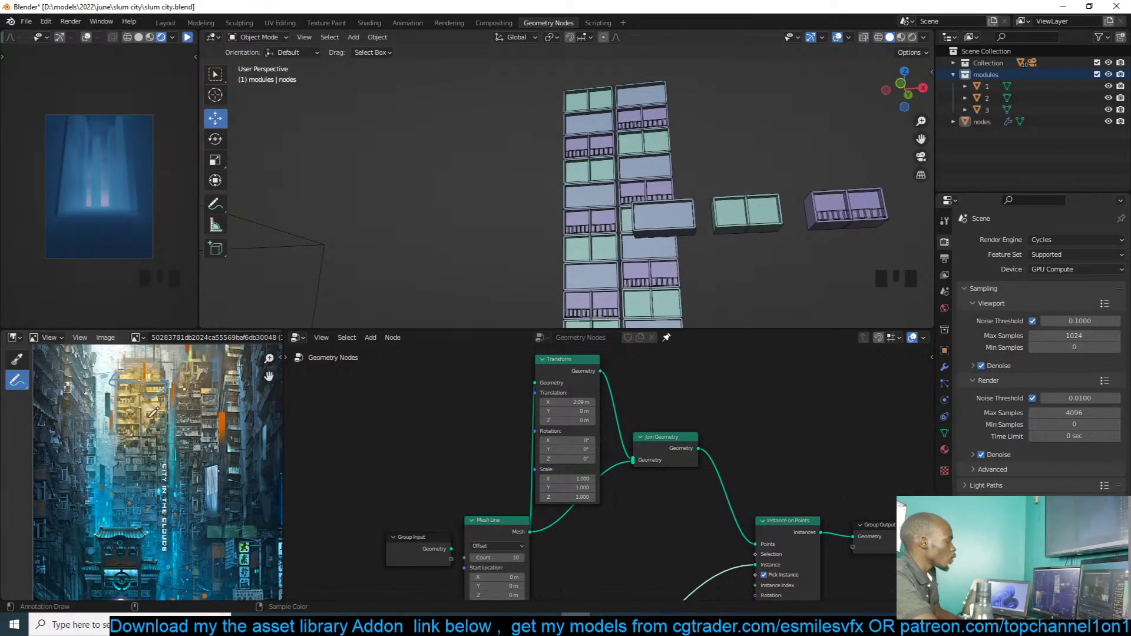
Step: Delete the Transform node that feeds the Join Geometry node
scroll(667, 440, "down", 6)
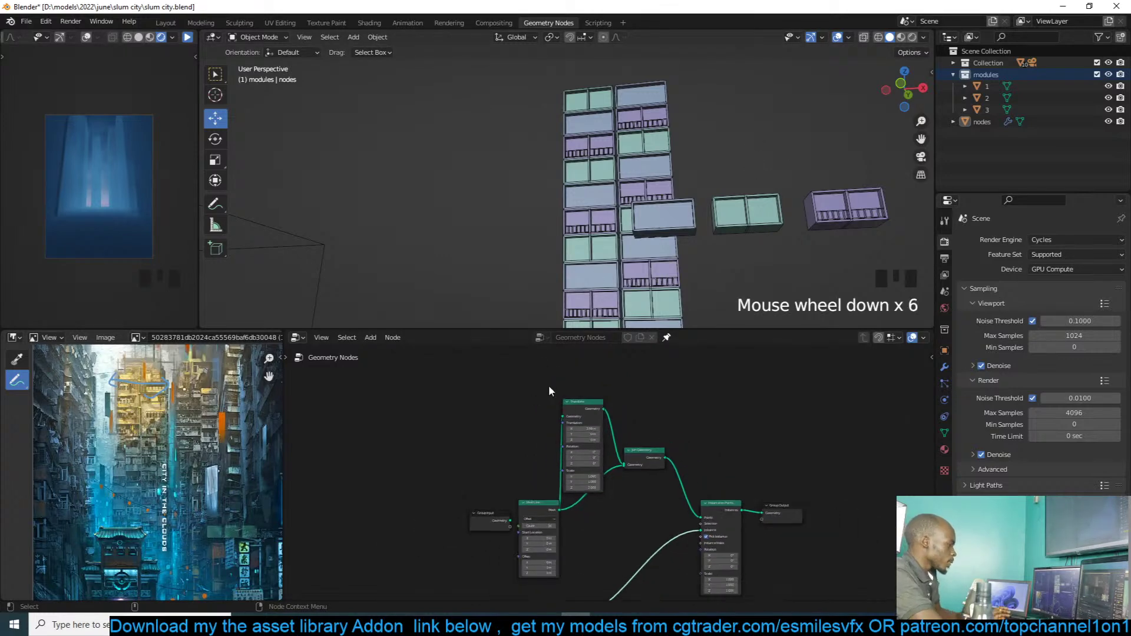
scroll(581, 387, "up", 3)
mouse_move(597, 401)
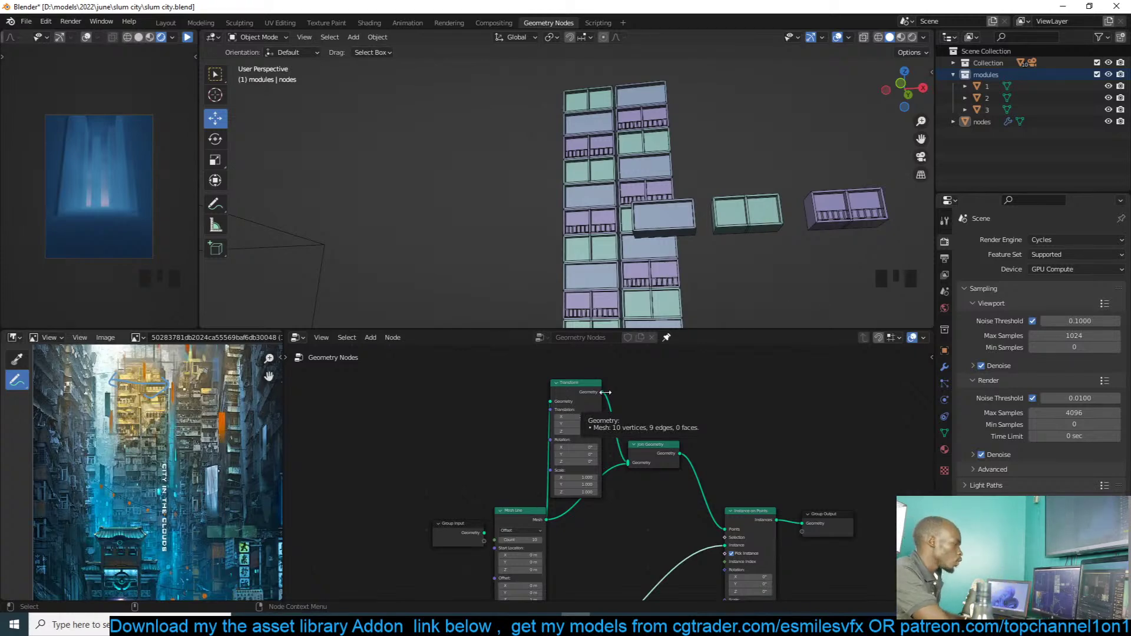
left_click_drag(633, 390, 546, 431)
key("x")
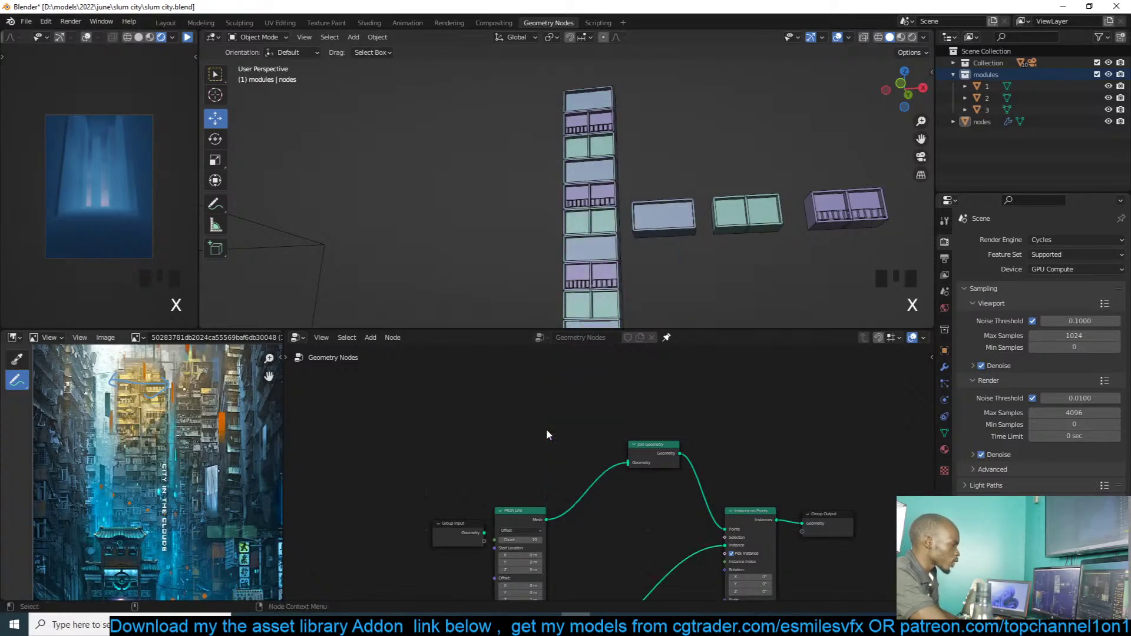
Step: Spread the Mesh Line and Join Geometry nodes apart to make room between them
scroll(572, 421, "down", 1)
middle_click_drag(571, 421, 637, 408)
left_click_drag(595, 491, 452, 448)
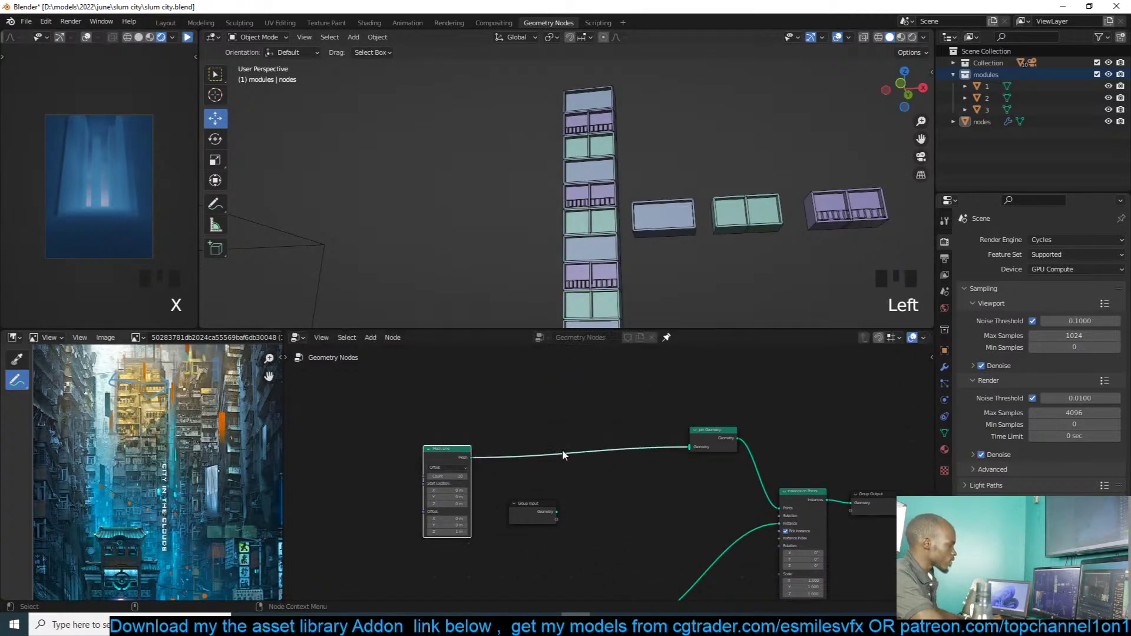
left_click_drag(730, 432, 715, 466)
Step: Duplicate the Mesh Line node, place the copy above the original and preview it through the Group Output
key("shift+a")
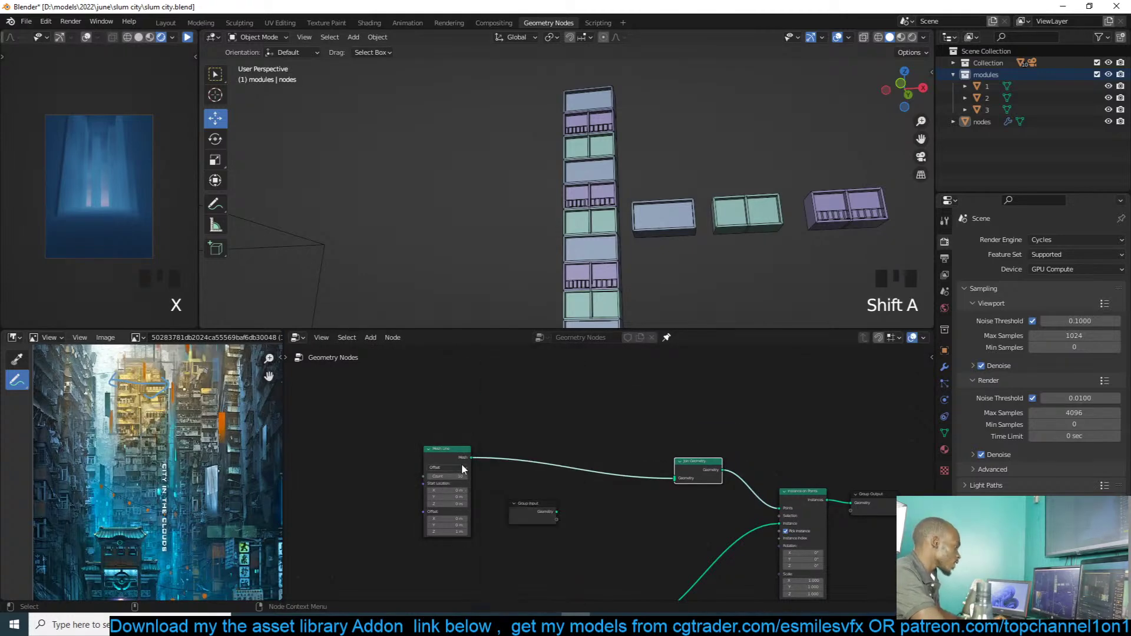
left_click(460, 467)
left_click(456, 452)
left_click(457, 452)
key("shift+d")
left_click(546, 357)
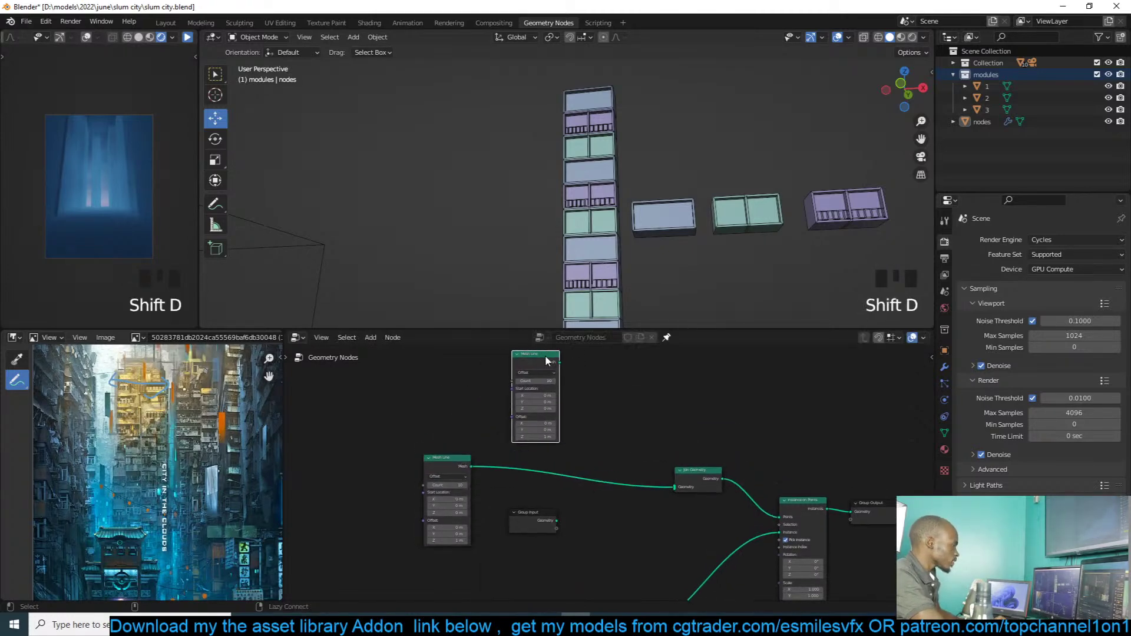
left_click(545, 357, "alt+shift")
Step: Annotate a horizontal arrow starting at the origin in the 3D viewport, with several circles along it marking points
key("grave")
scroll(613, 259, "up", 2)
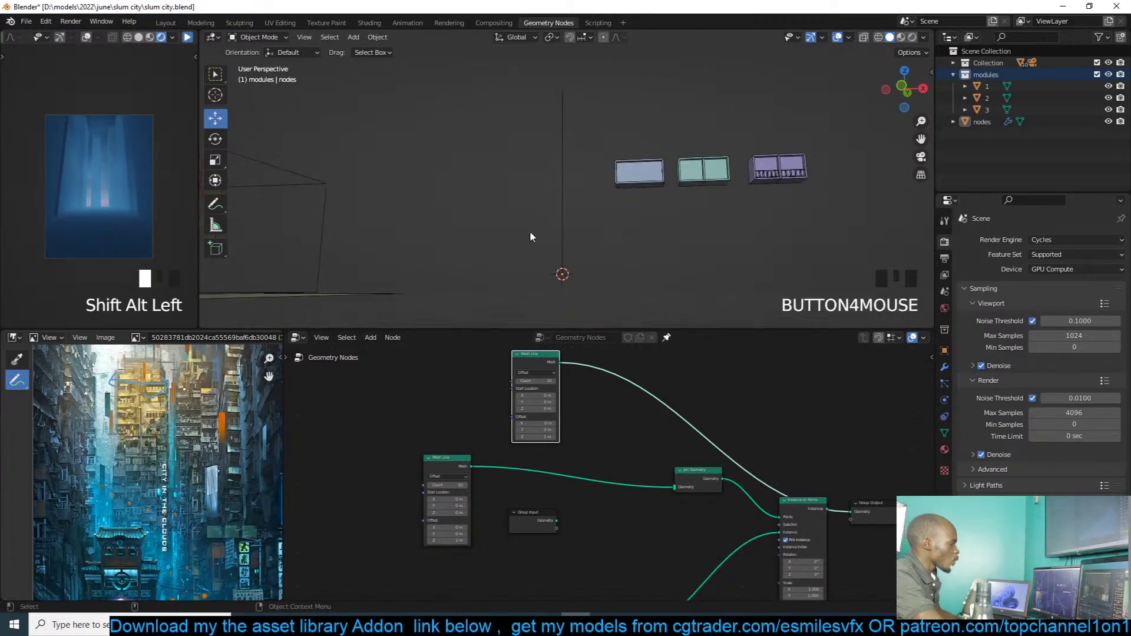
left_click(215, 205)
left_click_drag(562, 272, 717, 275)
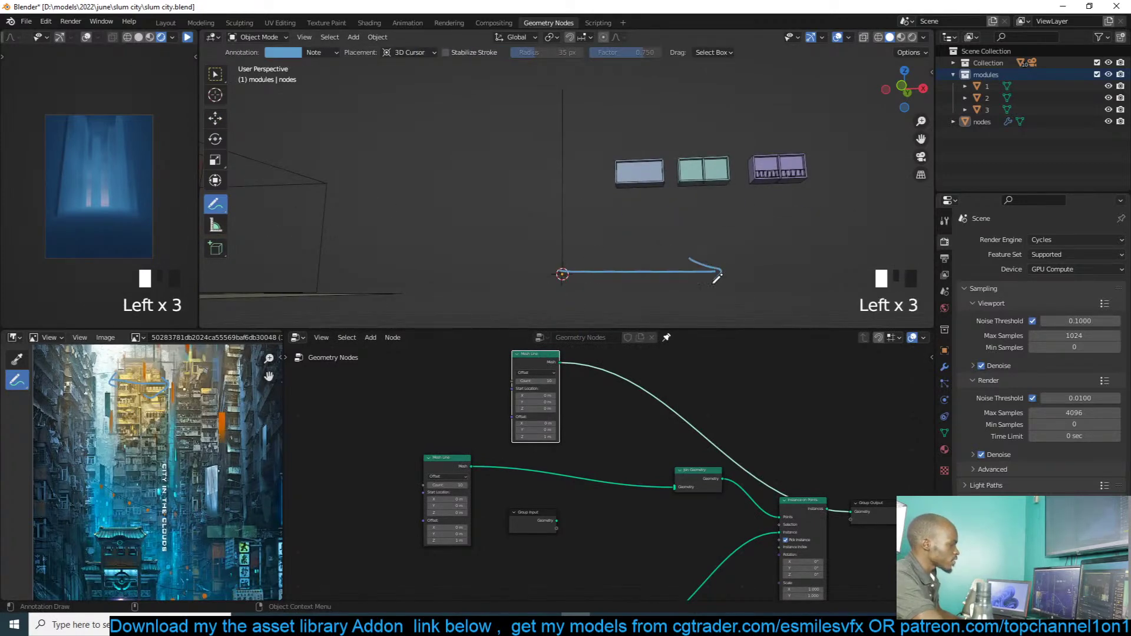
left_click_drag(564, 276, 692, 272)
Step: Add a Mesh to Points node after the duplicated Mesh Line node
scroll(578, 377, "down", 2)
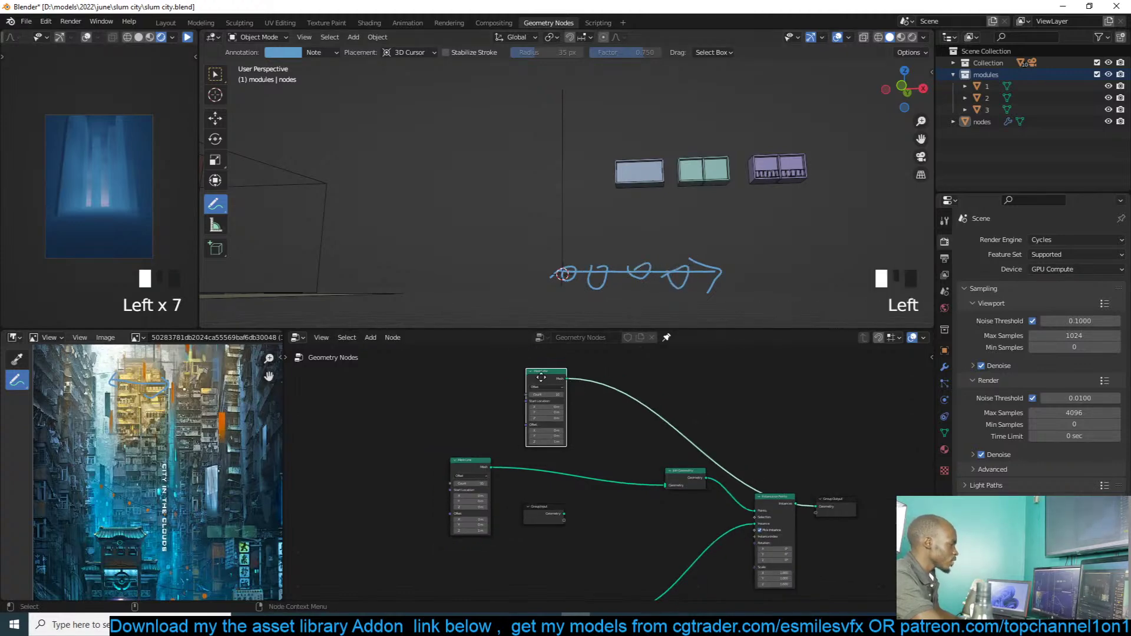
left_click_drag(546, 373, 507, 377)
scroll(534, 366, "up", 3)
key("shift+a")
type("pon")
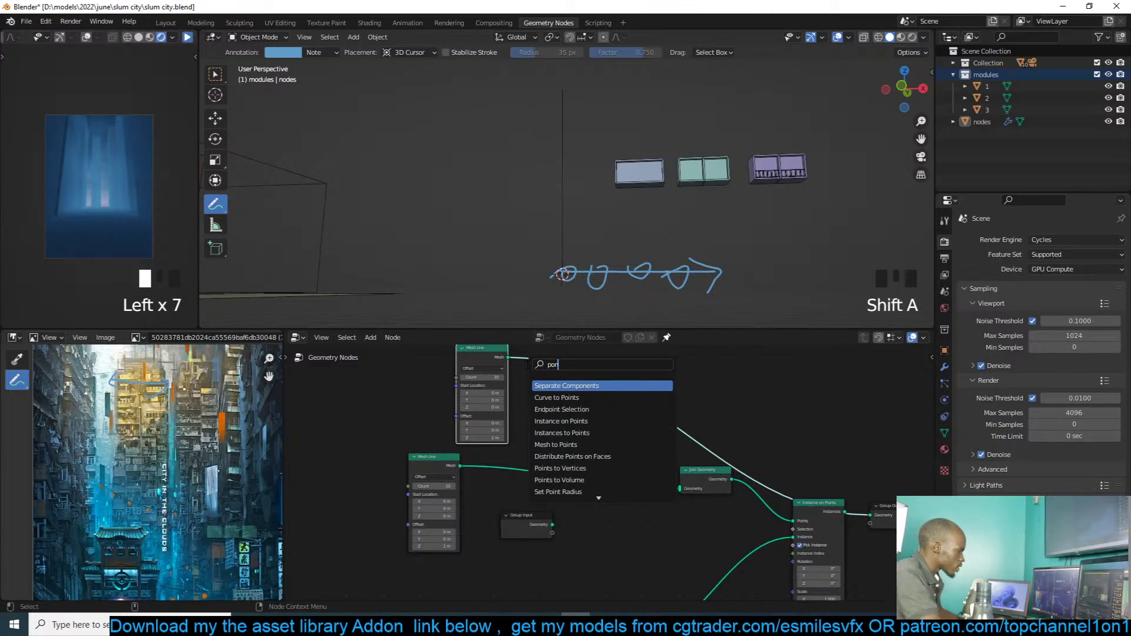
left_click(562, 444)
left_click(605, 383)
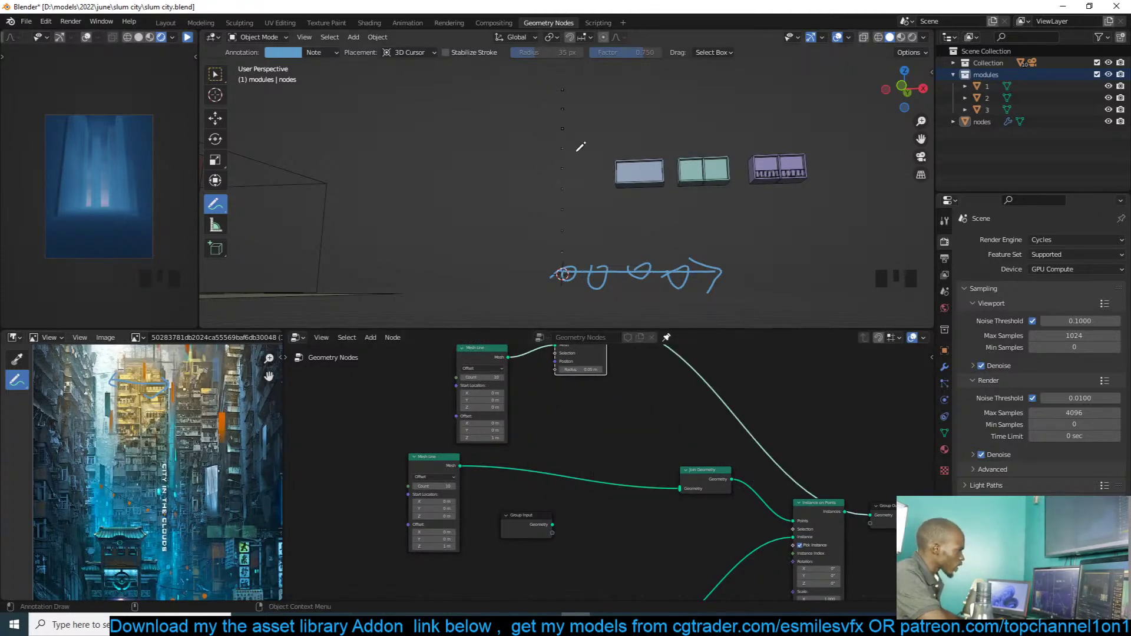
Step: Set the Mesh to Points radius to 0.45 m and inspect the column of points in the viewport
middle_click_drag(577, 151, 655, 164)
scroll(675, 149, "up", 2)
middle_click_drag(573, 405, 547, 455)
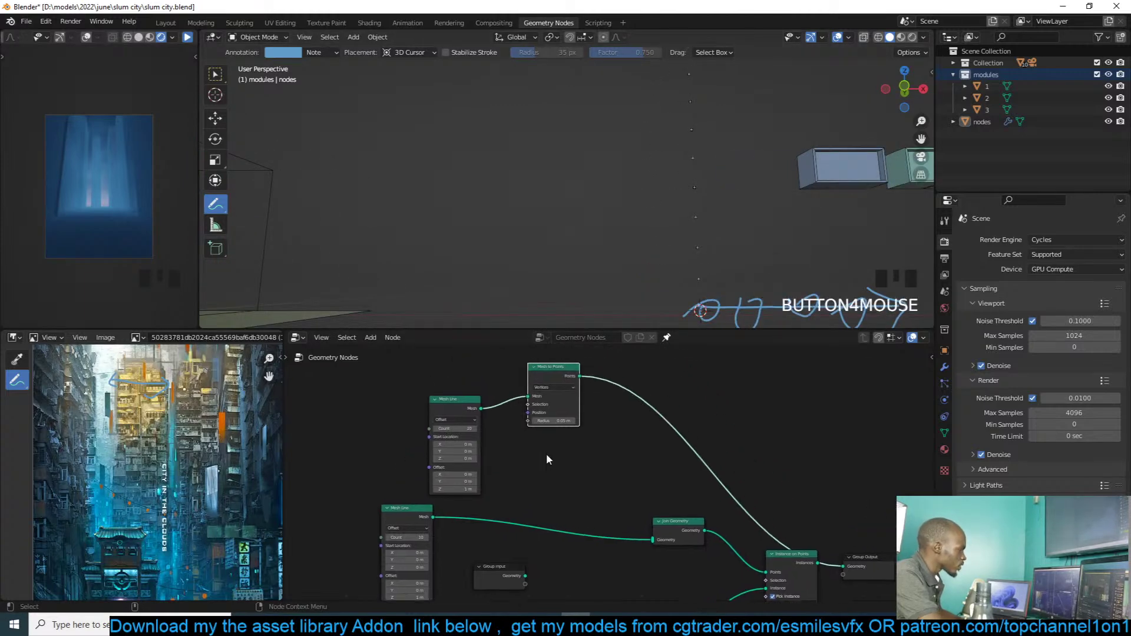
mouse_move(561, 420)
left_mouse_down()
mouse_move(595, 420)
mouse_move(548, 420)
mouse_move(568, 420)
left_mouse_up()
scroll(618, 303, "down", 3)
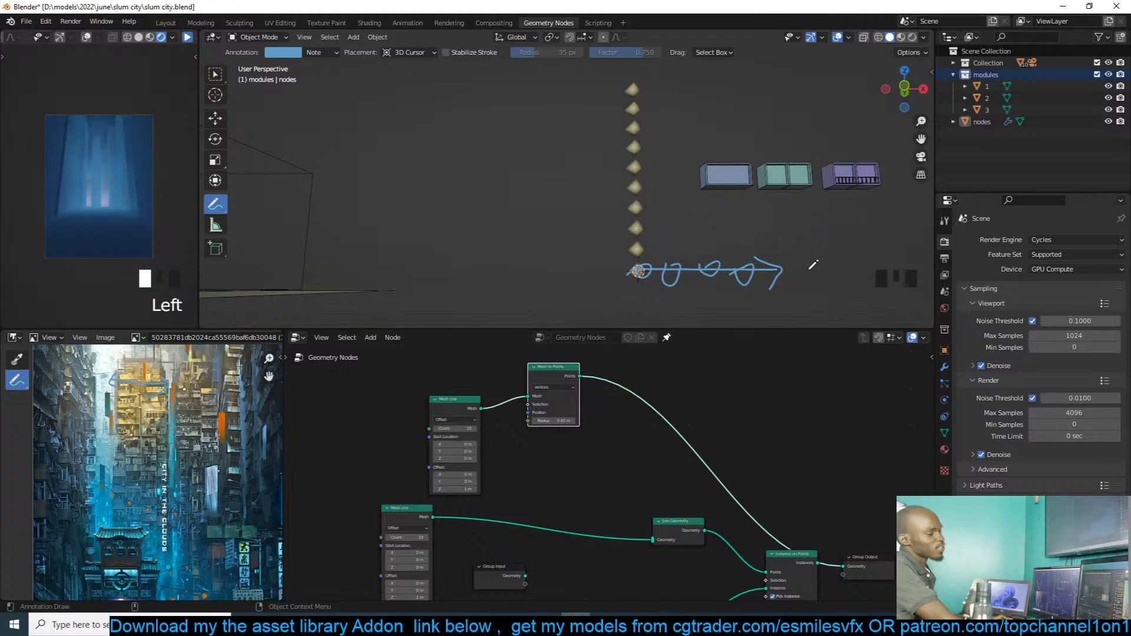
scroll(784, 262, "up", 3)
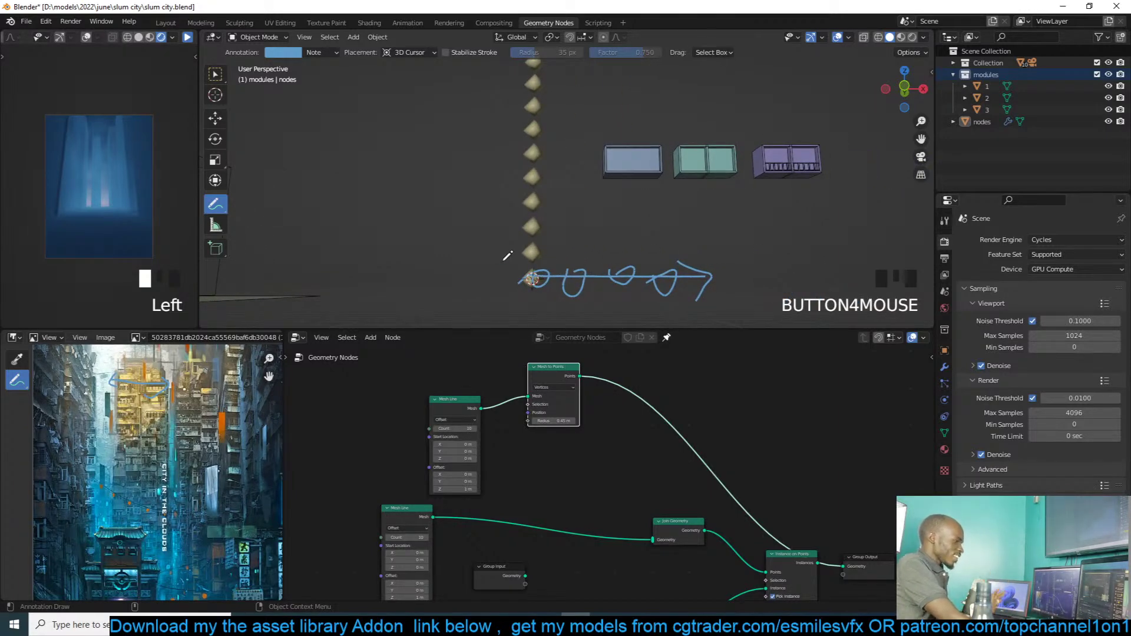
Step: Set the duplicated Mesh Line's offset to 1 m on X and 0 m on Z
middle_click_drag(550, 501, 608, 477)
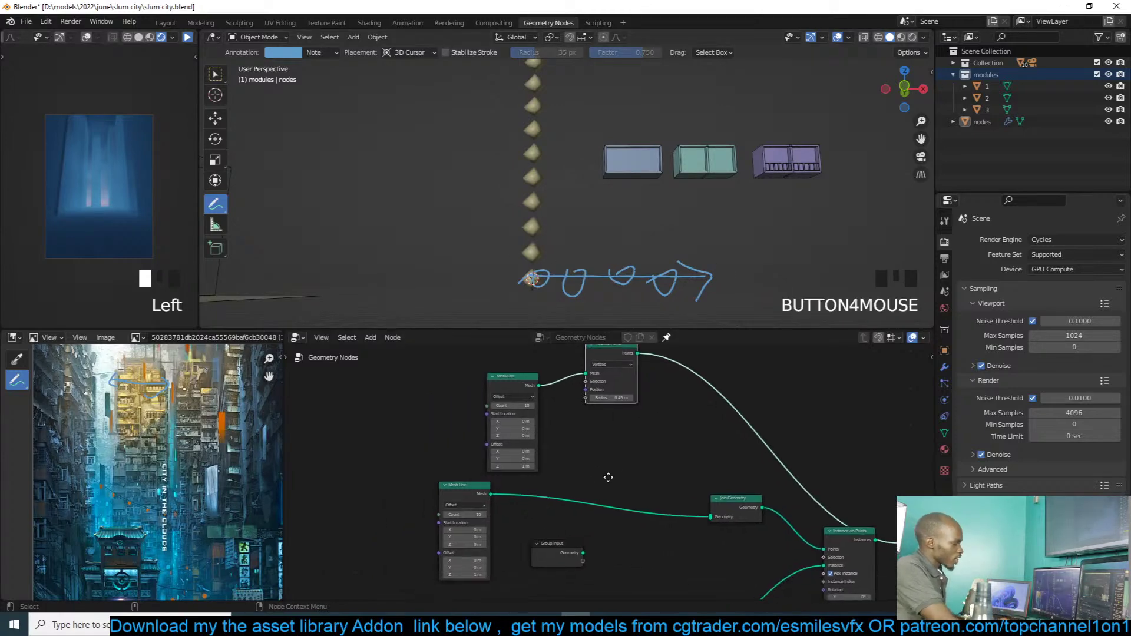
left_click(521, 451)
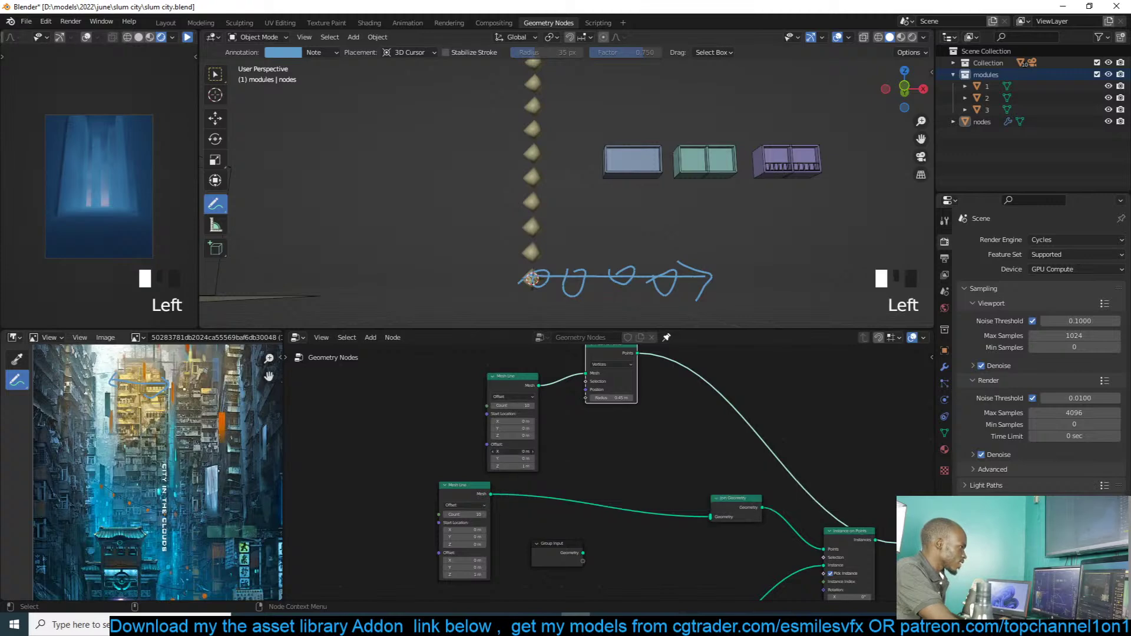
left_click(577, 461)
double_click(525, 465)
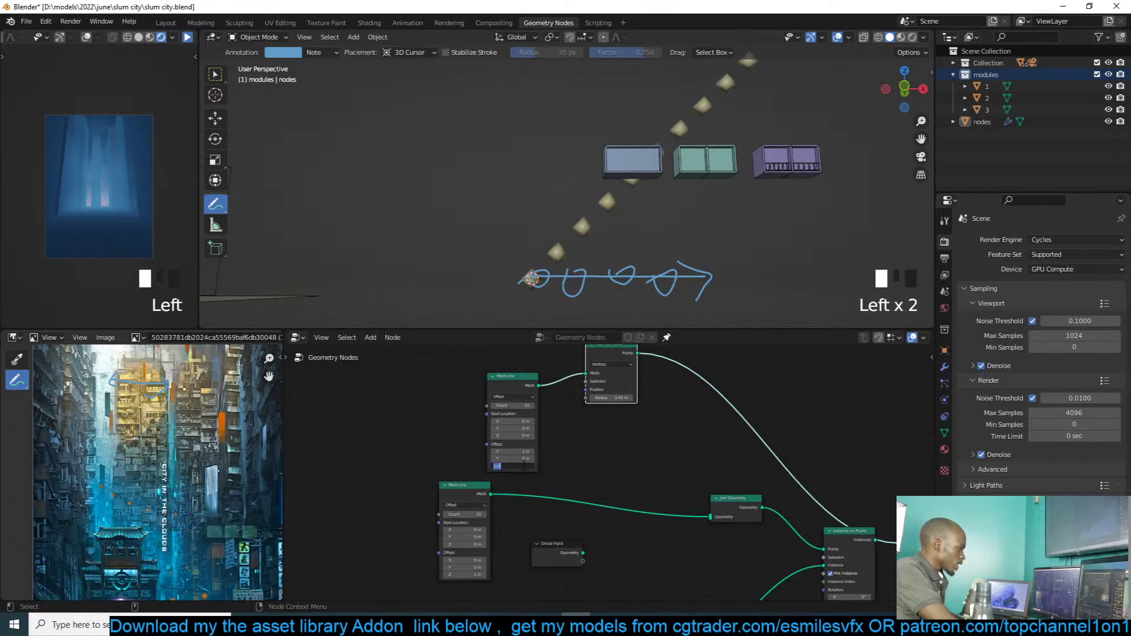
scroll(522, 464, "up", 6)
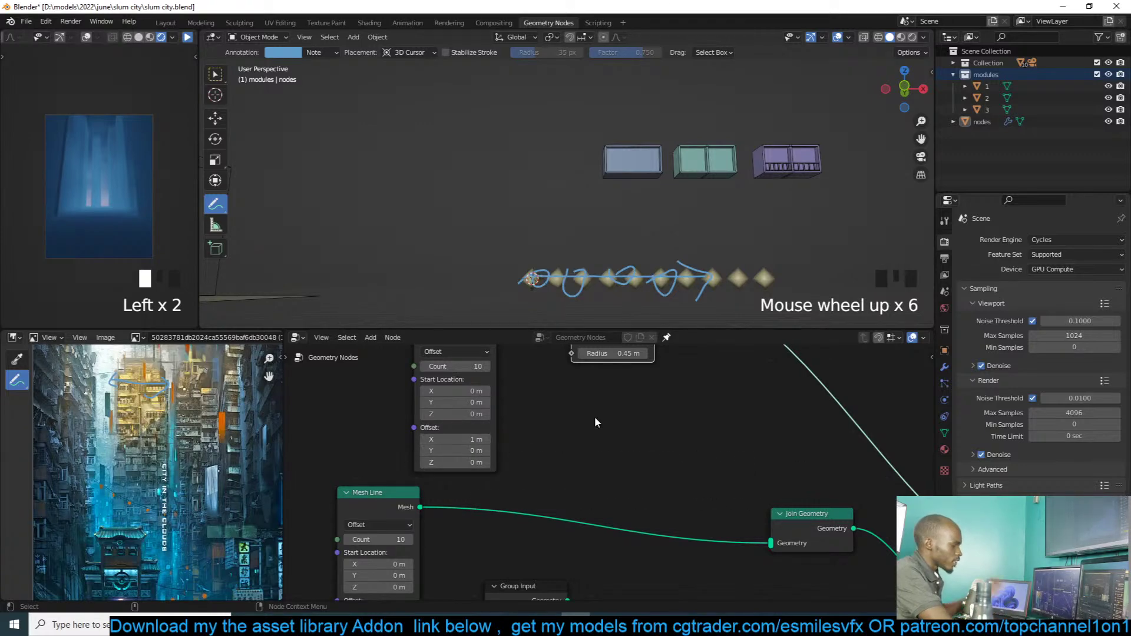
scroll(511, 475, "down", 4)
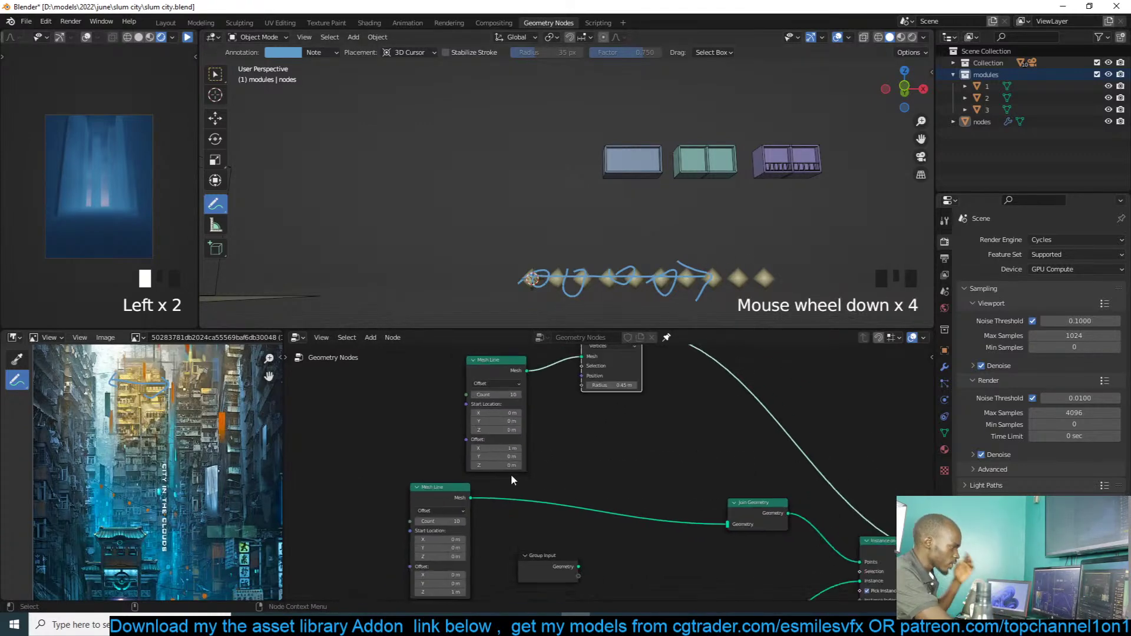
Step: Shift the duplicated Mesh Line node away from Mesh to Points and preview the original vertical Mesh Line's output
middle_click_drag(511, 475, 528, 472)
left_click_drag(517, 363, 484, 363)
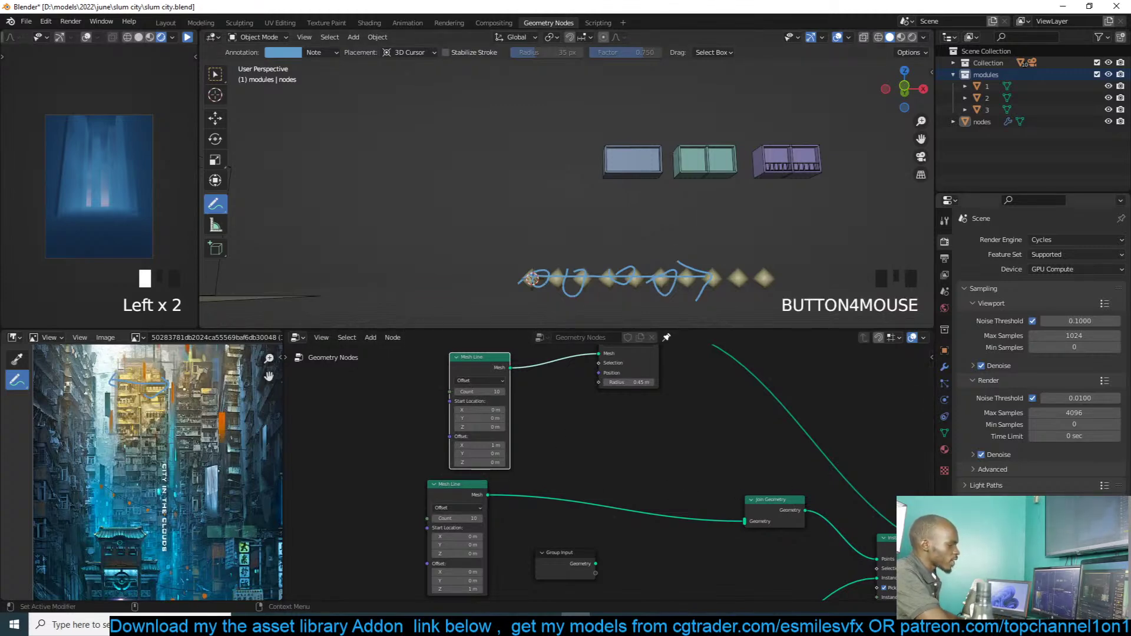
middle_click_drag(648, 497, 634, 482)
left_click(451, 472, "alt+shift")
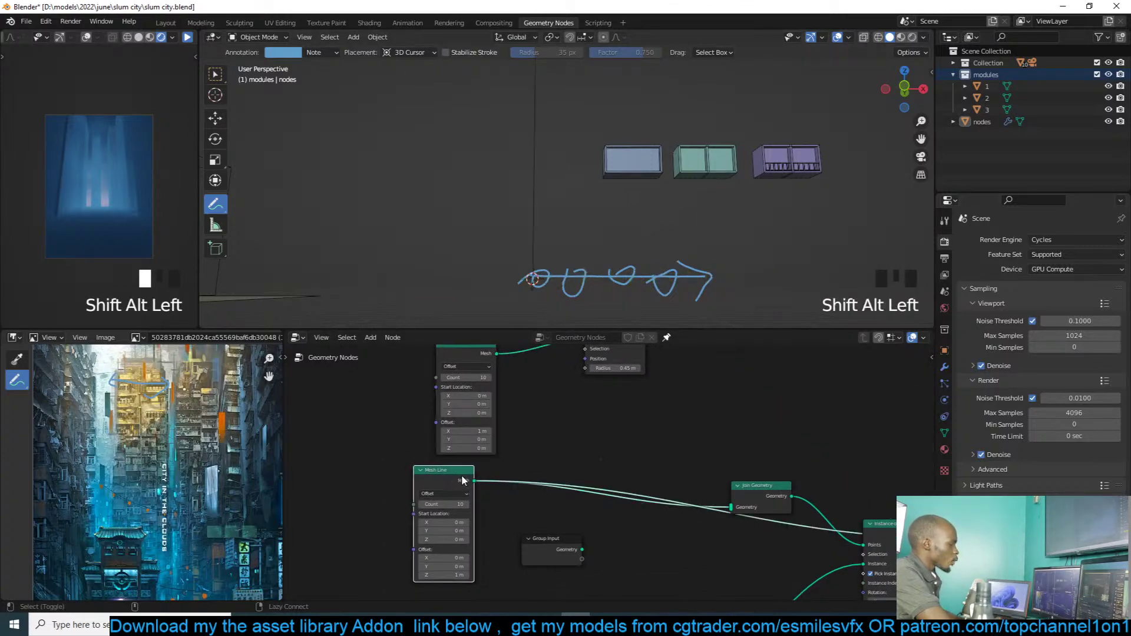
scroll(579, 260, "down", 3)
middle_click_drag(591, 202, 609, 241, "shift")
scroll(602, 220, "up", 2)
mouse_move(558, 262)
left_mouse_down()
mouse_move(582, 181)
mouse_move(573, 166)
left_mouse_up()
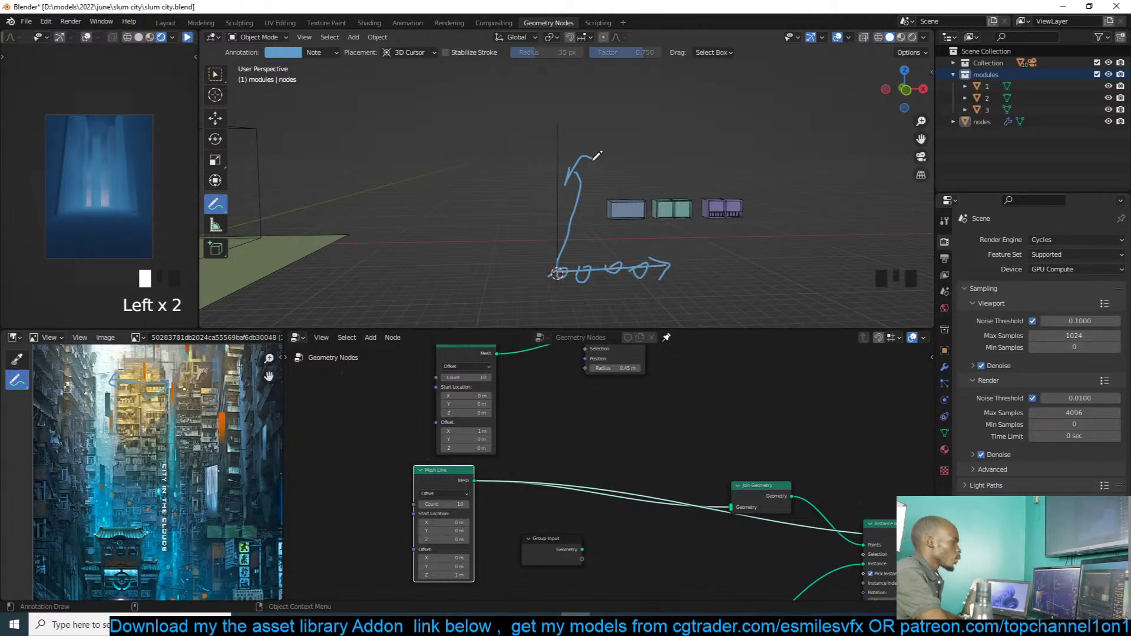
key("grave")
mouse_move(569, 164)
left_mouse_down("ctrl")
mouse_move(597, 145)
mouse_move(559, 248)
left_mouse_up("ctrl")
scroll(563, 243, "up", 2)
key("grave")
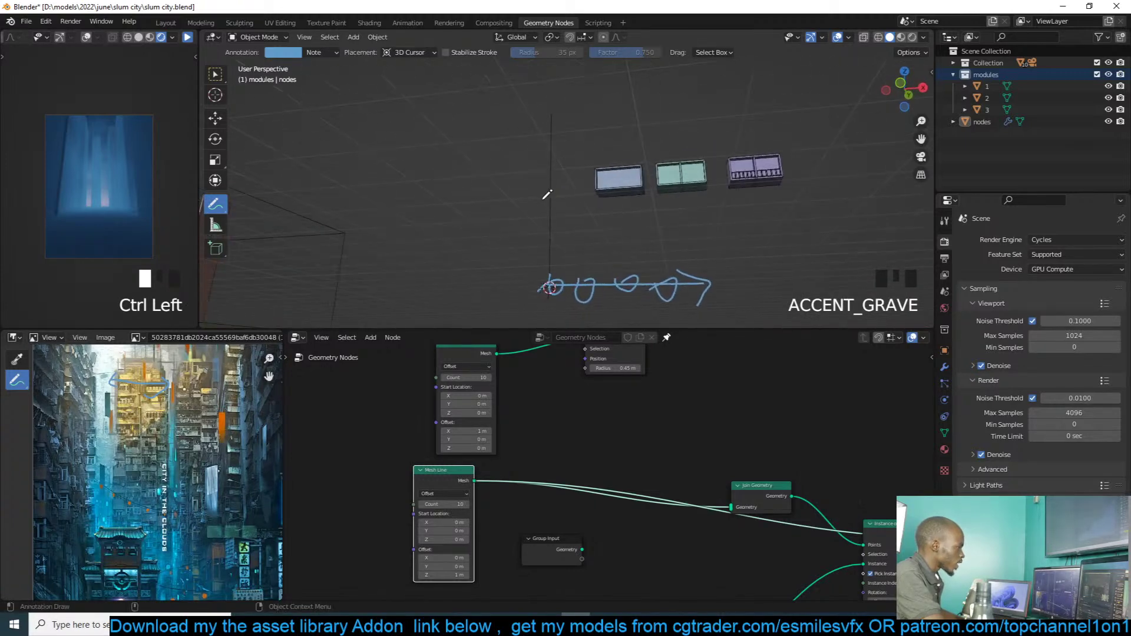
Step: Annotate a mark around the upper end of the vertical mesh line in the 3D viewport
key("grave")
middle_click_drag(610, 253, 524, 266, "shift")
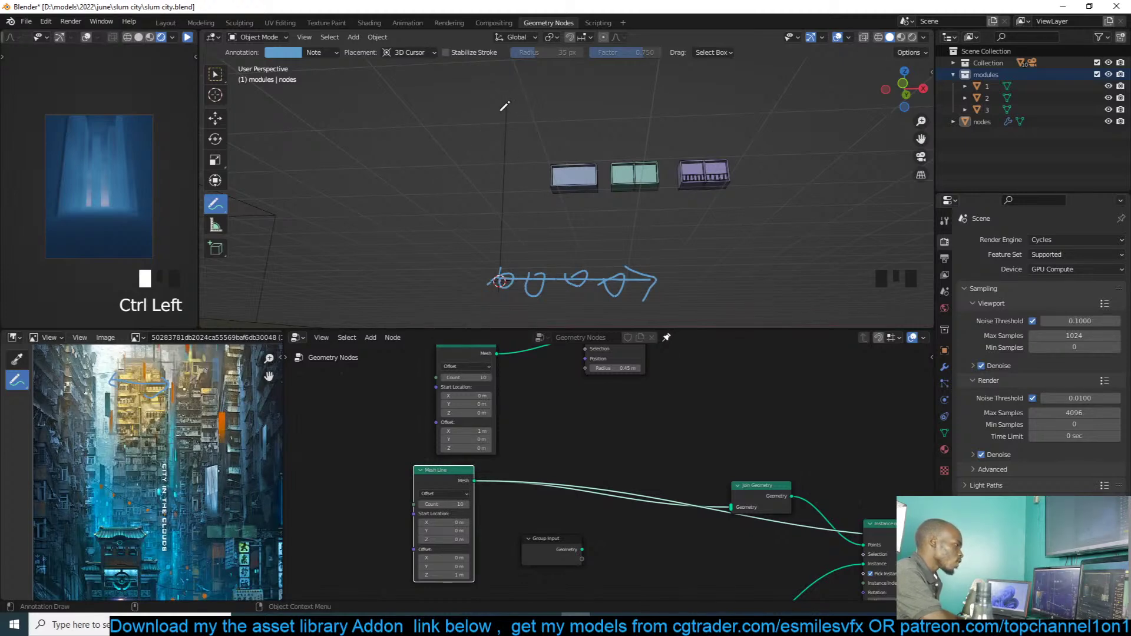
left_click_drag(501, 109, 516, 100)
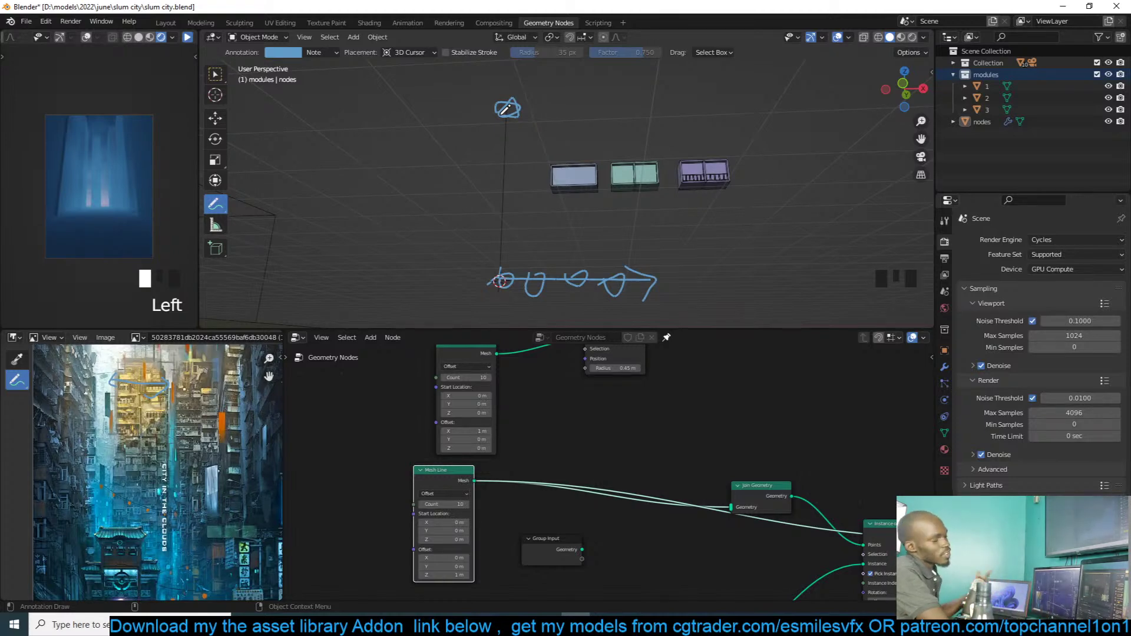
Step: Add a second Instance on Points node above Join Geometry and delete the Mesh to Points node
scroll(563, 370, "down", 5)
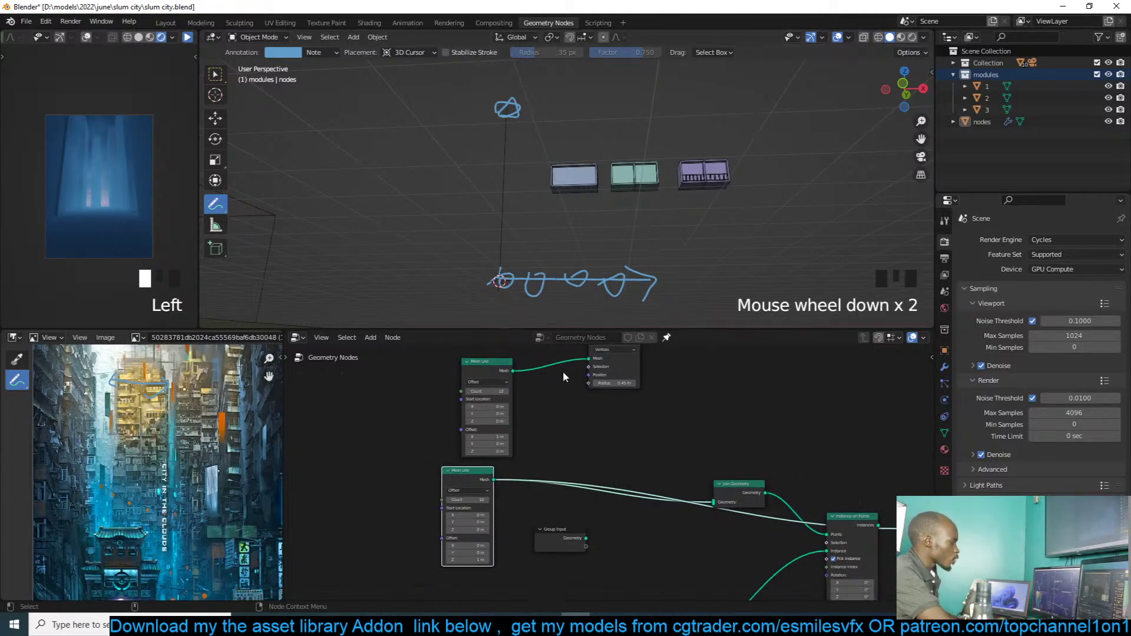
scroll(668, 442, "up", 1)
key("shift+a")
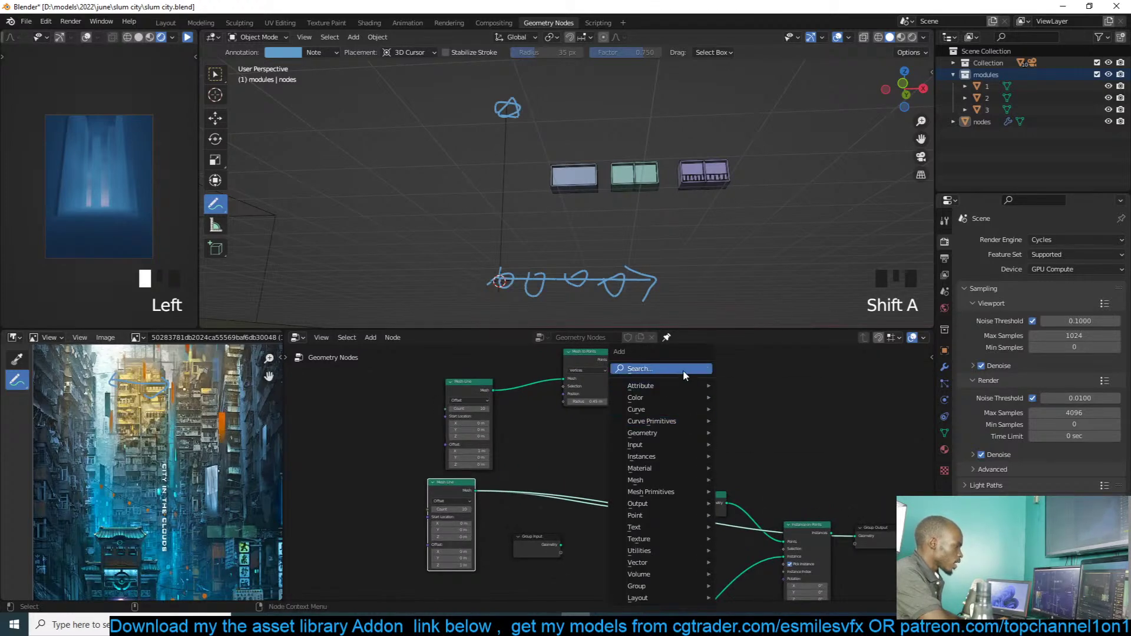
type("i")
key("BackSpace")
type("on")
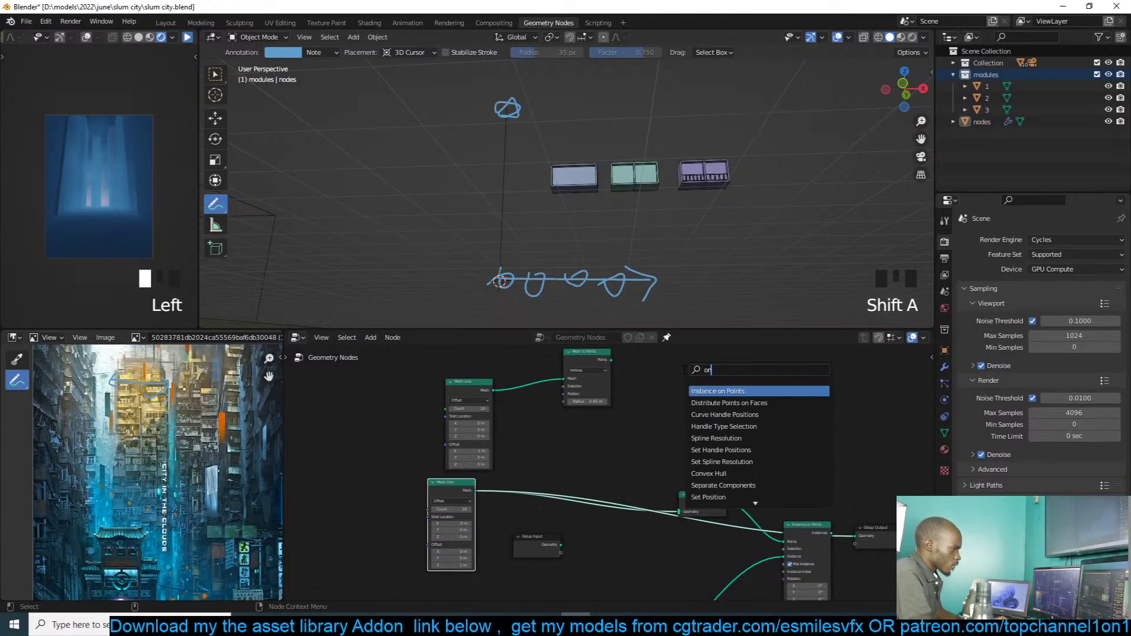
left_click(717, 391)
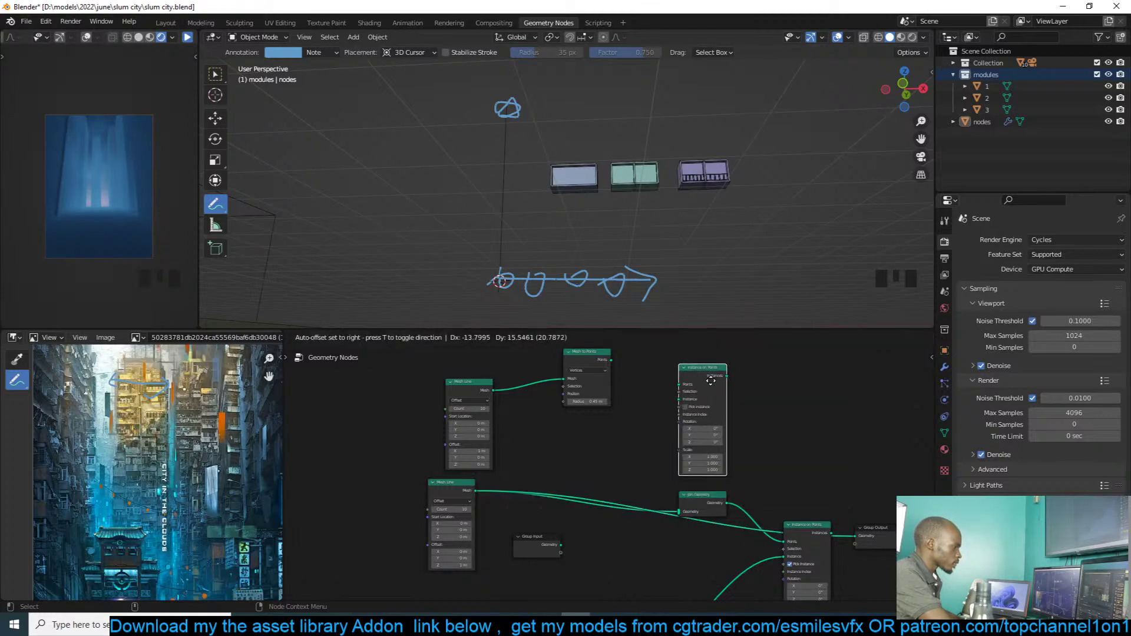
left_click(575, 361)
key("x")
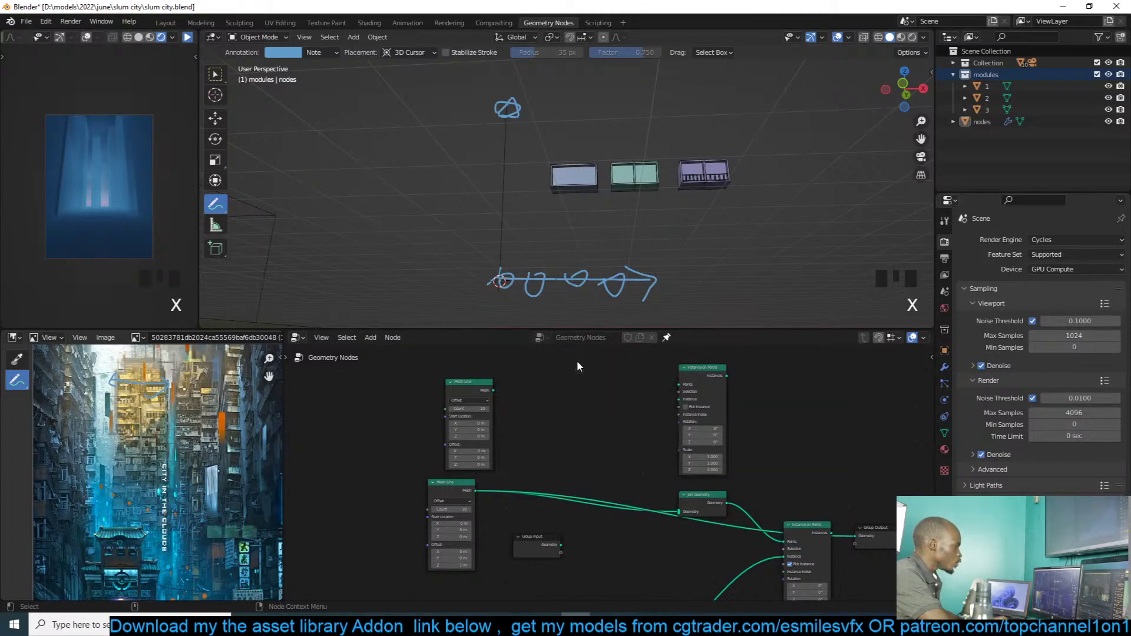
Step: Connect the horizontal Mesh Line to the new Instance on Points node's Points input and the vertical Mesh Line to its Instance input
left_click(477, 389, "alt+shift")
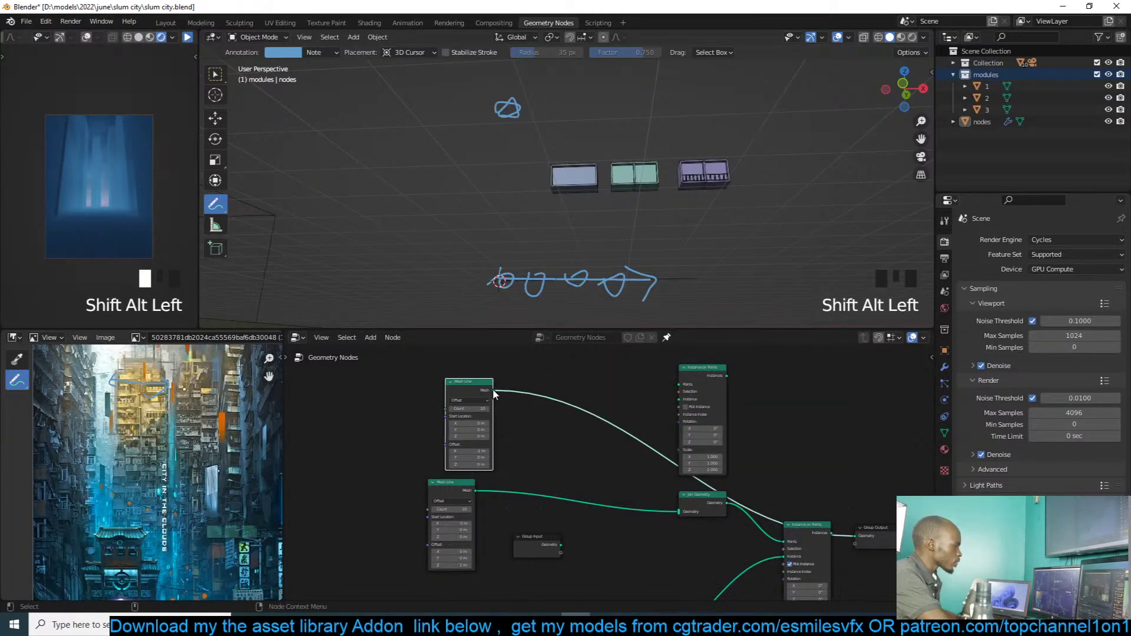
left_click_drag(493, 391, 680, 384)
left_click(458, 489, "alt+shift")
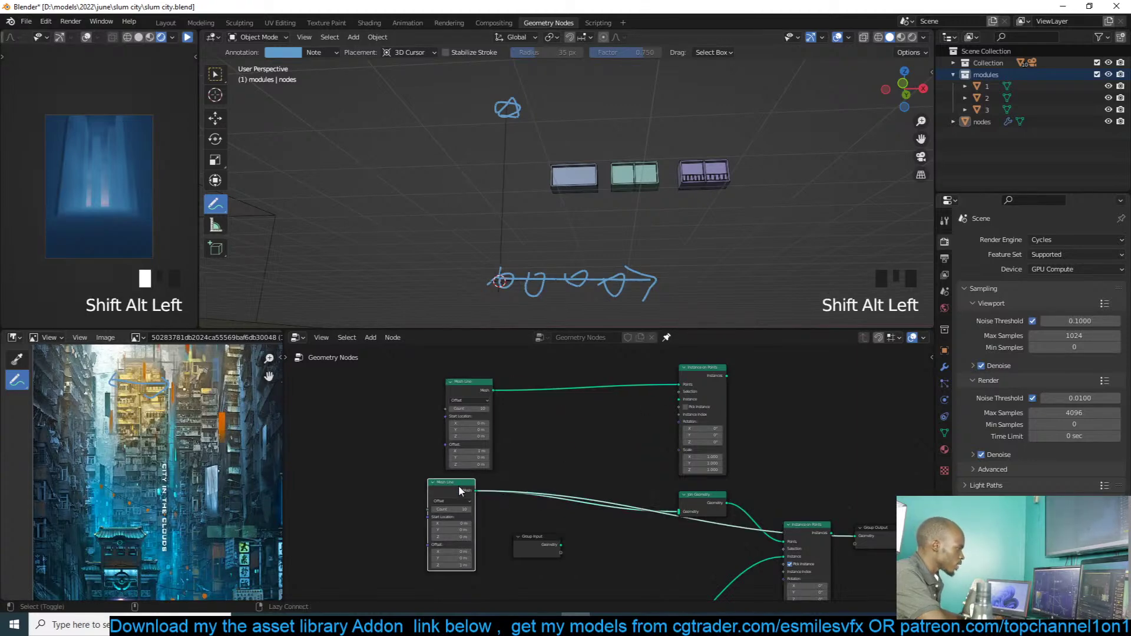
left_click_drag(475, 490, 684, 400)
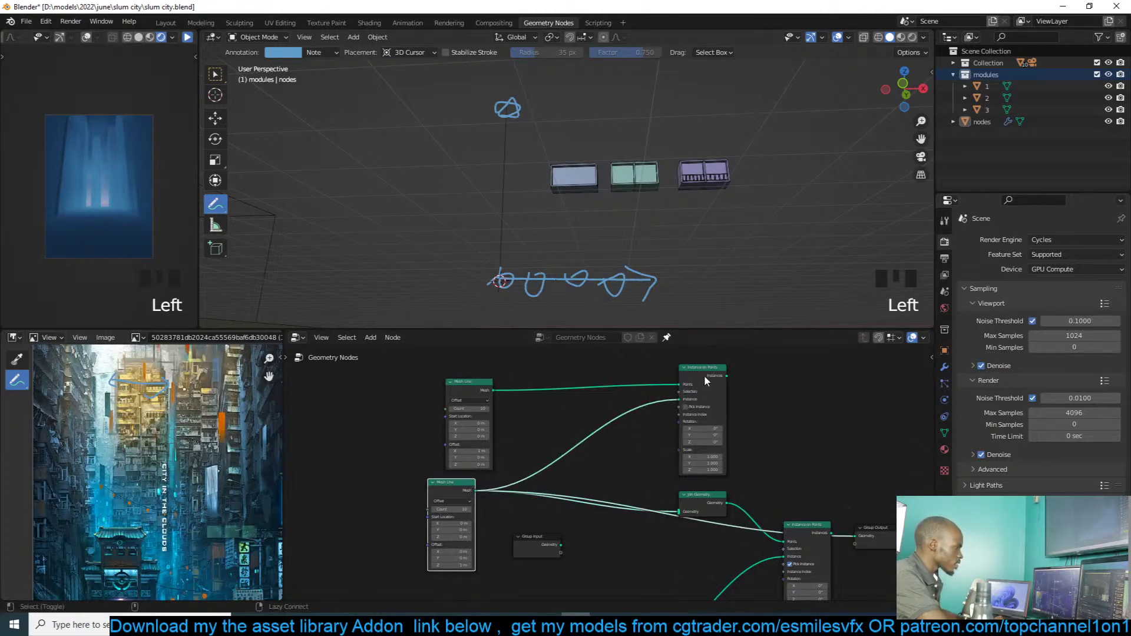
Step: Preview the new Instance on Points output through the Group Output and nudge the node clear of Join Geometry
left_click(705, 374, "alt+shift")
key("grave")
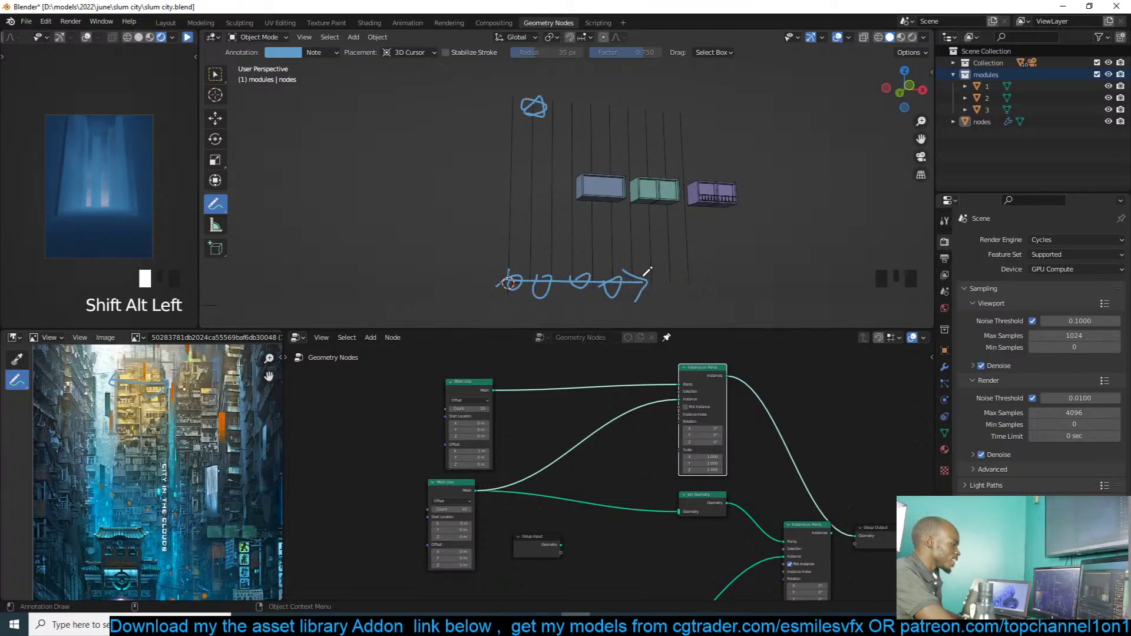
left_click_drag(698, 384, 688, 379)
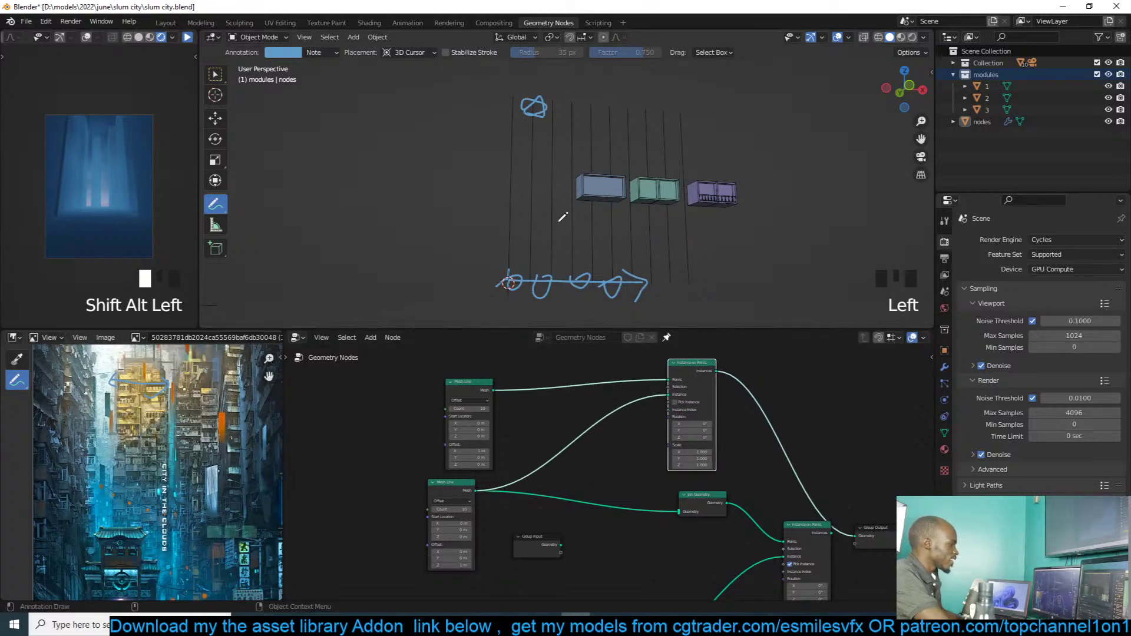
Step: Shift the new Instance on Points node and annotate a vertical and a horizontal arrow from the line grid's origin in the 3D viewport
mouse_move(559, 222)
middle_mouse_down()
mouse_move(648, 234)
mouse_move(561, 233)
middle_mouse_up()
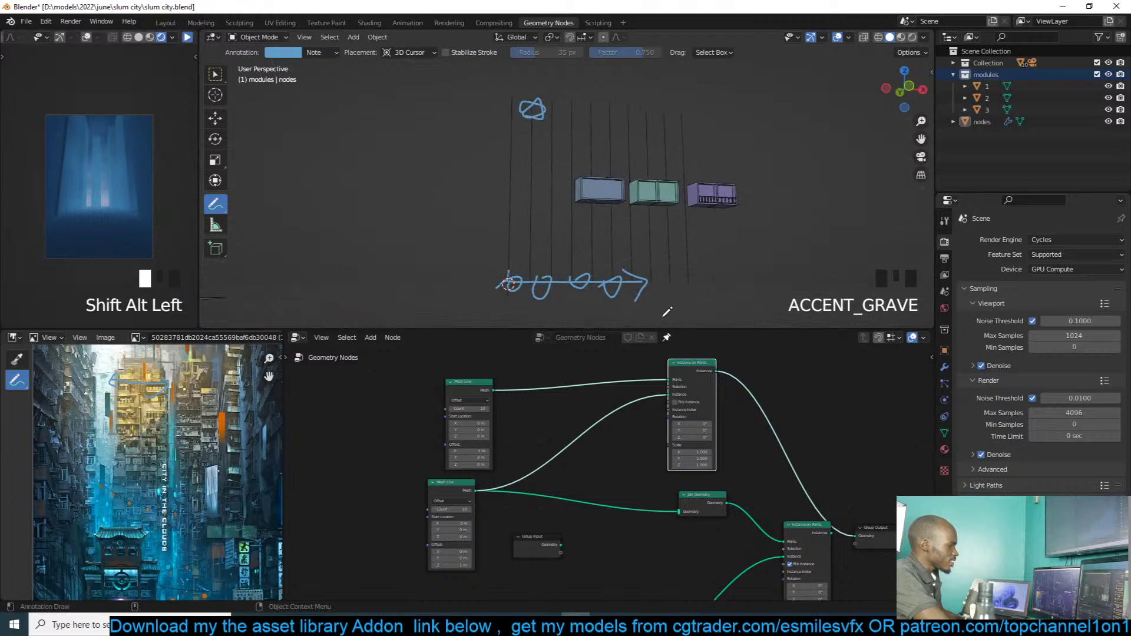
left_click_drag(698, 382, 644, 384)
middle_click_drag(539, 216, 540, 222)
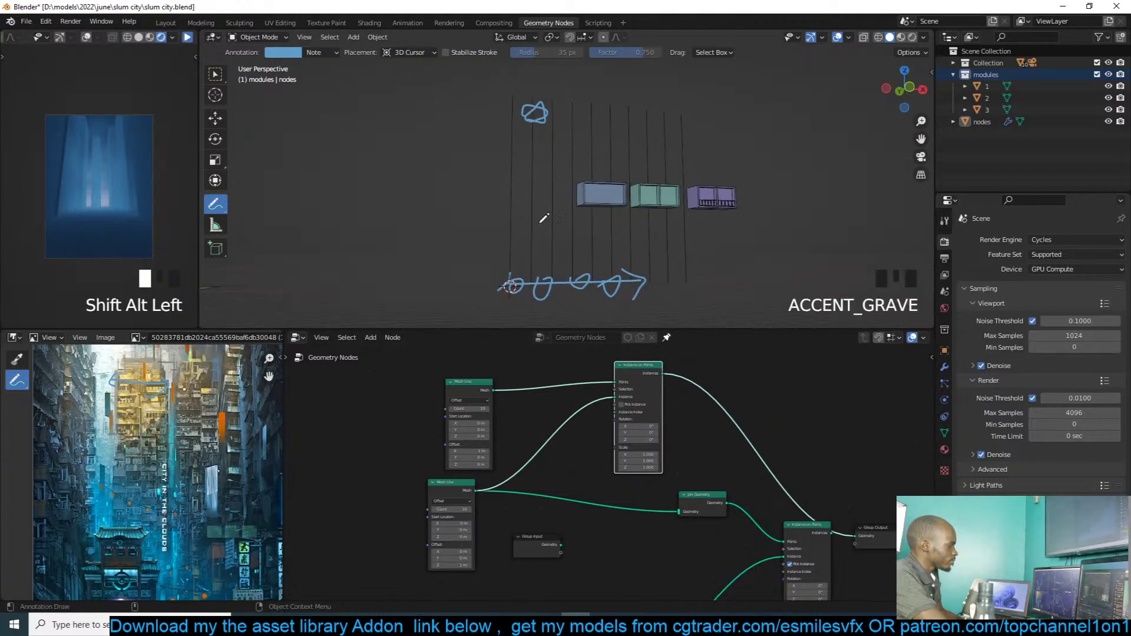
left_click_drag(510, 285, 513, 154)
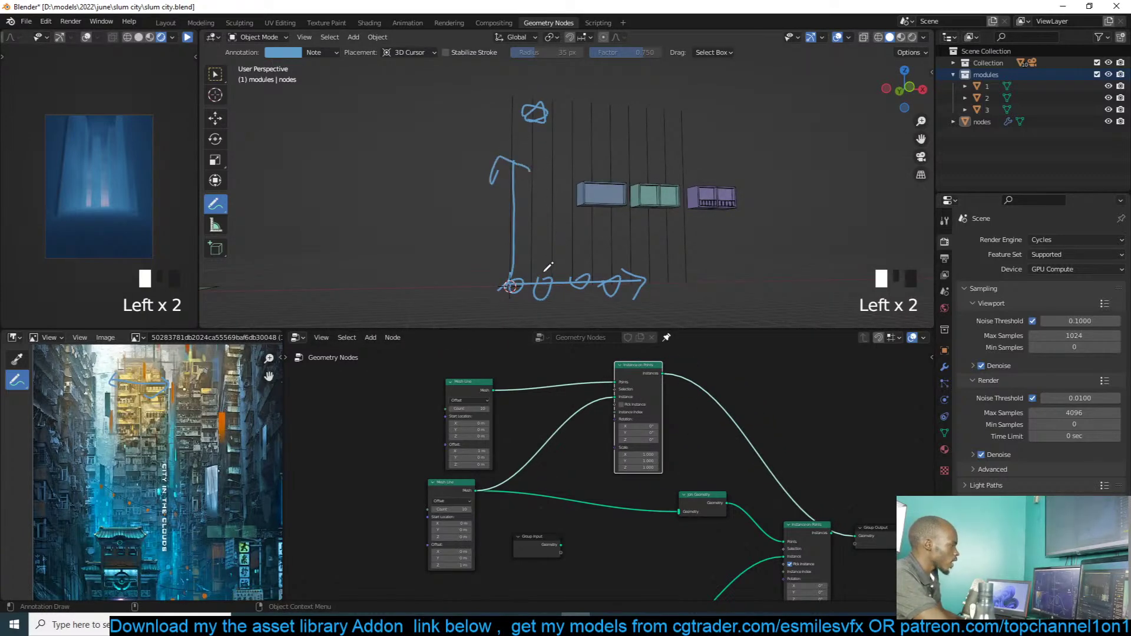
left_click_drag(514, 285, 669, 274)
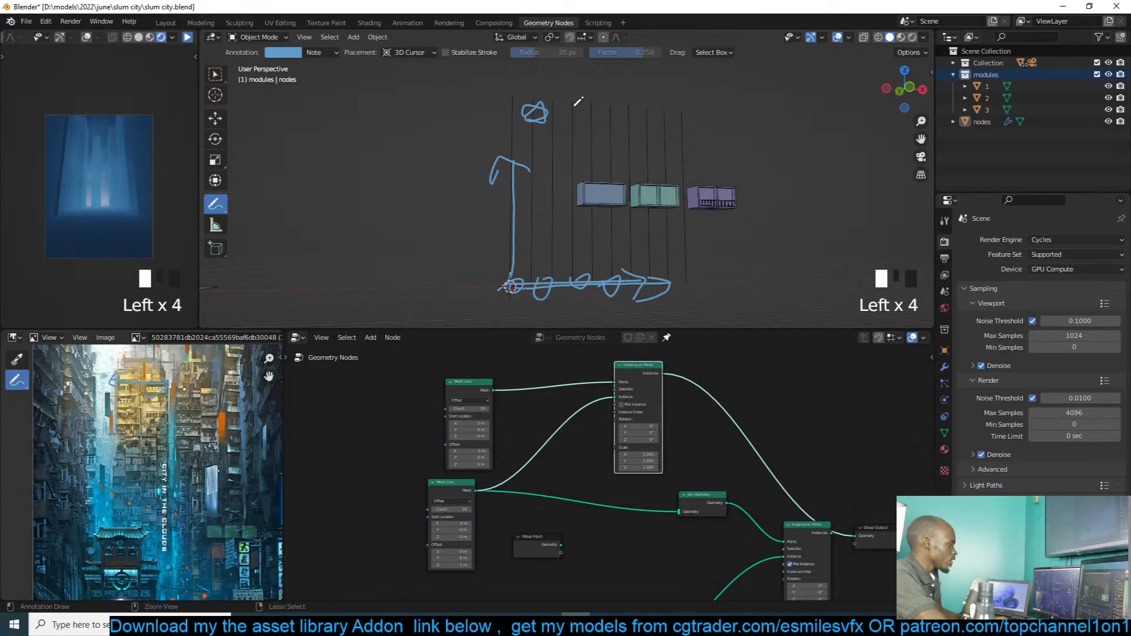
Step: Erase all annotation strokes from the 3D viewport and switch to the Move tool
mouse_move(566, 106)
left_mouse_down("ctrl")
mouse_move(515, 126)
mouse_move(505, 189)
mouse_move(515, 214)
mouse_move(682, 268)
mouse_move(682, 283)
mouse_move(495, 282)
mouse_move(476, 149)
mouse_move(500, 193)
left_mouse_up("ctrl")
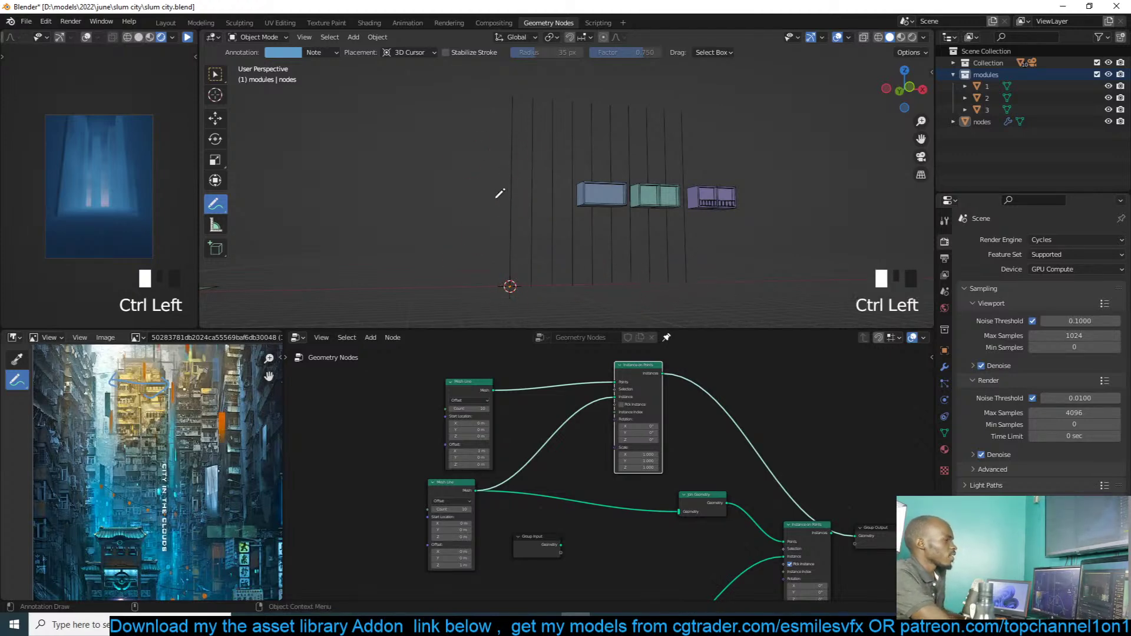
left_click(216, 119)
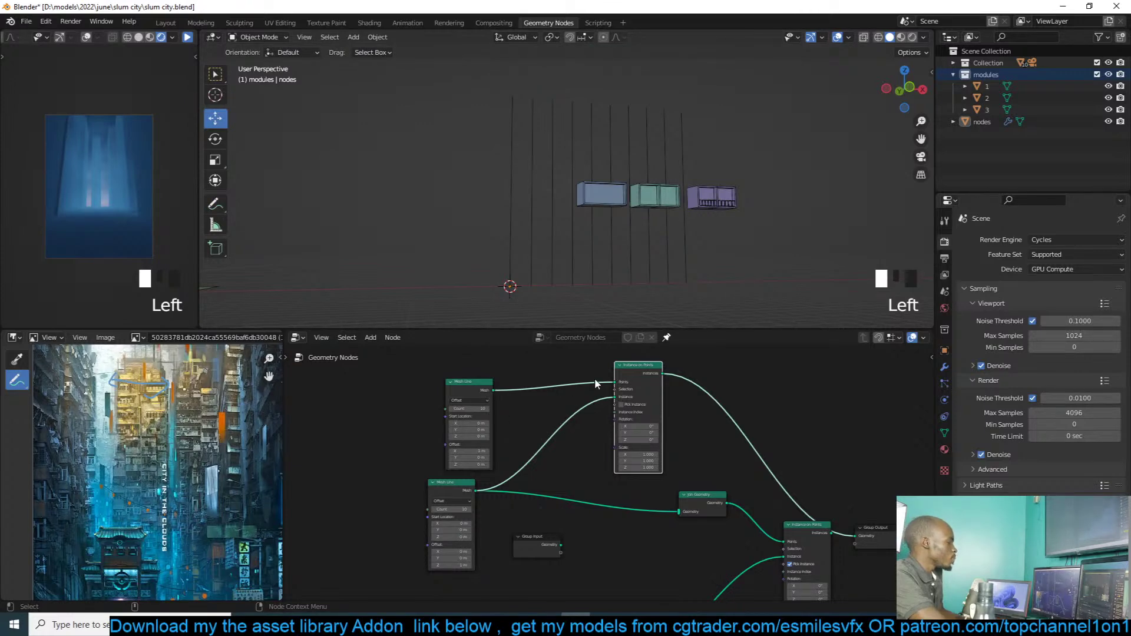
Step: Delete the Join Geometry node between the two Instance on Points nodes and save the file
left_click_drag(633, 377, 586, 398)
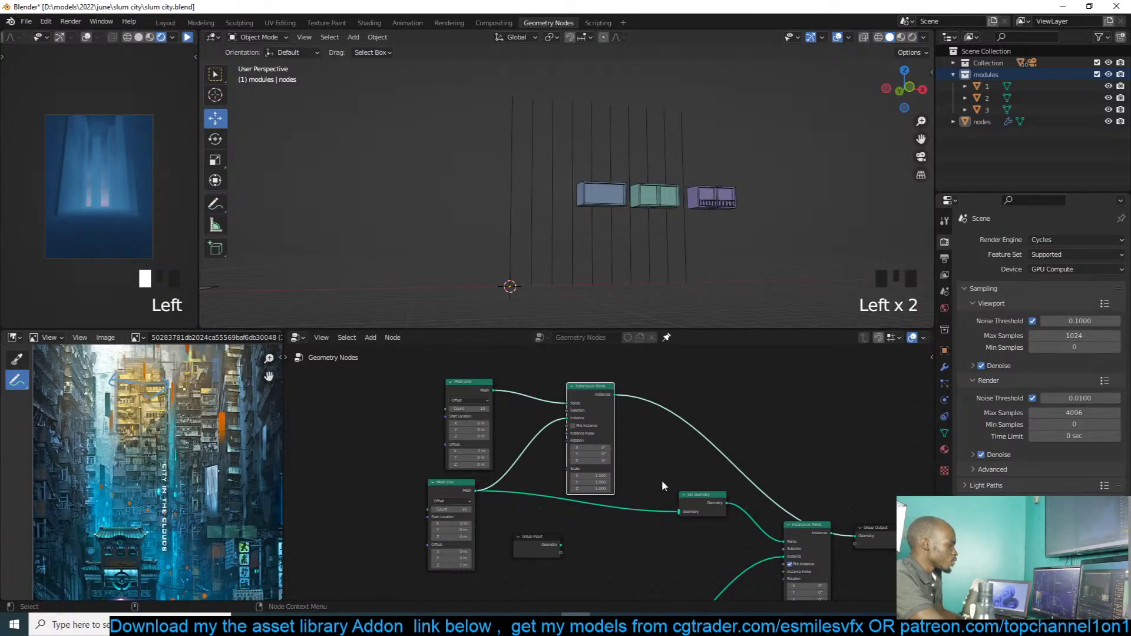
left_click(696, 496)
key("x")
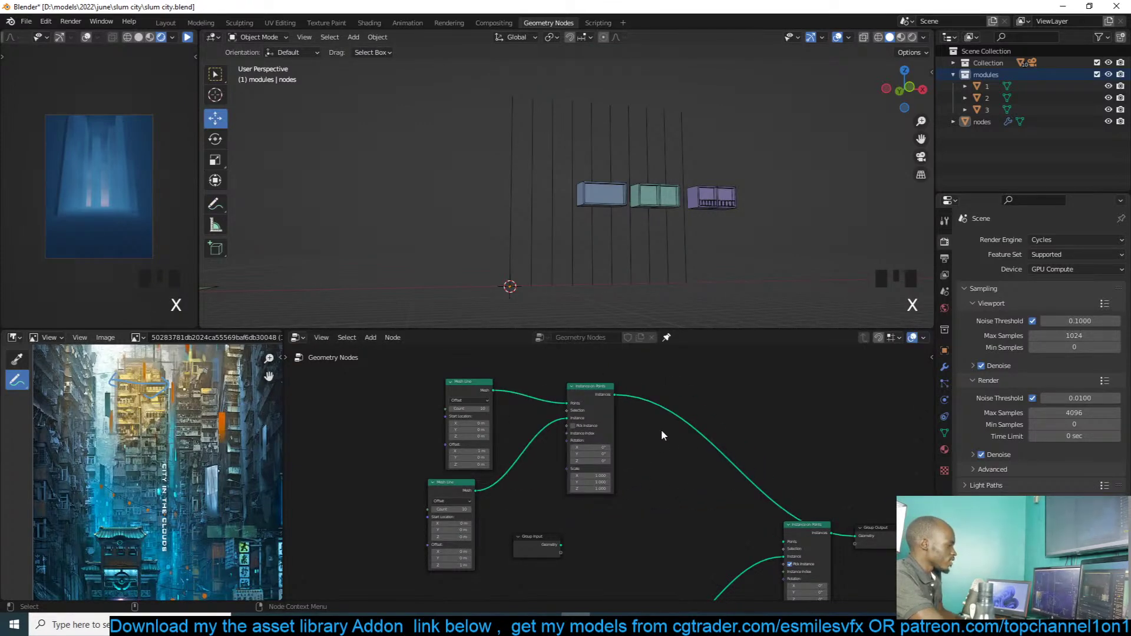
key("ctrl+s")
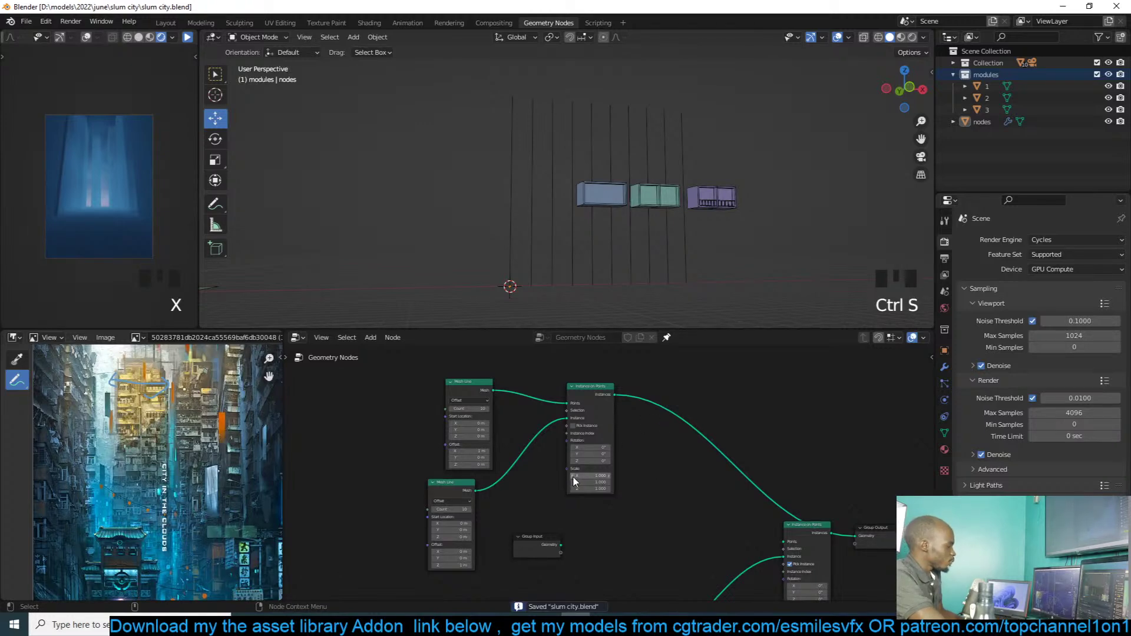
Step: Connect the first Instance on Points output to the second one's Points input and preview the second node through the Group Output
middle_click_drag(574, 481, 615, 422)
scroll(624, 483, "down", 1)
left_click_drag(642, 583, 588, 547)
left_click_drag(637, 353, 666, 416)
left_click_drag(778, 470, 802, 479)
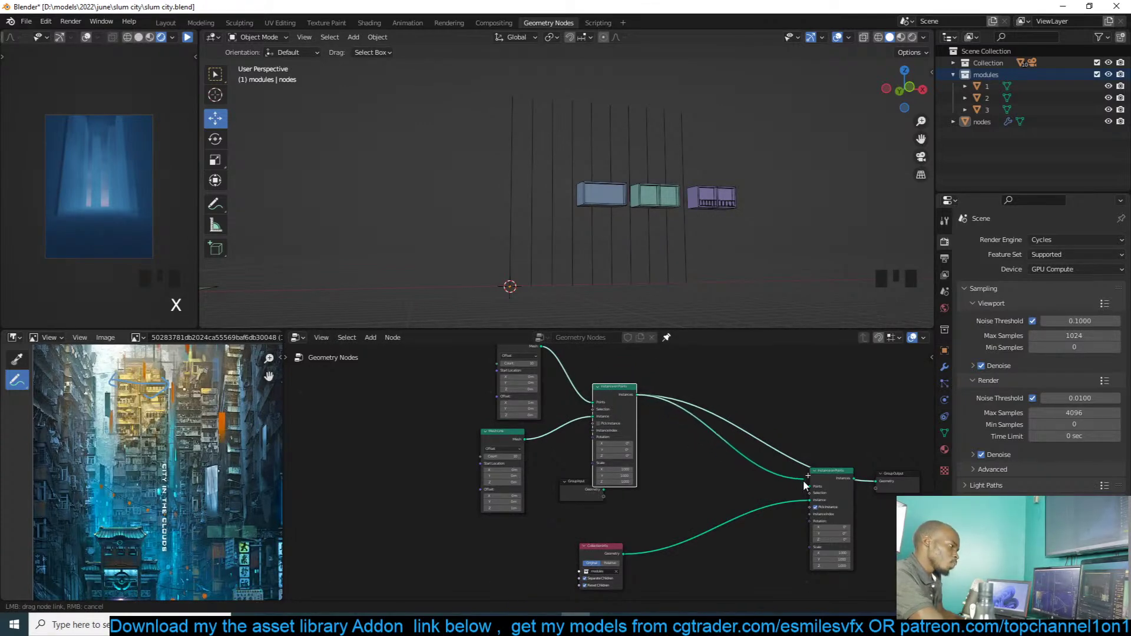
left_click(824, 474, "ctrl+shift")
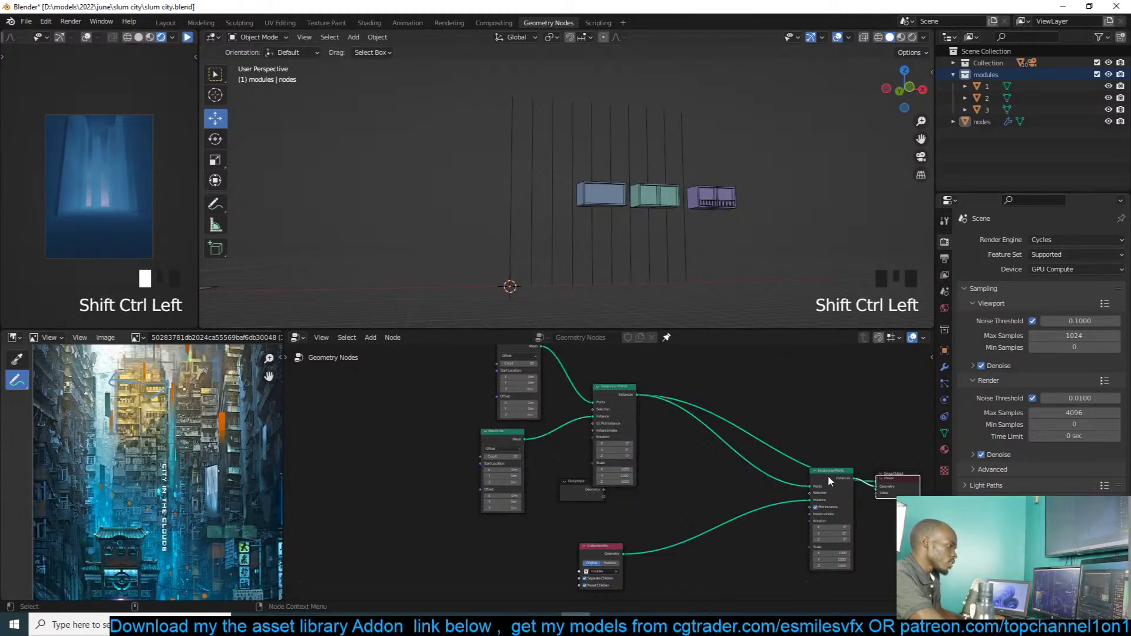
left_click_drag(903, 476, 849, 475, "alt+shift")
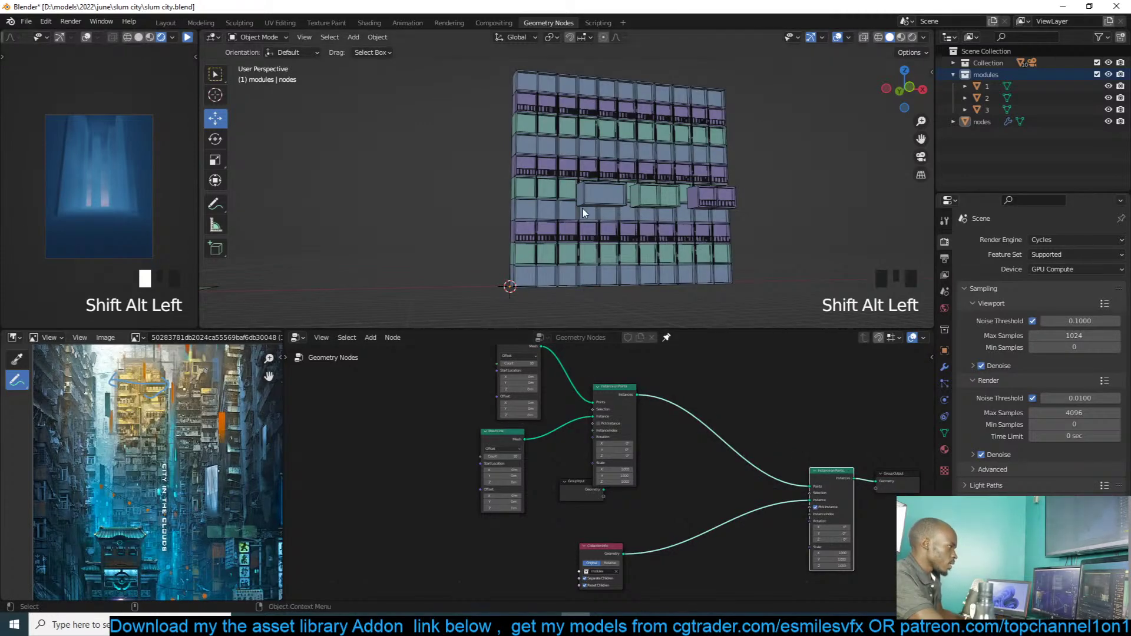
Step: Set the horizontal Mesh Line's Count to 8 and the vertical Mesh Line's Count to 9
key("grave")
scroll(588, 217, "up", 2)
middle_click_drag(589, 216, 589, 213)
middle_click_drag(559, 405, 648, 467)
scroll(599, 415, "up", 2)
mouse_move(627, 413)
left_mouse_down()
mouse_move(610, 413)
mouse_move(634, 413)
mouse_move(620, 413)
left_mouse_up()
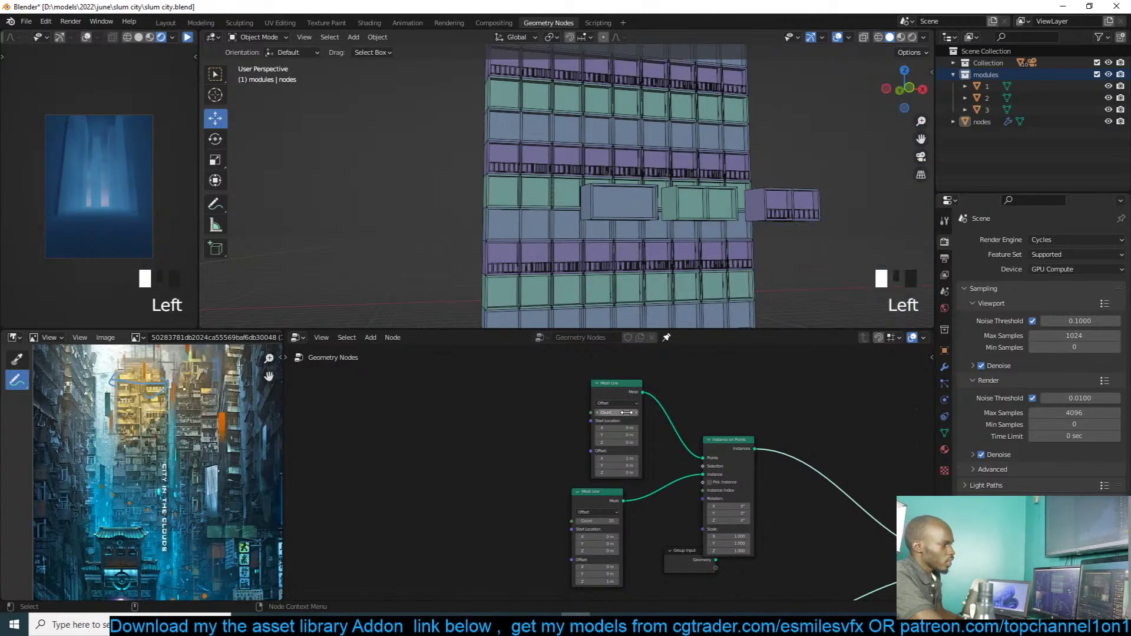
scroll(625, 414, "down", 4)
scroll(670, 316, "down", 3)
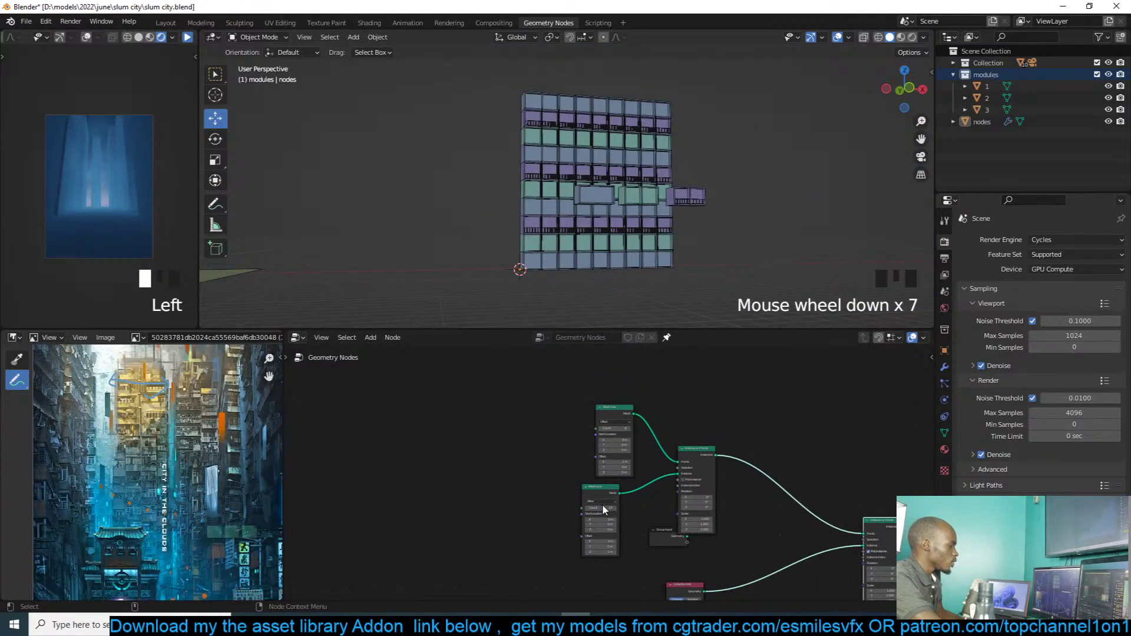
mouse_move(602, 508)
left_mouse_down()
mouse_move(615, 508)
mouse_move(598, 508)
left_mouse_up()
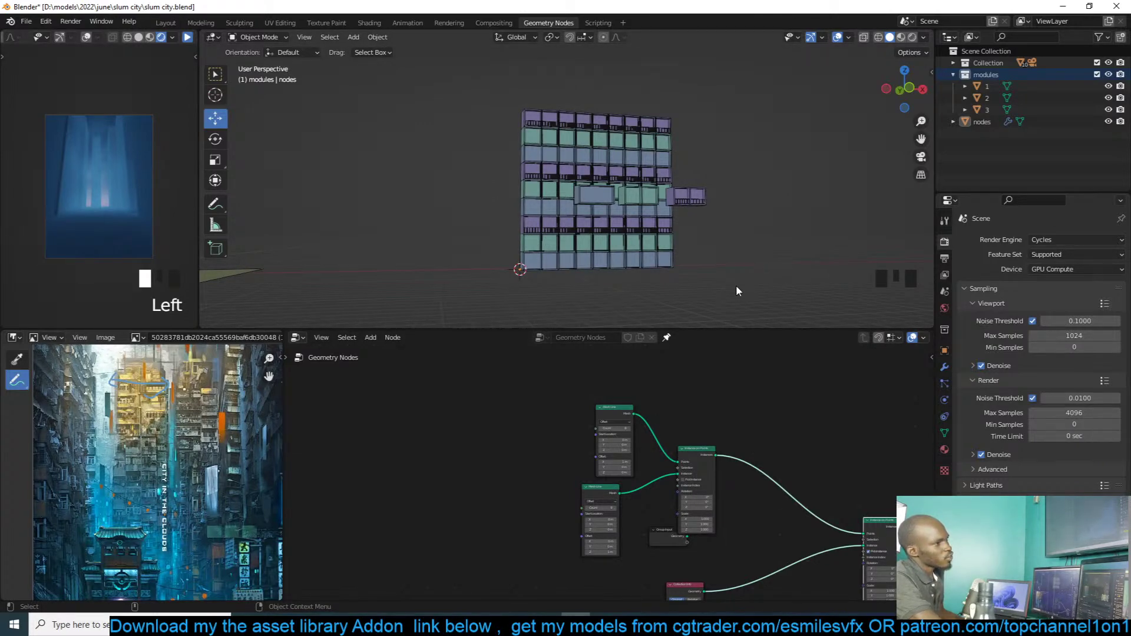
Step: Examine from several angles how the instanced modules fit together across the facade grid
scroll(746, 287, "up", 1)
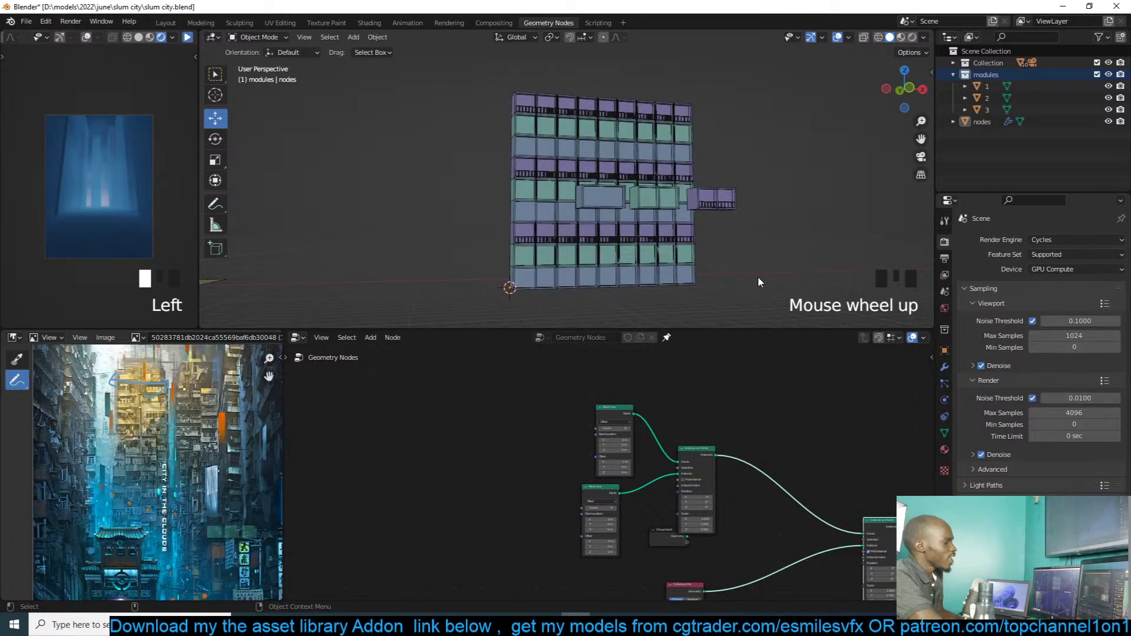
key("grave")
scroll(784, 267, "up", 3)
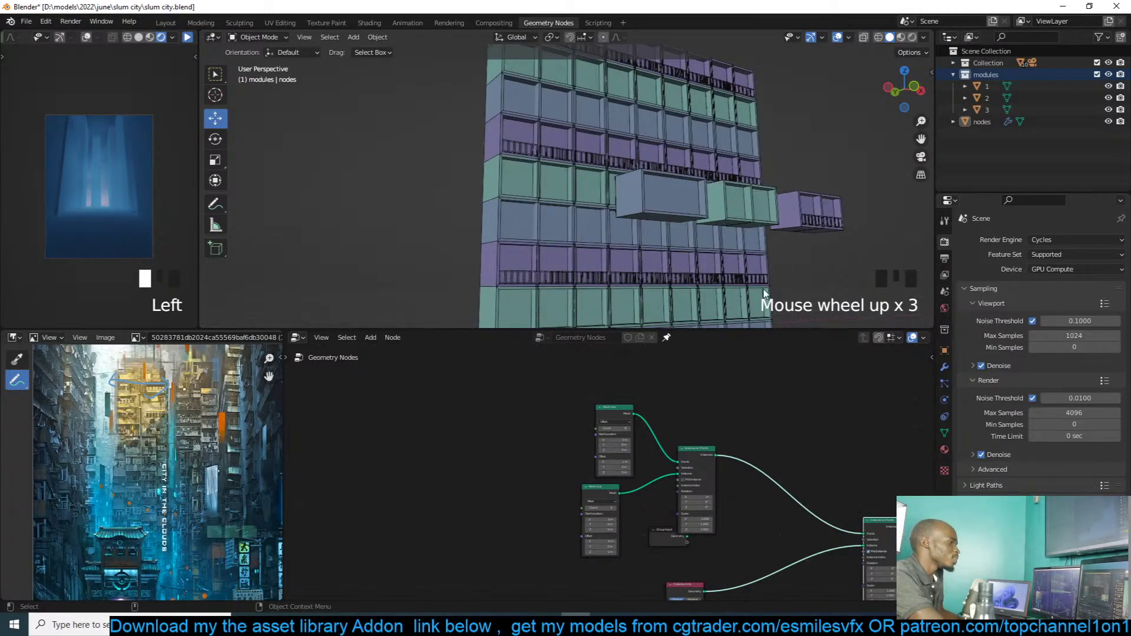
scroll(764, 293, "down", 1)
scroll(654, 426, "up", 3)
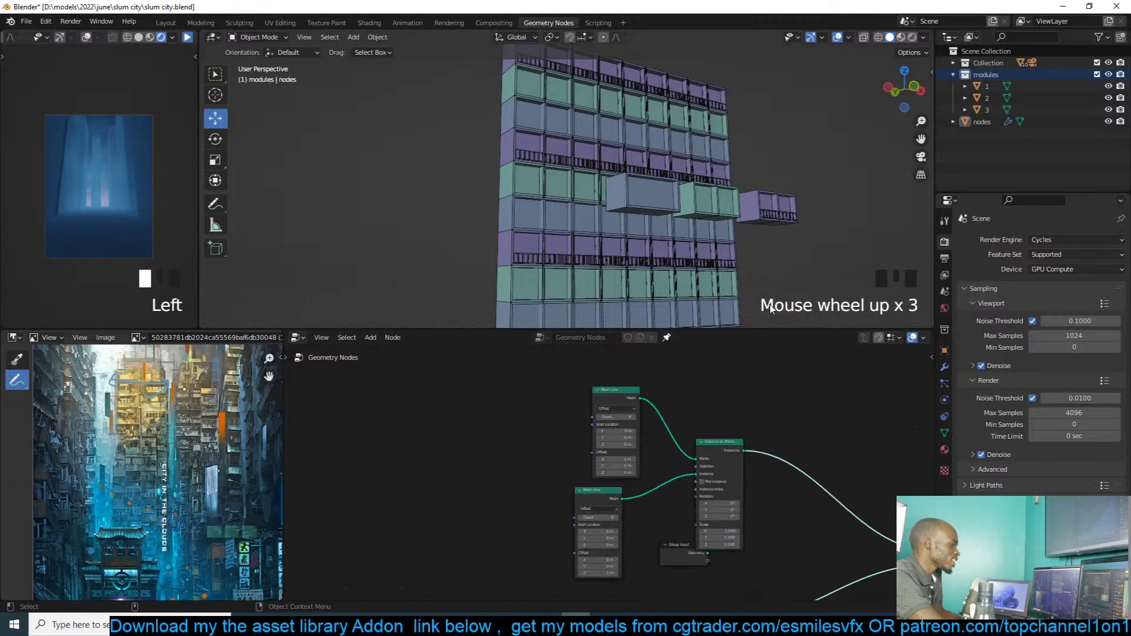
middle_click_drag(757, 303, 729, 254, "shift")
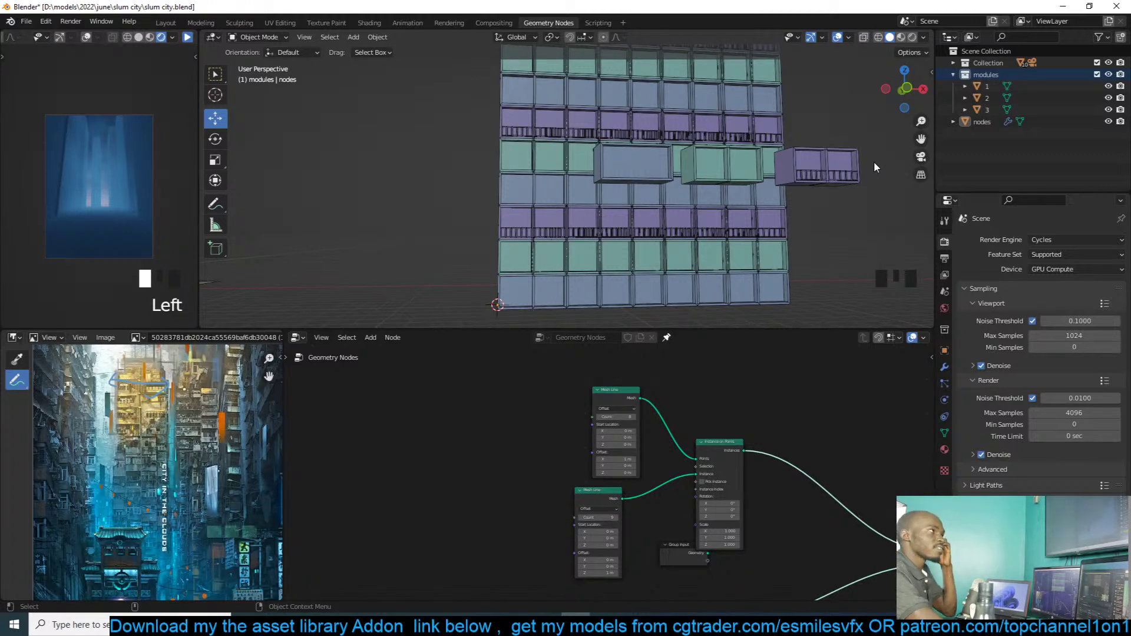
middle_click_drag(839, 167, 814, 167, "shift")
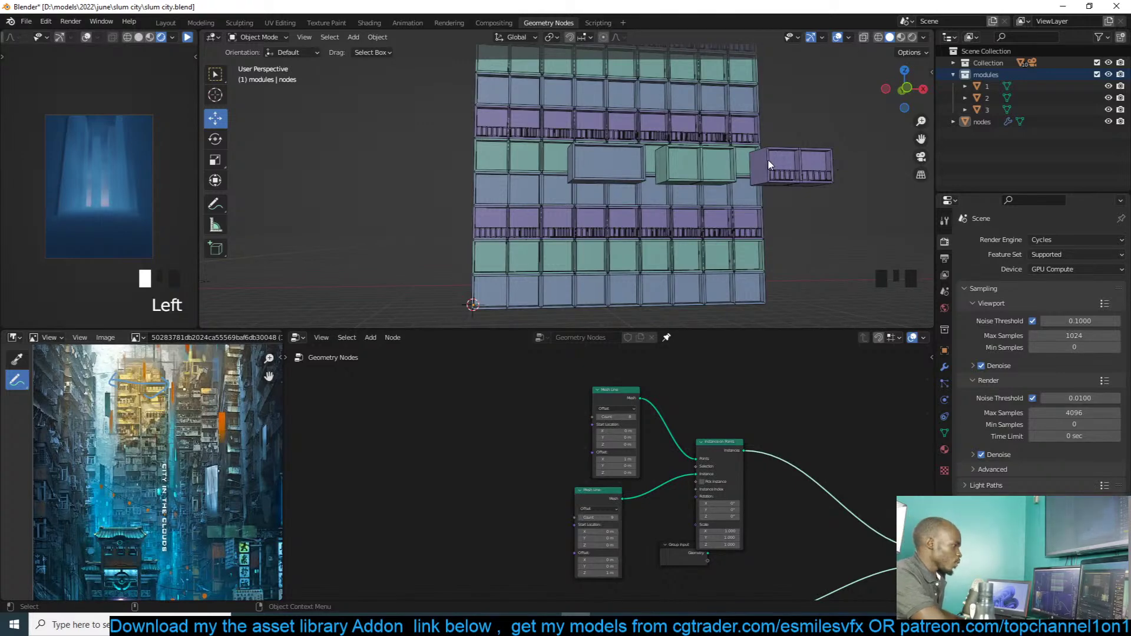
mouse_move(712, 159)
middle_mouse_down()
mouse_move(738, 163)
mouse_move(725, 171)
mouse_move(724, 157)
middle_mouse_up()
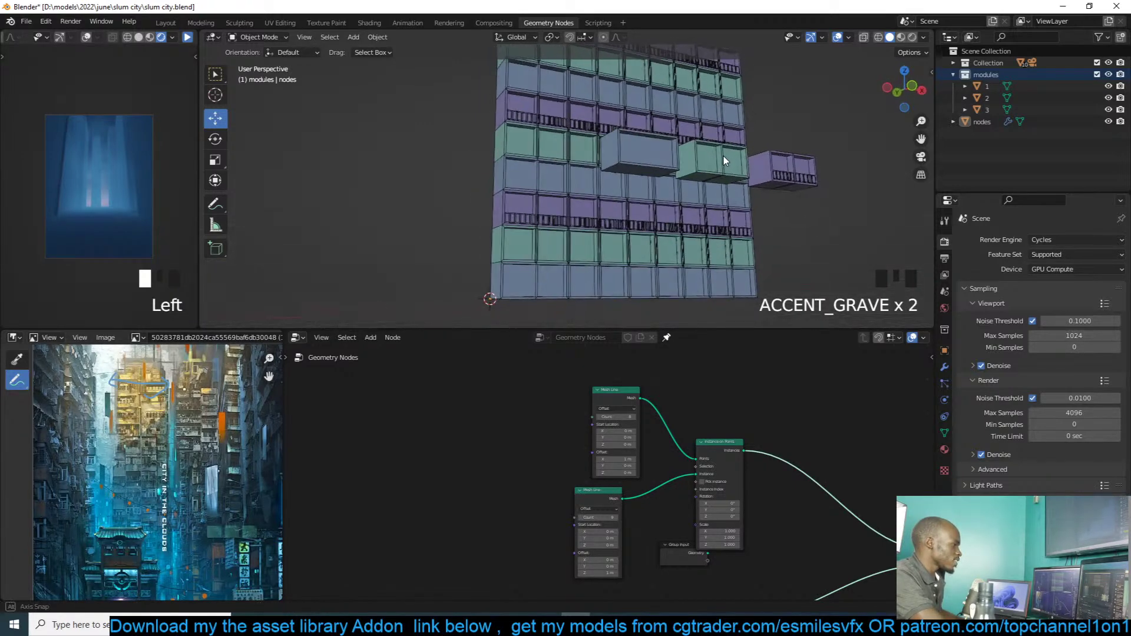
Step: Select the nodes facade object and examine its instanced modules up close
left_click(726, 255)
key("alt+a")
middle_click_drag(791, 231, 810, 219, "shift")
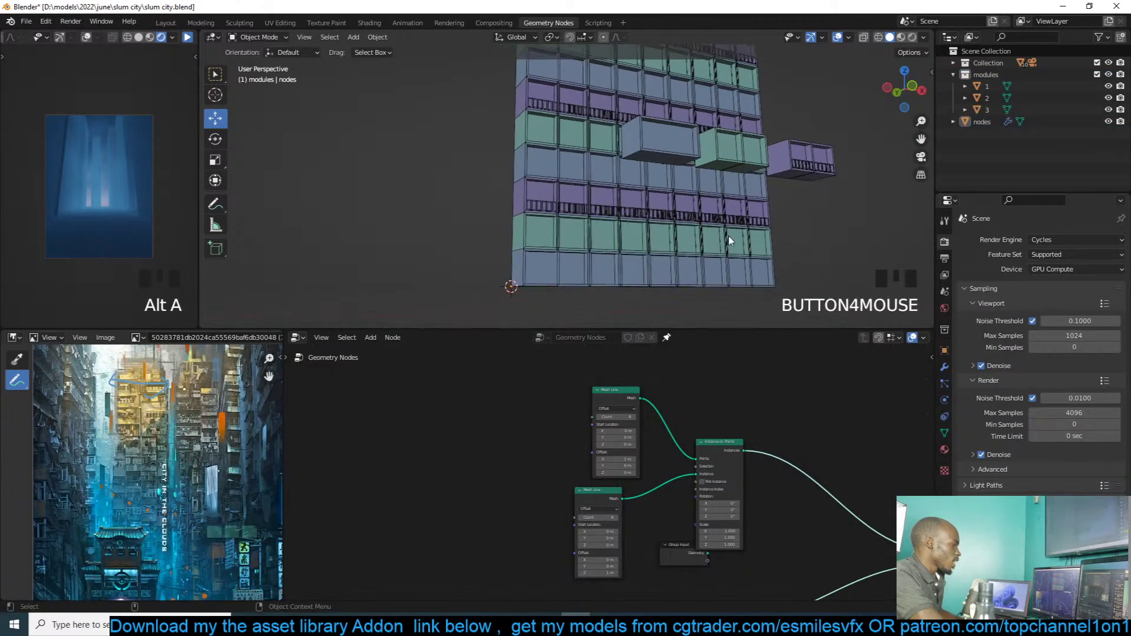
left_click(631, 235)
scroll(525, 204, "up", 3)
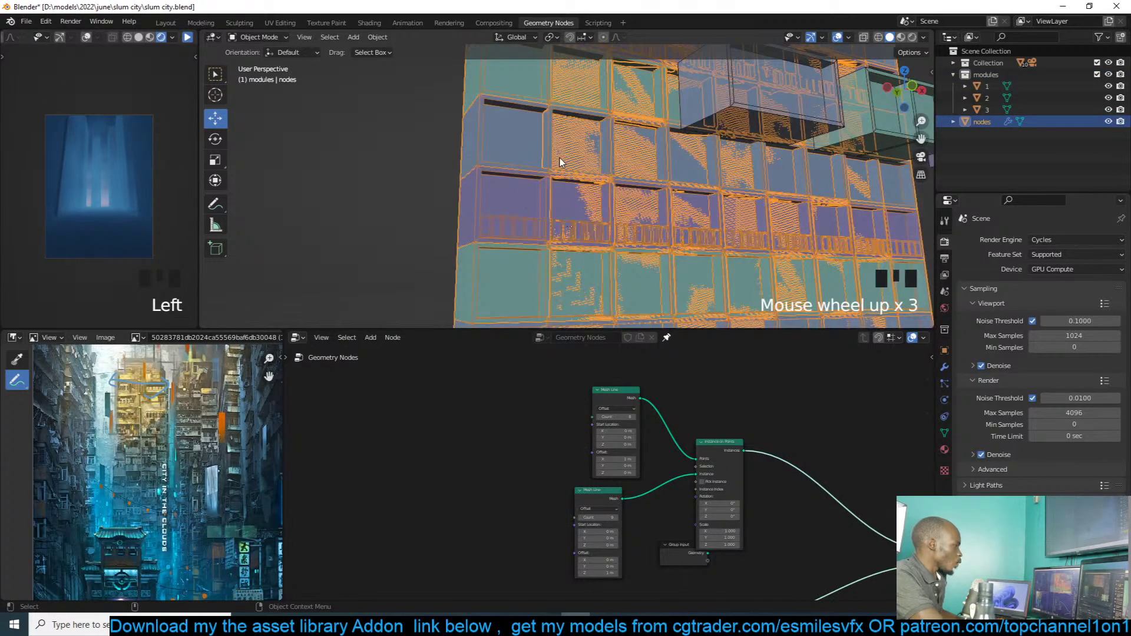
scroll(561, 162, "down", 4)
scroll(691, 377, "down", 7)
scroll(708, 426, "up", 6)
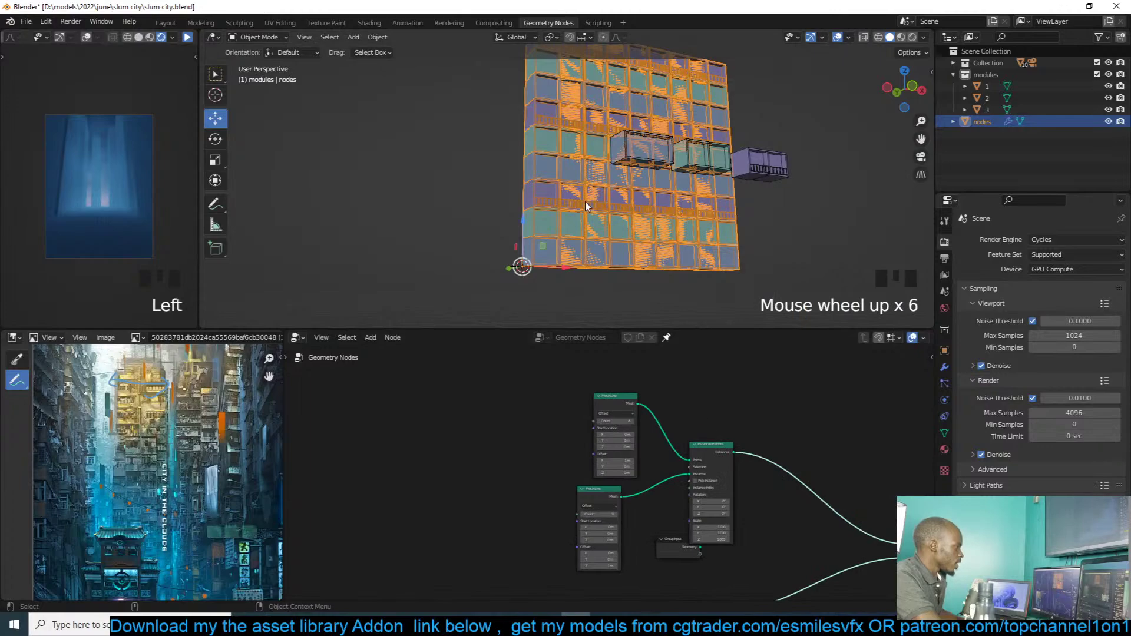
scroll(586, 206, "up", 5)
middle_click_drag(599, 189, 576, 207, "shift")
scroll(649, 176, "down", 4)
Step: Select the three source modules, move them together along X towards the facade's far side, and deselect them
left_click(698, 174)
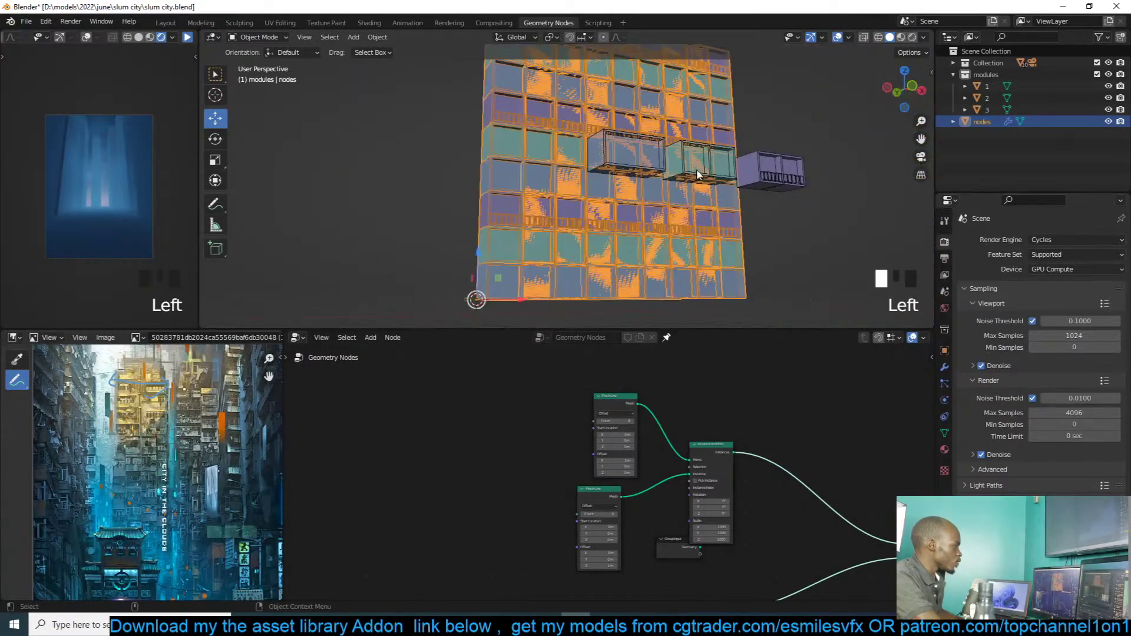
left_click(766, 171, "shift")
left_click(660, 162, "shift")
left_click_drag(686, 185, 867, 192)
key("alt+a")
middle_click_drag(840, 179, 780, 197)
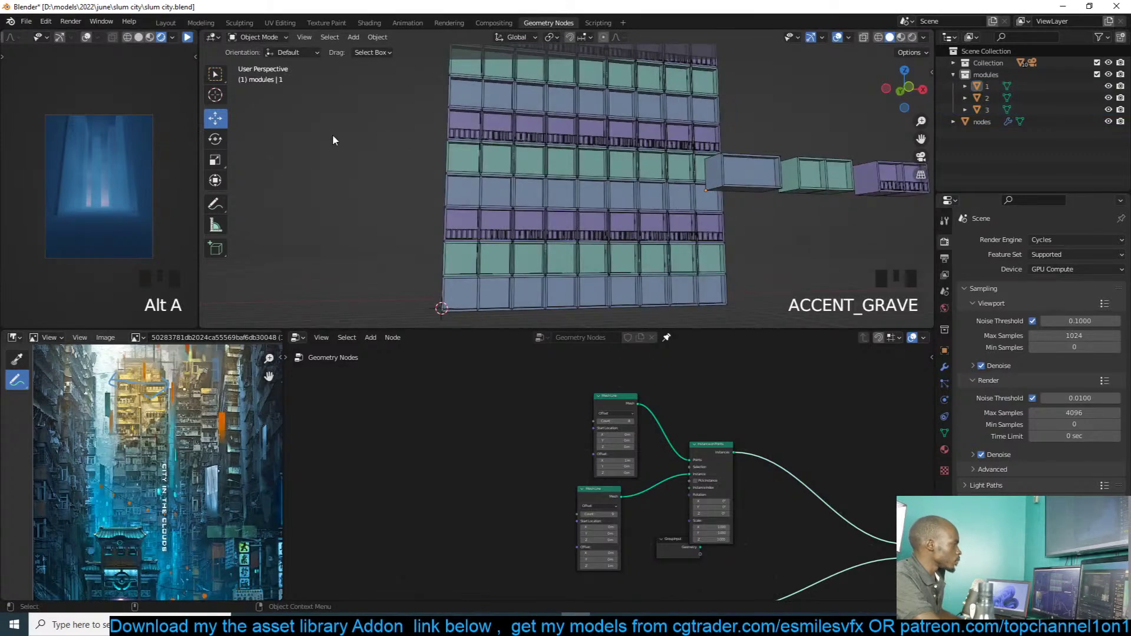
Step: Annotate the width of source module 1 with a double-ended arrow beneath it
double_click(215, 203)
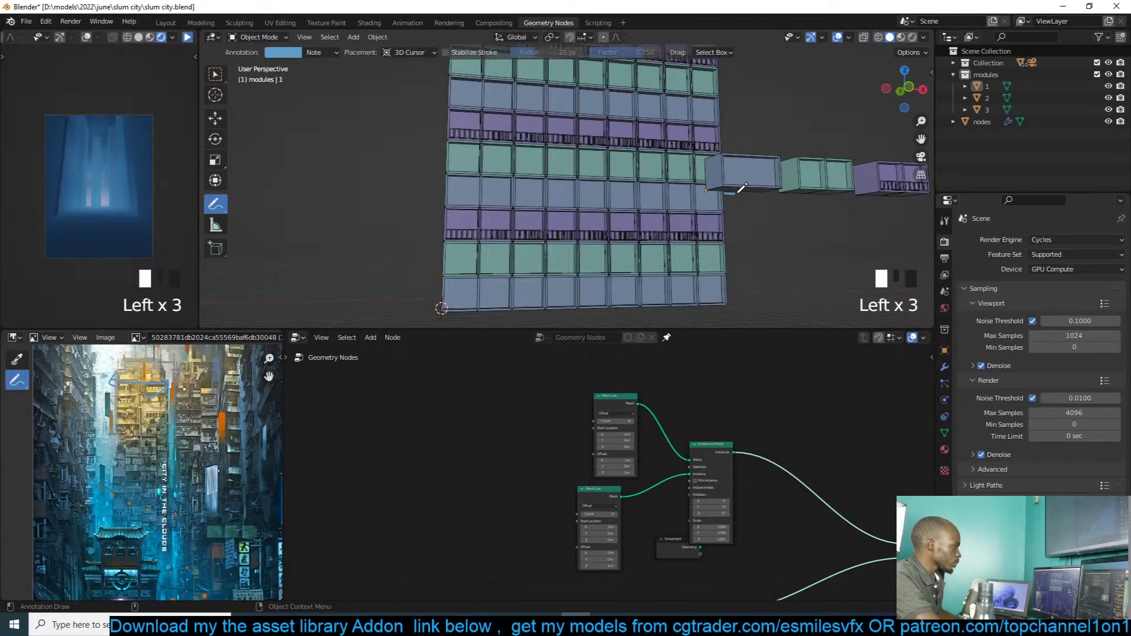
left_click_drag(762, 193, 740, 206)
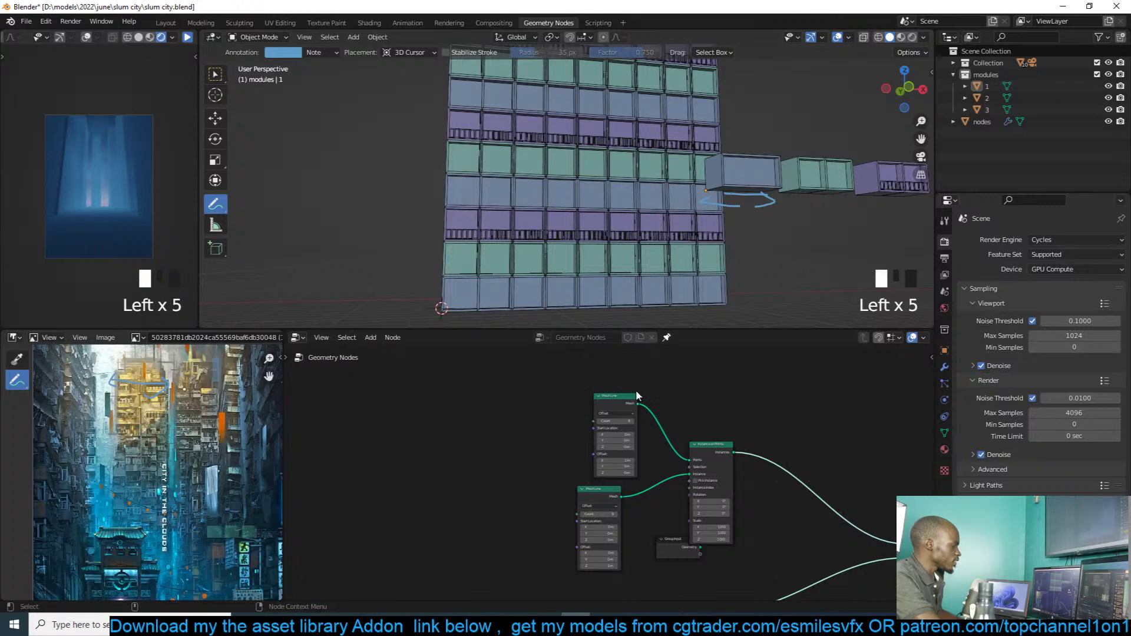
Step: Set the horizontal Mesh Line's X offset to 2 m and check the module spacing across the facade
scroll(581, 436, "up", 7)
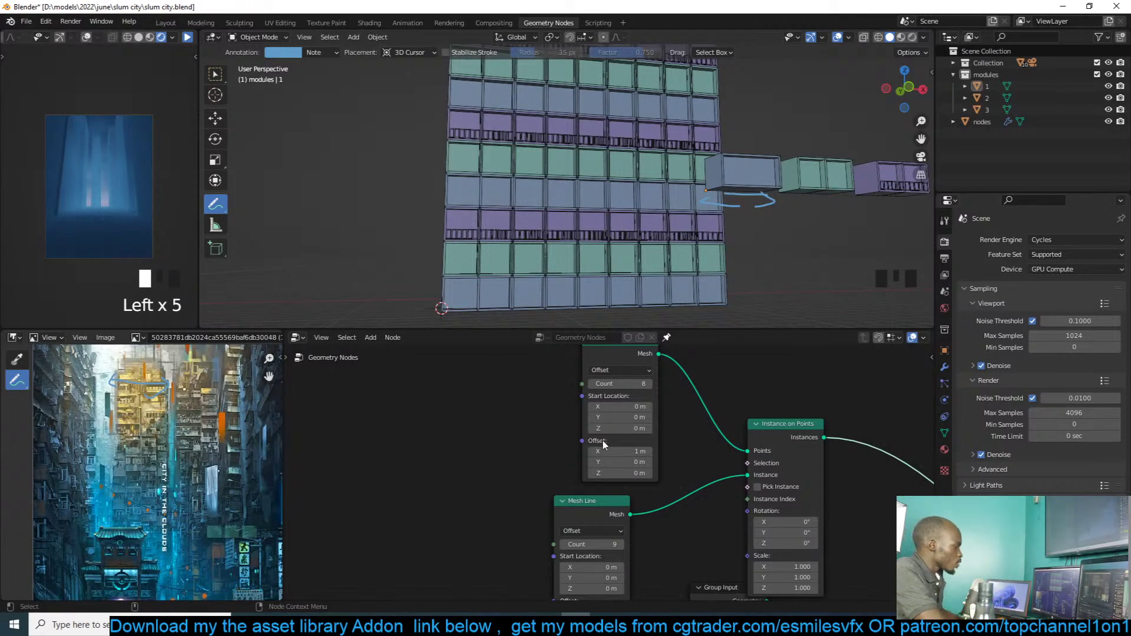
left_click(648, 451)
left_click(649, 452)
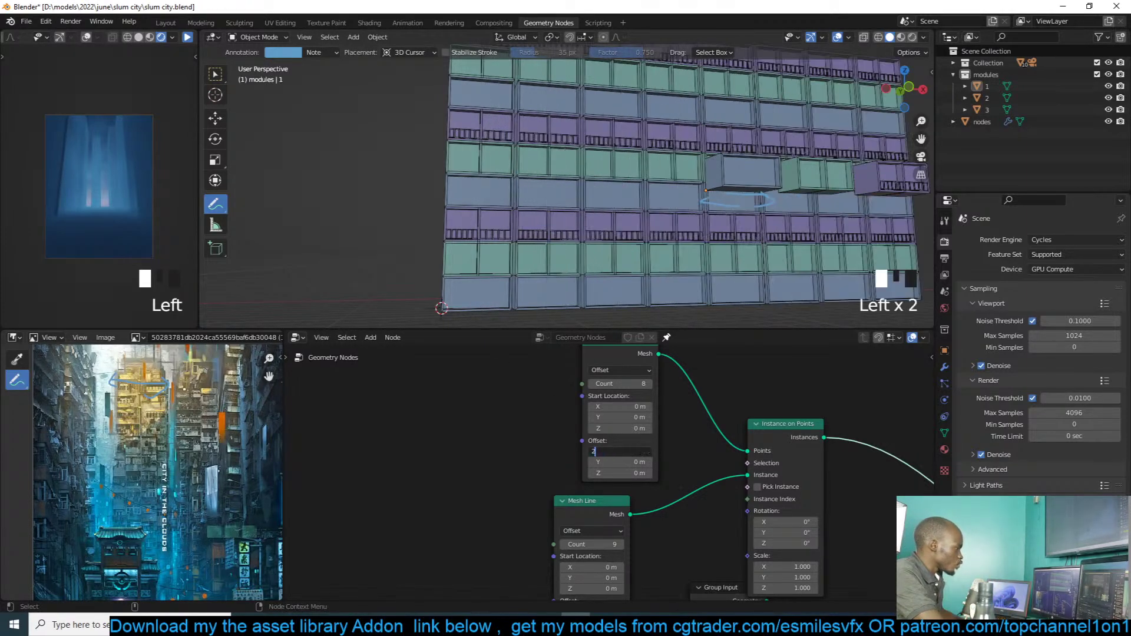
scroll(607, 263, "down", 2)
key("grave")
scroll(650, 253, "up", 4)
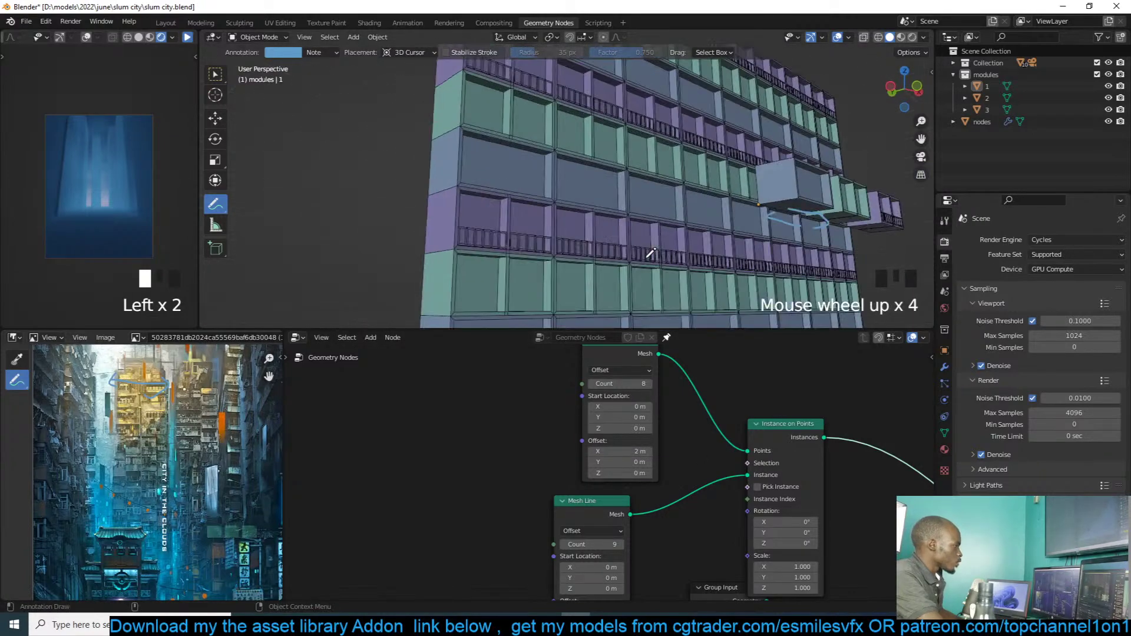
key("grave")
key("grave")
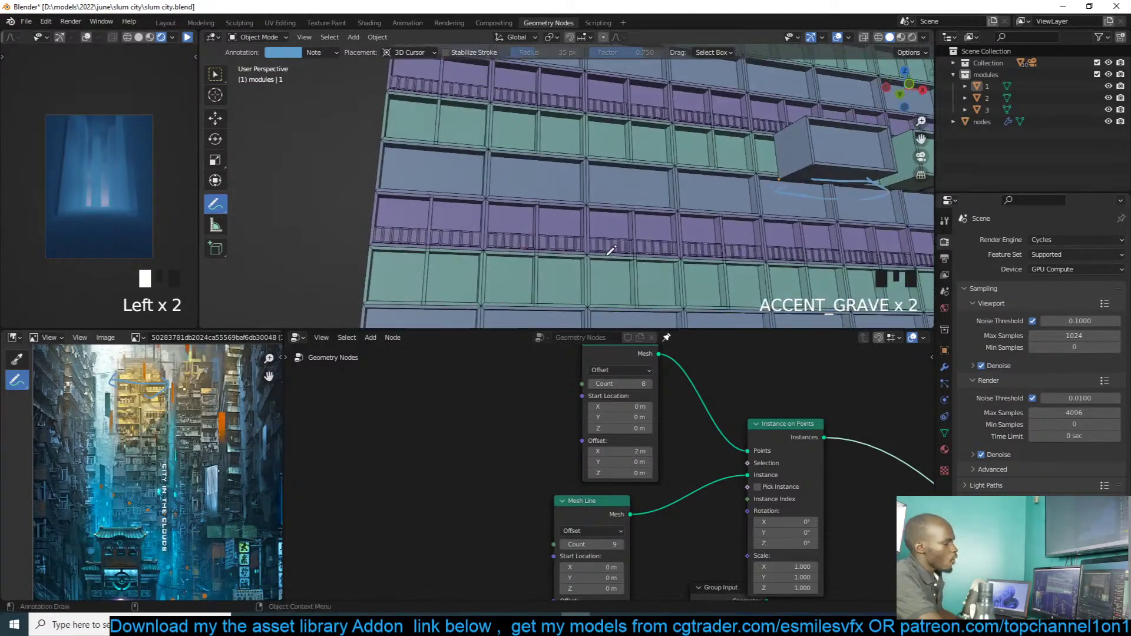
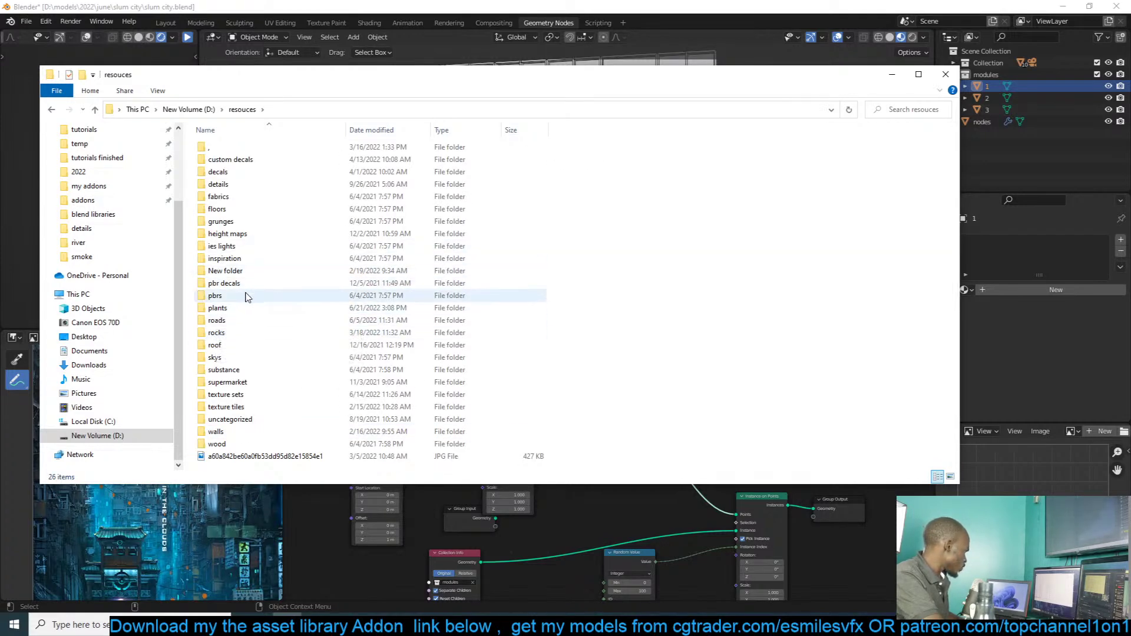
Step: Browse the building, door and shopfront images in the D:\resouces\details folder, and return to Blender
double_click(246, 183)
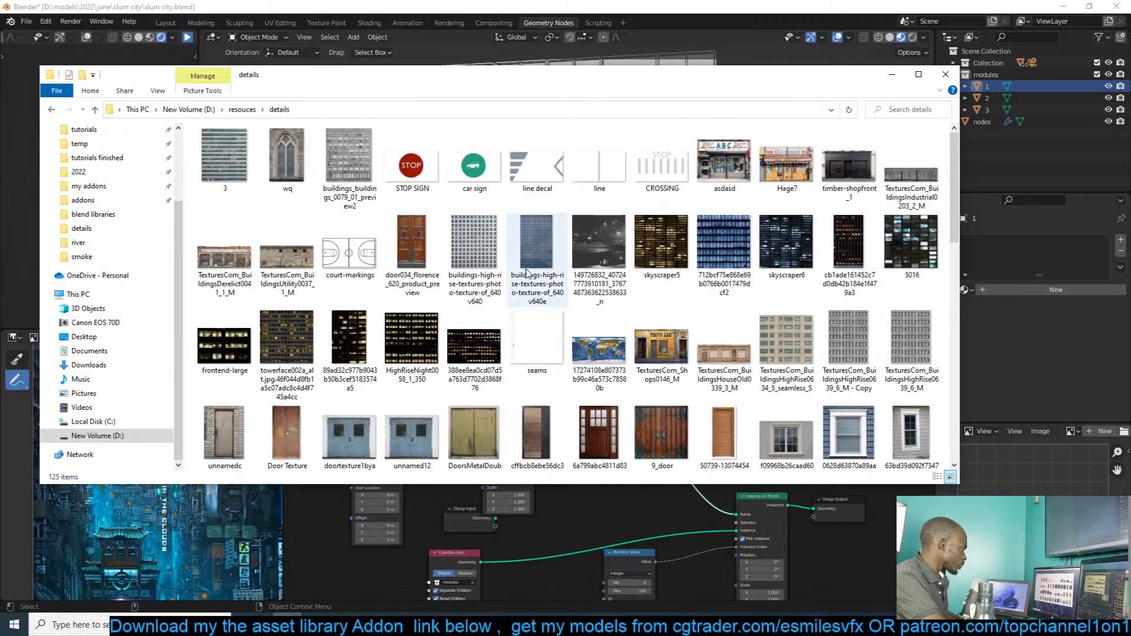
scroll(505, 285, "down", 5)
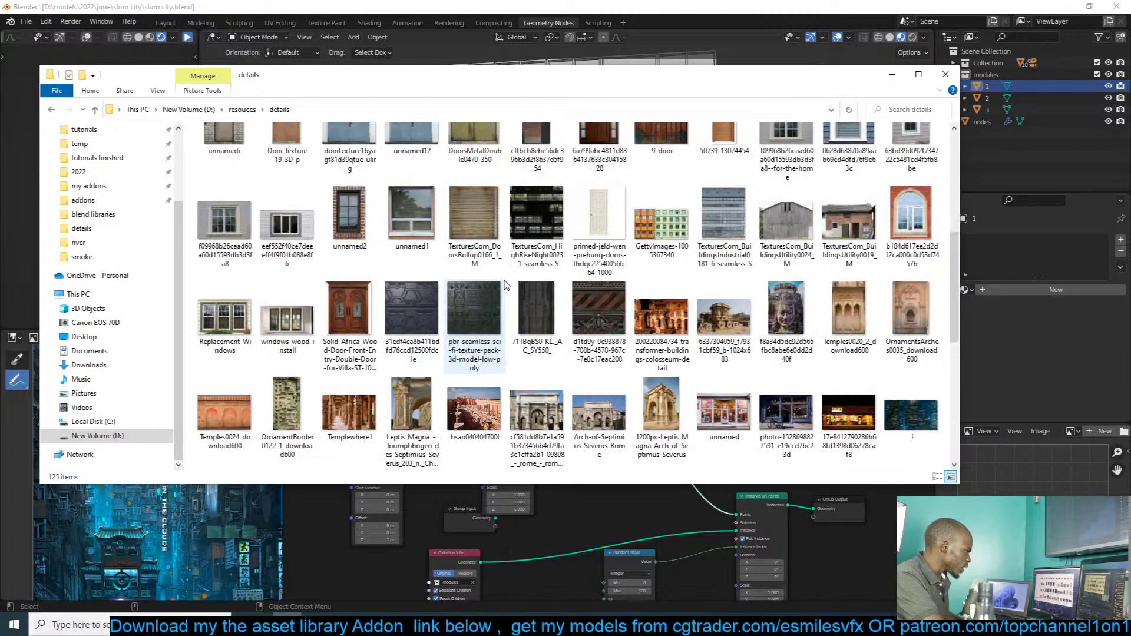
scroll(504, 285, "down", 10)
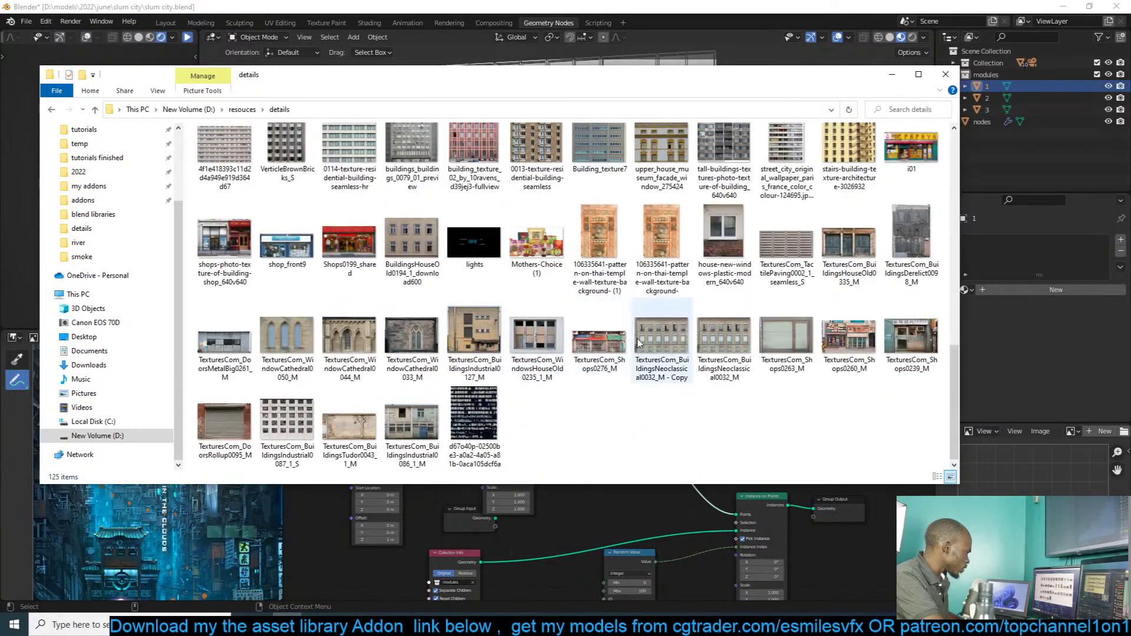
left_click(665, 345)
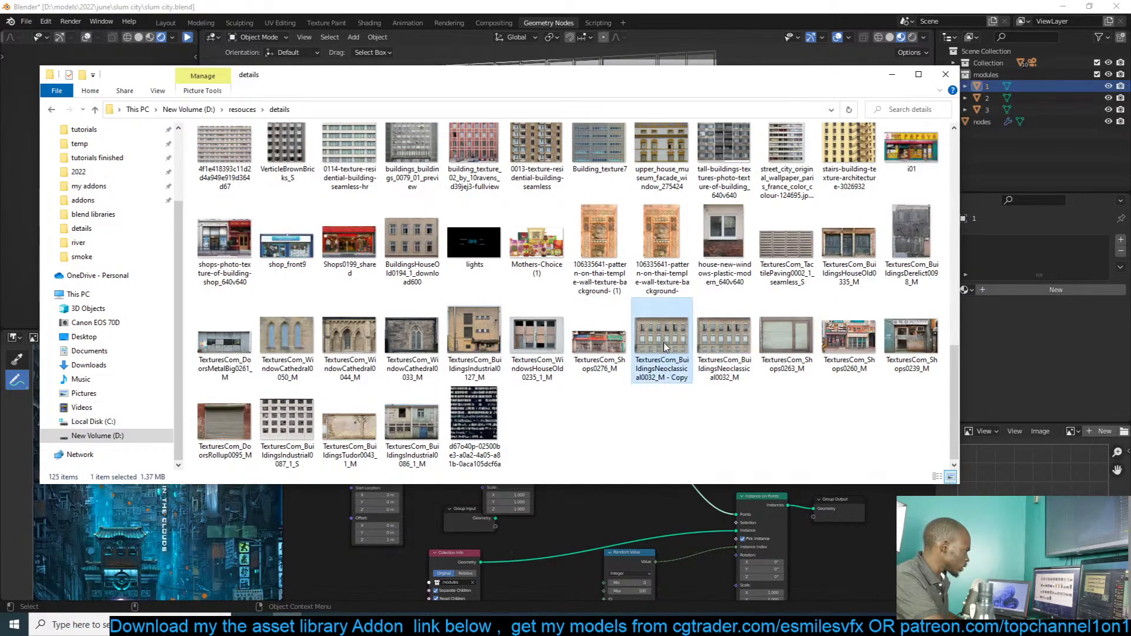
left_click_drag(658, 337, 630, 336)
left_click(1005, 165)
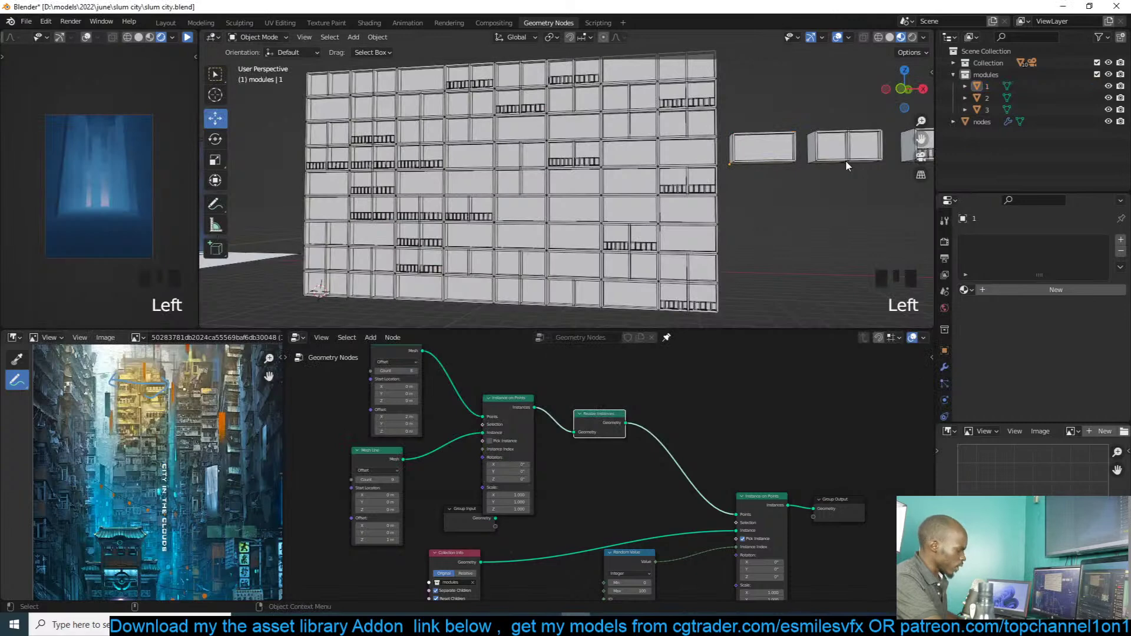
Step: Bring up the Texture Folders add-on in the 3D viewport and choose D:\resouces\details\ as its texture folder
key("n")
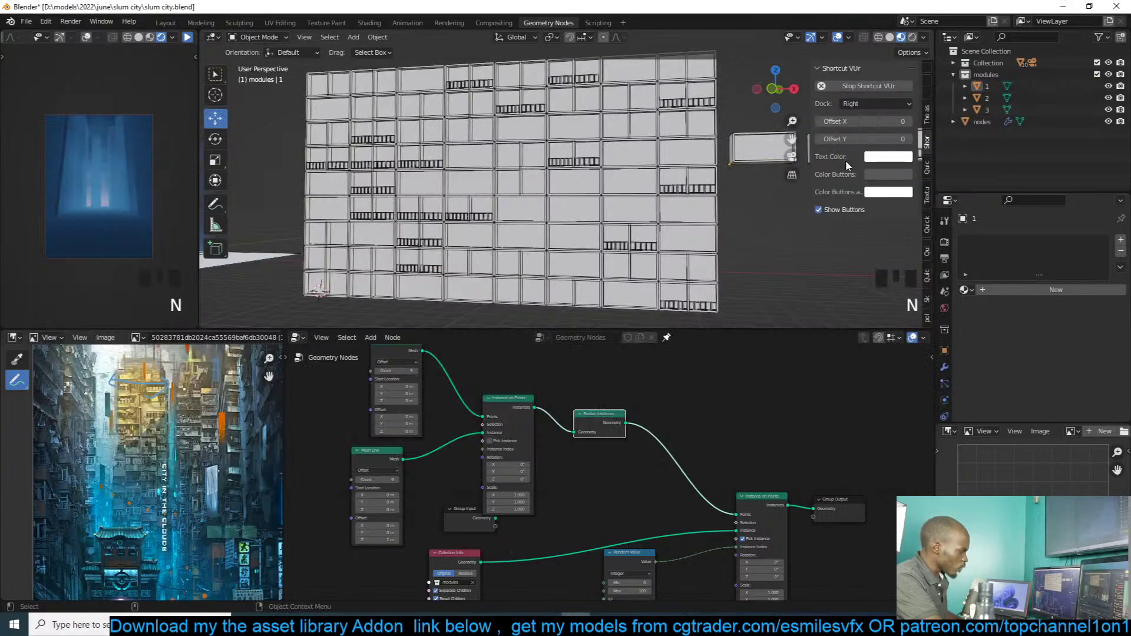
left_click(924, 277)
left_click(924, 292)
left_click(929, 316)
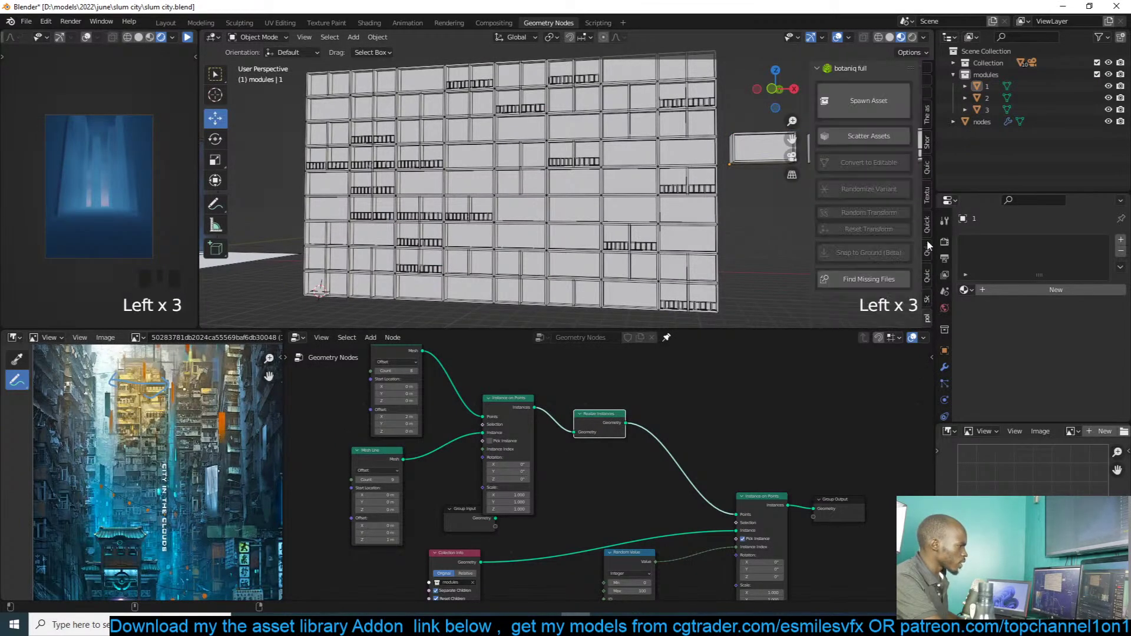
left_click(928, 198)
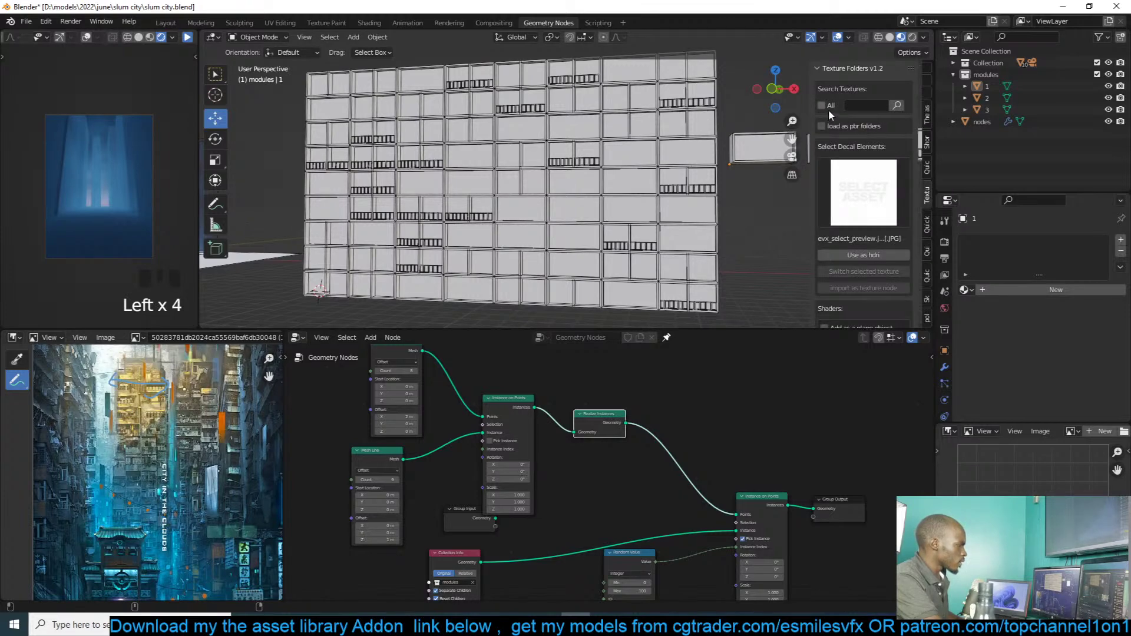
scroll(832, 165, "down", 8)
left_click(861, 261)
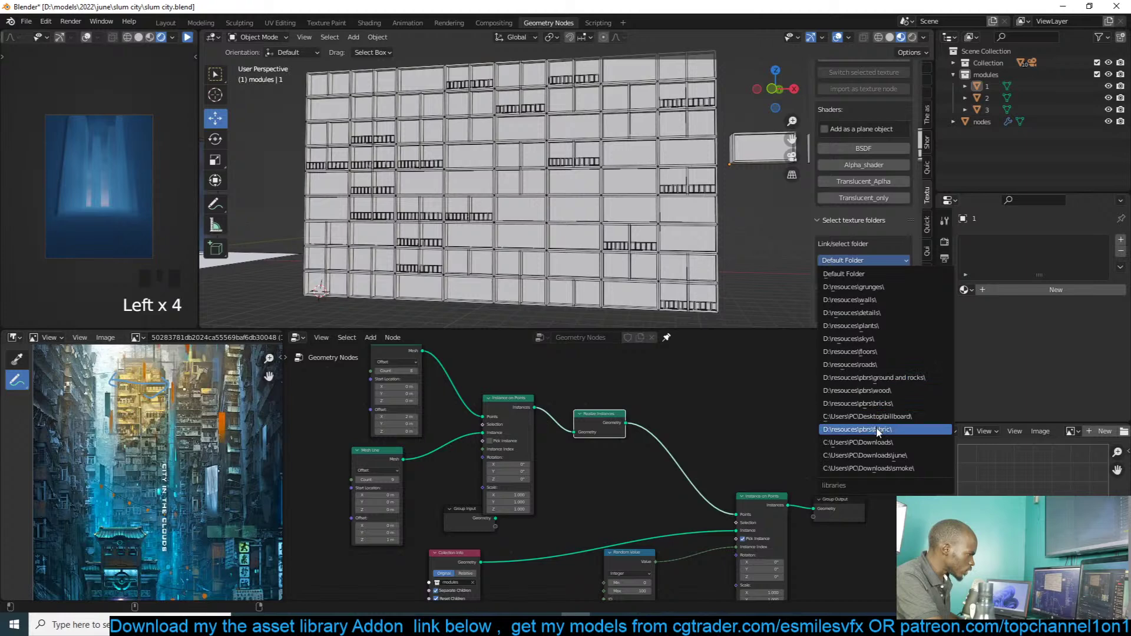
left_click(880, 312)
scroll(872, 200, "up", 5)
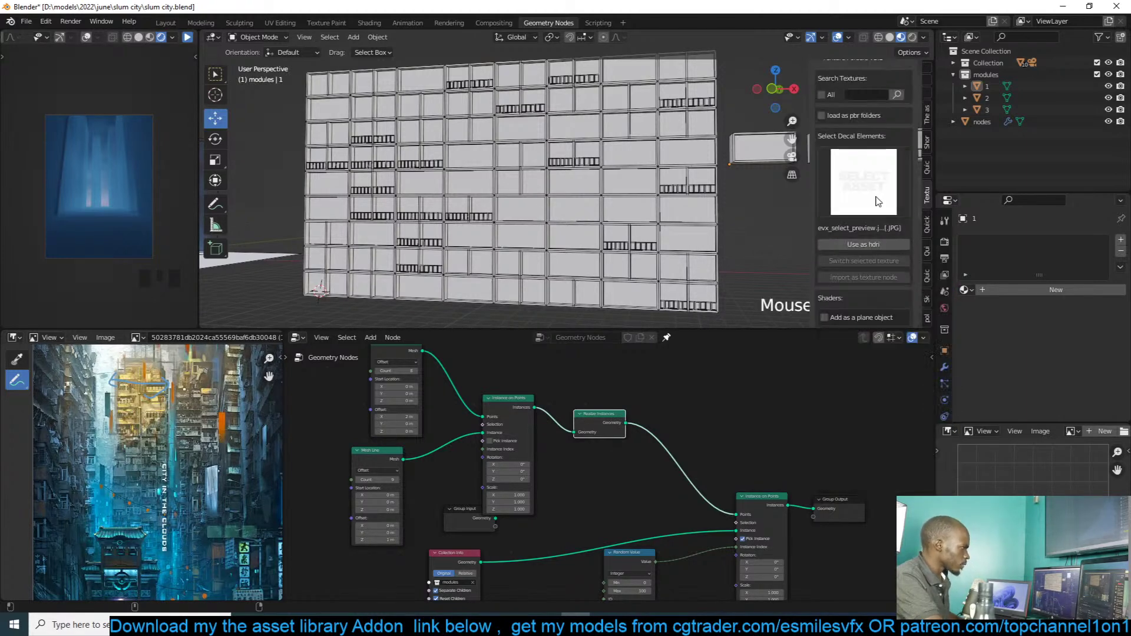
Step: Choose the brown 0013 residential building texture and apply it to source module 1 with the BSDF shader
left_click(868, 201)
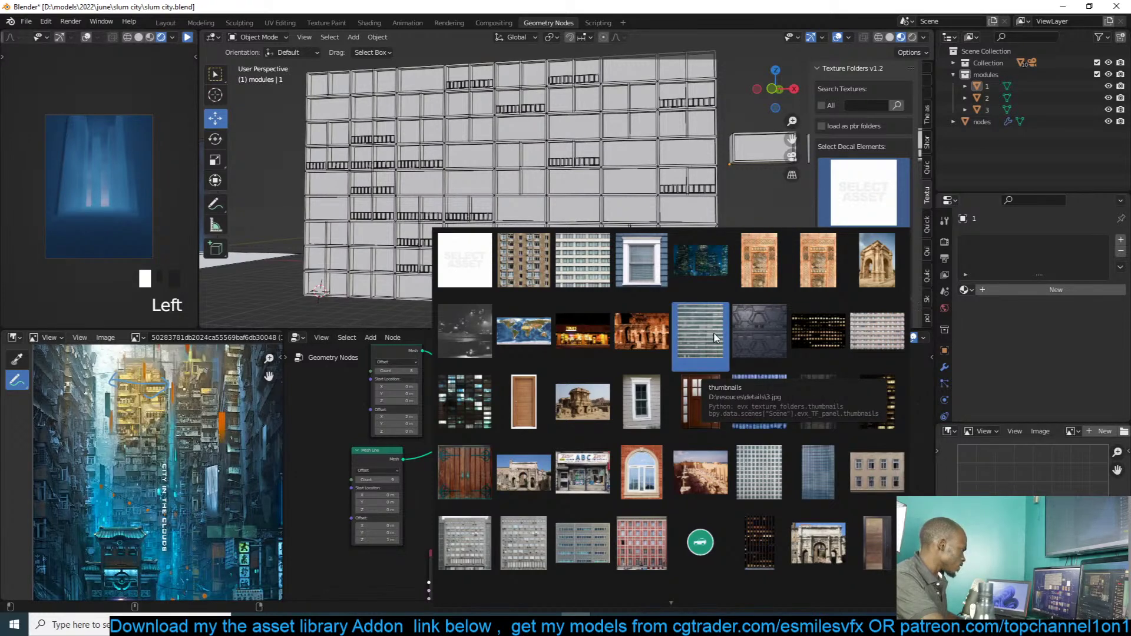
left_click(530, 273)
middle_click_drag(828, 229, 601, 240, "shift")
scroll(867, 259, "down", 4)
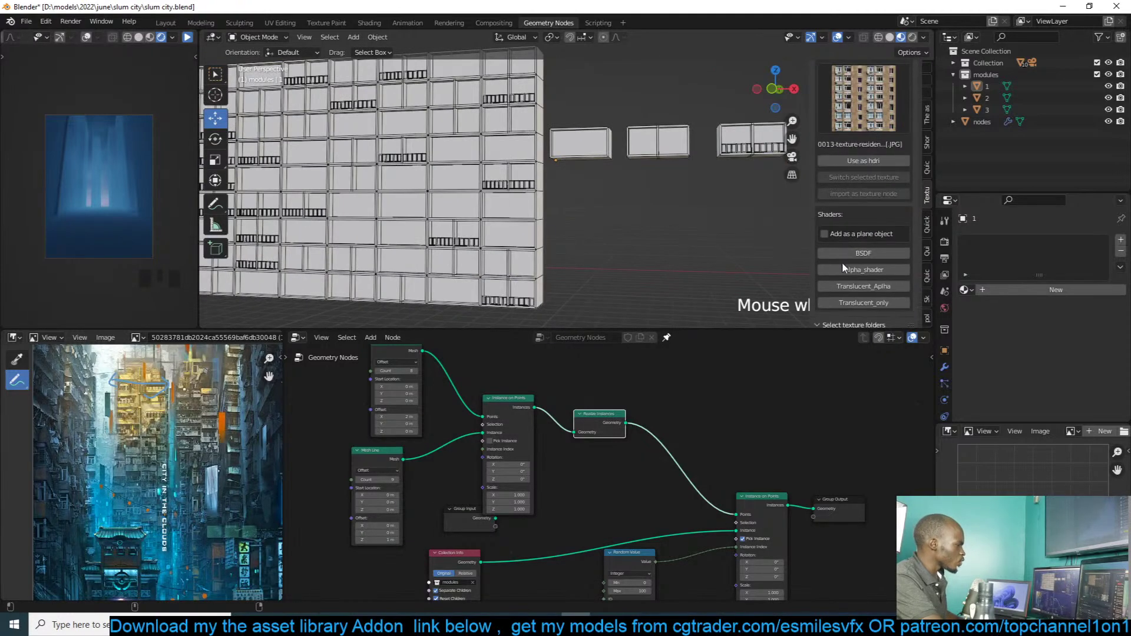
left_click(863, 253)
scroll(685, 260, "down", 3)
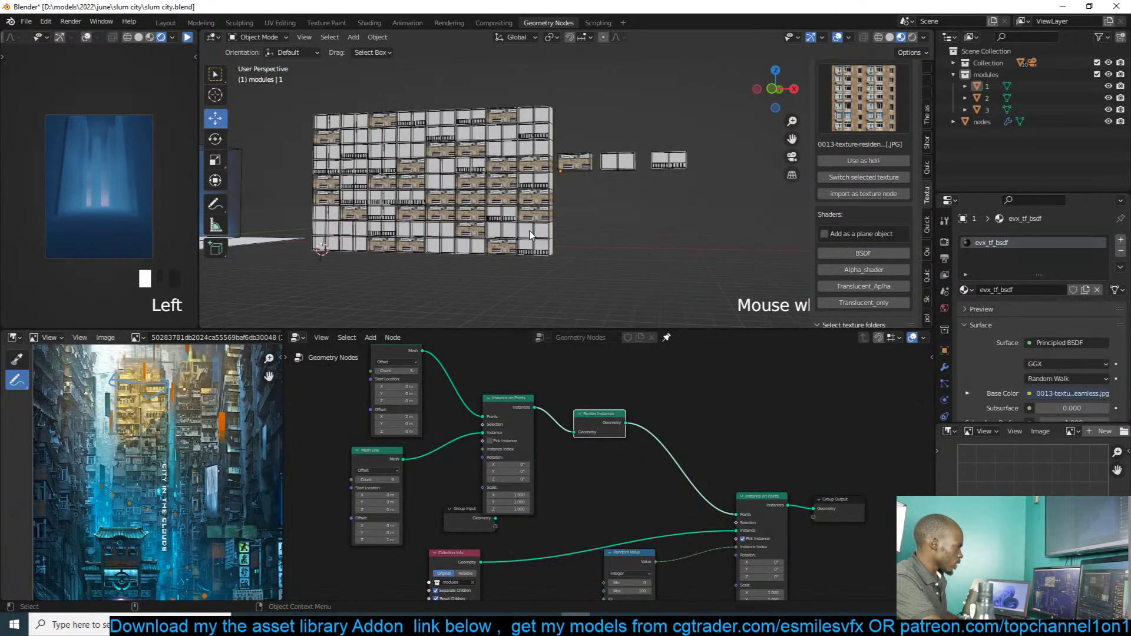
Step: Check the textured modules across the facade and undo the texture choice and material on module 1
key("x")
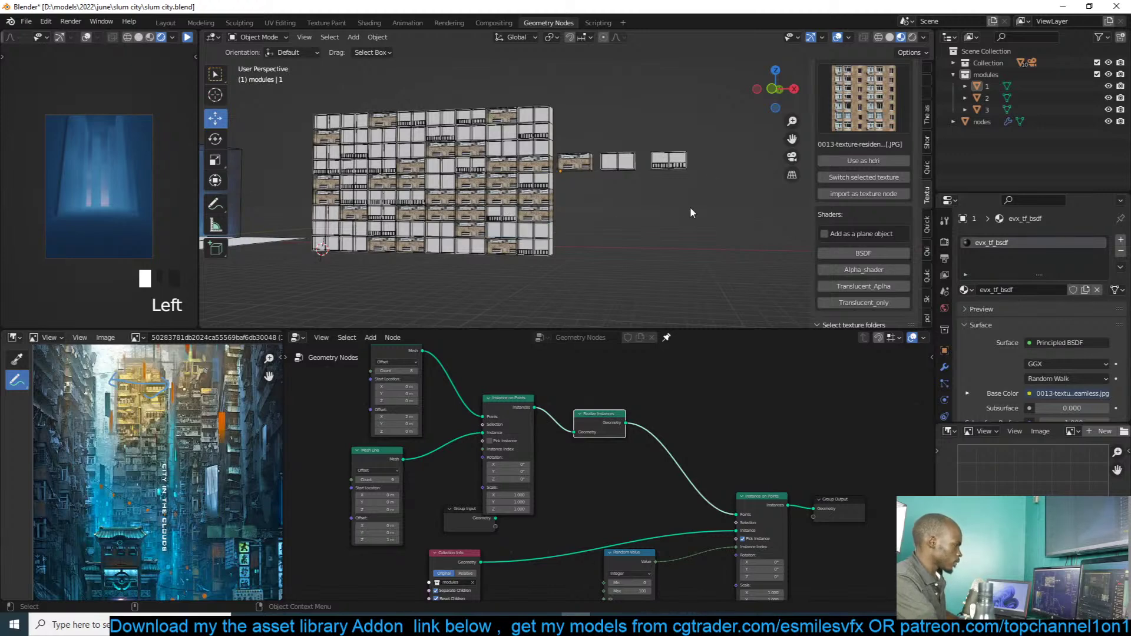
scroll(637, 213, "down", 3)
middle_click_drag(628, 211, 603, 244)
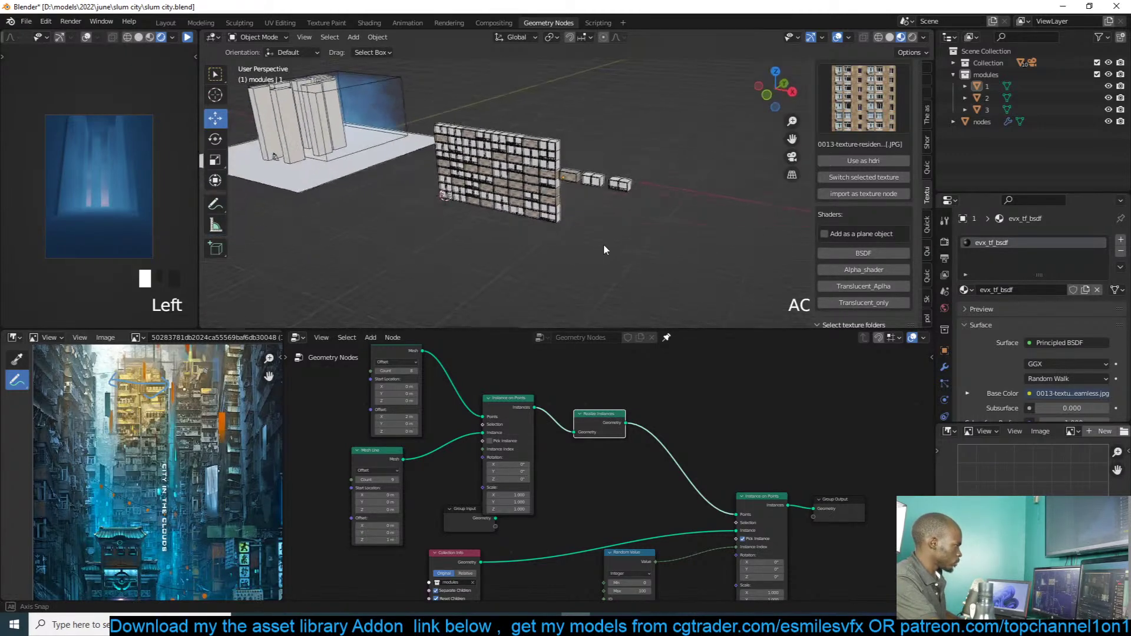
scroll(619, 238, "up", 3)
key("ctrl+z")
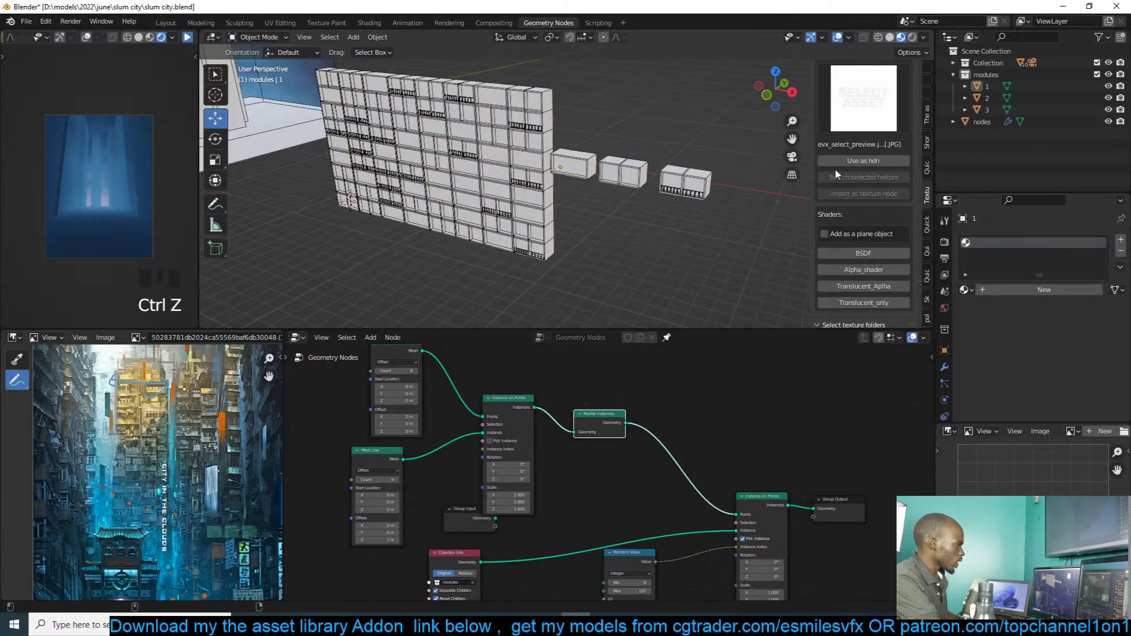
Step: Enable adding textures as plane objects, add a BSDF plane, rotate it 90° about X, and move it above the modules
left_click(872, 235)
left_click(864, 253)
key("r")
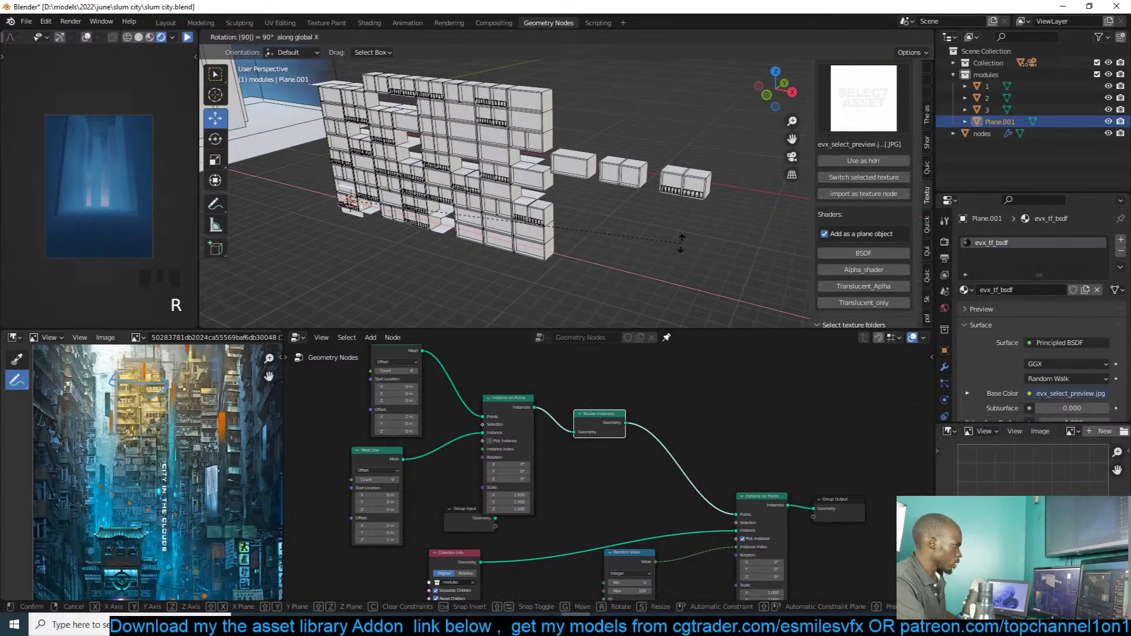
left_click(681, 243)
key("g")
left_click(233, 134)
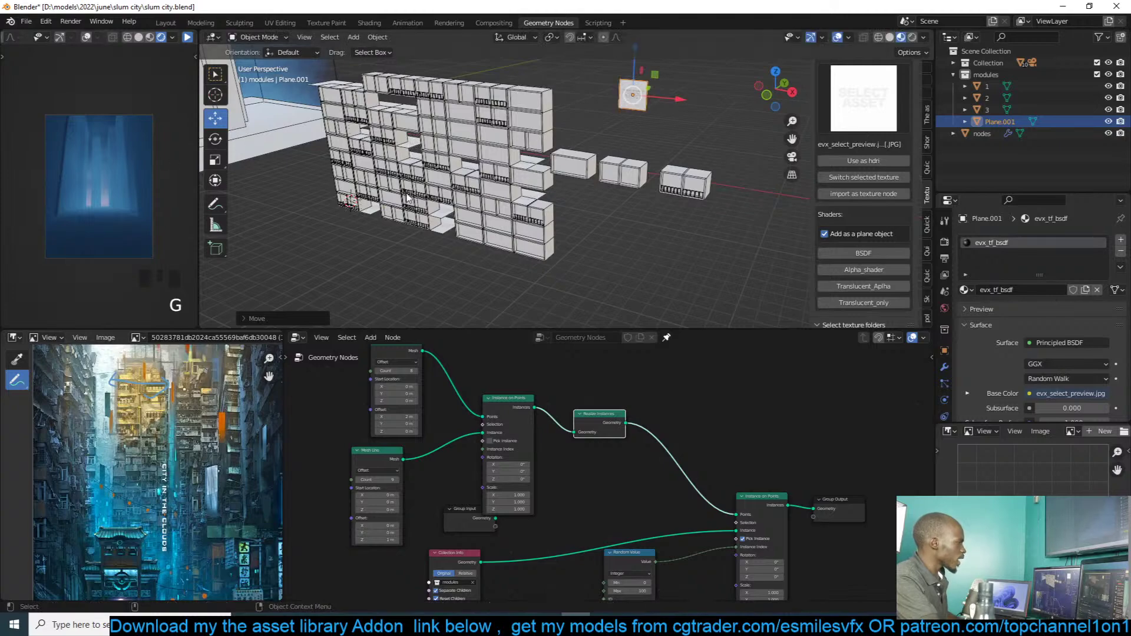
Step: Place the 3D cursor on source module 1, snap the plane to it, and move the plane above module 2
scroll(618, 144, "up", 6)
right_click(618, 145, "shift")
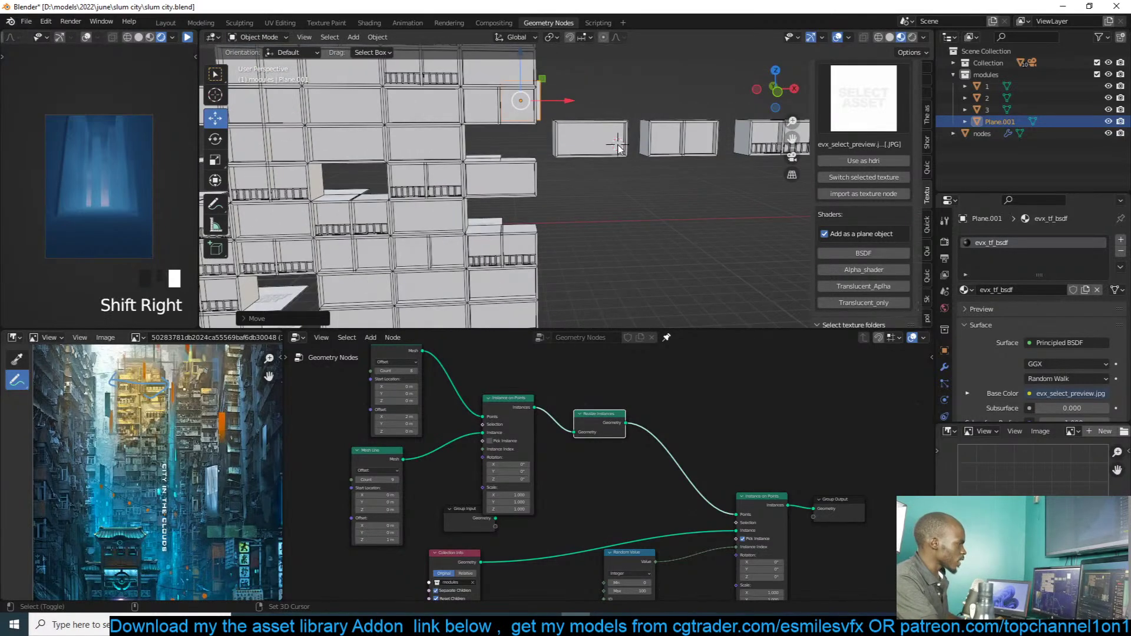
key("shift+s")
left_click(621, 57)
key("g")
left_click(701, 80)
scroll(645, 159, "down", 2)
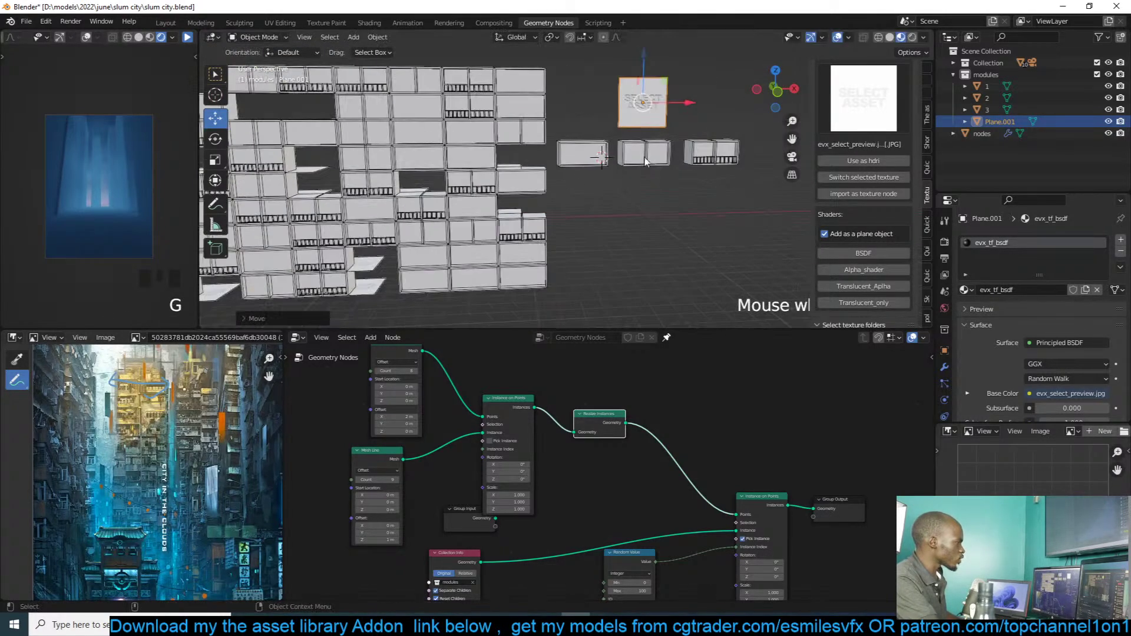
middle_click_drag(429, 203, 448, 178)
scroll(505, 153, "down", 2)
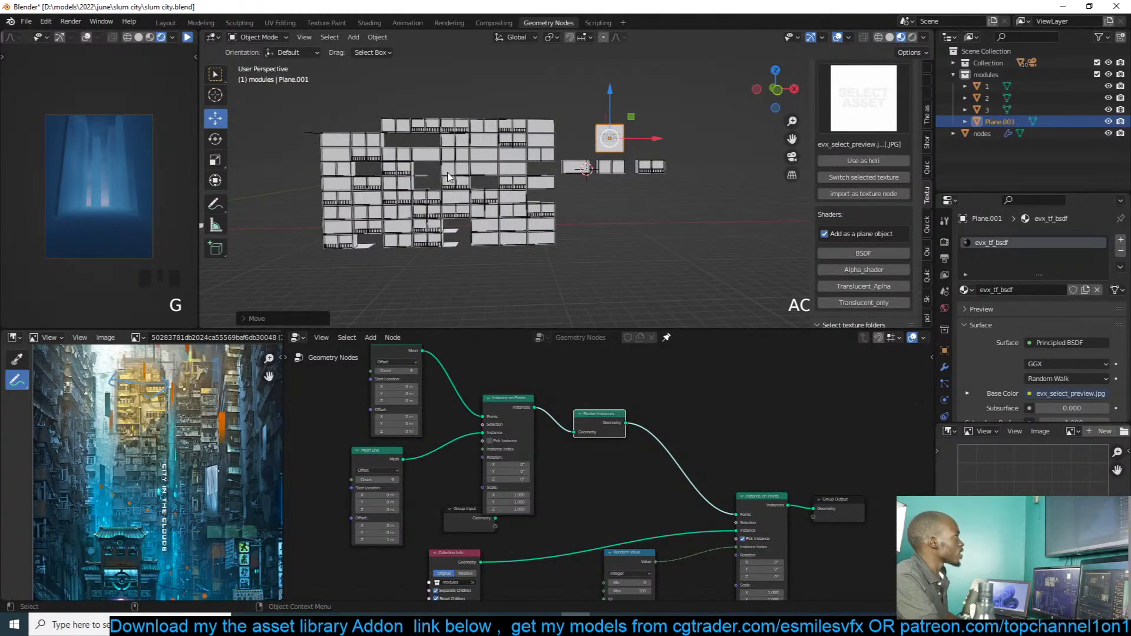
middle_click_drag(610, 144, 319, 239)
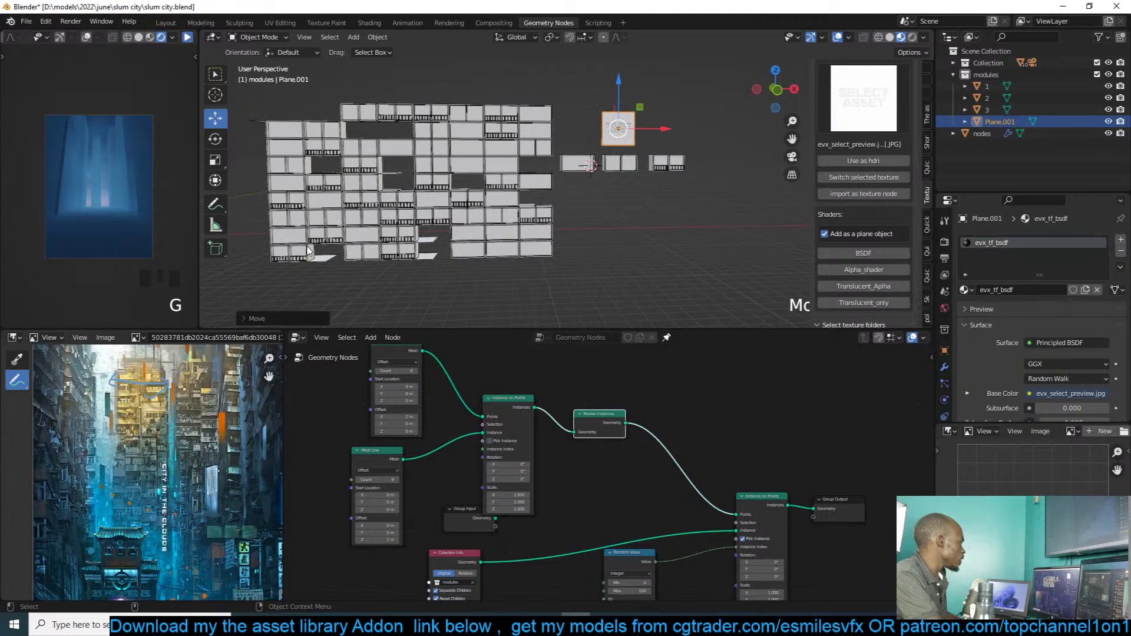
Step: Delete the placeholder plane from the modules collection, make module 2 active, and deselect everything
key("x")
left_click(446, 195)
left_click(607, 159)
key("alt+a")
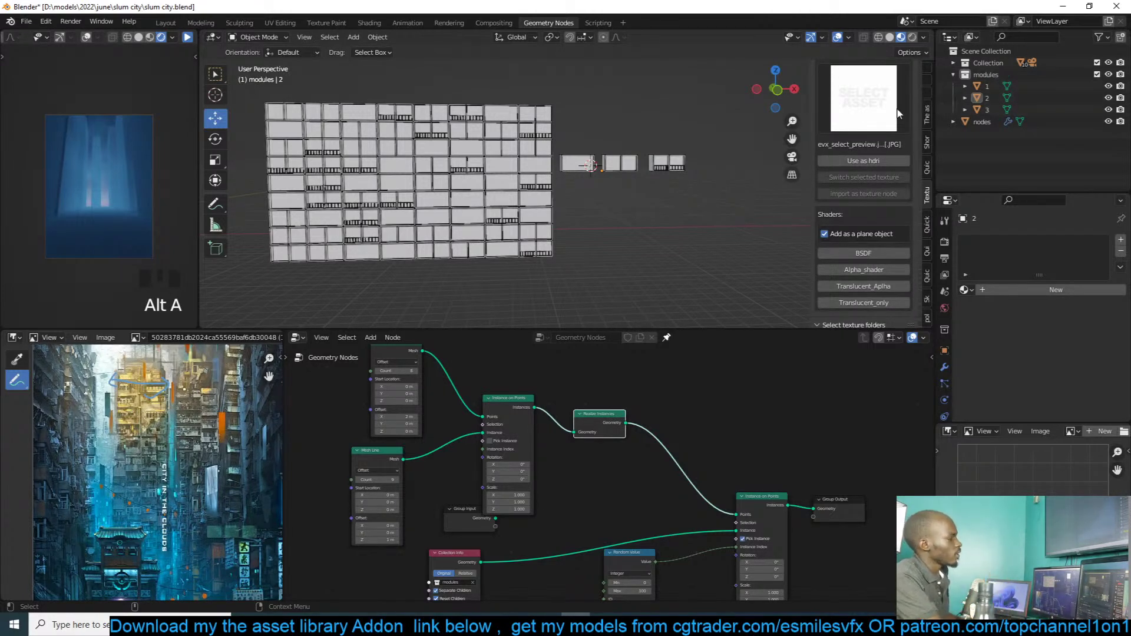
Step: Add the brown 0013 residential building texture as a BSDF plane object and rotate it 90° about X
middle_click_drag(704, 179, 702, 180, "shift")
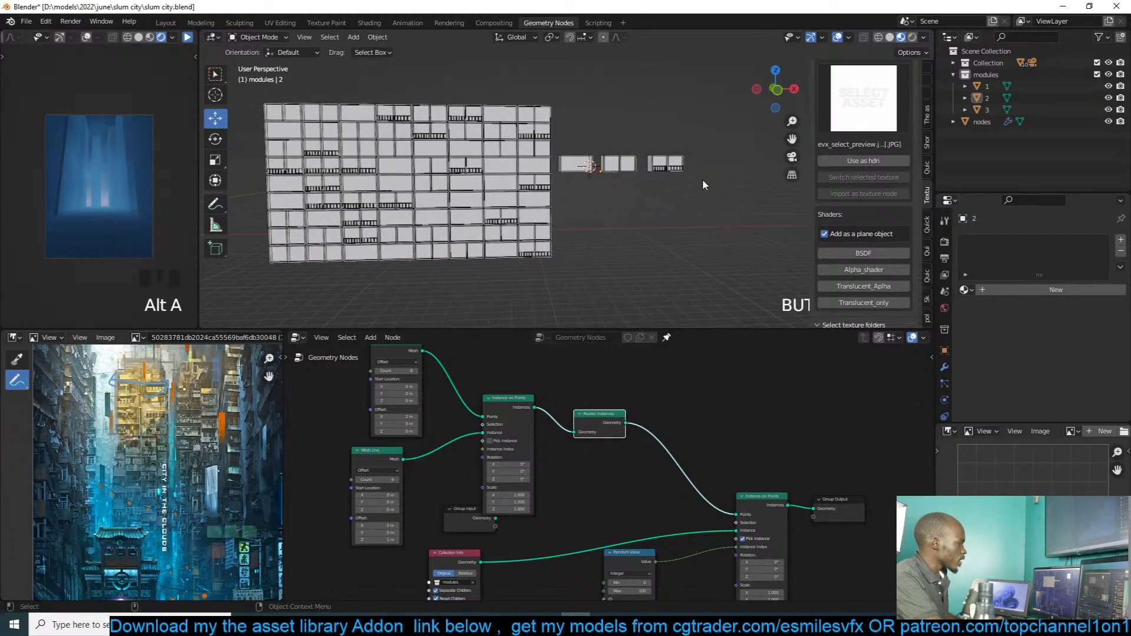
left_click(843, 121)
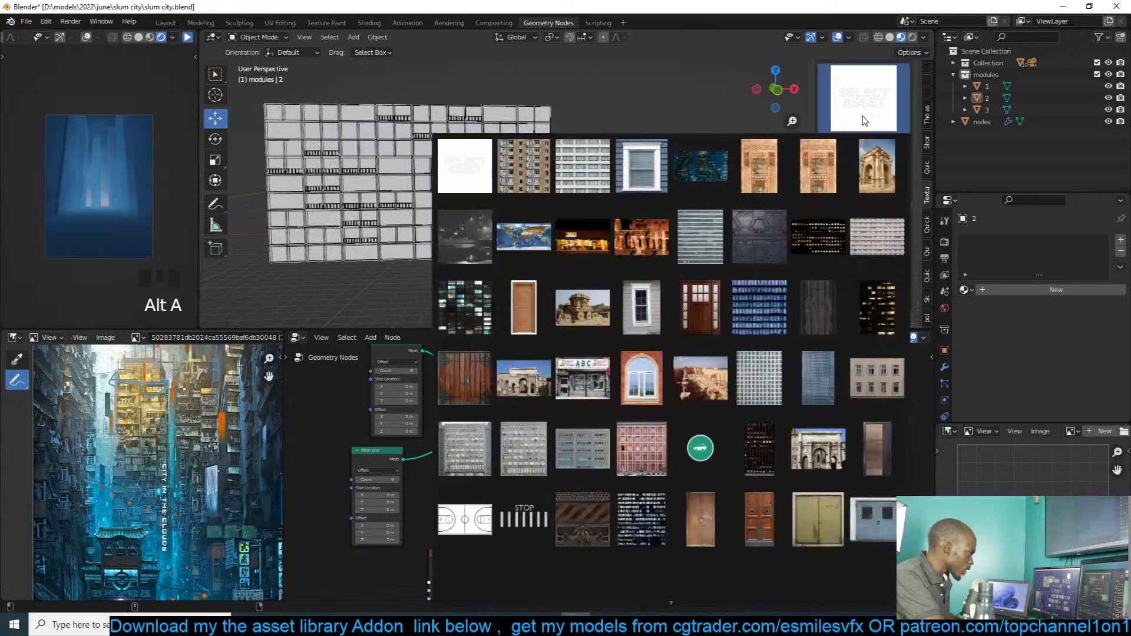
left_click(531, 177)
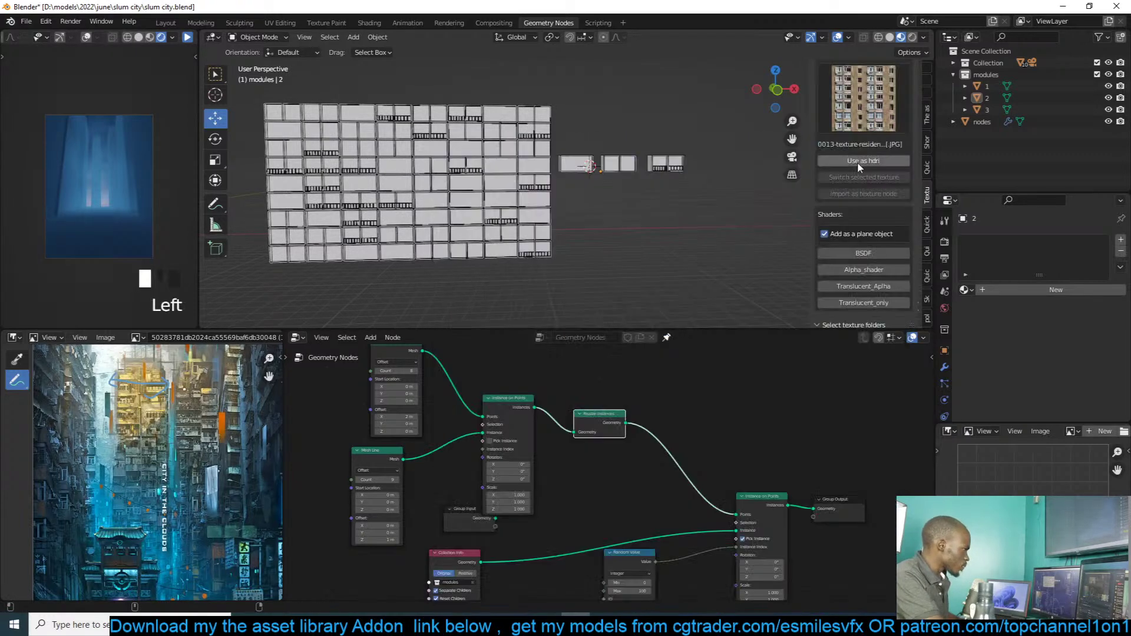
left_click(863, 253)
type("rx90")
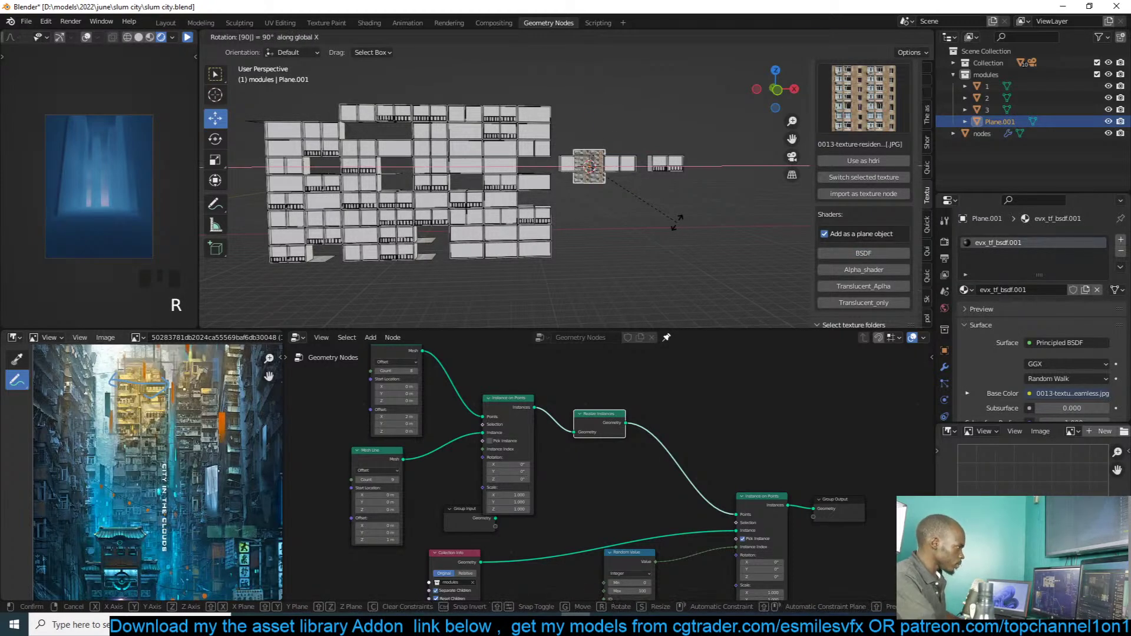
key("Return")
Step: Move the textured plane above the third source module and apply its object transforms, including the rotation
key("g")
left_click(759, 169)
key("ctrl+a")
left_click(758, 168)
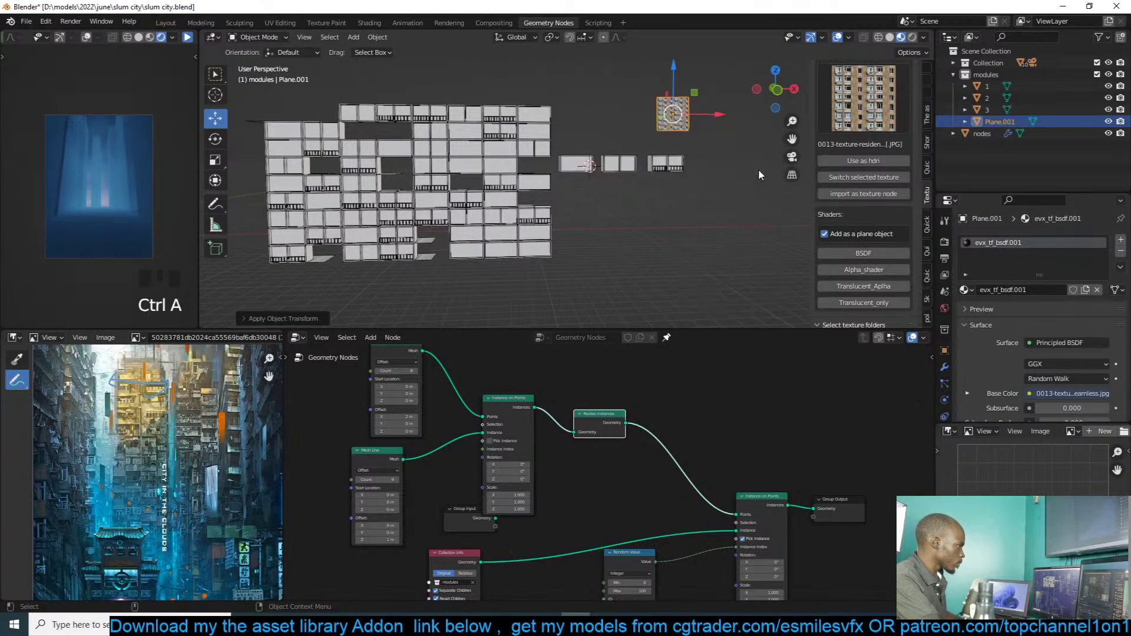
key("ctrl+a")
left_click(710, 159)
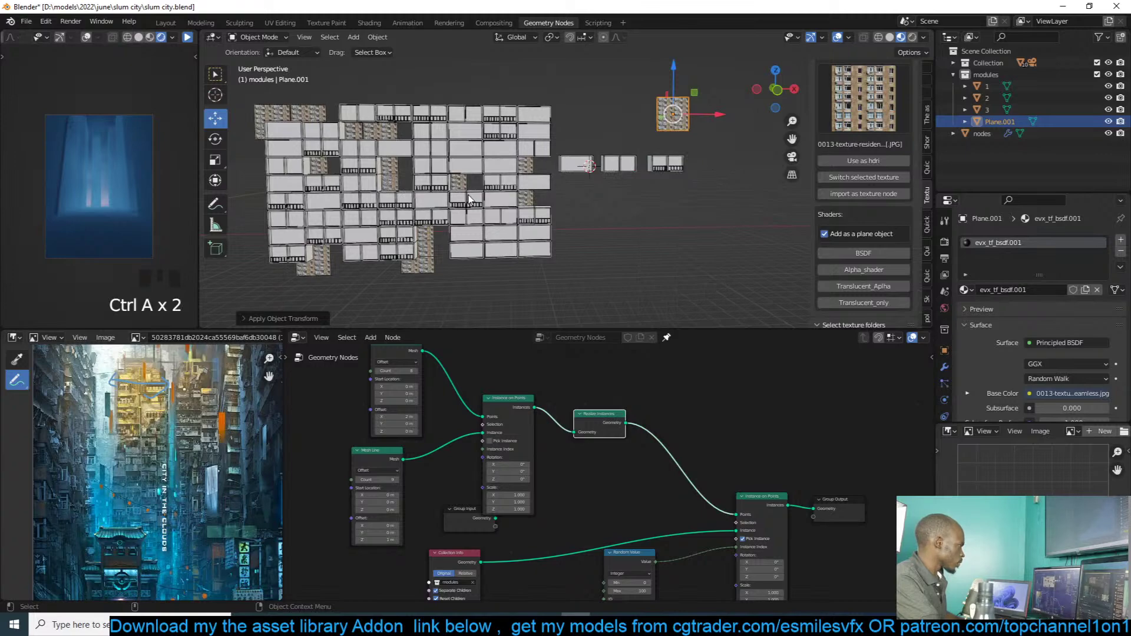
Step: In front view, move the textured plane over source module 1 and frame it
middle_click_drag(470, 199, 461, 194)
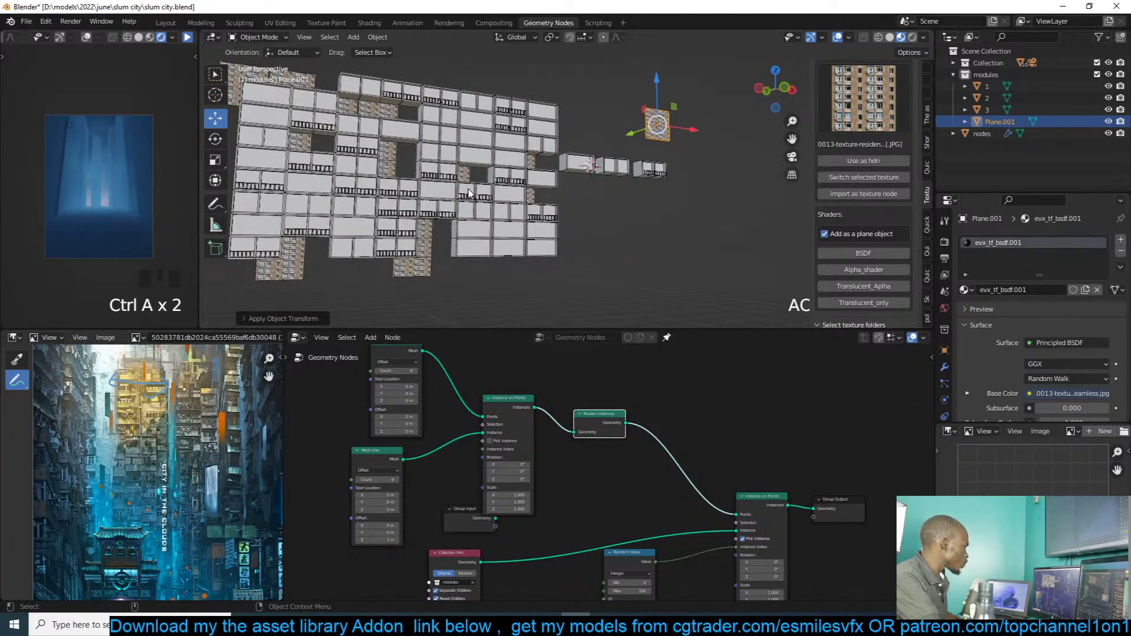
key("KP_1")
scroll(578, 126, "up", 4)
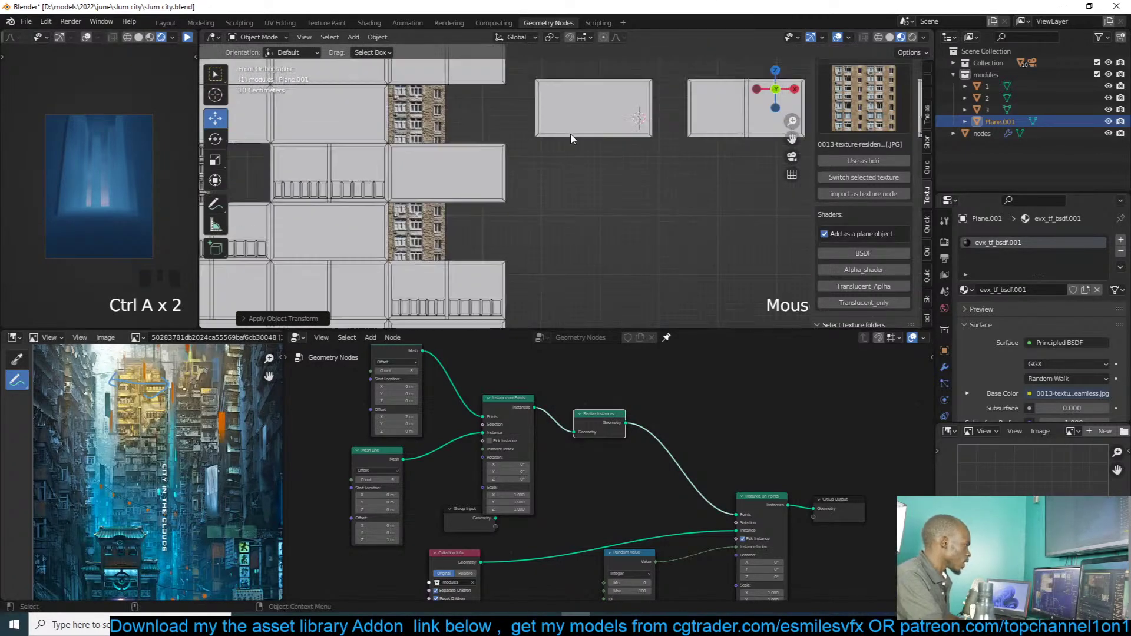
key("g")
left_click(410, 200)
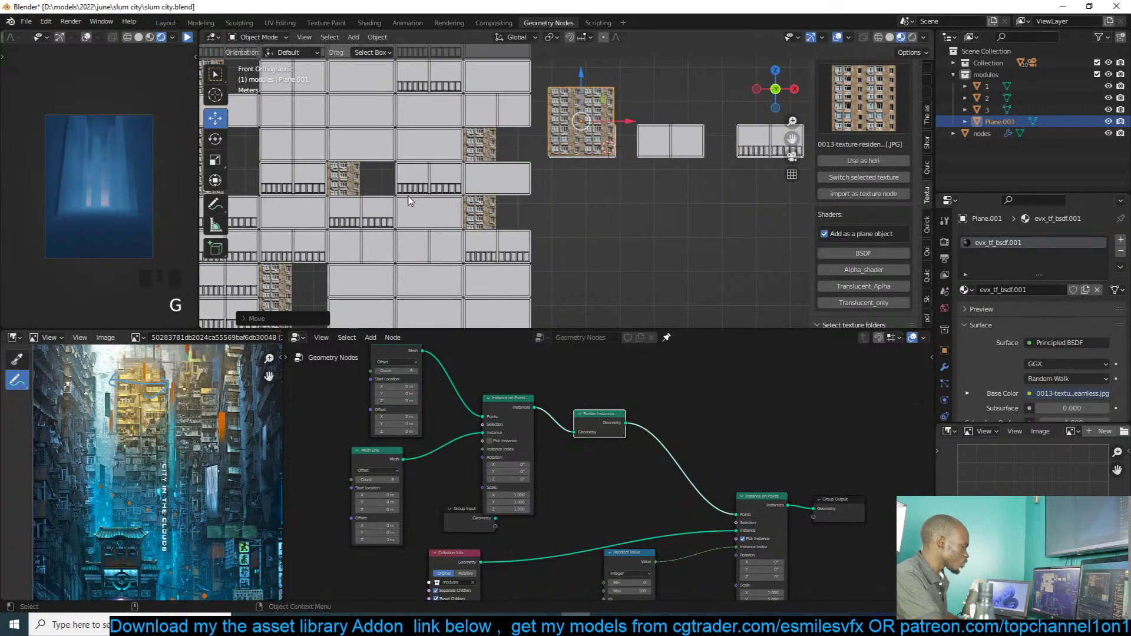
key("KP_Decimal")
scroll(752, 472, "down", 5)
middle_click_drag(711, 486, 740, 449)
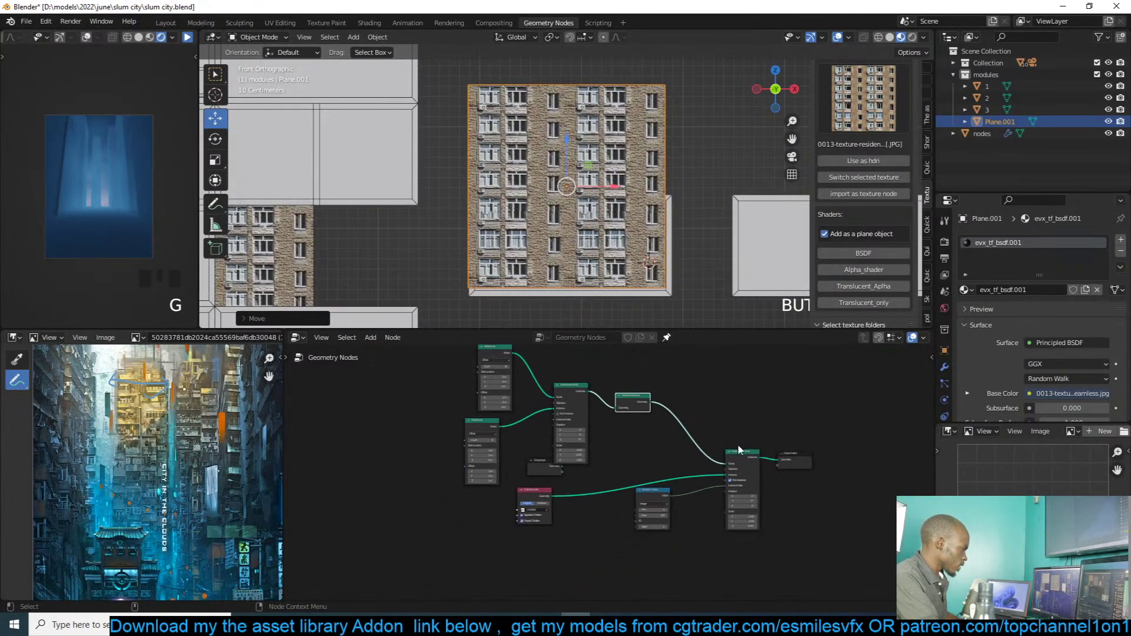
scroll(731, 461, "up", 3)
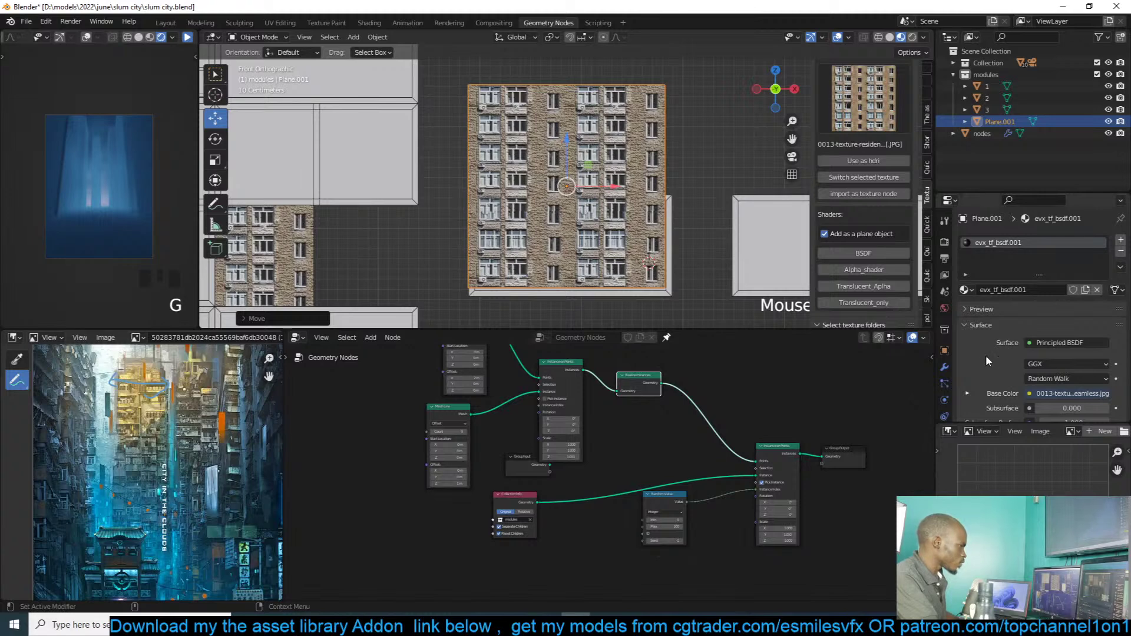
scroll(999, 378, "down", 8)
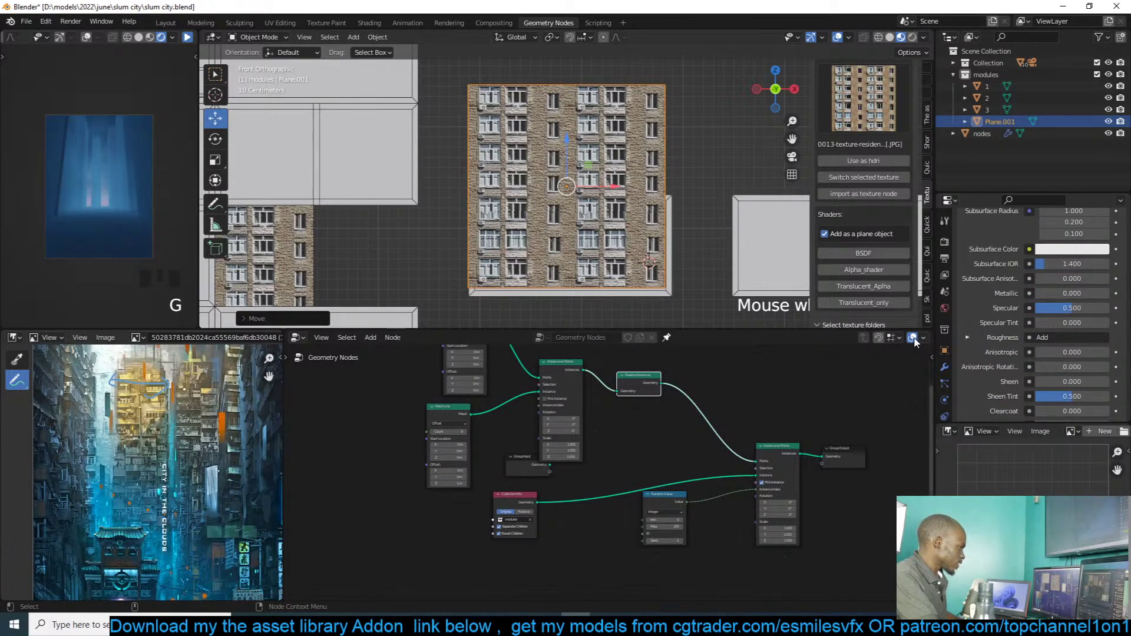
Step: Split the node editor area vertically and make the new half a Shader Editor showing the textured plane's material
left_click_drag(932, 333, 711, 343)
left_click(732, 340)
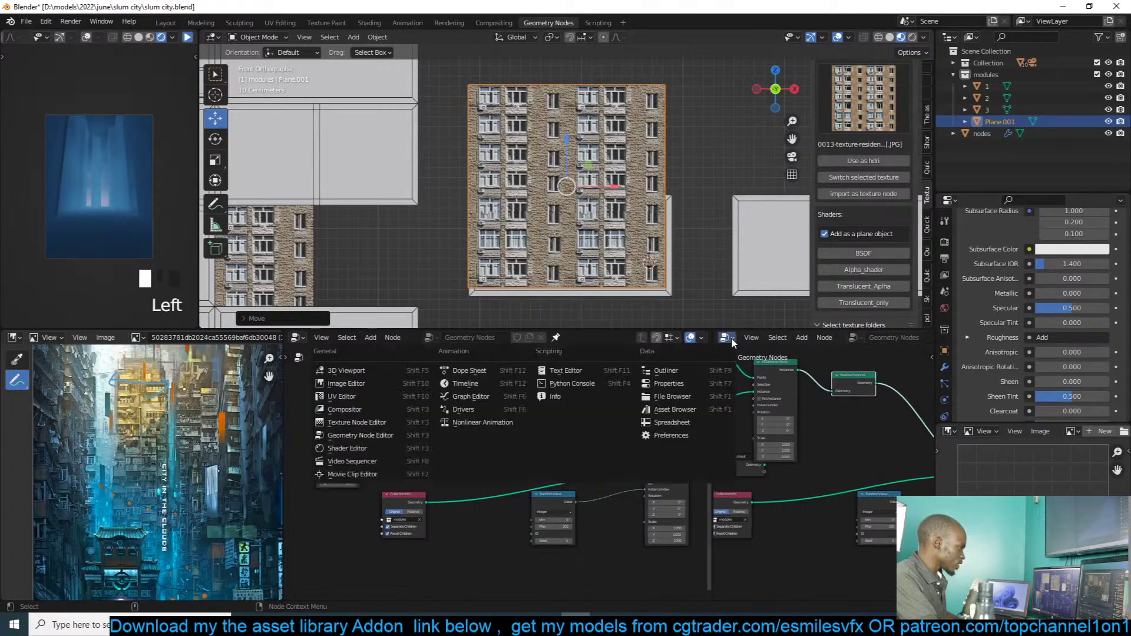
left_click(347, 448)
scroll(804, 436, "down", 2)
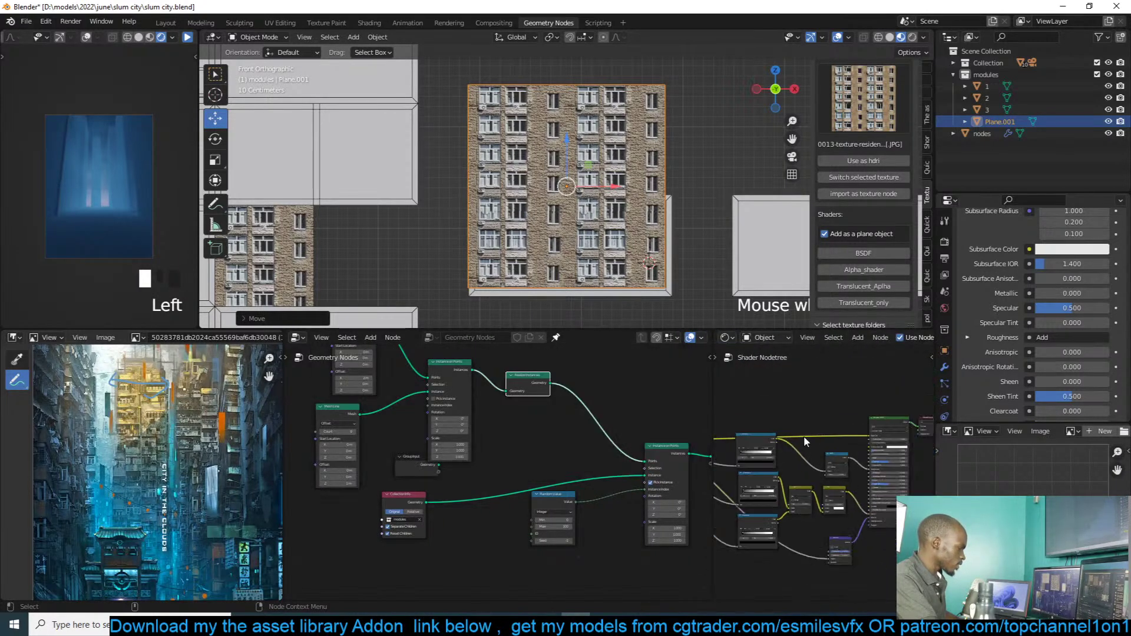
scroll(828, 510, "down", 2)
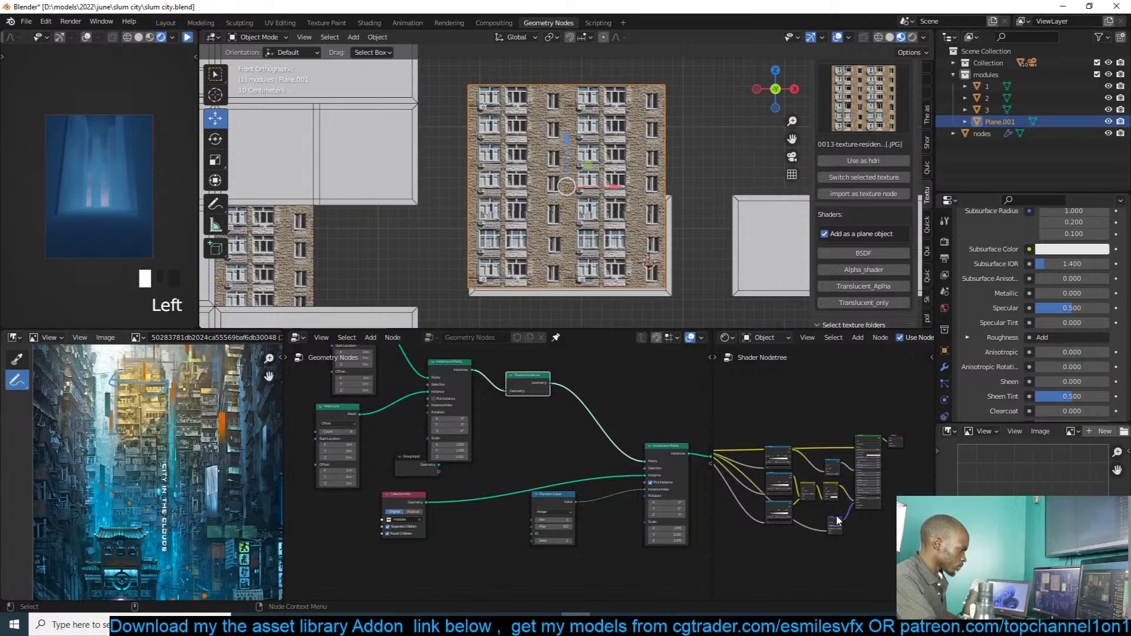
Step: Delete the purple vector node and the two linked yellow color nodes that feed the plane's main shader
key("x")
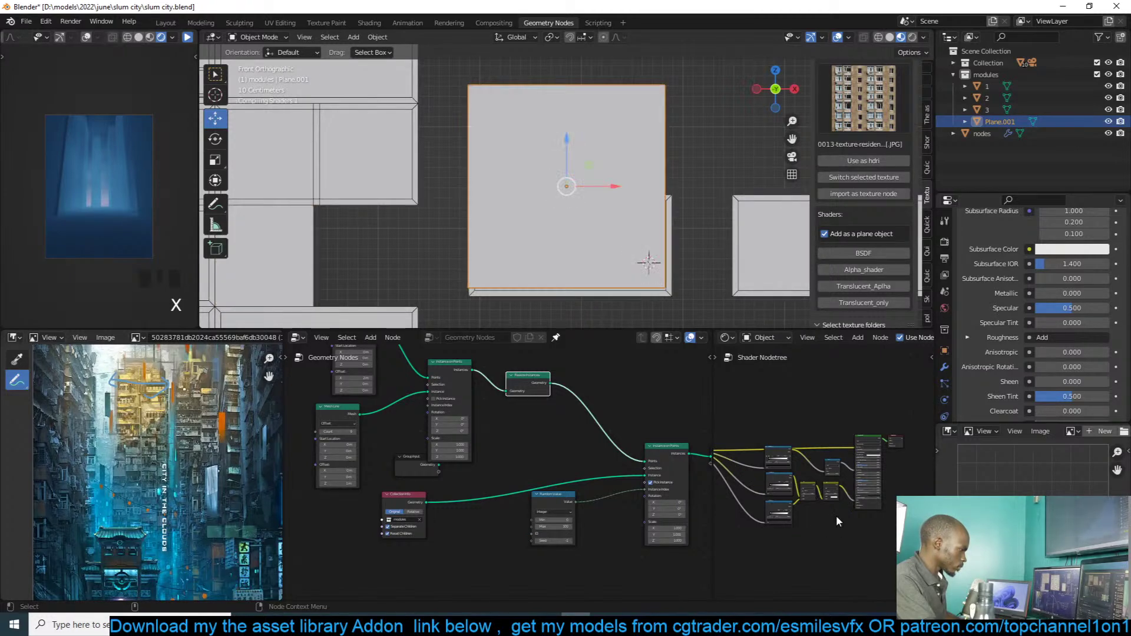
scroll(843, 515, "up", 1)
key("b")
left_click_drag(833, 507, 809, 483)
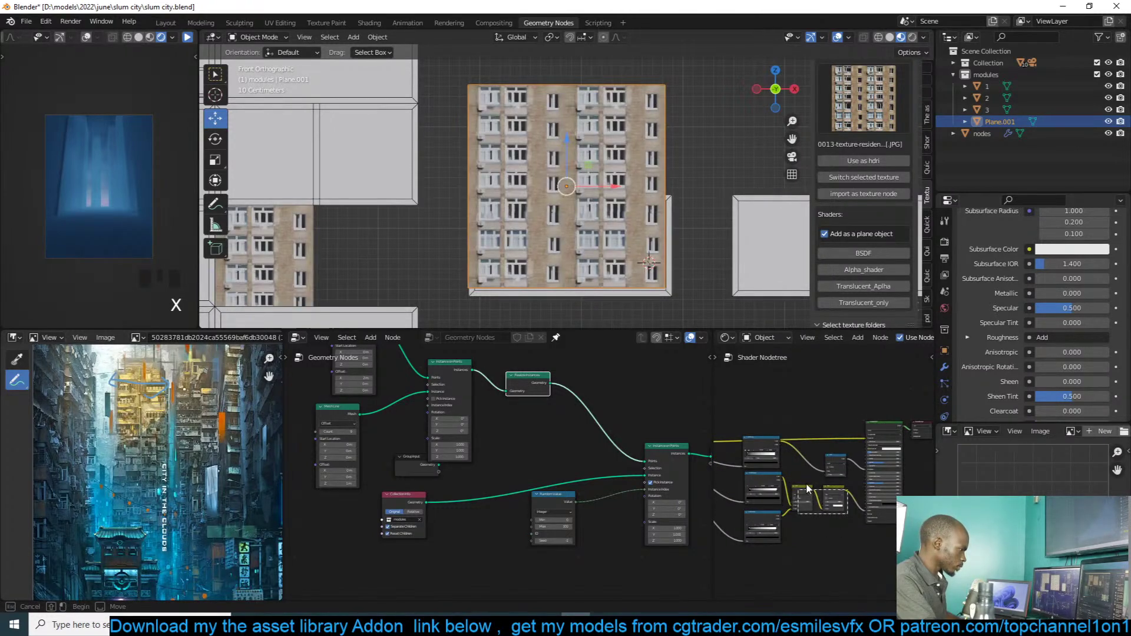
key("x")
Step: Shift the textured plane off source module 1, inspect its texture up close, and return it over the module
scroll(635, 155, "down", 2)
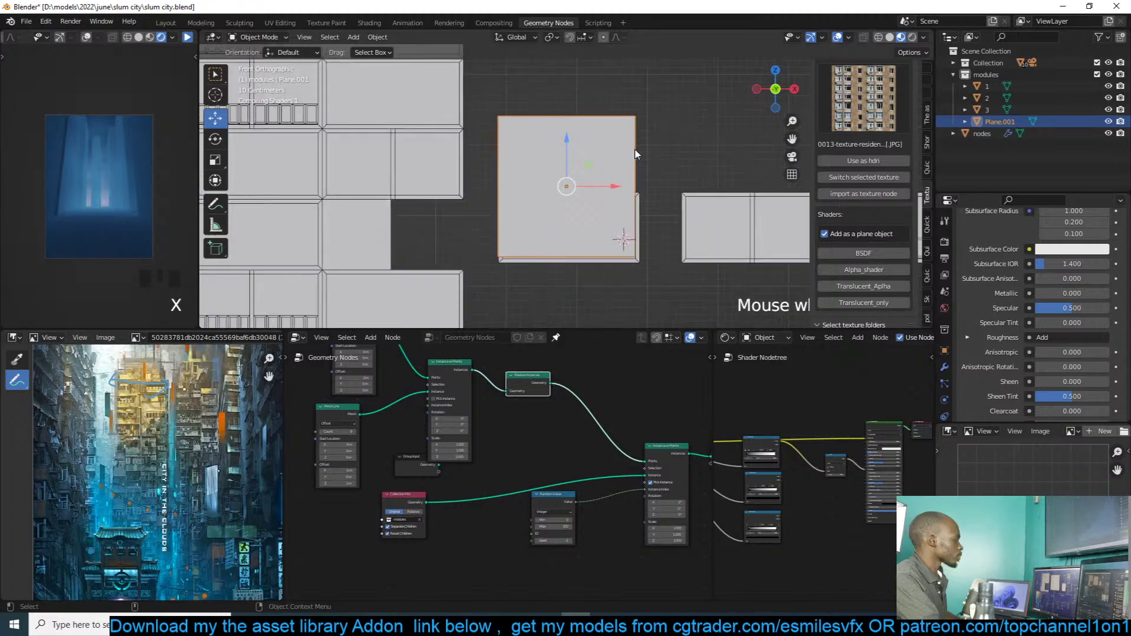
key("g")
left_click(687, 101)
scroll(671, 138, "up", 6)
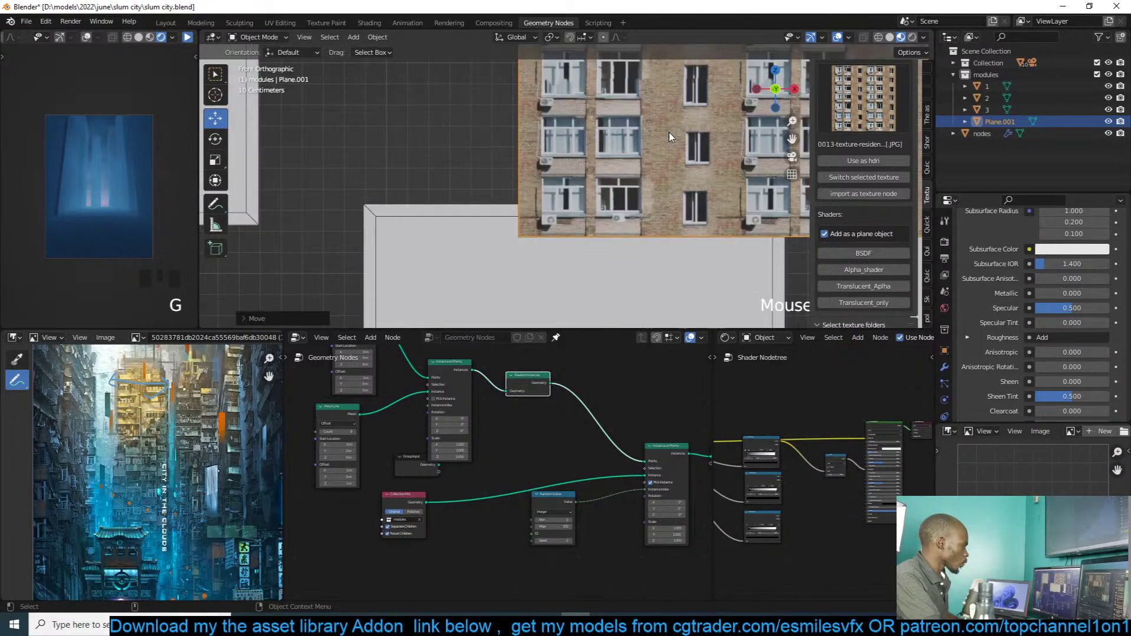
scroll(660, 150, "up", 5)
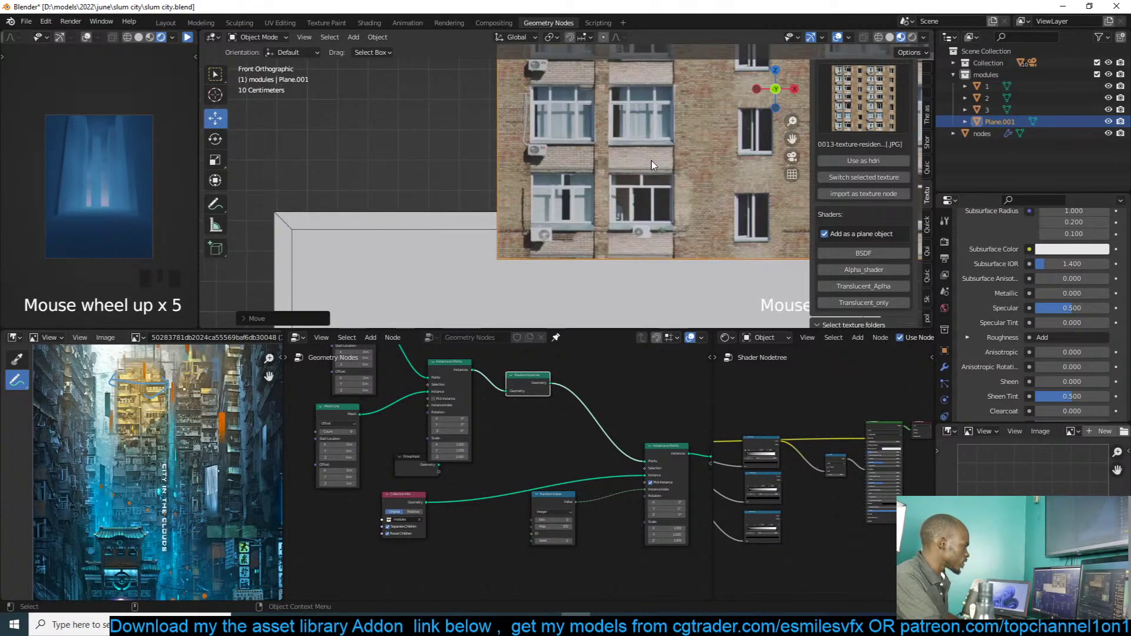
scroll(652, 165, "down", 5)
key("g")
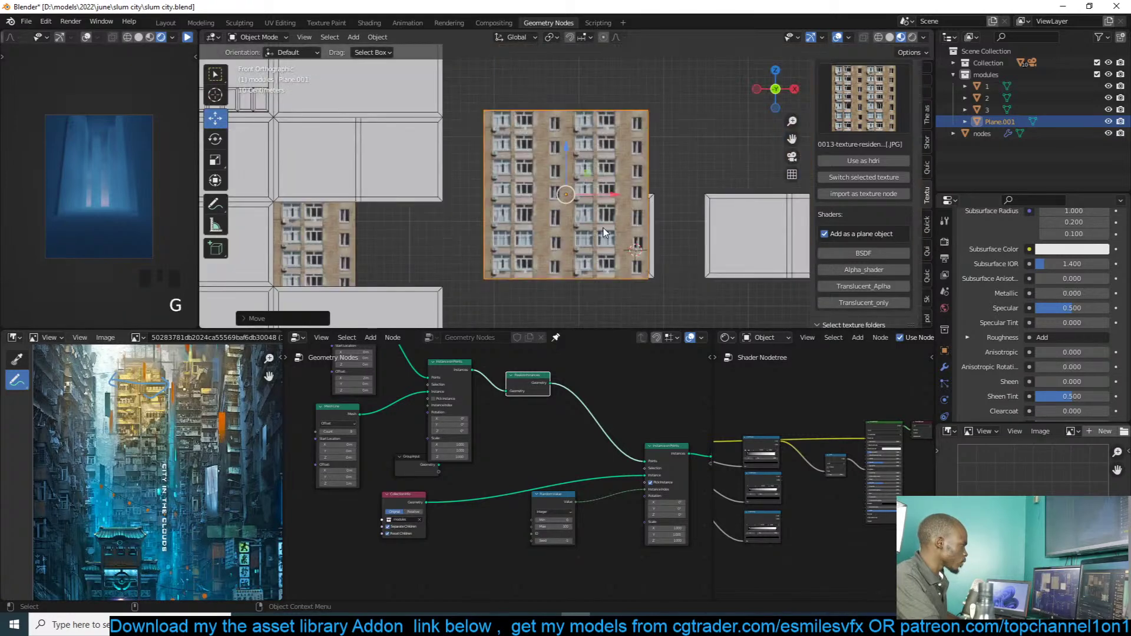
Step: In Edit Mode, load the 0013 residential building image into the small image editor and unwrap the plane
key("Tab")
left_click(1071, 432)
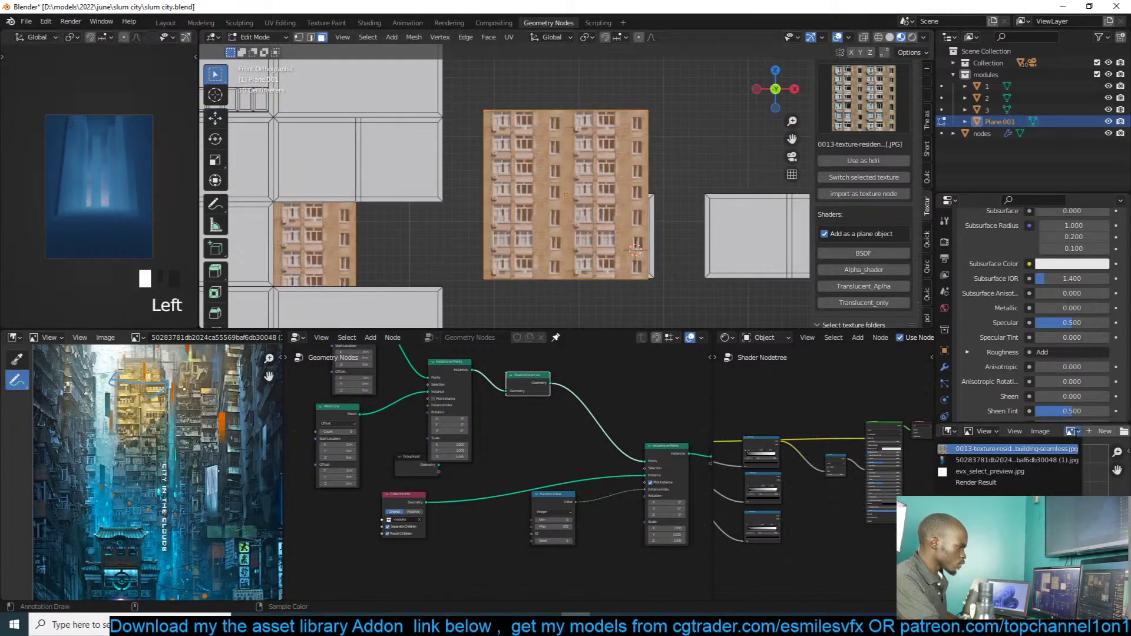
left_click(1016, 449)
scroll(1031, 465, "down", 5)
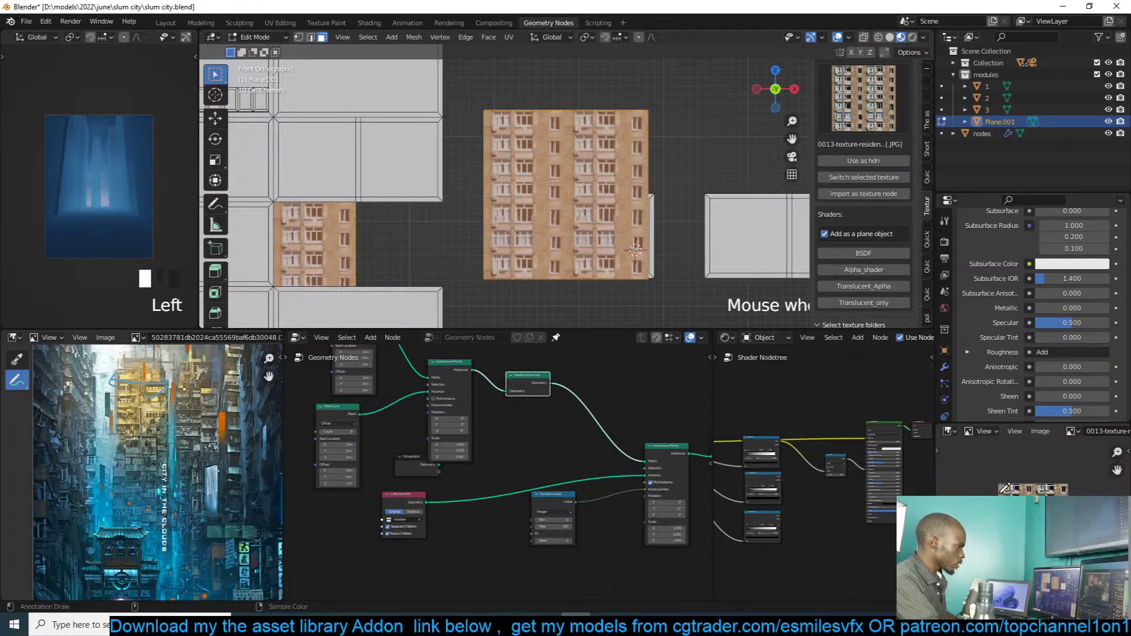
key("u")
left_click(621, 177)
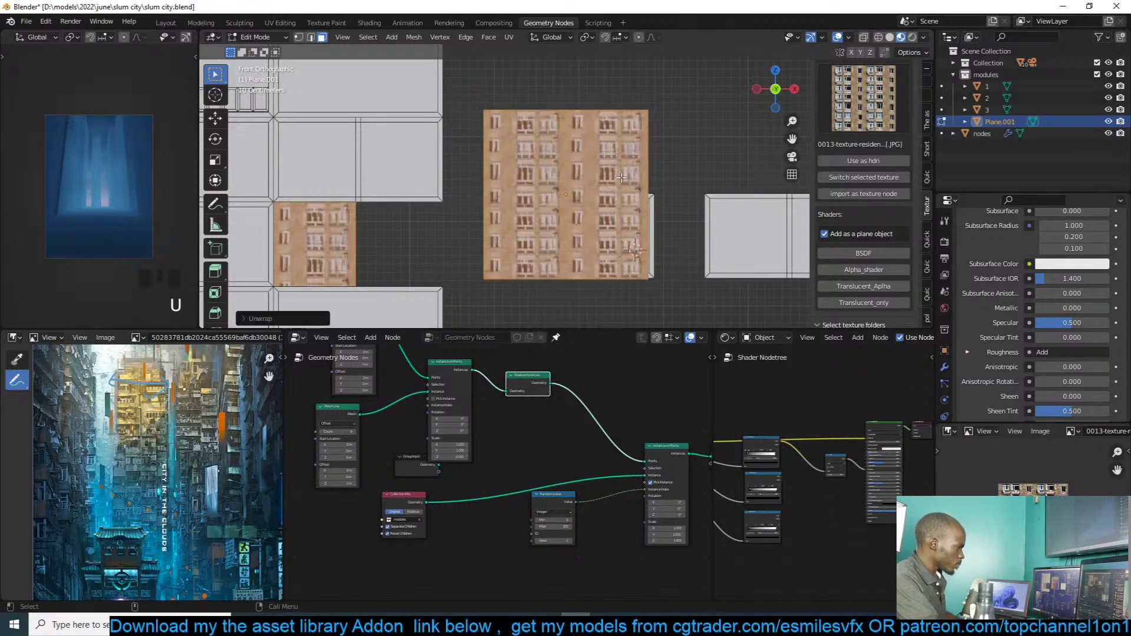
Step: Switch the small image editor to the UV Editor and scale all of the plane's UVs down to a small part of the building image
left_click(950, 434)
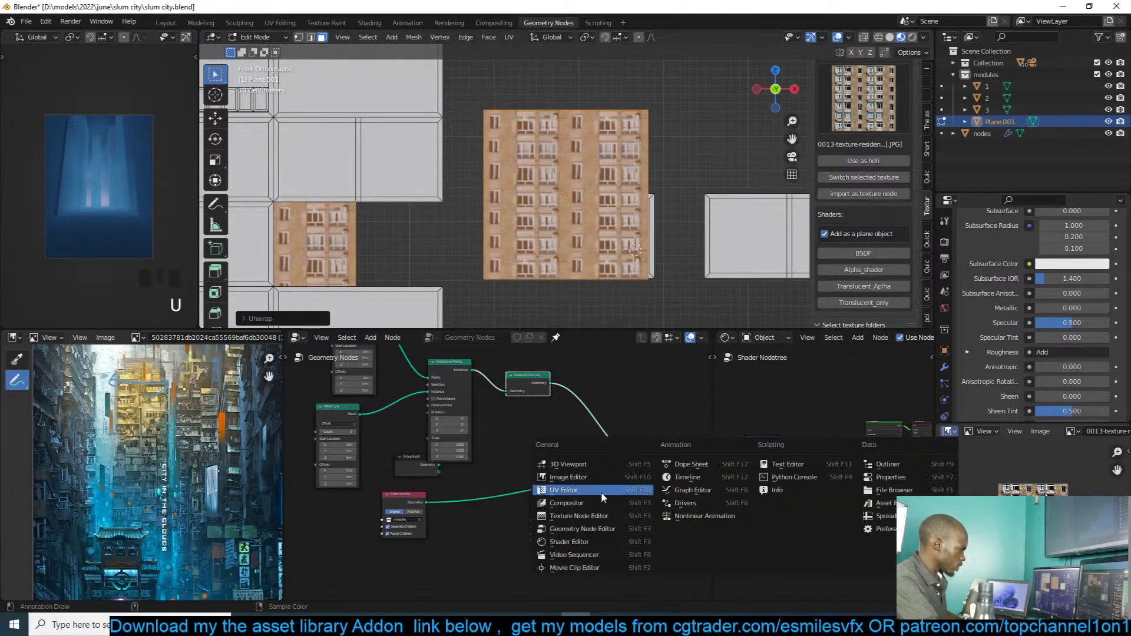
left_click(583, 490)
key("a")
key("s")
left_click(1037, 527)
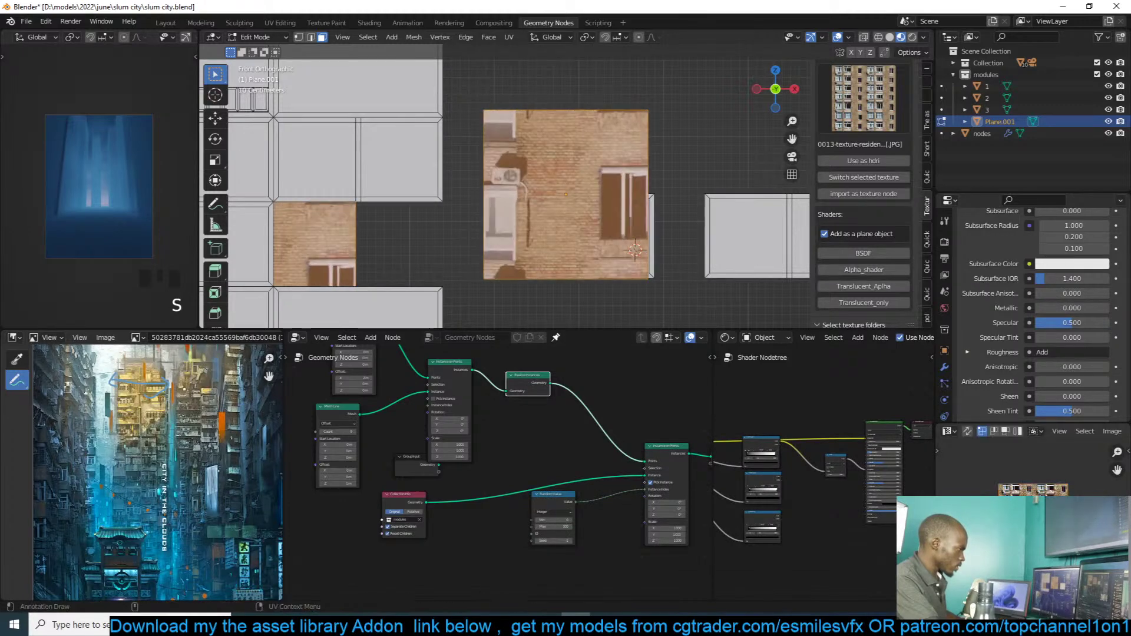
Step: Move the UVs over a pair of adjacent windows in the building image
middle_click_drag(1037, 542, 1039, 511)
scroll(1036, 472, "up", 5)
scroll(1039, 510, "down", 5)
key("g")
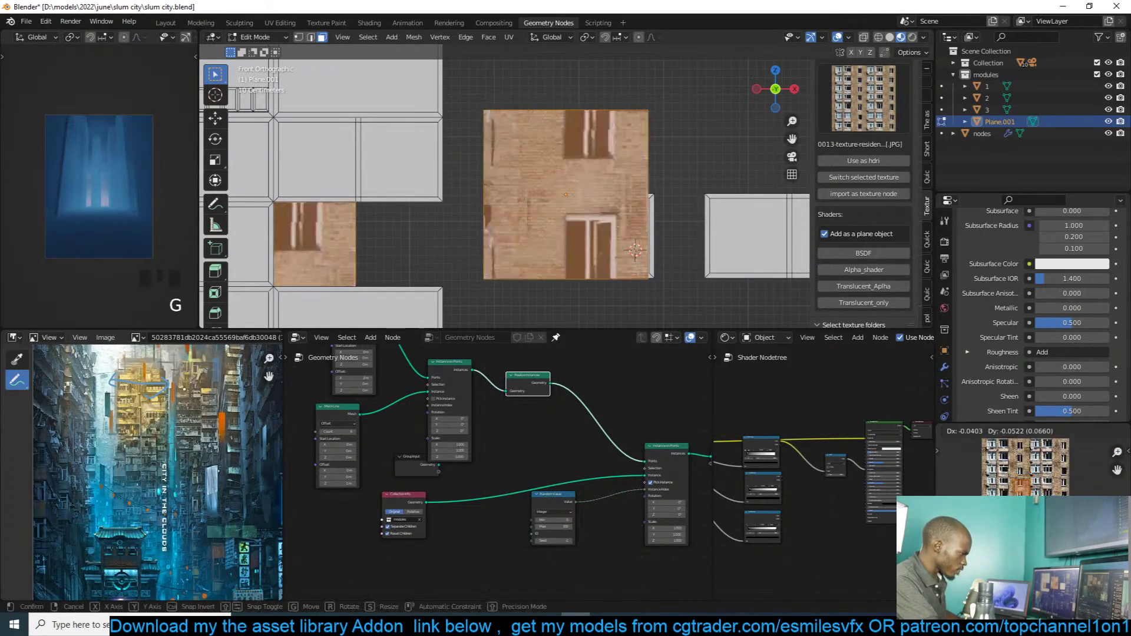
left_click(1027, 512)
key("Tab")
Step: Lower the plane's top edge along Z until it is level with the top of source module 1
key("Tab")
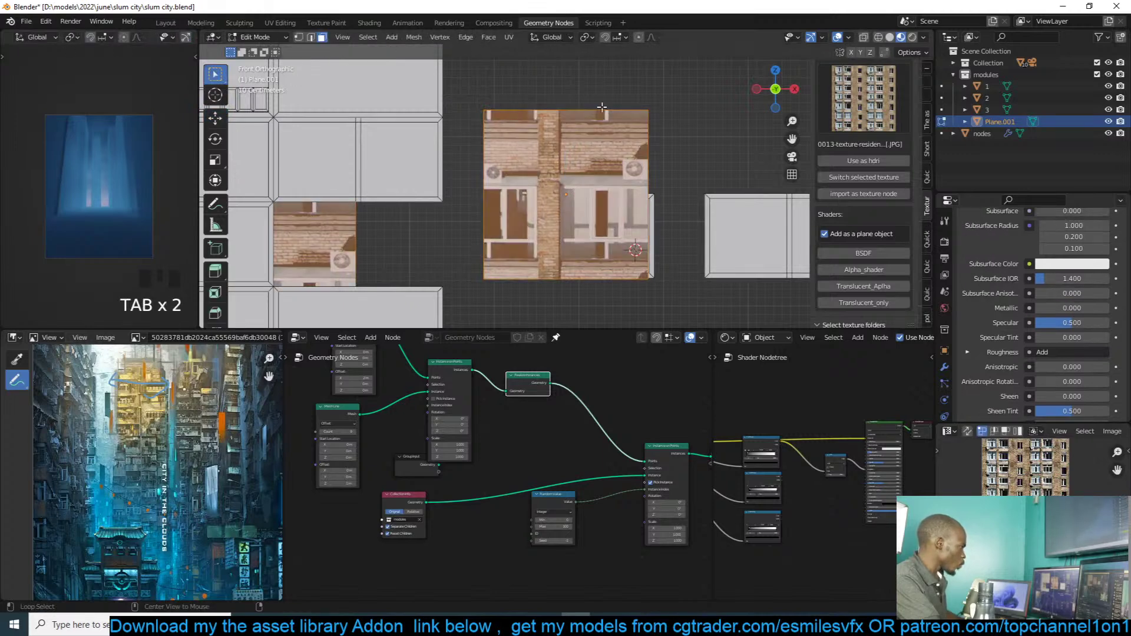
left_click(606, 109, "alt")
key("1")
key("g")
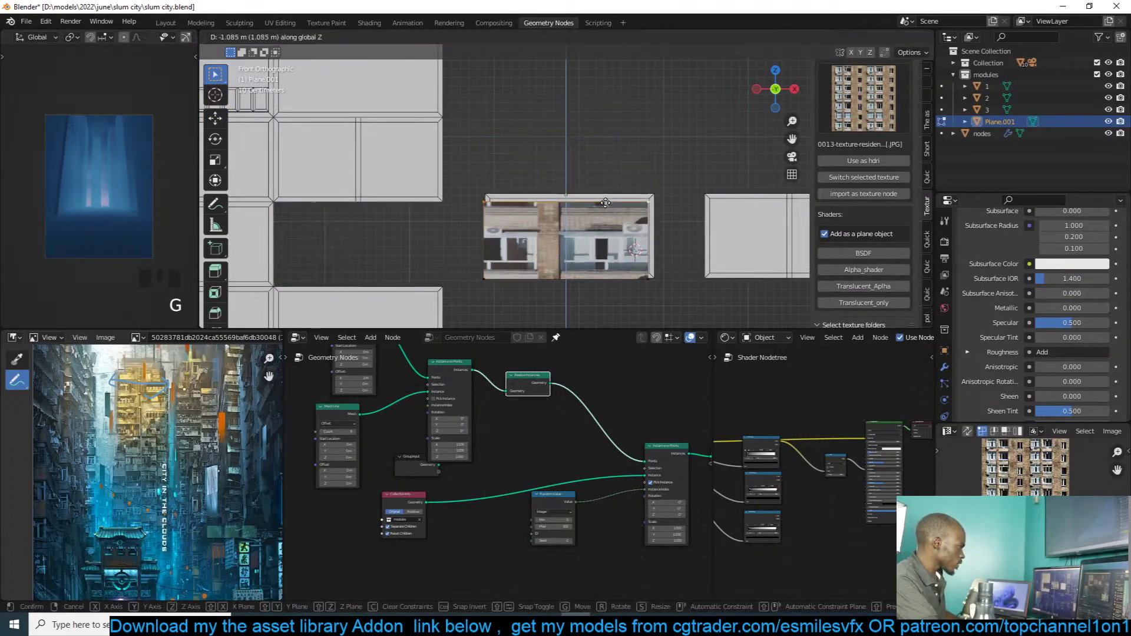
left_click(606, 191)
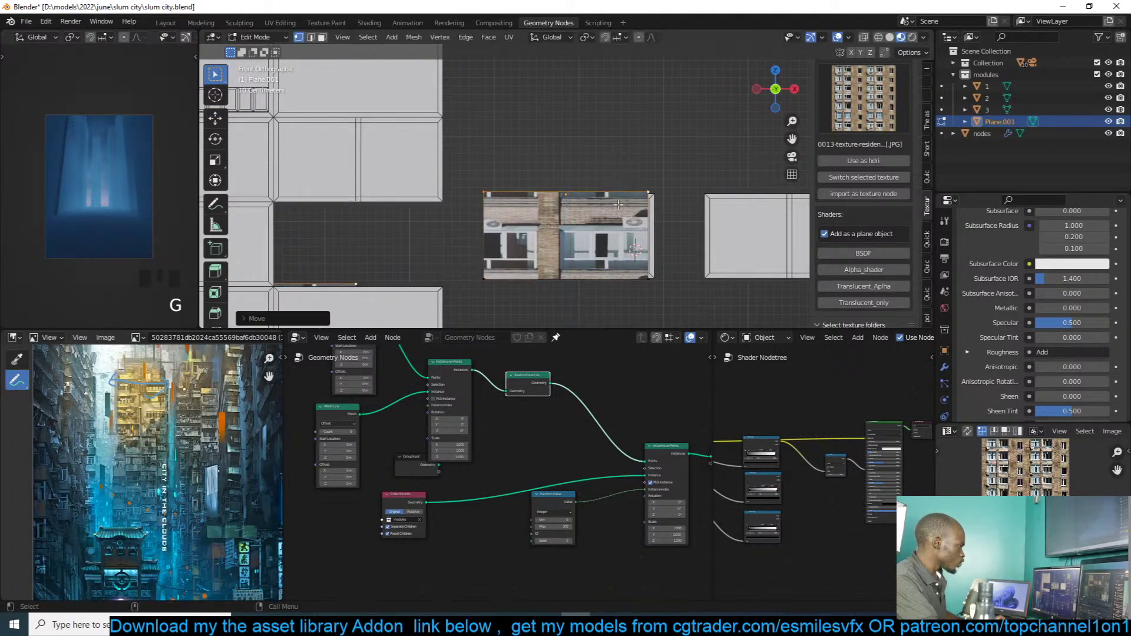
key("a")
key("g")
right_click(584, 240)
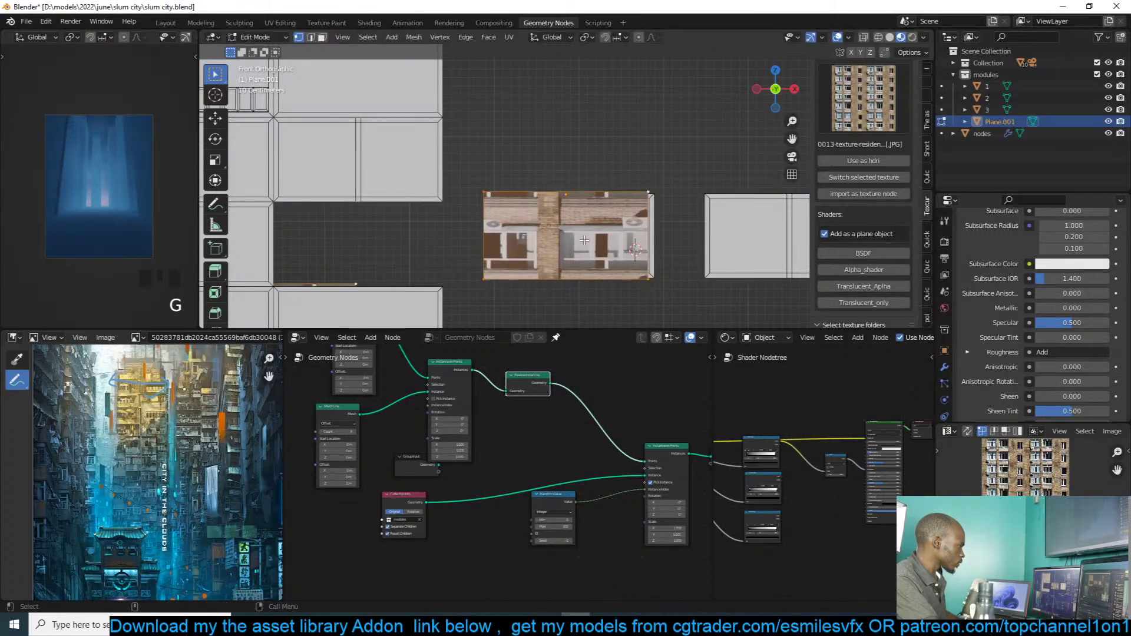
Step: Adjust the plane's bottom edge along Z, and scale and move the whole plane to cover the front of source module 1
left_click(590, 282, "alt")
key("g")
key("z")
left_click(592, 280)
key("a")
key("s")
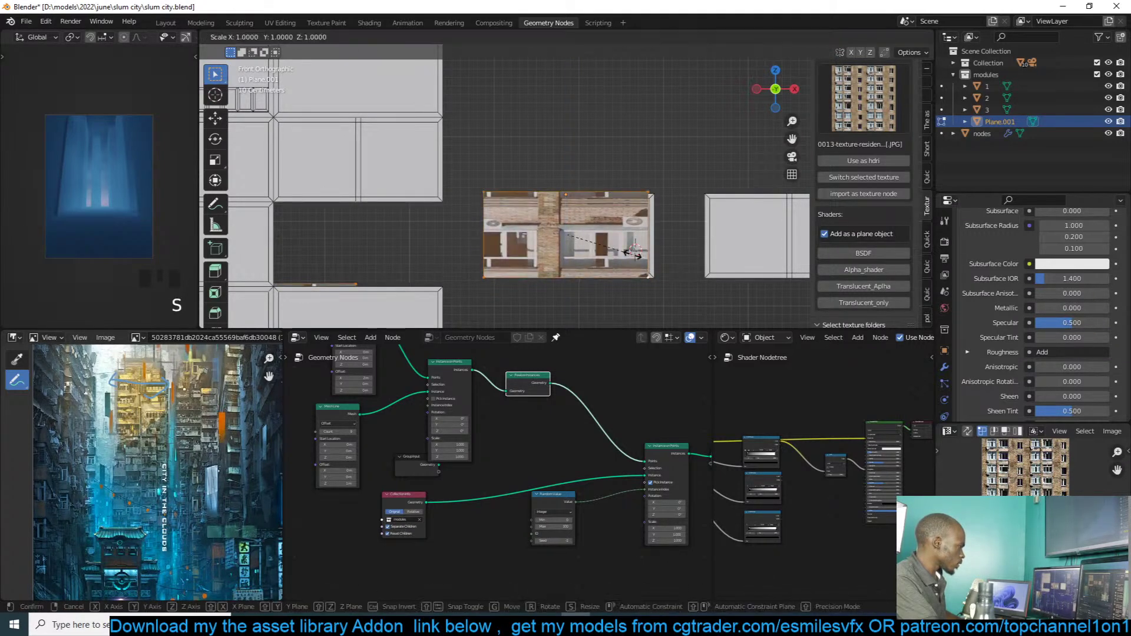
left_click(637, 253)
key("g")
left_click(637, 254)
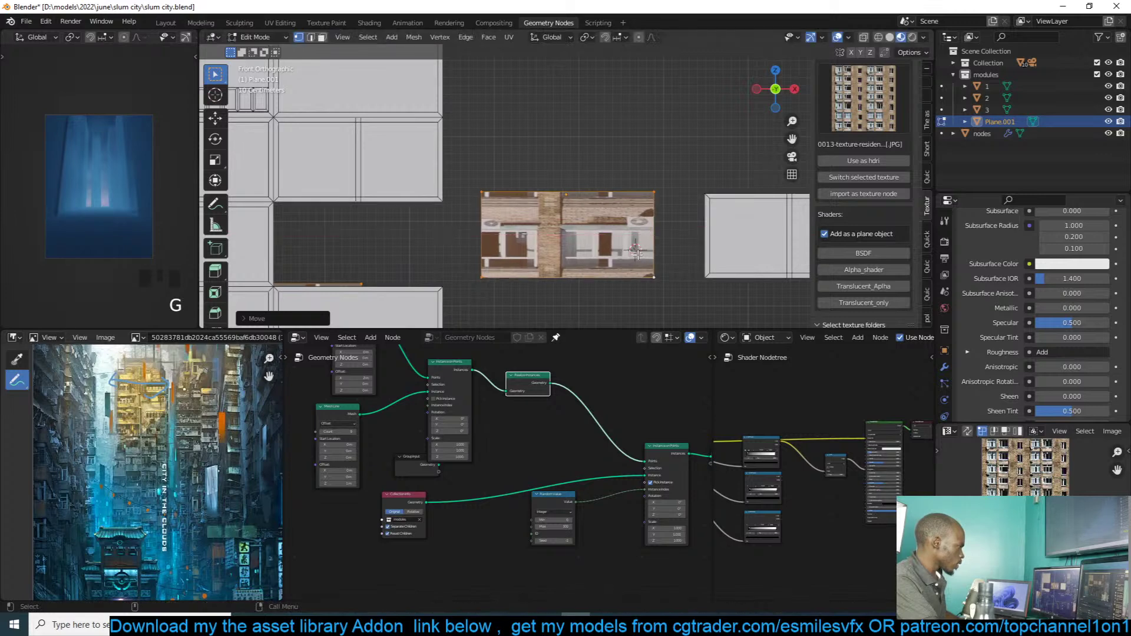
Step: Extrude the plane backward about 1 m into a box and check it in isolation
mouse_move(637, 254)
middle_mouse_down()
mouse_move(613, 236)
mouse_move(625, 247)
middle_mouse_up()
key("e")
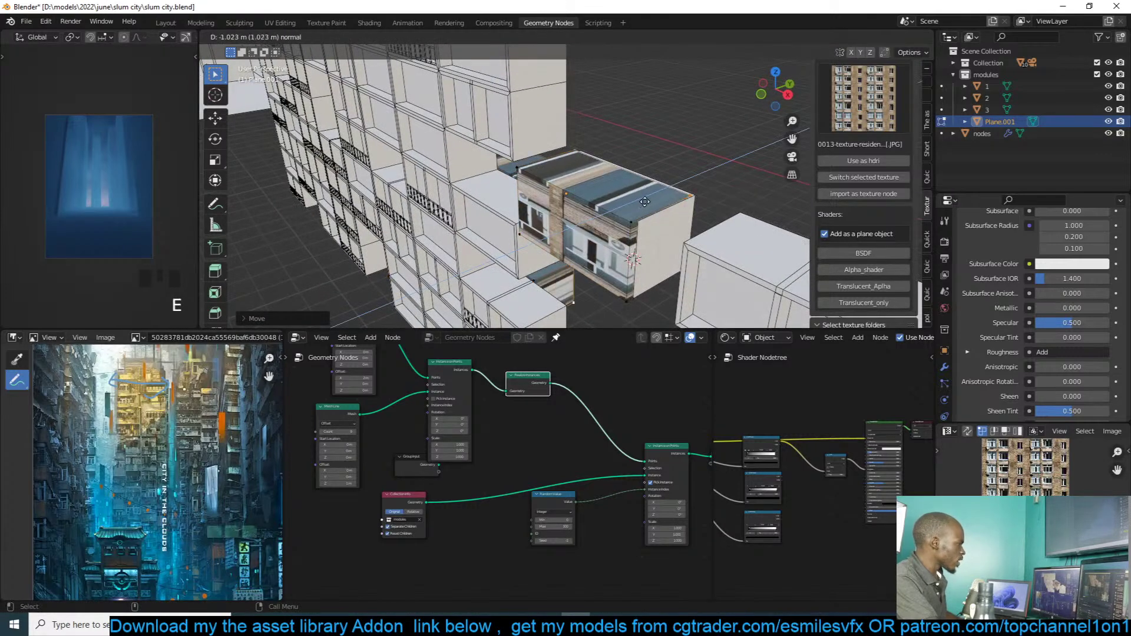
left_click(650, 199)
key("Tab")
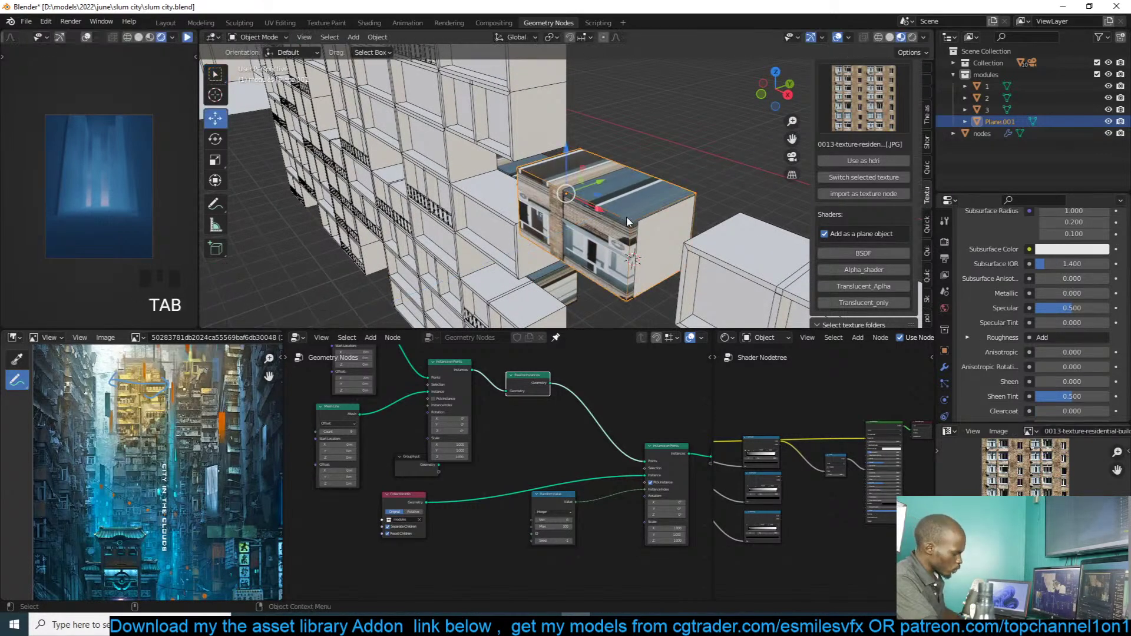
key("KP_Divide")
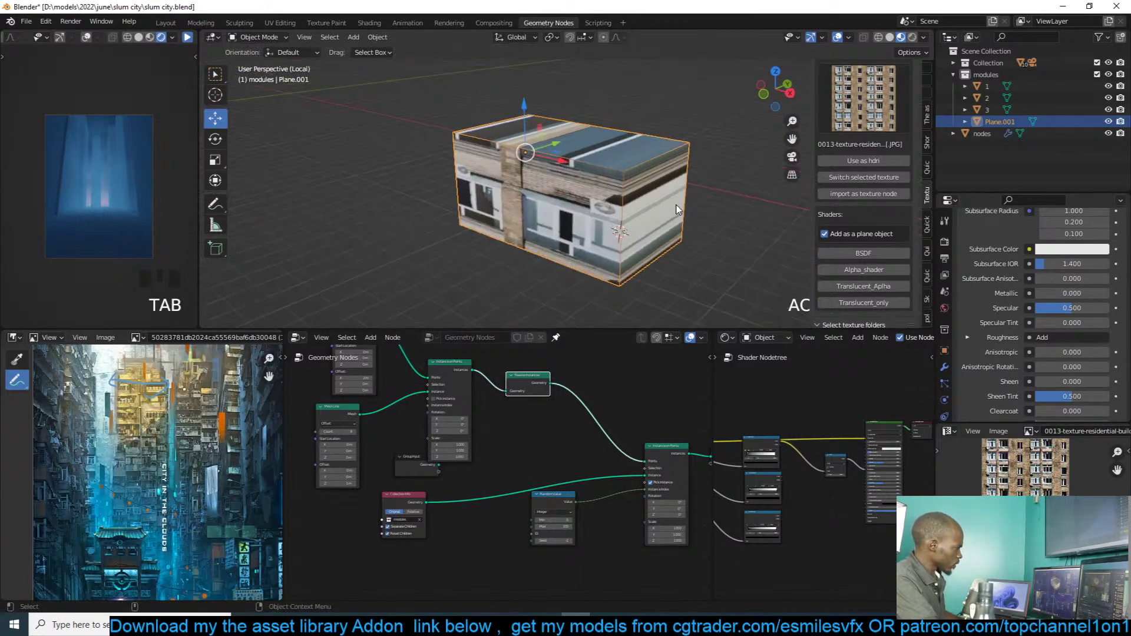
key("slash")
Step: Snap the 3D cursor to the vertex at the textured box's rear lower-left corner
scroll(637, 209, "down", 2)
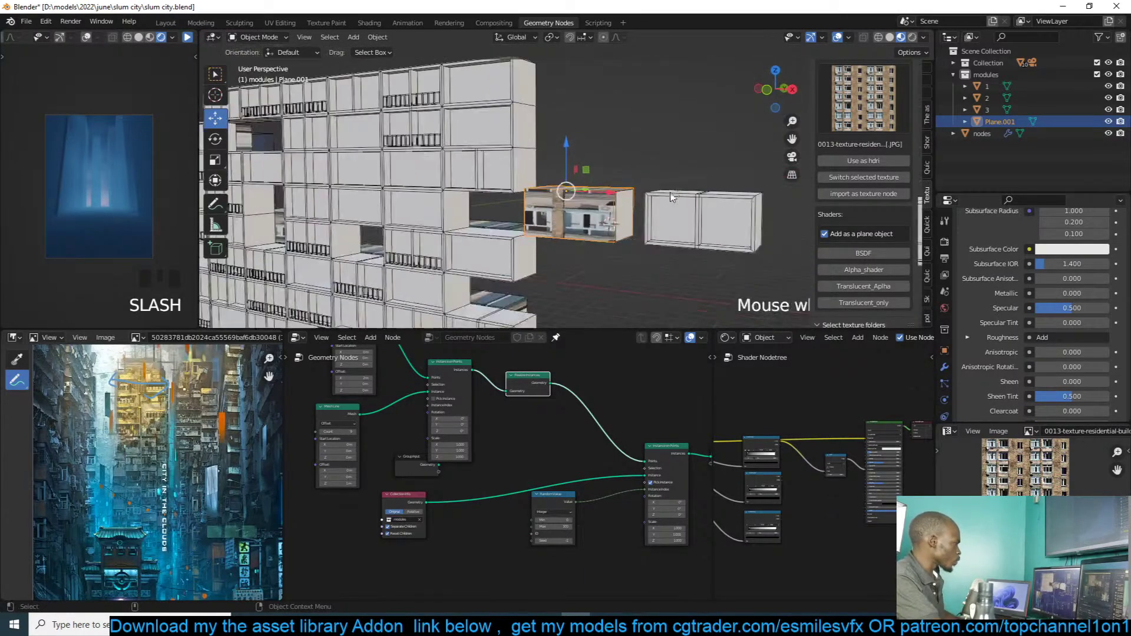
scroll(636, 209, "up", 3)
key("Tab")
middle_click_drag(636, 209, 548, 150)
left_click(640, 283)
key("shift+s")
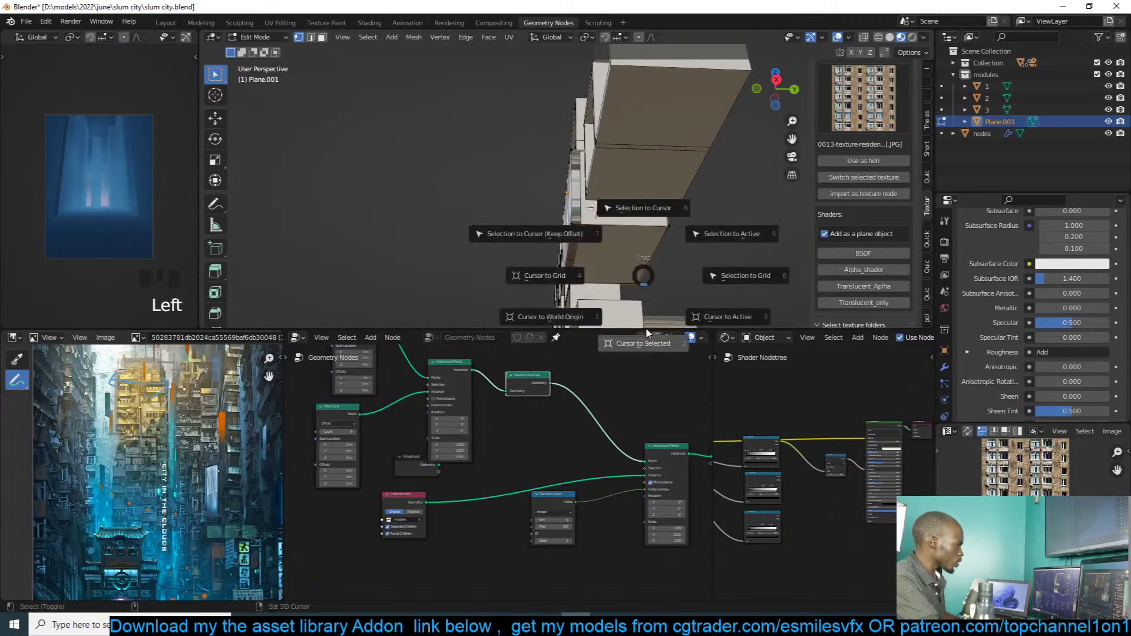
left_click(651, 336)
Step: Set the textured box's origin to the 3D cursor and check how its instances fit the facade grid
key("Tab")
right_click(625, 219)
mouse_move(625, 221)
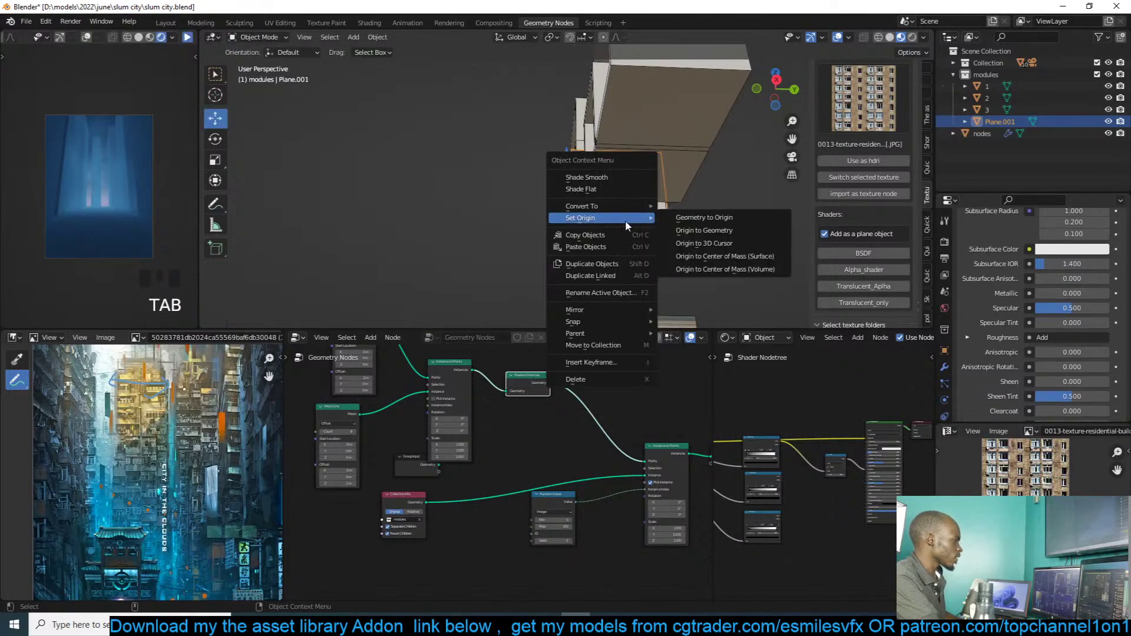
left_click(709, 245)
middle_click_drag(607, 215, 377, 182)
scroll(609, 211, "up", 2)
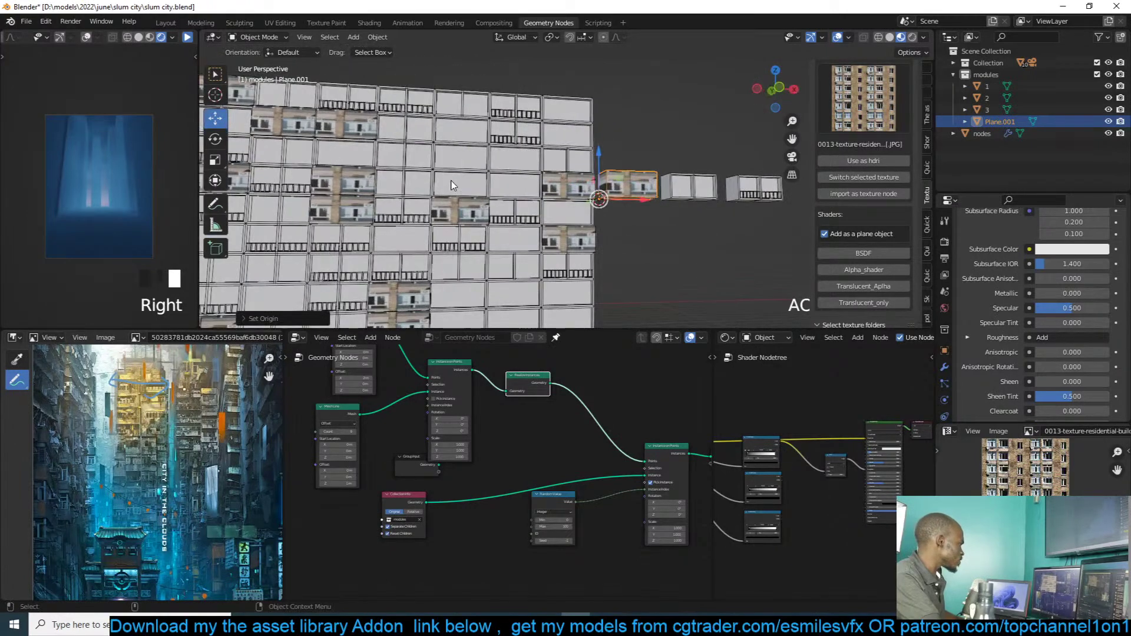
middle_click_drag(452, 185, 519, 197)
Step: Select all faces of the textured box, and rescale and move their UVs to frame two complete windows with surrounding brick
scroll(618, 207, "up", 3)
middle_click_drag(730, 207, 610, 217)
scroll(692, 214, "up", 3)
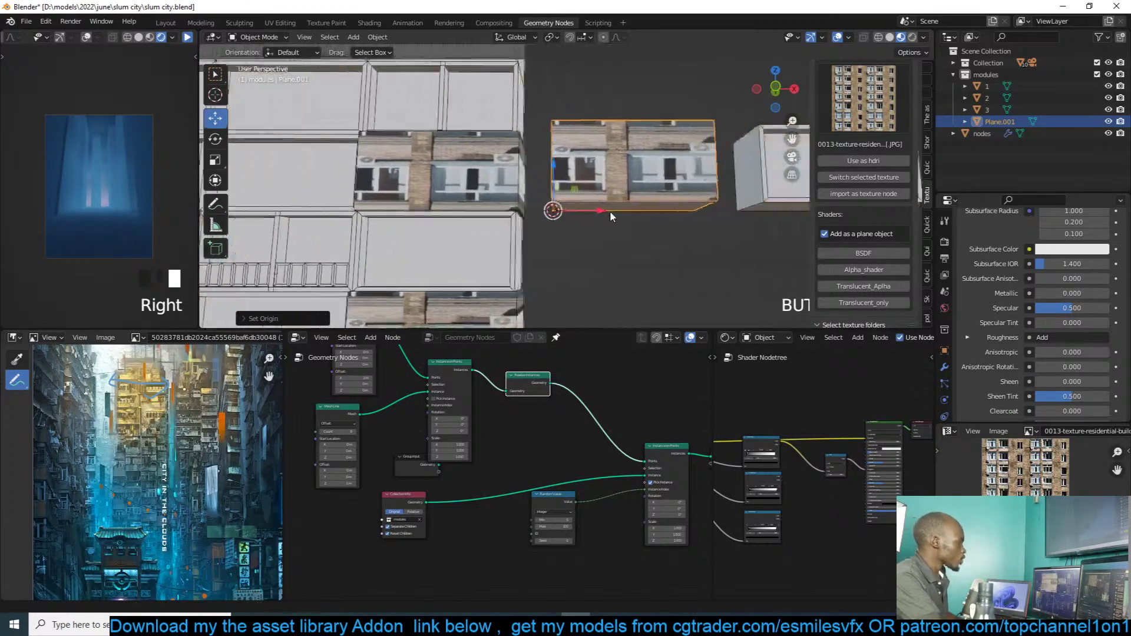
scroll(610, 211, "up", 3)
key("Tab")
key("3")
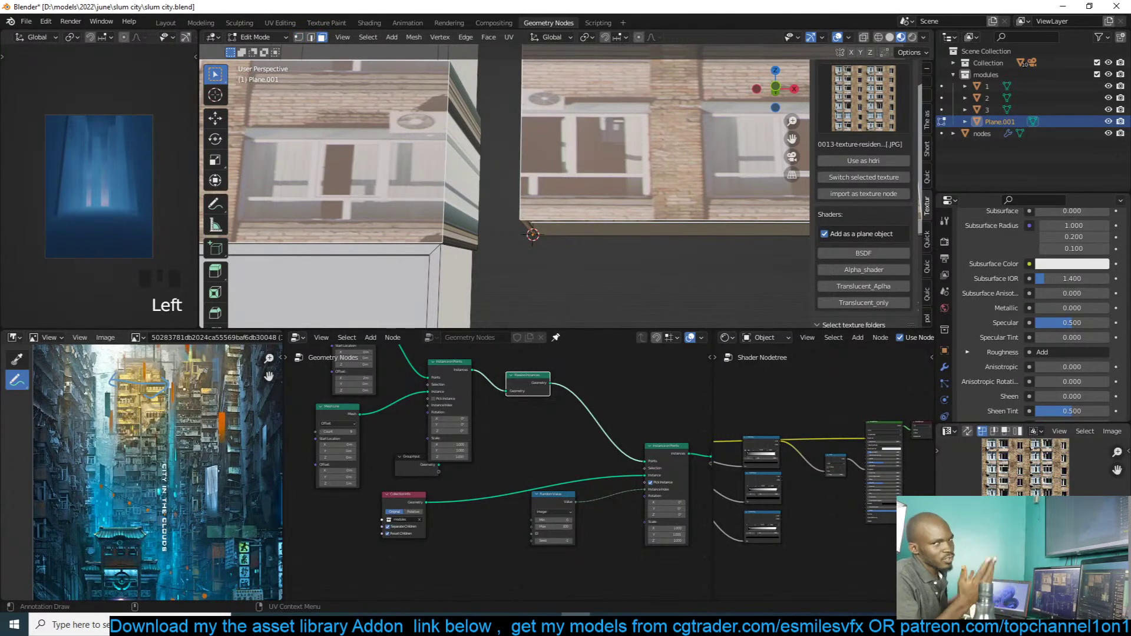
key("a")
scroll(1031, 465, "up", 5)
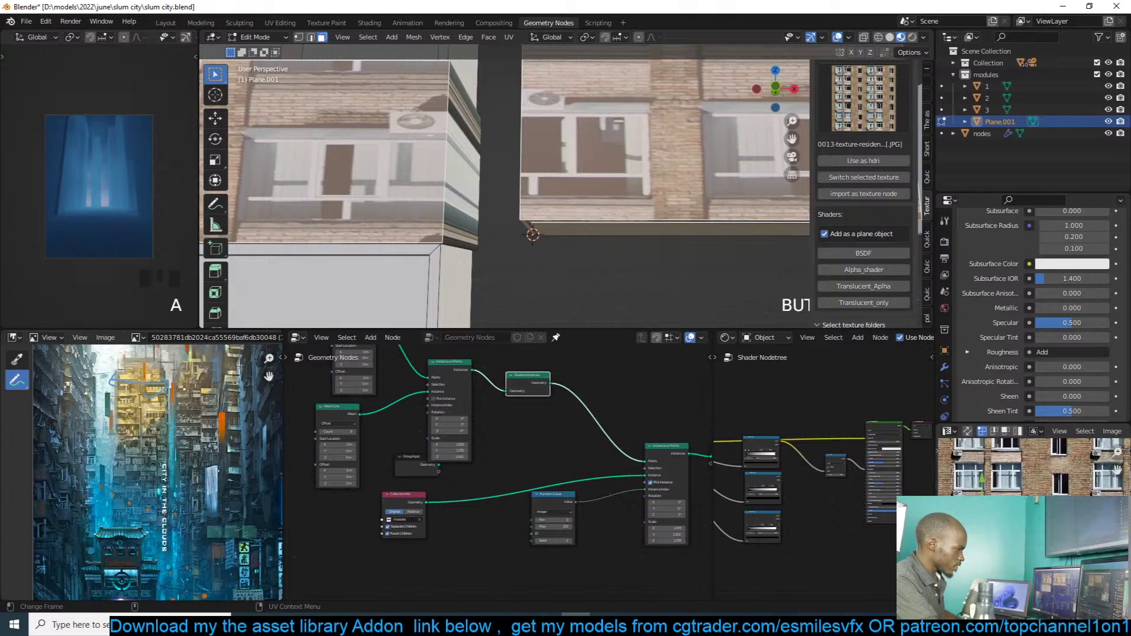
key("s")
key("g")
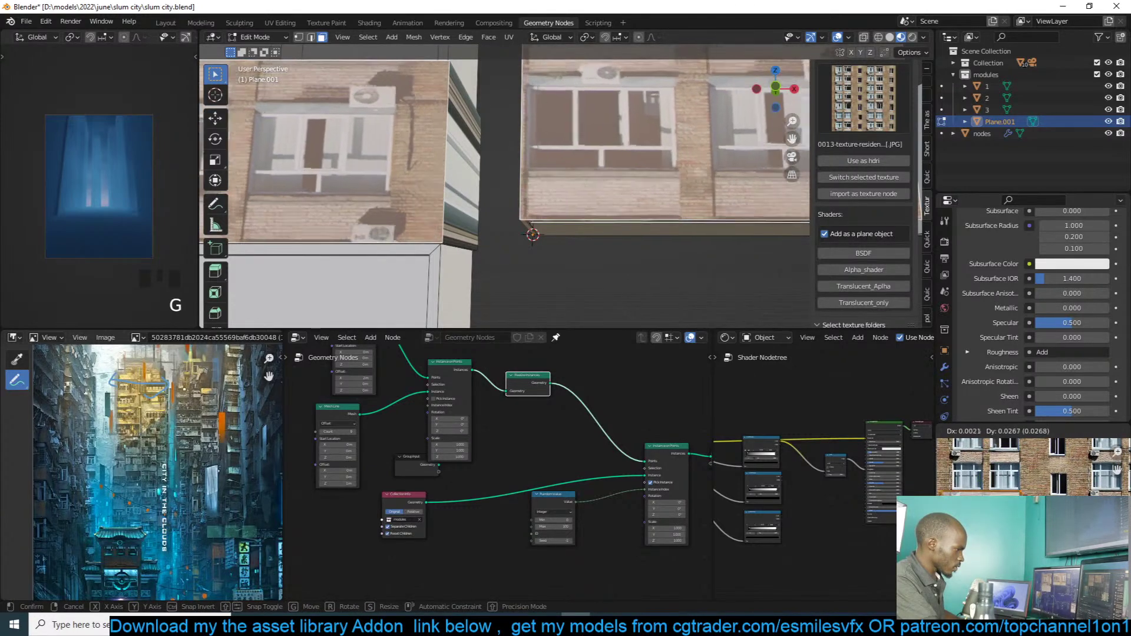
key("s")
left_click(1001, 468)
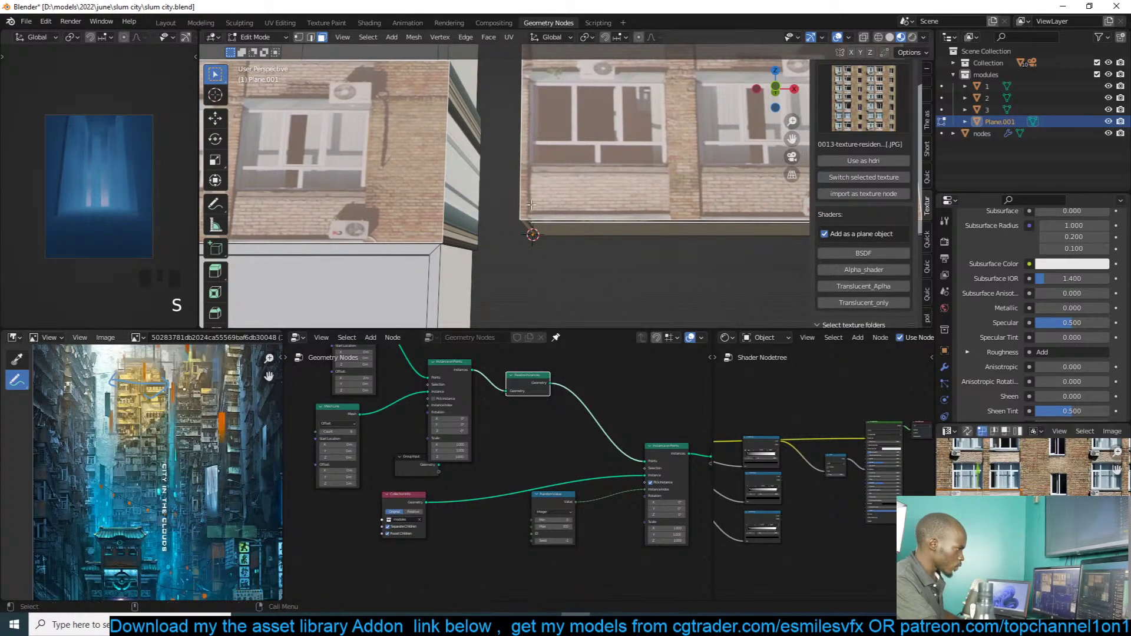
Step: Mirror the textured box's UVs vertically
scroll(618, 235, "down", 3)
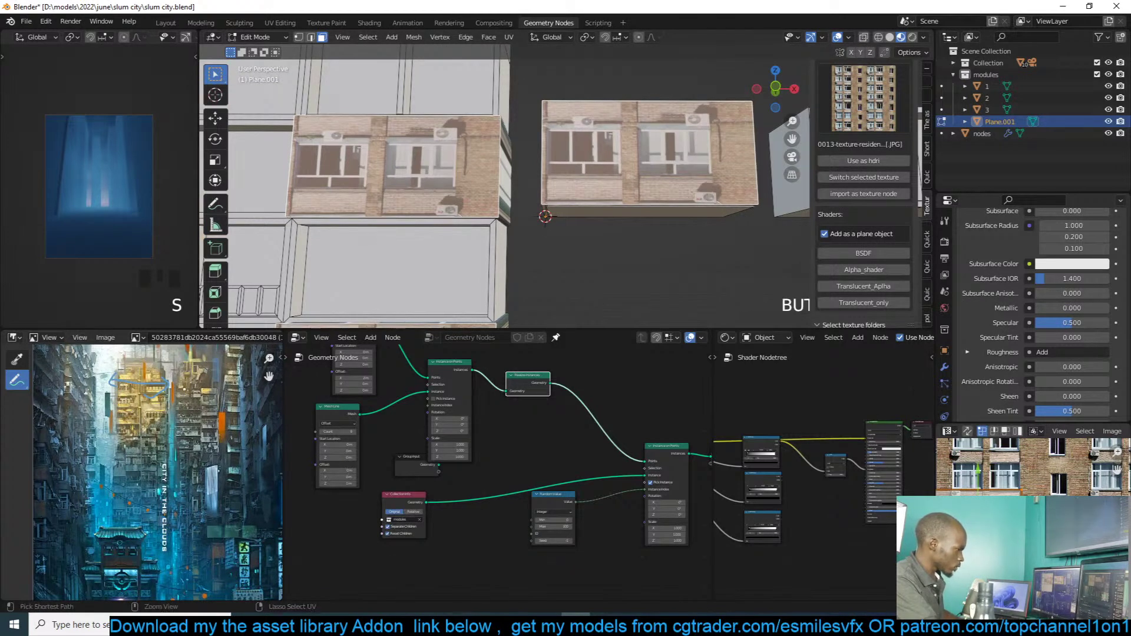
key("ctrl+m")
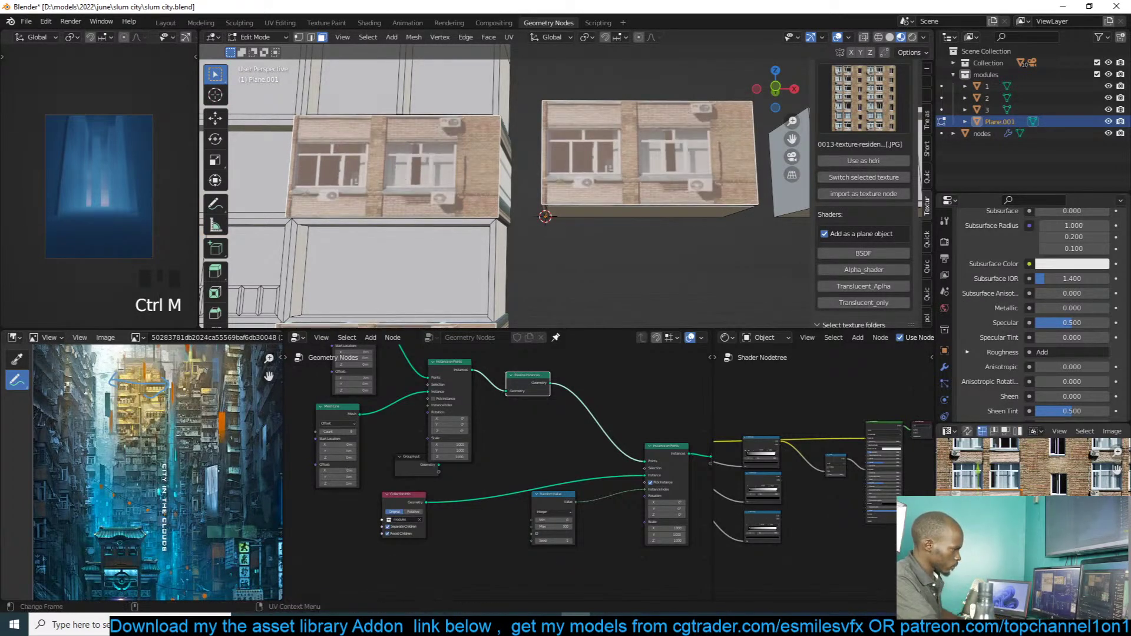
Step: Widen the textured box's UVs along X by about 1.12 and shift them to centre the two windows
key("g")
key("x")
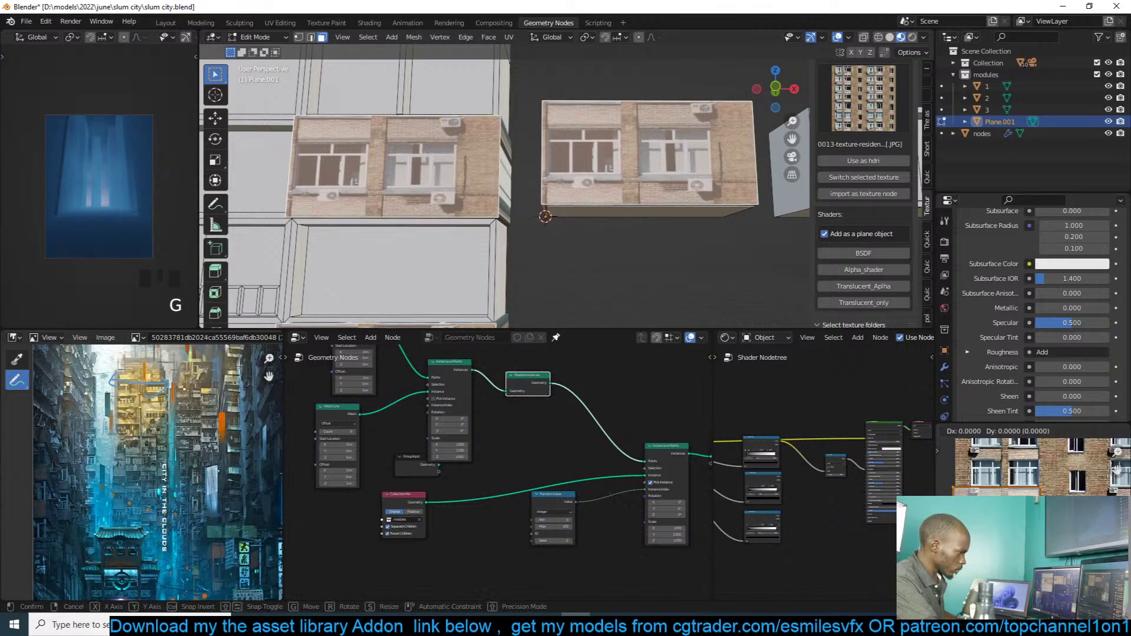
key("s")
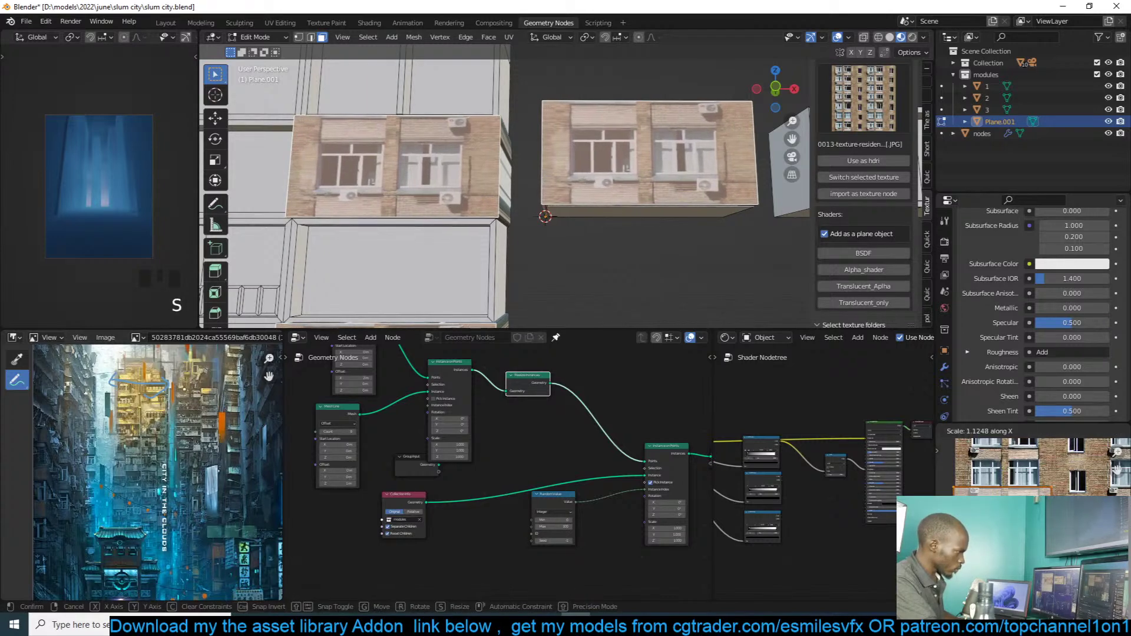
key("g")
left_click(471, 165)
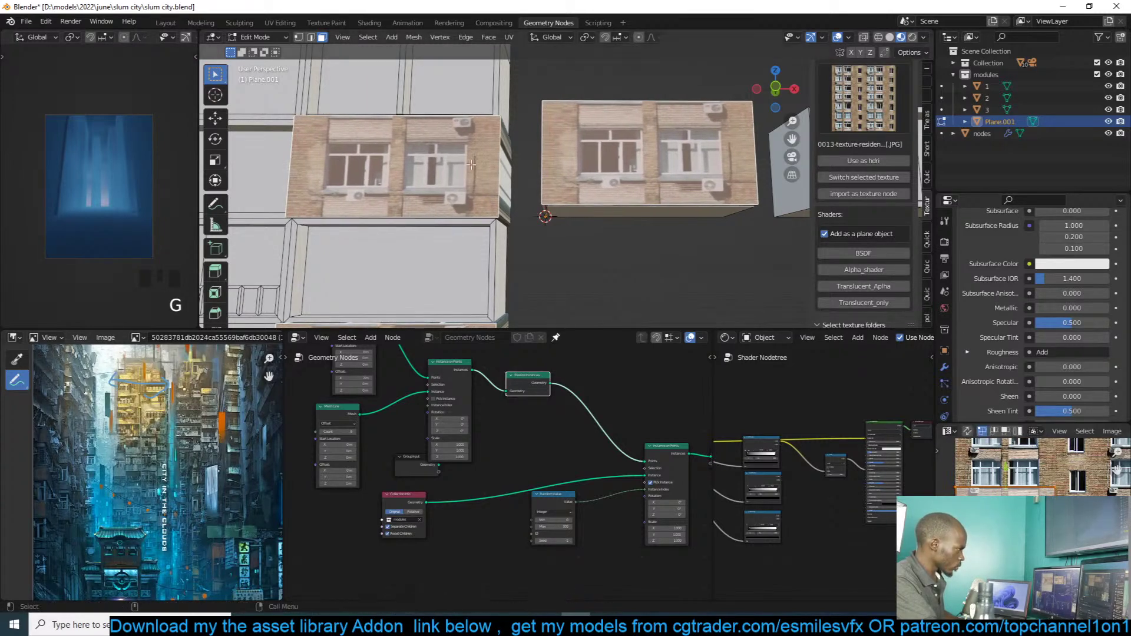
Step: Add vertical loop cuts at the left window's outer edge and on both sides of the brick pillar between the windows
mouse_move(745, 257)
middle_mouse_down()
mouse_move(771, 301)
mouse_move(757, 274)
middle_mouse_up()
scroll(772, 301, "up", 1)
key("ctrl+r")
left_click(561, 120)
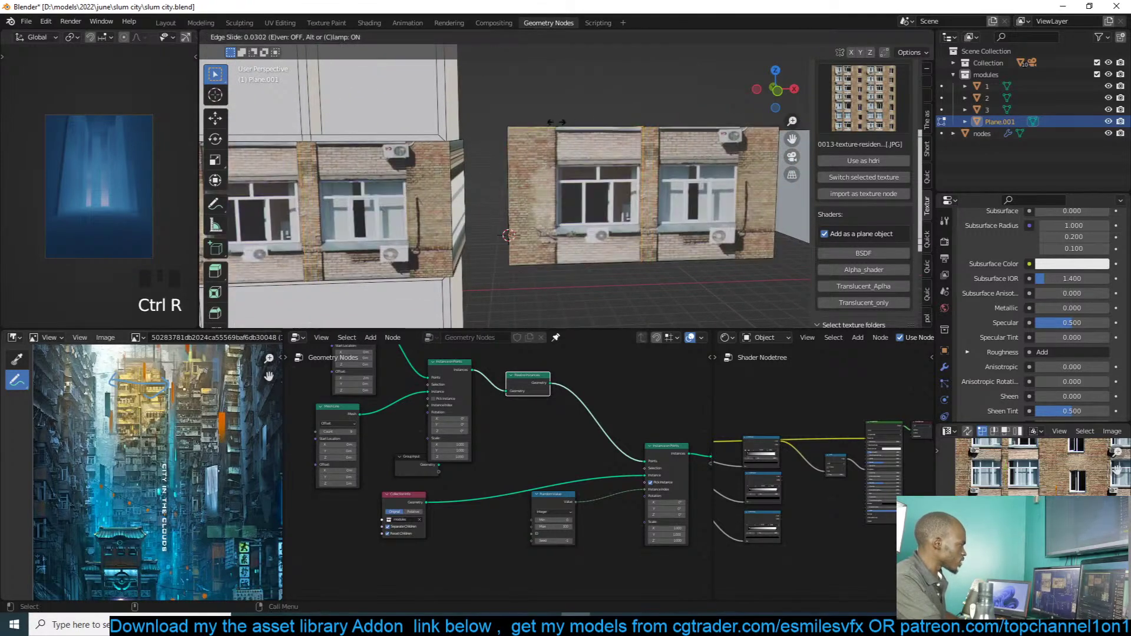
left_click(553, 122)
key("ctrl+r")
left_click(625, 126)
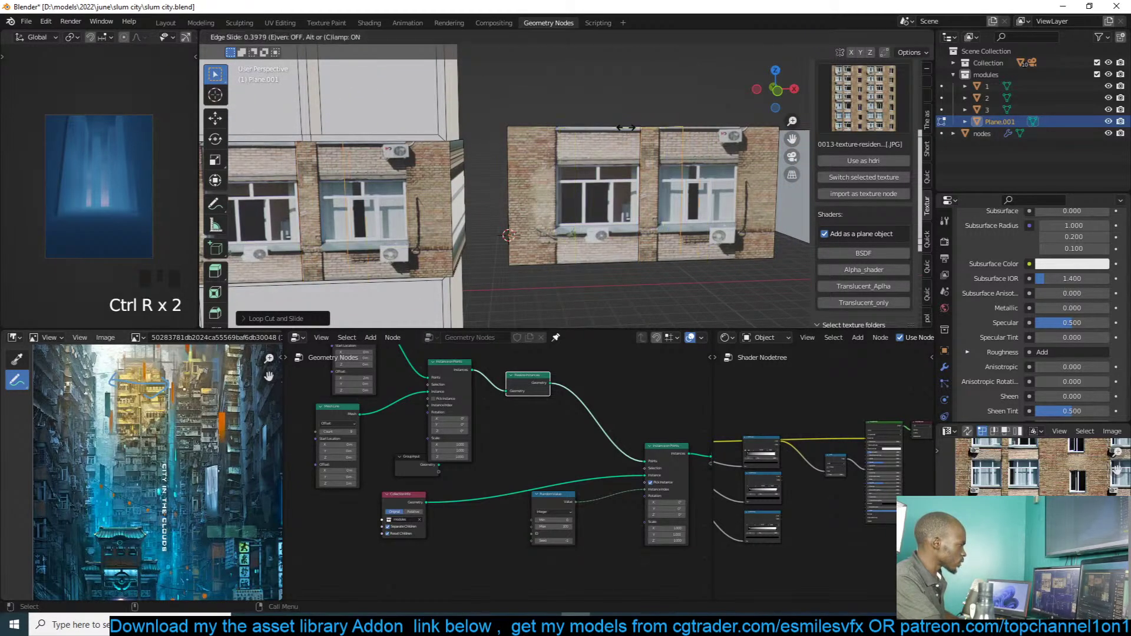
left_click(595, 133)
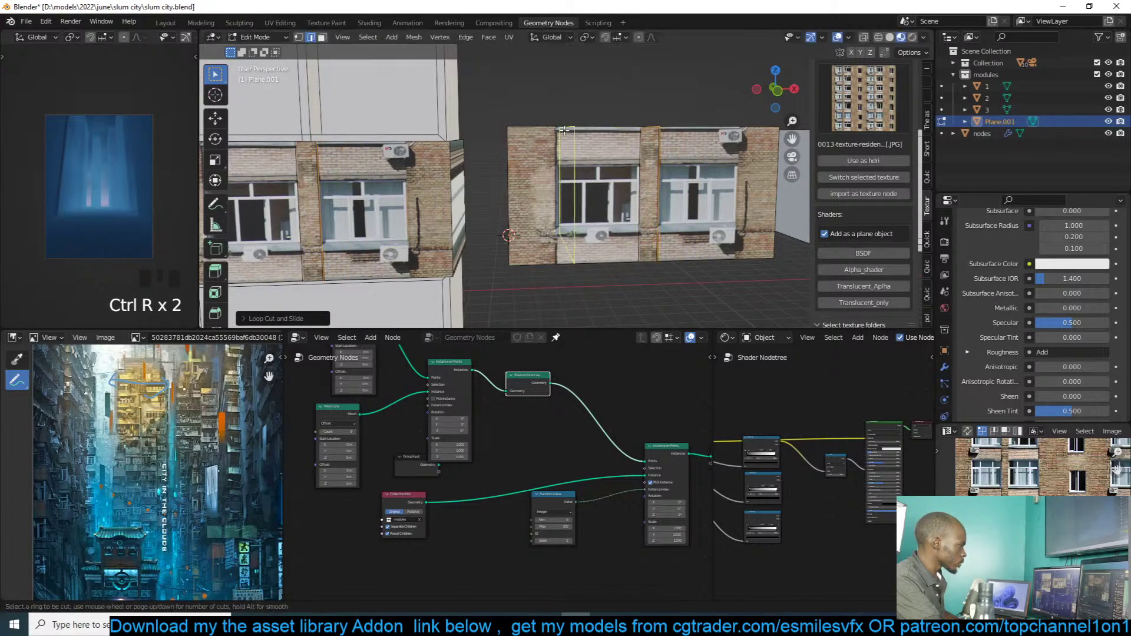
key("ctrl+r")
left_click(560, 130)
left_click(551, 130)
key("alt+a")
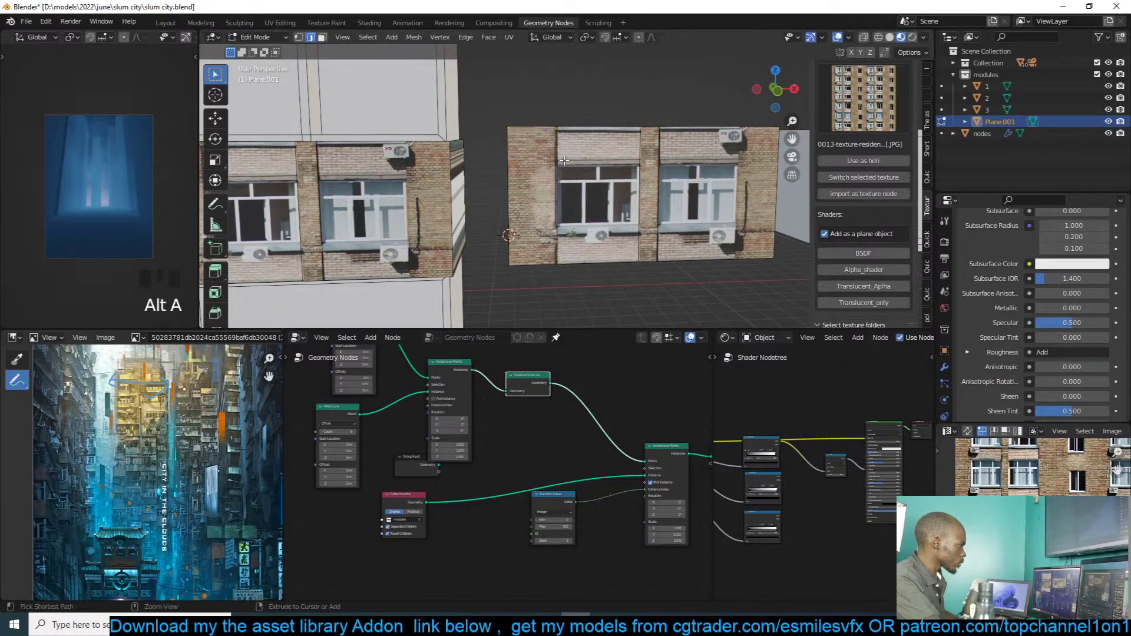
Step: Add horizontal loop cuts along the windows' upper and lower edges, and extrude the left window face inward
key("ctrl+r")
left_click(589, 127)
left_click(590, 128)
key("ctrl+r")
left_click(600, 186)
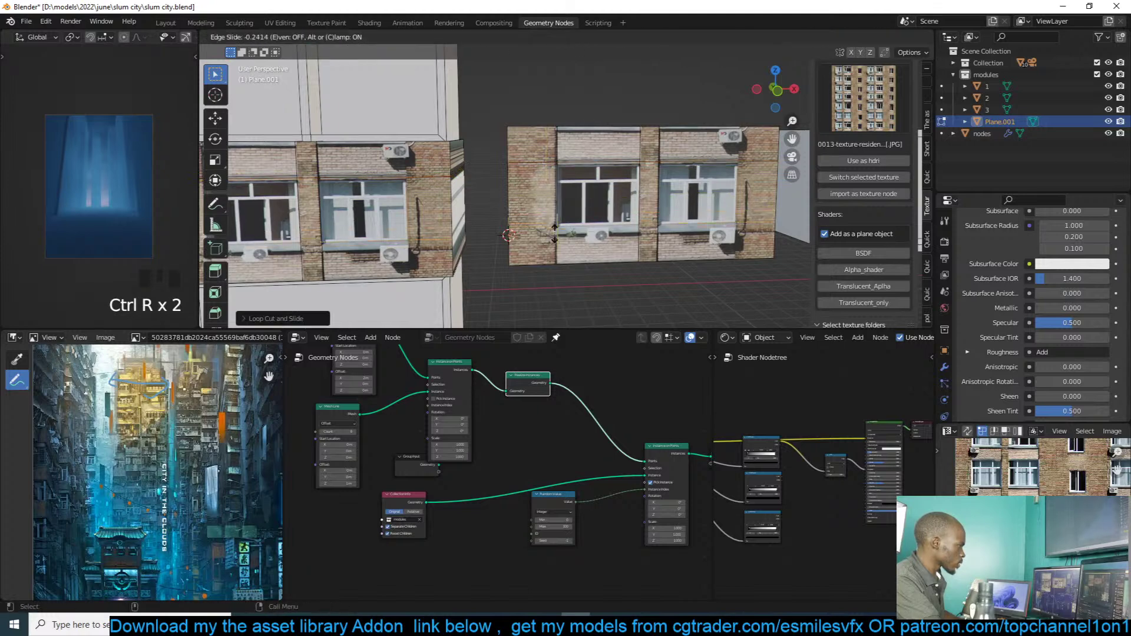
left_click(602, 208)
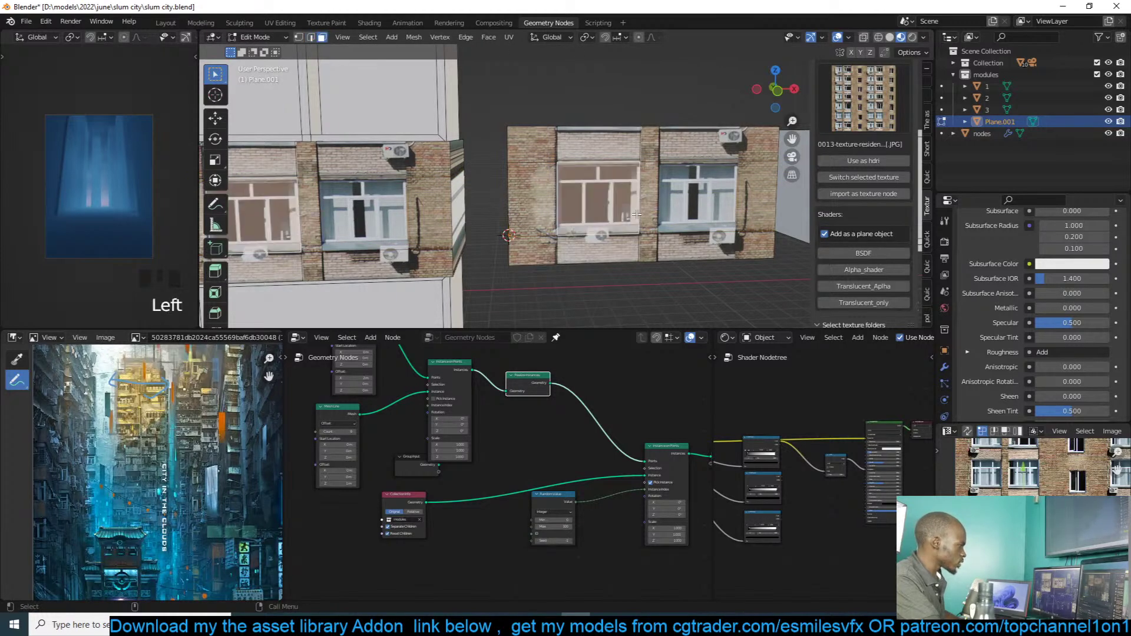
Step: Add a vertical loop cut at the right window's outer edge and extrude the right window face inward
left_click(684, 211)
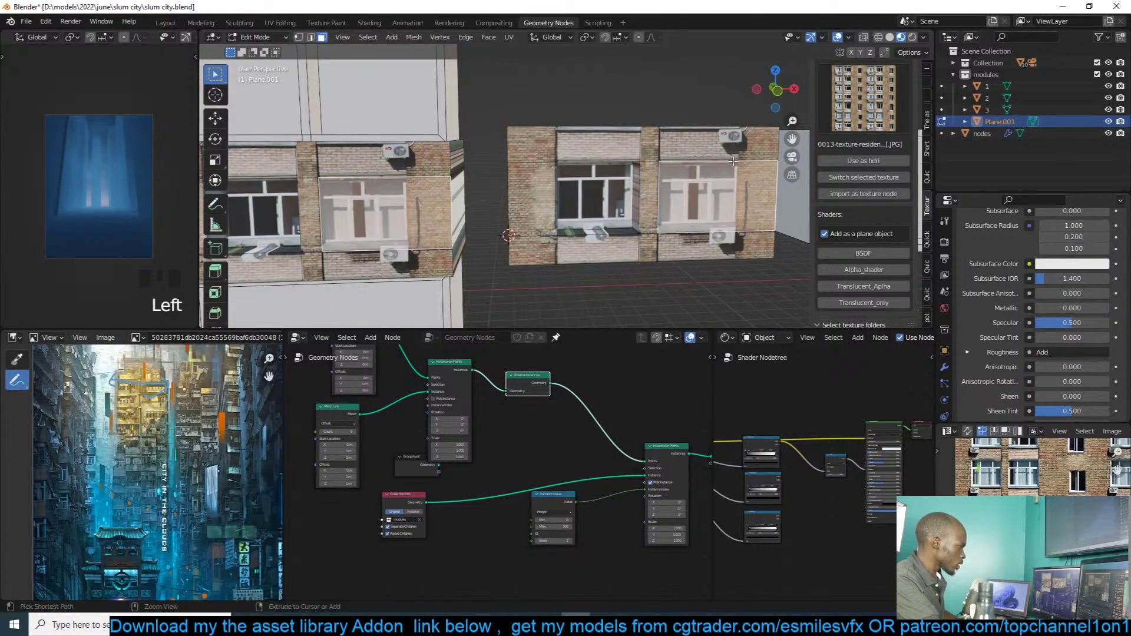
key("ctrl+r")
left_click(741, 142)
left_click(759, 141)
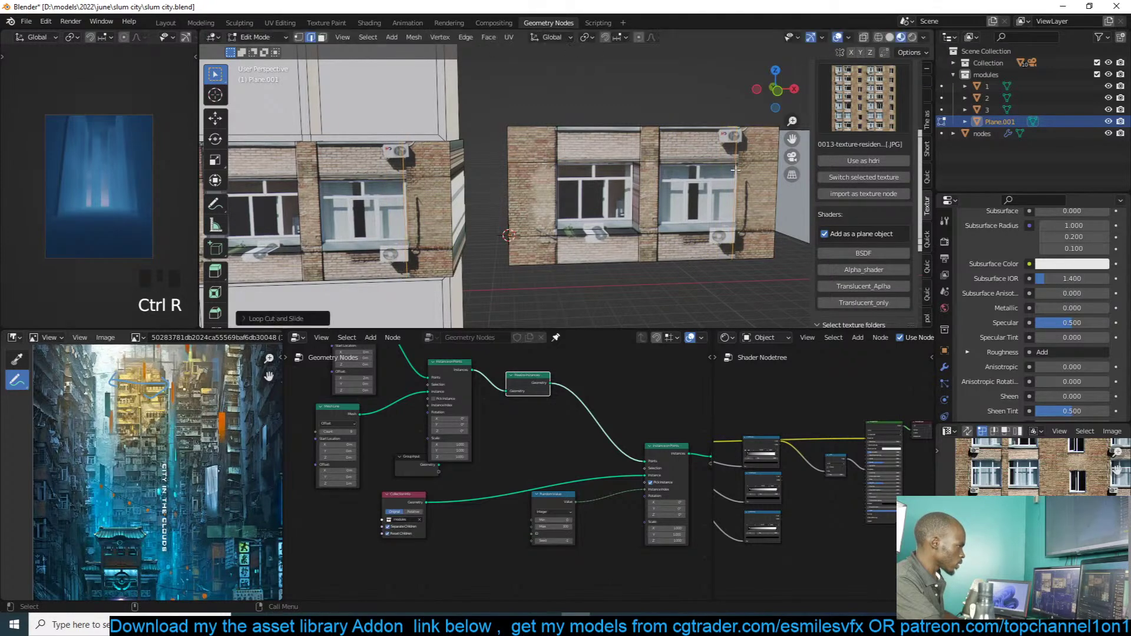
left_click(693, 200)
key("3")
left_click(688, 201)
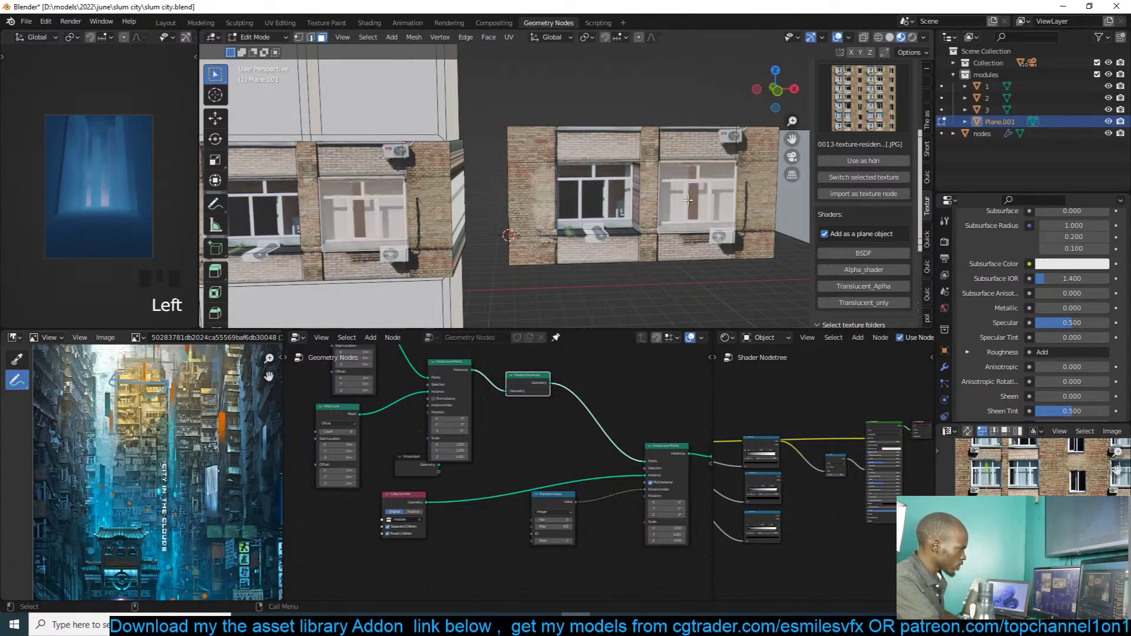
key("2")
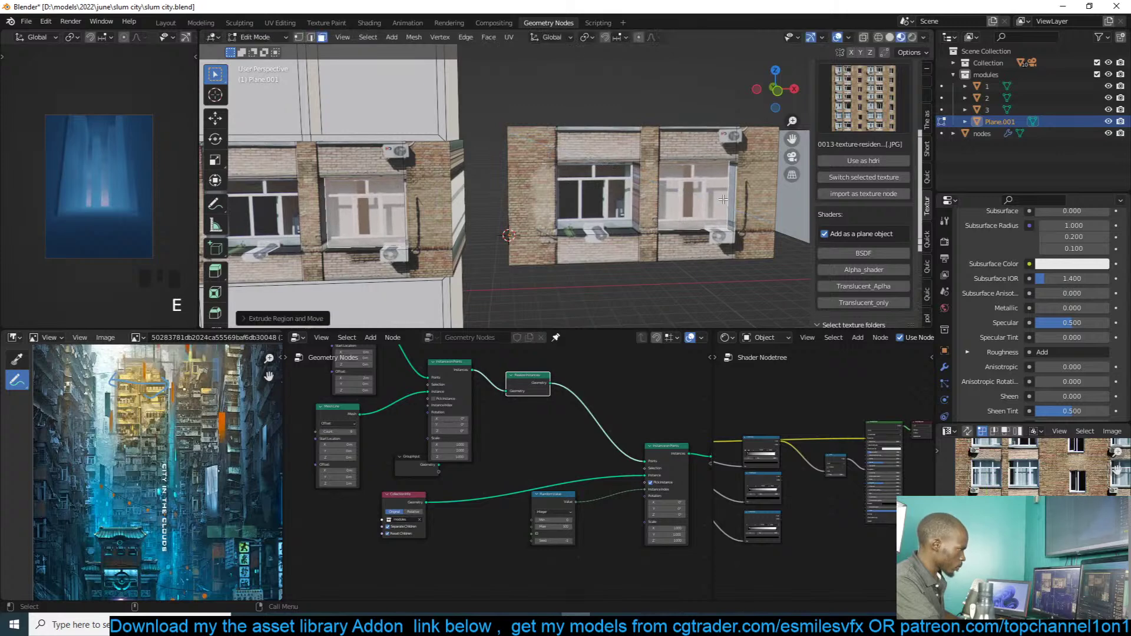
Step: Unwrap the right window's outer reveal face, and shrink and move its UVs onto a brick area of the image
left_click(730, 196)
key("u")
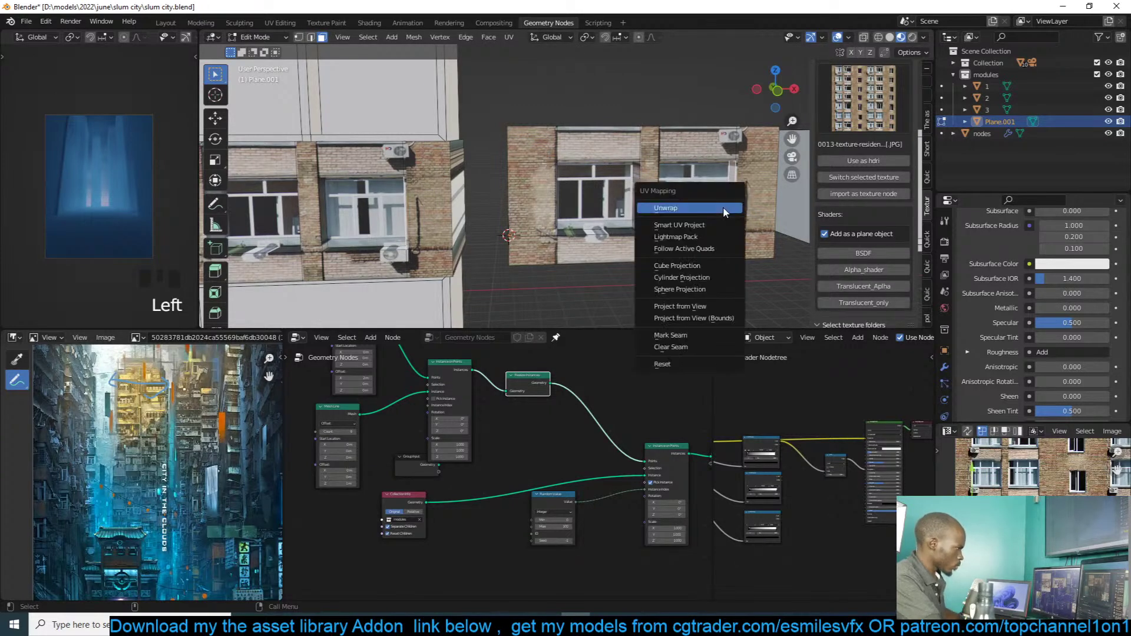
left_click(724, 209)
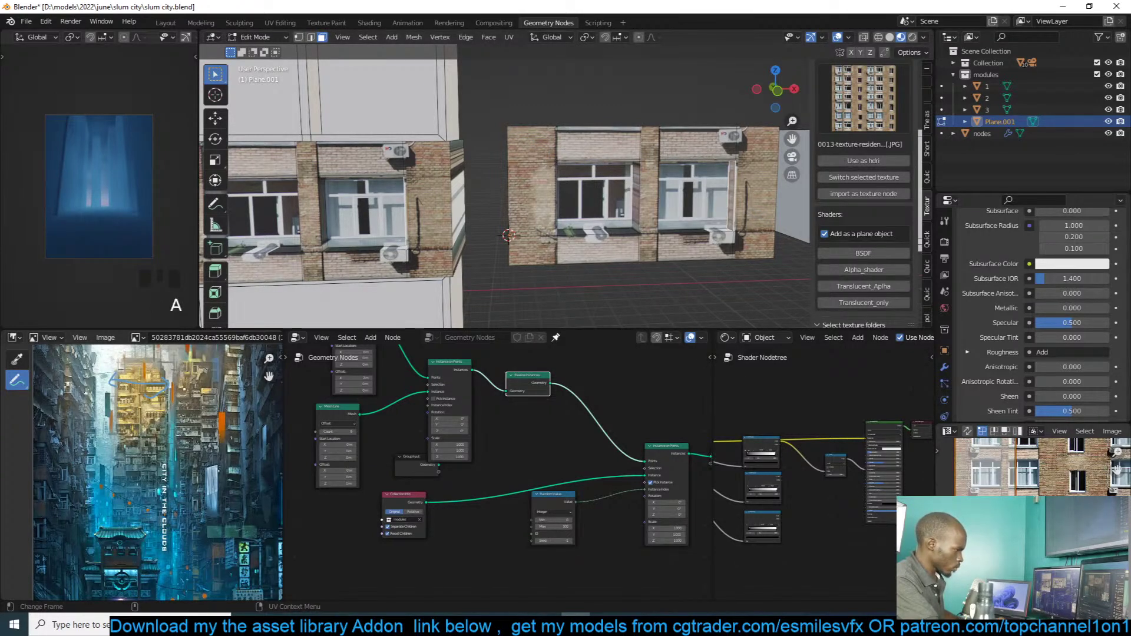
key("a")
left_click(991, 478)
key("s")
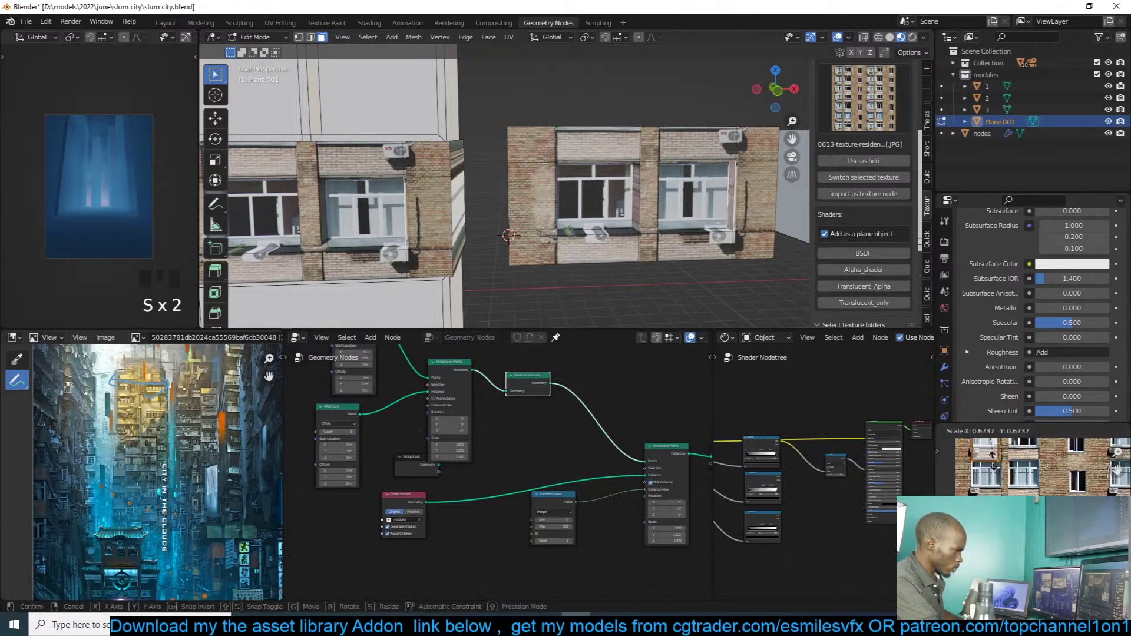
left_click(999, 463)
key("g")
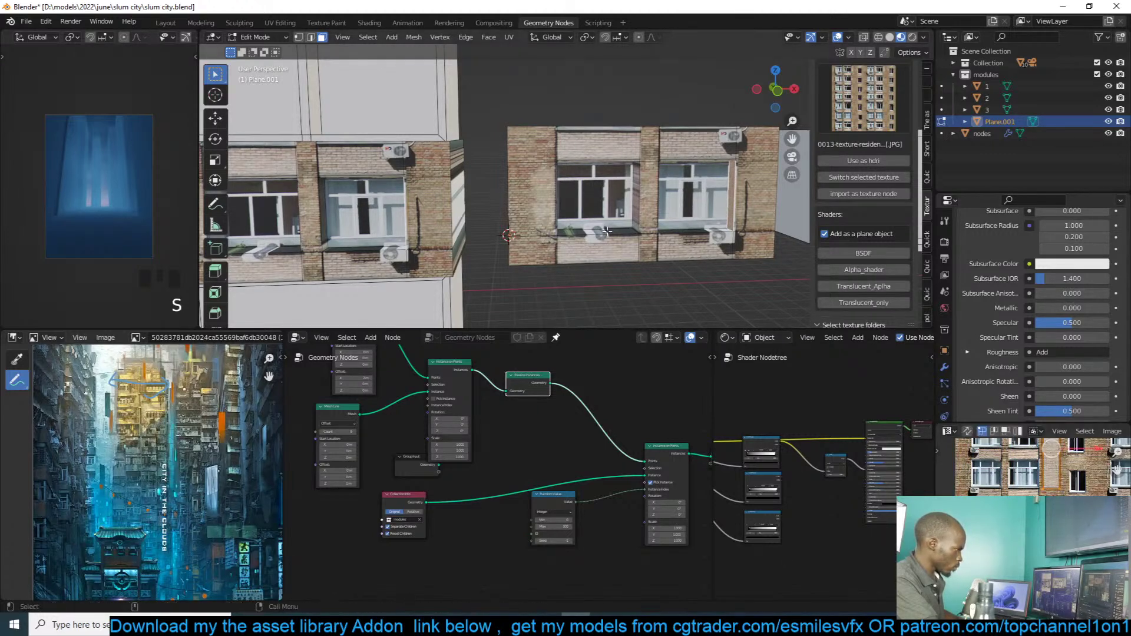
left_click(1118, 468)
Step: Unwrap the left window's outer reveal face, and scale and move its UVs toward the brick of the image
key("Tab")
scroll(642, 201, "up", 3)
key("Tab")
middle_click_drag(643, 201, 448, 191)
left_click(642, 194)
left_click(642, 195)
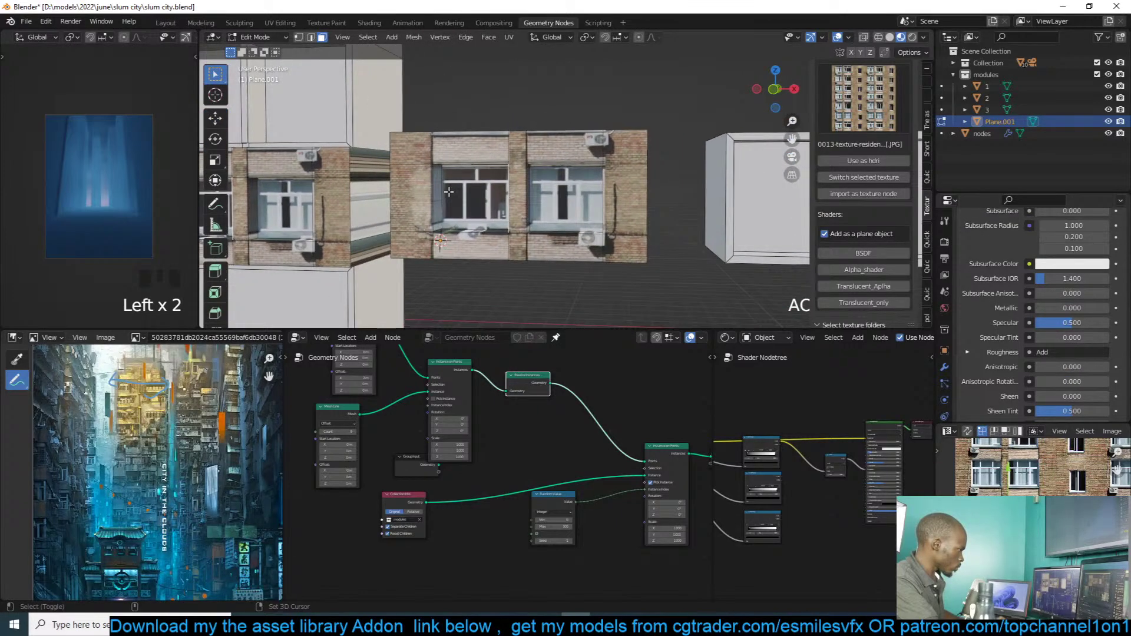
key("u")
left_click(523, 191)
key("a")
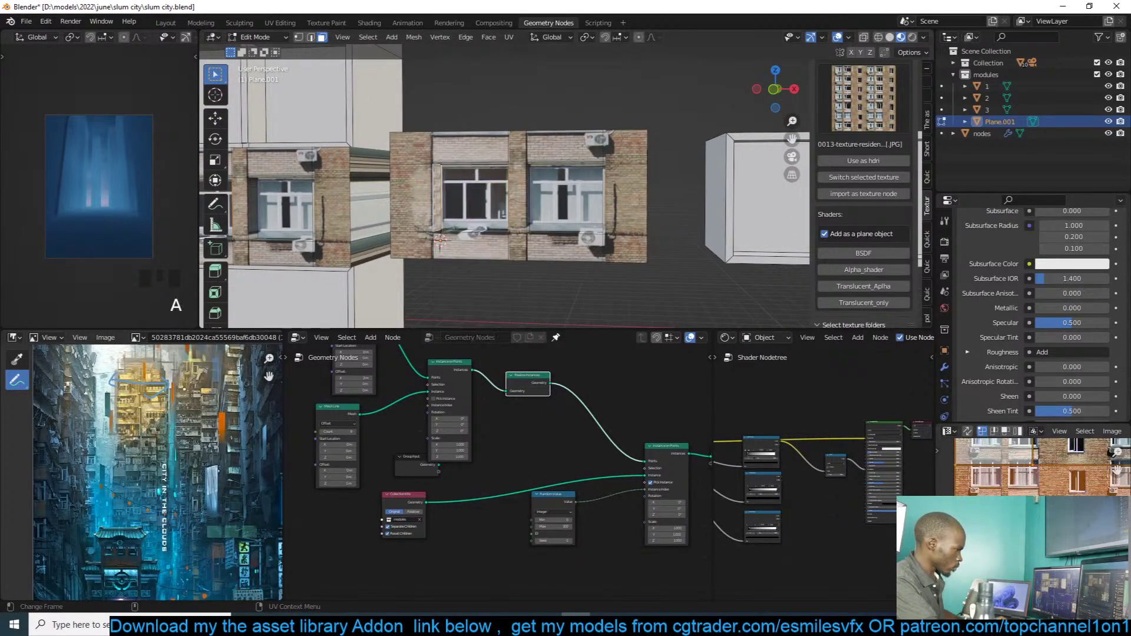
key("s")
key("s")
key("g")
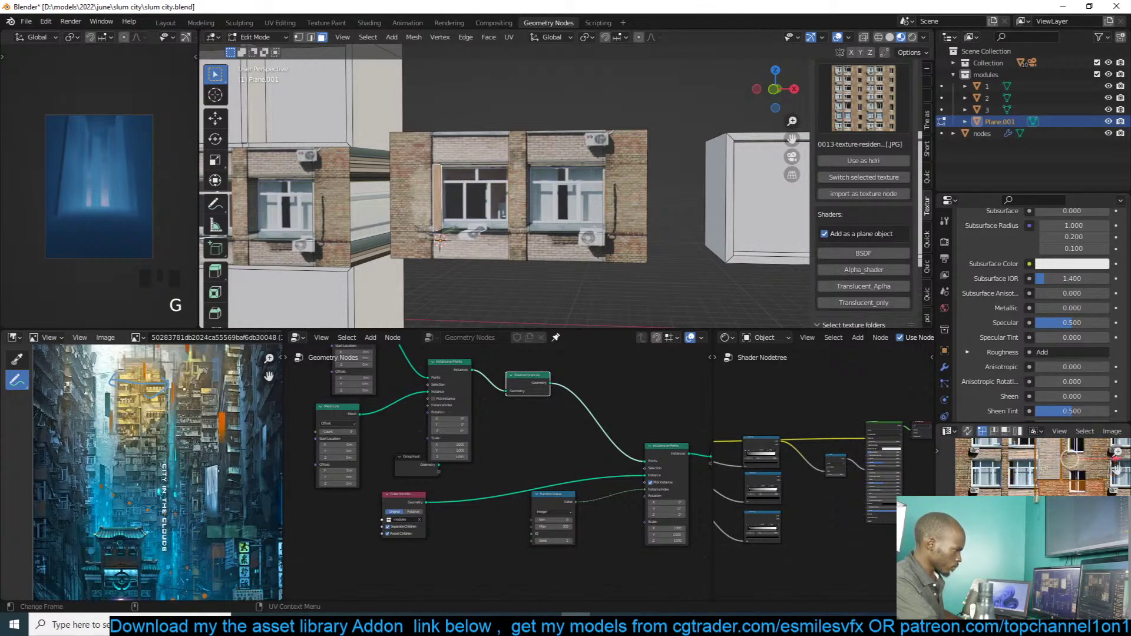
key("s")
Step: Switch the UV selection to island mode and move the lower UV island onto the brick strip
key("r")
key("r")
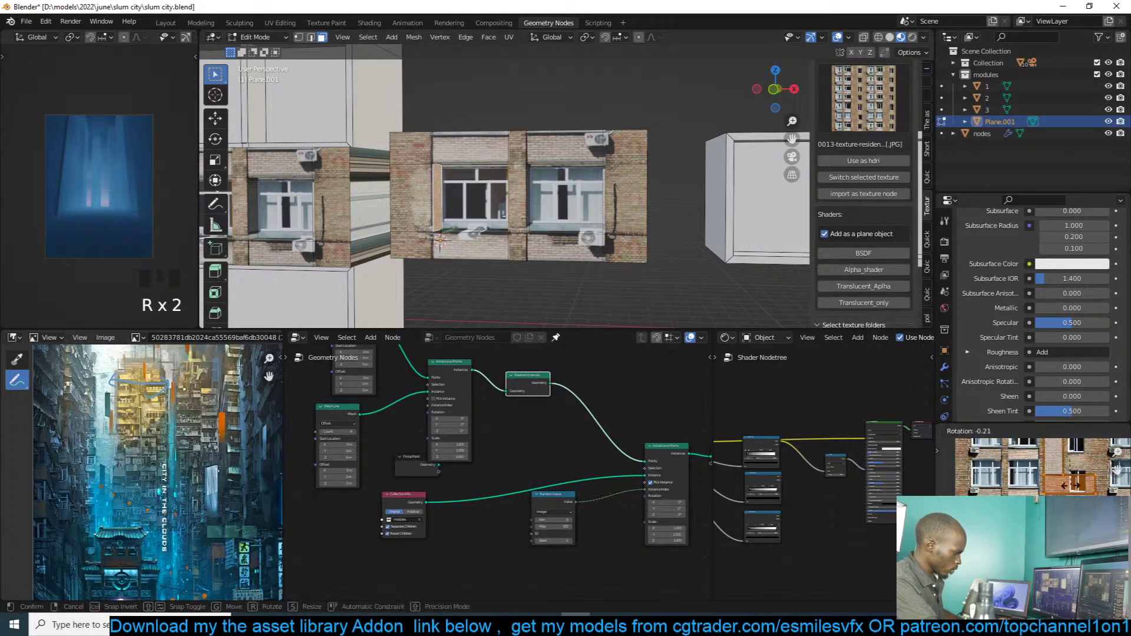
right_click(1066, 493)
key("4")
key("r")
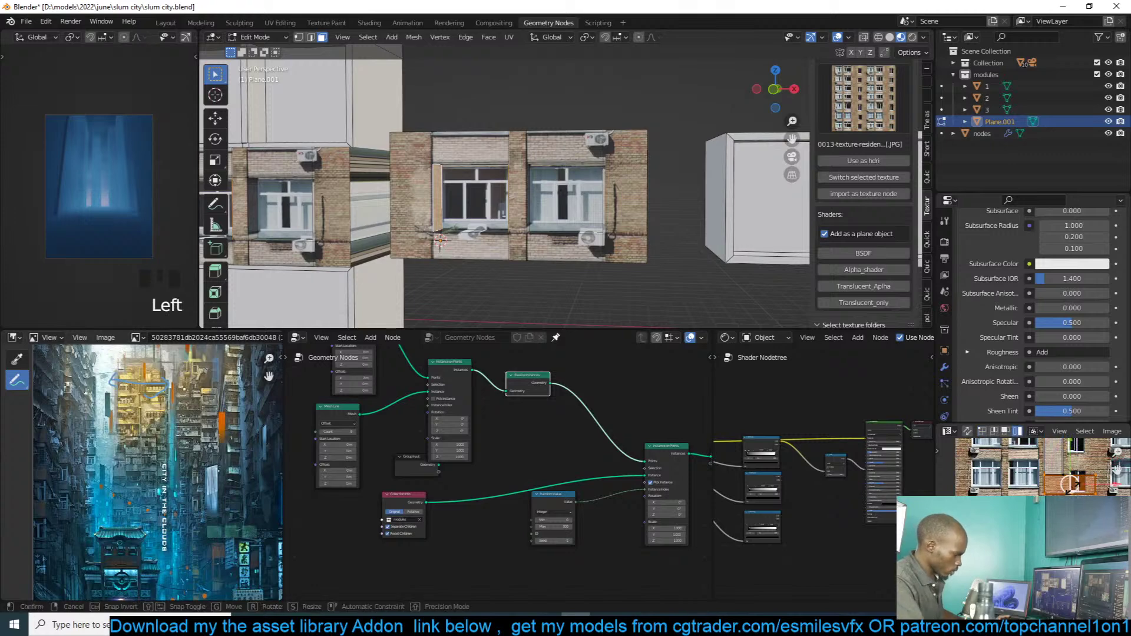
left_click(1074, 489)
key("g")
left_click(1058, 503)
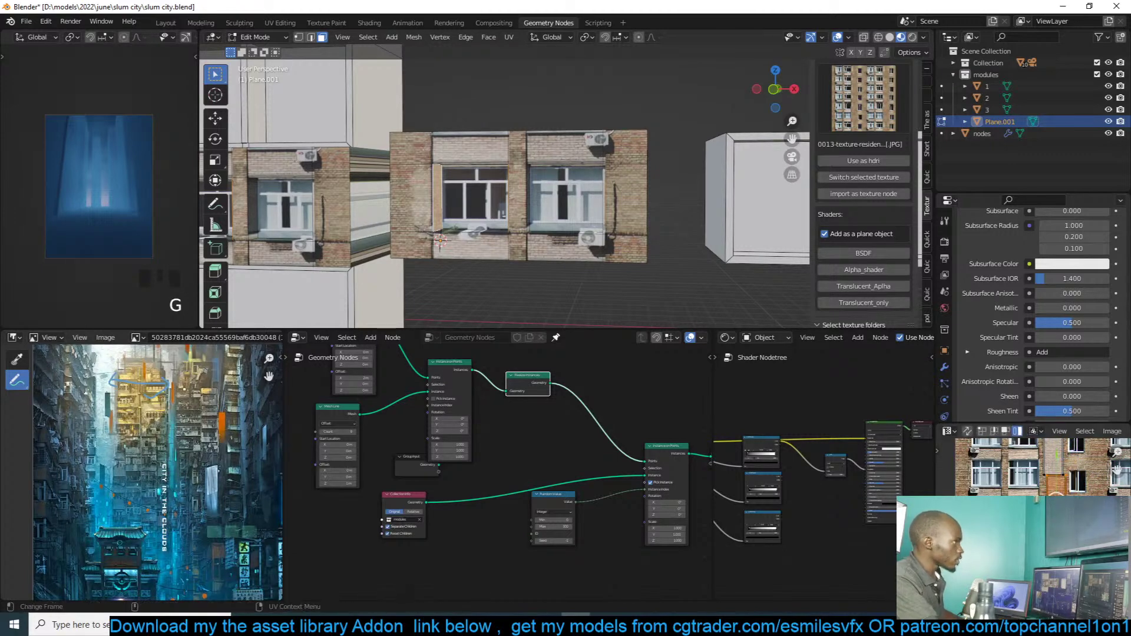
Step: Leave mesh editing and delete the untextured modules 2 and 3 beside the textured box
key("Tab")
left_click(607, 251)
scroll(606, 251, "down", 5)
key("alt+a")
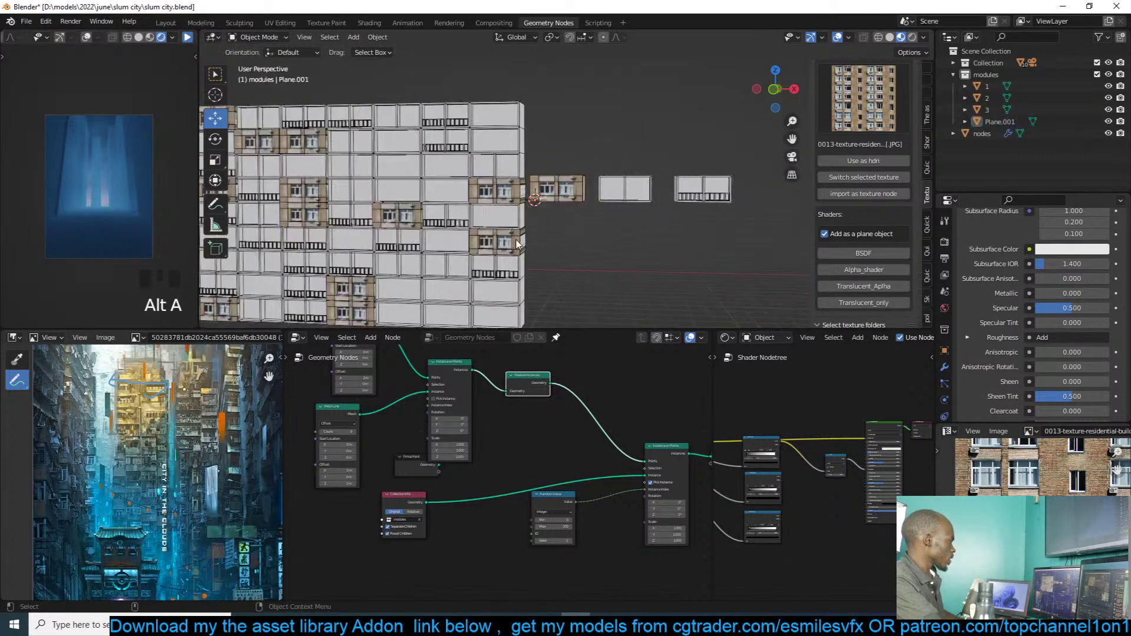
scroll(654, 220, "up", 4)
key("Tab")
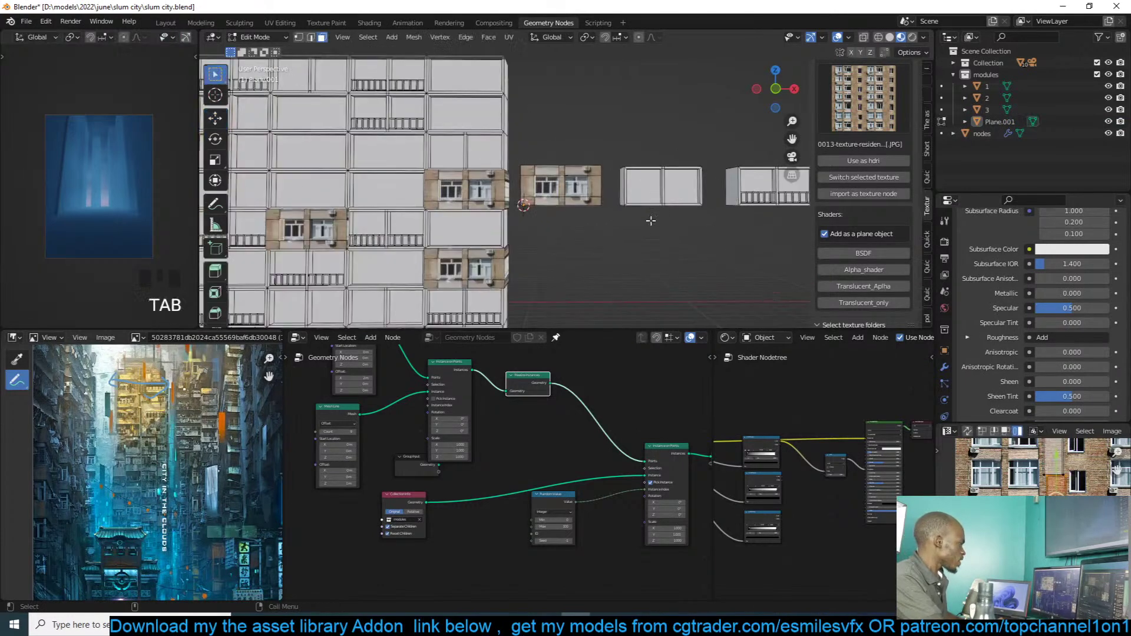
left_click(654, 193)
key("Tab")
left_click(689, 199)
left_click(743, 199, "shift")
key("x")
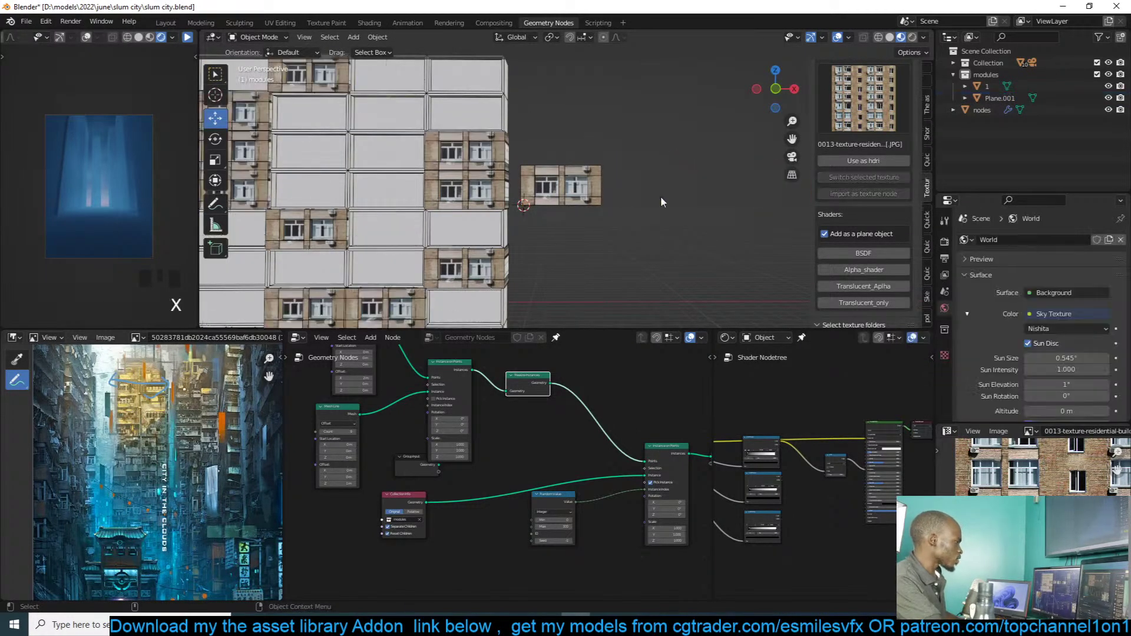
Step: Delete the untextured module 1 from the modules collection and inspect the facade from an angle
left_click(585, 195)
left_click(995, 89)
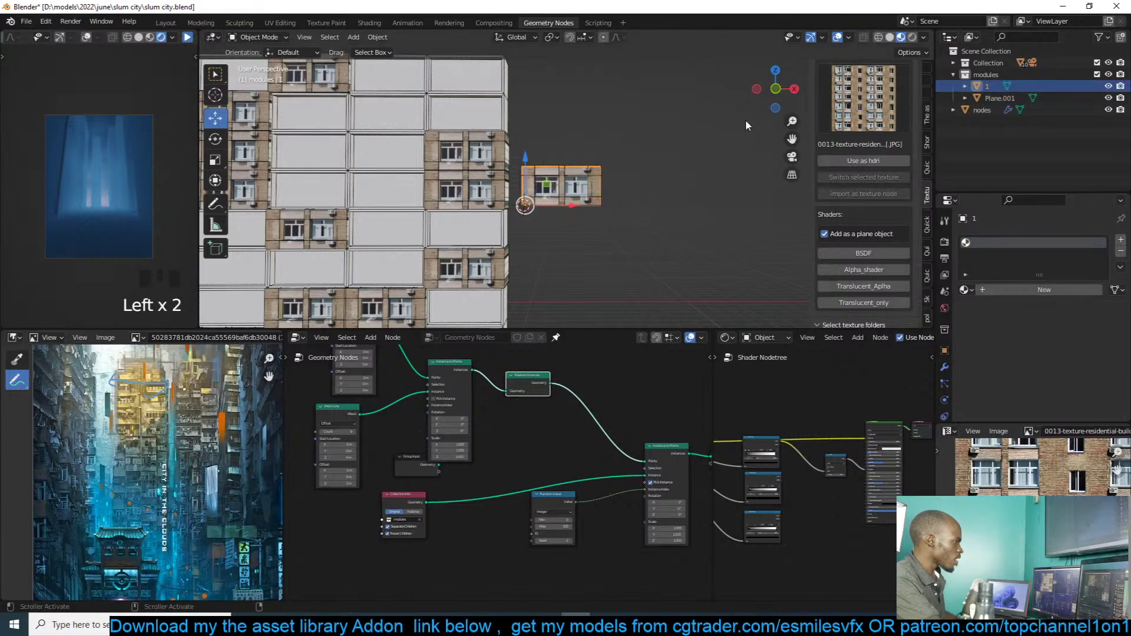
key("x")
key("x")
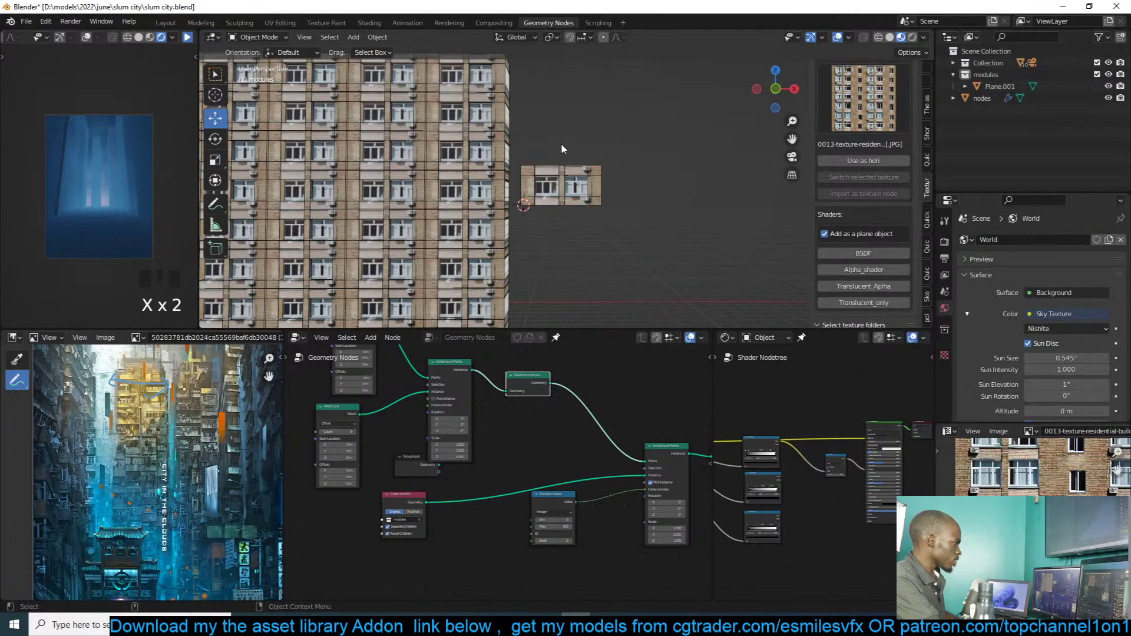
scroll(669, 121, "down", 3)
mouse_move(670, 121)
middle_mouse_down()
mouse_move(712, 126)
mouse_move(663, 127)
middle_mouse_up()
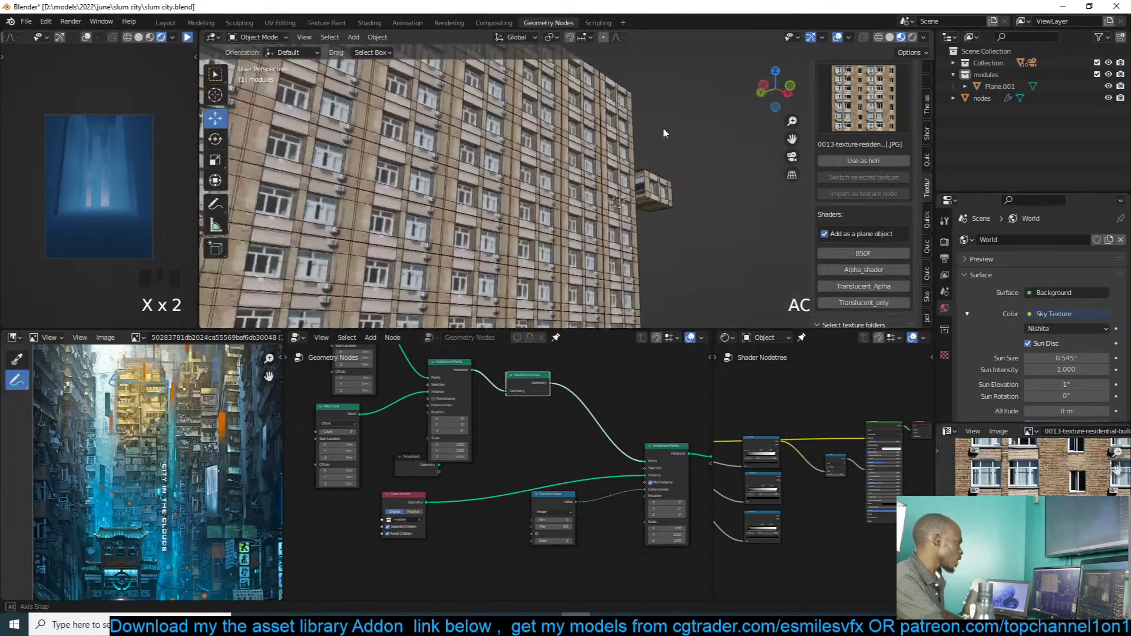
middle_click_drag(700, 177, 654, 195)
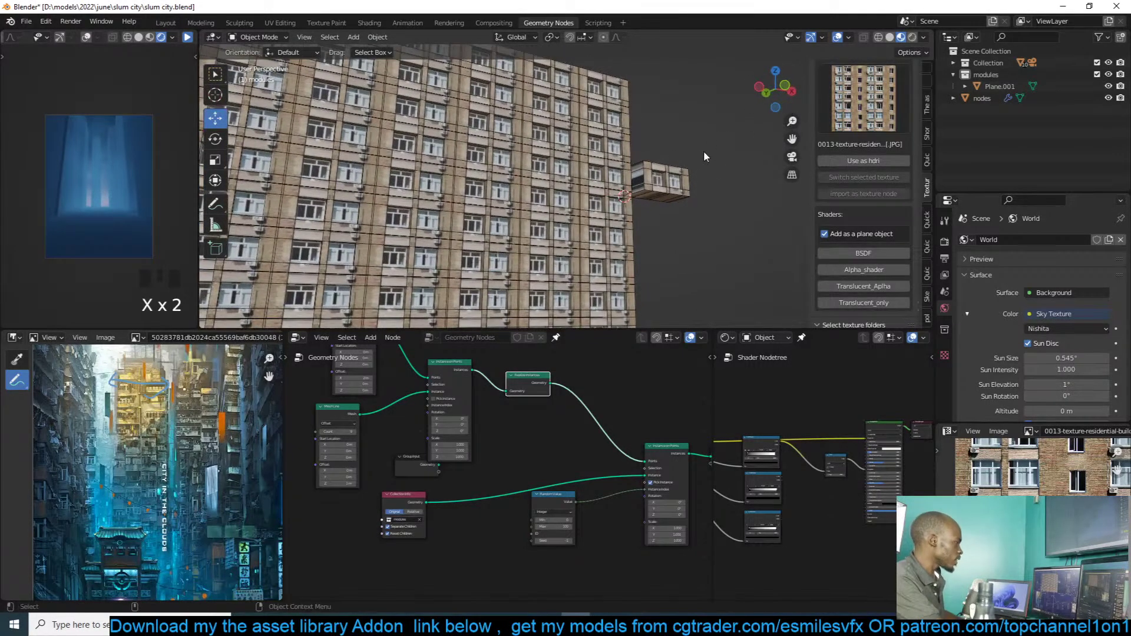
Step: Open the textured box's mesh for vertex editing in a wireframe front view
double_click(666, 181)
scroll(635, 186, "up", 5)
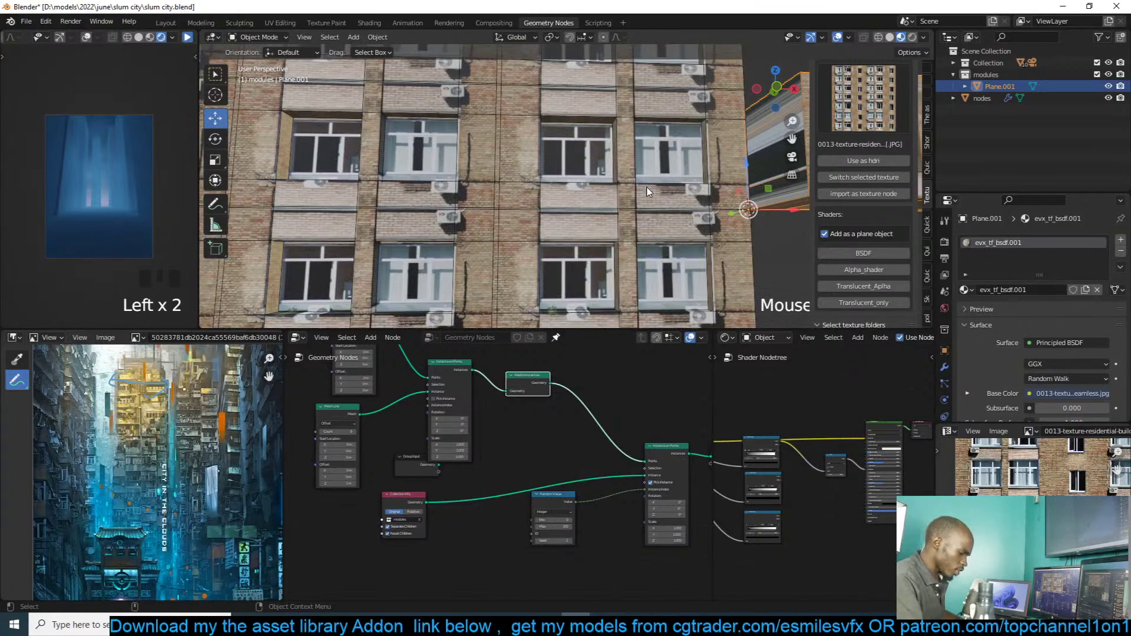
key("KP_1")
key("Tab")
scroll(648, 189, "up", 4)
middle_click_drag(755, 199, 601, 183, "shift")
key("1")
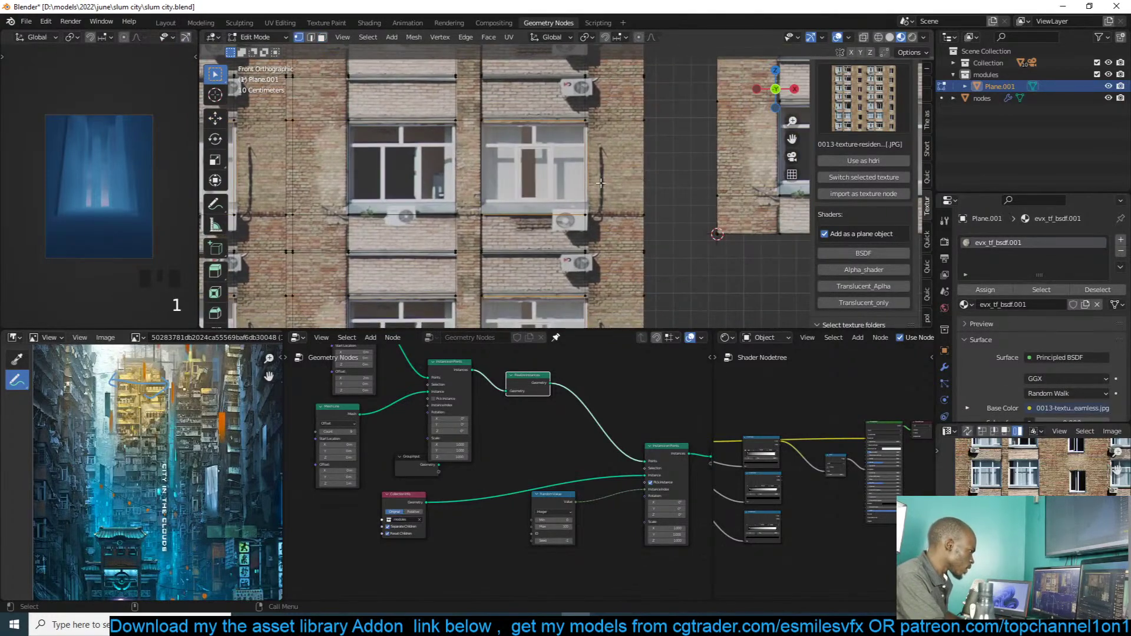
middle_click_drag(692, 193, 624, 195, "shift")
key("z")
left_click(524, 194)
scroll(664, 221, "up", 3)
middle_click_drag(711, 251, 677, 265, "shift")
scroll(677, 265, "down", 4)
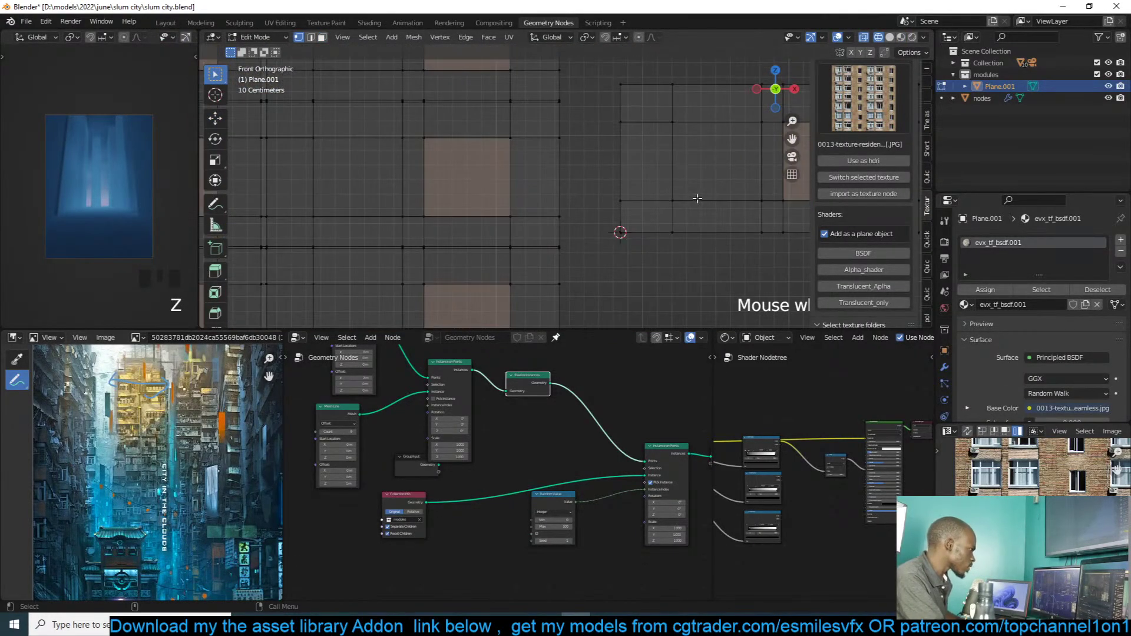
left_click_drag(601, 71, 633, 248)
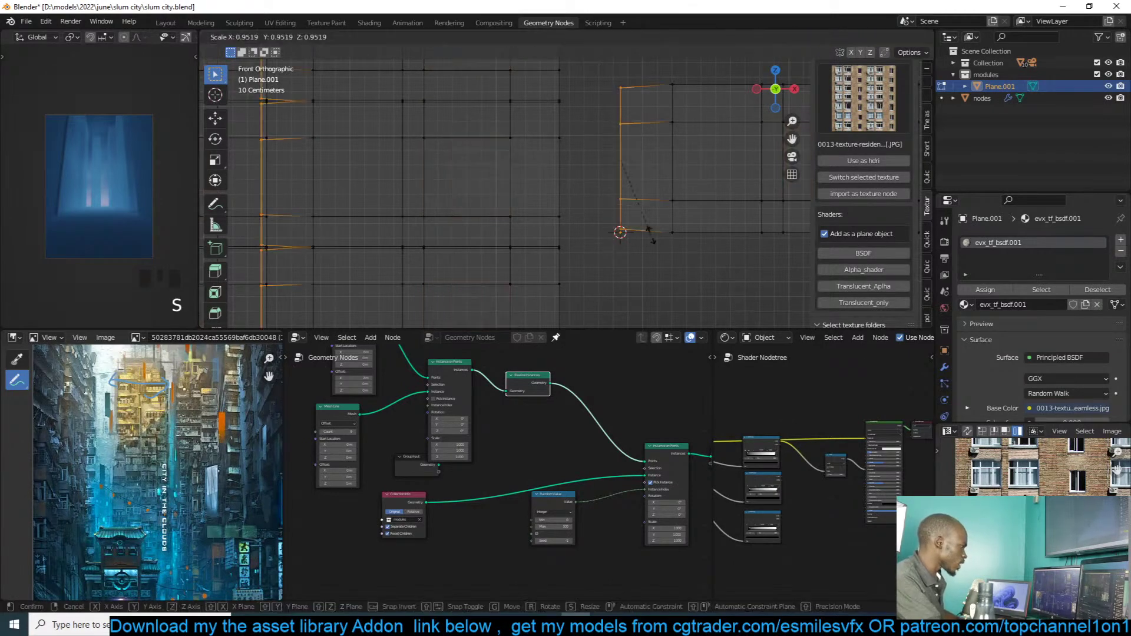
Step: Leave mesh editing and inspect the facade from several angles in material preview with the overlays hidden
key("Tab")
scroll(674, 243, "down", 4)
middle_click_drag(674, 243, 574, 232)
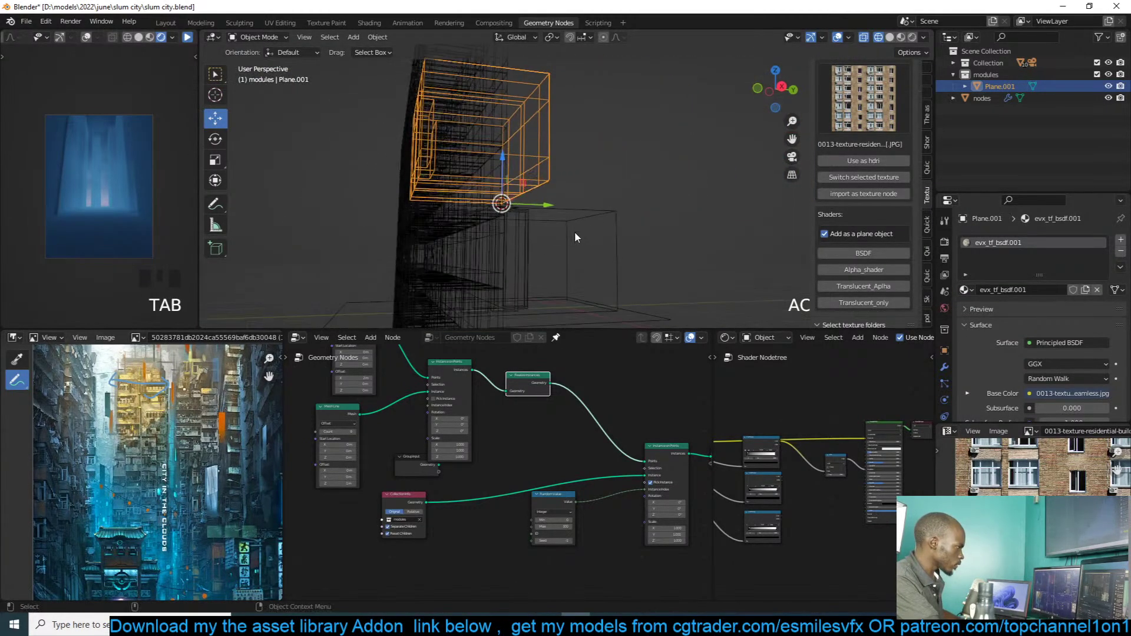
key("z")
left_click(671, 221)
left_click(902, 38)
scroll(582, 95, "down", 3)
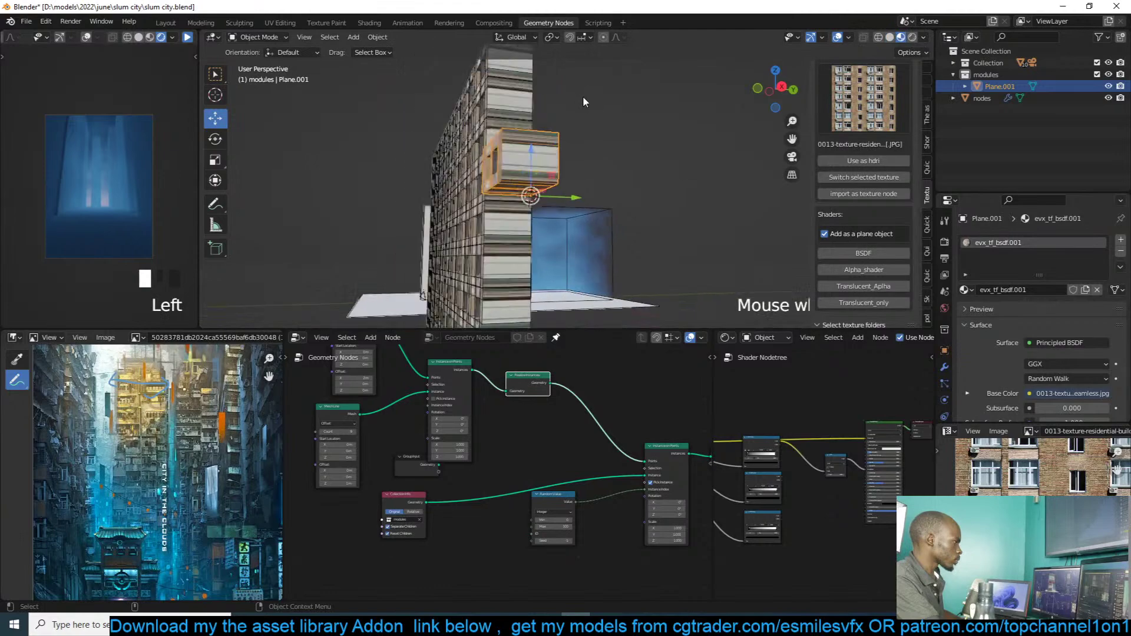
middle_click_drag(582, 95, 728, 86)
scroll(714, 111, "down", 3)
key("alt+a")
left_click(837, 37)
scroll(593, 207, "up", 6)
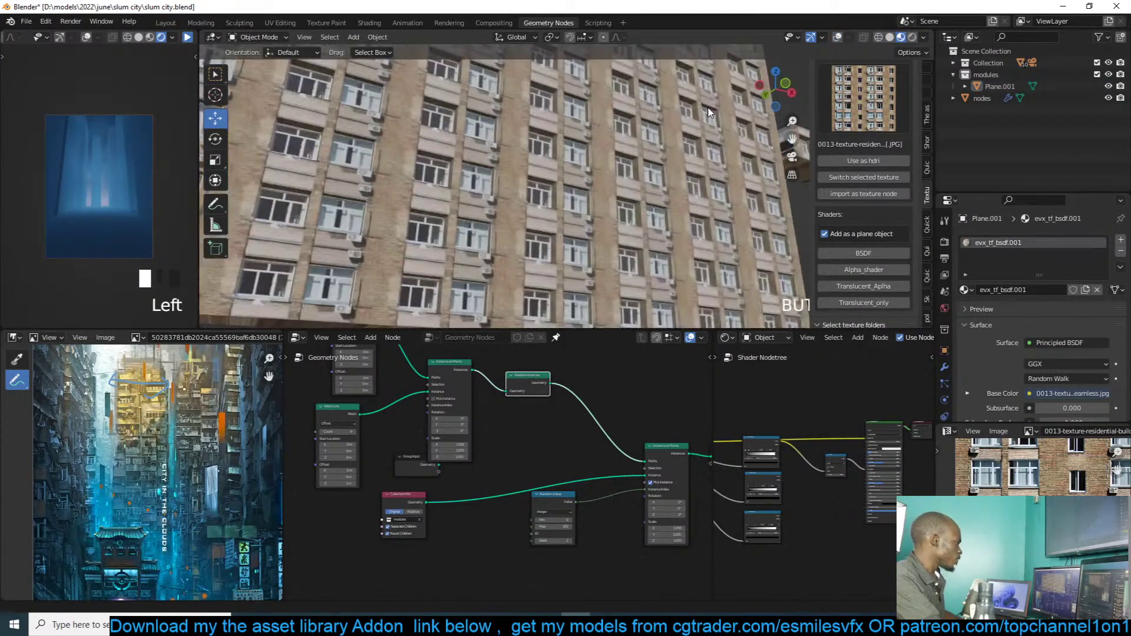
scroll(563, 247, "down", 3)
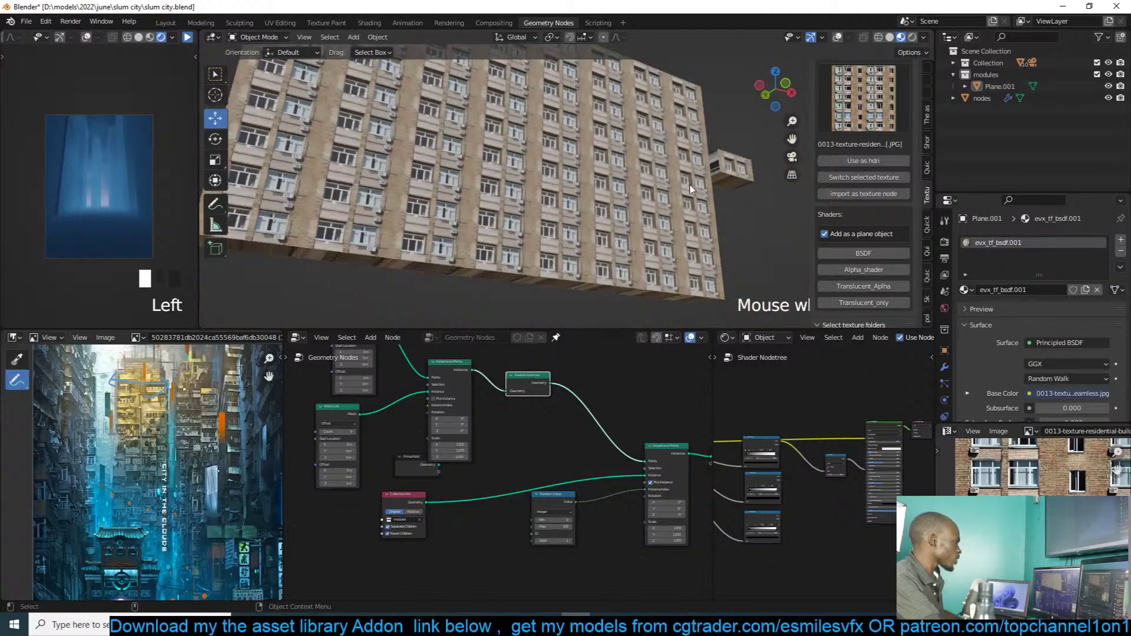
Step: Show the overlays again and duplicate the textured module straight up along Z above the original
left_click(734, 181)
scroll(634, 220, "up", 3)
scroll(634, 220, "down", 1)
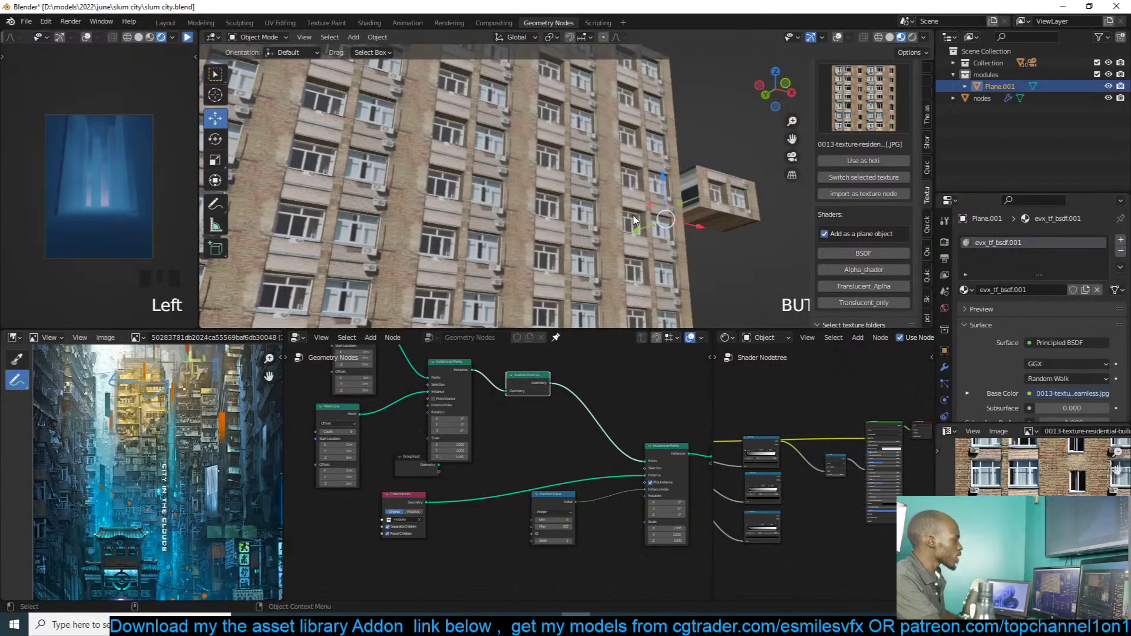
key("KP_7")
key("KP_1")
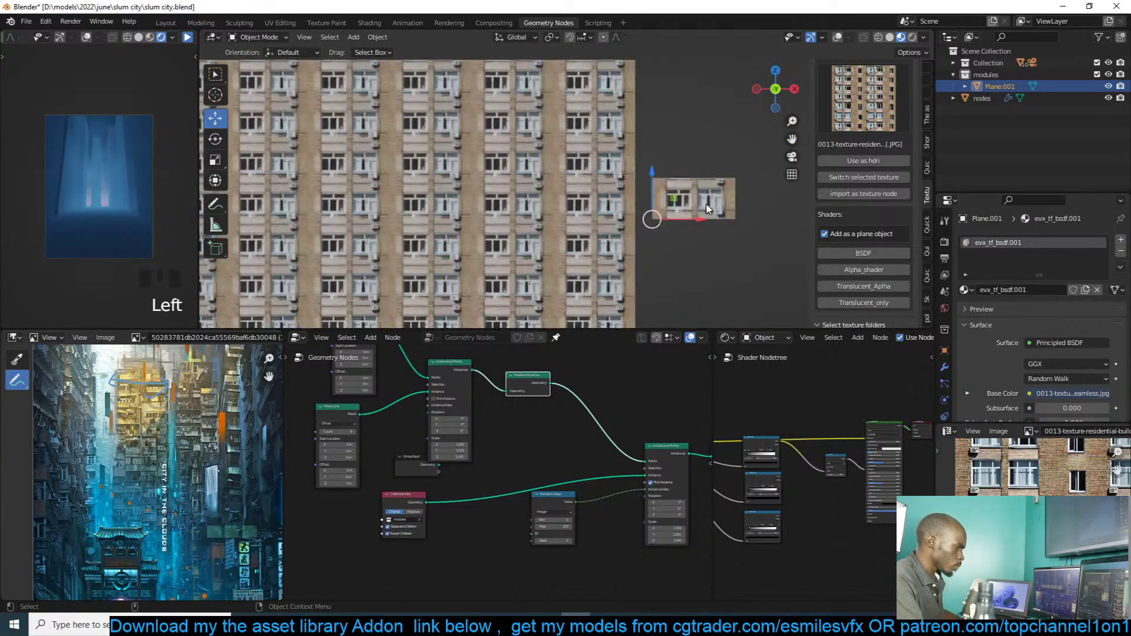
scroll(706, 206, "up", 3)
middle_click_drag(681, 227, 630, 229, "shift")
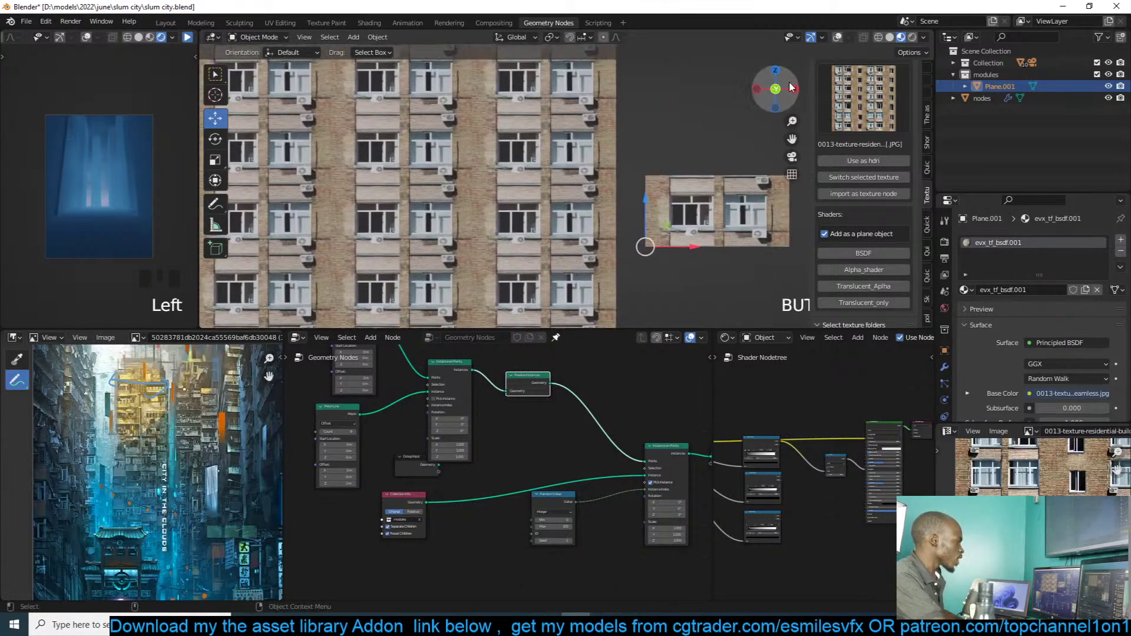
left_click(836, 37)
middle_click_drag(683, 145, 710, 136)
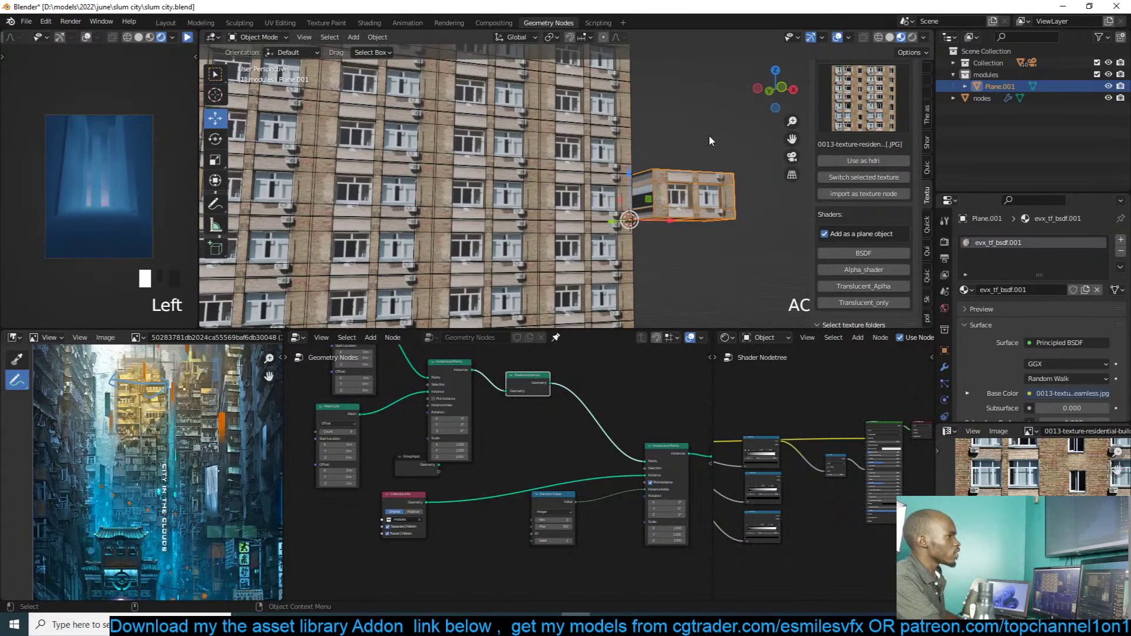
key("shift+d")
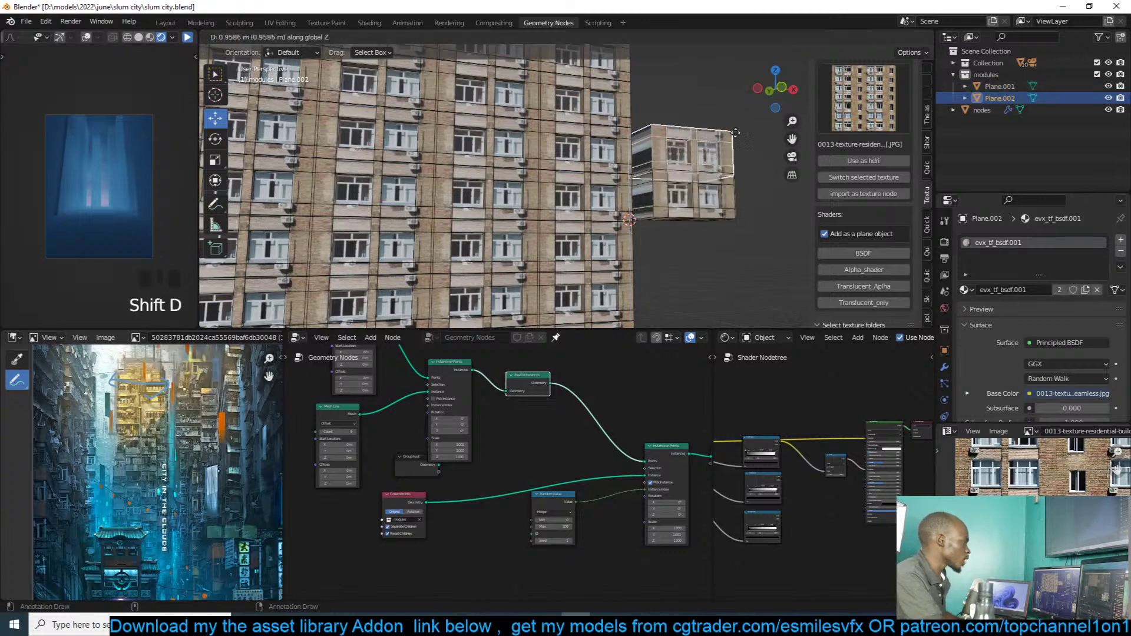
left_click(730, 132)
Step: In the copied module's mesh, delete the faces of the brick pillar between the two windows
scroll(731, 132, "up", 5)
middle_click_drag(730, 132, 548, 240, "shift")
scroll(548, 240, "up", 3)
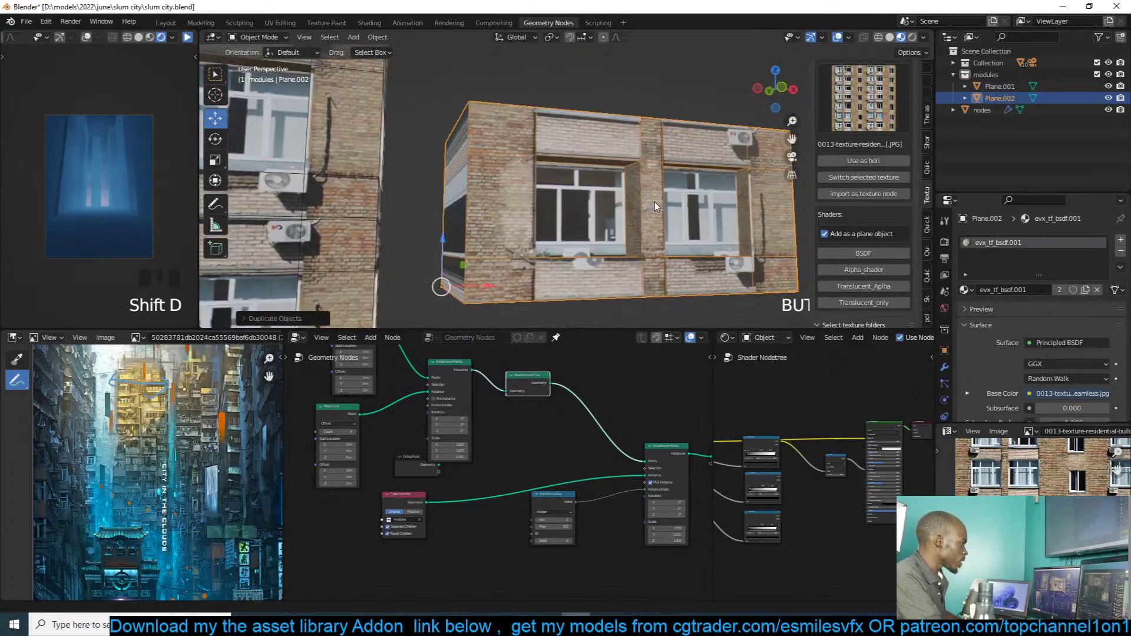
middle_click_drag(656, 203, 648, 199, "shift")
key("Tab")
key("3")
left_click(630, 198)
left_click(652, 200, "shift")
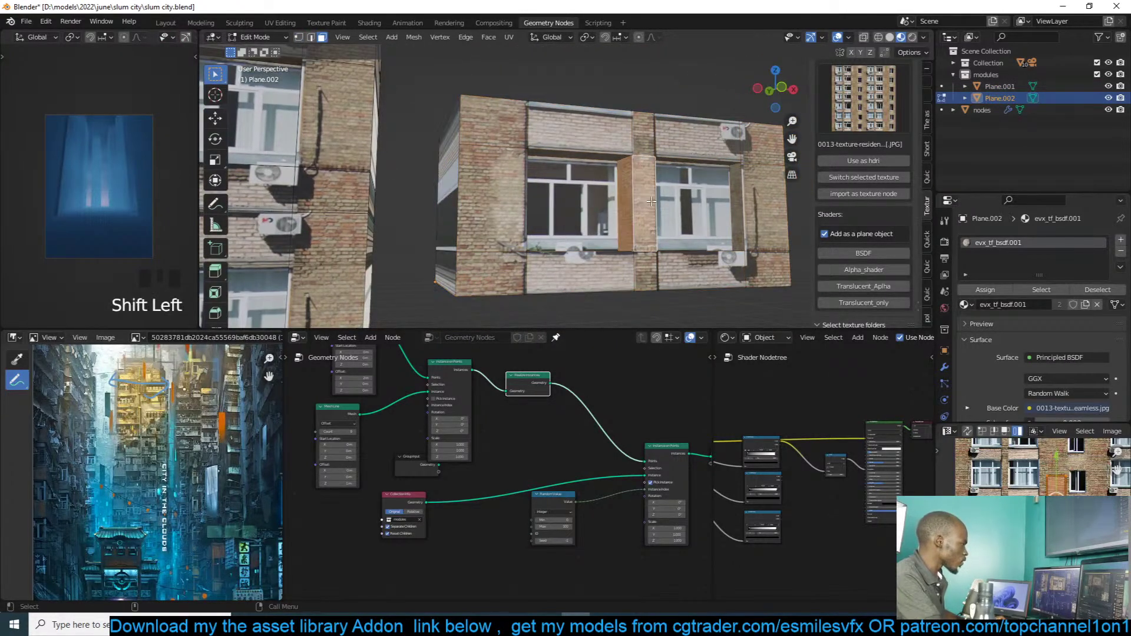
key("KP_Decimal")
middle_click_drag(648, 201, 604, 181)
left_click(583, 210, "shift")
key("x")
left_click(584, 209)
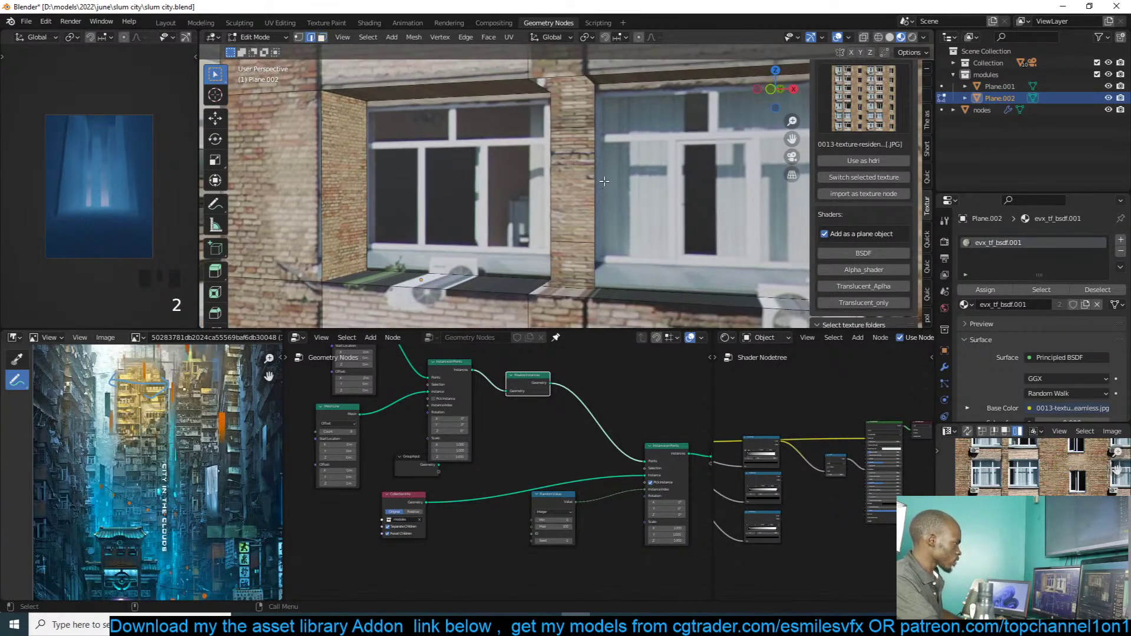
key("s")
key("x")
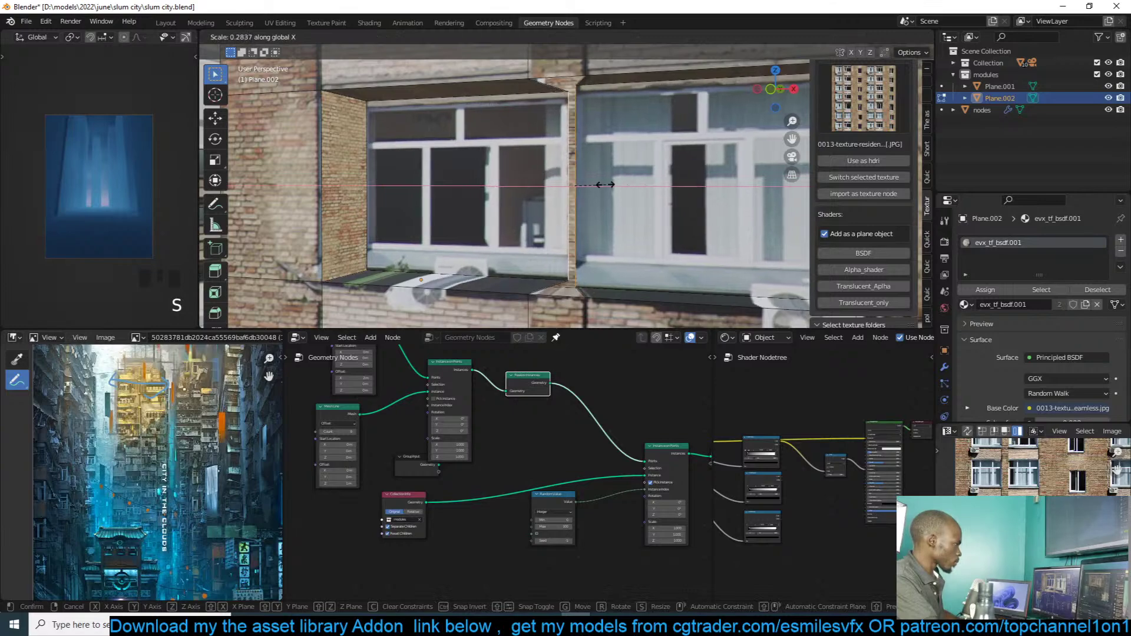
right_click(598, 184)
middle_click_drag(597, 184, 559, 178)
key("s")
right_click(648, 201)
Step: Scale the window edges to 0 along Y and close the gap between the two windows by scaling along X
type("sy")
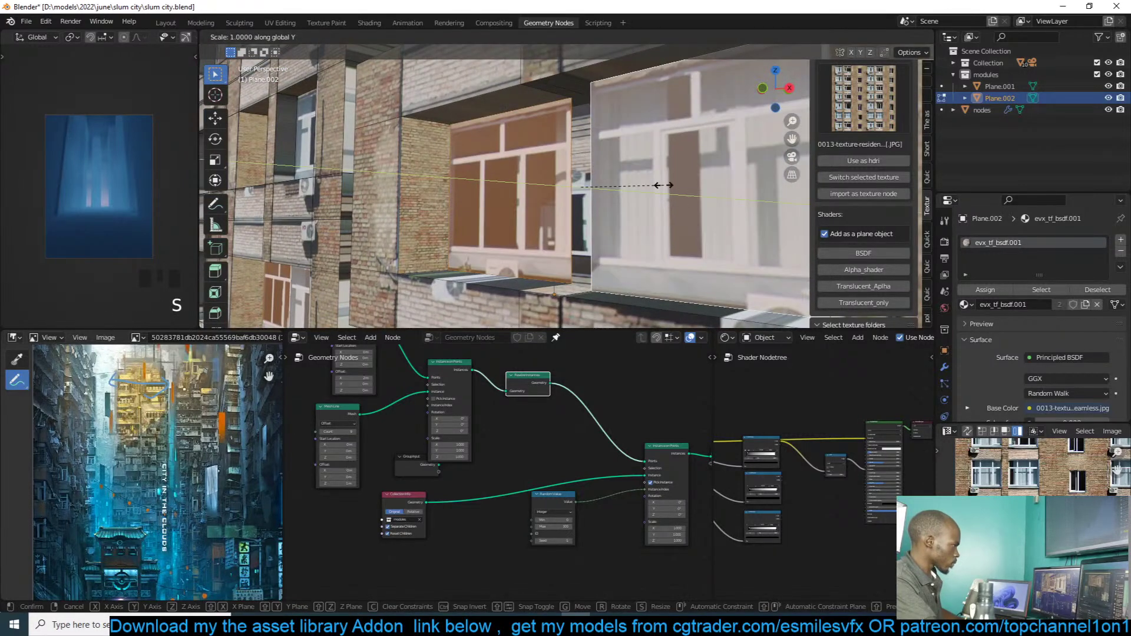
type("0")
left_click(663, 185)
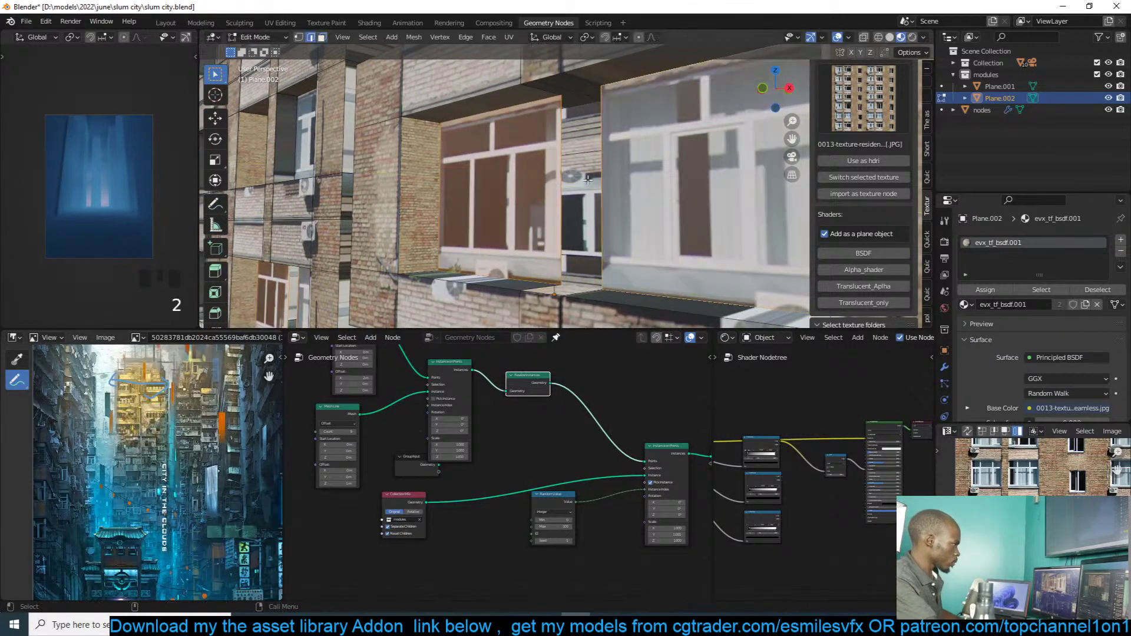
key("s")
key("x")
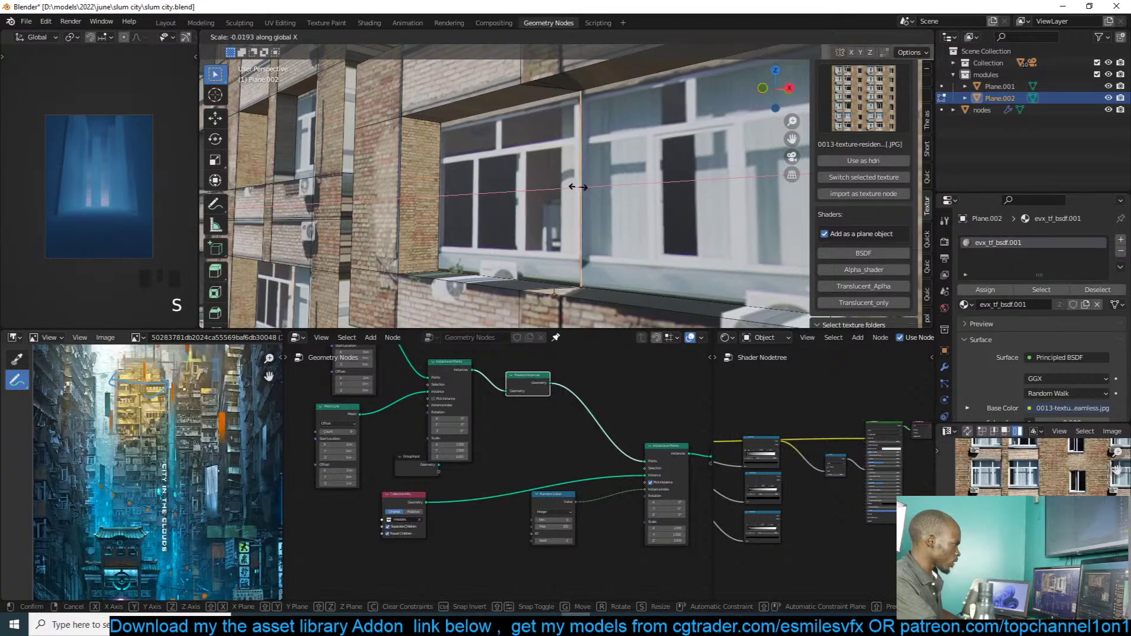
left_click(571, 185)
Step: Fill the opening above the joined windows where the pillar was removed with a face
middle_click_drag(571, 185, 571, 283)
left_click(561, 117, "alt")
key("f")
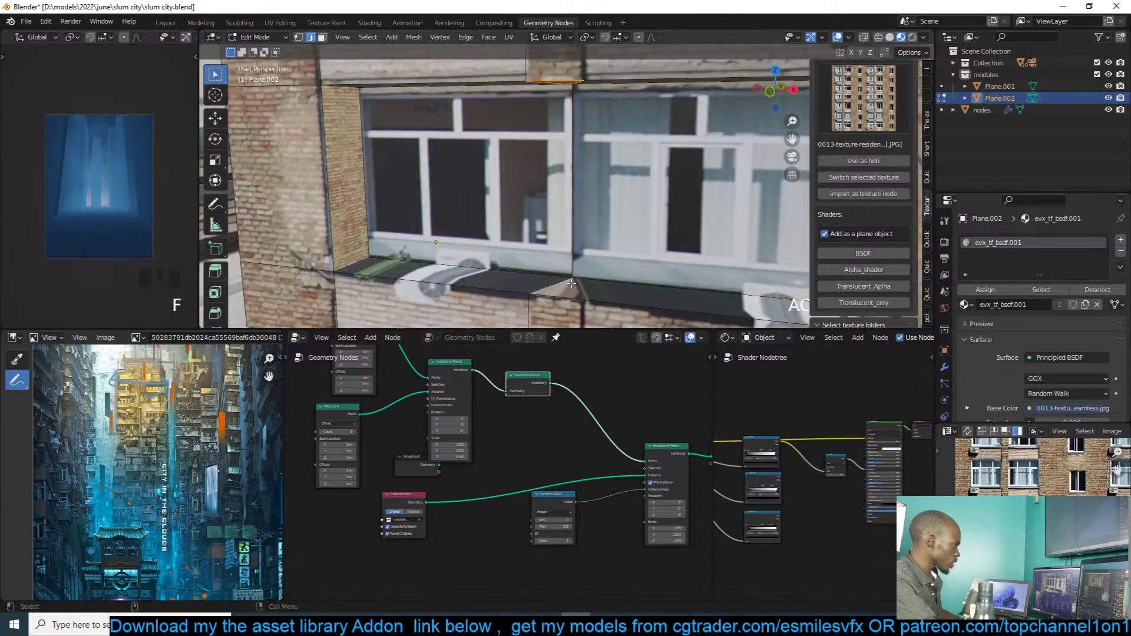
Step: Select the window ledge faces below the joined windows, unwrap them, and scale and move their UVs onto a brick area
key("3")
left_click(609, 286)
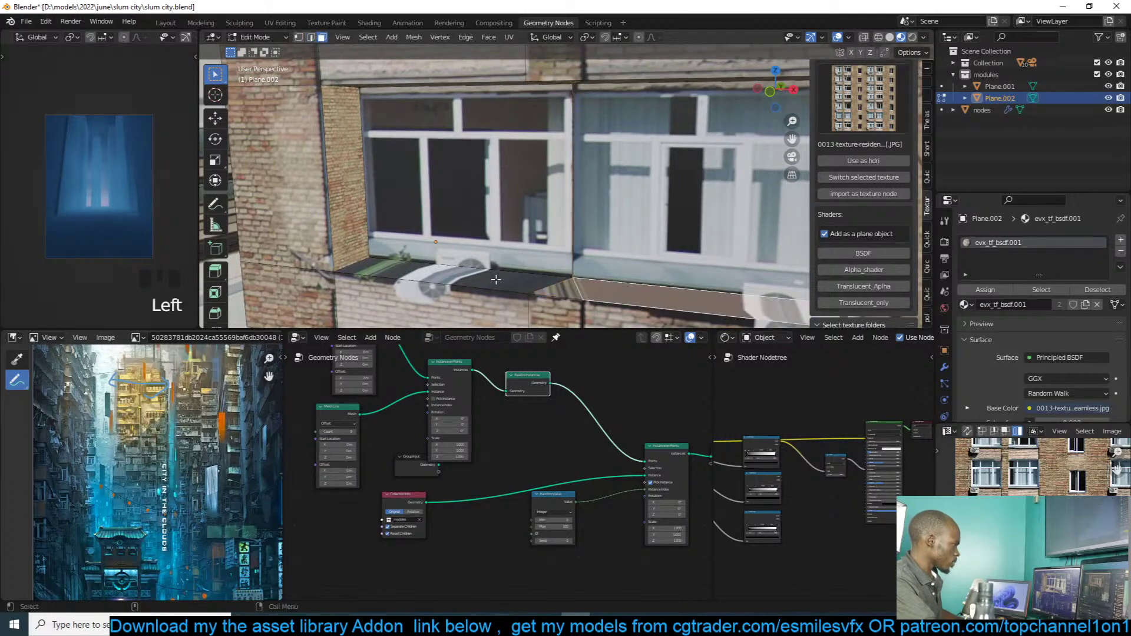
left_click(719, 279, "ctrl")
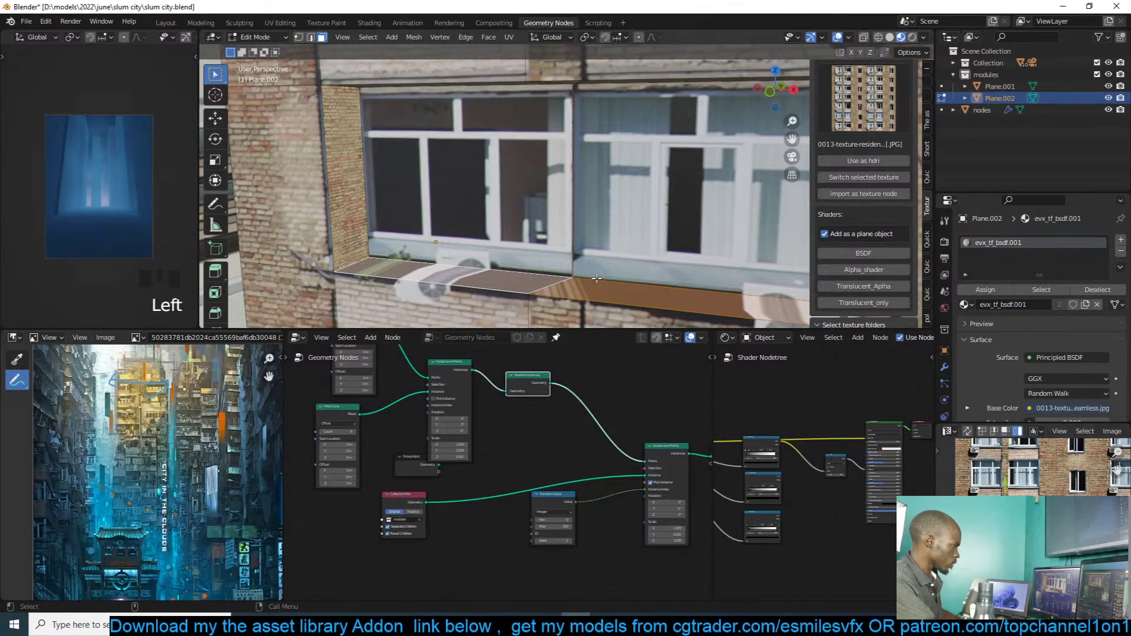
key("u")
left_click(663, 194)
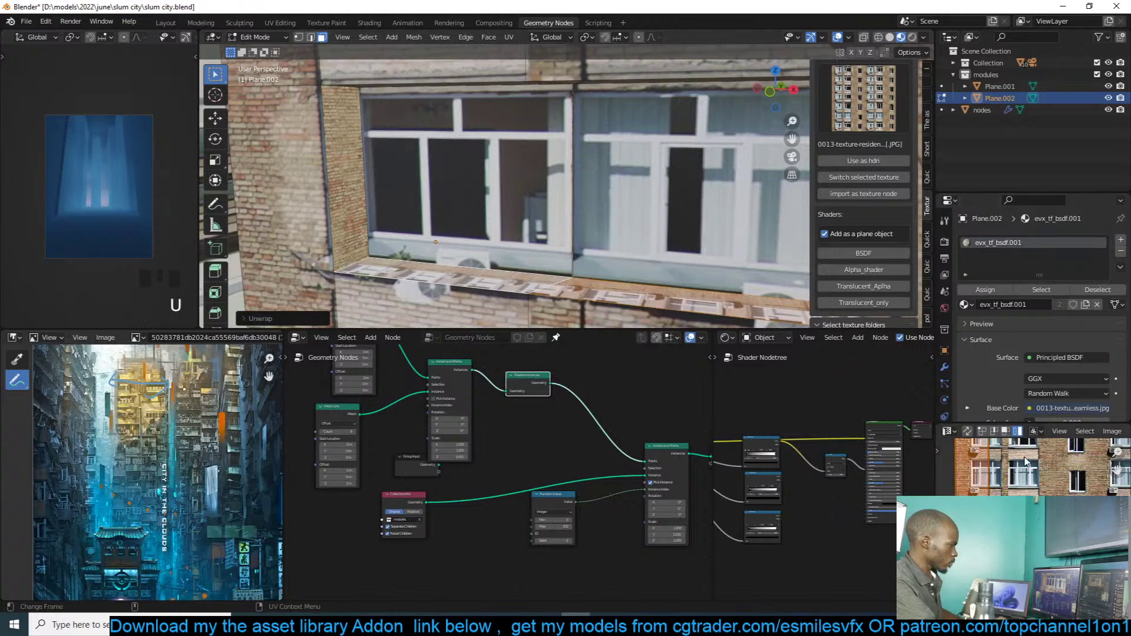
key("s")
key("g")
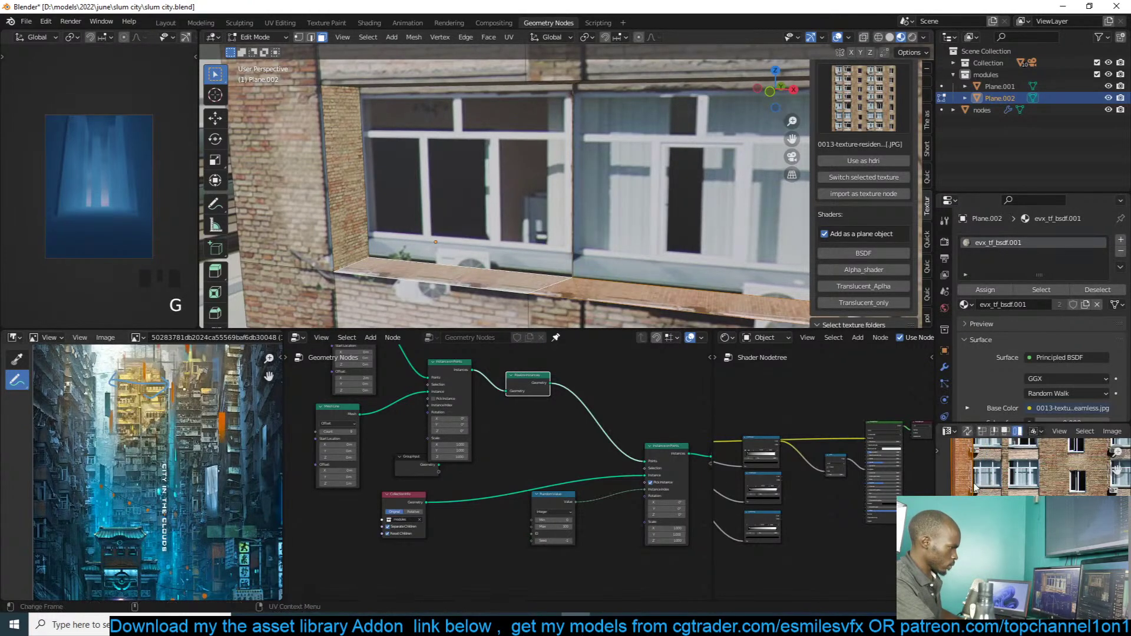
key("s")
left_click(996, 518)
Step: Unwrap the recess faces above the joined windows, fit their UVs onto a brick area and leave mesh editing
middle_click_drag(526, 154, 520, 122)
left_click(518, 122)
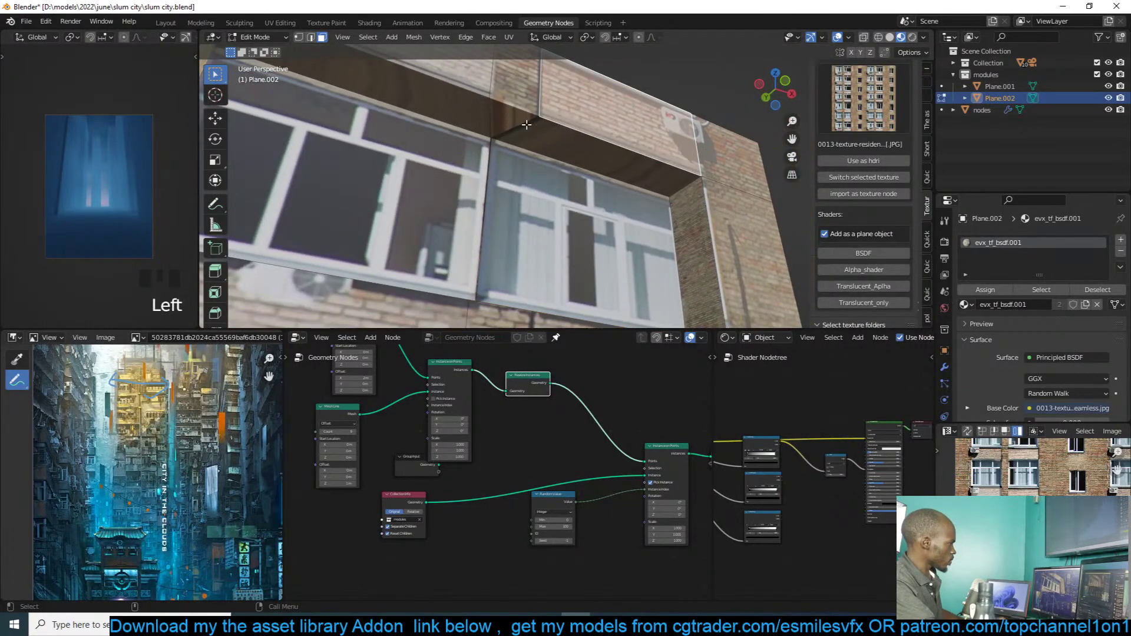
left_click(525, 126)
left_click(570, 132, "ctrl")
key("u")
left_click(575, 134)
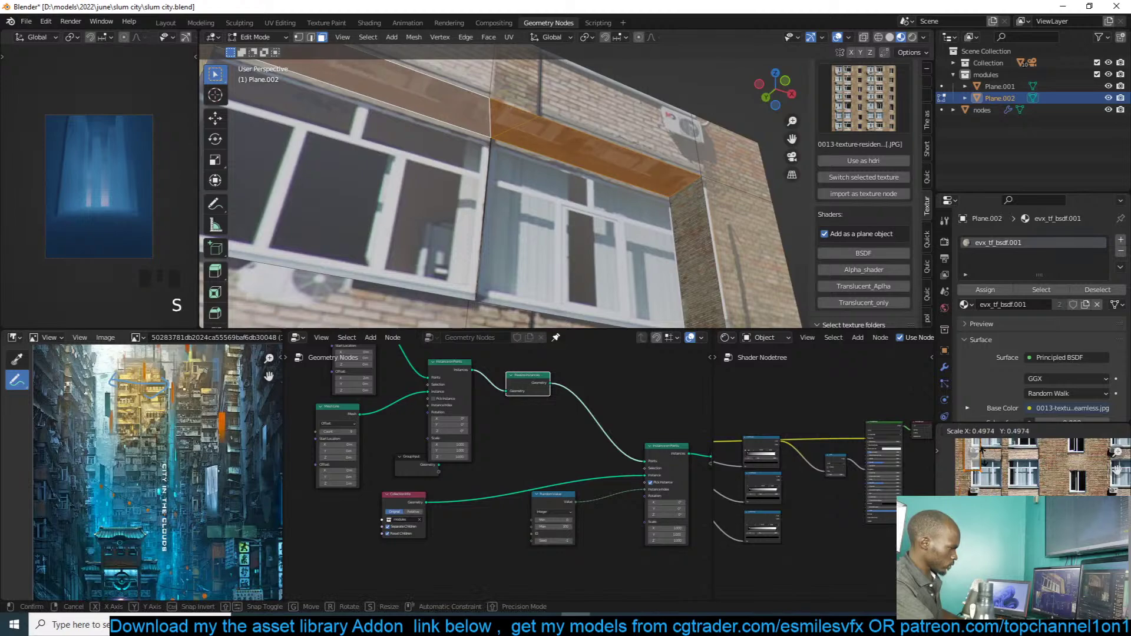
key("g")
key("s")
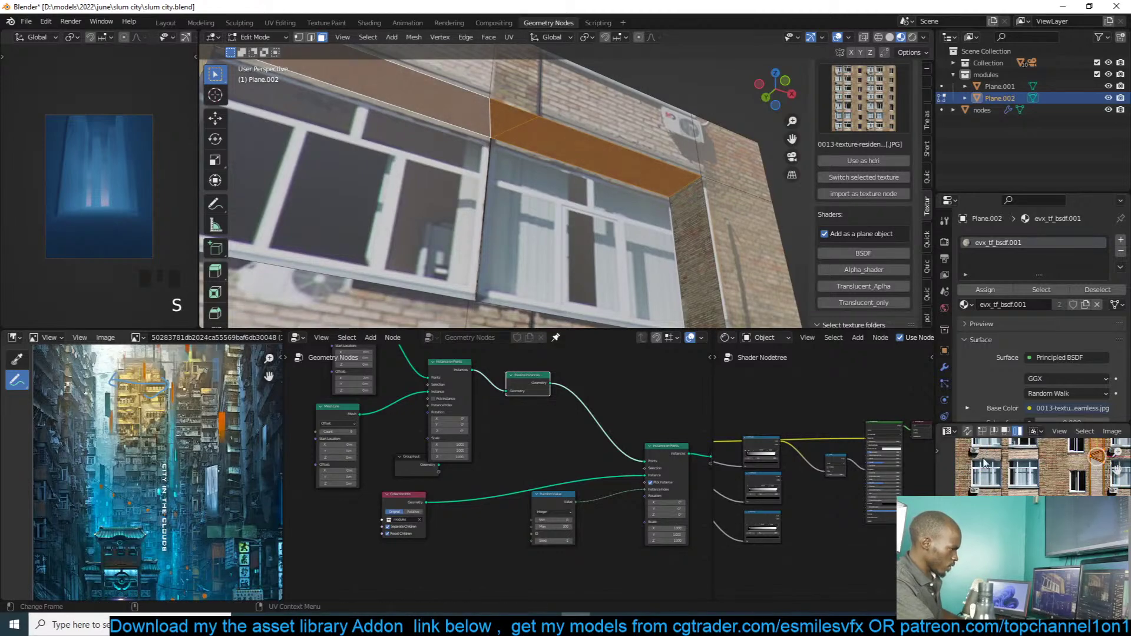
key("Tab")
Step: Inspect how both window modules are distributed across the facade in solid and material preview shading with the overlays hidden
scroll(526, 201, "down", 2)
middle_click_drag(530, 177, 480, 220)
key("grave")
key("alt+a")
scroll(526, 218, "down", 7)
key("grave")
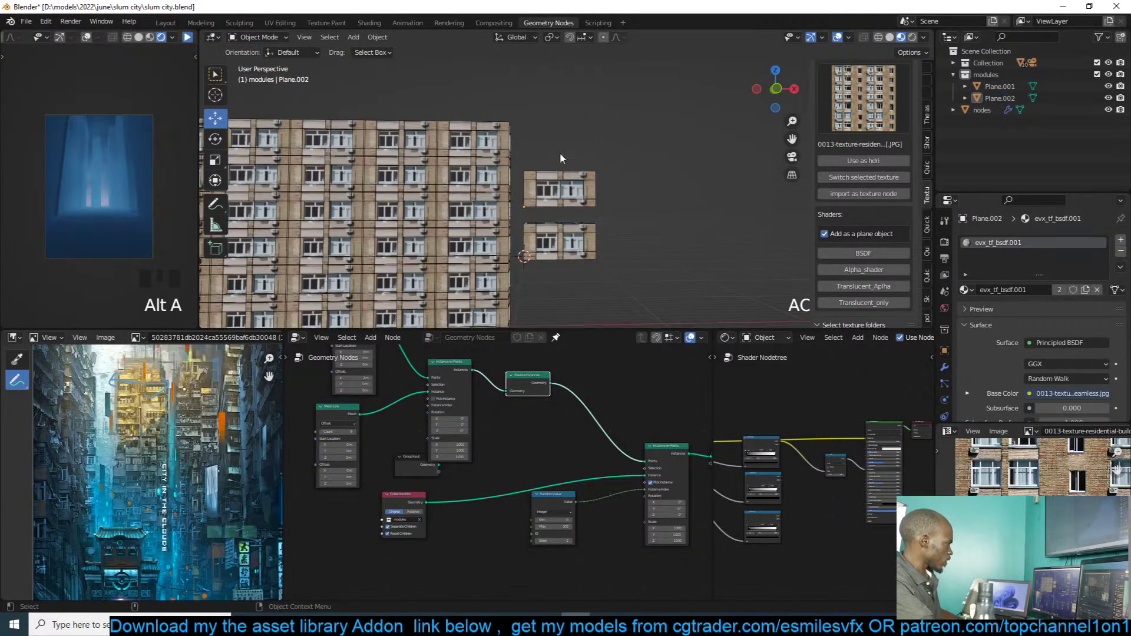
left_click(838, 37)
middle_click_drag(574, 144, 694, 89, "shift")
middle_click_drag(471, 143, 498, 154, "shift")
middle_click_drag(454, 115, 482, 132)
key("z")
left_click(602, 127)
mouse_move(589, 127)
middle_mouse_down()
mouse_move(492, 122)
mouse_move(592, 122)
mouse_move(629, 136)
mouse_move(614, 139)
middle_mouse_up()
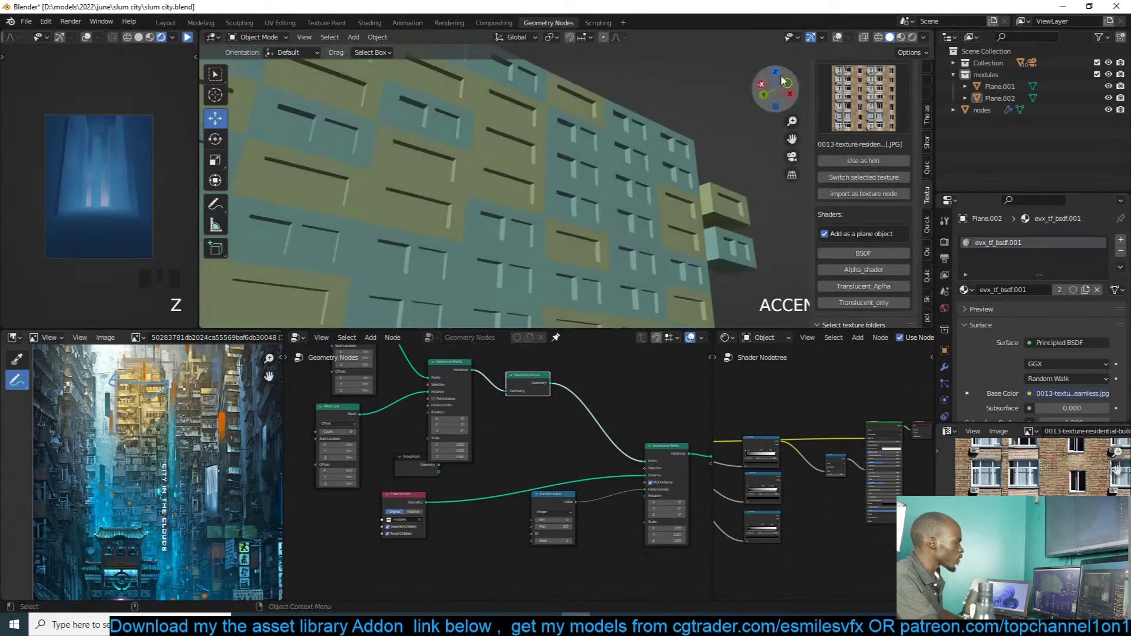
left_click(904, 39)
middle_click_drag(693, 130, 671, 140)
Step: Show the overlays and duplicate the upper joined-window module along X, placing the copy beside it
left_click(646, 181)
middle_click_drag(645, 177, 511, 178, "shift")
scroll(495, 170, "up", 3)
left_click(837, 37)
key("shift+d")
key("x")
left_click(521, 182)
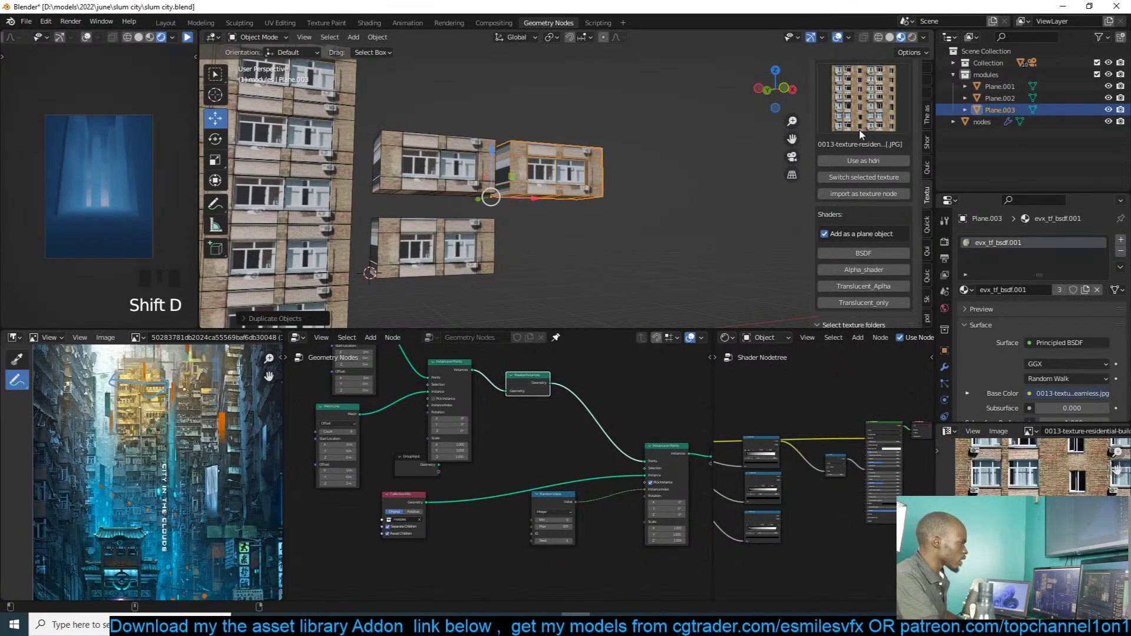
Step: Open the asset library, search all object categories for "street" and browse the asset thumbnails
left_click(926, 115)
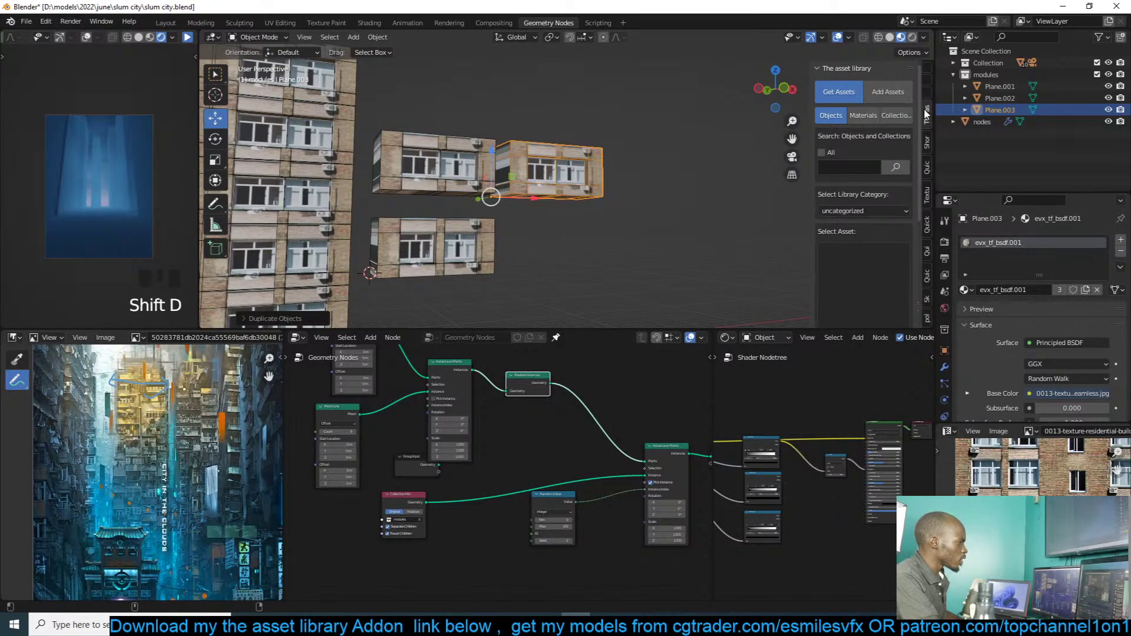
left_click(834, 153)
left_click(832, 166)
type("street")
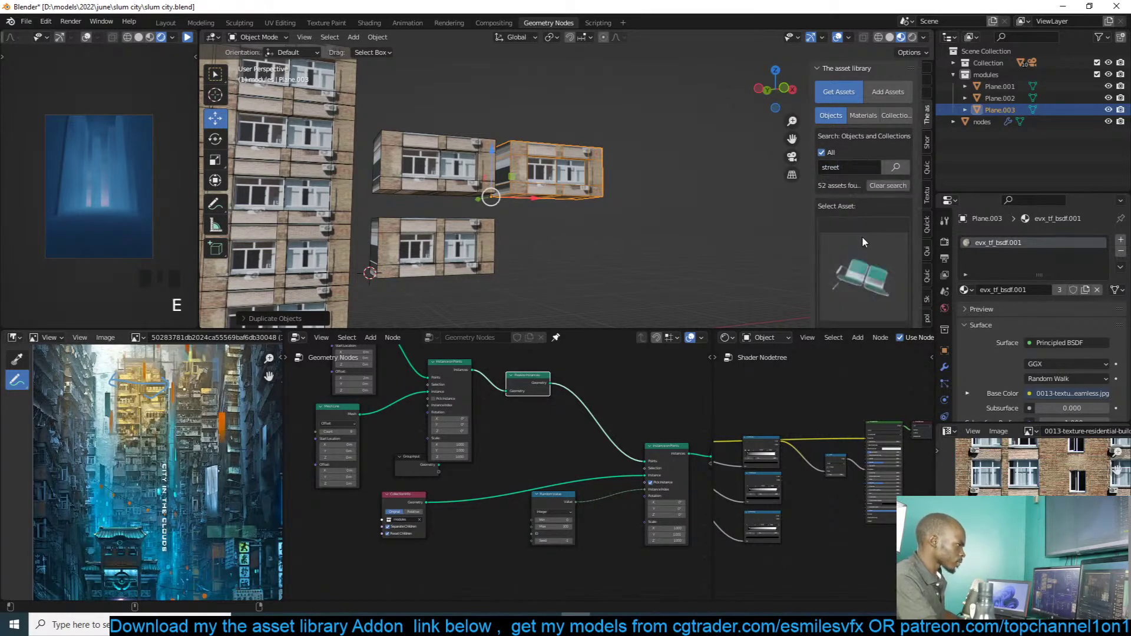
left_click(861, 238)
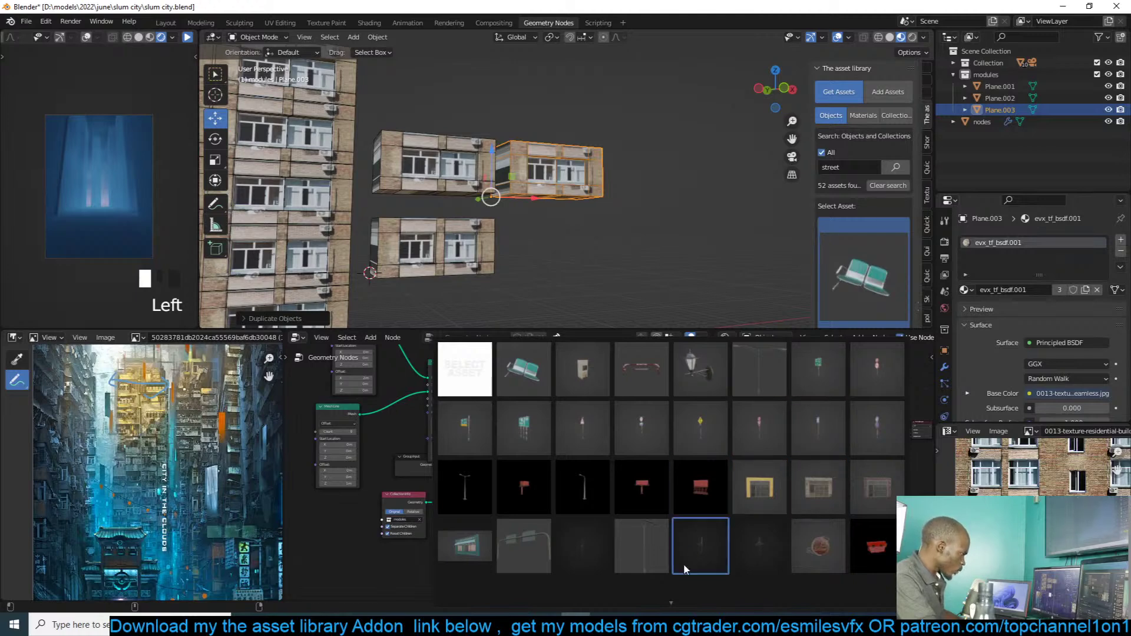
scroll(647, 602, "down", 3)
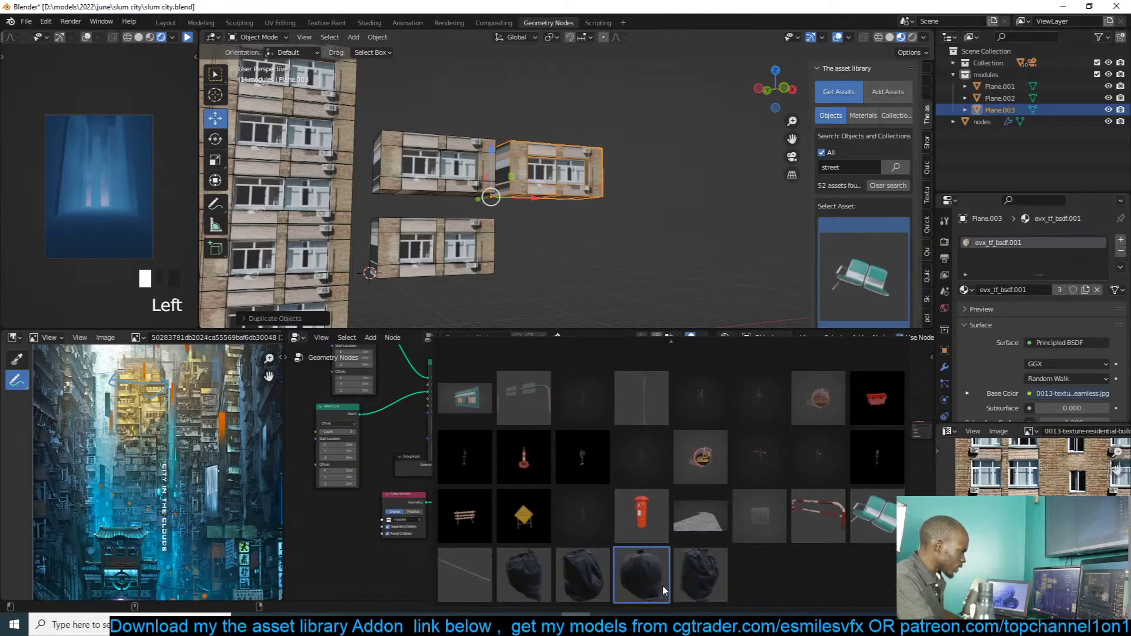
Step: Search the asset library for "shop" and choose the weathered shopfront asset with the metal lattice
left_click(853, 167)
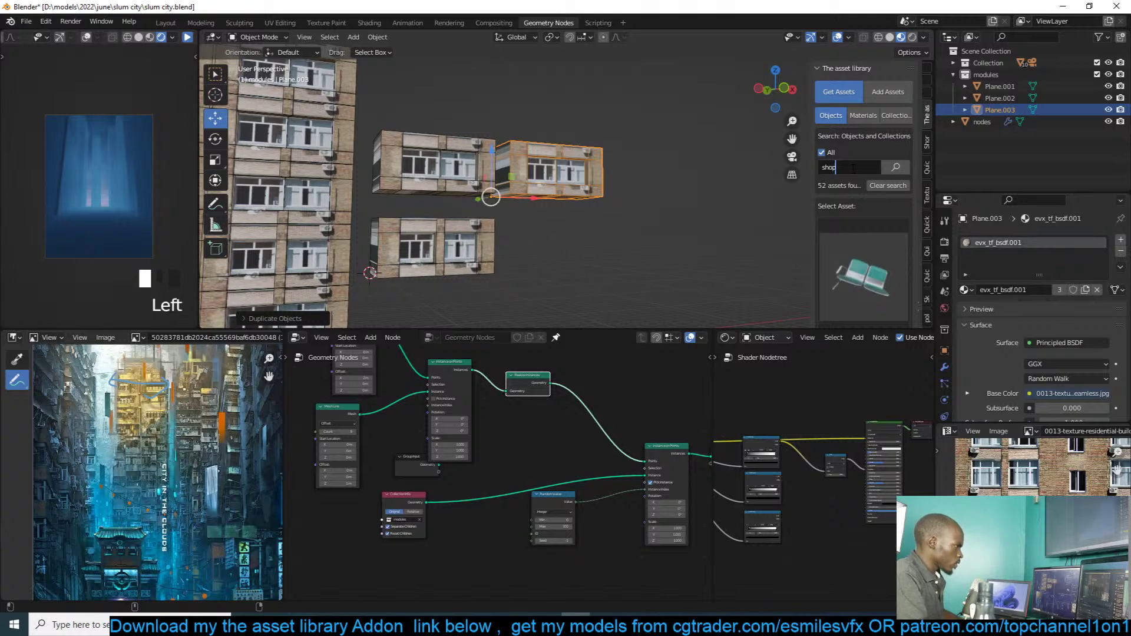
left_click(879, 233)
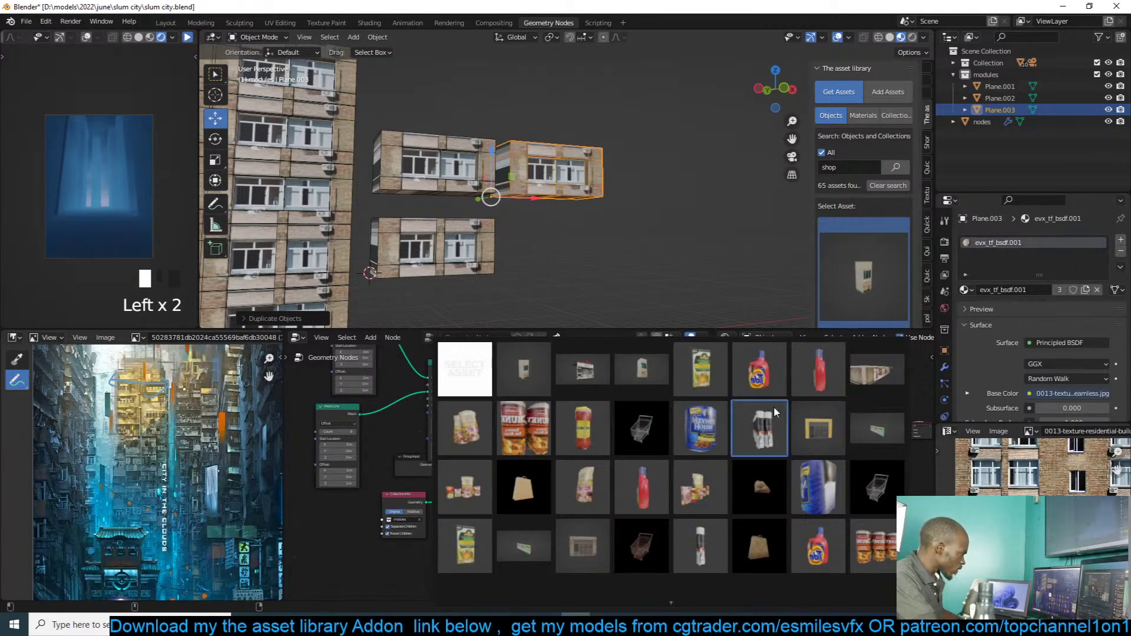
scroll(674, 587, "down", 5)
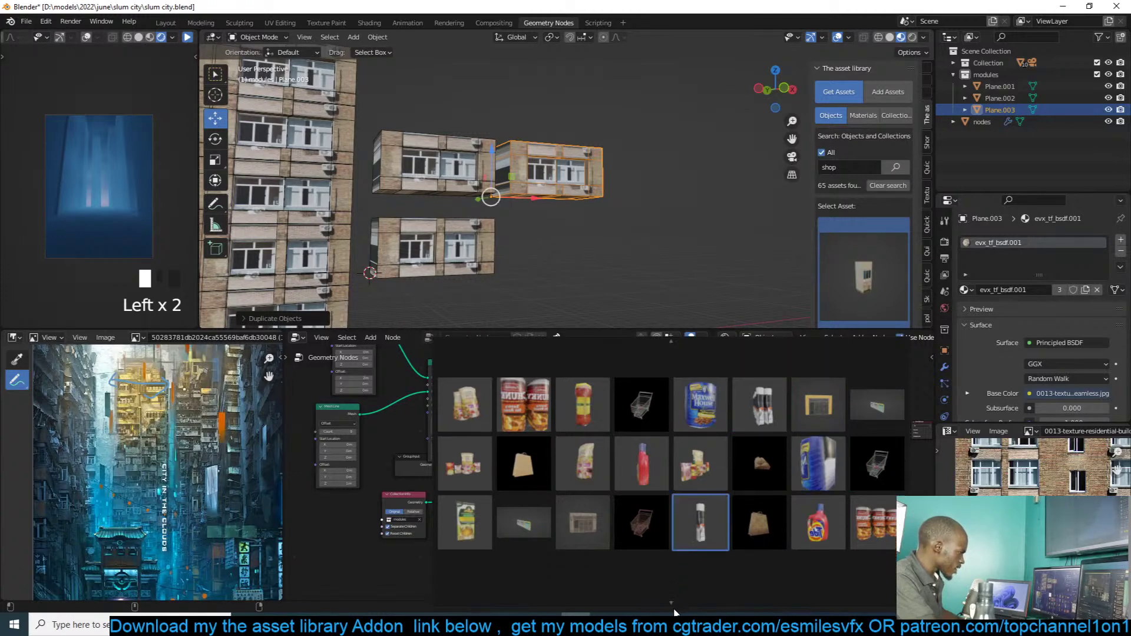
scroll(677, 601, "down", 2)
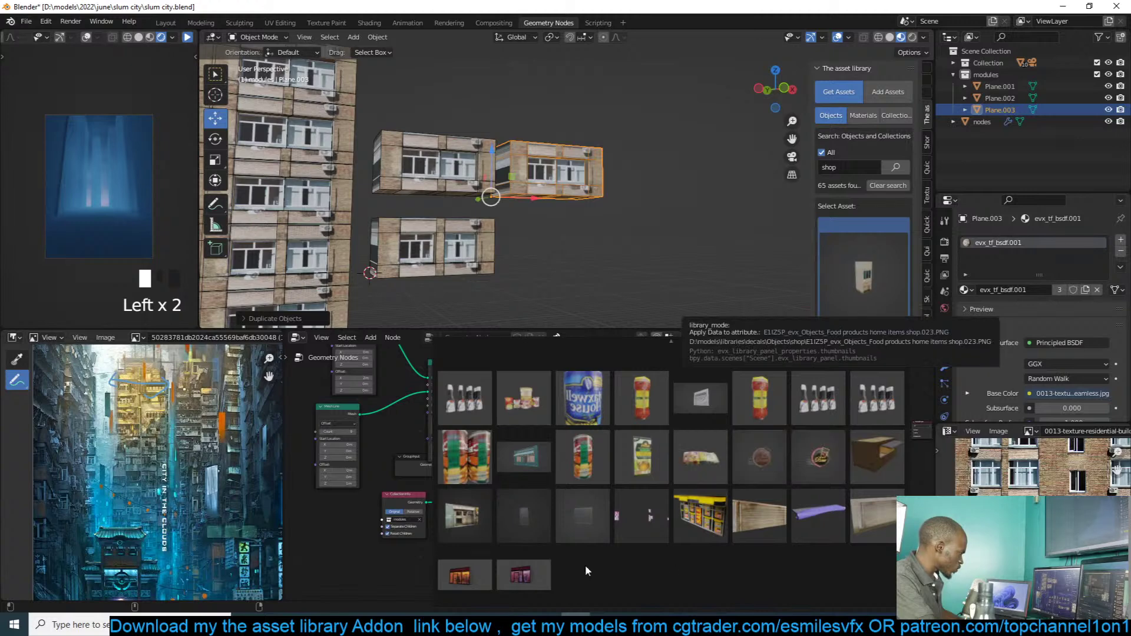
left_click(487, 518)
scroll(911, 249, "down", 2)
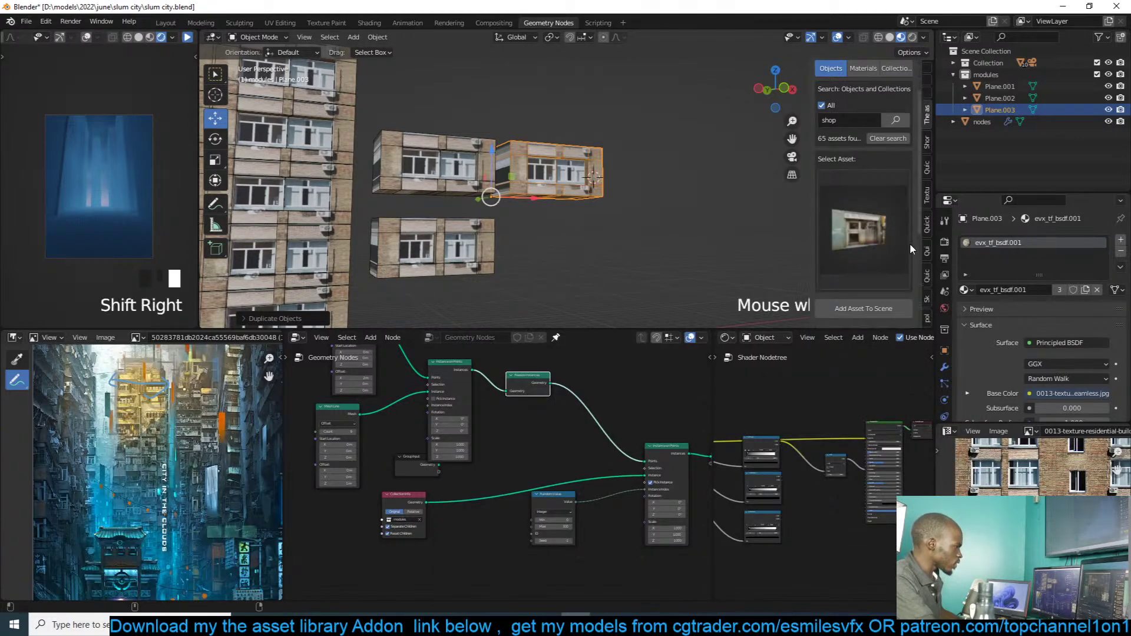
Step: Add the chosen shopfront asset to the scene and scale it down
left_click(669, 245)
key("s")
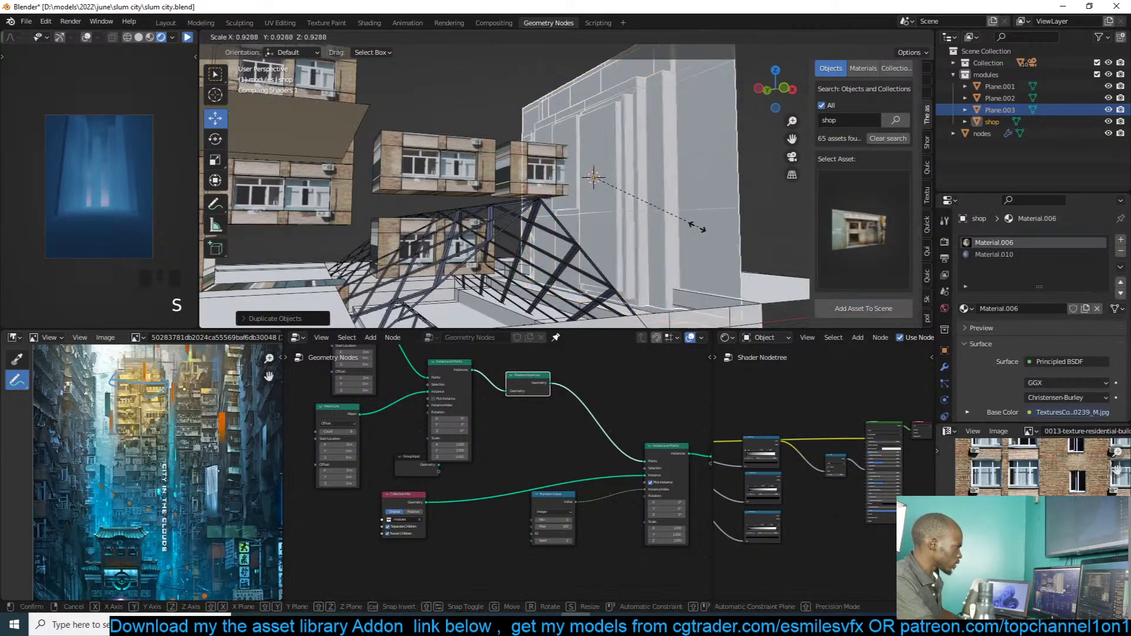
left_click(667, 218)
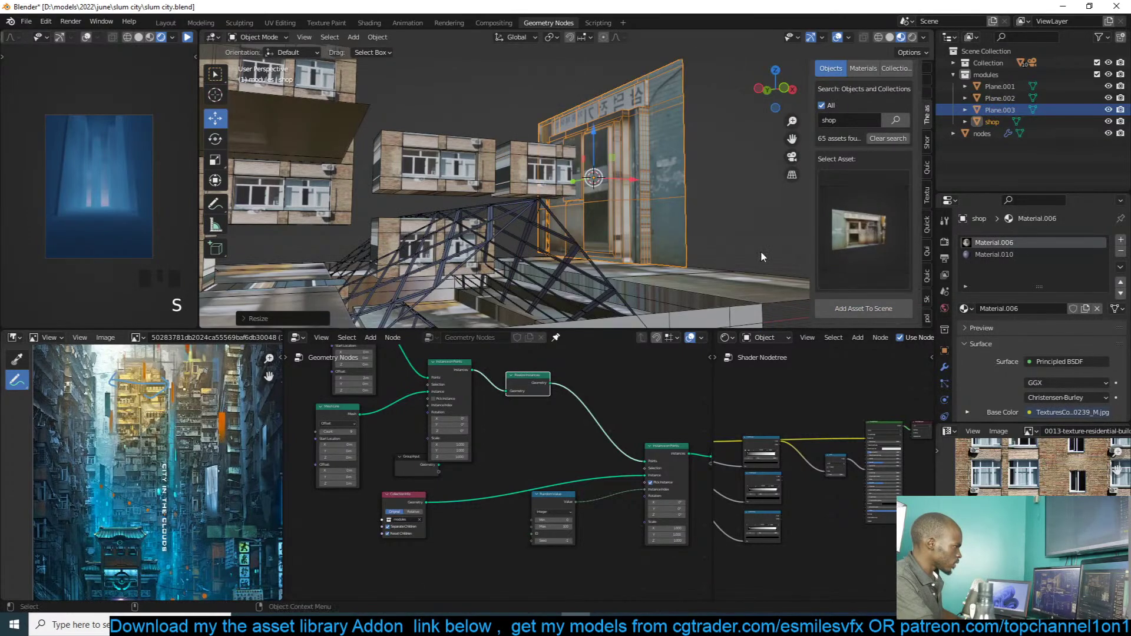
Step: Raise the shopfront along Z above the window modules and deselect it
scroll(748, 262, "down", 3)
middle_click_drag(747, 262, 490, 227)
key("g")
key("z")
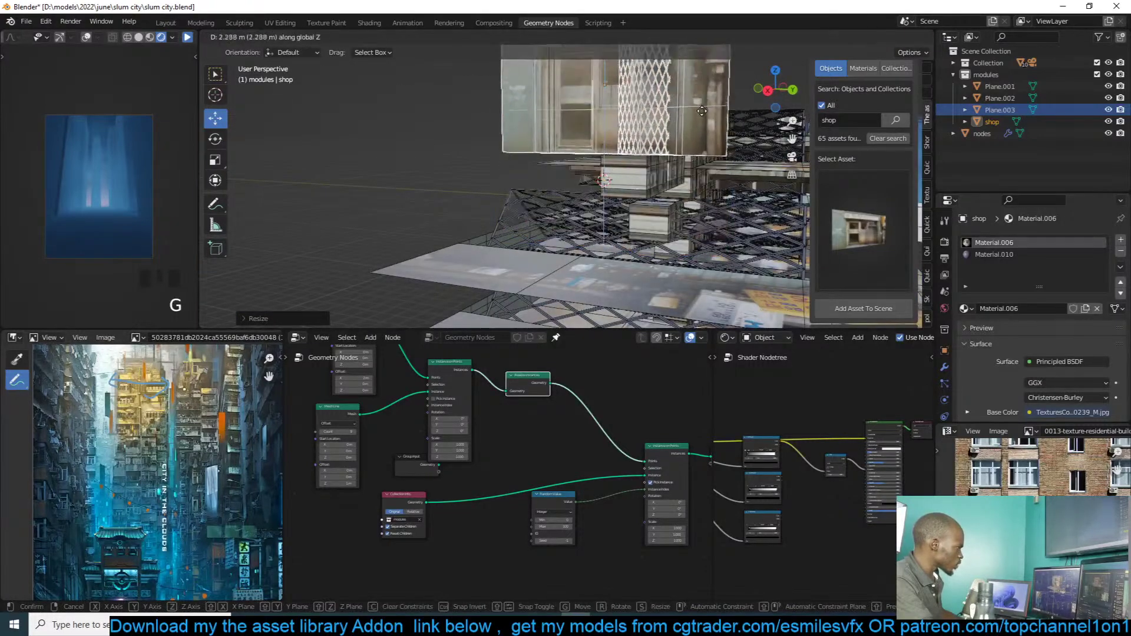
left_click(692, 98)
key("alt+a")
middle_click_drag(692, 97, 707, 98)
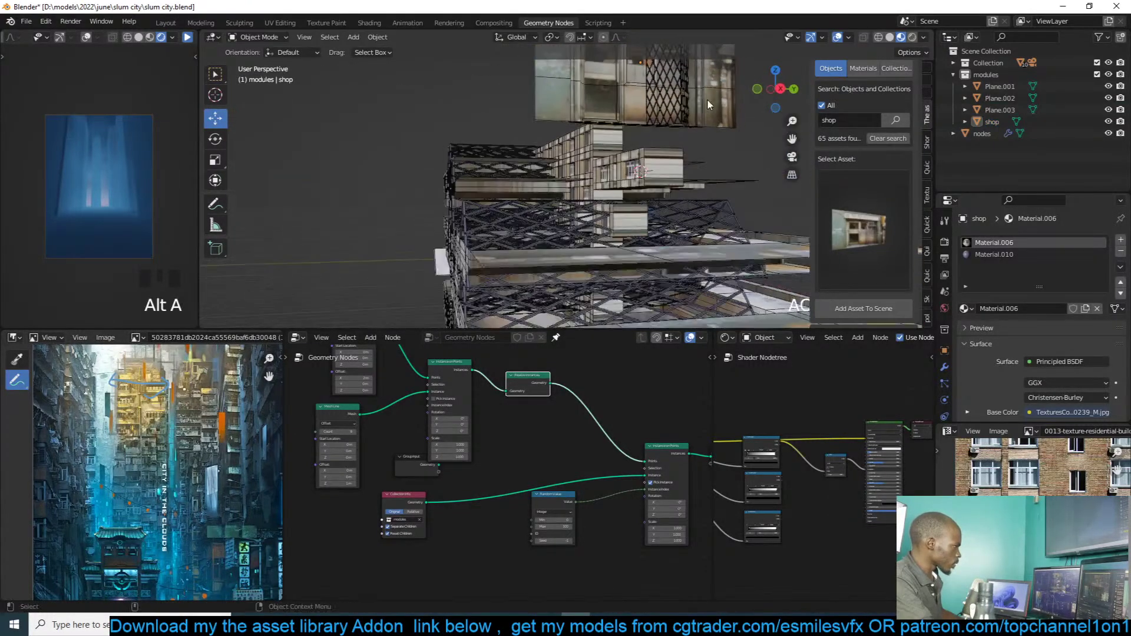
Step: Rotate the shopfront -90° about Z and apply its transforms
left_click(707, 100)
key("ctrl+a")
left_click(700, 111)
type("s")
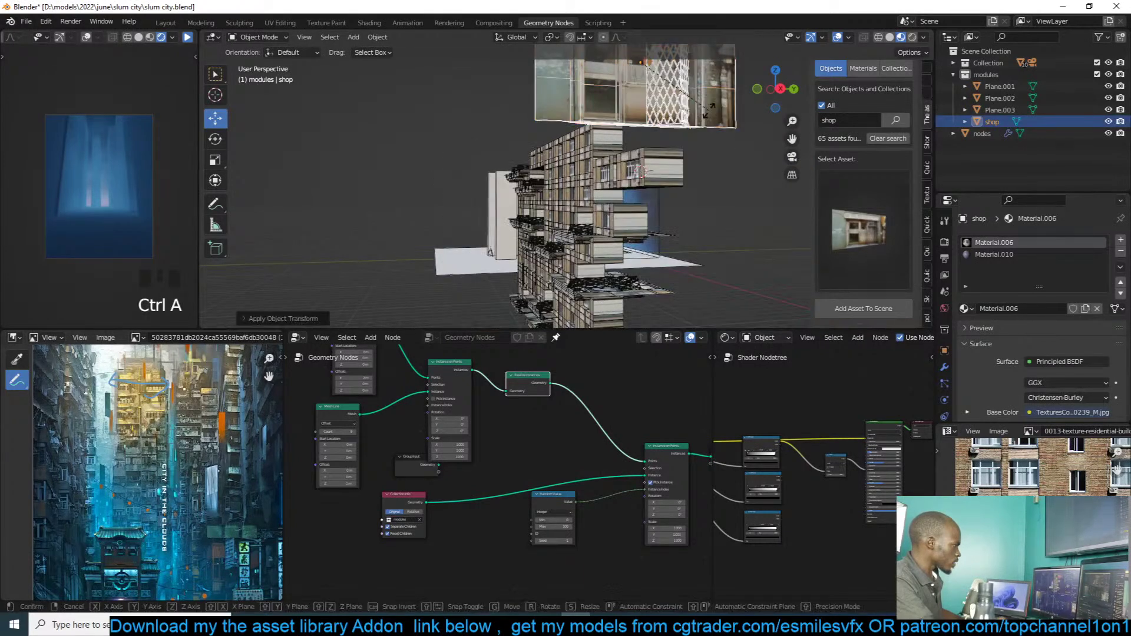
type("rz-90")
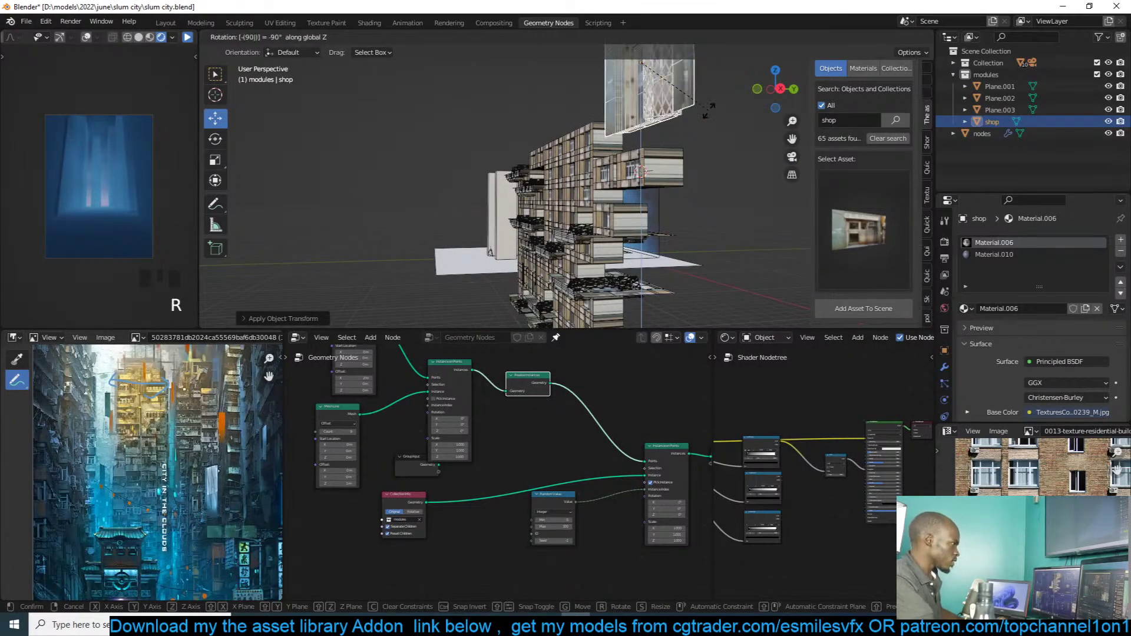
key("Return")
key("ctrl+a")
left_click(708, 110)
key("ctrl+a")
left_click(710, 100)
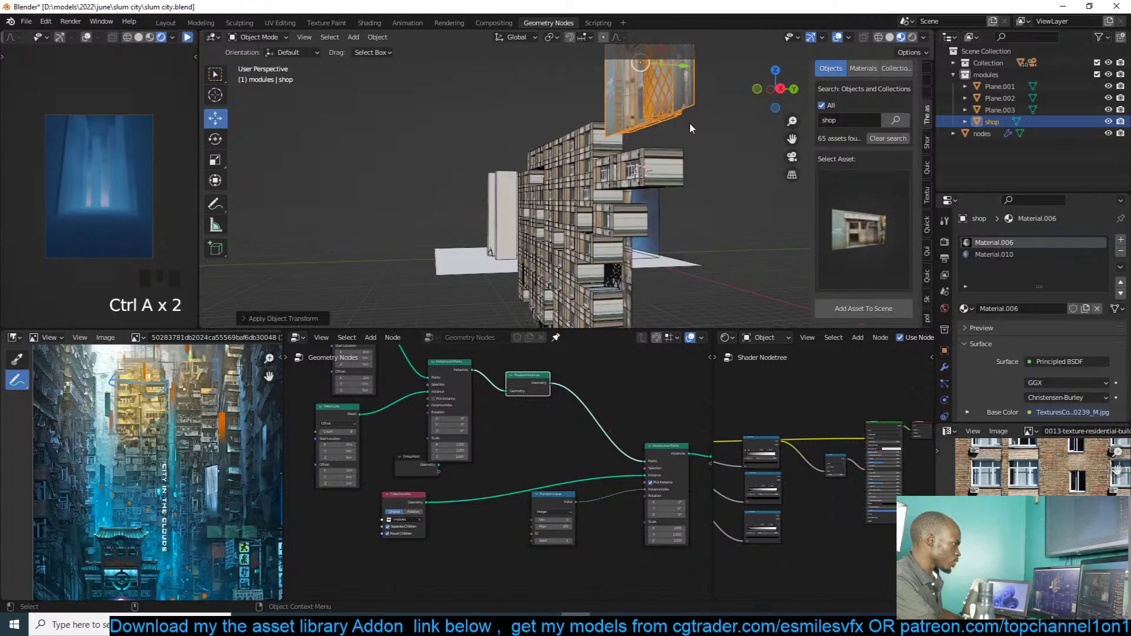
Step: Shrink the shopfront and place it over the duplicated window module in front view
middle_click_drag(689, 122, 726, 162)
key("s")
left_click(699, 144)
key("KP_1")
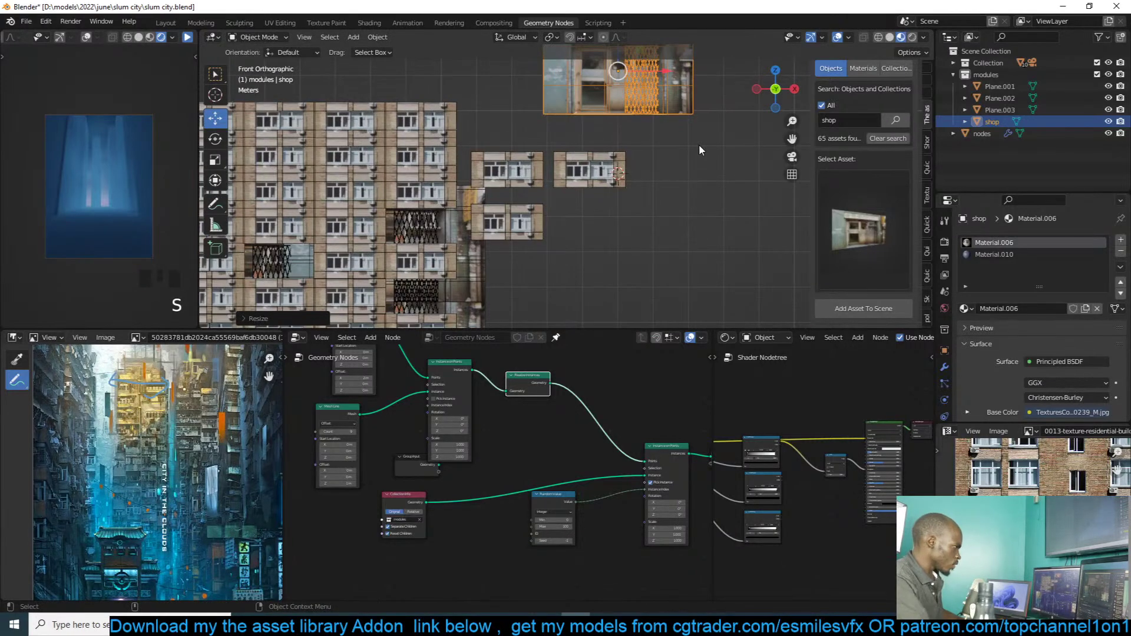
scroll(690, 154, "down", 1)
key("g")
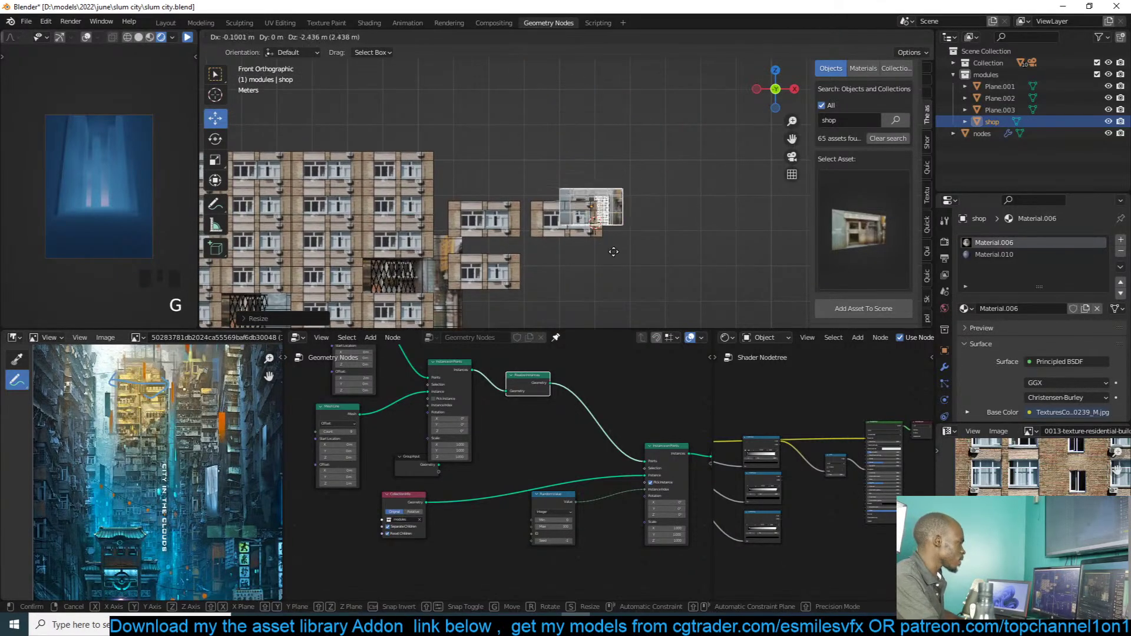
left_click(585, 262)
key("KP_Decimal")
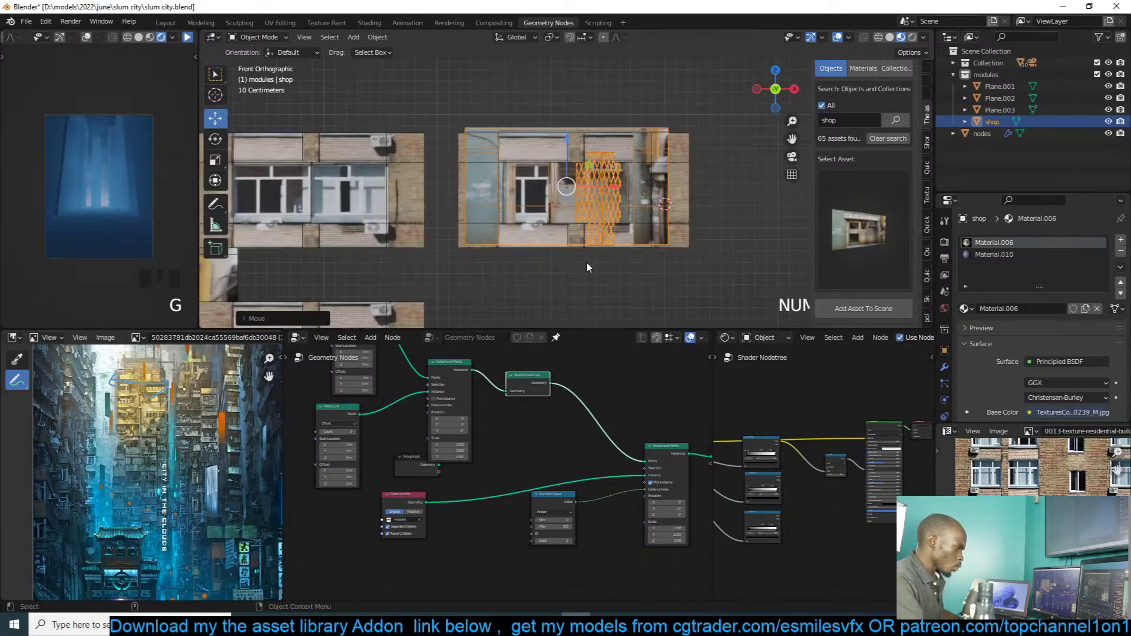
Step: Scale and shift the shopfront so its height and one side edge match the duplicated window module
key("g")
left_click(637, 237)
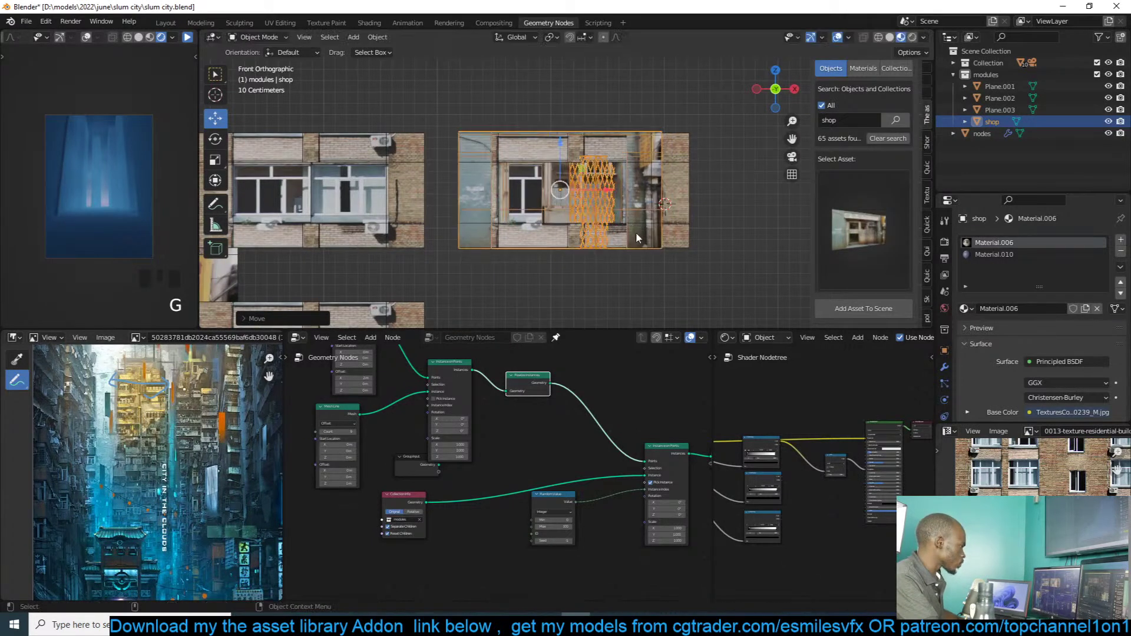
key("s")
left_click(678, 222)
key("s")
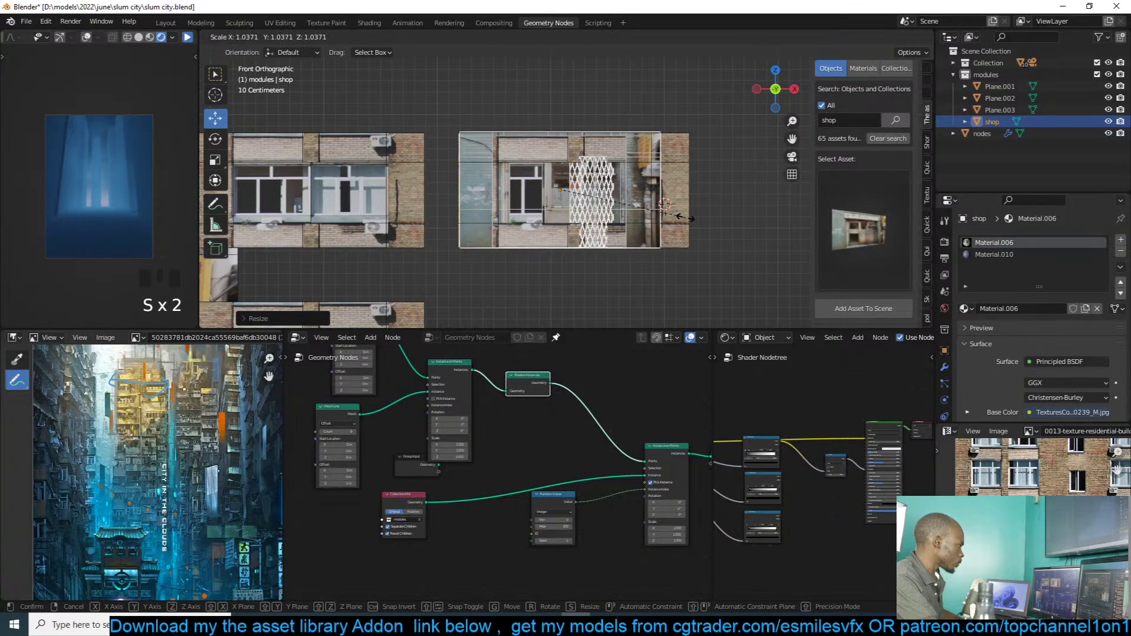
left_click(685, 219)
key("g")
left_click(683, 222)
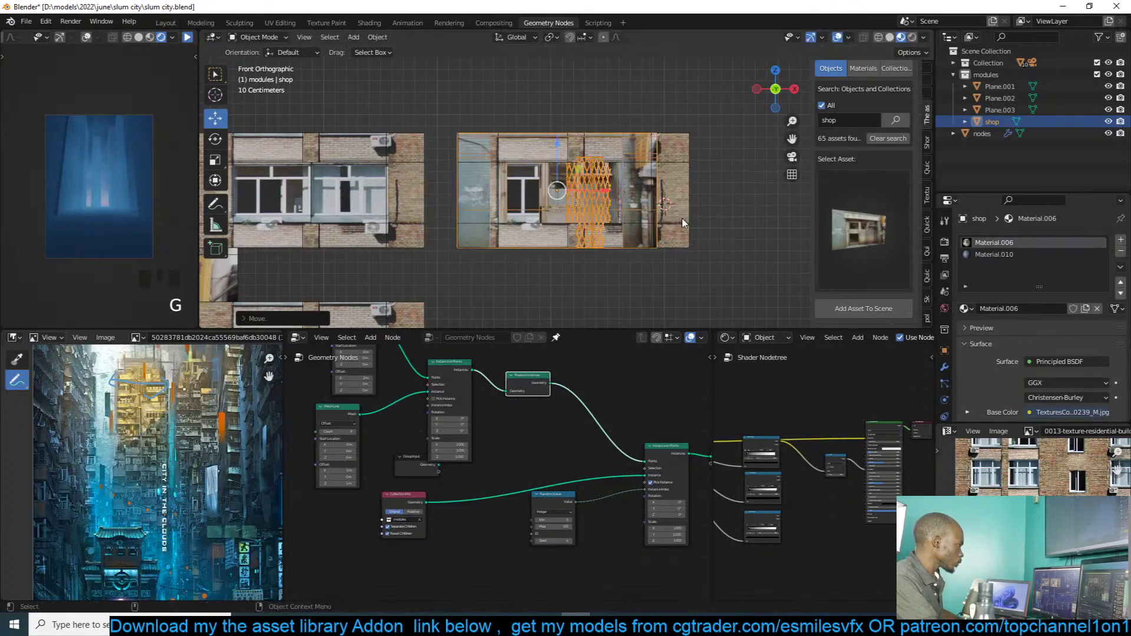
Step: Stretch the shopfront along X and reposition it until it spans the full width of the duplicated window module
key("Tab")
key("Tab")
key("s")
left_click(679, 220)
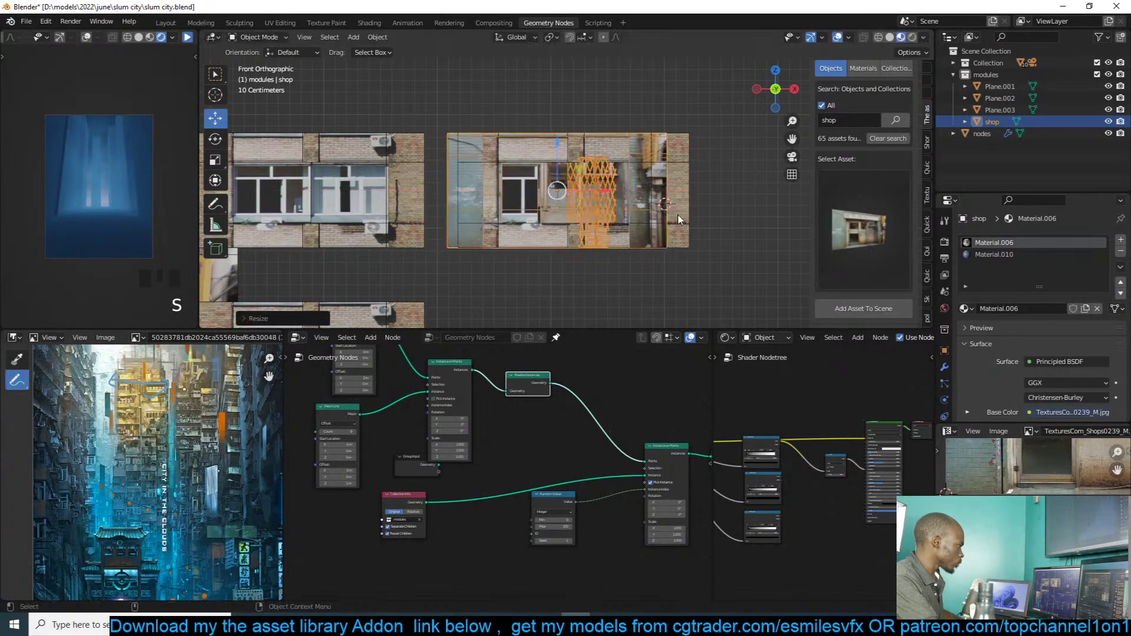
key("g")
key("x")
left_click(693, 217)
key("s")
key("x")
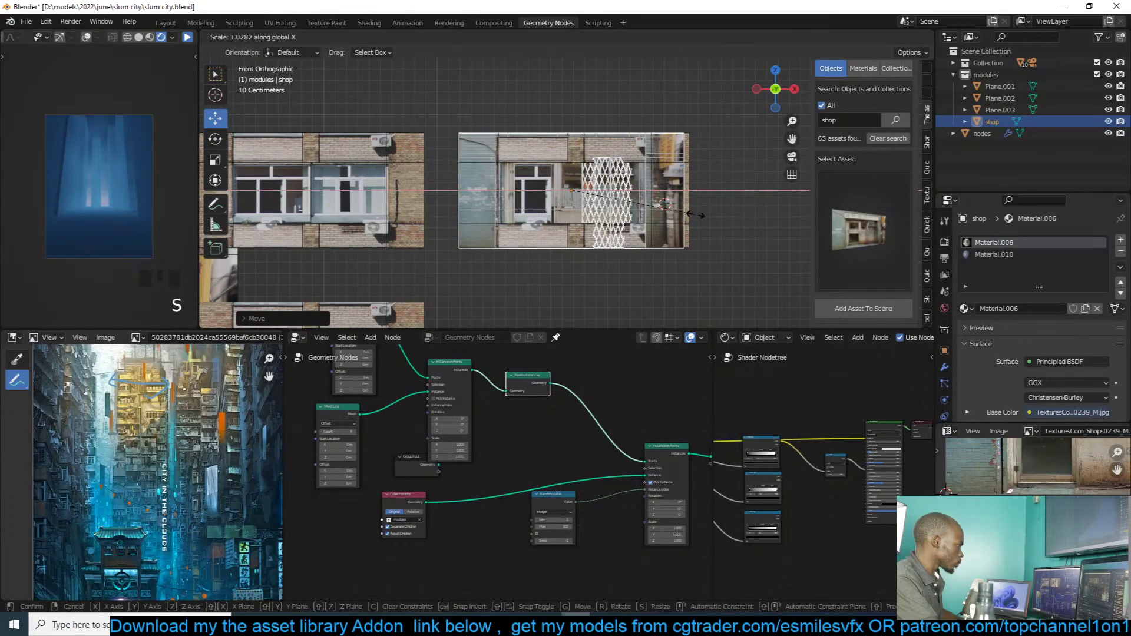
left_click(695, 215)
key("g")
left_click(699, 216)
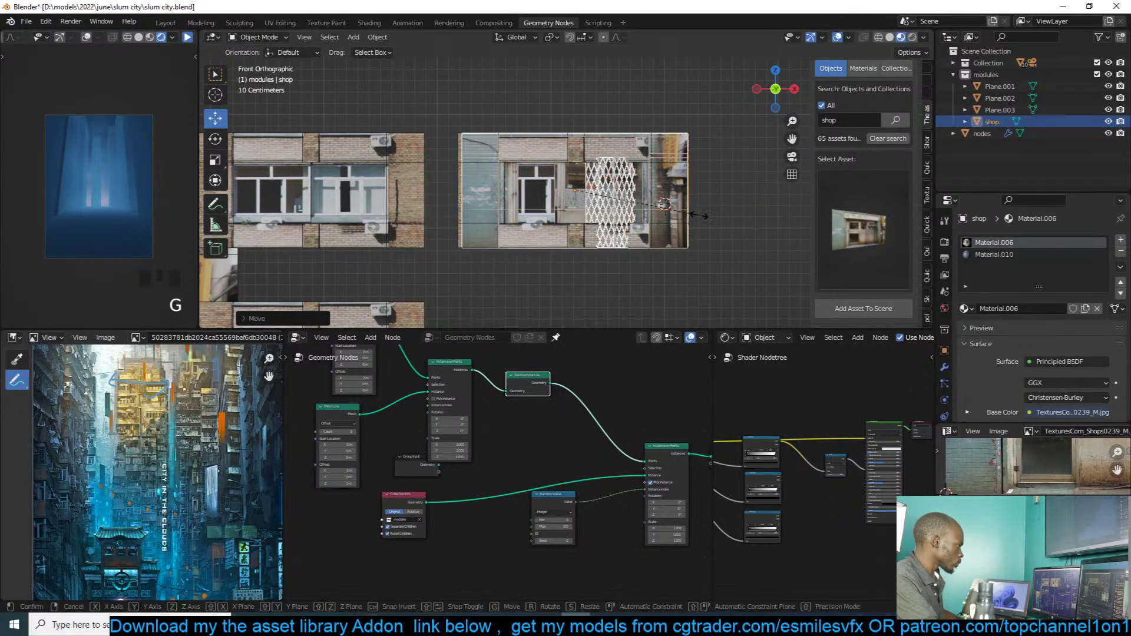
left_click(700, 216)
key("s")
left_click(702, 221)
left_click(698, 215)
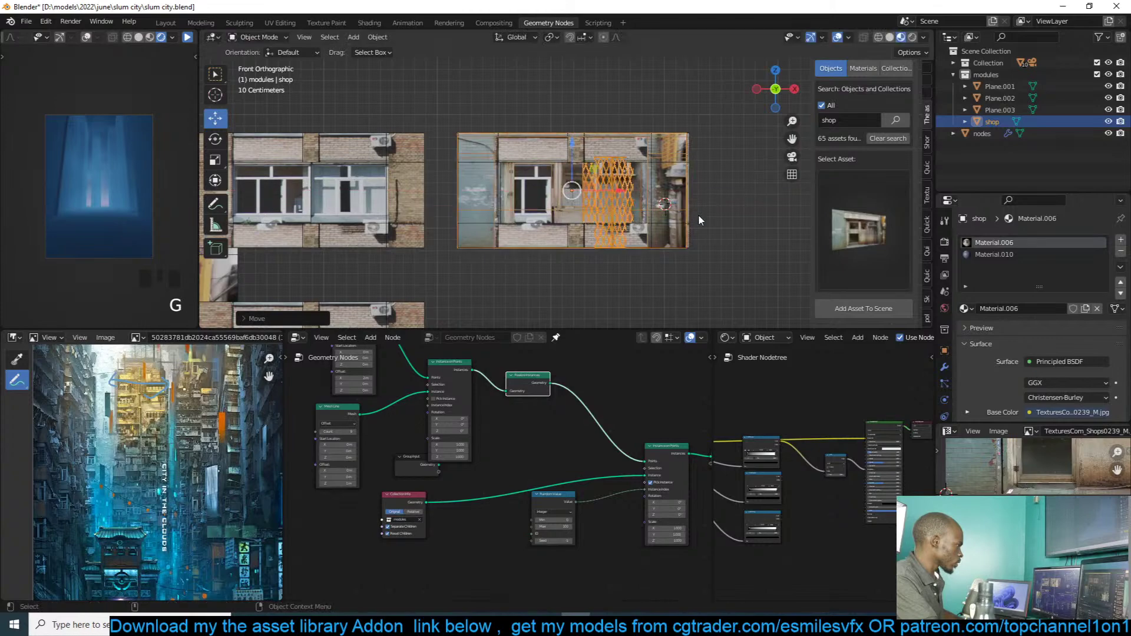
Step: Apply the shopfront's transforms and move it directly on top of the duplicated window module
key("ctrl+a")
left_click(698, 215)
key("ctrl+a")
left_click(676, 231)
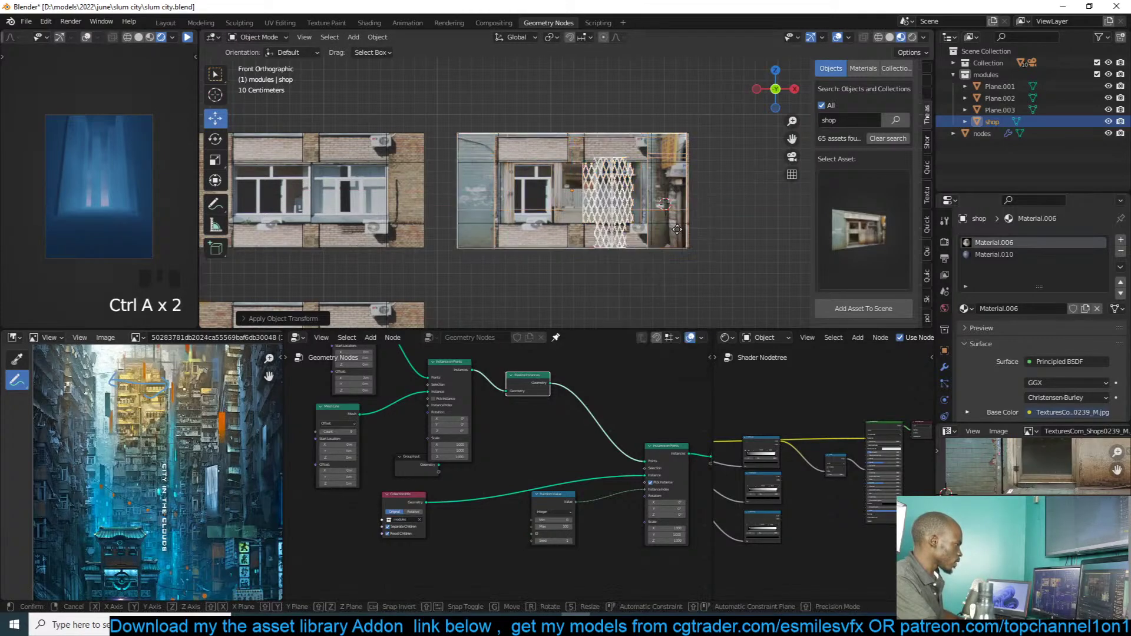
key("g")
left_click(726, 116)
Step: Extrude the shopfront's outer boundary edges back along Y to give the module depth
key("Tab")
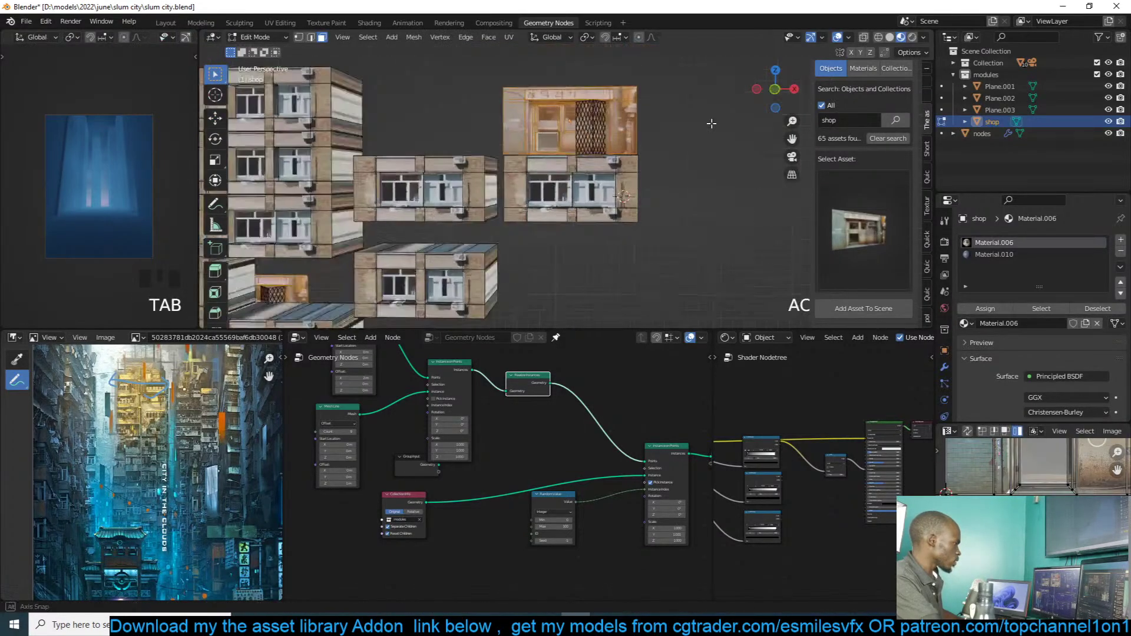
key("2")
middle_click_drag(726, 117, 600, 107)
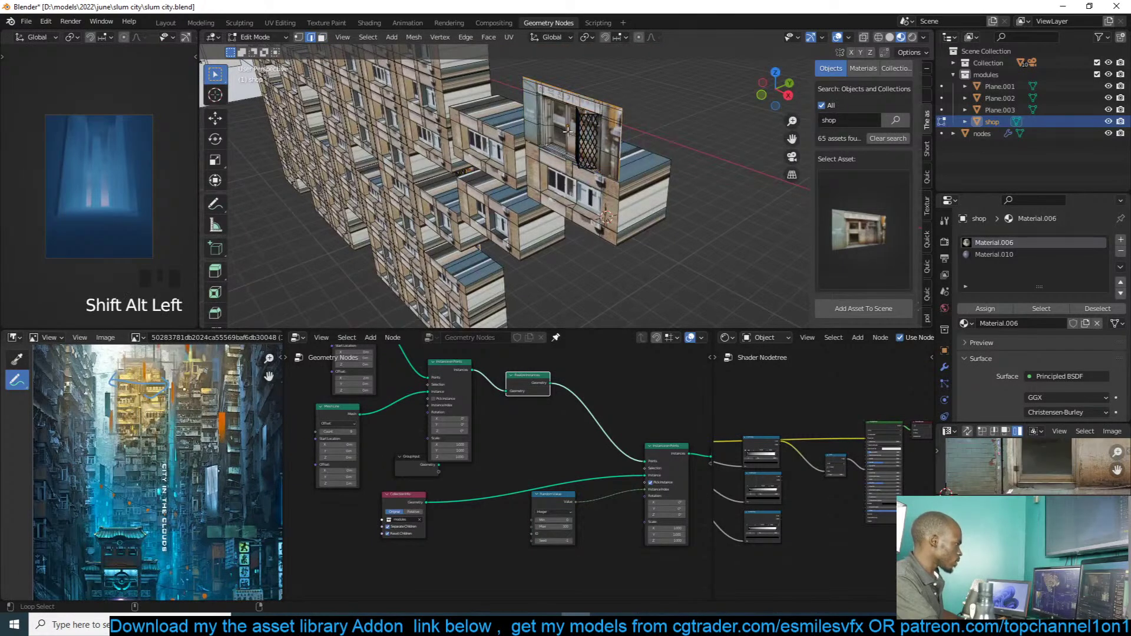
left_click(525, 121, "alt+shift")
key("ctrl+z")
left_click(530, 140, "alt+shift")
key("e")
key("y")
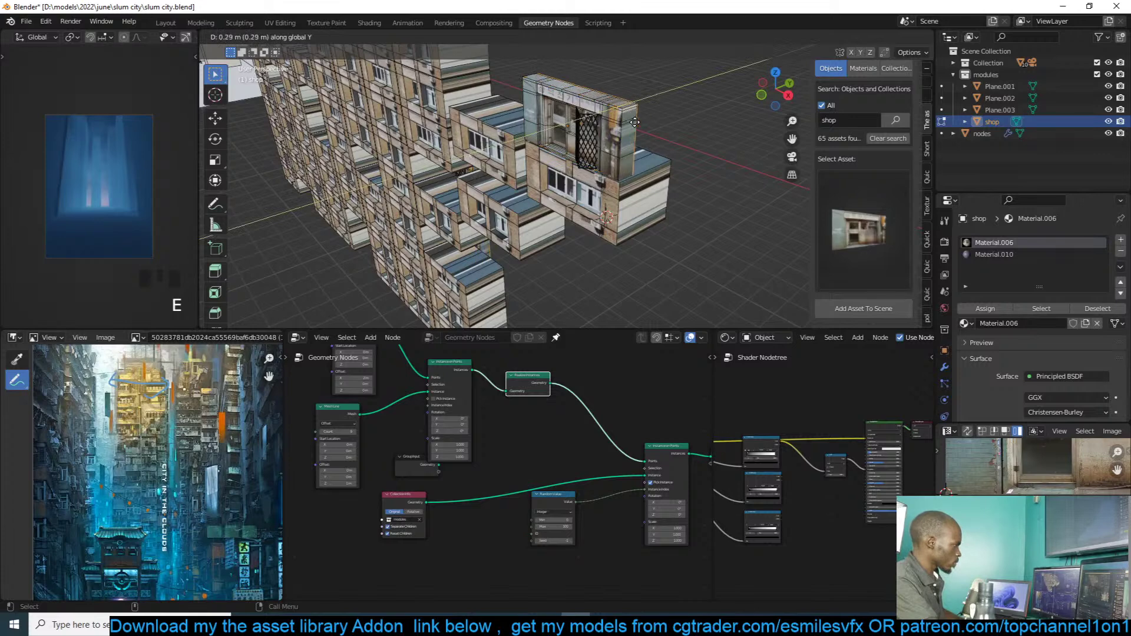
left_click(669, 110)
Step: Leave mesh editing and set the shopfront module's origin to the 3D cursor
middle_click_drag(669, 111, 621, 142)
key("1")
key("Tab")
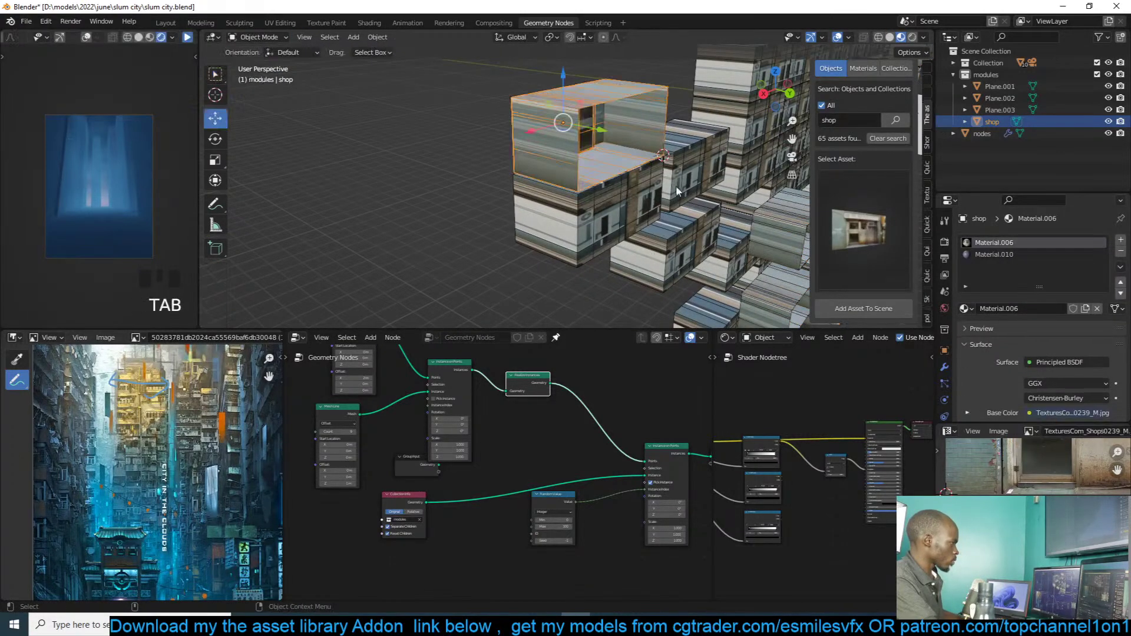
right_click(676, 186)
mouse_move(678, 181)
left_click(745, 203)
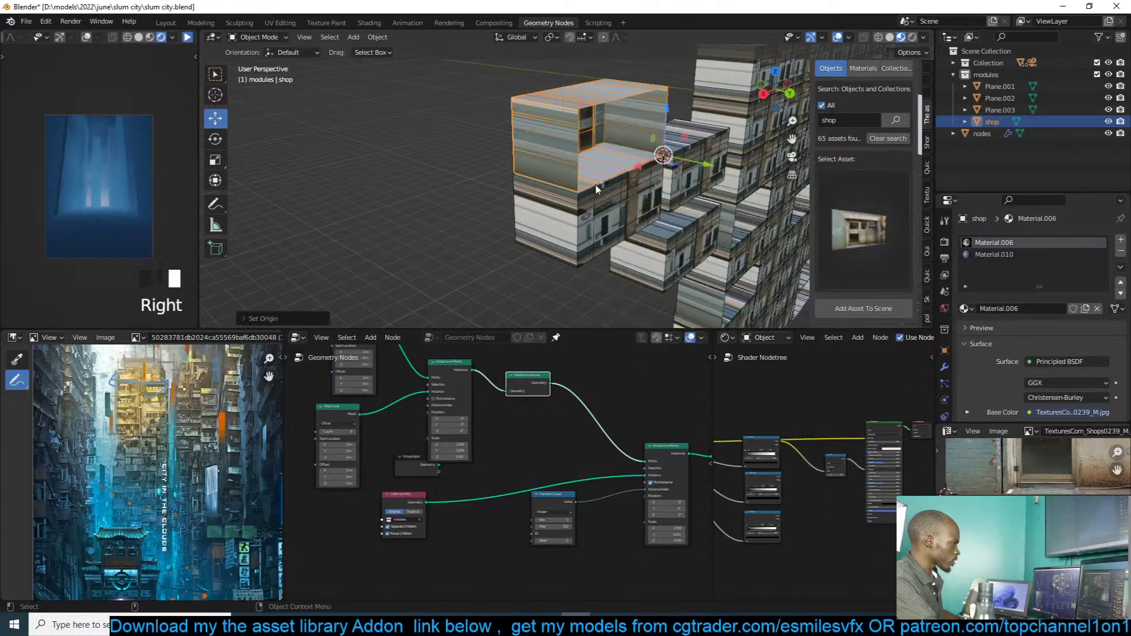
Step: Deselect the shopfront and examine how its instances are distributed among the windows across the facade
middle_click_drag(595, 186, 721, 170)
key("alt+a")
middle_click_drag(618, 158, 647, 150)
key("q")
left_click(603, 136)
scroll(602, 154, "down", 6)
scroll(621, 152, "up", 3)
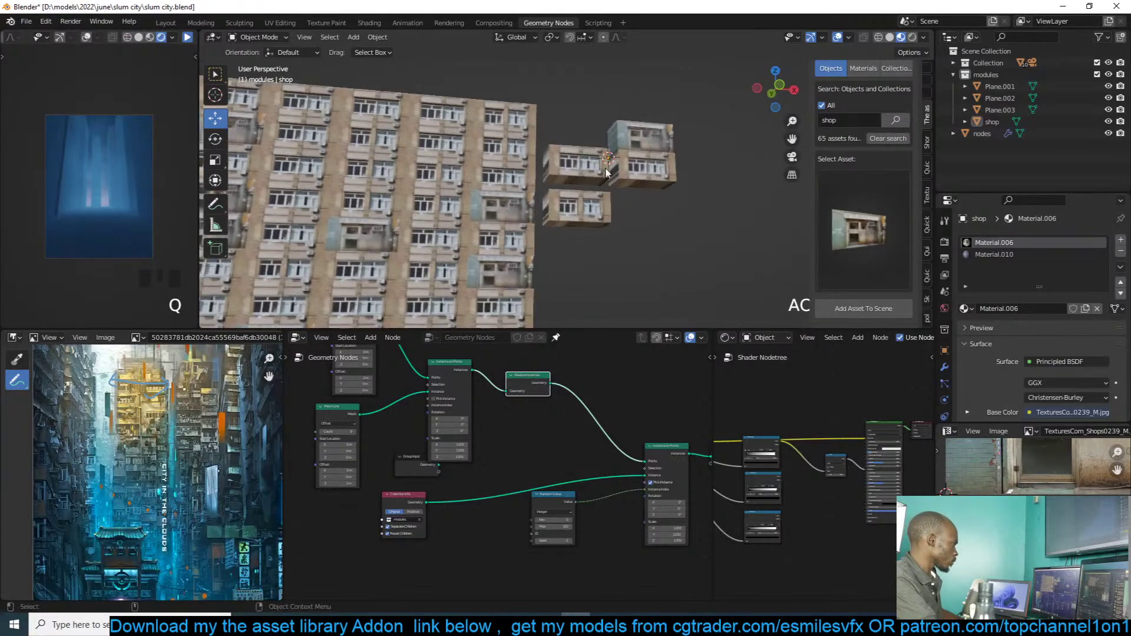
mouse_move(545, 184)
middle_mouse_down()
mouse_move(613, 171)
mouse_move(624, 182)
mouse_move(527, 187)
middle_mouse_up()
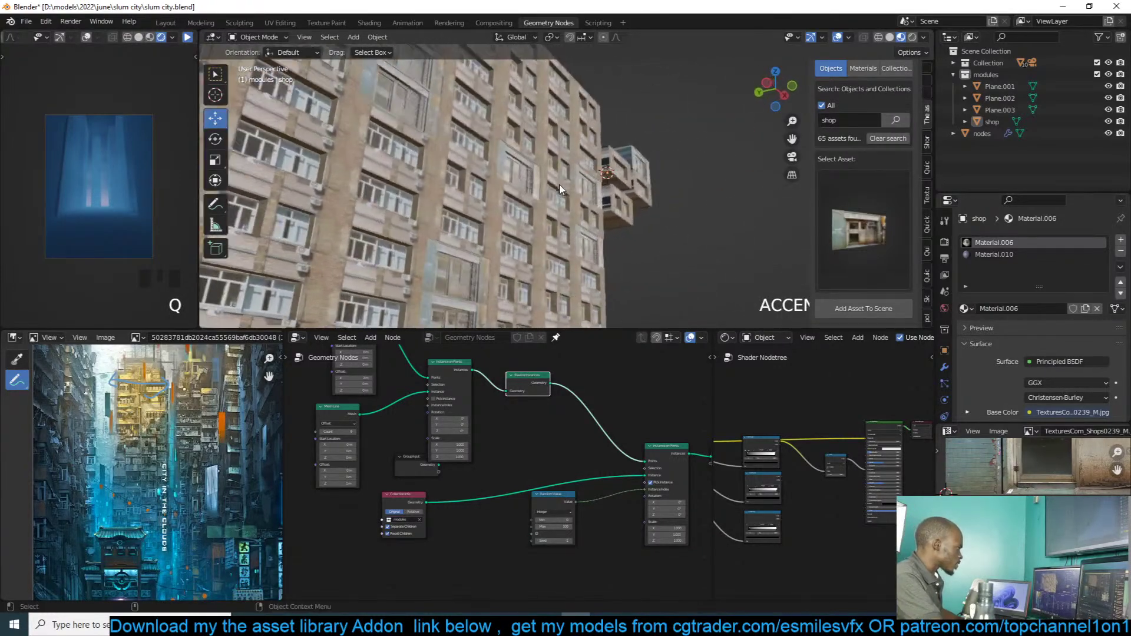
scroll(460, 205, "down", 2)
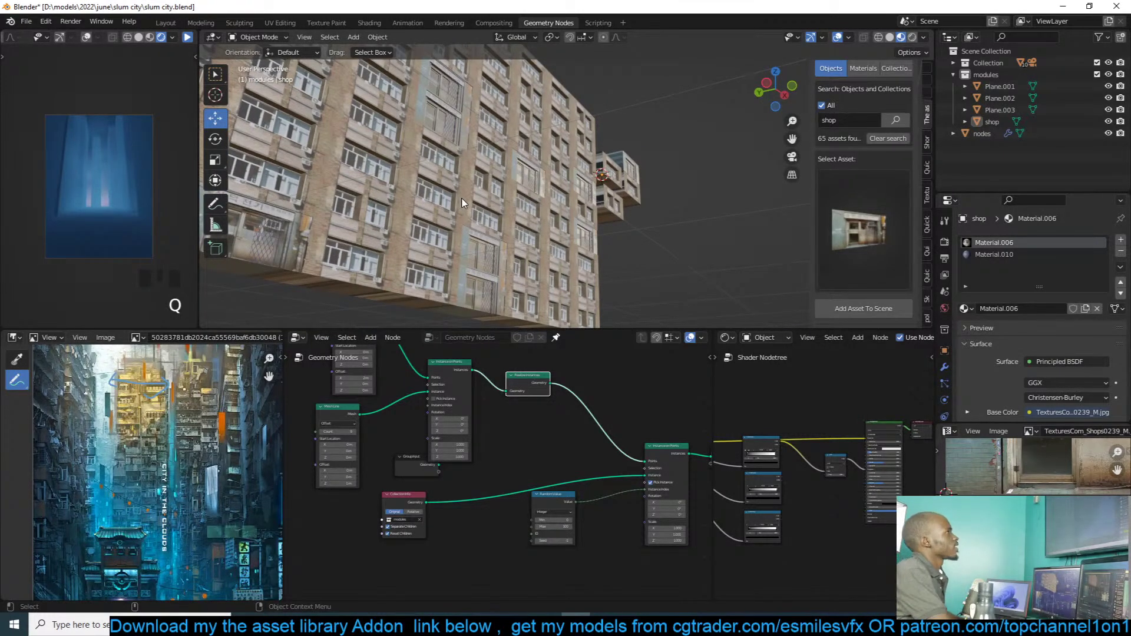
mouse_move(528, 165)
middle_mouse_down()
mouse_move(484, 200)
mouse_move(511, 175)
middle_mouse_up()
scroll(484, 200, "down", 3)
scroll(503, 184, "up", 3)
scroll(639, 158, "up", 3)
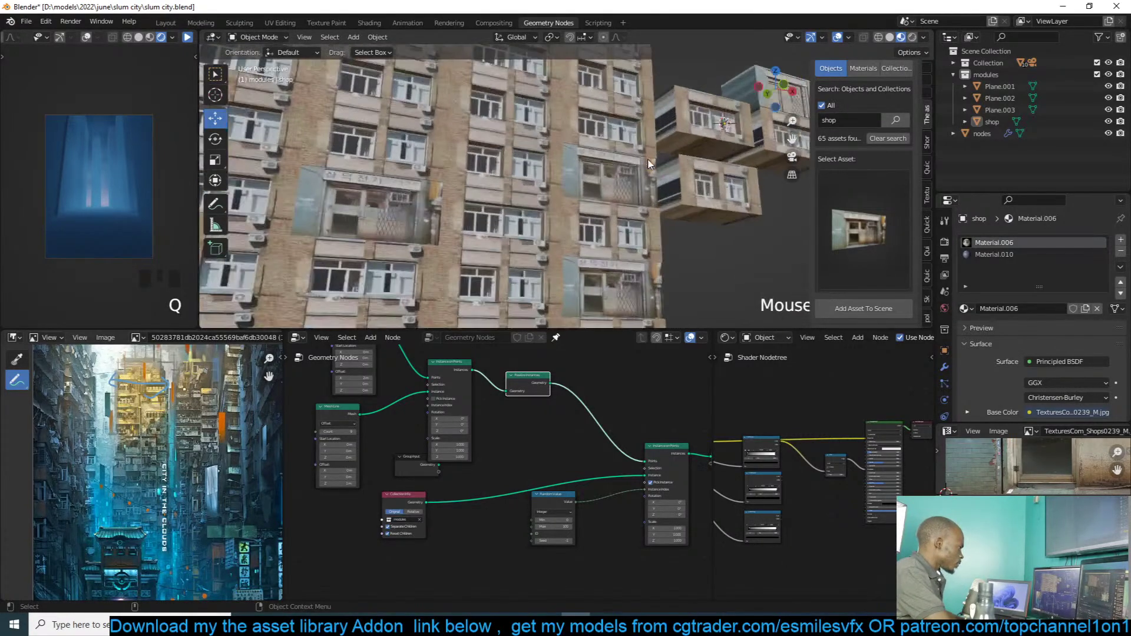
Step: Duplicate the upper joined-window module about 1.6 m along Z, placing the copy above it
middle_click_drag(638, 158, 595, 171, "shift")
left_click(677, 180)
middle_click_drag(678, 157, 674, 176, "shift")
left_click(674, 176)
key("shift+d")
key("z")
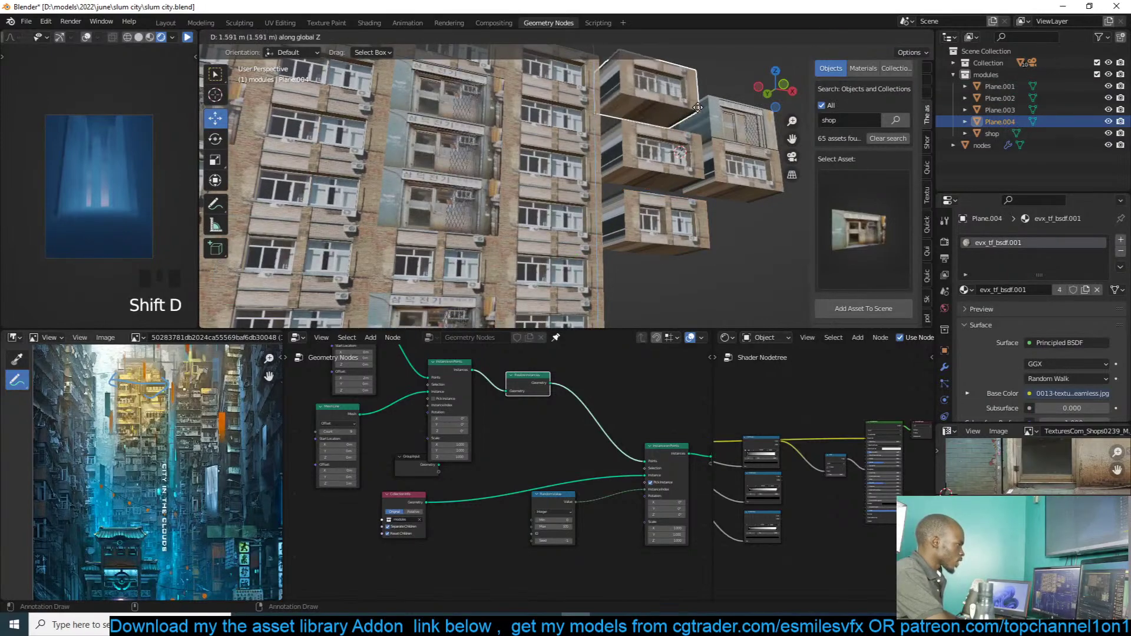
left_click(674, 106)
middle_click_drag(674, 106, 653, 137)
scroll(654, 118, "up", 3)
Step: Edit the topmost copied window module in solid shading and move its selected faces along Y to change the module's depth
key("Tab")
scroll(653, 136, "down", 3)
scroll(654, 136, "down", 2)
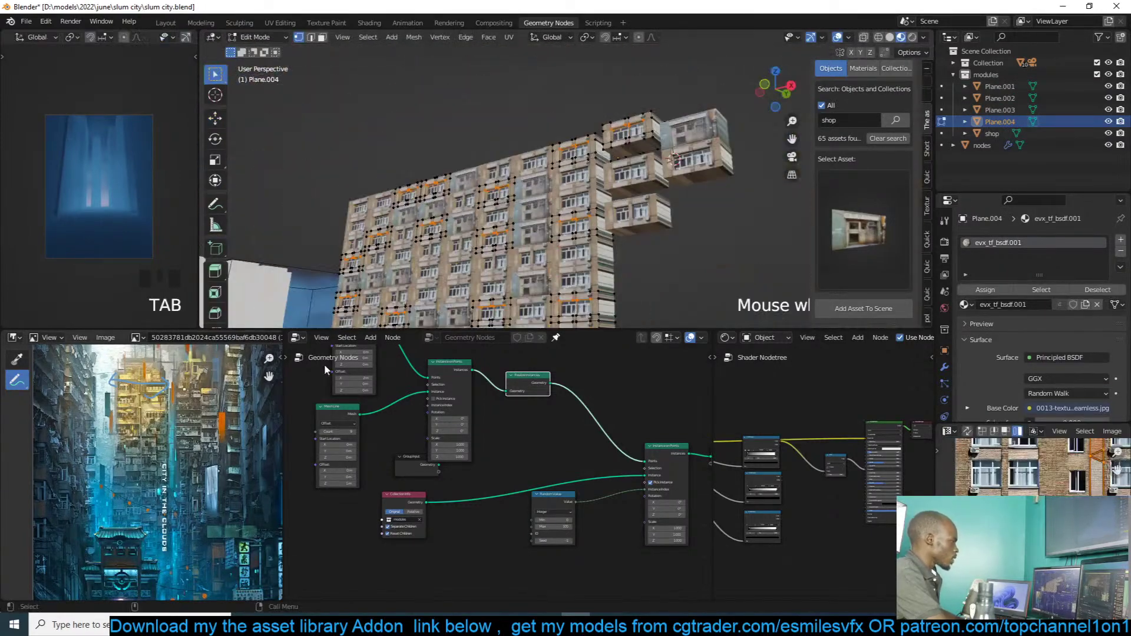
scroll(134, 417, "up", 3)
scroll(730, 199, "down", 2)
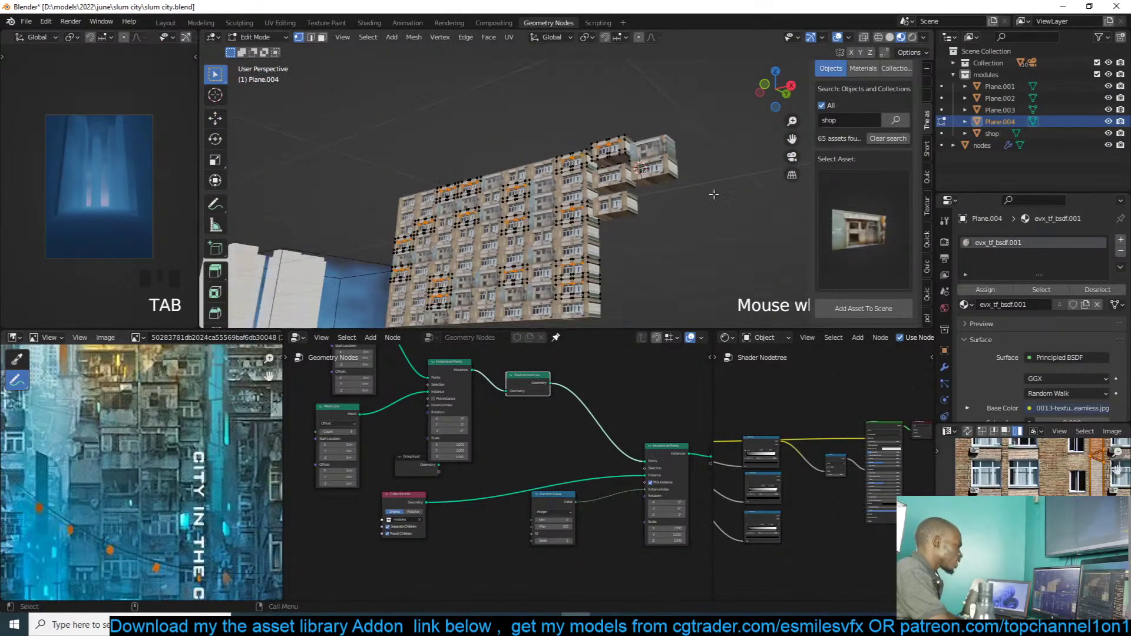
middle_click_drag(712, 195, 650, 190)
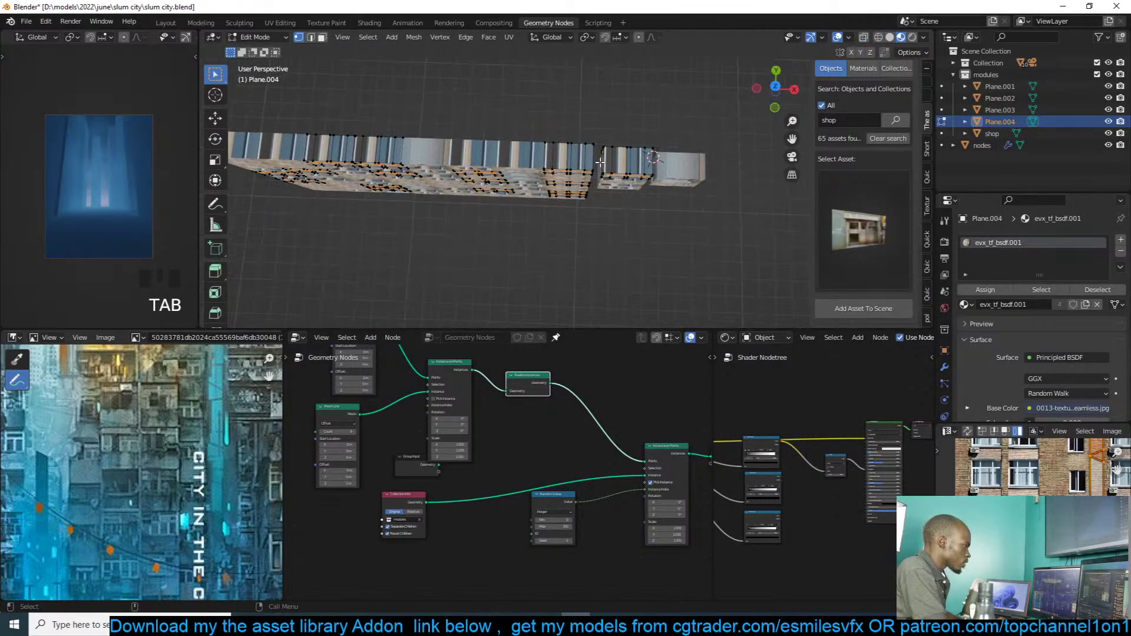
key("z")
left_click_drag(671, 184, 673, 186)
key("z")
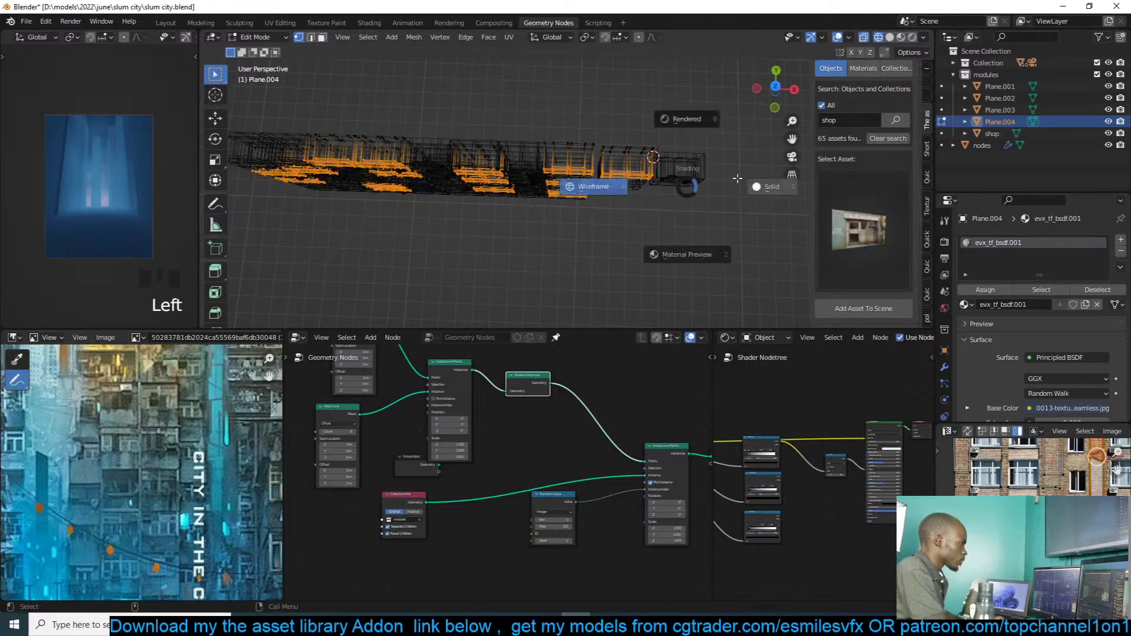
mouse_move(695, 182)
middle_mouse_down()
mouse_move(689, 149)
mouse_move(642, 138)
mouse_move(563, 147)
mouse_move(605, 110)
middle_mouse_up()
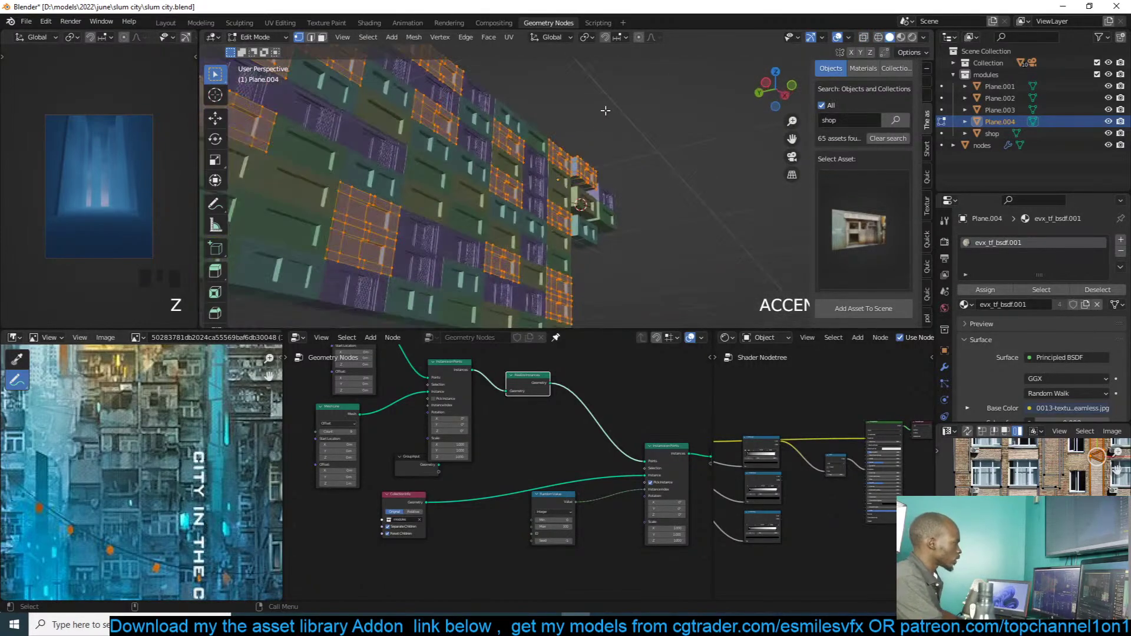
left_click(215, 118)
middle_click_drag(224, 118, 585, 140)
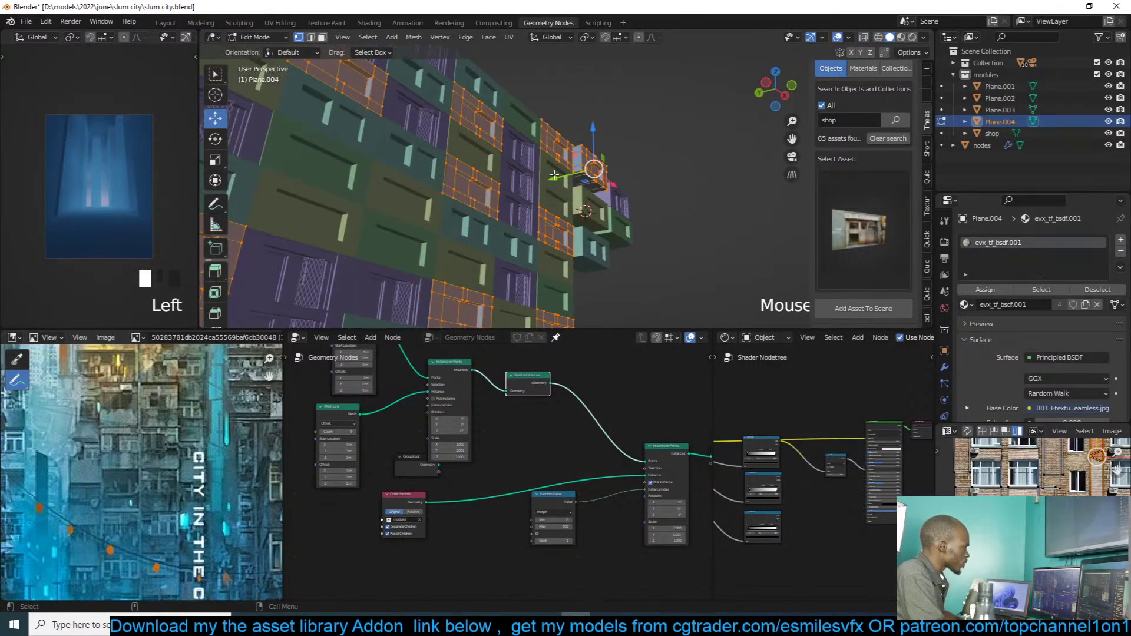
left_click_drag(554, 175, 566, 176)
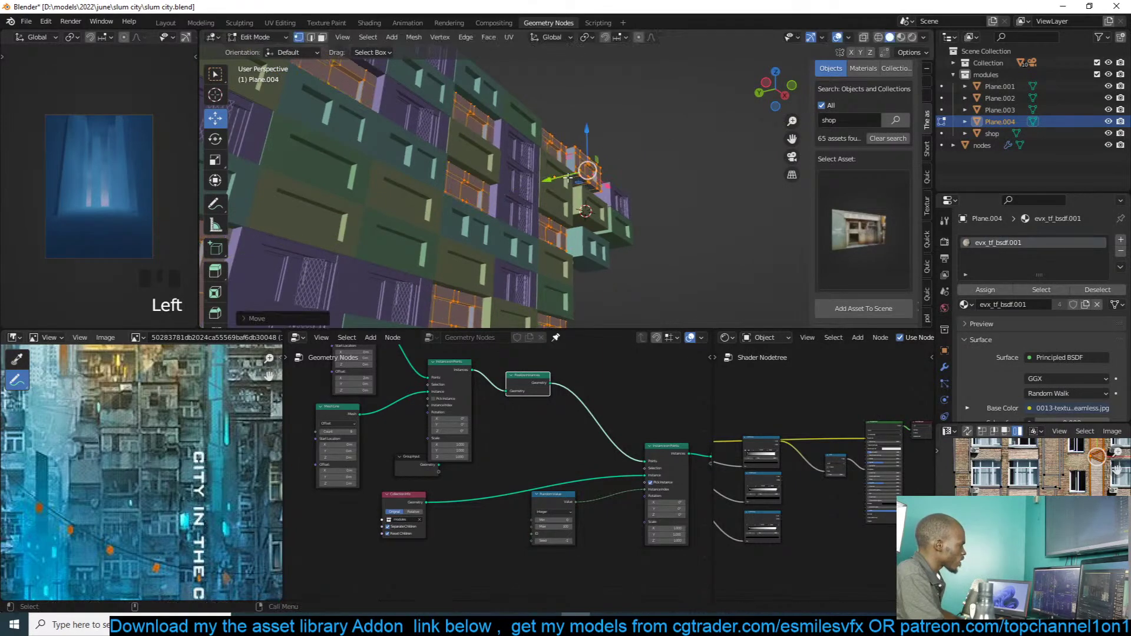
key("Tab")
Step: Duplicate the lowest joined-window module and place the copy beside it along X
scroll(519, 180, "down", 4)
middle_click_drag(483, 182, 531, 146)
scroll(543, 170, "up", 3)
middle_click_drag(556, 190, 598, 204)
left_click(576, 245)
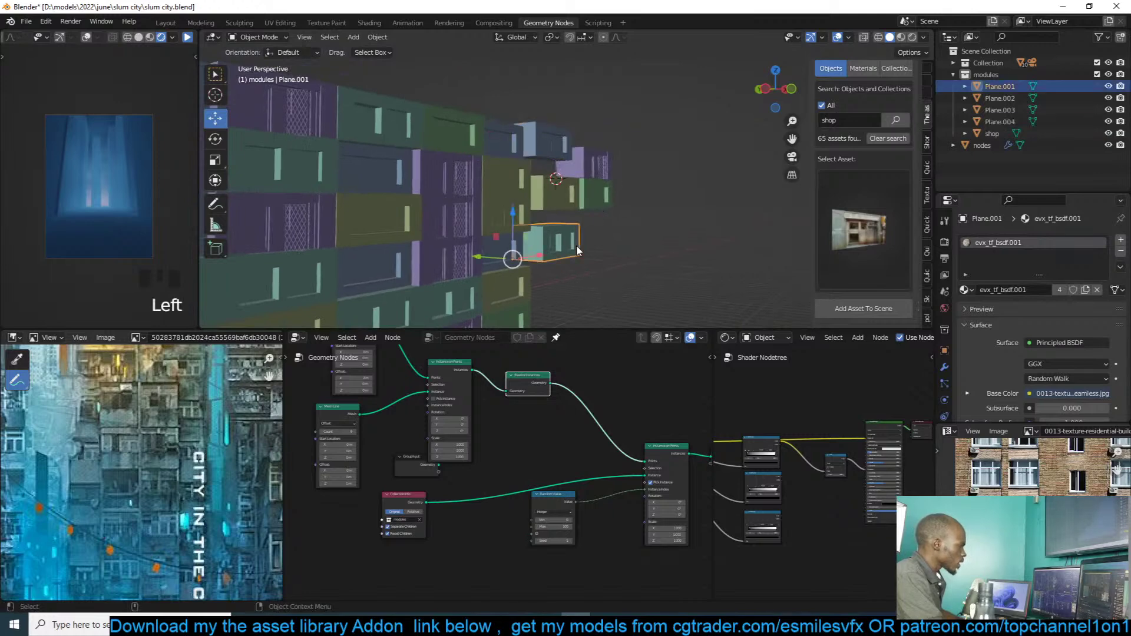
key("shift+d")
right_click(650, 251)
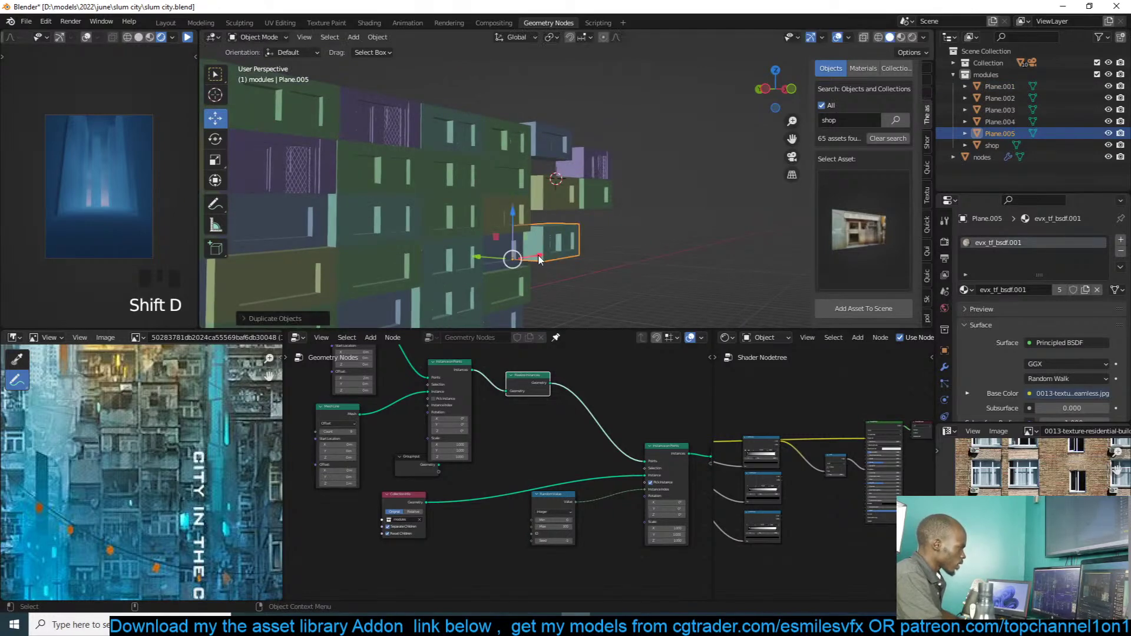
left_click_drag(539, 257, 605, 248)
Step: Add a vertical loop cut between the new copy's two windows, slid close to the right-hand window
key("Tab")
middle_click_drag(626, 247, 585, 254)
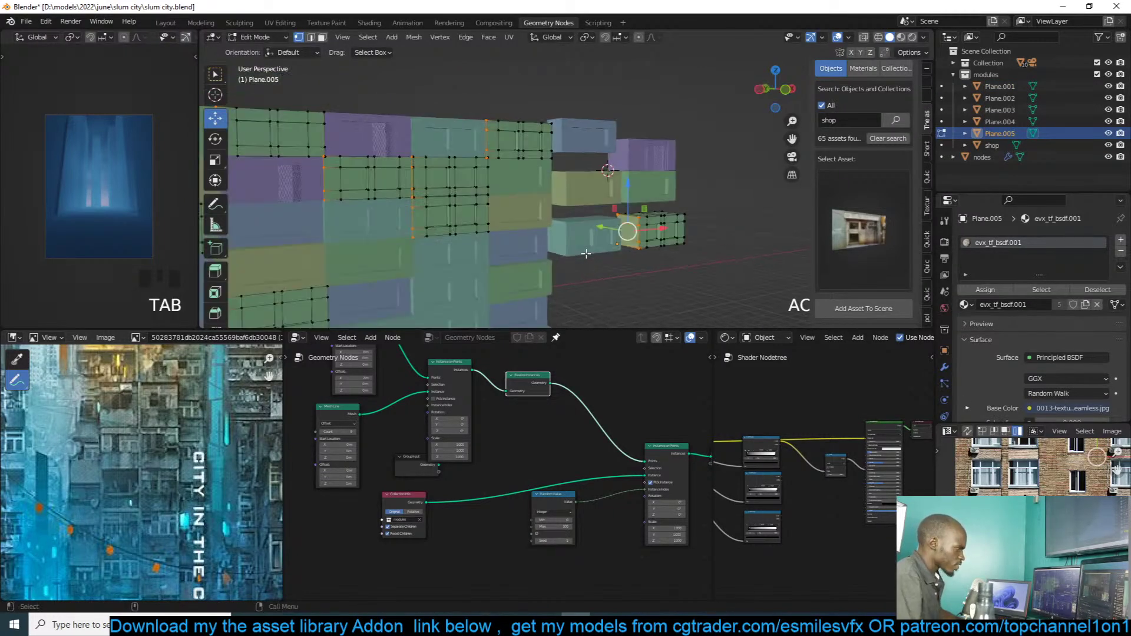
key("KP_Decimal")
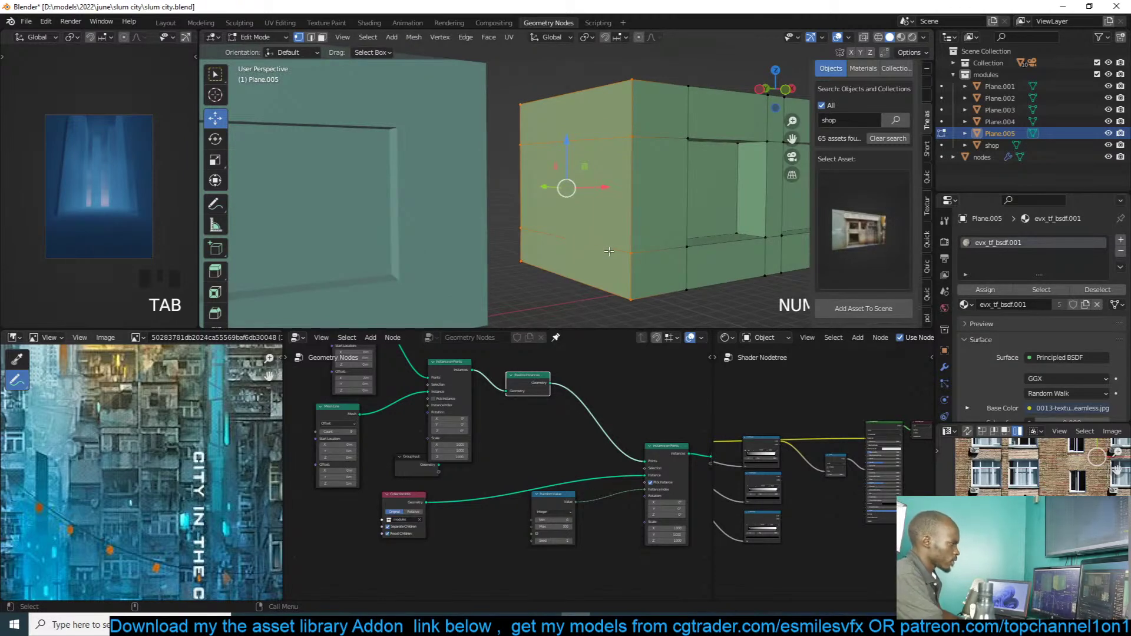
middle_click_drag(609, 252, 485, 172)
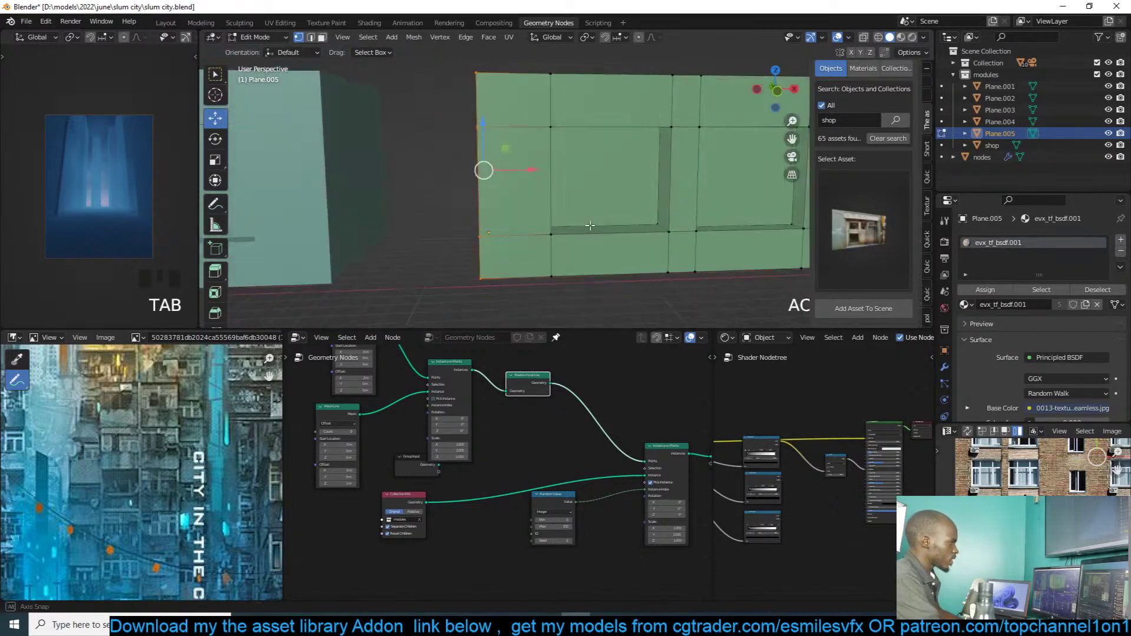
key("ctrl+r")
left_click(698, 72)
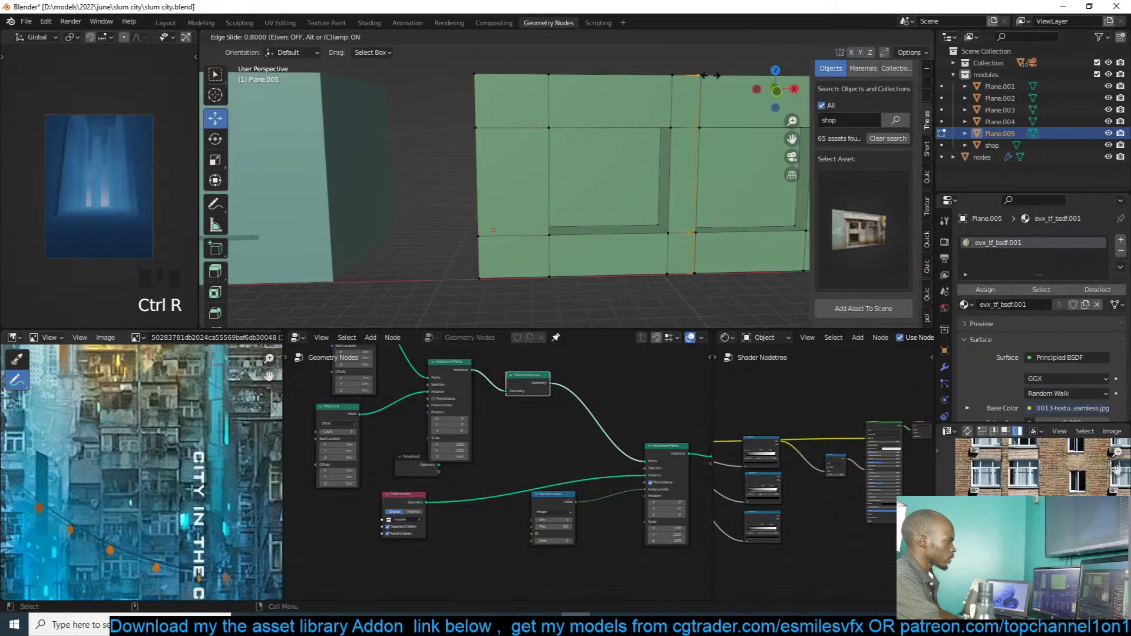
left_click(713, 75)
Step: Select the copy's entire right-hand window section through the mesh and pull it forward along Y into a stepped front
scroll(720, 149, "down", 2)
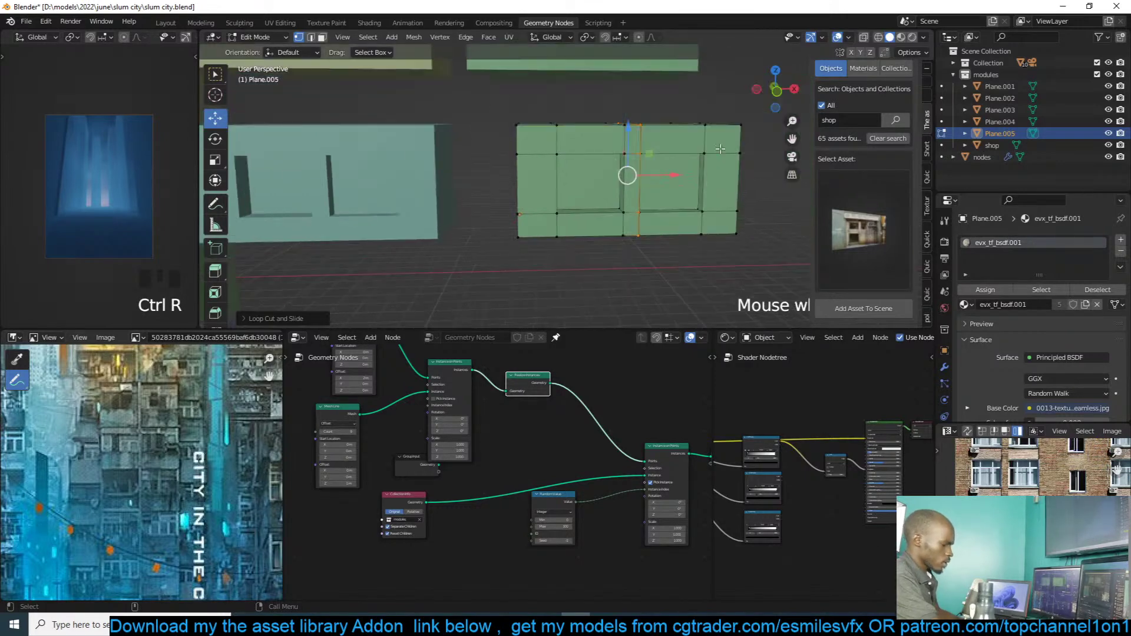
key("KP_1")
key("z")
left_click_drag(690, 96, 772, 263)
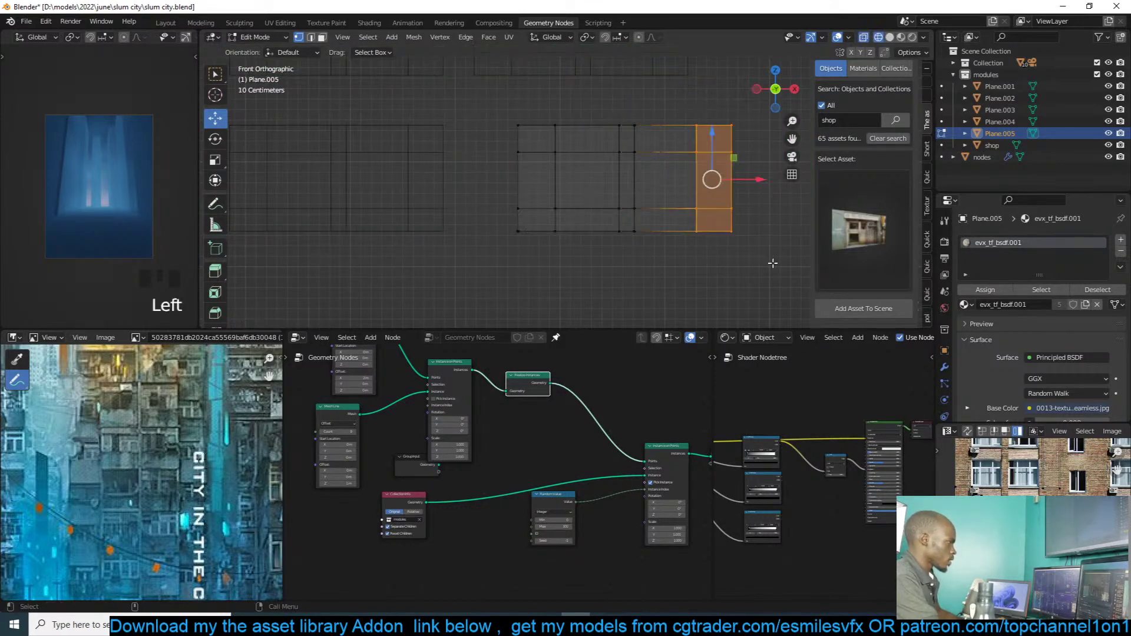
key("ctrl+KP_Add")
scroll(773, 262, "down", 4)
middle_click_drag(772, 263, 598, 274)
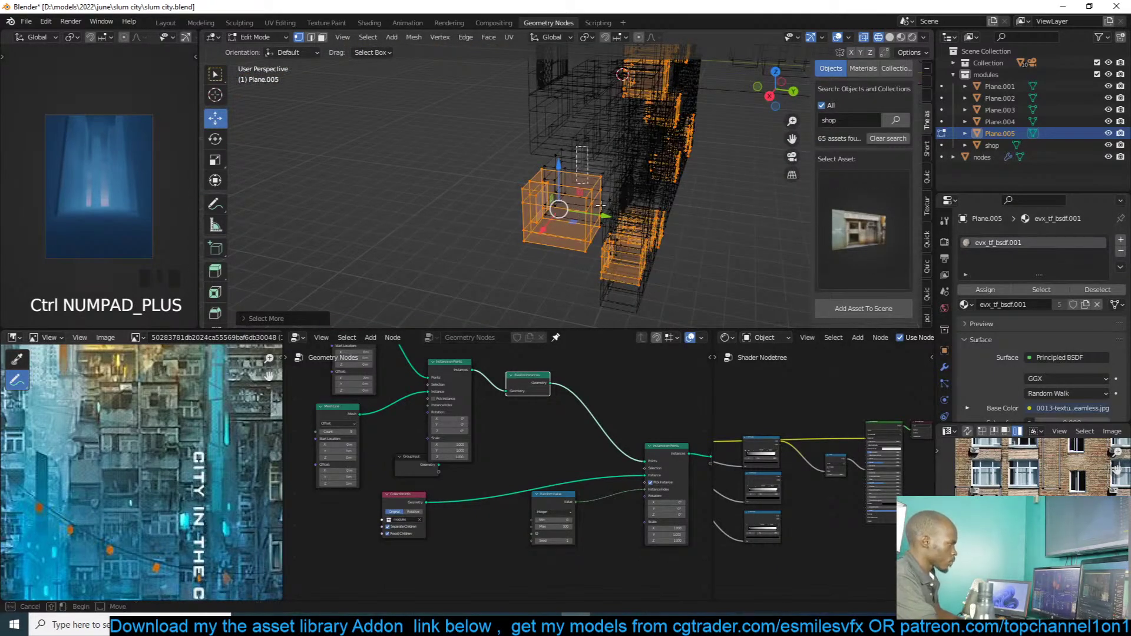
key("z")
scroll(556, 159, "down", 5)
middle_click_drag(556, 159, 614, 154)
left_click(902, 38)
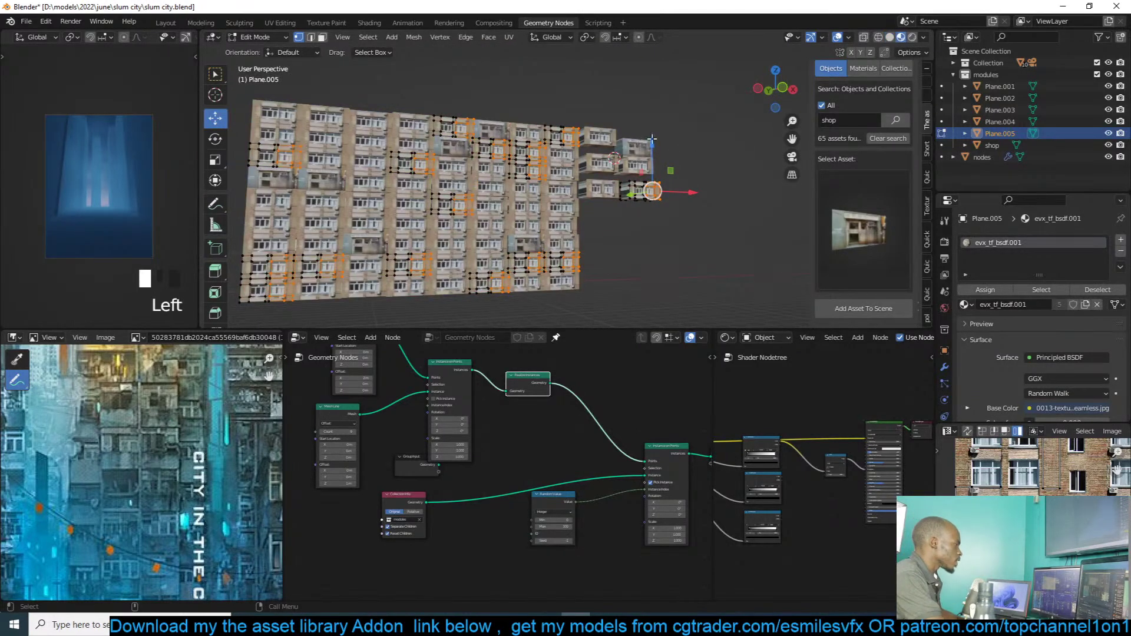
middle_click_drag(648, 194, 610, 214)
left_click_drag(586, 213, 595, 216)
key("Tab")
Step: Select all the underside faces of the stepped module and unwrap them
middle_click_drag(595, 216, 648, 193)
key("KP_Decimal")
scroll(693, 197, "up", 2)
key("Tab")
key("3")
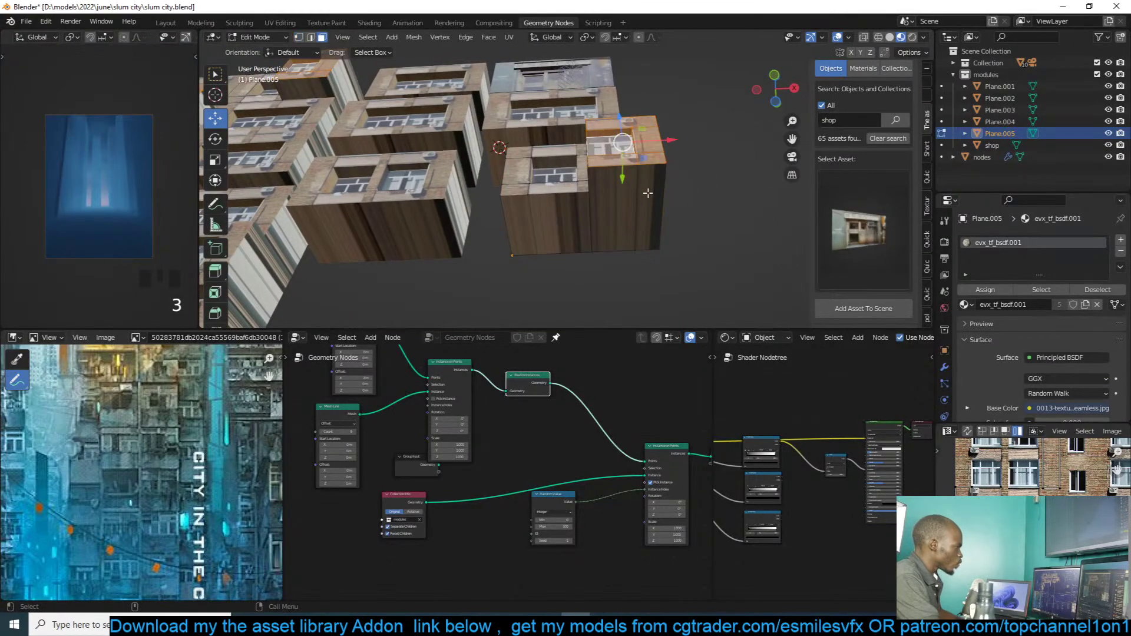
left_click(648, 193)
left_click(537, 231, "ctrl")
left_click(526, 231, "ctrl")
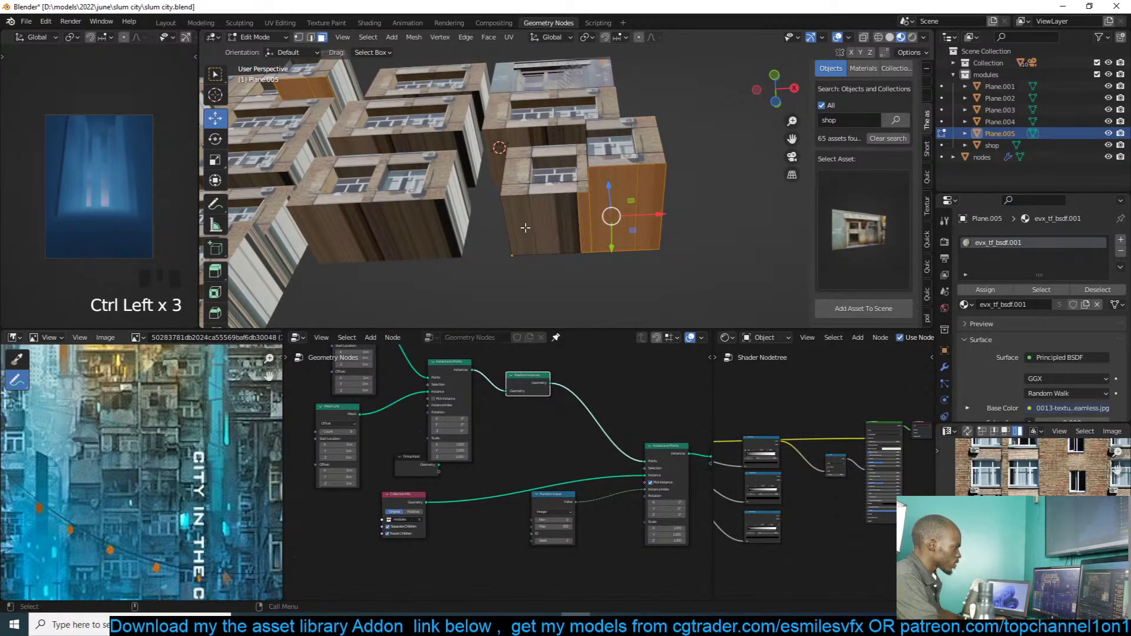
left_click(525, 227)
left_click(559, 223, "ctrl")
left_click(583, 219, "shift")
left_click(619, 212, "shift")
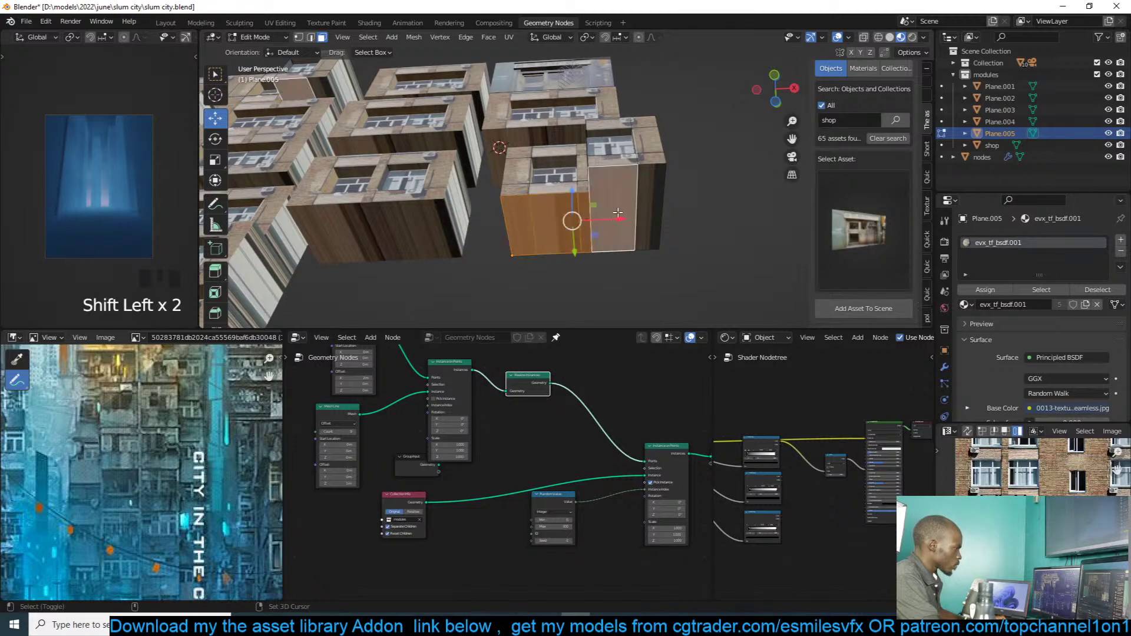
left_click(645, 211, "shift")
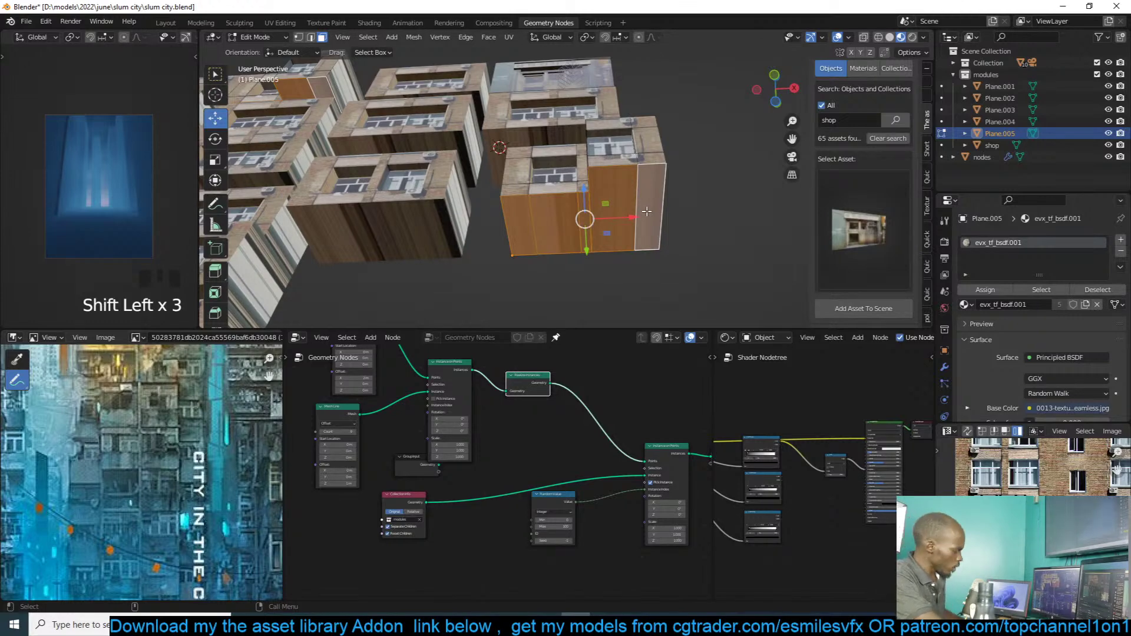
key("u")
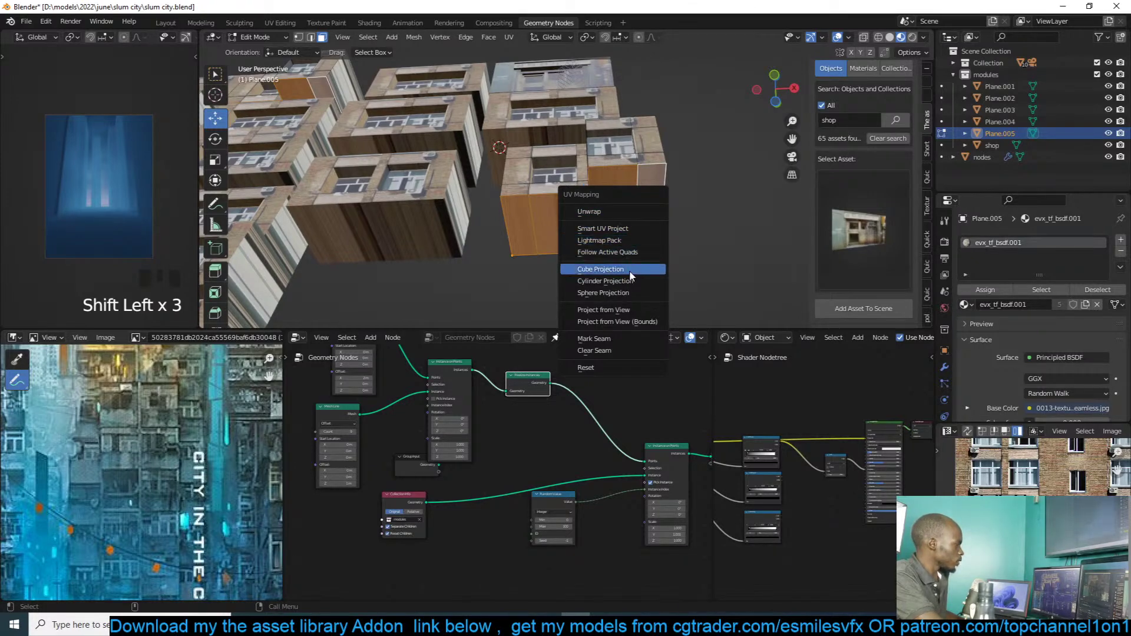
left_click(643, 211)
Step: Scale down the underside faces' UVs and move them onto the brick wall area of the texture
key("a")
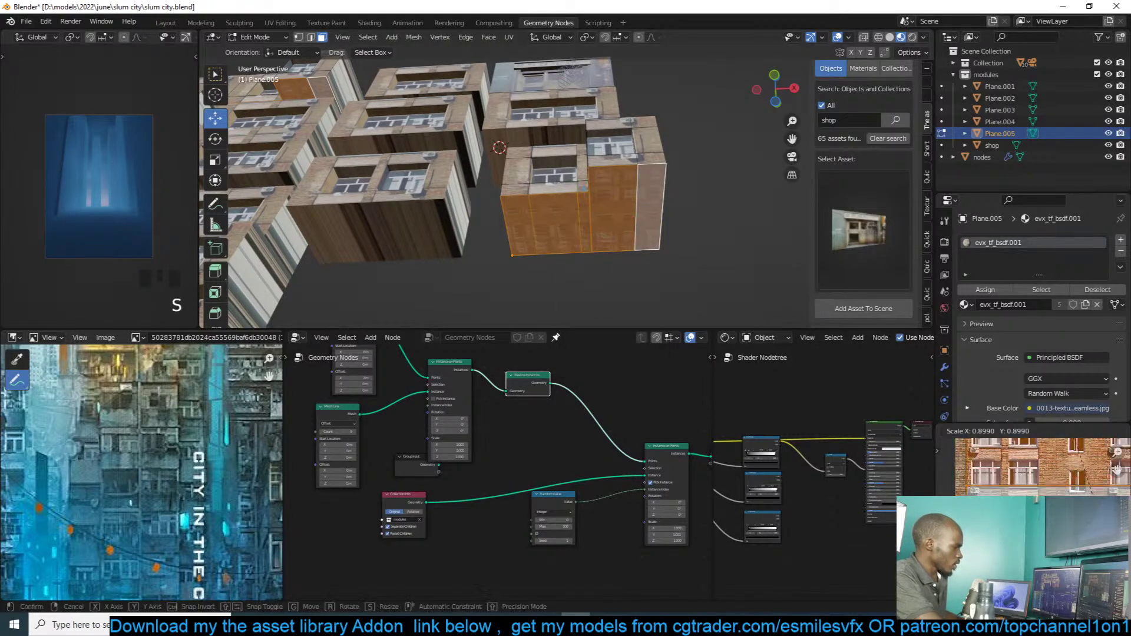
key("s")
key("s")
key("s")
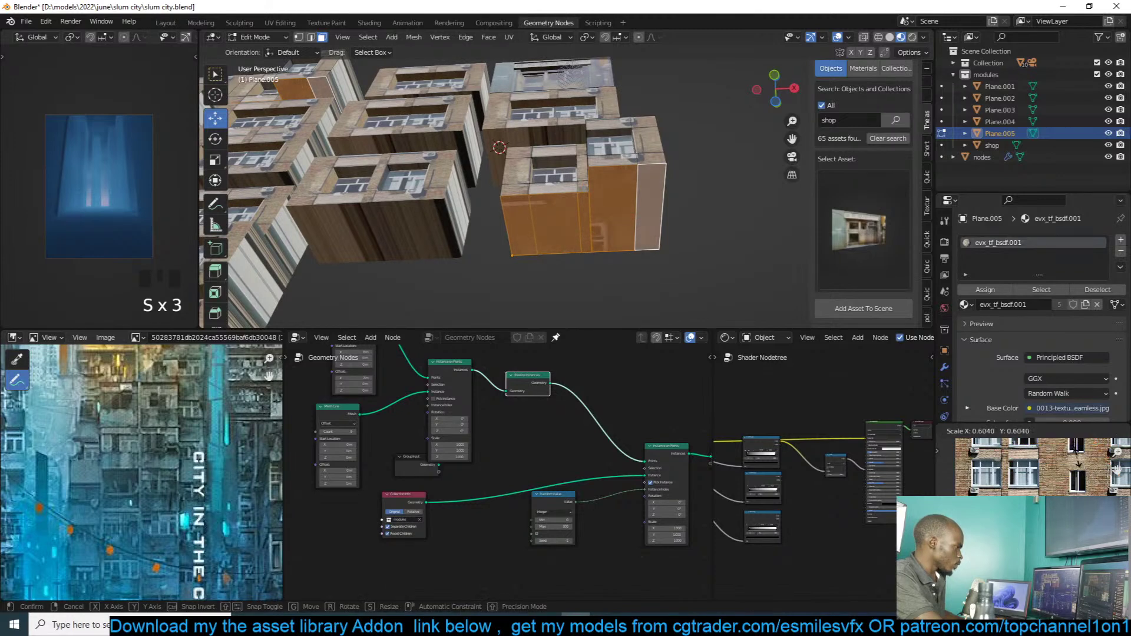
key("g")
left_click(1064, 475)
key("s")
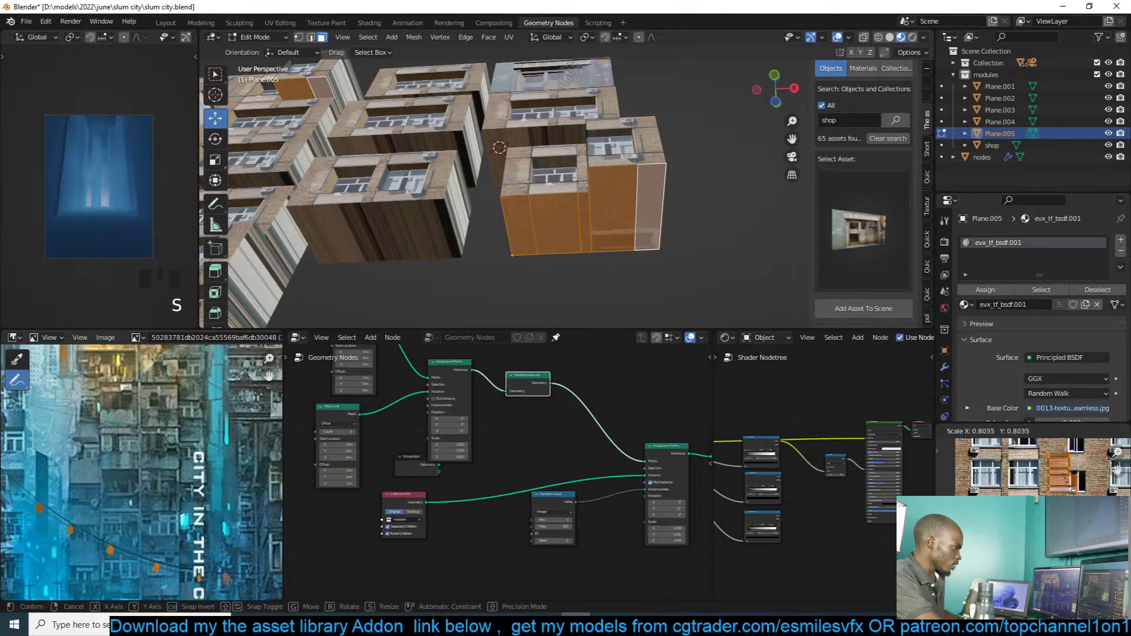
left_click(1063, 473)
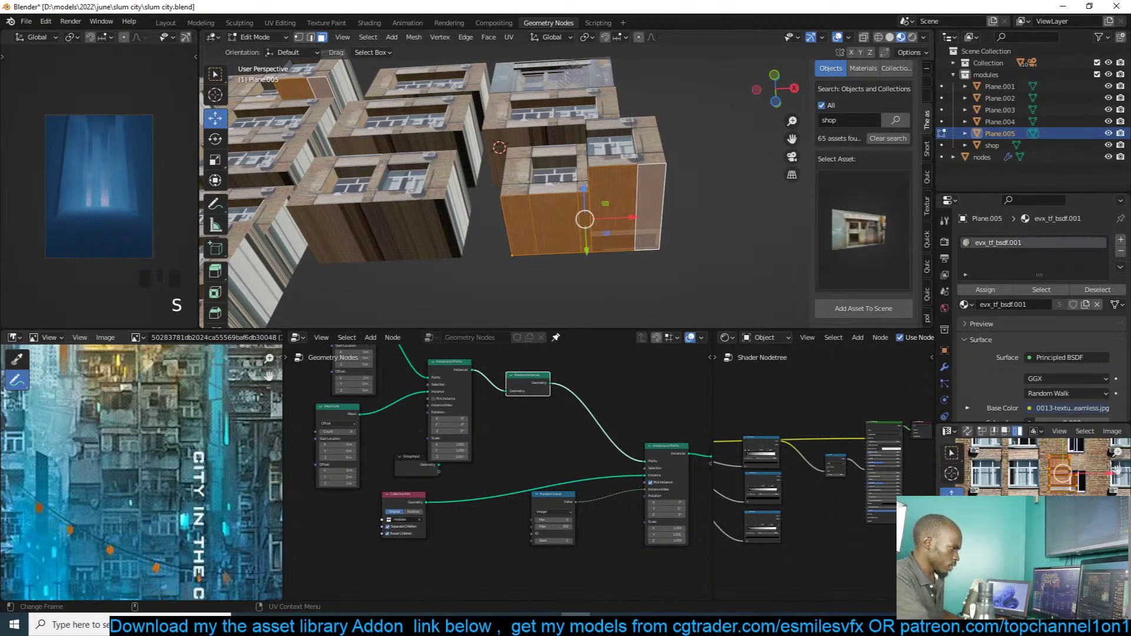
Step: Rotate and reposition the underside UVs so they cover plain brick, and leave mesh editing
key("r")
left_click(1063, 473)
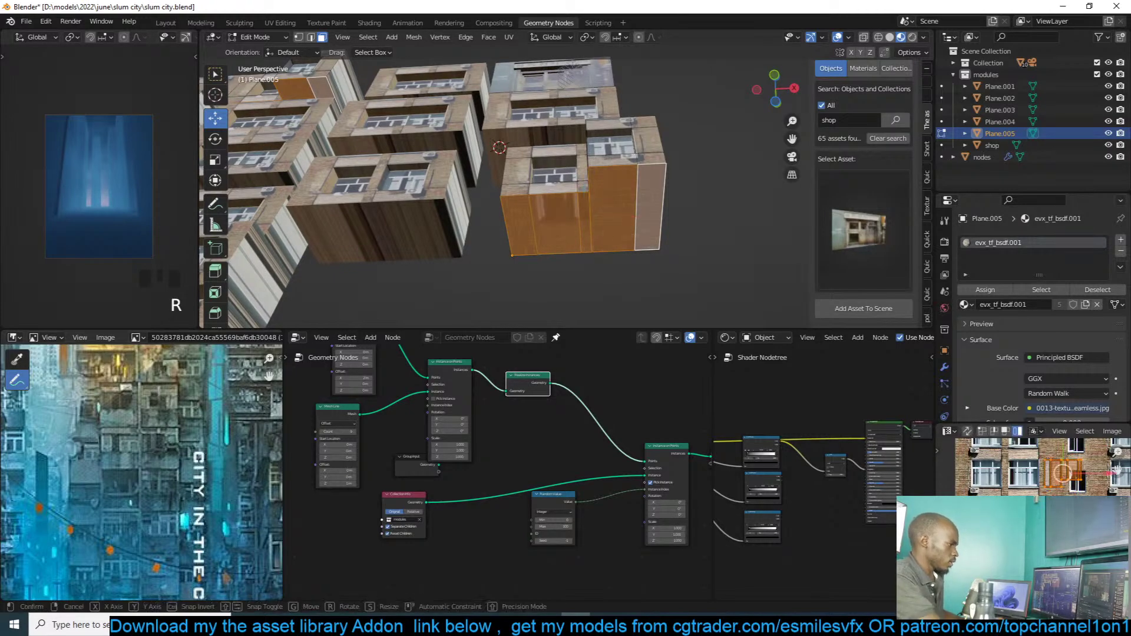
key("g")
left_click(1061, 465)
key("Tab")
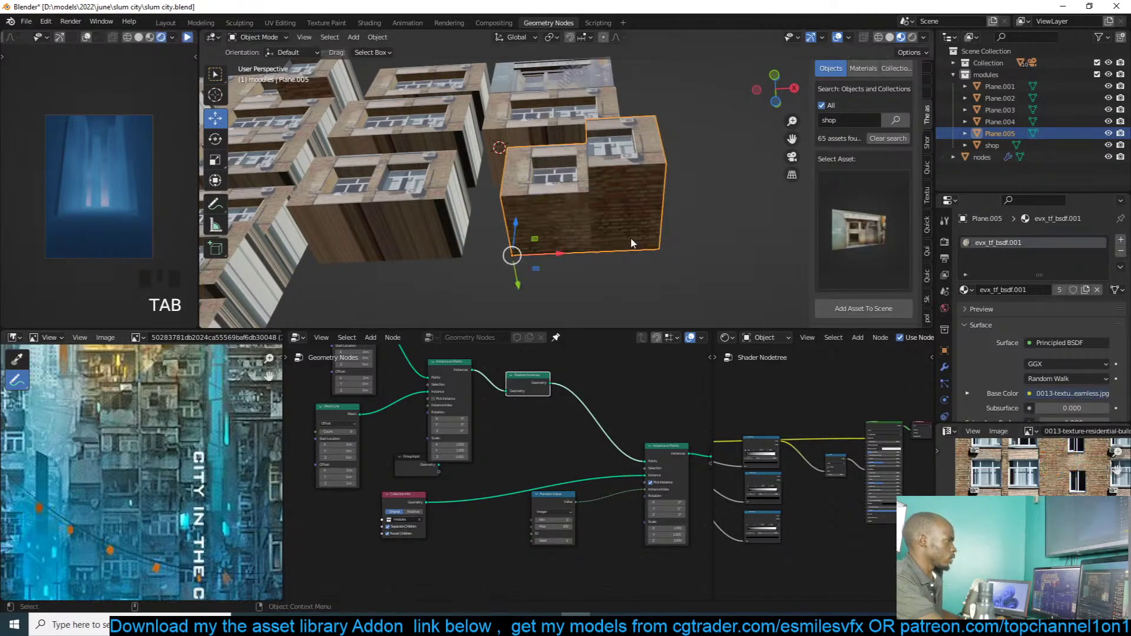
Step: Deselect everything and examine how the stepped and protruding modules are distributed across the facade
scroll(631, 238, "down", 3)
key("alt+a")
scroll(565, 238, "down", 4)
middle_click_drag(540, 195, 587, 188)
left_click(555, 222)
key("alt+a")
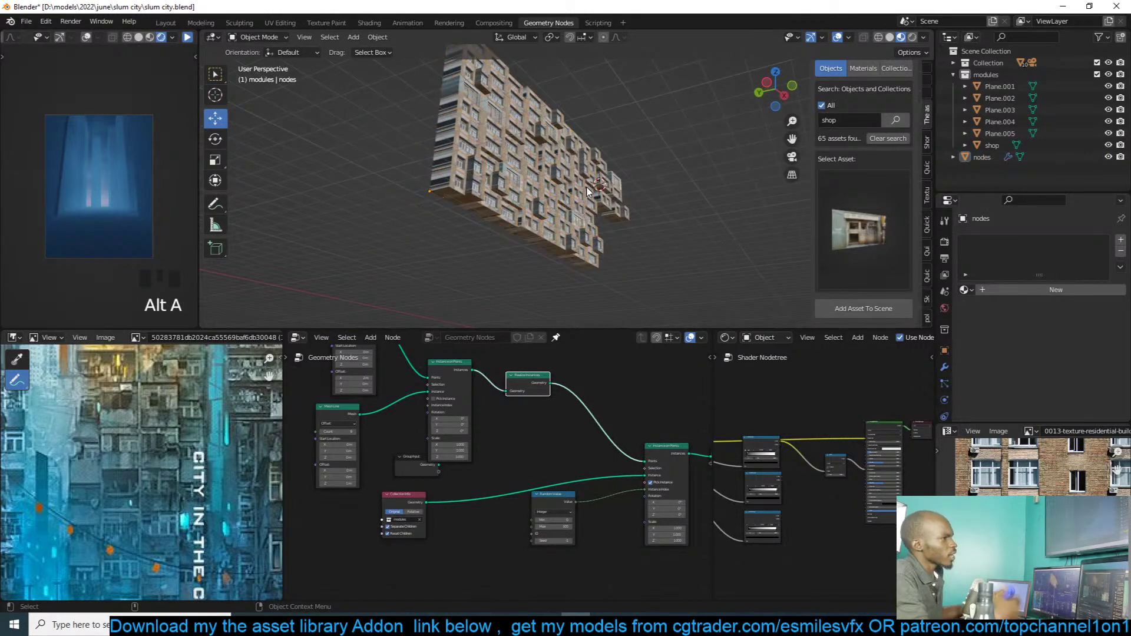
middle_click_drag(591, 187, 634, 294)
left_click(549, 205)
key("alt+a")
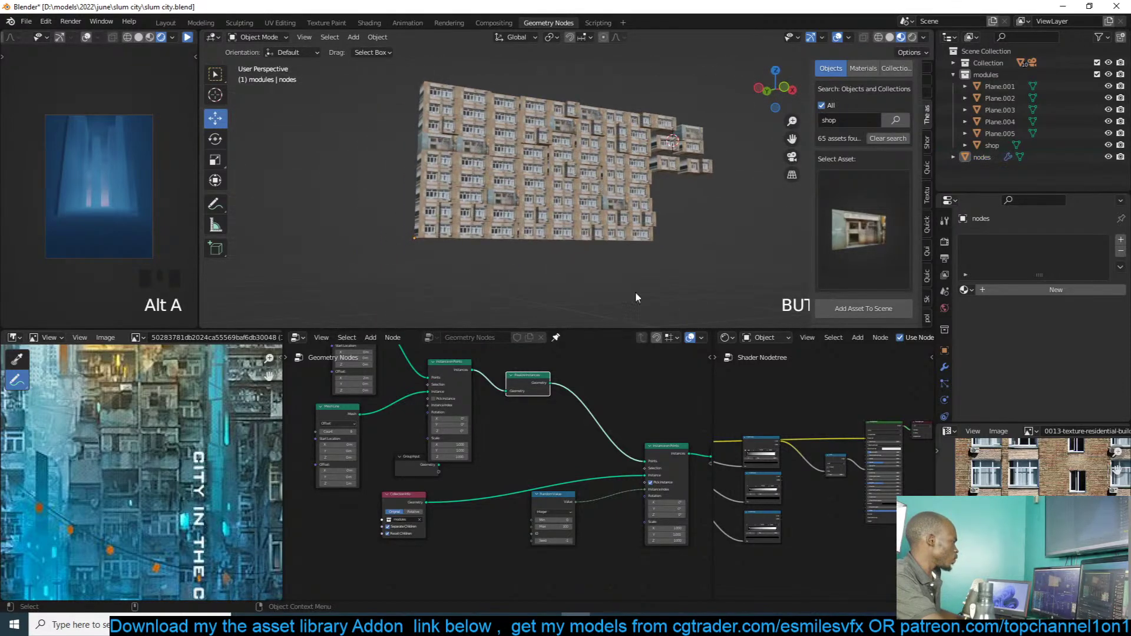
Step: Try extending the building with a duplicate of the facade object moved down along Z, and delete that duplicate
left_click(559, 175)
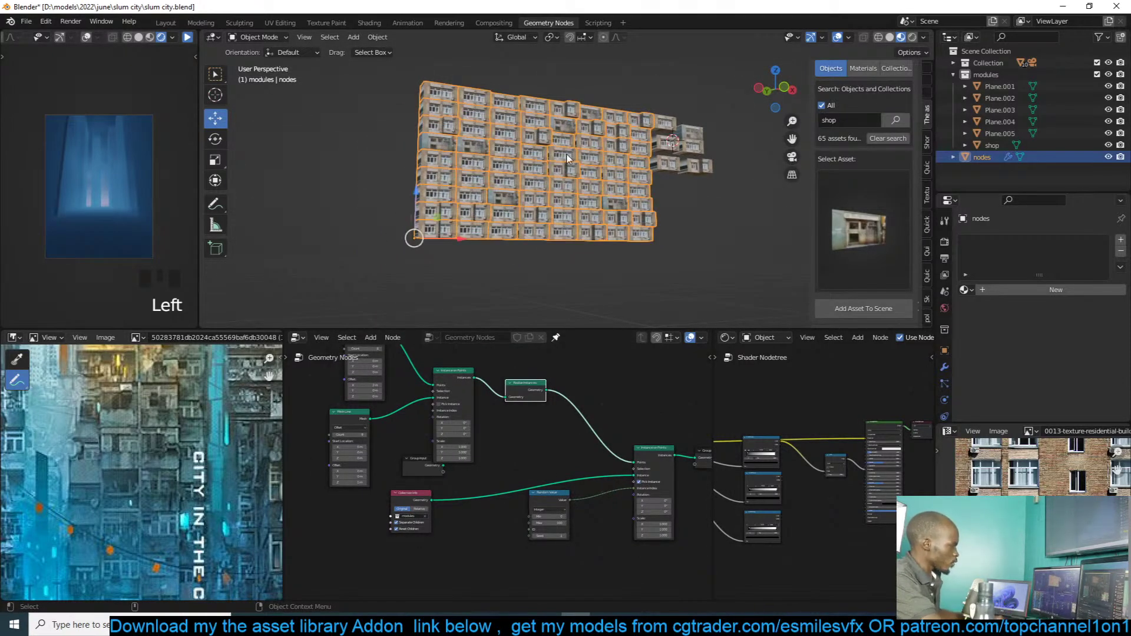
middle_click_drag(567, 158, 594, 130)
key("shift+d")
key("z")
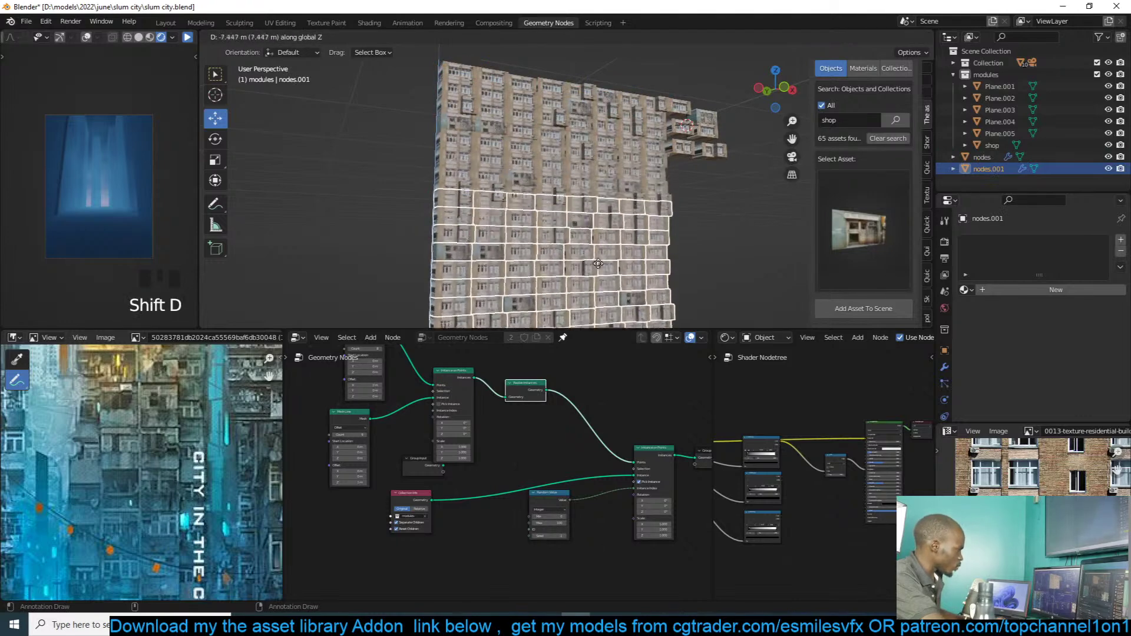
left_click(646, 280)
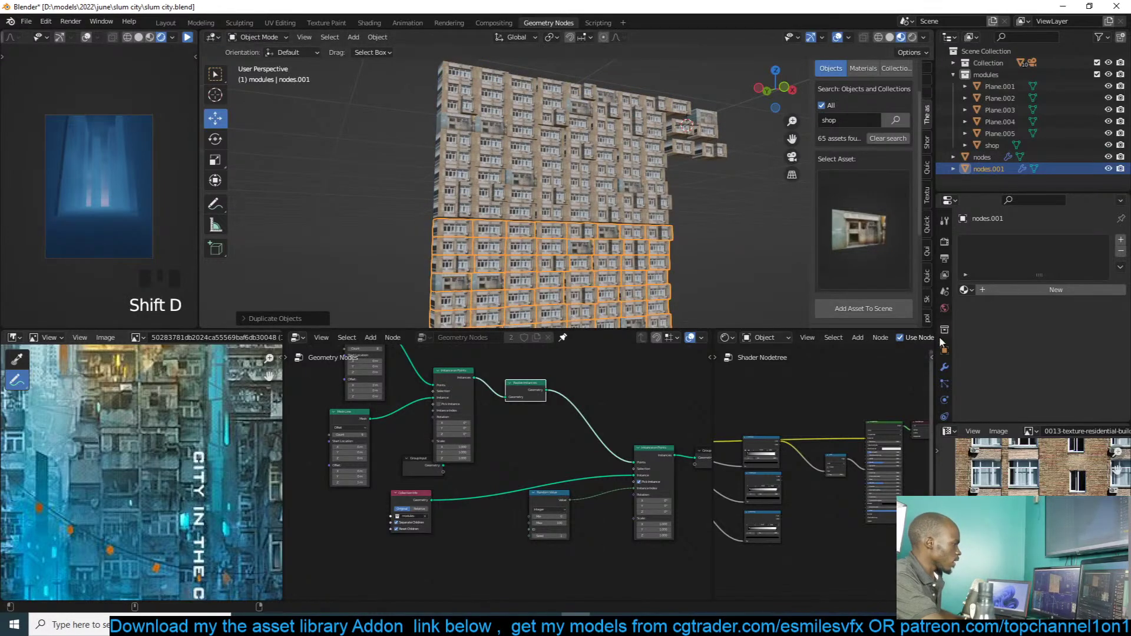
left_click(945, 366)
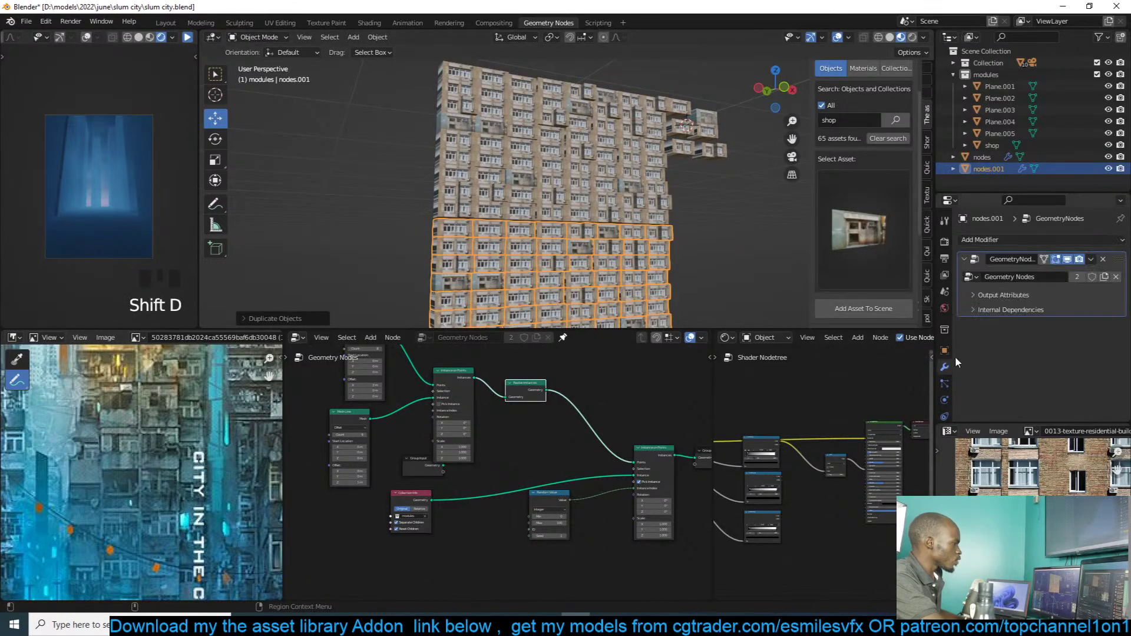
key("x")
left_click(548, 268)
Step: Set the facade's Mesh Line counts to 5 for the horizontal line and 15 for the vertical one
left_click(613, 218)
scroll(493, 429, "up", 3)
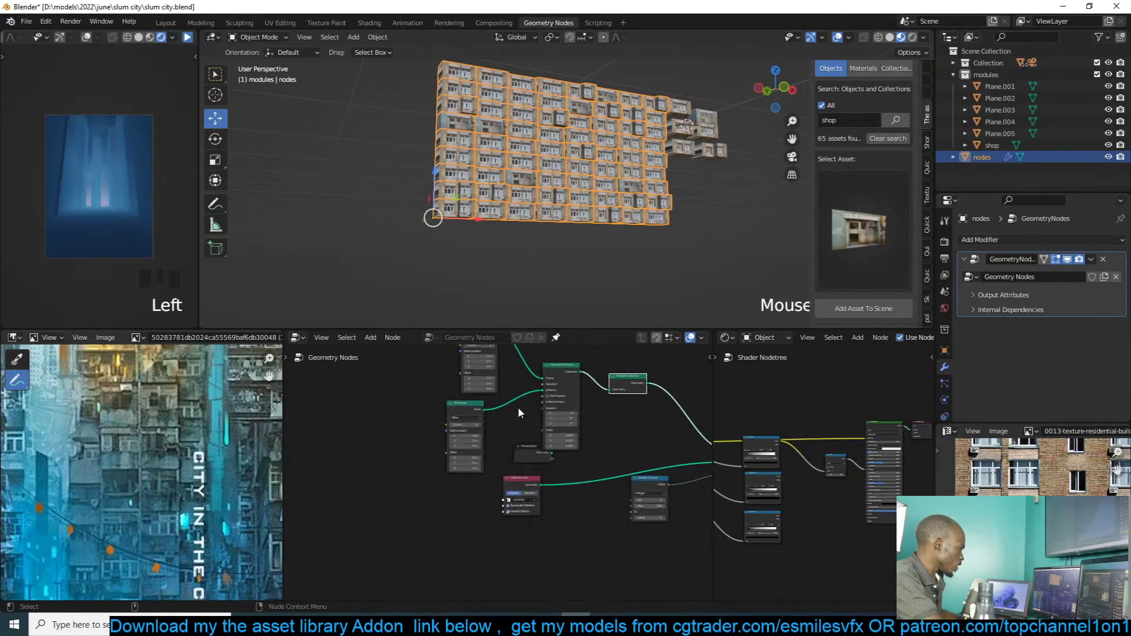
scroll(520, 413, "up", 4)
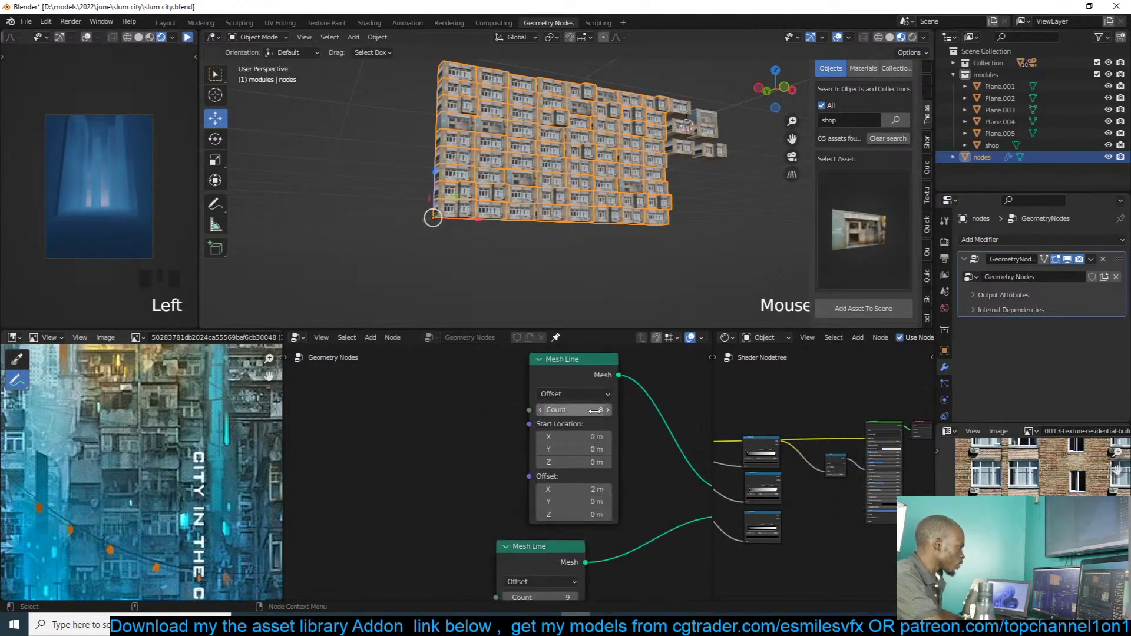
mouse_move(595, 410)
left_mouse_down()
mouse_move(567, 411)
mouse_move(591, 410)
left_mouse_up()
middle_click_drag(576, 551, 610, 502)
mouse_move(603, 545)
left_mouse_down()
mouse_move(613, 545)
mouse_move(589, 545)
mouse_move(614, 545)
left_mouse_up()
scroll(599, 494, "down", 4)
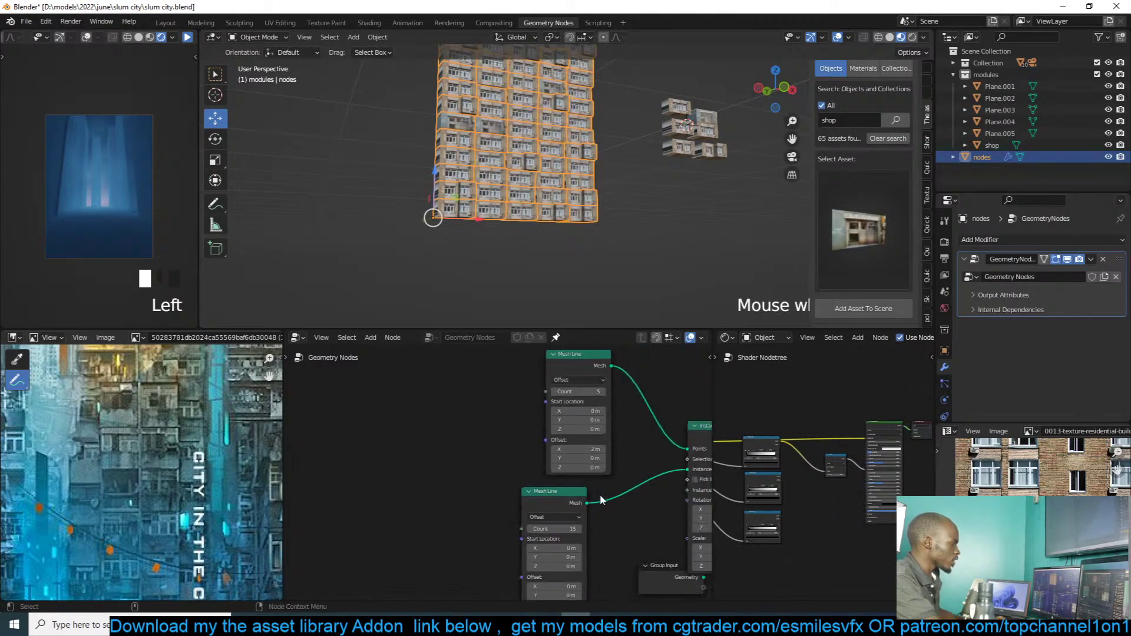
left_click_drag(576, 499, 574, 500)
scroll(556, 492, "down", 6)
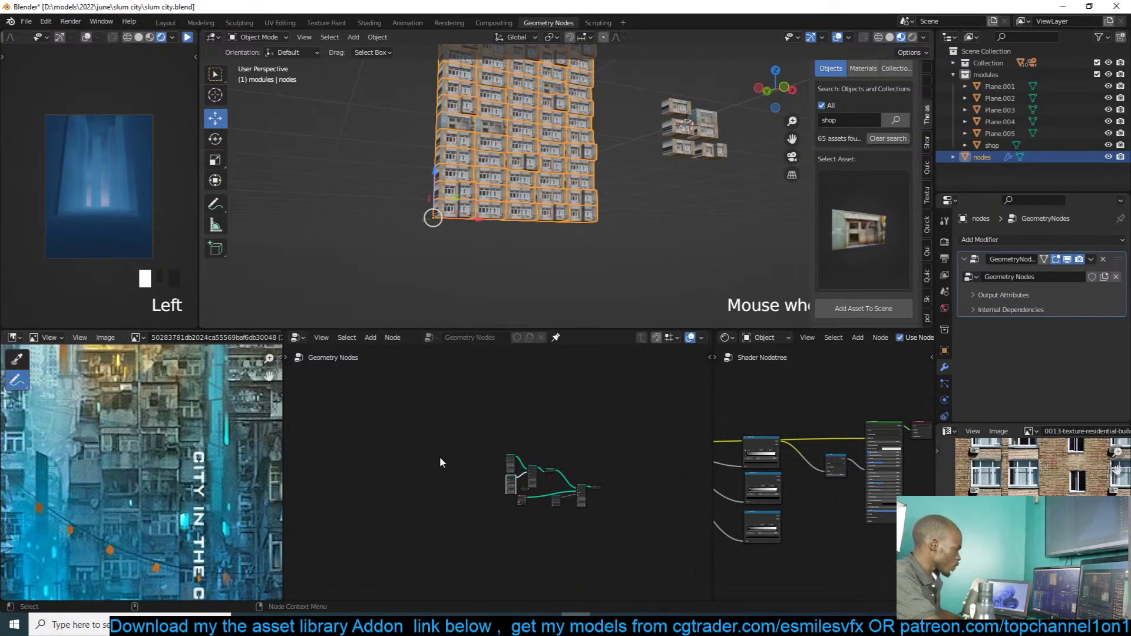
Step: Add a Group Input node, expose both Mesh Line counts through it, and save the file
scroll(487, 471, "up", 2)
key("shift+a")
left_click(461, 368)
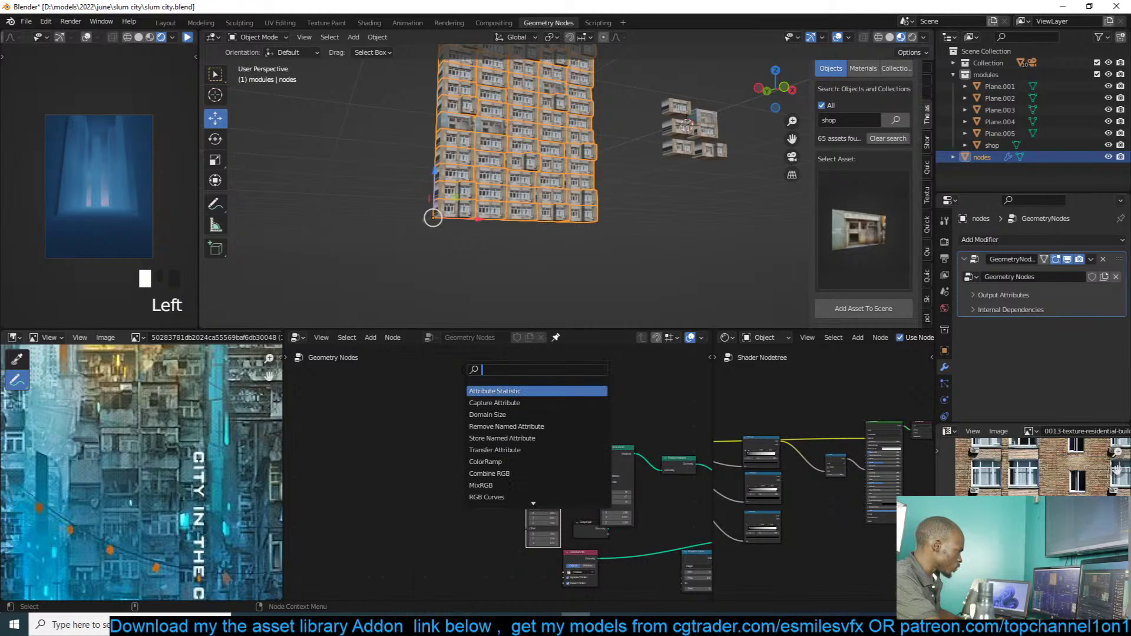
type("grou")
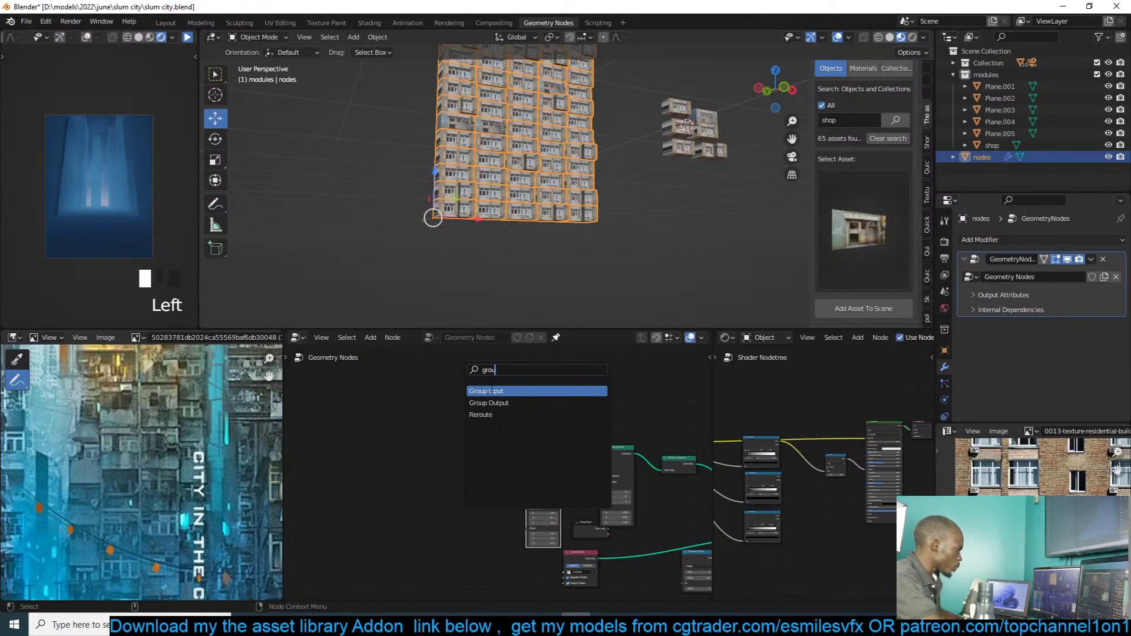
left_click(492, 390)
left_click(441, 468)
scroll(452, 479, "up", 7)
middle_click_drag(468, 455, 473, 477)
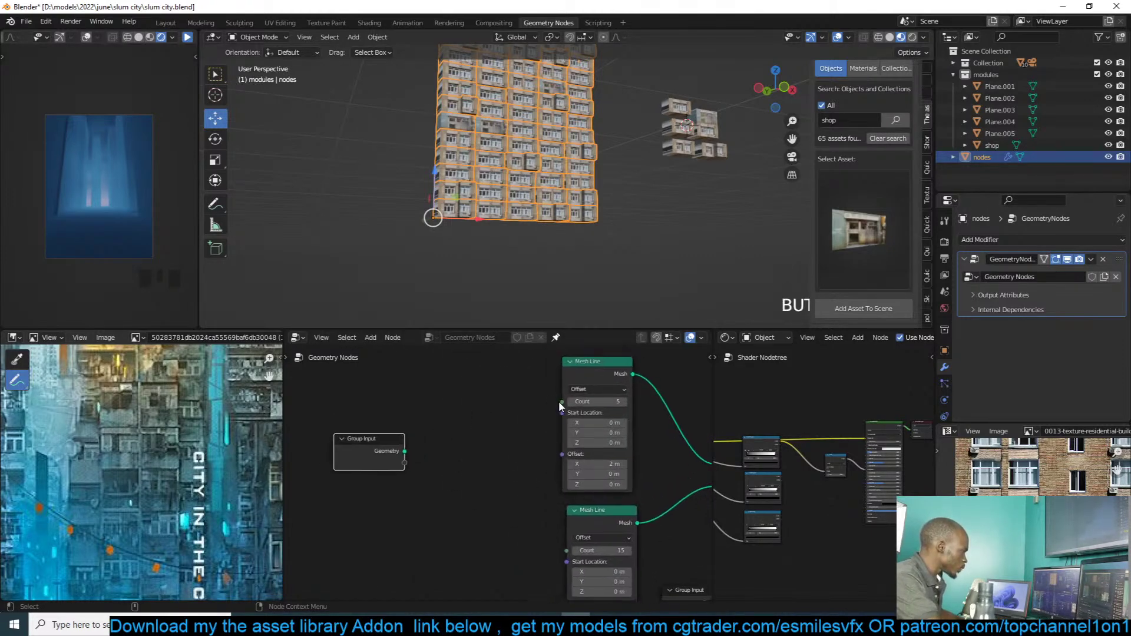
left_click_drag(559, 401, 406, 465)
left_click_drag(574, 548, 405, 476)
key("ctrl+s")
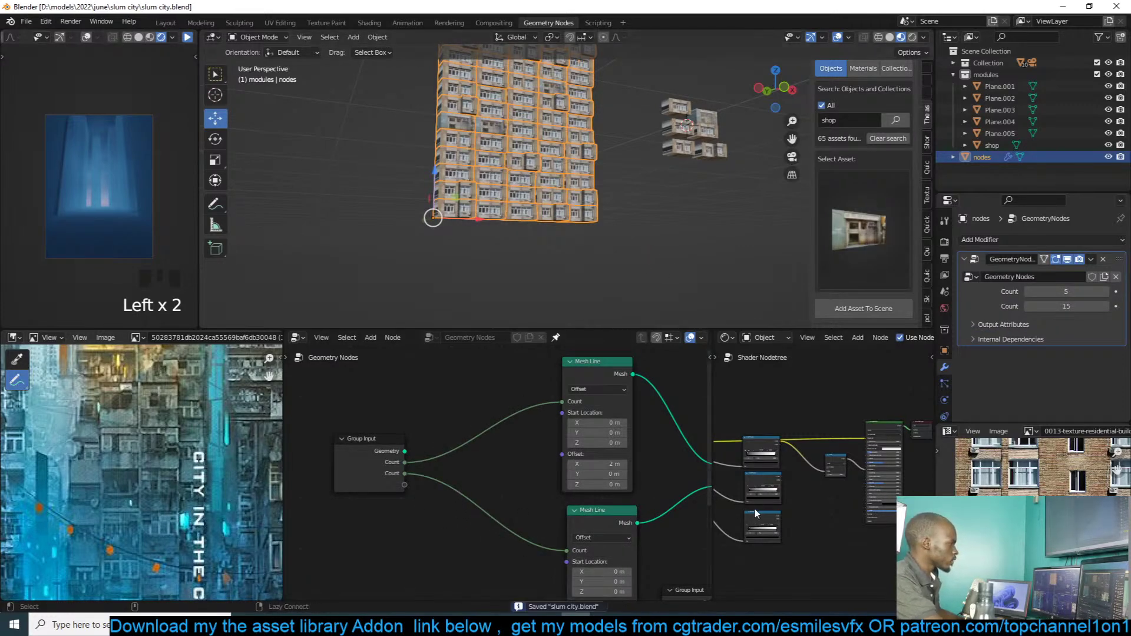
Step: Expose the Random Value node's Seed through the new Group Input node and save the file
scroll(754, 507, "down", 4)
middle_click_drag(655, 504, 532, 502)
scroll(615, 511, "down", 5)
middle_click_drag(615, 511, 466, 485)
left_click_drag(384, 486, 387, 496)
middle_click_drag(420, 445, 485, 453)
left_click(505, 442)
left_click(506, 441)
left_click(556, 471)
scroll(519, 481, "down", 3)
key("ctrl+s")
middle_click_drag(527, 541, 613, 541)
left_click(641, 540)
left_click(641, 540)
left_click_drag(613, 541, 356, 412)
left_click(338, 397)
Step: Place the 3D cursor on the ground plane beside the placeholder towers and snap the facade object to it
key("alt+a")
left_click(559, 203)
scroll(584, 224, "down", 3)
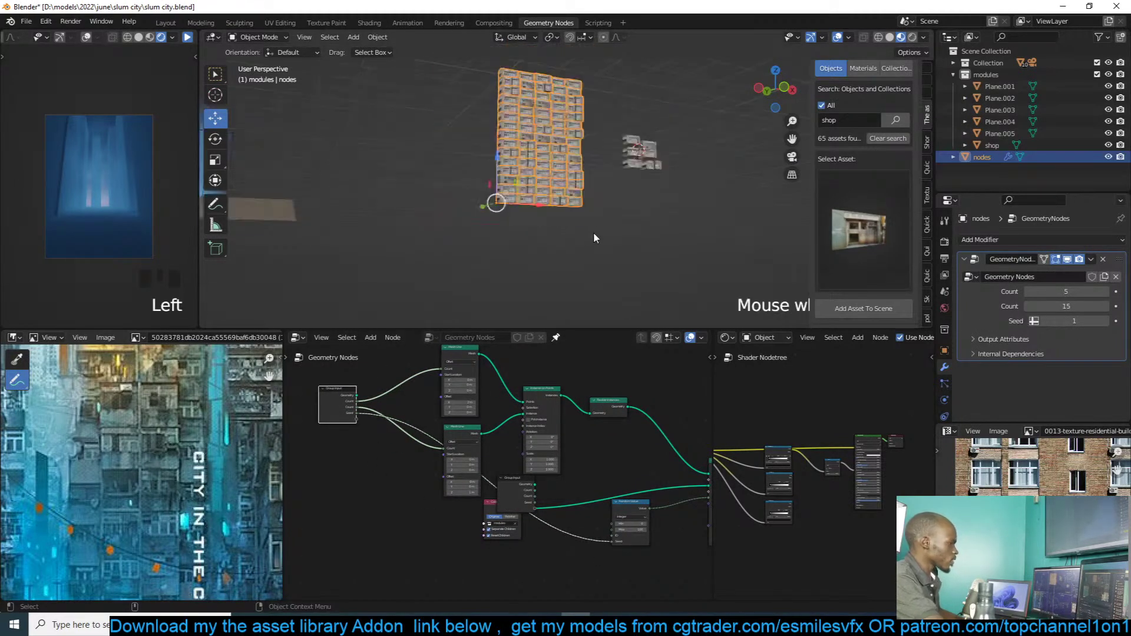
middle_click_drag(594, 236, 622, 270)
key("alt+a")
scroll(574, 244, "down", 3)
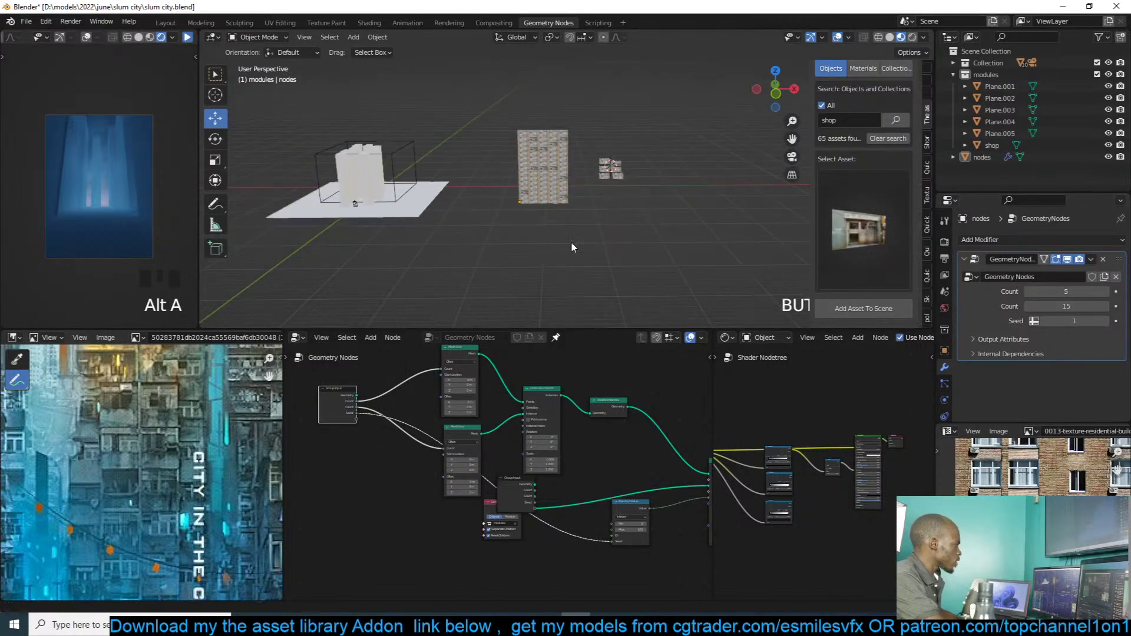
middle_click_drag(571, 242, 633, 247, "shift")
scroll(424, 209, "up", 3)
middle_click_drag(407, 206, 611, 207, "shift")
scroll(613, 206, "up", 3)
scroll(660, 195, "down", 3)
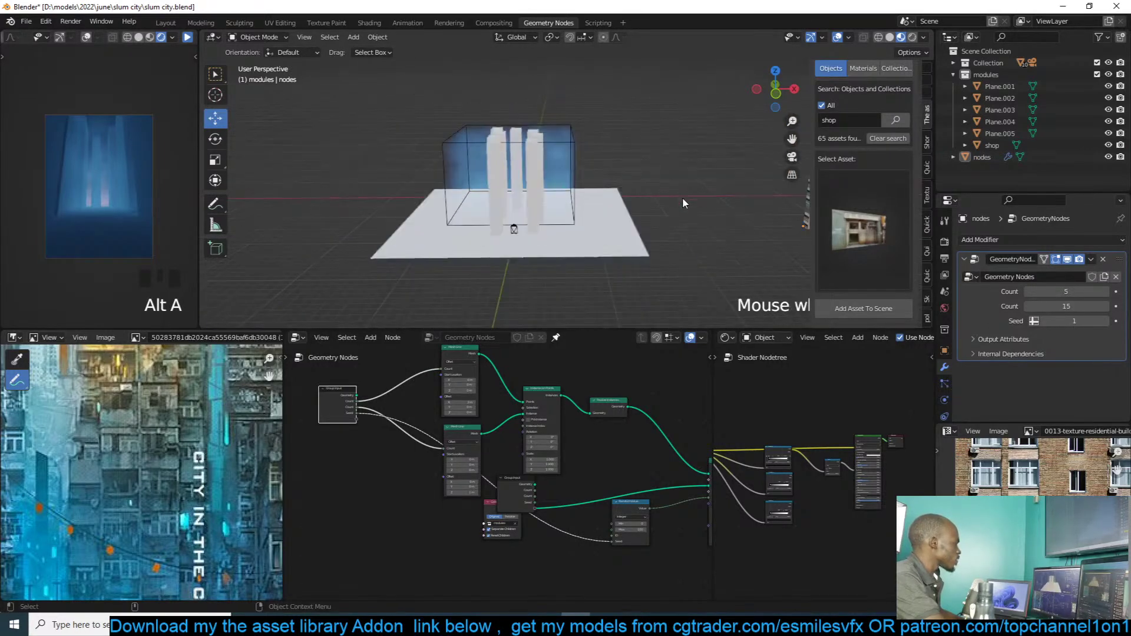
middle_click_drag(684, 198, 583, 198, "shift")
left_click(715, 194)
right_click(474, 230, "shift")
key("shift+s")
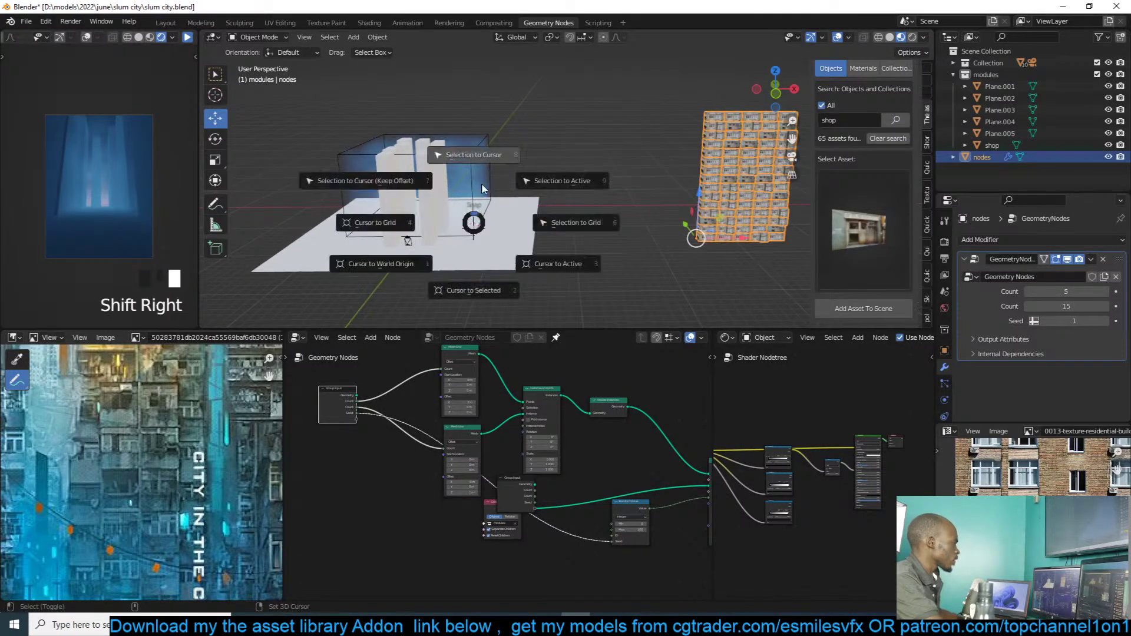
left_click(481, 184)
Step: Lower the facade along Z to the ground plane and set its counts to 3 and 16
middle_click_drag(494, 196, 532, 179)
scroll(532, 180, "up", 3)
key("g")
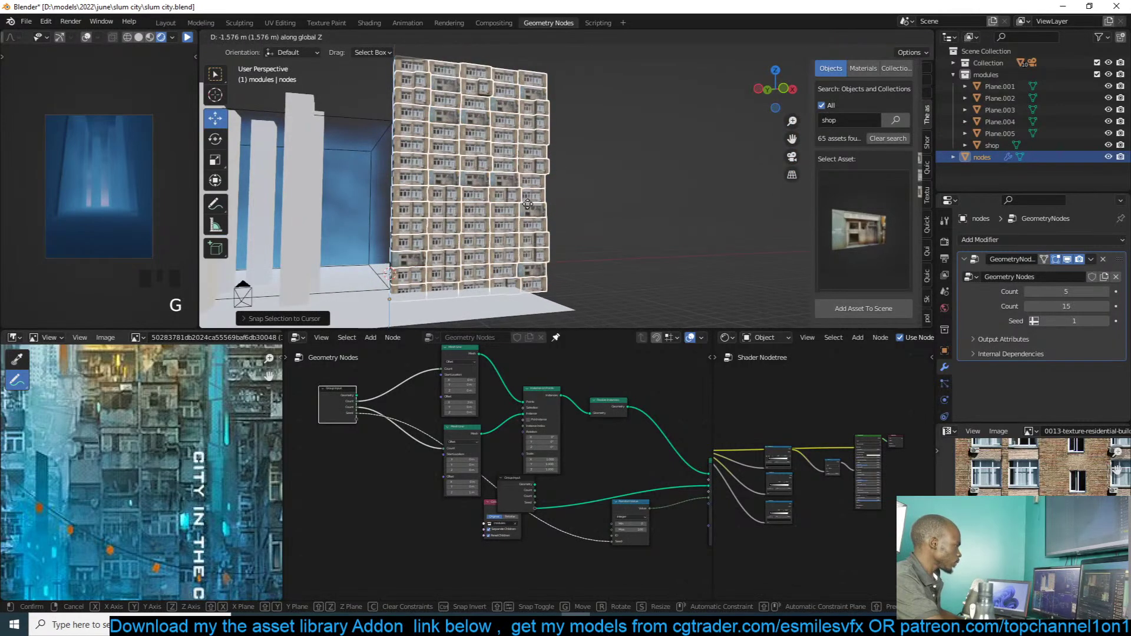
left_click(531, 203)
mouse_move(1069, 306)
left_mouse_down()
mouse_move(1047, 306)
mouse_move(1072, 307)
mouse_move(1064, 292)
mouse_move(1042, 292)
mouse_move(1055, 292)
left_mouse_up()
scroll(453, 215, "down", 1)
scroll(451, 211, "down", 1)
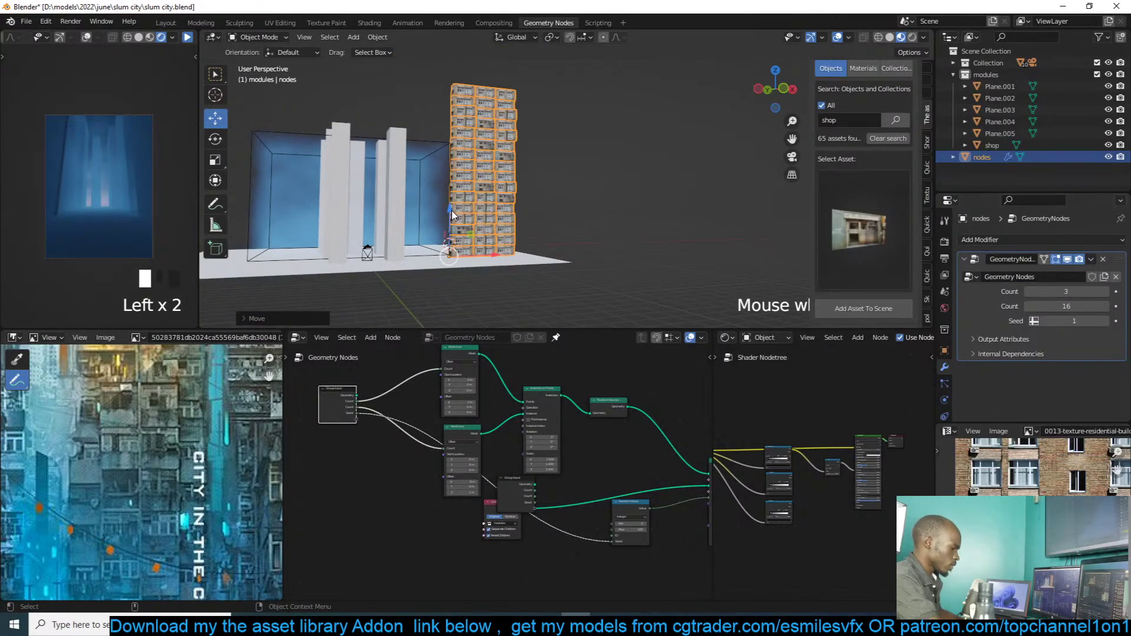
Step: In a wireframe top view, move the facade in front of the rear placeholder tower and scale it down to roughly the tower's width
key("KP_7")
scroll(456, 211, "down", 4)
key("z")
scroll(493, 196, "up", 3)
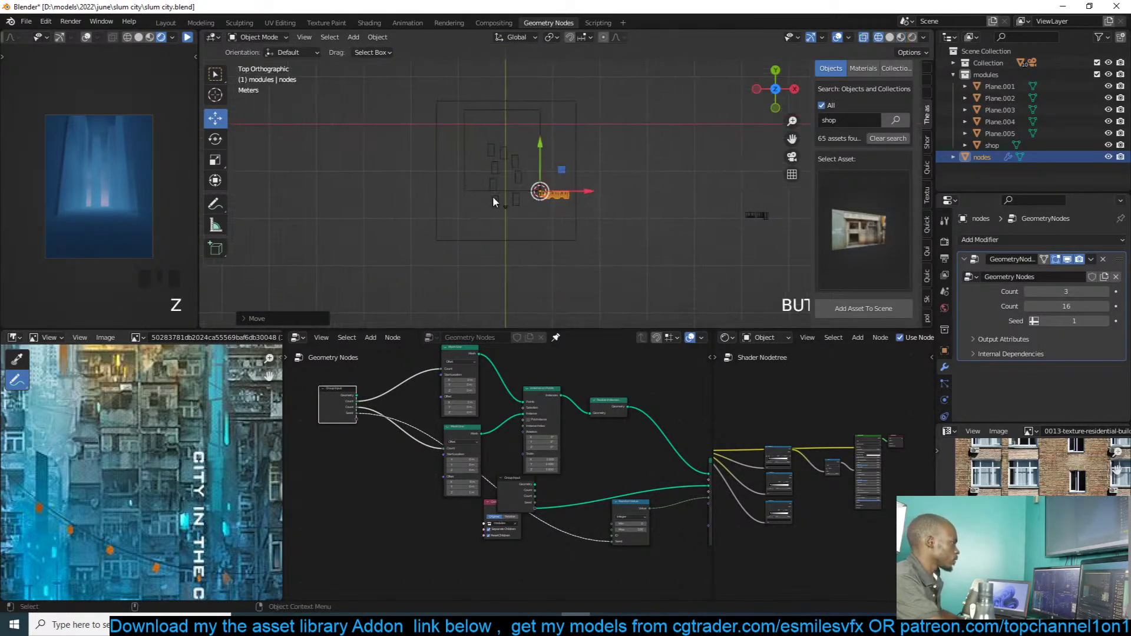
key("g")
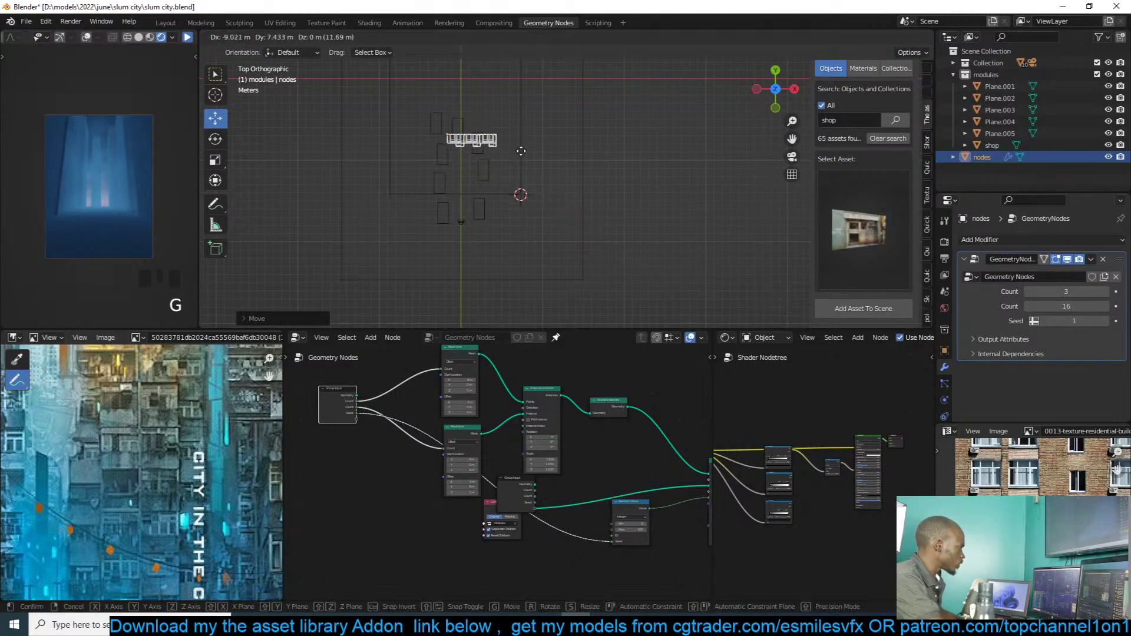
left_click(503, 156)
key("s")
left_click(484, 152)
key("g")
left_click(488, 155)
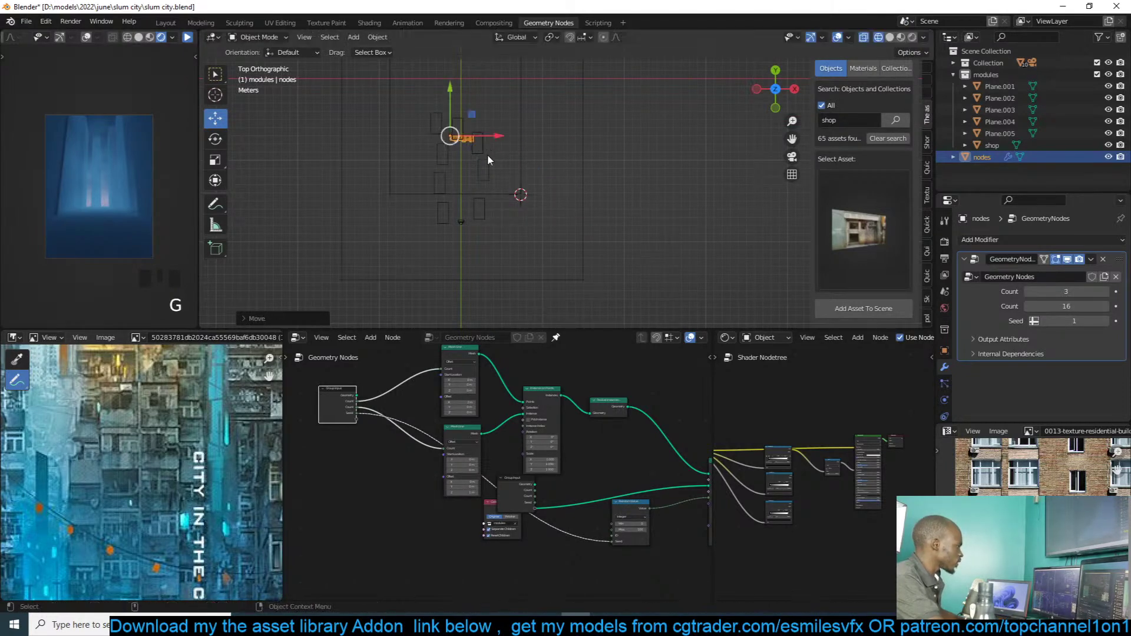
Step: View the scene through the camera in solid shading and scale the facade down slightly to fit between the towers
key("KP_0")
key("z")
left_click(586, 161)
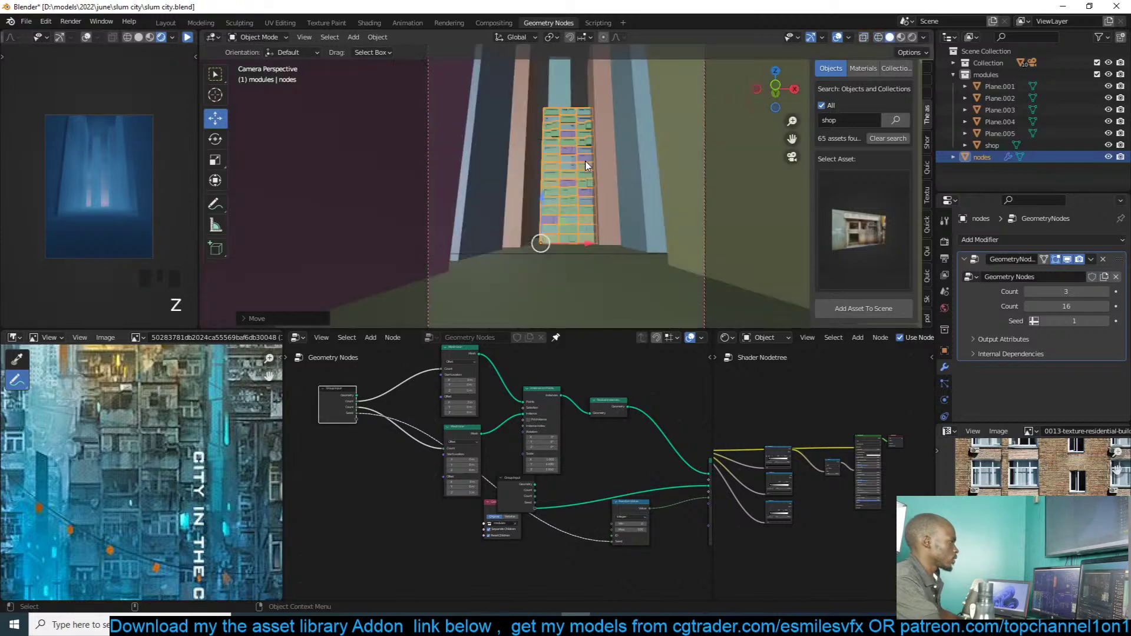
key("s")
left_click(591, 184)
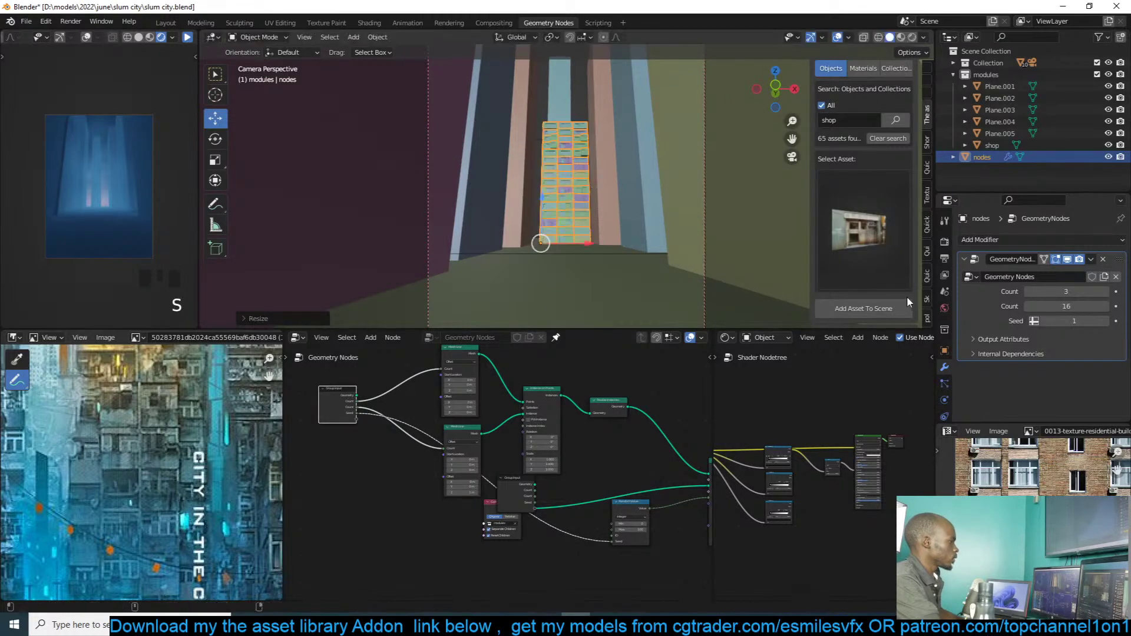
Step: Raise the facade's vertical count to 28 and set its seed to 4
left_click_drag(1049, 306, 1084, 306)
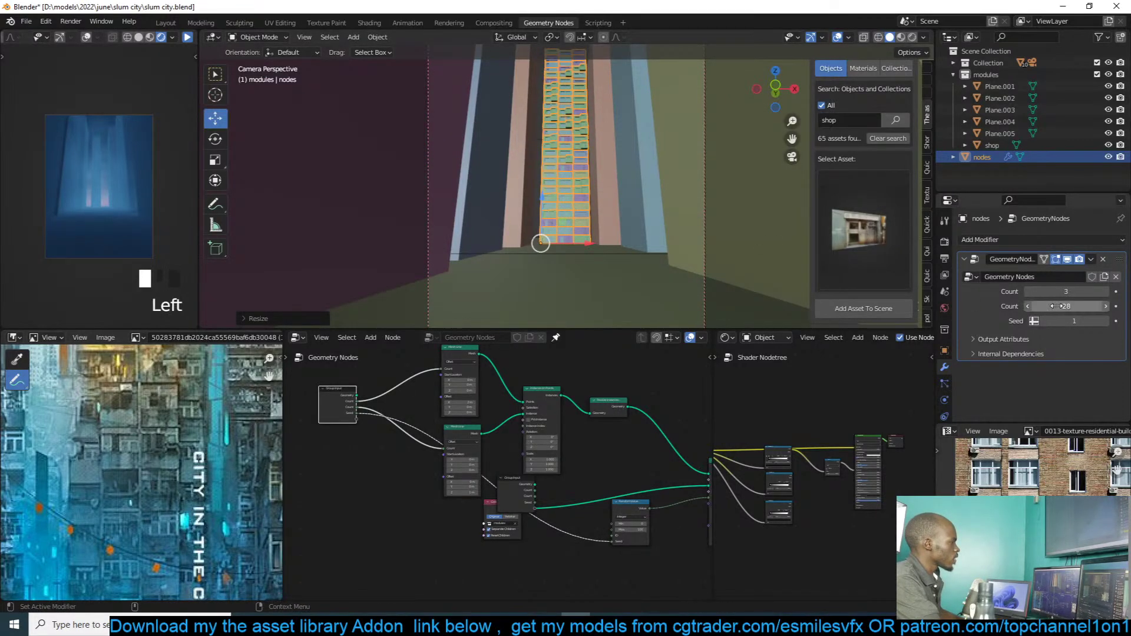
left_click(1106, 321)
left_click(1106, 321)
left_click(1106, 321)
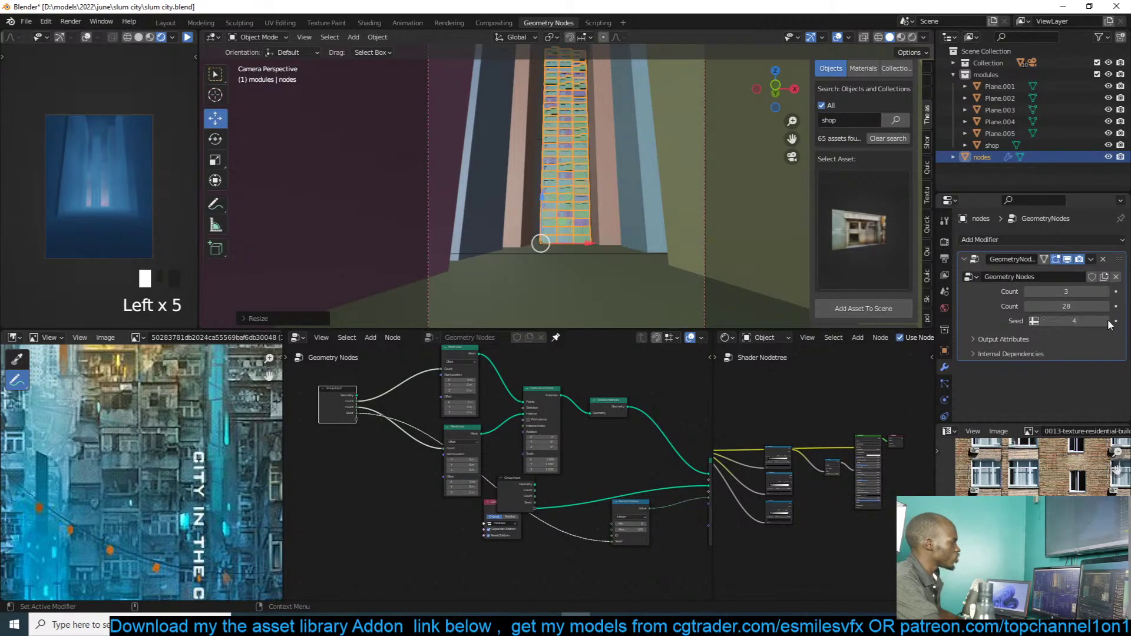
scroll(674, 220, "down", 2)
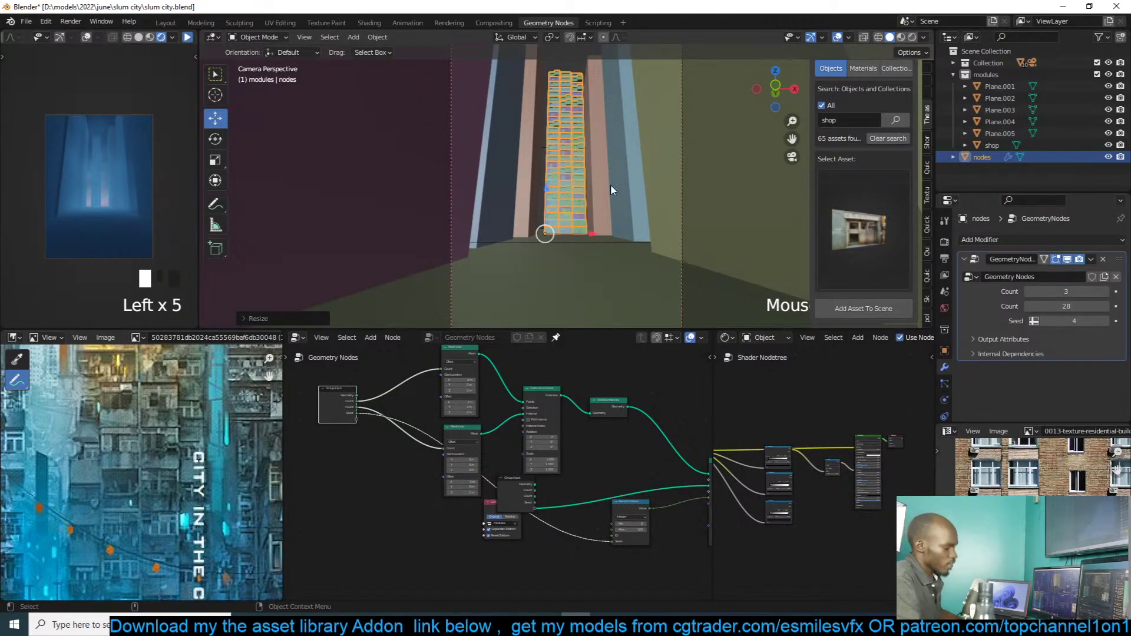
Step: Make a linked duplicate of the facade, rotate it 90° in top view, and place it along the rear tower's left side
key("KP_7")
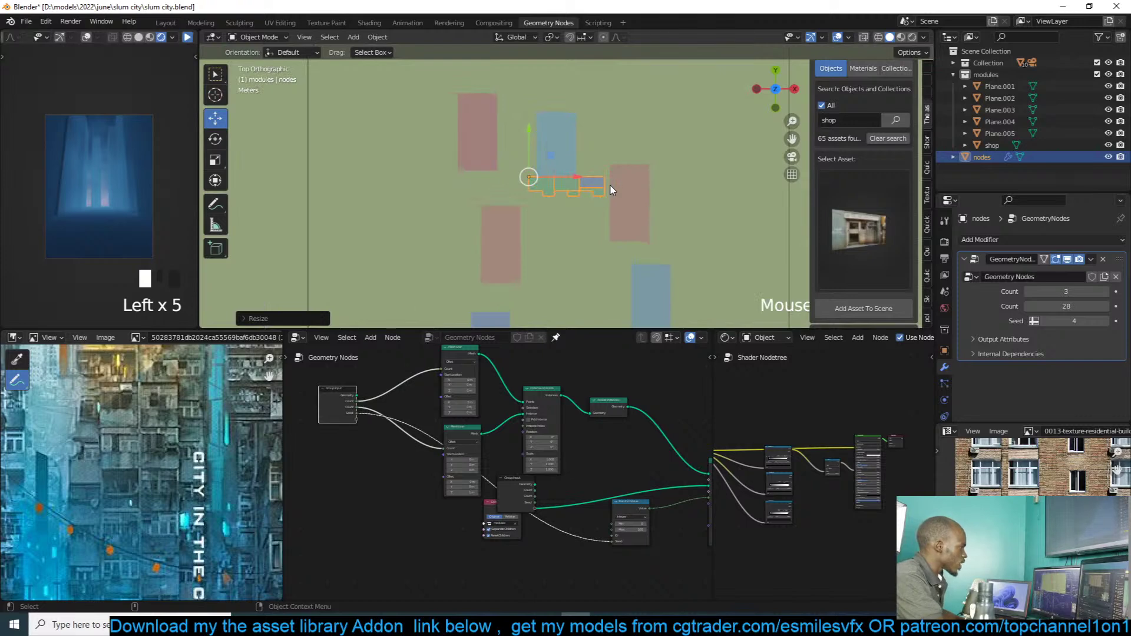
key("alt+d")
type("r90")
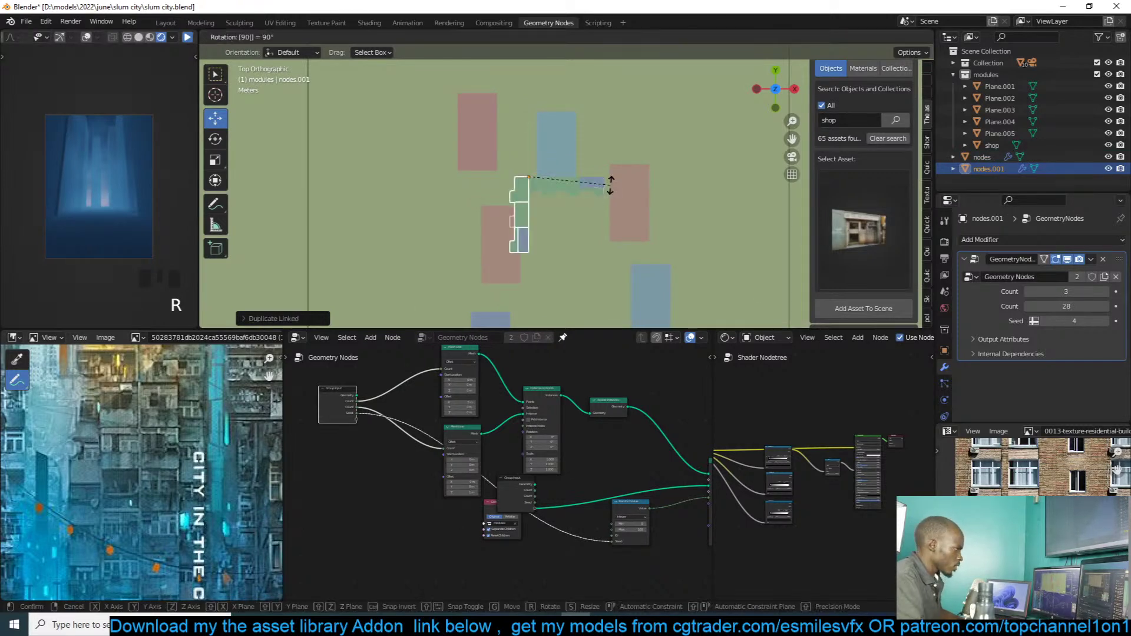
key("Return")
key("g")
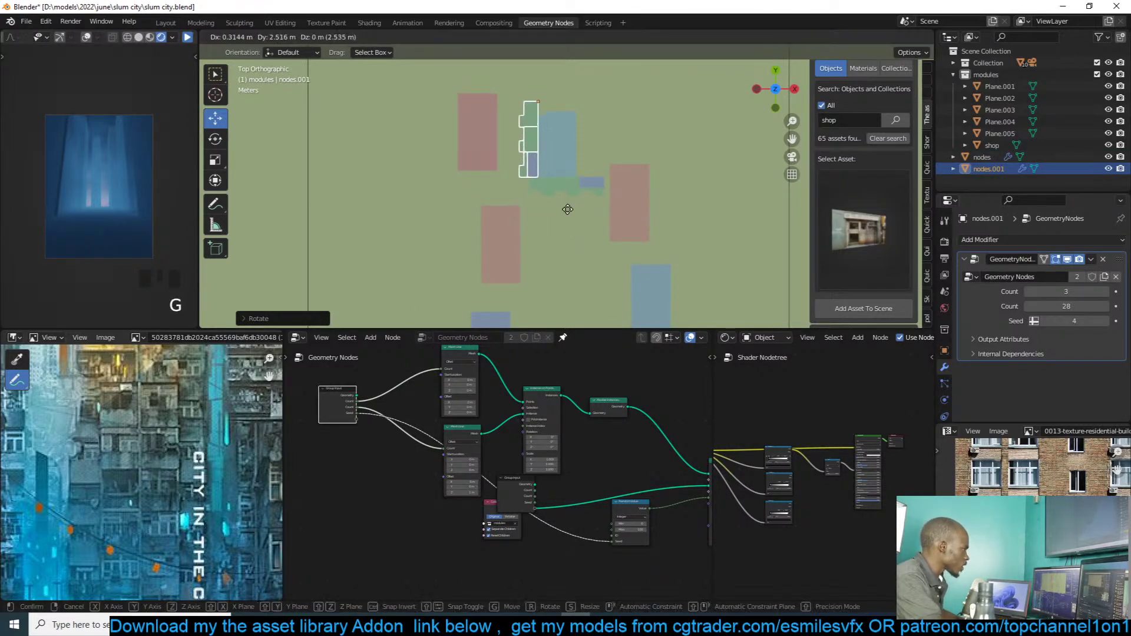
left_click(564, 214)
Step: Make a linked duplicate of the side facade, rotate it 180°, and place it along the rear tower's right side
middle_click_drag(580, 203, 621, 213)
key("KP_7")
key("alt+d")
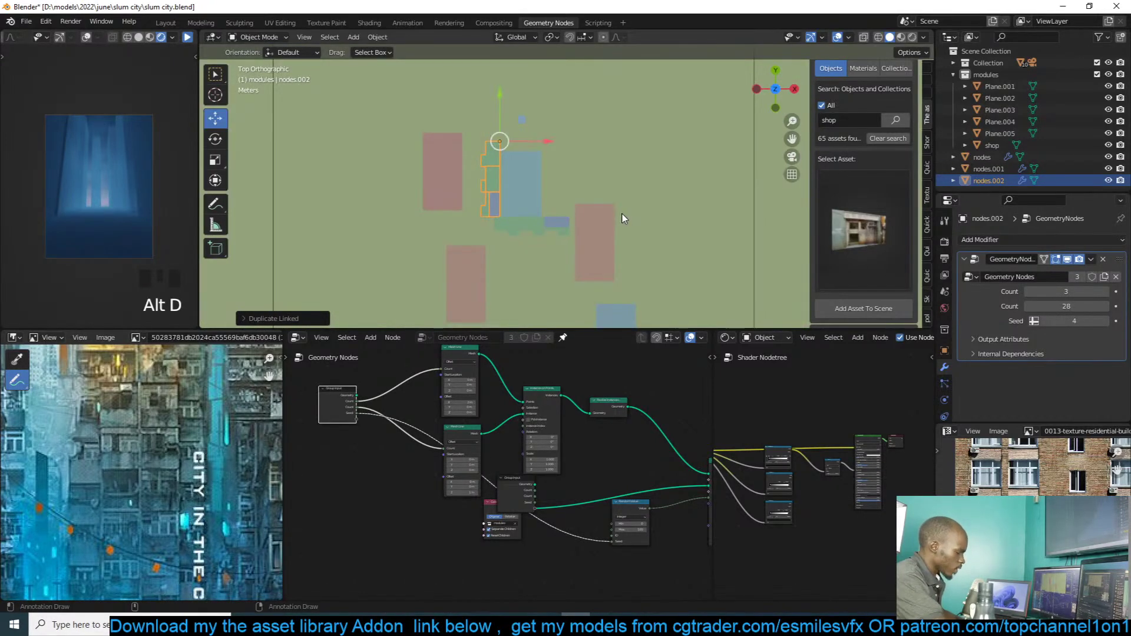
type("r180")
key("Return")
key("g")
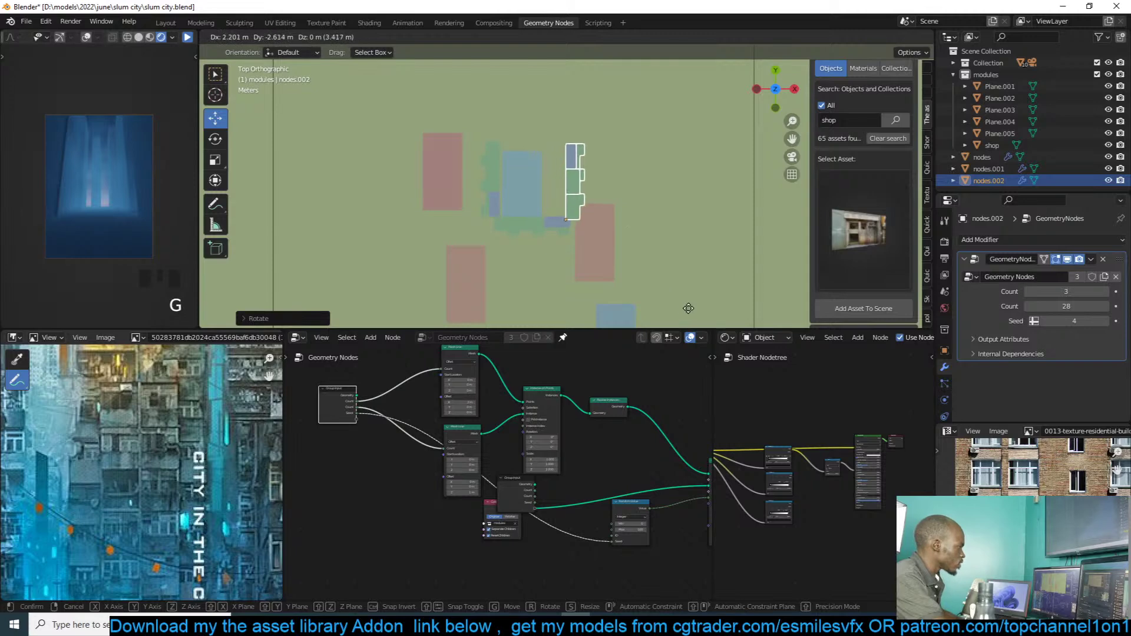
left_click(635, 285)
Step: Set the seed of the facade on the rear tower's left side to 8
left_click(489, 213)
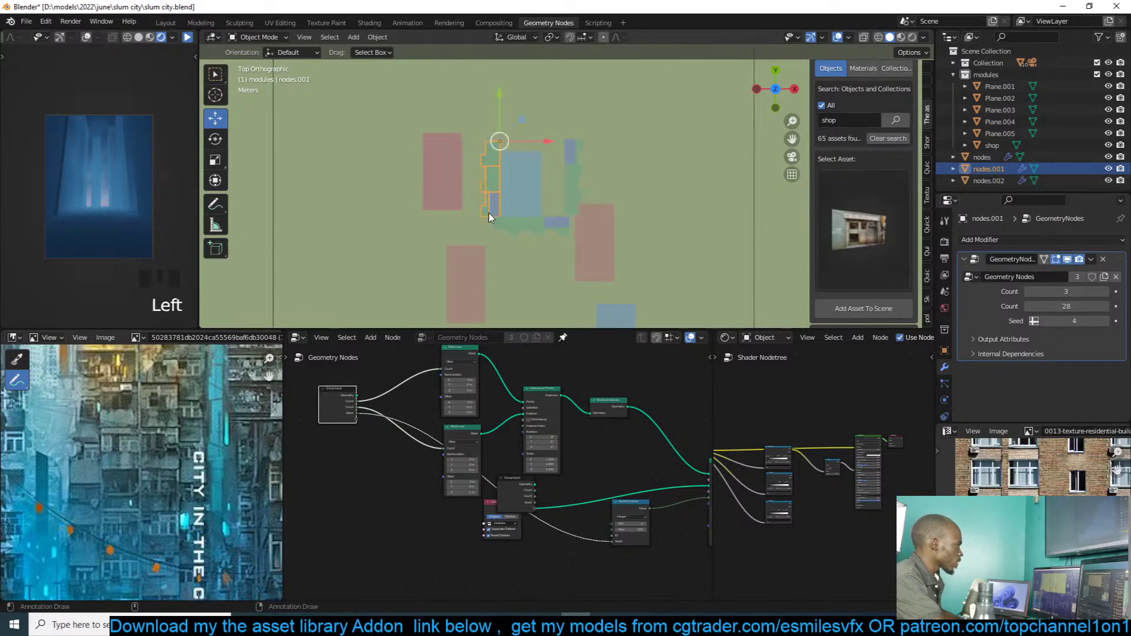
middle_click_drag(505, 226, 613, 127)
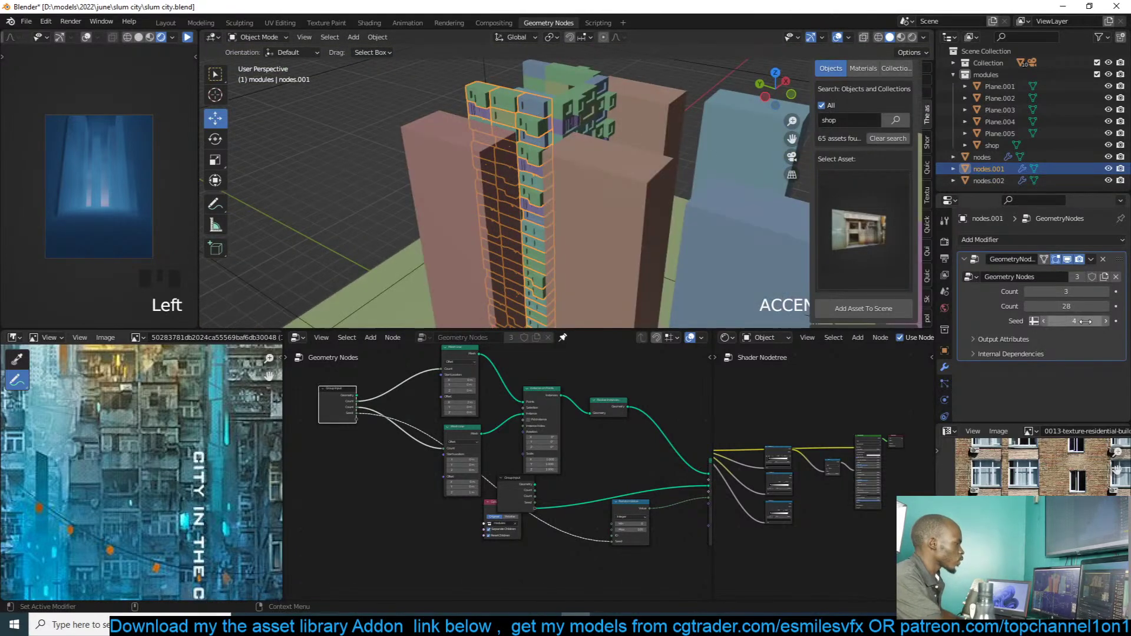
left_click(1104, 322)
left_click(1104, 322)
left_click(1104, 322)
left_click(1104, 321)
Step: Deselect everything, view the tower through the camera, and refresh the rendered preview
key("alt+a")
middle_click_drag(653, 172, 568, 137)
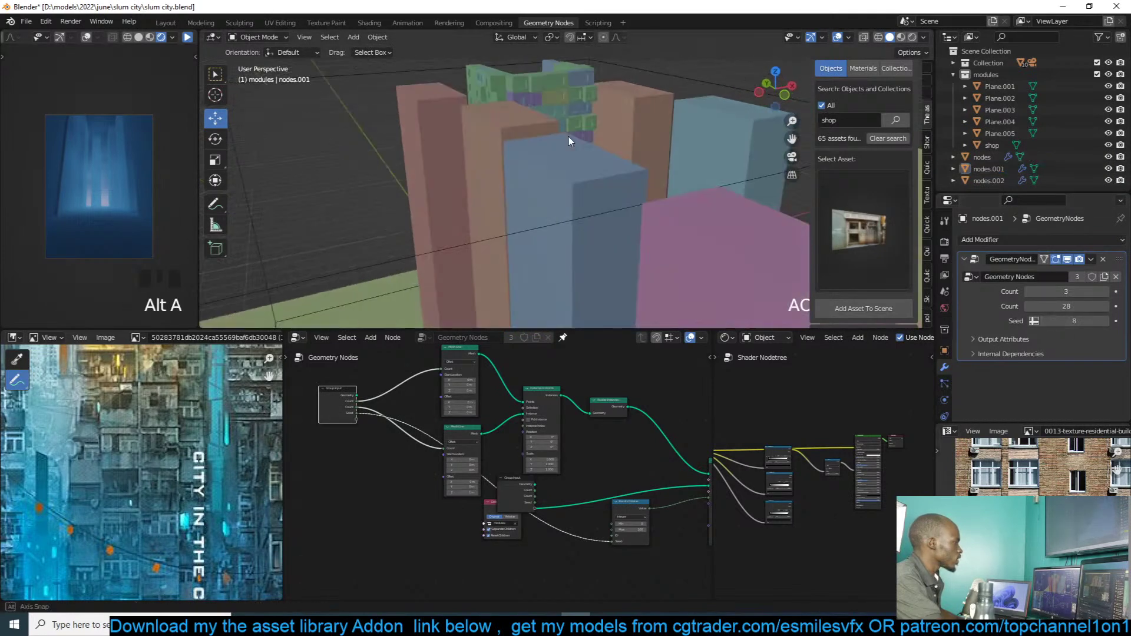
key("KP_0")
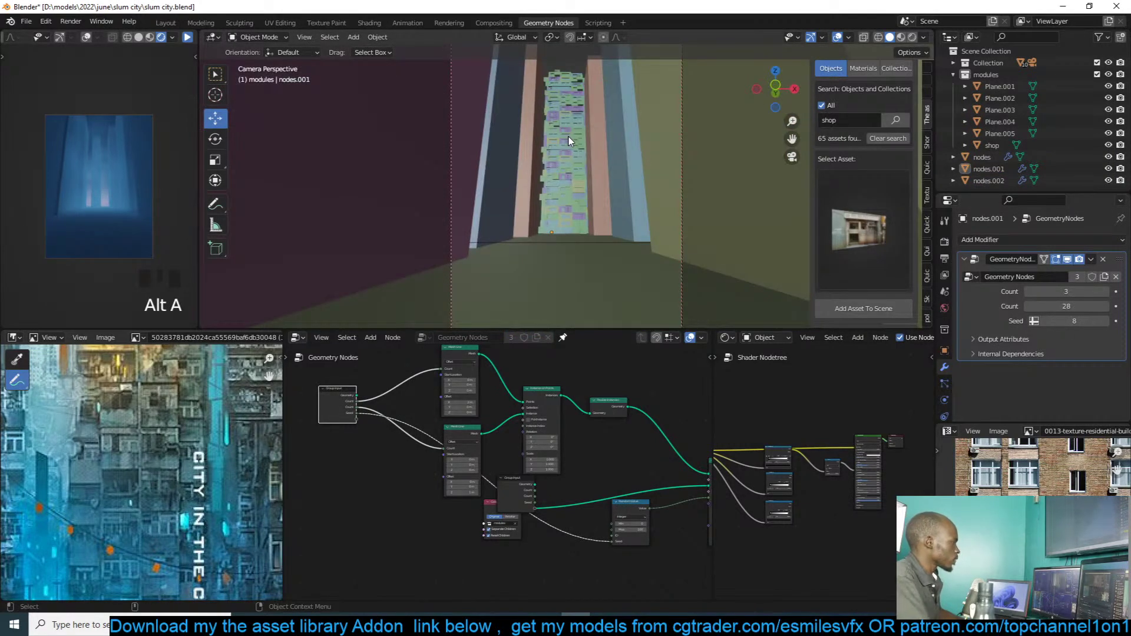
left_click(187, 37)
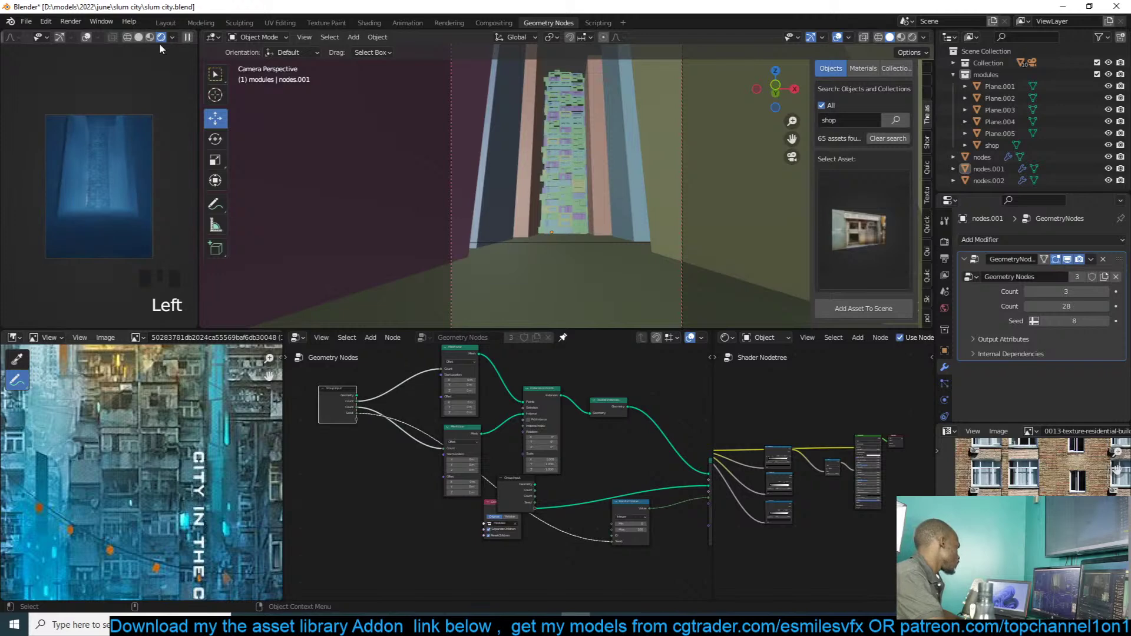
left_click(188, 37)
Step: Delete the seven placeholder towers lining both sides of the street, keeping the facade-wrapped rear tower
left_click(554, 152)
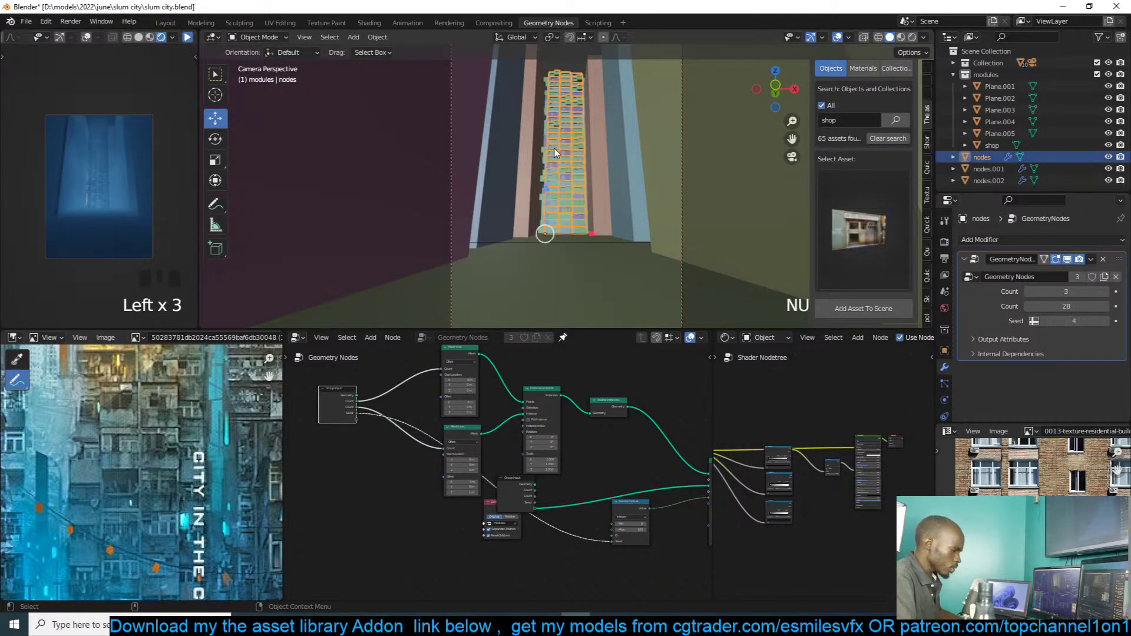
key("KP_Decimal")
middle_click_drag(554, 152, 633, 219)
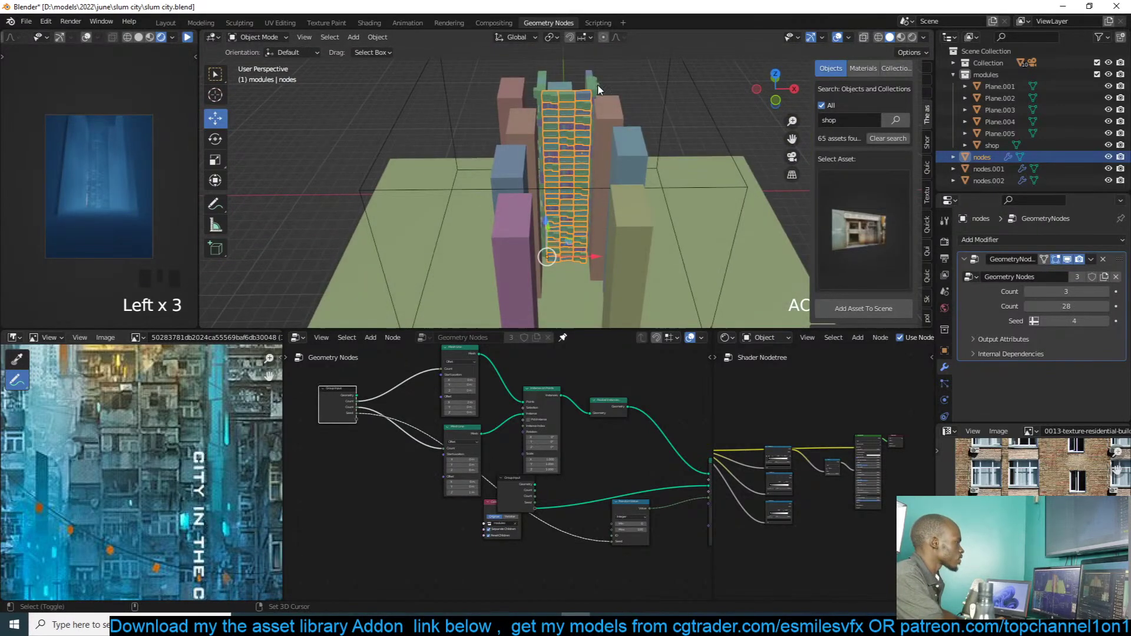
left_click(604, 133)
left_click(639, 155, "shift")
left_click(638, 222, "shift")
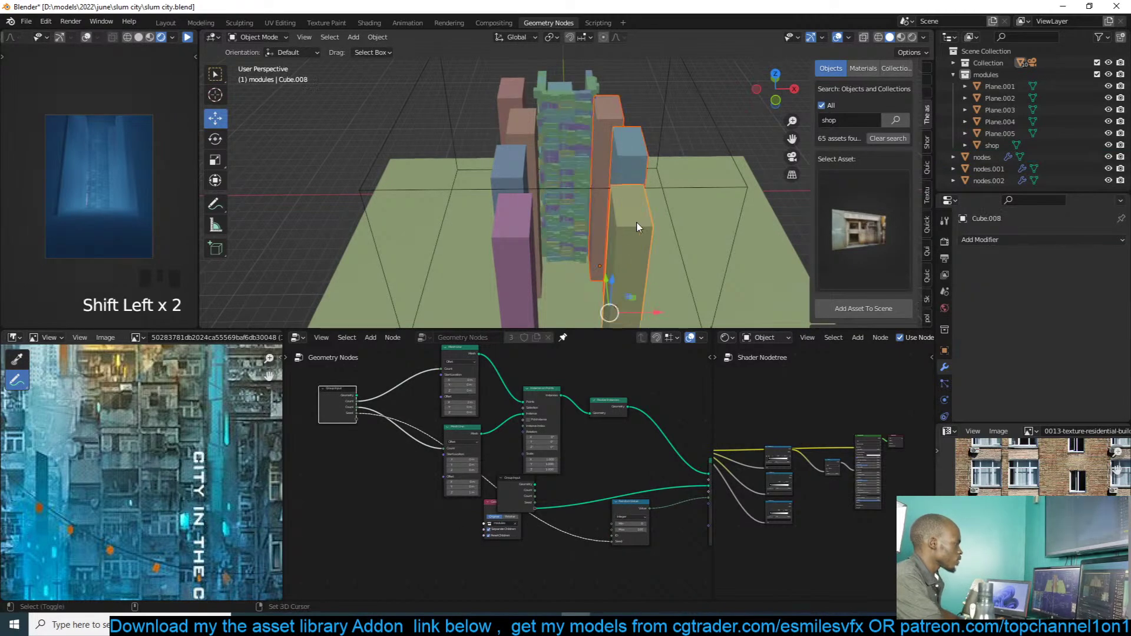
left_click(512, 213, "shift")
left_click(528, 135, "shift")
left_click(510, 168, "shift")
left_click(515, 91, "shift")
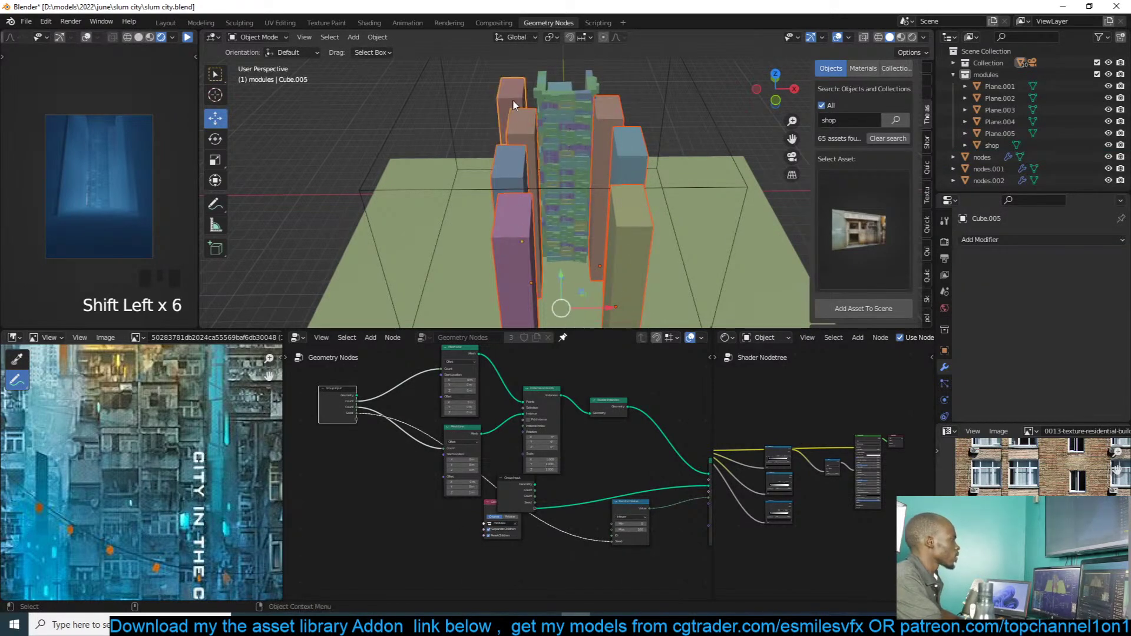
key("x")
Step: In top view, linked-duplicate the three-sided facade tower, rotate it 90° for the street's right side, and place another linked copy nearer the camera
left_click(590, 89)
left_click(607, 89, "shift")
left_click(602, 90, "shift")
left_click(602, 91, "shift")
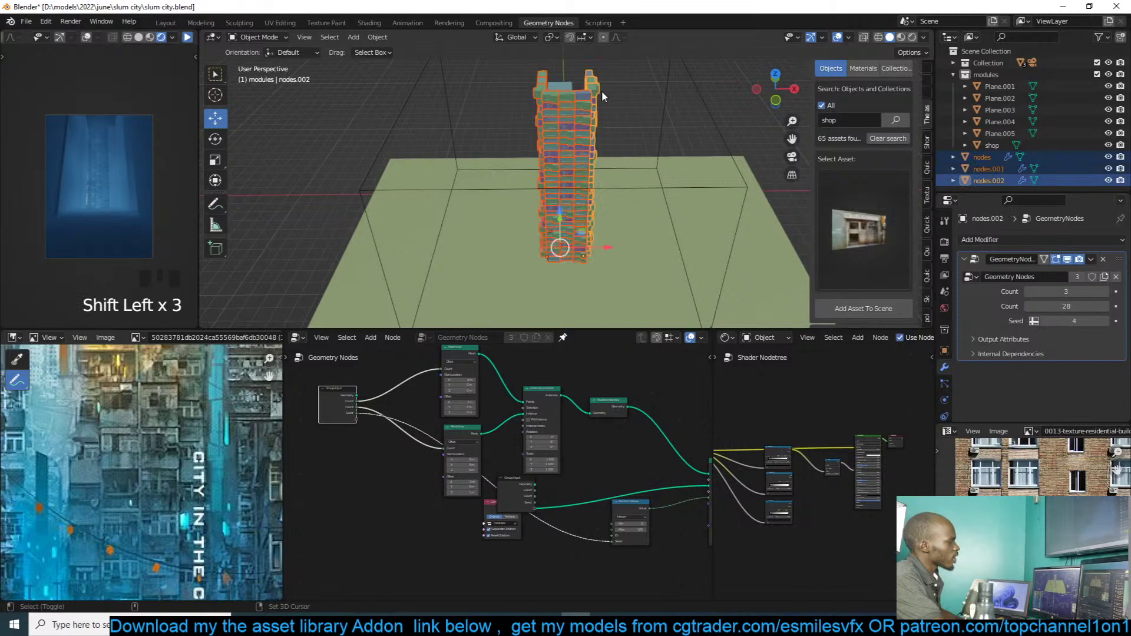
key("KP_7")
key("z")
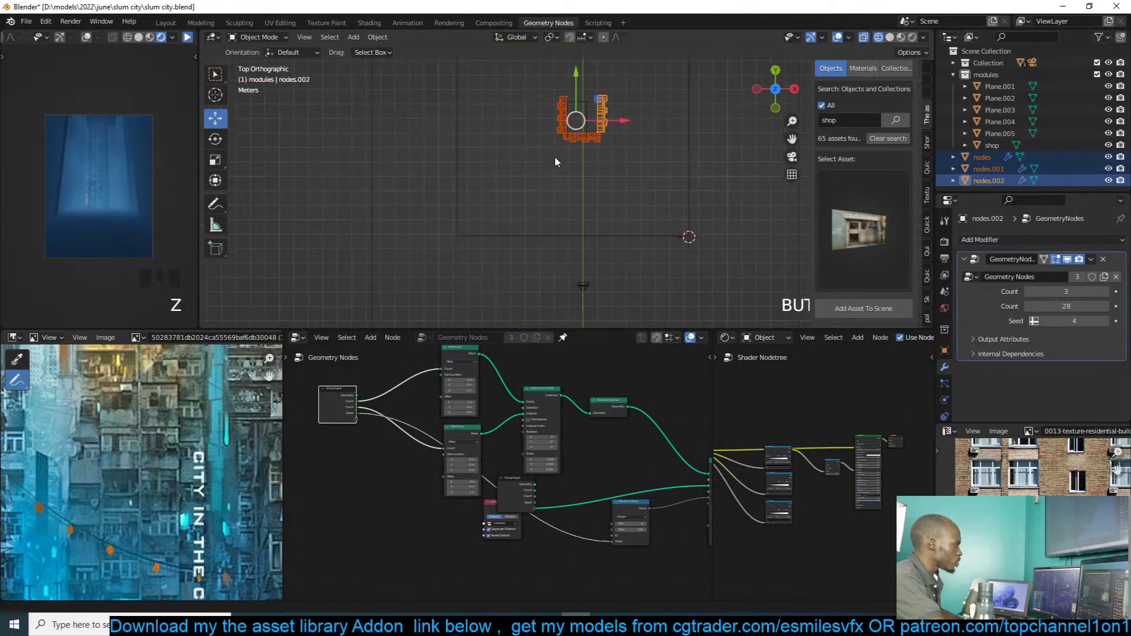
key("alt+d")
left_click(597, 194)
type("r90")
key("Return")
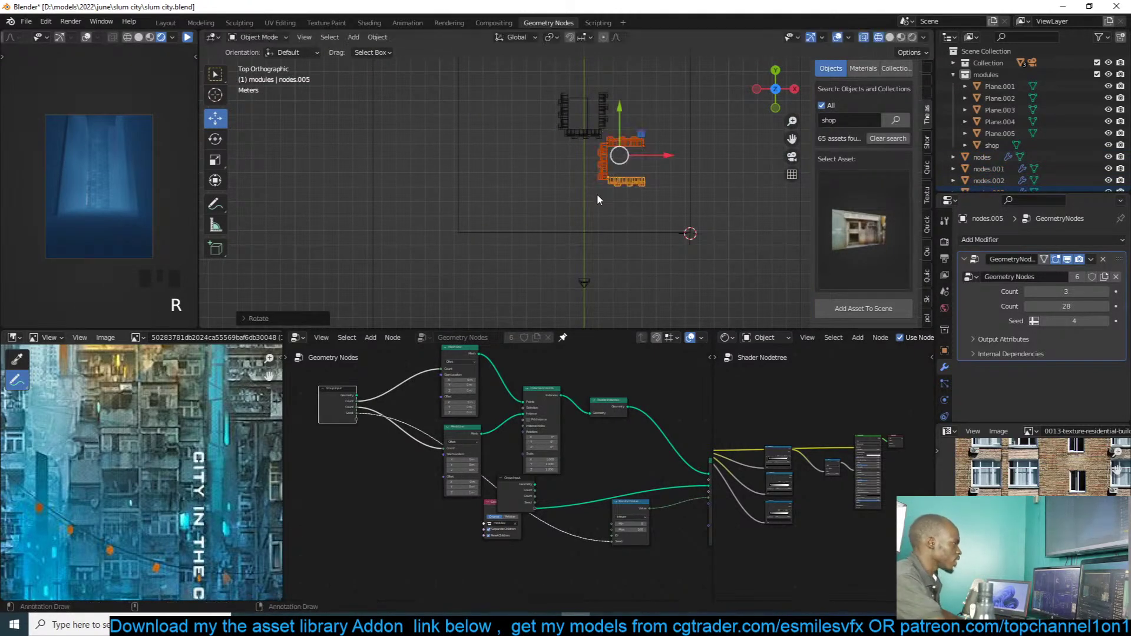
key("g")
left_click(623, 192)
key("alt+d")
left_click(631, 254)
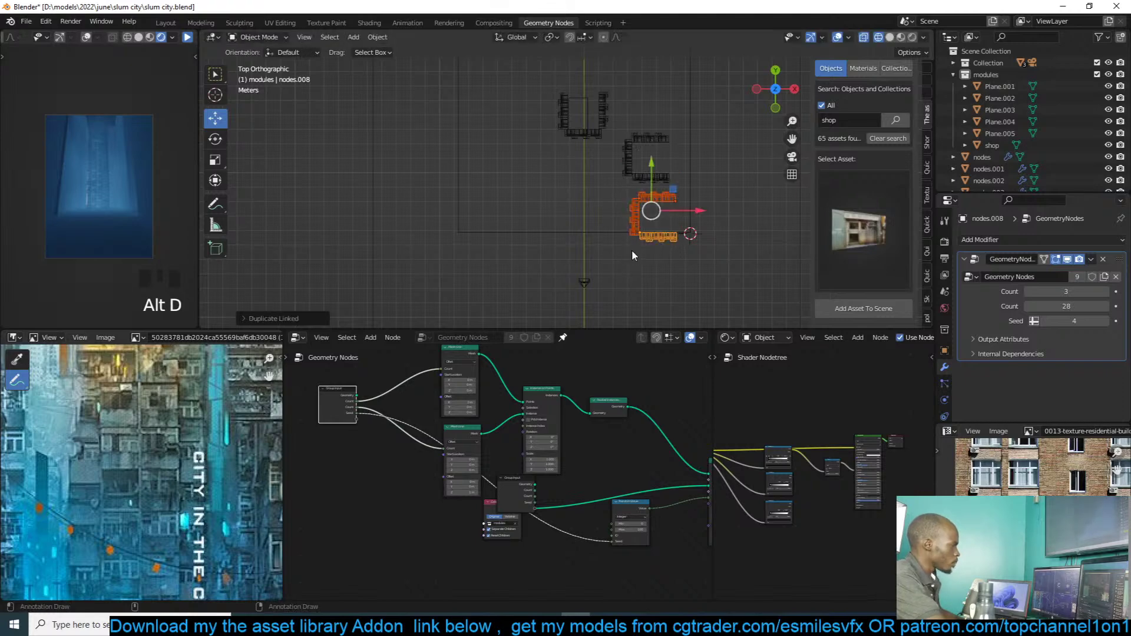
Step: Linked-duplicate the near right tower to the street's left side, rotate it 180°, and place another linked copy behind it
key("alt+d")
left_click(491, 252)
type("r180")
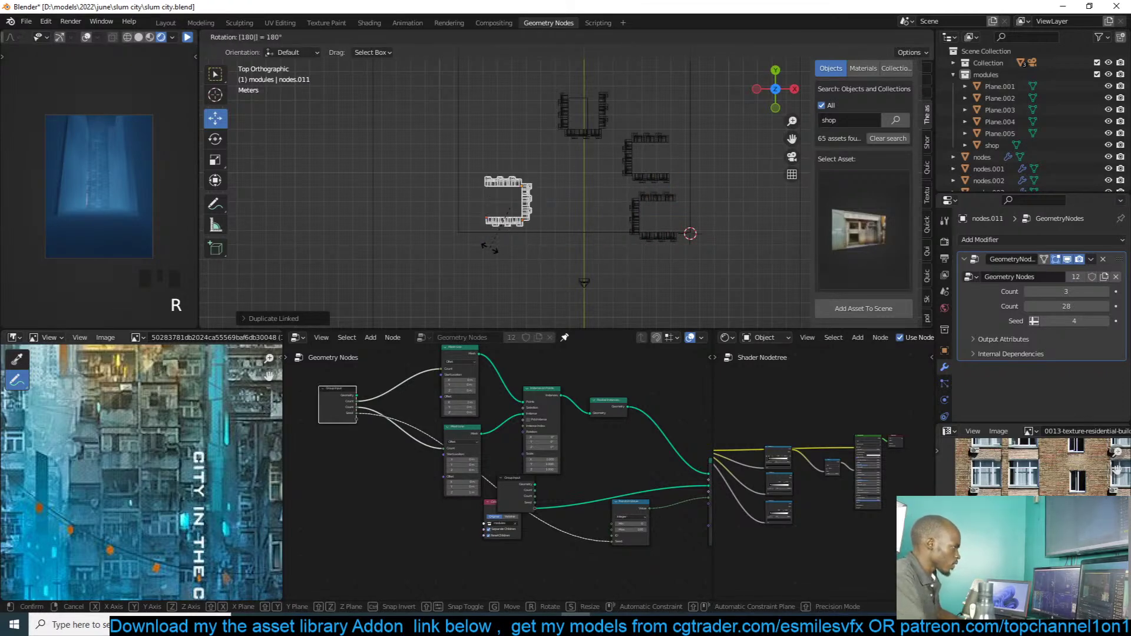
key("Return")
key("g")
left_click(515, 280)
key("alt+d")
left_click(515, 196)
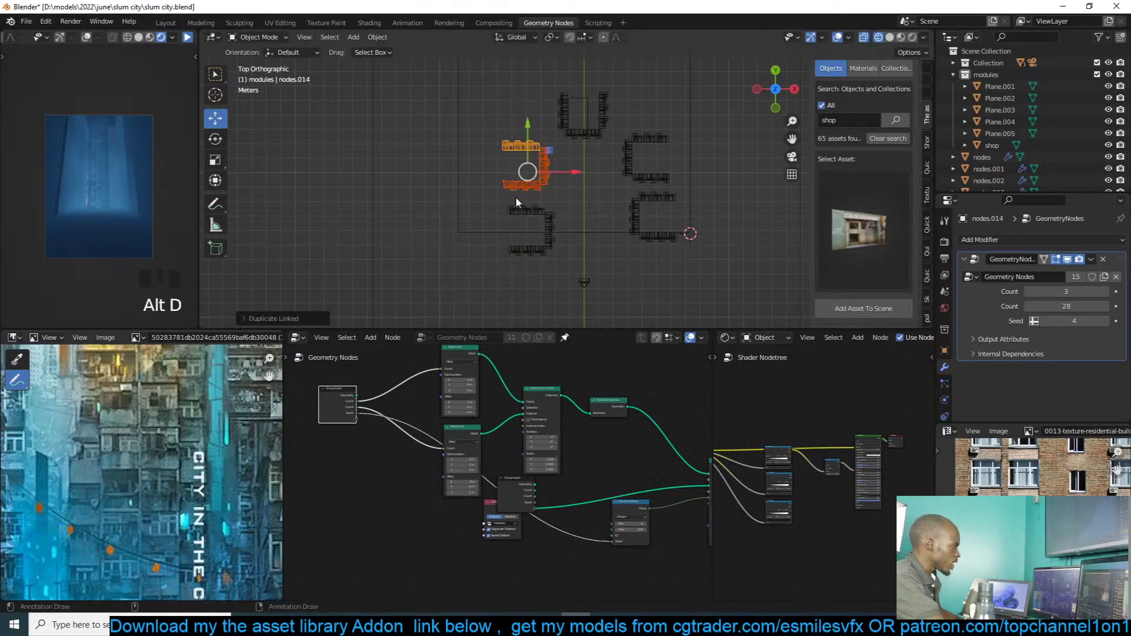
Step: Linked-duplicate the tower farther back on the left, rotate it 90°, and place two more linked copies in the right and left background
middle_click_drag(515, 197, 509, 247, "shift")
key("alt+d")
left_click(507, 157)
type("r")
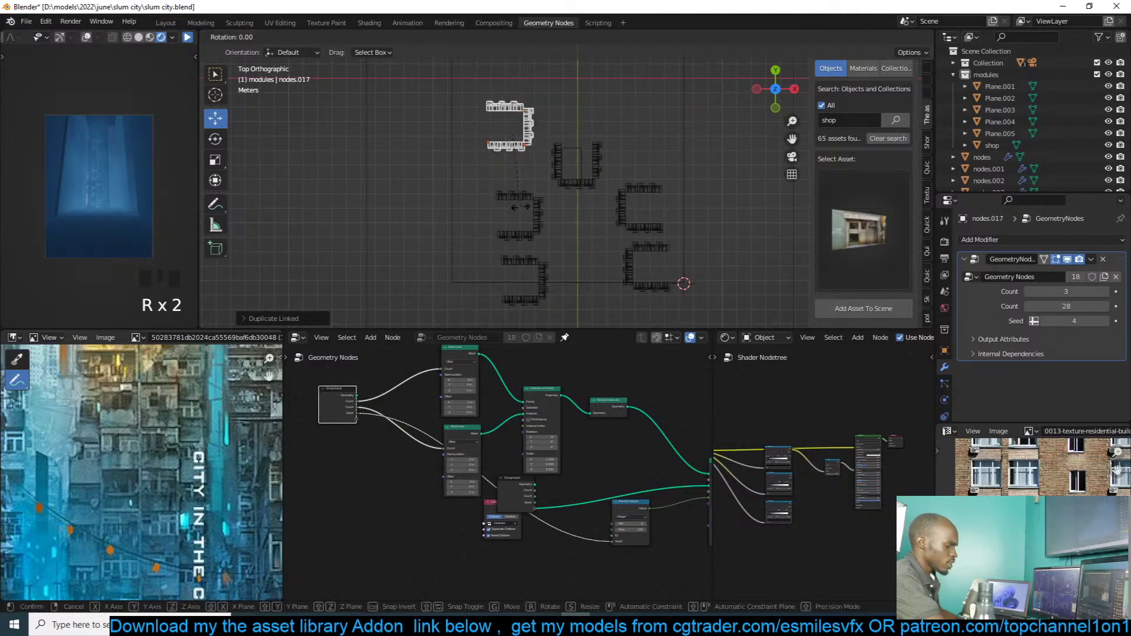
type("90")
left_click(521, 205)
key("alt+d")
left_click(650, 162)
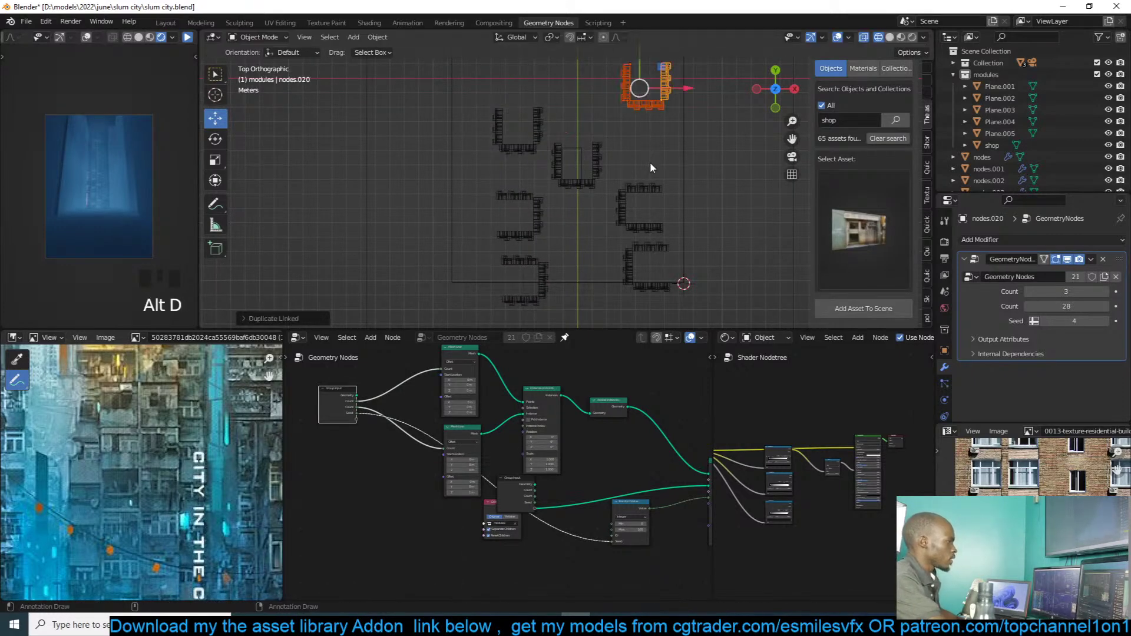
middle_click_drag(649, 161, 633, 237, "shift")
key("alt+d")
left_click(497, 193)
Step: Deselect everything, view the street through the camera in solid shading, save the file, and briefly refresh the rendered preview
middle_click_drag(497, 194, 509, 134)
key("KP_0")
key("alt+a")
key("z")
left_click(618, 143)
scroll(647, 196, "down", 2)
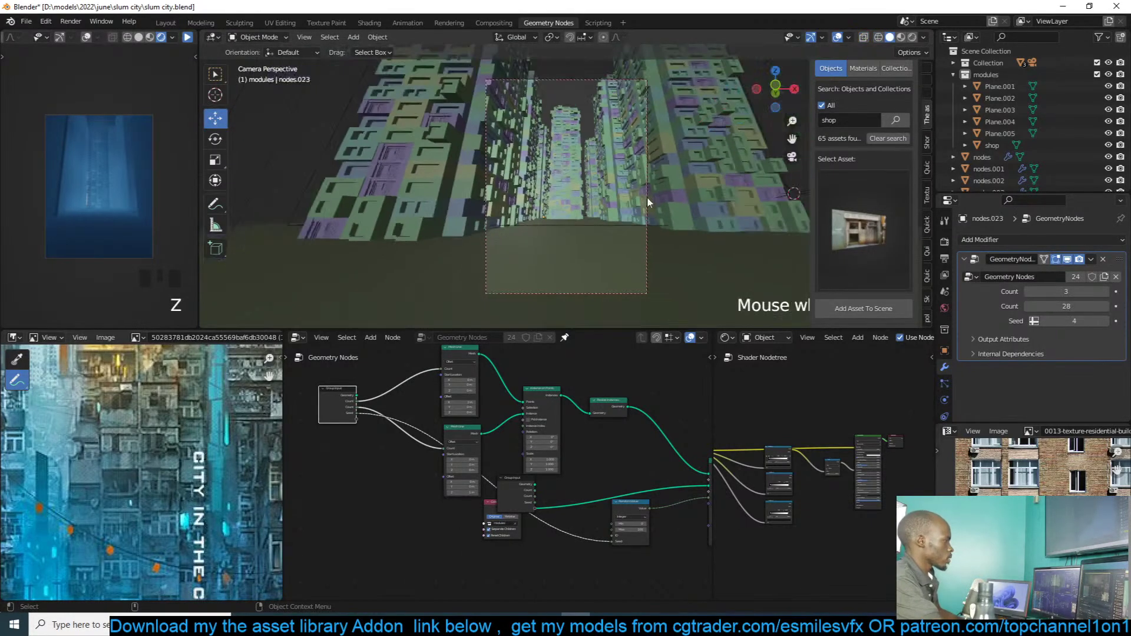
key("ctrl+s")
left_click(188, 39)
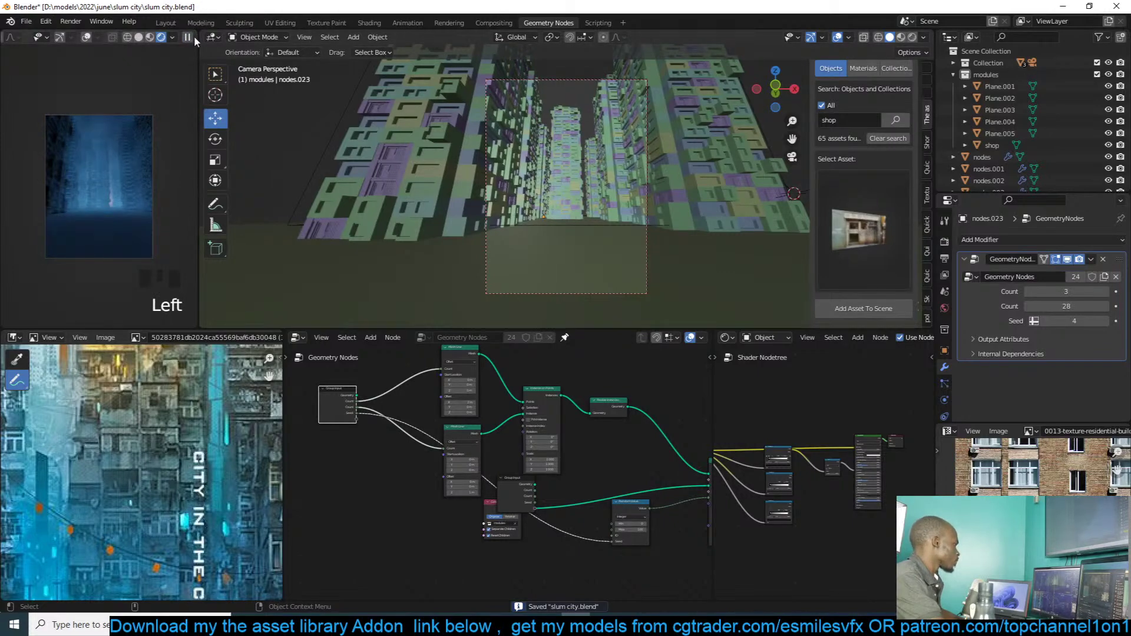
left_click(189, 37)
Step: Switch the main view to material preview, delete the unneeded object near the right-hand towers, and save the file
left_click(900, 38)
middle_click_drag(662, 105, 624, 143)
left_click(703, 187)
key("x")
left_click(704, 187)
key("ctrl+s")
Step: Move the front facade of the near right tower about 0.44 m in the negative X direction
scroll(583, 143, "up", 3)
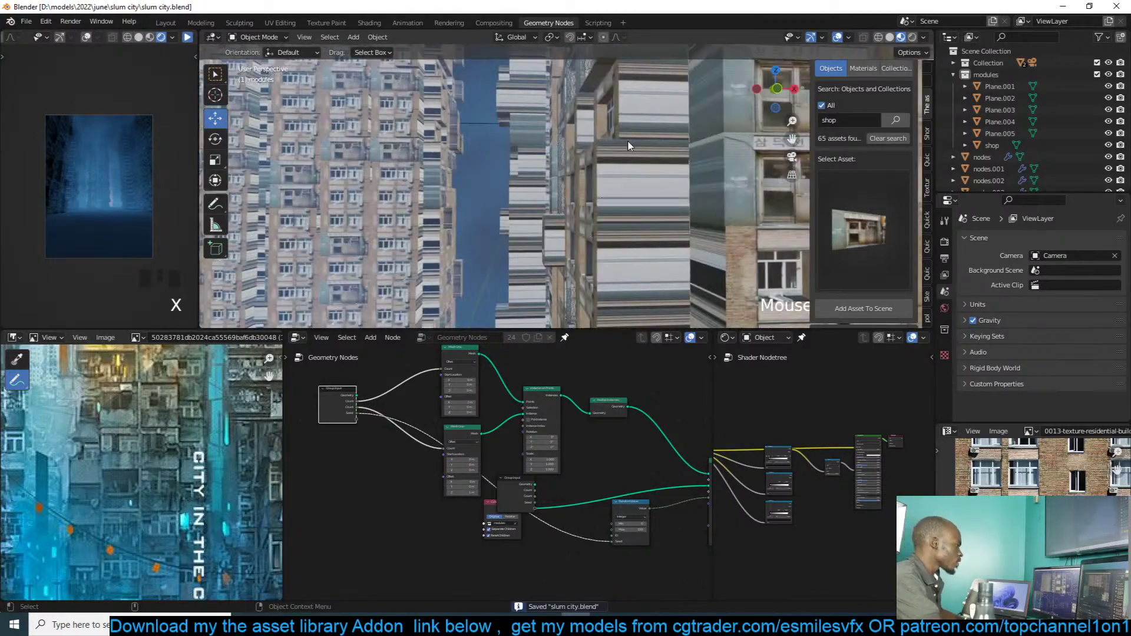
scroll(628, 145, "down", 3)
left_click(631, 177)
key("g")
key("x")
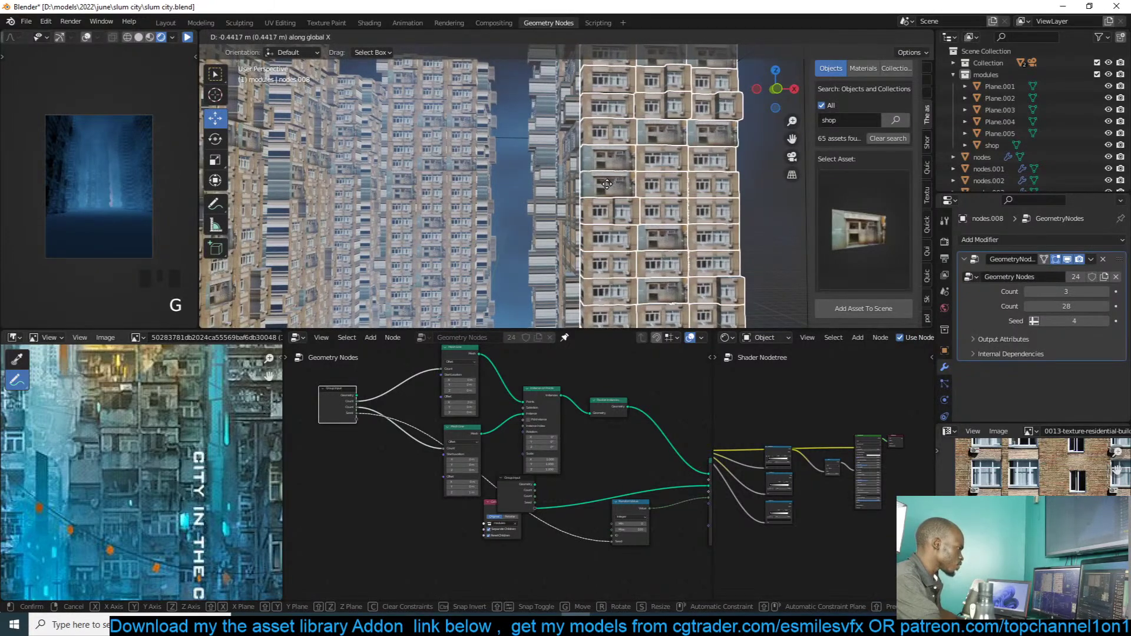
left_click(607, 184)
key("alt+a")
Step: Move the rear tower's right side facade inward along the X axis, save the file, and return to camera view
double_click(506, 197)
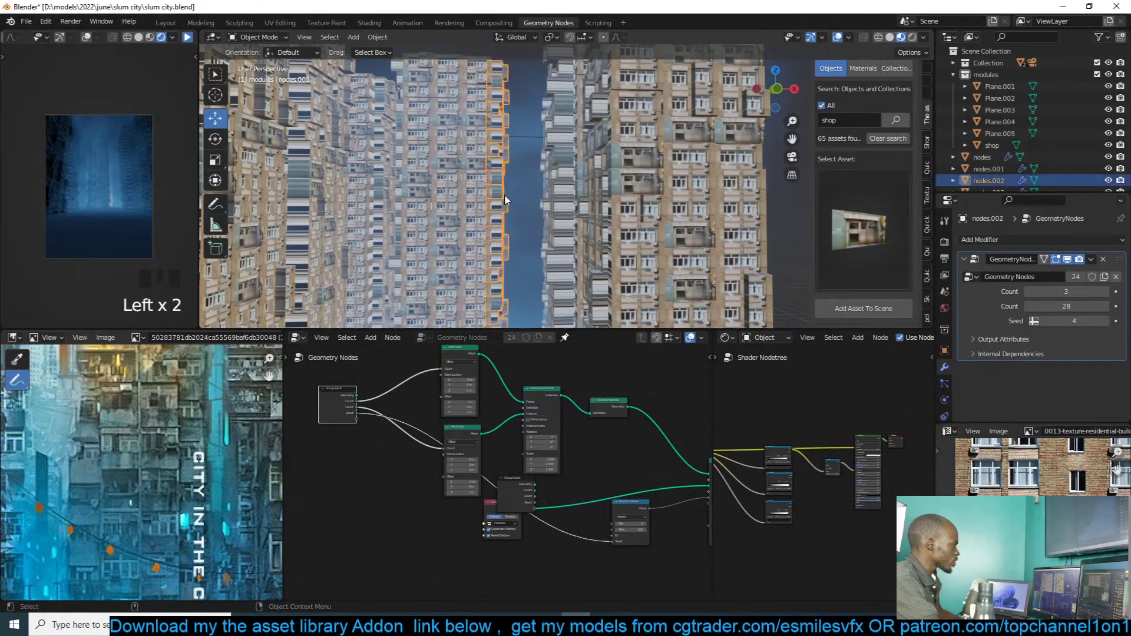
key("s")
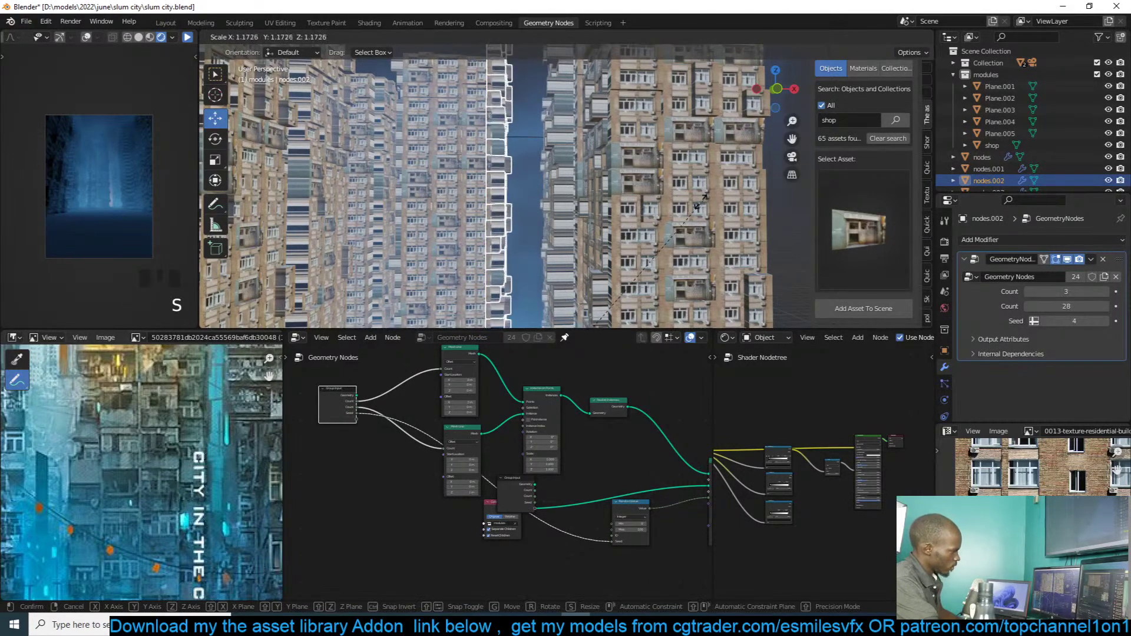
key("g")
key("x")
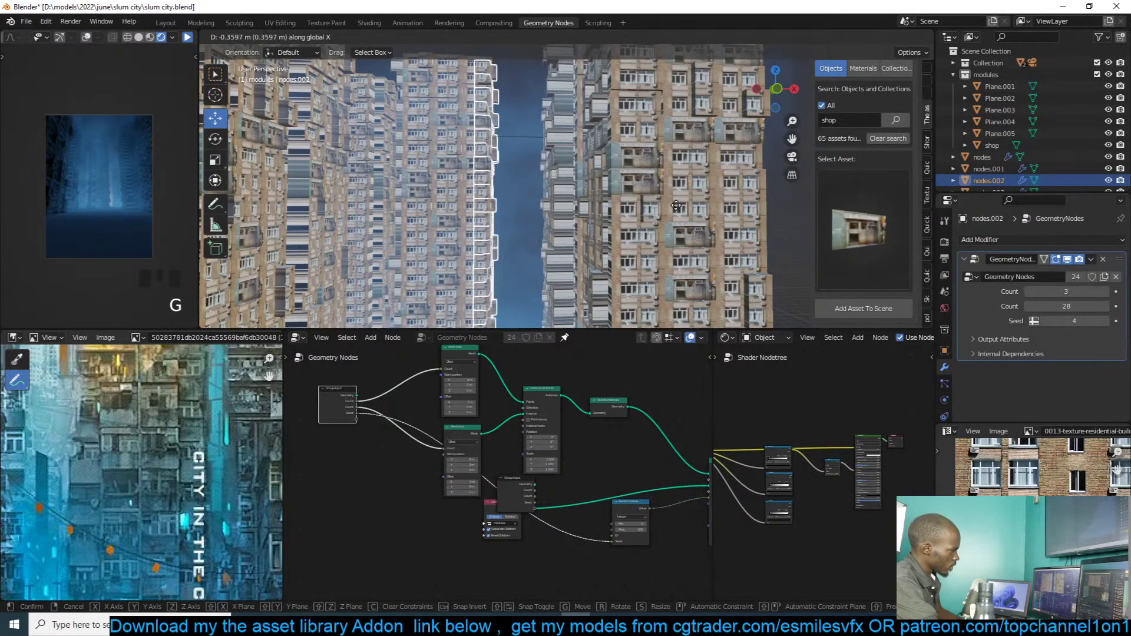
left_click(667, 206)
key("alt+a")
scroll(668, 206, "down", 5)
key("ctrl+s")
key("KP_0")
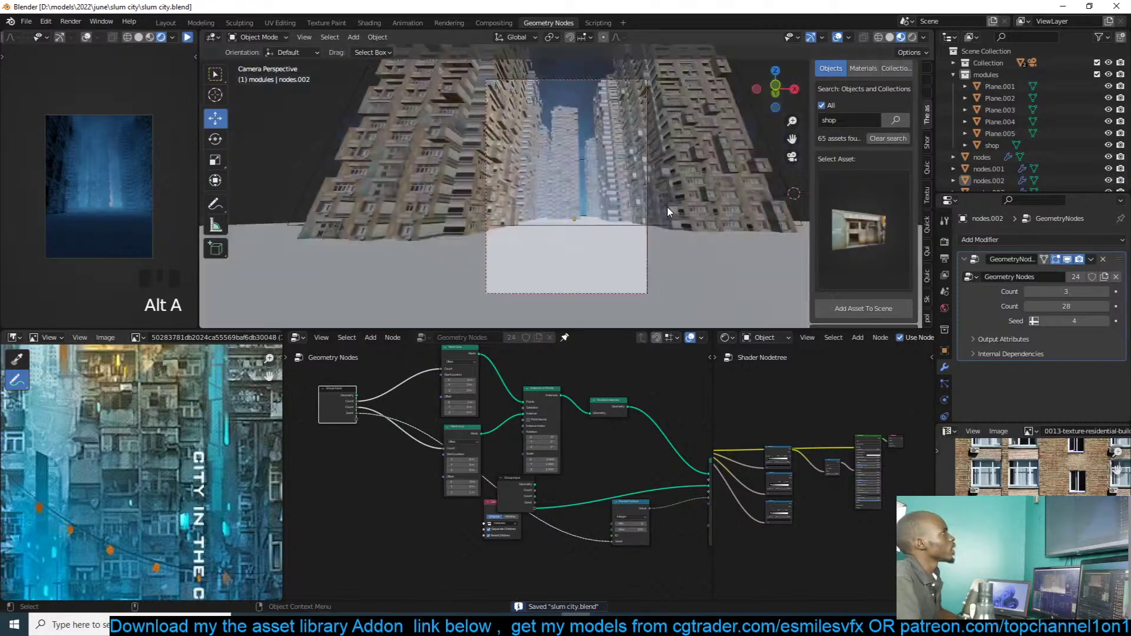
Step: Select the ground plane and search the asset library's materials for concrete
left_click(626, 260)
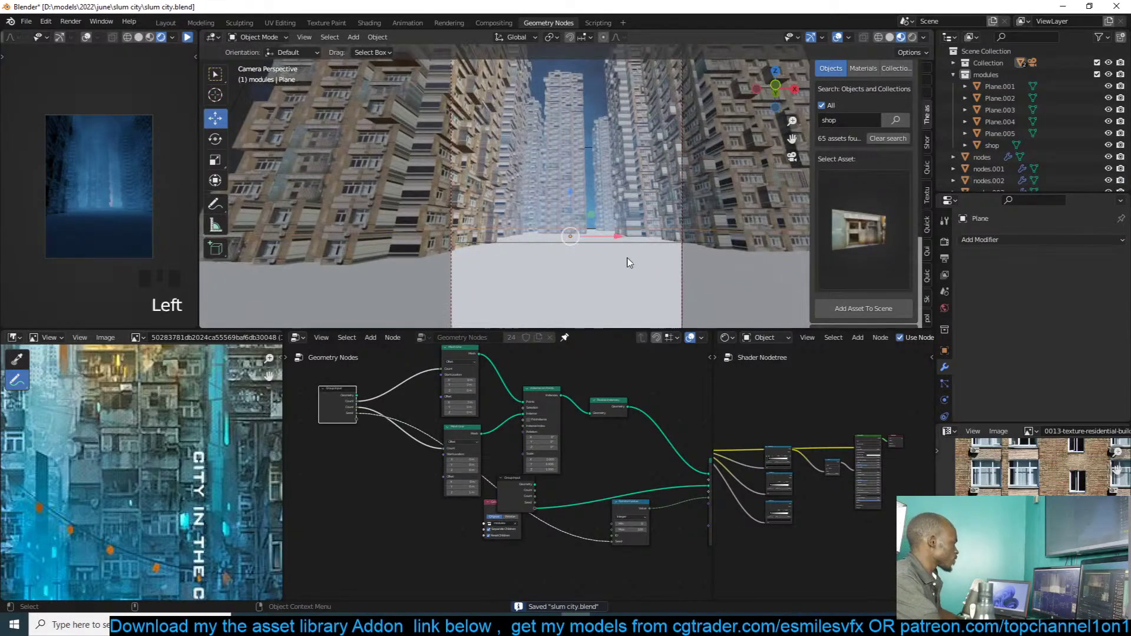
left_click(863, 68)
left_click(854, 121)
type("c")
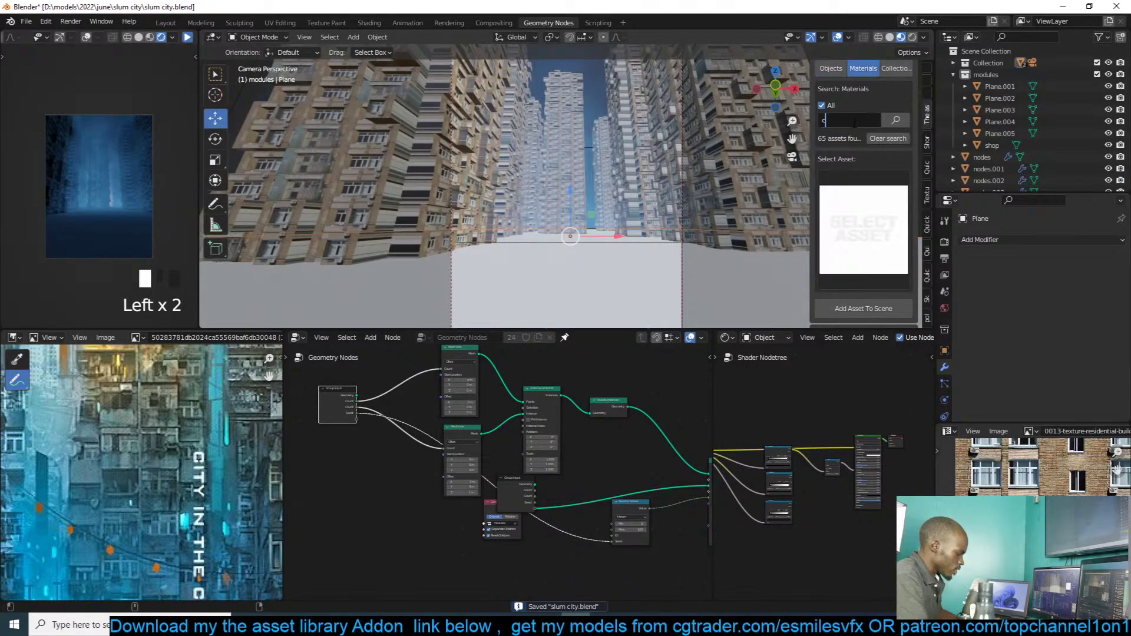
type("oncrete")
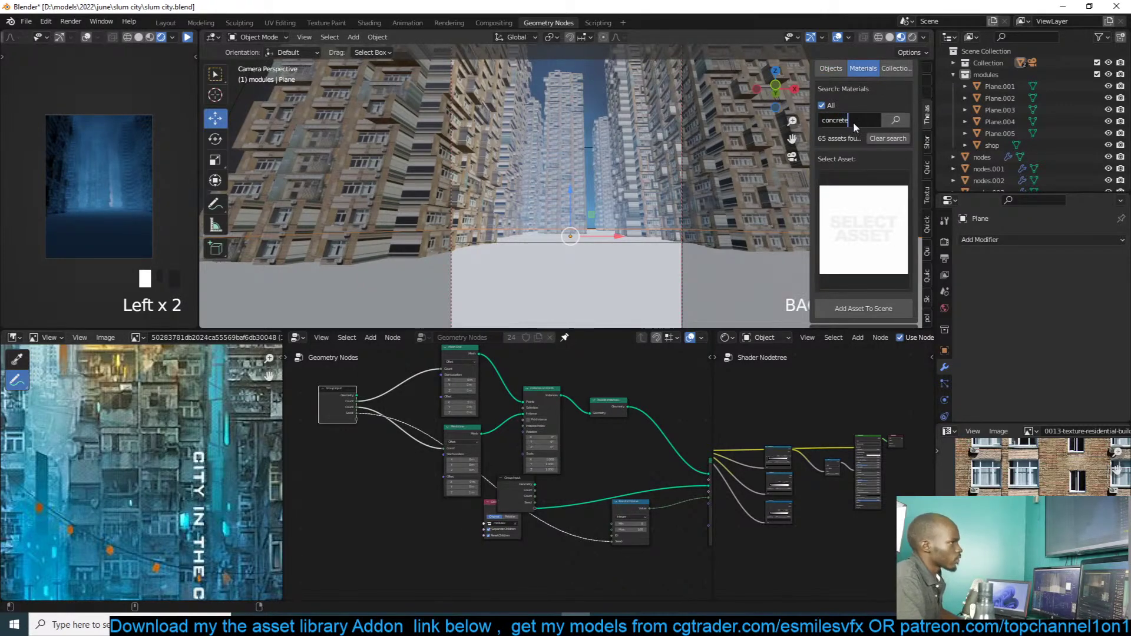
key("Return")
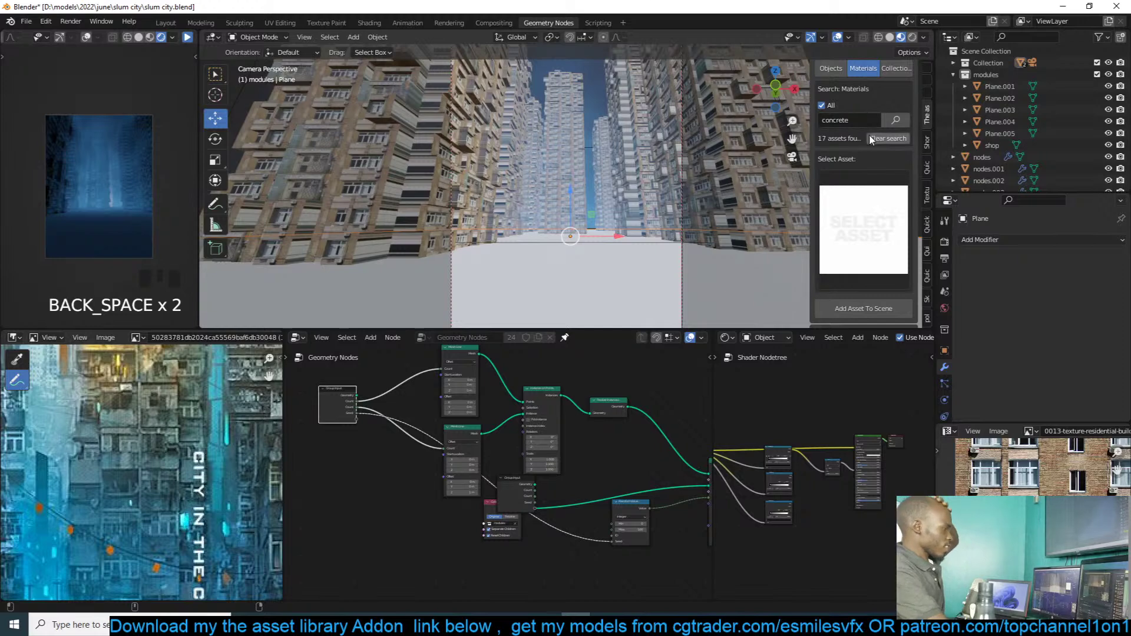
Step: Add the mottled grey concrete material, second among the results, to the ground plane and save the file
left_click(876, 217)
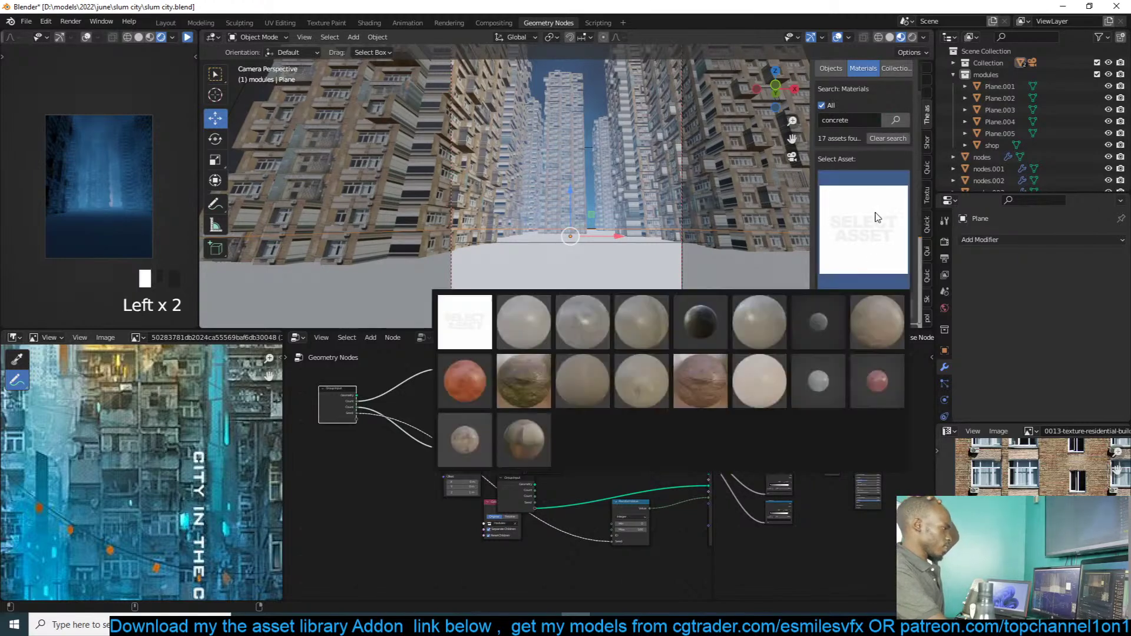
left_click(585, 321)
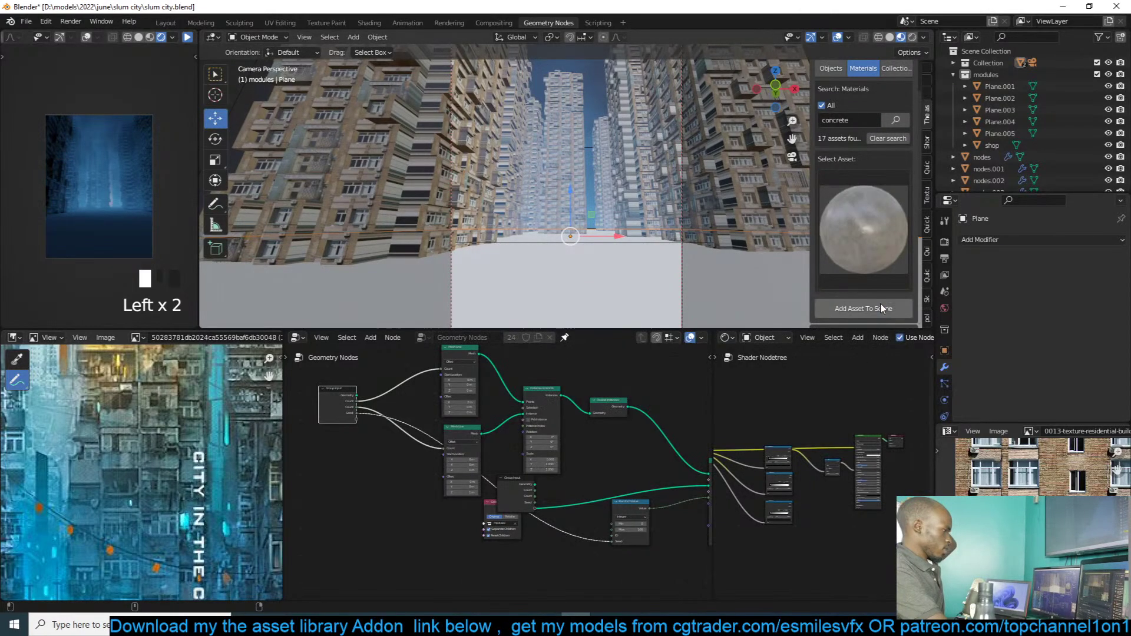
left_click(864, 308)
key("alt+a")
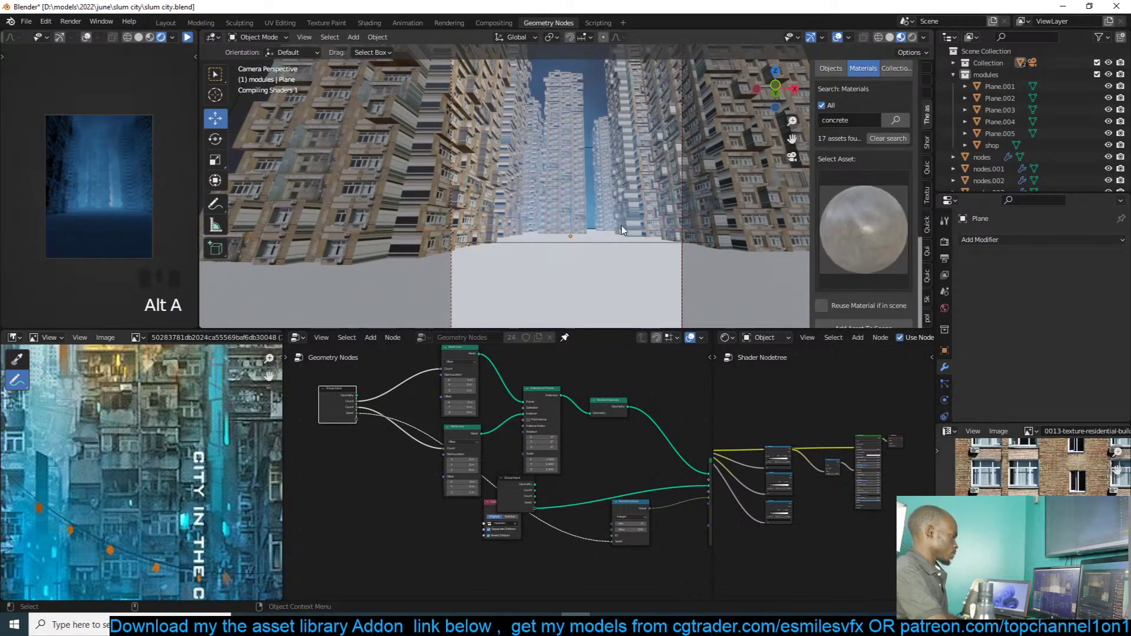
left_click(613, 261)
key("ctrl+s")
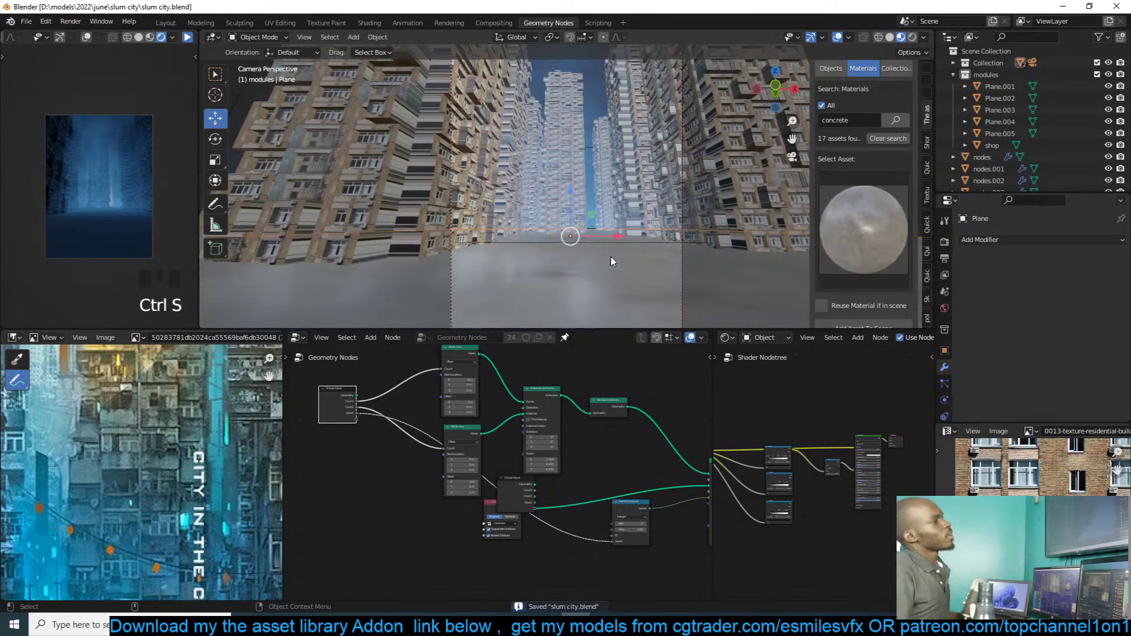
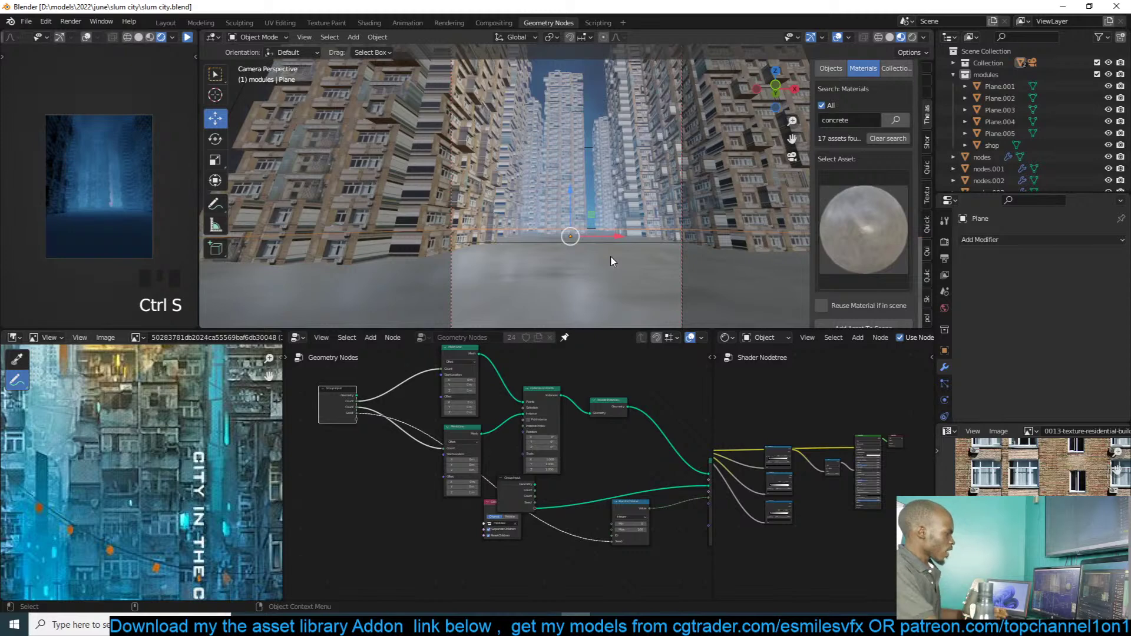
Step: Isolate the near right tower's front facade in local view, frame it, and inspect its modules from several angles
middle_click_drag(742, 164, 687, 181, "shift")
left_click(687, 181)
key("KP_Divide")
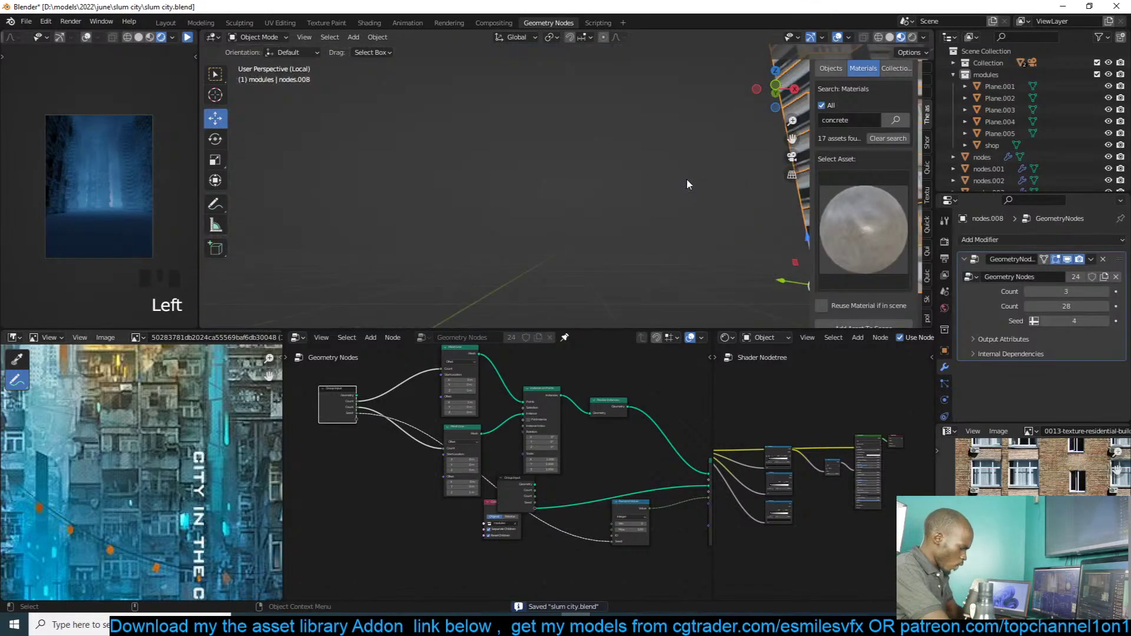
scroll(682, 189, "up", 3)
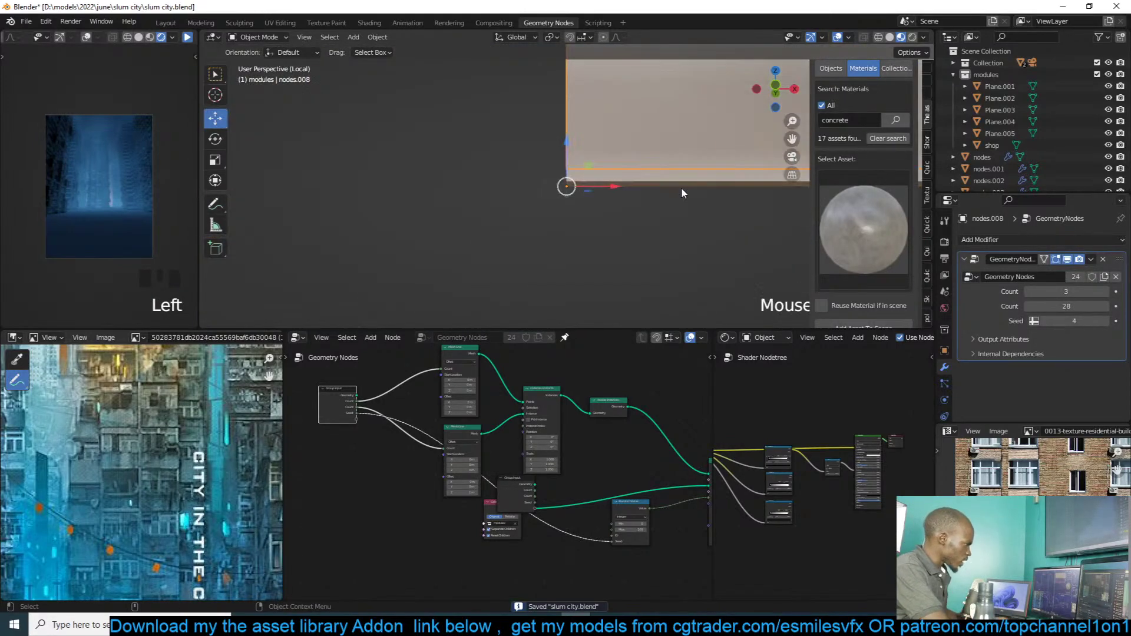
key("KP_Decimal")
scroll(682, 177, "up", 4)
middle_click_drag(681, 177, 716, 177)
key("alt+a")
scroll(660, 198, "up", 3)
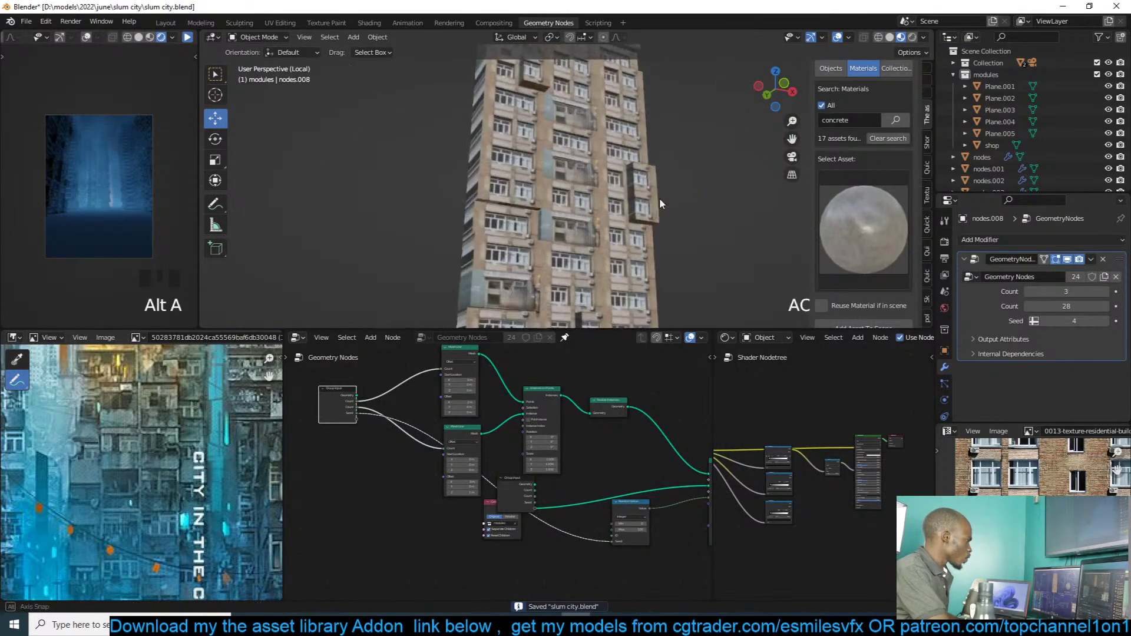
scroll(678, 171, "down", 3)
middle_click_drag(660, 198, 657, 153)
scroll(641, 522, "up", 4)
Step: Shift the Random Value node slightly right toward Instance on Points and review the node tree back to the Group Input
middle_click_drag(588, 508, 492, 479)
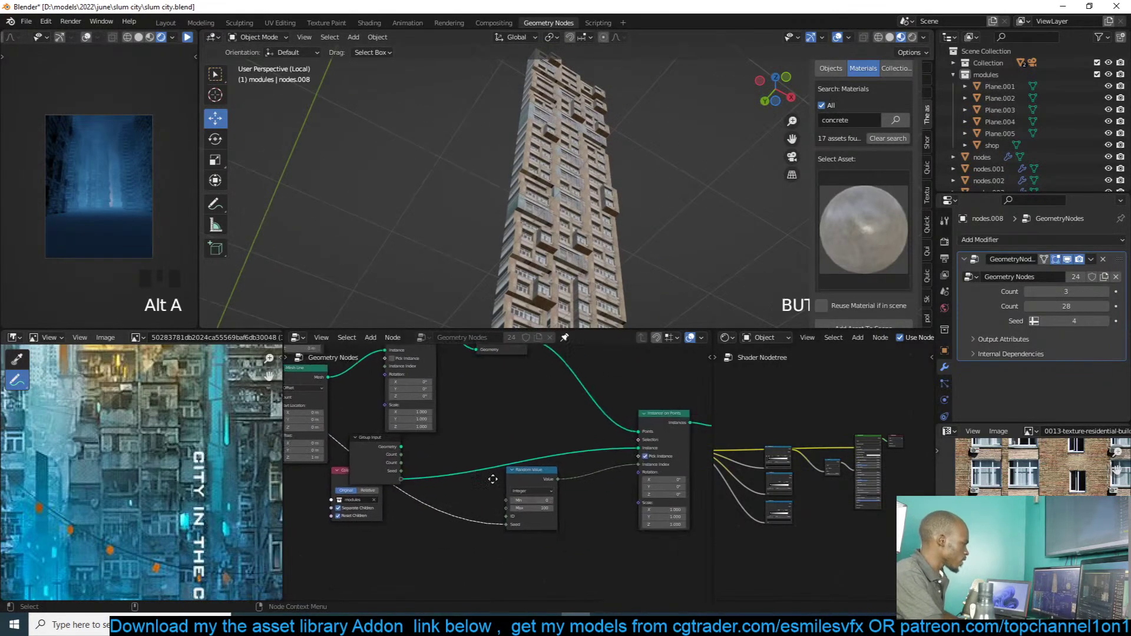
scroll(496, 481, "up", 5)
scroll(483, 488, "down", 6)
left_click(512, 471)
left_click_drag(511, 469, 530, 470)
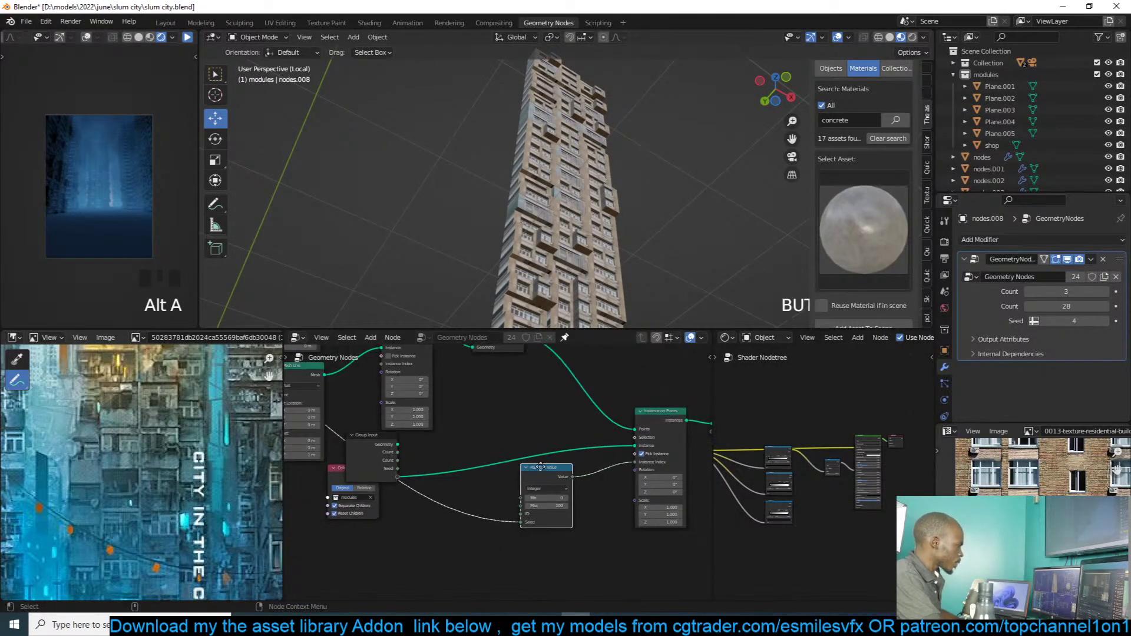
middle_click_drag(532, 537, 610, 507)
scroll(602, 494, "down", 3)
middle_click_drag(462, 431, 588, 472)
scroll(449, 409, "up", 2)
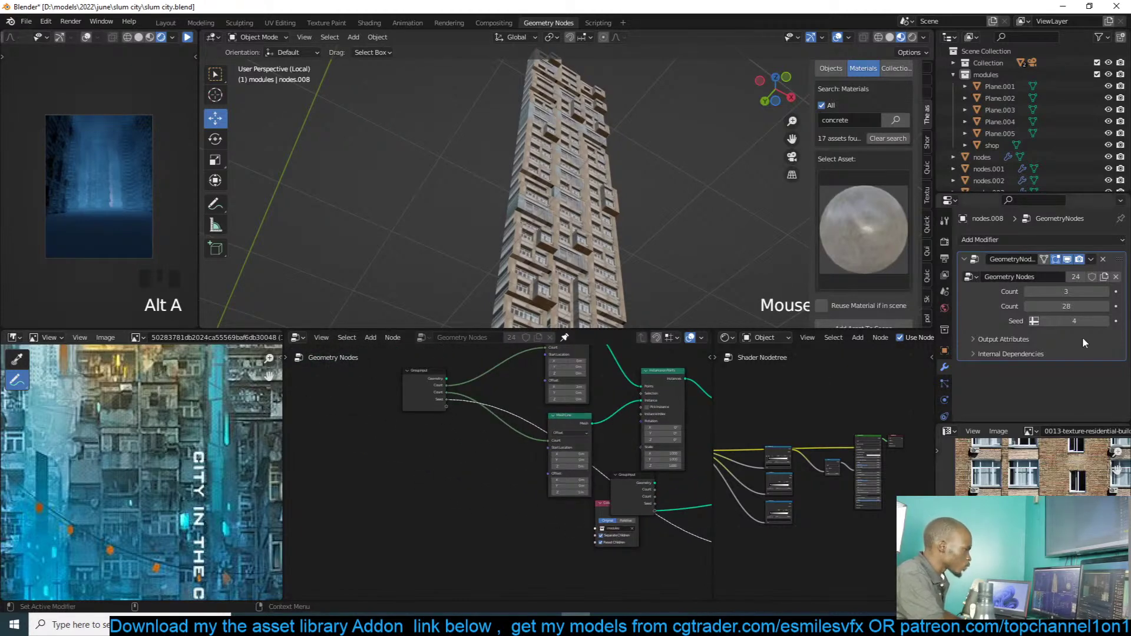
Step: Set the isolated tower facade's seed to 13 and leave local view
double_click(1106, 321)
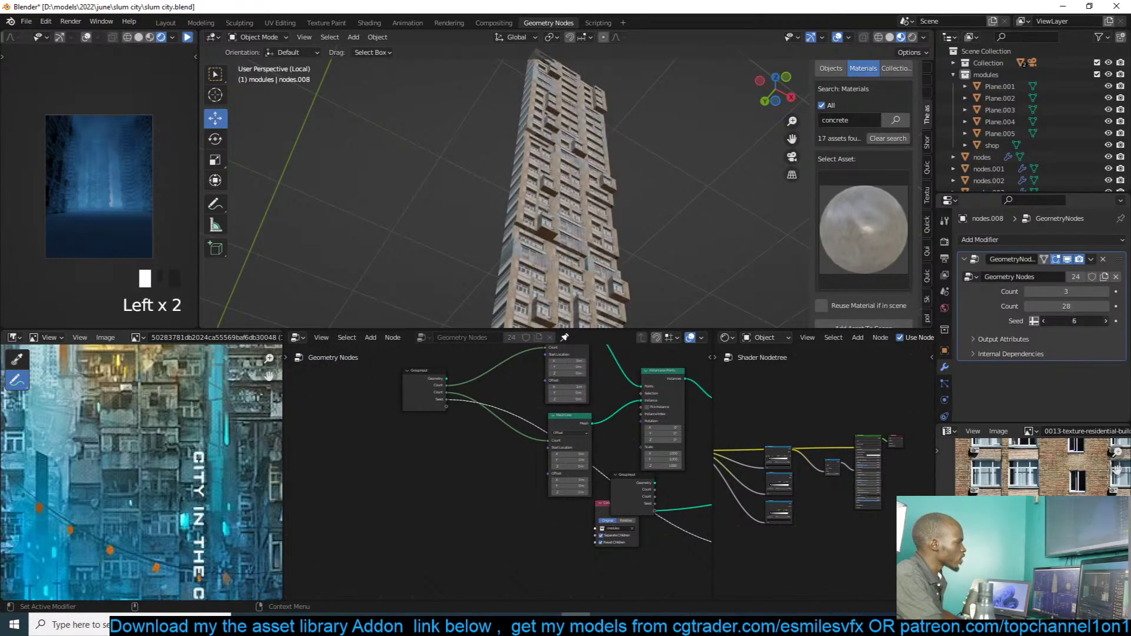
double_click(1106, 321)
double_click(1105, 321)
left_click(1106, 321)
left_click(1106, 321)
left_click(1105, 321)
double_click(1106, 321)
left_click(1106, 321)
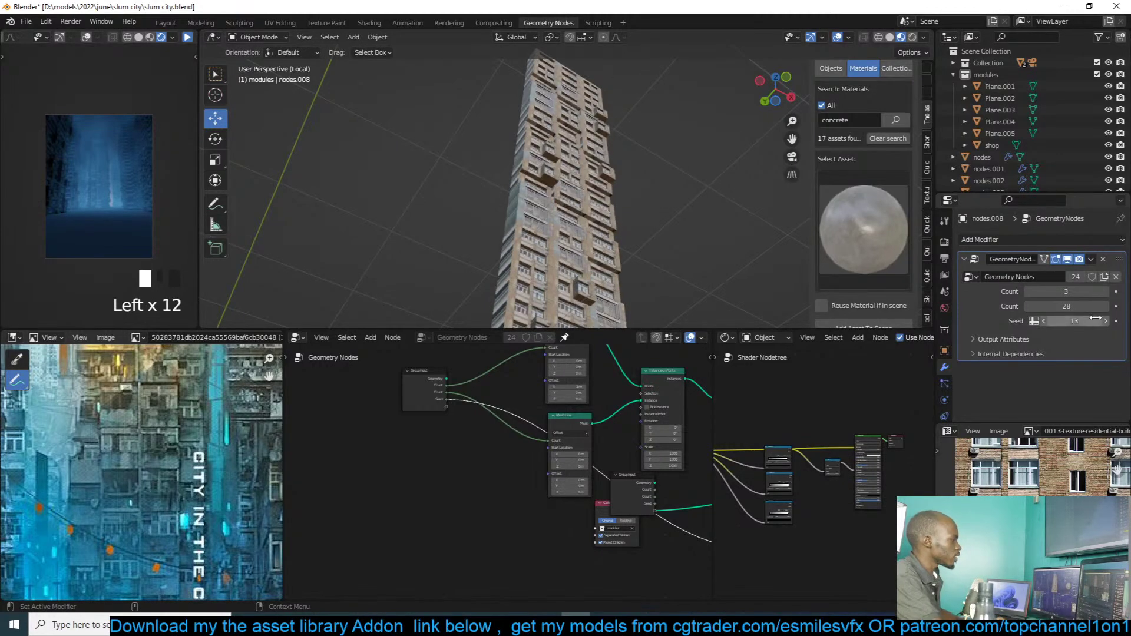
key("slash")
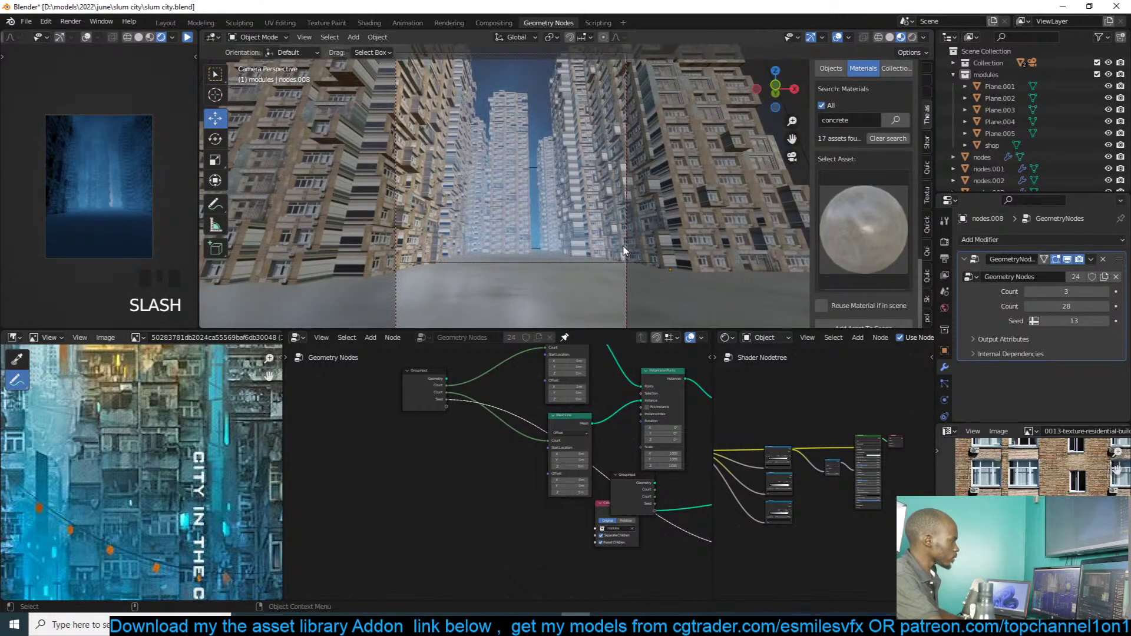
Step: Leave the camera view for solid shading facing the street, clear the selection, and save the file
key("grave")
scroll(628, 261, "down", 4)
key("z")
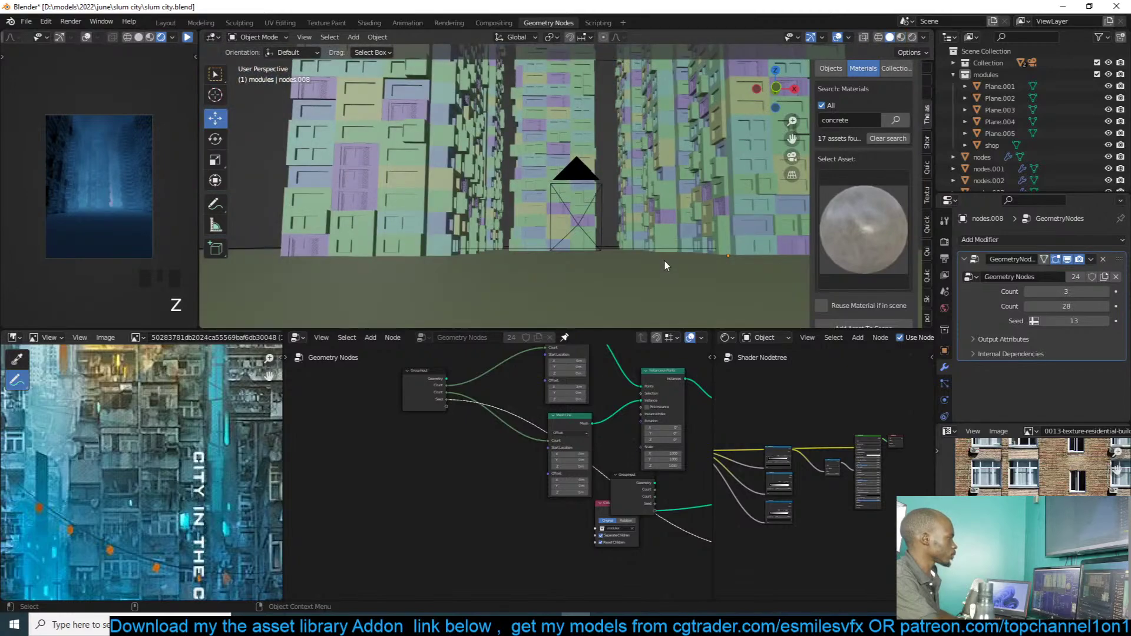
left_click(621, 227)
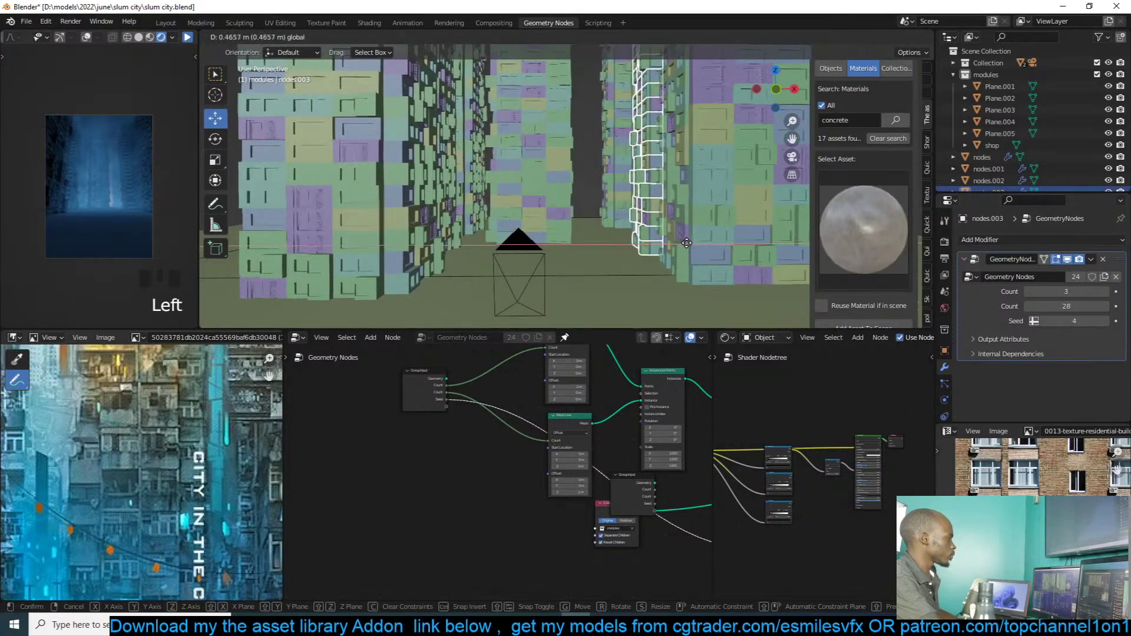
key("alt+a")
key("ctrl+s")
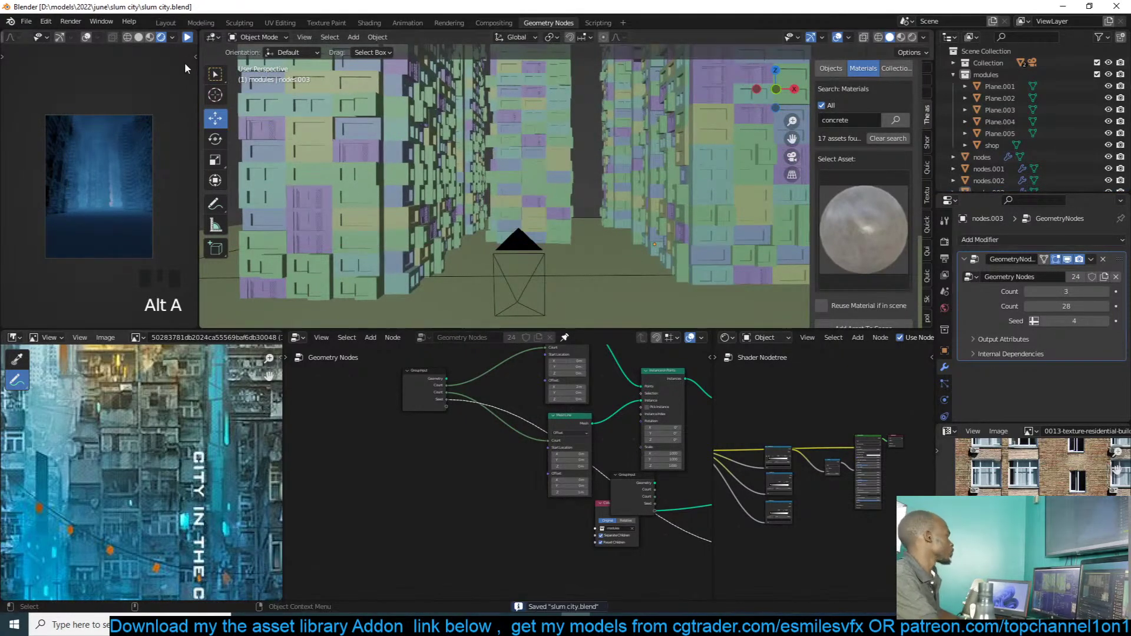
Step: Refresh the rendered camera preview, pause it, and view the whole slum-city reference image
left_click(188, 37)
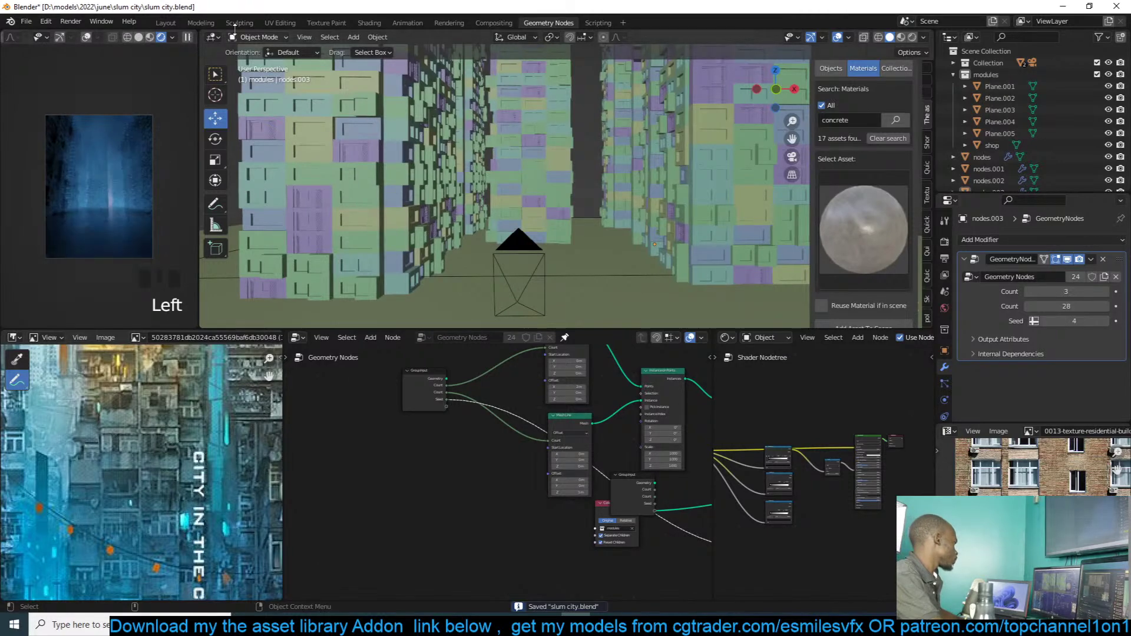
left_click(188, 37)
scroll(124, 391, "down", 4)
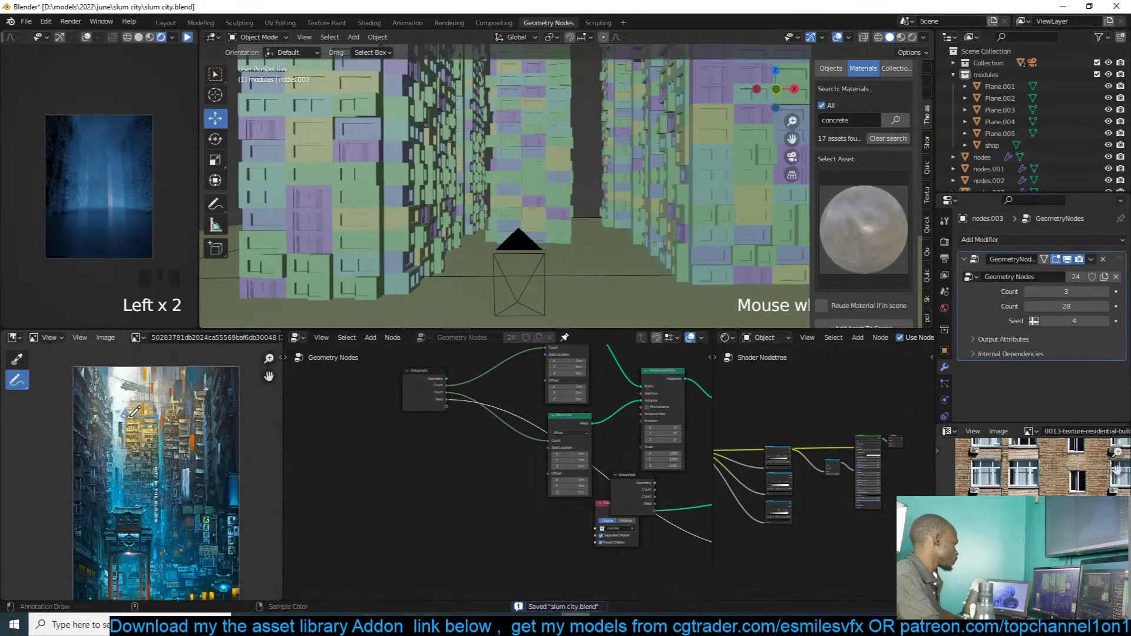
Step: Add an area light on the ground in front of the street's end tower and transfer it from modules to Collection
middle_click_drag(455, 251, 576, 219)
key("shift+a")
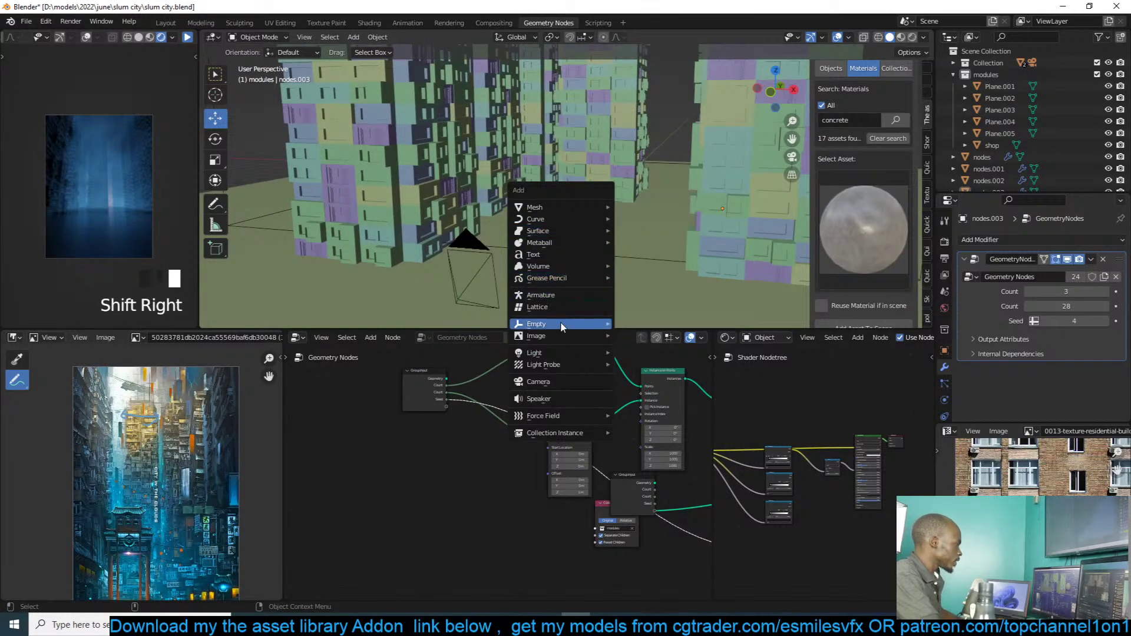
mouse_move(566, 353)
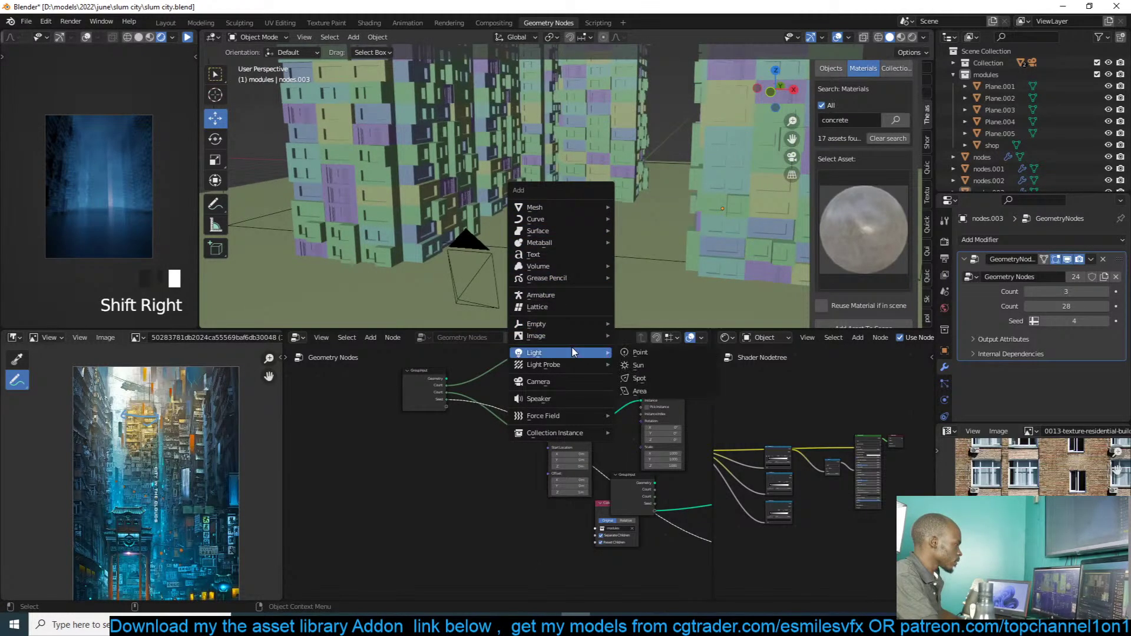
left_click(640, 391)
key("r")
key("r")
right_click(653, 199)
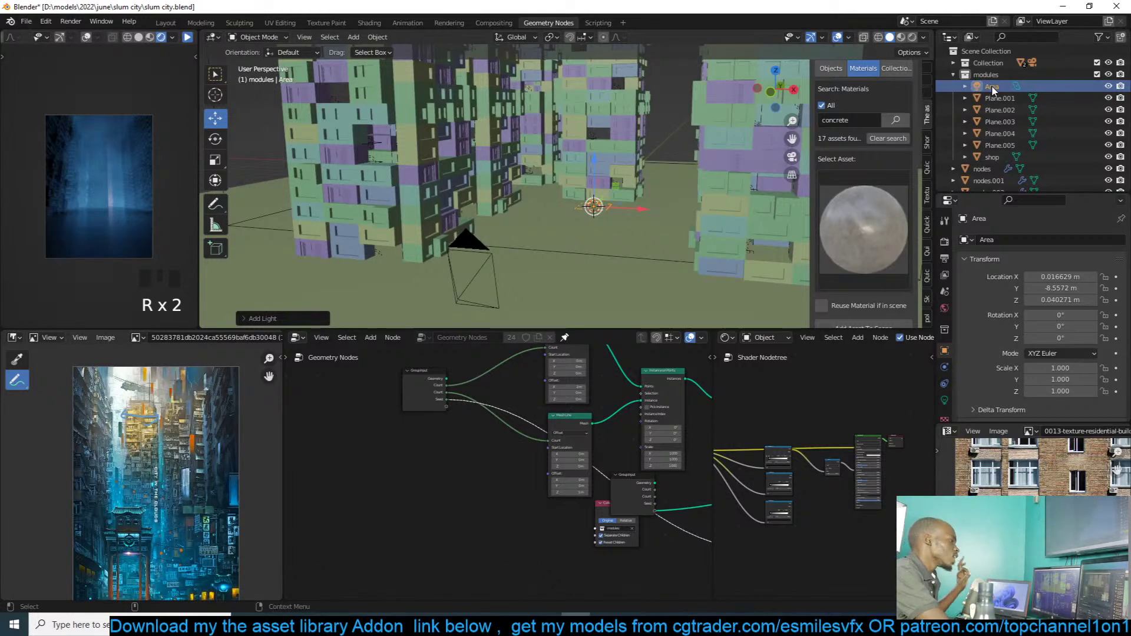
left_click_drag(994, 89, 1003, 65)
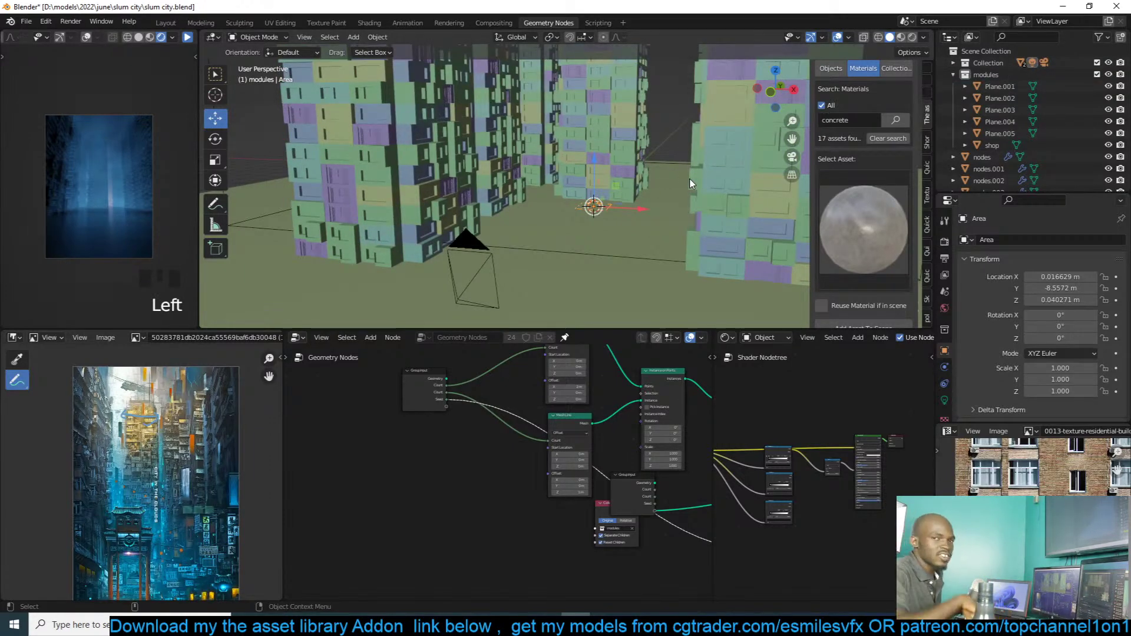
Step: Rotate the area light 180° about X, then scale it to about 1.15 overall and about 1.84 along X
type("rx")
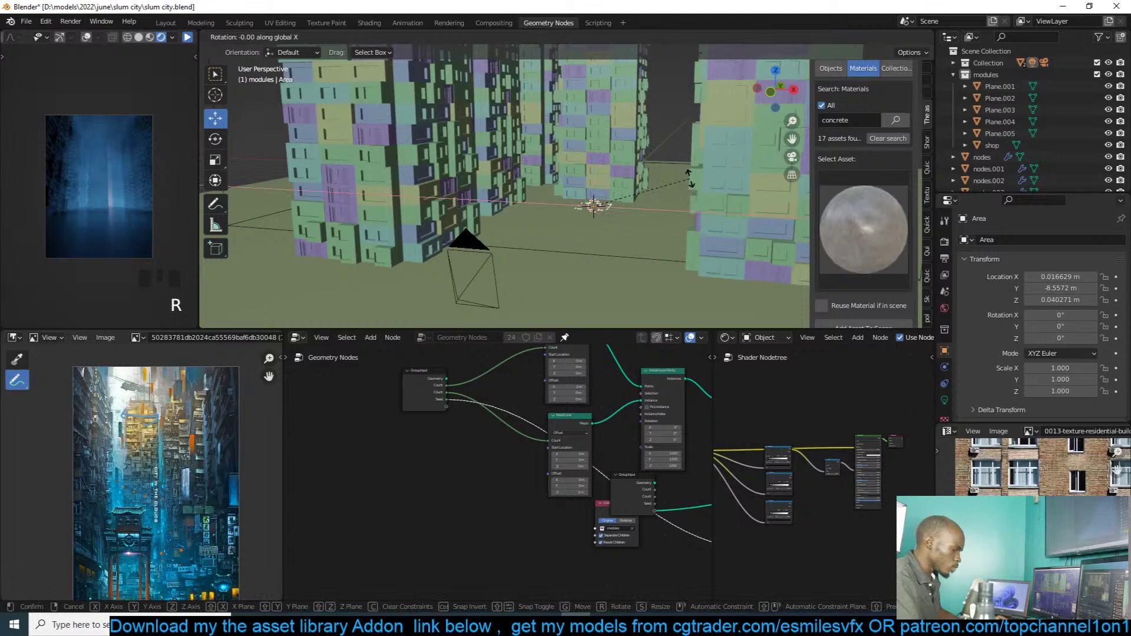
type("180")
left_click(690, 179)
middle_click_drag(691, 179, 644, 229)
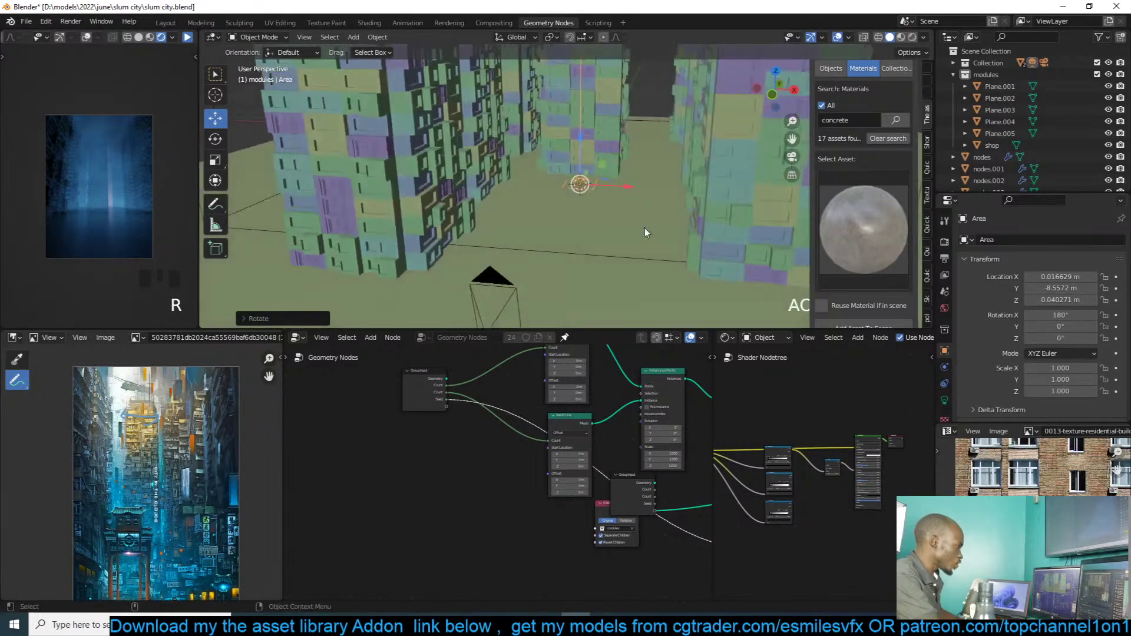
key("s")
left_click(653, 231)
key("s")
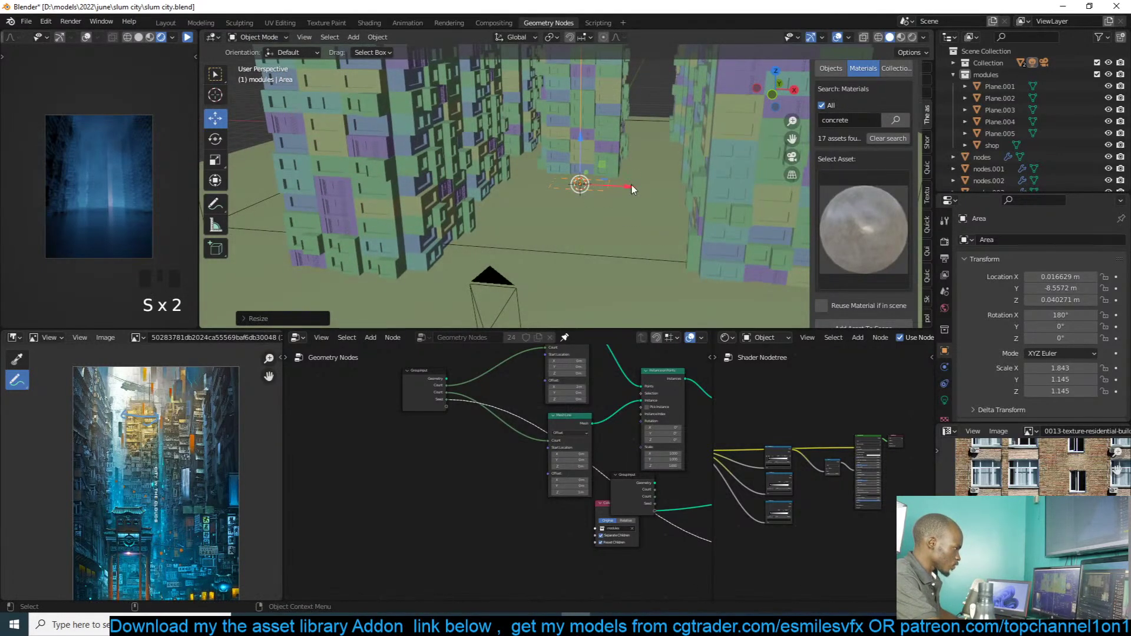
Step: Raise the area light to about 0.09 m, shift it along Y to about -8.19 m near the tower, and save the file
key("KP_Decimal")
middle_click_drag(598, 170, 601, 200)
key("g")
left_click(690, 175)
key("ctrl+s")
key("g")
key("y")
left_click(648, 189)
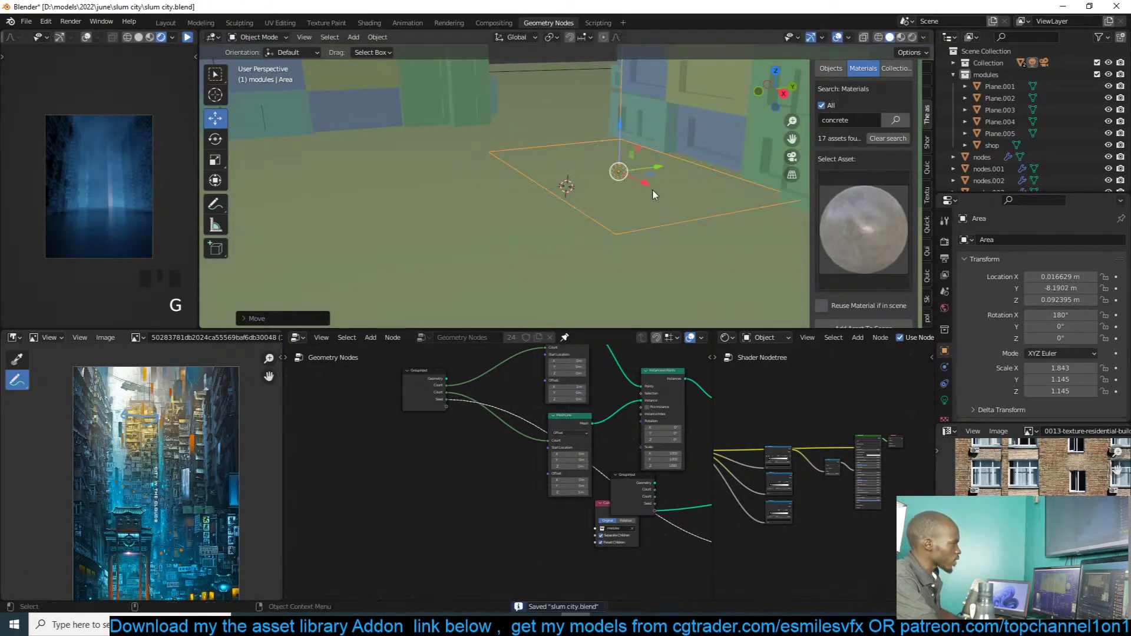
scroll(671, 410, "down", 6)
middle_click_drag(671, 410, 531, 416)
scroll(578, 427, "up", 6)
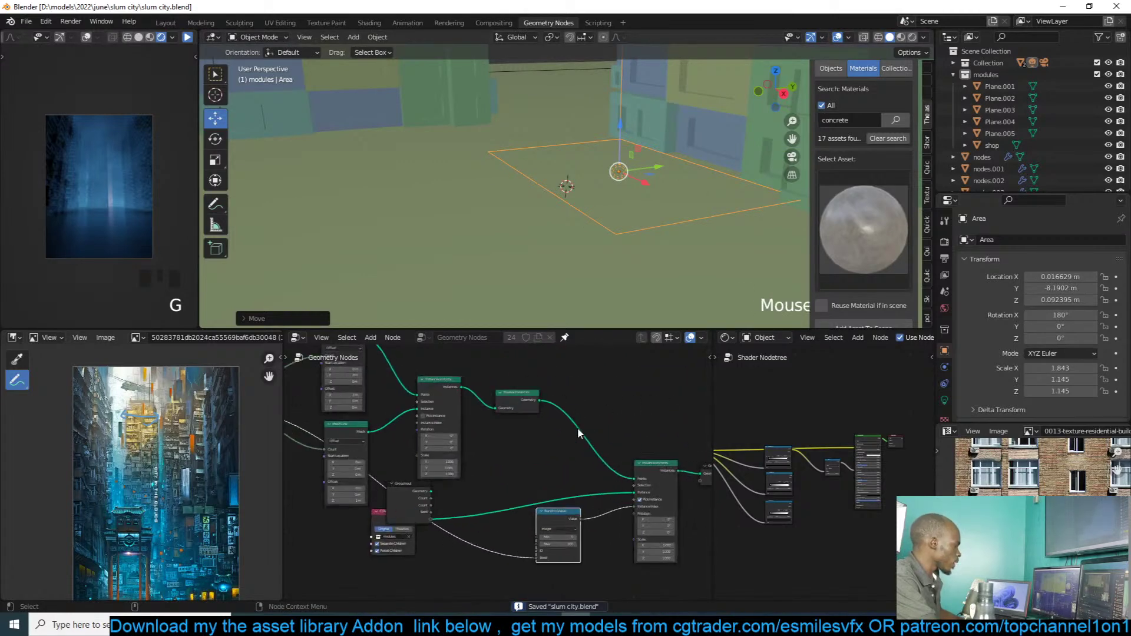
scroll(633, 412, "up", 2)
middle_click_drag(633, 412, 609, 422)
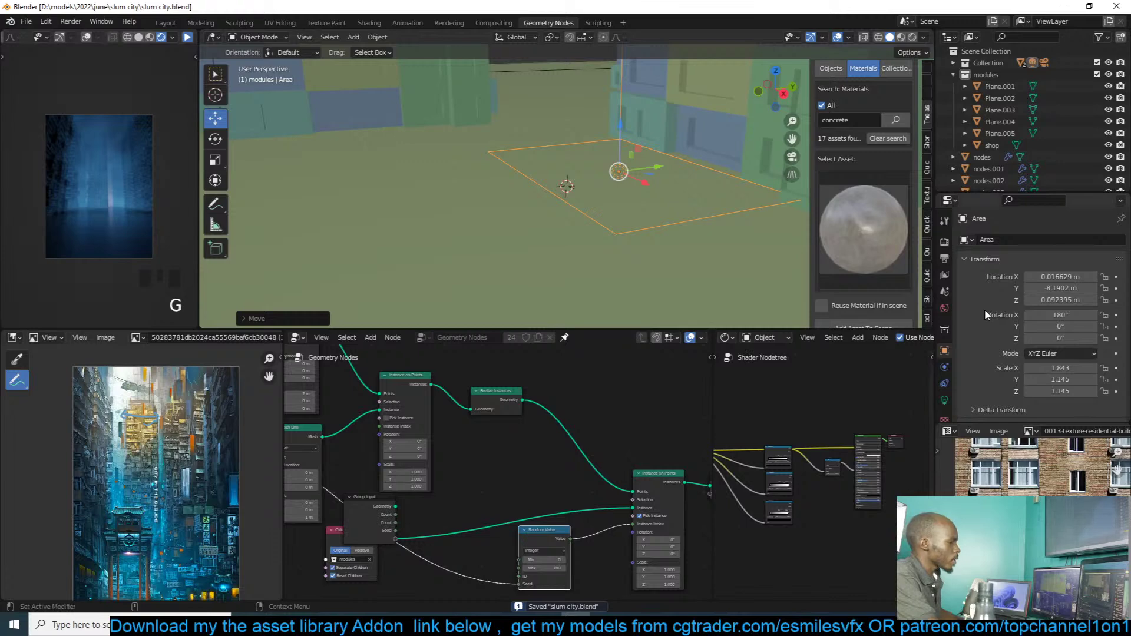
Step: Set the area light's power to 1000 W and save the file
left_click(944, 400)
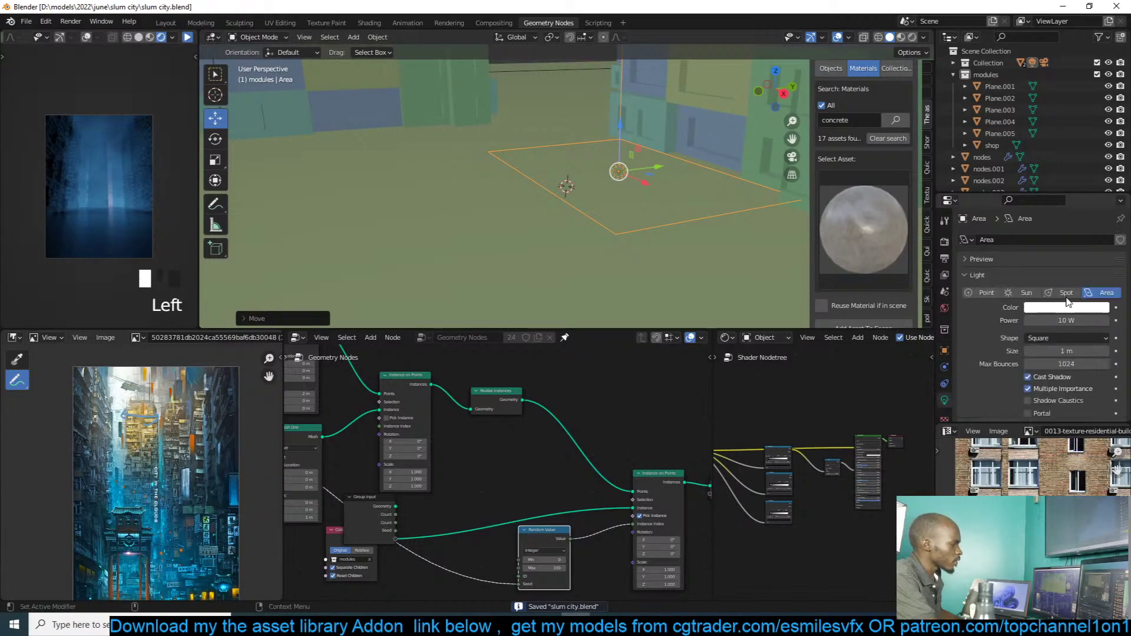
double_click(1066, 320)
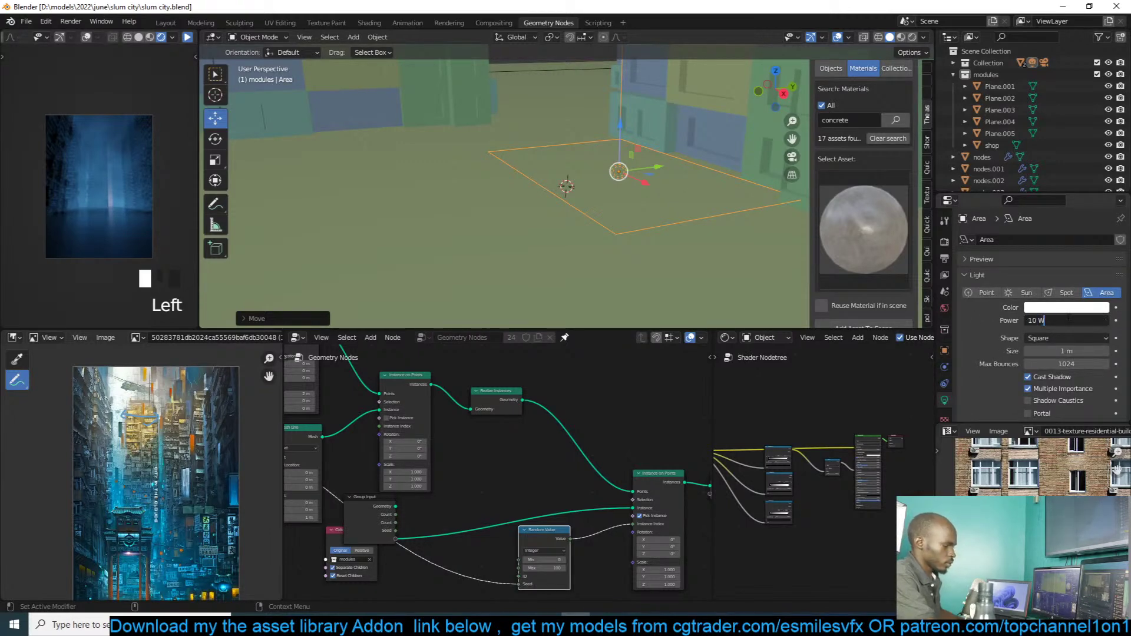
type("1000")
key("Return")
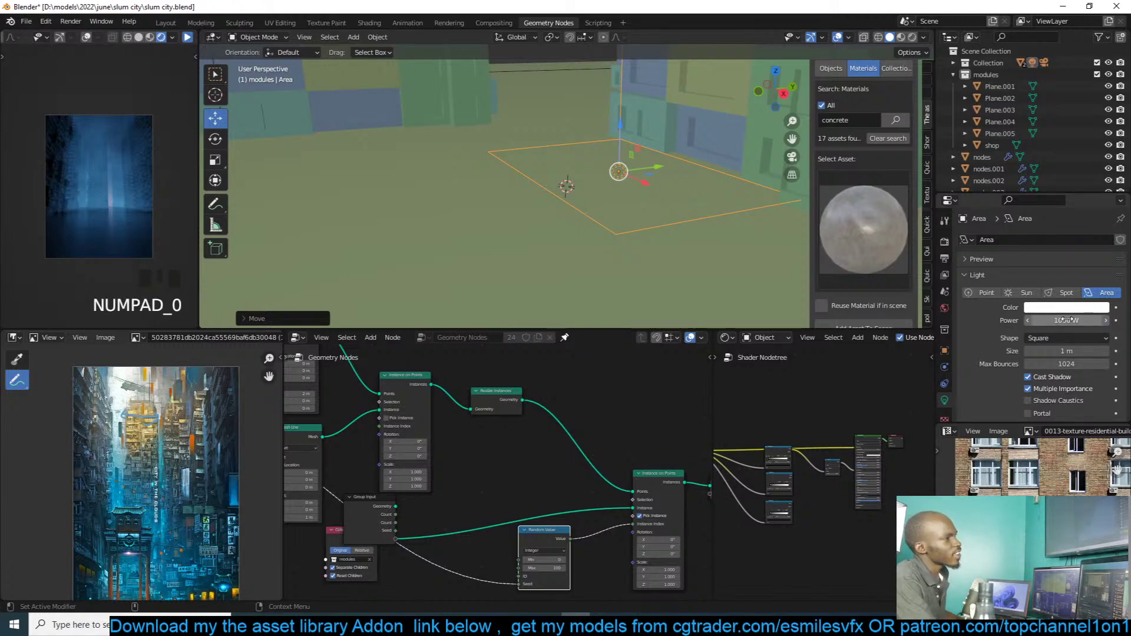
scroll(672, 224, "down", 5)
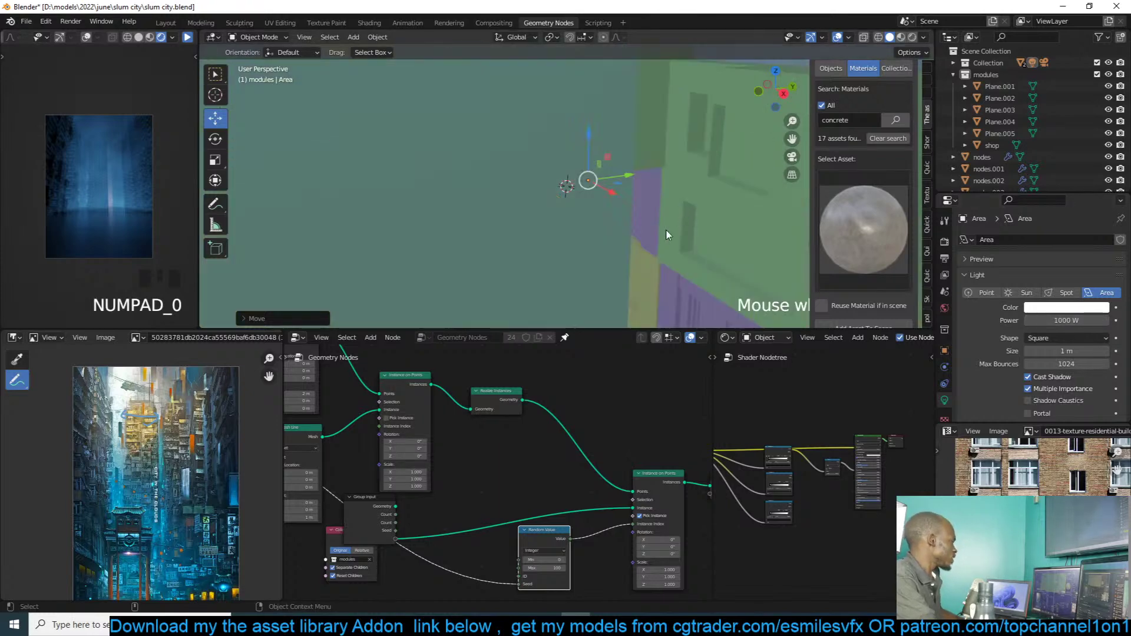
key("ctrl+s")
scroll(606, 250, "down", 3)
scroll(630, 246, "up", 4)
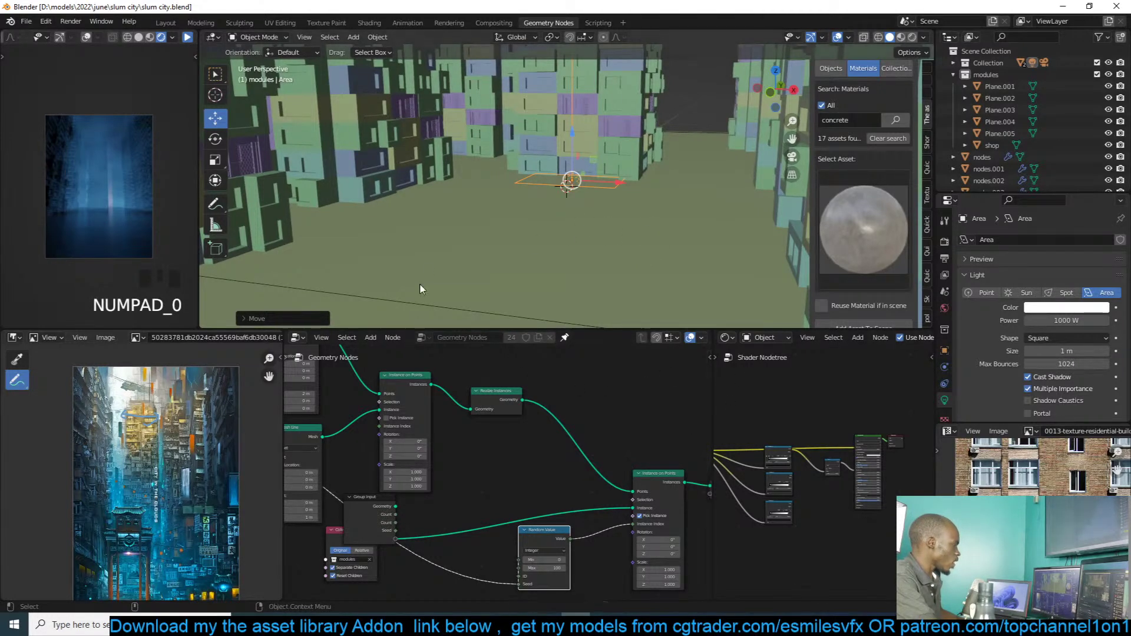
Step: Try a light blue color with hue 0.597 and saturation 0.823 on the area light in the rendered preview
left_click(1083, 307)
left_click(1064, 186)
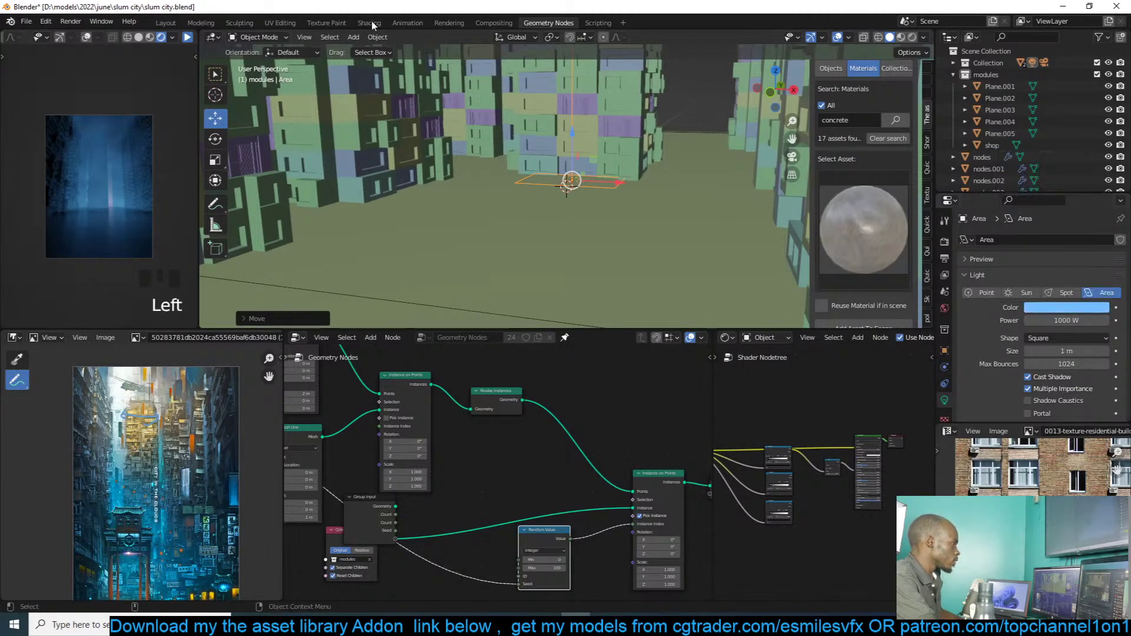
left_click(188, 36)
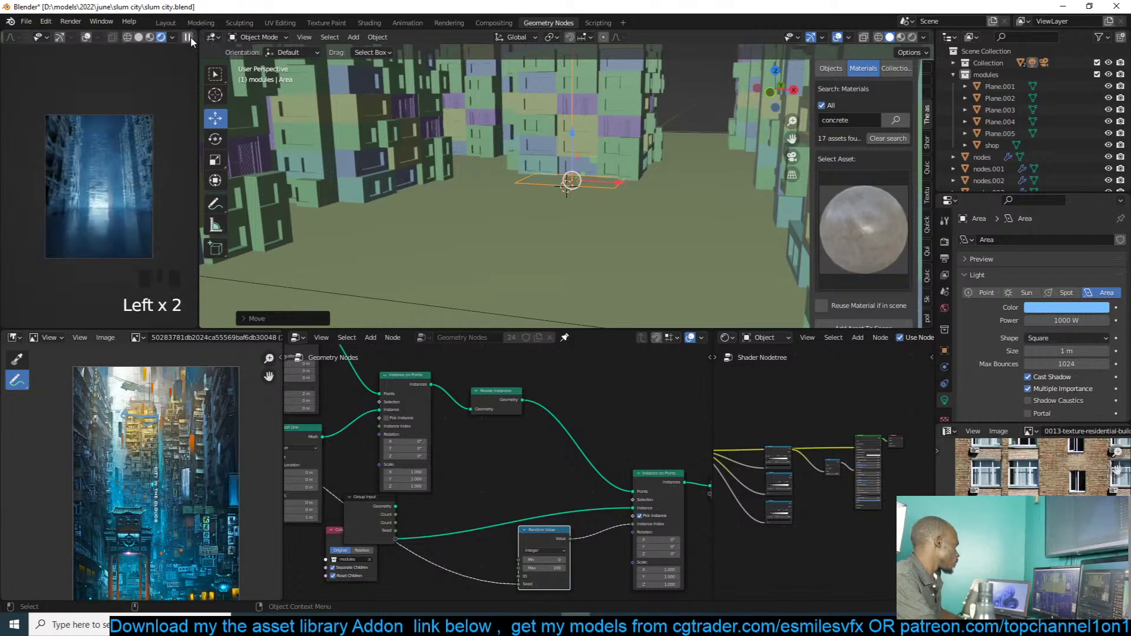
Step: Change the area light's color to orange-red and pause the rendered preview
left_click(1091, 307)
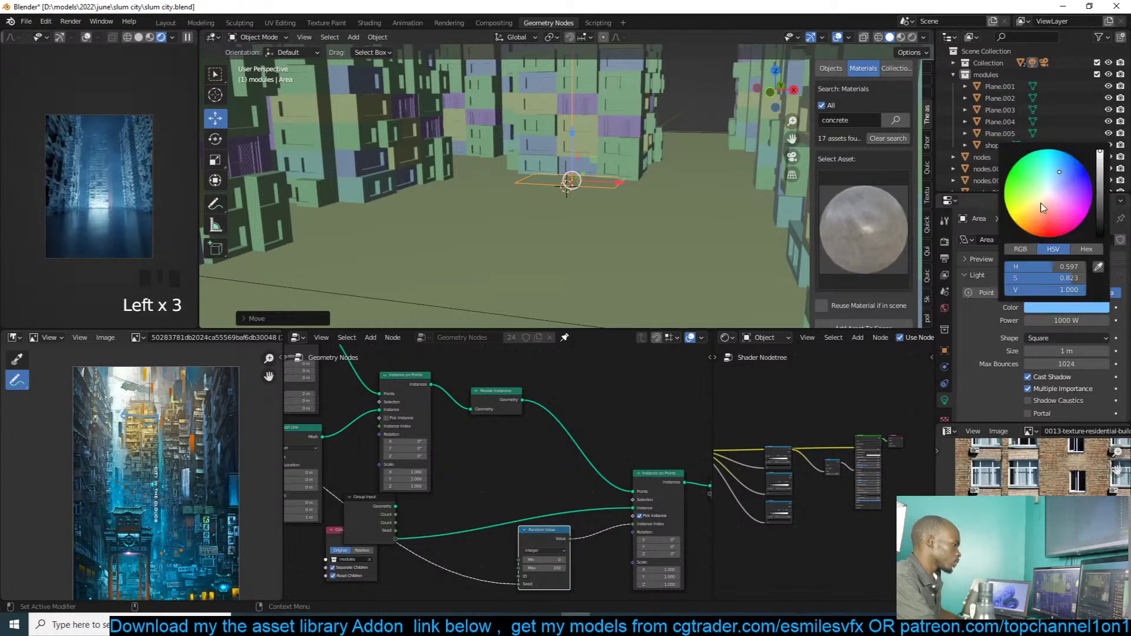
mouse_move(1067, 181)
left_mouse_down()
mouse_move(1078, 182)
mouse_move(1042, 230)
left_mouse_up()
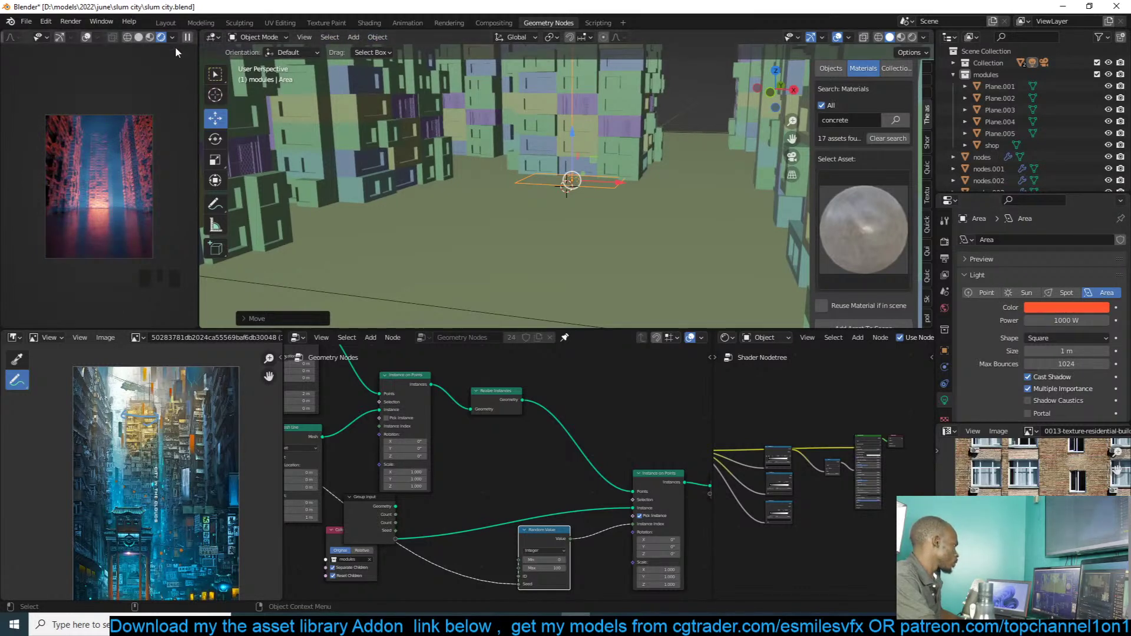
left_click(189, 38)
Step: From top view, place the area light between the two right-hand towers, about 4.4 m along X, and refresh the rendered preview
key("KP_7")
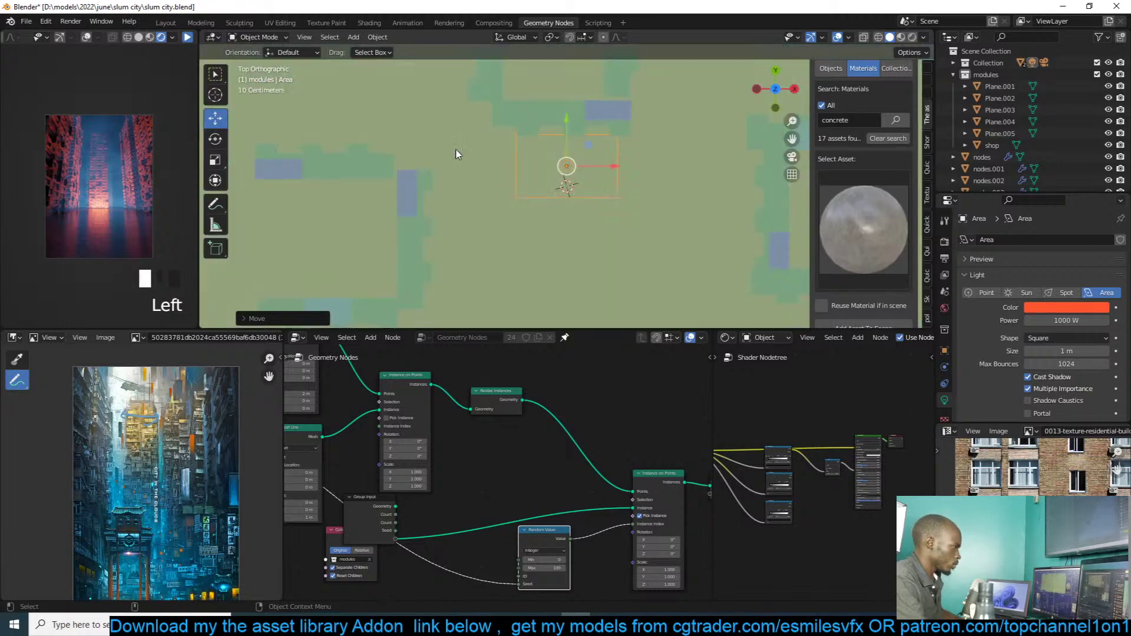
scroll(460, 155, "down", 7)
scroll(463, 160, "down", 1)
scroll(524, 165, "up", 3)
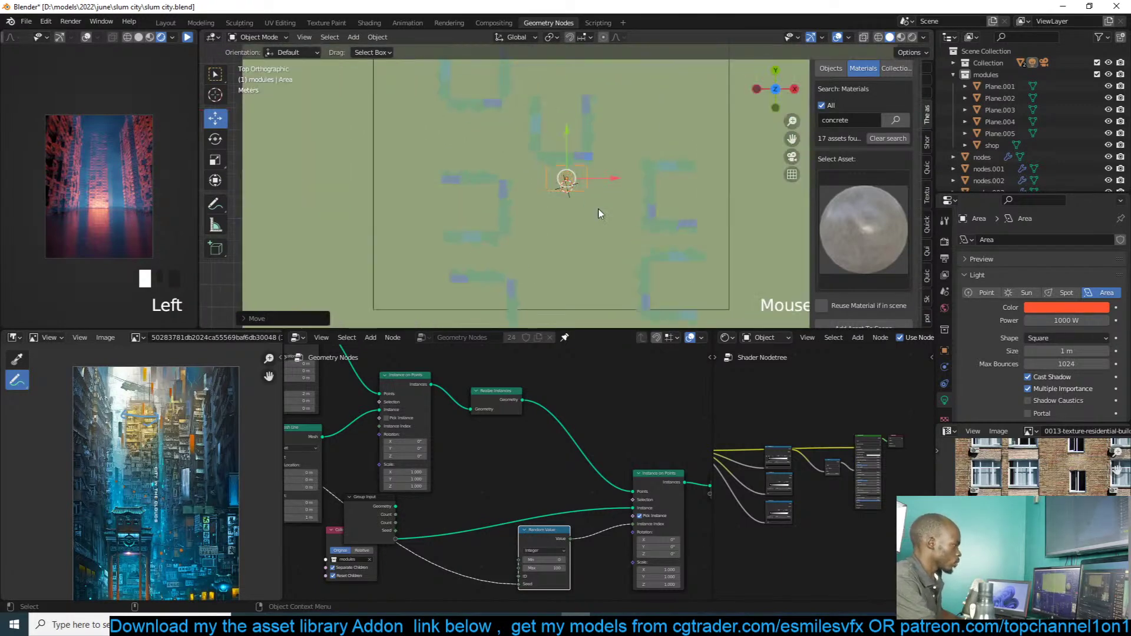
key("g")
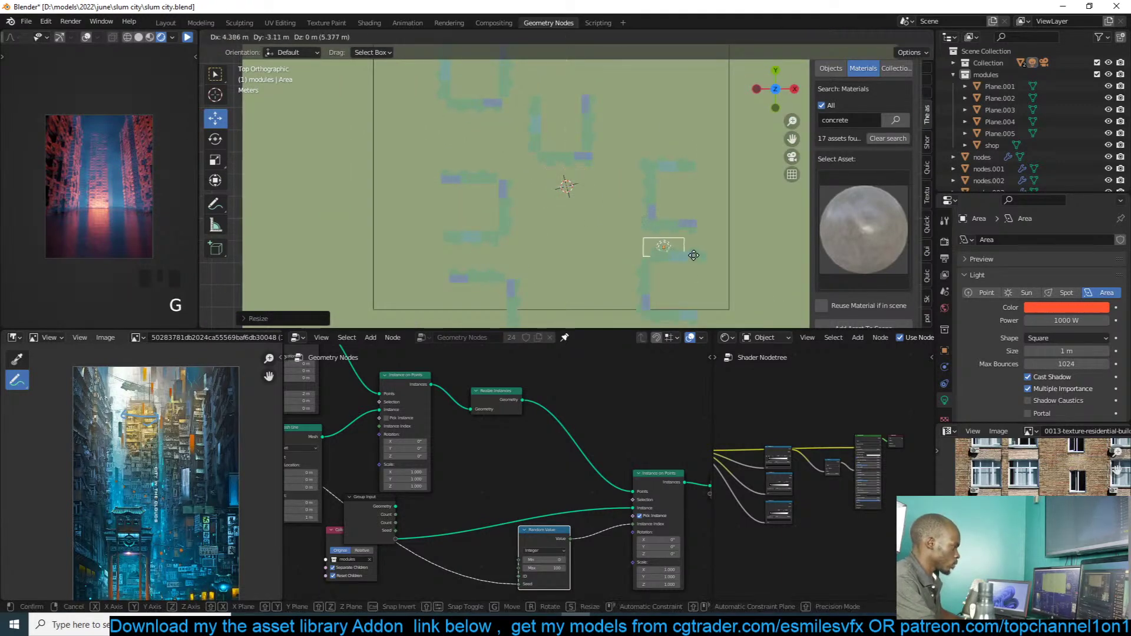
left_click(694, 255)
left_click(188, 37)
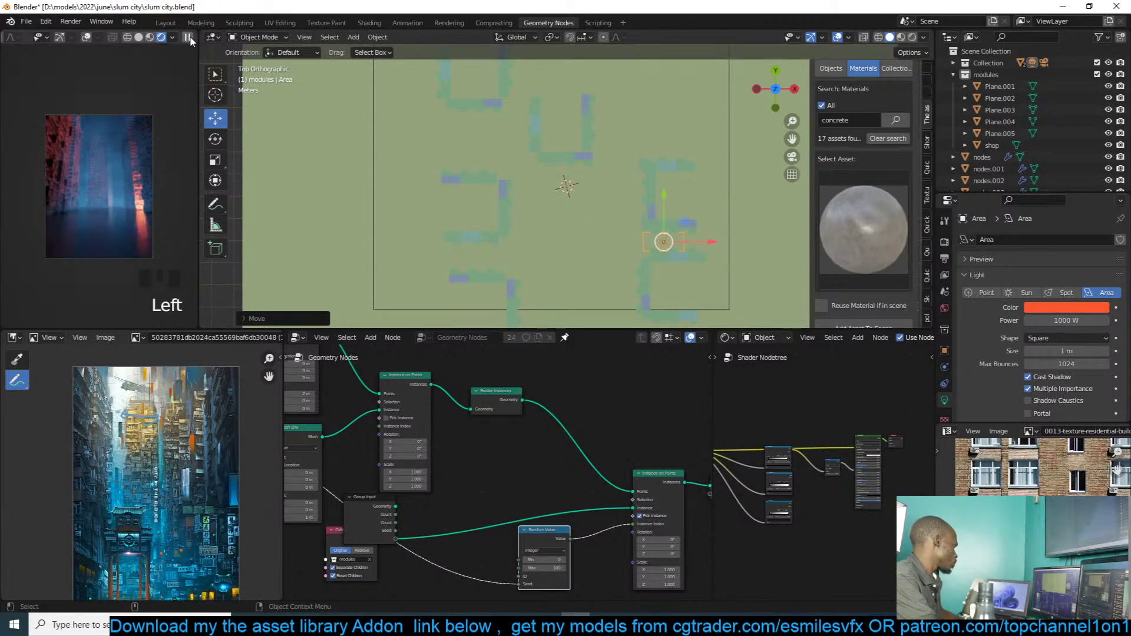
left_click(188, 37)
left_click(503, 189)
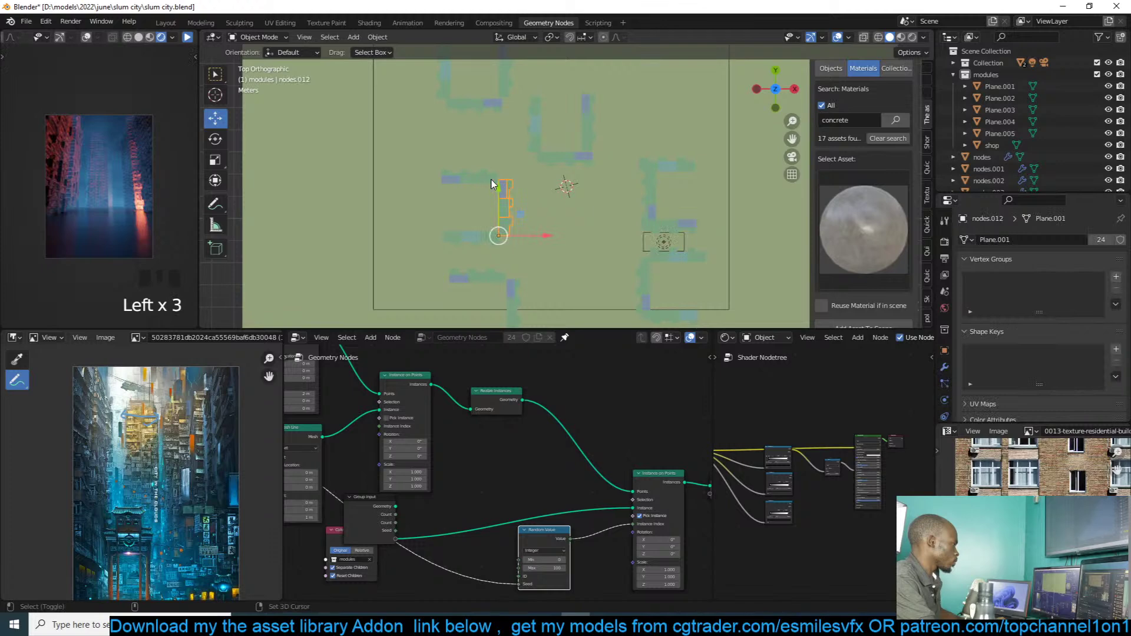
left_click(489, 250, "shift")
left_click(494, 242, "shift")
left_click(495, 239)
left_click(504, 170, "shift")
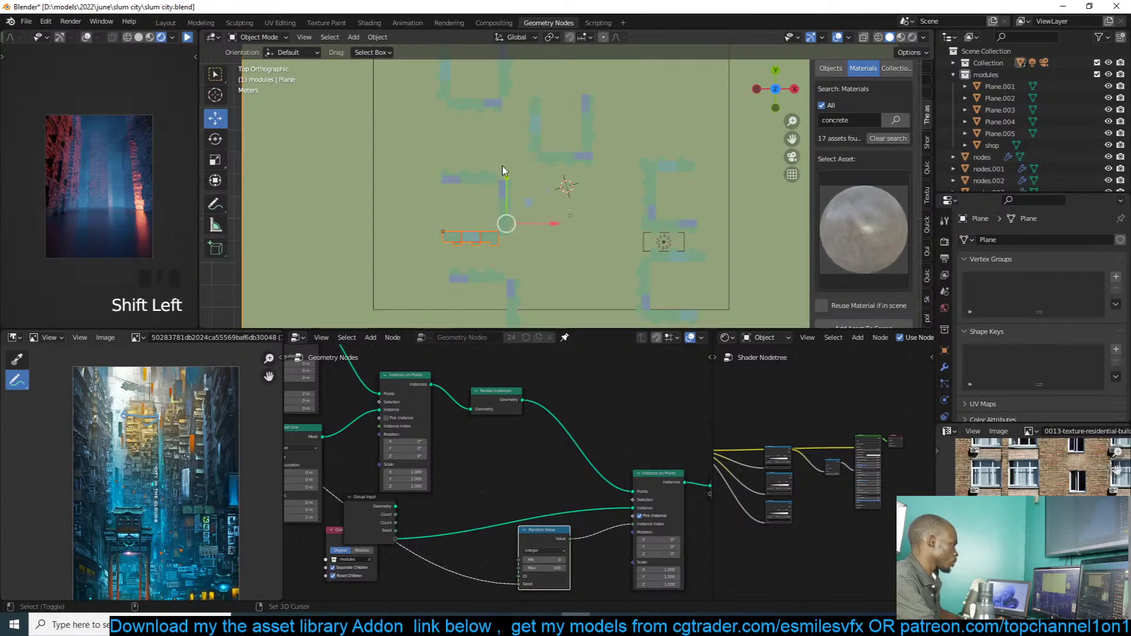
left_click(502, 190)
Step: Set the counts of the farther right-hand tower's street-facing facade to 8 and 17, and mirror the facade along global X
middle_click_drag(642, 152, 596, 186)
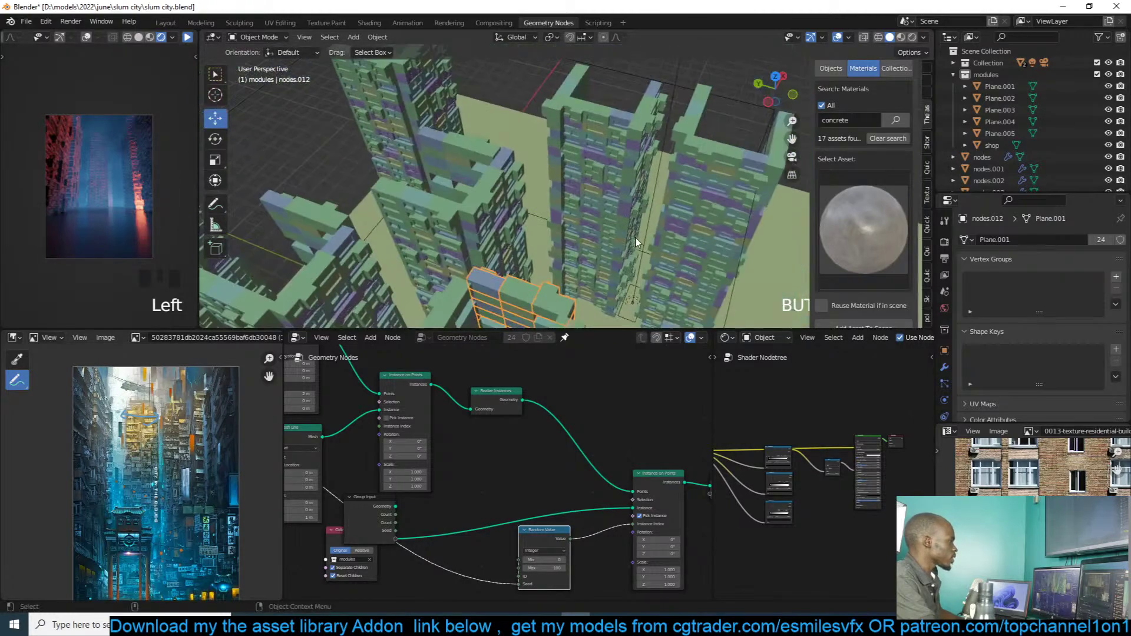
left_click(596, 186)
left_click(946, 365)
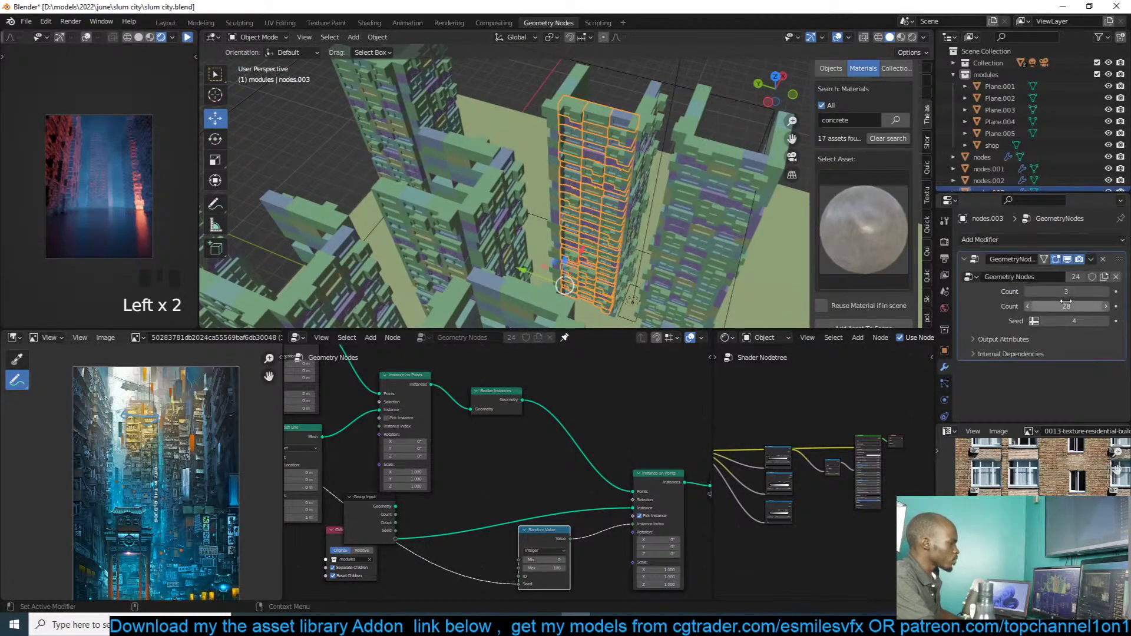
mouse_move(1071, 306)
left_mouse_down()
mouse_move(1052, 306)
mouse_move(1101, 294)
mouse_move(1075, 294)
left_mouse_up()
key("ctrl+m")
key("x")
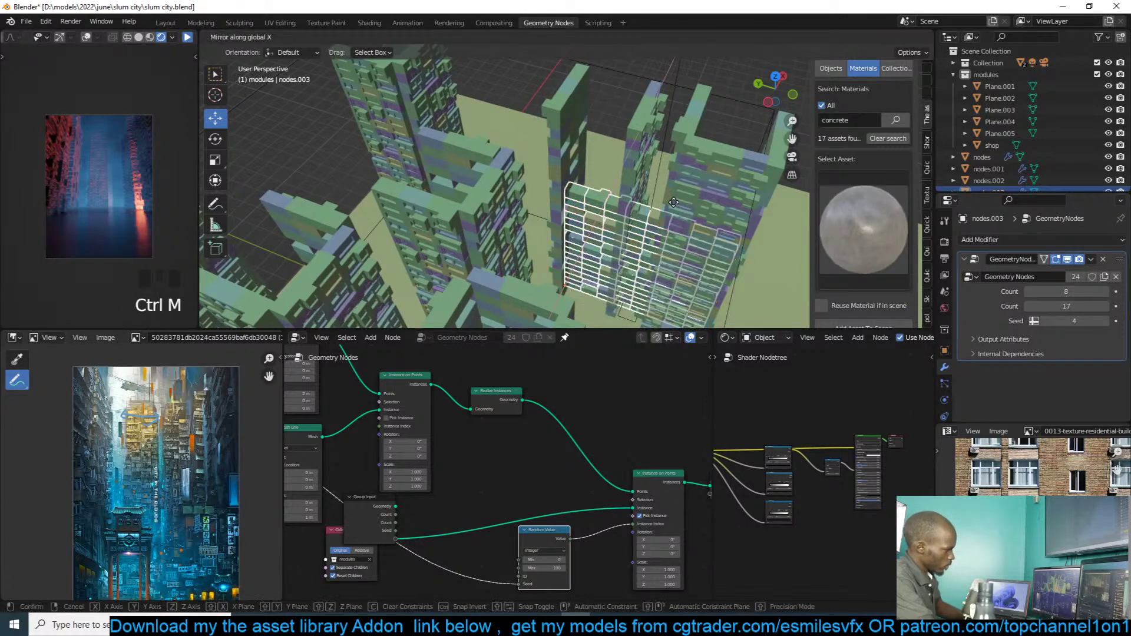
Step: Mirror the selected wide building block along the global Y axis and reposition it among the neighbouring towers
key("y")
left_click(674, 204)
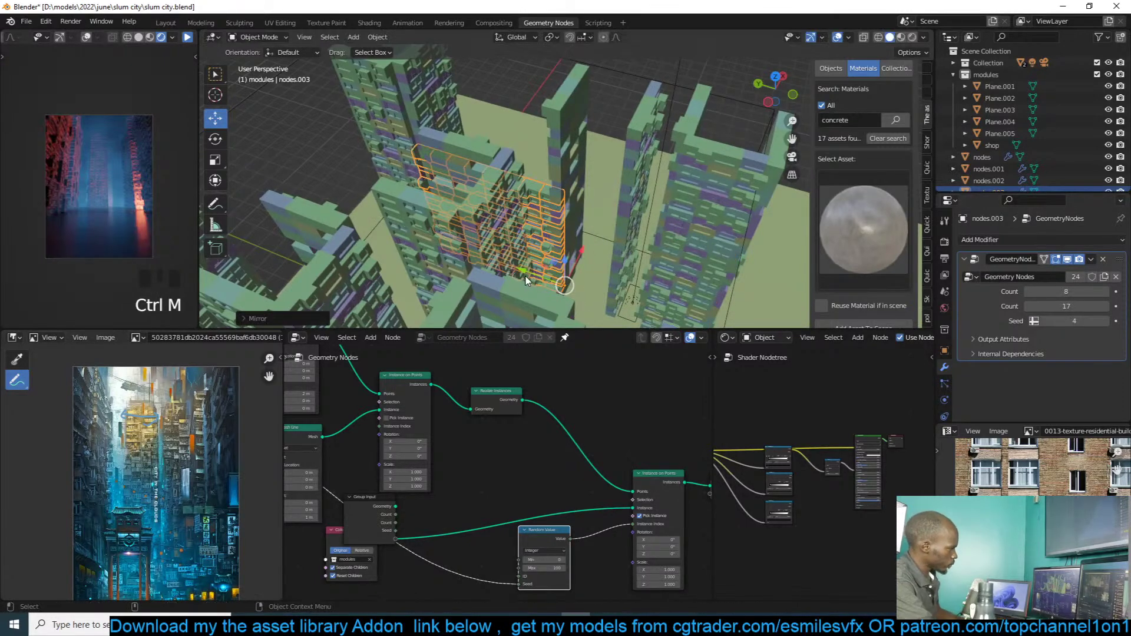
left_click_drag(523, 272, 580, 289)
Step: Move the narrow tower beside the mirrored block along Y and set its second Count value to 17
left_click(582, 179)
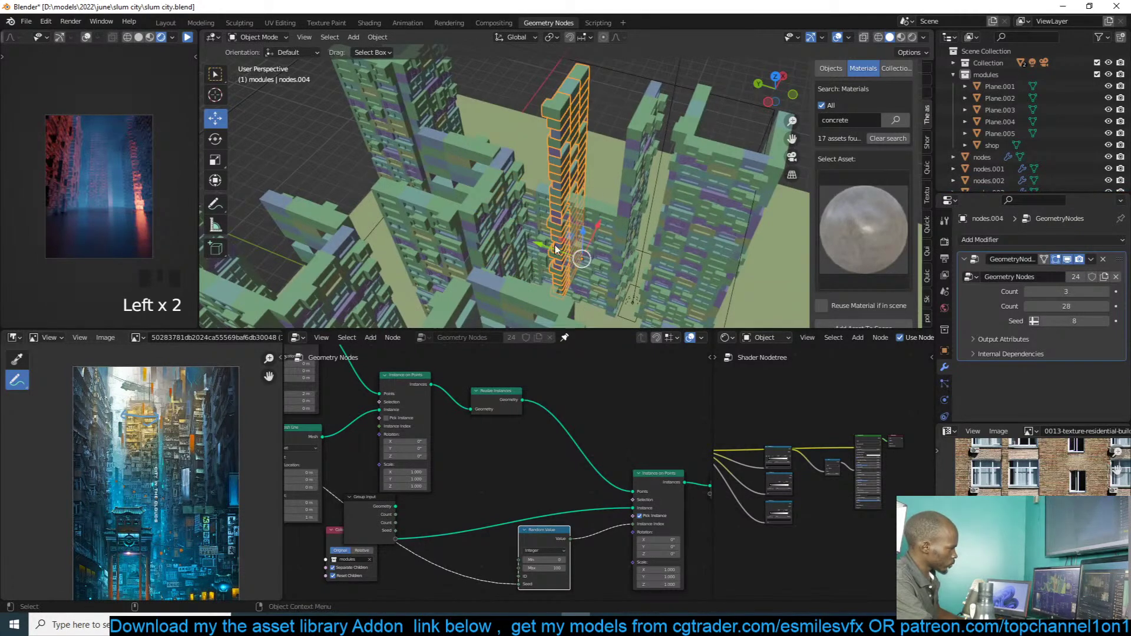
left_click_drag(554, 250, 472, 221)
middle_click_drag(560, 215, 553, 170)
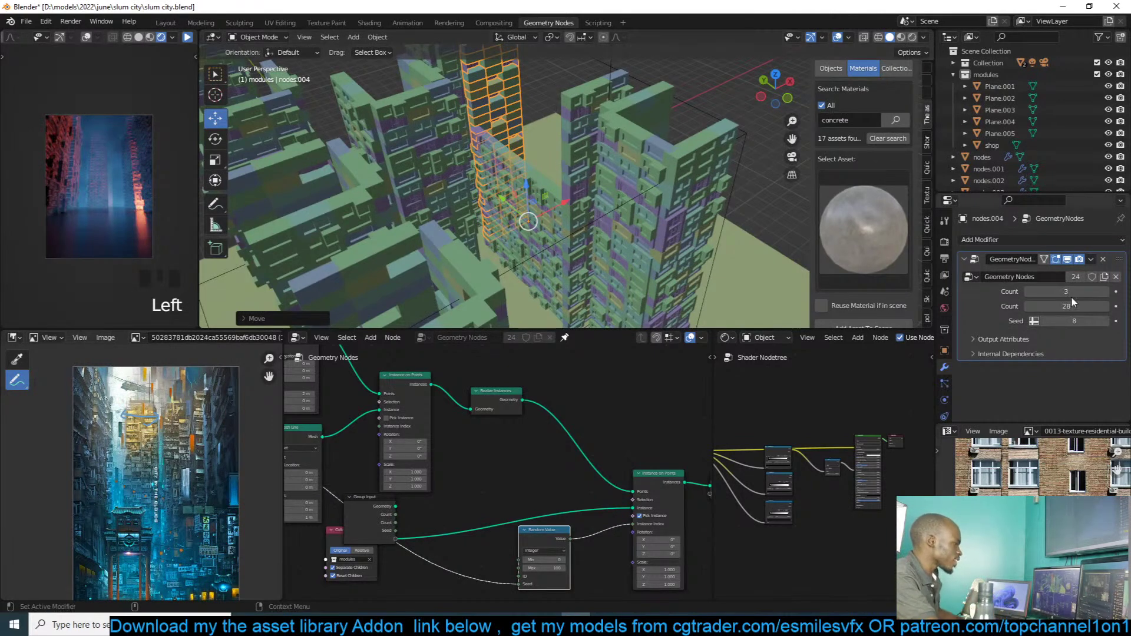
left_click_drag(1072, 297, 1031, 298)
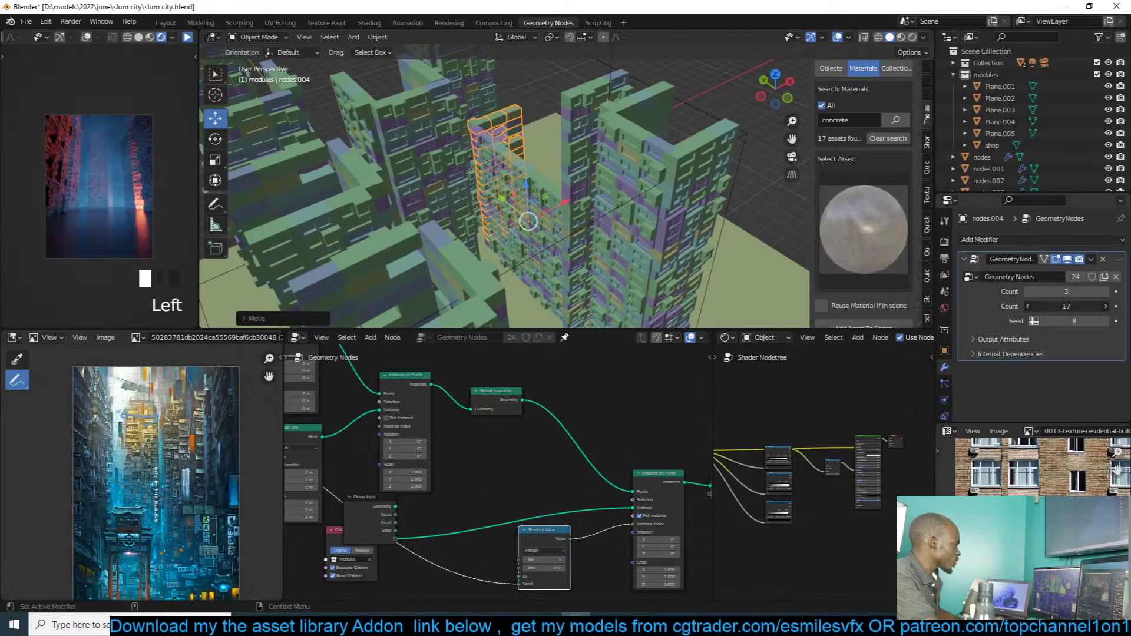
key("alt+a")
Step: Set the second Count value of the other narrow tower, nodes.005, to 17 and save the file
scroll(533, 101, "up", 5)
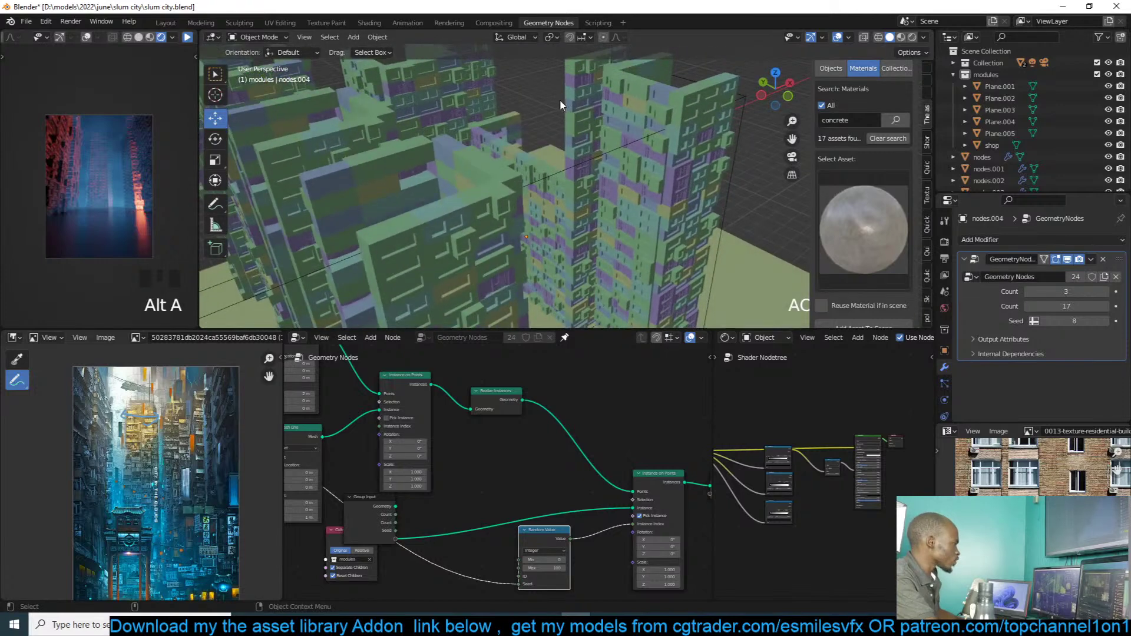
left_click(567, 107)
left_click_drag(1070, 305, 1031, 306)
key("alt+a")
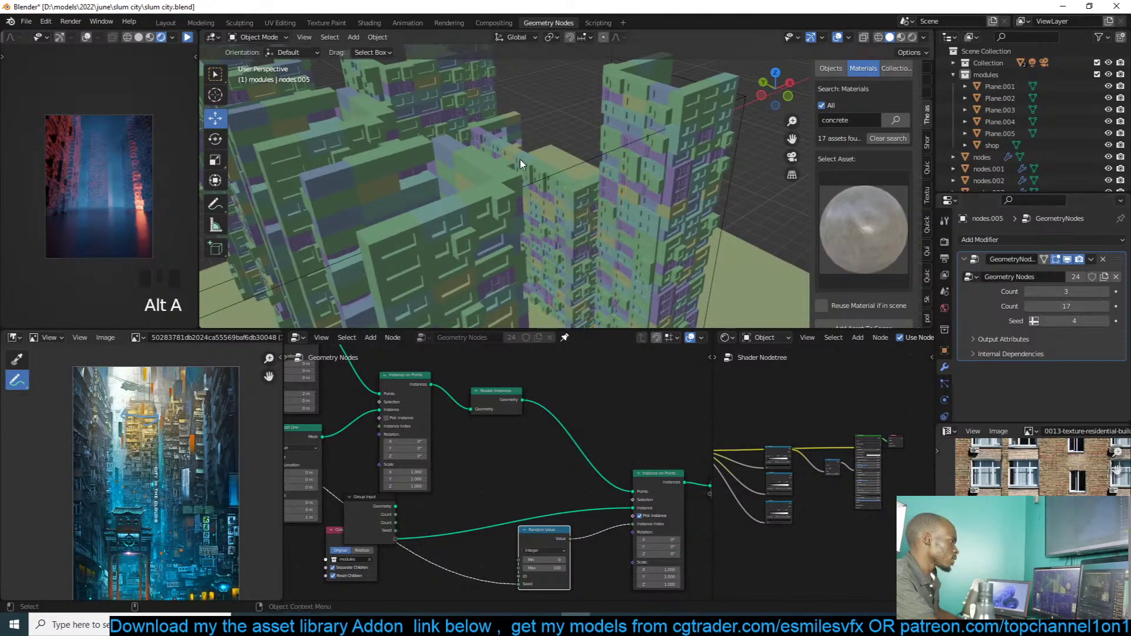
scroll(511, 150, "up", 4)
key("ctrl+s")
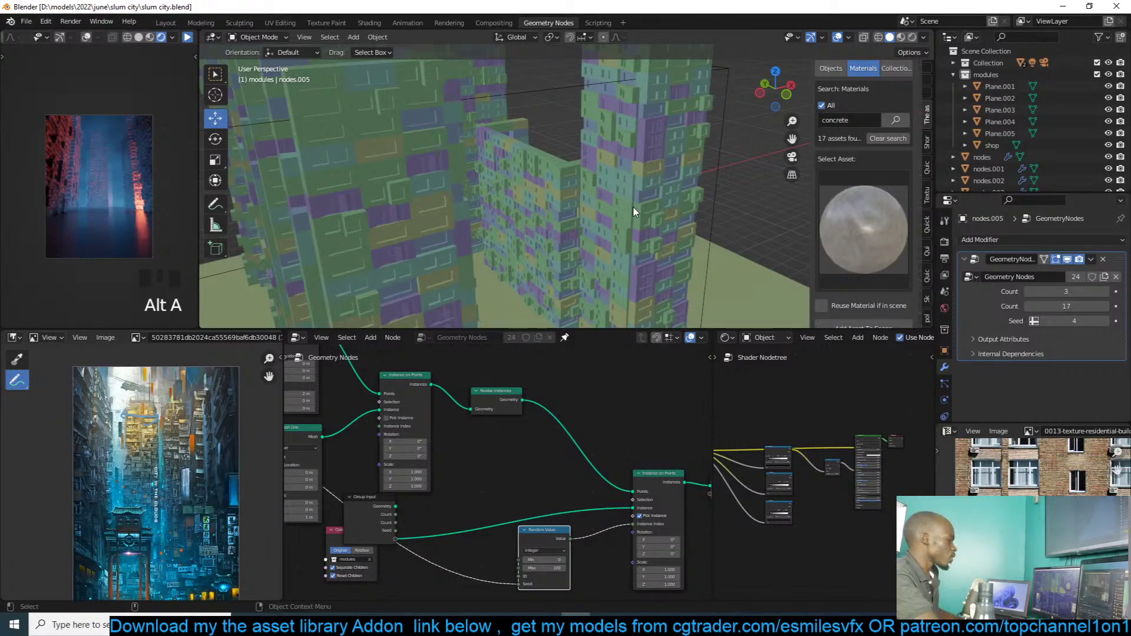
Step: Switch to the Chrome browser and search Google Images for "cyan and magenta" in a new tab
mouse_move(314, 624)
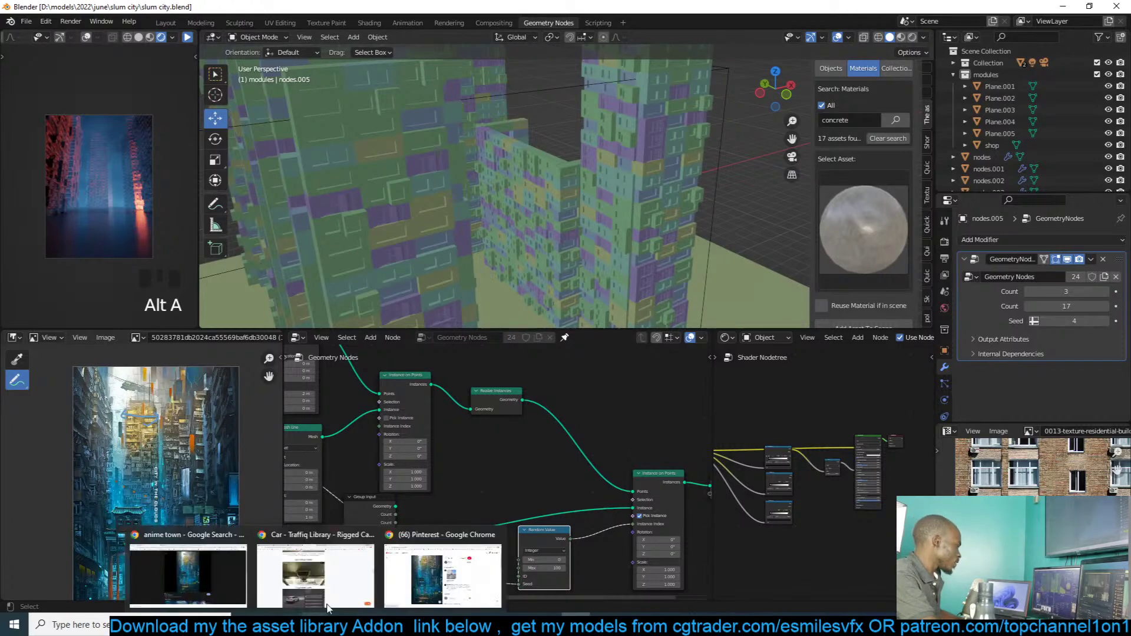
left_click(442, 565)
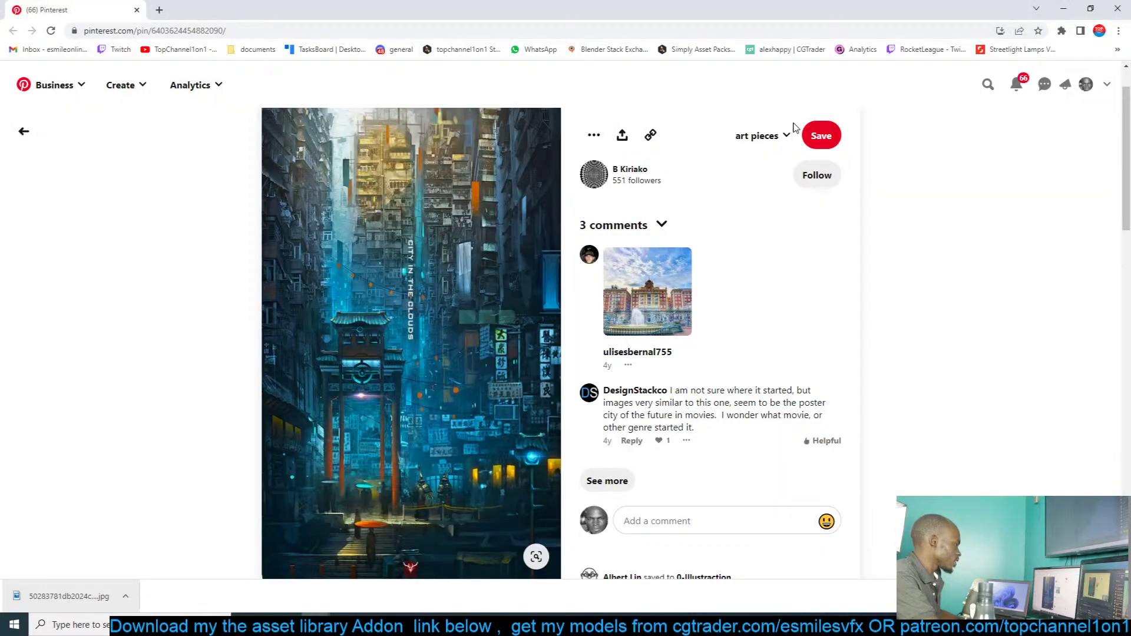
left_click(159, 10)
type("cyan an")
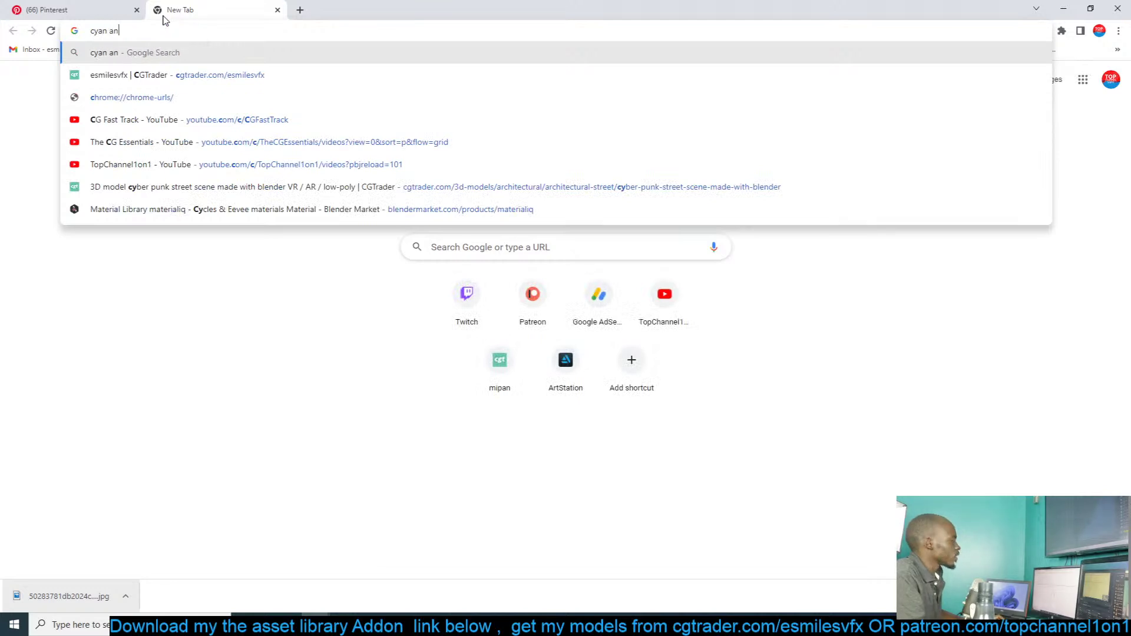
type("d magenta")
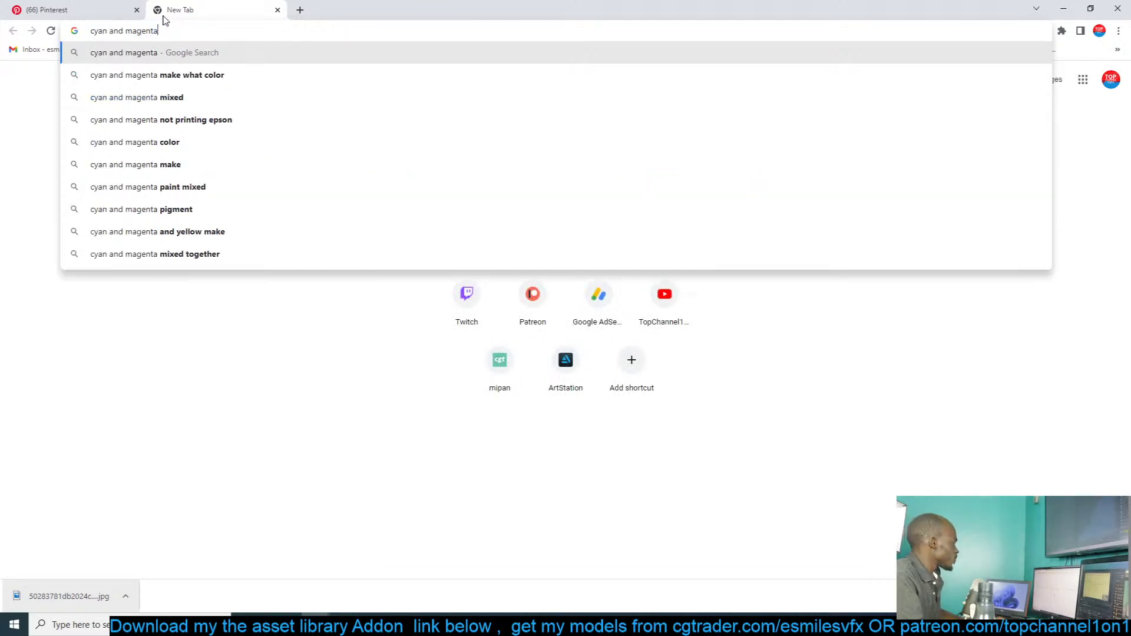
key("Return")
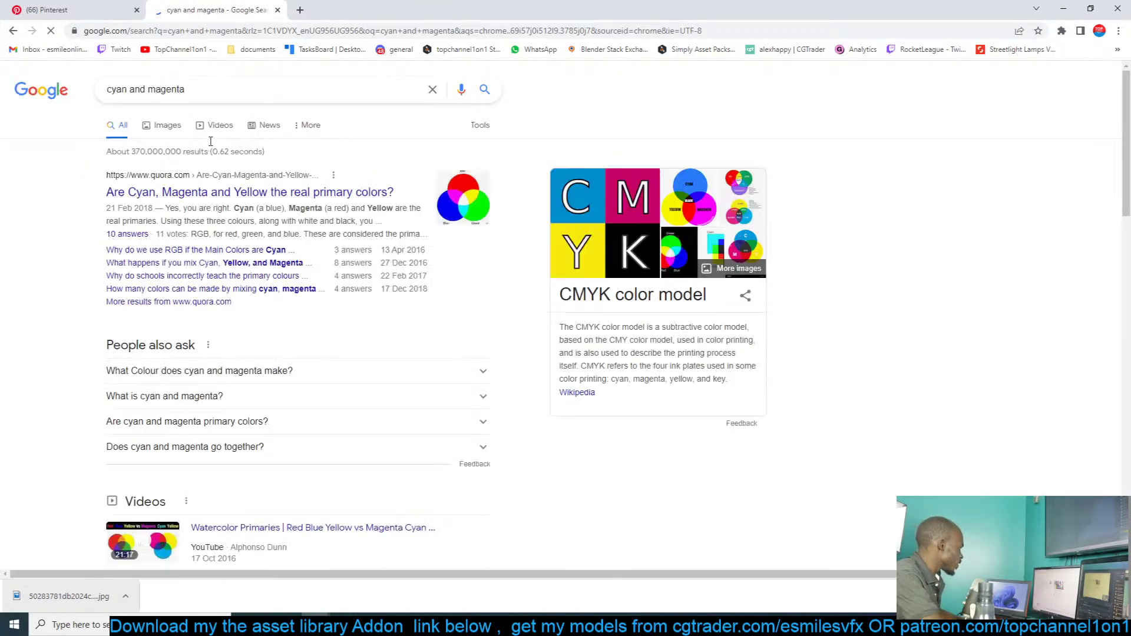
left_click(162, 127)
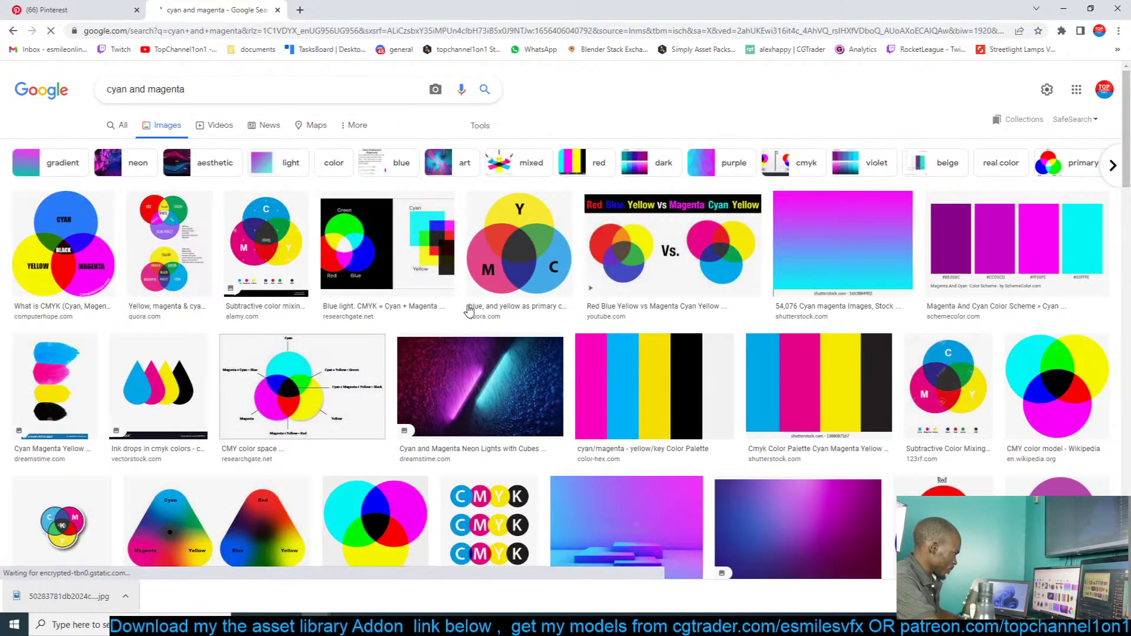
Step: Browse the image results and download the "Stage for Products in Neon Colors" picture from Dreamstime
left_click(437, 385)
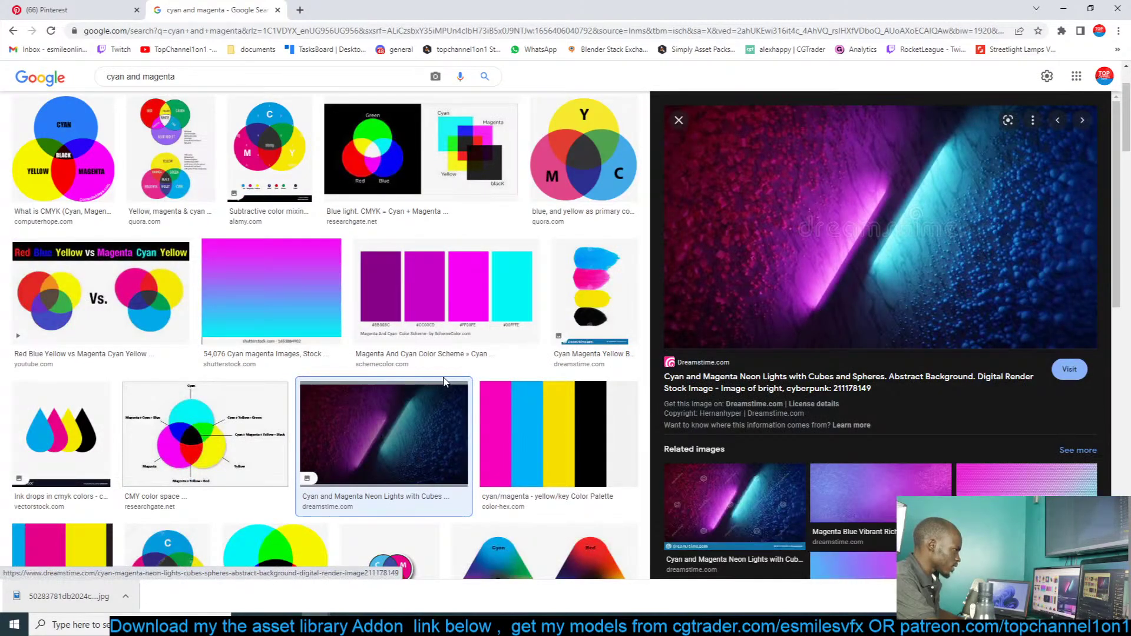
scroll(443, 380, "down", 4)
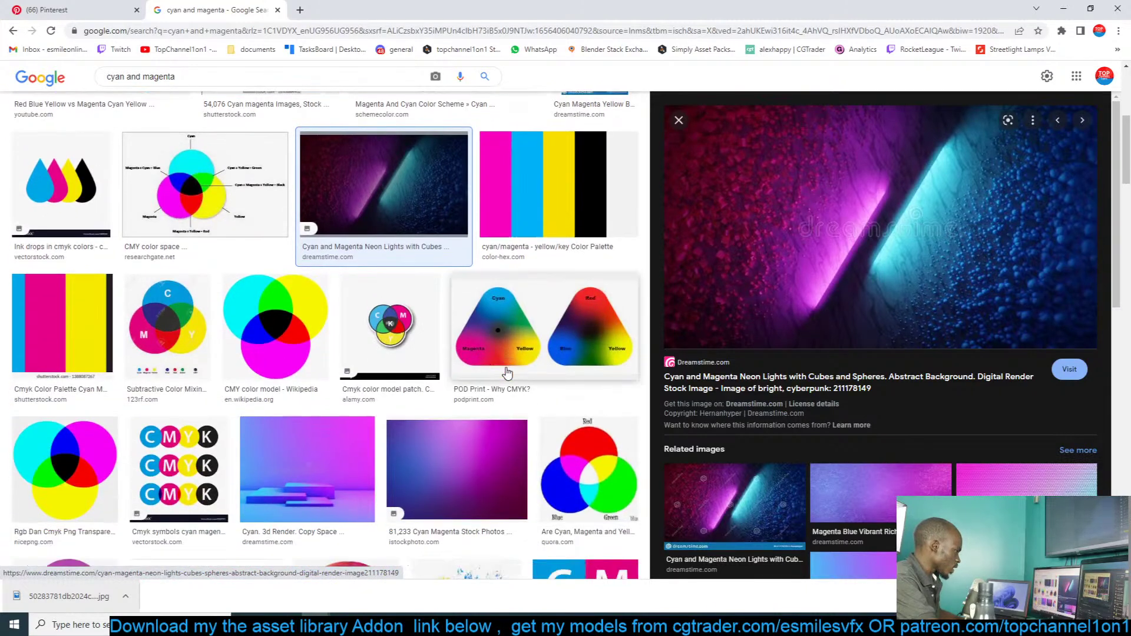
scroll(507, 373, "down", 3)
left_click(308, 276)
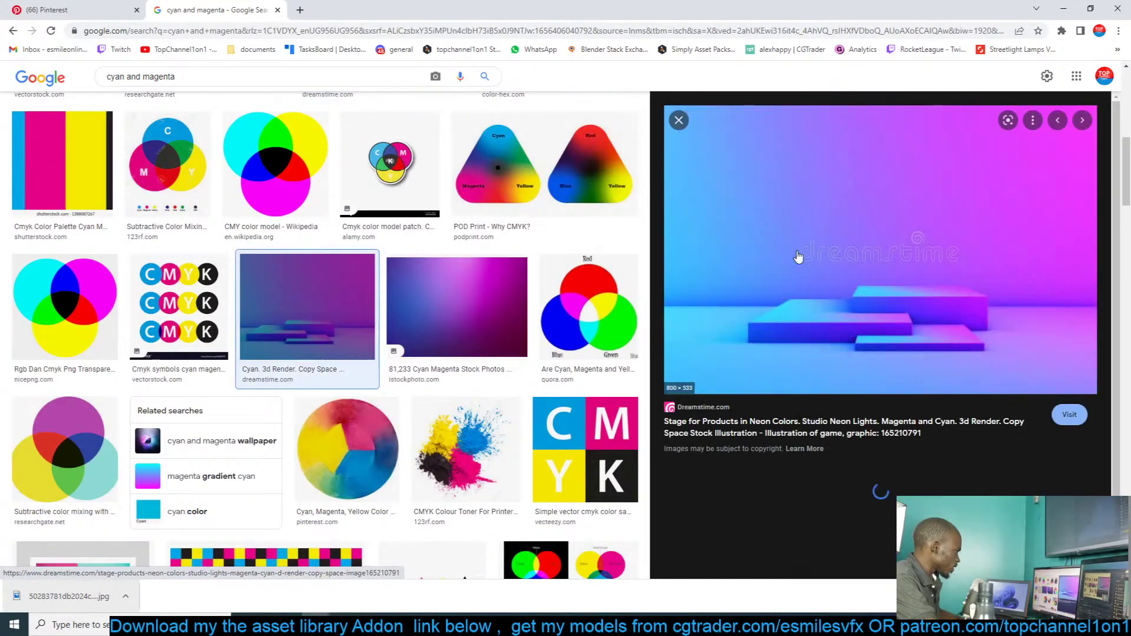
right_click(884, 195)
left_click(947, 323)
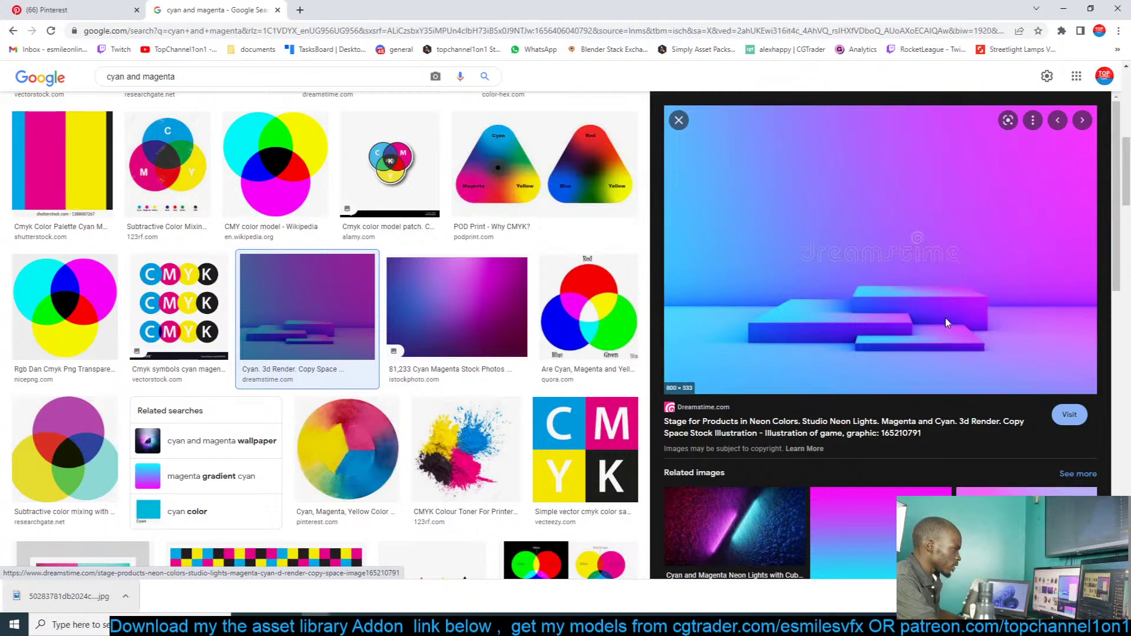
left_click(644, 363)
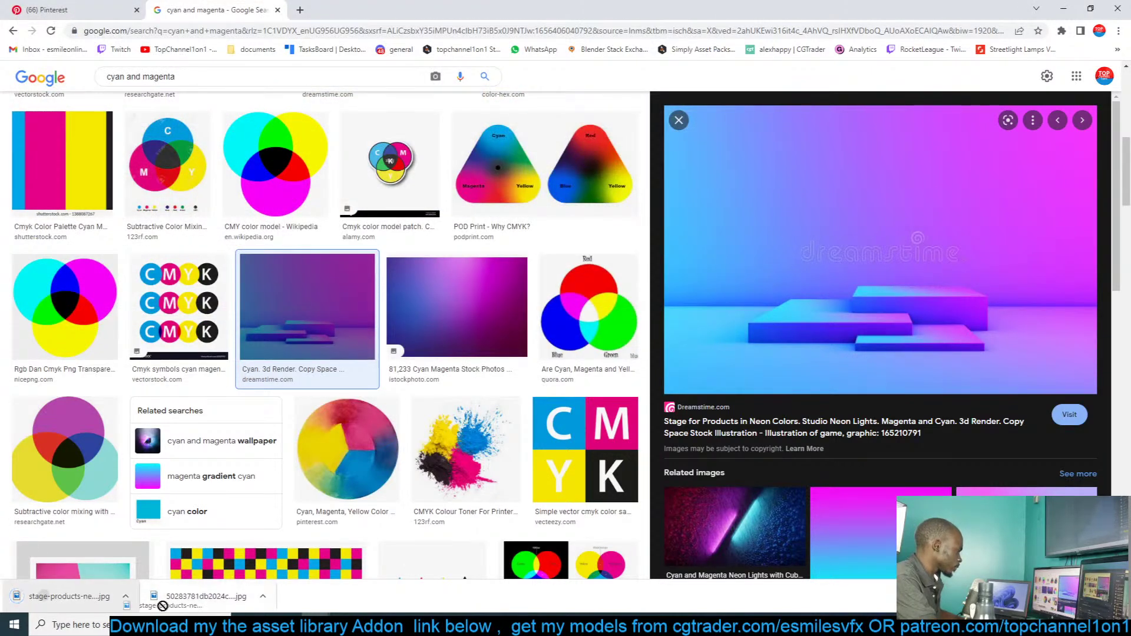
Step: Load the downloaded stage-products neon image into Blender's small image editor, replacing the residential building texture shown there
key("alt+Tab")
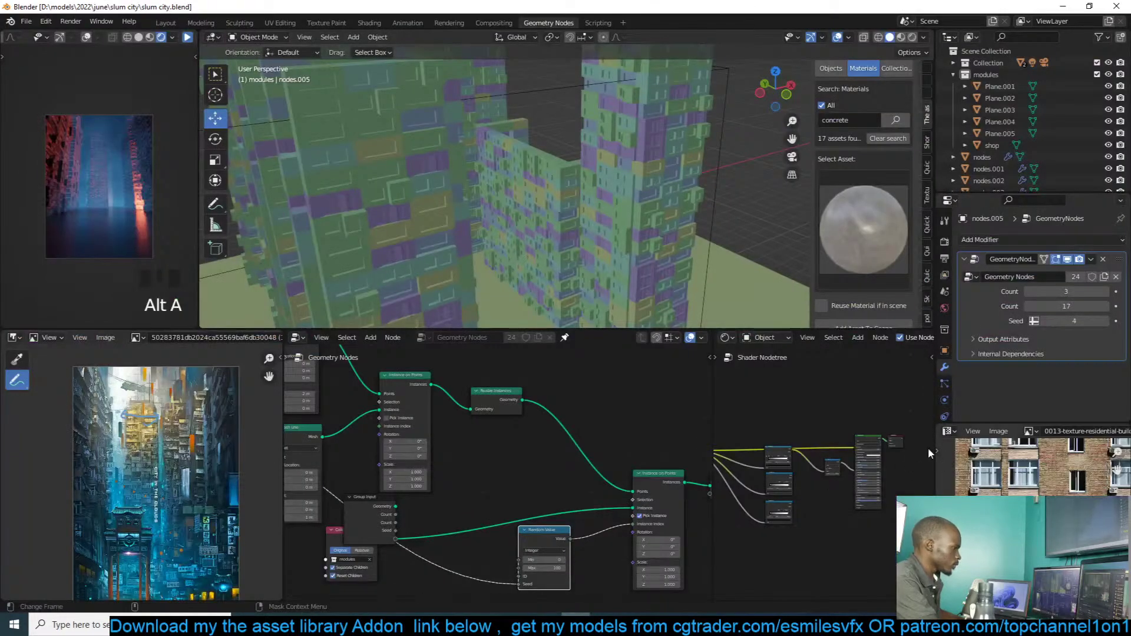
key("alt+Tab")
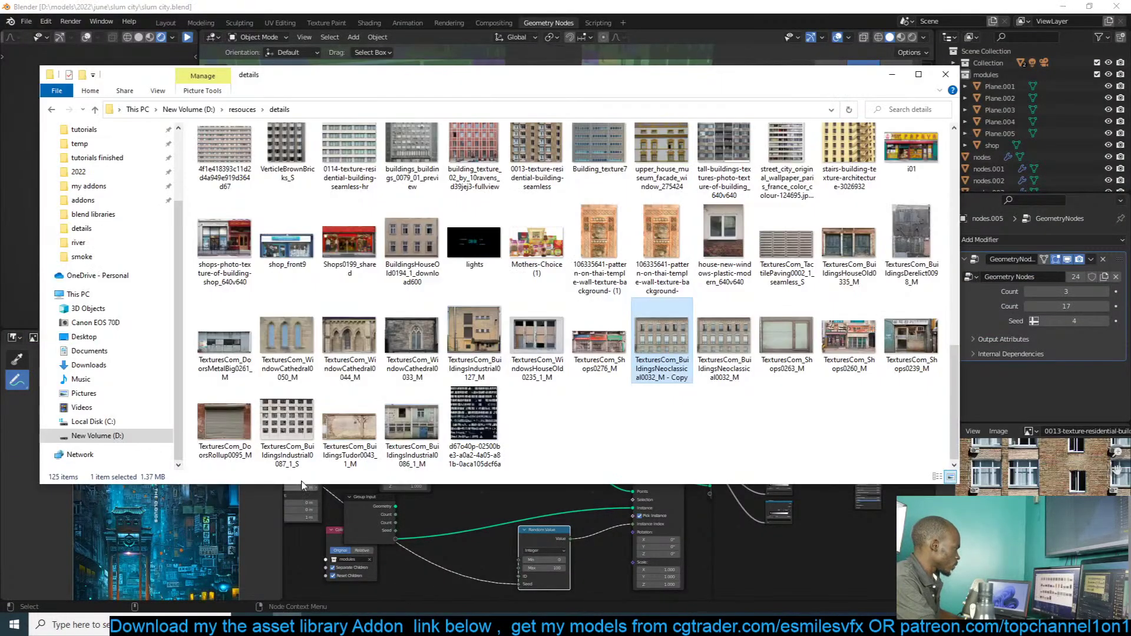
left_click(315, 625)
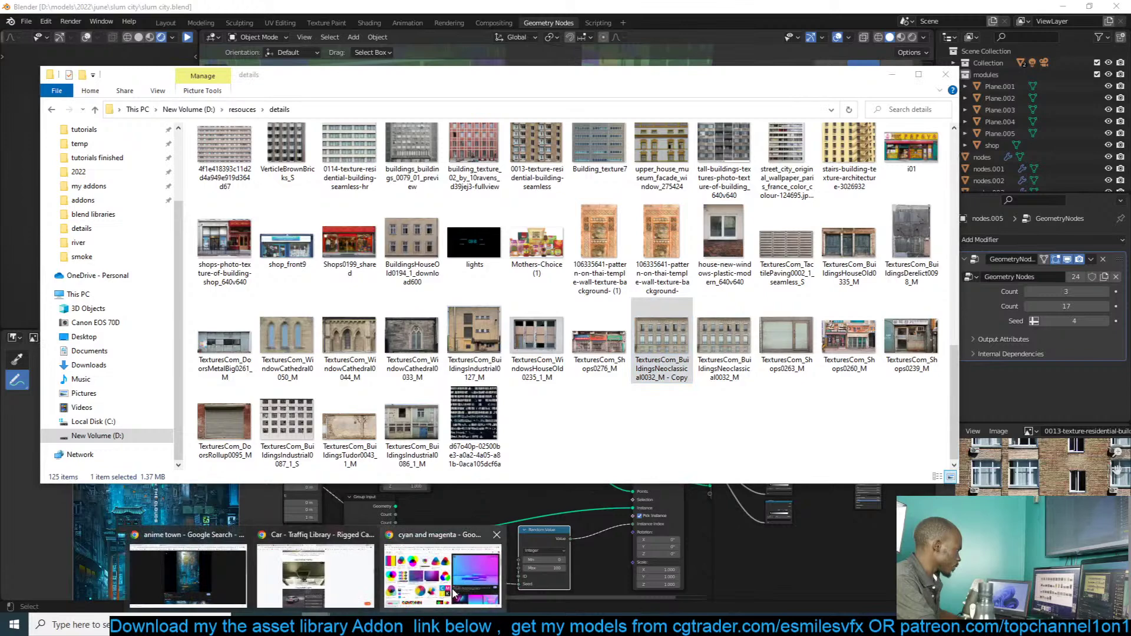
left_click(427, 574)
left_click_drag(88, 599, 1022, 483)
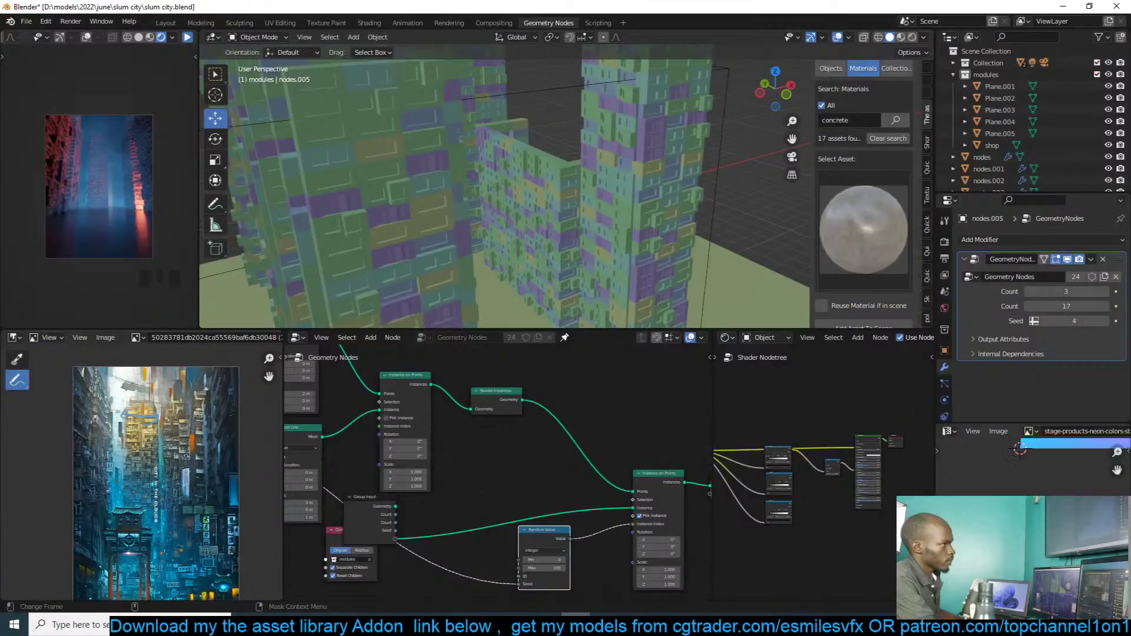
scroll(1063, 488, "down", 7)
Step: Change the red area light's color to magenta by sampling it from the neon stage image
middle_click_drag(640, 297, 512, 273)
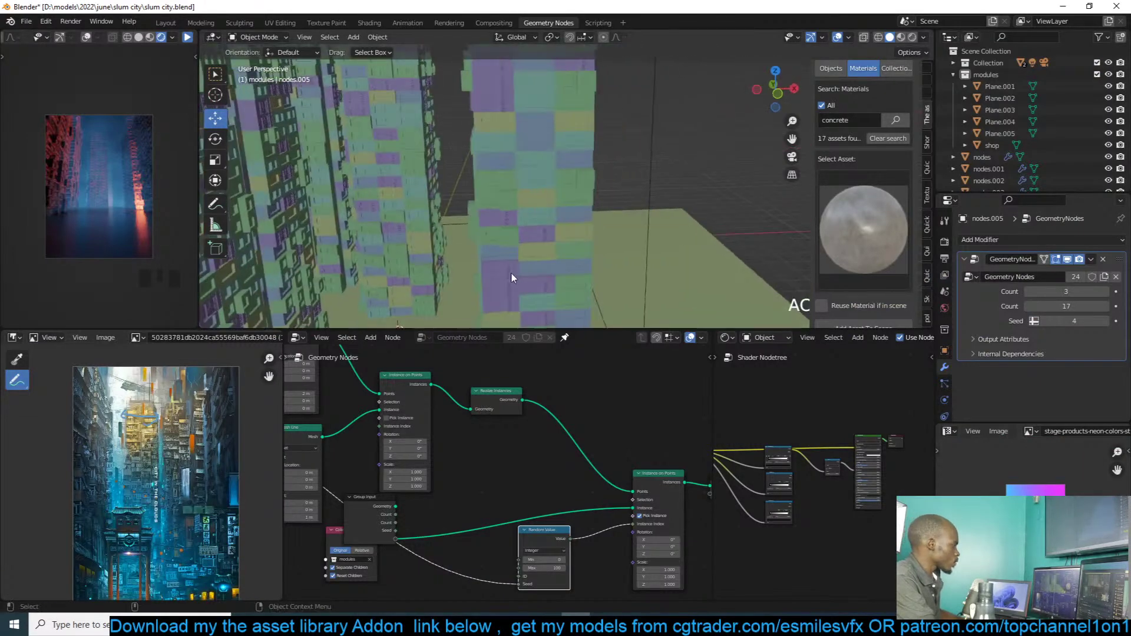
scroll(599, 239, "down", 4)
key("KP_0")
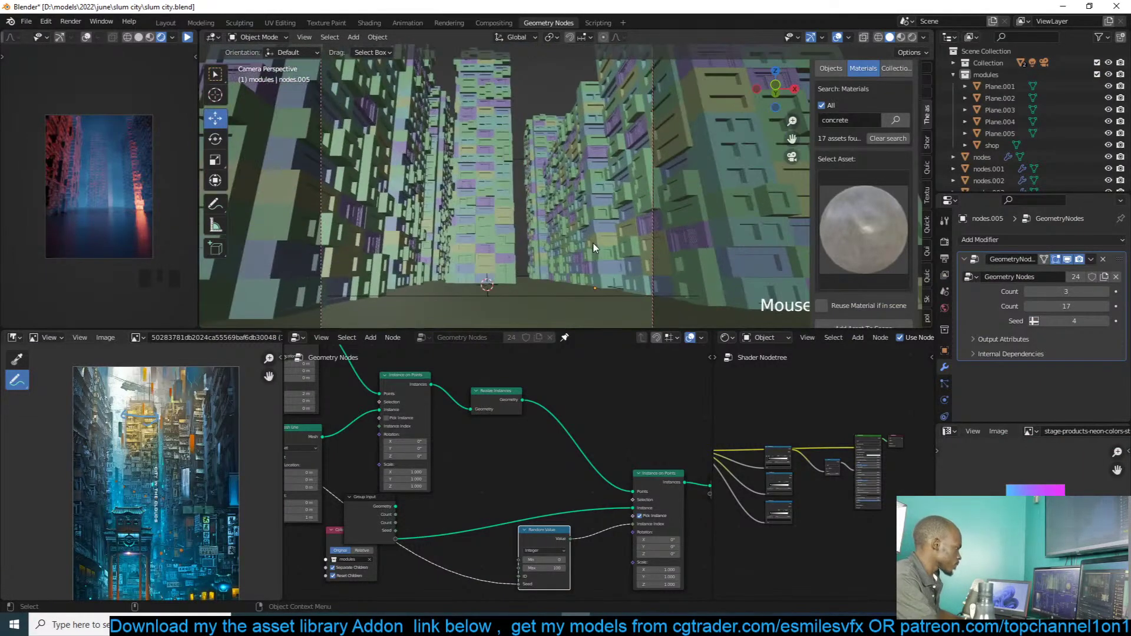
left_click(496, 293)
middle_click_drag(560, 282, 648, 283)
left_click(676, 293)
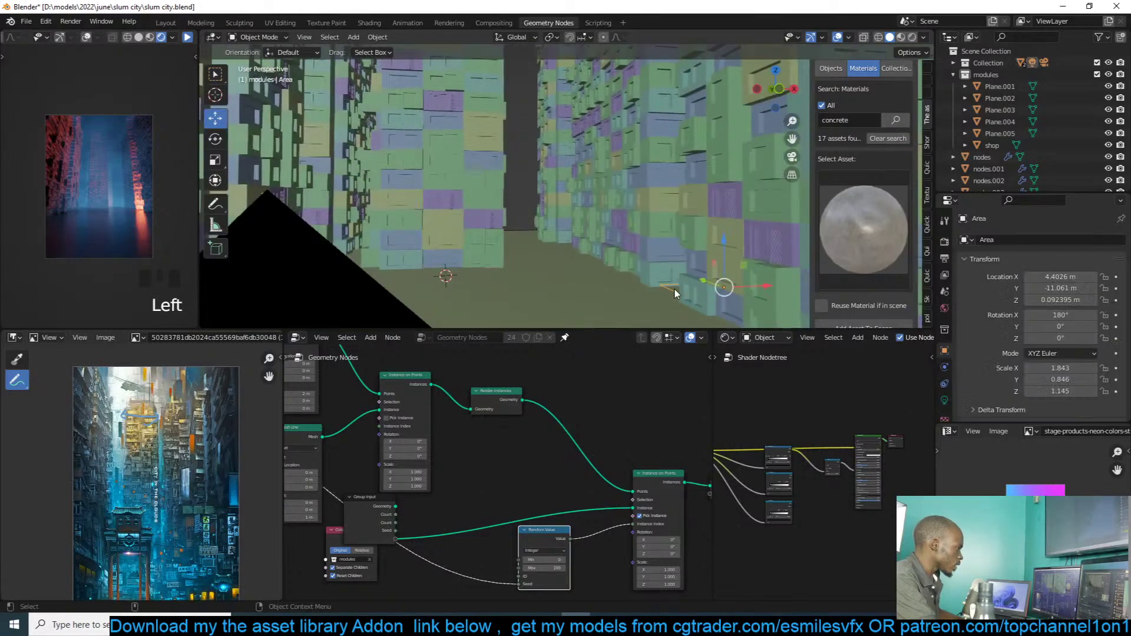
left_click(945, 400)
left_click(1090, 308)
left_click(1097, 268)
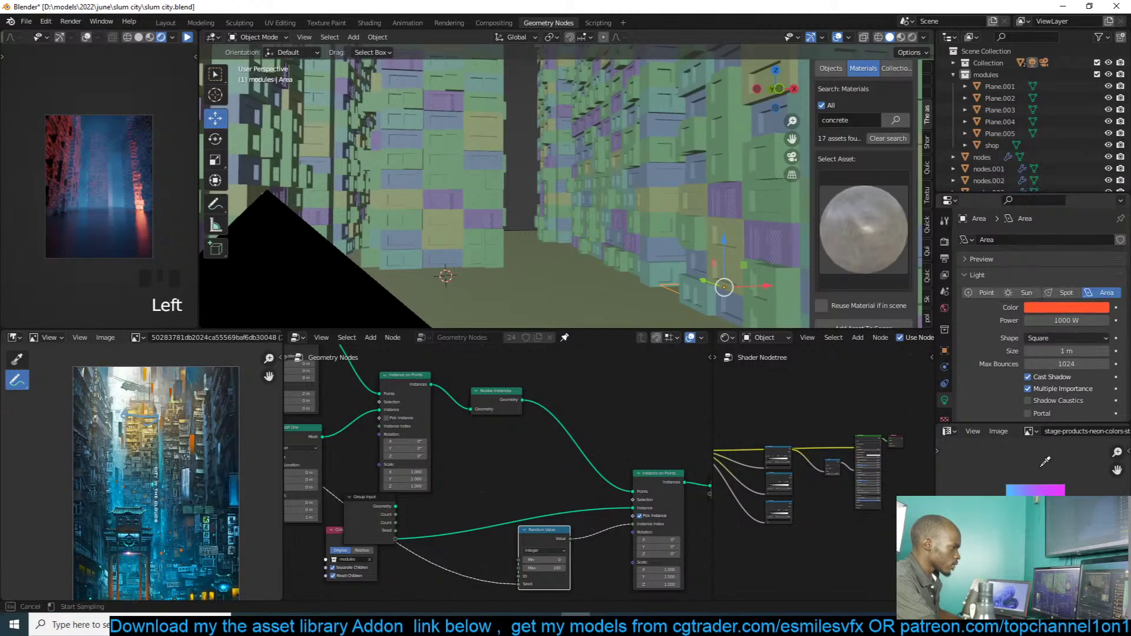
left_click(1054, 493)
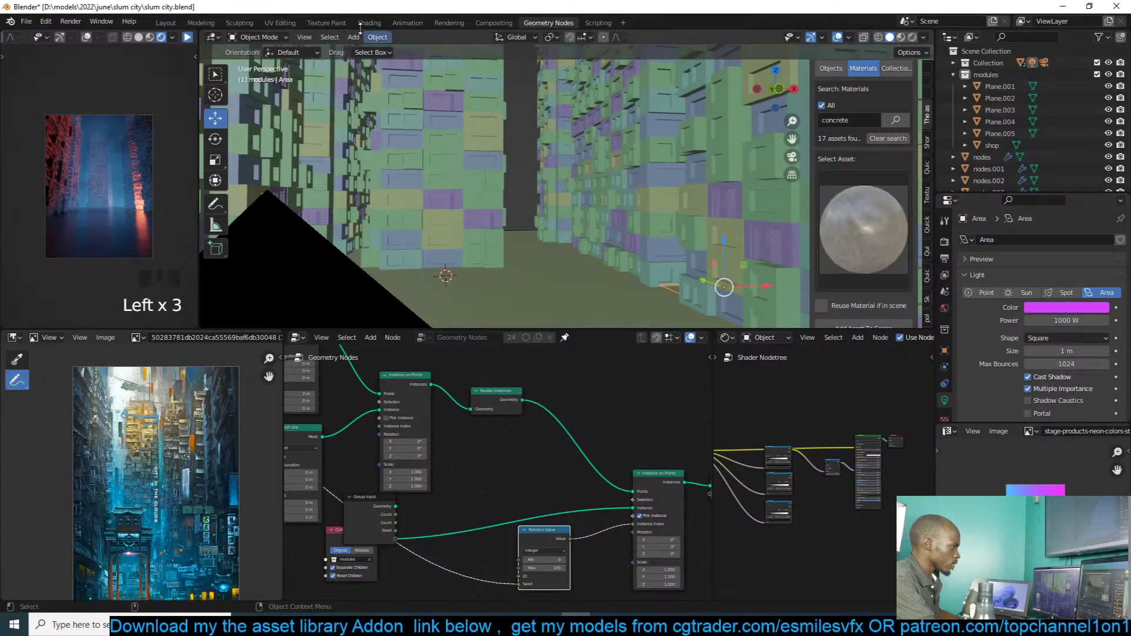
Step: Refresh the rendered camera preview with the new light color, pause it, and save the file
left_click(188, 38)
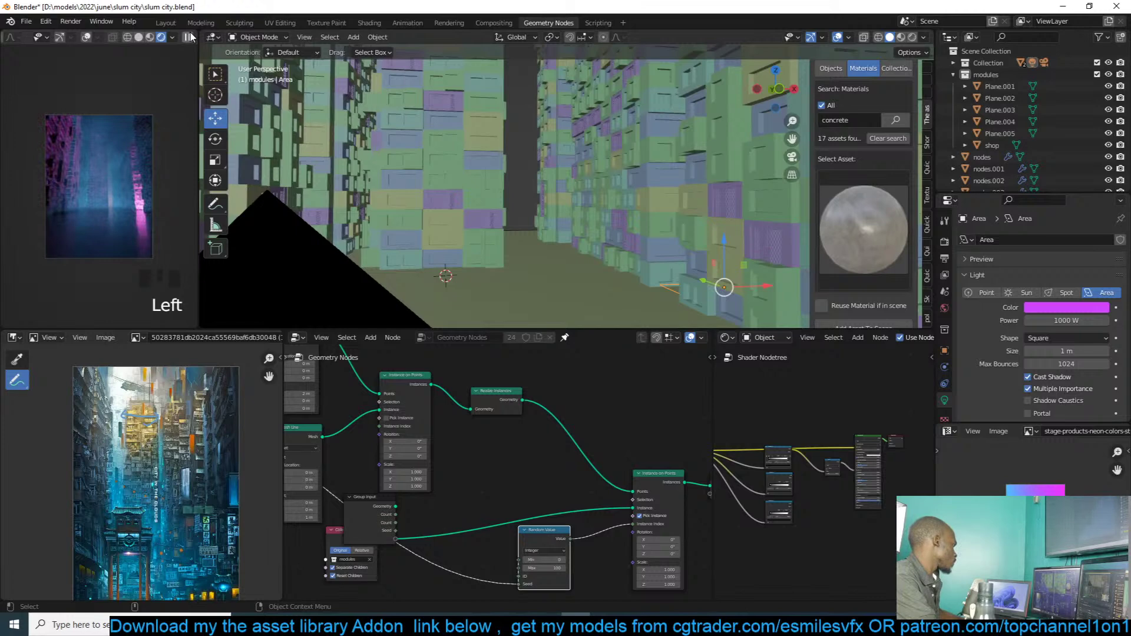
left_click(188, 37)
key("ctrl+s")
Step: Search the asset library's objects for "man", place the 3D cursor on the street, and add the suited man there
left_click(834, 69)
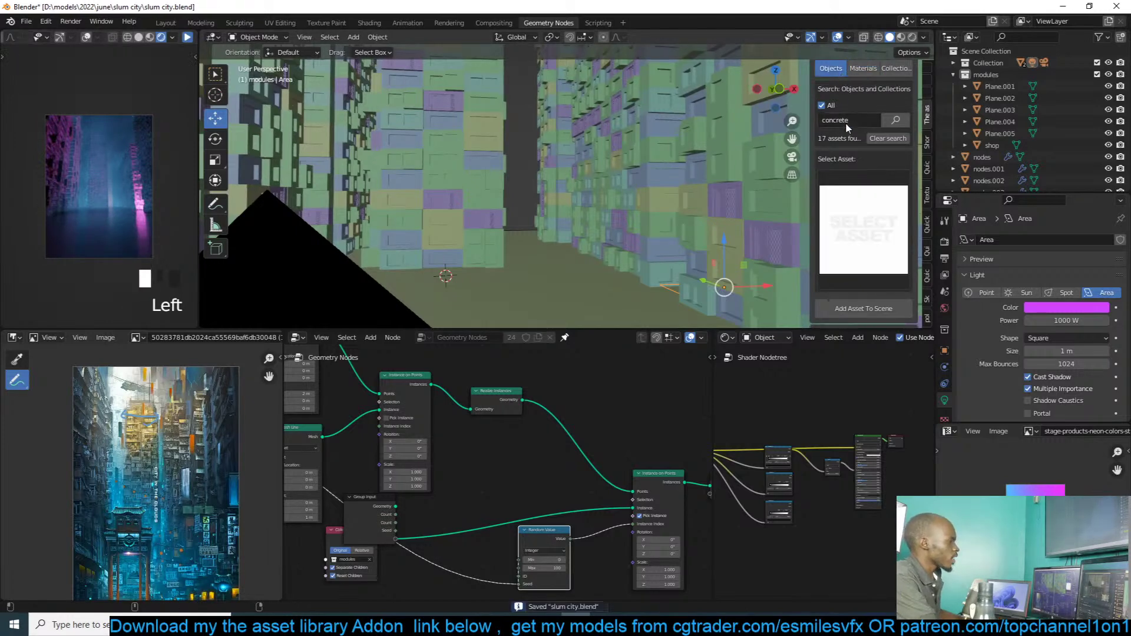
left_click(846, 124)
type("man")
key("Return")
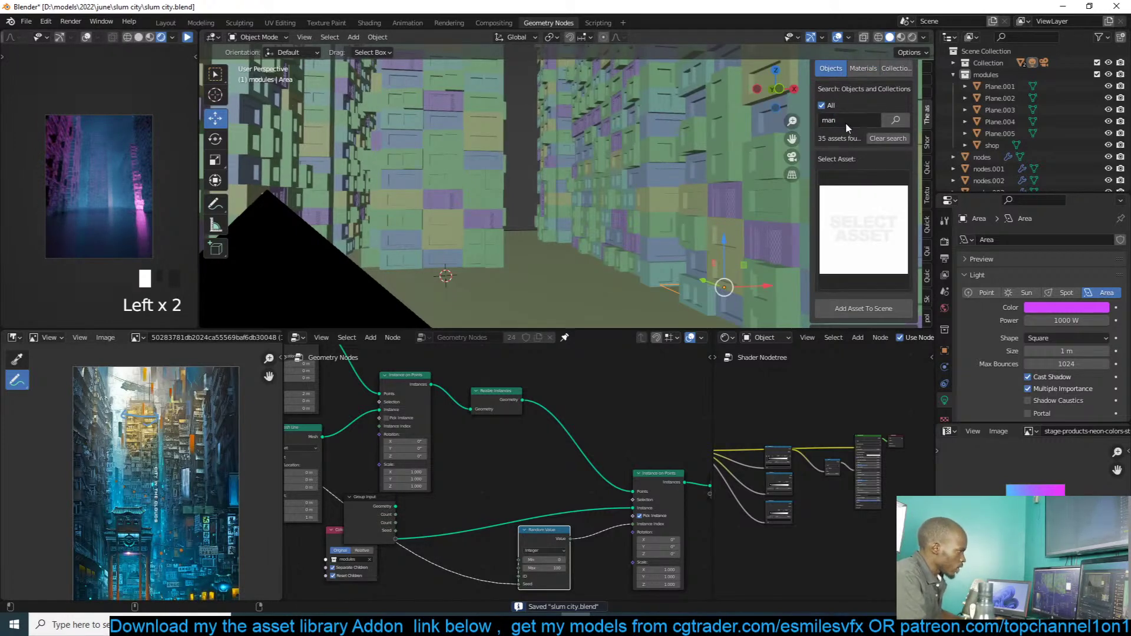
left_click(848, 213)
left_click(528, 348)
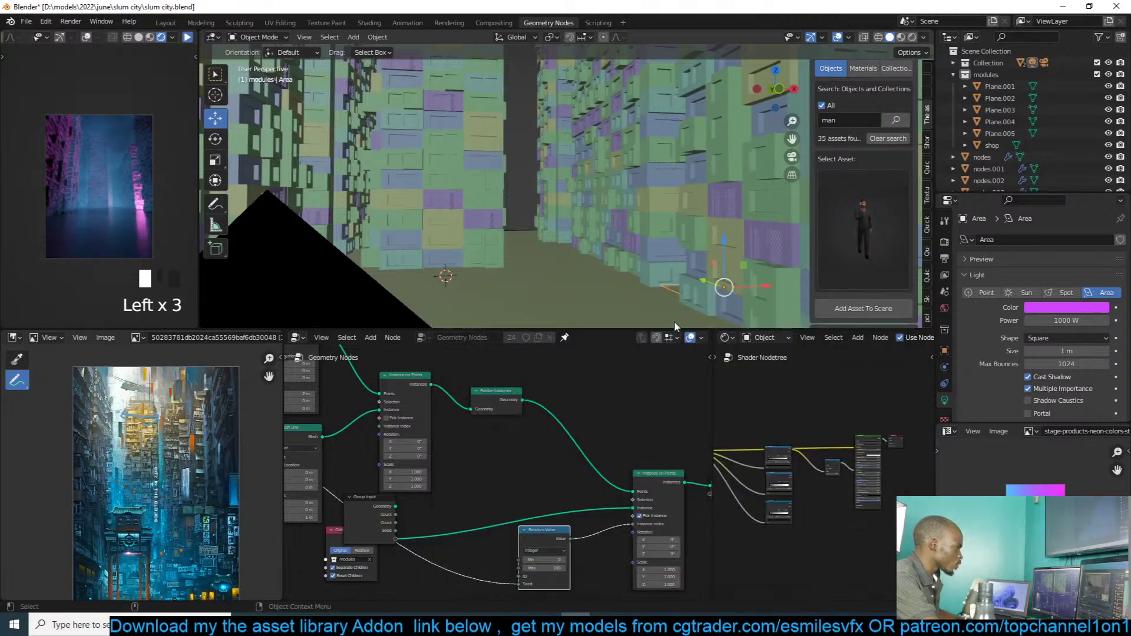
right_click(526, 300, "shift")
left_click(567, 228)
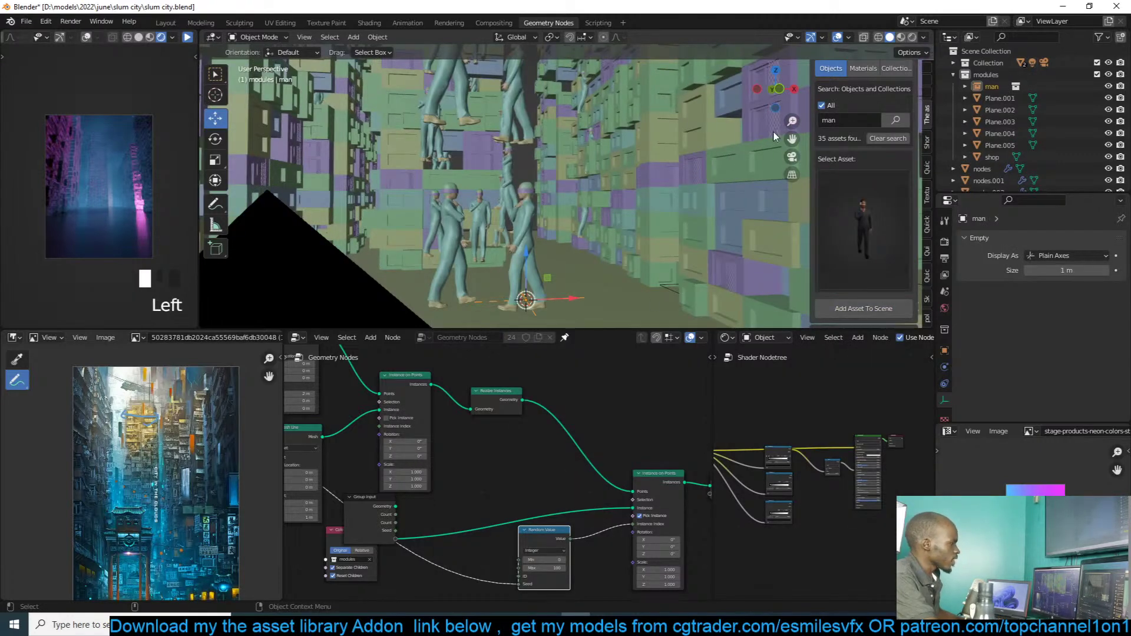
Step: Refresh the rendered preview to check how the added man appears in the city scene
scroll(524, 153, "down", 4)
middle_click_drag(526, 147, 412, 171)
left_click(187, 37)
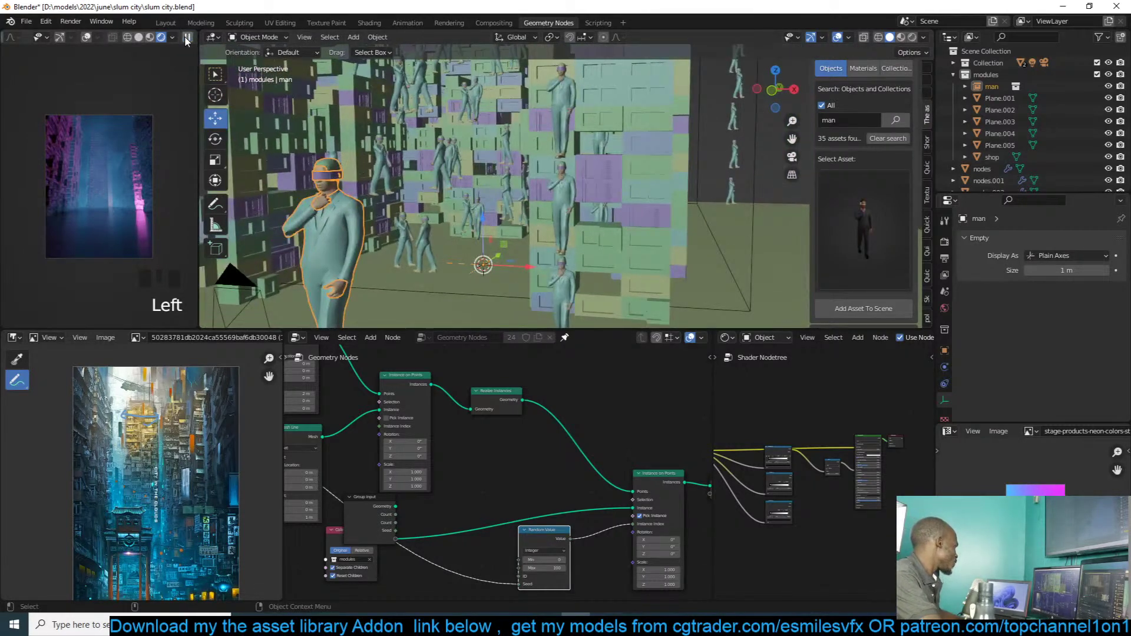
left_click(186, 38)
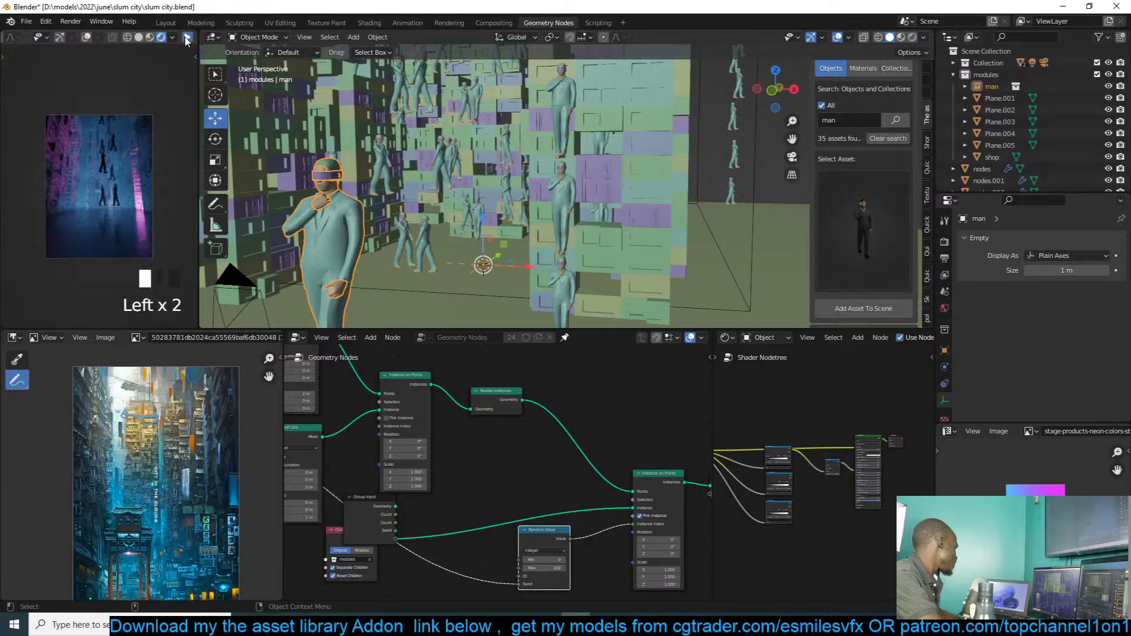
Step: Move the man out of the modules collection and into the Scene Collection
key("m")
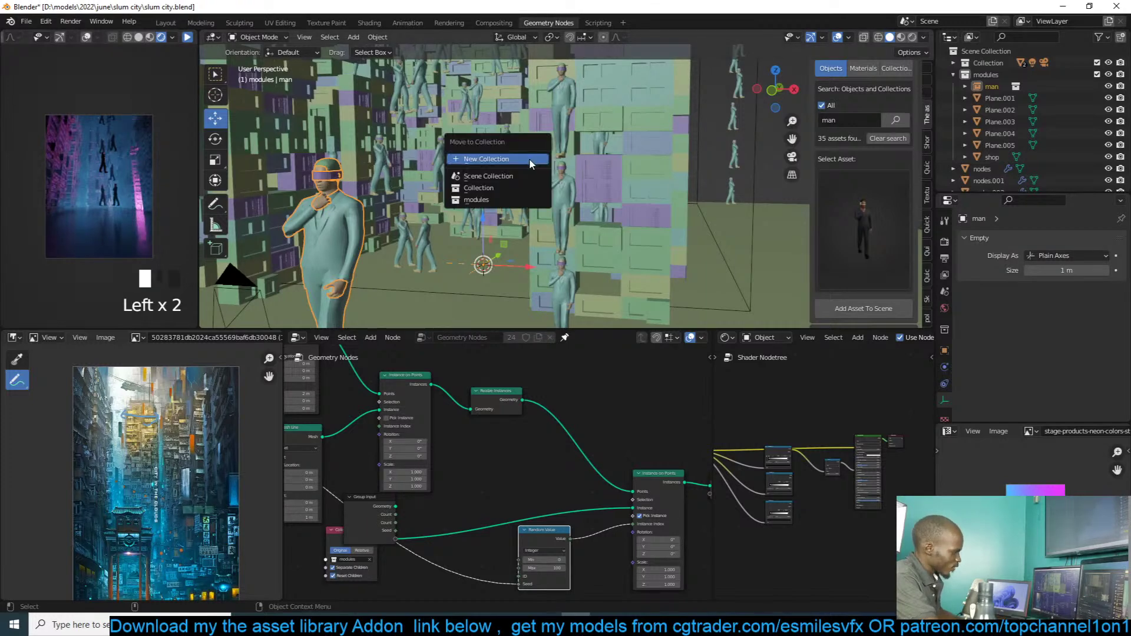
left_click(487, 183)
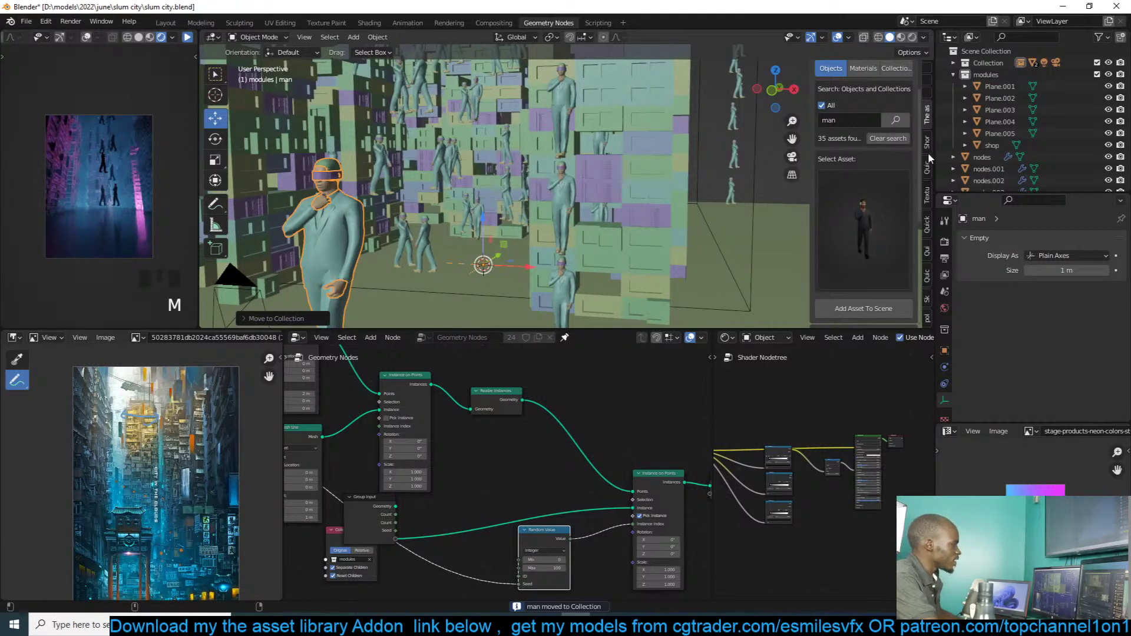
key("m")
left_click(645, 157)
key("m")
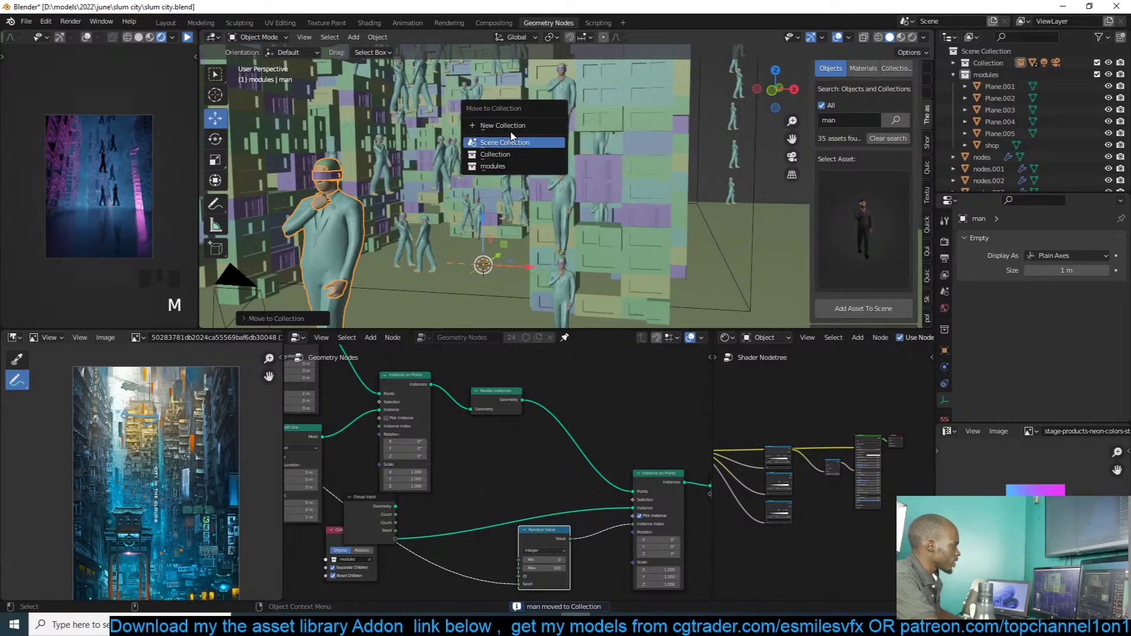
left_click(506, 142)
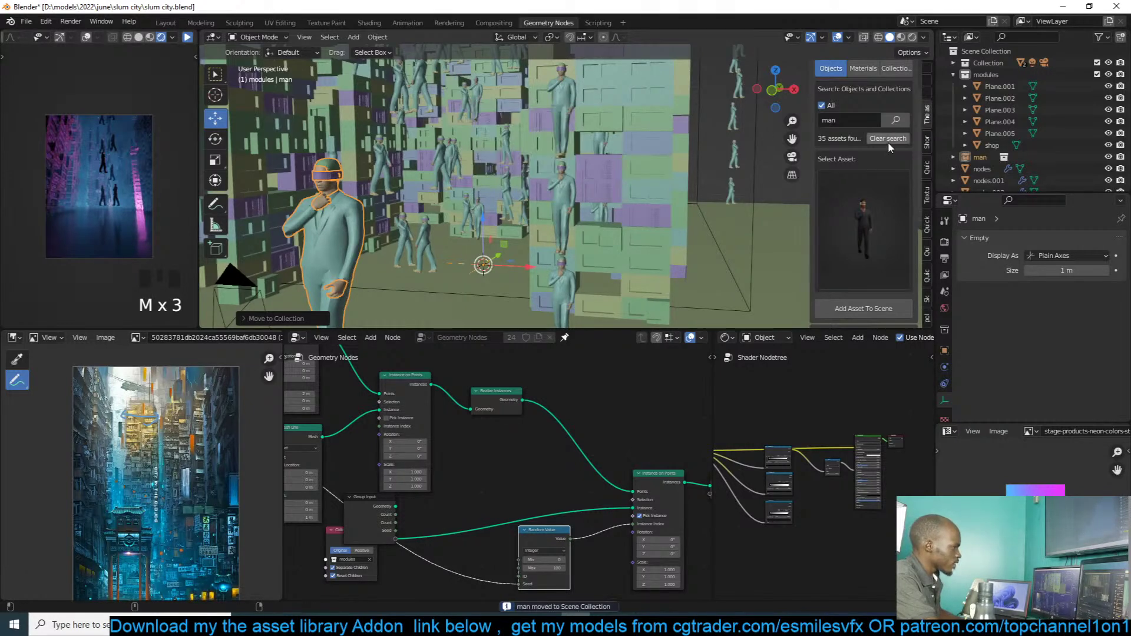
scroll(363, 209, "down", 4)
key("g")
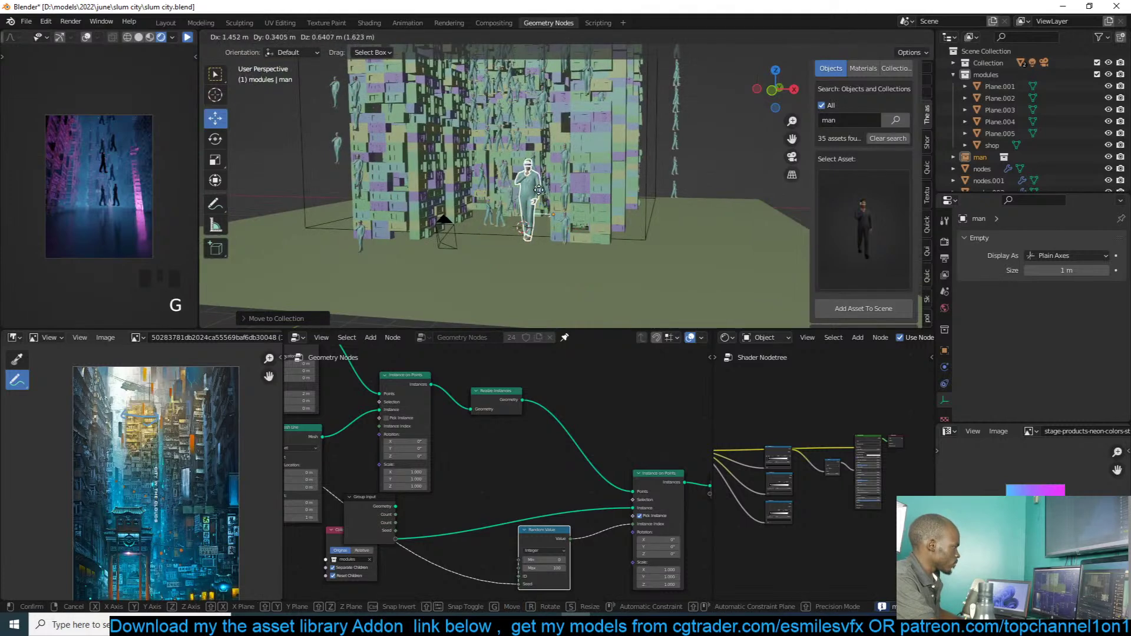
right_click(549, 167)
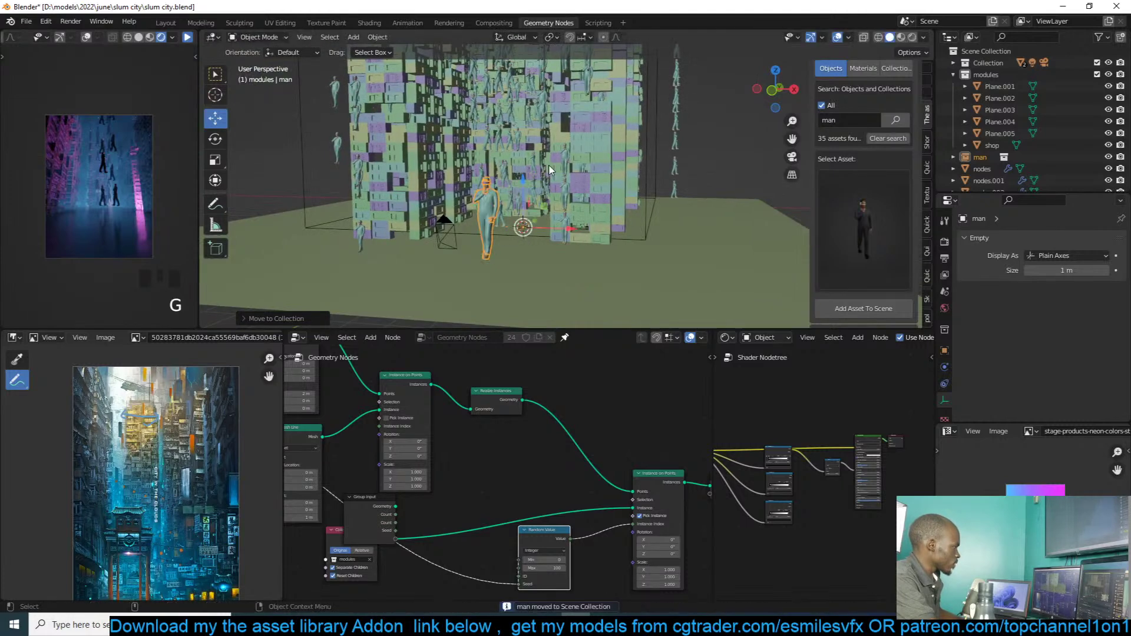
Step: Set the geometry-nodes seed of the front building on the street's right side to 14
left_click(991, 146)
left_click(992, 122)
left_click(992, 113)
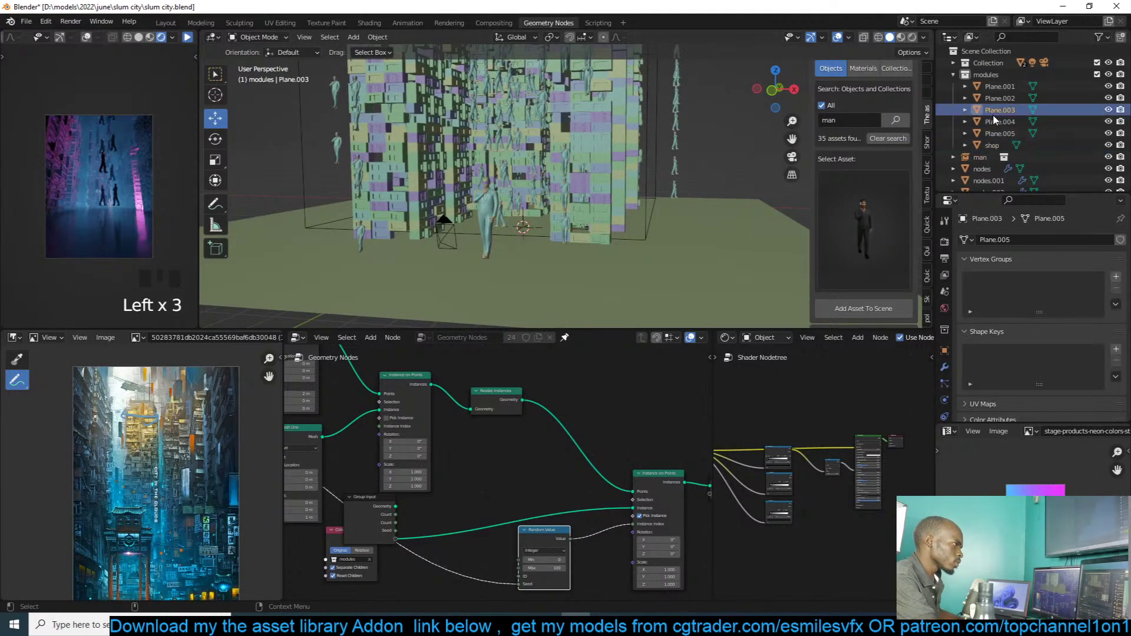
left_click(694, 133)
left_click(681, 133)
left_click(682, 133)
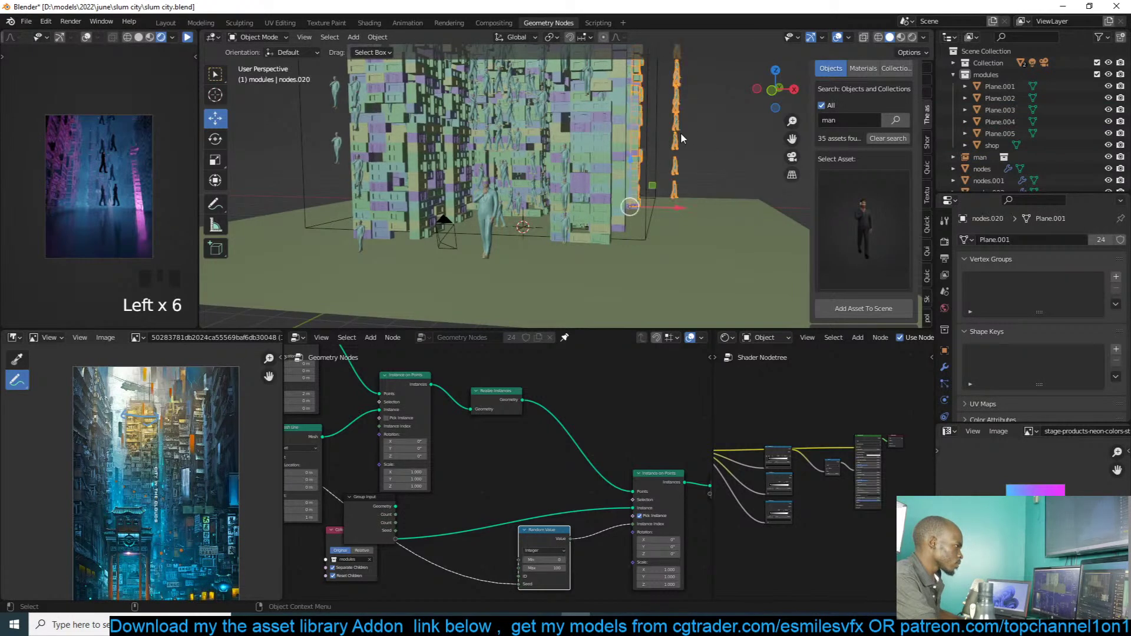
left_click(553, 240)
left_click(946, 369)
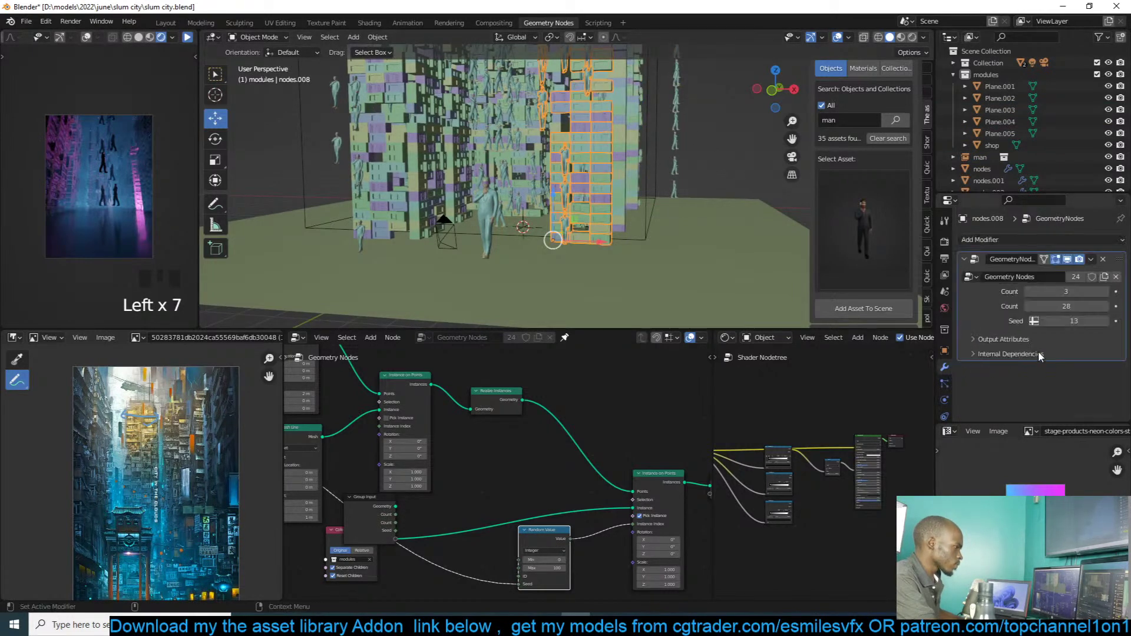
left_click(1106, 321)
key("alt+a")
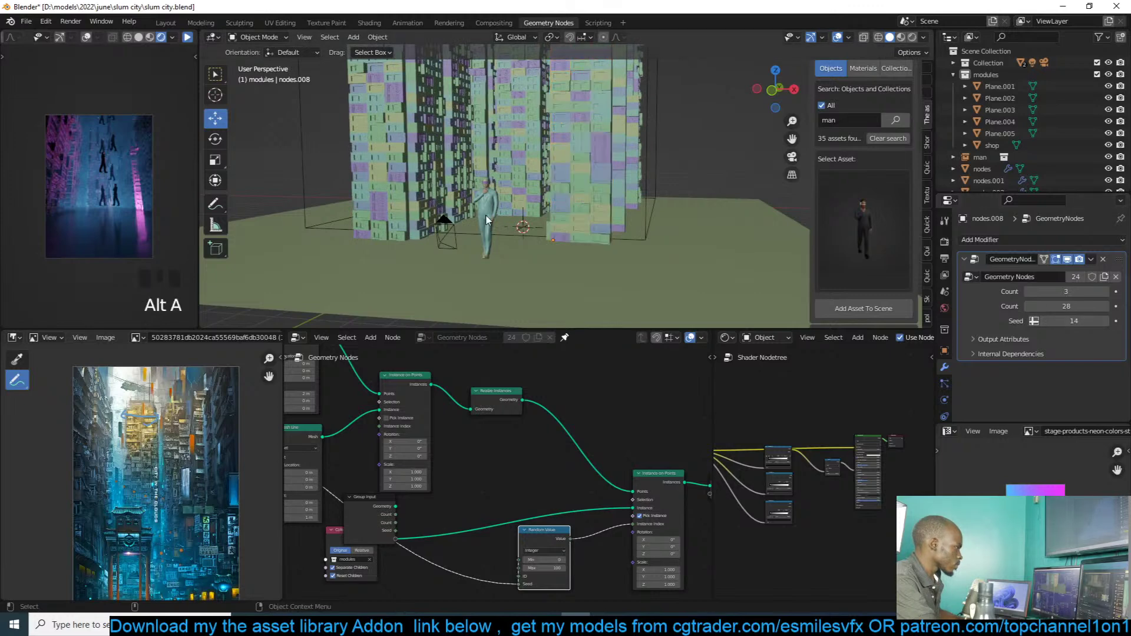
Step: Scale the man down uniformly to about 0.194, checking his size against the buildings in the camera view
left_click(490, 218)
key("s")
left_click(543, 210)
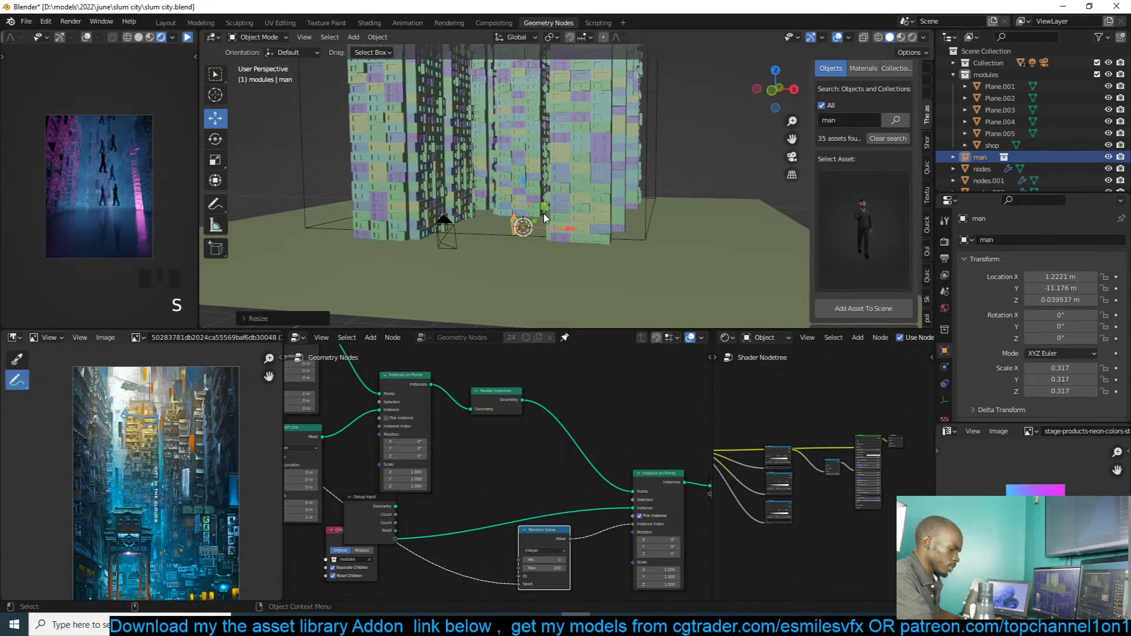
key("KP_0")
key("s")
left_click(554, 235)
key("alt+a")
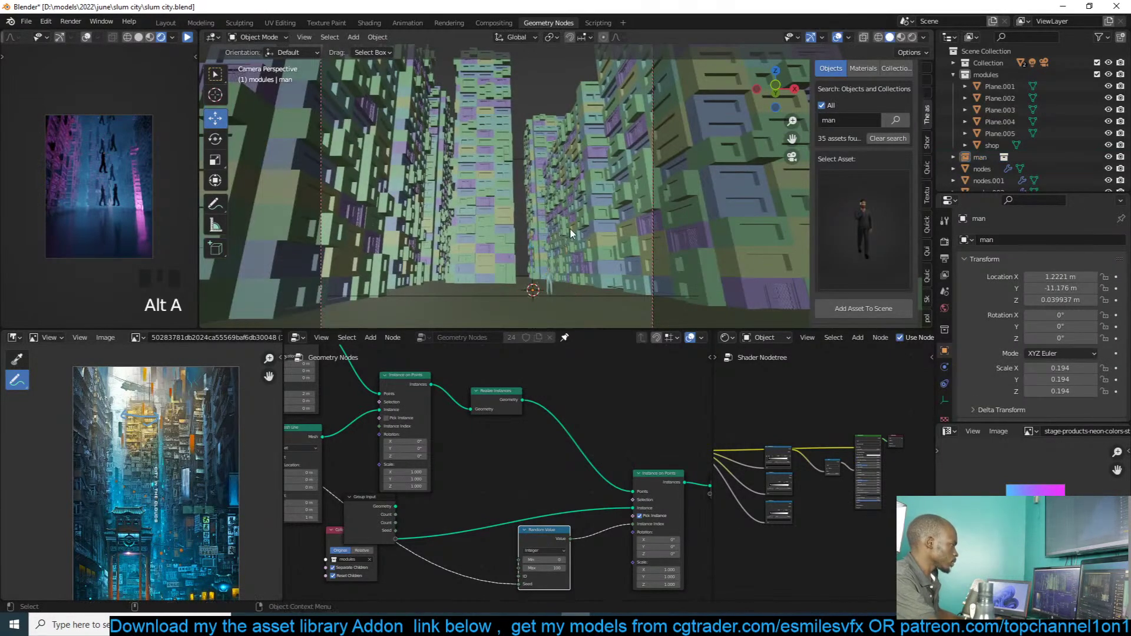
Step: Save the file and refresh the rendered preview to check the scaled-down man
key("ctrl+s")
key("Left")
key("Left")
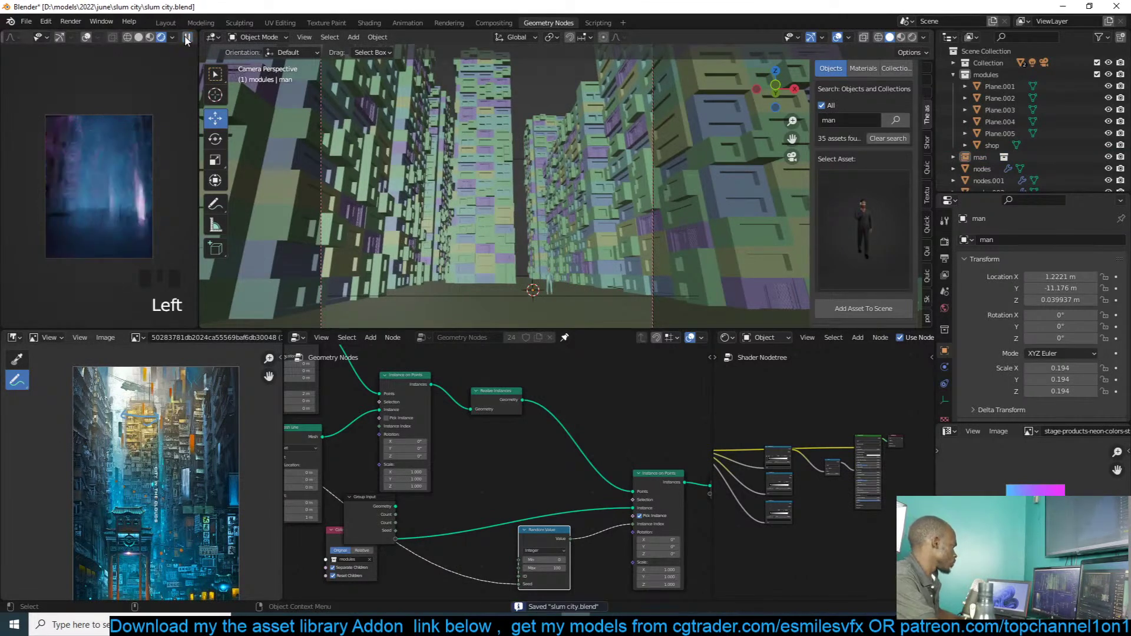
Step: Rotate the man about 57° around Z and reposition him on the street at about X -1.32 m, Y -12.71 m
left_click(554, 278)
key("g")
left_click(486, 275)
key("r")
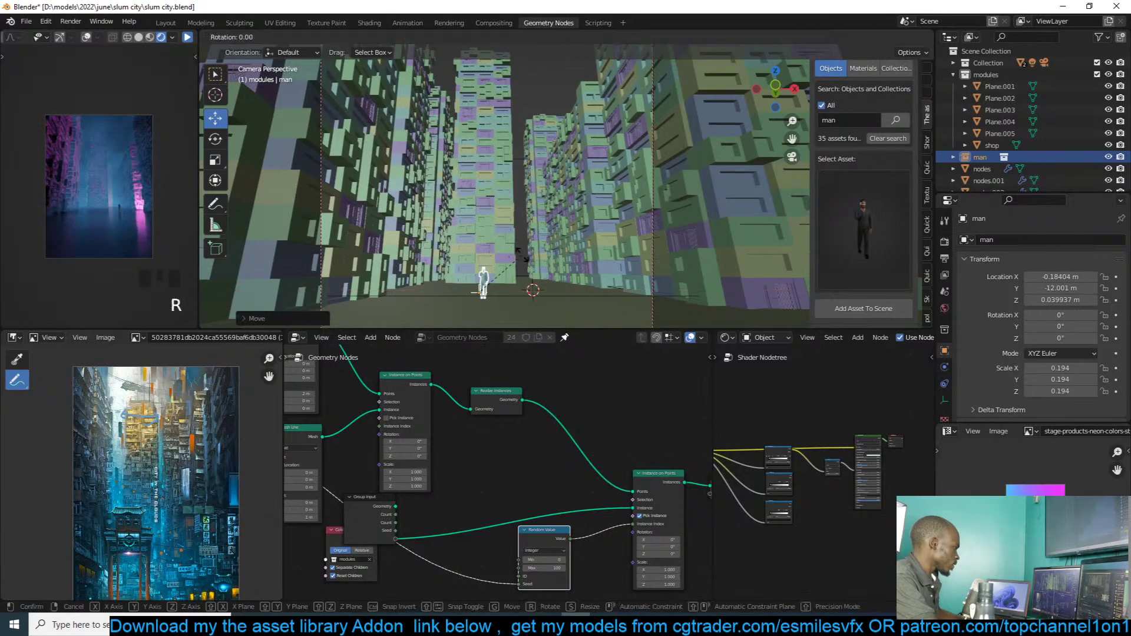
key("z")
left_click(470, 227)
key("g")
key("shift+z")
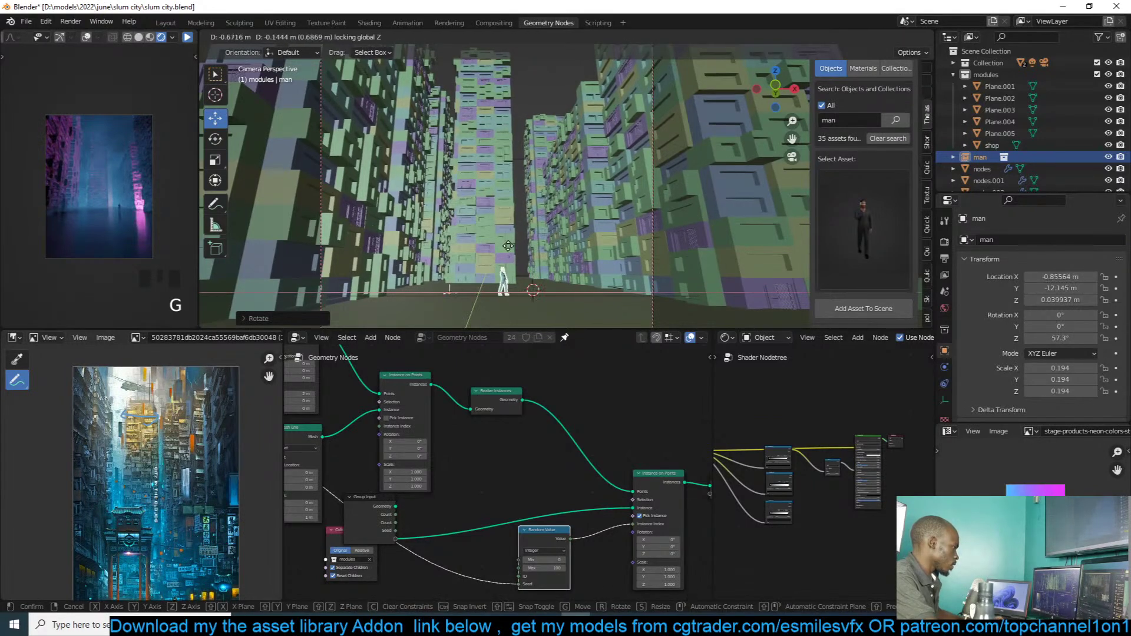
left_click(483, 247)
key("alt+a")
Step: Refresh the rendered preview with the man's new placement, pause it, and save the file
left_click(188, 37)
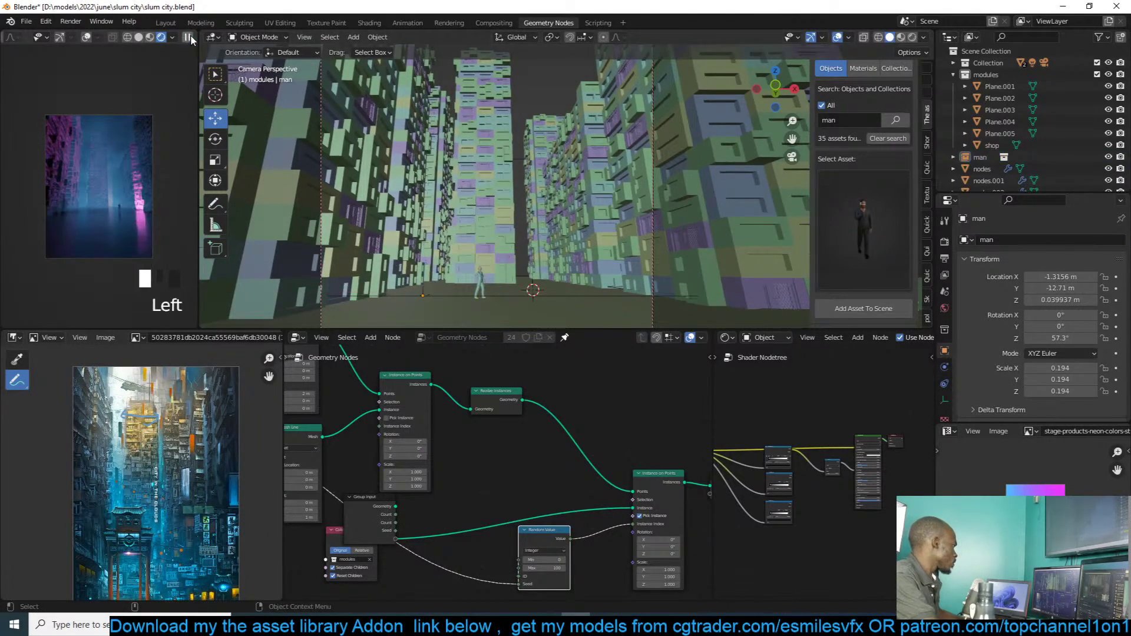
left_click(188, 38)
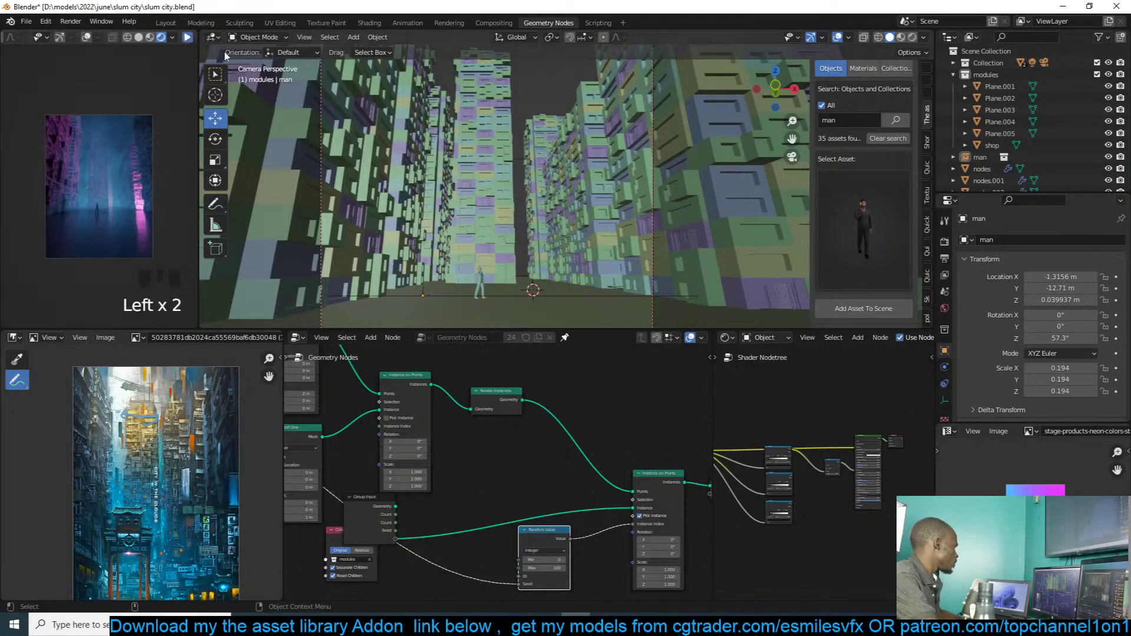
key("ctrl+s")
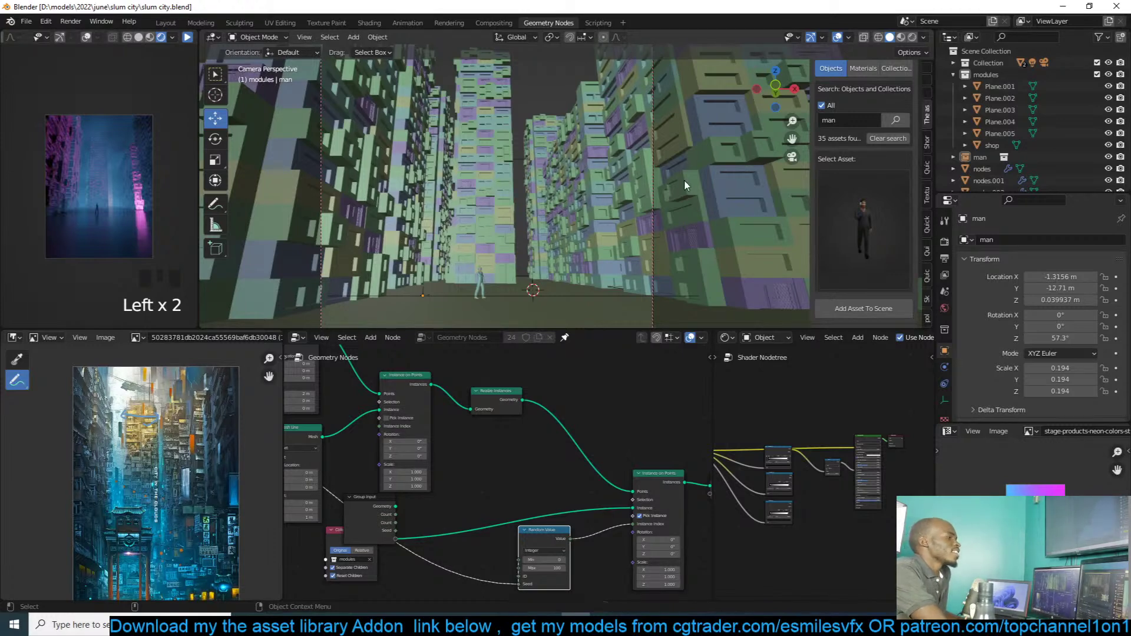
key("ctrl+s")
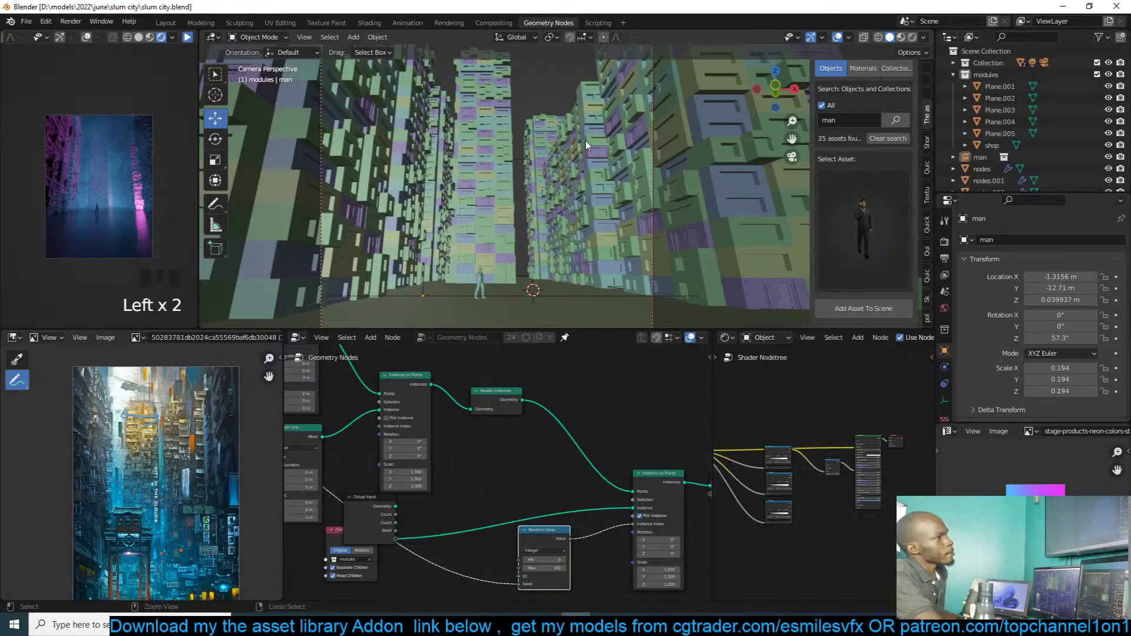
key("ctrl+s")
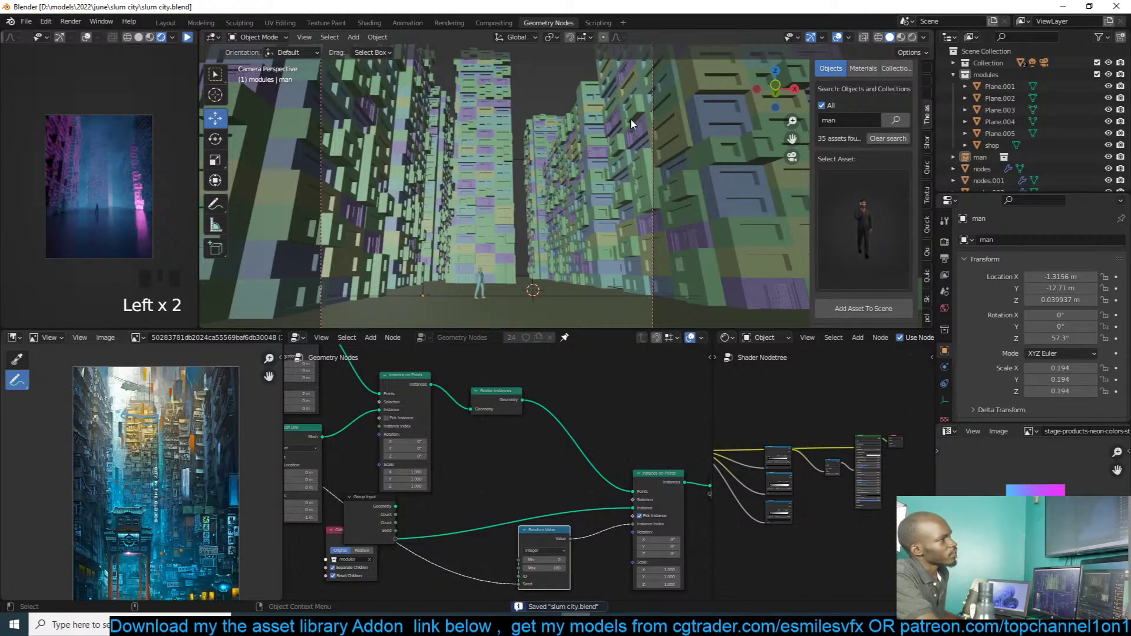
Step: Duplicate the front right-hand building in front view and place the copy well to the right of the city
scroll(632, 121, "down", 1)
left_click(667, 141)
key("KP_1")
key("KP_Decimal")
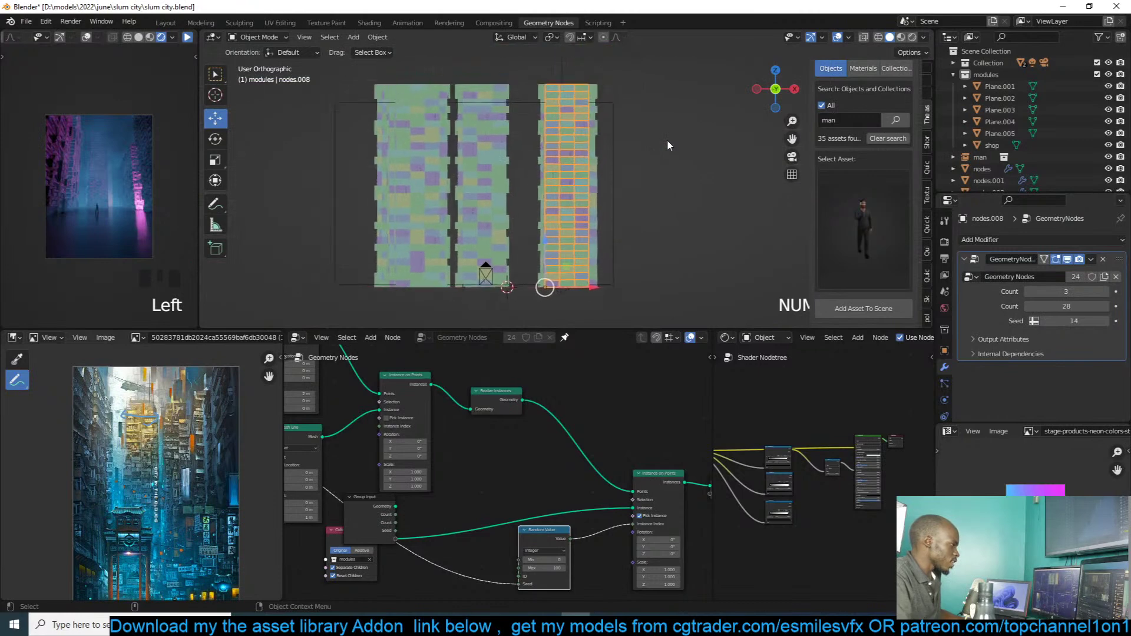
key("KP_1")
scroll(591, 140, "down", 1)
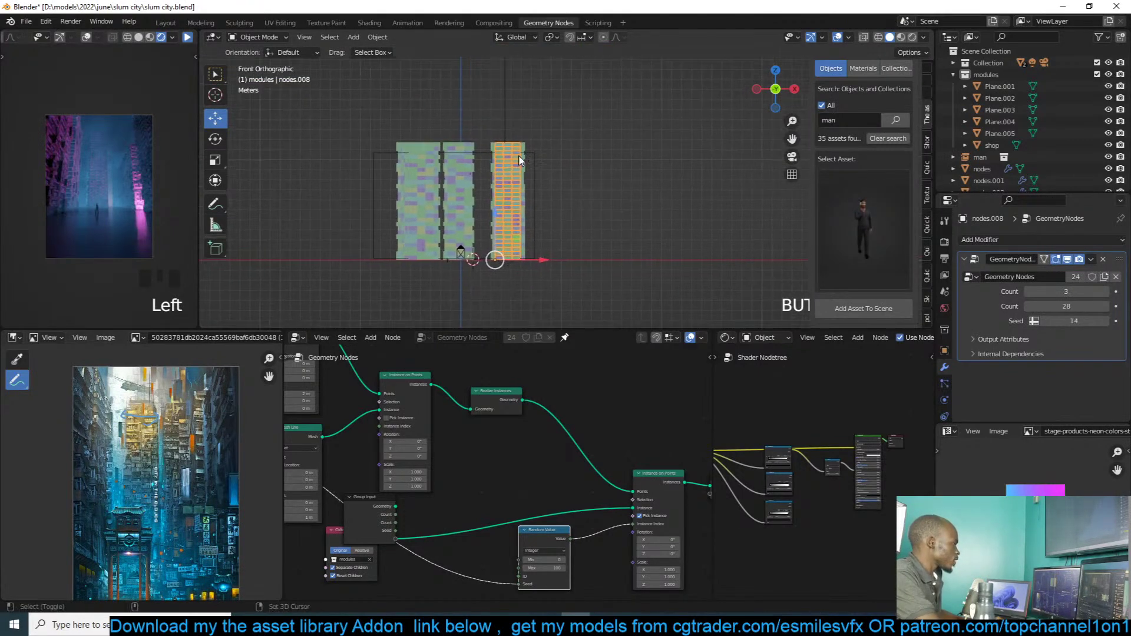
key("shift+d")
left_click(714, 112)
Step: Show the viewport in Material Preview shading and isolate the duplicated building in local view
left_click(902, 38)
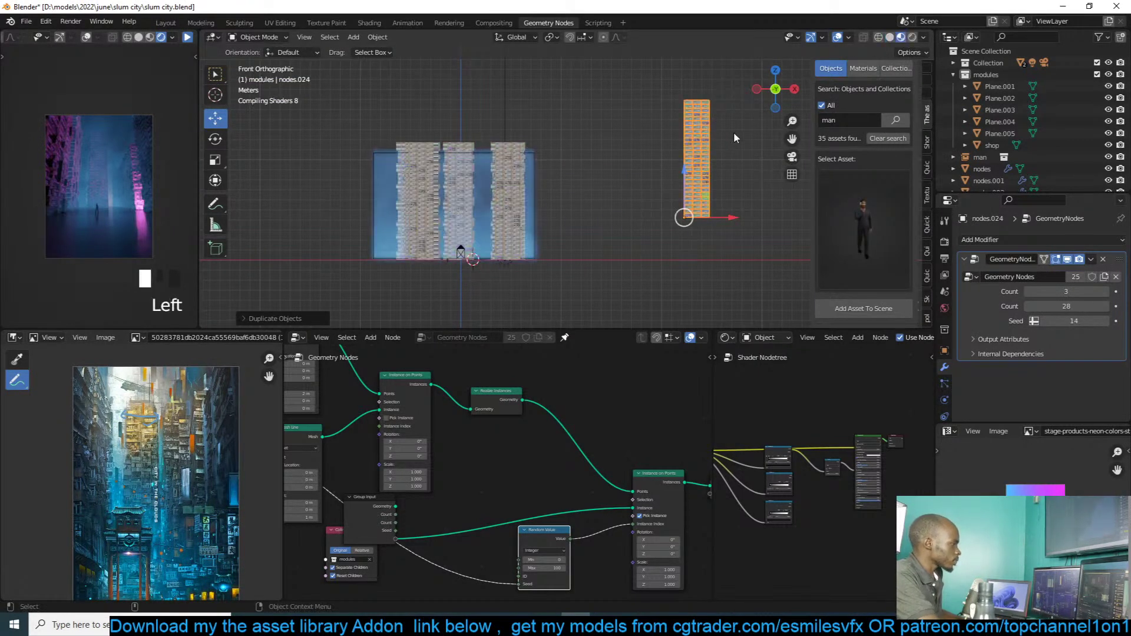
middle_click_drag(677, 138, 616, 139, "shift")
key("KP_Divide")
middle_click_drag(505, 153, 500, 158, "shift")
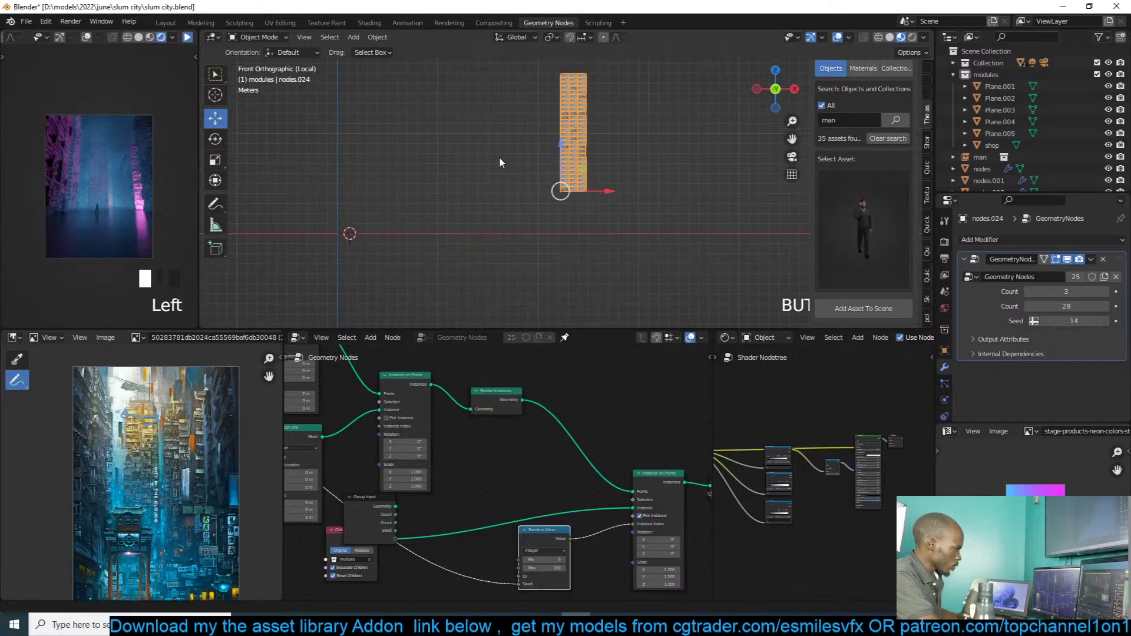
middle_click_drag(636, 130, 486, 185, "shift")
key("alt+a")
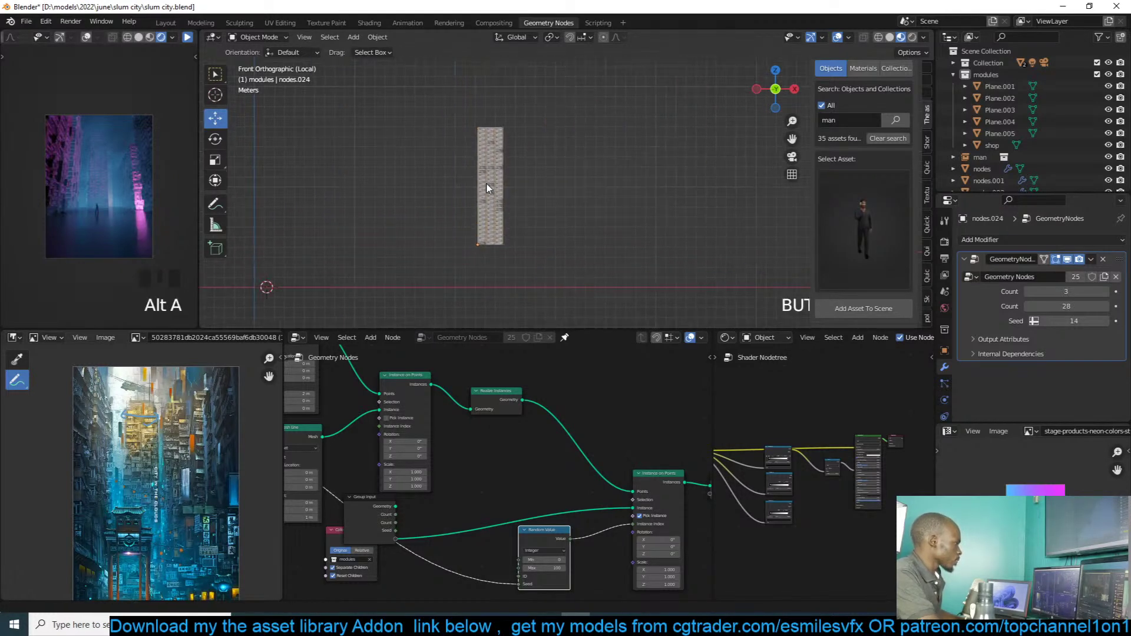
Step: Examine the isolated building's textured facade from several angles in Material Preview and save the file
scroll(513, 170, "up", 5)
middle_click_drag(555, 162, 598, 140)
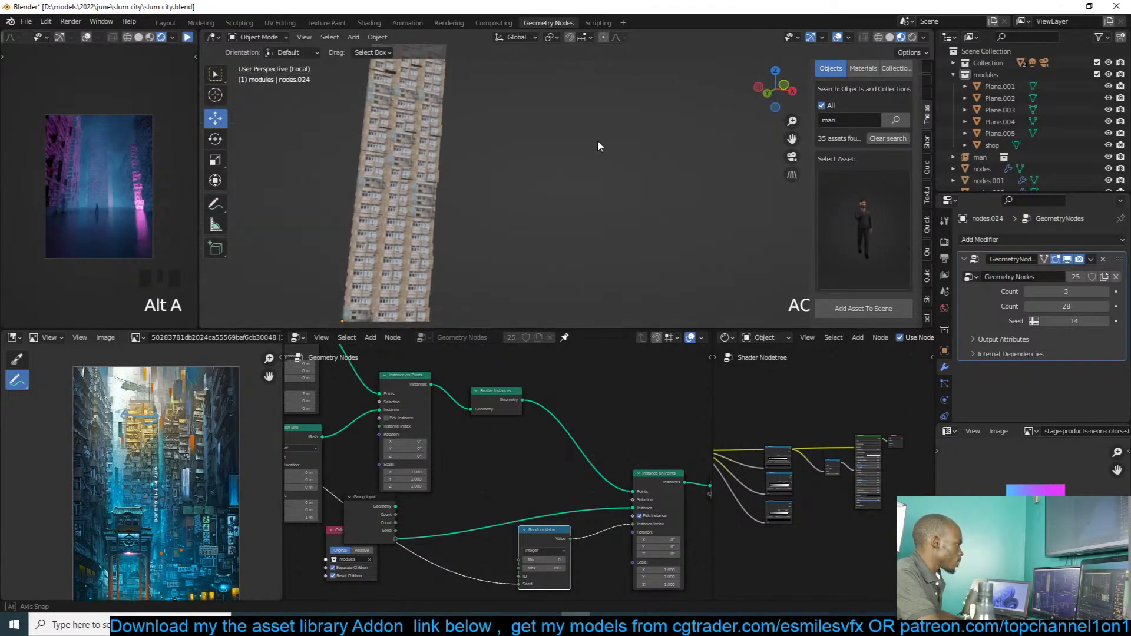
mouse_move(544, 178)
middle_mouse_down()
mouse_move(610, 171)
mouse_move(480, 207)
mouse_move(540, 218)
mouse_move(588, 203)
middle_mouse_up()
scroll(564, 178, "down", 4)
left_click(514, 212)
key("z")
scroll(588, 204, "up", 5)
key("alt+a")
middle_click_drag(659, 185, 558, 178, "shift")
scroll(558, 178, "up", 3)
key("ctrl+s")
left_click(901, 37)
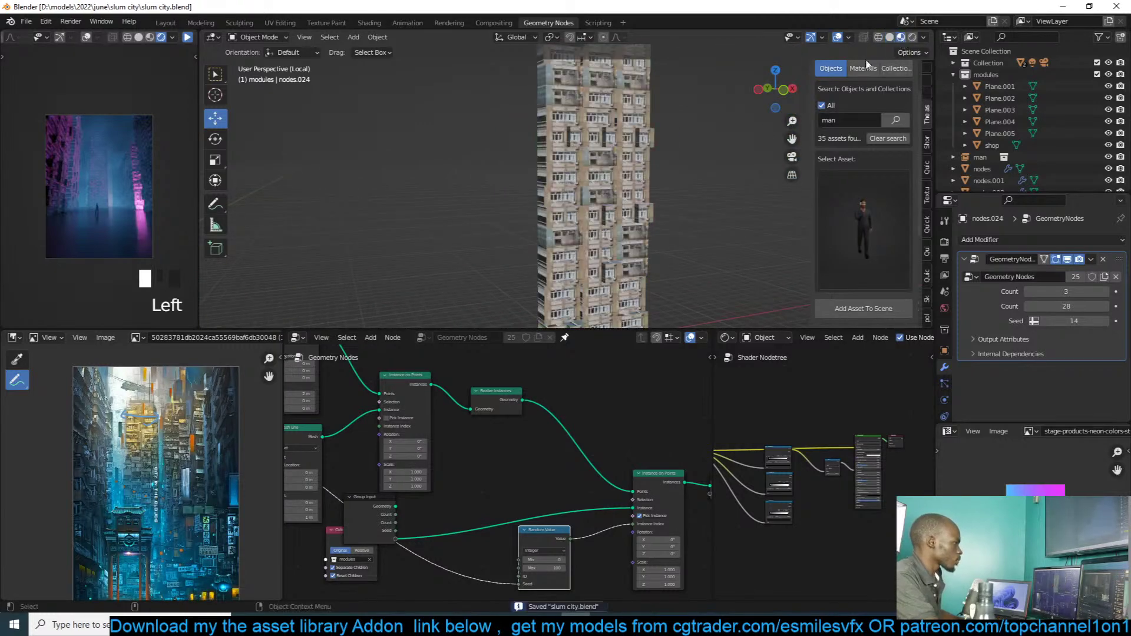
Step: Compare the isolated building's facade detail with the slum city reference image
mouse_move(672, 147)
middle_mouse_down()
mouse_move(627, 178)
mouse_move(698, 146)
mouse_move(657, 160)
mouse_move(636, 184)
middle_mouse_up()
scroll(656, 160, "up", 4)
scroll(637, 184, "down", 2)
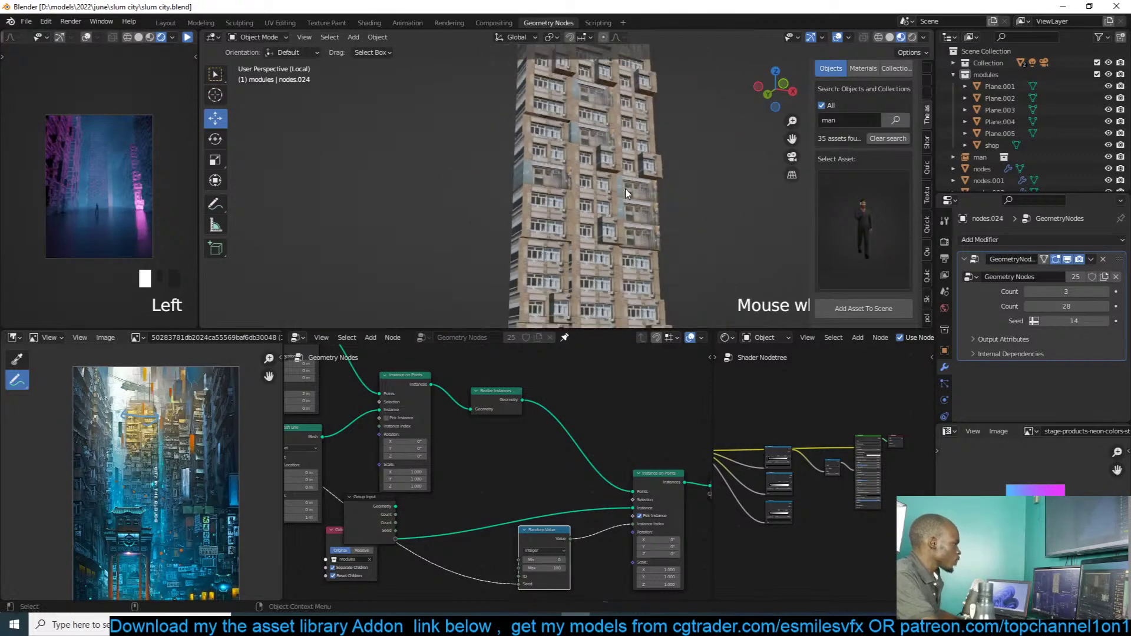
scroll(213, 419, "up", 3)
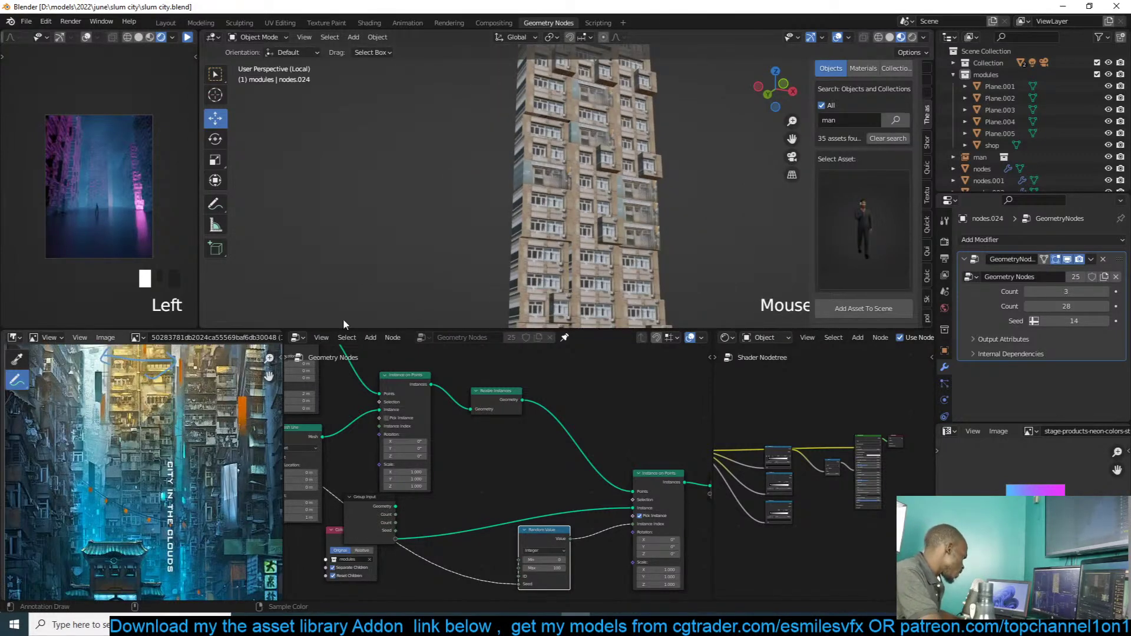
scroll(416, 262, "down", 2)
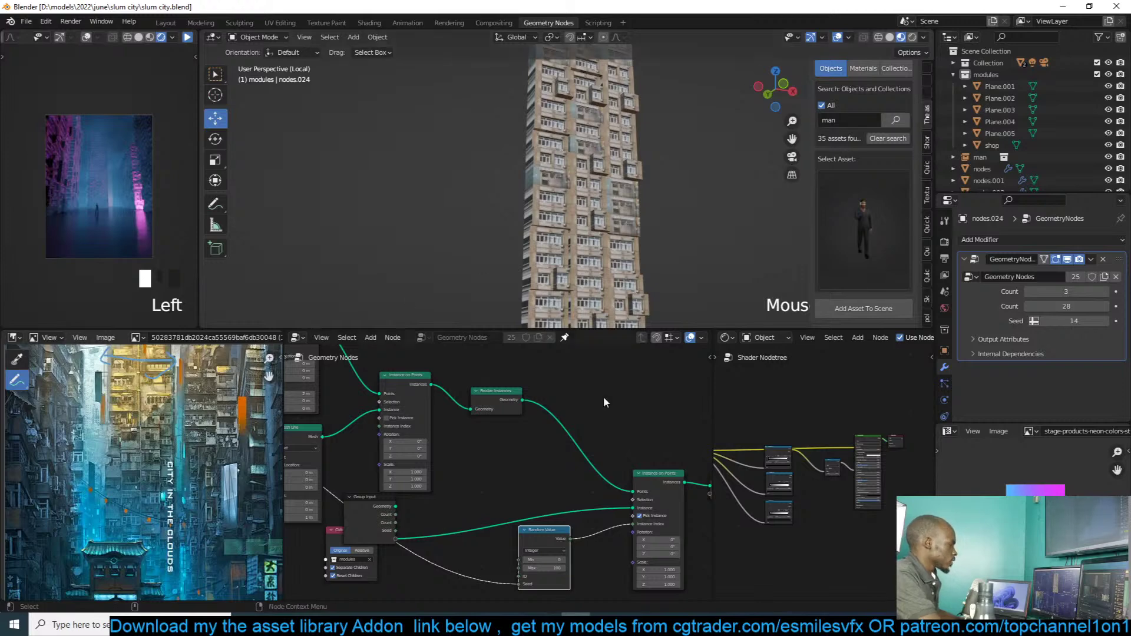
Step: Switch to the browser, search Google Images for "fire escape stairs", and open the Fire Escape Stairs Modular result
left_click(458, 612)
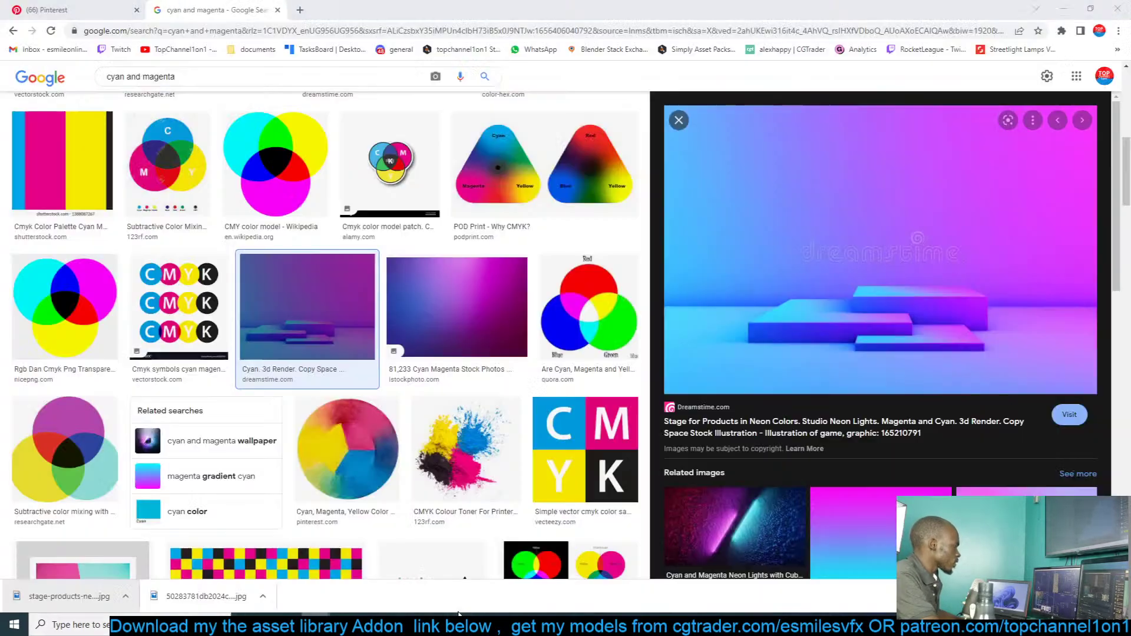
triple_click(346, 75)
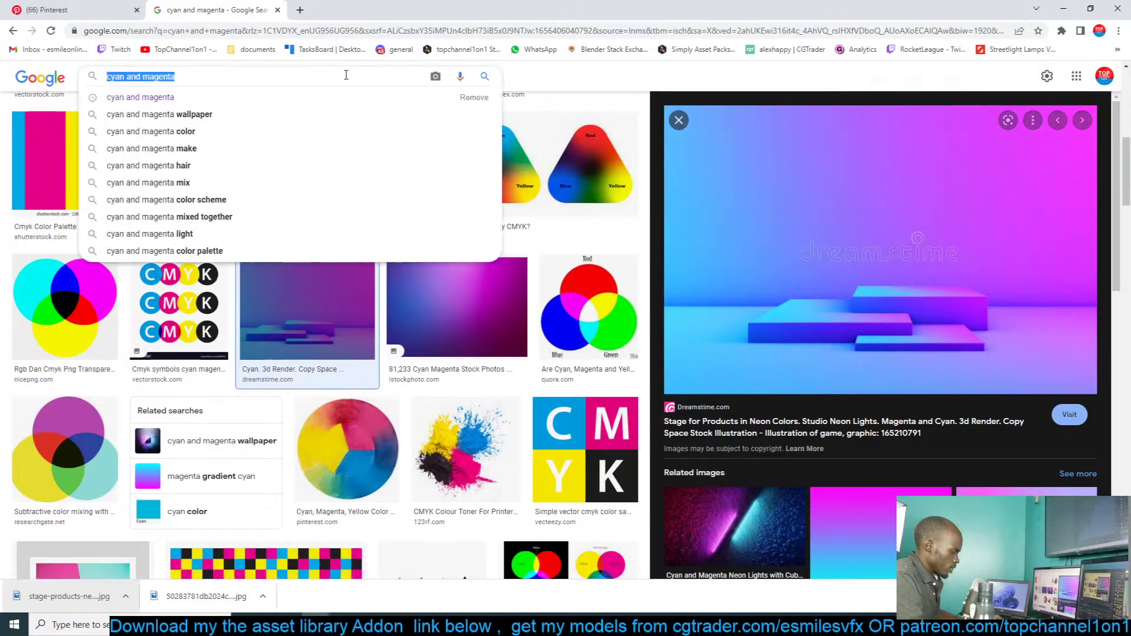
type("fire e")
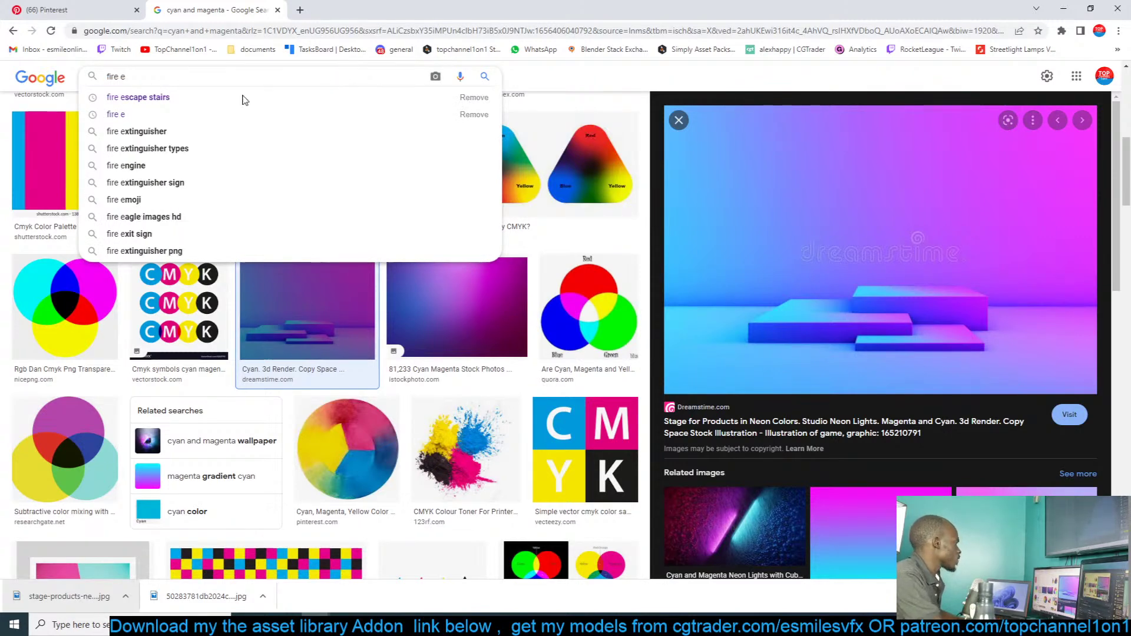
left_click(244, 98)
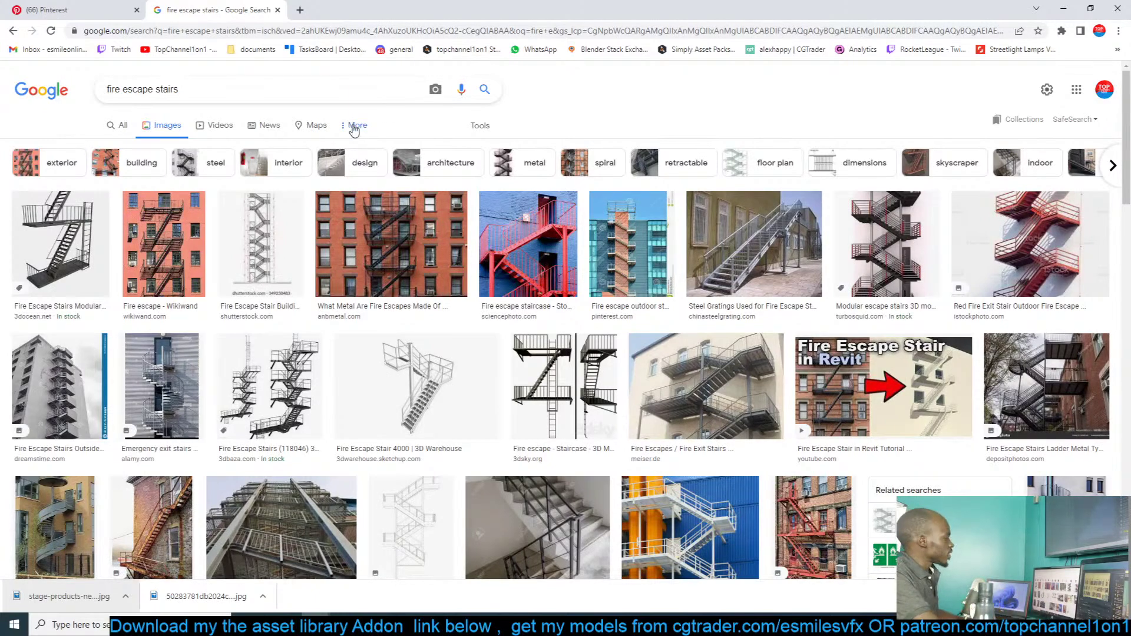
left_click(59, 244)
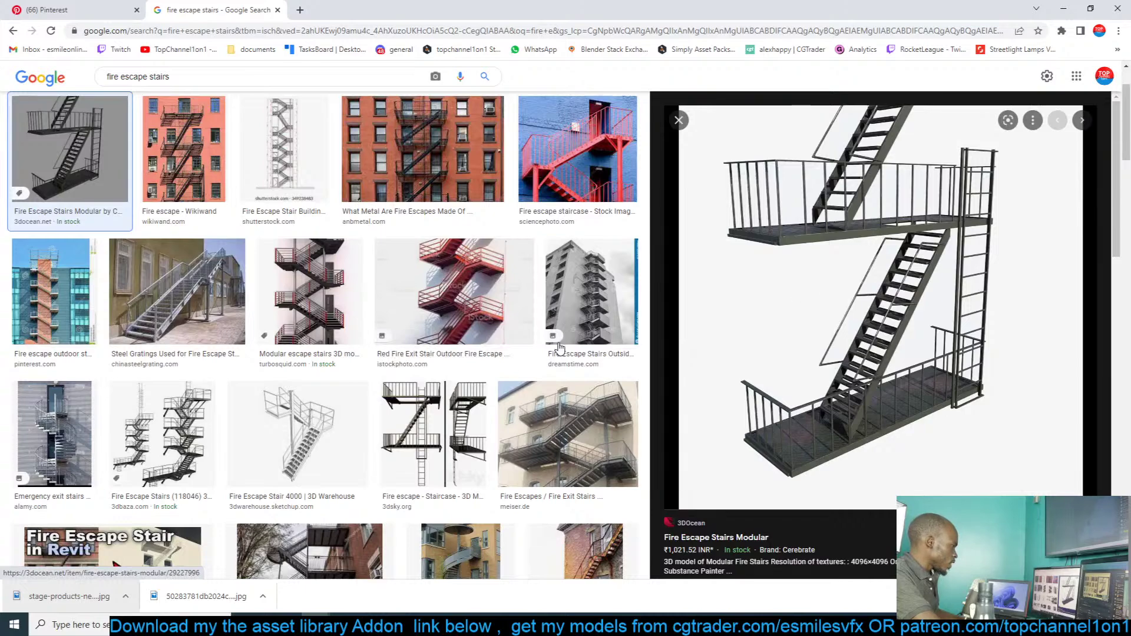
Step: Save the fire escape stairs picture as screenshot001.png, switch to Blender, and load it into the small image editor as a reference
right_click(864, 267)
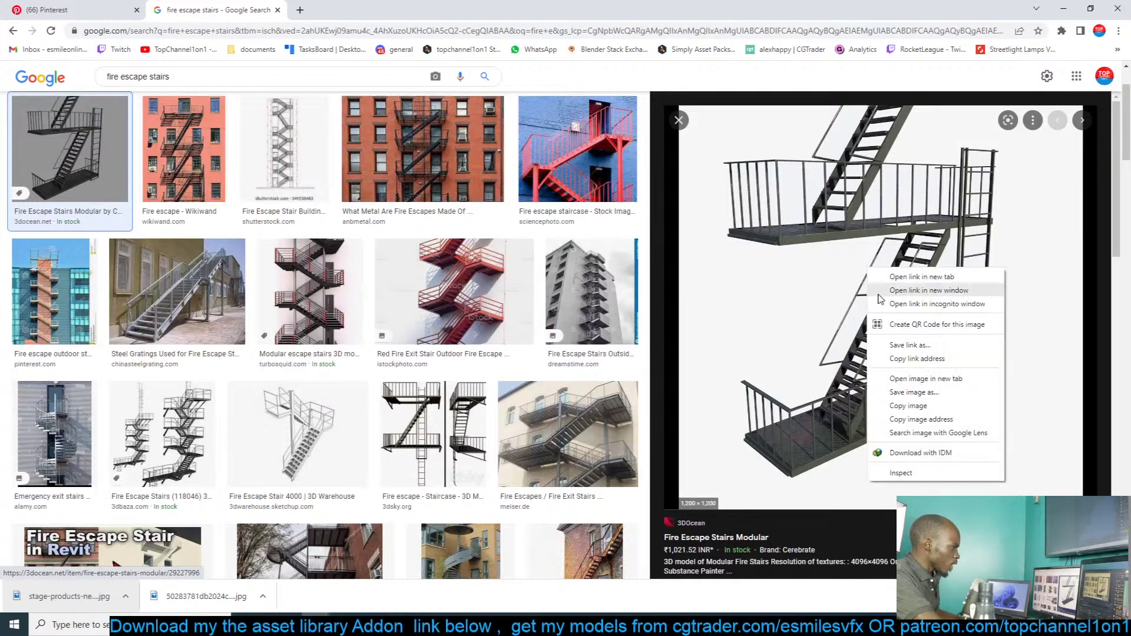
left_click(905, 388)
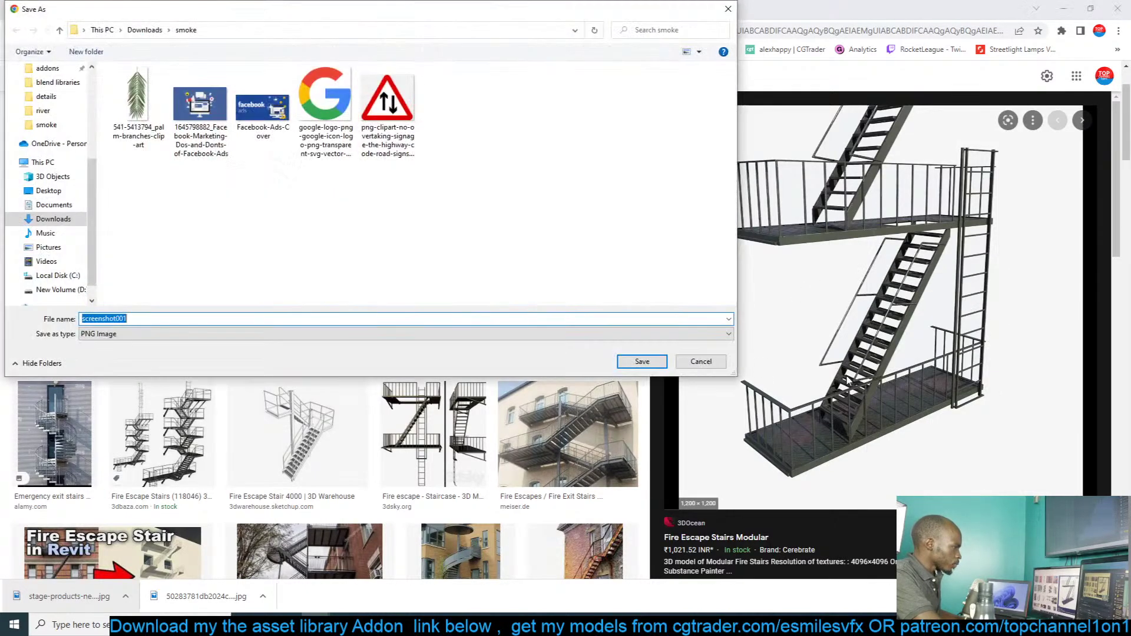
type("screenshot1")
key("Return")
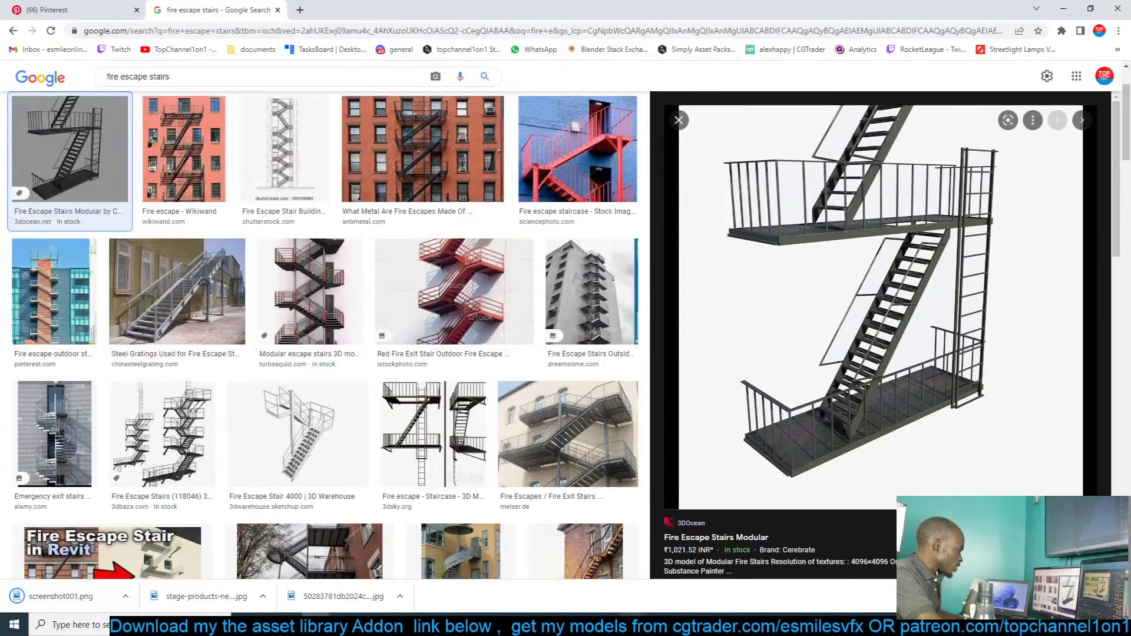
left_click(585, 620)
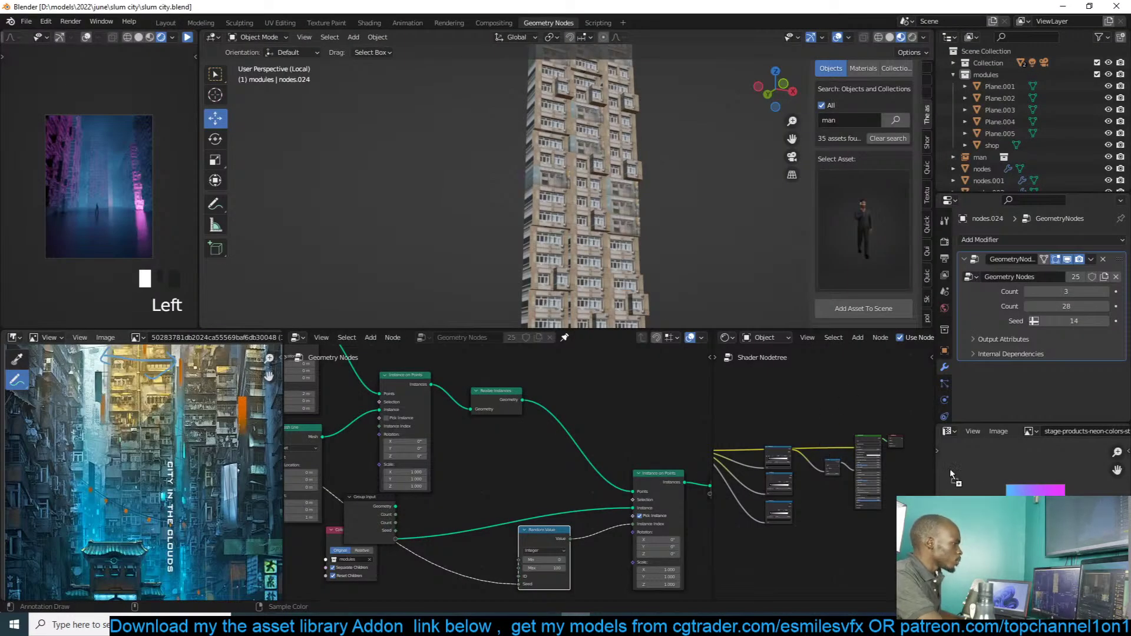
left_click_drag(950, 468, 970, 468)
Step: In front view, place the 3D cursor in the empty space beside the building and add a plane there
left_click(602, 212)
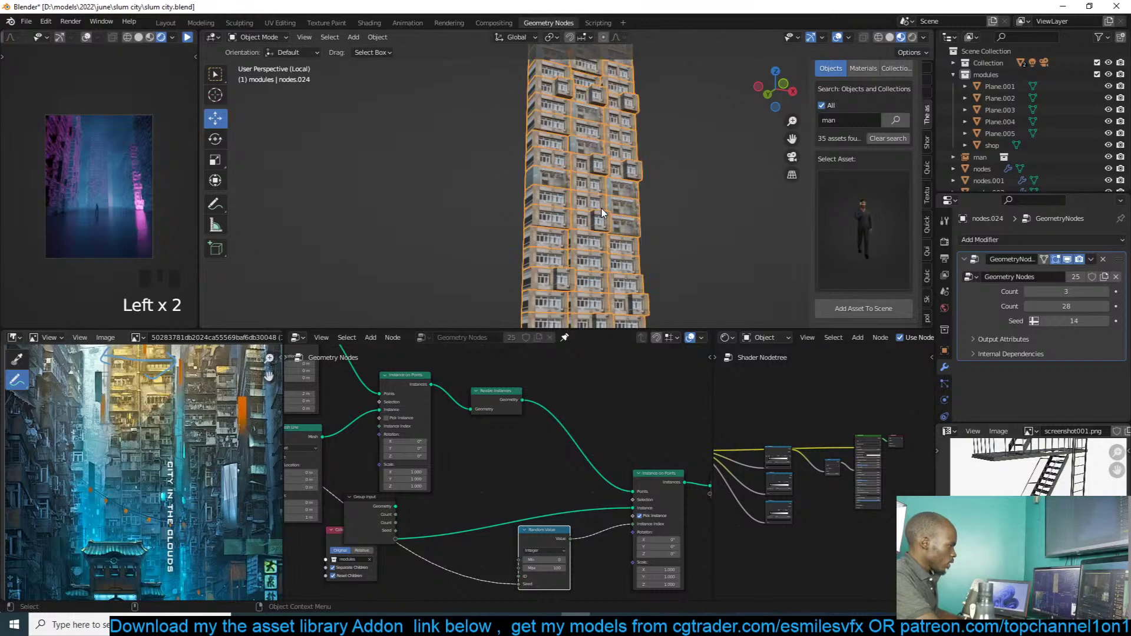
key("KP_1")
scroll(602, 208, "down", 2)
middle_click_drag(602, 209, 528, 210, "shift")
scroll(546, 208, "up", 1, "alt")
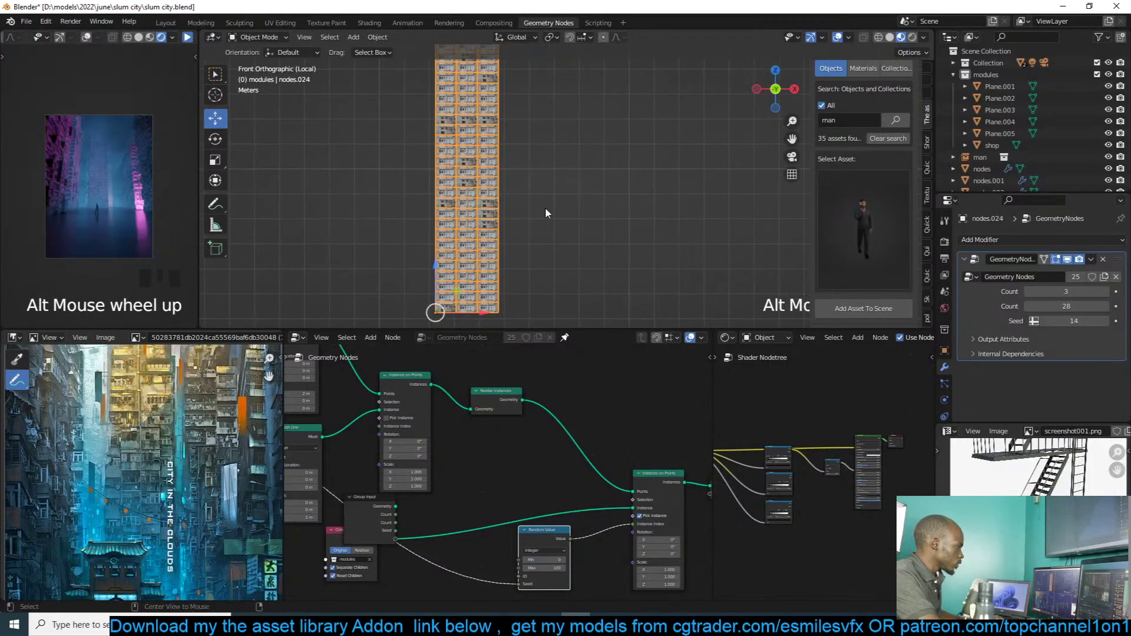
right_click(545, 206, "shift")
mouse_move(524, 69)
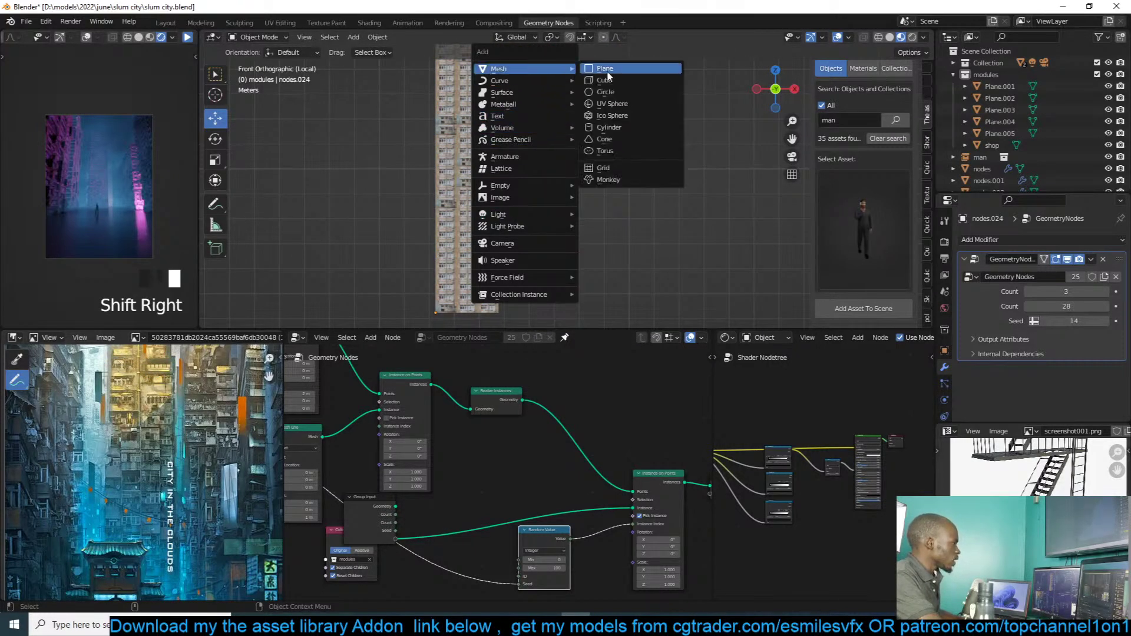
left_click(607, 69)
key("KP_Decimal")
Step: Scale the plane down along Y into a long rectangle, shrink it overall, and apply its scale
key("KP_7")
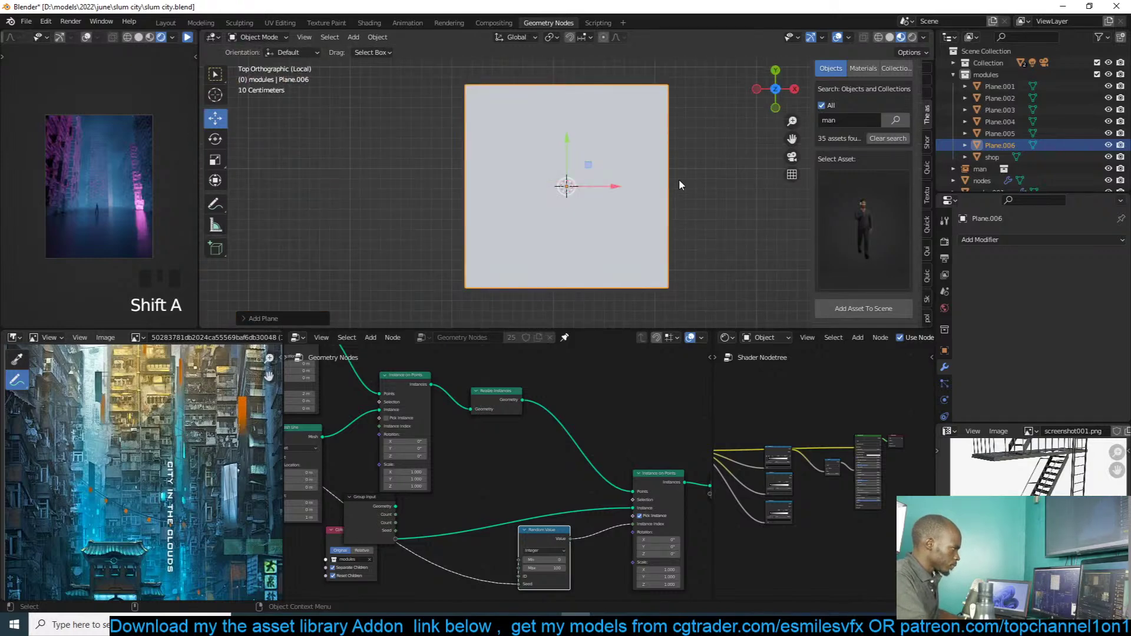
key("s")
key("y")
left_click(608, 172)
key("s")
left_click(622, 177)
key("ctrl+a")
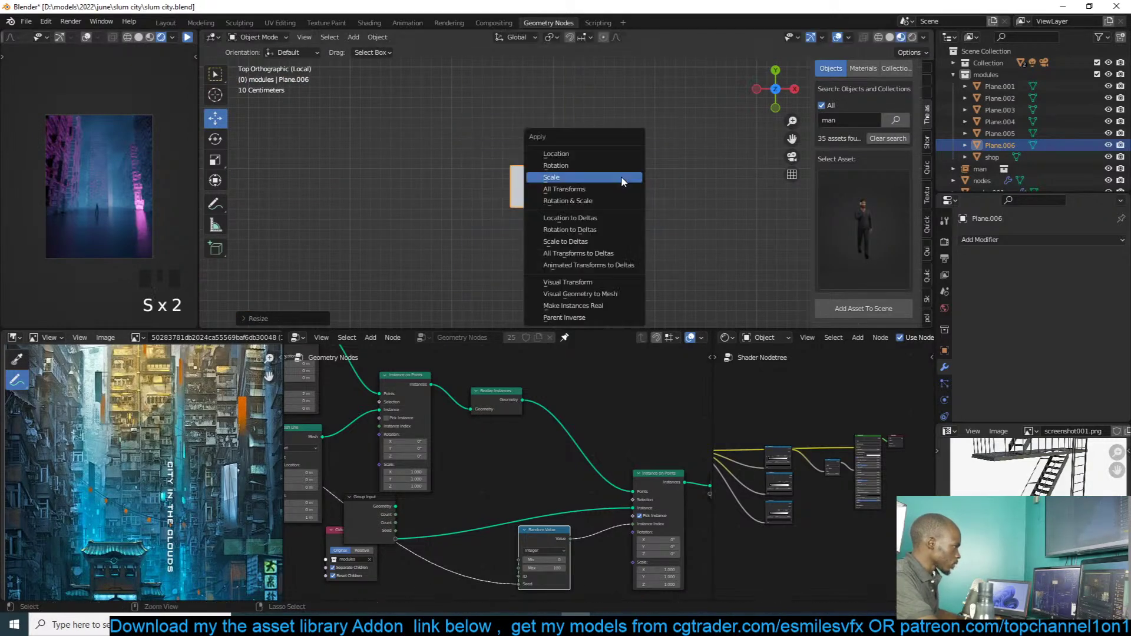
left_click(621, 176)
Step: Unpin the shader node tree, give the plane a new material, and set its base color to dark blue
middle_click_drag(623, 176, 724, 157)
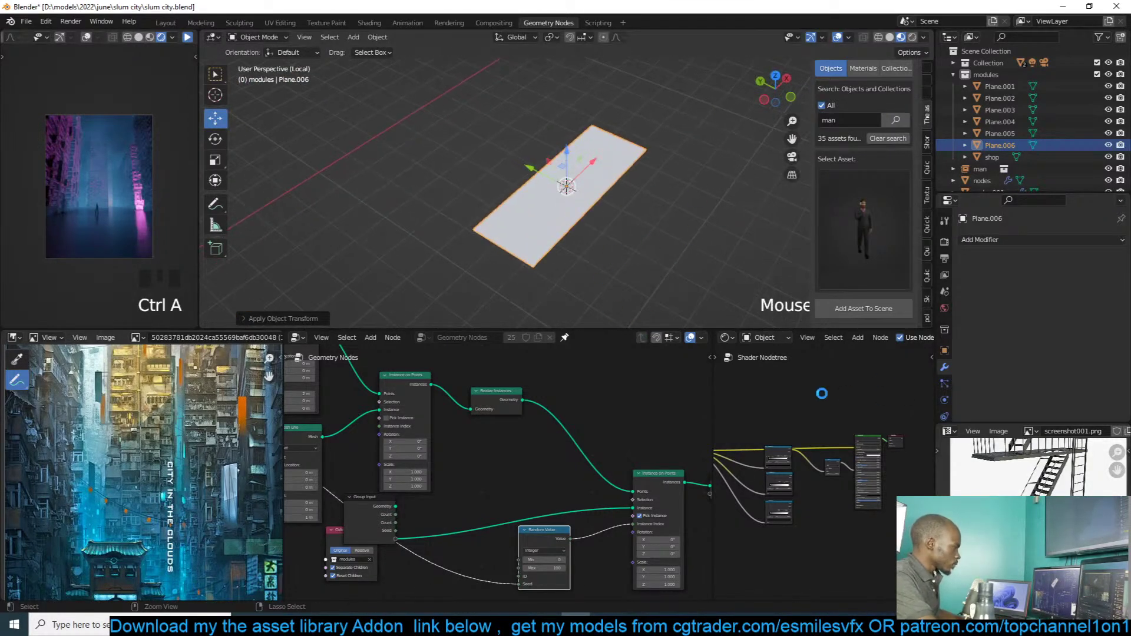
scroll(945, 408, "down", 4)
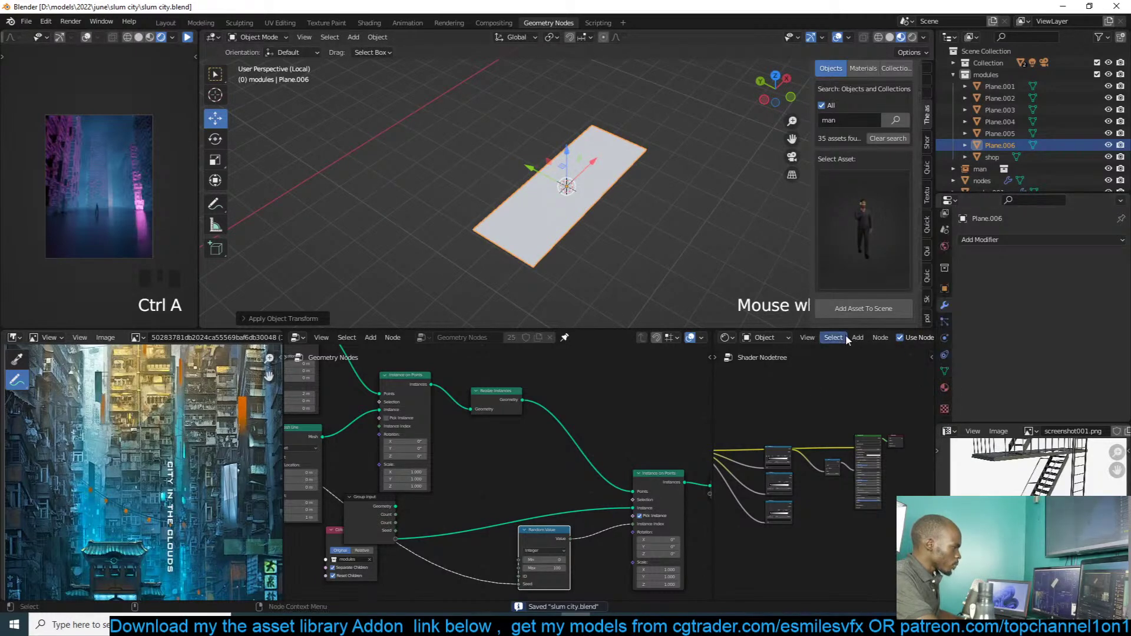
scroll(853, 321, "down", 2)
scroll(850, 335, "down", 10)
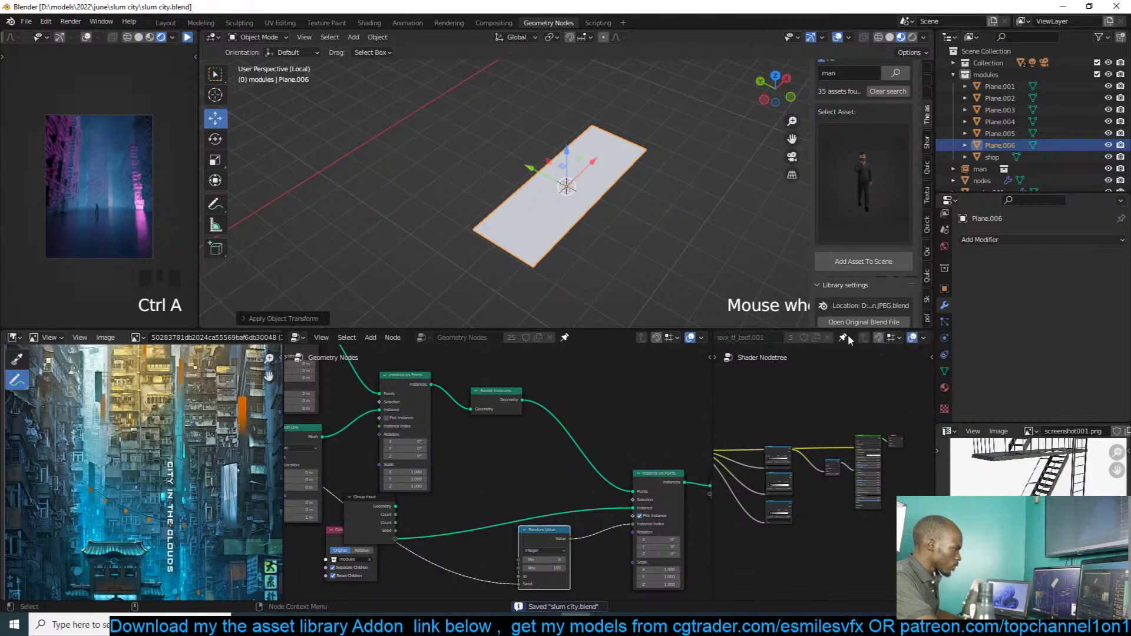
left_click(844, 337)
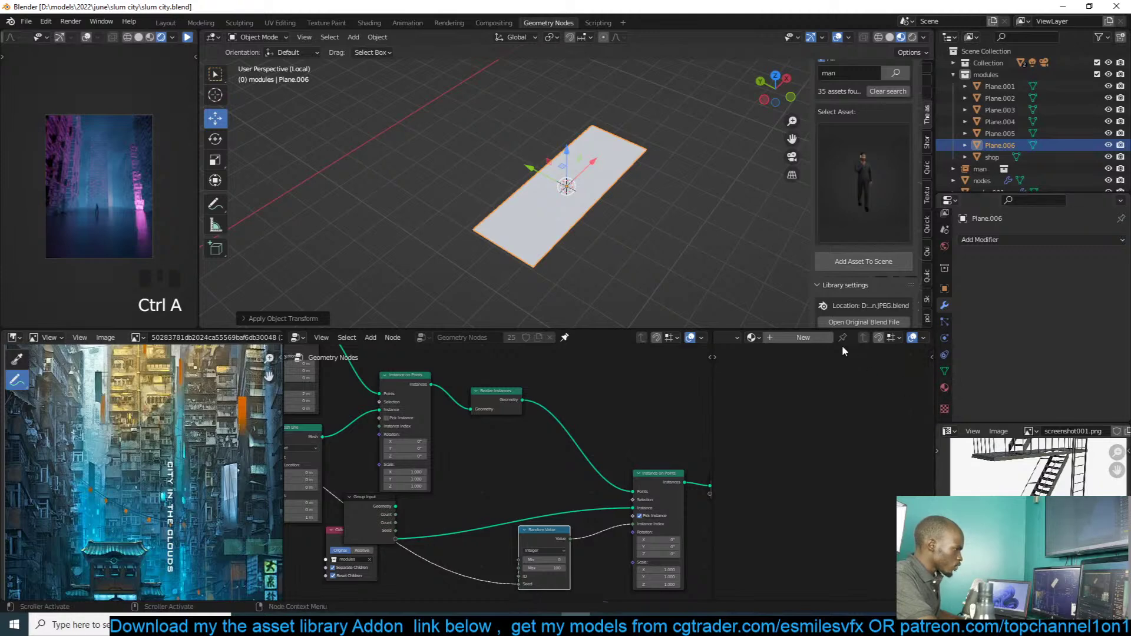
left_click(803, 337)
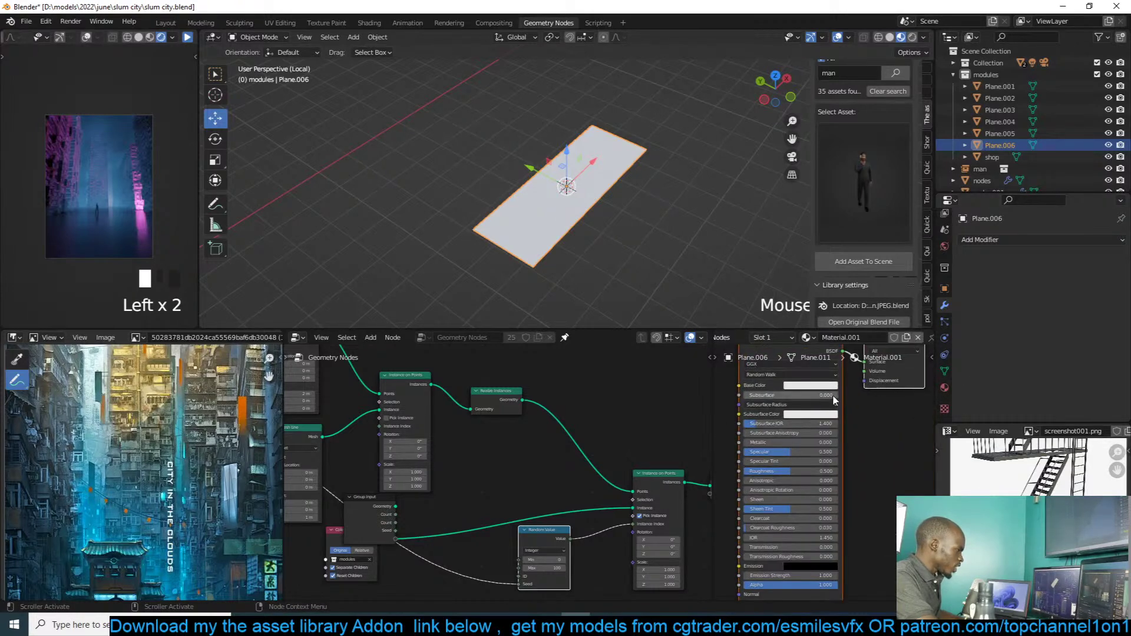
left_click(819, 385)
left_click(831, 283)
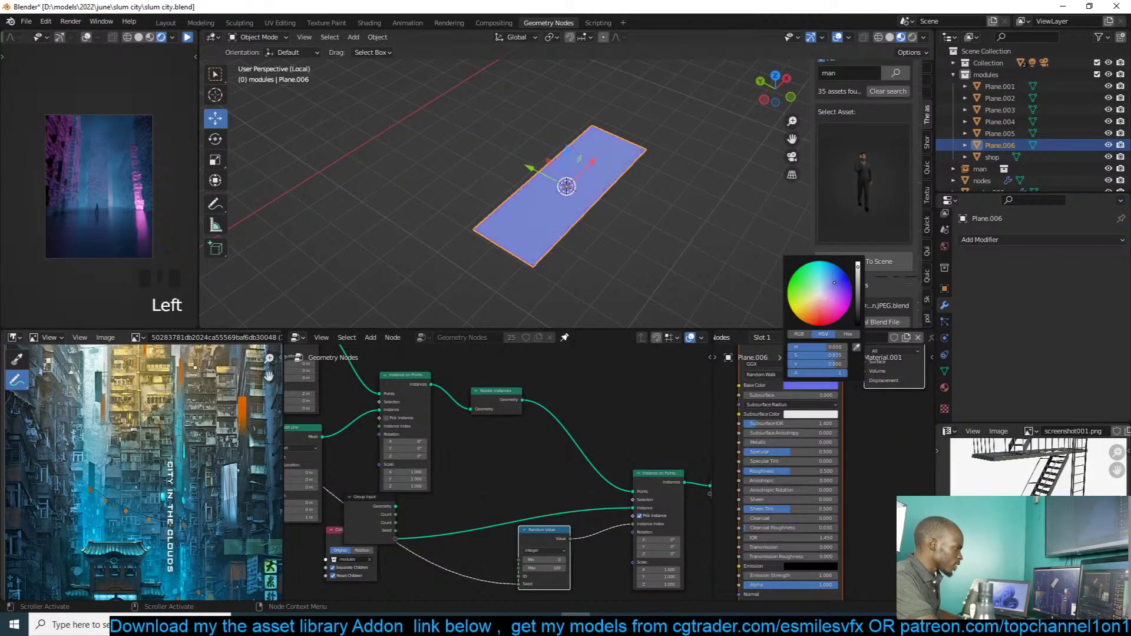
left_click(857, 307)
Step: Duplicate the plane's two short edges and one long edge in place, and extrude them upward into three walls
scroll(512, 174, "up", 3)
key("Tab")
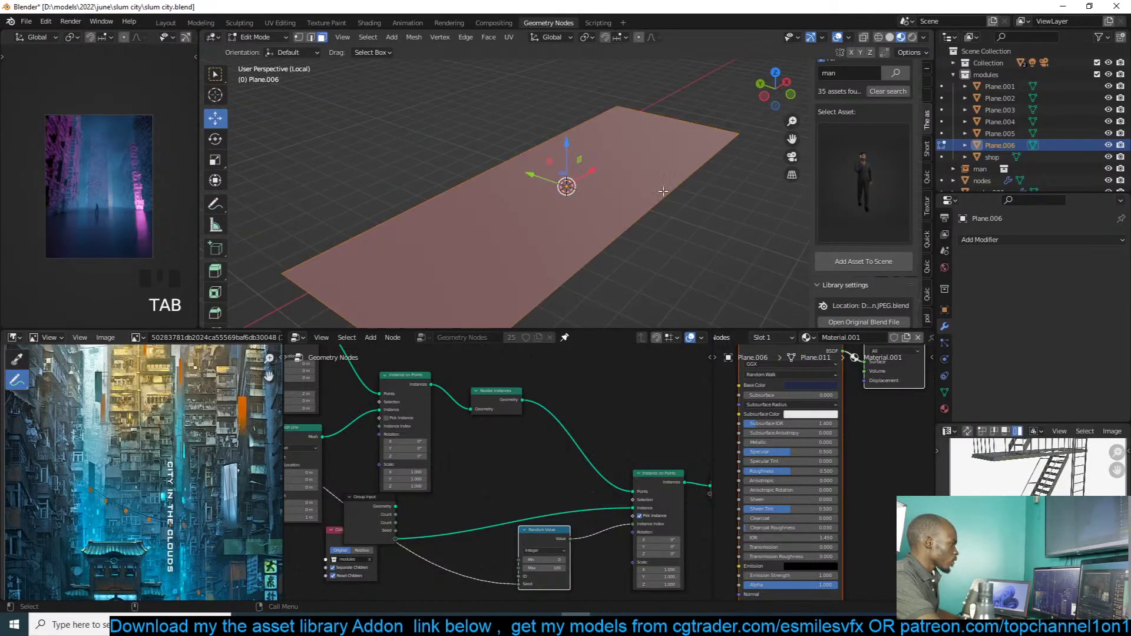
scroll(663, 191, "down", 2)
left_click(644, 172, "shift")
left_click(644, 173, "shift")
key("shift+d")
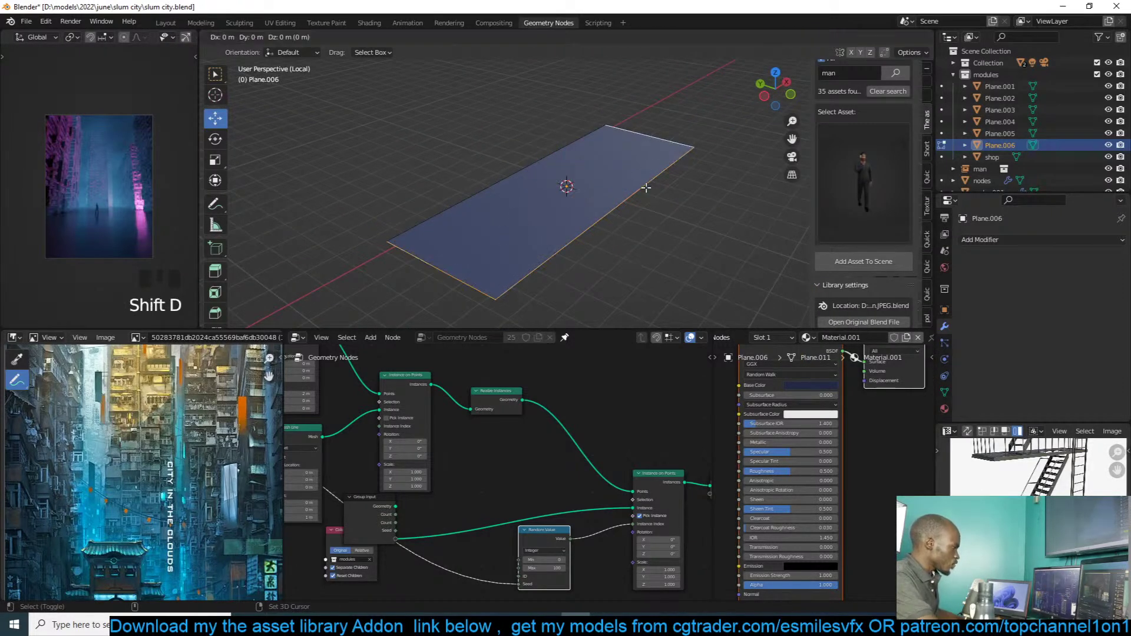
right_click(647, 188)
key("e")
left_click(639, 107)
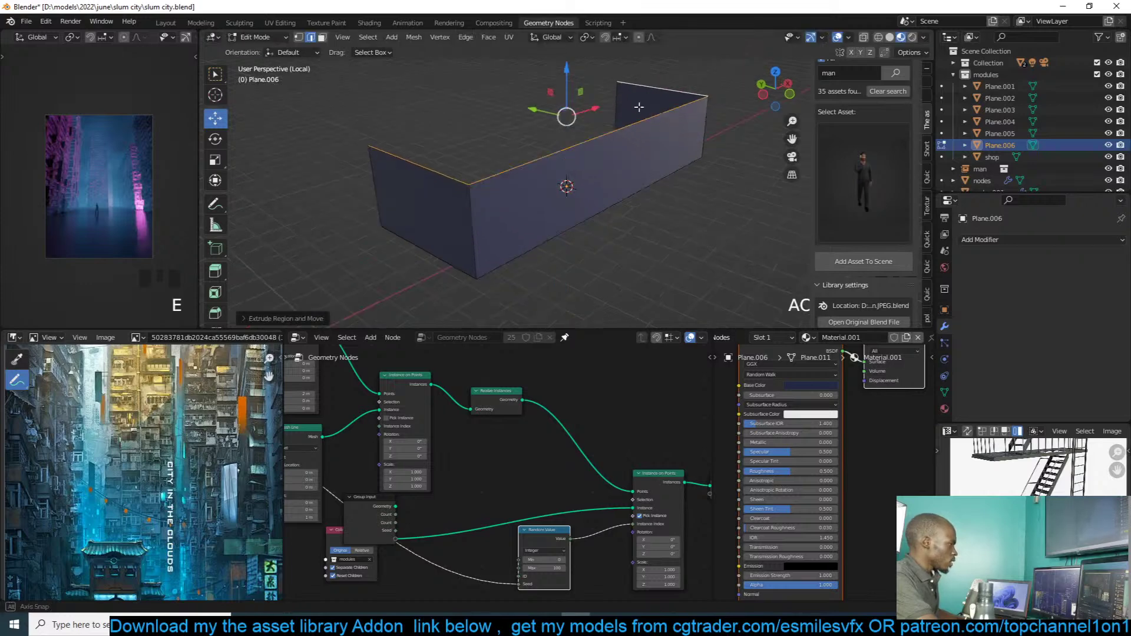
middle_click_drag(639, 107, 576, 106)
key("3")
key("ctrl+r")
scroll(530, 142, "up", 5)
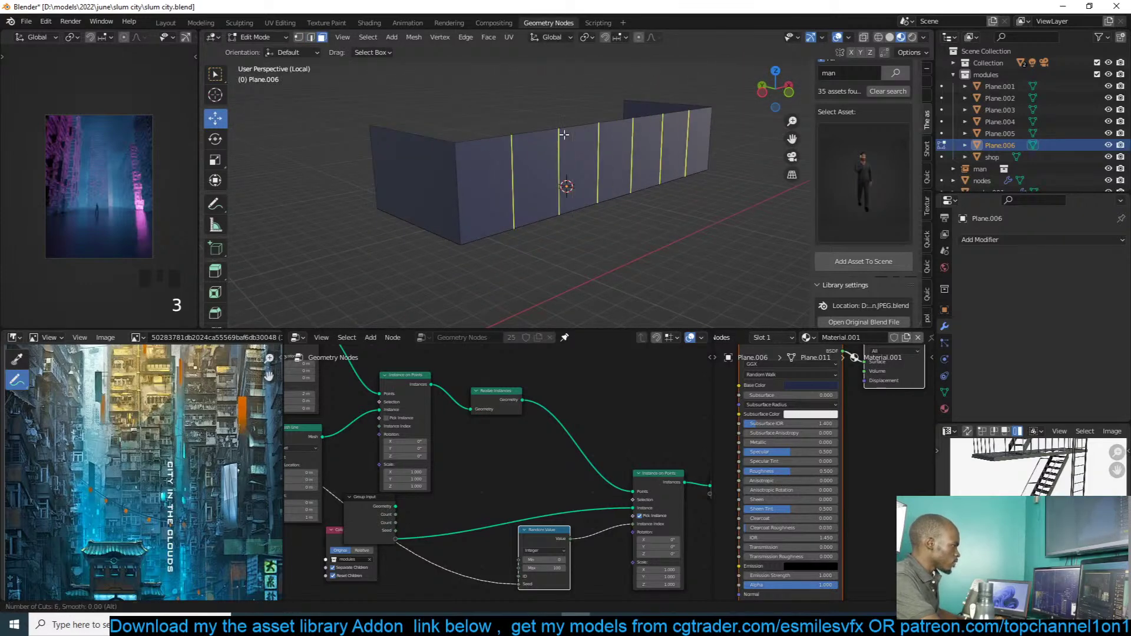
scroll(564, 135, "up", 4)
left_click(564, 135)
right_click(564, 135)
key("ctrl+z")
Step: Divide the long wall with eight vertical loop cuts and each short end wall with three
key("ctrl+r")
scroll(576, 128, "up", 4)
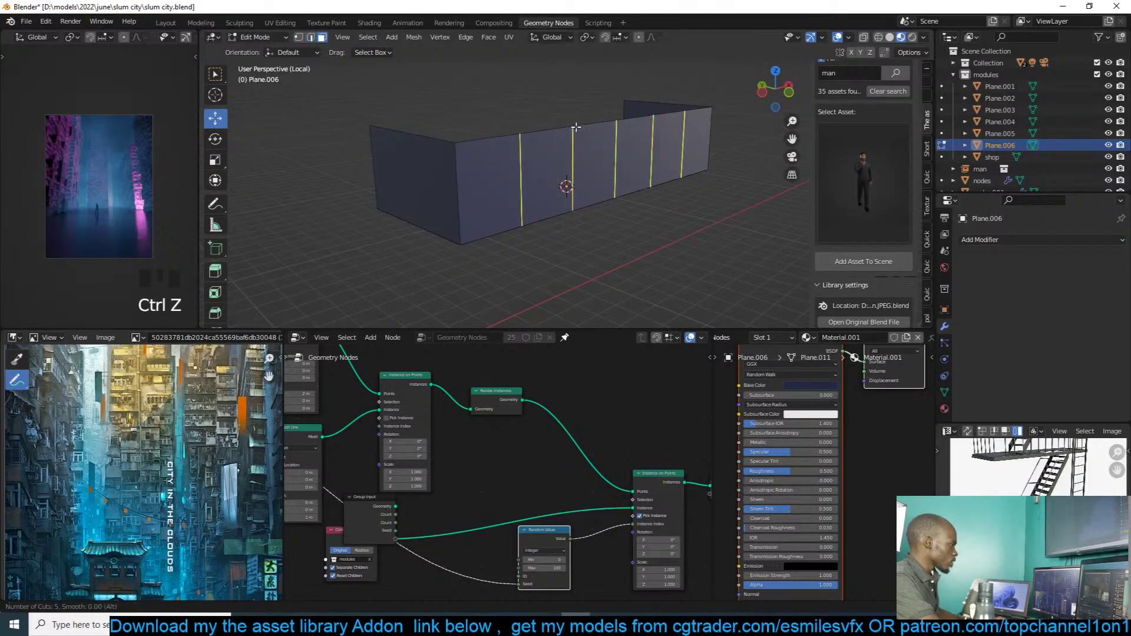
scroll(576, 127, "up", 3)
left_click(576, 128)
right_click(576, 127)
key("ctrl+r")
scroll(419, 137, "up", 2)
left_click(419, 136)
right_click(419, 136)
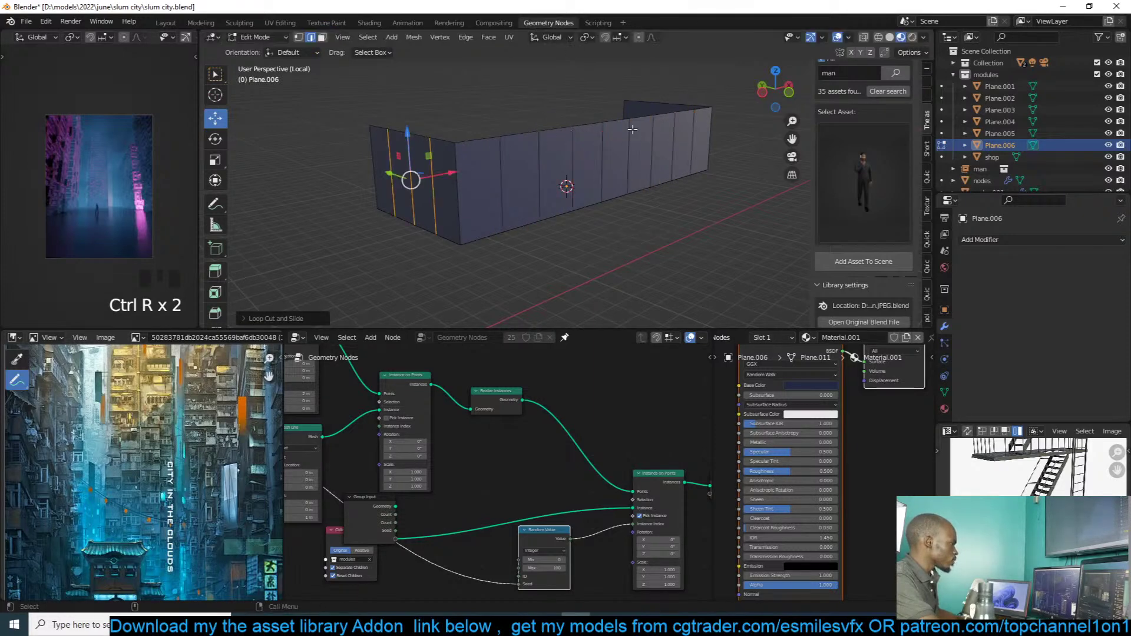
middle_click_drag(632, 129, 598, 173)
Step: Inset all wall faces individually and delete the inner faces, leaving an open railing around the platform
key("3")
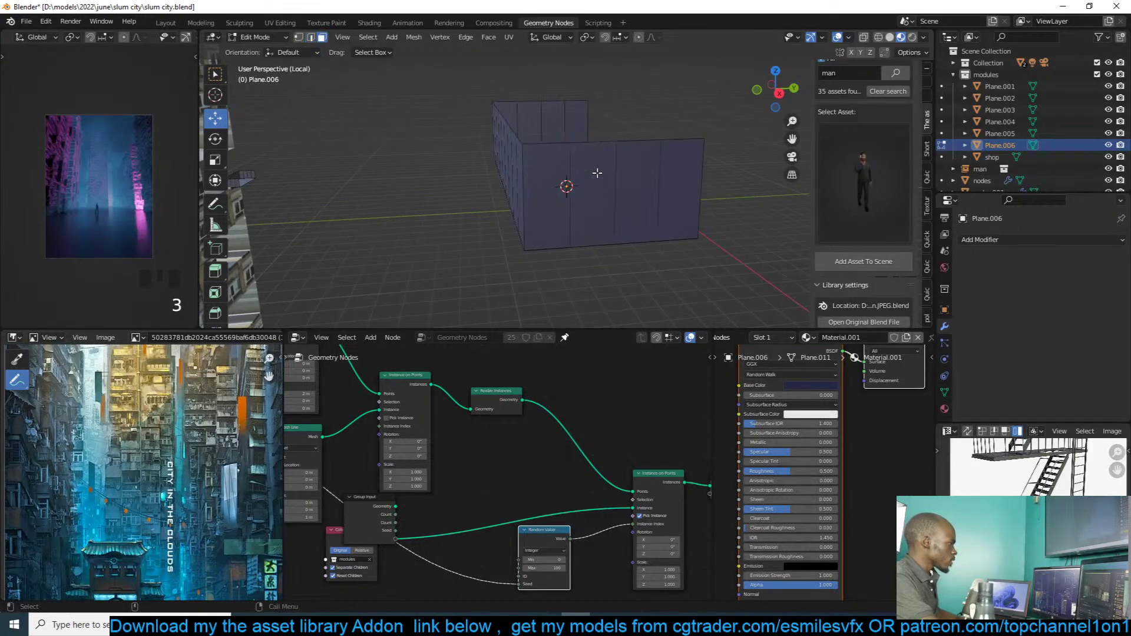
left_click(607, 171, "alt")
key("i")
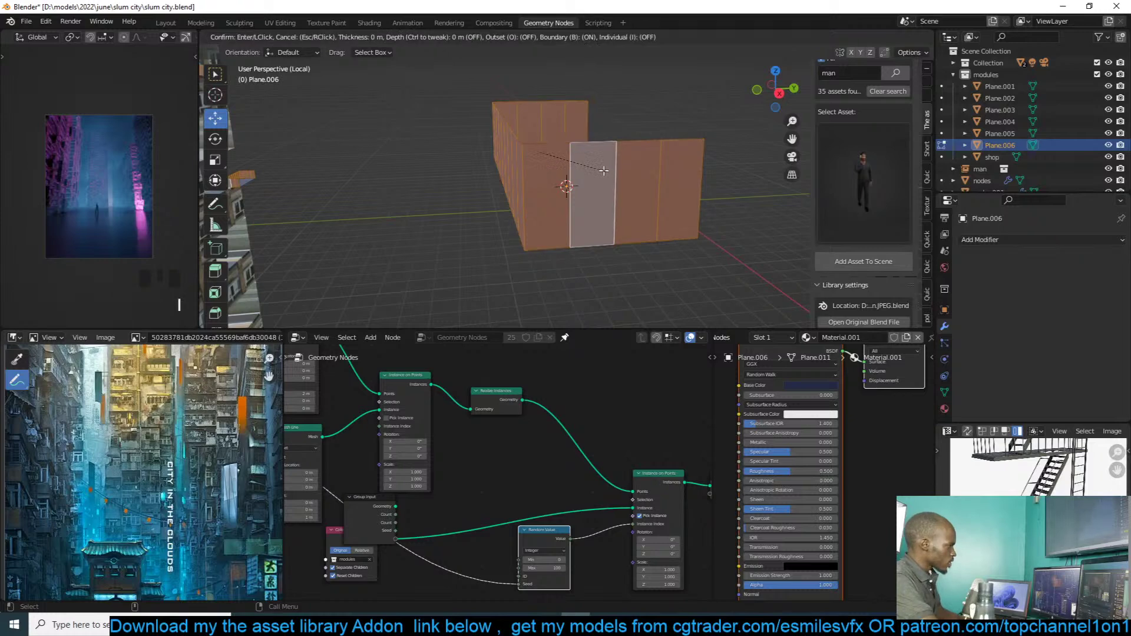
key("i")
left_click(605, 173)
key("x")
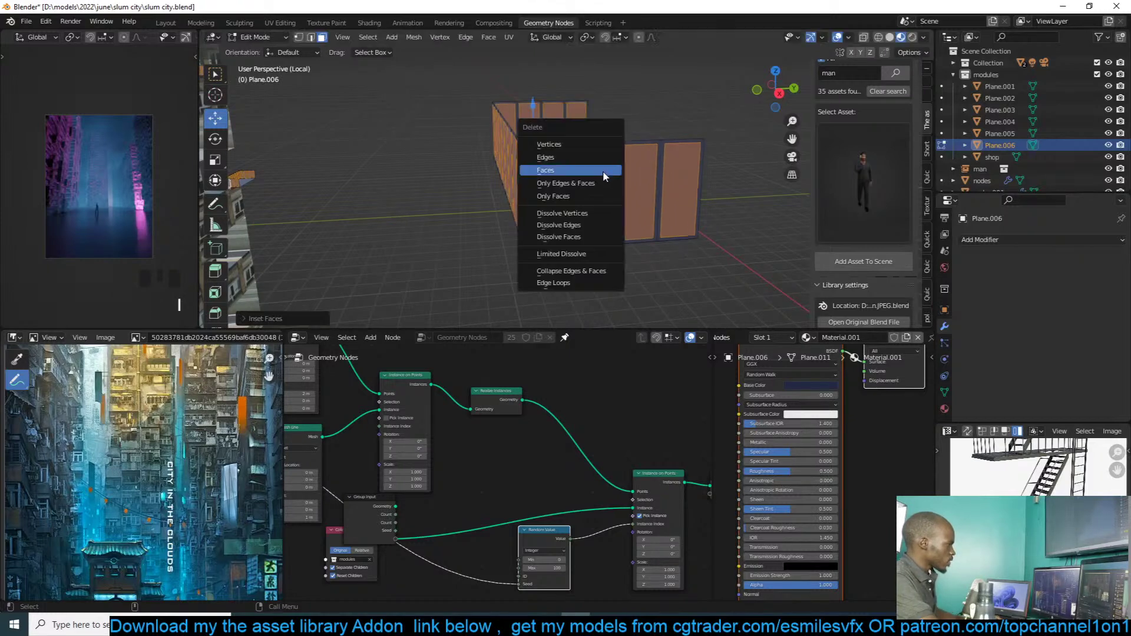
left_click(605, 173)
key("Tab")
key("alt+a")
left_click(673, 167)
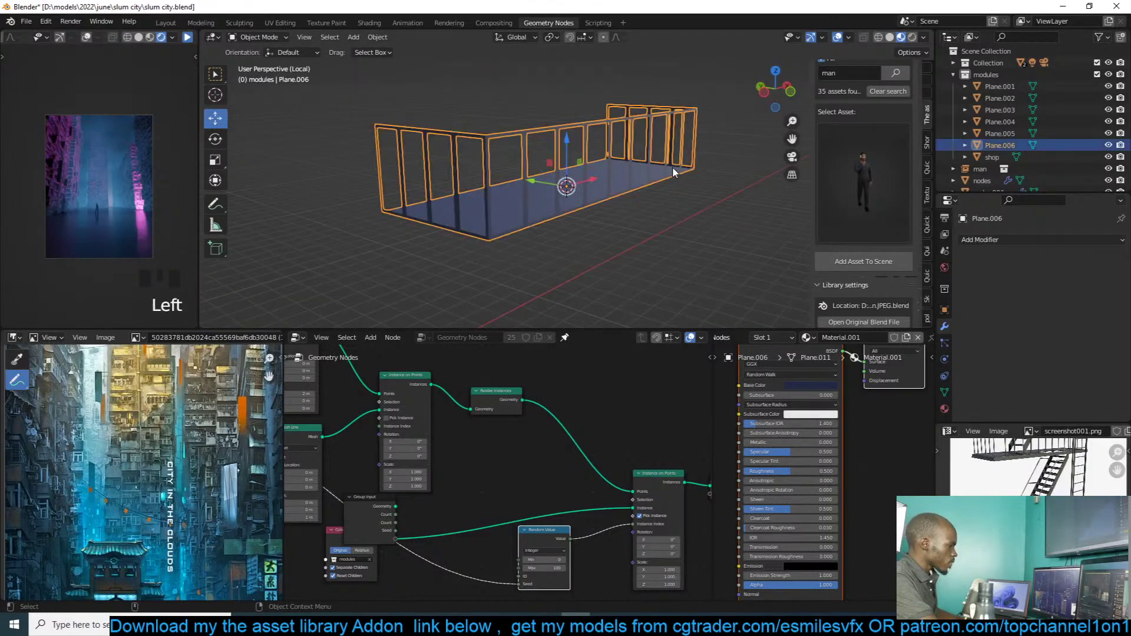
key("Tab")
key("a")
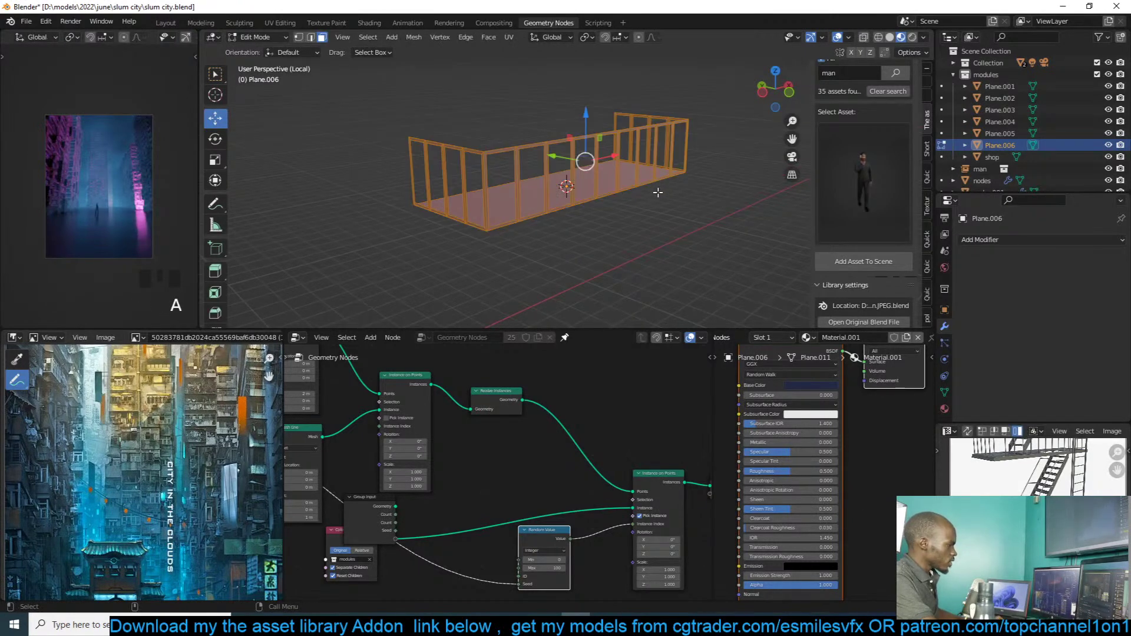
key("g")
key("Tab")
Step: Duplicate the platform's open long edge and move the copy along Y toward the middle of the floor
middle_click_drag(552, 211, 588, 288)
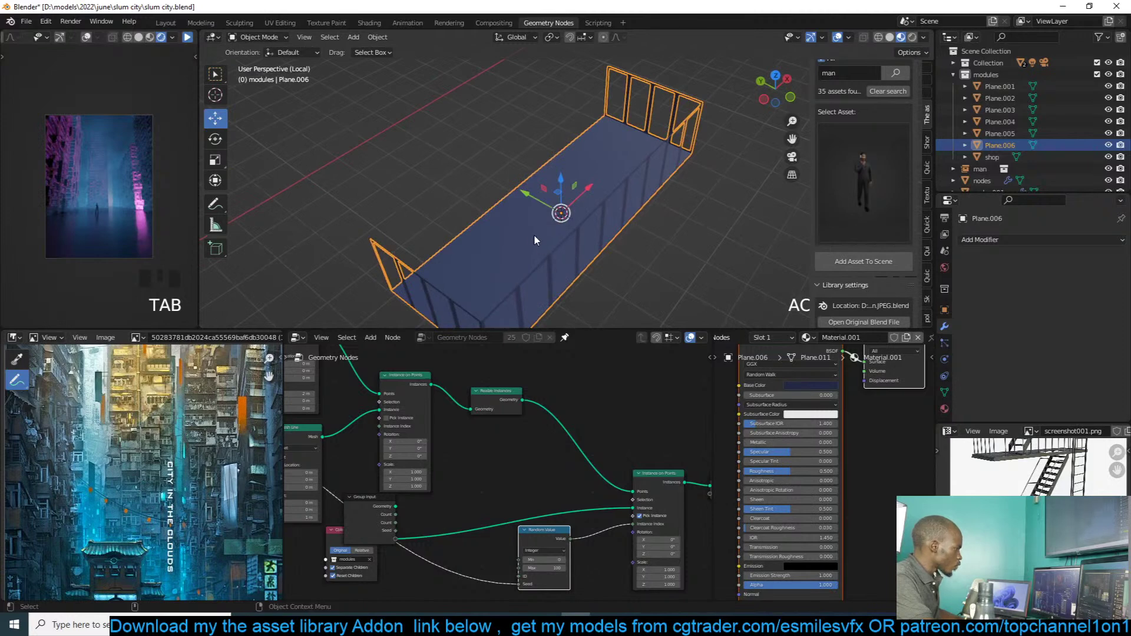
key("Tab")
left_click(539, 199)
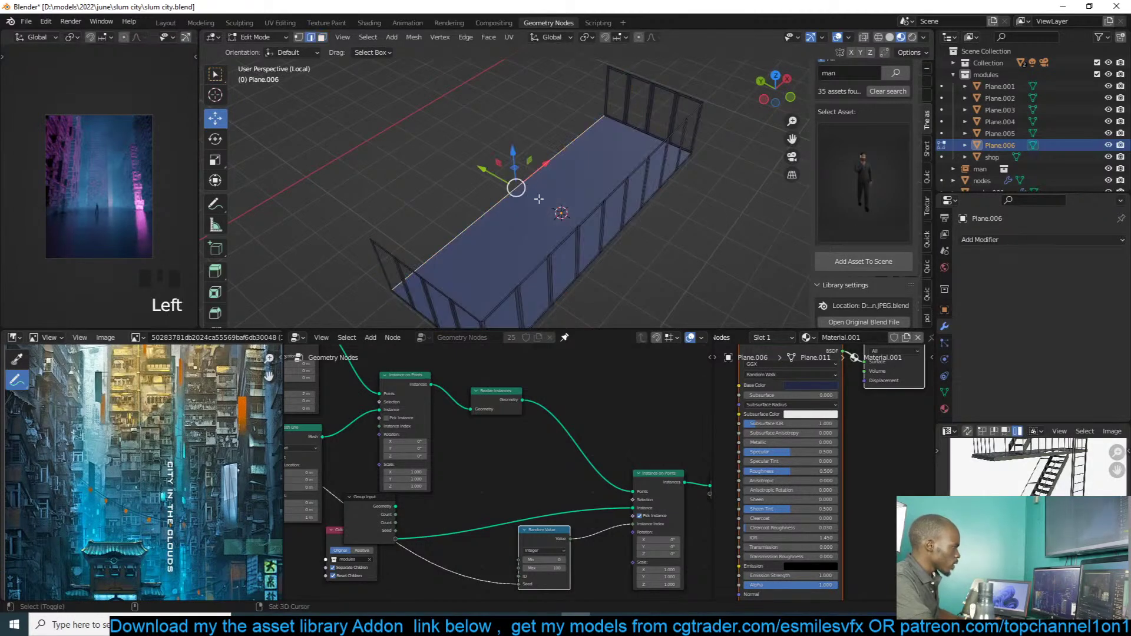
key("shift+d")
right_click(539, 199)
left_click_drag(487, 173, 520, 191)
Step: In front view, rotate the duplicated edge into a diagonal and raise it along Z so it starts at platform level
key("KP_3")
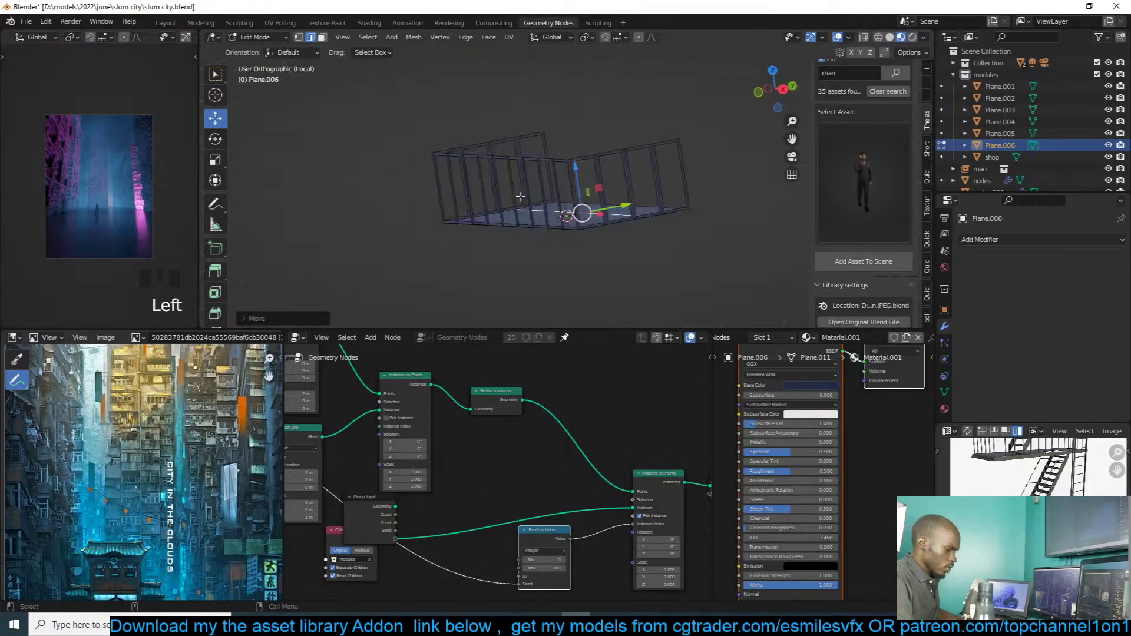
key("KP_1")
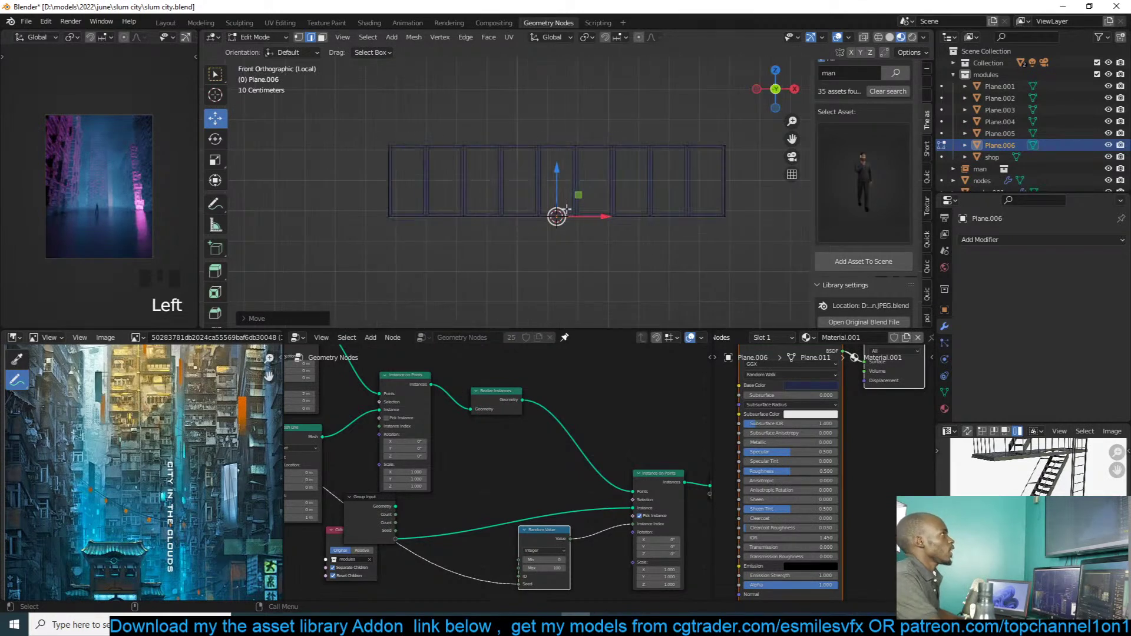
scroll(600, 197, "up", 3)
scroll(613, 199, "down", 3)
key("r")
left_click(627, 64)
scroll(627, 163, "down", 4)
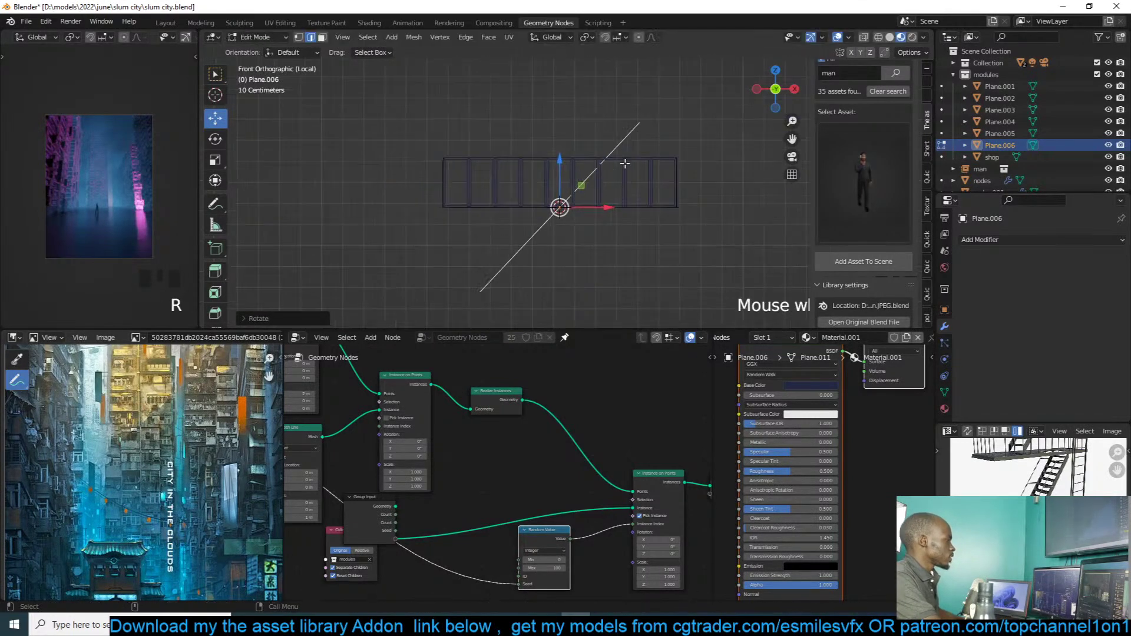
key("g")
key("z")
left_click(651, 109)
Step: Extrude the diagonal edge slightly along Z to form a narrow stair side strip
scroll(625, 168, "up", 2)
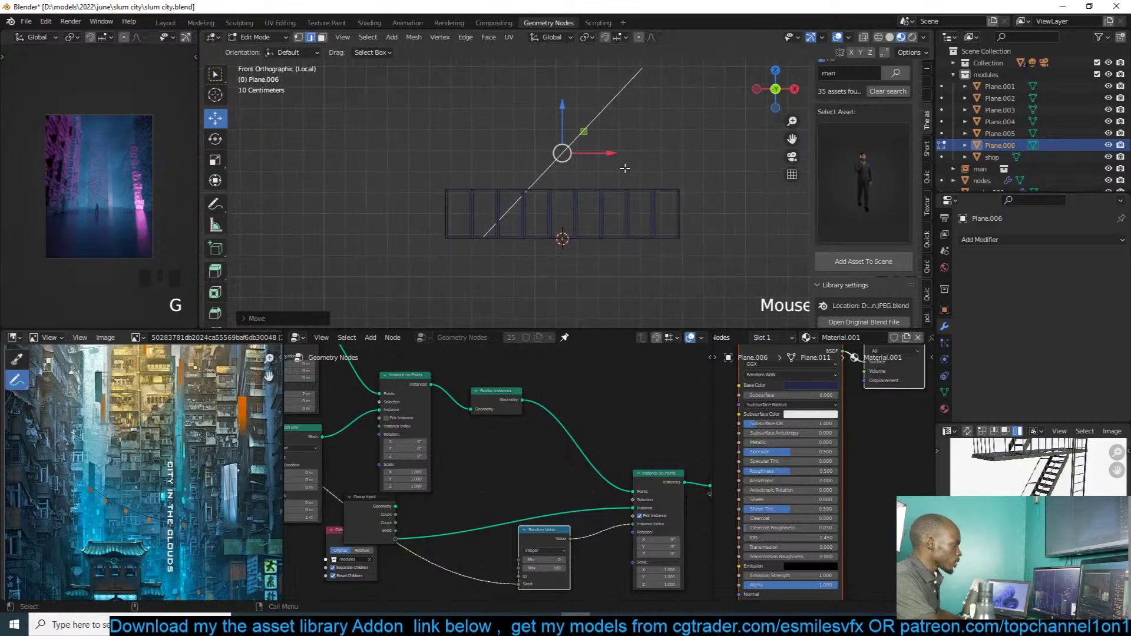
key("e")
key("z")
left_click(627, 159)
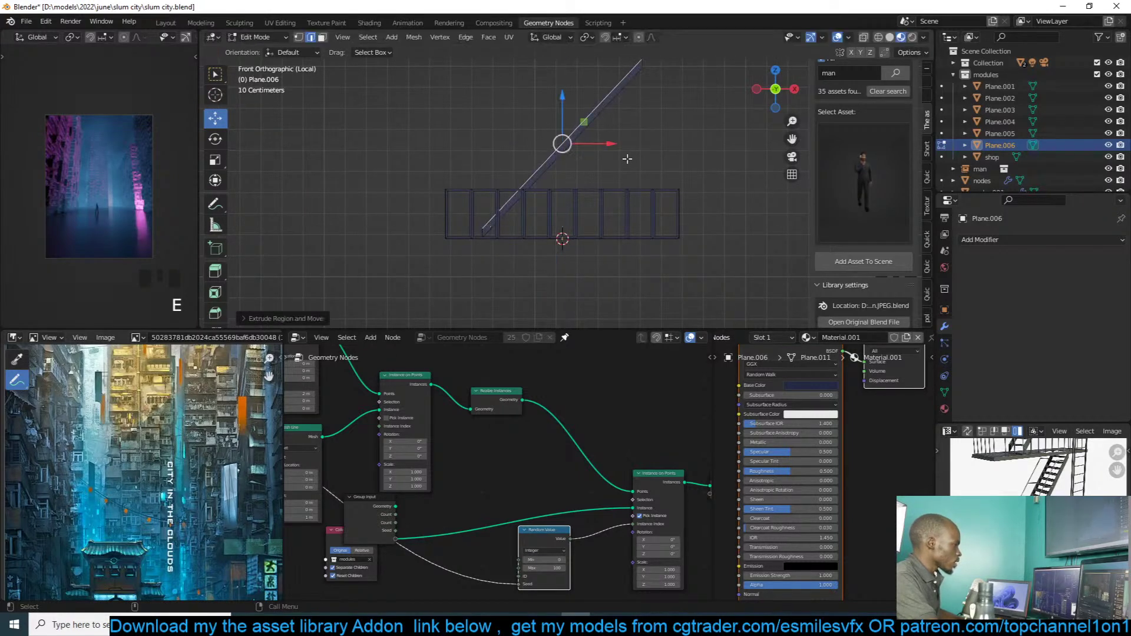
Step: Duplicate the diagonal strip's face and move the copy along Y to form the opposite side of the staircase
key("3")
left_click(580, 136)
middle_click_drag(560, 146, 562, 184)
left_click_drag(521, 147, 486, 142)
key("shift+d")
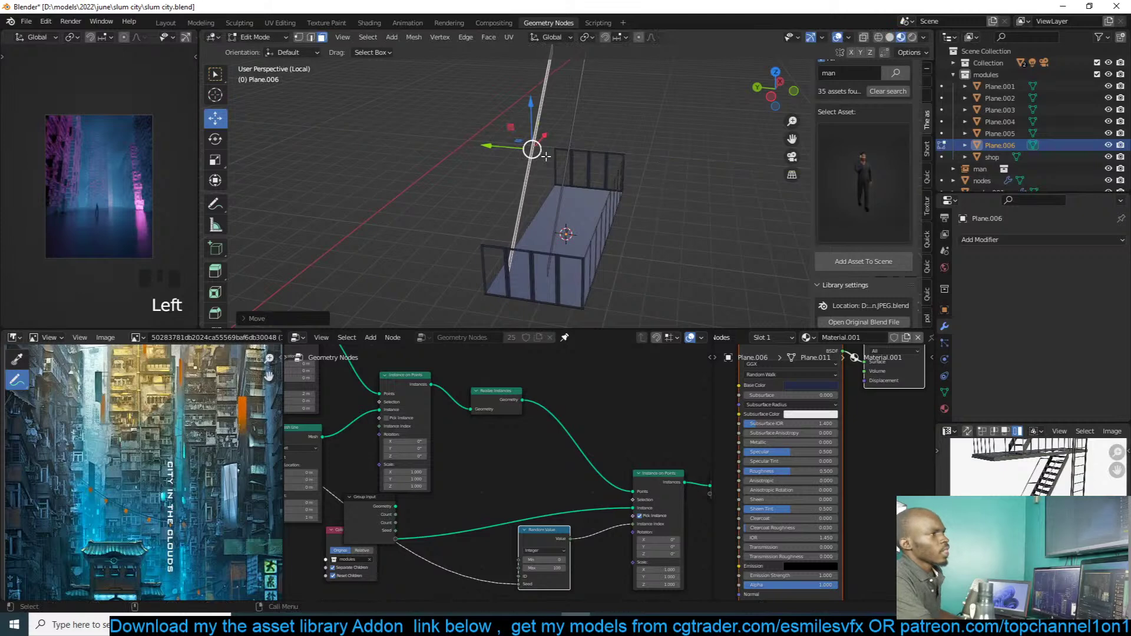
scroll(572, 171, "up", 1)
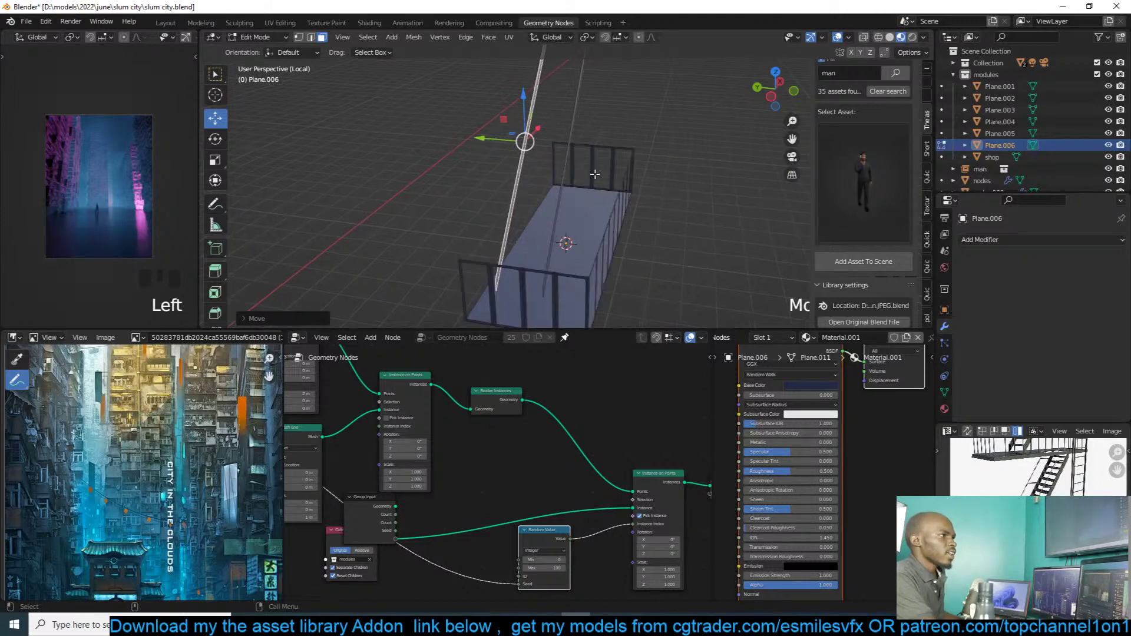
Step: Save the file and fill a face between the facing long edges of the two diagonal stair sides
key("ctrl+s")
middle_click_drag(594, 174, 633, 159)
scroll(573, 177, "up", 2)
key("2")
left_click(573, 166)
middle_click_drag(559, 164, 579, 162)
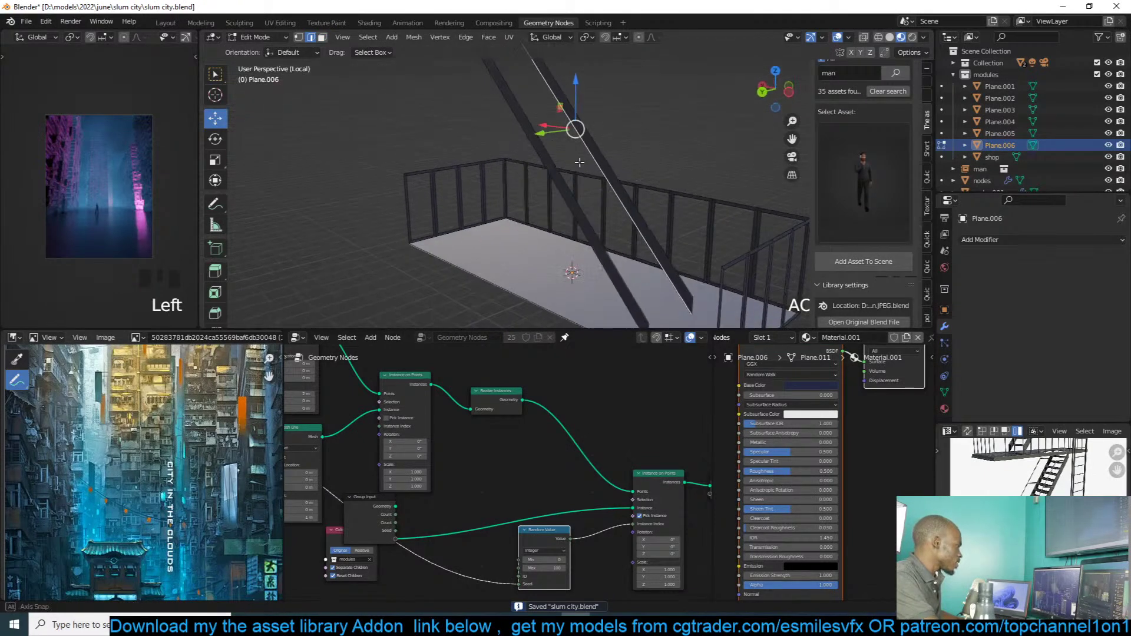
left_click(574, 164, "shift")
key("ctrl+z")
left_click(560, 168, "shift")
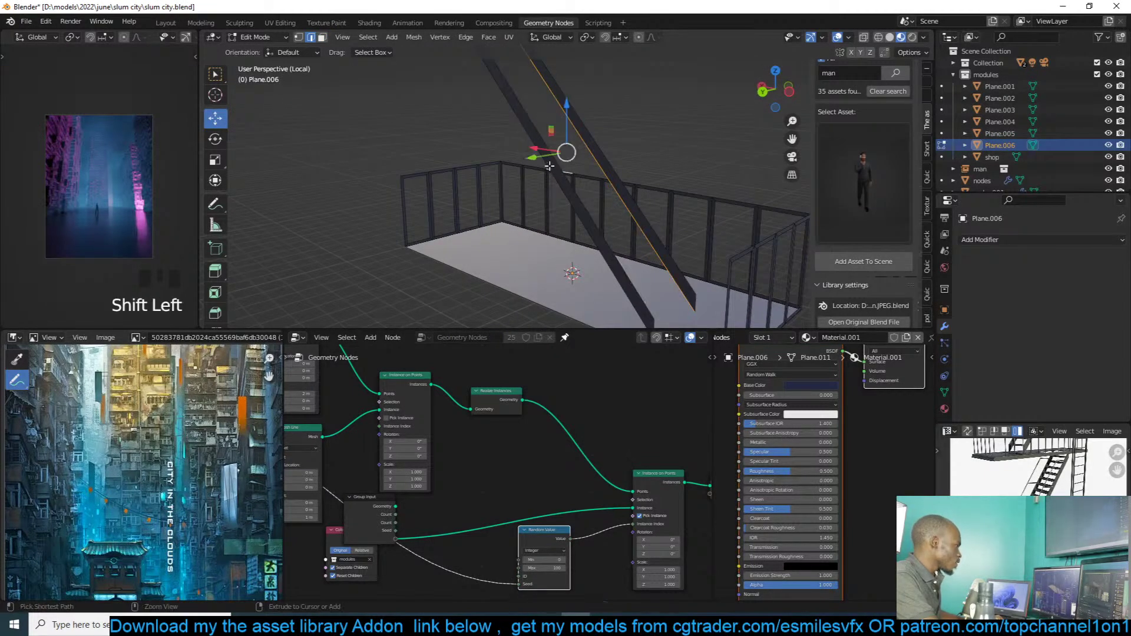
left_click(530, 148, "shift")
key("f")
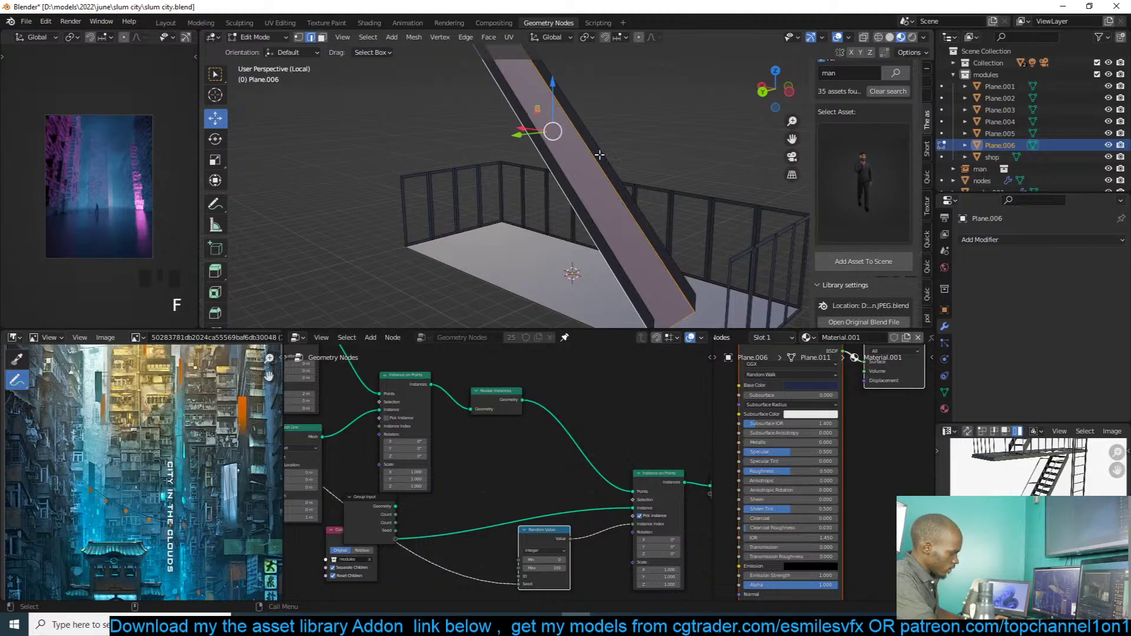
Step: Split off the new diagonal face, isolate it, and divide its length with many evenly spaced loop cuts
key("y")
key("shift+h")
middle_click_drag(632, 158, 530, 188)
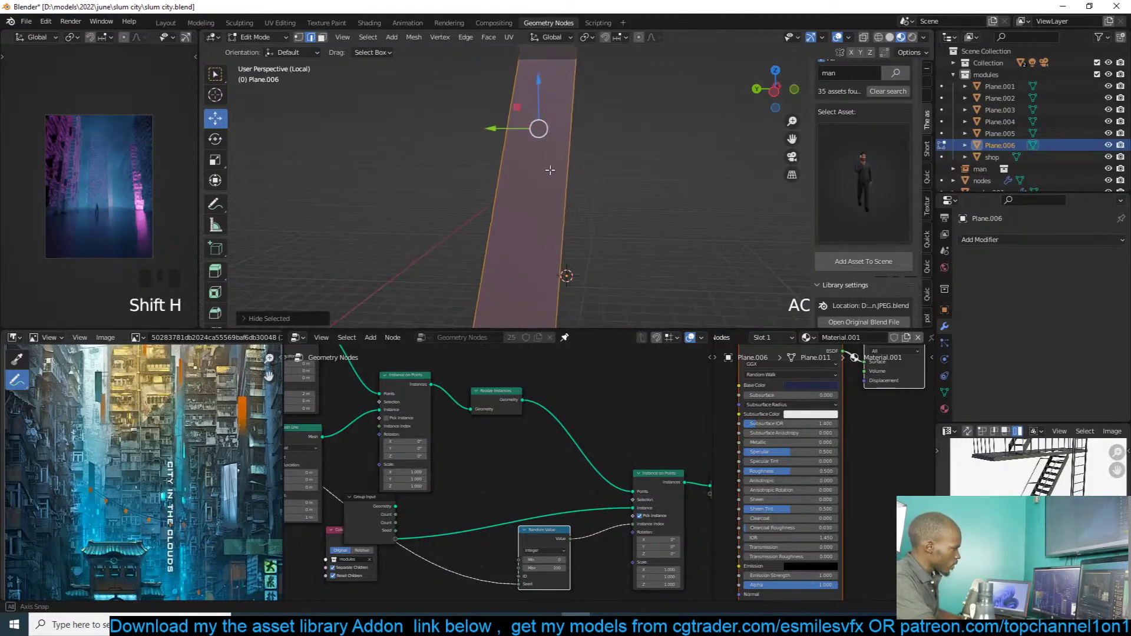
scroll(519, 201, "up", 3)
key("ctrl+r")
scroll(513, 198, "up", 20)
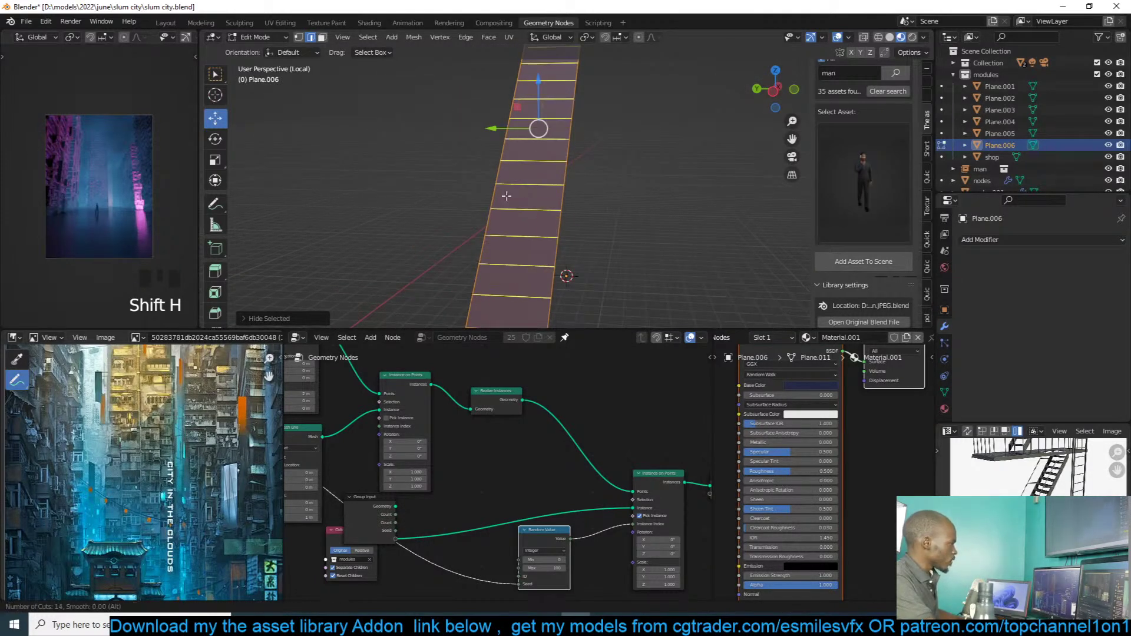
left_click(507, 196)
right_click(525, 196)
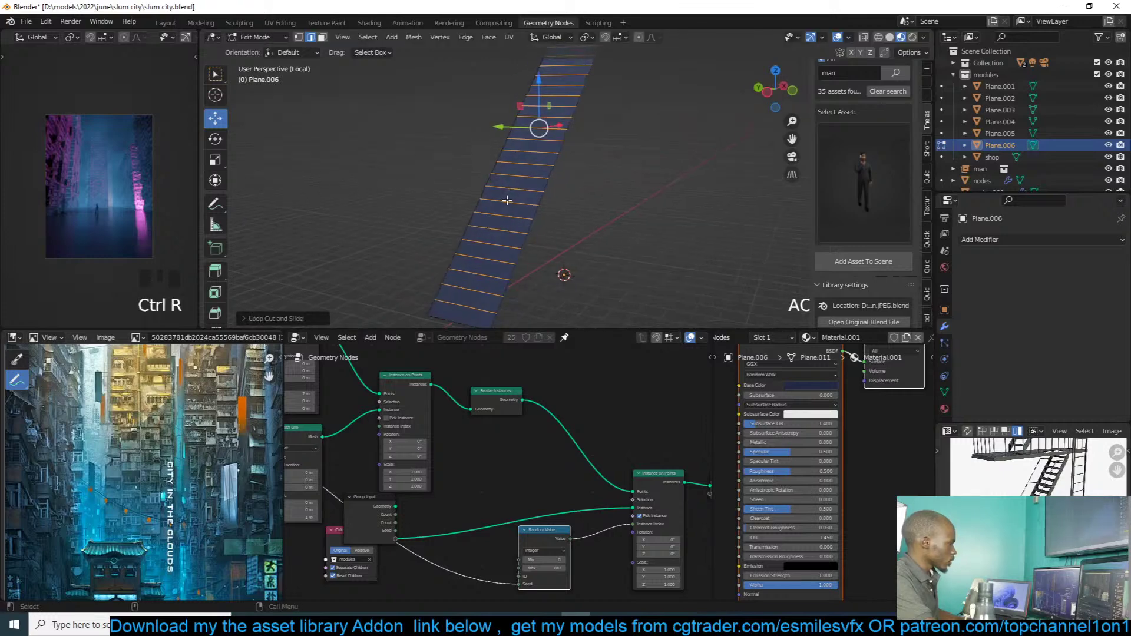
Step: Select the whole strip of divided faces, apply Checker Deselect, and delete the alternate faces to leave separate treads
key("alt+a")
key("3")
left_click(489, 270, "alt")
middle_click_drag(489, 270, 536, 222)
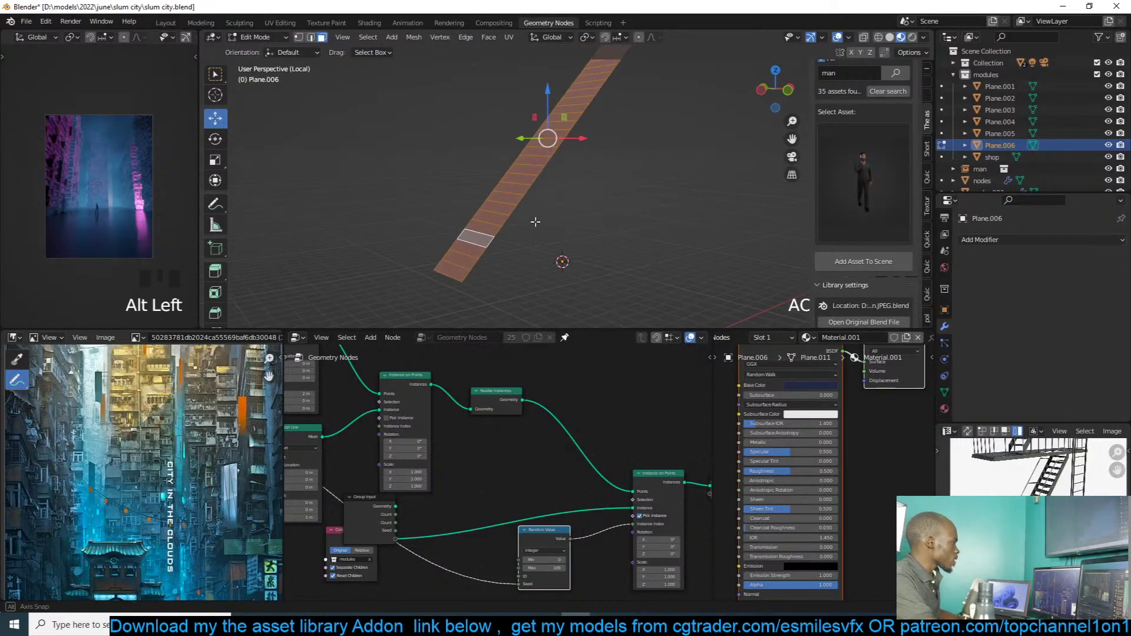
left_click(380, 38)
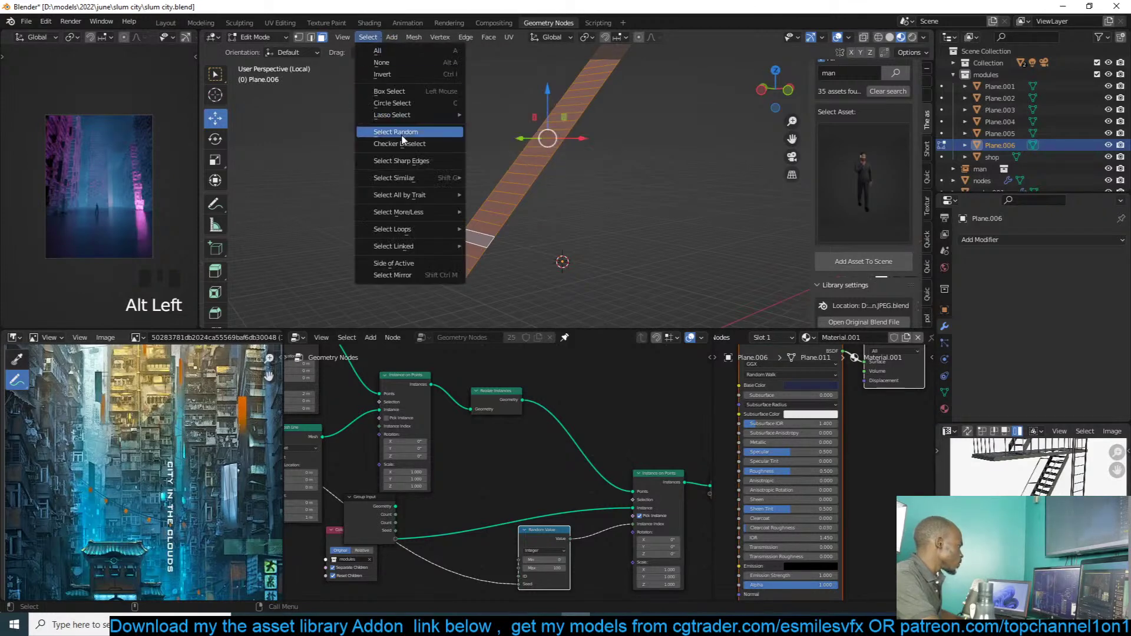
left_click(416, 144)
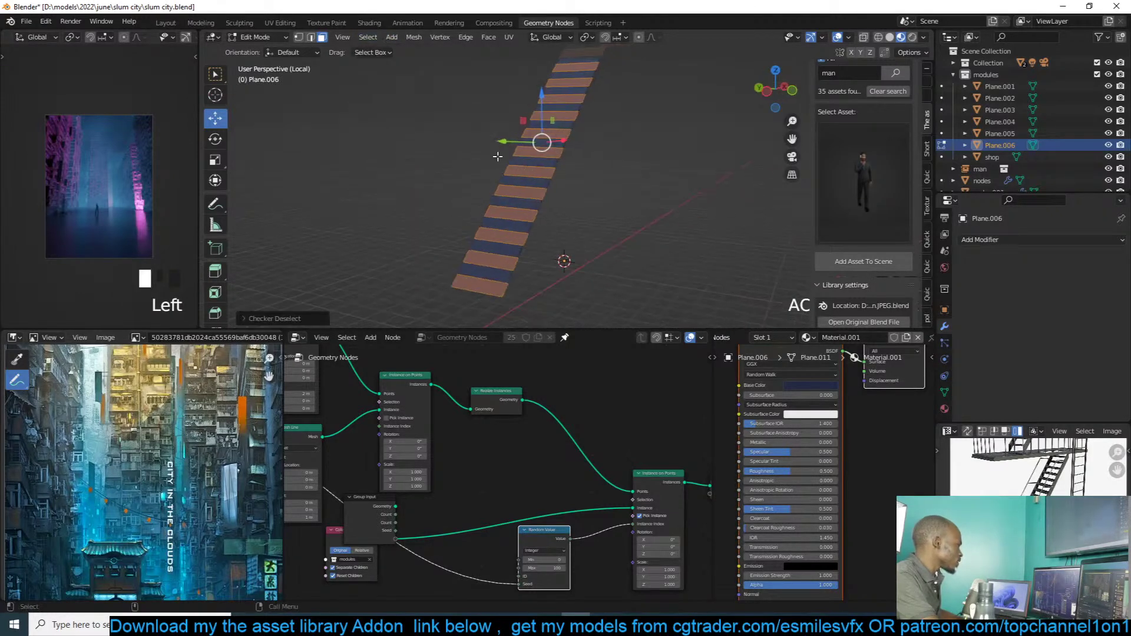
key("x")
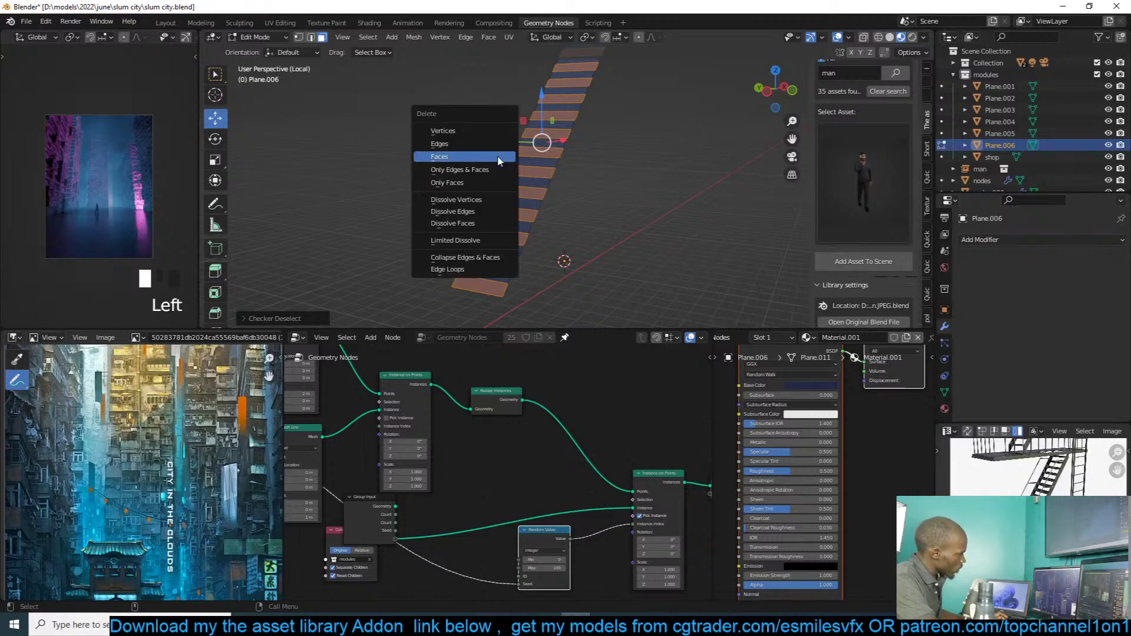
left_click(498, 154)
Step: In front view, flatten every tread along Z about its individual origin and reveal the hidden platform and stair sides
key("a")
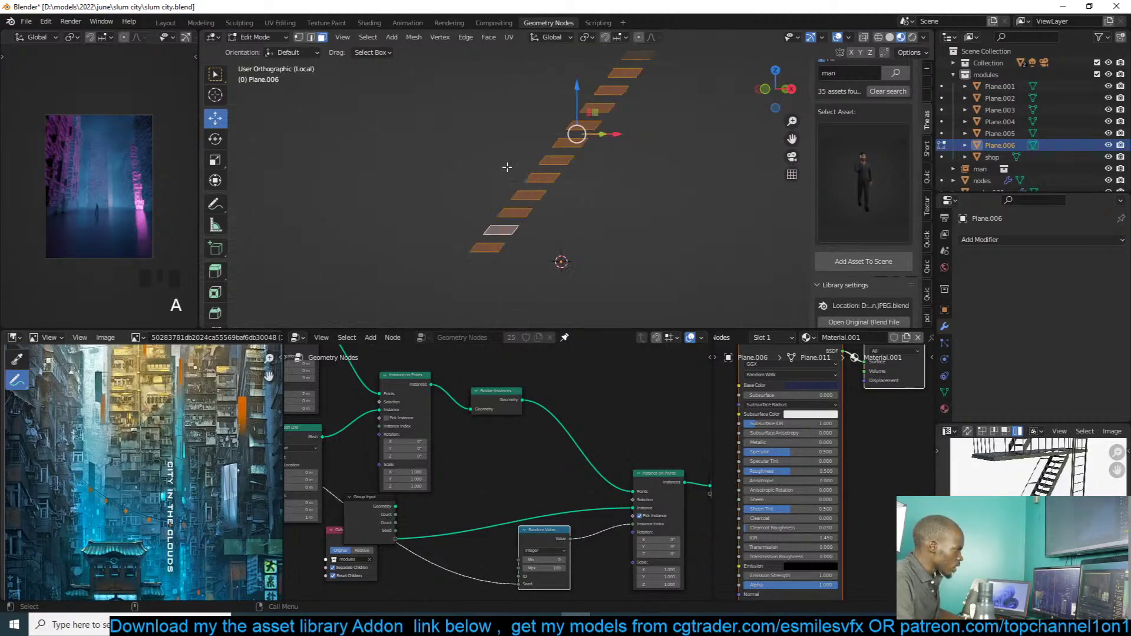
key("KP_1")
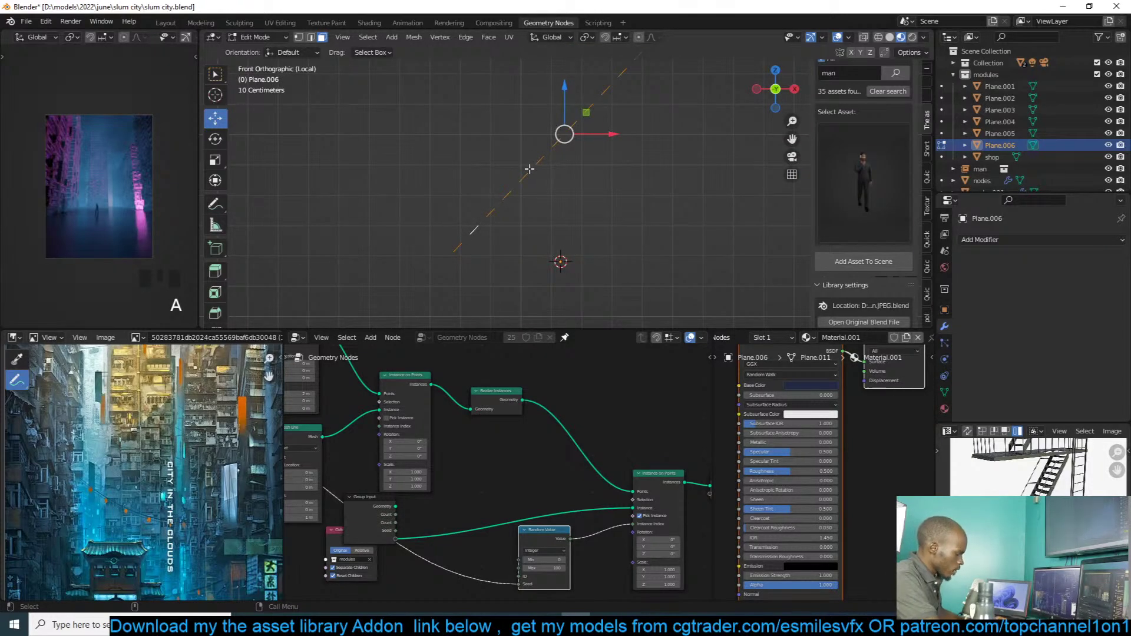
key("period")
key("s")
key("z")
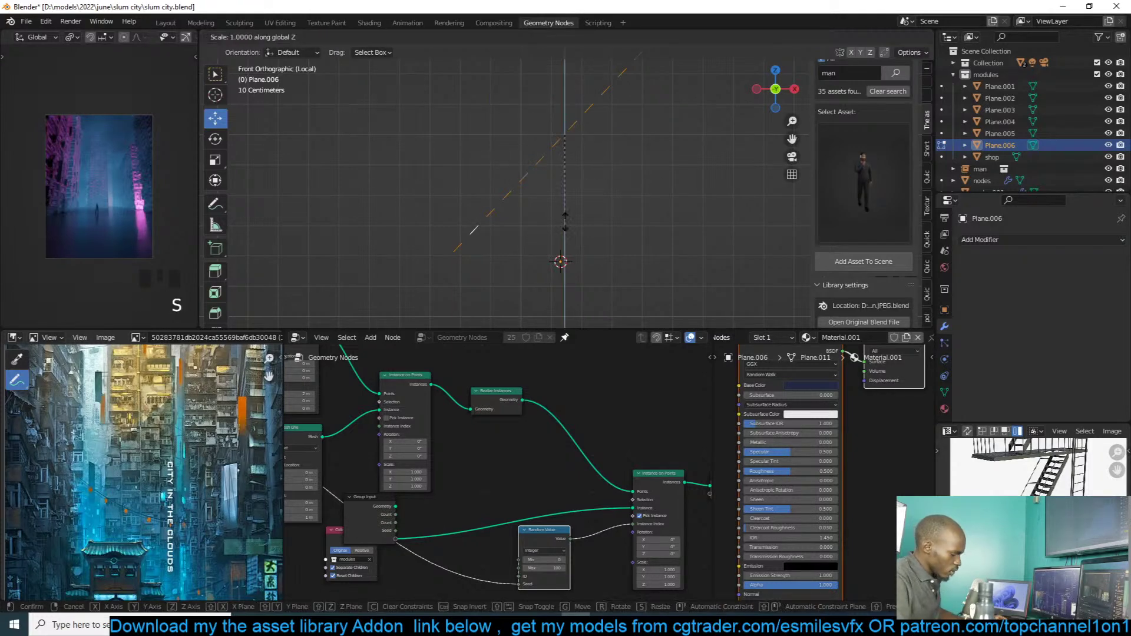
key("Return")
middle_click_drag(565, 223, 685, 212)
key("alt+h")
key("alt+a")
middle_click_drag(609, 228, 484, 276)
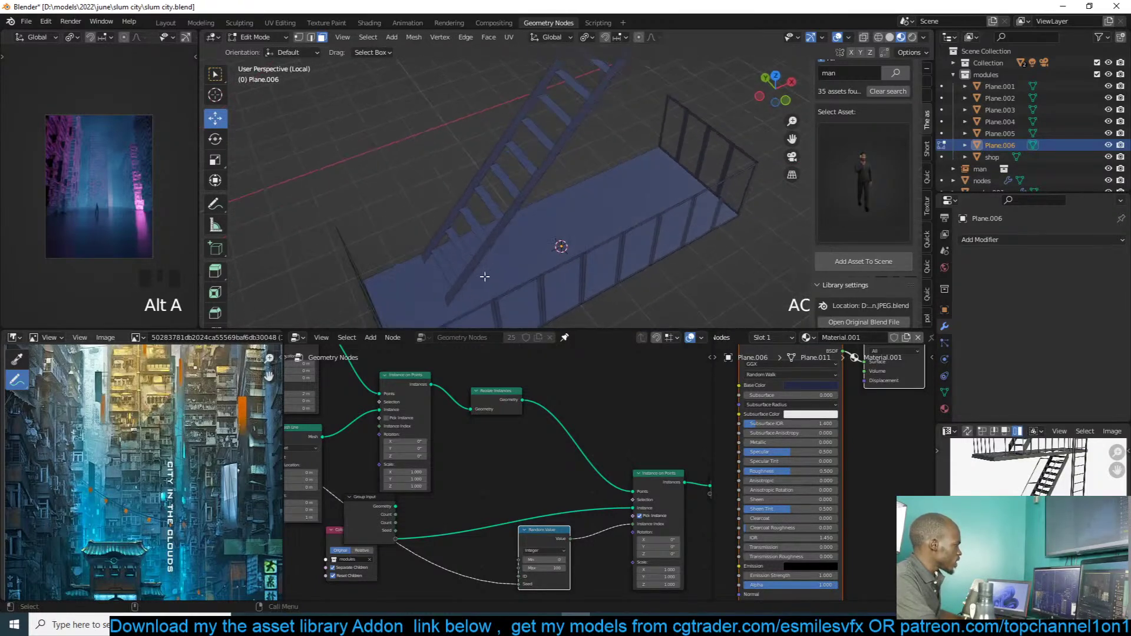
Step: Select the same long edge on every tread and extrude those edges slightly along Z to give the treads a lip
left_click(453, 267)
left_click(462, 250, "shift")
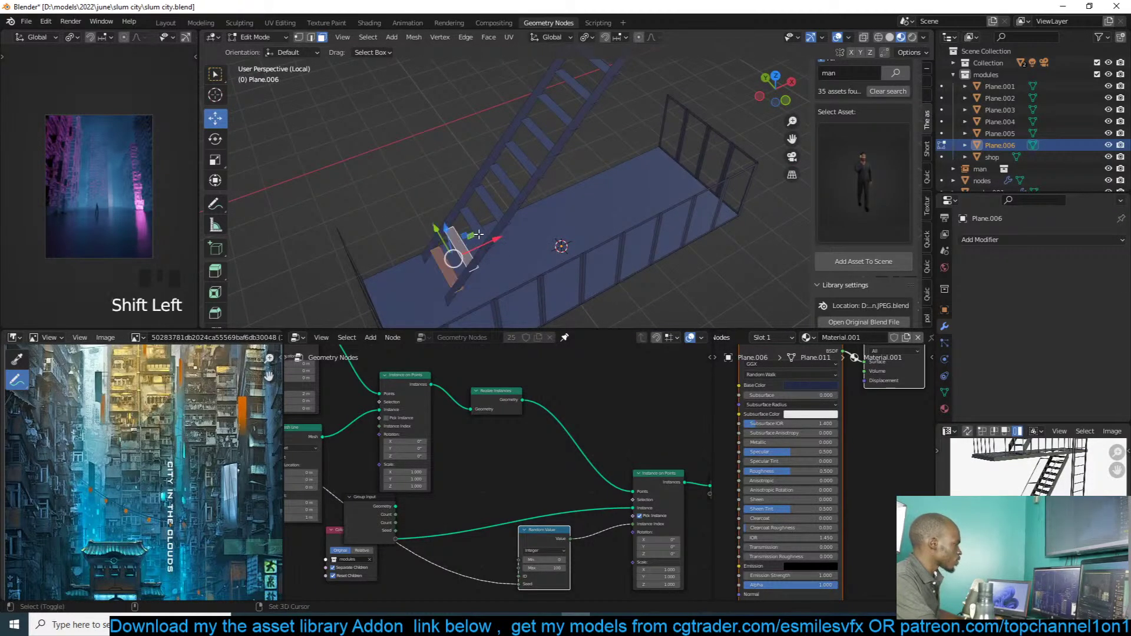
key("2")
left_click(452, 258)
left_click(468, 249, "shift")
left_click(490, 212, "shift")
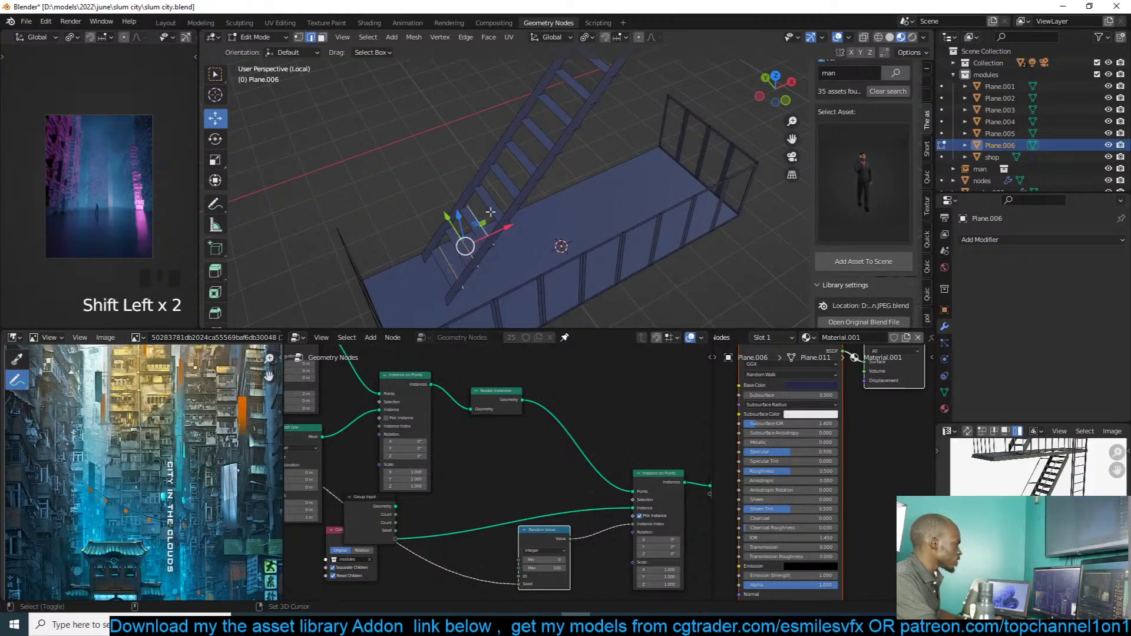
left_click(564, 112, "shift")
middle_click_drag(564, 112, 539, 186, "shift")
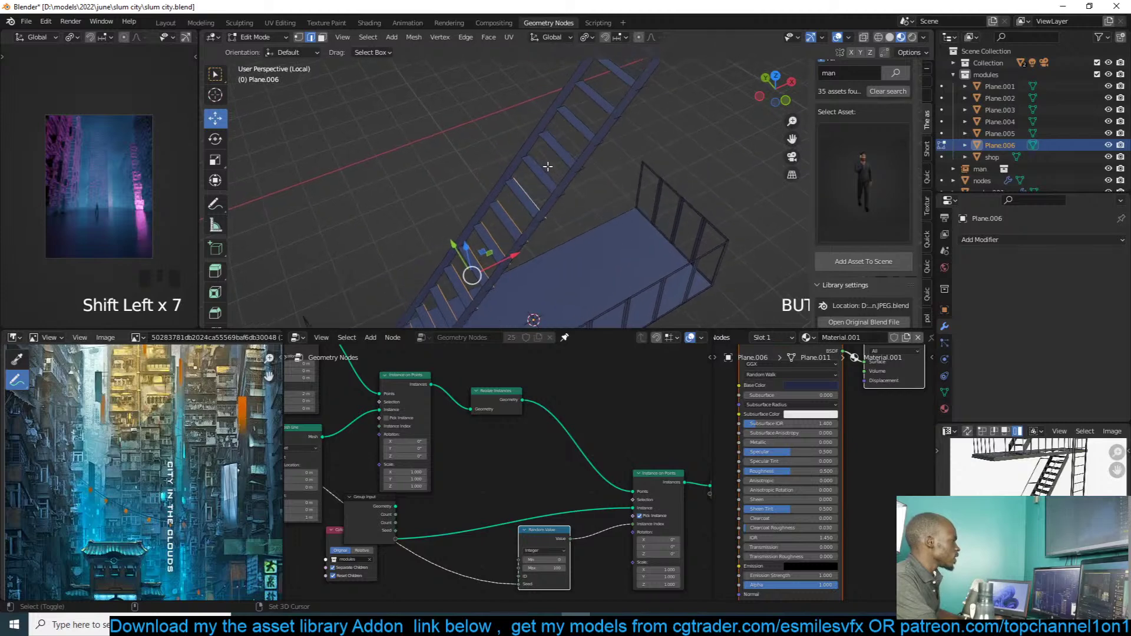
left_click(560, 148, "shift")
left_click(582, 123, "shift")
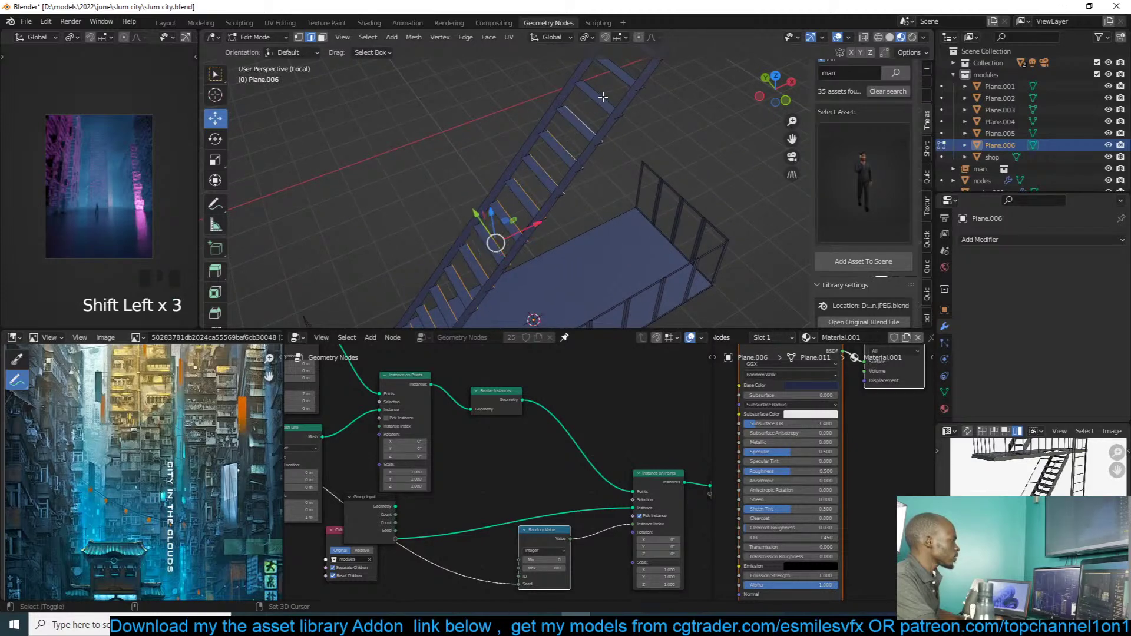
left_click(603, 97, "shift")
middle_click_drag(603, 97, 538, 197, "shift")
left_click(566, 169, "shift")
left_click(583, 144, "shift")
middle_click_drag(583, 147, 584, 134)
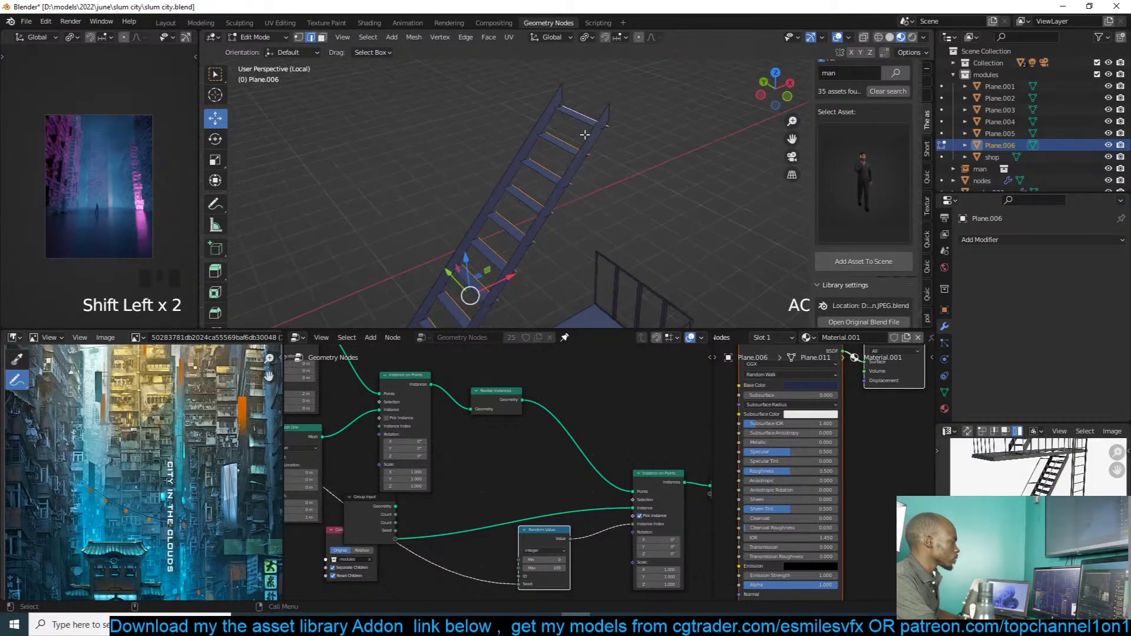
key("e")
key("z")
left_click(584, 141)
Step: Select all linked tread geometry, shift it slightly along X between the stair sides, and save the file from Object Mode
key("ctrl+l")
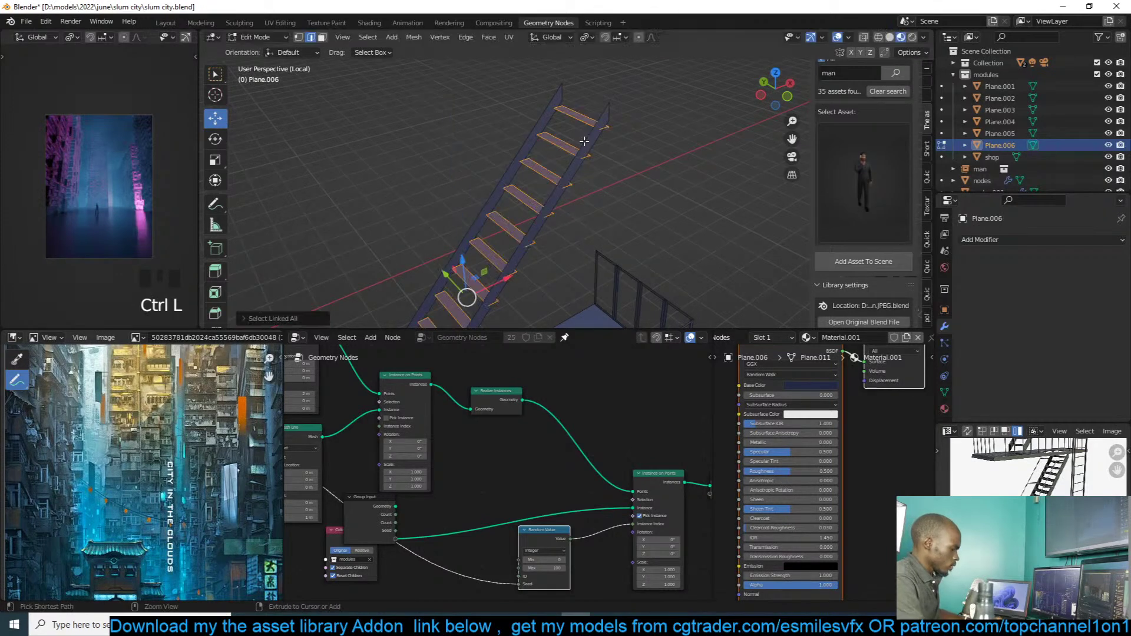
left_click(502, 279)
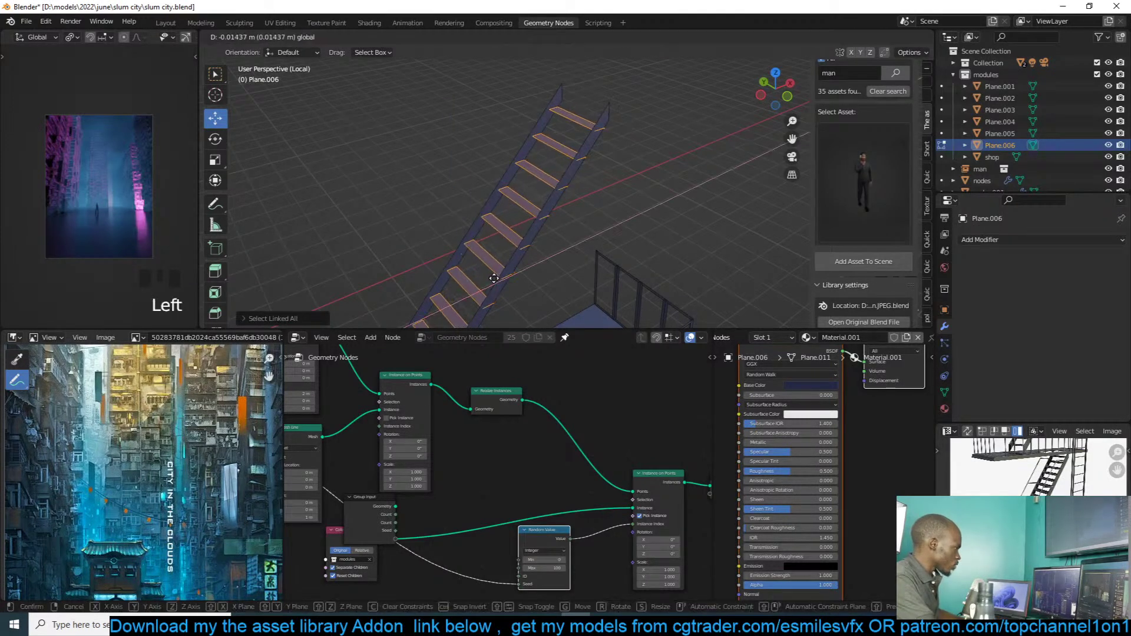
key("Tab")
scroll(570, 196, "down", 3)
key("alt+a")
middle_click_drag(571, 196, 639, 204)
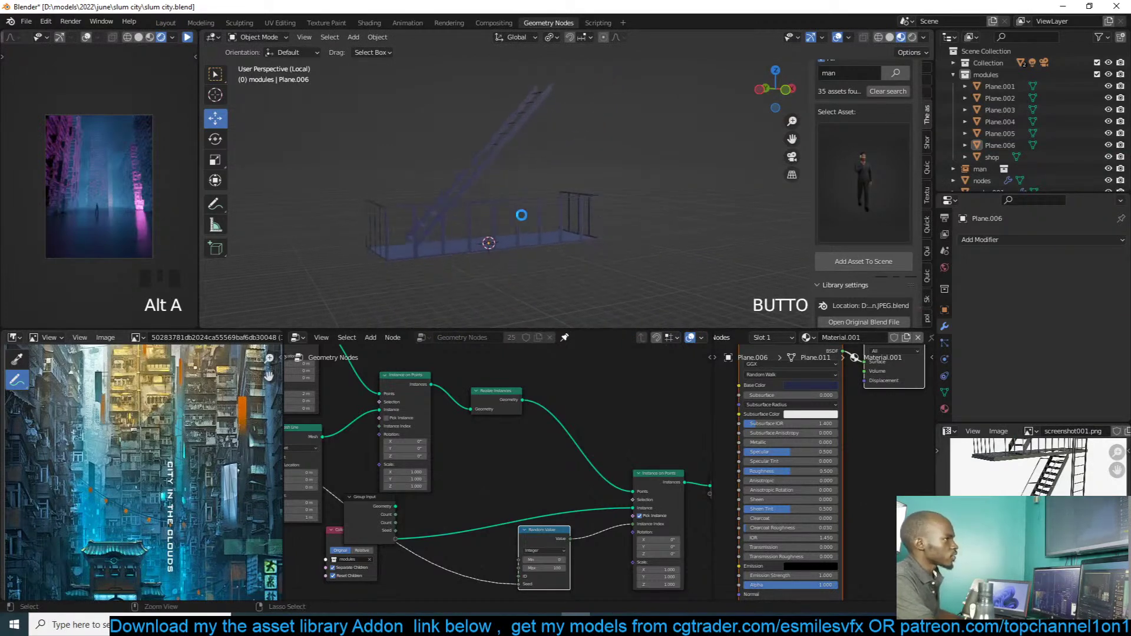
key("ctrl+s")
Step: In Edit Mode, duplicate one stair side's upper diagonal edge and move the copy along X away from the stairs
scroll(539, 207, "up", 2)
scroll(457, 203, "up", 4)
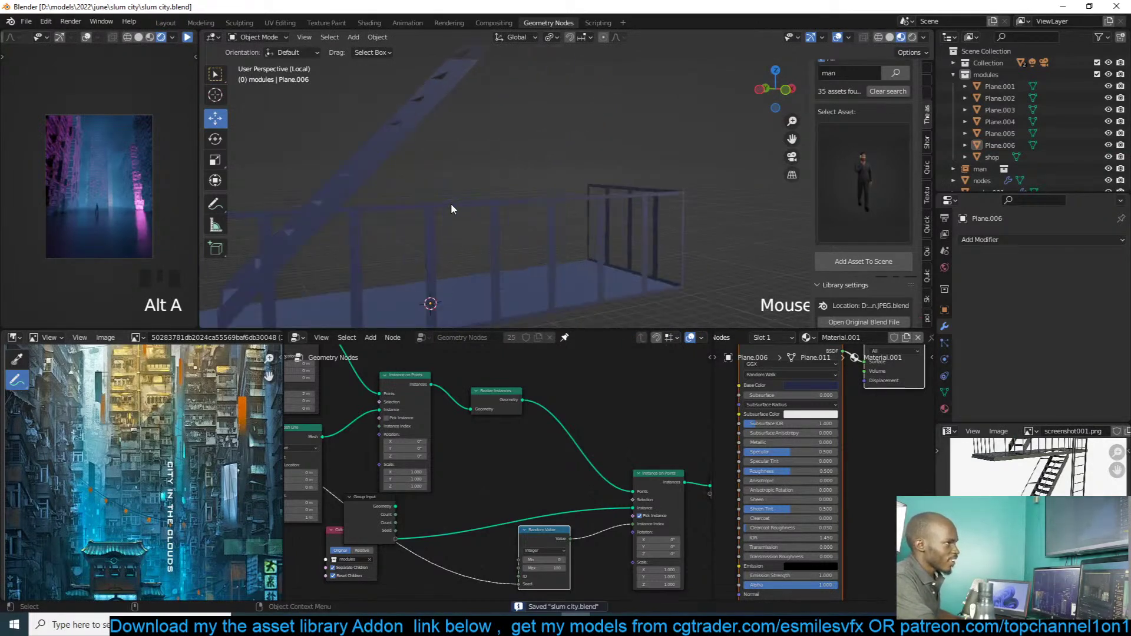
middle_click_drag(451, 209, 475, 189)
scroll(407, 151, "up", 2)
key("Tab")
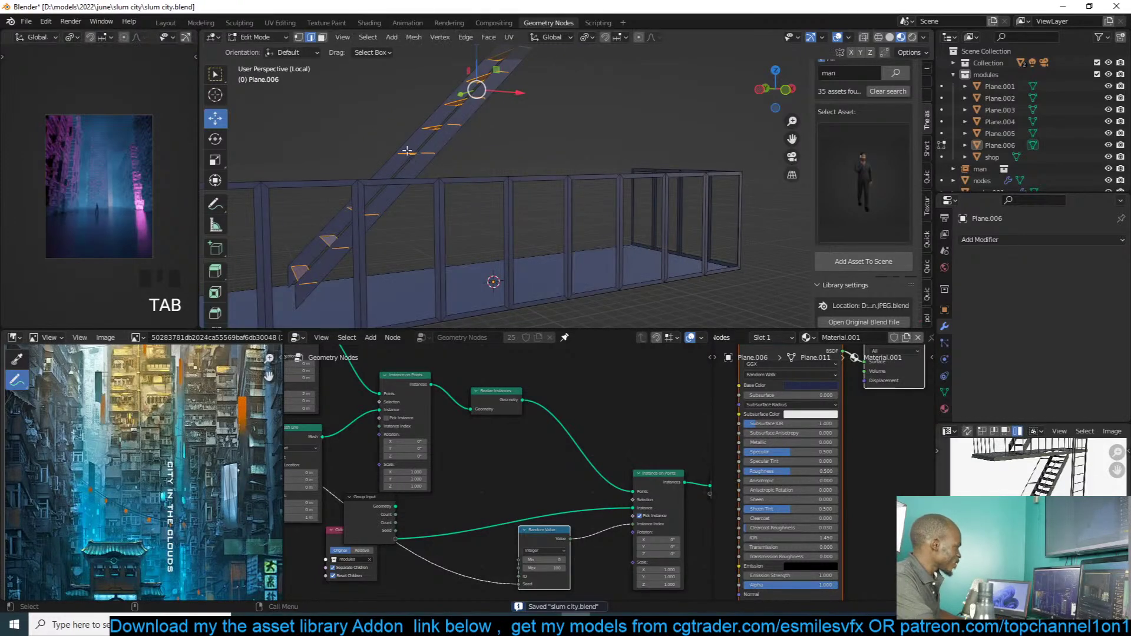
left_click(407, 151, "alt")
scroll(501, 147, "down", 3)
key("shift+d")
right_click(543, 149)
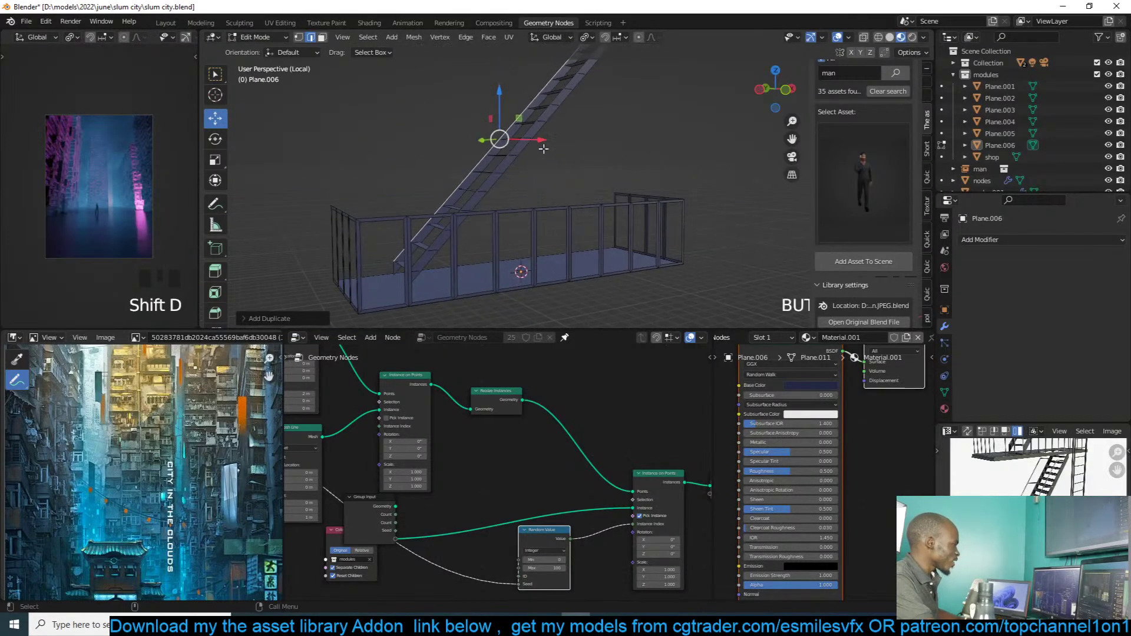
left_click_drag(544, 148, 530, 151)
scroll(587, 152, "down", 2)
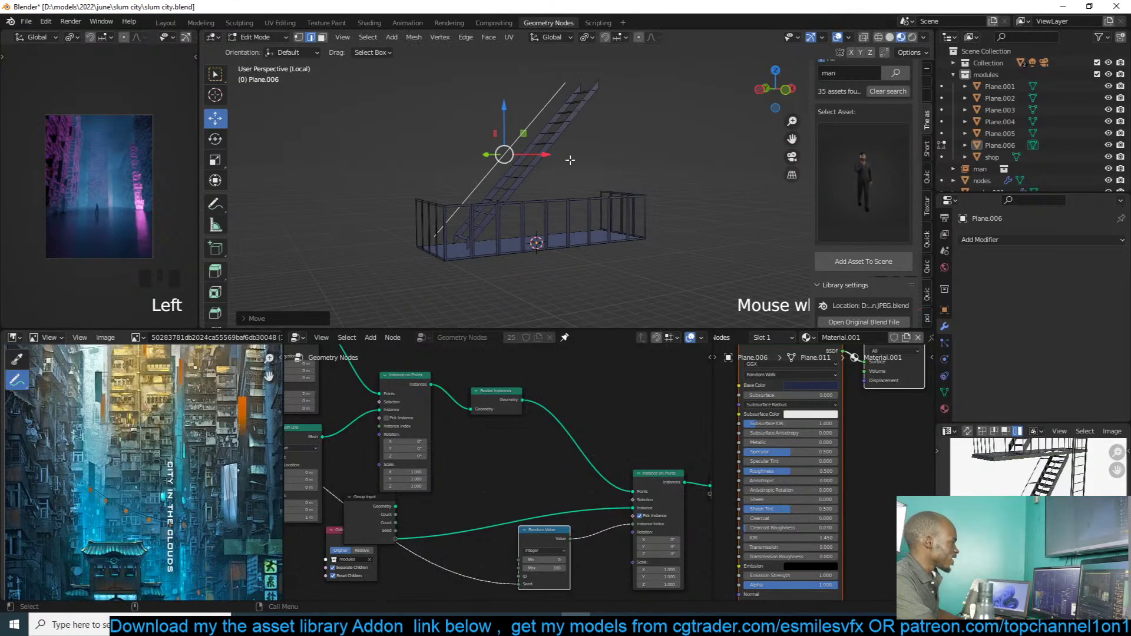
Step: Slide the duplicated edge's lower vertex upward along the edge to shorten it for the handrail
key("1")
key("g")
key("g")
right_click(483, 188)
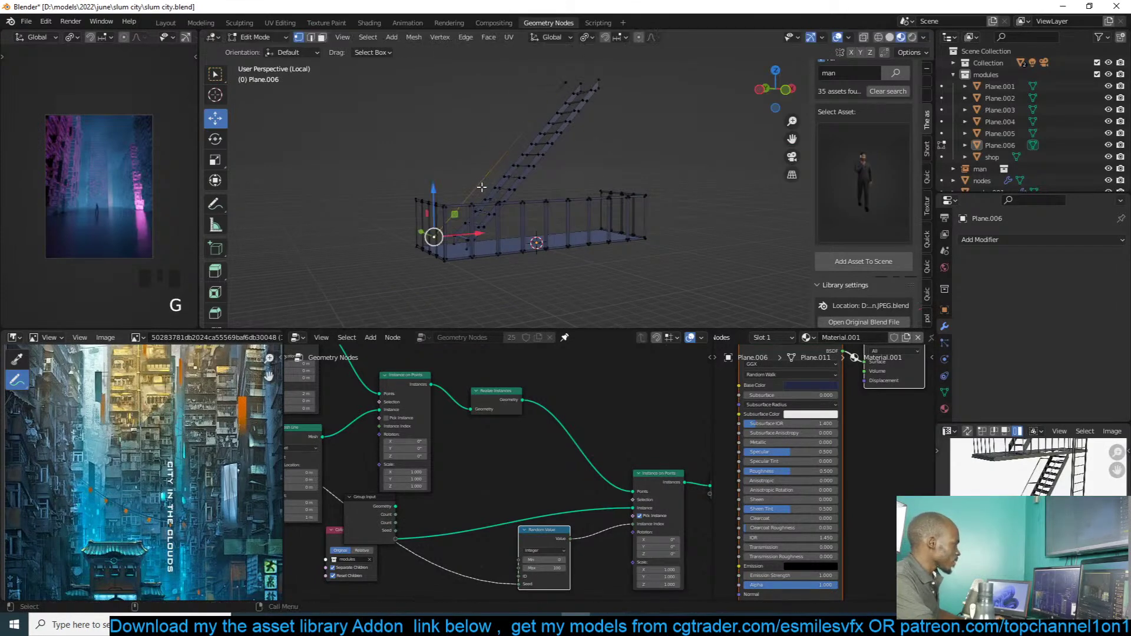
key("g")
key("g")
left_click(515, 159)
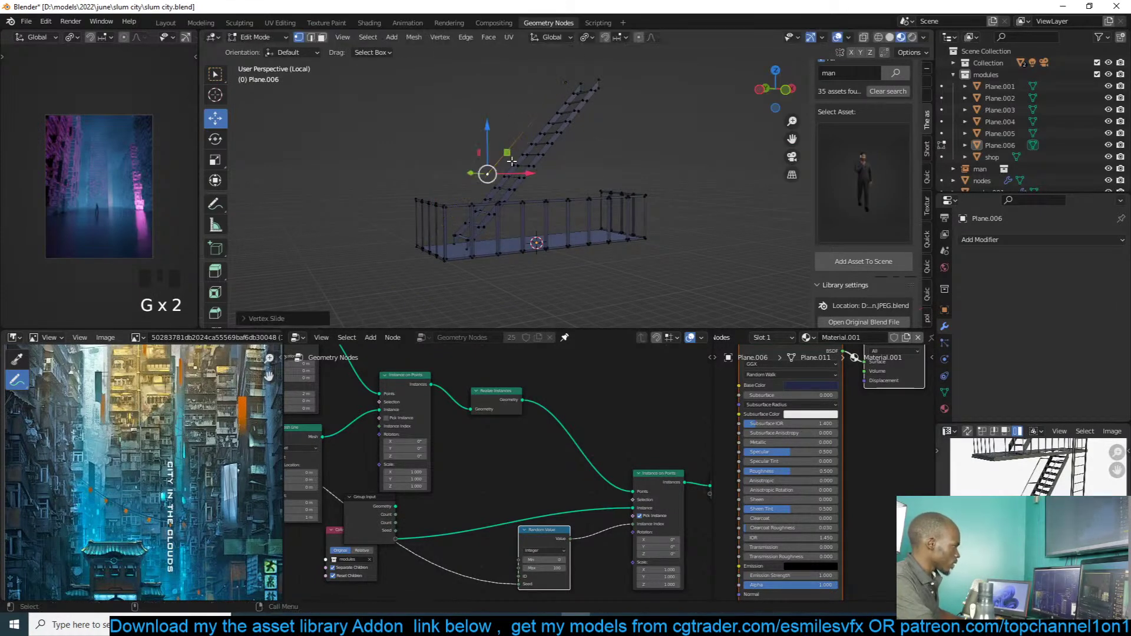
key("e")
left_click(515, 172)
scroll(530, 167, "up", 3)
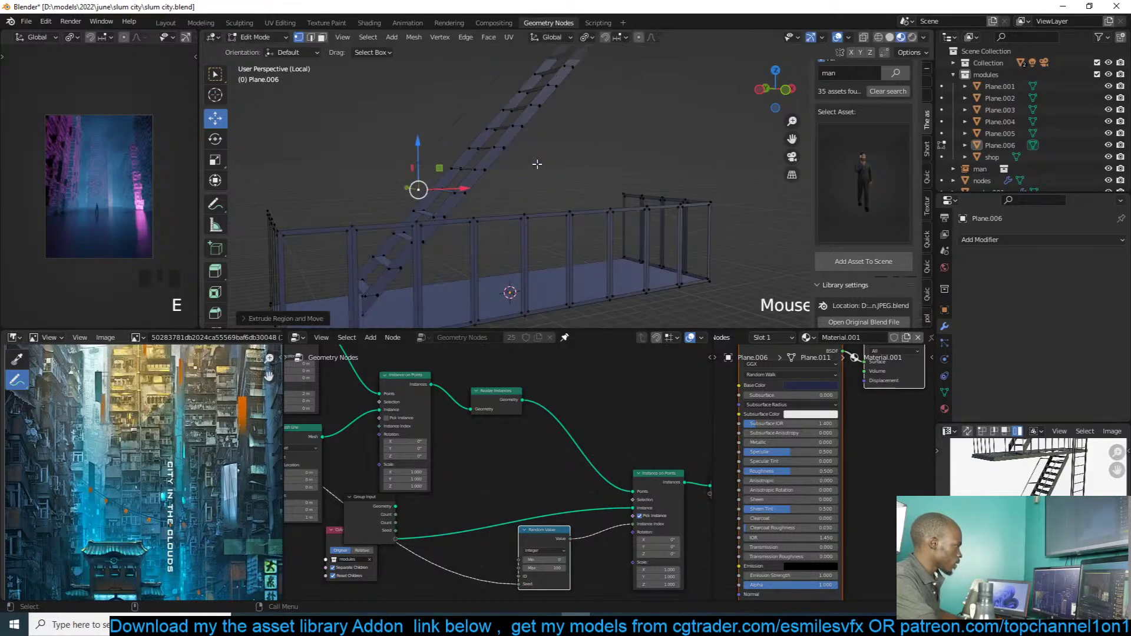
middle_click_drag(512, 149, 483, 250, "shift")
left_click(393, 293)
key("x")
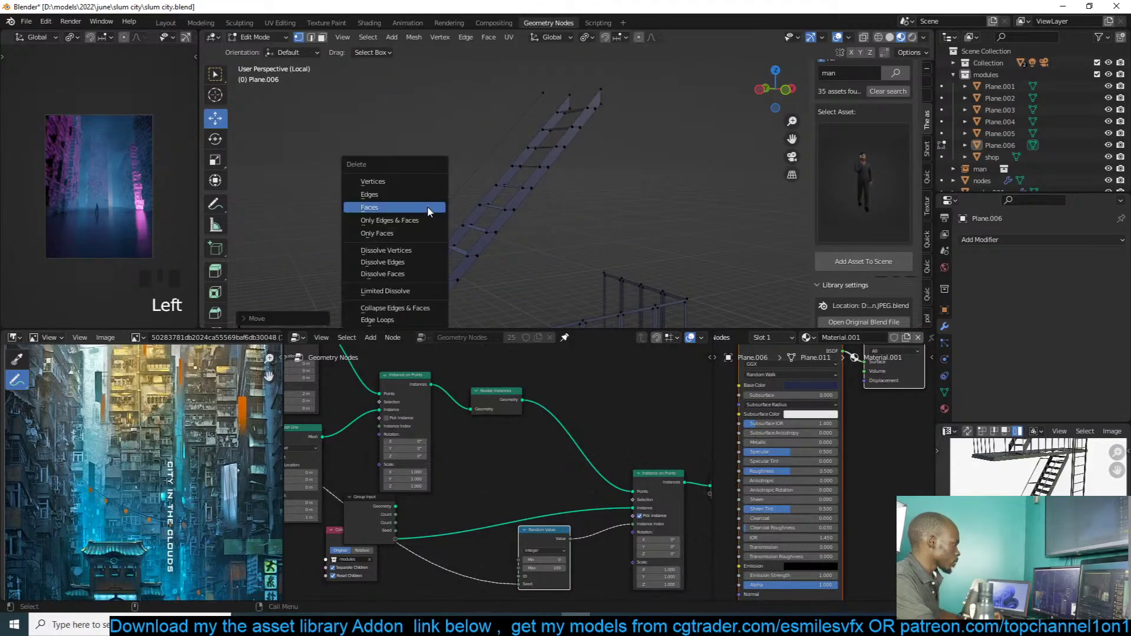
left_click(430, 181)
Step: Extrude the shortened diagonal edge downward along Z into a railing panel and divide it with one centred loop cut
key("e")
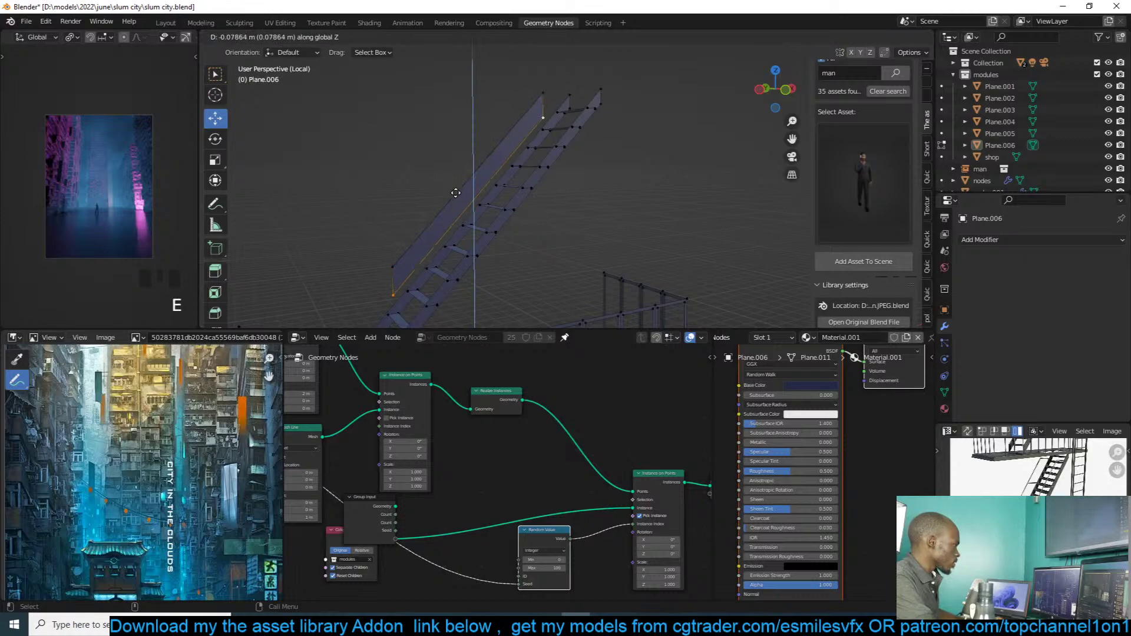
left_click(456, 205)
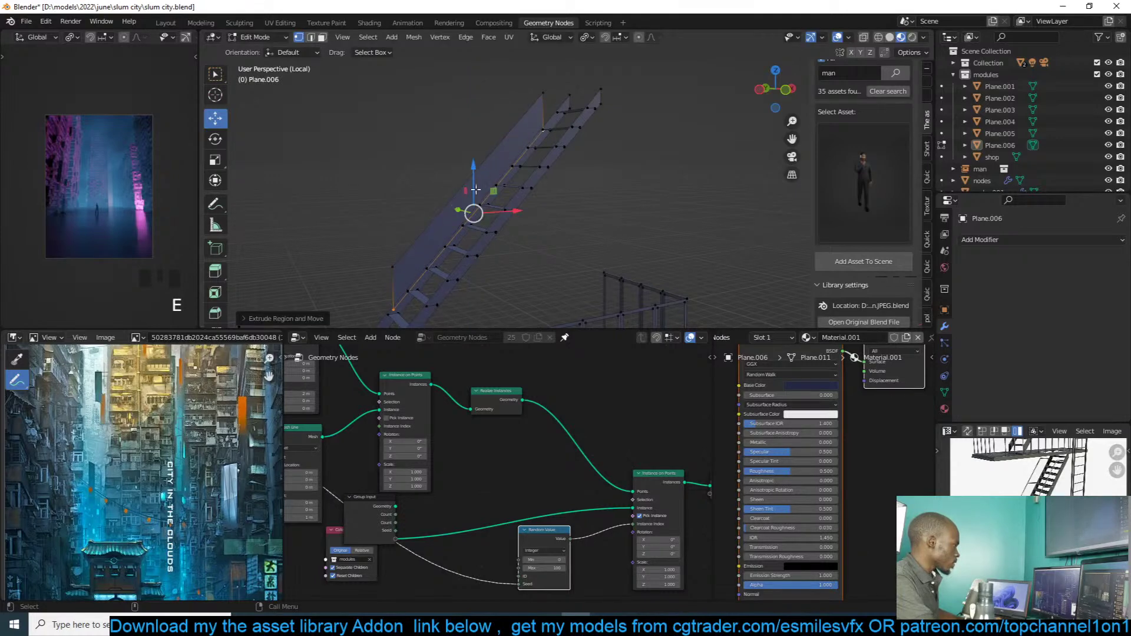
key("ctrl+r")
double_click(505, 160)
Step: Inset both faces of the handrail panel beside the stairs and delete the inner faces, leaving an open frame
key("3")
left_click(509, 154)
left_click(453, 220, "shift")
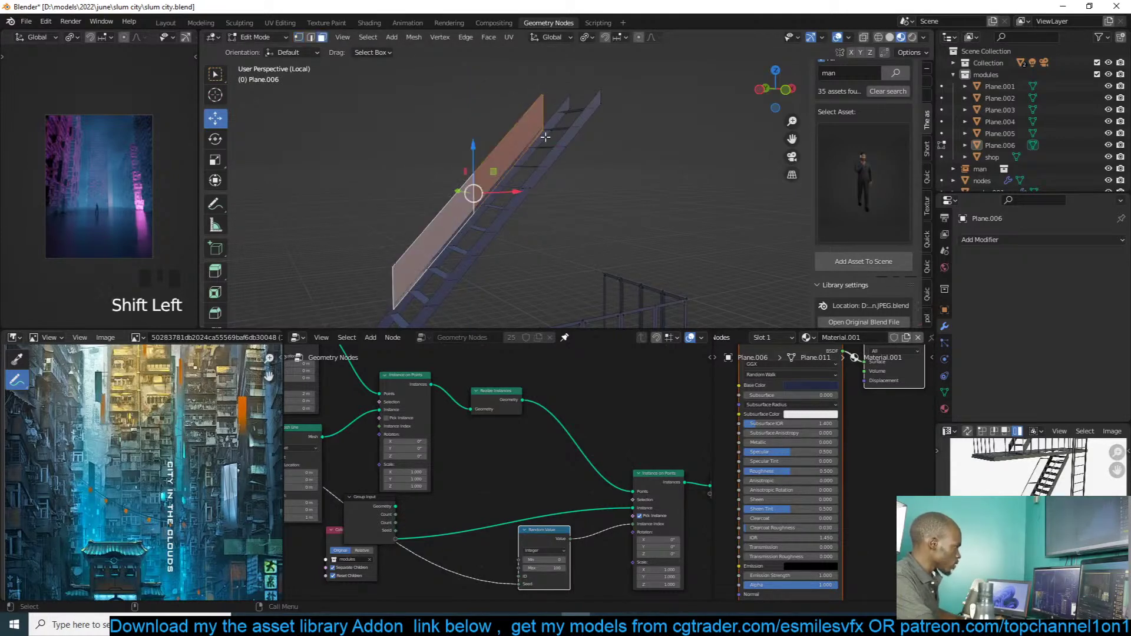
key("i")
left_click(551, 133)
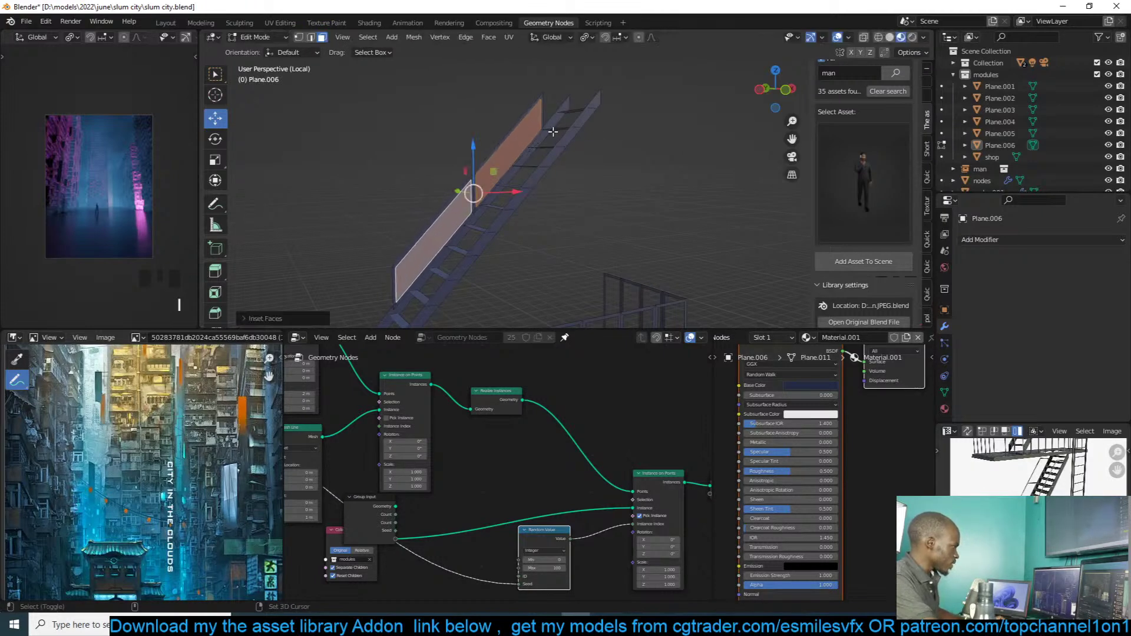
key("x")
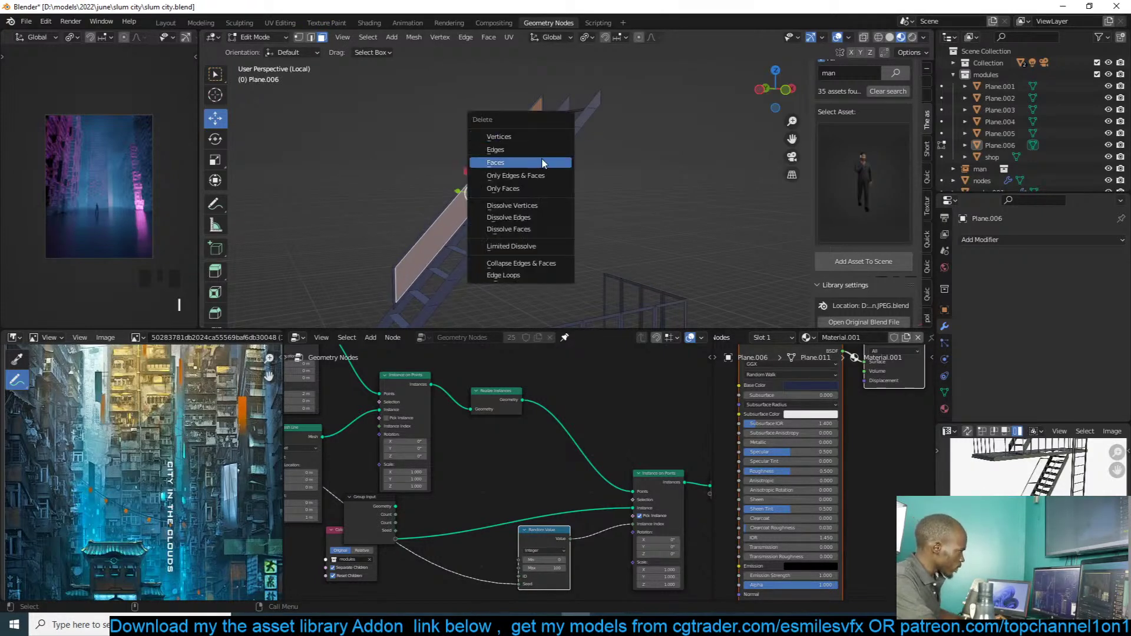
left_click(543, 165)
key("Tab")
middle_click_drag(539, 174, 560, 208)
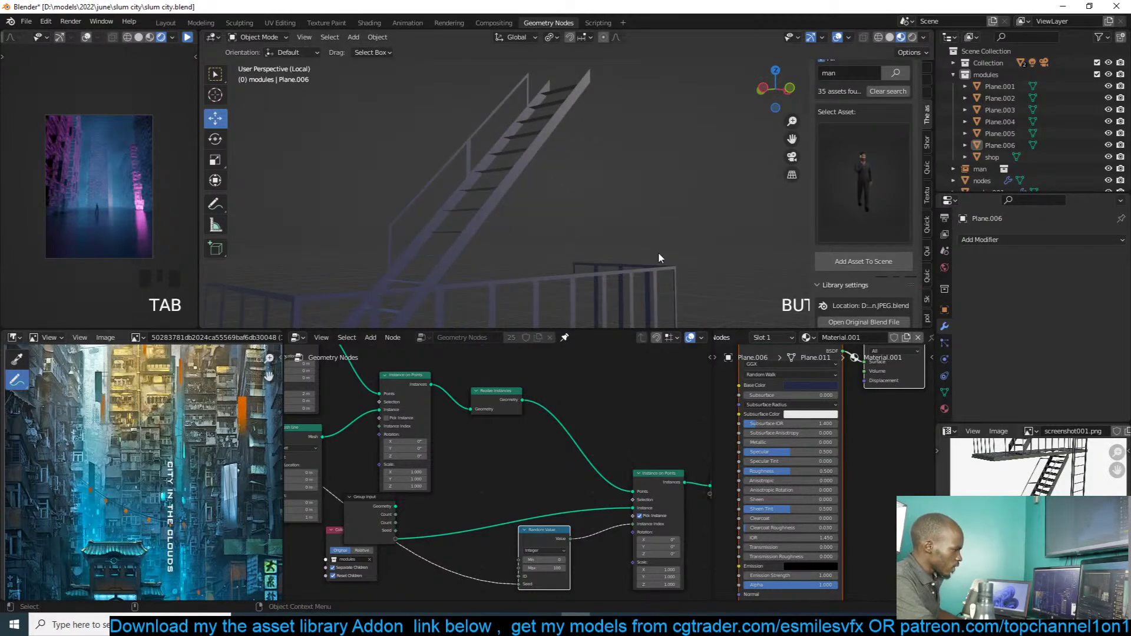
Step: In Edit Mode, duplicate the platform's floor face in place and try to extrude the copy
scroll(659, 254, "down", 4)
left_click(589, 250)
middle_click_drag(589, 250, 558, 242)
key("Tab")
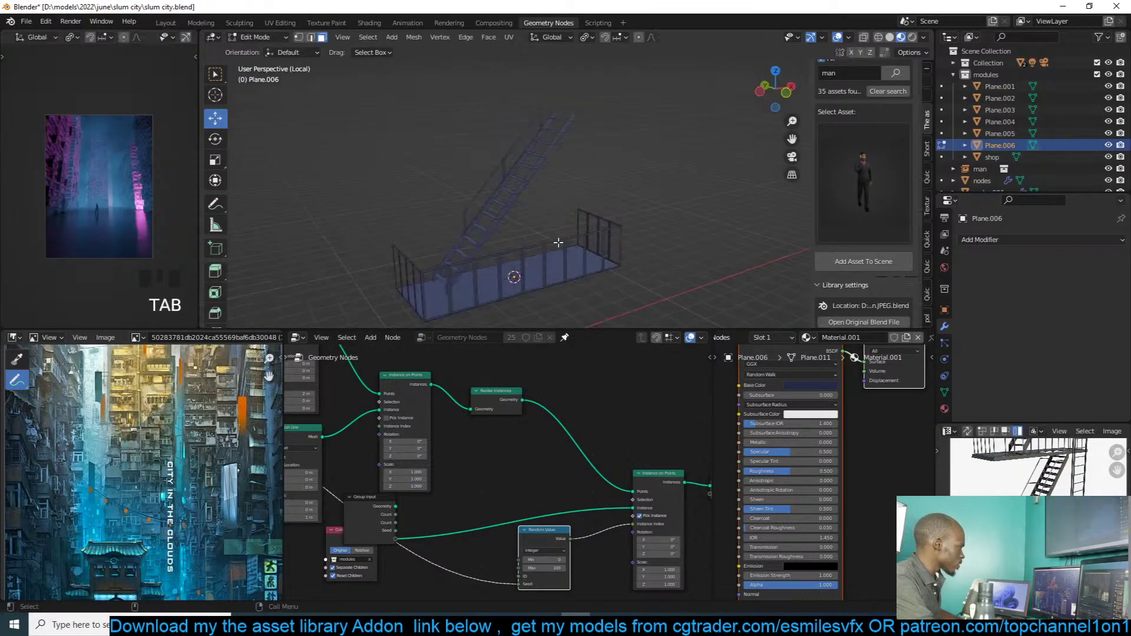
left_click(533, 263)
key("shift+d")
right_click(601, 265)
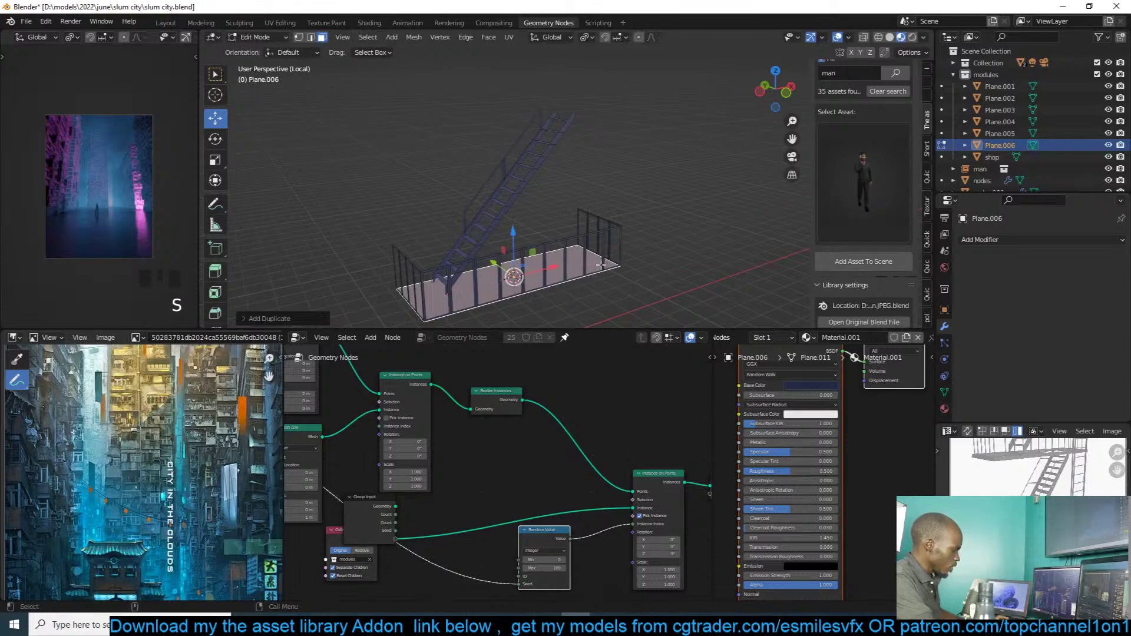
key("e")
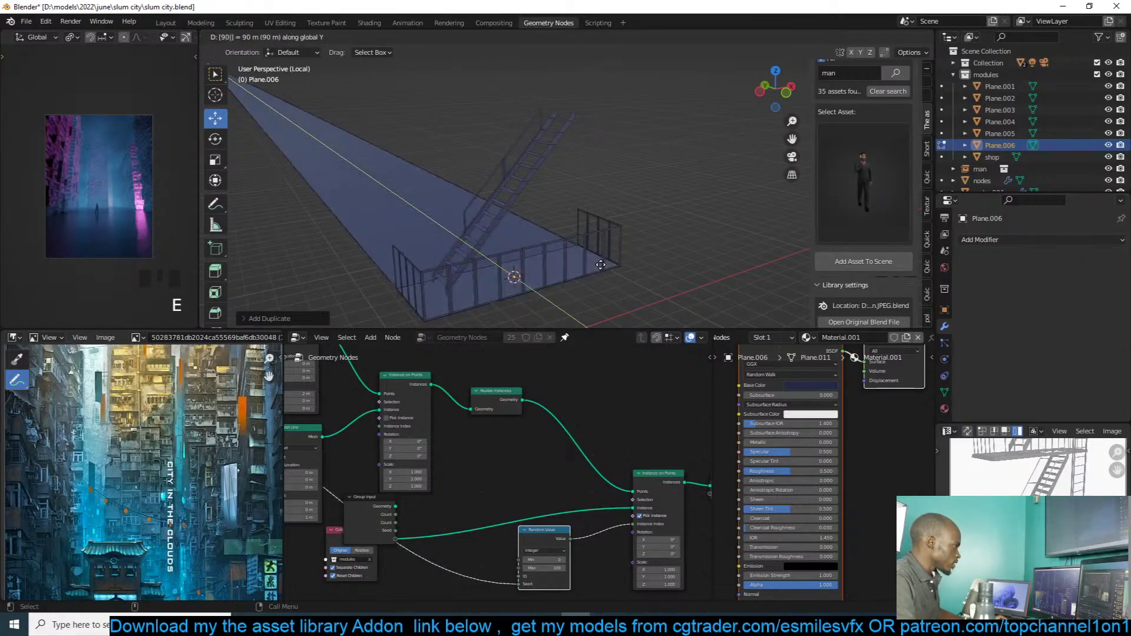
right_click(601, 265)
key("g")
right_click(701, 184)
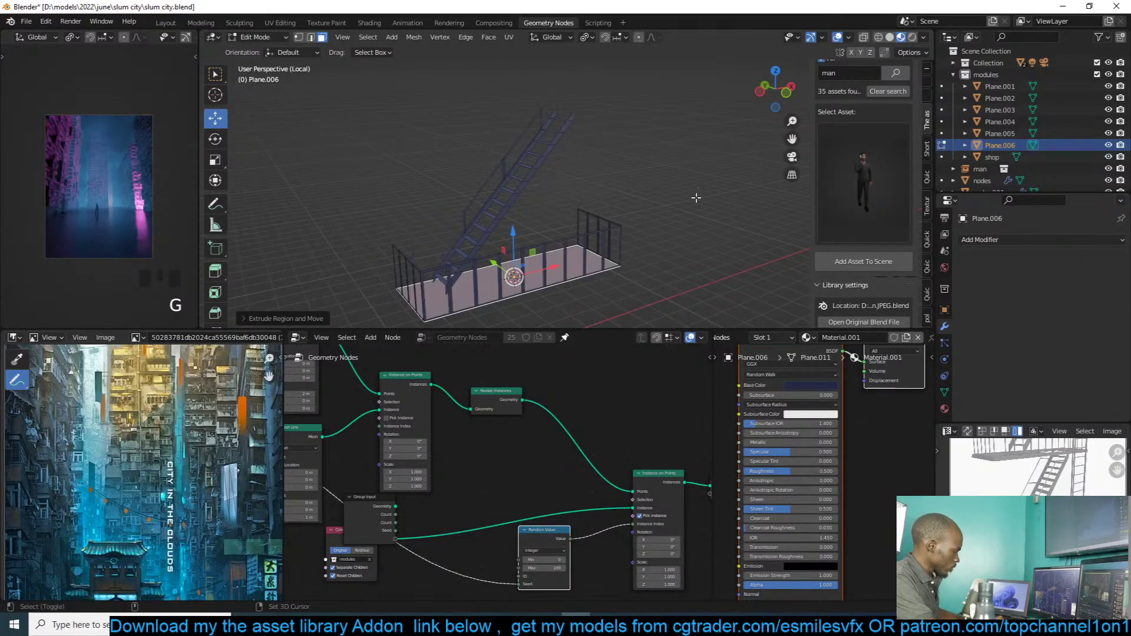
Step: Duplicate the floor face, rotate the copy 90° about X and 90° about Z, and narrow it along X
key("shift+d")
right_click(704, 199)
type("r")
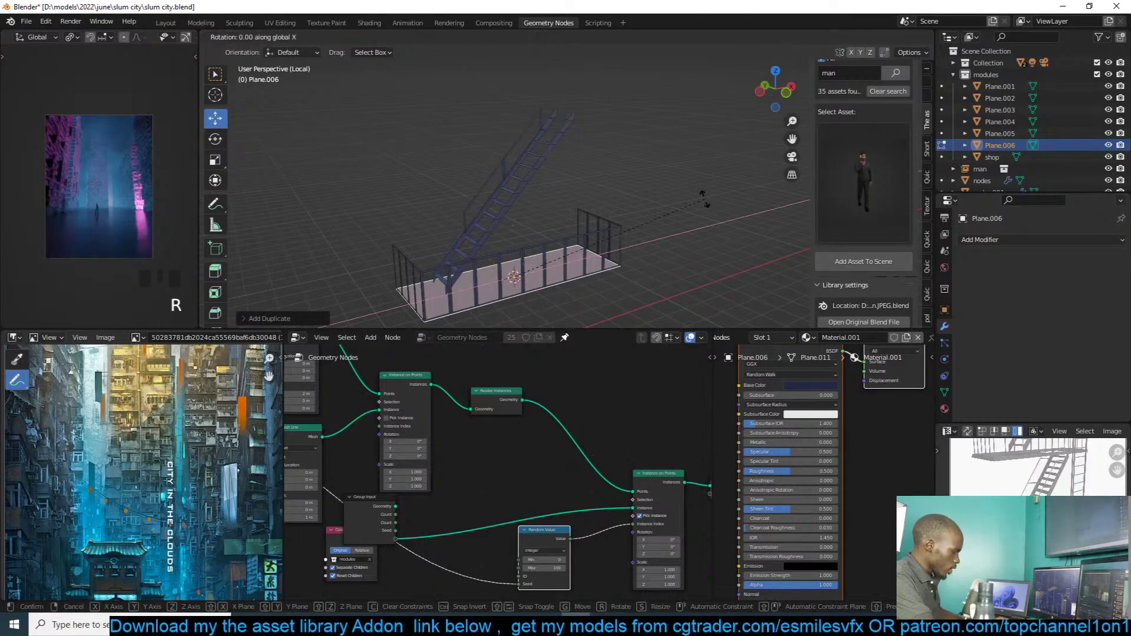
type("90")
key("Return")
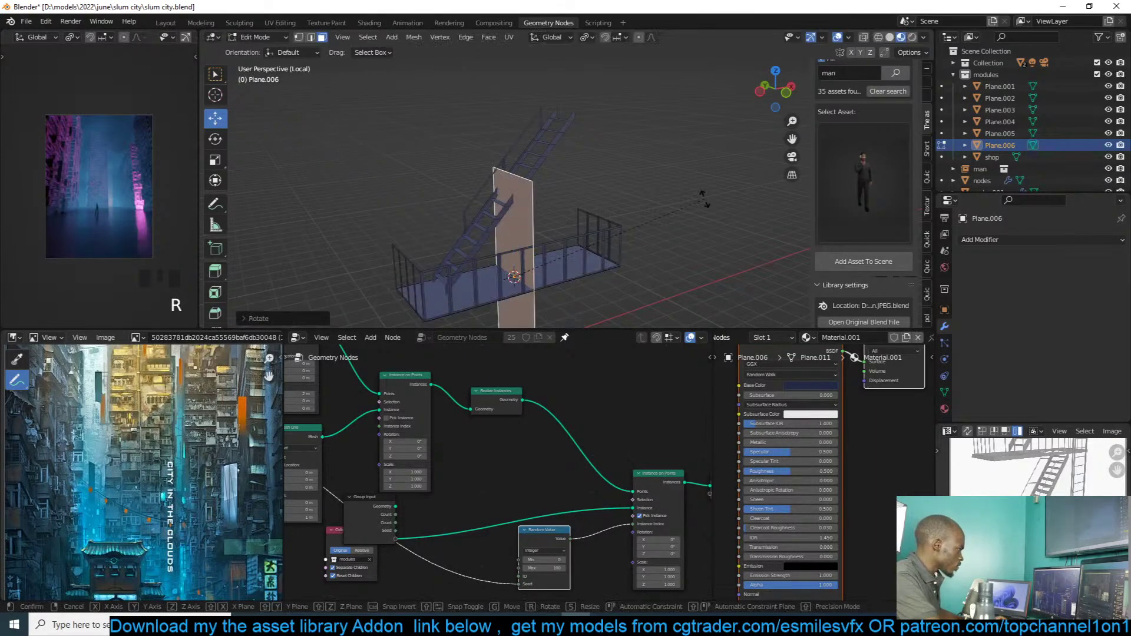
type("rz90")
key("Return")
key("s")
key("x")
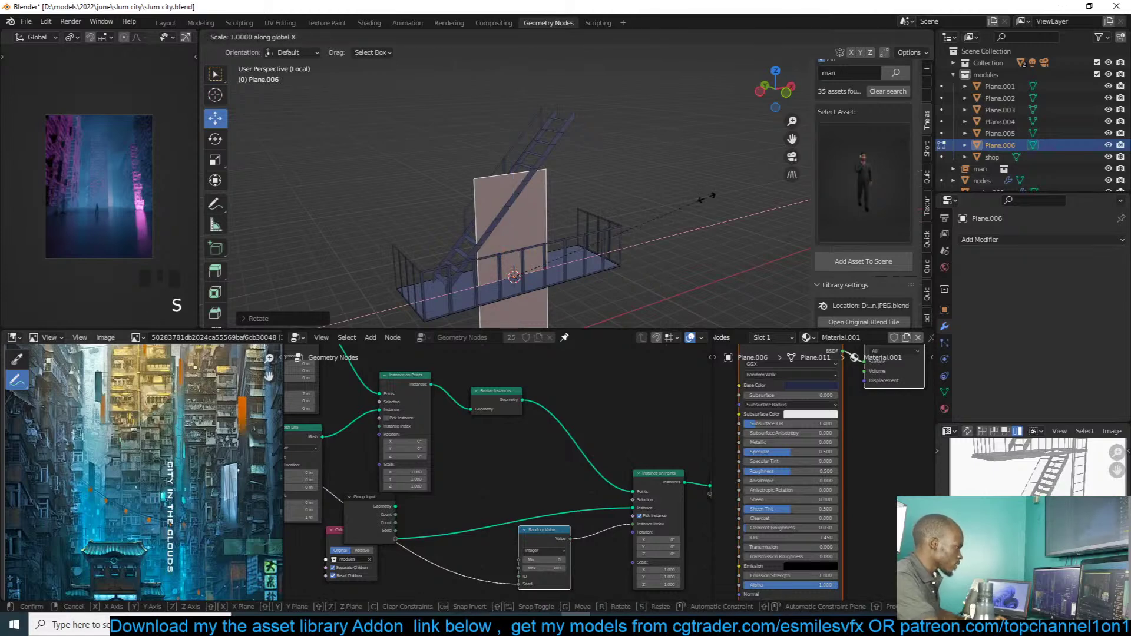
left_click(584, 239)
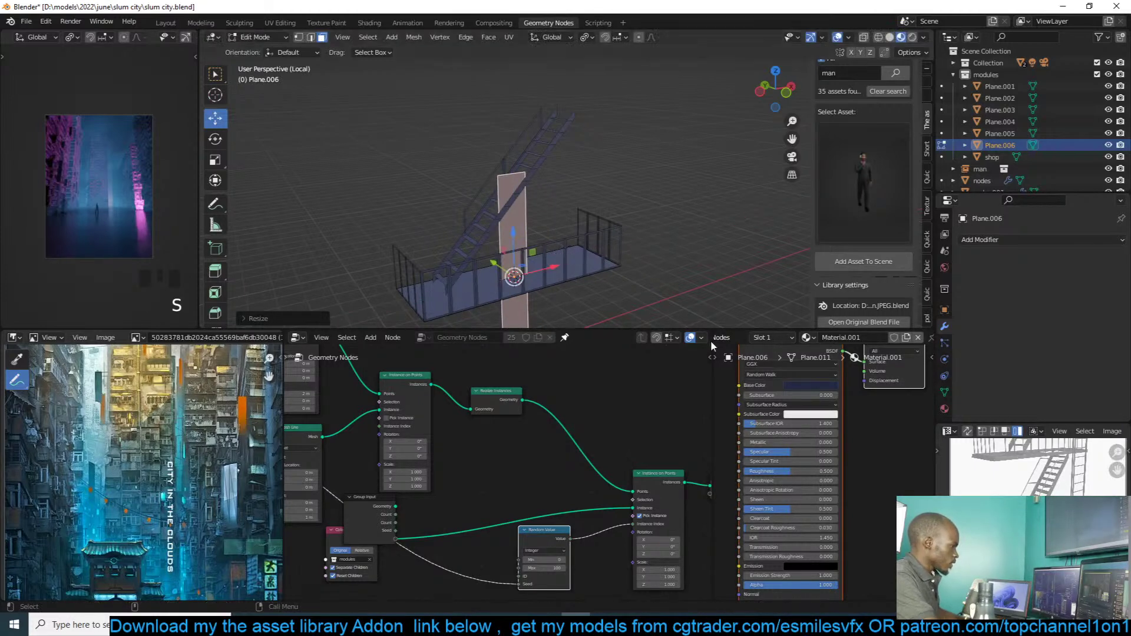
Step: In front view, shorten the upright panel along Z, move it beside the upper stairs, and scale it up slightly
key("KP_1")
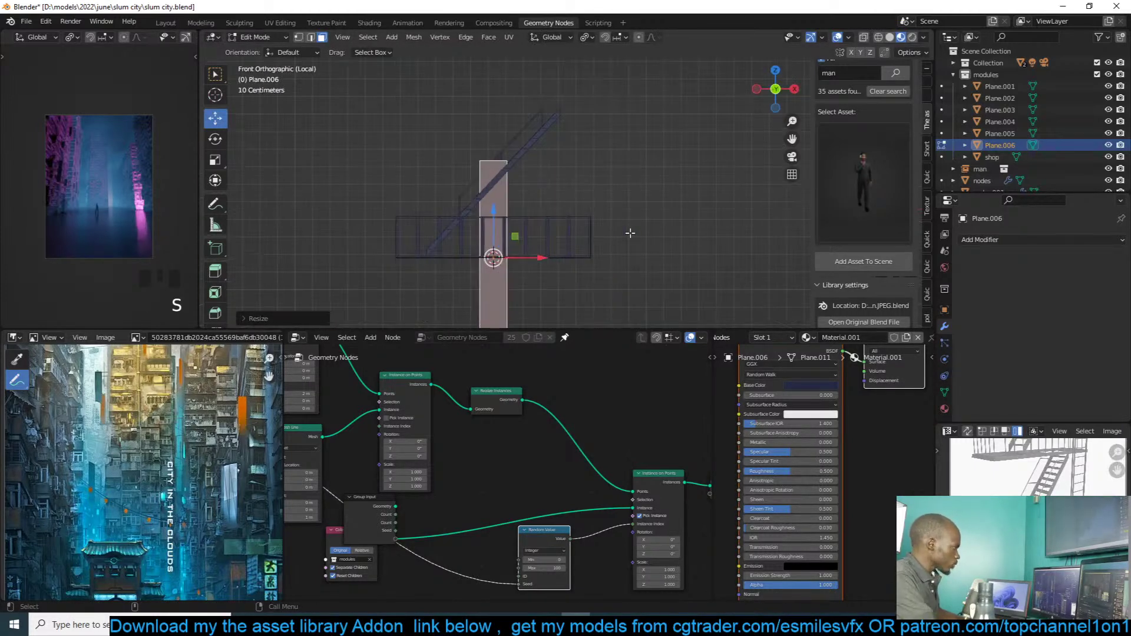
key("s")
key("z")
left_click(586, 245)
key("g")
left_click(652, 162)
key("s")
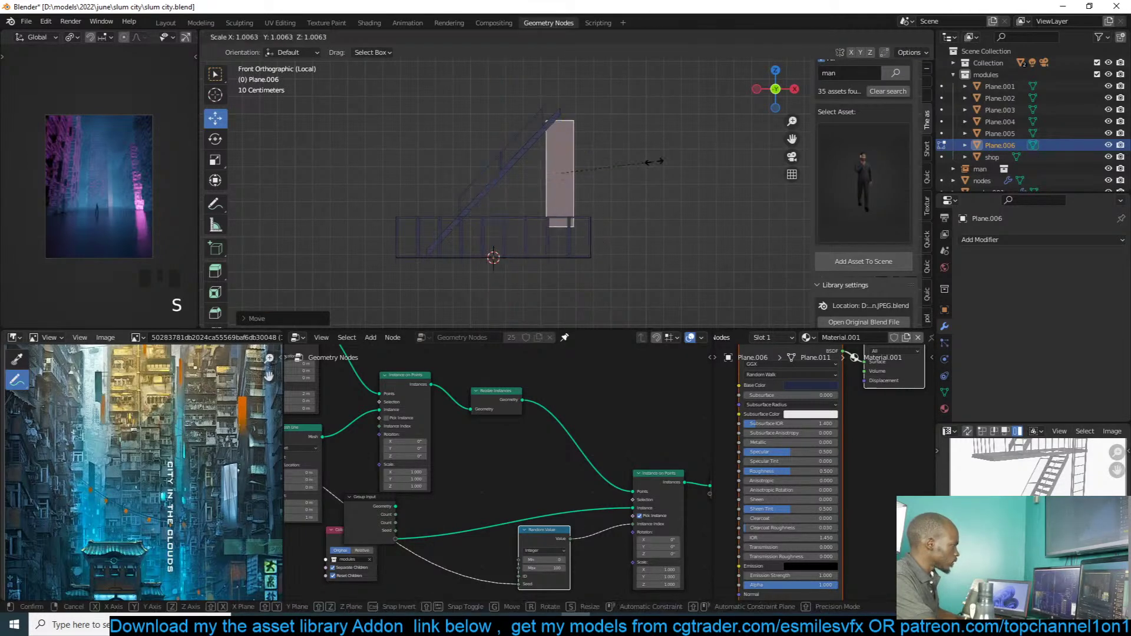
left_click(665, 145)
Step: Shift the upright panel so it stands on the platform near the end railing
middle_click_drag(666, 145, 643, 181)
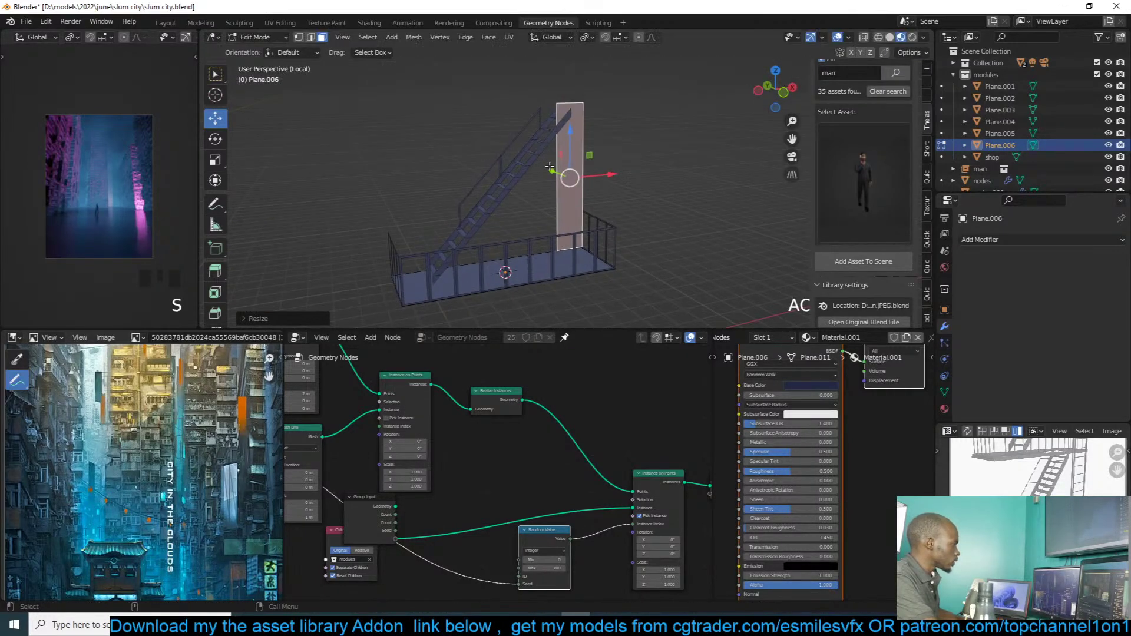
left_click_drag(550, 166, 569, 181)
middle_click_drag(570, 181, 563, 135)
left_click_drag(533, 120, 533, 139)
middle_click_drag(534, 139, 601, 147)
left_click_drag(557, 179, 552, 178)
middle_click_drag(553, 178, 502, 128)
Step: Divide the upright panel with seven evenly spaced horizontal loop cuts
key("ctrl+r")
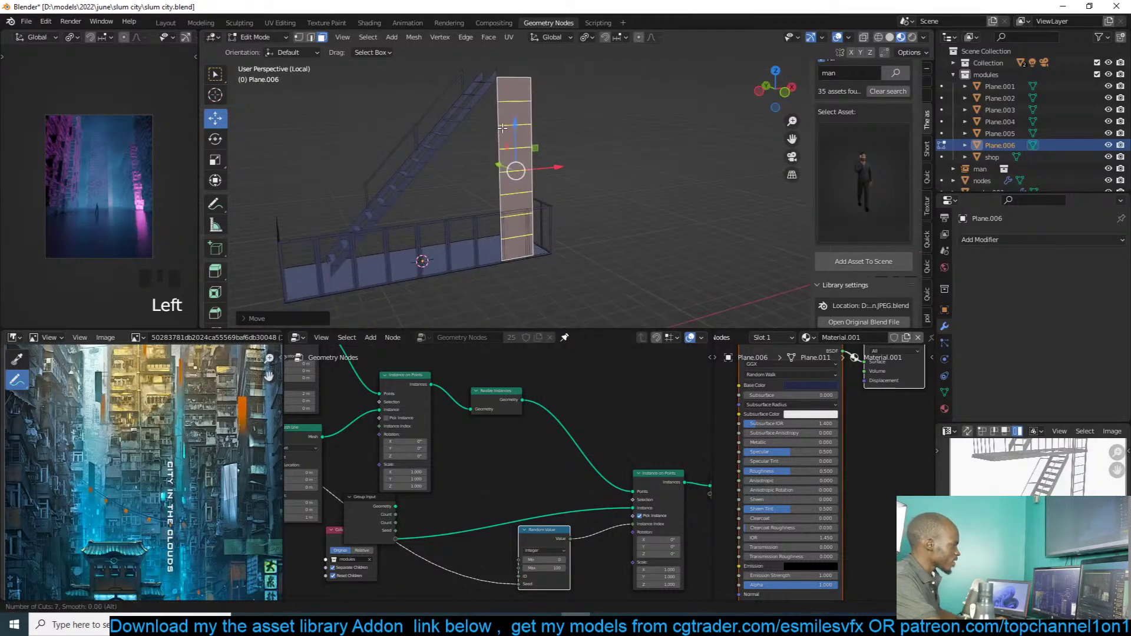
double_click(503, 128)
scroll(513, 124, "up", 1)
Step: Select all sections of the upright panel and try insetting them as individual faces
key("3")
left_click(506, 79)
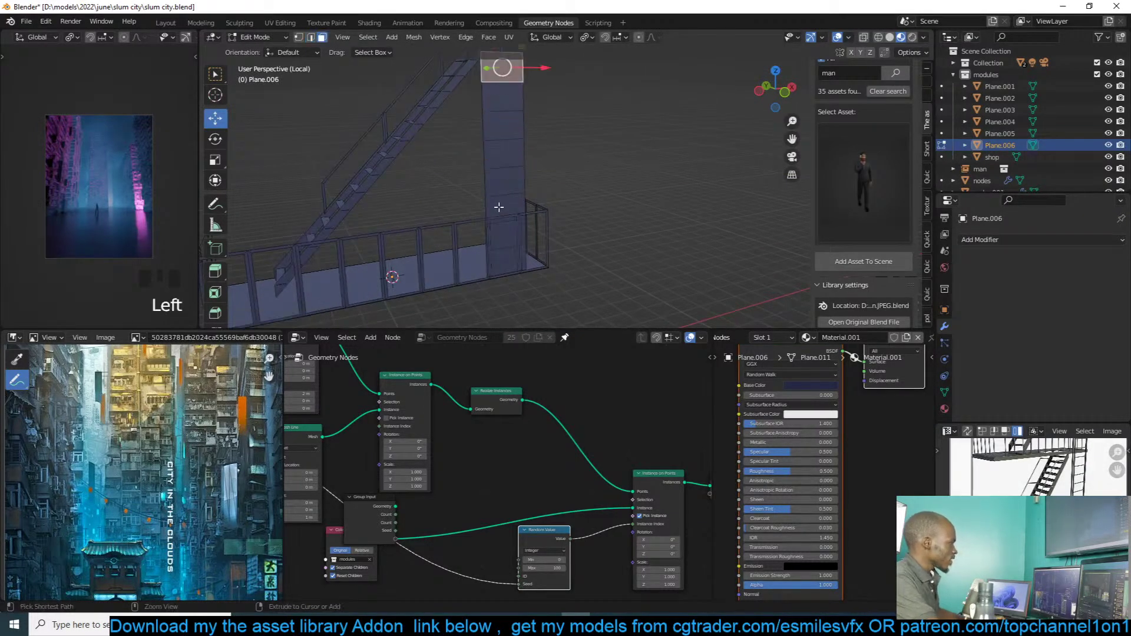
left_click(515, 240, "ctrl")
key("i")
key("i")
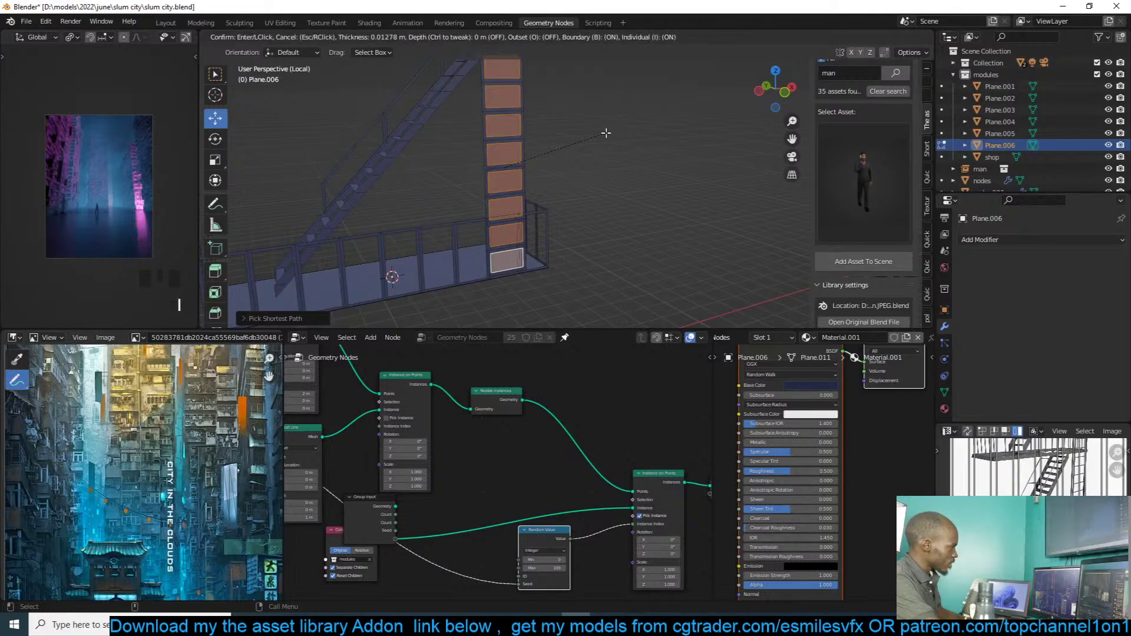
left_click(607, 133)
key("x")
key("ctrl+z")
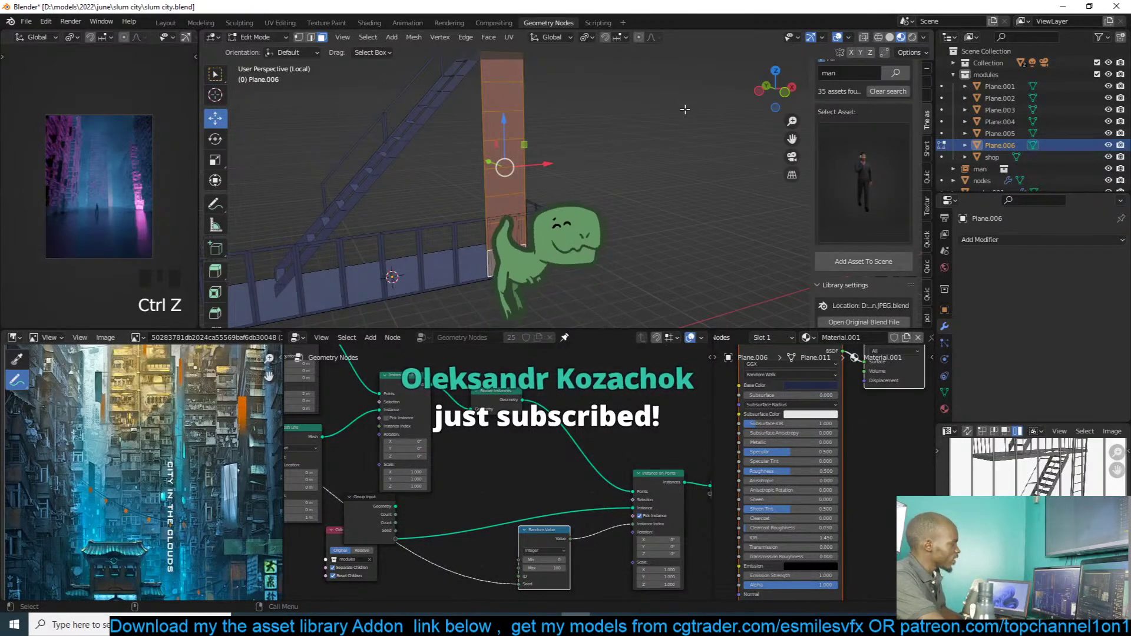
Step: Inset the panel's sections individually with a thinner border and delete the inner faces to form a ladder
key("i")
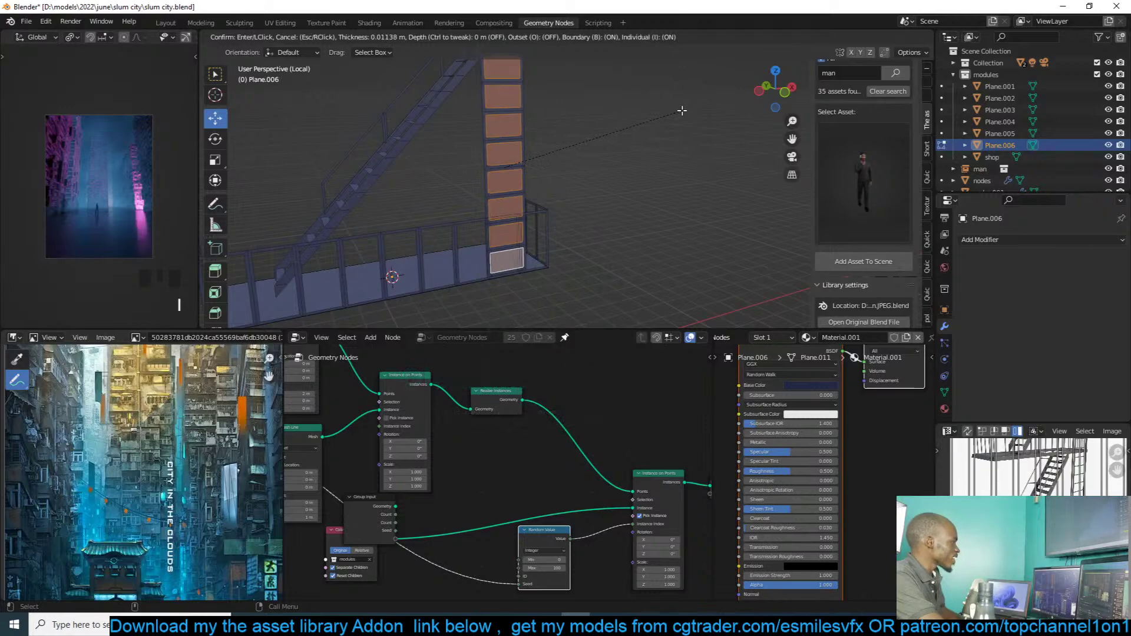
left_click(679, 110)
key("x")
left_click(680, 112)
middle_click_drag(616, 124, 592, 132)
key("Tab")
key("alt+a")
key("Tab")
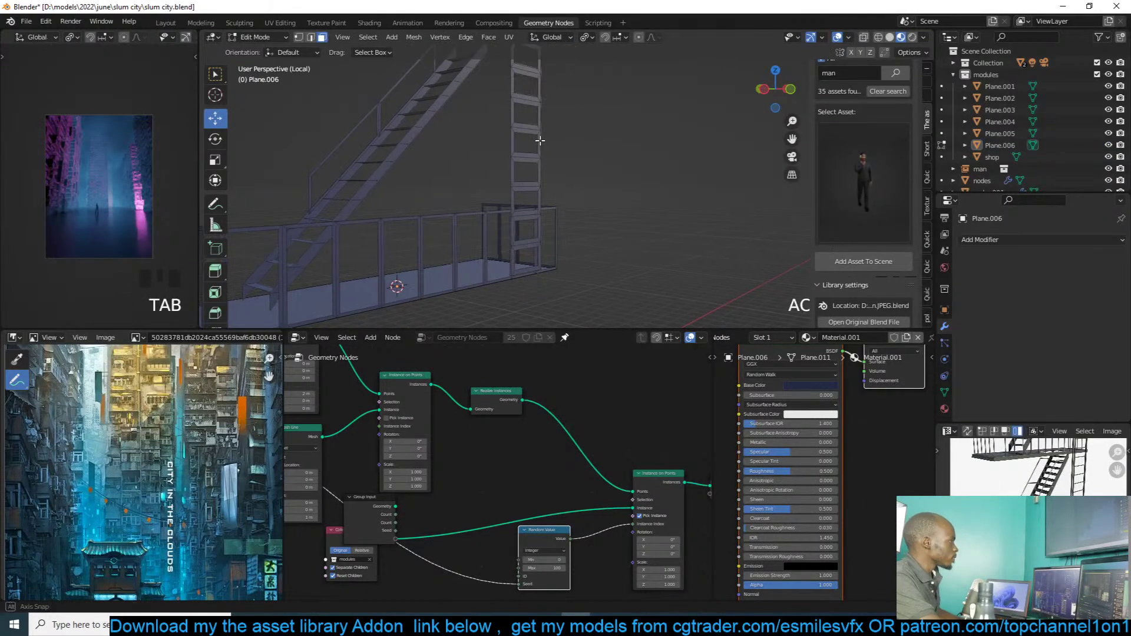
Step: Scale the edge loops around the ladder's middle openings along Z
key("2")
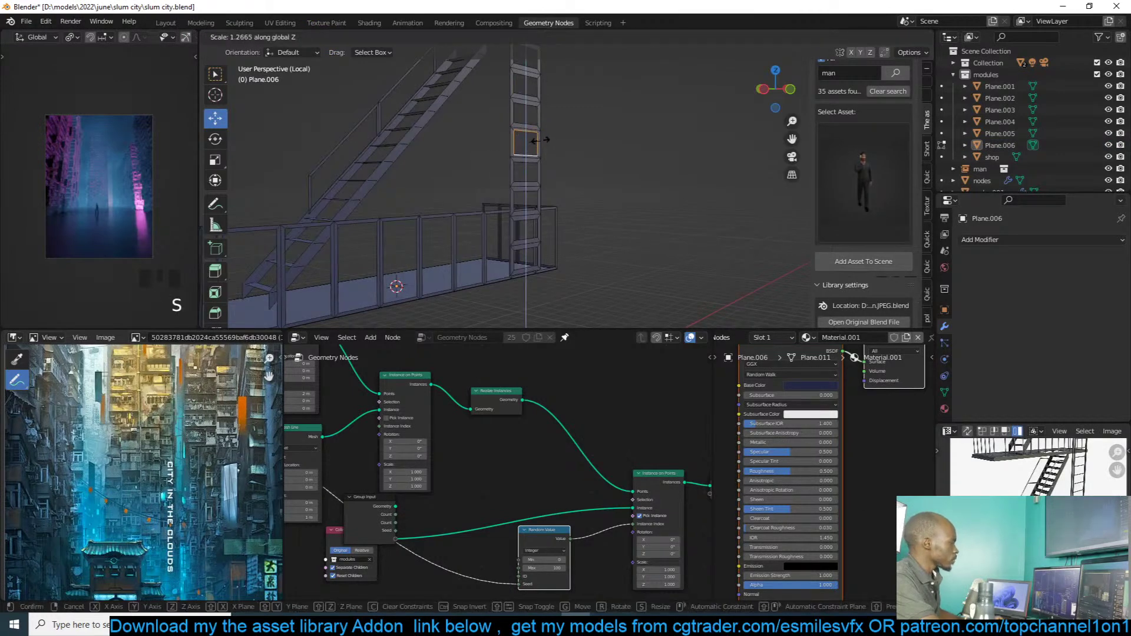
left_click(526, 172, "alt")
key("s")
left_click(594, 132)
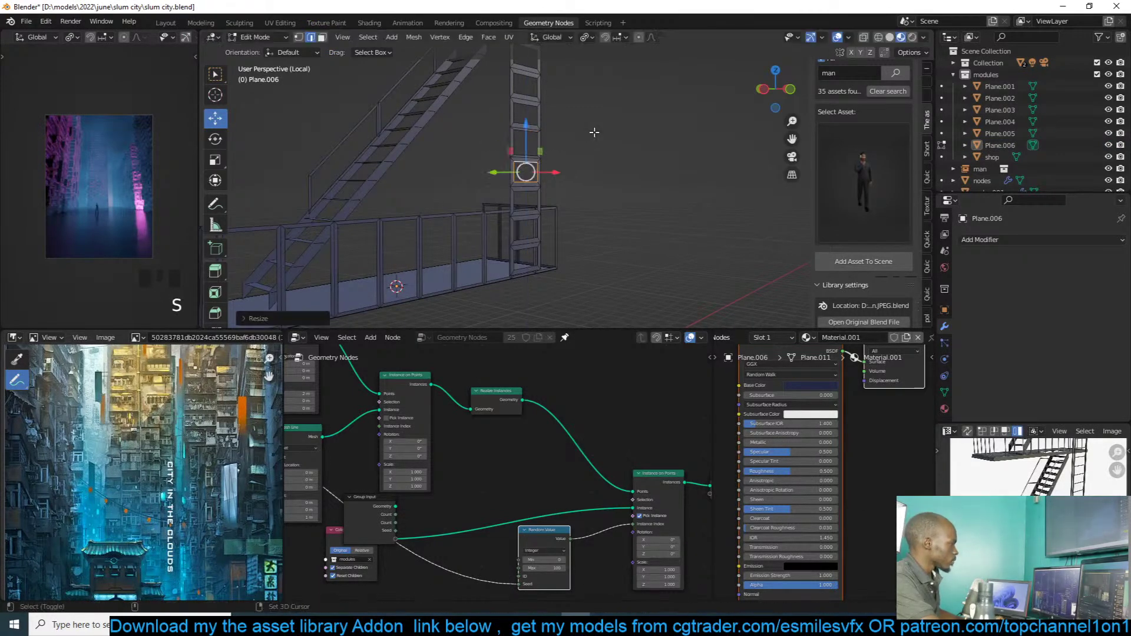
key("Tab")
middle_click_drag(617, 157, 622, 175)
Step: Select the ladder's linked geometry and shift it slightly along Y
key("Tab")
left_click(542, 171)
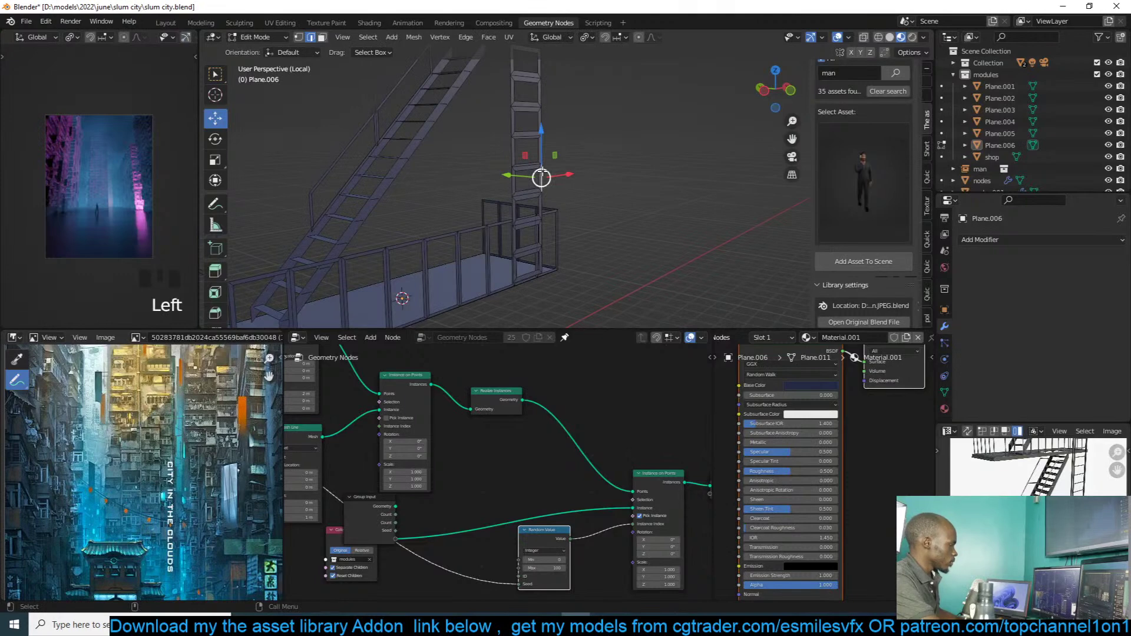
key("ctrl+l")
key("Left")
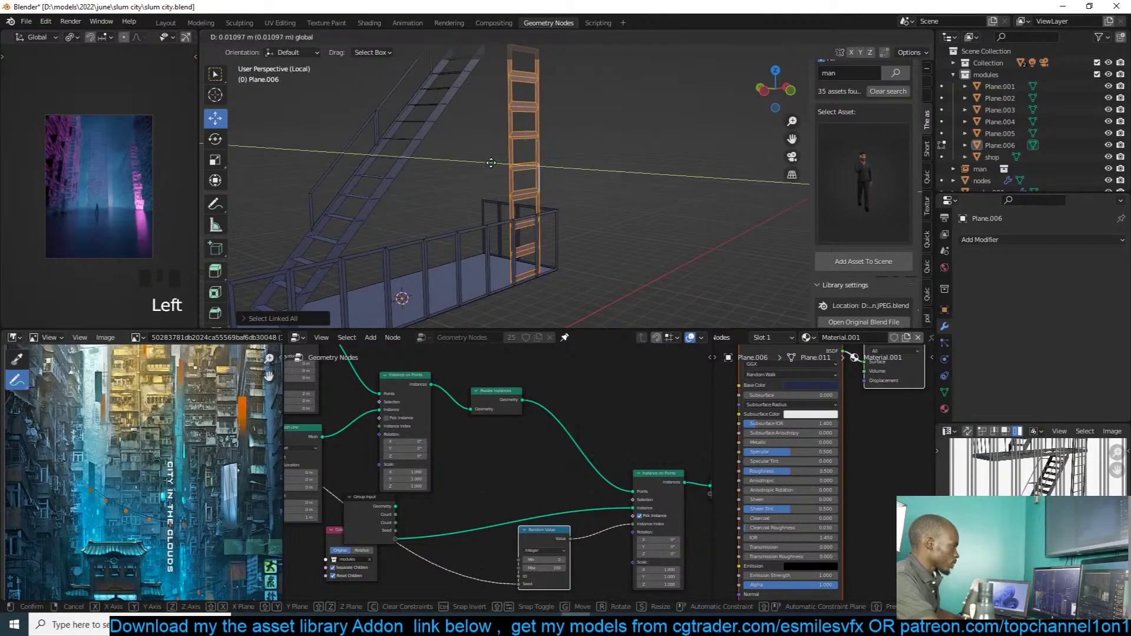
key("Tab")
middle_click_drag(556, 149, 537, 169)
Step: Select all linked ladder geometry and delete it
key("Tab")
left_click(545, 128)
key("ctrl+l")
key("x")
left_click(547, 129)
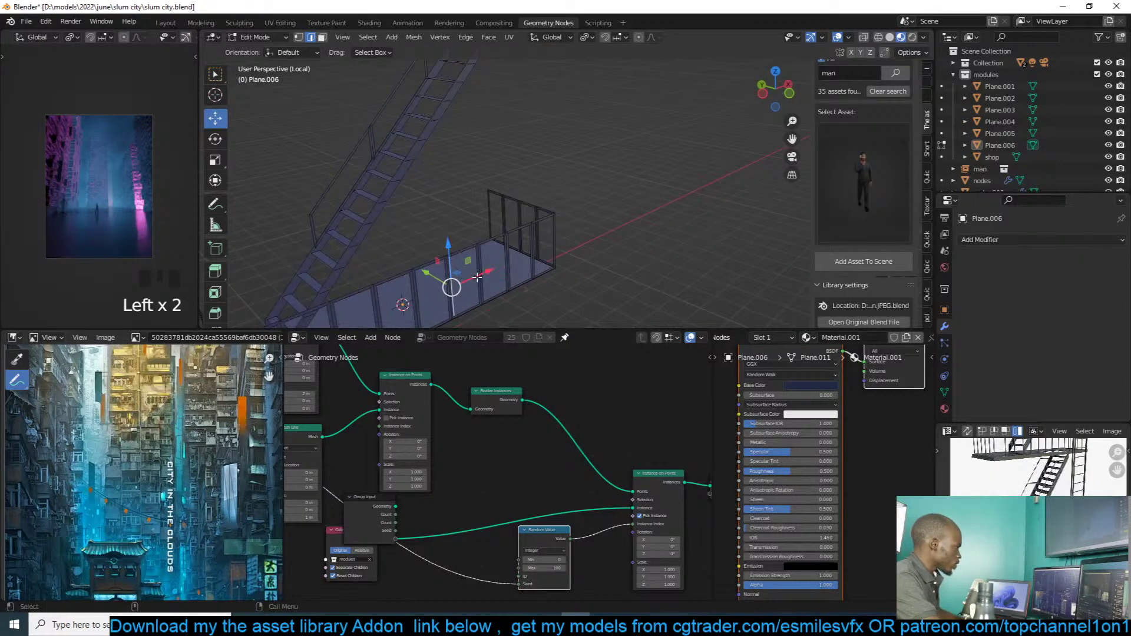
Step: Duplicate the platform's floor face and raise the copy to the height of the railing top
key("a")
key("3")
left_click(476, 279)
middle_click_drag(537, 259, 478, 267)
key("shift+d")
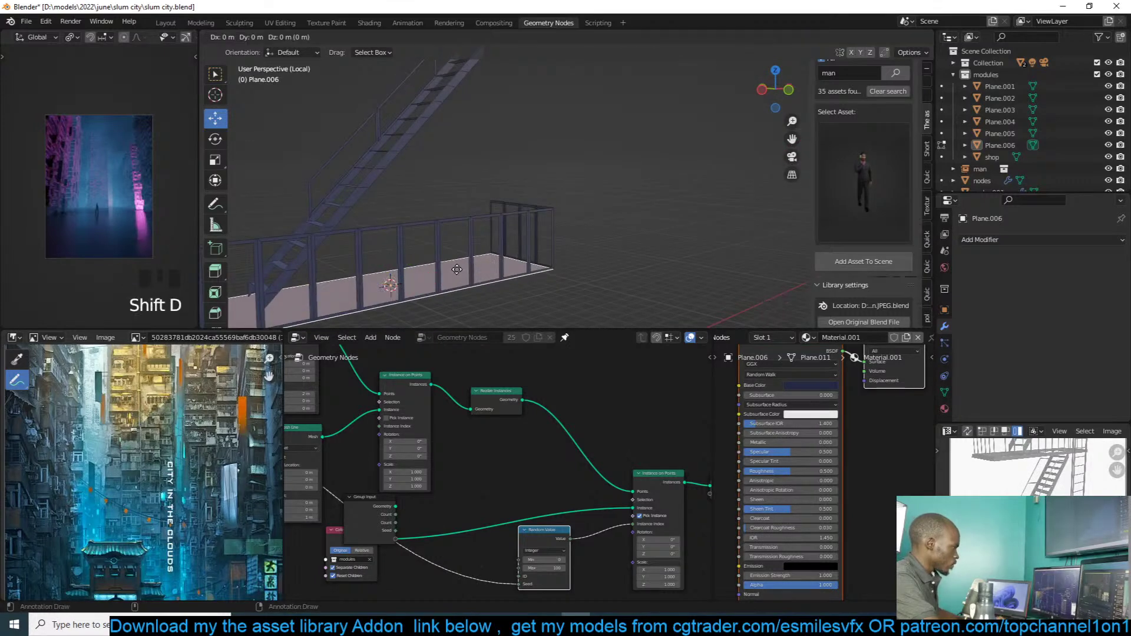
right_click(466, 265)
key("g")
Step: Rotate the duplicated floor face 90° about Z and 90° about X so it stands upright
key("r")
key("x")
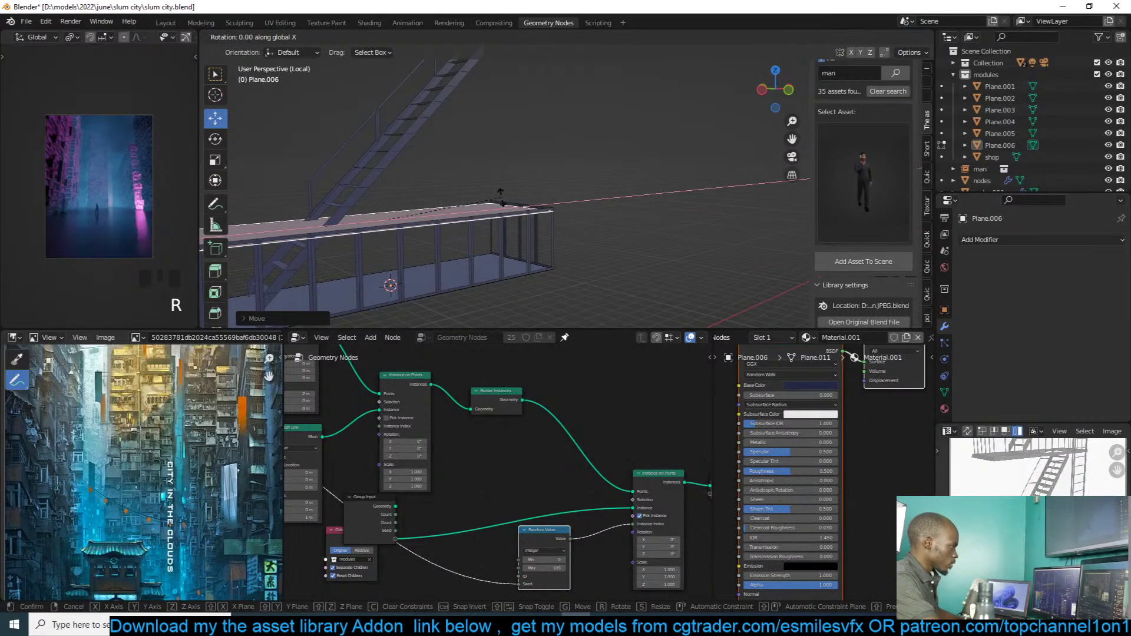
type("z90")
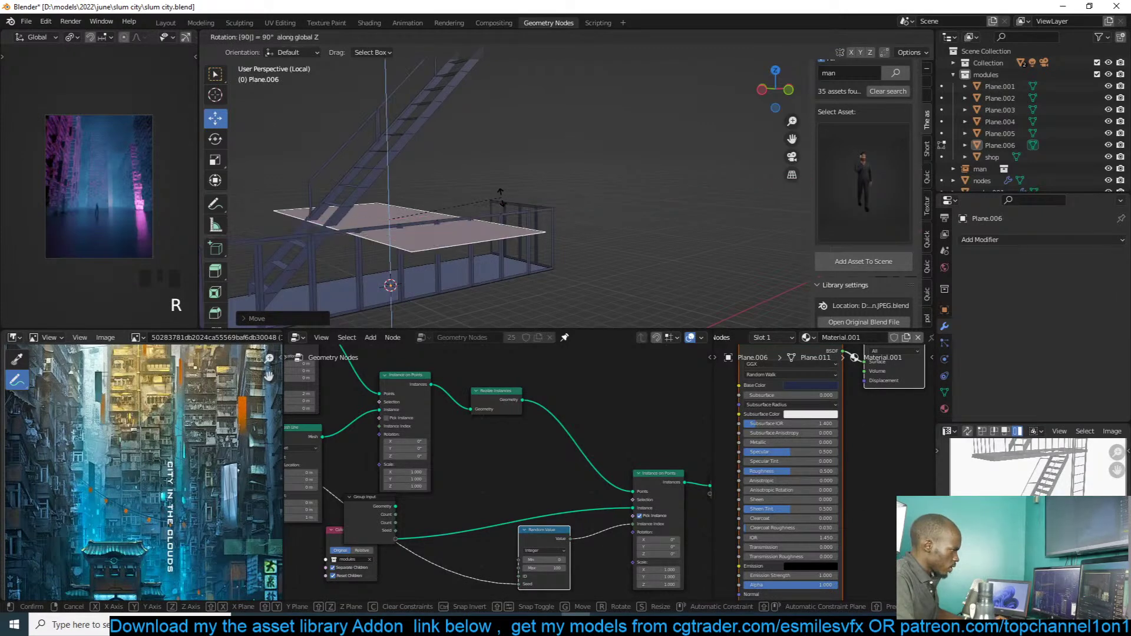
key("Return")
type("rx")
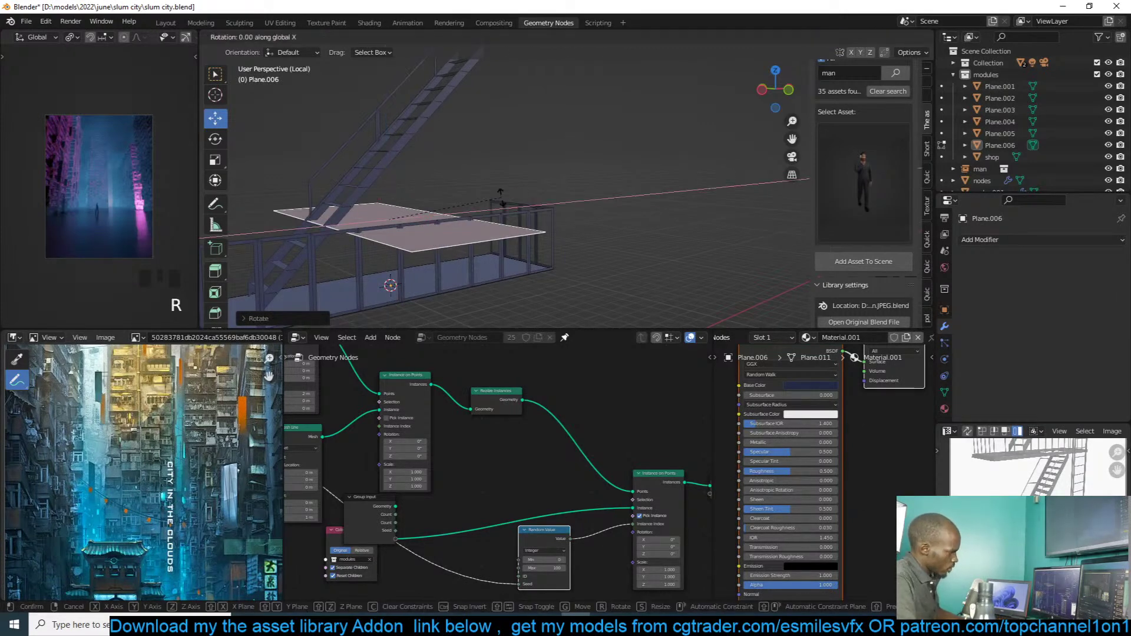
type("90")
key("Return")
Step: Scale the upright face down to ladder width and stretch it along Z into a tall strip
key("s")
left_click(444, 210)
key("s")
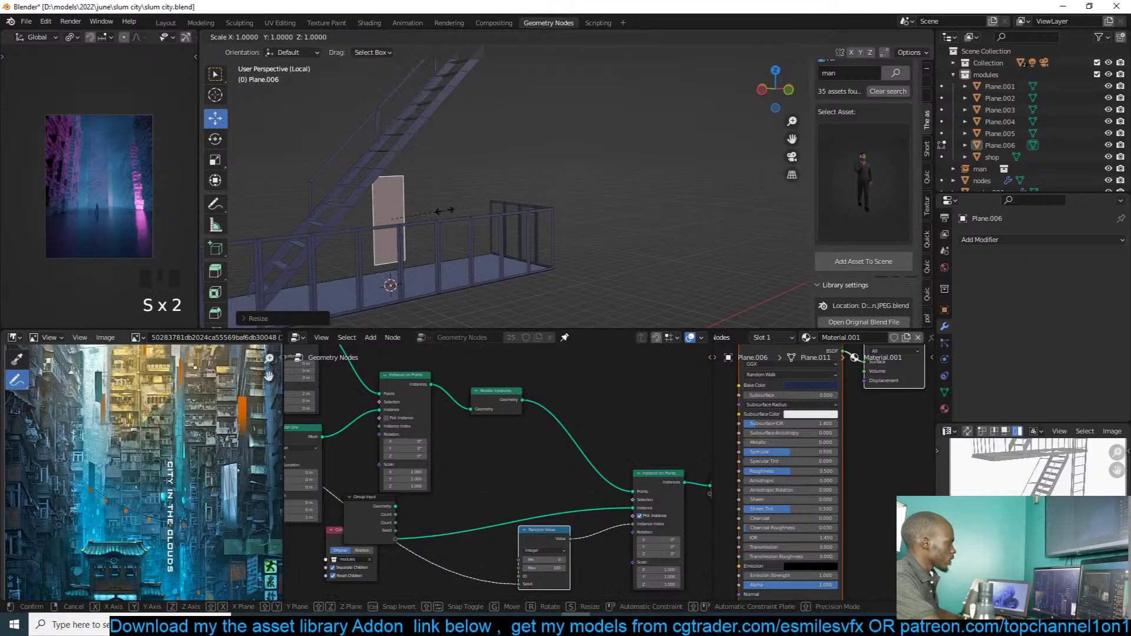
key("z")
left_click(487, 147)
Step: Move the tall strip along X and Z beside the end railing and reduce its size
middle_click_drag(483, 153, 427, 168)
left_click_drag(382, 220, 462, 220)
key("g")
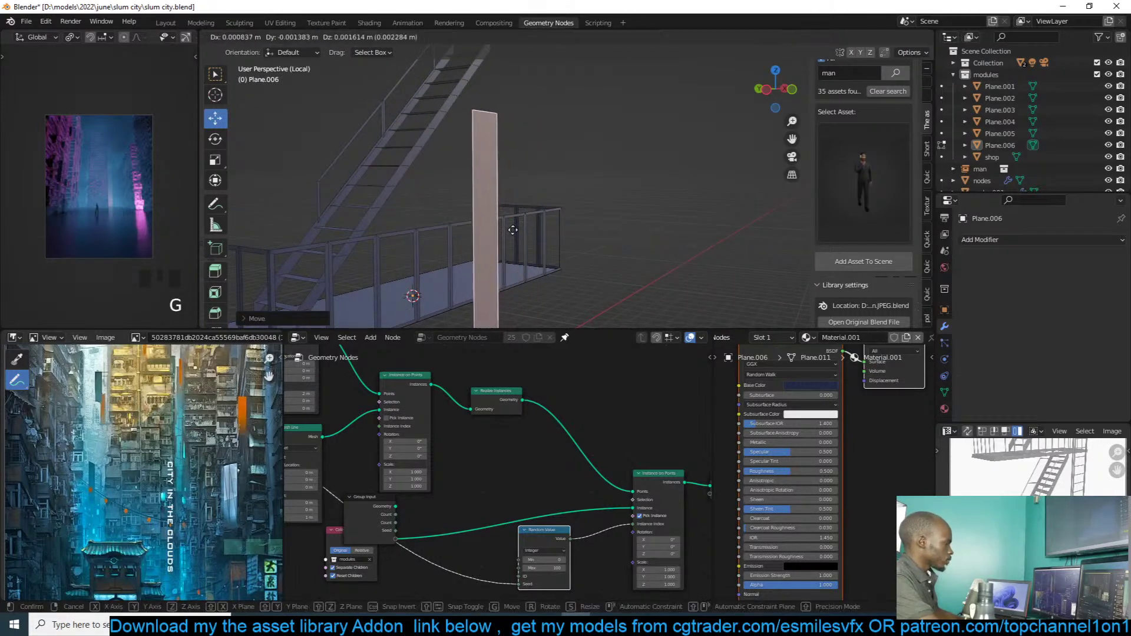
key("z")
left_click(522, 187)
middle_click_drag(522, 187, 439, 196)
left_click_drag(447, 181, 496, 180)
key("s")
middle_click_drag(515, 166, 560, 161)
Step: Switch the viewport to Solid shading and save the file
key("z")
left_click(613, 205)
middle_click_drag(609, 207, 607, 228, "shift")
key("ctrl+s")
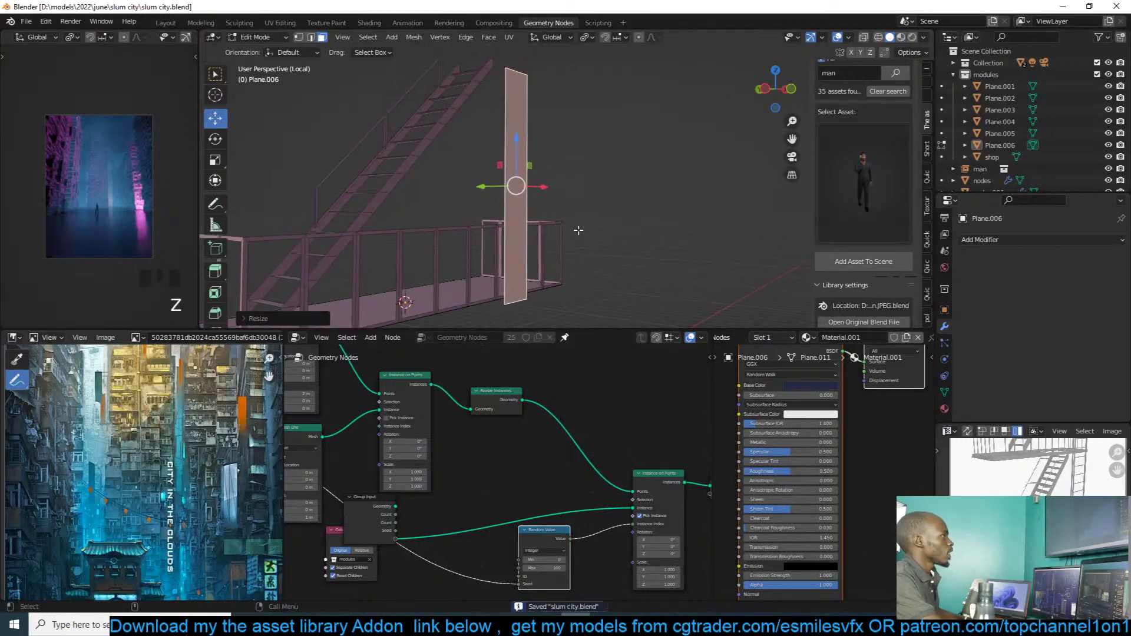
Step: Try dividing the tall strip with closely spaced horizontal loop cuts
middle_click_drag(575, 185, 480, 182)
key("ctrl+r")
scroll(476, 149, "up", 4)
left_click(483, 148)
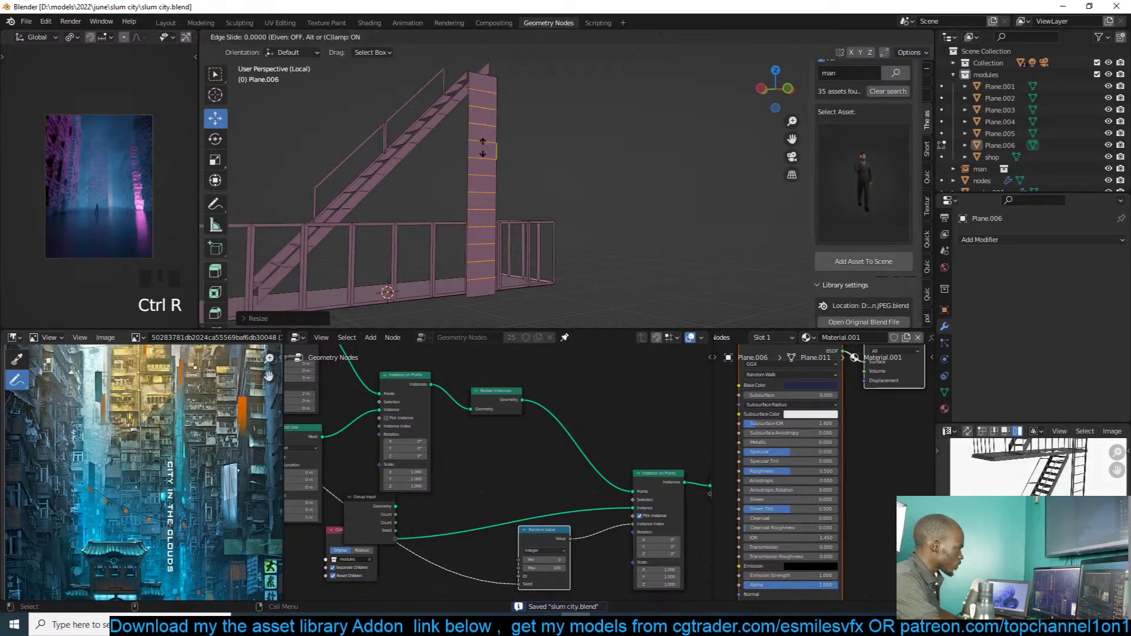
right_click(484, 145)
key("ctrl+z")
Step: Divide the tall ladder strip with eight evenly spaced horizontal loop cuts
key("ctrl+r")
scroll(471, 140, "up", 5)
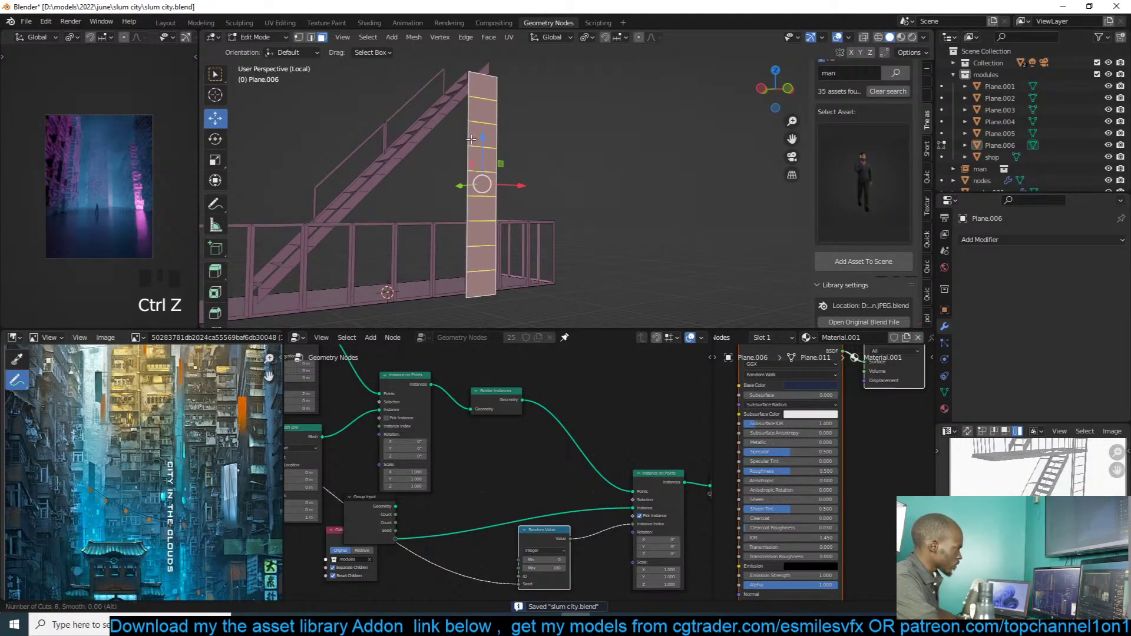
left_click(470, 139)
right_click(535, 114)
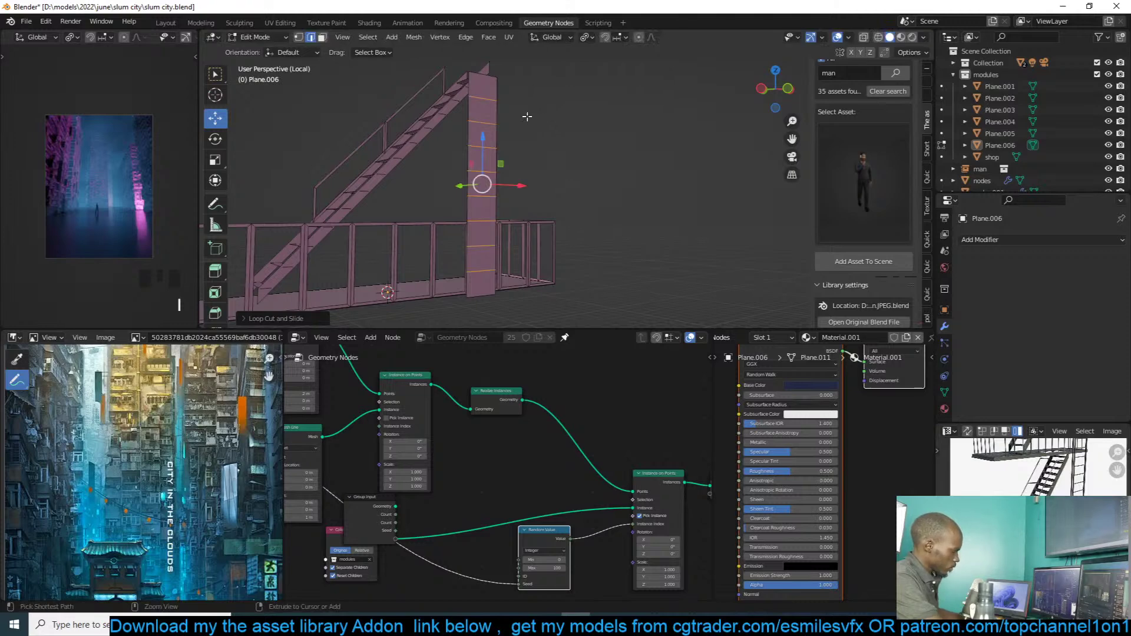
Step: Inset all of the ladder strip's faces individually and delete the inner faces to leave rungs and side rails
key("ctrl+l")
key("i")
key("i")
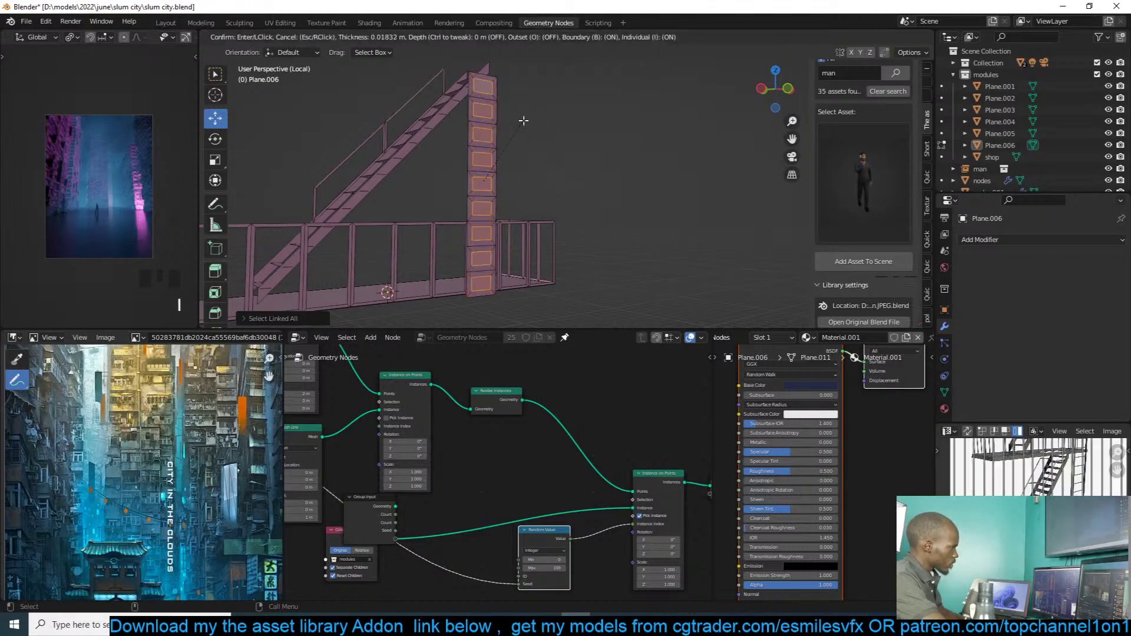
left_click(524, 117)
key("z")
left_click(525, 122)
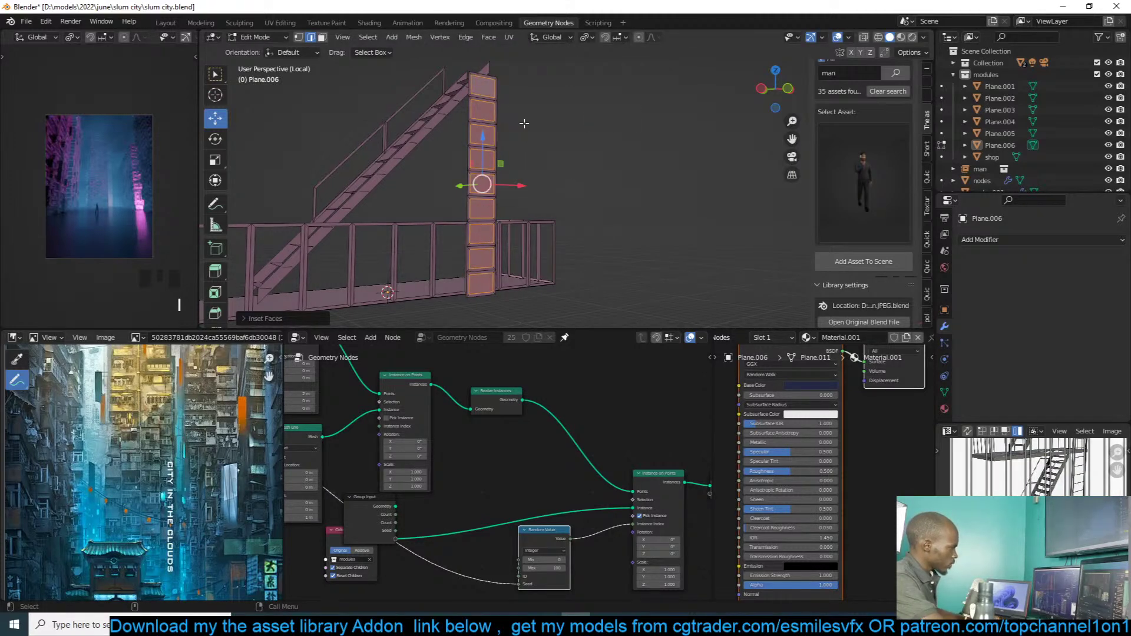
key("x")
left_click(521, 126)
key("1")
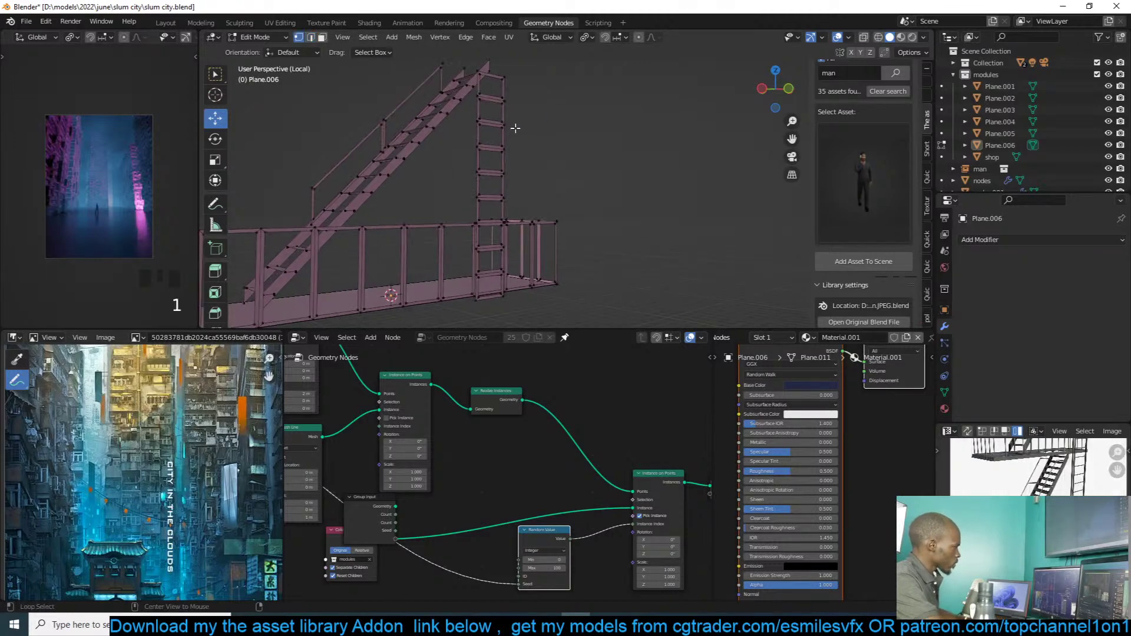
Step: Select the ladder's outer side edges from top to bottom and create a separate narrow vertical strip beside it
key("2")
left_click(517, 125, "alt")
left_click(519, 81)
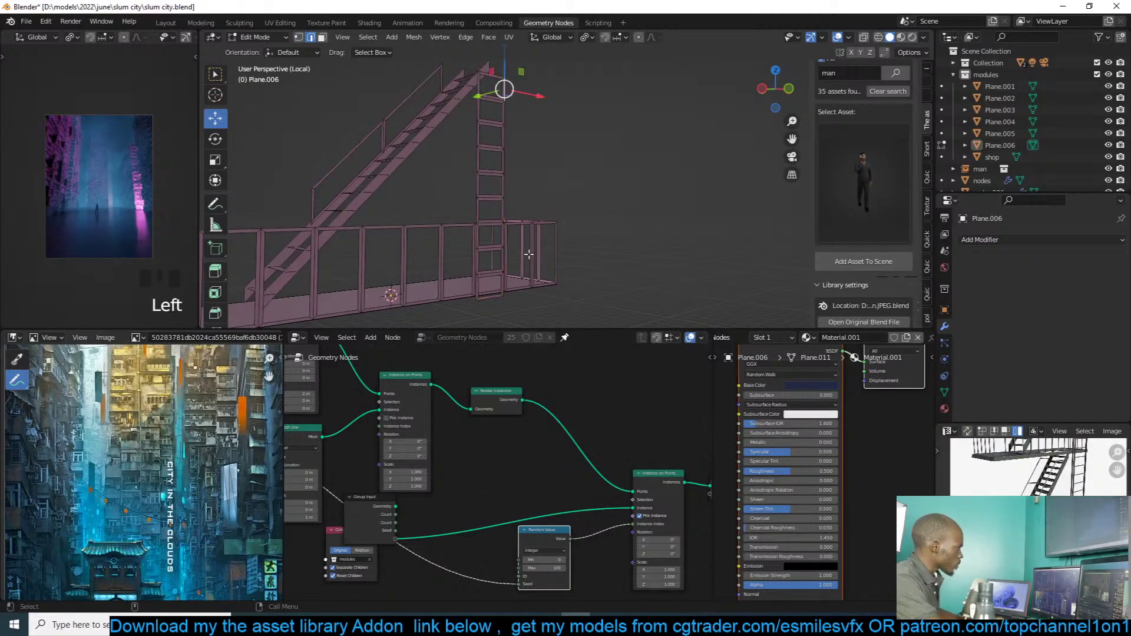
scroll(511, 278, "up", 4)
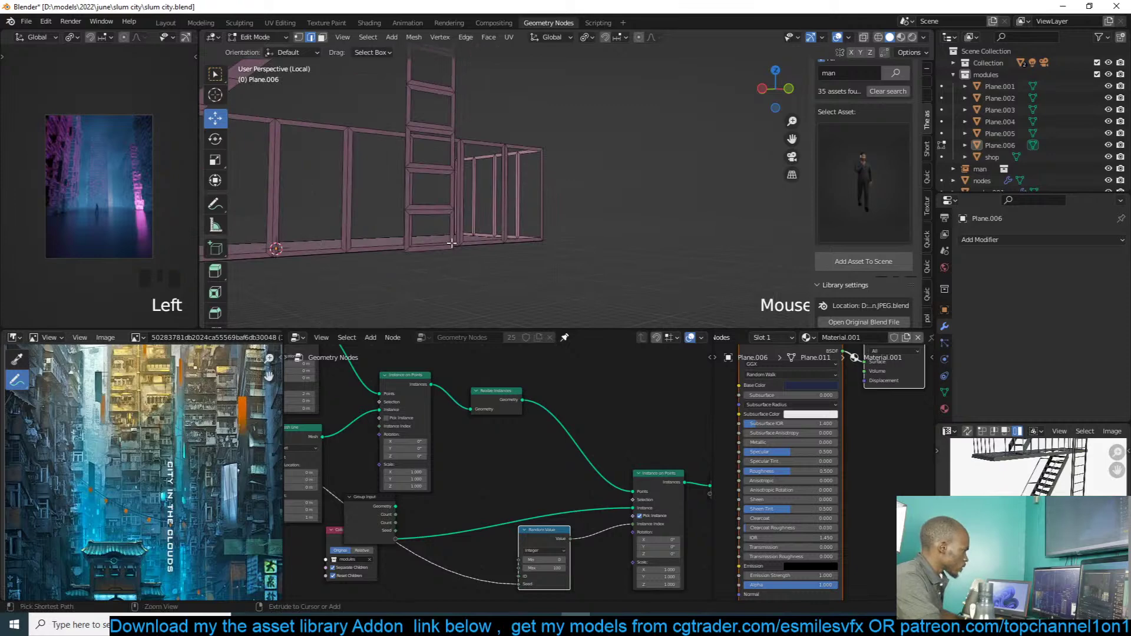
left_click(451, 243, "ctrl")
key("ctrl+z")
left_click(455, 239, "ctrl")
middle_click_drag(454, 238, 546, 192)
mouse_move(499, 159)
left_mouse_down()
mouse_move(518, 160)
mouse_move(502, 153)
left_mouse_up()
Step: Add a loop cut near the top of the narrow strip and extrude its short upper edge toward the ladder
middle_click_drag(530, 165, 534, 227, "shift")
key("1")
scroll(522, 181, "up", 7)
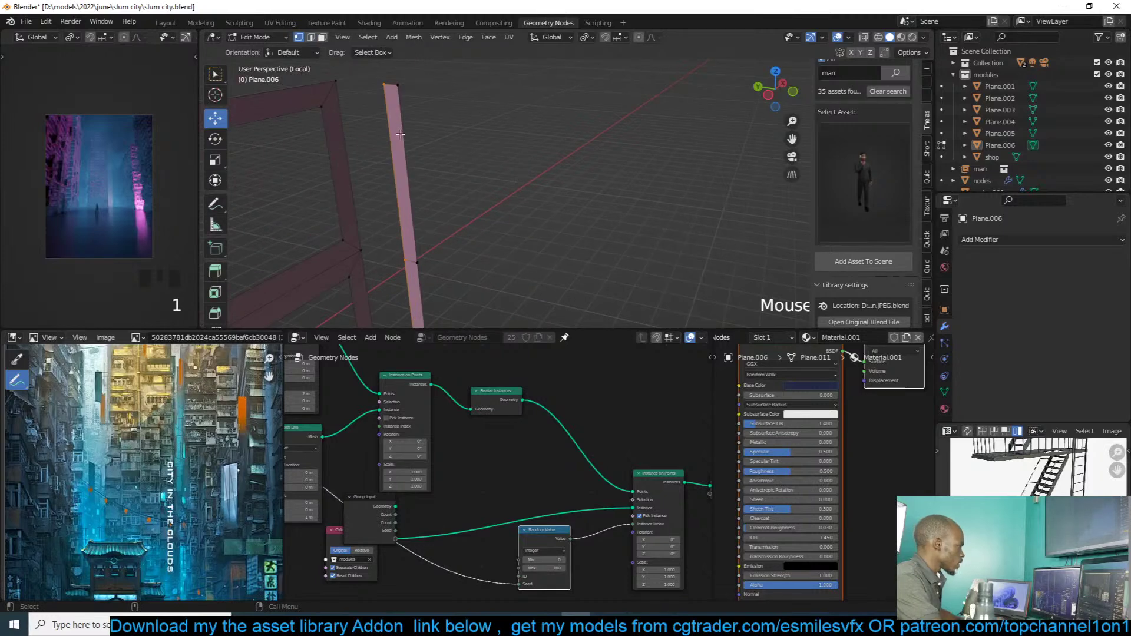
key("ctrl+r")
left_click(384, 117)
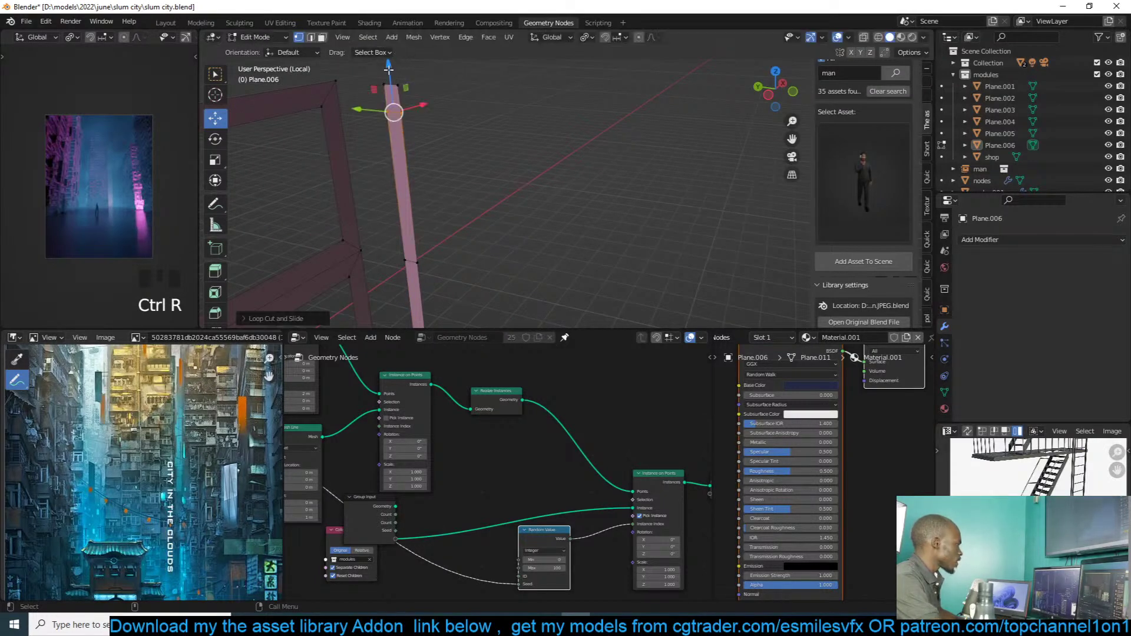
left_click(391, 83)
left_click(387, 96)
key("e")
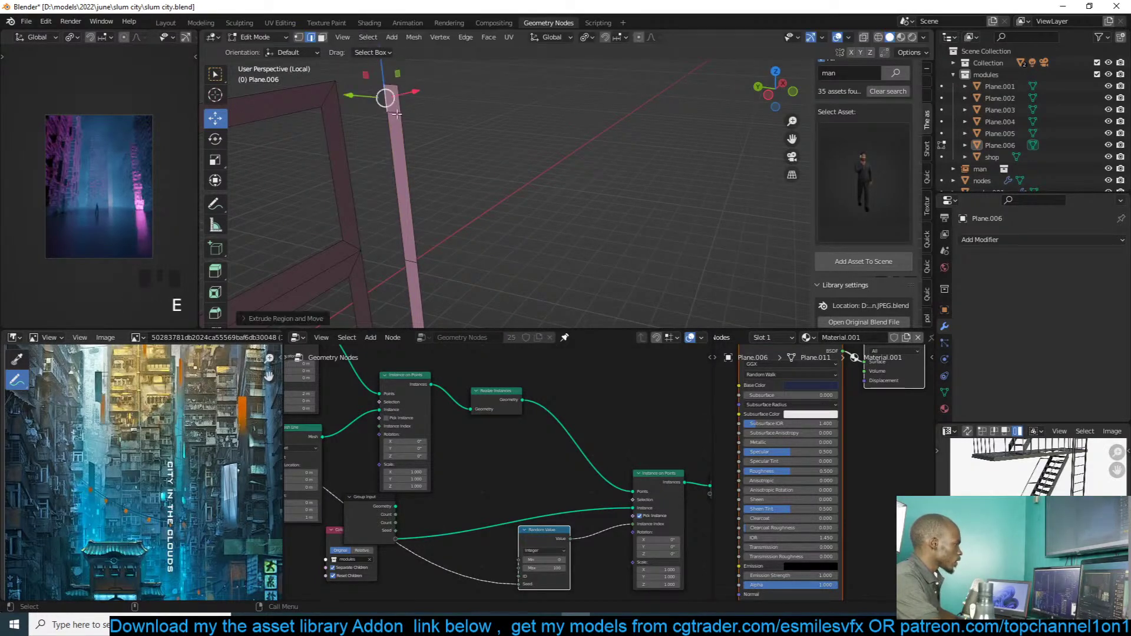
left_click(361, 94)
Step: Extrude the ladder's bottom edge twice and move the new edge along Y beneath the platform
key("Tab")
scroll(457, 100, "down", 6)
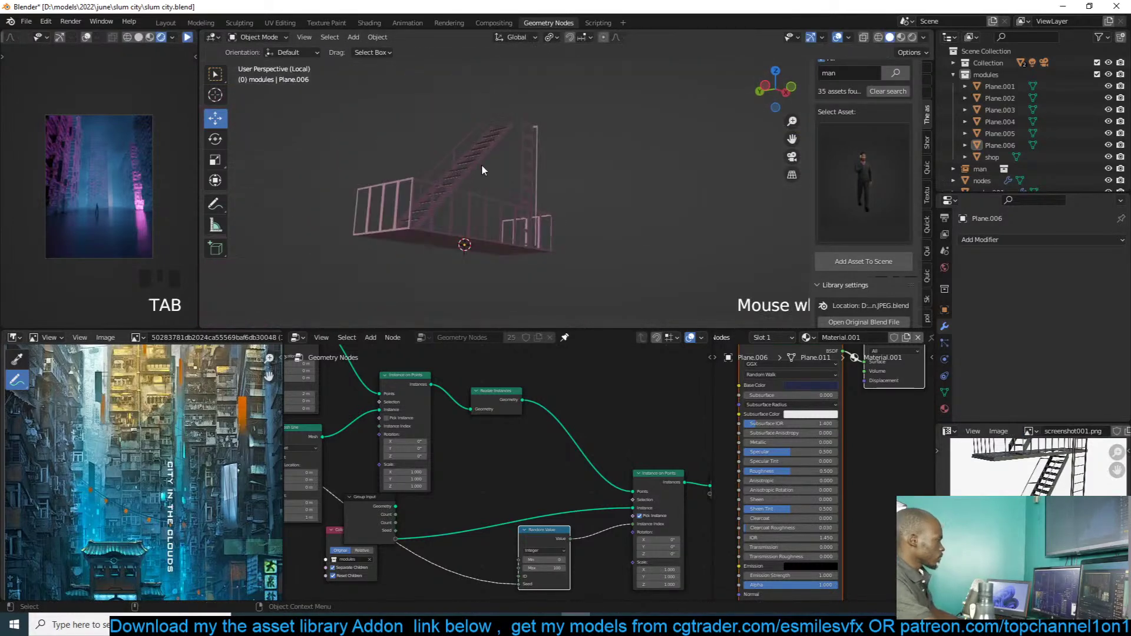
scroll(524, 156, "up", 4)
mouse_move(482, 166)
middle_mouse_down()
mouse_move(524, 157)
mouse_move(463, 153)
mouse_move(494, 150)
middle_mouse_up()
key("grave")
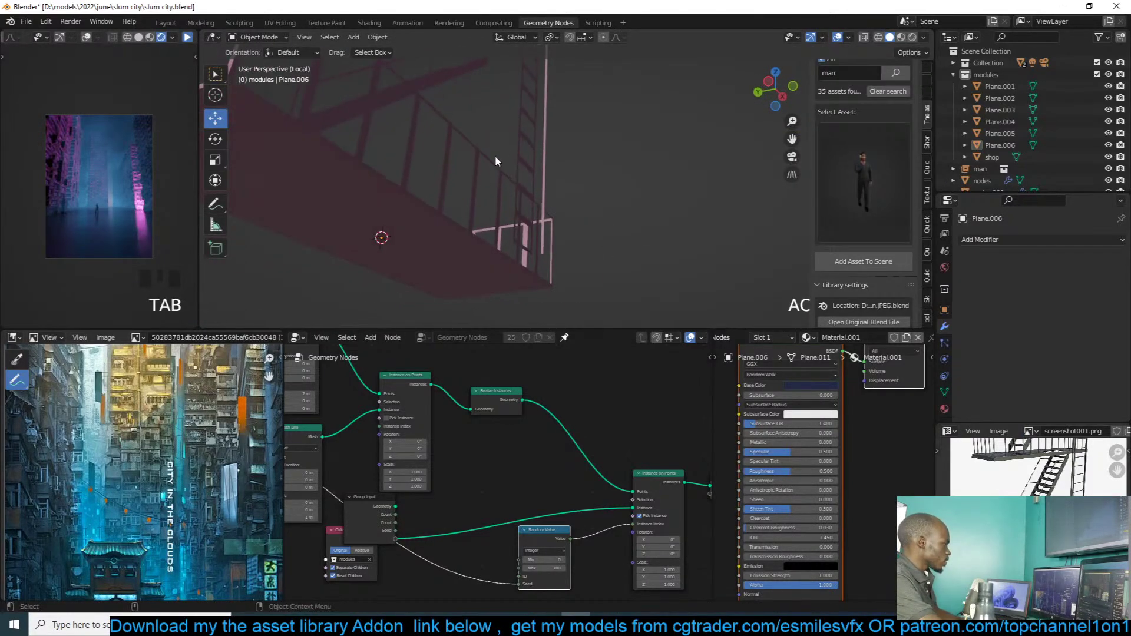
key("Tab")
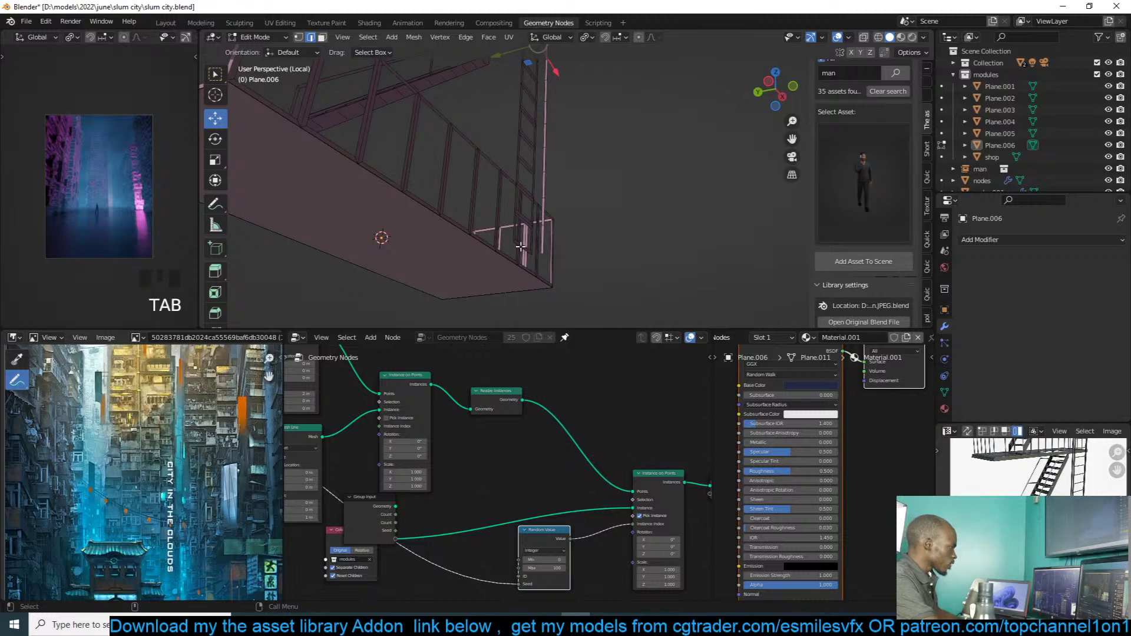
key("e")
left_click(505, 266)
key("e")
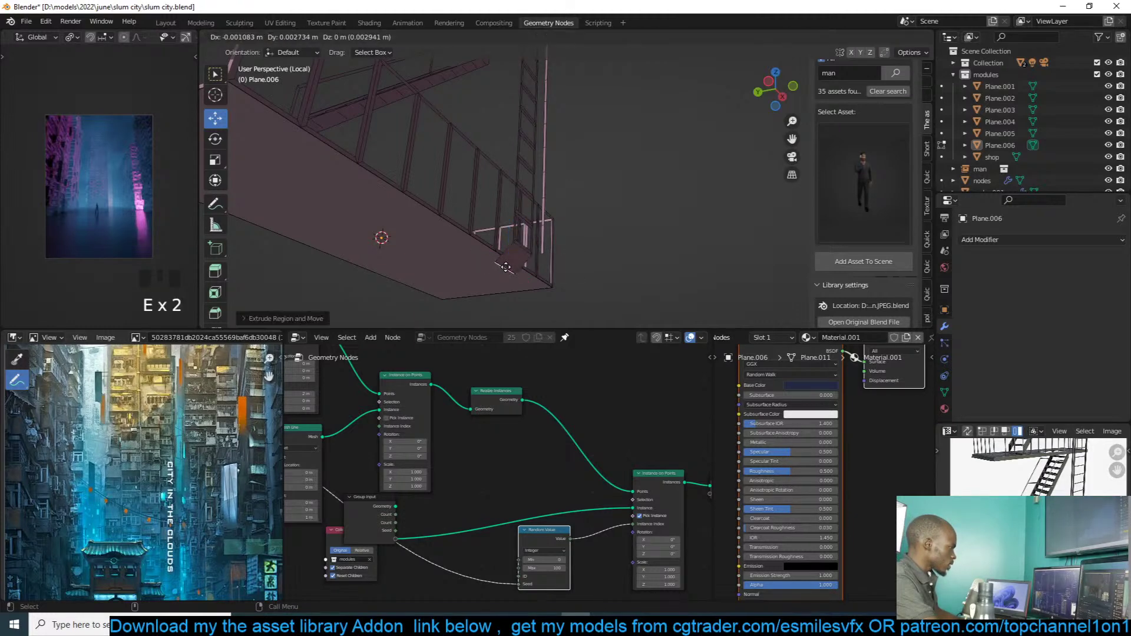
left_click(508, 270)
middle_click_drag(509, 270, 560, 246)
left_click_drag(571, 199, 467, 196)
Step: Inset the two faces extruded from the ladder's foot individually to form an open support frame
key("3")
left_click(558, 204)
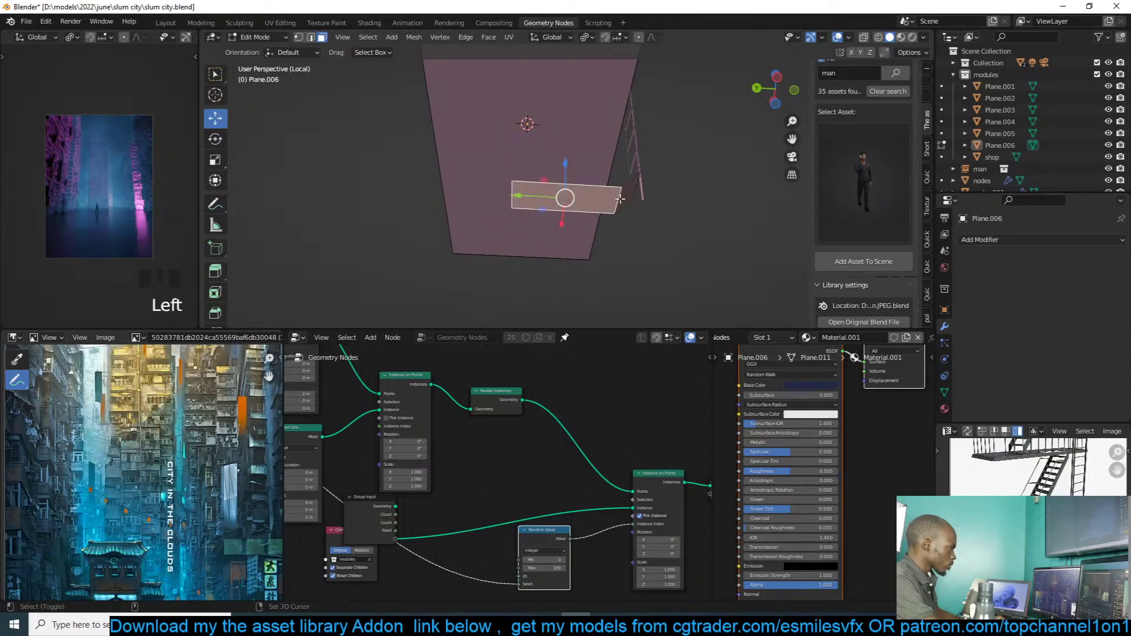
left_click(634, 179, "shift")
key("i")
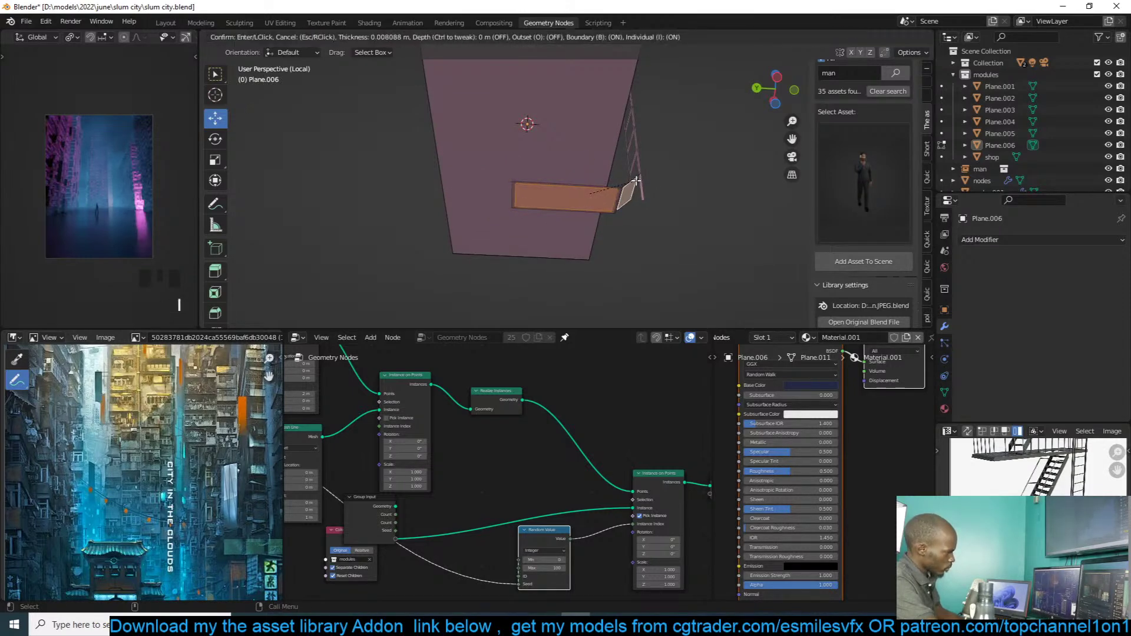
right_click(636, 180)
key("Tab")
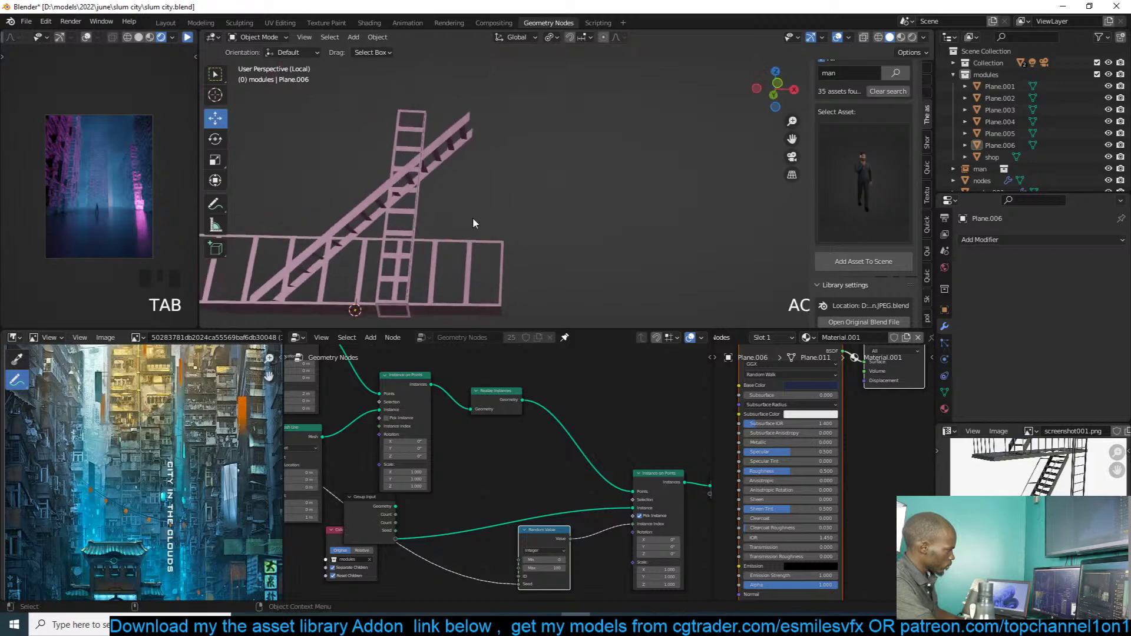
Step: Select the whole fire escape object and save the file
middle_click_drag(474, 223, 546, 190)
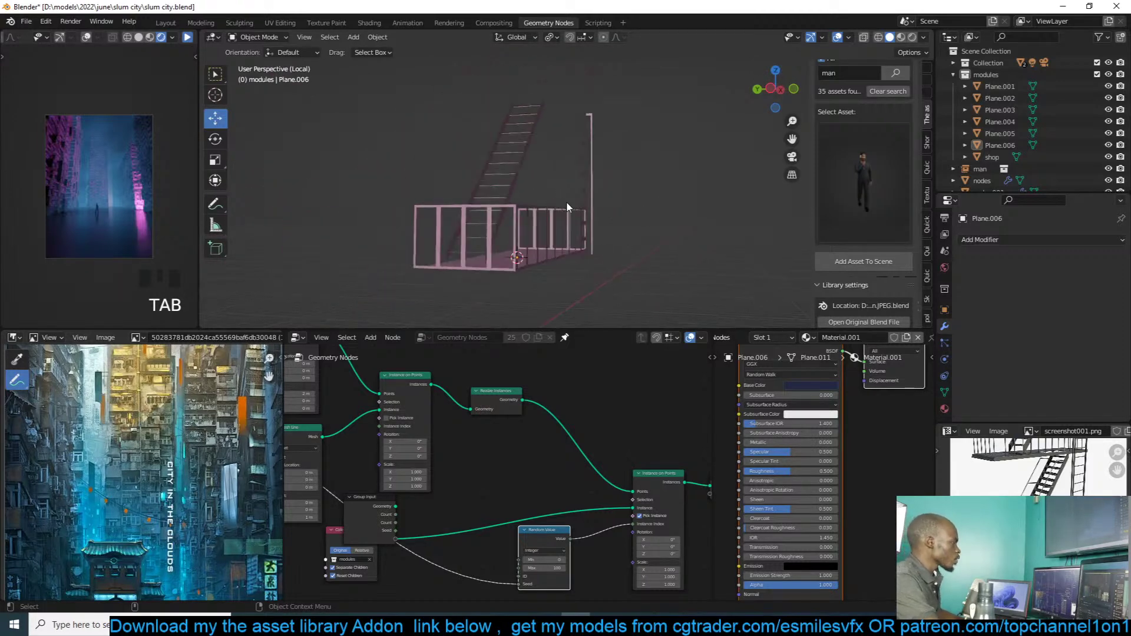
double_click(567, 205)
scroll(633, 137, "down", 1)
key("ctrl+s")
middle_click_drag(628, 134, 586, 154)
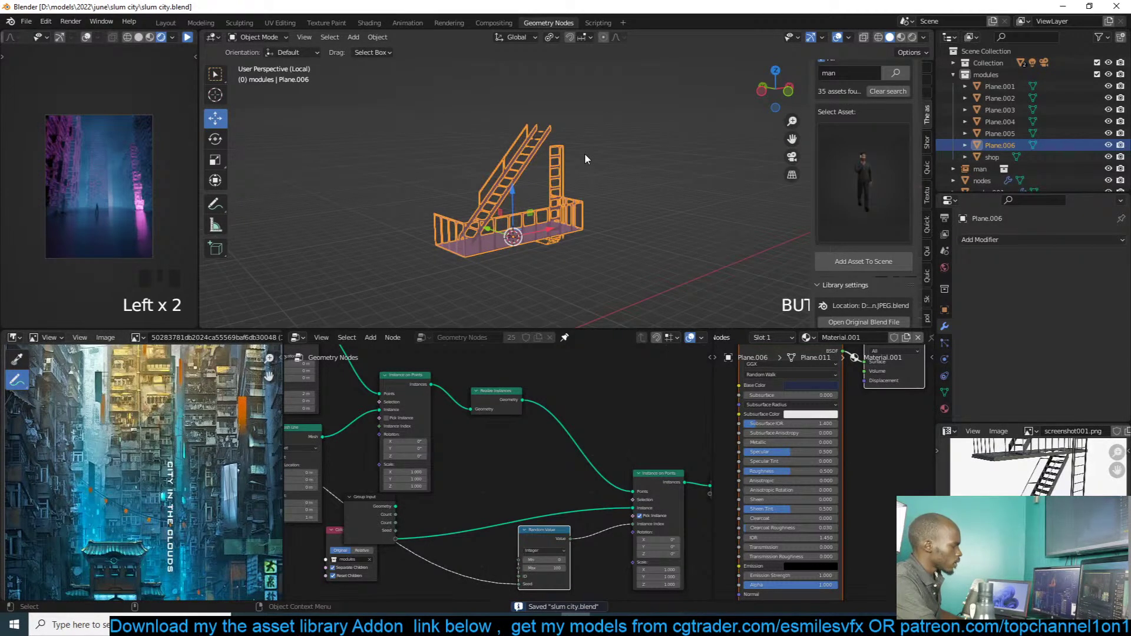
Step: Compare with the fire escape reference image, add a loop cut across the platform floor and select the ladder-end section
scroll(1053, 470, "up", 3)
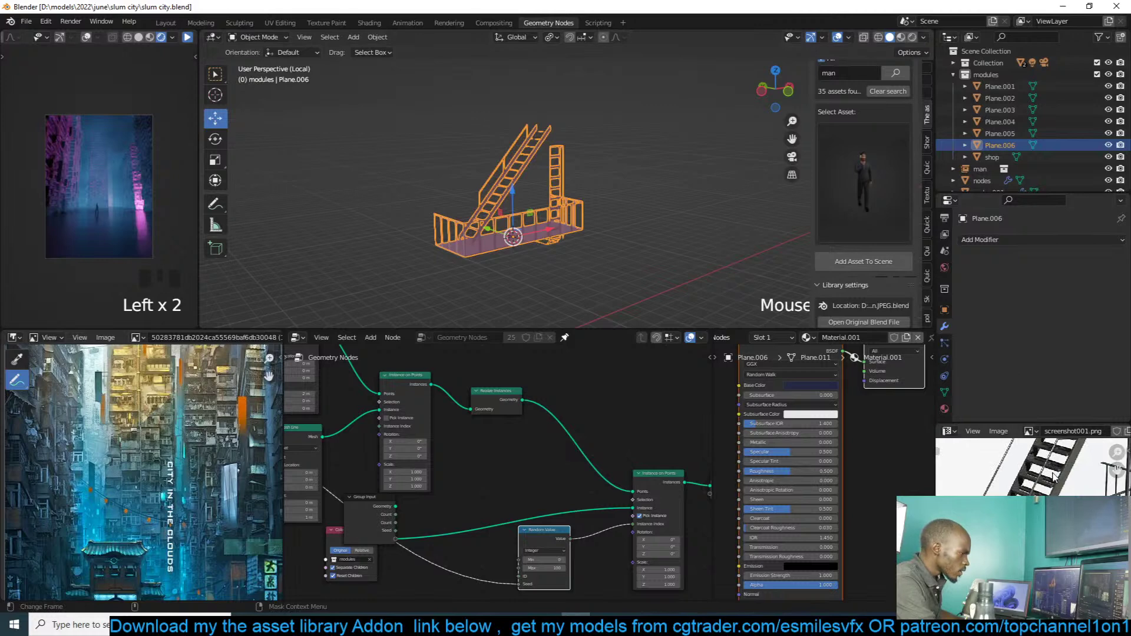
middle_click_drag(1054, 470, 1018, 449)
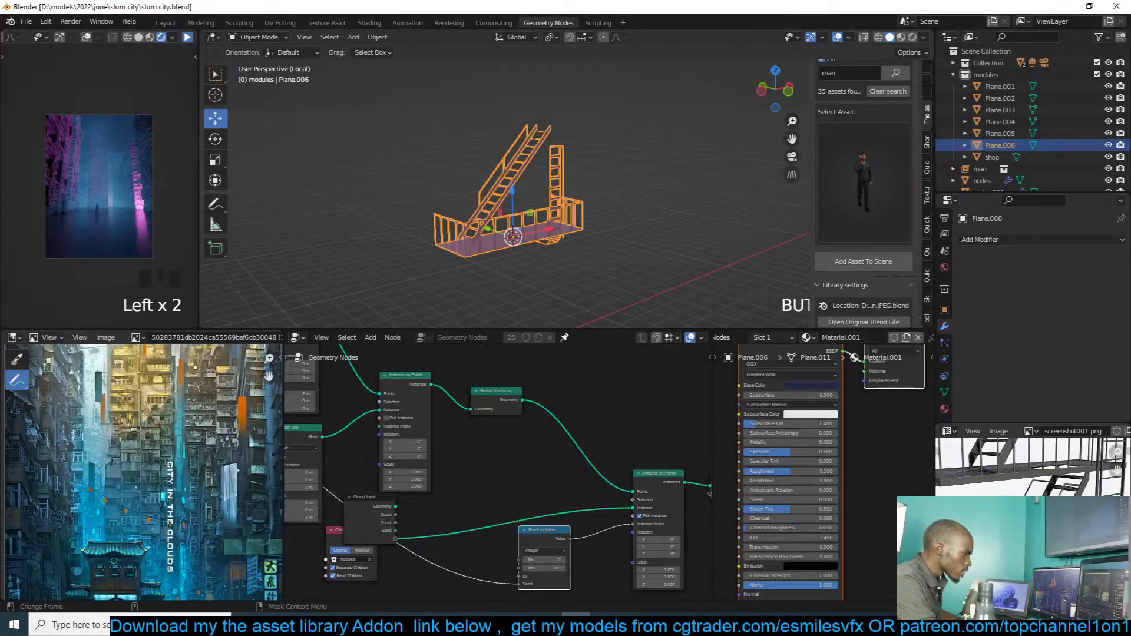
scroll(1031, 466, "down", 3)
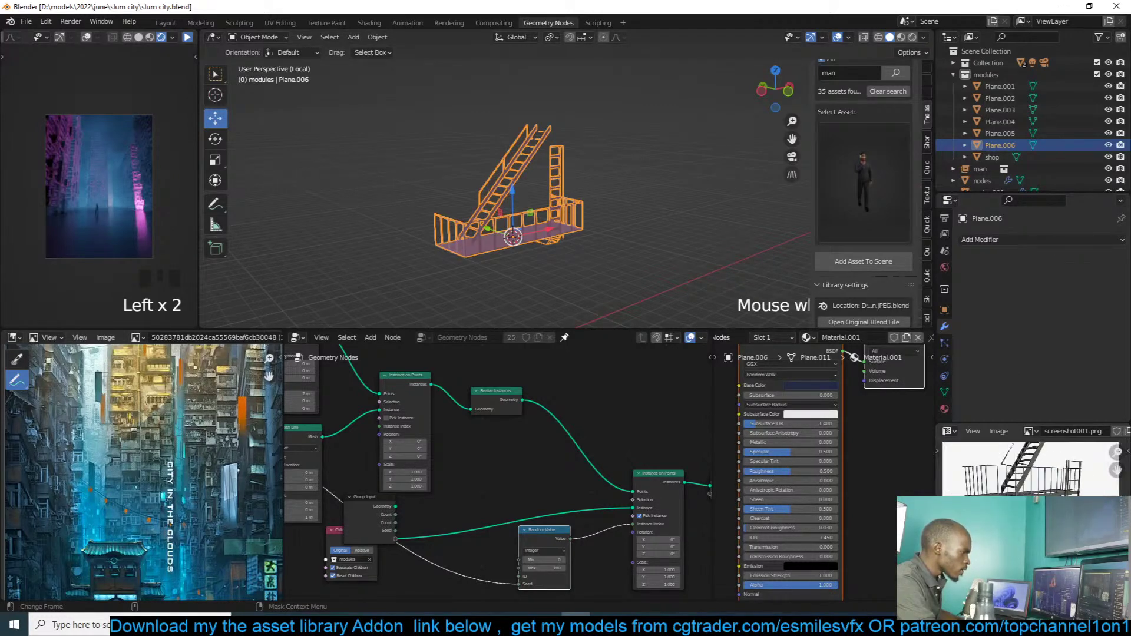
key("Tab")
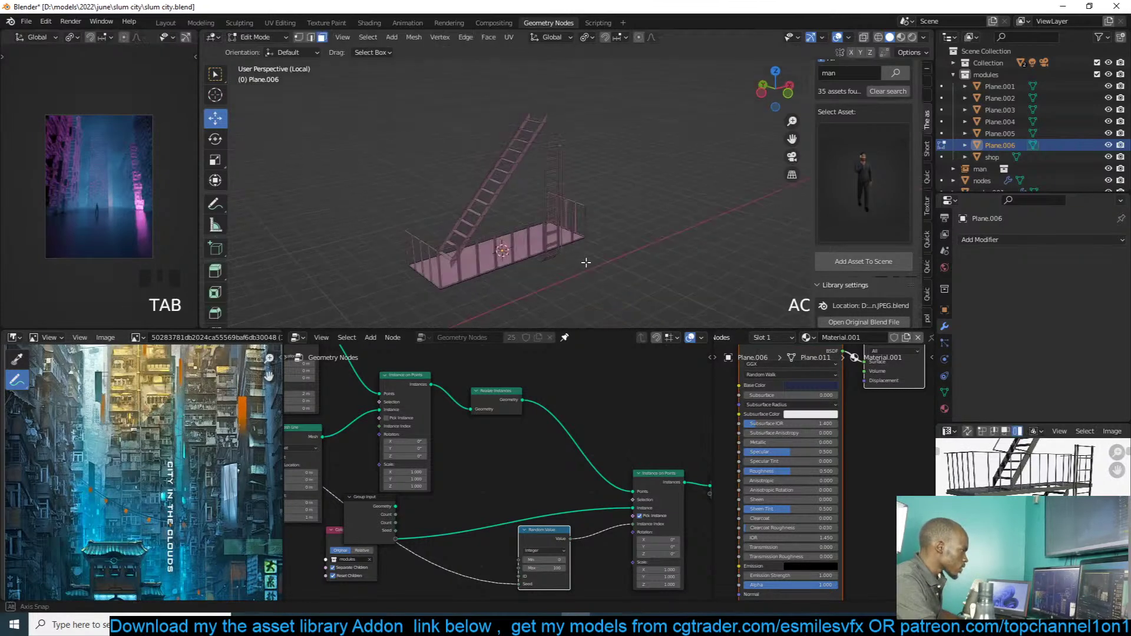
middle_click_drag(616, 256, 641, 263)
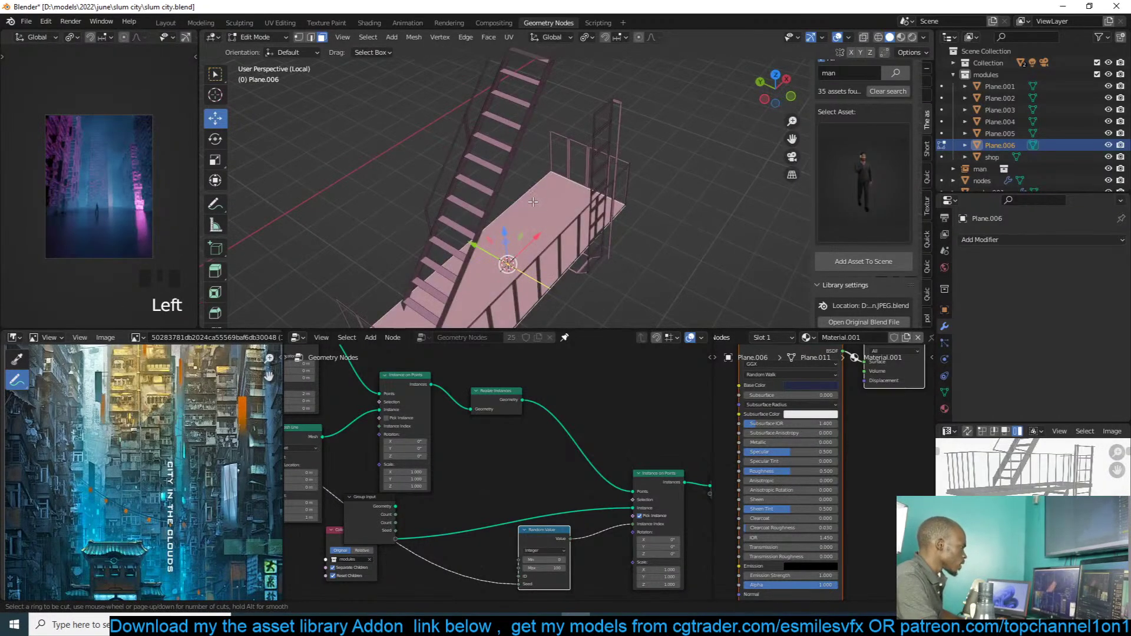
key("ctrl+r")
left_click(575, 177)
left_click(556, 187)
key("3")
left_click(560, 192)
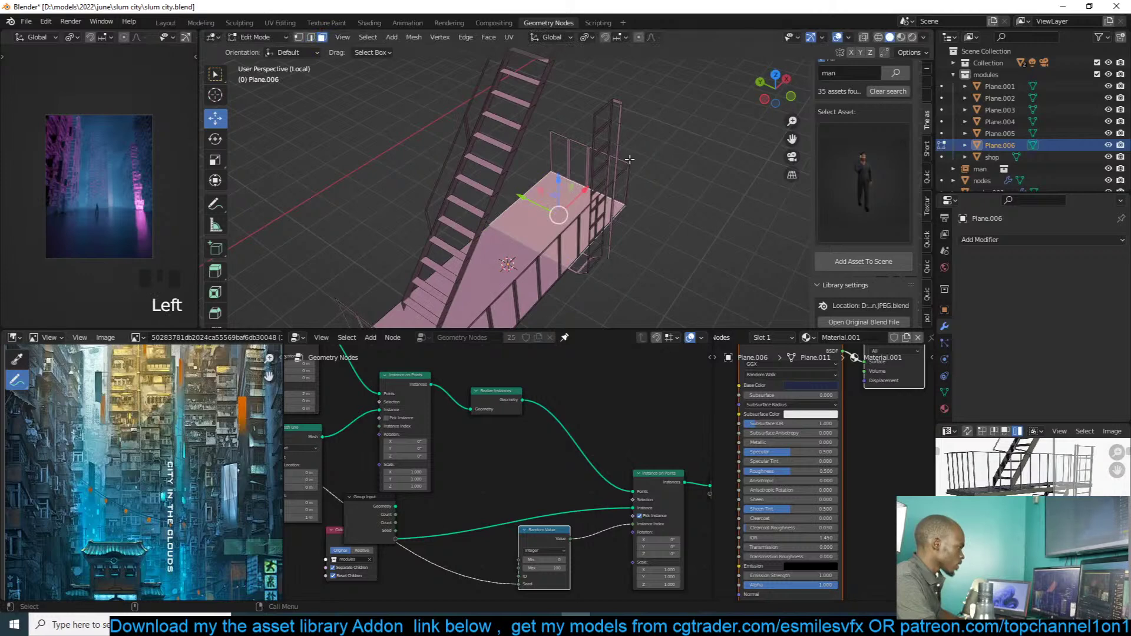
Step: Inset the floor section at the ladder and delete its inner and overlapping faces to open a hatch
key("i")
left_click(622, 171)
key("x")
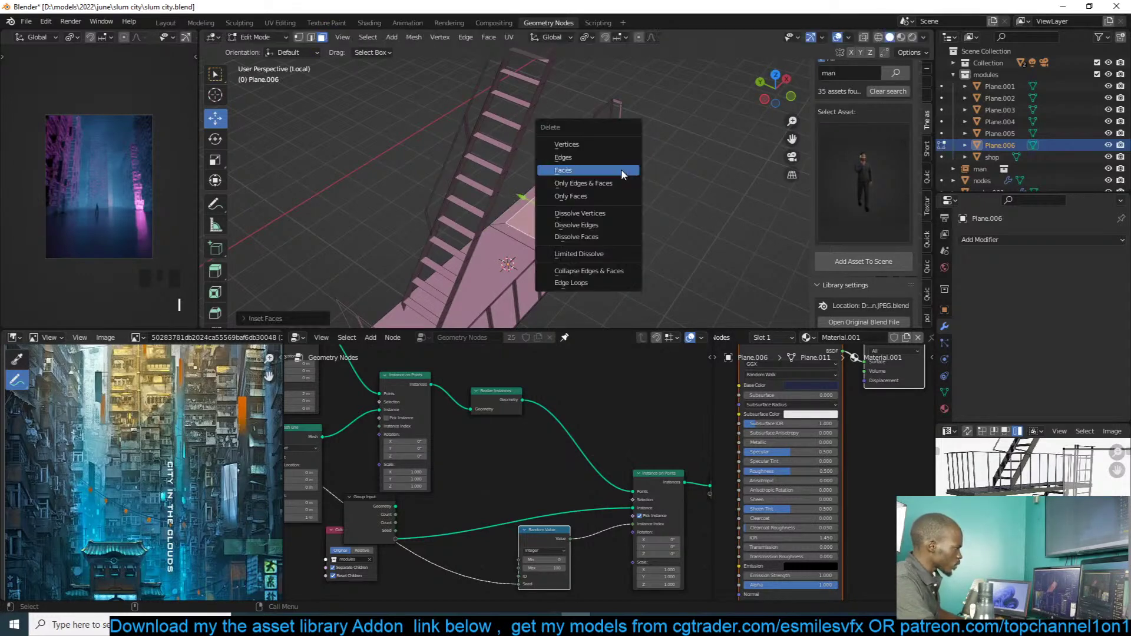
left_click(621, 170)
left_click(559, 213)
key("x")
left_click(558, 213)
left_click(558, 212)
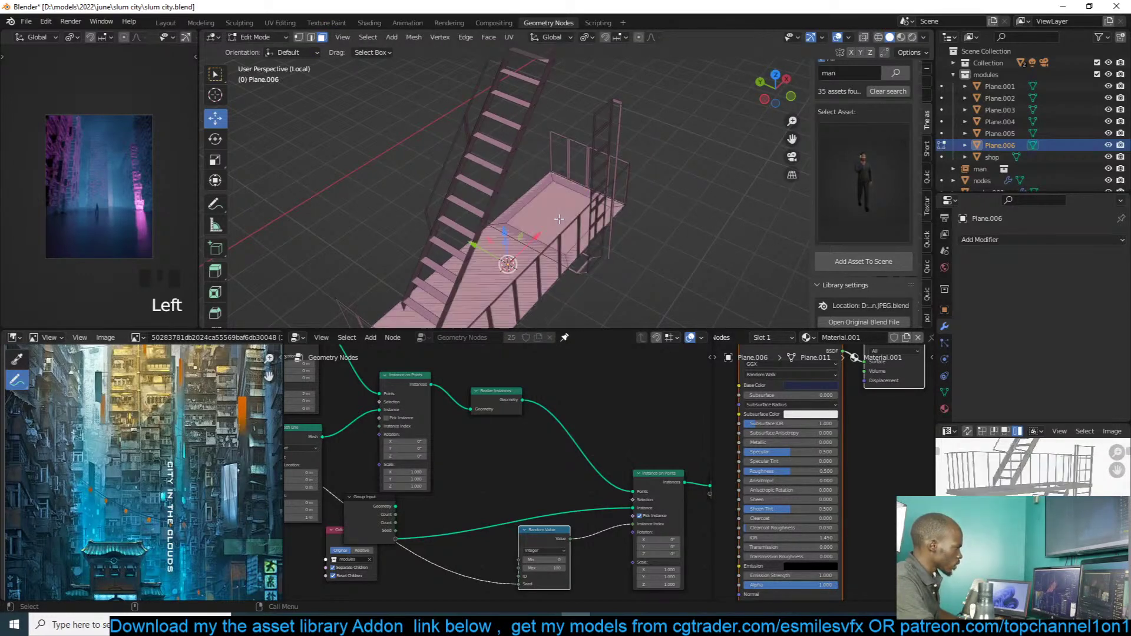
key("x")
left_click(559, 214)
middle_click_drag(569, 214, 458, 160)
key("Tab")
key("alt+a")
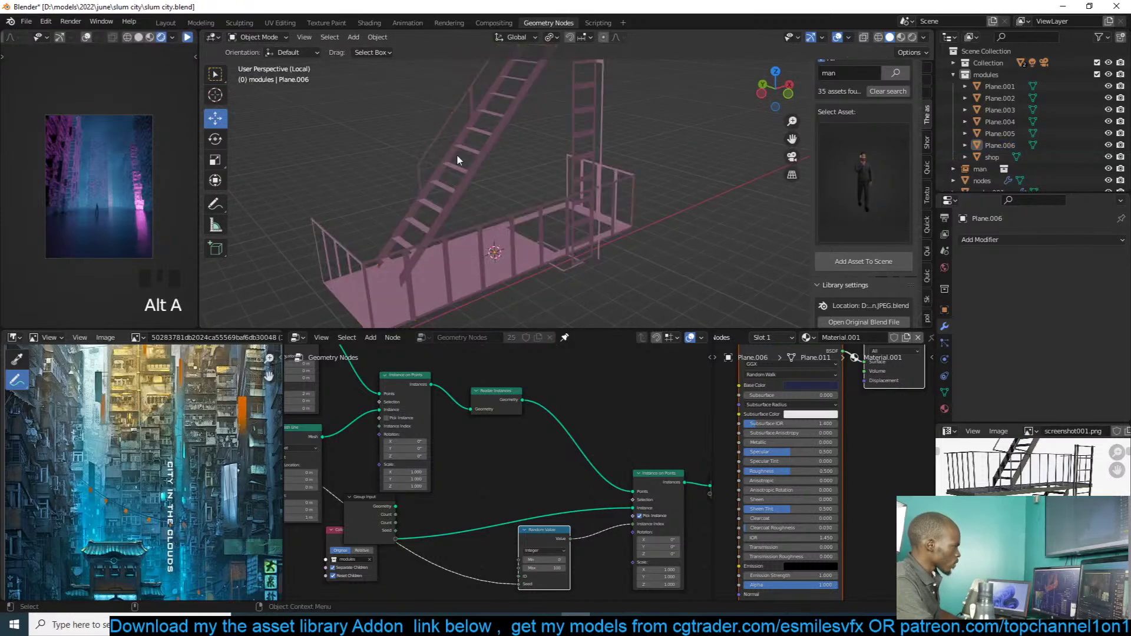
Step: Stack a linked duplicate of the fire escape directly above the original along Z
scroll(536, 193, "down", 6)
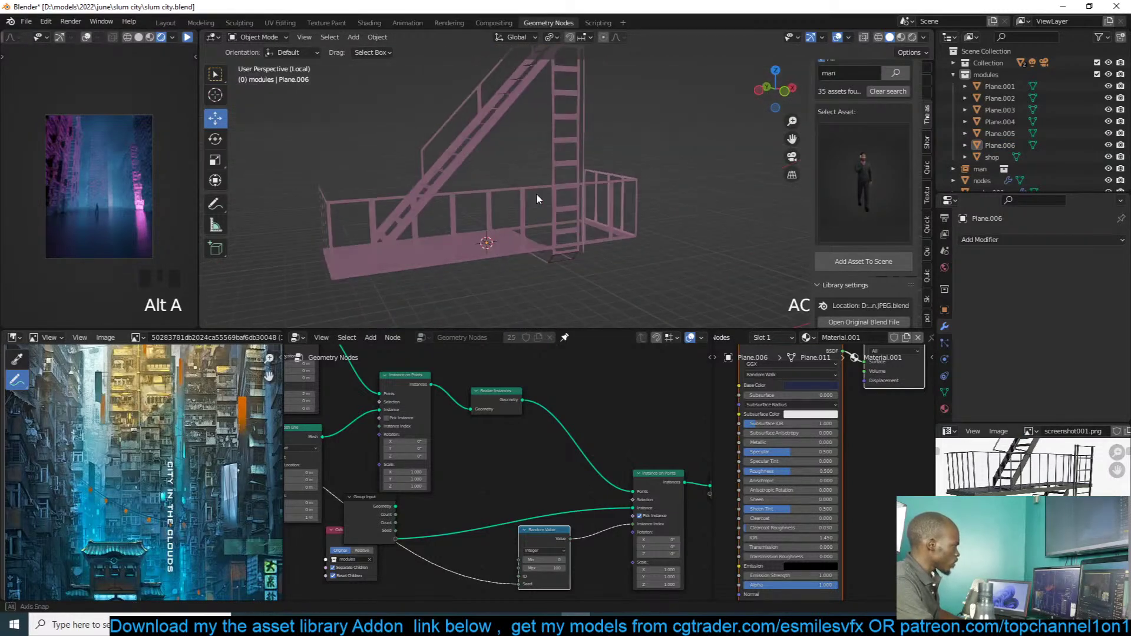
left_click(564, 213)
key("alt+d")
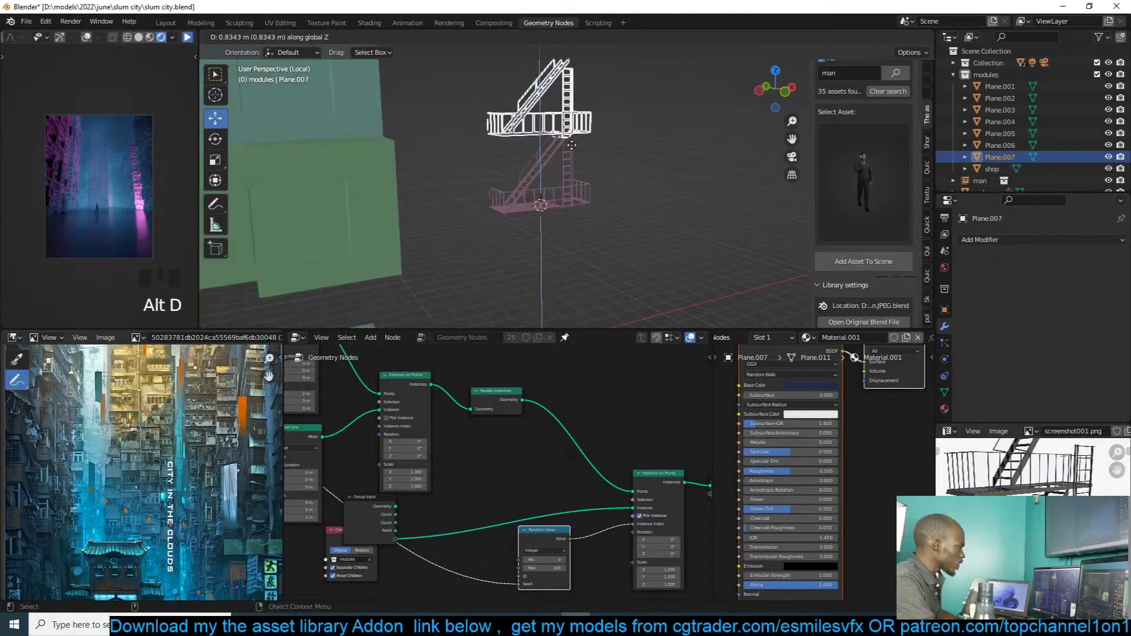
left_click(571, 153)
key("alt+a")
middle_click_drag(572, 153, 554, 183)
left_click(554, 183)
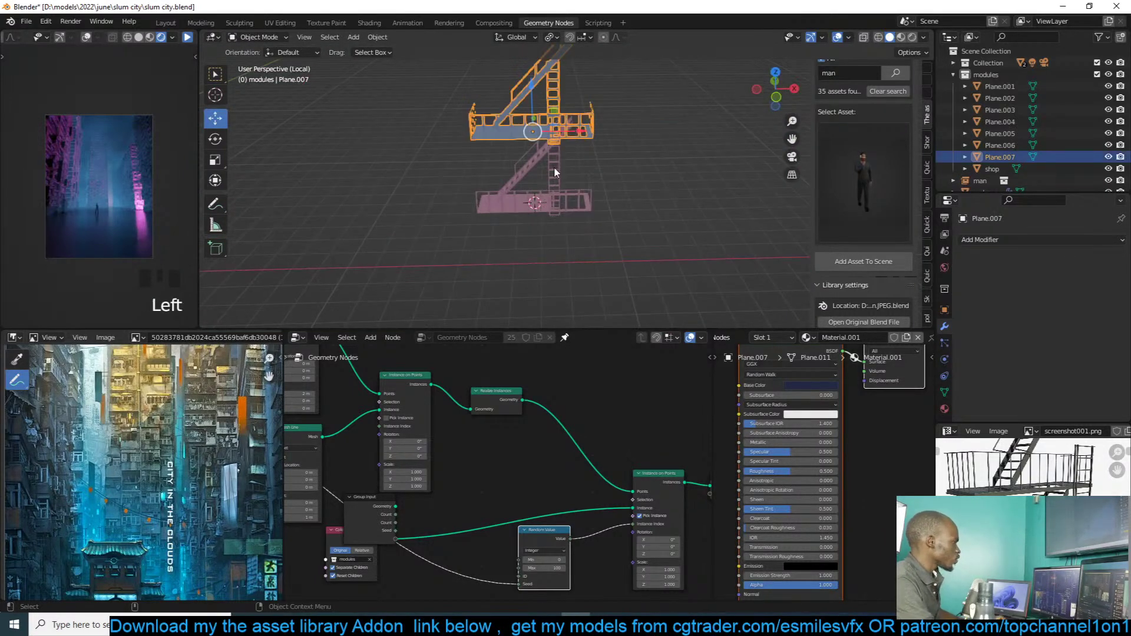
Step: Delete the linked upper copy of the fire escape
key("x")
left_click(488, 116)
key("x")
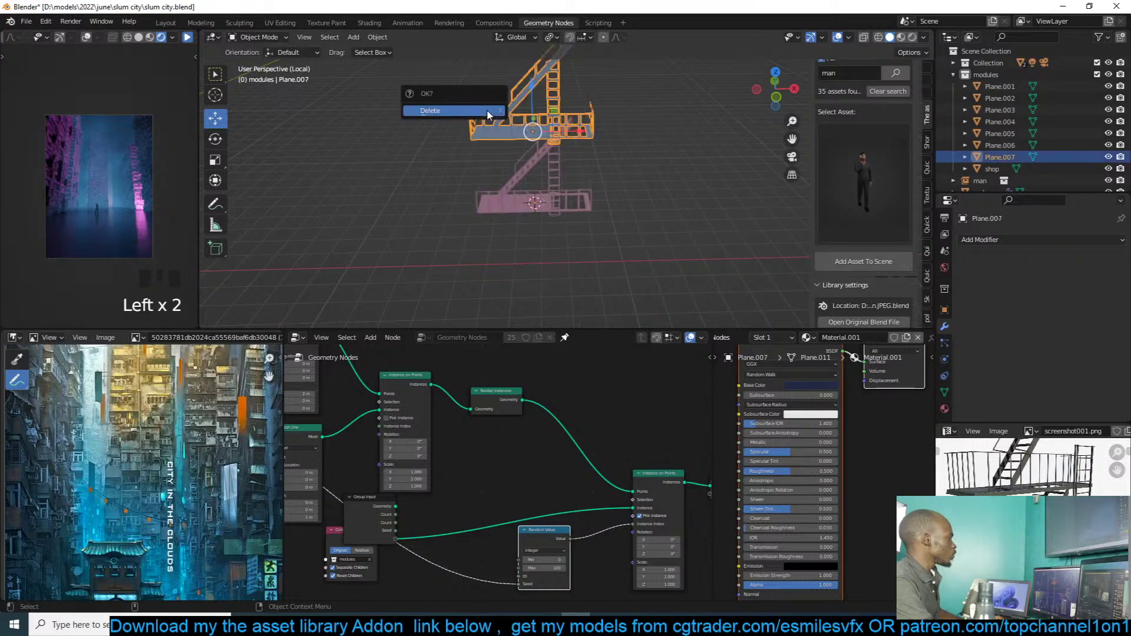
left_click(487, 112)
Step: Exit local view and move the fire escape out of the modules collection into the Scene Collection
key("KP_Divide")
left_click(568, 168)
middle_click_drag(578, 176, 578, 201)
left_click(645, 154)
key("m")
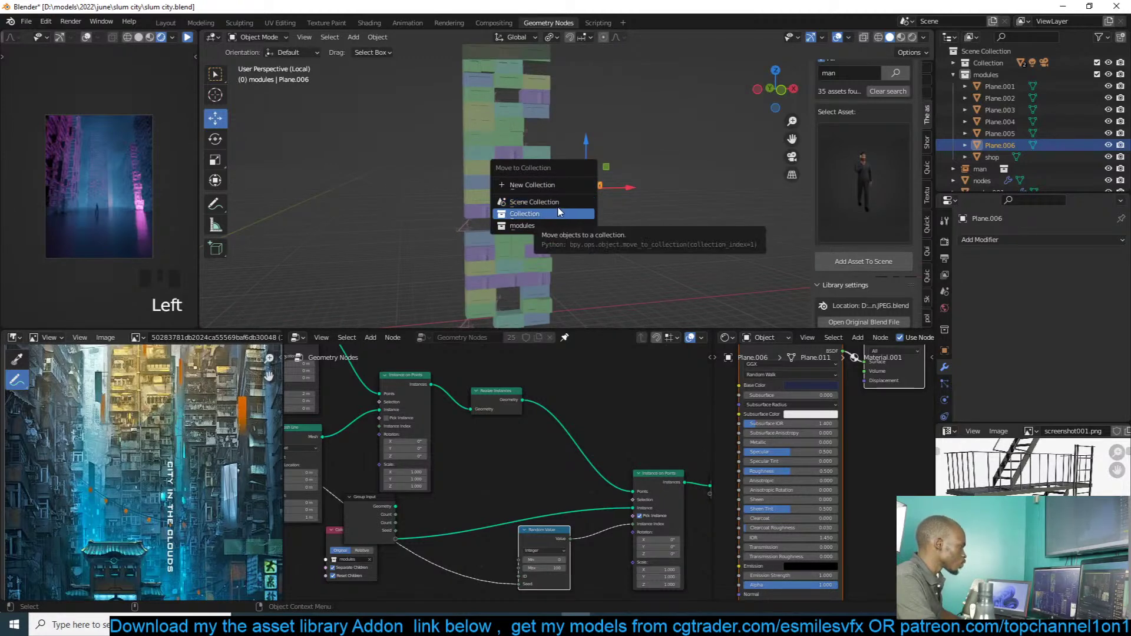
left_click(556, 204)
Step: Select the modular tower building and set its Geometry Nodes Seed to 13
left_click(544, 227)
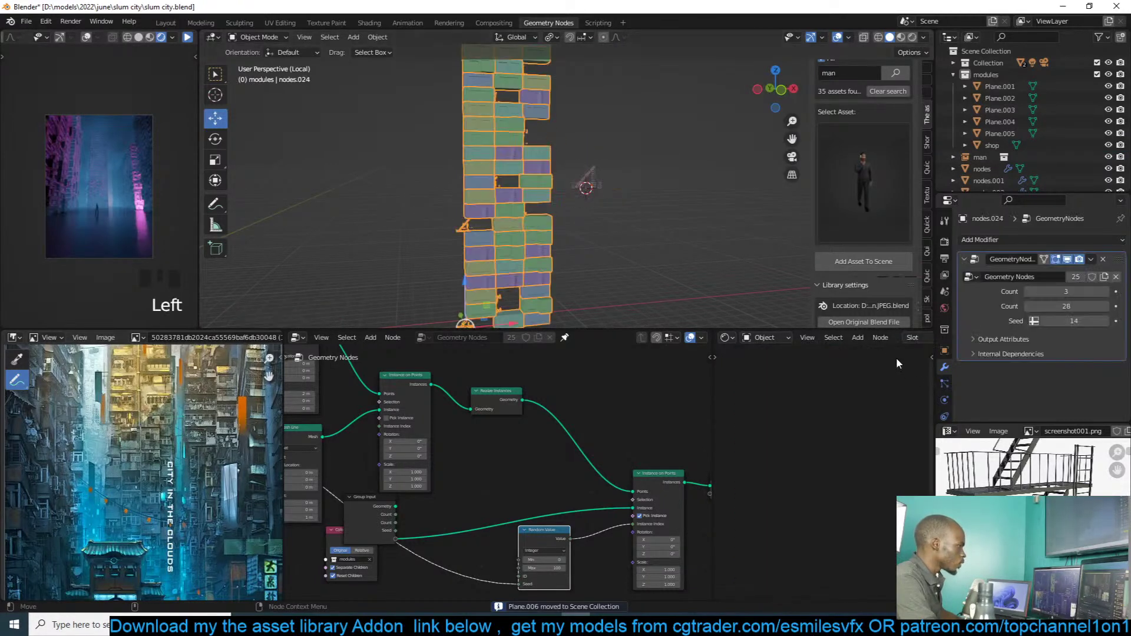
left_click(1044, 322)
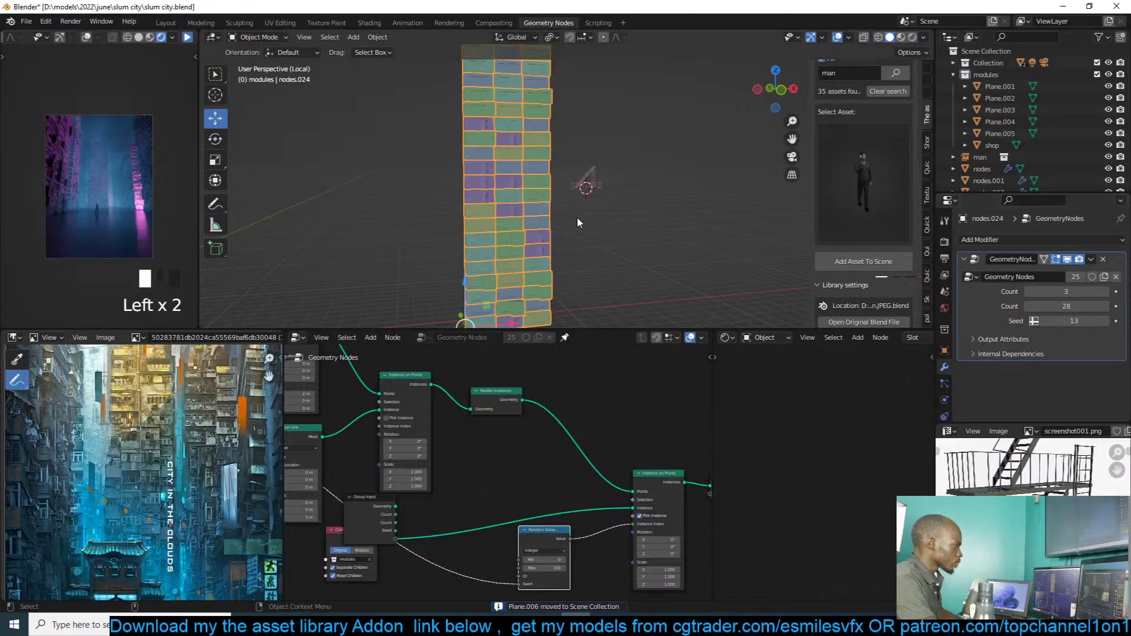
Step: Isolate the fire escape and snap the 3D cursor to the outer end corner vertex of its platform
key("alt+a")
mouse_move(577, 217)
middle_mouse_down()
mouse_move(593, 213)
mouse_move(581, 218)
middle_mouse_up()
left_click(579, 183)
key("KP_Divide")
key("KP_Divide")
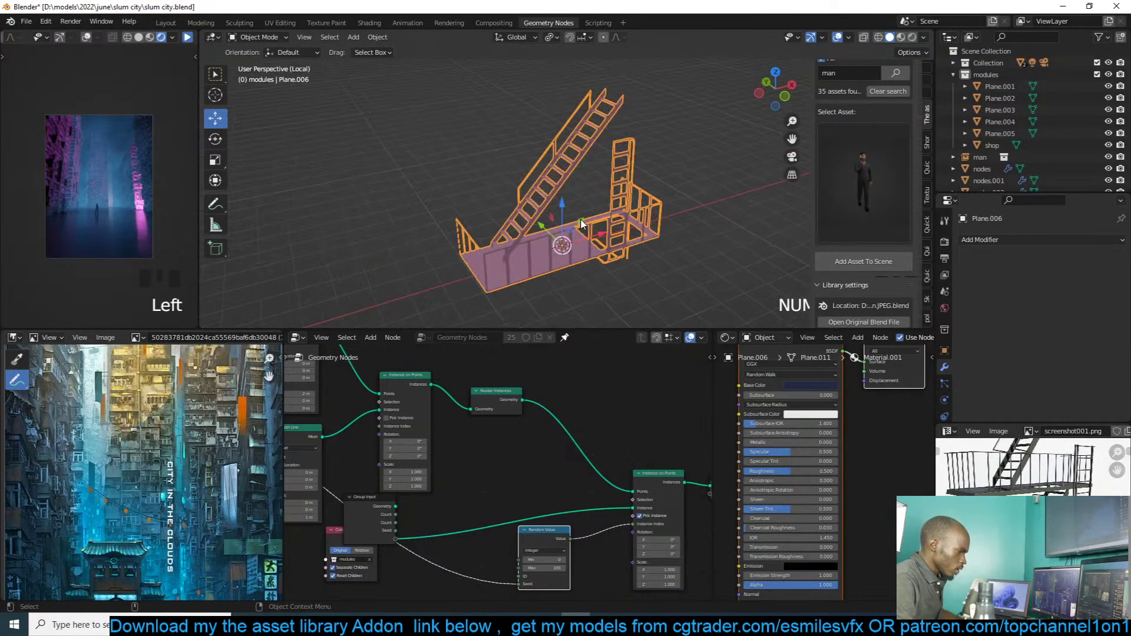
key("Tab")
key("1")
left_click(458, 260)
key("shift+s")
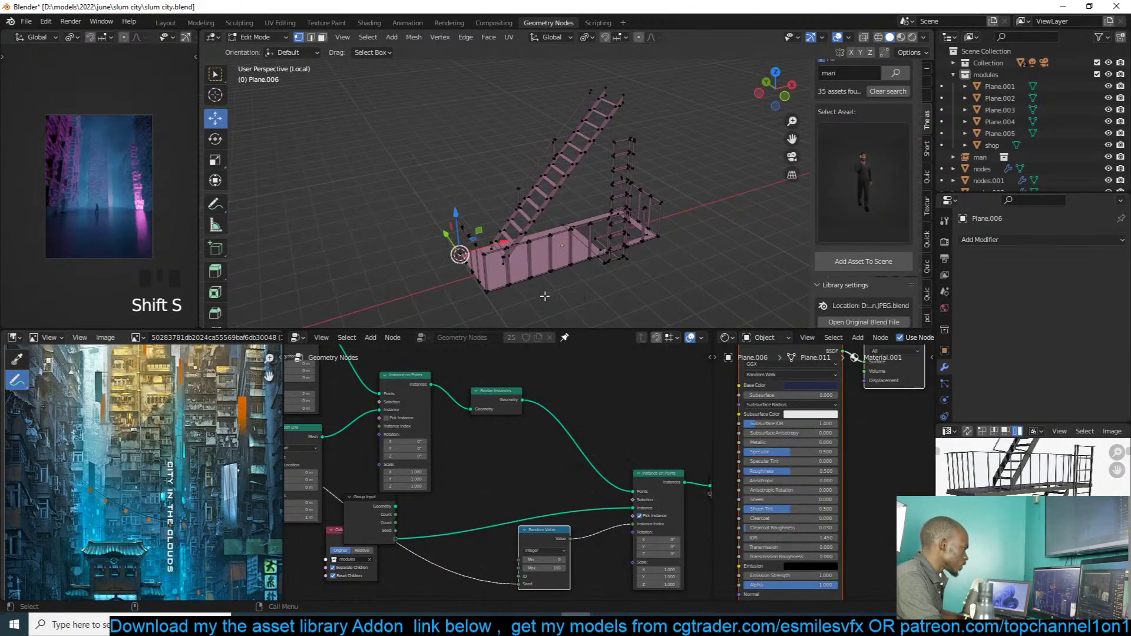
Step: Set the fire escape's origin to the 3D cursor
key("Tab")
right_click(592, 229)
mouse_move(592, 228)
left_click(662, 255)
Step: Place the 3D cursor at the lower corner of the tower facade and snap the fire escape to it
scroll(652, 233, "down", 9)
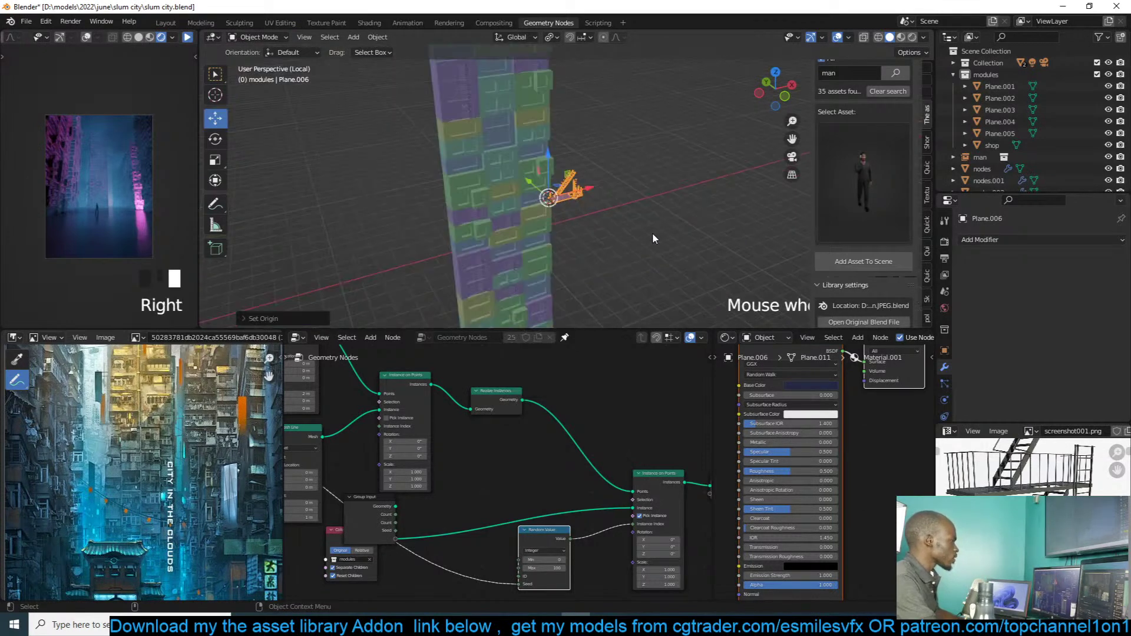
middle_click_drag(652, 232, 690, 155, "shift")
right_click(530, 296, "shift")
key("shift+s")
left_click(532, 229)
Step: Scale the fire escape down to suit the tower's modules and apply its scale
middle_click_drag(547, 158, 610, 147)
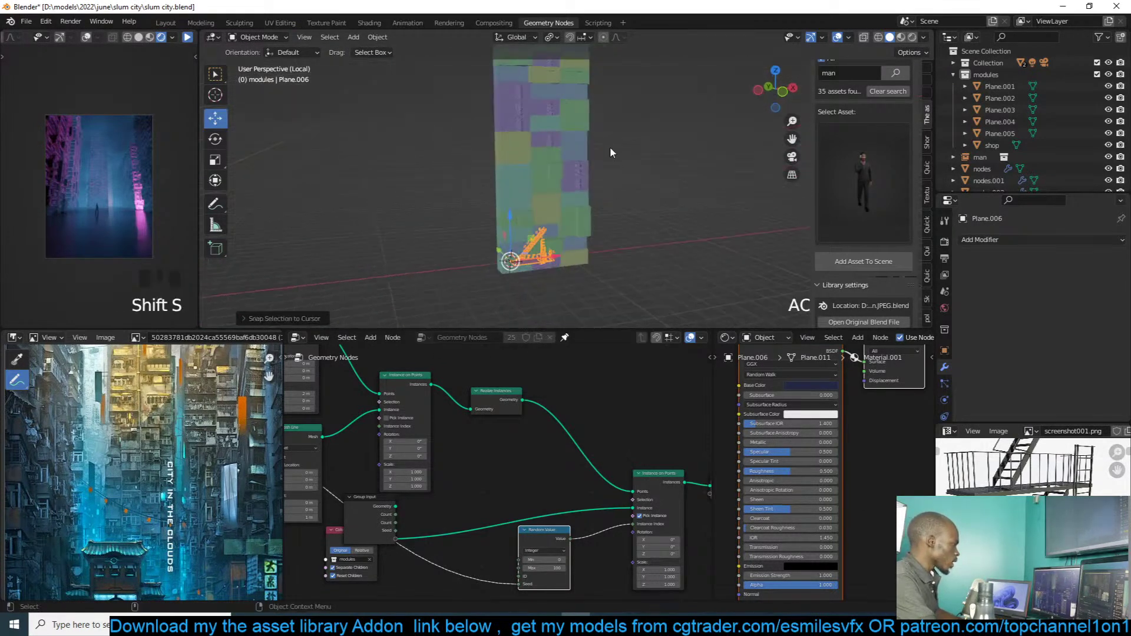
key("s")
left_click(551, 176)
key("ctrl+a")
left_click(550, 176)
middle_click_drag(550, 177, 706, 118)
scroll(564, 242, "up", 3)
key("alt+a")
scroll(561, 182, "down", 3)
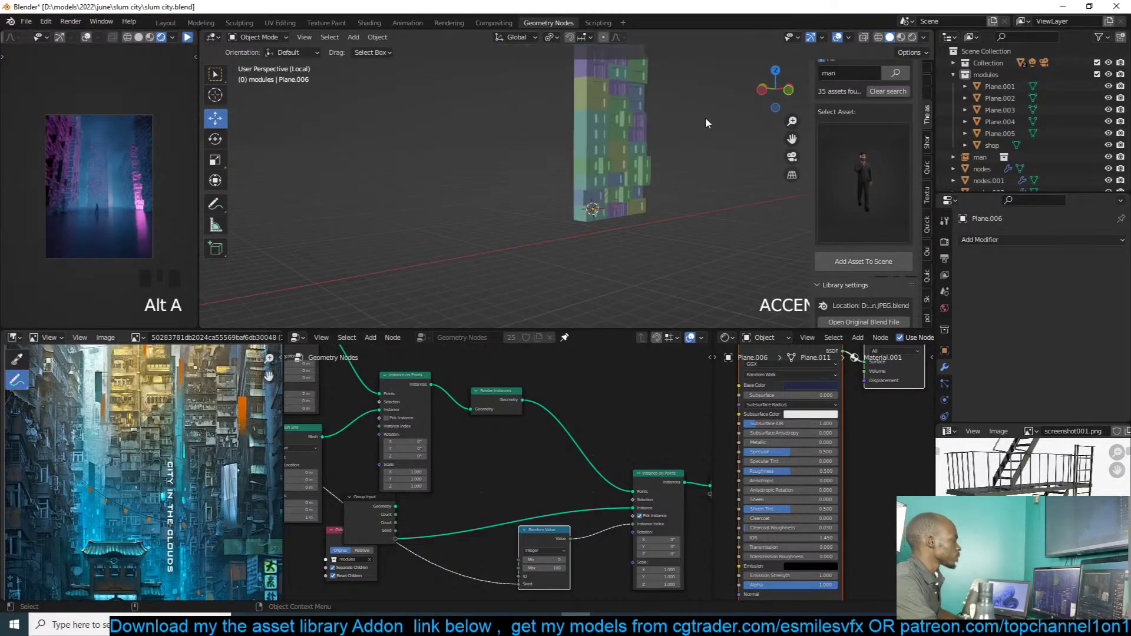
Step: Switch the viewport to Material Preview and lower the fire escape along Z to the tower's ground floor
left_click(901, 37)
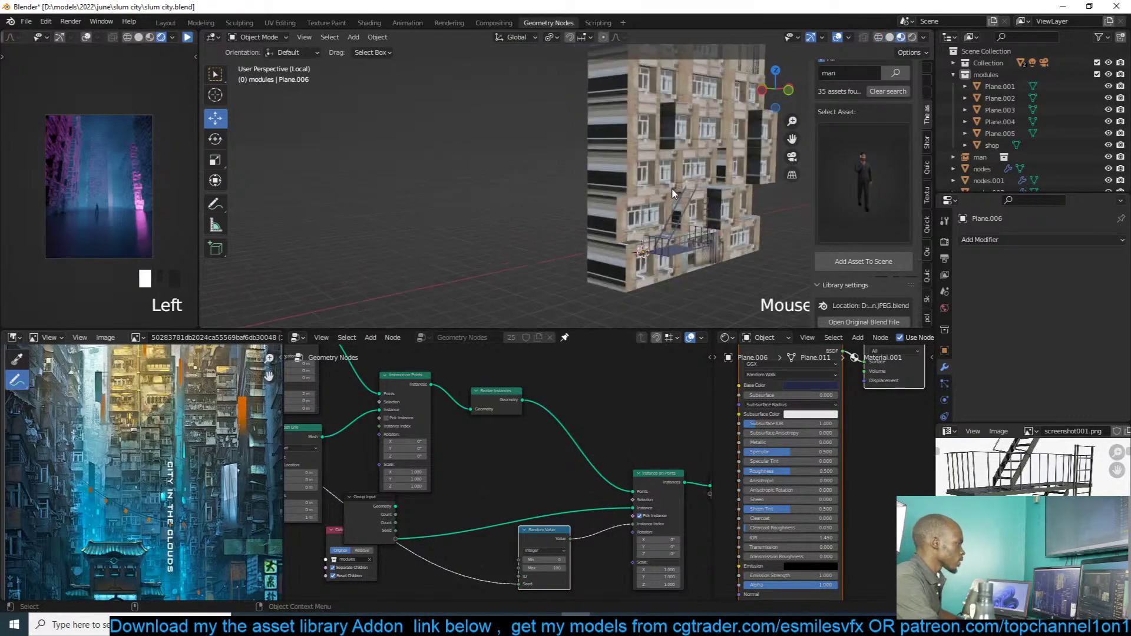
mouse_move(559, 172)
middle_mouse_down()
mouse_move(566, 137)
mouse_move(553, 182)
middle_mouse_up()
scroll(554, 183, "up", 2)
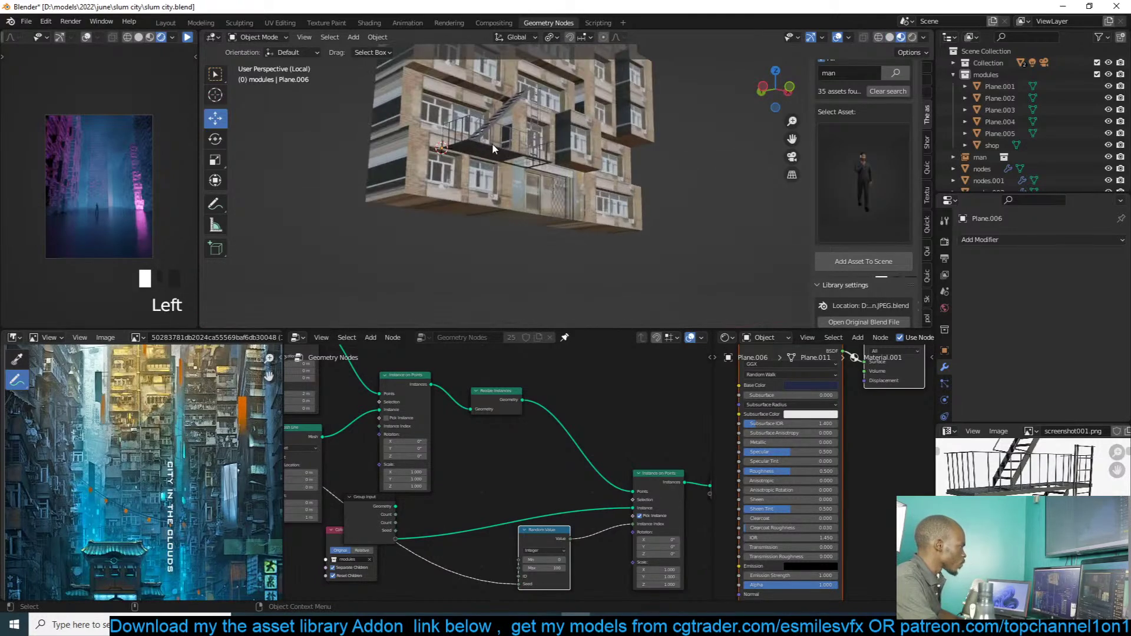
left_click(492, 144)
key("g")
key("z")
left_click(580, 187)
Step: Scale the fire escape down slightly, apply its scale and shift it along Y relative to the facade
key("s")
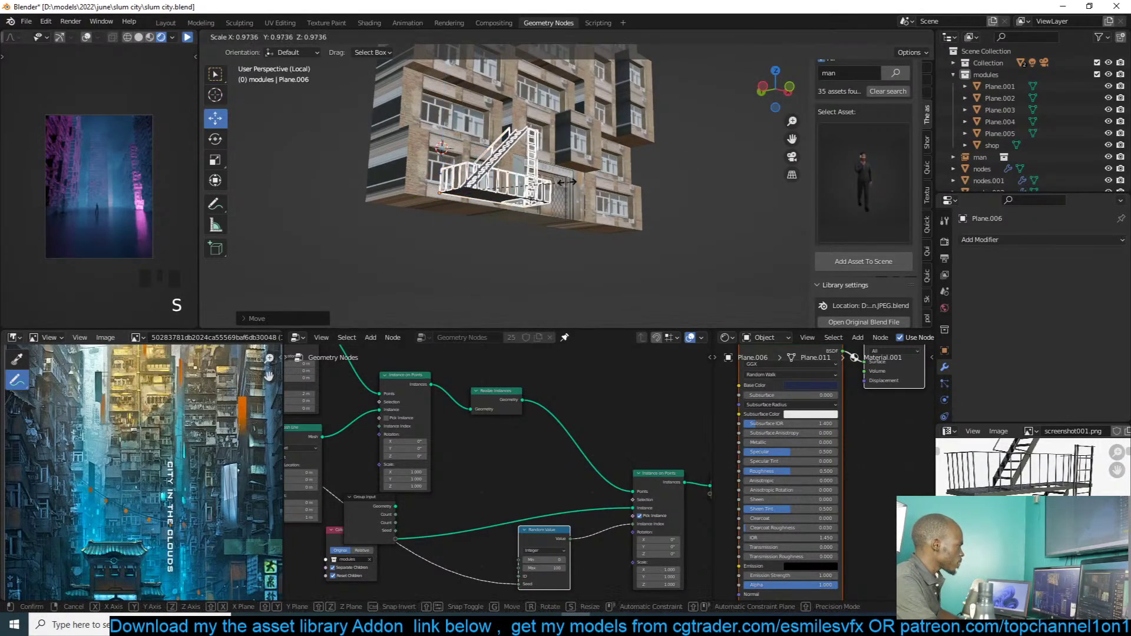
left_click(558, 187)
key("ctrl+a")
left_click(556, 182)
middle_click_drag(556, 182, 526, 221)
key("g")
key("y")
left_click(522, 183)
key("alt+a")
Step: Widen the tower by setting its first Geometry Nodes Count to 7
left_click(527, 221)
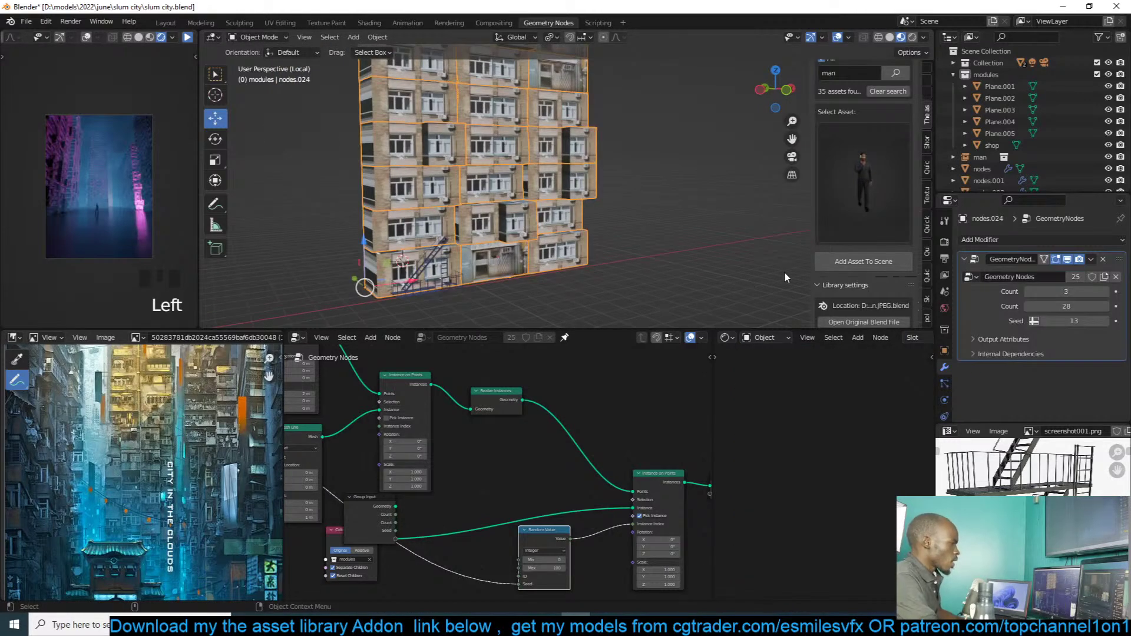
left_click_drag(1067, 291, 1082, 292)
scroll(476, 234, "down", 2)
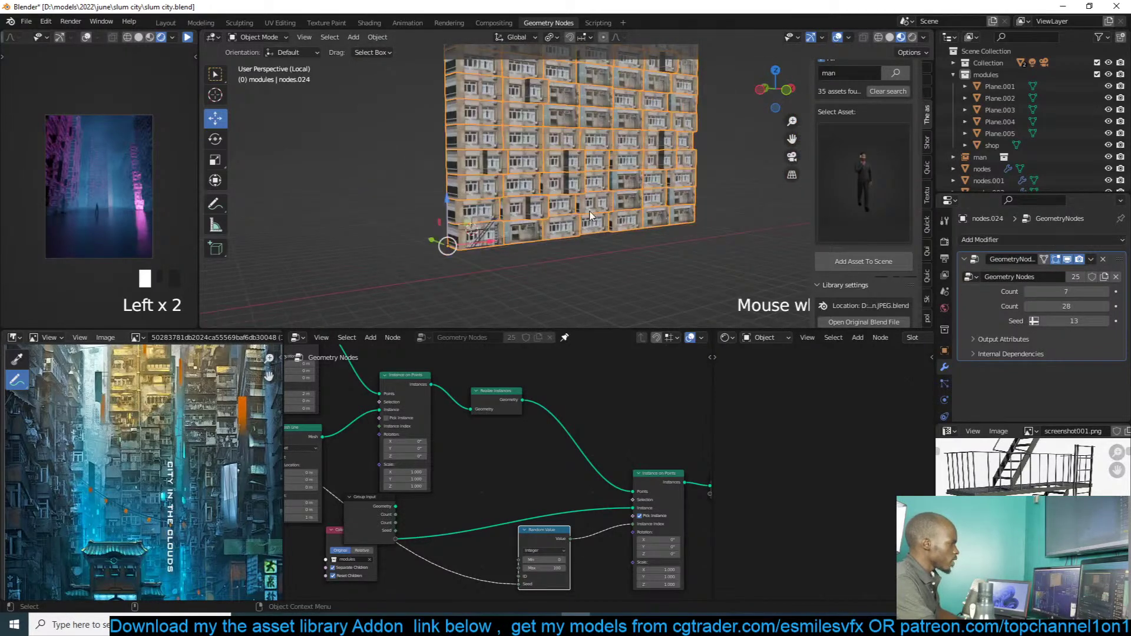
left_click(487, 236)
scroll(580, 237, "up", 3)
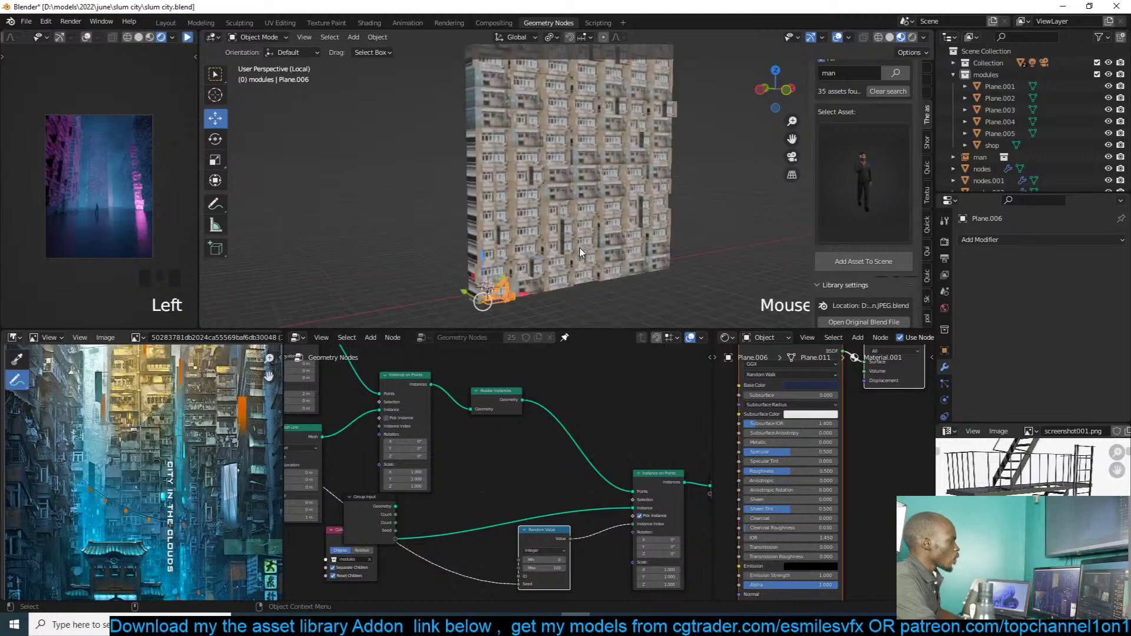
Step: Annotate the facade with two vertical strokes in pale pink at full brightness, marking columns for the fire escapes
left_click(215, 204)
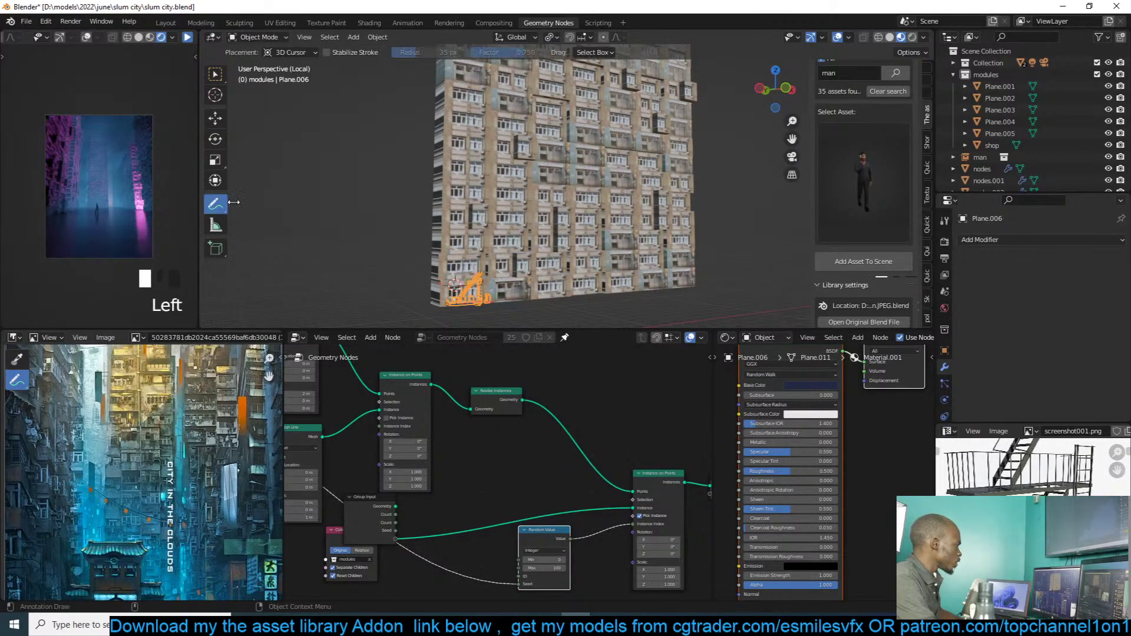
left_click_drag(475, 115, 472, 246)
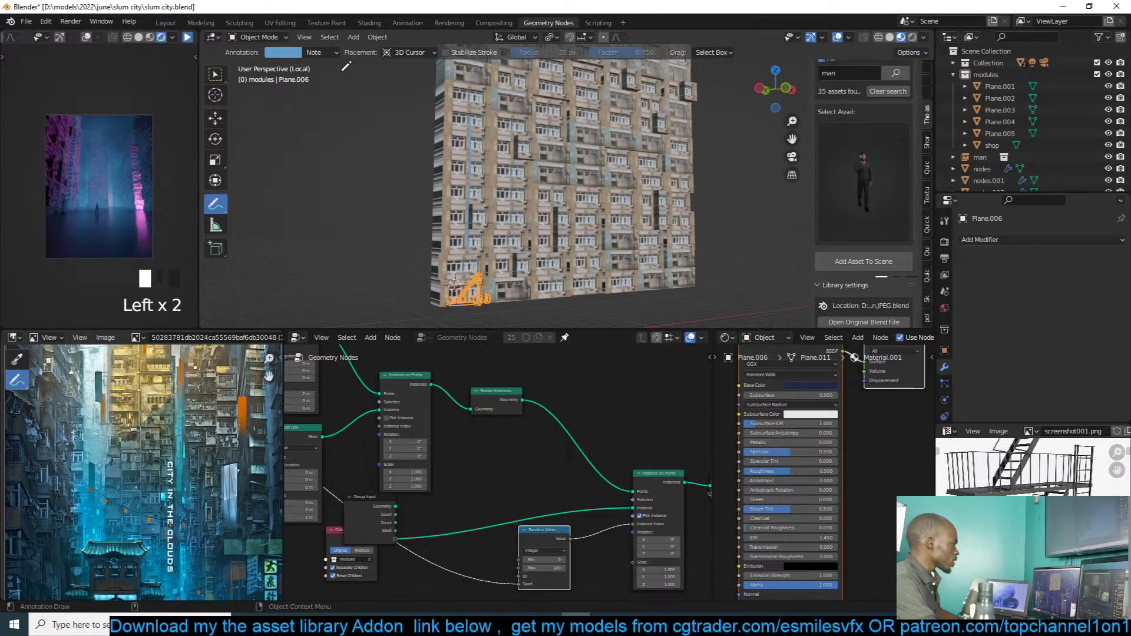
key("ctrl+z")
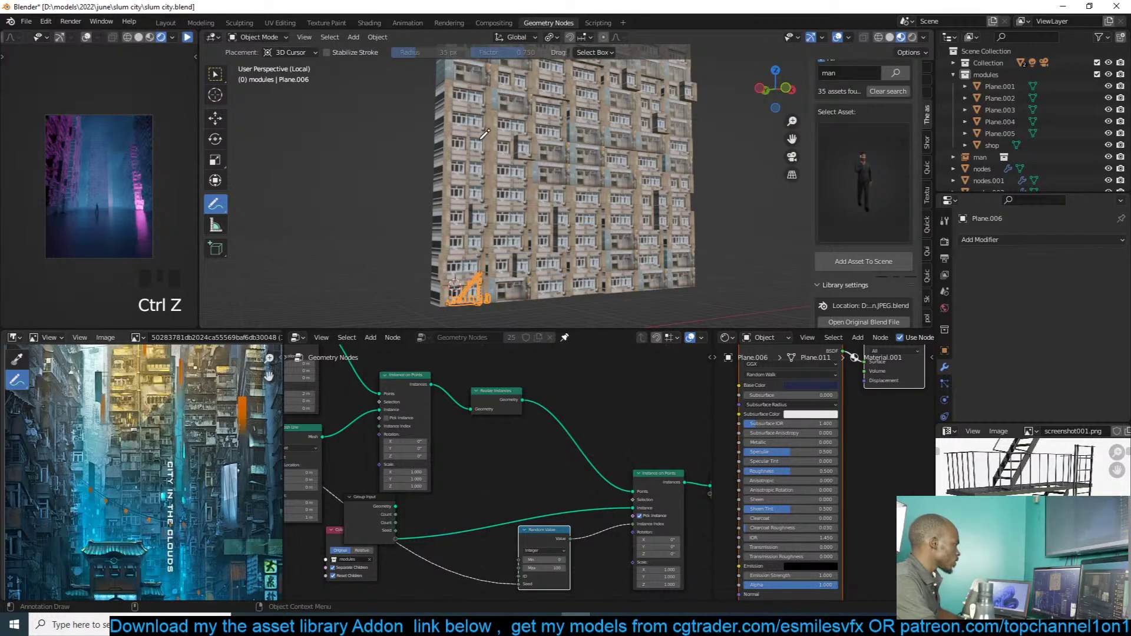
left_click_drag(480, 138, 475, 284)
left_click(299, 52)
left_click(316, 110)
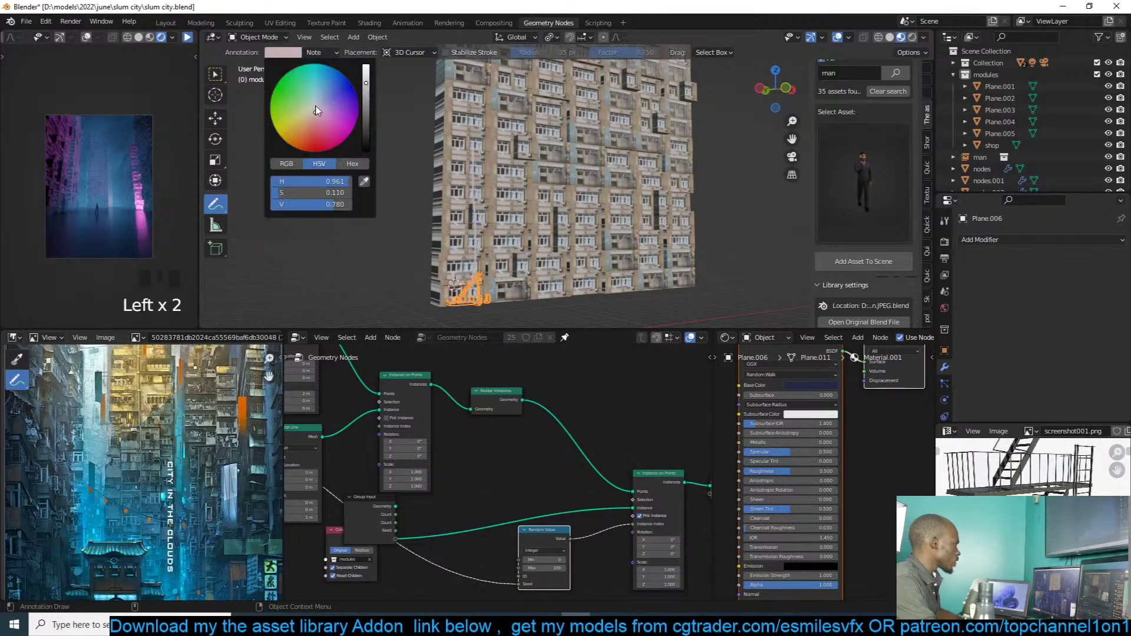
left_click_drag(366, 84, 368, 64)
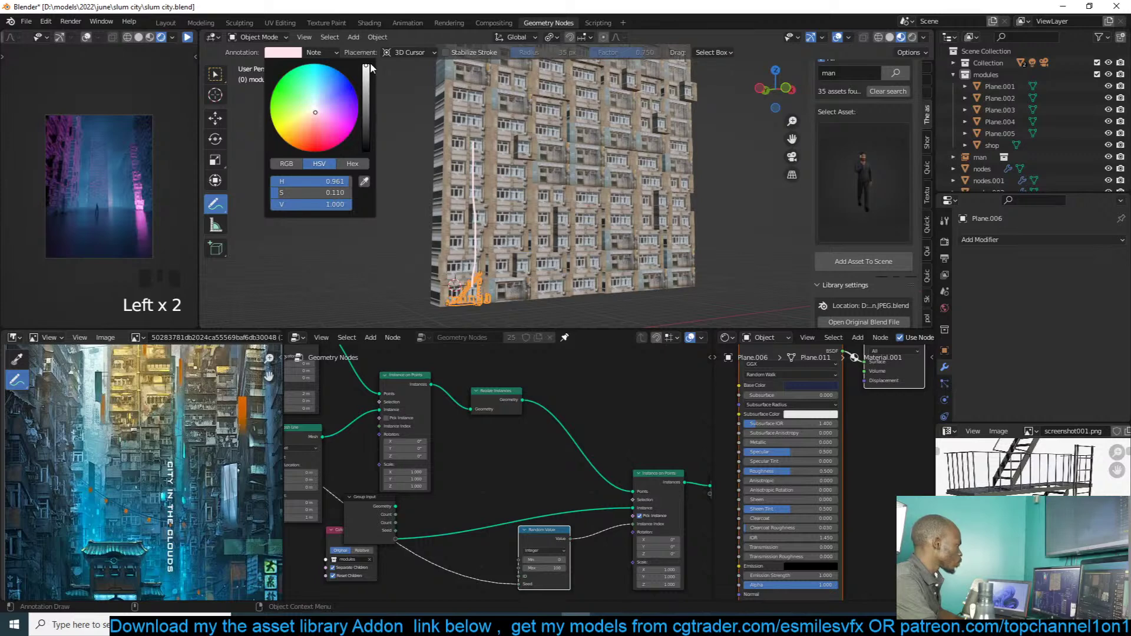
left_click_drag(597, 137, 600, 272)
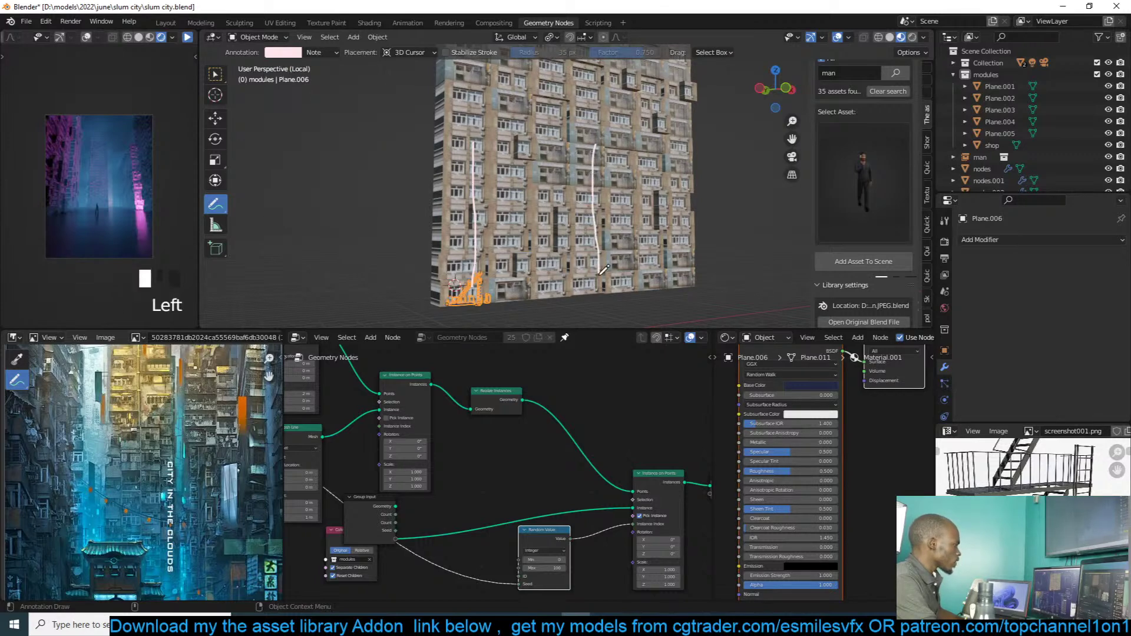
left_click(223, 121)
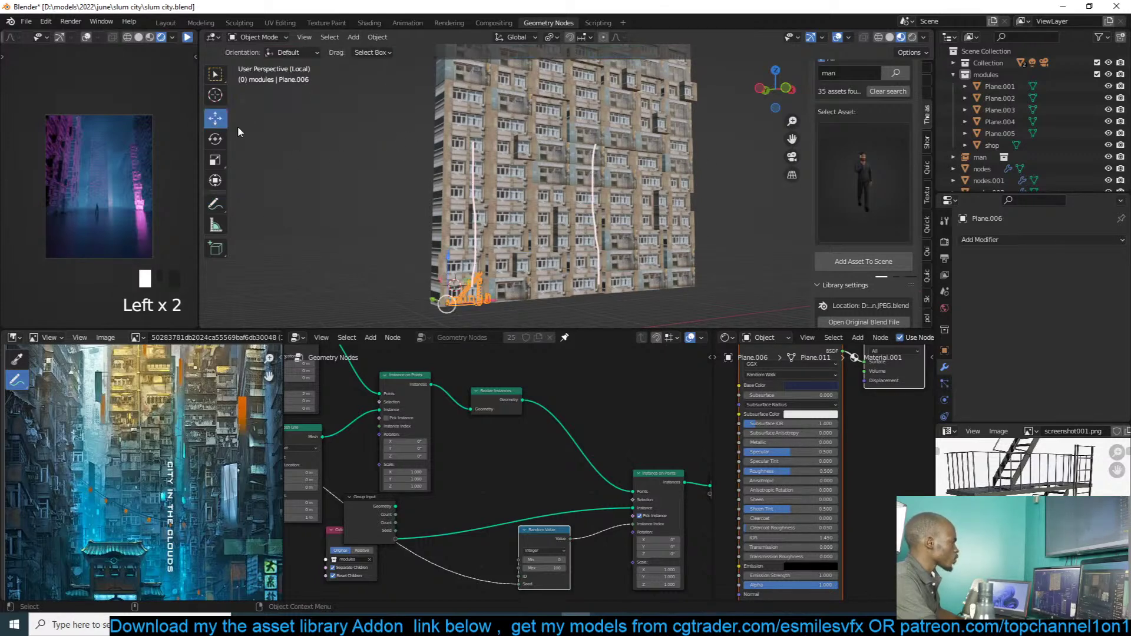
Step: Select the tower and examine its whole geometry node tree
scroll(572, 252, "down", 3)
scroll(554, 289, "up", 3)
middle_click_drag(574, 253, 577, 301)
left_click(635, 302)
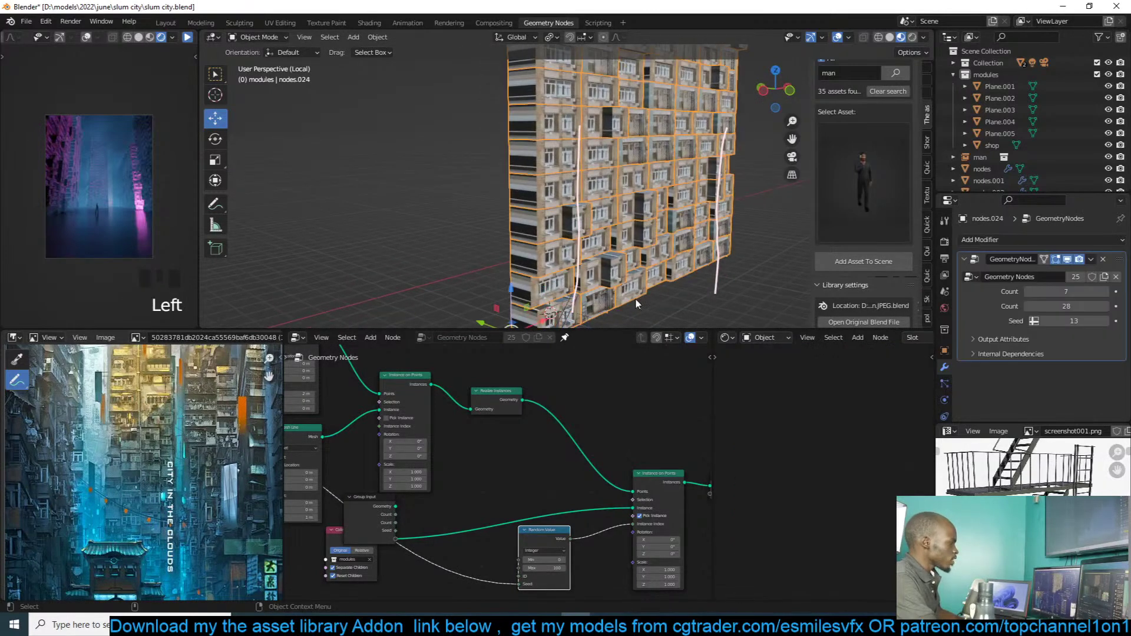
scroll(530, 412, "down", 4)
left_click_drag(618, 403, 594, 479)
left_click(557, 450)
scroll(552, 448, "down", 1)
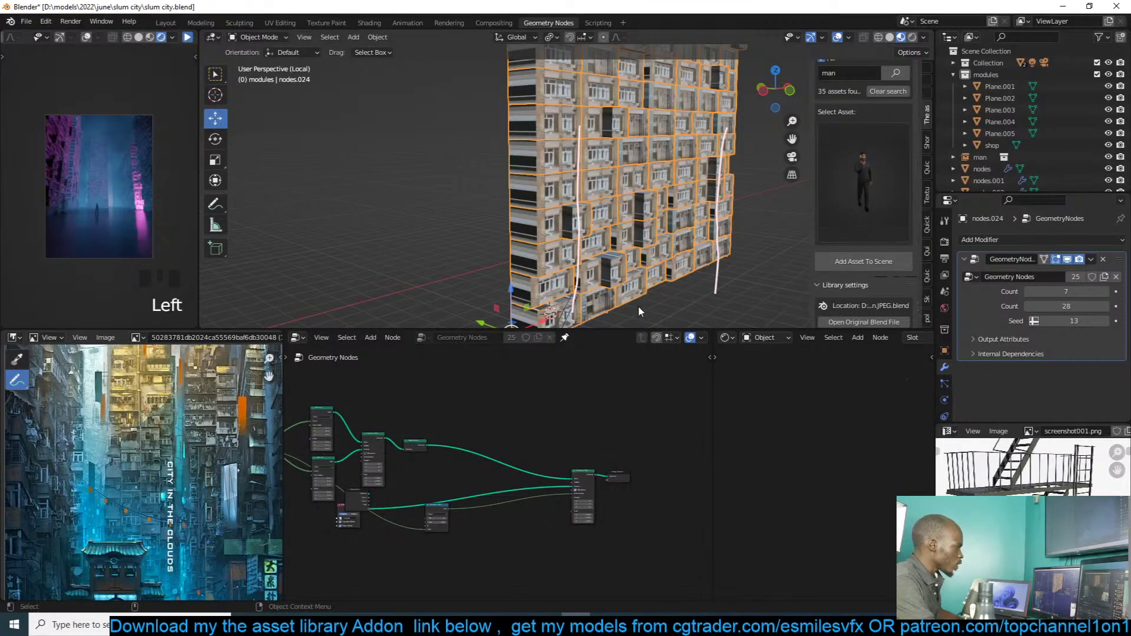
Step: Rename the fire escape object to "steps" and save the file
left_click(566, 314)
left_click(944, 350)
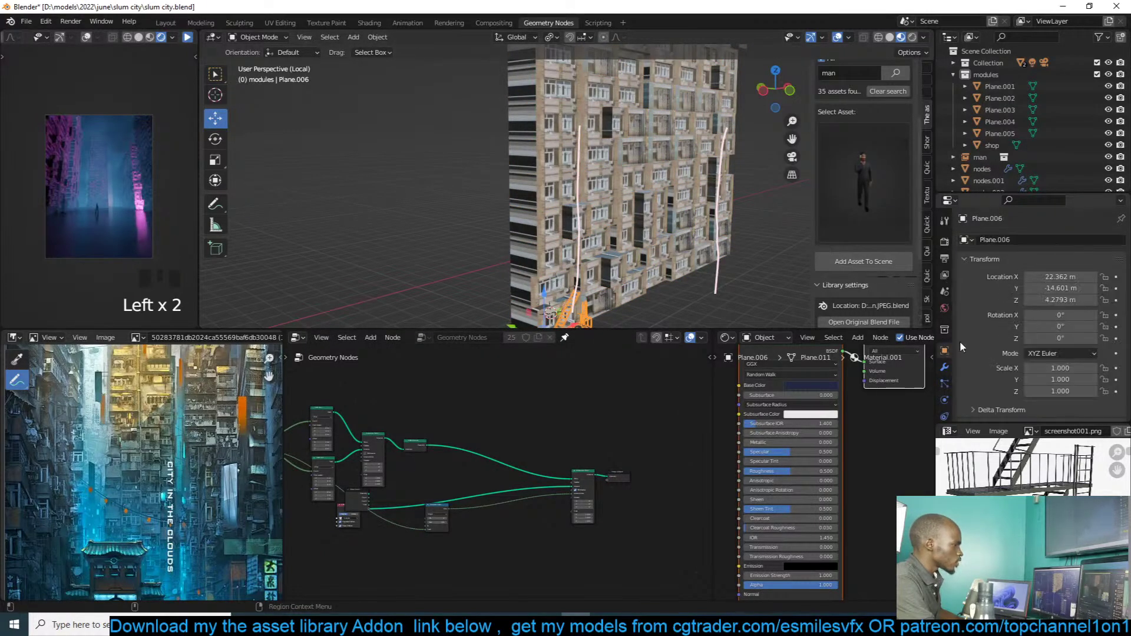
left_click(1061, 240)
type("ste")
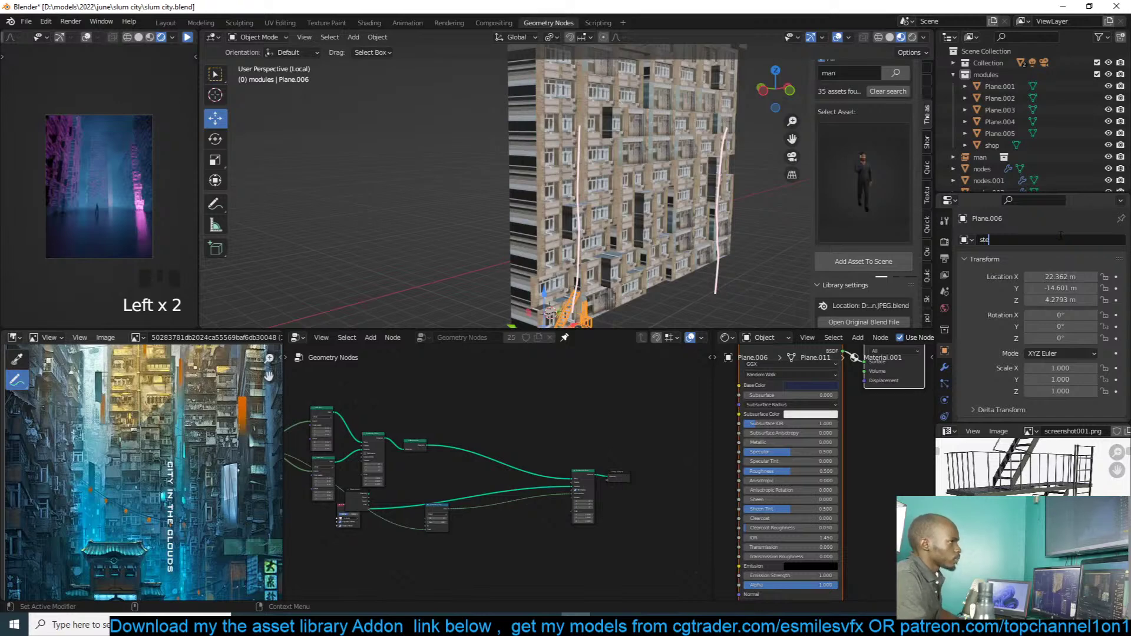
type("ps")
left_click(1059, 234)
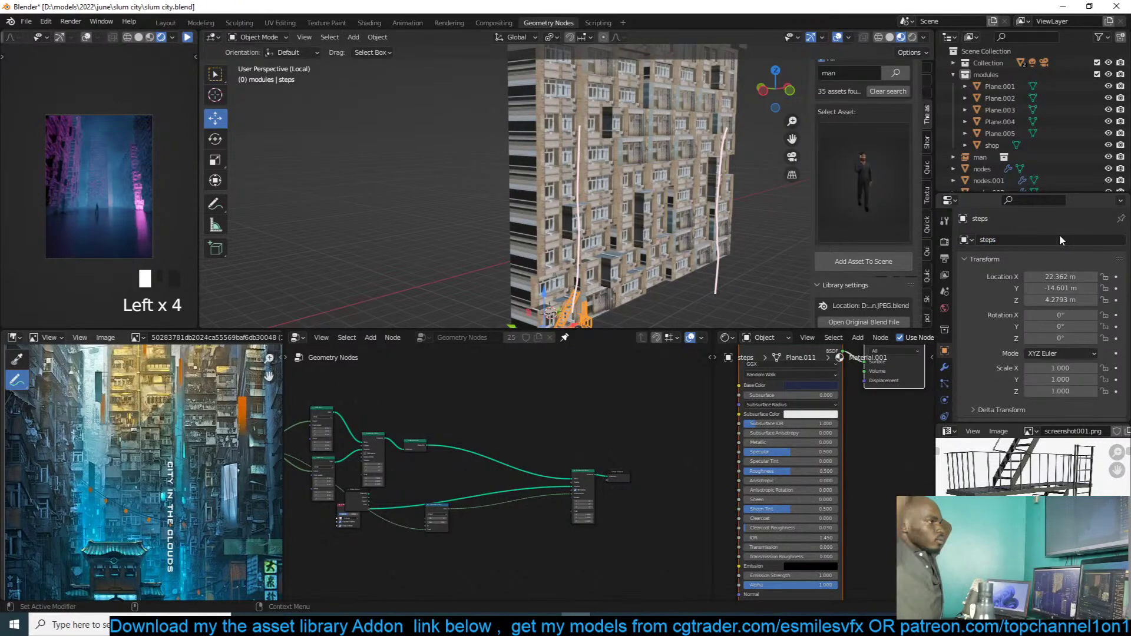
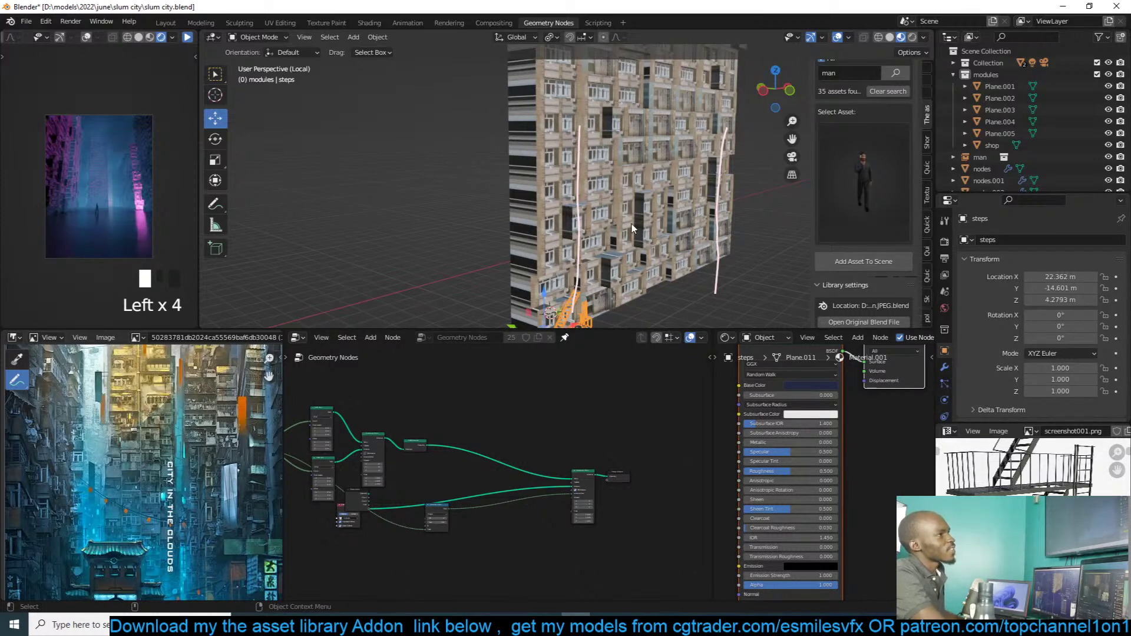
left_click(712, 224)
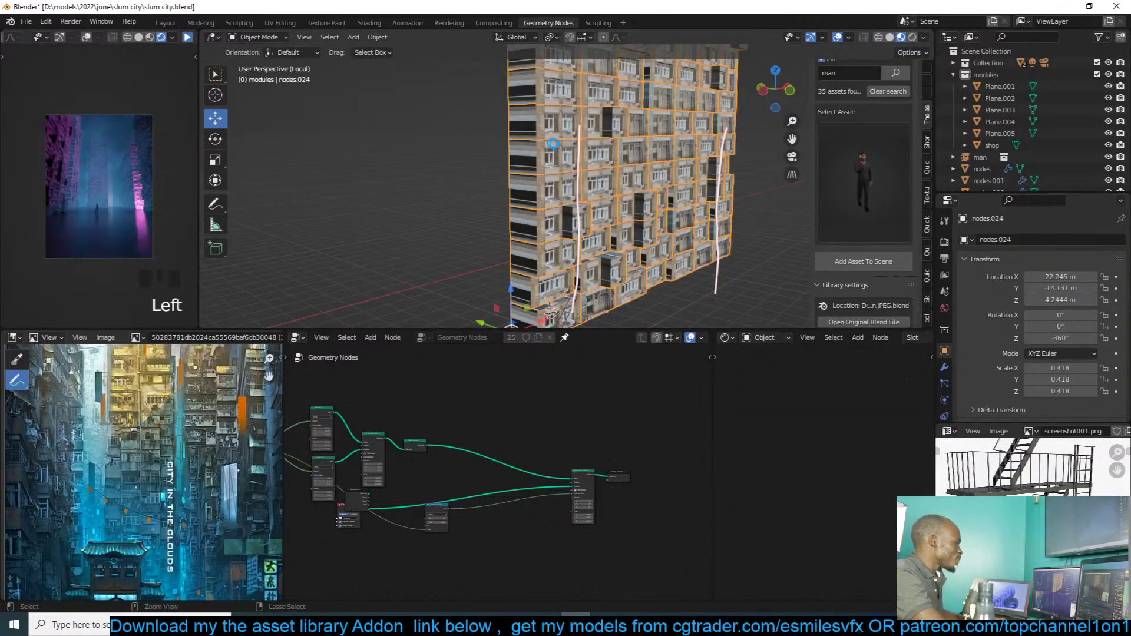
key("ctrl+s")
Step: Delete the Note annotation layer, return to the Move tool and deselect everything
left_click(215, 203)
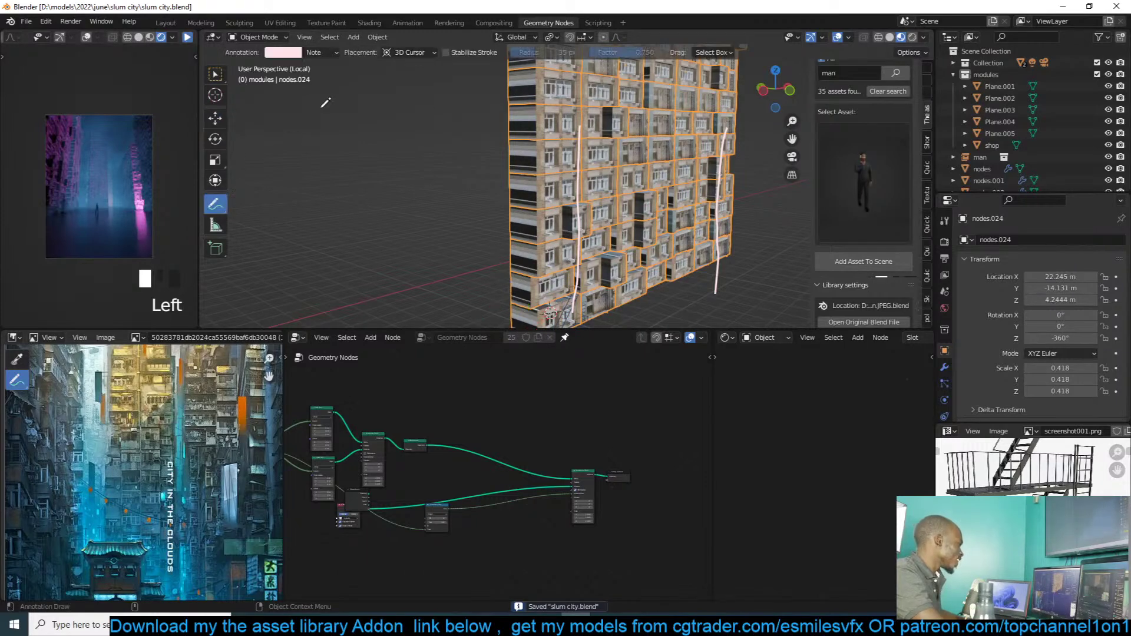
left_click(334, 54)
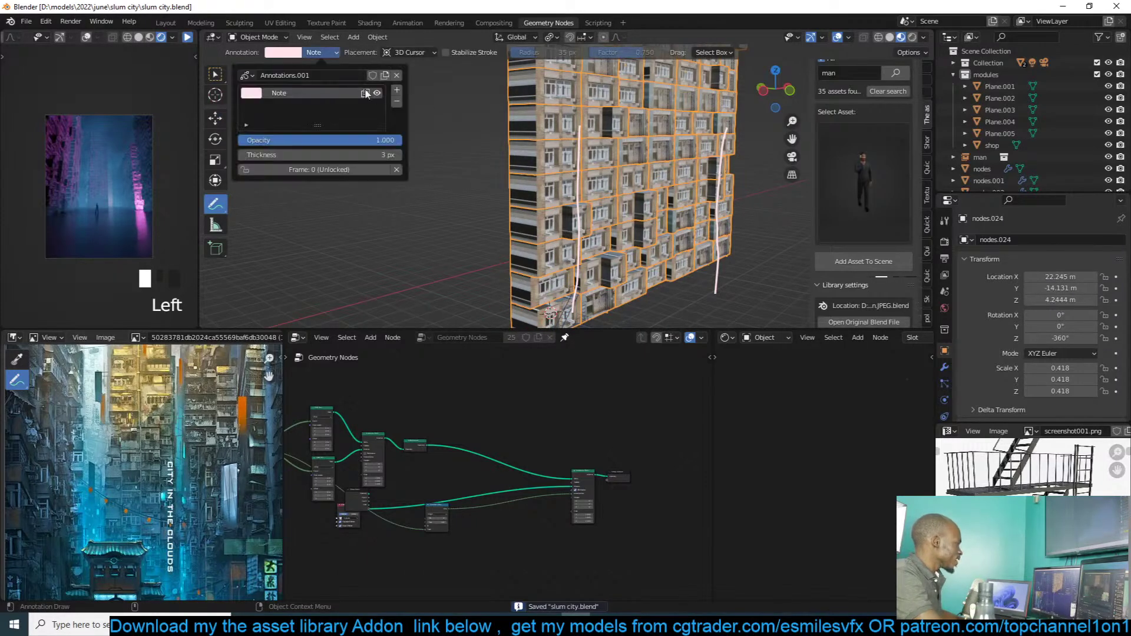
left_click(403, 101)
left_click(215, 118)
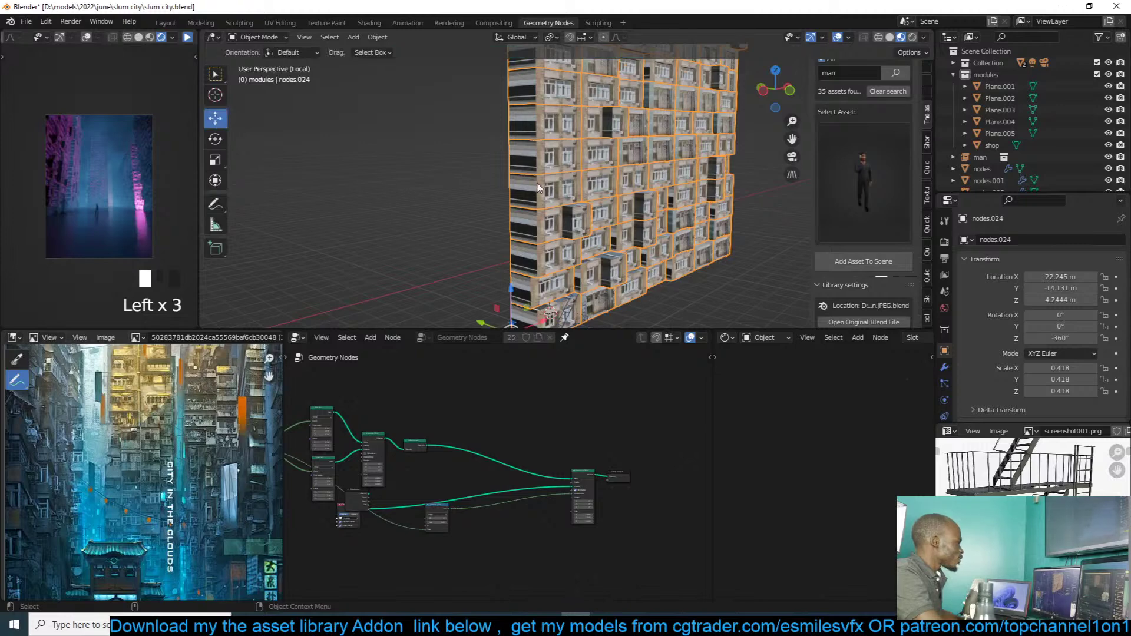
left_click(215, 118)
key("alt+a")
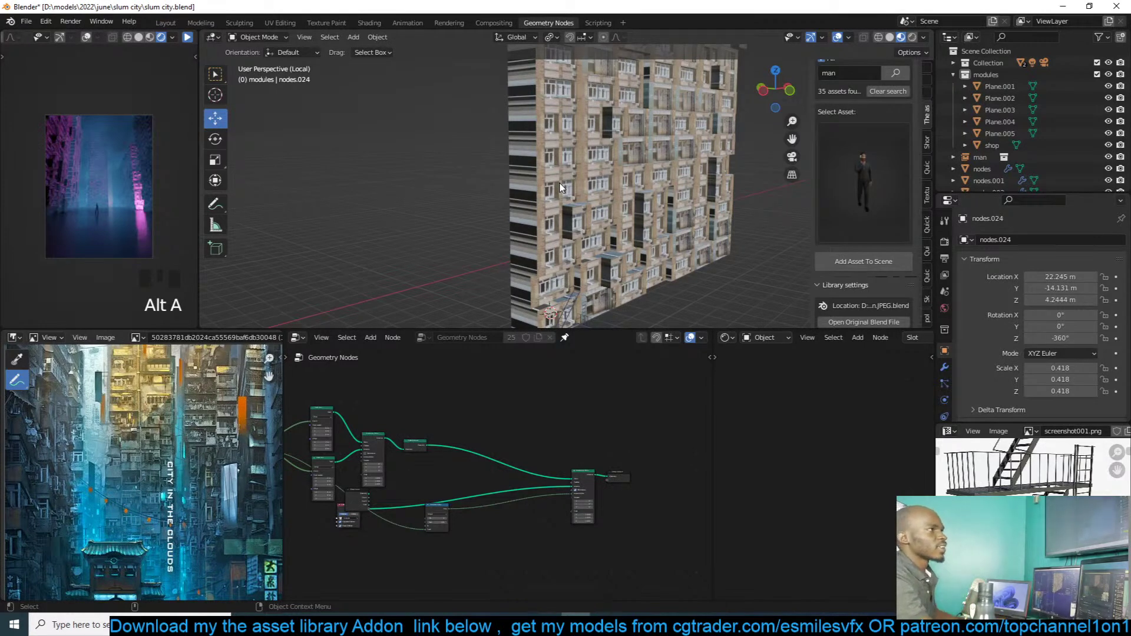
Step: Save the file while inspecting the fire escape at the base of the tower
middle_click_drag(607, 212, 603, 206)
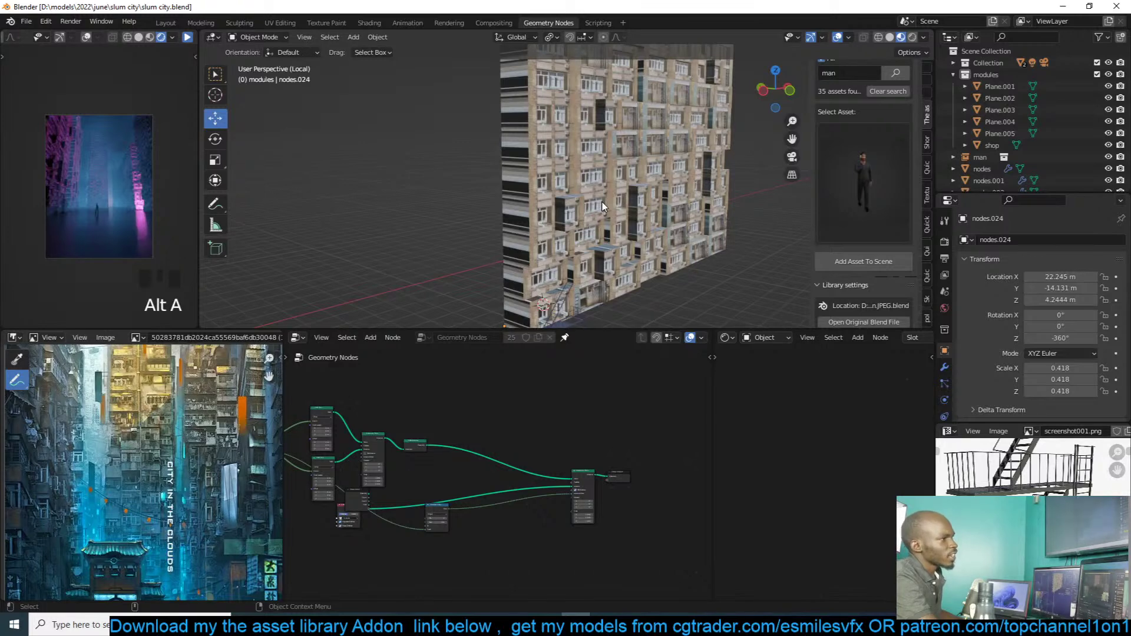
middle_click_drag(602, 207, 581, 195, "shift")
key("ctrl+s")
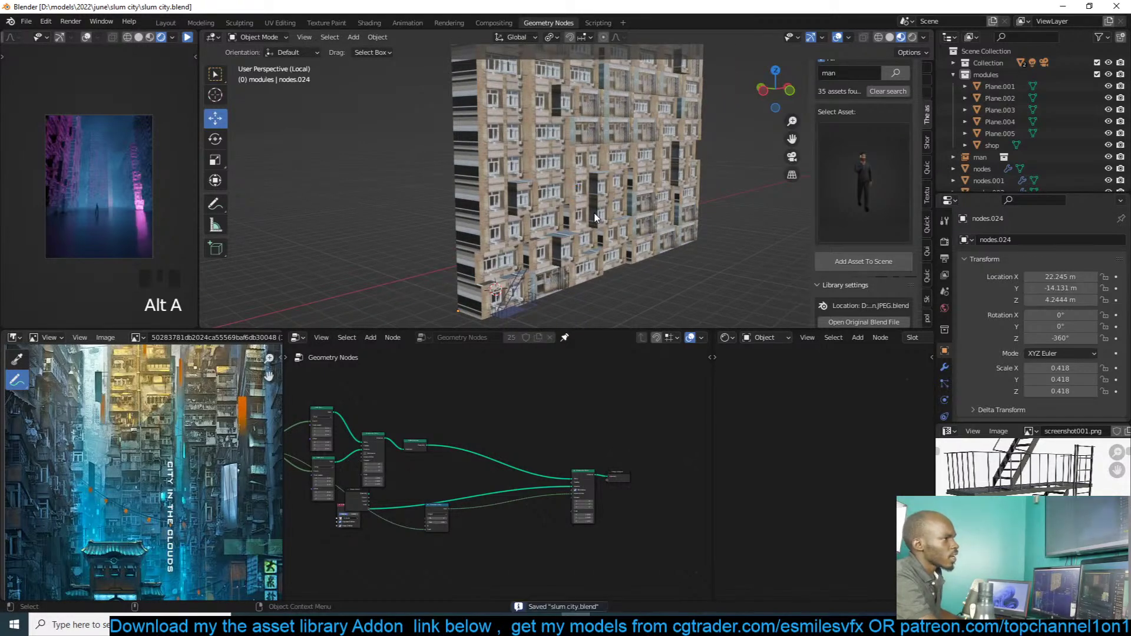
scroll(595, 216, "up", 5)
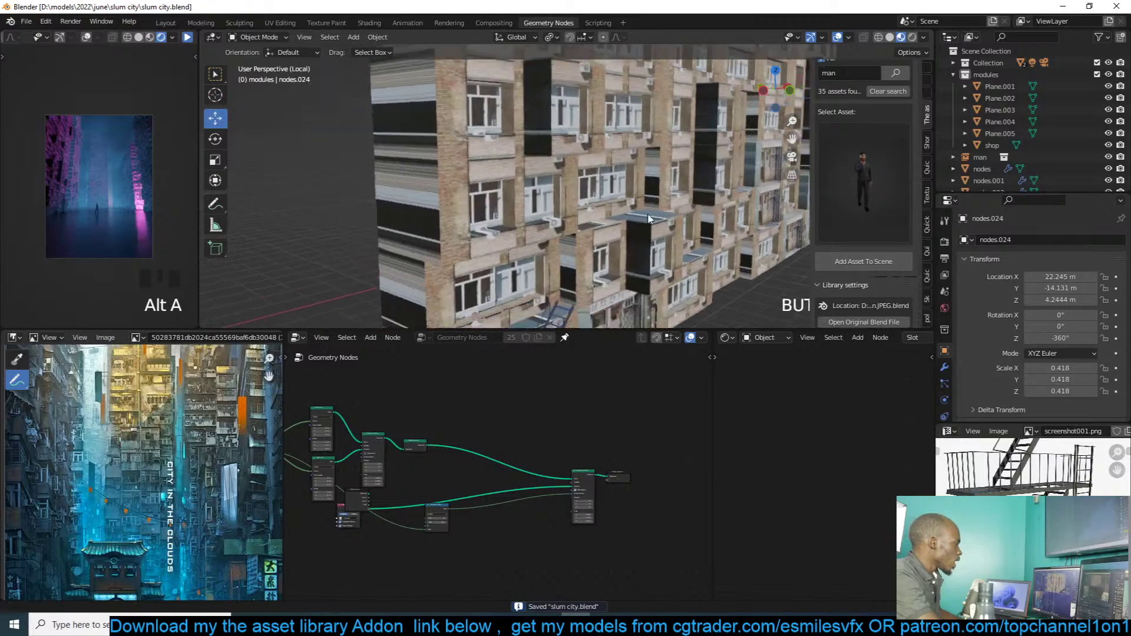
left_click(652, 279)
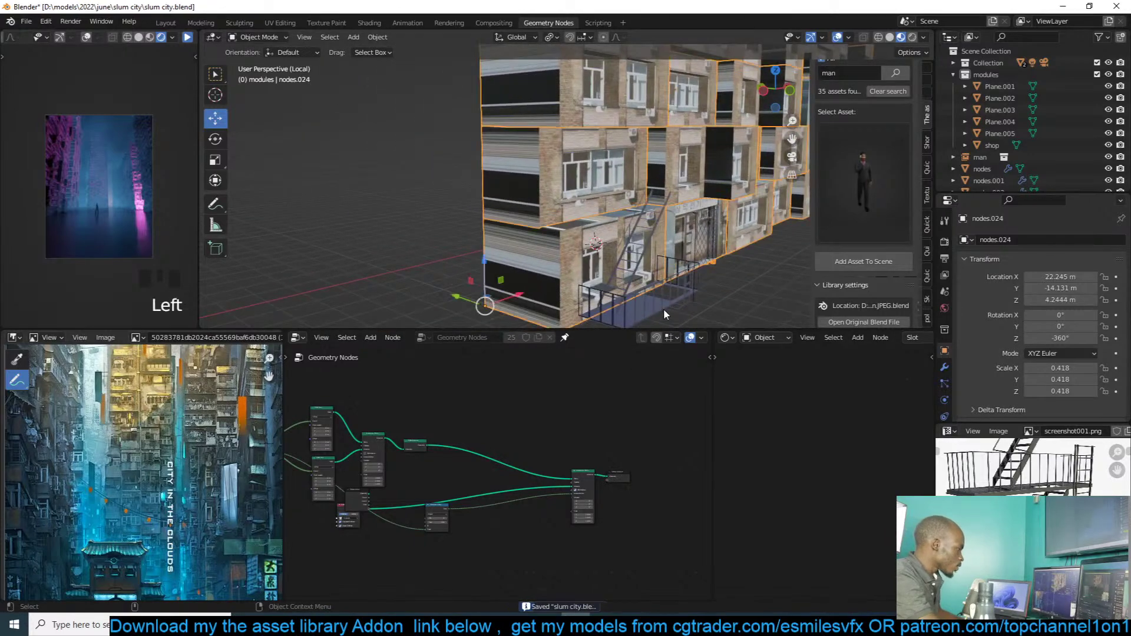
middle_click_drag(725, 263, 687, 300, "shift")
key("ctrl+s")
Step: Try a Metallic value of 1.000 on the fire escape's material and bring it back down
left_click_drag(762, 444, 836, 444)
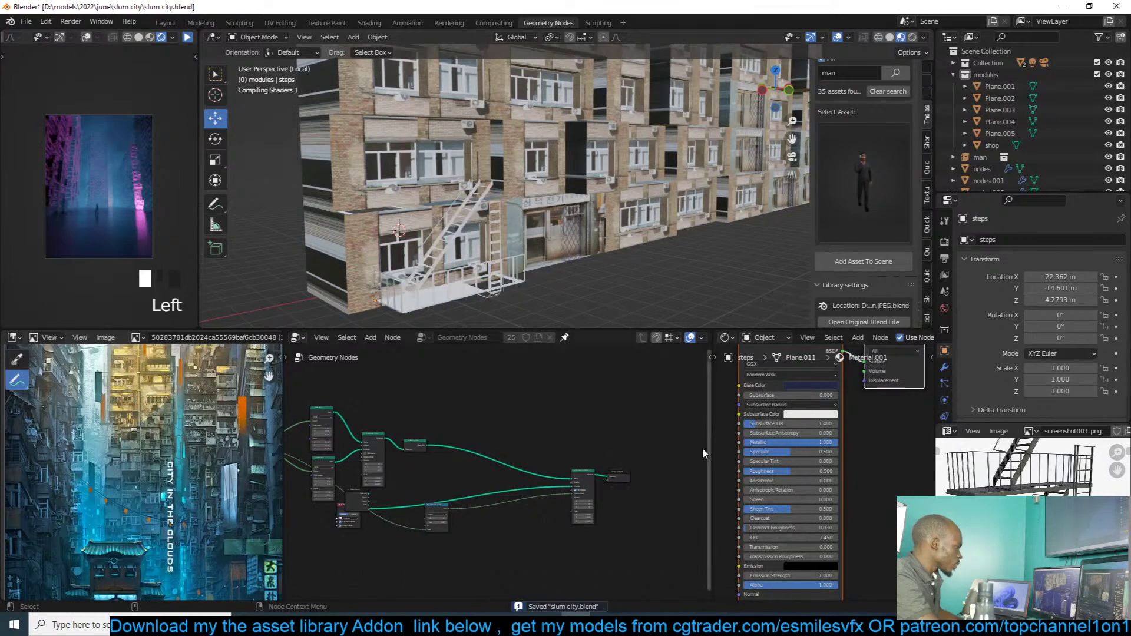
middle_click_drag(617, 281, 625, 255)
left_click_drag(809, 441, 715, 441)
middle_click_drag(691, 264, 682, 277)
left_click(666, 232)
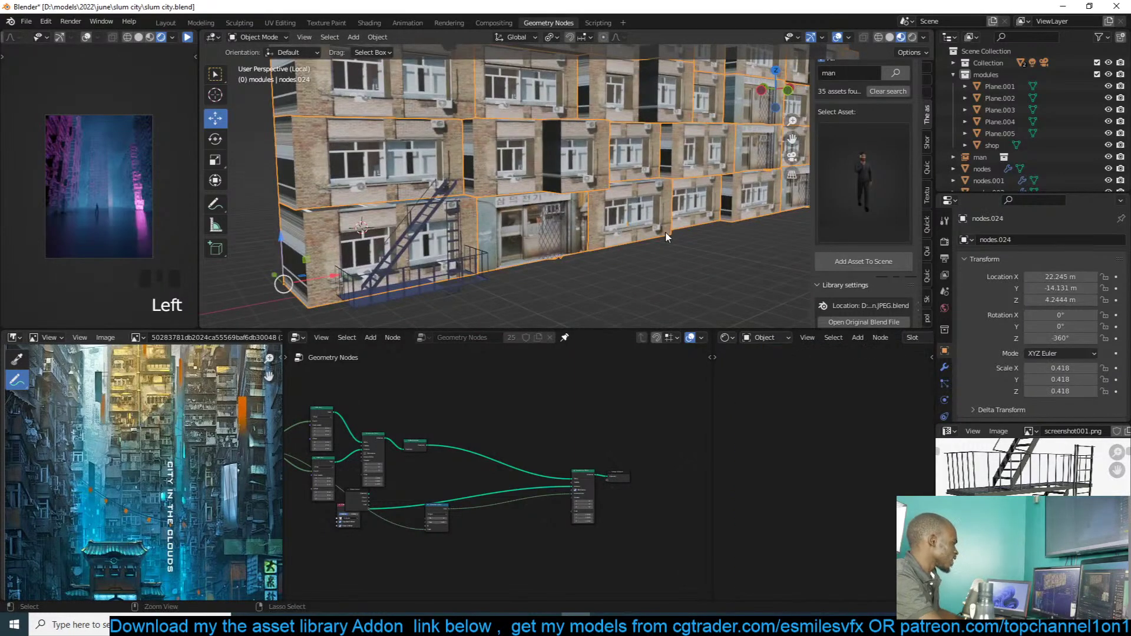
Step: Save the file and deselect everything while checking the fire escape against the building facade
key("ctrl+s")
key("alt+a")
scroll(666, 232, "down", 2)
middle_click_drag(666, 231, 644, 233)
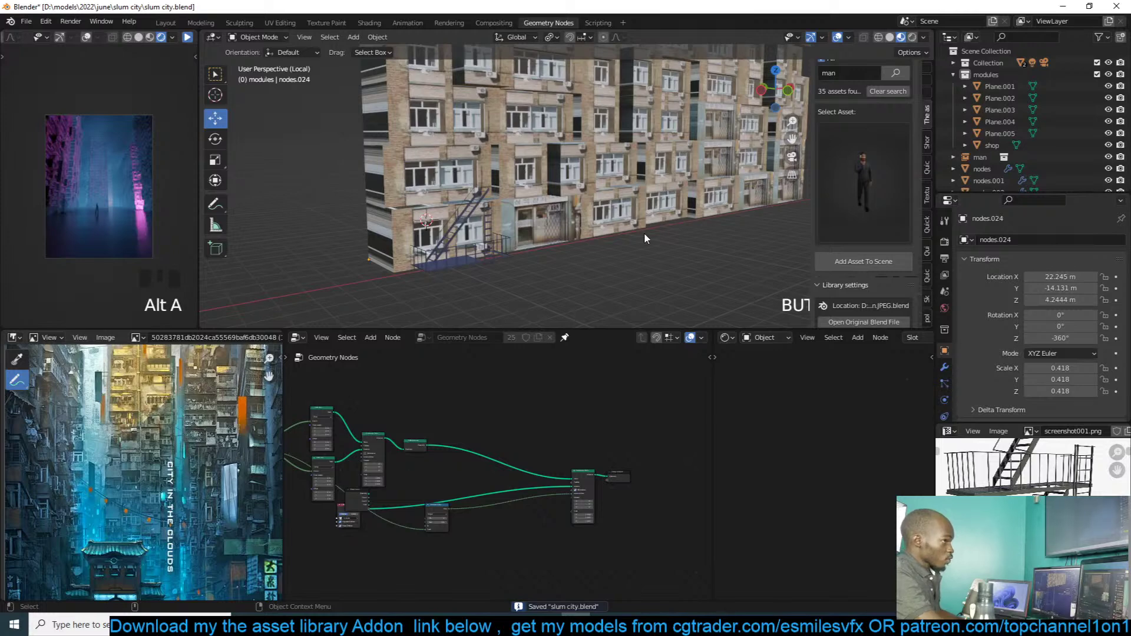
key("ctrl+s")
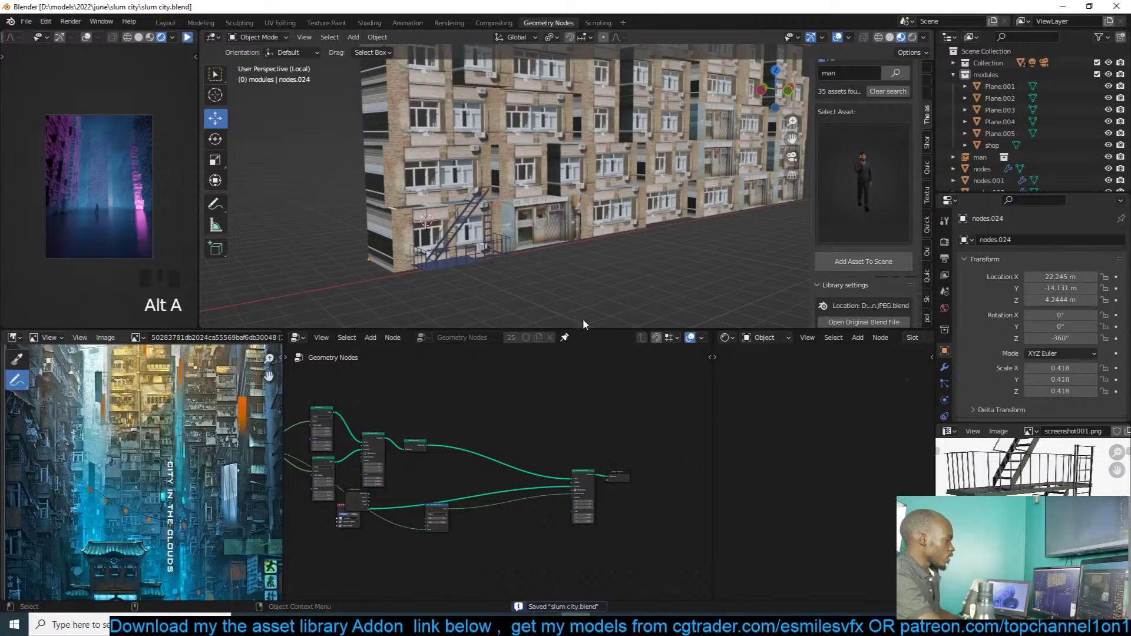
Step: Add an Object Info node in the empty space above the building's geometry node chain
middle_click_drag(512, 400, 542, 384)
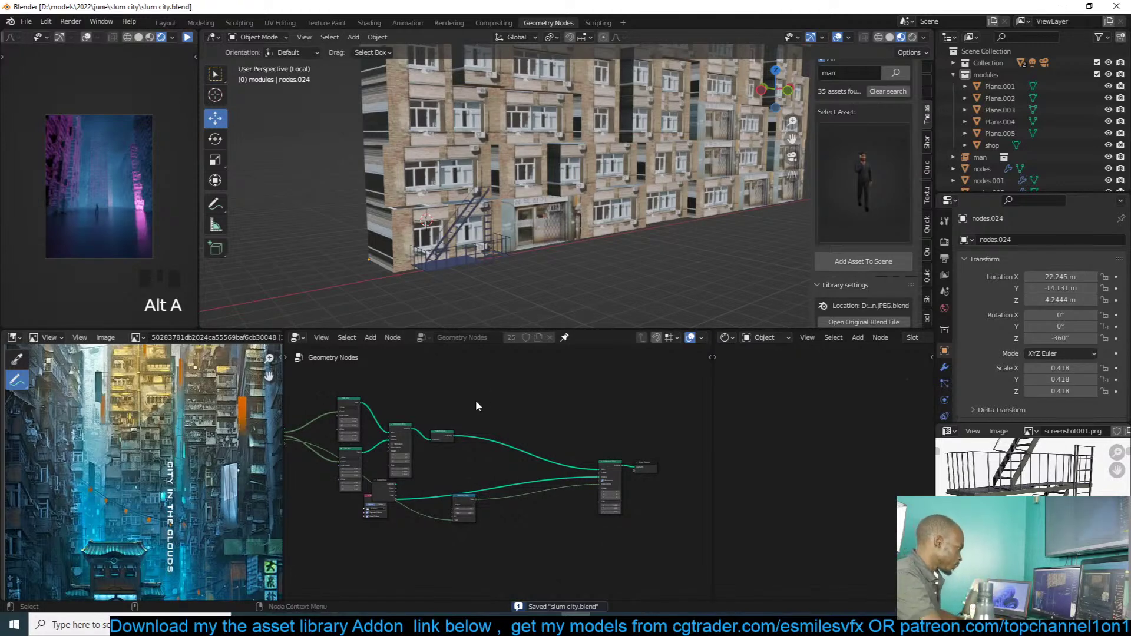
middle_click_drag(478, 400, 500, 420)
scroll(552, 414, "up", 3)
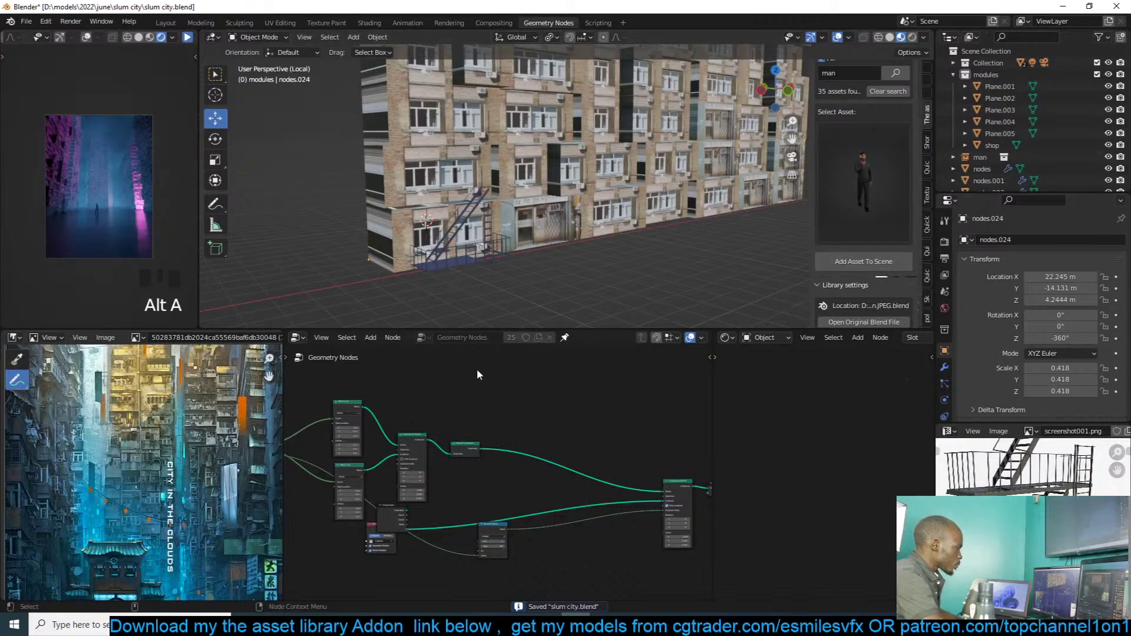
key("shift+a")
left_click(476, 260)
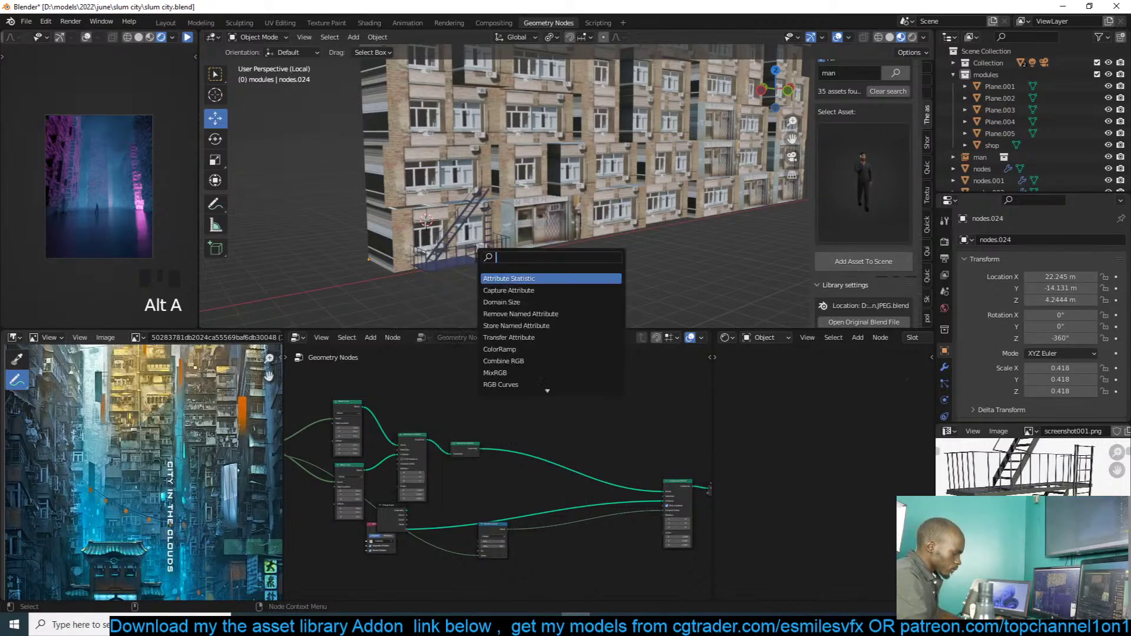
type("steobj")
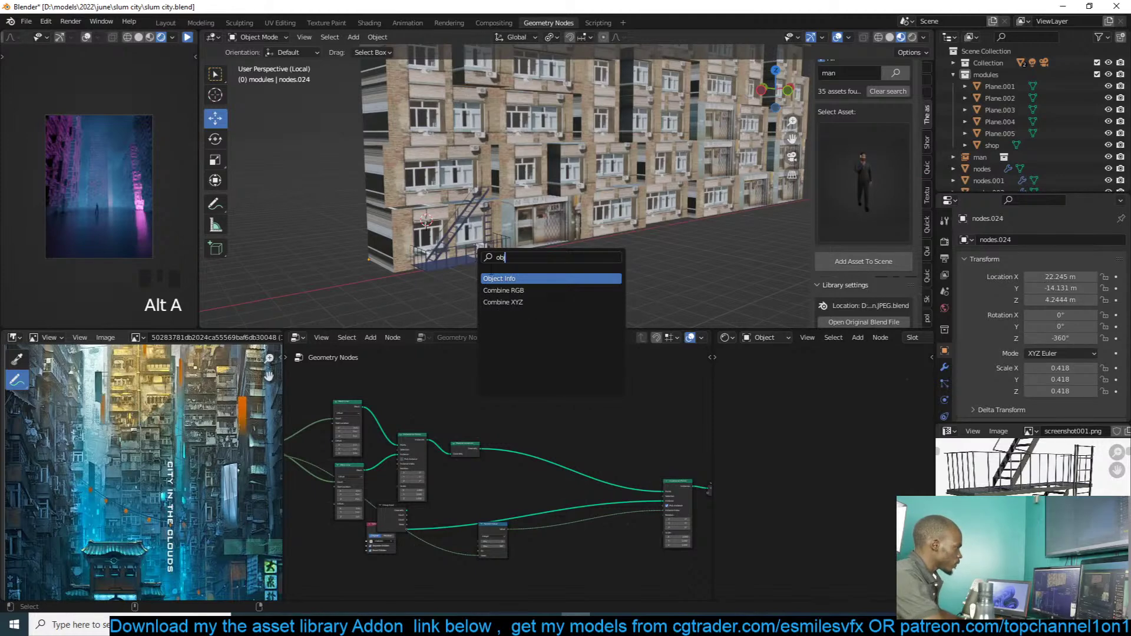
left_click(493, 279)
left_click(501, 394)
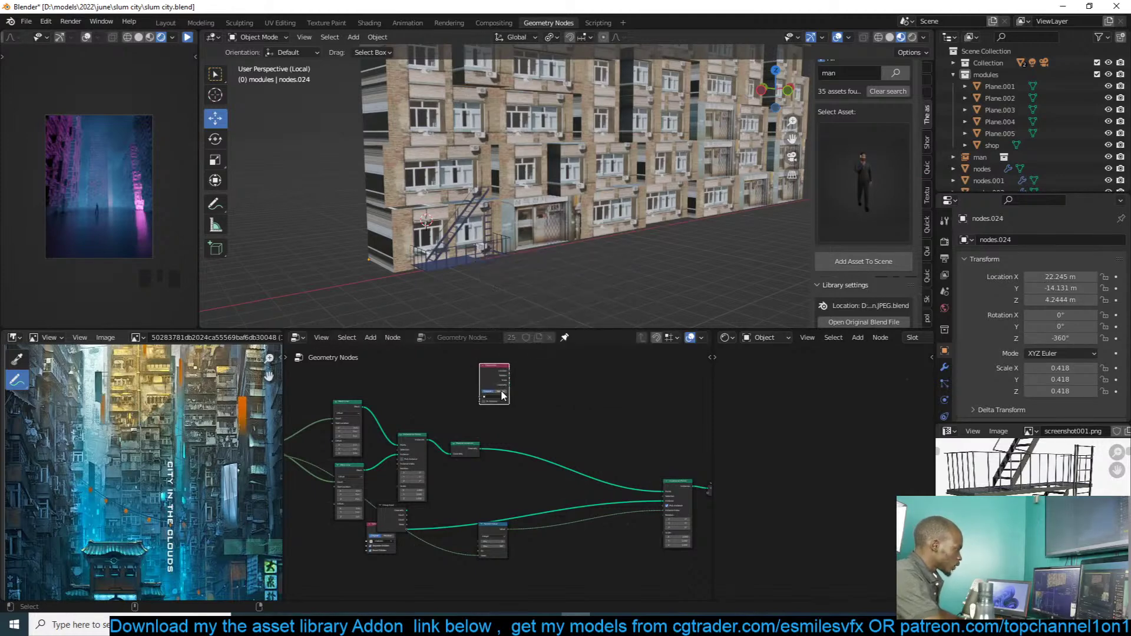
Step: Set the Object Info node's object to "steps"
scroll(490, 384, "up", 6)
left_click(497, 352)
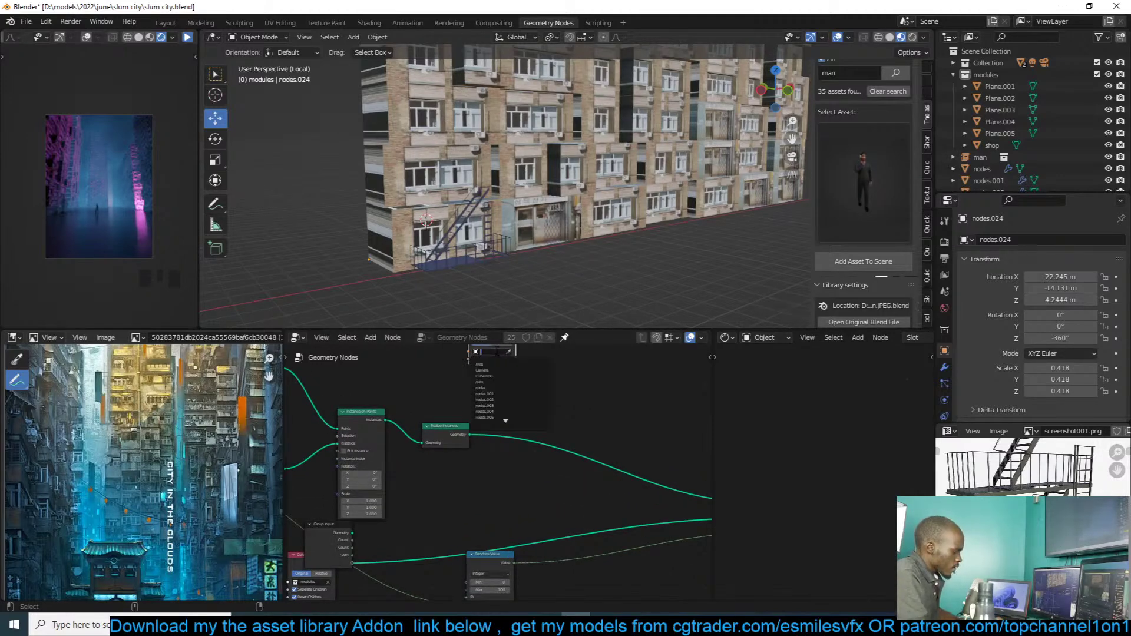
type("s")
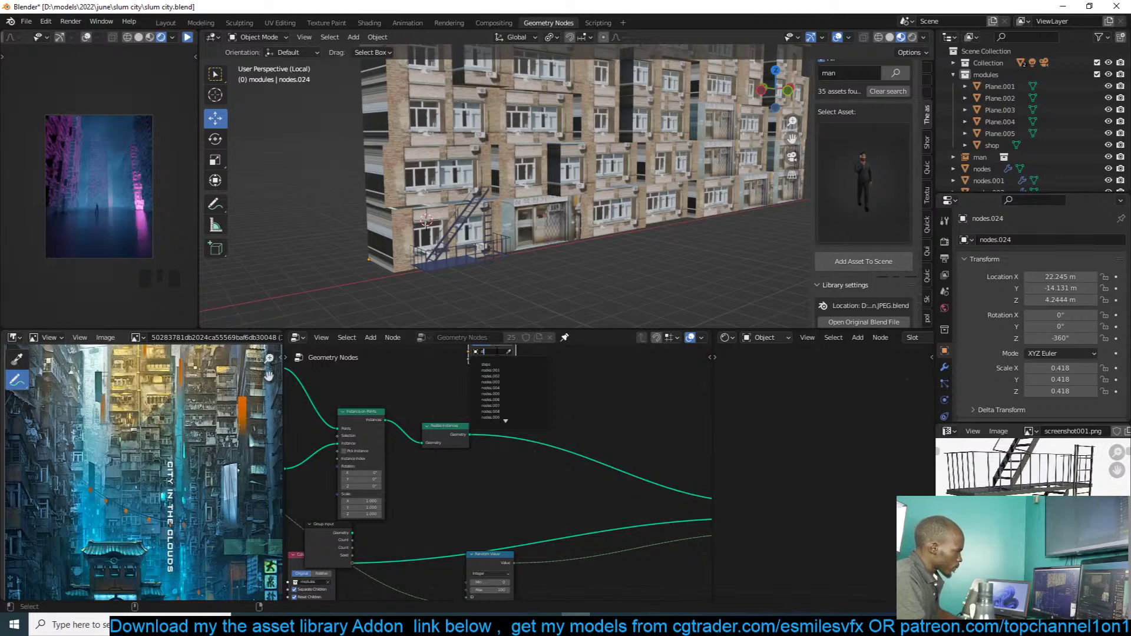
type("h")
left_click(493, 365)
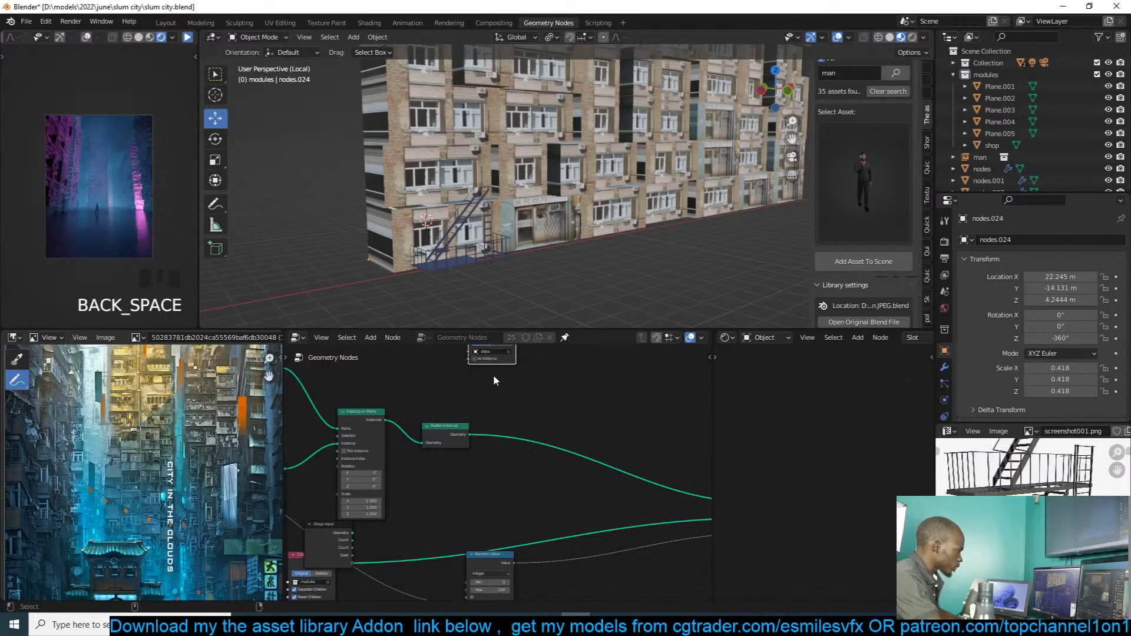
Step: Preview the Object Info node's geometry on its own and compare it with the original fire escape in the viewport
scroll(479, 382, "down", 2)
left_click(519, 404, "alt+shift")
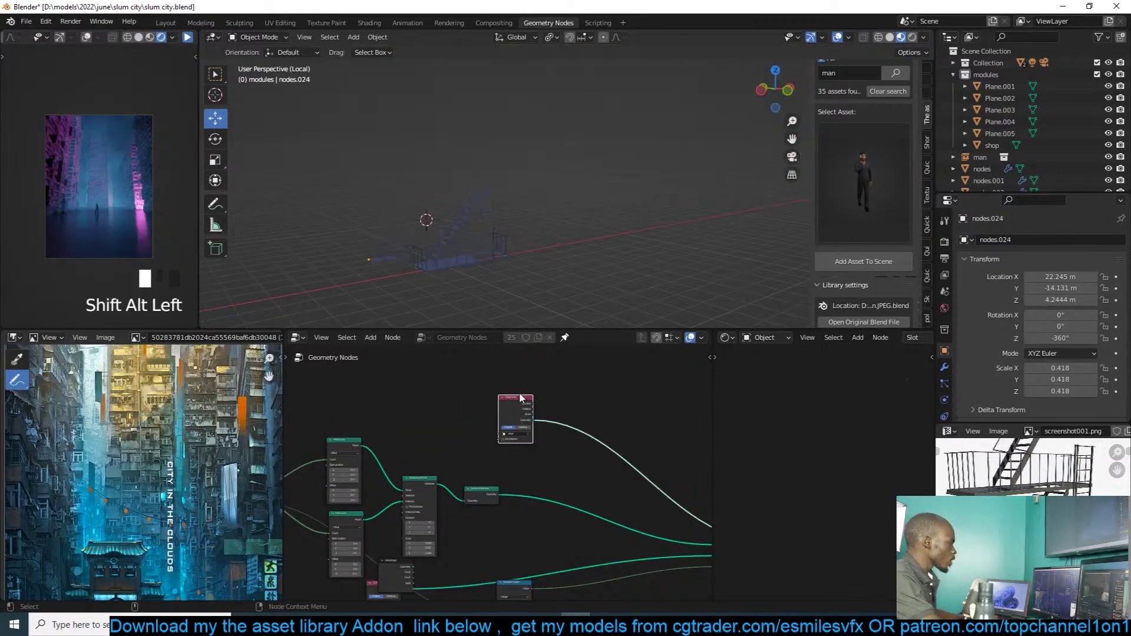
middle_click_drag(518, 222, 501, 231)
left_click(509, 244)
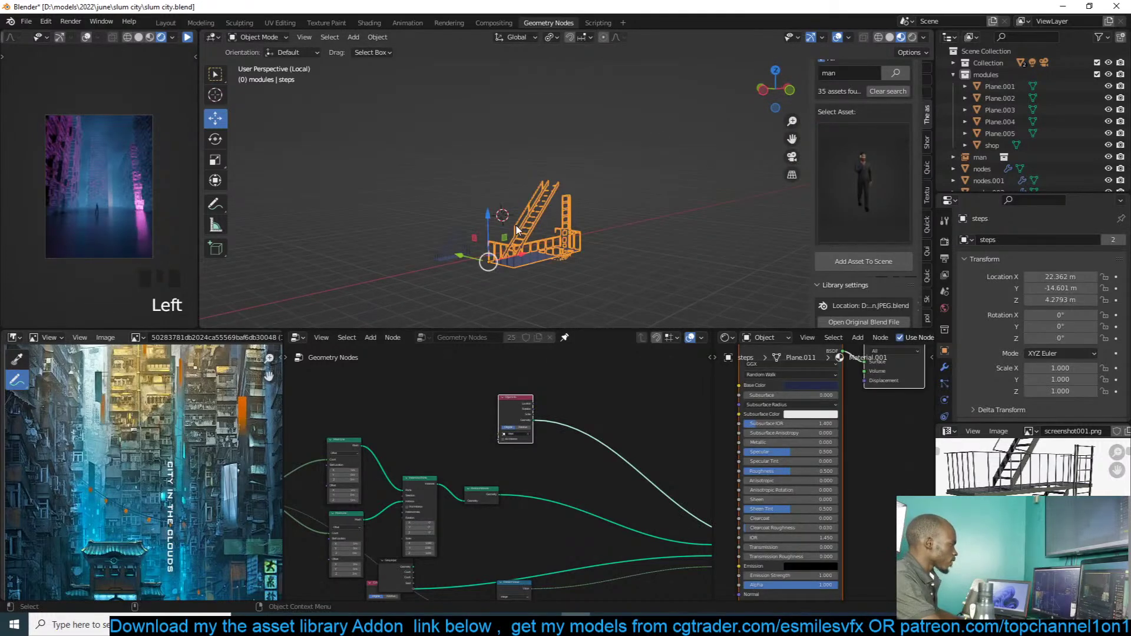
left_click(453, 251)
left_click(500, 254)
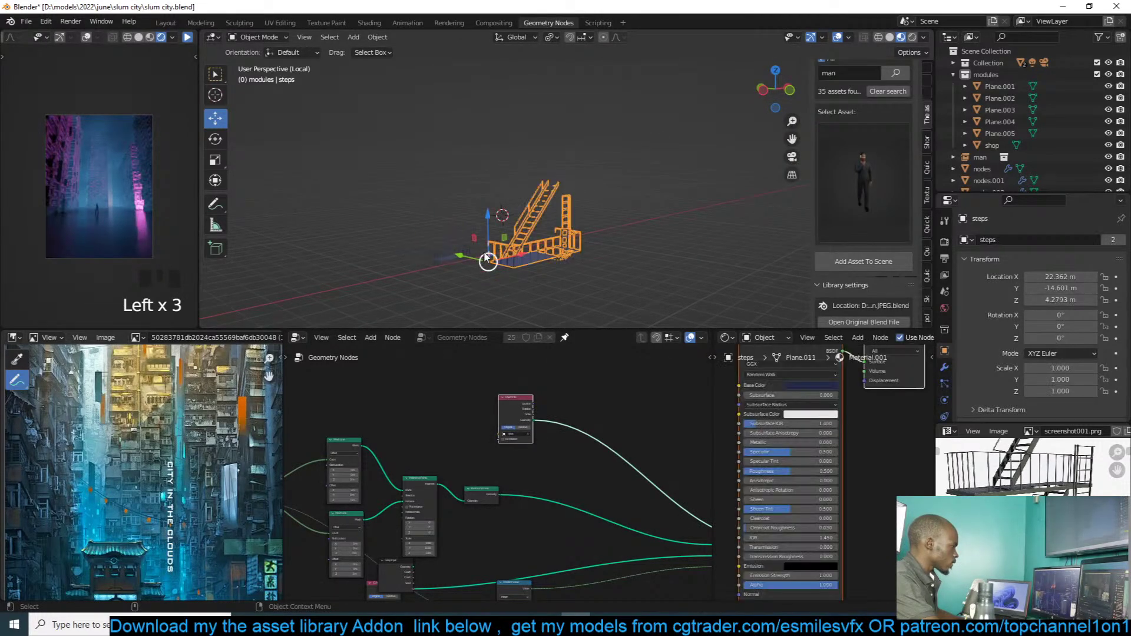
left_click(442, 255)
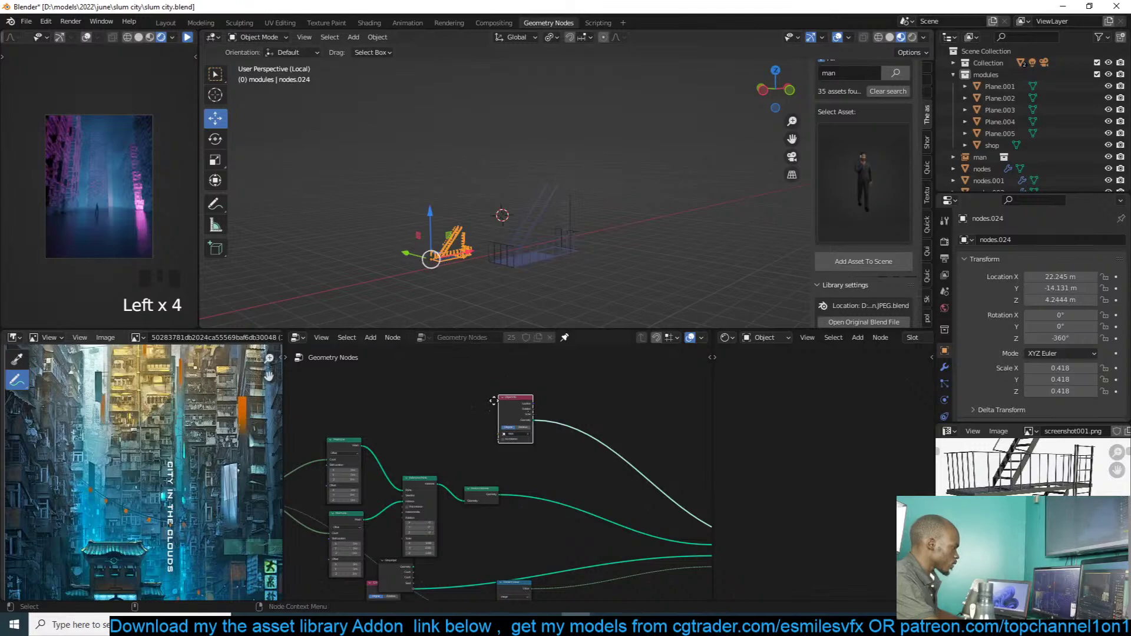
Step: Shift the Object Info node back and route the final Instance on Points node to the group output again
left_click_drag(494, 400, 465, 397)
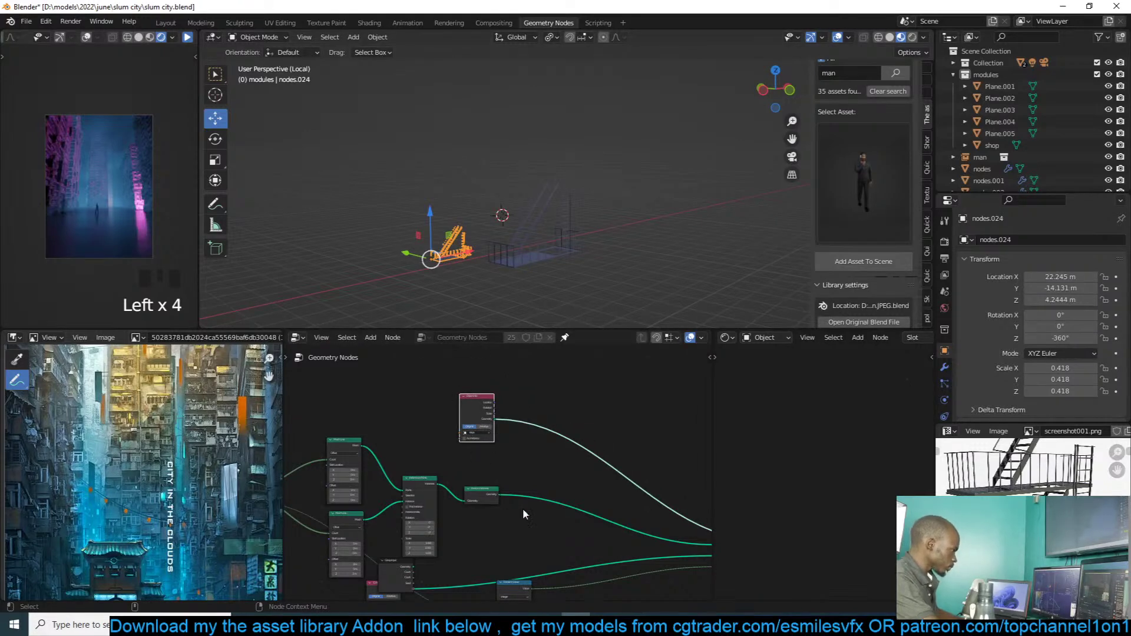
scroll(522, 508, "down", 2)
left_click(590, 501, "alt+shift")
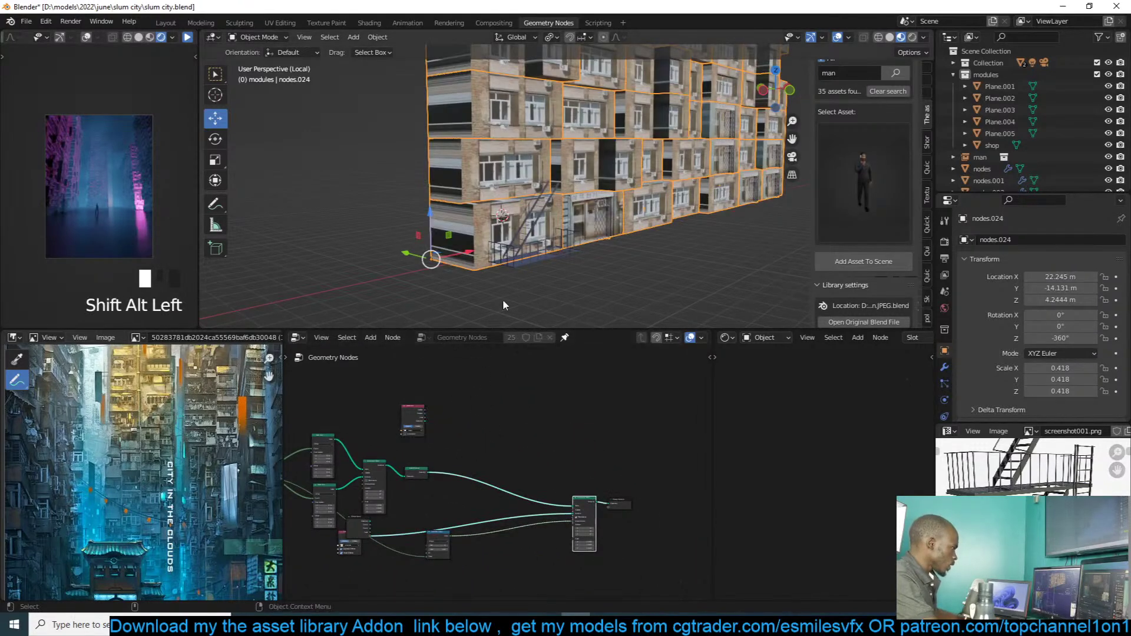
scroll(467, 411, "up", 2)
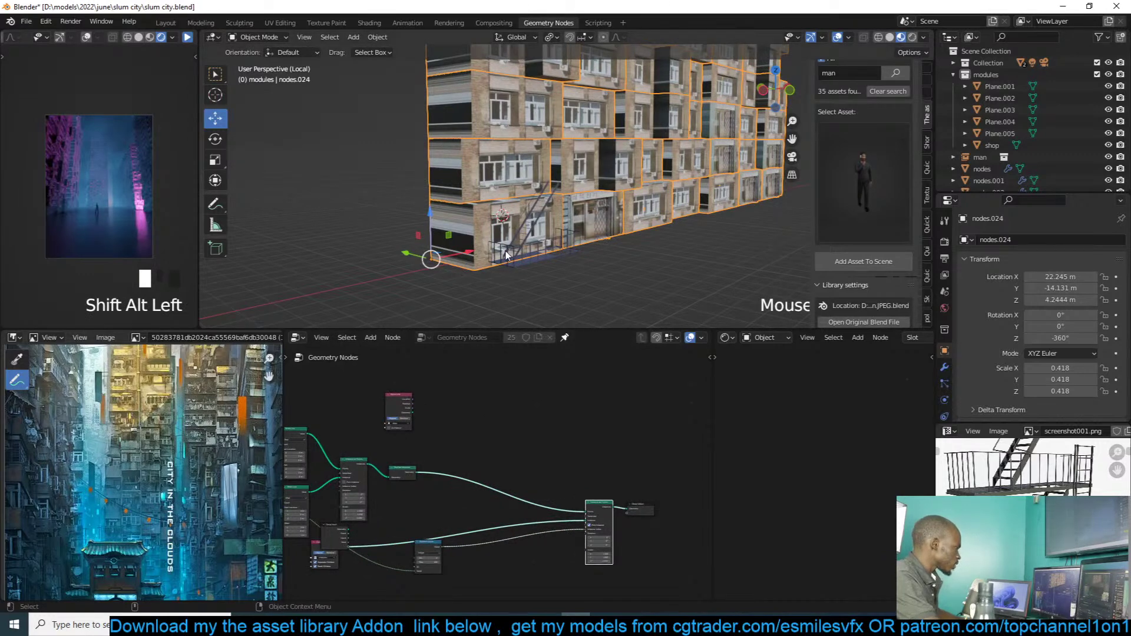
scroll(493, 420, "up", 3)
middle_click_drag(422, 416, 519, 412)
scroll(520, 413, "down", 2)
middle_click_drag(601, 504, 524, 499)
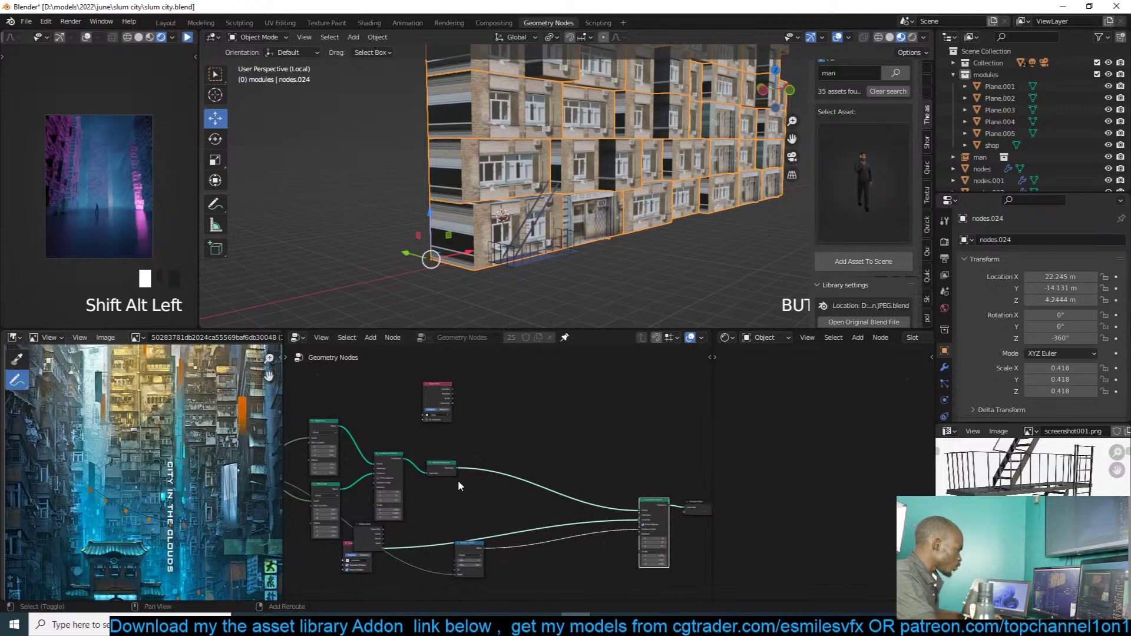
Step: Move the final Instance on Points node away from the group output, closer to the rest of the chain
right_click_drag(453, 475, 452, 439, "shift")
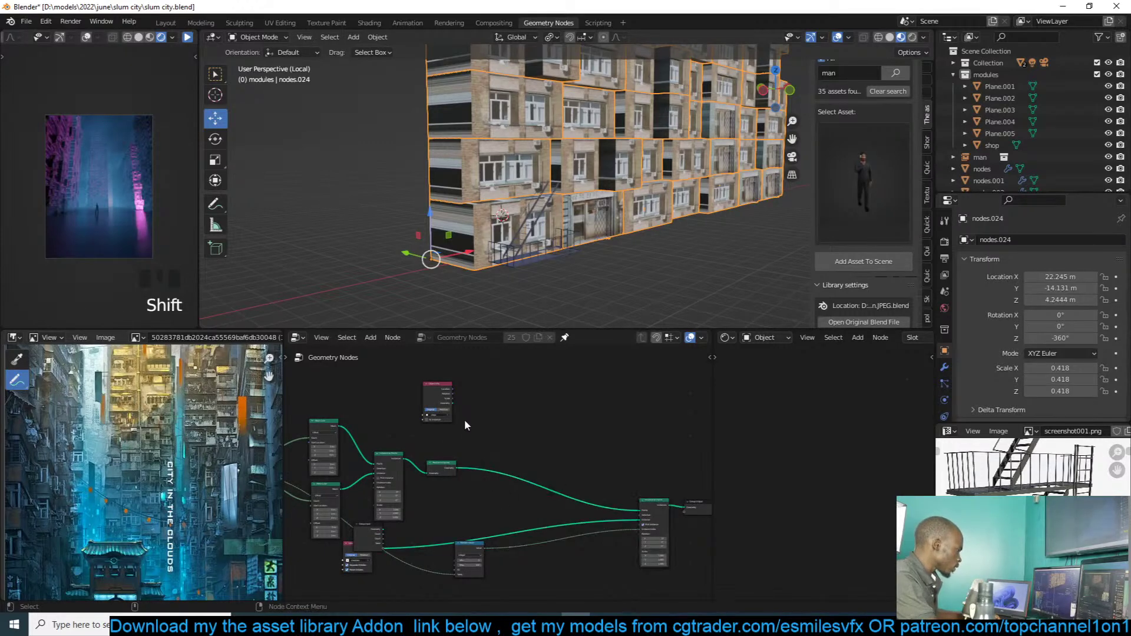
left_click_drag(651, 505, 547, 489)
key("shift+a")
key("Escape")
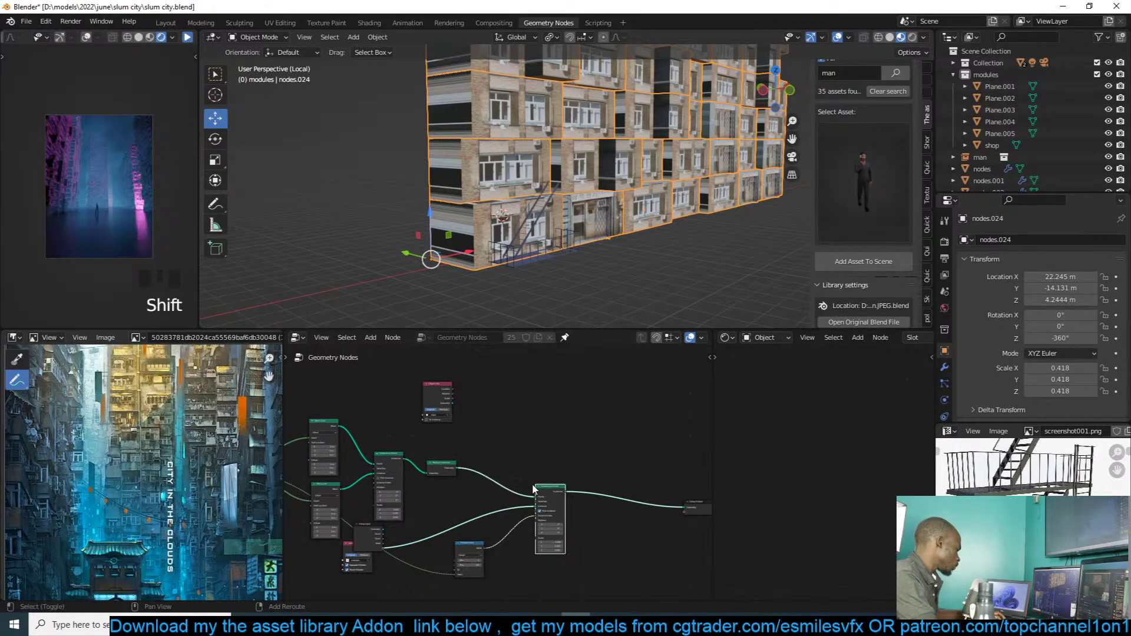
key("shift+a")
key("Escape")
Step: Combine the Object Info geometry with the final Instance on Points output through a Join Geometry node, and save the file
right_click_drag(551, 501, 439, 403, "ctrl+shift")
key("x")
scroll(466, 397, "up", 2)
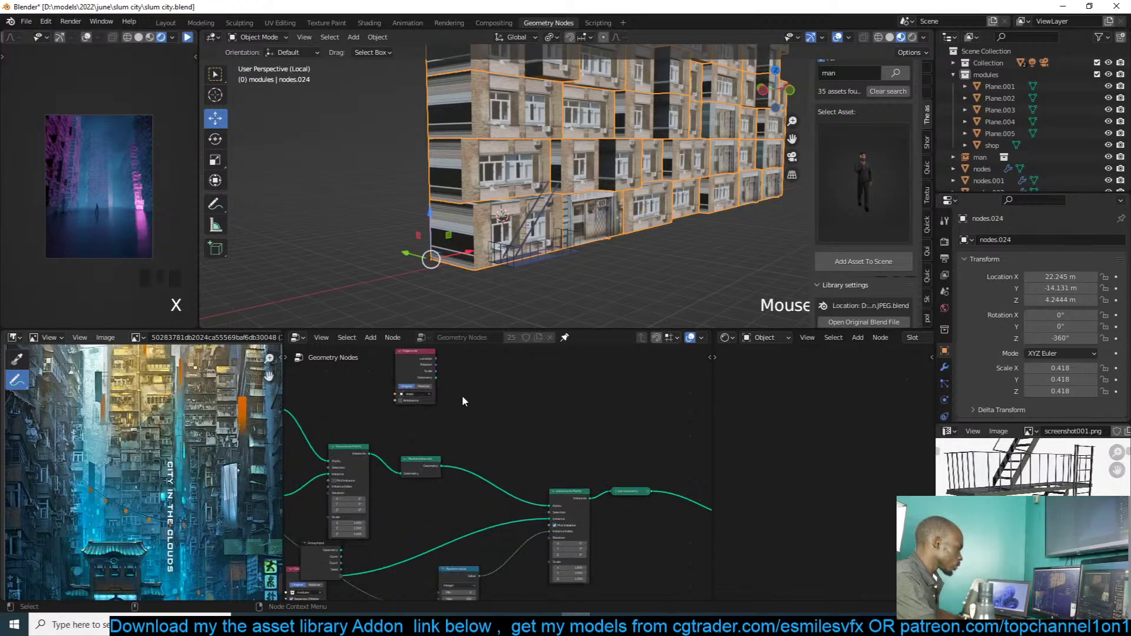
left_click_drag(436, 377, 610, 492)
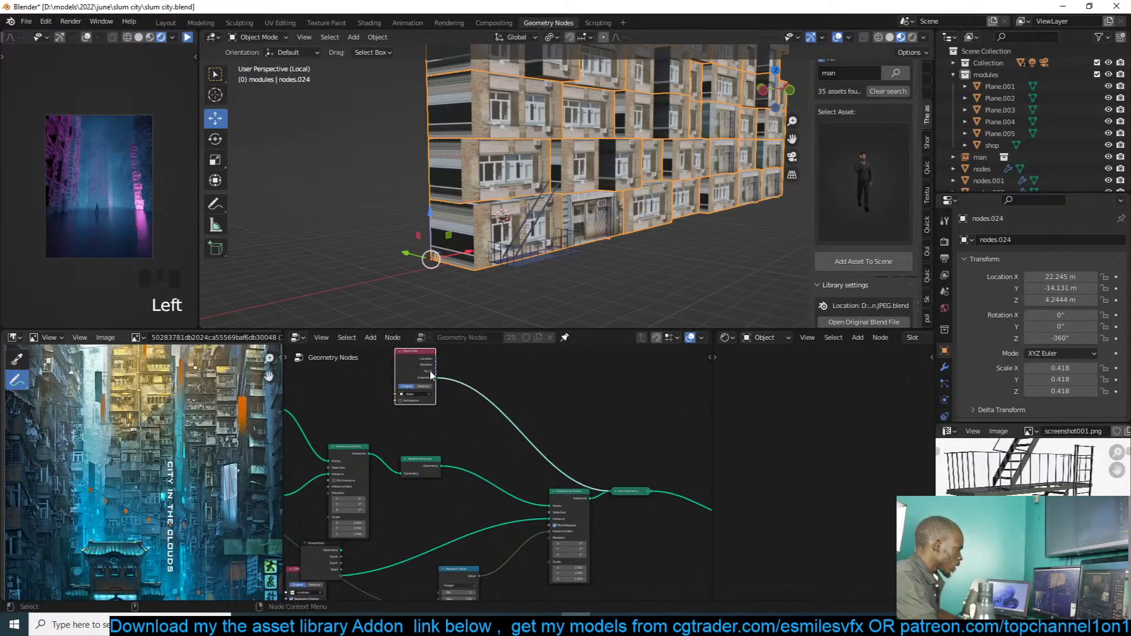
middle_click_drag(431, 372, 464, 425)
scroll(473, 430, "up", 1)
key("ctrl+s")
middle_click_drag(541, 403, 542, 419)
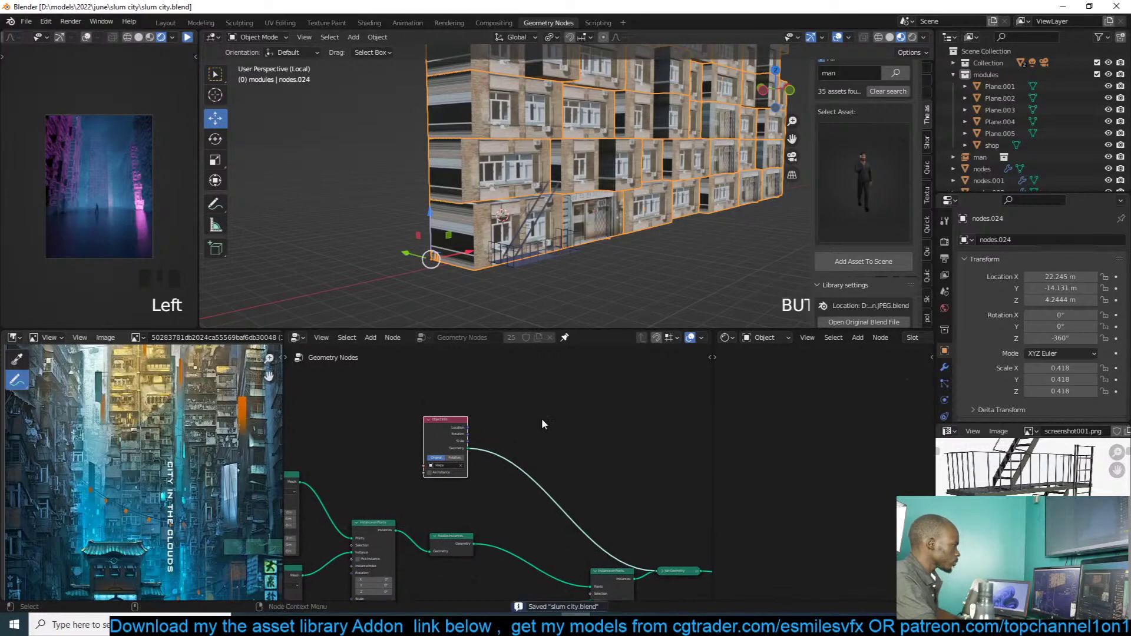
Step: Hide the original fire escape in front of the facade and switch the viewport to solid shading
left_click(533, 253)
left_click(533, 255)
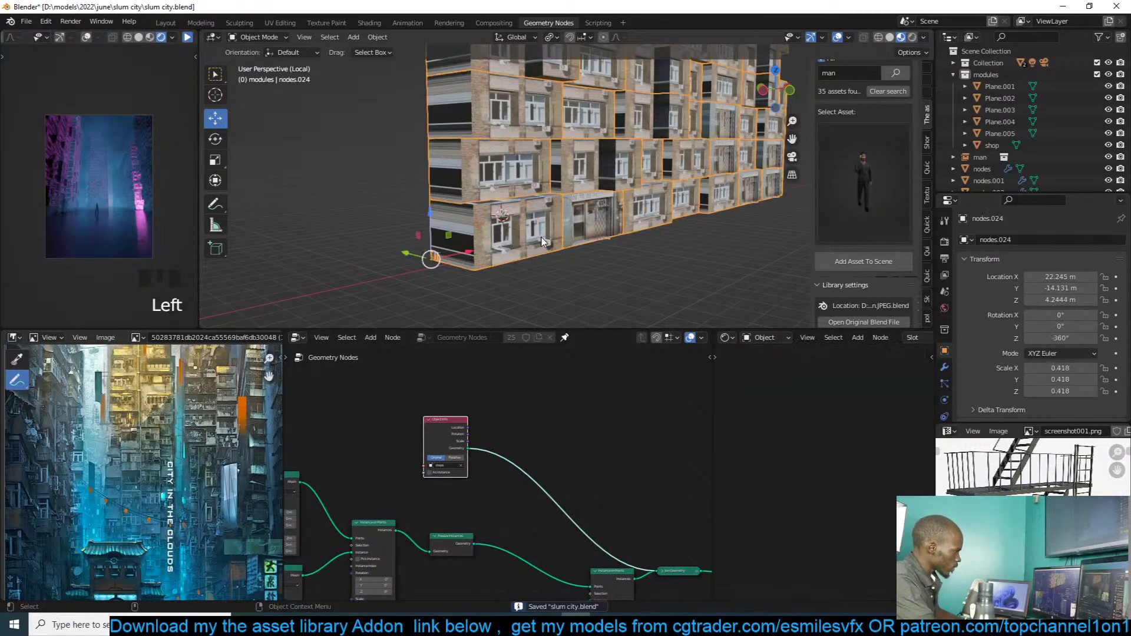
scroll(472, 430, "down", 2)
key("z")
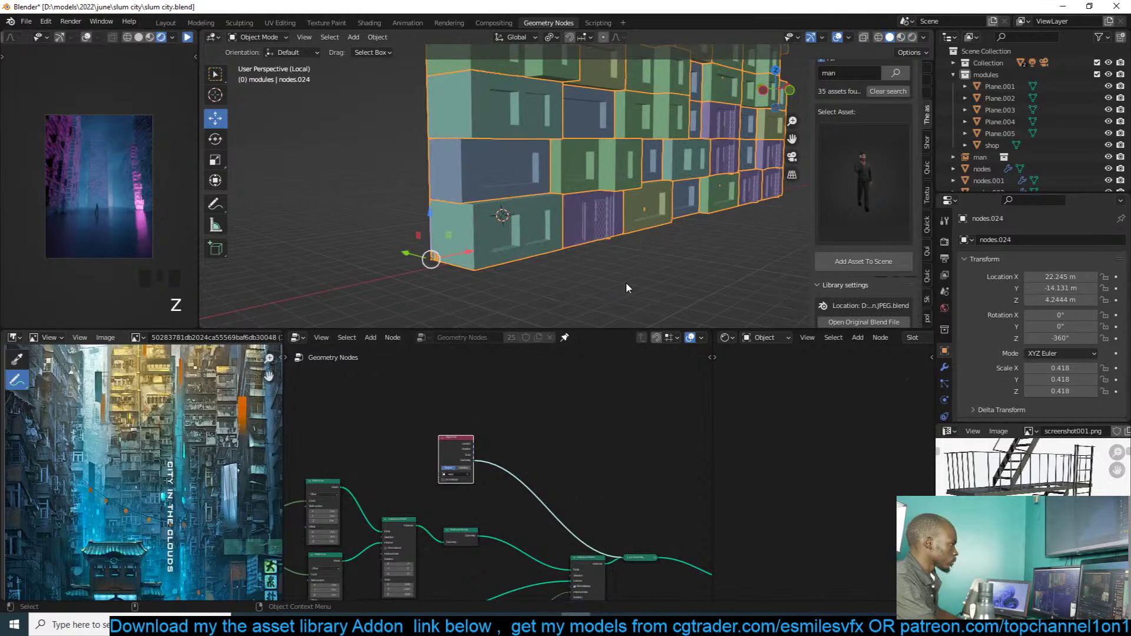
scroll(526, 454, "up", 3)
mouse_move(525, 451)
middle_mouse_down()
mouse_move(585, 454)
mouse_move(517, 431)
middle_mouse_up()
scroll(585, 454, "down", 2)
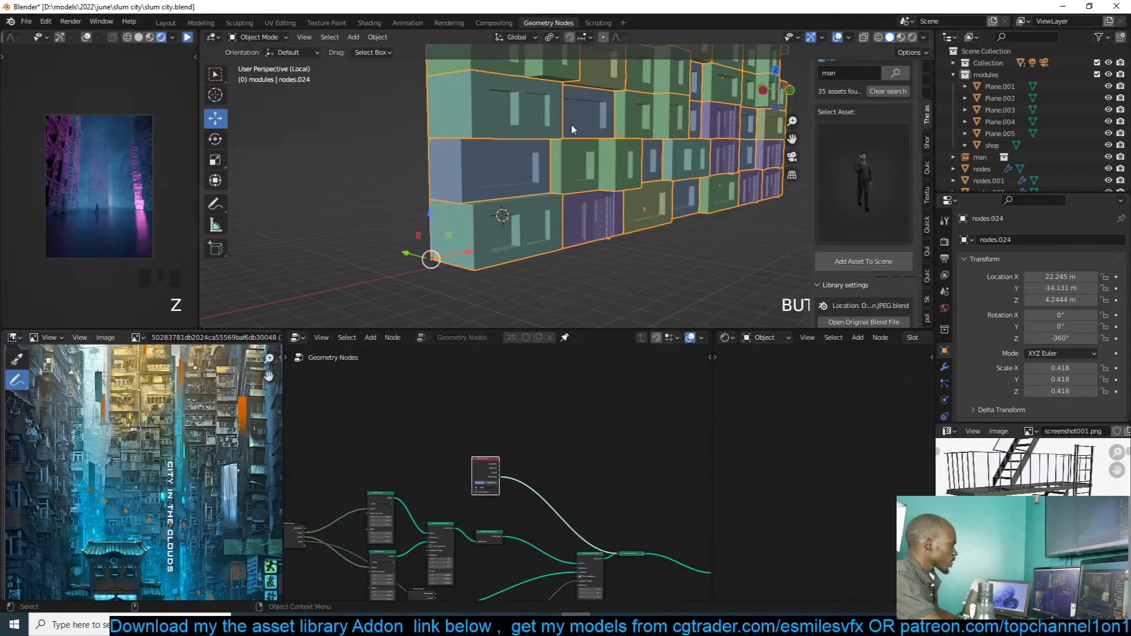
Step: Move the Object Info node further back in the tree to free space before the Join Geometry node
key("KP_Decimal")
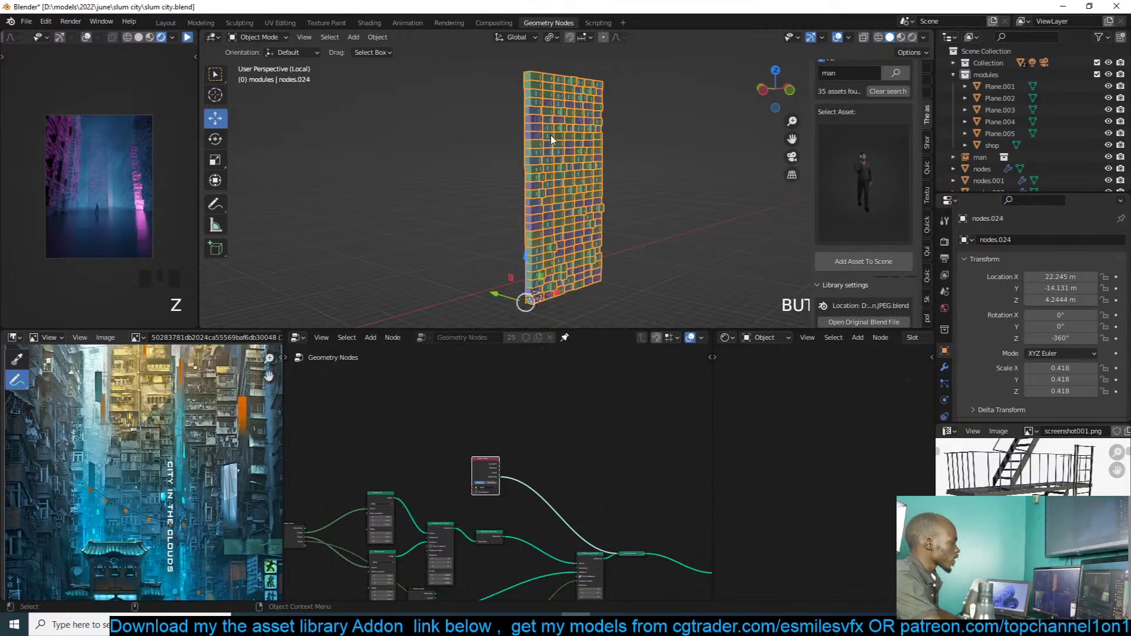
scroll(566, 138, "up", 3)
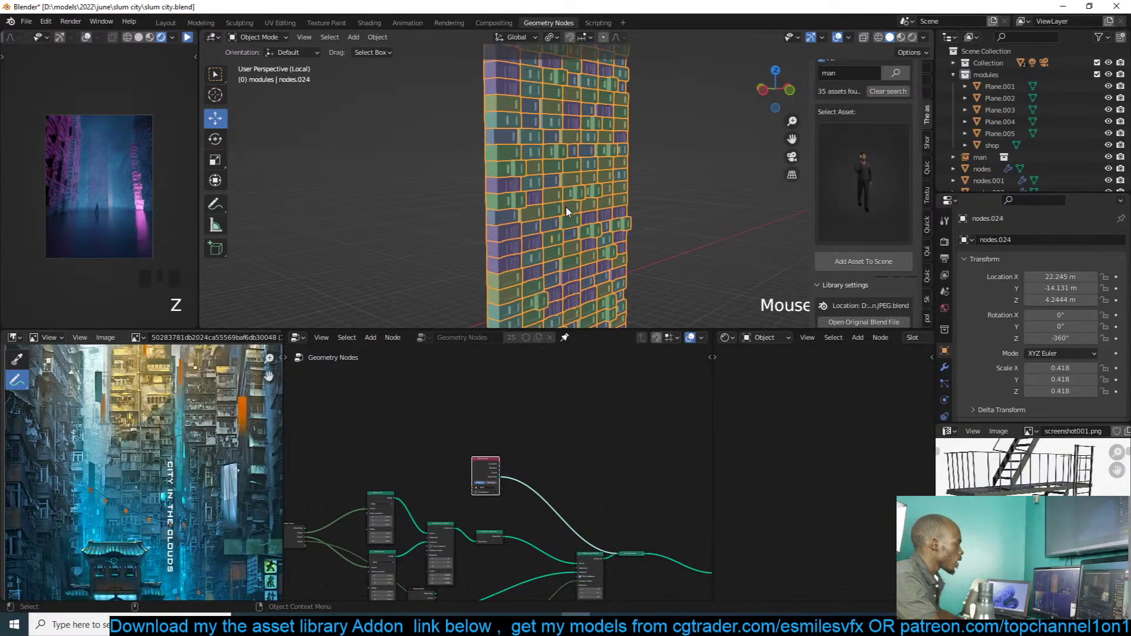
scroll(578, 461, "up", 4)
middle_click_drag(578, 462, 568, 452)
scroll(568, 452, "up", 4)
scroll(561, 451, "down", 5)
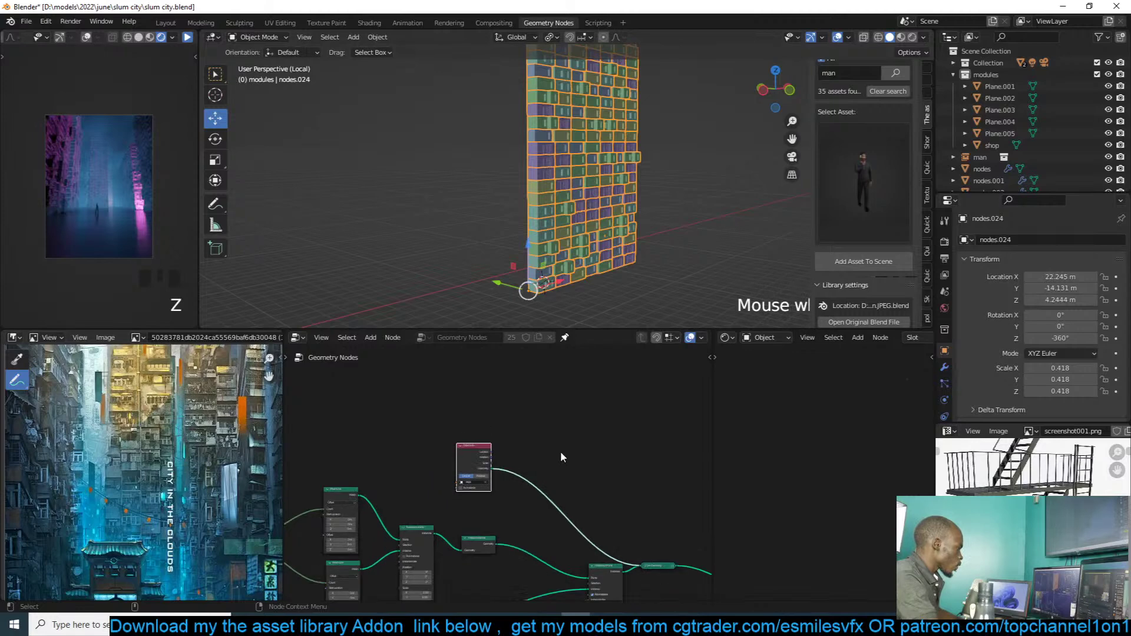
key("g")
left_click_drag(400, 433, 380, 425)
key("shift+a")
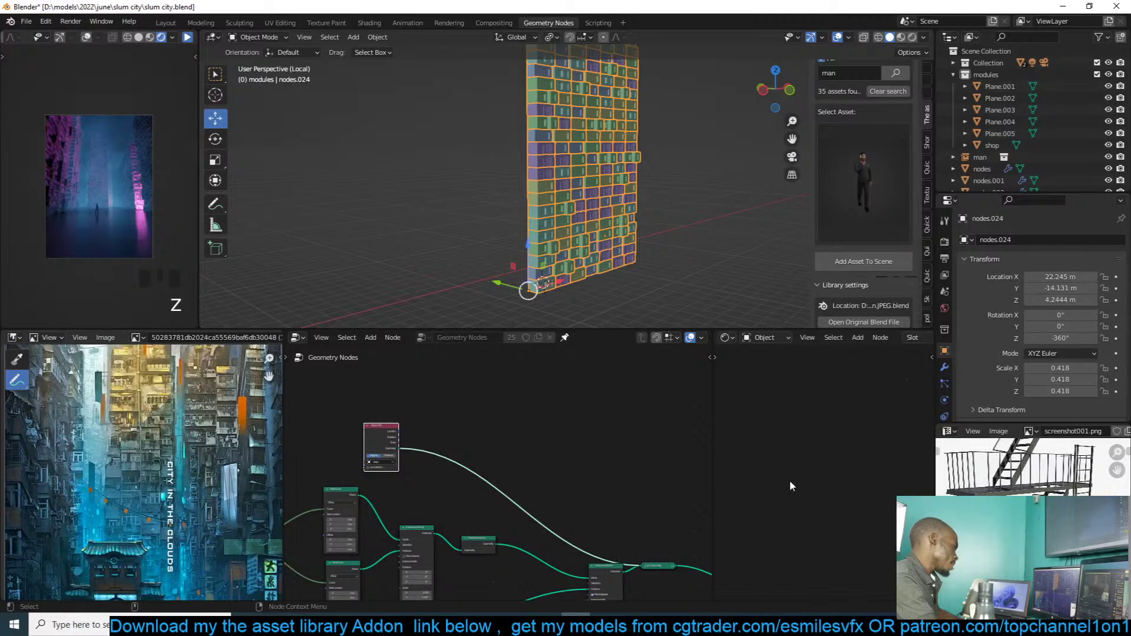
Step: Preview the output of each of the two Mesh Line nodes in the viewport
middle_click_drag(533, 518, 616, 481)
scroll(617, 480, "up", 4)
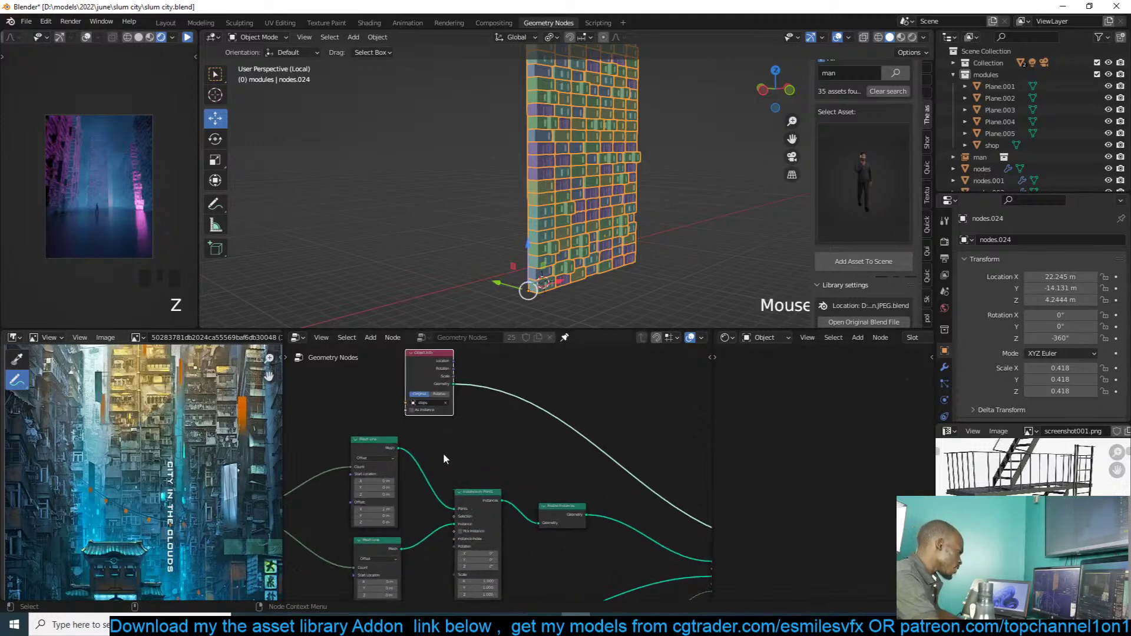
left_click(383, 446, "alt+shift")
left_click(380, 542, "alt+shift")
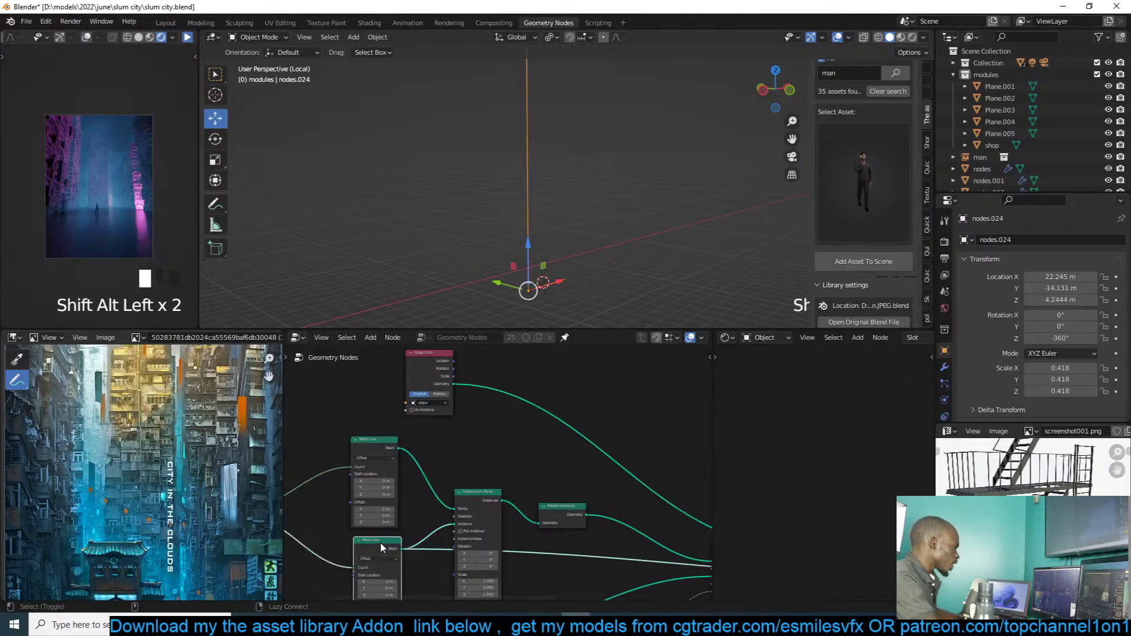
scroll(514, 442, "down", 1)
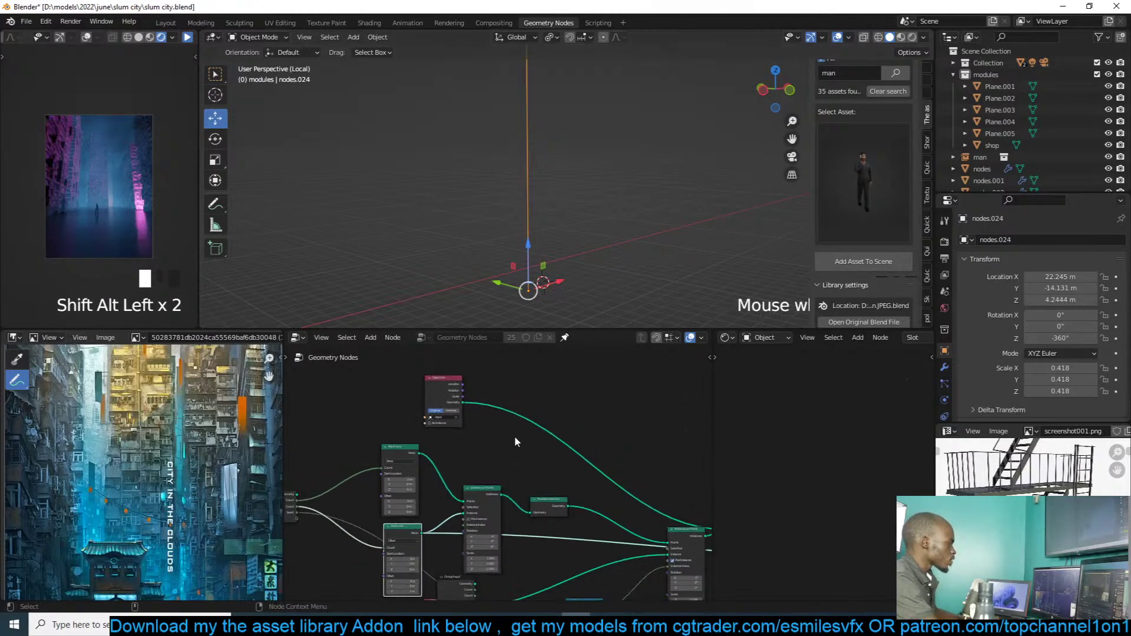
Step: Duplicate the final Instance on Points node beside the Object Info node and feed its Points from the lower Mesh Line
left_click(688, 541)
key("shift+d")
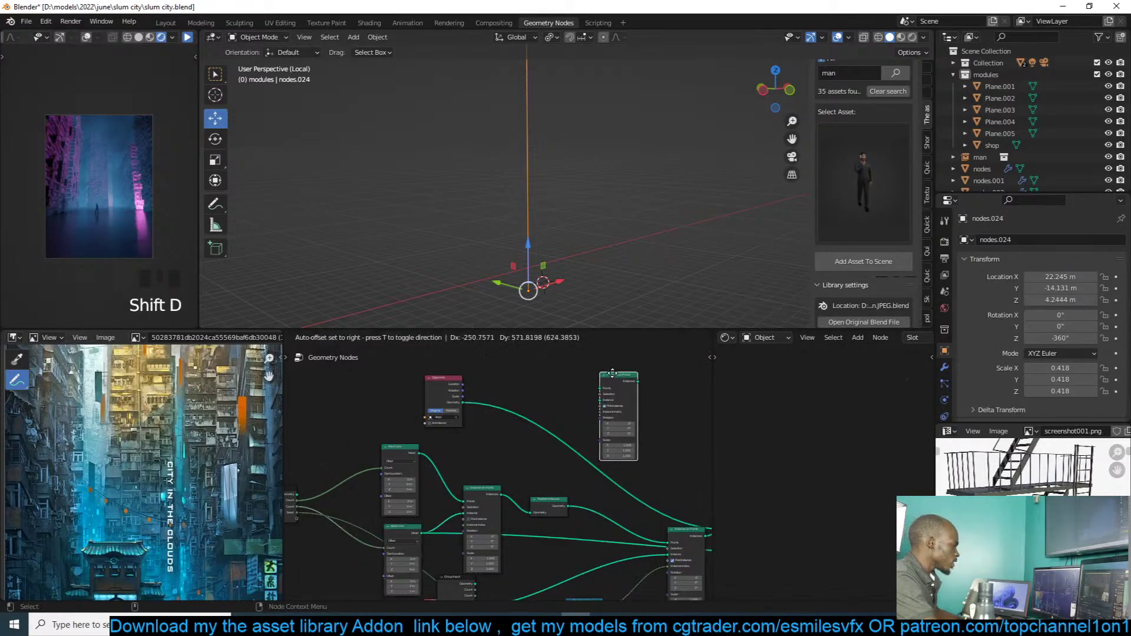
left_click(626, 383)
left_click_drag(418, 531, 603, 381)
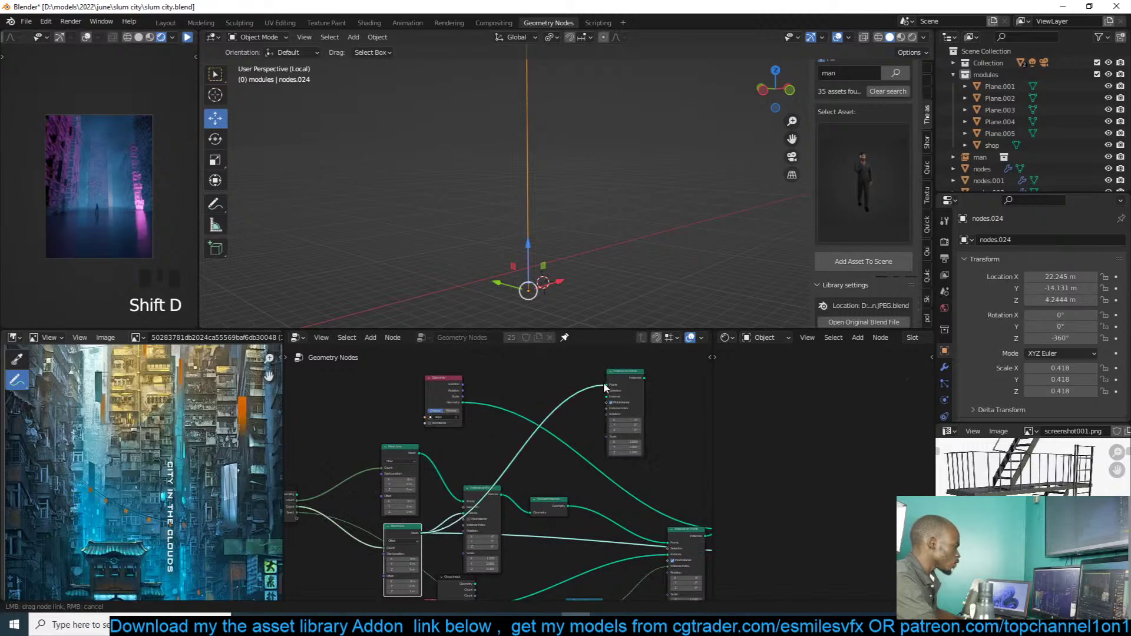
Step: Feed the steps Object Info geometry into the duplicated Instance on Points node's Instance input and preview that node's output
left_click_drag(462, 403, 609, 399)
left_click(630, 372, "alt+shift")
middle_click_drag(617, 428, 590, 437)
scroll(589, 436, "up", 1)
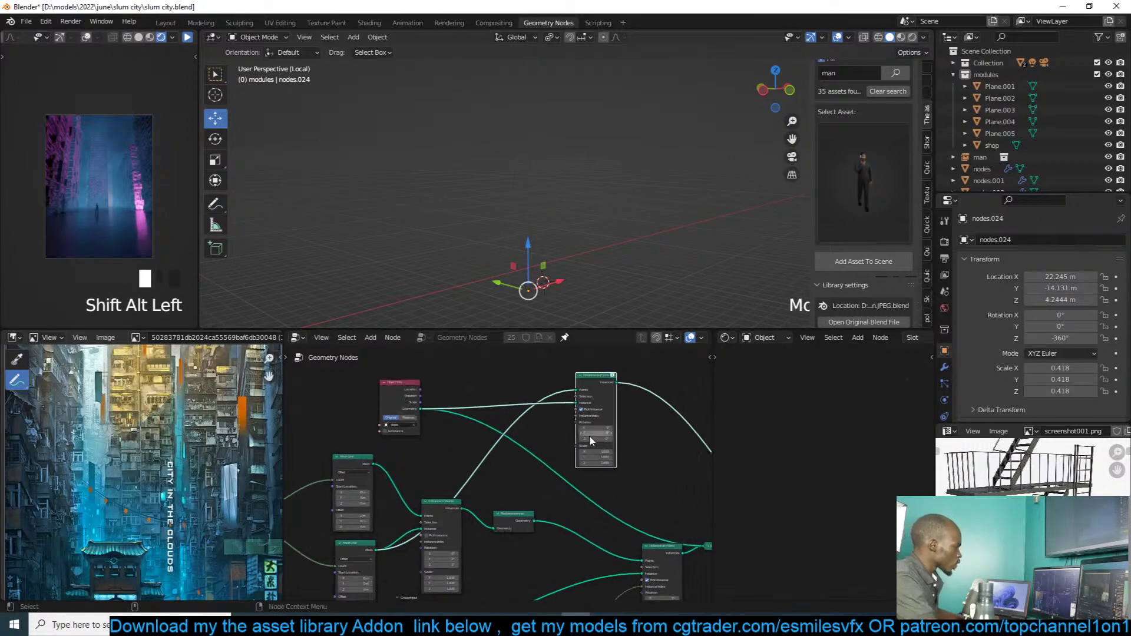
scroll(589, 436, "up", 2)
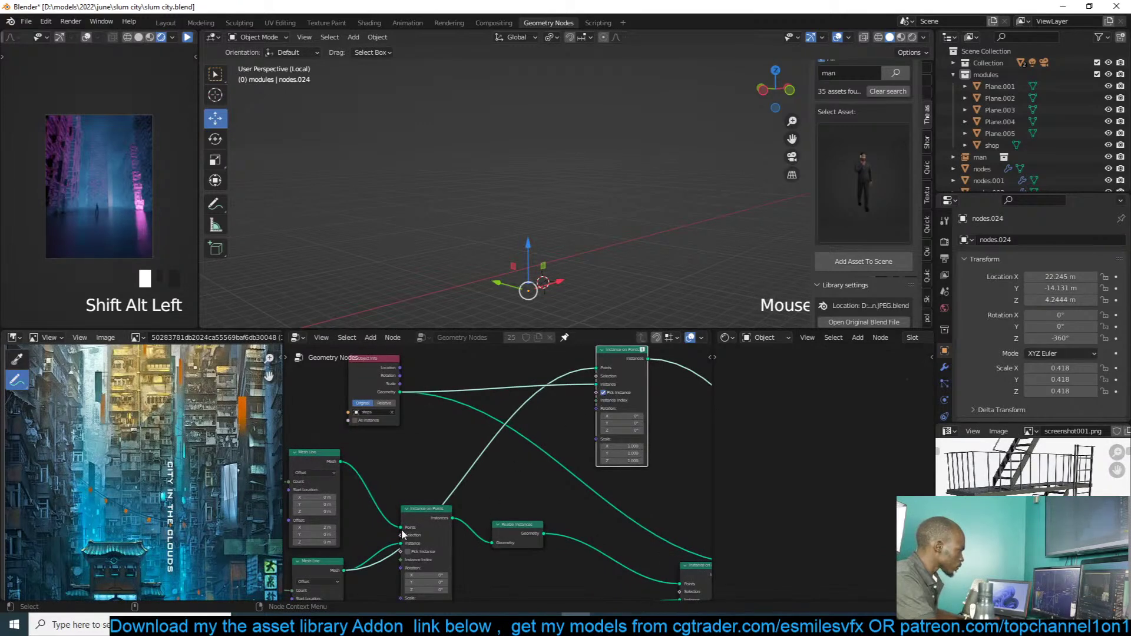
Step: Turn off Pick Instance on the duplicated Instance on Points node
middle_click_drag(415, 523, 535, 470)
scroll(631, 356, "down", 1)
middle_click_drag(633, 355, 456, 462)
scroll(555, 428, "up", 1)
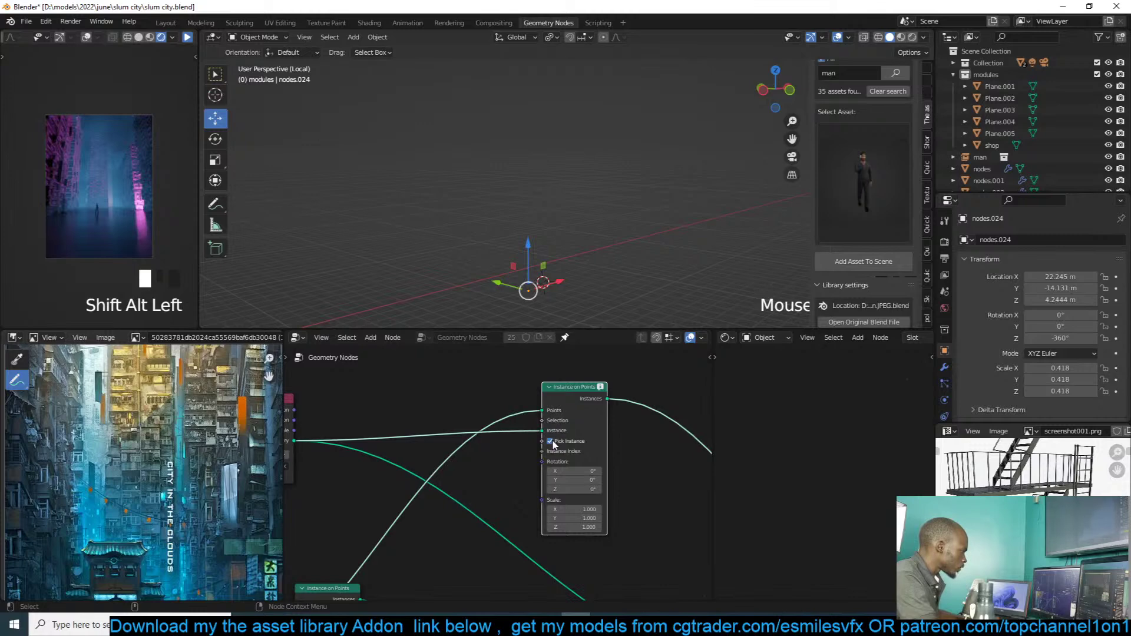
left_click(552, 443)
scroll(593, 261, "up", 4)
middle_click_drag(593, 261, 569, 237)
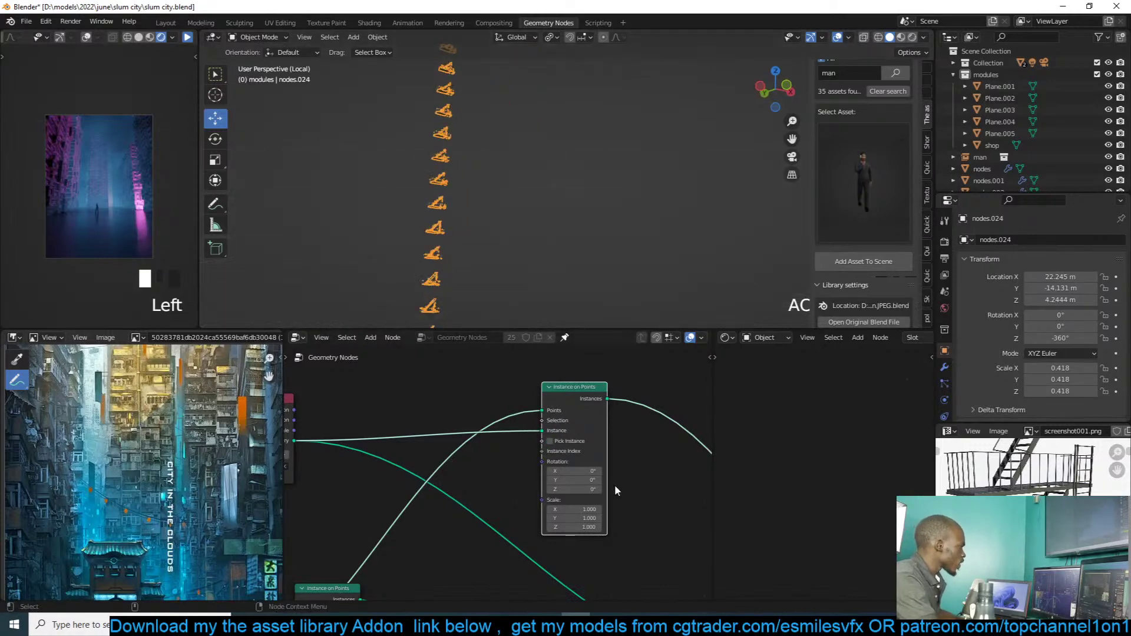
Step: Move the Join Geometry node slightly away from the lower Instance on Points node and preview its output
scroll(616, 490, "down", 6)
middle_click_drag(645, 502, 551, 429)
left_click(555, 492)
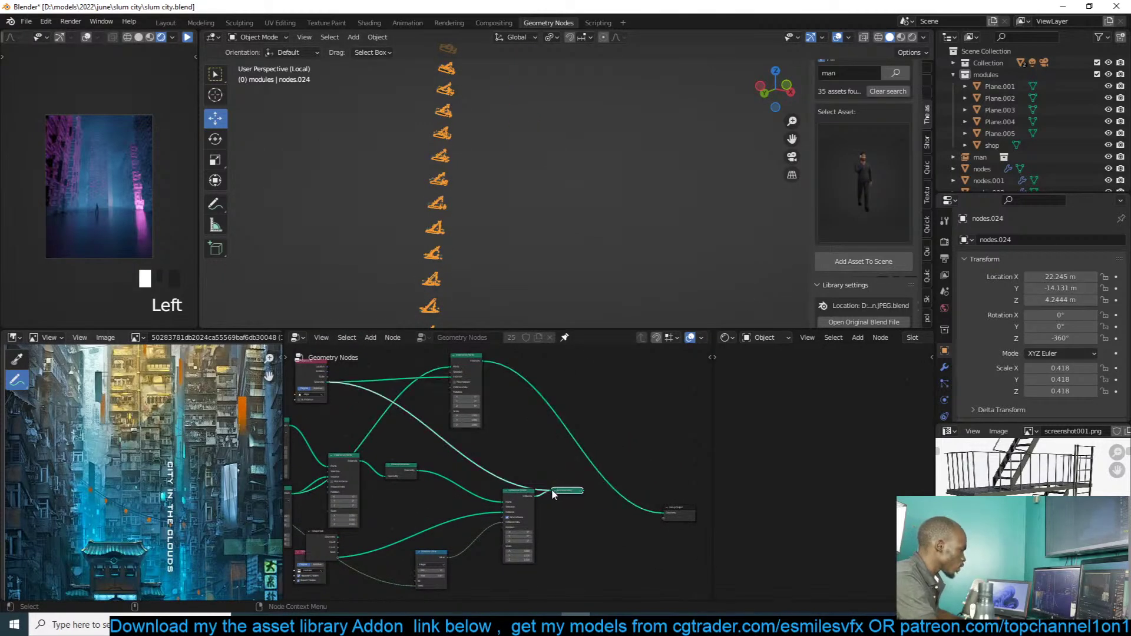
left_click(555, 491)
left_click_drag(565, 491, 580, 486)
left_click(580, 488, "alt+shift")
Step: Feed the duplicated Instance on Points node into Join Geometry in place of the direct Object Info link
scroll(568, 505, "up", 4)
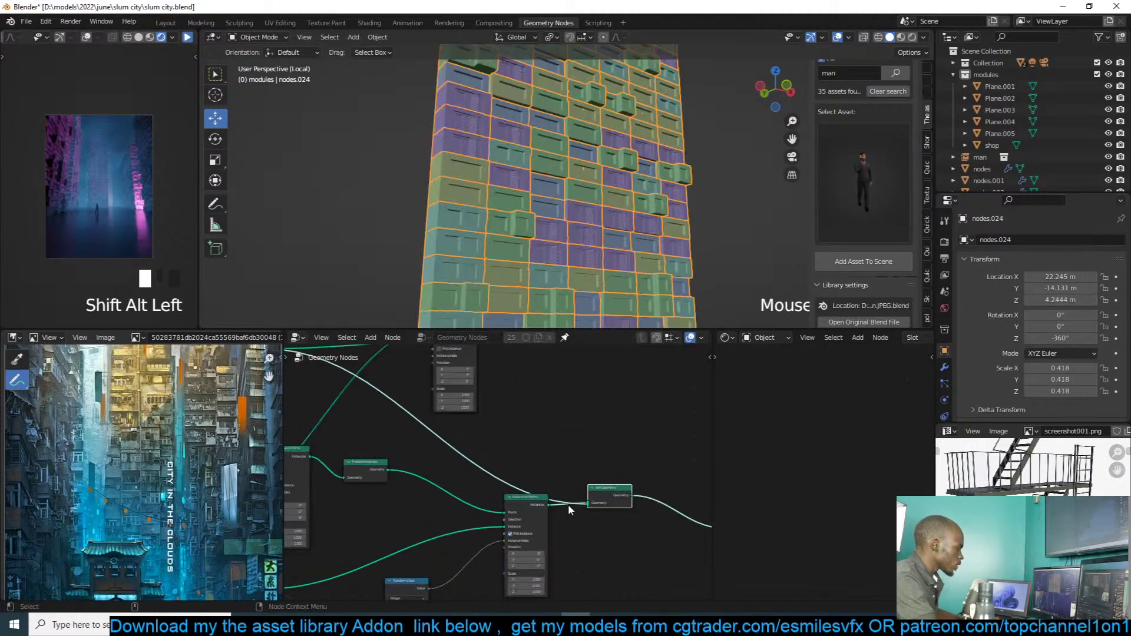
middle_click_drag(562, 464, 580, 550)
left_click_drag(495, 405, 551, 509)
scroll(605, 537, "up", 5)
scroll(497, 474, "down", 4)
scroll(545, 241, "down", 4)
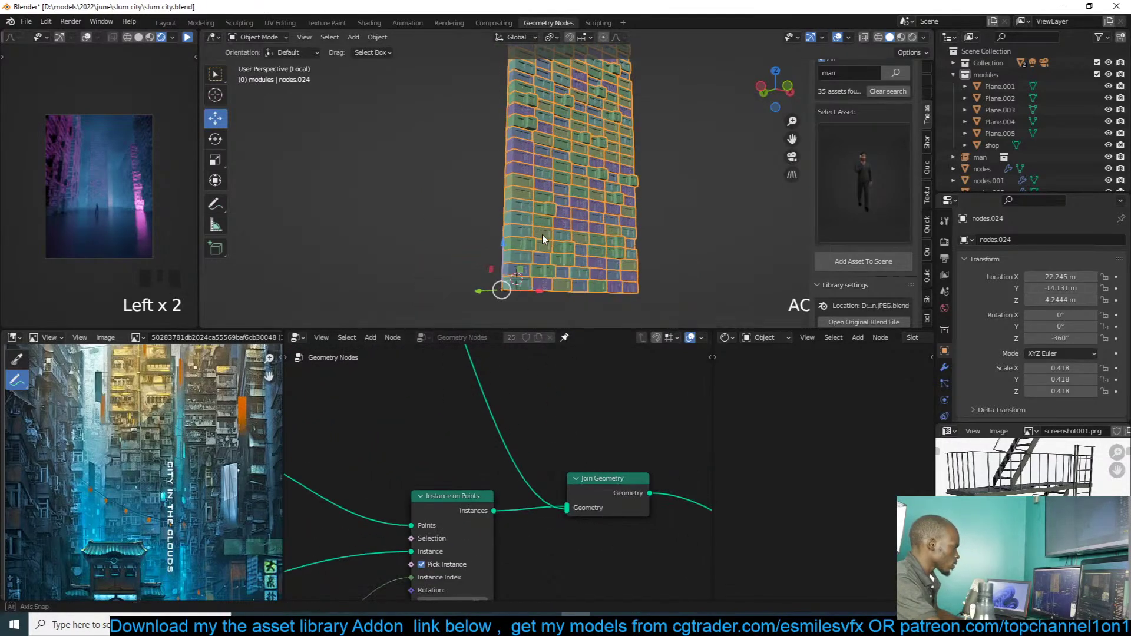
Step: Save the file and enlarge the fire escape instances to a scale of 3.880 on all three axes
middle_click_drag(541, 239, 638, 239)
scroll(530, 401, "down", 5)
middle_click_drag(399, 374, 407, 443)
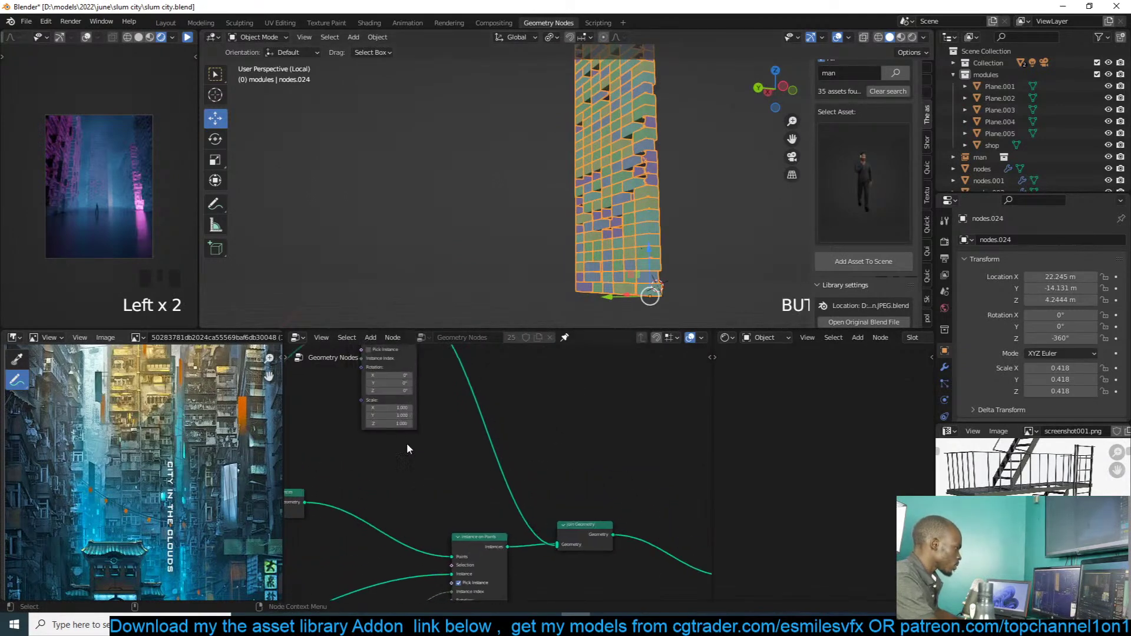
scroll(407, 444, "up", 6)
middle_click_drag(380, 406, 442, 463)
left_click_drag(434, 453, 449, 477)
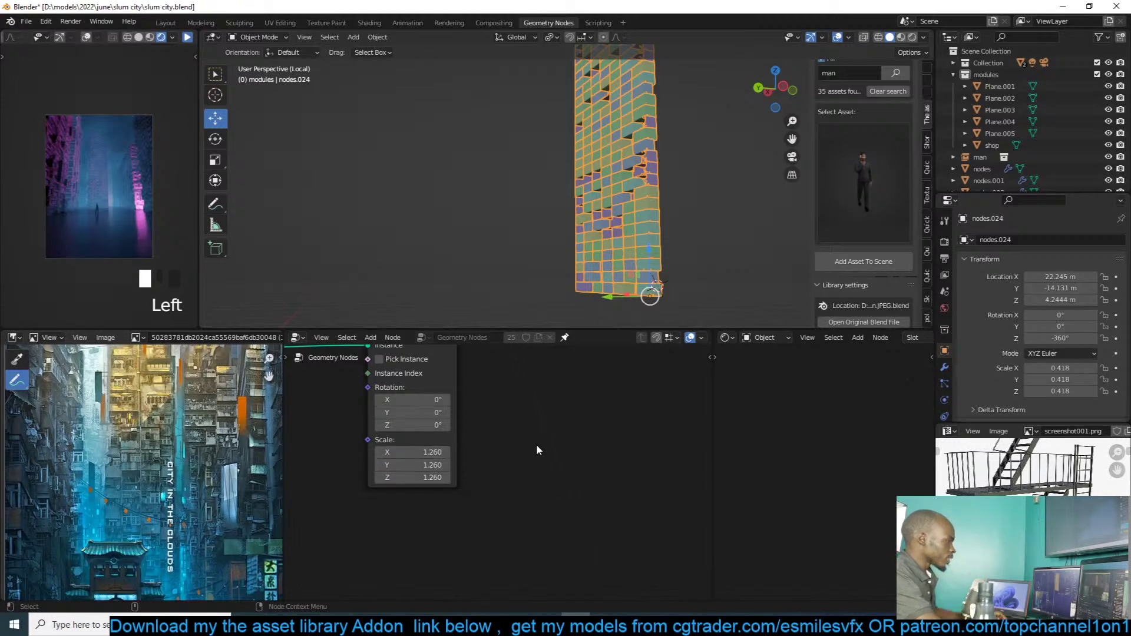
key("ctrl+s")
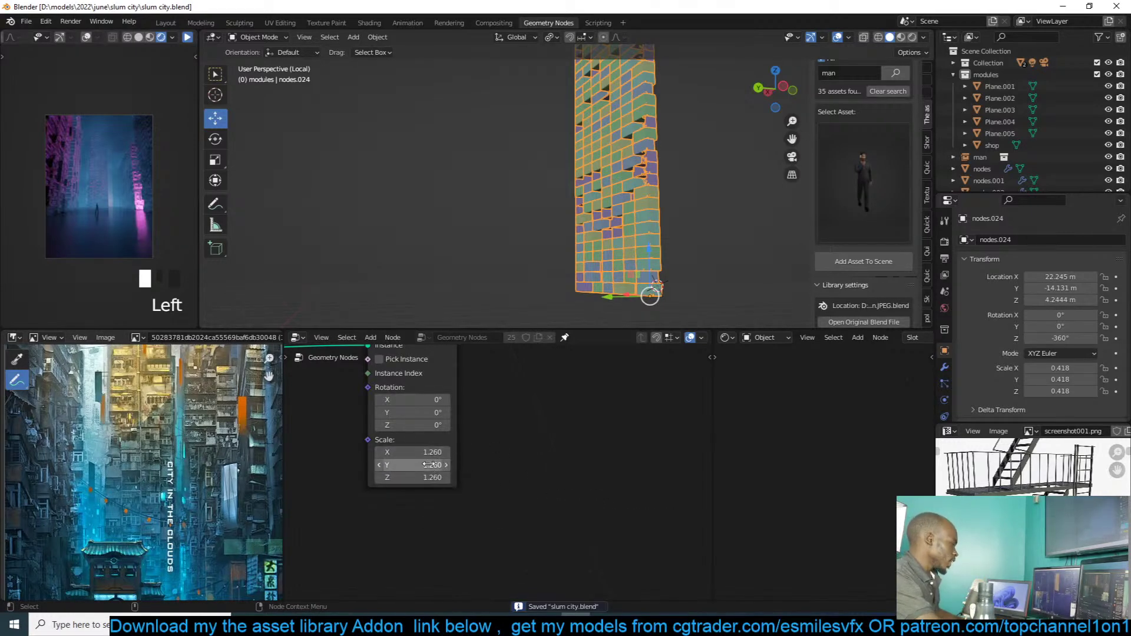
left_click_drag(434, 451, 450, 478)
left_click(522, 421)
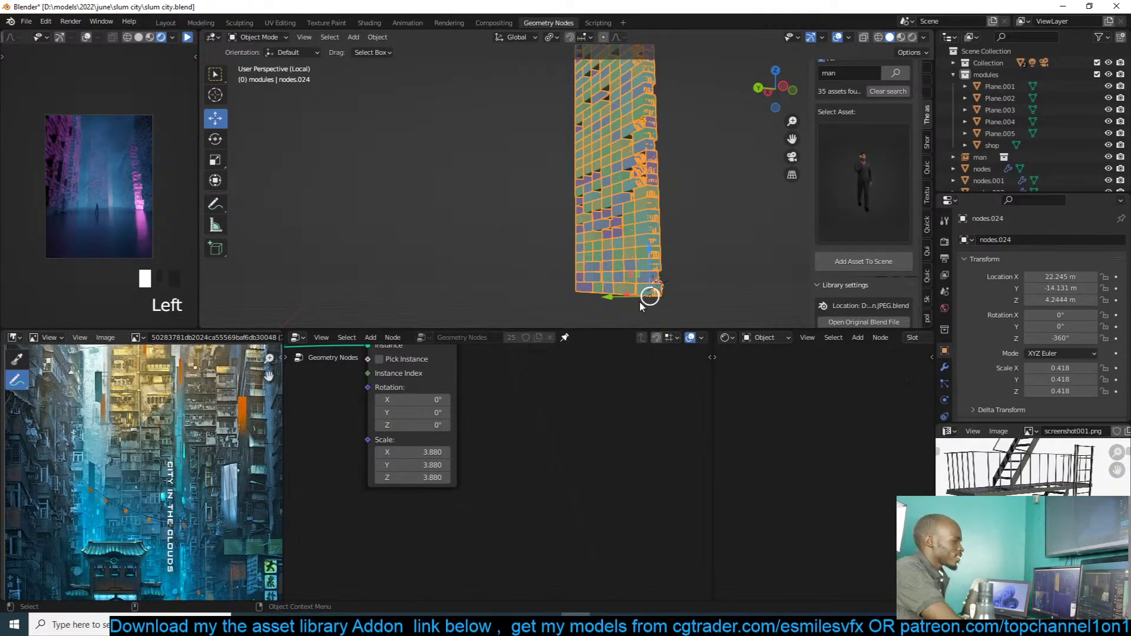
Step: Clear the selection and examine from the side how the enlarged fire escapes sit against the facade
scroll(593, 377, "down", 2)
middle_click_drag(648, 200, 589, 206)
scroll(507, 436, "up", 2)
scroll(515, 419, "down", 3)
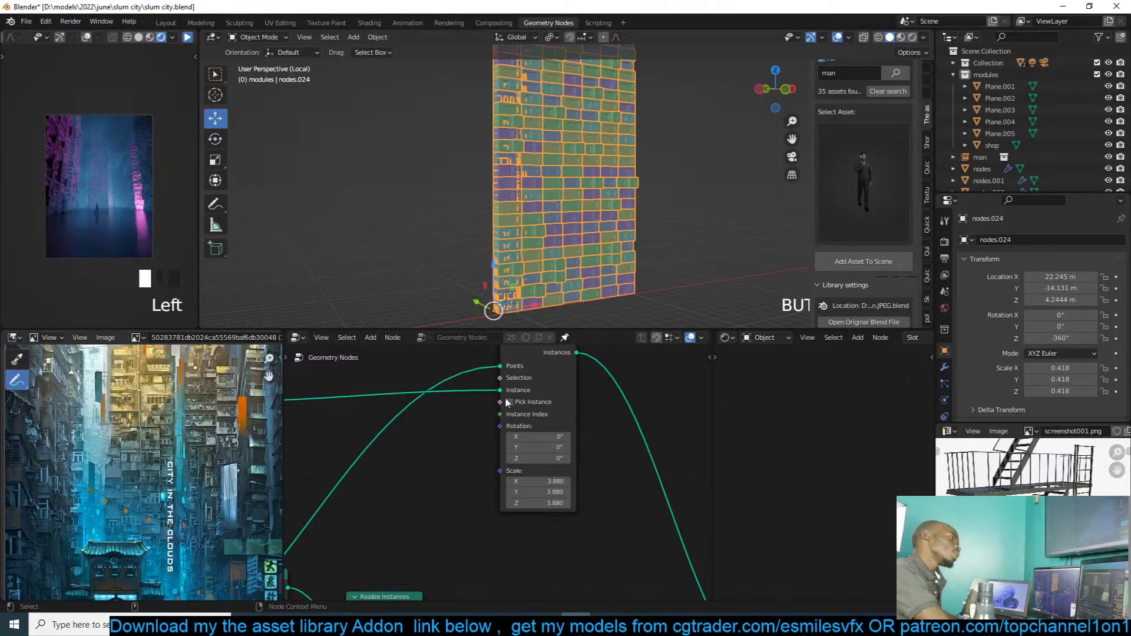
key("alt+a")
middle_click_drag(630, 209, 647, 232)
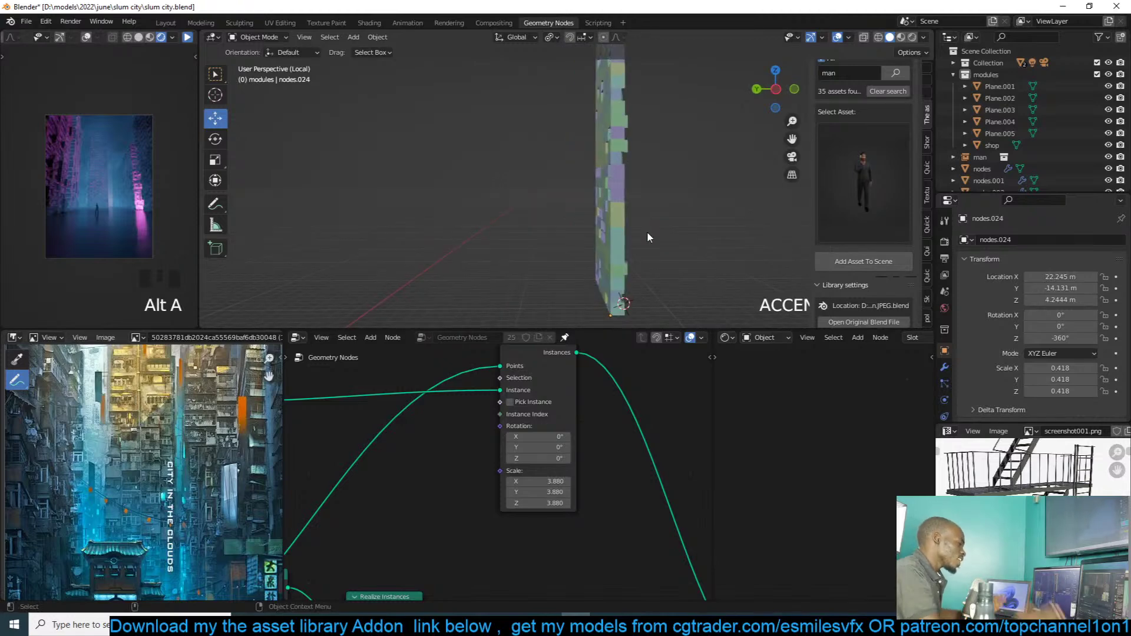
middle_click_drag(507, 348, 569, 376)
scroll(513, 368, "down", 2)
key("shift+a")
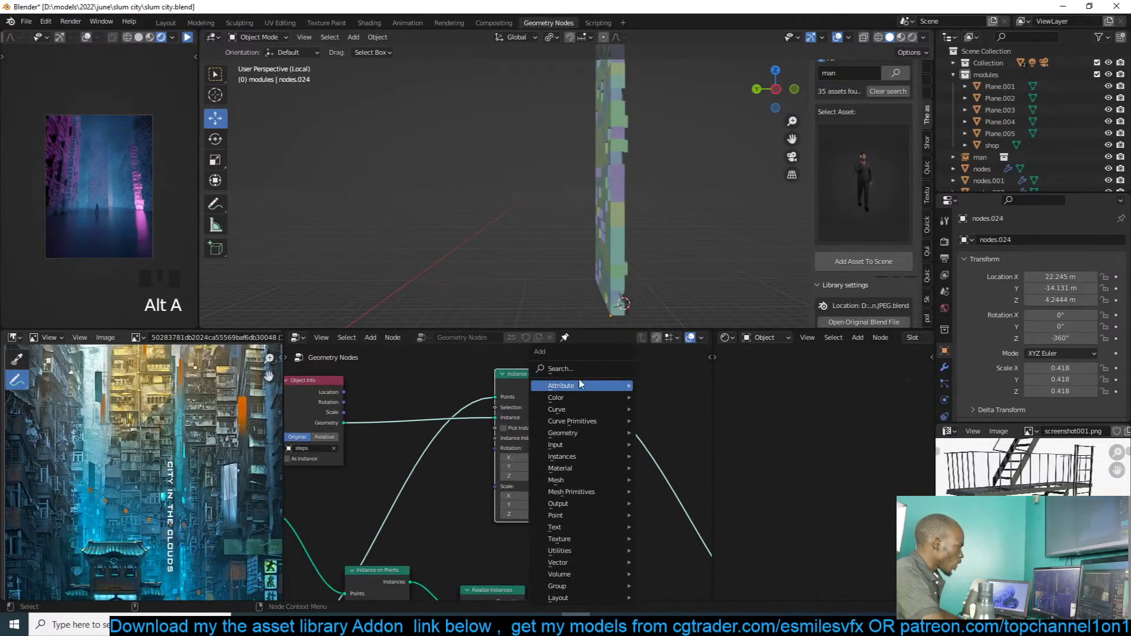
left_click(583, 368)
type("TER")
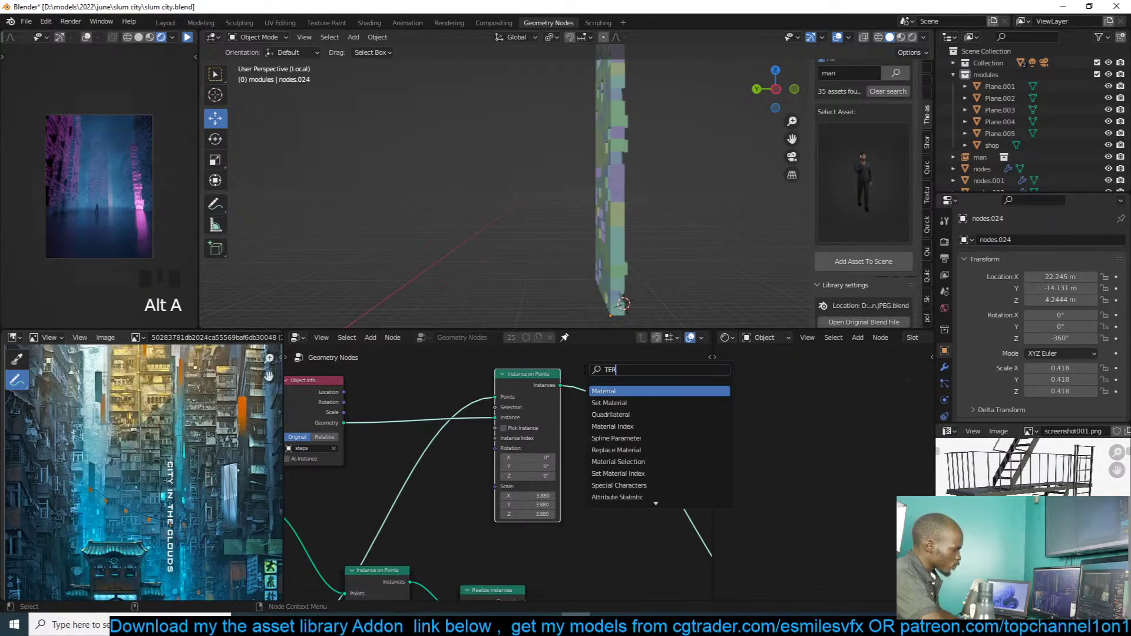
left_click(478, 413)
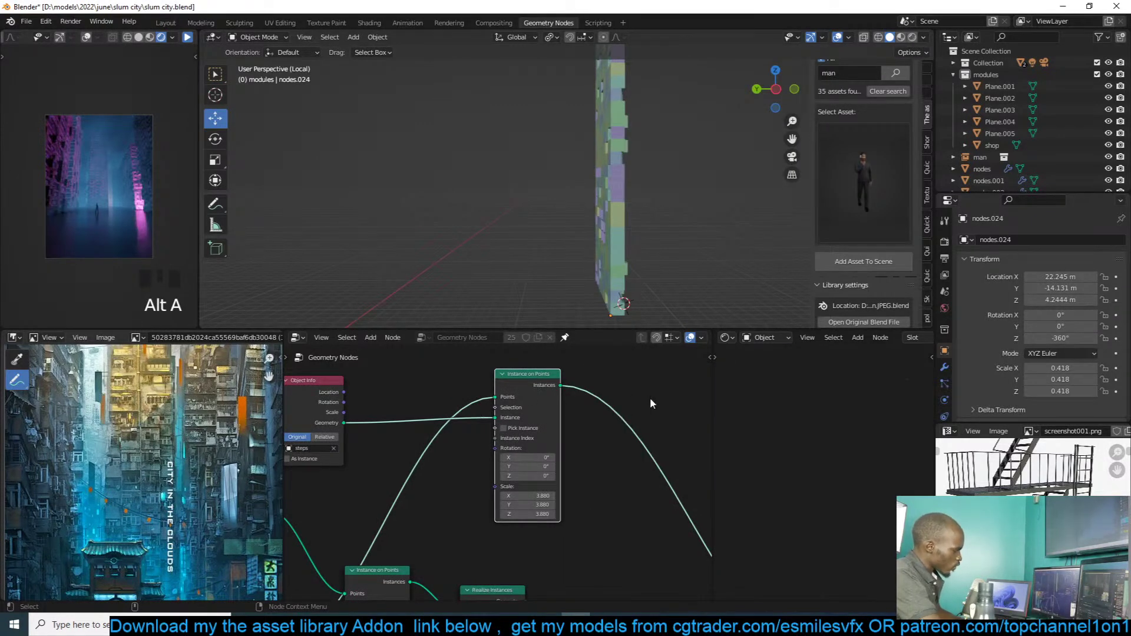
key("t")
left_click(603, 398)
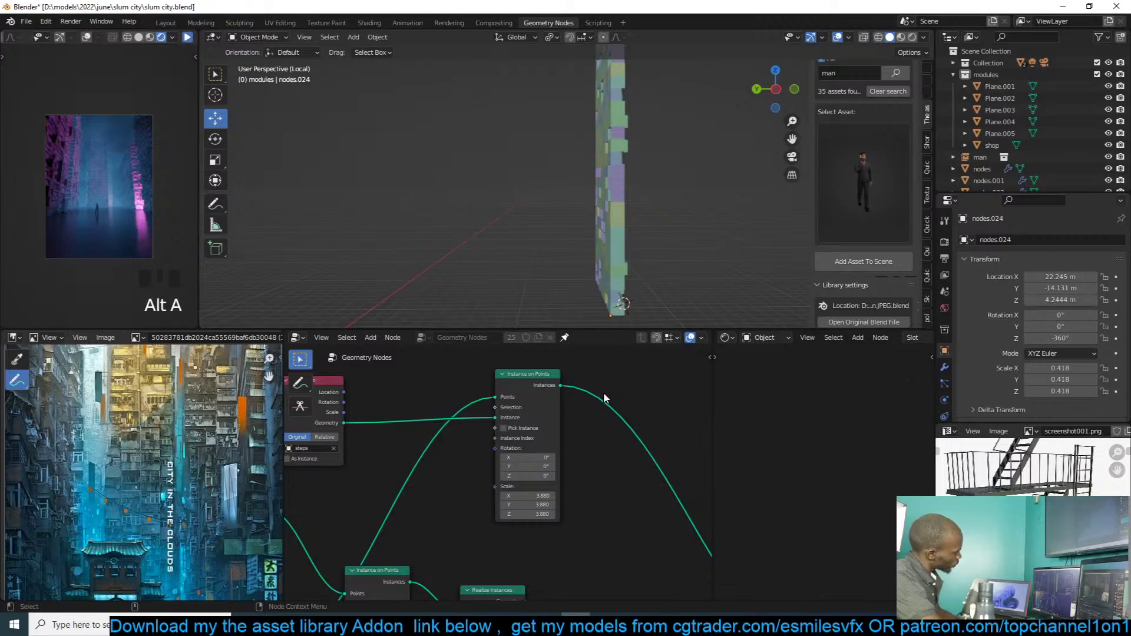
Step: Add a Transform node on the link leaving the fire escape's Instance on Points node
key("shift+a")
left_click(592, 370)
type("RA")
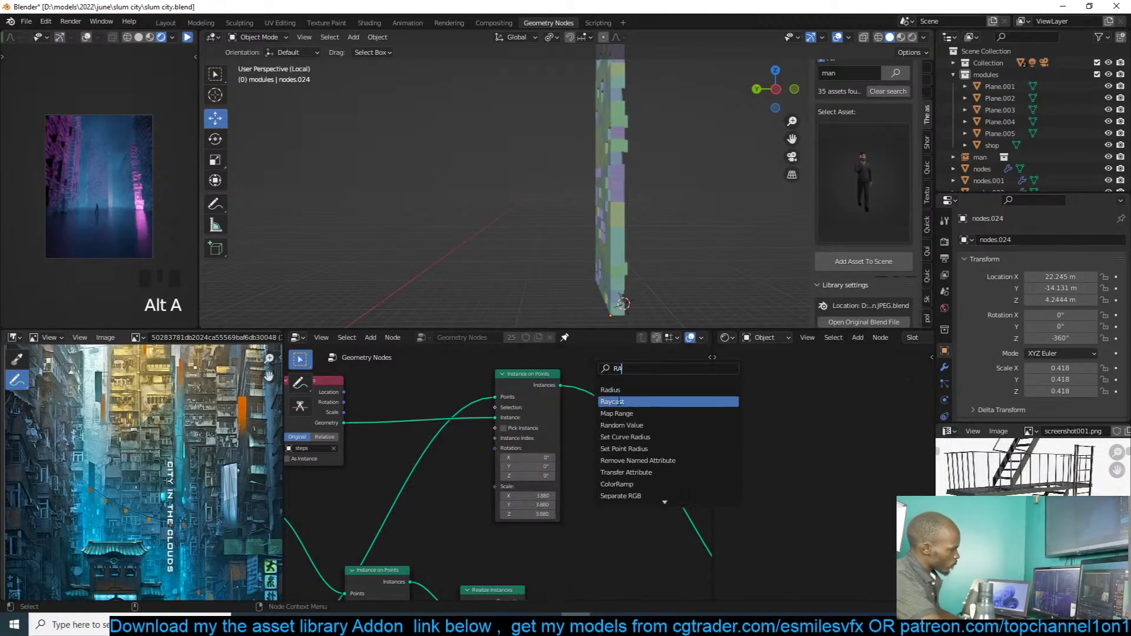
key("BackSpace")
key("BackSpace")
type("TR")
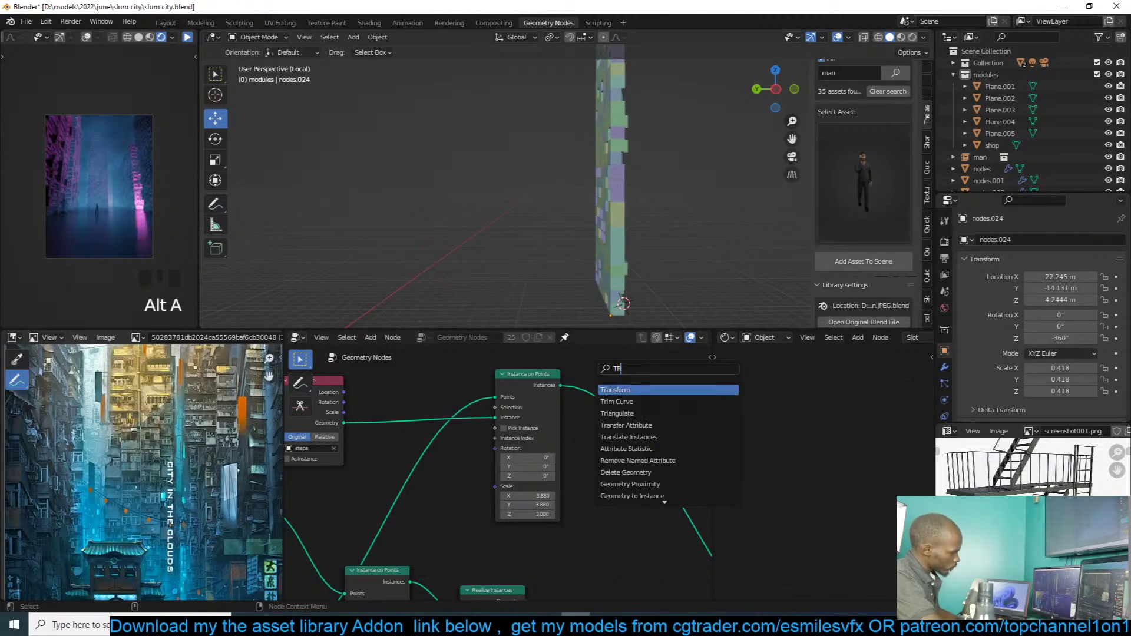
left_click(629, 391)
left_click(628, 380)
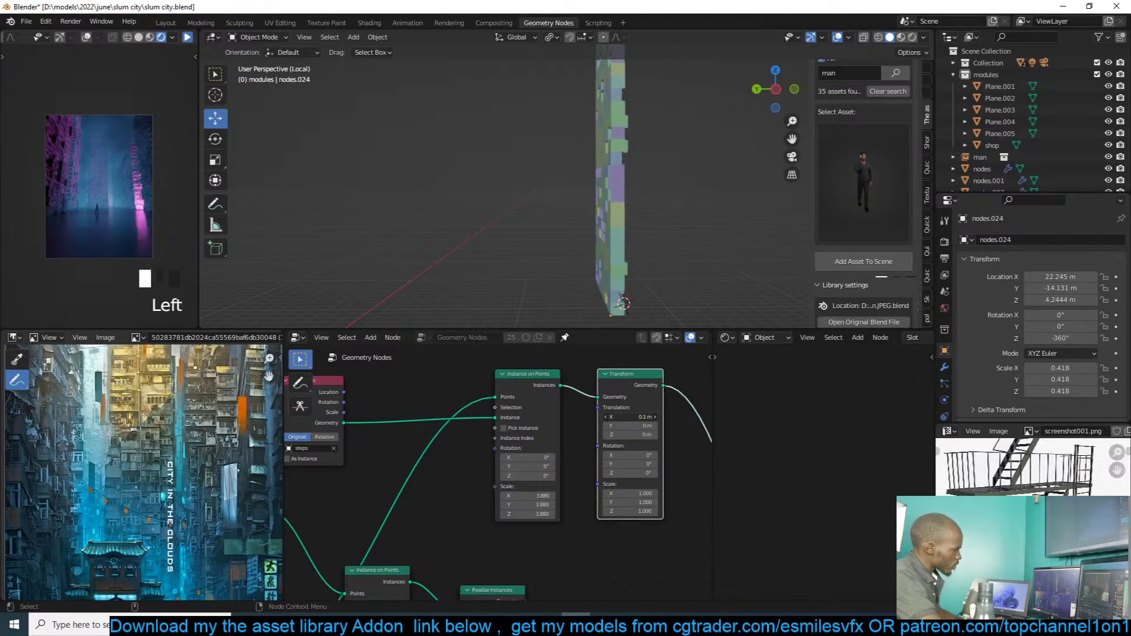
Step: Set the Transform node's translation to -1.1 m in Y, with X kept at 0 m
left_click_drag(631, 418, 595, 426)
key("ctrl+z")
middle_click_drag(557, 264, 561, 228)
scroll(561, 228, "up", 4)
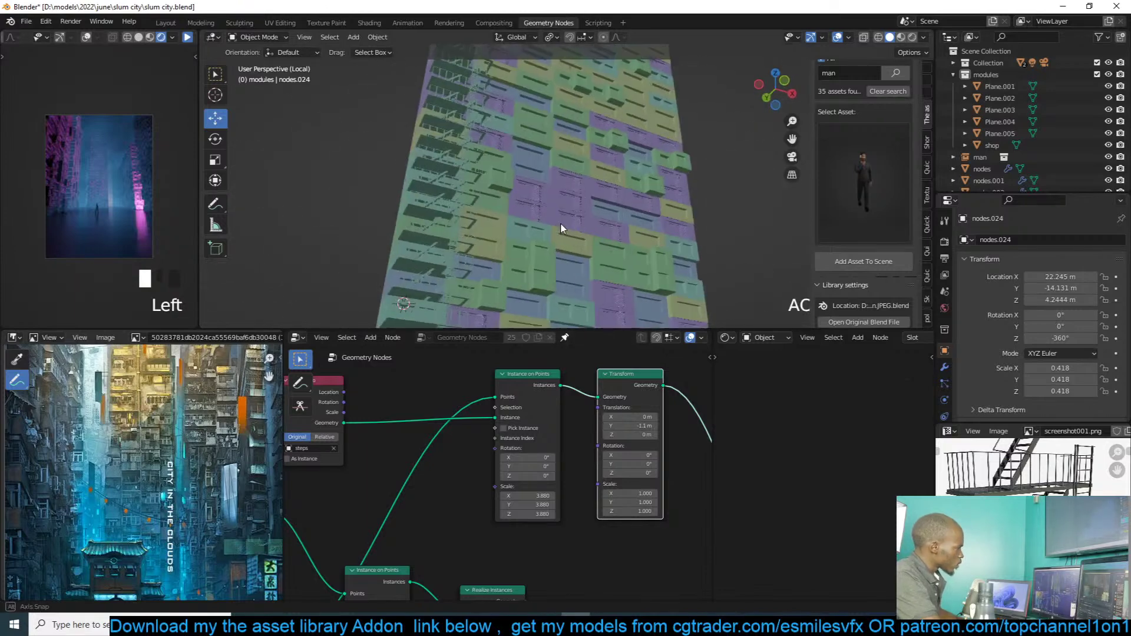
Step: Switch the viewport to material preview and set the fire escape instances' scale to 2.030 on all axes
left_click(902, 37)
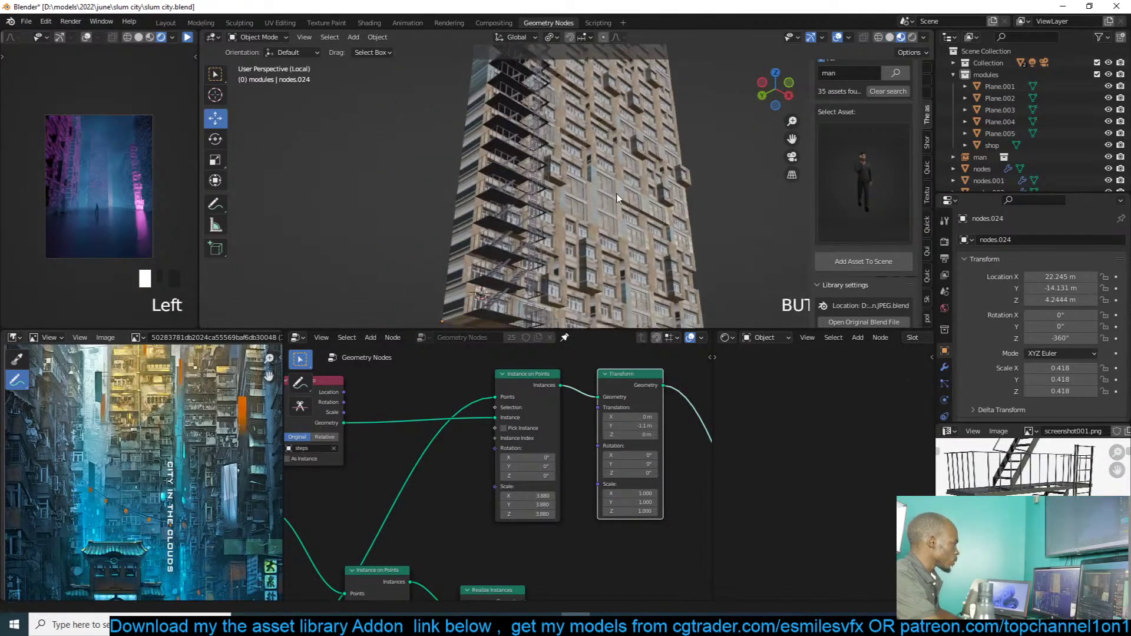
scroll(619, 195, "up", 3)
mouse_move(626, 182)
middle_mouse_down()
mouse_move(571, 190)
mouse_move(619, 191)
middle_mouse_up()
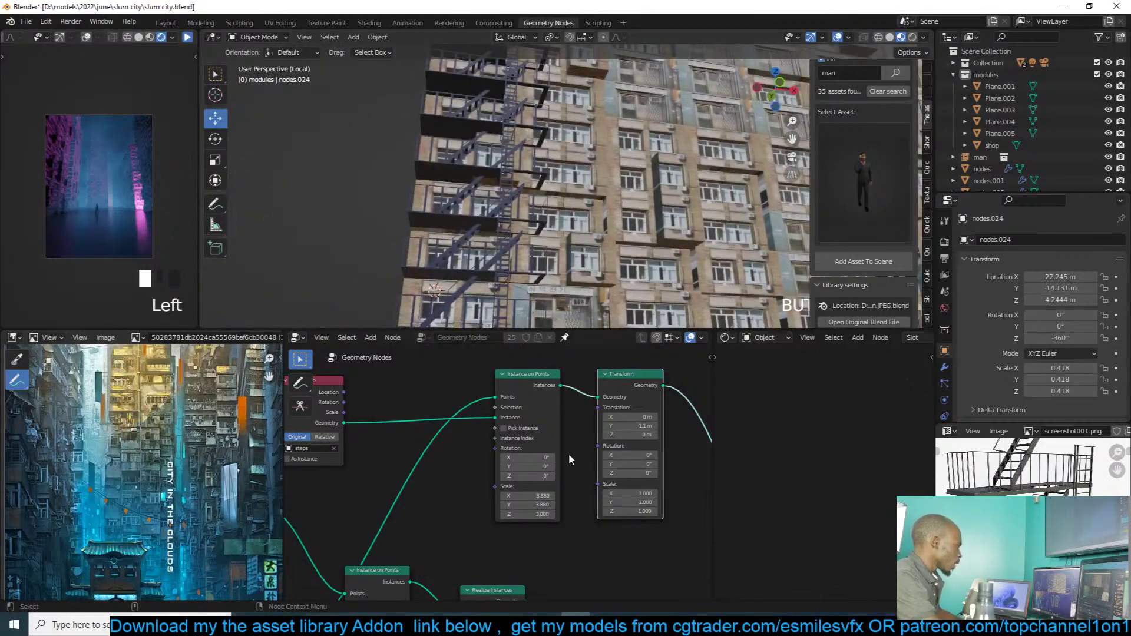
mouse_move(569, 455)
middle_mouse_down()
mouse_move(644, 419)
mouse_move(569, 458)
middle_mouse_up()
middle_click_drag(505, 170, 533, 172)
scroll(583, 489, "up", 2)
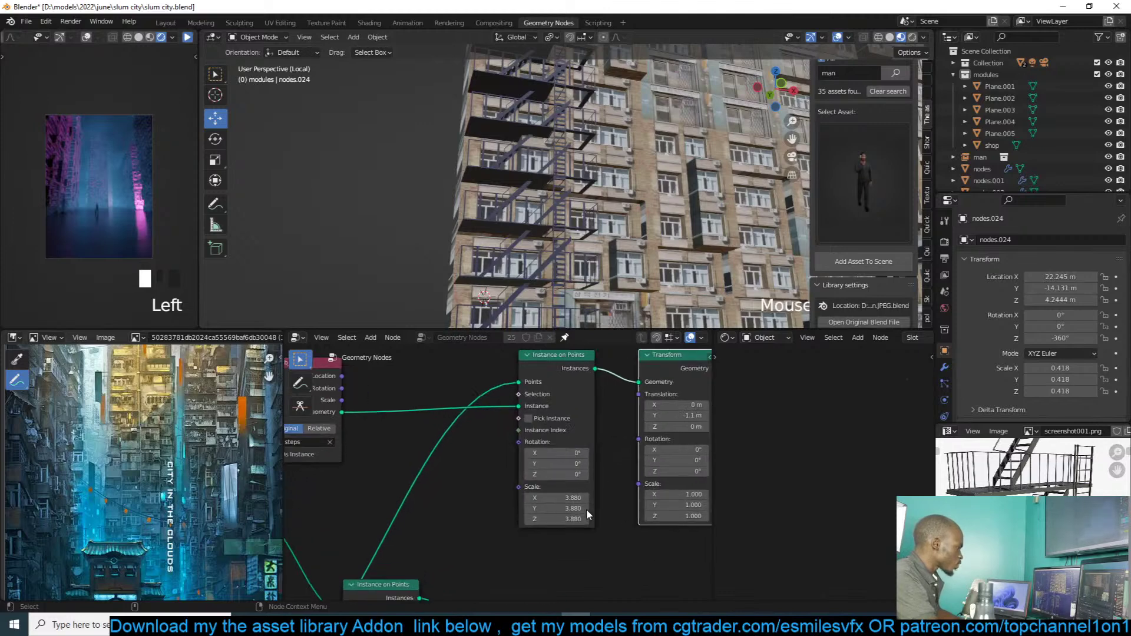
left_click_drag(567, 498, 450, 519)
Step: Set the second Count value of the tower's Geometry Nodes modifier to 34
scroll(601, 275, "down", 5)
mouse_move(600, 275)
middle_mouse_down()
mouse_move(640, 240)
mouse_move(614, 315)
mouse_move(674, 296)
mouse_move(659, 284)
mouse_move(649, 315)
mouse_move(673, 261)
mouse_move(658, 254)
mouse_move(662, 280)
mouse_move(616, 262)
middle_mouse_up()
scroll(674, 295, "down", 4)
scroll(648, 316, "up", 2)
scroll(658, 254, "up", 3)
middle_click_drag(576, 170, 530, 140)
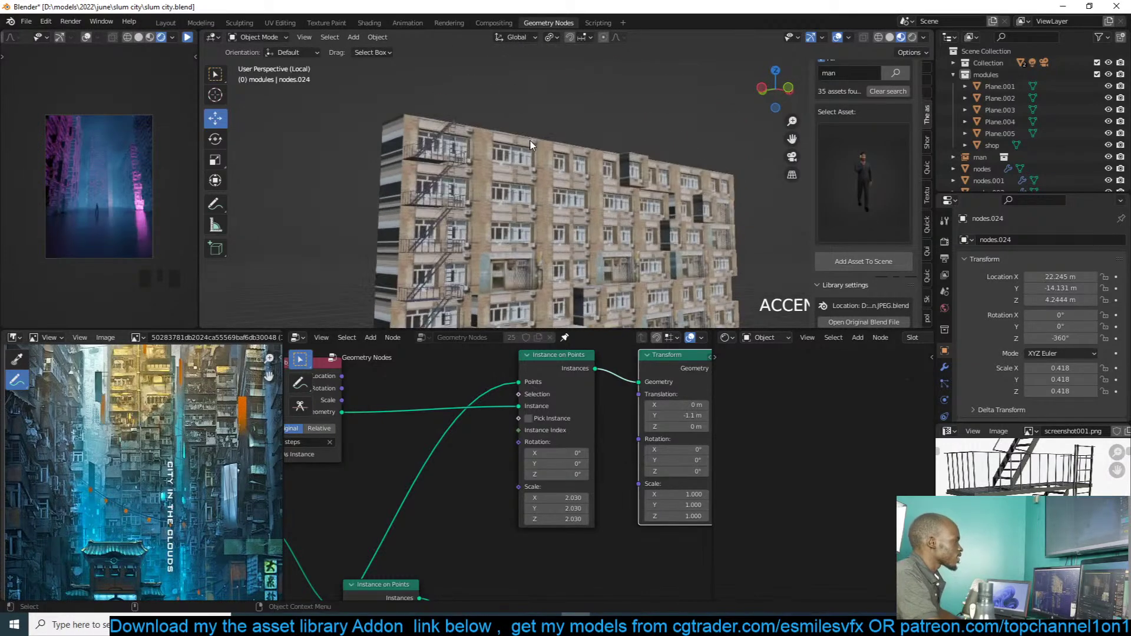
middle_click_drag(729, 223, 752, 179)
left_click(945, 366)
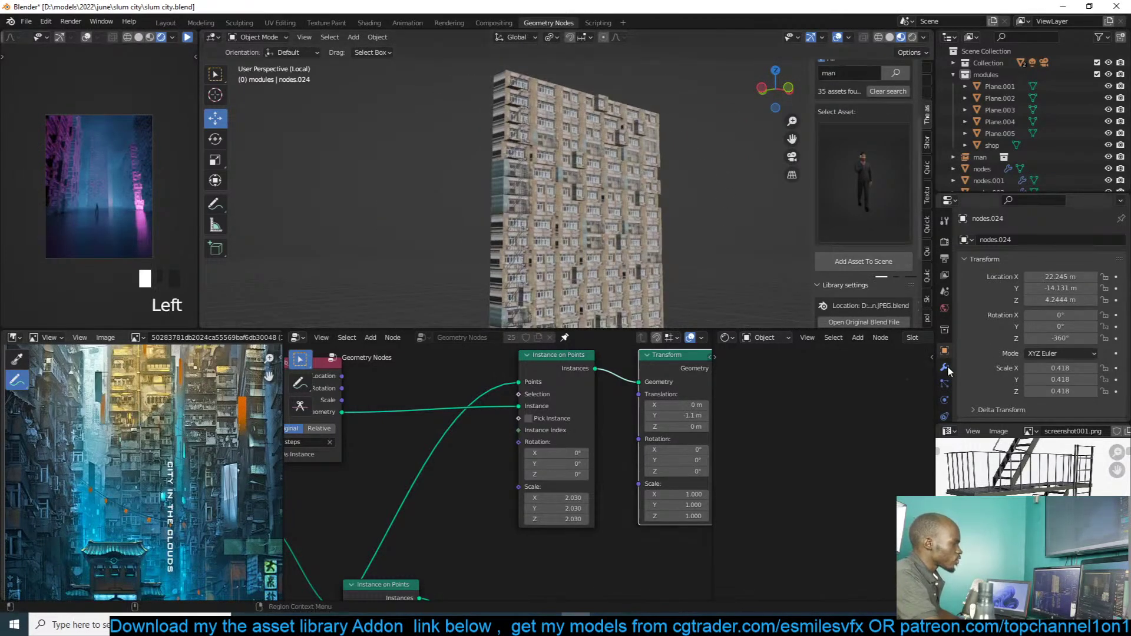
mouse_move(1072, 303)
left_mouse_down()
mouse_move(1045, 303)
mouse_move(1095, 304)
mouse_move(1040, 303)
mouse_move(1078, 303)
left_mouse_up()
scroll(682, 256, "up", 8)
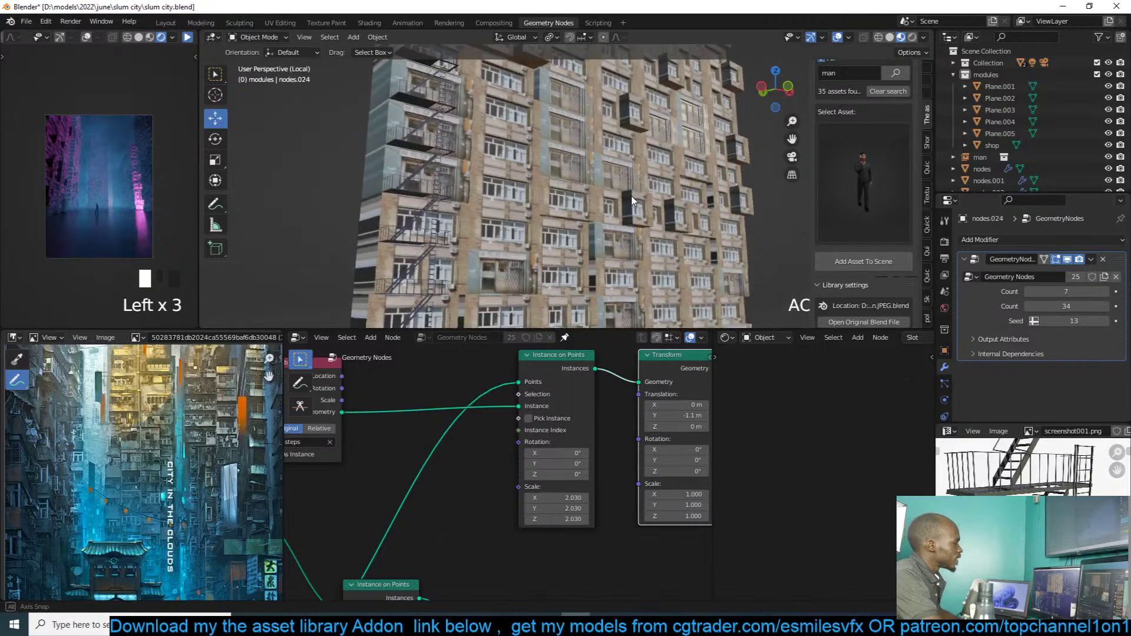
Step: Examine the fire escape column along the tower in solid shading and in material preview, from close up and far away
key("z")
scroll(681, 257, "down", 6)
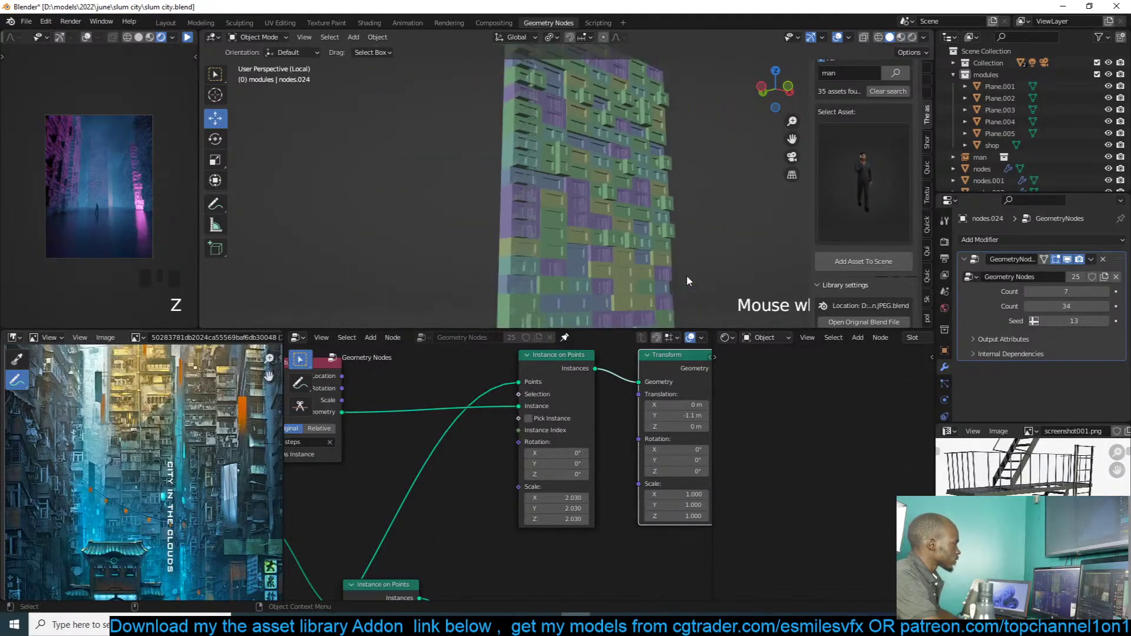
key("z")
left_click(769, 298)
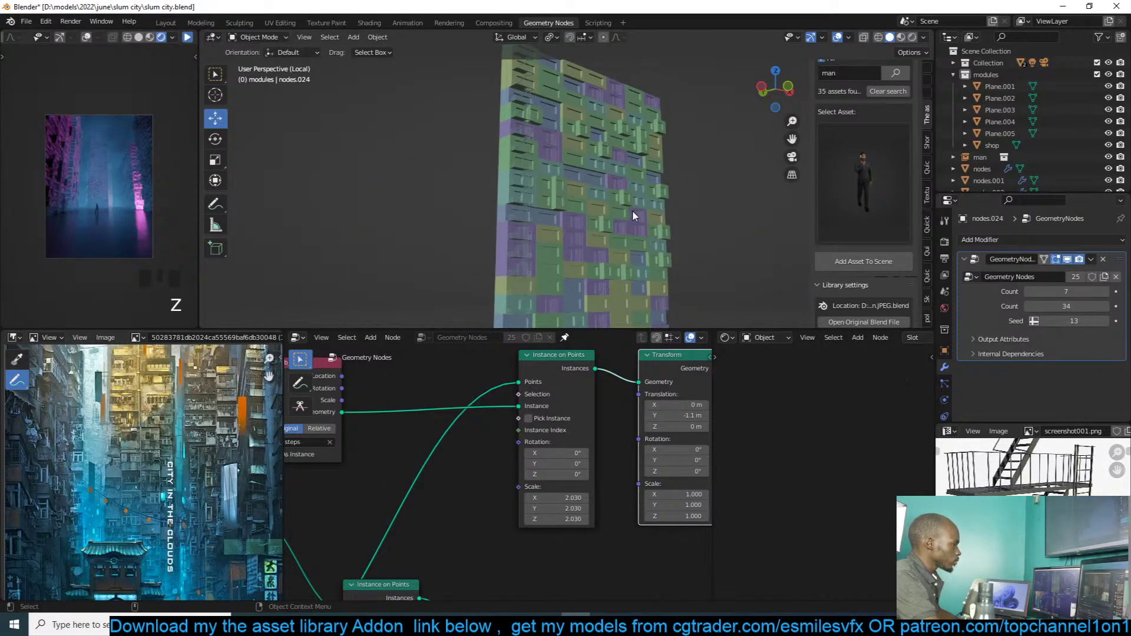
scroll(563, 218, "up", 6)
scroll(497, 242, "down", 4)
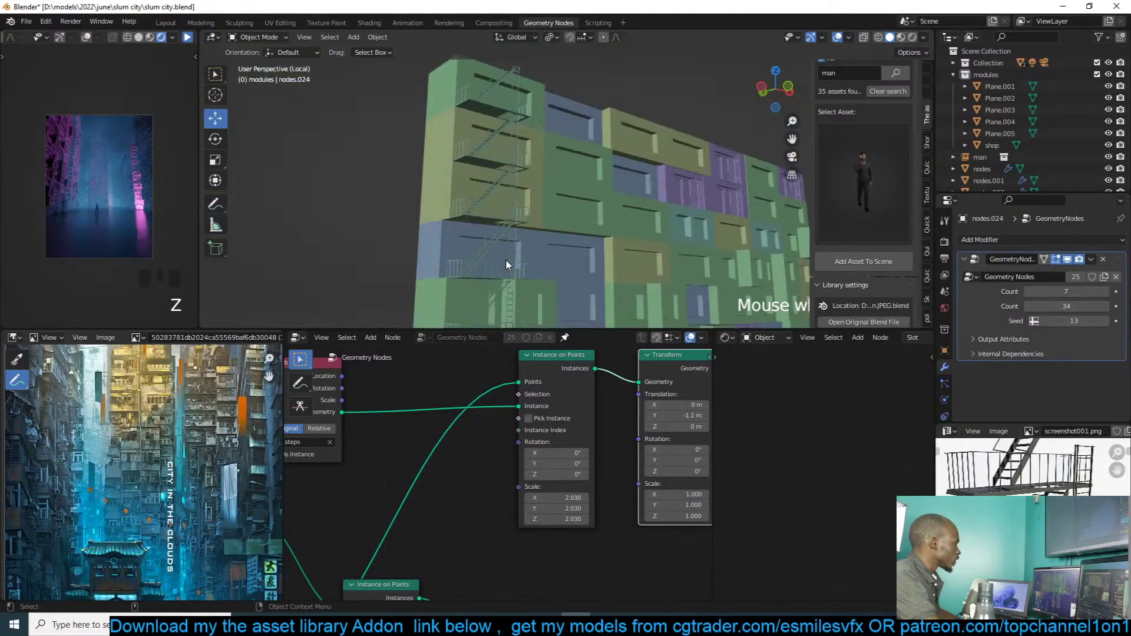
scroll(560, 253, "down", 3)
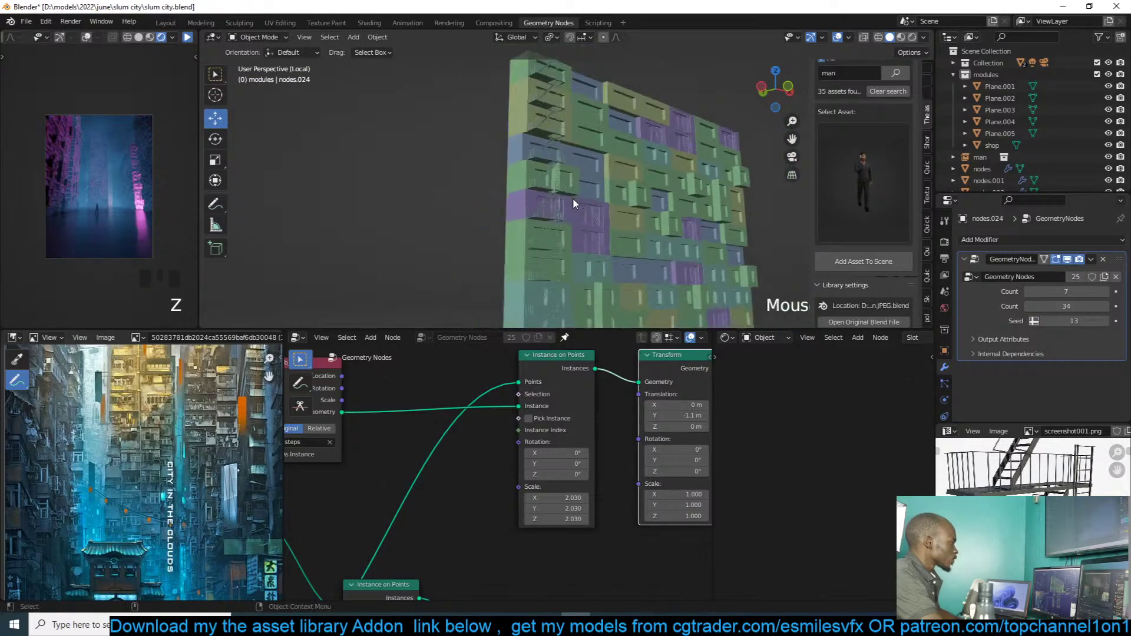
left_click(901, 38)
mouse_move(619, 168)
middle_mouse_down()
mouse_move(629, 158)
mouse_move(572, 191)
mouse_move(585, 212)
mouse_move(559, 291)
middle_mouse_up()
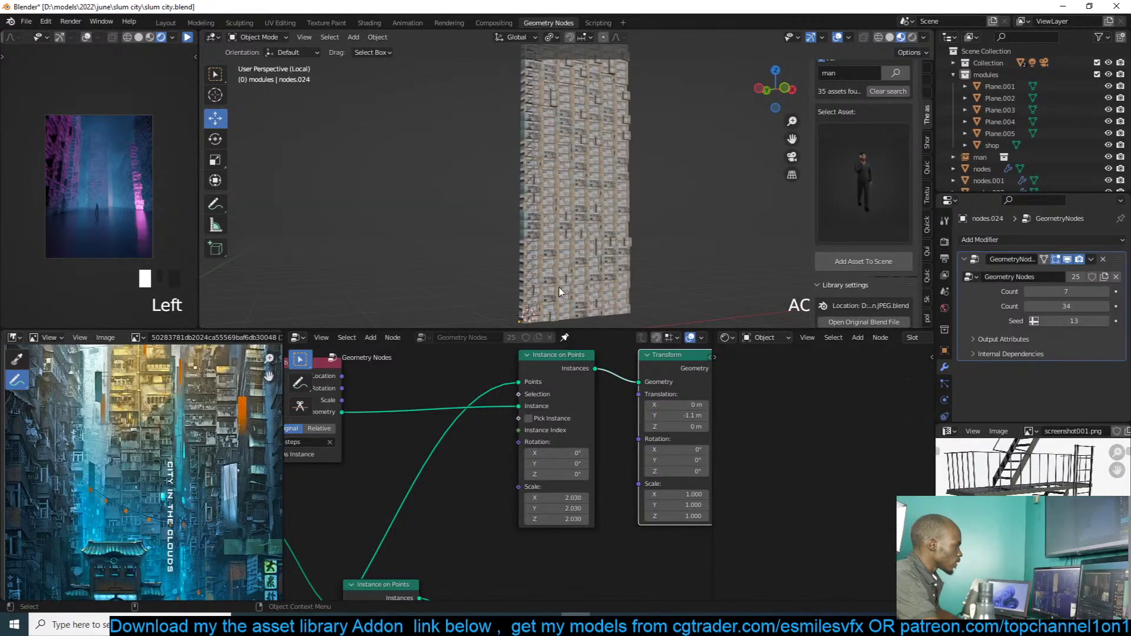
middle_click_drag(658, 217, 531, 212)
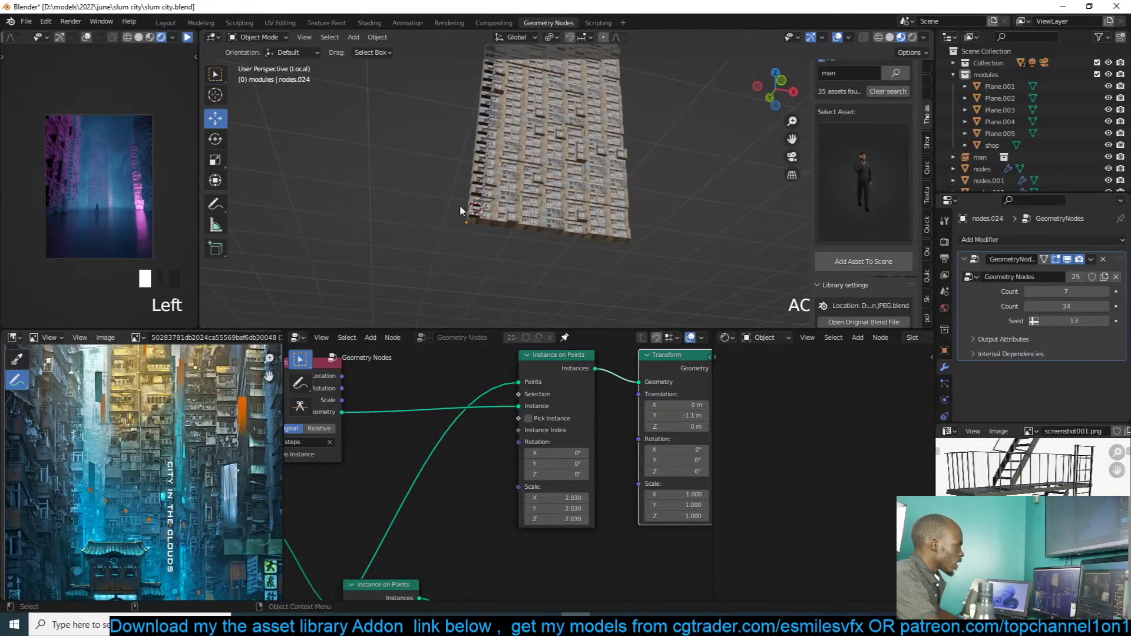
scroll(495, 211, "up", 3)
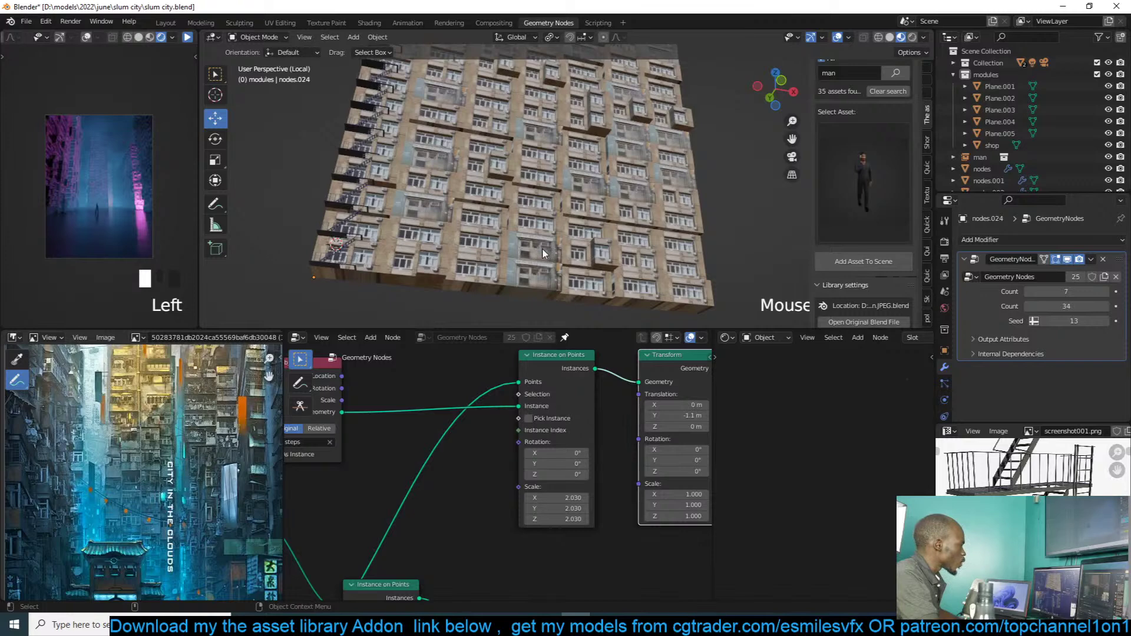
Step: Try marking the fire escape column on the facade with a freehand annotation stroke
left_click(223, 203)
left_click_drag(390, 155, 359, 250)
key("ctrl+z")
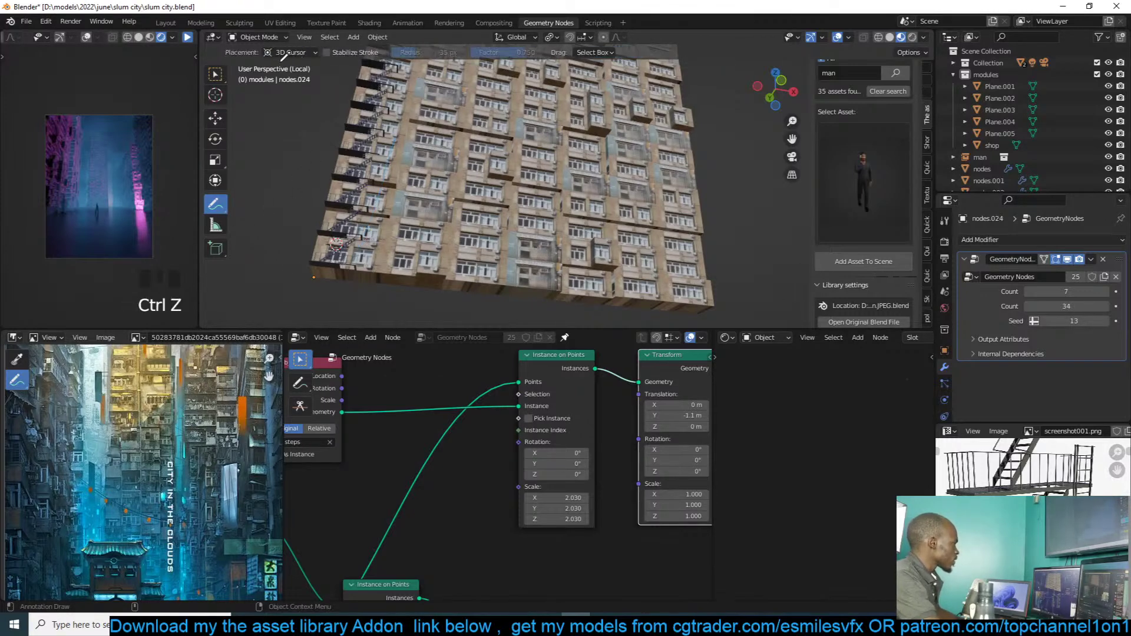
Step: Mark the fire escape column on the facade with a vertical annotation stroke and set the annotation colour to bright green
left_click_drag(366, 120, 345, 164)
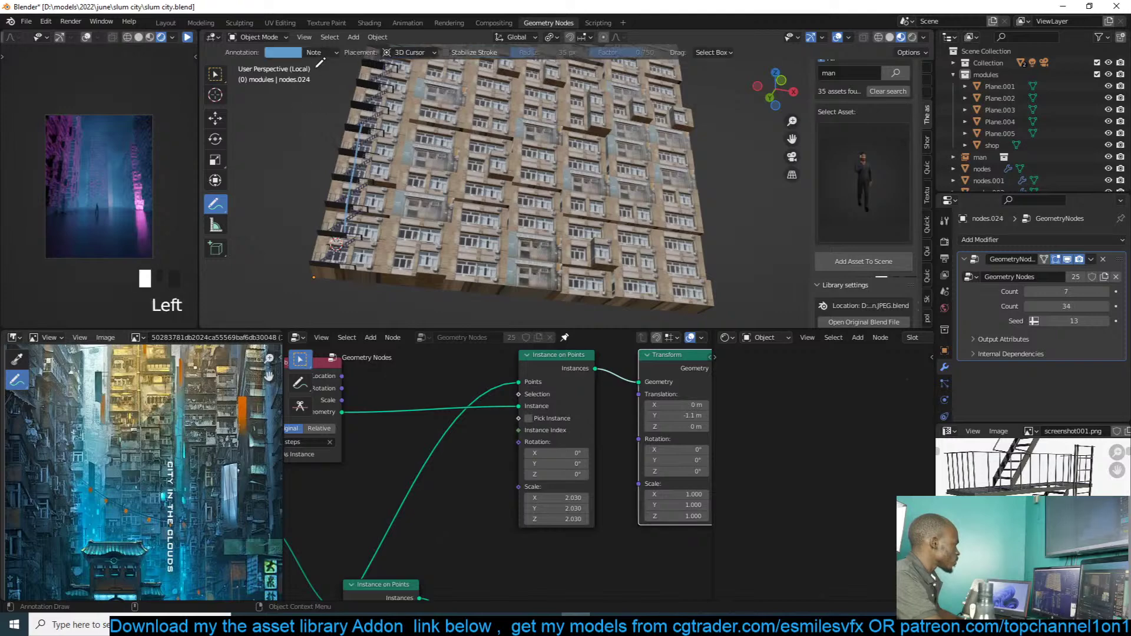
left_click(282, 54)
left_click(271, 97)
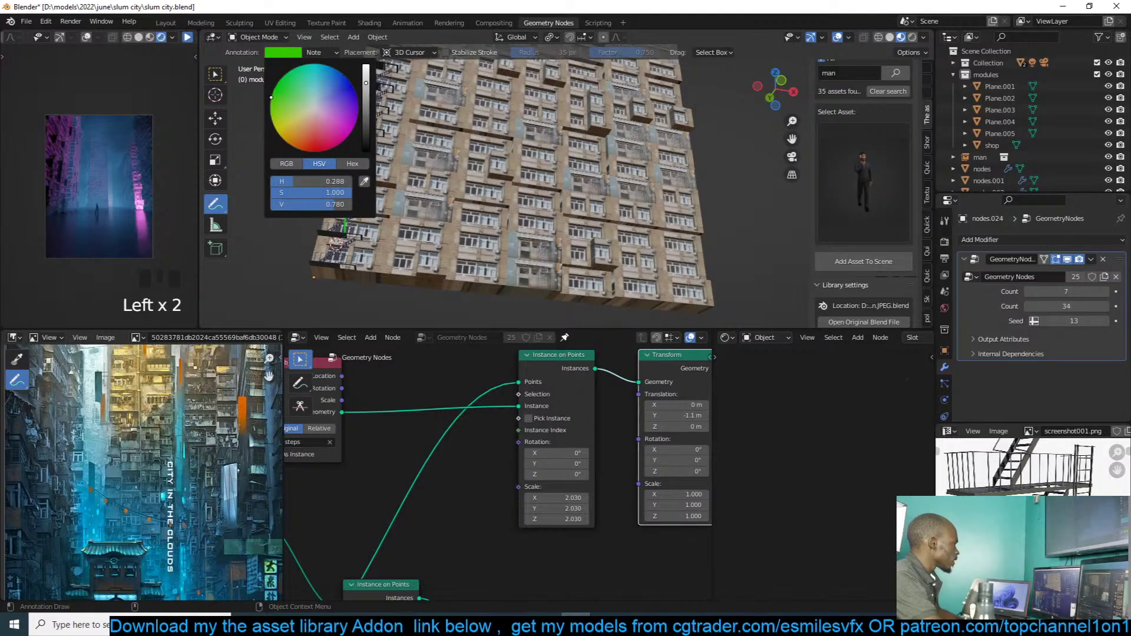
left_click_drag(365, 76, 365, 66)
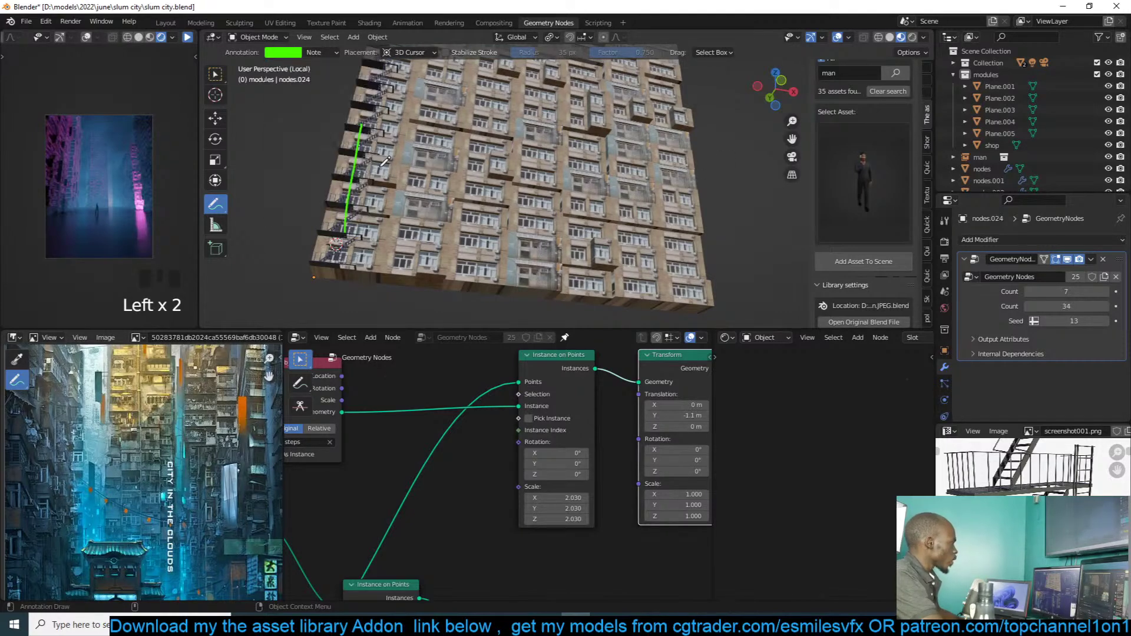
Step: Annotate two more vertical strokes on the facade, one down its middle and one near its far edge
left_click_drag(535, 137, 541, 257)
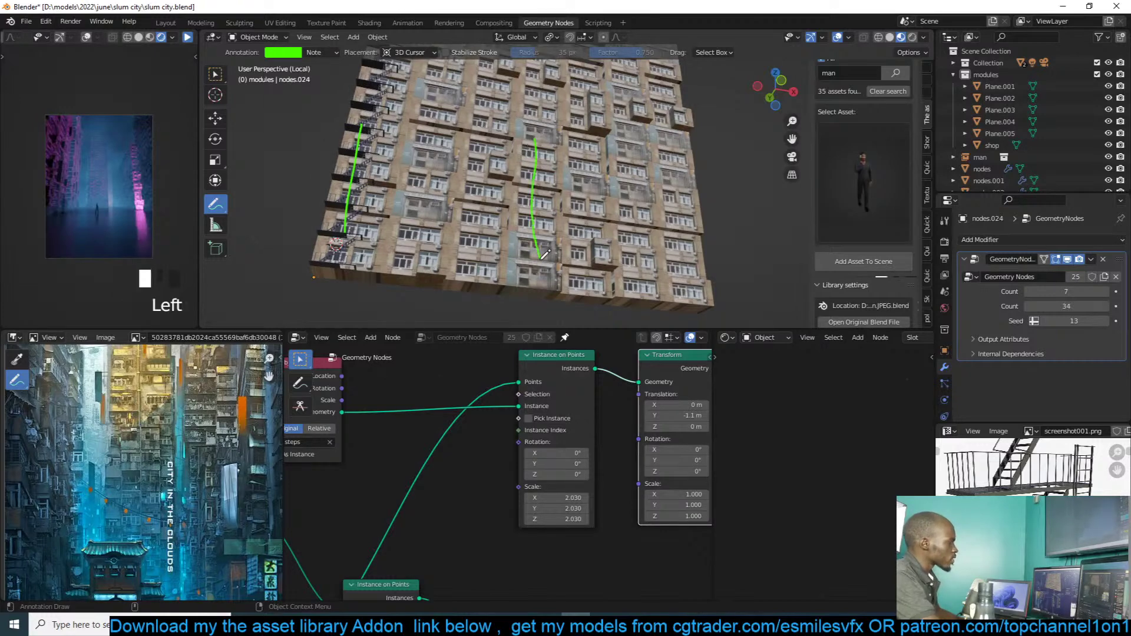
left_click_drag(680, 156, 676, 246)
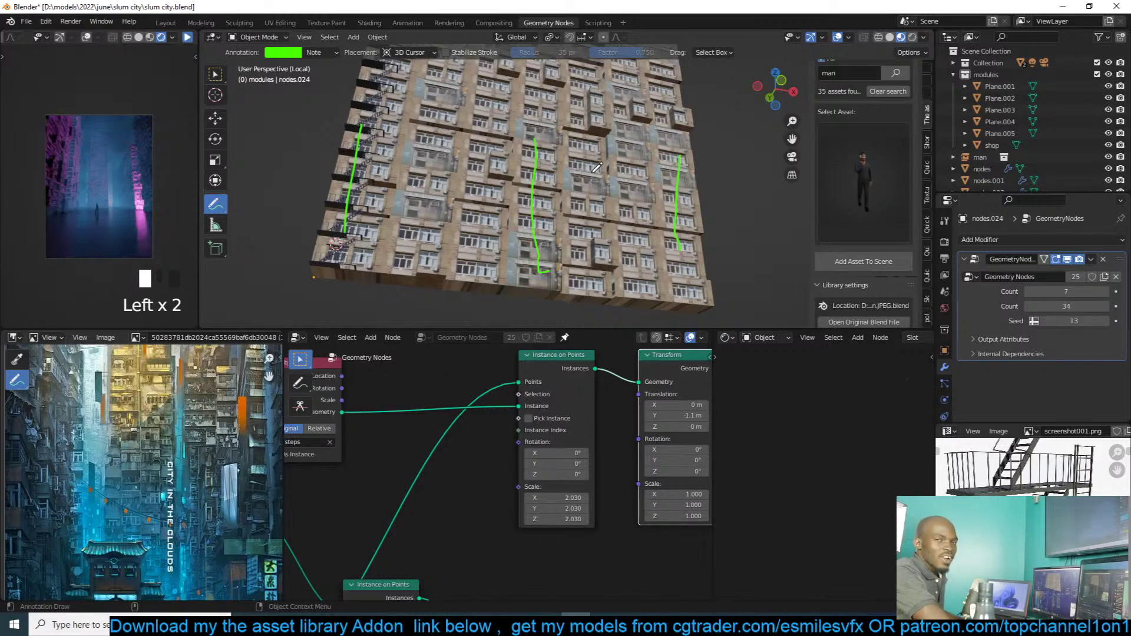
mouse_move(608, 176)
middle_mouse_down()
mouse_move(518, 187)
mouse_move(584, 173)
middle_mouse_up()
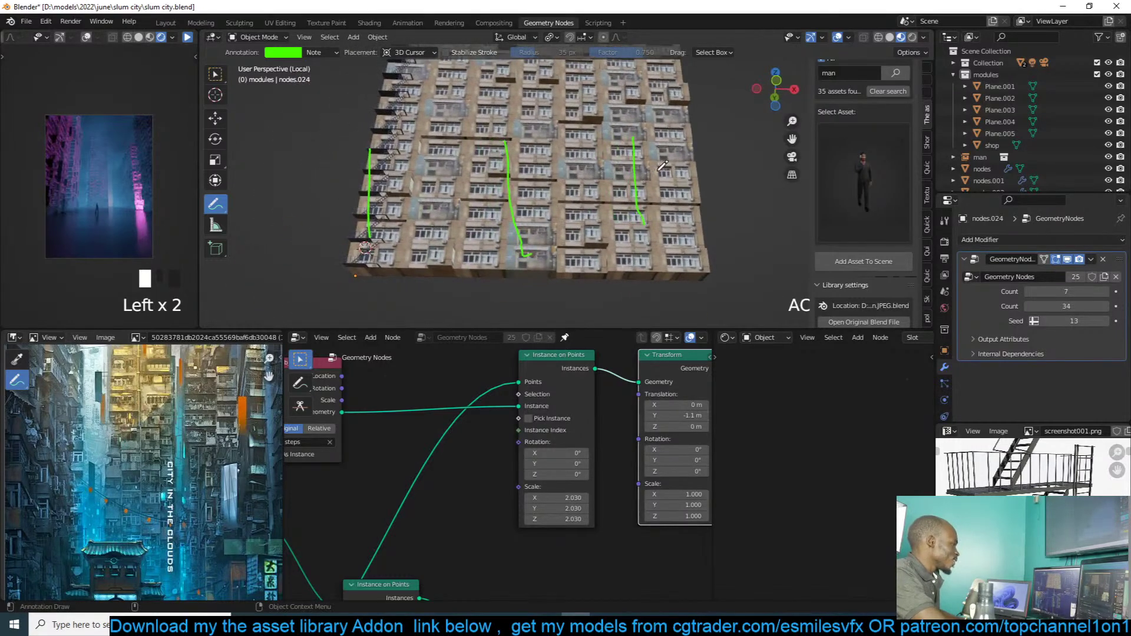
middle_click_drag(663, 167, 700, 183)
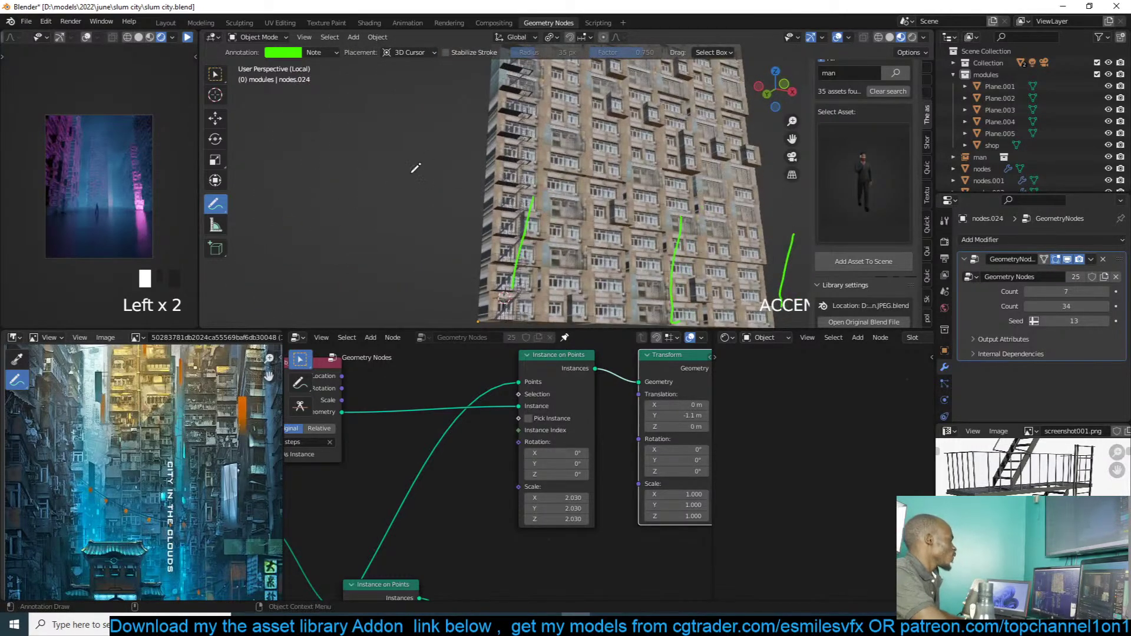
scroll(416, 169, "down", 3)
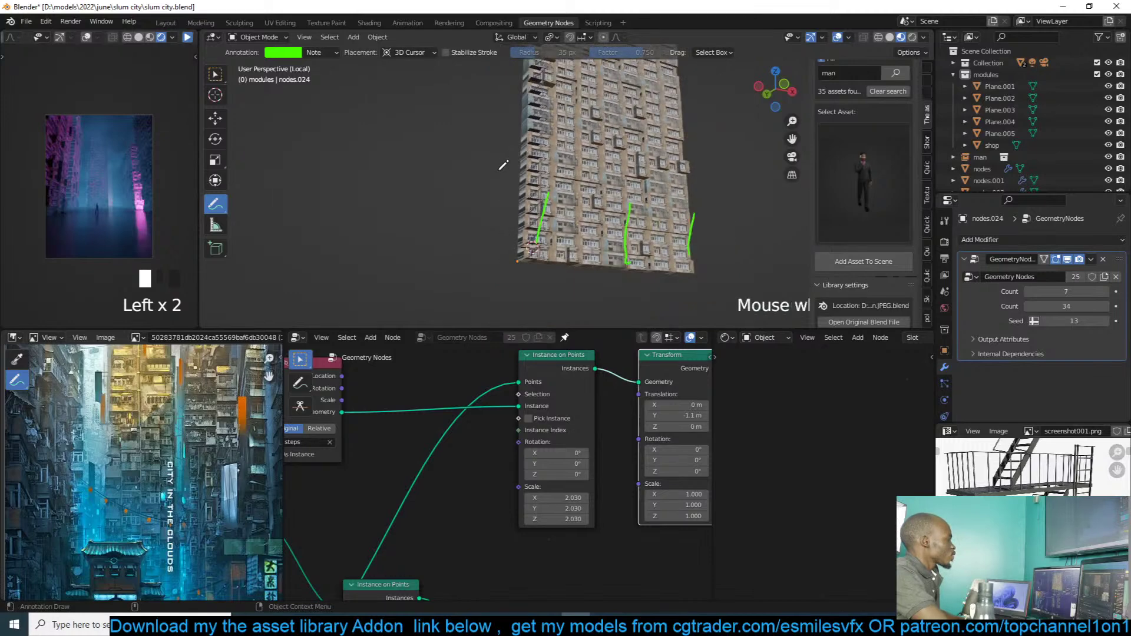
Step: Leave annotation drawing, preview the output of the upper Mesh Line node, and return the preview to the Join Geometry node
left_click(215, 118)
scroll(538, 403, "down", 4)
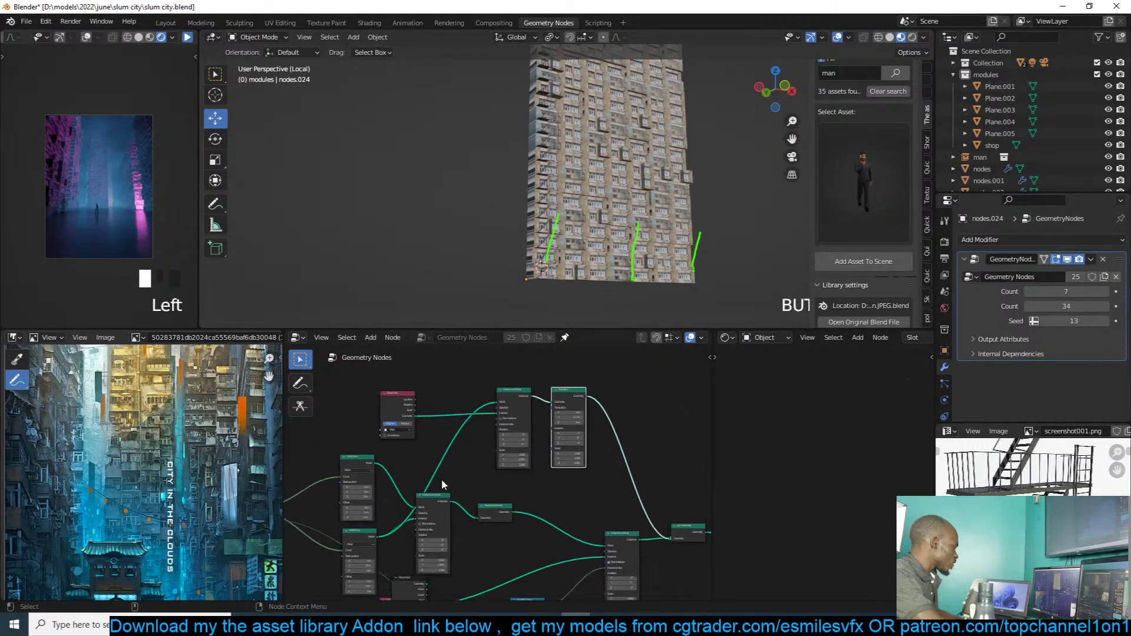
left_click(361, 533)
left_click(359, 458)
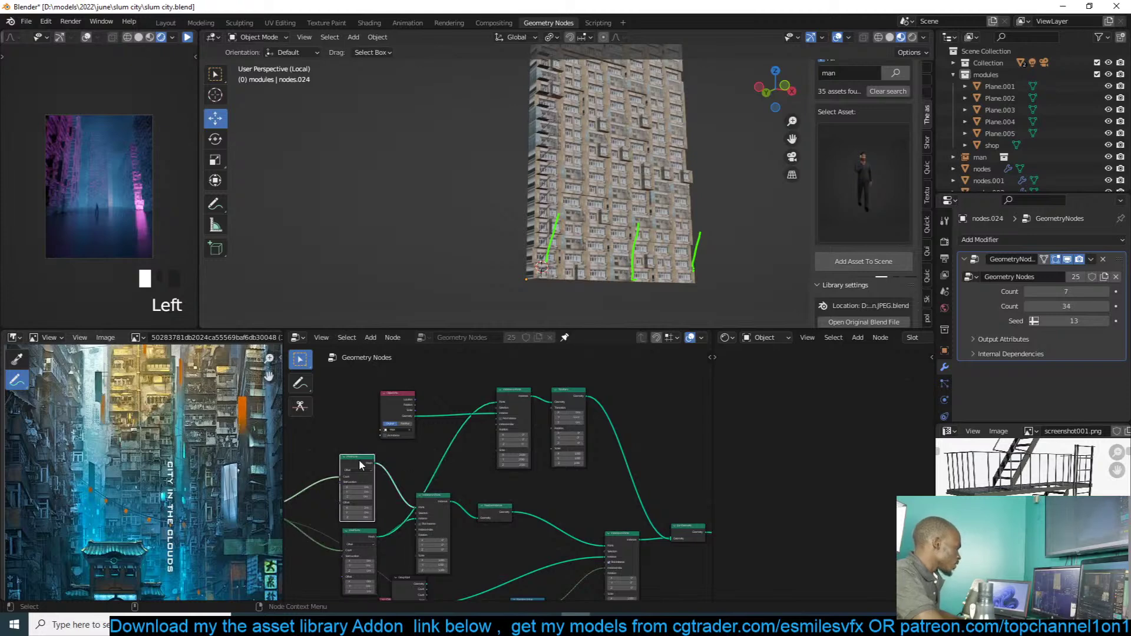
left_click(358, 459, "alt+shift")
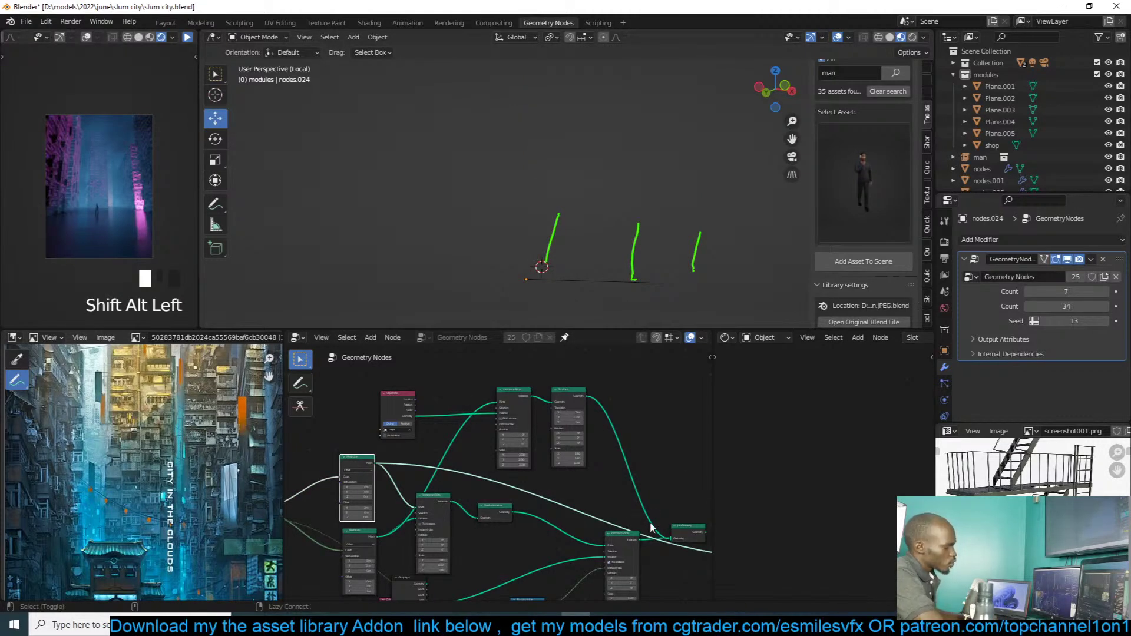
left_click(674, 525)
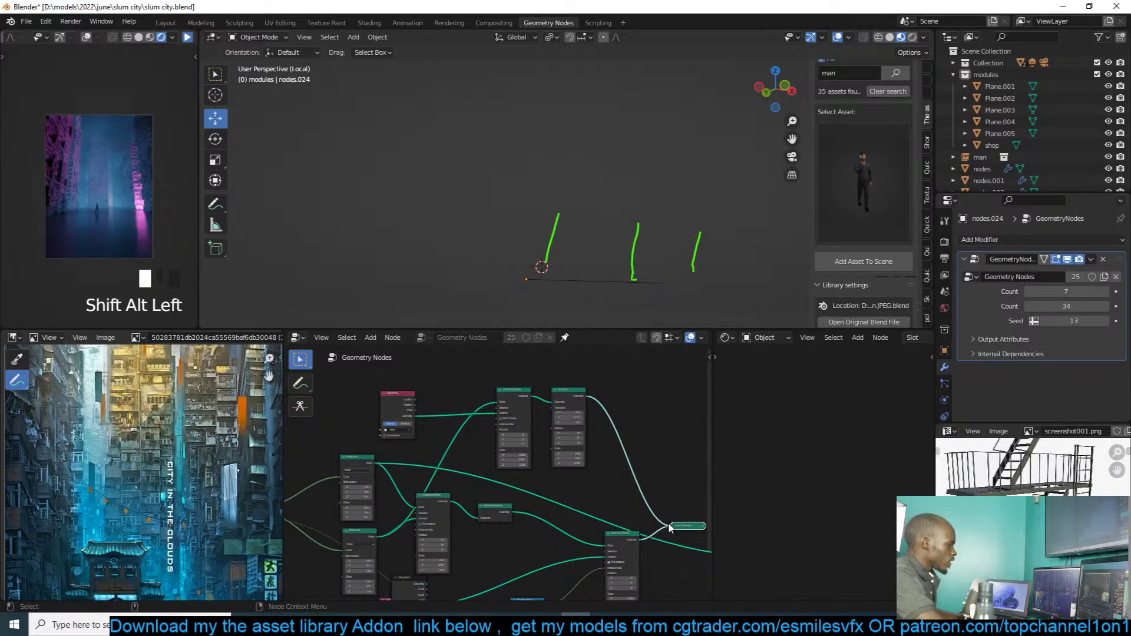
left_click(674, 526)
middle_click_drag(667, 529, 560, 509)
left_click(577, 511, "alt+shift")
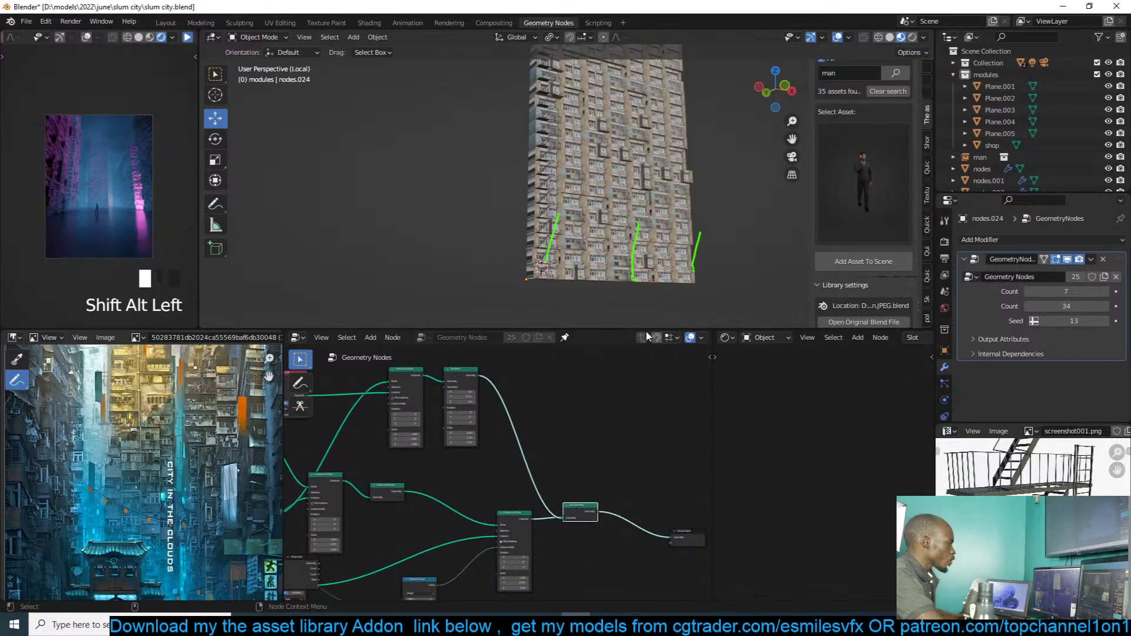
Step: Duplicate the fire escape's Instance on Points node and place the copy beyond the Transform node
middle_click_drag(437, 415, 490, 452)
scroll(530, 429, "up", 3)
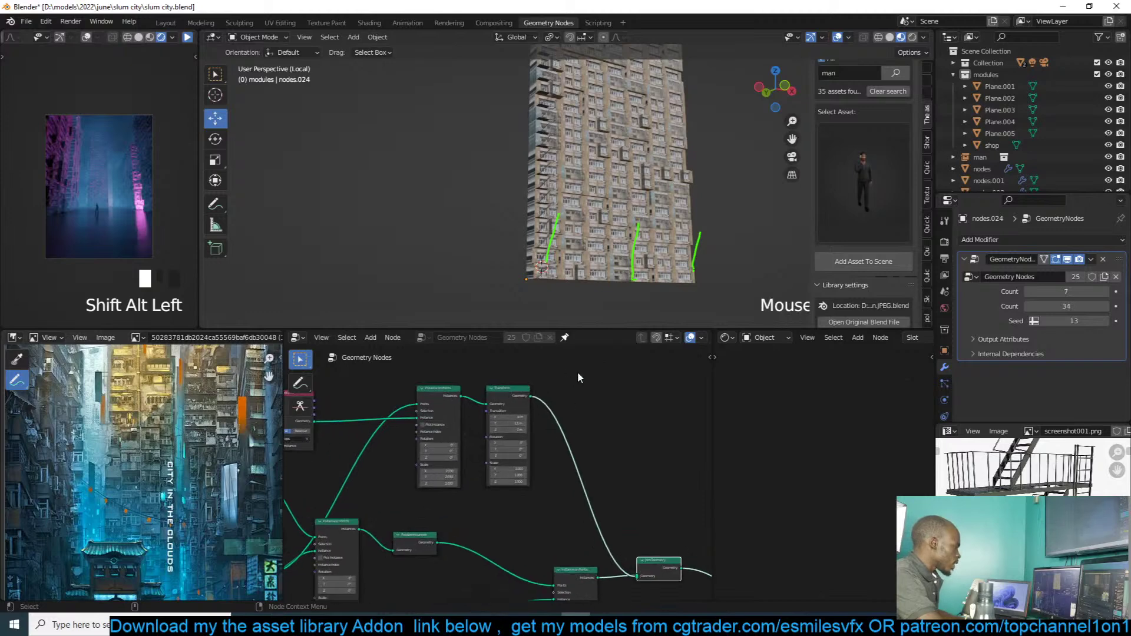
left_click_drag(541, 372, 419, 403)
left_click(510, 380)
middle_click_drag(420, 403, 512, 374)
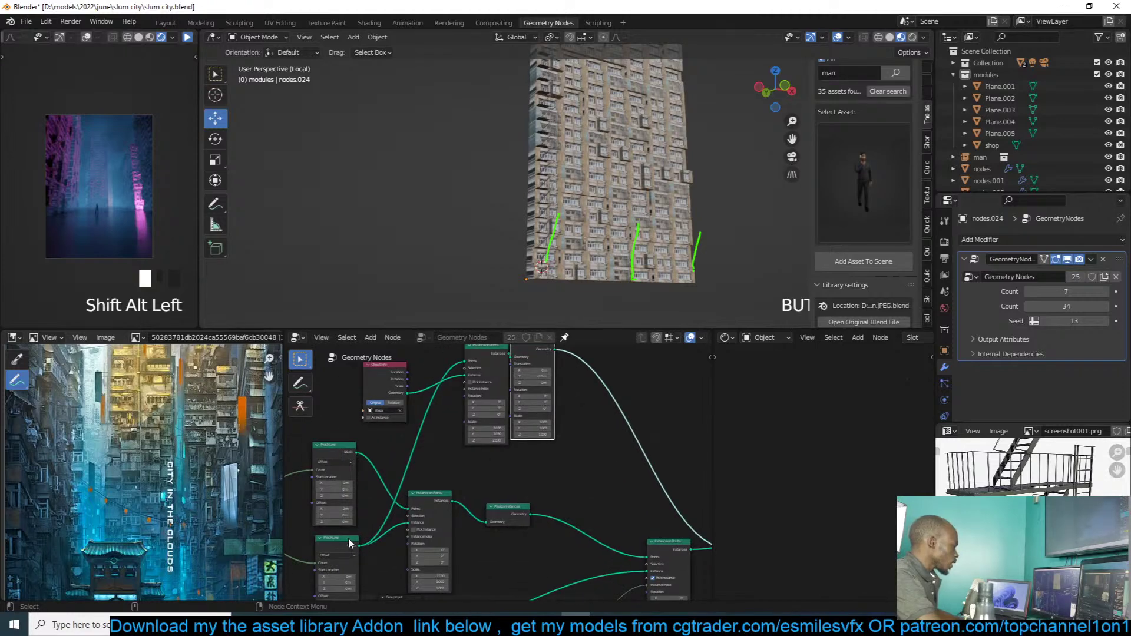
middle_click_drag(348, 538, 337, 565)
left_click(478, 372)
key("shift+d")
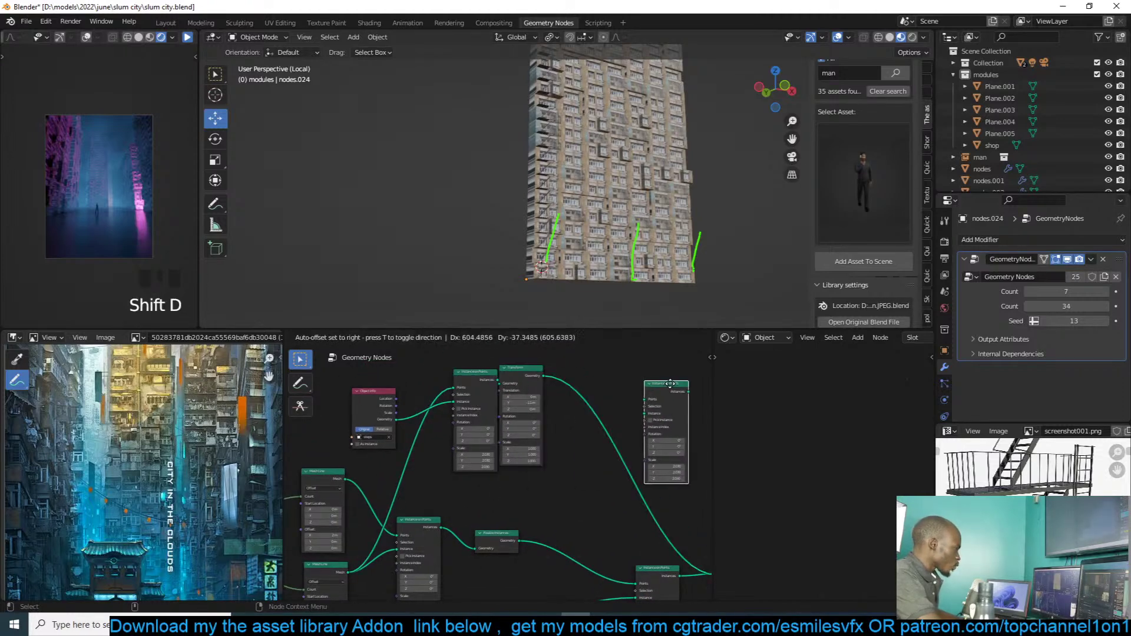
left_click(672, 383)
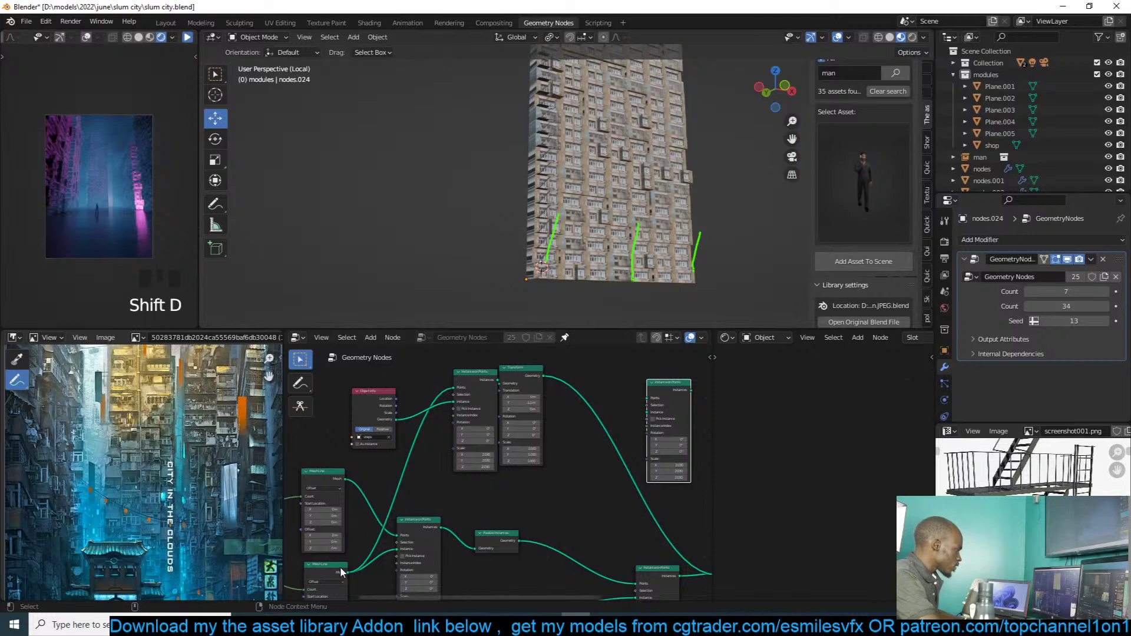
Step: Link the lower Mesh Line to the copied node's Points and the Transform geometry to its Instance, previewing both nodes' outputs
left_click_drag(342, 568, 650, 399)
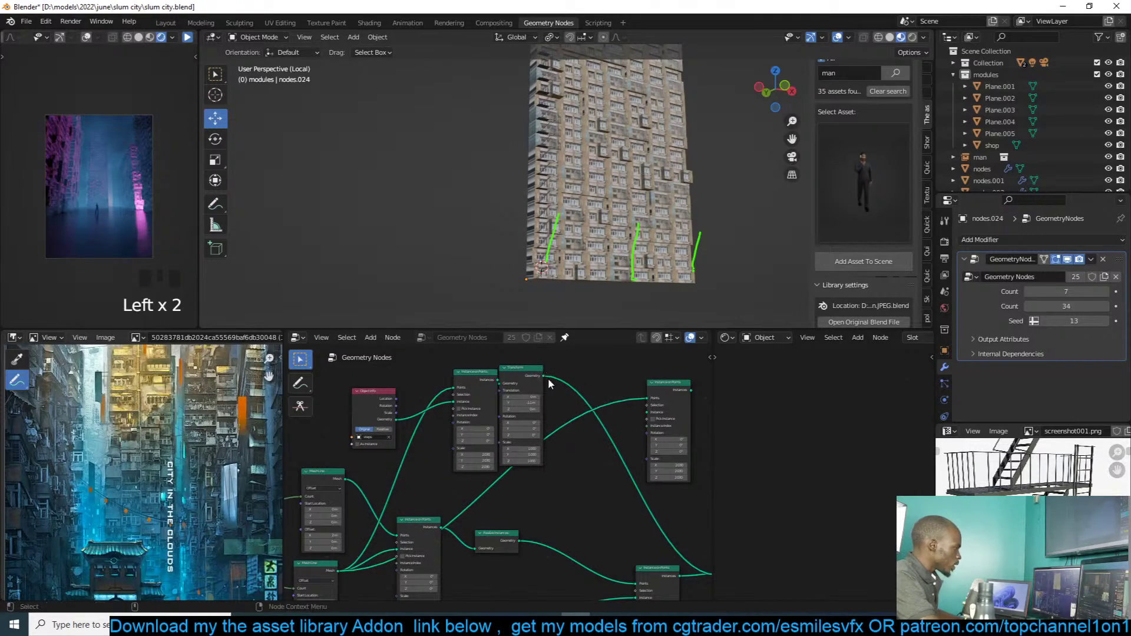
left_click_drag(544, 376, 649, 412)
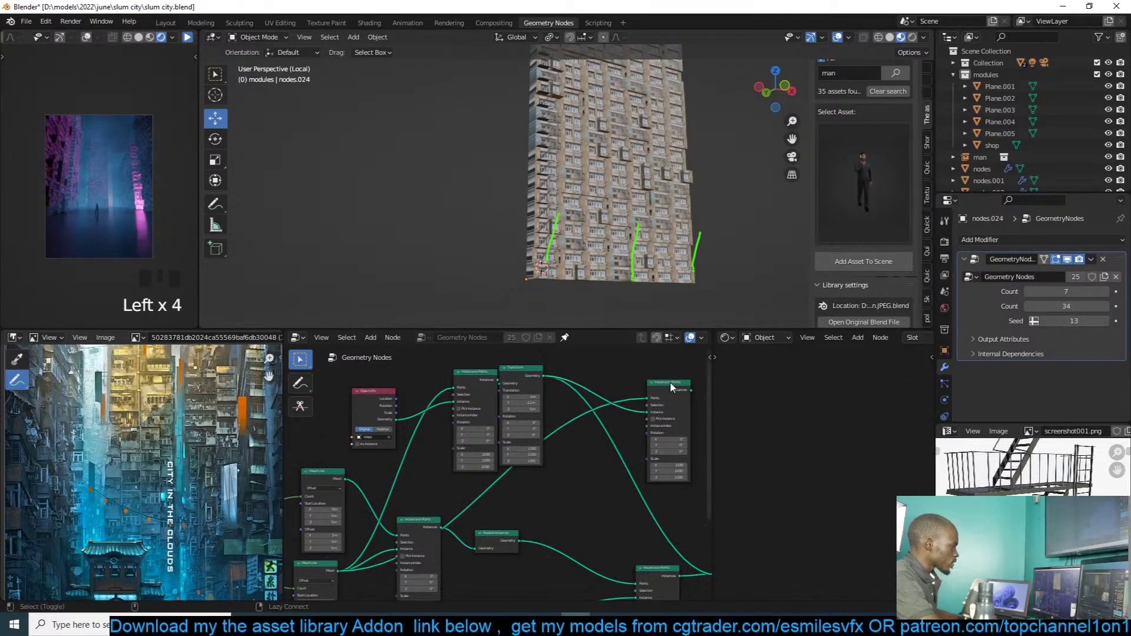
left_click(529, 380, "alt+shift")
middle_click_drag(573, 129, 551, 171, "shift")
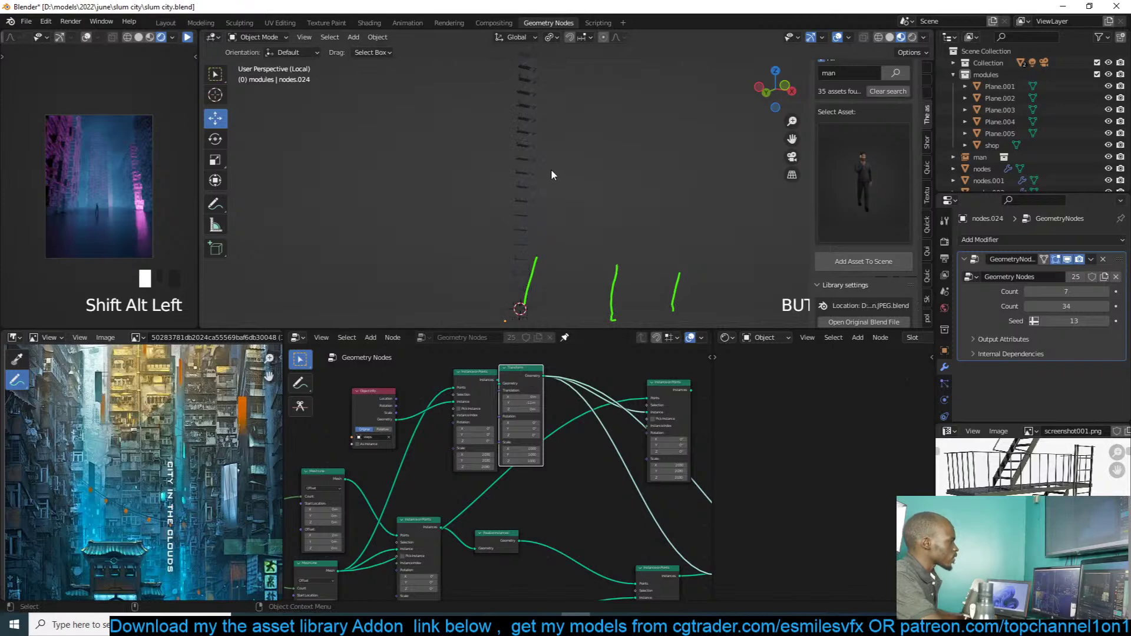
left_click(661, 388, "alt+shift")
Step: Replace the Points input of the copied Instance on Points node with the upper Mesh Line that has the 2 m X offset
middle_click_drag(616, 403, 528, 409)
scroll(543, 413, "up", 3)
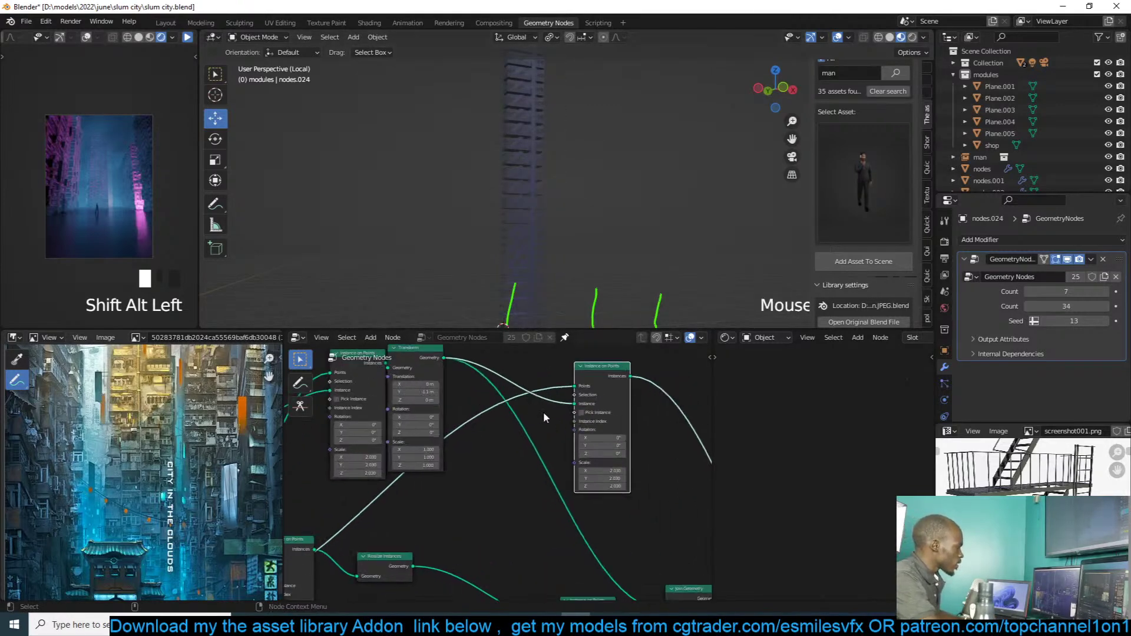
scroll(568, 432, "up", 1)
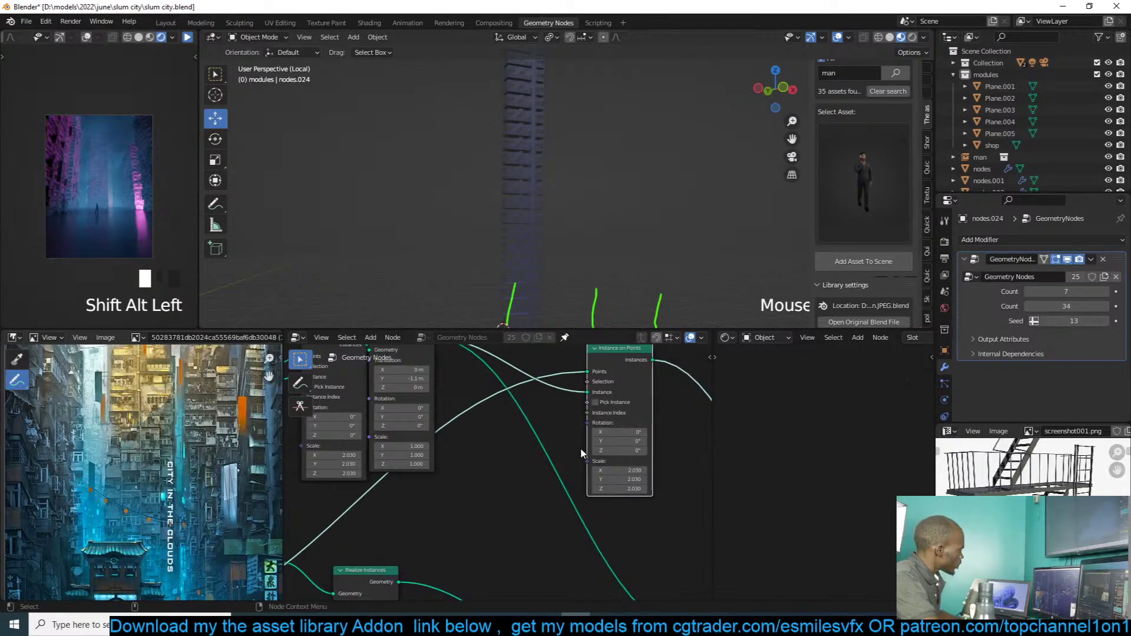
middle_click_drag(539, 449, 661, 419)
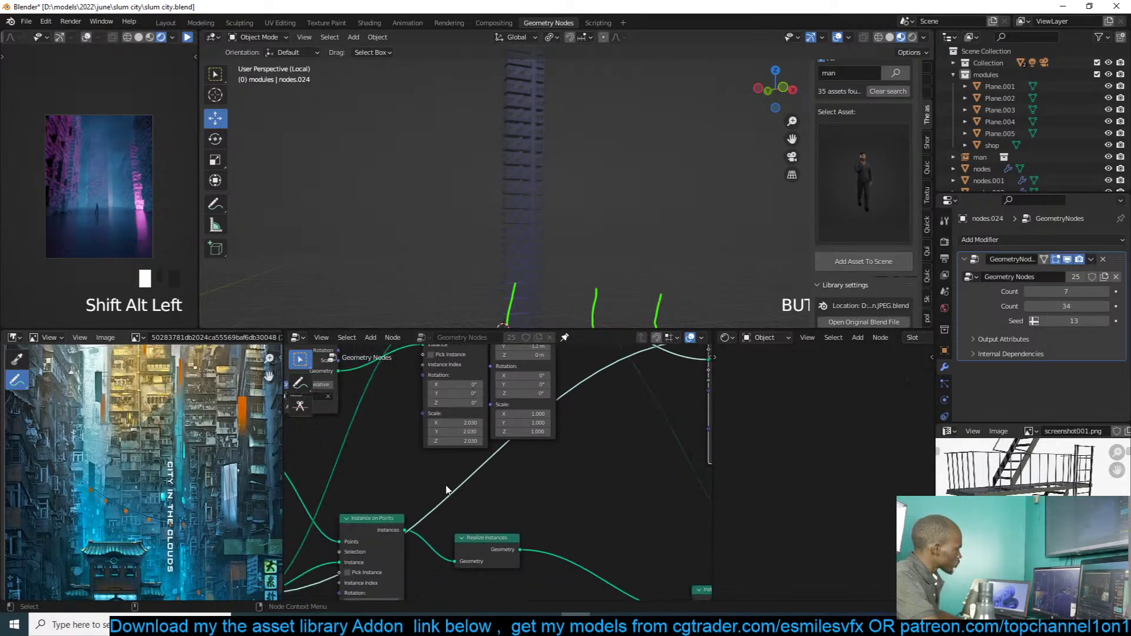
middle_click_drag(448, 490, 557, 441)
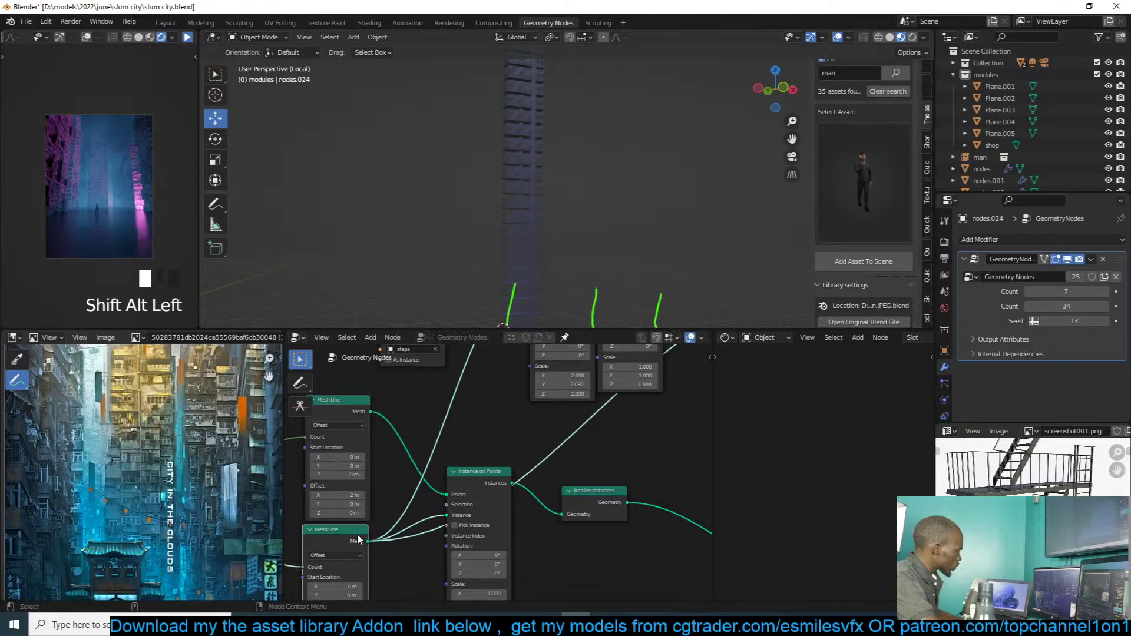
scroll(422, 464, "down", 3)
middle_click_drag(386, 497, 365, 517)
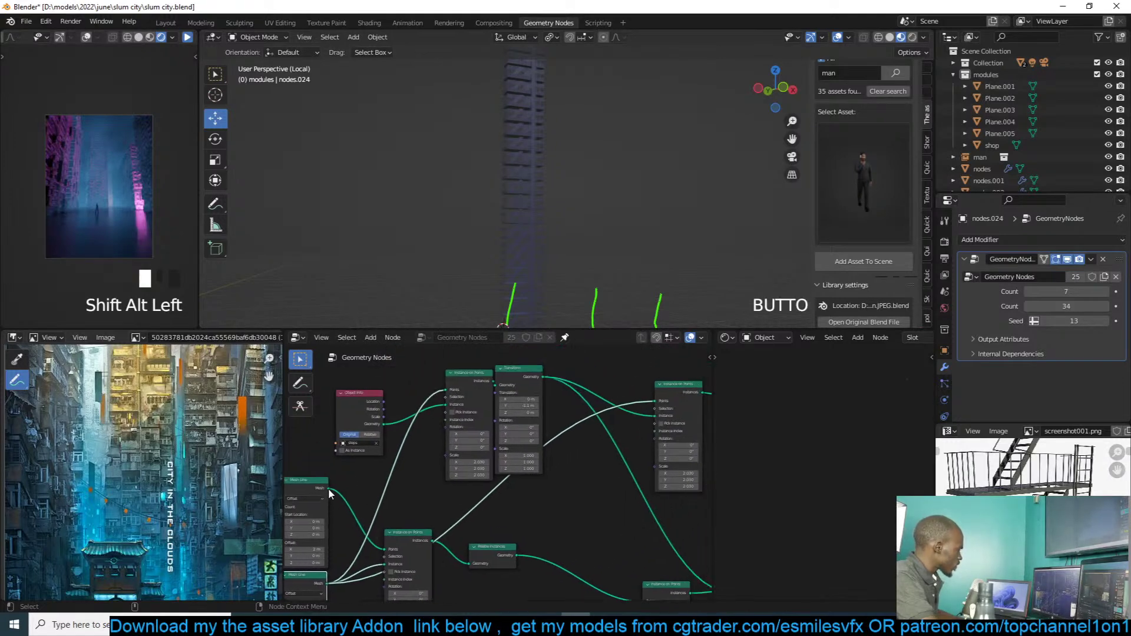
left_click_drag(328, 488, 659, 399)
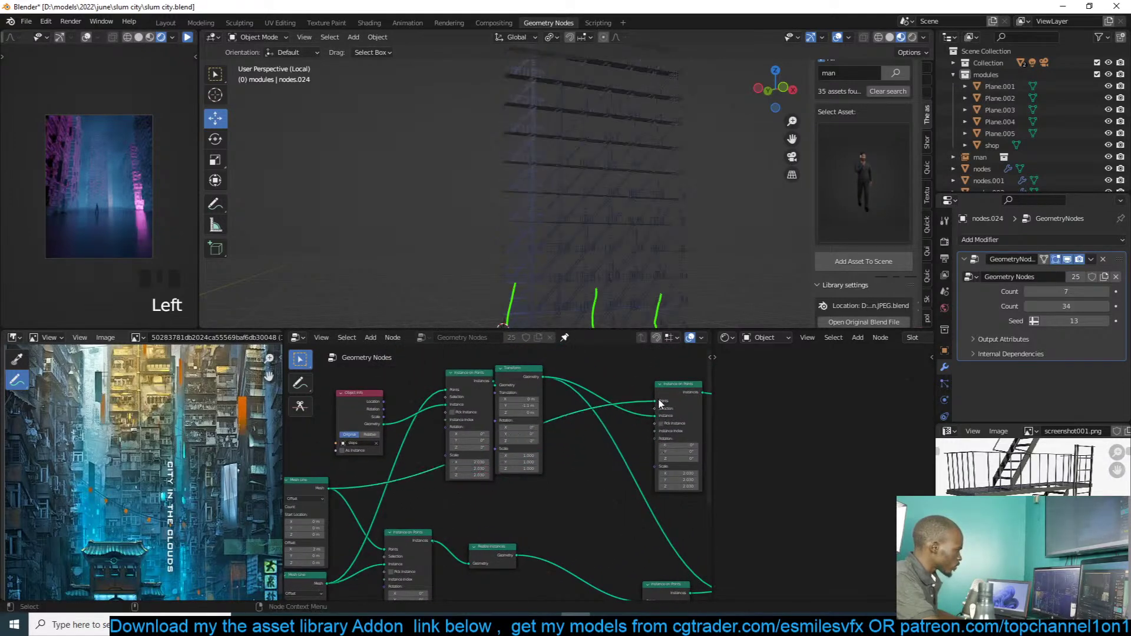
middle_click_drag(652, 317, 632, 242)
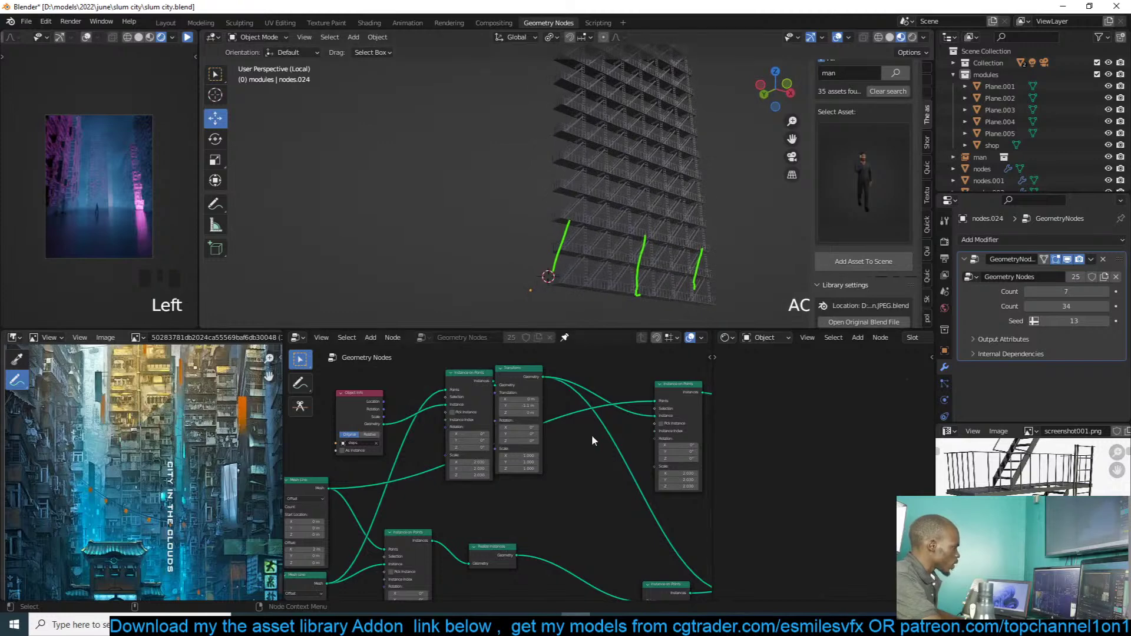
Step: Send Join Geometry to the group output again and connect the copied Instance on Points node's instances into it
scroll(628, 470, "down", 2)
middle_click_drag(629, 470, 502, 454)
scroll(502, 456, "up", 1)
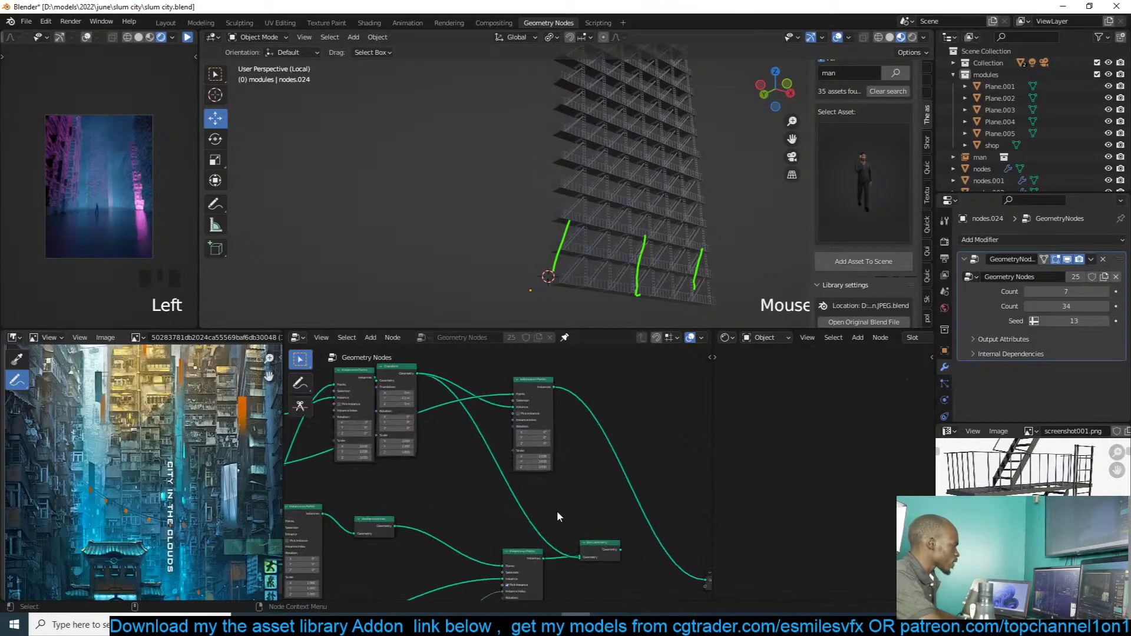
left_click(614, 543, "alt+shift")
left_click_drag(556, 383, 577, 542)
left_click_drag(554, 387, 586, 568)
Step: Disconnect the Transform node's direct link from Join Geometry and inspect the fire escapes across the facade
scroll(587, 567, "up", 3)
scroll(613, 509, "up", 4)
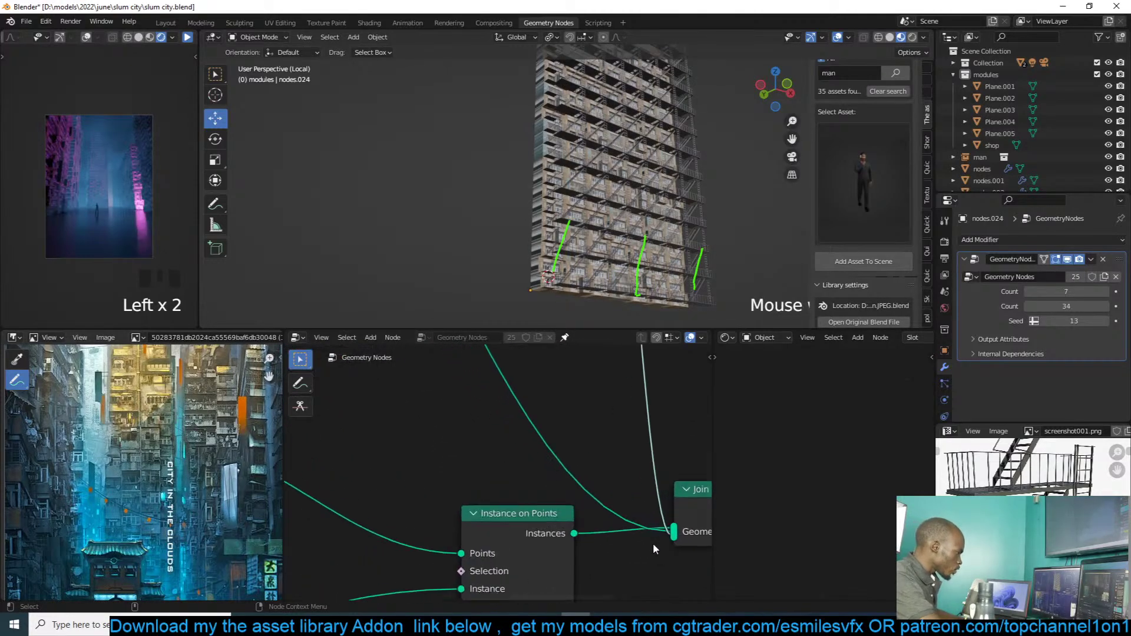
left_click_drag(597, 520, 569, 509)
scroll(602, 290, "down", 3)
middle_click_drag(603, 289, 586, 324)
scroll(619, 307, "up", 5)
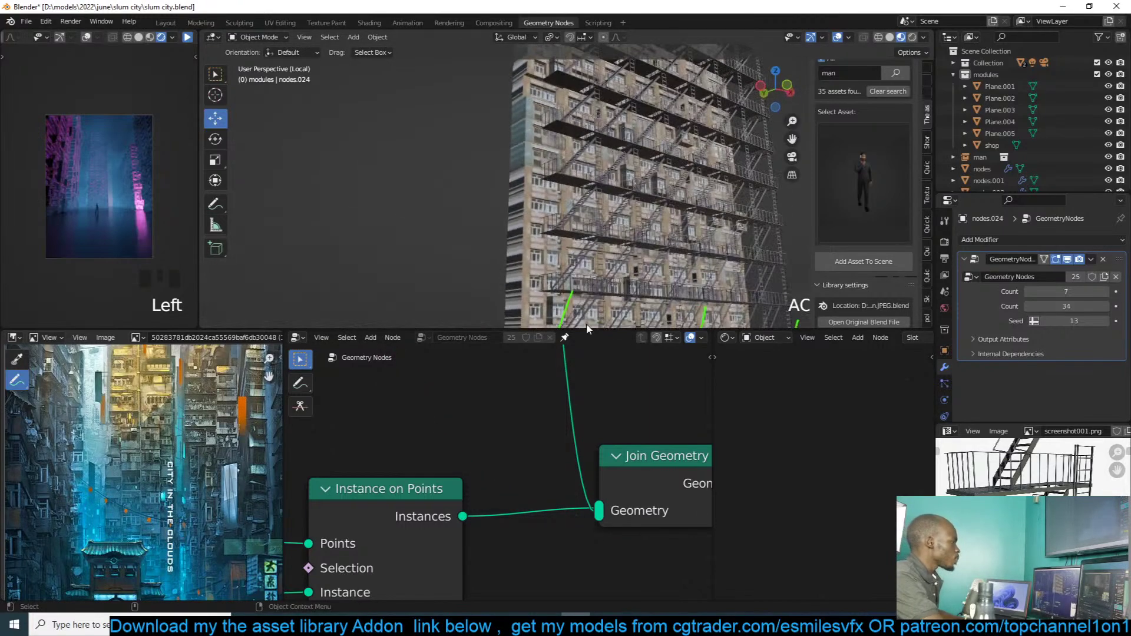
middle_click_drag(688, 257, 717, 236)
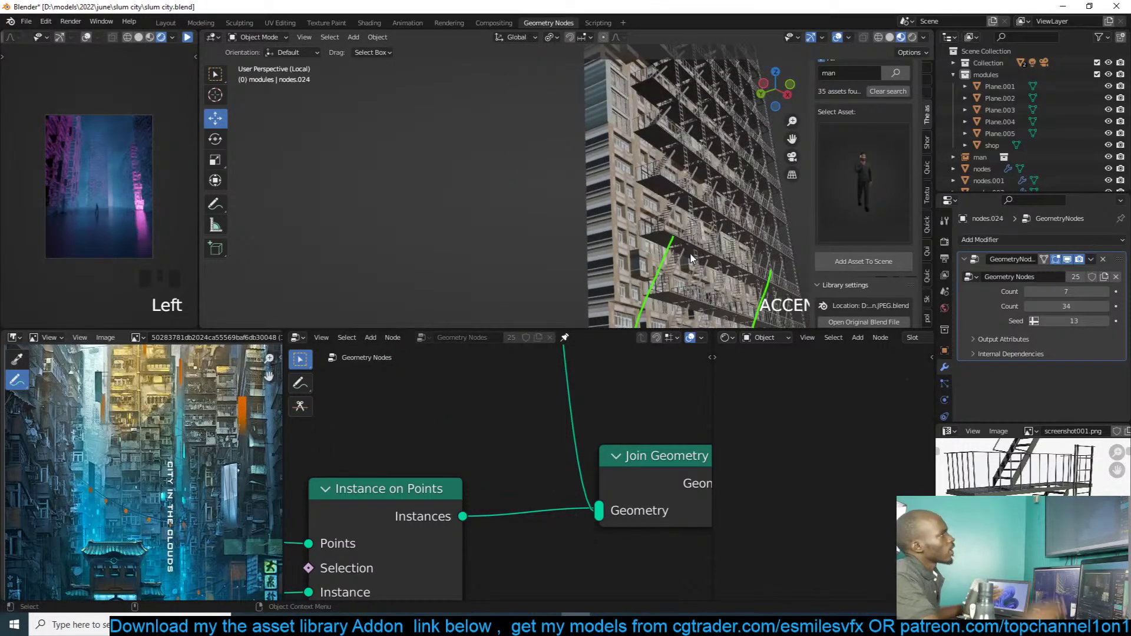
middle_click_drag(707, 221, 676, 210)
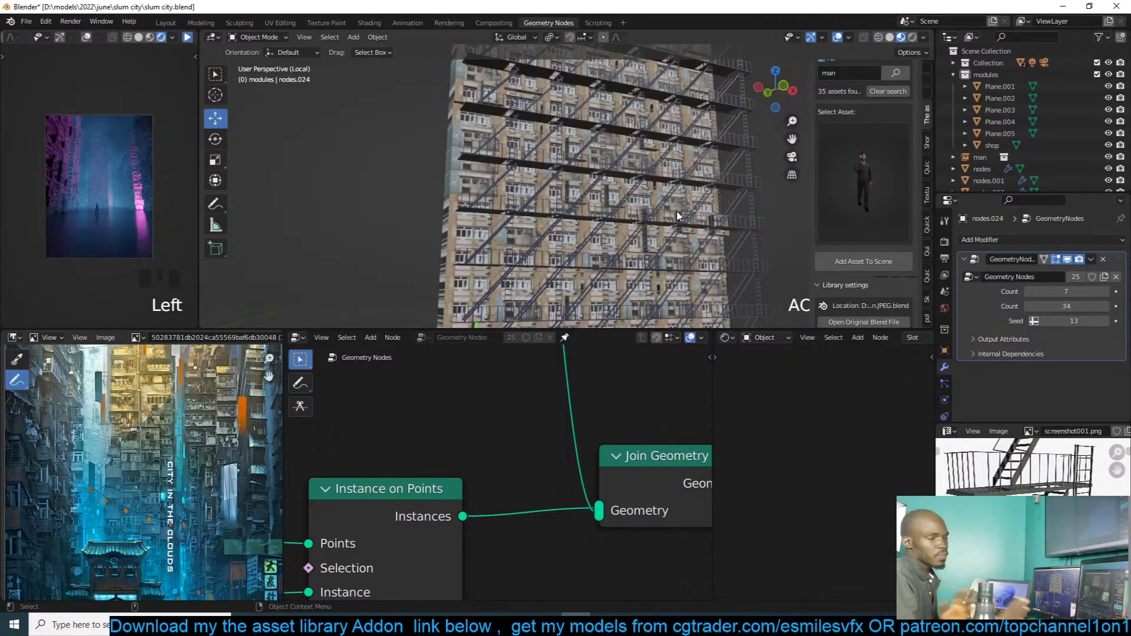
Step: Move the fire escape's Object Info, Instance on Points and Transform nodes away from the others, and select the copied Instance on Points node
scroll(605, 443, "down", 5)
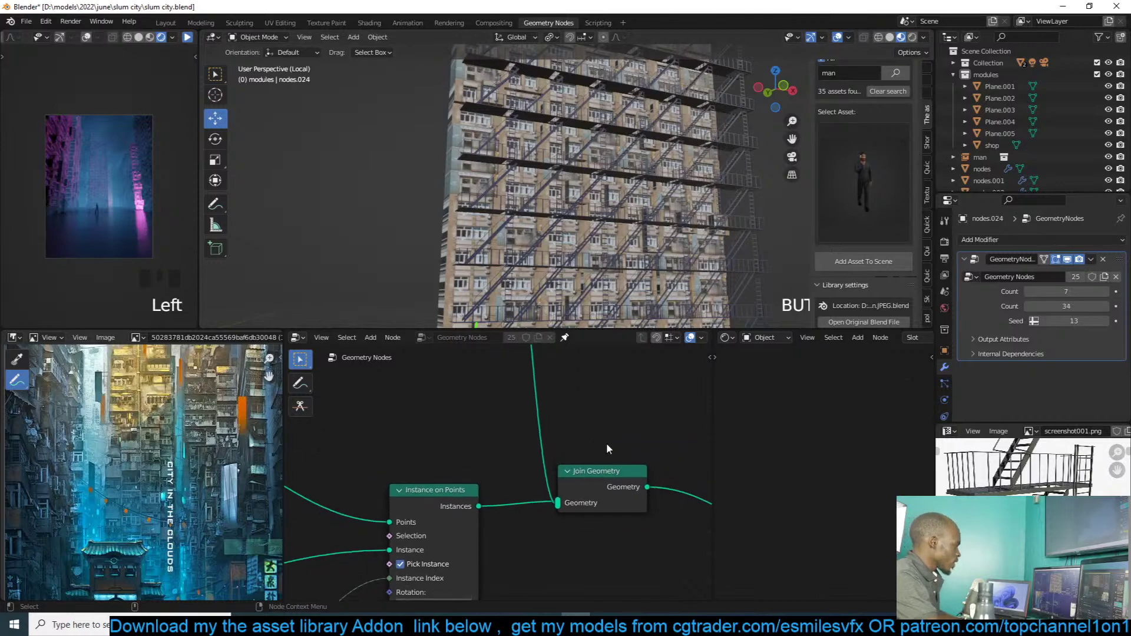
left_click_drag(562, 365, 608, 404)
scroll(490, 408, "down", 2)
left_click_drag(492, 383, 364, 413)
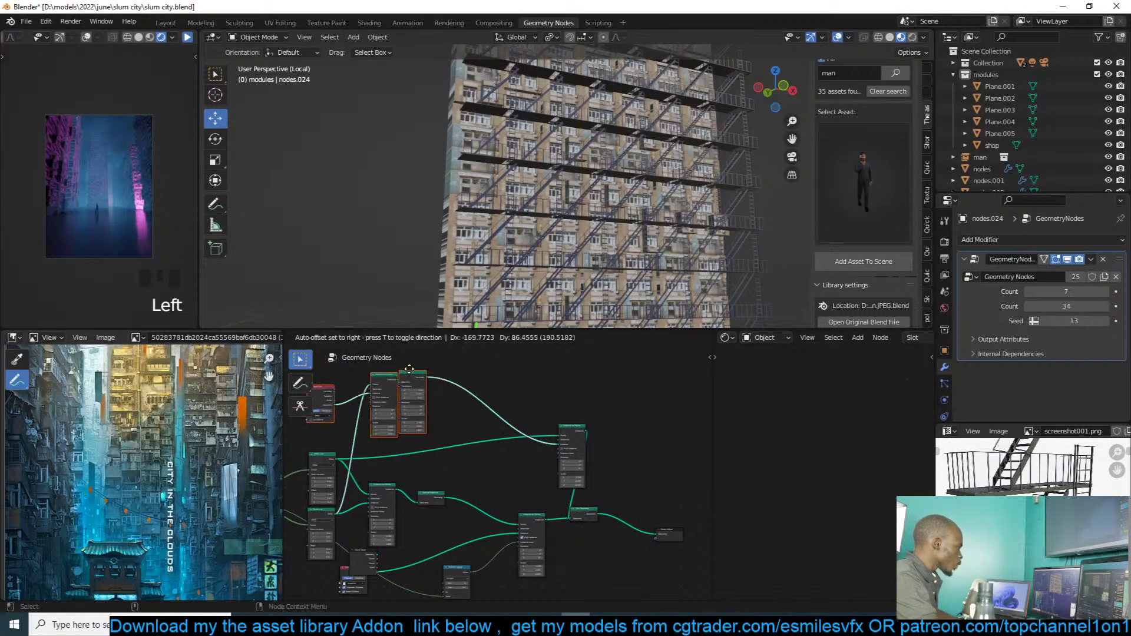
scroll(522, 437, "up", 3)
left_click(602, 407)
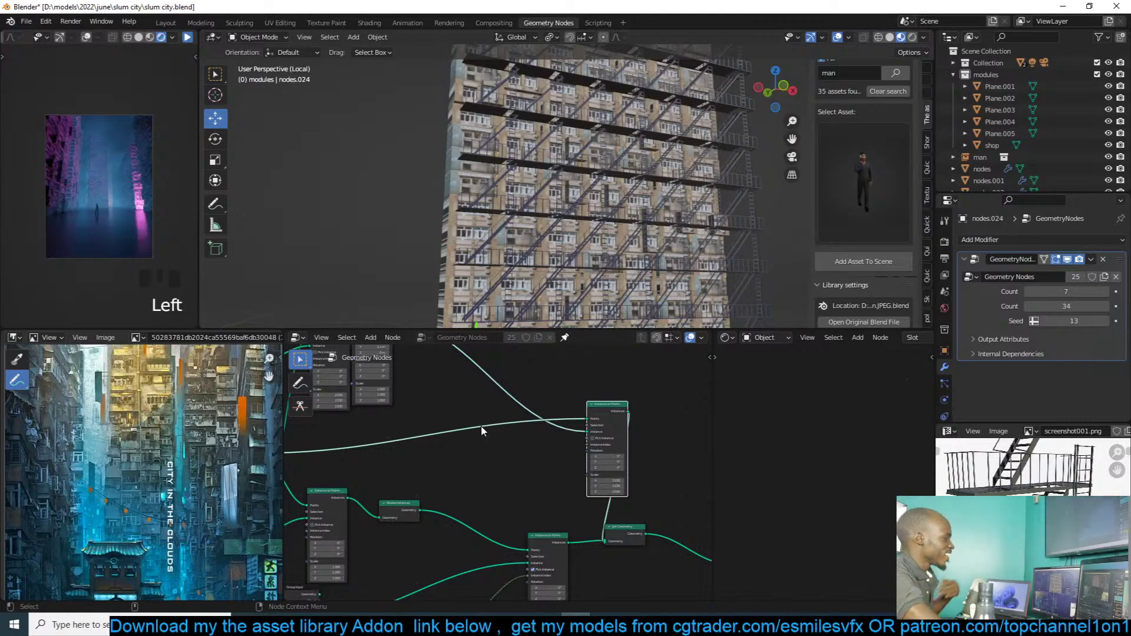
Step: Move the copied Instance on Points node closer to the Mesh Line nodes, just above the other Instance on Points node, and save the file
scroll(589, 432, "down", 3)
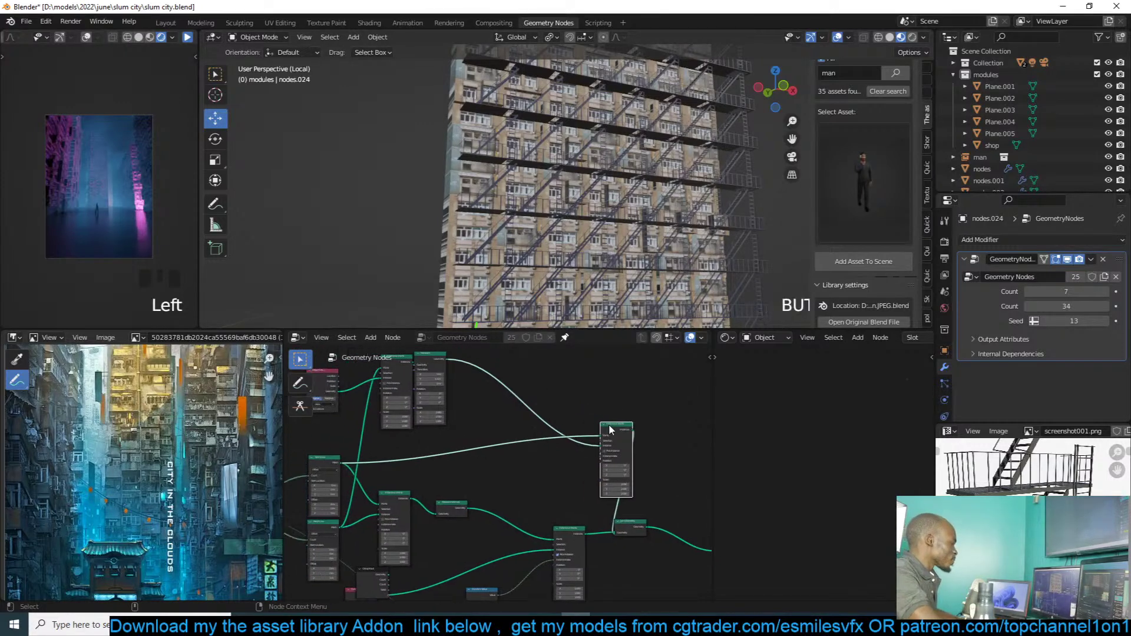
left_click_drag(609, 430, 555, 446)
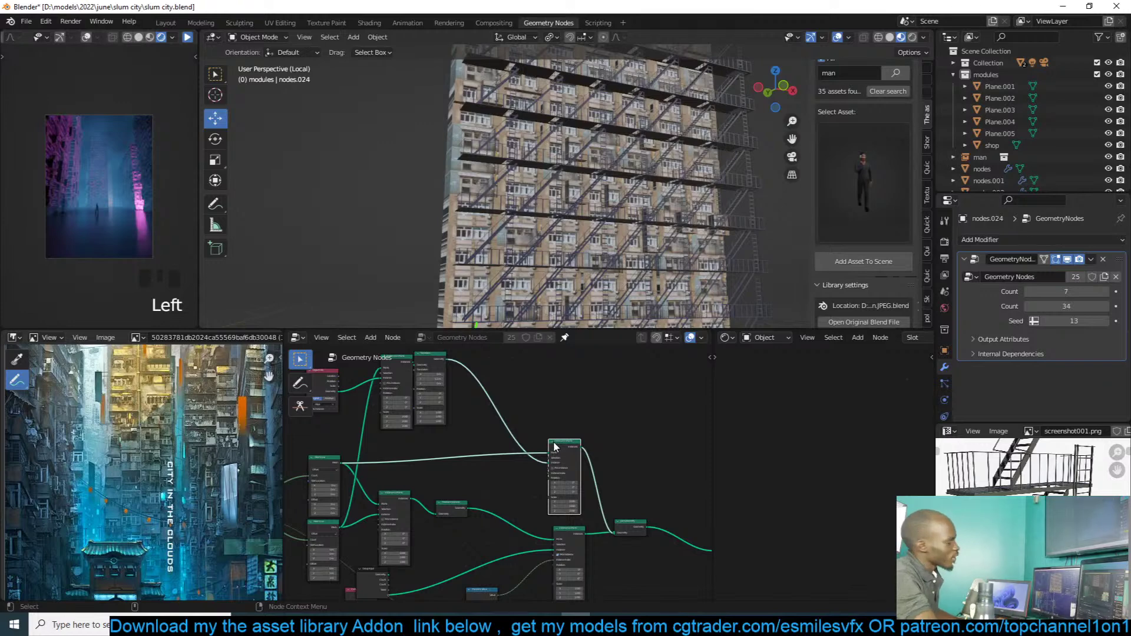
middle_click_drag(466, 455, 502, 463)
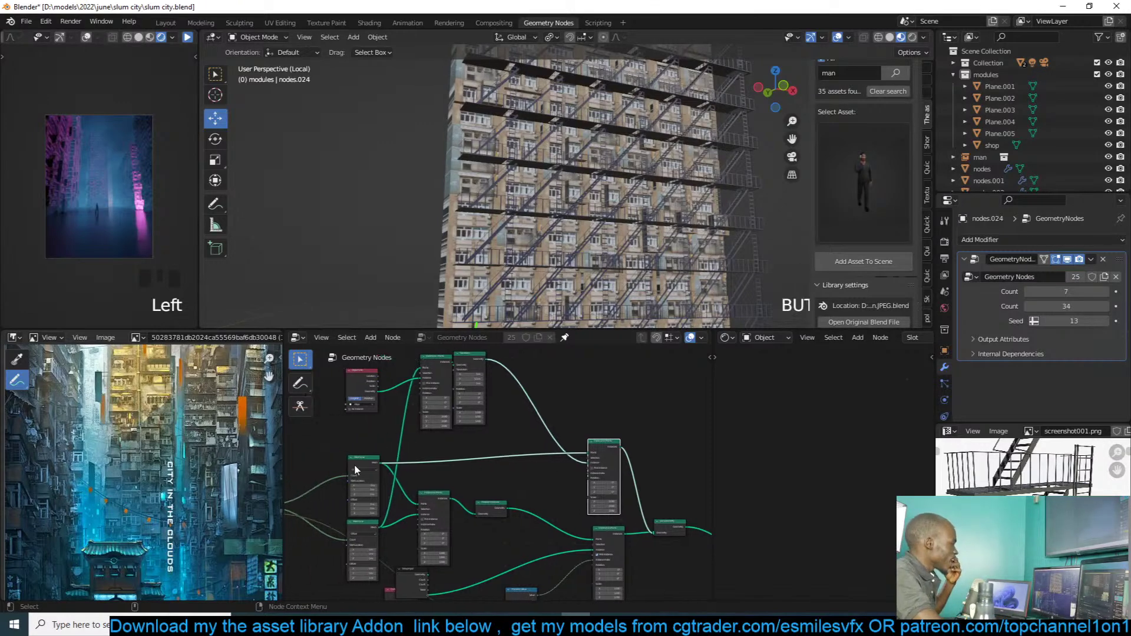
middle_click_drag(355, 464, 440, 454)
scroll(439, 453, "up", 2)
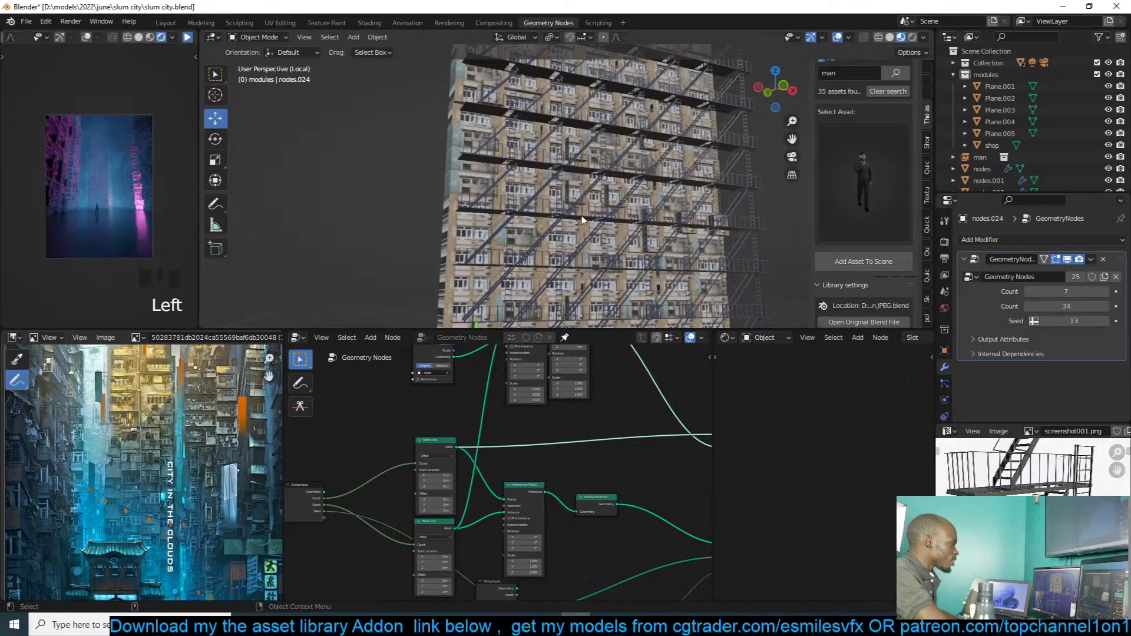
scroll(638, 388, "down", 2)
middle_click_drag(637, 388, 493, 380)
scroll(493, 380, "up", 4)
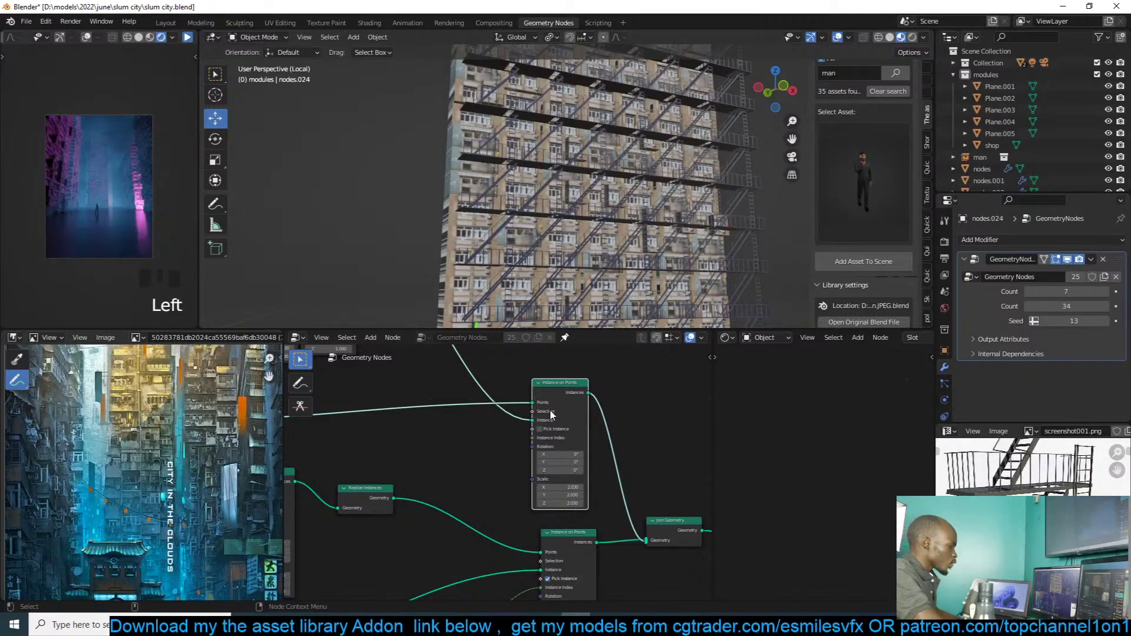
middle_click_drag(469, 431, 488, 425)
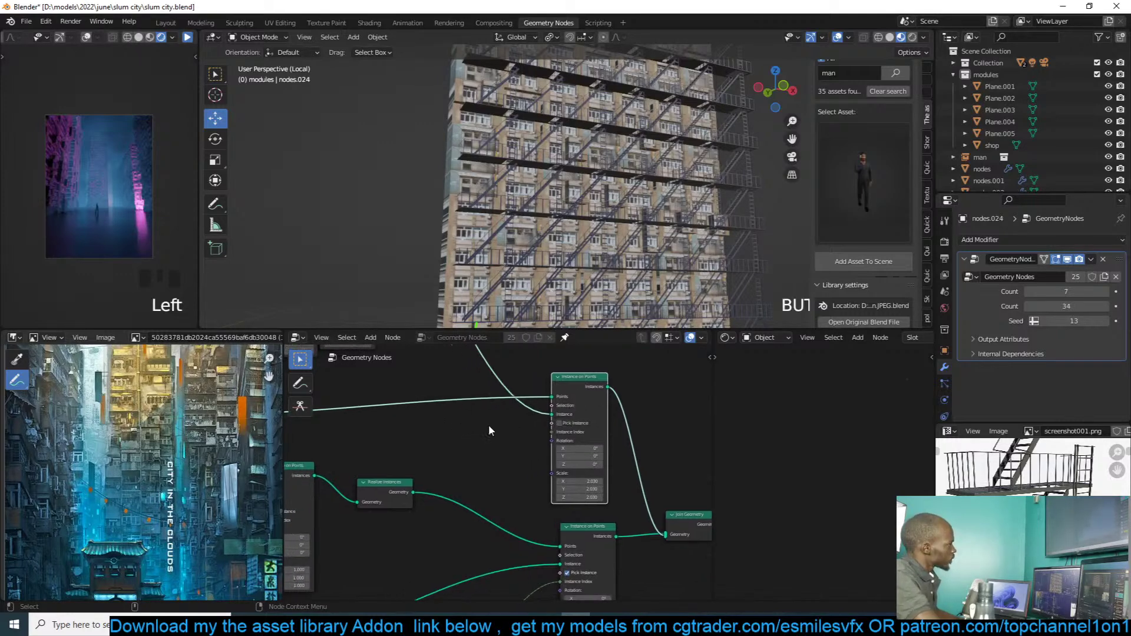
scroll(466, 430, "up", 1)
key("ctrl+s")
Step: Add an Index node and connect its output to the Selection input of the copied Instance on Points node
key("shift+a")
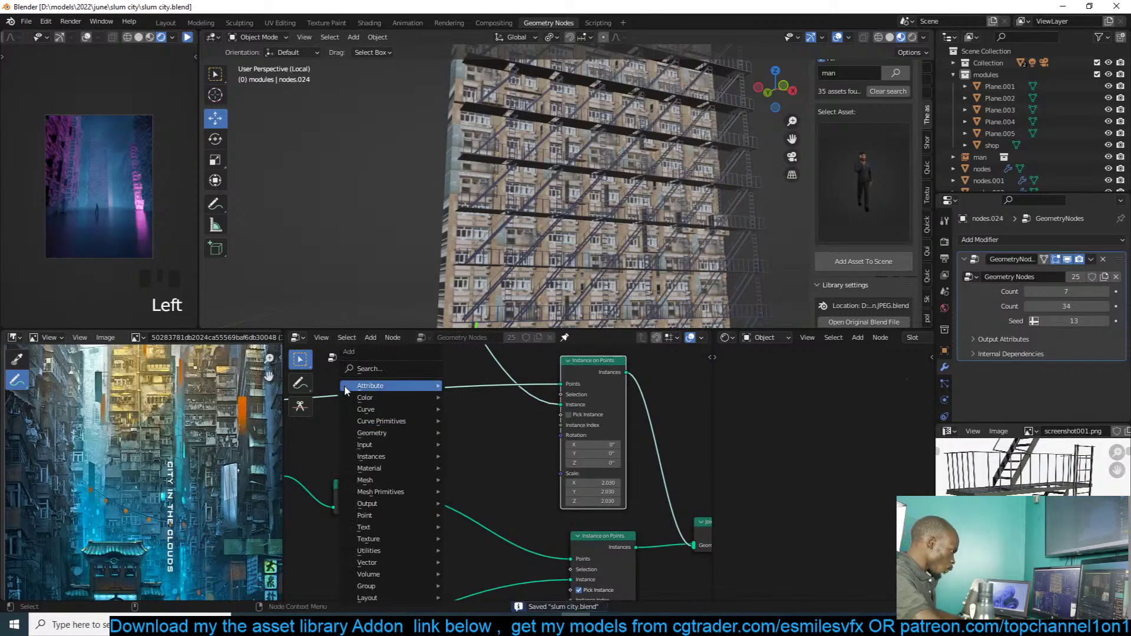
left_click(387, 367)
type("in")
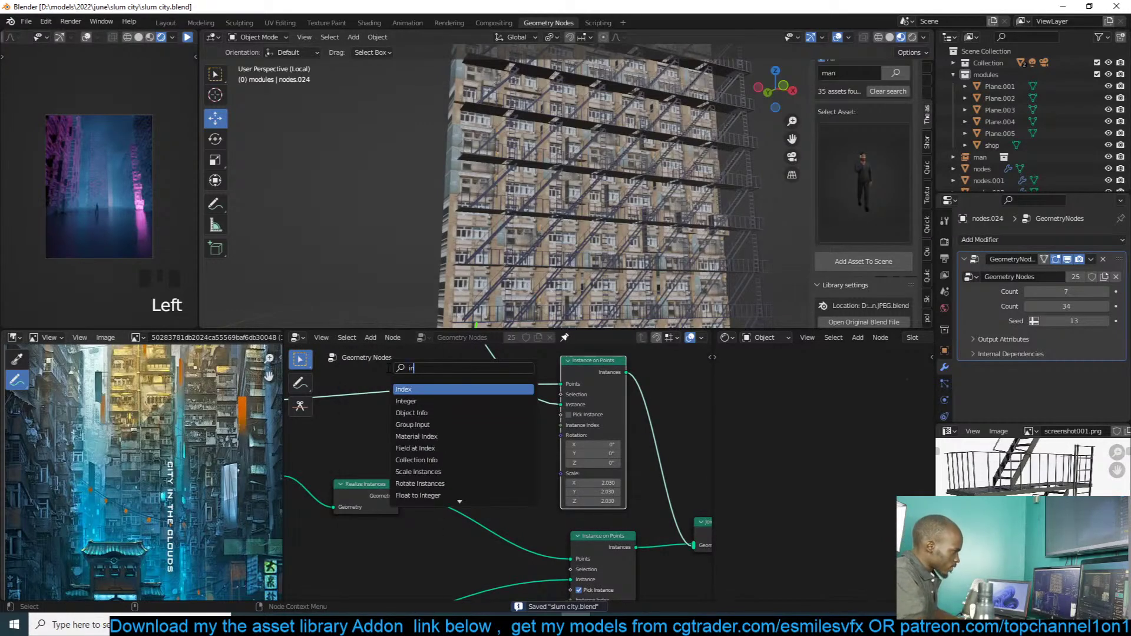
type("de")
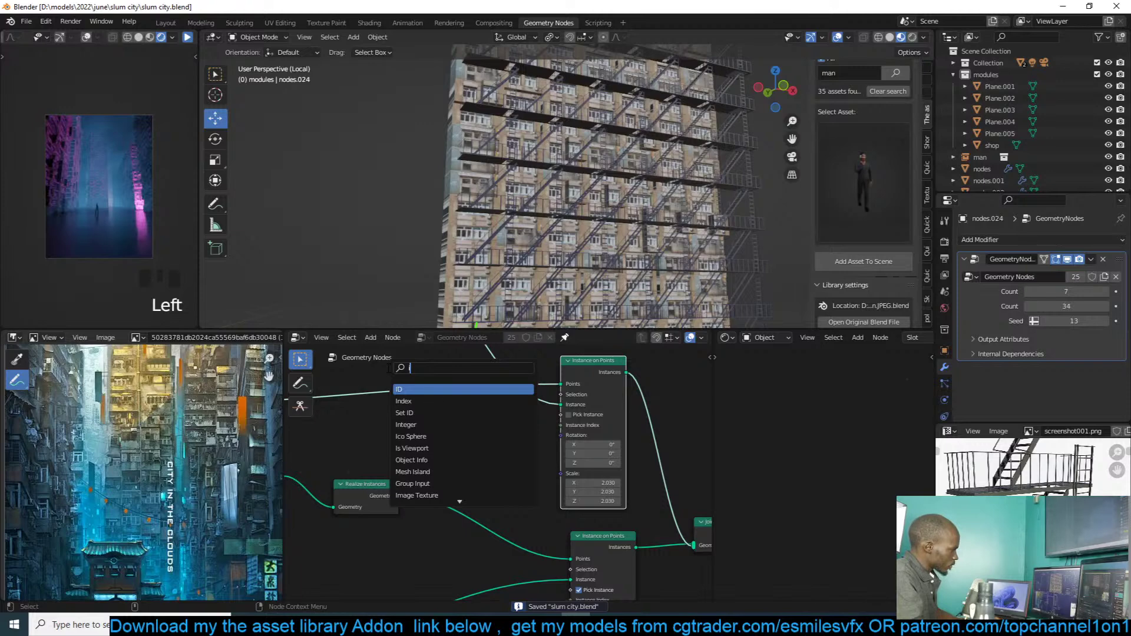
left_click(413, 389)
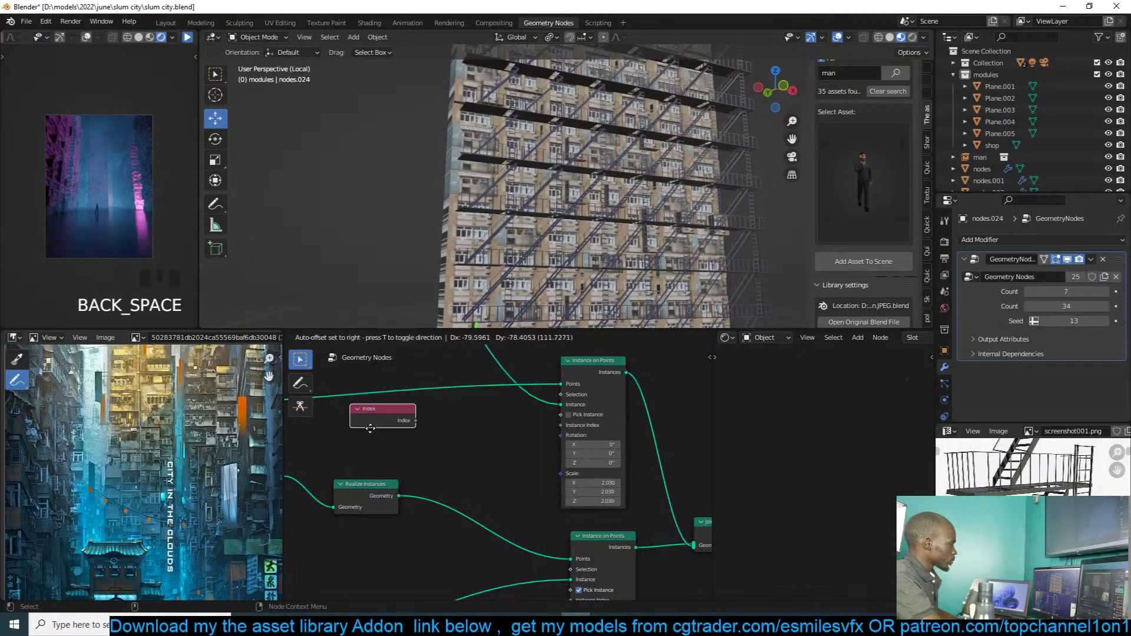
left_click(409, 425)
left_click_drag(411, 425, 559, 395)
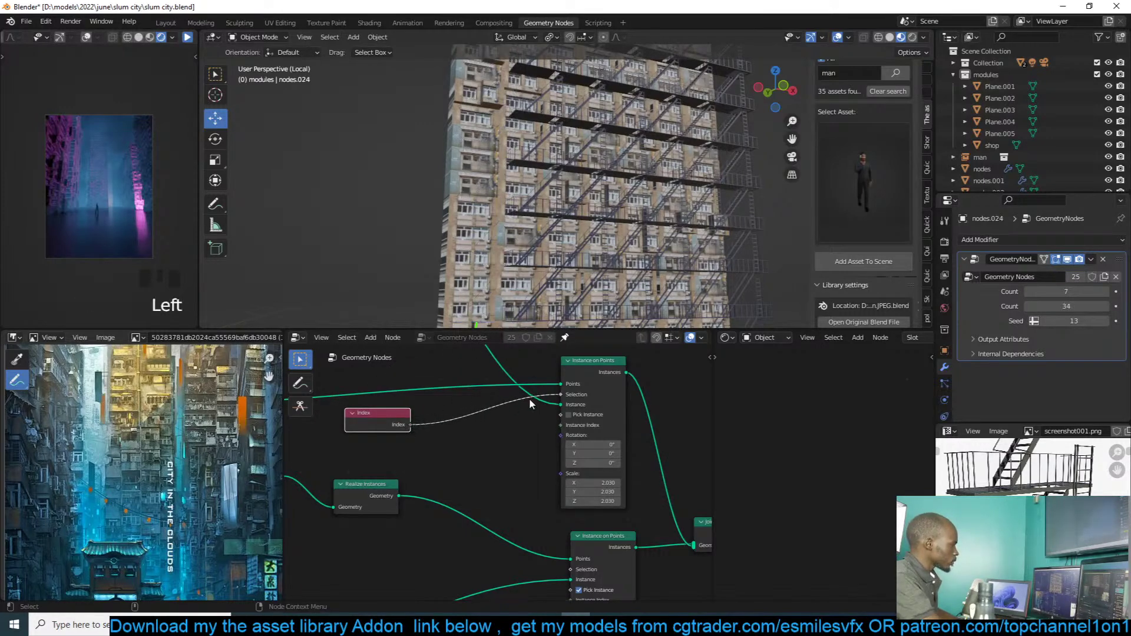
Step: Move the Index node farther from the copied Instance on Points node and save the file
left_click_drag(369, 416, 333, 432)
scroll(521, 477, "down", 1)
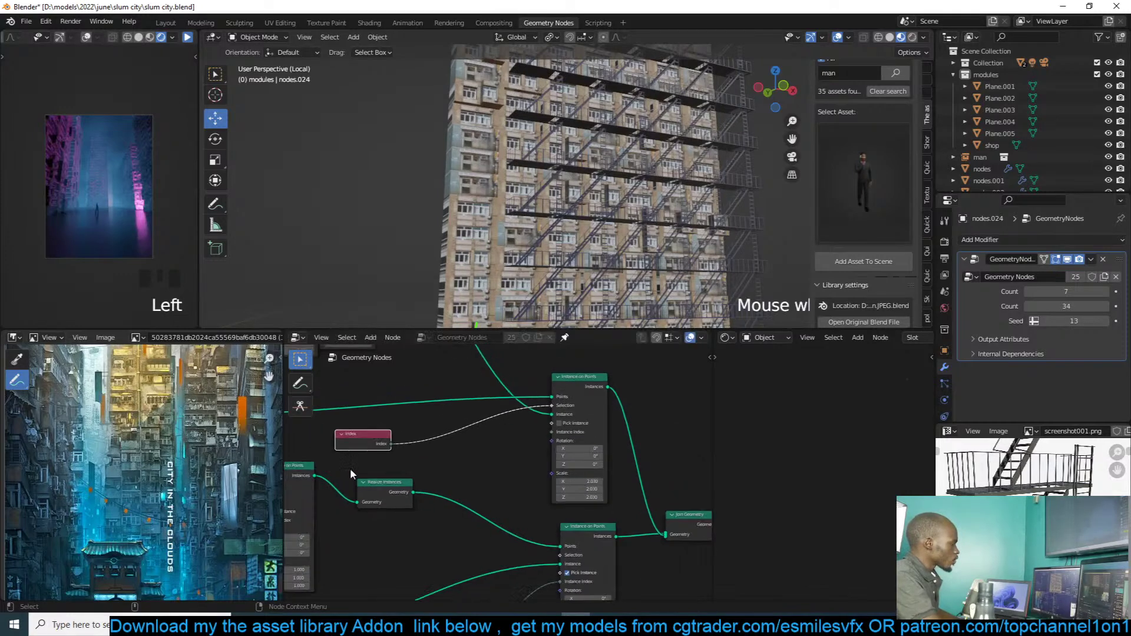
scroll(398, 448, "down", 5)
middle_click_drag(436, 434, 509, 424)
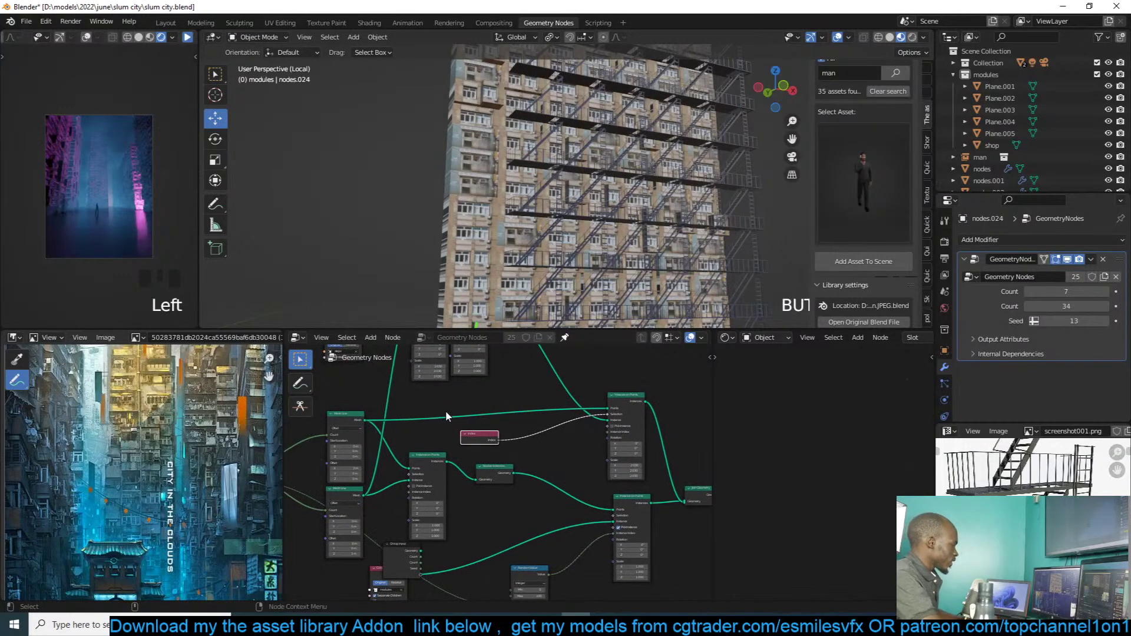
scroll(449, 414, "down", 5)
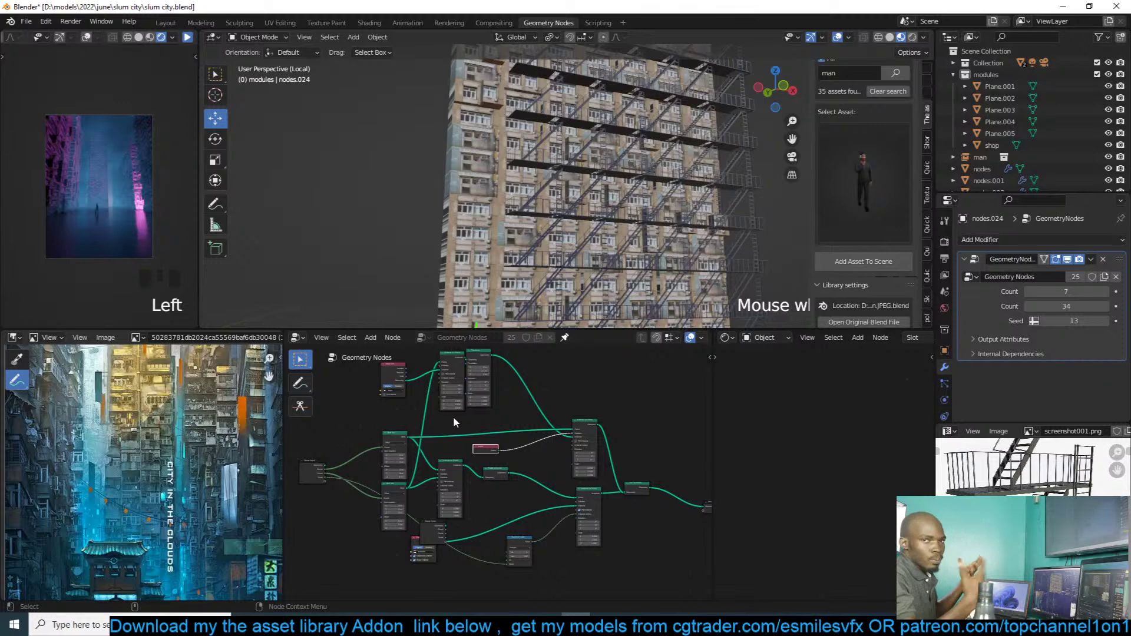
scroll(449, 425, "up", 1)
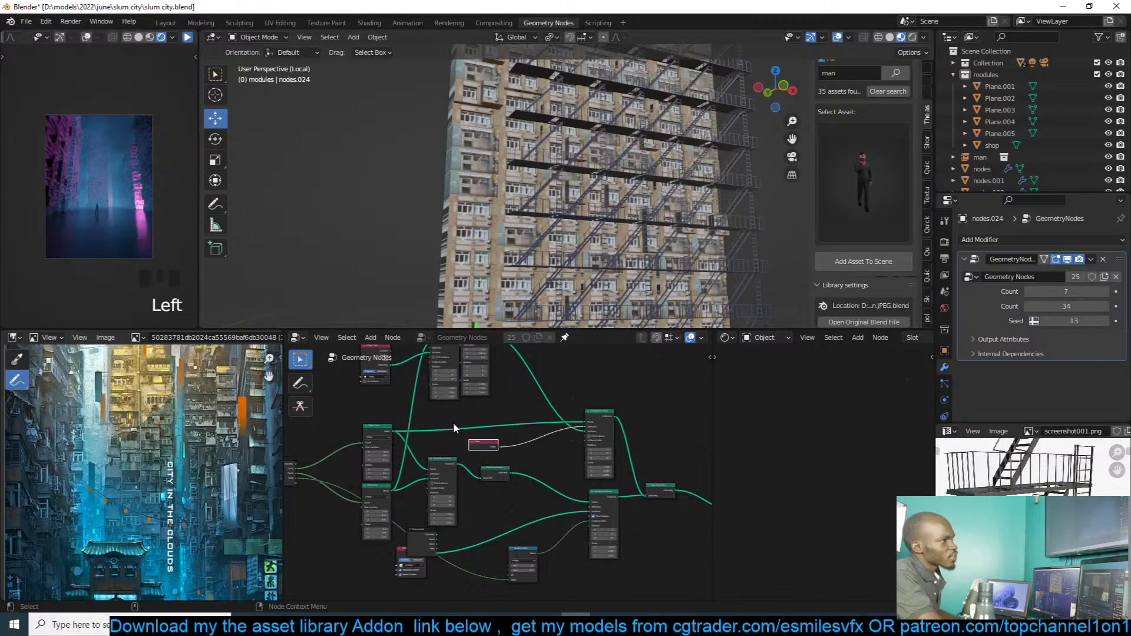
key("ctrl+s")
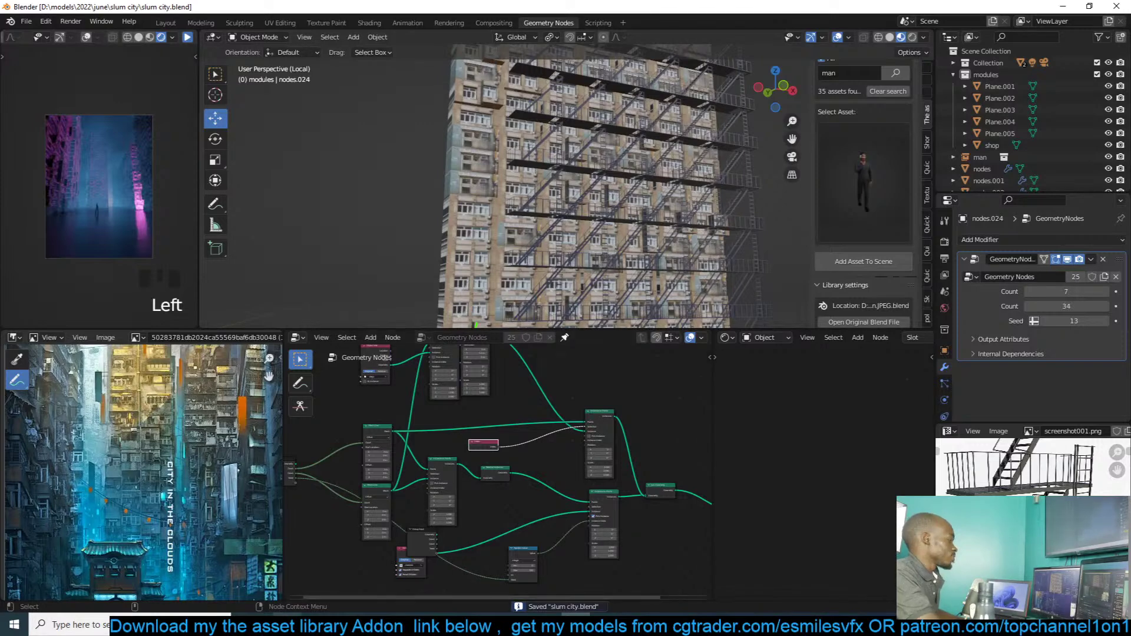
Step: Switch to the browser, search Google Images for "scaffolding", look through the reference pictures, and return to Blender
mouse_move(315, 625)
left_click(444, 563)
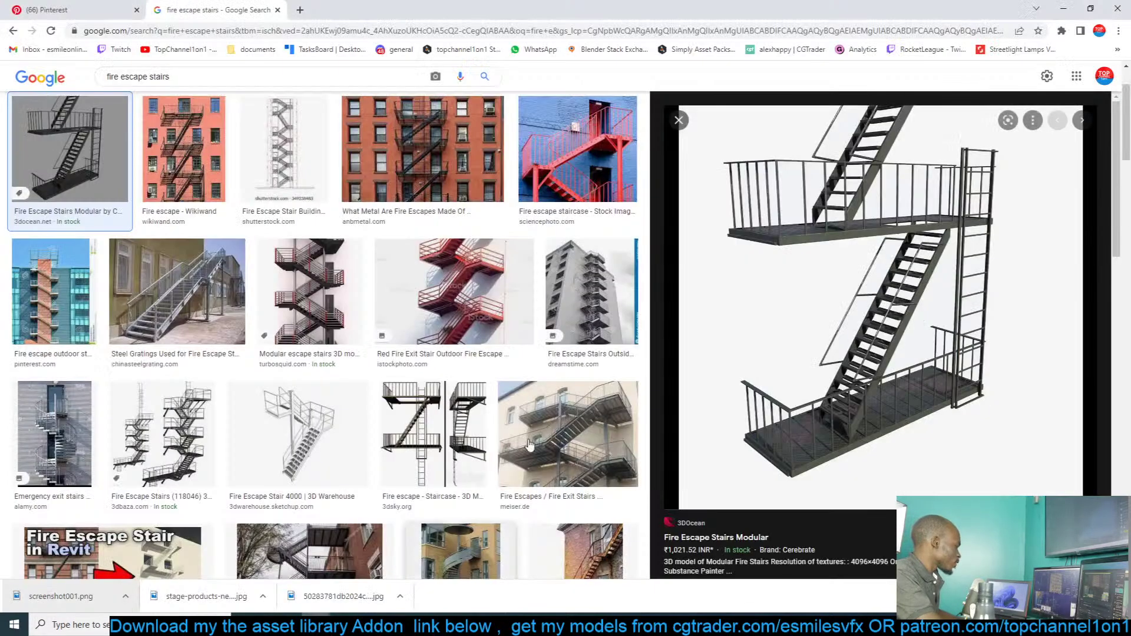
triple_click(226, 73)
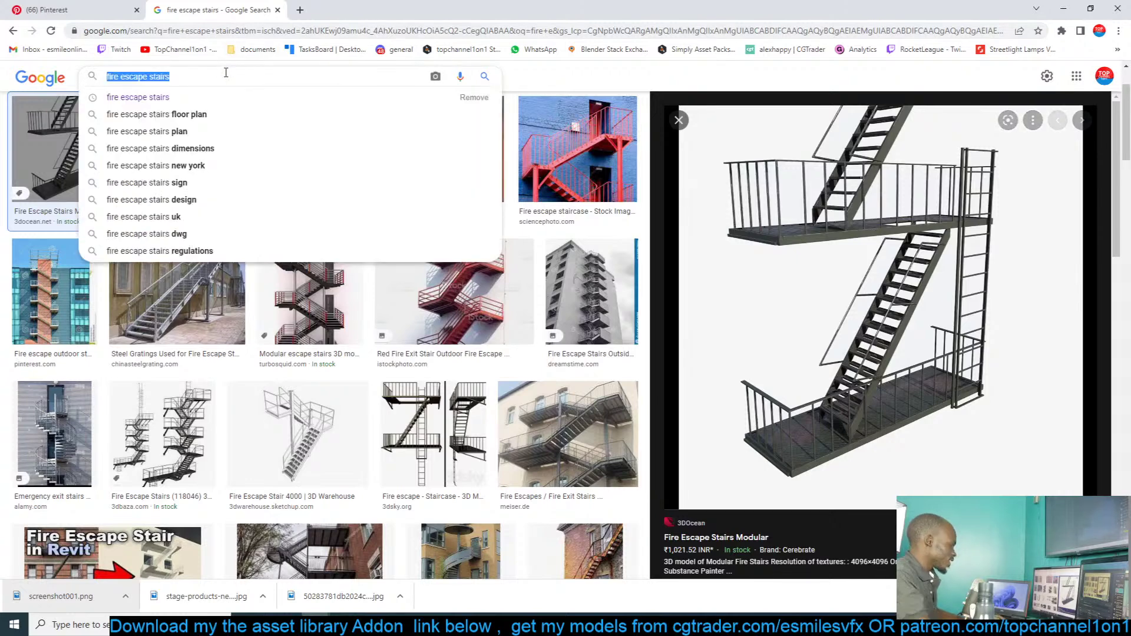
type("scaff")
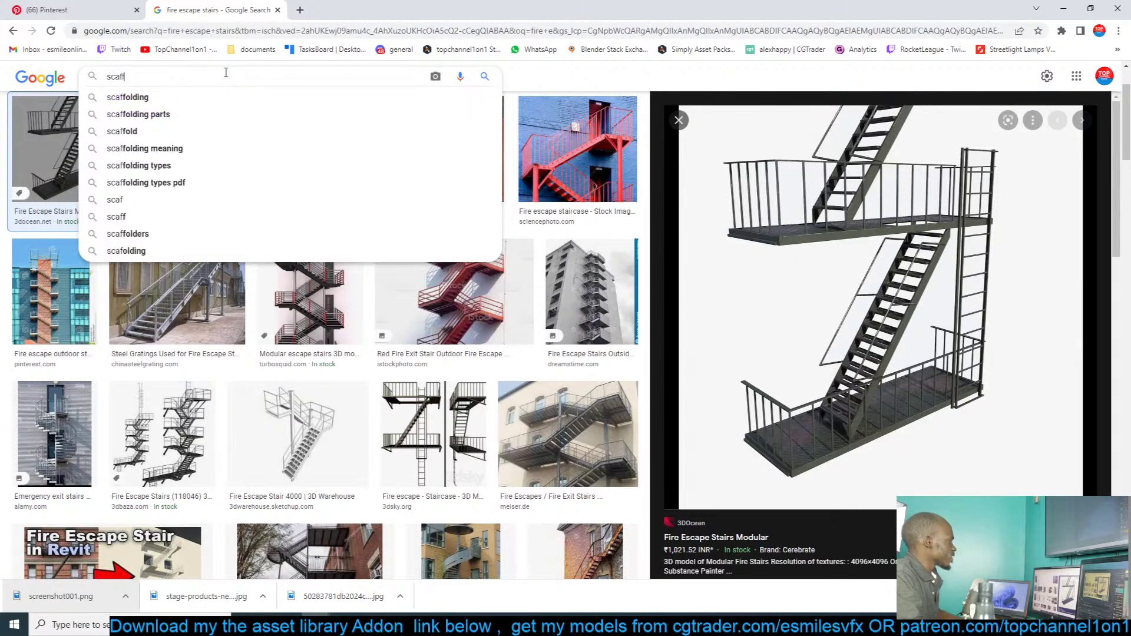
type("olding")
key("Return")
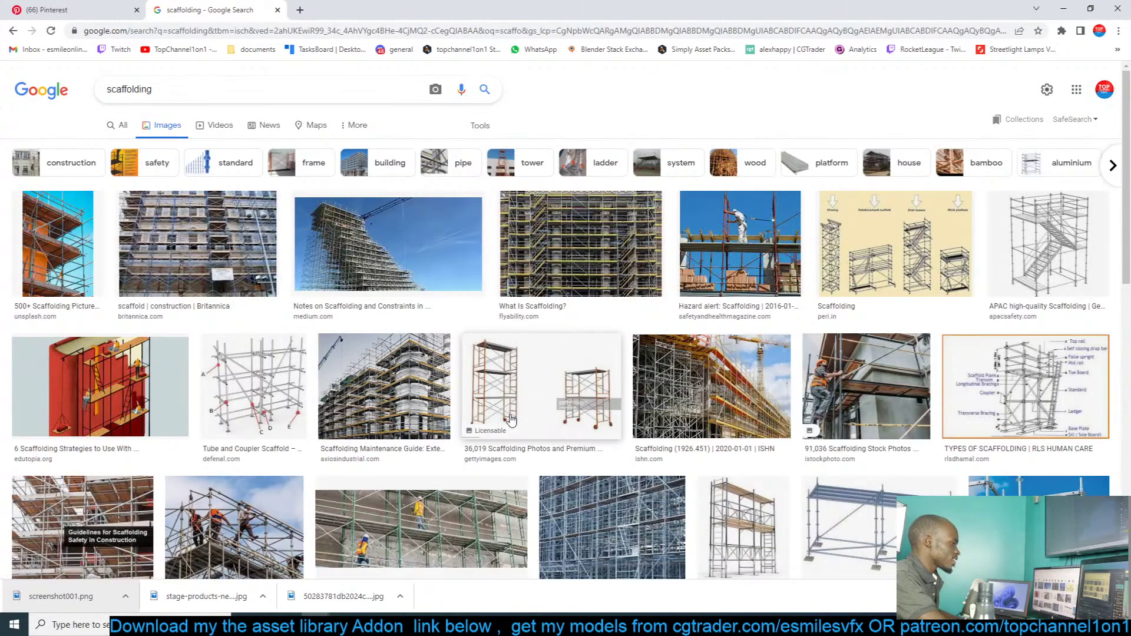
scroll(512, 420, "down", 2)
scroll(511, 420, "down", 1)
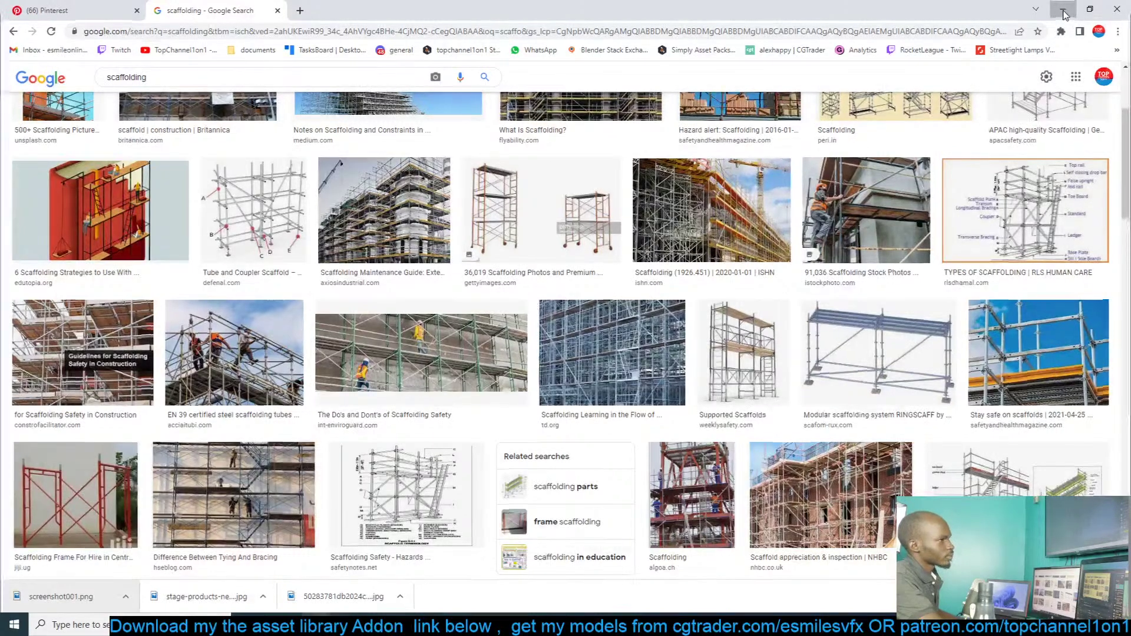
left_click(1064, 12)
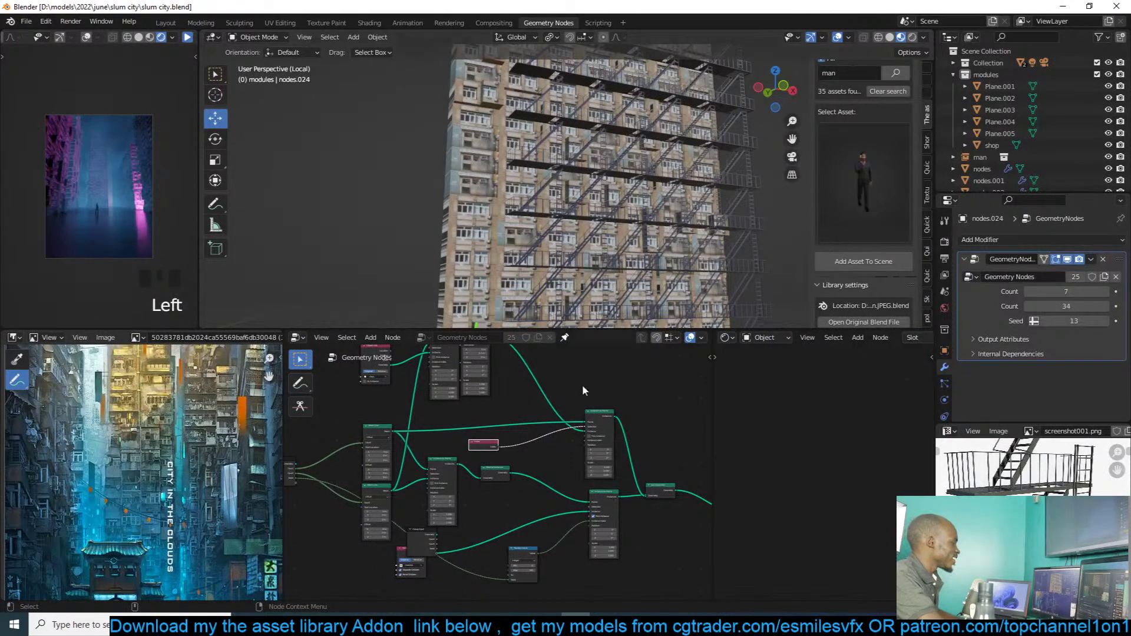
Step: Insert a Math node into the link between the Index node and the copied Instance on Points node's Selection input
scroll(583, 411, "up", 3)
scroll(584, 411, "up", 1)
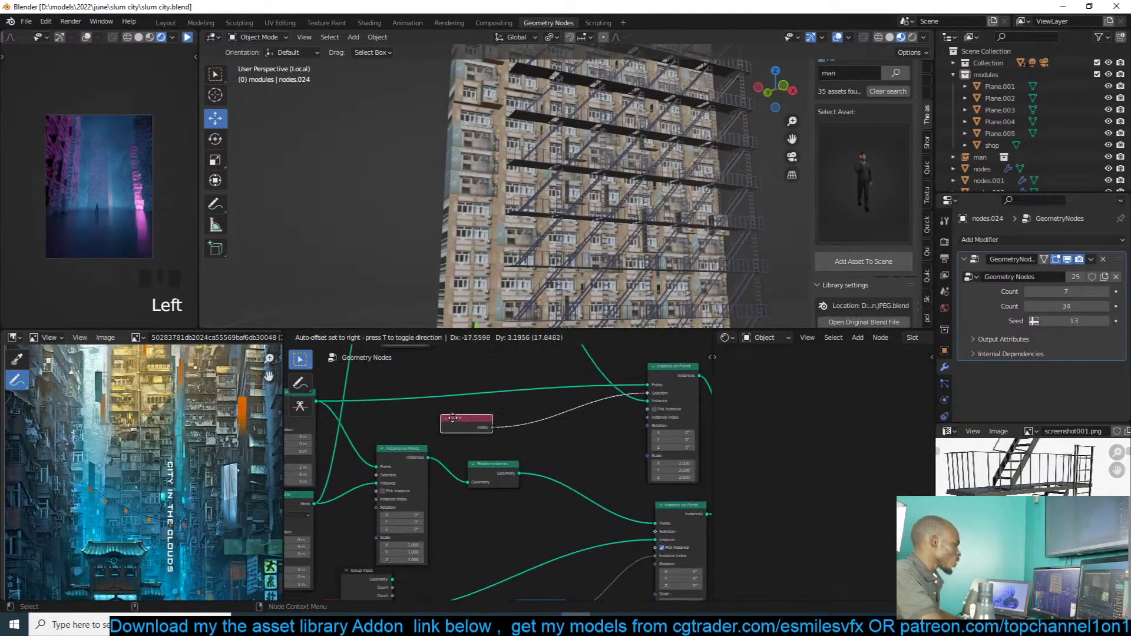
scroll(495, 426, "up", 4)
mouse_move(495, 426)
middle_mouse_down()
mouse_move(495, 409)
mouse_move(475, 428)
middle_mouse_up()
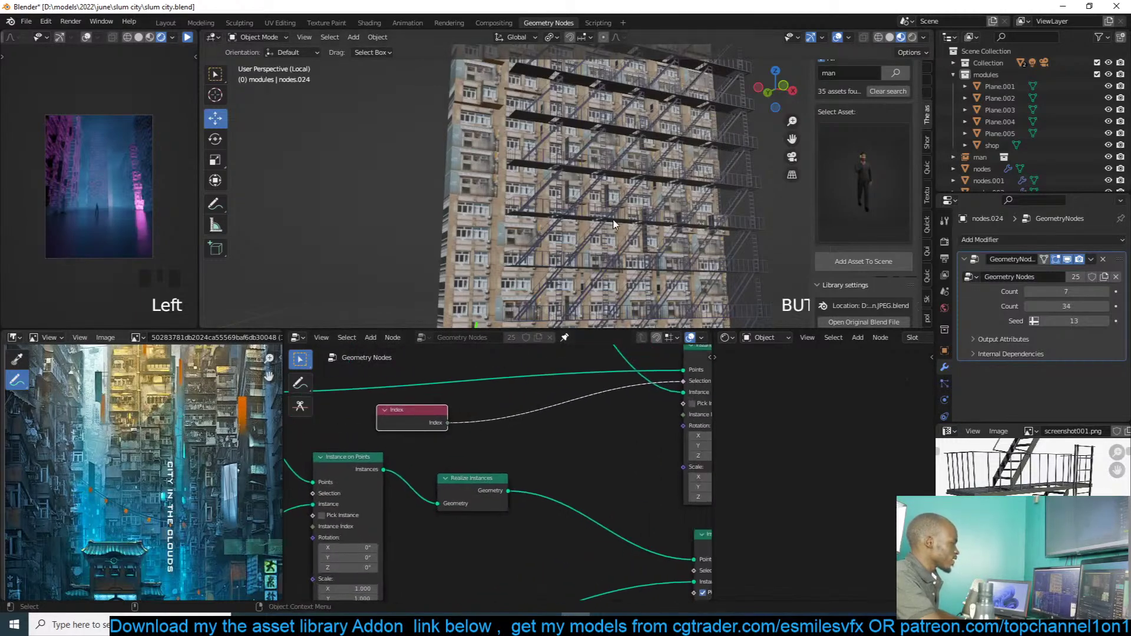
middle_click_drag(615, 226, 571, 234)
key("shift+a")
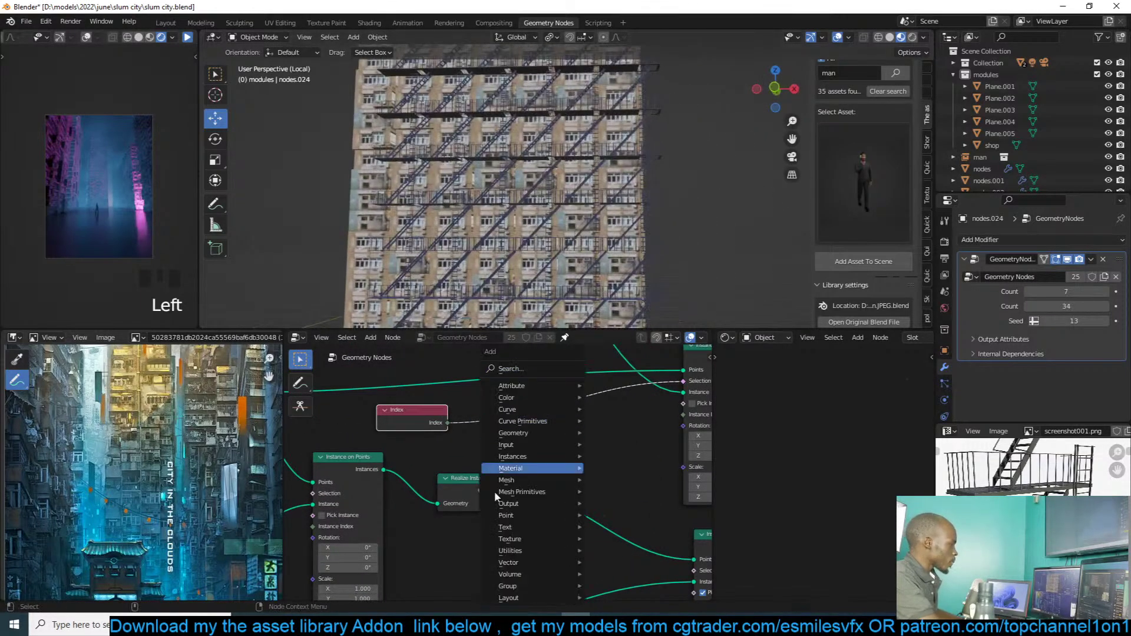
mouse_move(523, 563)
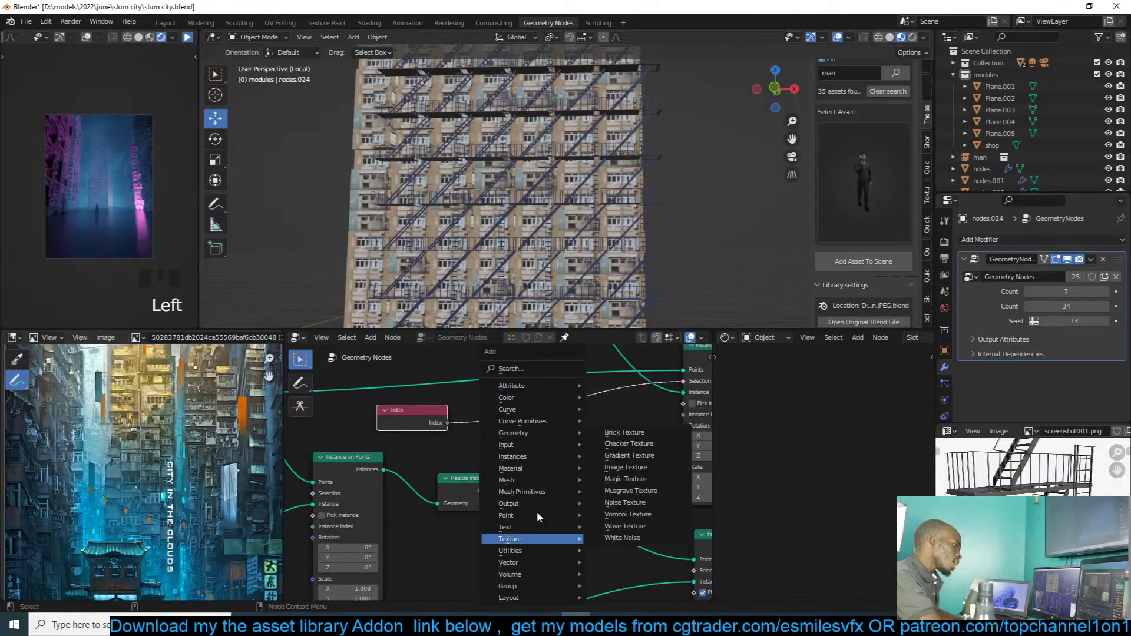
left_click(510, 368)
type("math")
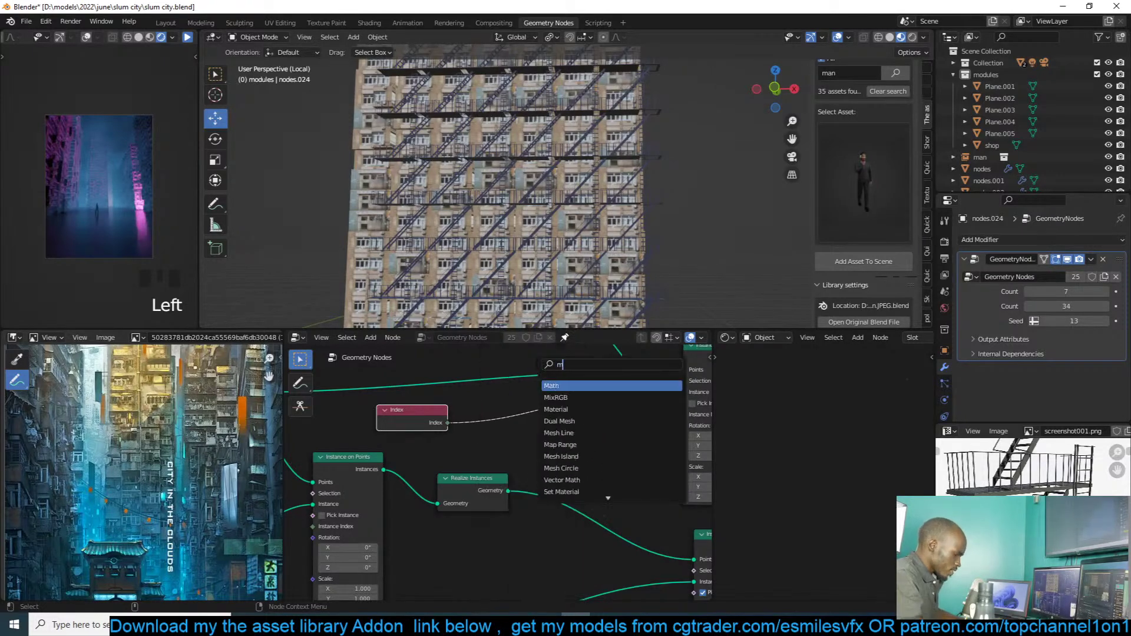
left_click(561, 386)
left_click(558, 403)
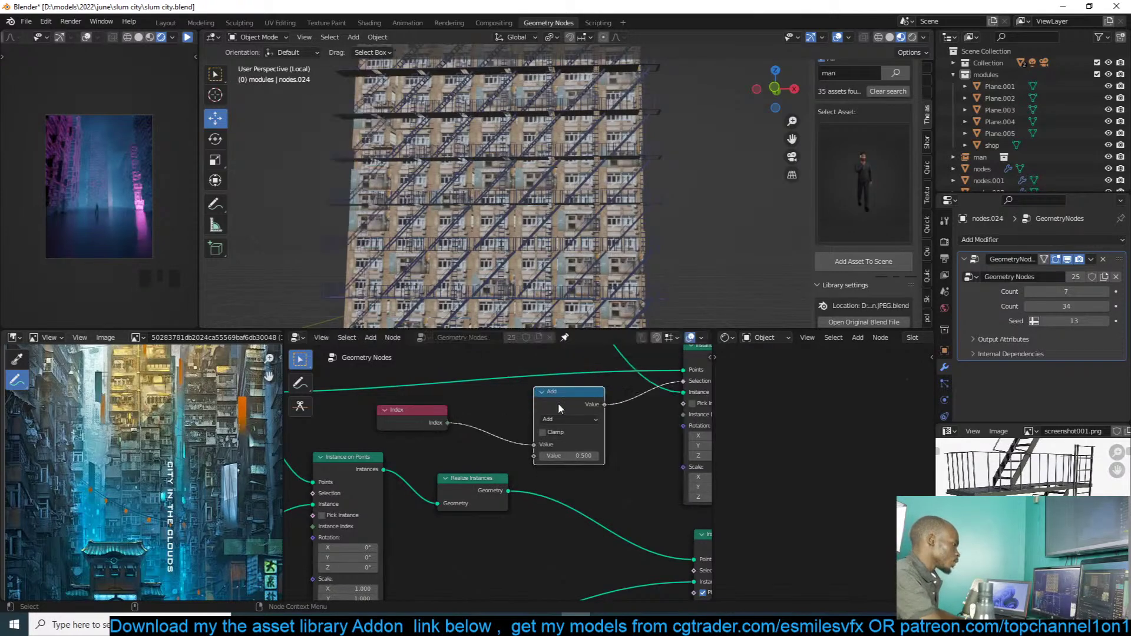
Step: Lower the Add node's second value to -3 to vary which staircase instances appear on the facade
left_click(586, 419)
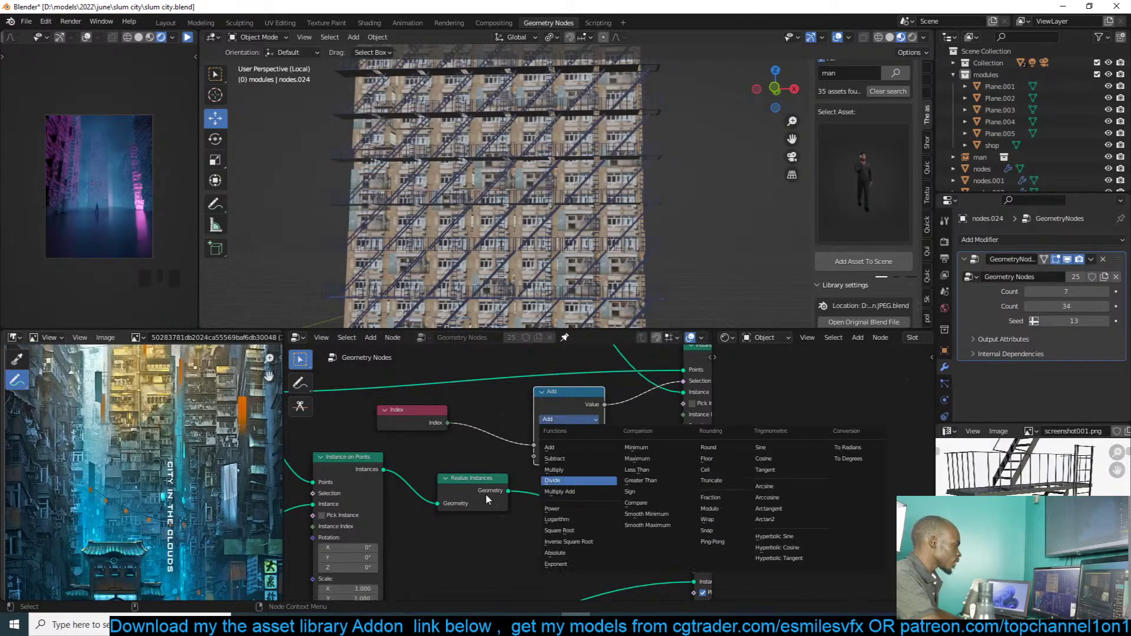
left_click(573, 458)
mouse_move(573, 457)
left_mouse_down()
mouse_move(524, 458)
mouse_move(576, 453)
left_mouse_up()
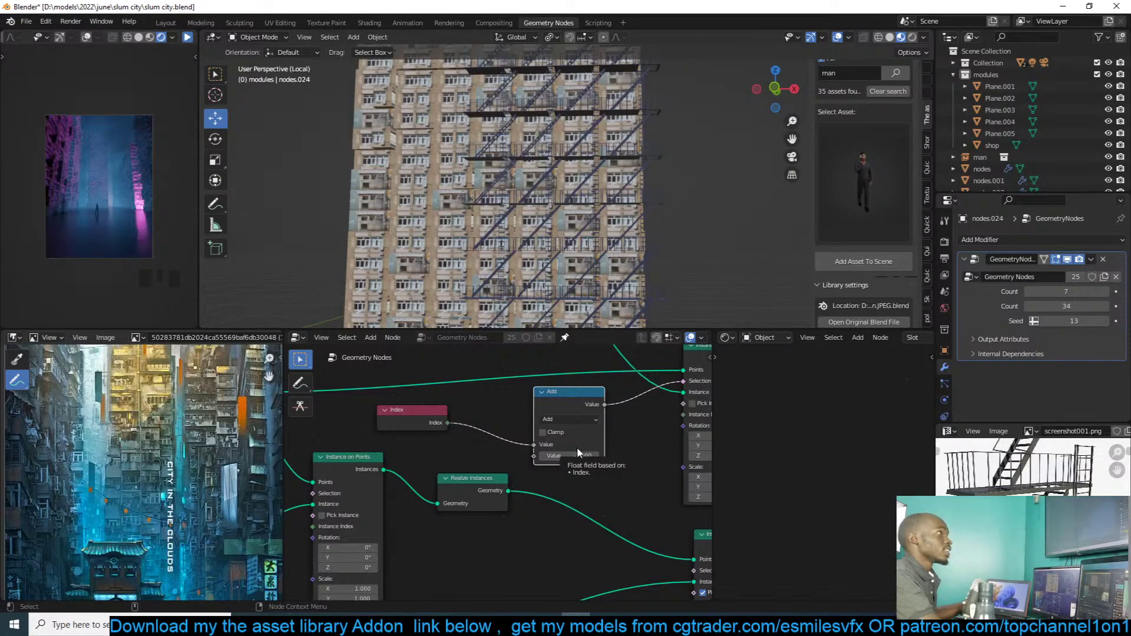
middle_click_drag(655, 184, 696, 171)
Step: Switch the Add math node between Index and Instance on Points to Sine and inspect the staircase distribution
left_click(575, 420)
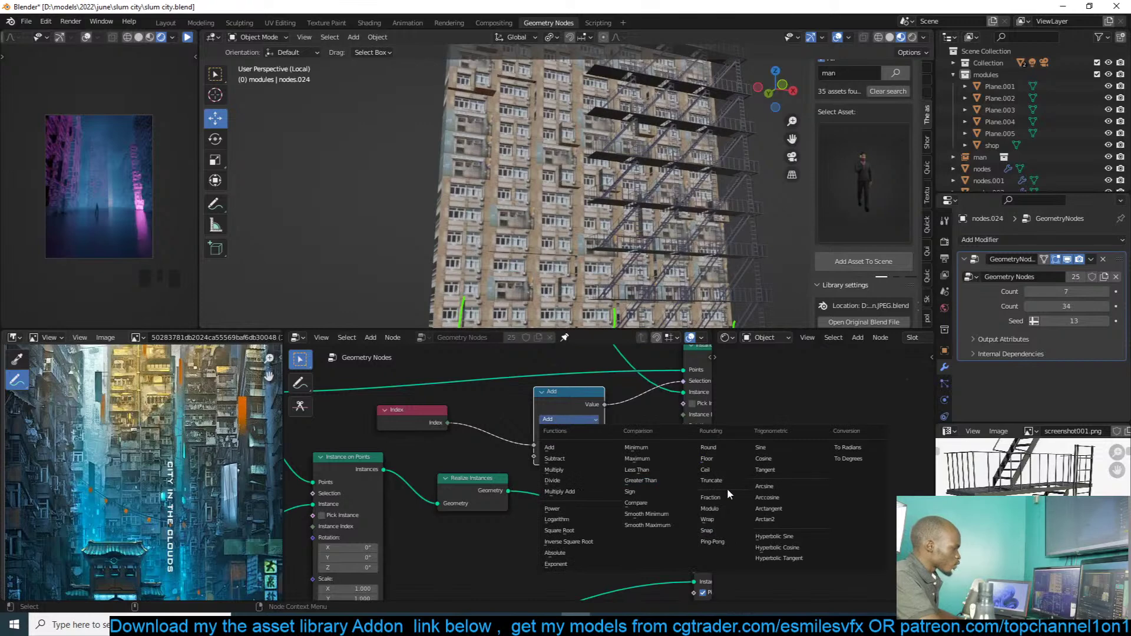
left_click(766, 448)
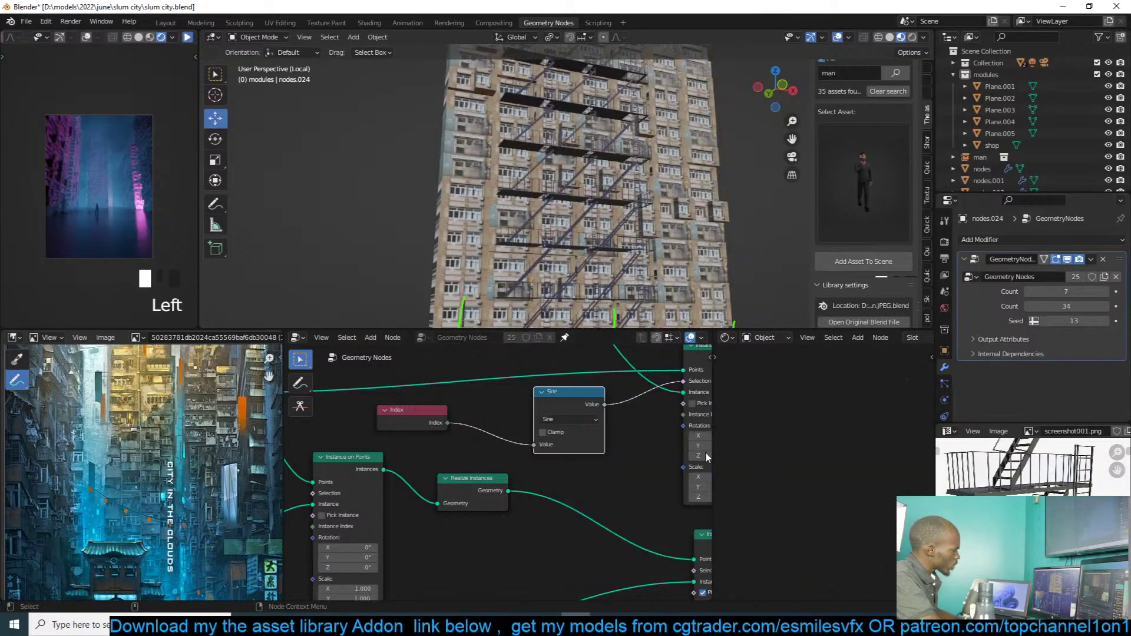
middle_click_drag(700, 238, 701, 237)
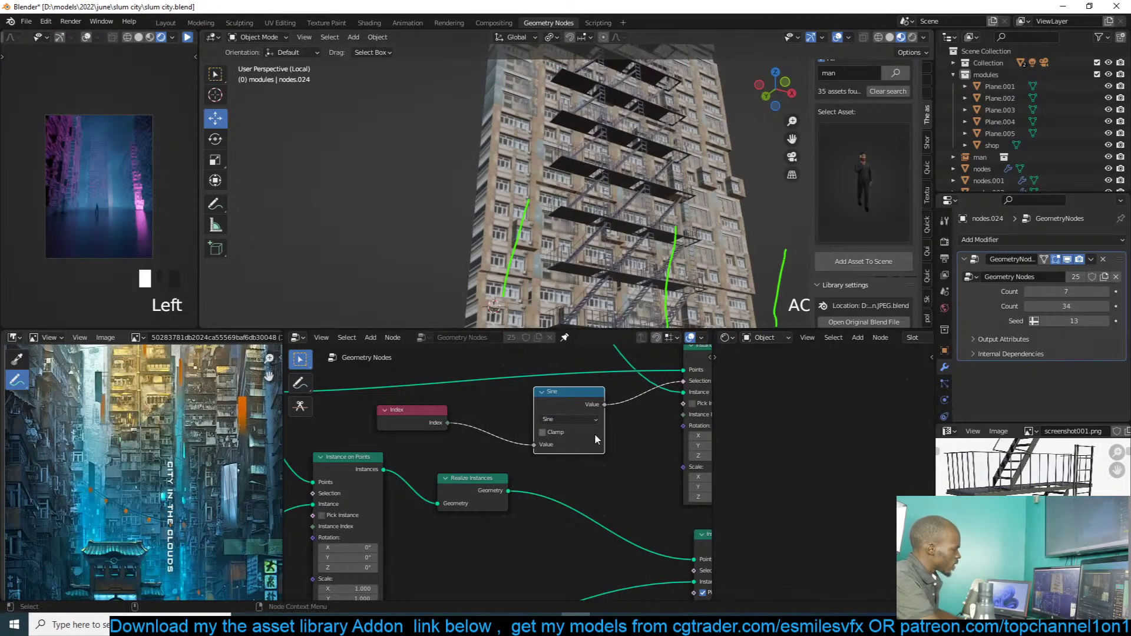
middle_click_drag(690, 271, 652, 270)
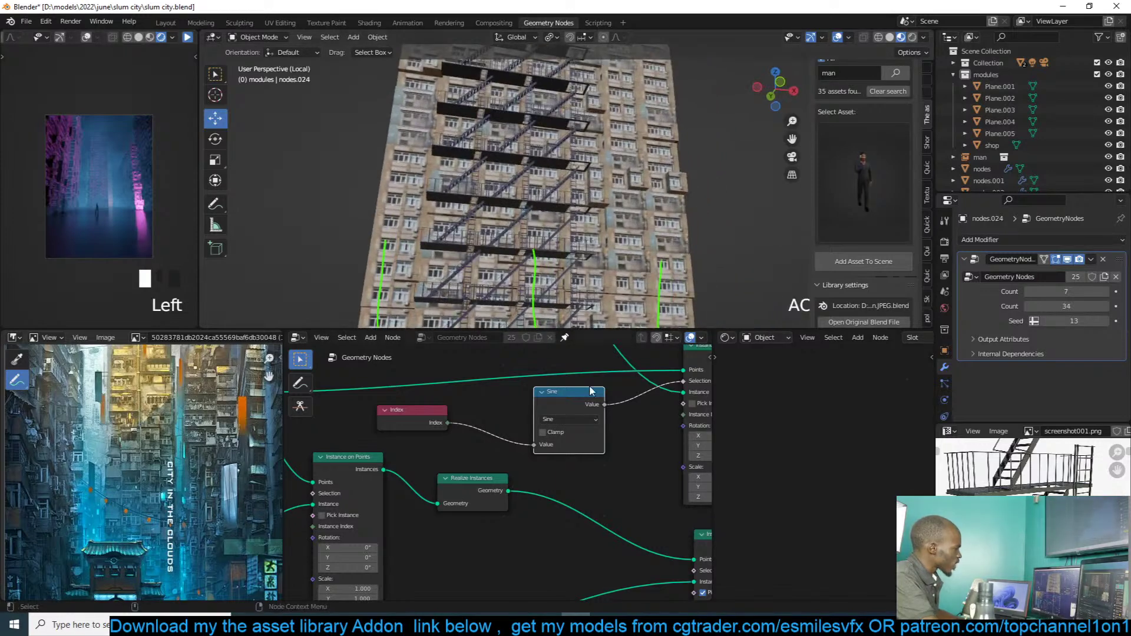
Step: Move the math node closer to Instance on Points and change it to Modulo with a value of 2
left_click_drag(590, 390, 616, 402)
left_click(616, 415)
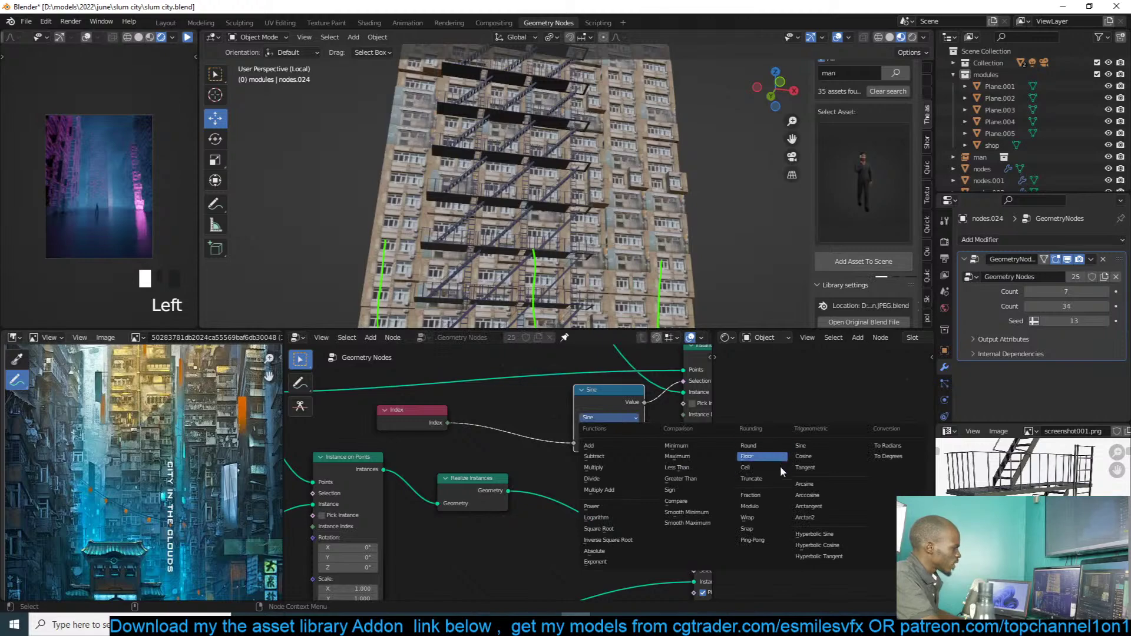
left_click(769, 508)
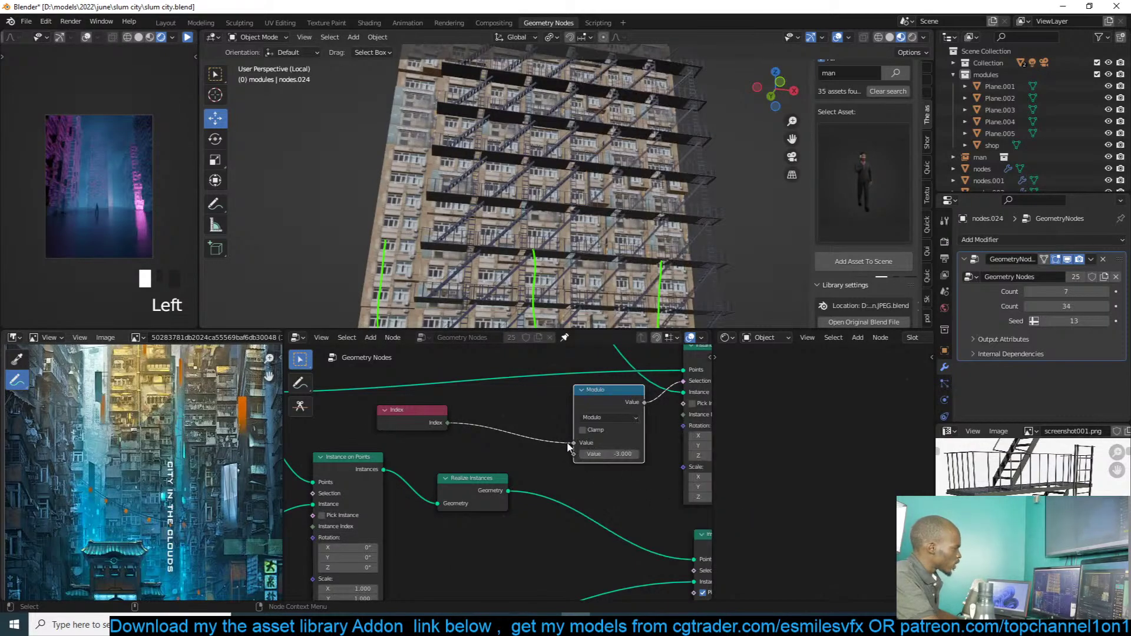
double_click(614, 459)
type("2")
key("Return")
middle_click_drag(678, 205, 704, 203)
Step: Set the Modulo value to 3, followed by a large negative value of about -19.3
double_click(610, 454)
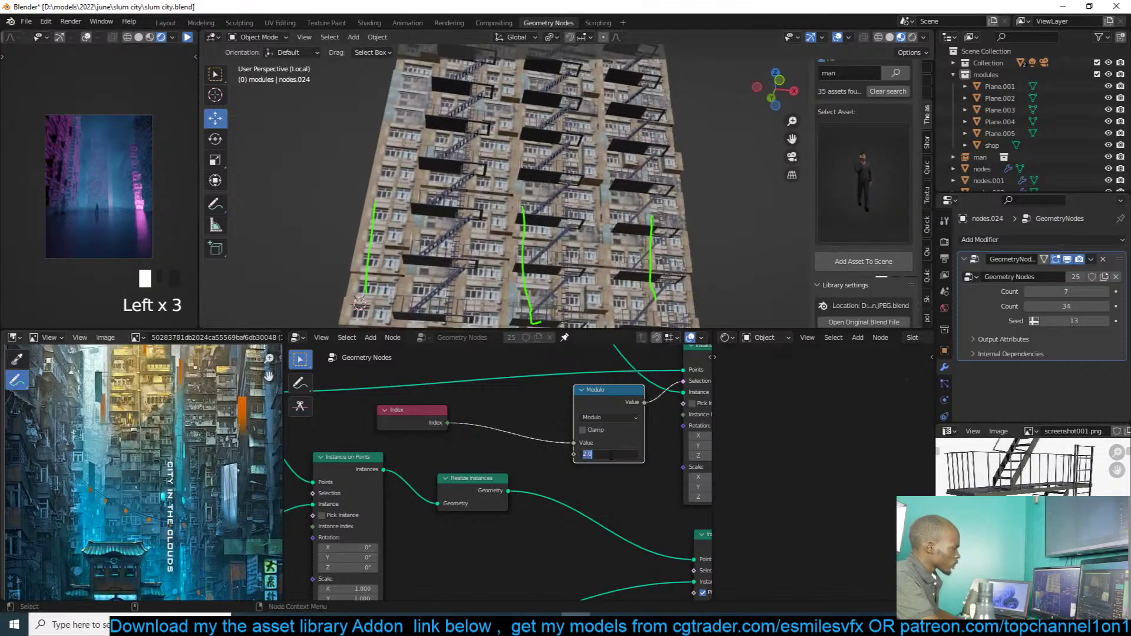
type("3")
left_click(631, 497)
mouse_move(611, 454)
left_mouse_down()
mouse_move(631, 454)
mouse_move(589, 454)
left_mouse_up()
left_click(618, 454)
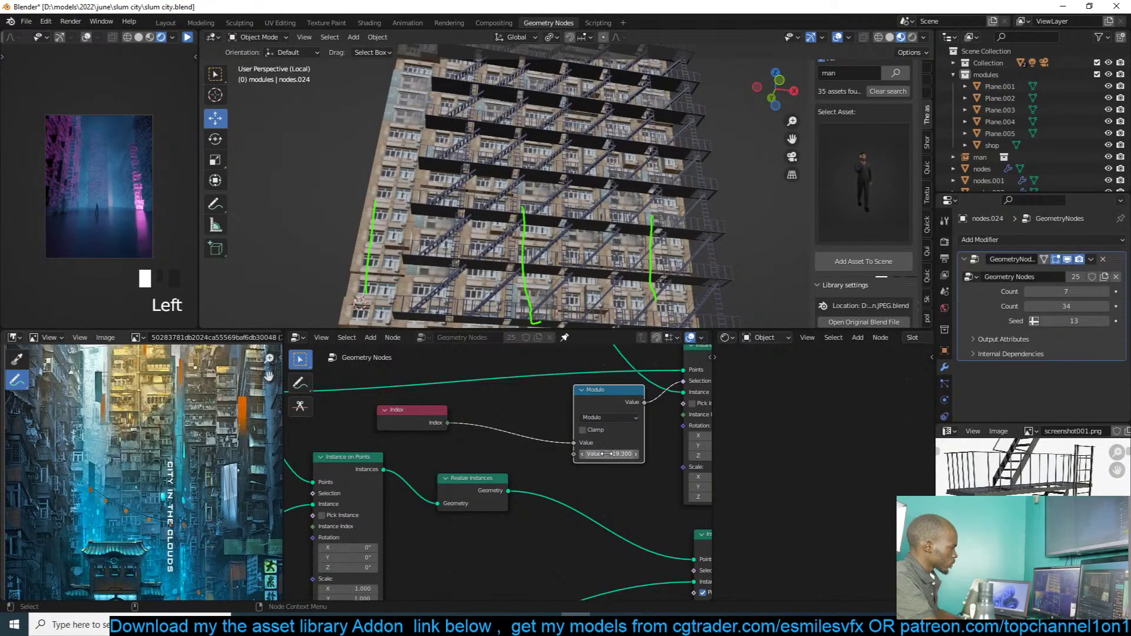
Step: Switch the Modulo node back to Sine and move it closer to the Index node
left_click(619, 417)
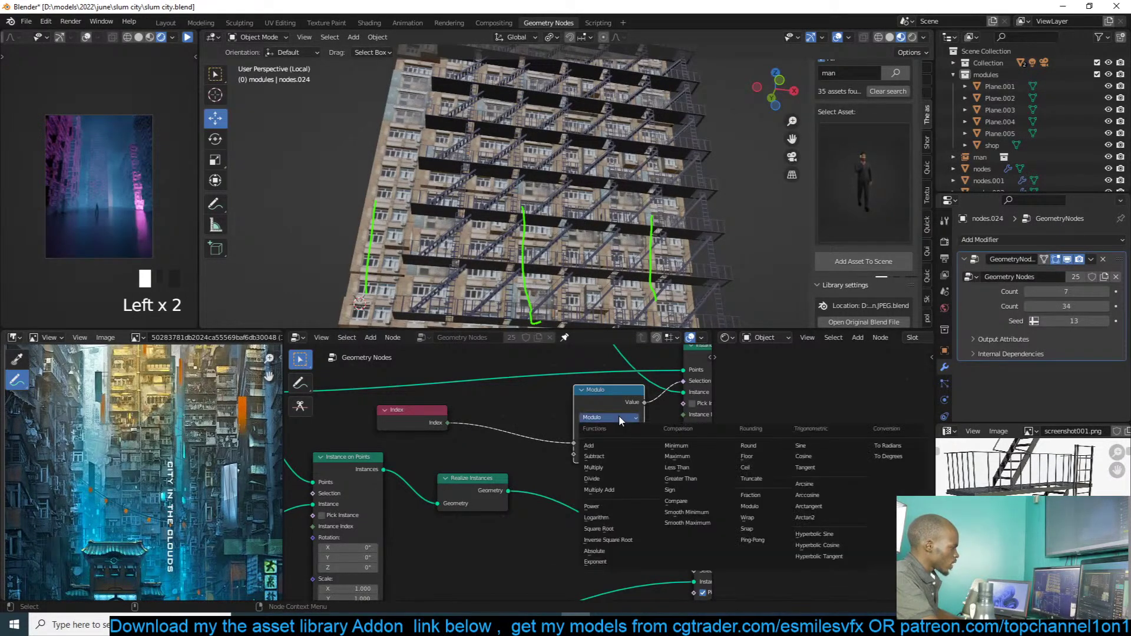
left_click(800, 446)
left_click_drag(598, 406, 550, 407)
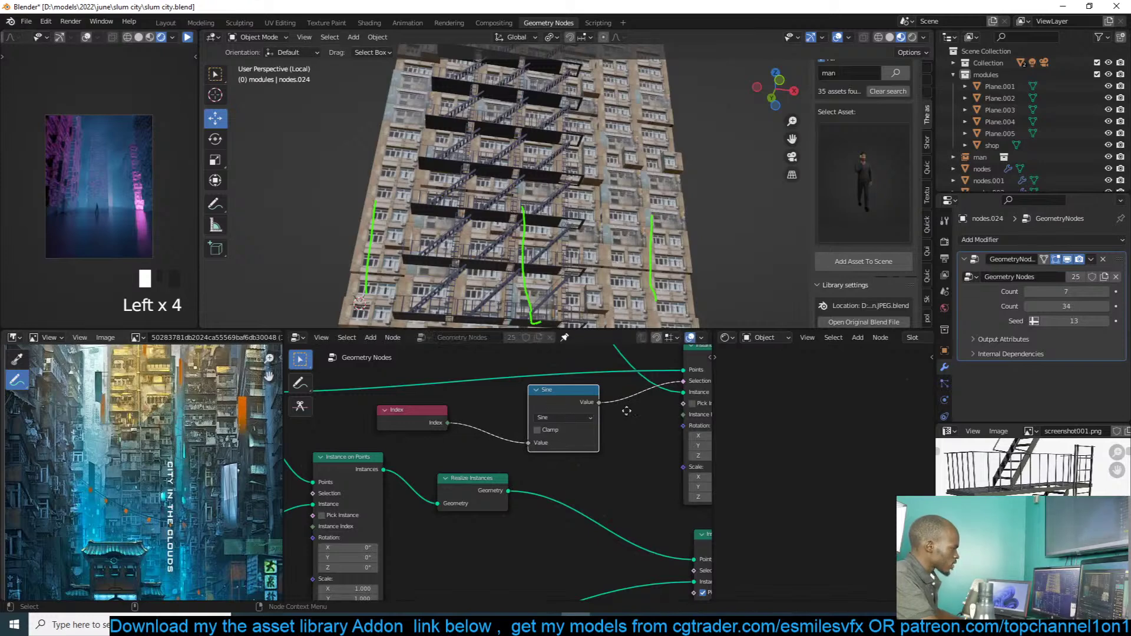
Step: Annotate a two-peak sine wave with a baseline and end labels in the empty space above the nodes, and erase it
middle_click_drag(626, 411, 617, 415)
scroll(495, 421, "down", 2)
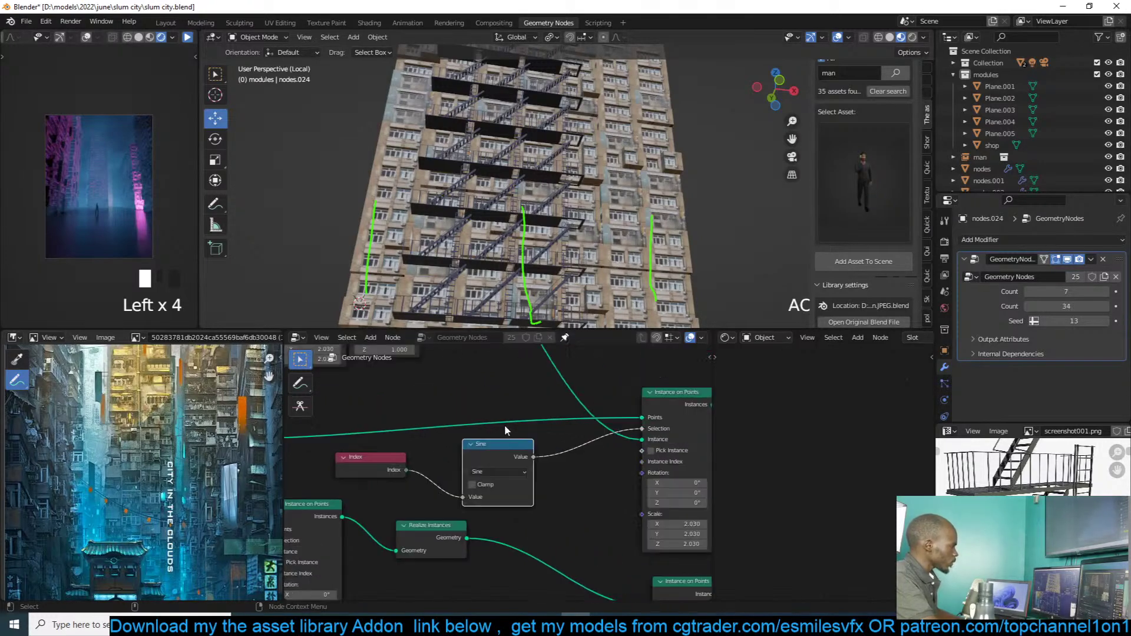
scroll(514, 420, "down", 1)
middle_click_drag(443, 421, 363, 397)
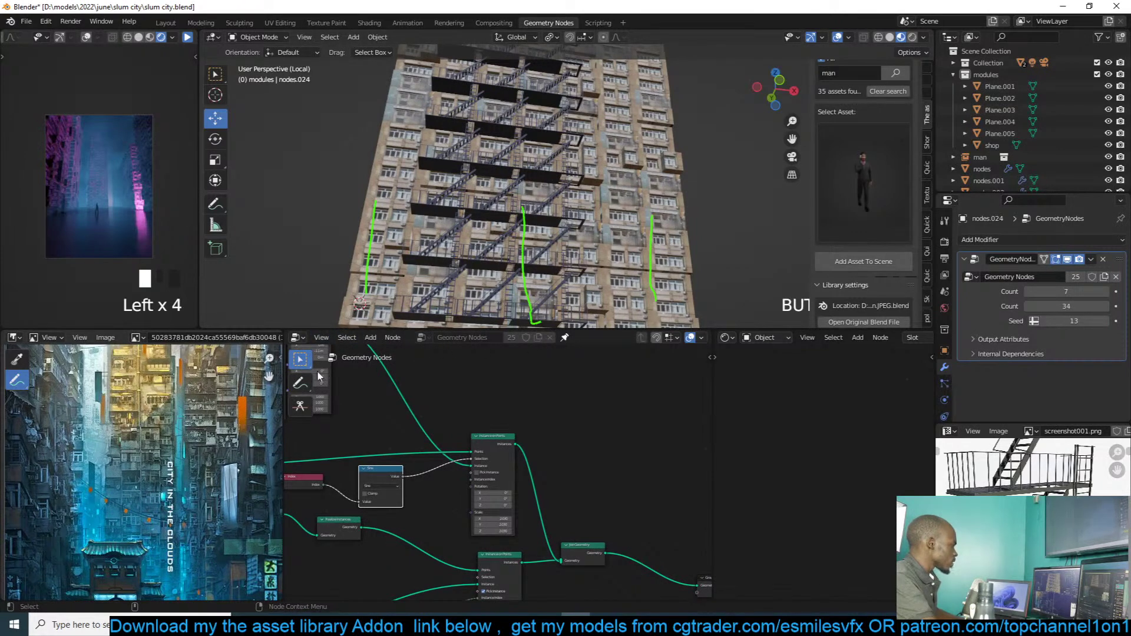
left_click(302, 384)
middle_click_drag(451, 396, 408, 443)
mouse_move(405, 447)
left_mouse_down()
mouse_move(446, 376)
mouse_move(510, 438)
mouse_move(607, 368)
mouse_move(637, 436)
left_mouse_up()
scroll(492, 427, "down", 1)
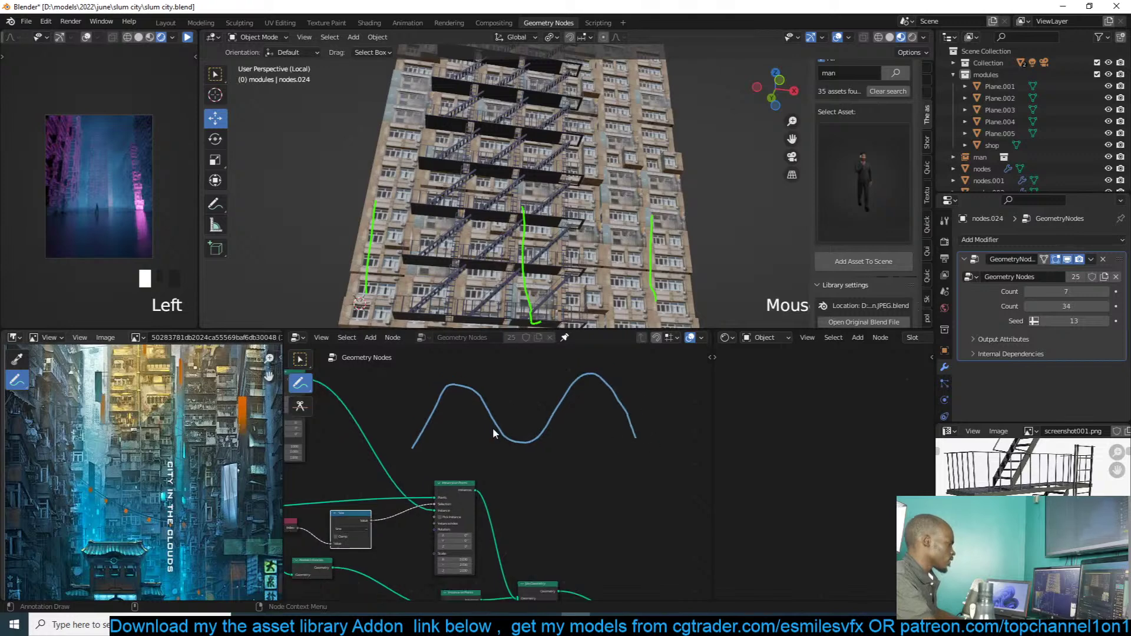
left_click(419, 451)
left_click_drag(425, 455, 613, 452)
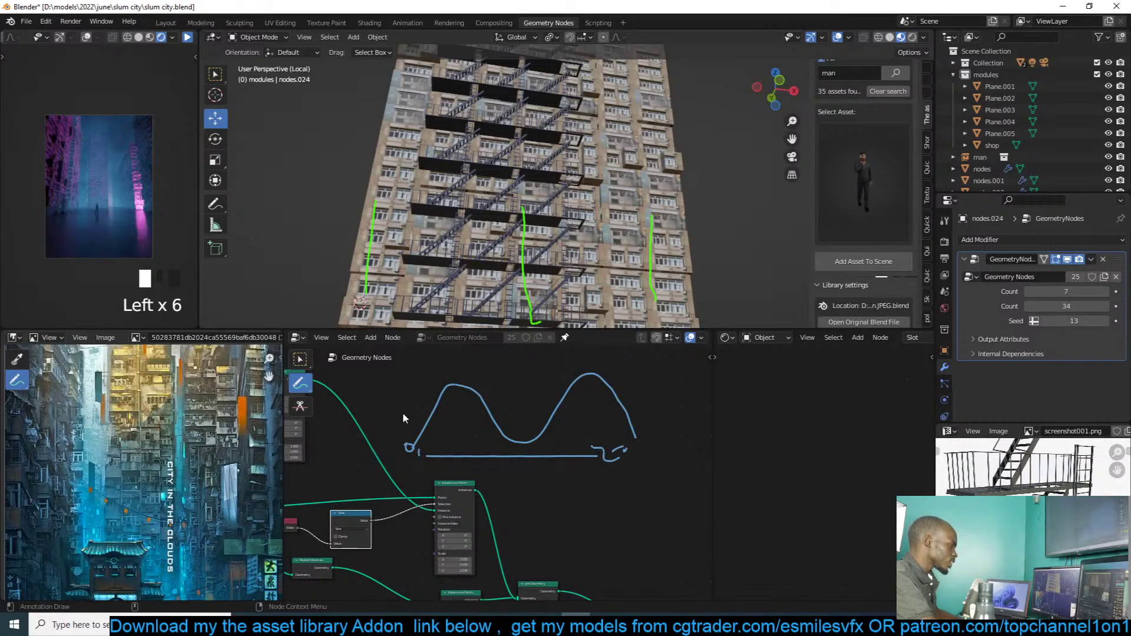
mouse_move(595, 383)
left_mouse_down("ctrl")
mouse_move(586, 392)
mouse_move(561, 373)
mouse_move(434, 422)
mouse_move(666, 424)
mouse_move(503, 434)
mouse_move(583, 413)
left_mouse_up("ctrl")
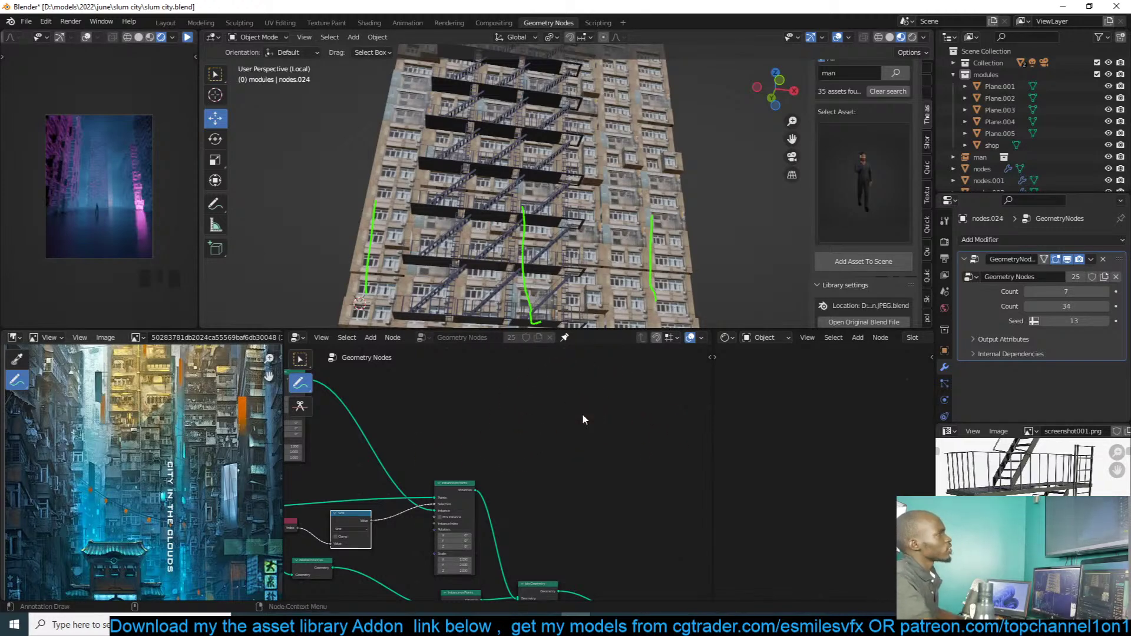
Step: Draw a quick annotation across the Sine node's output and erase it
middle_click_drag(354, 531, 505, 460)
scroll(496, 459, "up", 4)
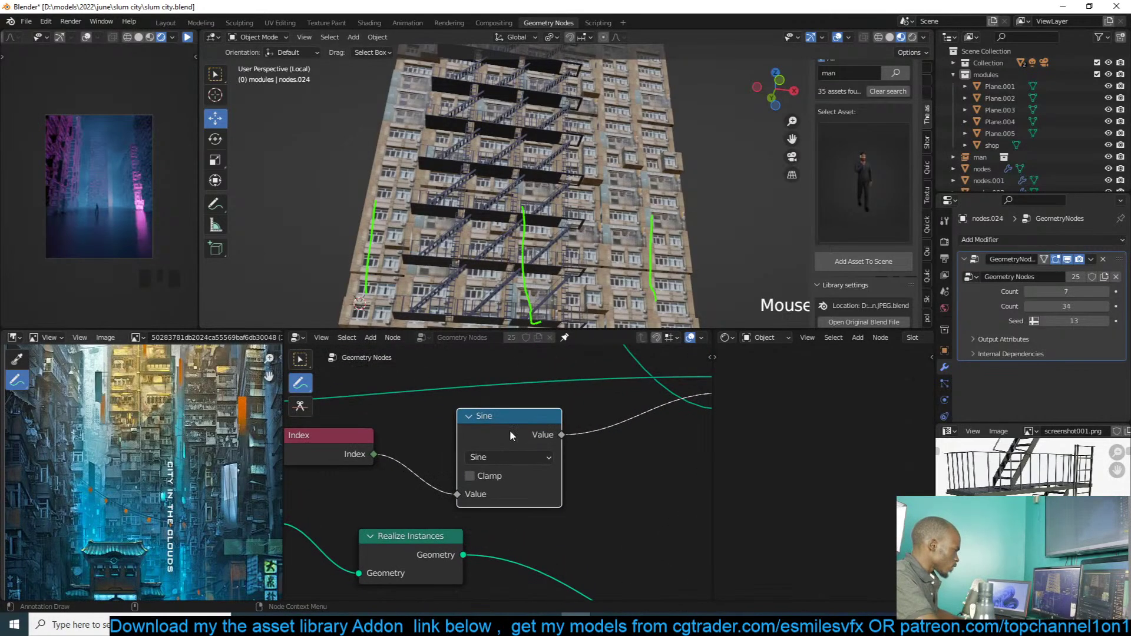
left_click_drag(511, 431, 638, 420)
left_click(540, 420)
left_click_drag(560, 420, 530, 404, "ctrl")
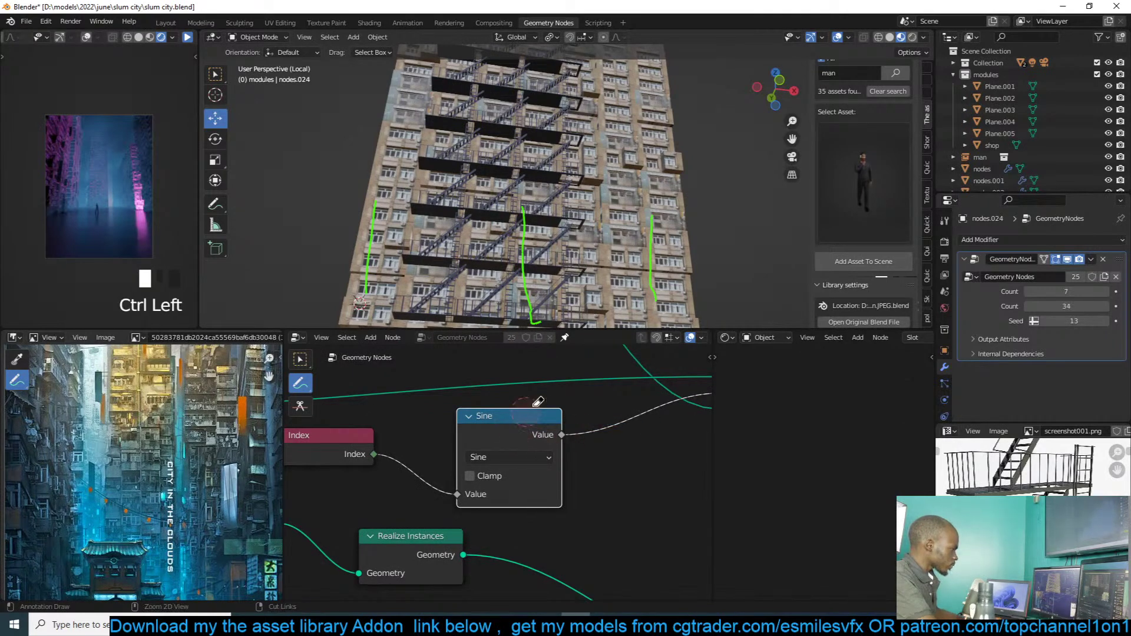
Step: Insert a Boolean Math node between Sine and the Instance on Points selection, and set it to Not
middle_click_drag(559, 484, 498, 476)
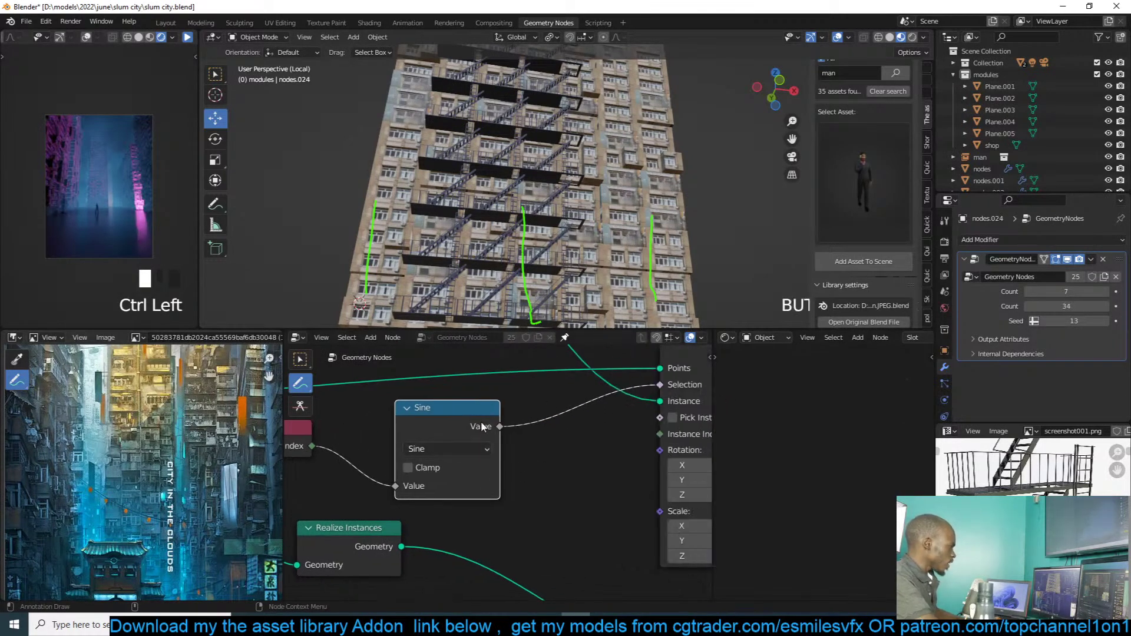
key("shift+a")
left_click(462, 366)
type("b")
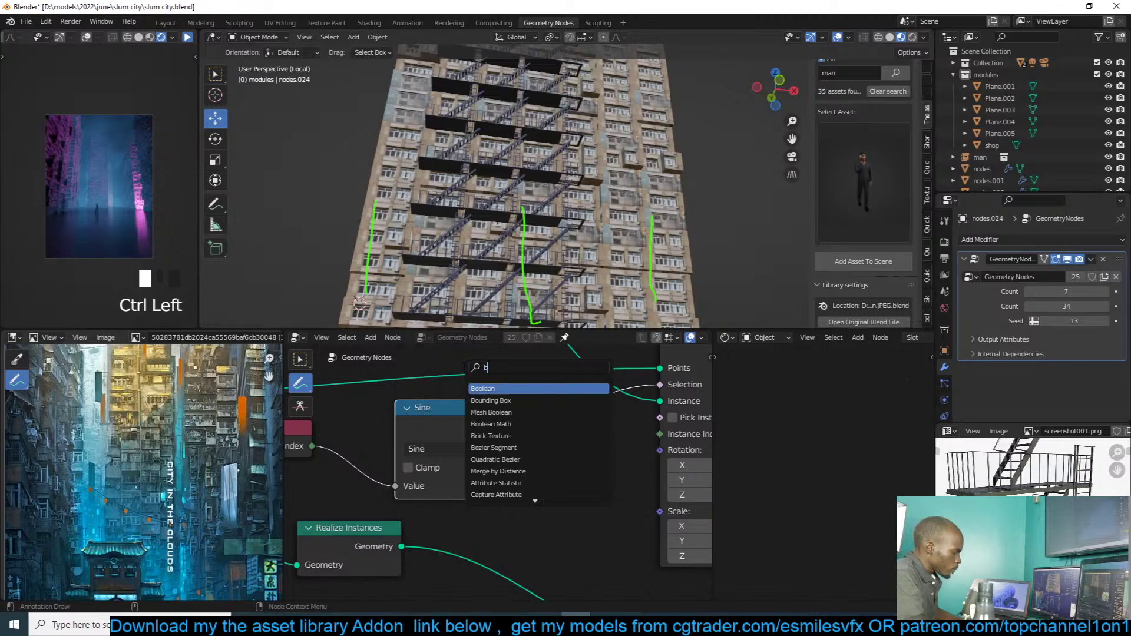
type("ool")
left_click(493, 412)
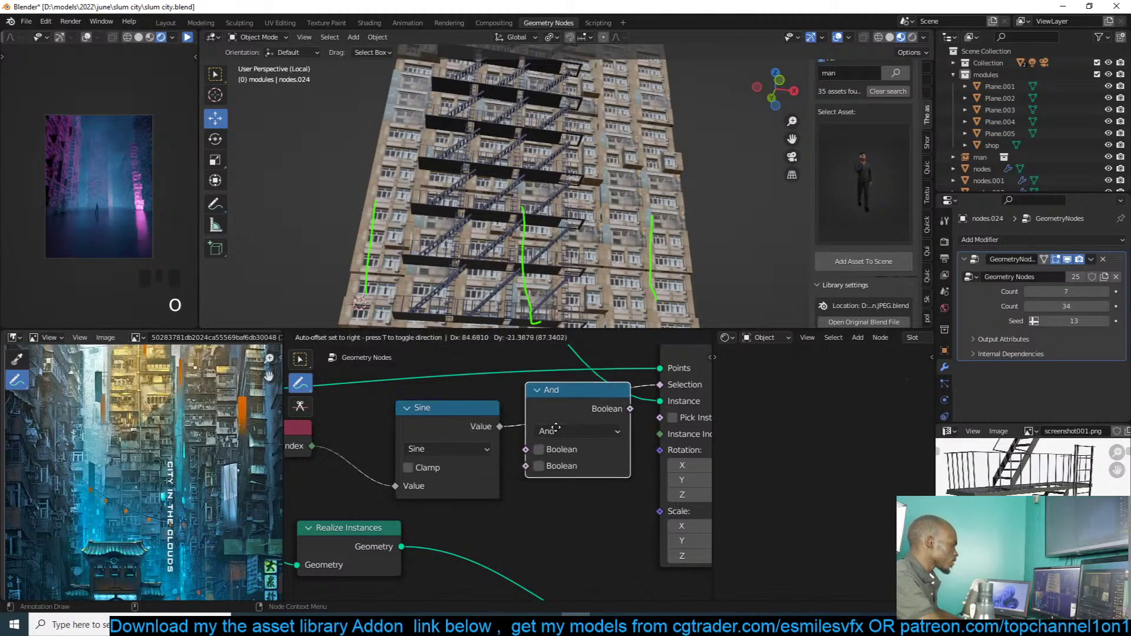
left_click(555, 427)
left_click(613, 433)
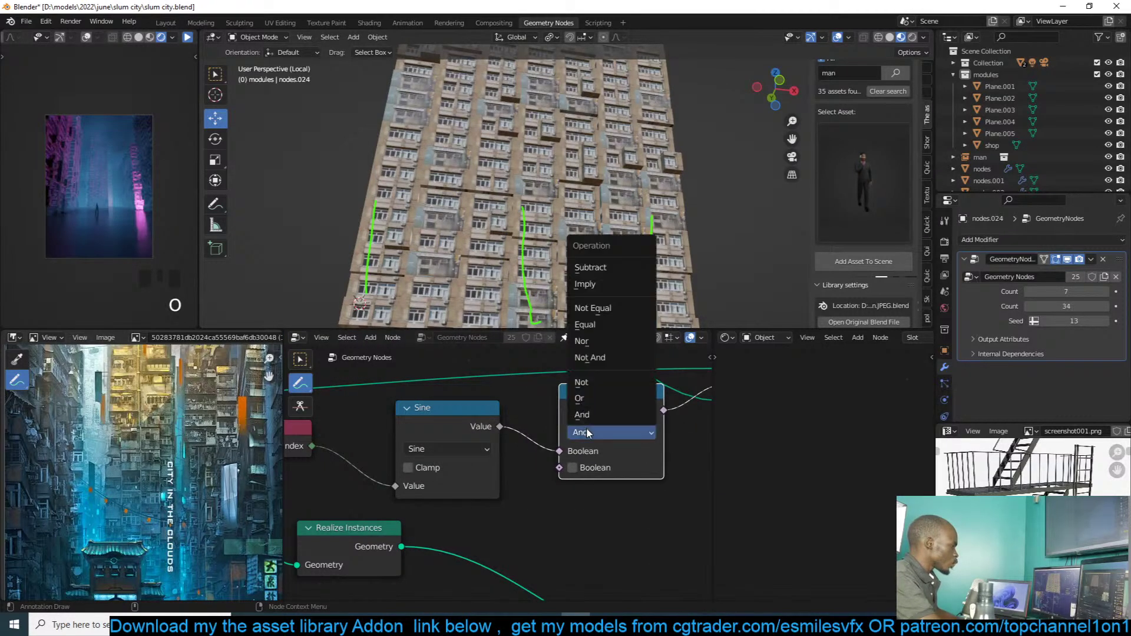
left_click(602, 386)
middle_click_drag(571, 415, 543, 419)
Step: Draw short annotations between the Sine and Not nodes and erase them
mouse_move(569, 405)
left_mouse_down()
mouse_move(522, 428)
mouse_move(580, 391)
mouse_move(518, 421)
left_mouse_up()
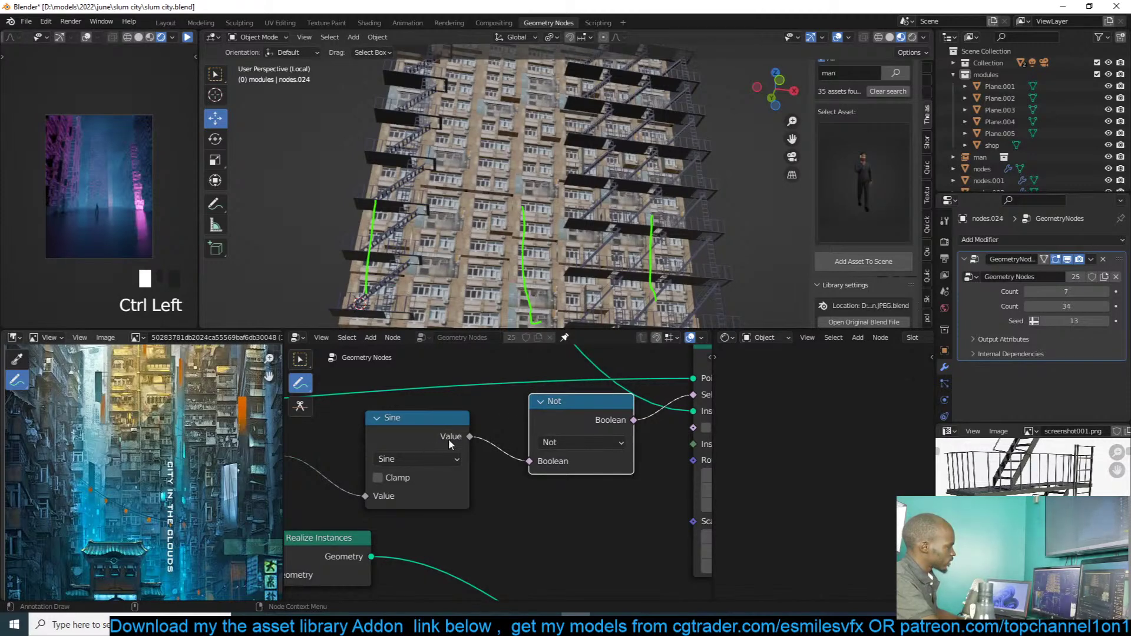
left_click_drag(586, 412, 457, 420)
left_click_drag(582, 412, 587, 412, "ctrl")
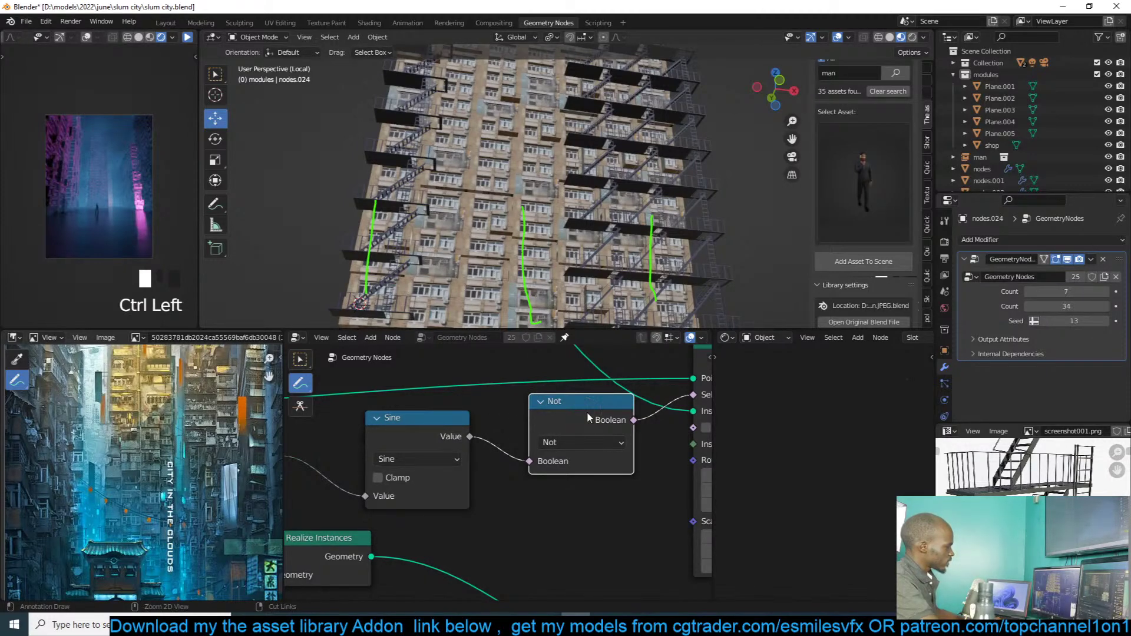
Step: Delete the Not and Sine nodes and connect Index directly to the Instance on Points selection
key("x")
left_click(300, 358)
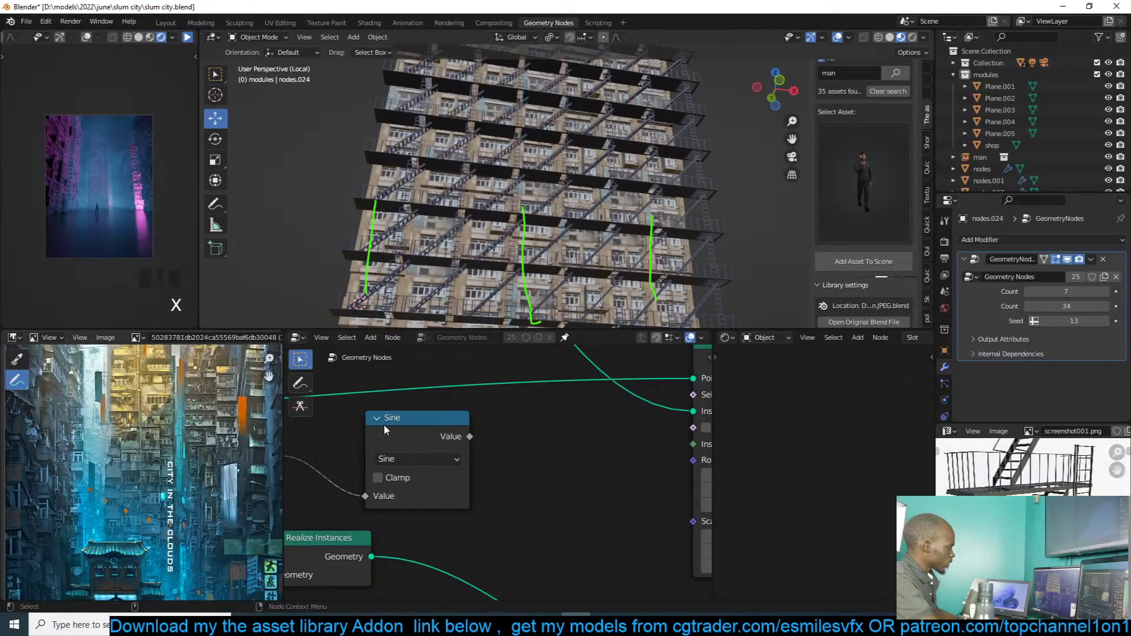
left_click(385, 419)
key("x")
scroll(431, 433, "down", 2)
left_click_drag(337, 482, 643, 434)
Step: Insert a Math node on the link between Index and the Instance on Points selection
key("shift+a")
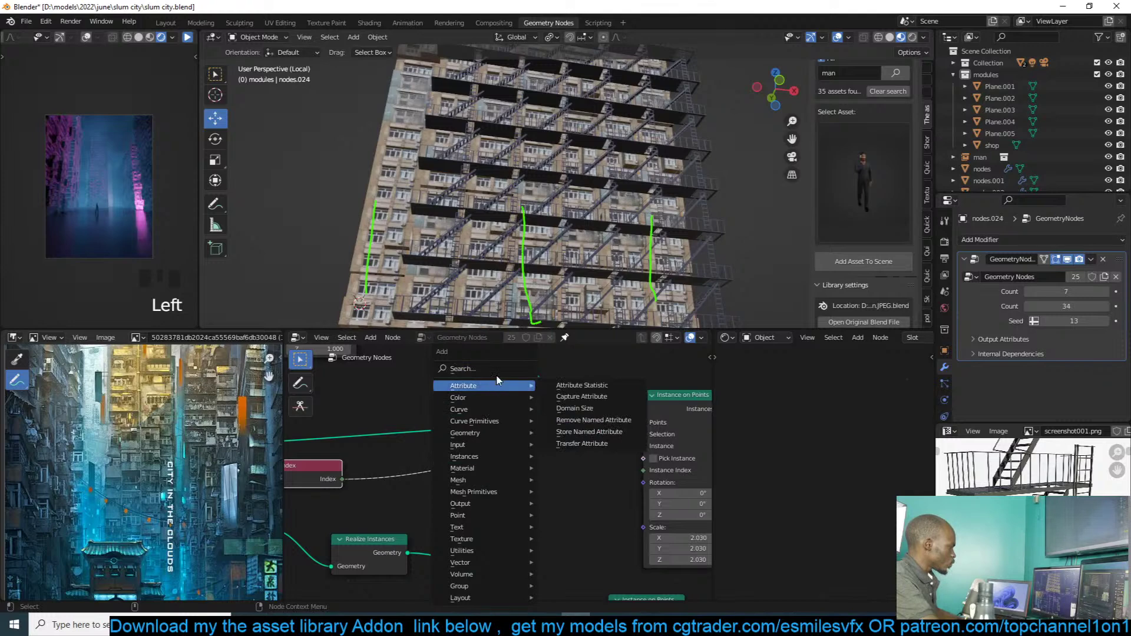
left_click(494, 371)
type("math")
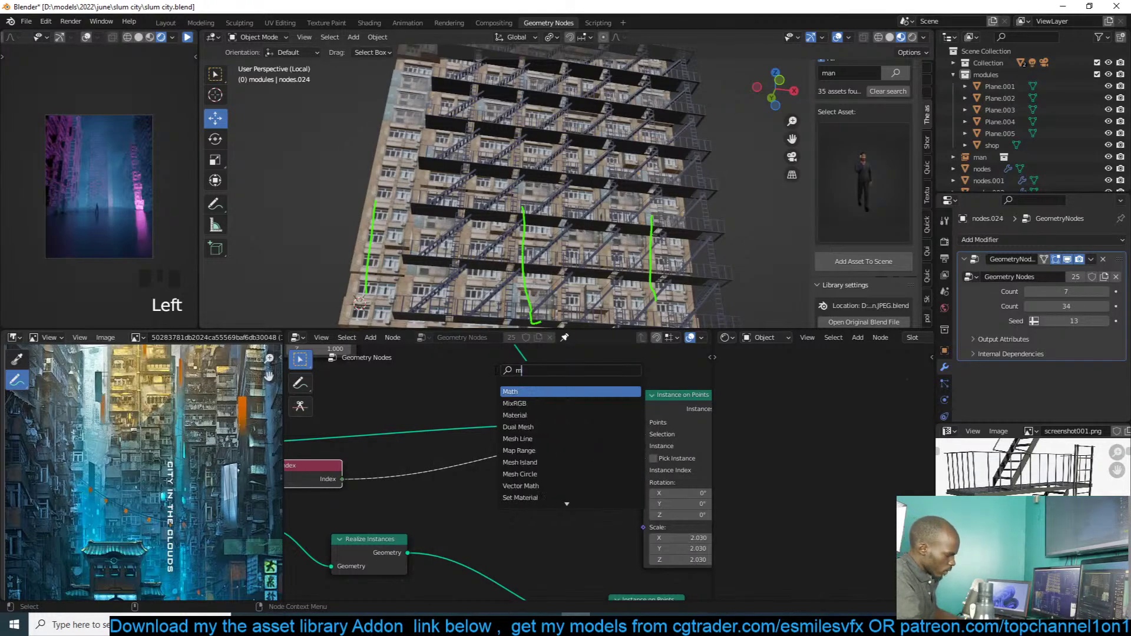
left_click(510, 391)
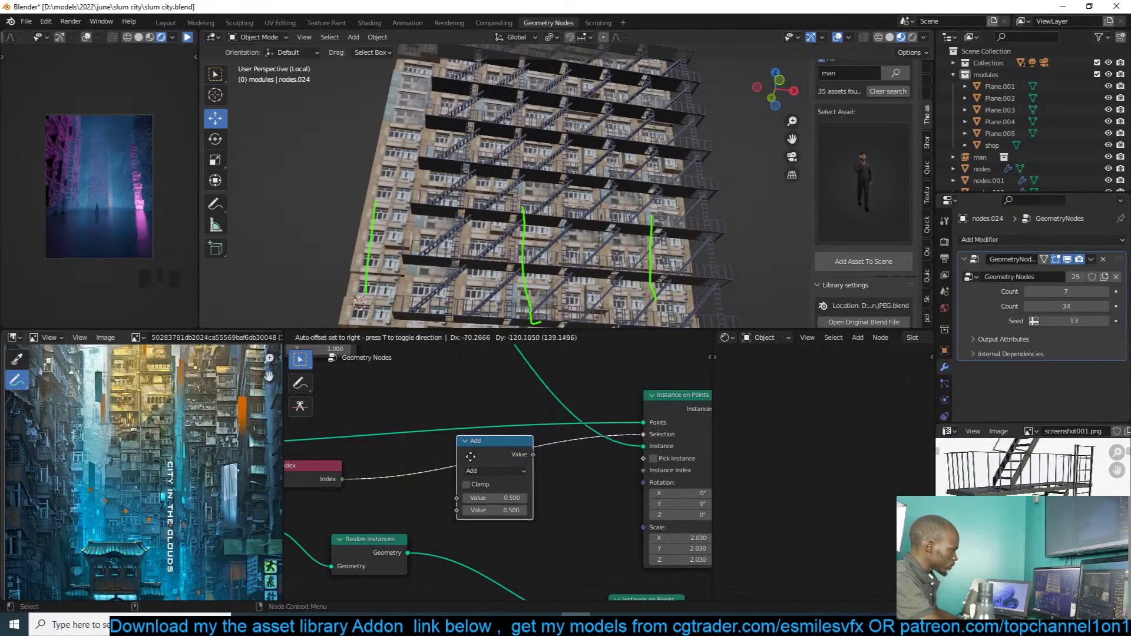
left_click(482, 469)
Step: Change the new Math node's operation to Modulo with a value of 2
left_click(482, 471)
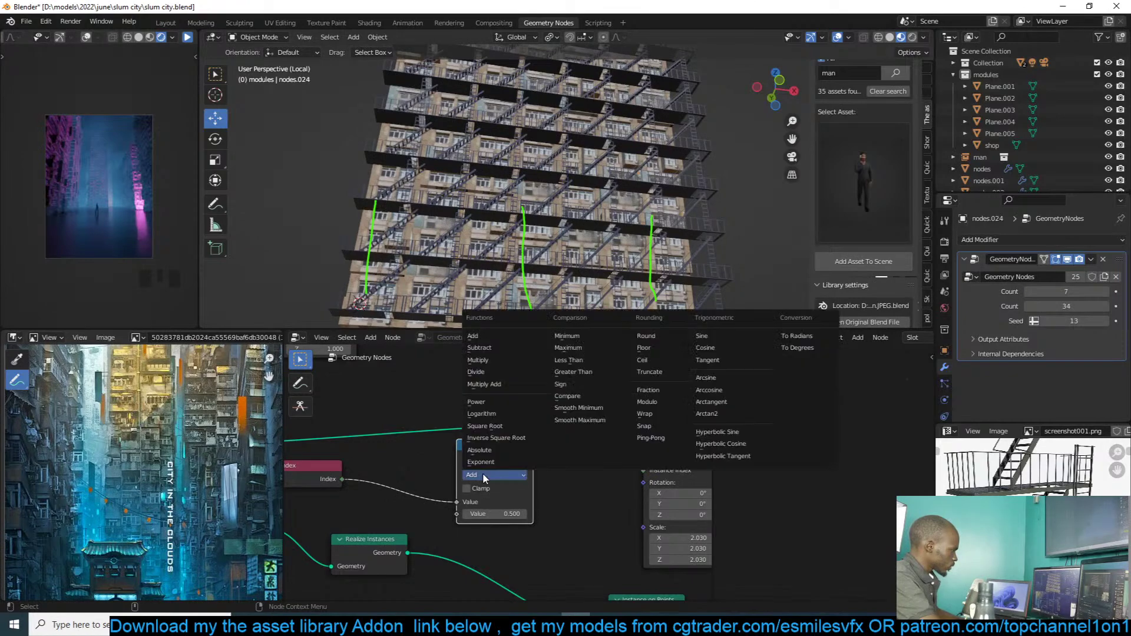
left_click(647, 402)
left_click(491, 513)
type("2")
left_click(570, 504)
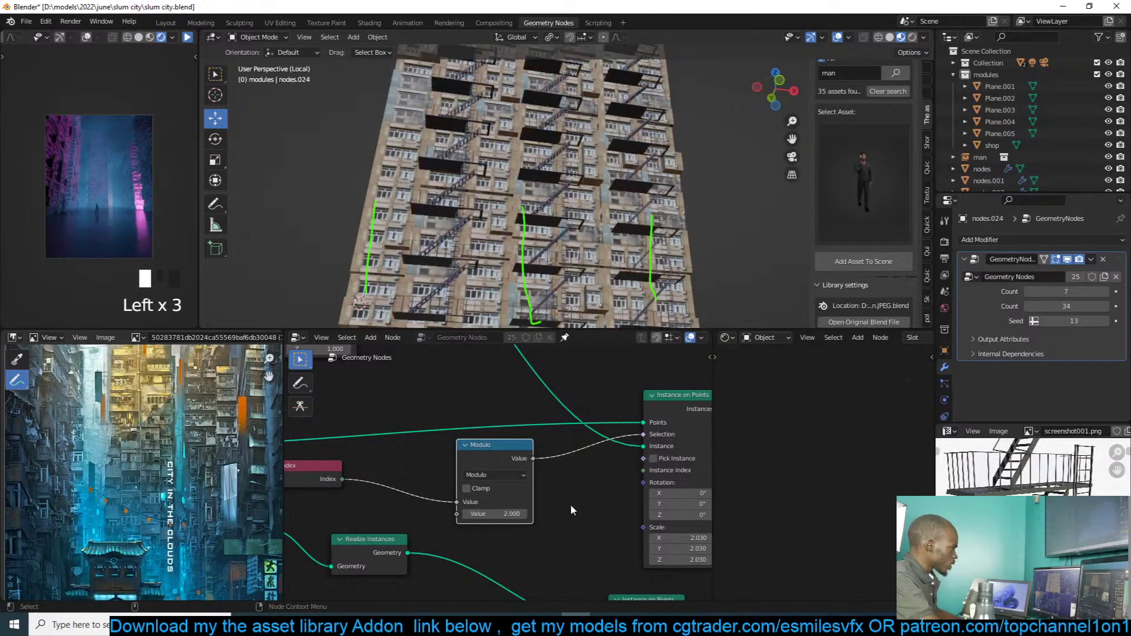
Step: Try a Modulo value of 4 and return it to 2
left_click(505, 514)
type("4")
left_click(552, 508)
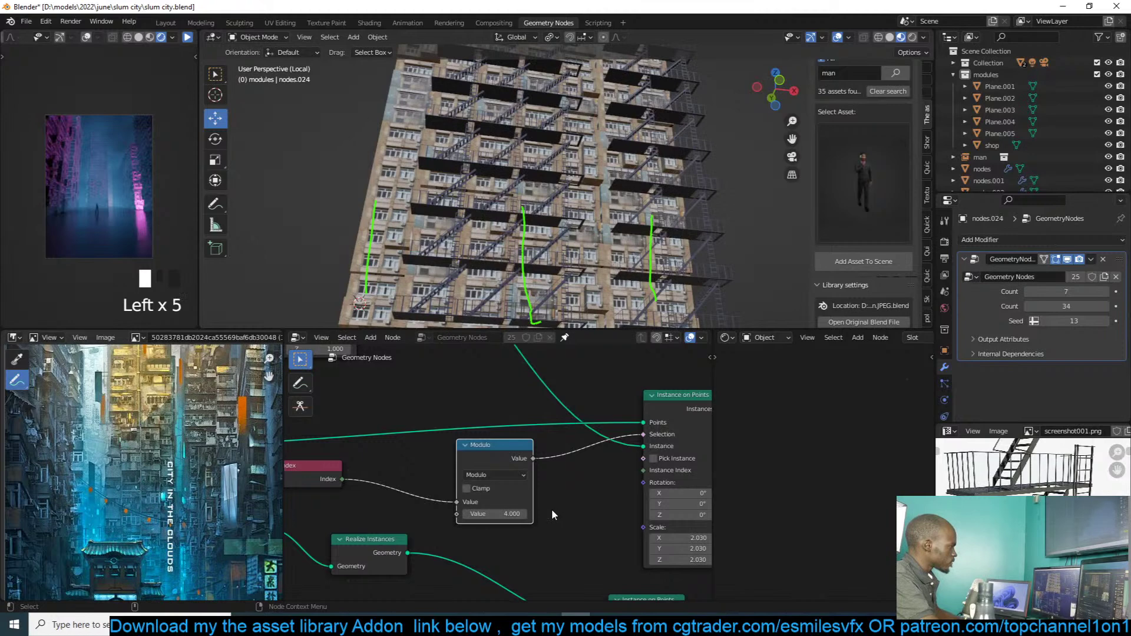
left_click(505, 514)
type("2")
left_click(537, 515)
Step: Set the Modulo value to 3 and raise it further to 4.6
left_click(508, 515)
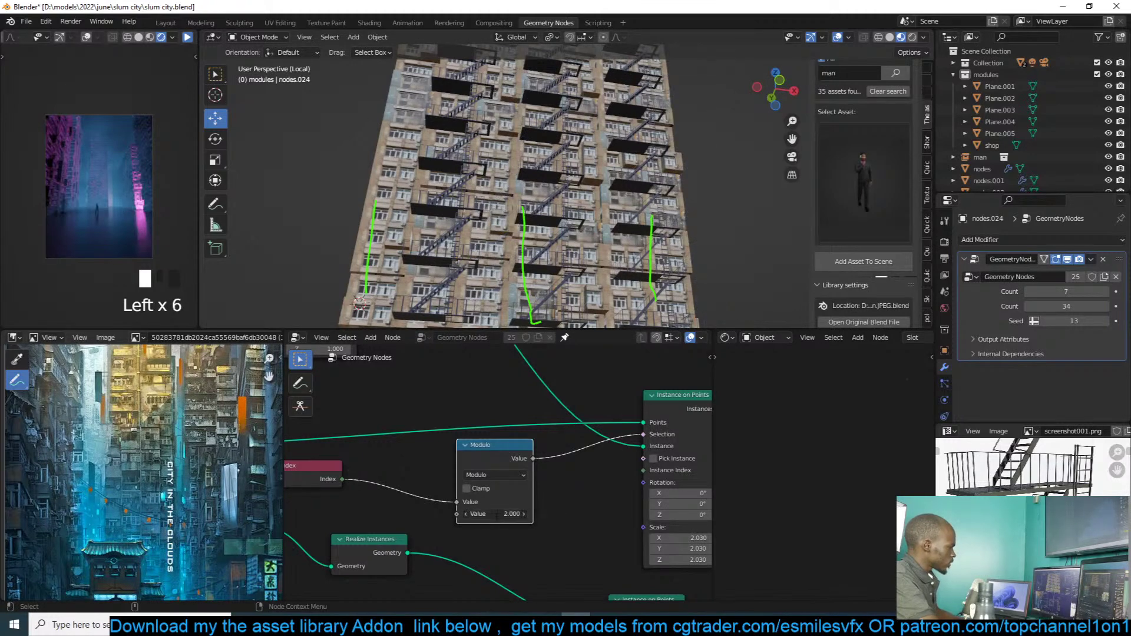
type("3")
left_click(552, 508)
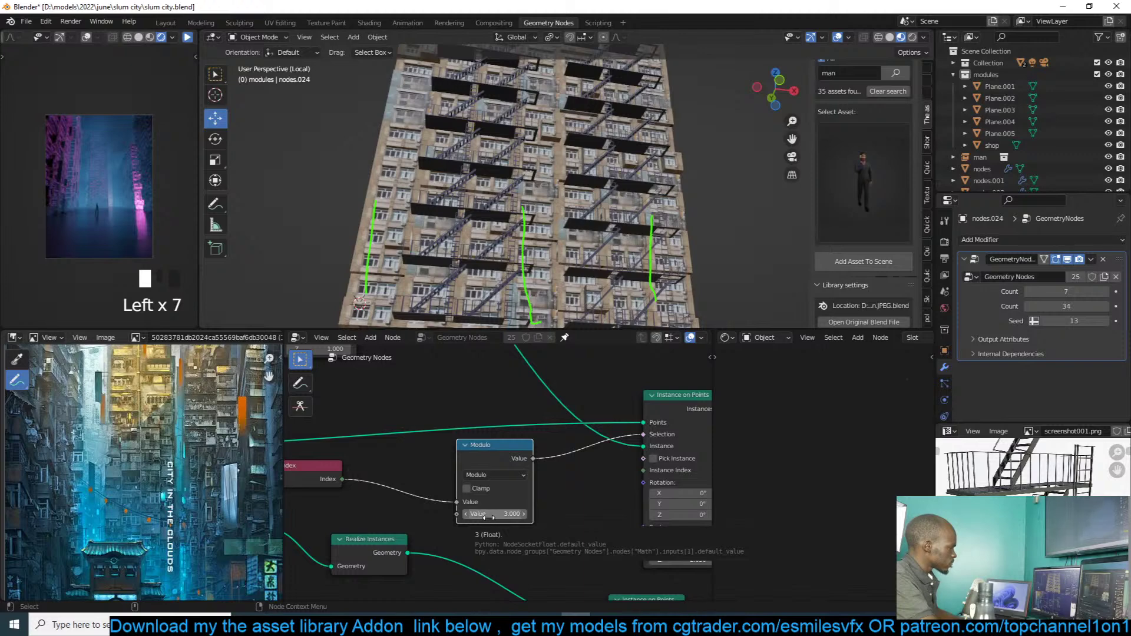
left_click_drag(489, 517, 572, 517)
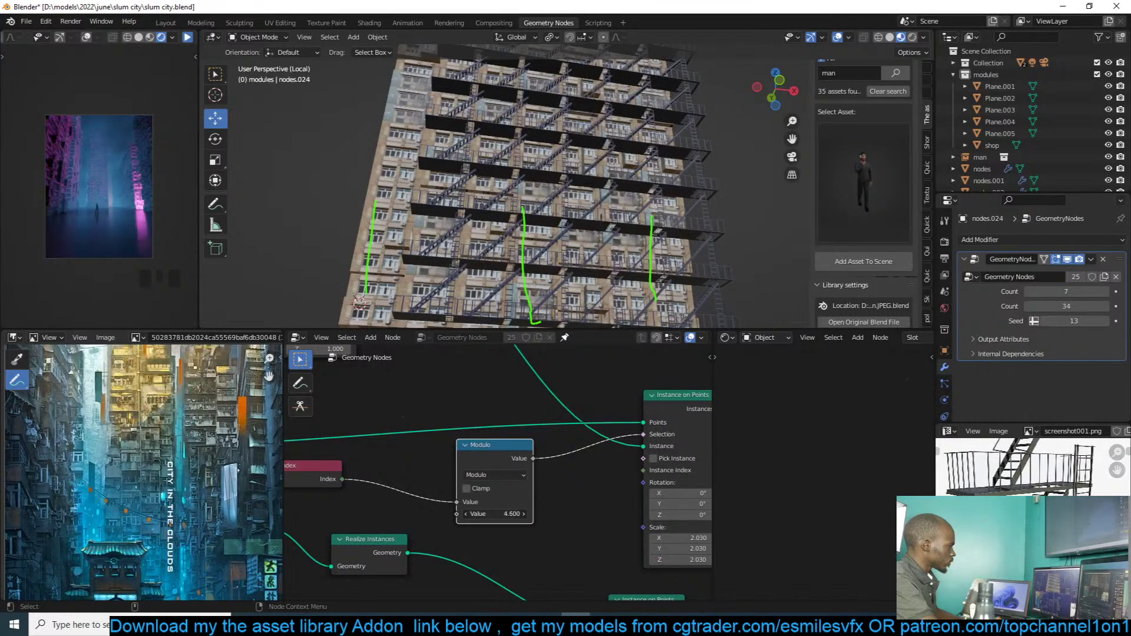
Step: Set the Modulo value to 3 and move the Modulo node closer to the Index node
left_click(495, 515)
type("3")
key("Return")
left_click_drag(499, 458, 446, 469)
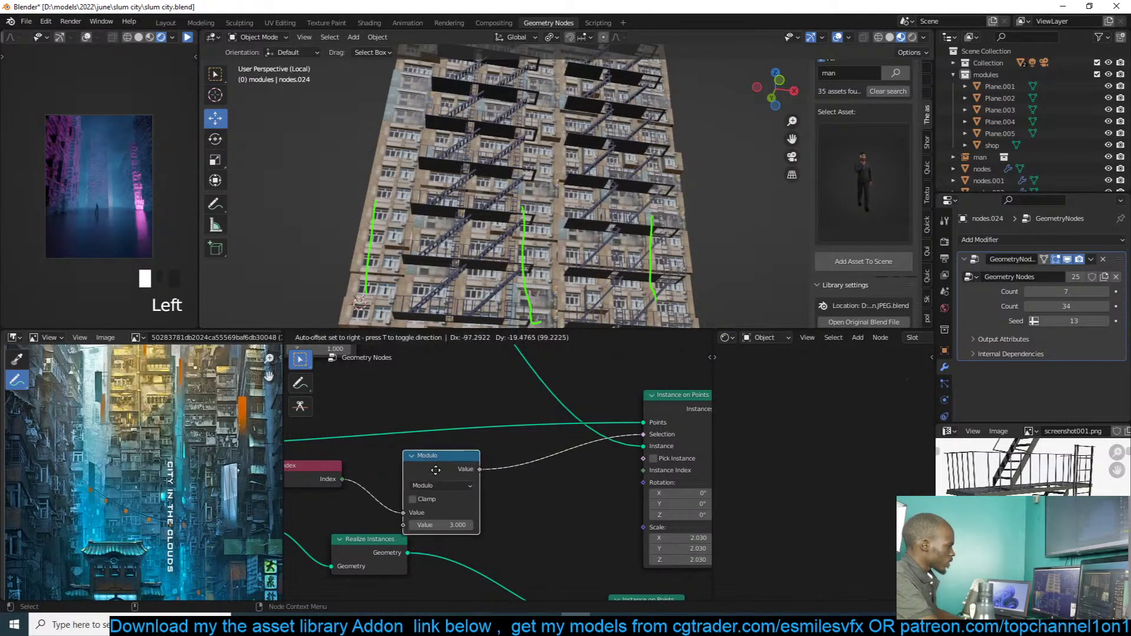
Step: Insert a Boolean Math node between Modulo and the Instance on Points selection and set its operation to Not
key("shift+a")
left_click(490, 370)
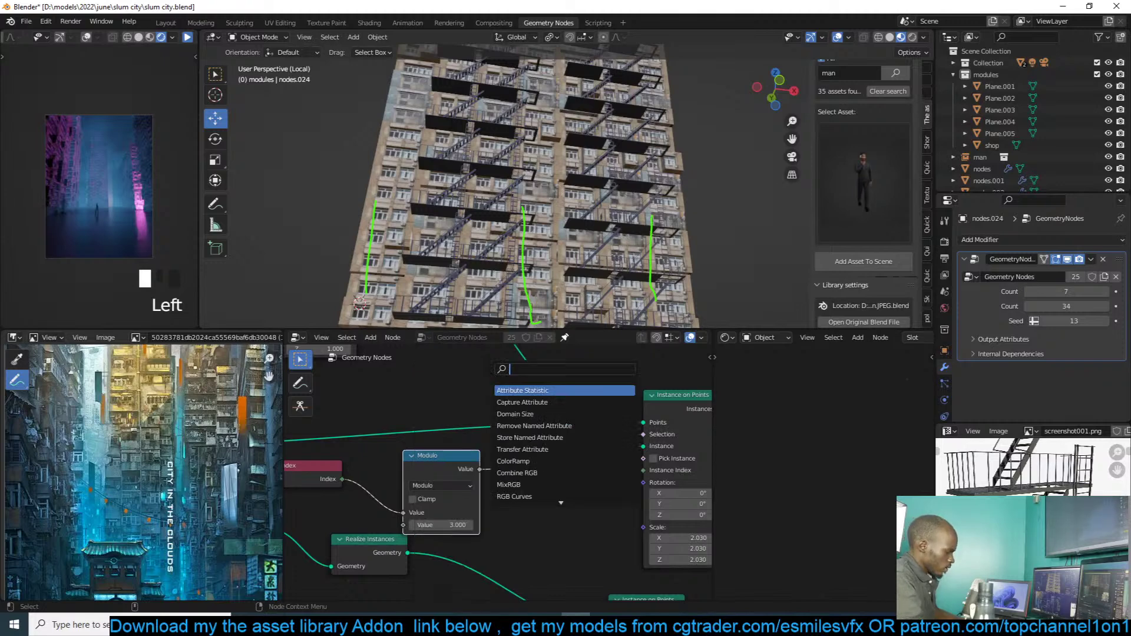
type("bool")
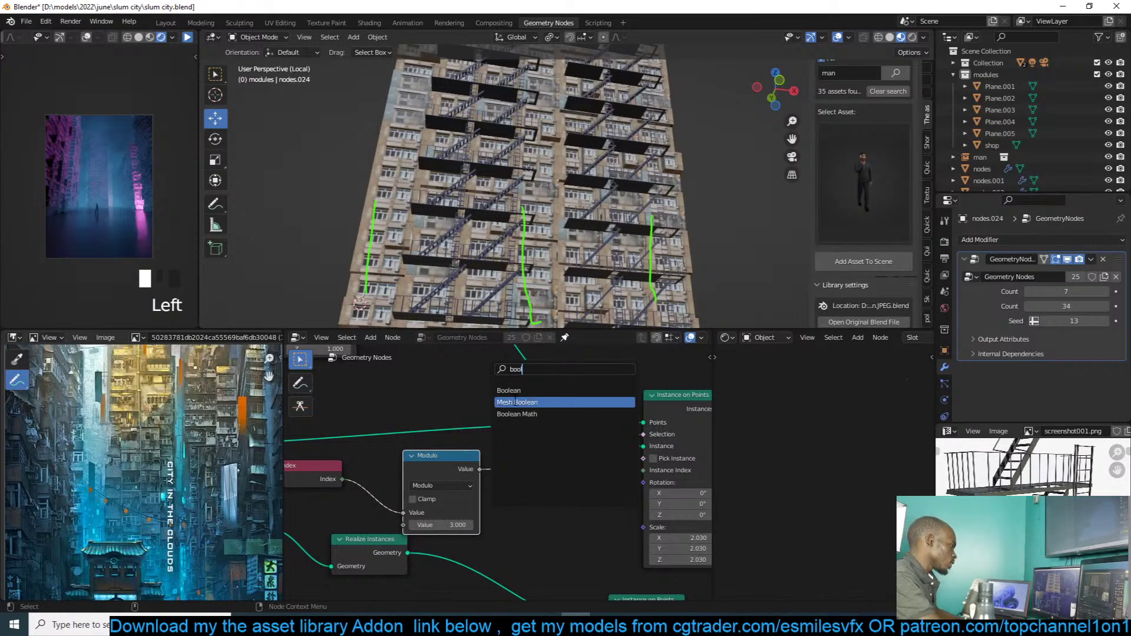
left_click(517, 414)
left_click(557, 457)
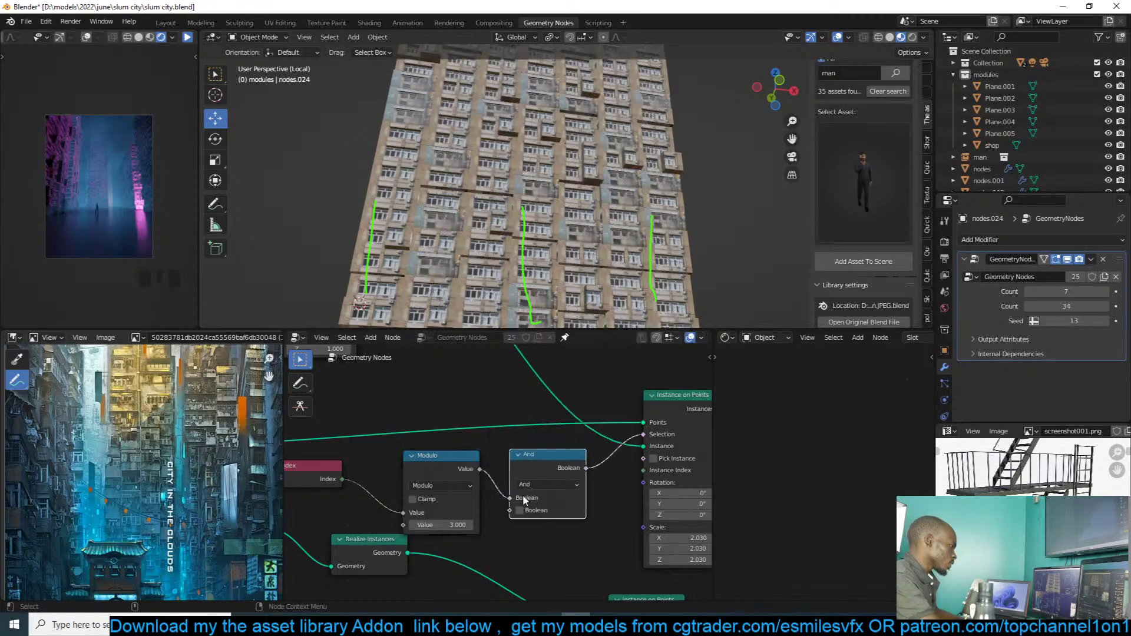
left_click(546, 483)
left_click(560, 449)
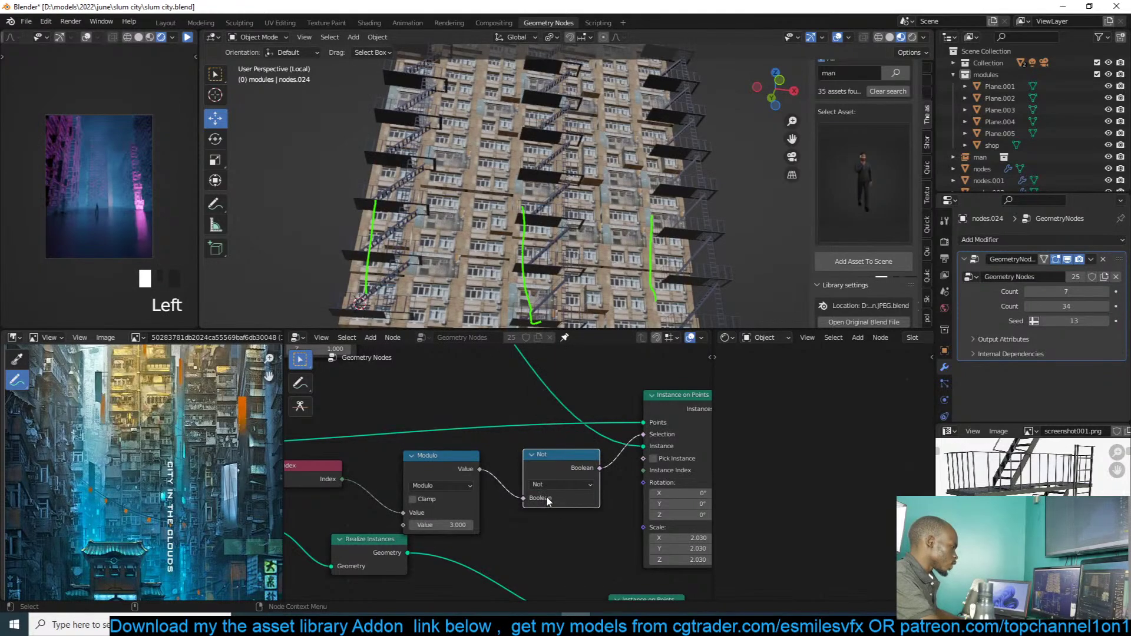
Step: Set the building's first Count to 28, second Count to 36 and Seed to 10, leaving the building deselected
scroll(648, 133, "down", 3)
middle_click_drag(648, 133, 539, 224)
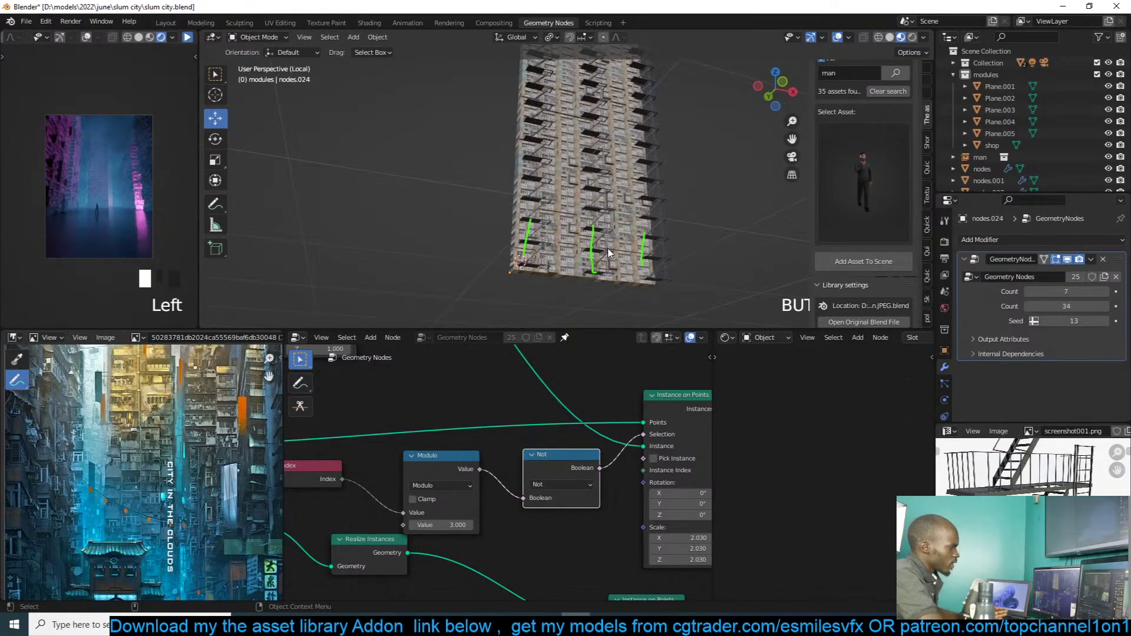
mouse_move(610, 253)
middle_mouse_down()
mouse_move(614, 222)
mouse_move(653, 254)
mouse_move(641, 282)
mouse_move(630, 248)
middle_mouse_up()
scroll(615, 223, "up", 4)
scroll(644, 239, "down", 5)
scroll(629, 240, "down", 4)
left_click(594, 263)
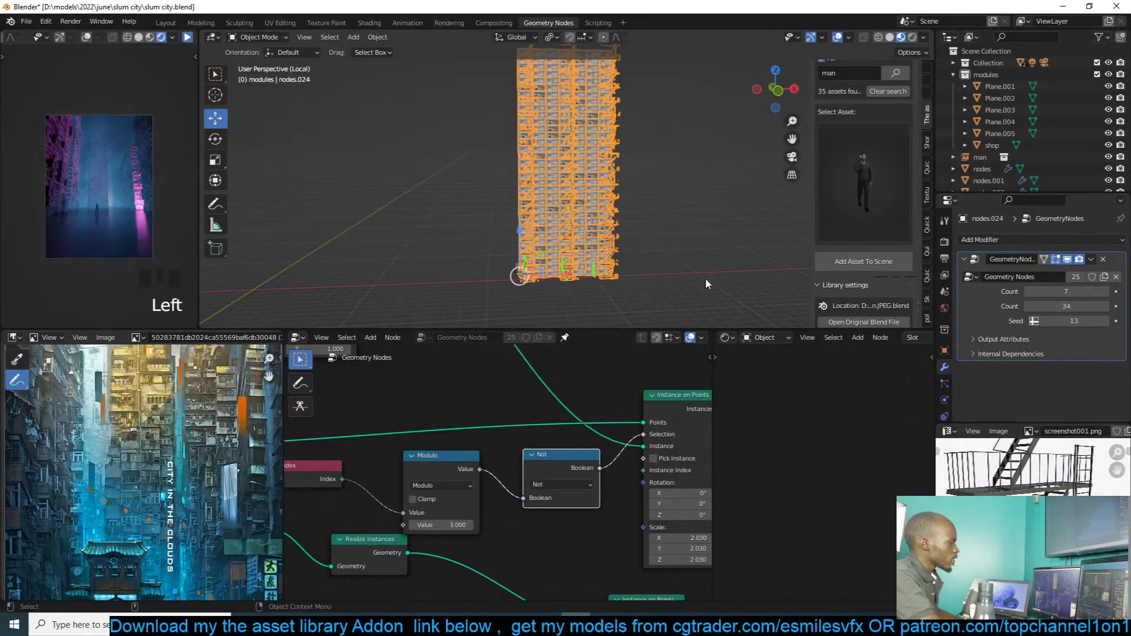
left_click_drag(1067, 306, 1102, 292)
key("ctrl+z")
key("alt+a")
middle_click_drag(735, 240, 701, 224)
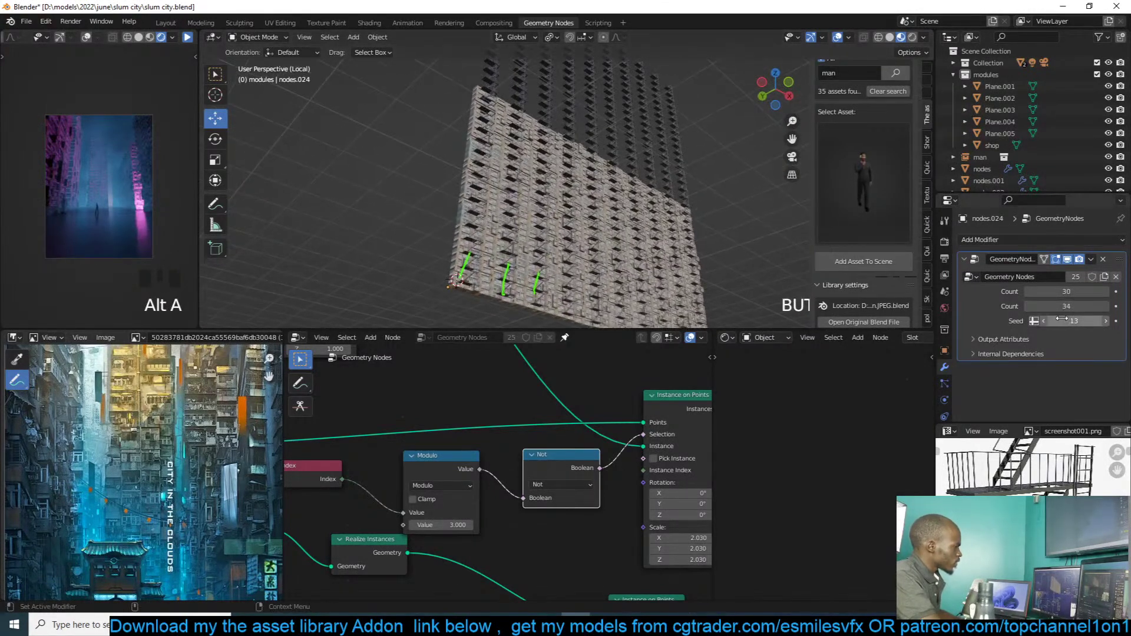
mouse_move(1064, 323)
left_mouse_down()
mouse_move(1049, 322)
mouse_move(1067, 293)
mouse_move(1064, 306)
mouse_move(1035, 306)
mouse_move(1072, 307)
left_mouse_up()
Step: Move the Transform node and the staircase Instance on Points node further from Object Info to spread them out
scroll(611, 460, "down", 2)
scroll(520, 430, "down", 4)
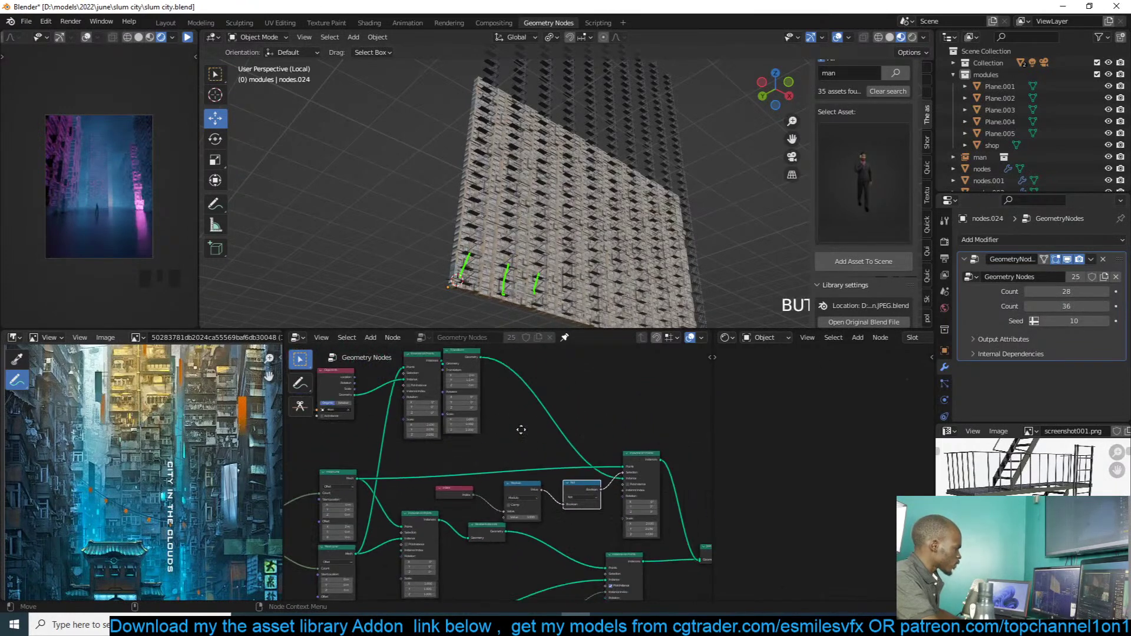
scroll(521, 429, "up", 1)
mouse_move(501, 431)
middle_mouse_down()
mouse_move(626, 479)
mouse_move(493, 442)
middle_mouse_up()
middle_click_drag(597, 541, 584, 479)
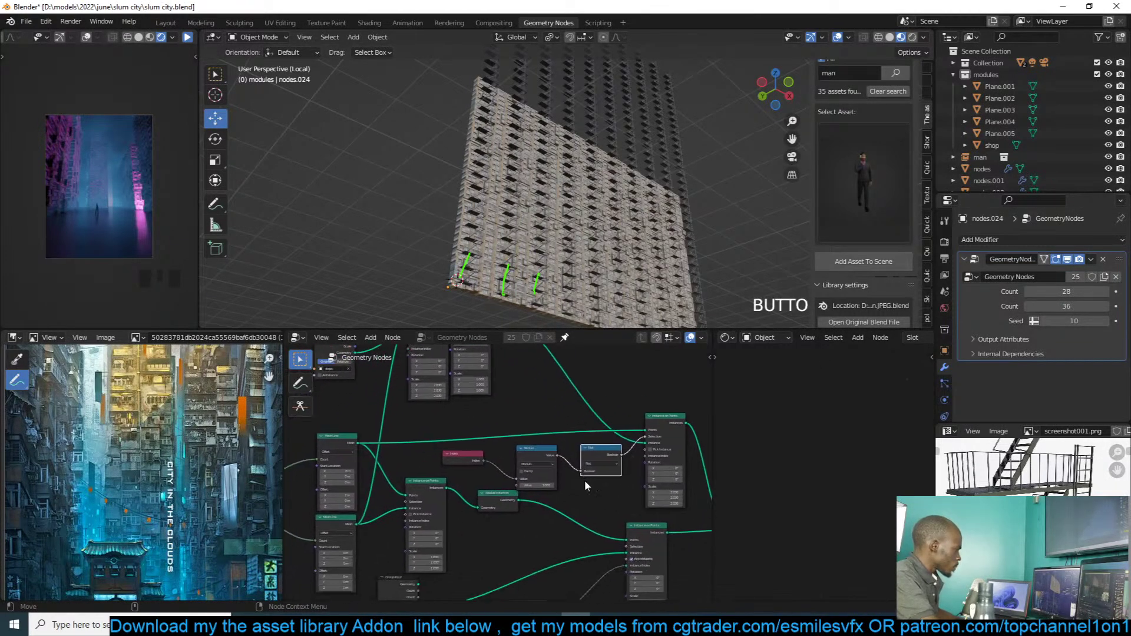
scroll(581, 481, "up", 1)
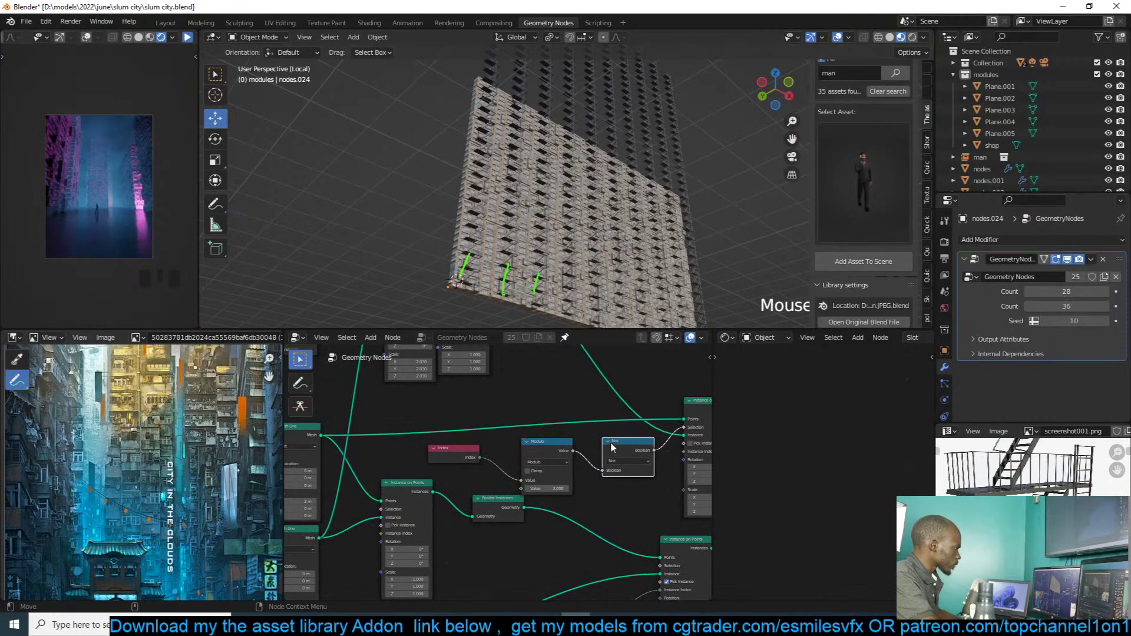
scroll(576, 449, "down", 2)
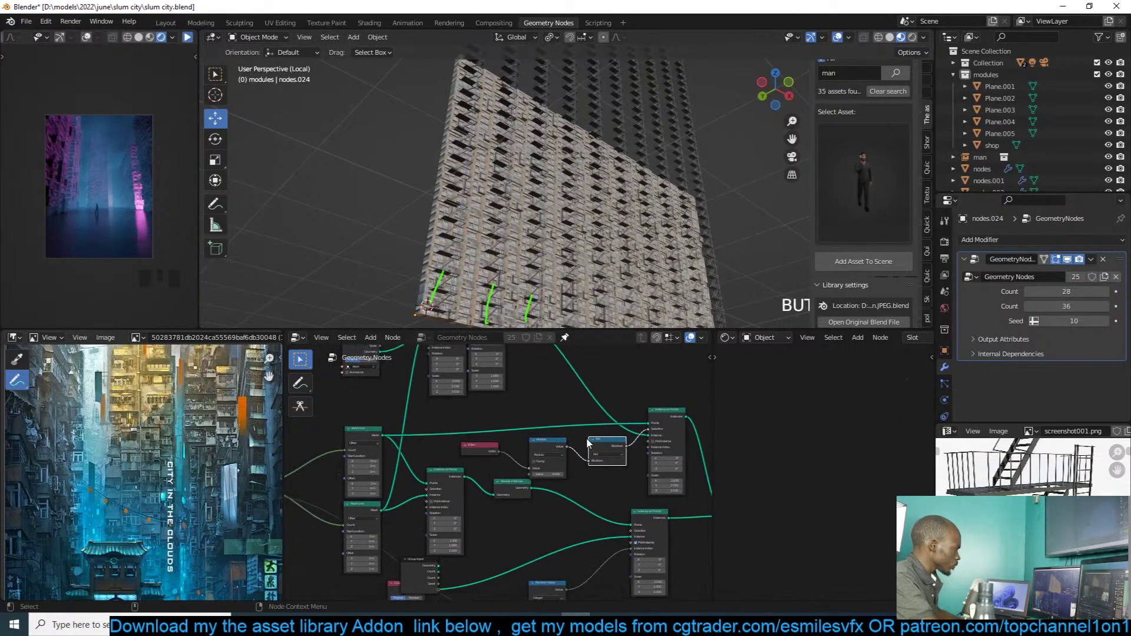
middle_click_drag(524, 416, 533, 483)
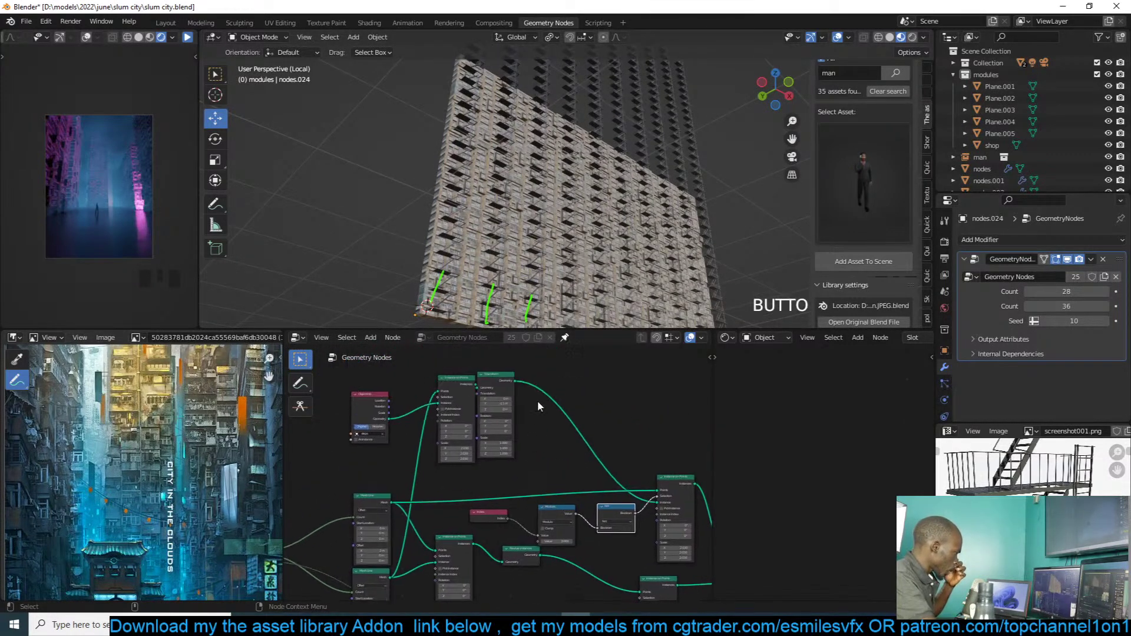
left_click_drag(497, 376, 565, 389)
scroll(481, 460, "up", 1)
middle_click_drag(426, 410, 495, 403)
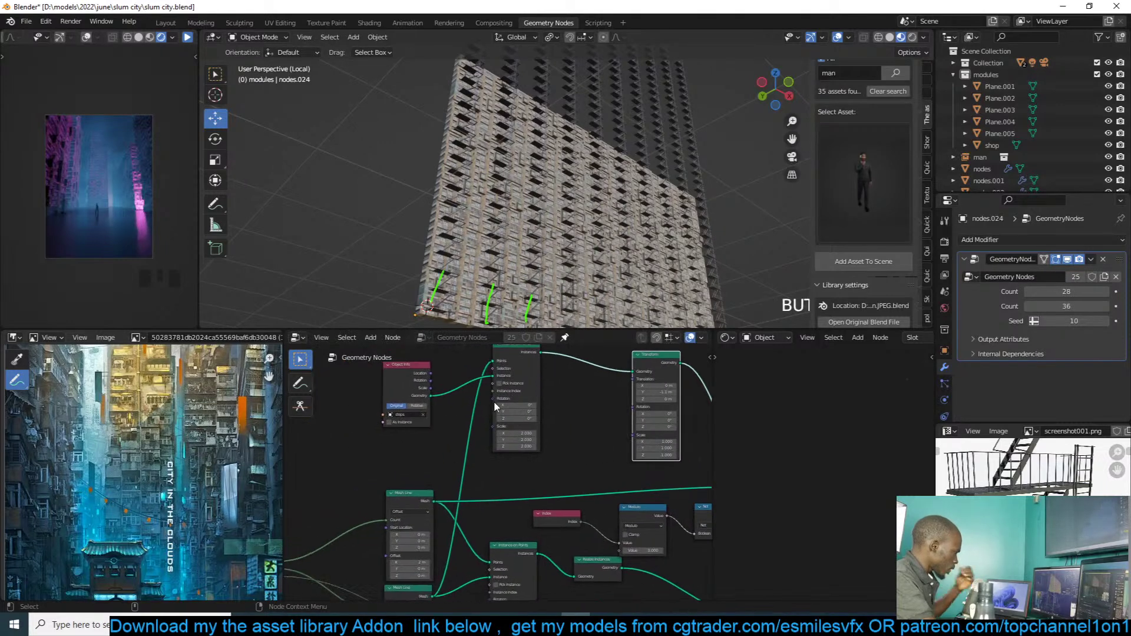
left_click_drag(518, 354, 568, 356)
scroll(585, 392, "up", 2)
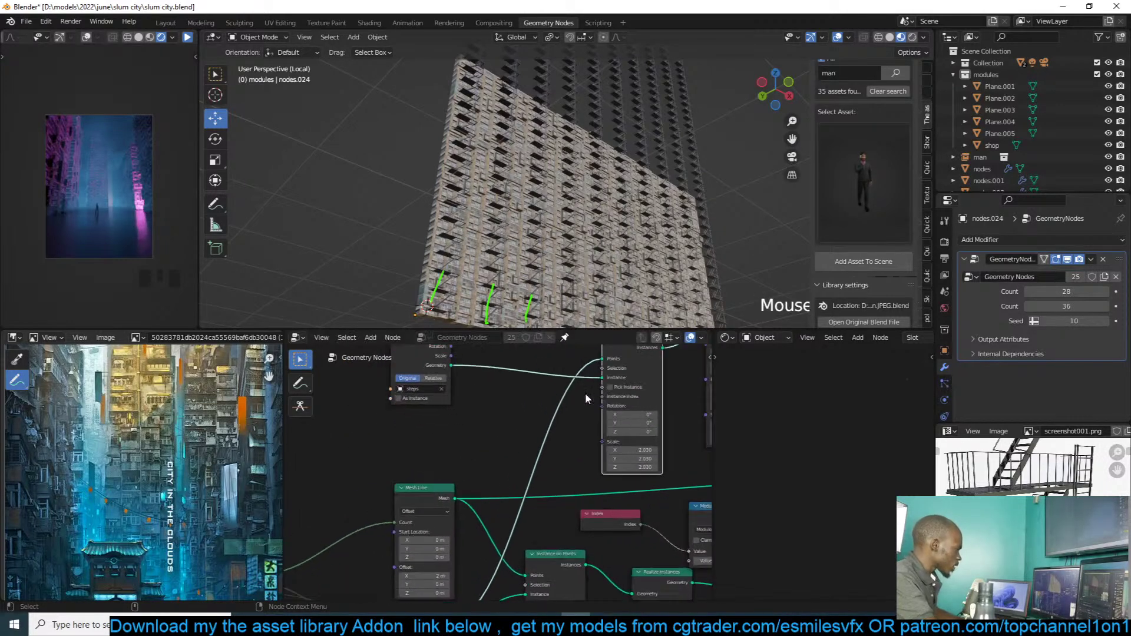
Step: Save the slum city.blend file
middle_click_drag(669, 214, 619, 298)
scroll(579, 405, "down", 2)
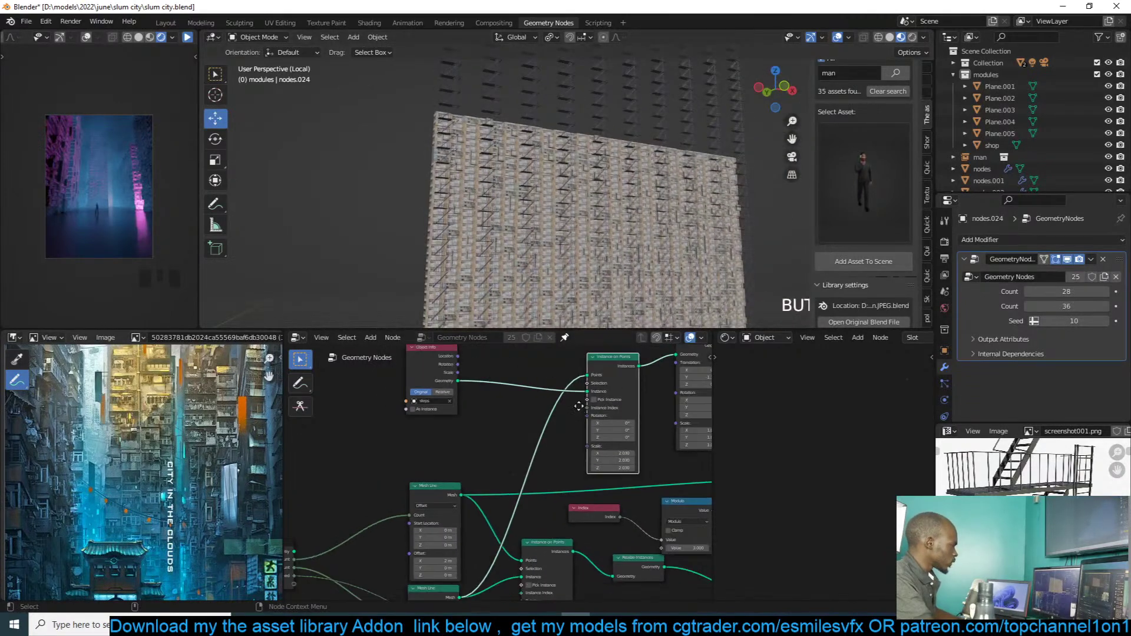
middle_click_drag(579, 405, 536, 388)
scroll(521, 412, "up", 1)
left_click(548, 401)
left_click(547, 402)
scroll(508, 395, "up", 2)
key("ctrl+s")
scroll(472, 402, "down", 1)
middle_click_drag(503, 437, 490, 476)
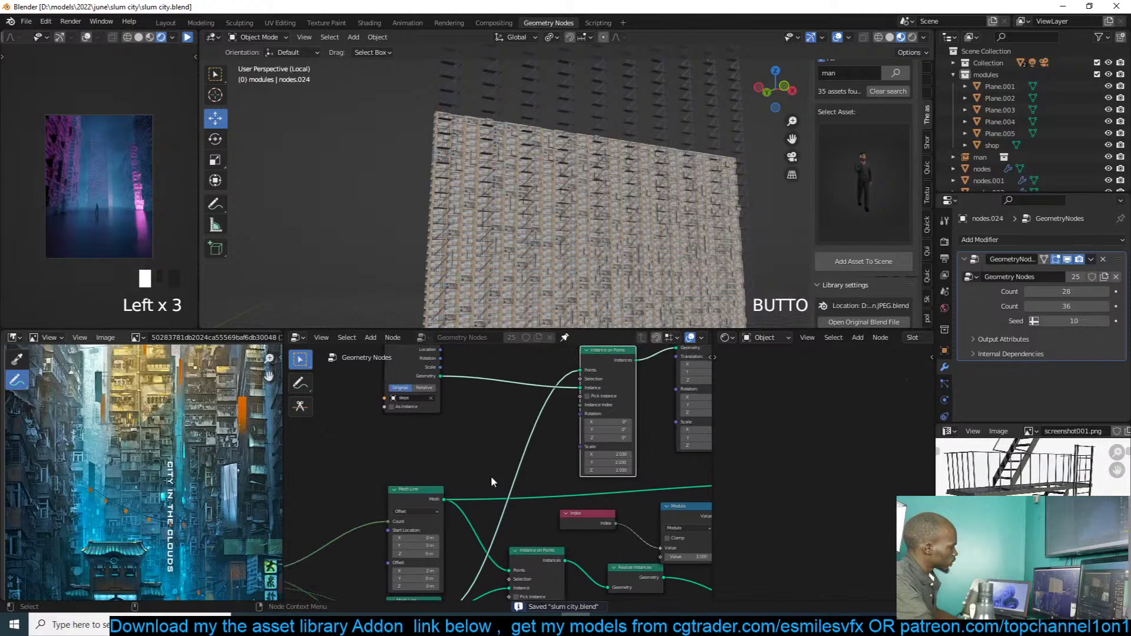
scroll(491, 478, "up", 2)
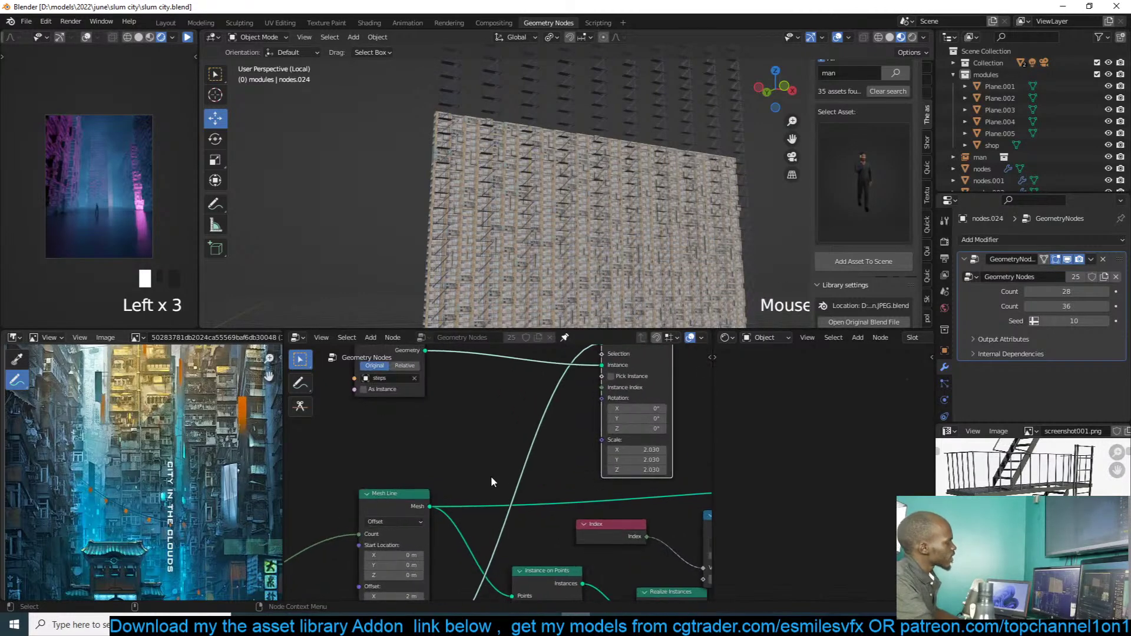
mouse_move(491, 479)
middle_mouse_down()
mouse_move(498, 467)
mouse_move(472, 481)
middle_mouse_up()
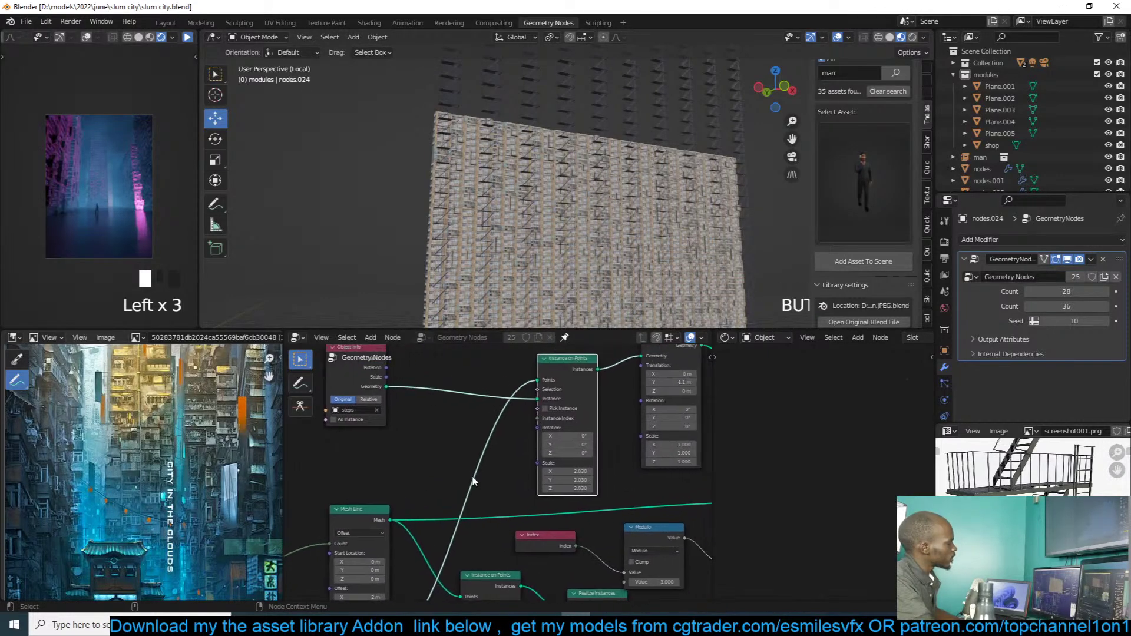
scroll(473, 480, "down", 1)
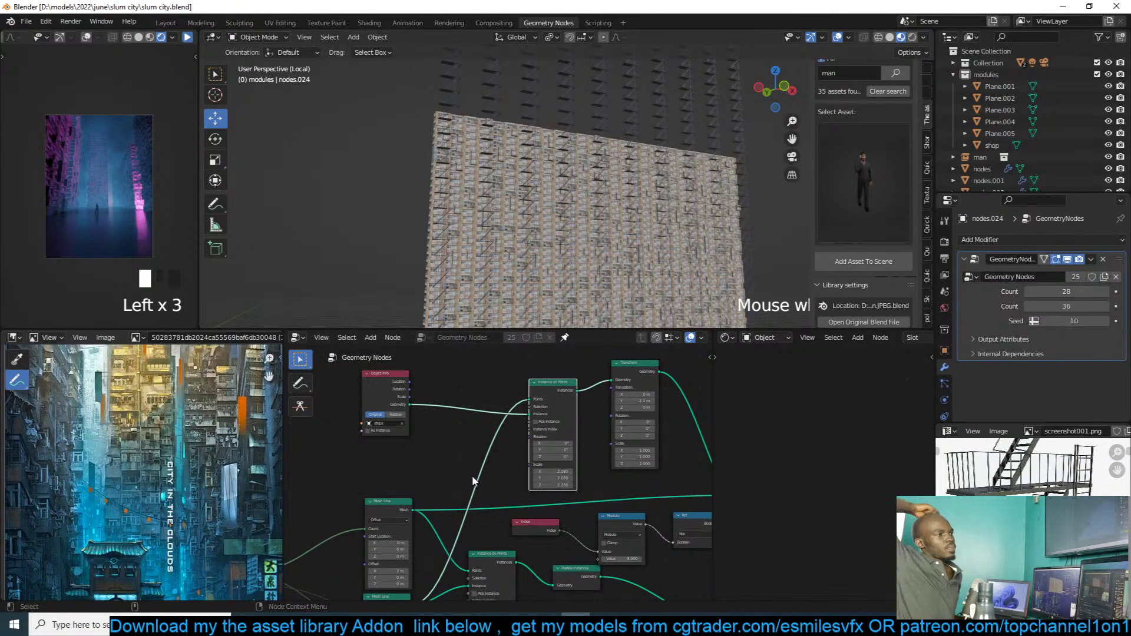
scroll(473, 480, "down", 1)
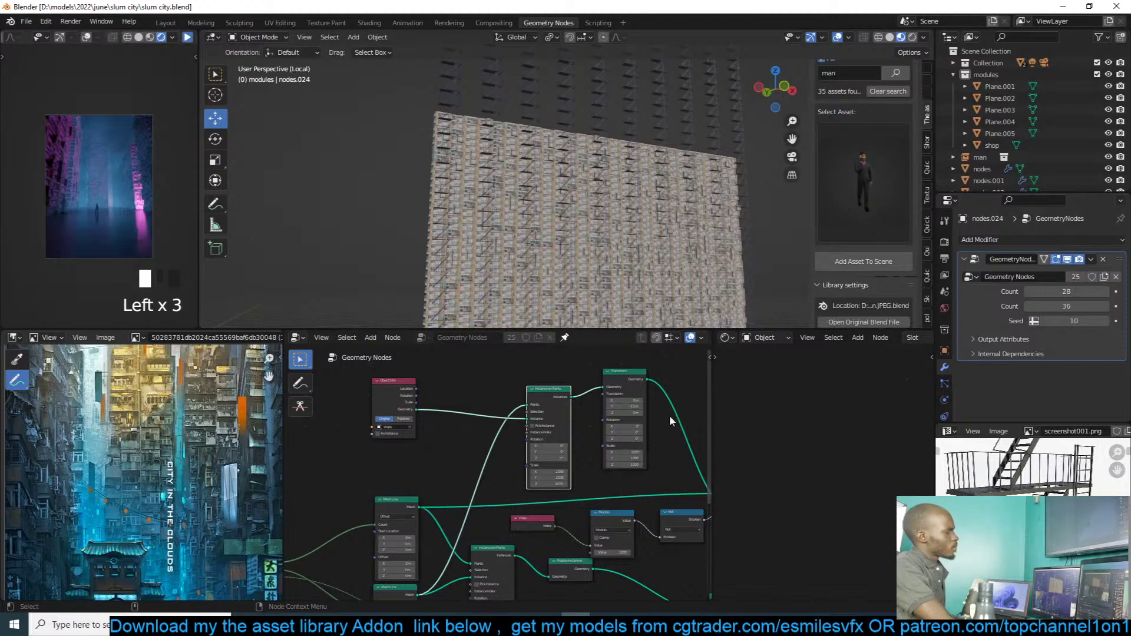
middle_click_drag(483, 418, 515, 465)
key("ctrl+s")
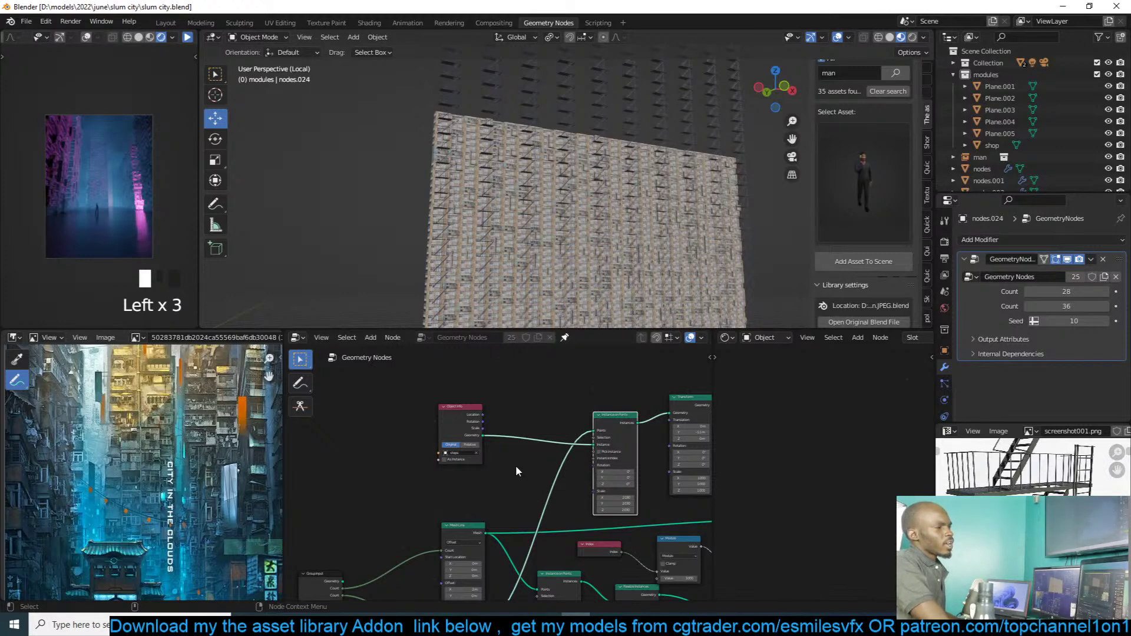
Step: Duplicate the vertical Mesh Line node and place the copy beside the steps Object Info node
middle_click_drag(555, 457, 586, 416)
scroll(565, 479, "down", 3)
middle_click_drag(488, 522, 445, 504)
scroll(474, 483, "up", 2)
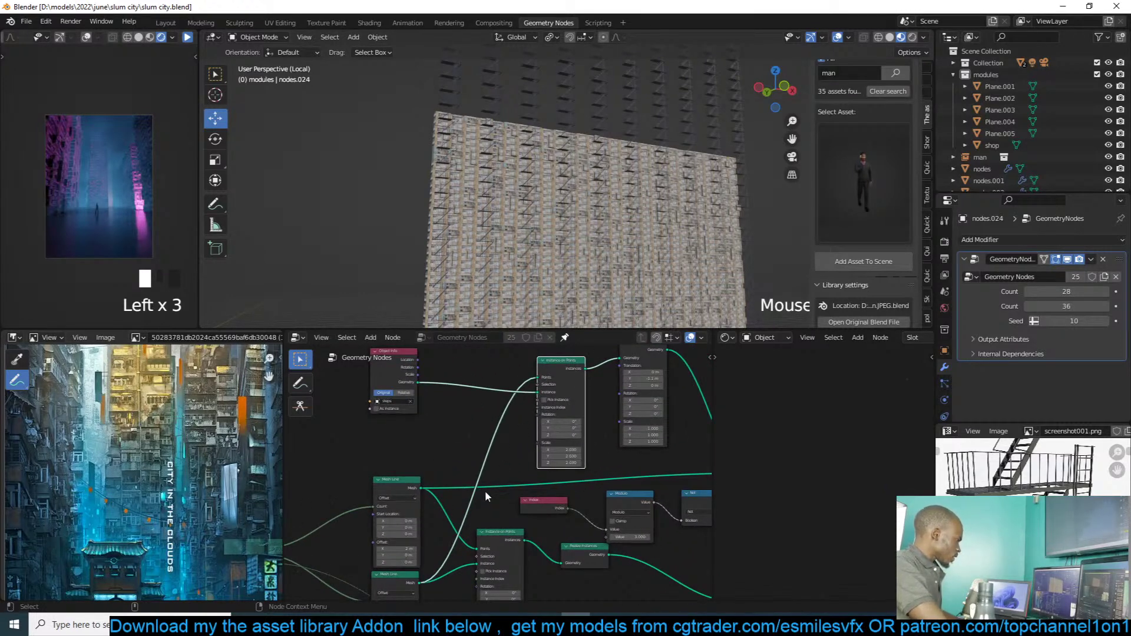
scroll(485, 497, "down", 2)
scroll(557, 410, "up", 2)
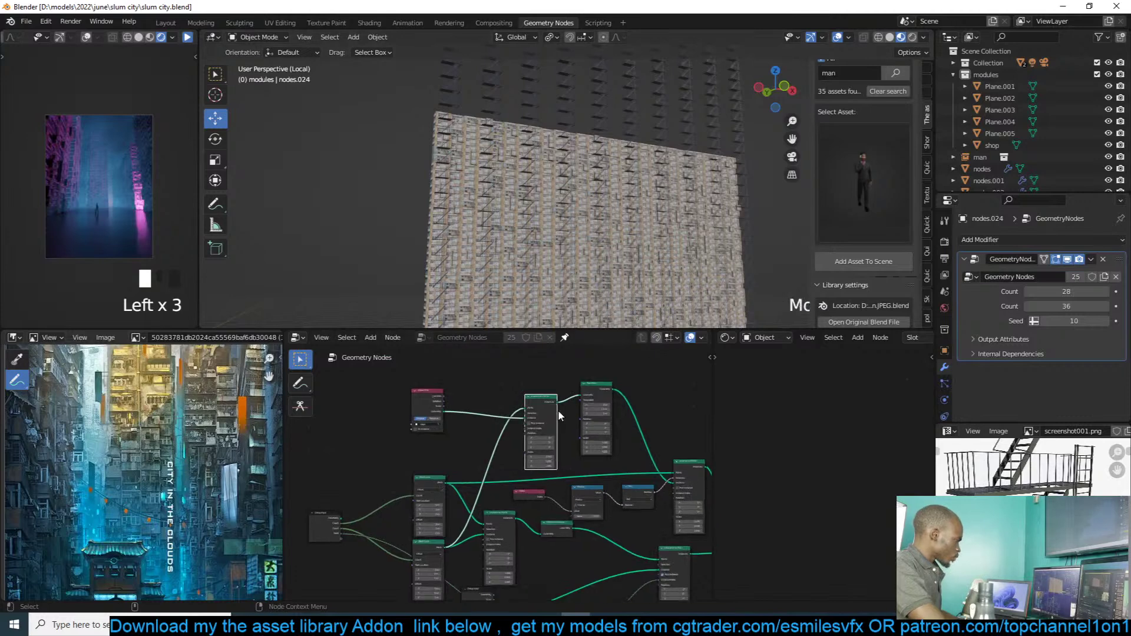
scroll(489, 470, "down", 2)
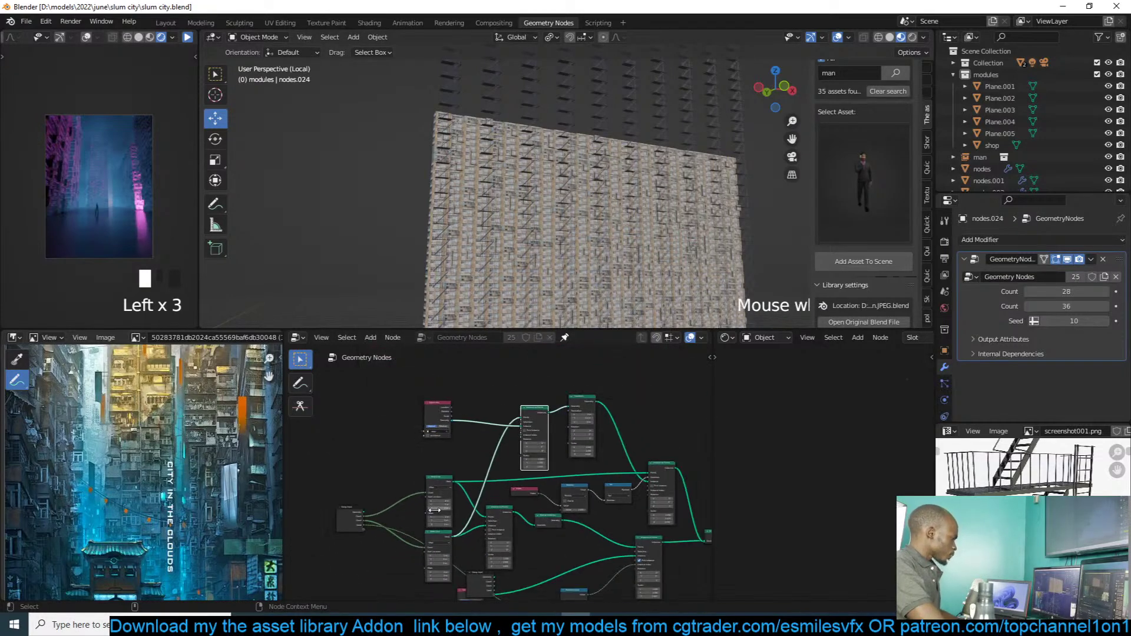
left_click(441, 538)
key("shift+d")
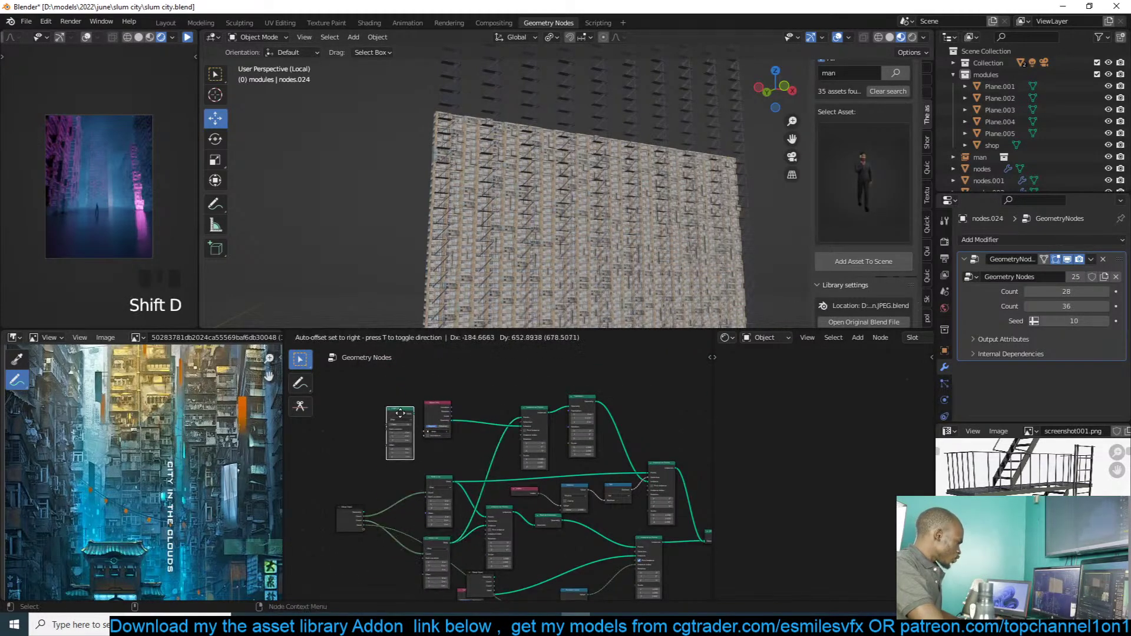
left_click(401, 414)
Step: Connect the duplicated Mesh Line to the Points input of the staircase Instance on Points and set its Count to 19
scroll(401, 414, "up", 5)
middle_click_drag(402, 414, 452, 449)
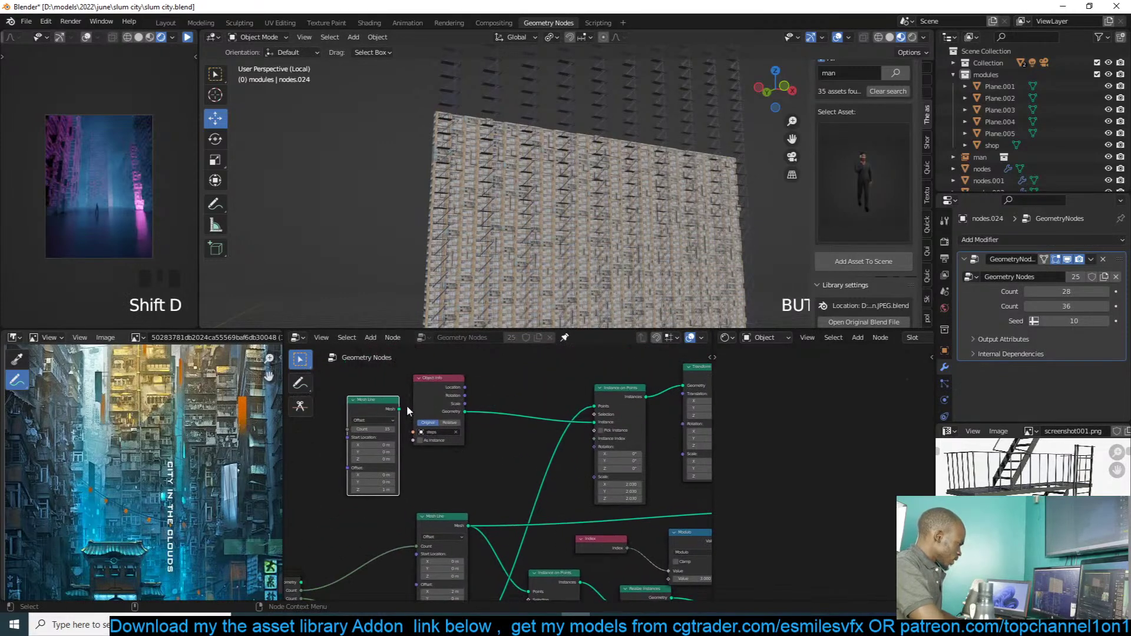
left_click_drag(399, 409, 597, 408)
left_click(386, 429)
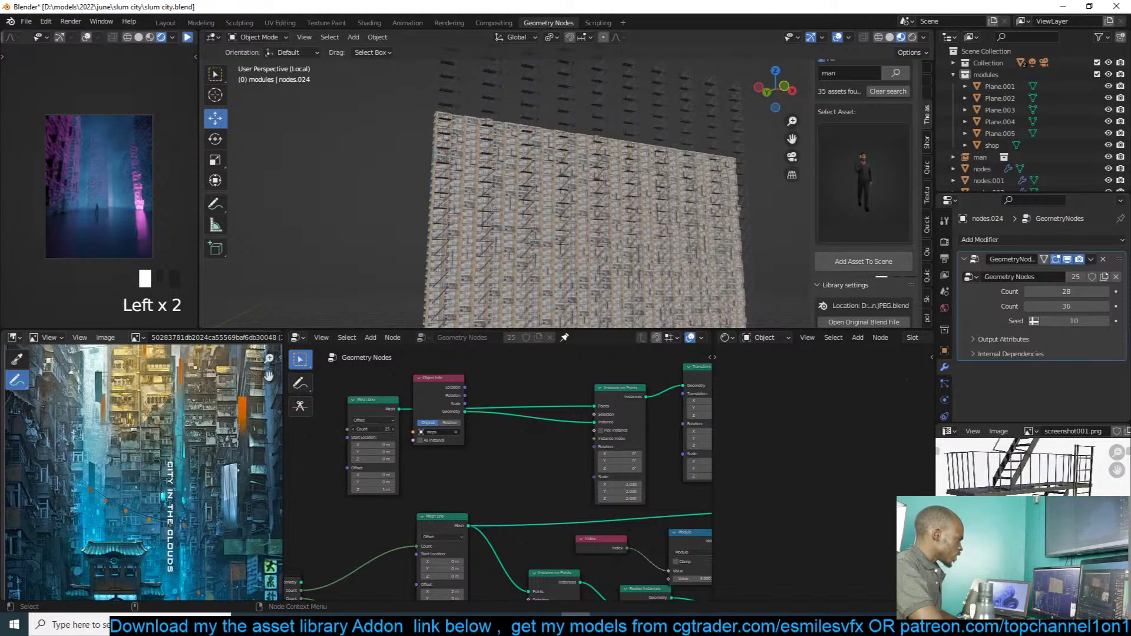
left_click_drag(386, 429, 401, 429)
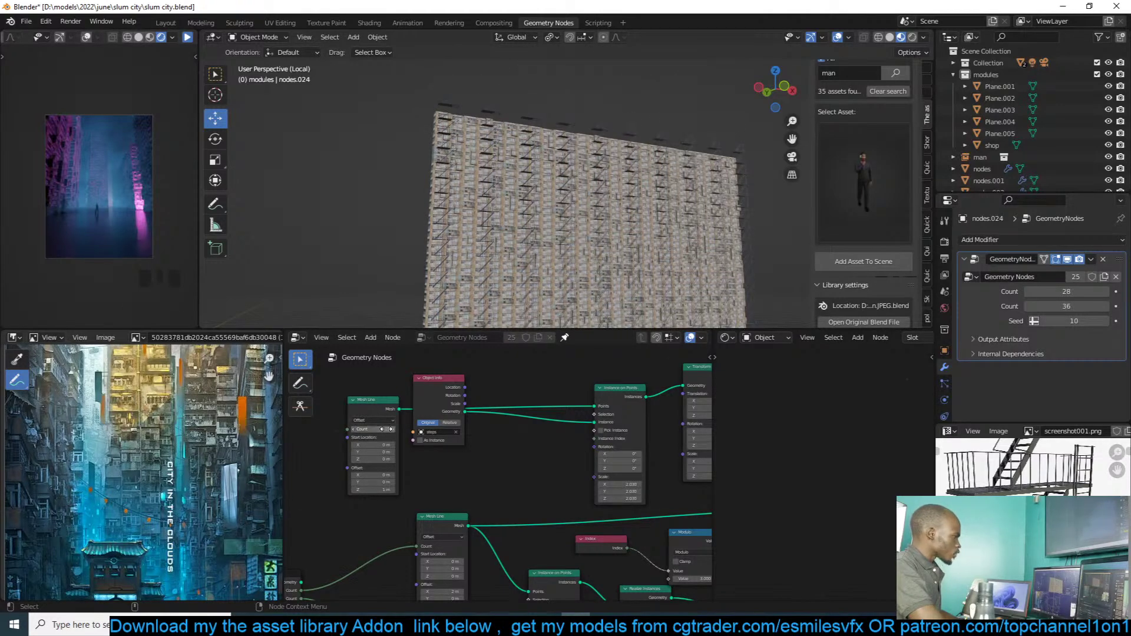
Step: Move the Group Input node further from the Mesh Line nodes and briefly try another value for the building's first Count
middle_click_drag(357, 530, 500, 454)
scroll(500, 453, "up", 3)
scroll(499, 455, "up", 2)
left_click_drag(397, 511, 347, 513)
left_click_drag(1060, 293, 1076, 292)
key("ctrl+z")
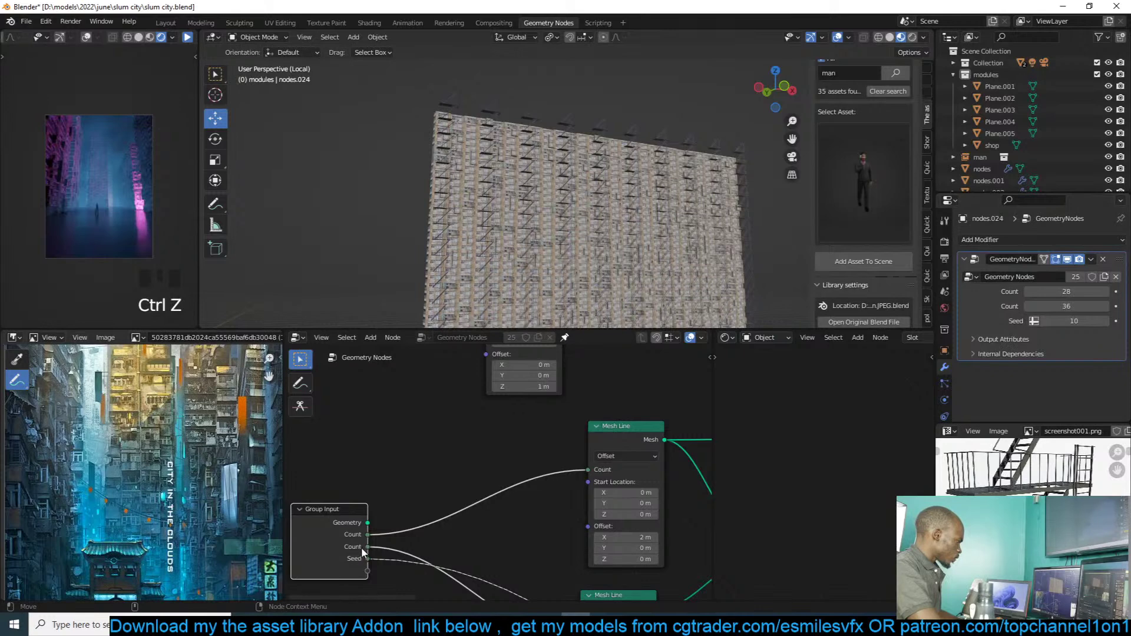
Step: Connect the Group Input's first Count output to the Count of the duplicated Mesh Line
left_click_drag(367, 547, 470, 373)
middle_click_drag(397, 391, 399, 464)
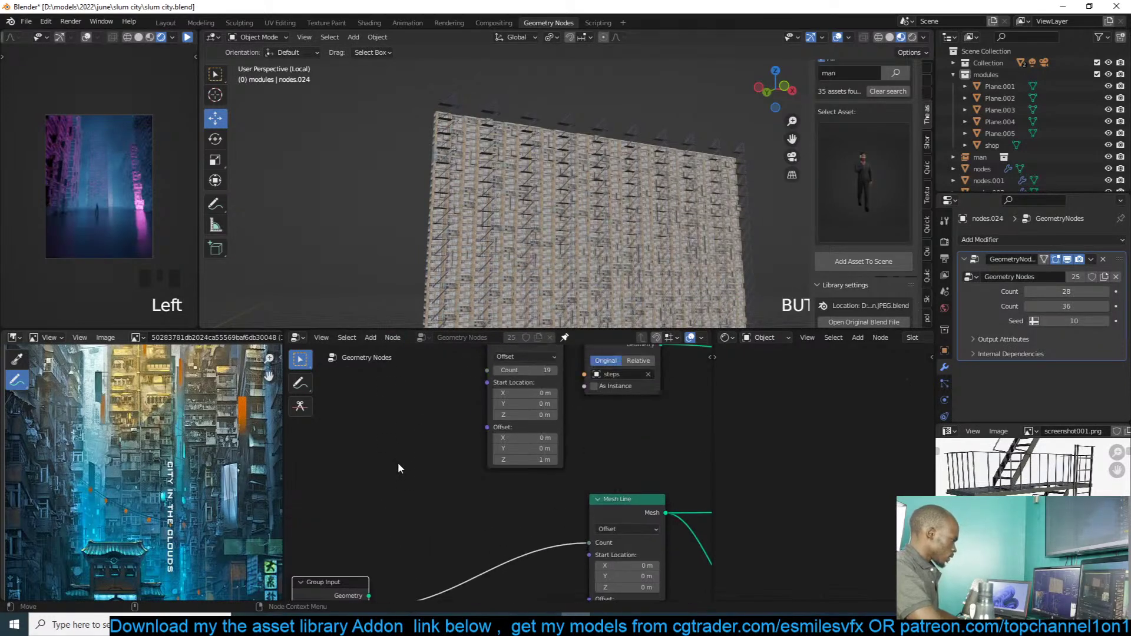
scroll(398, 468, "down", 1)
left_click_drag(386, 588, 487, 387)
Step: Set the building's first Count to 20 to test how the staircases follow the width
scroll(574, 209, "down", 2)
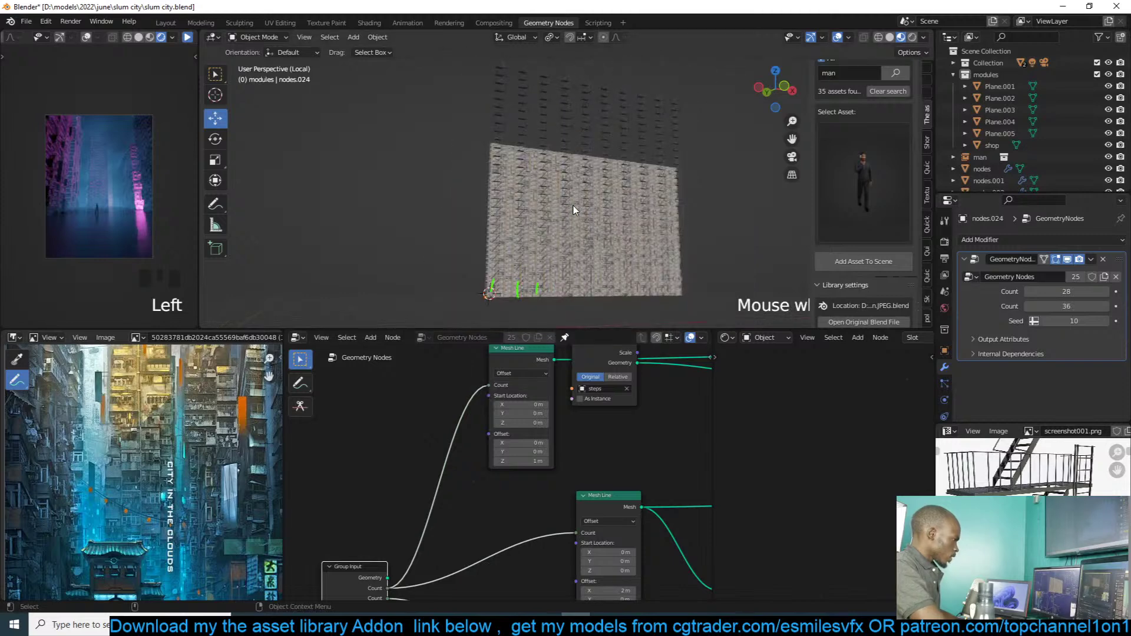
middle_click_drag(575, 210, 623, 99)
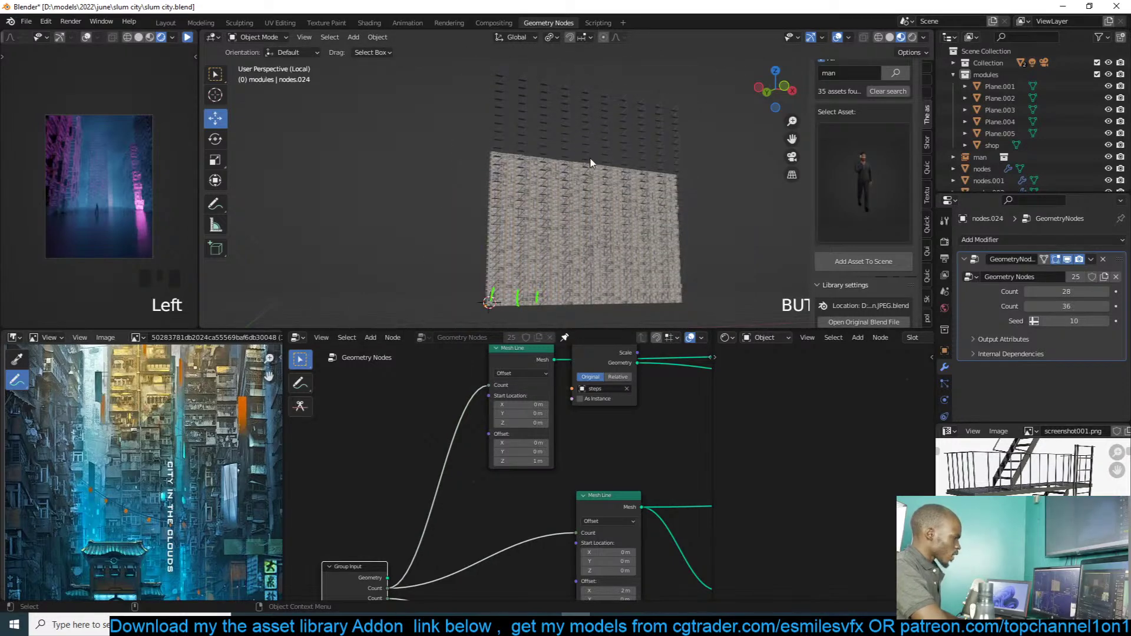
mouse_move(1058, 292)
left_mouse_down()
mouse_move(1078, 292)
mouse_move(1043, 292)
left_mouse_up()
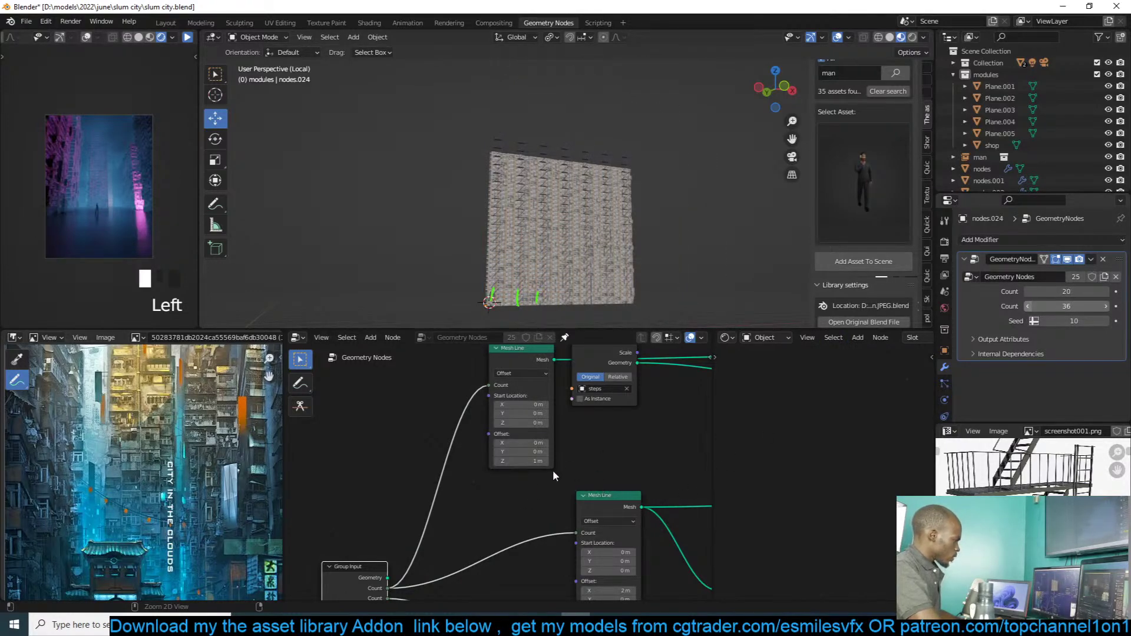
key("alt+Tab")
key("alt+Tab")
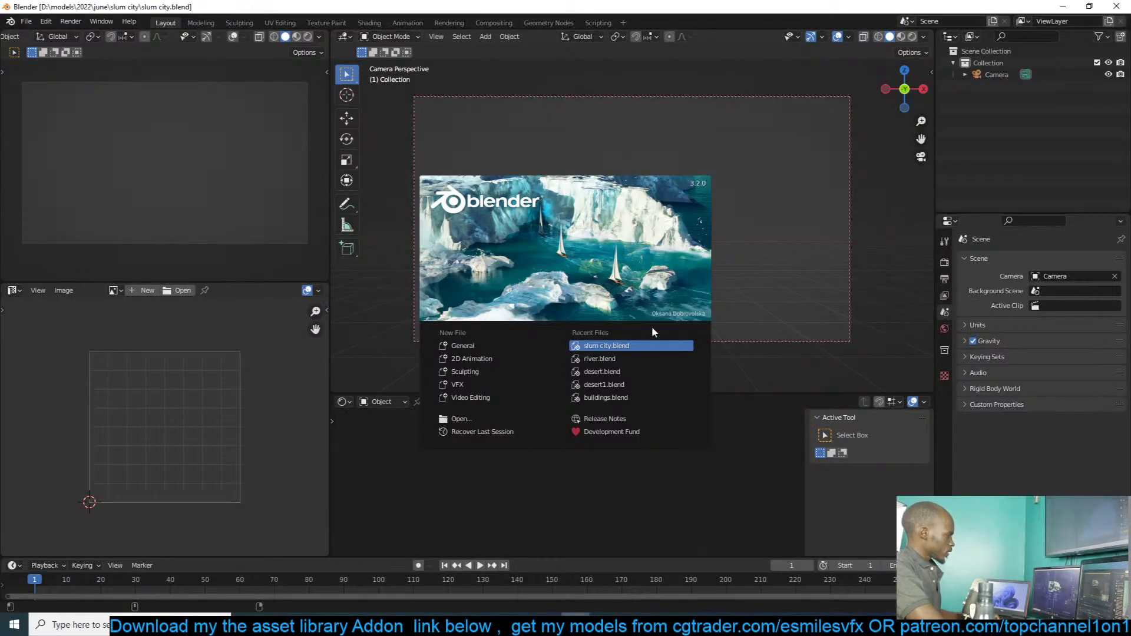
Step: Save the scene as a new file named slum city1.blend
key("ctrl+shift+s")
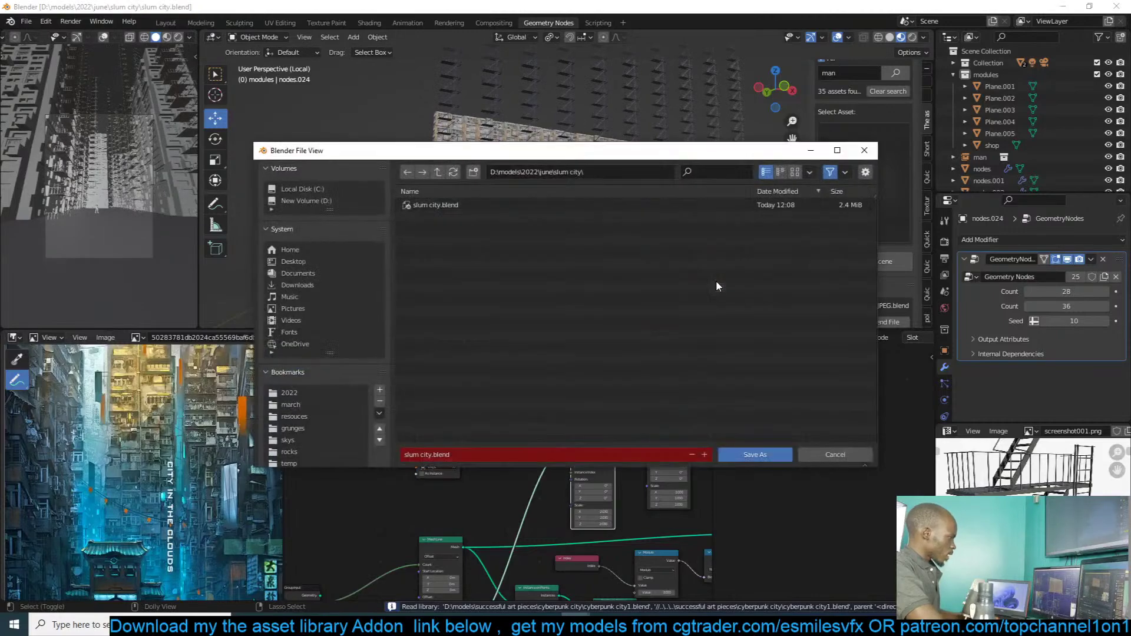
left_click(754, 455)
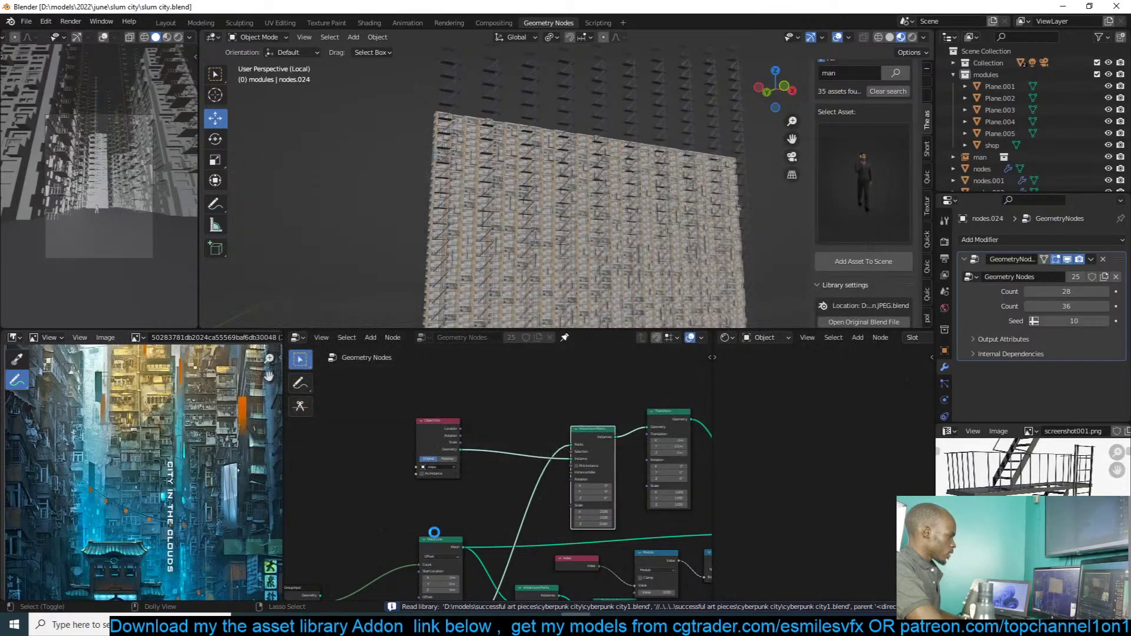
Step: Duplicate the Mesh Line node and connect the copy to the Points input of the staircase Instance on Points
scroll(494, 499, "up", 4)
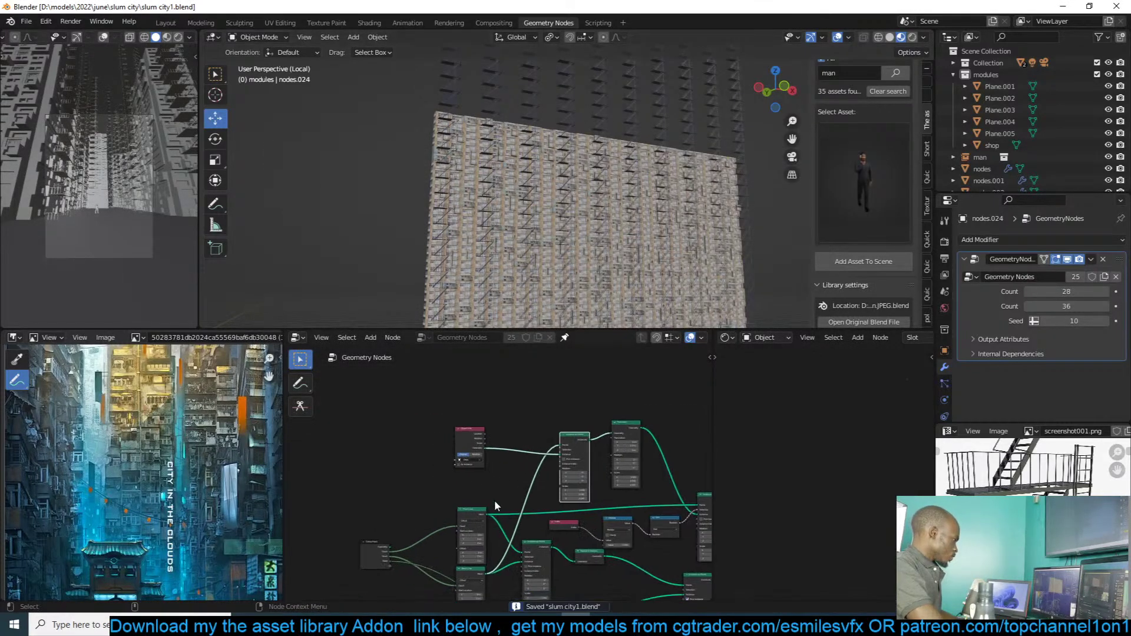
scroll(435, 525, "down", 3)
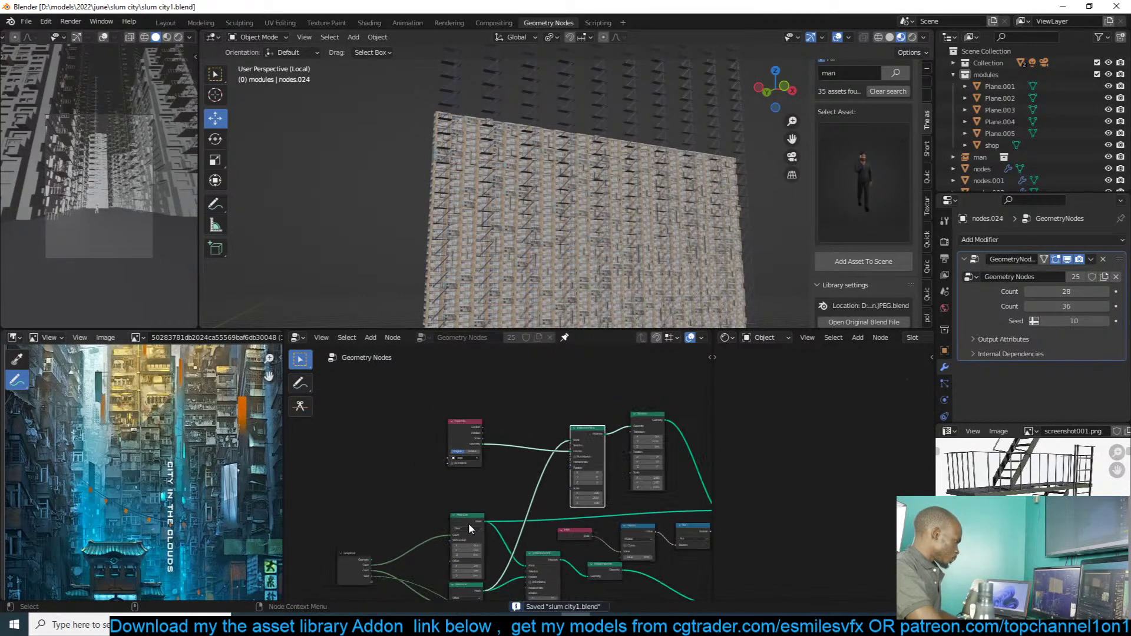
left_click_drag(468, 523, 596, 433)
scroll(424, 459, "up", 2)
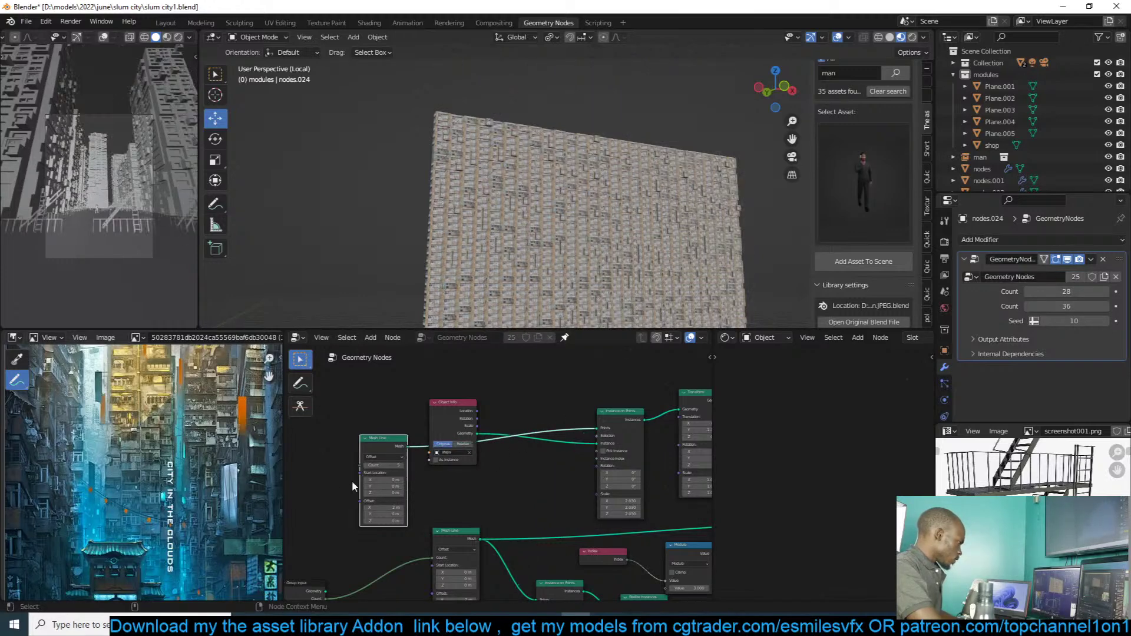
Step: Set the duplicated Mesh Line's Offset to X 0 m and Z 1 m, and raise its Count to 18
scroll(370, 506, "up", 2)
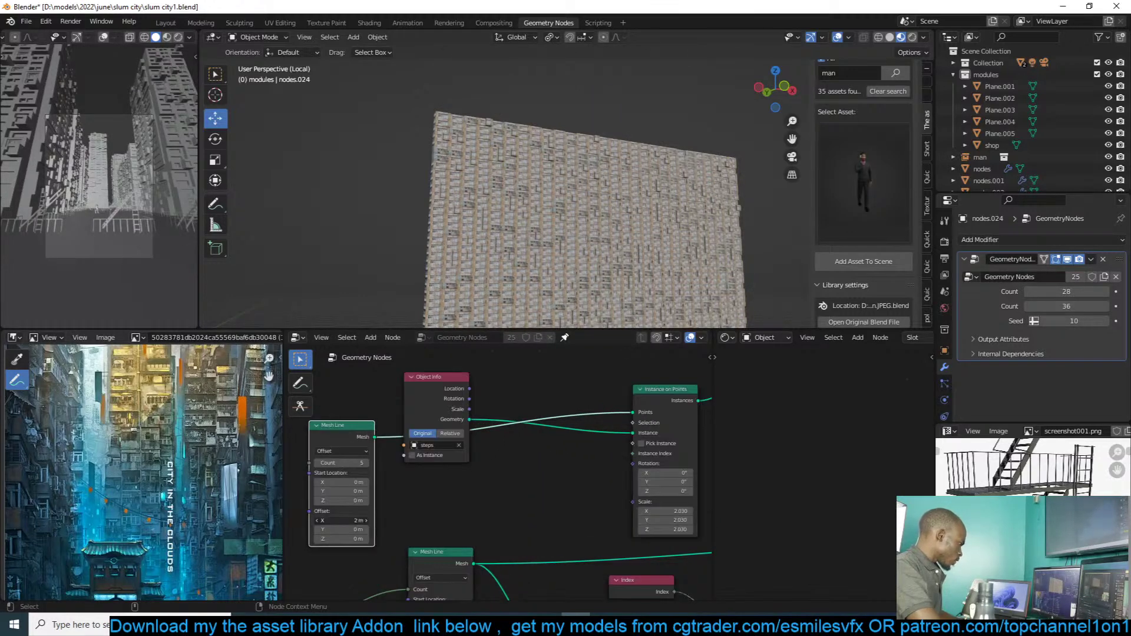
left_click(351, 521)
type("0")
key("Return")
left_click(355, 538)
type("1")
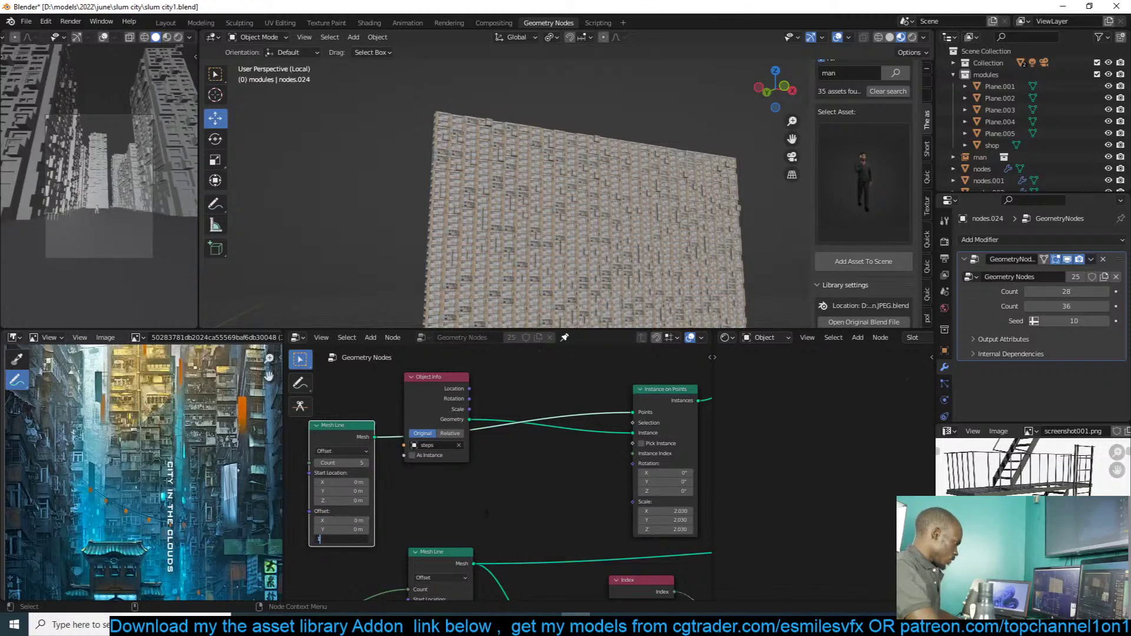
key("Return")
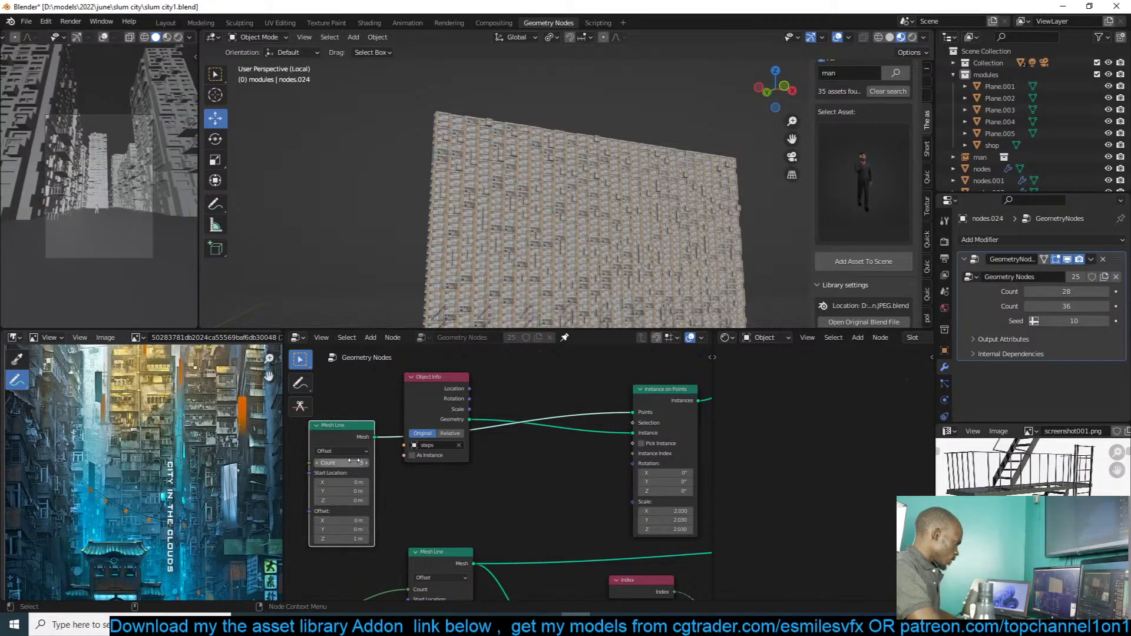
left_click_drag(353, 463, 415, 463)
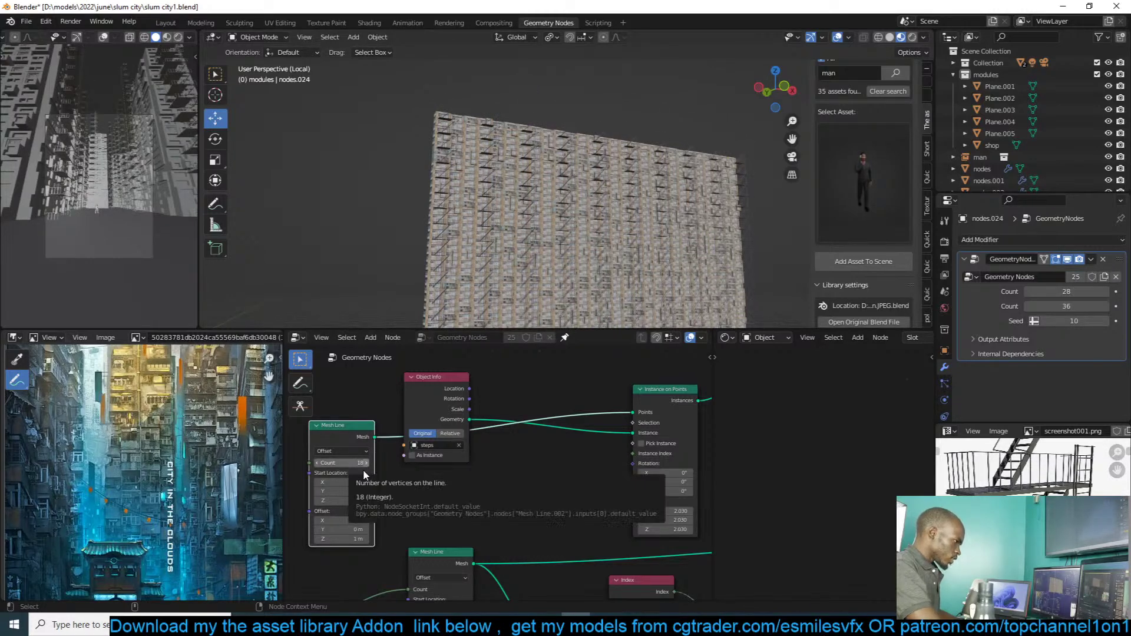
Step: Set the building's second Count to 37 to test how the staircases follow the height
middle_click_drag(363, 469, 462, 406)
scroll(396, 506, "down", 1)
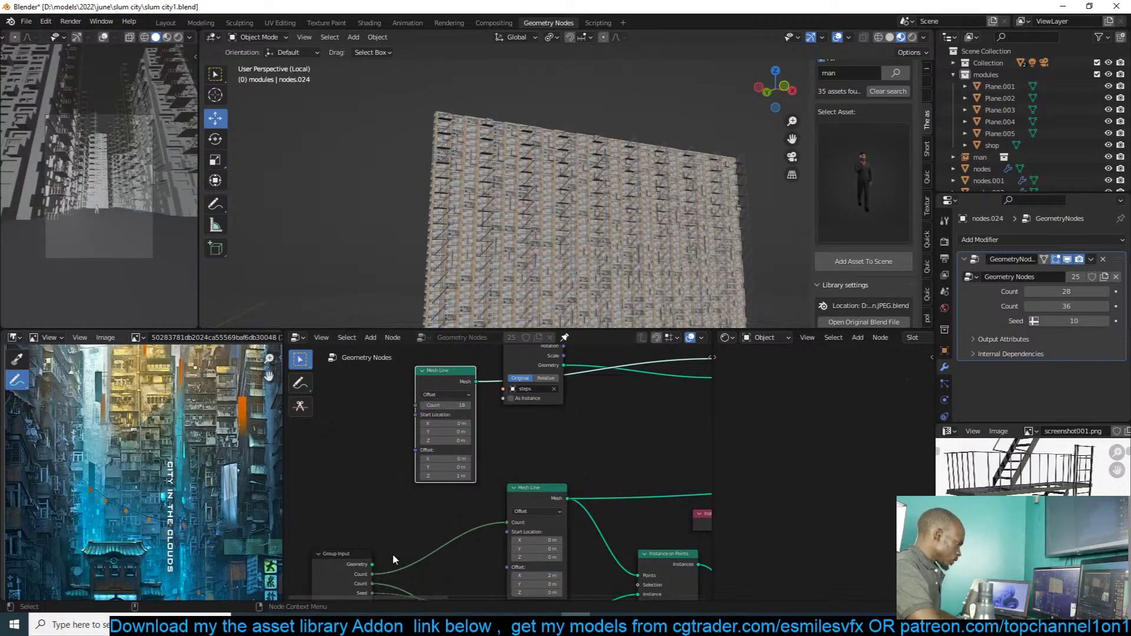
middle_click_drag(392, 553, 444, 482)
scroll(444, 483, "up", 1)
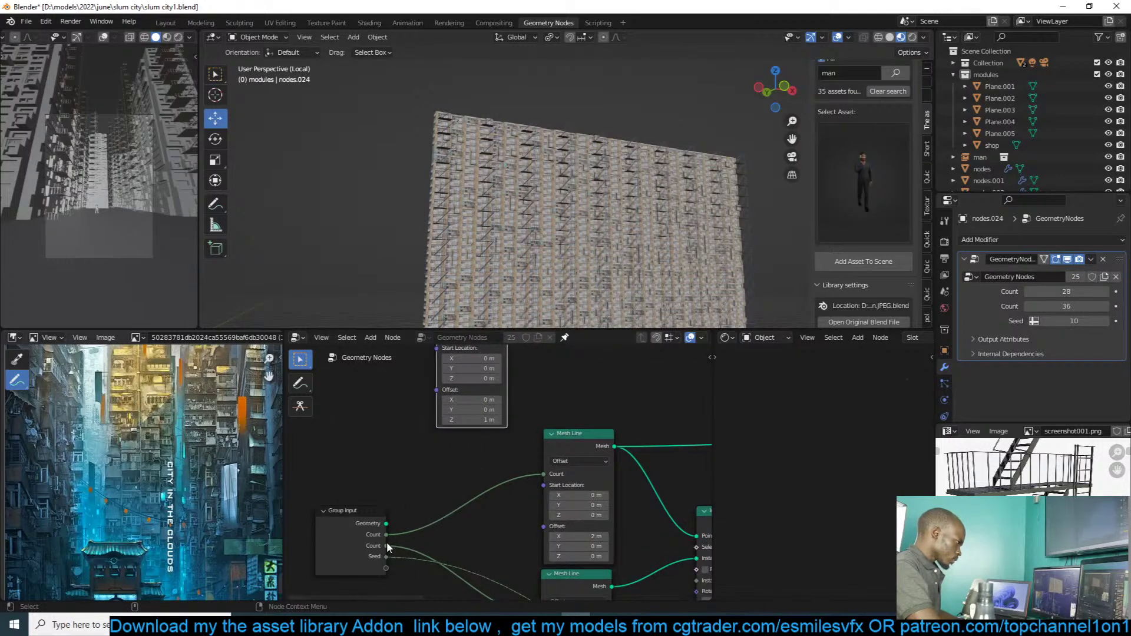
scroll(374, 451, "down", 1)
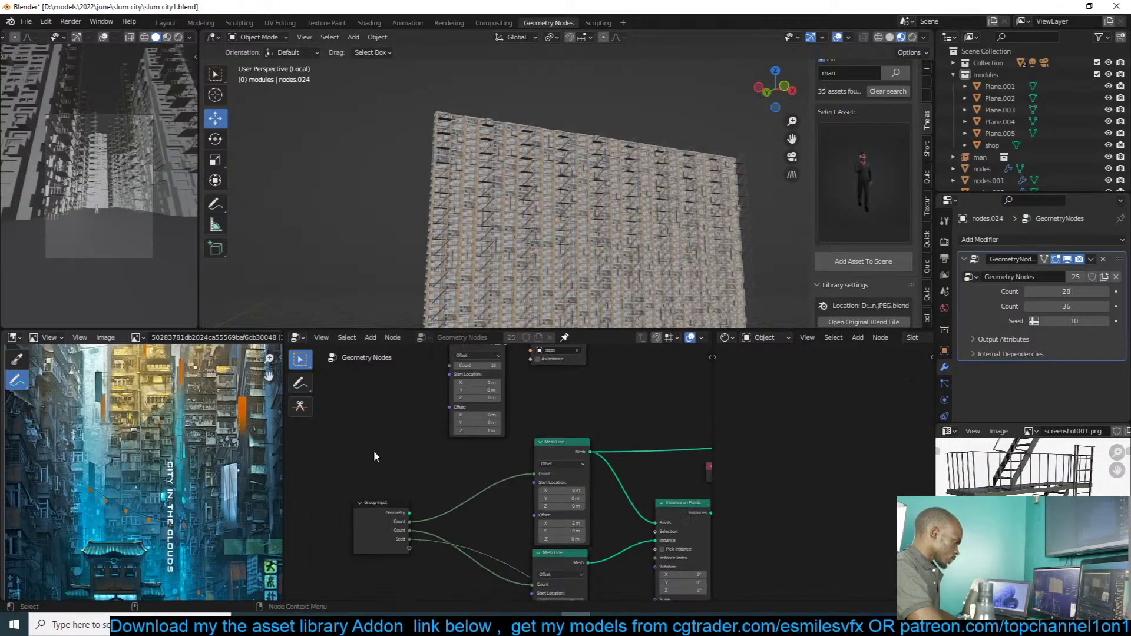
middle_click_drag(373, 451, 350, 502)
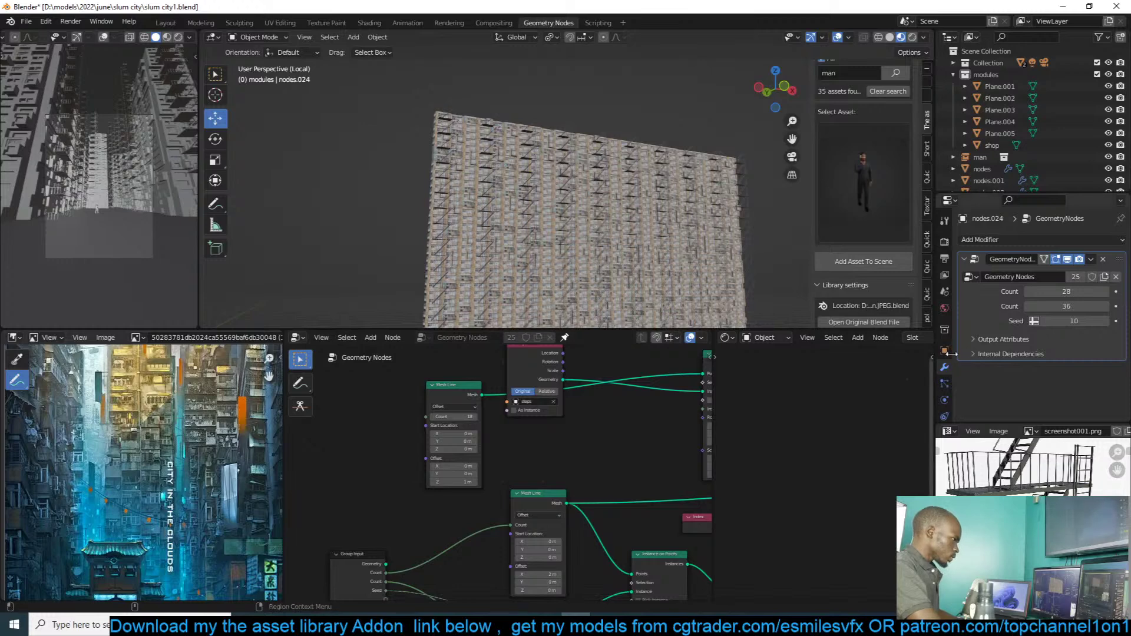
left_click(1028, 306)
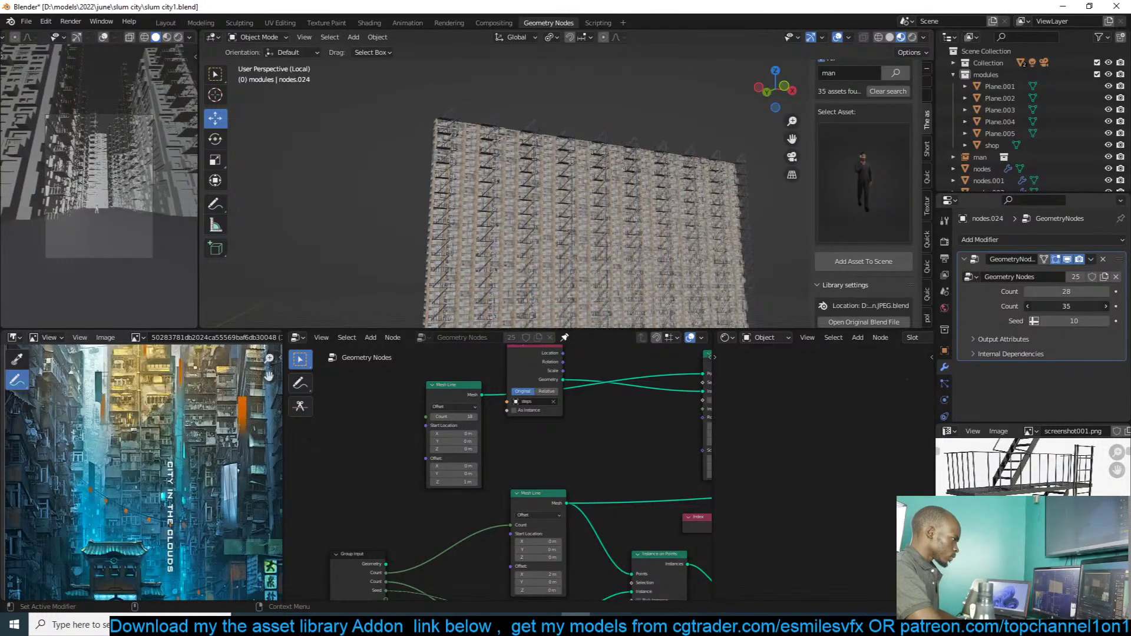
left_click_drag(1040, 306, 1052, 306)
Step: Connect the Group Input's second Count output to the Count of the duplicated Mesh Line
middle_click_drag(560, 415, 560, 416)
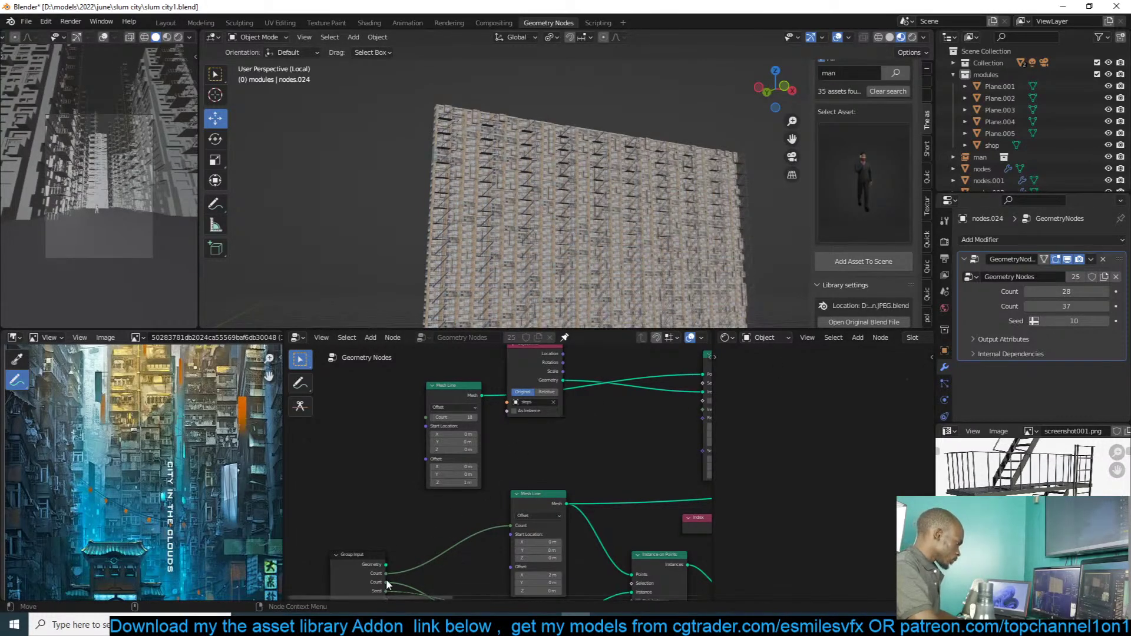
left_click_drag(387, 581, 422, 475)
left_click_drag(431, 415, 429, 416)
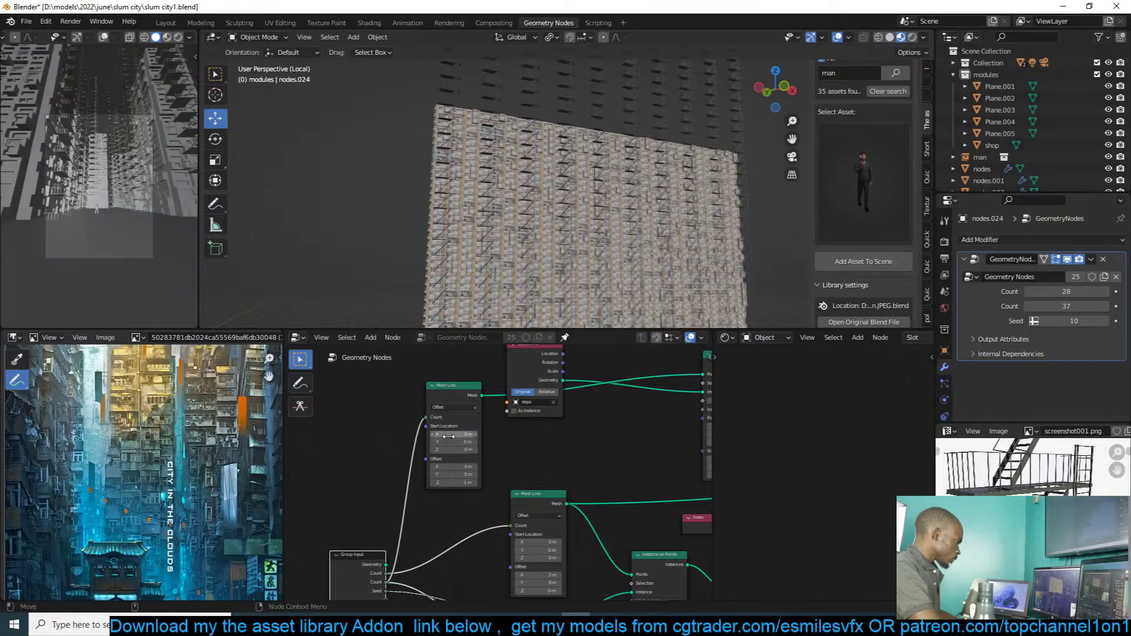
middle_click_drag(448, 445, 419, 468)
Step: Select the steps object and move it in front view to line up with the building's bottom-left corner
middle_click_drag(596, 209, 581, 183)
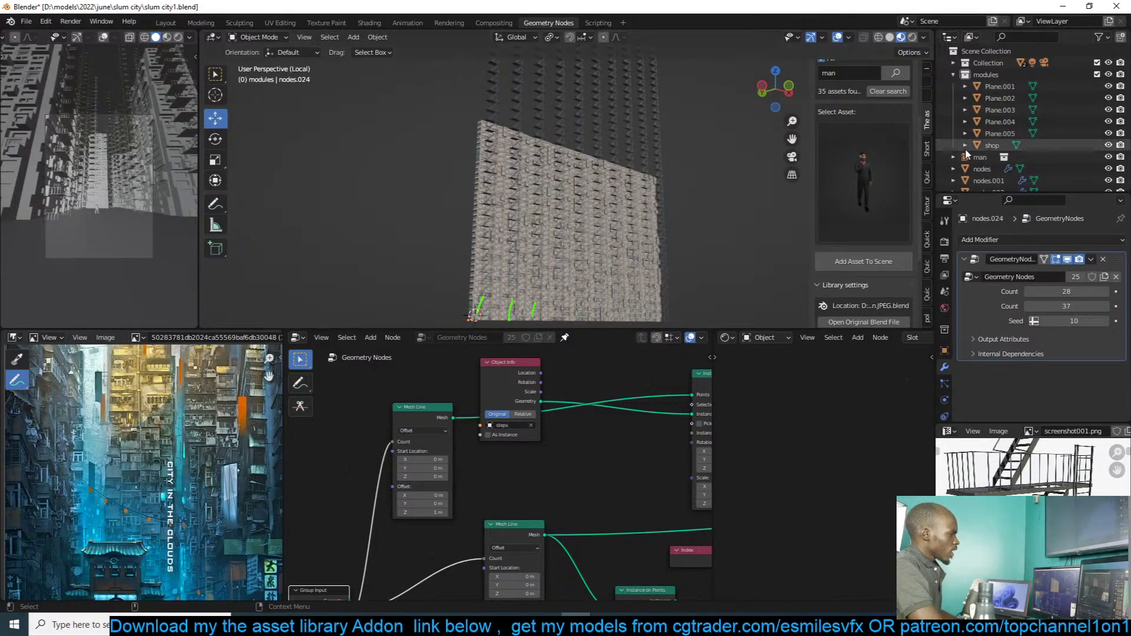
scroll(665, 180, "down", 4)
scroll(627, 152, "up", 2)
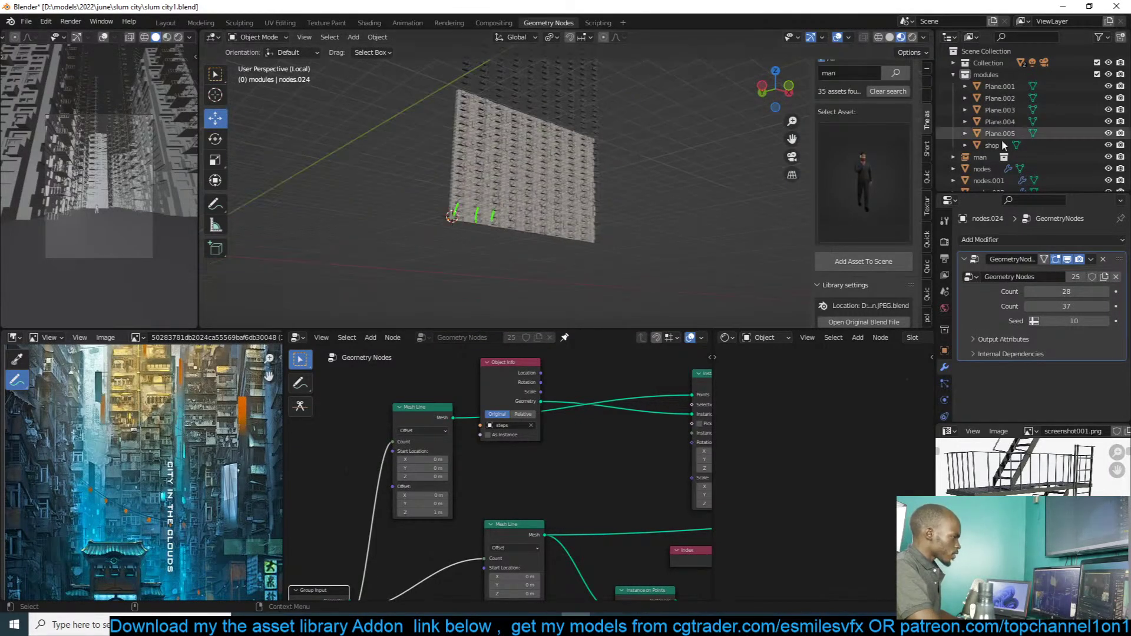
scroll(1019, 147, "down", 8)
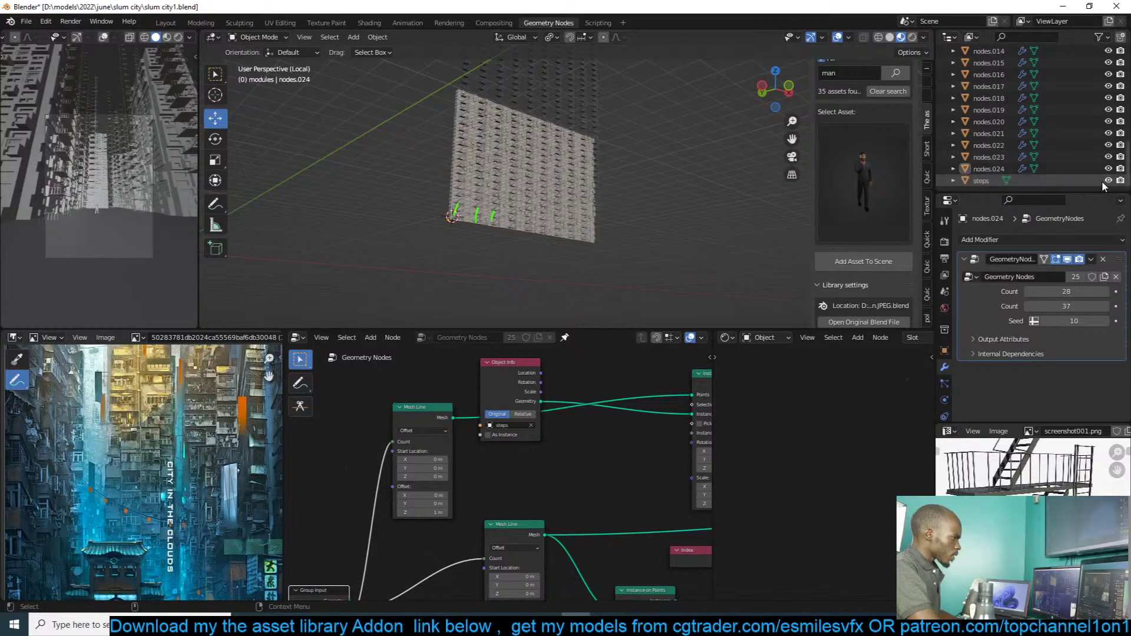
left_click(1101, 181)
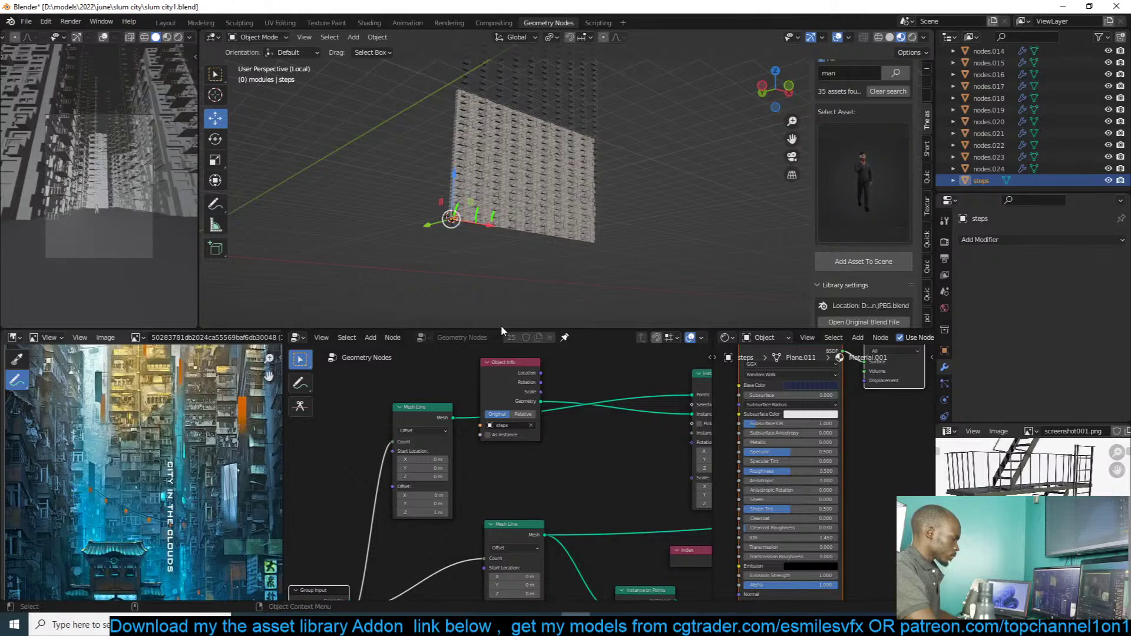
key("KP_Decimal")
key("KP_1")
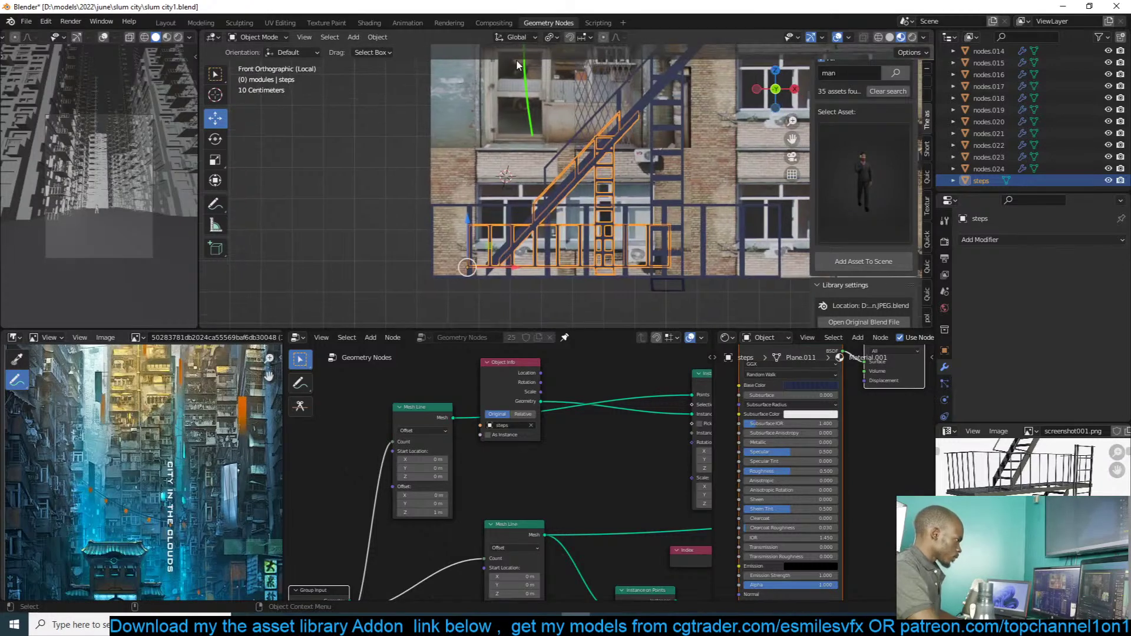
key("g")
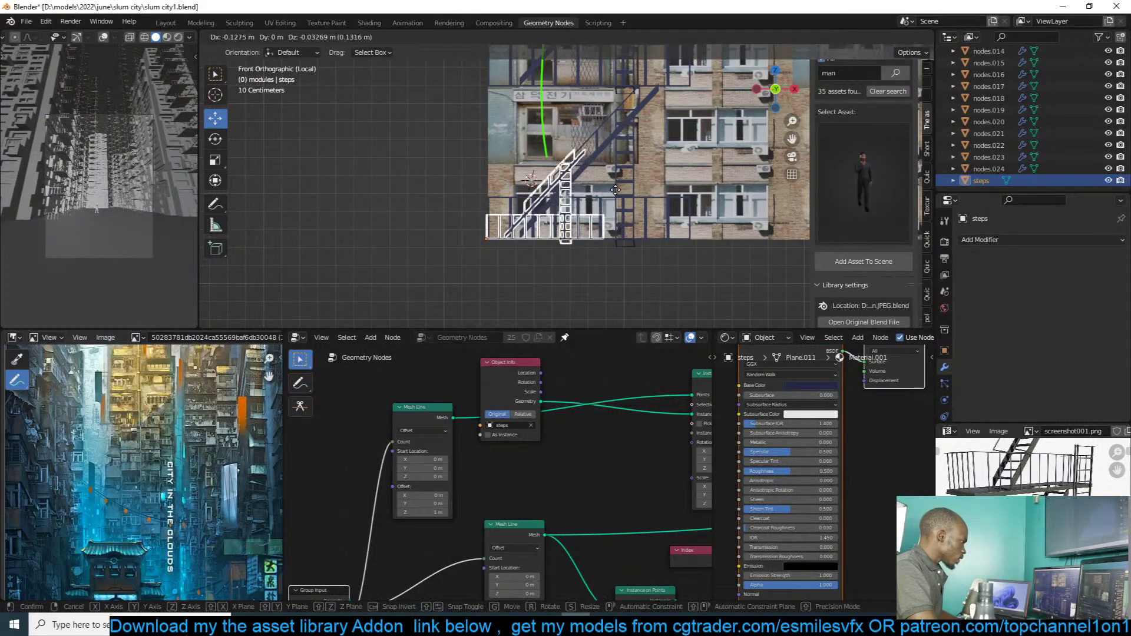
left_click(619, 188)
Step: Reselect the steps object and move it about 0.65 m along negative X, clear of the building
scroll(645, 119, "up", 4)
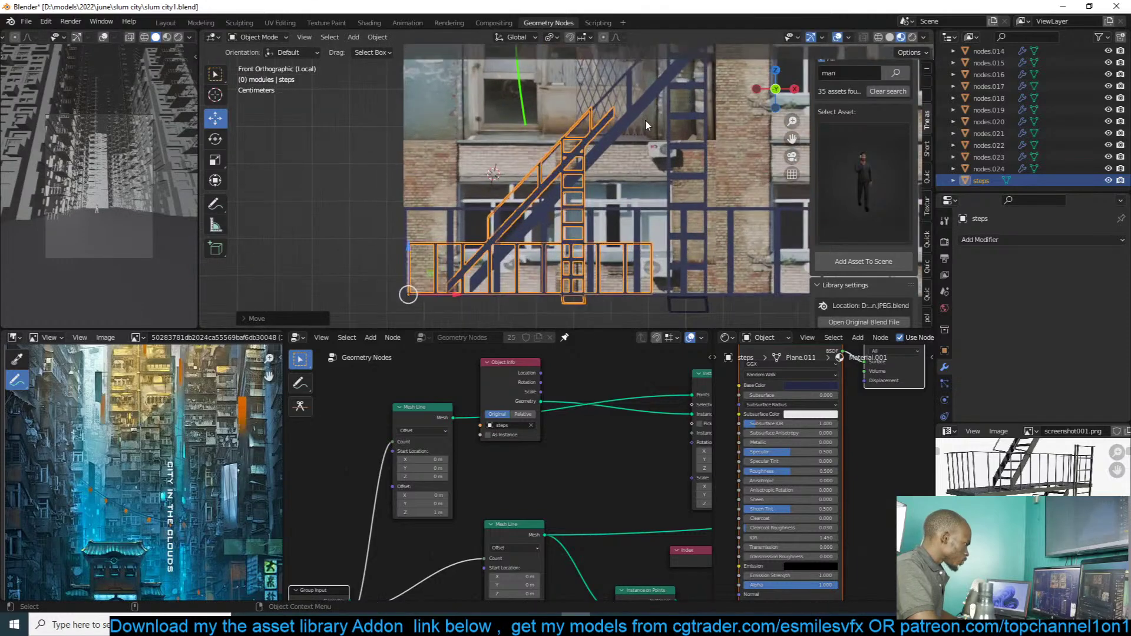
right_click(645, 119)
key("alt+a")
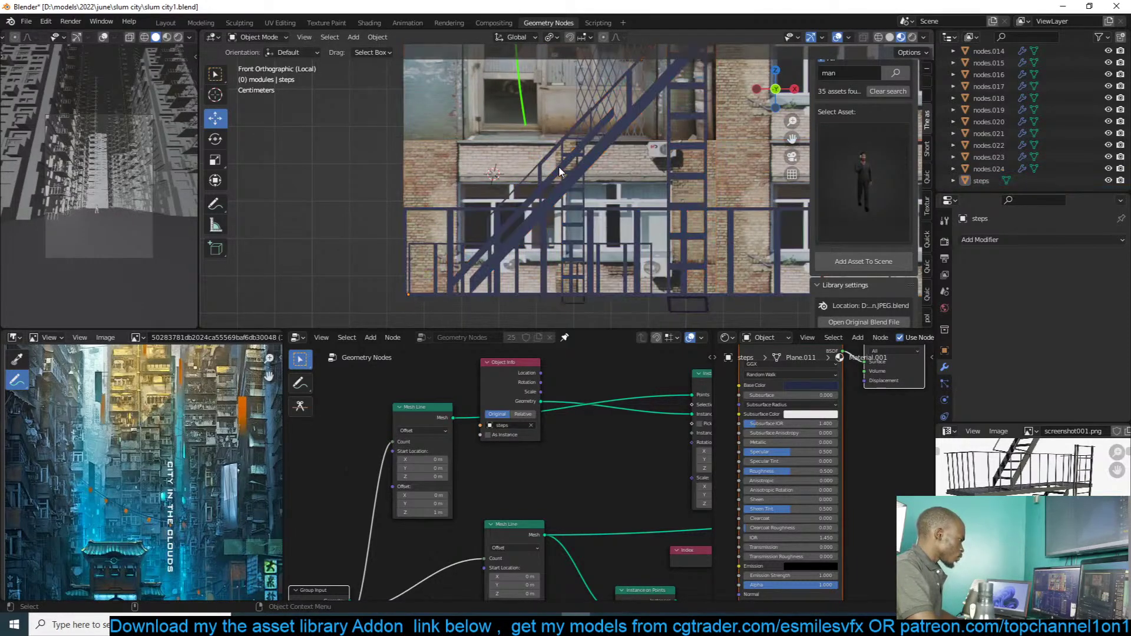
left_click(576, 203)
left_click(586, 196)
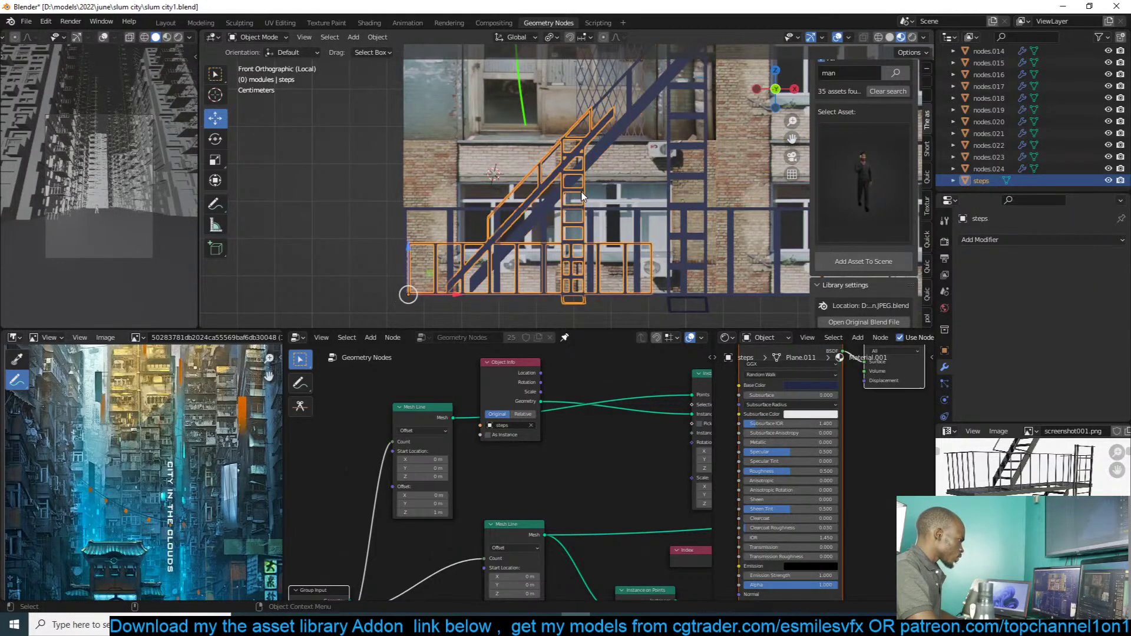
key("g")
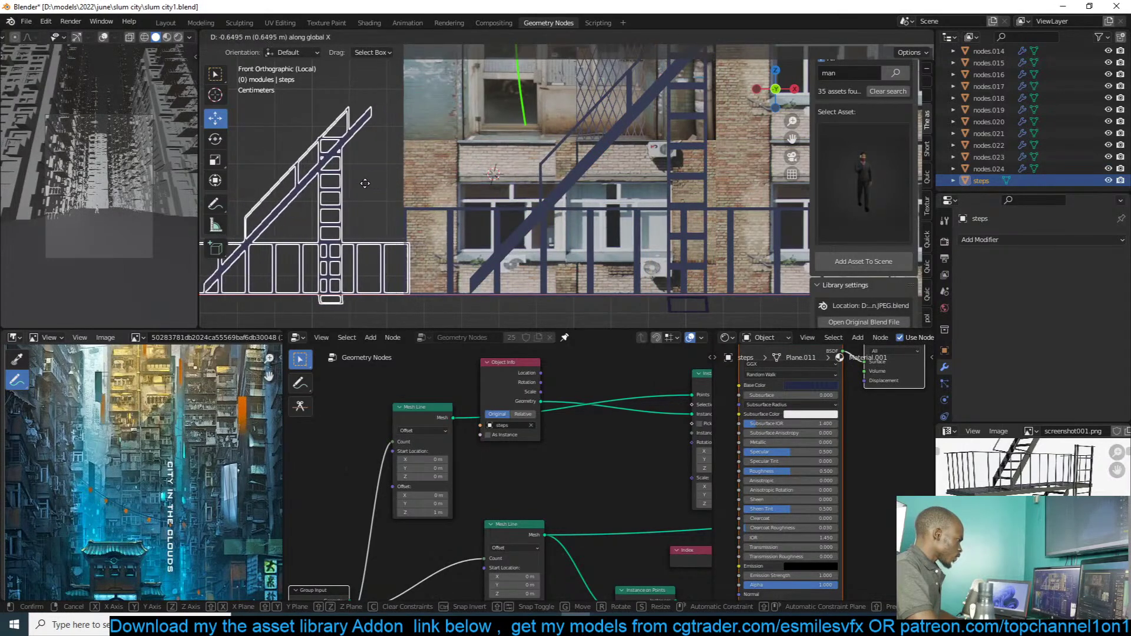
left_click(369, 180)
Step: Scale the steps object to about 0.81 of its height along Z and apply the scale
key("s")
key("z")
left_click(352, 172)
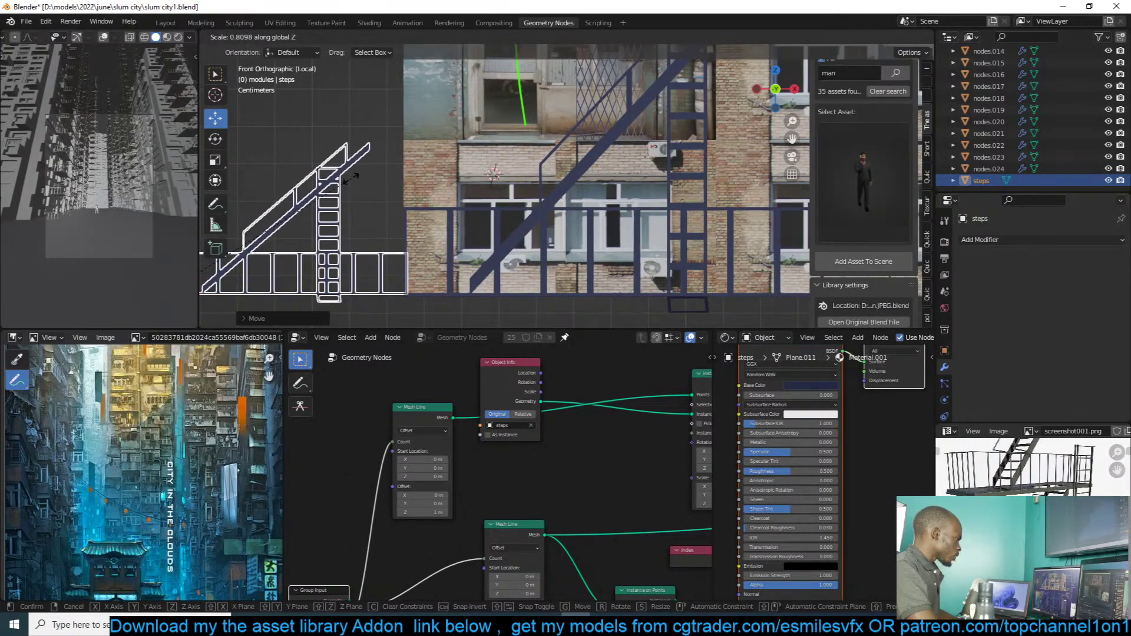
key("ctrl+a")
left_click(330, 203)
Step: Set the X, Y and Z Scale of the staircase Instance on Points to 1
scroll(416, 186, "down", 2)
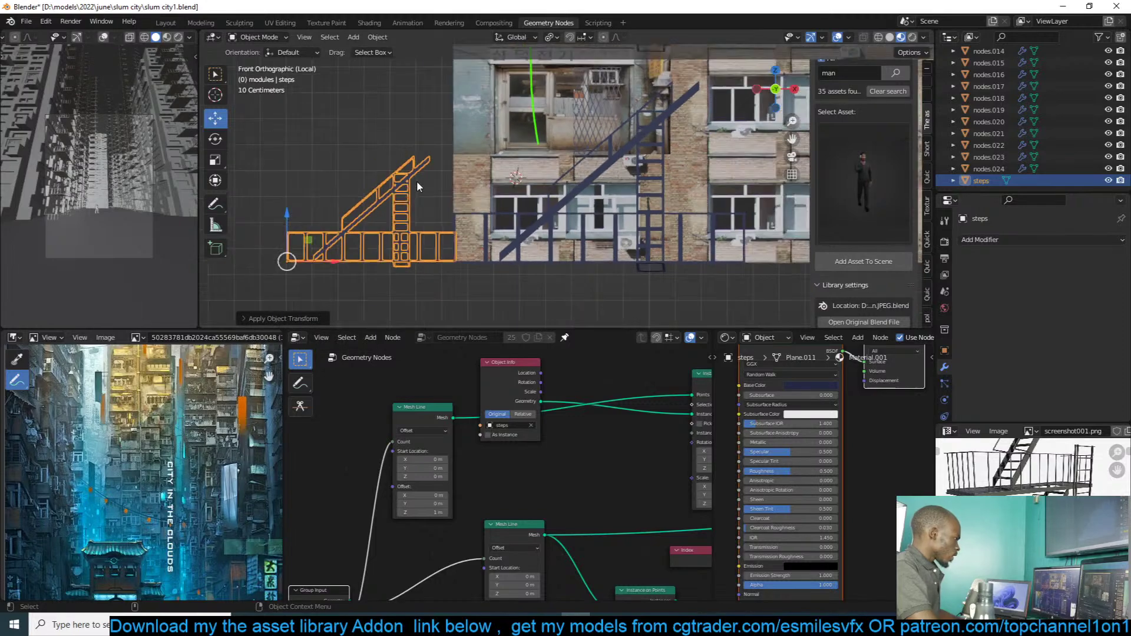
scroll(477, 423, "down", 3)
middle_click_drag(477, 423, 341, 391)
scroll(408, 438, "up", 8)
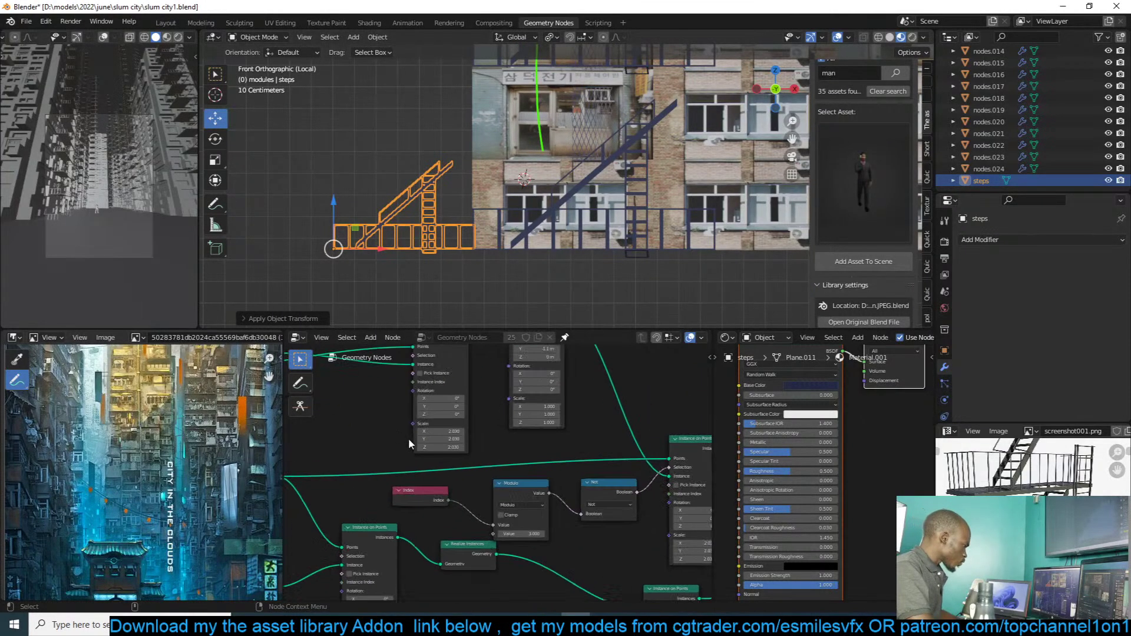
middle_click_drag(451, 430, 441, 448)
left_click_drag(407, 424, 407, 449)
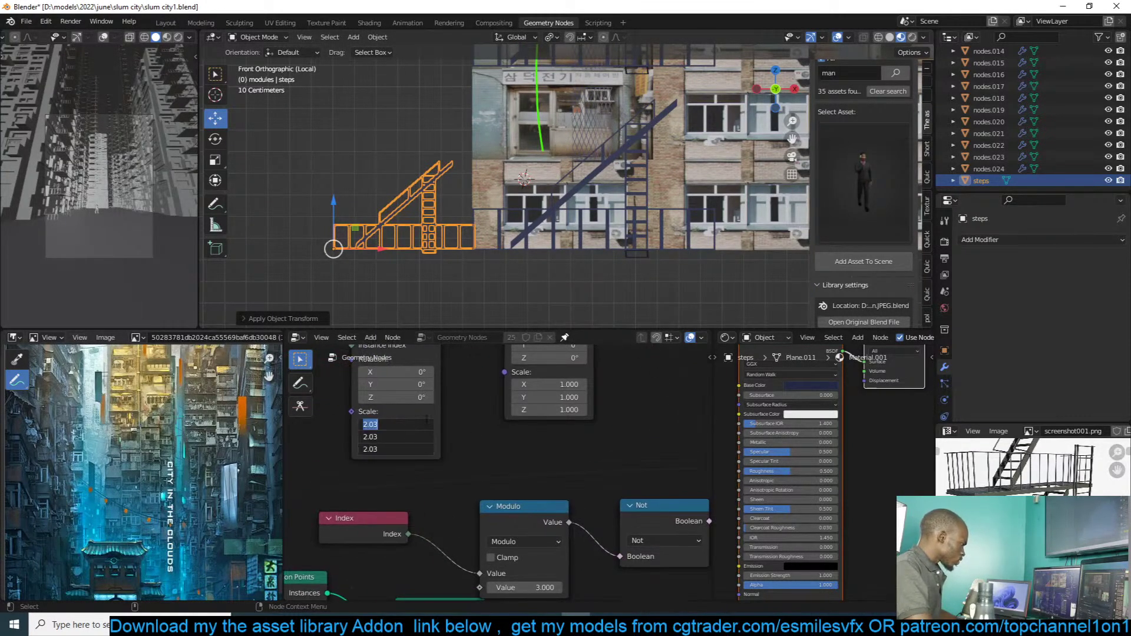
type("1")
key("Return")
Step: Check the rescaled staircases against the facade in perspective and save slum city1.blend
mouse_move(566, 242)
middle_mouse_down()
mouse_move(532, 224)
mouse_move(646, 228)
mouse_move(669, 239)
mouse_move(546, 232)
middle_mouse_up()
scroll(507, 402, "down", 6)
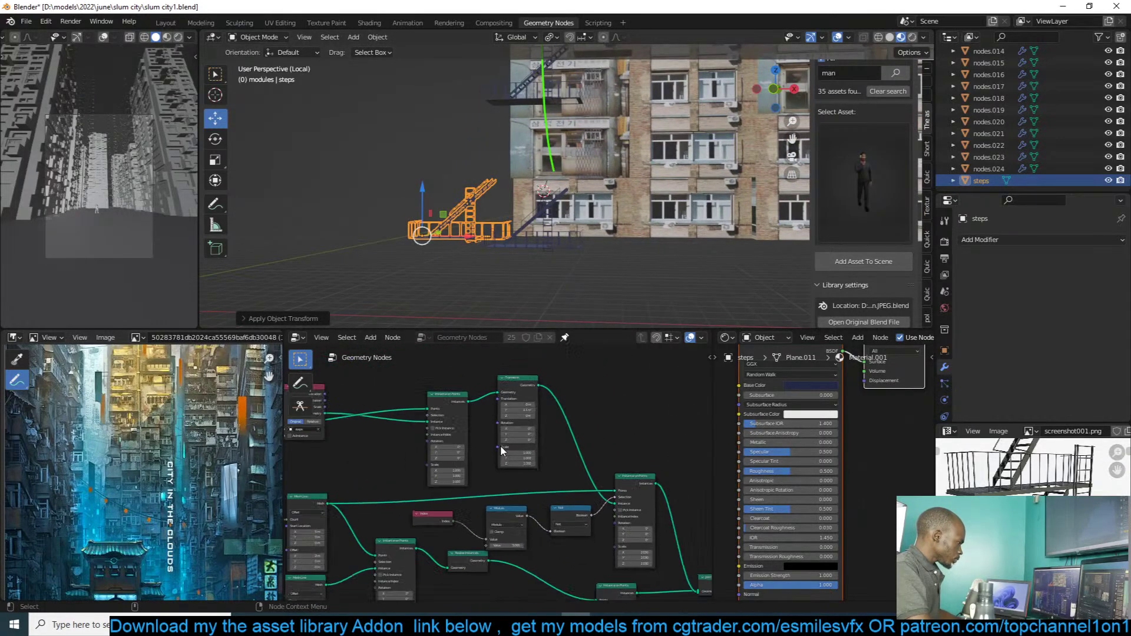
key("ctrl+s")
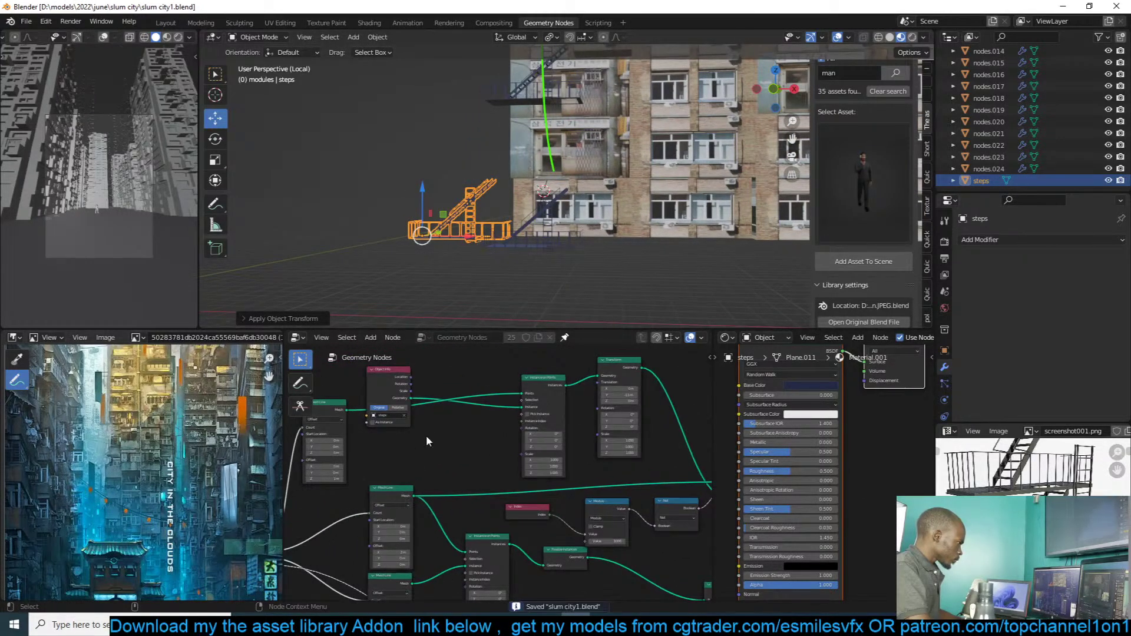
Step: Delete the duplicated Mesh Line that feeds the staircase Instance on Points
scroll(426, 436, "up", 3)
middle_click_drag(448, 433, 503, 412)
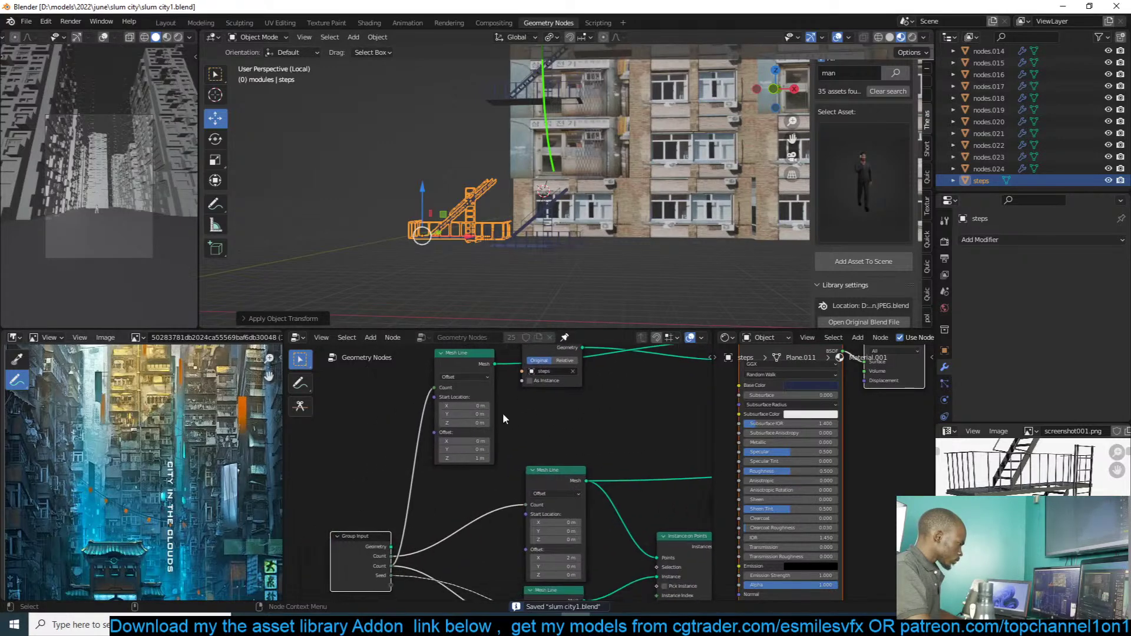
scroll(502, 411, "down", 1)
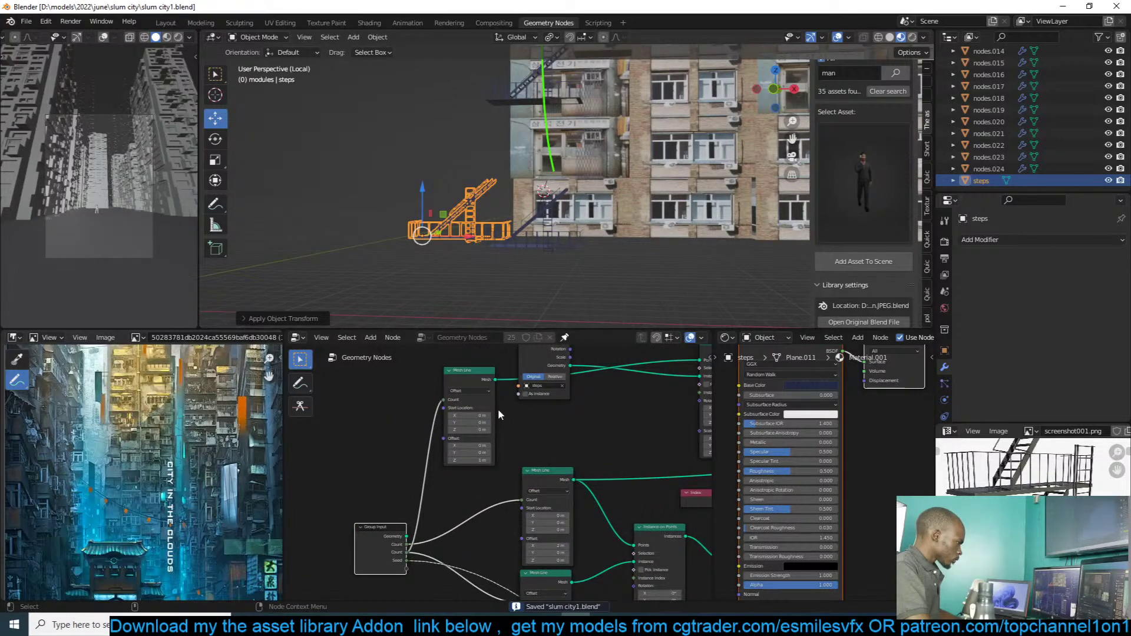
left_click(474, 380)
key("x")
middle_click_drag(503, 411, 458, 433)
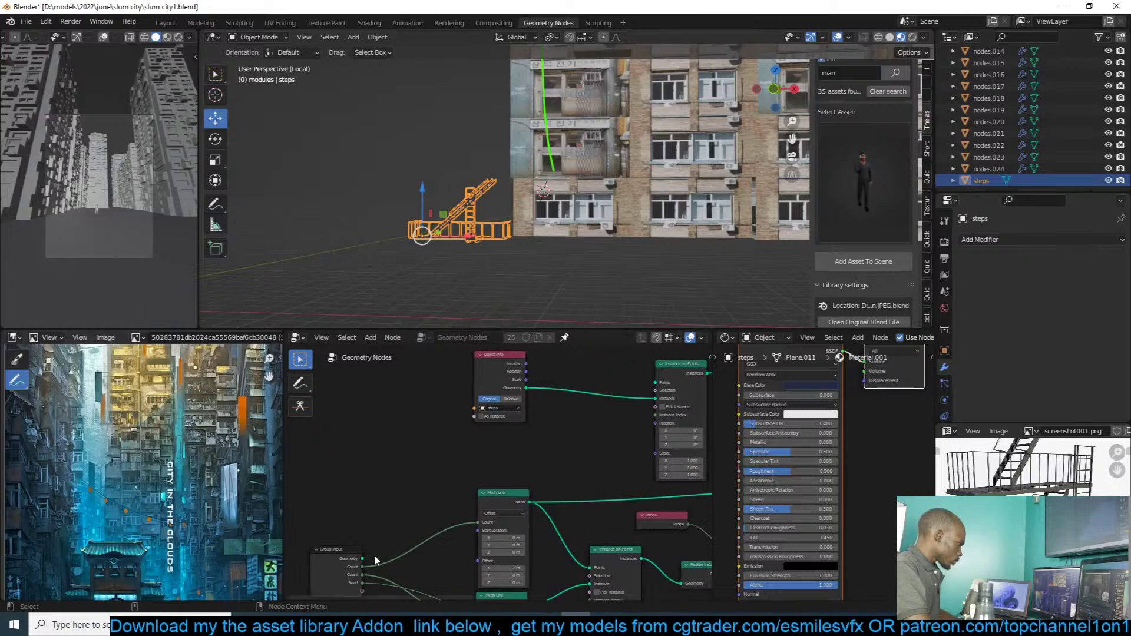
Step: Connect the lower Mesh Line's Mesh output to the Points input of the staircase Instance on Points and check the building
left_click_drag(362, 567, 539, 423)
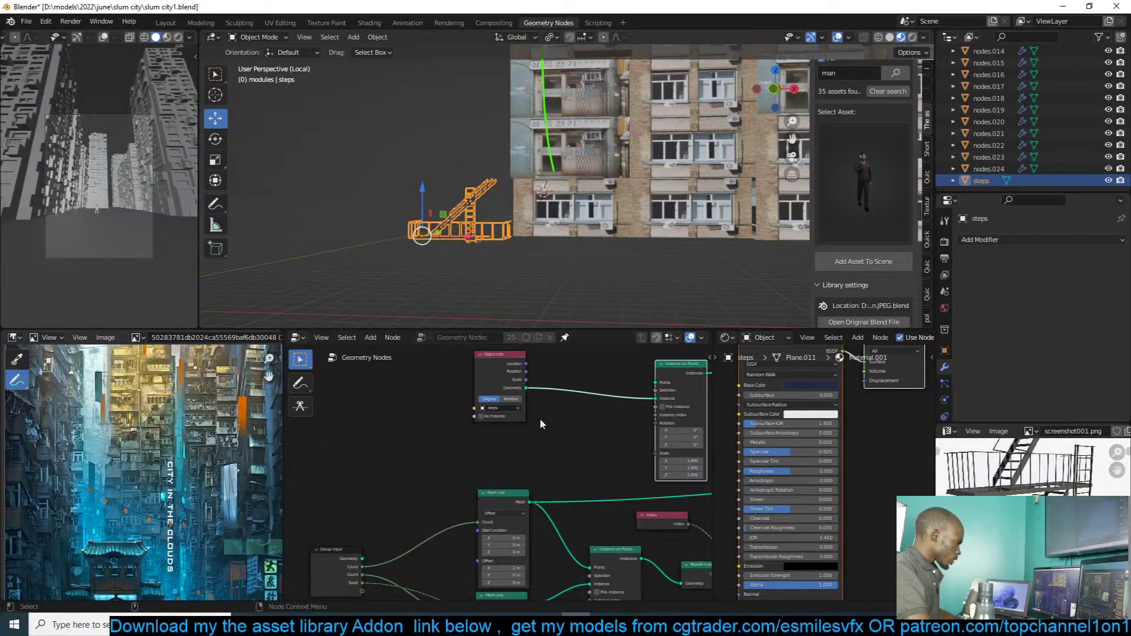
middle_click_drag(537, 504, 516, 453)
scroll(511, 446, "down", 1)
middle_click_drag(507, 537, 491, 556)
left_click_drag(491, 565, 610, 394)
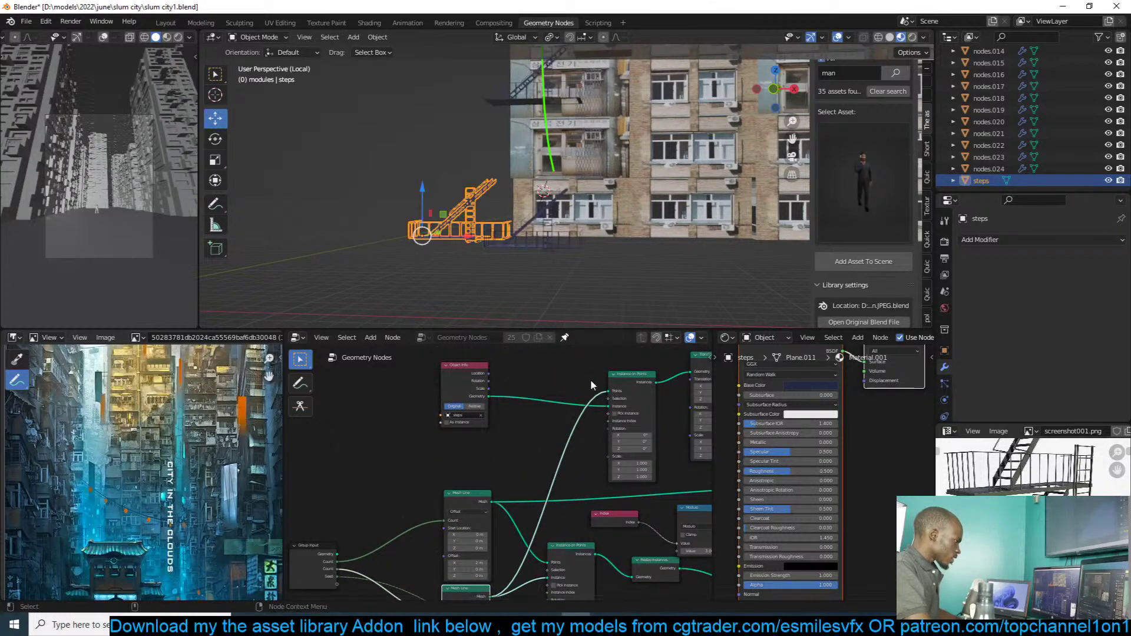
scroll(528, 224, "down", 7)
middle_click_drag(528, 224, 607, 115)
scroll(578, 215, "down", 2)
scroll(548, 244, "down", 3)
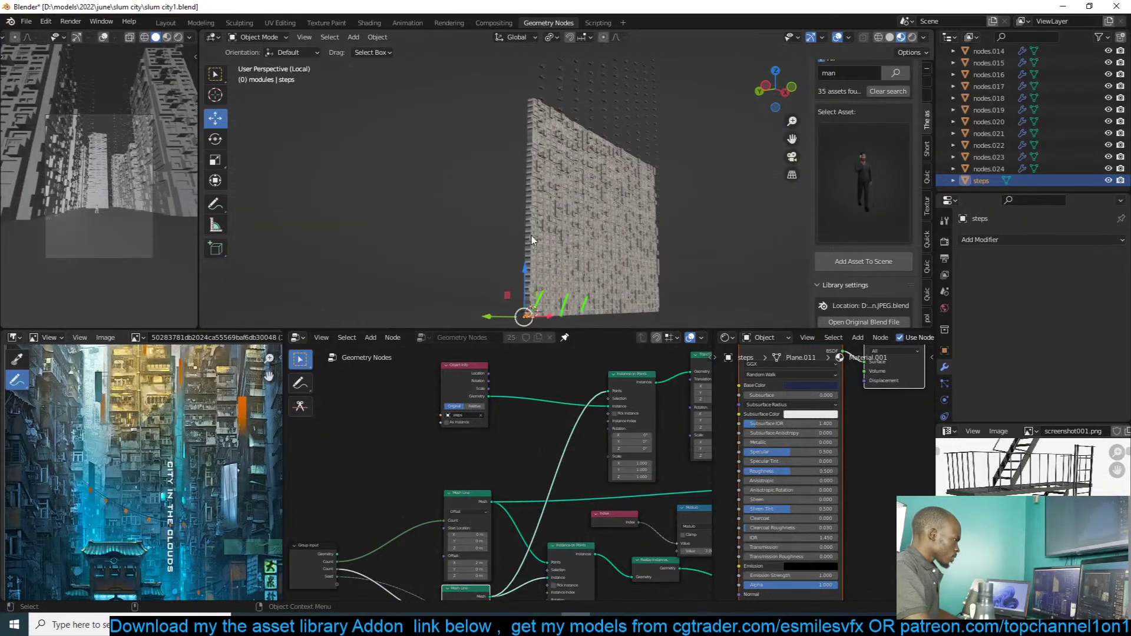
middle_click_drag(519, 439, 496, 427)
scroll(490, 416, "down", 1)
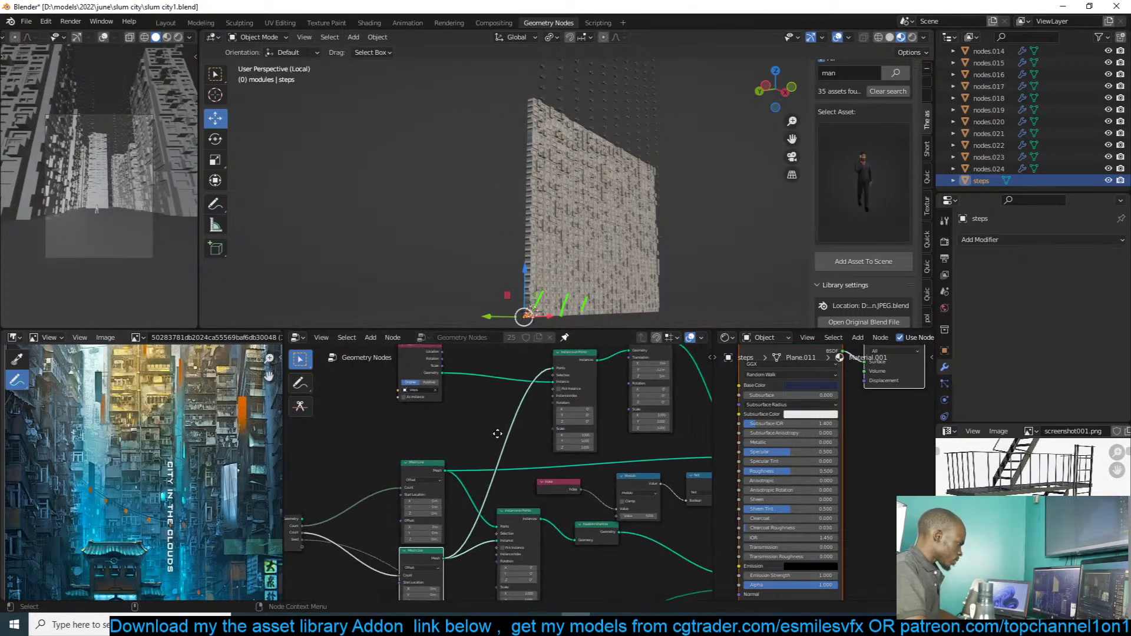
Step: Disconnect the Mesh Line from the Points input of the staircase Instance on Points
left_click(551, 368)
left_click_drag(554, 369, 527, 387)
left_click_drag(445, 471, 506, 416)
middle_click_drag(482, 462, 484, 437)
middle_click_drag(446, 538, 433, 572)
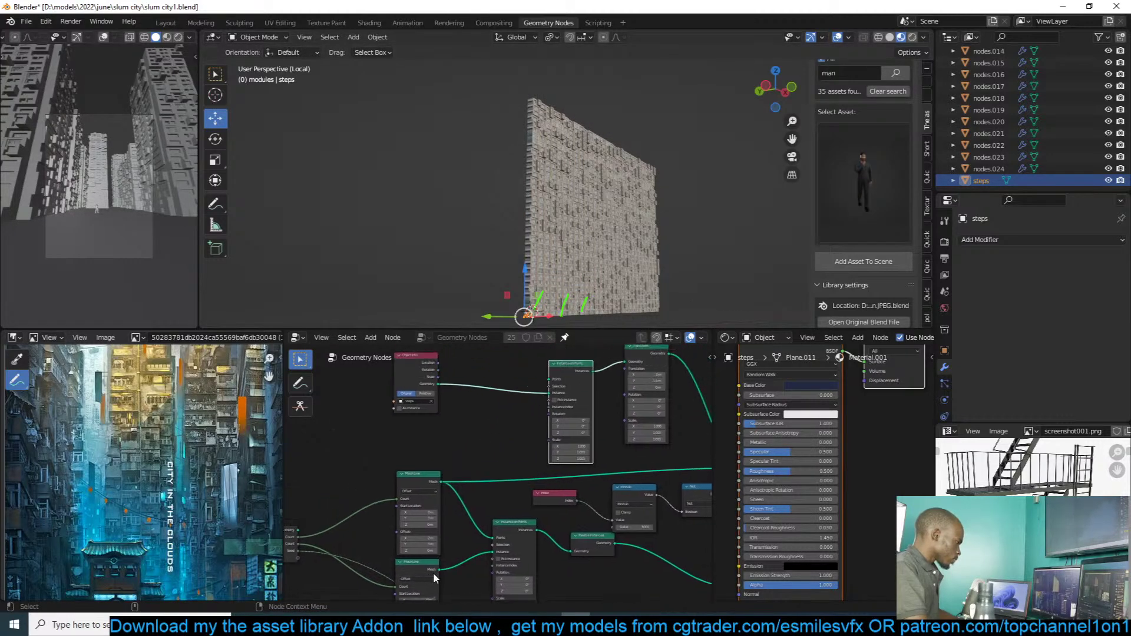
Step: Reconnect the lower Mesh Line to the Points input of the staircase Instance on Points and inspect the staircases around the roofline
left_click_drag(439, 570, 552, 382)
middle_click_drag(603, 190, 621, 241)
scroll(561, 182, "down", 2)
scroll(631, 153, "up", 4)
scroll(630, 153, "up", 3)
scroll(622, 242, "down", 4)
middle_click_drag(613, 177, 602, 261, "shift")
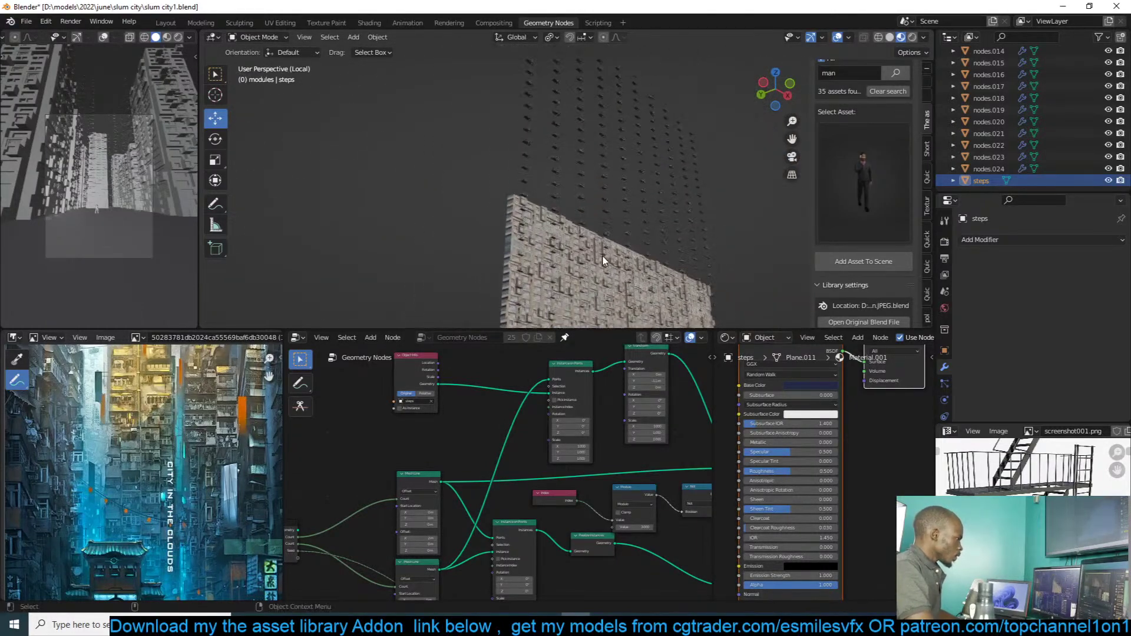
scroll(606, 233, "up", 3)
middle_click_drag(533, 219, 515, 218)
scroll(514, 218, "up", 4)
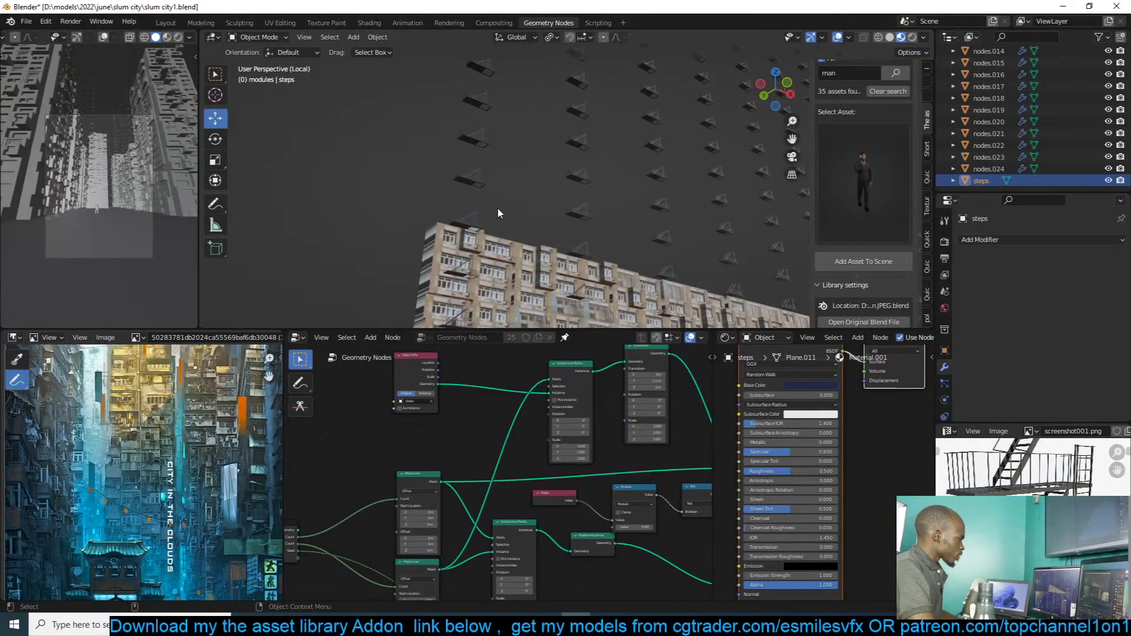
scroll(495, 425, "up", 2)
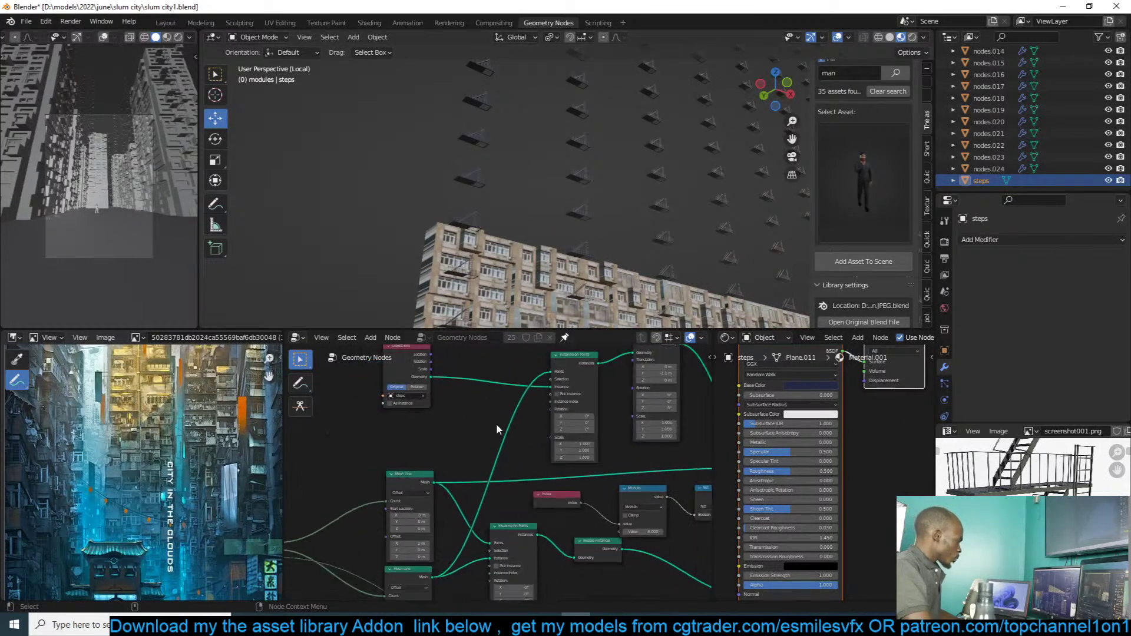
Step: Insert a Scale Elements node between the lower Mesh Line and the Points input of the staircase Instance on Points
key("shift+a")
left_click(472, 368)
type("sc")
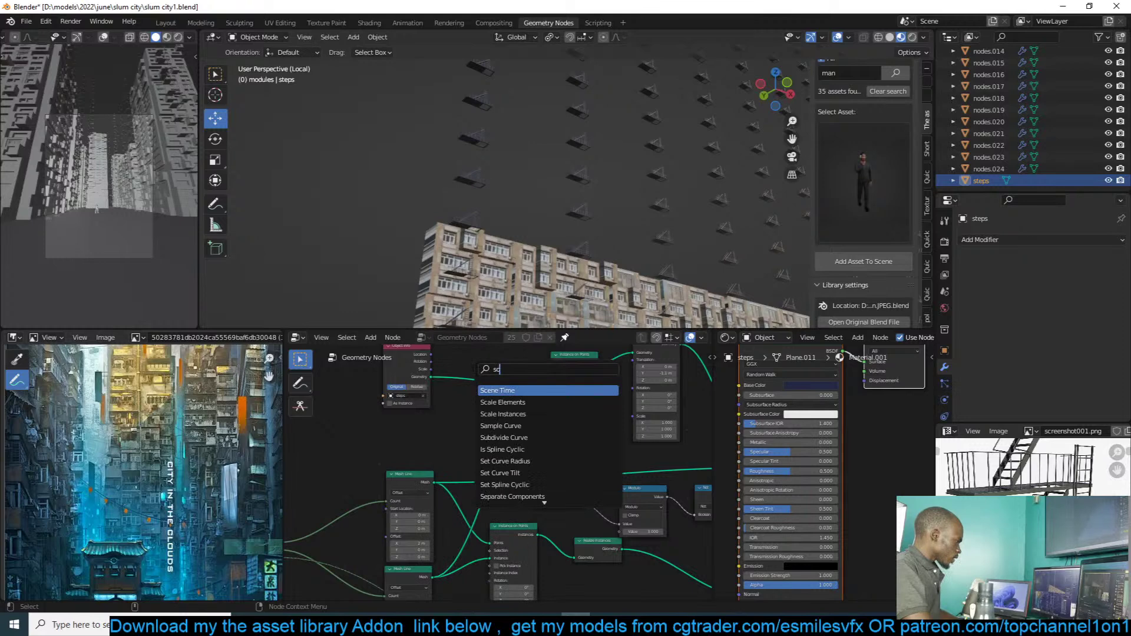
key("Down")
key("Return")
left_click(539, 447)
scroll(539, 446, "up", 8)
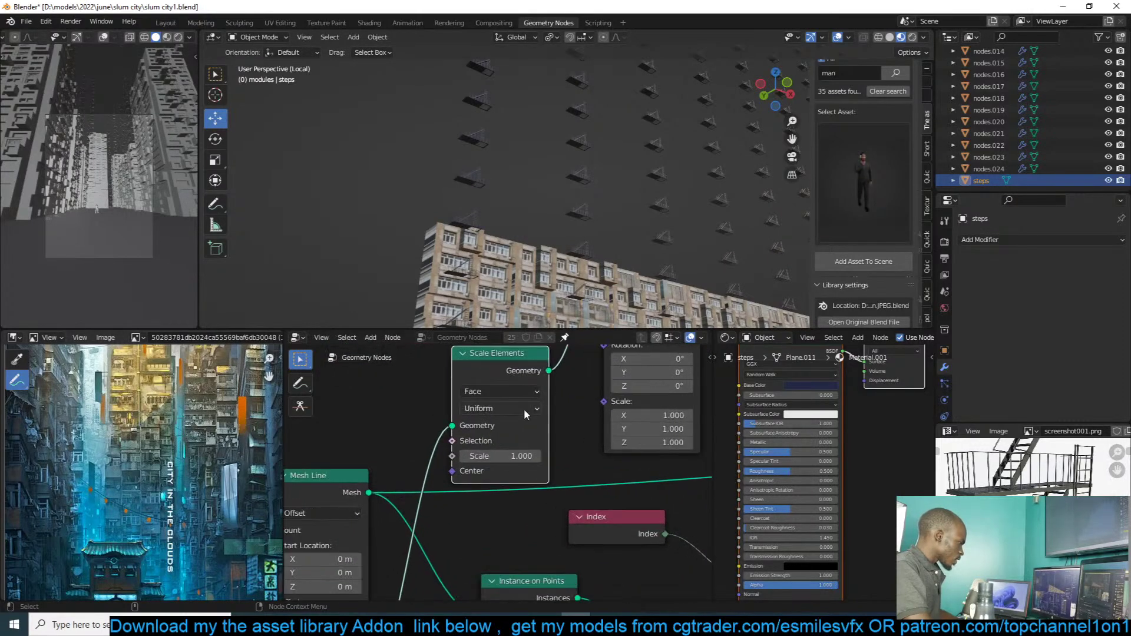
Step: Set the Scale Elements domain to Edge and its Scale to 0.430, and check the staircase spacing on the facade
left_click(499, 392)
left_click(481, 413)
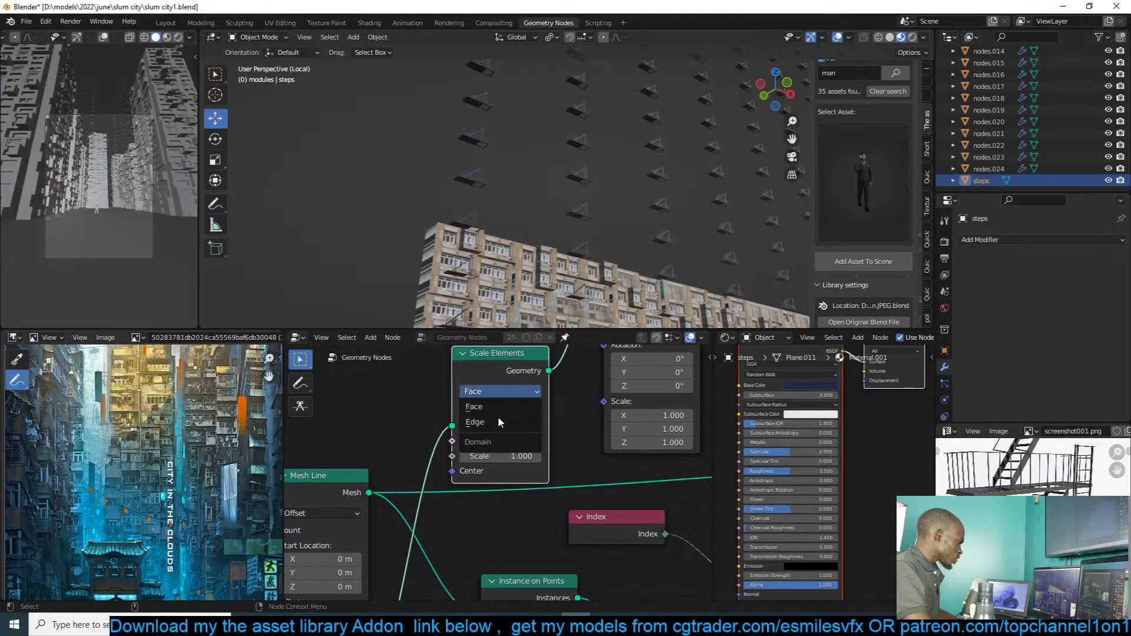
left_click(498, 422)
scroll(535, 448, "up", 1)
mouse_move(534, 455)
left_mouse_down()
mouse_move(595, 454)
mouse_move(512, 455)
mouse_move(527, 455)
left_mouse_up()
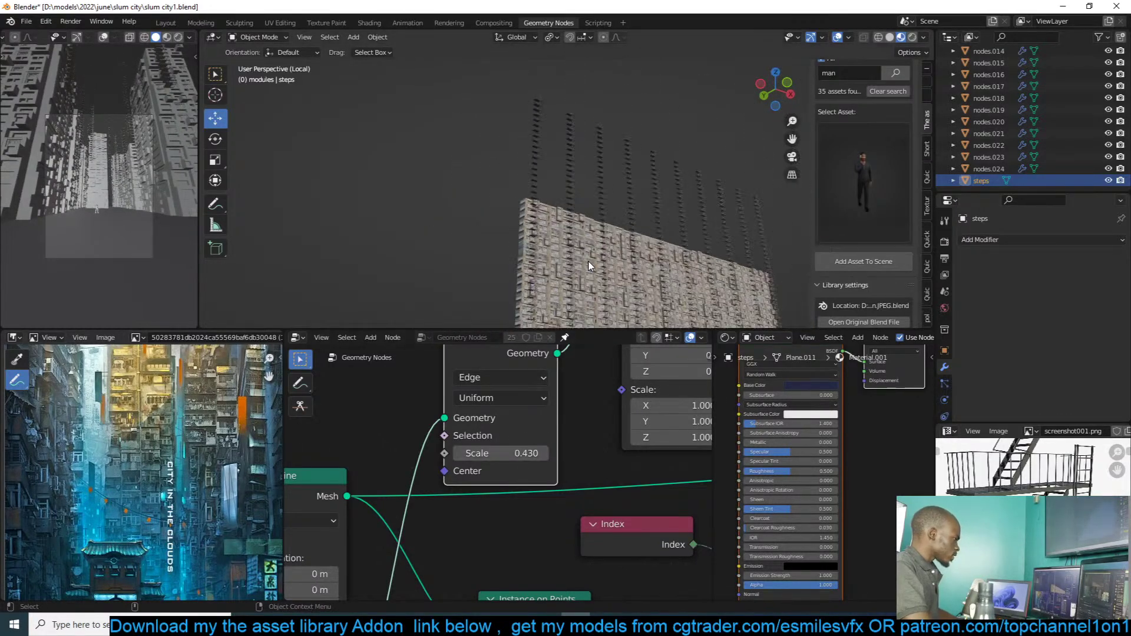
middle_click_drag(589, 266, 702, 171)
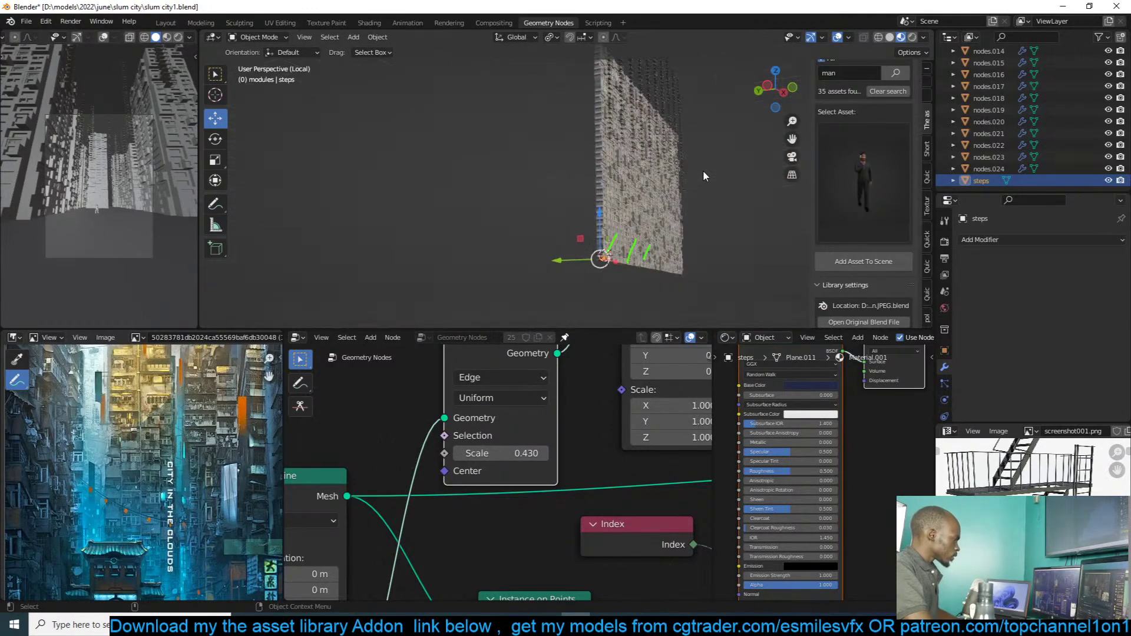
scroll(703, 175, "up", 4)
scroll(585, 207, "down", 4)
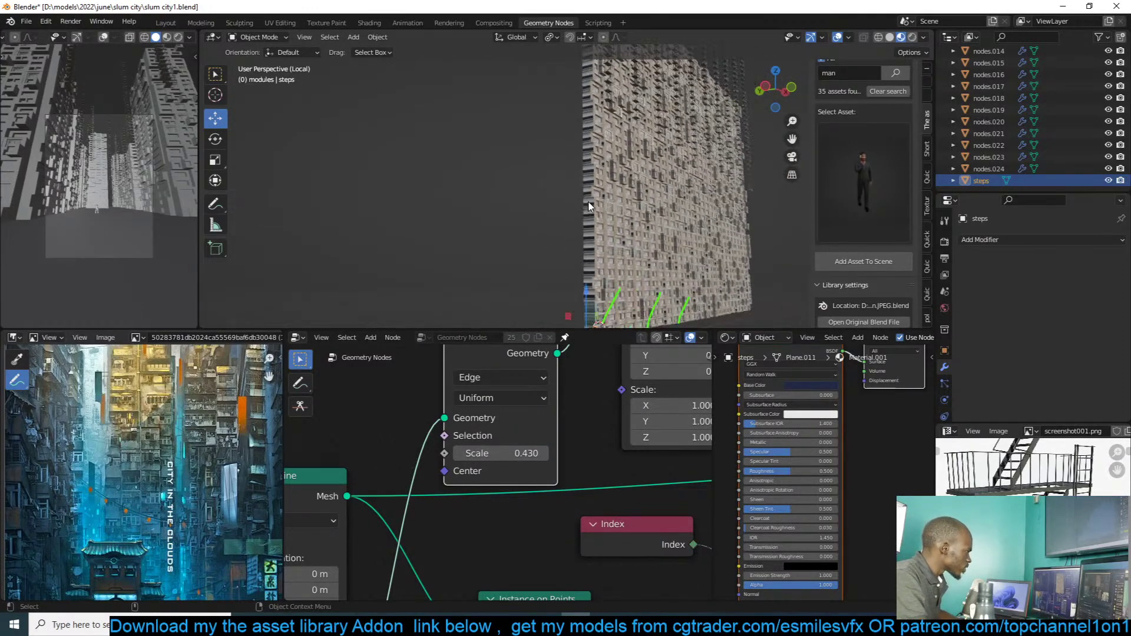
scroll(554, 426, "down", 2)
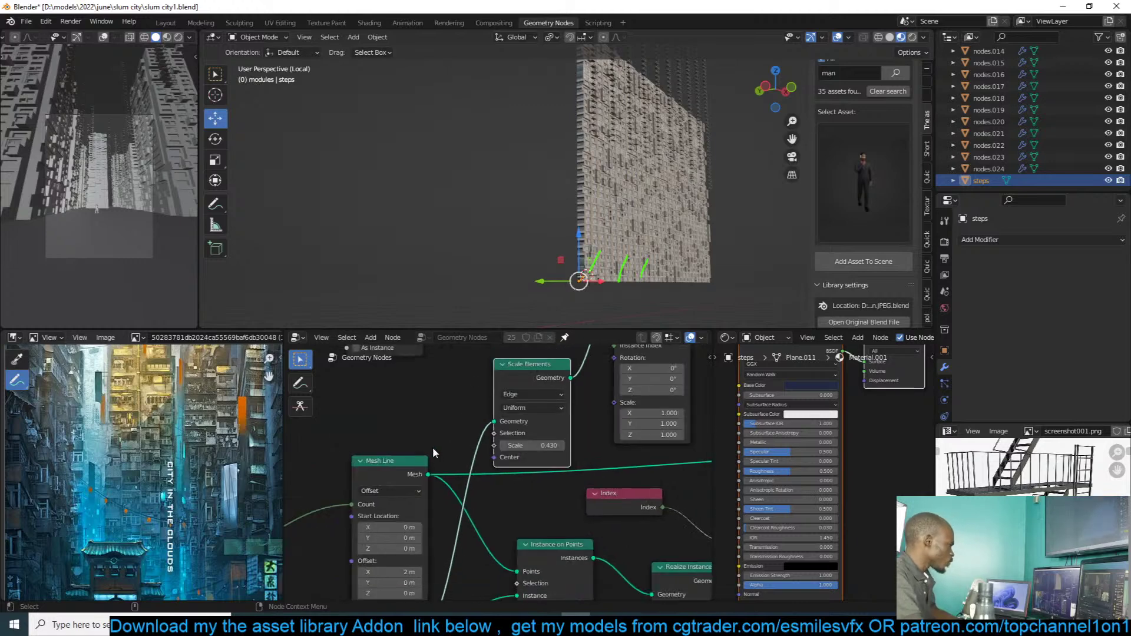
Step: Add a Combine XYZ node feeding the Center input of Scale Elements and set the Scale Elements Scale to 0.480
key("shift+a")
left_click(473, 373)
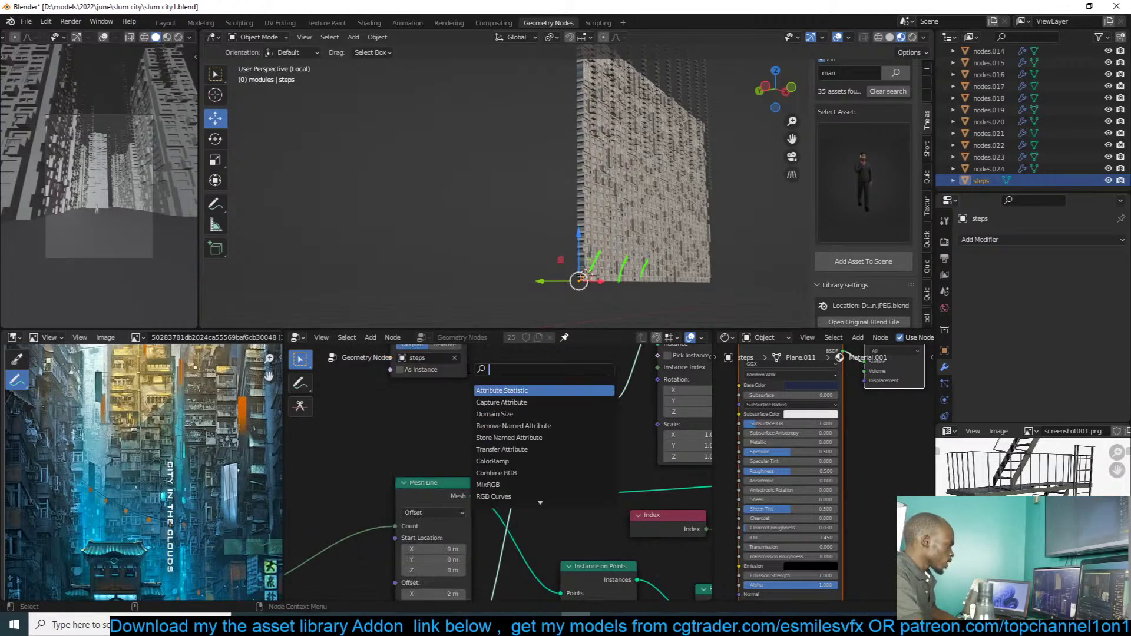
type("c")
key("BackSpace")
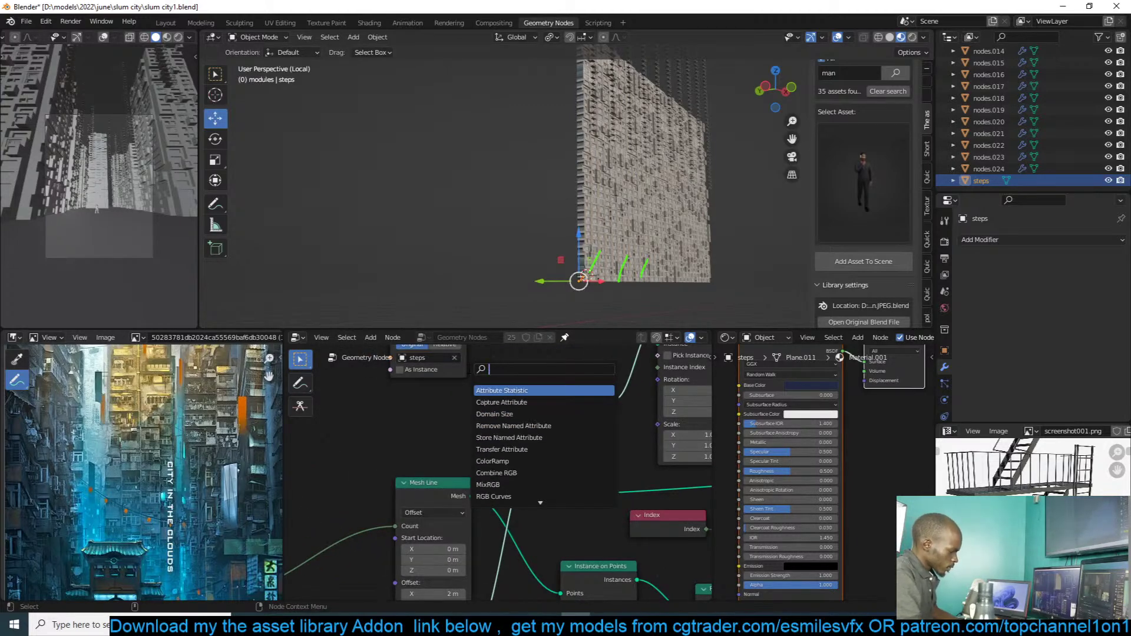
type("x")
left_click(510, 390)
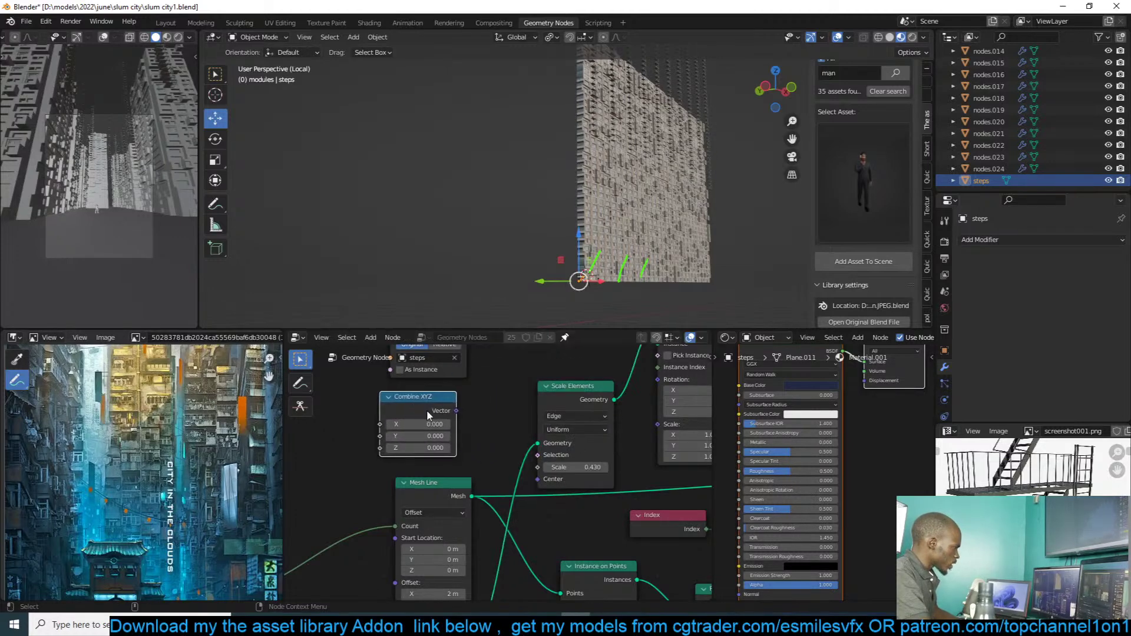
left_click_drag(456, 411, 541, 479)
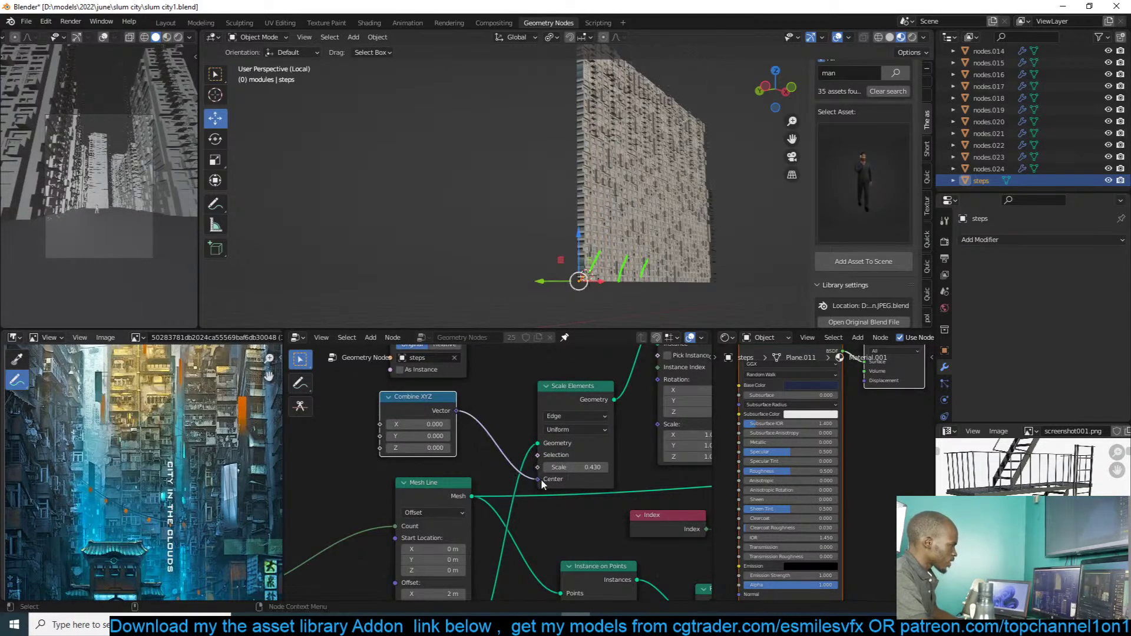
middle_click_drag(551, 242, 630, 269)
scroll(584, 153, "up", 4)
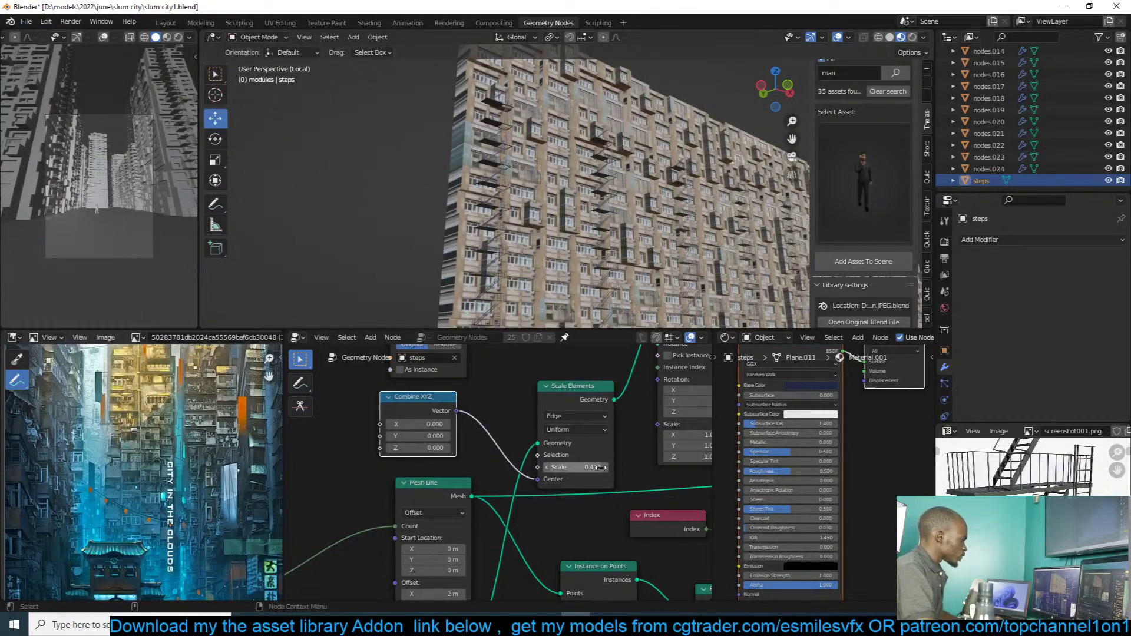
left_click_drag(594, 467, 624, 467, "shift")
scroll(670, 254, "down", 5)
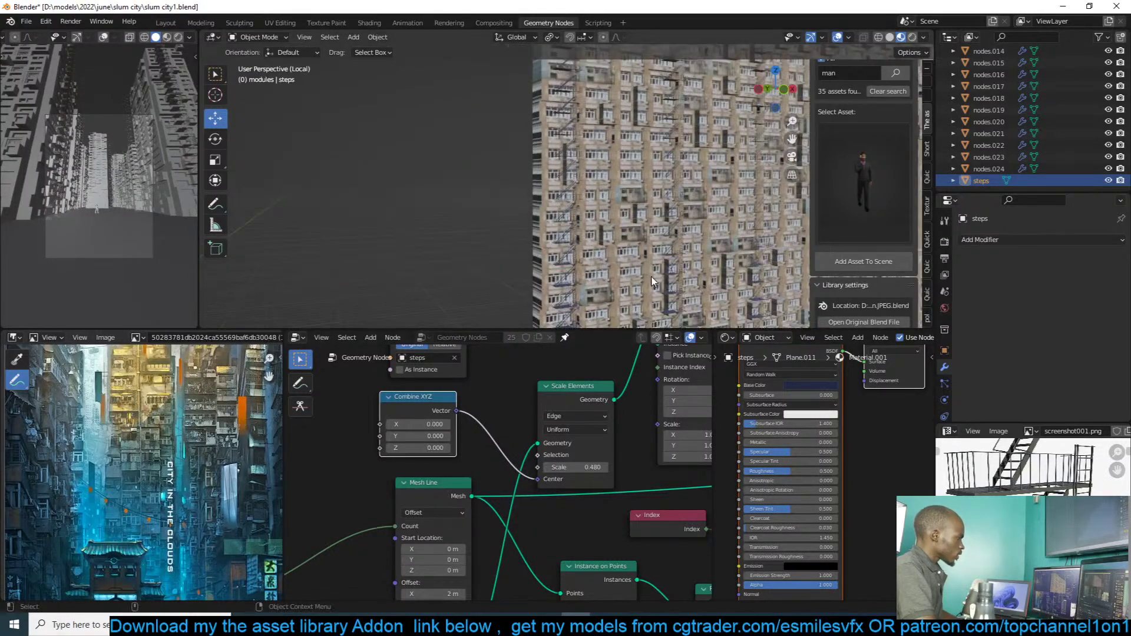
Step: Set the two Count values in nodes.024's Geometry Nodes modifier to 32 and 45 and check the staircase coverage
left_click(722, 288)
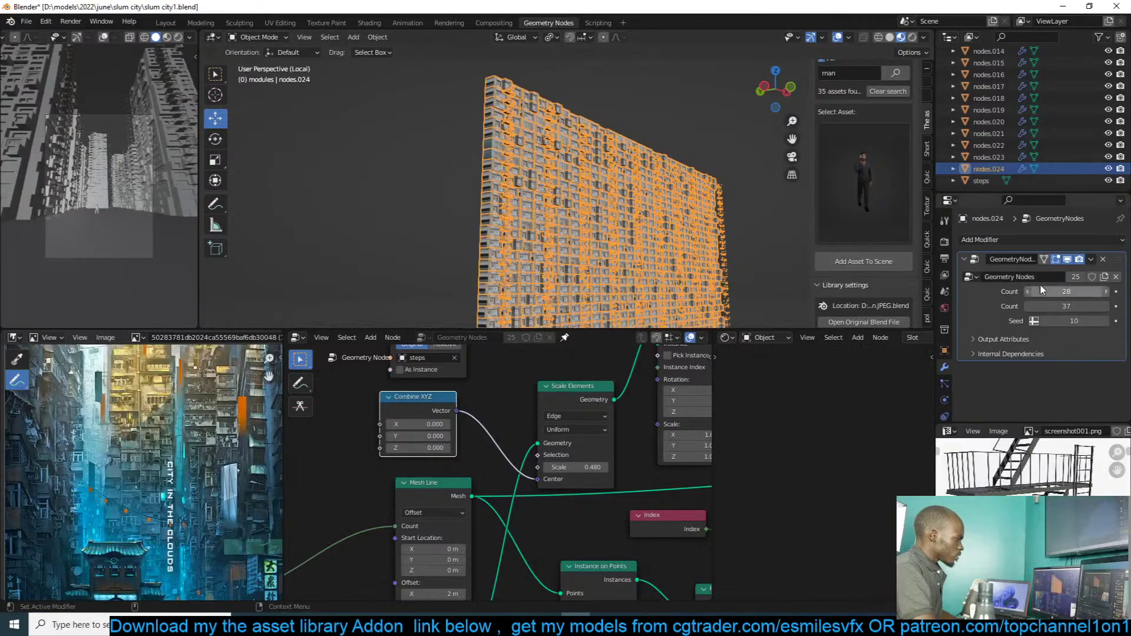
left_click_drag(1061, 292, 1114, 303)
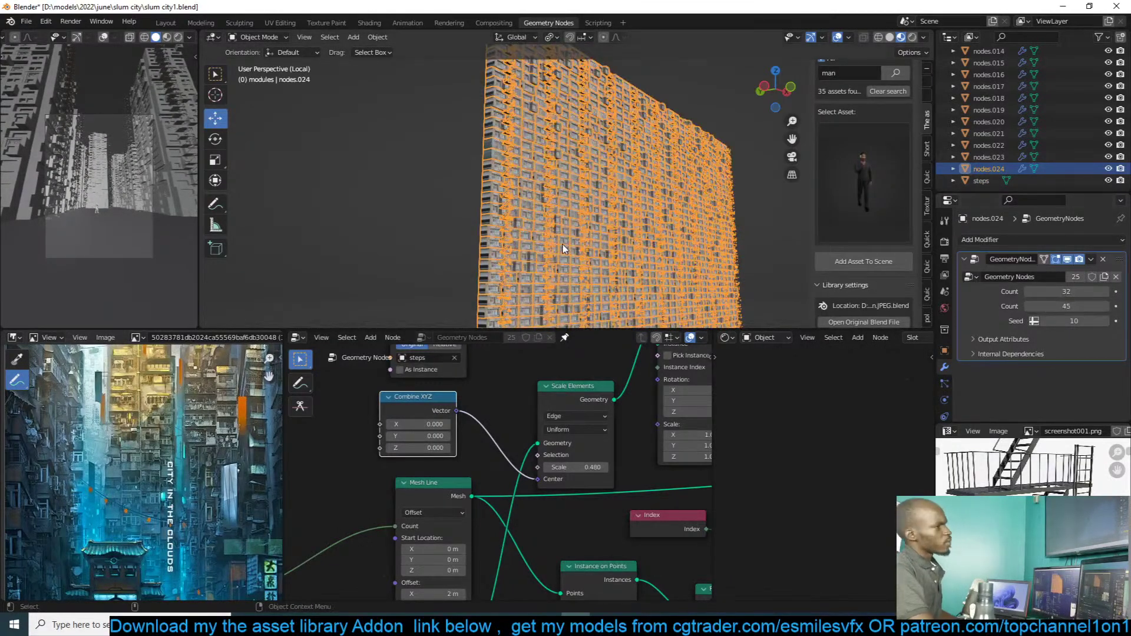
key("alt+a")
scroll(596, 213, "down", 2)
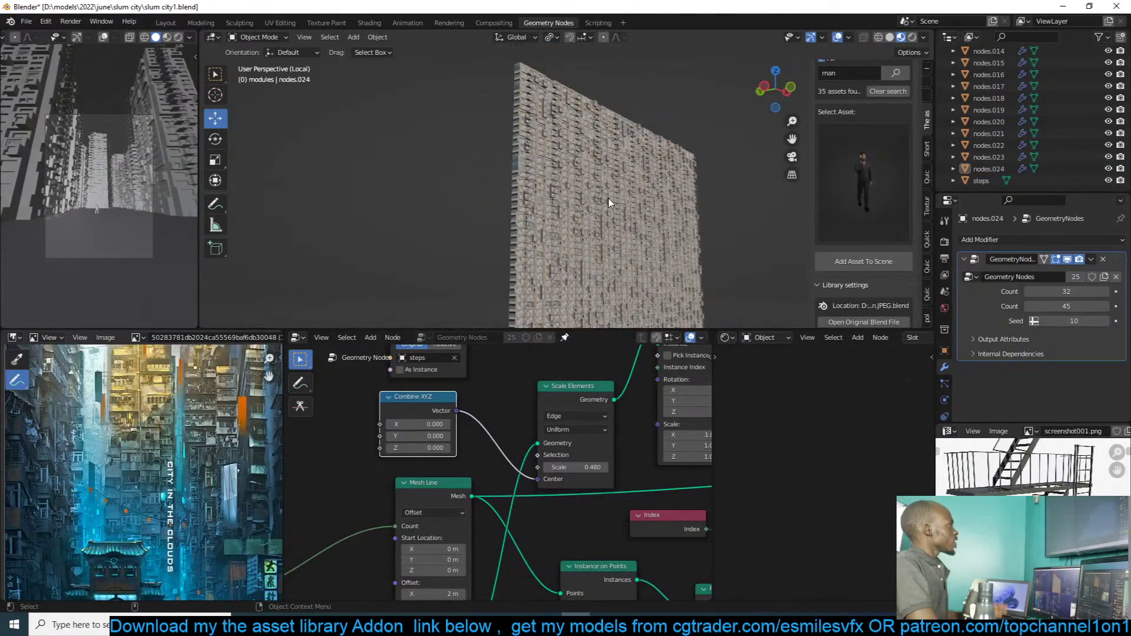
left_click(609, 202)
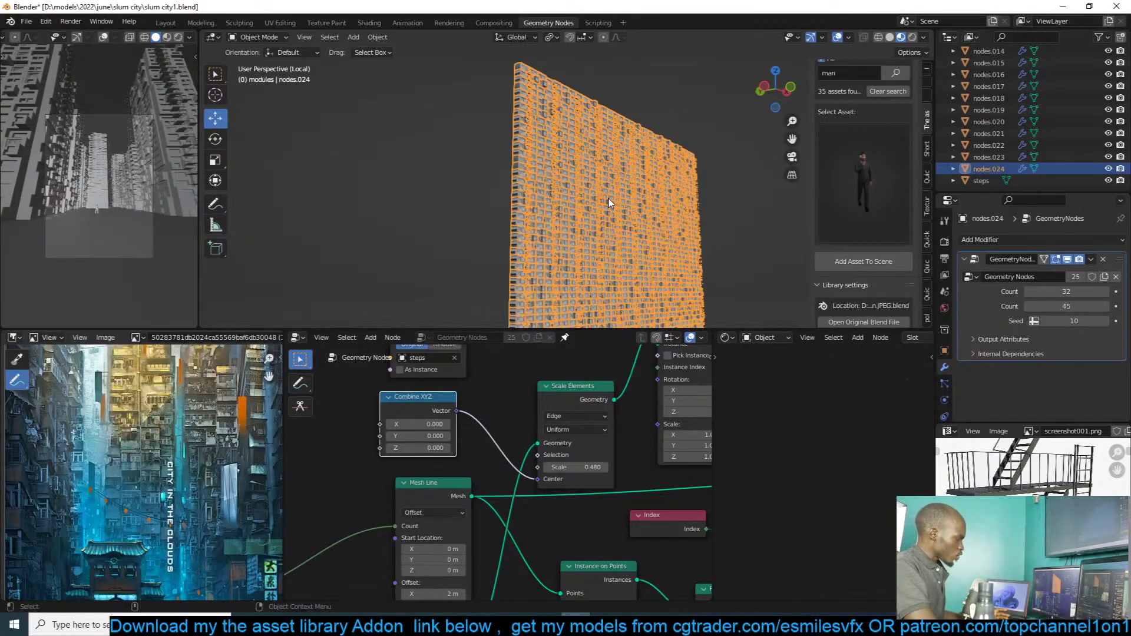
Step: Set the first Count of nodes.024 to 10 and check the buildings in the front, camera and right views
left_click_drag(1059, 293, 1014, 292)
key("KP_1")
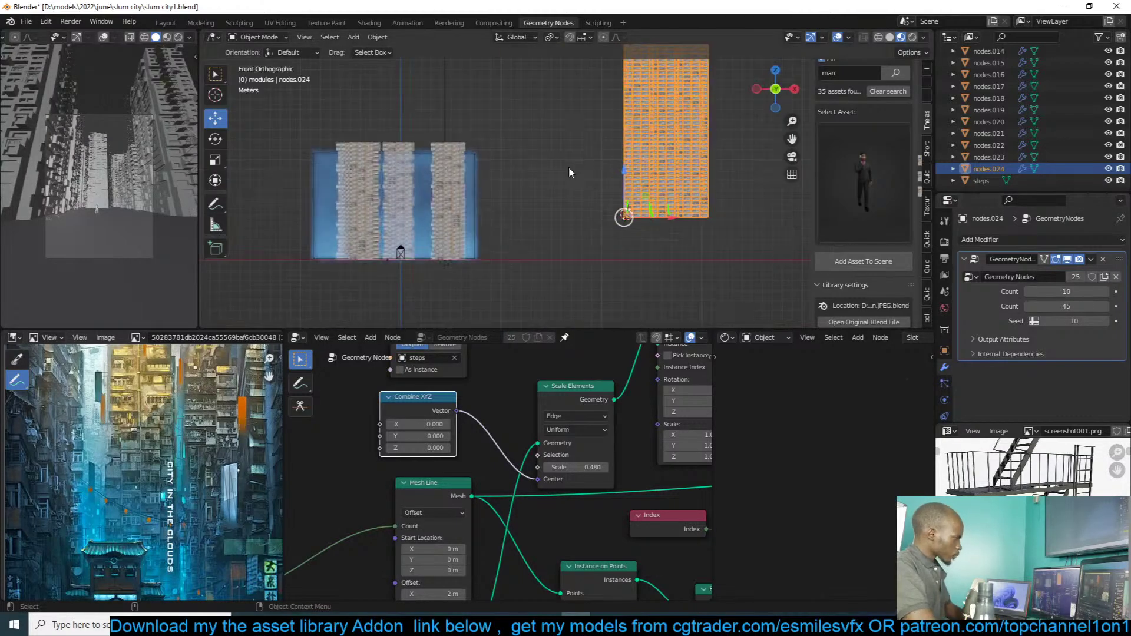
key("KP_0")
key("alt+a")
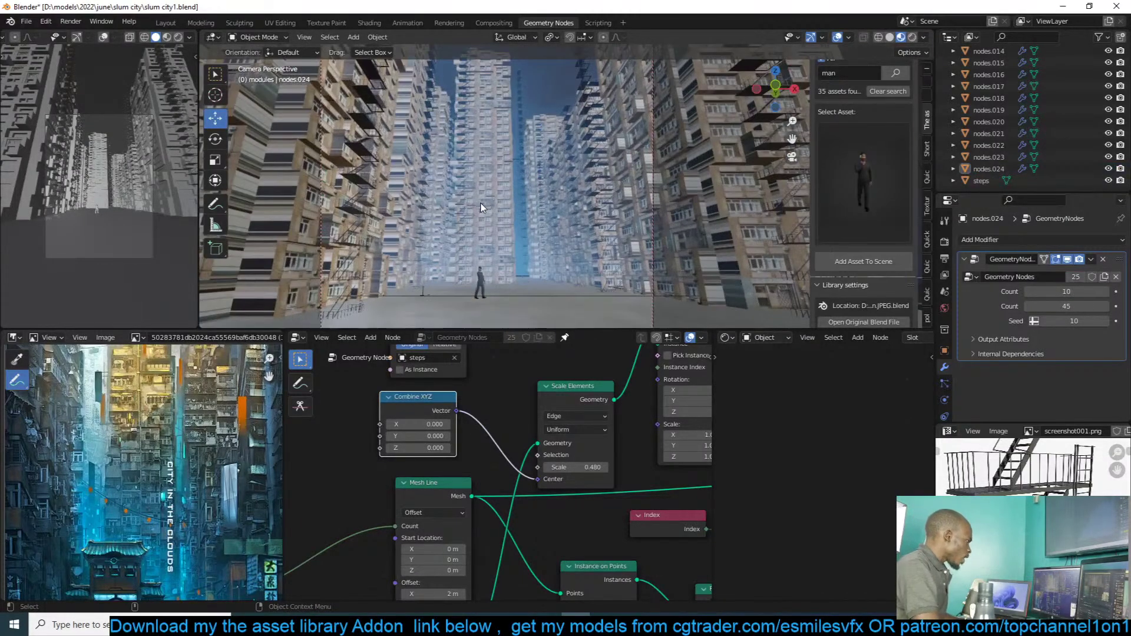
left_click(368, 170)
scroll(707, 197, "down", 5)
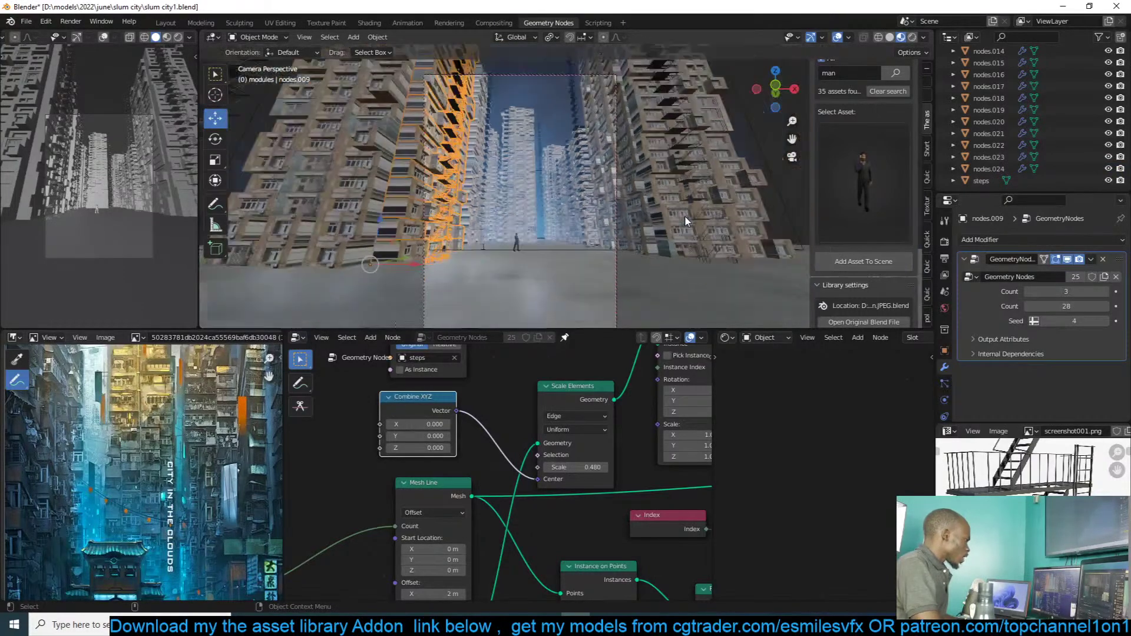
left_click(795, 89)
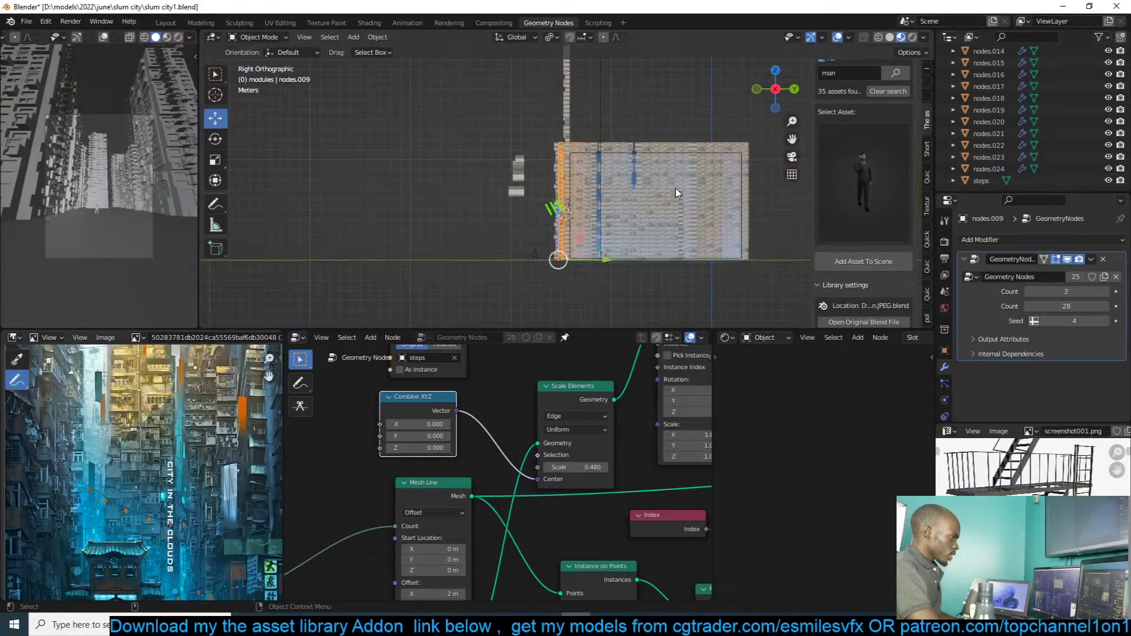
Step: Set the Y Translation of the transform node after the staircase Instance on Points to -0.6 m to bring nodes.024's stairs closer to the wall
left_click(567, 104)
middle_click_drag(566, 104, 614, 167)
scroll(614, 167, "up", 5)
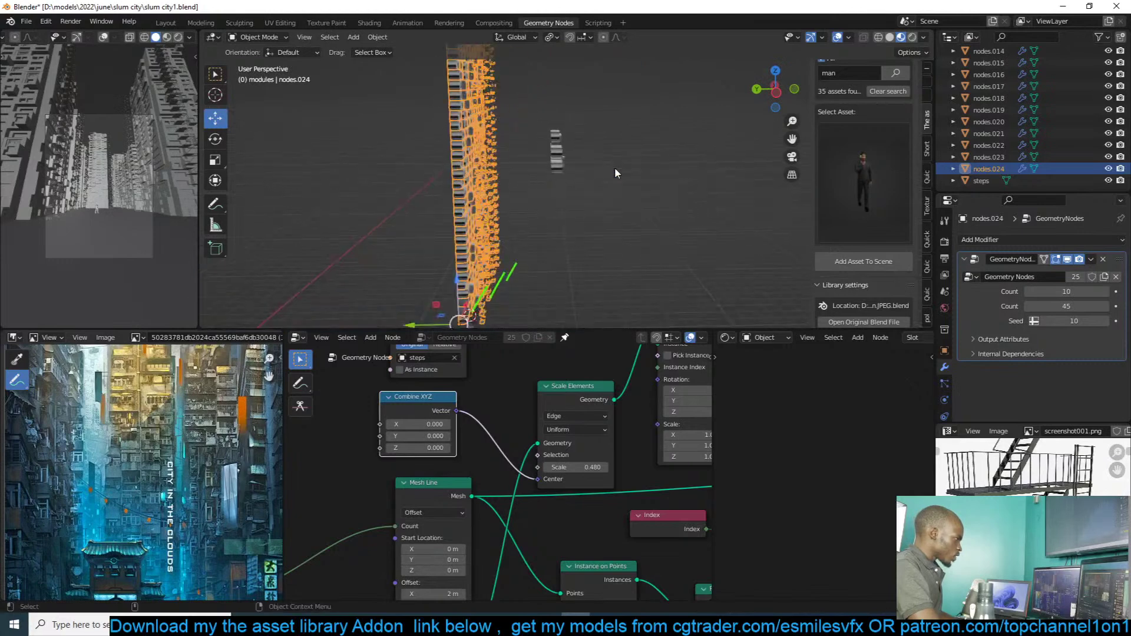
middle_click_drag(484, 204, 610, 198)
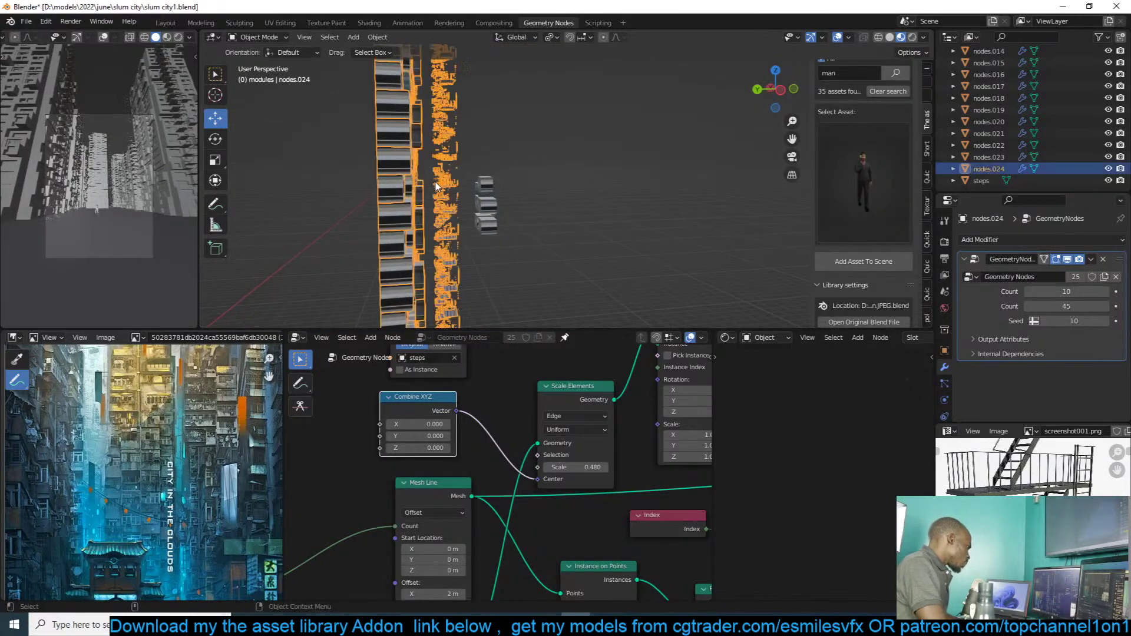
scroll(538, 469, "down", 2)
middle_click_drag(538, 469, 573, 511)
scroll(572, 512, "up", 2)
middle_click_drag(667, 433, 512, 398)
middle_click_drag(673, 391, 583, 422)
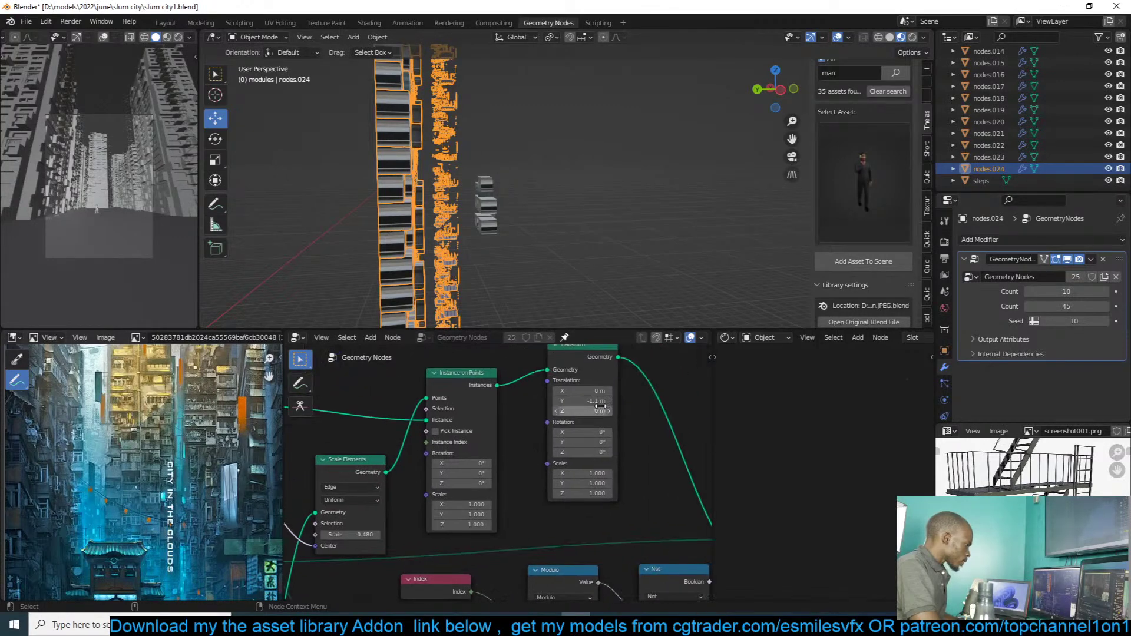
left_click_drag(601, 403, 621, 403, "shift")
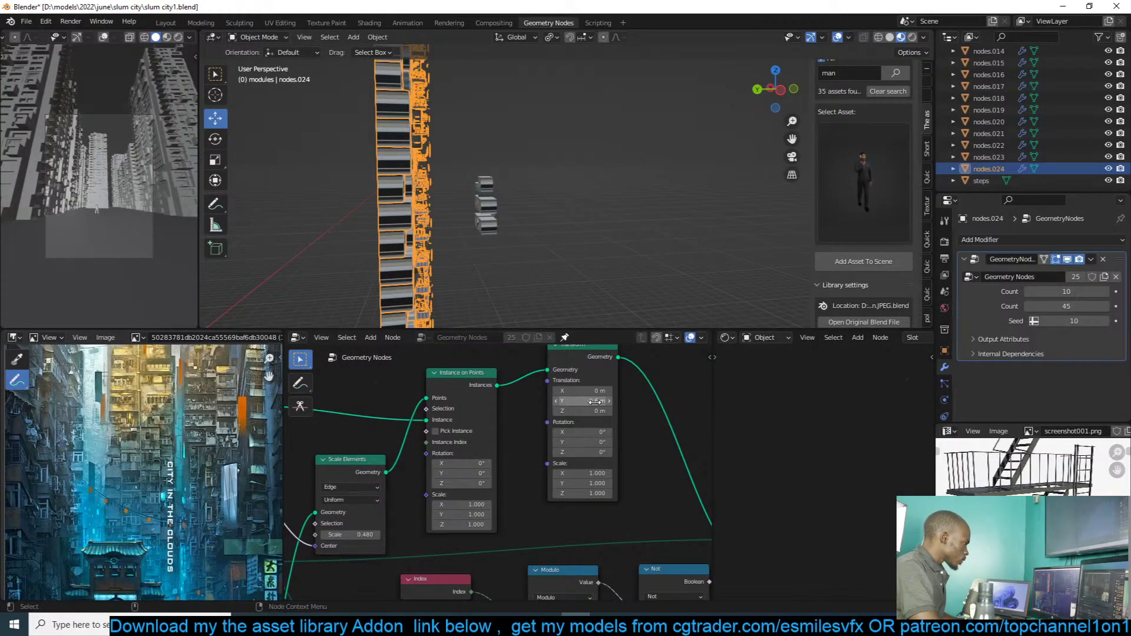
Step: Deselect the building, switch the viewport to Solid shading and save slum city1.blend
left_click(688, 255)
middle_click_drag(406, 221, 447, 230)
key("z")
key("ctrl+s")
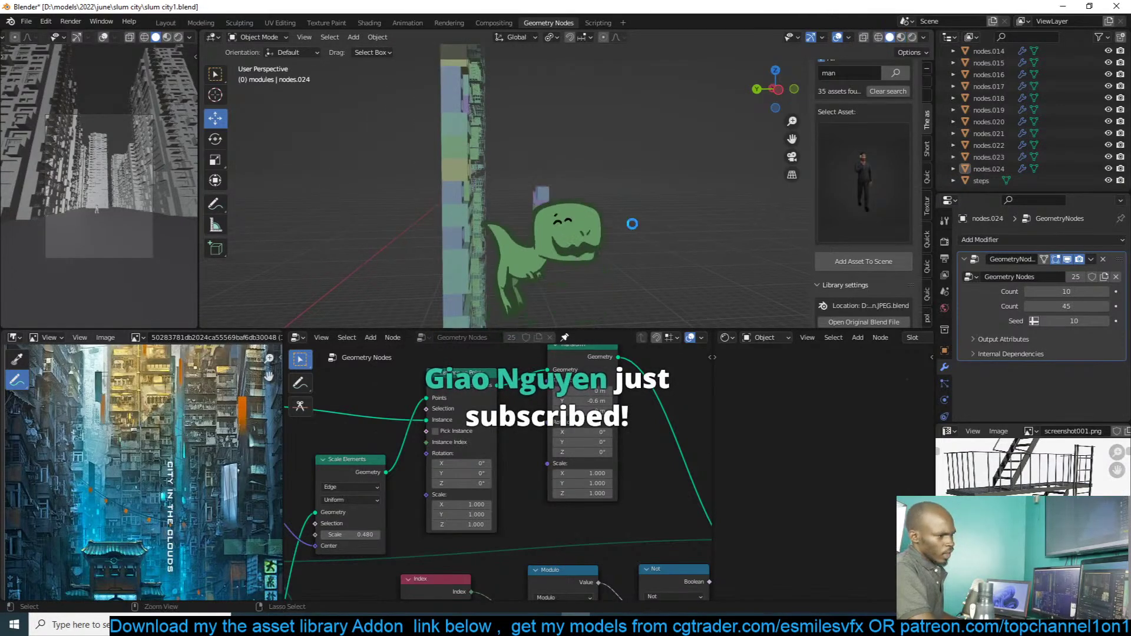
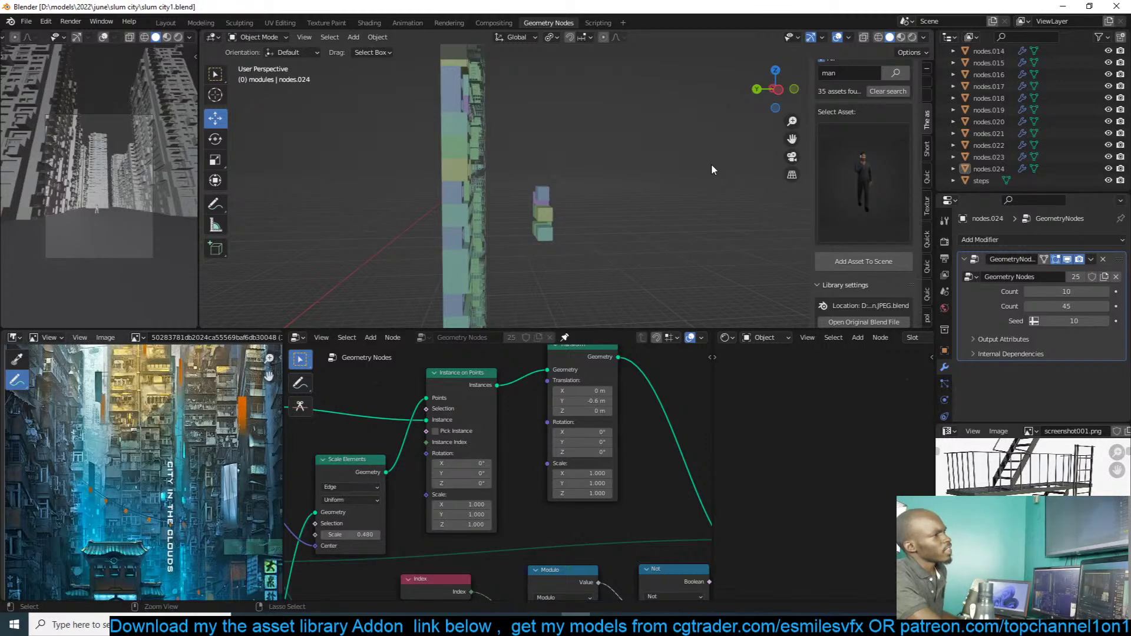
Step: Save slum city1.blend and preview the street from the camera, with Rendered shading in the small camera viewport
key("ctrl+s")
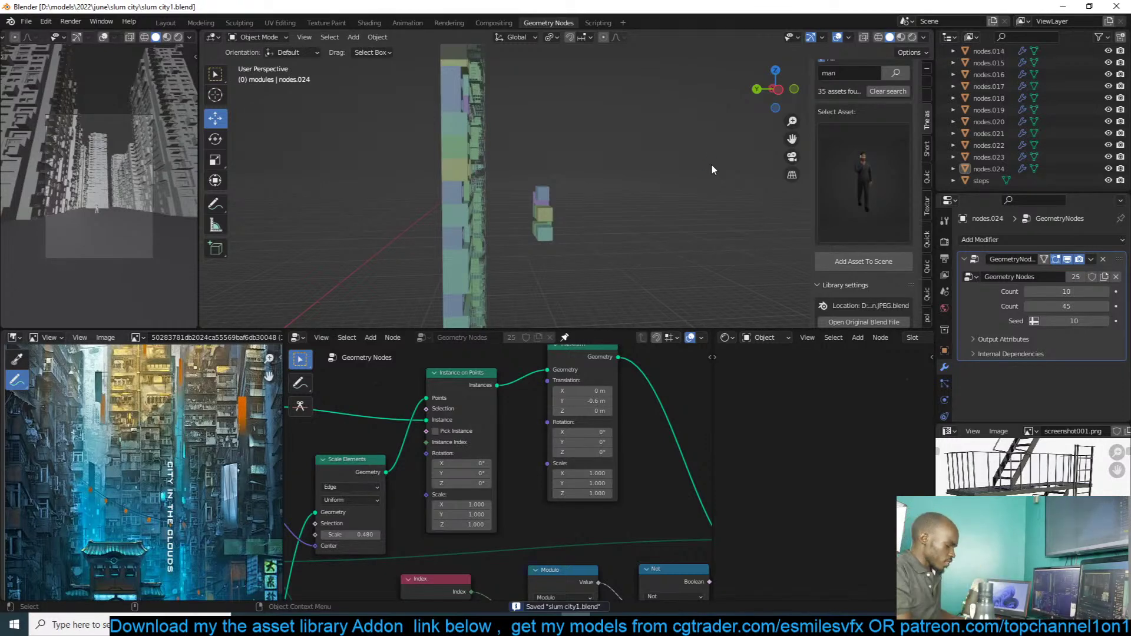
scroll(711, 170, "down", 2)
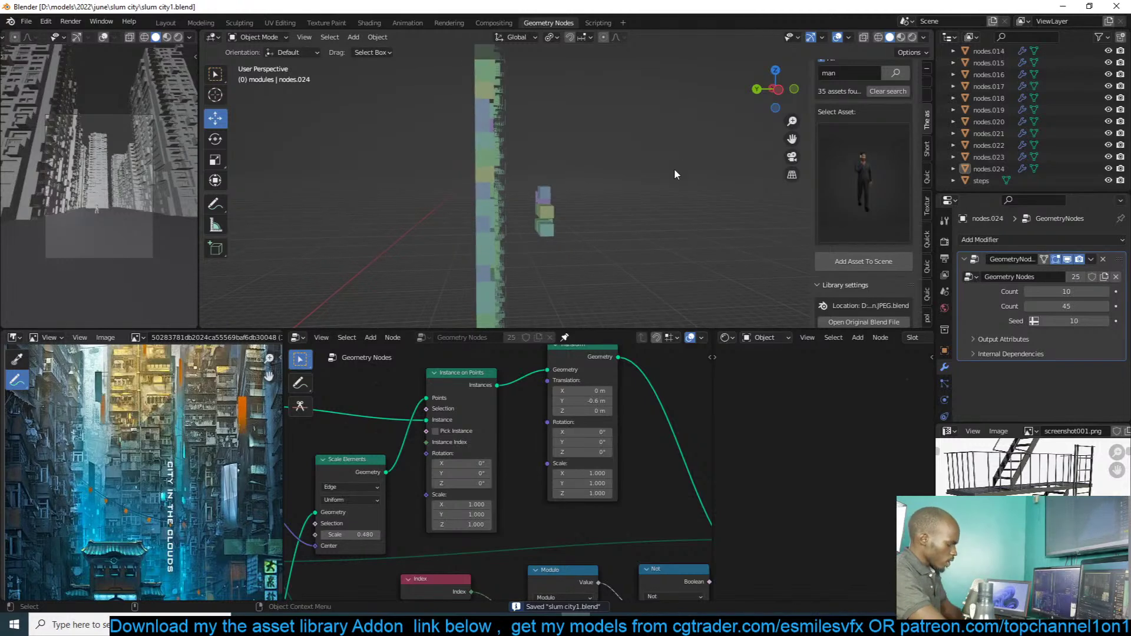
key("KP_0")
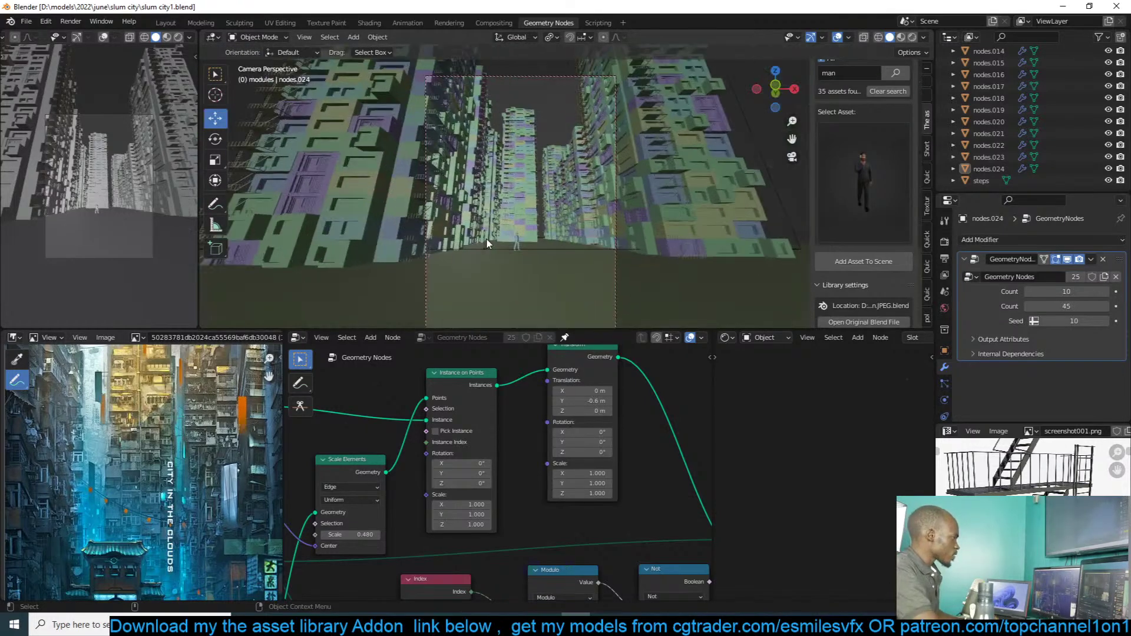
left_click(168, 37)
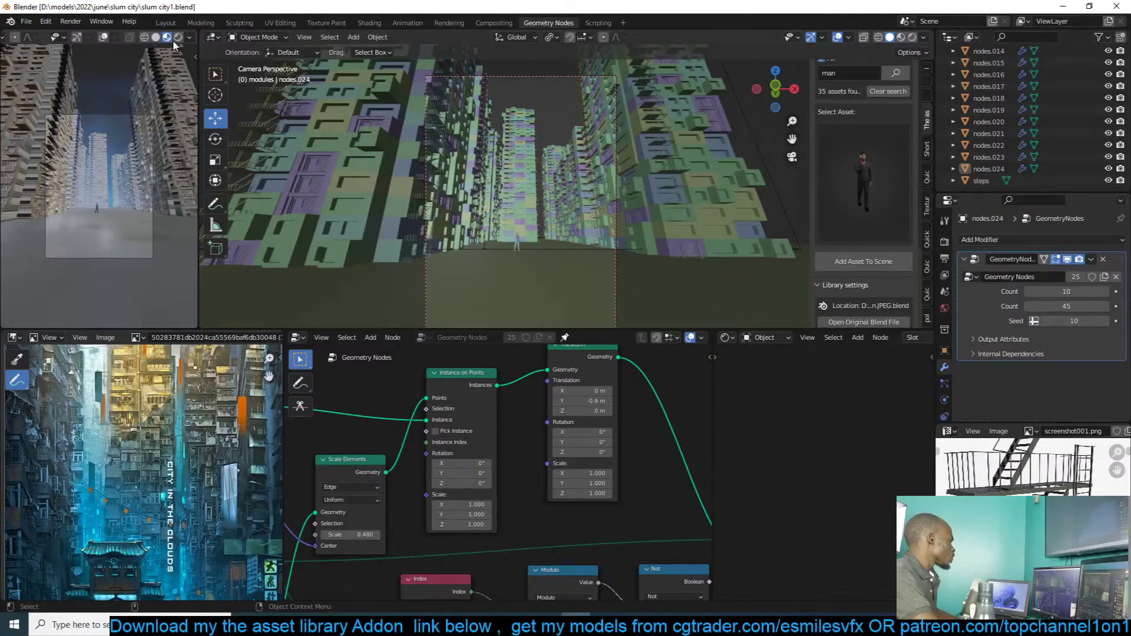
left_click(178, 37)
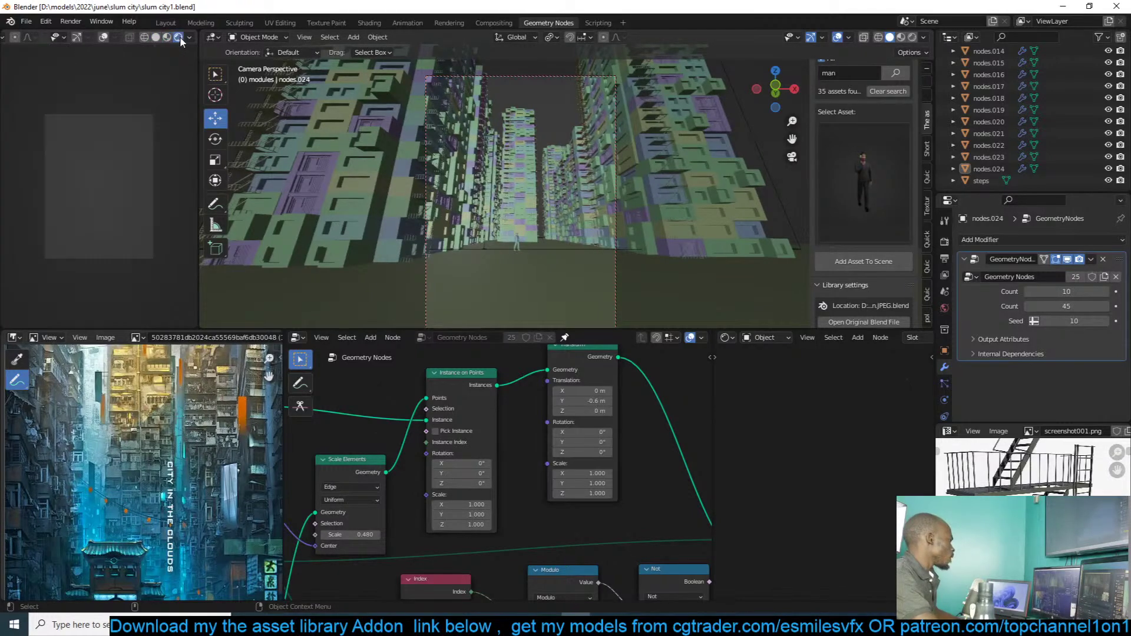
Step: Move the camera up to about X 0.25 m, Y -18.29 m, Z 1.84 m and save the file
left_click(532, 77)
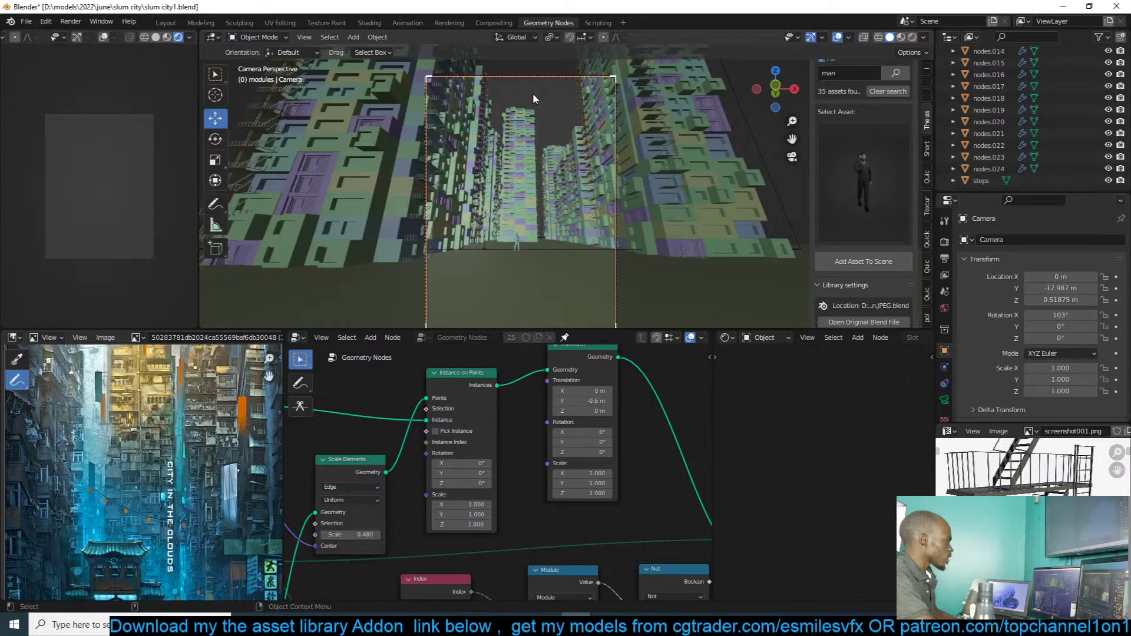
key("g")
left_click(548, 165)
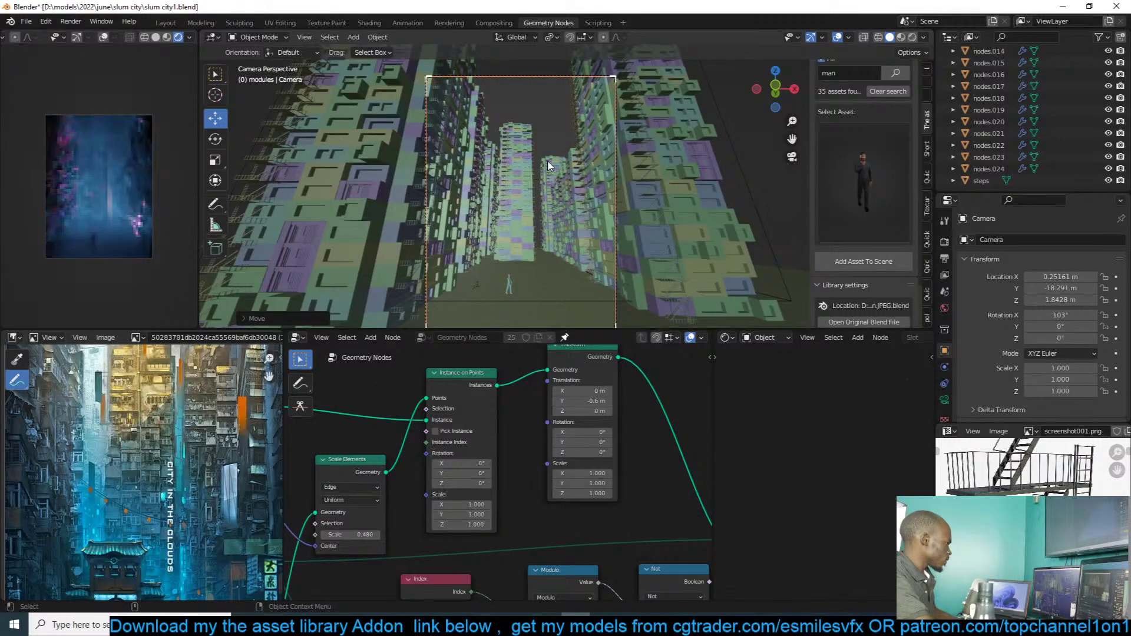
key("ctrl+s")
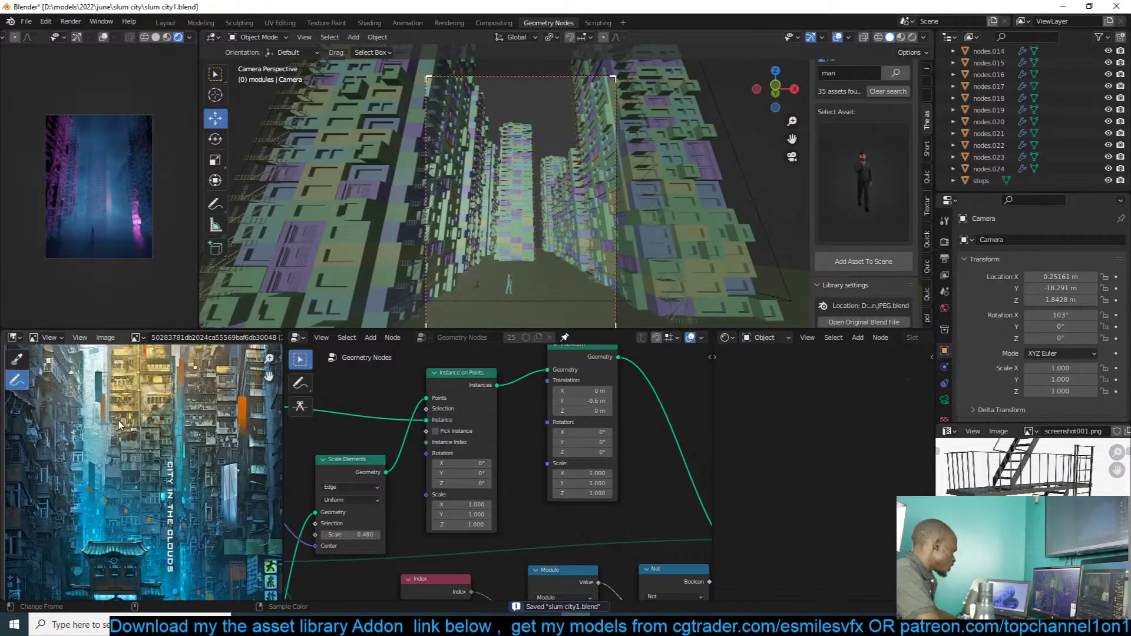
Step: Try the world Sky Texture's Sun Elevation at 5°, and set it to 10°
scroll(118, 425, "down", 3)
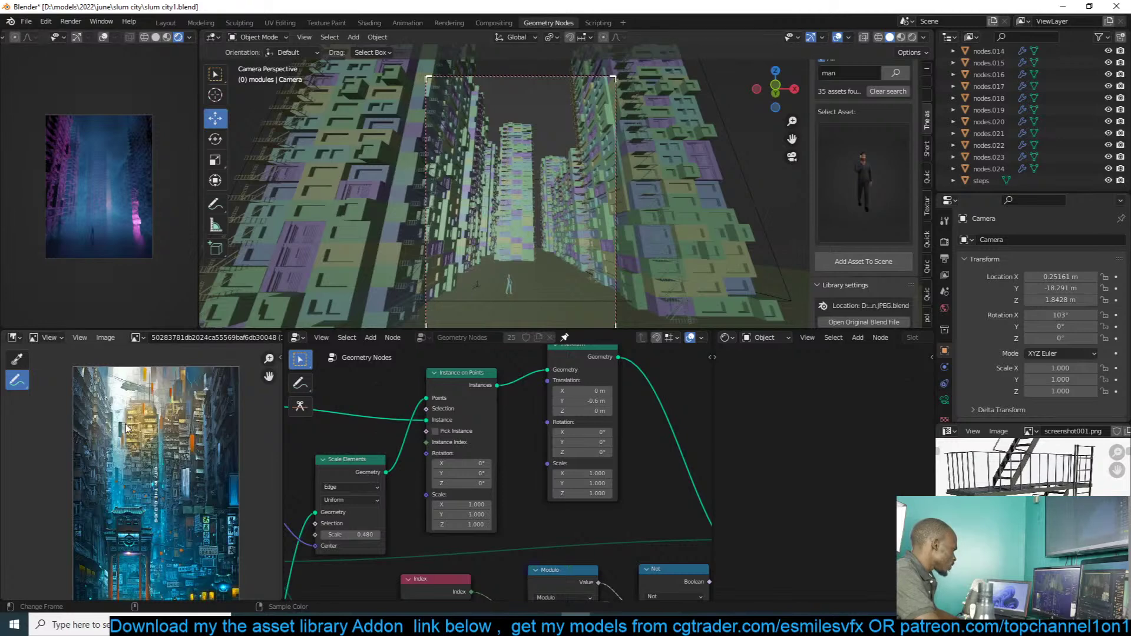
left_click(945, 308)
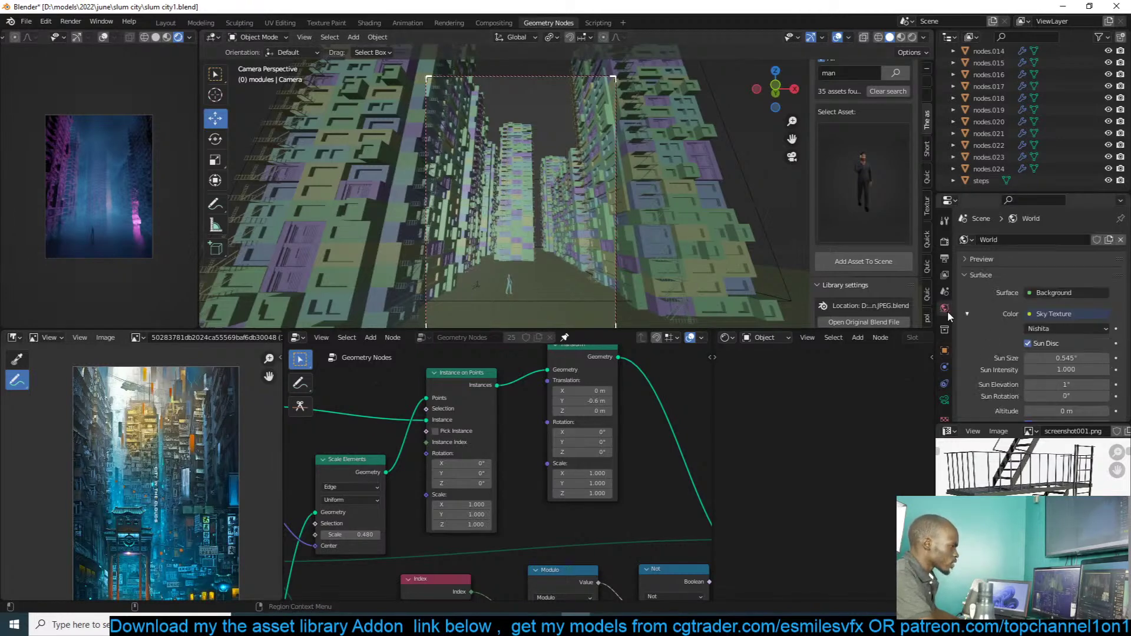
scroll(1041, 369, "down", 2)
left_click(1067, 337)
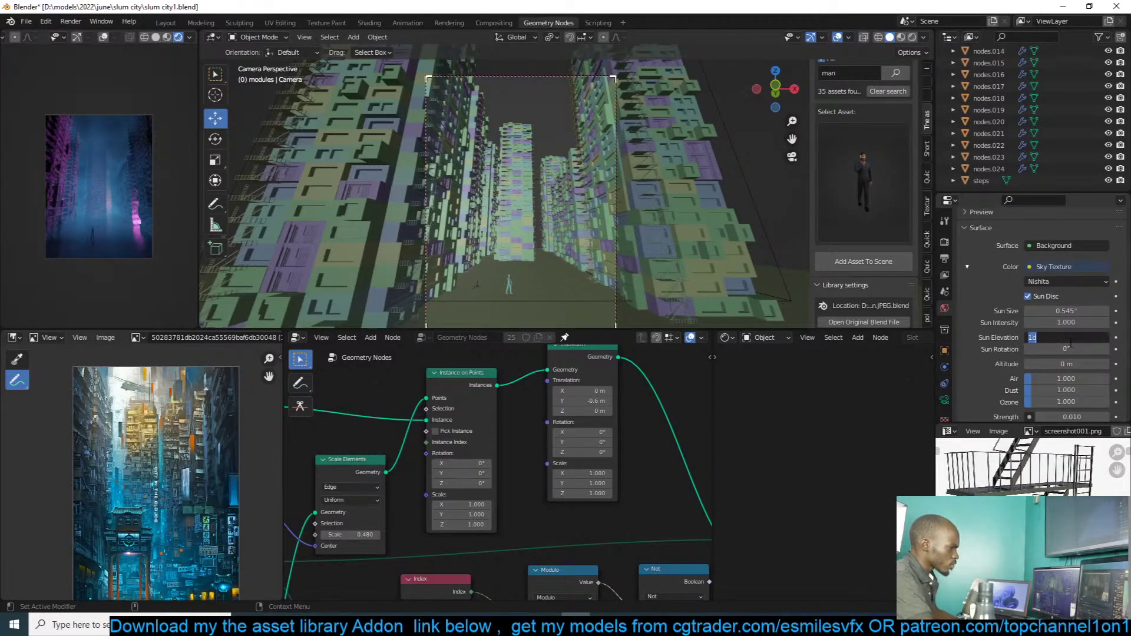
type("5")
key("Return")
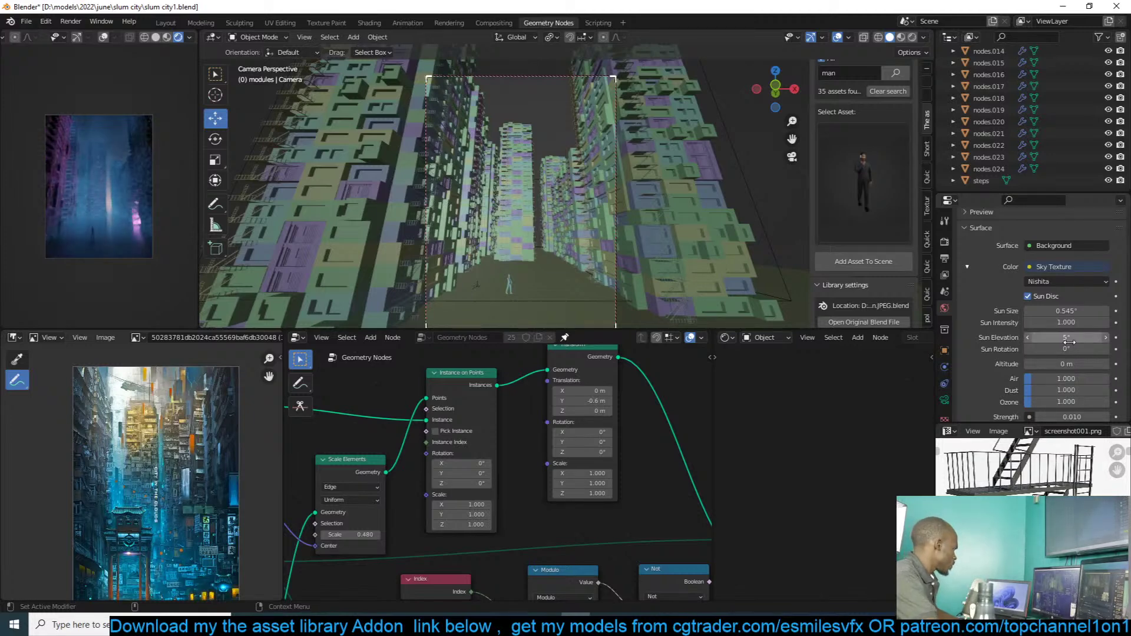
left_click(1068, 337)
type("10")
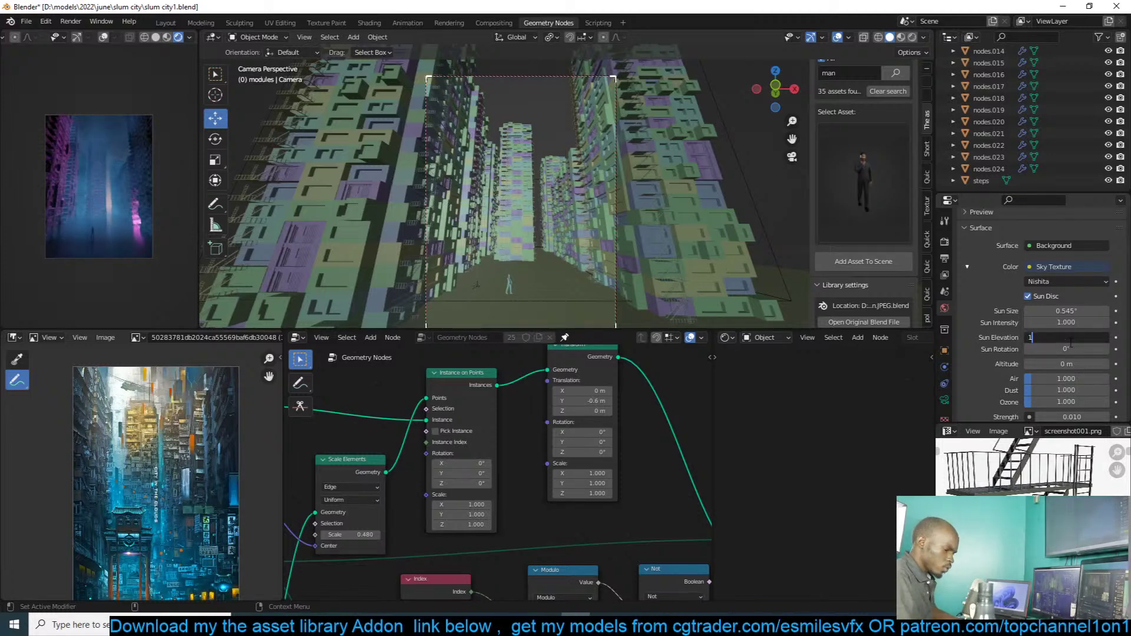
key("Return")
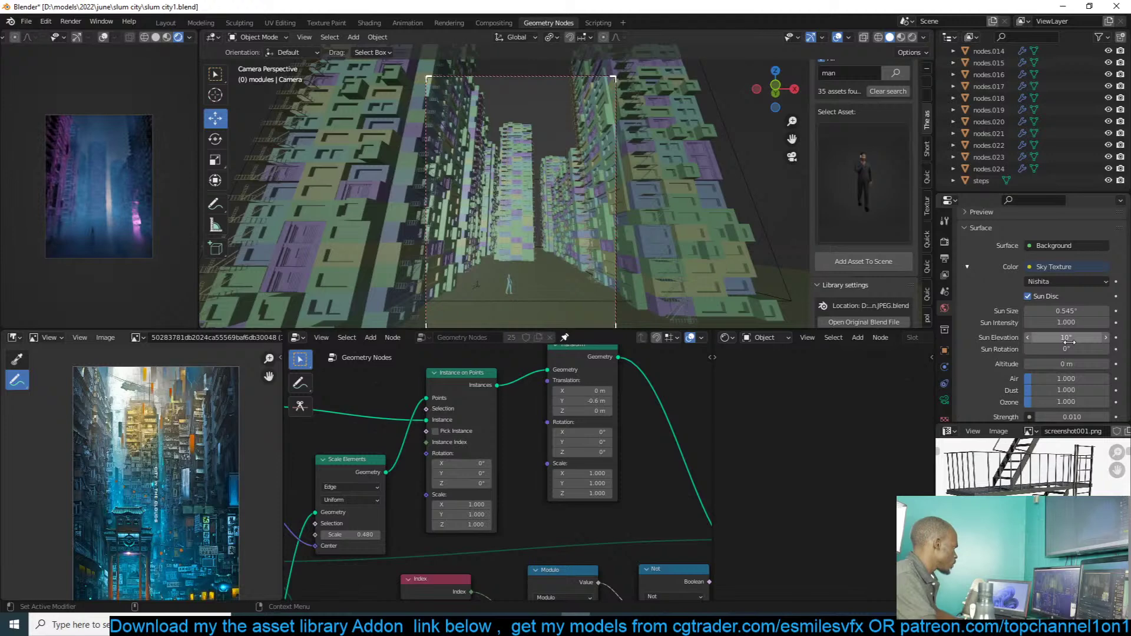
Step: Add an Area light at the 3D cursor among the towers and freely rotate it to angle its beam
key("shift+a")
mouse_move(467, 283)
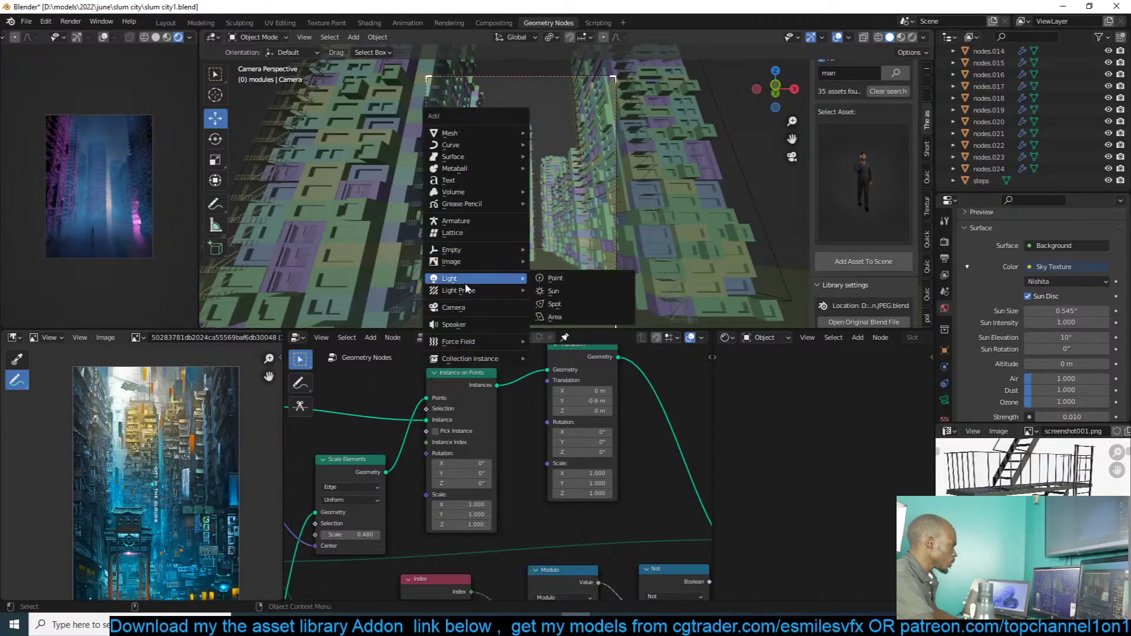
left_click(551, 317)
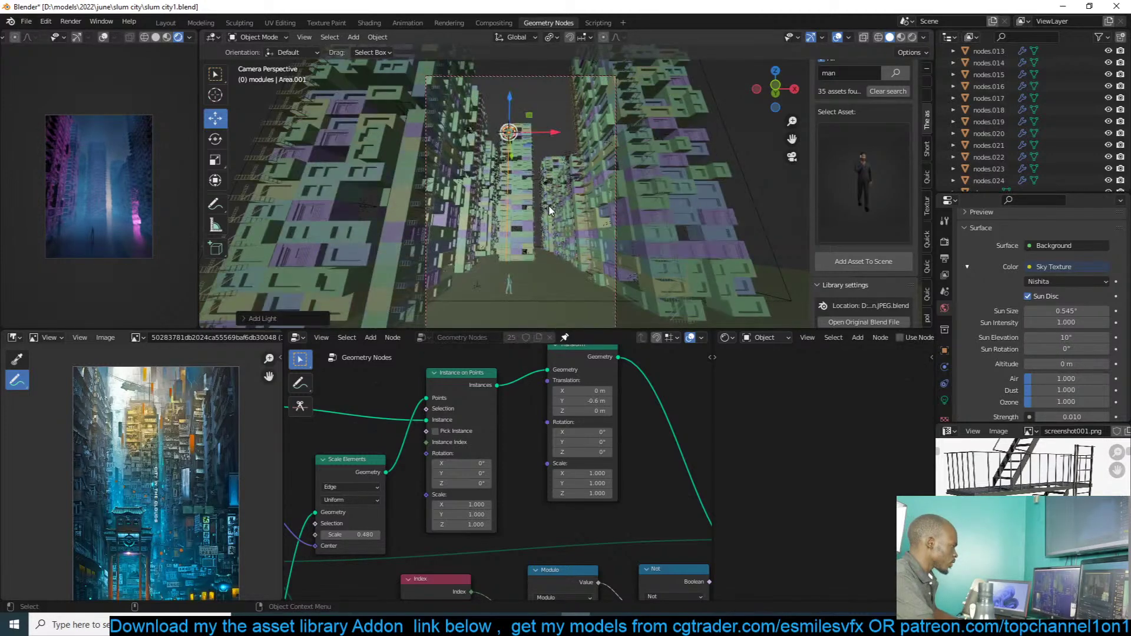
key("r")
key("r")
left_click(539, 241)
Step: Move the new area light above the building tops and nearer the camera, working in the right orthographic view
key("KP_3")
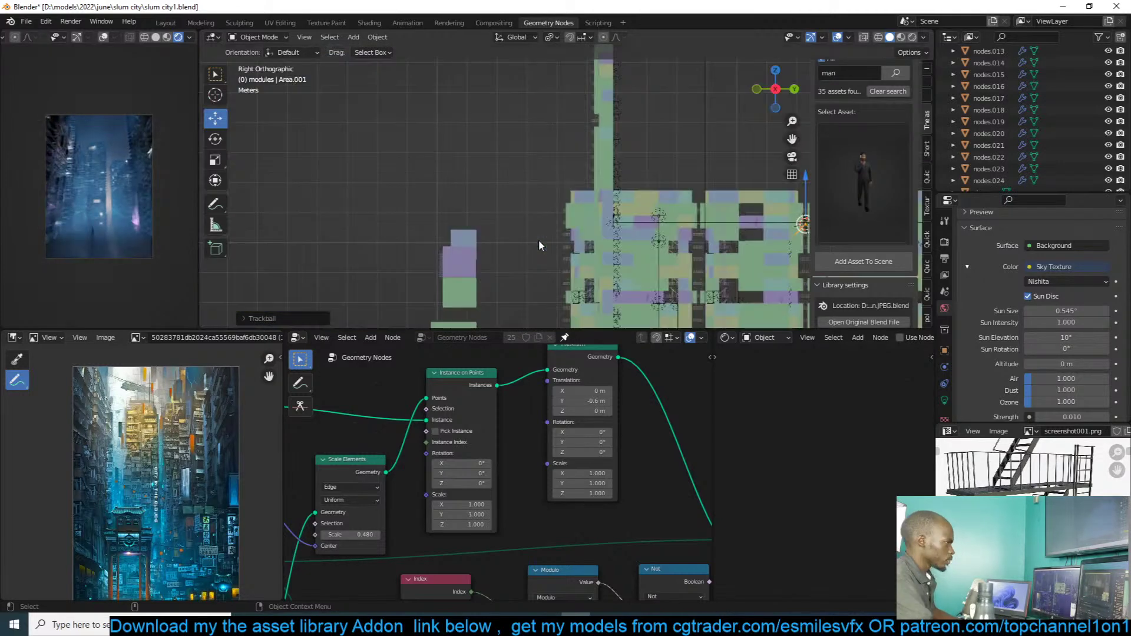
scroll(538, 242, "down", 1)
middle_click_drag(778, 264, 628, 221, "shift")
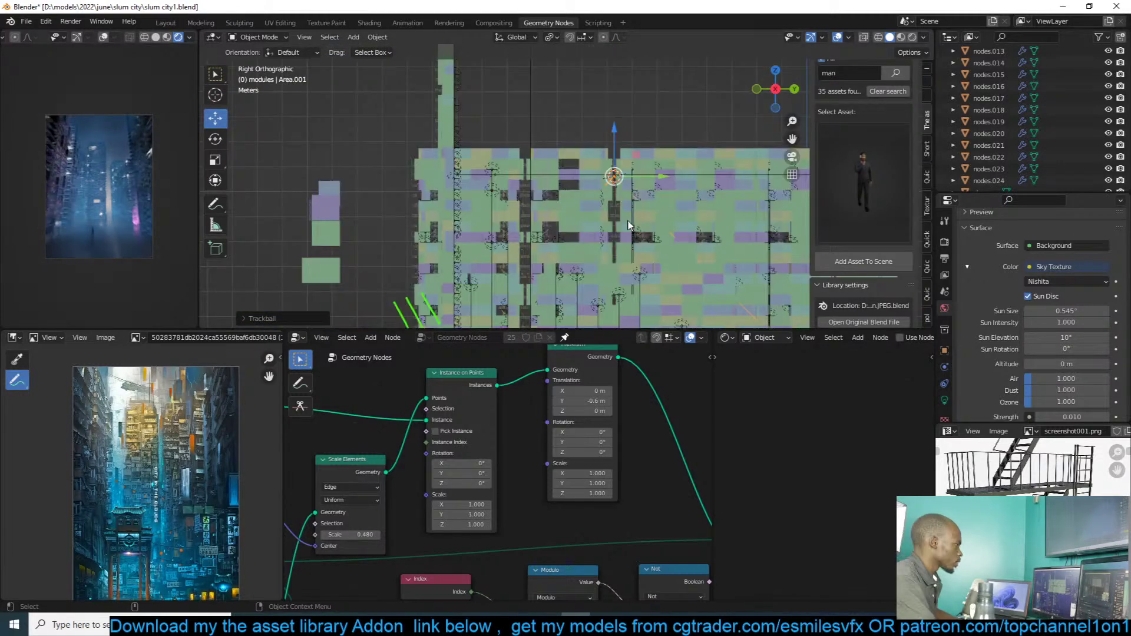
key("g")
left_click(561, 155)
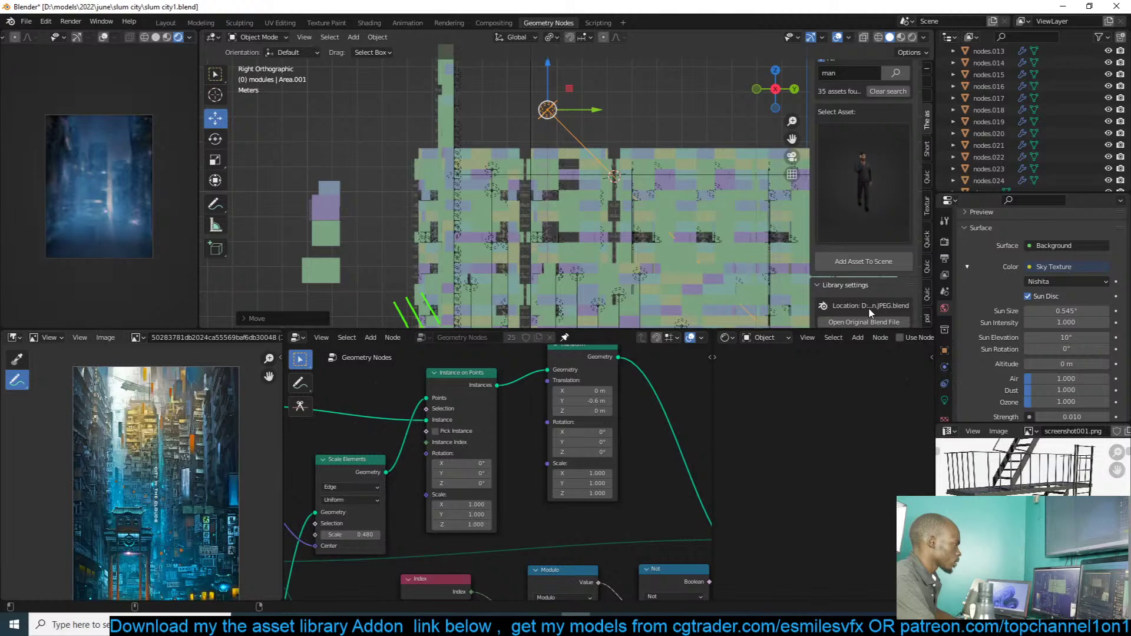
Step: Set the area light's Power to 1000 W and its colour to pale yellow
left_click(945, 401)
left_click(1084, 273)
type("1000")
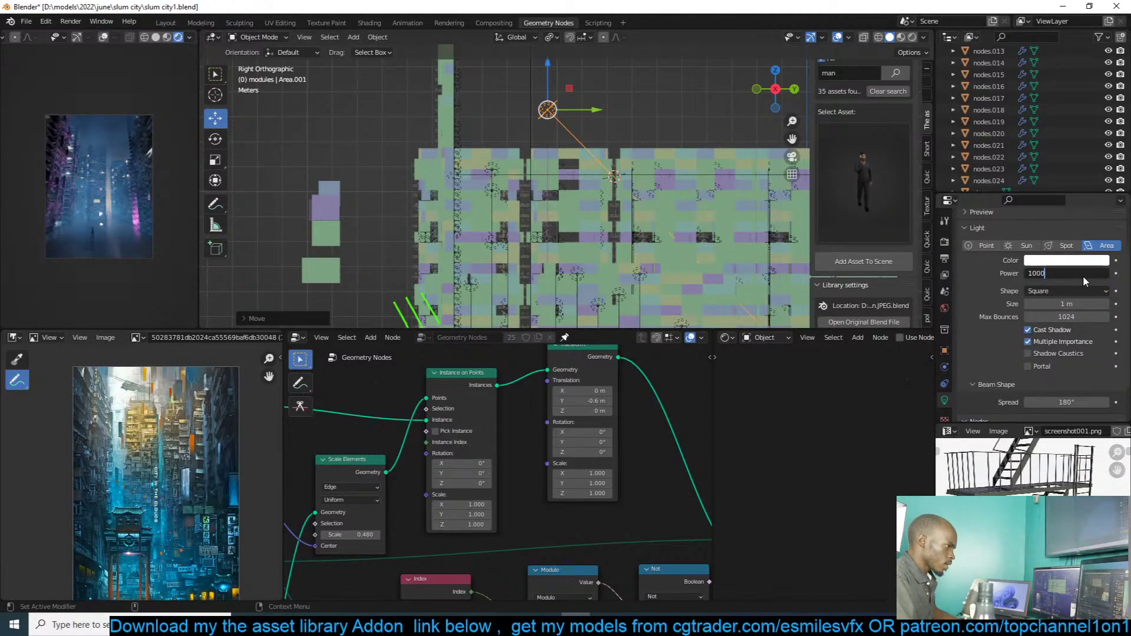
key("Return")
left_click(1066, 260)
left_click(1040, 156)
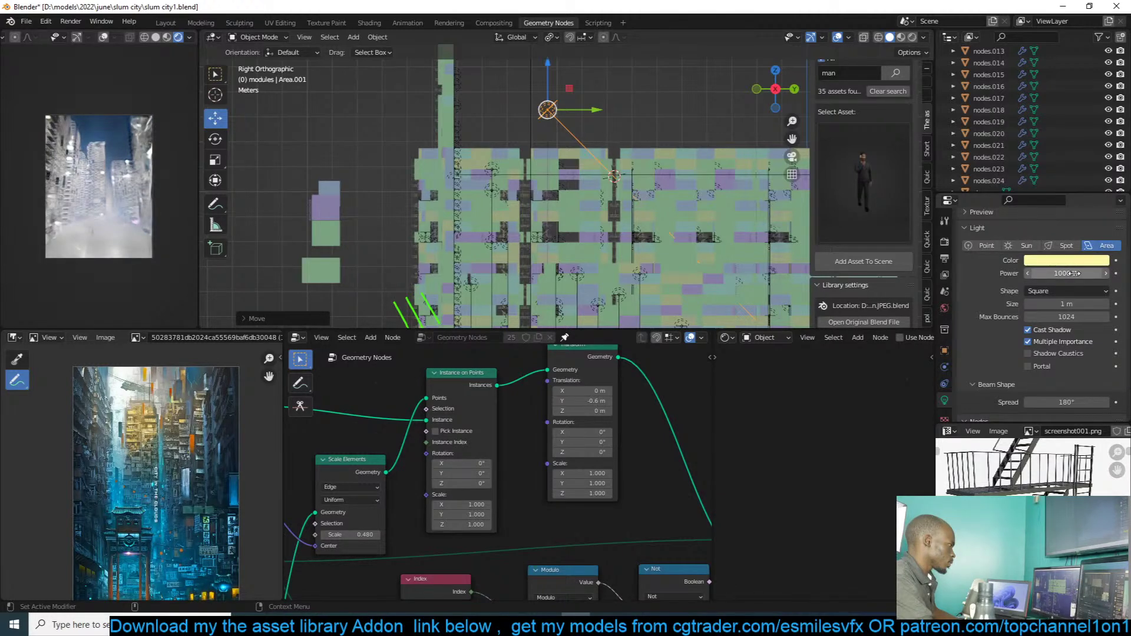
Step: Reset the area light's Power to 10 W and move Area.001 from the modules collection into Collection
key("BackSpace")
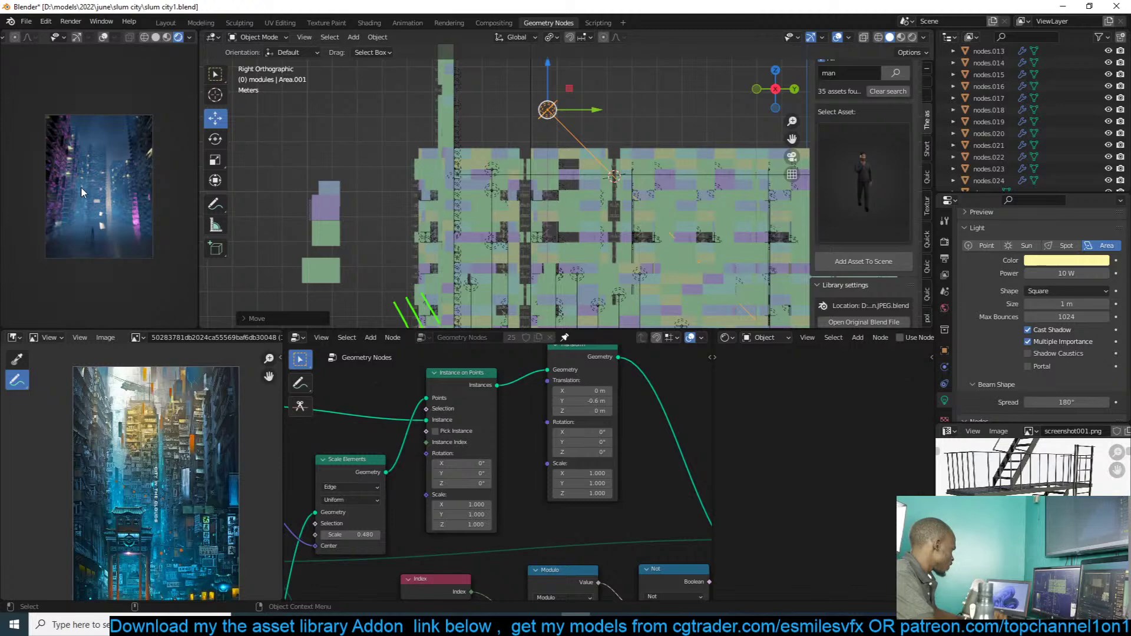
scroll(967, 122, "up", 10)
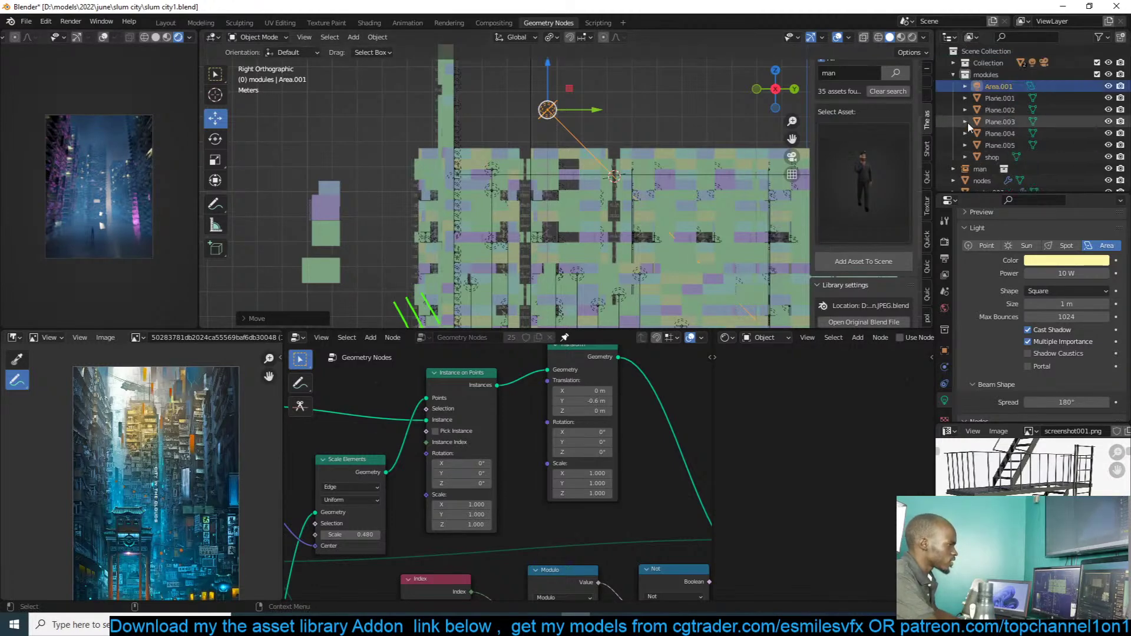
key("Delete")
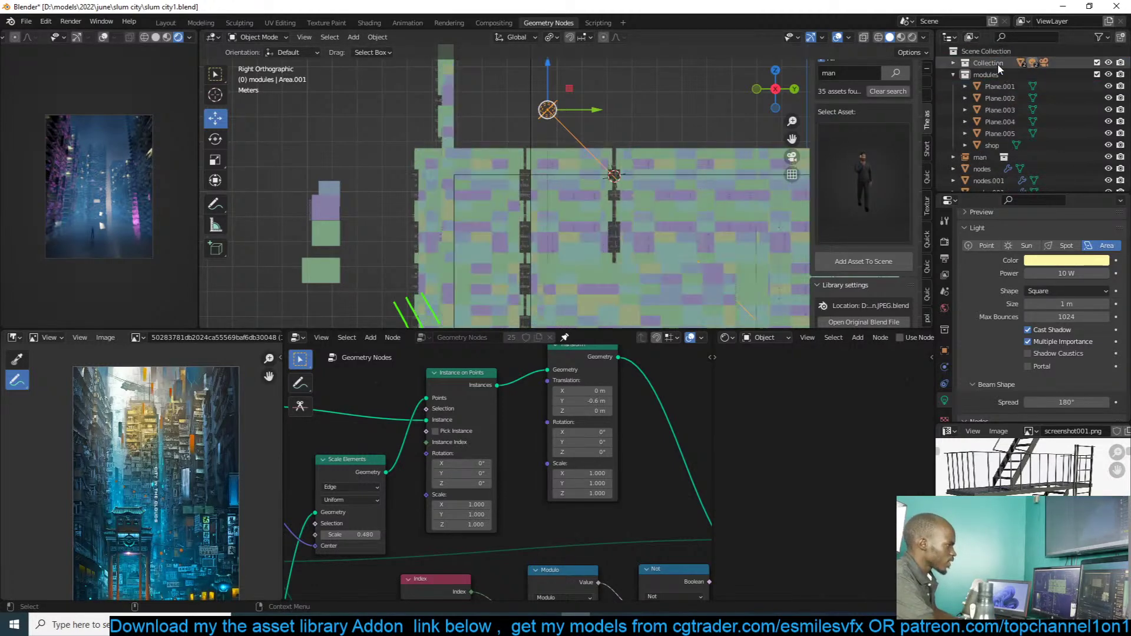
Step: Set the area light's Power to 1000 W, reduce its Size to 0.78 m and save the file
middle_click_drag(634, 126, 722, 183)
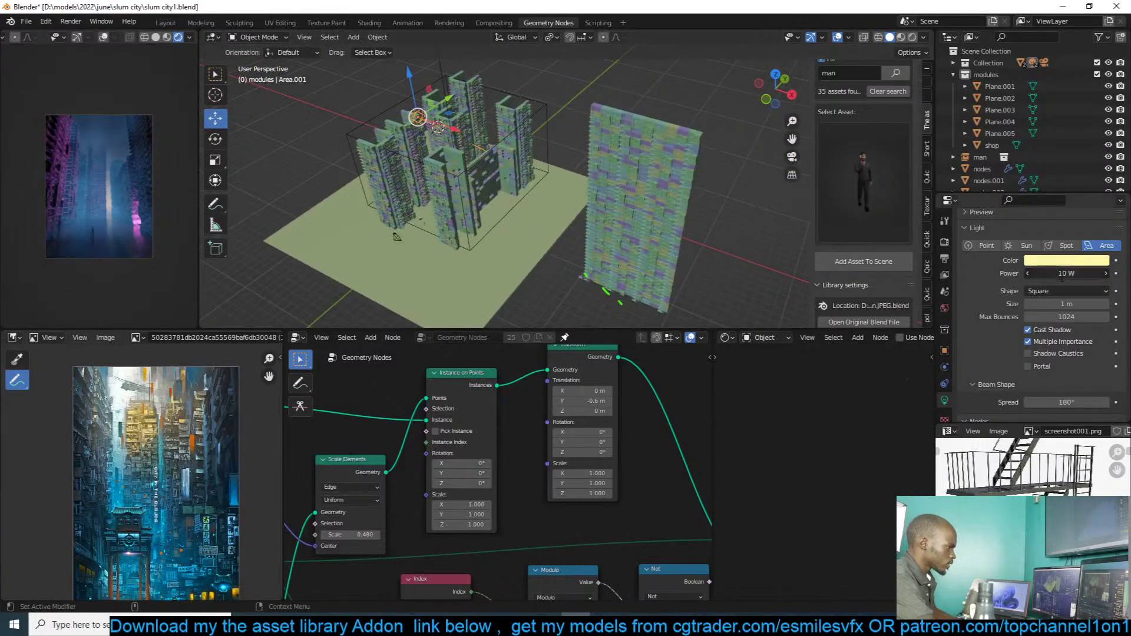
key("Return")
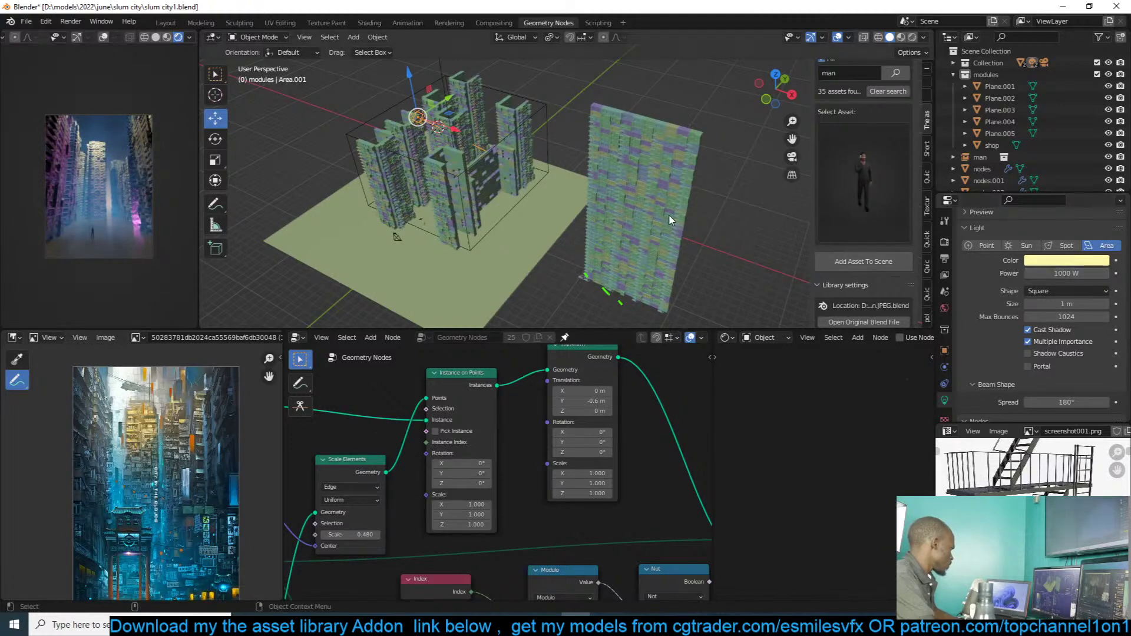
scroll(707, 196, "up", 4)
middle_click_drag(707, 196, 789, 207)
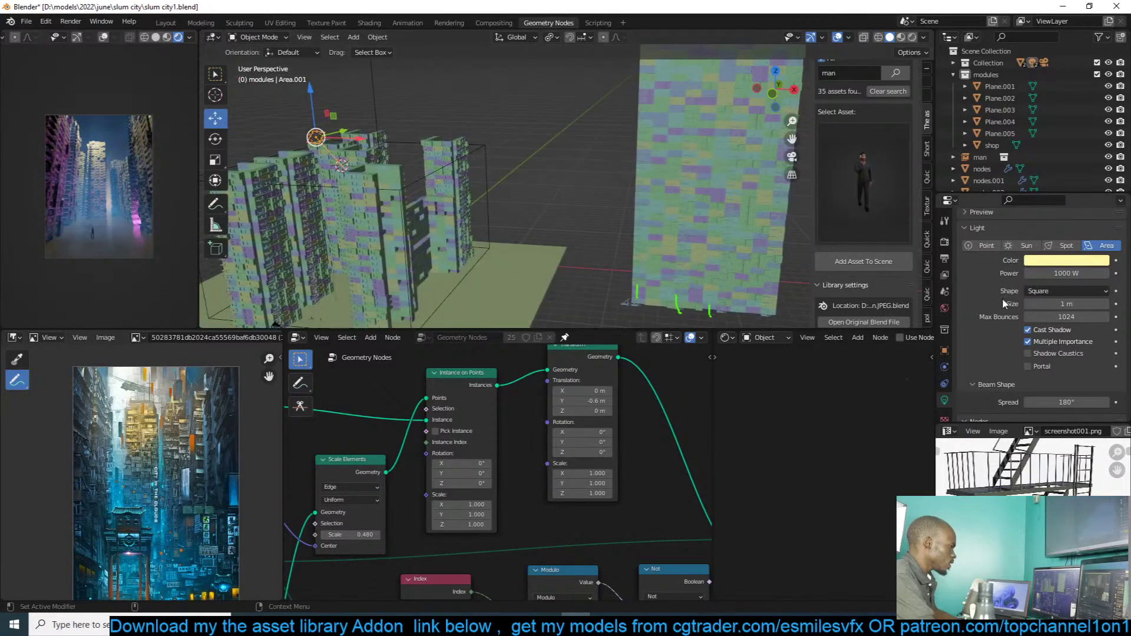
scroll(1003, 299, "down", 2)
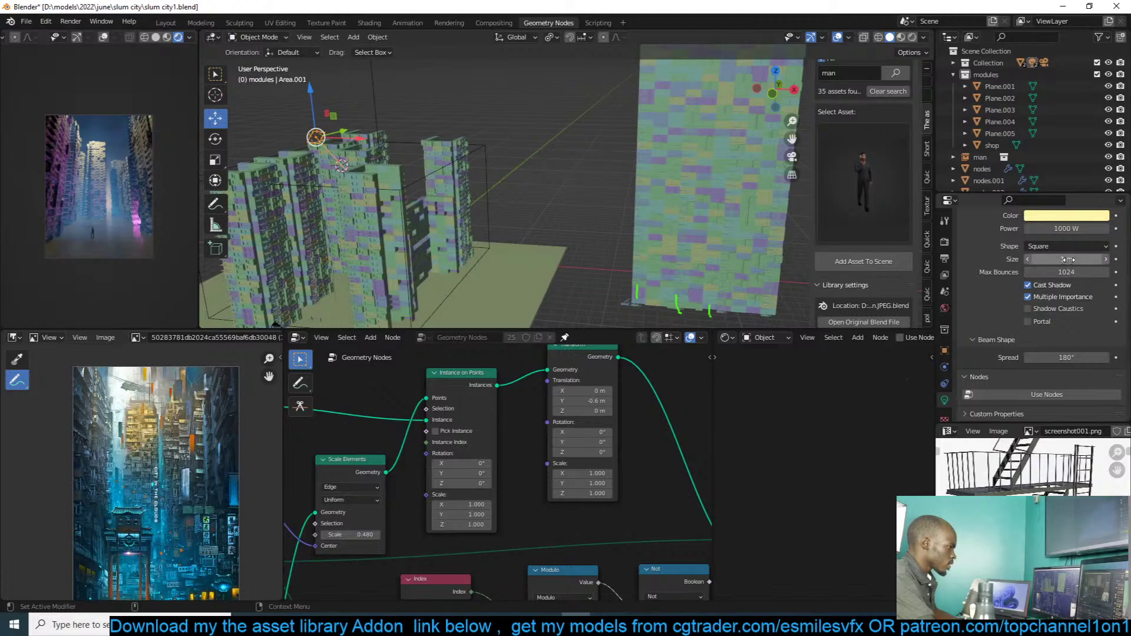
left_click_drag(1068, 260, 1054, 259)
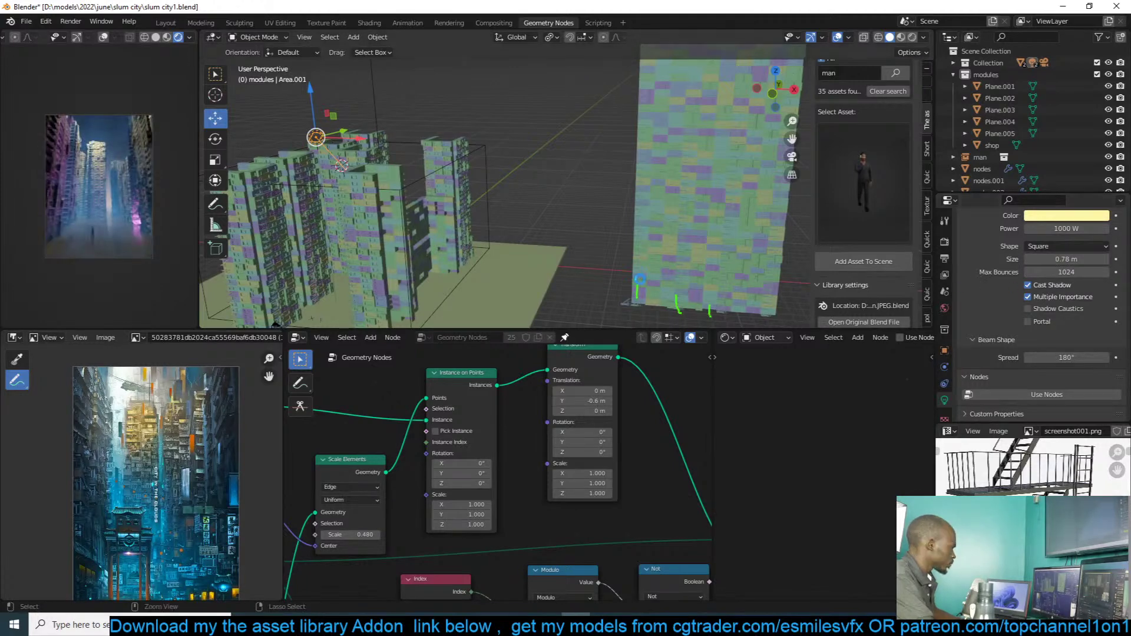
key("ctrl+s")
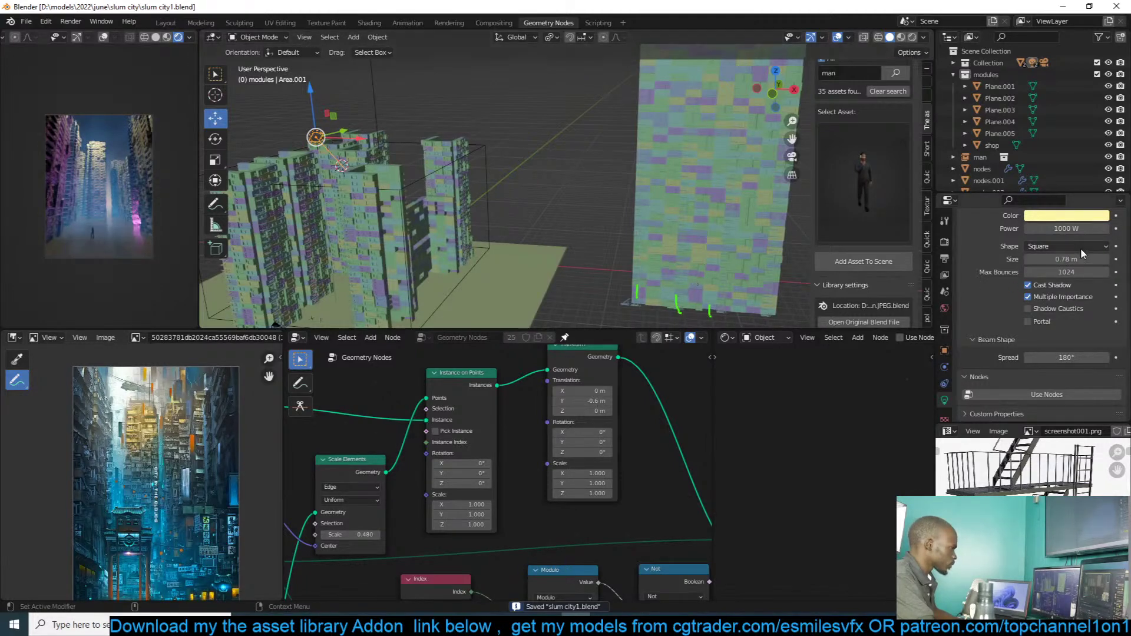
Step: Lower the area light's Power to 500 W, inspect the towers up close and save slum city1.blend
left_click(1083, 228)
type("500")
key("Return")
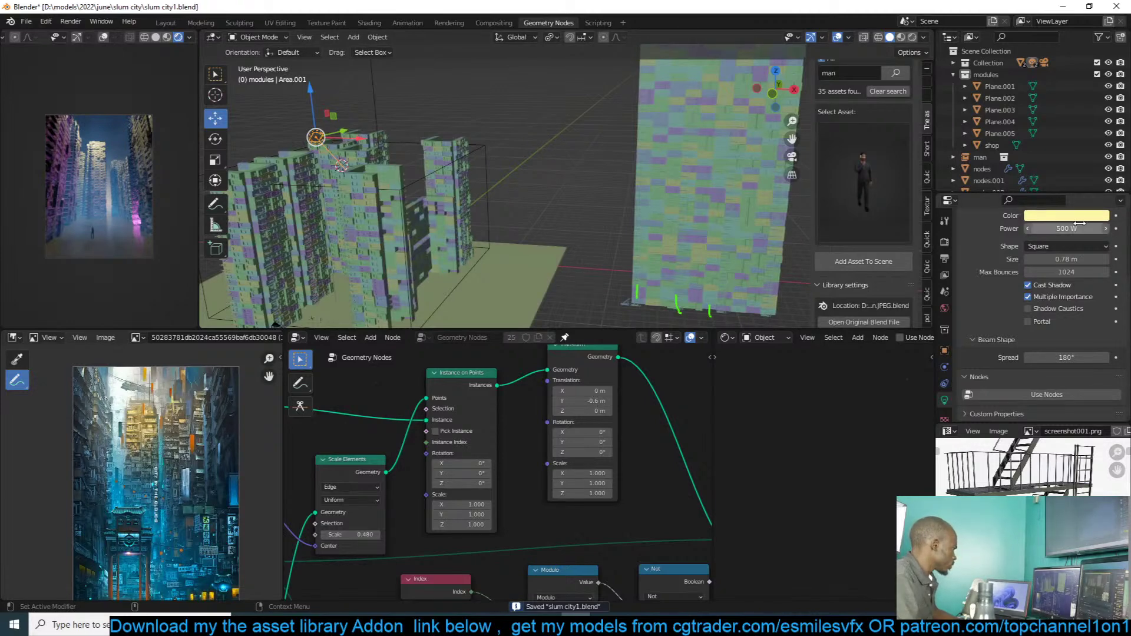
middle_click_drag(543, 173, 696, 218)
scroll(665, 163, "up", 4)
scroll(666, 163, "up", 3)
left_click(630, 173)
left_click(655, 183)
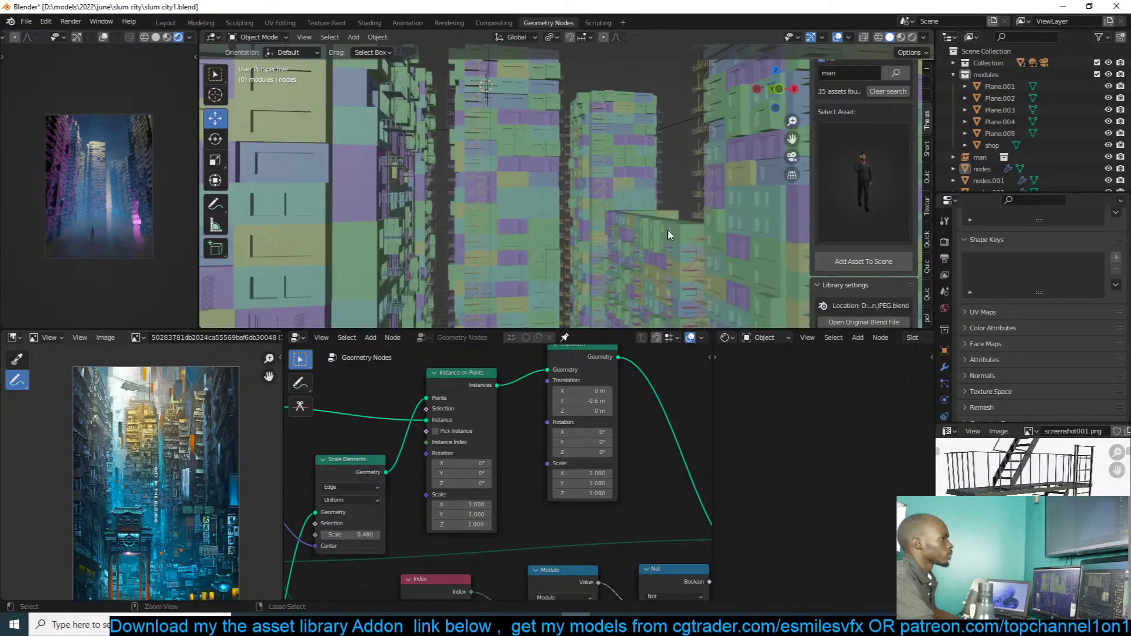
key("ctrl+s")
Step: Select the ground plane and set the Value of the Add node on concrete.006's roughness to 0.520
mouse_move(668, 234)
middle_mouse_down()
mouse_move(673, 254)
mouse_move(682, 238)
middle_mouse_up()
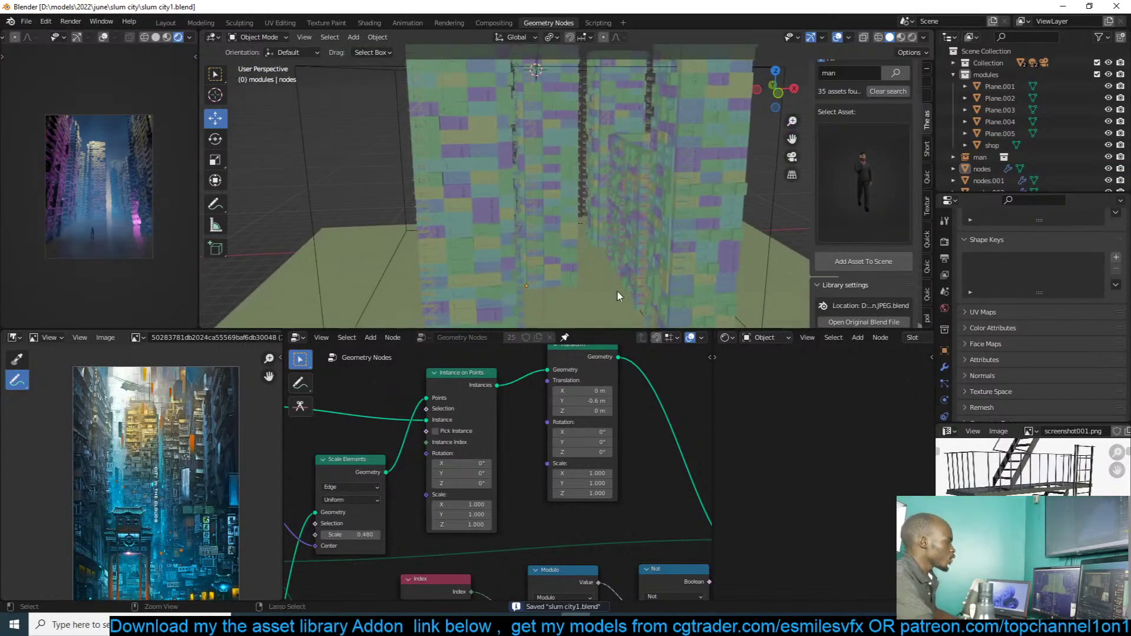
left_click(617, 292)
scroll(723, 462, "down", 2)
middle_click_drag(722, 464, 720, 488)
scroll(826, 460, "up", 3)
scroll(838, 531, "down", 3)
scroll(840, 506, "down", 2)
scroll(771, 506, "up", 2)
scroll(820, 517, "up", 5)
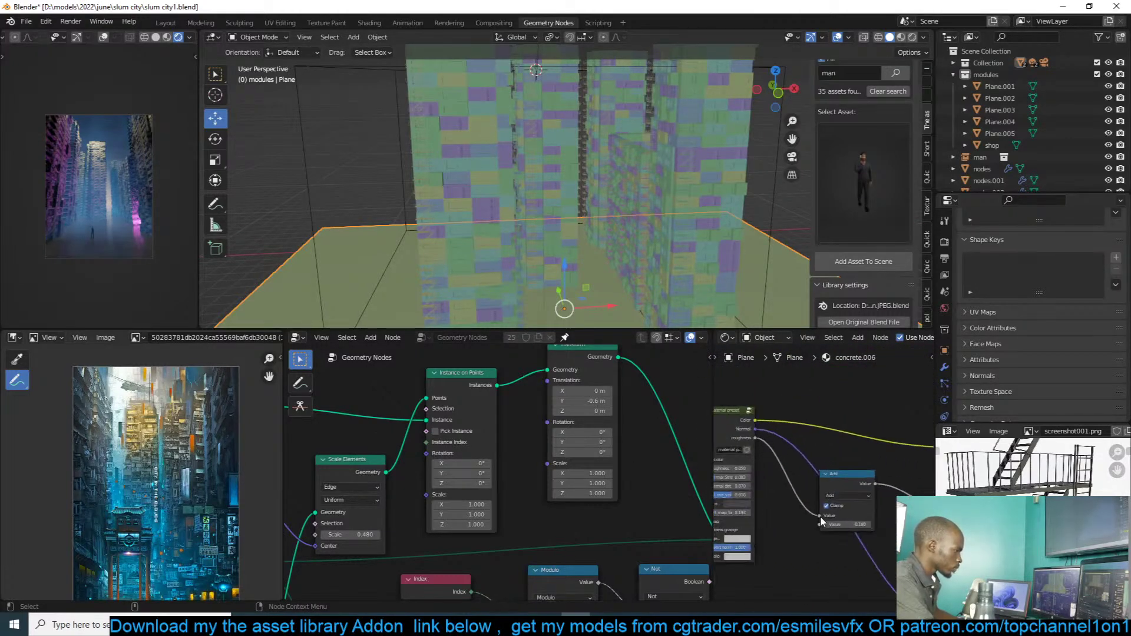
mouse_move(854, 538)
left_mouse_down()
mouse_move(866, 538)
mouse_move(849, 539)
left_mouse_up()
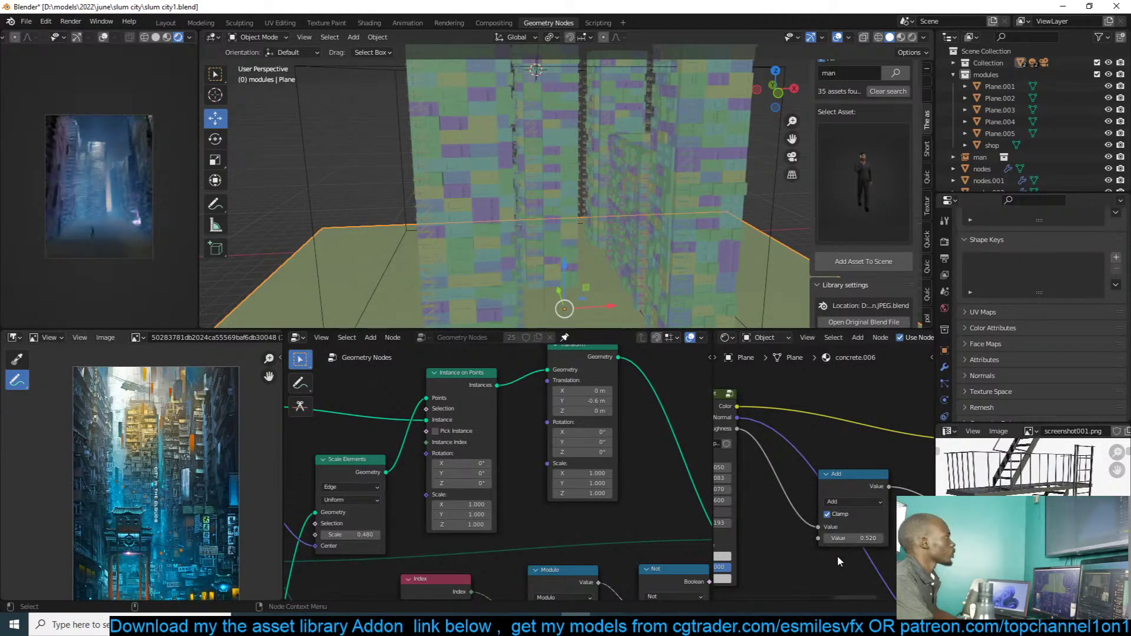
Step: Scale the ground plane down to about 0.74 and save slum city1.blend
key("ctrl+s")
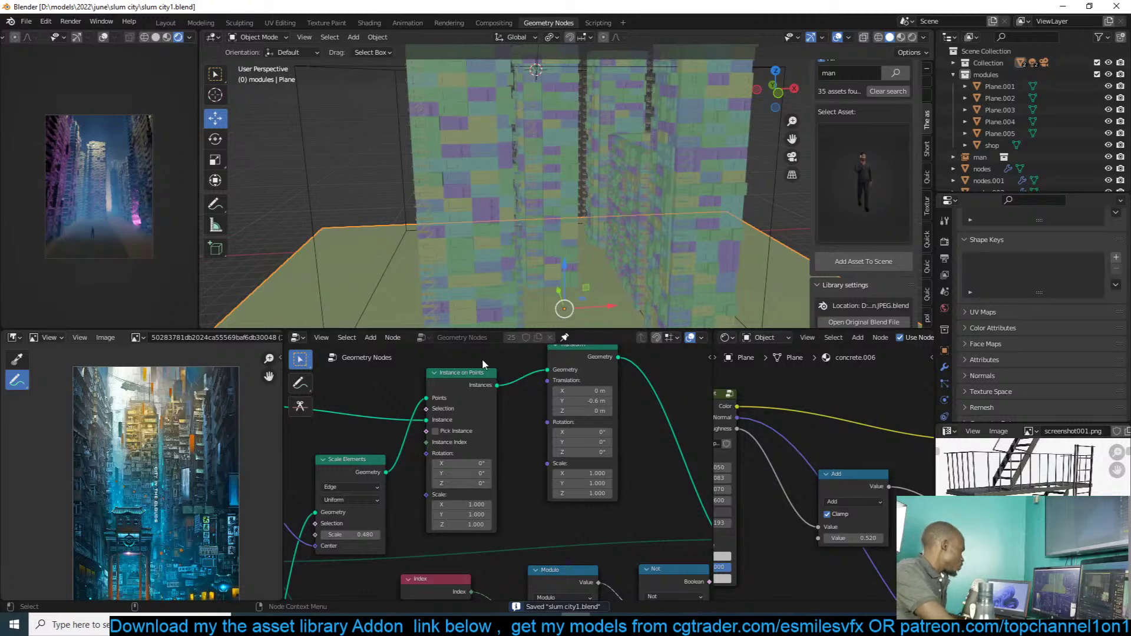
scroll(707, 224, "down", 3)
key("s")
left_click(702, 244)
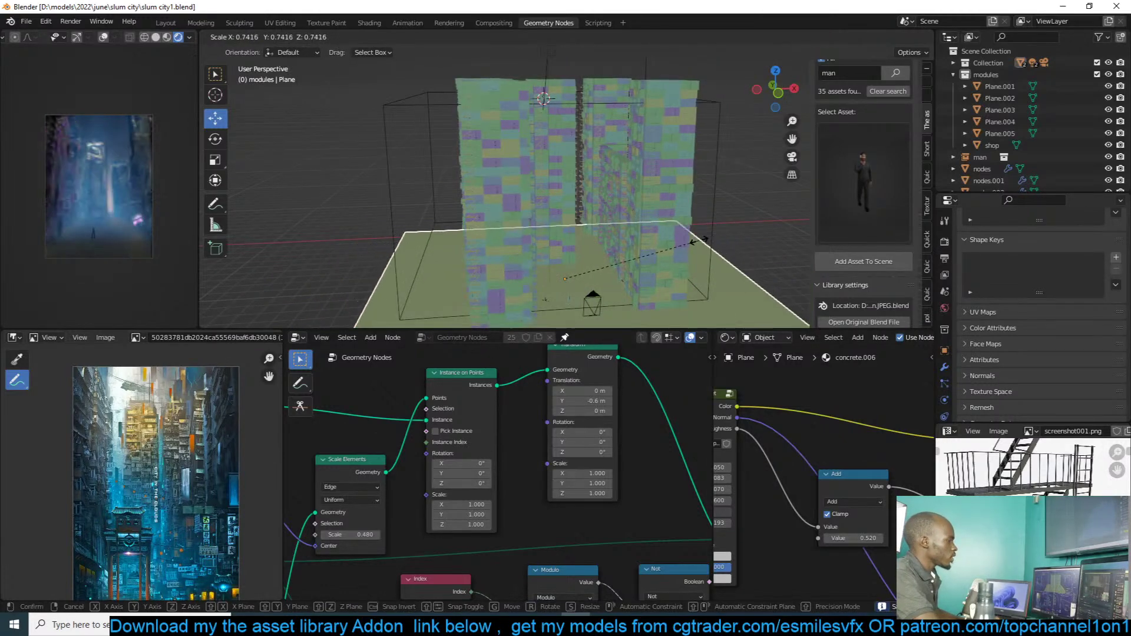
key("ctrl+s")
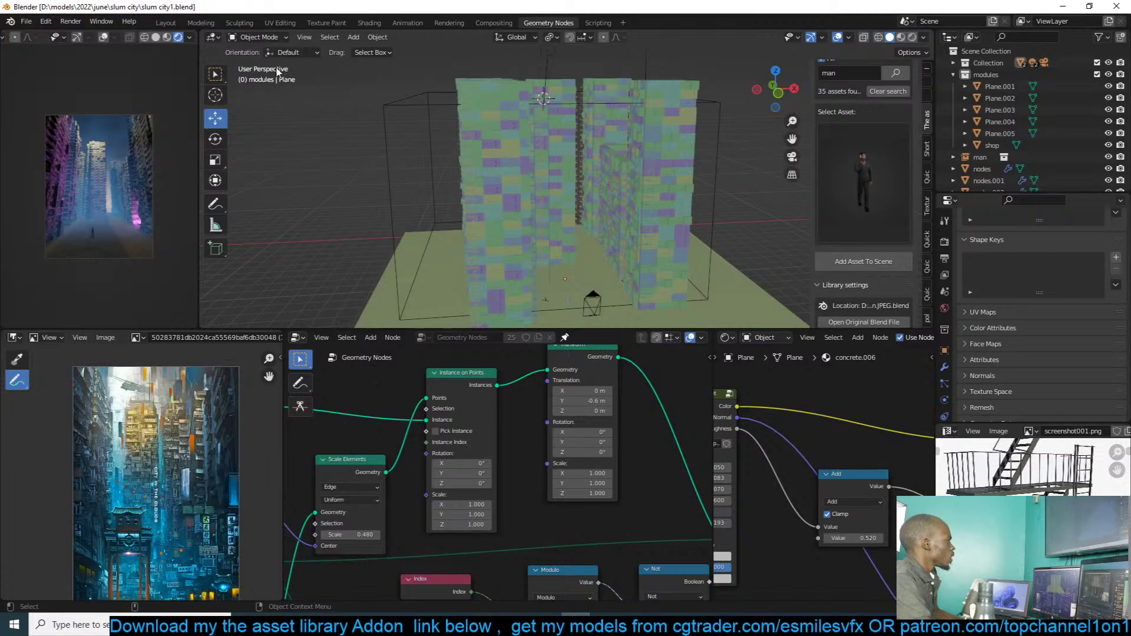
Step: Frame the Plane.005 module from the modules collection and inspect the neighbouring modules against an enlarged view of the reference artwork
scroll(728, 201, "down", 5)
middle_click_drag(704, 201, 545, 203, "shift")
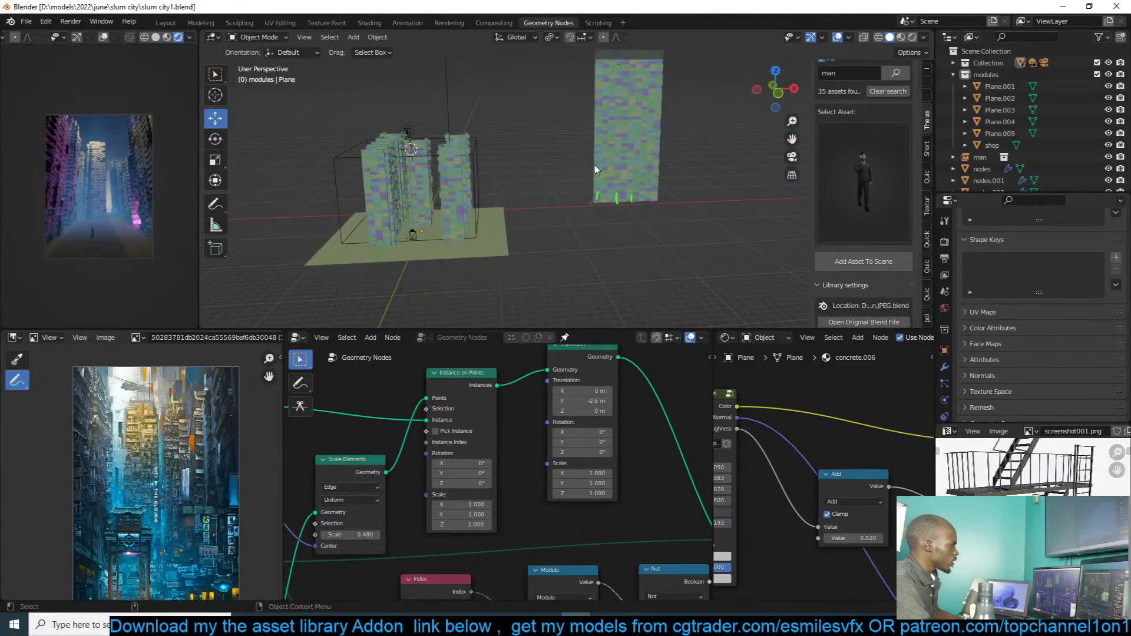
left_click(999, 87)
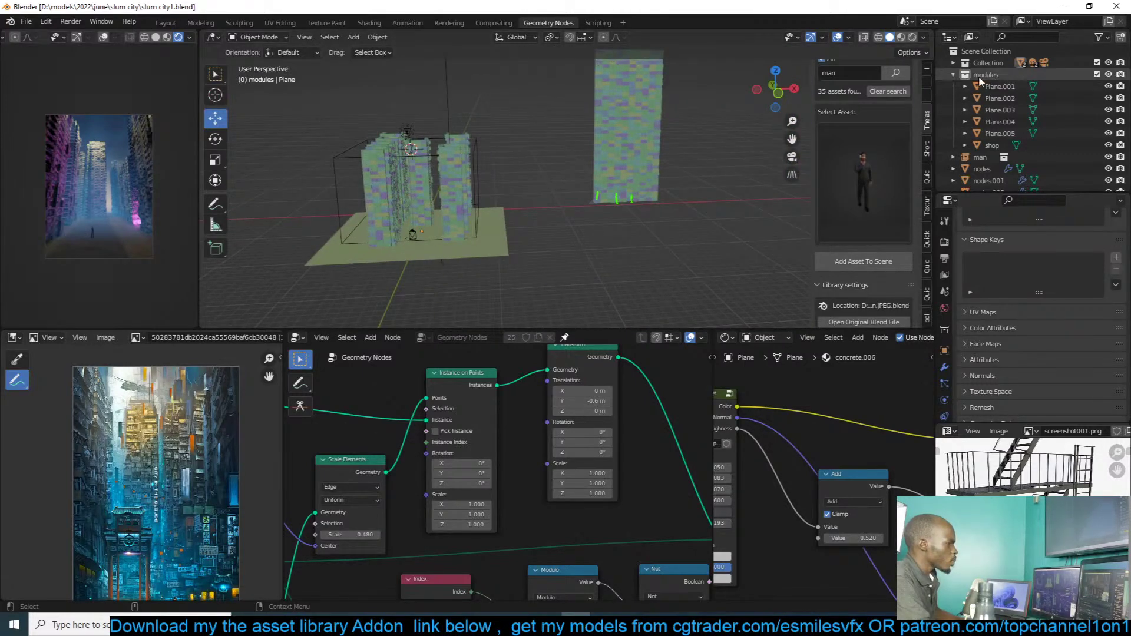
left_click(996, 146)
left_click(1000, 133)
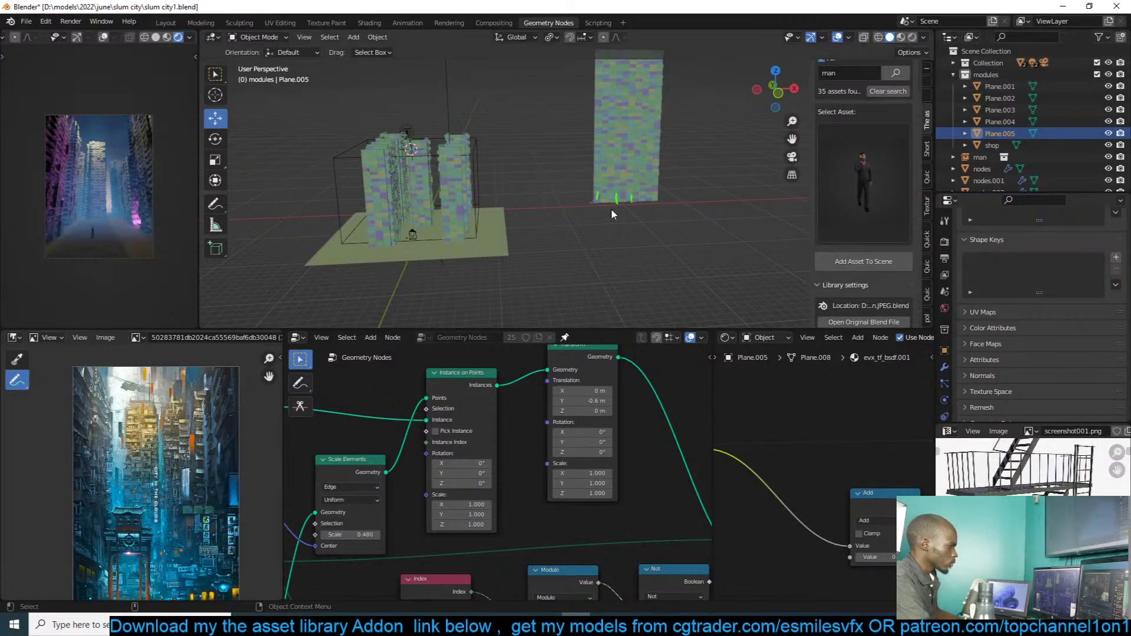
key("KP_Decimal")
key("KP_1")
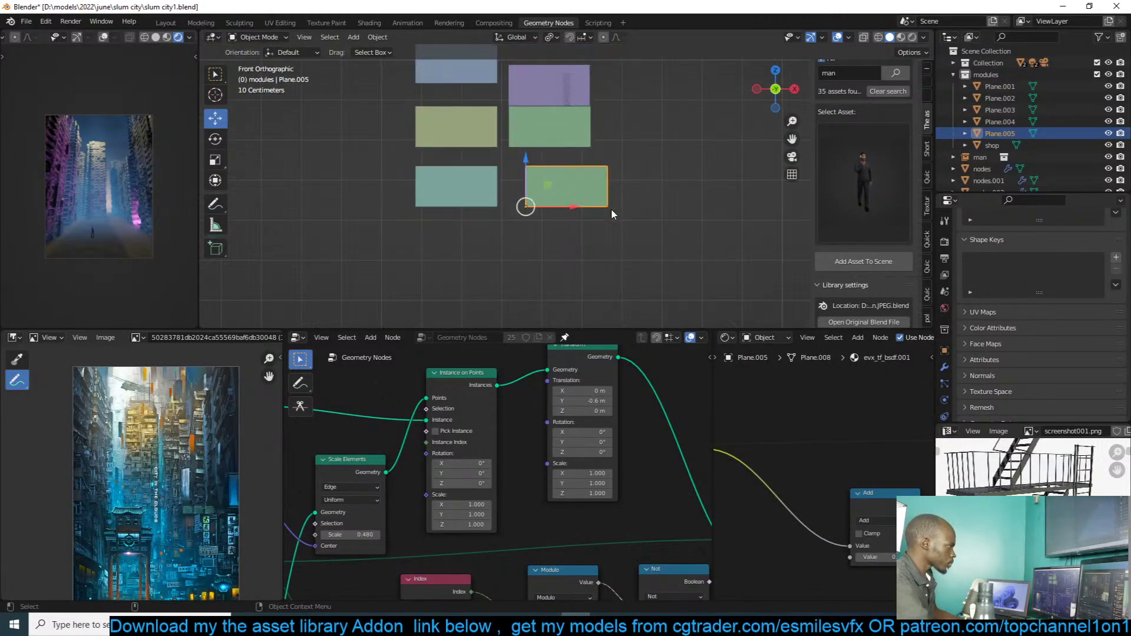
middle_click_drag(610, 209, 529, 127)
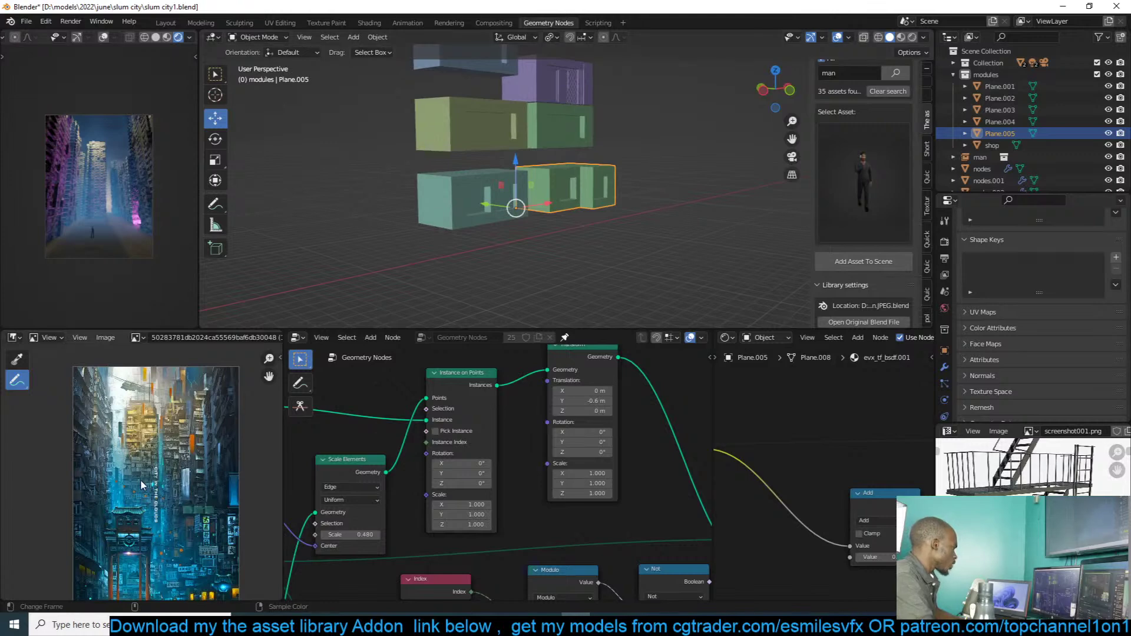
scroll(141, 479, "up", 3)
scroll(159, 480, "up", 1)
left_click(509, 144)
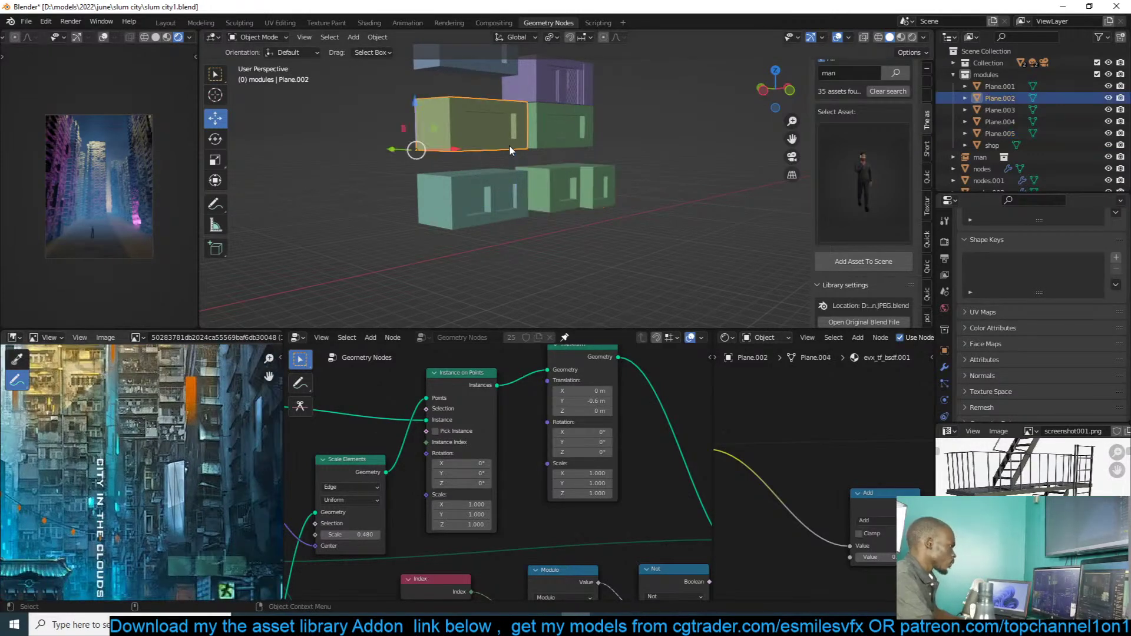
scroll(184, 36, "down", 1)
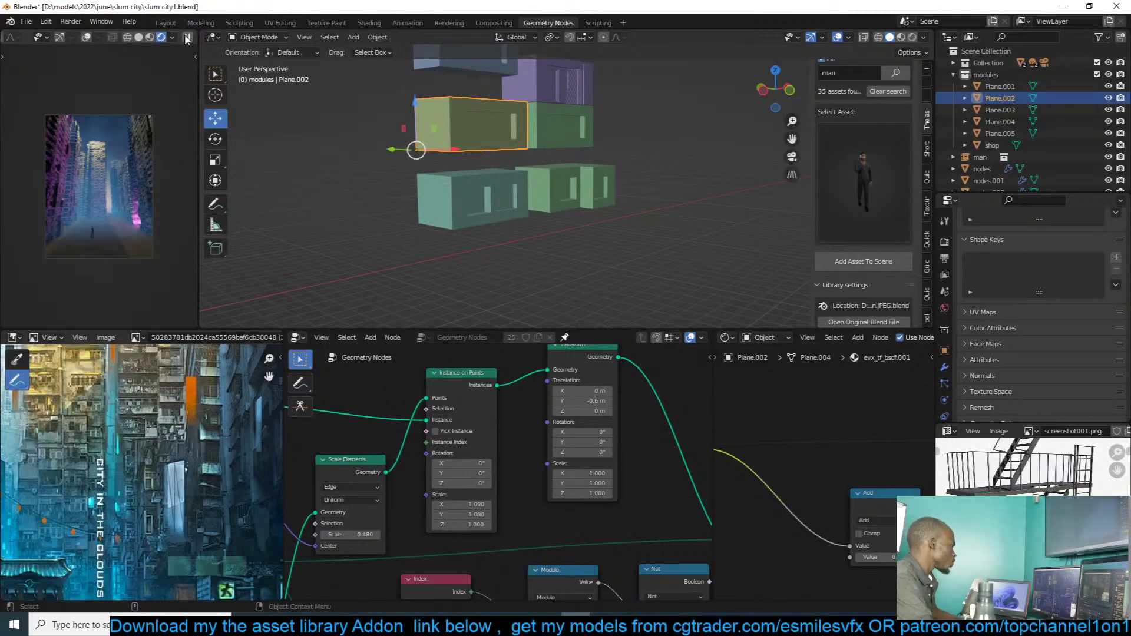
Step: Show the building modules from the front with Material Preview shading
left_click(571, 132)
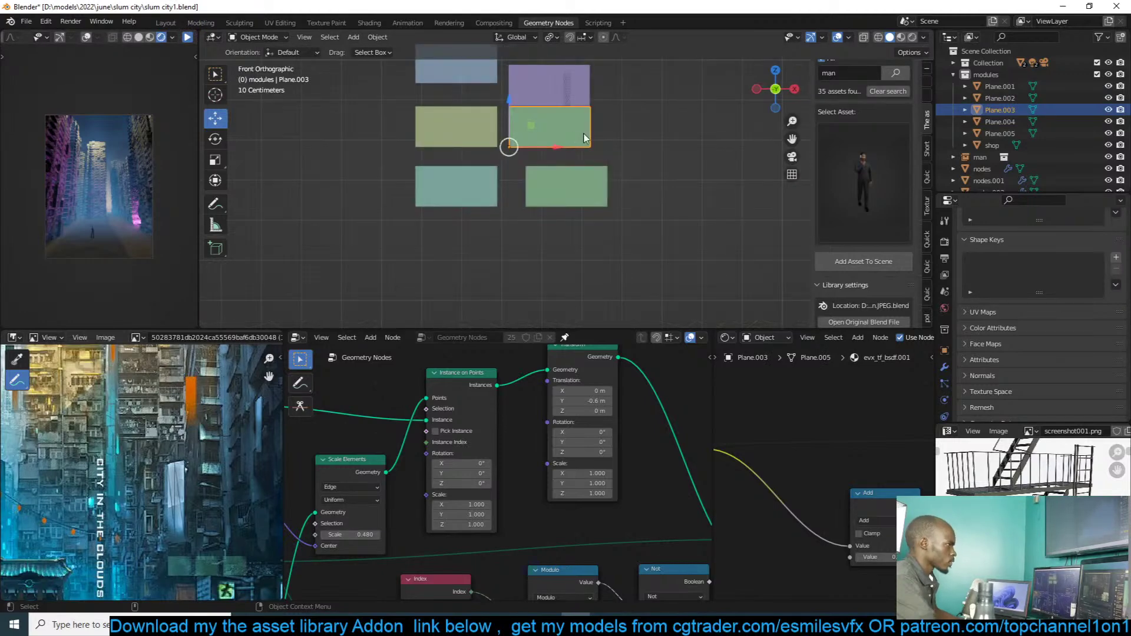
left_click(911, 37)
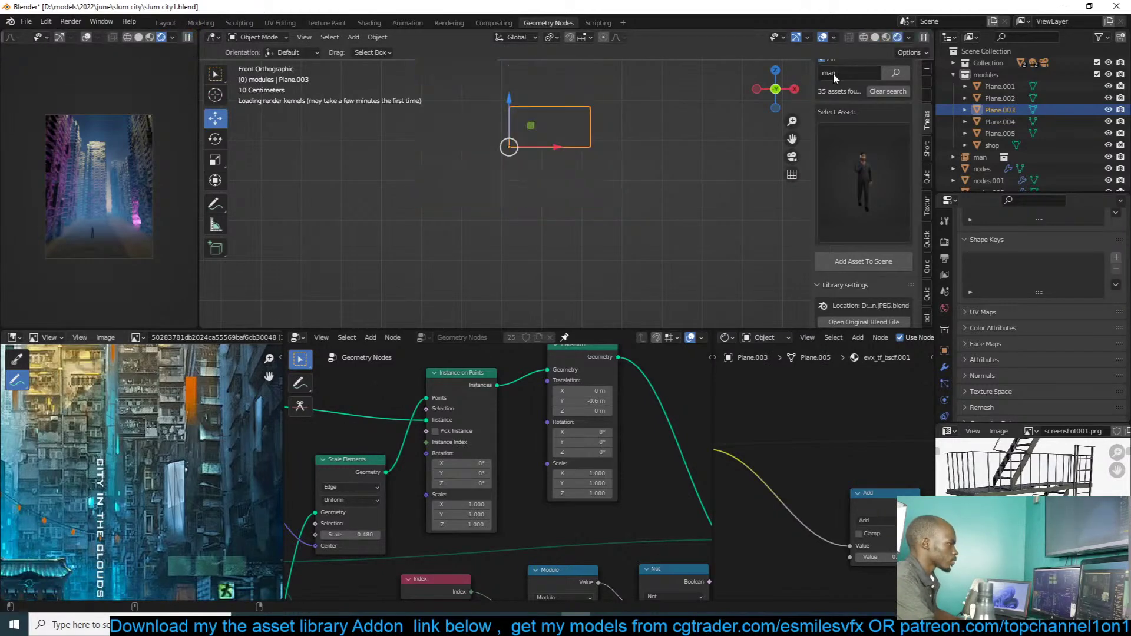
left_click(888, 39)
middle_click_drag(621, 132, 625, 237, "shift")
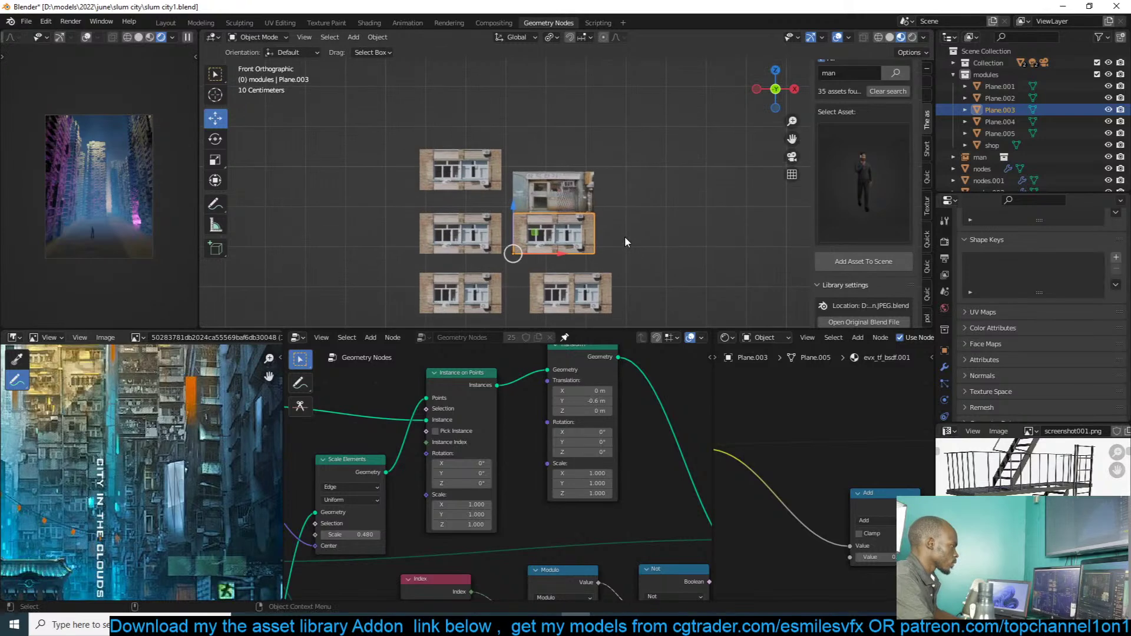
Step: Duplicate the upper-left window module, place the copy above the shop module and isolate it to examine its sides
scroll(625, 237, "up", 2)
left_click(429, 172)
middle_click_drag(494, 191, 422, 241, "shift")
key("shift+d")
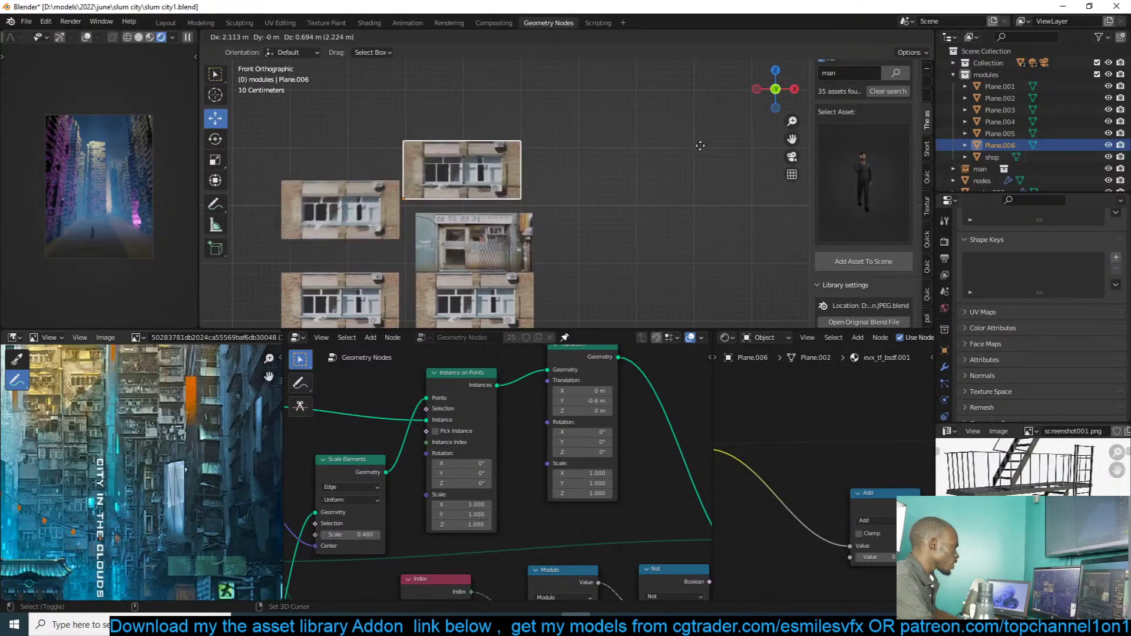
left_click(651, 144)
middle_click_drag(651, 145, 576, 246)
scroll(577, 250, "up", 2)
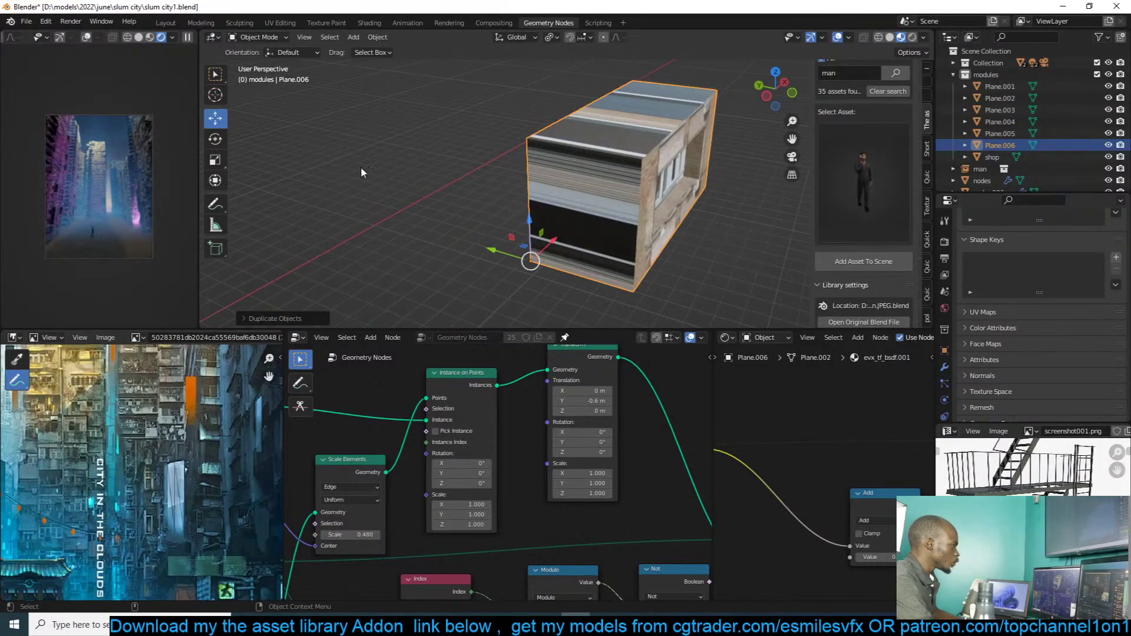
scroll(544, 131, "up", 2)
middle_click_drag(516, 154, 417, 151)
scroll(545, 132, "down", 3)
Step: Add a plane mesh near the duplicated module and rotate it 90° about X and 90° about Z
key("shift+a")
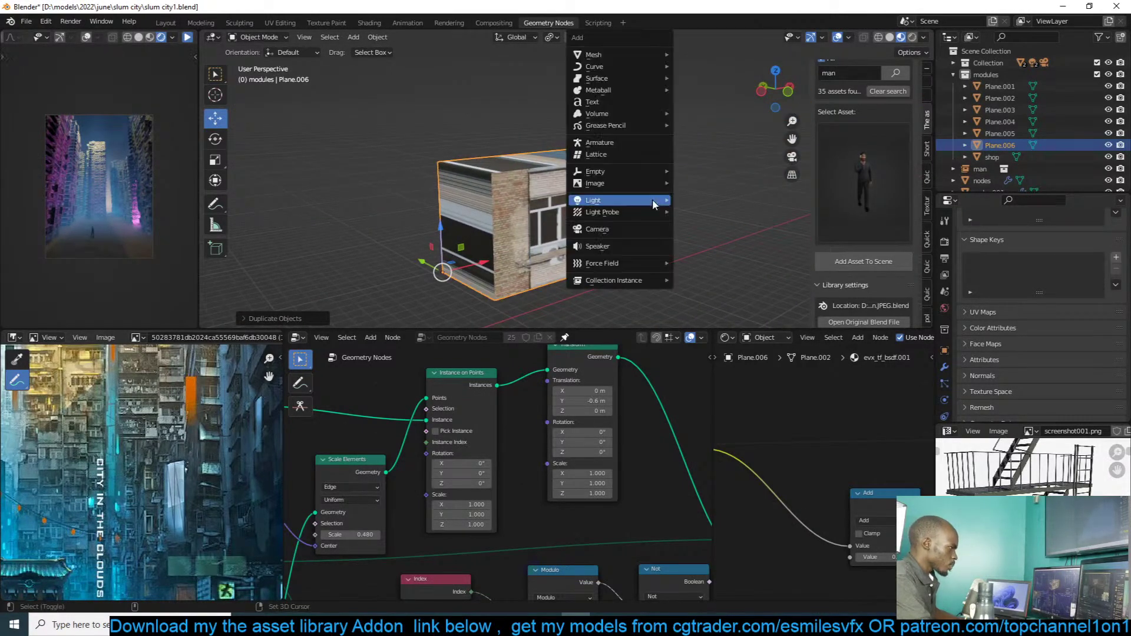
mouse_move(648, 57)
left_click(686, 60)
type("rx")
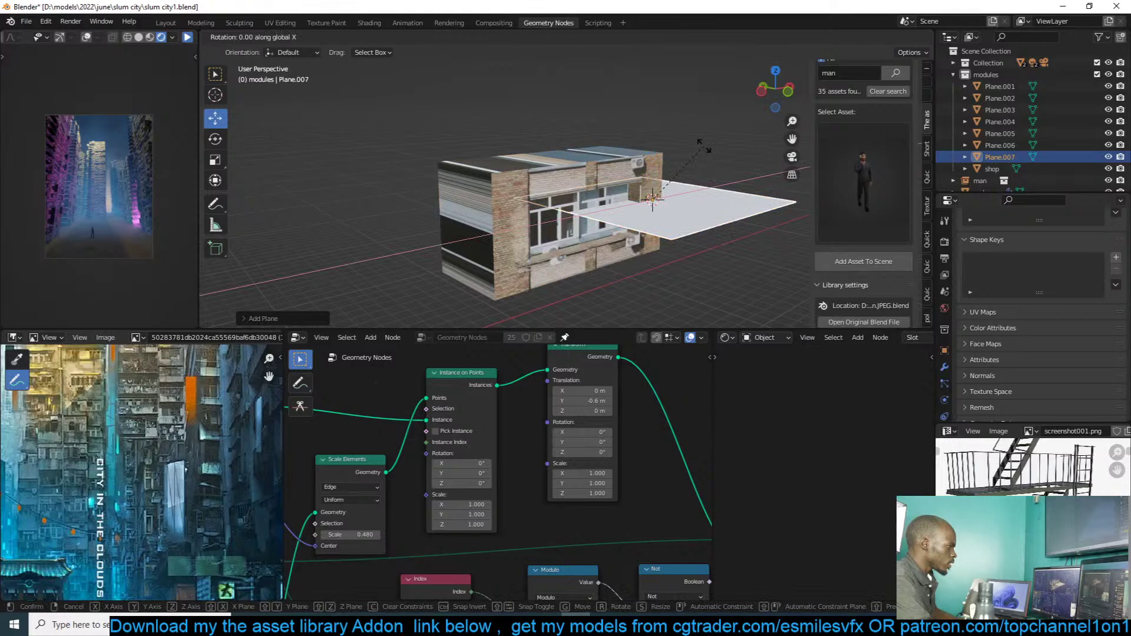
type("90")
key("Return")
type("rz")
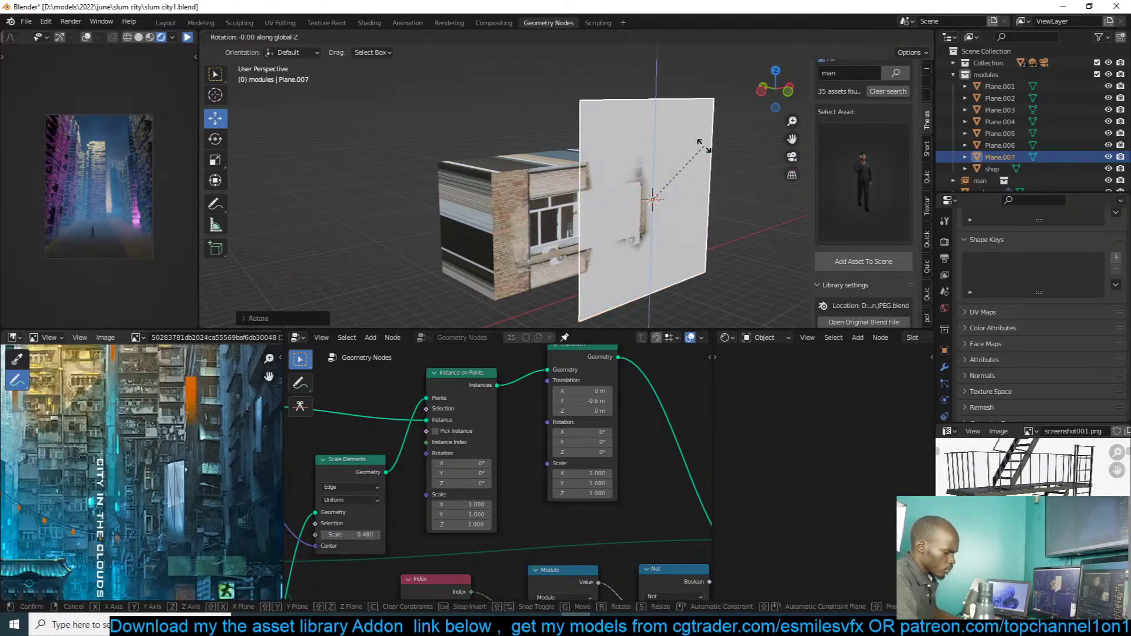
type("90")
key("Return")
Step: Scale the new plane to about 0.25, narrow it along X and move it out past the module's front corner
key("s")
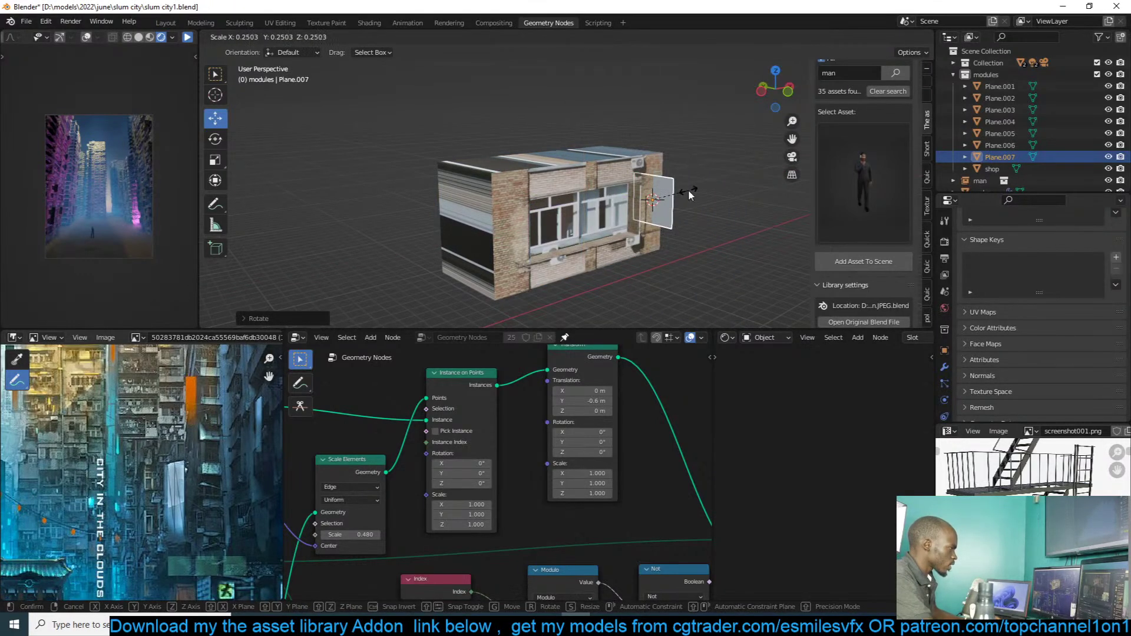
left_click(689, 191)
key("s")
key("x")
left_click(659, 203)
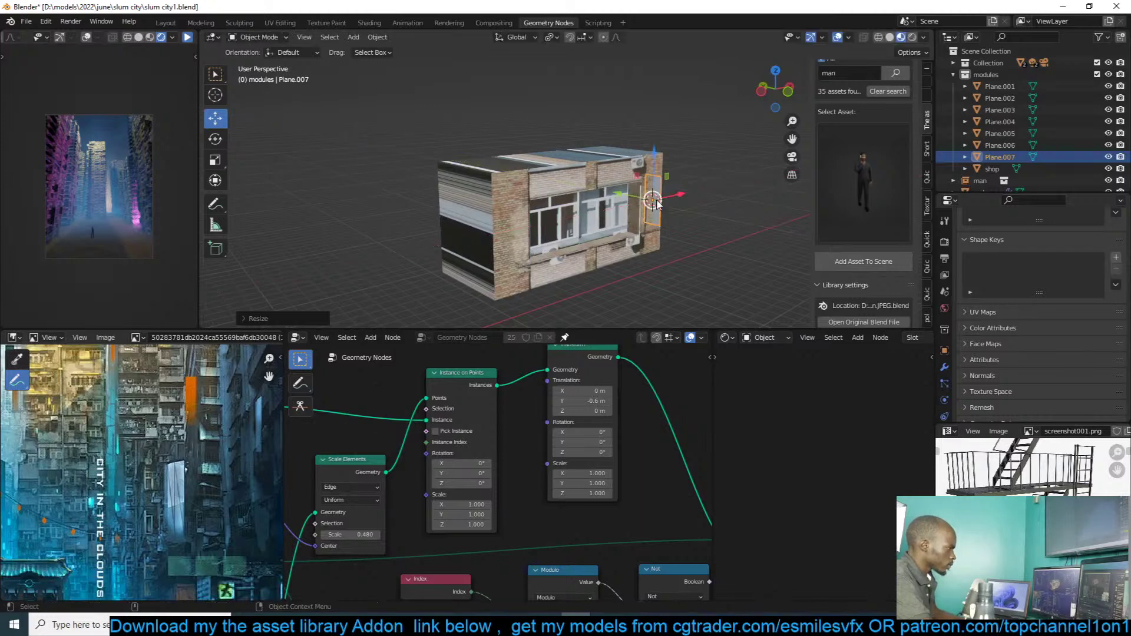
left_click_drag(631, 198, 646, 200)
Step: Stretch the sign plane to about 1.8 times its height along Z and apply its object transform
key("s")
key("z")
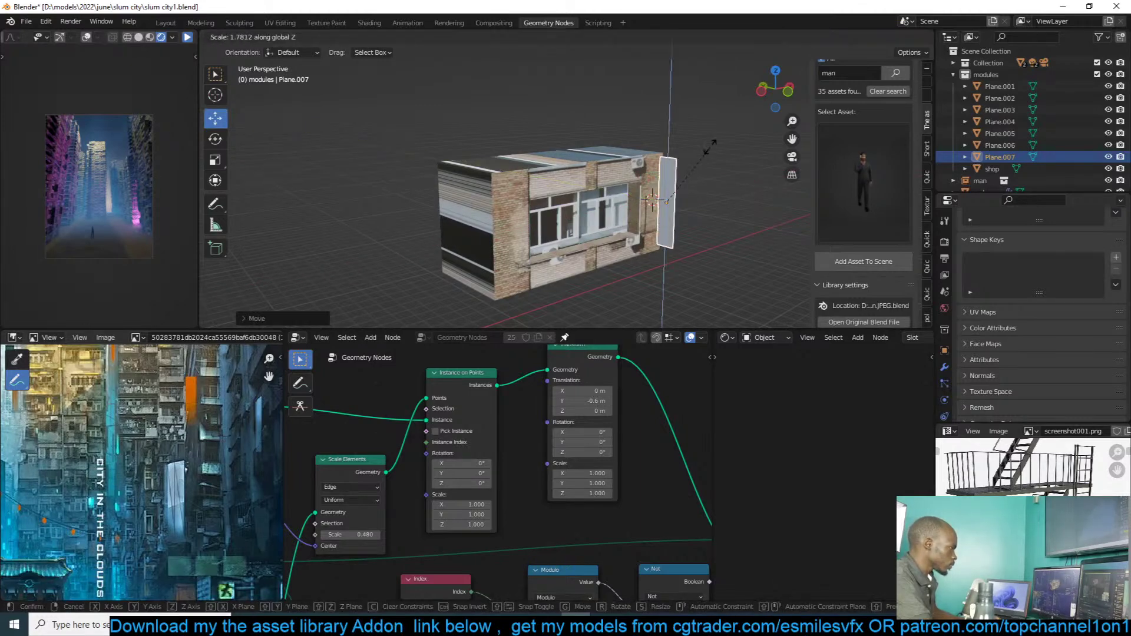
left_click(653, 200)
key("ctrl+a")
left_click(713, 155)
middle_click_drag(713, 156, 727, 204)
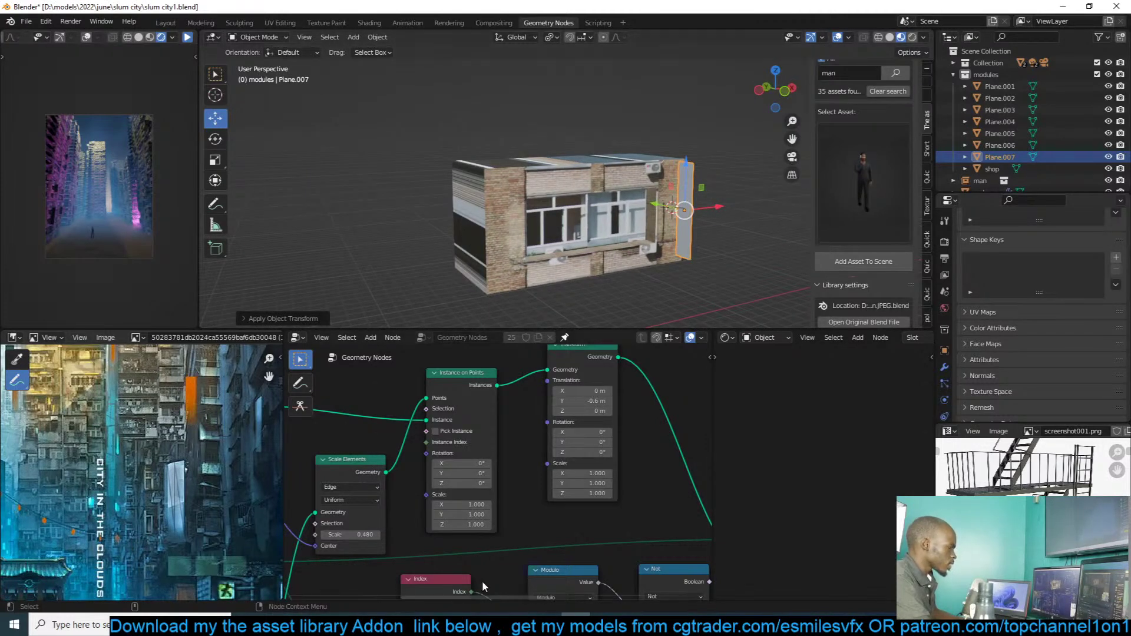
Step: Open the Texture Folders add-on options and browse the details, temp, Downloads and smoke folders in File Explorer for a sign image
left_click(928, 202)
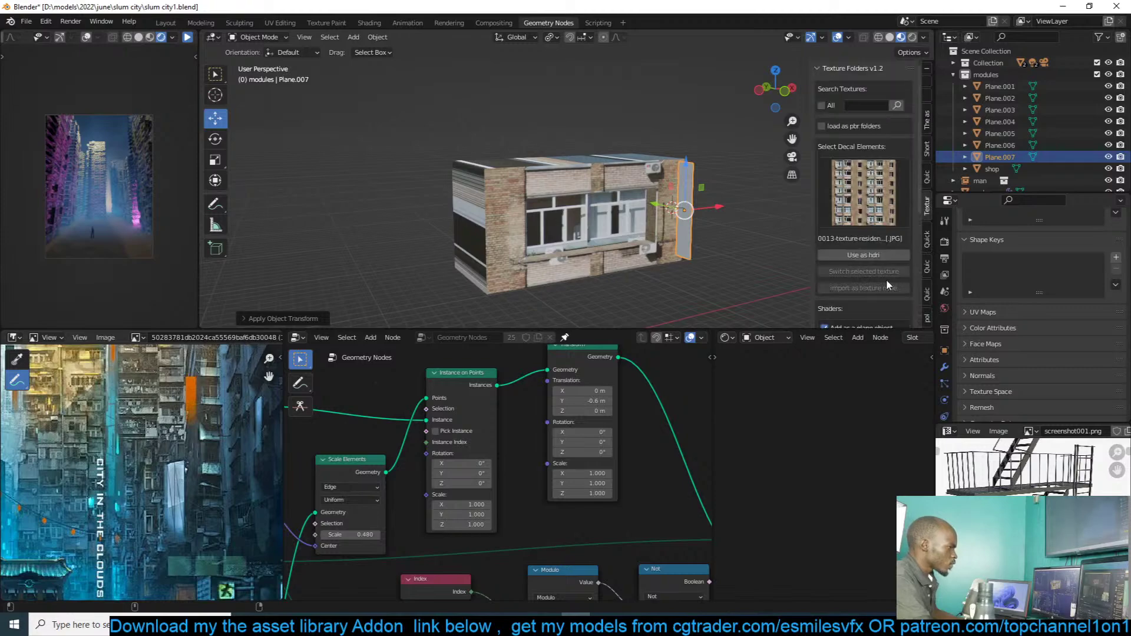
scroll(886, 278, "down", 5)
left_click(885, 263)
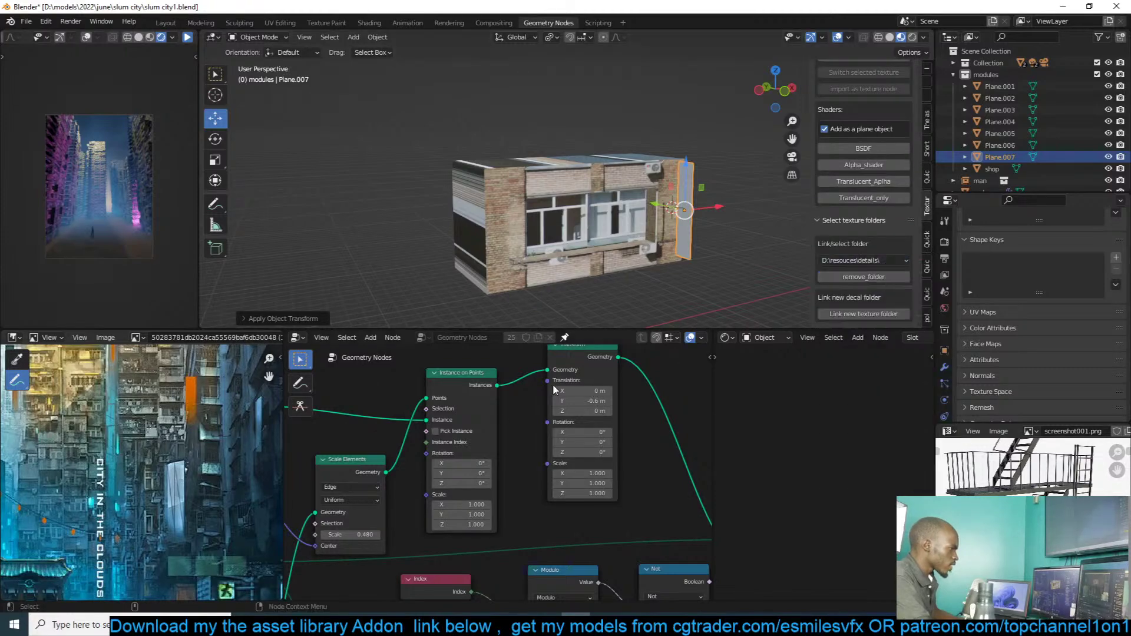
left_click(575, 625)
scroll(240, 242, "up", 8)
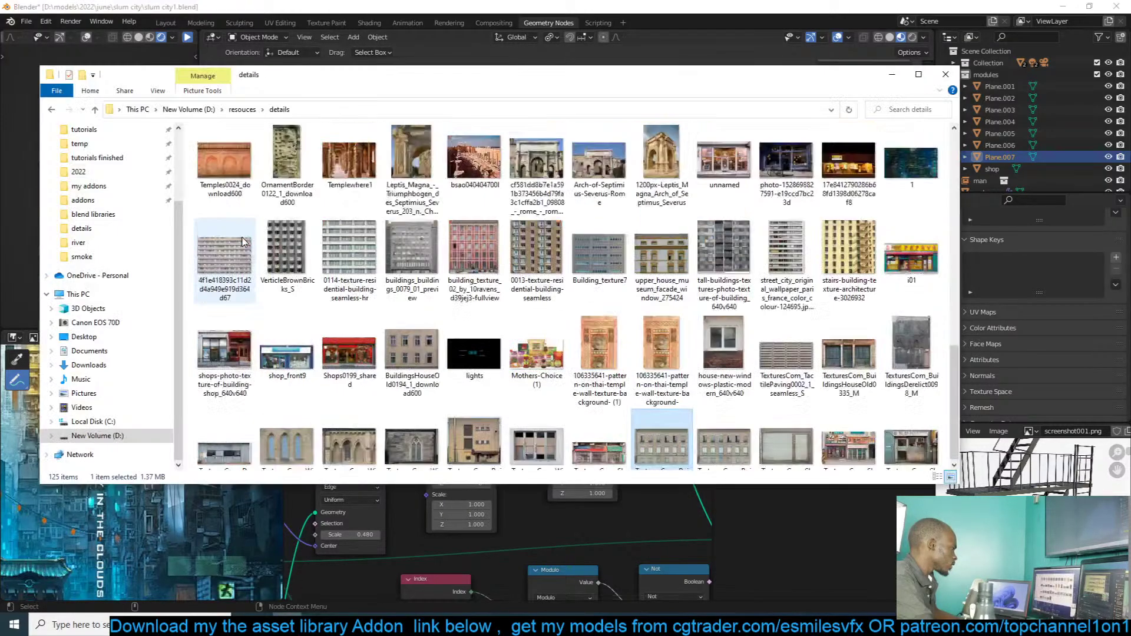
left_click(80, 144)
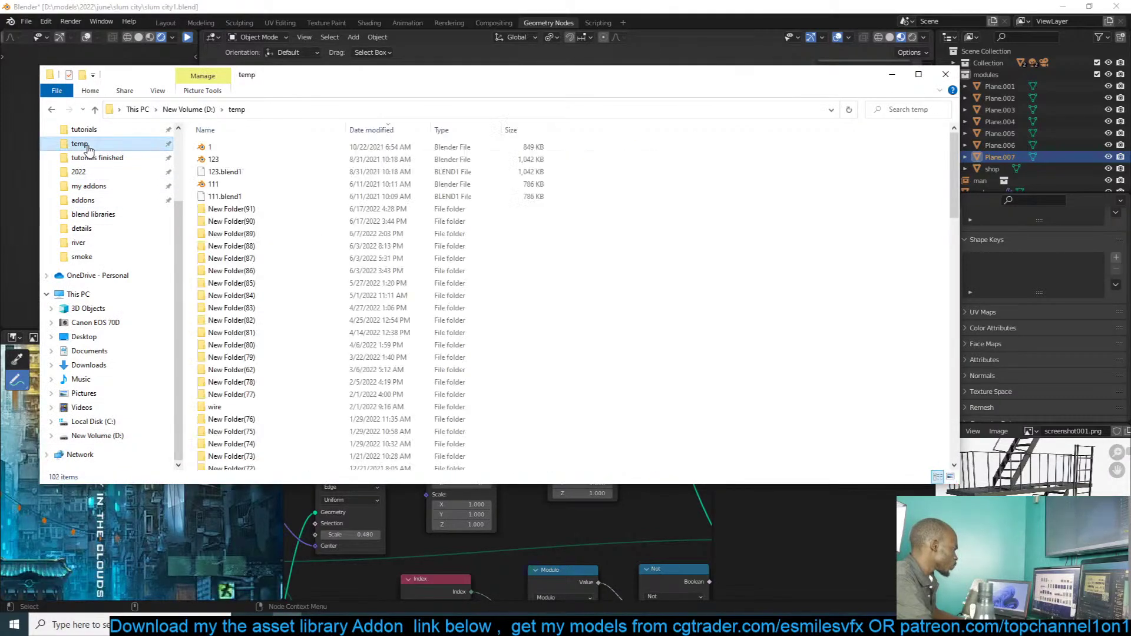
scroll(118, 236, "up", 3)
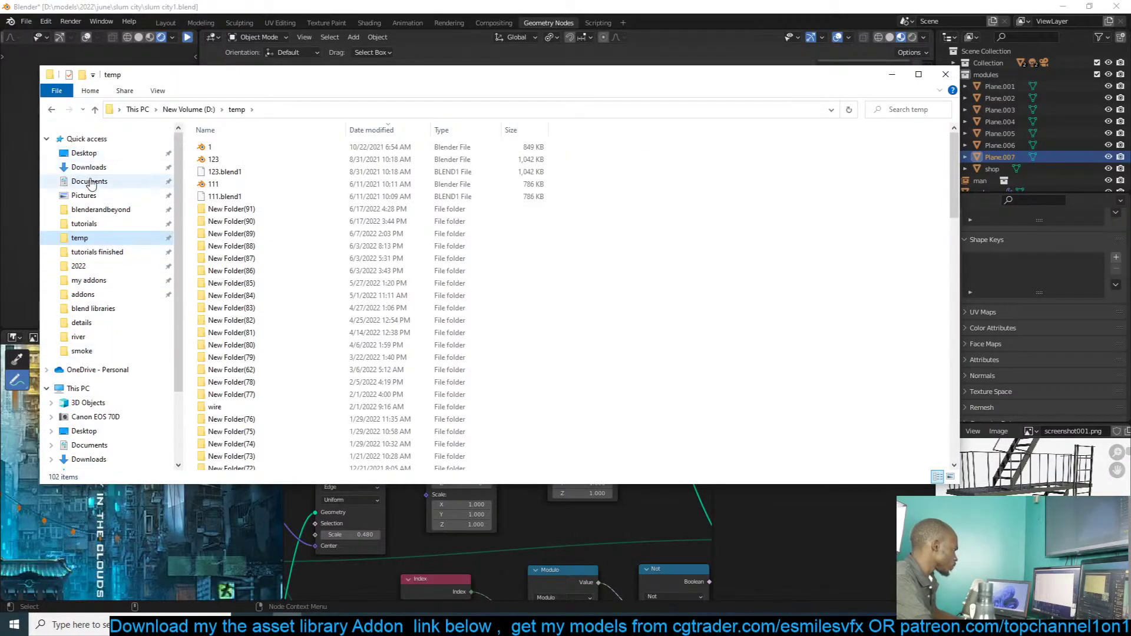
left_click(89, 167)
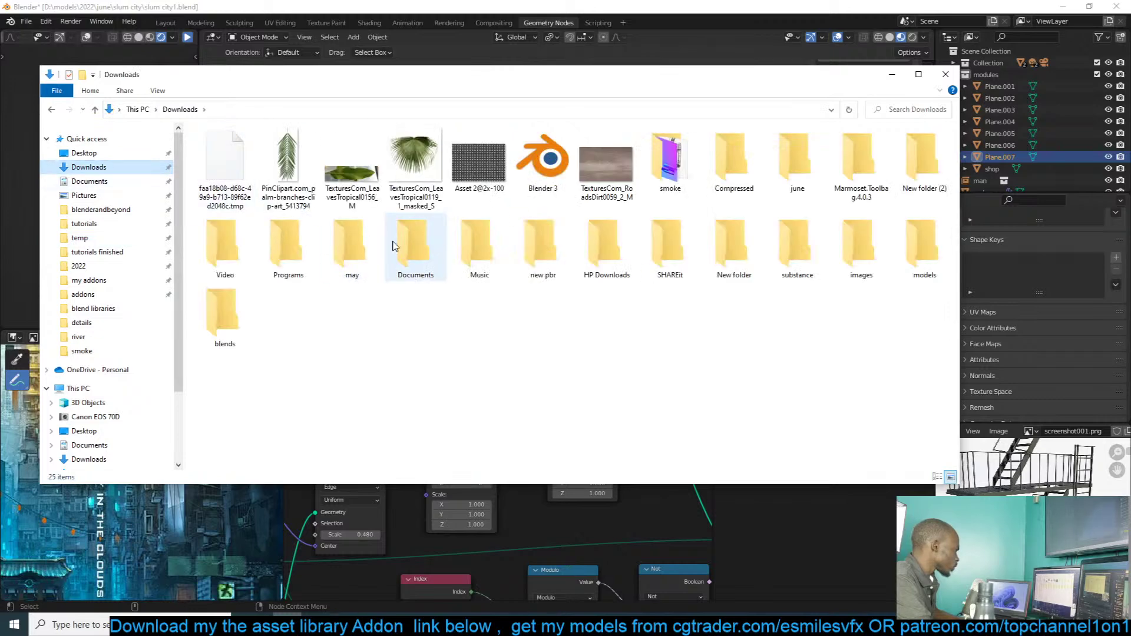
double_click(685, 191)
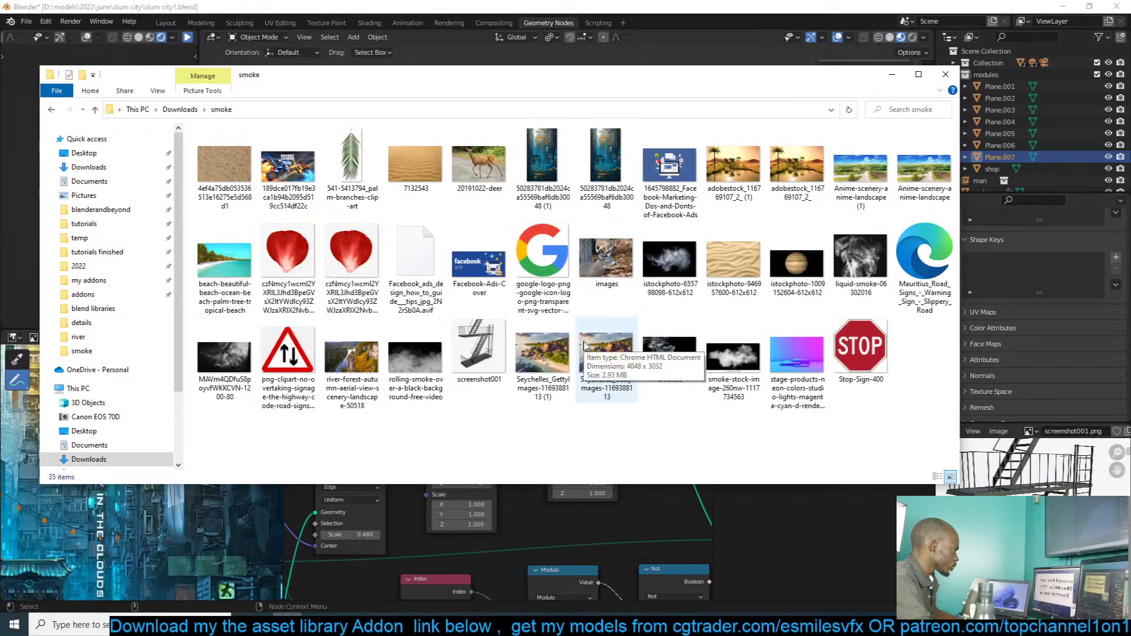
Step: Check the Downloads folder for a usable sign image, selecting Asset 2@2x-100, and return to Blender
left_click(739, 51)
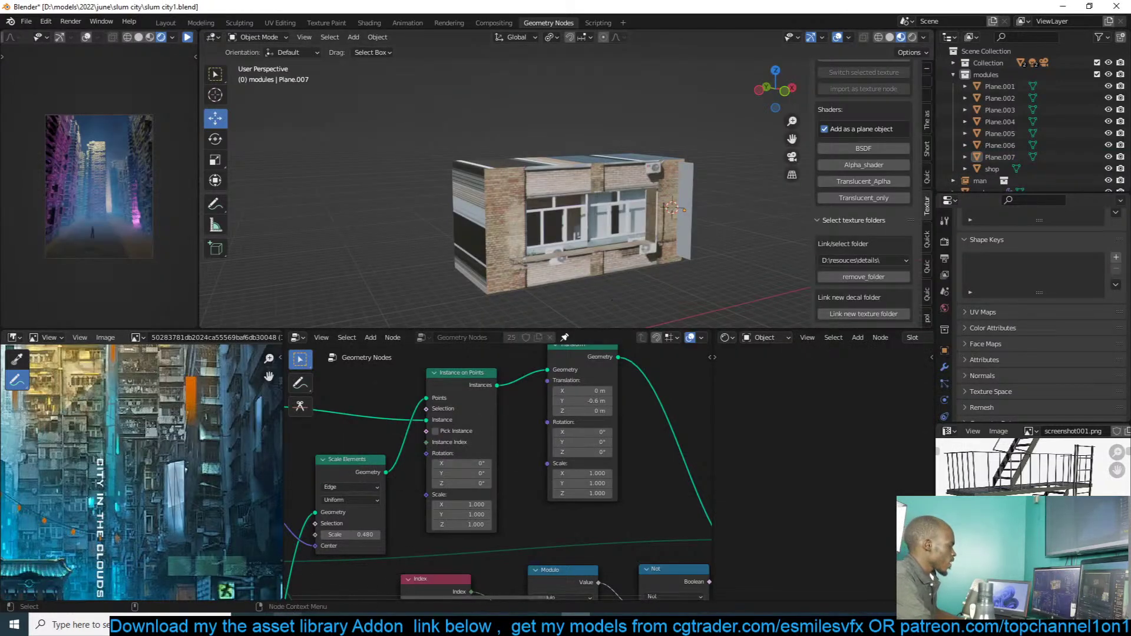
key("alt+Tab")
left_click(195, 114)
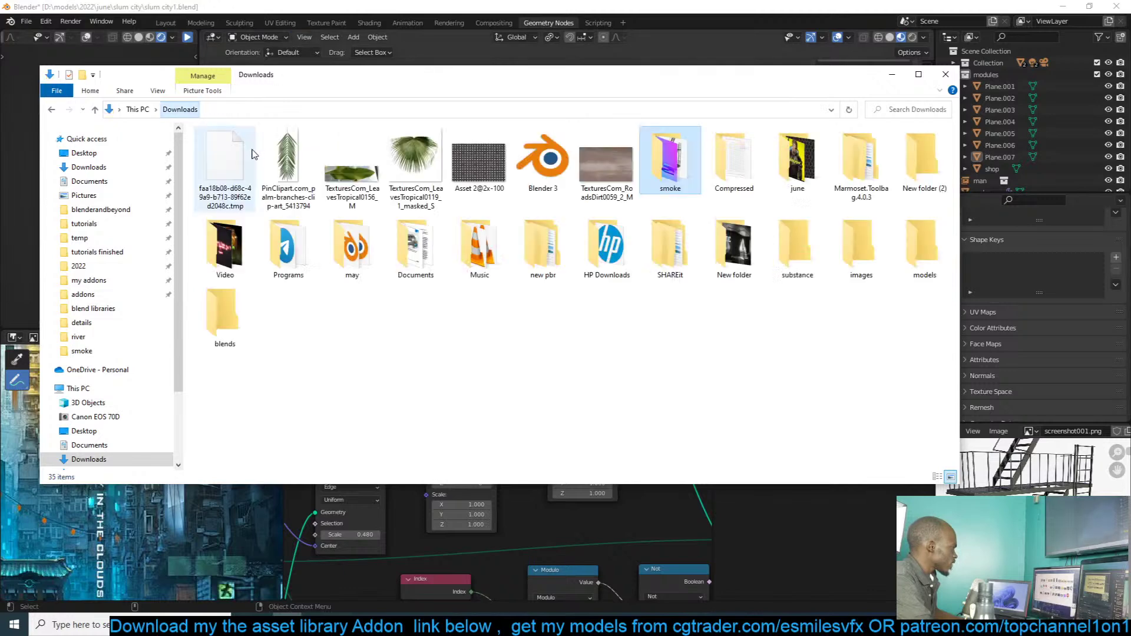
left_click(503, 327)
key("a")
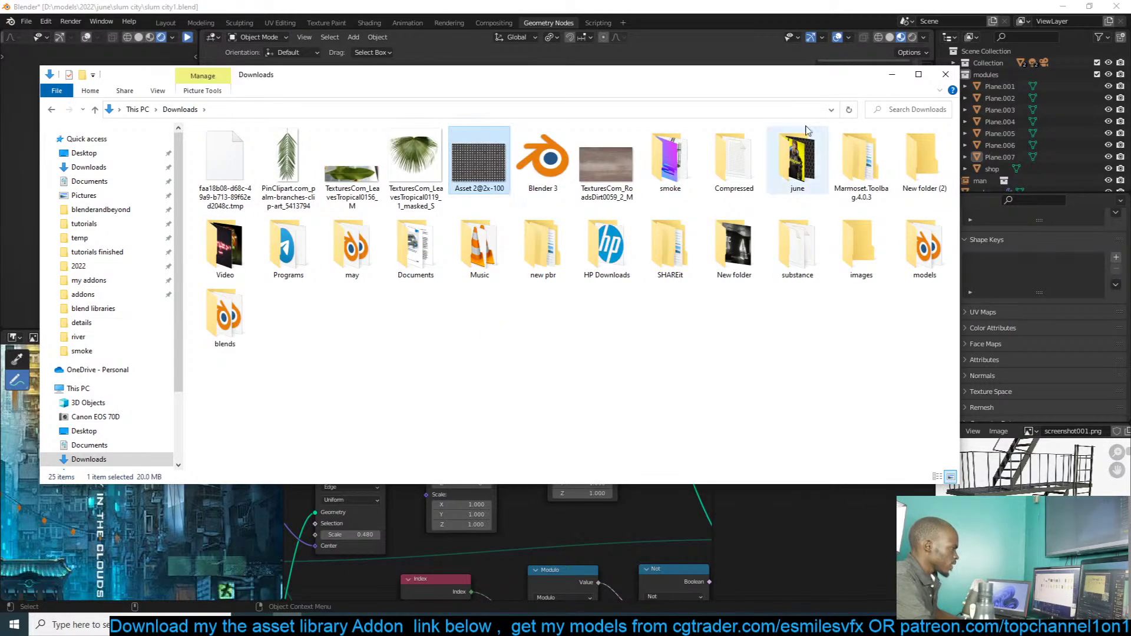
left_click(892, 75)
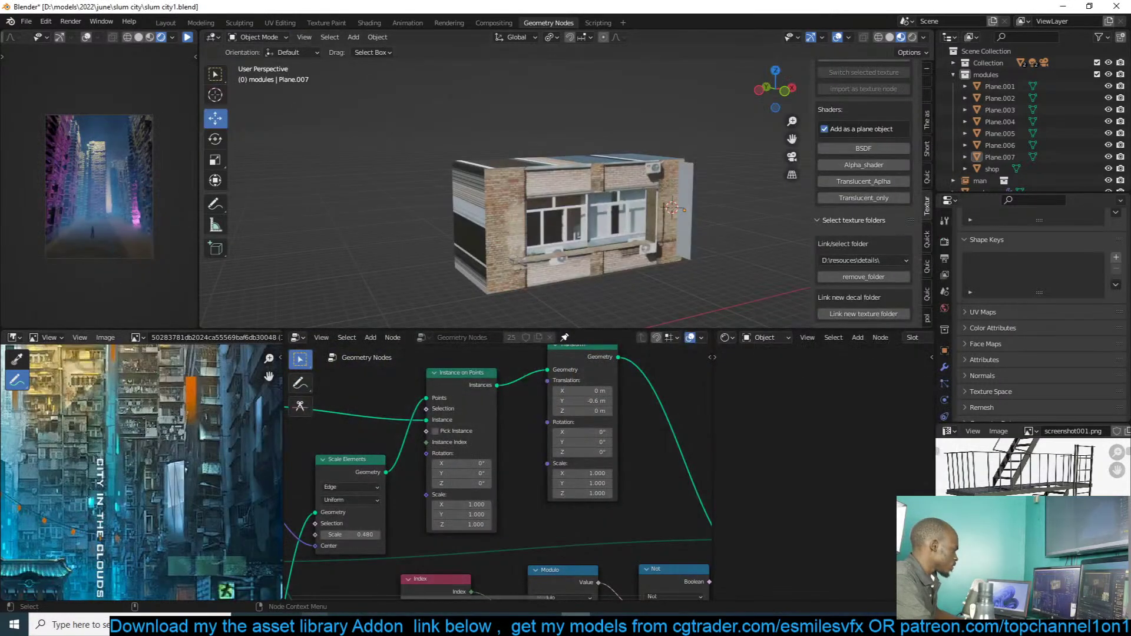
Step: Switch to Chrome and search Google Images for "japanese banners"
left_click(315, 625)
left_click(395, 577)
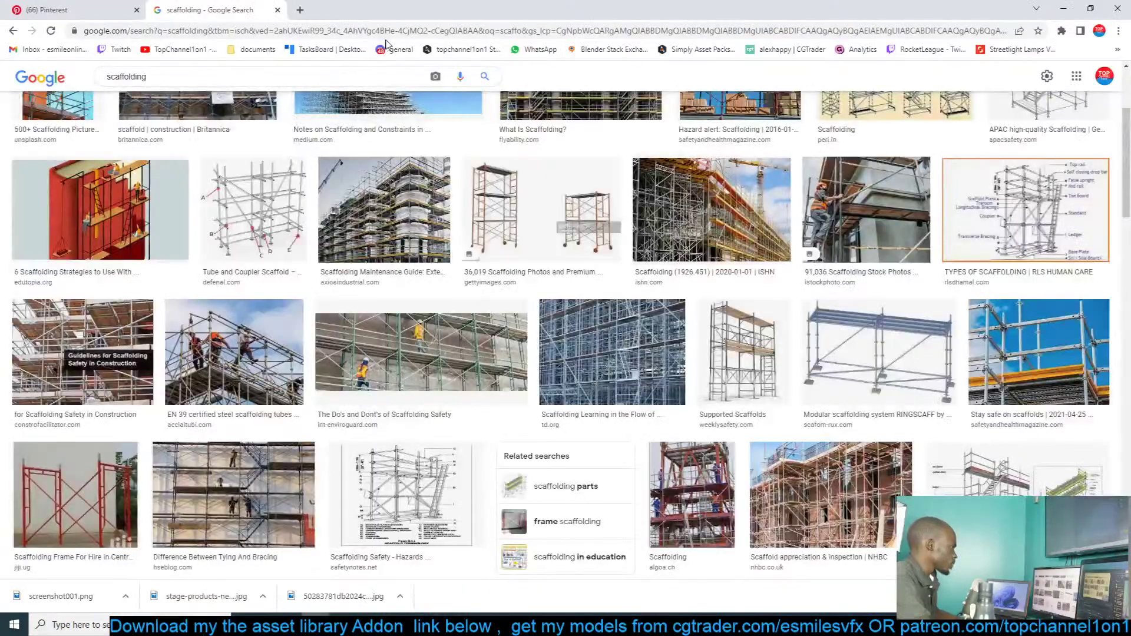
double_click(371, 71)
type("b")
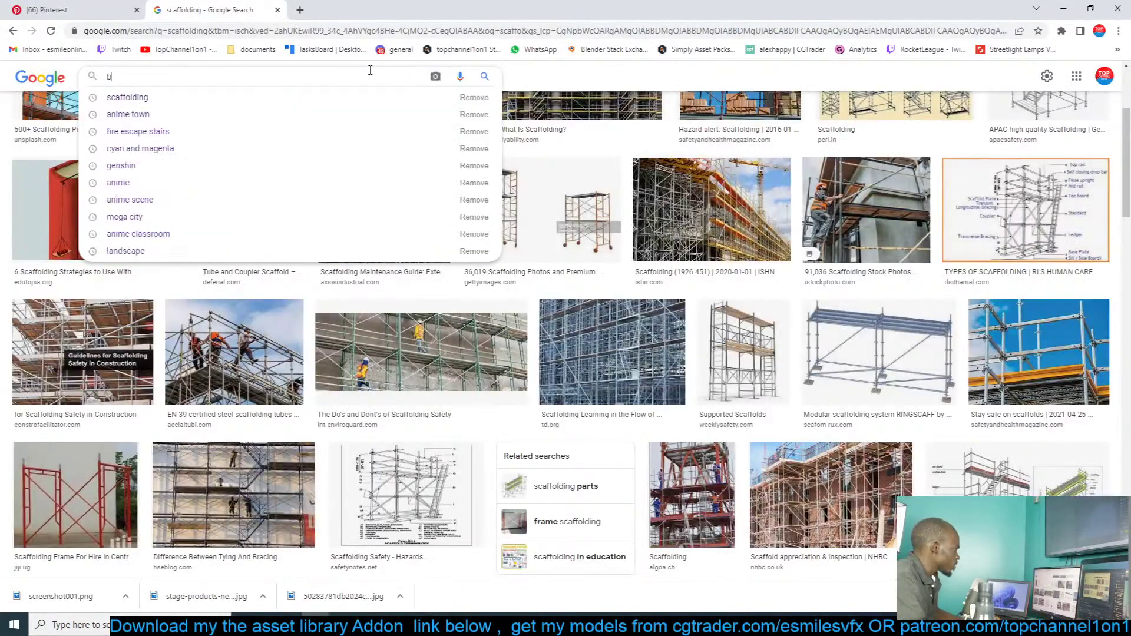
type("anners")
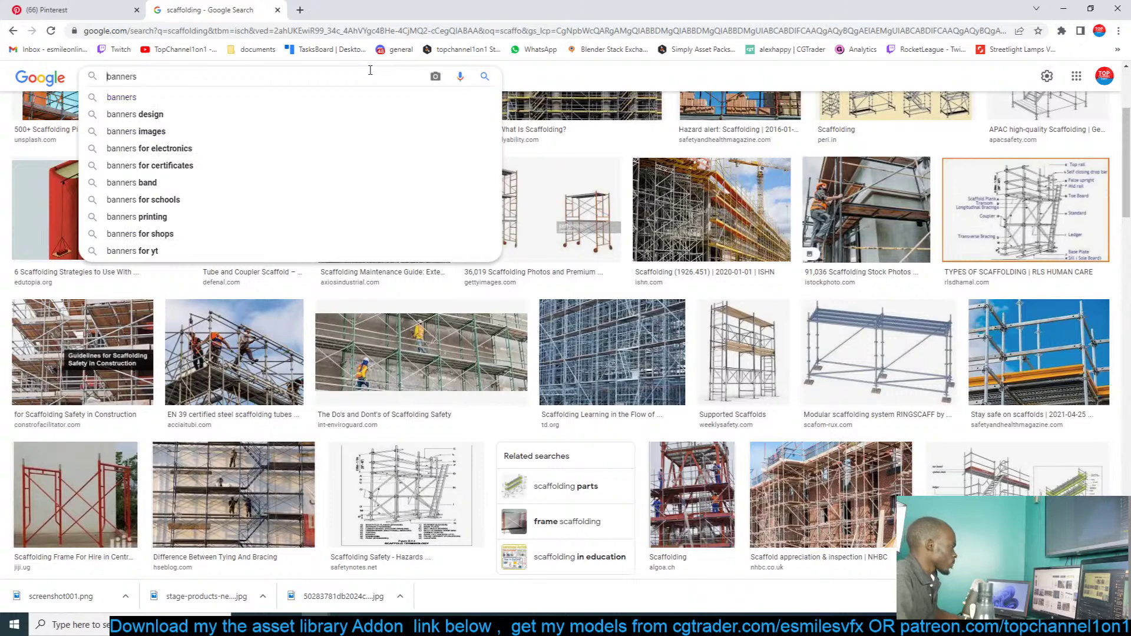
type("japane")
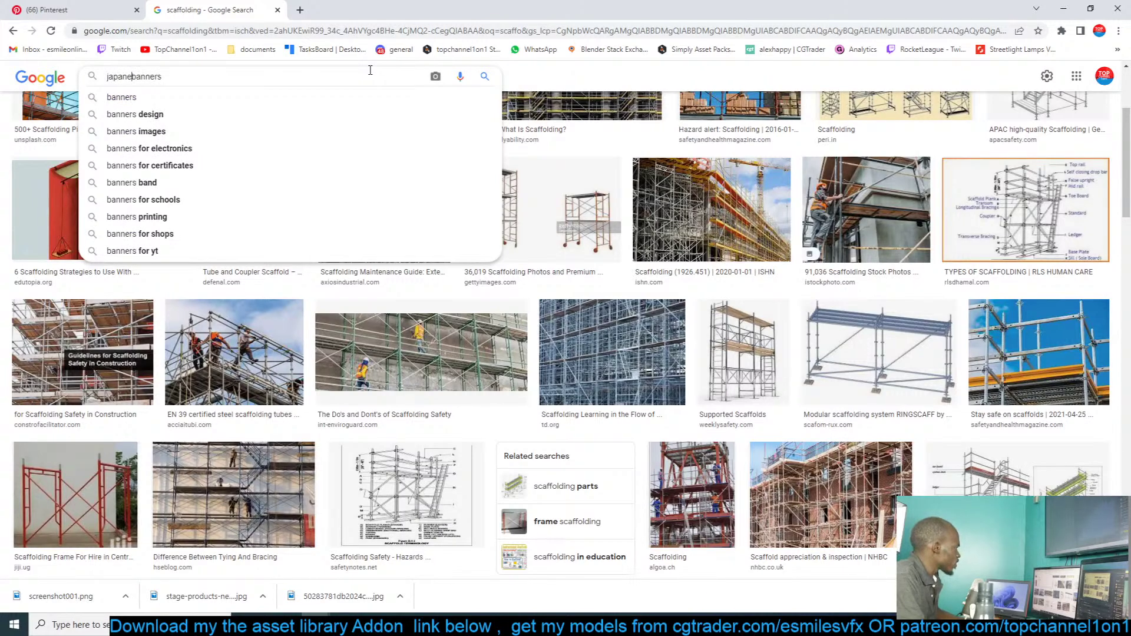
type("se")
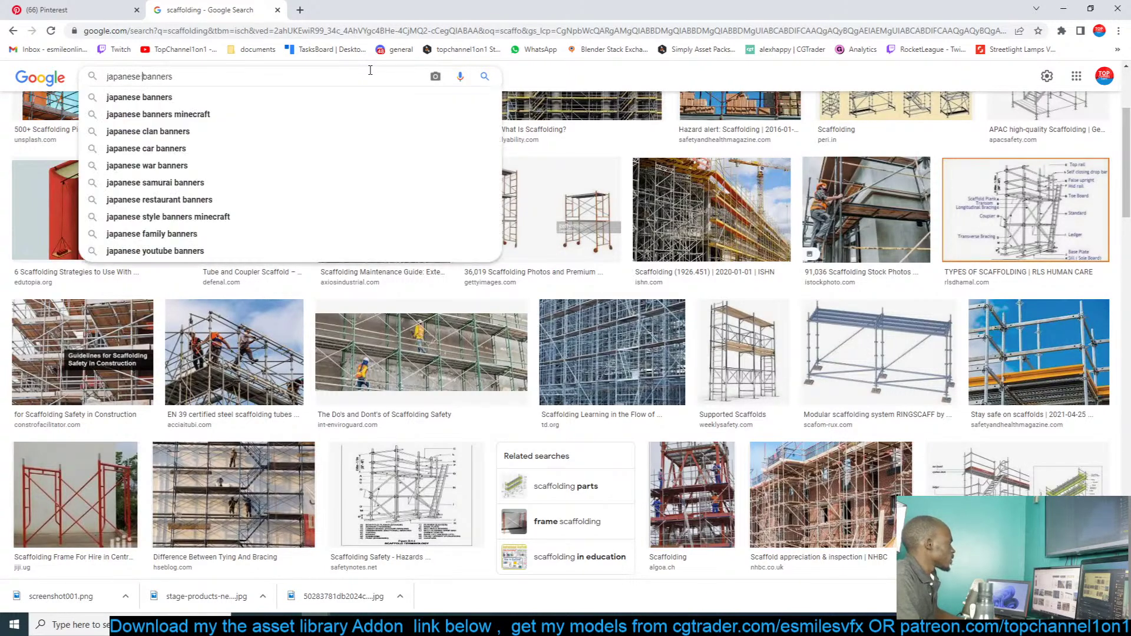
key("Return")
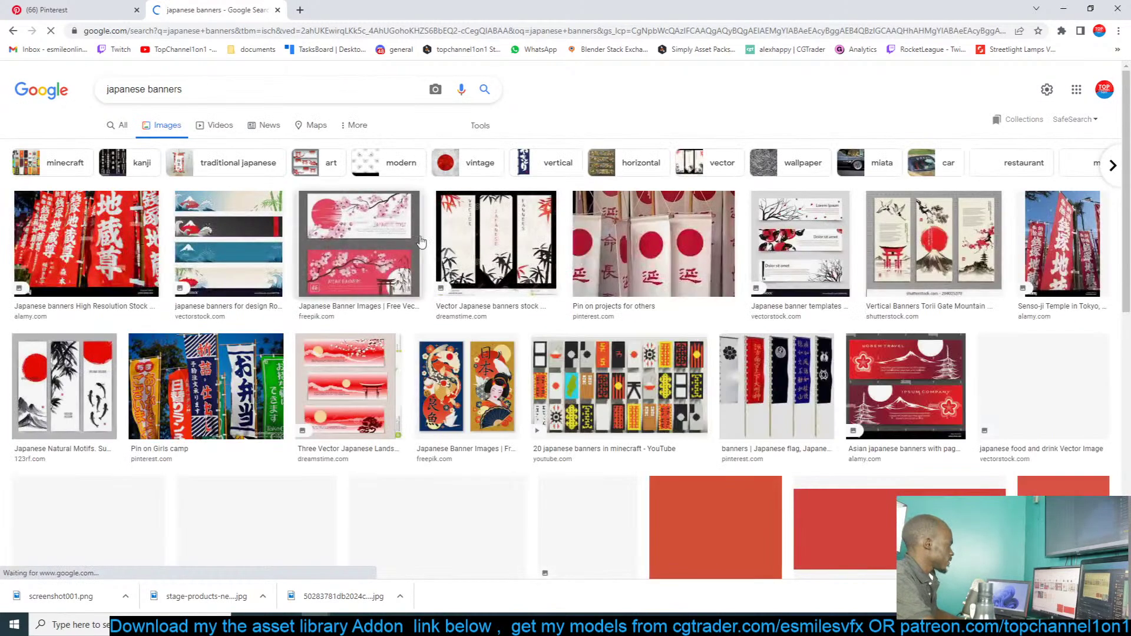
Step: Browse the image results and open the Amazon, AliExpress and Irasshaimase banner pictures in separate background tabs
scroll(531, 285, "down", 1)
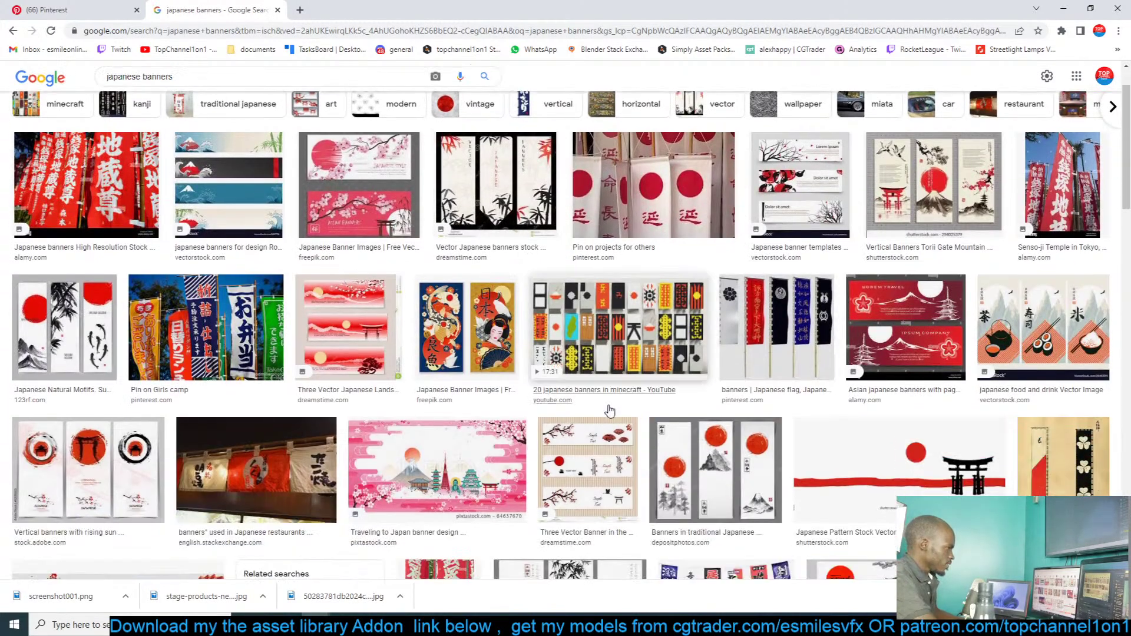
scroll(650, 439, "down", 1)
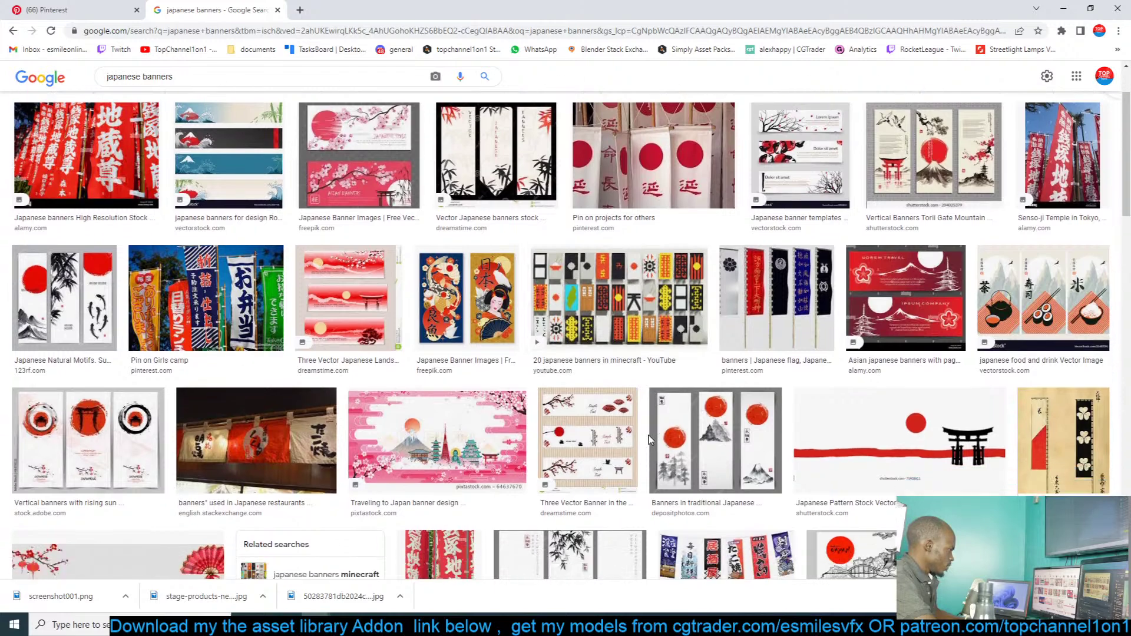
scroll(650, 439, "down", 4)
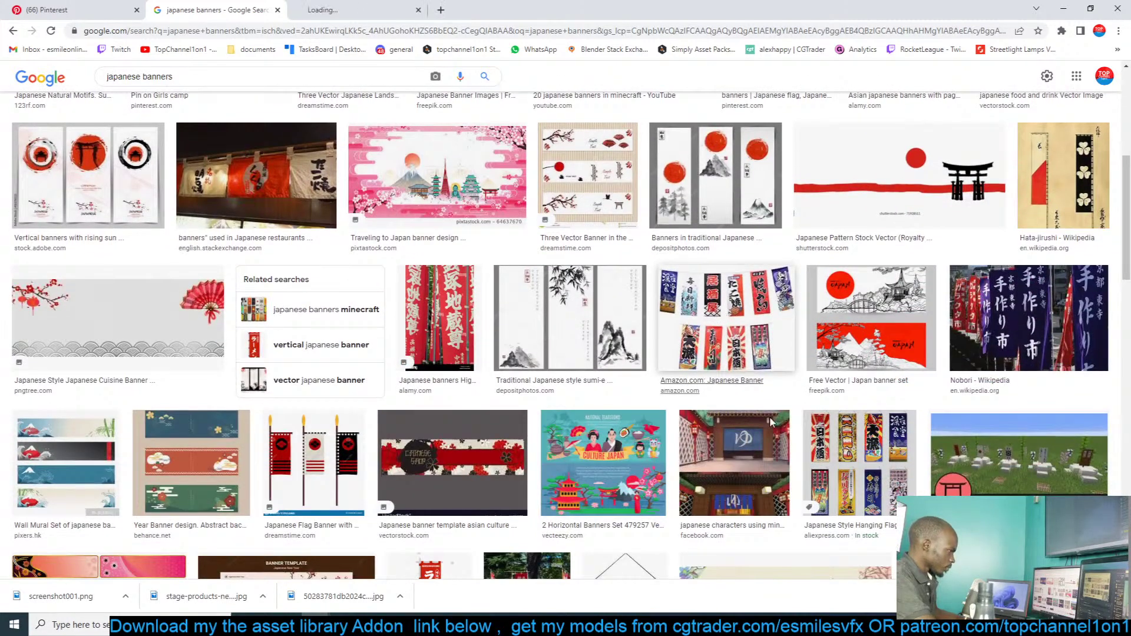
middle_click(837, 454)
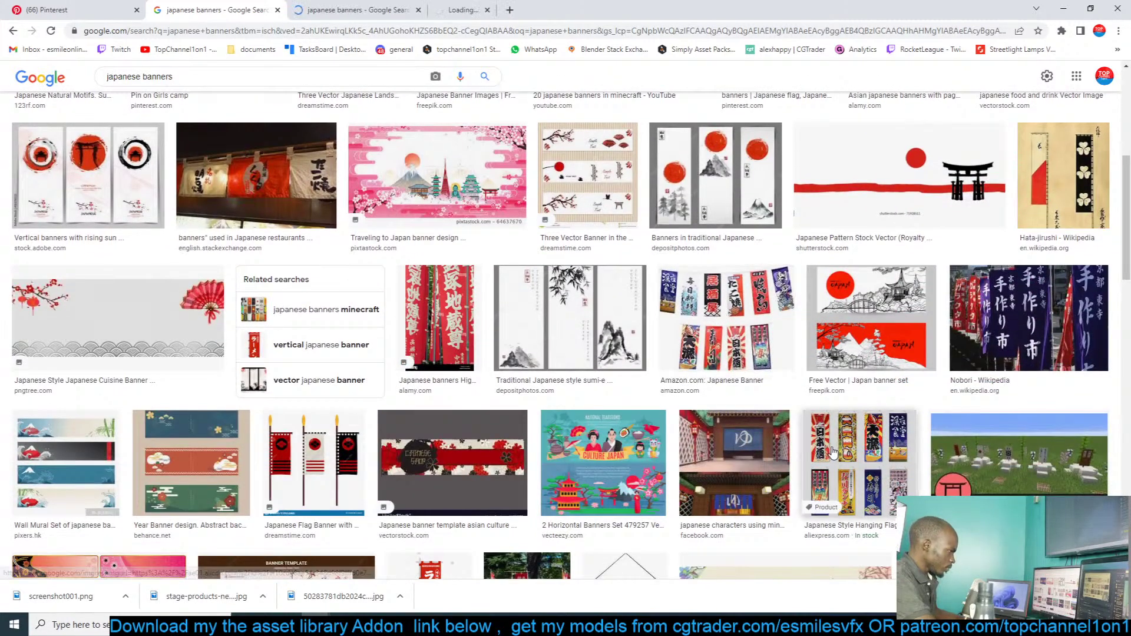
scroll(435, 417, "down", 5)
scroll(435, 417, "down", 7)
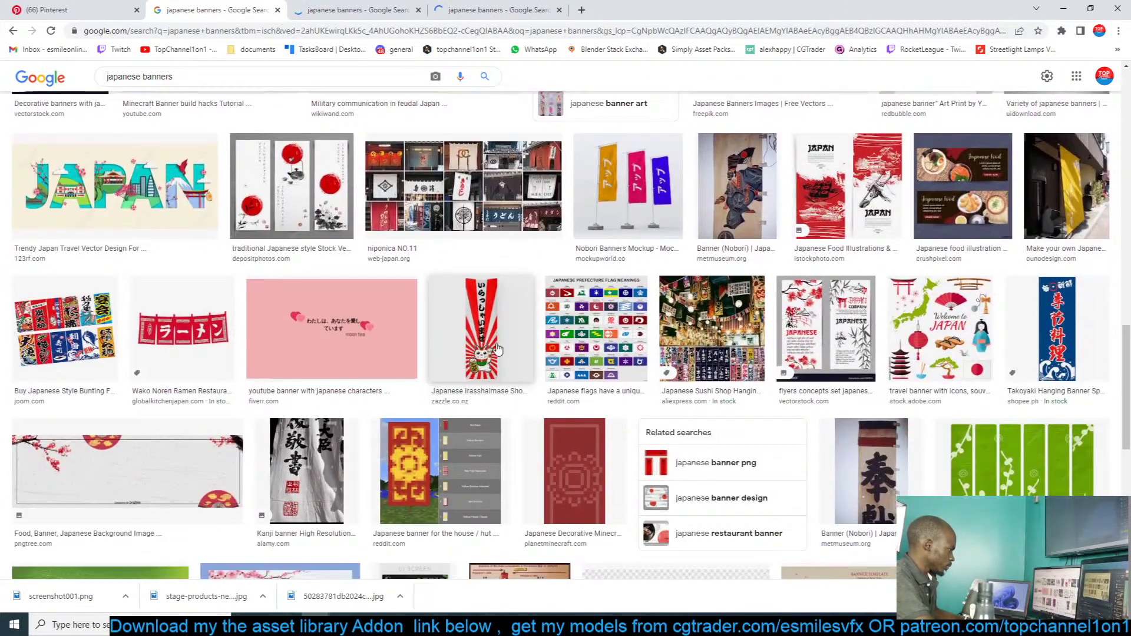
middle_click(498, 348)
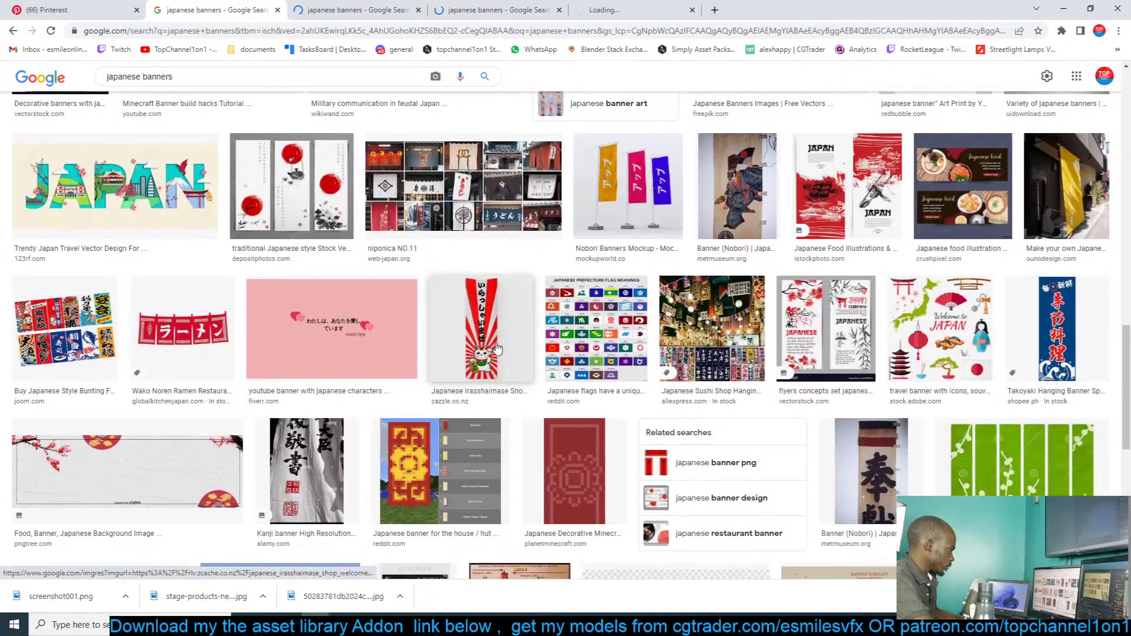
Step: From the AliExpress hanging flag result, open the related Japanese Sushi Shop Hanging image in a new tab
left_click(476, 12)
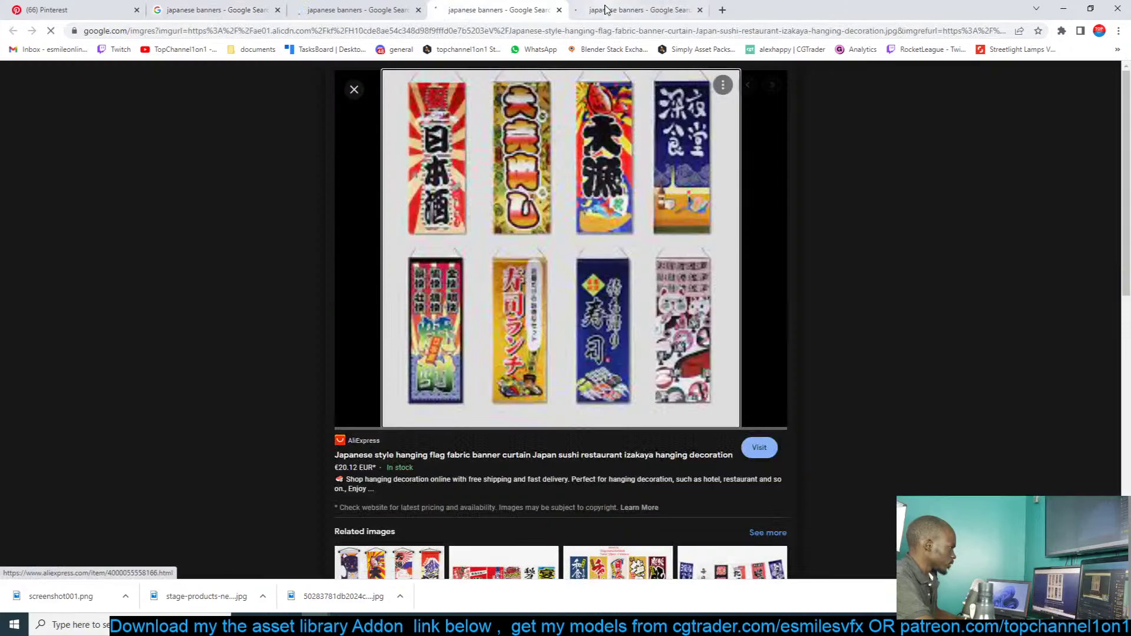
scroll(558, 274, "down", 4)
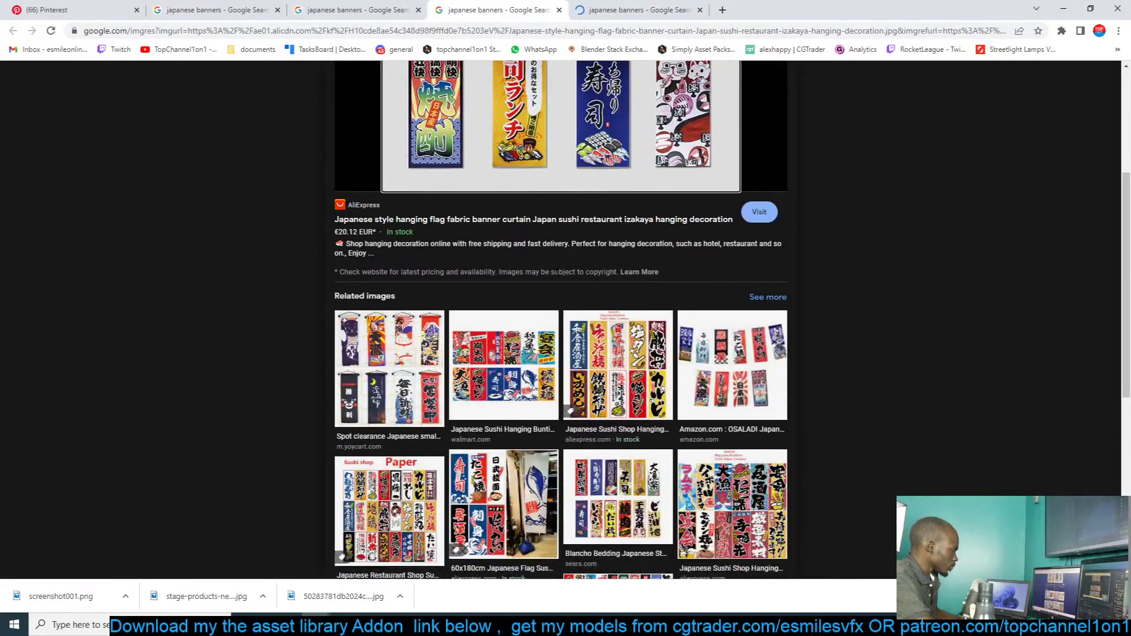
middle_click(599, 346)
scroll(589, 371, "down", 3)
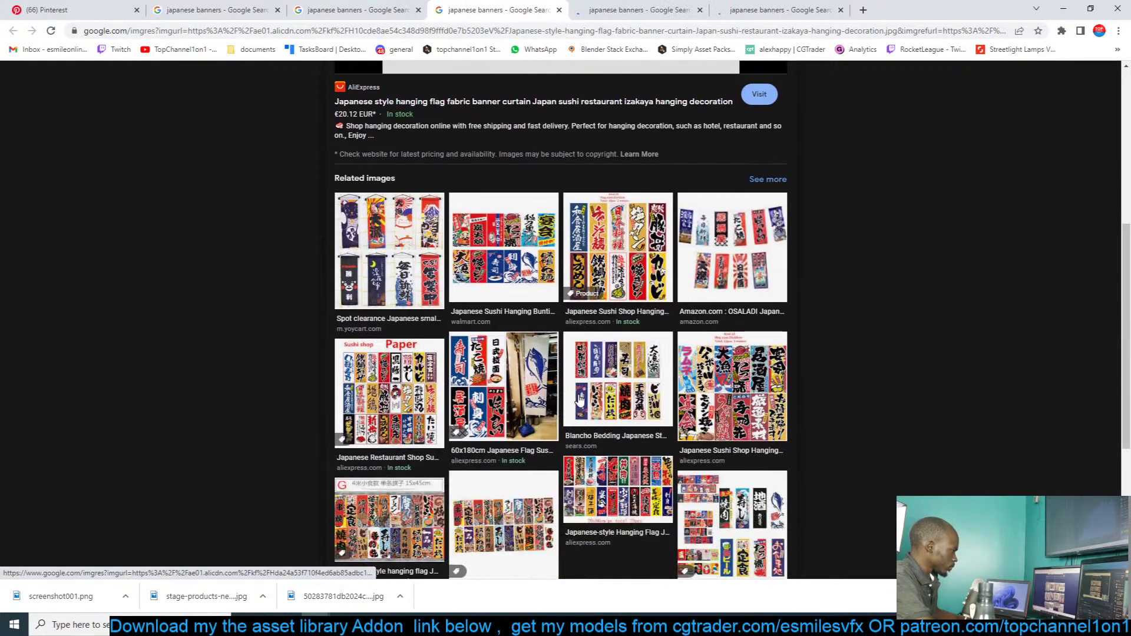
scroll(580, 401, "down", 2)
Step: Save the sushi shop sheet of ten hanging banners as a JPEG in the Downloads smoke folder
left_click(601, 12)
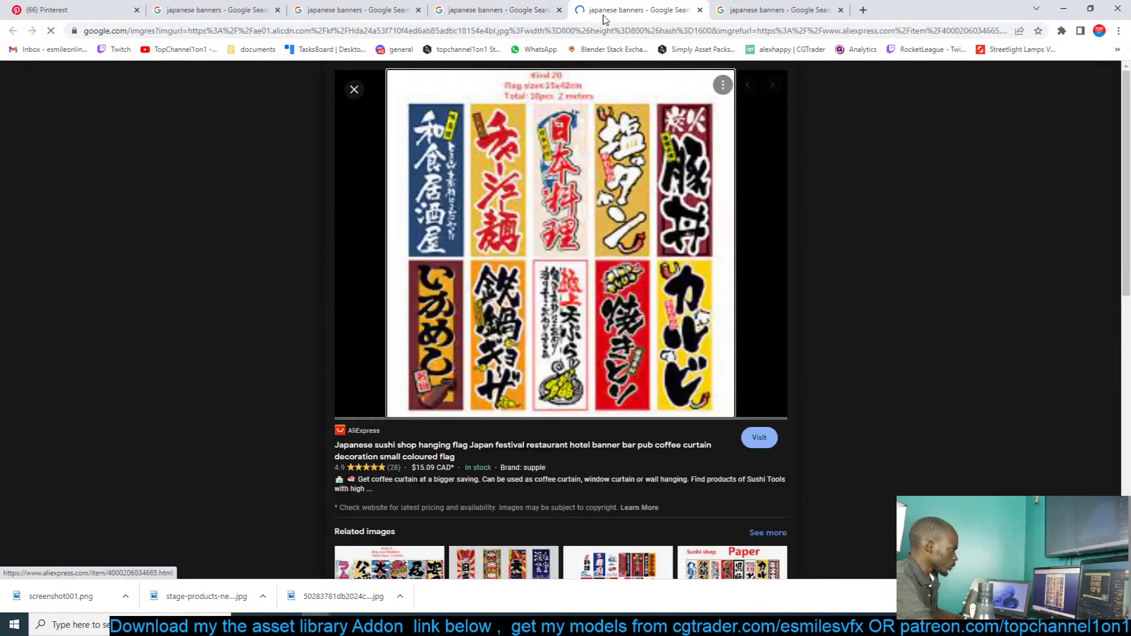
left_click(789, 10)
left_click(663, 11)
right_click(615, 167)
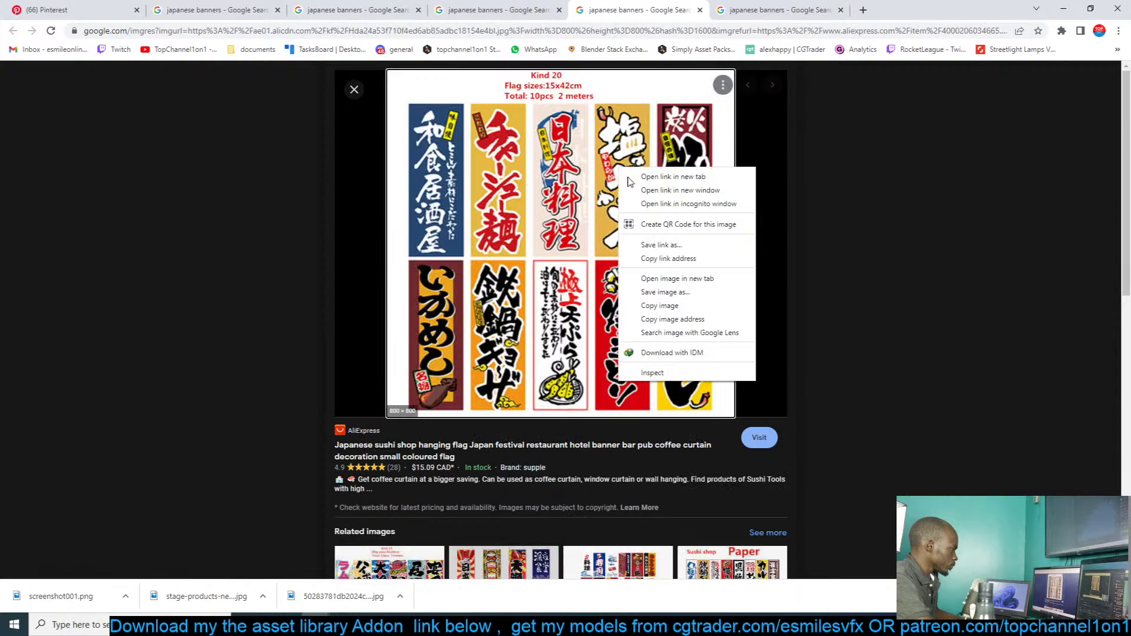
left_click(699, 291)
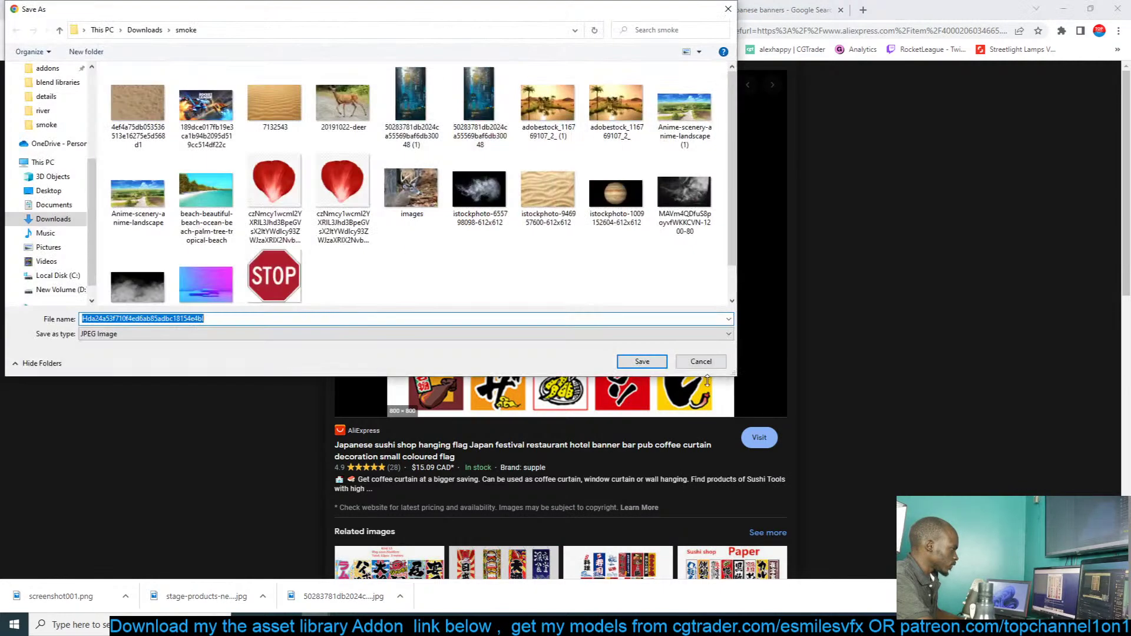
left_click(642, 361)
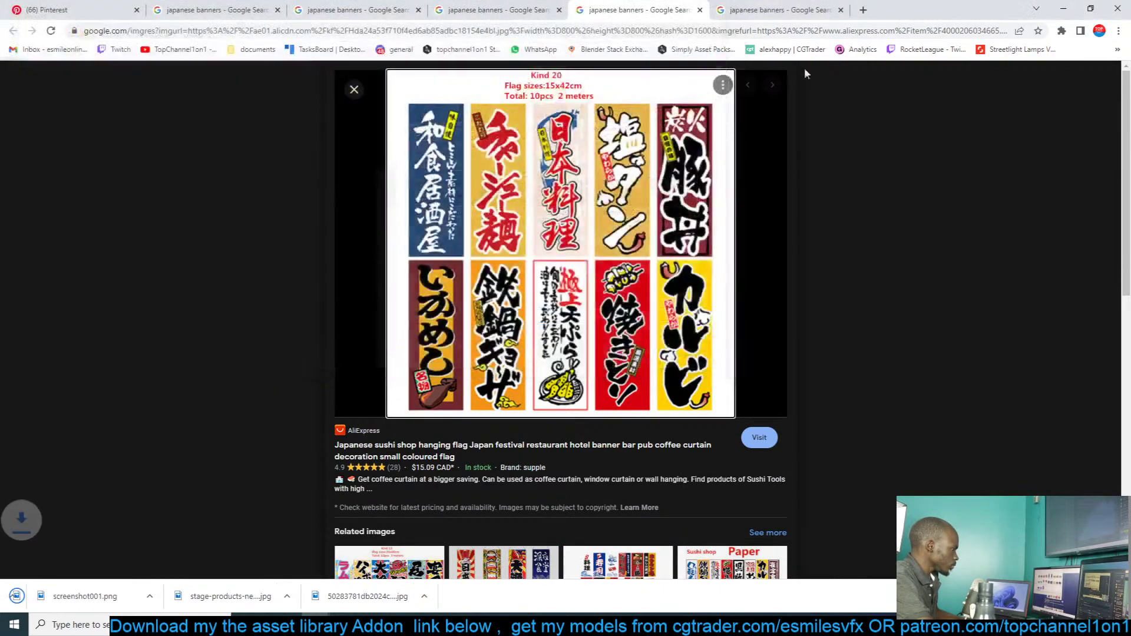
Step: Save the Japanese Irasshaimase Shop Welcome Banner image as a JPEG in the Downloads smoke folder
left_click(784, 9)
right_click(658, 179)
left_click(722, 303)
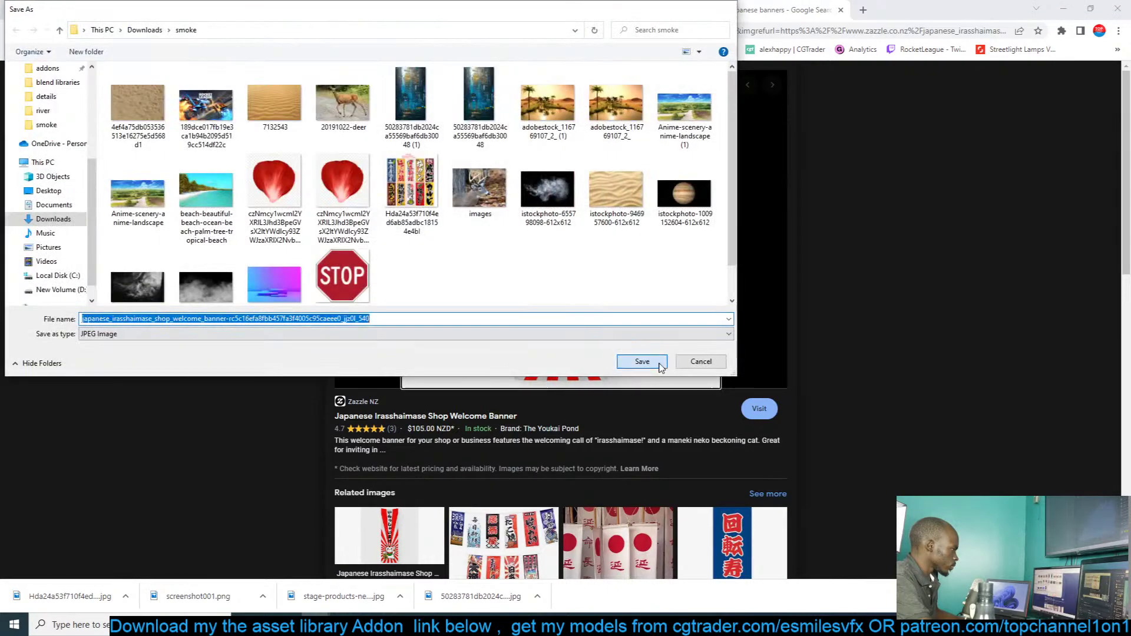
left_click(641, 361)
Step: Open the red twelve-banner image among the Amazon result's related images and save it as a WEBP file in the smoke folder
scroll(836, 364, "down", 5)
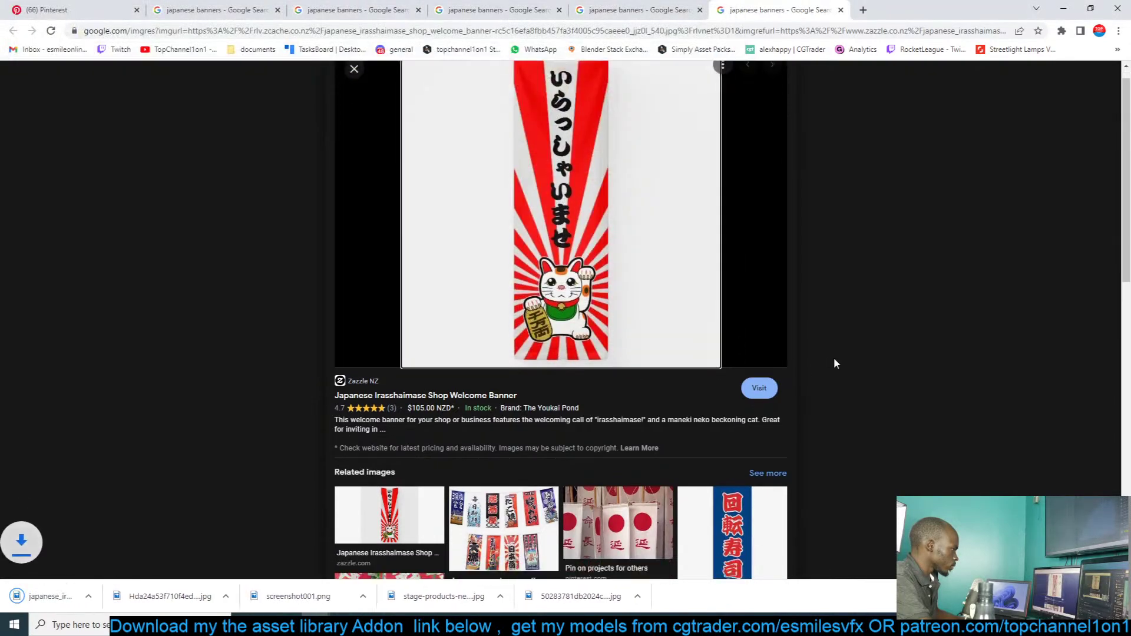
scroll(833, 357, "down", 2)
left_click(488, 7)
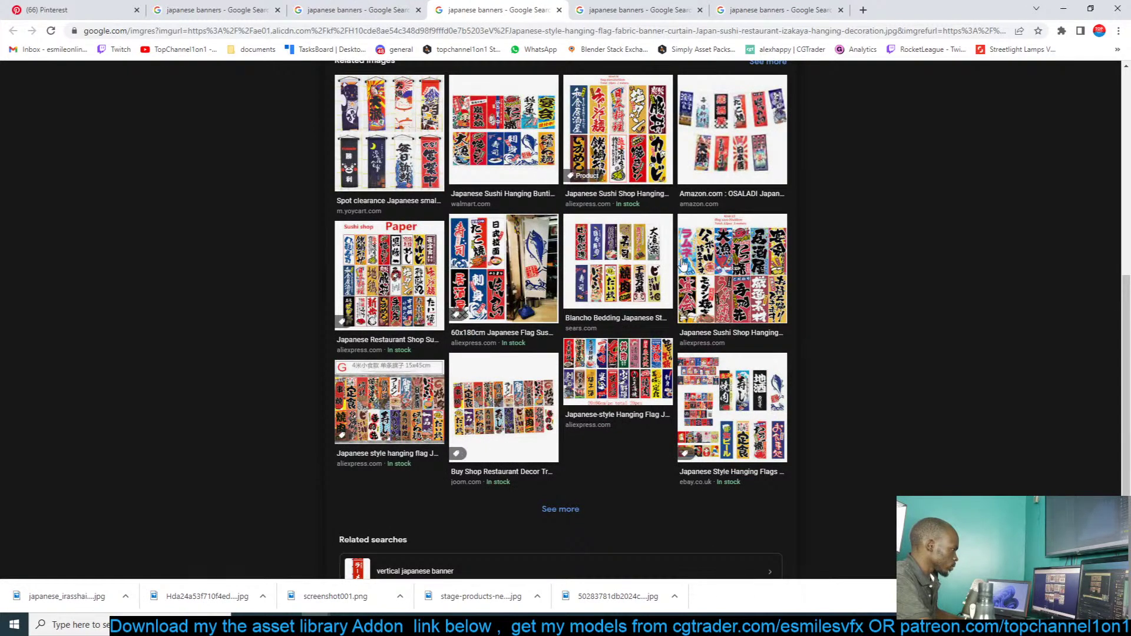
left_click(377, 8)
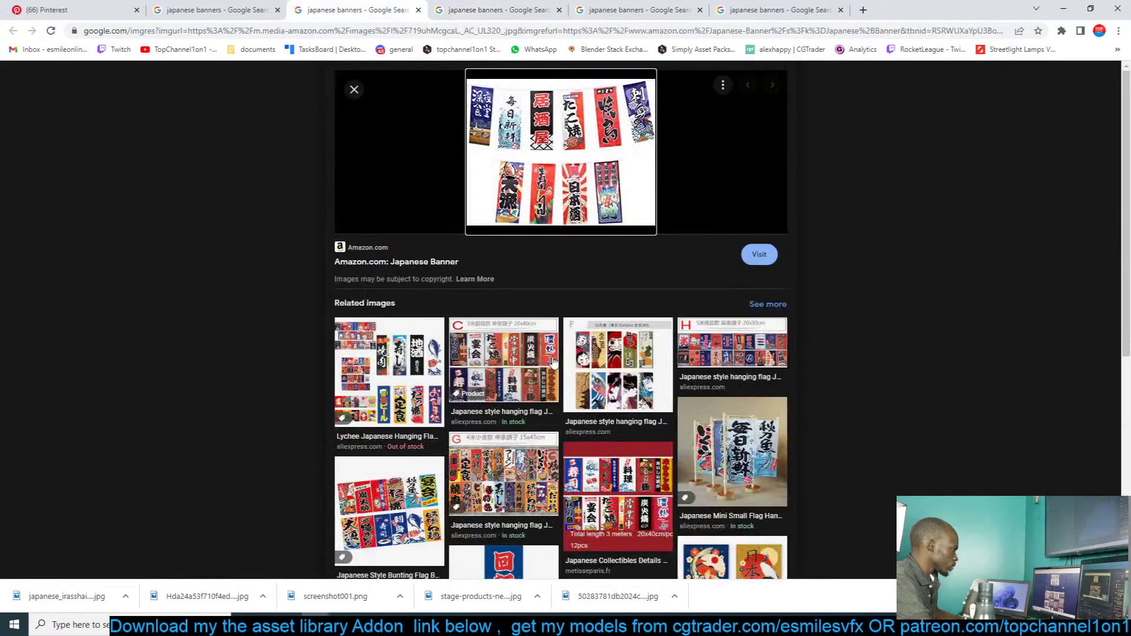
scroll(552, 362, "down", 3)
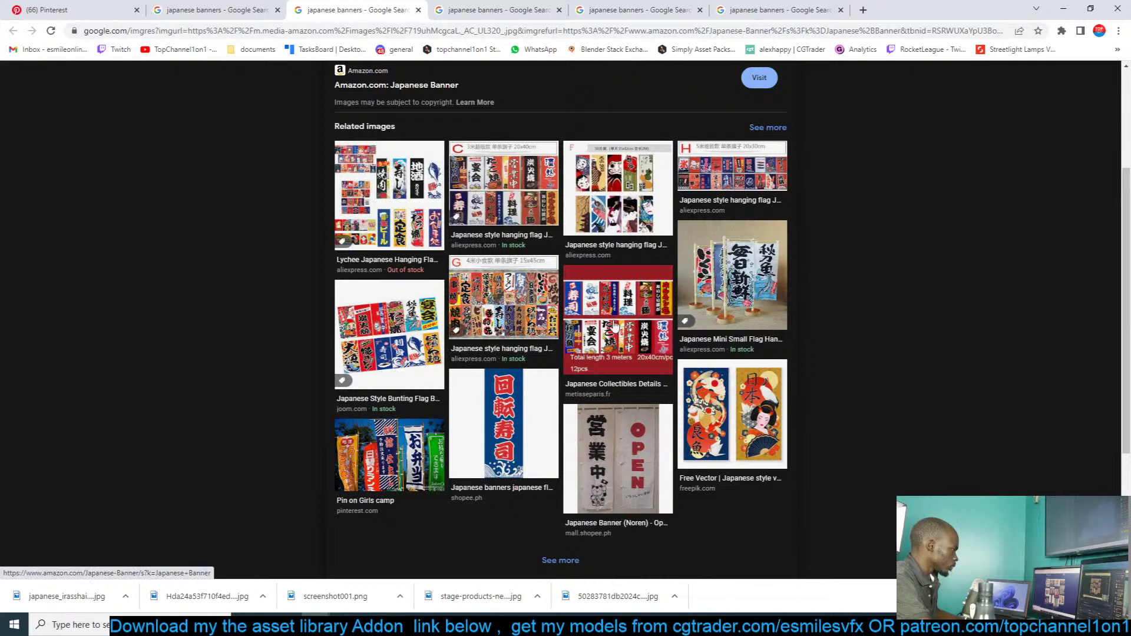
left_click(614, 324)
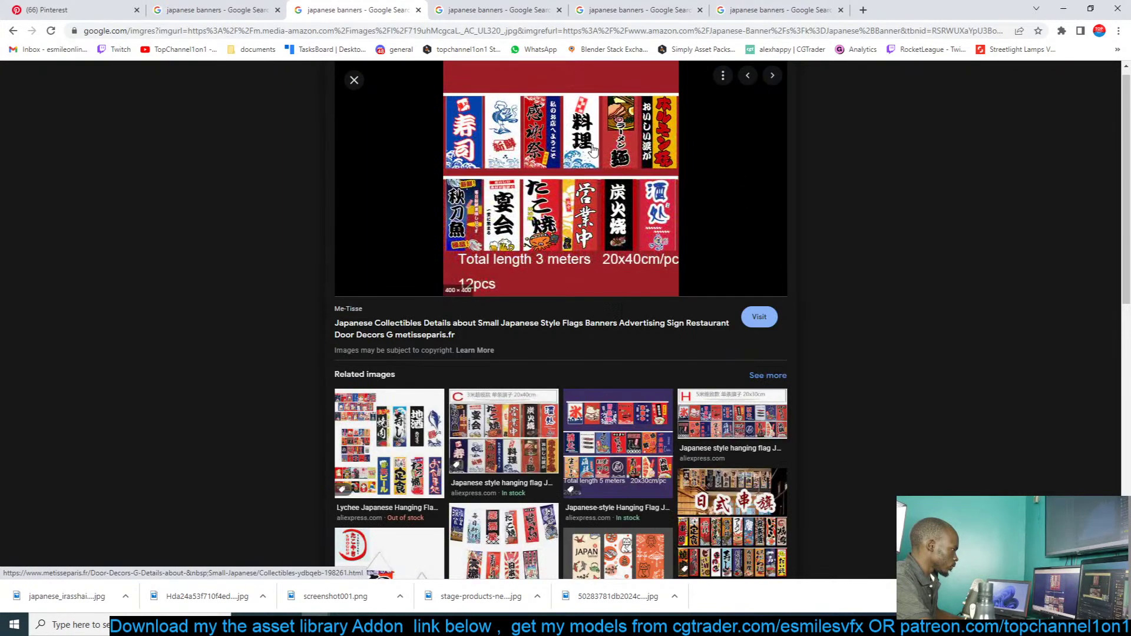
right_click(591, 149)
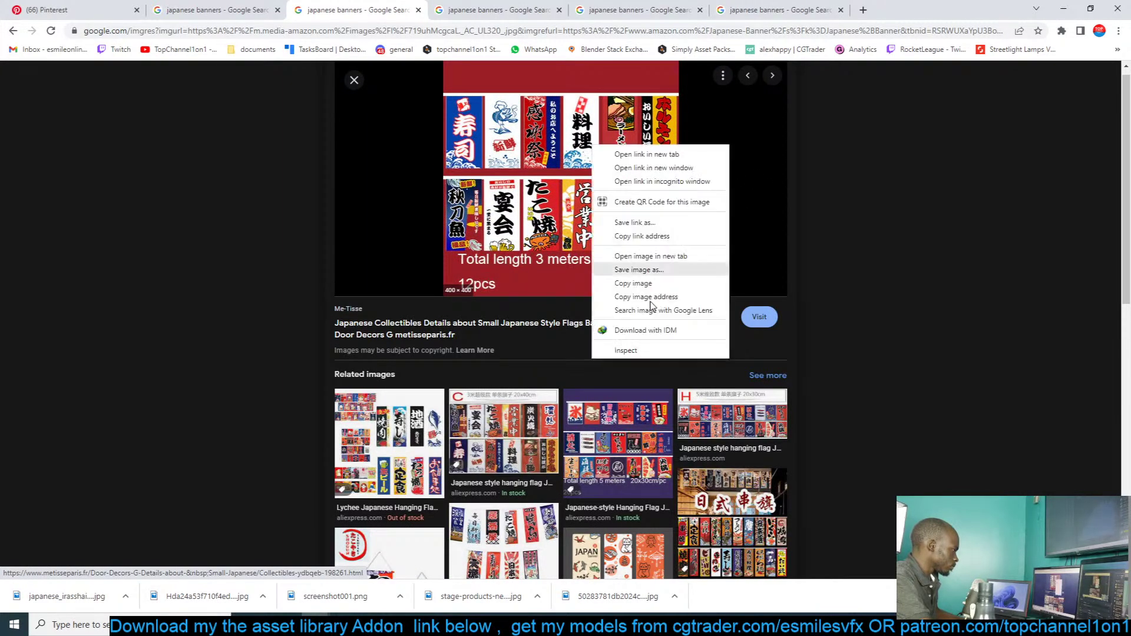
left_click(662, 266)
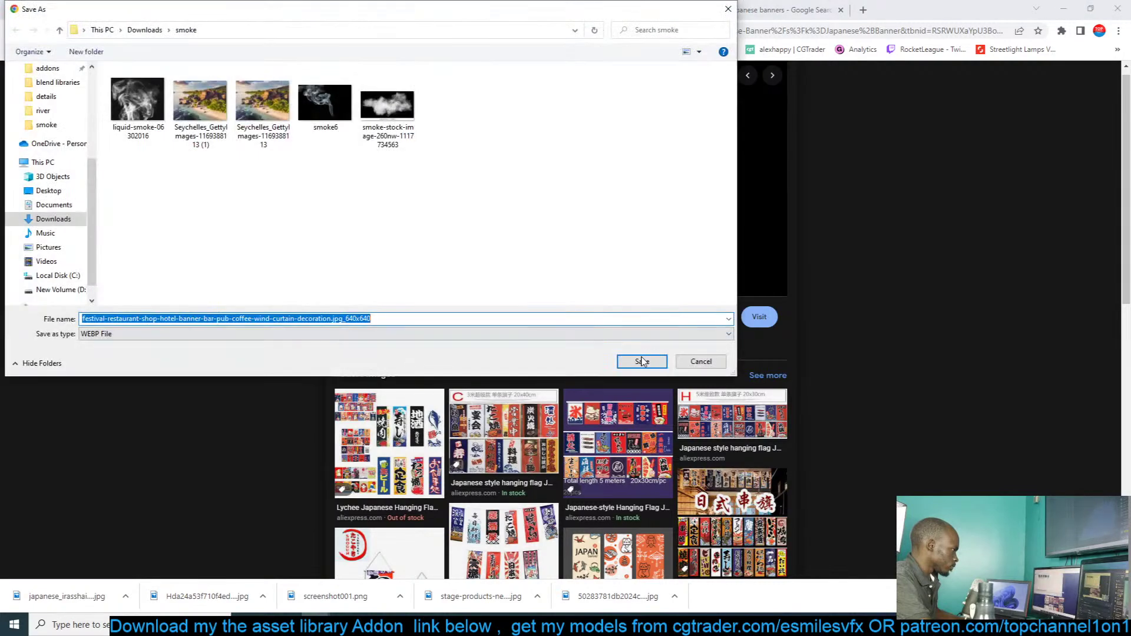
left_click(642, 361)
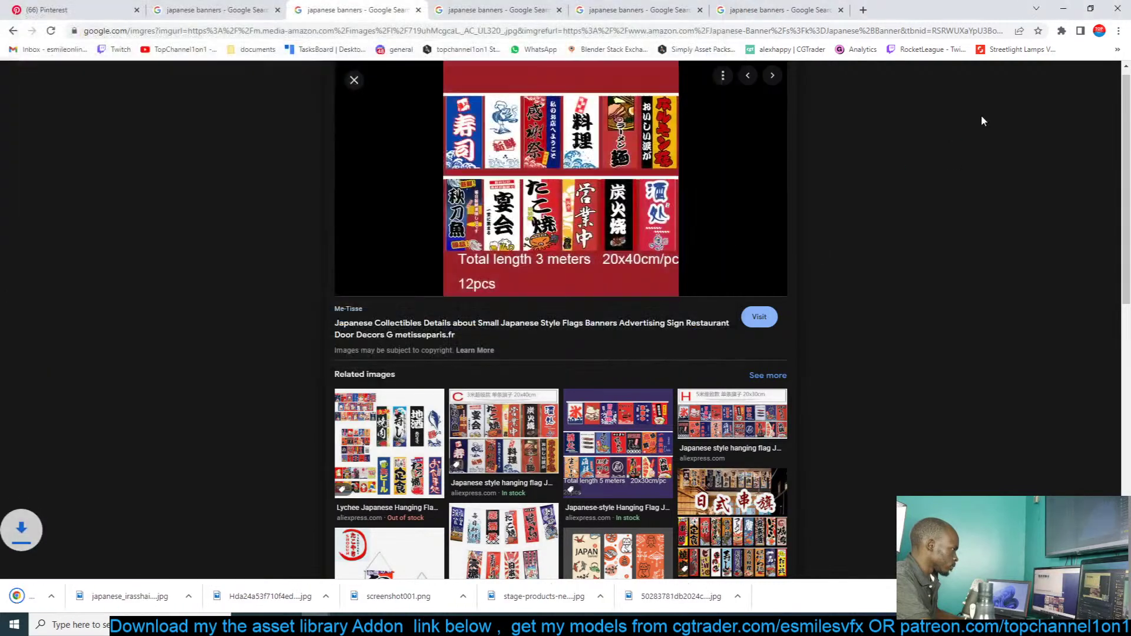
Step: Return to Blender and delete the blank sign plane beside the module's front corner
left_click(1065, 9)
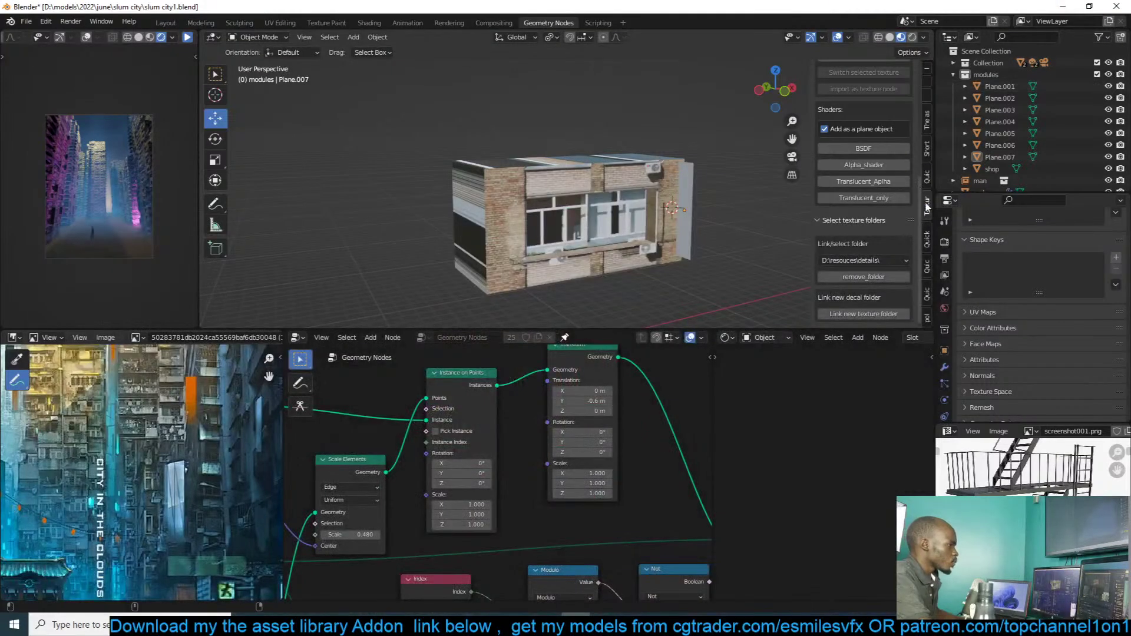
key("Delete")
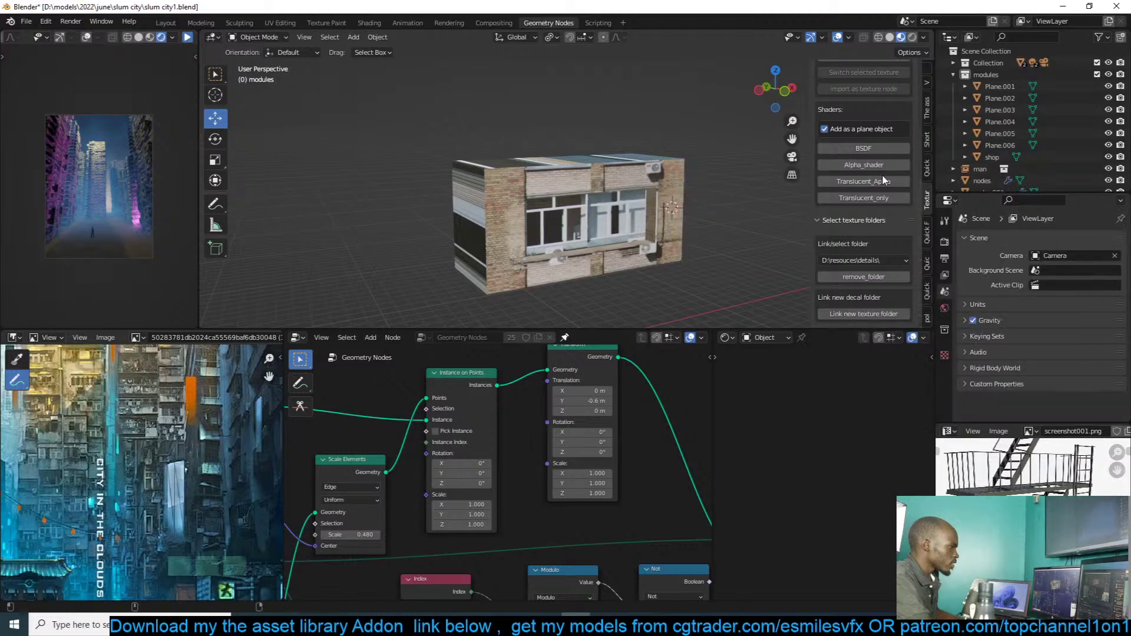
Step: Set the Texture Folders source to C:\Users\PC\Downloads\smoke and choose the ten-banner sheet as the decal element
scroll(906, 171, "up", 5)
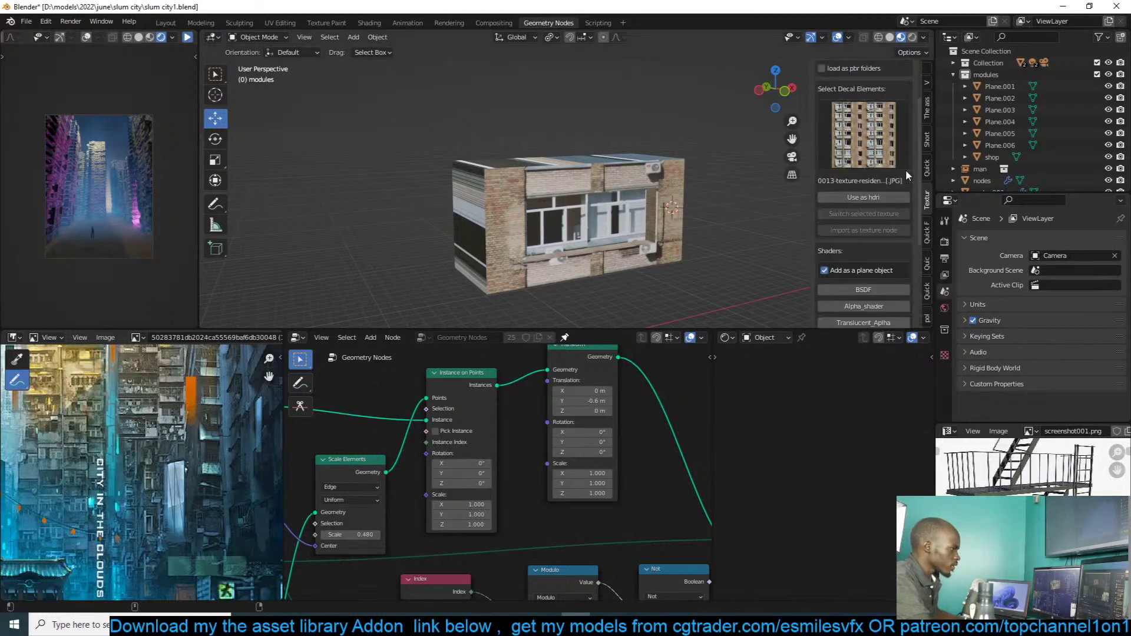
scroll(854, 275, "down", 5)
left_click(863, 260)
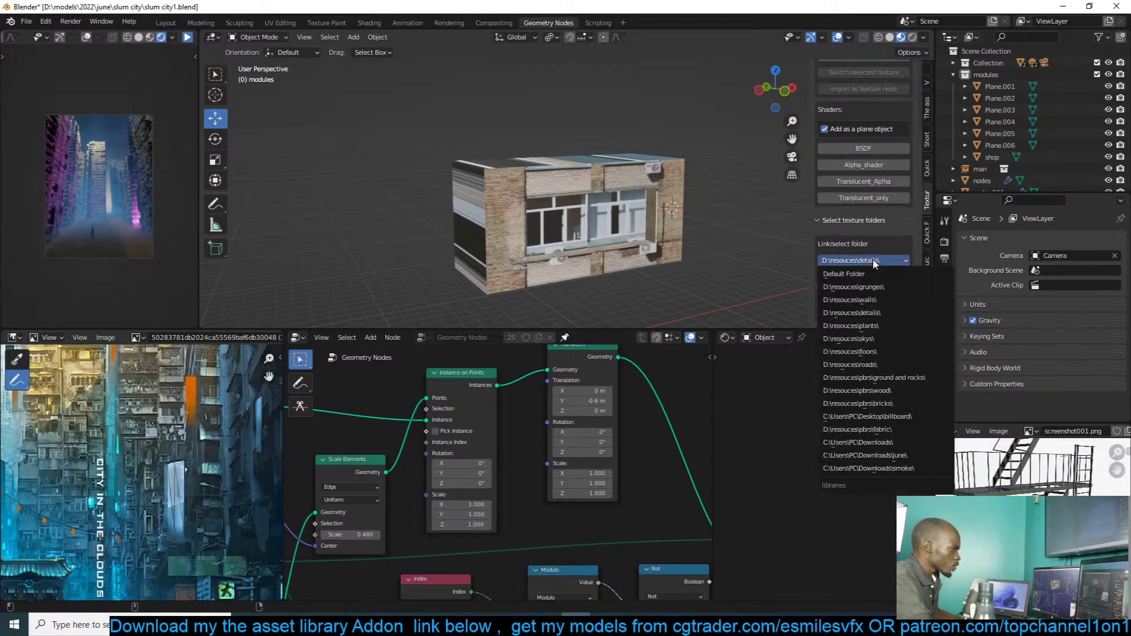
left_click(867, 470)
scroll(884, 177, "up", 5)
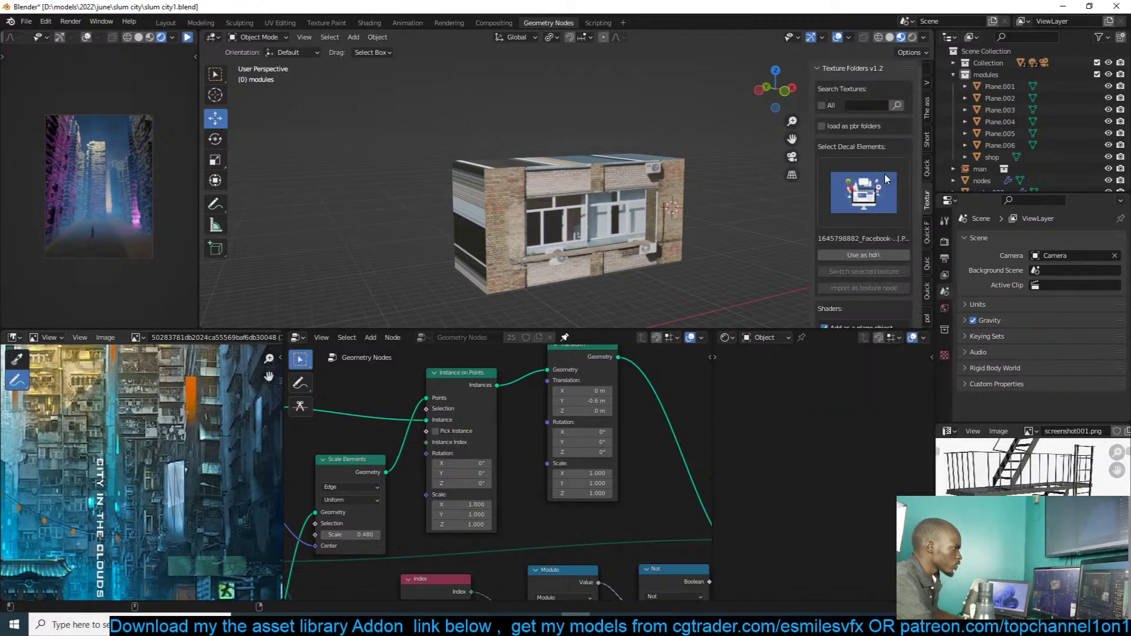
left_click(885, 173)
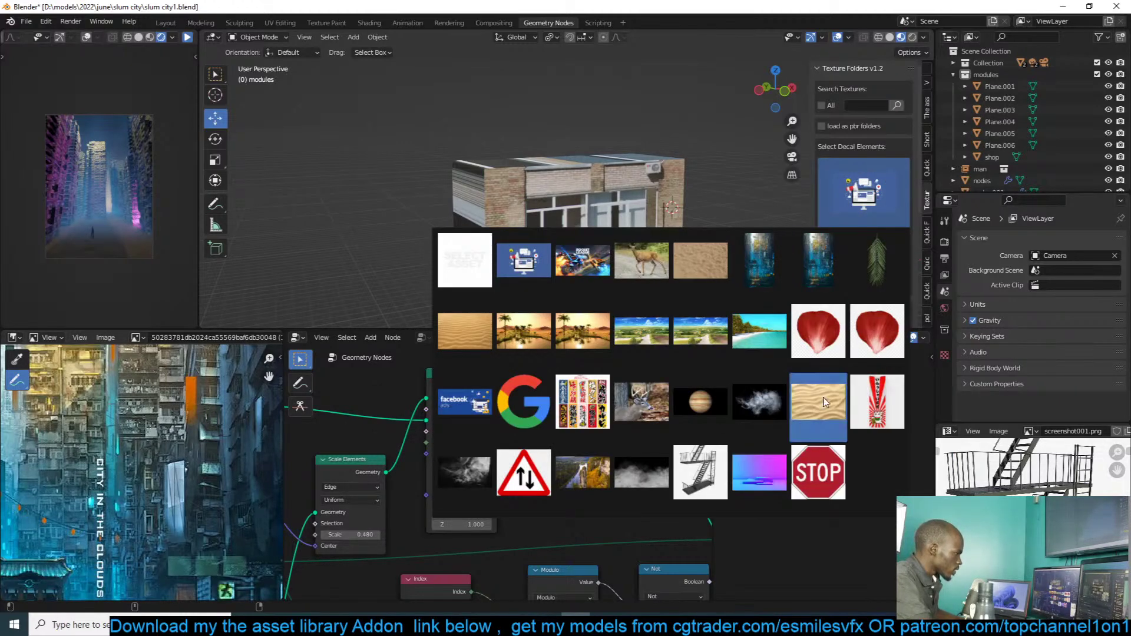
left_click(597, 400)
scroll(864, 274, "down", 4)
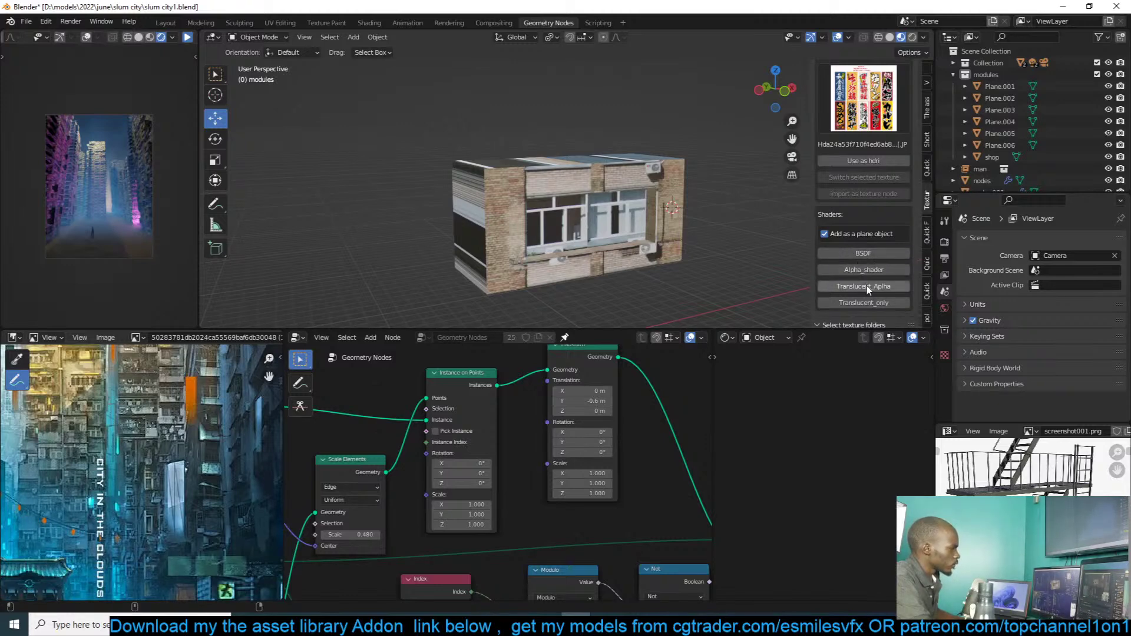
Step: Add the ten-banner sheet as a plane object with the Translucent_only shader and rotate it 90° about the X axis
left_click(868, 304)
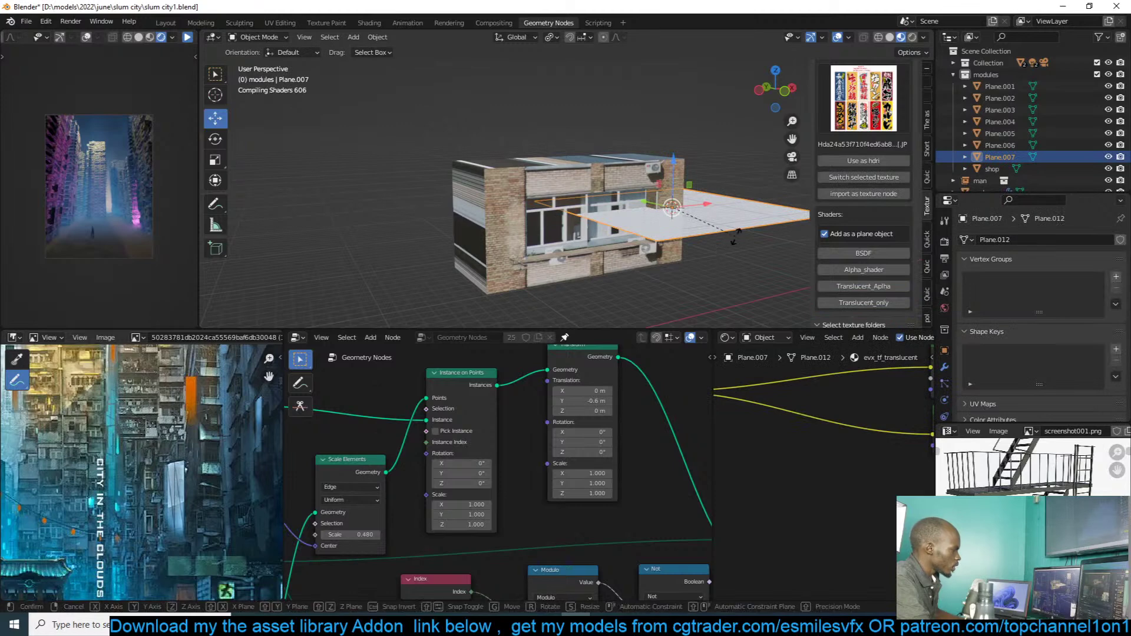
key("r")
key("x")
key("9")
key("0")
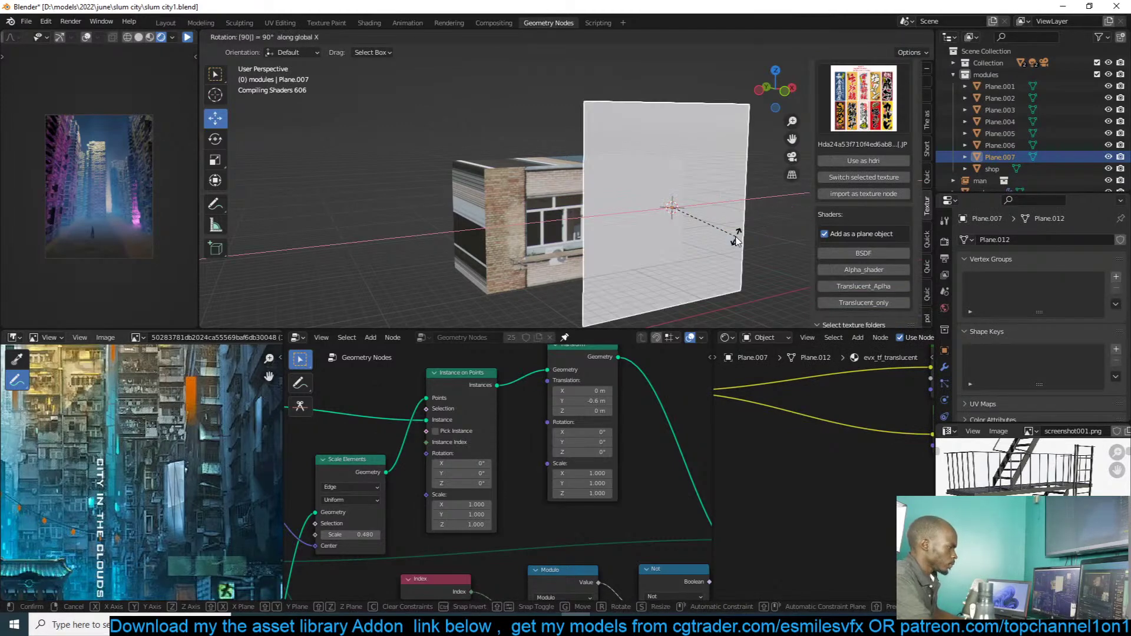
key("Return")
Step: Move the banner sheet plane up and away from the module so it stands clear of the window
middle_click_drag(732, 241, 687, 231)
scroll(693, 234, "down", 3)
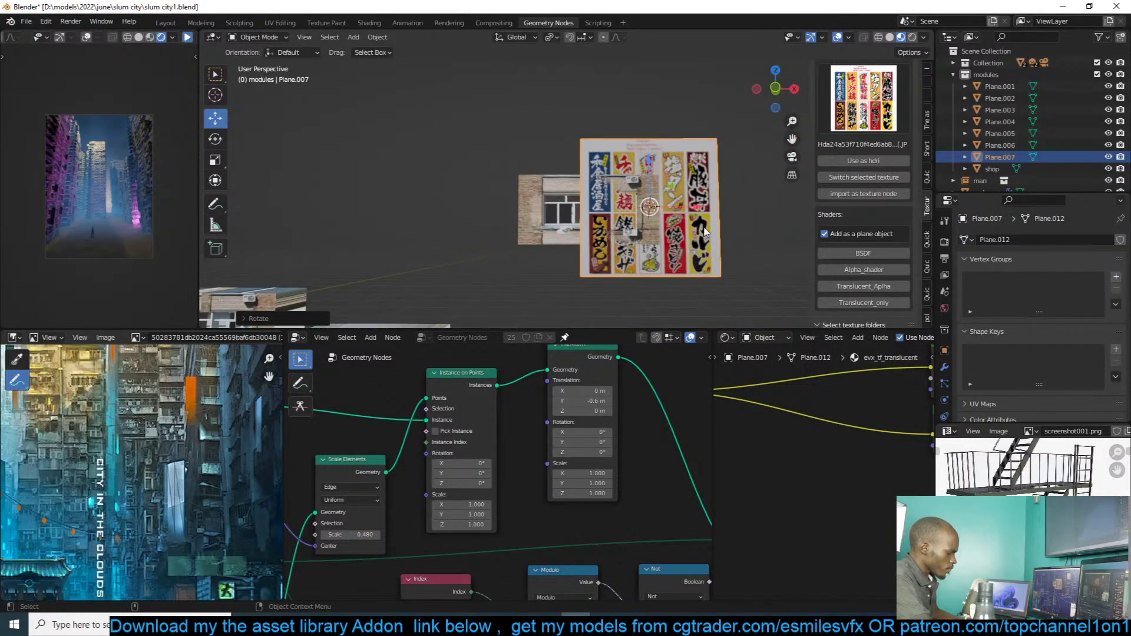
key("g")
left_click(753, 170)
Step: Add an Emission node to the banner plane's evx_tf_translucent material
scroll(845, 454, "down", 6)
mouse_move(846, 454)
middle_mouse_down()
mouse_move(781, 456)
mouse_move(825, 461)
middle_mouse_up()
scroll(794, 460, "up", 8)
scroll(807, 461, "down", 2)
scroll(825, 459, "down", 5)
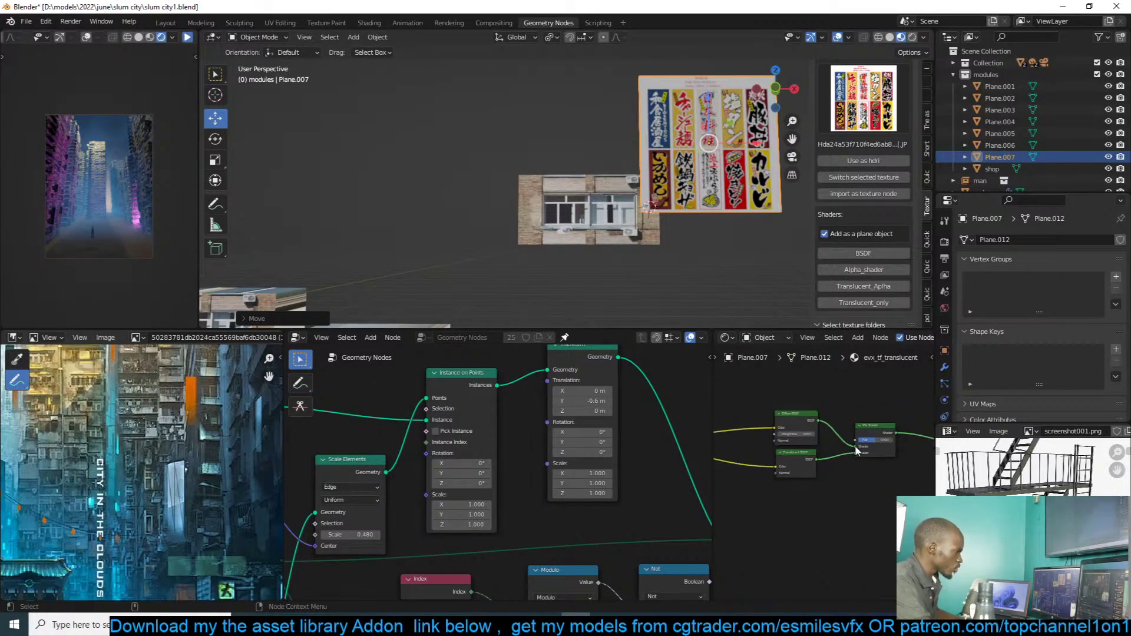
key("shift+a")
mouse_move(815, 419)
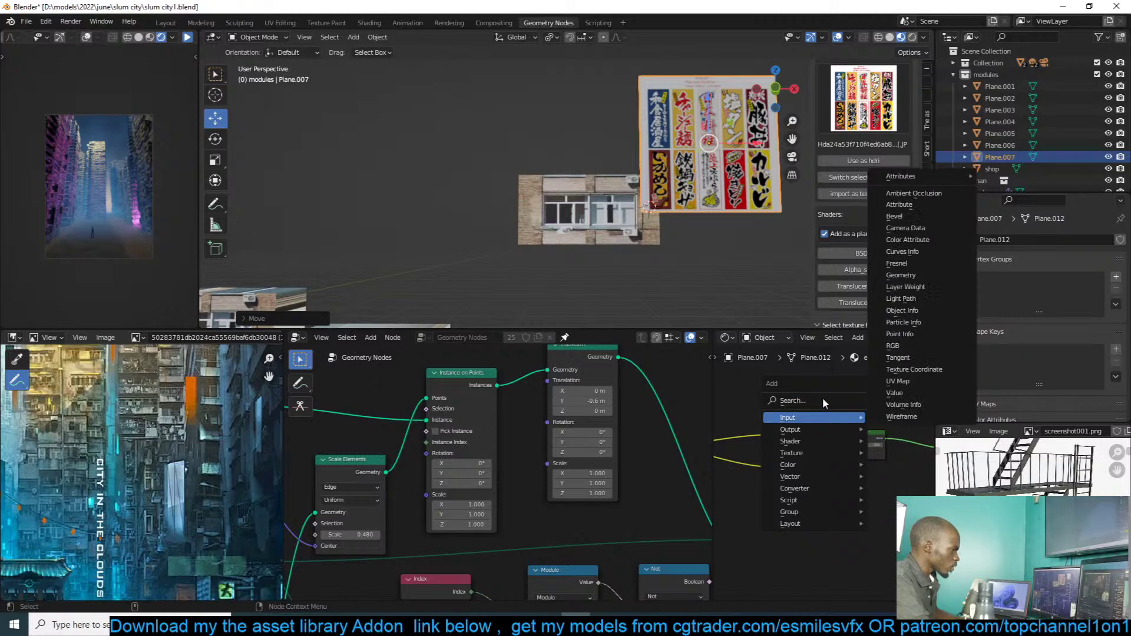
left_click(822, 399)
type("e")
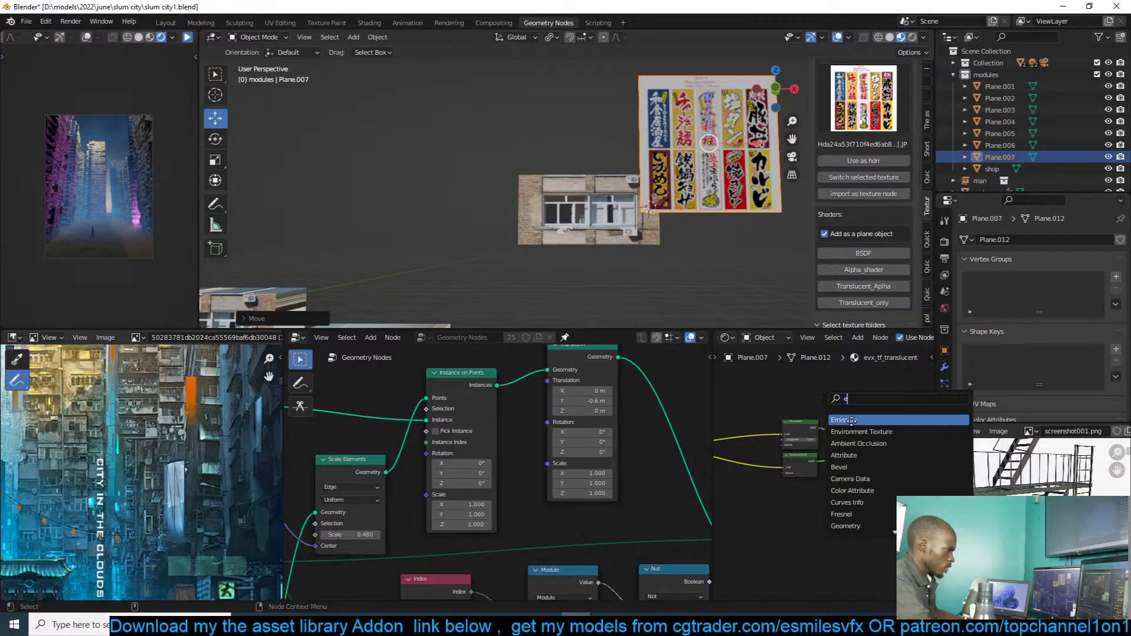
left_click(851, 420)
Step: Connect the banner image texture's color to the Emission node and route the emission to the material output
scroll(760, 475, "down", 2)
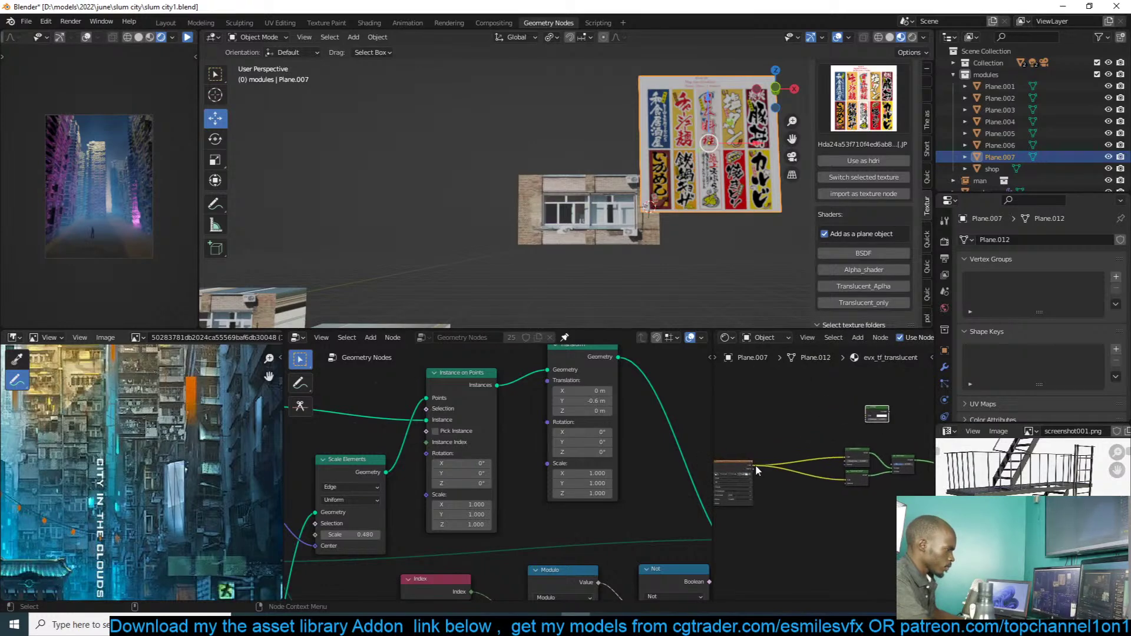
left_click_drag(755, 465, 867, 416)
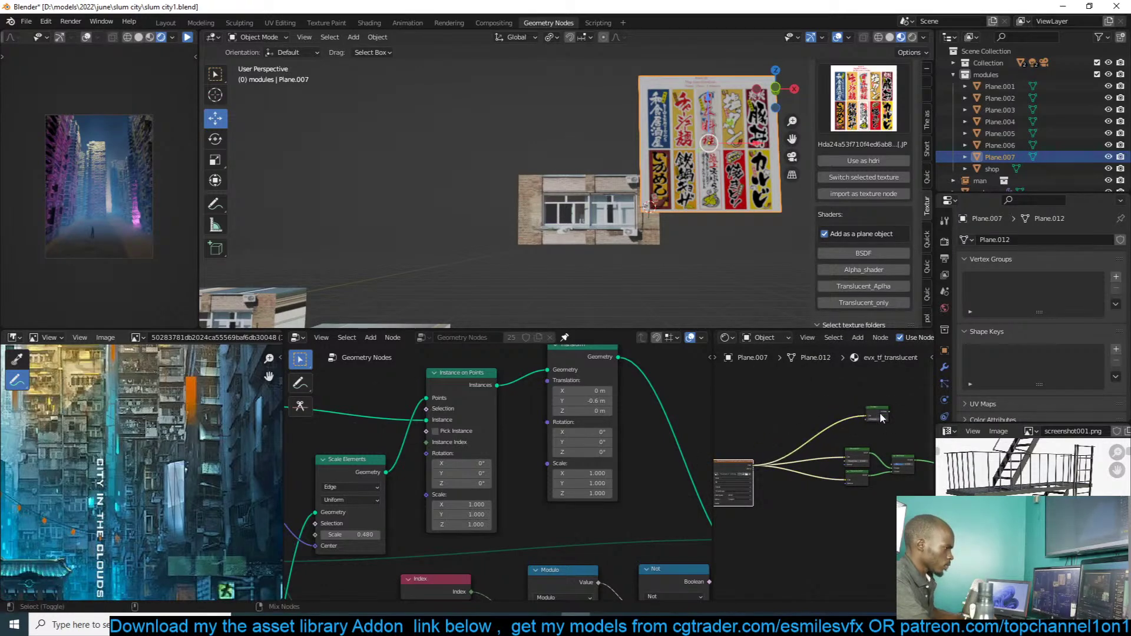
left_click(881, 415, "ctrl+shift")
Step: In front view, add loop cuts to the banner plane along the borders of the blue banner in the upper row
key("KP_1")
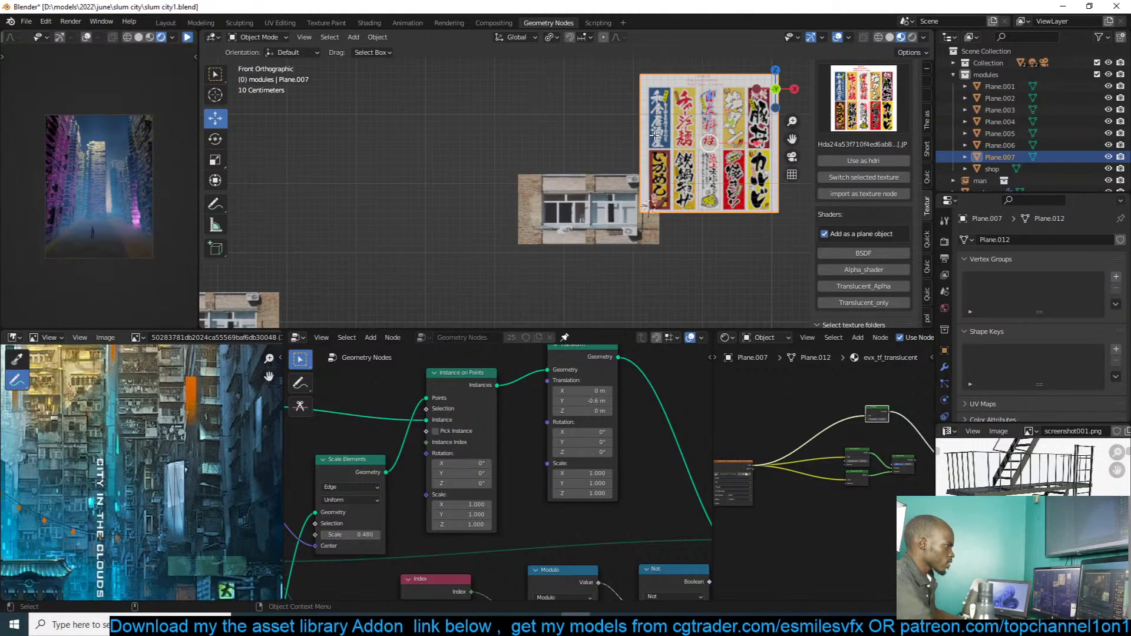
key("Tab")
middle_click_drag(654, 136, 614, 170, "shift")
scroll(628, 171, "up", 2)
key("g")
key("g")
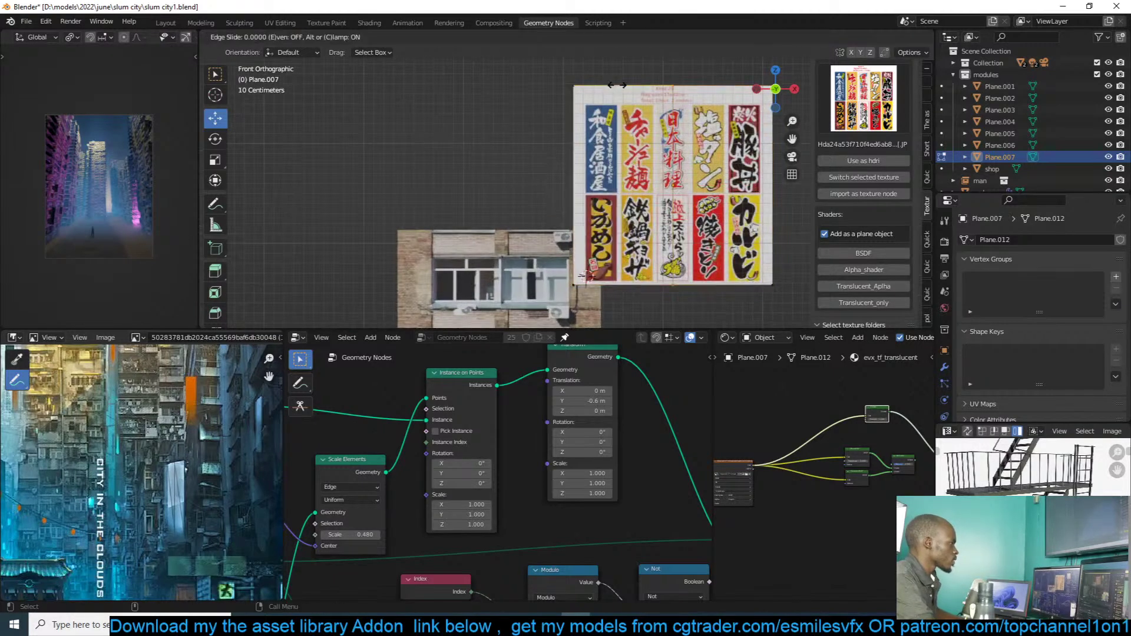
left_click(561, 108)
key("ctrl+r")
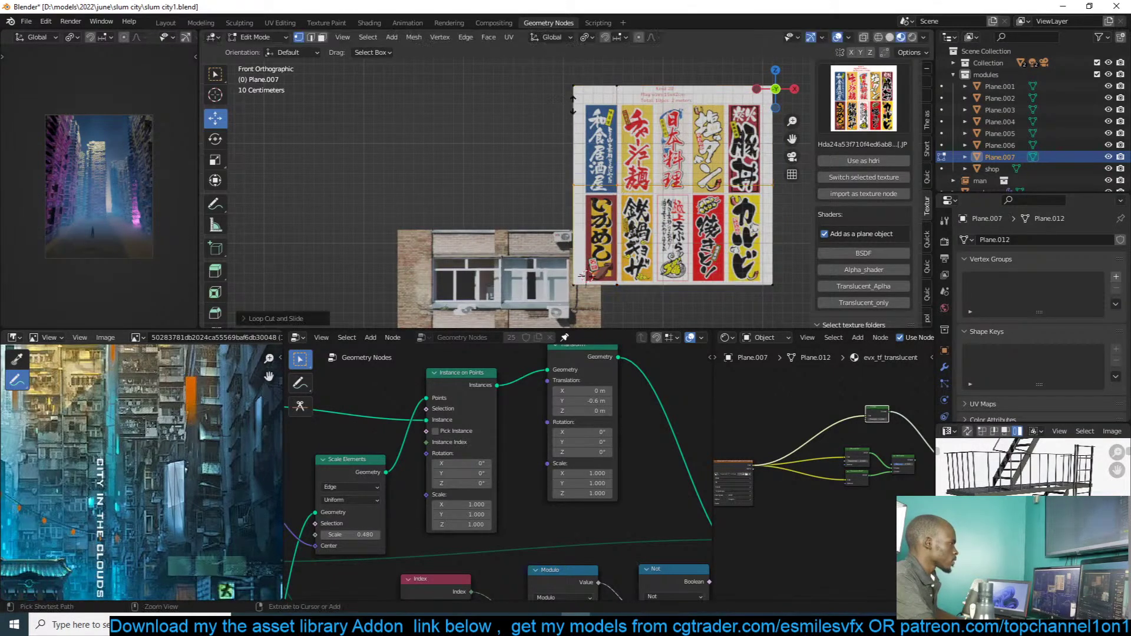
left_click(571, 106)
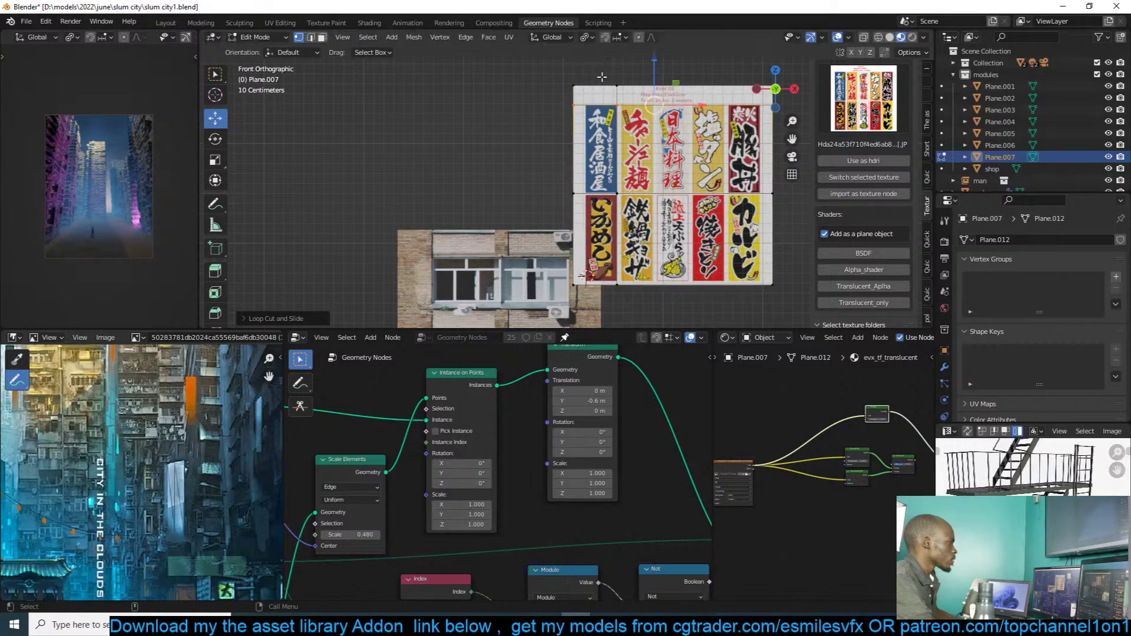
left_click(571, 88)
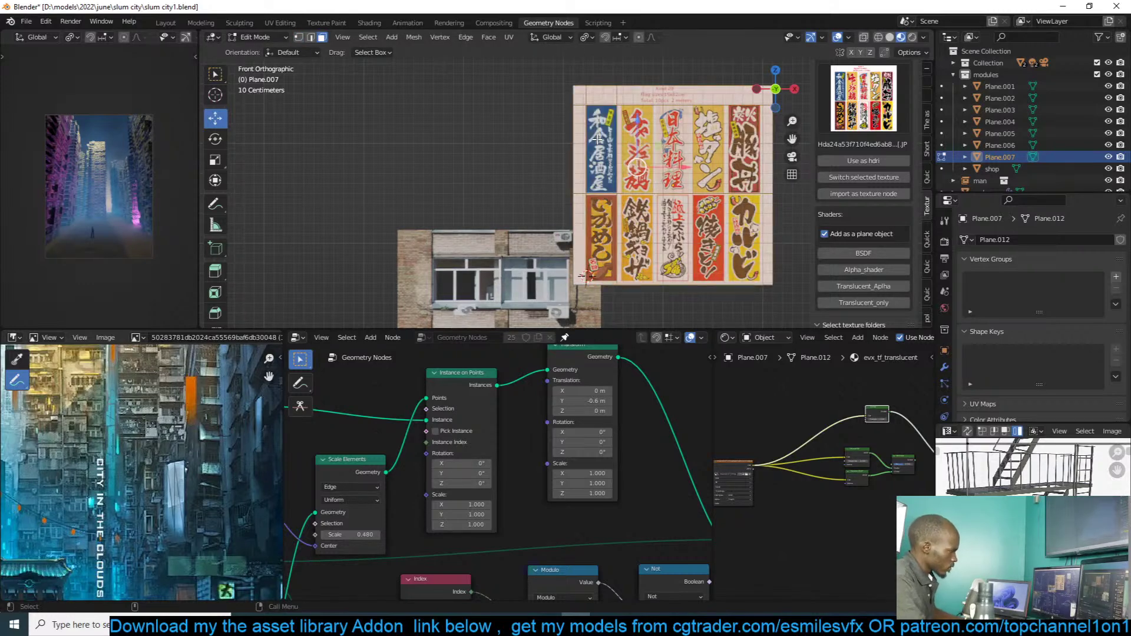
Step: Delete all faces of the sheet except the blue banner
key("x")
left_click(595, 167)
key("Tab")
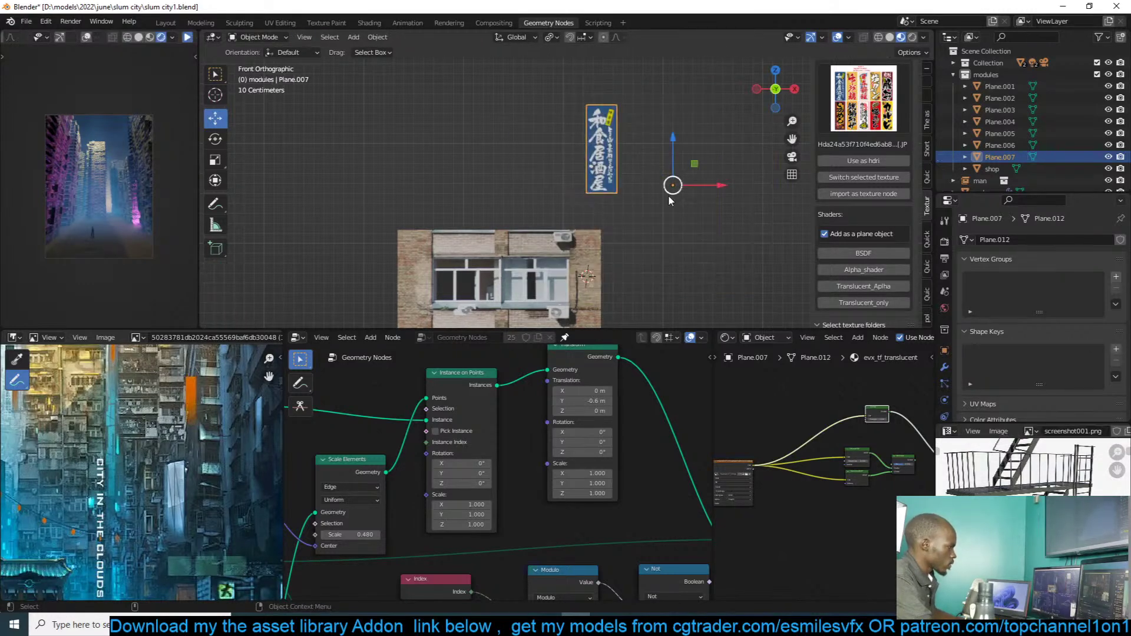
Step: Snap the 3D cursor to the blue banner's lower right corner vertex
key("Tab")
key("shift+s")
left_click(653, 337)
right_click(715, 190)
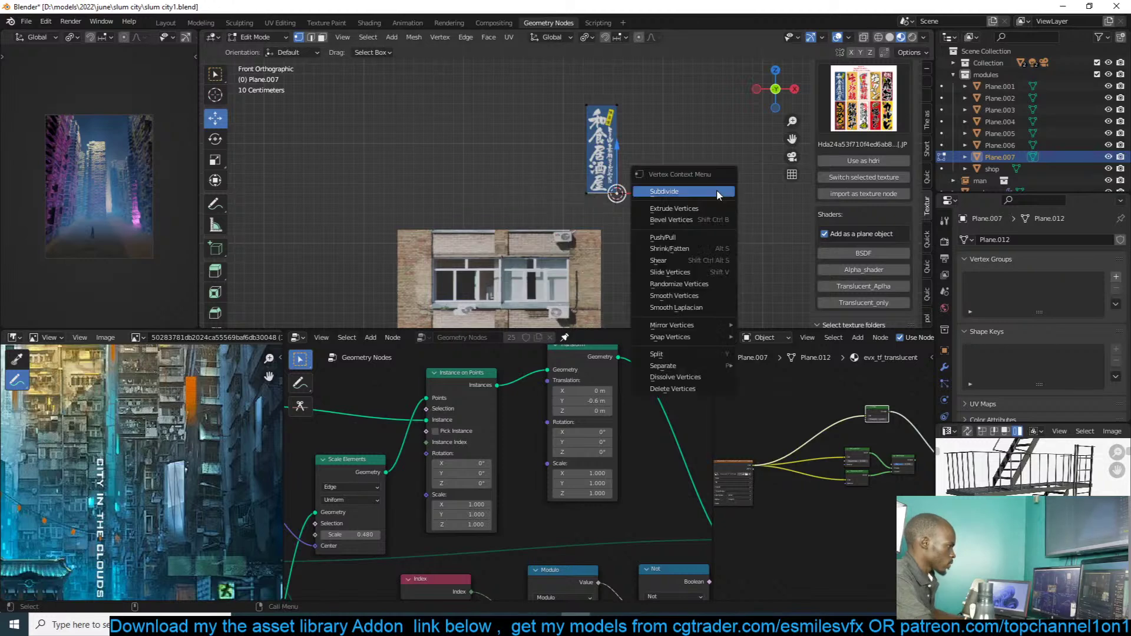
mouse_move(680, 337)
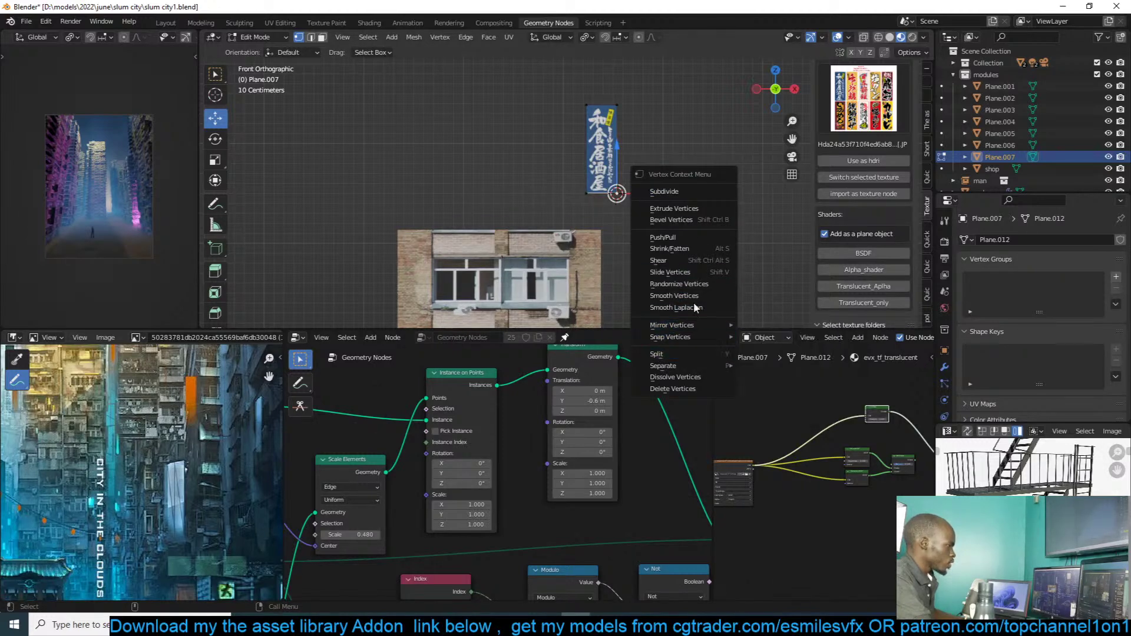
key("Tab")
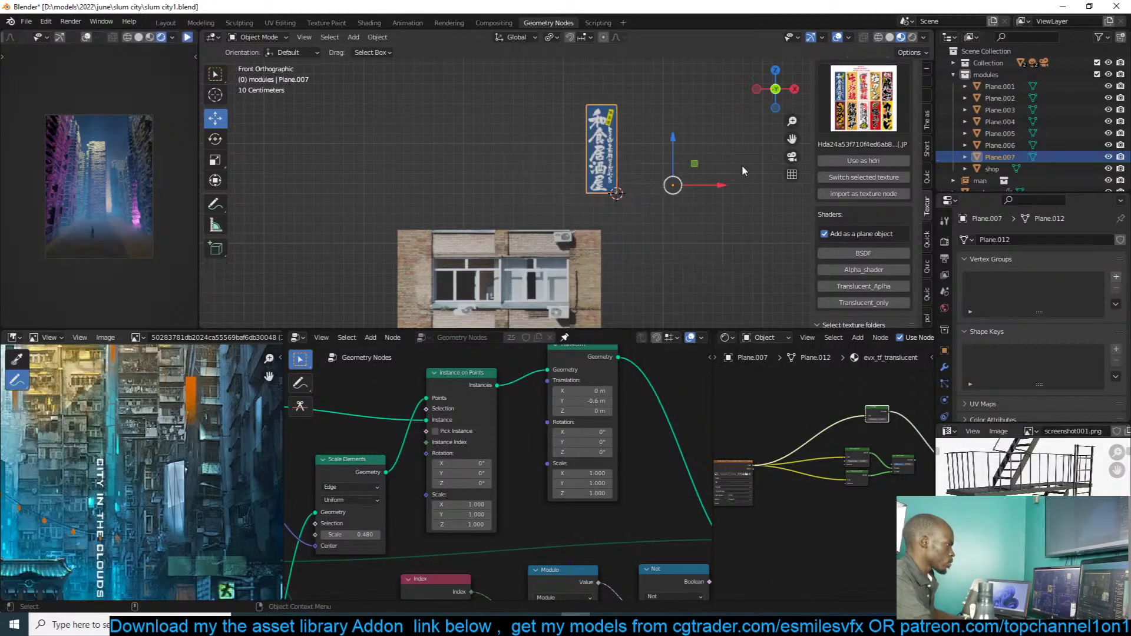
Step: Set the banner's origin to the 3D cursor and save the file
right_click(638, 188)
mouse_move(641, 229)
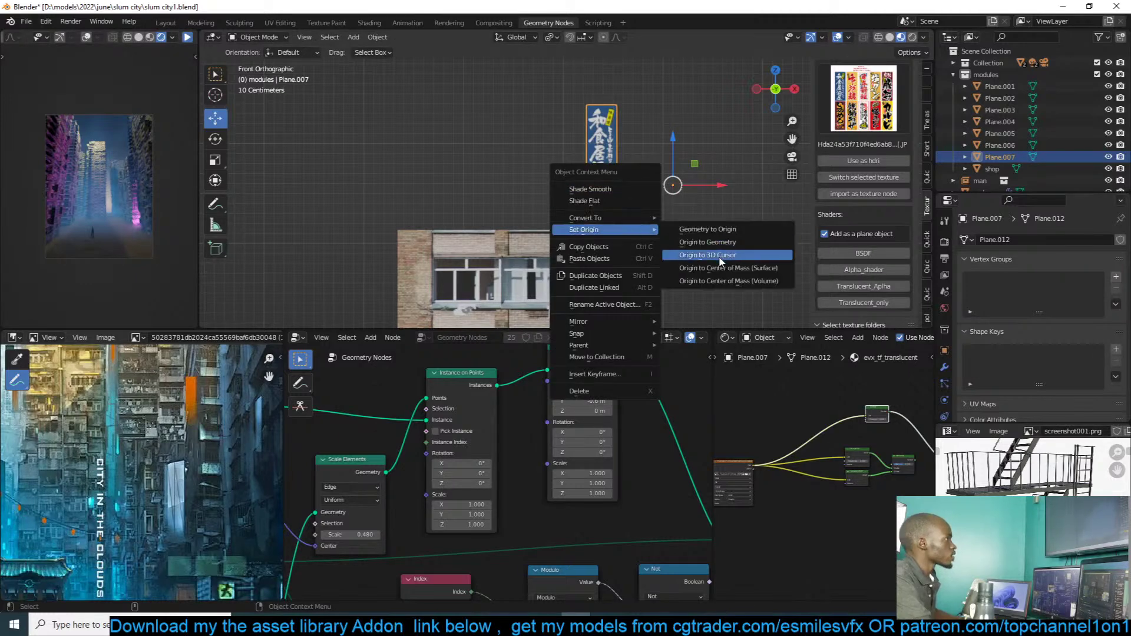
left_click(731, 254)
key("ctrl+s")
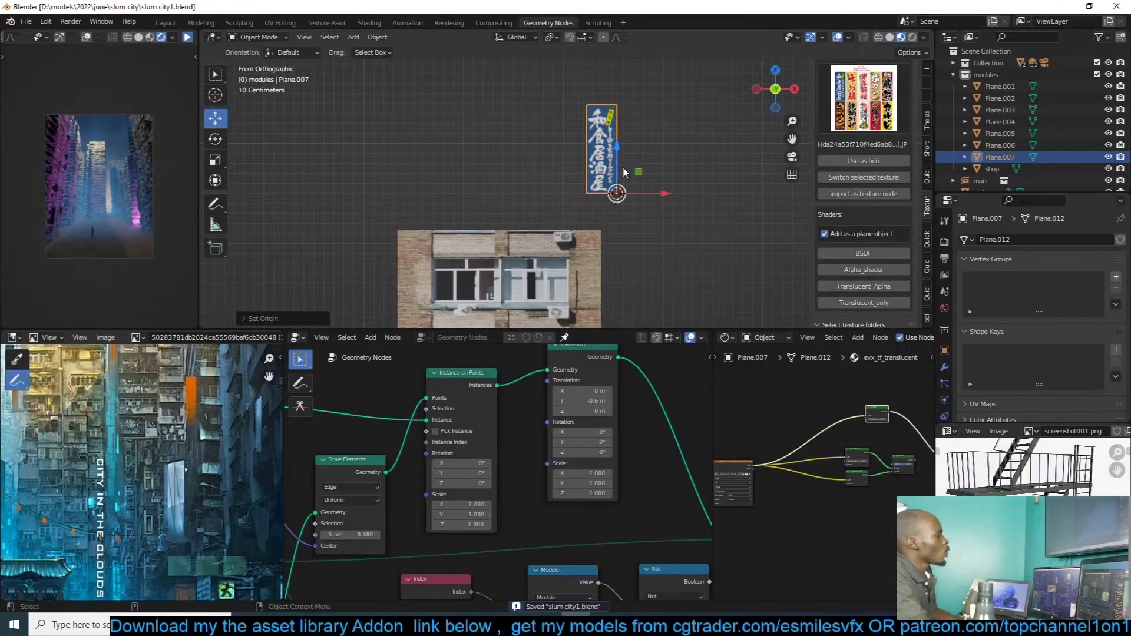
Step: Place the 3D cursor on the module's wall right of the window, snap the banner to it and scale the banner down
middle_click_drag(648, 139, 664, 122, "shift")
right_click(588, 244, "shift")
key("shift+s")
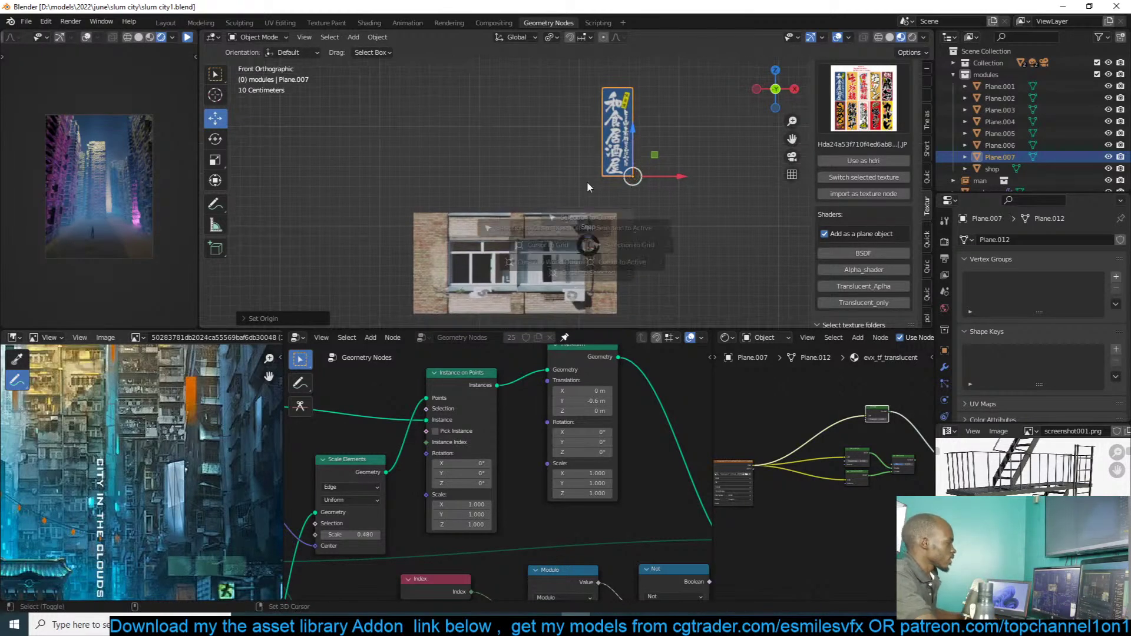
left_click(591, 137)
scroll(599, 193, "up", 2)
key("s")
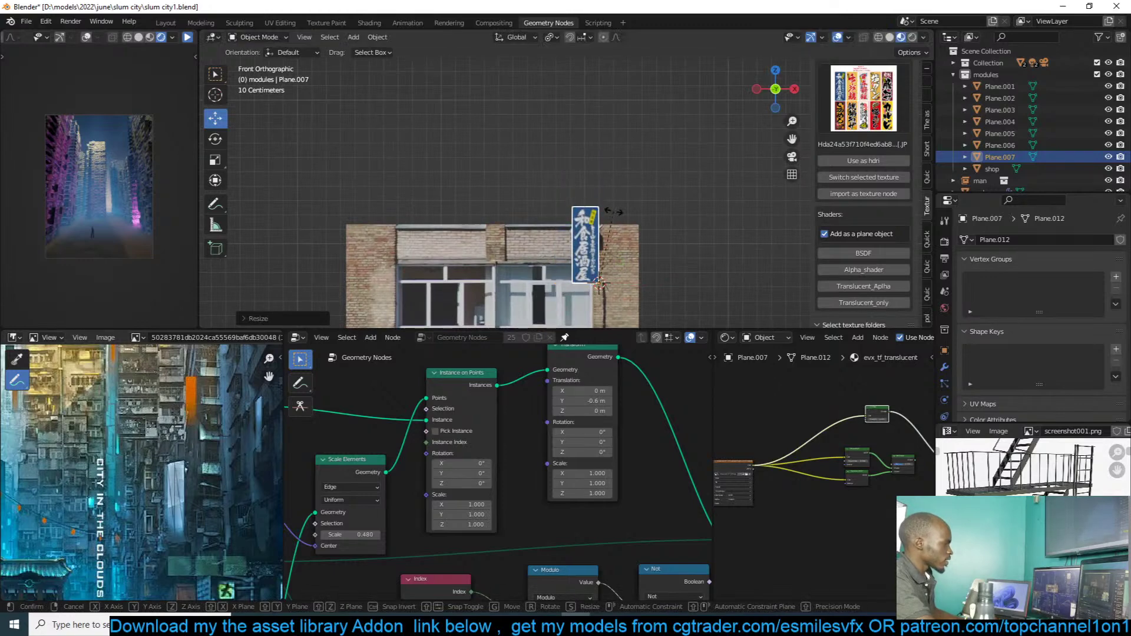
Step: Rotate the blue banner 90° about the Z axis so it projects from the wall
key("r")
key("z")
key("9")
key("0")
key("Return")
key("KP_Decimal")
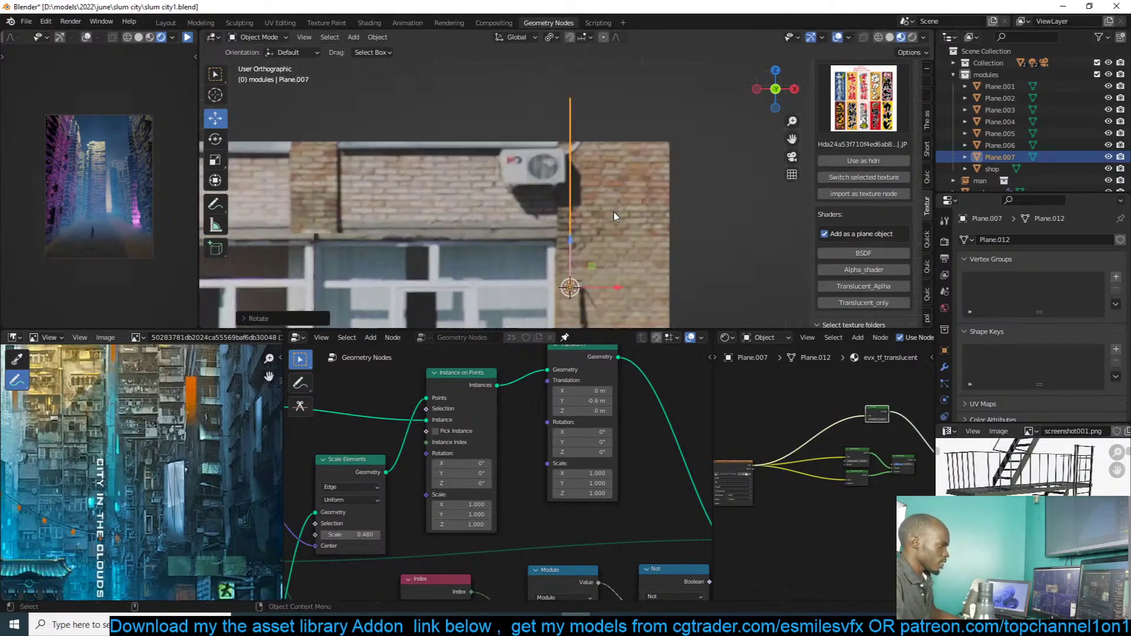
Step: Lower the banner along Z so it hangs on the brick wall beside the window
middle_click_drag(622, 221, 574, 142)
scroll(575, 146, "down", 3)
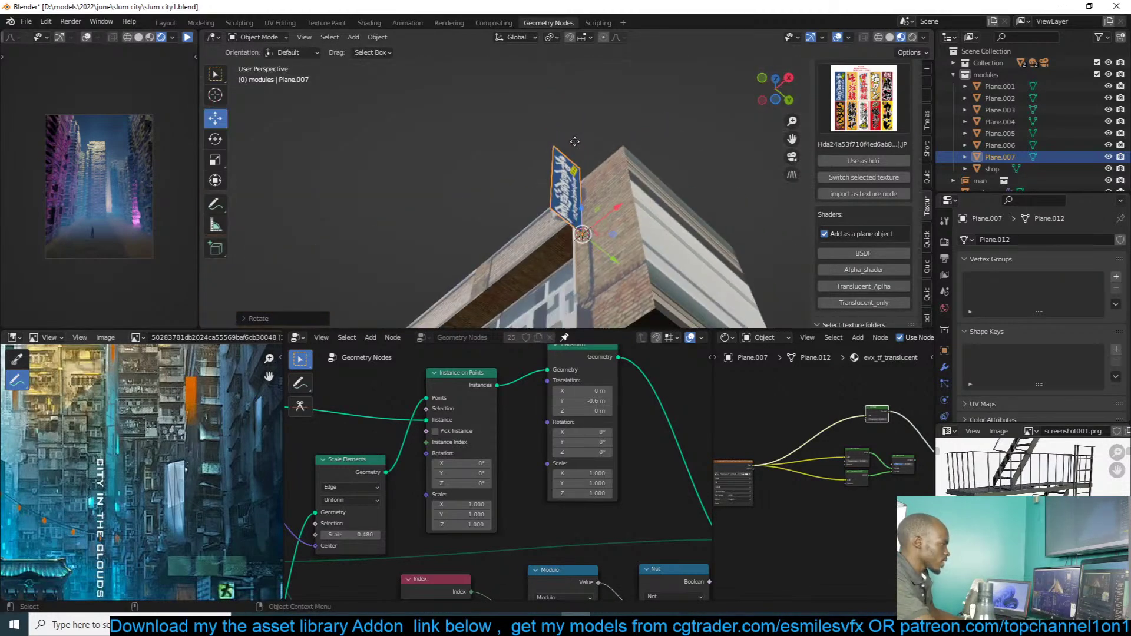
key("g")
key("z")
left_click(579, 187)
middle_click_drag(579, 187, 639, 215)
scroll(611, 234, "up", 2)
middle_click_drag(639, 215, 677, 247, "shift")
left_click(684, 243)
middle_click_drag(684, 242, 716, 192)
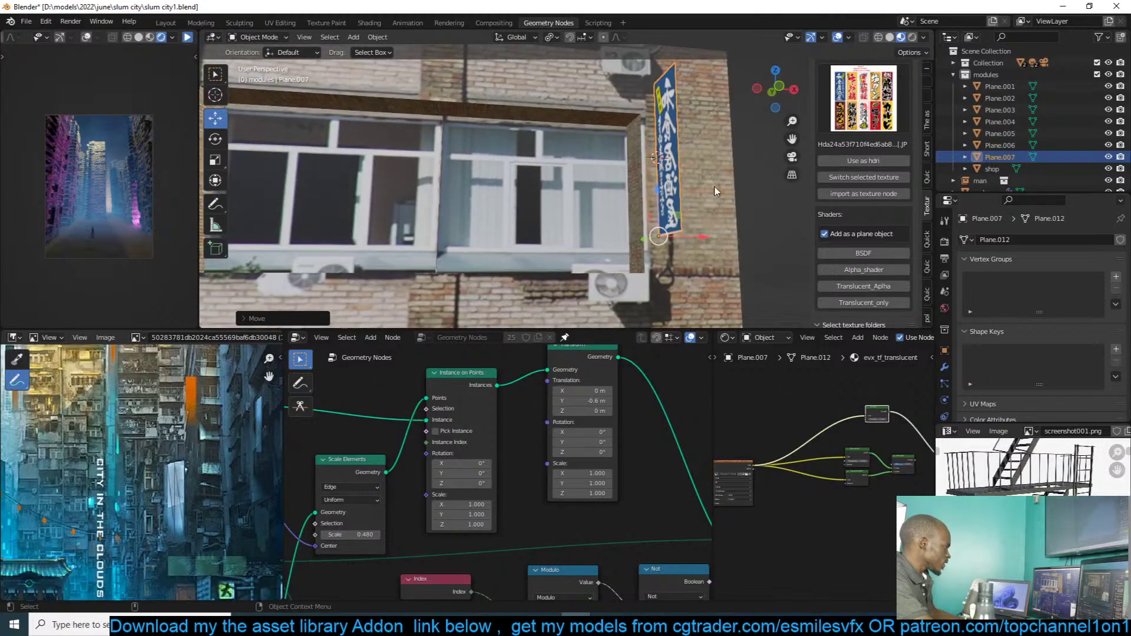
Step: Duplicate the blue banner in place and shift the copy slightly along X
scroll(202, 476, "down", 3)
middle_click_drag(193, 471, 195, 433)
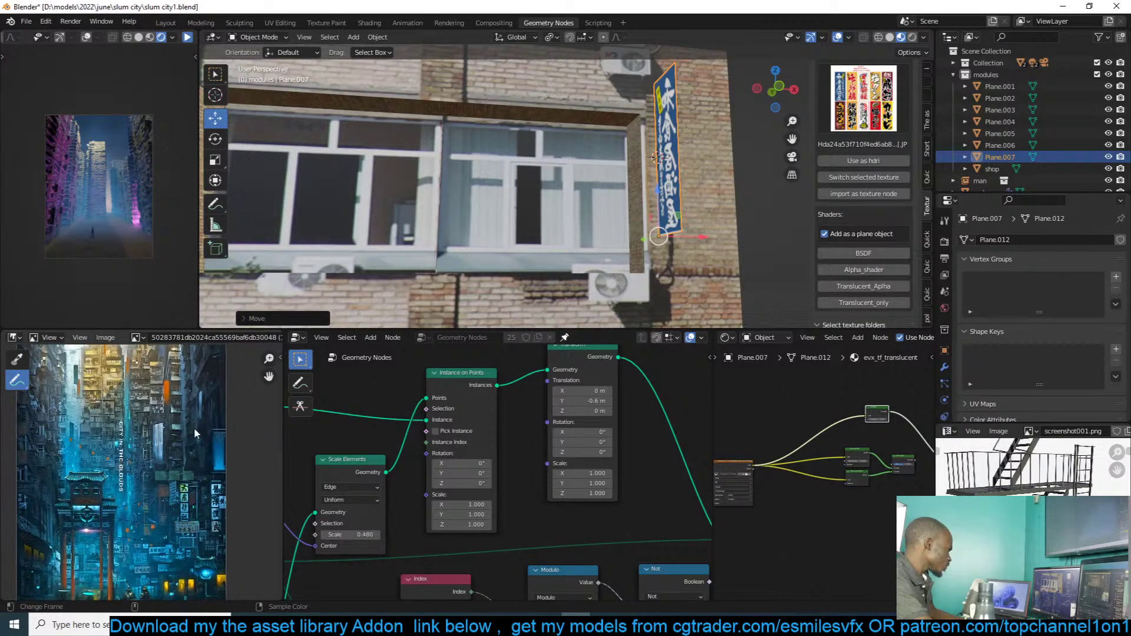
middle_click_drag(712, 170, 678, 183)
key("shift+d")
right_click(693, 211)
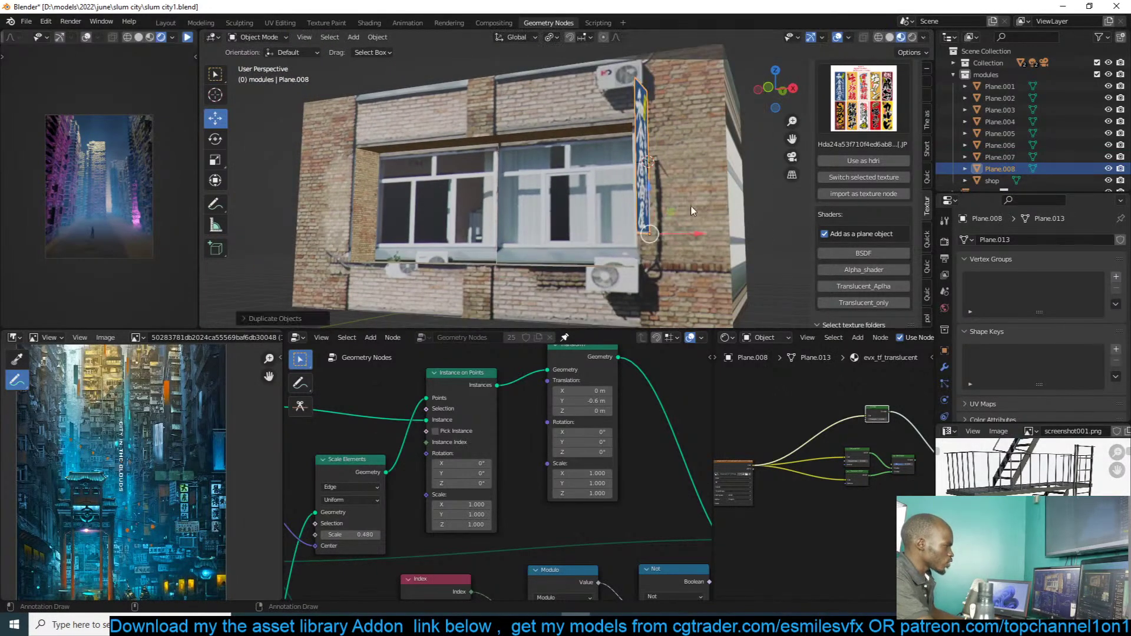
left_click_drag(690, 235, 696, 236)
Step: Extrude the whole duplicated banner into a box about 0.05 m thick
key("Tab")
key("a")
key("e")
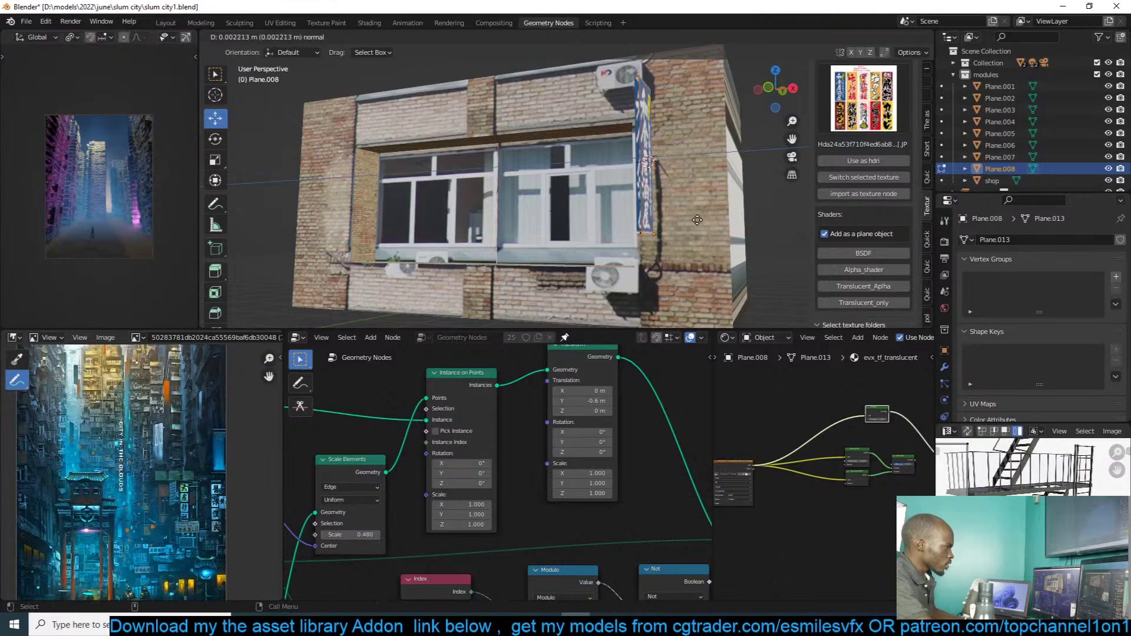
left_click(713, 217)
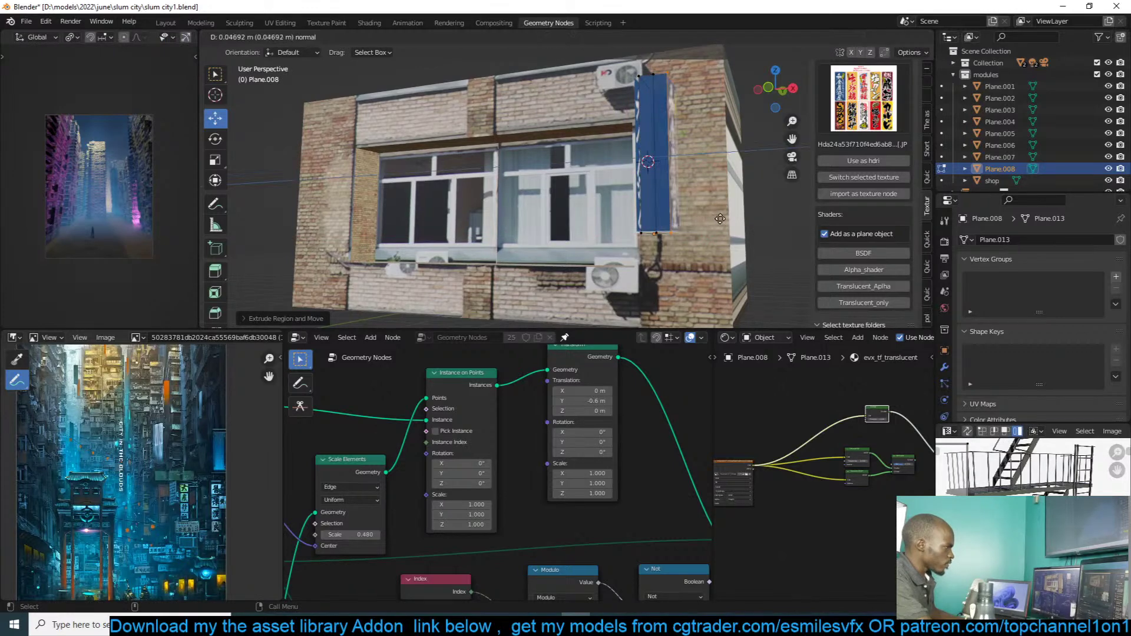
Step: Add several evenly spaced horizontal loop cuts around the extruded banner box and select its whole mesh
key("ctrl+r")
scroll(664, 149, "up", 5)
left_click(664, 148)
right_click(666, 149)
key("a")
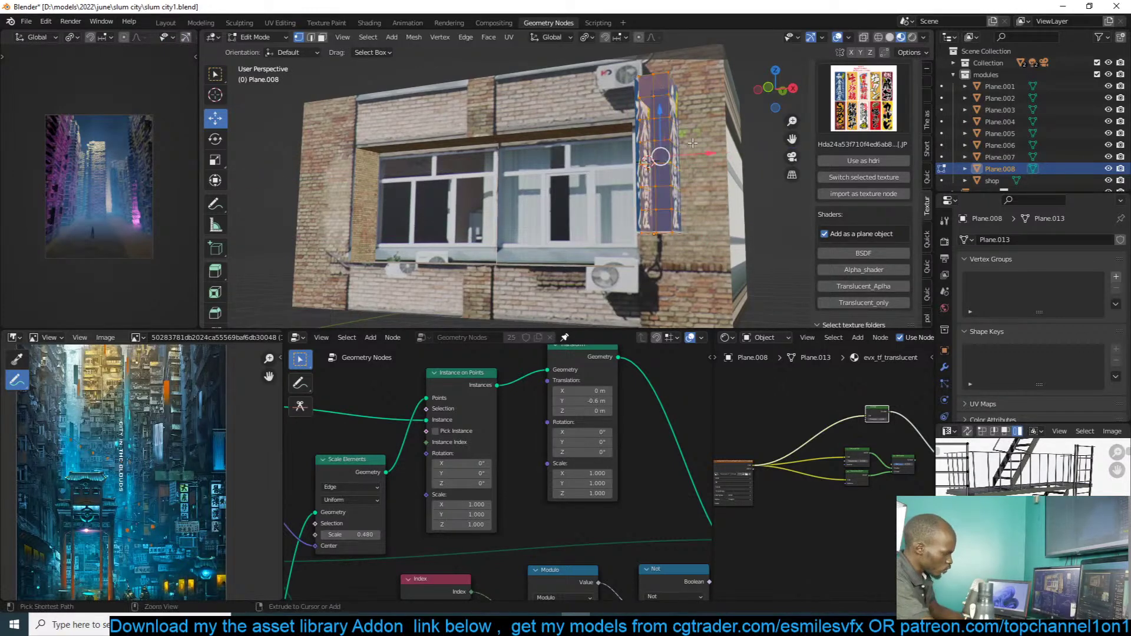
key("Tab")
Step: Select the flat blue banner and change the Eevee alpha blend settings of its material
middle_click_drag(701, 157, 733, 225)
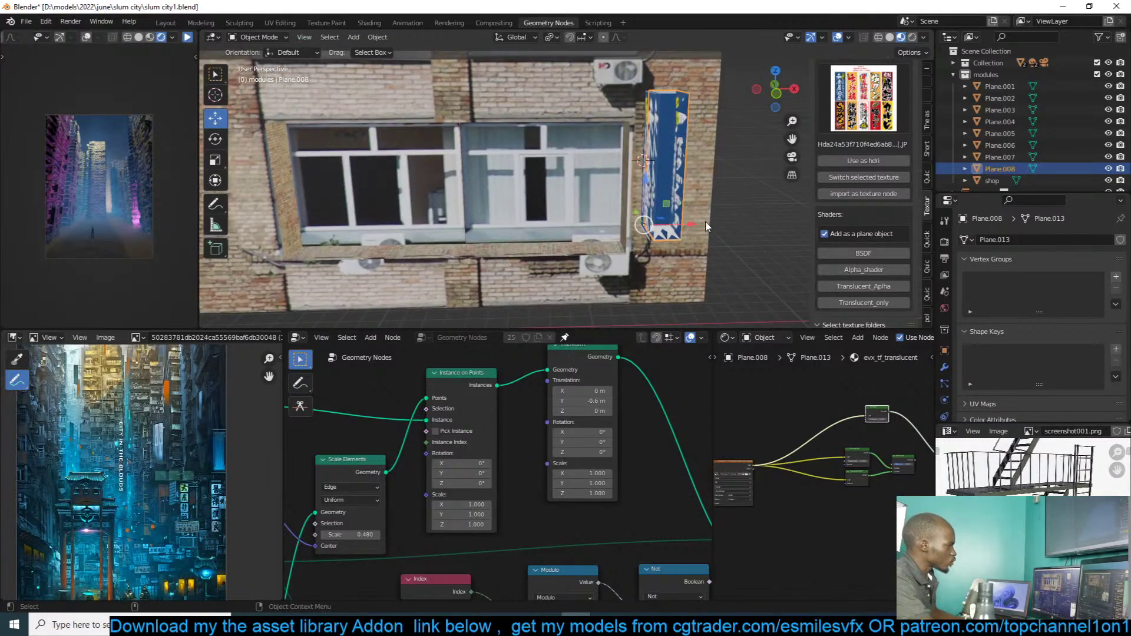
left_click(649, 188)
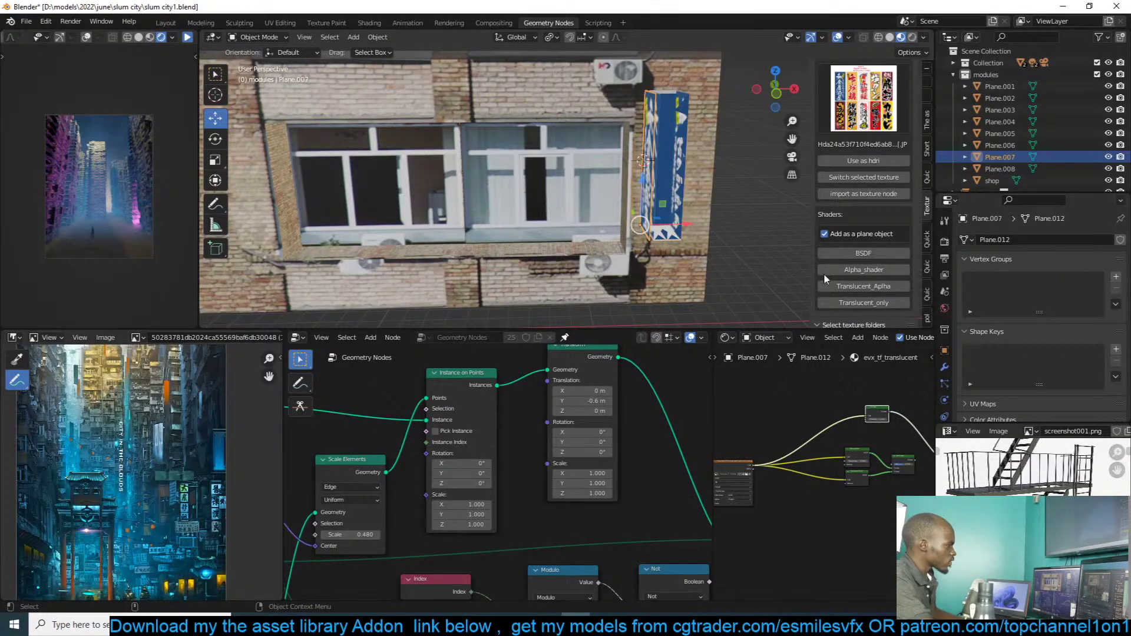
scroll(944, 411, "down", 2)
left_click(944, 389)
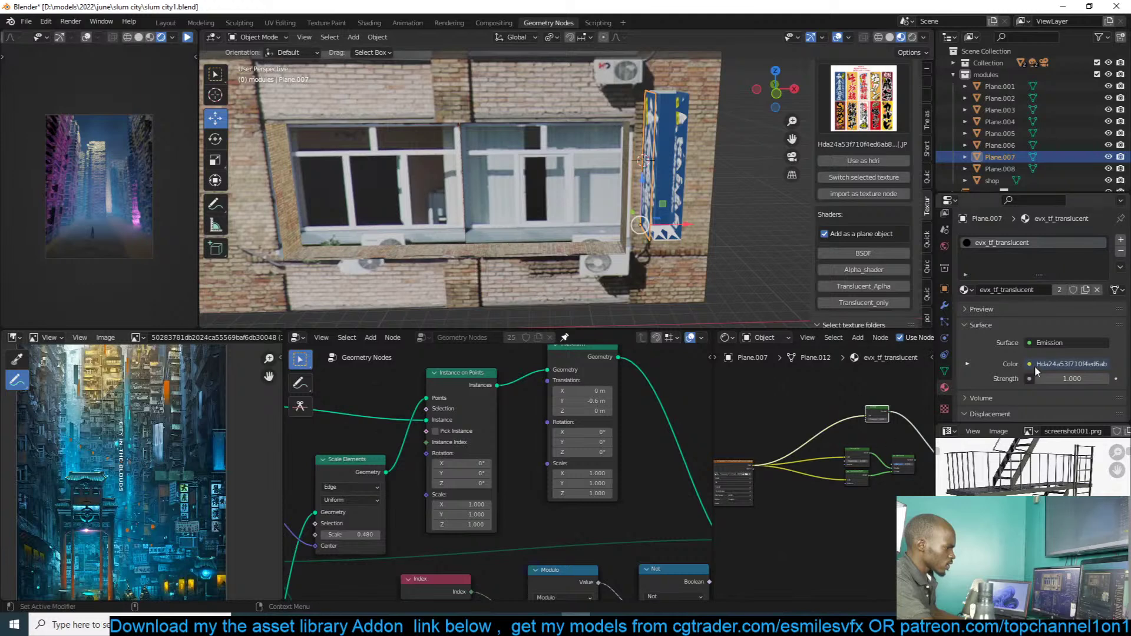
scroll(1038, 367, "down", 3)
key("shift+q")
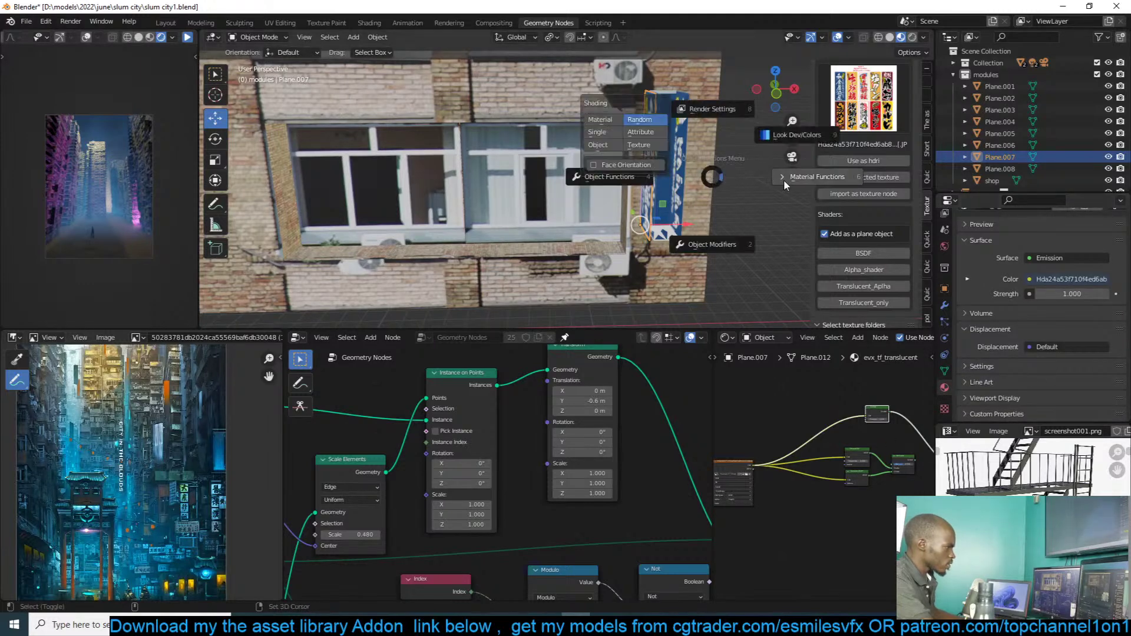
left_click(784, 178)
left_click(990, 188)
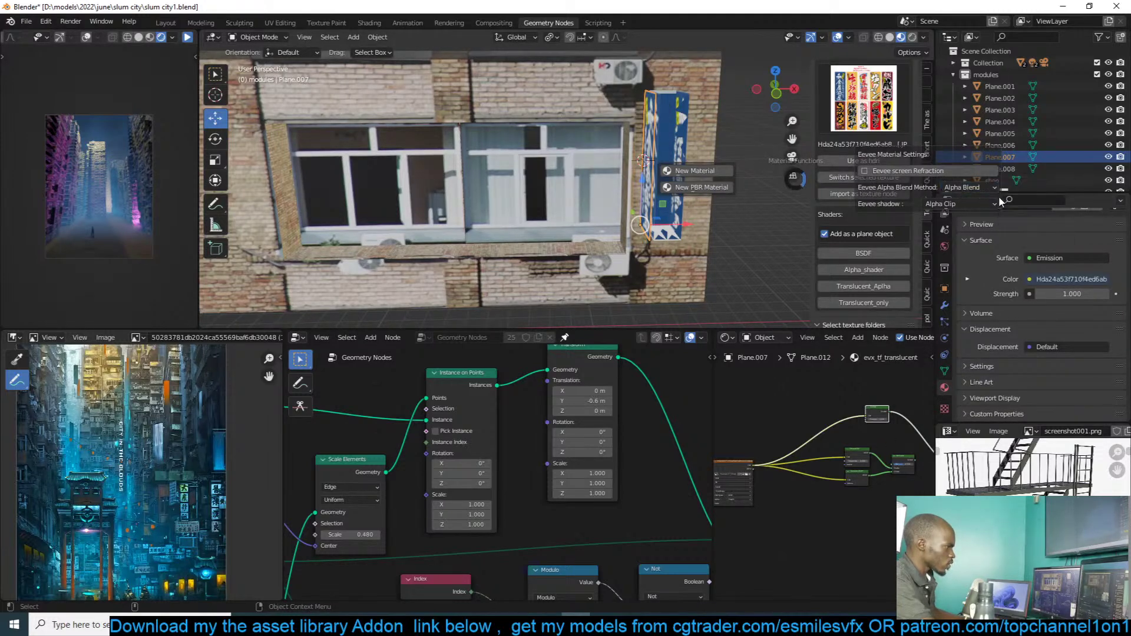
left_click(997, 201)
left_click(1032, 186)
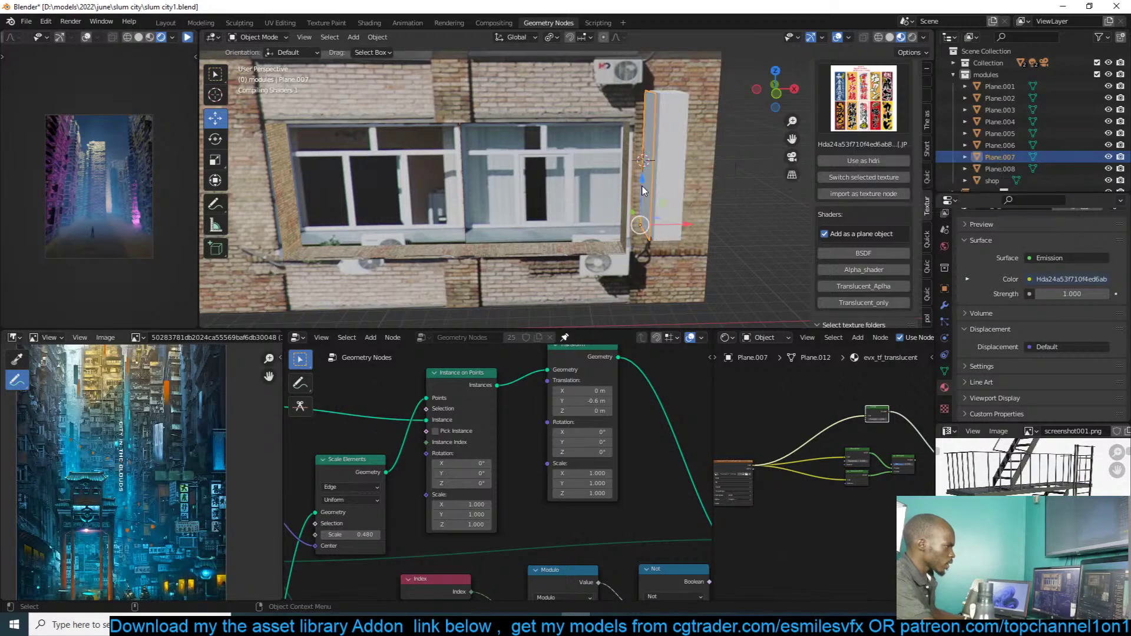
Step: Select the extruded banner box and add a Wireframe modifier to it
scroll(657, 180, "up", 2)
middle_click_drag(680, 164, 616, 199, "shift")
left_click(656, 212)
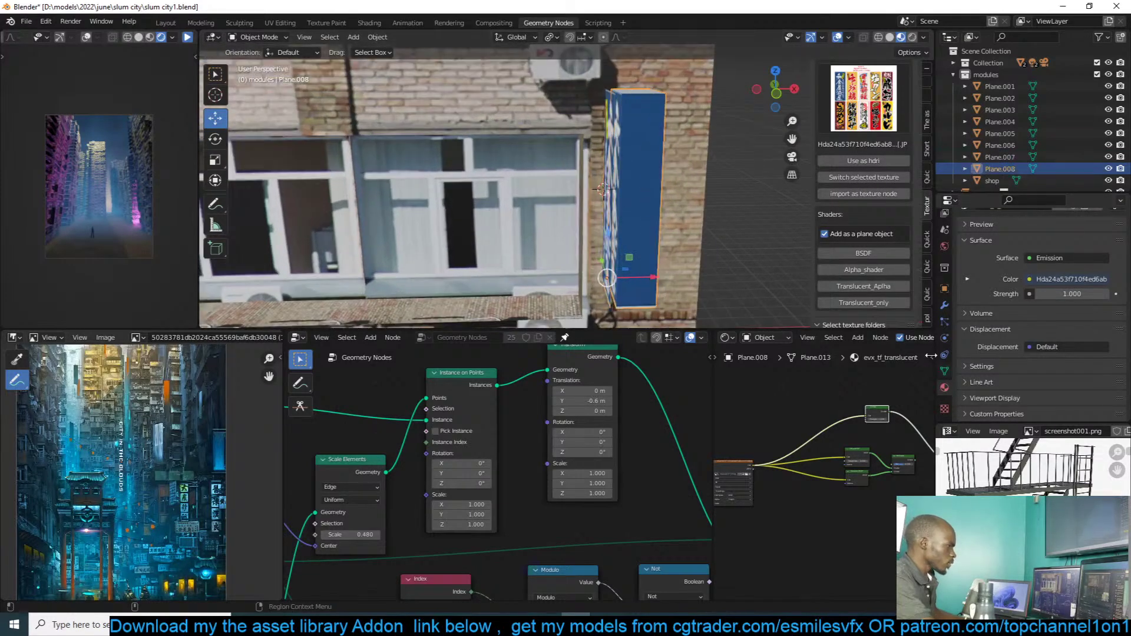
left_click(947, 306)
left_click(1032, 238)
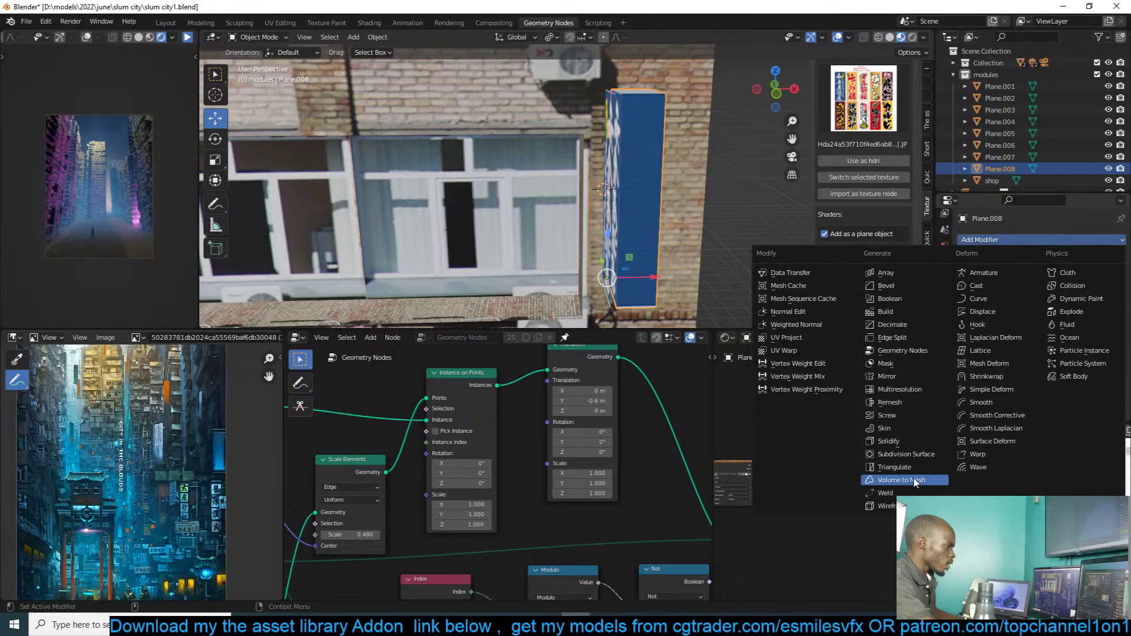
left_click(889, 506)
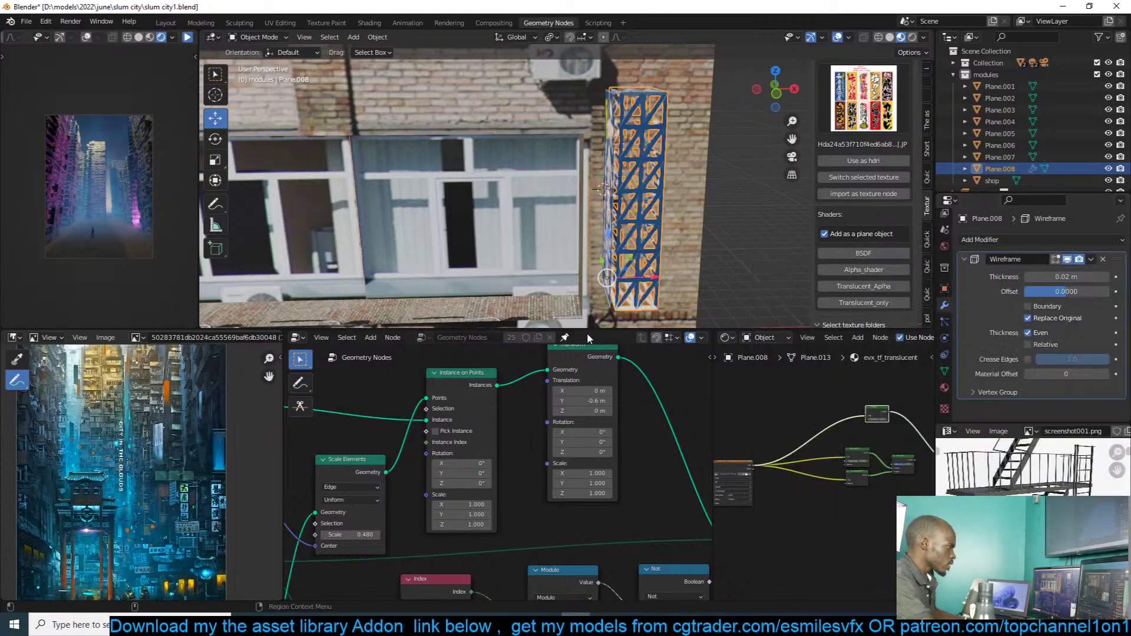
Step: Remove the shared evx_tf_translucent material from the wireframe box and give it a new material of its own
left_click(944, 388)
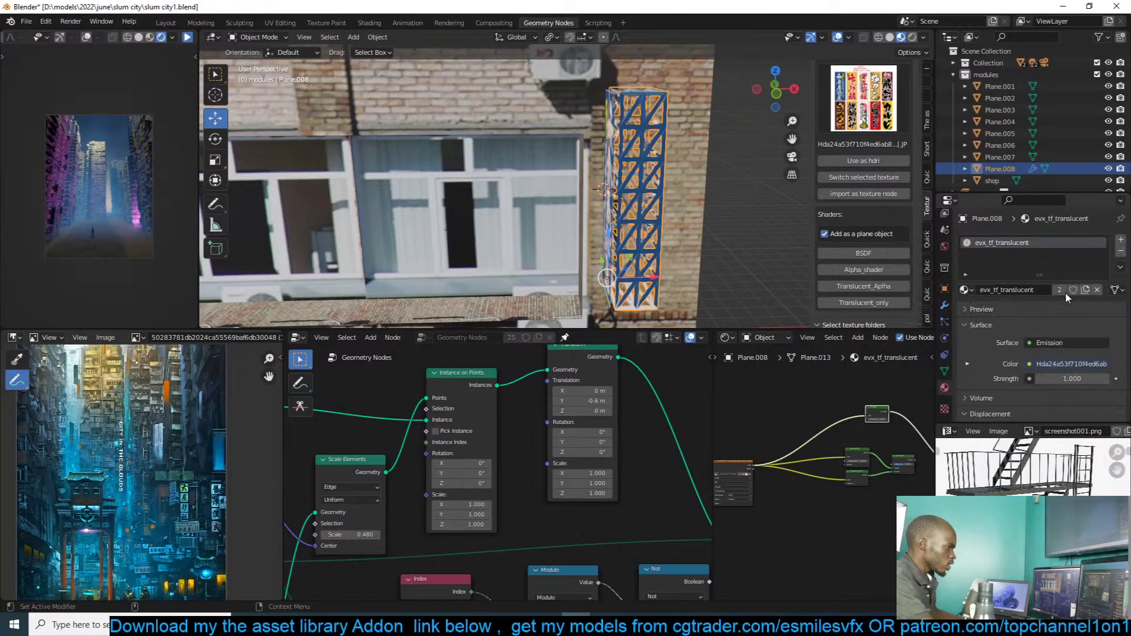
left_click(1121, 240)
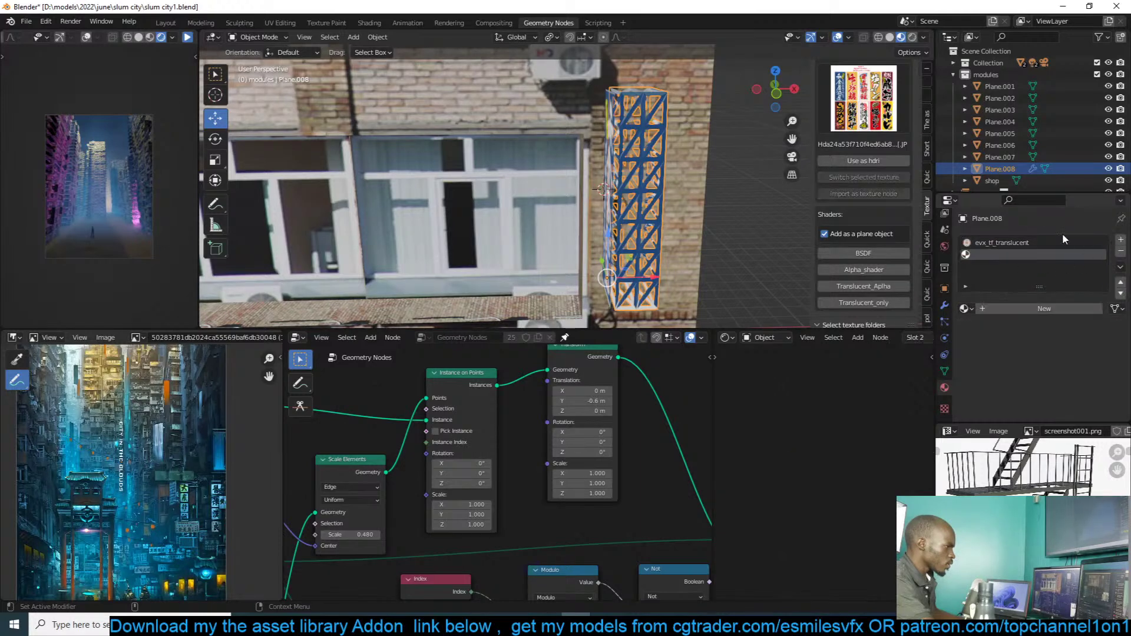
left_click(1100, 244)
left_click(1119, 254)
left_click(1029, 289)
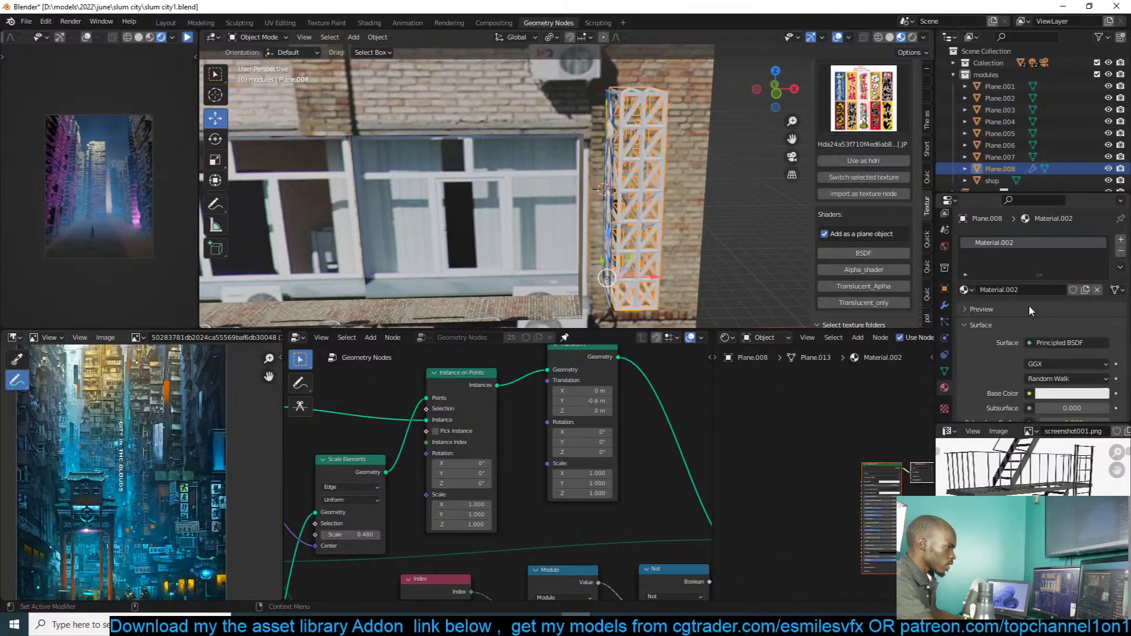
Step: Set the base color of the frame's new material to a dark, fully saturated orange-brown
scroll(1031, 324, "down", 2)
left_click(1054, 347)
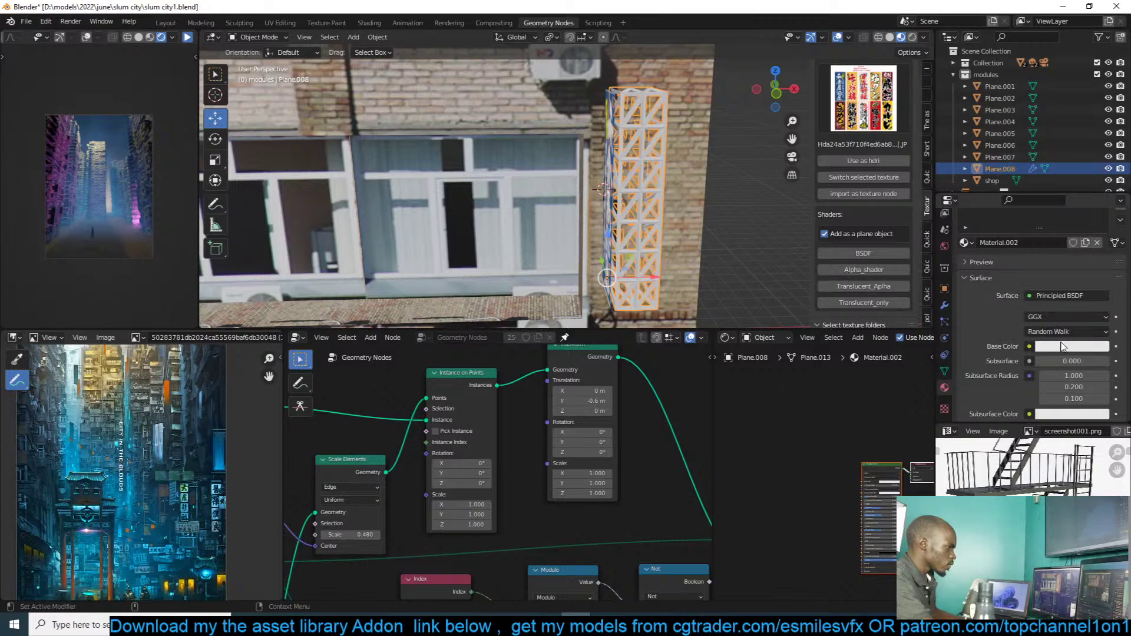
left_click(1054, 346)
left_click(1023, 257)
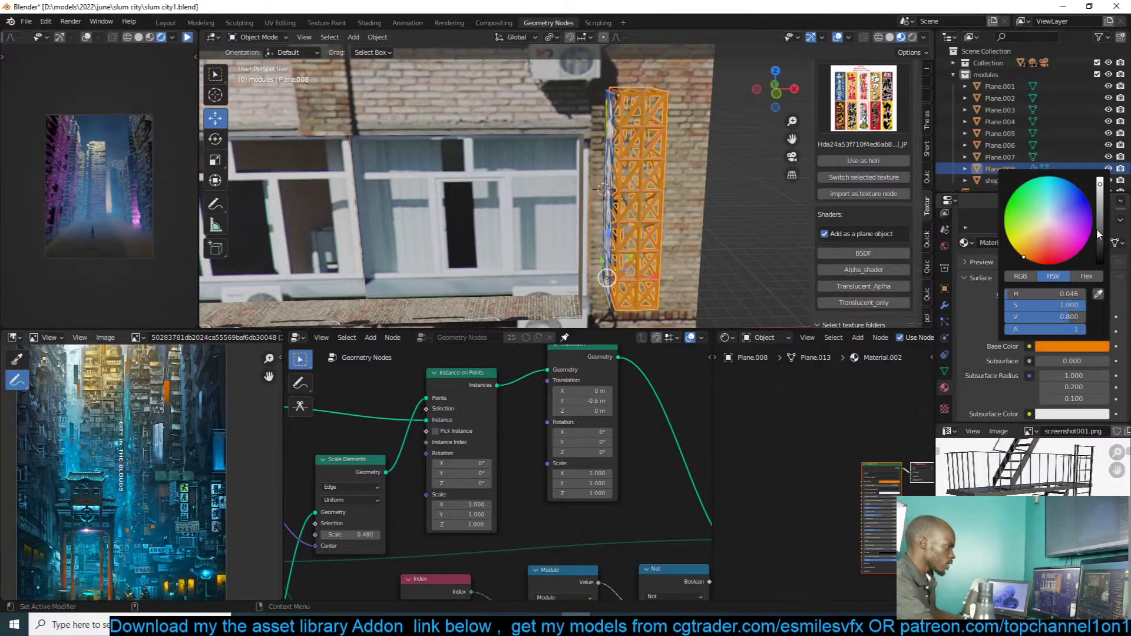
Step: Reduce the Wireframe modifier's thickness to 0.0129 m and save the file
left_click(945, 305)
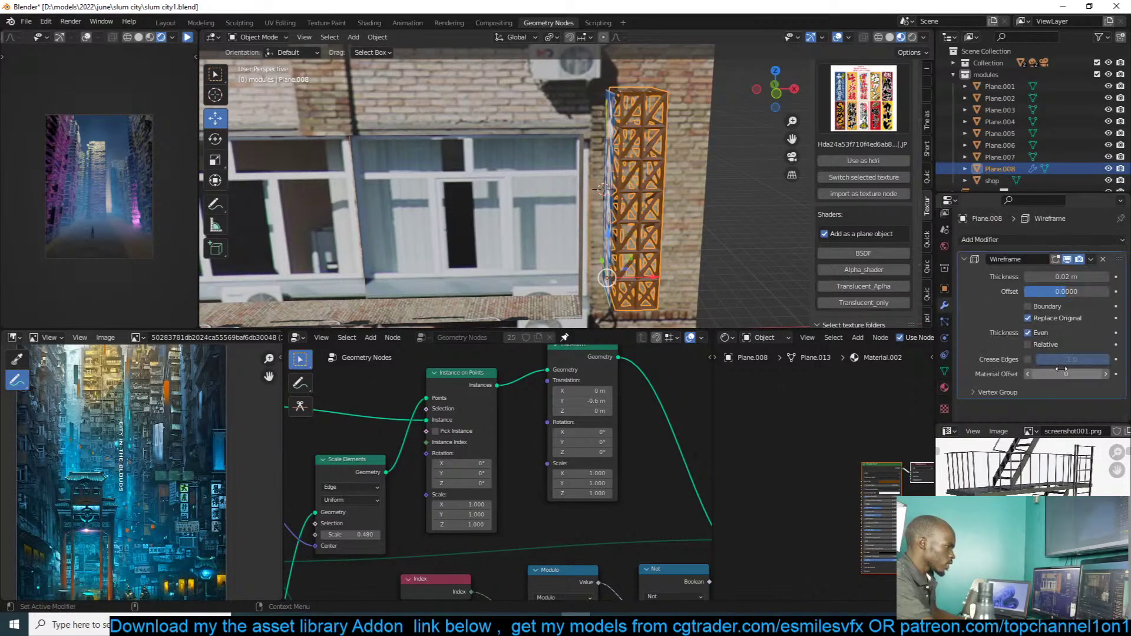
left_click_drag(1061, 276, 1034, 277)
key("alt+a")
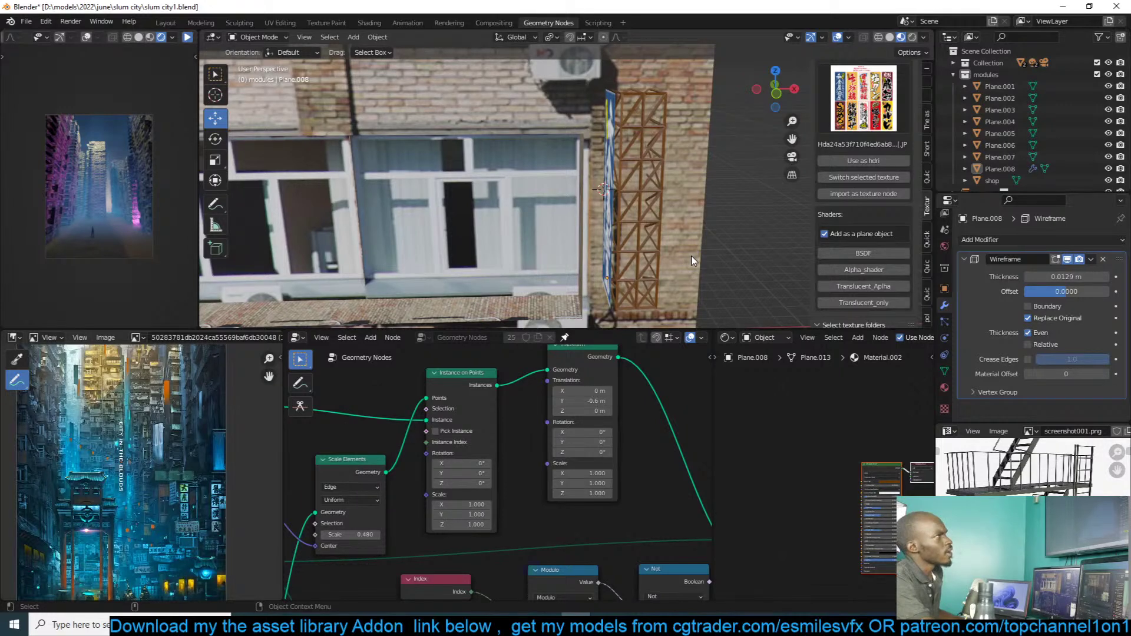
key("ctrl+s")
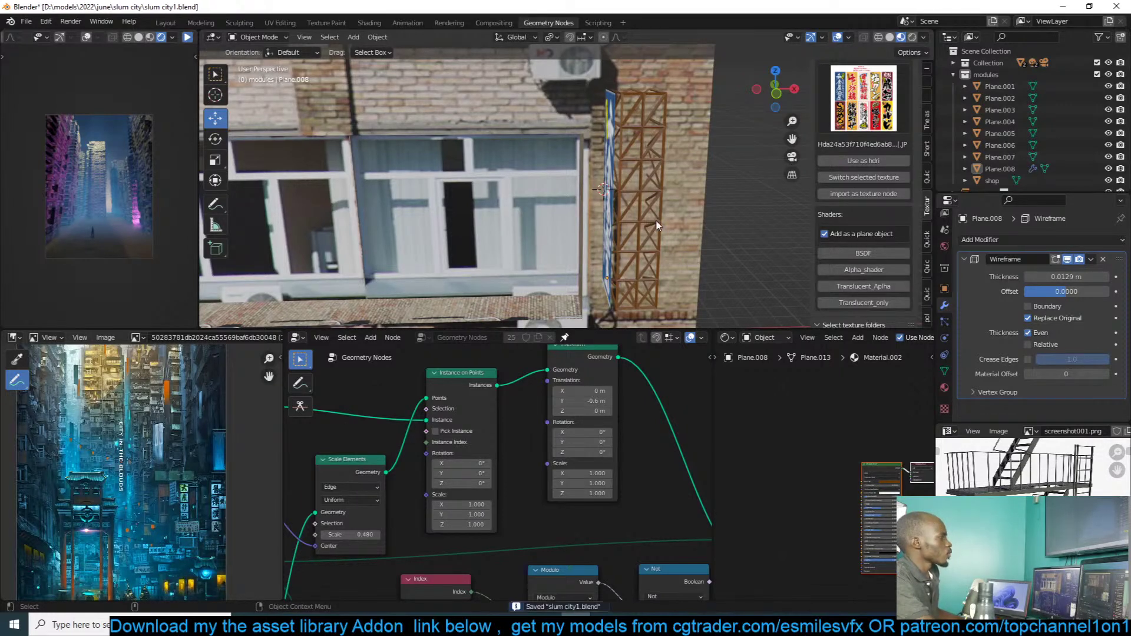
Step: Move the wireframe frame about 0.01 m in the negative X direction so it sits against the banner
left_click(657, 225)
key("g")
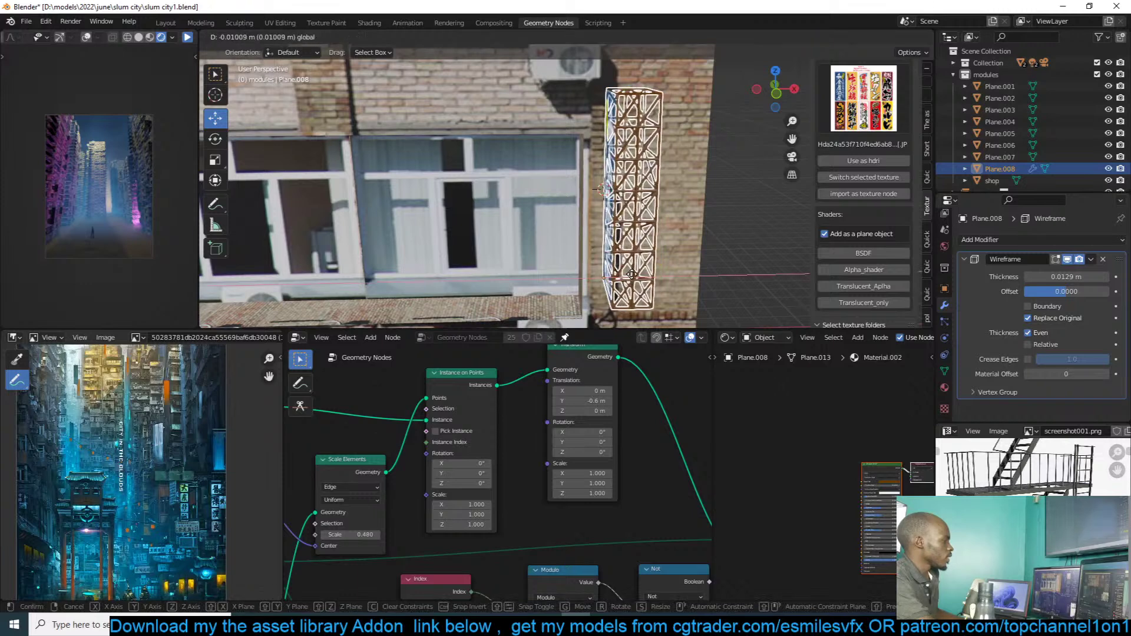
left_click(632, 273)
key("alt+a")
middle_click_drag(631, 224, 666, 197)
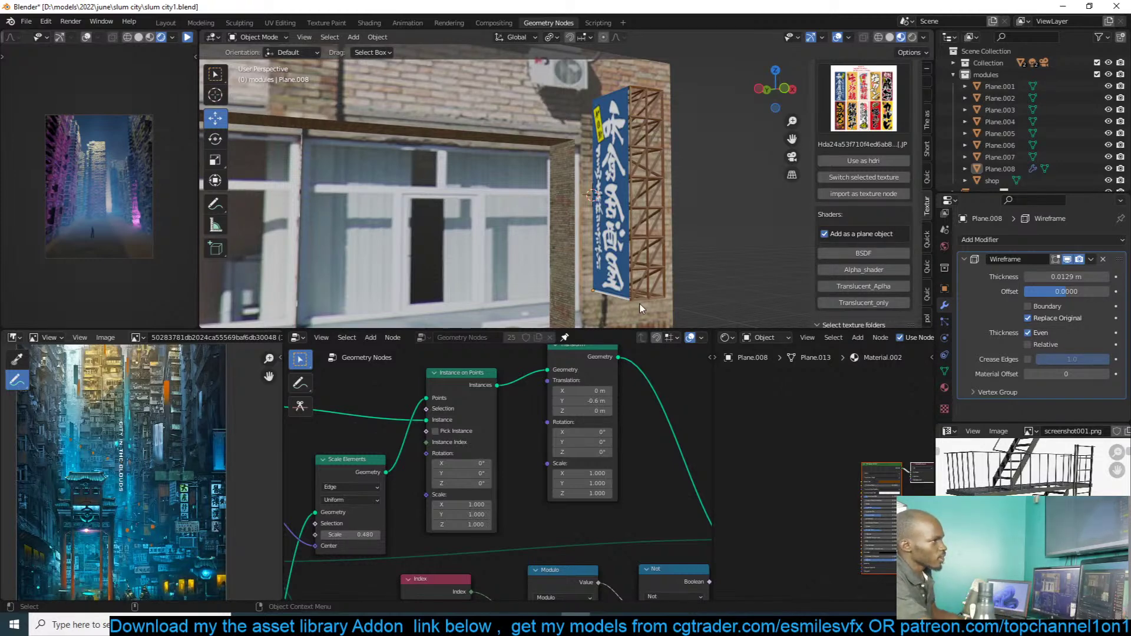
Step: Select the flat blue banner and delete the unused shader nodes from its material, keeping the Emission node connected to the output
scroll(669, 212, "up", 5)
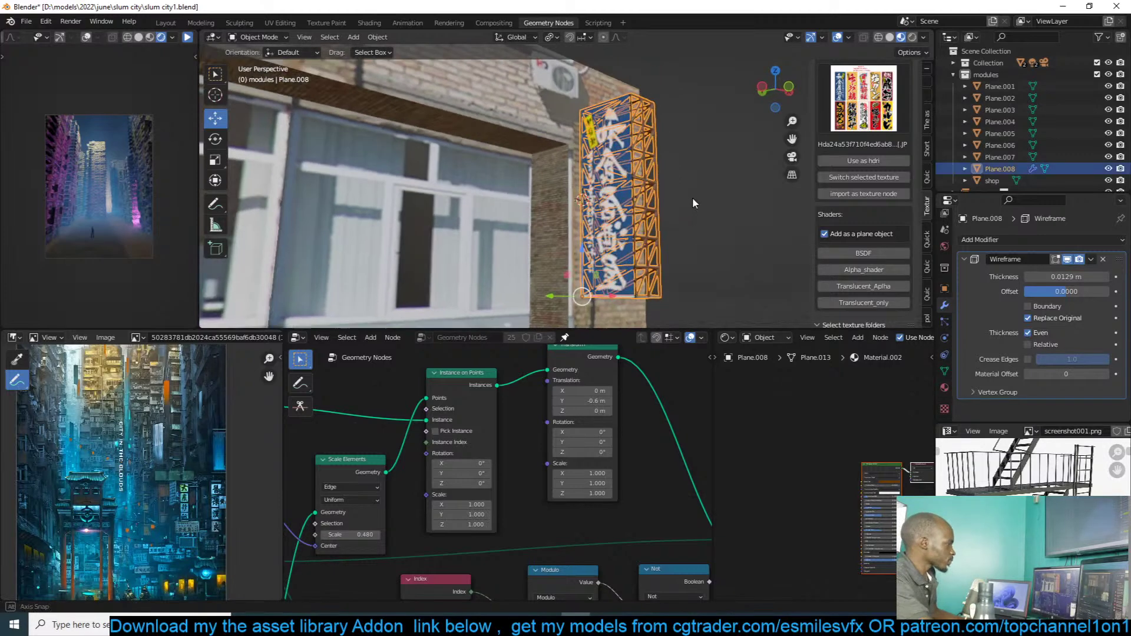
left_click(666, 201)
middle_click_drag(809, 468, 726, 471)
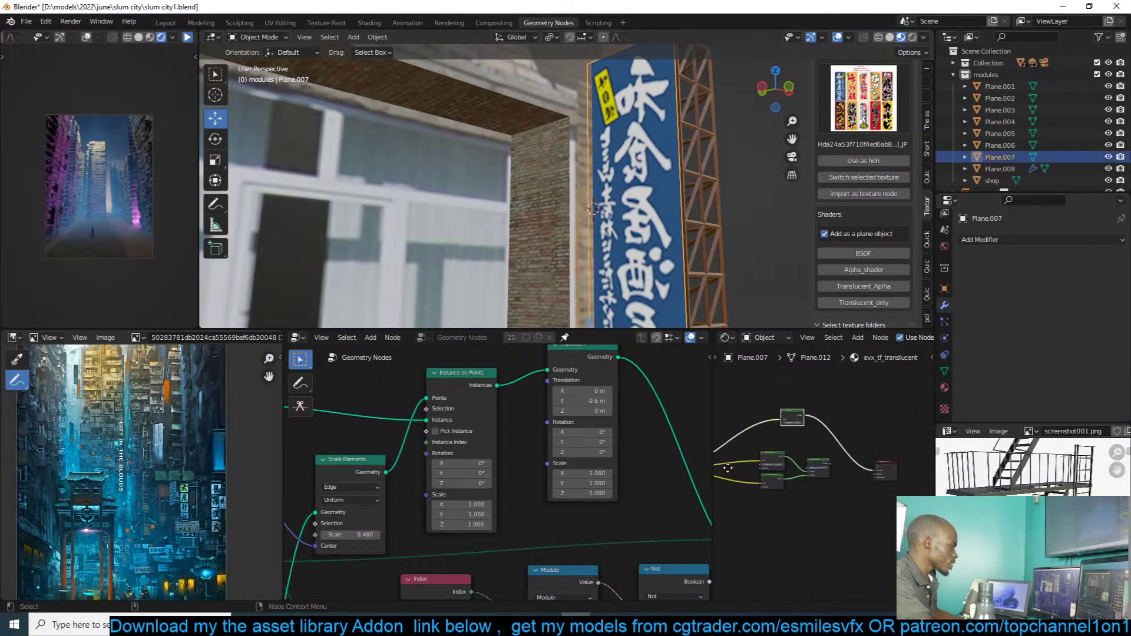
scroll(822, 467, "up", 3)
left_click_drag(843, 441, 733, 494)
key("x")
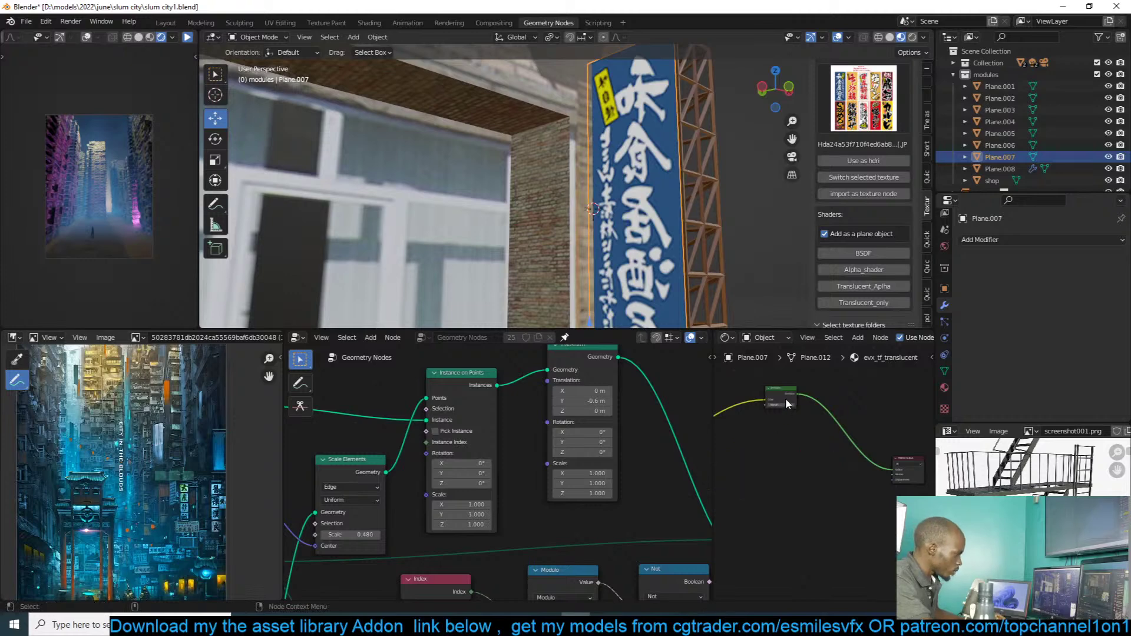
Step: Set the Emission strength of the banner material to 2 and save the file
left_click(784, 401)
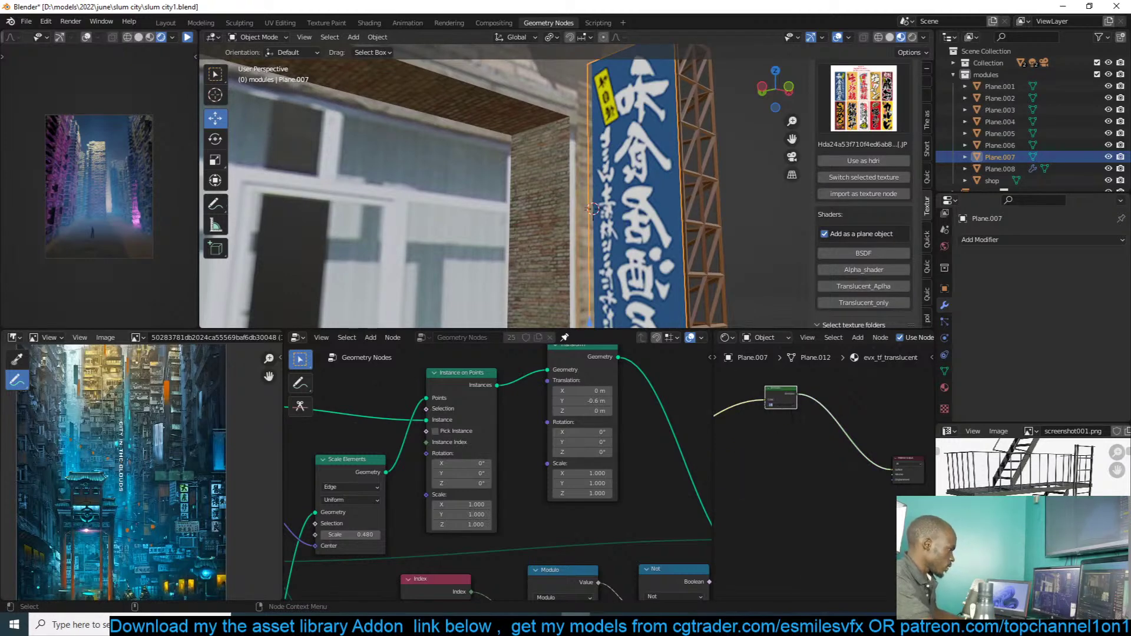
double_click(784, 405)
type("2")
key("Return")
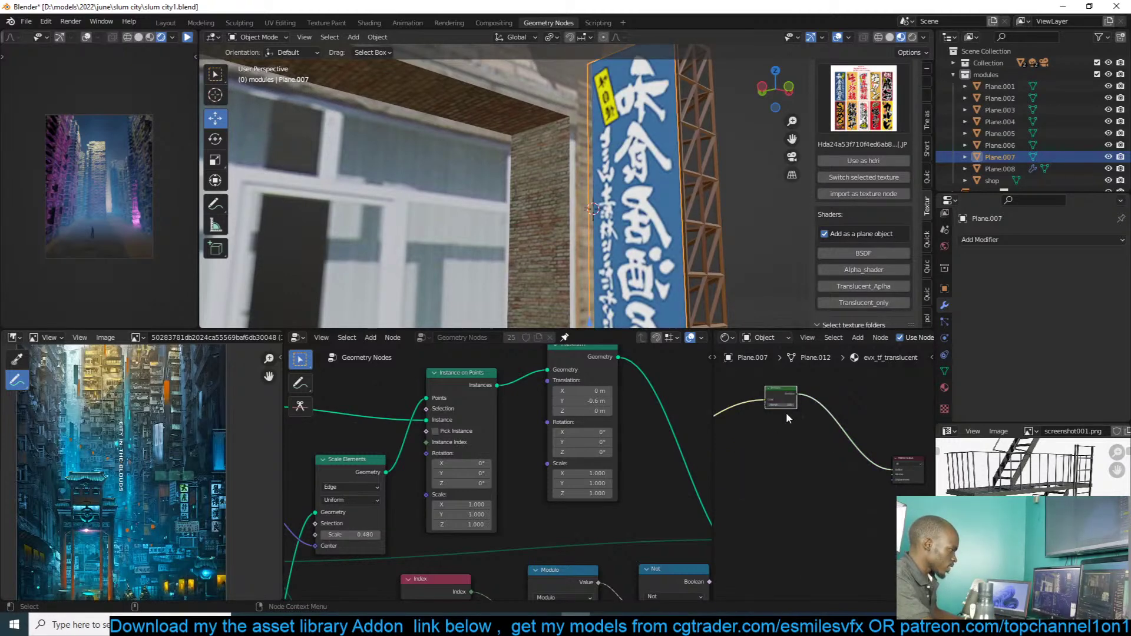
key("ctrl+s")
Step: Try applying the frame's Wireframe modifier and joining the frame with the banner into one object
scroll(729, 238, "down", 4)
left_click(727, 235)
middle_click_drag(722, 237, 681, 253)
left_click(652, 227)
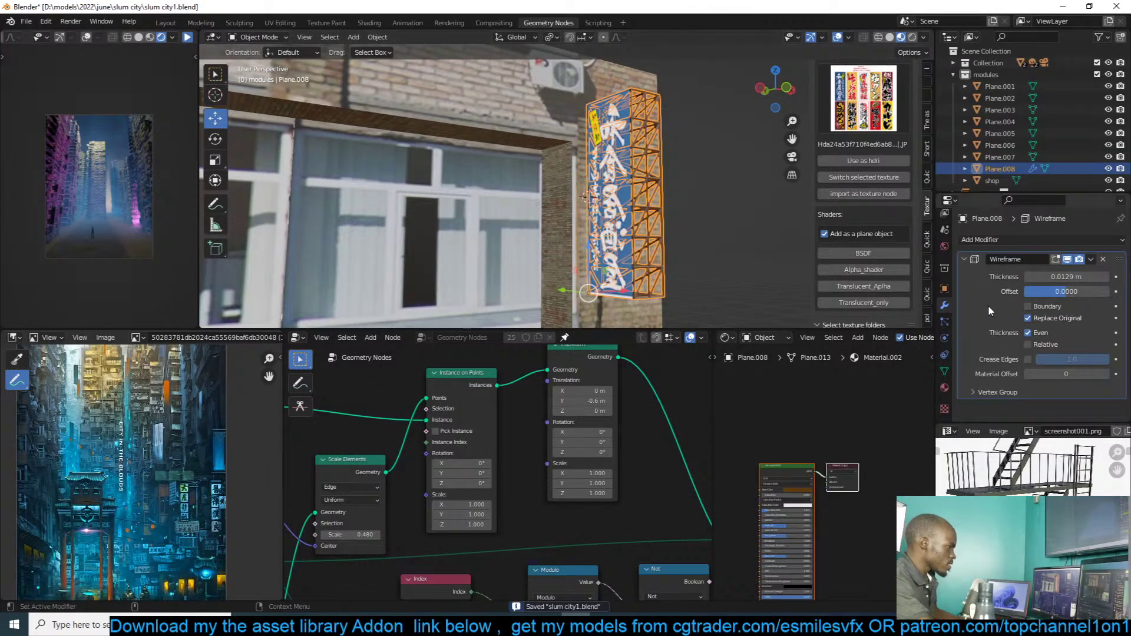
key("ctrl+a")
left_click(651, 219, "shift")
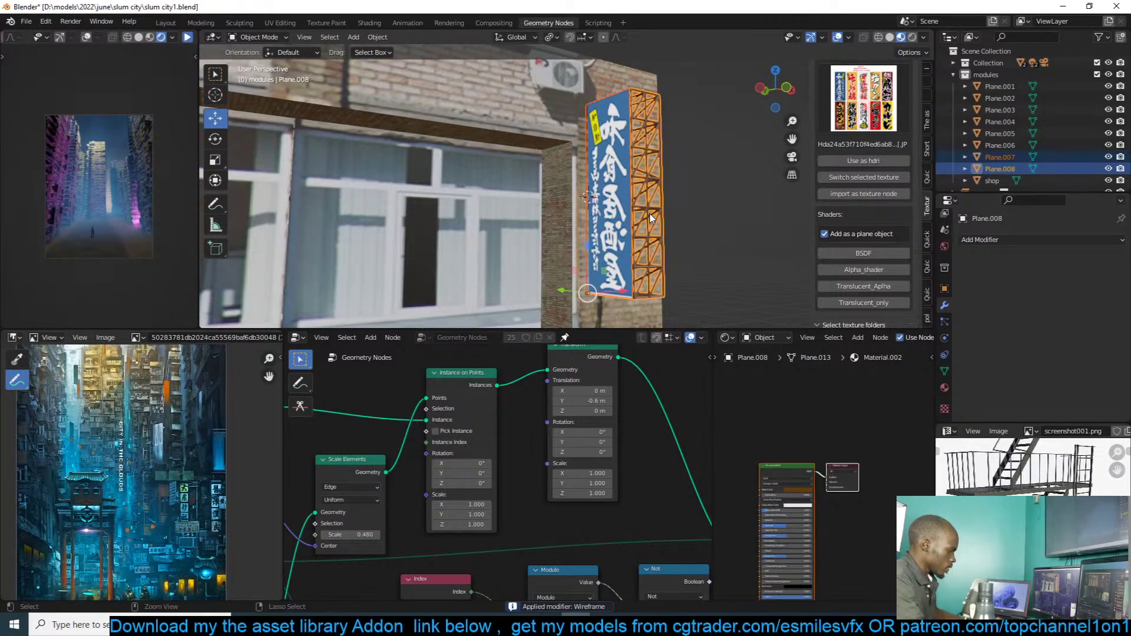
key("ctrl+j")
mouse_move(650, 219)
middle_mouse_down()
mouse_move(702, 217)
mouse_move(483, 200)
mouse_move(671, 215)
mouse_move(648, 213)
middle_mouse_up()
left_click(651, 214)
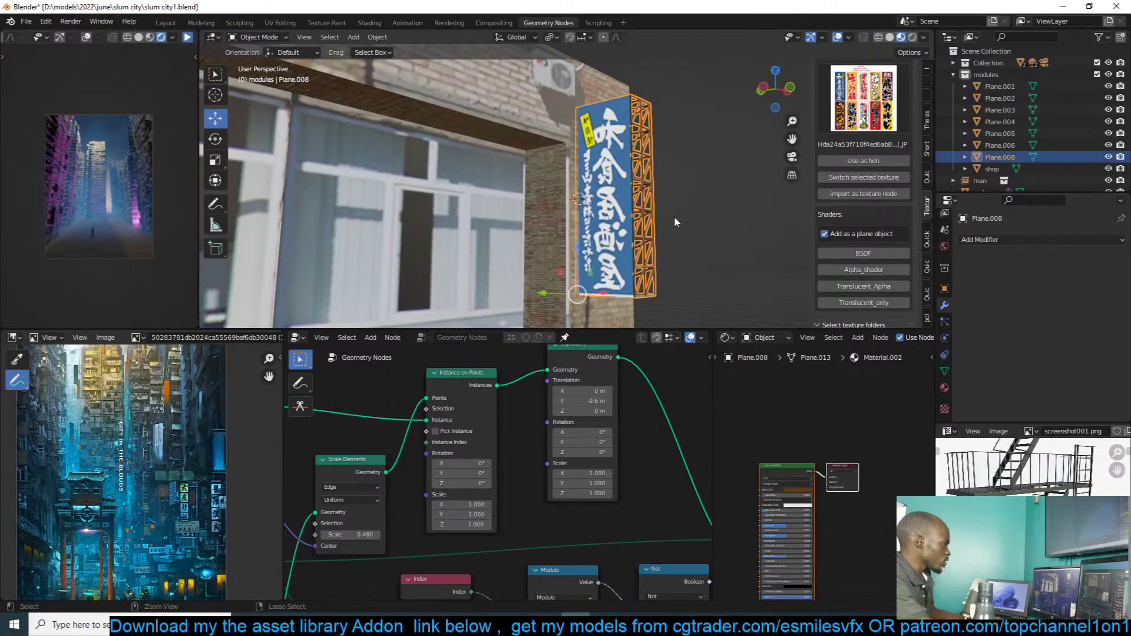
Step: Undo the join and the applied Wireframe modifier
key("ctrl+z")
key("ctrl+z")
key("ctrl+z")
key("ctrl+z")
key("ctrl+z")
Step: Convert all triangles of the frame's mesh into quads in Edit Mode
left_click(645, 211)
key("Tab")
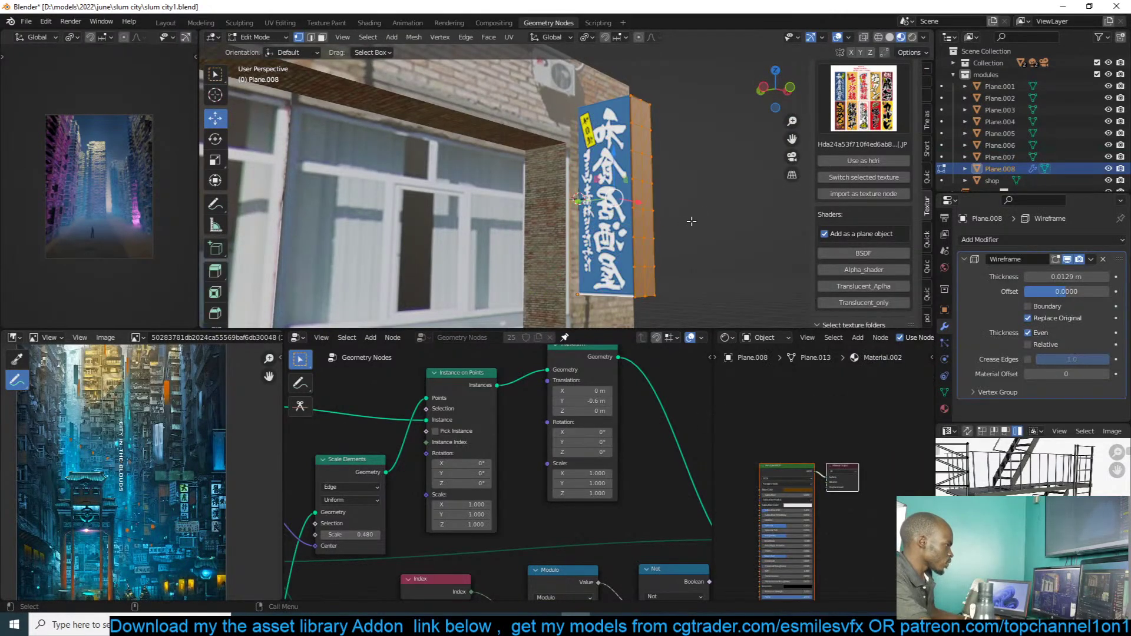
middle_click_drag(691, 221, 628, 227)
key("1")
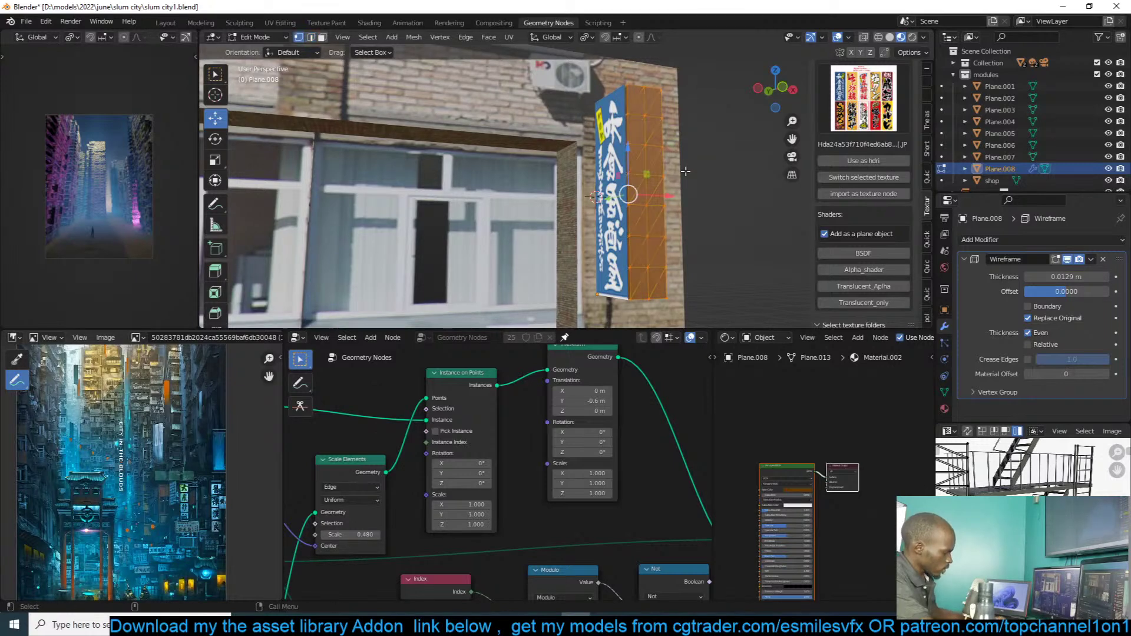
key("alt+j")
key("2")
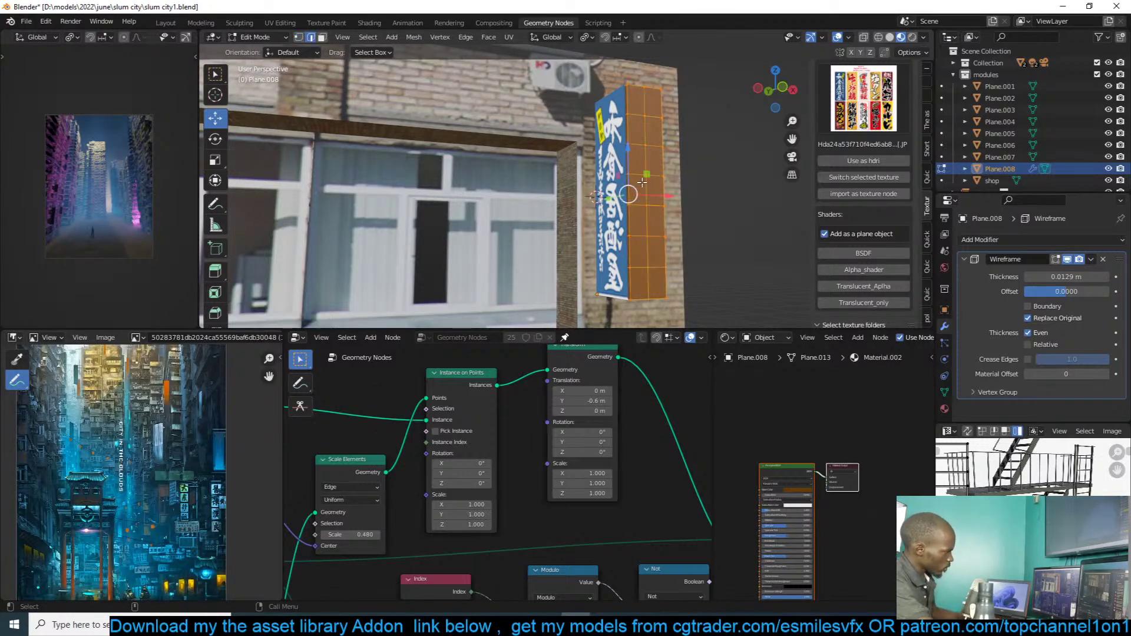
Step: Dissolve the vertical middle loop and alternate horizontal loops of the frame mesh, and triangulate all remaining faces
key("super")
type("12")
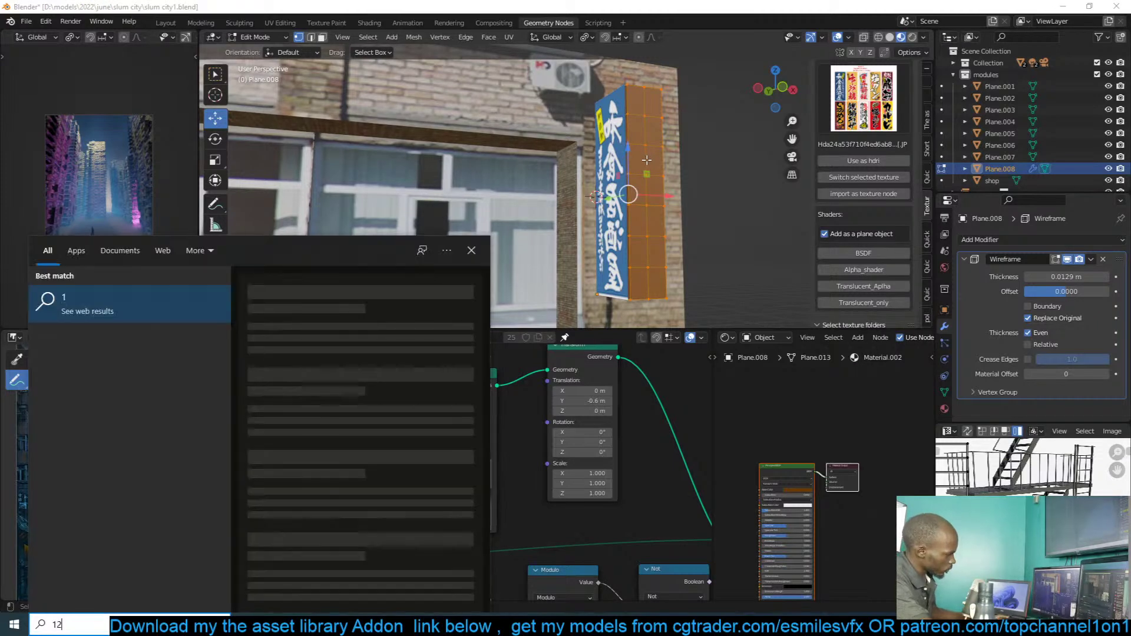
left_click(649, 160)
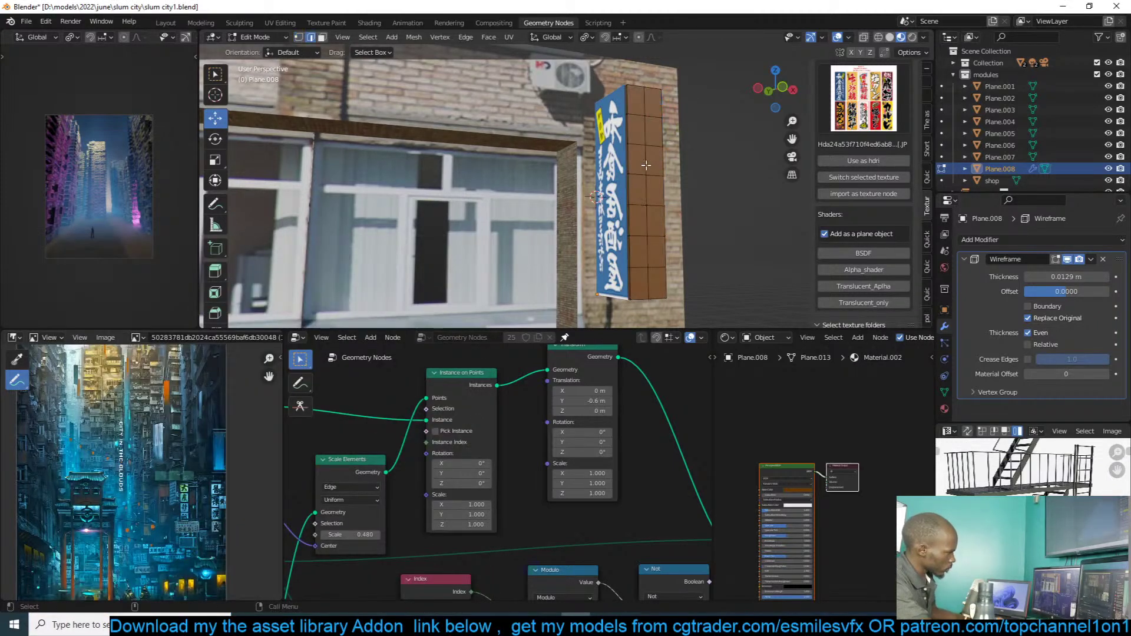
left_click(648, 122)
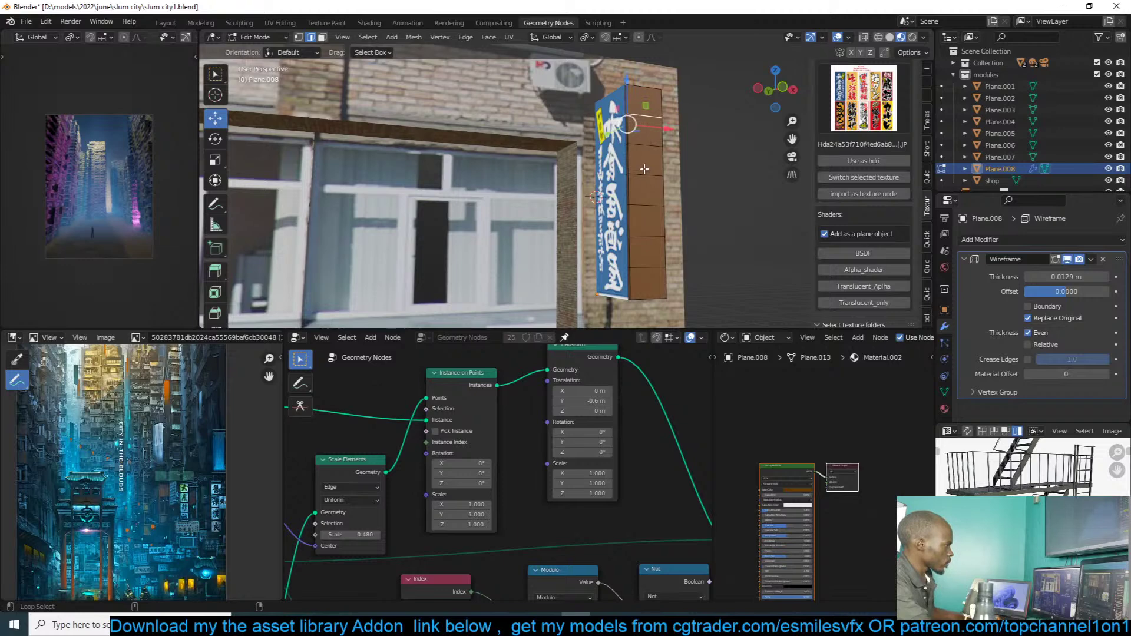
key("ctrl+x")
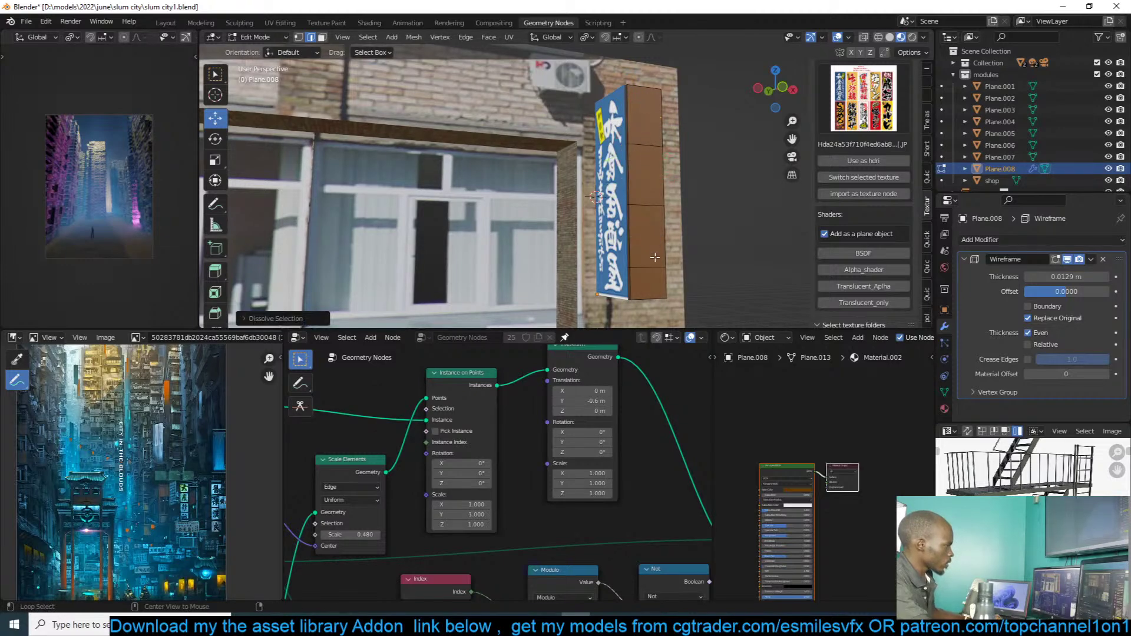
left_click(664, 250, "alt")
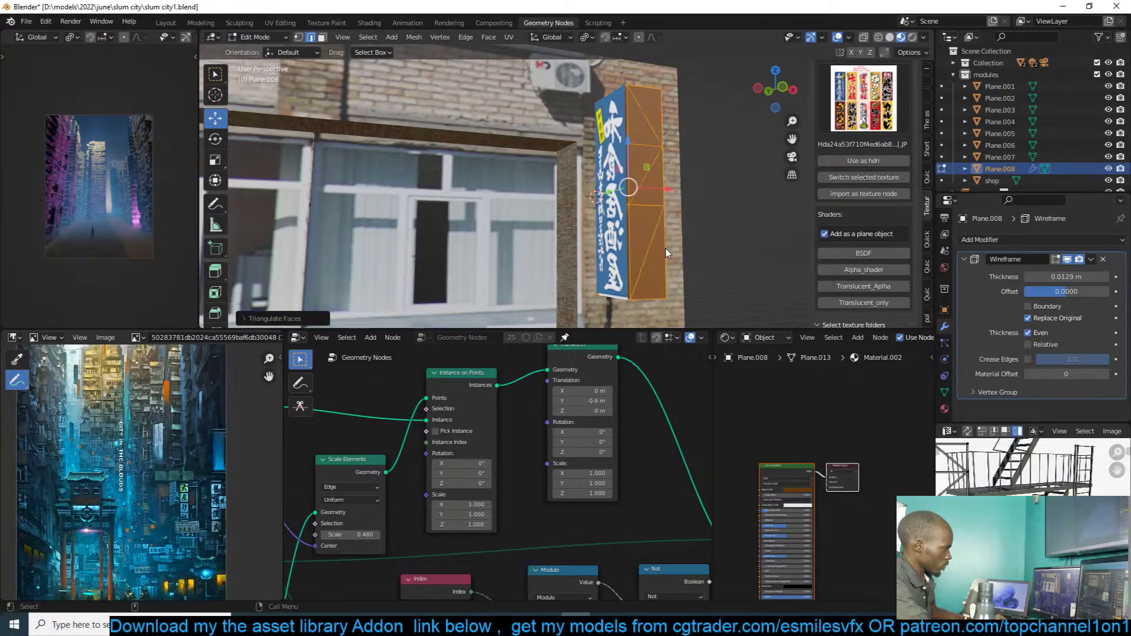
Step: Apply the frame's Wireframe modifier in Object Mode and join the frame with the flat banner
key("Tab")
key("ctrl+a")
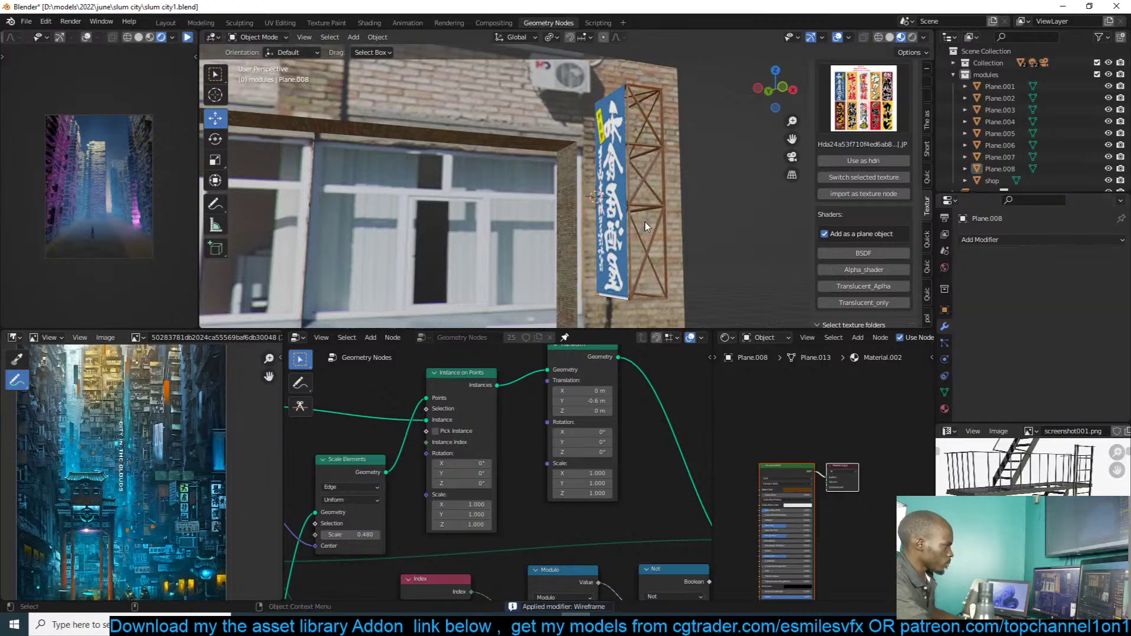
left_click(617, 215, "shift")
key("ctrl+j")
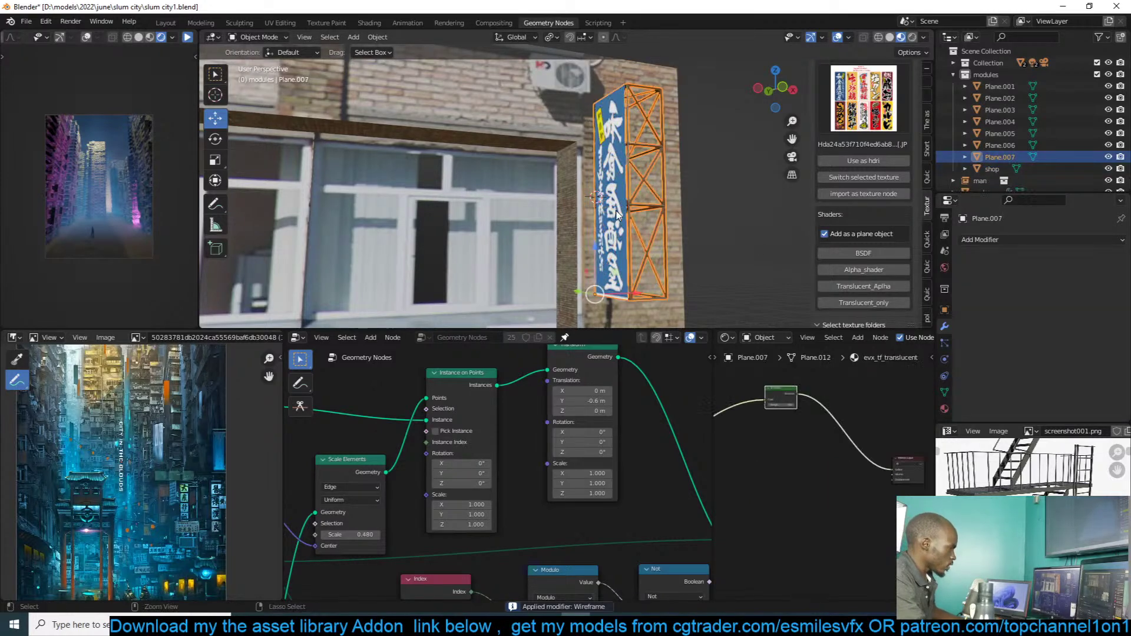
mouse_move(618, 215)
middle_mouse_down()
mouse_move(643, 209)
mouse_move(621, 212)
middle_mouse_up()
left_click(644, 209)
Step: Duplicate the joined framed banner and place the copy in the open space beside the building module
scroll(659, 208, "down", 4)
scroll(652, 200, "up", 3)
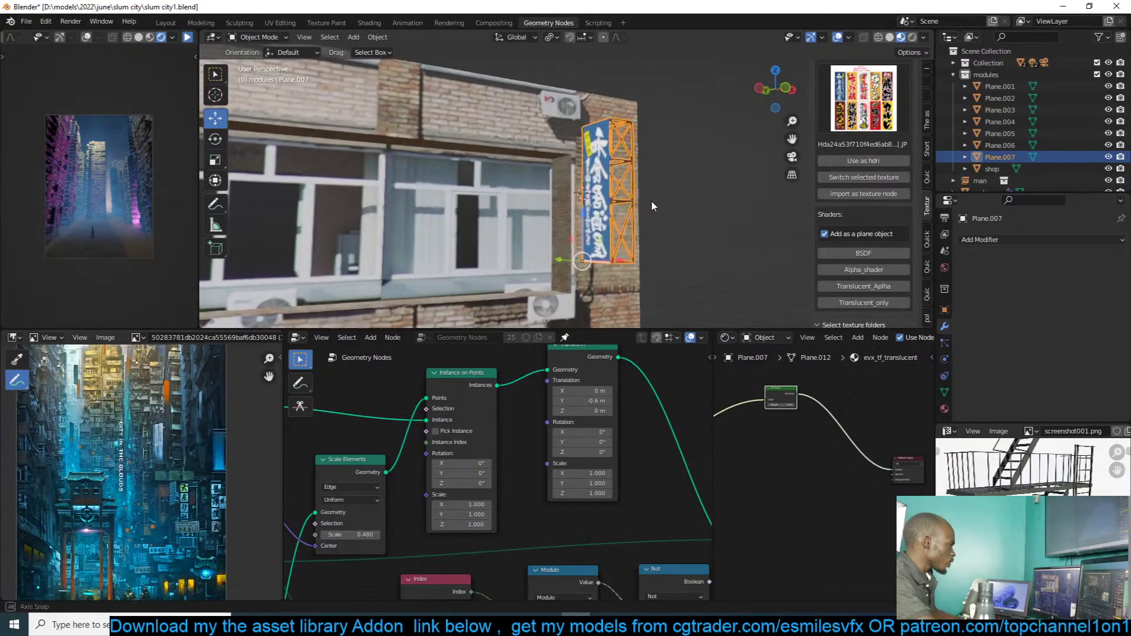
key("shift+d")
left_click(761, 169)
scroll(595, 232, "down", 10)
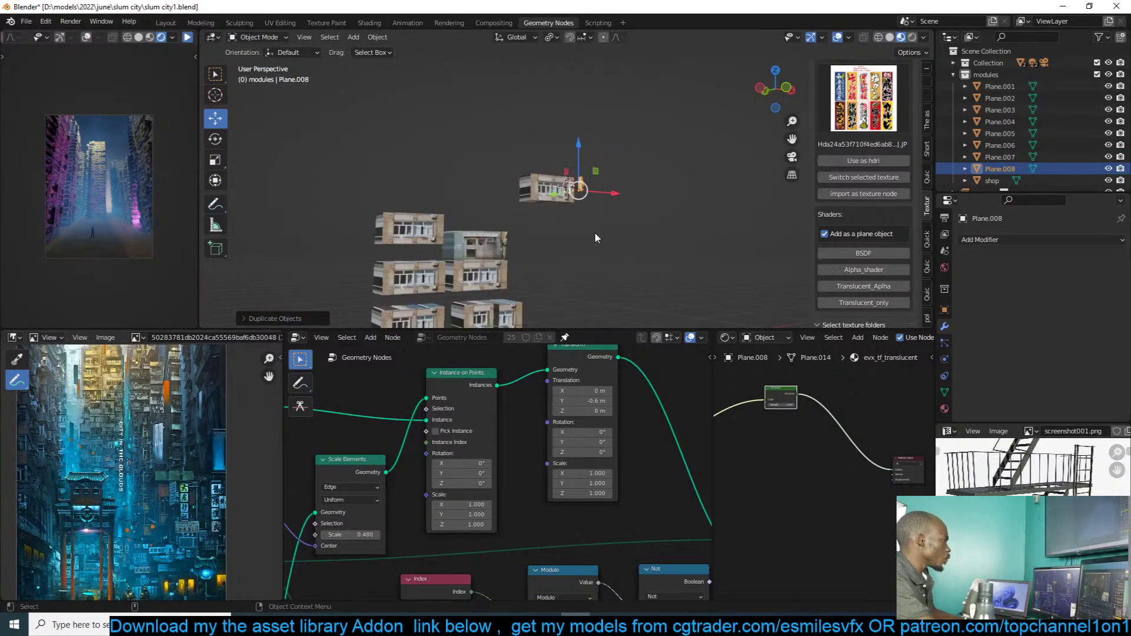
middle_click_drag(508, 257, 666, 239, "shift")
scroll(648, 169, "down", 5)
scroll(666, 239, "up", 8)
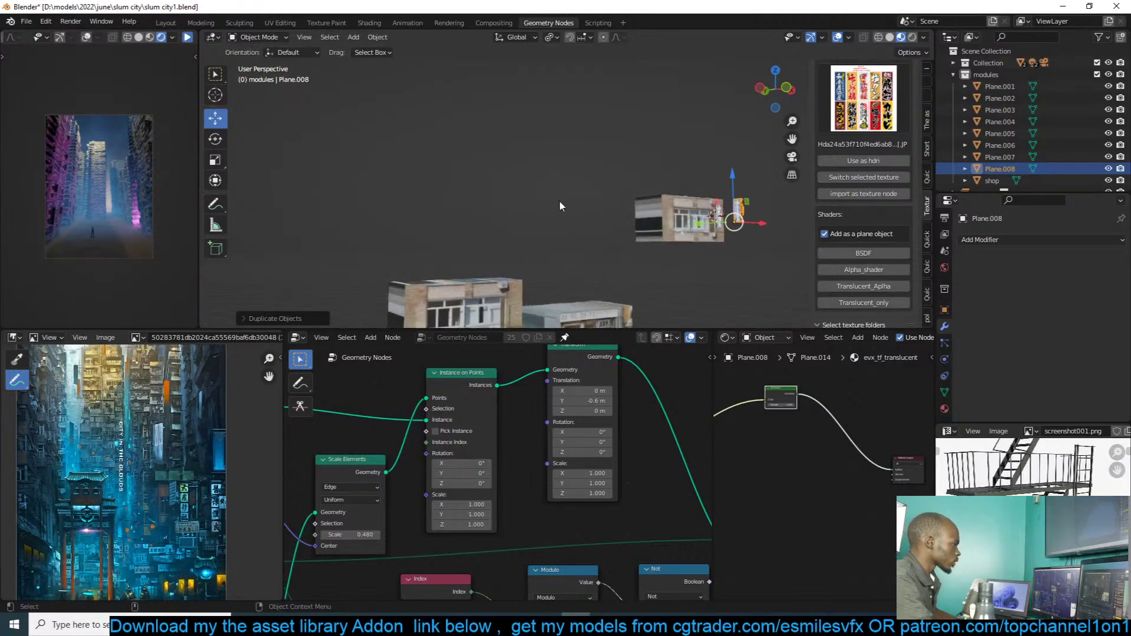
middle_click_drag(500, 186, 435, 178, "shift")
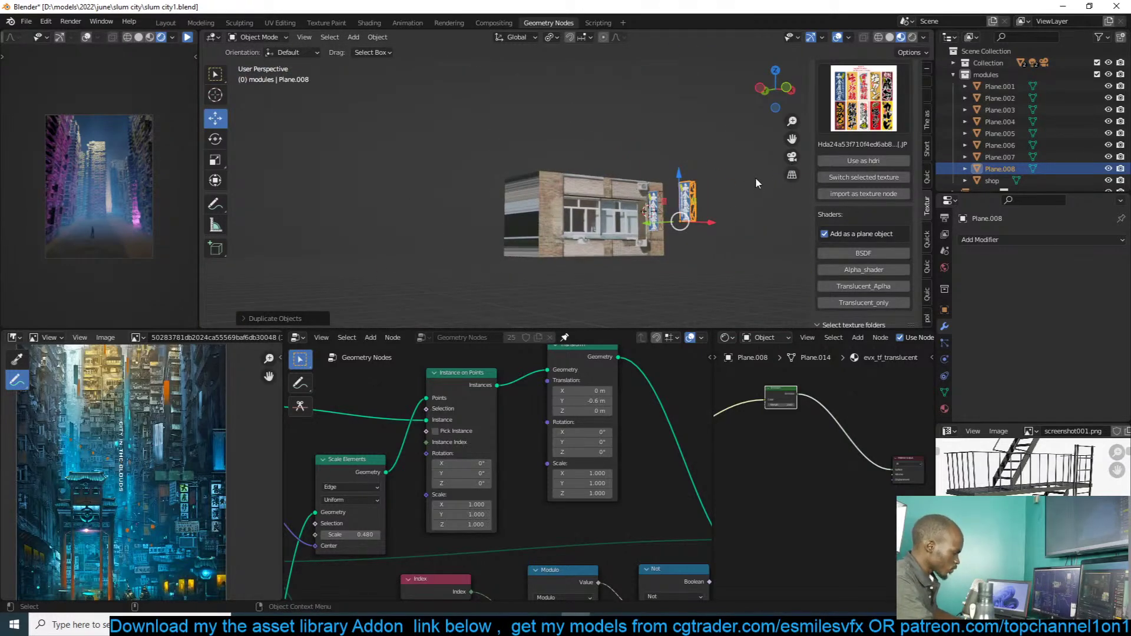
Step: Move the spare banner copy to the Scene Collection, and join the attached banner with the building module
key("m")
left_click(735, 198)
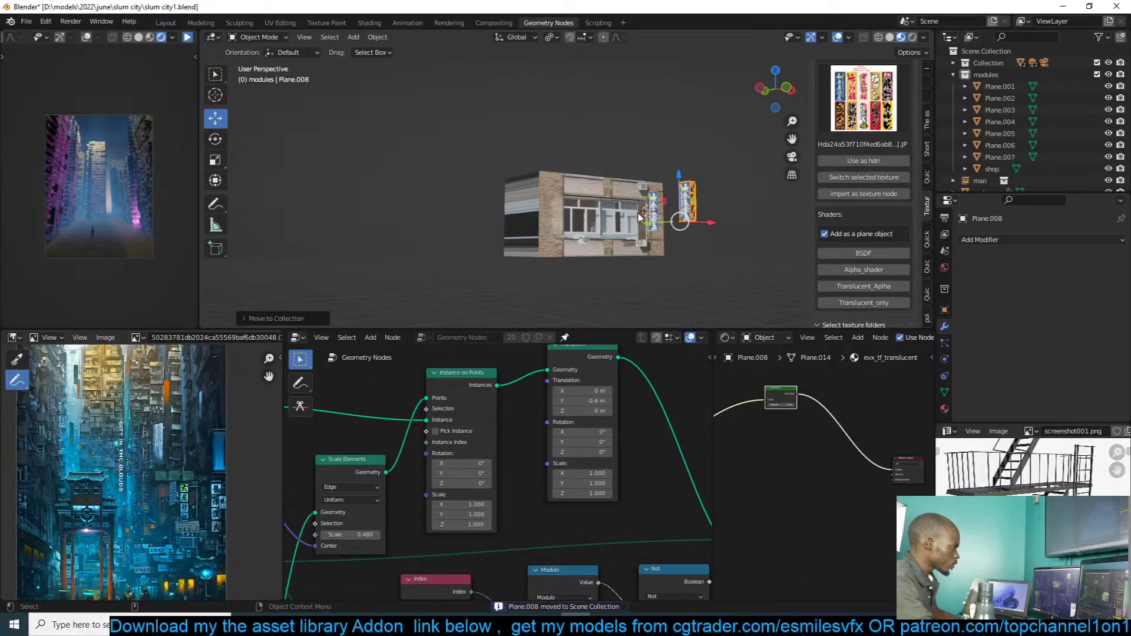
left_click(651, 207)
left_click(641, 194, "shift")
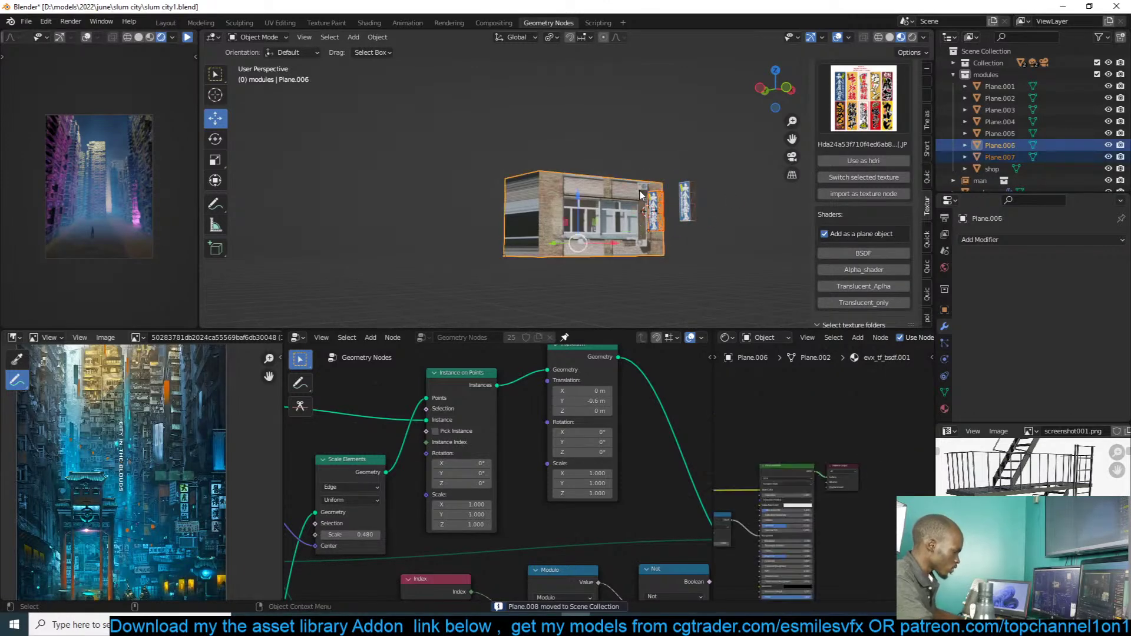
key("ctrl+j")
Step: Examine how the blue banners are distributed across the generated building tower, and return to the joined module
scroll(644, 211, "down", 6)
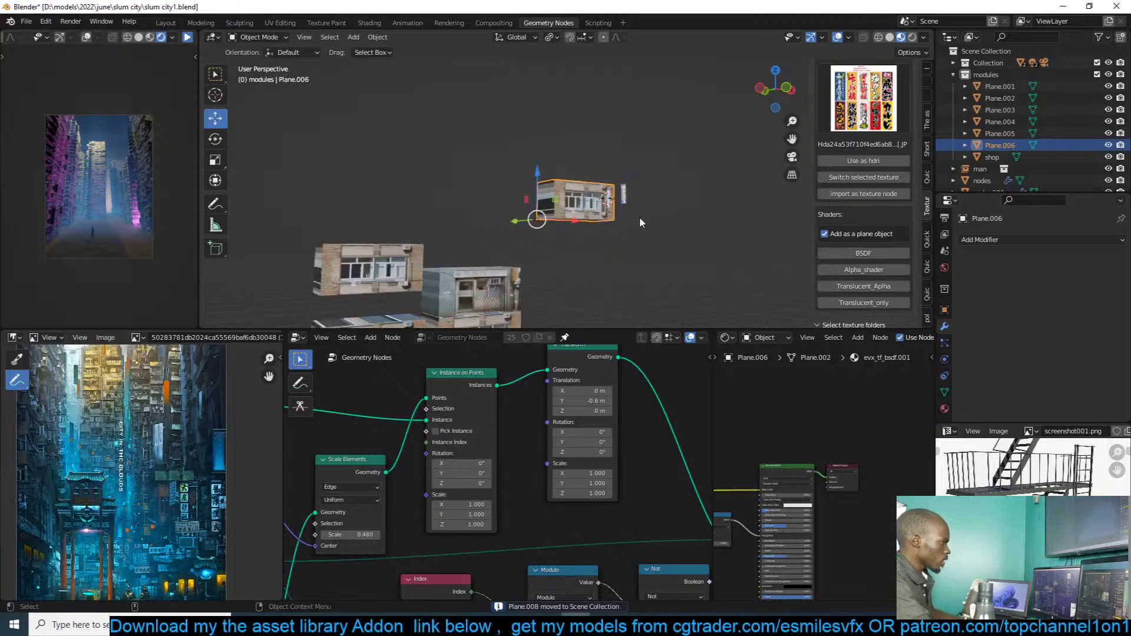
middle_click_drag(639, 217, 719, 165, "shift")
scroll(684, 176, "down", 4)
middle_click_drag(589, 192, 653, 248, "shift")
scroll(653, 243, "up", 5)
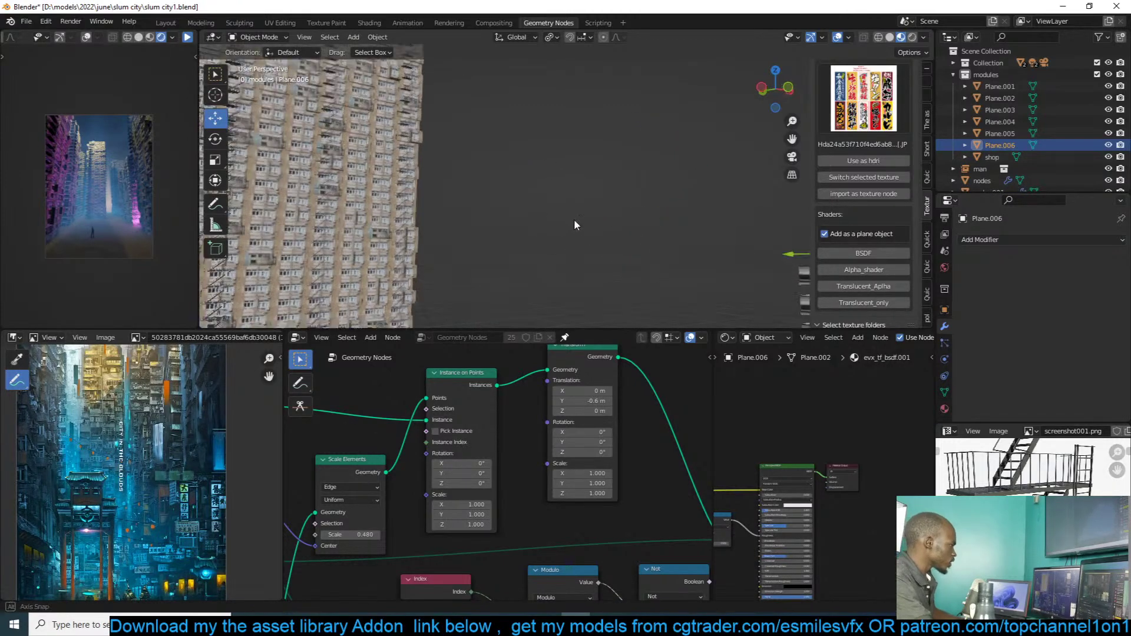
middle_click_drag(573, 218, 596, 237)
scroll(589, 224, "up", 5)
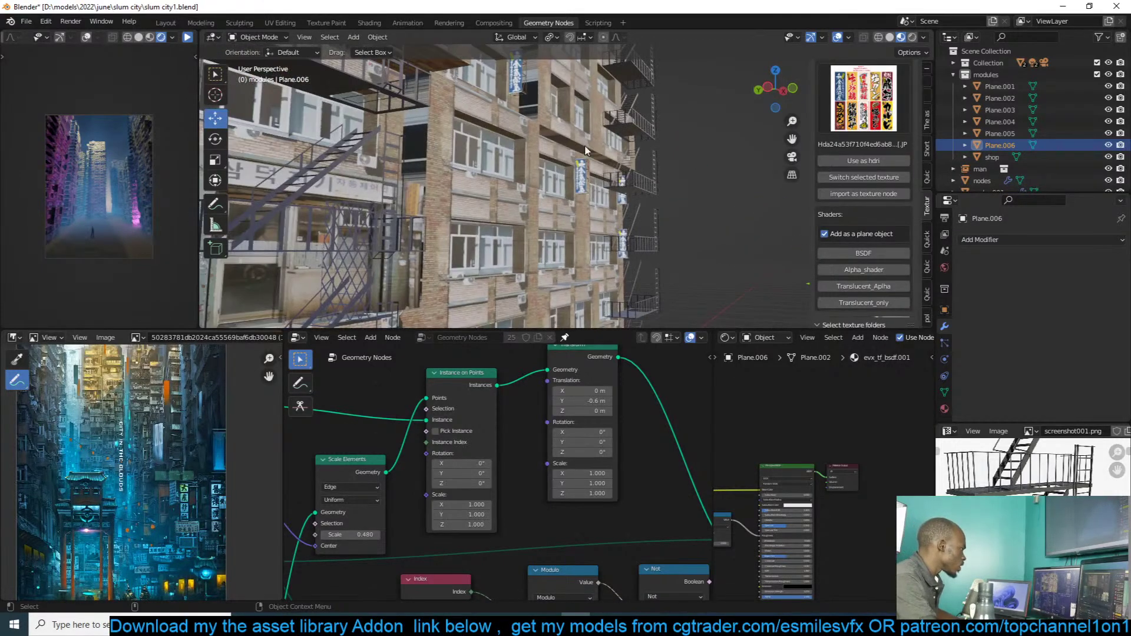
middle_click_drag(591, 174, 607, 248, "shift")
scroll(613, 177, "down", 4)
middle_click_drag(645, 145, 560, 188, "shift")
scroll(559, 188, "down", 3)
middle_click_drag(751, 183, 700, 218)
scroll(772, 199, "down", 2)
key("KP_Decimal")
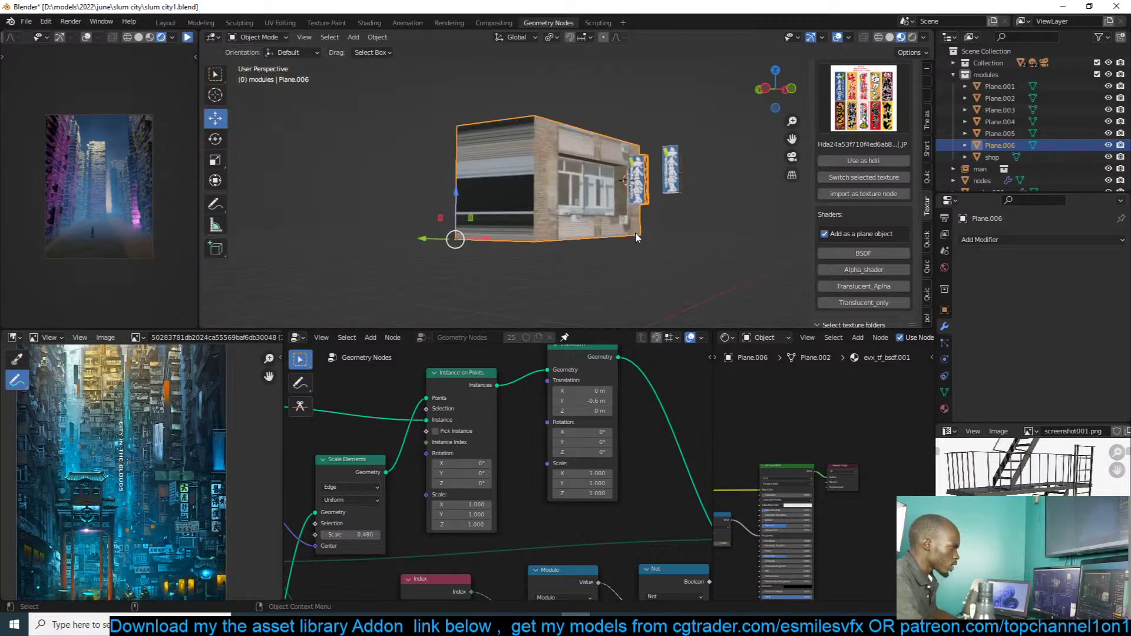
Step: Duplicate the bannered building module and place the copy about 1.3 m above it along the Z axis
middle_click_drag(637, 237, 545, 220)
scroll(548, 217, "down", 4)
middle_click_drag(613, 194, 659, 186)
scroll(659, 187, "up", 4)
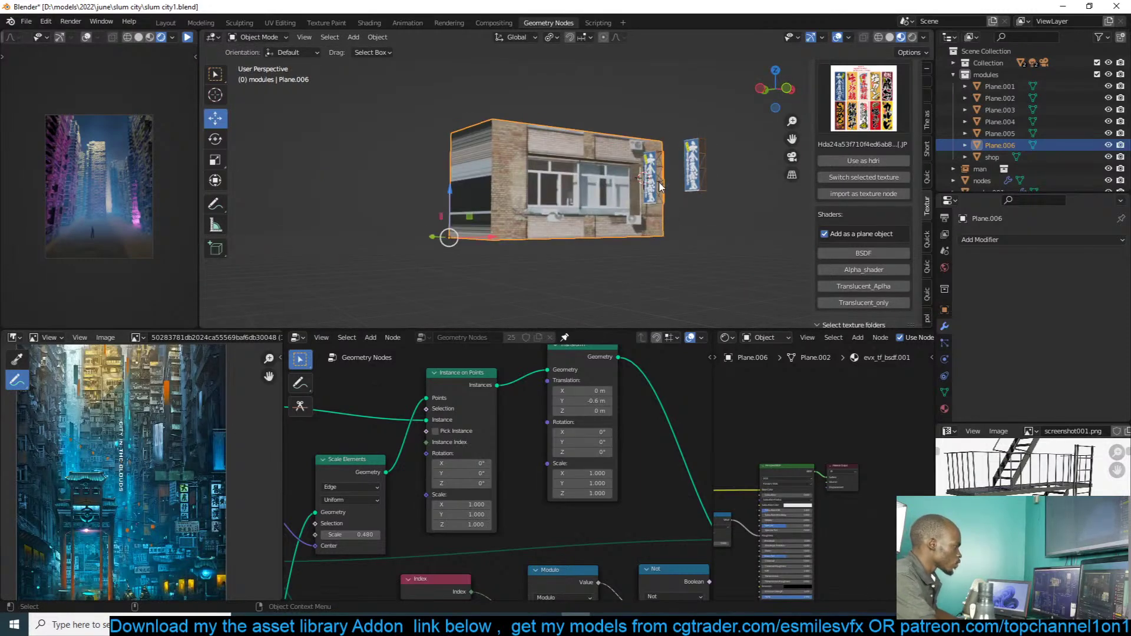
key("shift+d")
key("z")
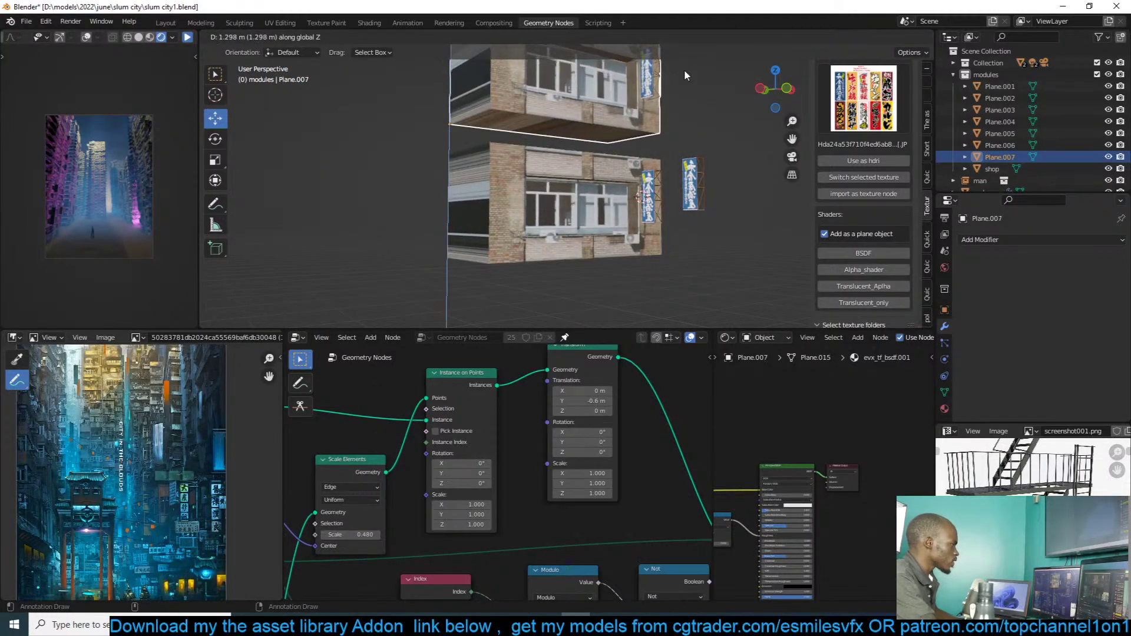
left_click(684, 75)
middle_click_drag(684, 75, 686, 136, "shift")
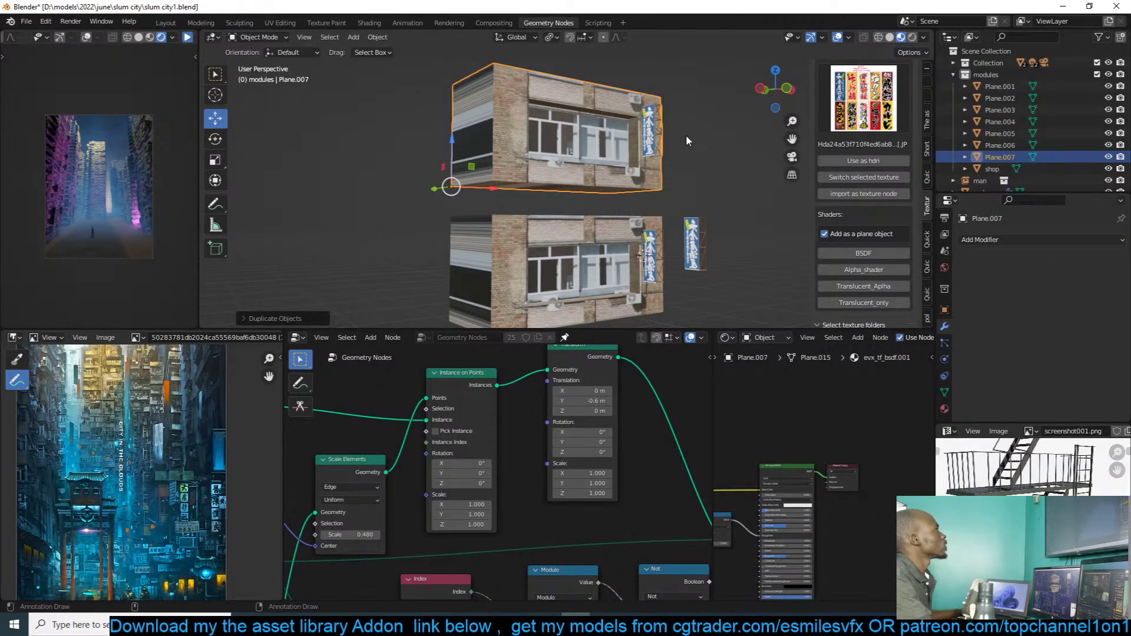
Step: Stretch the banner face of the duplicated module along Z so it extends above and below the building in Edit Mode
middle_click_drag(673, 156, 684, 187, "shift")
scroll(684, 186, "up", 3)
key("Tab")
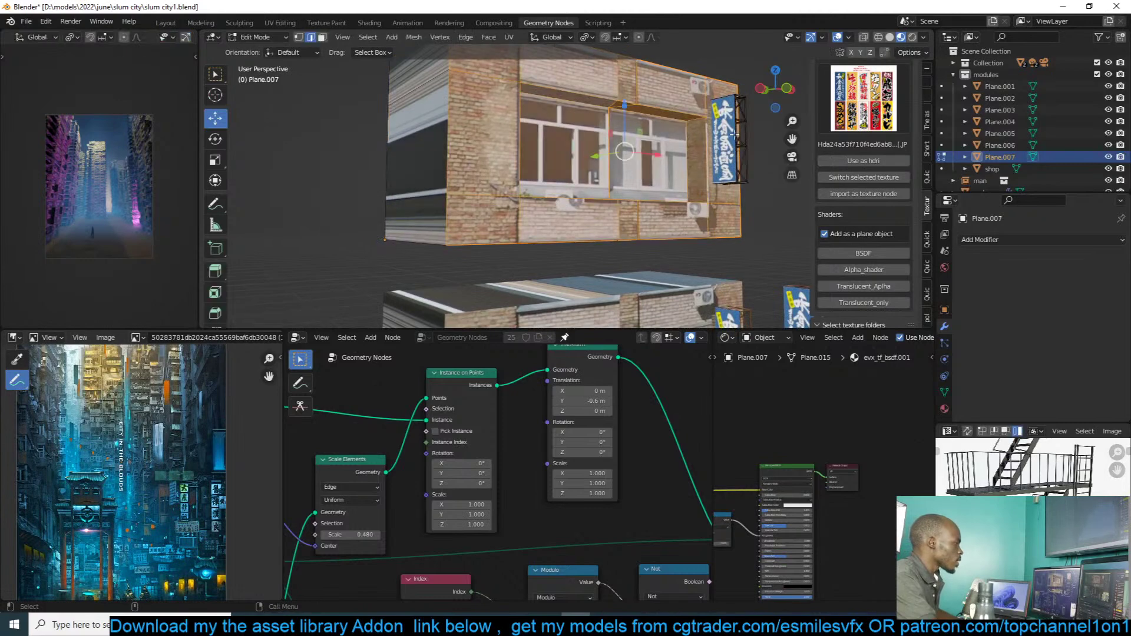
key("3")
left_click(728, 135)
key("s")
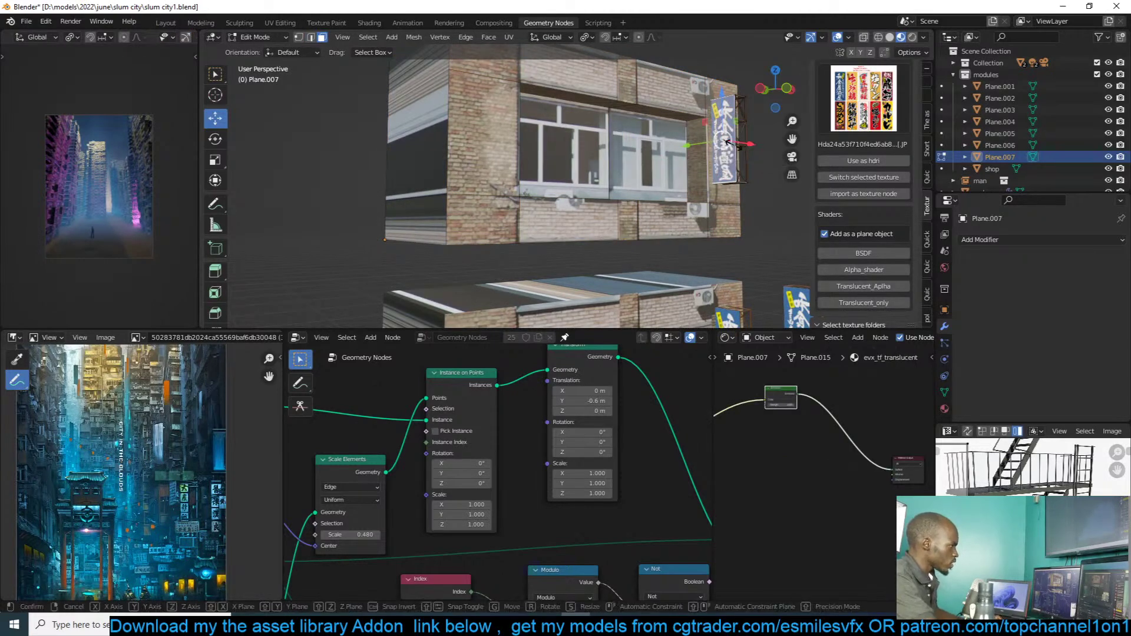
key("z")
left_click(768, 126)
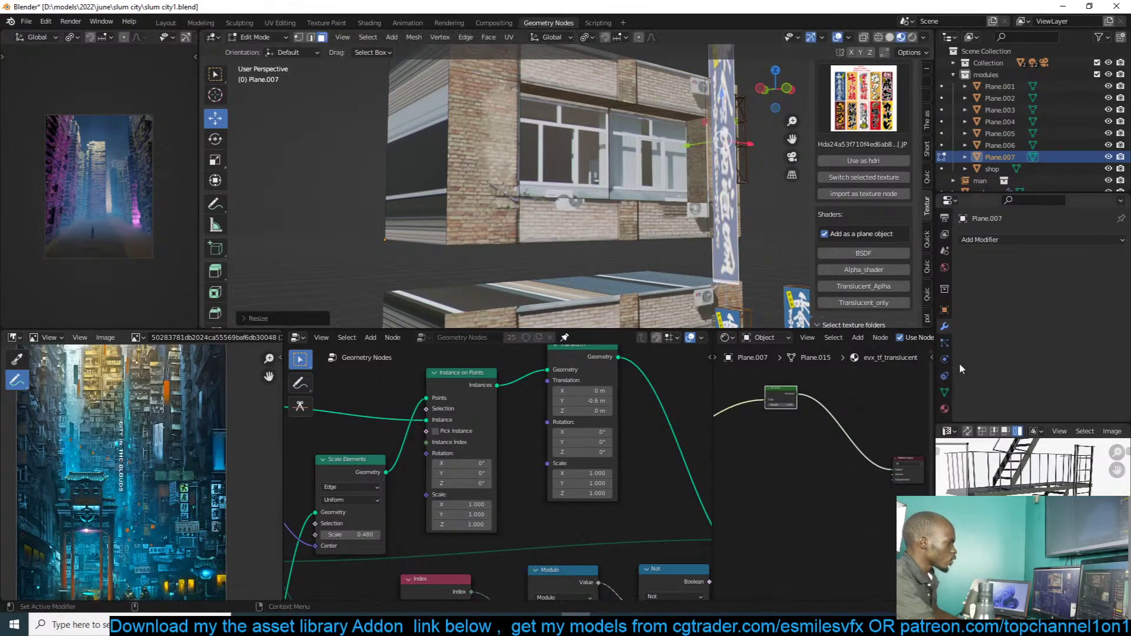
Step: Display the Japanese banner sheet in the UV editor and shift the face's UVs onto a red banner design
scroll(1034, 421, "down", 5)
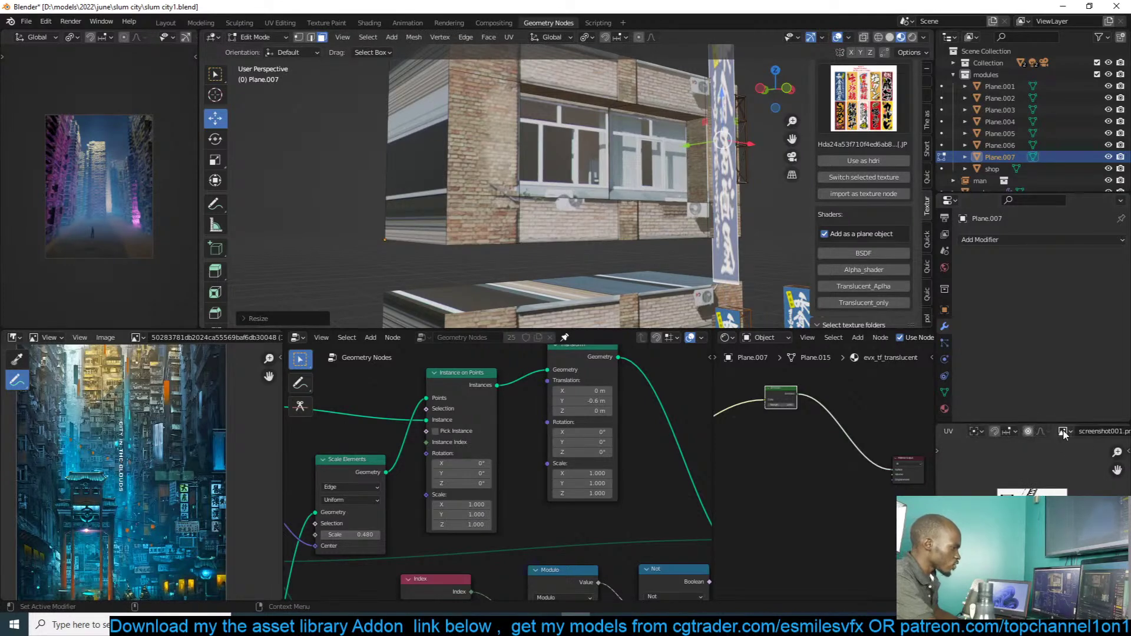
left_click(1062, 432)
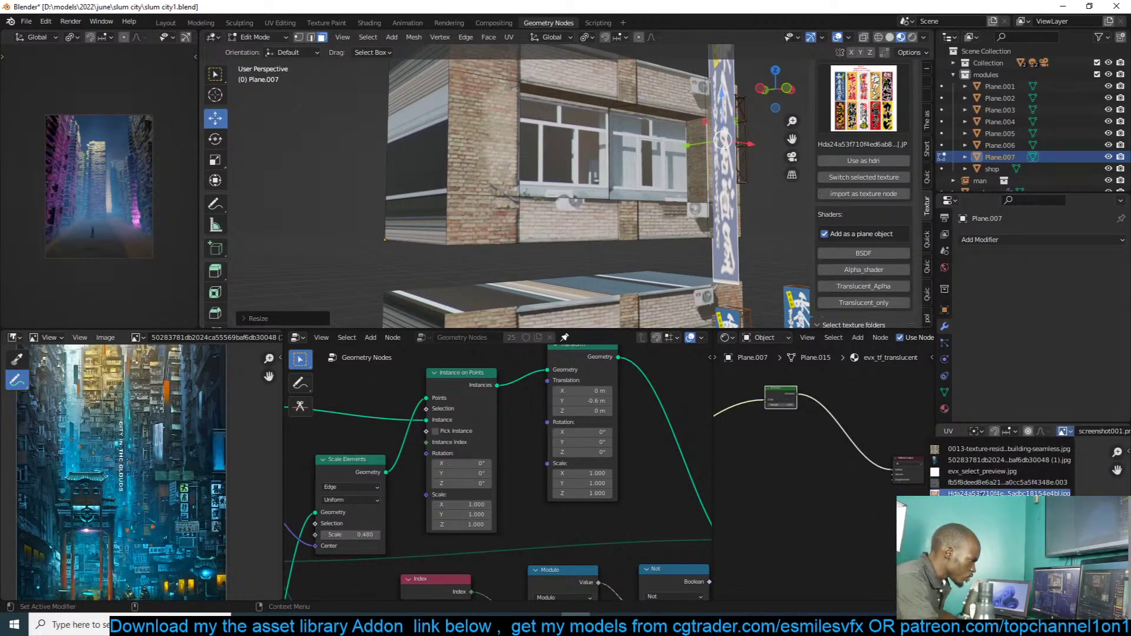
left_click(1008, 493)
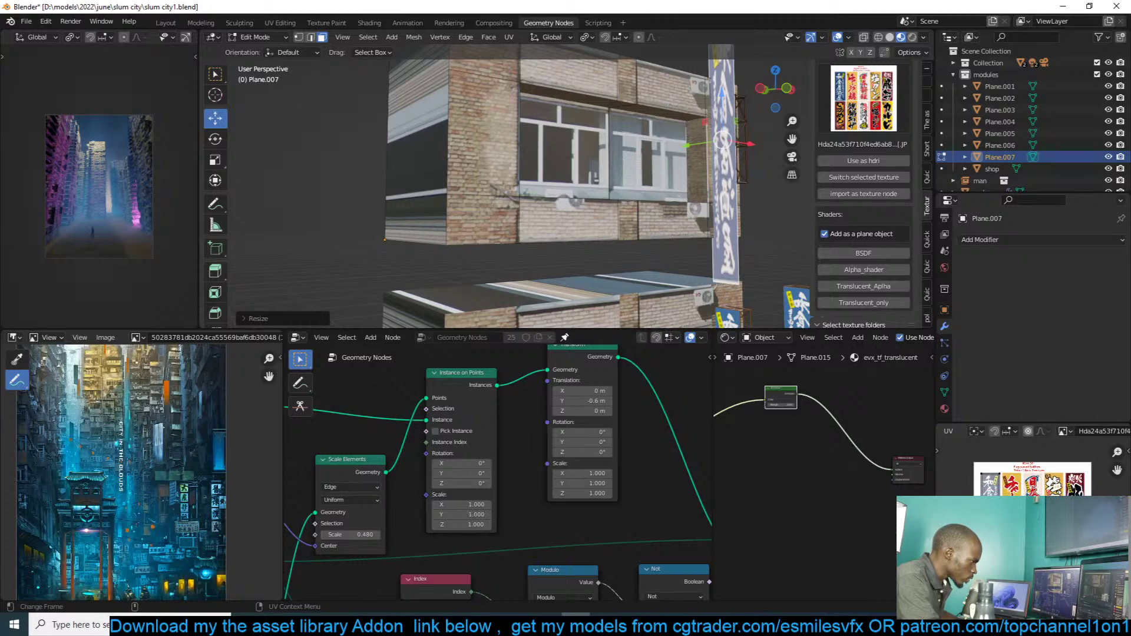
key("g")
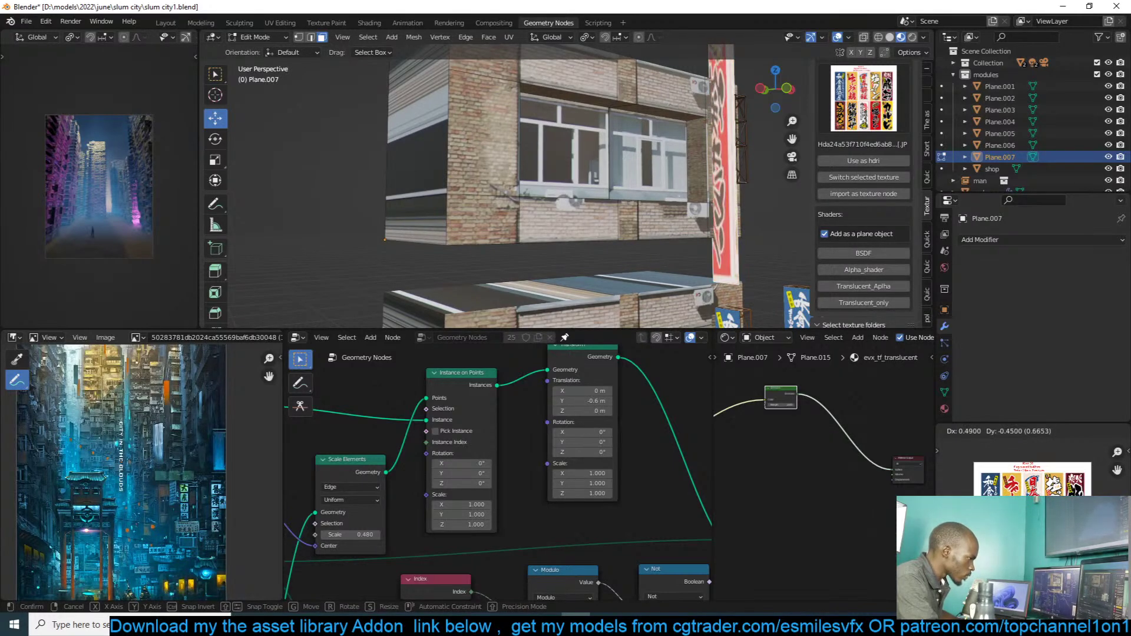
key("Return")
key("Tab")
middle_click_drag(750, 236, 730, 192)
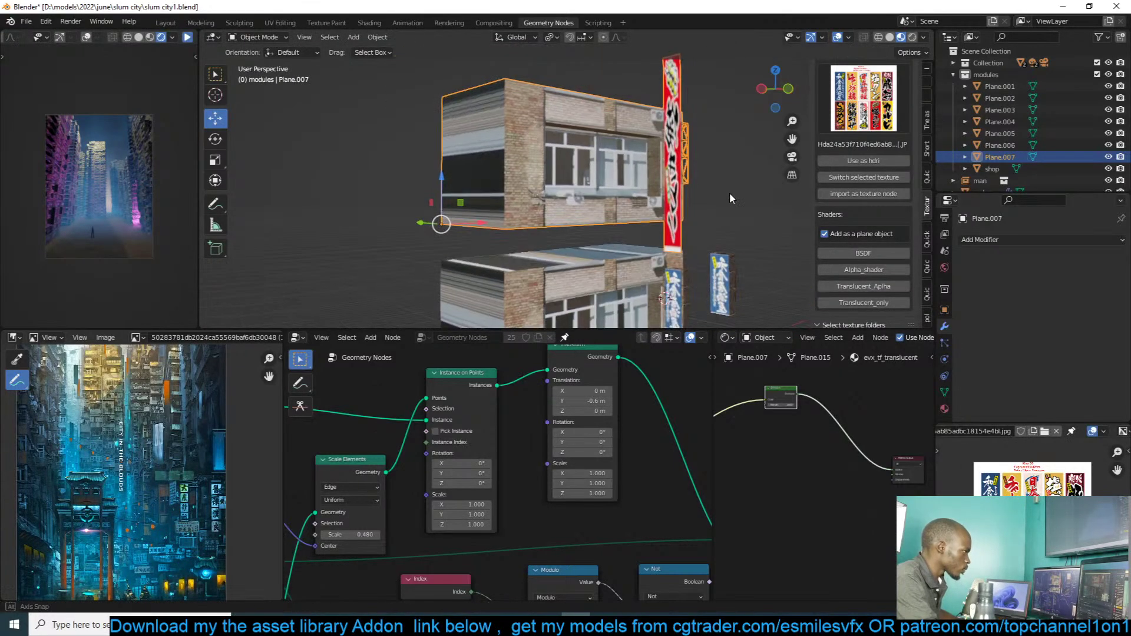
Step: Raise the tall red banner face along Z so its lower end sits within the module's height
key("Tab")
key("g")
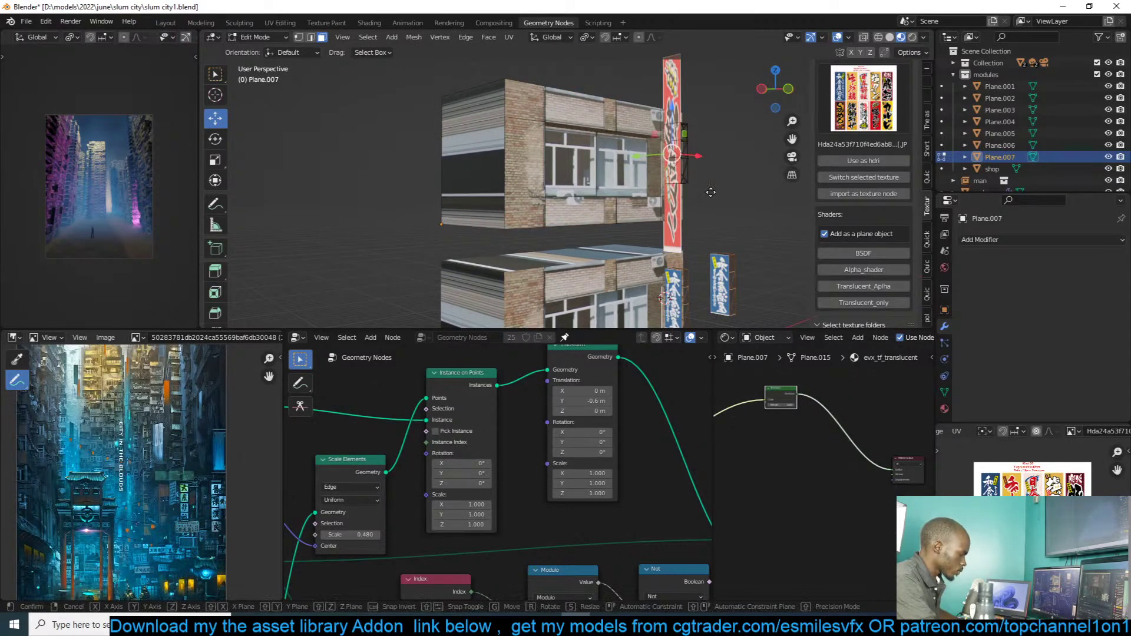
key("z")
left_click(735, 123)
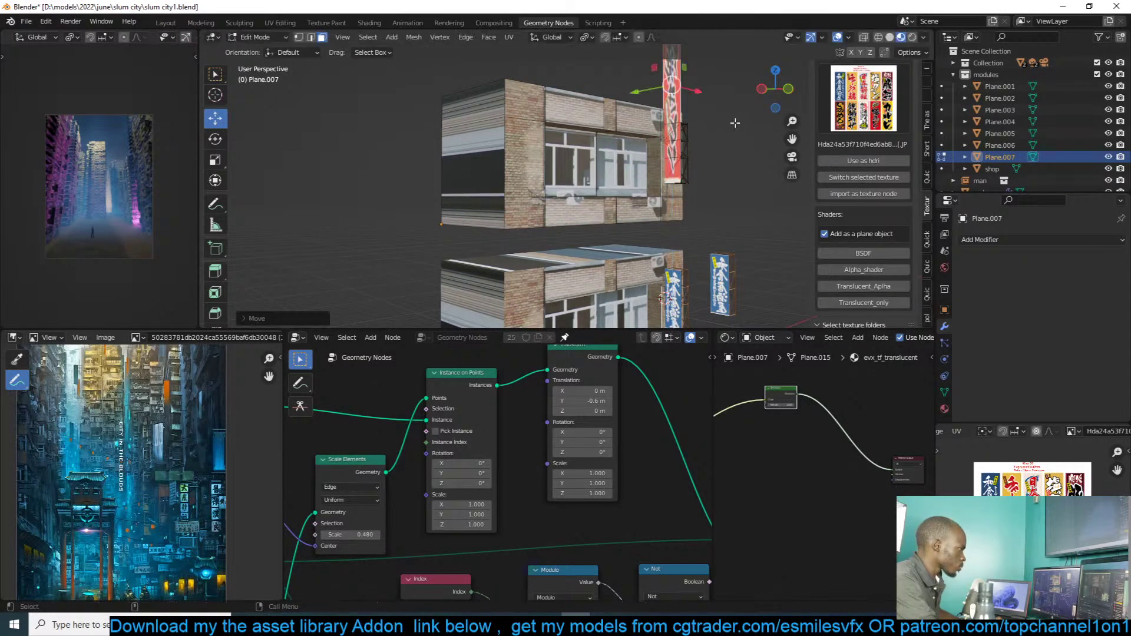
key("Tab")
Step: Examine the updated modules and the generated tower for the new tall red banners
middle_click_drag(735, 123, 691, 144)
left_click(690, 144)
scroll(691, 144, "down", 7)
scroll(536, 270, "down", 4)
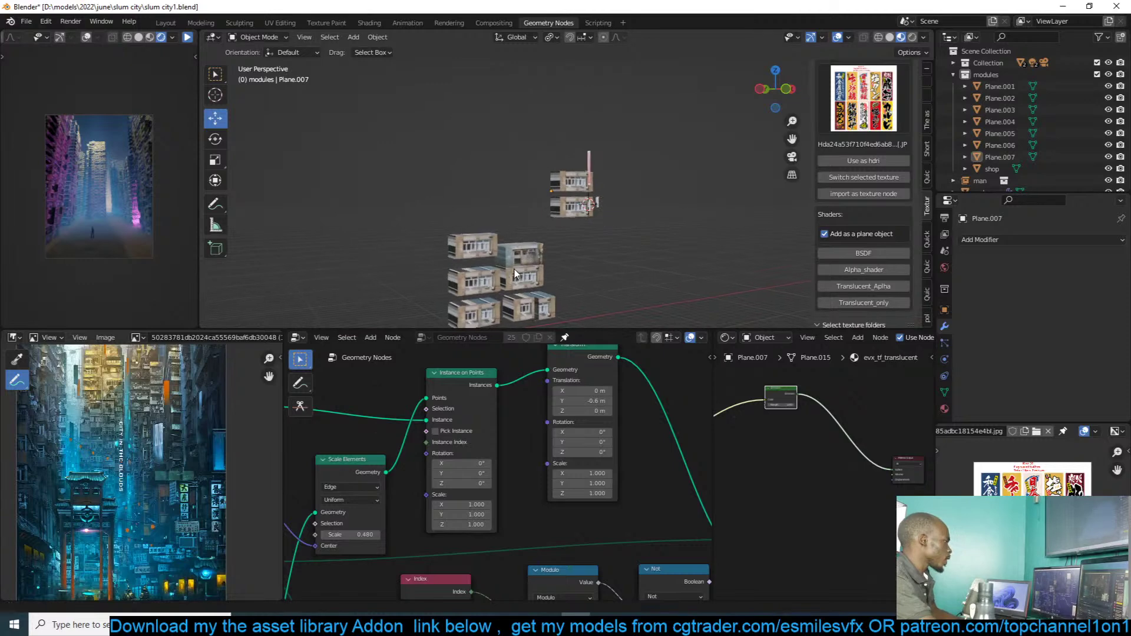
left_click(503, 197)
middle_click_drag(504, 197, 547, 183)
scroll(591, 271, "up", 6)
scroll(525, 157, "down", 8)
scroll(546, 200, "up", 4)
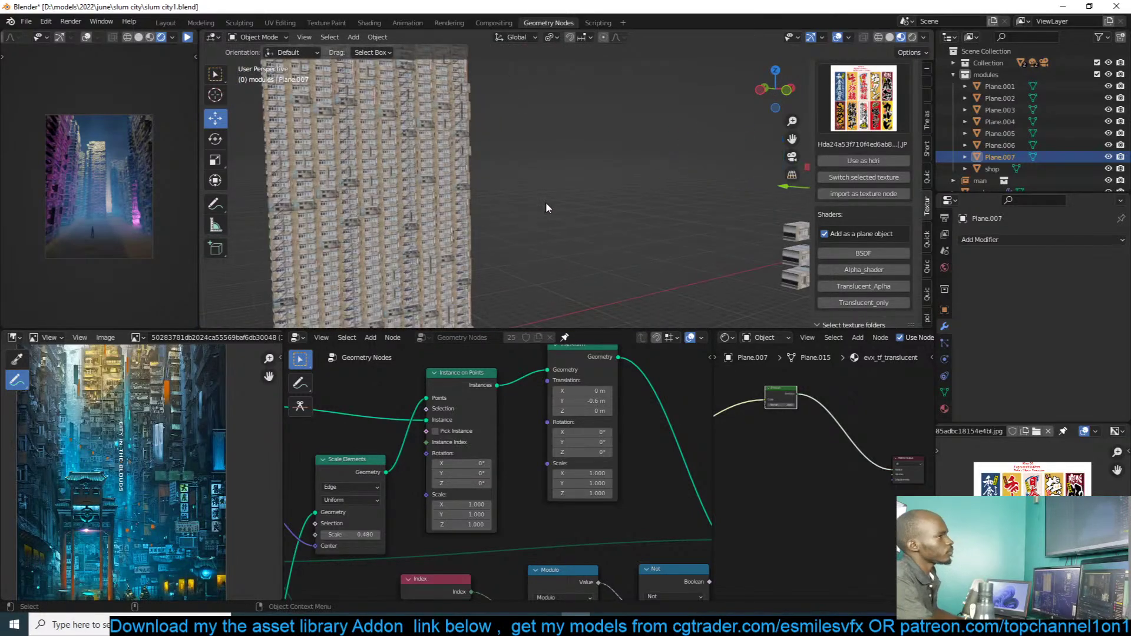
Step: Save the slum city file
key("ctrl+s")
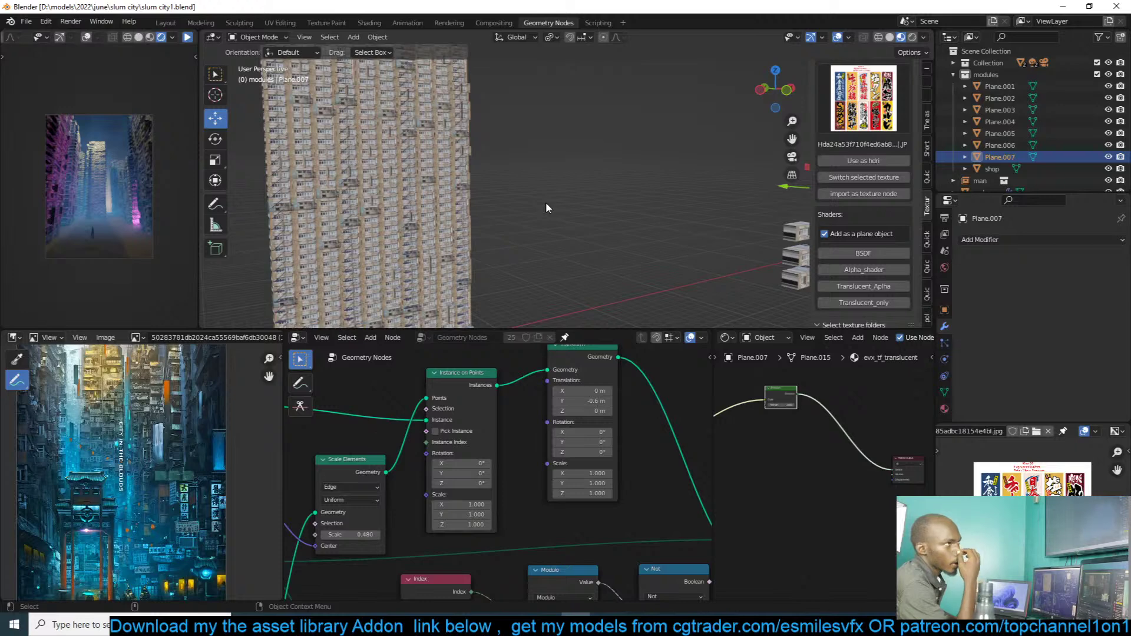
left_click(546, 203)
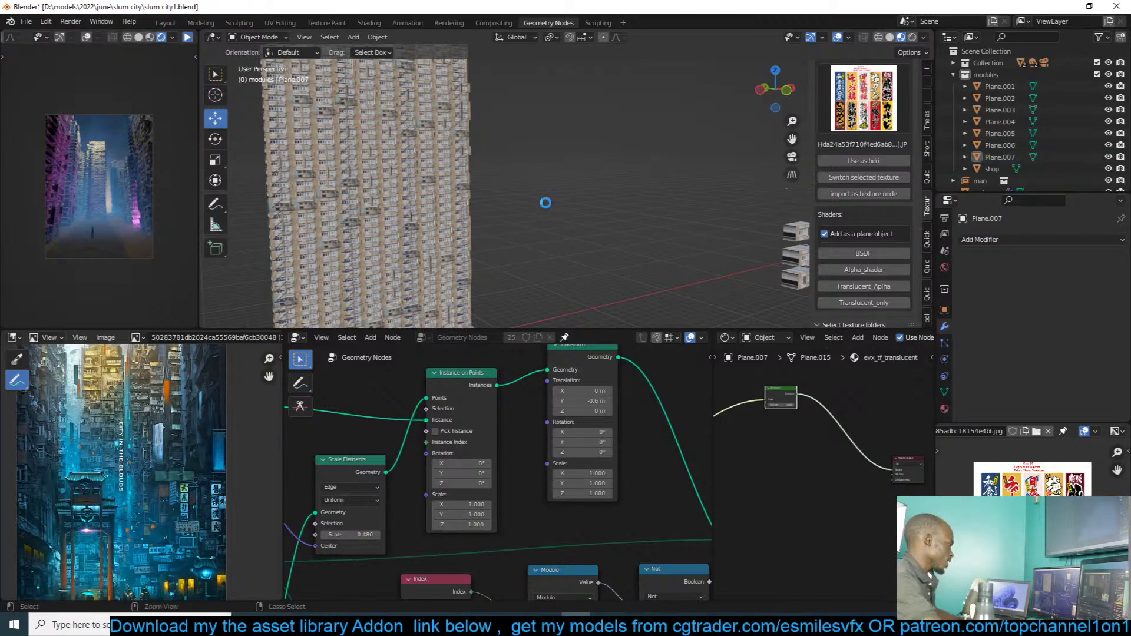
key("ctrl+s")
Step: View the city through the camera and briefly resume the rendered preview to refresh it before pausing it again
key("Home")
key("KP_0")
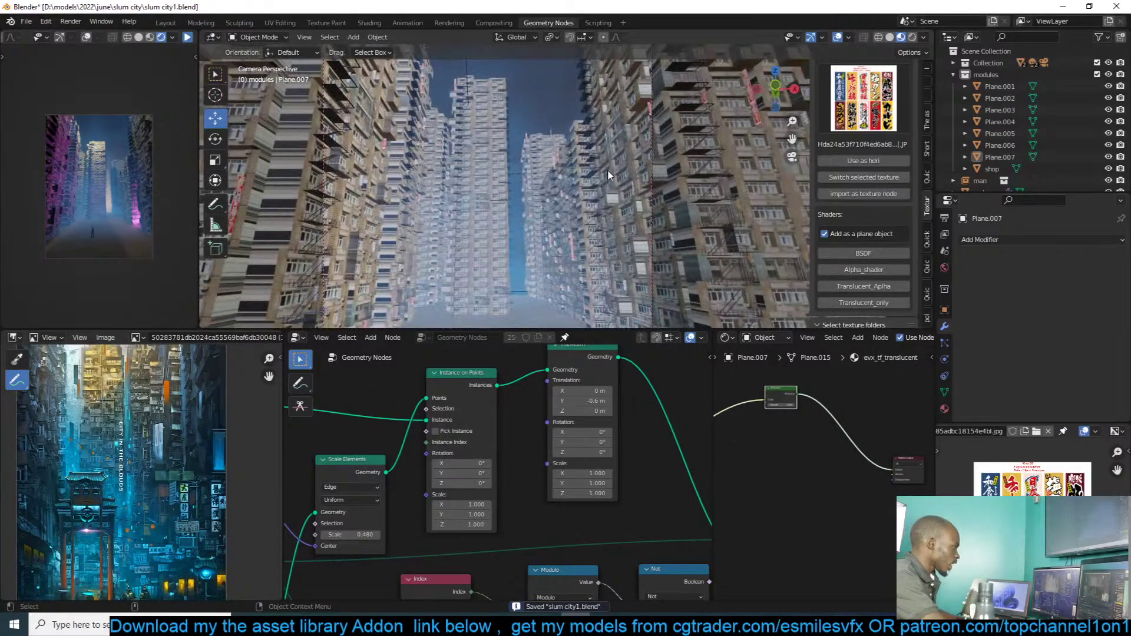
left_click(608, 184)
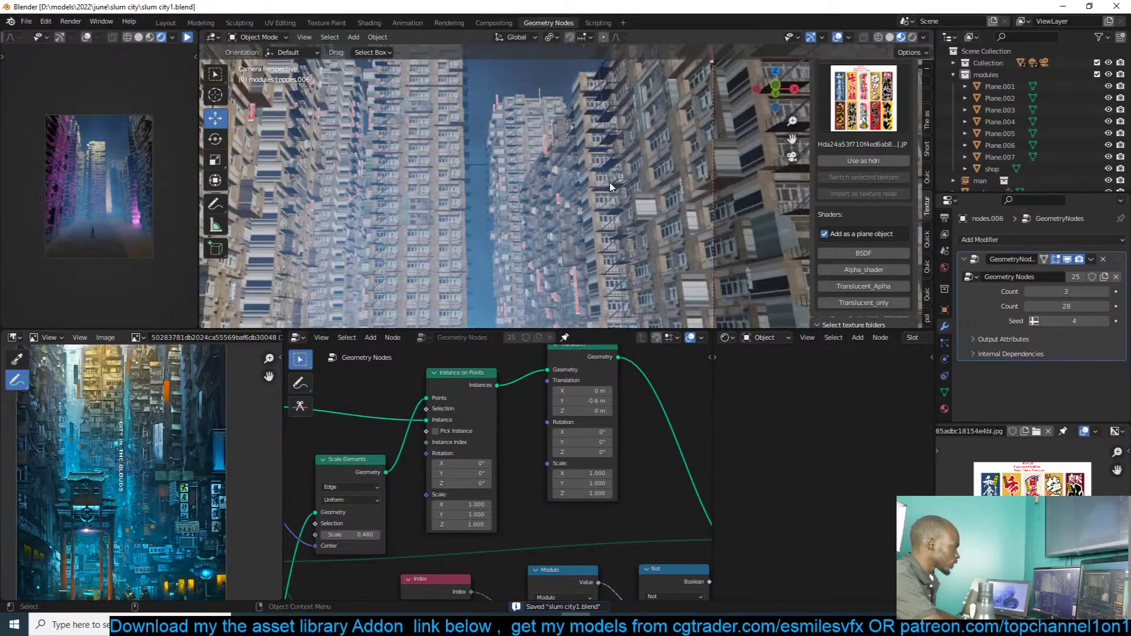
left_click(187, 39)
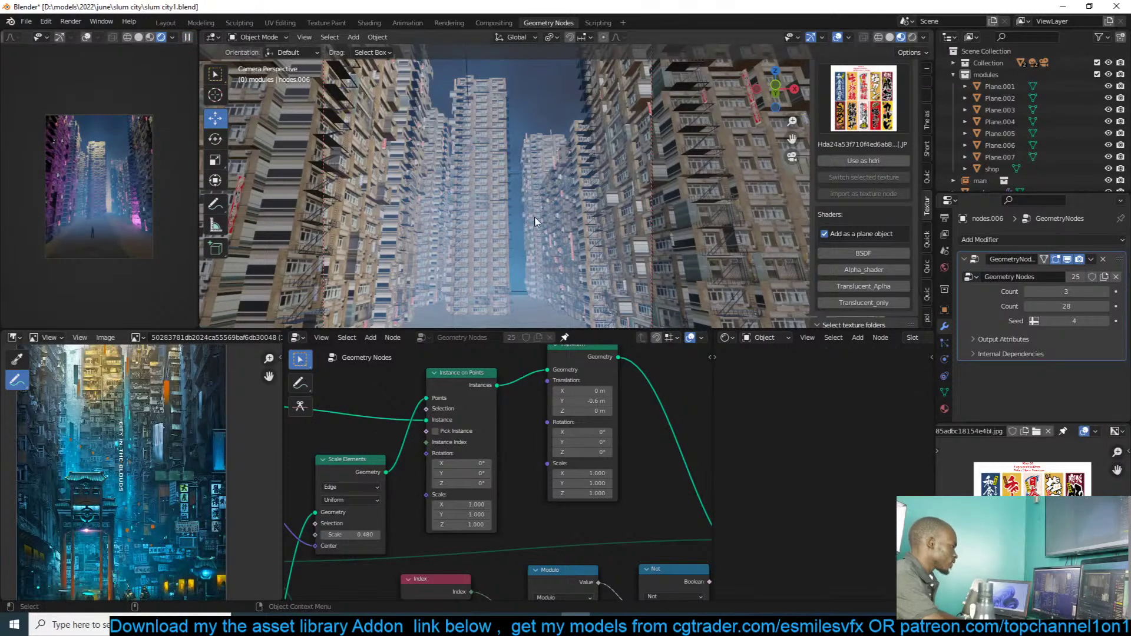
left_click(187, 37)
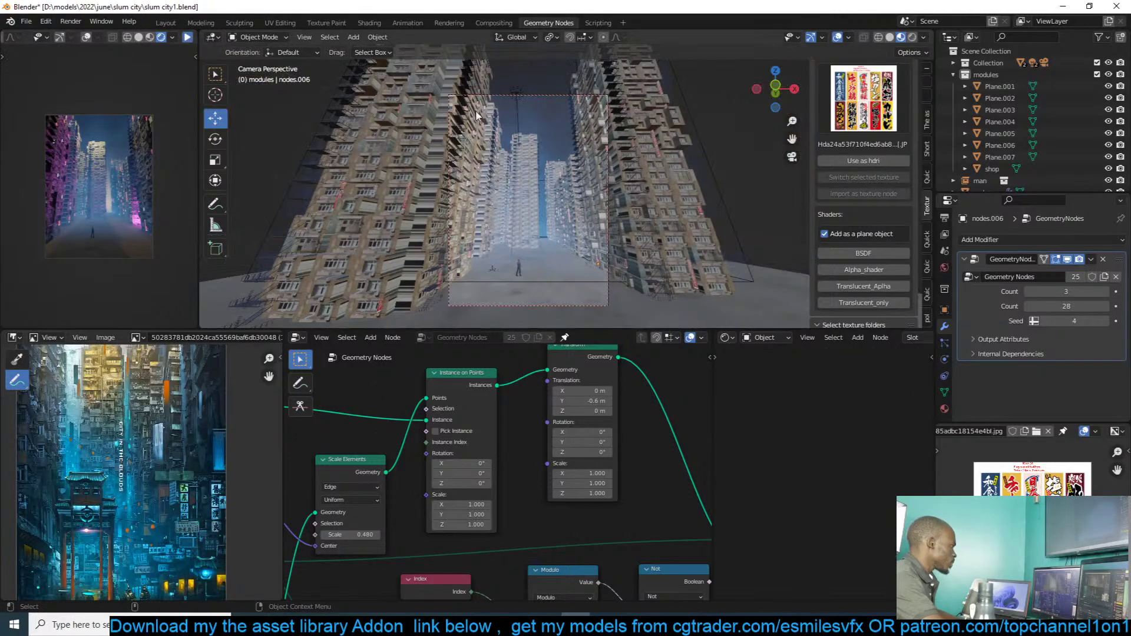
Step: Set the power of the area light above the street to 100 W
left_click(517, 97)
left_click(944, 387)
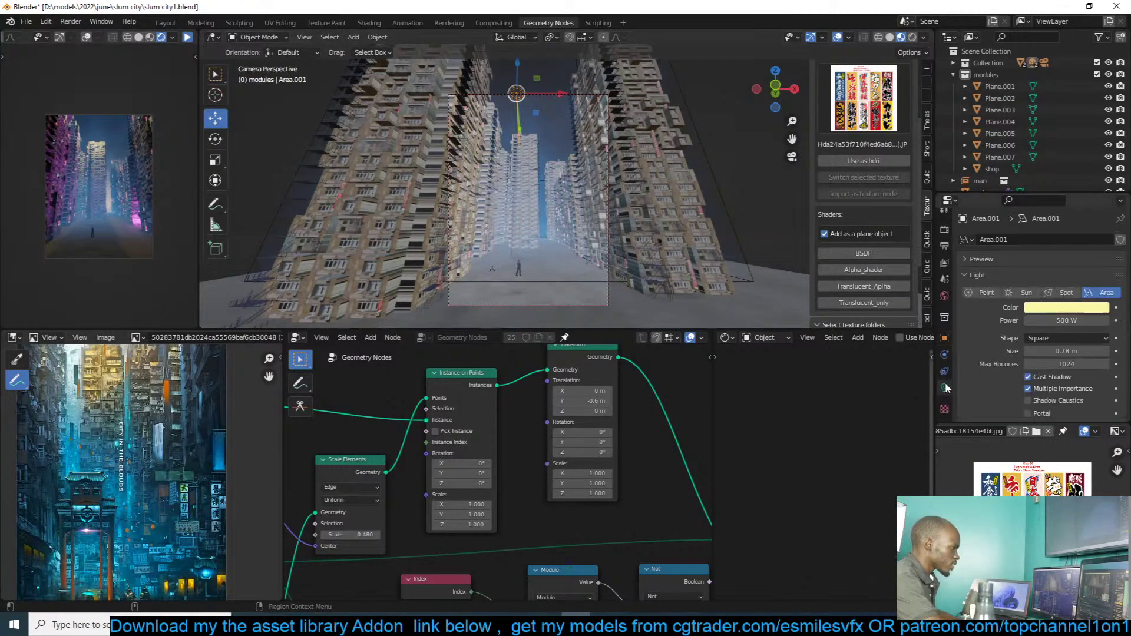
left_click(1082, 311)
left_click(1081, 320)
type("100")
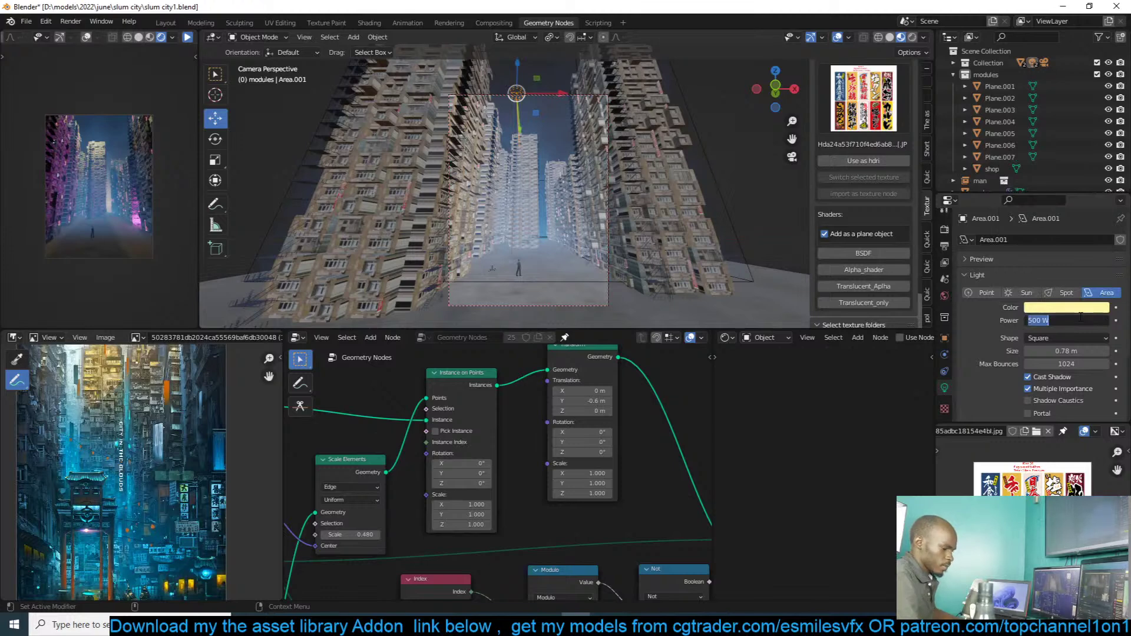
key("Return")
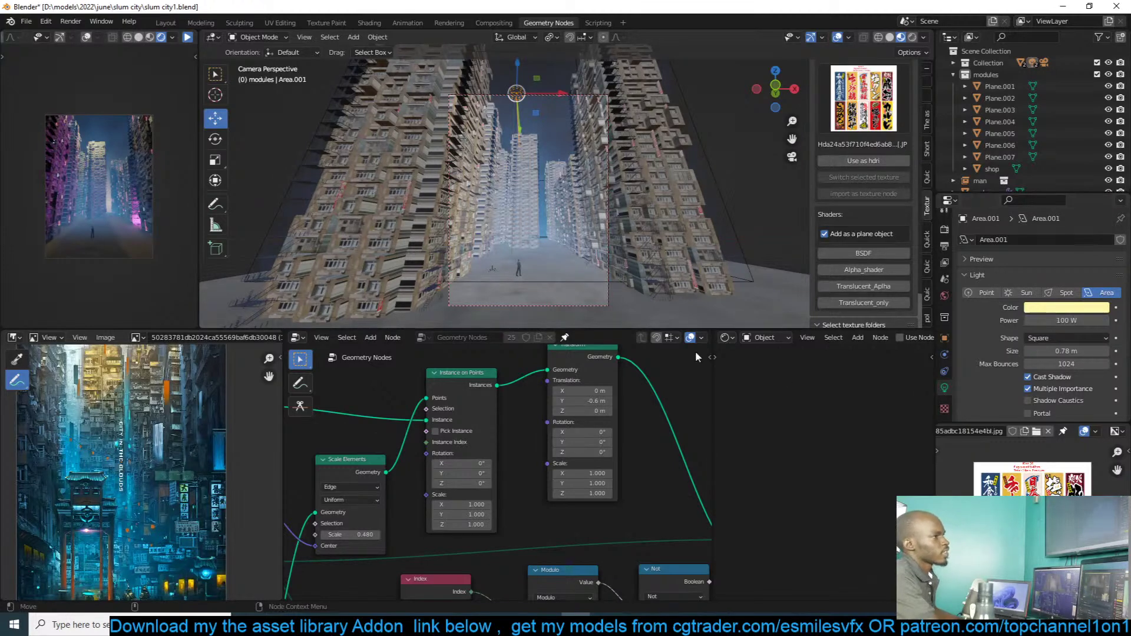
Step: Save the file and refresh the paused rendered preview with the dimmer area light
left_click(634, 292)
key("ctrl+s")
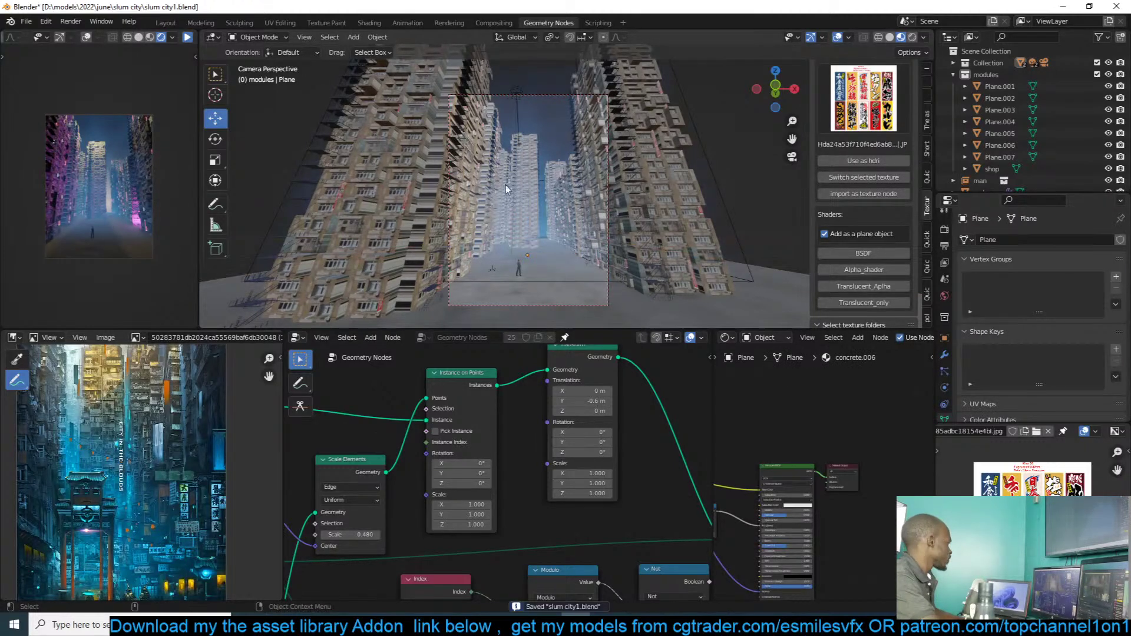
left_click(186, 37)
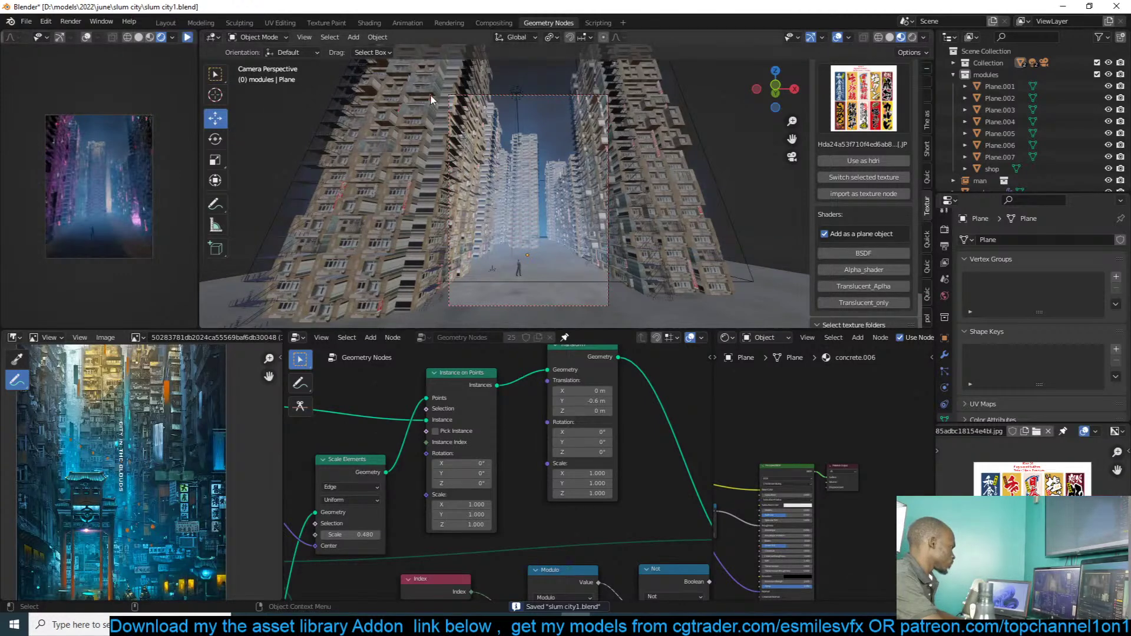
Step: Change the area light's color to a saturated orange and resume the rendered preview
left_click(517, 96)
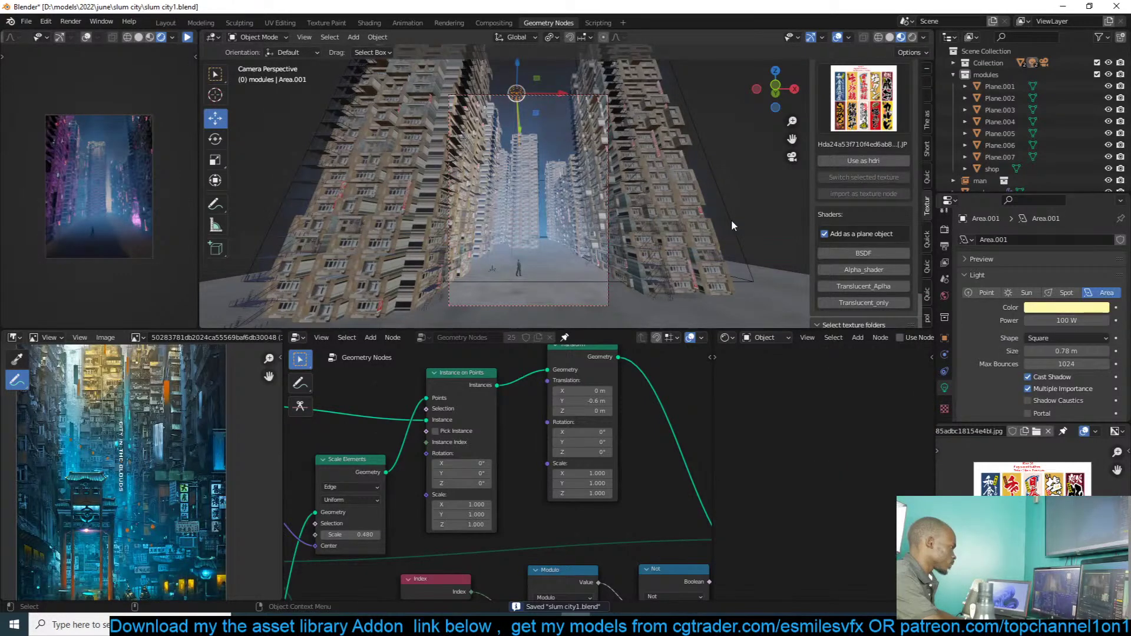
left_click(1058, 306)
left_click_drag(1046, 227, 1035, 226)
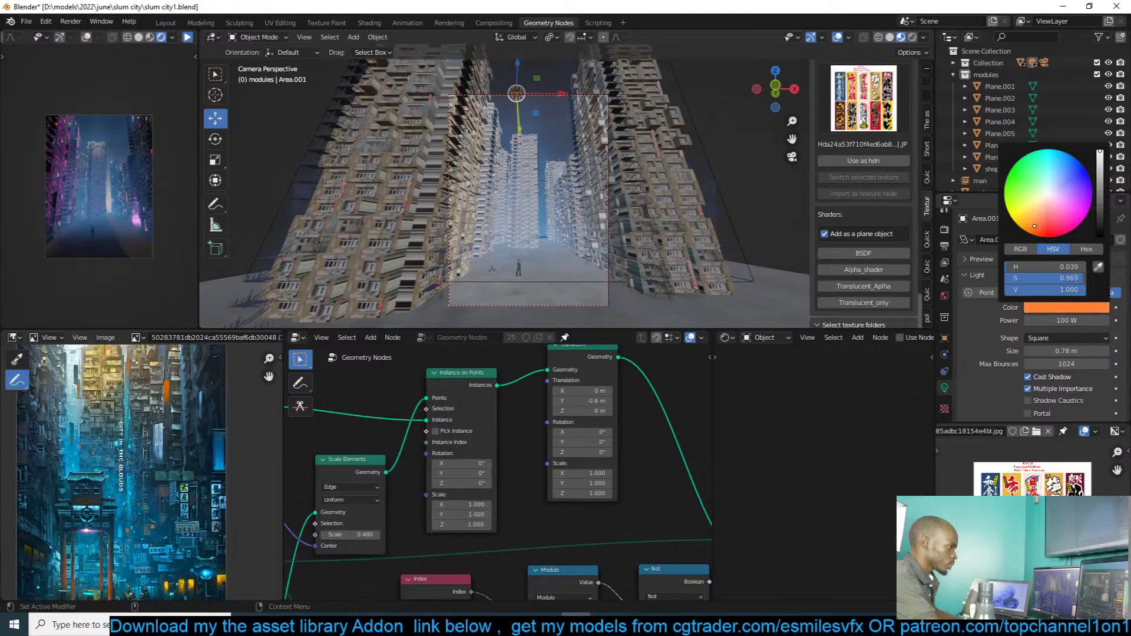
left_click(187, 38)
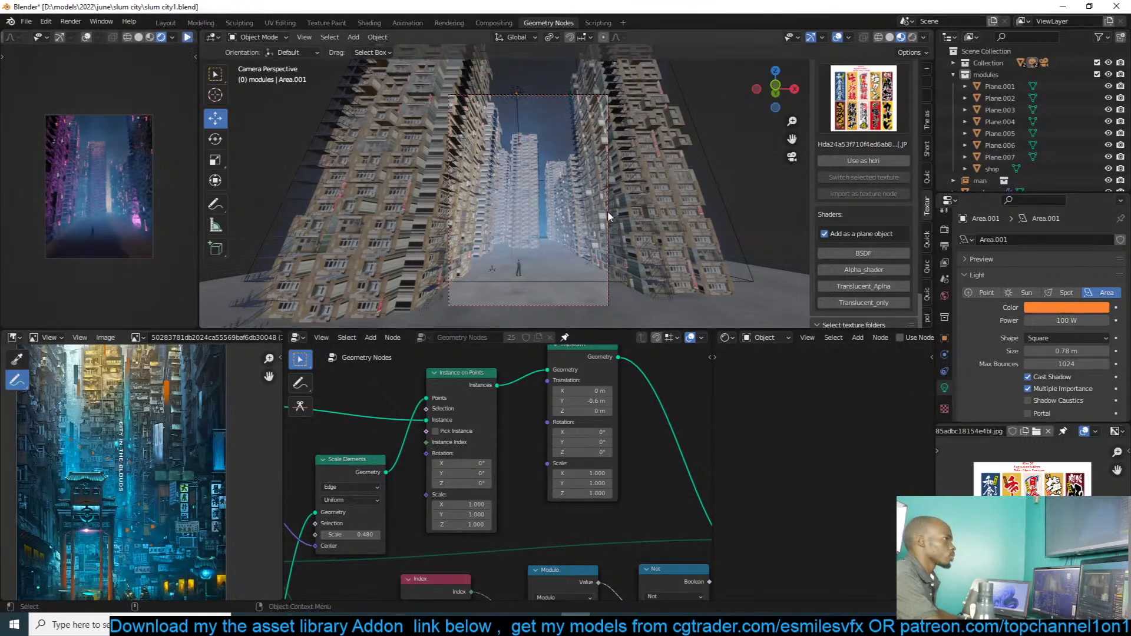
Step: Save the file and isolate the tower segments along the street in local view to examine their banners and facades up close
key("ctrl+s")
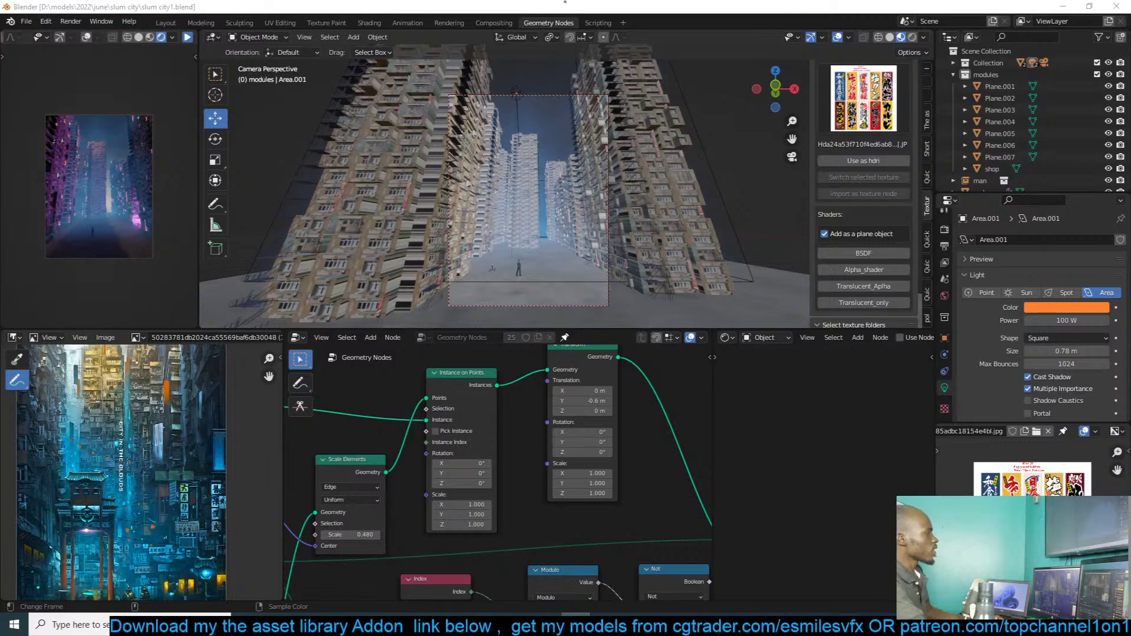
left_click(583, 157)
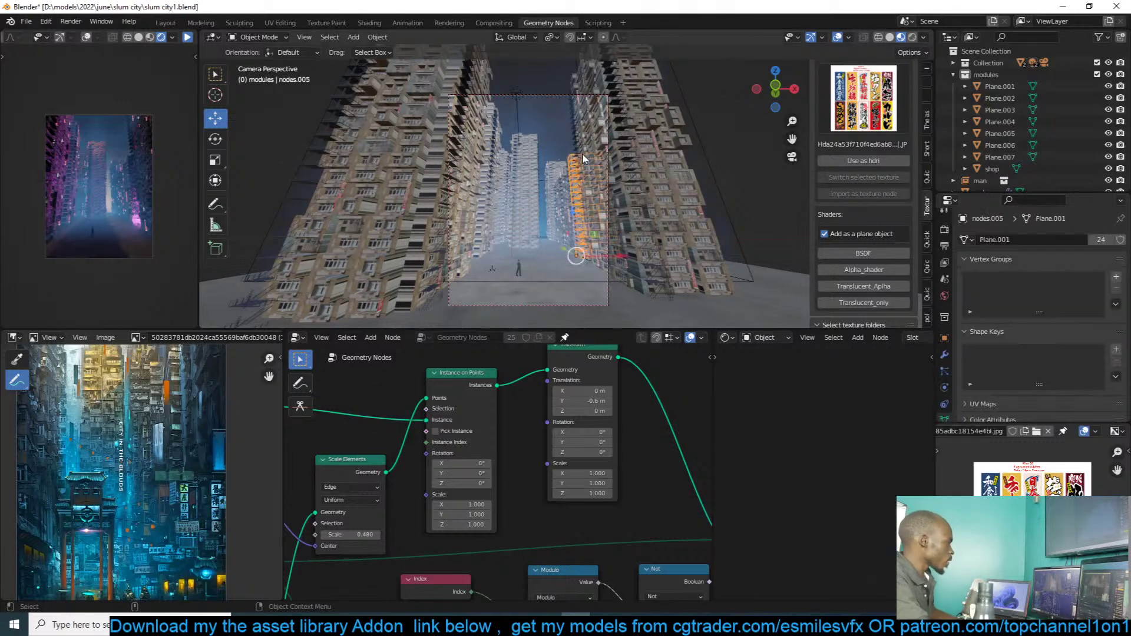
left_click(614, 156)
key("KP_Divide")
middle_click_drag(619, 178, 687, 199)
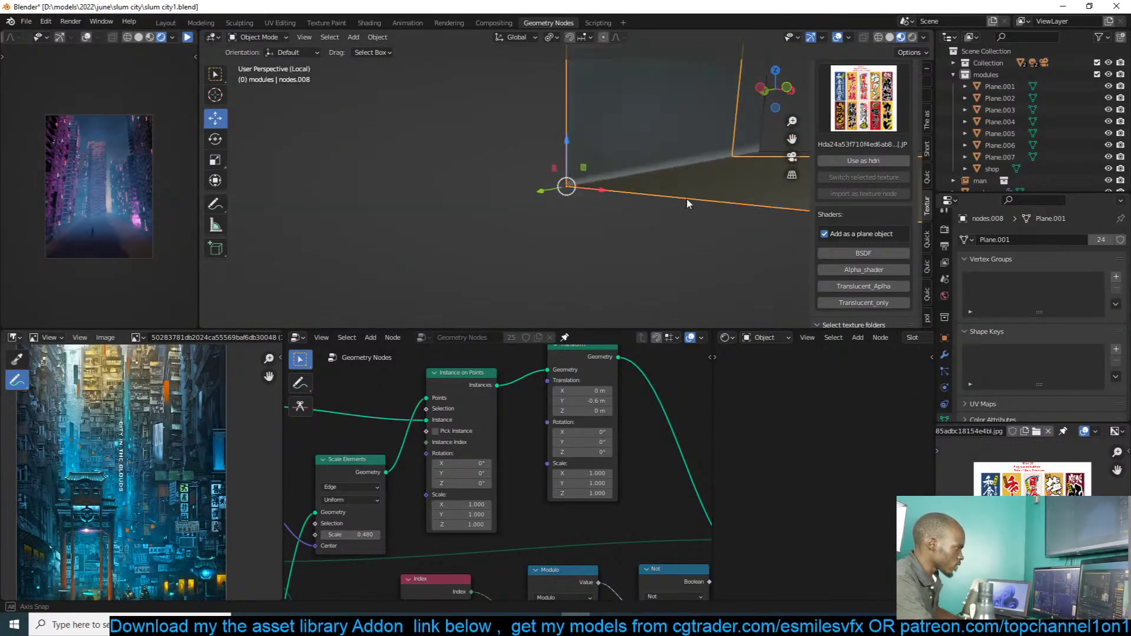
scroll(687, 198, "up", 3)
scroll(687, 198, "down", 14)
scroll(697, 177, "up", 4)
key("alt+a")
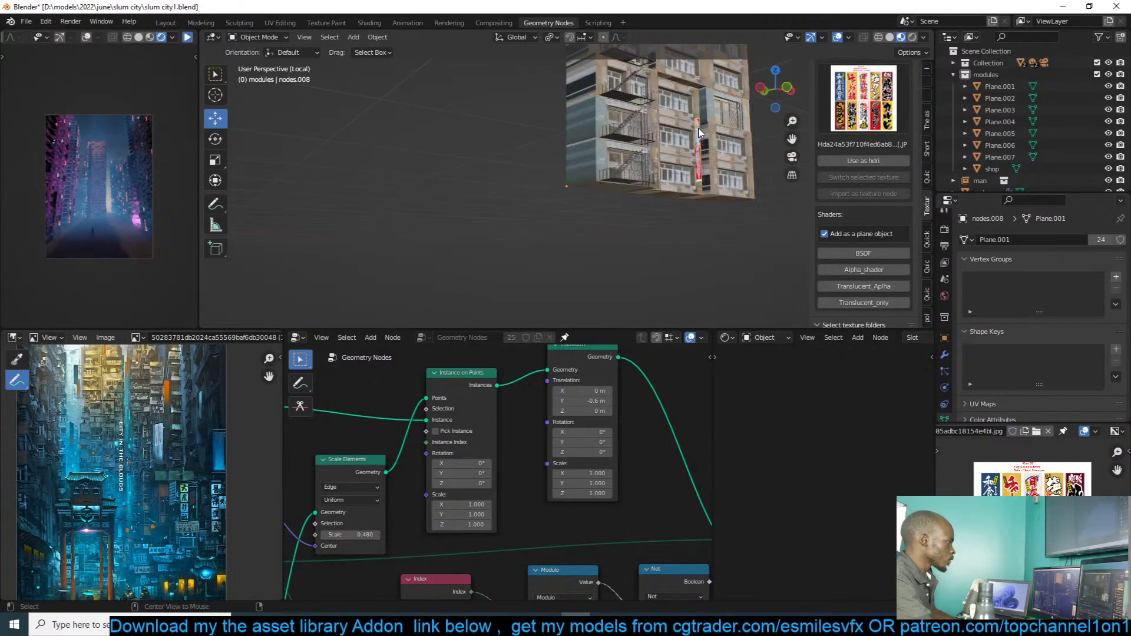
middle_click_drag(699, 132, 584, 240, "shift")
scroll(698, 137, "down", 3)
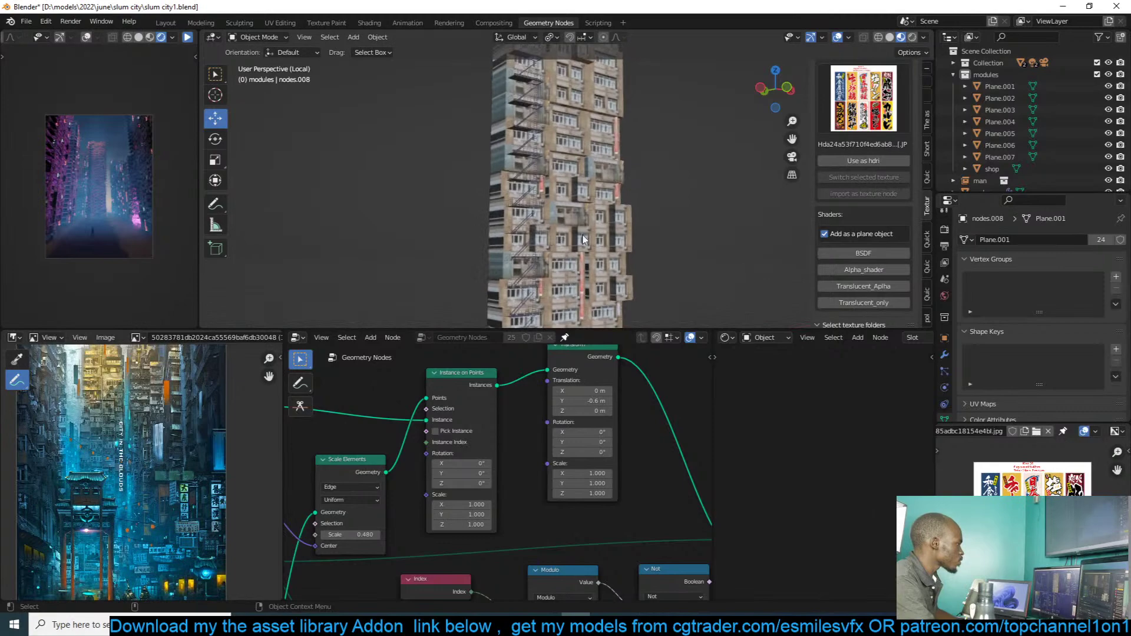
middle_click_drag(574, 52, 478, 166, "shift")
scroll(559, 141, "down", 3)
scroll(563, 215, "up", 8)
scroll(494, 170, "down", 5)
Step: Return to the camera view of the full city and save the file
key("KP_0")
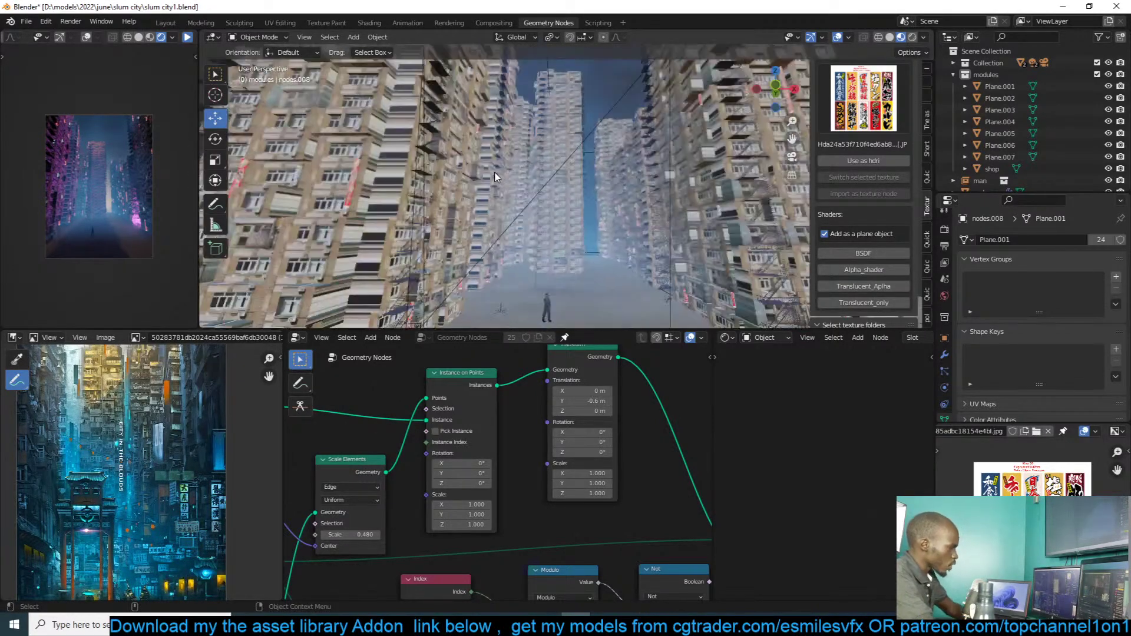
scroll(680, 196, "down", 1)
middle_click_drag(680, 196, 606, 206, "shift")
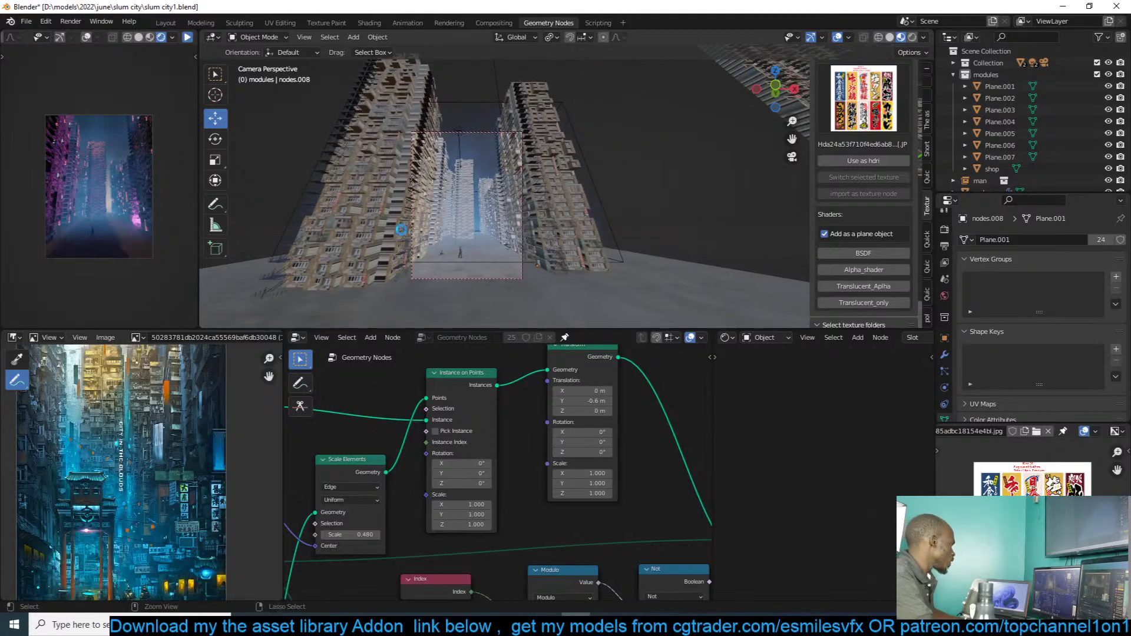
key("ctrl+s")
scroll(627, 144, "down", 1)
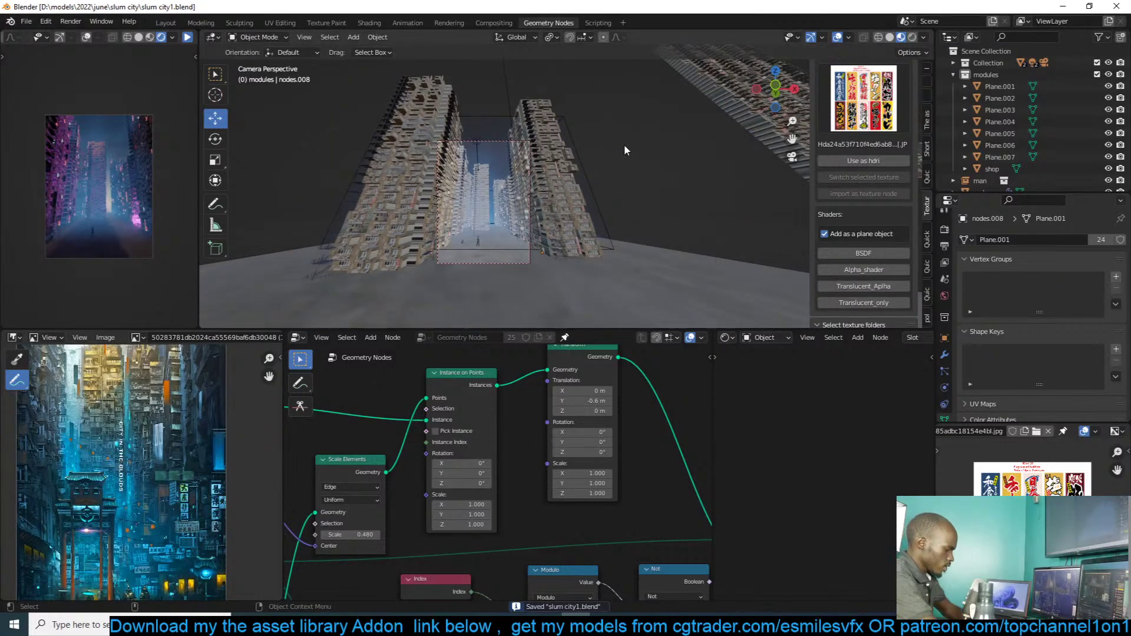
Step: Select the upper bannered source module beside the city and set its banner material's emission strength to 1
middle_click_drag(701, 131, 291, 218)
scroll(717, 179, "down", 10)
scroll(620, 230, "up", 4)
scroll(589, 212, "up", 5)
middle_click_drag(777, 206, 536, 255, "shift")
scroll(642, 191, "up", 1)
scroll(646, 130, "up", 2)
left_click(646, 115)
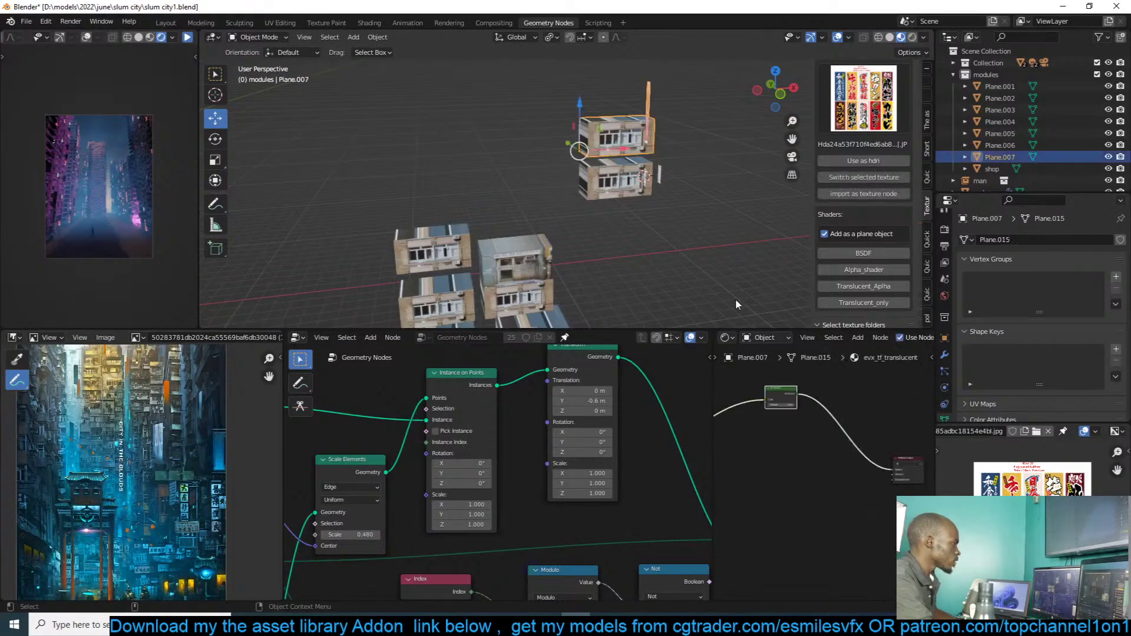
scroll(831, 459, "up", 2)
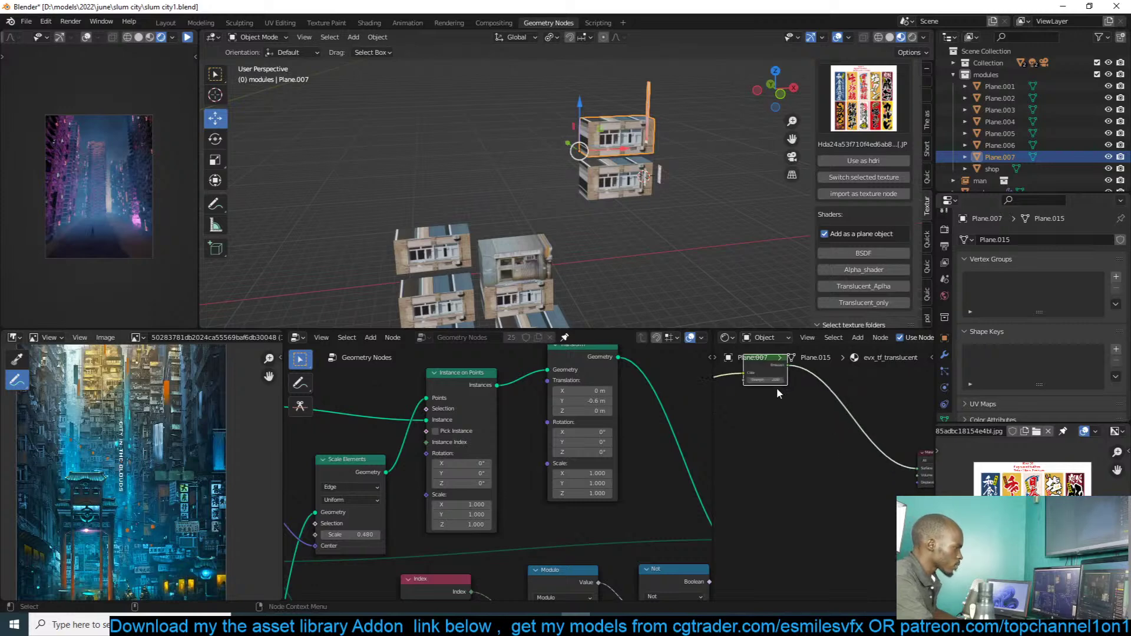
type("1")
key("Return")
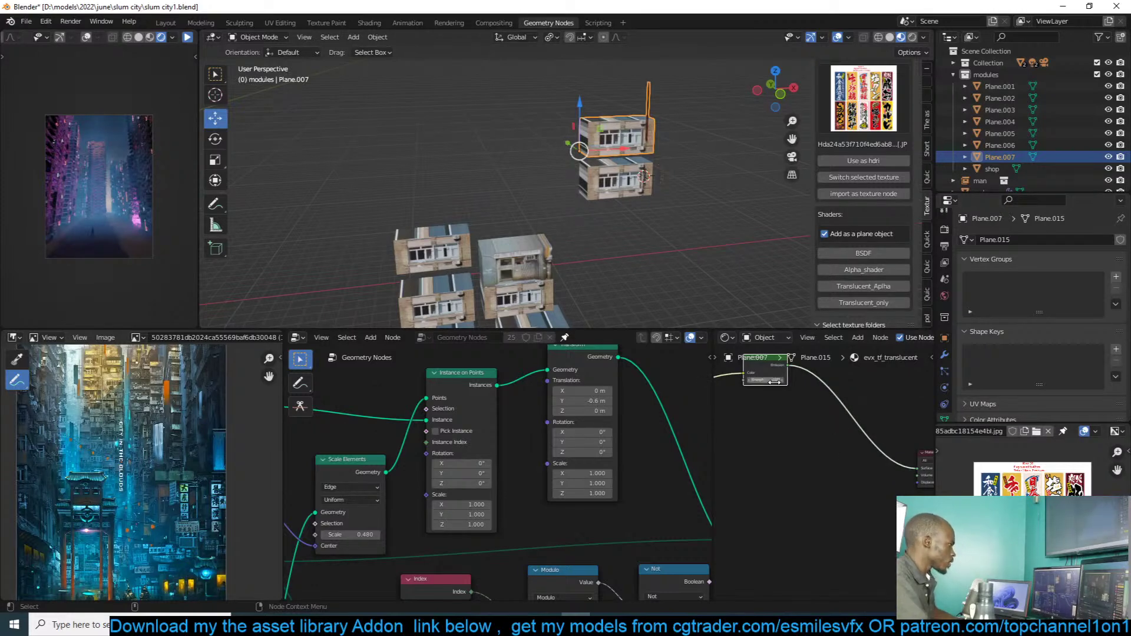
Step: Readjust the emission strength of the upper module's banner material and save the file
left_click(706, 210)
scroll(740, 196, "up", 4)
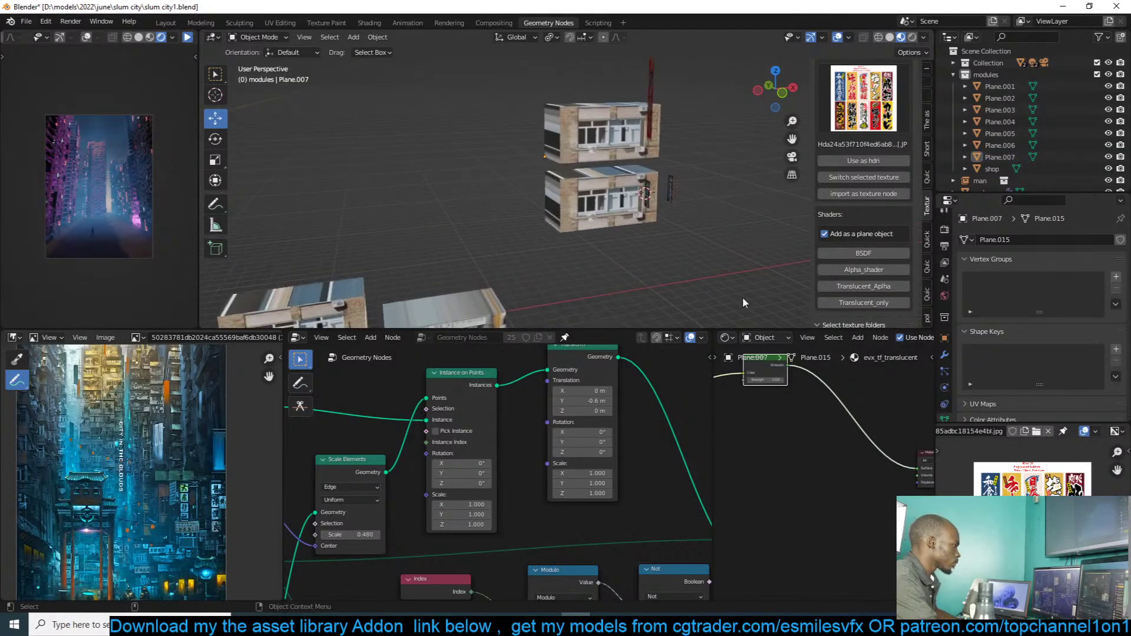
key("Return")
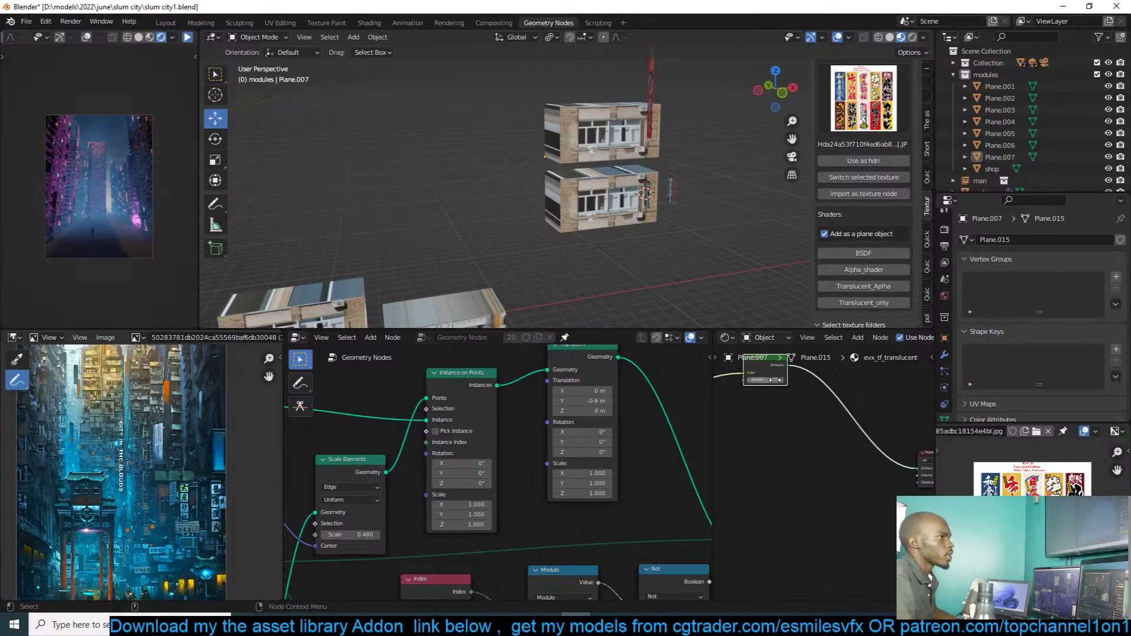
left_click(772, 422)
key("ctrl+s")
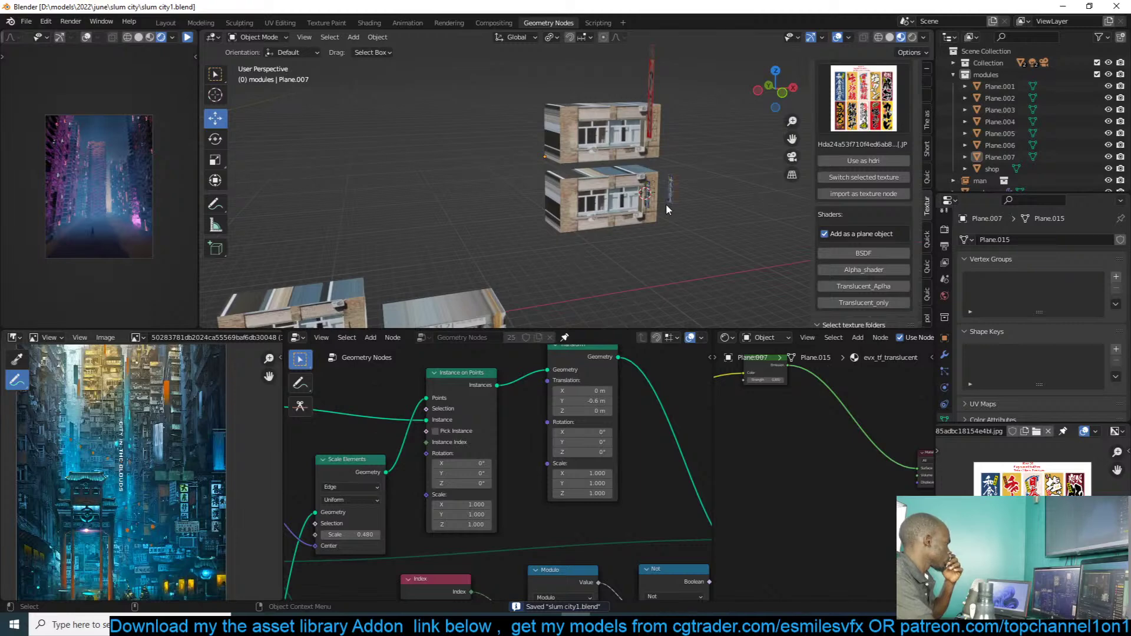
Step: Refresh the rendered preview from the camera view and compare it with the gate and signs in the reference artwork
key("KP_0")
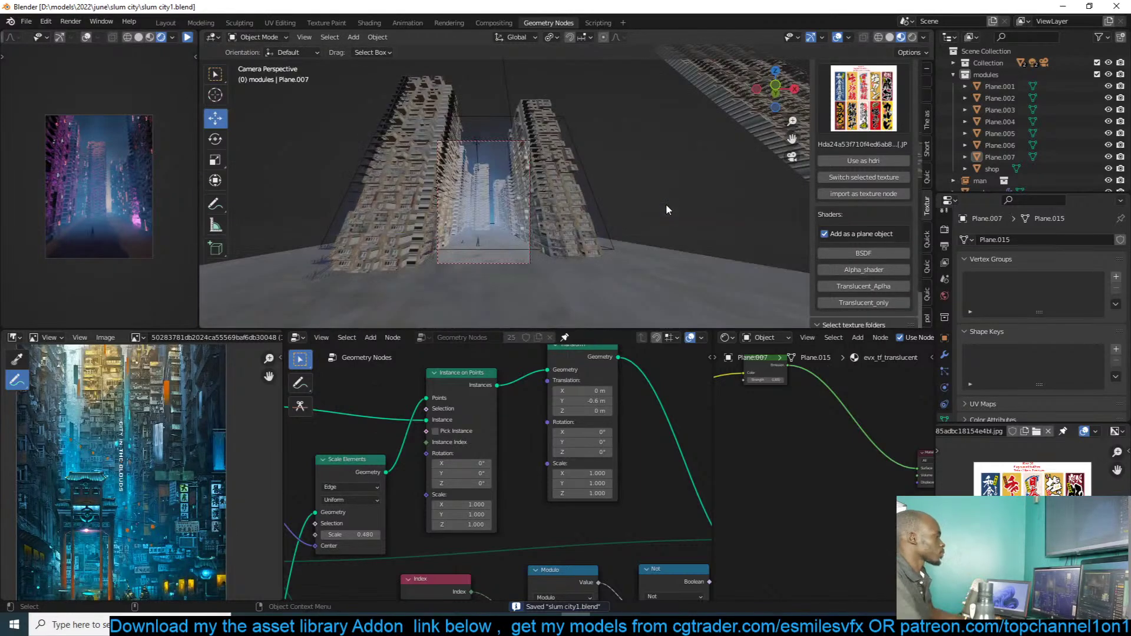
left_click(187, 37)
scroll(200, 419, "down", 2)
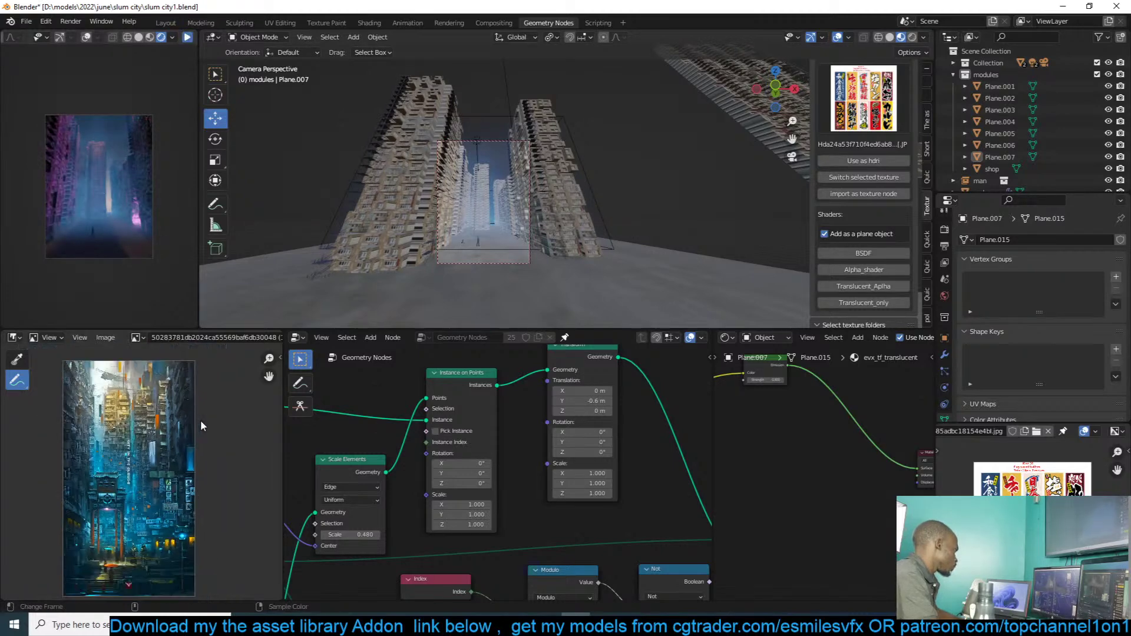
middle_click_drag(201, 419, 218, 411)
scroll(218, 411, "up", 4)
scroll(519, 190, "up", 1)
scroll(520, 194, "up", 1)
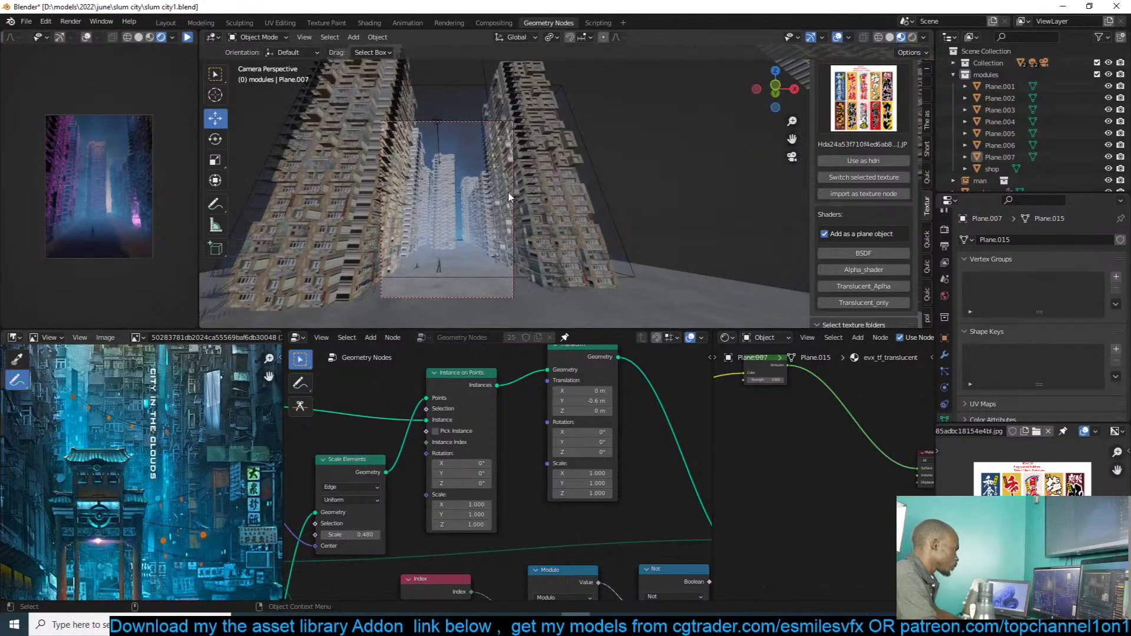
Step: Select all three walls of the U-shaped building at the far end of the street and show them from above in wireframe
left_click(463, 211)
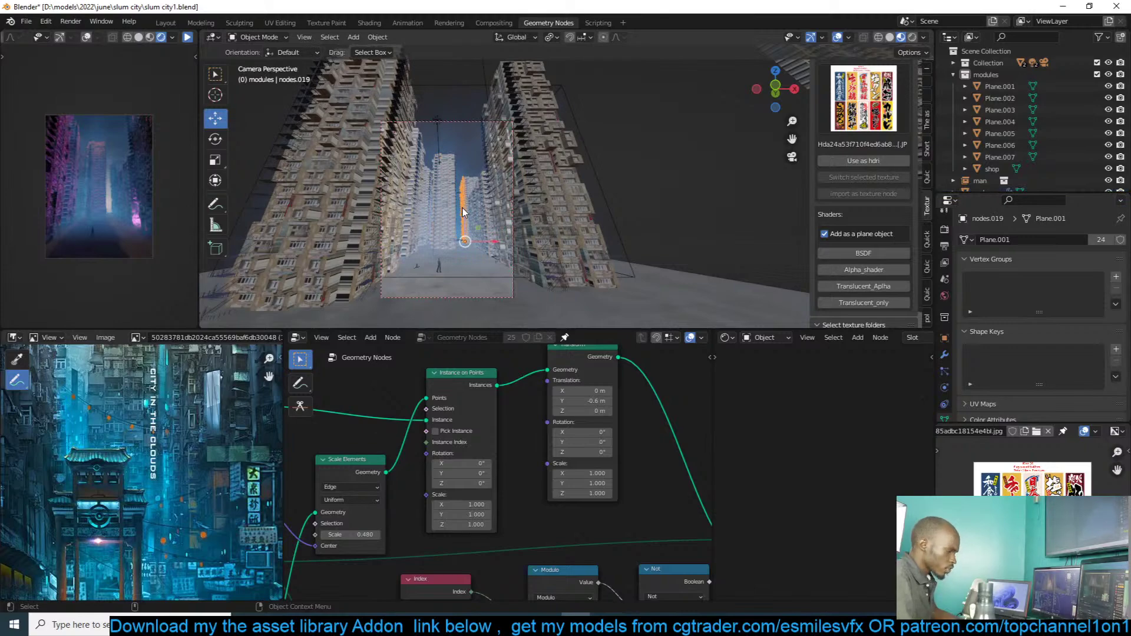
key("KP_7")
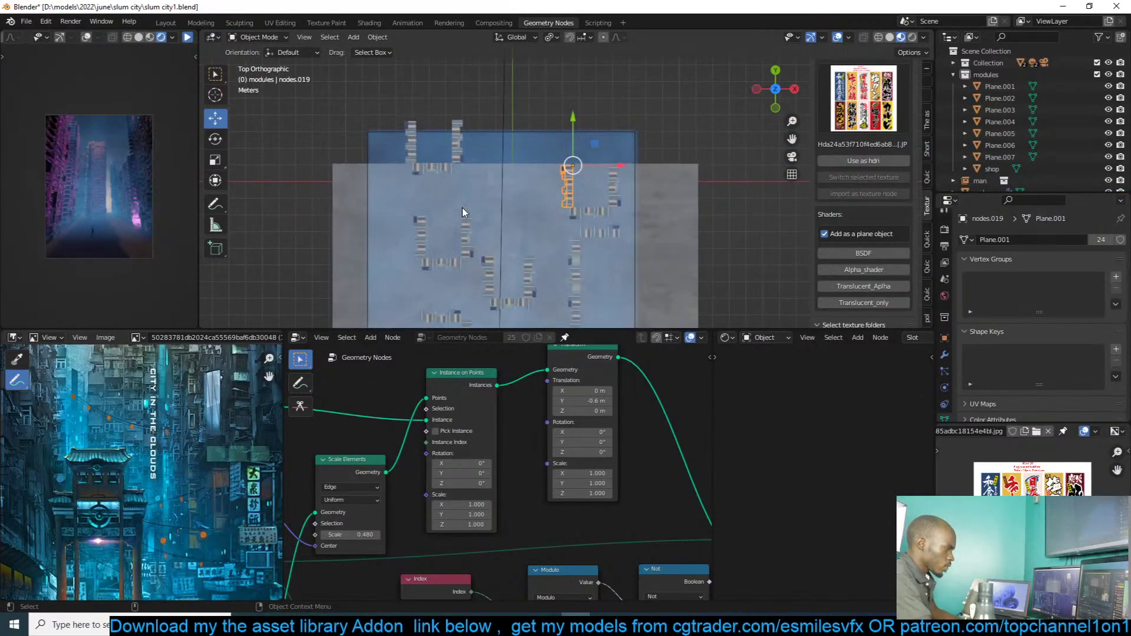
middle_click_drag(464, 212, 399, 248)
scroll(412, 250, "up", 3)
middle_click_drag(483, 259, 510, 311)
scroll(550, 297, "up", 3)
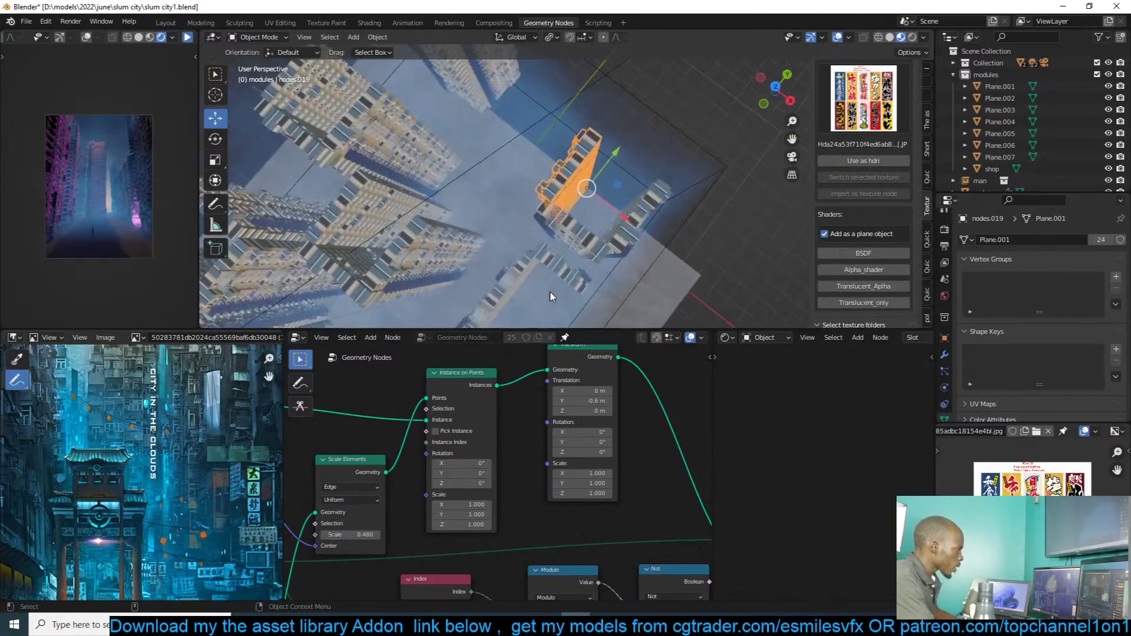
left_click(614, 245)
key("KP_7")
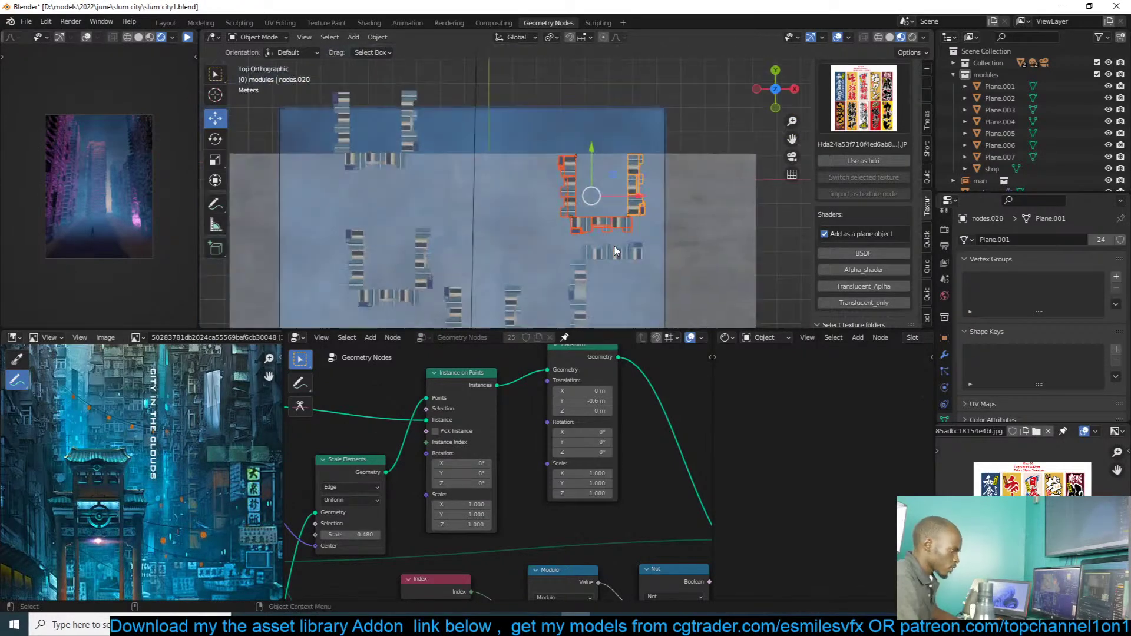
key("z")
left_click(442, 235)
scroll(441, 235, "down", 3)
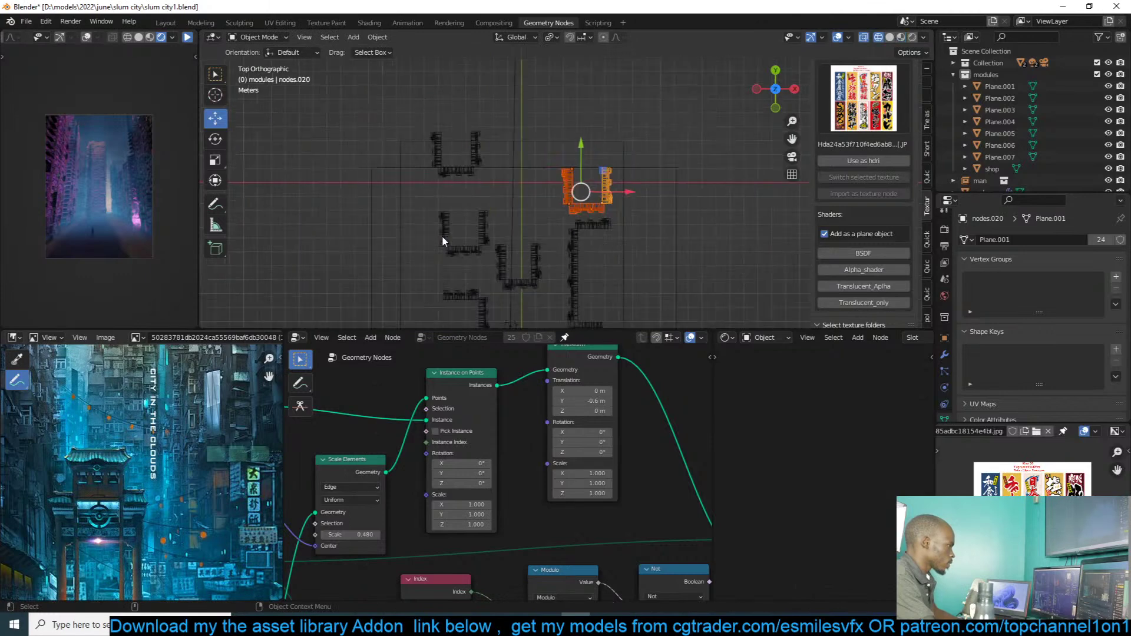
Step: Move the selected U-shaped building toward the street's center line, about -3.3 m in X and 1.9 m in Y
scroll(559, 200, "up", 3)
key("g")
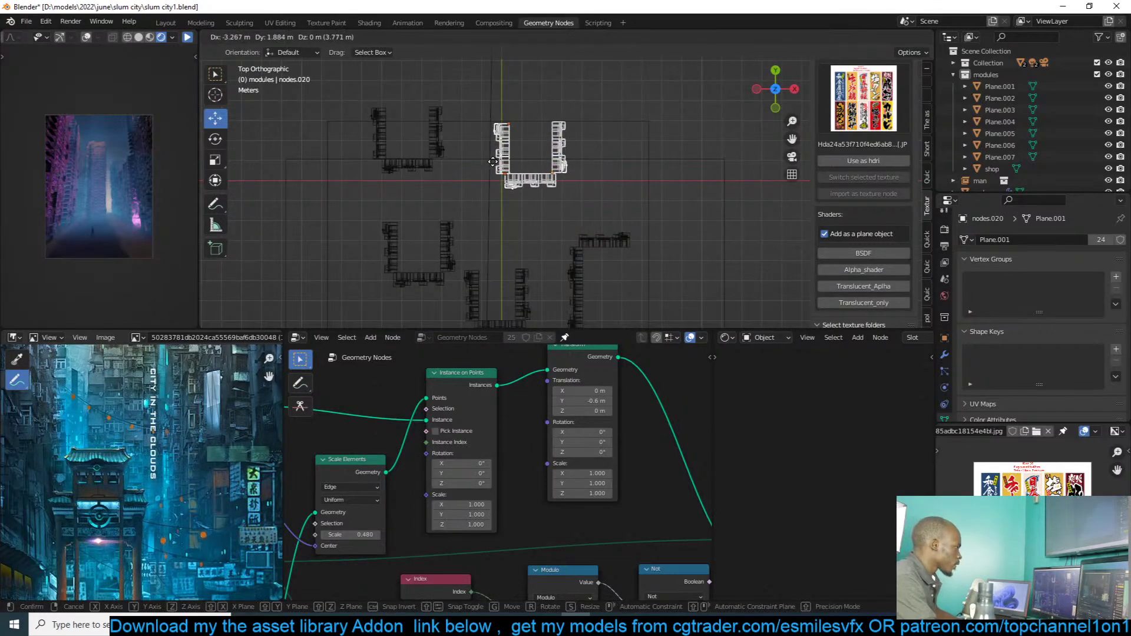
left_click(490, 163)
key("m")
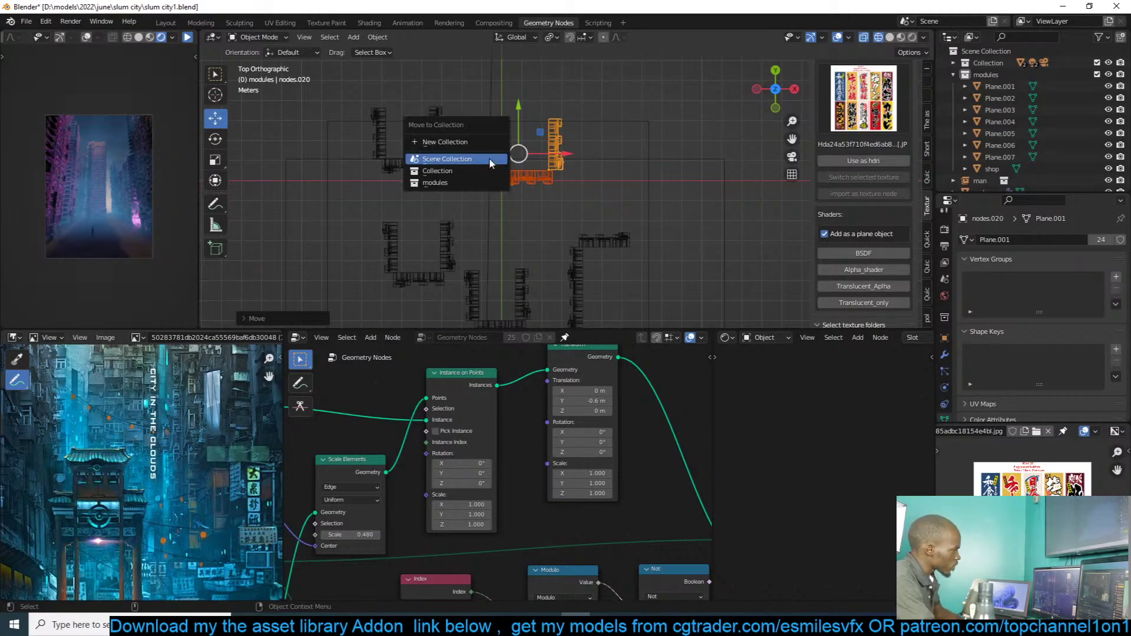
Step: Move the selected U-shaped group of building blocks into a new collection named building
left_click(477, 142)
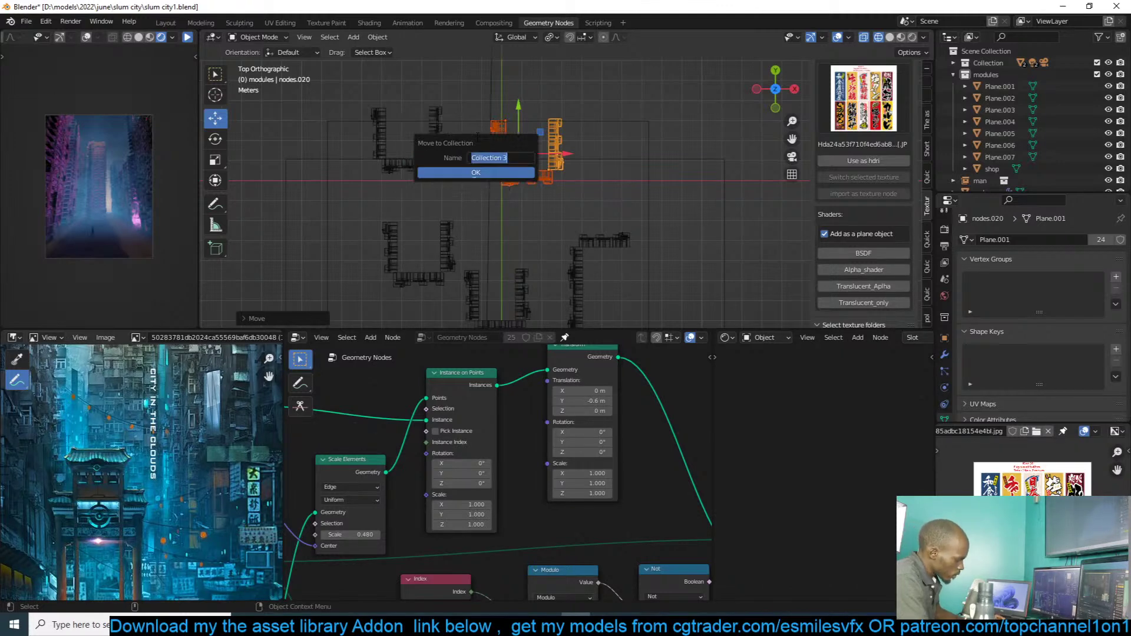
type("building")
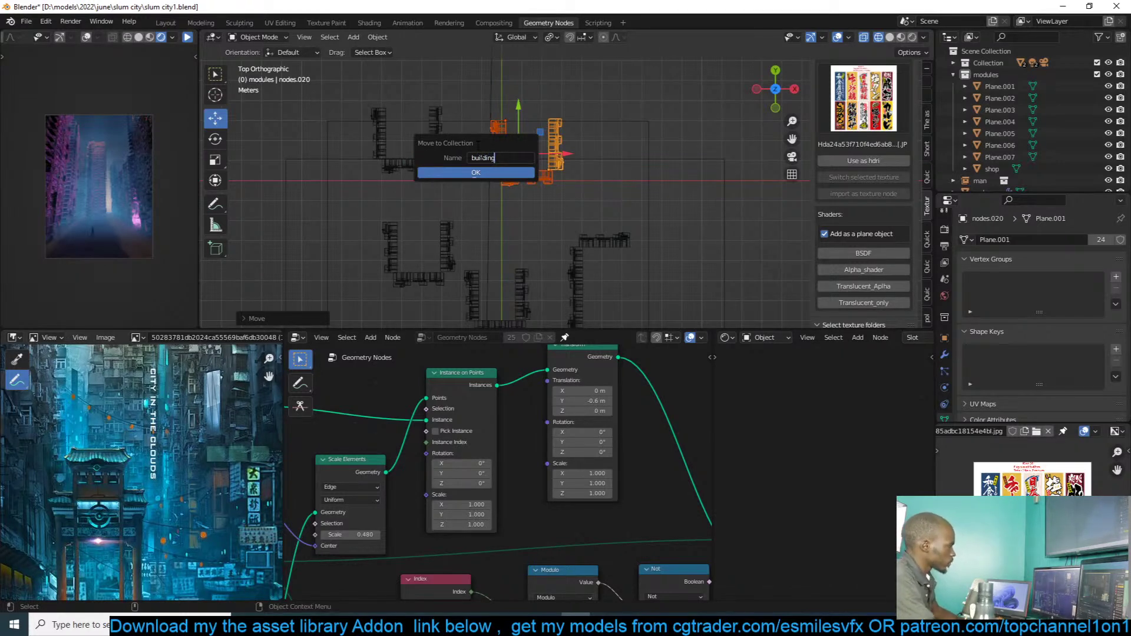
left_click(481, 172)
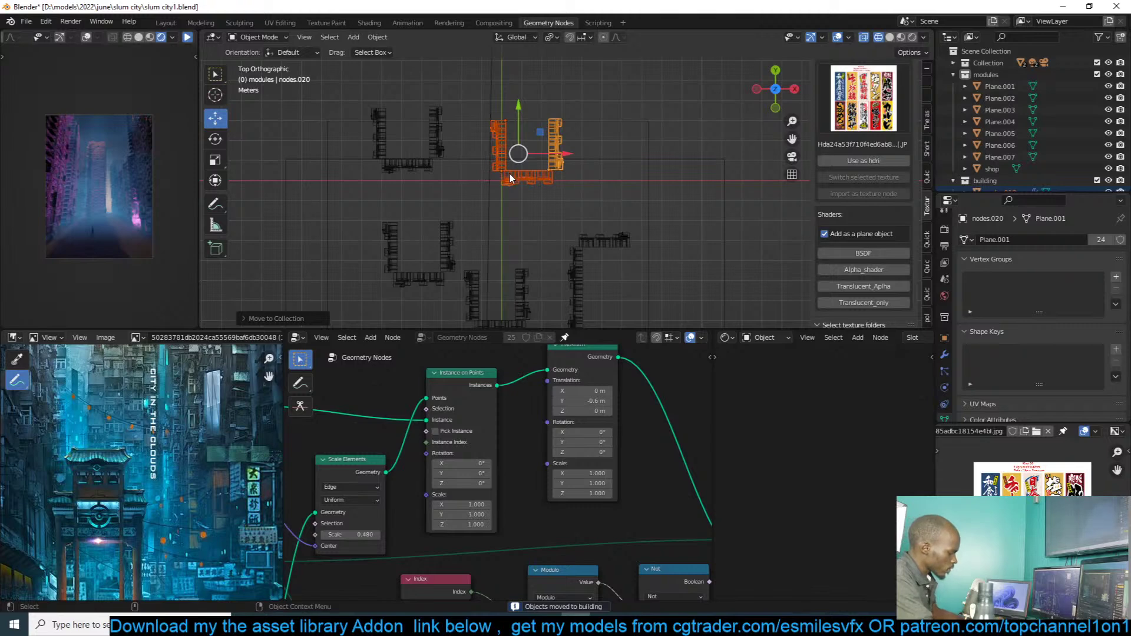
Step: Add an instance of the building collection and place it directly under the Scene Collection
key("shift+a")
mouse_move(475, 401)
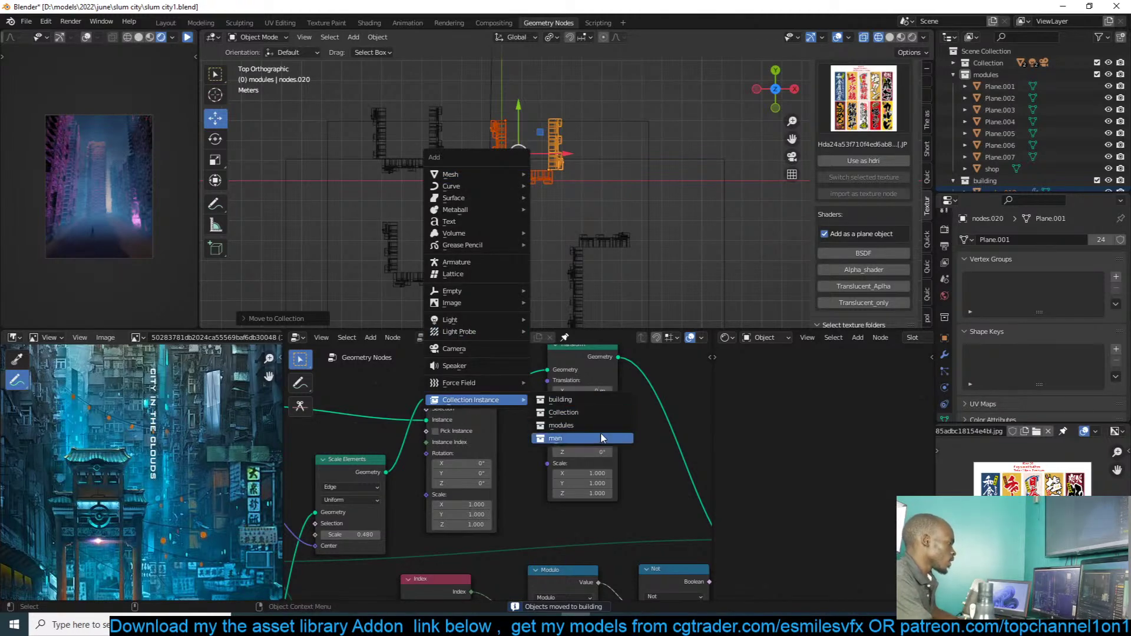
left_click(593, 399)
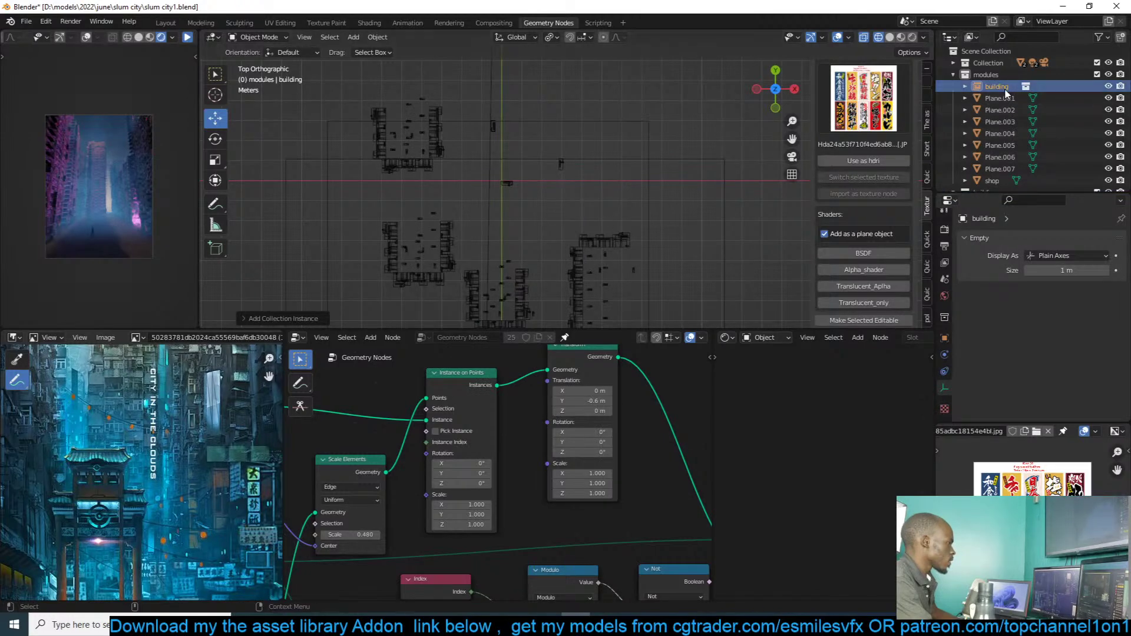
left_click_drag(1027, 63, 1002, 51)
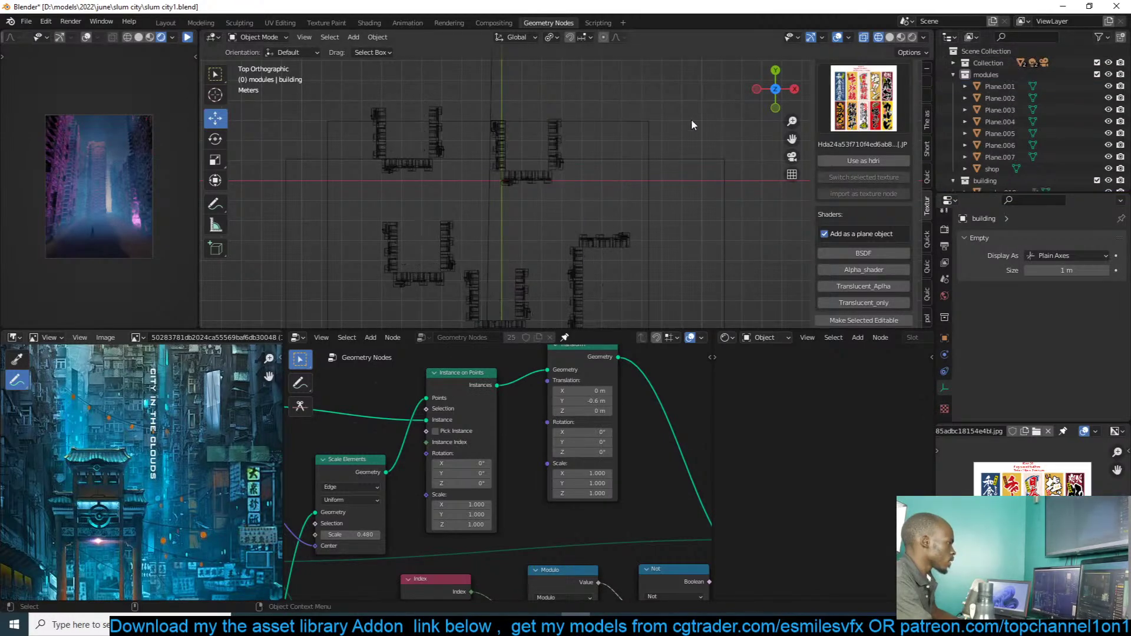
Step: Collapse the modules and building collections in the scene hierarchy
left_click(552, 163)
left_click(549, 174)
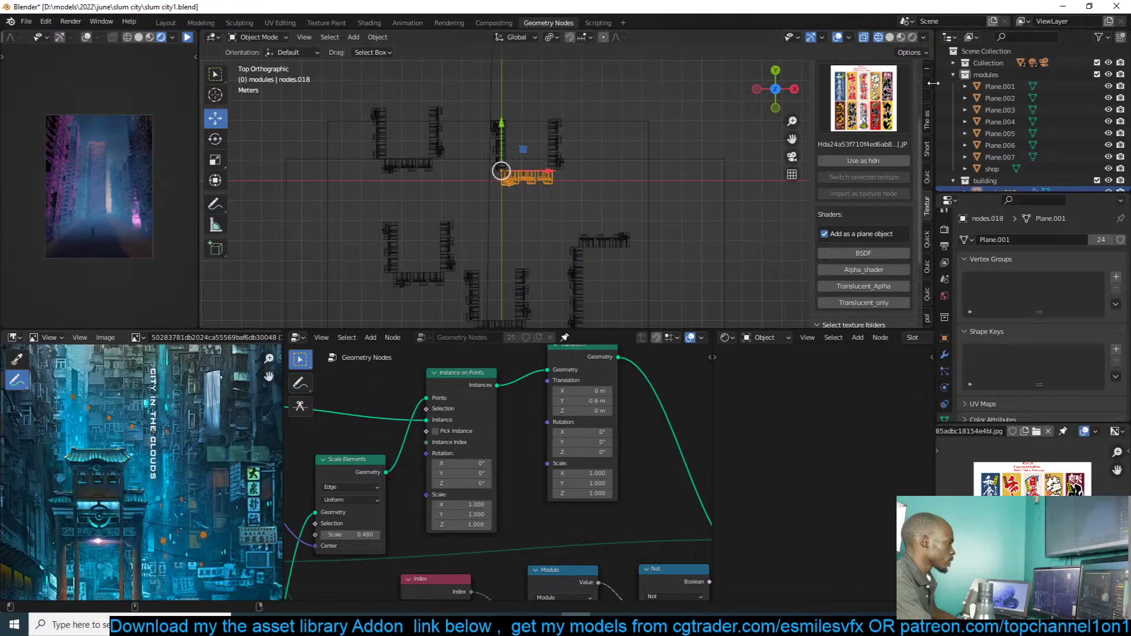
left_click(954, 74)
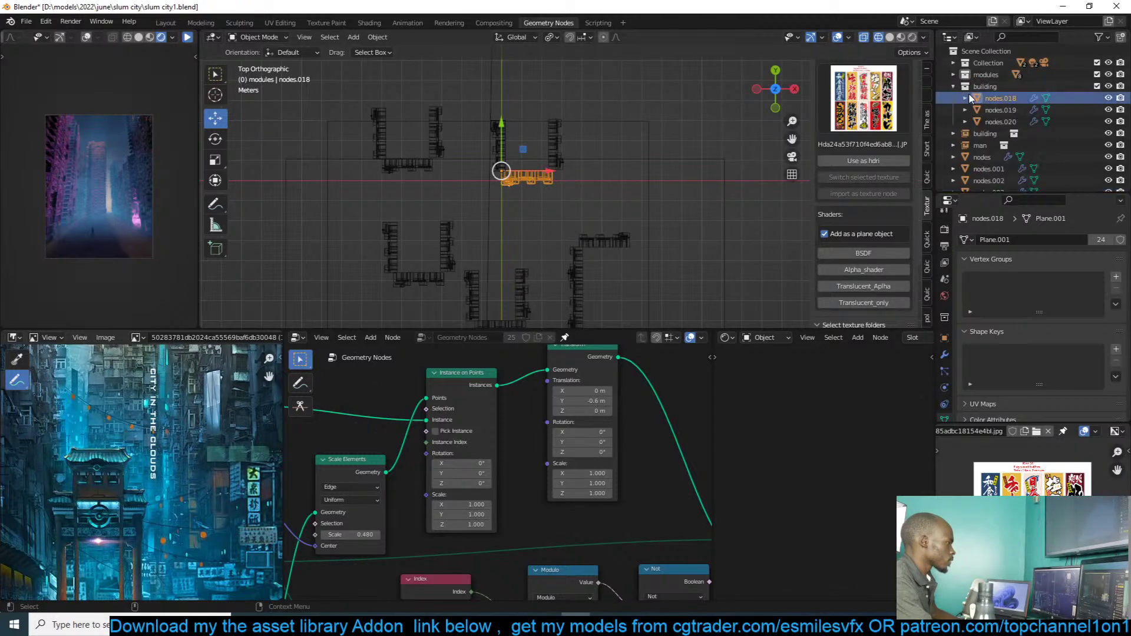
left_click(954, 86)
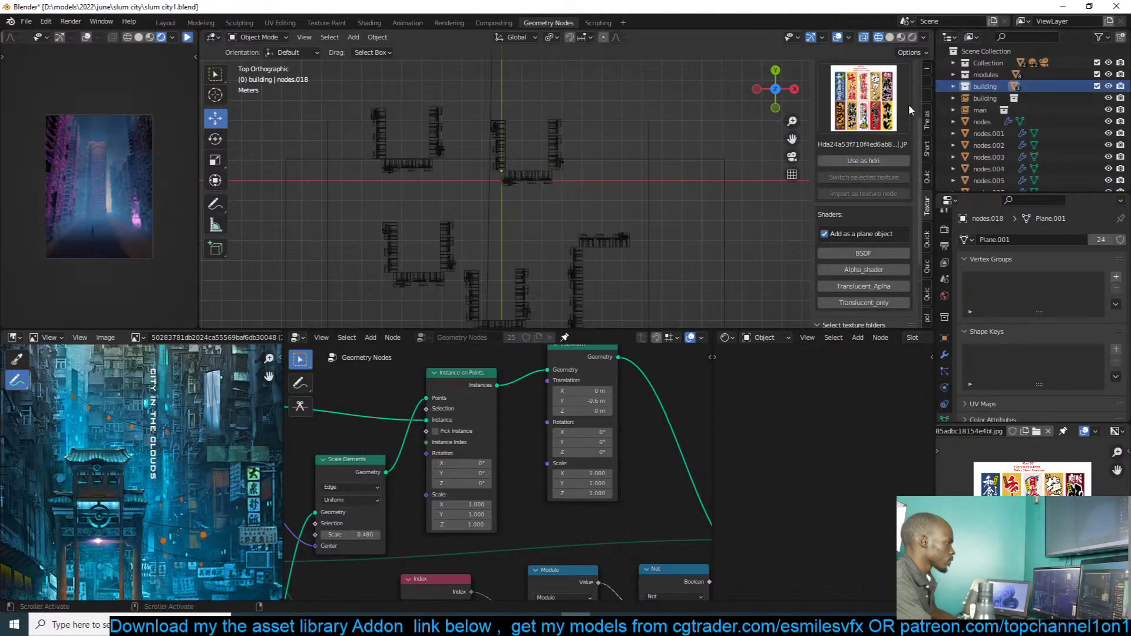
Step: Select the building collection instance and move it beside the U-shaped blocks at the far end of the street
left_click(985, 98)
scroll(558, 165, "down", 5)
scroll(559, 165, "down", 4)
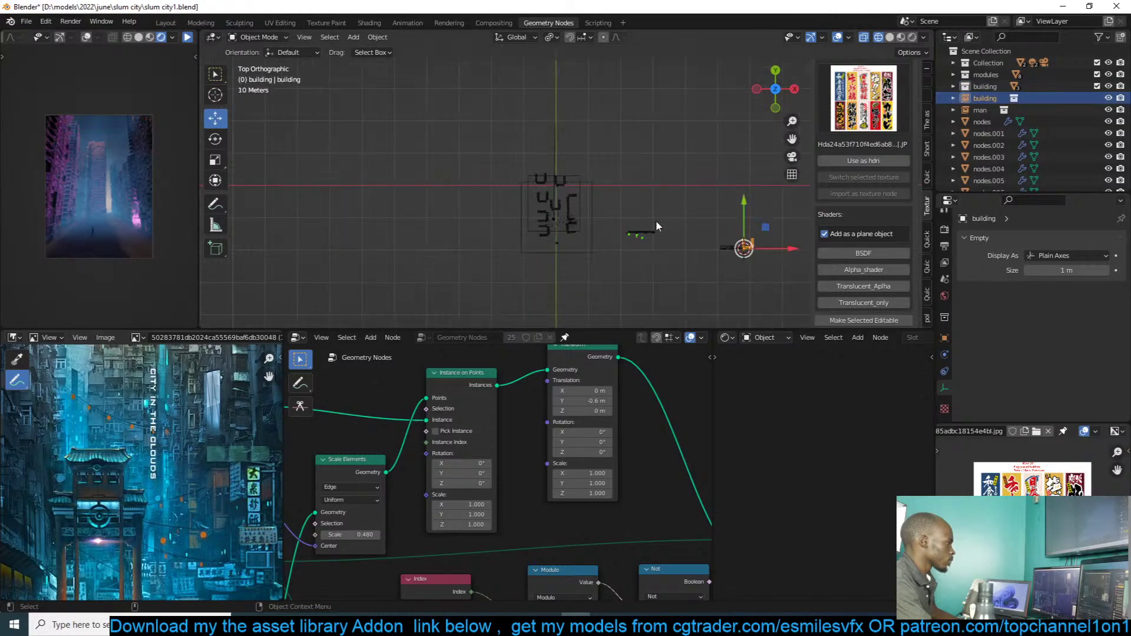
key("g")
left_click(535, 160)
scroll(648, 203, "up", 5)
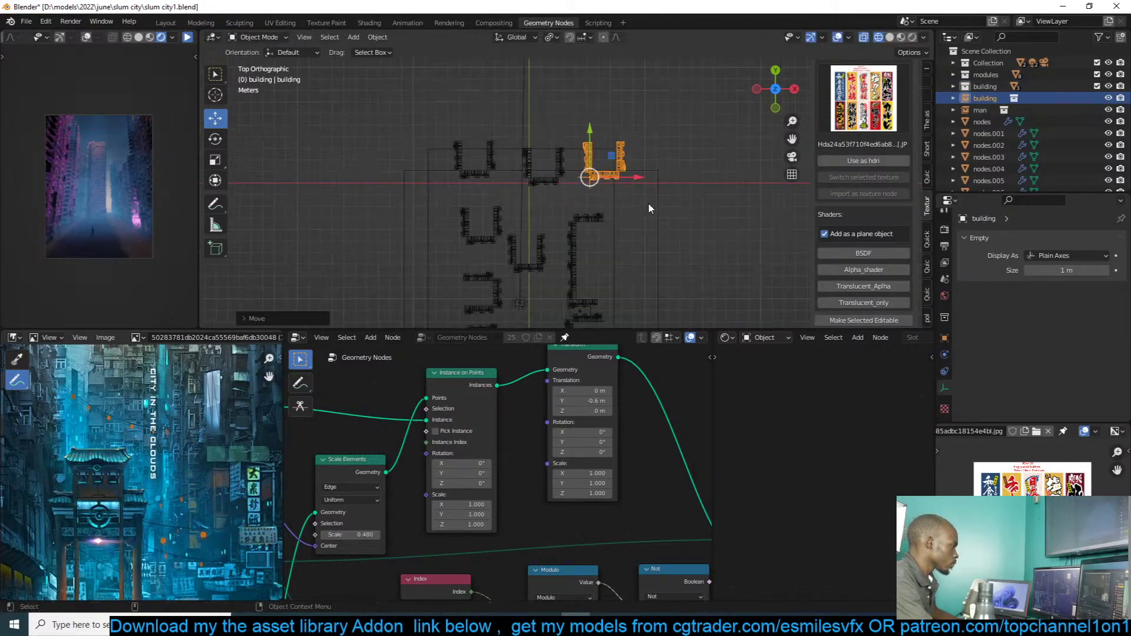
Step: Lower the building instance vertically to ground level in the camera view and switch the viewport to solid shading
key("KP_5")
key("KP_0")
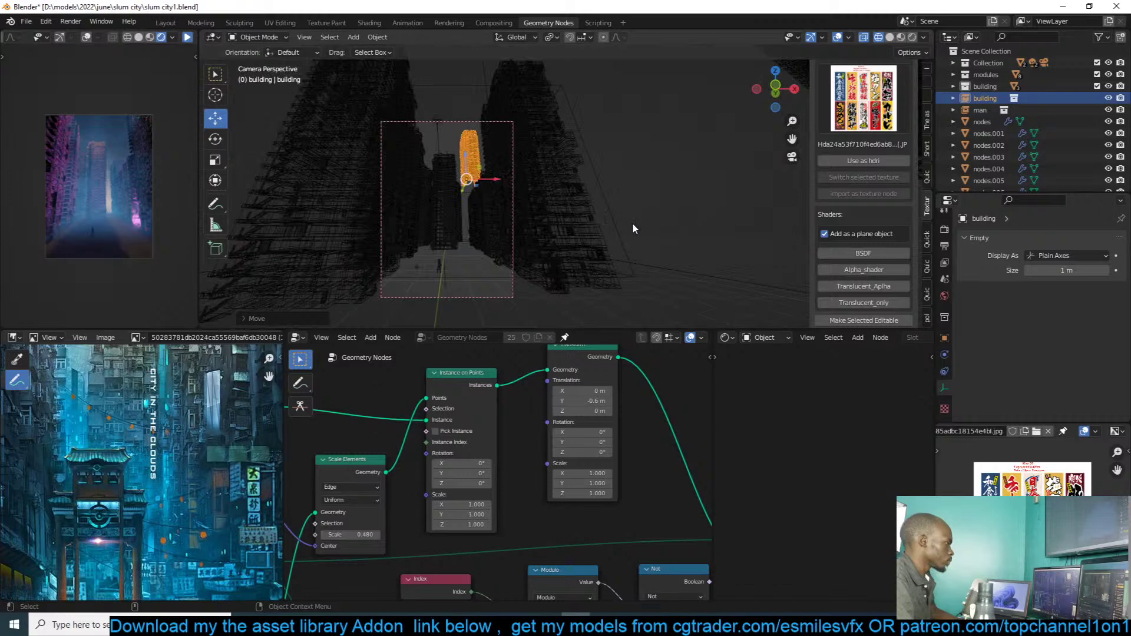
key("g")
key("z")
left_click(639, 285)
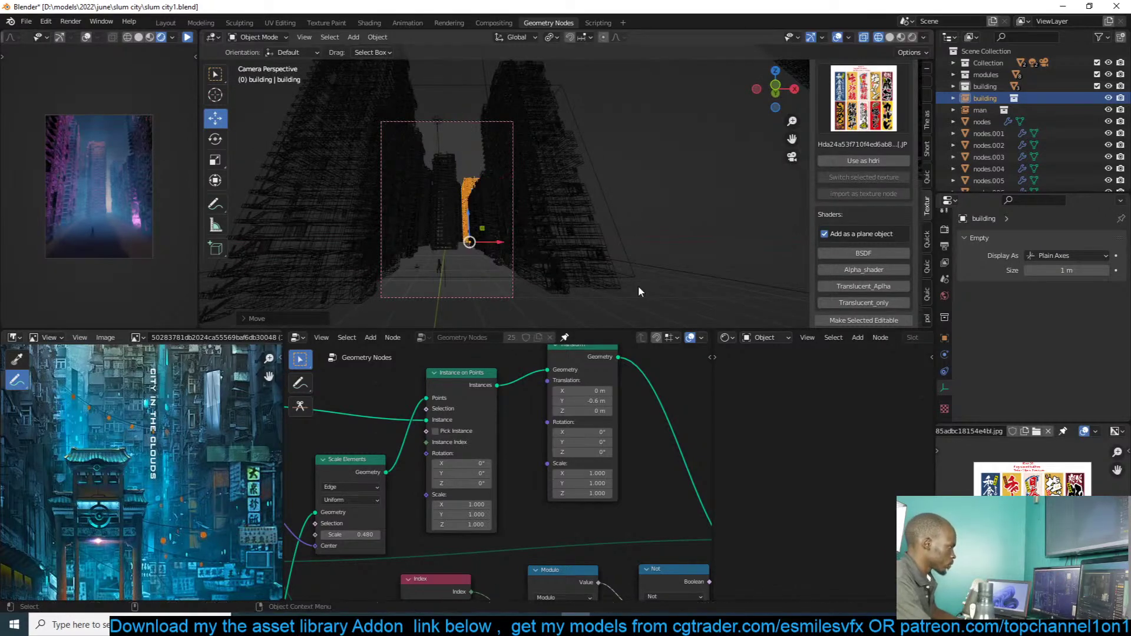
key("z")
left_click(726, 265)
key("KP_7")
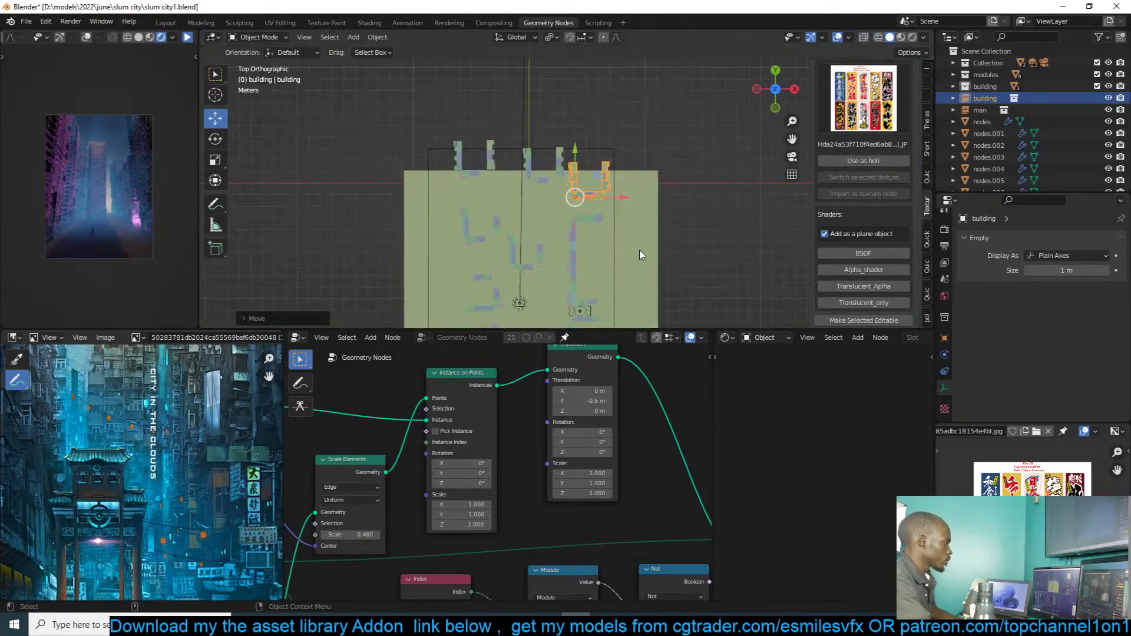
Step: Scale up the building instance and move it past the far right corner of the ground plane in the top view
key("s")
left_click(726, 233)
scroll(616, 232, "down", 4)
key("g")
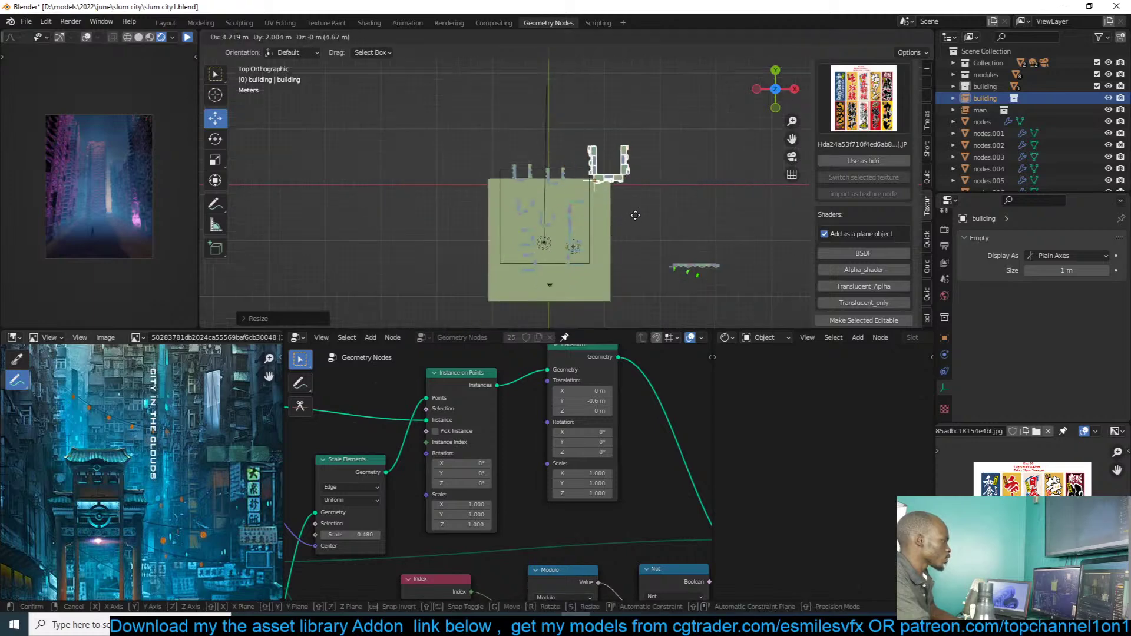
left_click(638, 215)
Step: Make a linked duplicate of the building instance on the opposite side of the street and scale it up
key("shift+d")
left_click(614, 182)
key("KP_0")
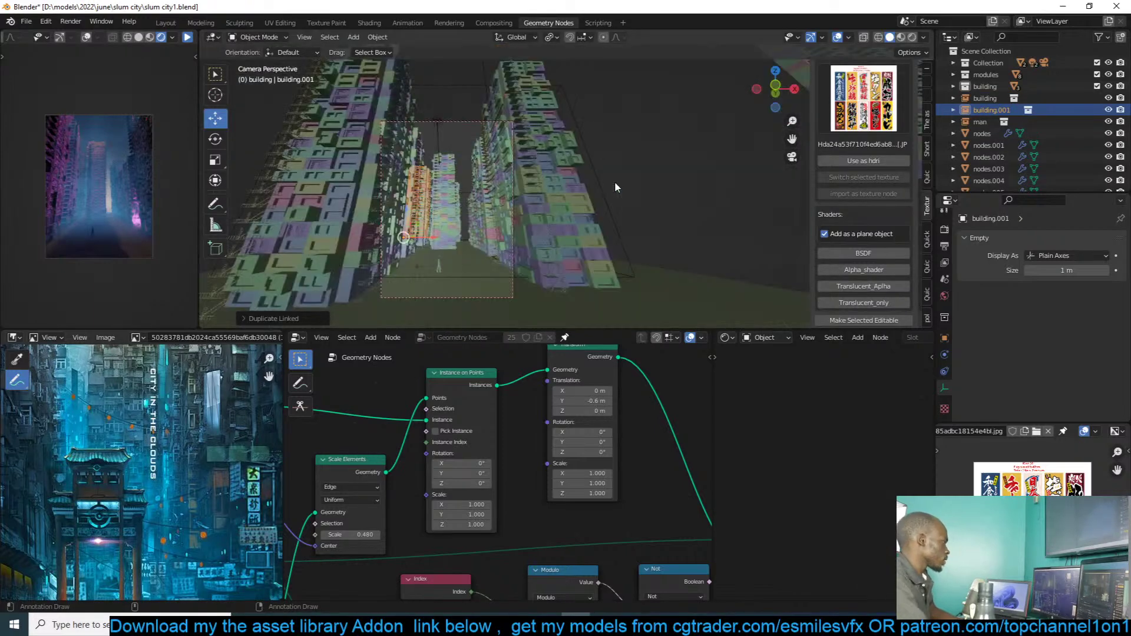
key("s")
left_click(574, 198)
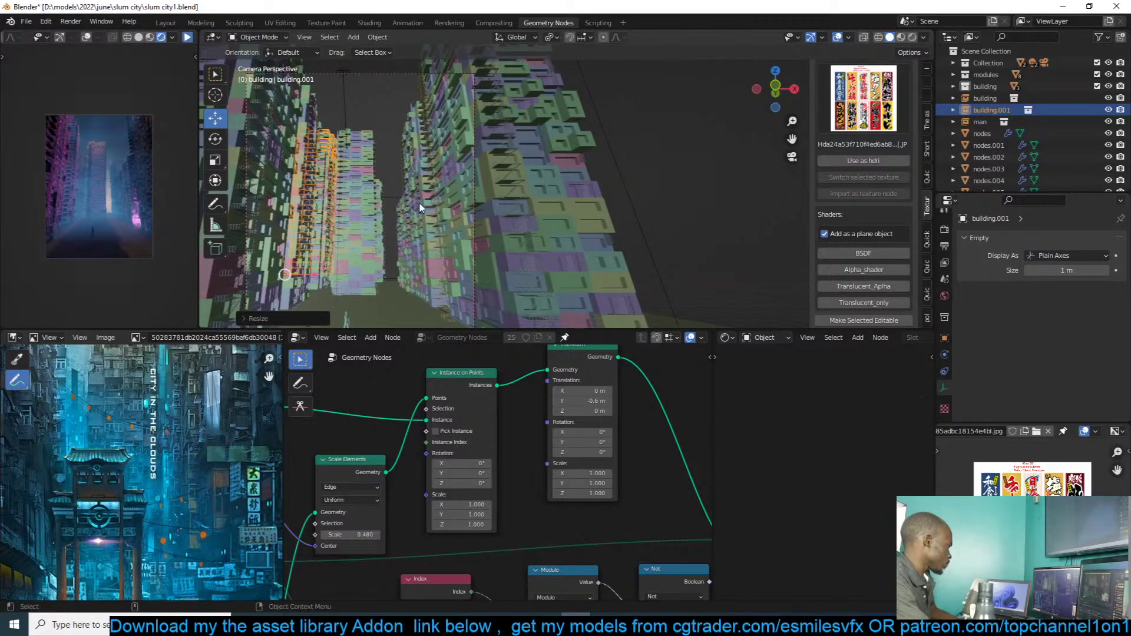
Step: Save the file and resume the rendered preview of the camera view
key("alt+a")
middle_click_drag(440, 212, 516, 192, "shift")
scroll(516, 191, "up", 2)
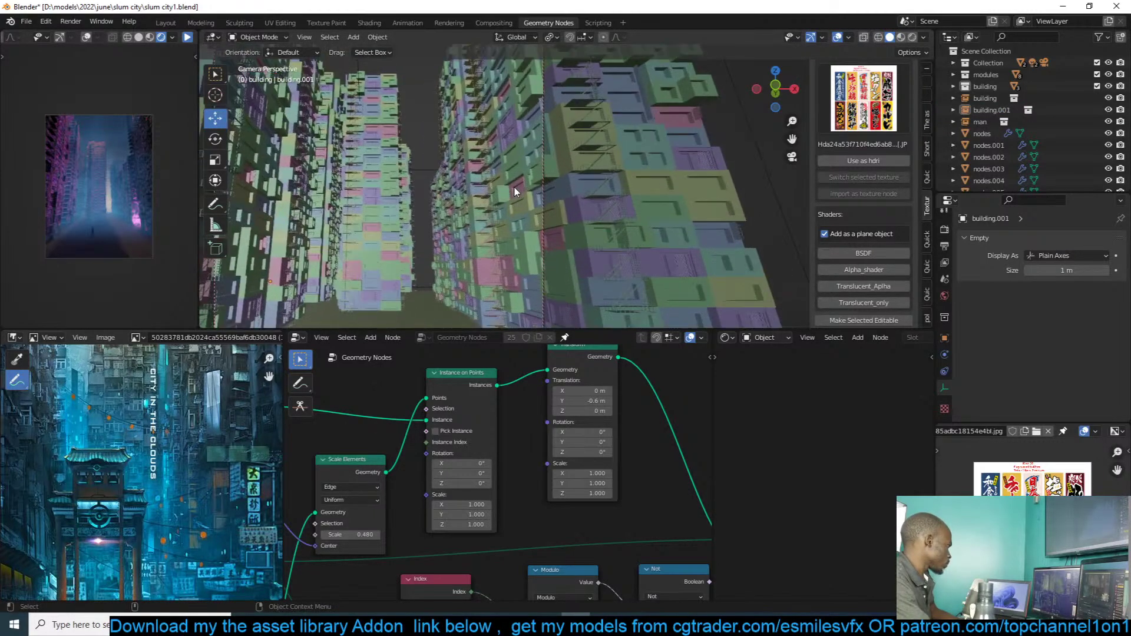
scroll(495, 195, "down", 2)
left_click(545, 199)
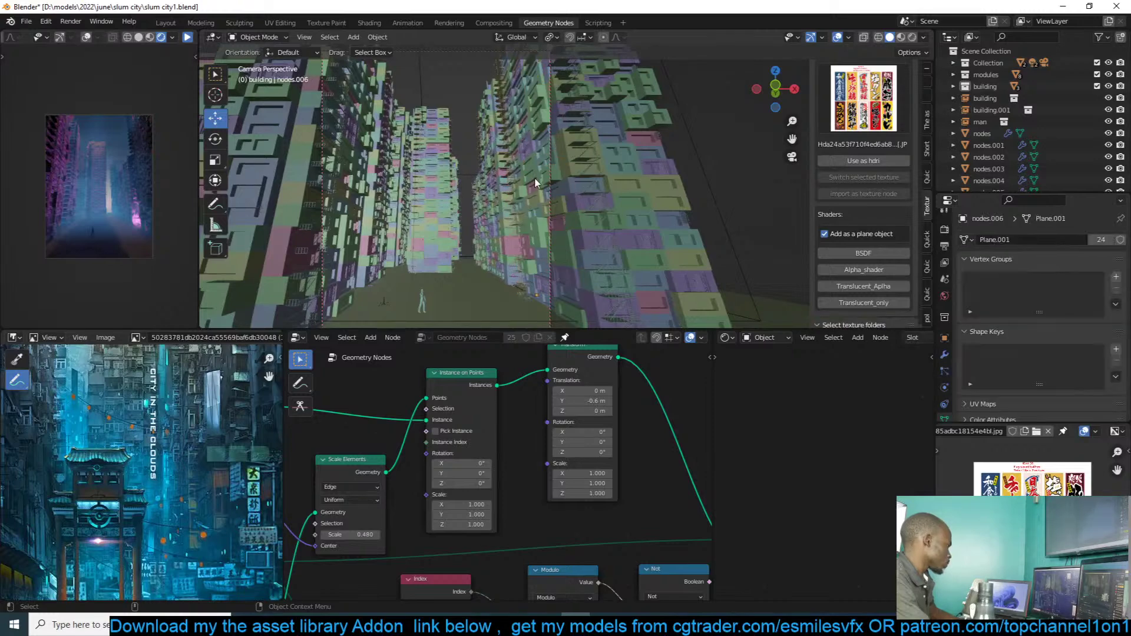
key("ctrl+s")
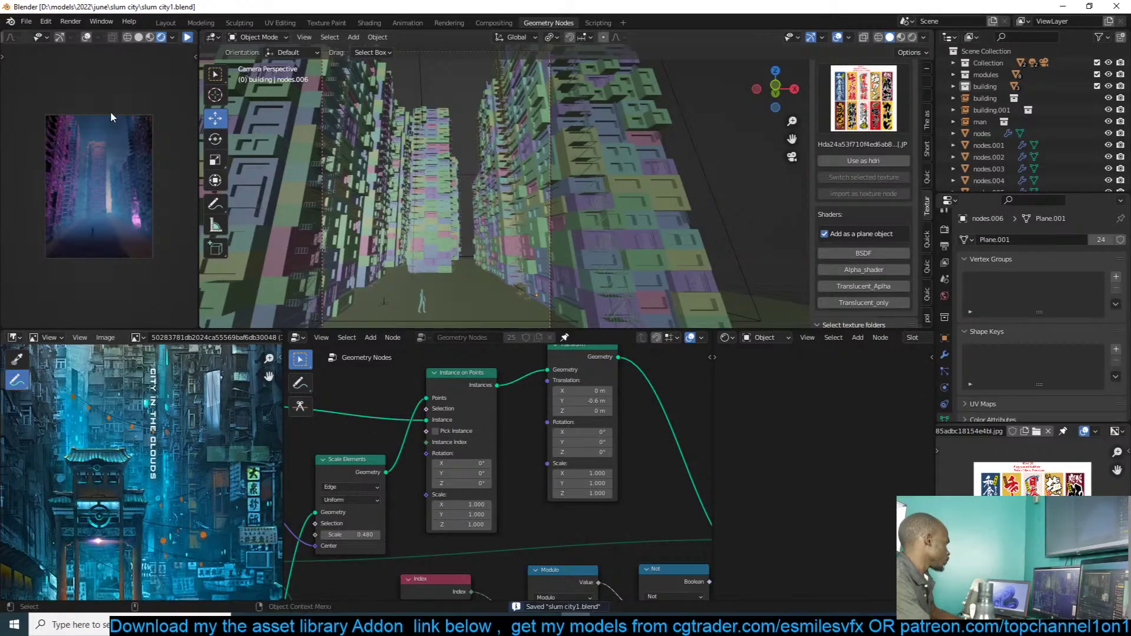
left_click(188, 38)
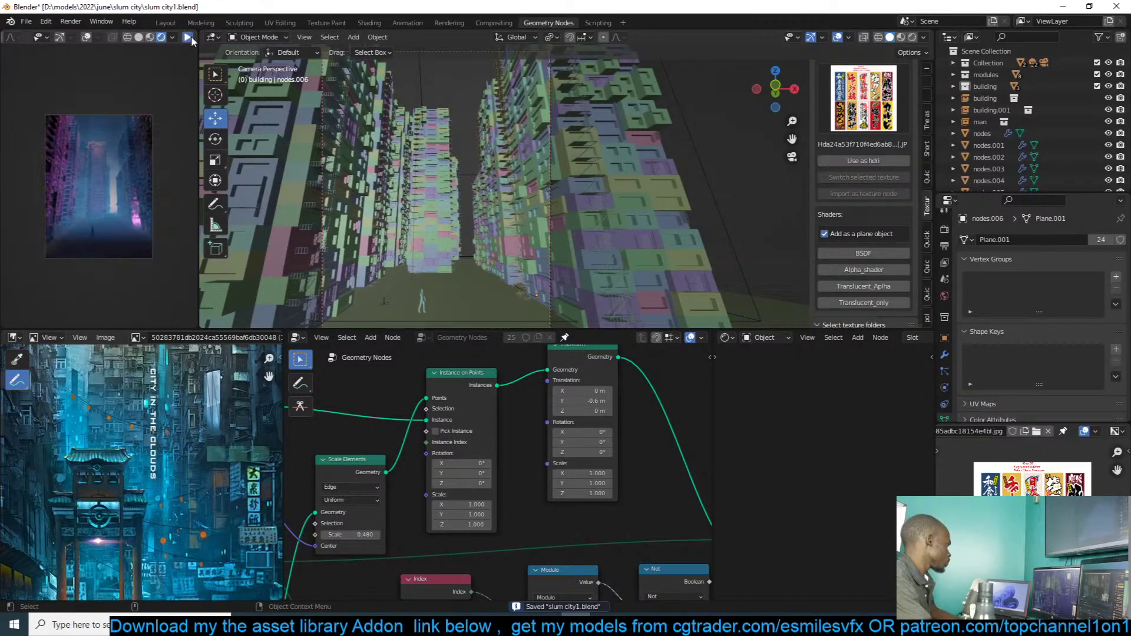
Step: Examine the temple gate in the reference image and compare it with the open street in the camera view
scroll(295, 447, "down", 2)
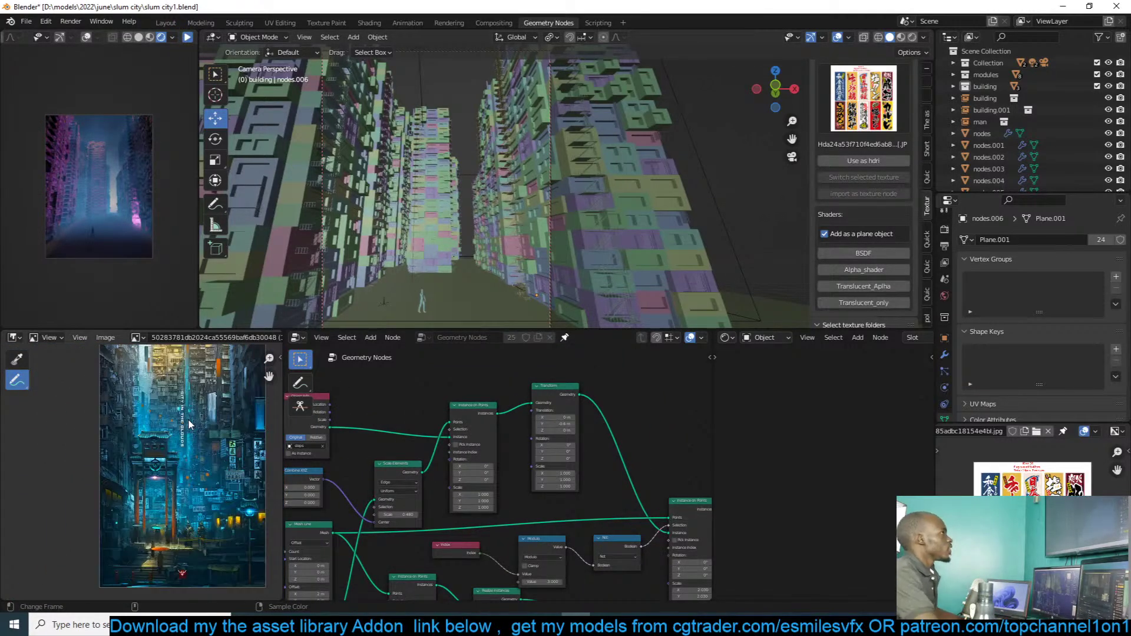
scroll(193, 423, "up", 1)
middle_click_drag(184, 442, 177, 398)
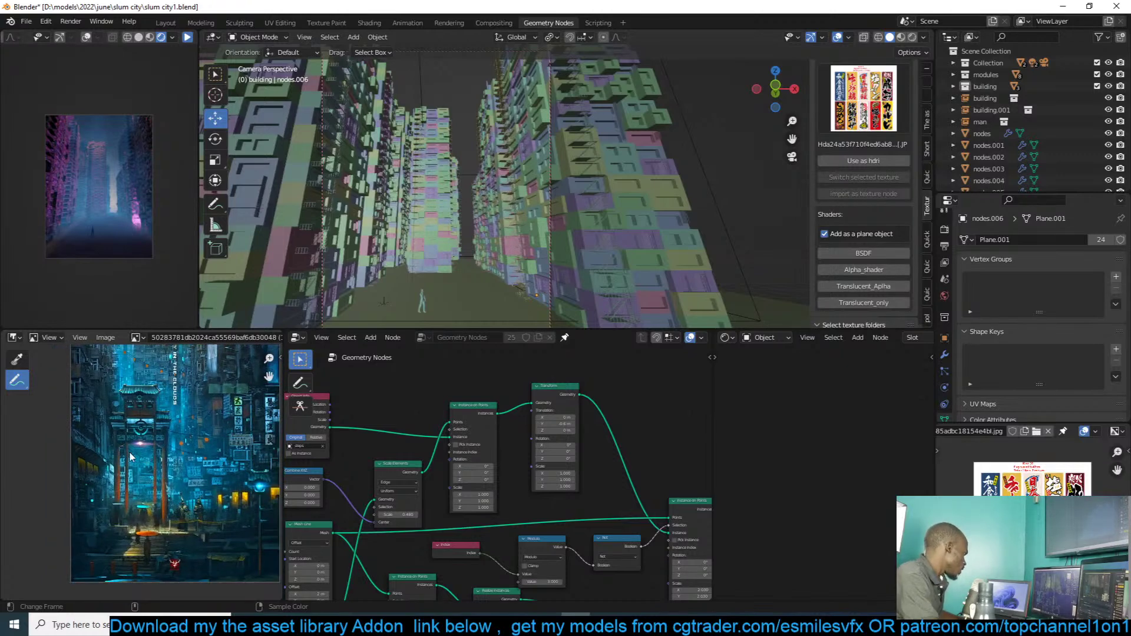
mouse_move(129, 452)
middle_mouse_down()
mouse_move(103, 419)
mouse_move(142, 470)
middle_mouse_up()
scroll(103, 418, "up", 1)
mouse_move(149, 406)
middle_mouse_down()
mouse_move(160, 423)
mouse_move(151, 413)
middle_mouse_up()
scroll(160, 428, "up", 3)
scroll(128, 386, "down", 2)
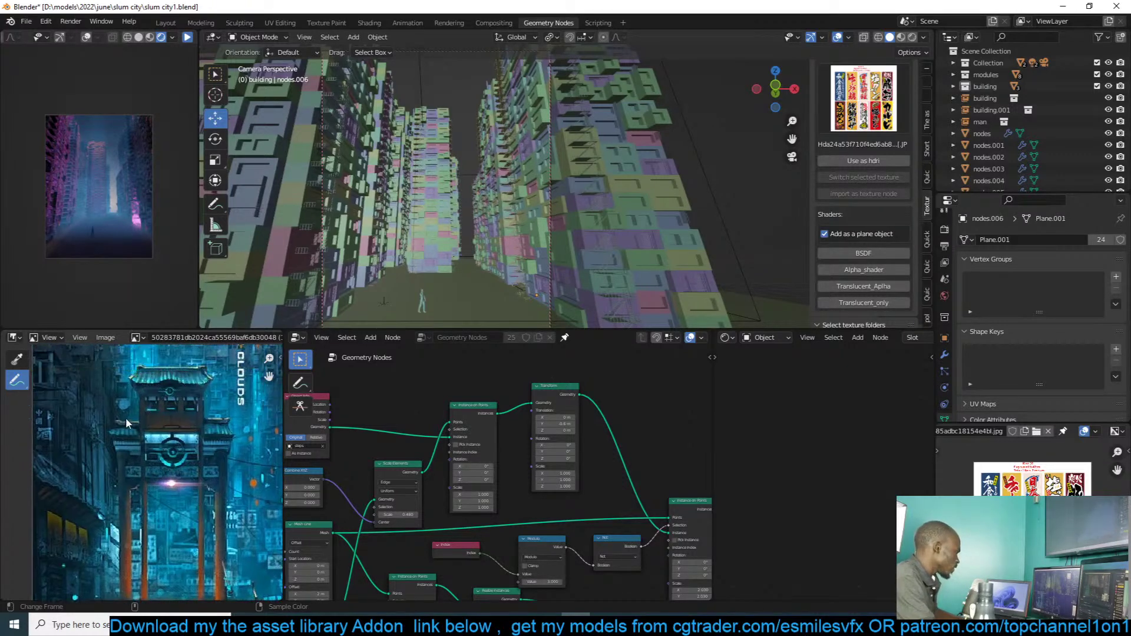
middle_click_drag(564, 207, 589, 168, "shift")
middle_click_drag(486, 278, 500, 232, "shift")
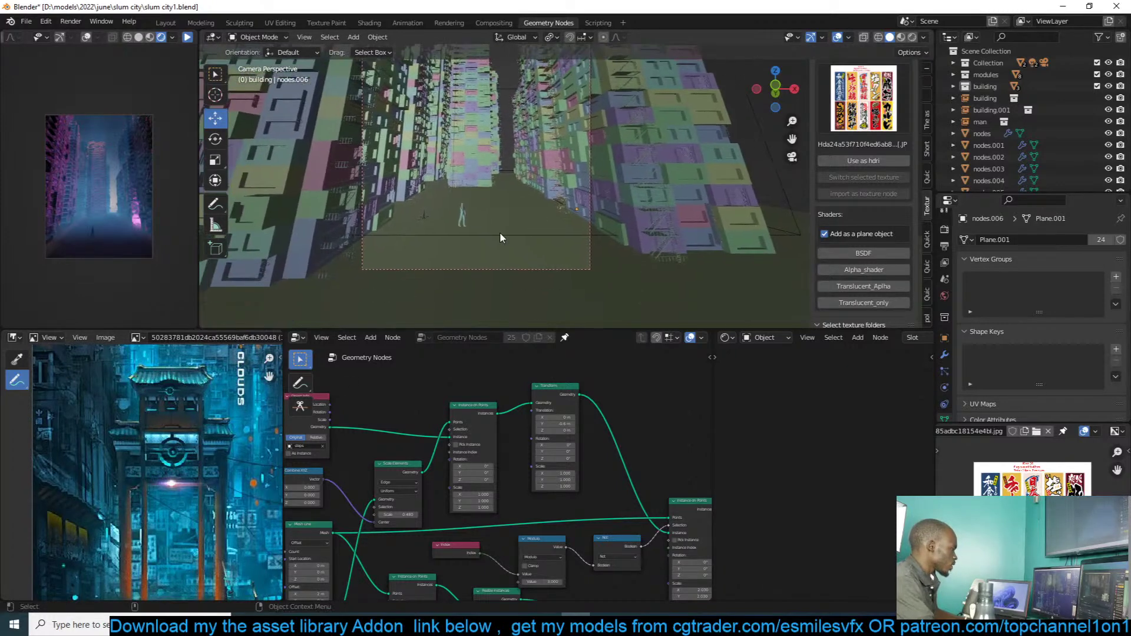
scroll(235, 451, "down", 2)
middle_click_drag(235, 451, 185, 423)
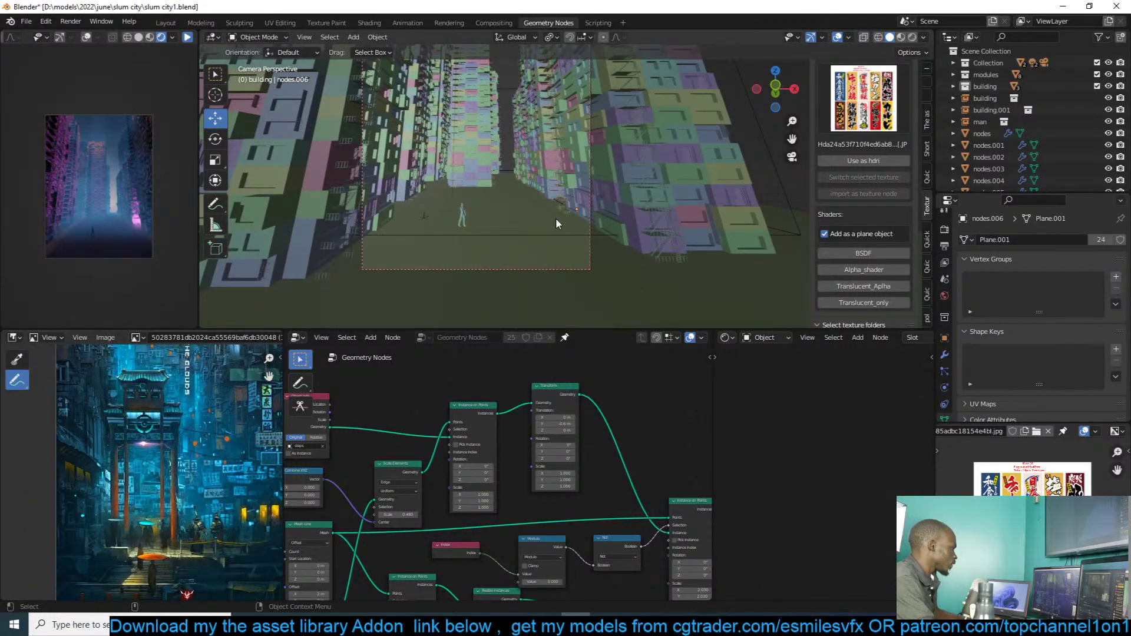
Step: Select the ground plane and save the file
left_click(518, 225)
key("ctrl+s")
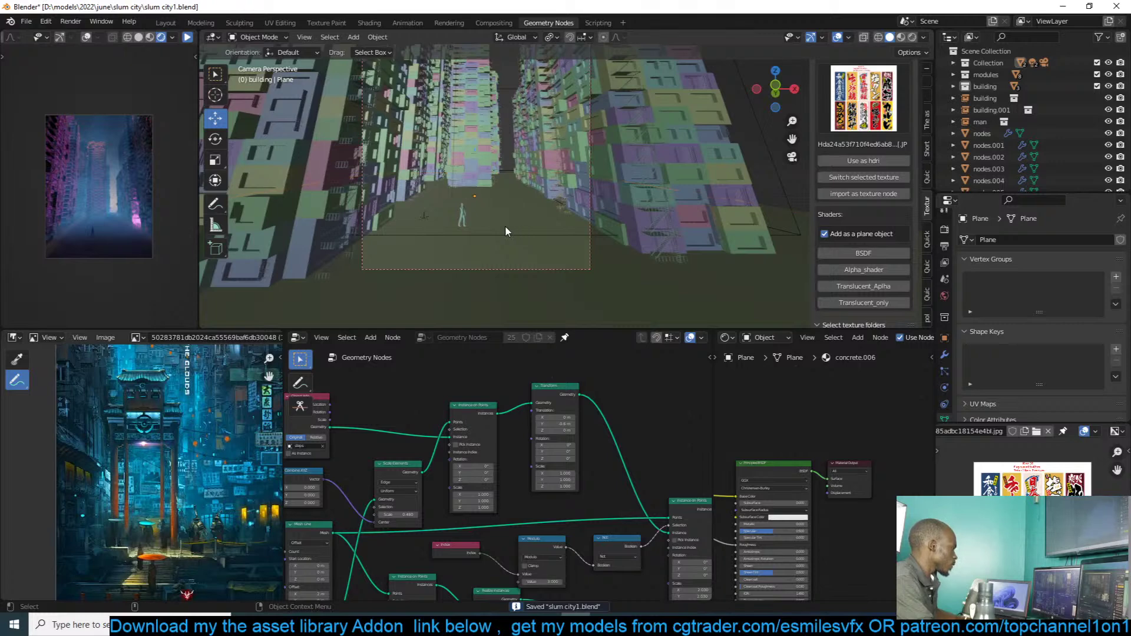
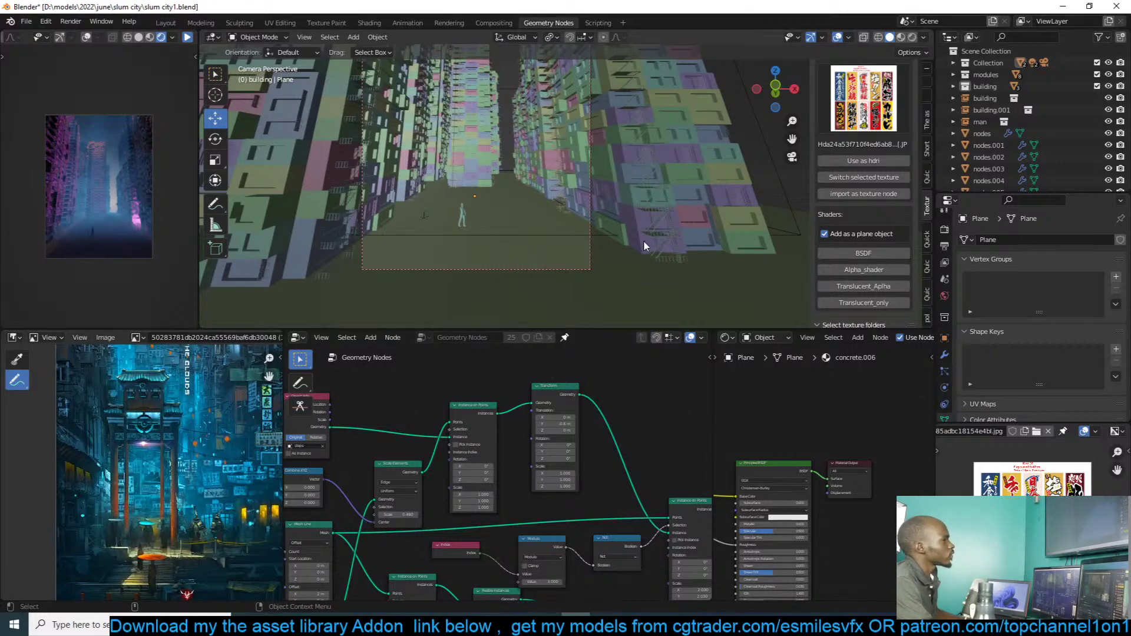
key("ctrl+s")
Step: Place the 3D cursor in the empty space beside the standalone building in the front view
right_click(496, 243, "shift")
key("shift+a")
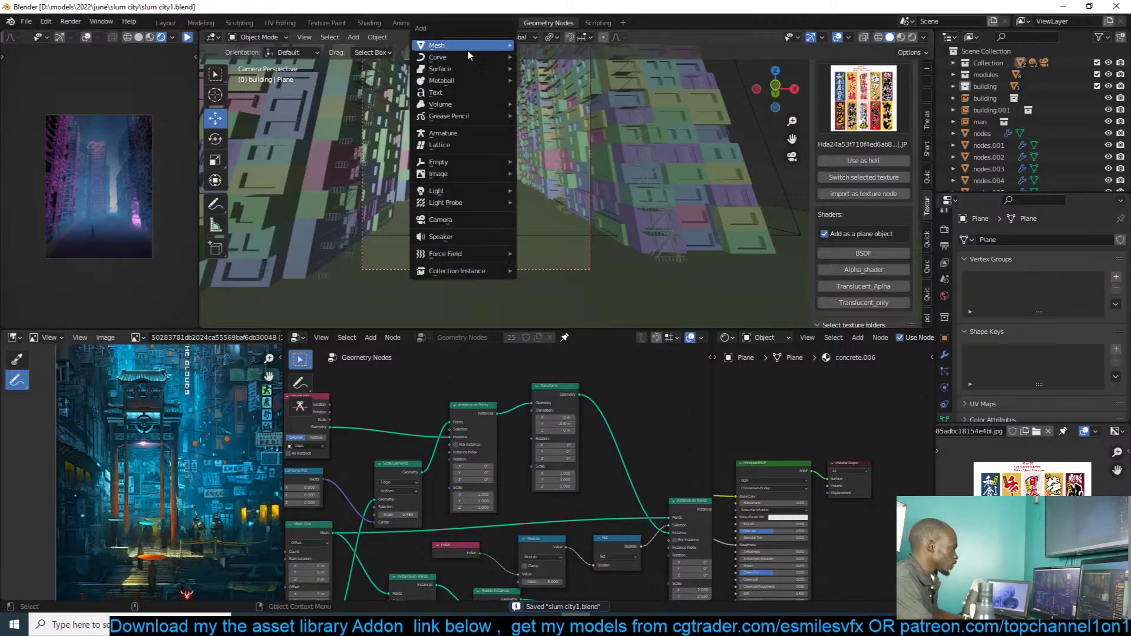
middle_click_drag(785, 204, 572, 212, "shift")
key("KP_1")
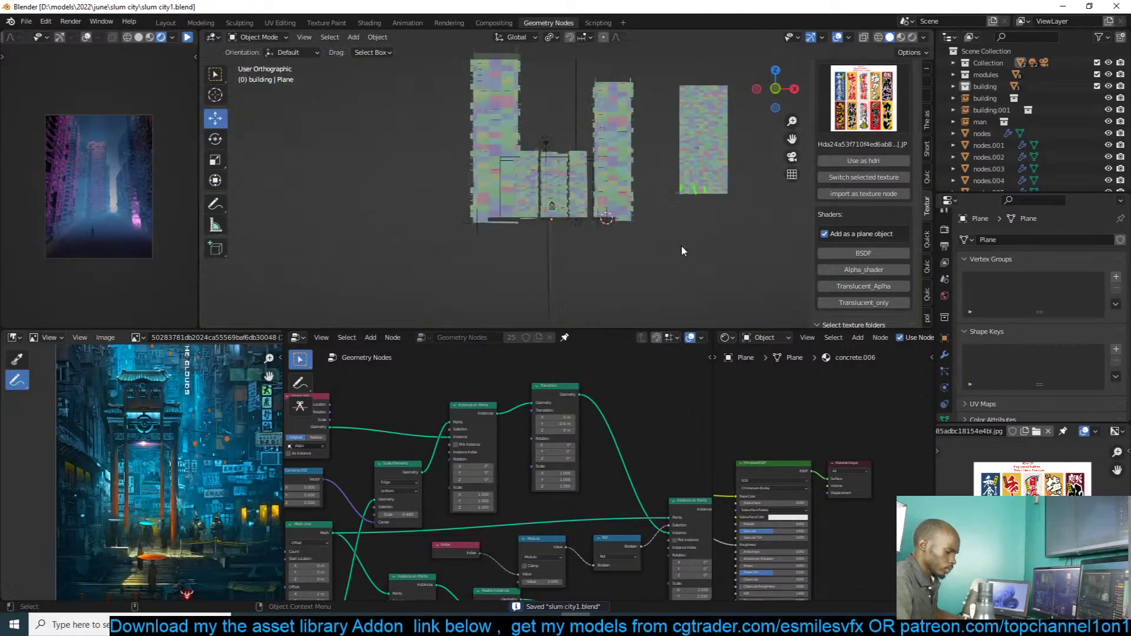
scroll(580, 239, "up", 5)
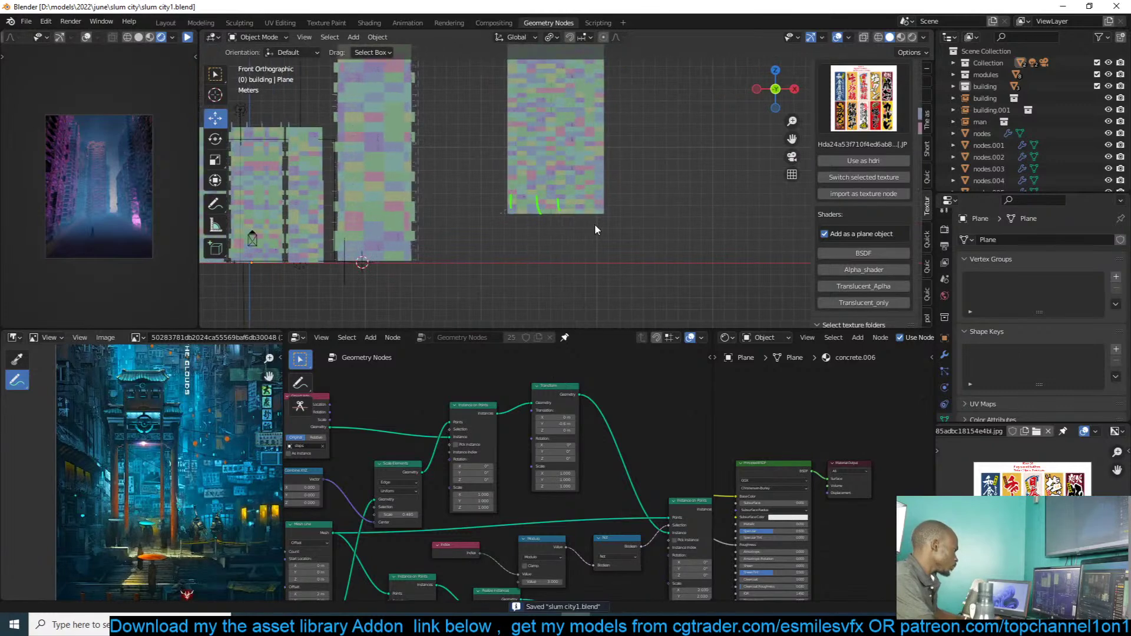
key("shift+a")
middle_click_drag(797, 139, 610, 192, "shift")
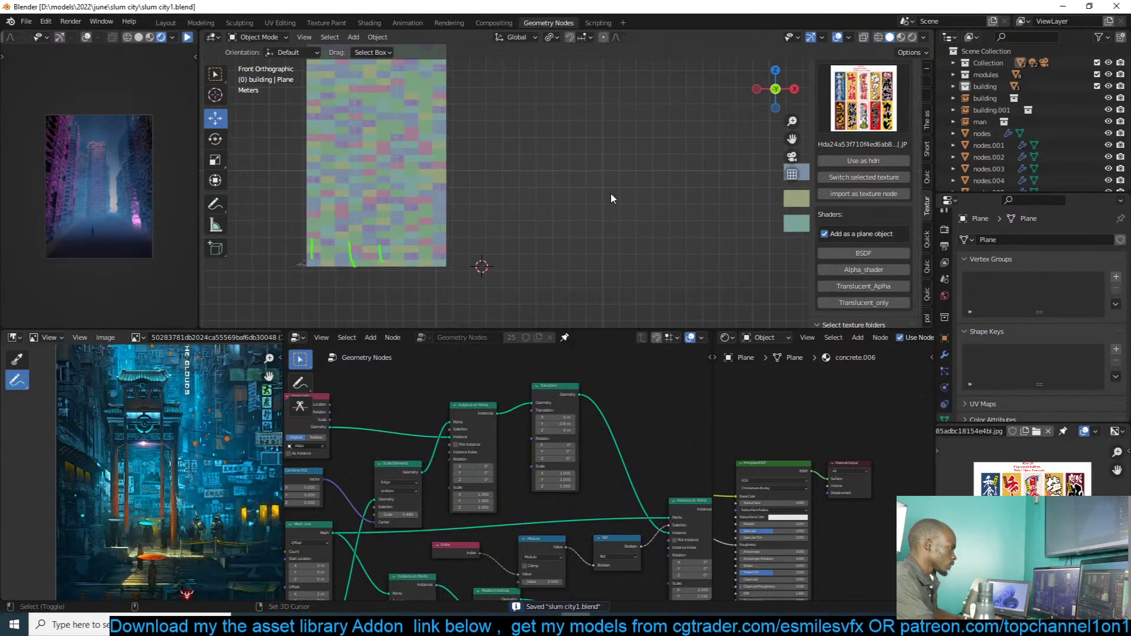
Step: Add a mesh circle at the 3D cursor and adjust its vertex count for a low-poly gate pillar
key("shift+a")
mouse_move(601, 56)
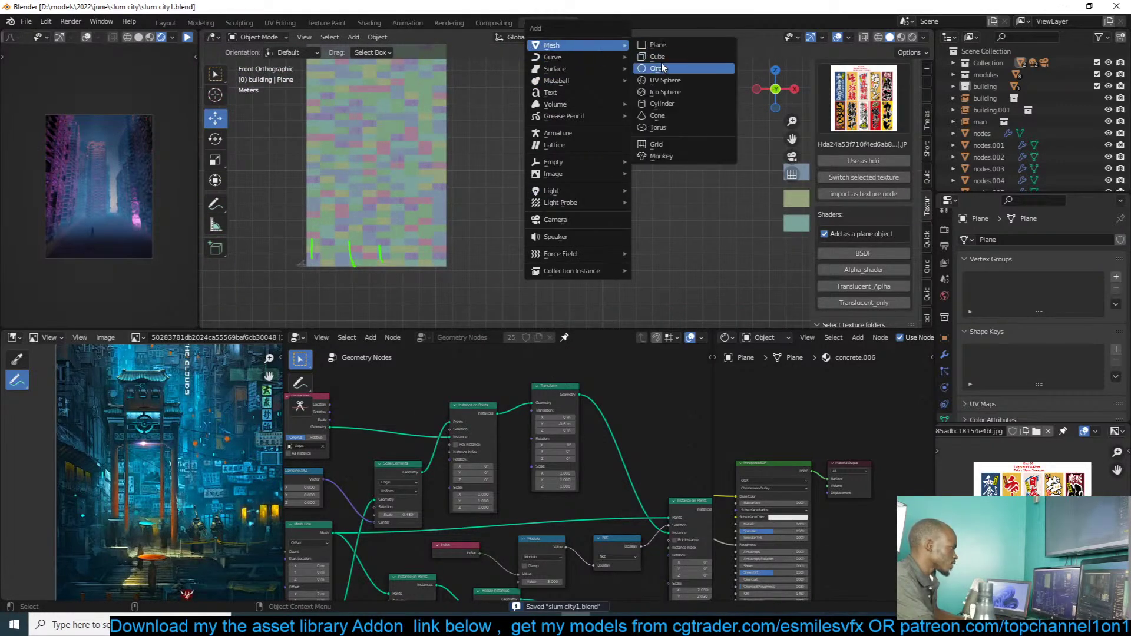
left_click(658, 68)
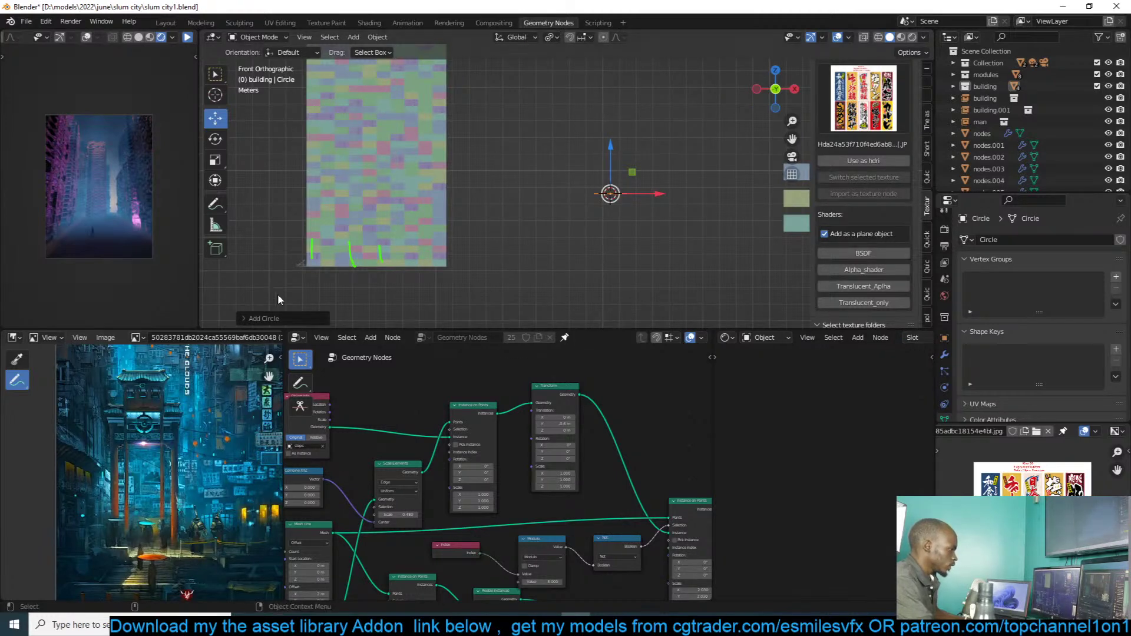
left_click(264, 318)
left_click_drag(354, 190, 346, 189)
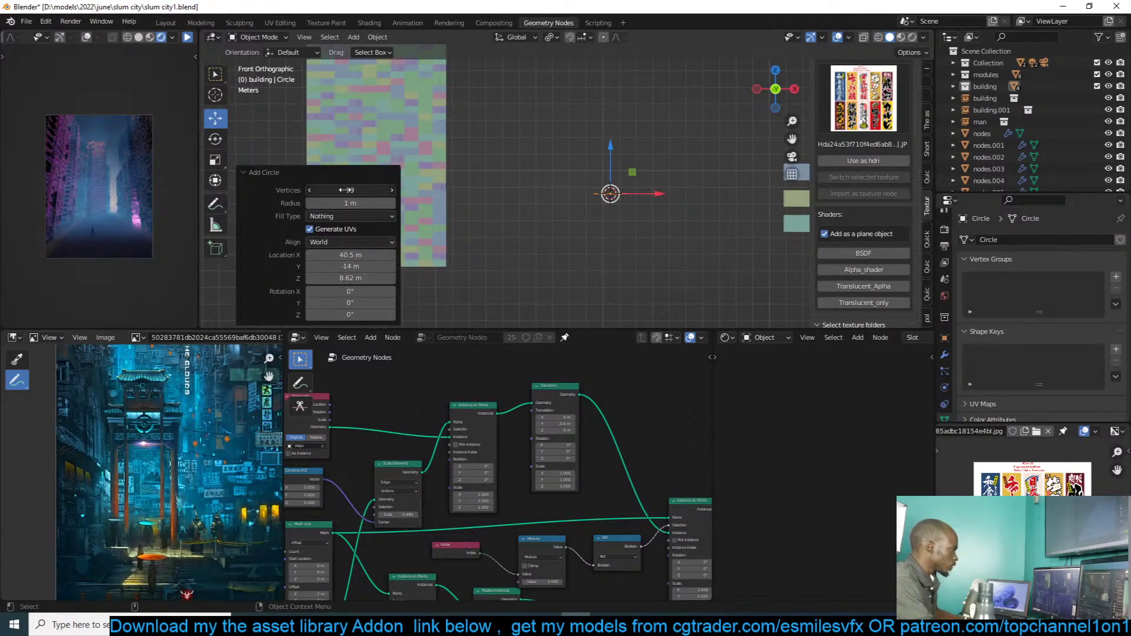
left_click(392, 191)
left_click(392, 191)
left_click(393, 191)
left_click(393, 191)
Step: Offset the circle's geometry along the positive X axis from its origin in Edit Mode
middle_click_drag(601, 197, 645, 228)
key("Tab")
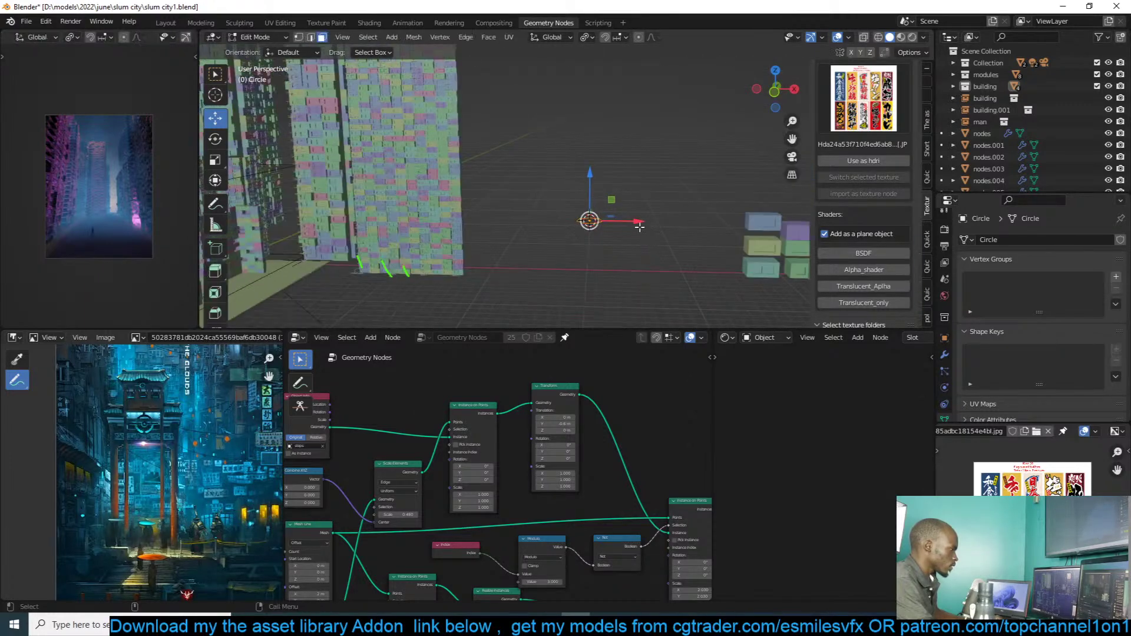
left_click_drag(640, 226, 699, 228)
key("Tab")
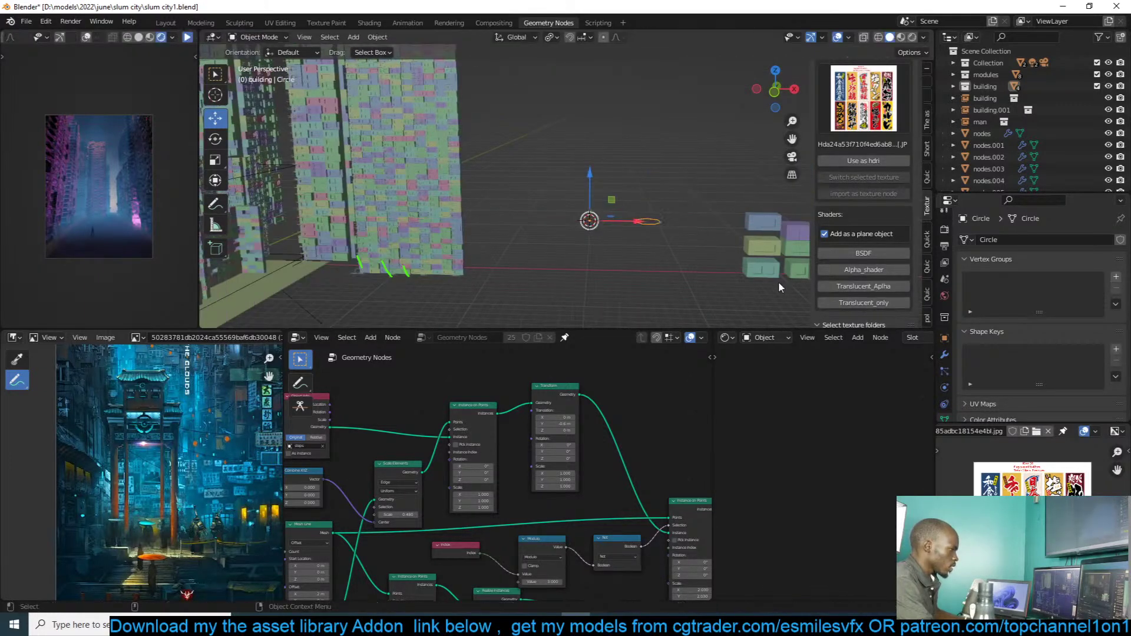
key("shift+q")
left_click(626, 218)
key("Escape")
Step: Add a Mirror modifier to the offset circle
key("shift+q")
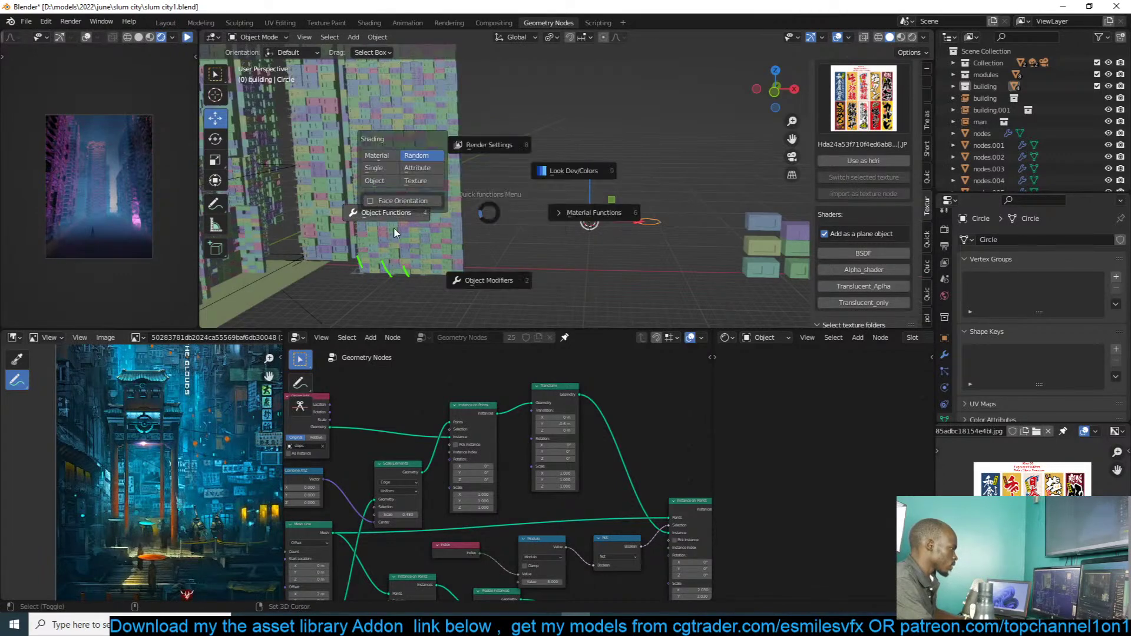
left_click(505, 273)
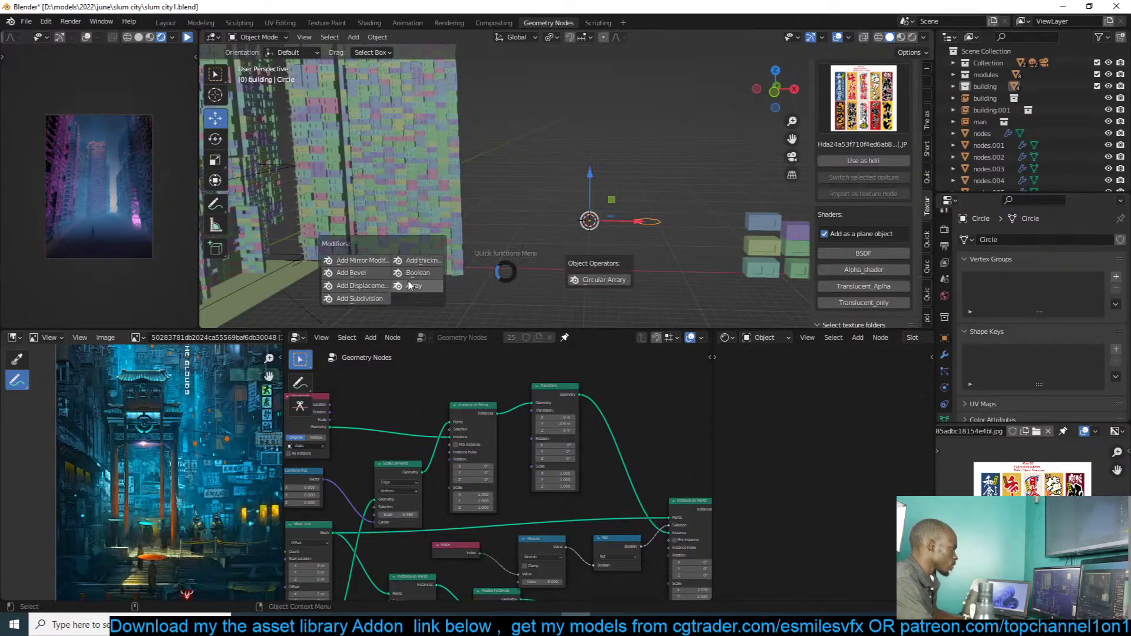
left_click(373, 261)
Step: Extrude the circle upward about 8.75 m into a pillar and scale its top ring to about 0.84
scroll(699, 246, "up", 3)
key("Tab")
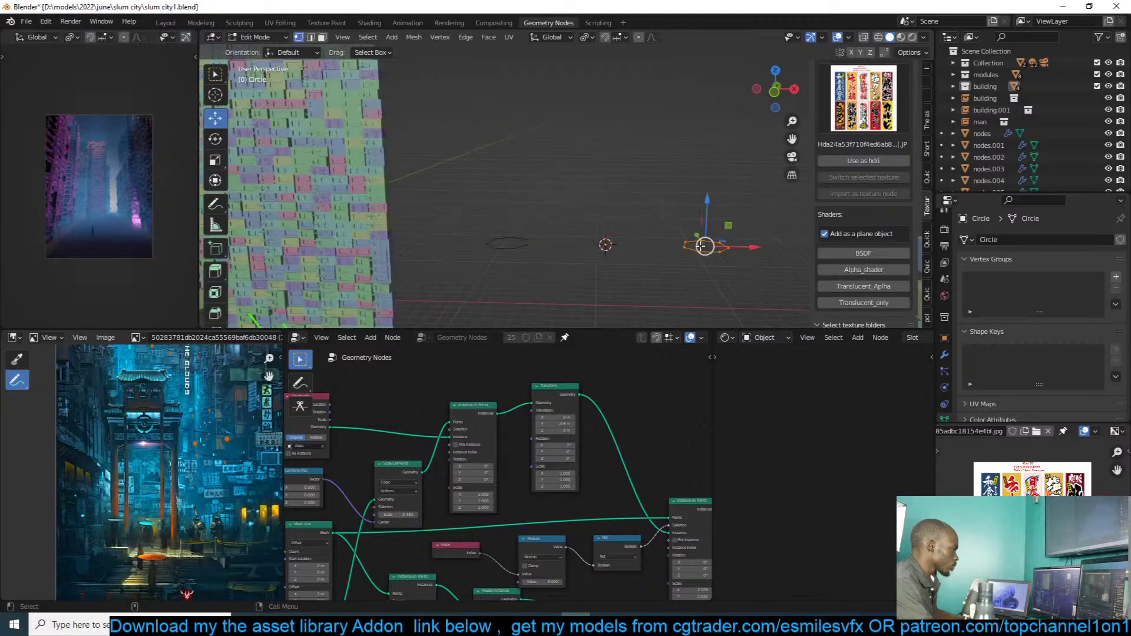
key("e")
left_click(722, 151)
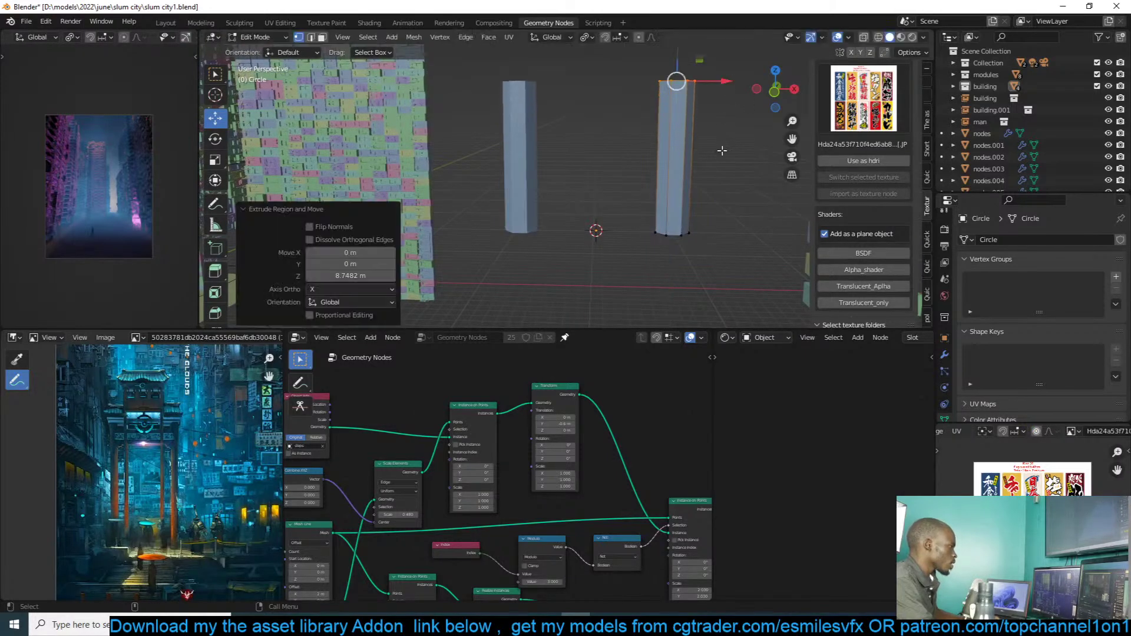
key("s")
left_click(714, 140)
Step: Raise the pillar's top ring along Z to make the pillar much taller
scroll(697, 220, "down", 2)
key("g")
key("z")
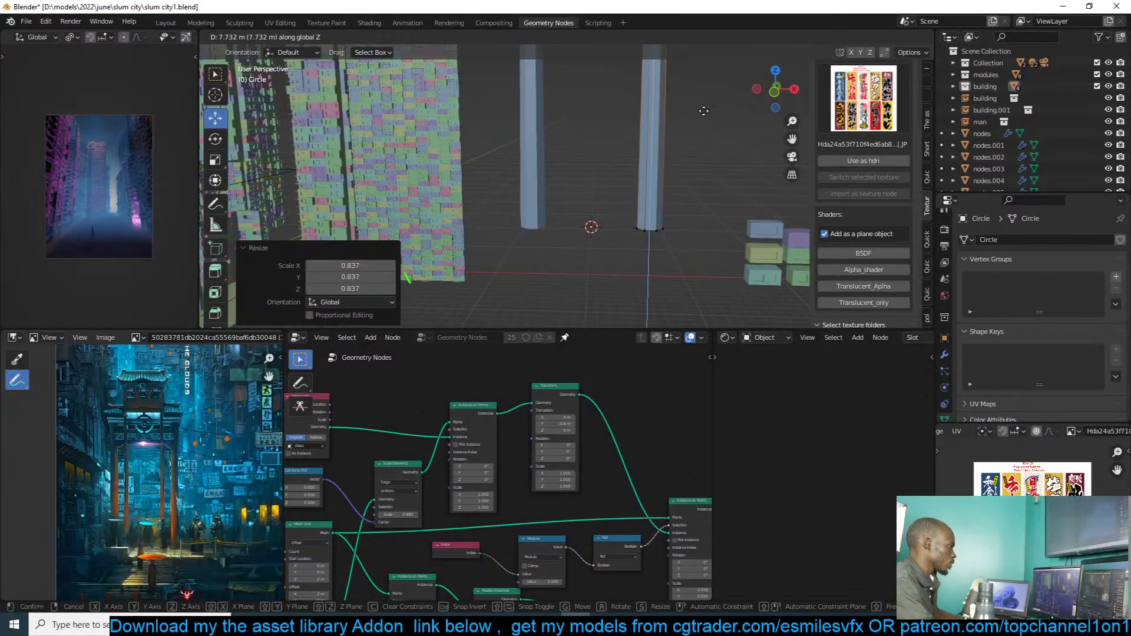
left_click(704, 127)
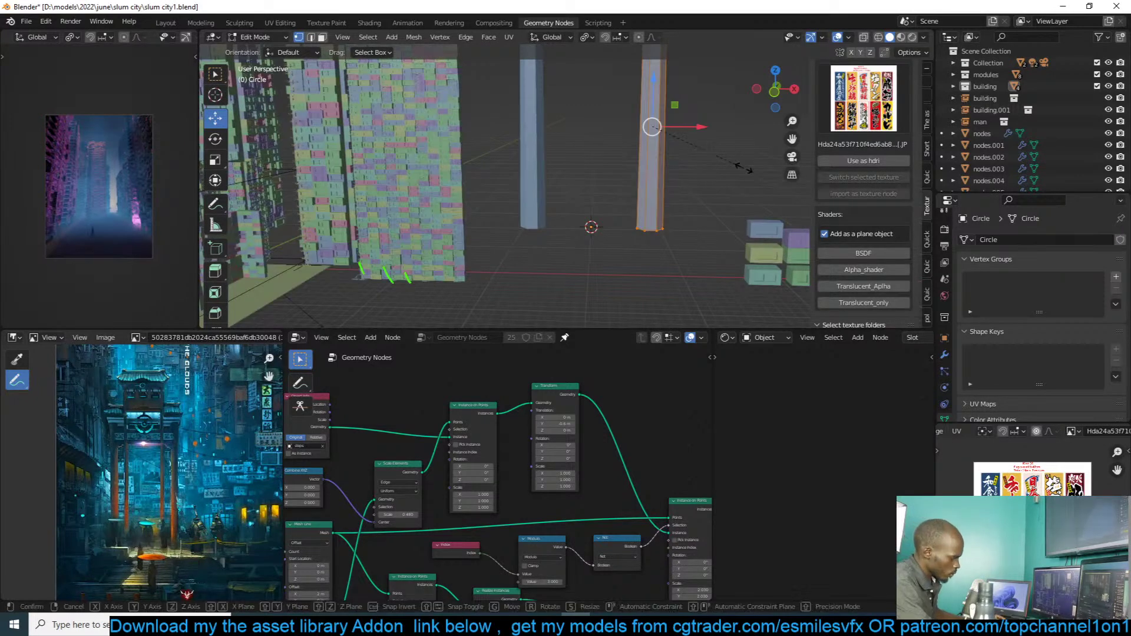
Step: Slim the whole pillar horizontally without changing its height, and shade the object smooth
key("s")
key("shift+z")
left_click(702, 148)
key("Tab")
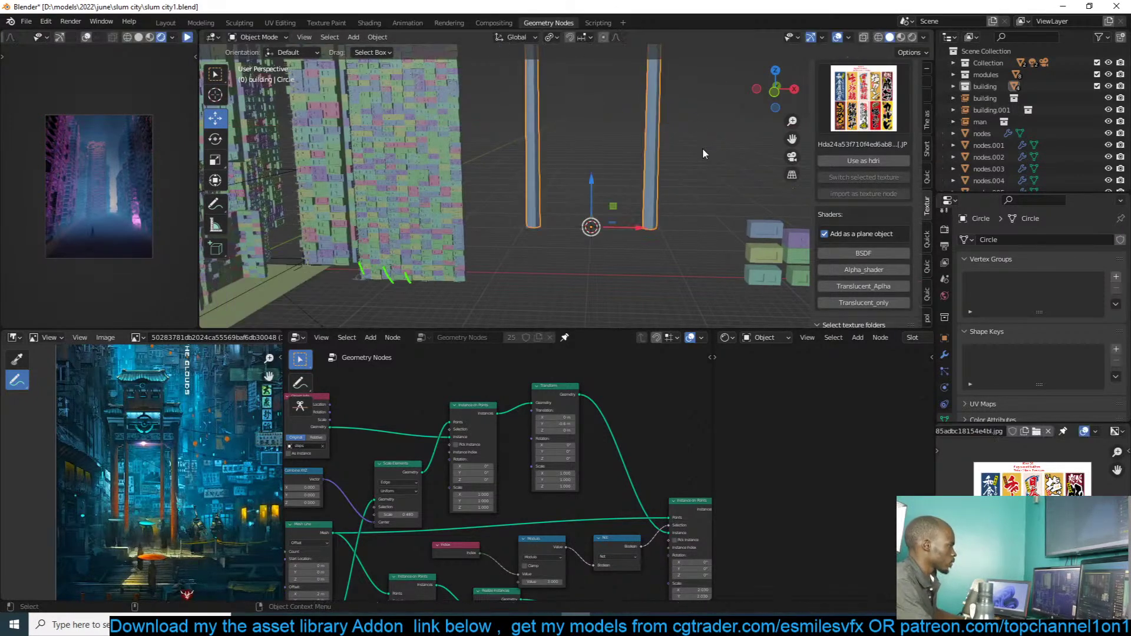
right_click(702, 147)
left_click(669, 109)
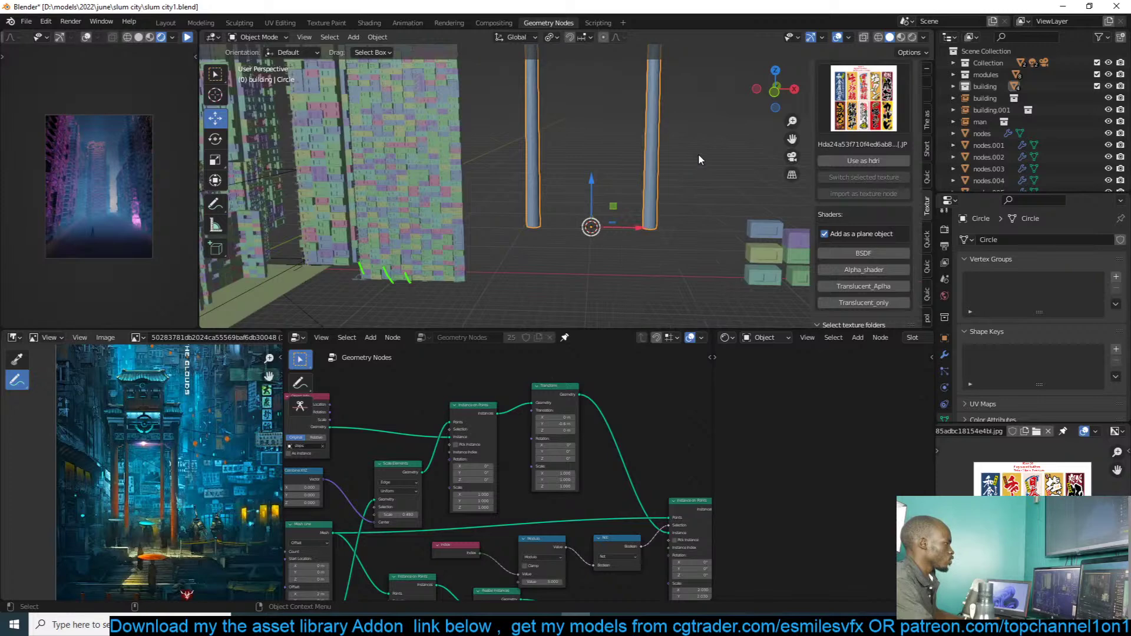
Step: Duplicate the pillar within the mesh and move the copy about 1.95 m inward along X
middle_click_drag(699, 154, 694, 209, "shift")
key("Tab")
key("g")
right_click(695, 210)
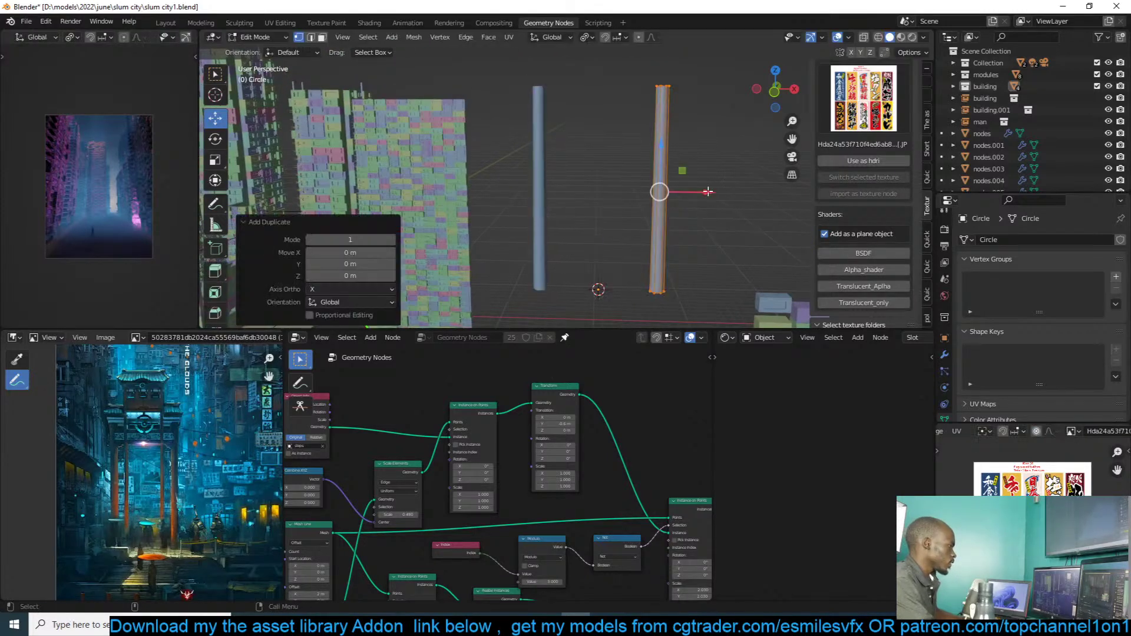
left_click_drag(704, 191, 675, 189)
Step: Scale the duplicated inner pillar to about 0.49 in X and Y, keeping its height
key("s")
key("shift+z")
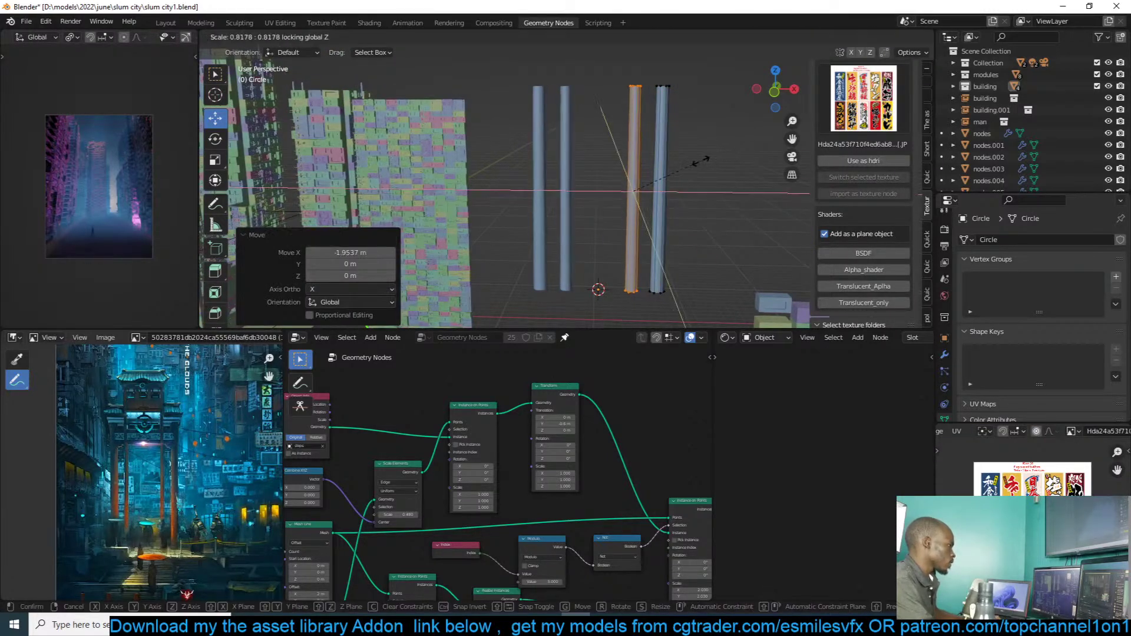
left_click(669, 169)
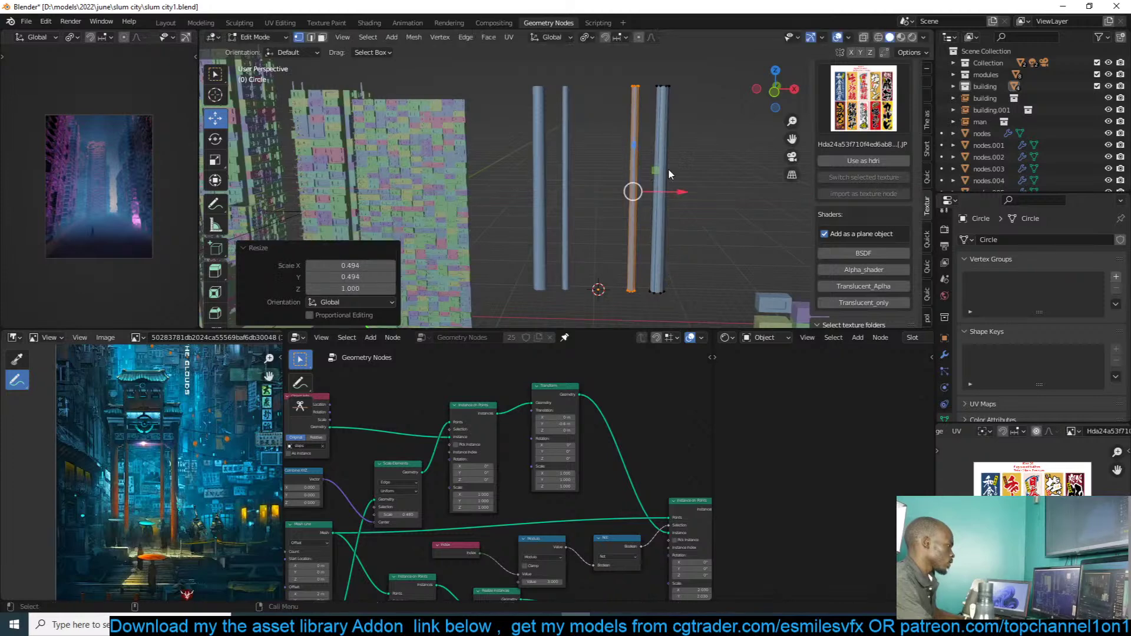
key("Tab")
Step: Add a plane to the pillar mesh while in the front view
key("KP_1")
scroll(659, 209, "up", 3)
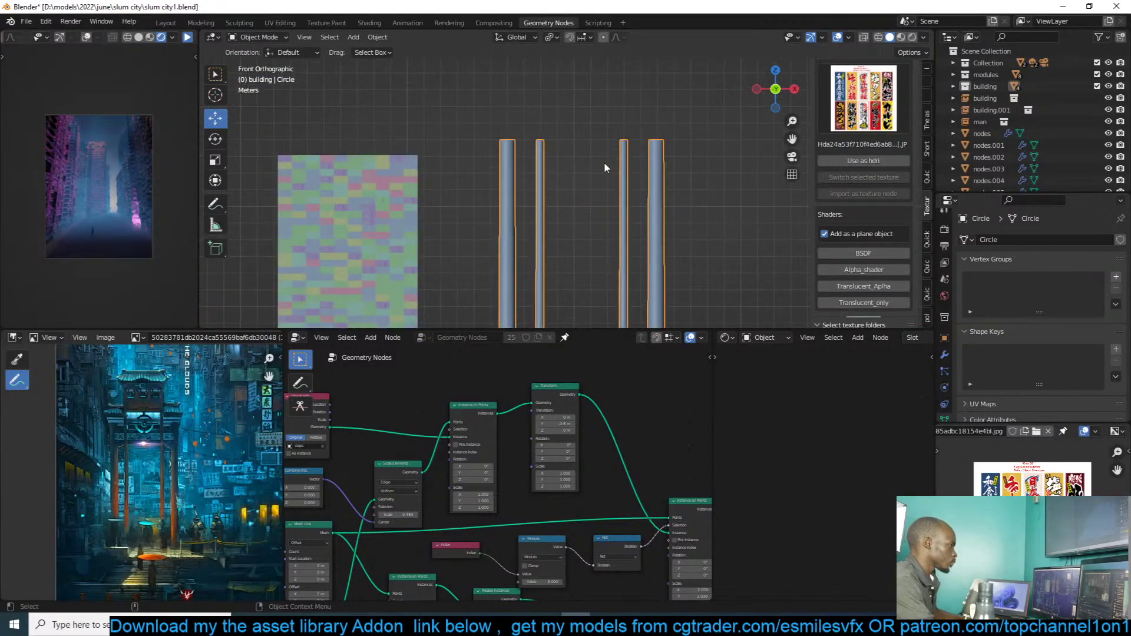
middle_click_drag(604, 163, 598, 167, "shift")
key("Tab")
scroll(564, 147, "down", 1)
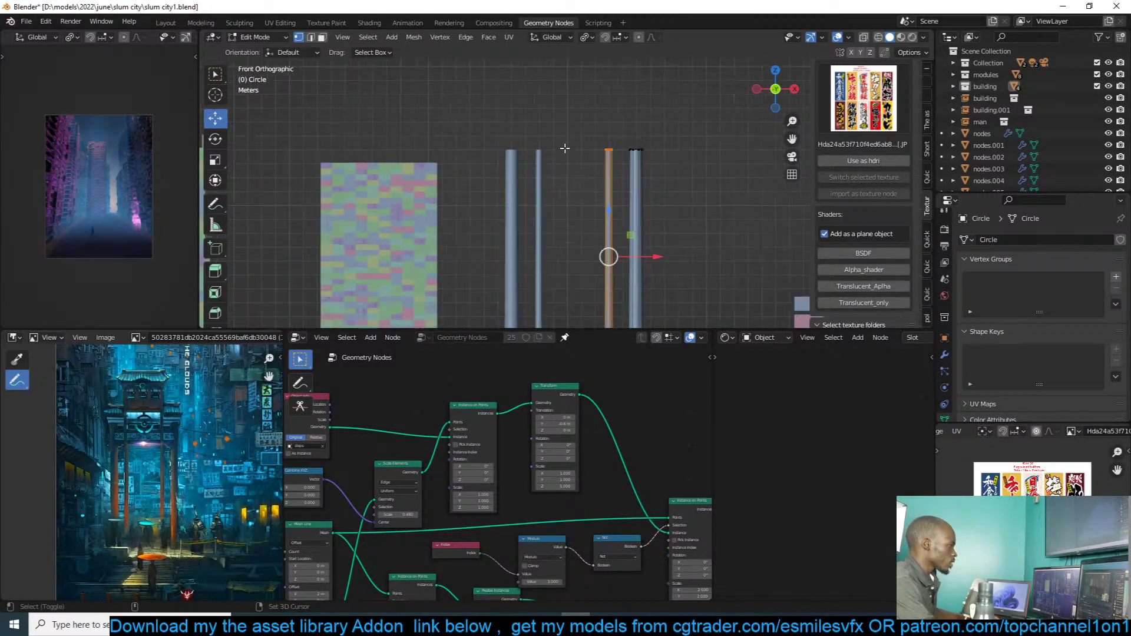
key("shift+a")
left_click(565, 151)
key("r")
key("x")
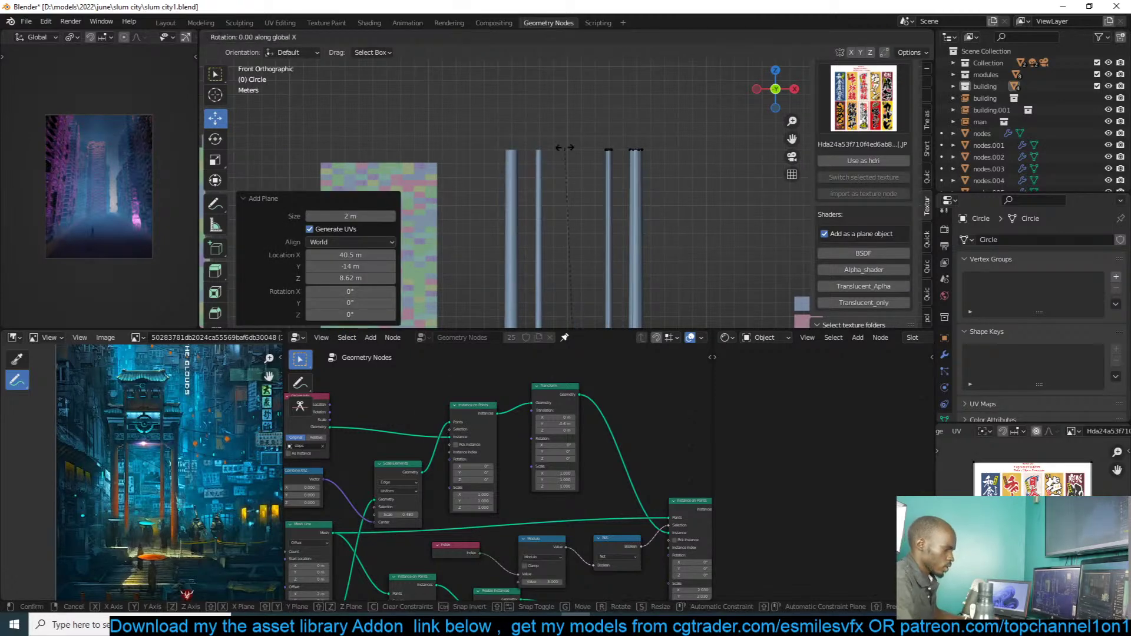
left_click(564, 148)
Step: Raise the plane 10.3 m along Z between the pillars
key("g")
key("z")
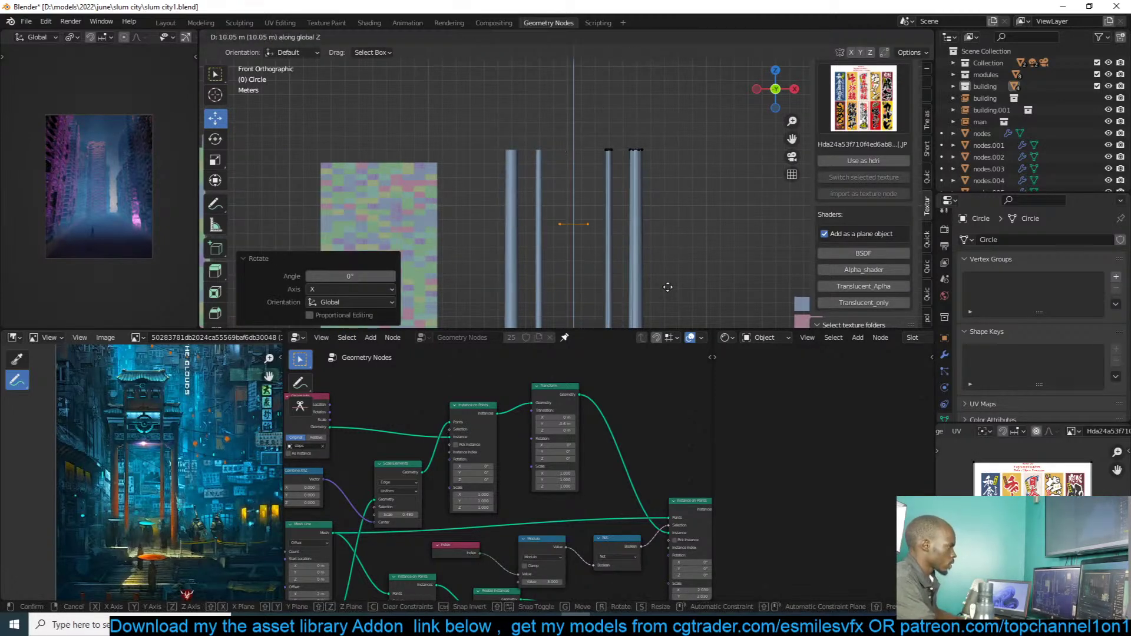
left_click(667, 287)
key("r")
key("x")
right_click(667, 287)
Step: Rotate the plane 90° about the X axis so that it stands upright
middle_click_drag(668, 287, 657, 310)
key("r")
key("x")
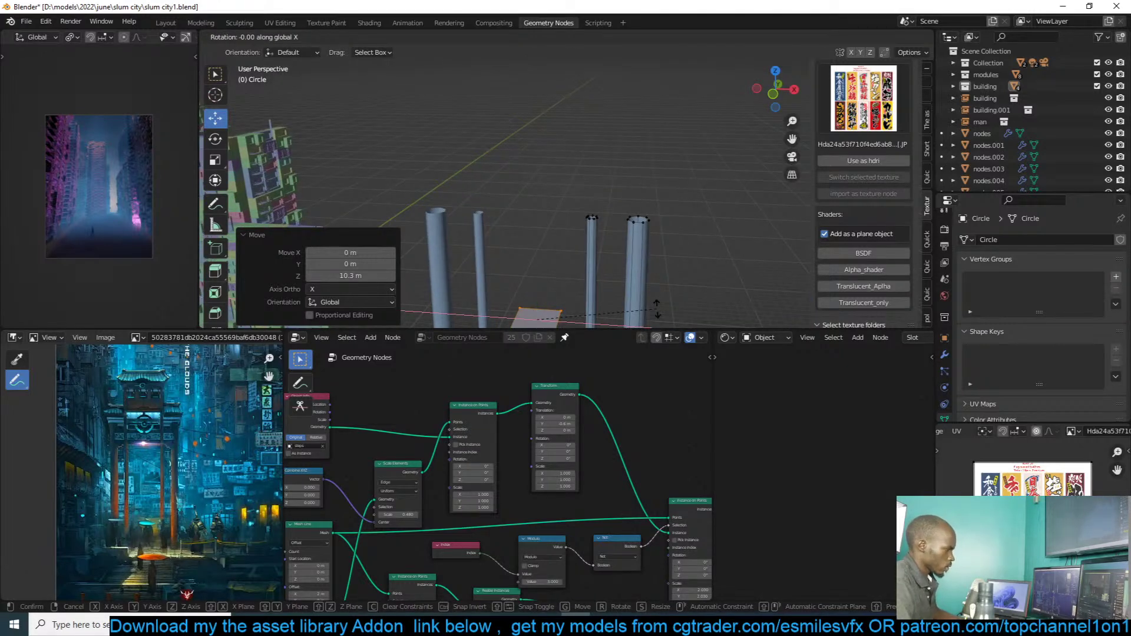
type("0")
key("Return")
Step: Move the upright plane about 4.15 m up along Z to the tops of the pillars in the front view
key("KP_1")
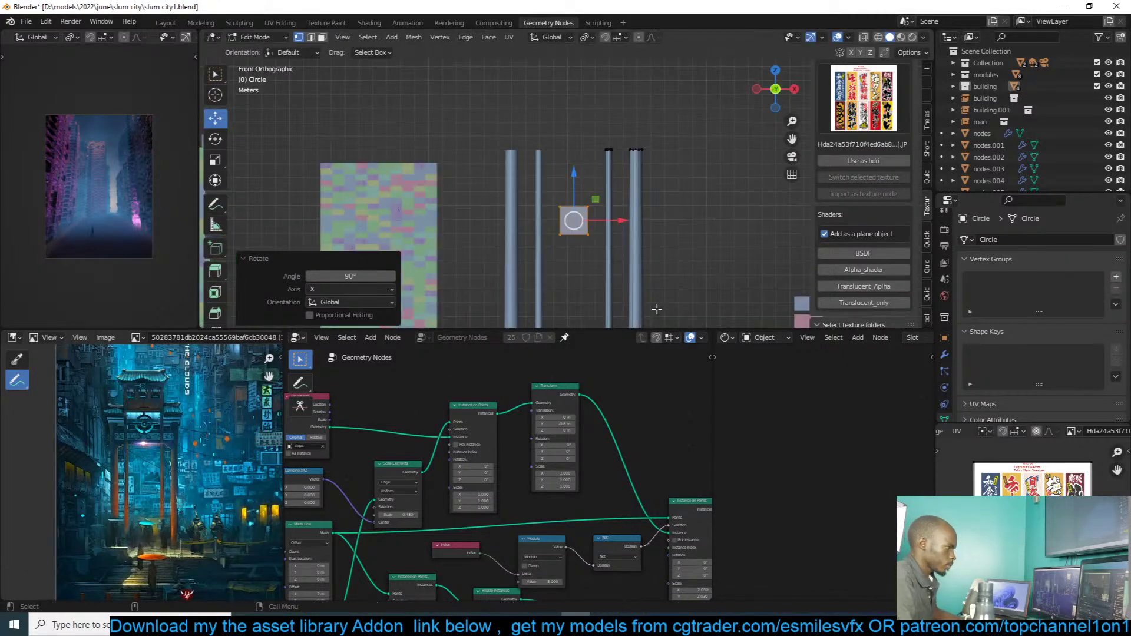
scroll(675, 228, "up", 1)
key("g")
key("z")
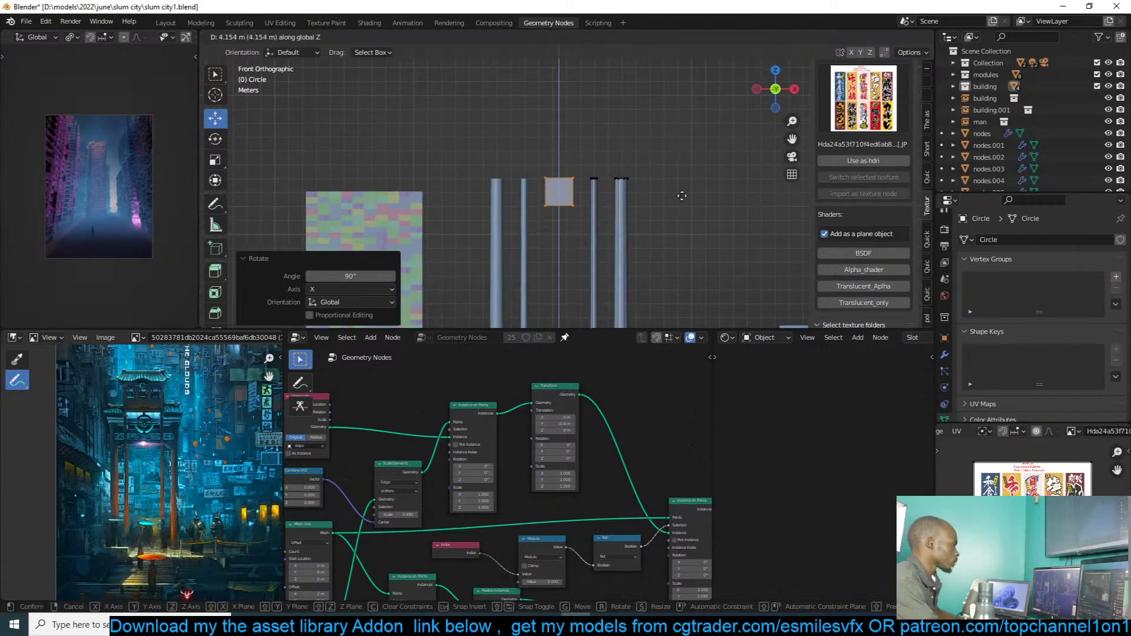
left_click(644, 202)
middle_click_drag(644, 203, 633, 220, "shift")
key("s")
key("x")
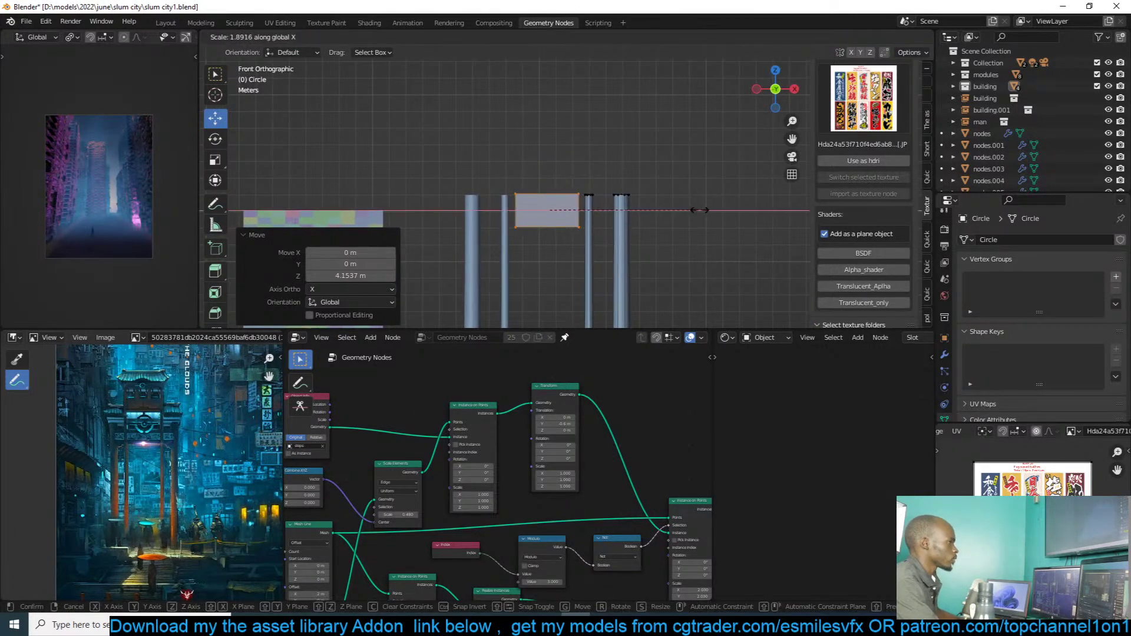
right_click(695, 211)
Step: Shift the plane along X to meet its mirrored half, and extend its outer edge just past the outer pillar
left_click_drag(596, 211, 613, 212)
left_click(587, 214)
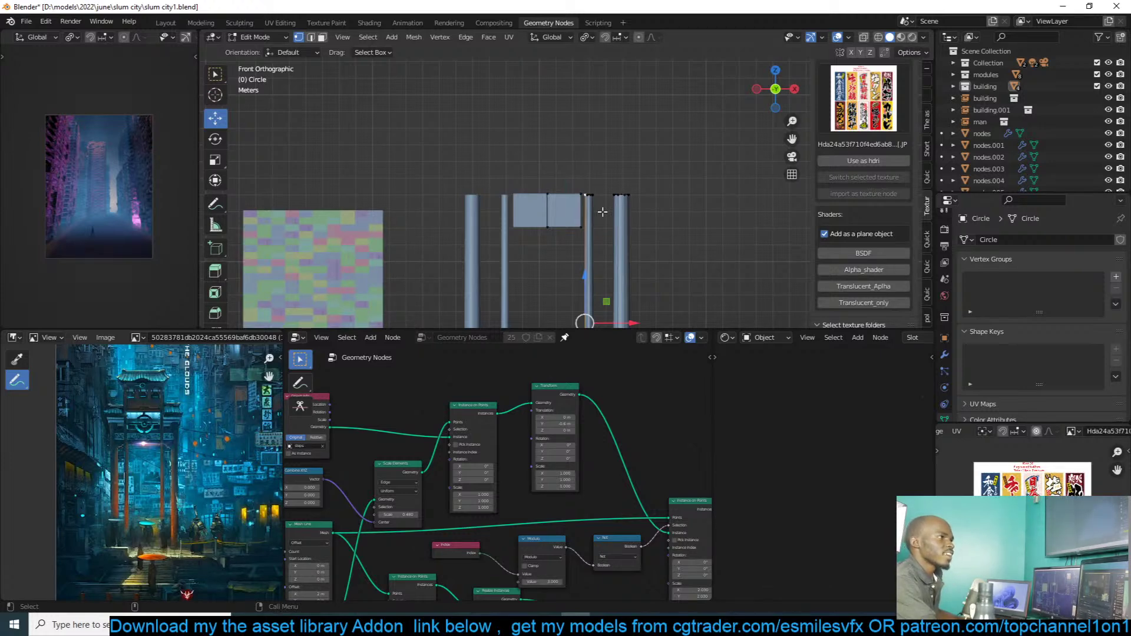
scroll(601, 213, "up", 2)
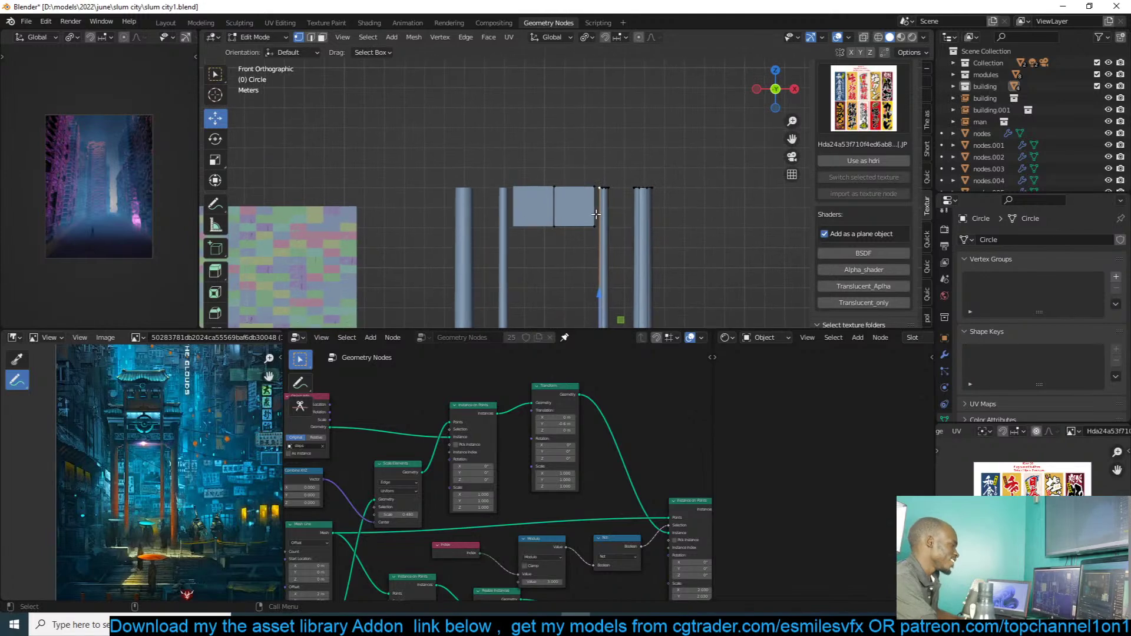
left_click(595, 213)
key("g")
key("x")
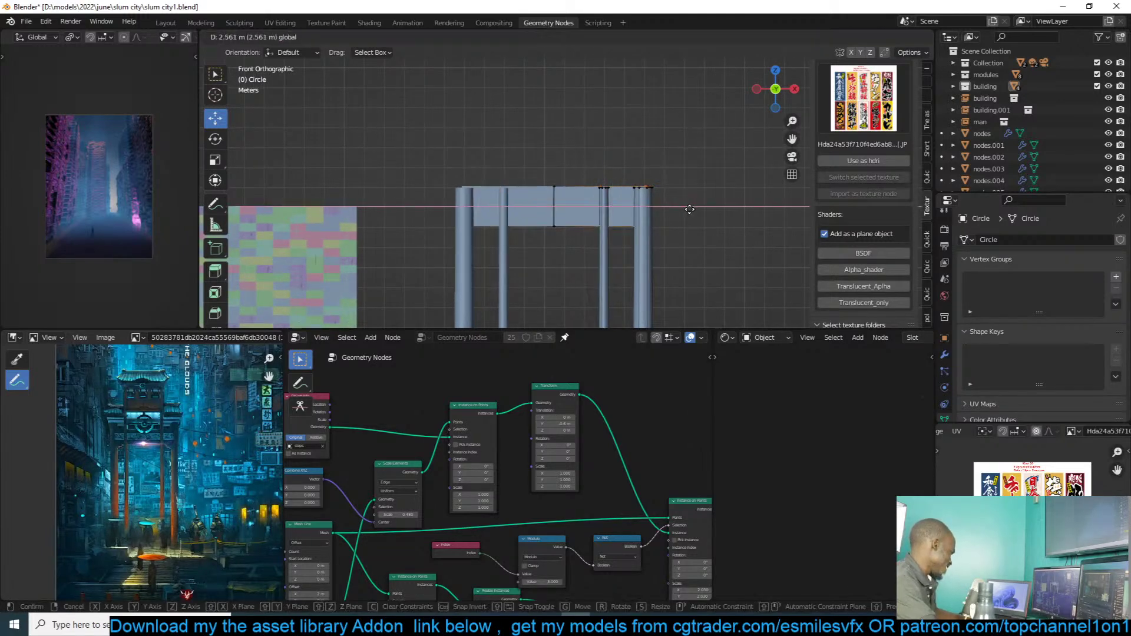
left_click(663, 204)
Step: Show the Mirror modifier's settings and move the crossbeam's inner edge along X onto the mirror centre line
scroll(699, 214, "up", 3)
left_click(607, 233)
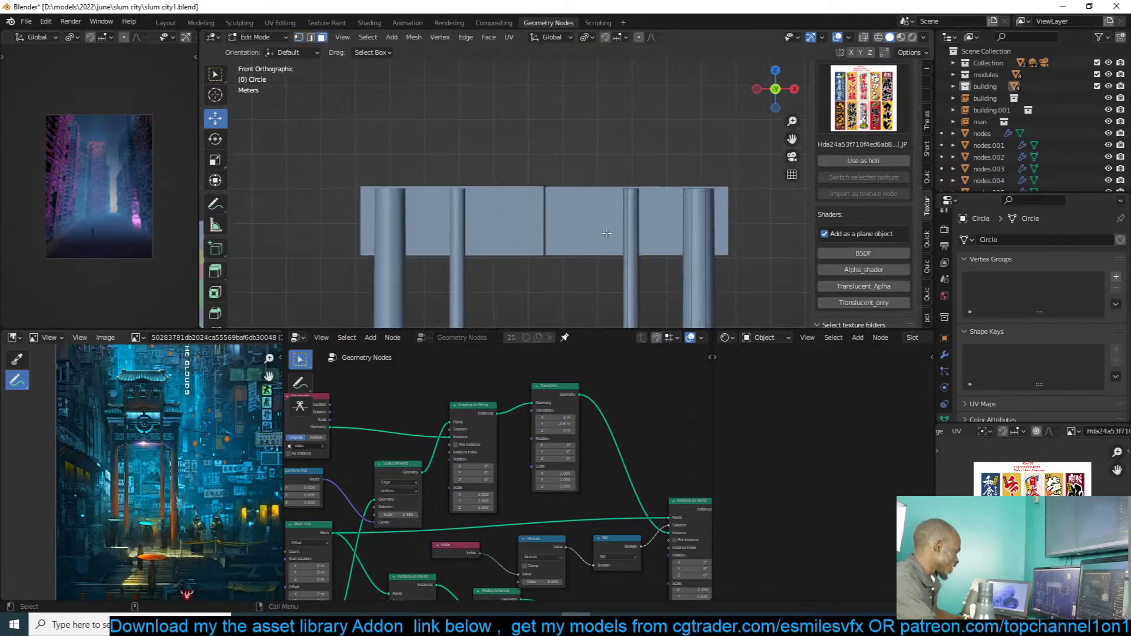
left_click(607, 233)
key("1")
left_click(556, 228, "alt")
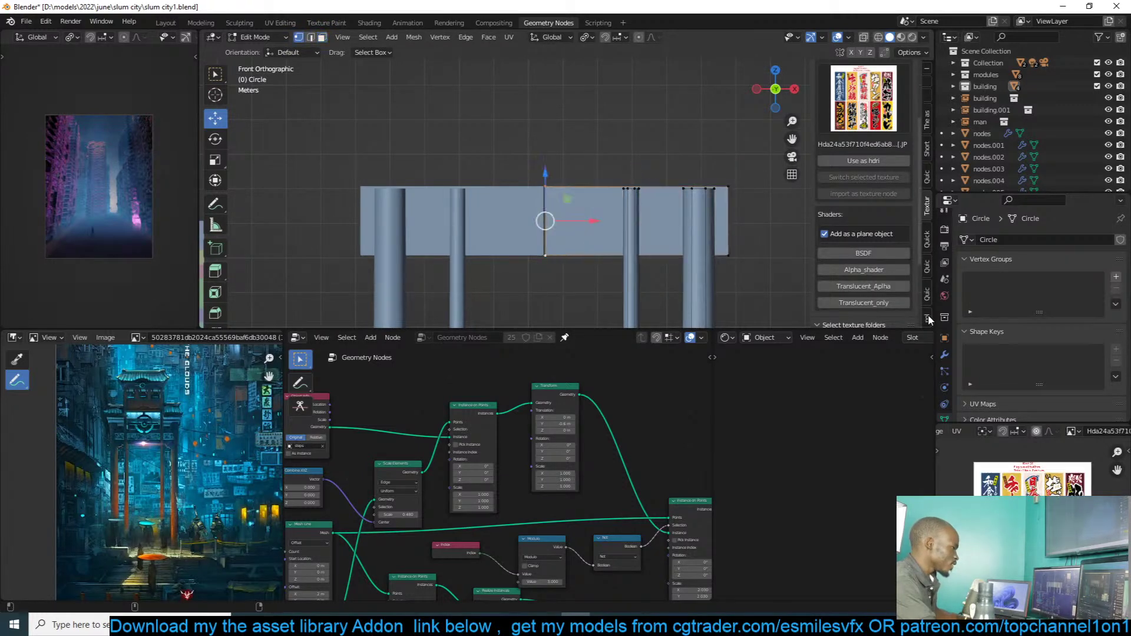
left_click(945, 355)
mouse_move(594, 221)
left_mouse_down()
mouse_move(584, 221)
mouse_move(597, 230)
left_mouse_up()
Step: Add two vertical loop cuts to the crossbeam between the inner pillar and its outer end, sliding the first by 0.186
key("ctrl+r")
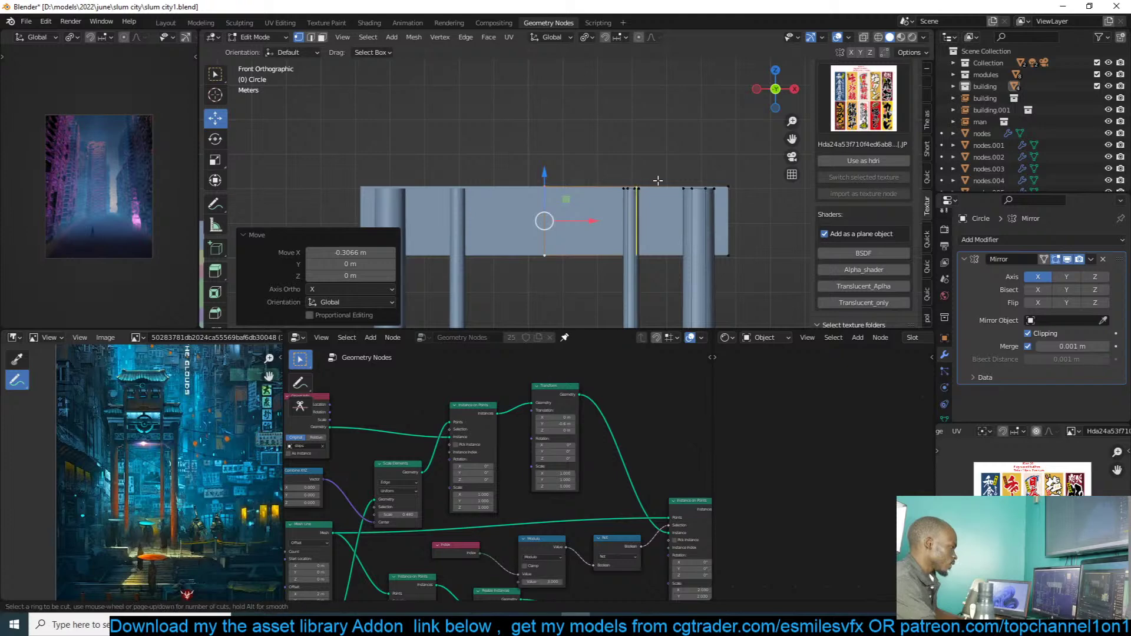
left_click(648, 189)
left_click(672, 258)
key("ctrl+r")
left_click(671, 257)
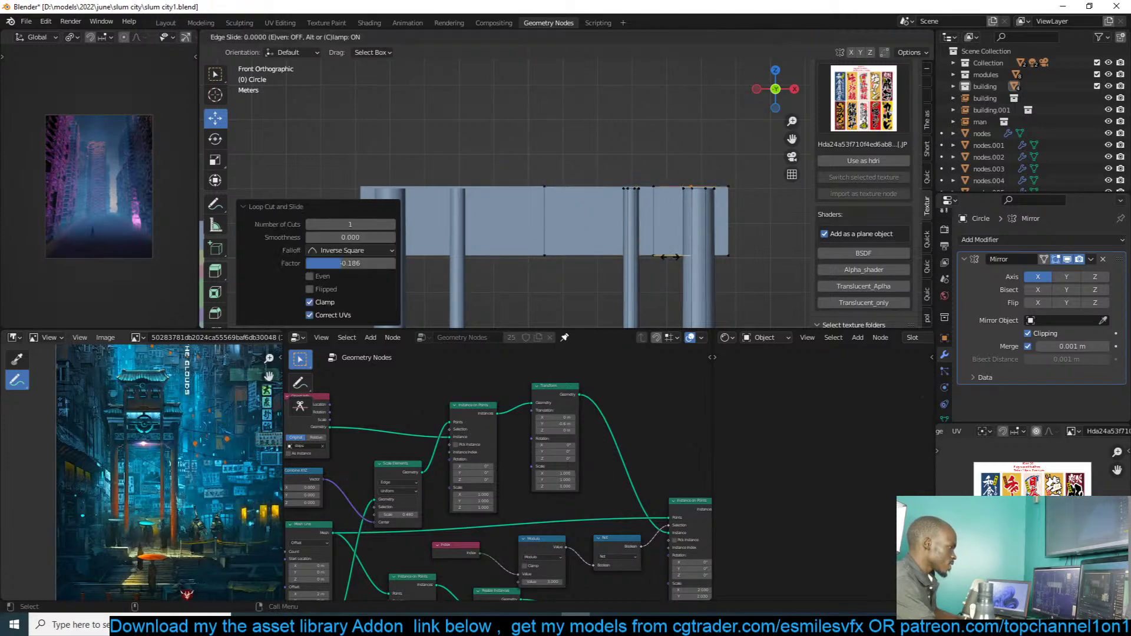
left_click(671, 257)
Step: Move the crossbeam's two outermost faces about 1.92 m inward along X so they straddle the inner pillar
key("3")
left_click(718, 232)
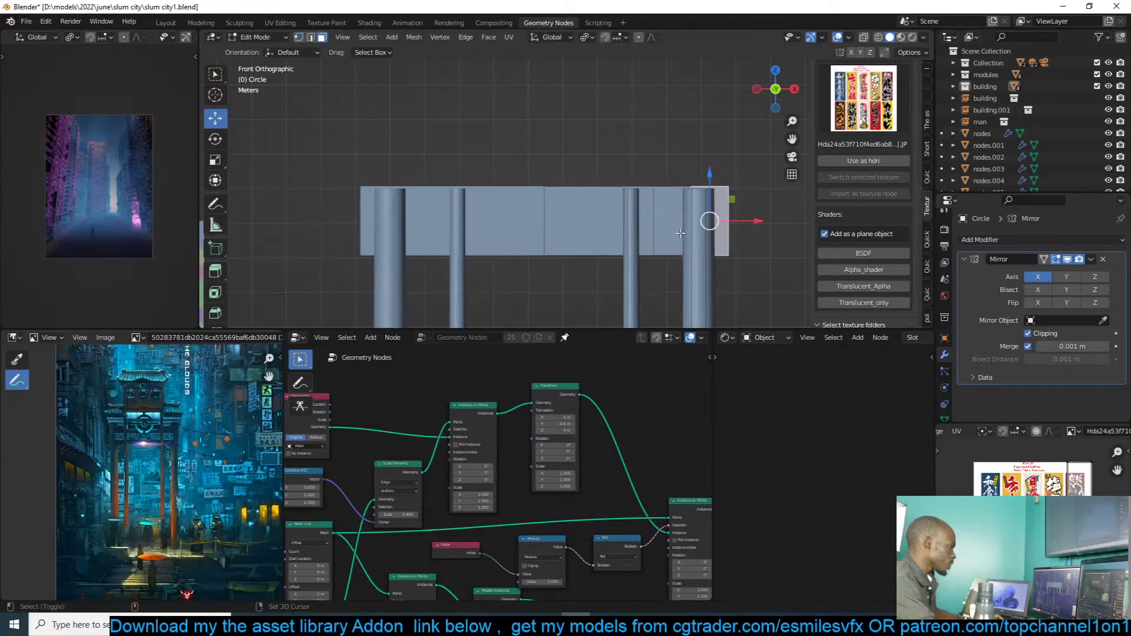
left_click(674, 234, "shift")
left_click_drag(715, 224, 647, 227)
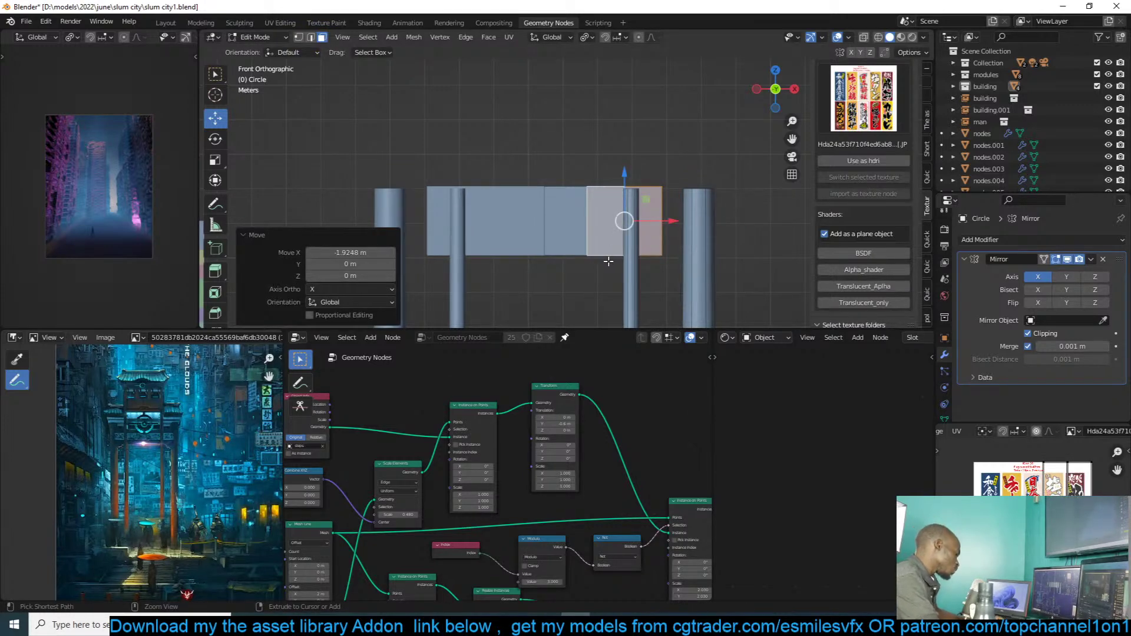
Step: Extrude the two outermost bottom edges of the crossbeam slightly downward along Z
key("2")
left_click(614, 255)
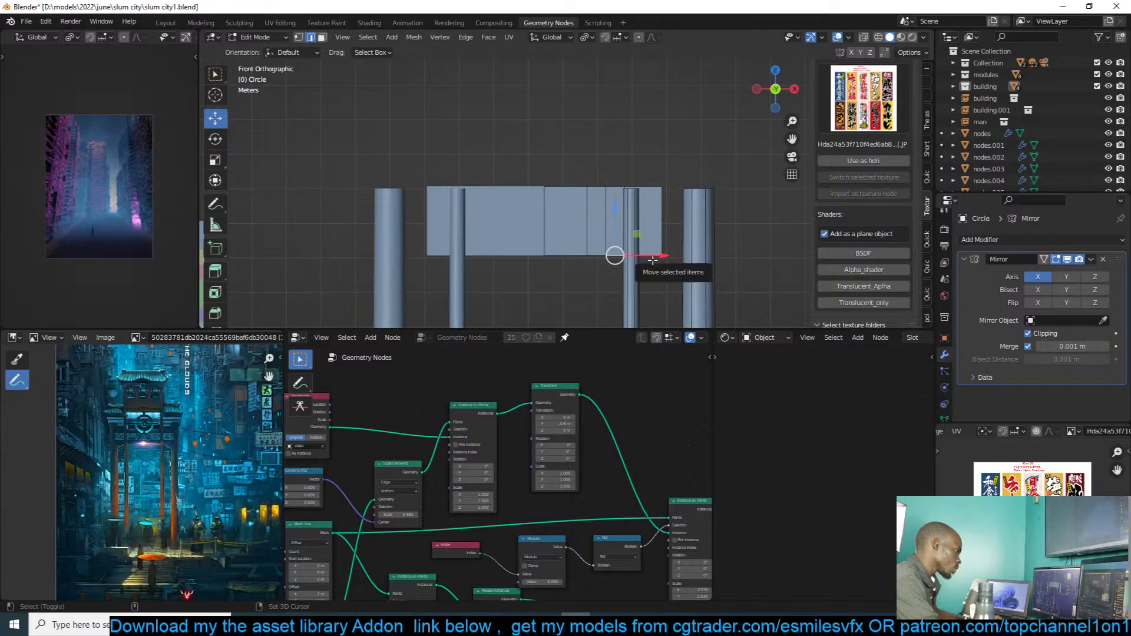
left_click(651, 258, "shift")
key("e")
key("z")
left_click(645, 259)
Step: Extrude the crossbeam's outermost bottom edge about 0.44 m downward along Z to make a second step
left_click(650, 271)
key("e")
key("z")
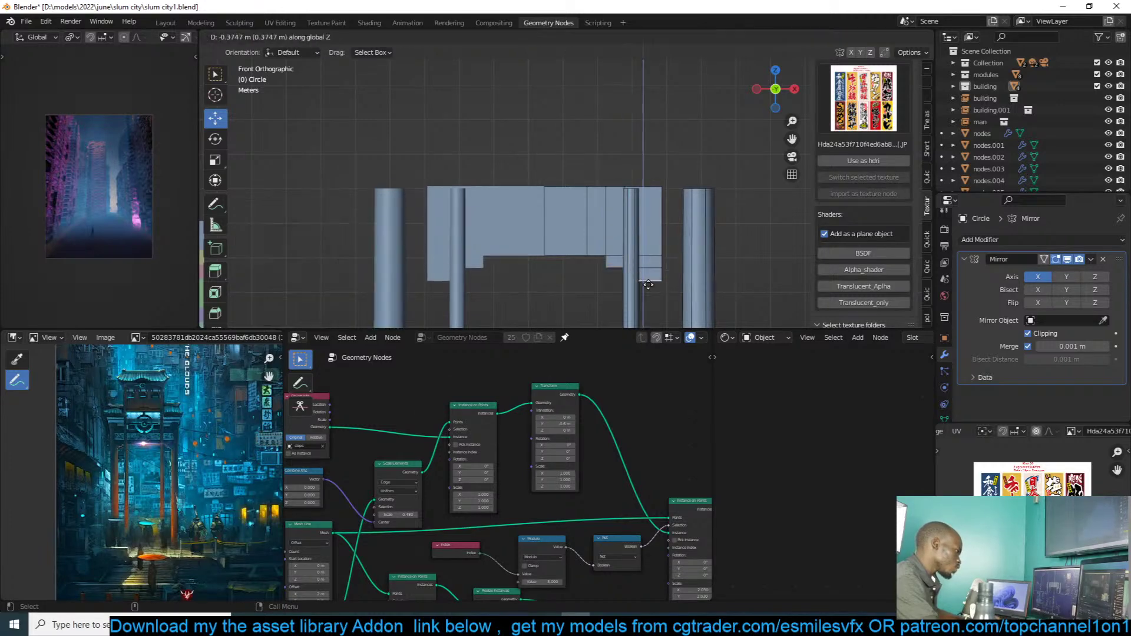
left_click(647, 286)
Step: Add a vertical loop cut near the crossbeam's outer end and extrude the outermost bottom edge slightly downward along Z
key("g")
key("g")
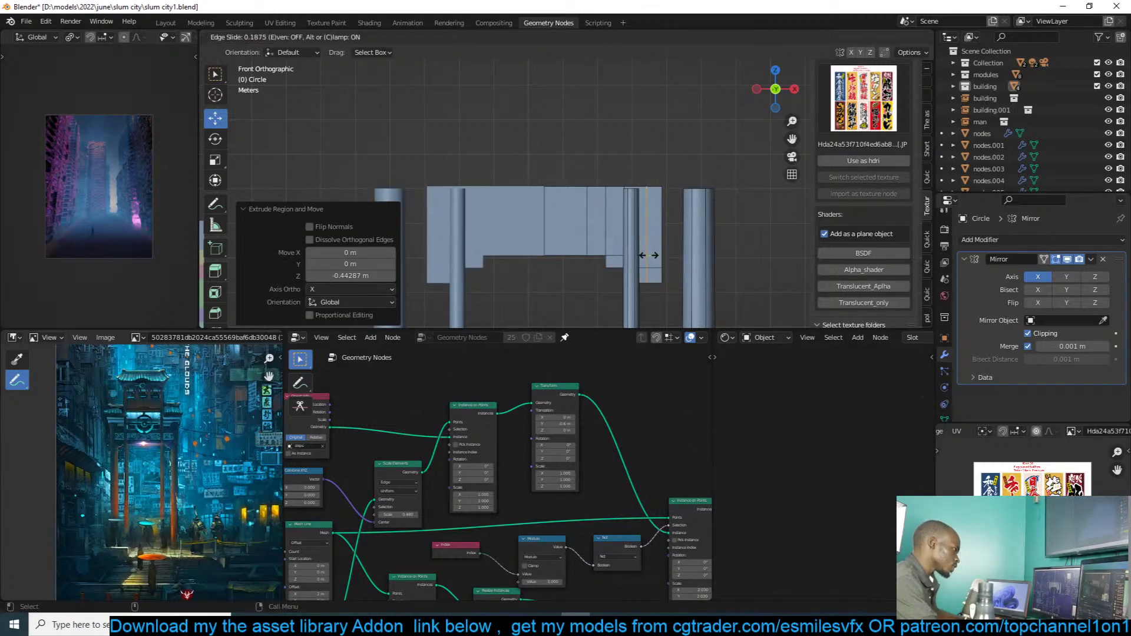
left_click(648, 255)
left_click(653, 283)
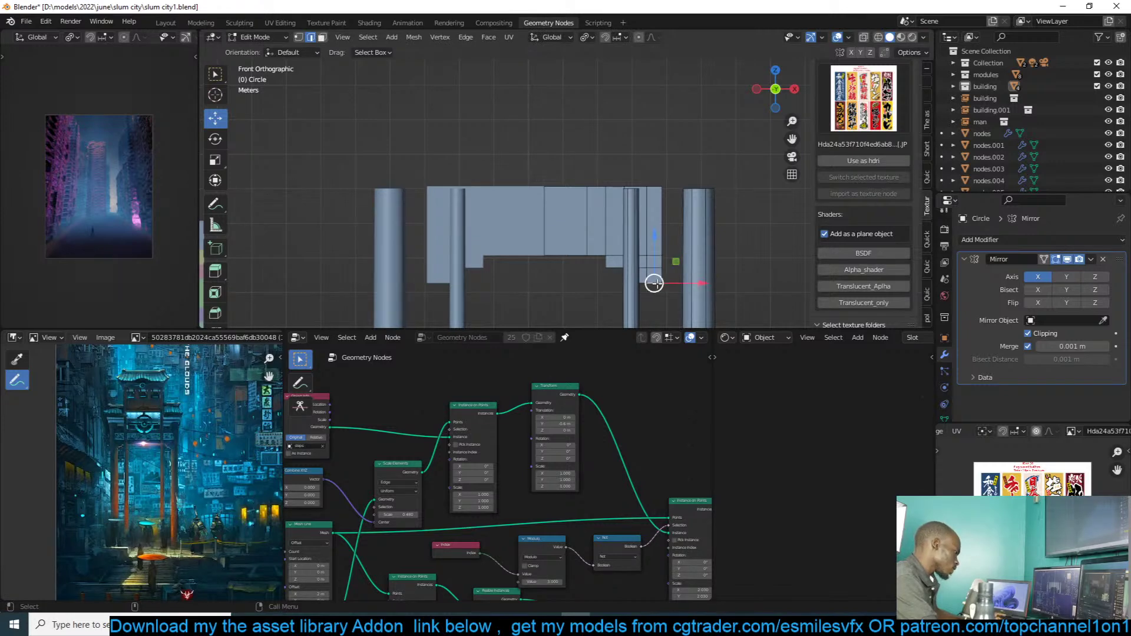
key("e")
key("z")
left_click(657, 290)
Step: Move the crossbeam's outer end edges outward along X about 1.24 m, plus a further 0.10 m, to the outer pillar's far side
left_click(662, 265, "alt")
left_click_drag(712, 261, 760, 260)
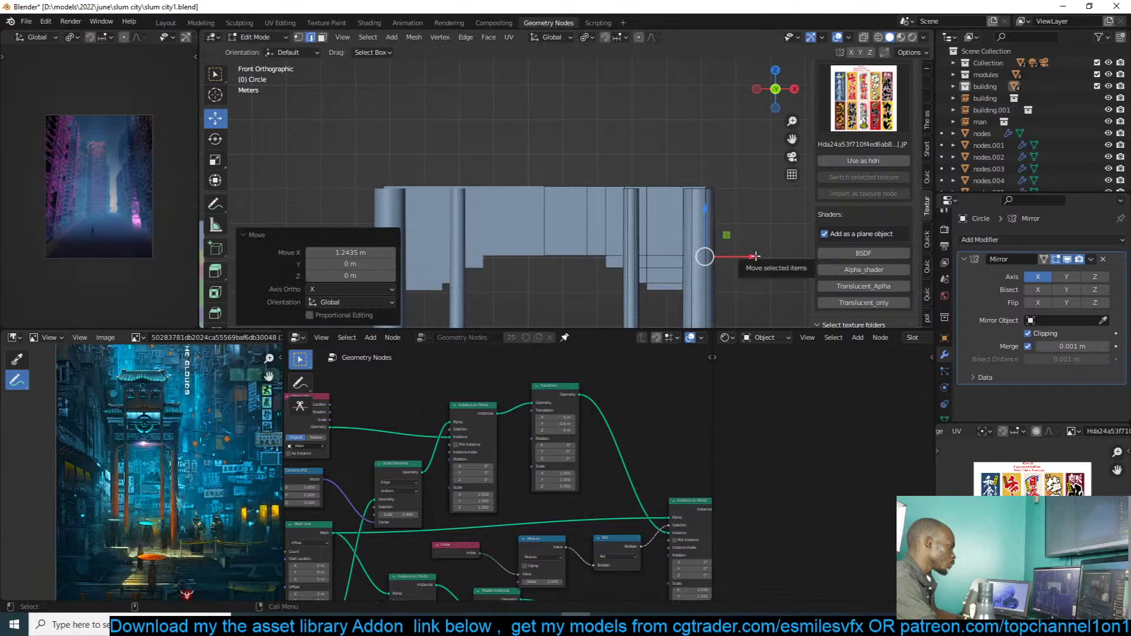
key("ctrl+z")
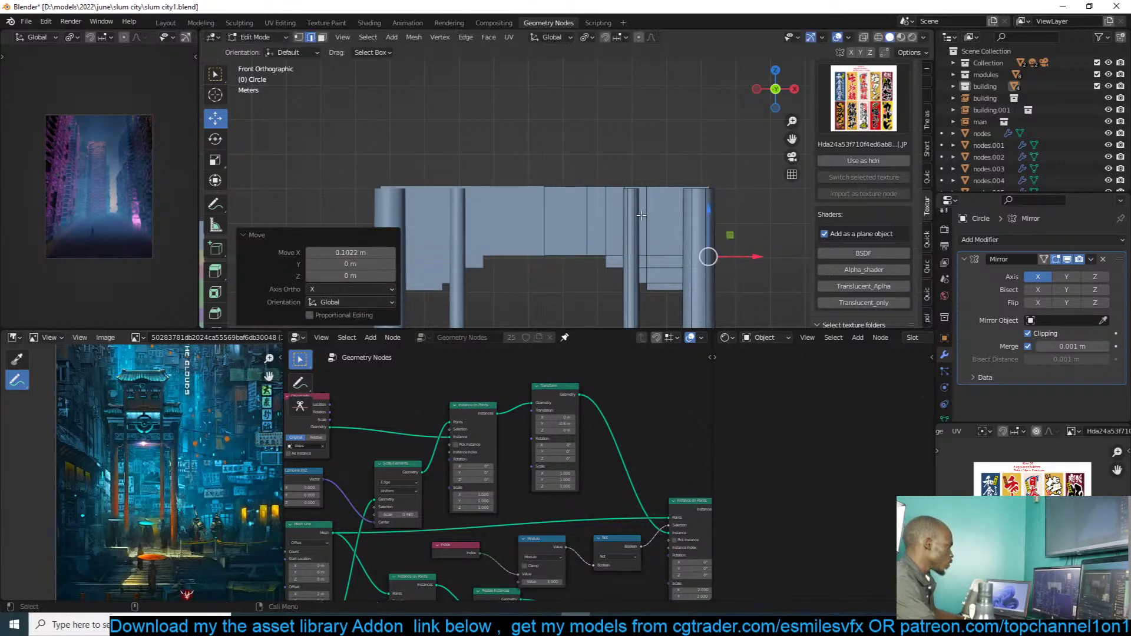
Step: Select all linked geometry of the crossbeam and move it about 1.43 m along negative Y, in front of the pillars
middle_click_drag(677, 197, 592, 221)
key("KP_Decimal")
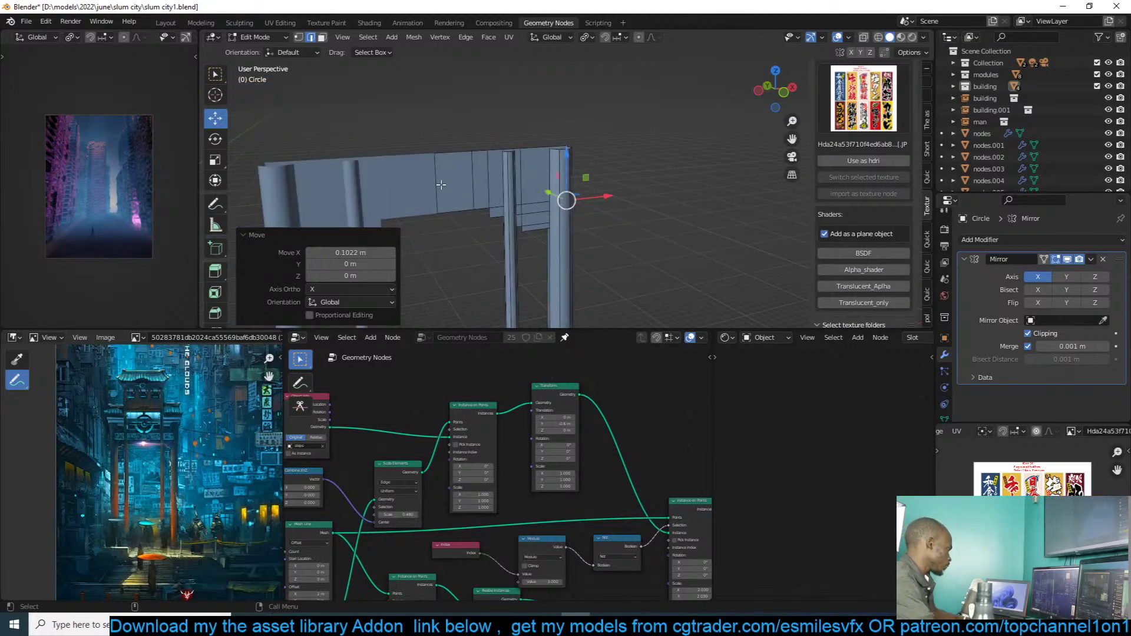
middle_click_drag(441, 185, 479, 188, "shift")
left_click(490, 177)
left_click(505, 170)
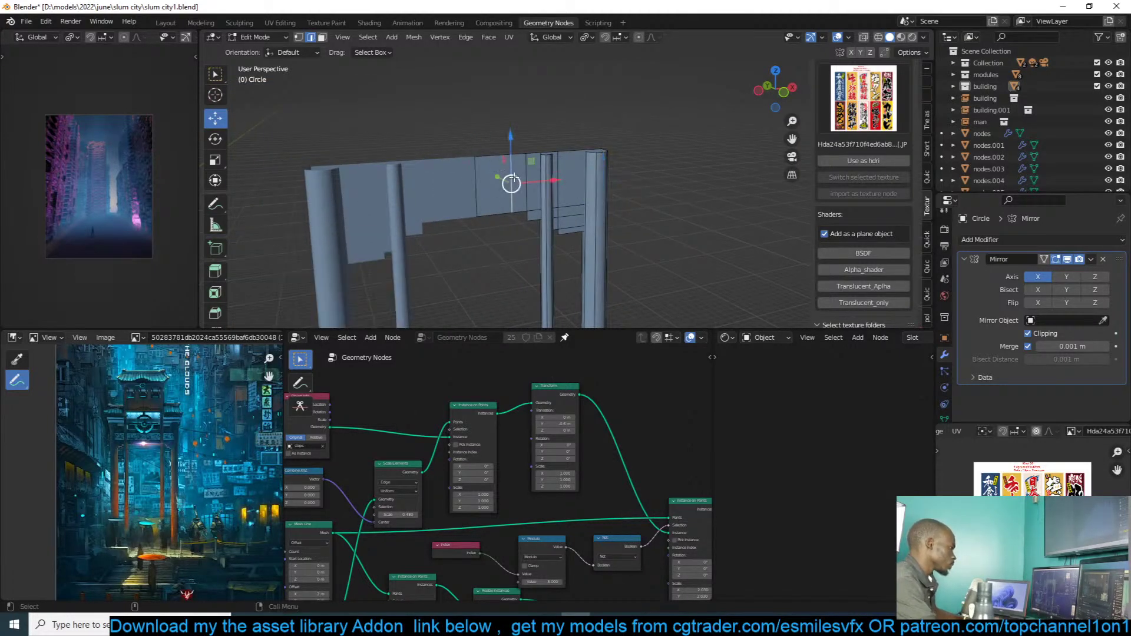
key("ctrl+l")
middle_click_drag(514, 177, 550, 197)
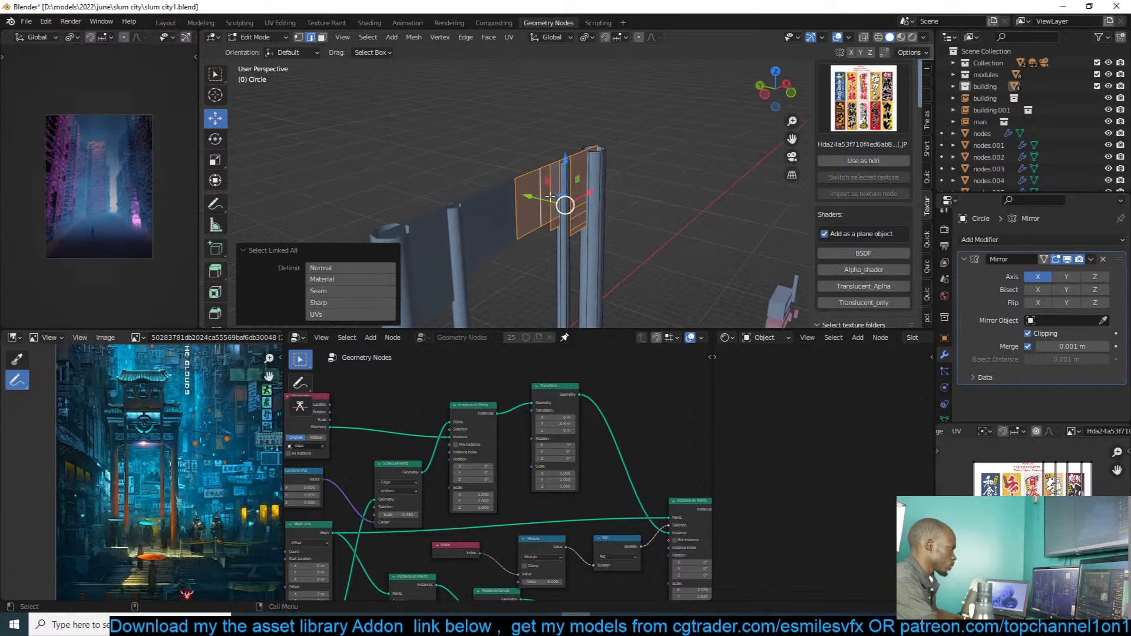
left_click_drag(530, 196, 563, 206)
Step: Extrude the crossbeam panel by about 0.21 m along its normal to give it thickness
key("r")
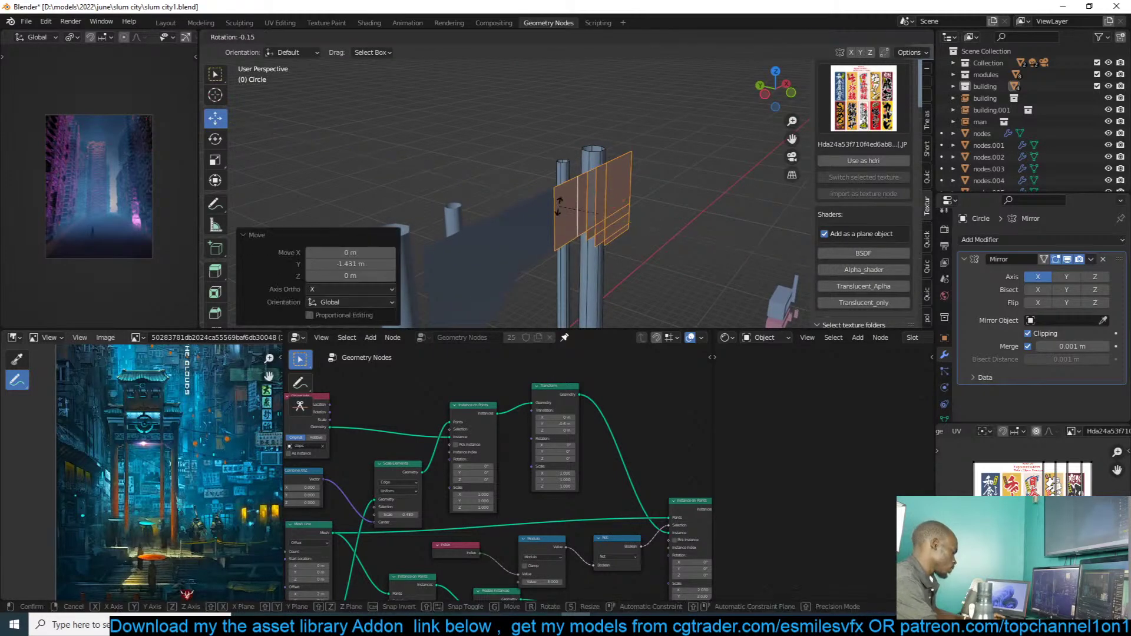
right_click(553, 206)
key("e")
left_click(555, 209)
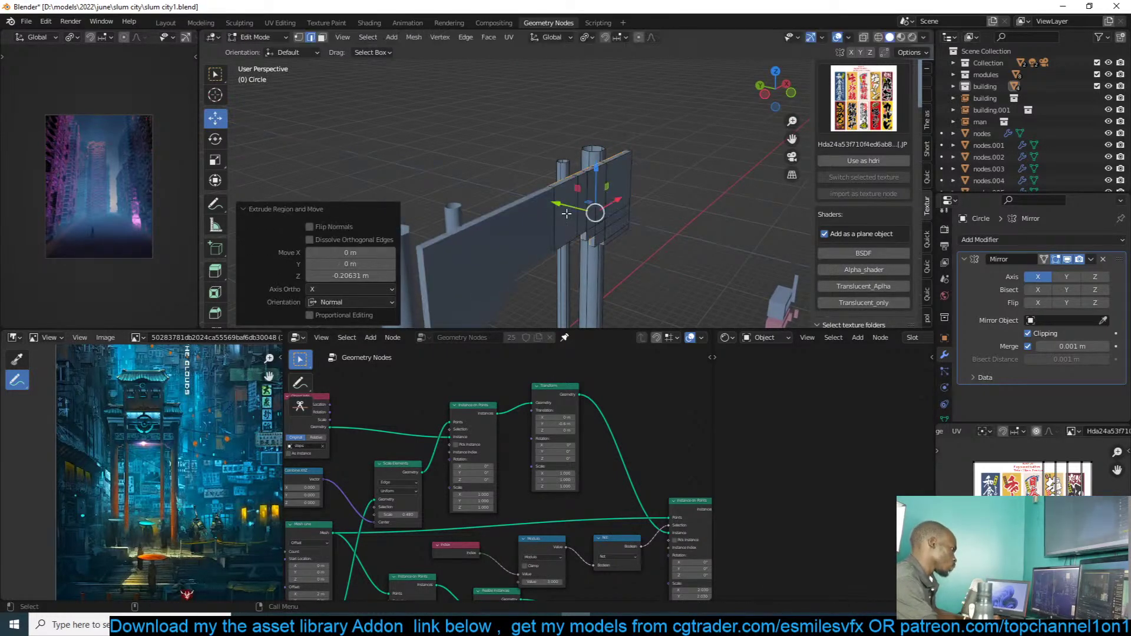
Step: Duplicate the whole thickened crossbeam and move the copy about 2.53 m along Y, behind the pillars
key("ctrl+z")
key("shift+d")
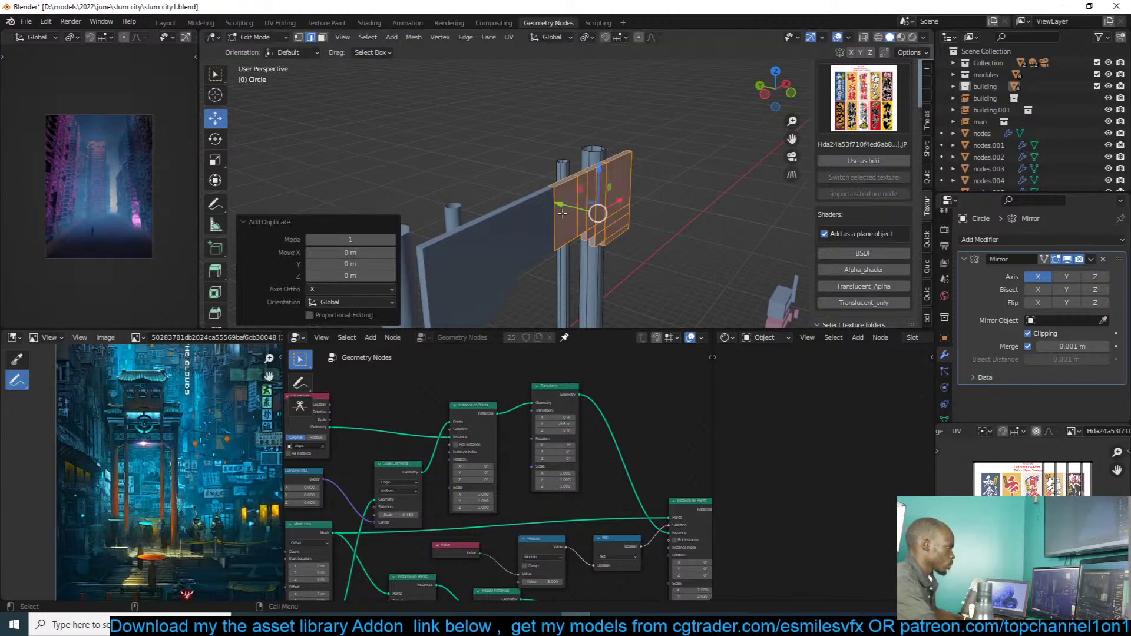
left_click(535, 198)
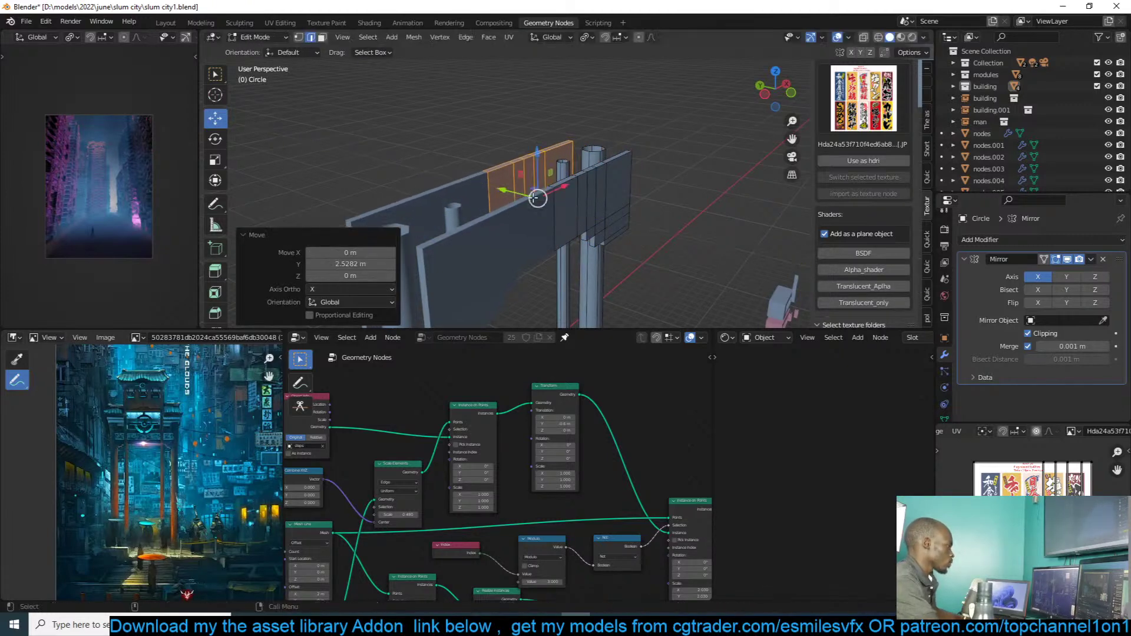
Step: Raise the top vertex rings of the inner and outer pillars about 2.05 m along Z and save the file
middle_click_drag(527, 196, 493, 196)
scroll(493, 196, "up", 3)
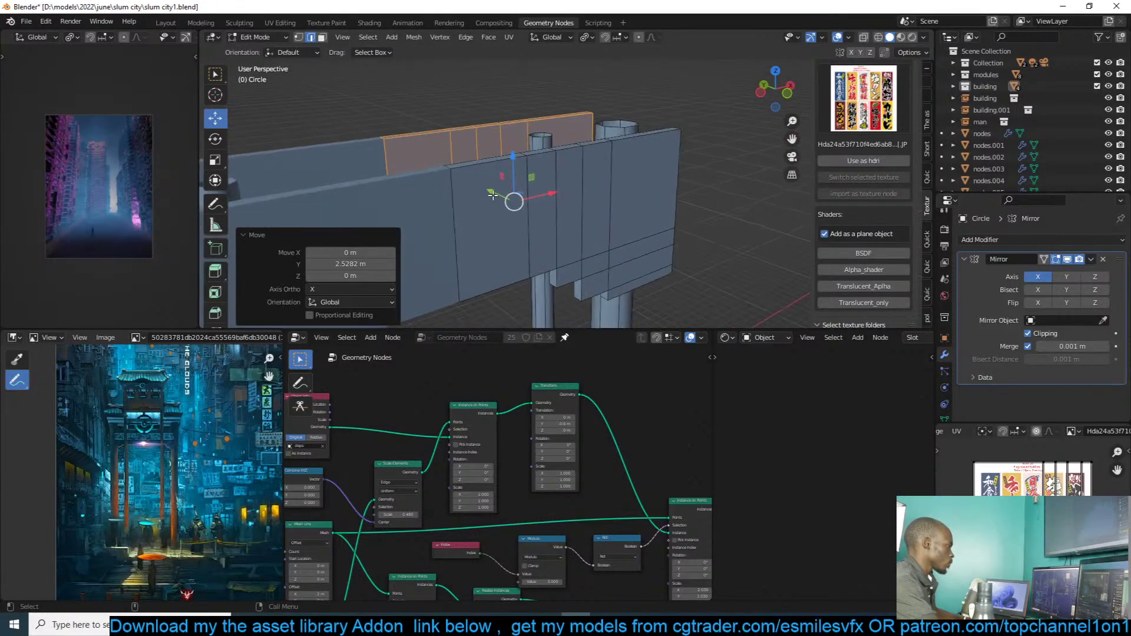
key("1")
left_click(548, 137)
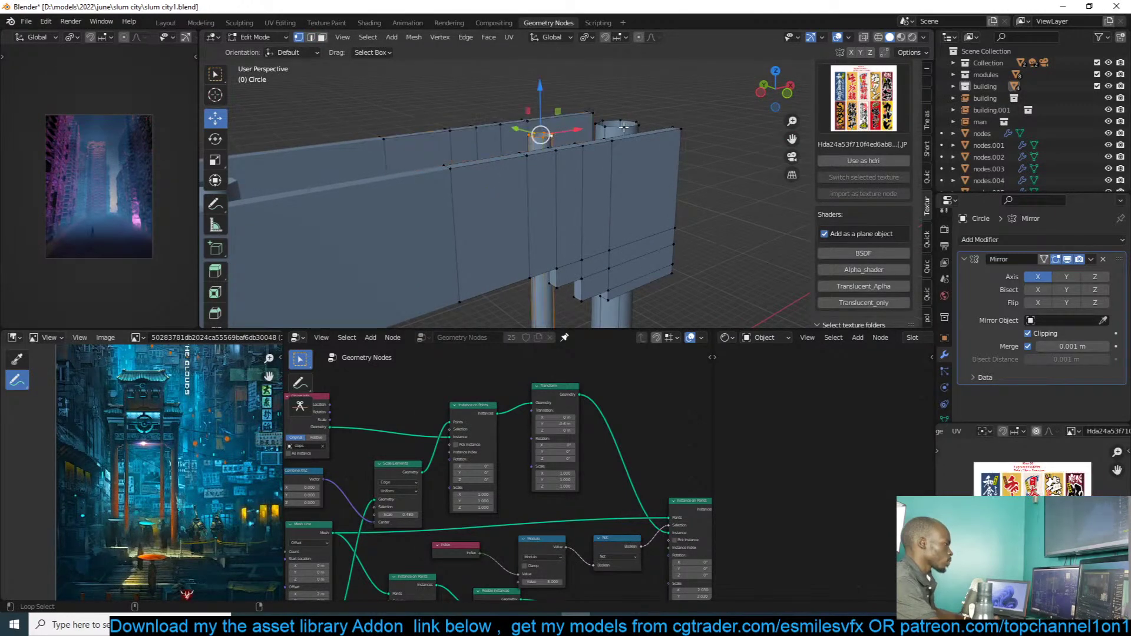
left_click(624, 127, "alt")
middle_click_drag(624, 127, 613, 153)
key("g")
key("z")
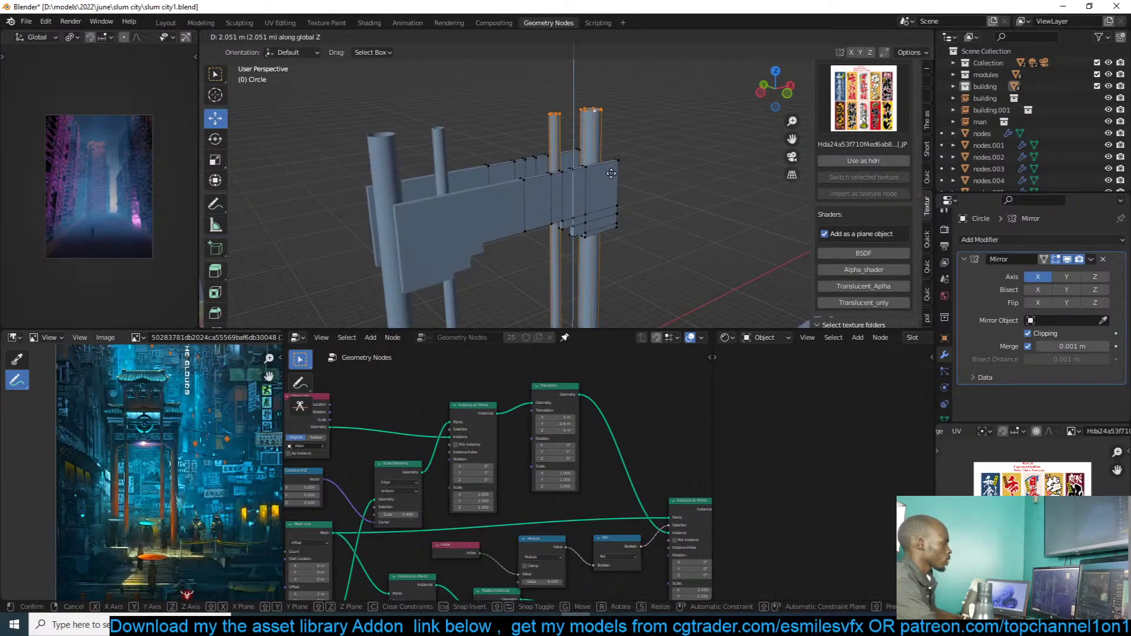
left_click(611, 173)
key("alt+a")
key("ctrl+s")
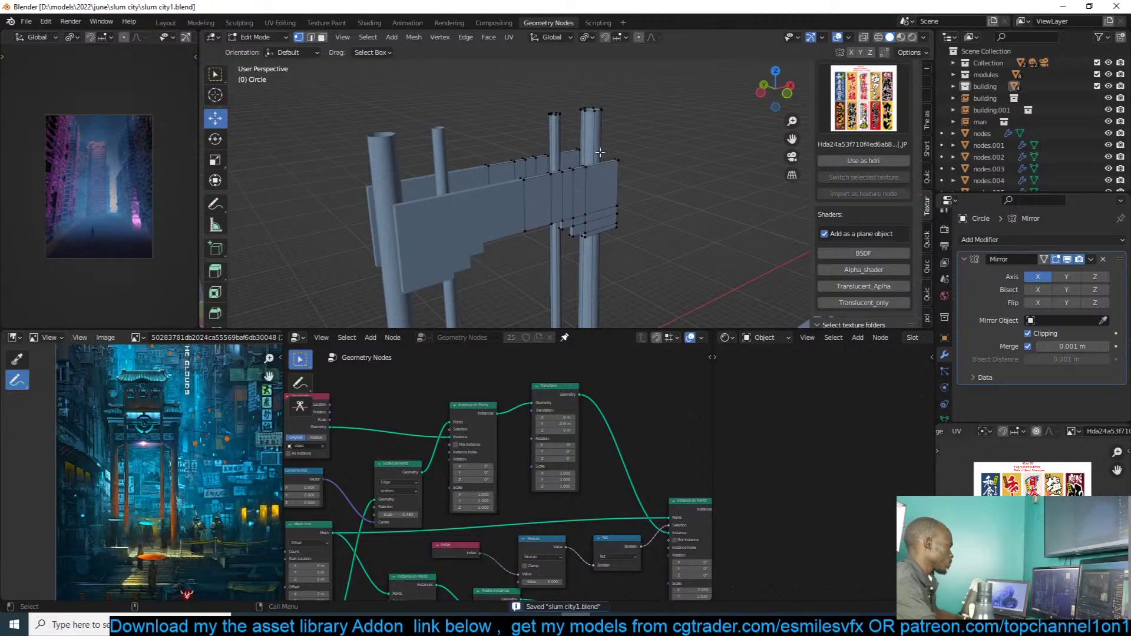
Step: Duplicate the front crossbeam's top edges and raise the copy along Z above the beam
key("3")
left_click(600, 161)
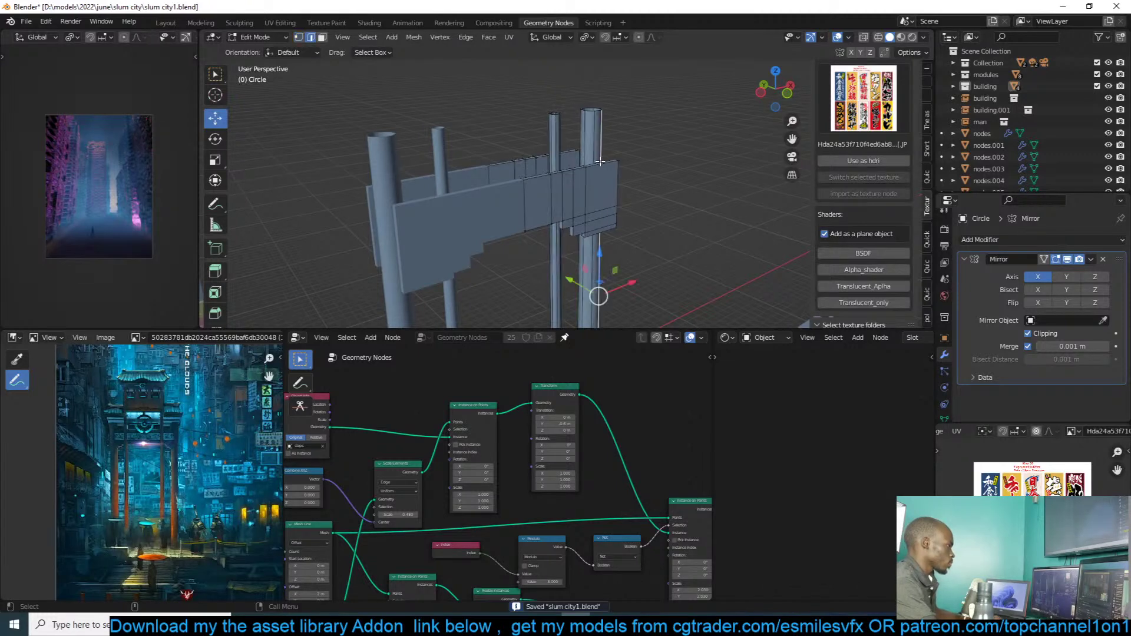
left_click(598, 163, "alt")
key("g")
key("z")
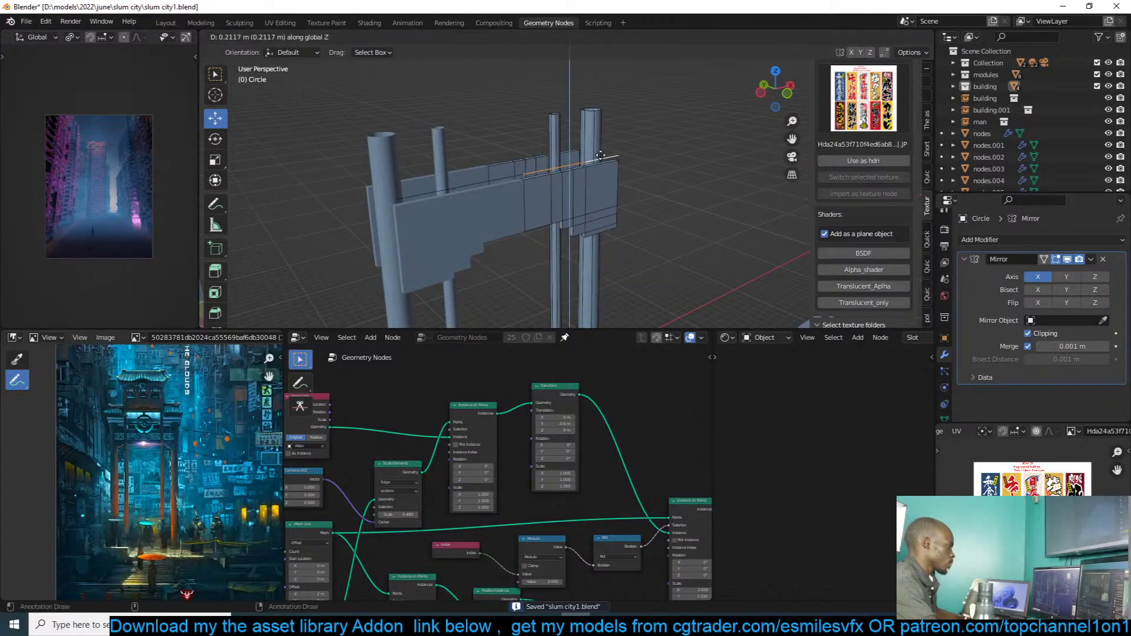
left_click(614, 141)
Step: Delete the innermost vertices of the raised edge copy, keeping only the part beside the pillars
key("1")
middle_click_drag(537, 143, 518, 143)
left_click(504, 143, "ctrl")
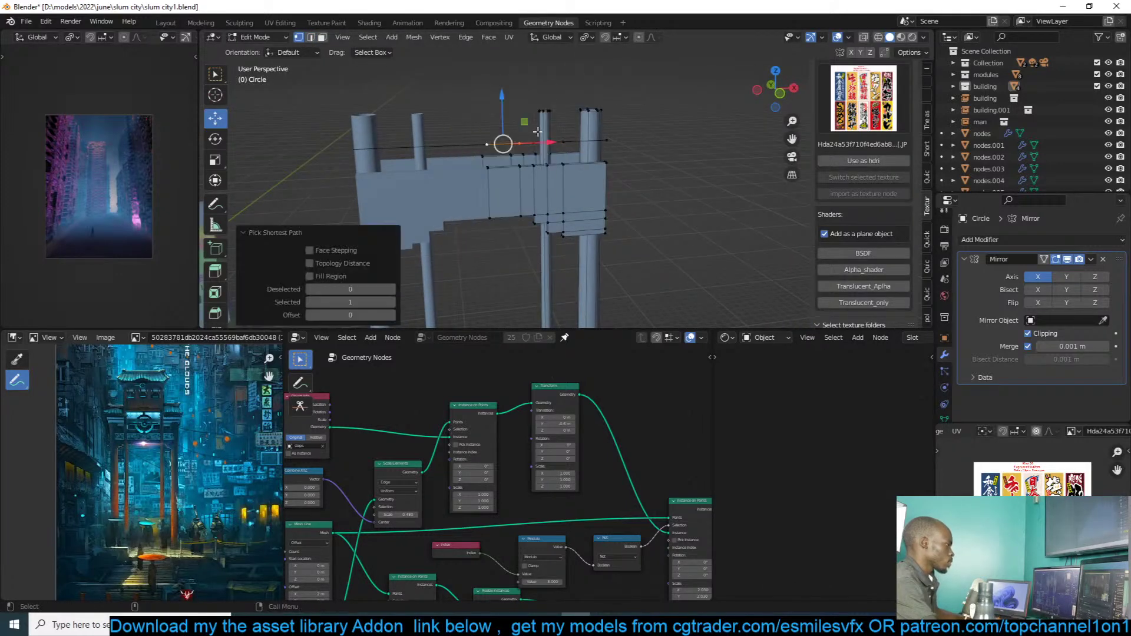
key("x")
left_click(537, 128)
Step: Extrude the remaining edges along Y into a roof panel and raise its inner edge about 0.72 m along Z to slope it
middle_click_drag(571, 142, 620, 152)
left_click(586, 144, "alt")
left_click(610, 150)
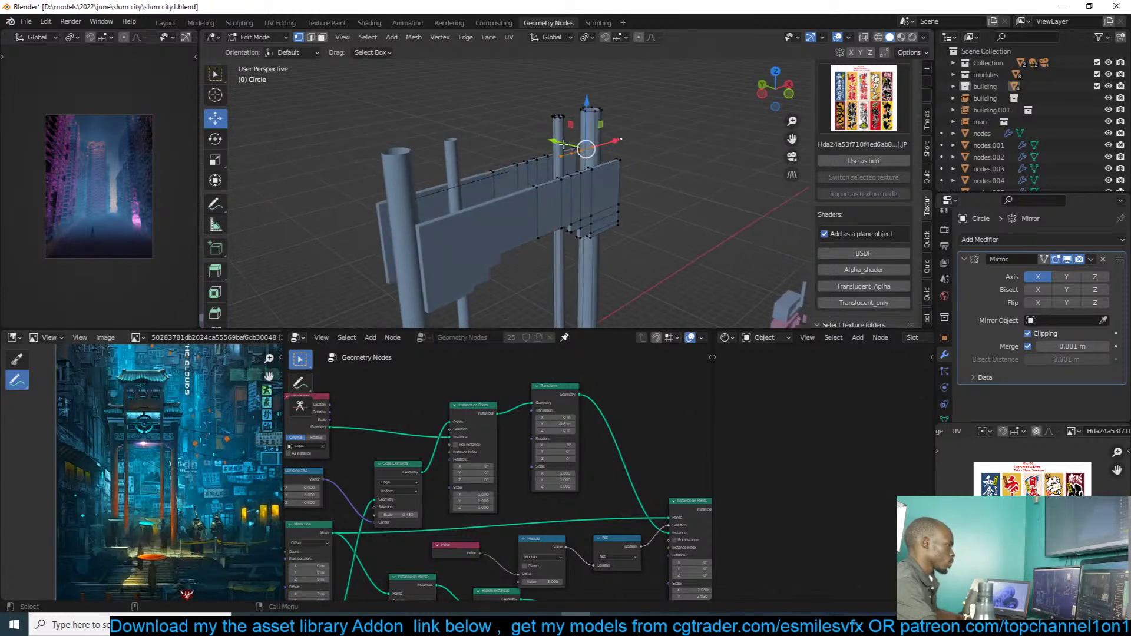
left_click_drag(564, 145, 572, 82)
key("e")
right_click(584, 149)
Step: Add a lengthwise loop cut through the middle of the roof panel and lower it about 0.14 m along Z
key("ctrl+r")
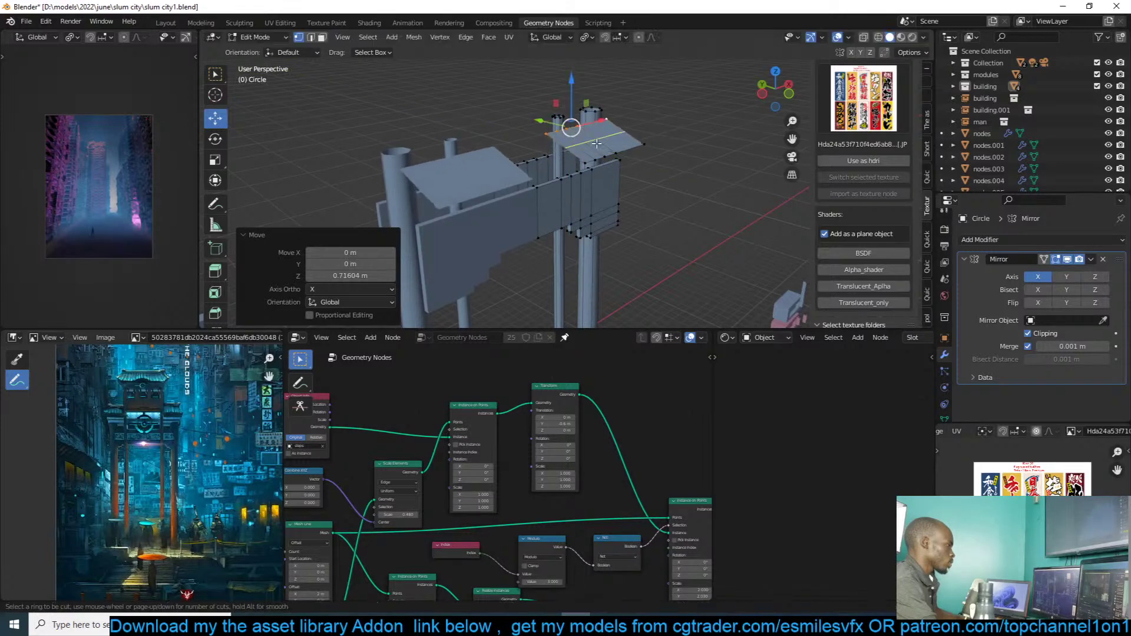
left_click(597, 143)
right_click(595, 142)
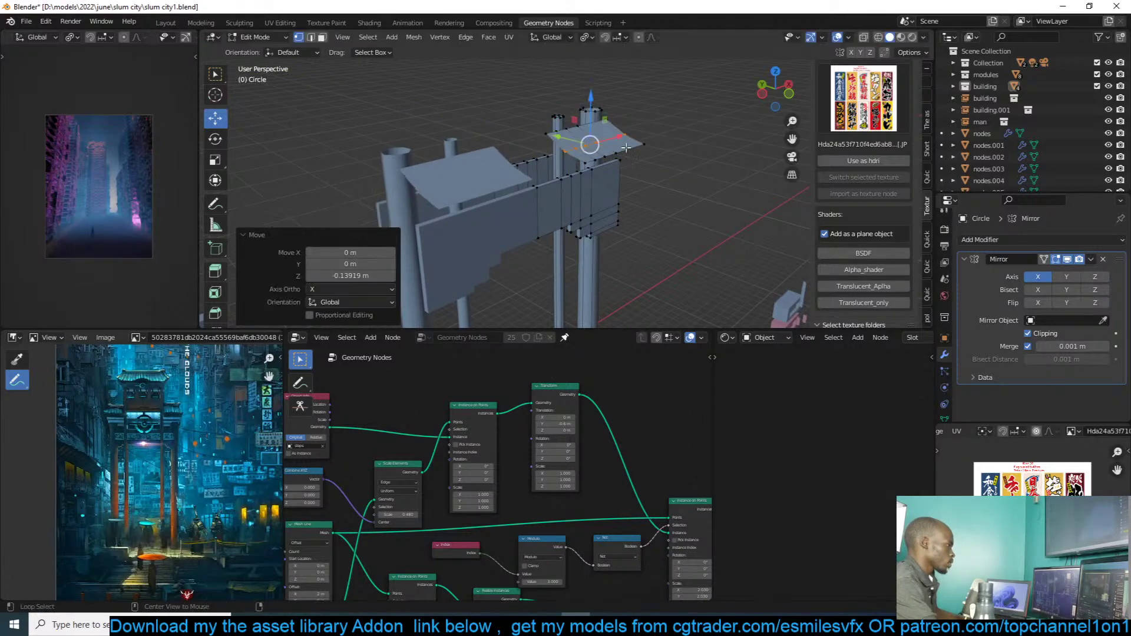
Step: Extend the roof panel's lower edge outward and downward, and lower the middle loop about 0.12 m more along Z
left_click(618, 136)
left_click_drag(587, 150, 588, 125)
left_click(606, 140, "alt")
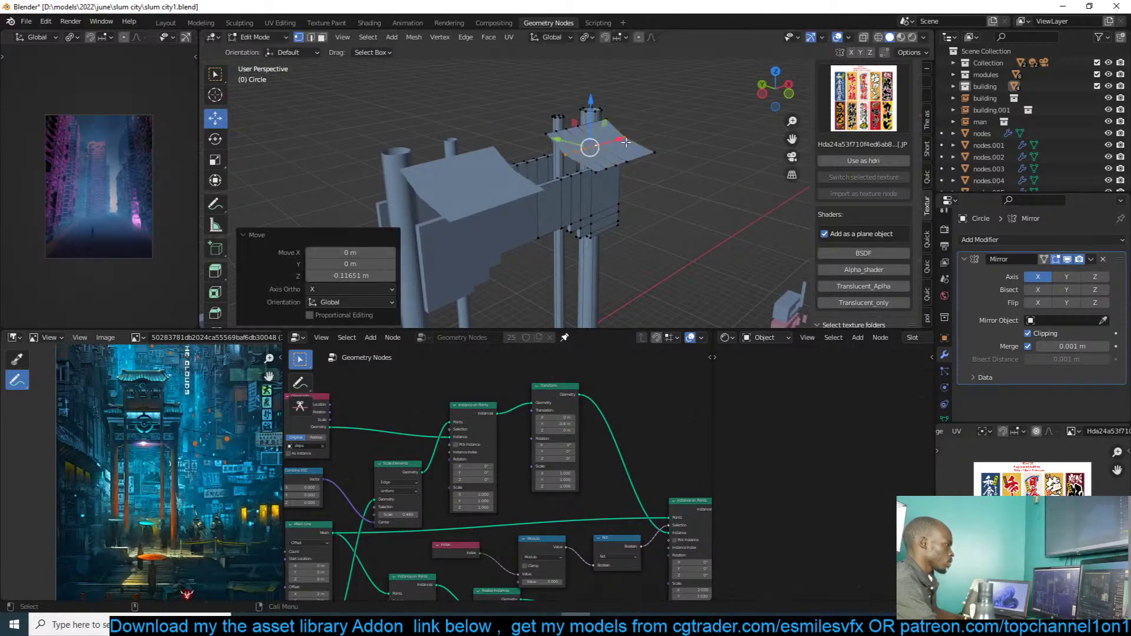
Step: Bevel the roof panel's middle edge loop with a width of 0.685 m and one segment
middle_click_drag(587, 125, 624, 151)
key("ctrl+g")
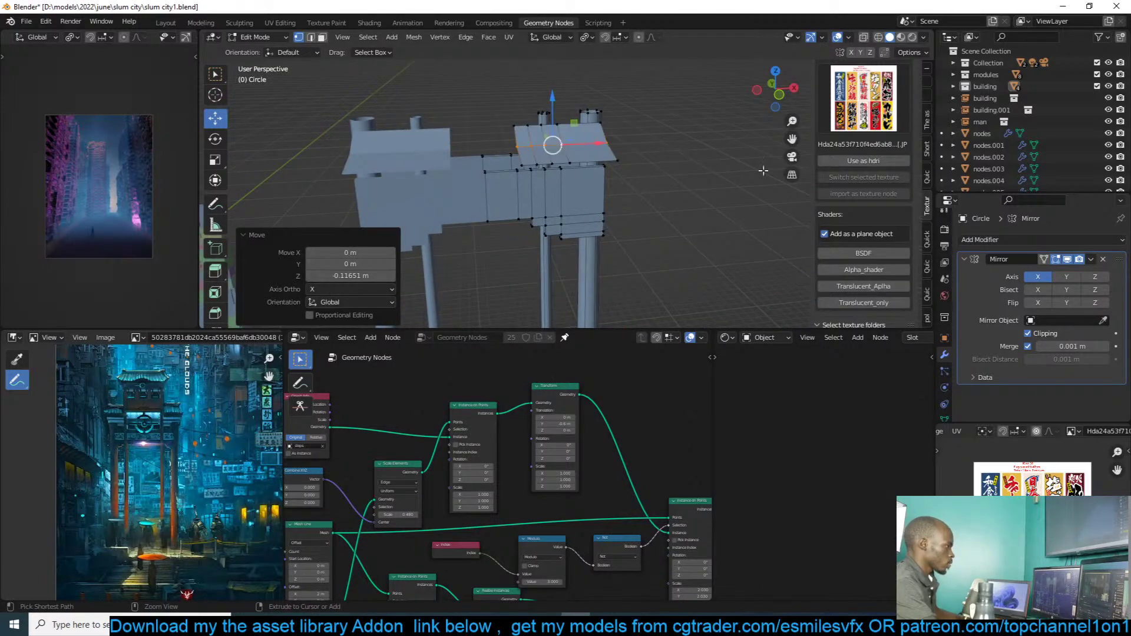
key("ctrl+b")
left_click(724, 168)
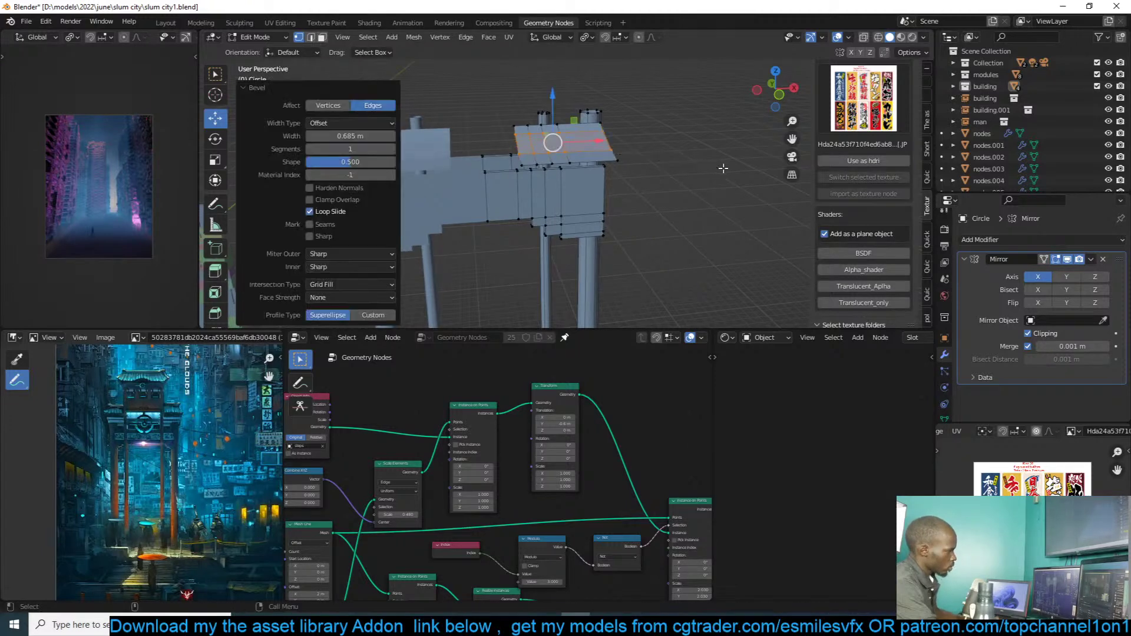
Step: Add loop cuts running down the slope of the roof panel to divide it into narrow strips
middle_click_drag(723, 168, 659, 158)
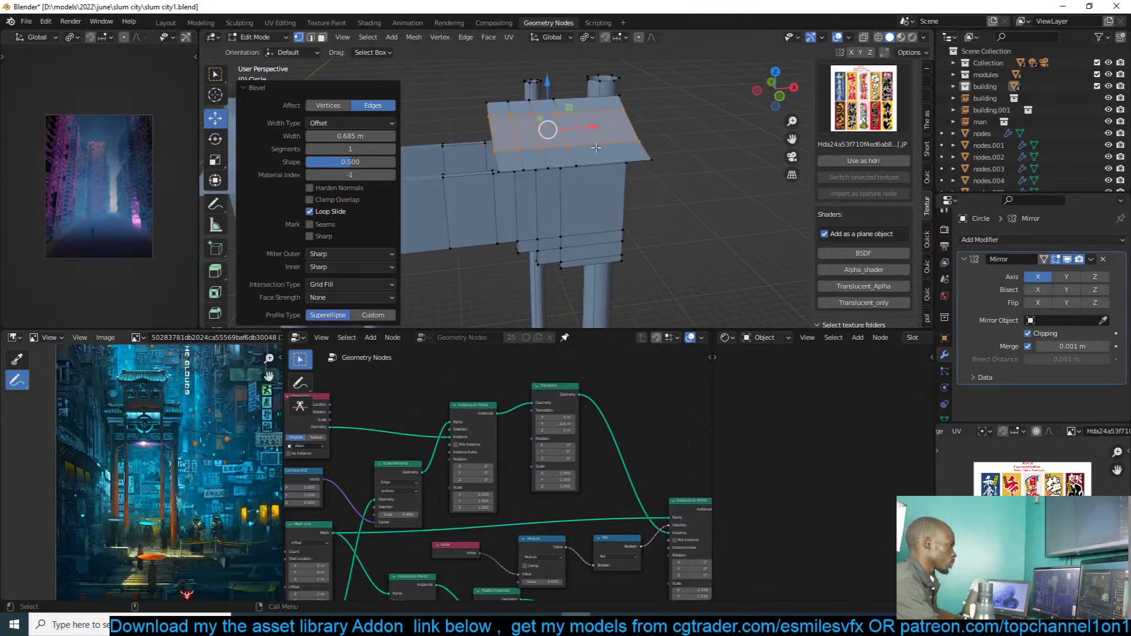
key("ctrl+r")
scroll(592, 144, "up", 3)
left_click(596, 141)
right_click(595, 142)
key("ctrl+r")
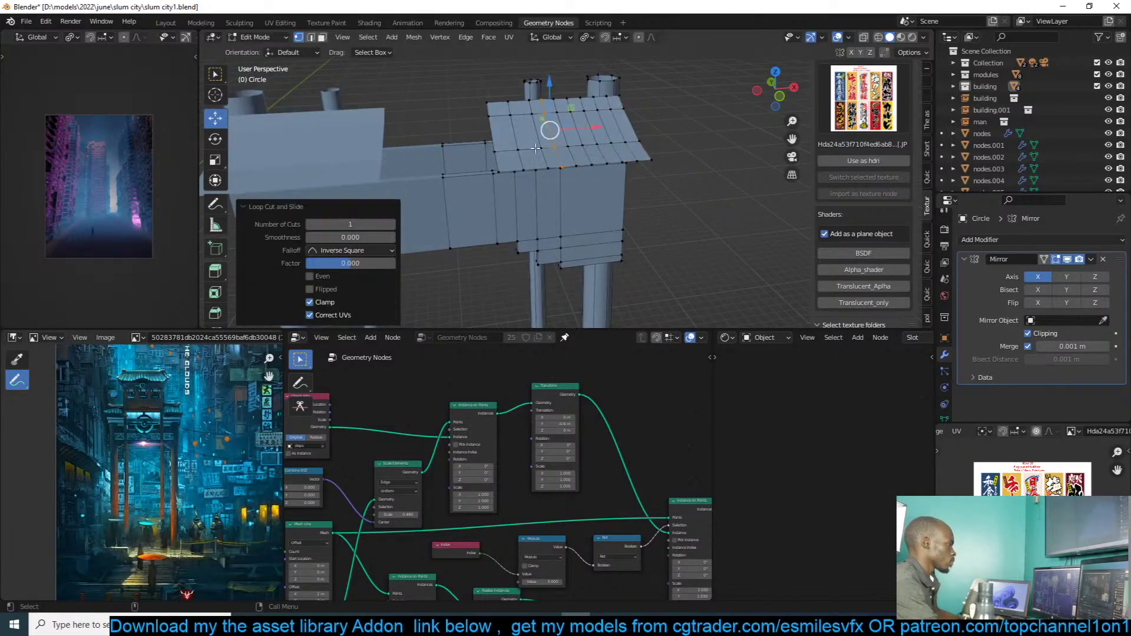
left_click(512, 152)
right_click(511, 152)
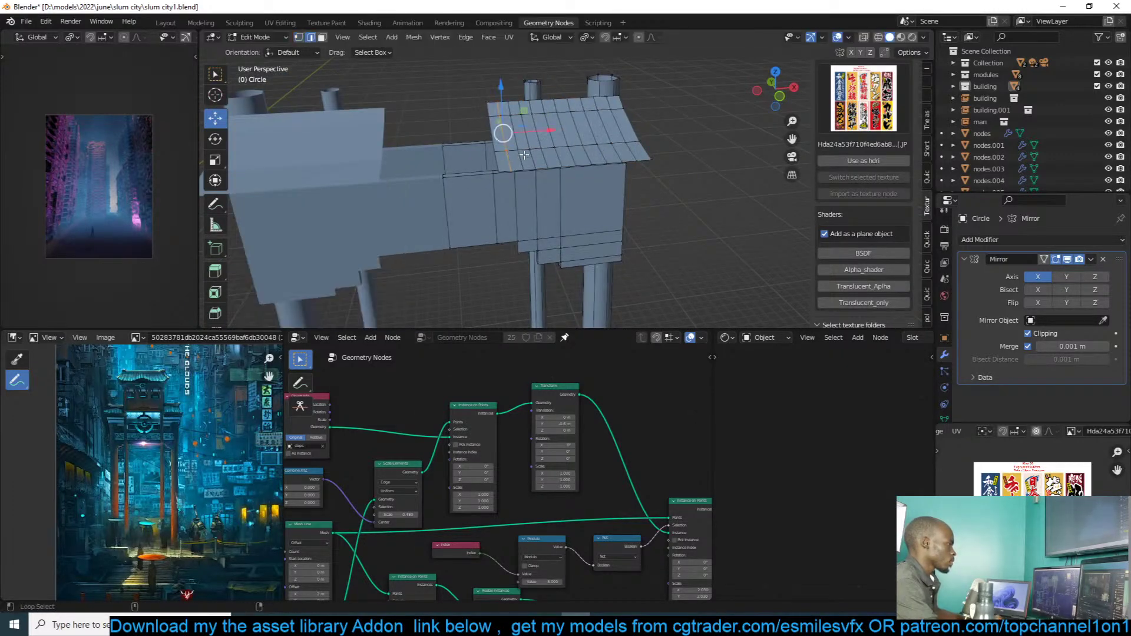
Step: Select every other slope edge loop of the roof, including the outer edge, and raise them about 0.15 m along Z
left_click(556, 152, "alt+shift")
left_click(602, 145, "alt+shift")
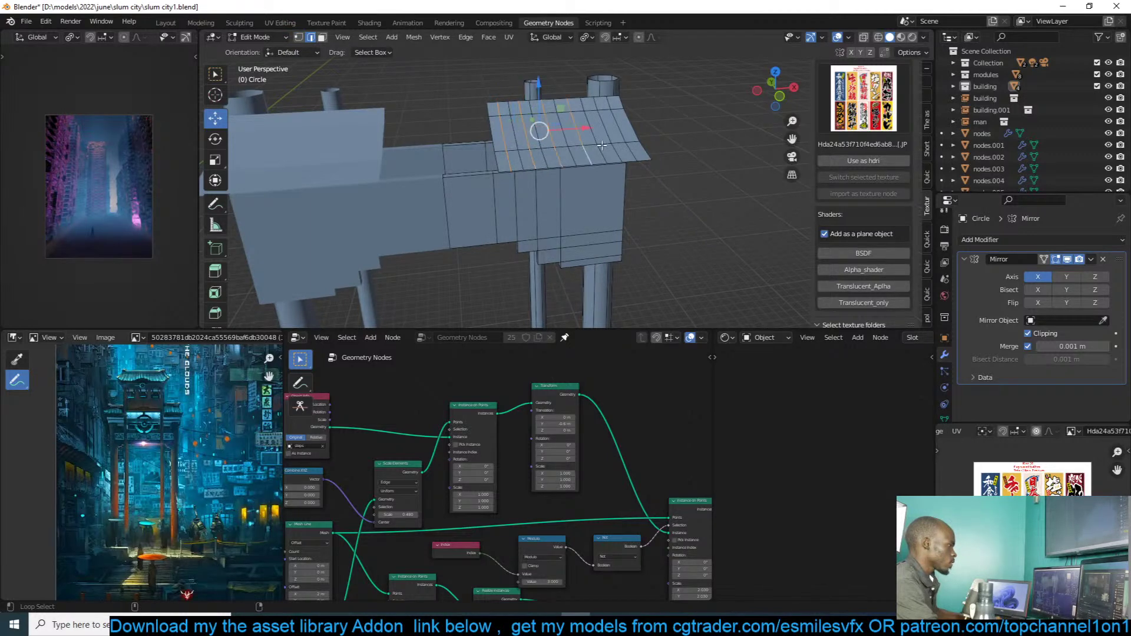
left_click(621, 148, "alt+shift")
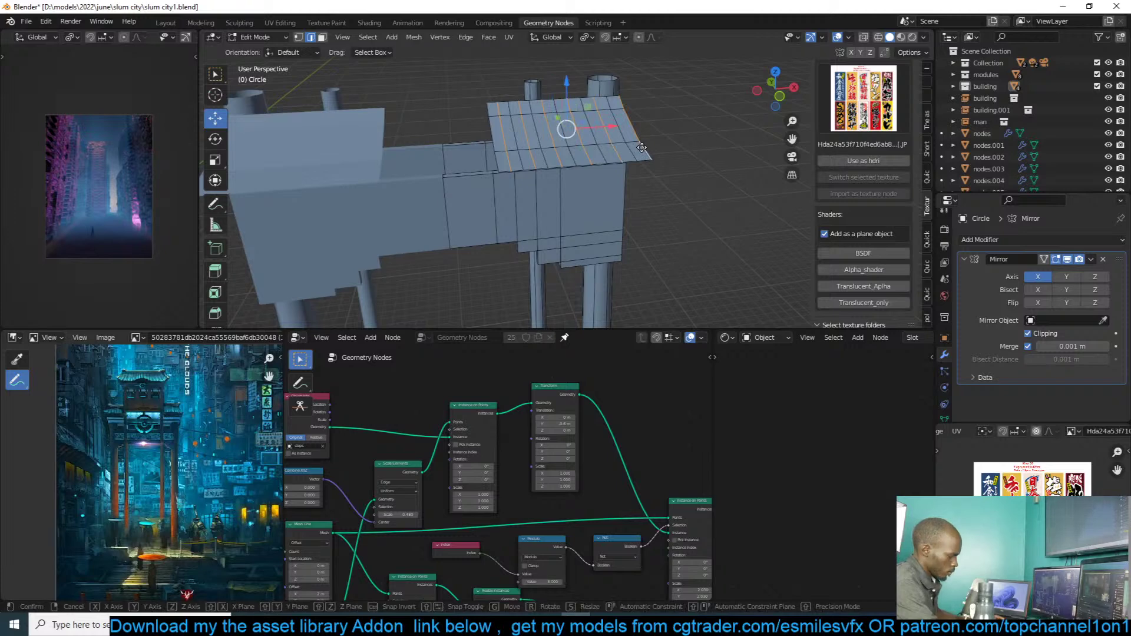
key("g")
key("z")
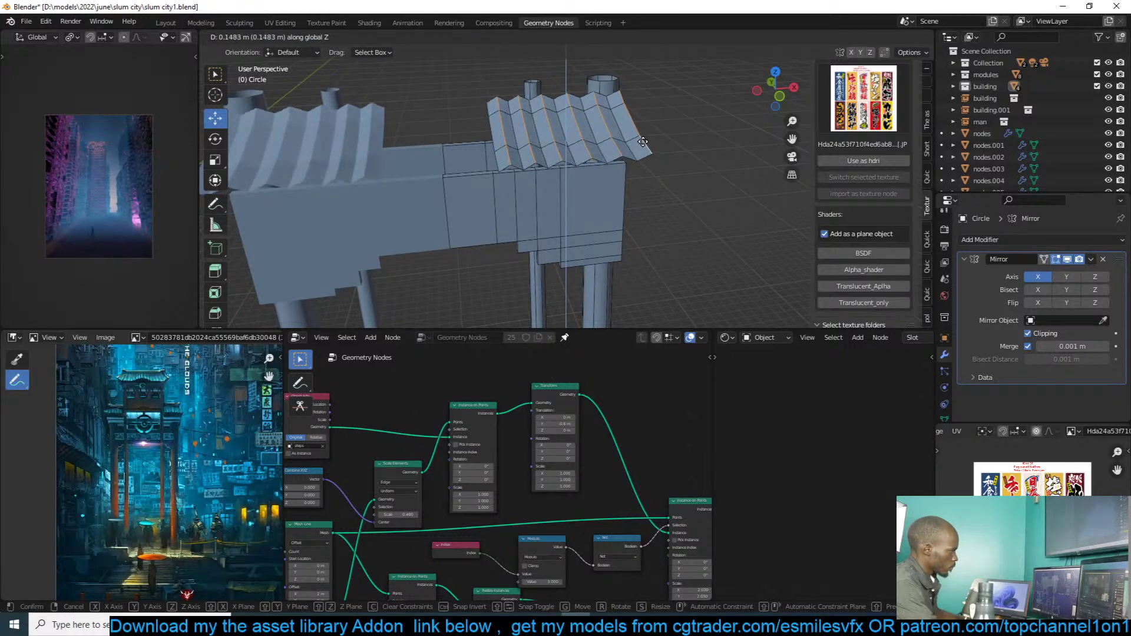
left_click(643, 142)
Step: Duplicate the whole corrugated roof panel, mirror the copy along Y and move it along Y to the opposite side of the pillar
middle_click_drag(643, 142, 669, 123)
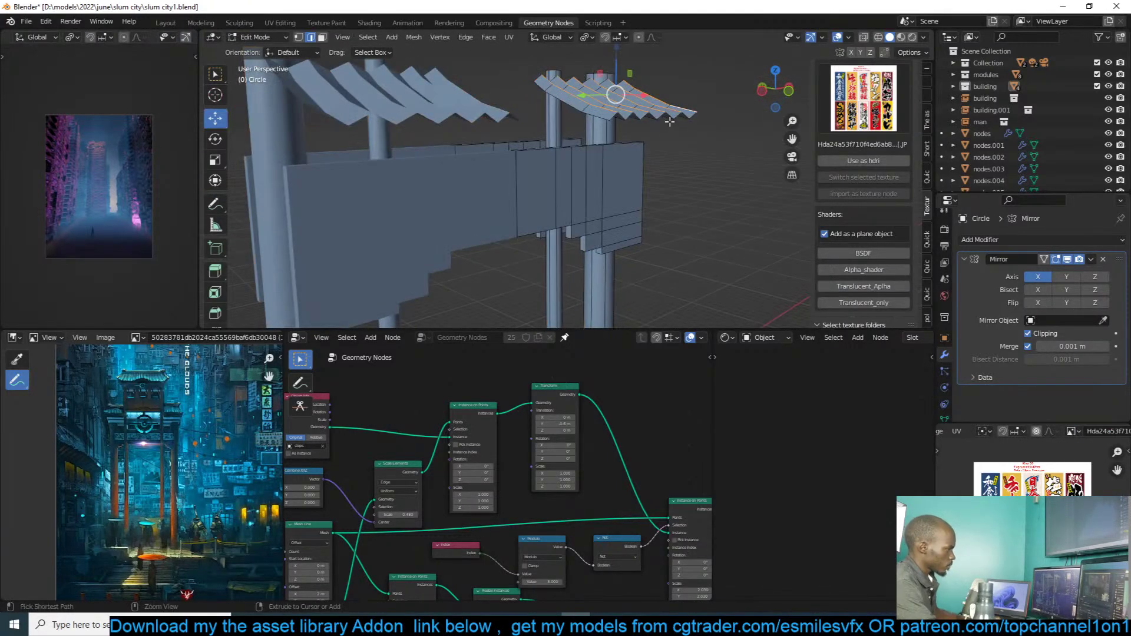
key("ctrl+l")
key("KP_3")
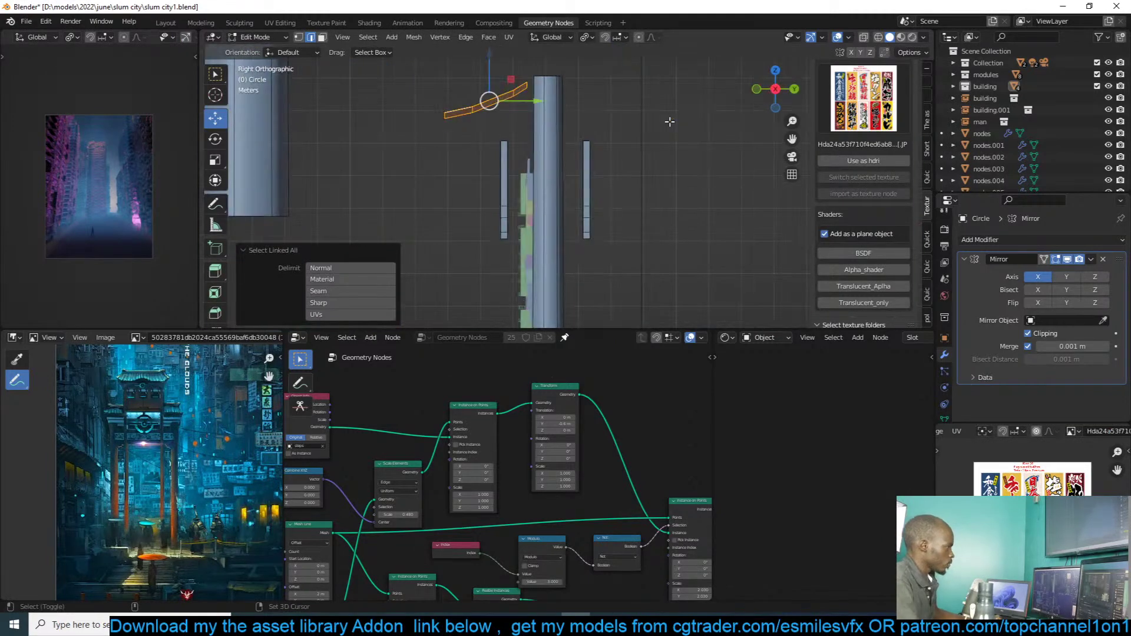
key("shift+d")
right_click(669, 122)
key("ctrl+n")
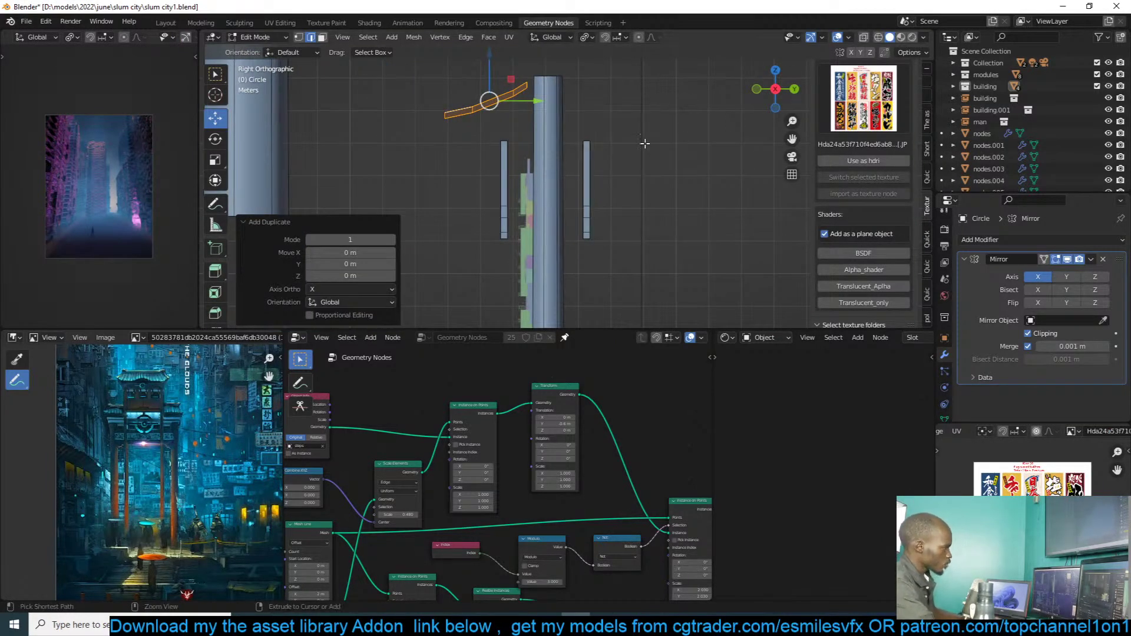
key("ctrl+n")
key("ctrl+m")
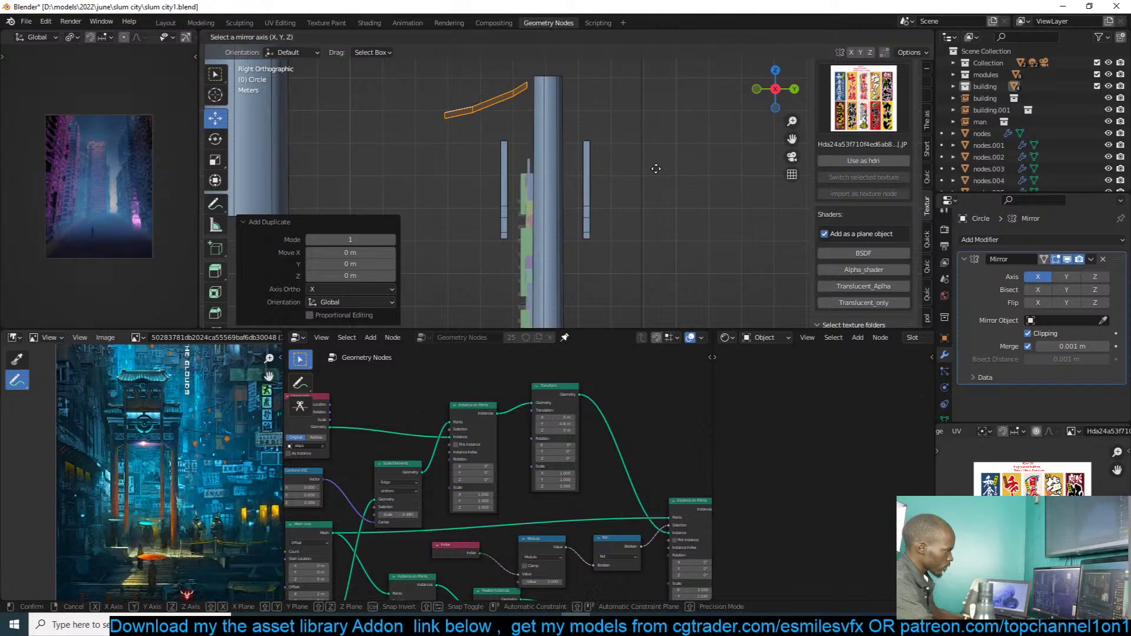
key("y")
left_click(656, 169)
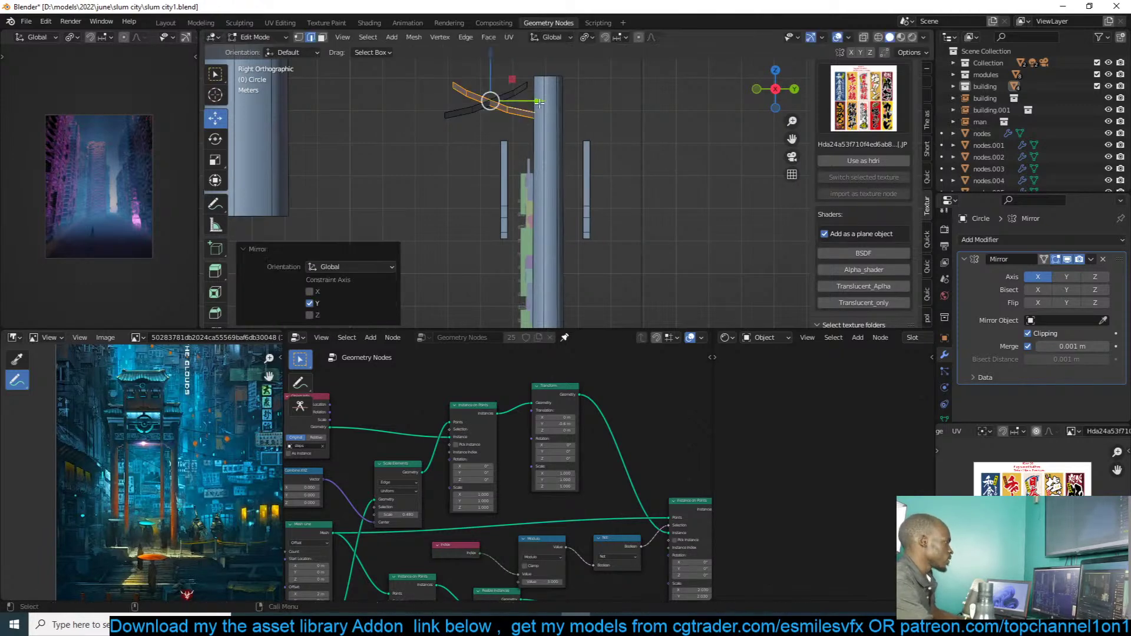
left_click_drag(540, 102, 655, 103)
Step: Duplicate the front roof panel about 3.02 m up along Z and slide the copy inward along X to the gate's mirror centre
middle_click_drag(655, 105, 601, 153)
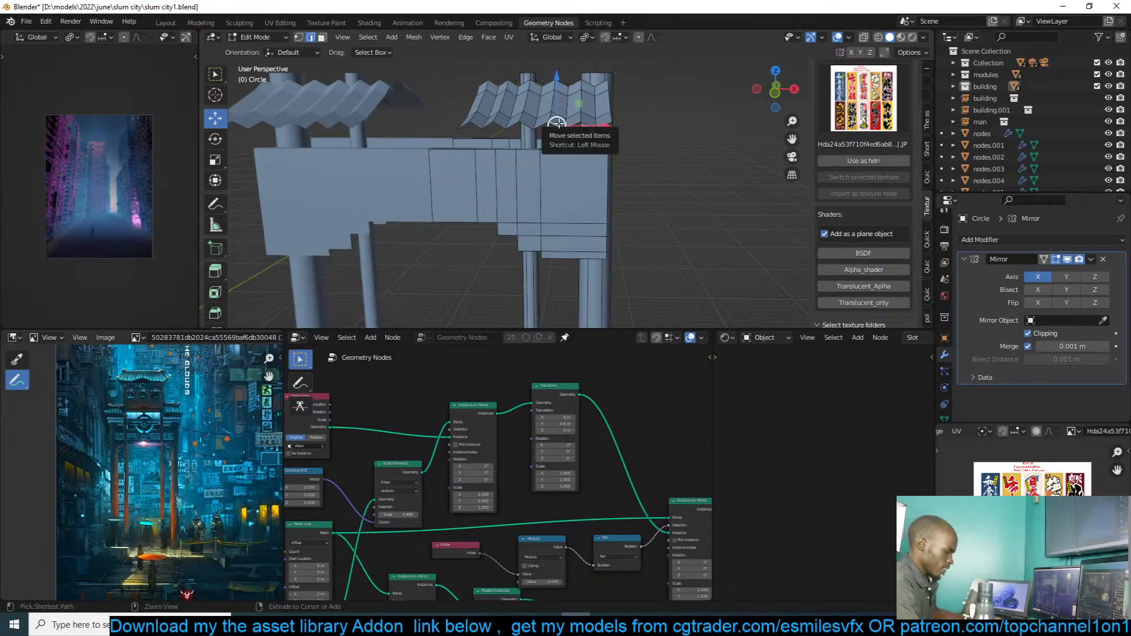
key("ctrl+l")
key("KP_1")
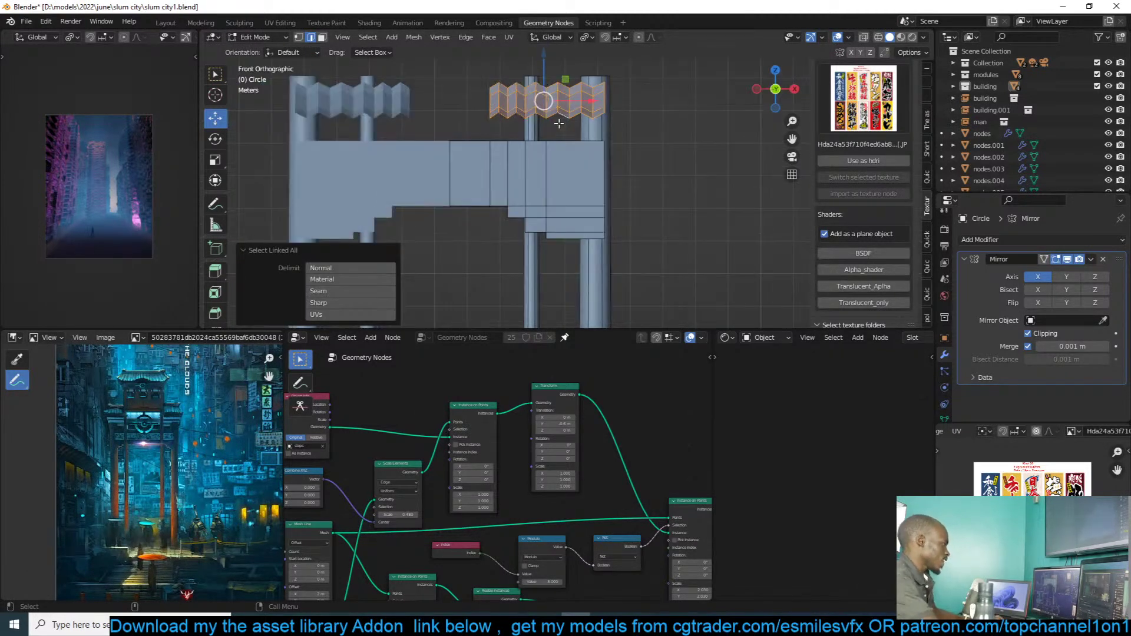
scroll(559, 123, "down", 2)
key("shift+d")
key("z")
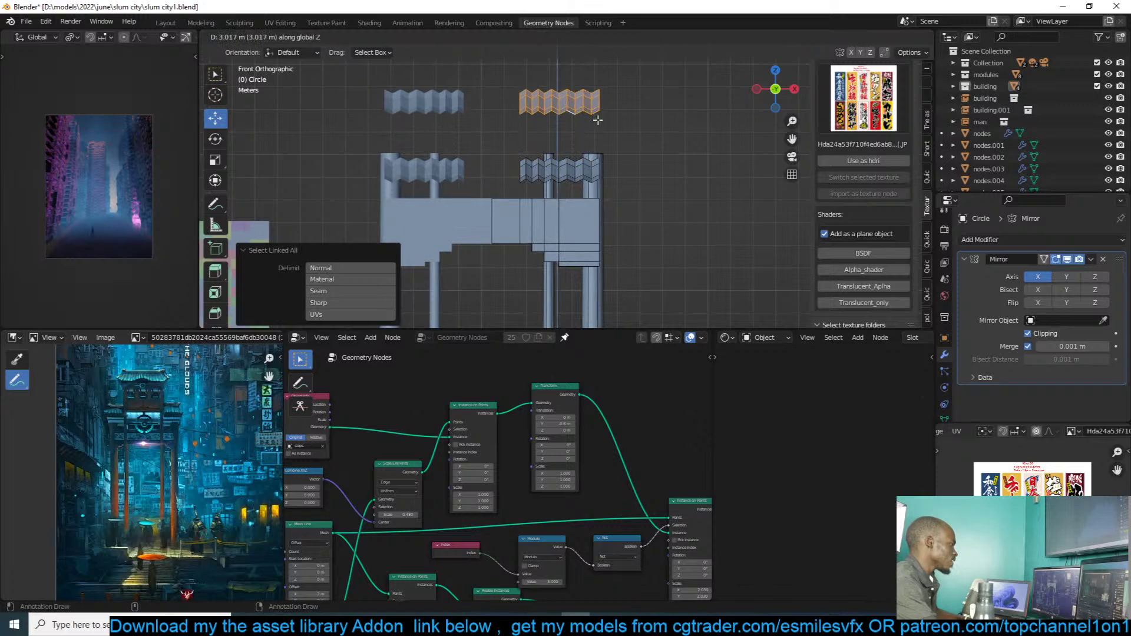
left_click(597, 120)
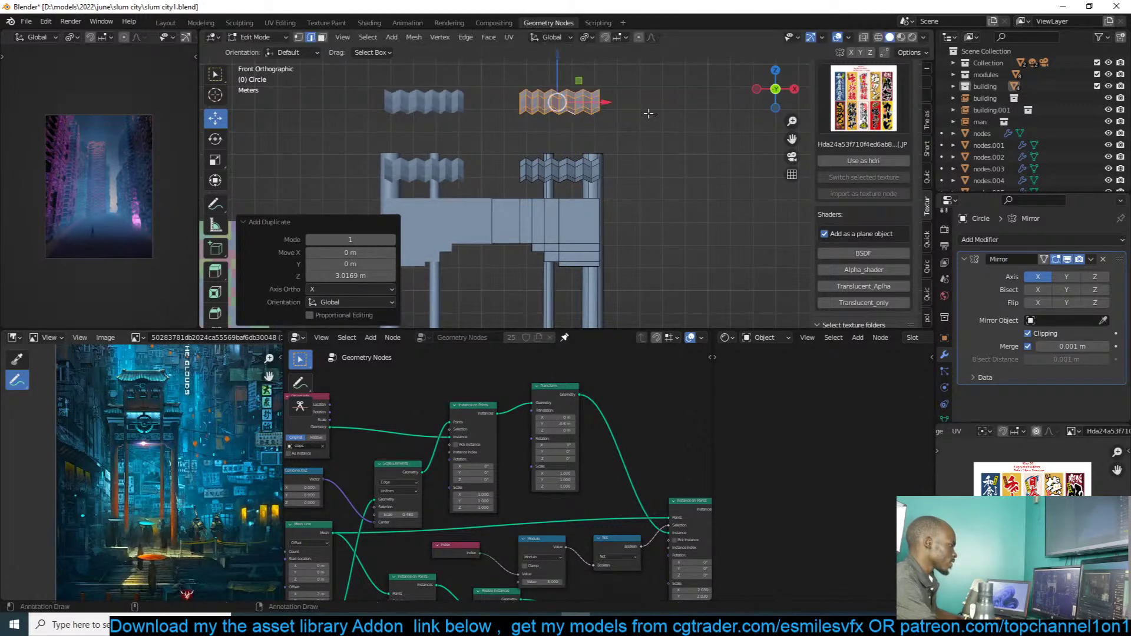
left_click_drag(611, 103, 575, 104)
Step: Move the upper roof panel's lower outer corner vertex about 1.33 m outward along X with smooth proportional editing
key("1")
left_click(582, 115)
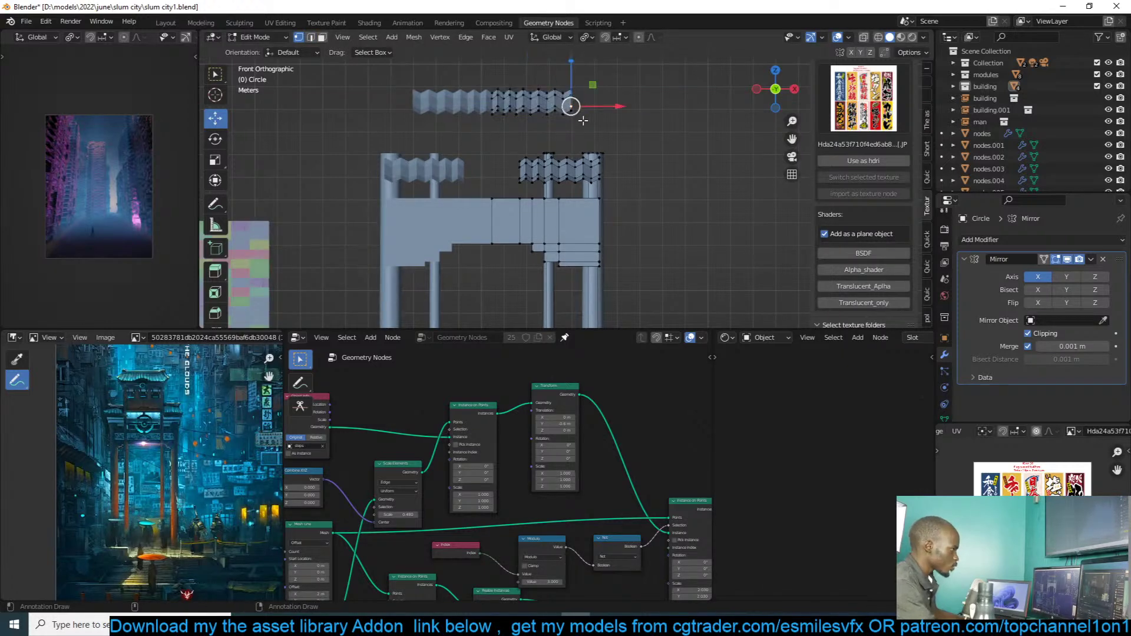
key("ctrl+l")
key("p")
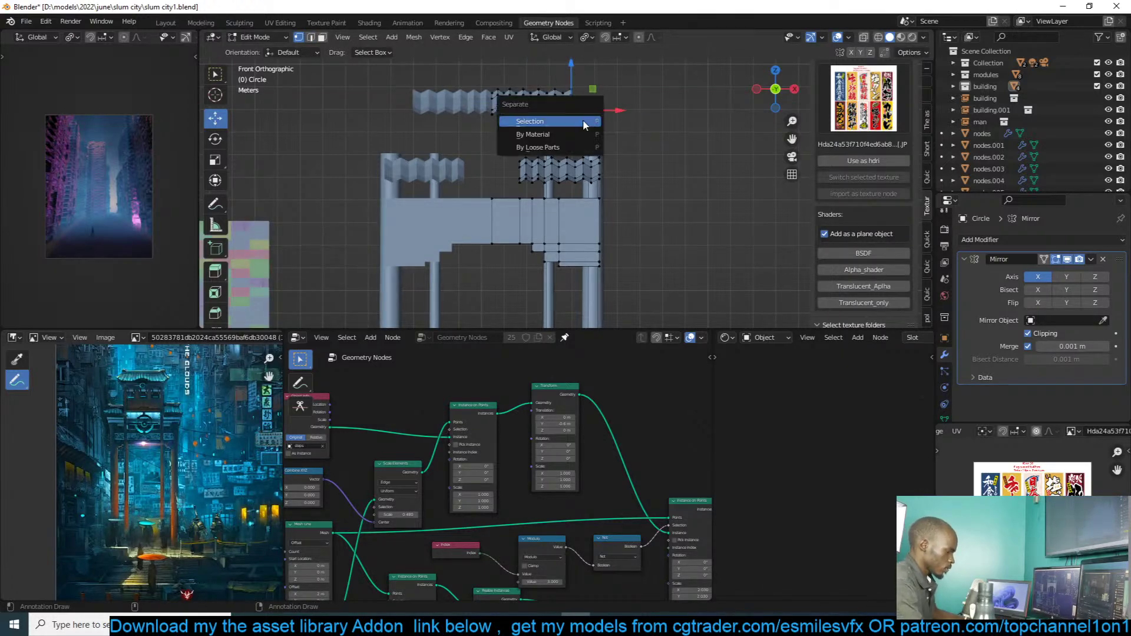
left_click(584, 121)
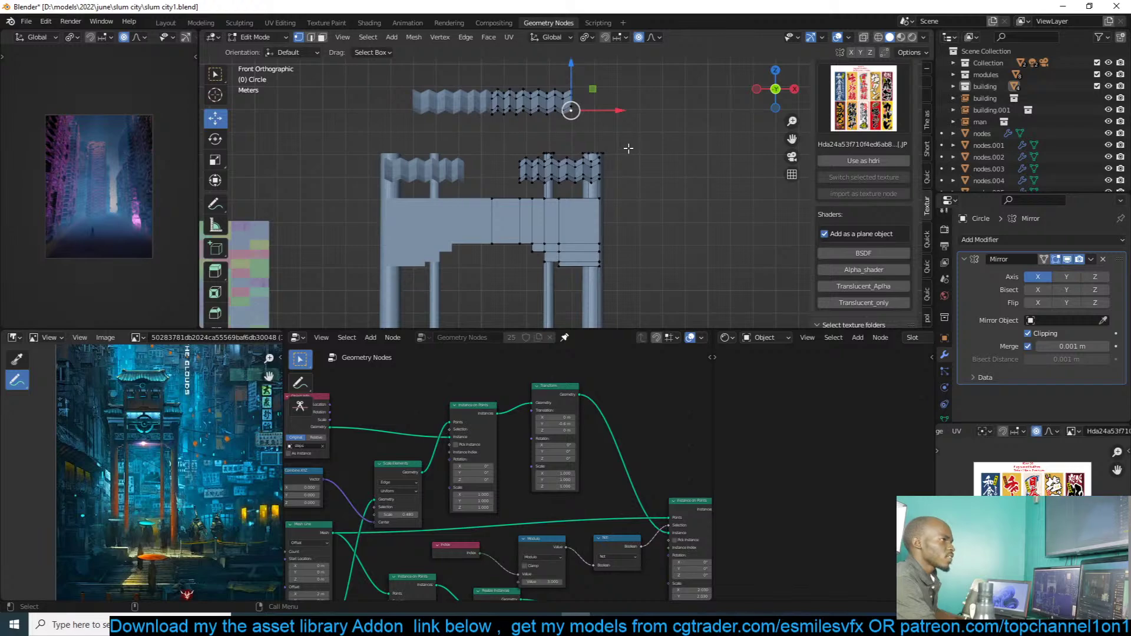
left_click_drag(604, 112, 647, 114)
scroll(630, 114, "down", 7)
Step: Raise the upper roof panel's top edge about 0.6 m along Z with smooth proportional editing
middle_click_drag(646, 115, 554, 158)
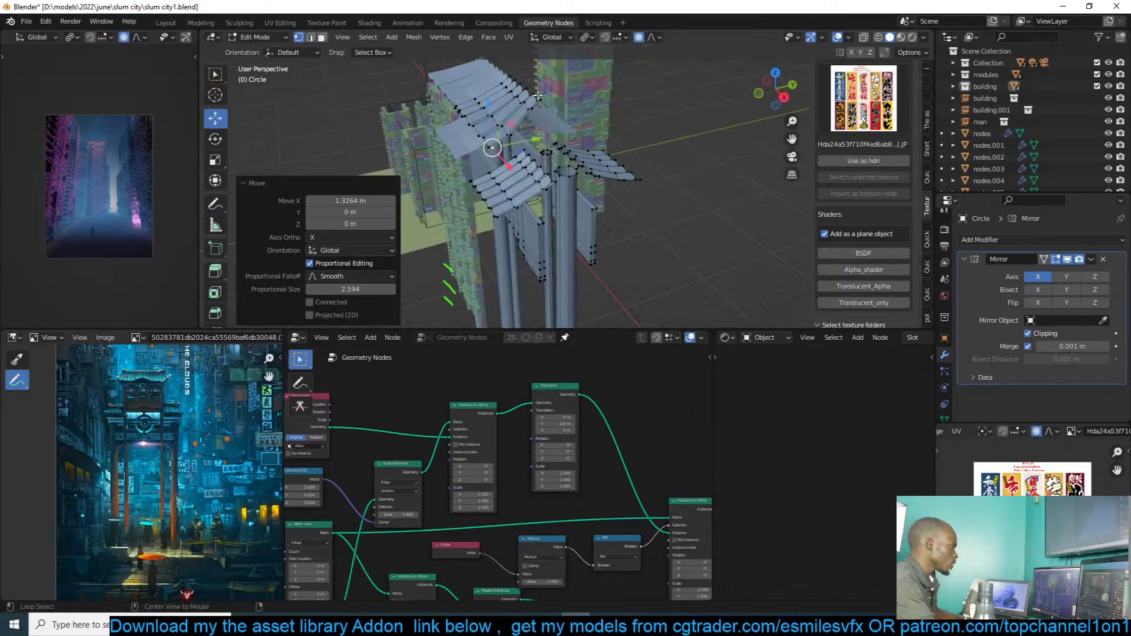
middle_click_drag(538, 96, 586, 126)
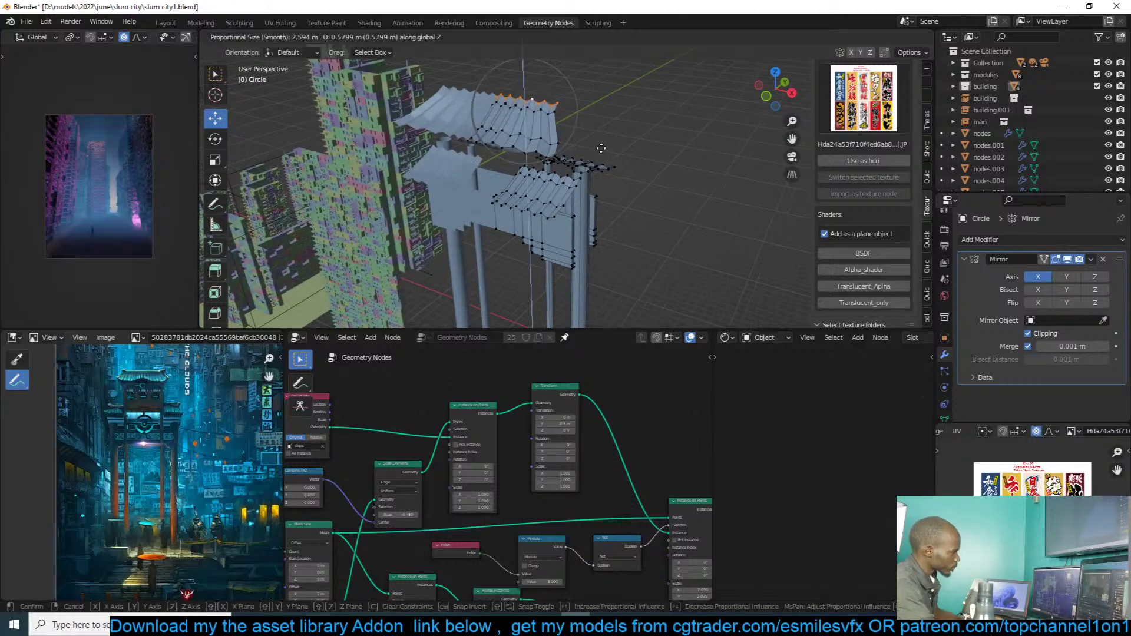
left_click(596, 152)
Step: Rotate the upper roof's top edge about -28° in side view and move it about 0.44 m along Y and 0.97 m up
key("KP_3")
key("KP_Decimal")
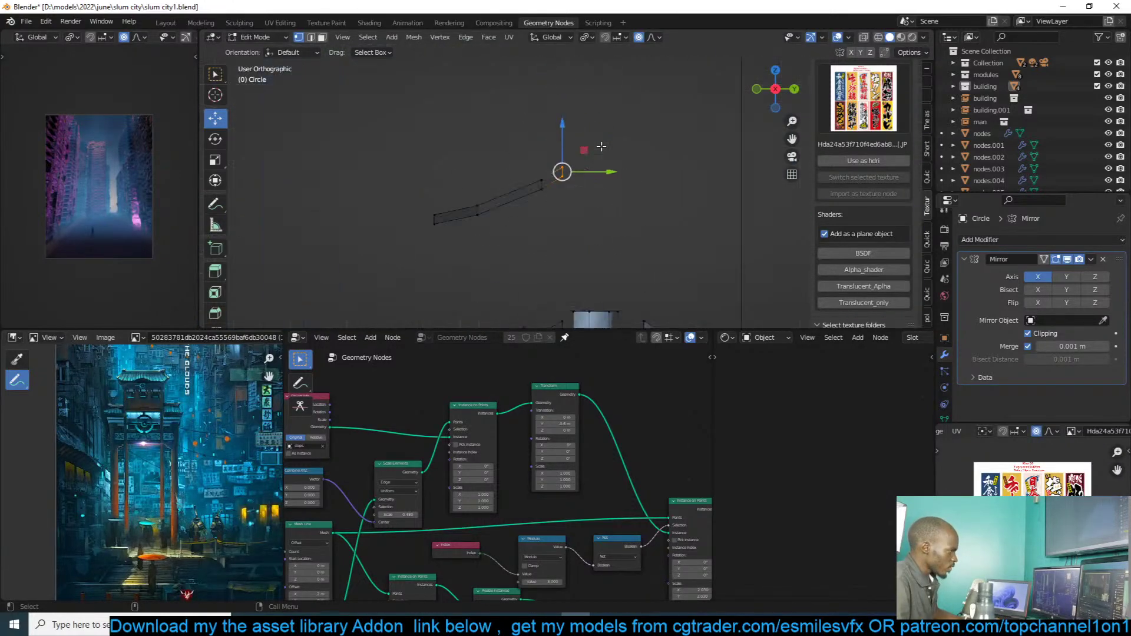
scroll(654, 207, "down", 4)
key("r")
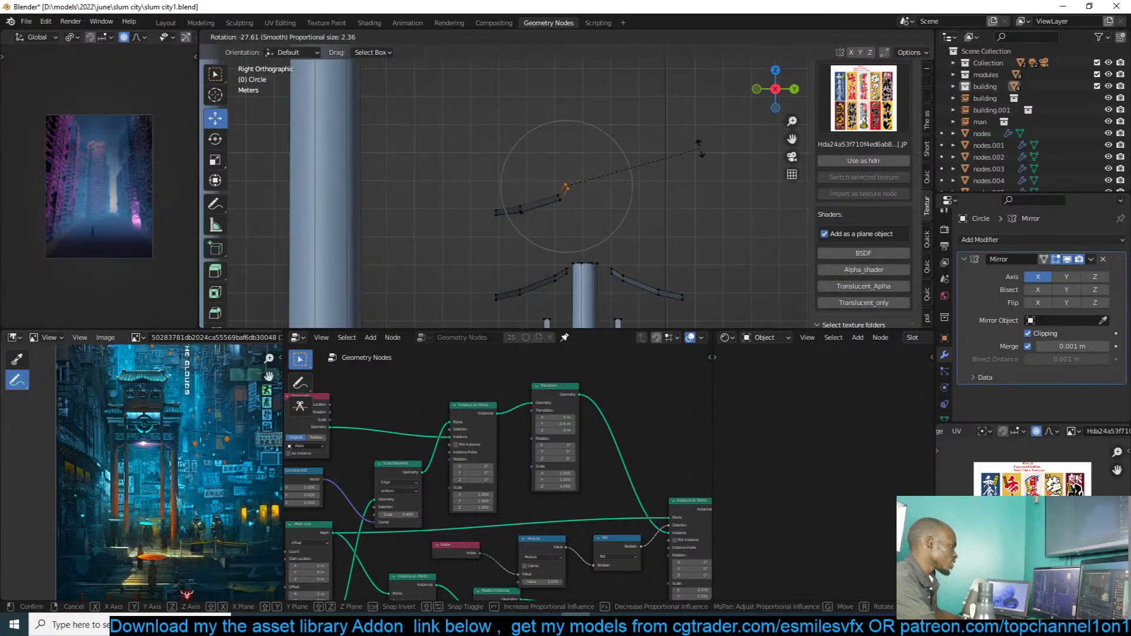
left_click(700, 149)
key("g")
left_click(633, 171)
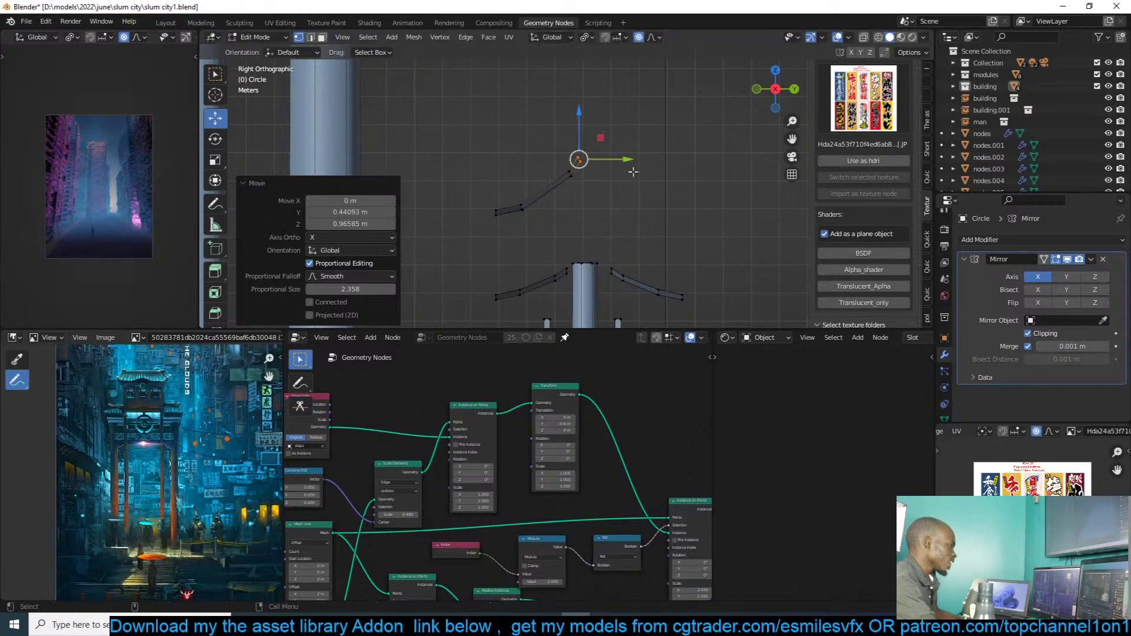
Step: Add one loop cut across the steep part of the upper roof's slope and shift it without proportional editing to smooth the curve
key("ctrl+r")
left_click(551, 191)
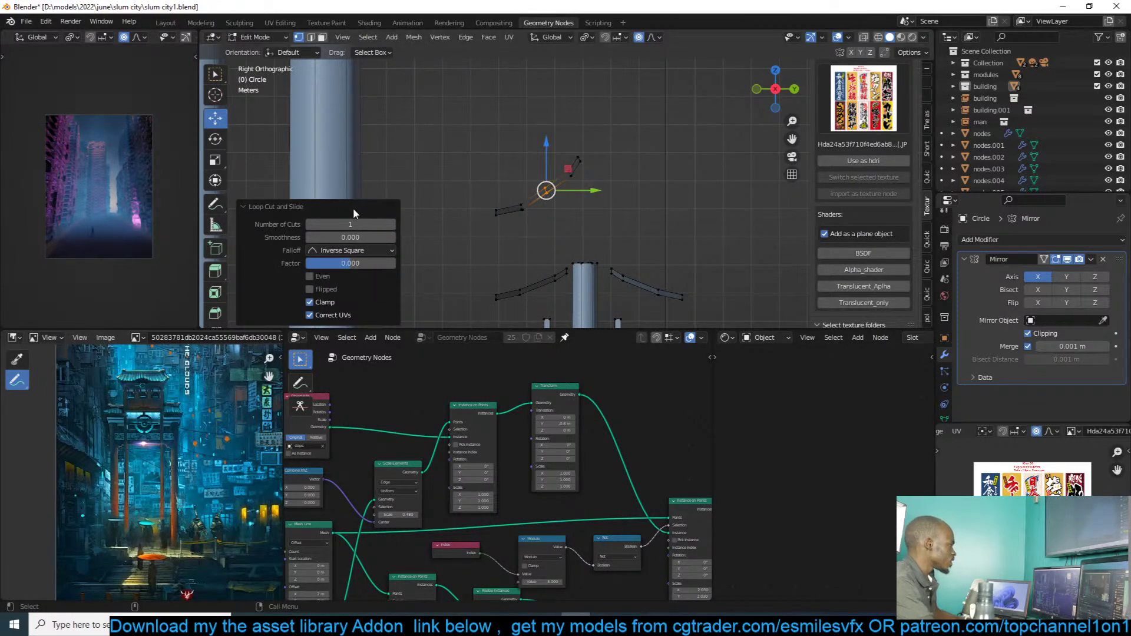
left_click(276, 206)
key("o")
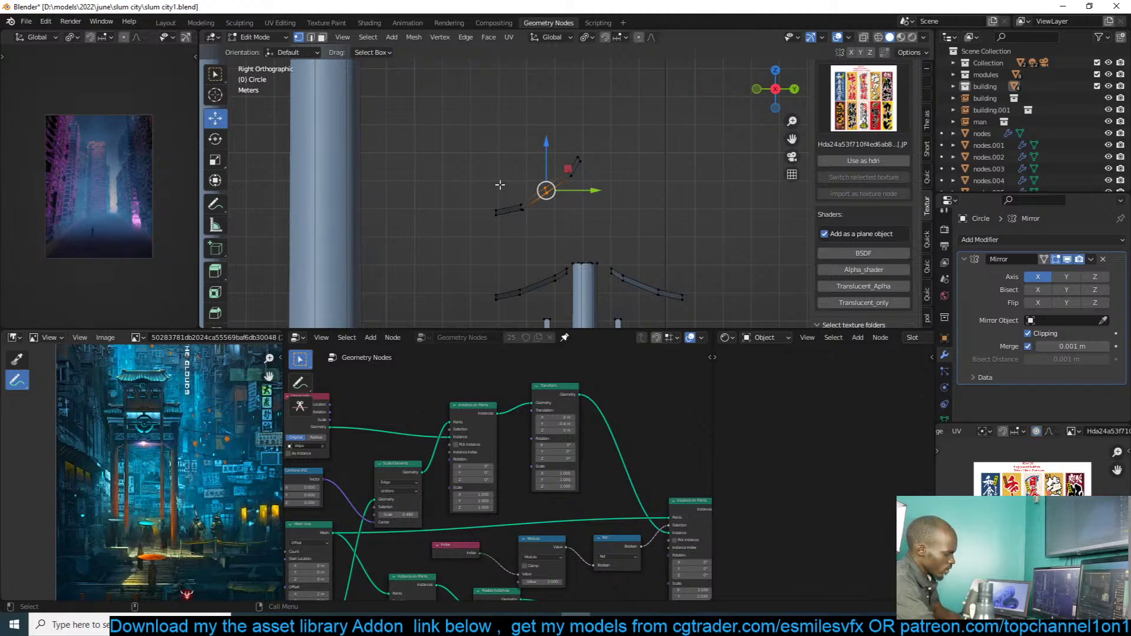
key("g")
left_click(532, 207)
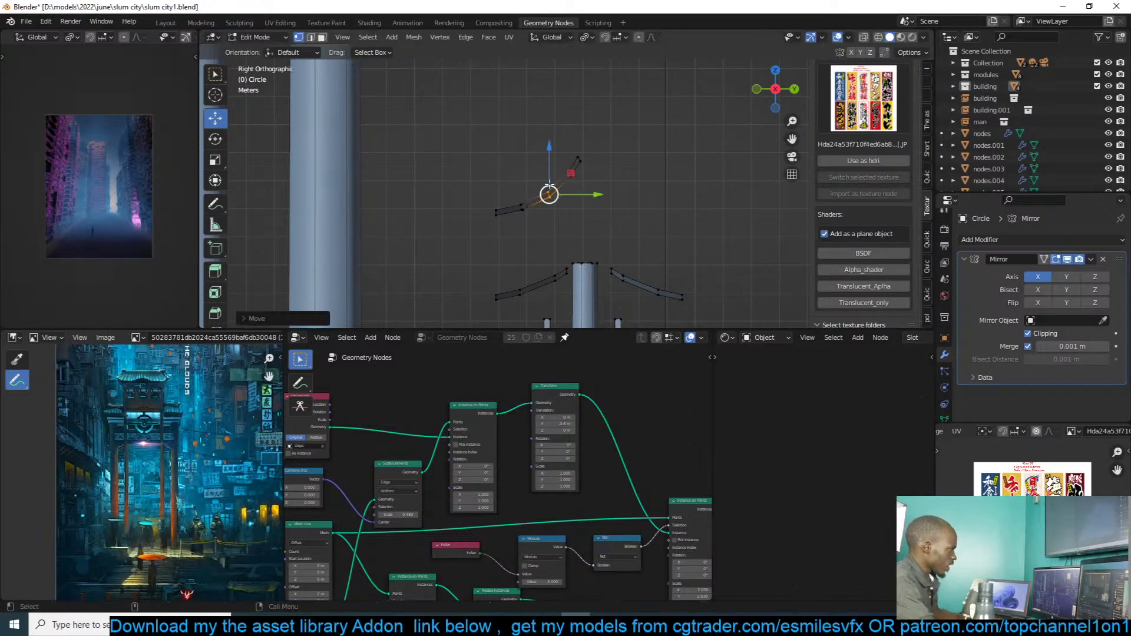
Step: Duplicate the entire upper roof slope, mirror the copy along Y and move it along Y until both slopes meet at the ridge
key("z")
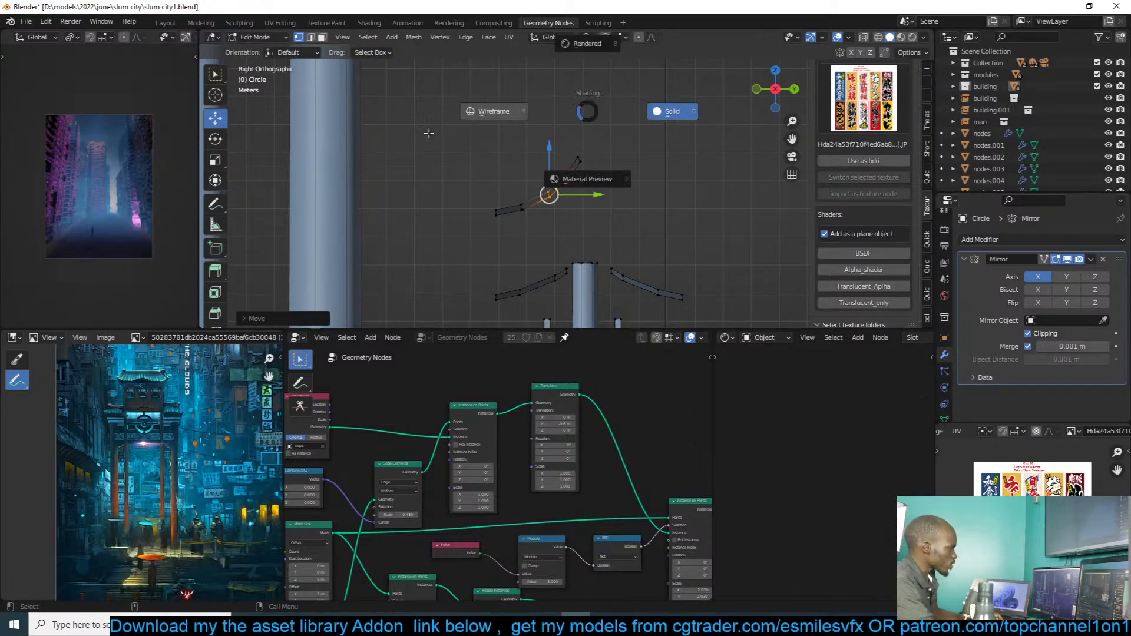
left_click(432, 132)
left_click_drag(456, 136, 609, 228)
key("shift+d")
right_click(581, 210)
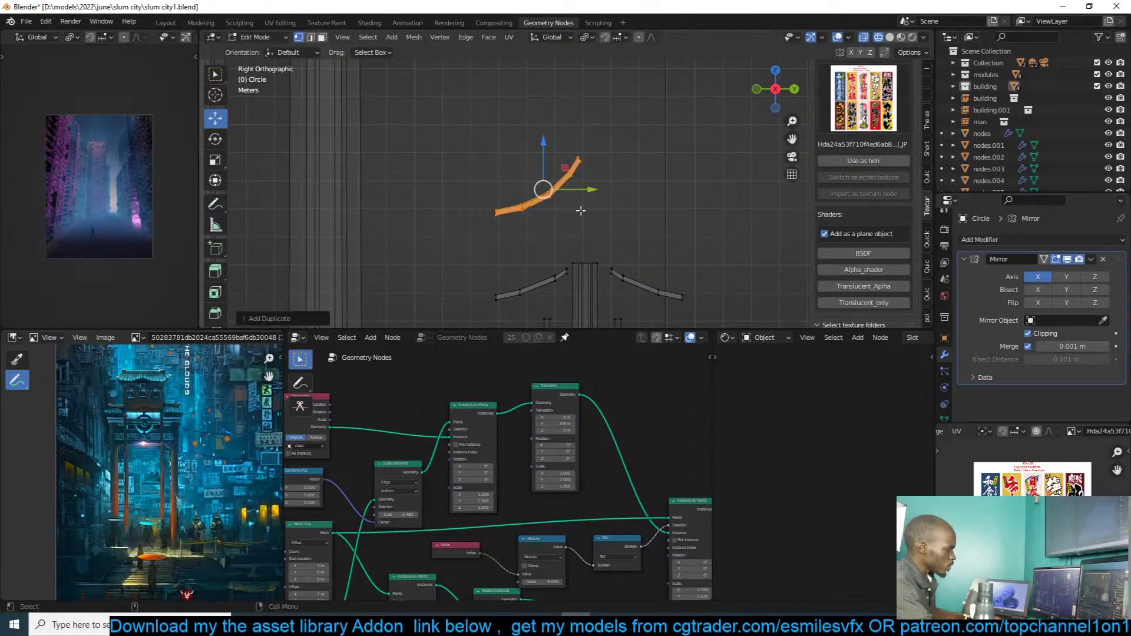
key("ctrl+m")
key("x")
key("y")
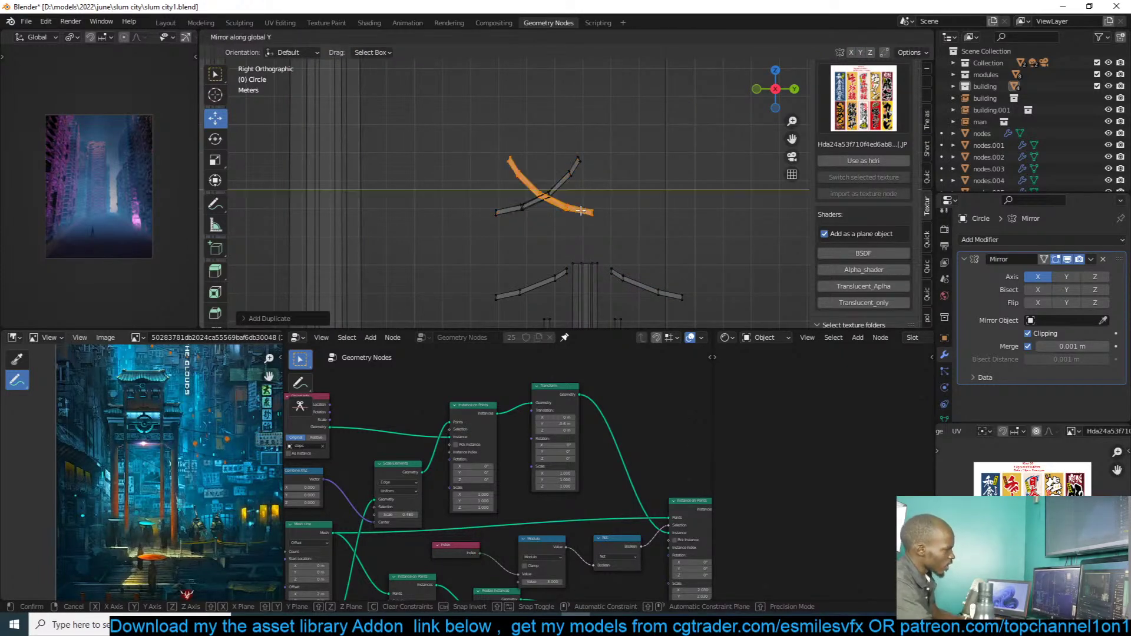
left_click(596, 200)
left_click_drag(589, 190, 669, 196)
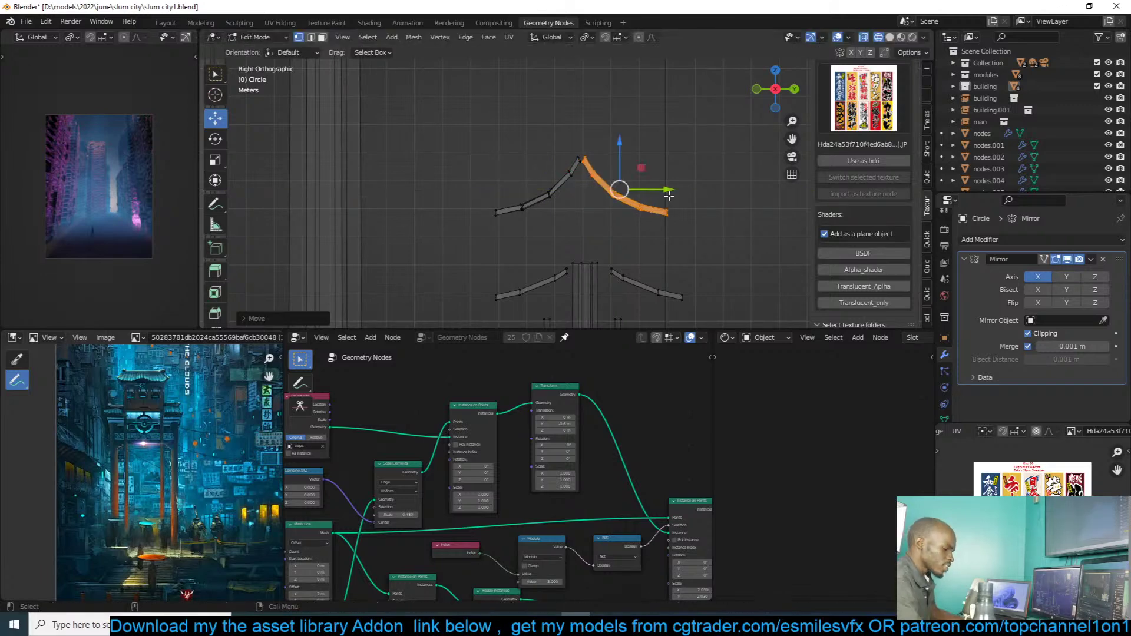
key("KP_7")
key("z")
left_click(675, 218)
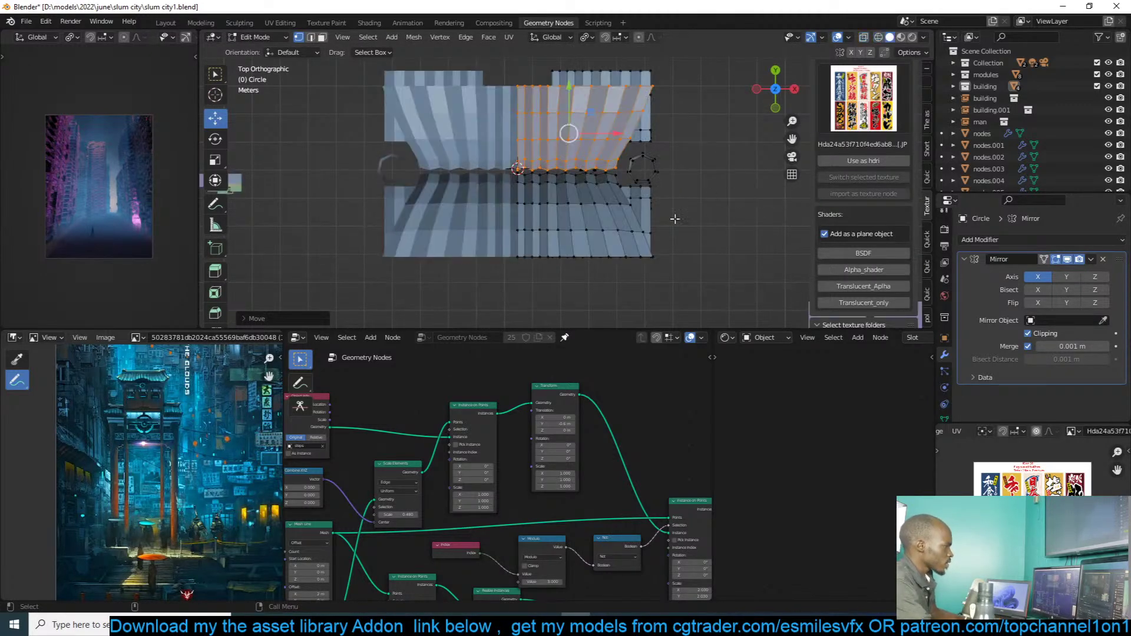
left_click(674, 218)
middle_click_drag(674, 218, 552, 94)
key("Tab")
right_click(639, 101)
left_click(638, 101)
key("q")
left_click(557, 201)
mouse_move(621, 206)
middle_mouse_down()
mouse_move(681, 191)
mouse_move(622, 195)
middle_mouse_up()
key("q")
left_click(628, 279)
Step: Select the upper roof's outer slope edge, grow the selection four times, and duplicate those strips outward along X beside the roof
key("Tab")
left_click(609, 209, "alt")
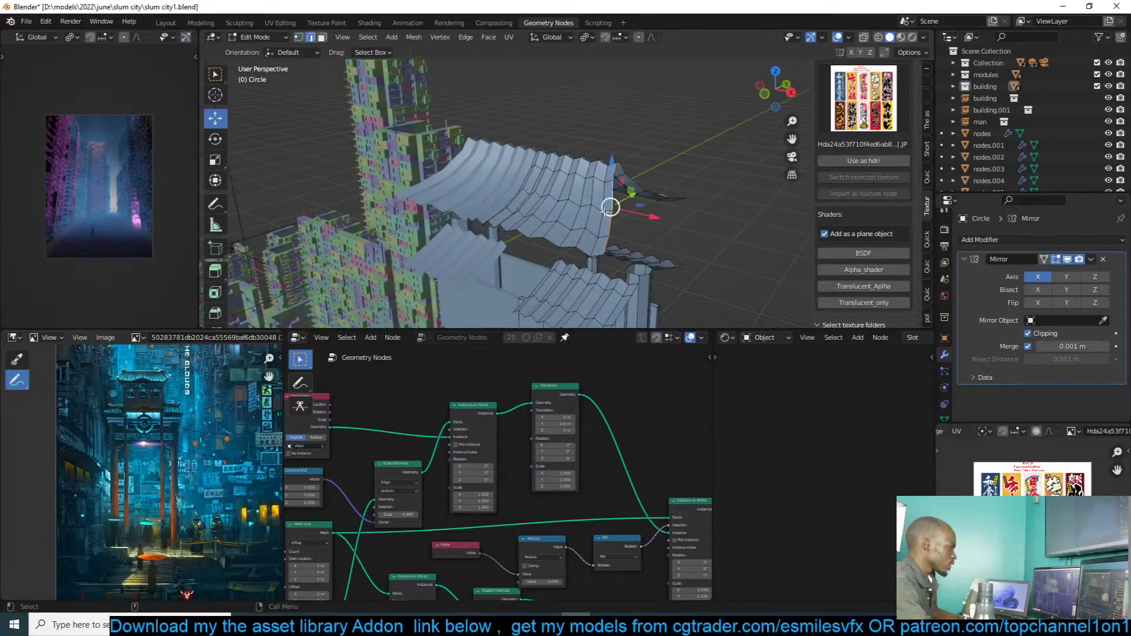
key("ctrl+KP_7")
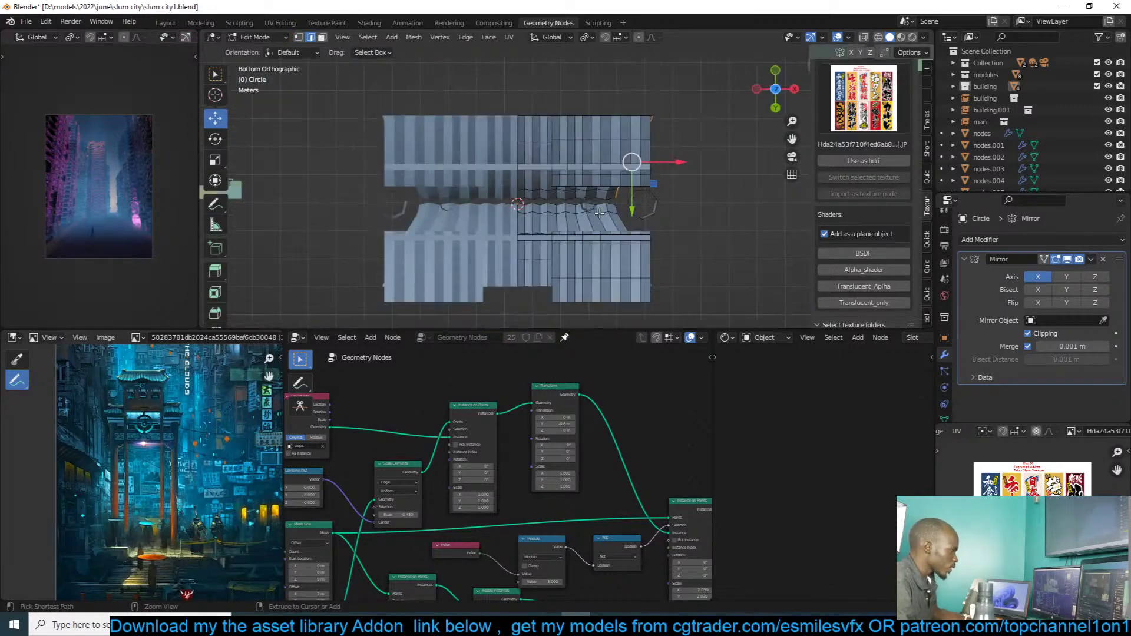
key("KP_7")
key("ctrl+KP_Add")
key("ctrl+KP_Add")
key("ctrl+KP_Add")
key("ctrl+KP_Add")
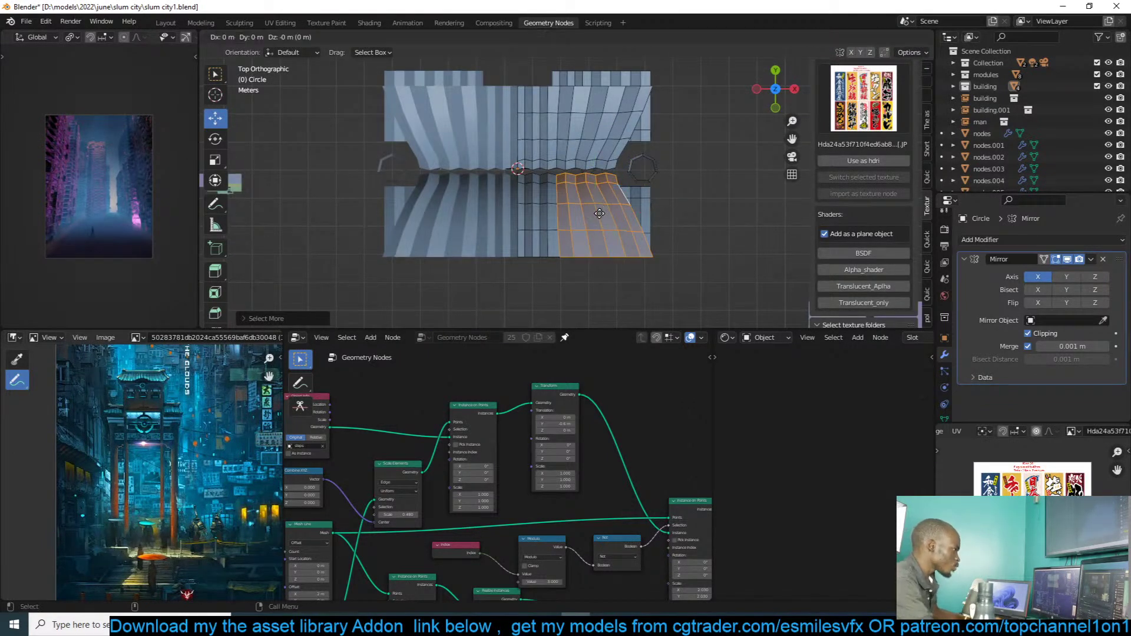
left_click_drag(638, 210, 737, 207)
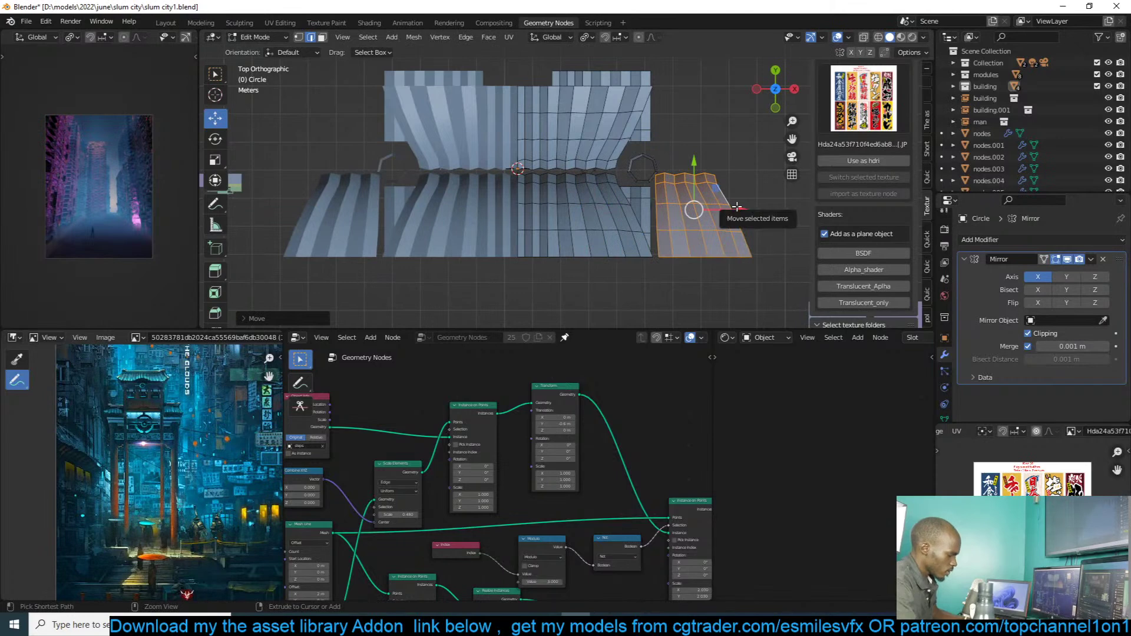
Step: Rotate the duplicated roof strips -90° in top view and mirror them along Y
type("r")
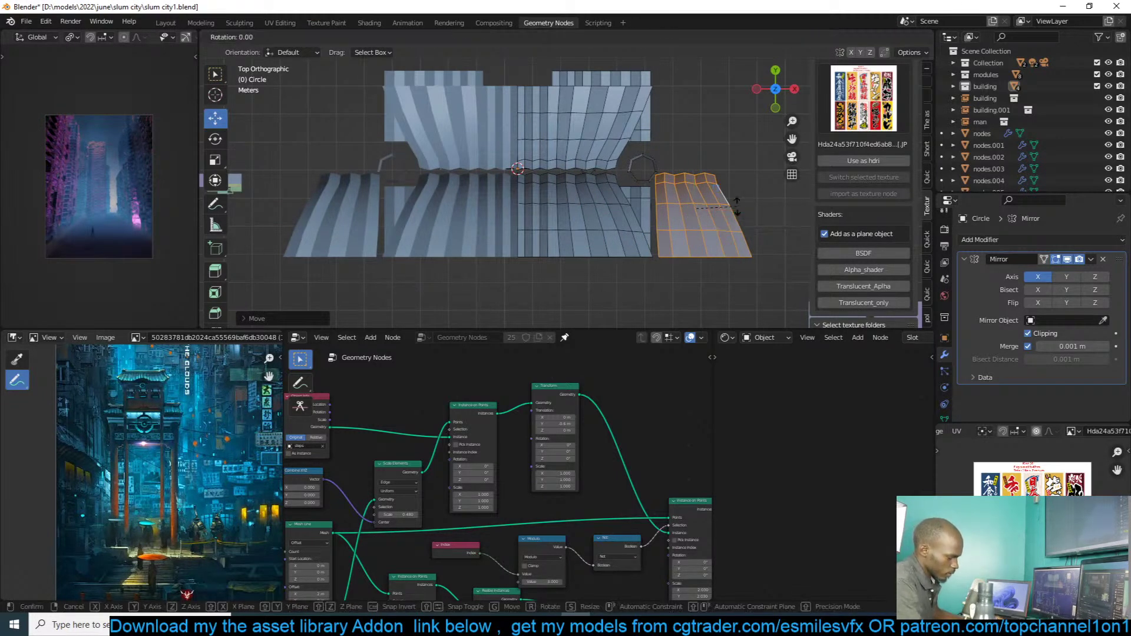
type("90")
key("minus")
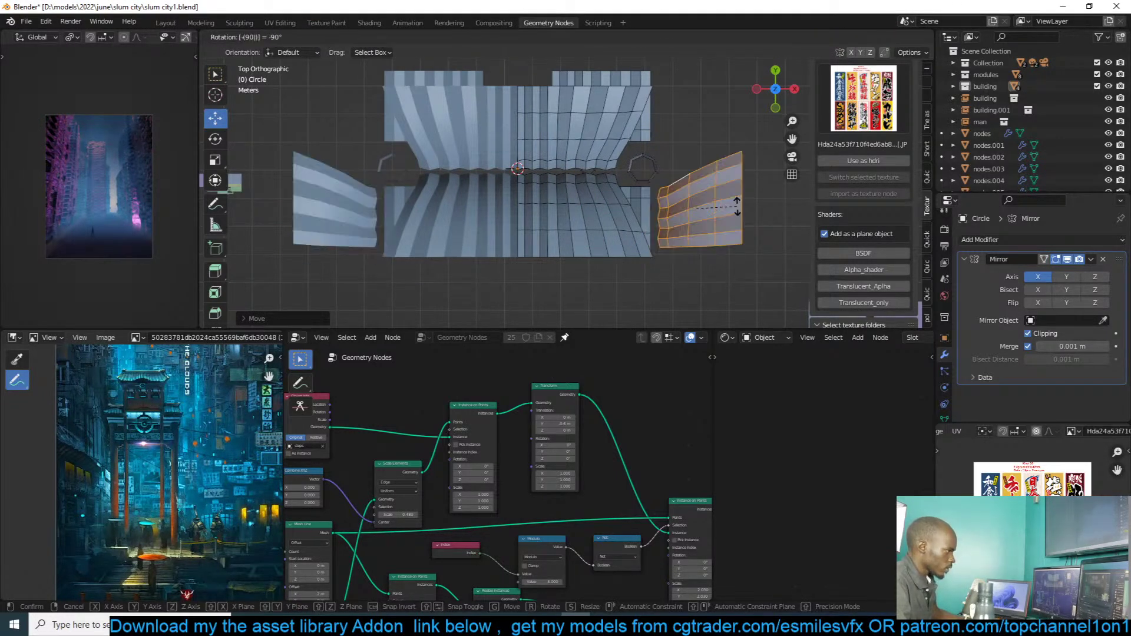
key("Return")
key("ctrl+m")
key("y")
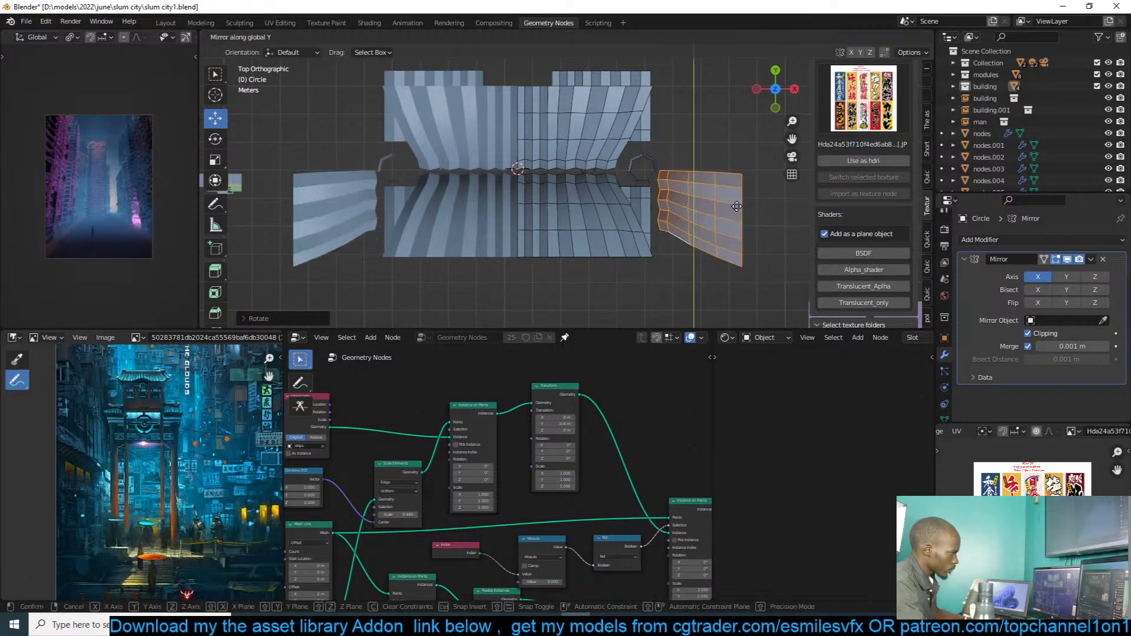
key("Return")
Step: Move the rotated strips about 1.8 m inward to the upper roof's open end and scale them down slightly
key("g")
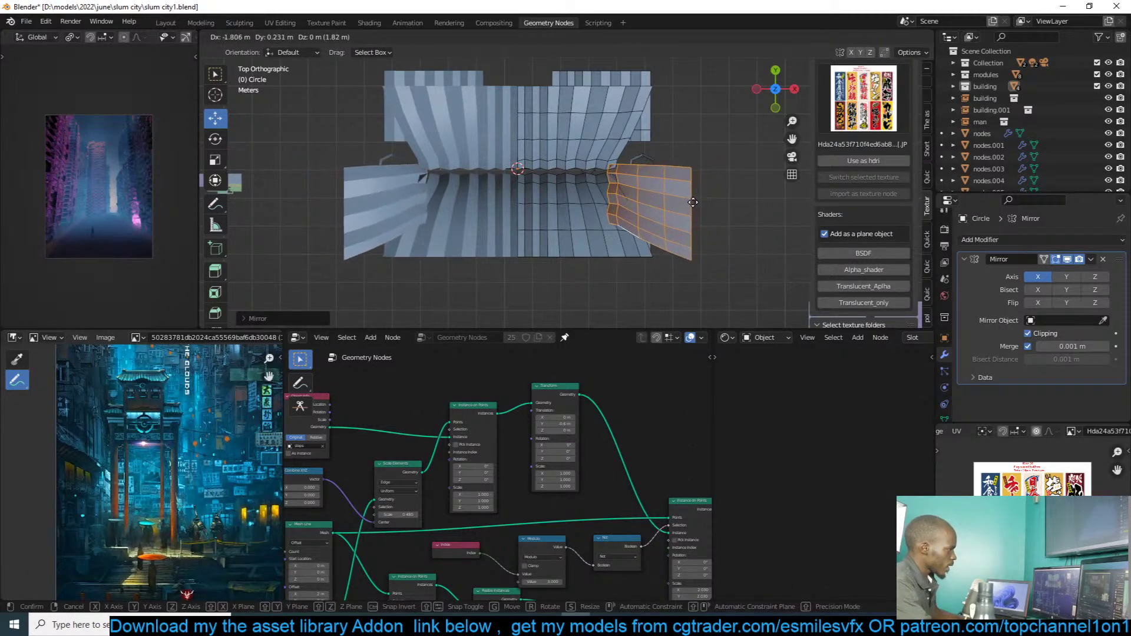
left_click(694, 207)
middle_click_drag(694, 207, 695, 139)
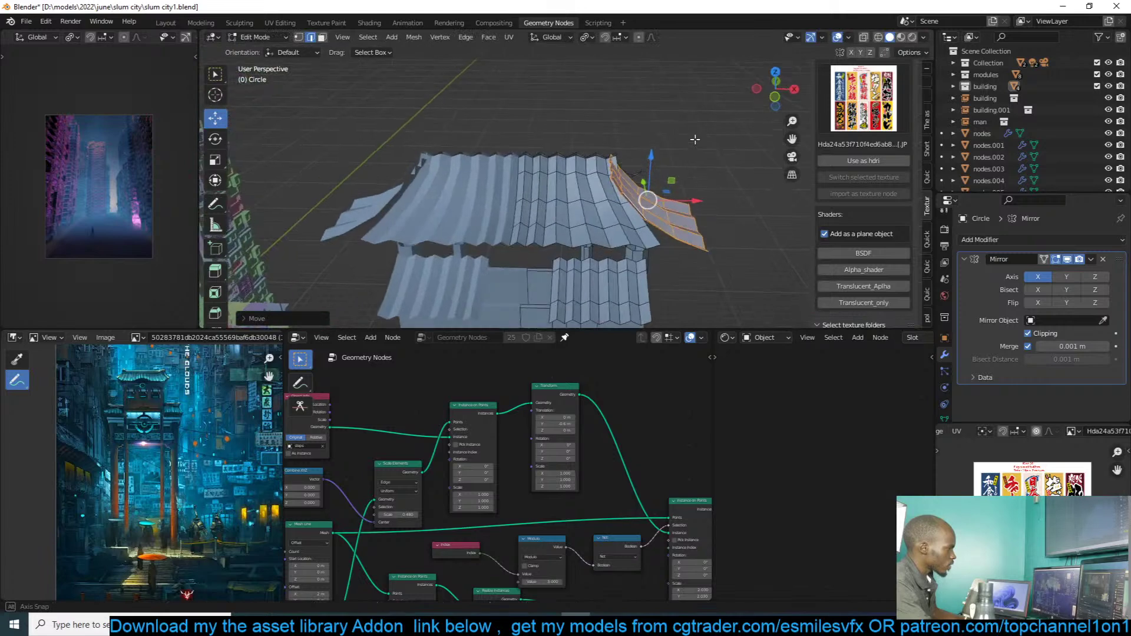
key("s")
left_click(699, 199)
key("KP_7")
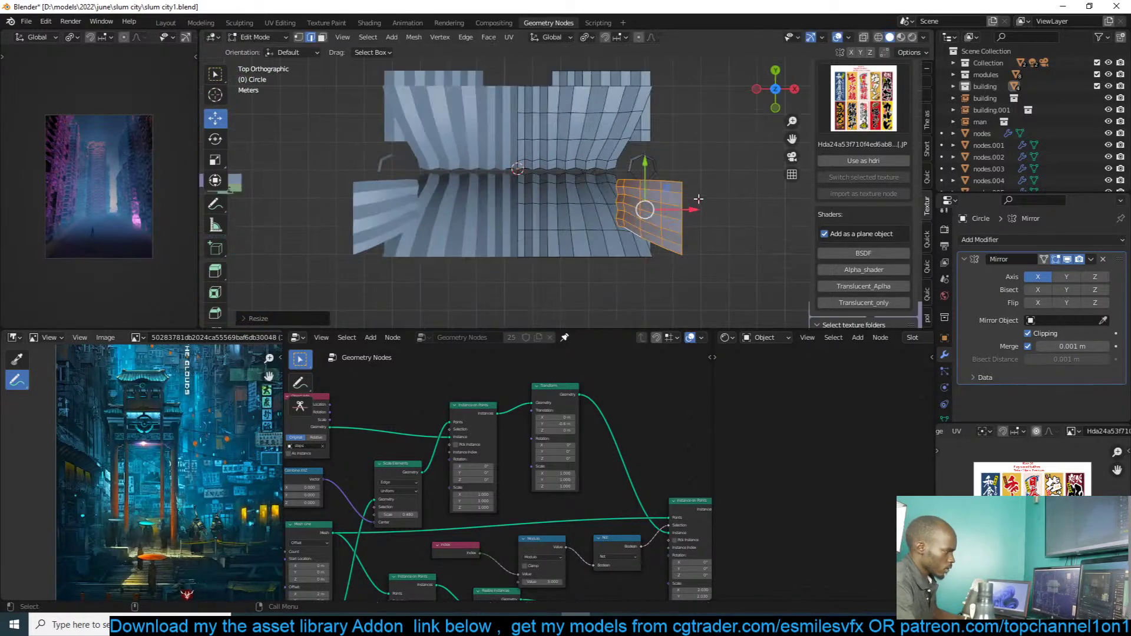
Step: Move the rotated roof strips slightly along Y in top view to line up with the ridge
key("g")
left_click(696, 190)
key("1")
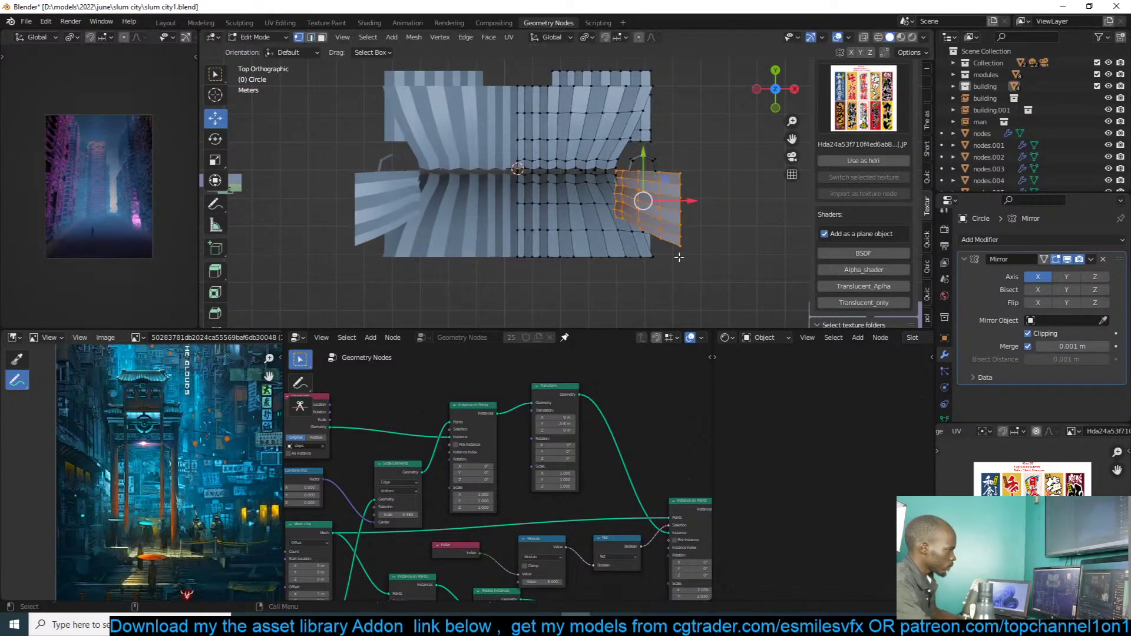
Step: Select the rotated strips' outer slanted edge loop and shear it with proportional editing enabled in top view
left_click(679, 246)
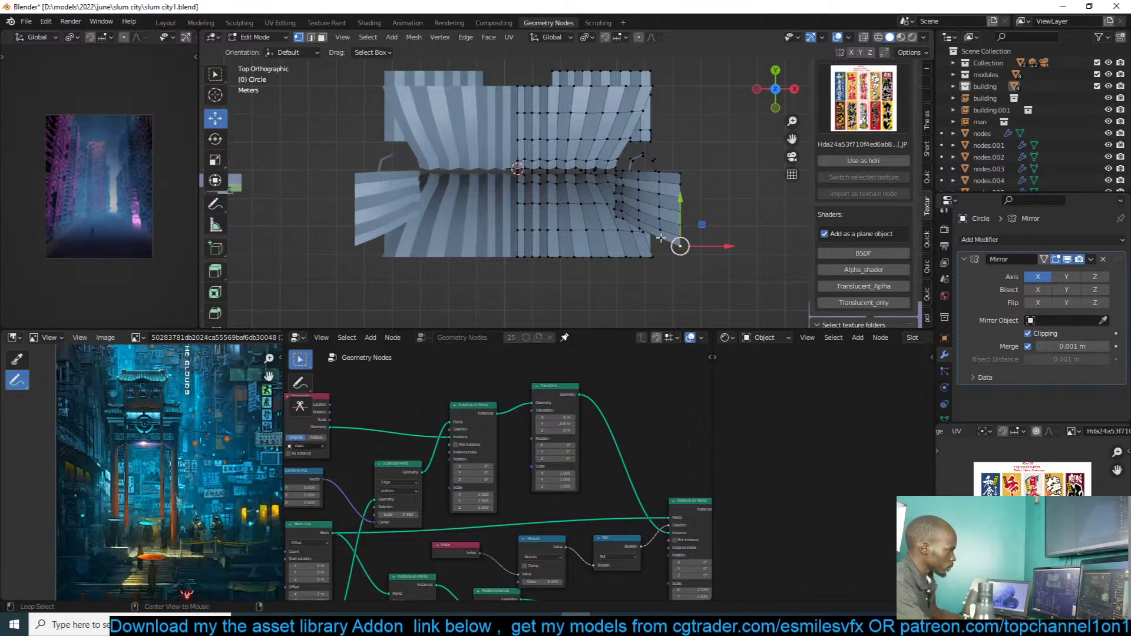
left_click(661, 238, "alt")
left_click(645, 228, "alt")
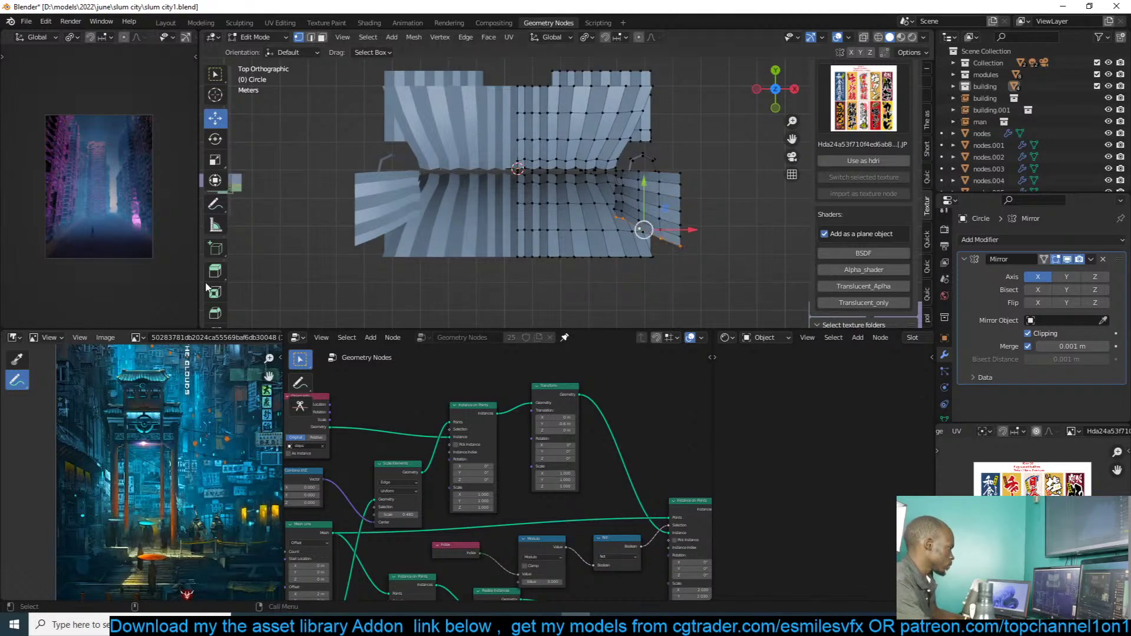
scroll(212, 282, "down", 5)
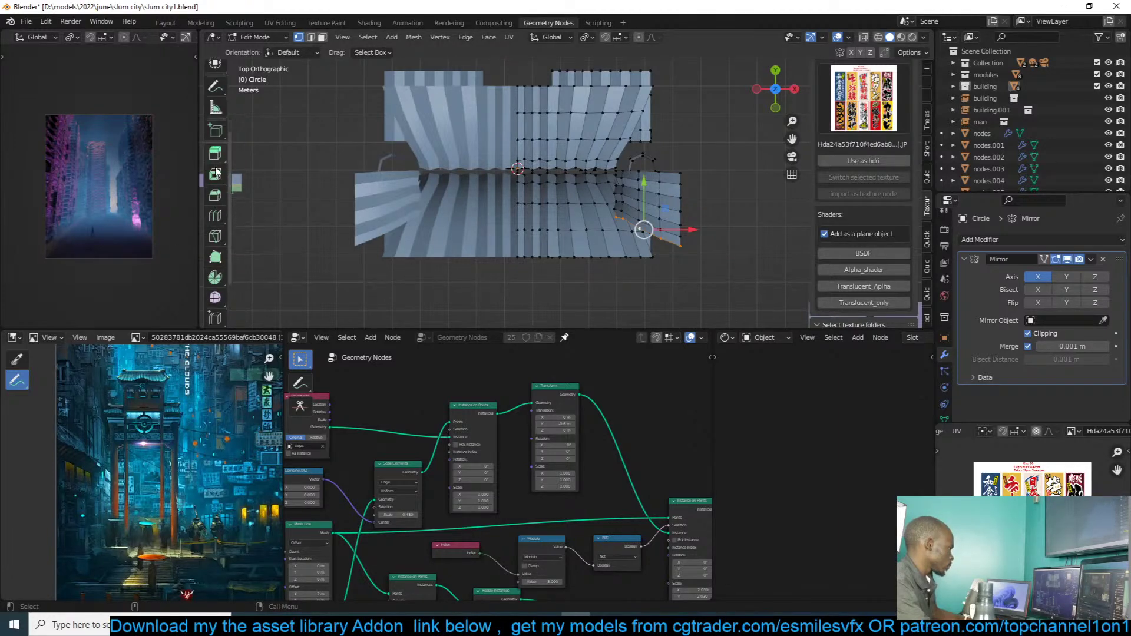
scroll(217, 173, "down", 3)
left_click(215, 292)
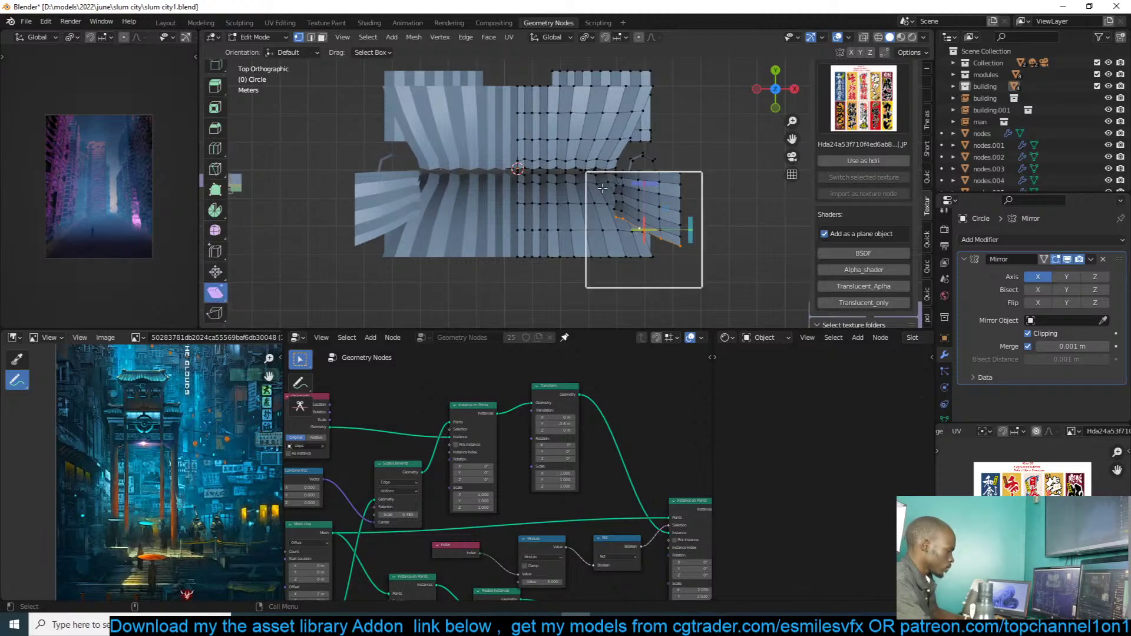
key("o")
left_click(652, 37)
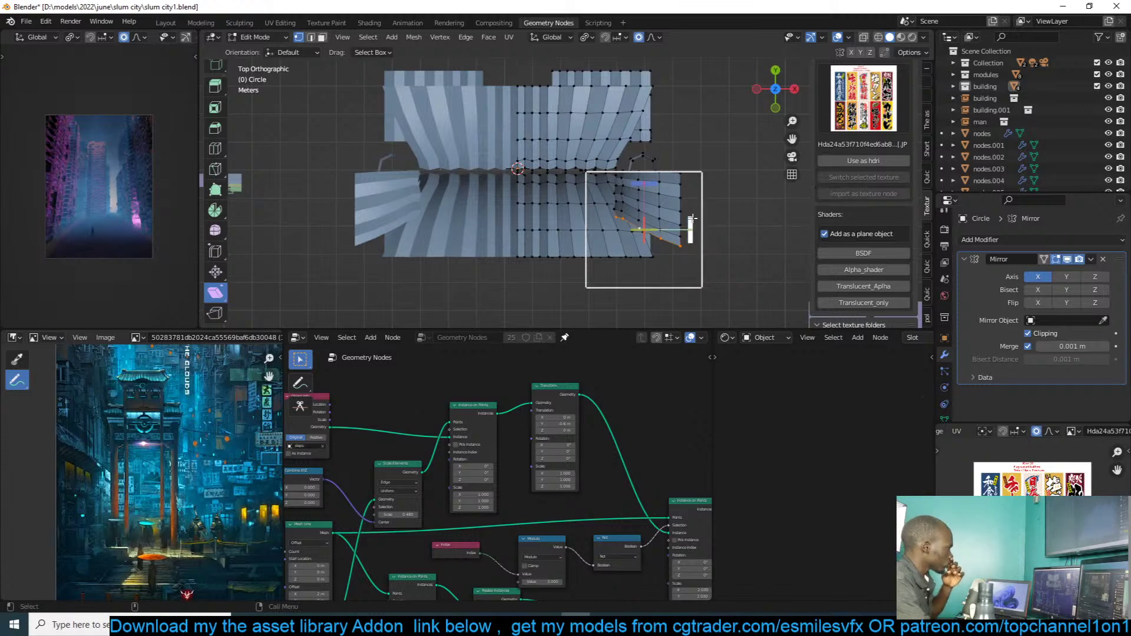
key("shift+ctrl+alt+s")
left_click(679, 254)
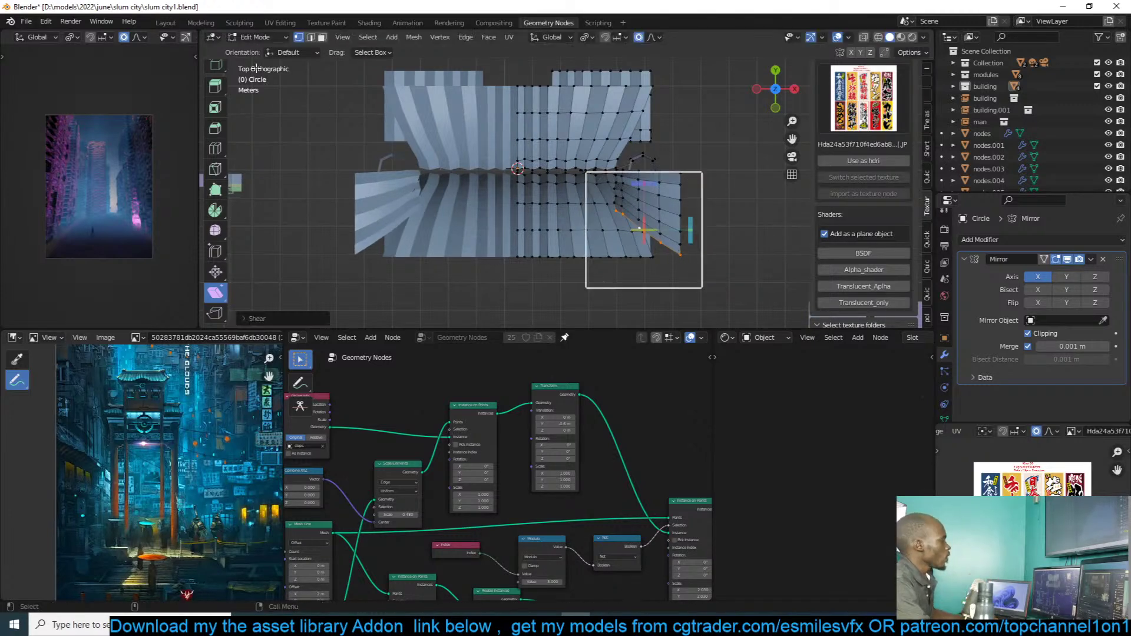
scroll(215, 103, "up", 5)
left_click(215, 101)
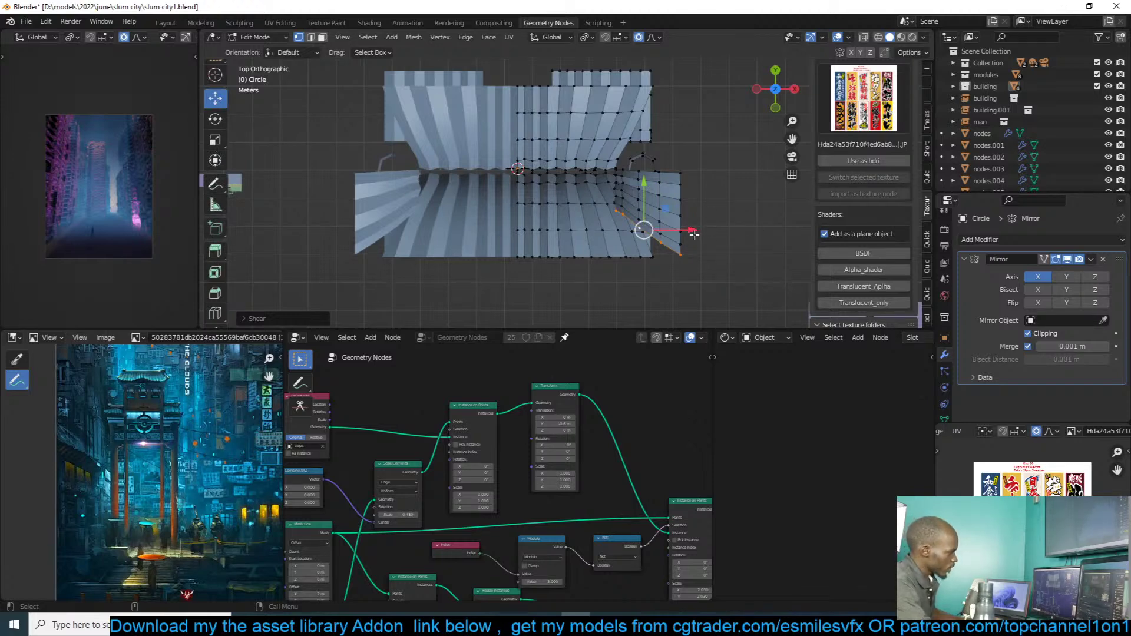
Step: Shear the same edge loop further in perspective view so the side strips flare toward the upper roof's corner
key("Tab")
middle_click_drag(693, 232, 599, 139)
key("Tab")
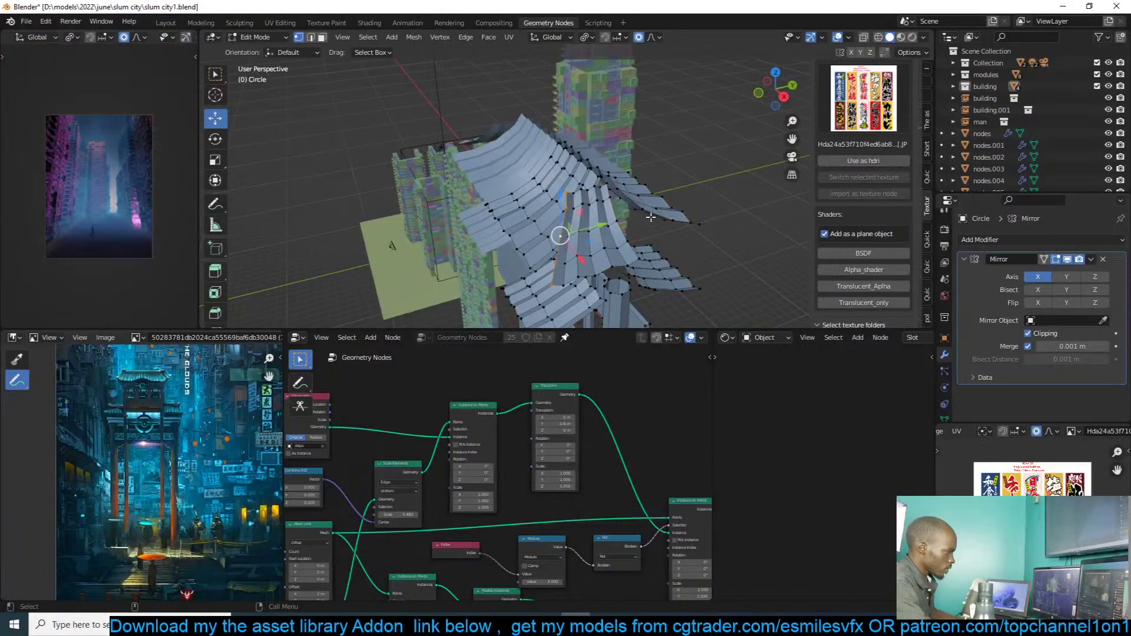
scroll(241, 297, "down", 3)
scroll(212, 317, "down", 8)
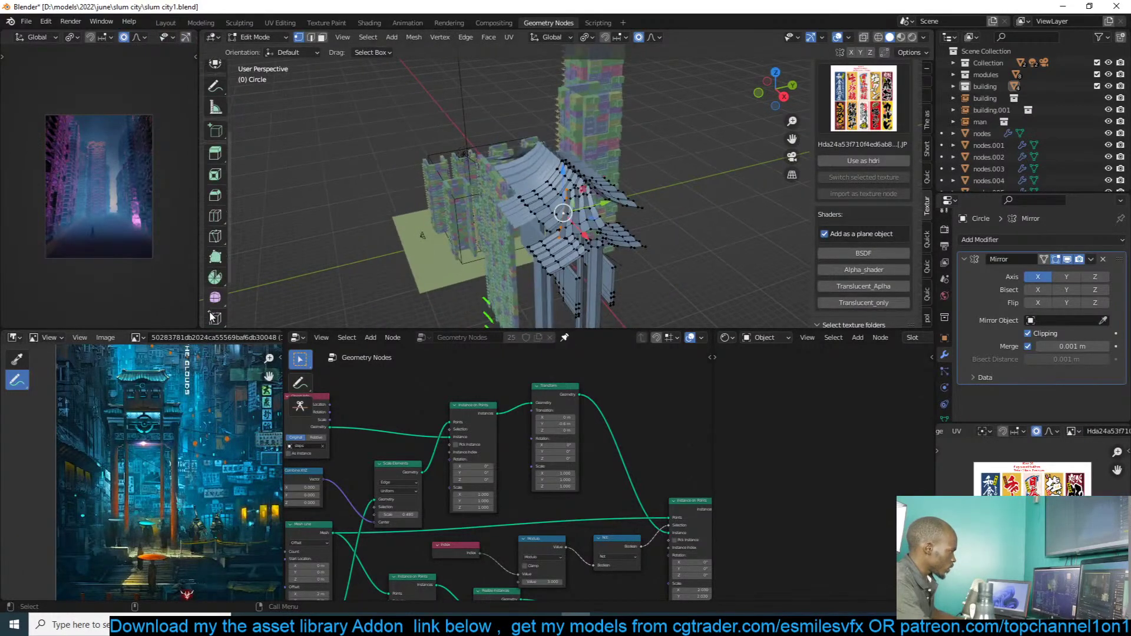
key("shift+q")
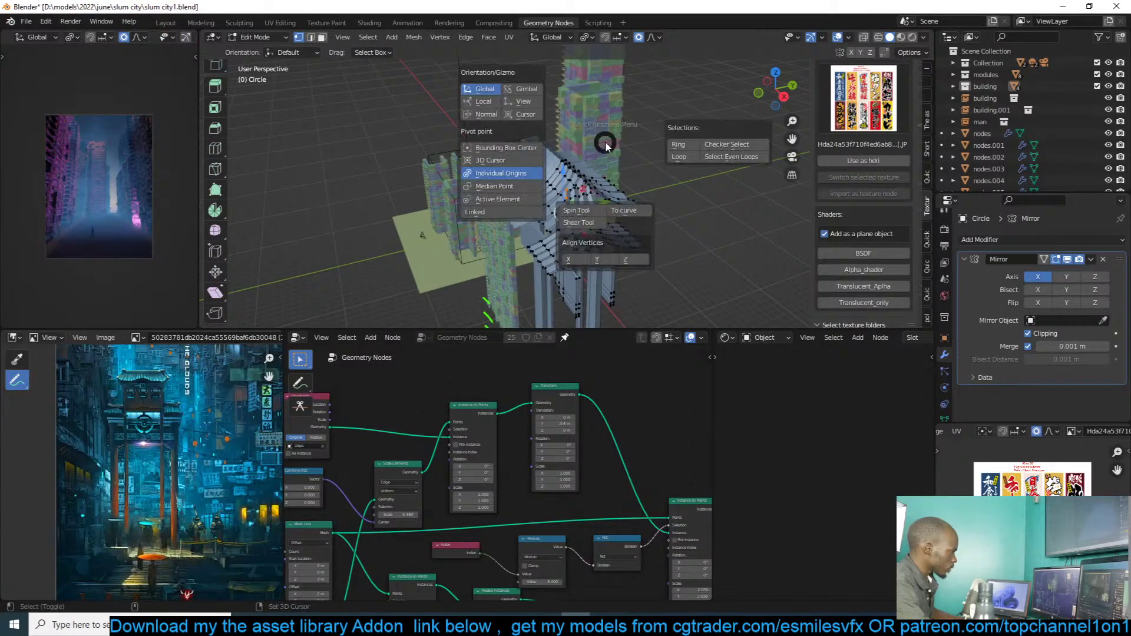
left_click(594, 222)
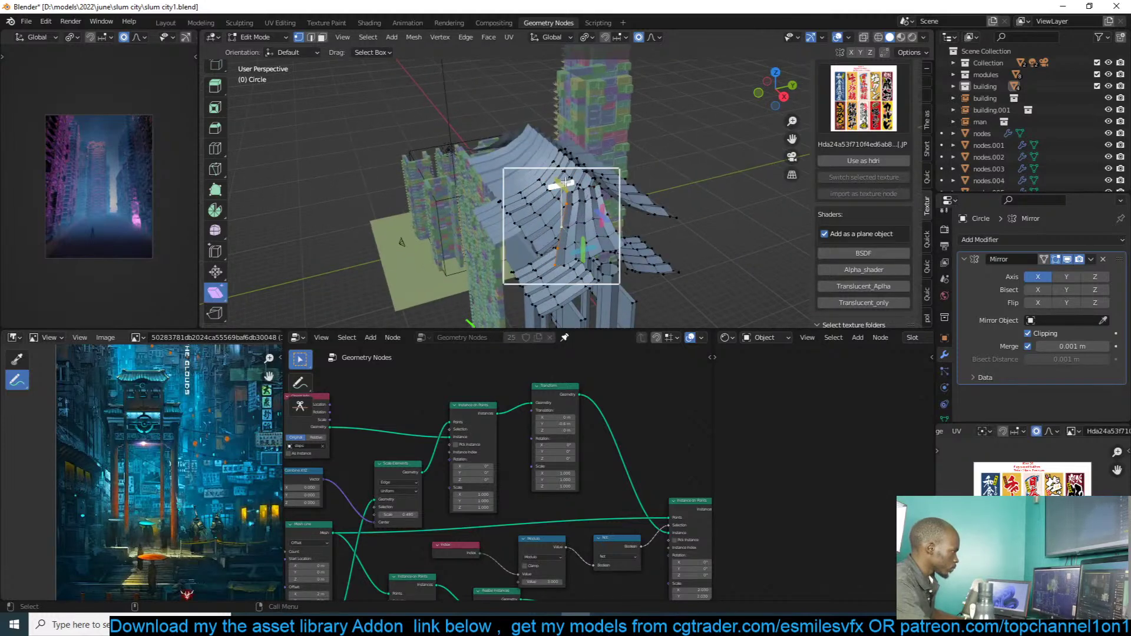
left_click_drag(573, 183, 196, 108)
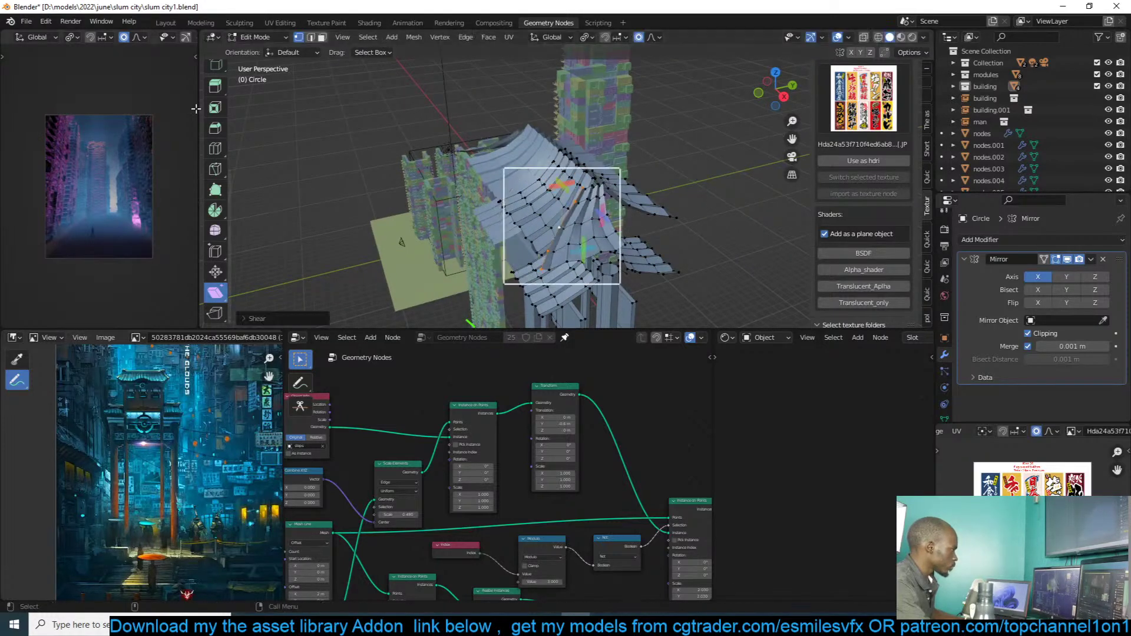
Step: Duplicate the whole side roof piece in top view, mirror the copy along Y and move it along Y to meet the original
key("Tab")
middle_click_drag(530, 177, 561, 155)
key("KP_7")
key("Tab")
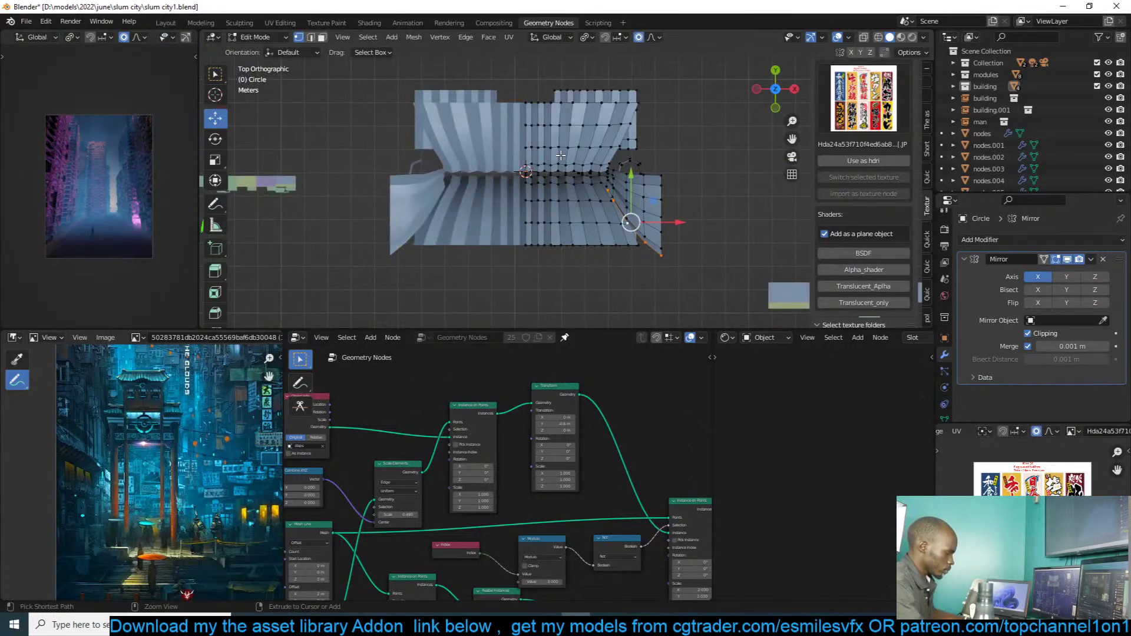
key("shift+d")
right_click(561, 155)
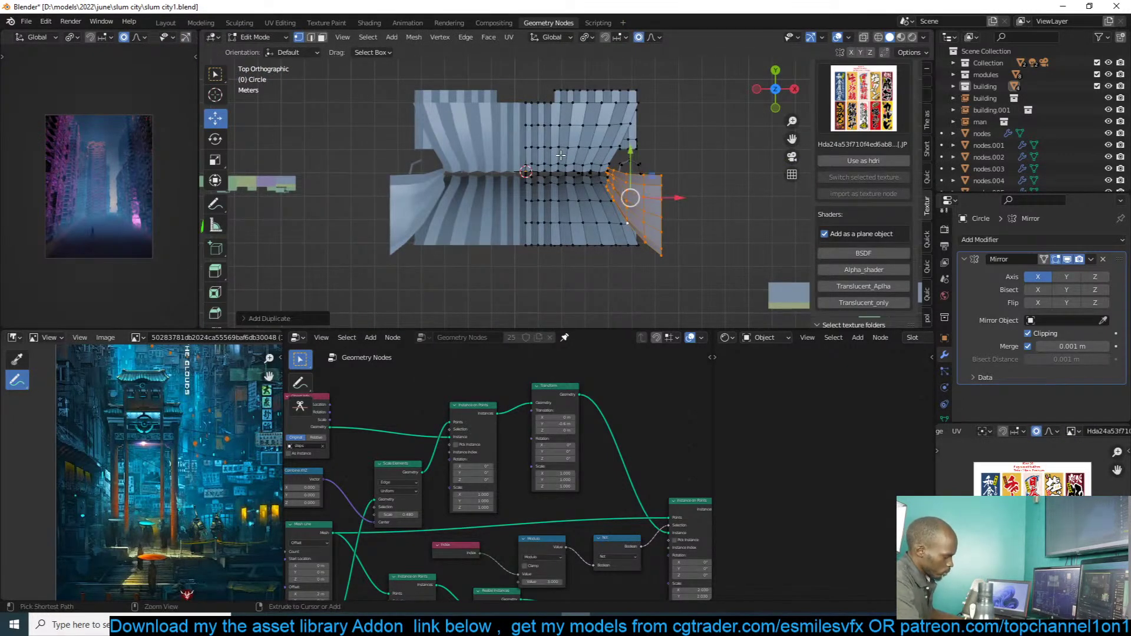
key("ctrl+m")
key("x")
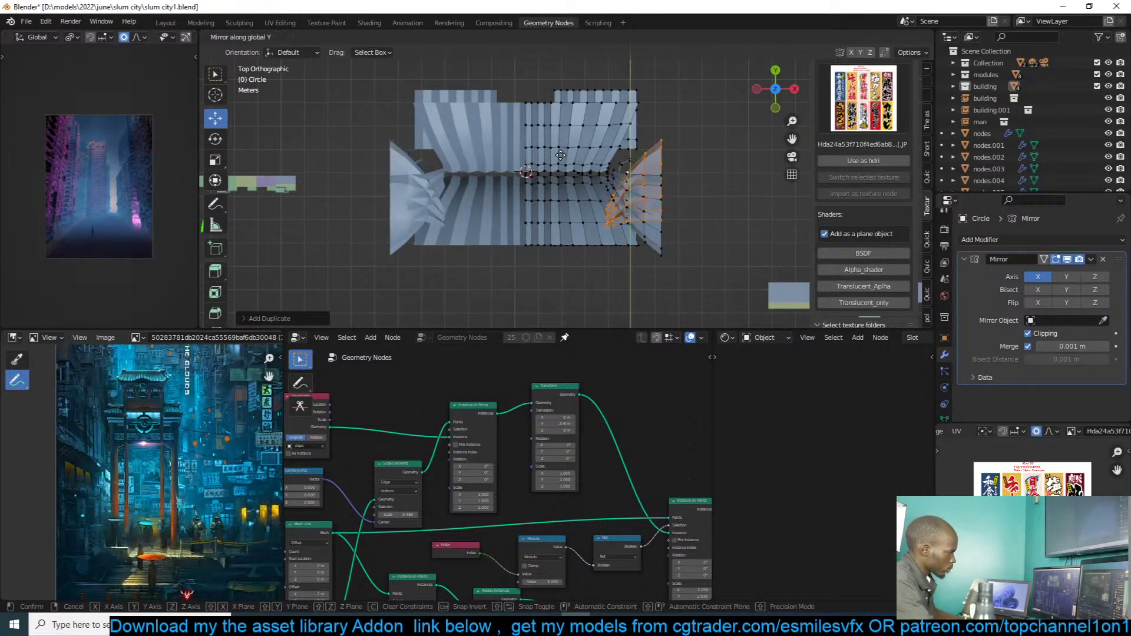
key("g")
key("y")
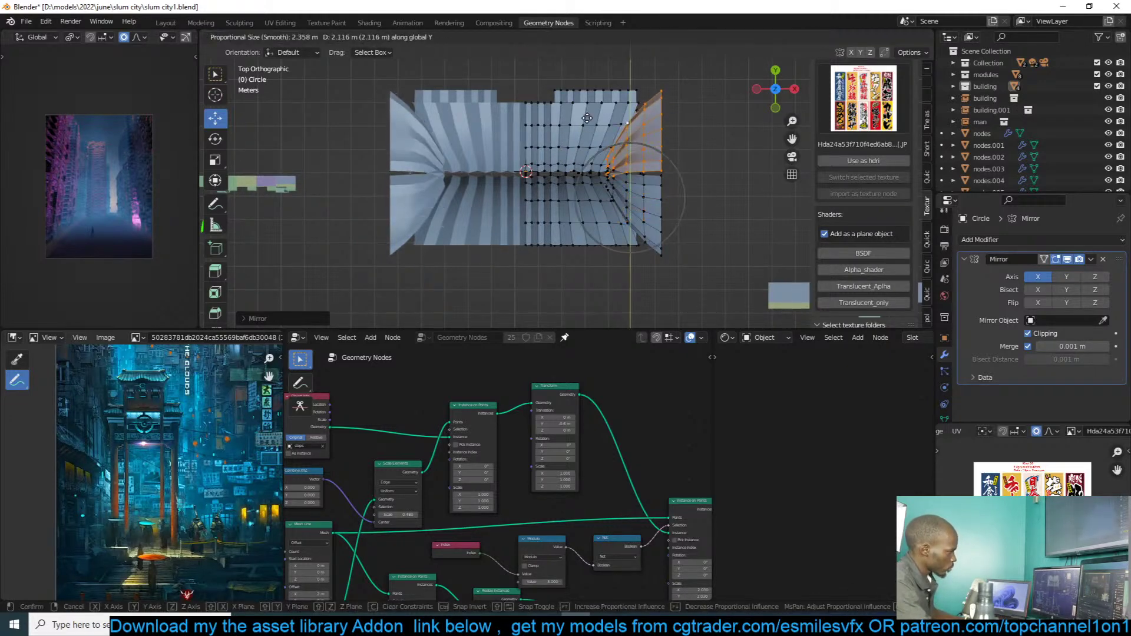
left_click(592, 121)
Step: Examine the upper roof and its flared ends from several angles in Object Mode
key("Tab")
middle_click_drag(594, 126, 634, 62)
left_click(634, 61)
scroll(600, 142, "down", 5)
middle_click_drag(599, 145, 560, 106)
scroll(560, 106, "up", 6)
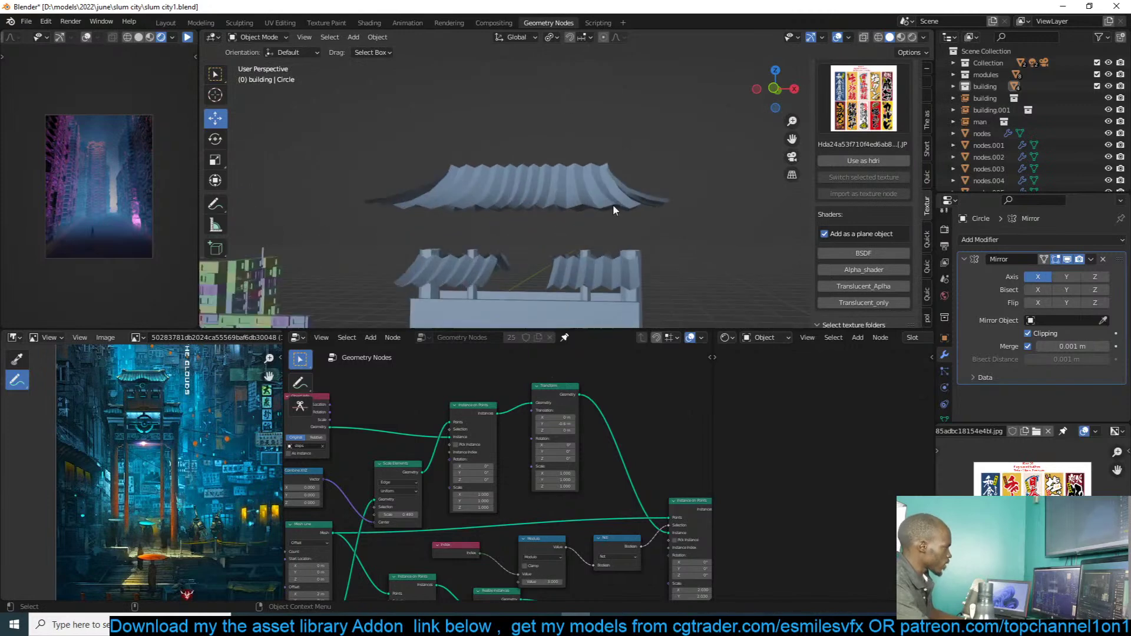
scroll(601, 147, "up", 2)
mouse_move(614, 207)
middle_mouse_down()
mouse_move(601, 147)
mouse_move(636, 204)
middle_mouse_up()
Step: Select the top loops of the upper pillars, raise them along Z to the upper roof's underside, and disable proportional editing
key("Tab")
key("2")
left_click(589, 194, "alt")
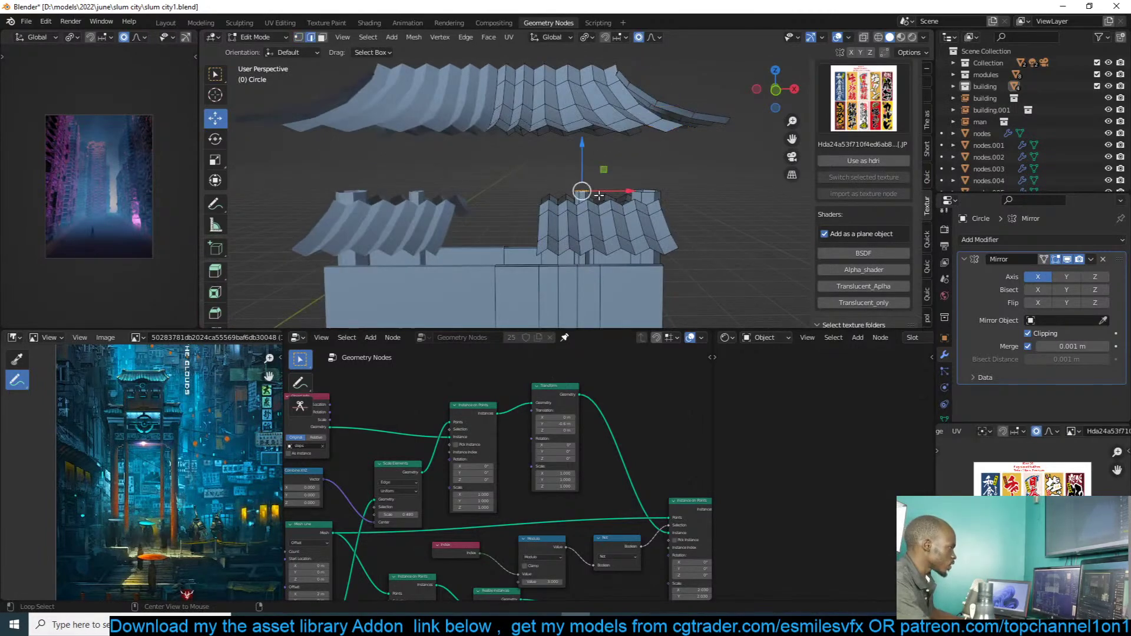
key("1")
left_click(650, 193, "alt+shift")
key("g")
key("z")
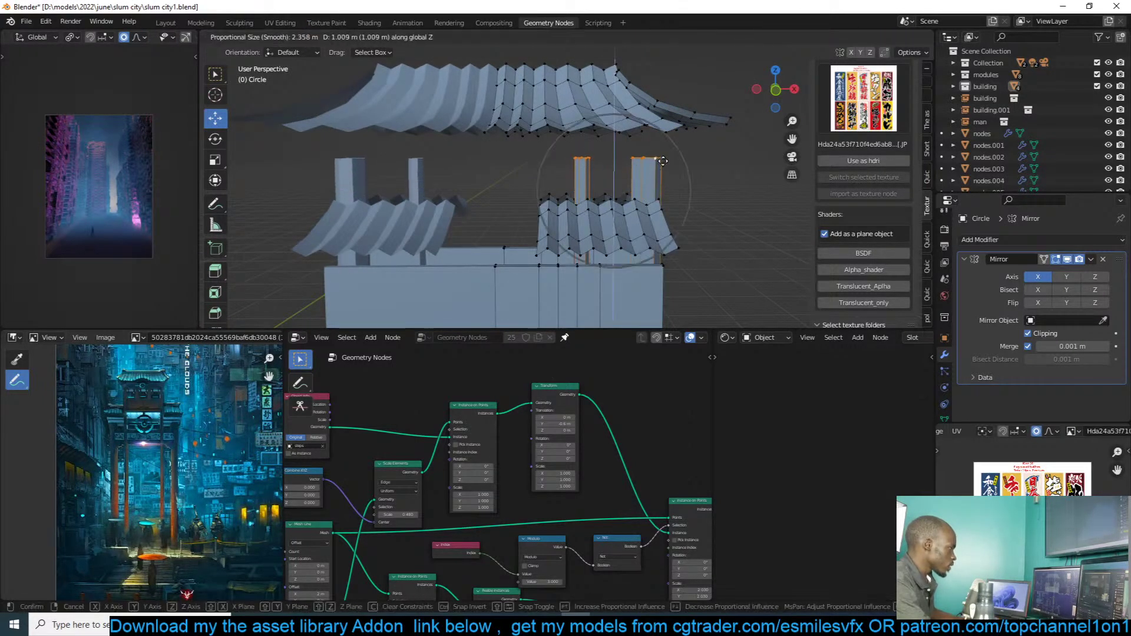
left_click(667, 129)
key("o")
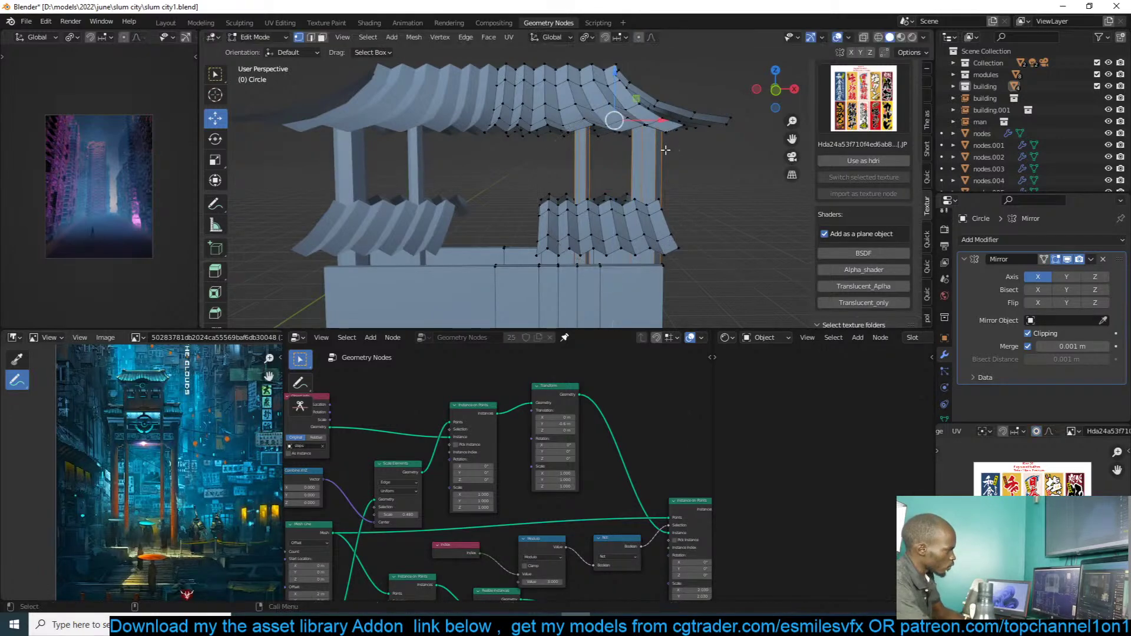
Step: Return to Object Mode, save the file and select the gate
key("q")
key("Tab")
scroll(670, 210, "down", 4)
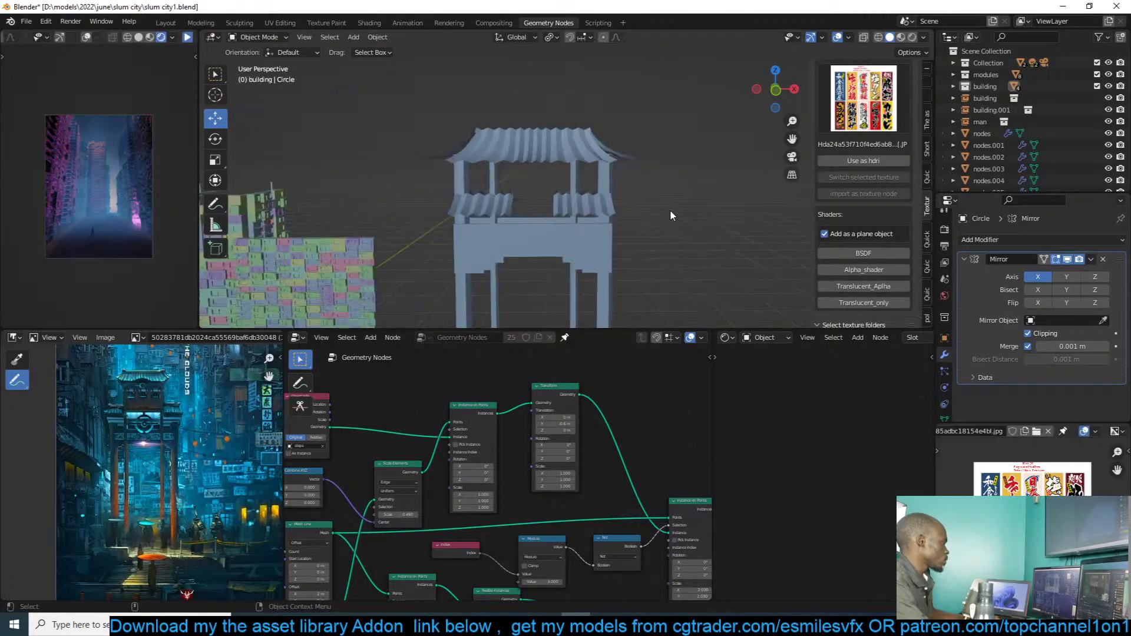
key("ctrl+s")
left_click(615, 213)
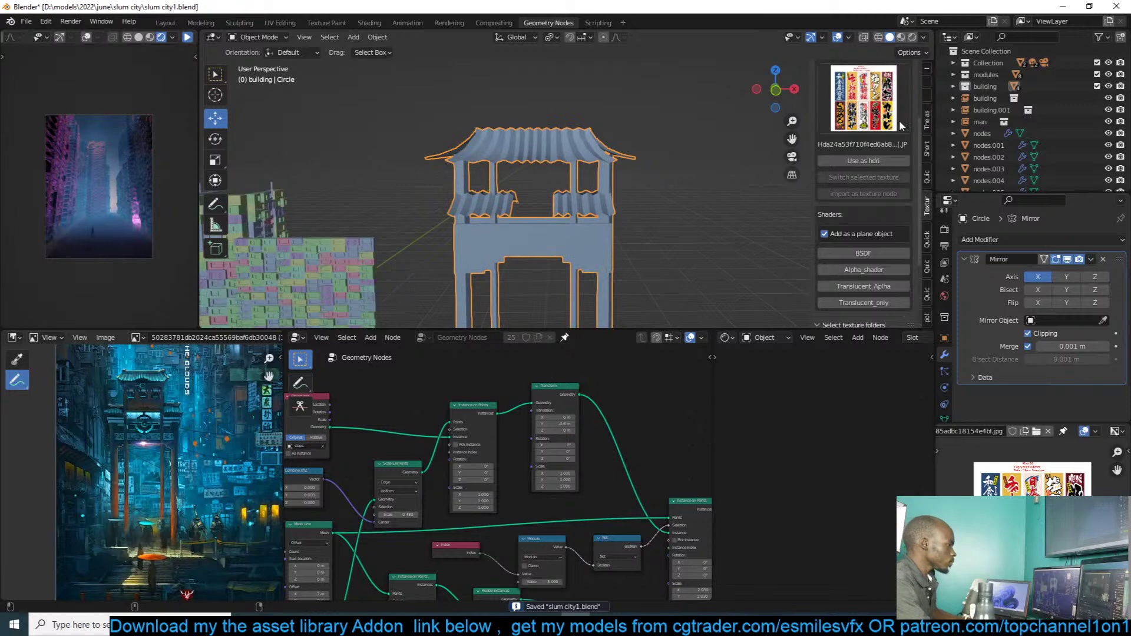
Step: Search the asset library's materials for "wood" and add the dark reddish-brown wood material to the gate
scroll(910, 123, "up", 3)
left_click(925, 122)
left_click(860, 117)
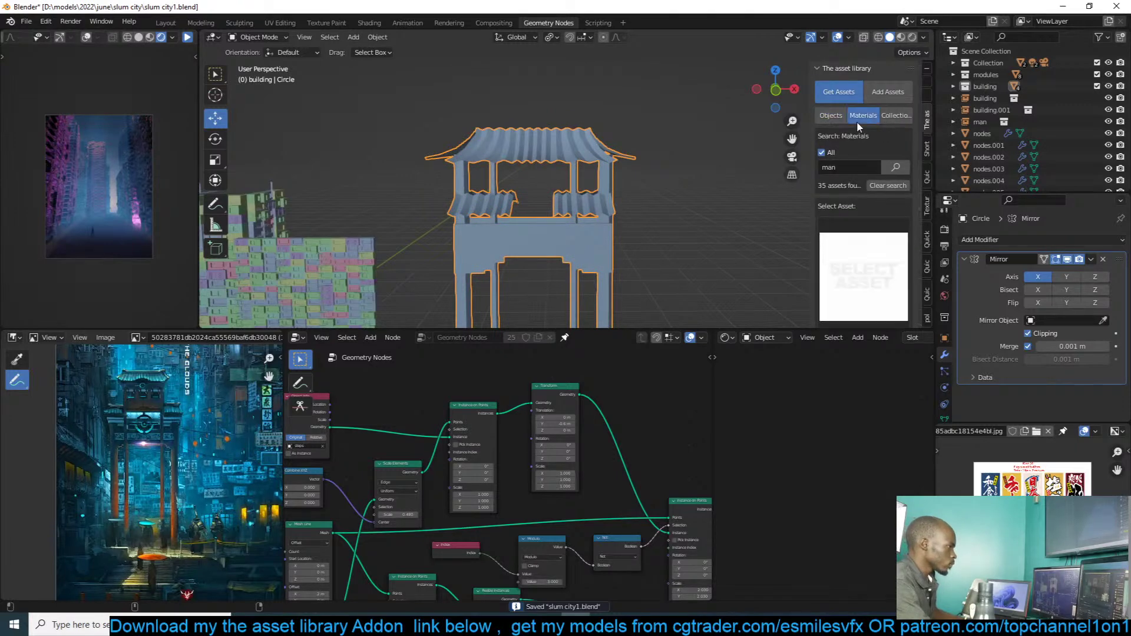
key("Return")
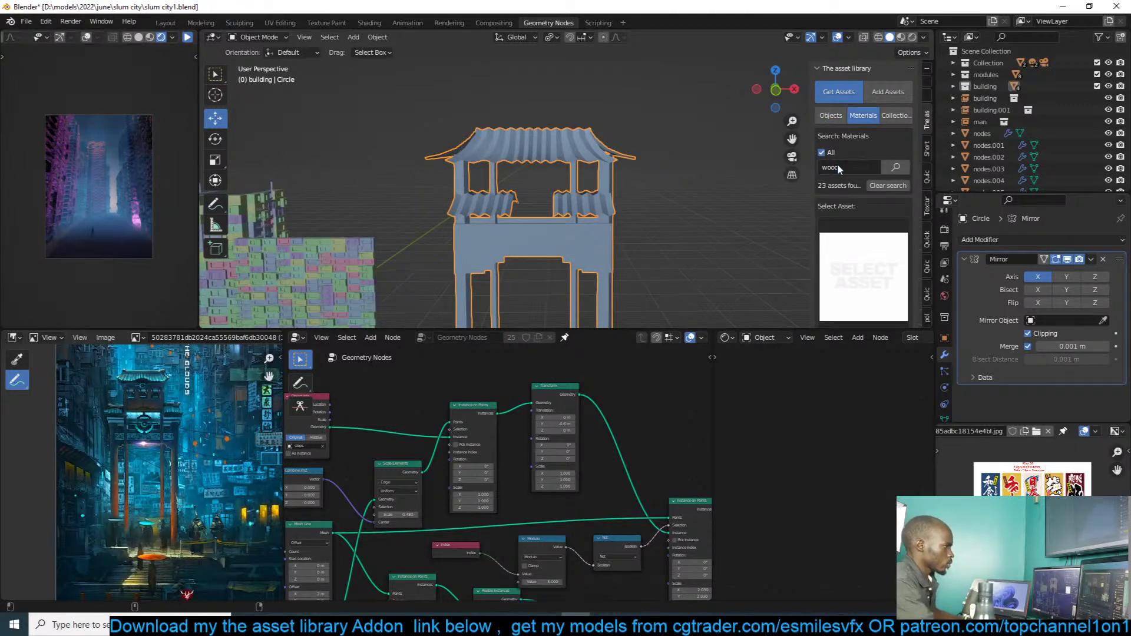
left_click(888, 228)
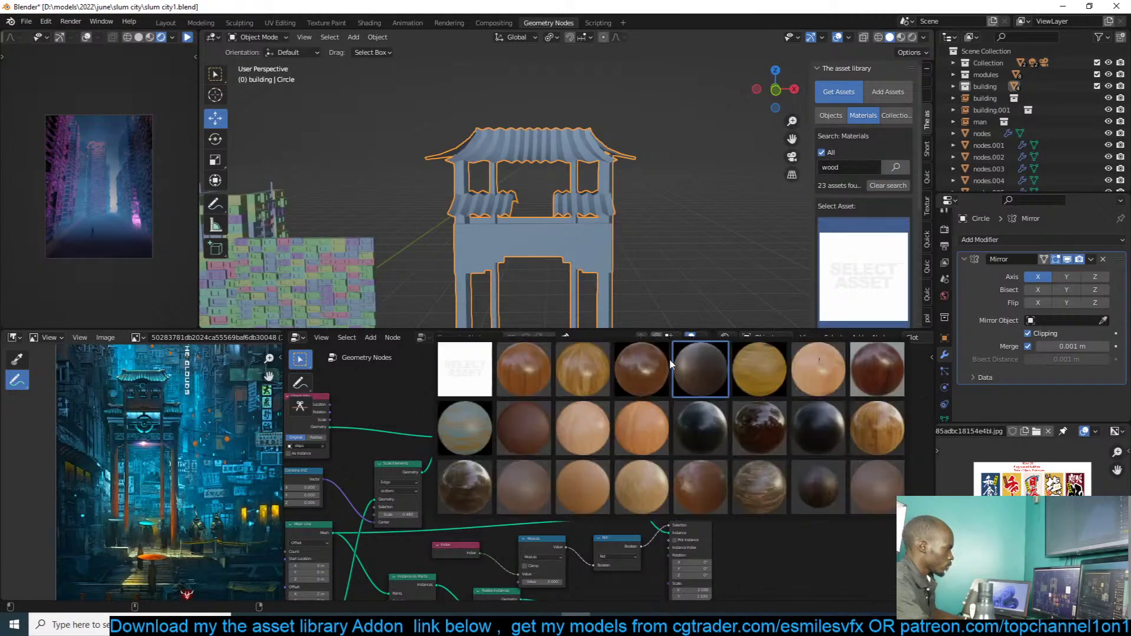
left_click(524, 428)
scroll(896, 300, "down", 3)
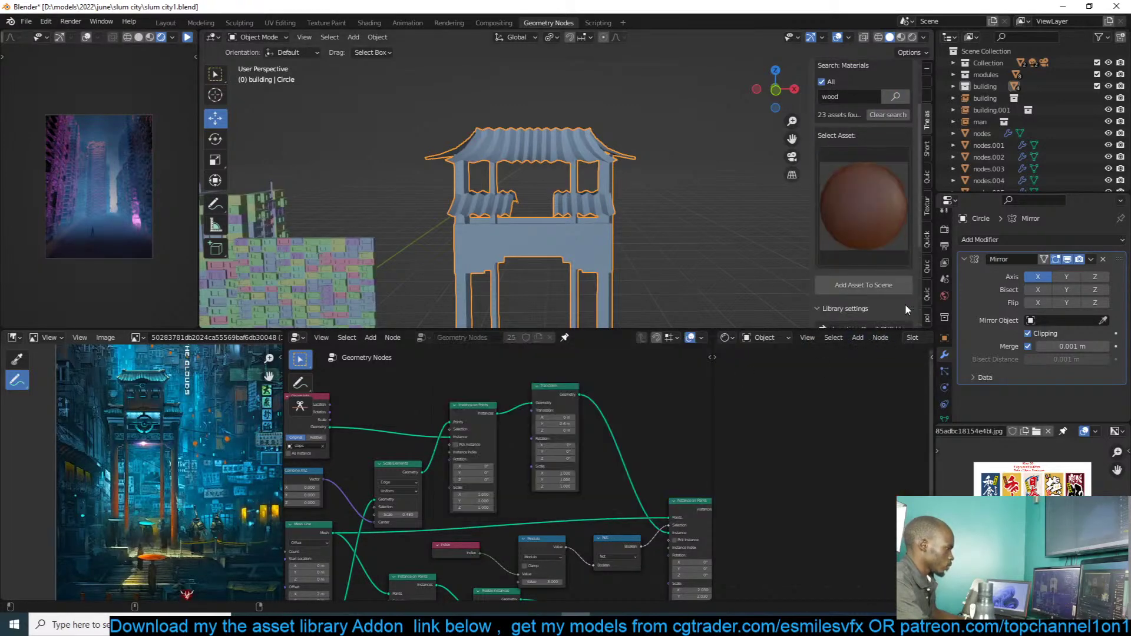
left_click(846, 286)
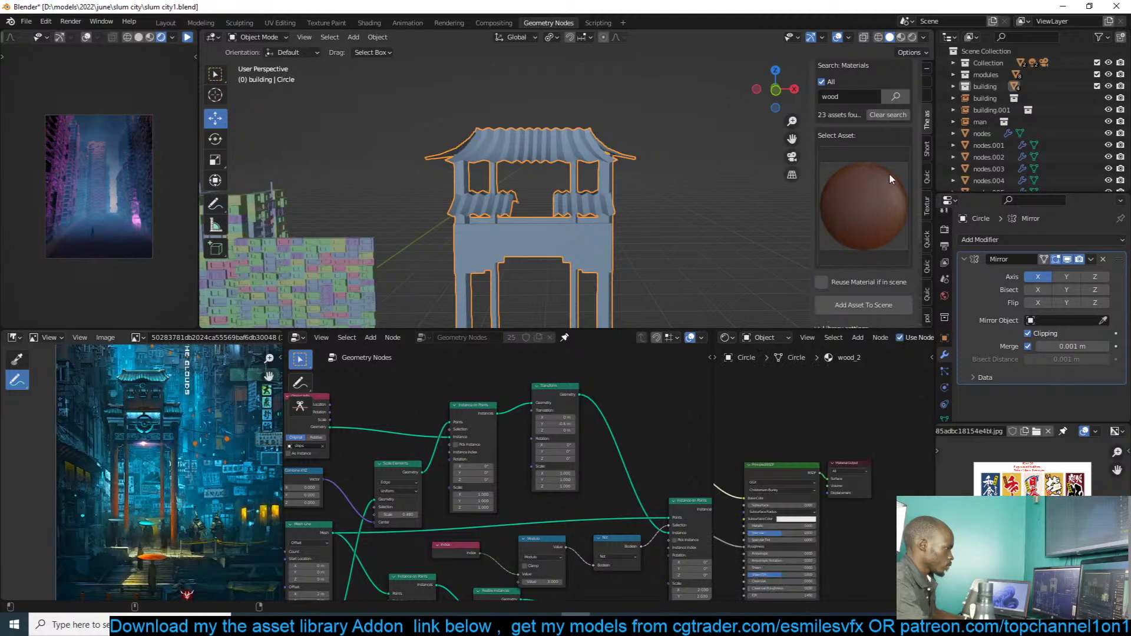
Step: Search the asset library's materials for "roof" and choose the small brown roof material
scroll(883, 117, "up", 2)
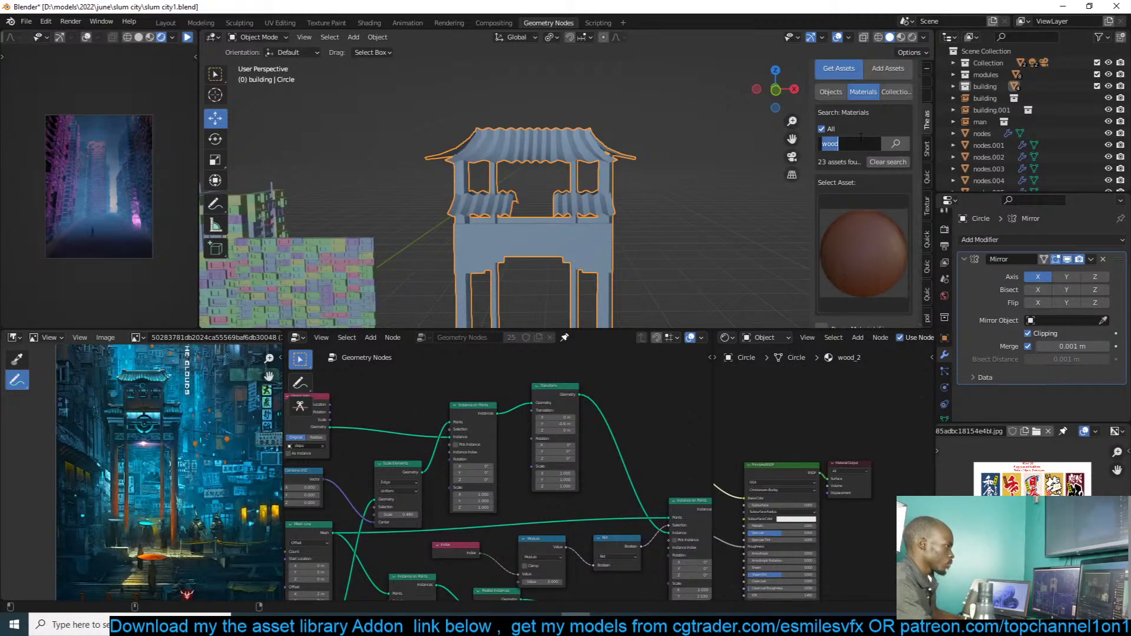
type("f")
key("Return")
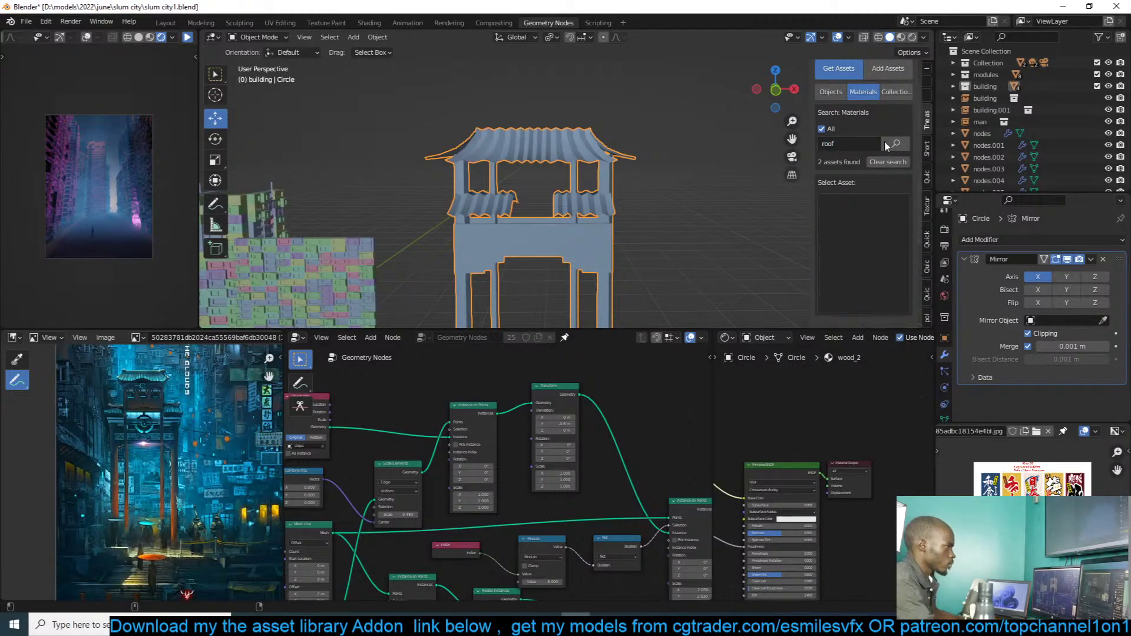
left_click(883, 227)
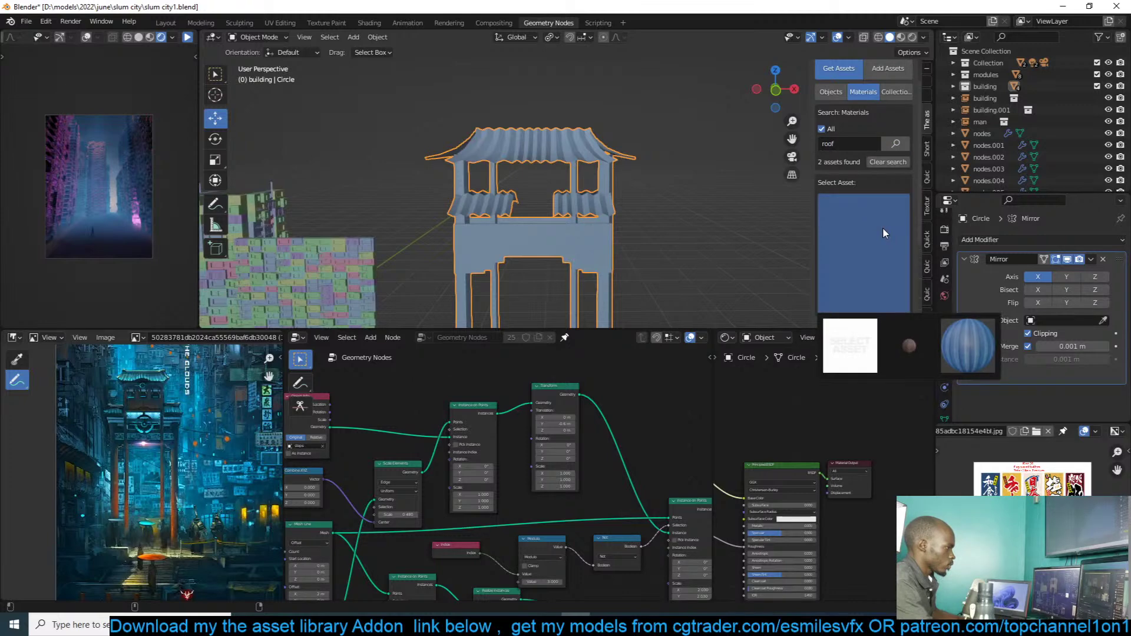
left_click(915, 351)
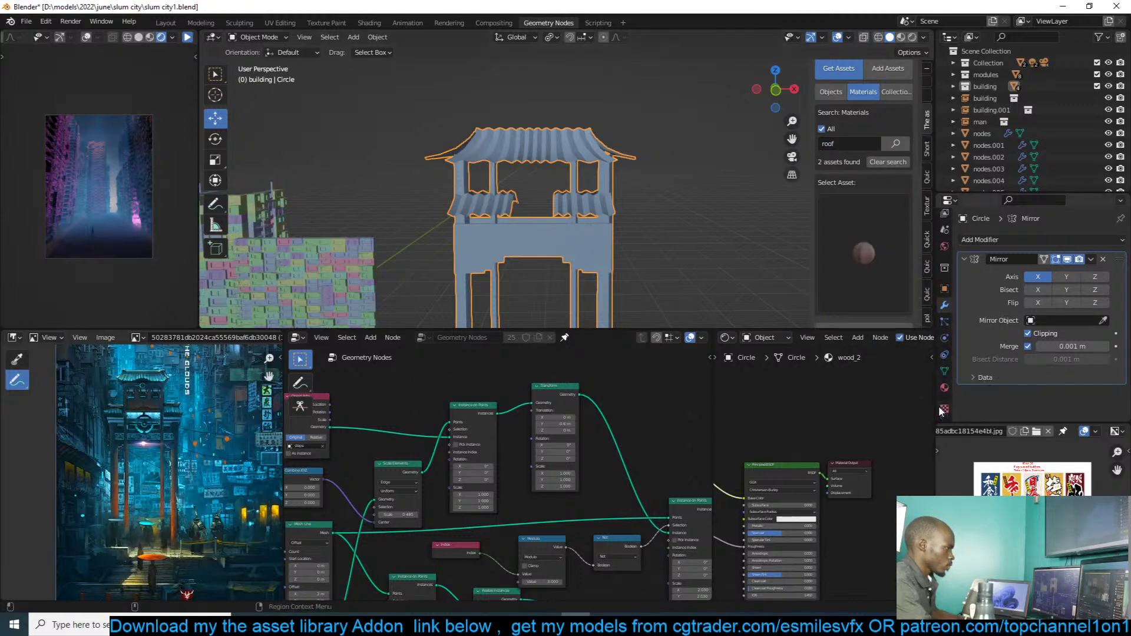
Step: Add a second, empty material slot to the gate and save the file with face selection active in Edit Mode
left_click(945, 387)
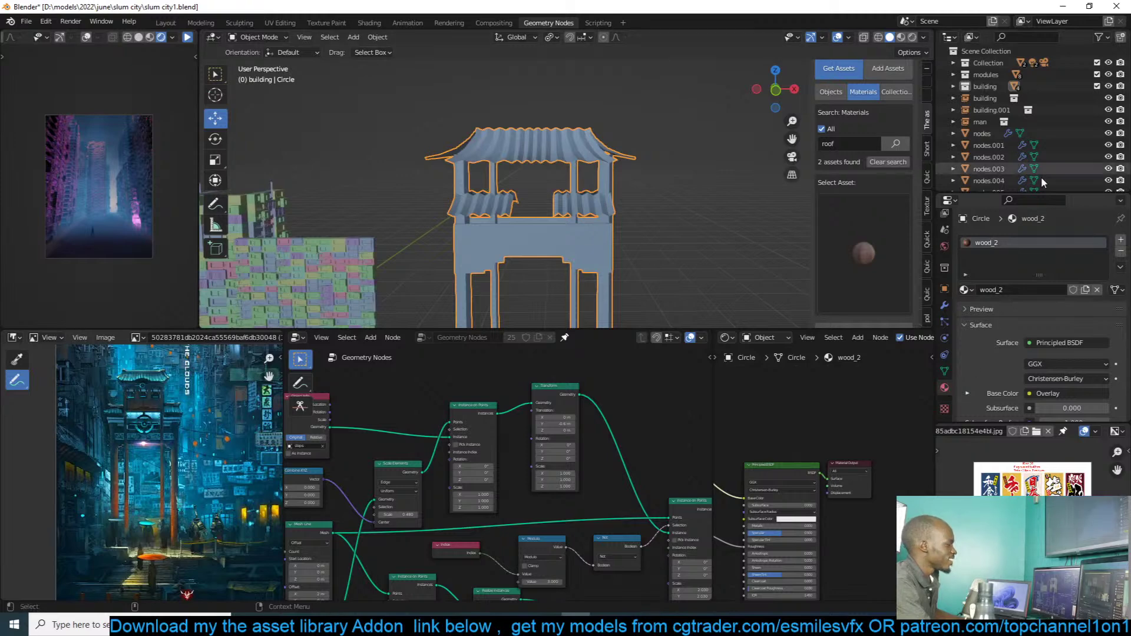
left_click(1120, 240)
key("Tab")
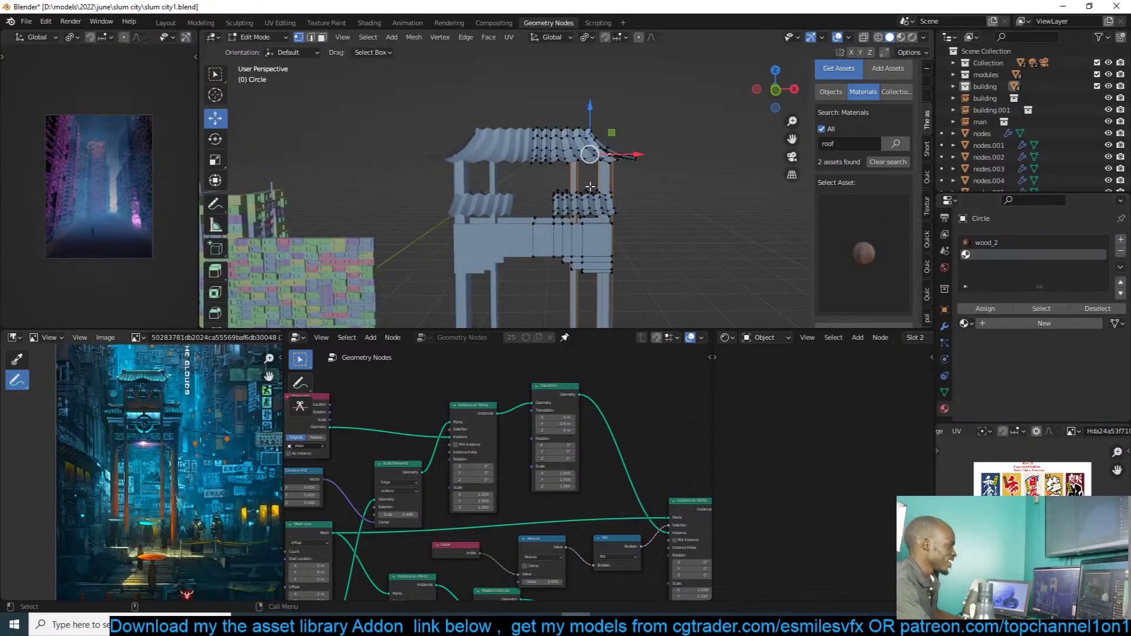
key("3")
scroll(590, 187, "up", 2)
key("ctrl+s")
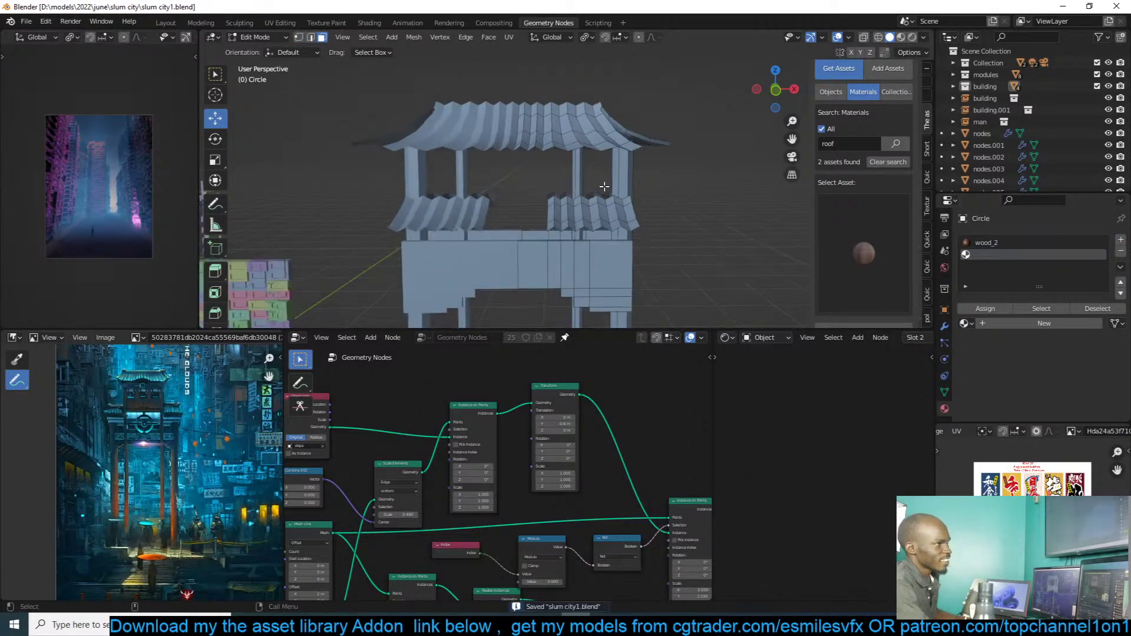
Step: Select the gate's tiled roof pieces on both tiers by picking faces and extending the selection to their linked geometry
middle_click_drag(604, 186, 578, 196)
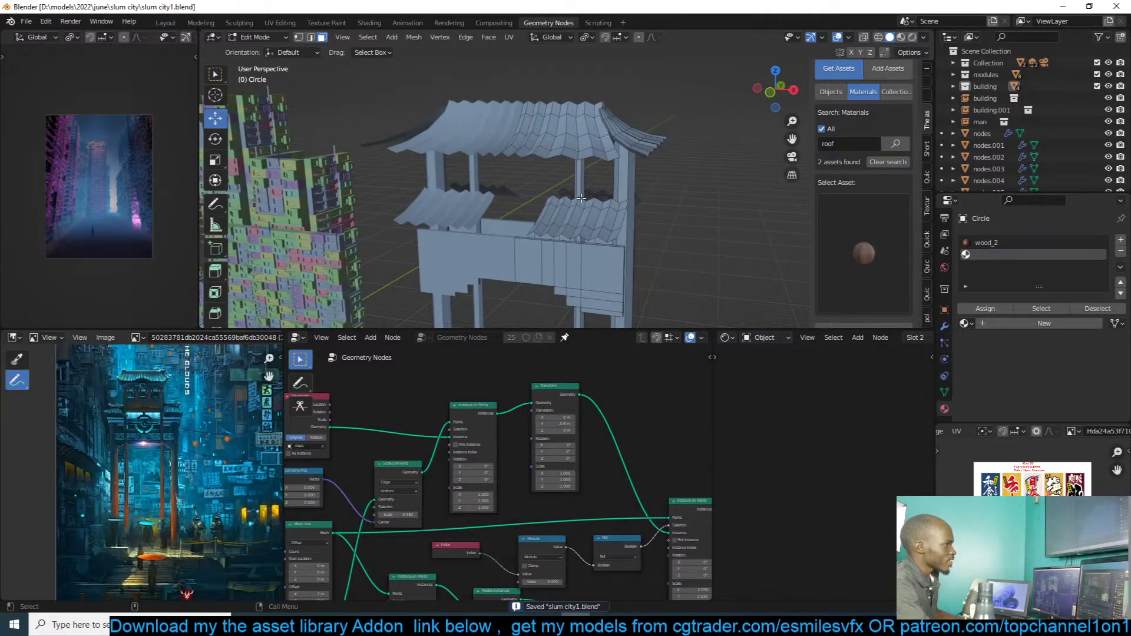
left_click(597, 212)
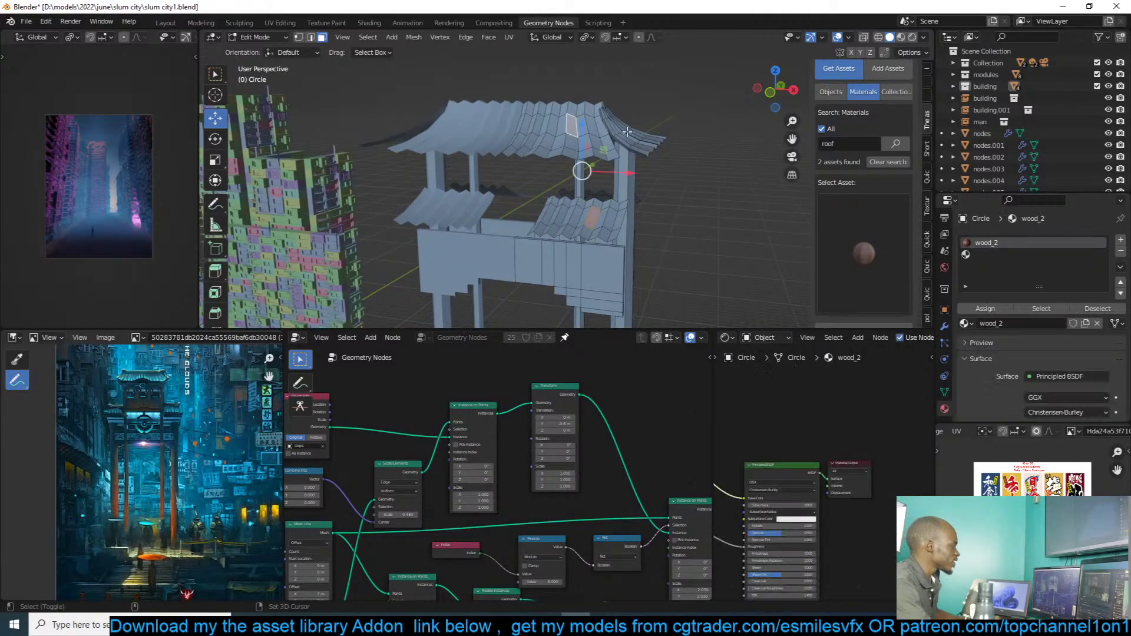
middle_click_drag(596, 167, 519, 188)
left_click(613, 229, "shift")
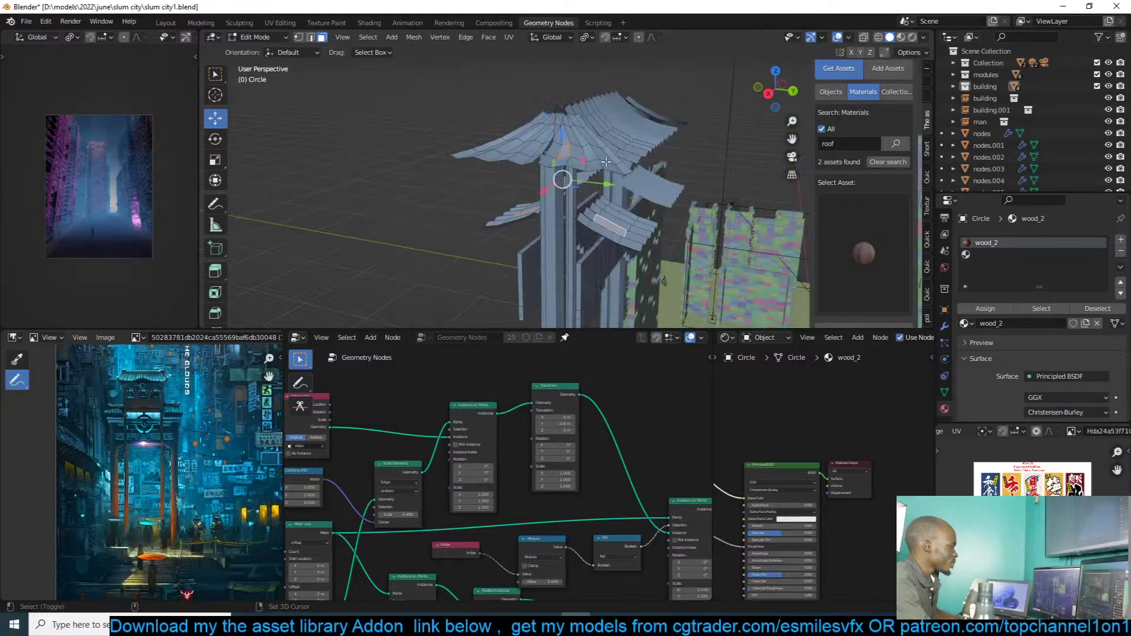
left_click(607, 165, "shift")
left_click(608, 143, "shift")
left_click(525, 136, "shift")
key("ctrl+l")
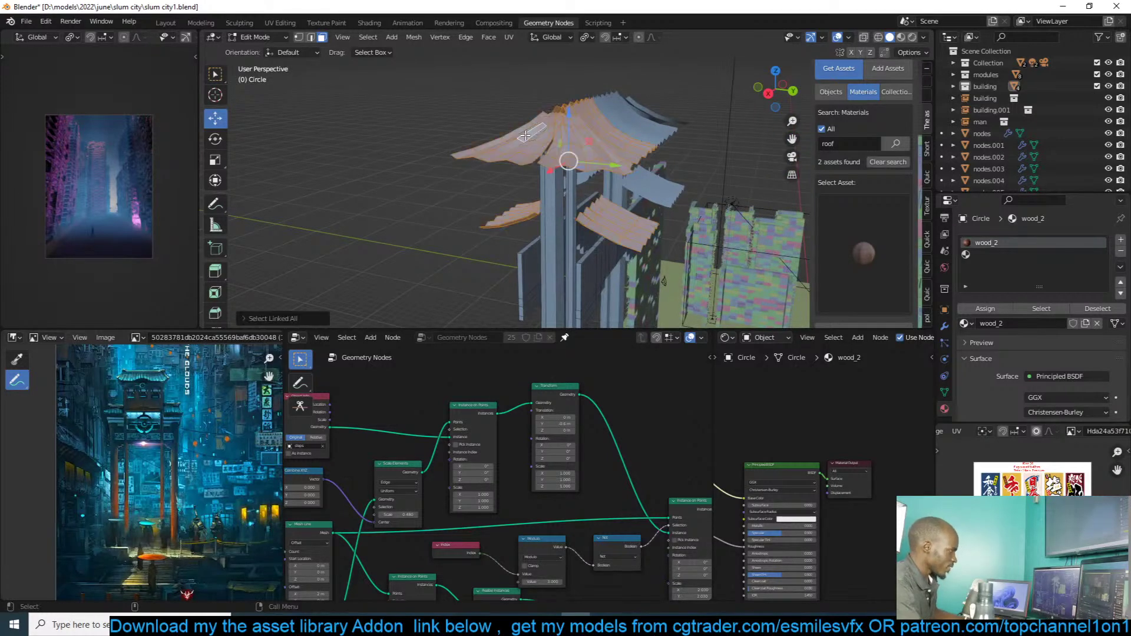
middle_click_drag(619, 165, 711, 158)
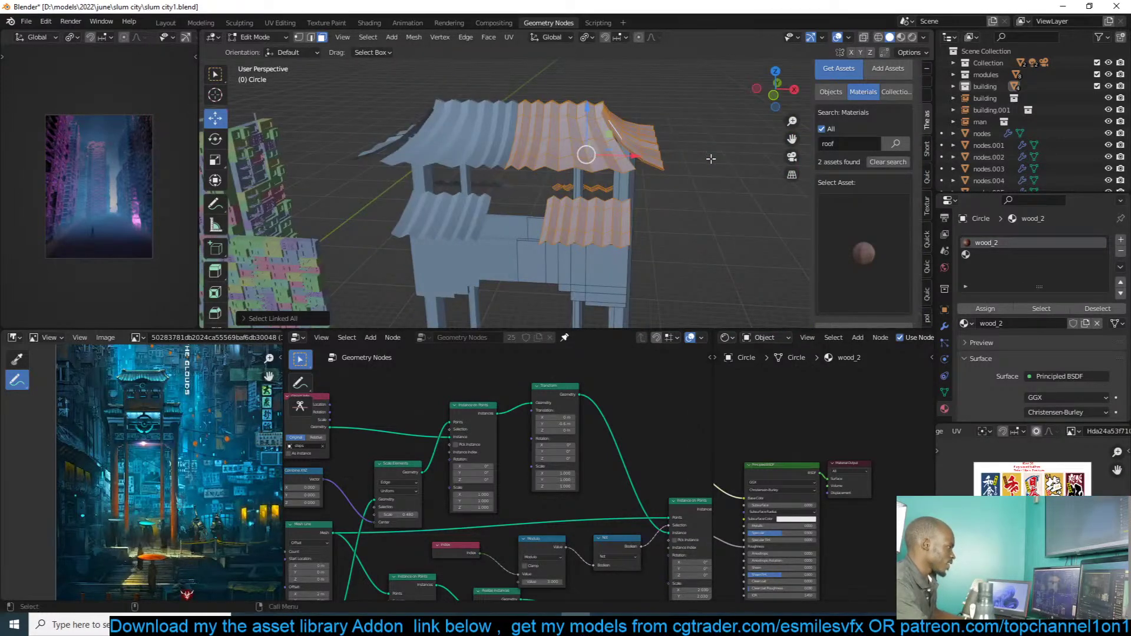
Step: Fill the gate's empty second material slot with the roman roof asset material and save the file in Object Mode
left_click(999, 256)
scroll(854, 301, "down", 3)
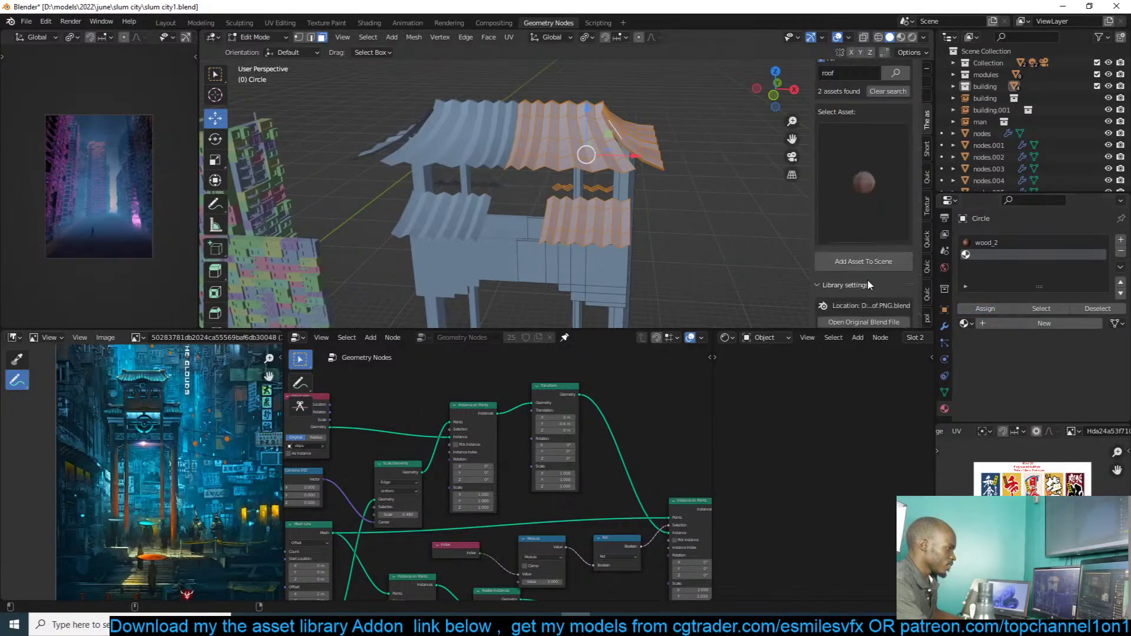
key("ctrl+s")
left_click(677, 223)
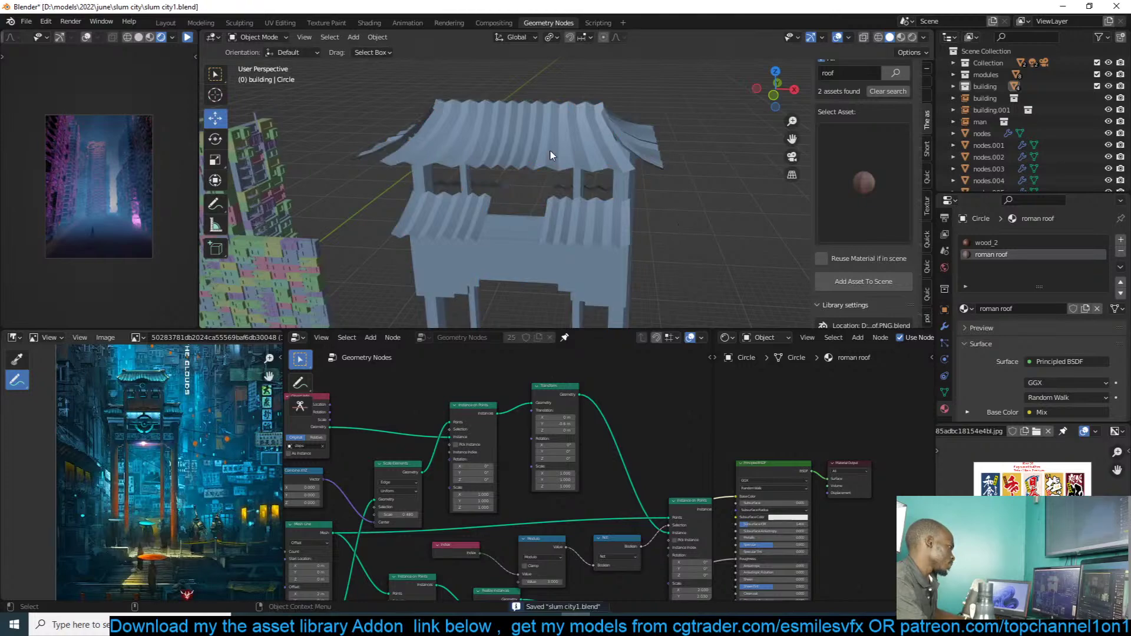
Step: Place the 3D cursor on the ground of the street between the buildings and snap the gate to it
key("KP_0")
middle_click_drag(562, 168, 652, 146)
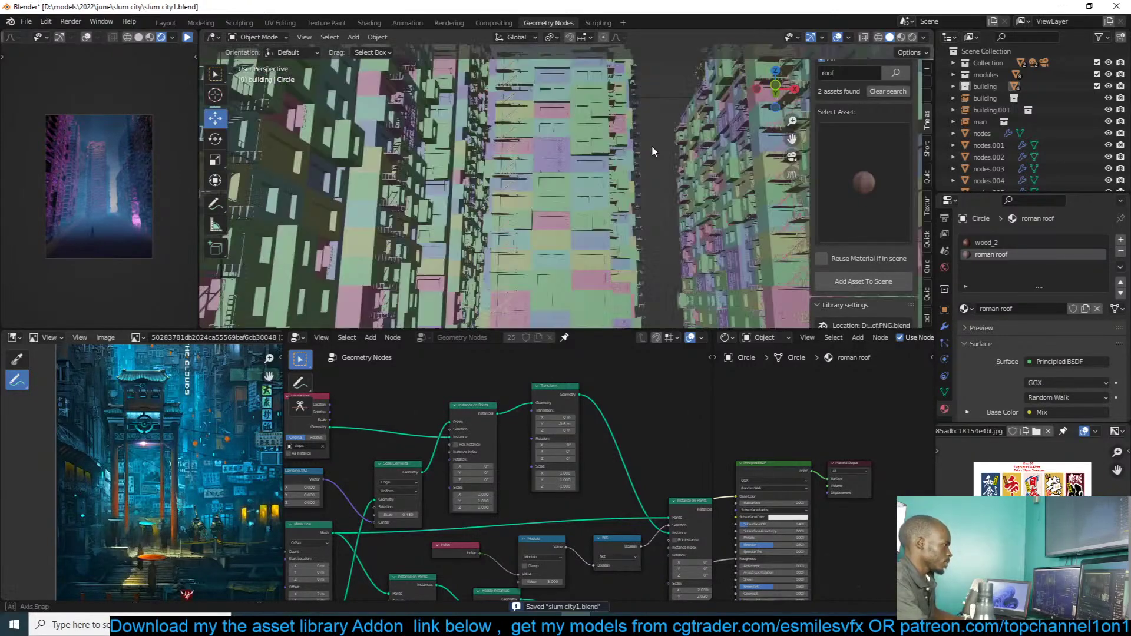
scroll(652, 146, "down", 6)
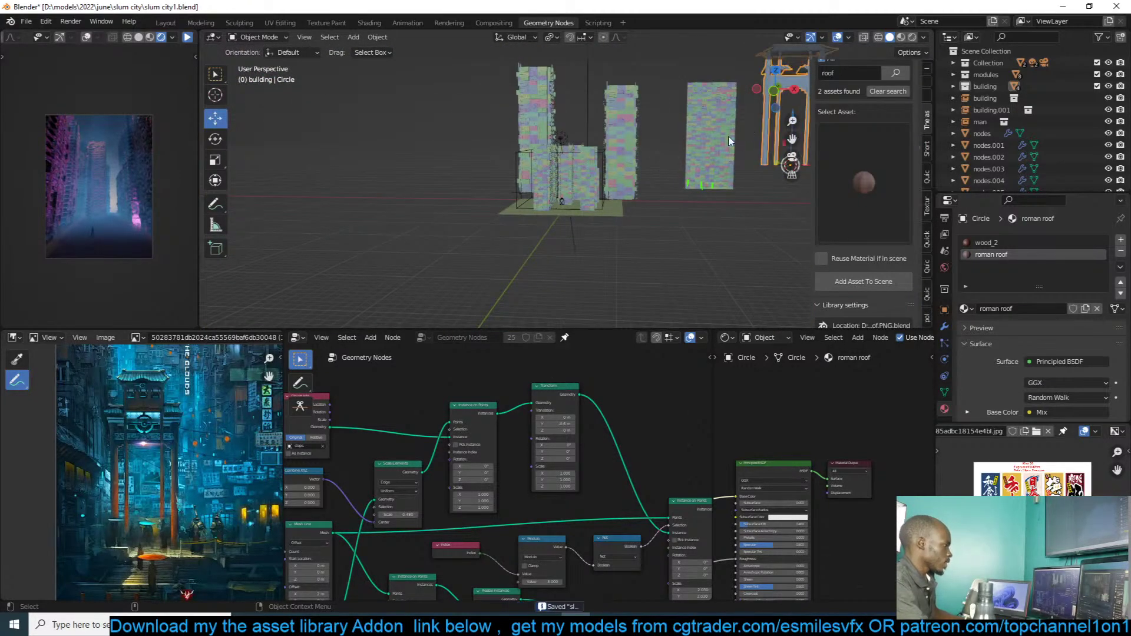
scroll(652, 198, "up", 7)
right_click(569, 260, "shift")
key("shift+s")
left_click(564, 108)
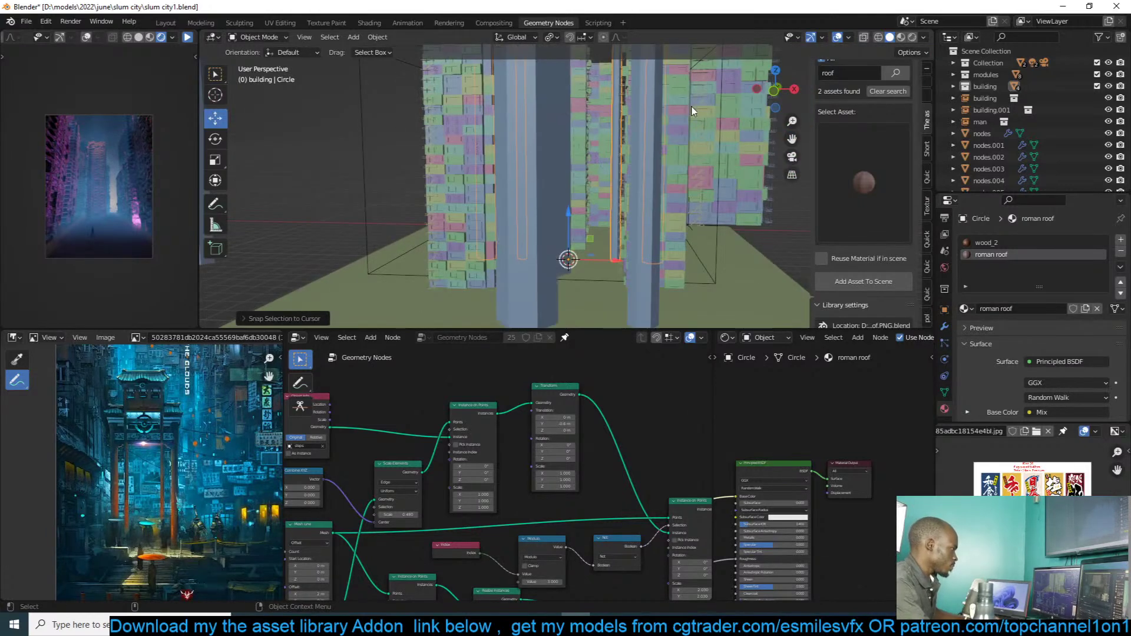
Step: Scale the gate down to fit the street between the buildings and move it into the Scene Collection
key("s")
left_click(596, 191)
scroll(623, 194, "down", 4)
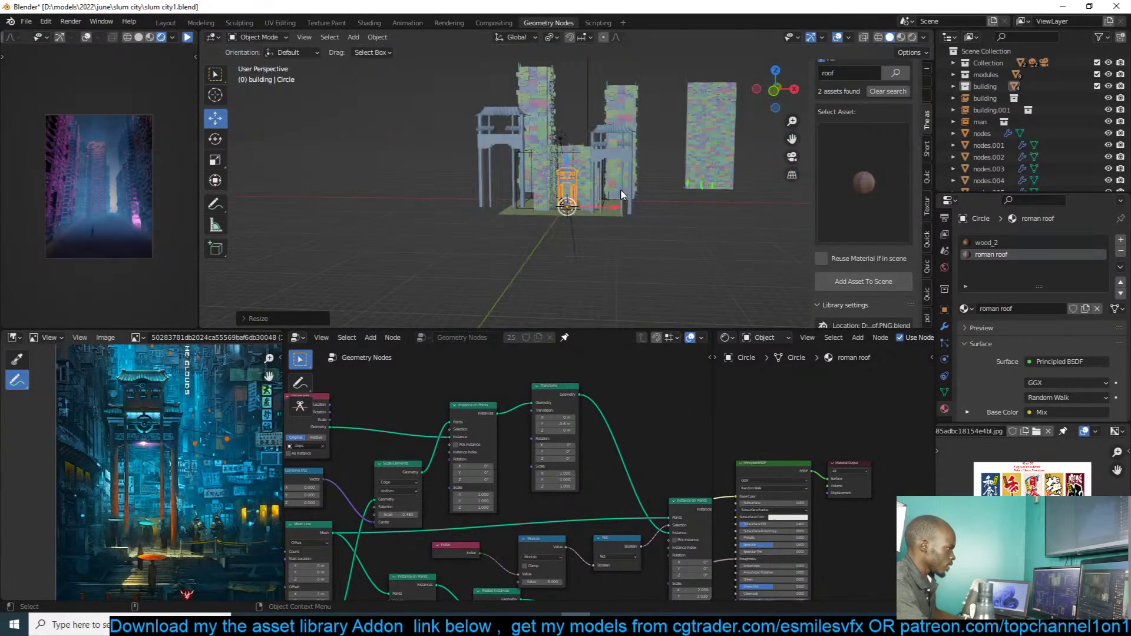
scroll(622, 195, "up", 2)
key("m")
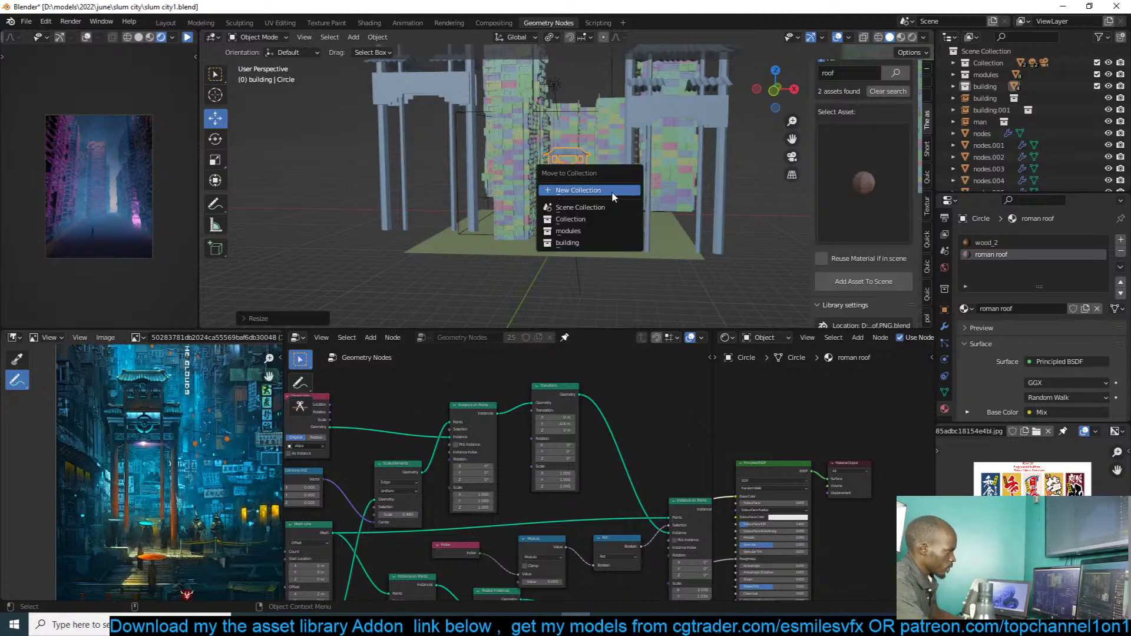
left_click(604, 207)
key("s")
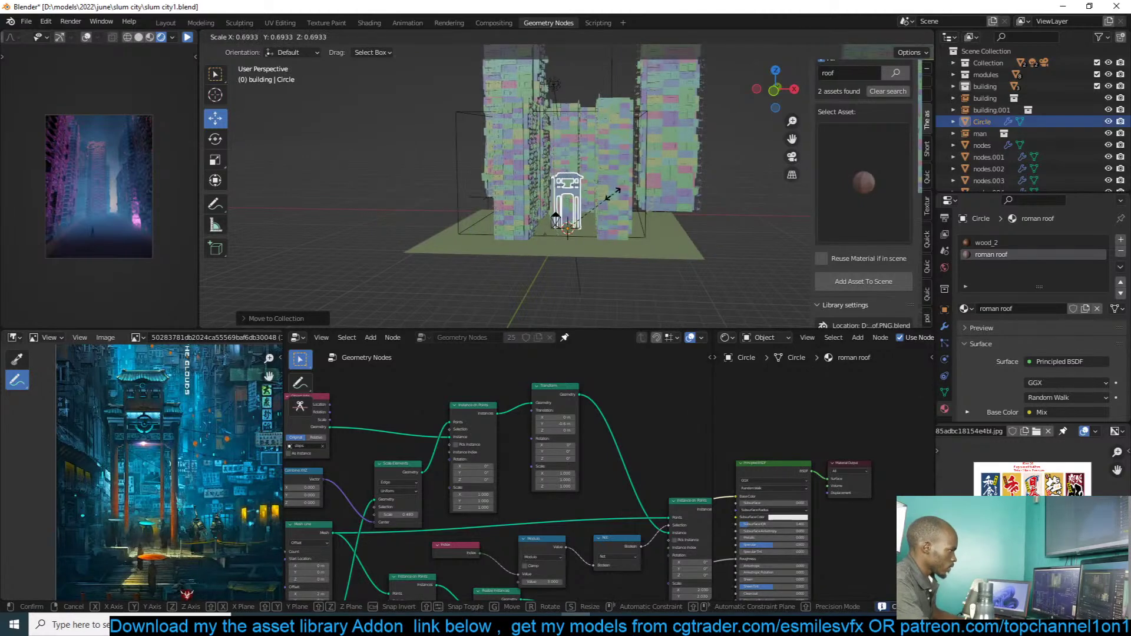
left_click(613, 193)
Step: Center the gate on the street in the camera view, bring it about 3.5 m toward the camera along Y, and save
key("KP_0")
scroll(611, 192, "up", 4)
middle_click_drag(441, 154, 632, 132, "shift")
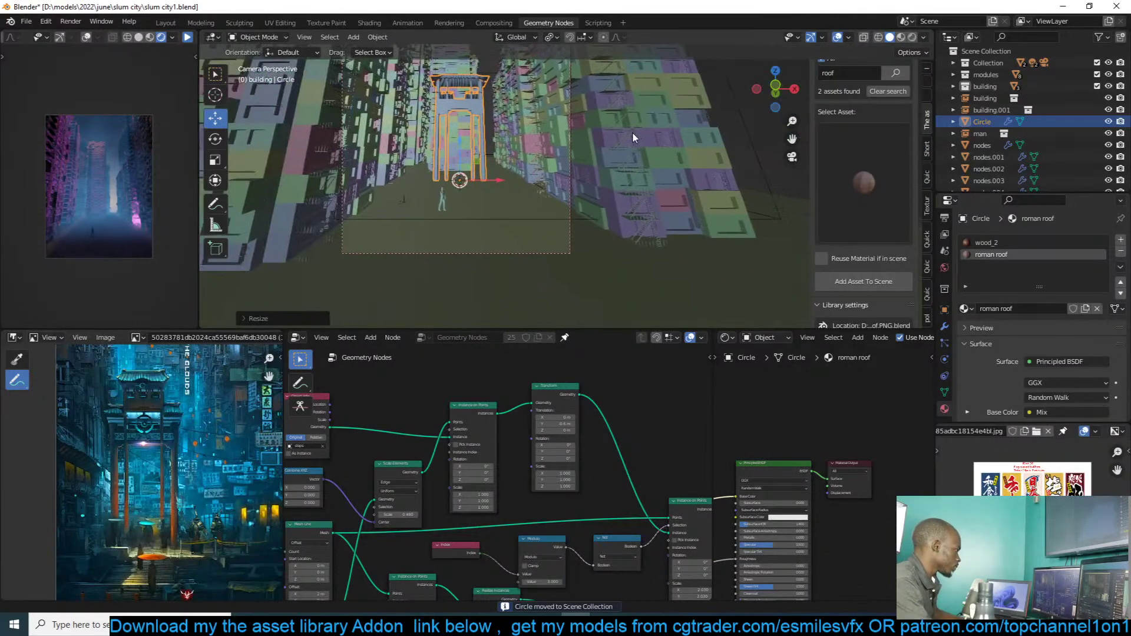
scroll(625, 133, "up", 2)
middle_click_drag(434, 151, 543, 151, "shift")
key("s")
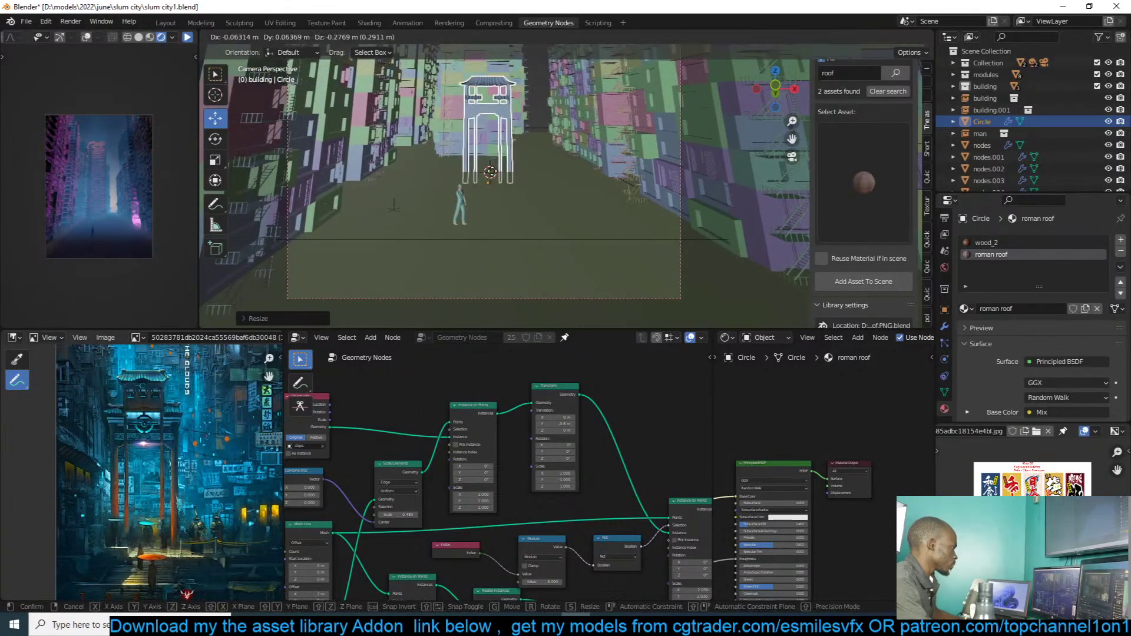
key("g")
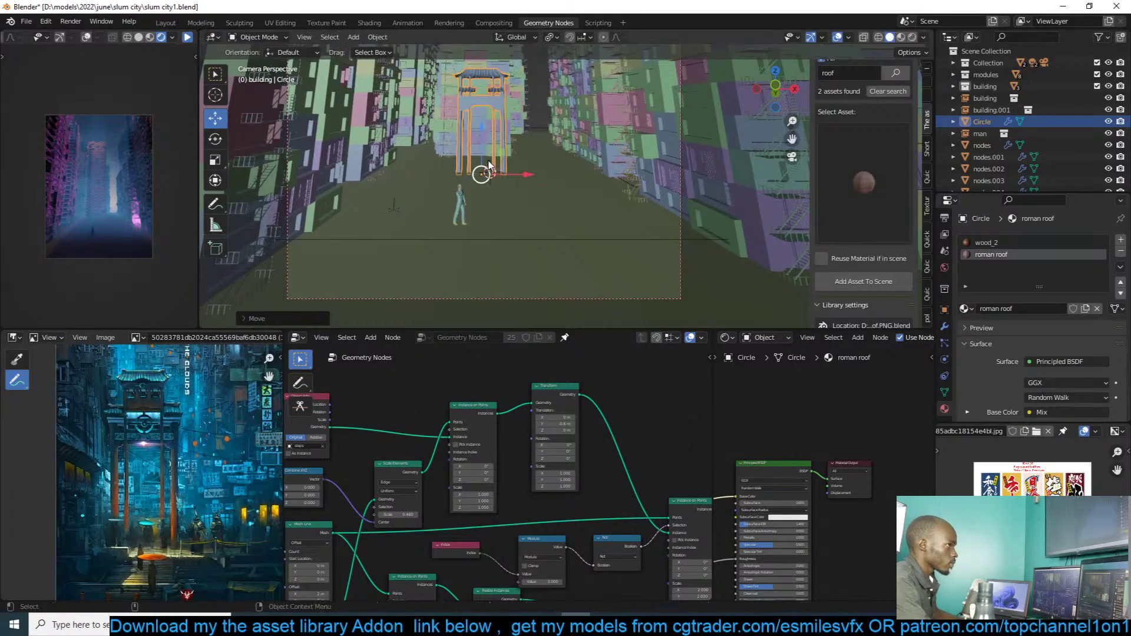
key("y")
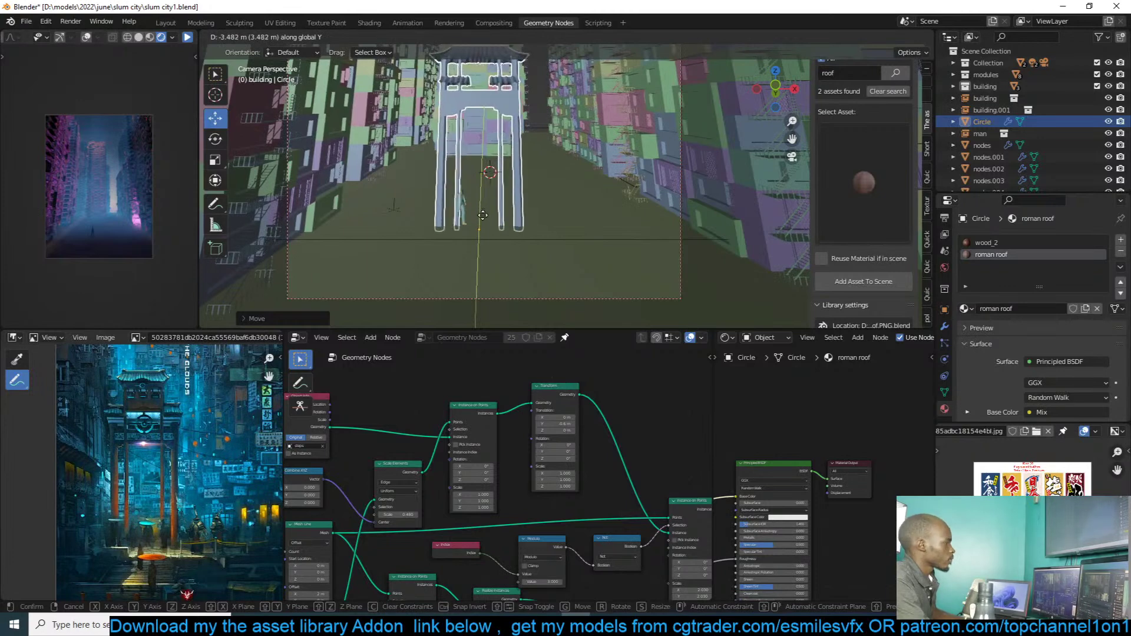
left_click(493, 212)
key("ctrl+s")
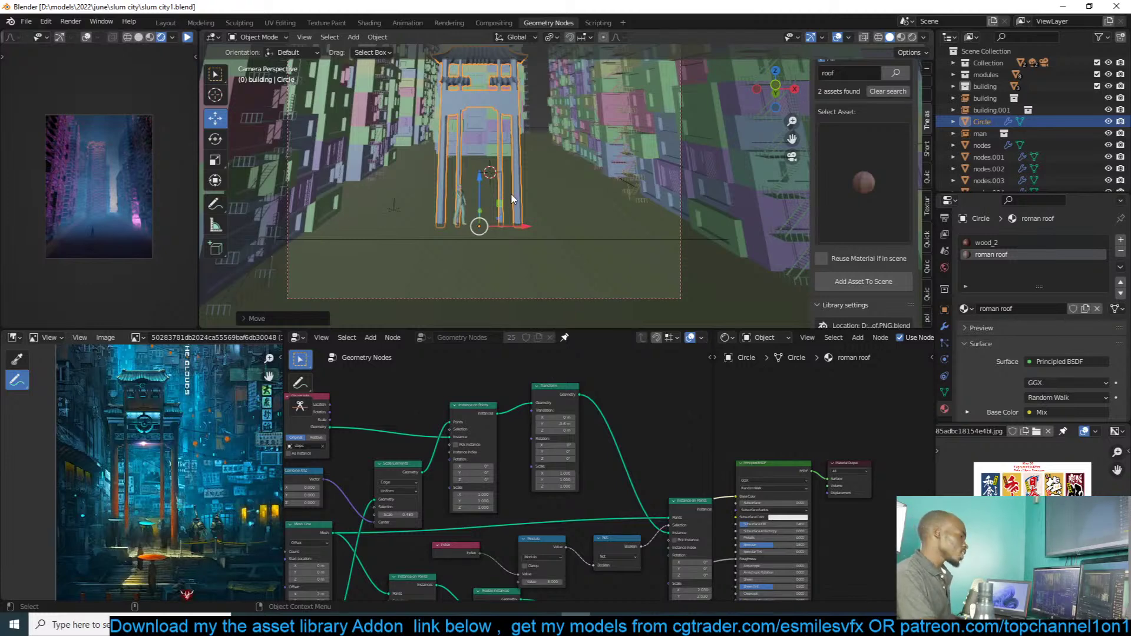
key("ctrl+s")
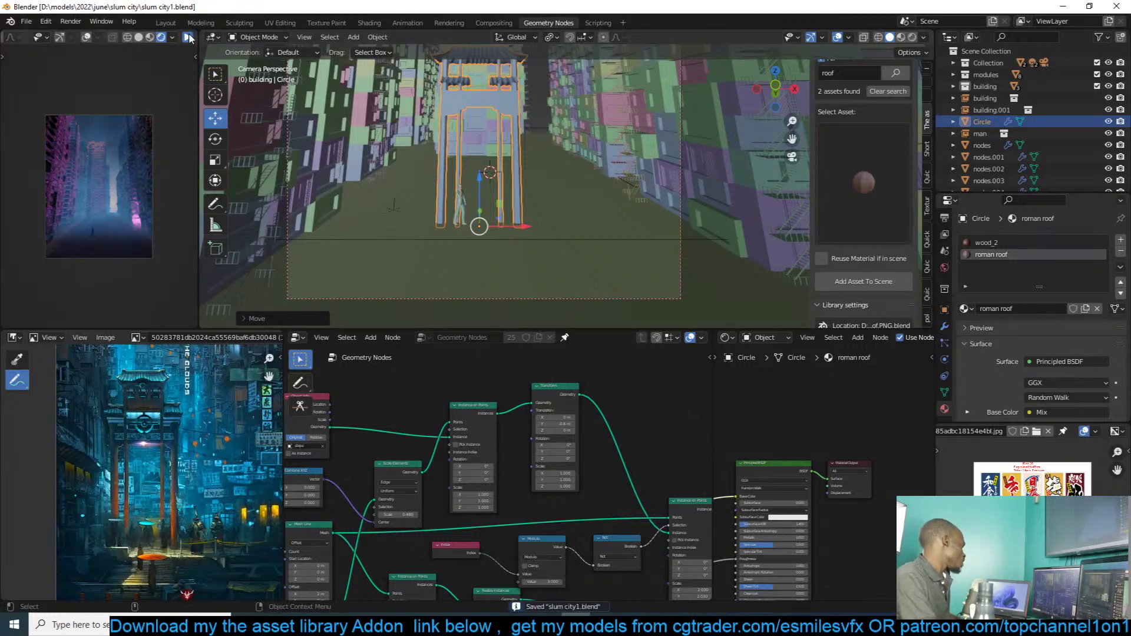
Step: Refresh the rendered camera preview with the gate in place and save the file with nothing selected
left_click(188, 38)
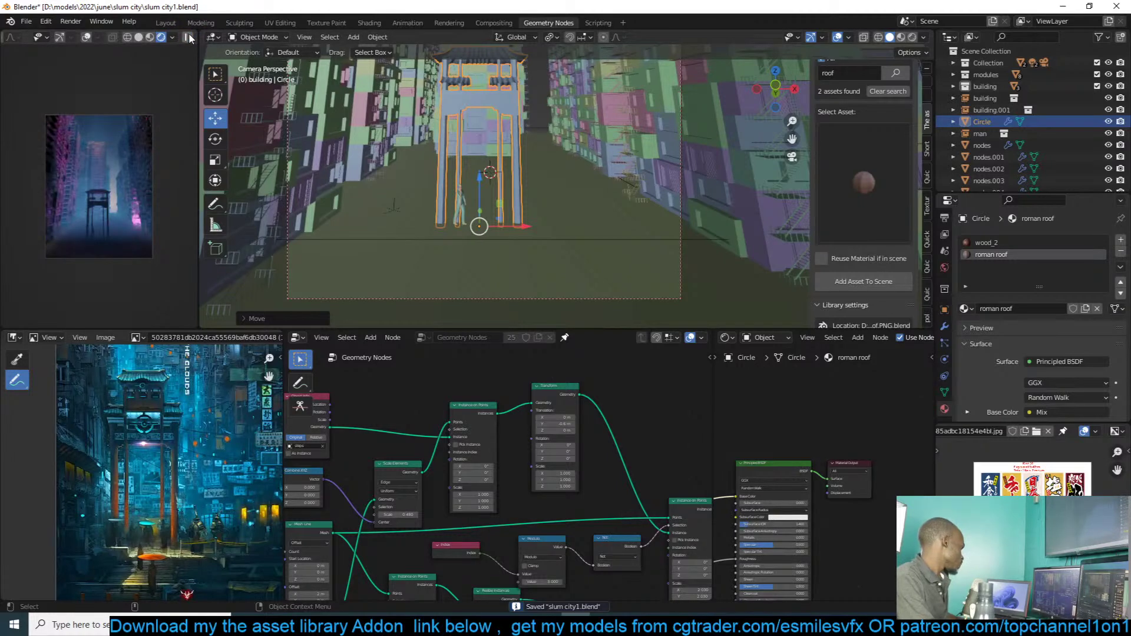
left_click(189, 38)
key("alt+a")
middle_click_drag(525, 110, 541, 178, "shift")
key("ctrl+s")
Step: Add an area light, raise it above and slightly beside the gate in the camera view, and rotate it freely
key("shift+a")
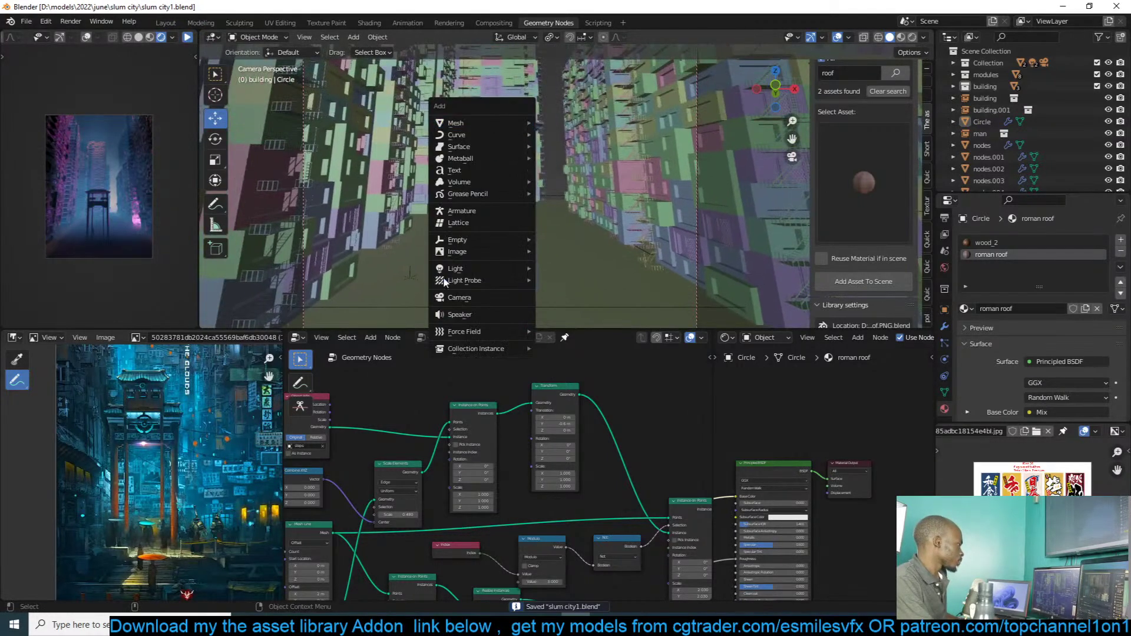
mouse_move(501, 269)
left_click(602, 311)
key("g")
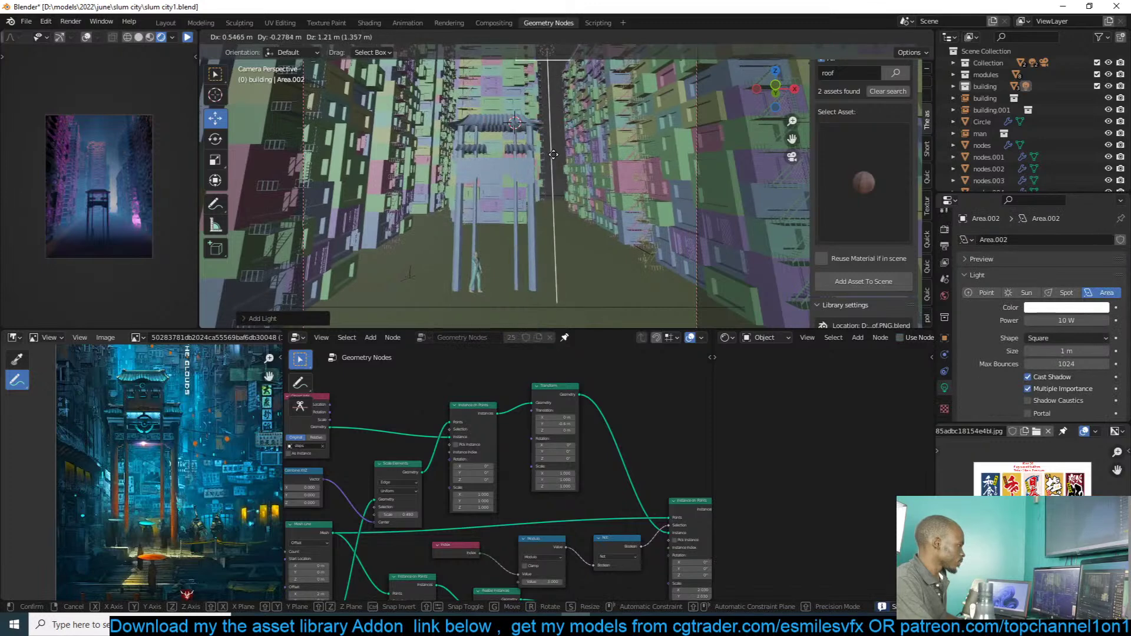
left_click(554, 154)
key("r")
key("r")
left_click(582, 156)
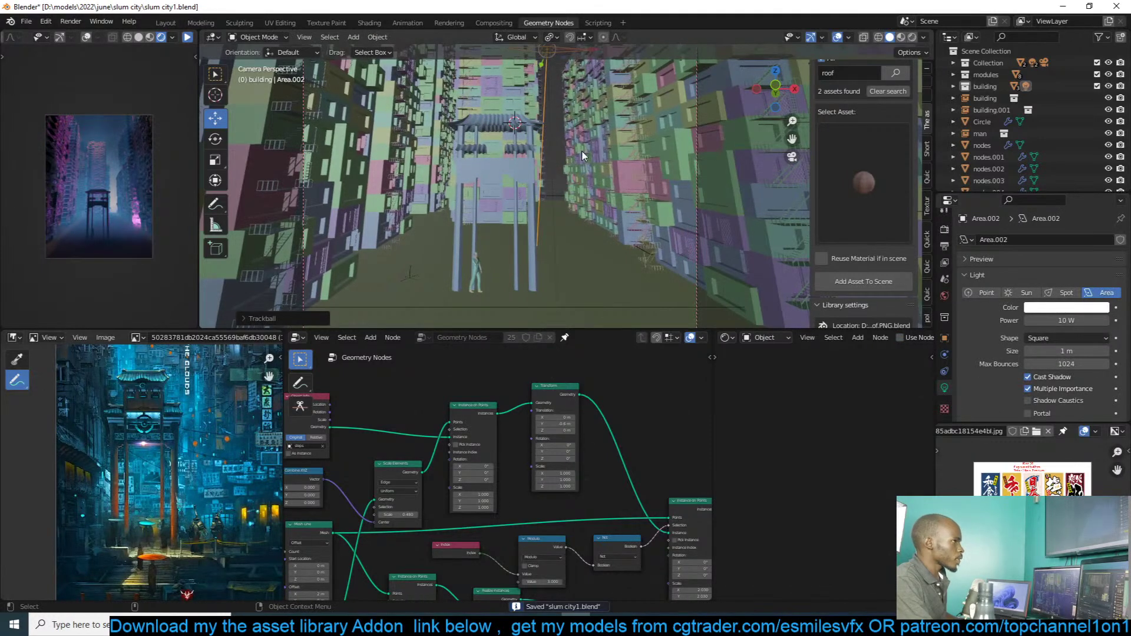
key("g")
left_click(667, 186)
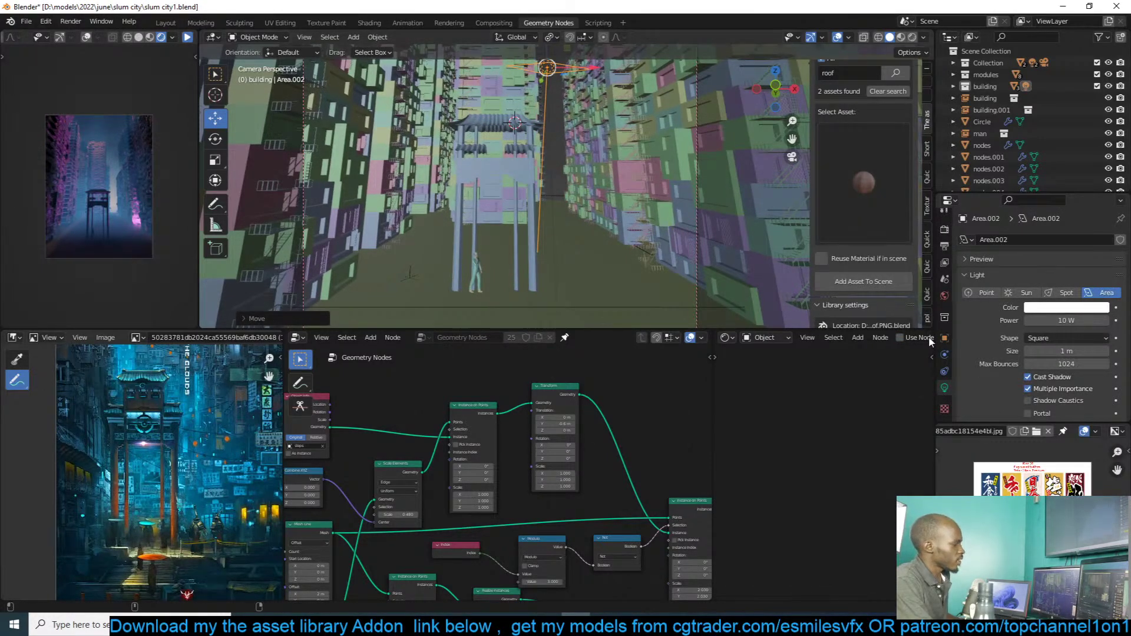
Step: Set the area light's power to 1000 W and its color to light cyan, and save the file
left_click(1066, 320)
type("10")
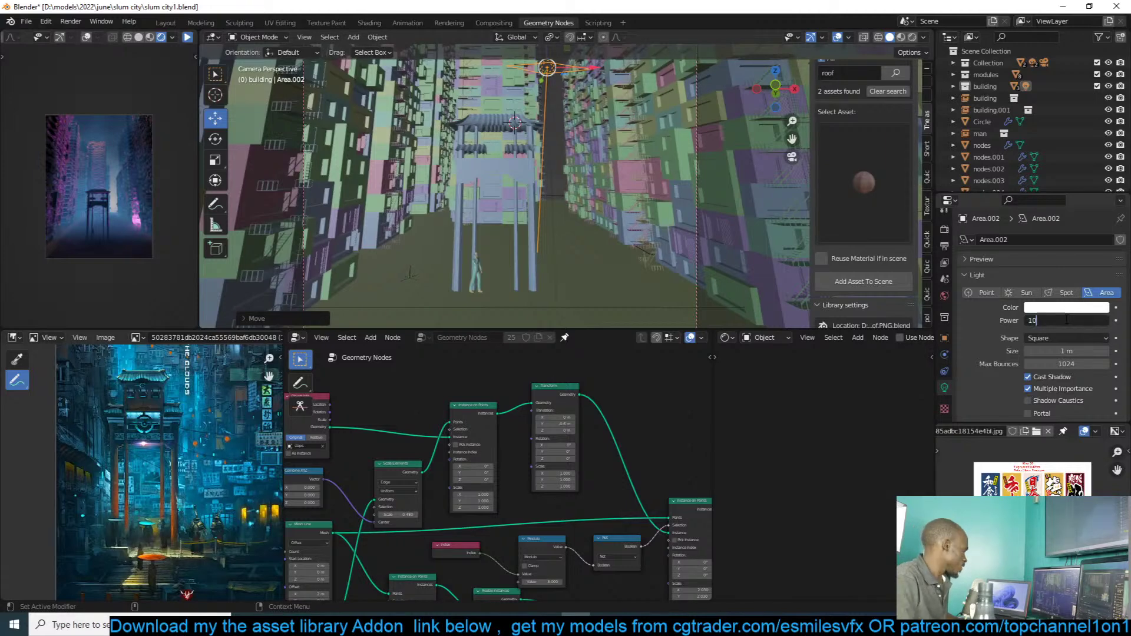
type("00")
key("Return")
left_click(1088, 310)
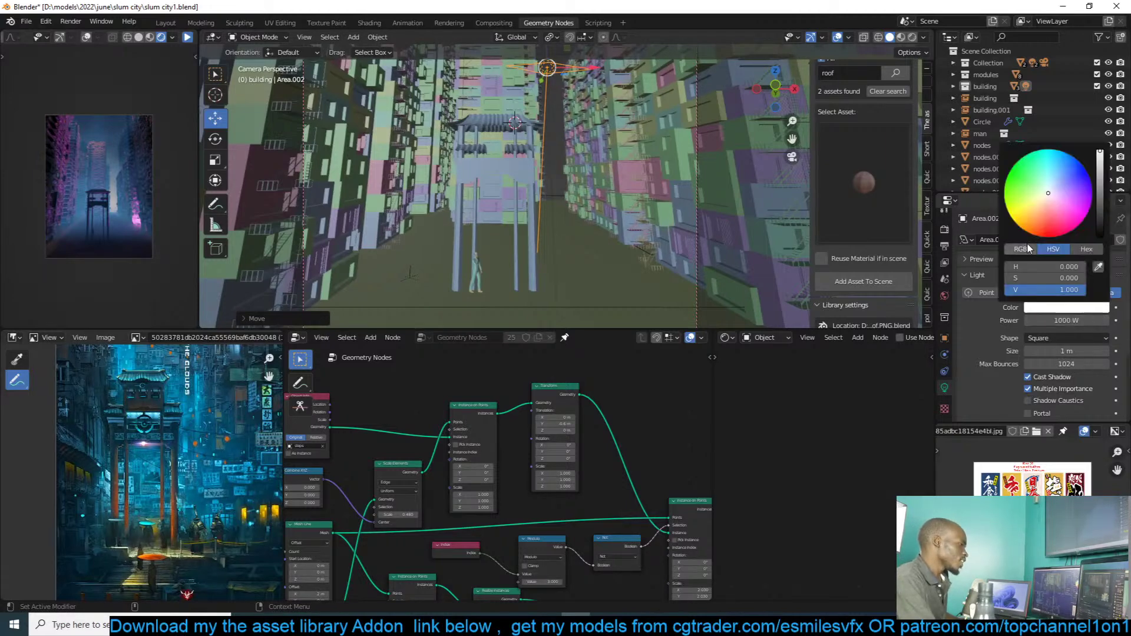
left_click(1052, 179)
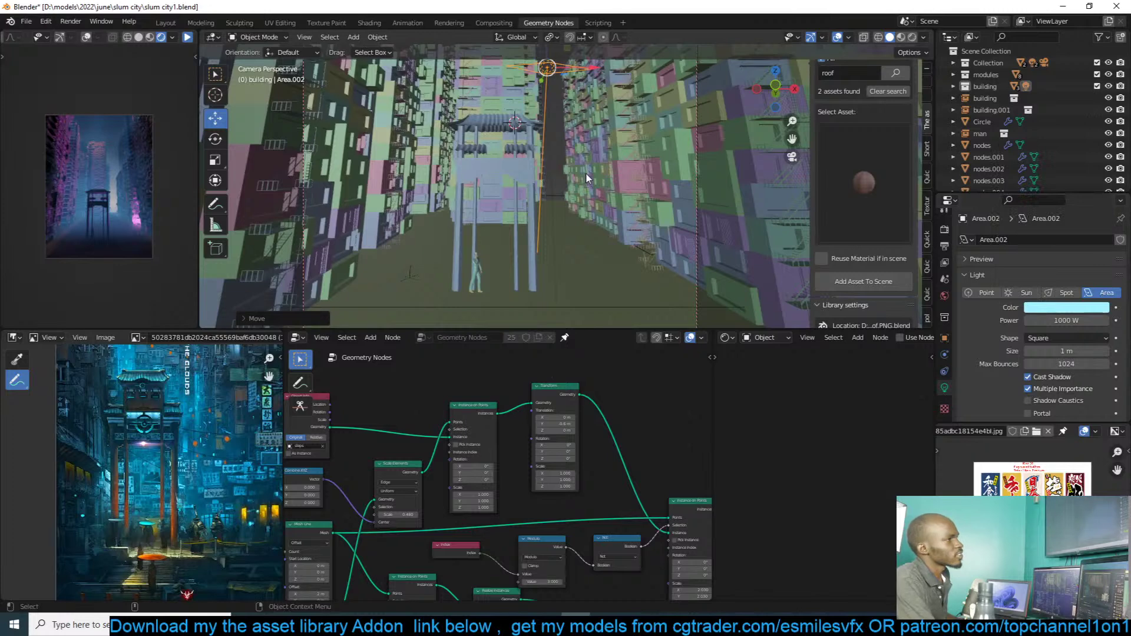
key("ctrl+s")
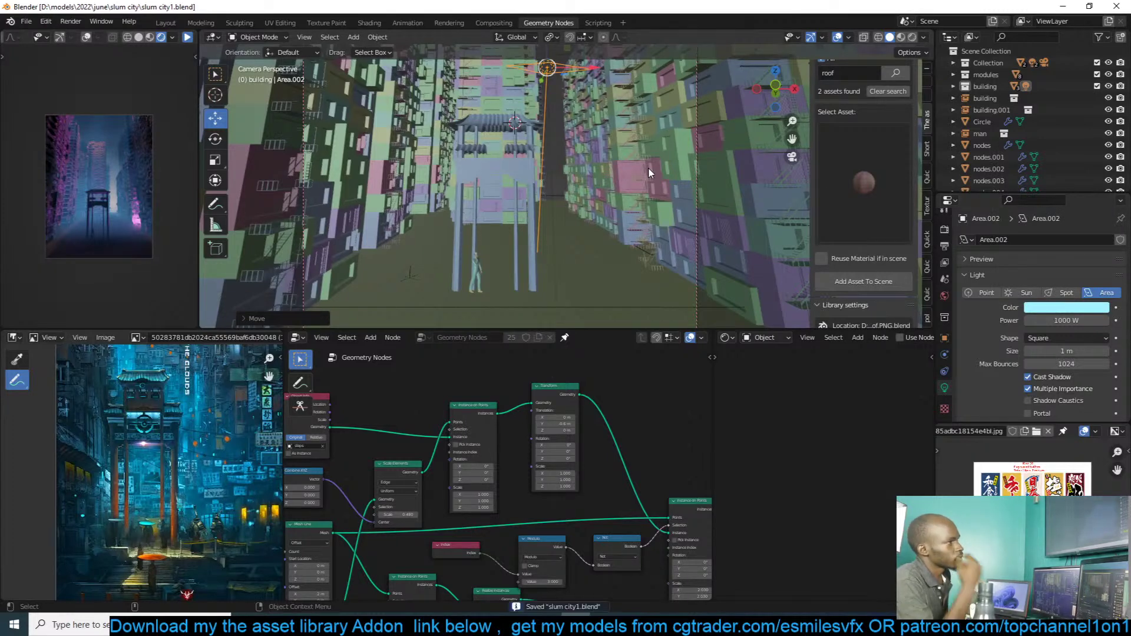
Step: Resume the rendered preview, move the new area light into the Scene Collection and save the file
left_click(187, 38)
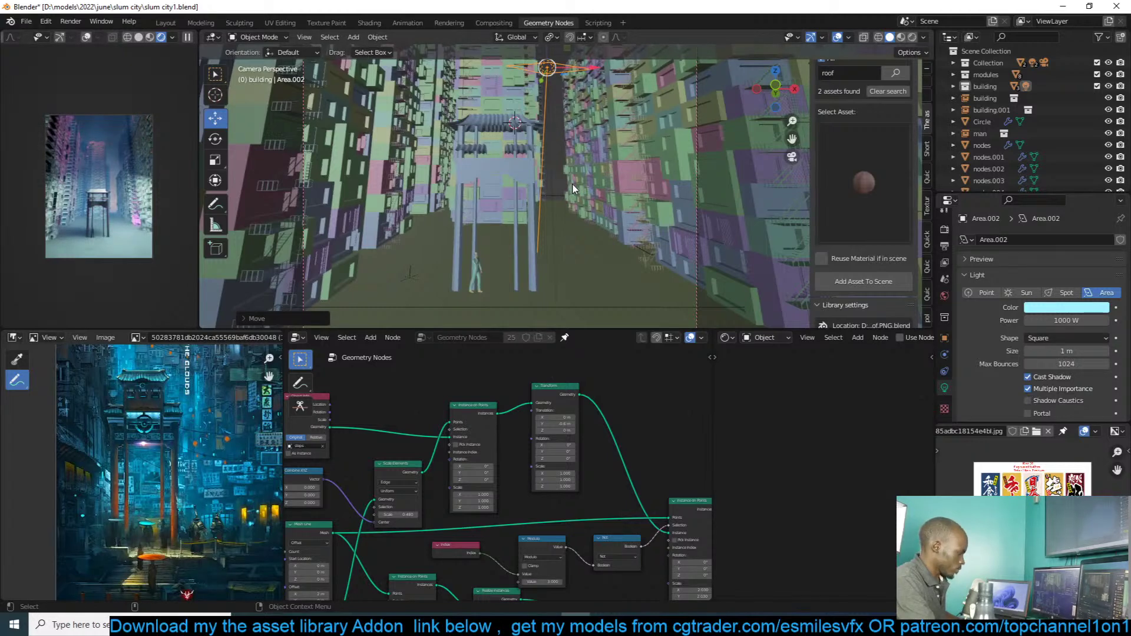
left_click(981, 52)
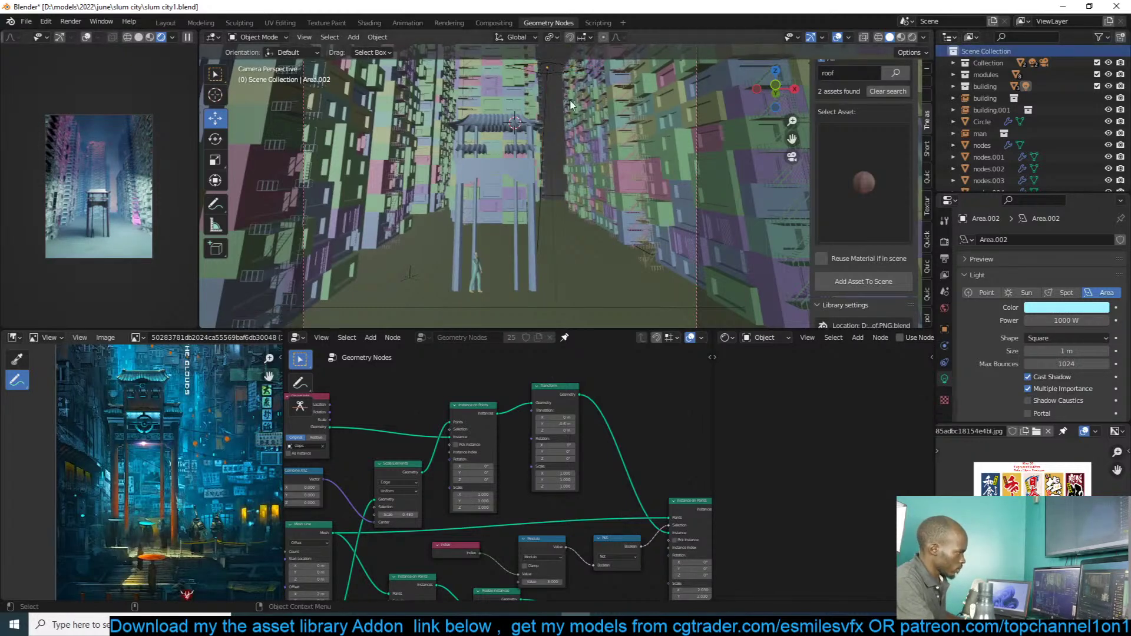
left_click(542, 74)
key("m")
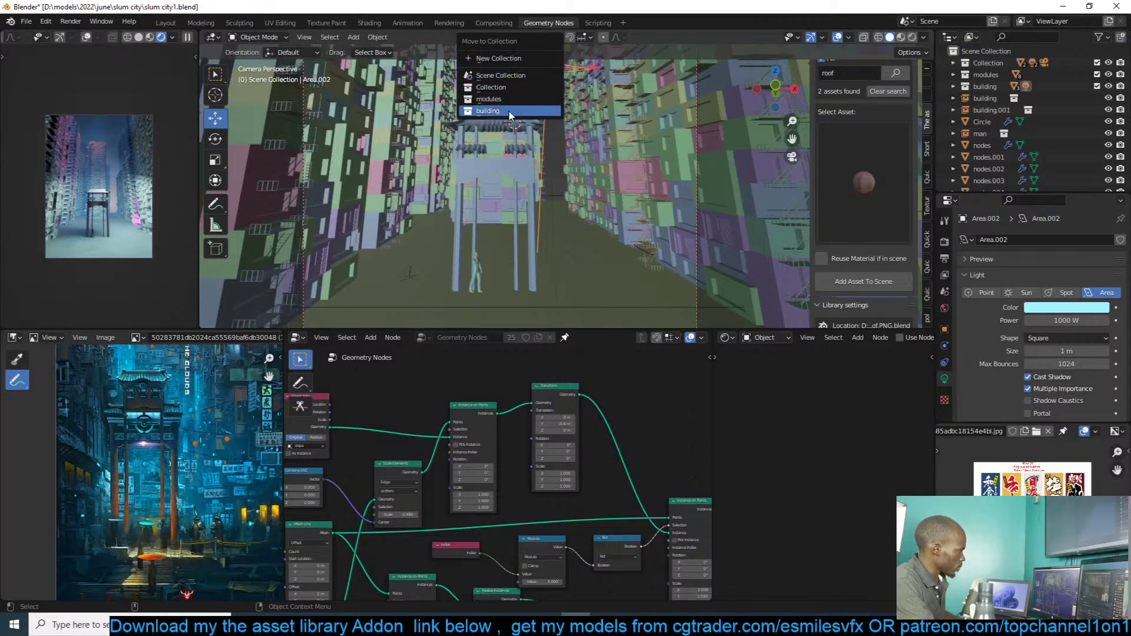
left_click(539, 76)
key("ctrl+s")
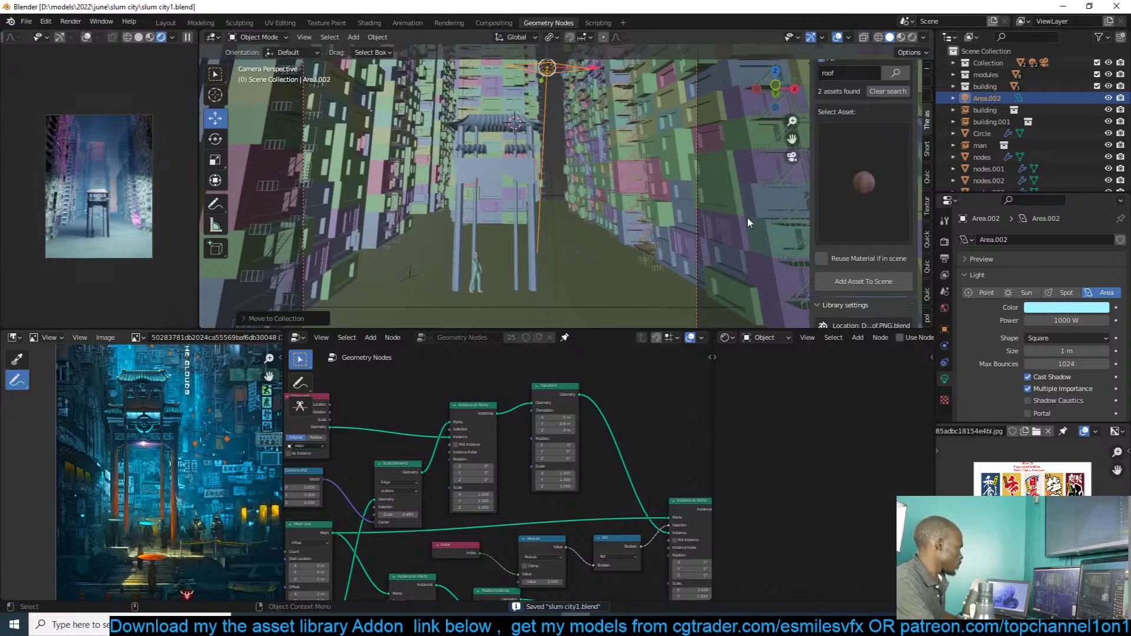
Step: Reposition the cyan area light freely in the right side view, raising it and lowering it again in front of the buildings
scroll(506, 167, "down", 2)
key("KP_1")
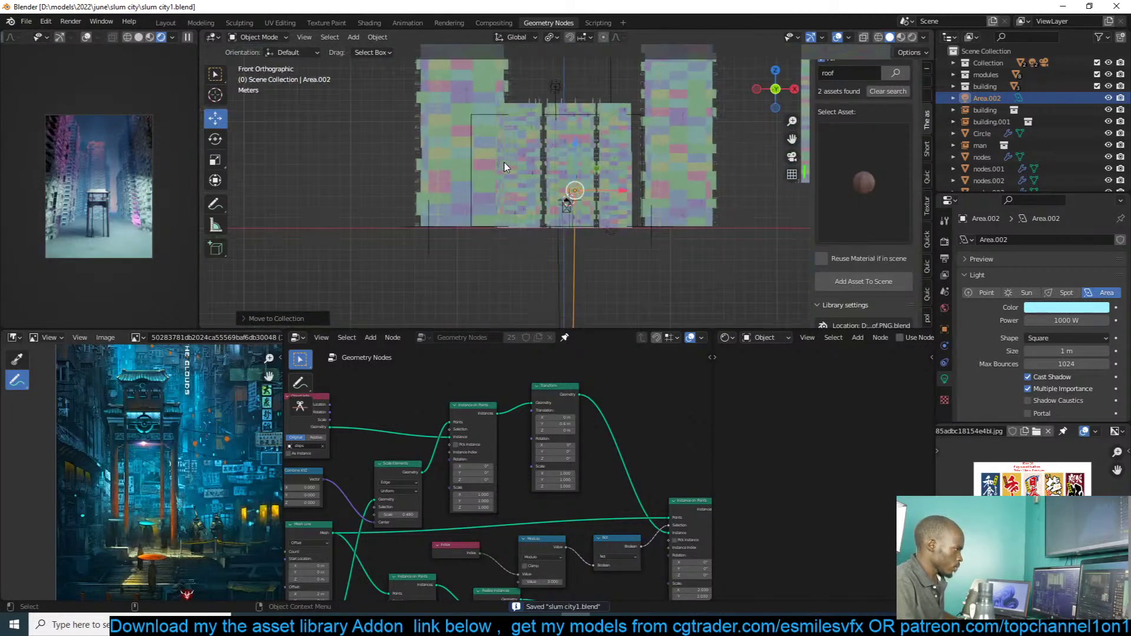
key("KP_3")
key("g")
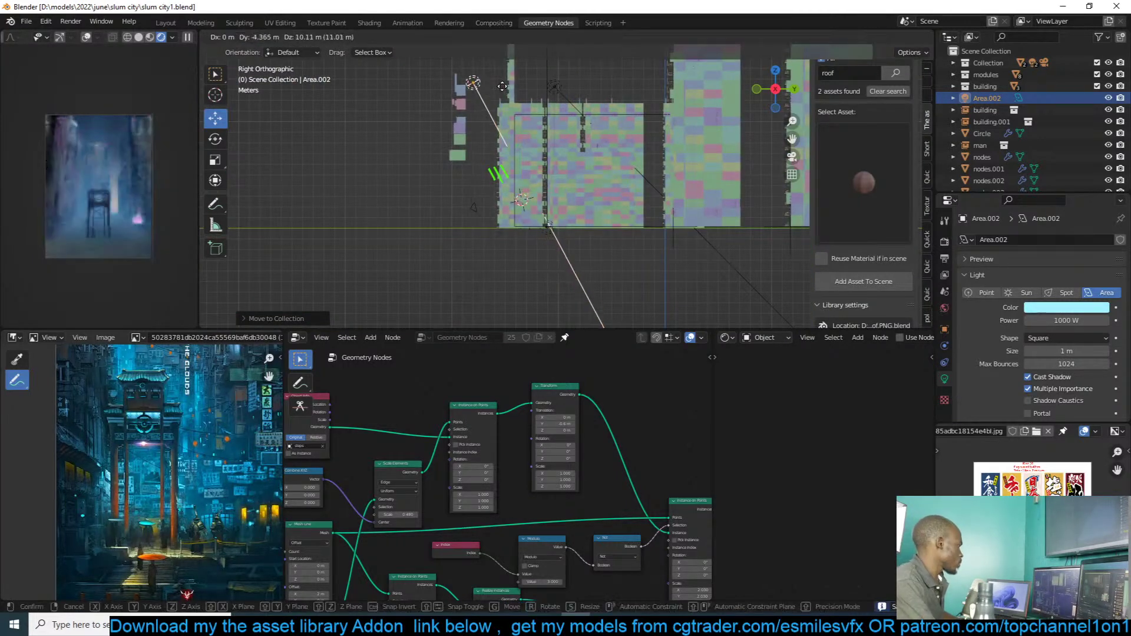
left_click(502, 86)
key("g")
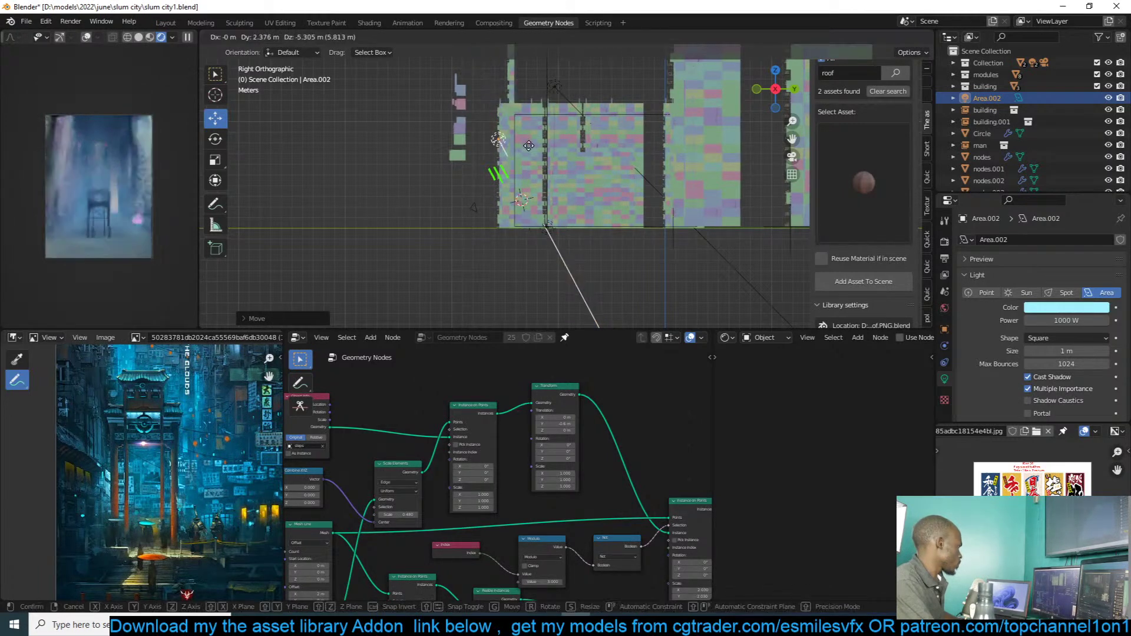
left_click(536, 177)
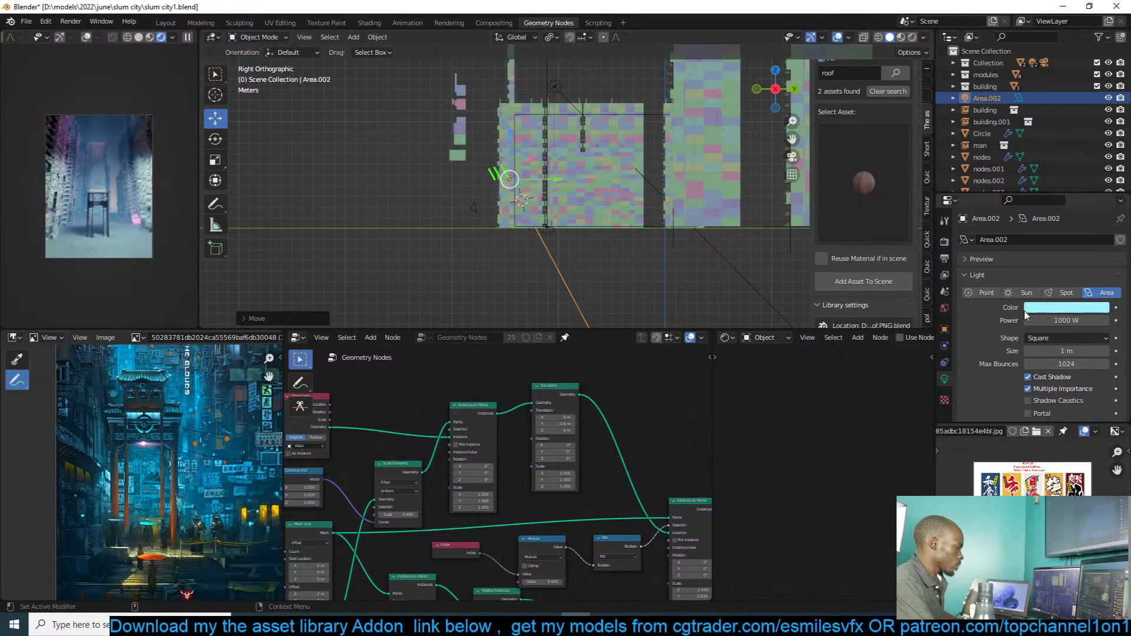
Step: Try a power of 10 W on the cyan area light, and settle on 50 W
double_click(1067, 320)
type("10")
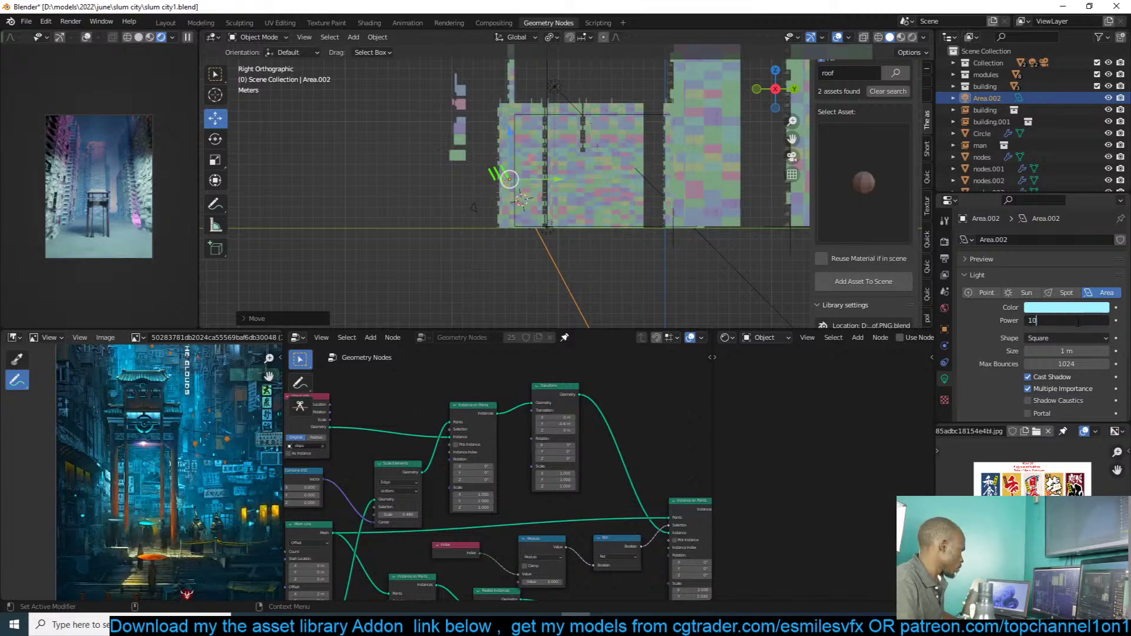
key("Return")
middle_click_drag(505, 180, 584, 138)
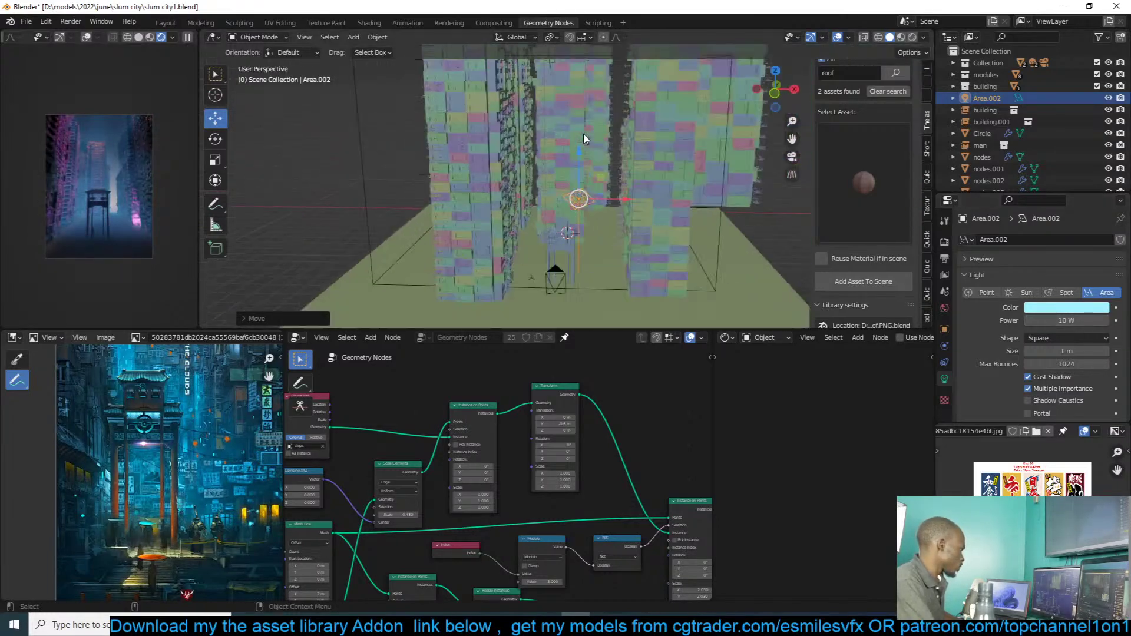
scroll(584, 138, "up", 5)
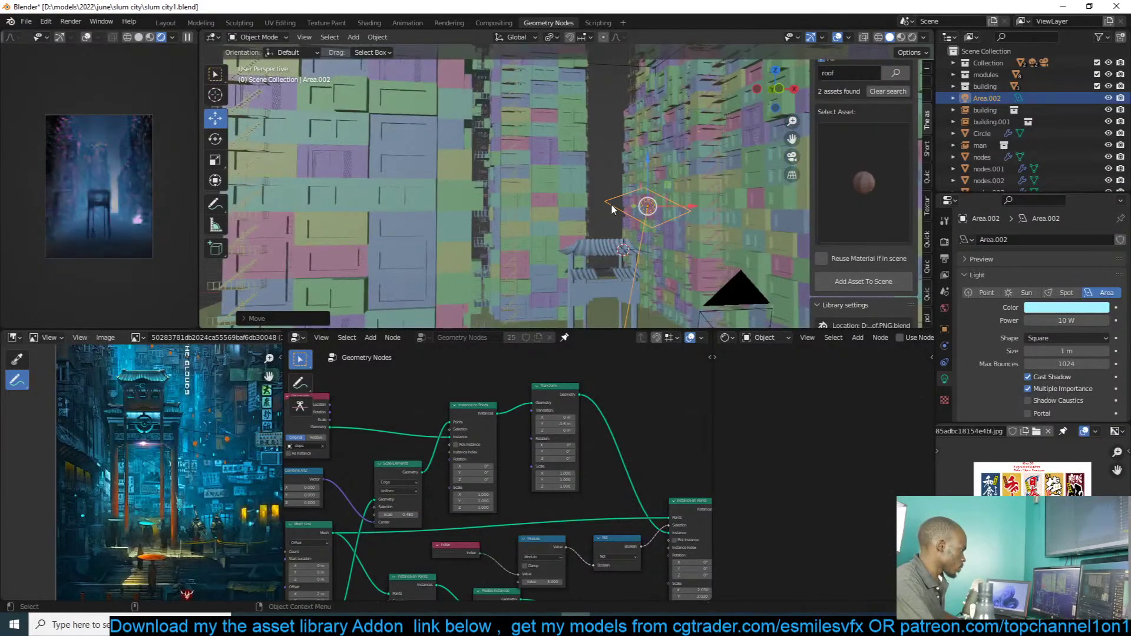
double_click(1051, 321)
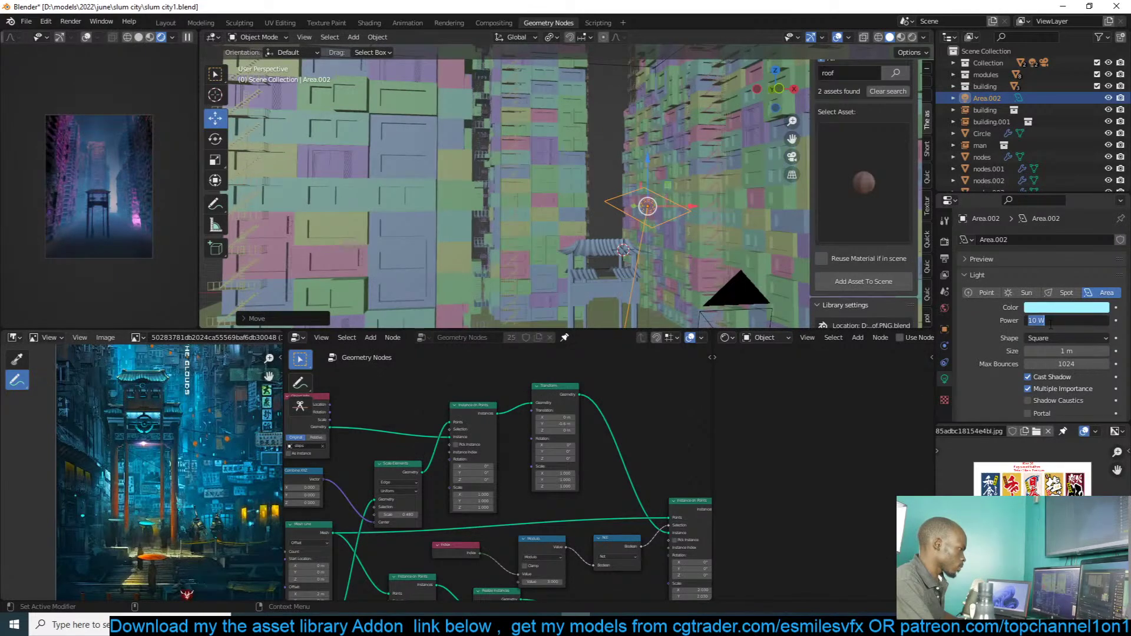
type("50")
key("Return")
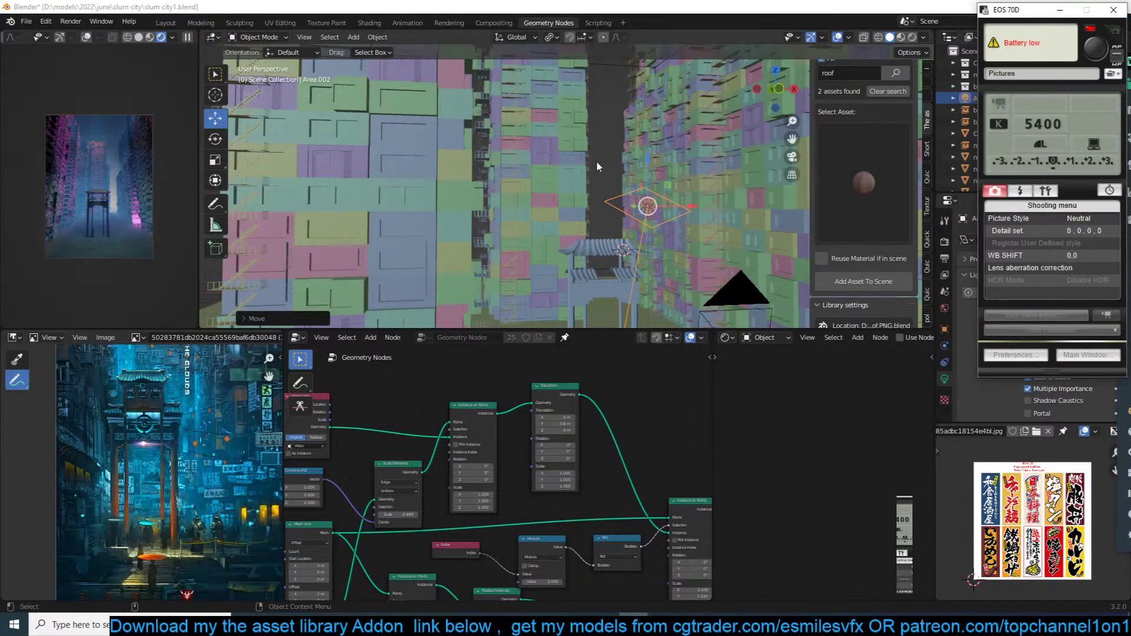
Step: Deselect everything in the scene and save the file
left_click(650, 160)
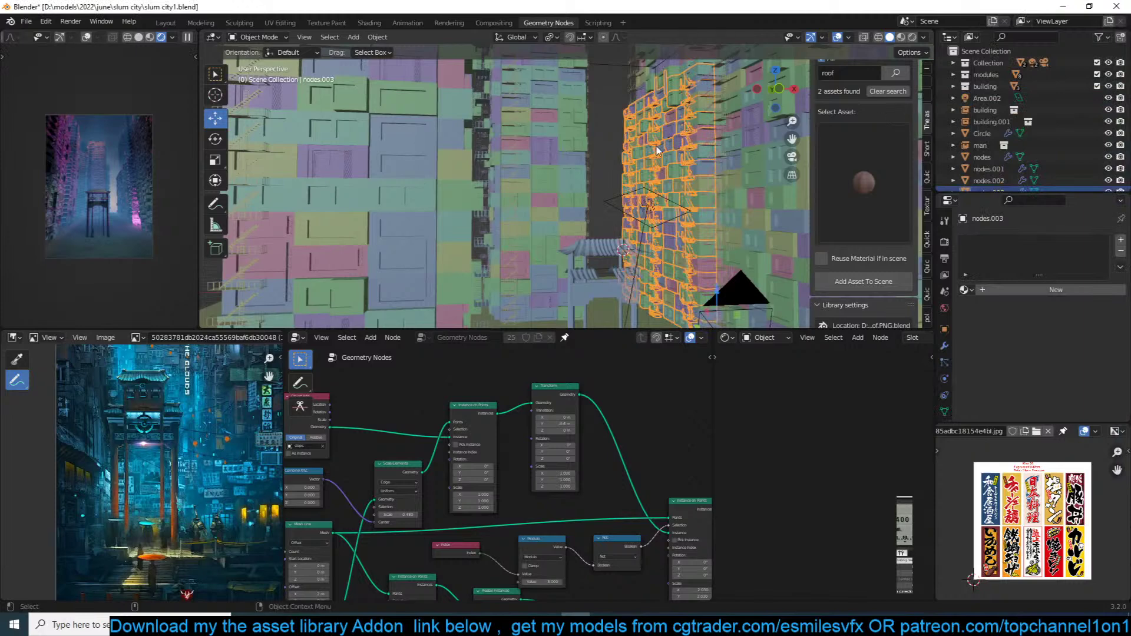
key("alt+a")
key("ctrl+s")
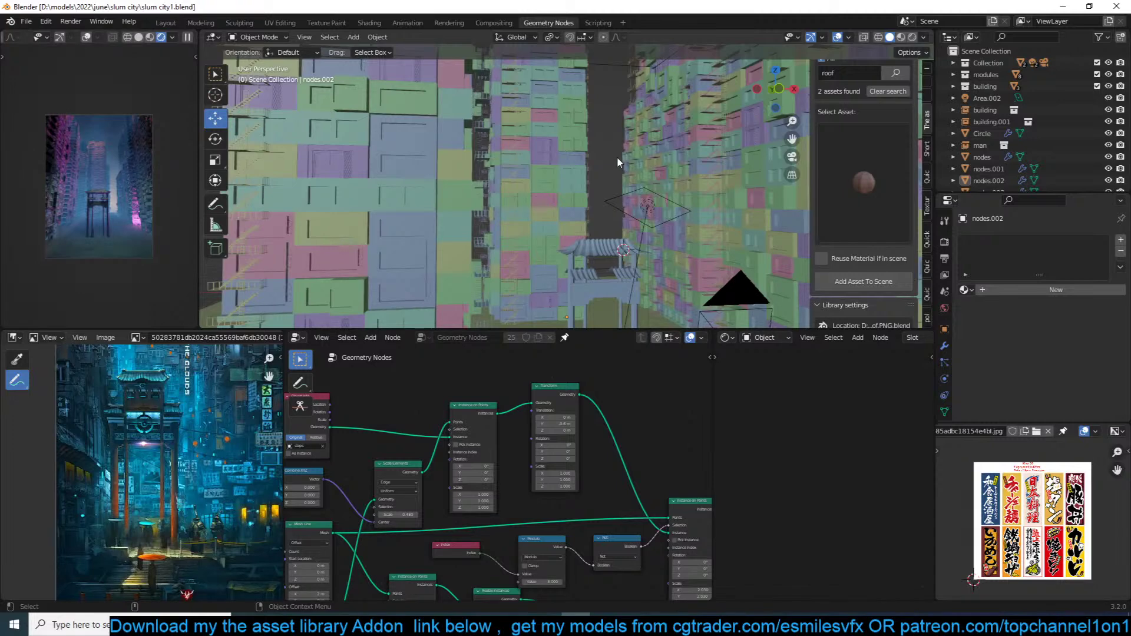
left_click(627, 172)
key("ctrl+s")
left_click(619, 182)
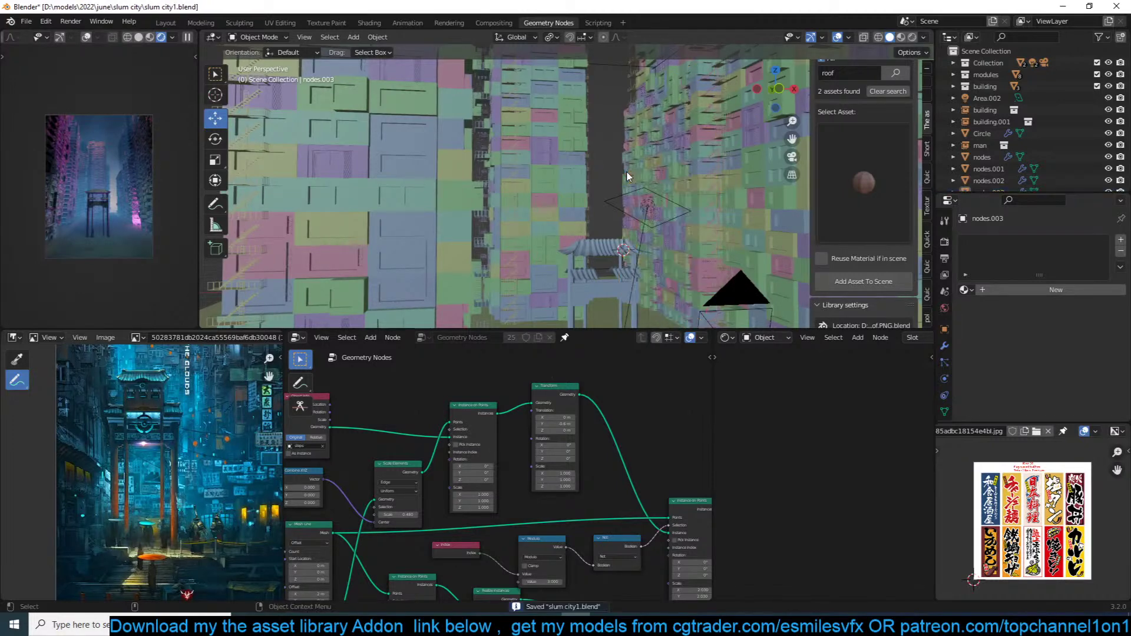
key("ctrl+s")
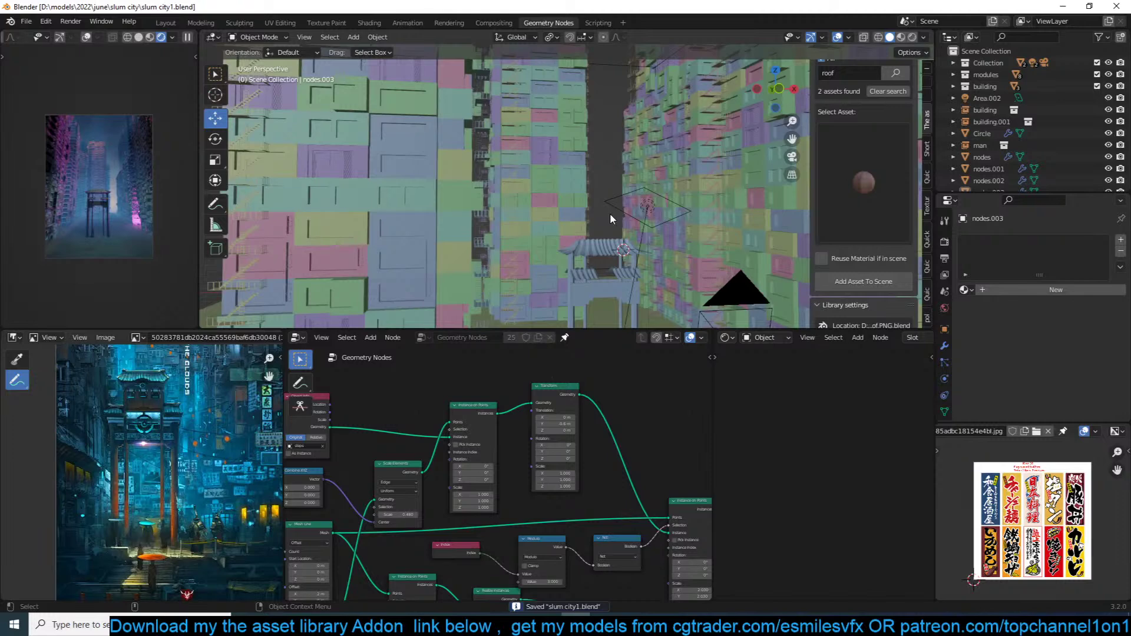
Step: Move the cyan area light slightly down in the camera view, set its size to 0.42 m and save the file
left_click(646, 209)
key("KP_0")
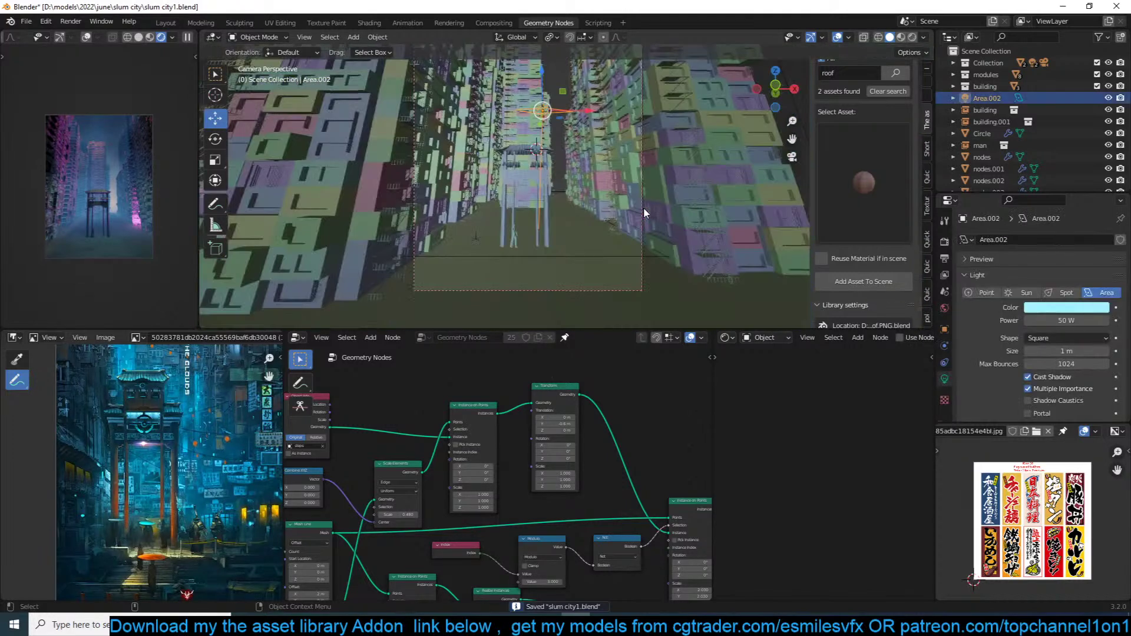
scroll(582, 170, "up", 2)
key("g")
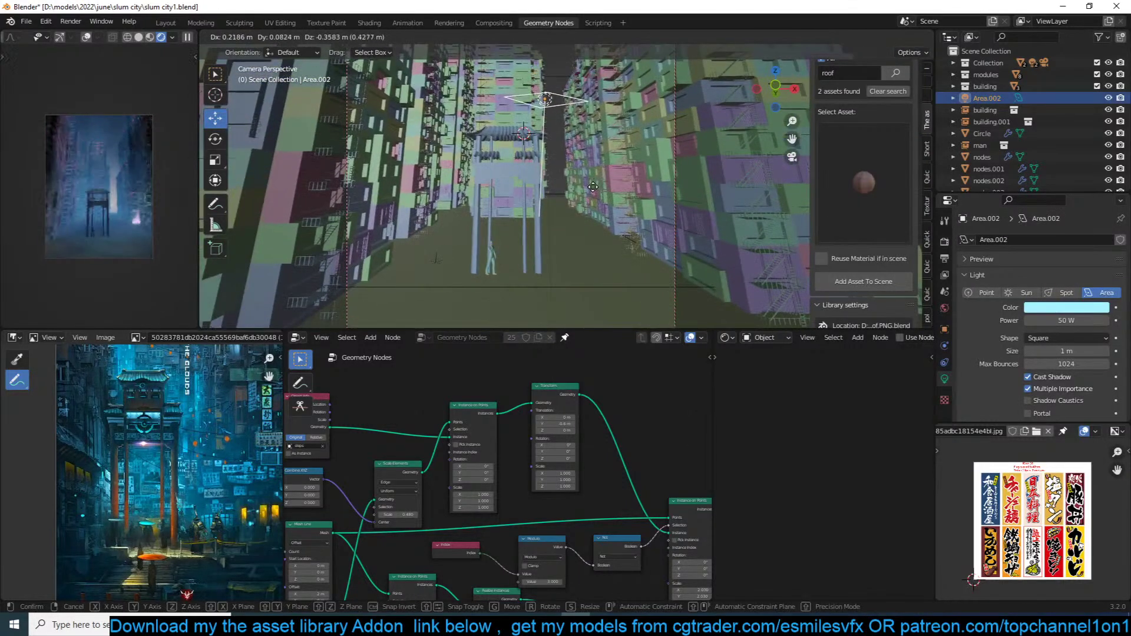
left_click(595, 187)
left_click_drag(1067, 351, 1033, 351)
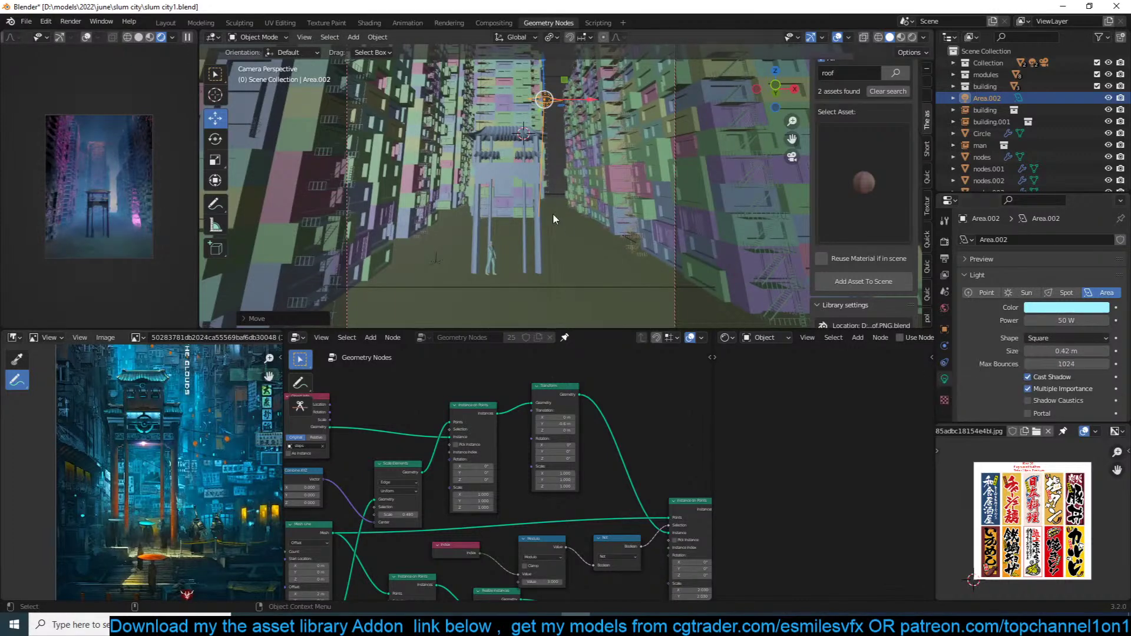
scroll(553, 213, "up", 3)
key("ctrl+s")
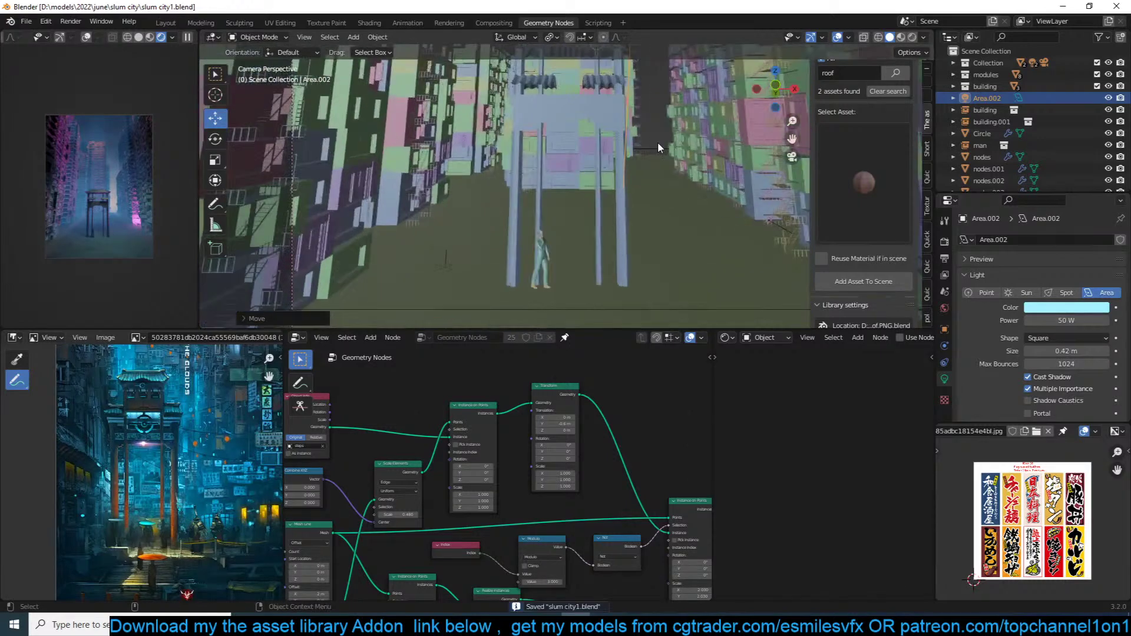
Step: Move the man sideways toward the middle of the gate's posts, clear the selection and save the file
middle_click_drag(657, 145, 652, 179, "shift")
middle_click_drag(614, 133, 651, 126, "shift")
left_click(616, 174)
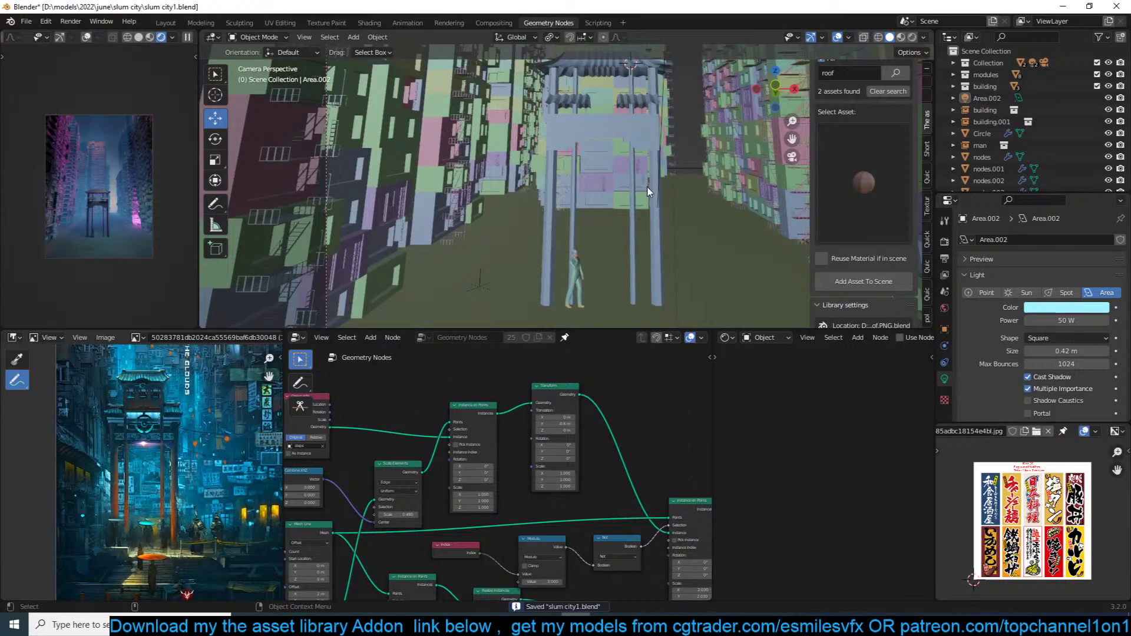
left_click(581, 286)
key("g")
left_click(601, 280)
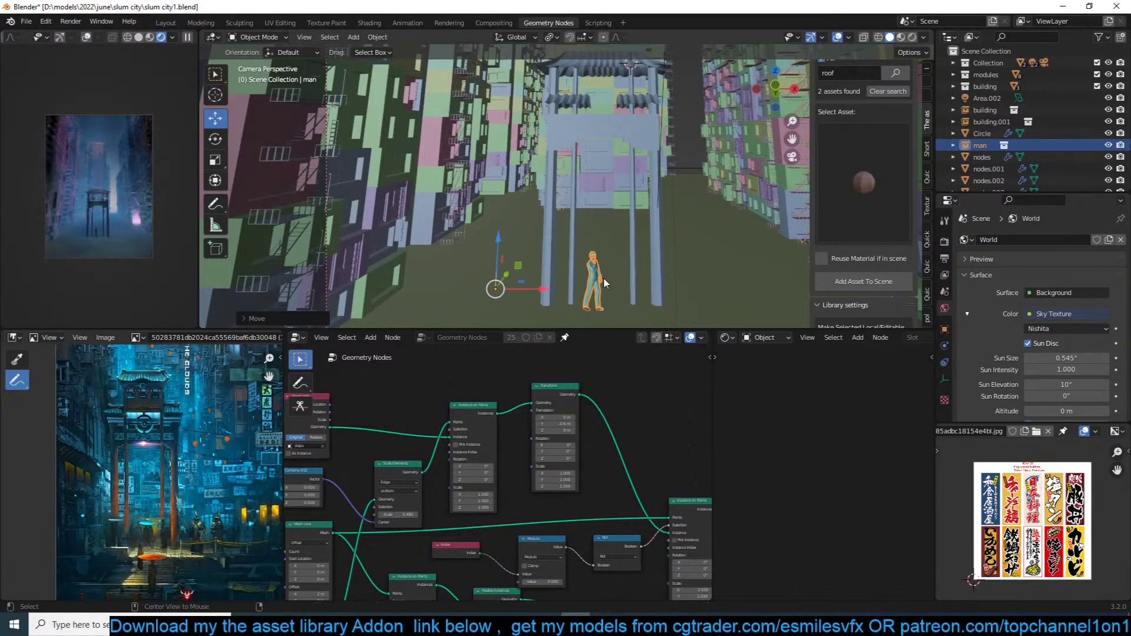
left_click(613, 273)
key("ctrl+s")
Step: Compare the rendered preview with the reference image, search the asset library's objects for "road" and save the file
scroll(133, 231, "up", 3)
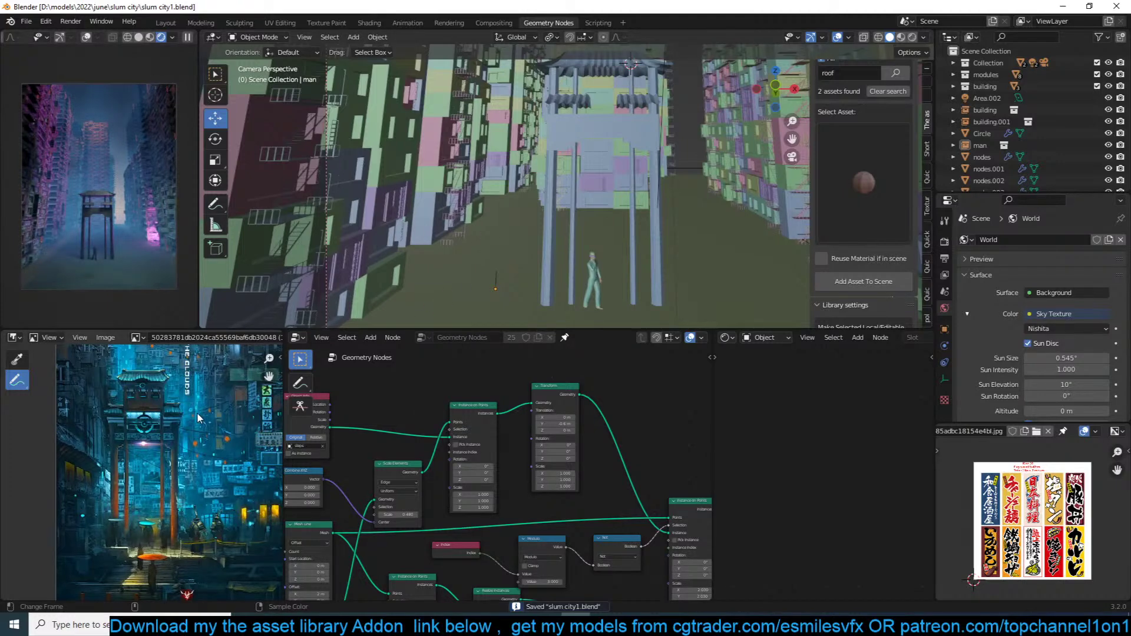
scroll(496, 211, "down", 1)
middle_click_drag(496, 211, 530, 185, "shift")
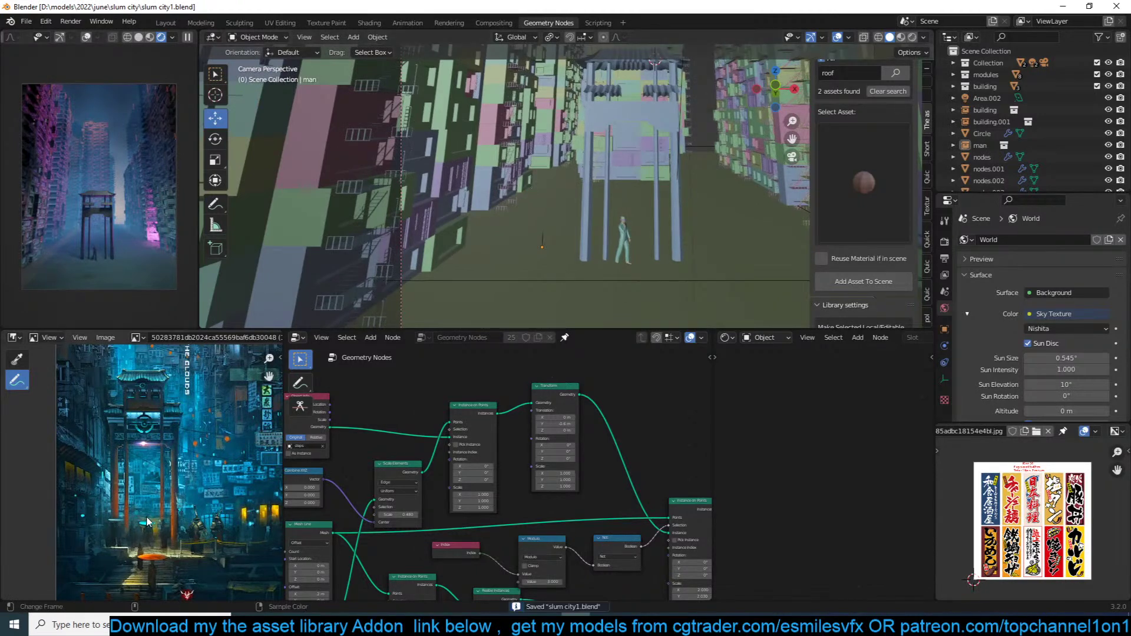
scroll(87, 512, "up", 2)
scroll(87, 512, "down", 1)
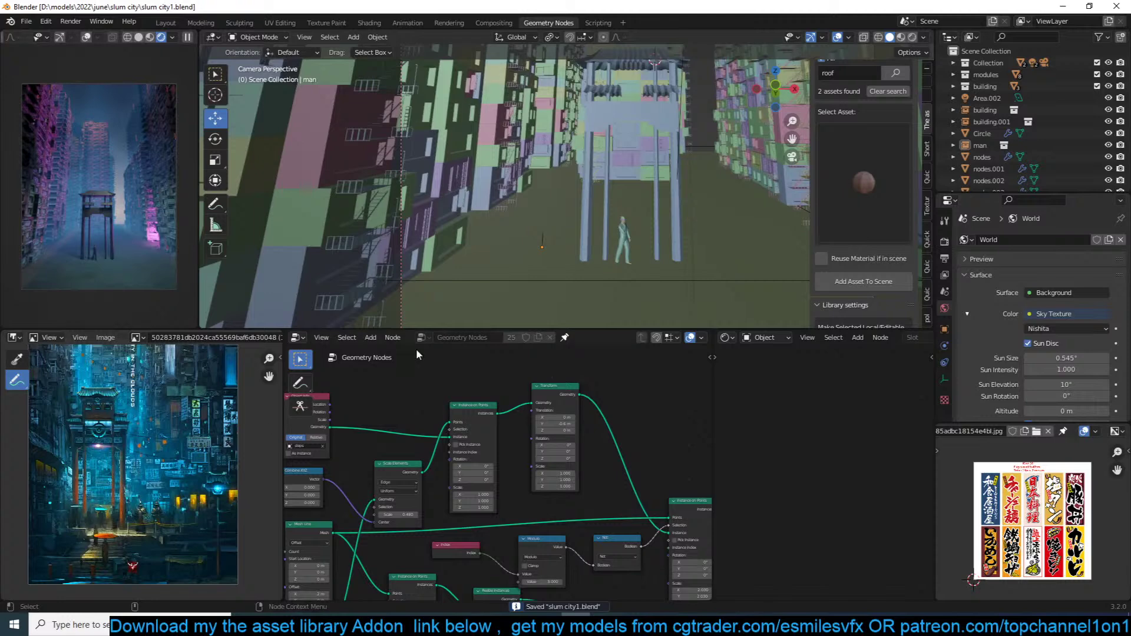
scroll(844, 89, "up", 2)
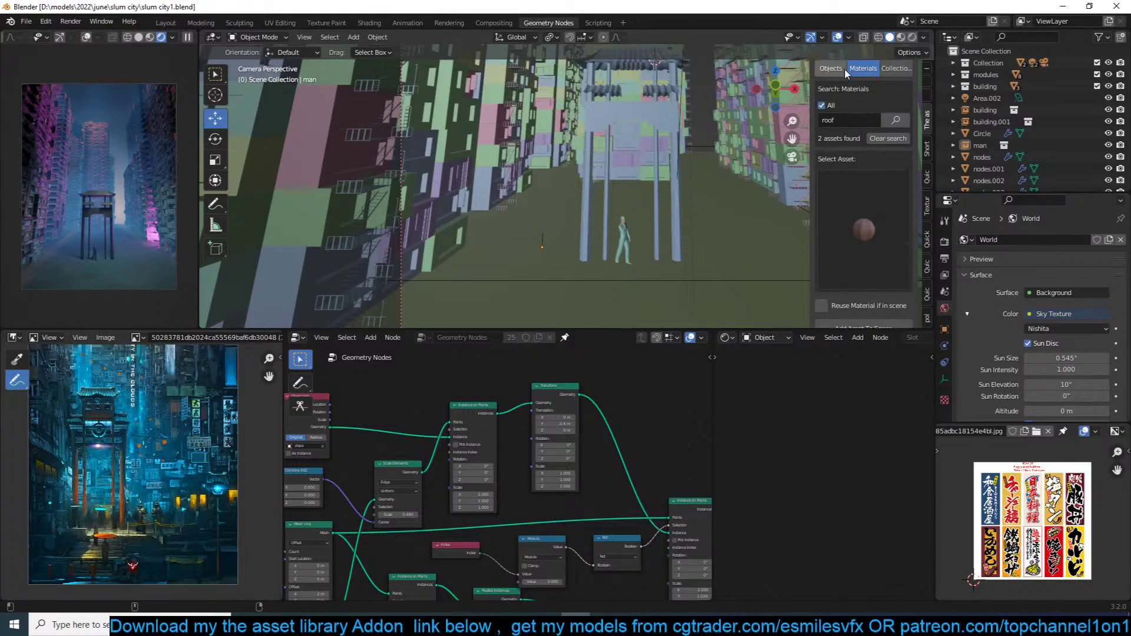
left_click(840, 68)
type("road")
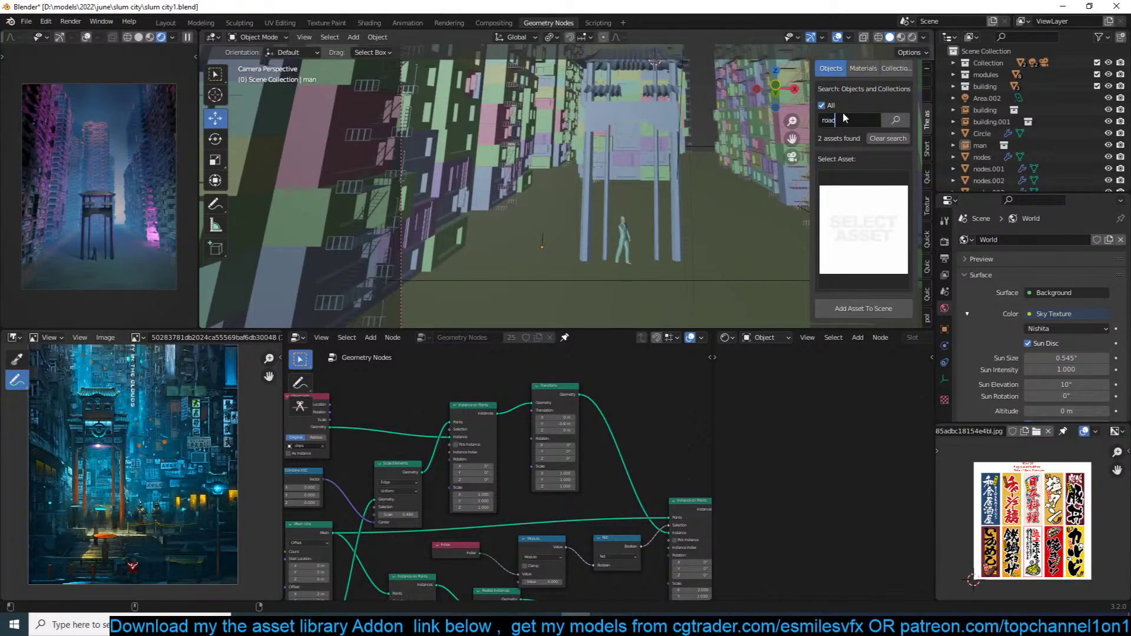
left_click(871, 192)
key("ctrl+s")
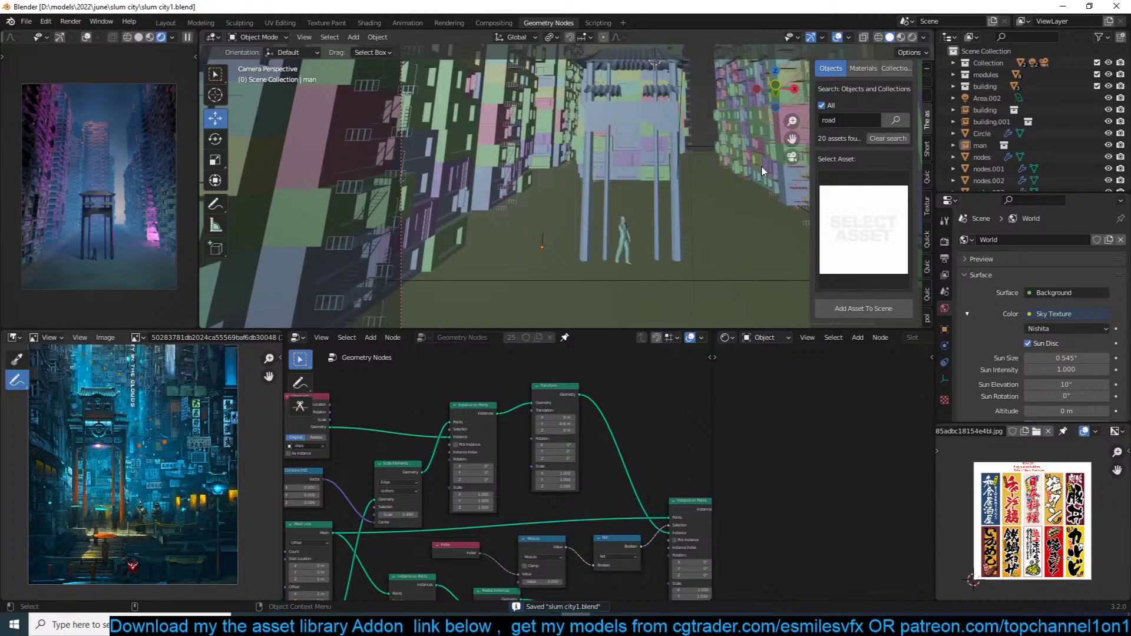
Step: Locate the separate building modules beside the city, select the wall module Plane.002 and frame it
scroll(761, 168, "down", 10)
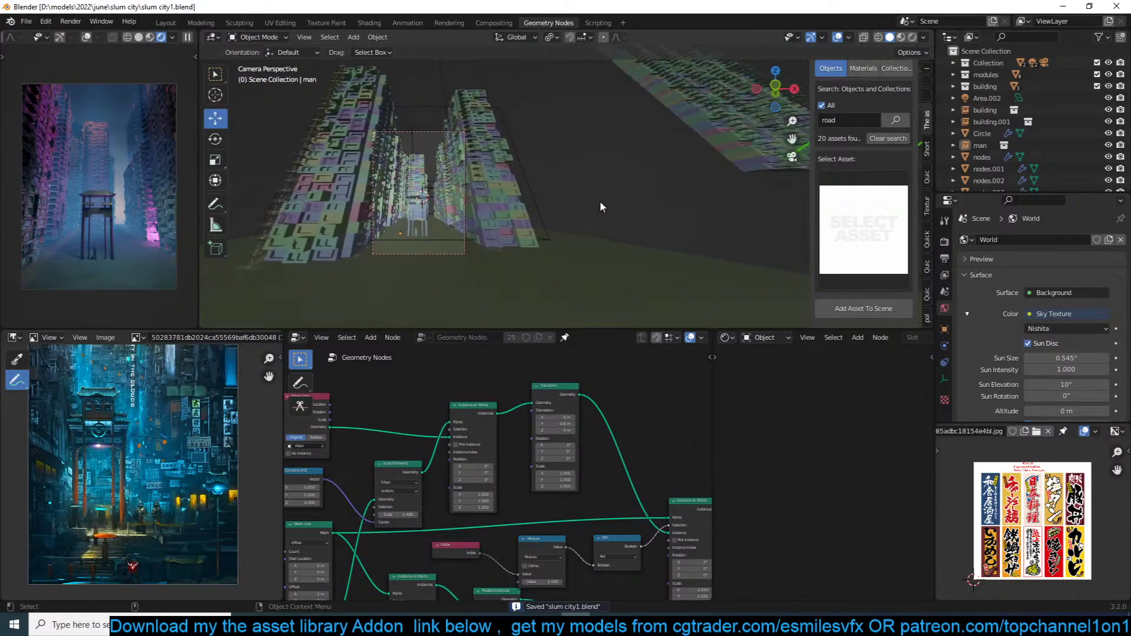
middle_click_drag(600, 204, 448, 242)
scroll(641, 217, "down", 8)
left_click(771, 166)
middle_click_drag(771, 166, 478, 234, "shift")
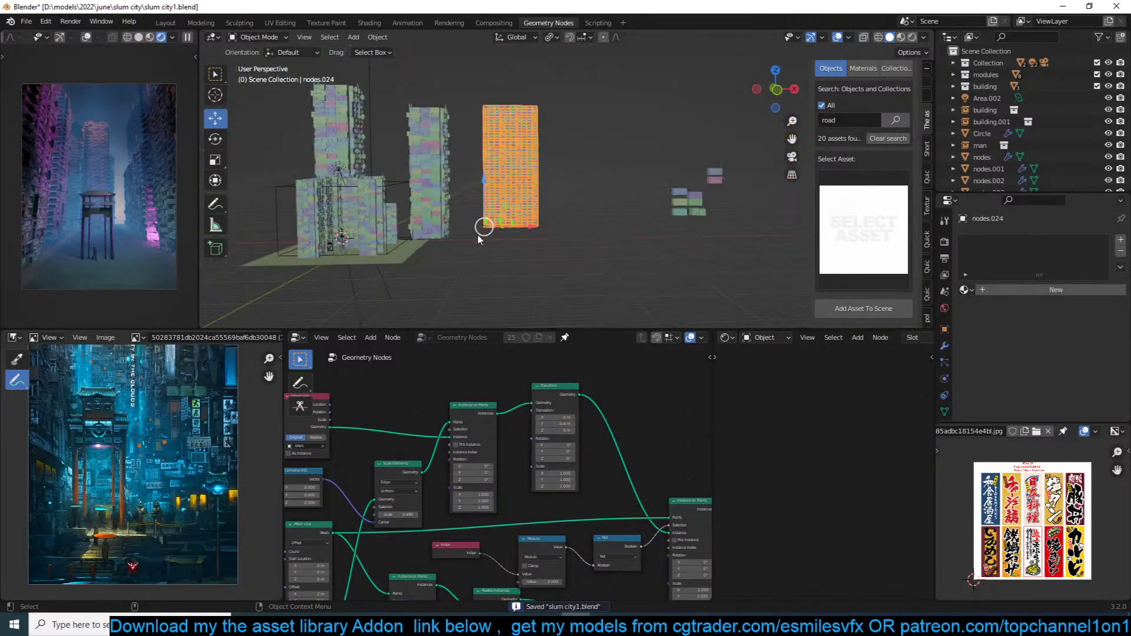
scroll(656, 206, "up", 5)
left_click(782, 207)
key("KP_Decimal")
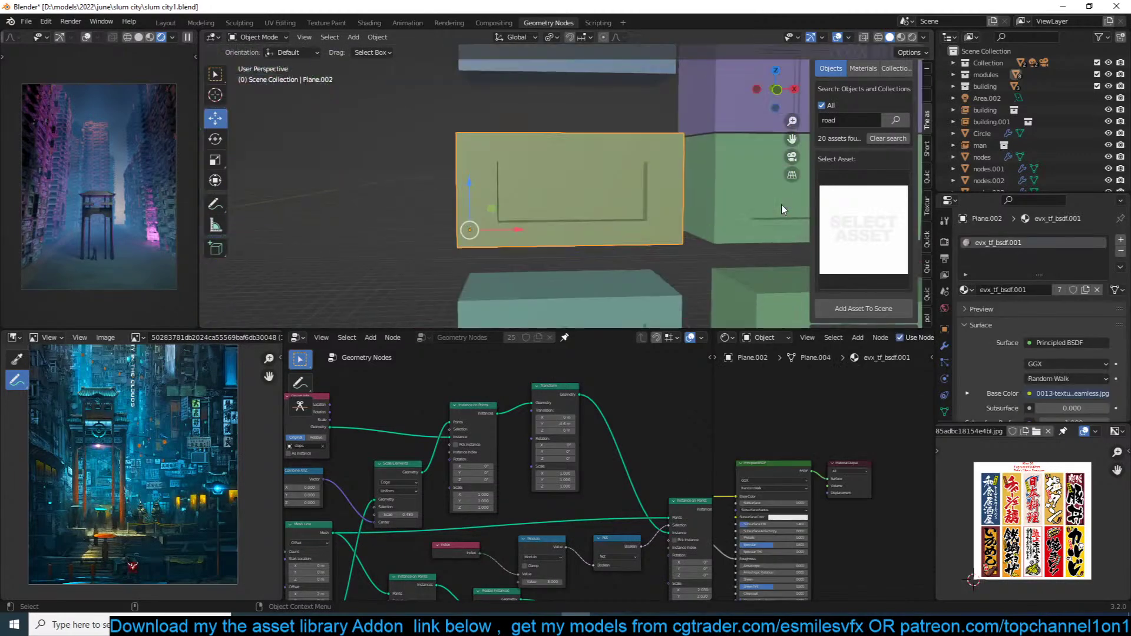
Step: Switch the viewport to Material Preview shading, examine the textured building modules and return to the camera view
scroll(782, 204, "down", 4)
left_click(901, 37)
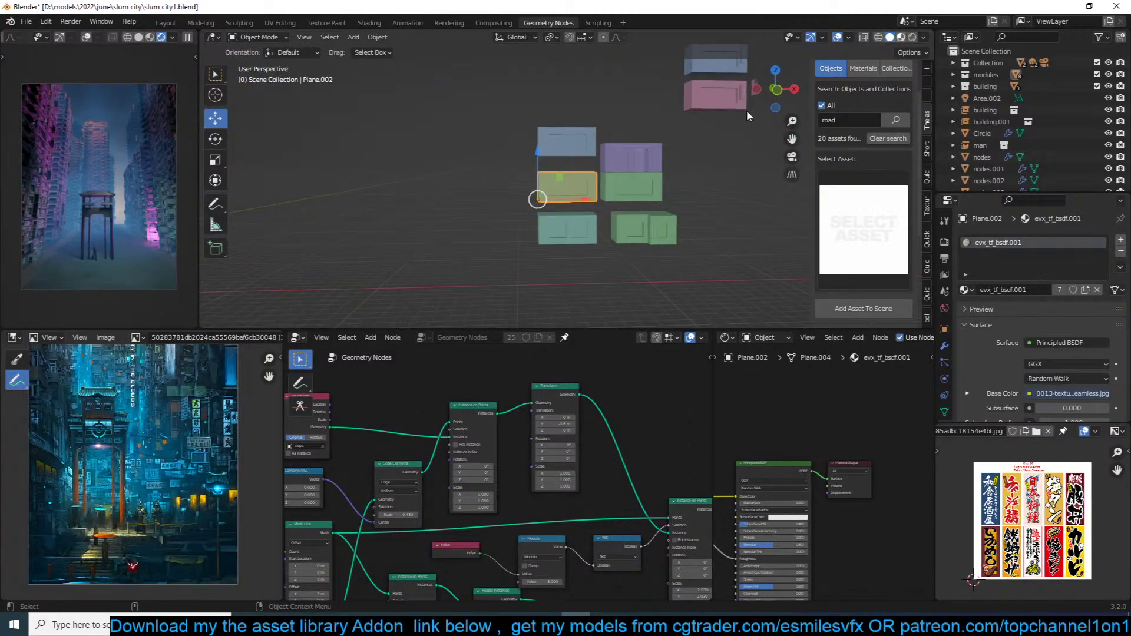
mouse_move(743, 111)
middle_mouse_down("shift")
mouse_move(691, 127)
mouse_move(755, 71)
mouse_move(716, 78)
mouse_move(698, 121)
middle_mouse_up("shift")
scroll(755, 71, "up", 5)
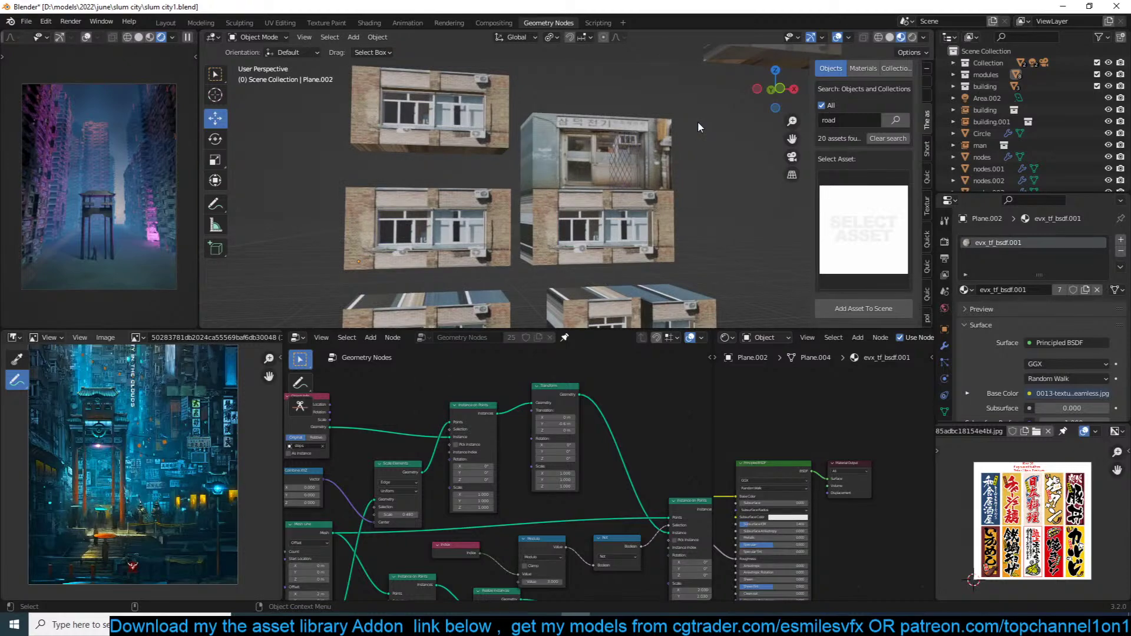
scroll(698, 121, "down", 4)
key("KP_0")
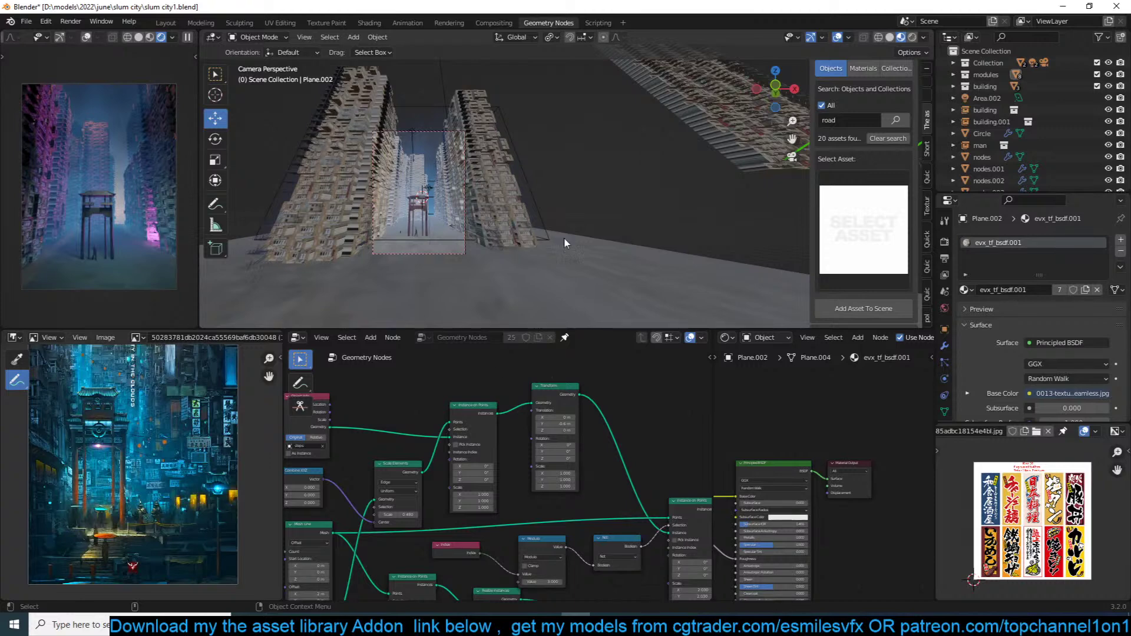
Step: Switch to the browser, search Google for "euro to usd" in a new tab and convert 1400 euros to US dollars
mouse_move(316, 625)
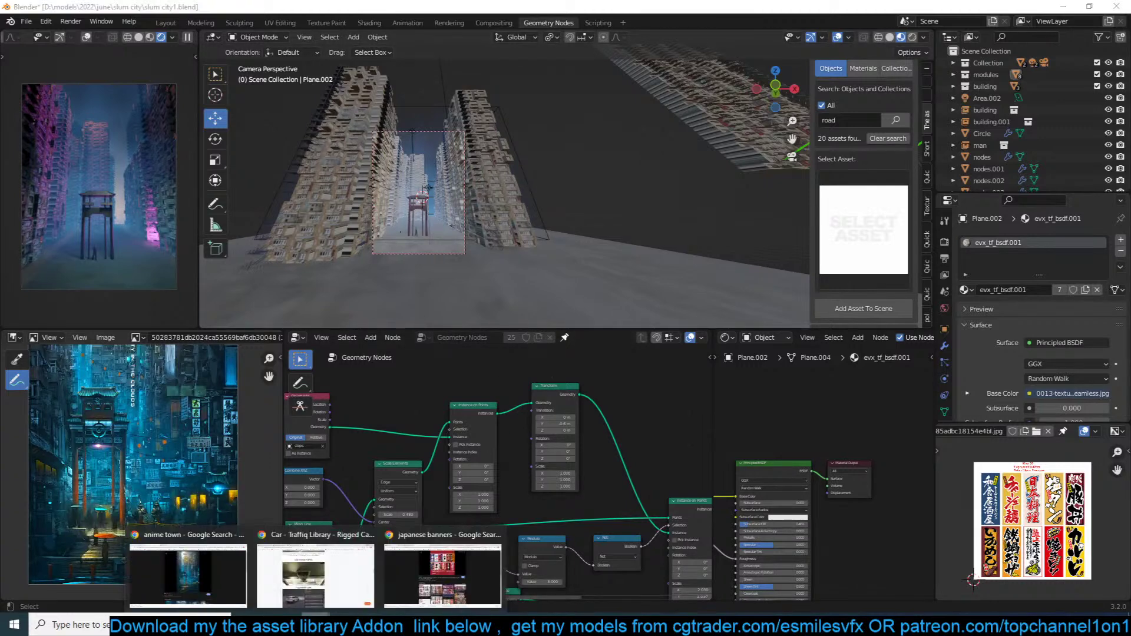
left_click(370, 573)
left_click_drag(745, 3, 895, 165)
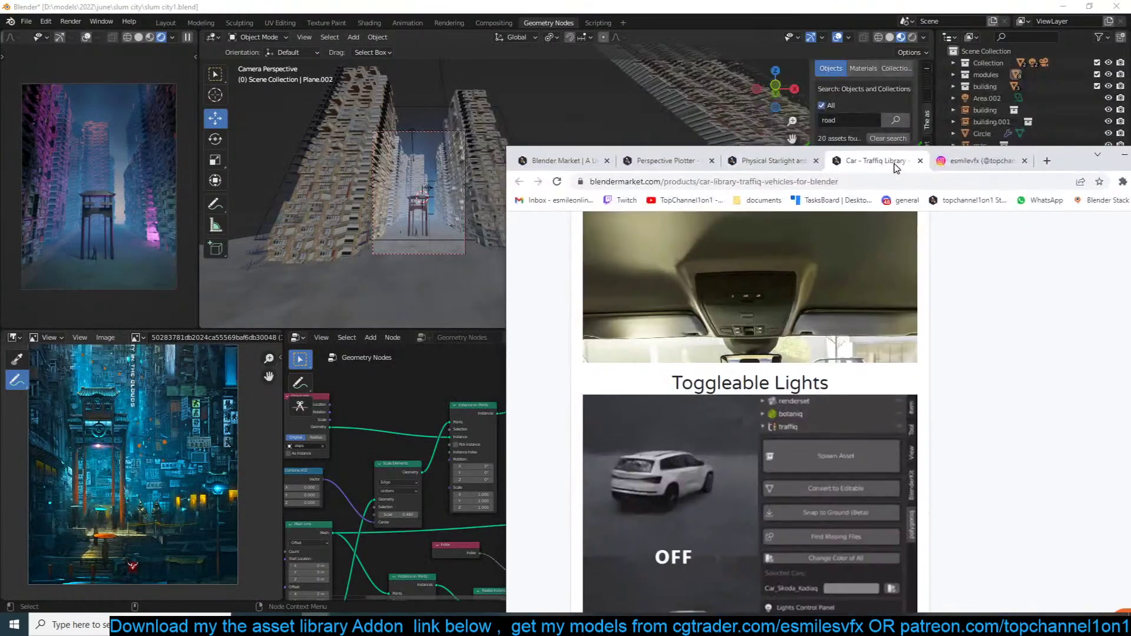
left_click(1048, 162)
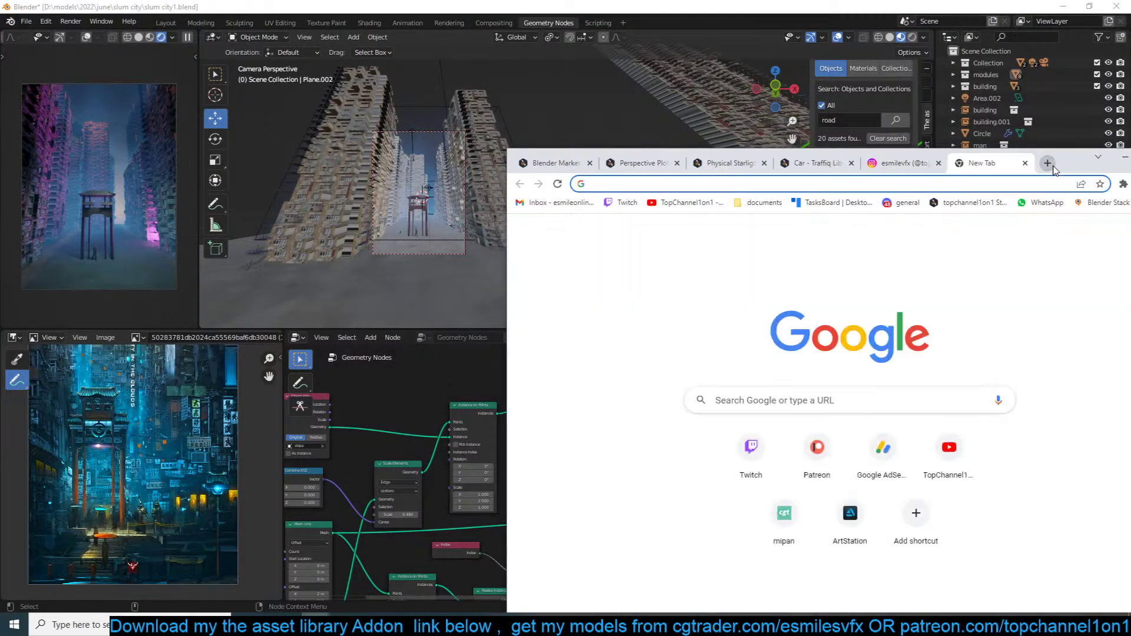
type("euro to ")
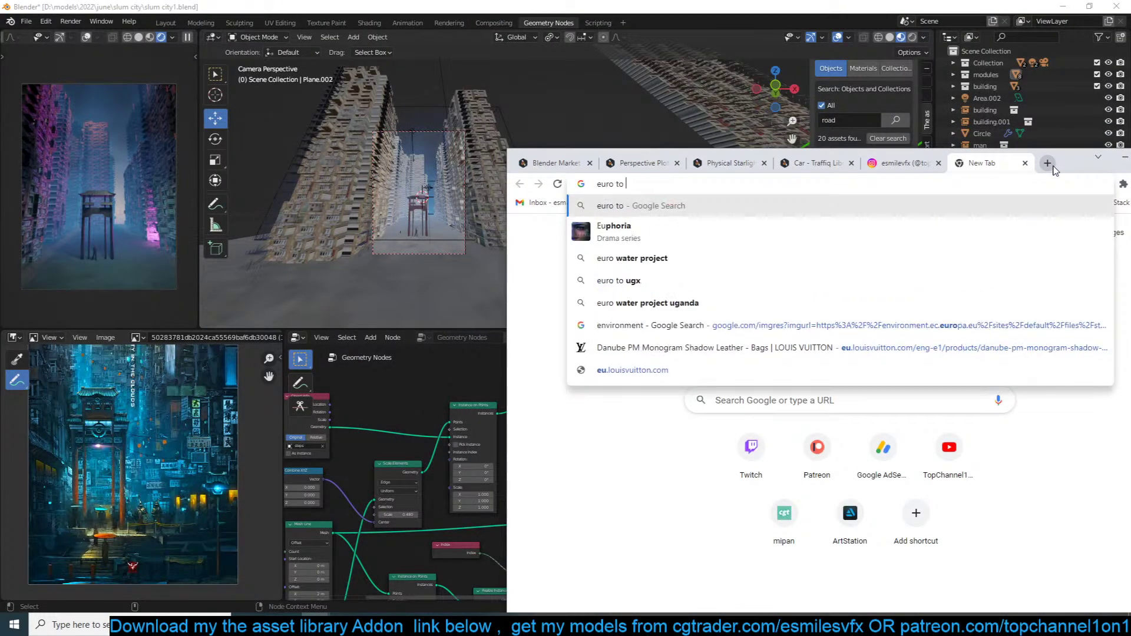
type("usd")
key("Return")
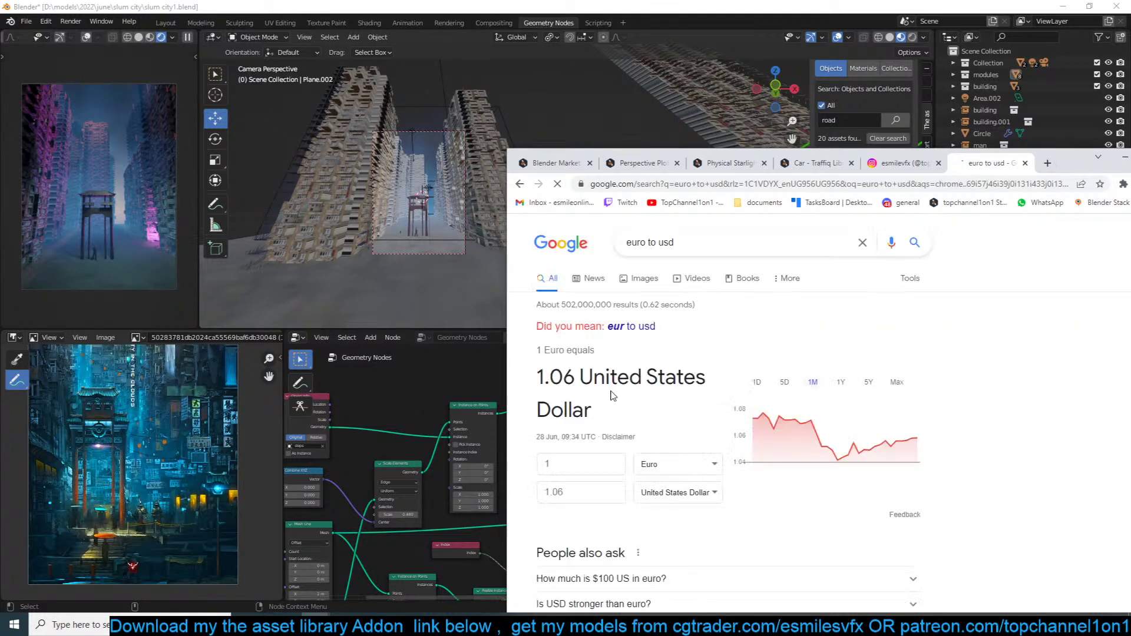
left_click(596, 455)
key("BackSpace")
type("1400")
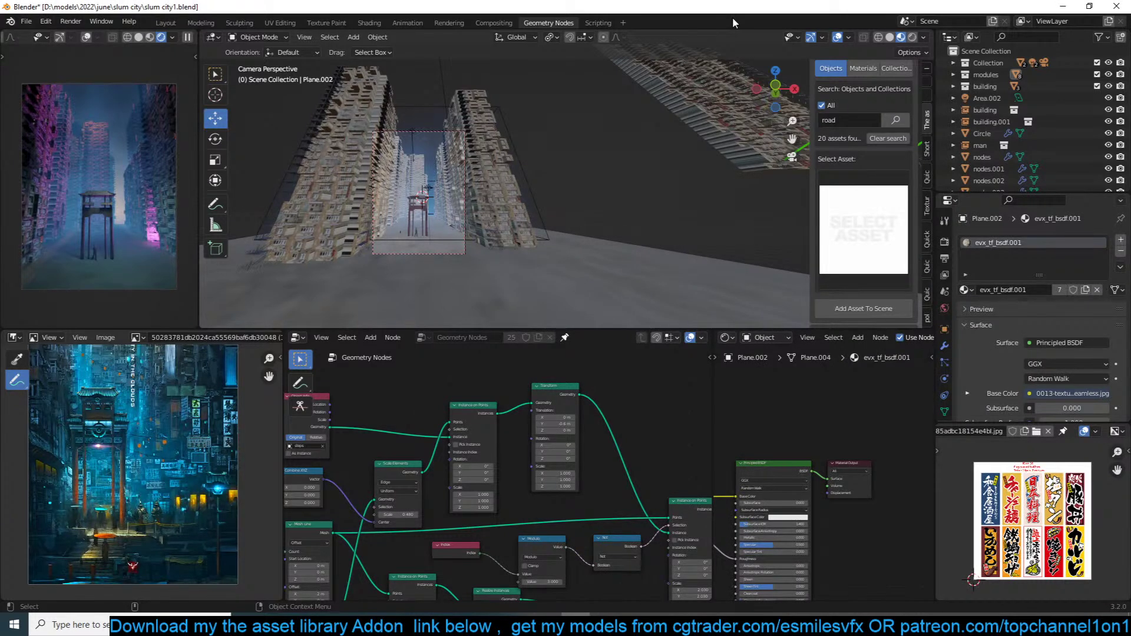
Step: Return to Blender, save the file and compare the gate's surroundings with the lower part of the reference image
scroll(573, 136, "up", 2)
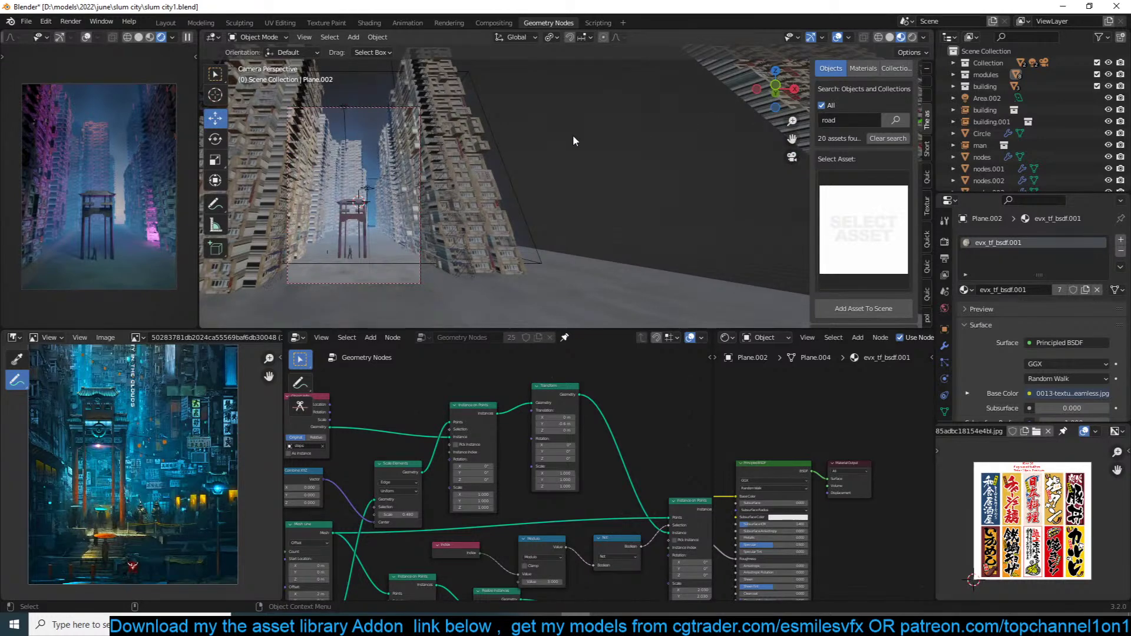
middle_click_drag(573, 136, 641, 111, "shift")
key("ctrl+s")
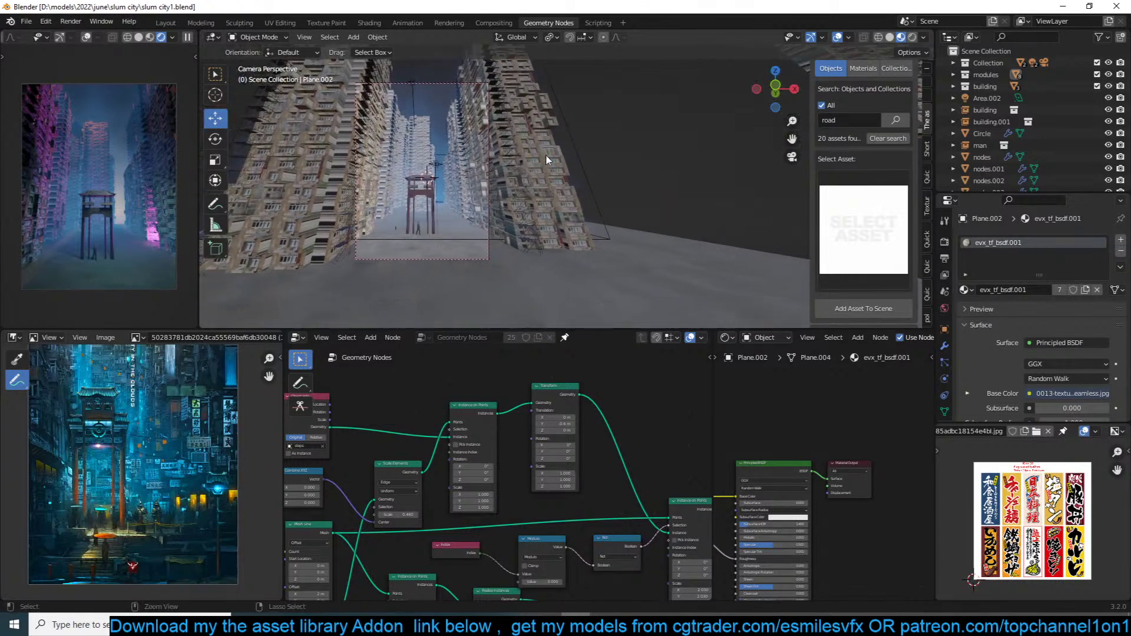
middle_click_drag(502, 177, 561, 147, "shift")
scroll(581, 142, "up", 1)
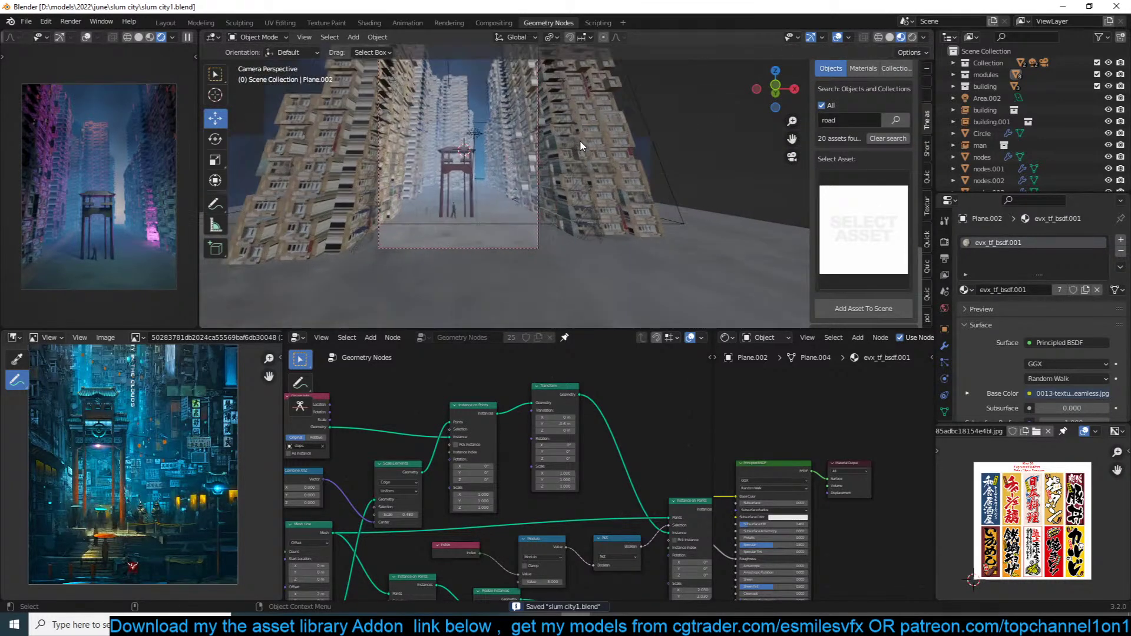
scroll(580, 146, "up", 1)
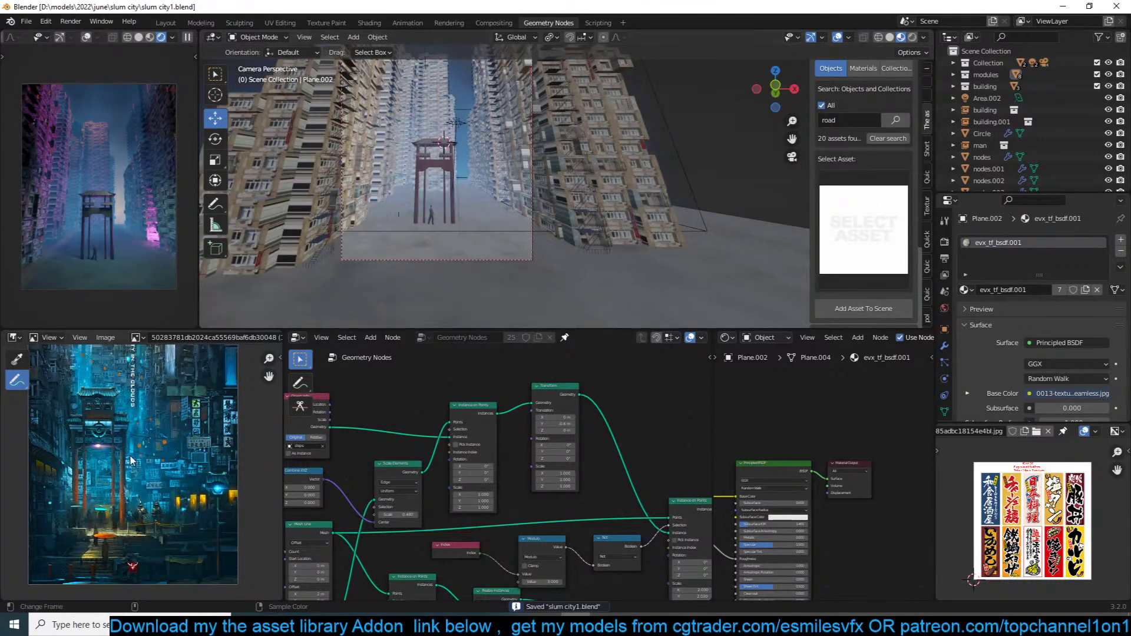
scroll(159, 427, "up", 3)
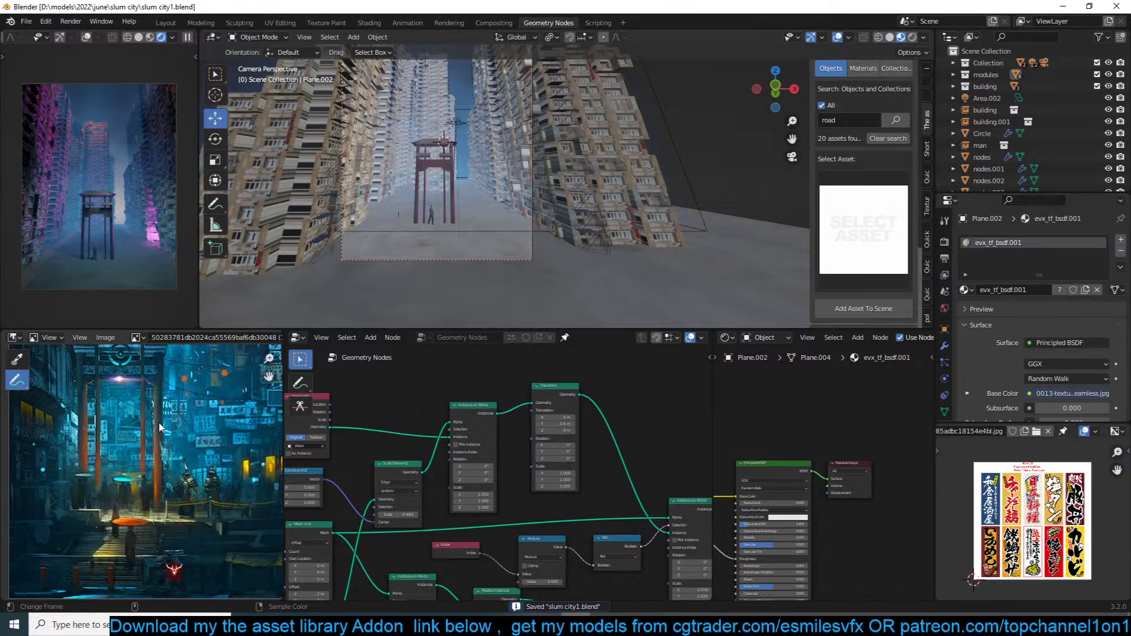
Step: Search the asset library for "step", choose the medieval steps asset and add it to the scene at the foot of the gate
left_click(851, 120)
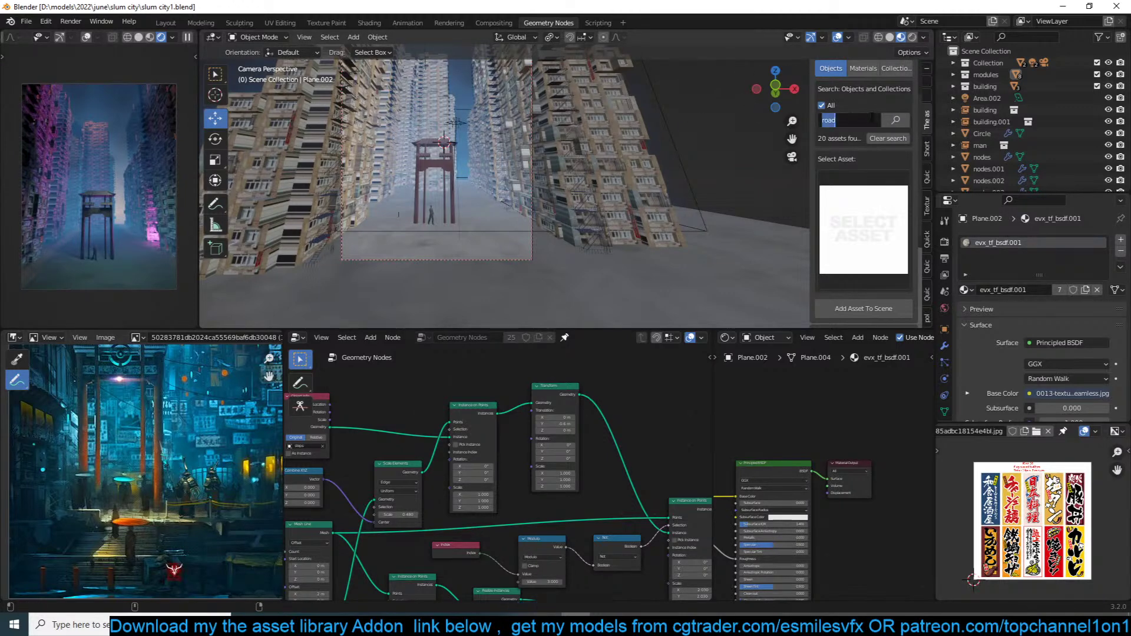
type("steo")
key("Return")
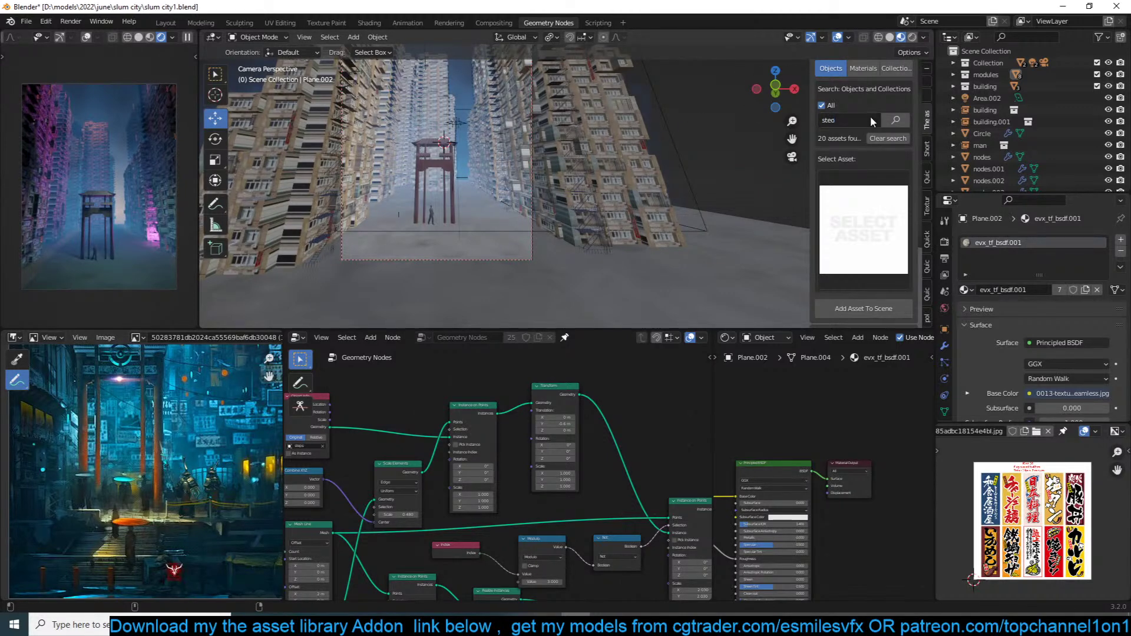
left_click(871, 115)
left_click(871, 189)
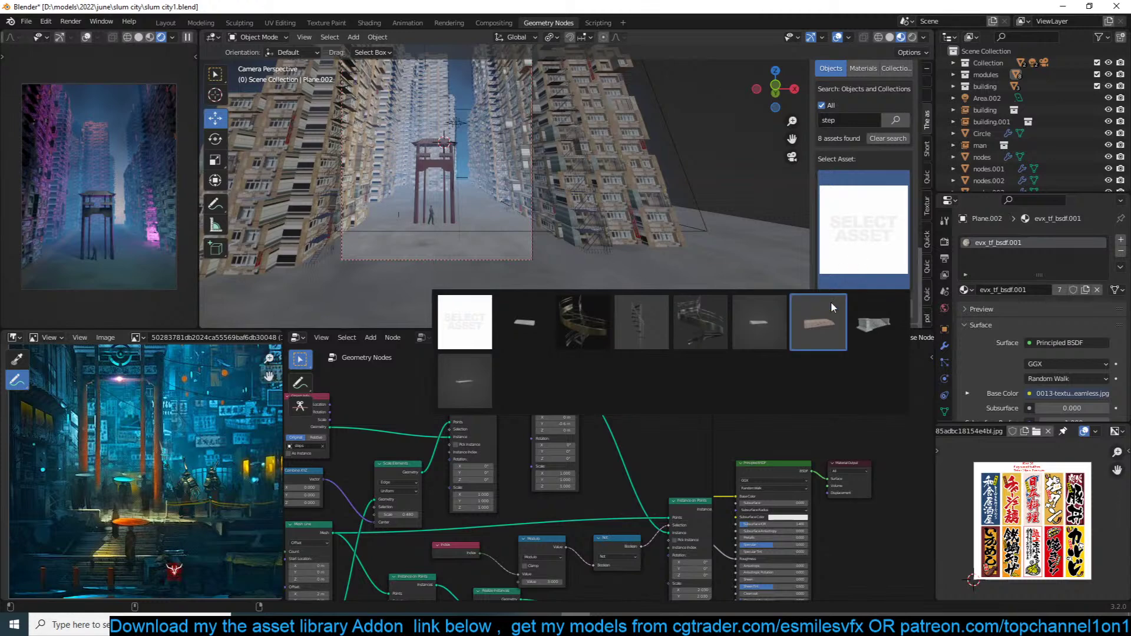
left_click(865, 323)
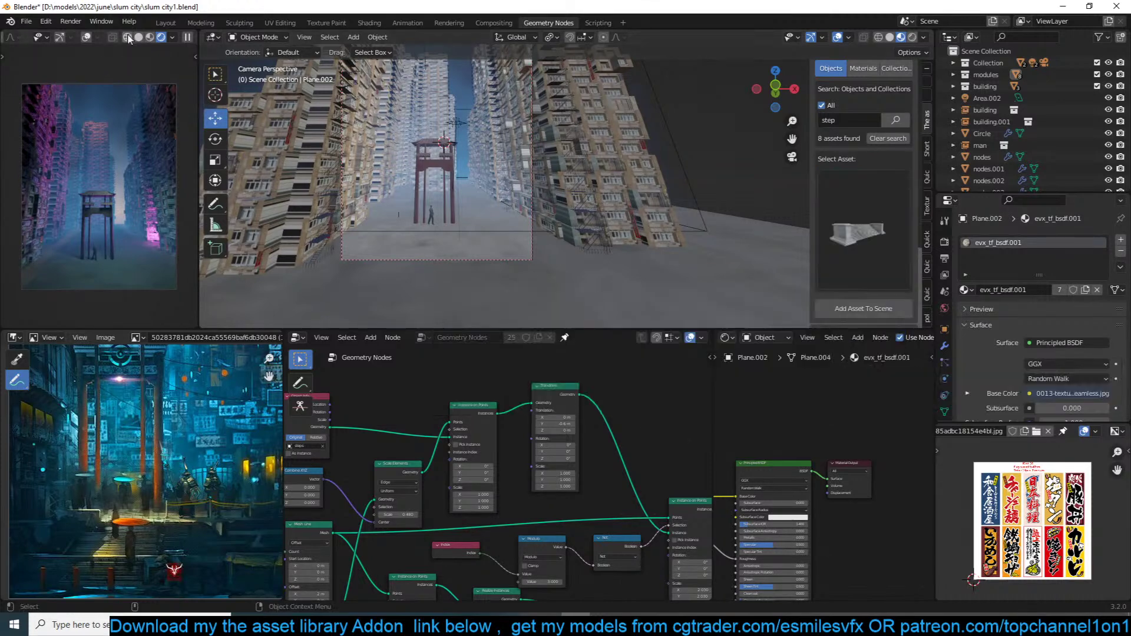
right_click(442, 224, "shift")
Step: Select the ground plane and set a larger uniform scale on the Mapping node of its concrete.006 material
left_click(691, 272)
scroll(557, 464, "down", 9)
middle_click_drag(580, 457, 672, 434)
scroll(666, 434, "up", 10)
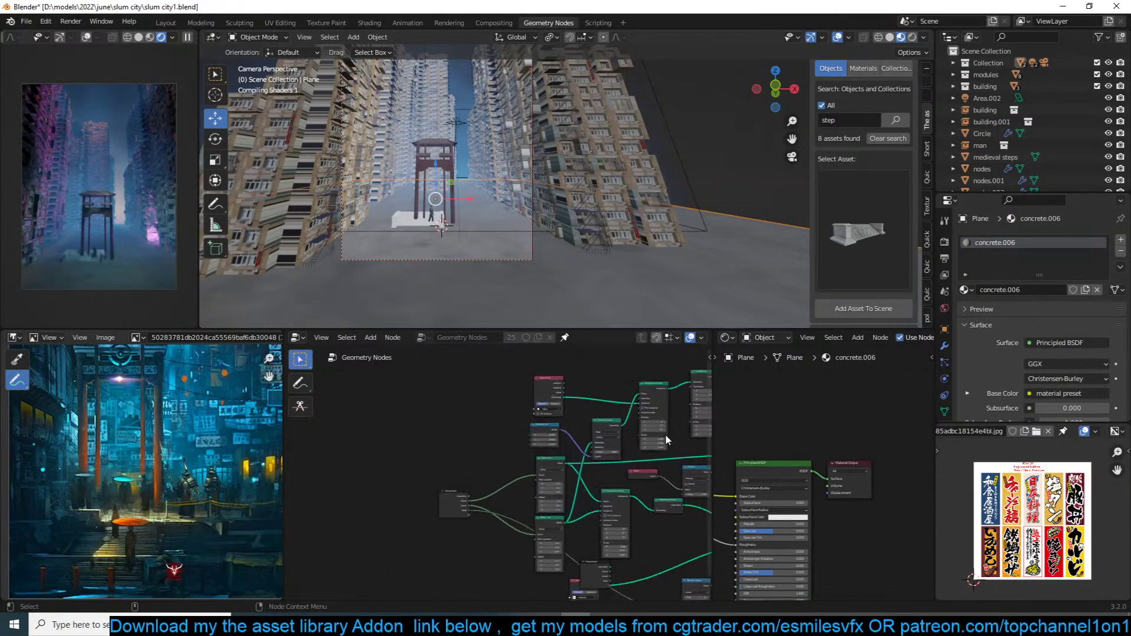
middle_click_drag(819, 498, 884, 477)
scroll(900, 483, "down", 6)
scroll(845, 491, "down", 4)
scroll(866, 481, "up", 5)
scroll(866, 480, "up", 3)
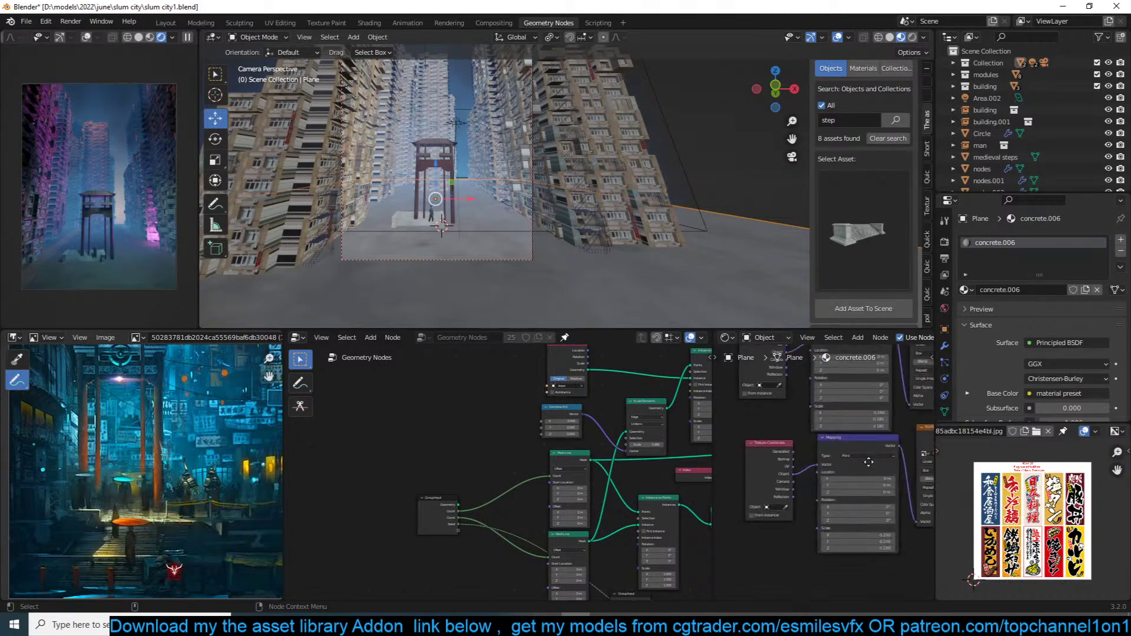
left_click(878, 535)
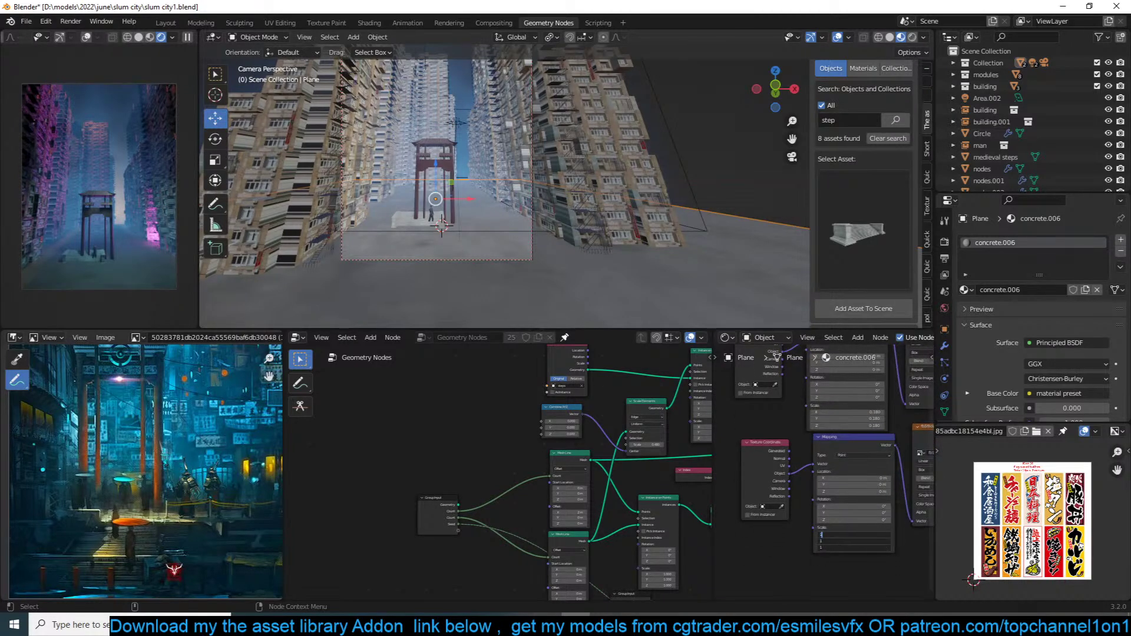
key("Return")
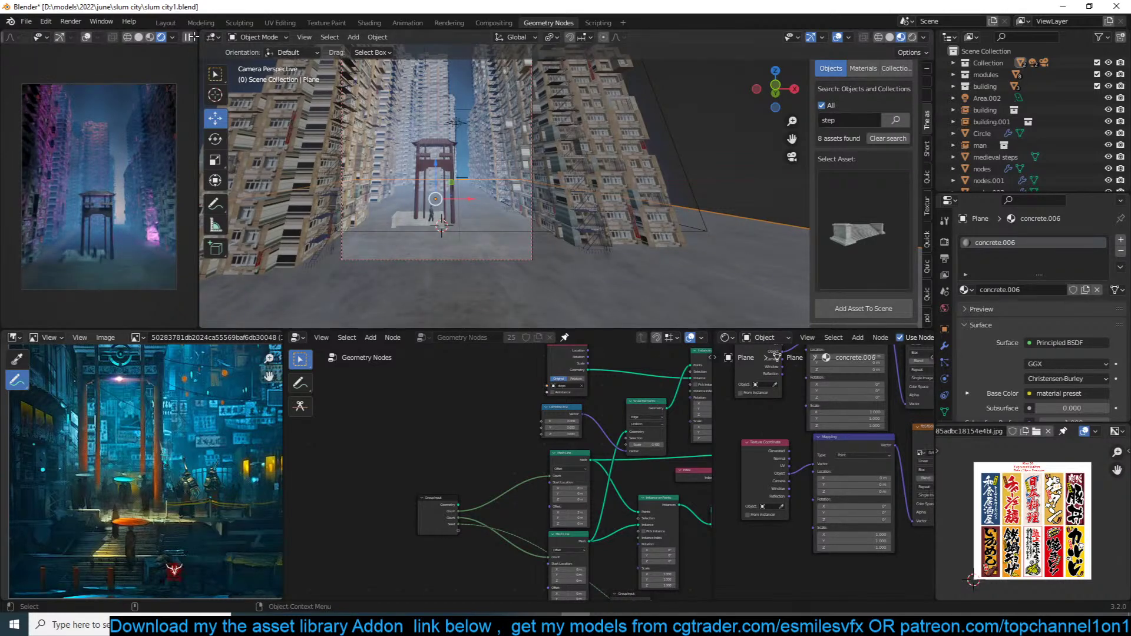
Step: Select and frame the medieval steps, and raise them along Z onto the ground in front of the gate
left_click(411, 219)
key("KP_Decimal")
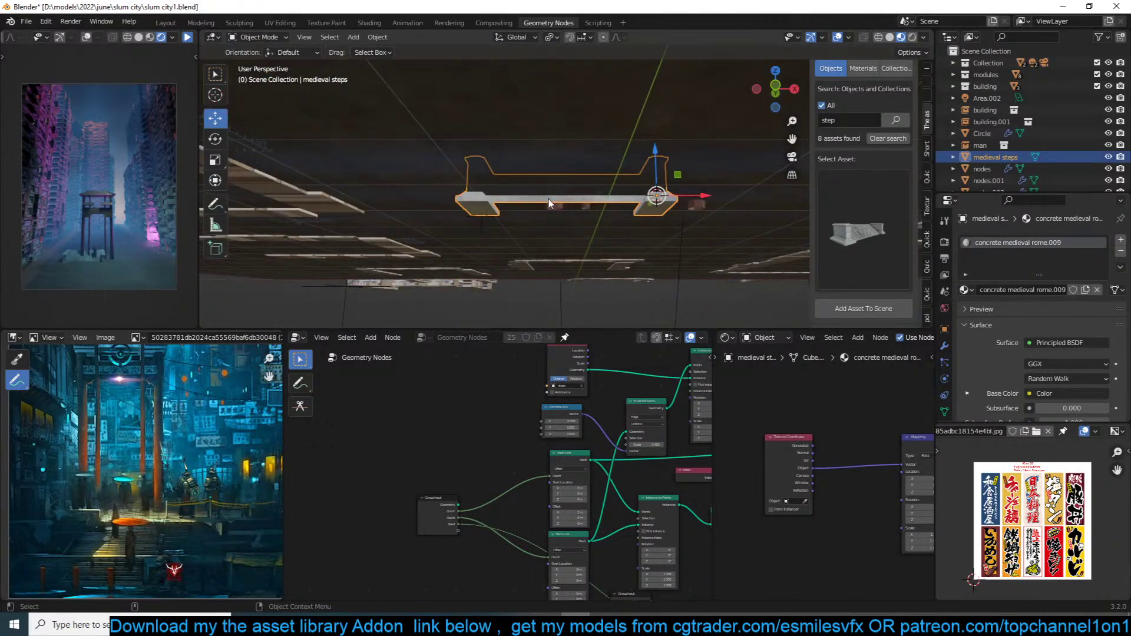
middle_click_drag(549, 203, 548, 232)
key("g")
key("z")
left_click(614, 198)
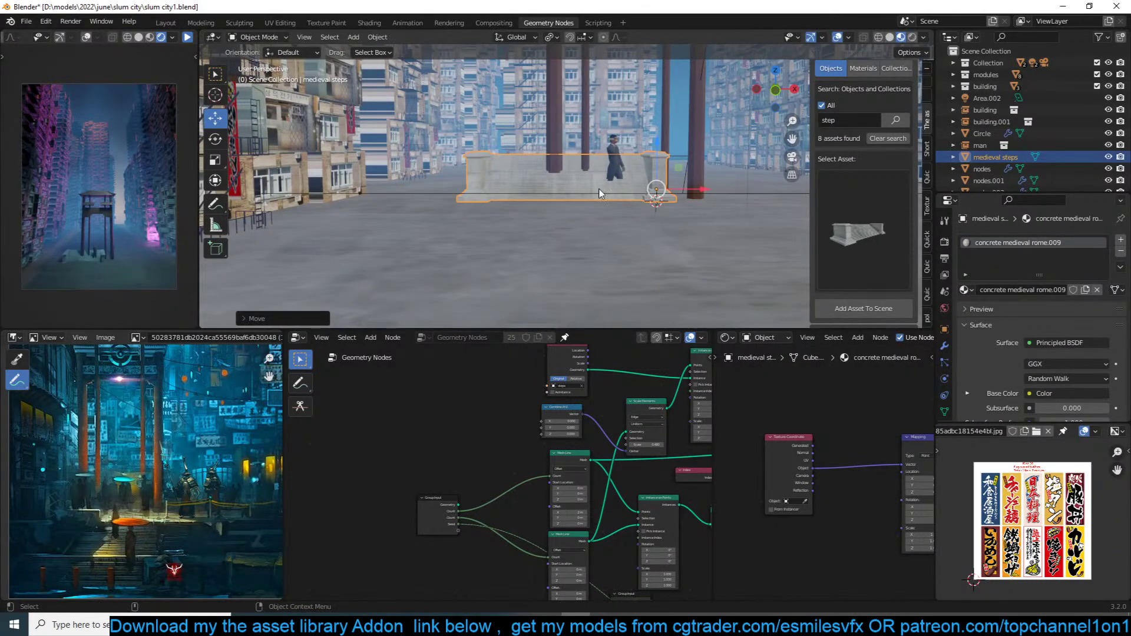
Step: Scale the medieval steps up moderately and, in top view, move them forward and sideways so they sit centred in front of the gate
key("s")
right_click(635, 201)
key("s")
left_click(607, 203)
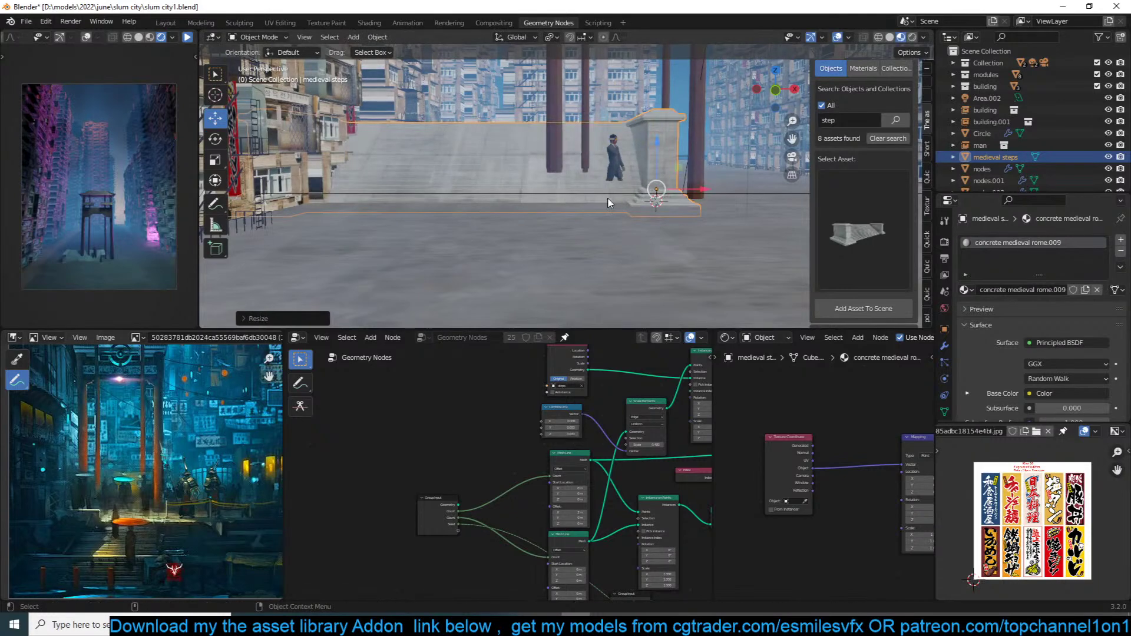
key("s")
left_click(661, 211)
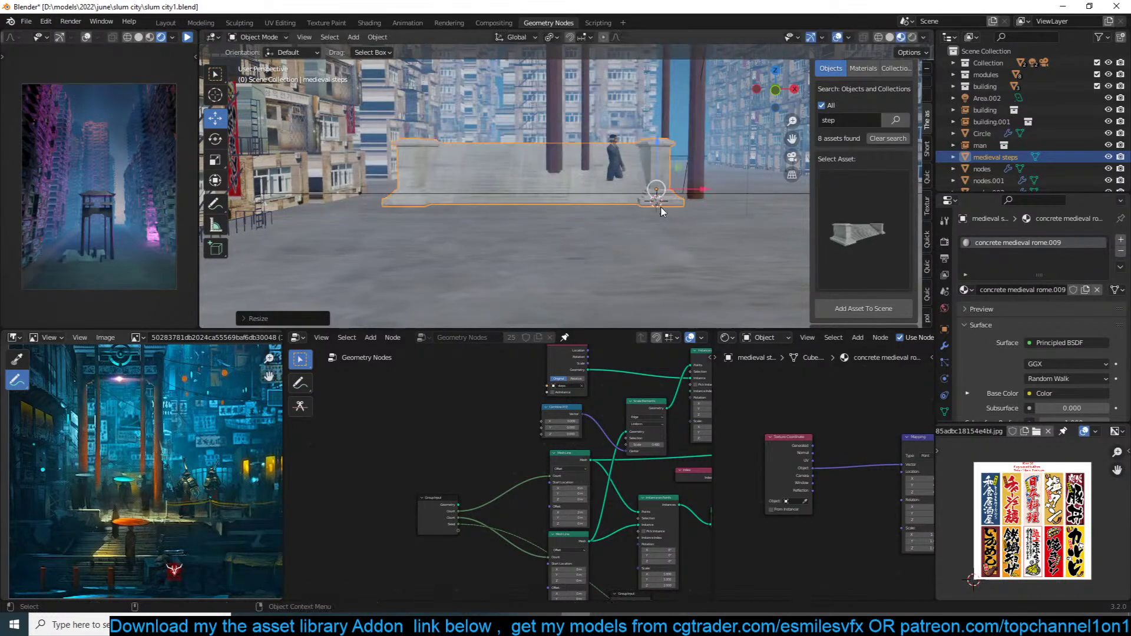
key("KP_7")
scroll(654, 209, "down", 3)
key("g")
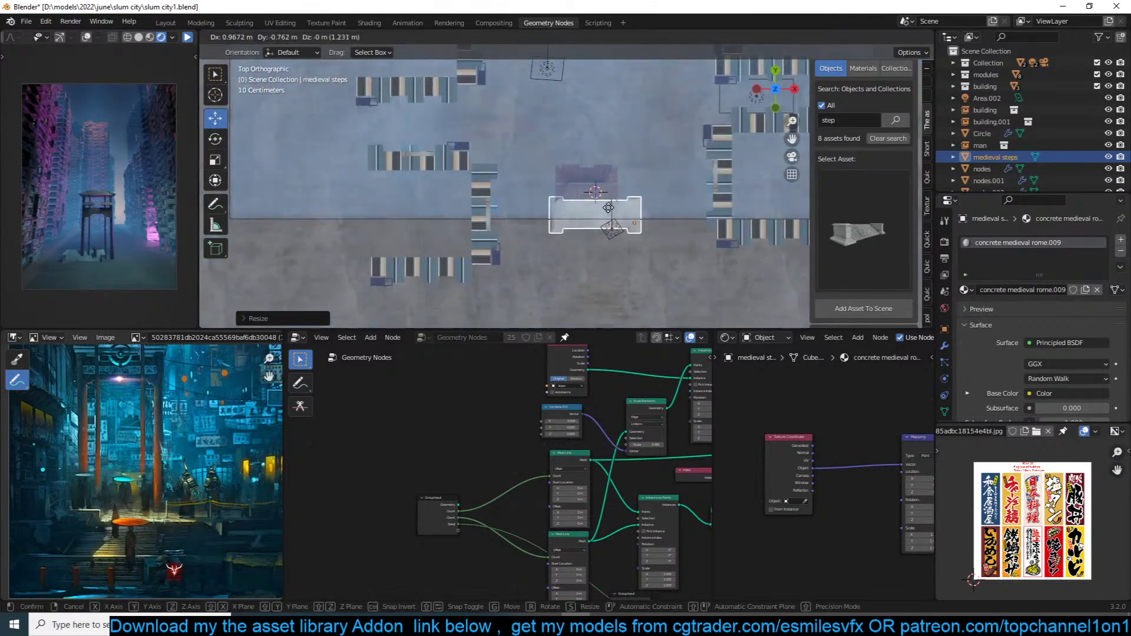
left_click(609, 212)
Step: Make a linked duplicate of the steps, scale it down and place it against their +X end
key("alt+d")
type("r90")
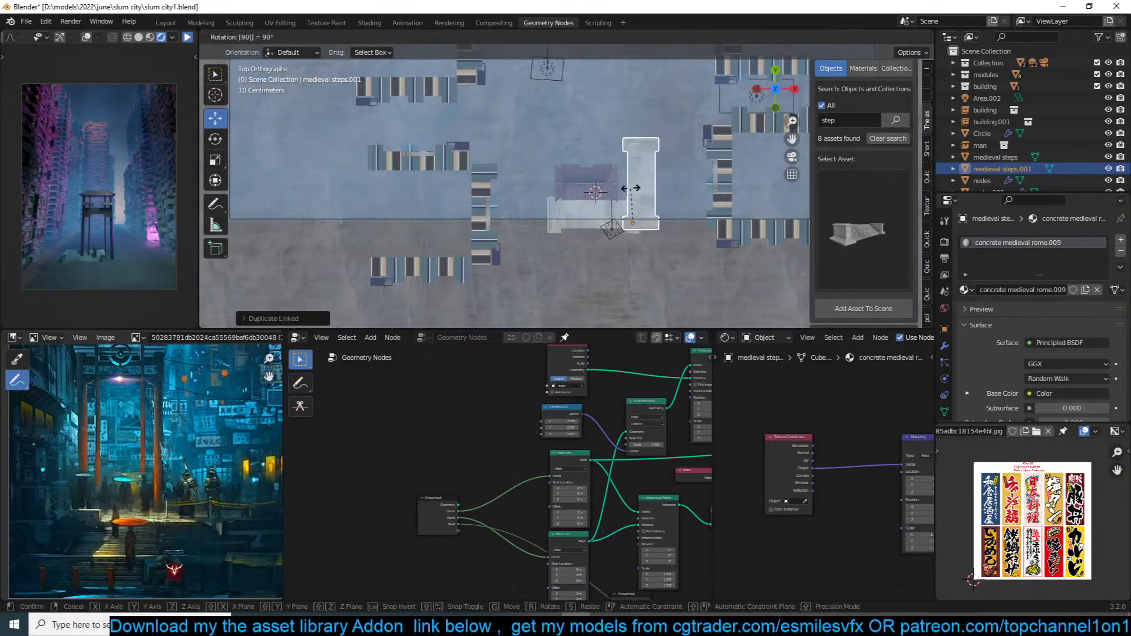
right_click(631, 189)
key("s")
left_click(673, 231)
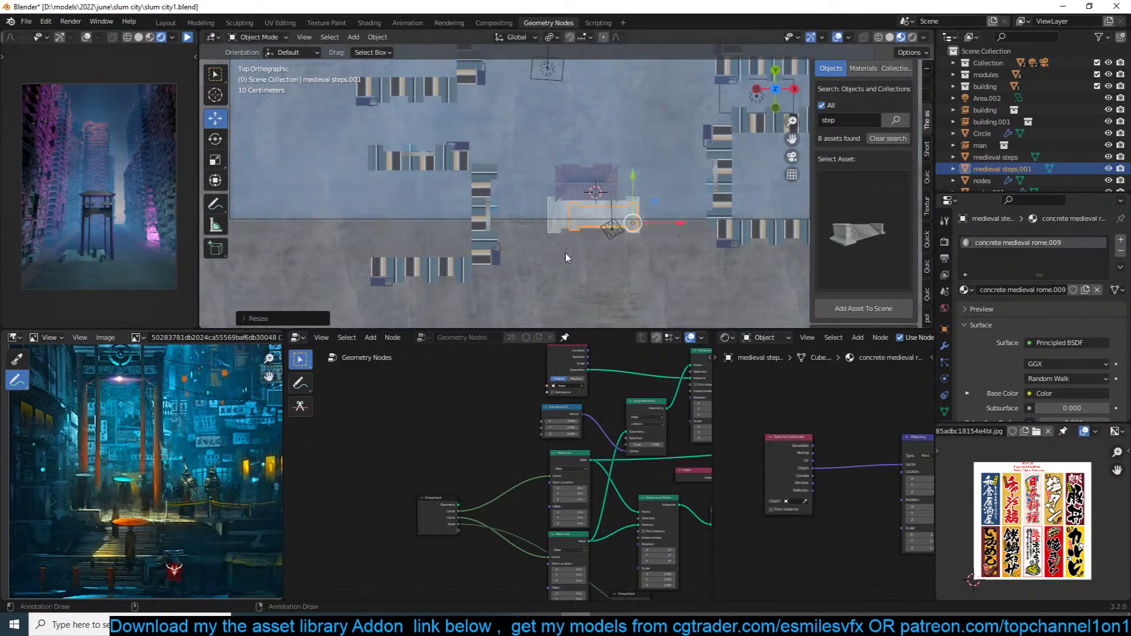
key("g")
left_click(645, 241)
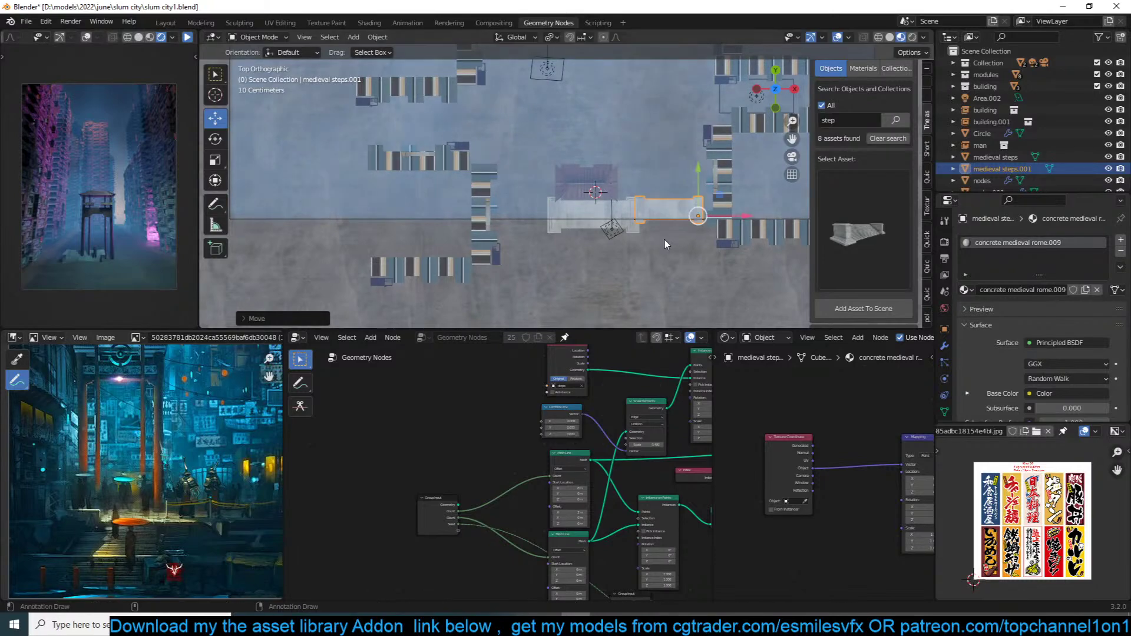
Step: Duplicate the smaller side steps about 3.7 m along negative X to the opposite end of the main steps
key("shift+d")
key("x")
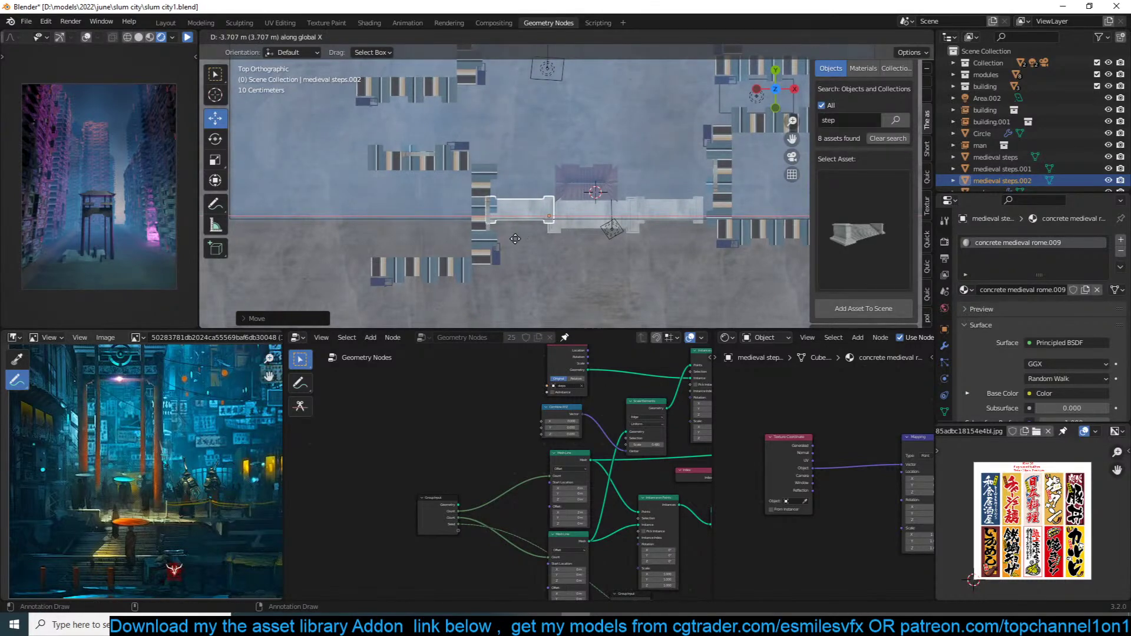
left_click(516, 239)
left_click(550, 240)
middle_click_drag(551, 240, 599, 153)
scroll(592, 157, "up", 5)
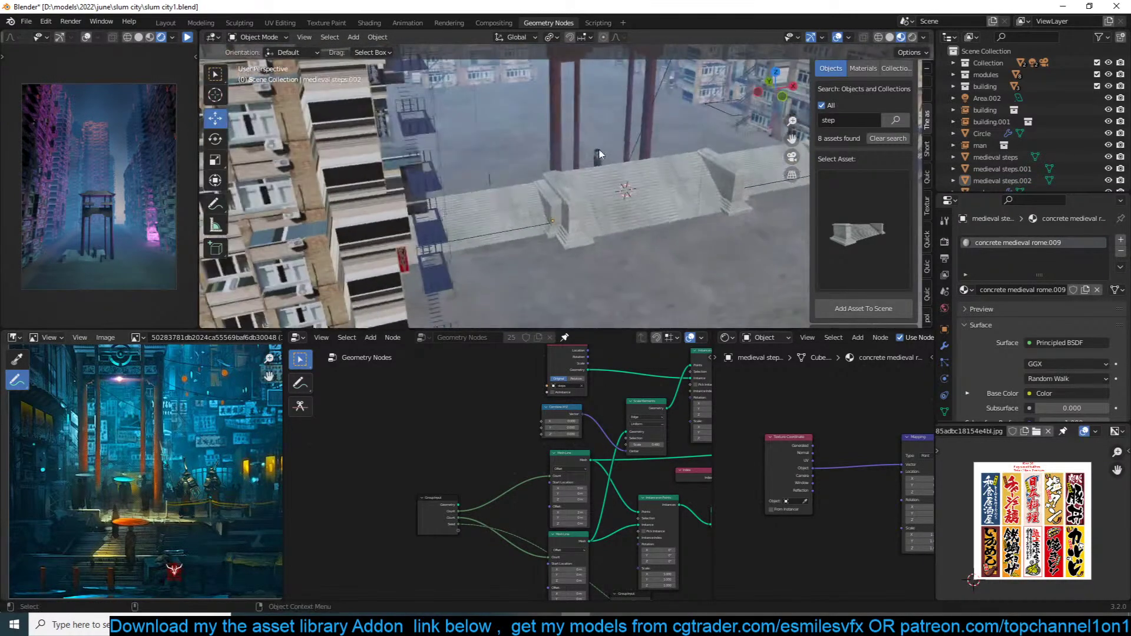
Step: Select the gate and the man together and raise them about 0.24 m along Z toward the top of the steps
left_click(599, 155)
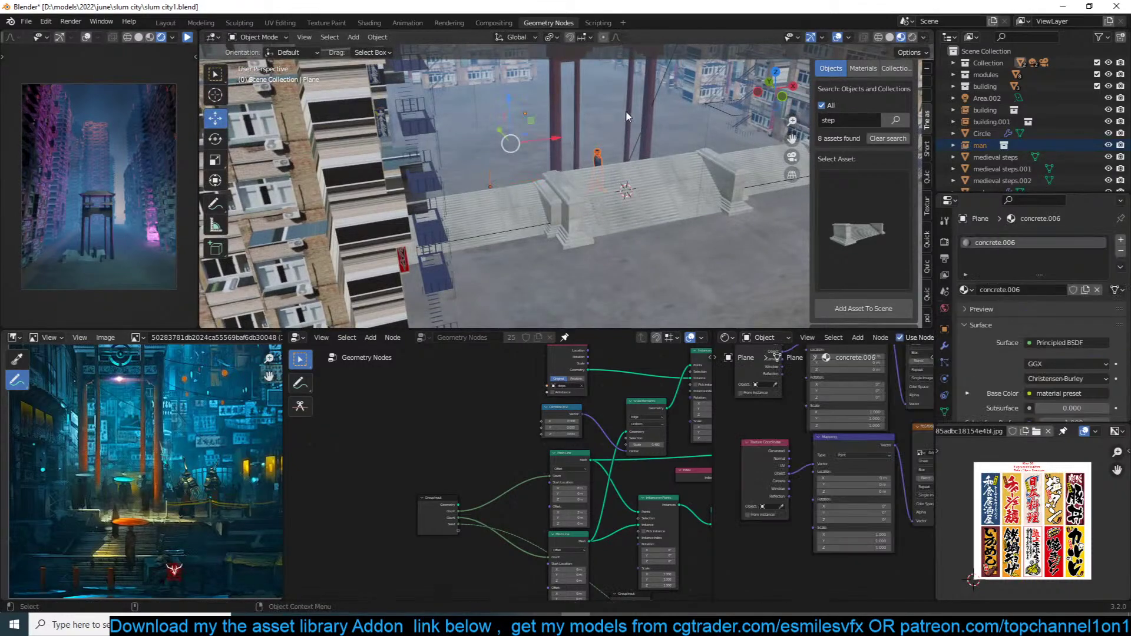
left_click(599, 154)
key("g")
key("z")
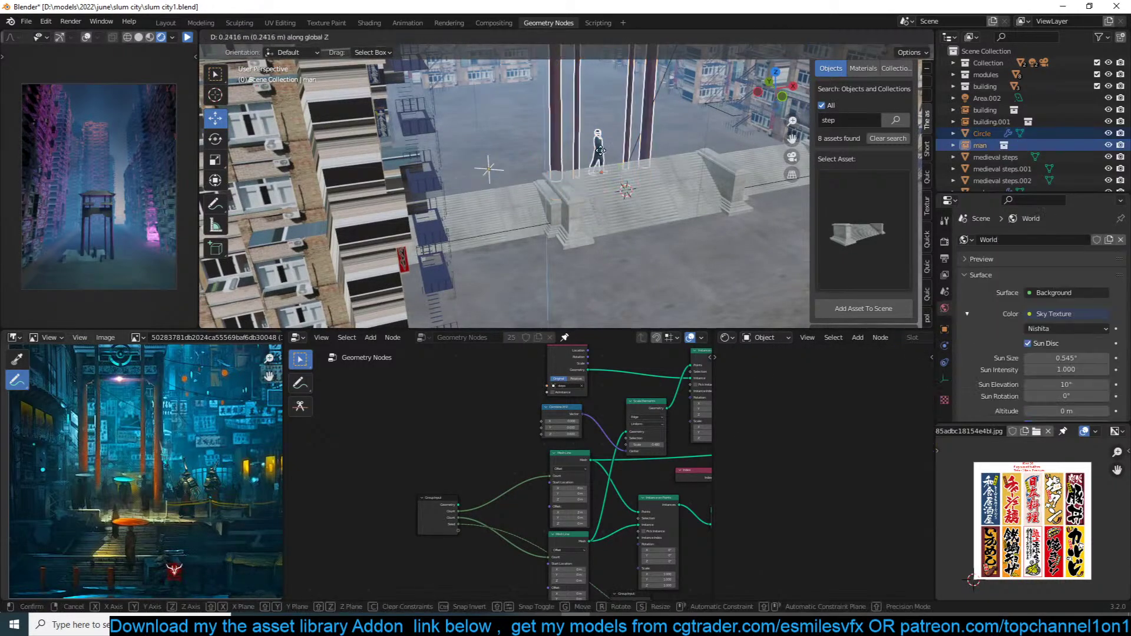
left_click(606, 134)
Step: Set the 3D cursor at the top edge of the main steps and search the asset library for "floor"
left_click(621, 167)
left_click(621, 172)
middle_click_drag(621, 172, 578, 168)
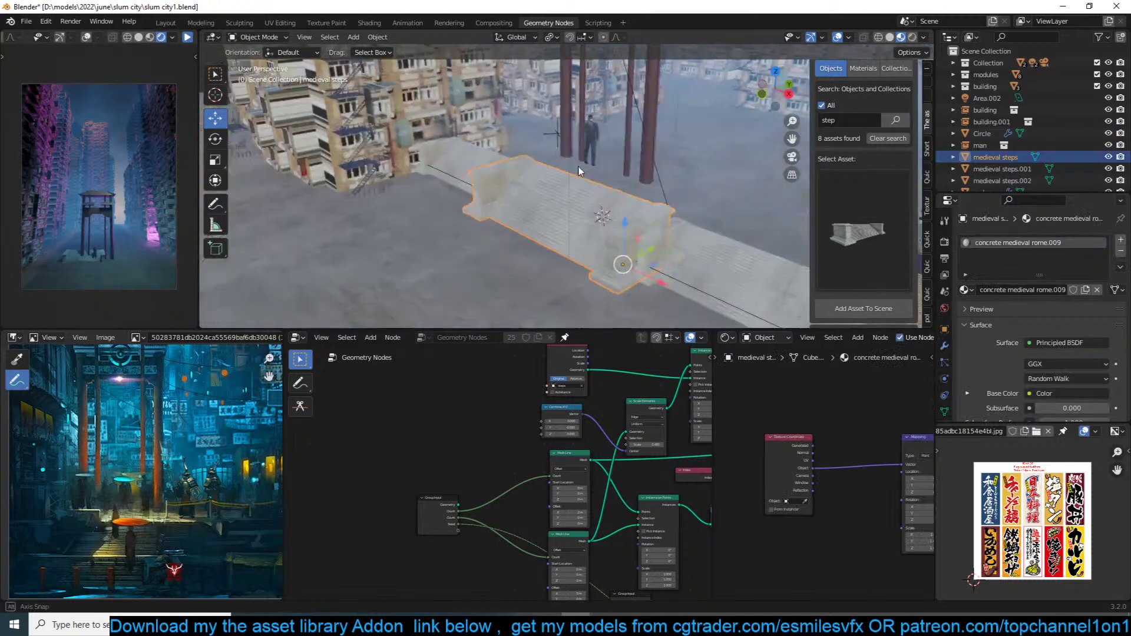
left_click(584, 172)
right_click(584, 172, "shift")
key("shift+a")
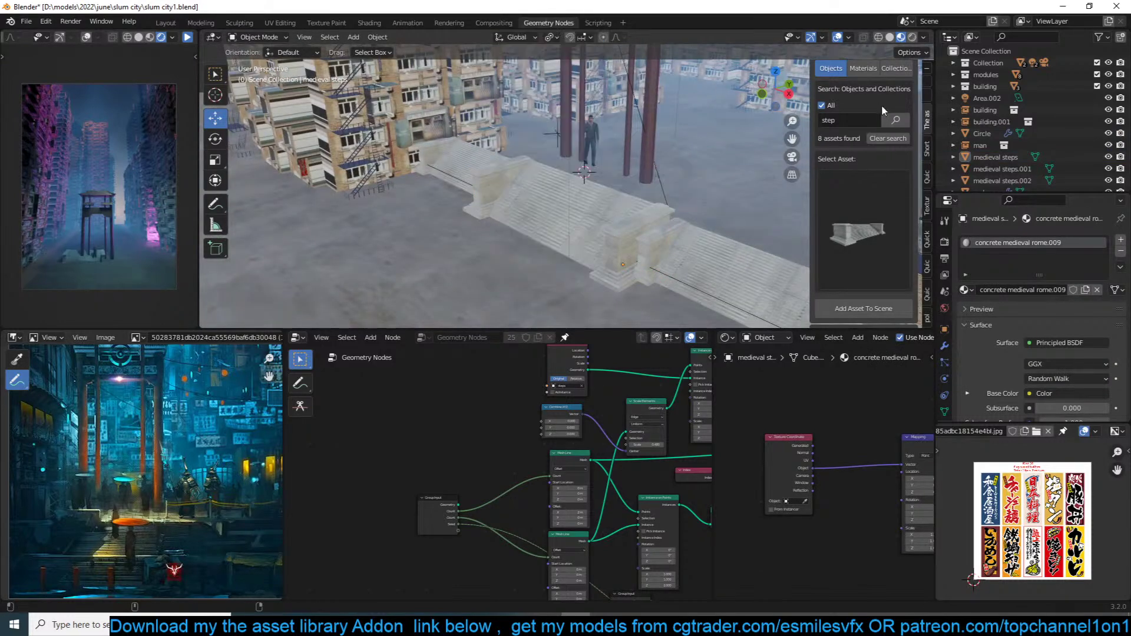
left_click(864, 118)
type("floor")
key("Return")
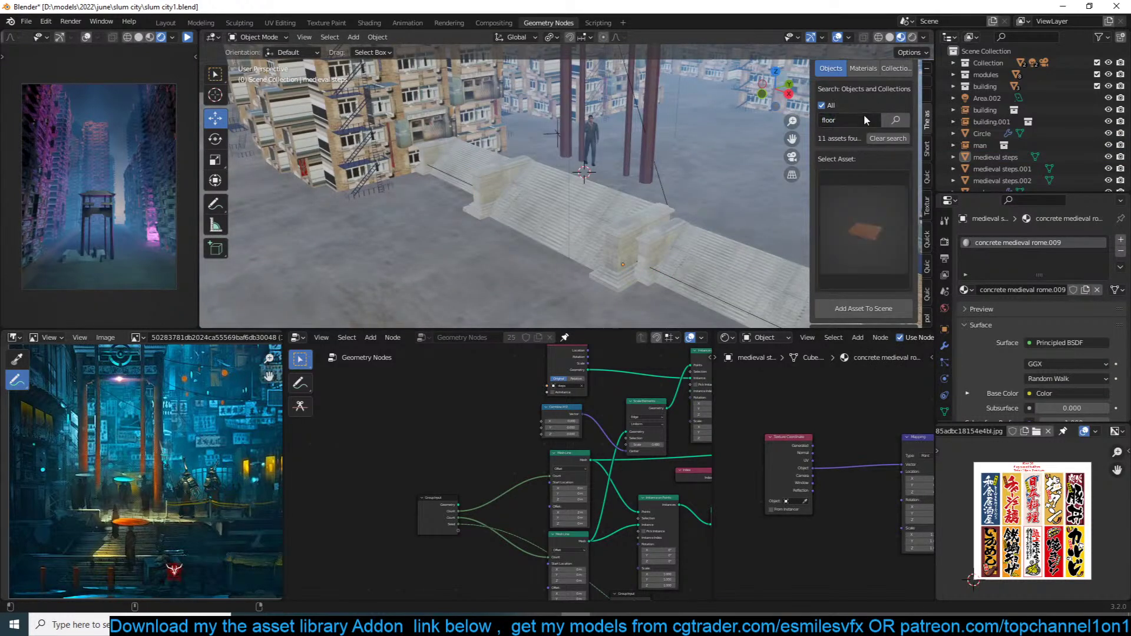
Step: Choose the concrete floor star asset, reposition the 3D cursor on the main steps and add the asset there
left_click(860, 179)
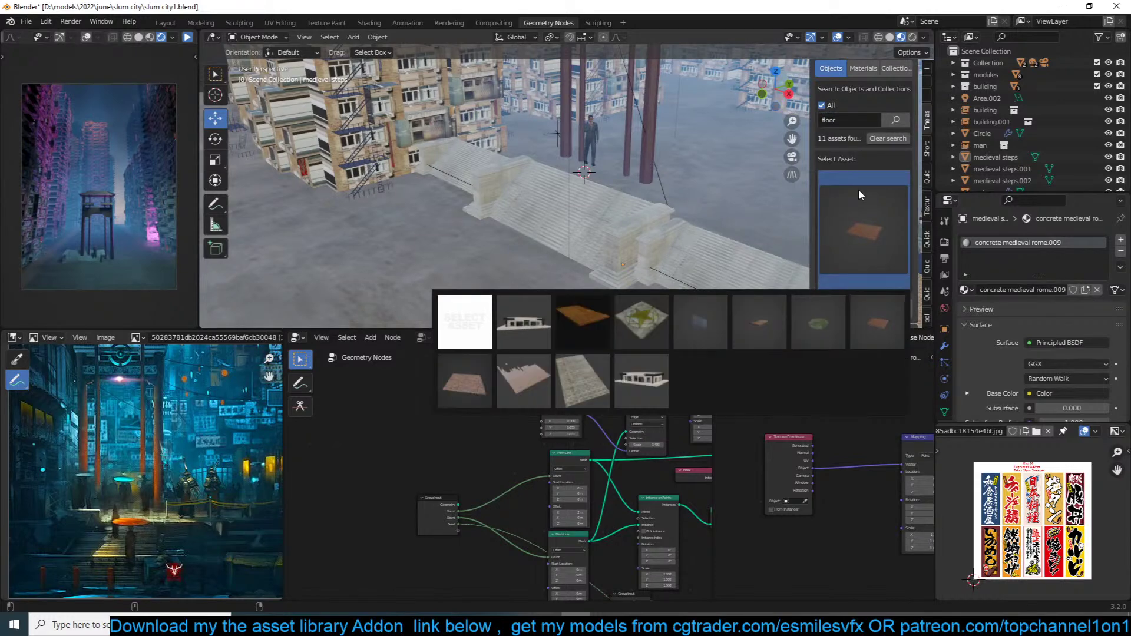
left_click(629, 319)
right_click(620, 215, "shift")
left_click(905, 305)
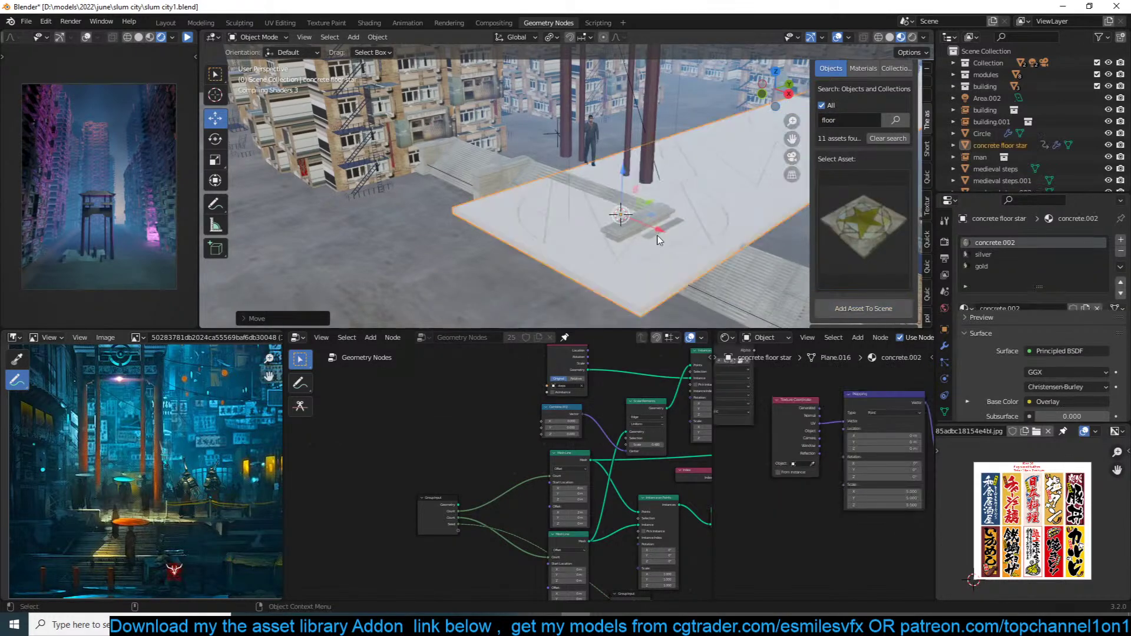
Step: Scale the star floor down and, in top view, move it behind the steps under the gate
key("s")
left_click(739, 244)
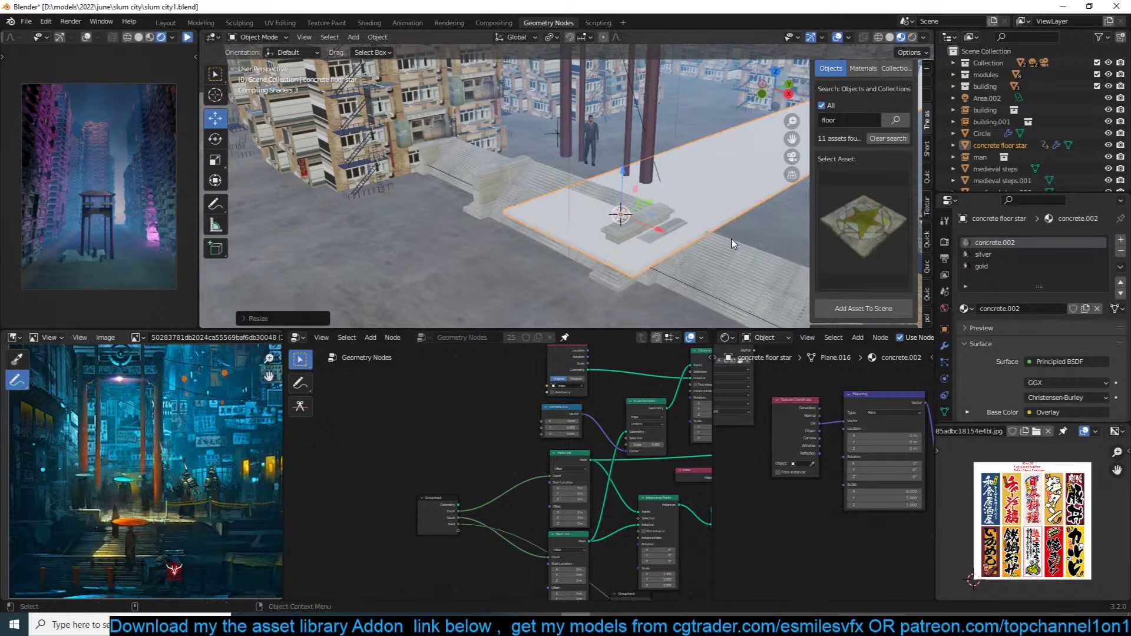
key("KP_7")
key("g")
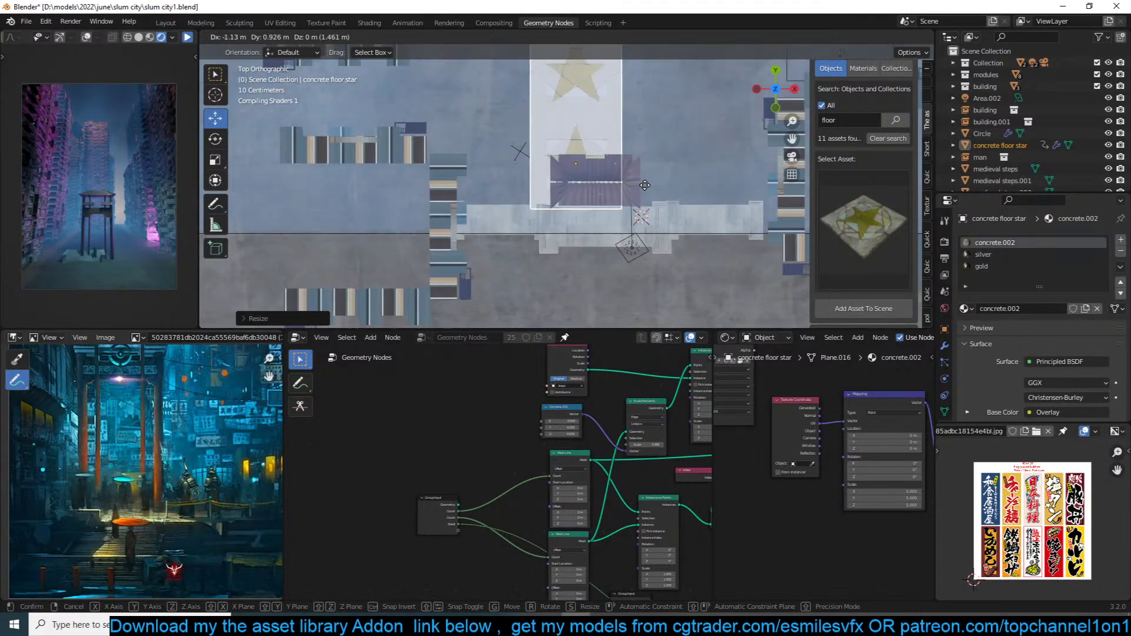
left_click(645, 186)
Step: Rotate the star floor 90 degrees and move it along negative X so it spans the width behind the steps
type("r90")
left_click(645, 186)
key("g")
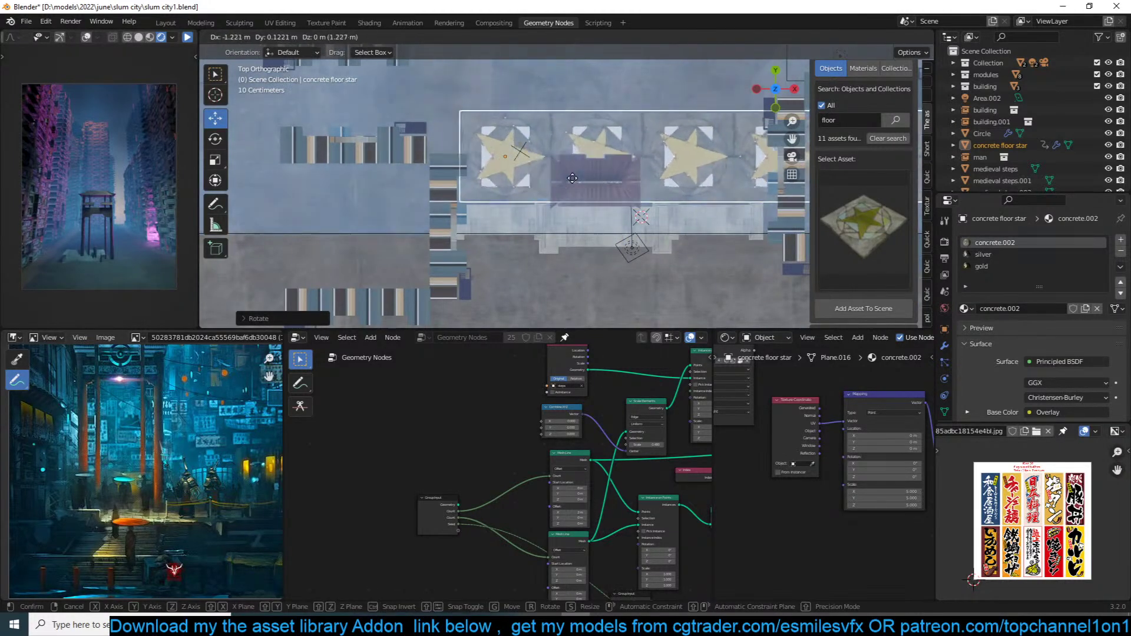
left_click(564, 183)
Step: Adjust the star floor along Z and Y so it meets the top edge of the steps
middle_click_drag(565, 183, 581, 76)
scroll(521, 165, "up", 4)
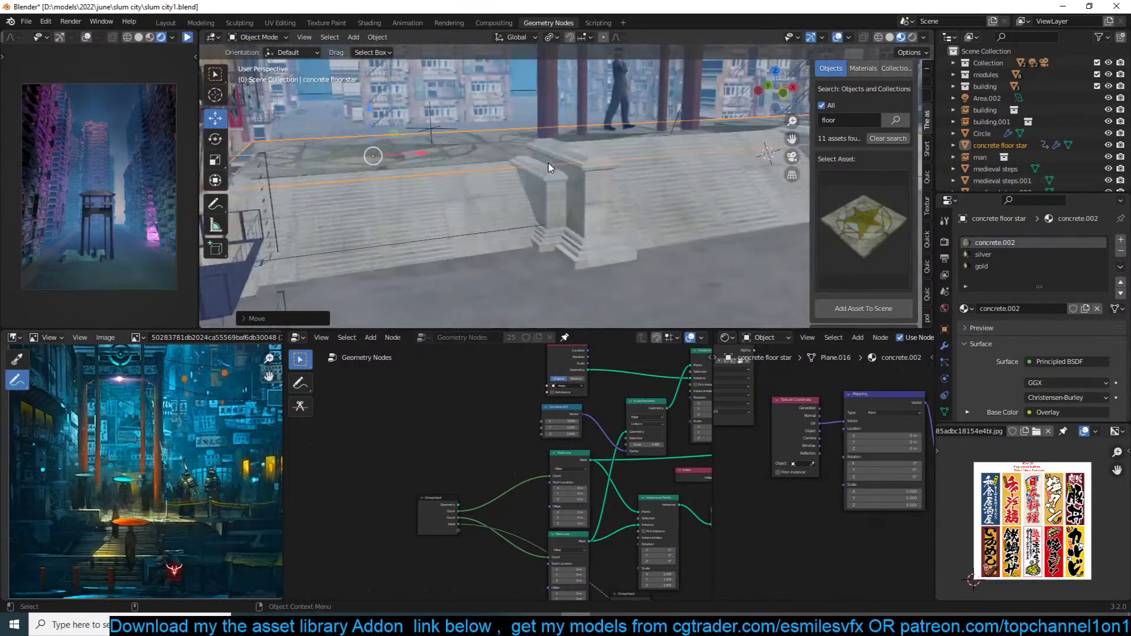
key("g")
key("z")
left_click(541, 162)
middle_click_drag(541, 162, 556, 187)
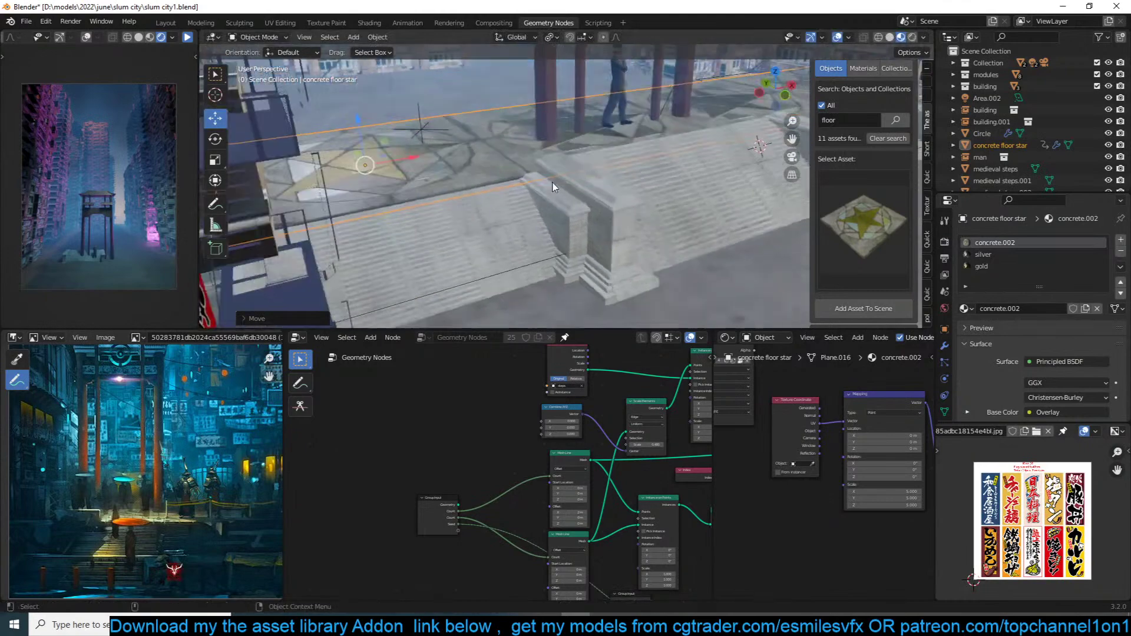
key("g")
key("y")
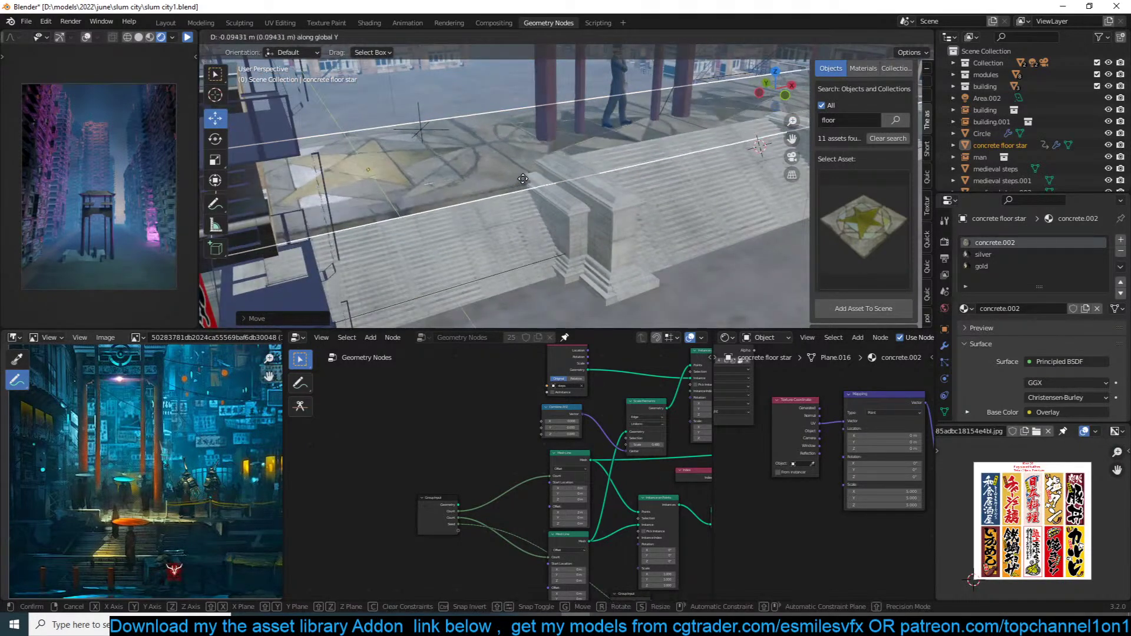
left_click(525, 171)
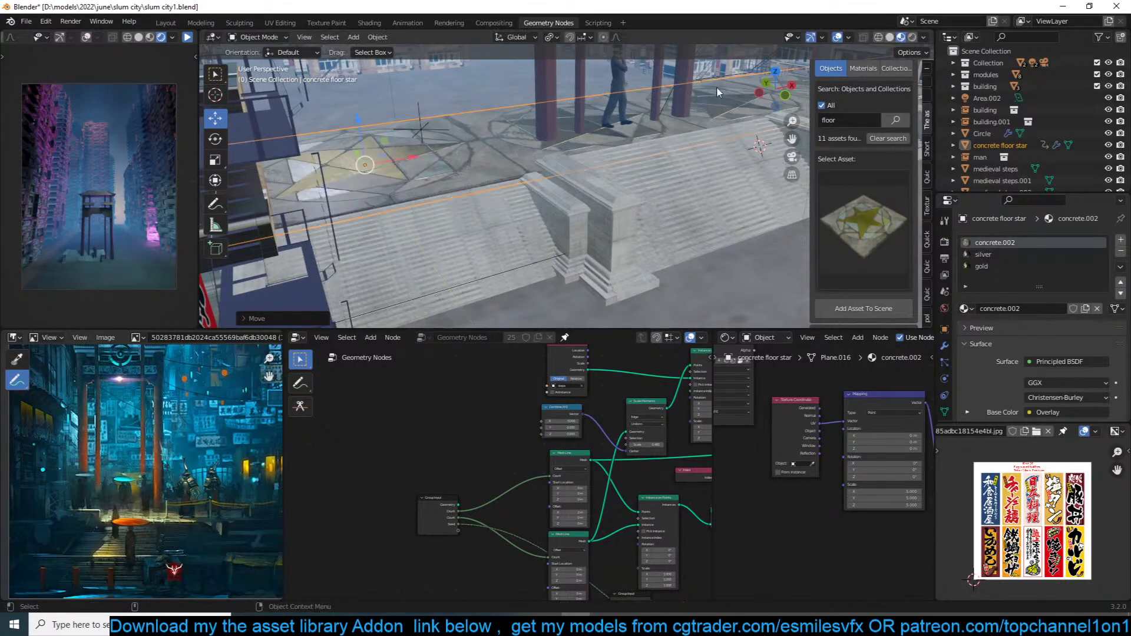
Step: Look over the star floor and steps from the front and save the file
middle_click_drag(713, 95, 670, 113)
left_click(923, 37)
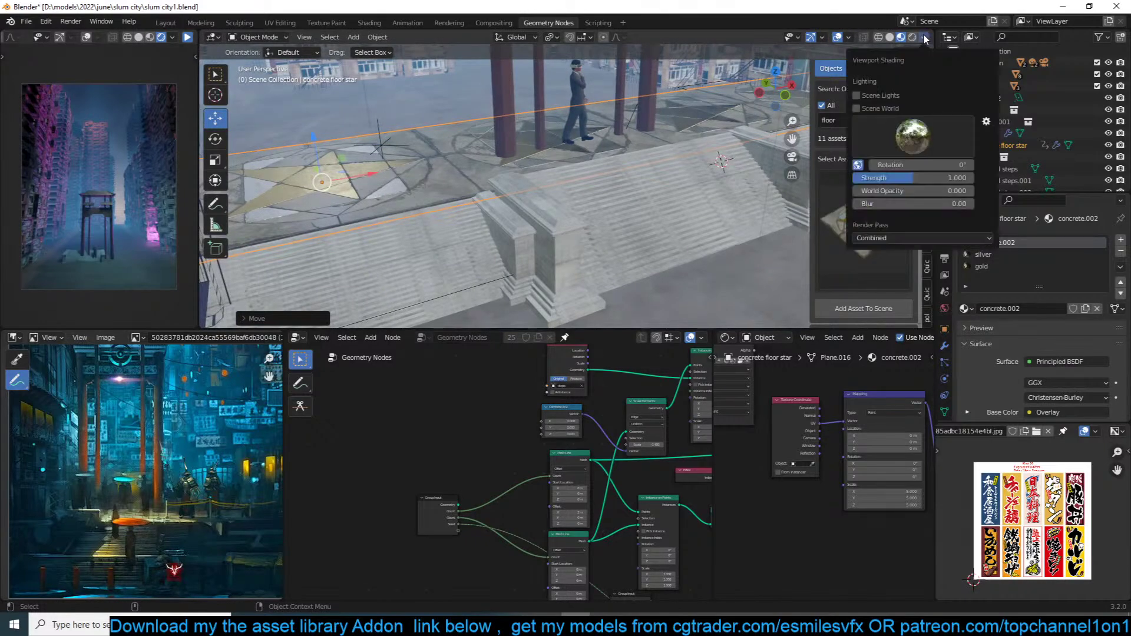
middle_click_drag(743, 94, 684, 110)
scroll(683, 110, "down", 5)
scroll(691, 117, "up", 4)
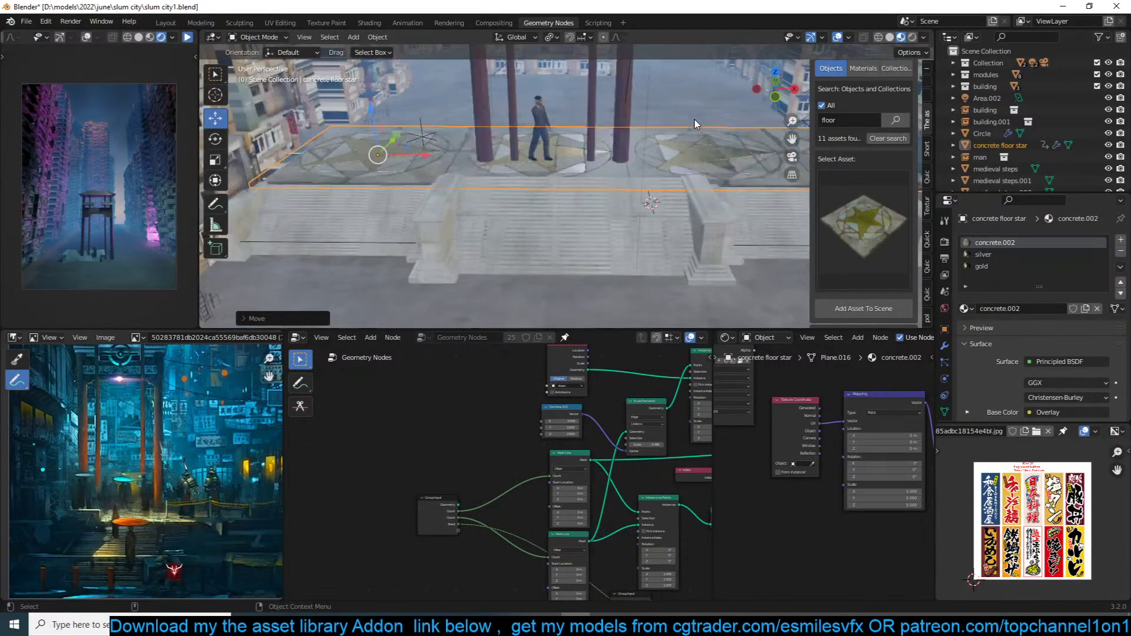
key("ctrl+s")
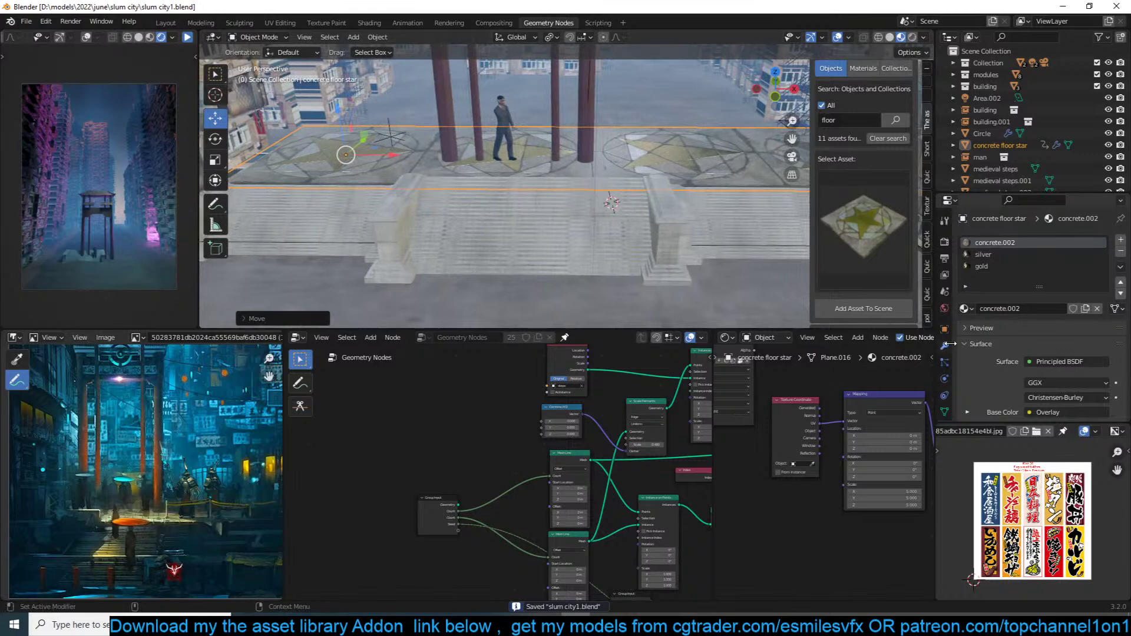
Step: Remove the Bevel modifier from the star floor and set its Array count to 4
left_click(945, 345)
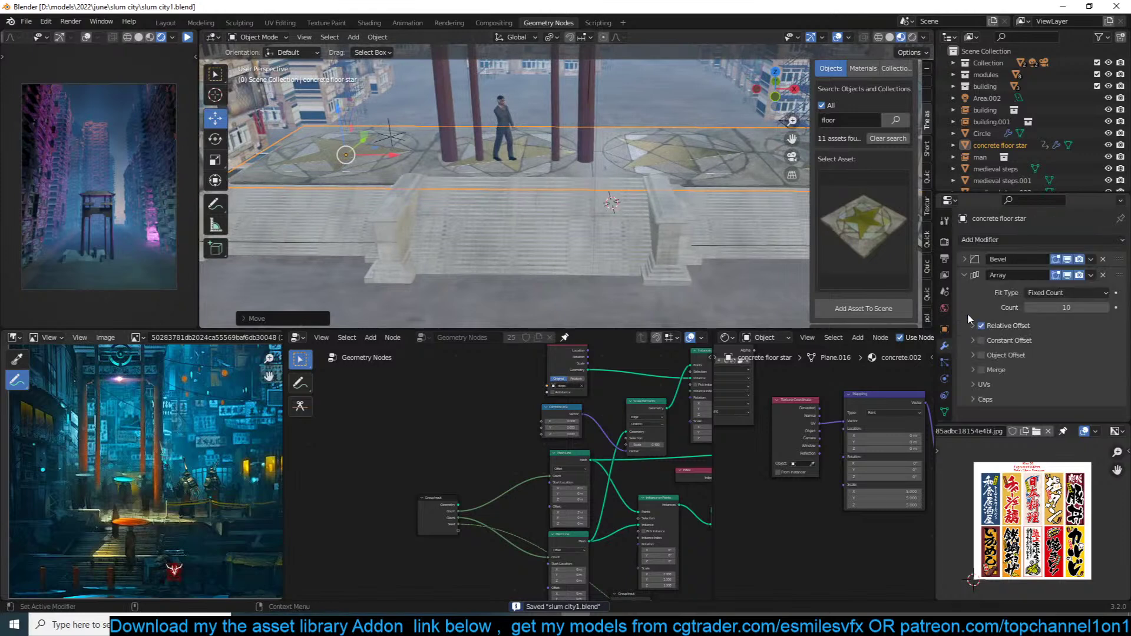
left_click(1103, 259)
left_click(1027, 292)
left_click(1027, 292)
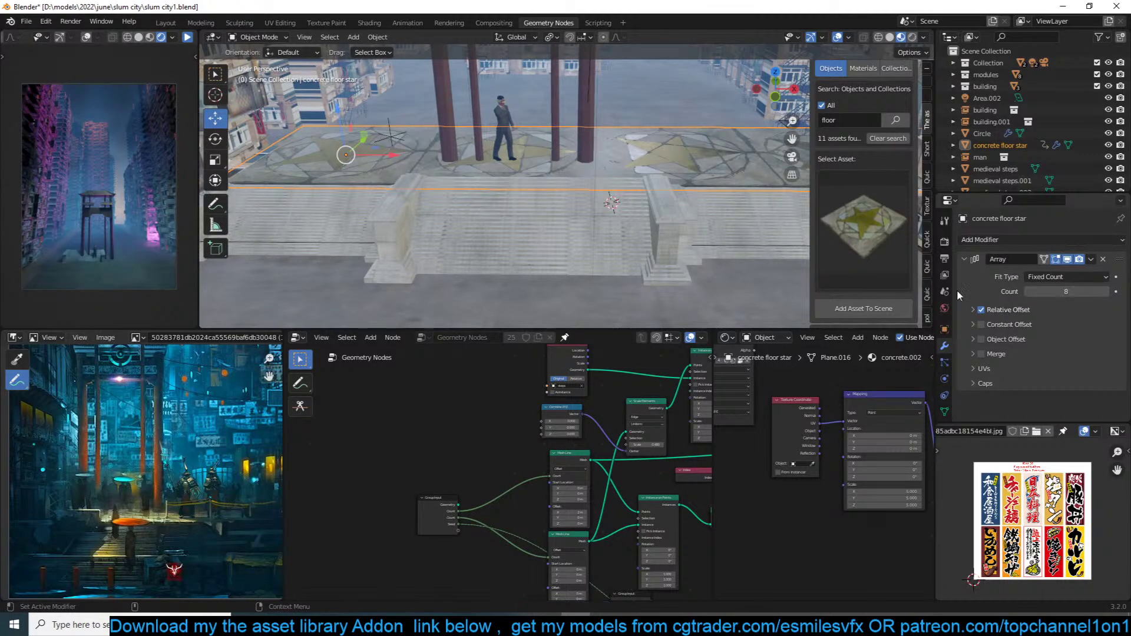
scroll(775, 252, "down", 3)
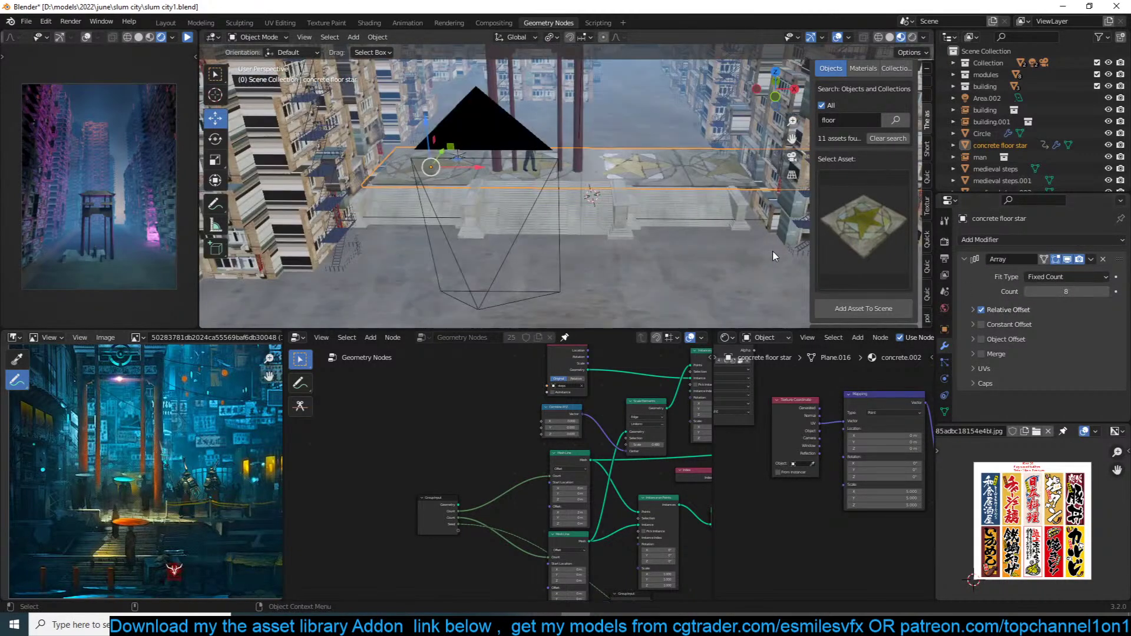
left_click(1027, 292)
left_click(1027, 292)
left_click(1027, 293)
left_click(1027, 291)
left_click(1027, 291)
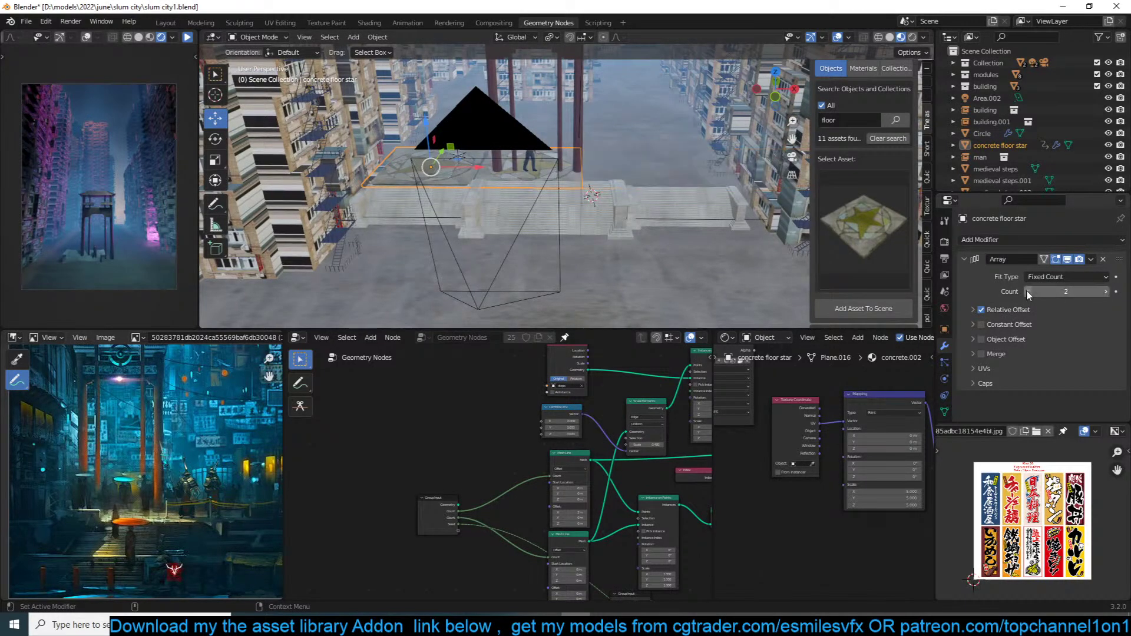
left_click(1108, 296)
Step: Select all three step pieces, widen them slightly along X and shift them a little along positive X
middle_click_drag(702, 204, 701, 177)
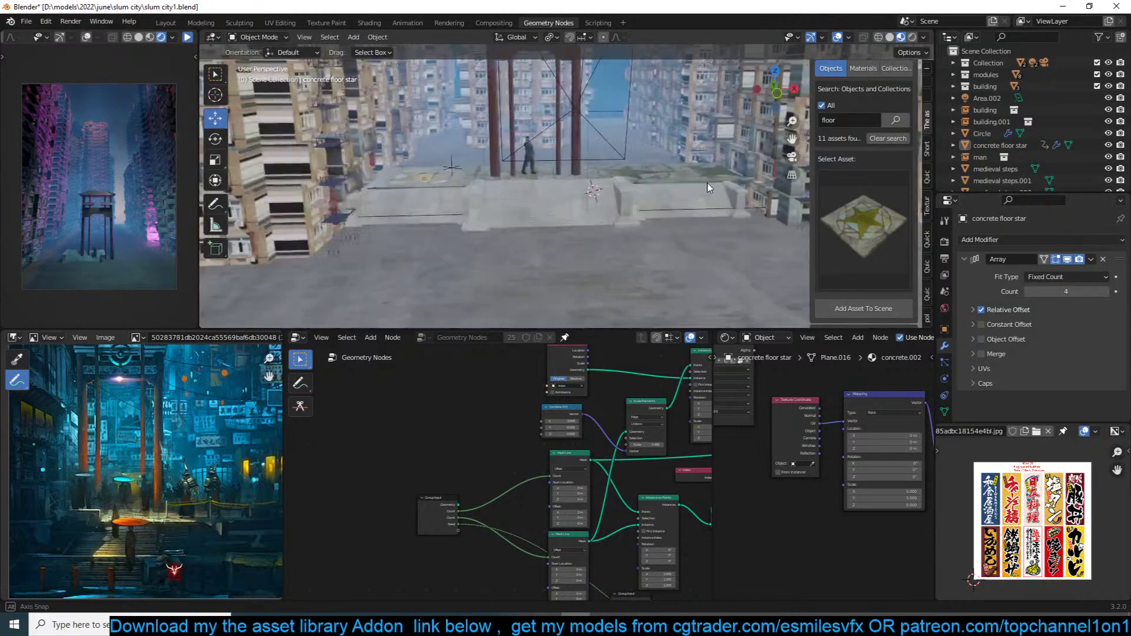
left_click(684, 202)
left_click(546, 206, "shift")
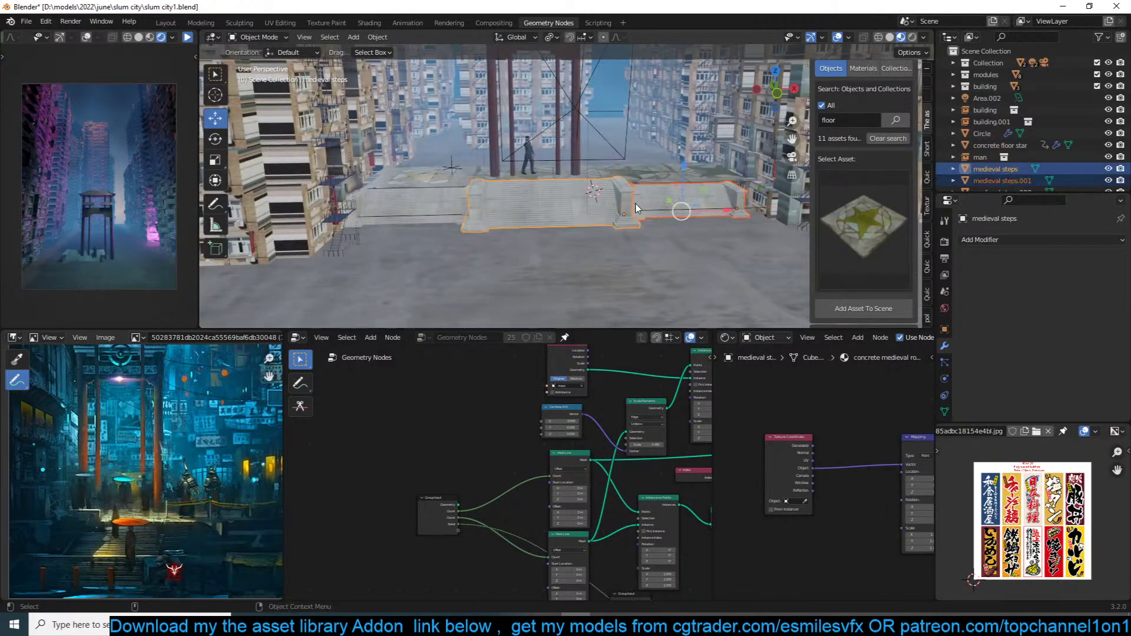
key("shift+d")
key("s")
key("x")
left_click(617, 199)
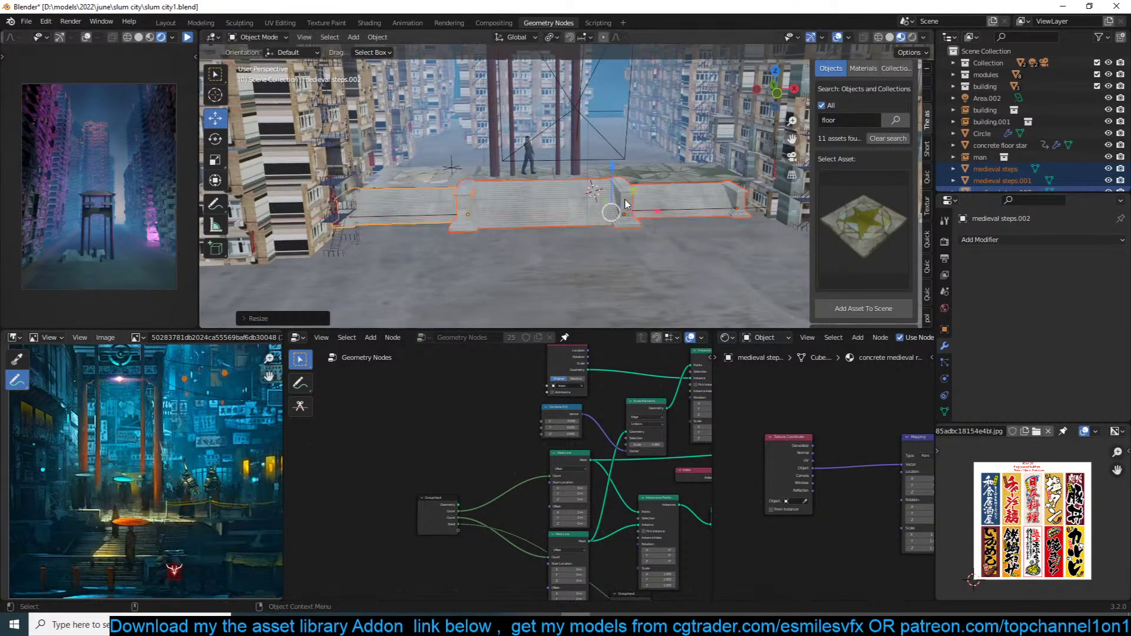
key("g")
key("x")
left_click(660, 209)
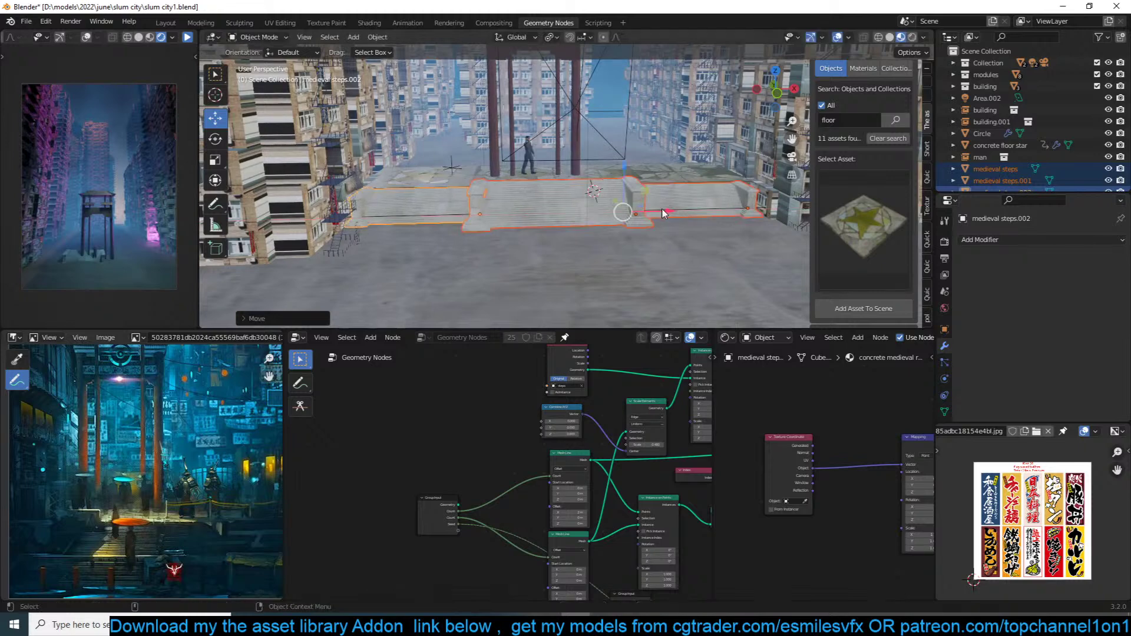
Step: Nudge the gate slightly along positive X to centre it on the steps, and save the file
key("alt+a")
middle_click_drag(616, 186, 581, 173)
left_click(583, 170)
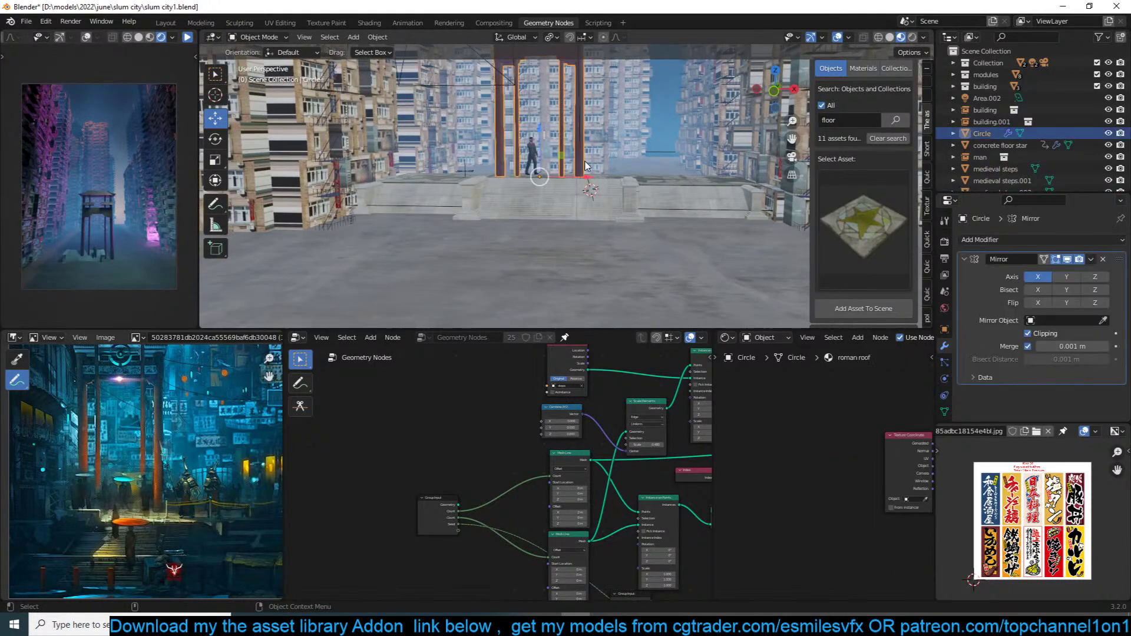
left_click_drag(585, 176, 589, 174)
key("ctrl+s")
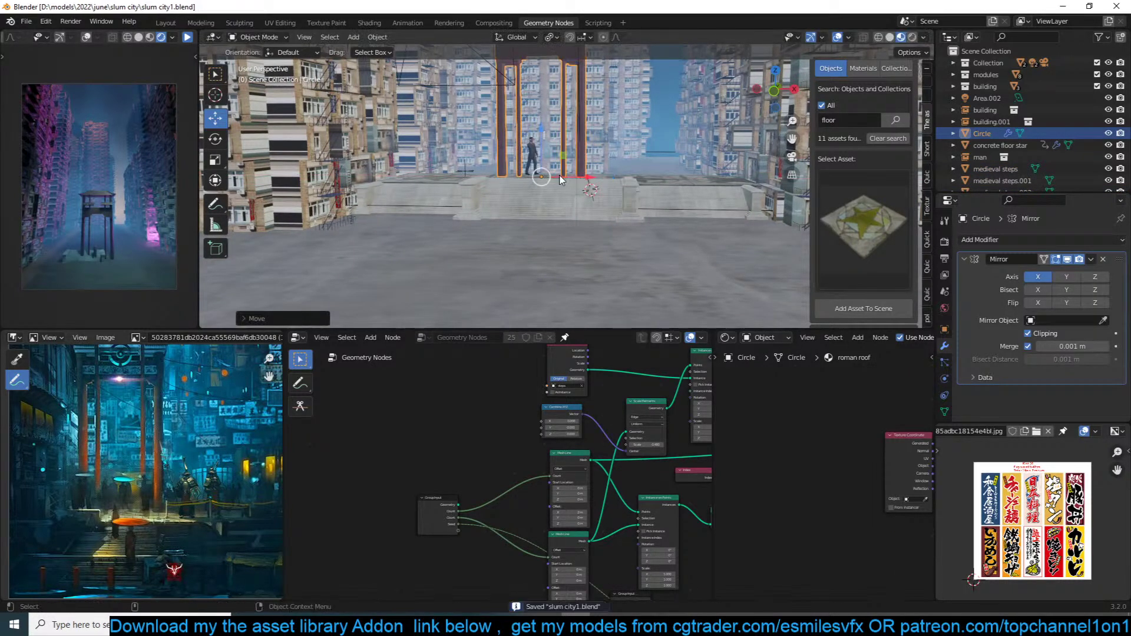
scroll(560, 180, "up", 1)
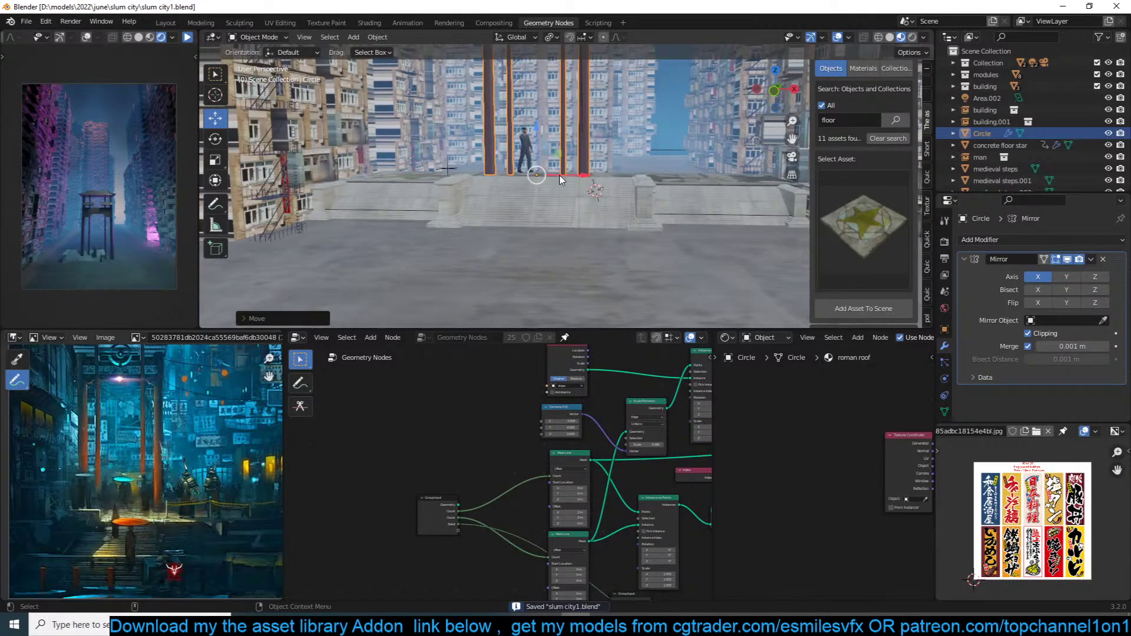
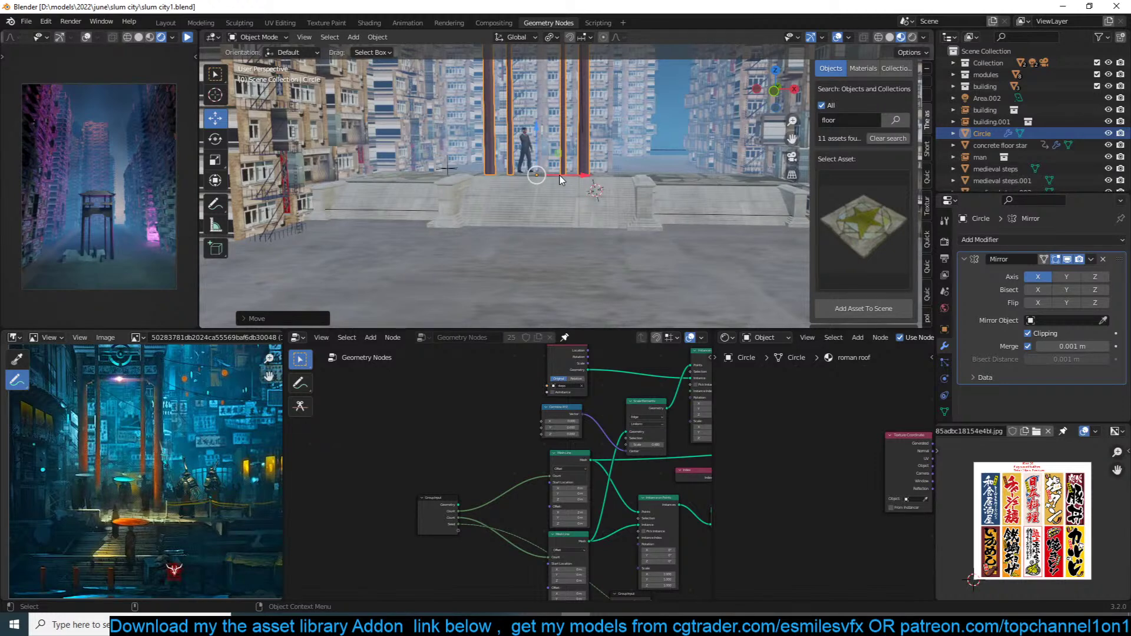
Step: Select the ground plane, save the file and search the asset library for "decal"
left_click(557, 237)
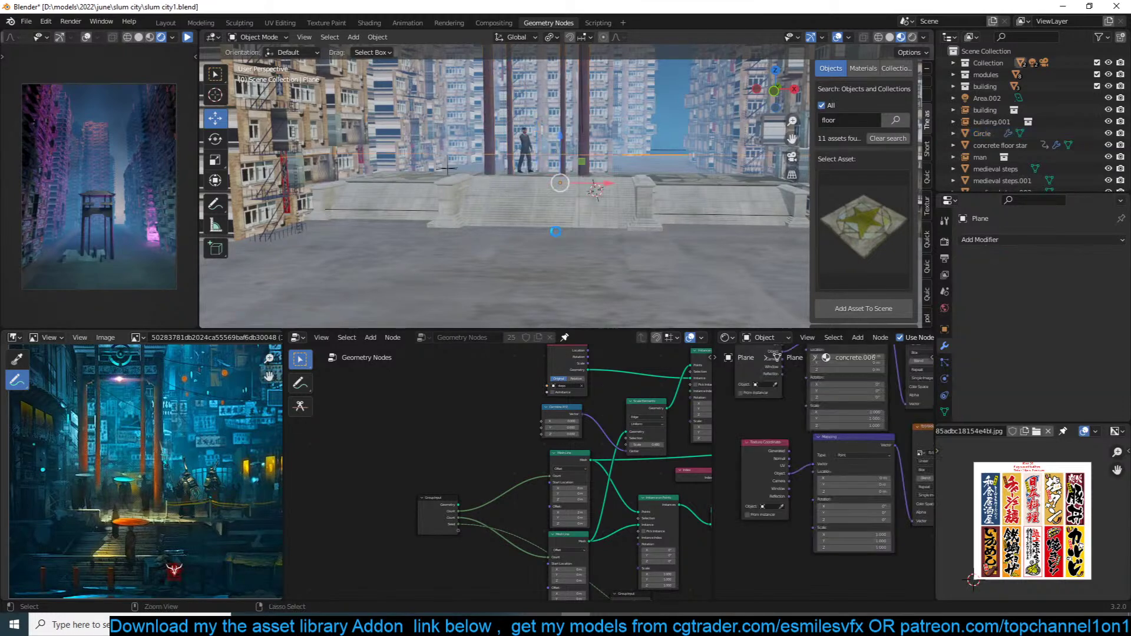
key("ctrl+s")
left_click(874, 218)
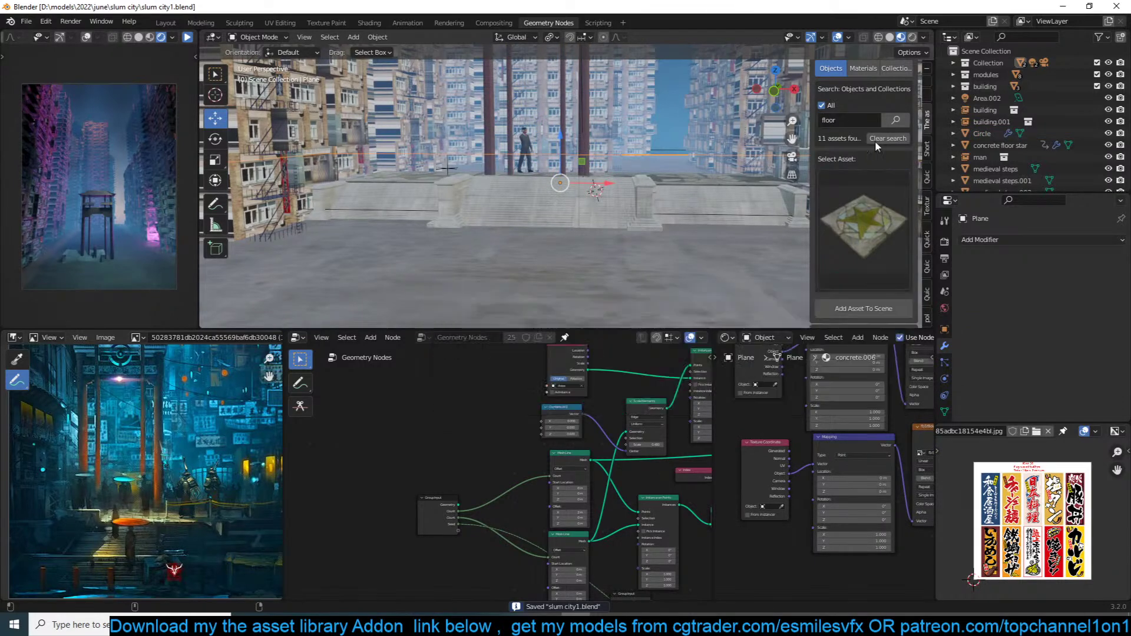
left_click(869, 121)
type("dec")
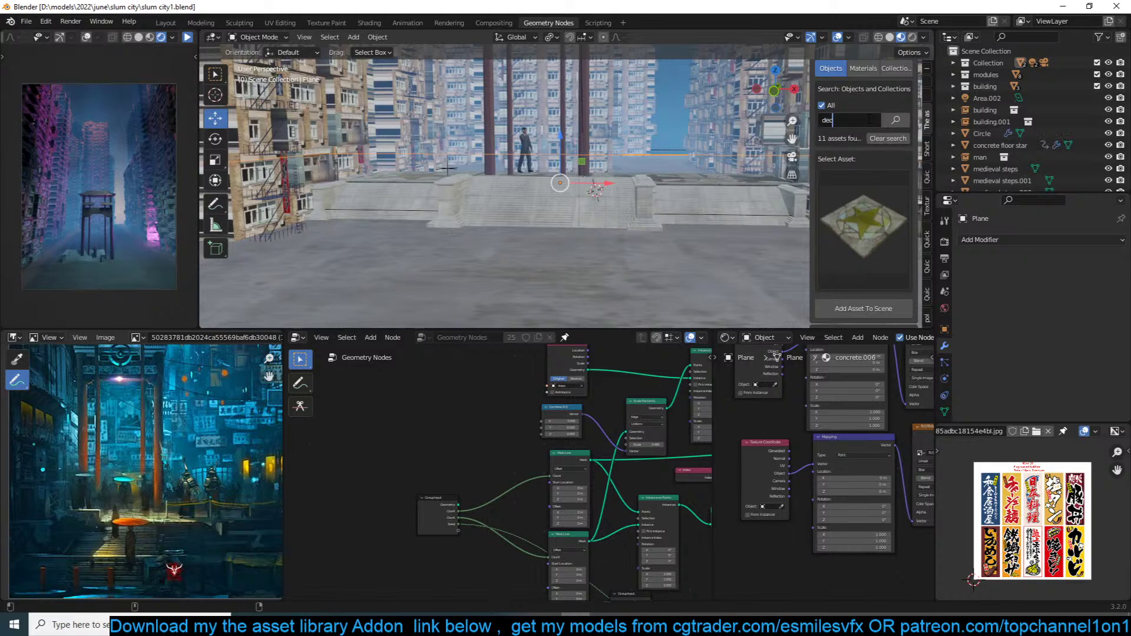
type("al")
key("Return")
left_click(859, 184)
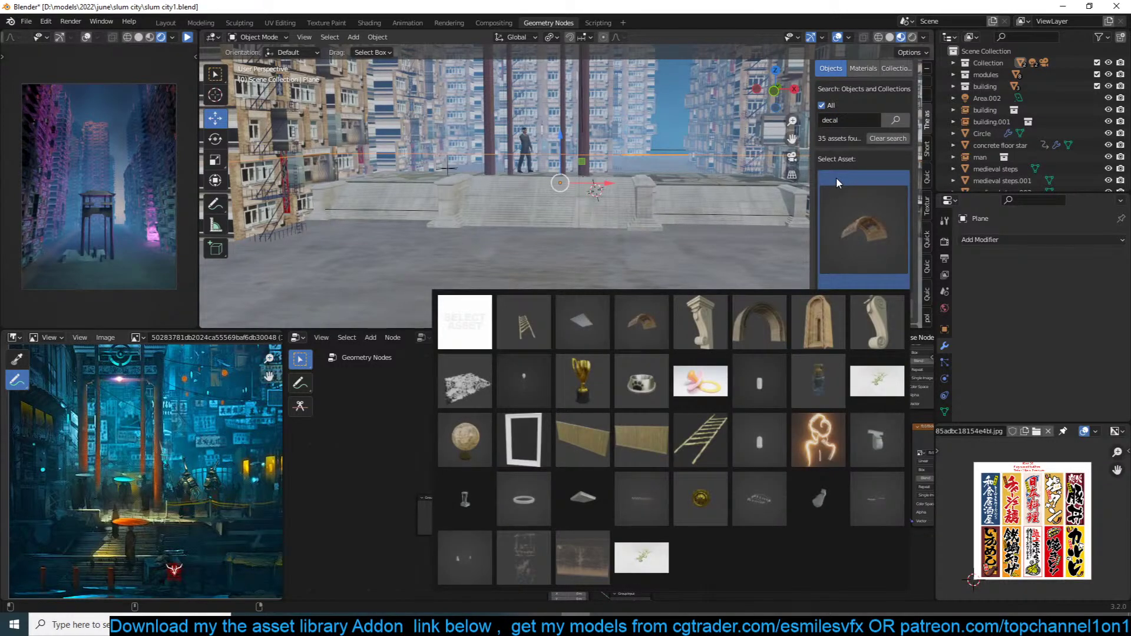
Step: Try to add the yellow crosswalk decal to the scene at the 3D cursor on the ground in front of the steps
left_click(690, 436)
right_click(583, 277, "shift")
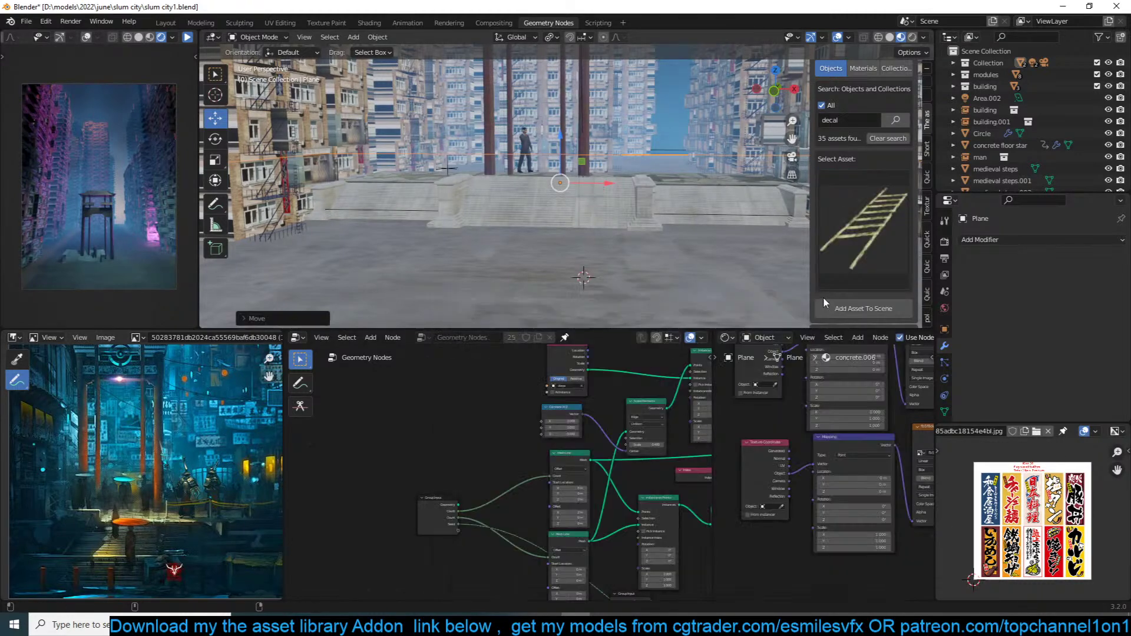
left_click(863, 309)
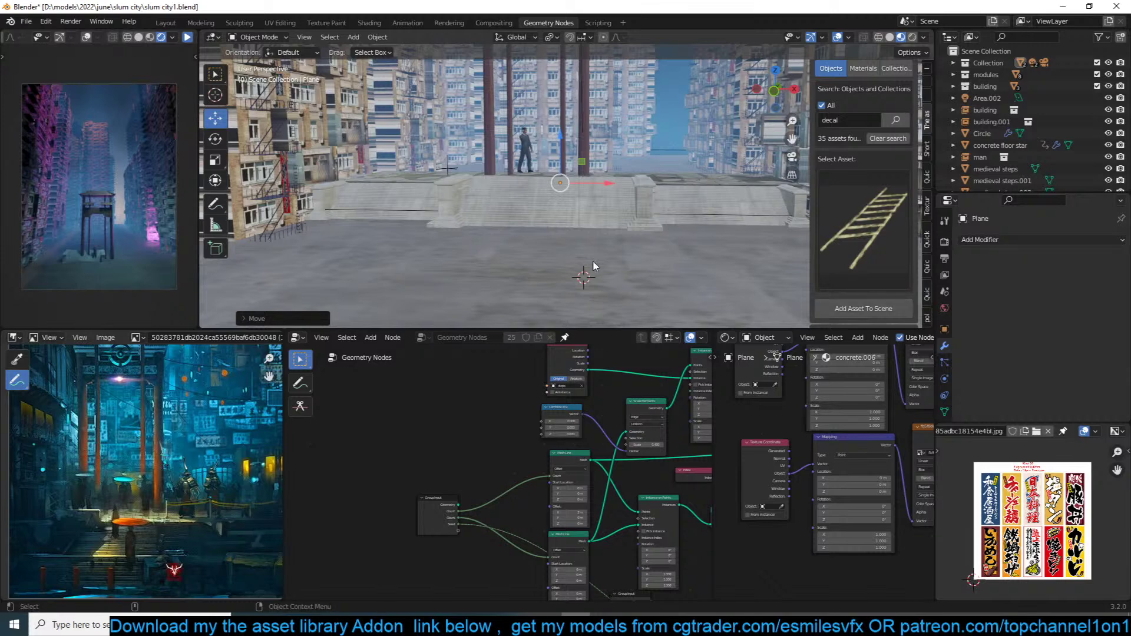
key("shift+s")
left_click(591, 184)
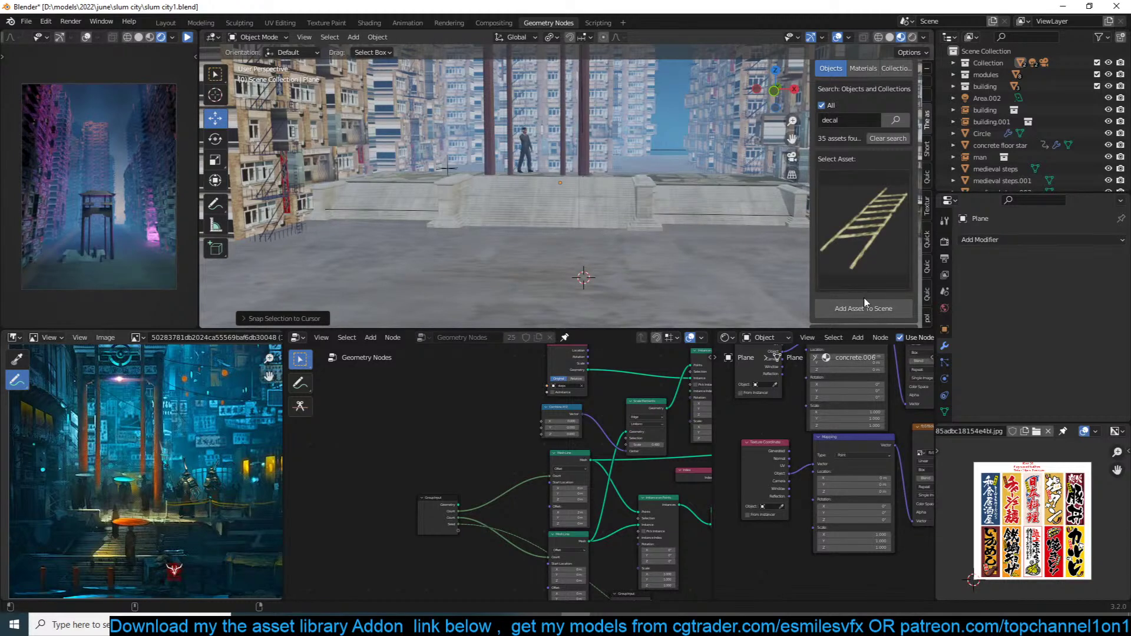
Step: Add the medieval decal statue asset on the pedestal at the positive X end of the central steps and scale it up
left_click(863, 281)
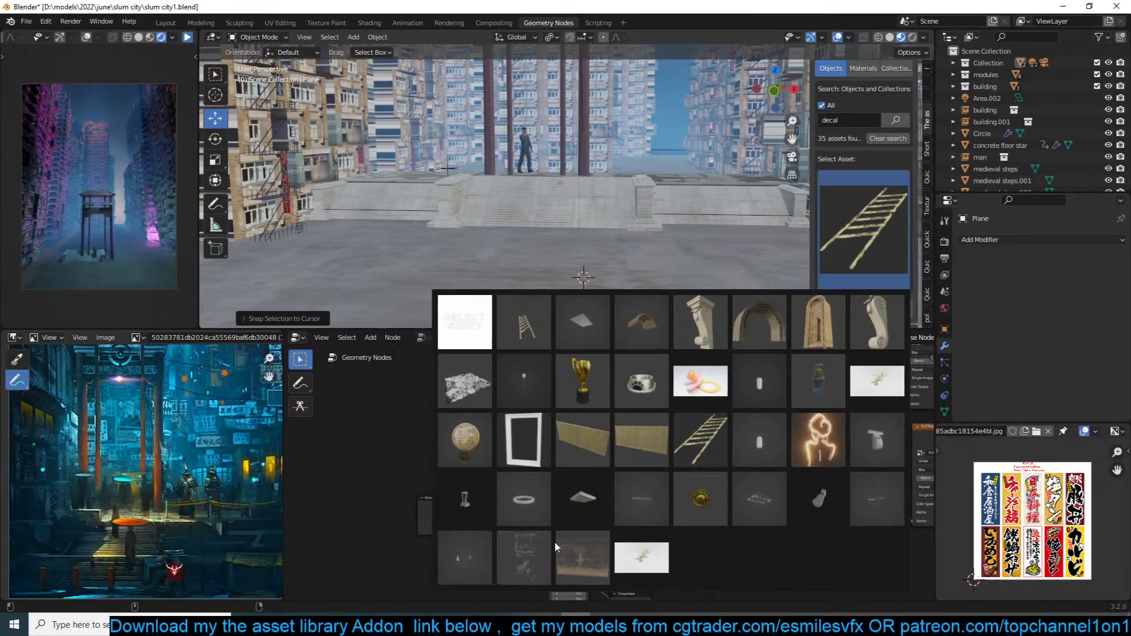
left_click(465, 498)
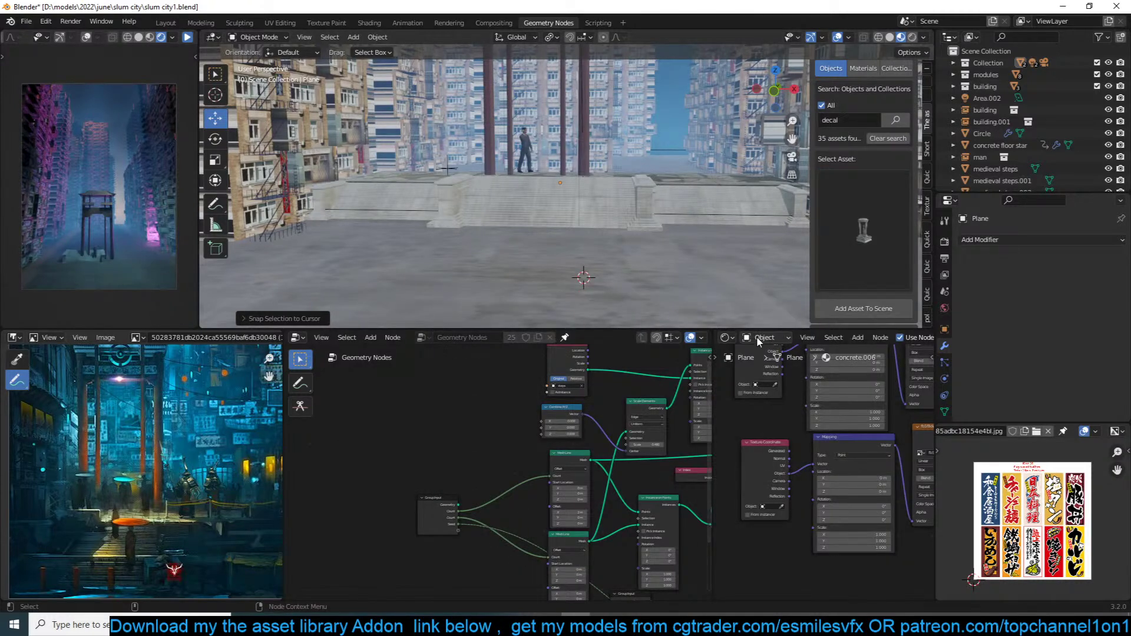
right_click(647, 179, "shift")
left_click(864, 308)
key("s")
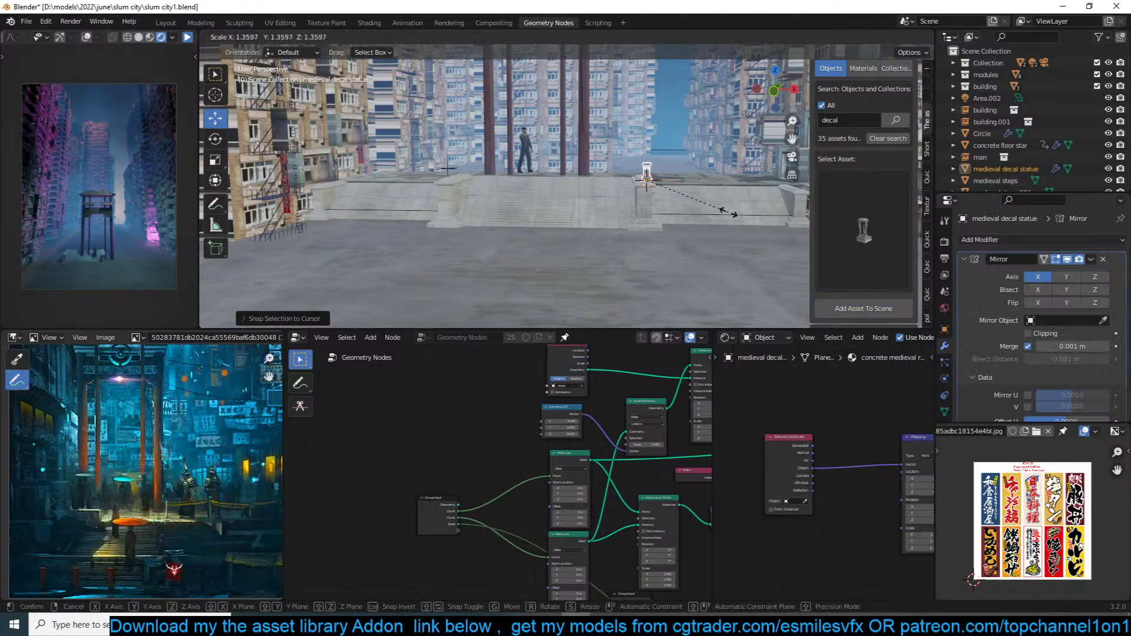
left_click(777, 196)
key("KP_Decimal")
scroll(748, 179, "down", 7)
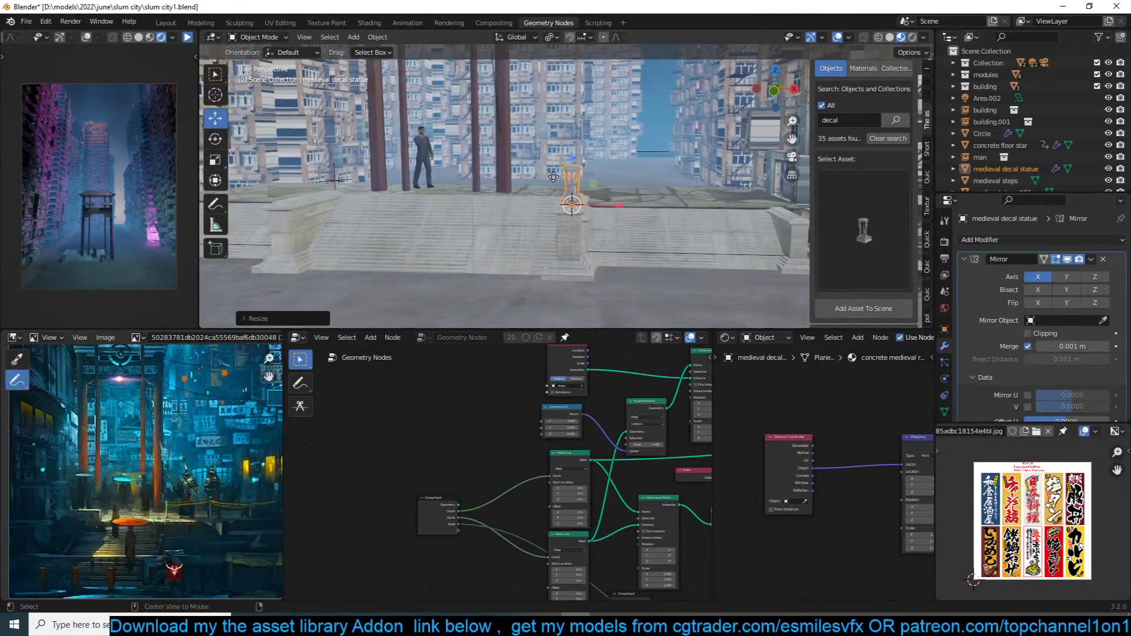
Step: Create a linked duplicate of the statue and snap it to the top of the pedestal on the other side of the central steps
key("alt+d")
right_click(385, 185)
middle_click_drag(386, 185, 407, 225)
right_click(406, 224, "shift")
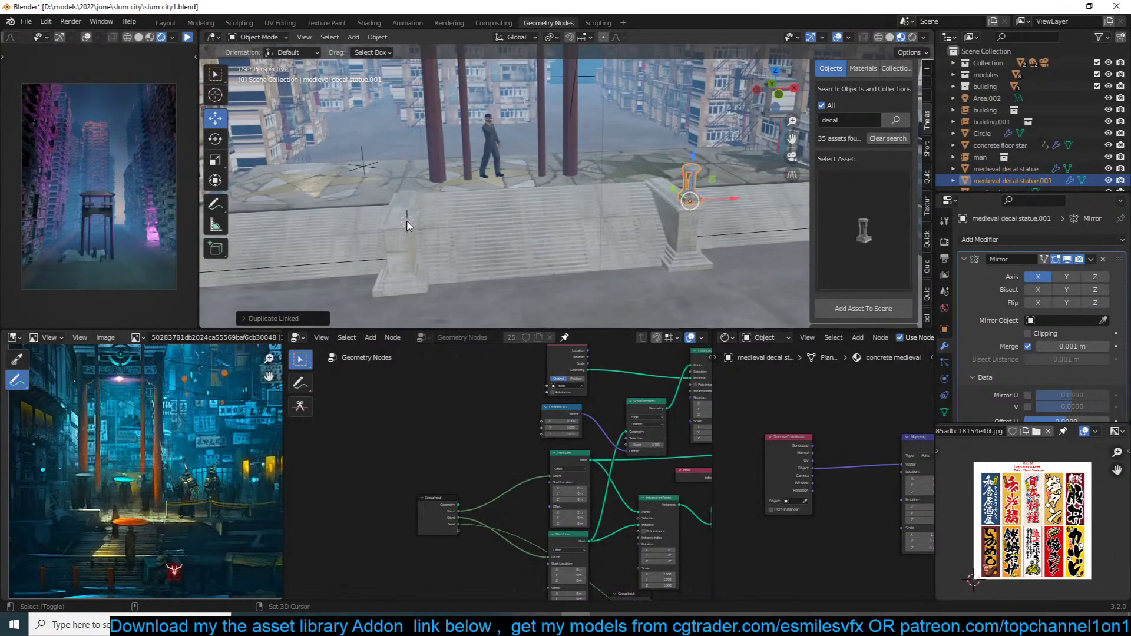
key("shift+s")
left_click(300, 160)
Step: Adjust the duplicated statue's scale, nudge it slightly along negative X to centre it on its pedestal, and save the file
key("s")
left_click(511, 153)
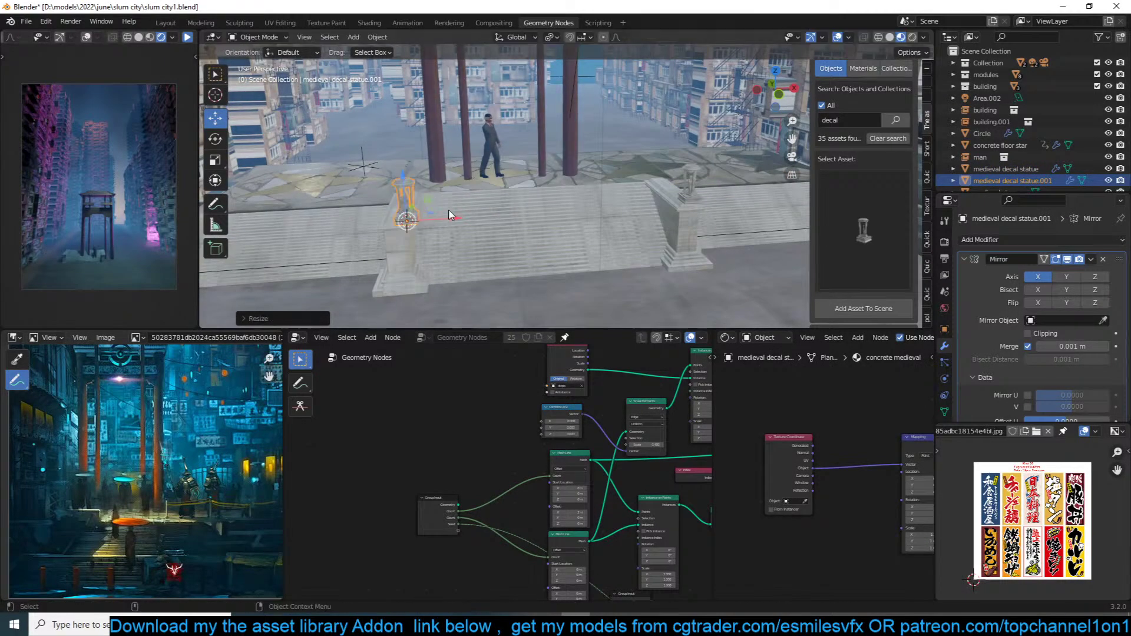
left_click_drag(451, 217, 441, 218)
key("alt+a")
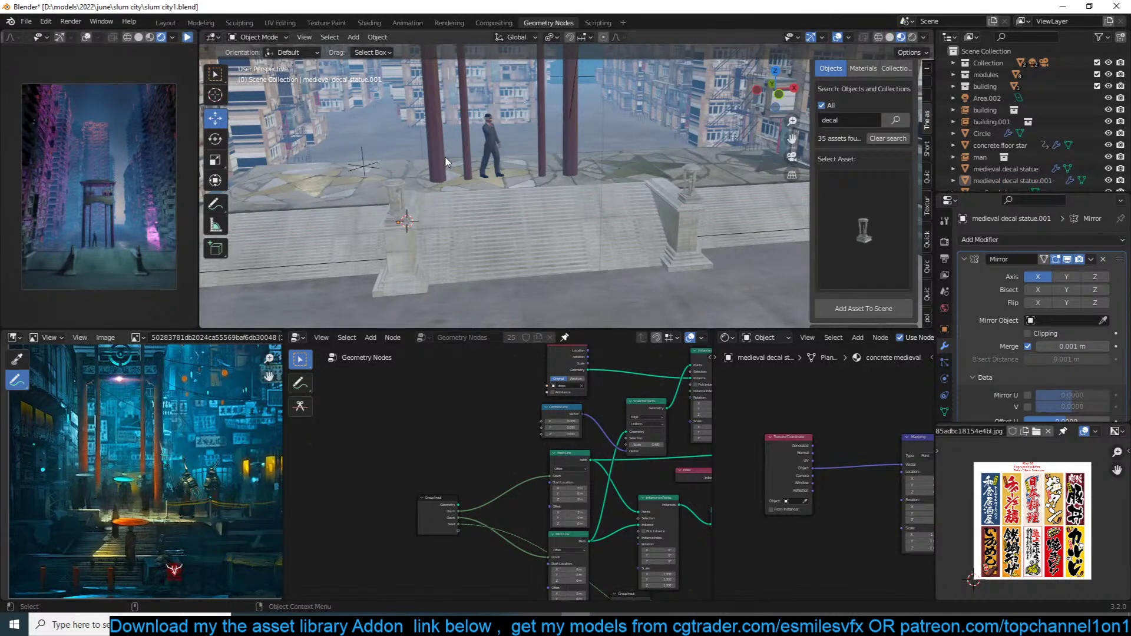
scroll(478, 164, "down", 1)
middle_click_drag(543, 172, 562, 195)
scroll(576, 173, "down", 2)
key("ctrl+s")
Step: Select the central steps, turn the geometry node area into one wide Shader Editor framing their material nodes, and save the file
left_click(563, 195)
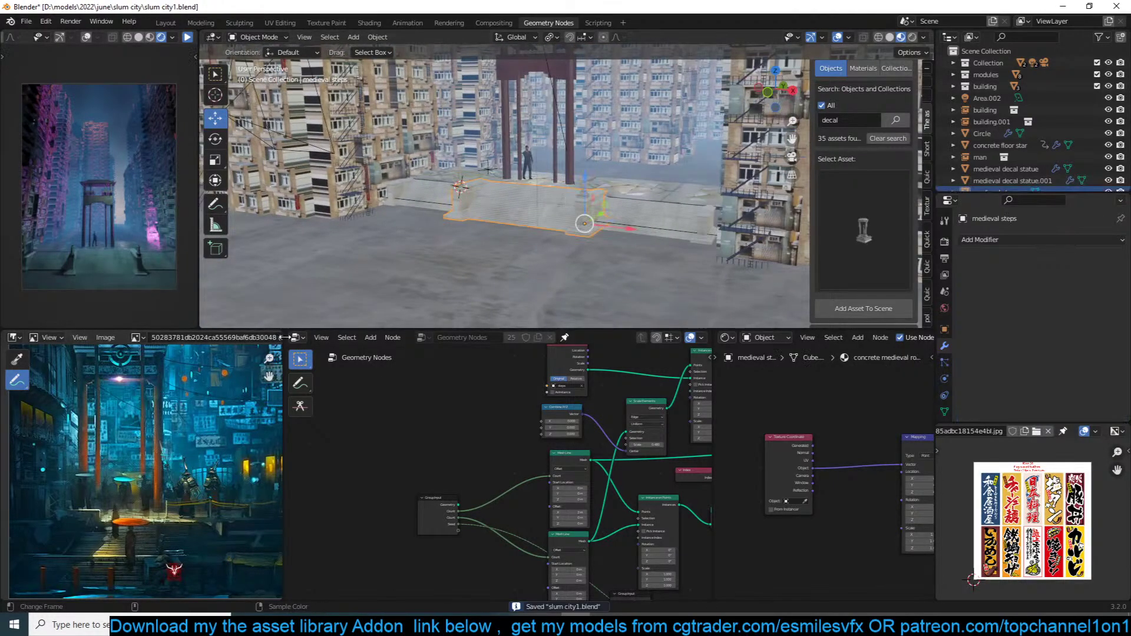
left_click(297, 337)
left_click(327, 448)
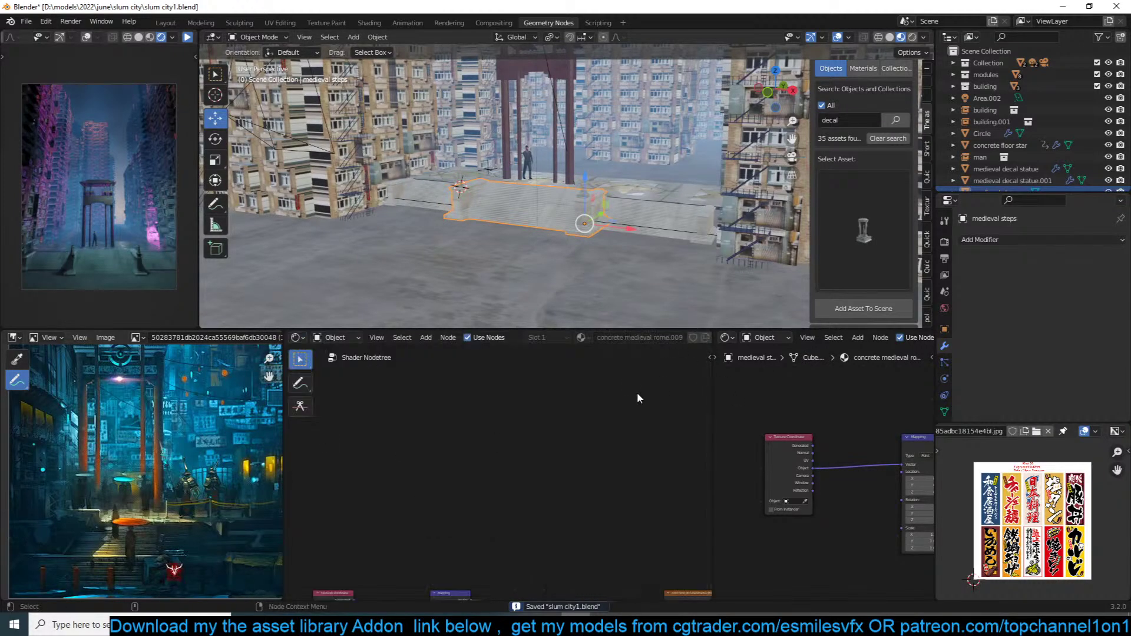
right_click(712, 381)
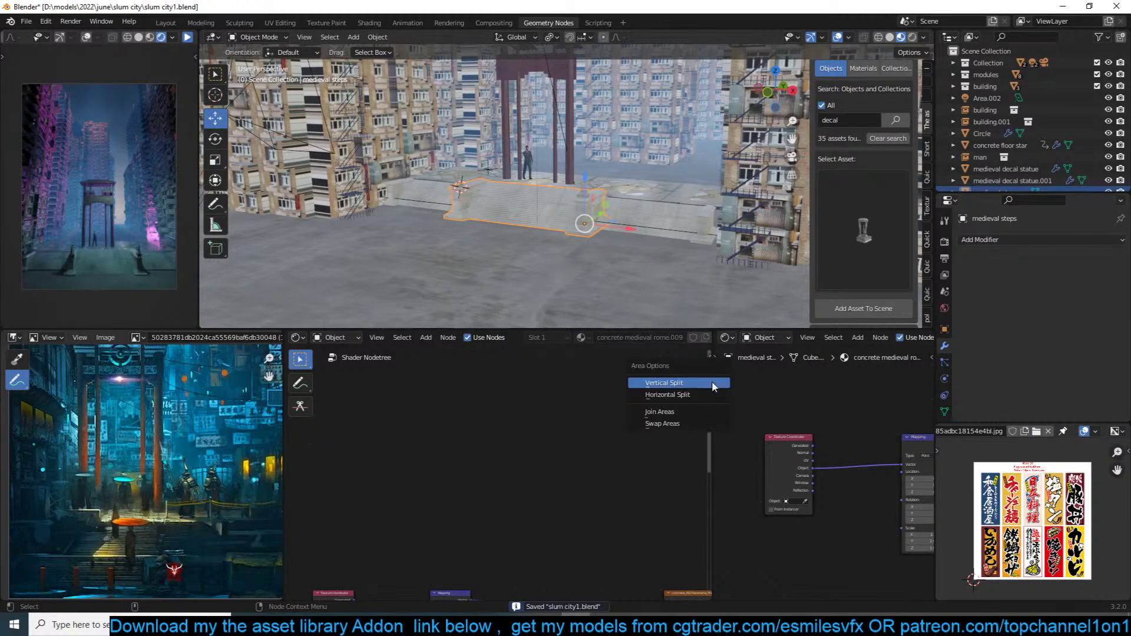
left_click(665, 399)
left_click(839, 412)
key("Home")
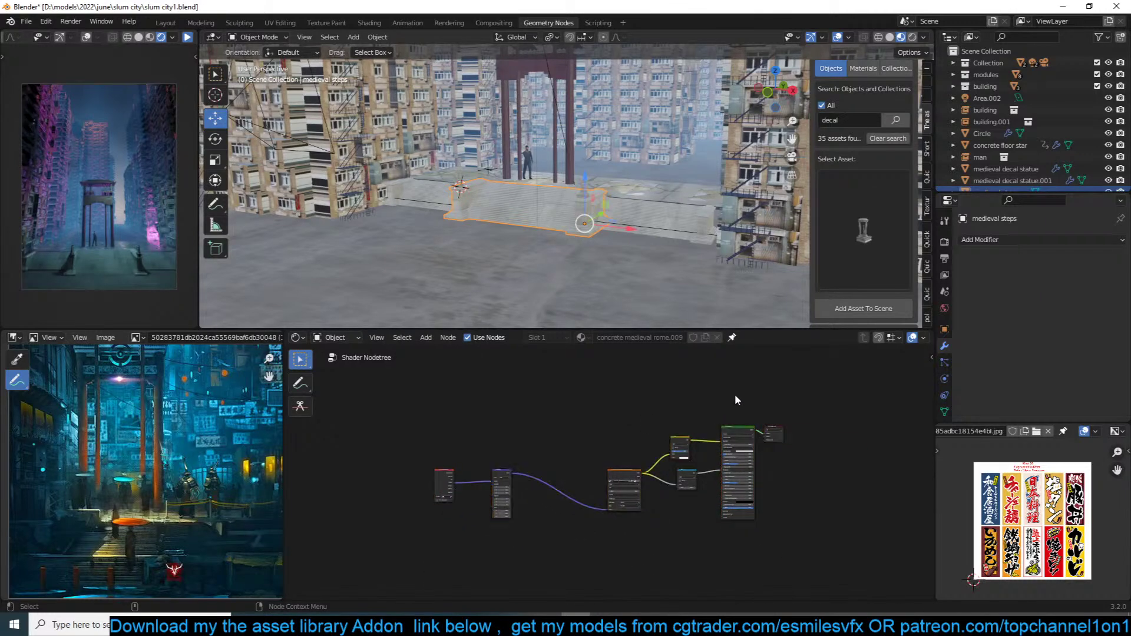
scroll(734, 393, "up", 4)
scroll(727, 379, "up", 2)
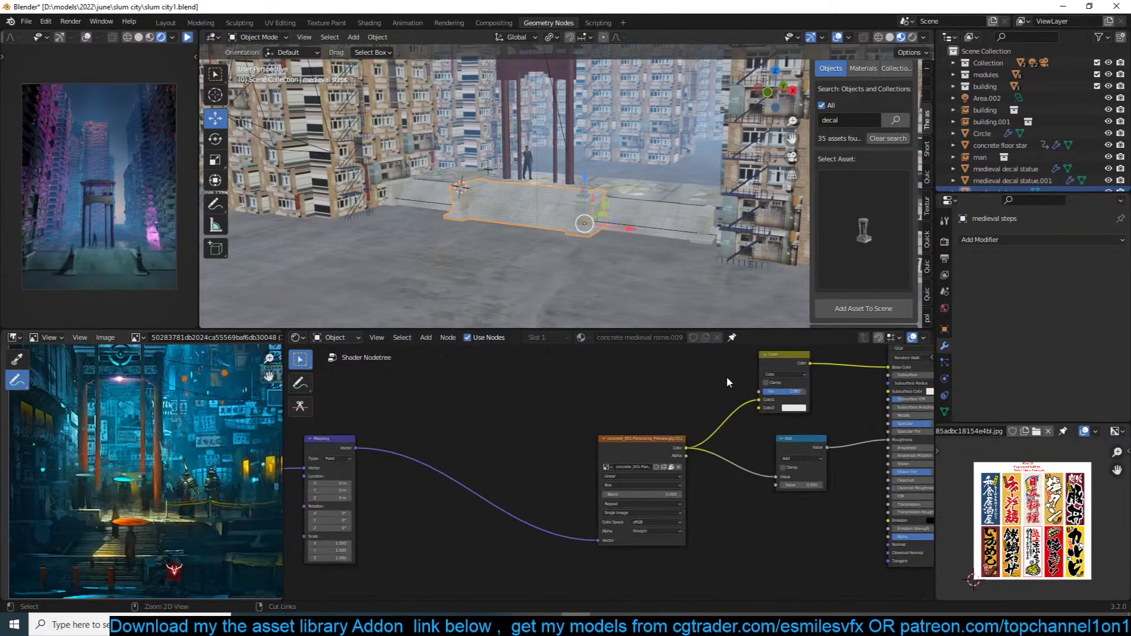
key("ctrl+s")
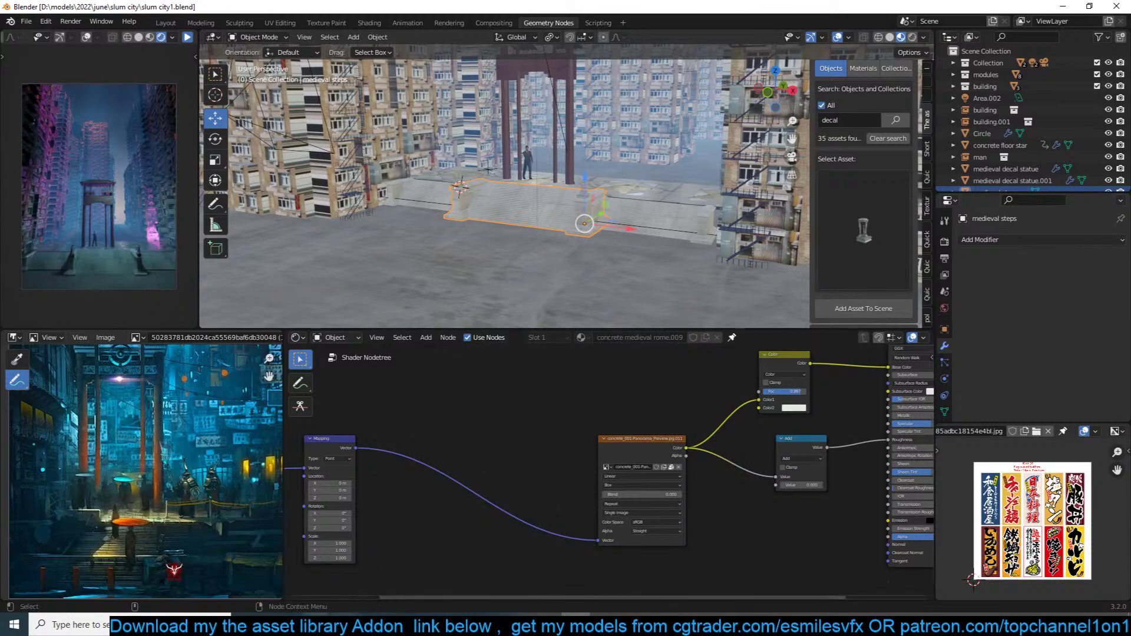
Step: Switch to the web browser and search Google for "asus pro art studio"
left_click(316, 625)
left_click(459, 538)
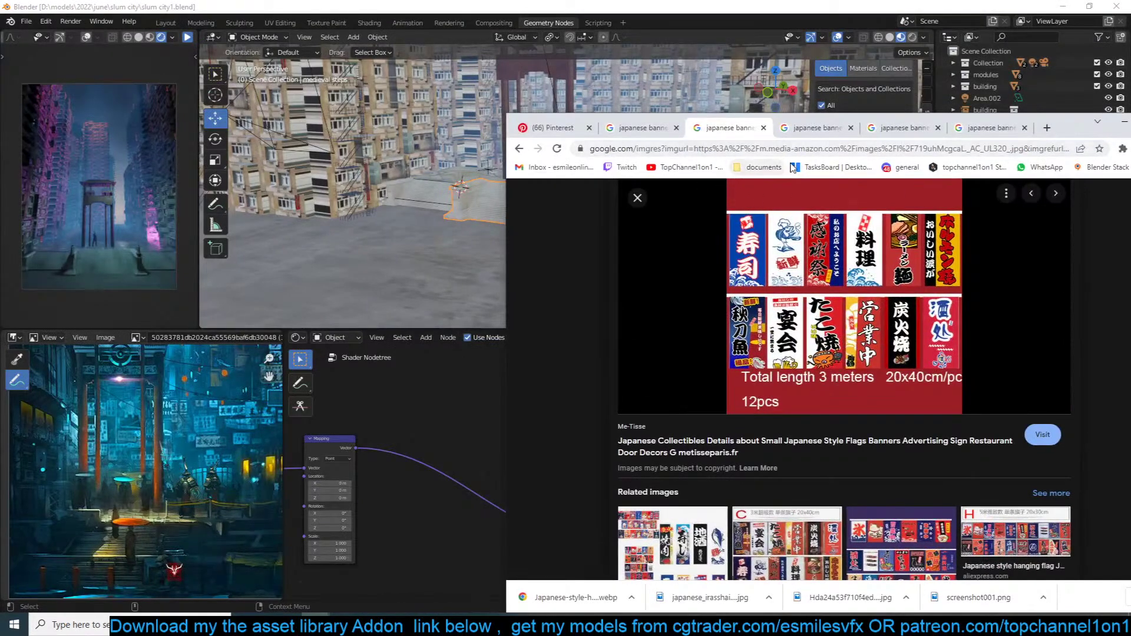
left_click(824, 149)
type("asn")
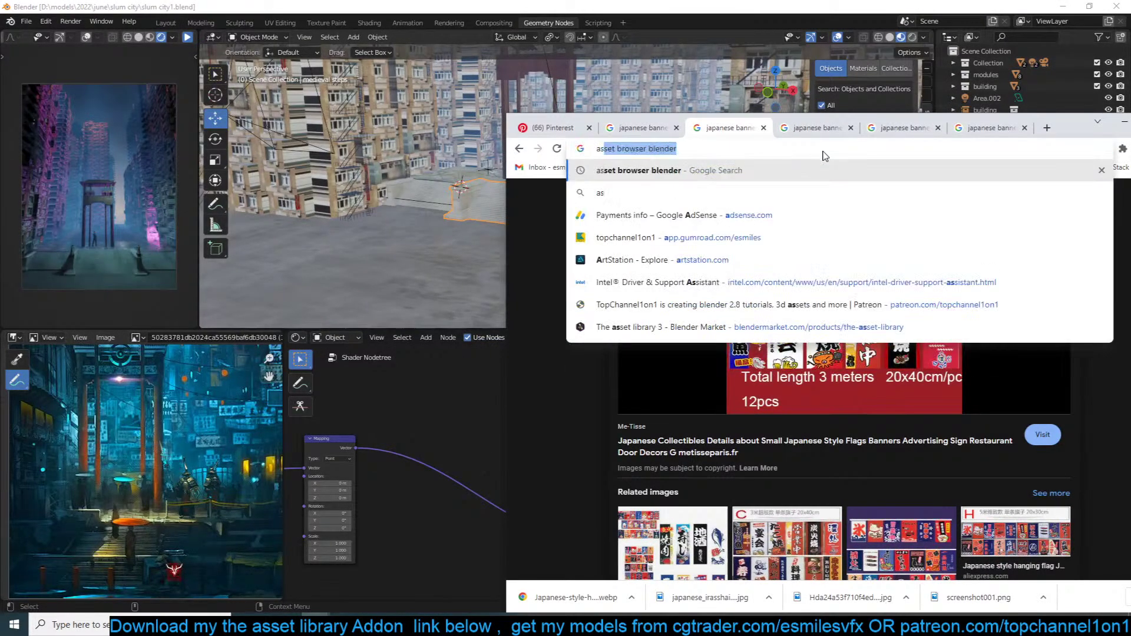
key("BackSpace")
key("BackSpace")
key("BackSpace")
type("as")
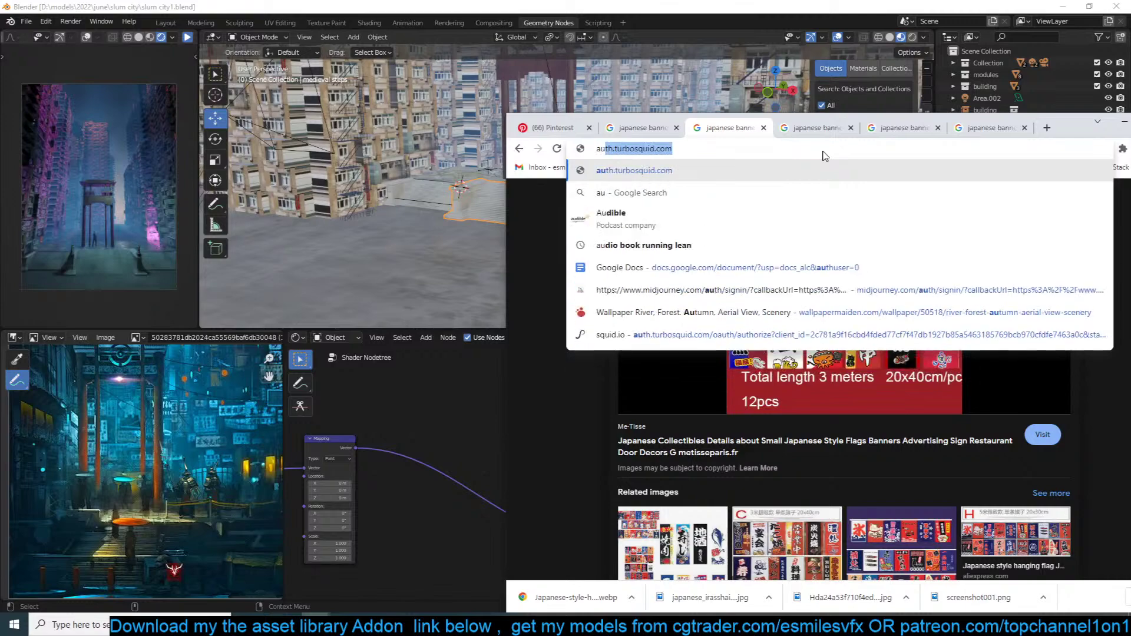
key("BackSpace")
key("BackSpace")
key("BackSpace")
type("s")
key("BackSpace")
key("BackSpace")
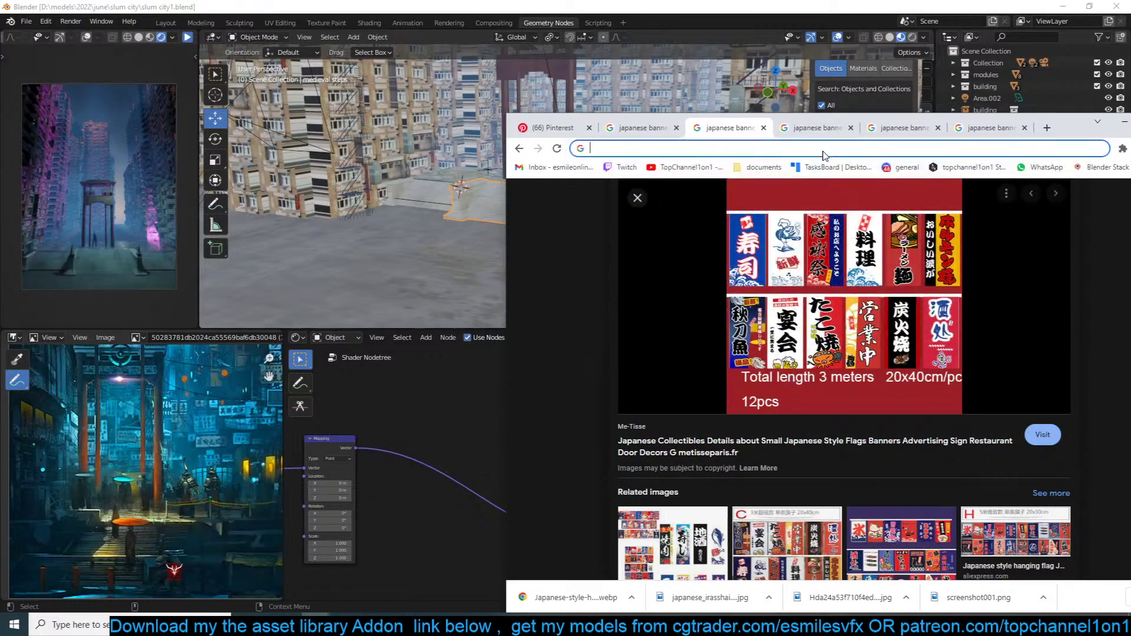
type("asus ")
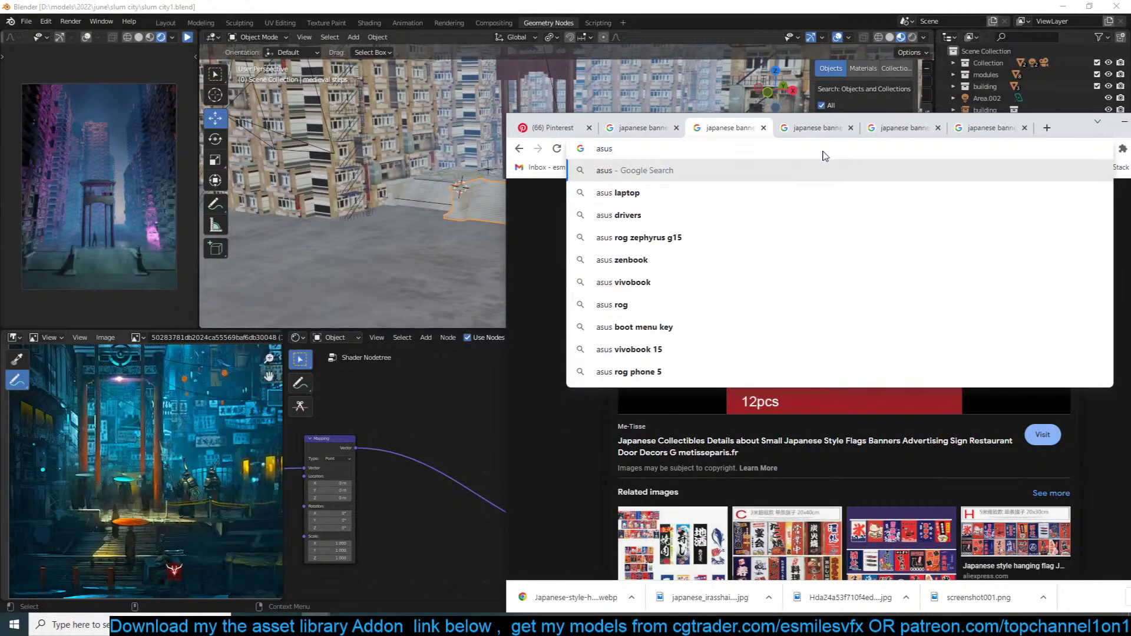
type("pro a")
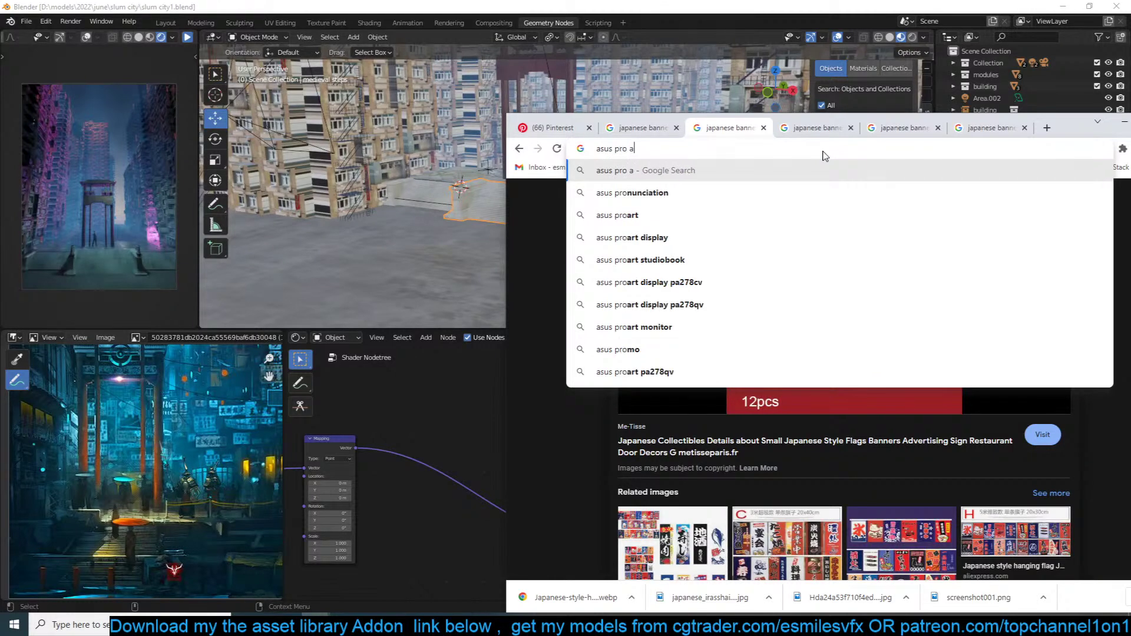
type("rt studio")
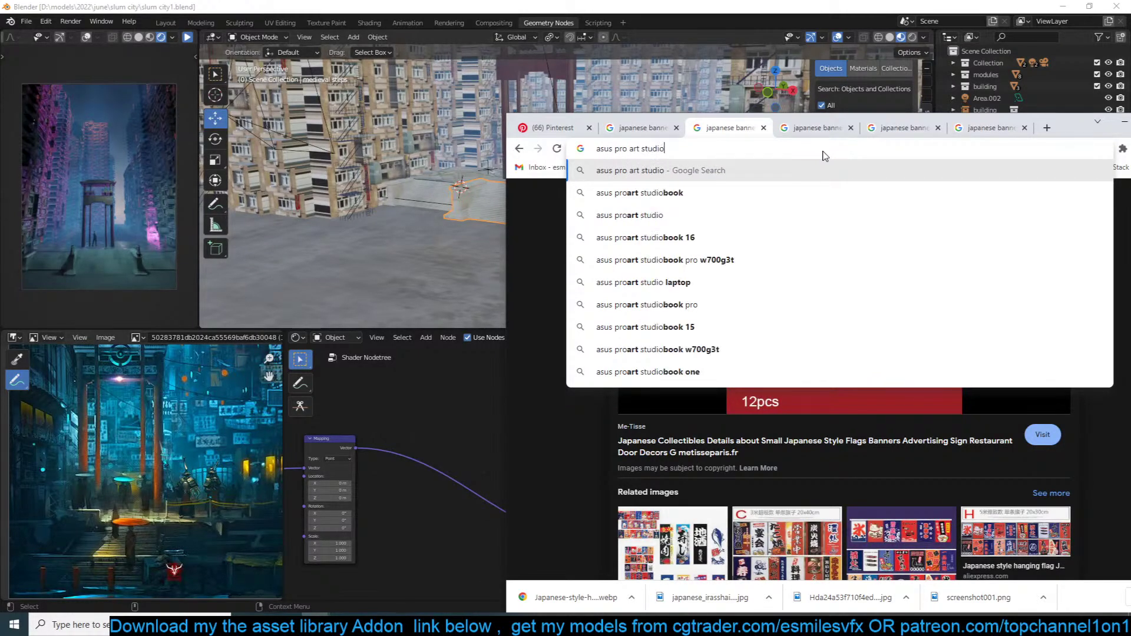
key("Return")
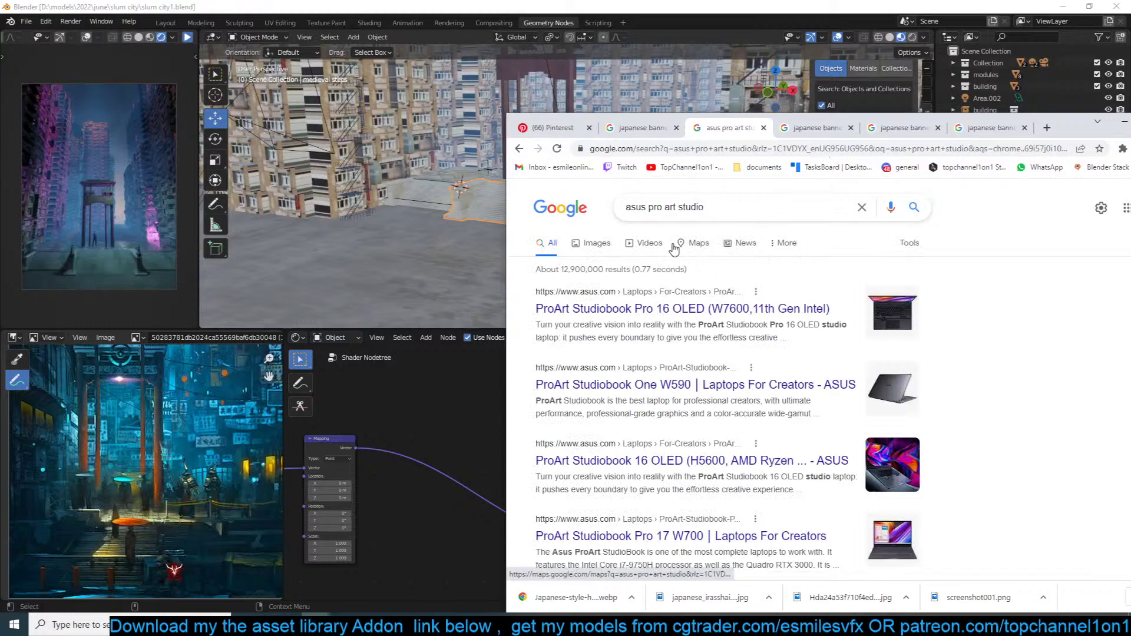
Step: Browse the image results, preview the ProArt Studiobook Pro 16 OLED picture, and return to Blender
left_click(595, 243)
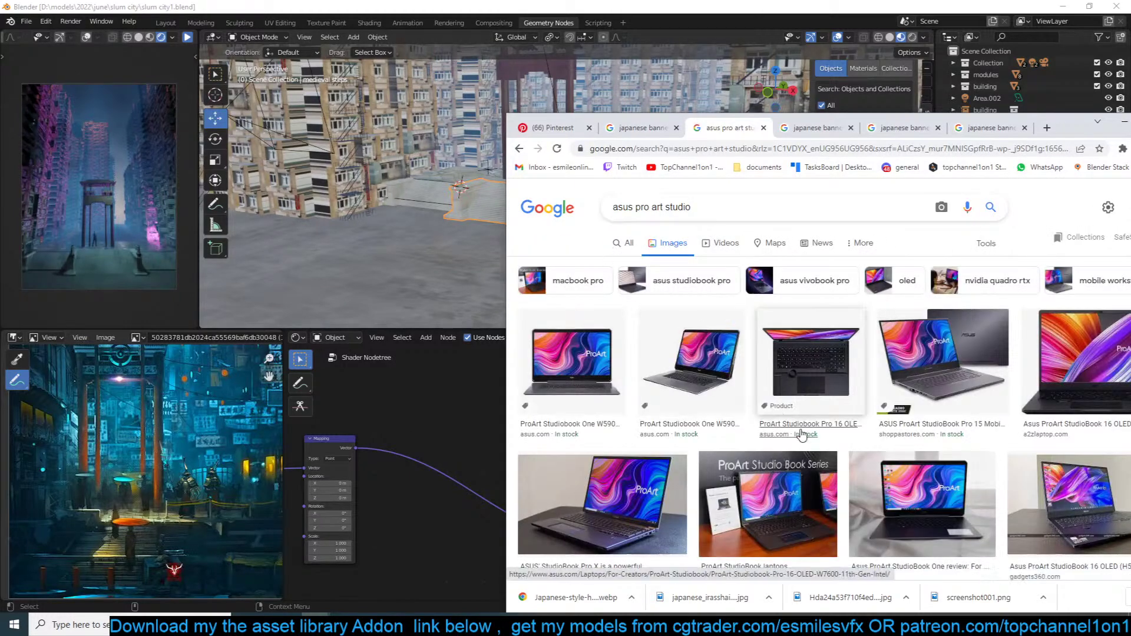
scroll(752, 495, "down", 1)
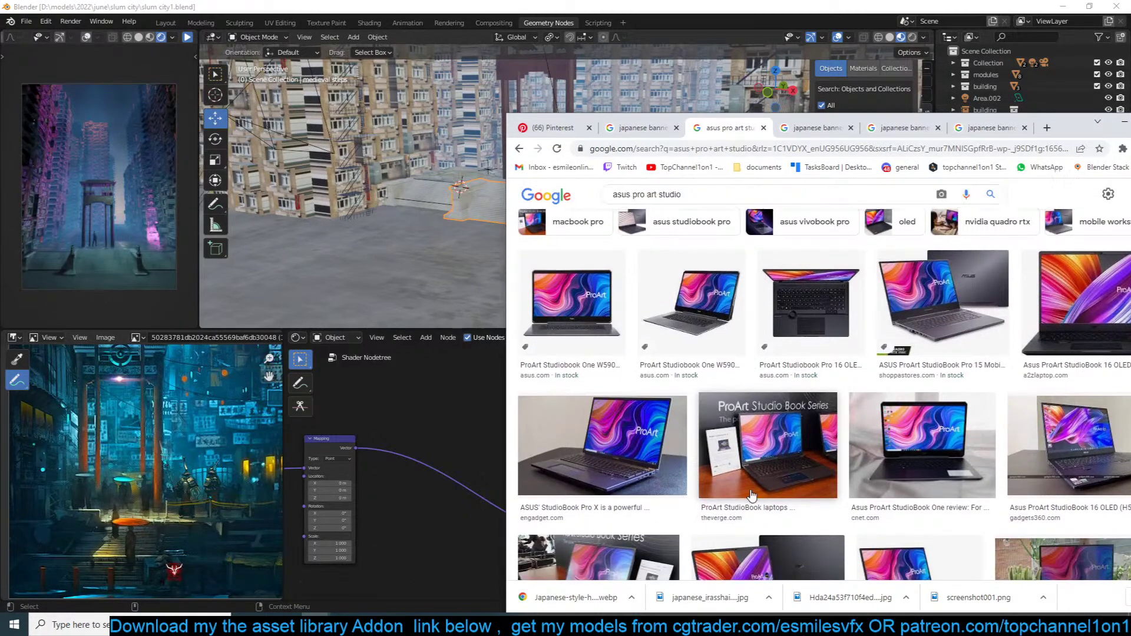
left_click(790, 321)
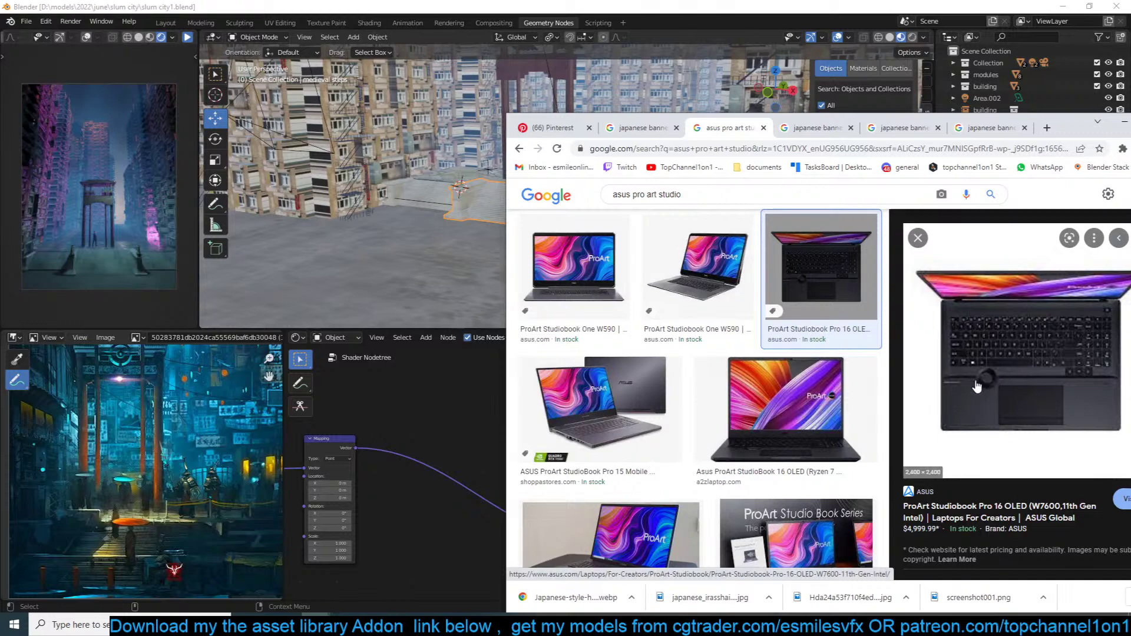
left_click(797, 13)
Step: Tint the steps' concrete material by setting Color2 of its Color mix node to a warm yellow-orange, and save the file
middle_click_drag(697, 211, 659, 222)
scroll(748, 499, "down", 2)
scroll(747, 500, "up", 2)
middle_click_drag(707, 498, 610, 545)
scroll(613, 507, "up", 4)
left_click(667, 452)
left_click_drag(678, 366, 672, 375)
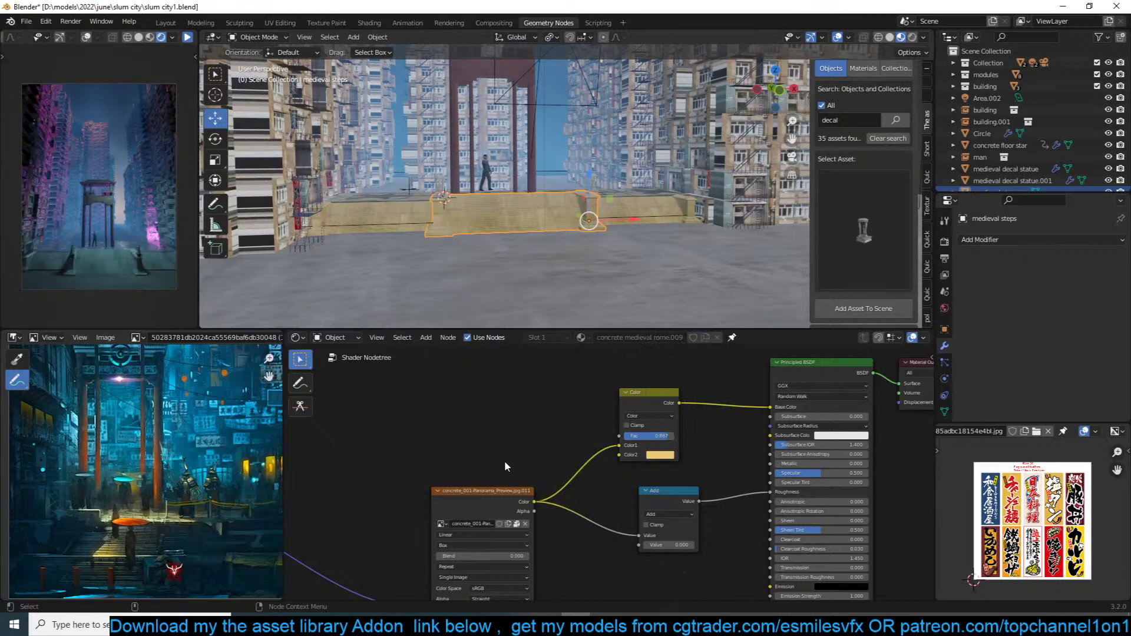
left_click(575, 225)
key("ctrl+s")
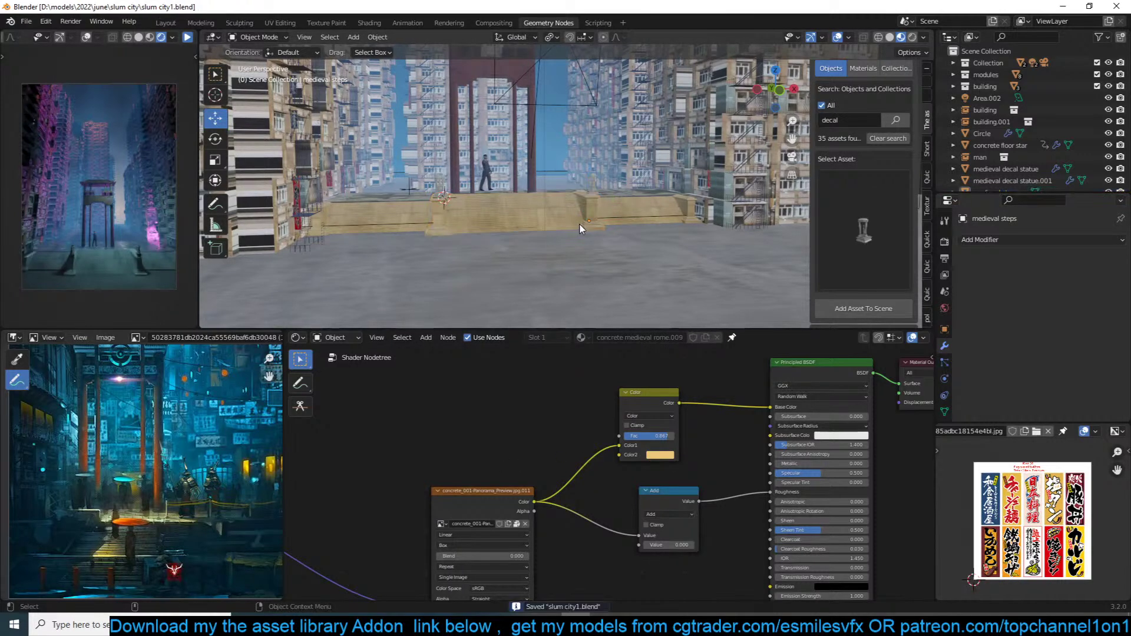
Step: Search the asset library for "road", add the flat road asset on the ground before the steps and raise it slightly
middle_click_drag(576, 224, 609, 227)
scroll(609, 226, "down", 1)
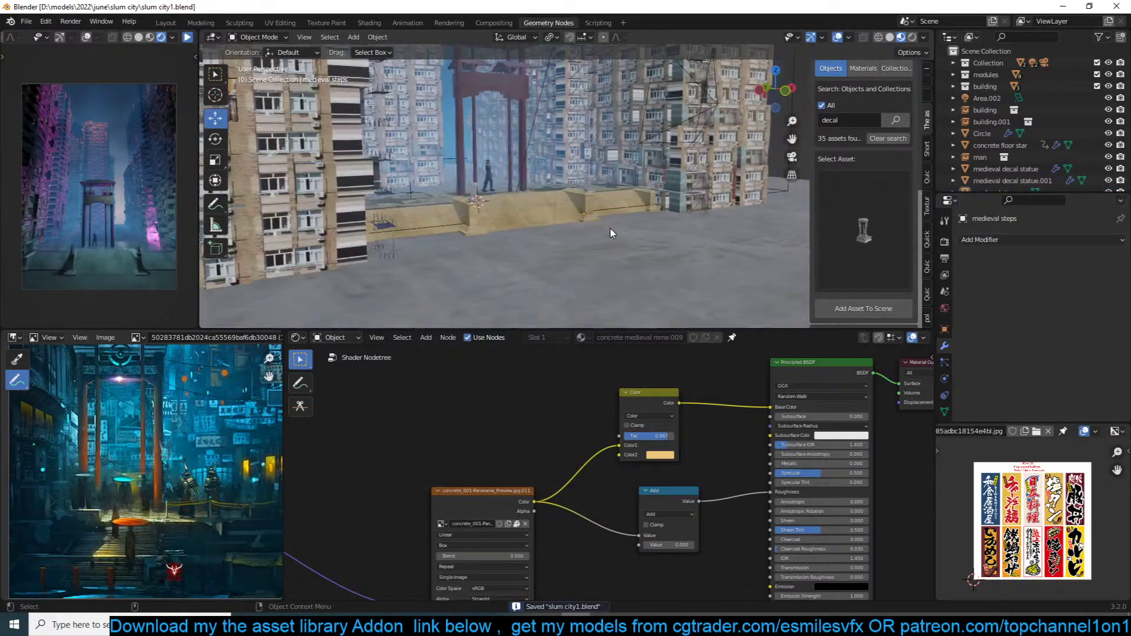
type("road")
key("Return")
left_click(853, 222)
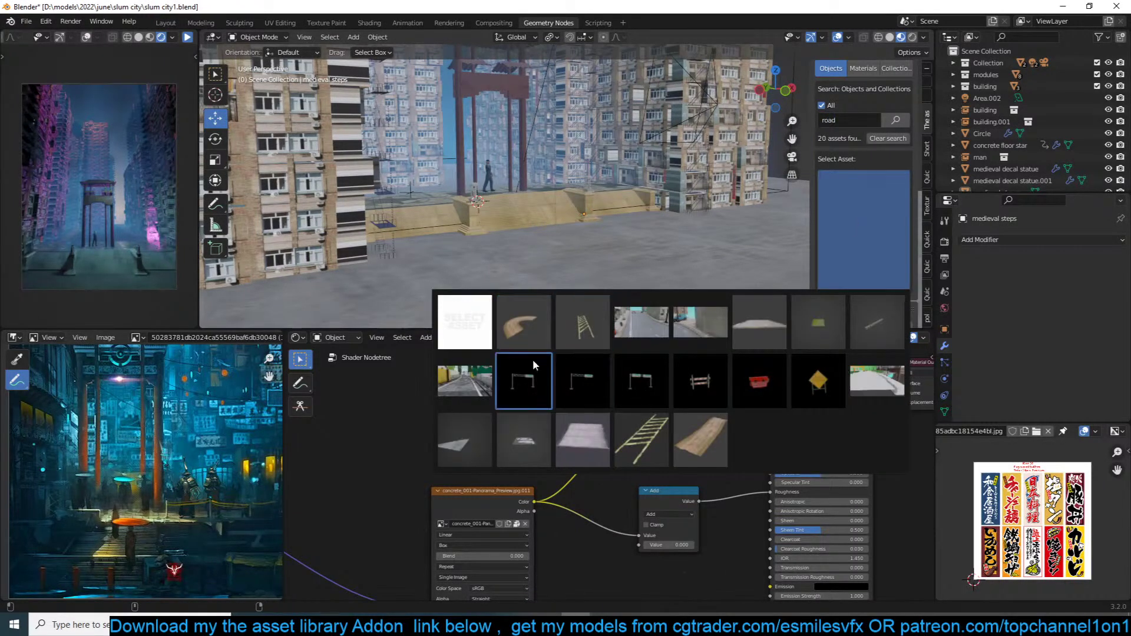
left_click(469, 439)
left_click(831, 305)
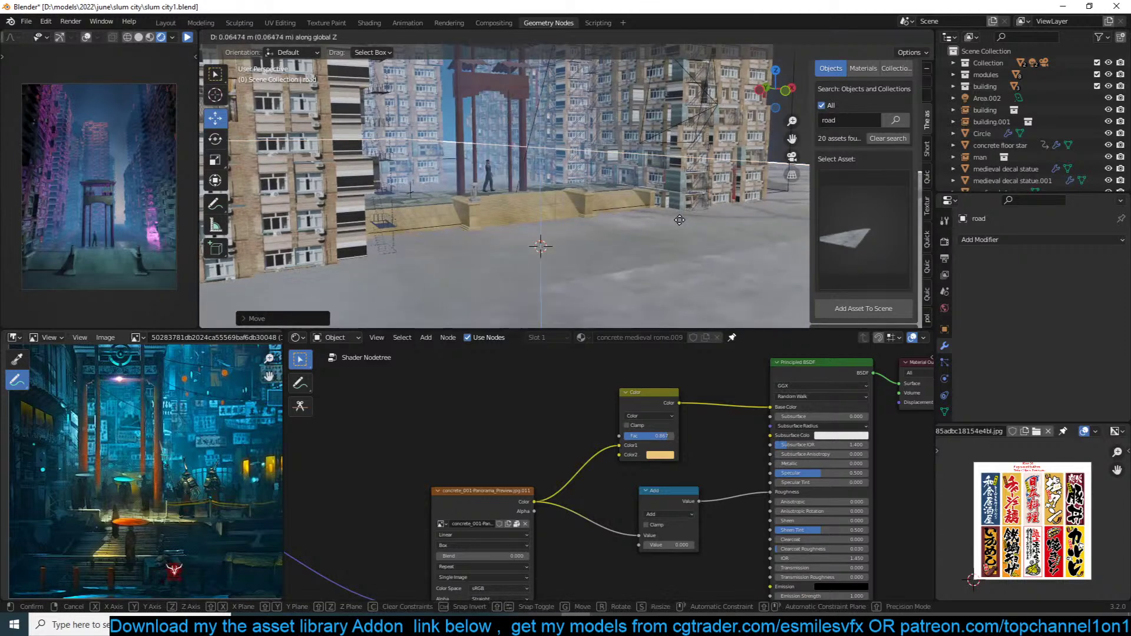
Step: Scale the road down to a strip in front of the steps and rotate it 90 degrees about Z
key("s")
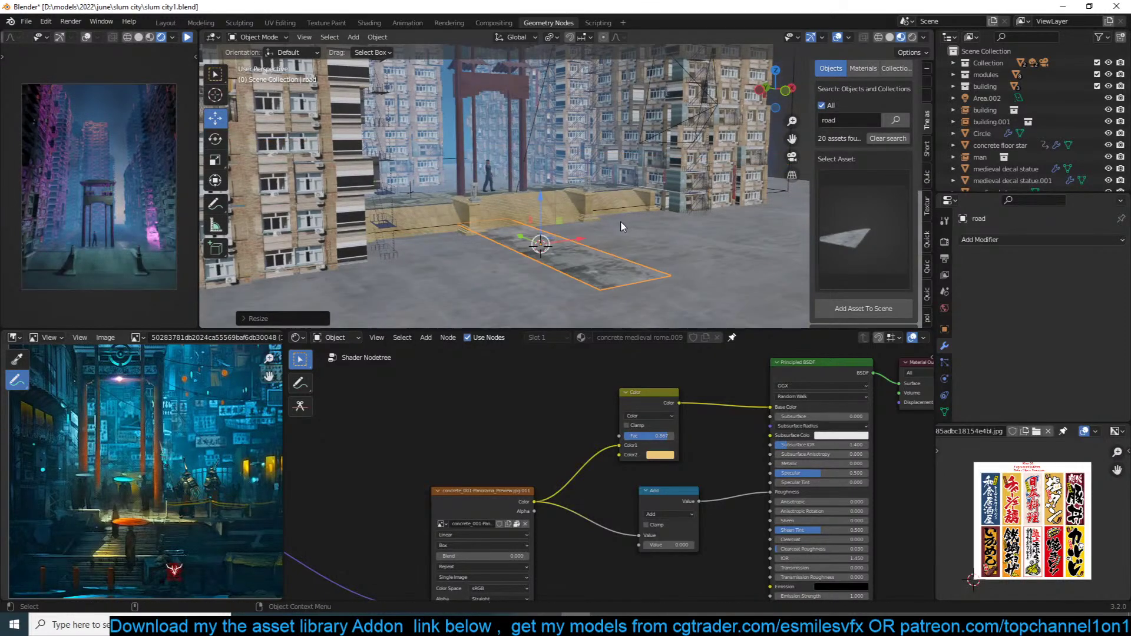
left_click(658, 213)
type("rz90")
left_click(659, 214)
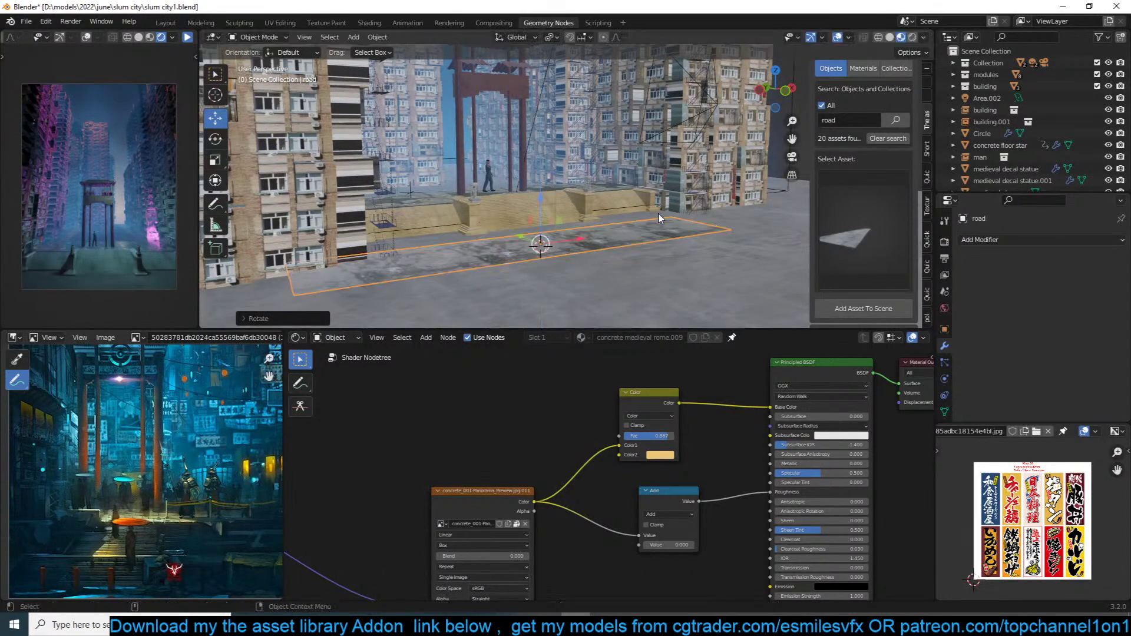
Step: Enlarge the road so its cracked surface spans the width of the street in front of the steps
key("s")
left_click(681, 232)
middle_click_drag(559, 275, 528, 277)
key("s")
left_click(648, 289)
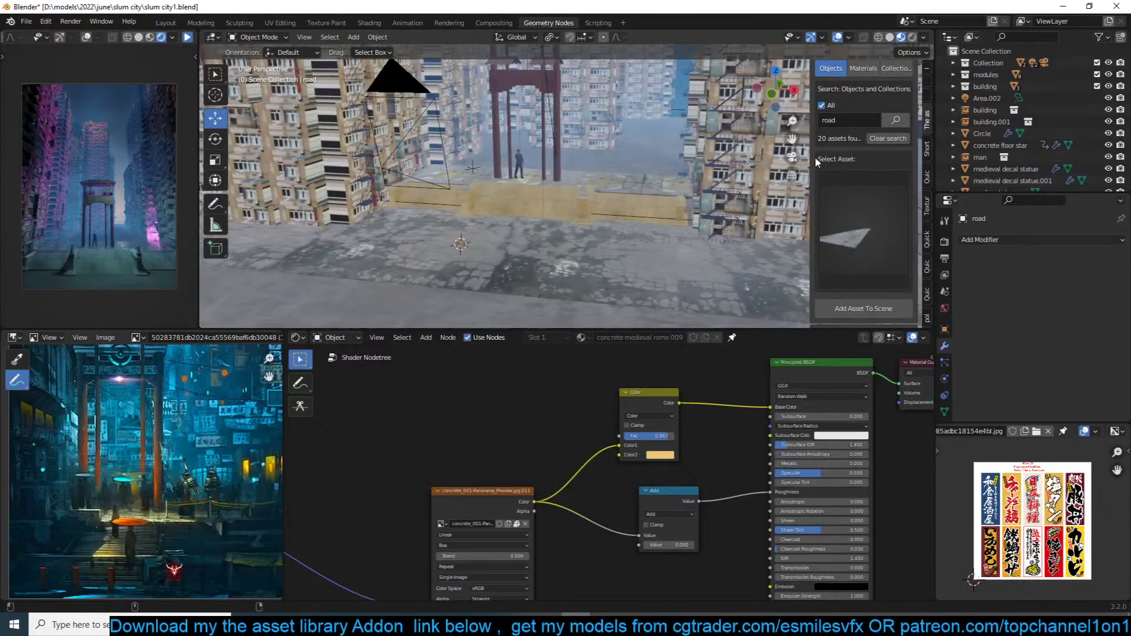
Step: Search the asset library for "street", add the city traffic light asset on the road before the steps and scale it down
left_click(870, 121)
type("street")
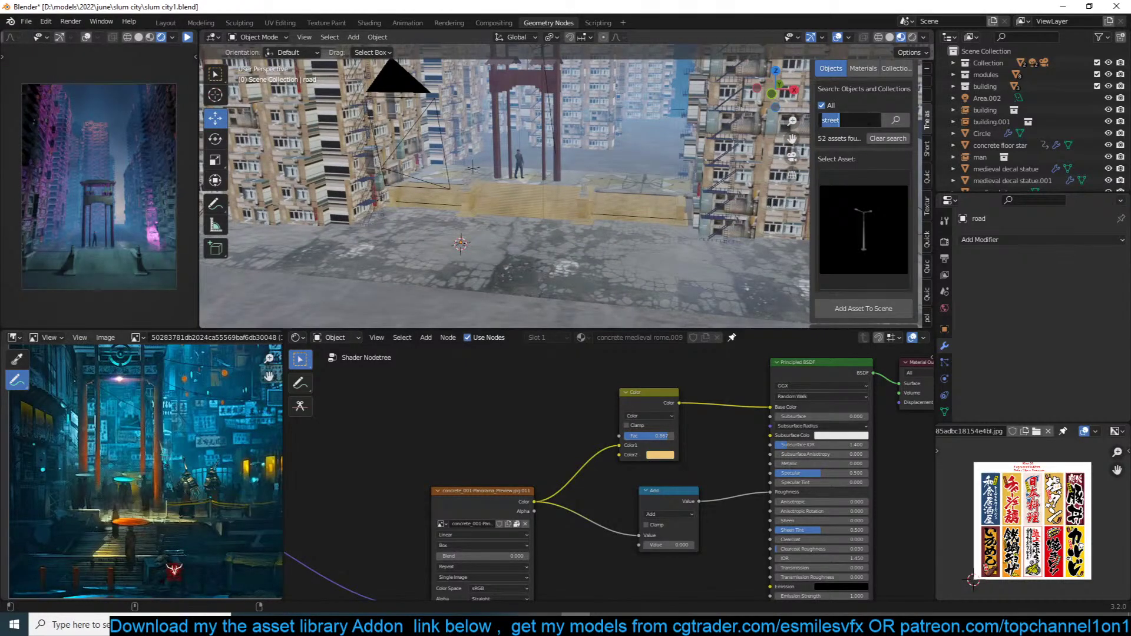
key("Return")
left_click(843, 224)
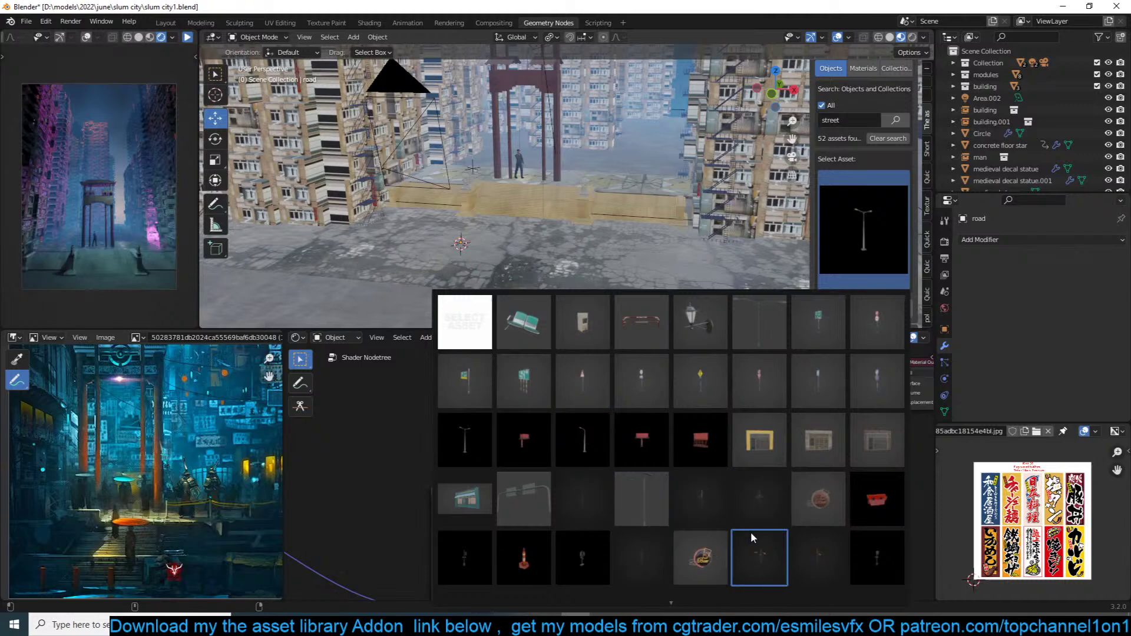
left_click(854, 555)
right_click(537, 278, "shift")
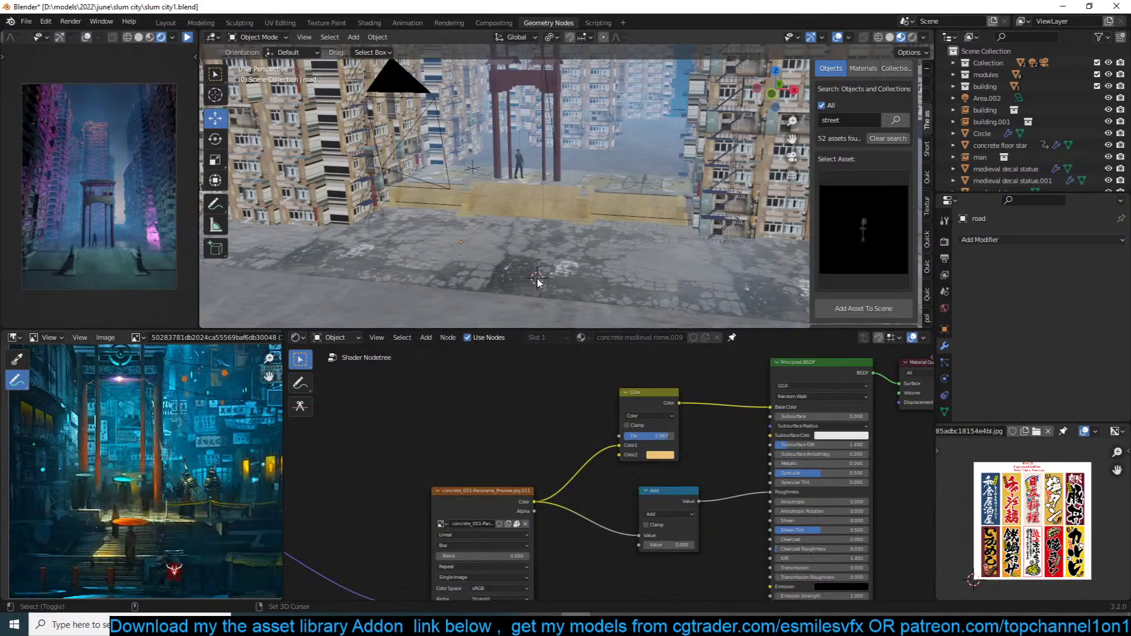
key("s")
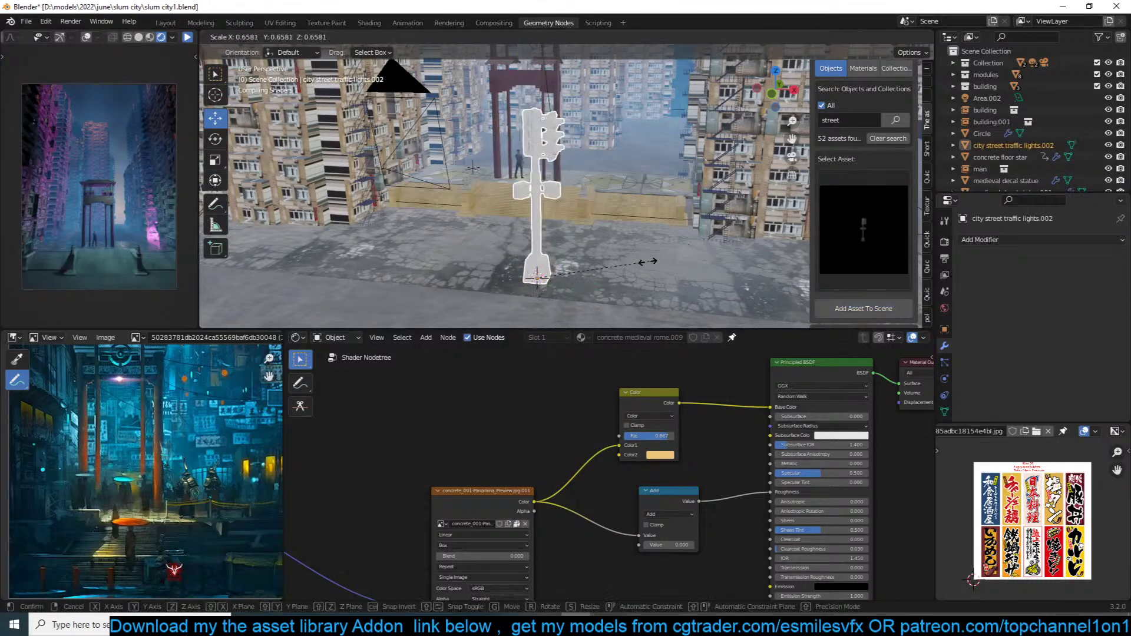
left_click(628, 270)
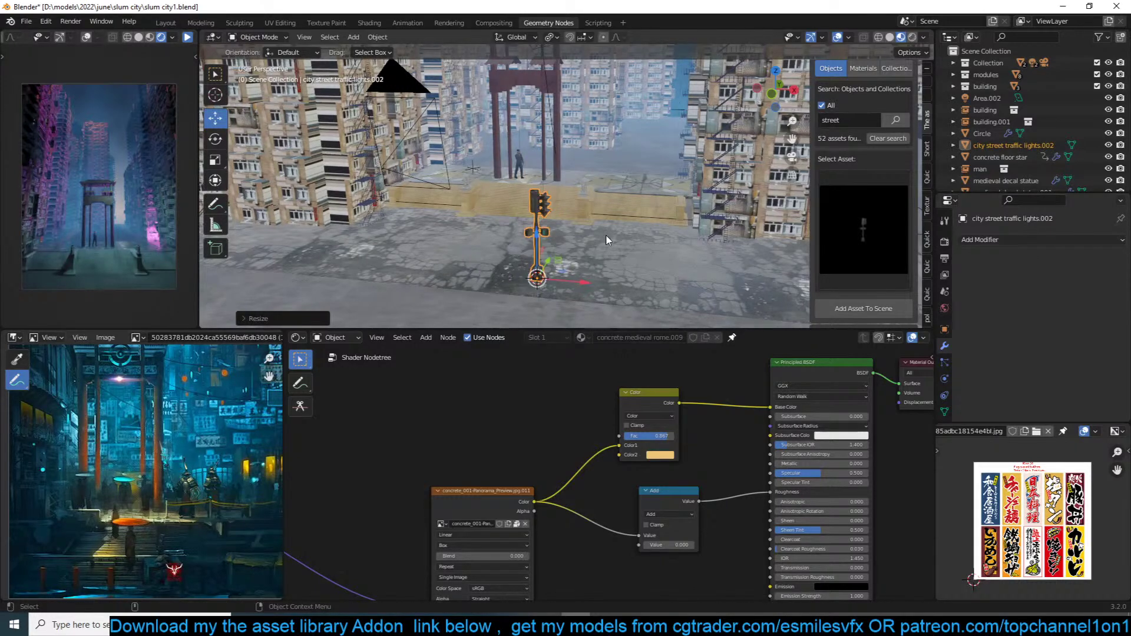
Step: Relocate the traffic light to the corner of the building beside the steps by snapping it to the 3D cursor, and deselect it
middle_click_drag(665, 252, 612, 229)
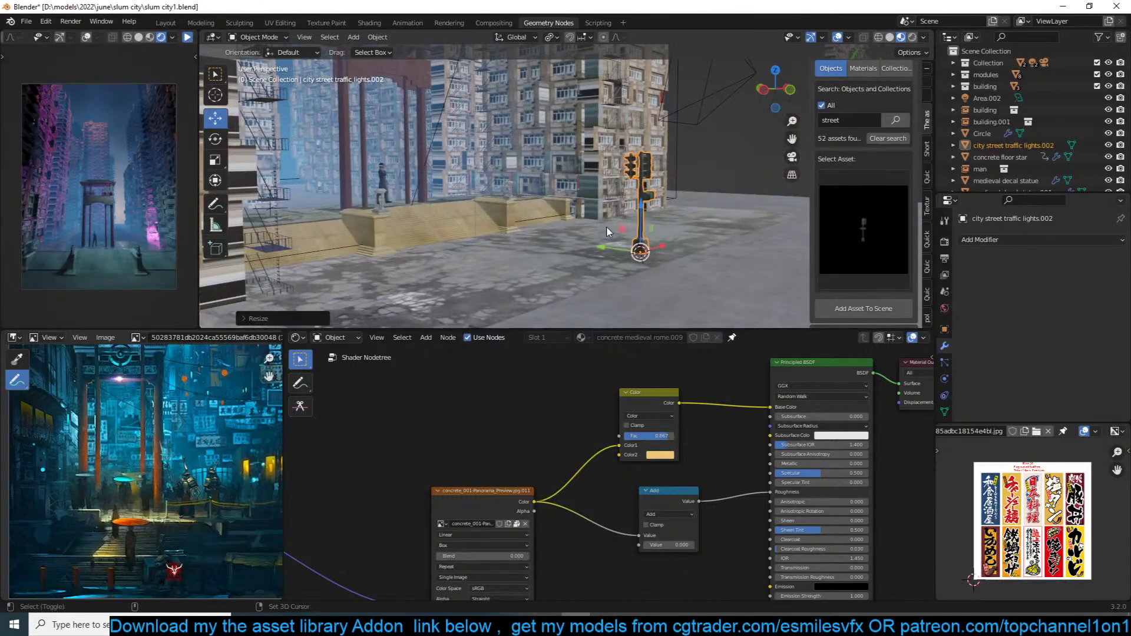
right_click(606, 225, "shift")
key("shift+s")
left_click(615, 170)
key("alt+a")
Step: Add the striped traffic barricade asset on the road in front of the steps and scale it down
left_click(832, 216)
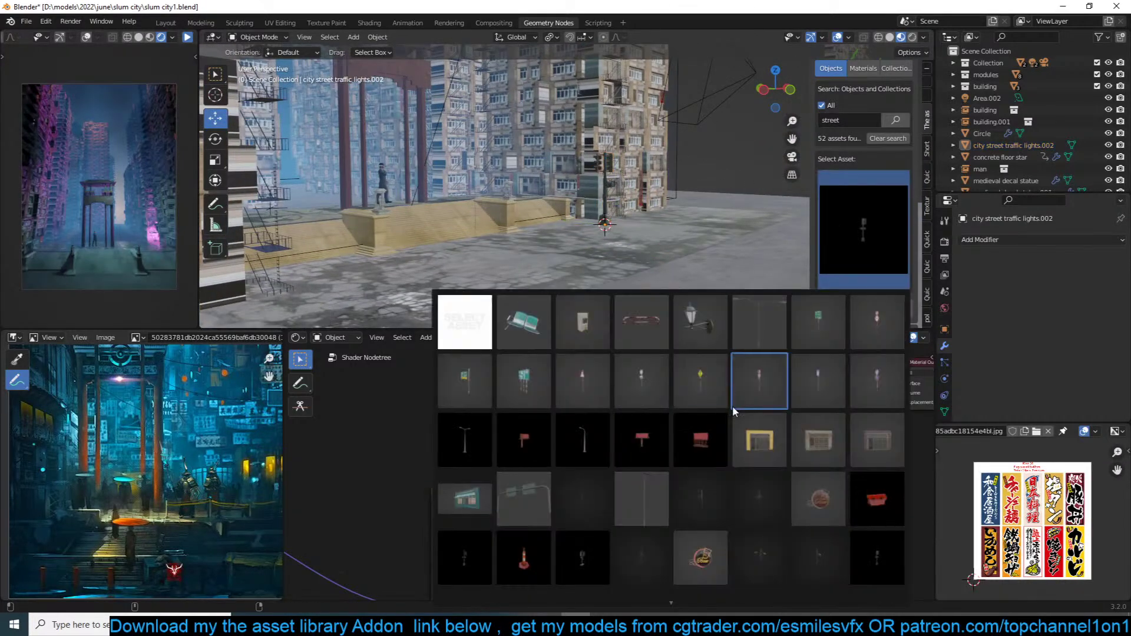
mouse_move(660, 611)
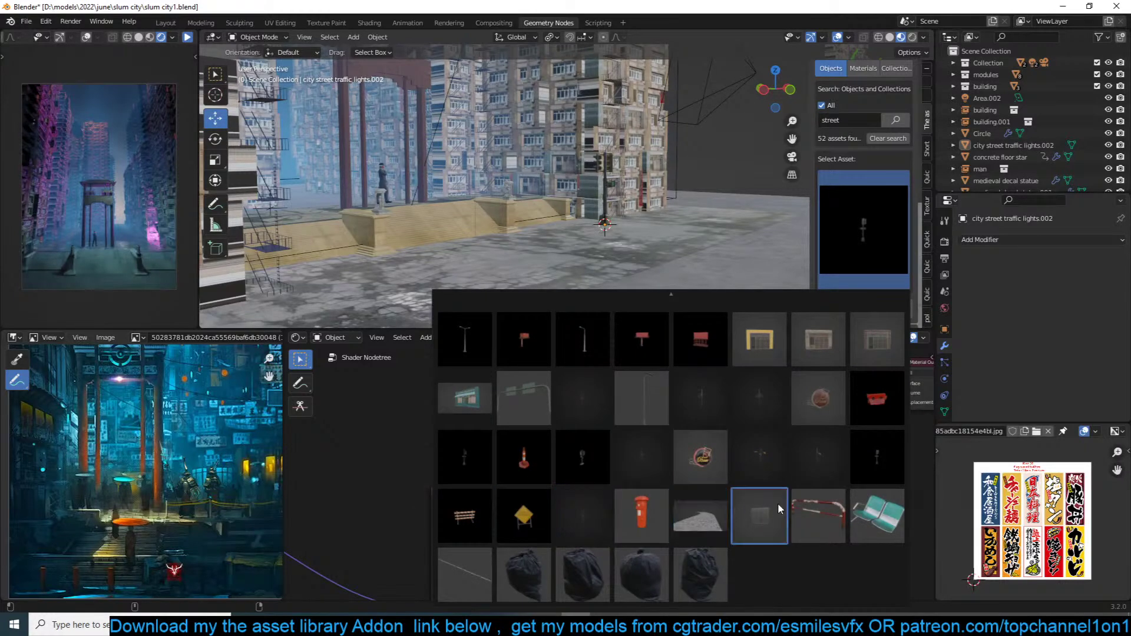
left_click(444, 519)
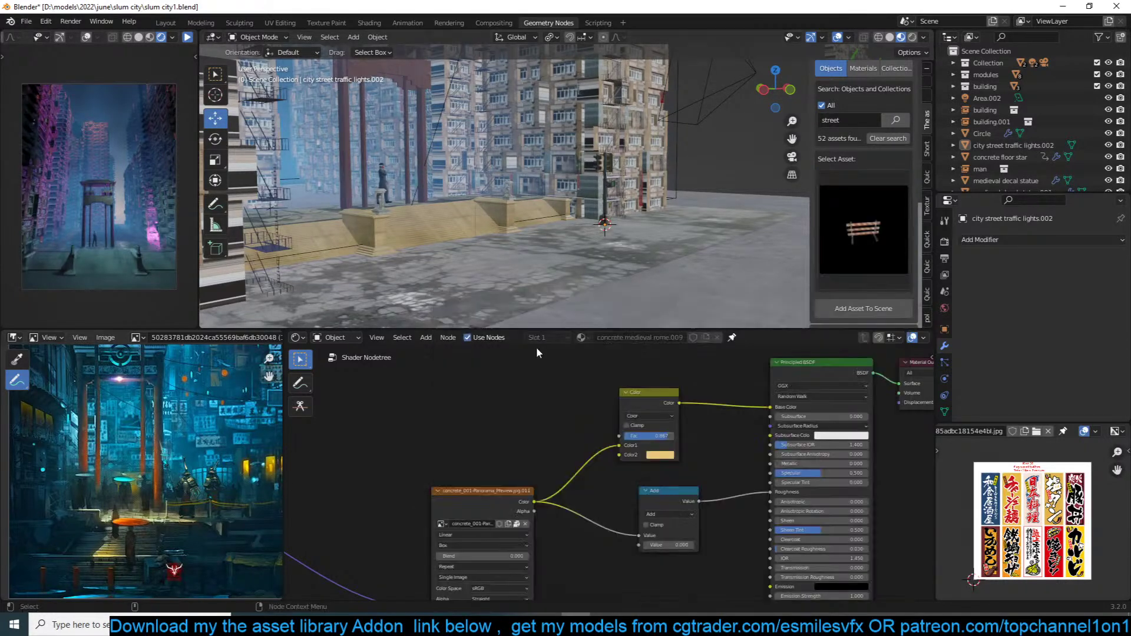
right_click(518, 276, "shift")
left_click(859, 315)
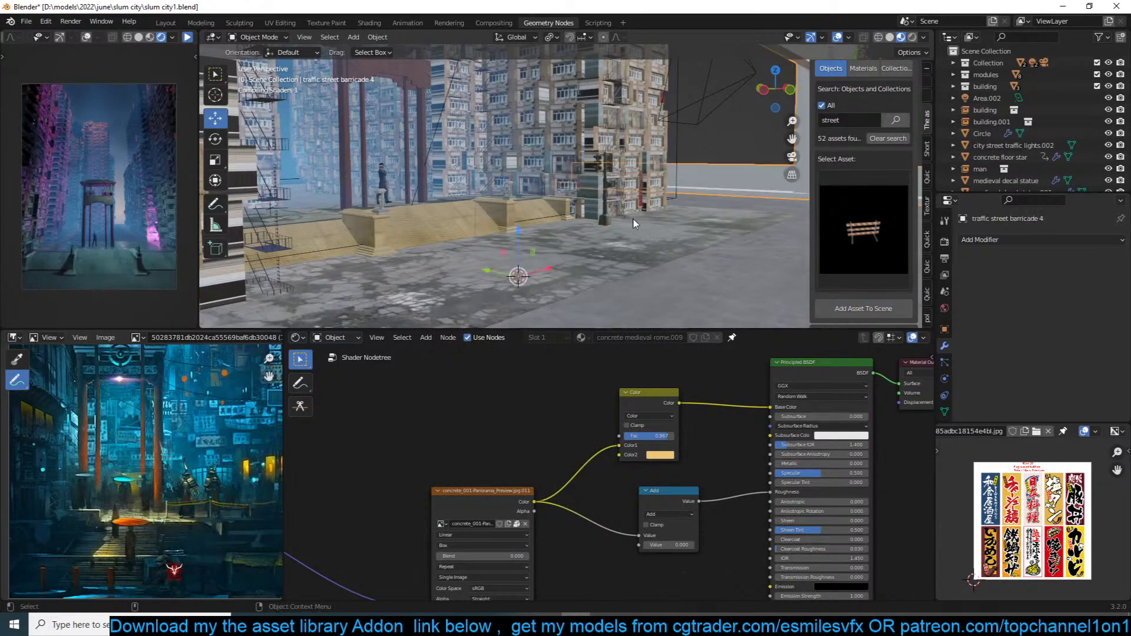
key("s")
left_click(580, 253)
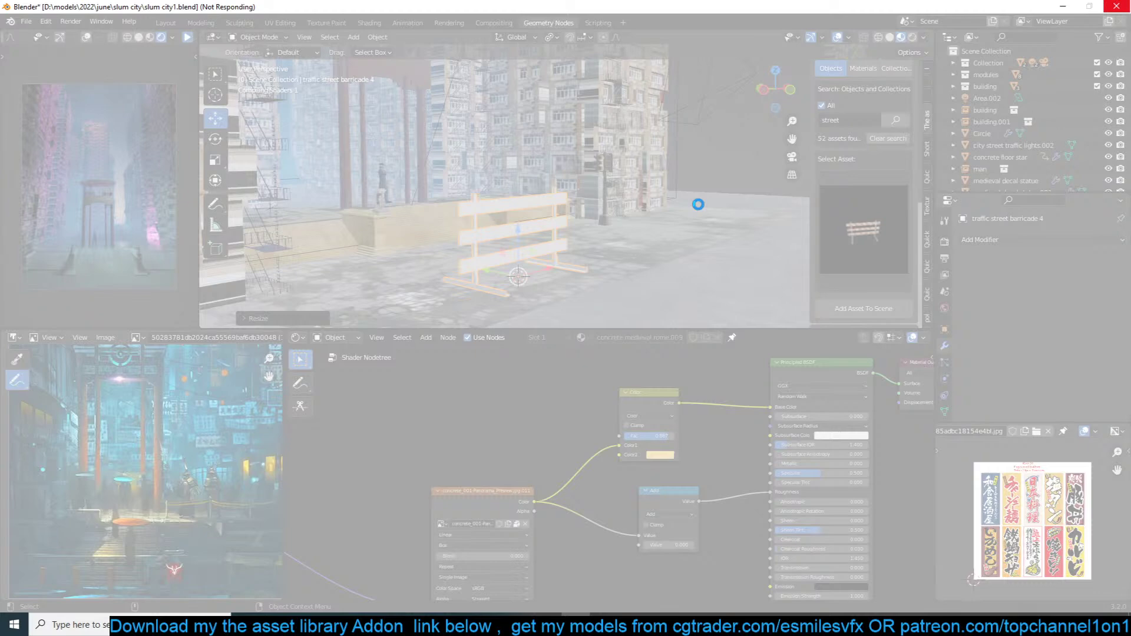
Step: Fine-tune the barricade's scale and move it along the ground plane on the traffic-light side of the steps
key("s")
left_click(611, 261)
key("g")
key("shift+z")
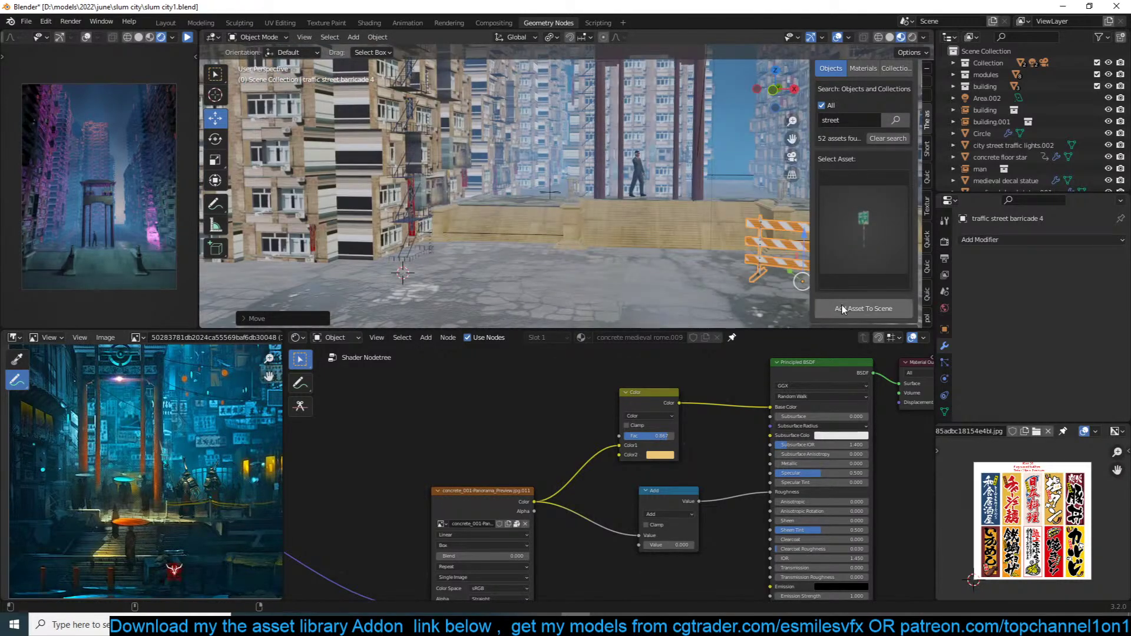
Step: Add the green highway sign asset beside the building opposite the barricade, scale it down and rotate it about Z
left_click(850, 308)
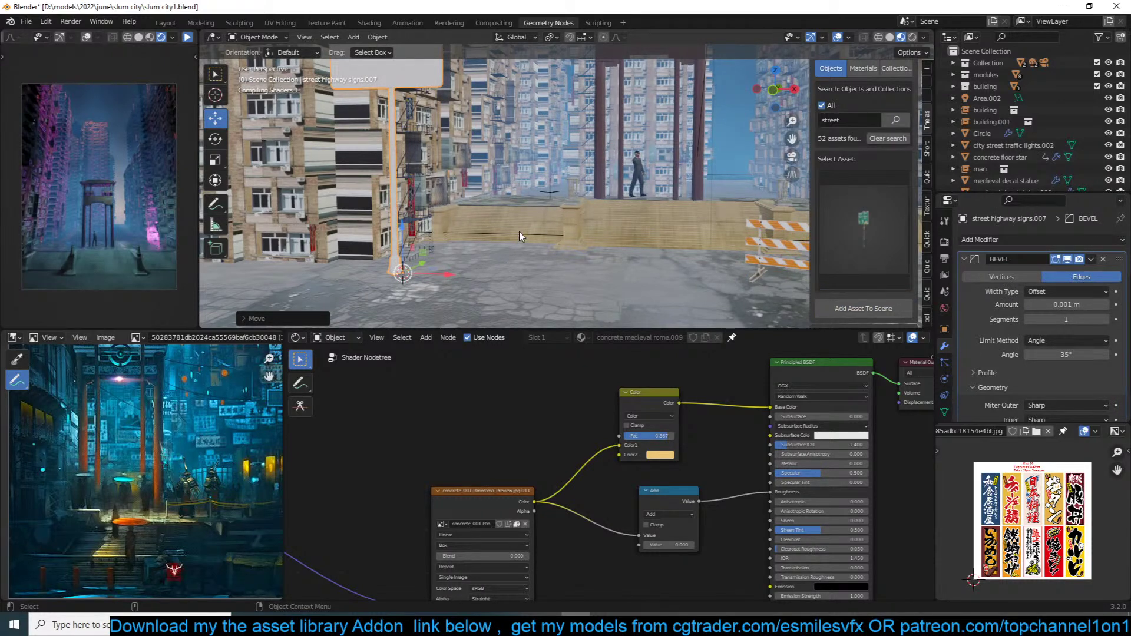
key("s")
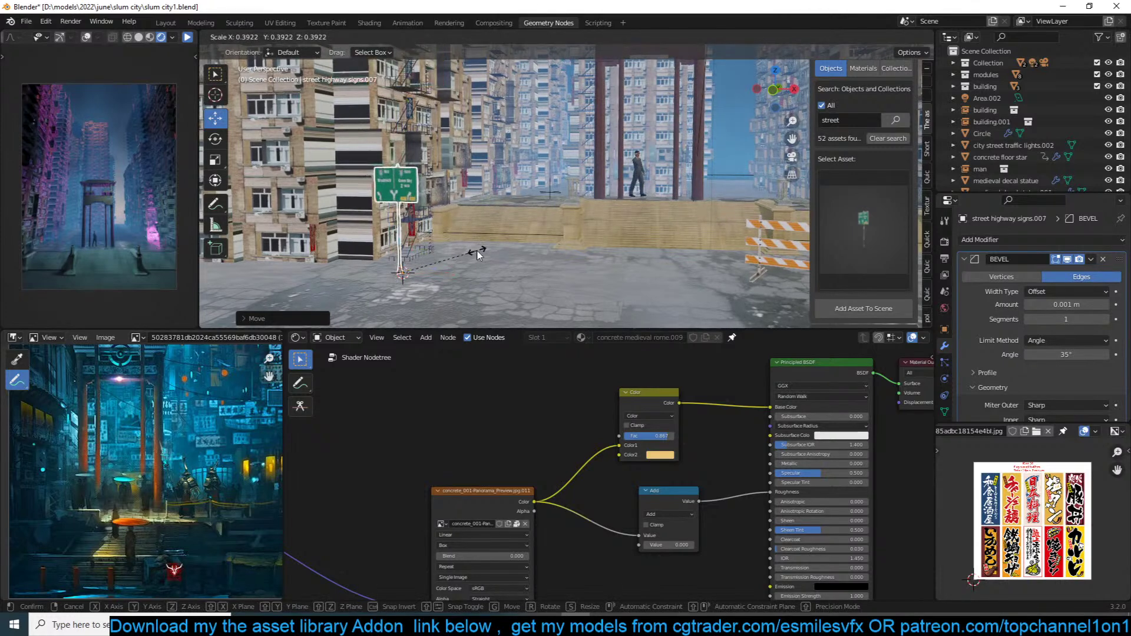
left_click(478, 254)
key("r")
key("z")
left_click(464, 217)
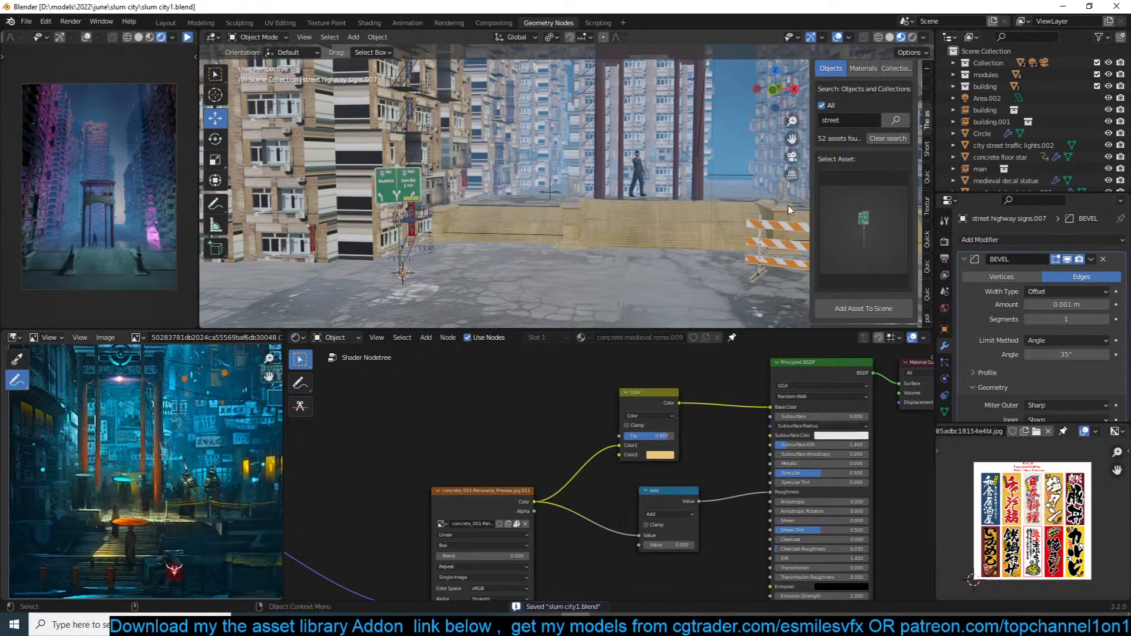
Step: Add the last black garbage bag asset of the "street" results on the ground at the foot of the steps
left_click(862, 220)
mouse_move(653, 603)
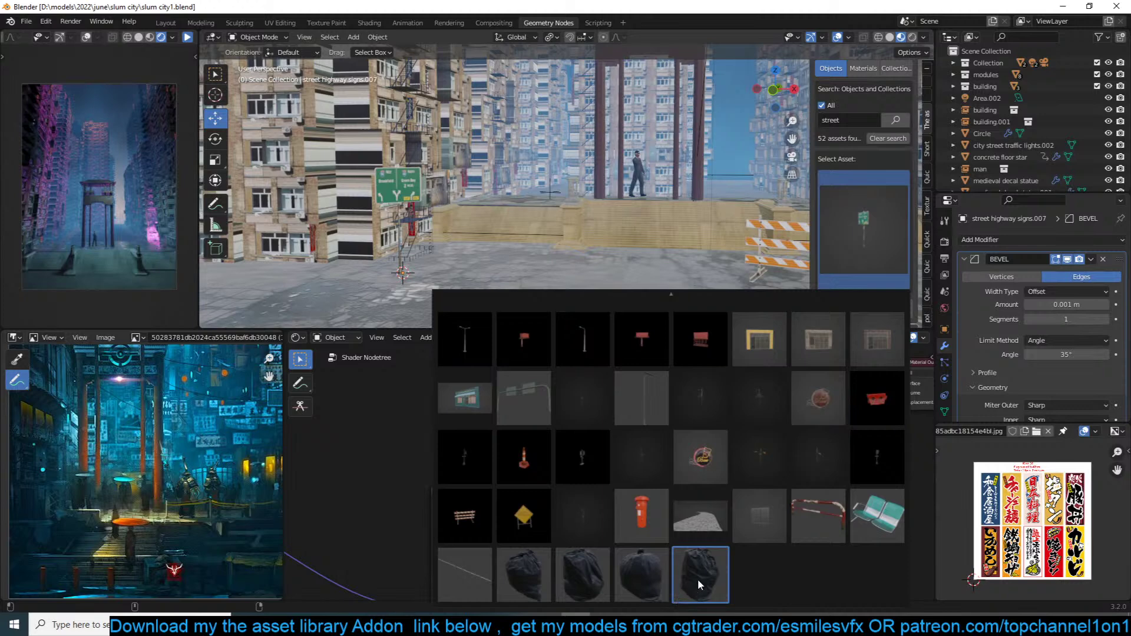
left_click(697, 578)
scroll(712, 246, "up", 2)
right_click(585, 269, "shift")
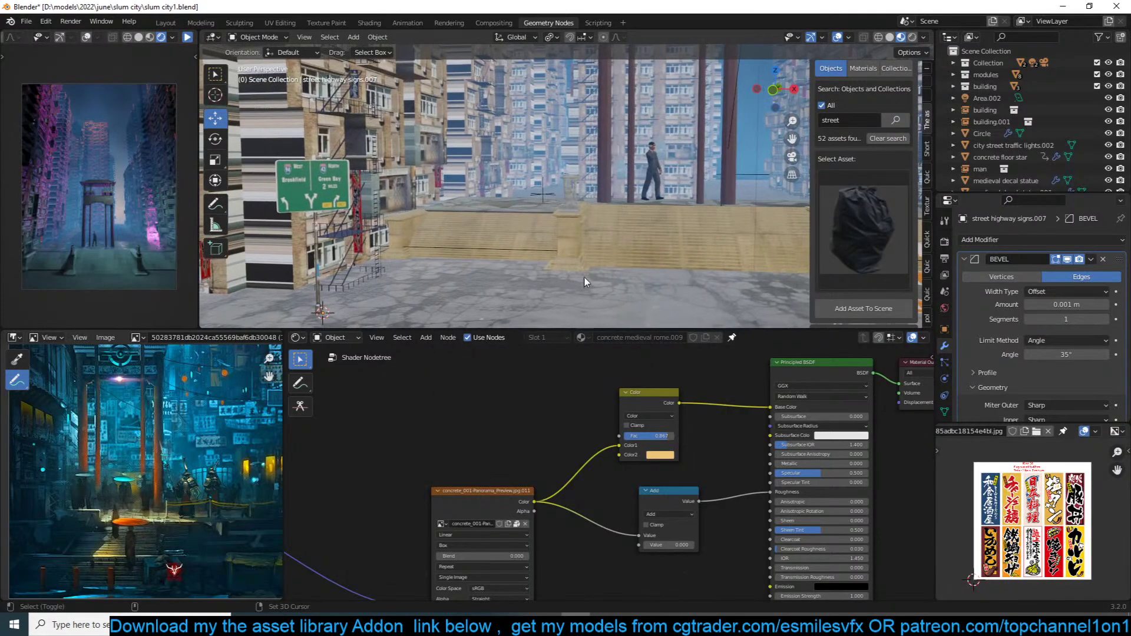
left_click(831, 308)
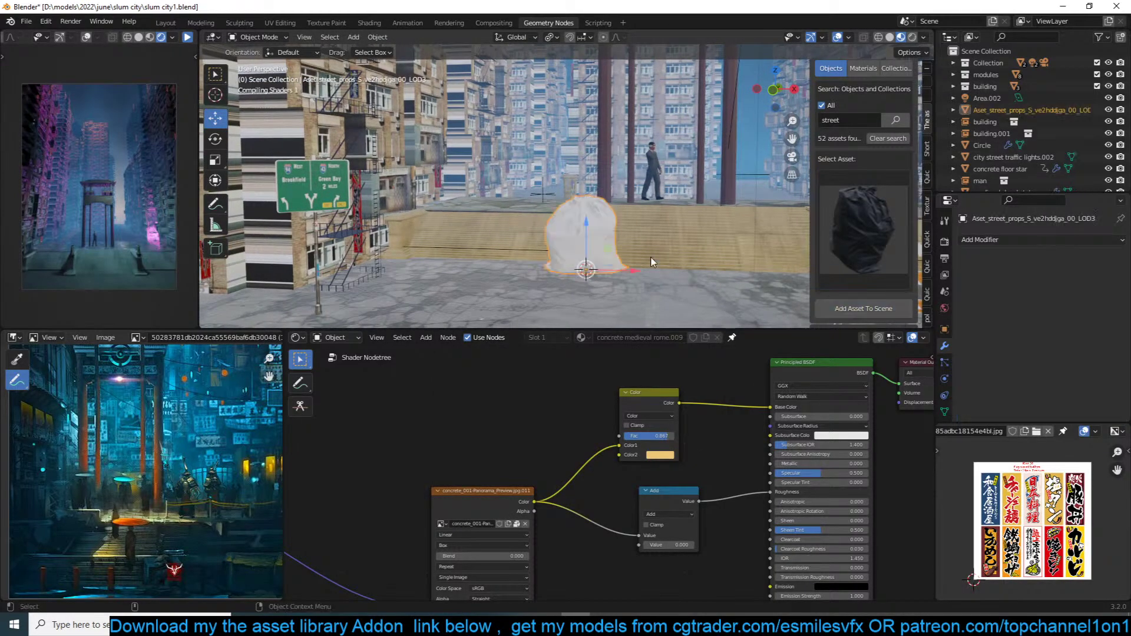
Step: Scale the garbage bag down to less than half its size and rotate it about Z
key("s")
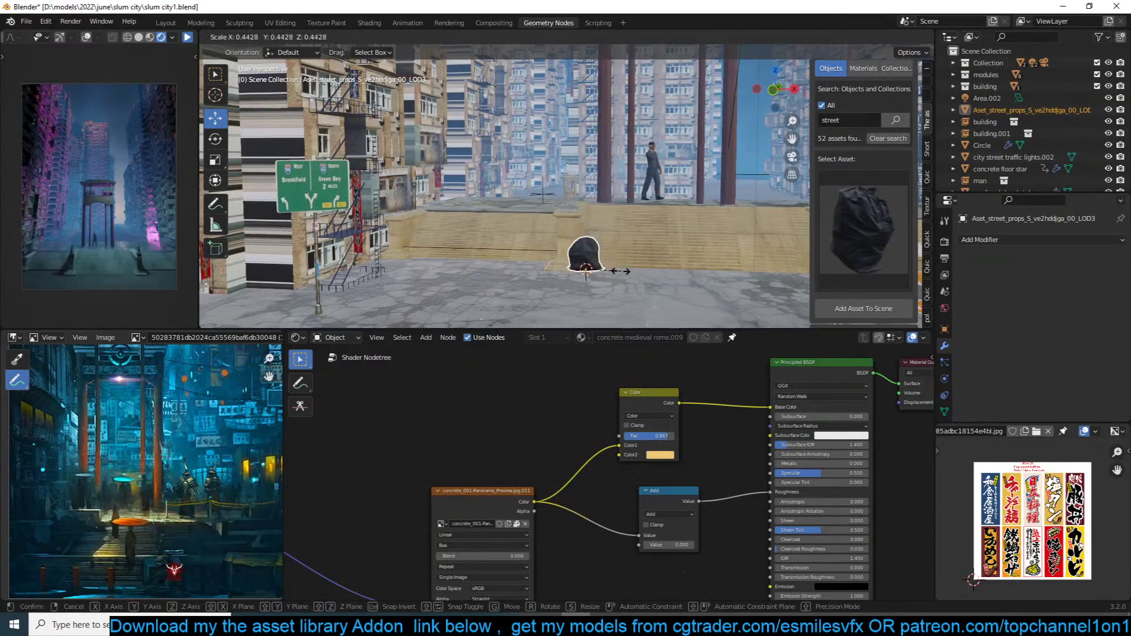
left_click(613, 267)
key("r")
key("z")
left_click(641, 222)
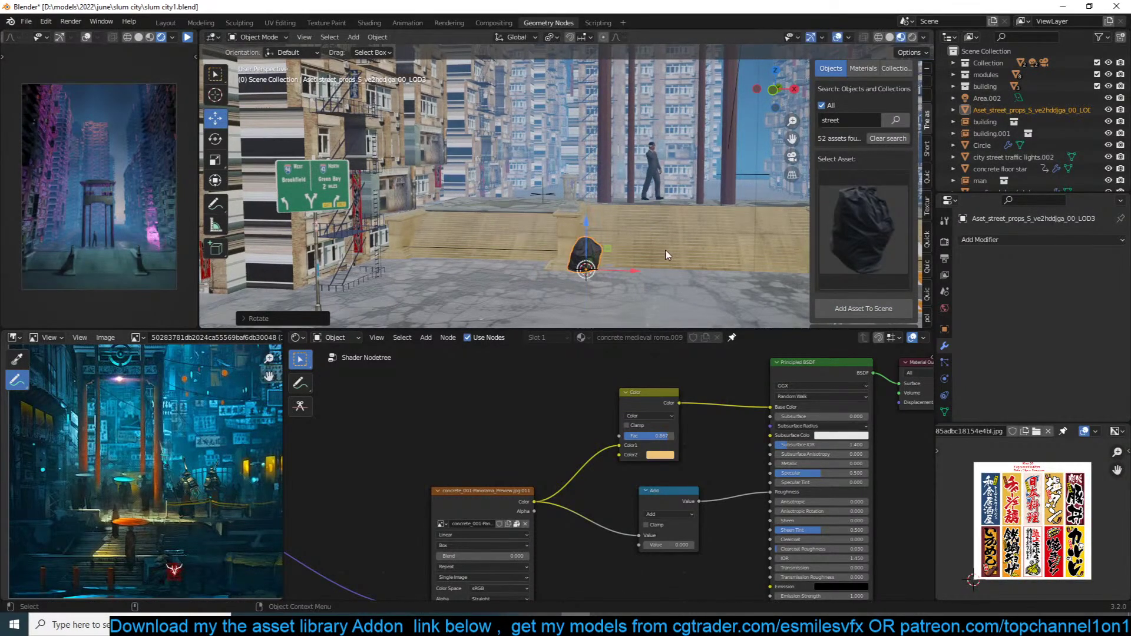
Step: Make a linked duplicate of the garbage bag, place it on the ground next to the original and rotate it about Z
key("alt+d")
left_click(644, 264)
key("g")
key("shift+z")
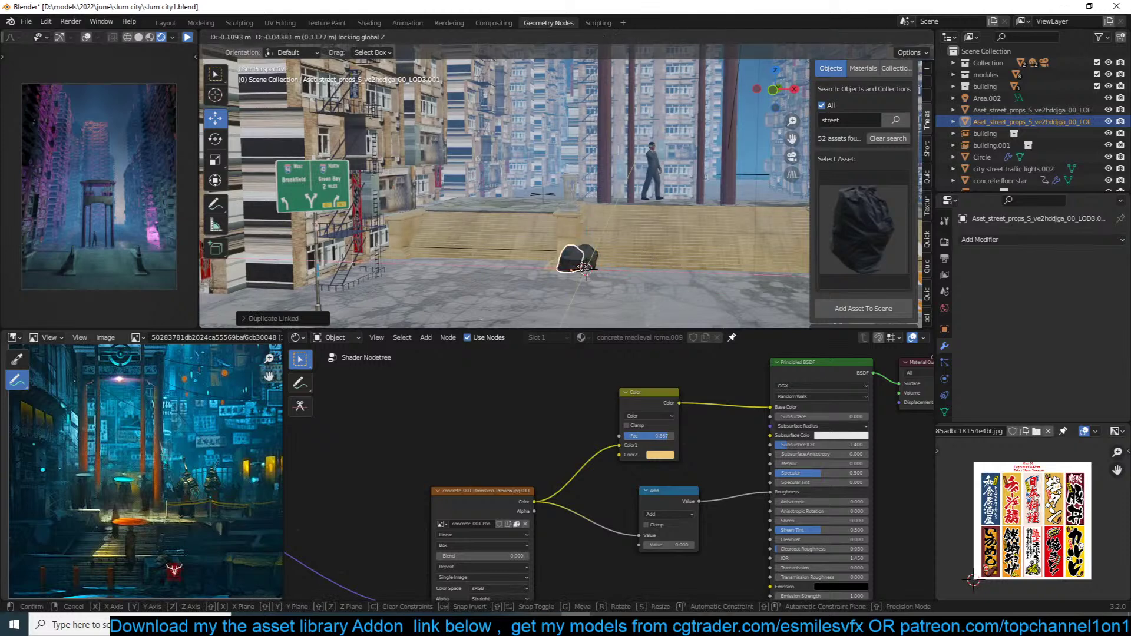
left_click(598, 261)
key("r")
key("z")
left_click(500, 236)
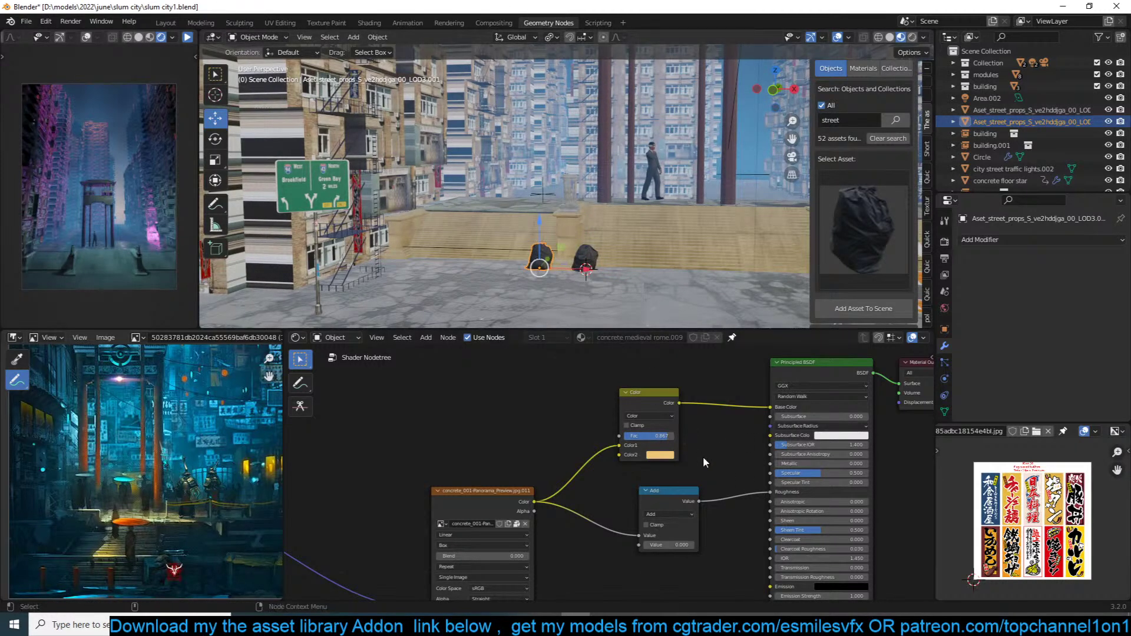
Step: Unpin the shader editor to show the garbage bag's material and insert a MixRGB node between its Roughness texture and the Principled BSDF
scroll(701, 458, "up", 1)
middle_click_drag(700, 459, 602, 456)
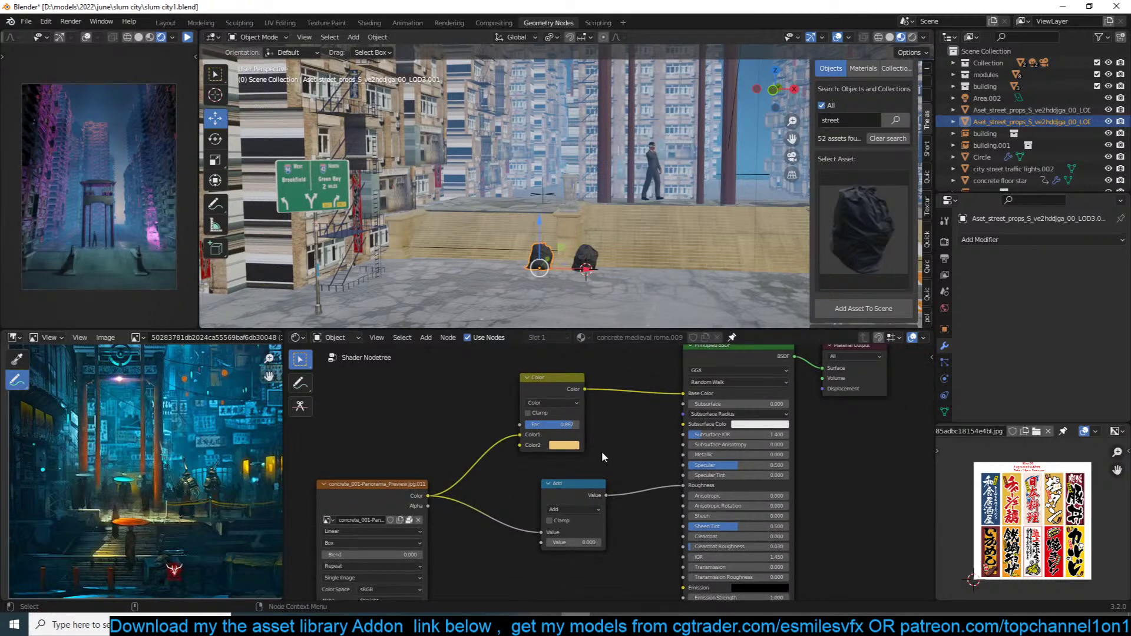
left_click(732, 337)
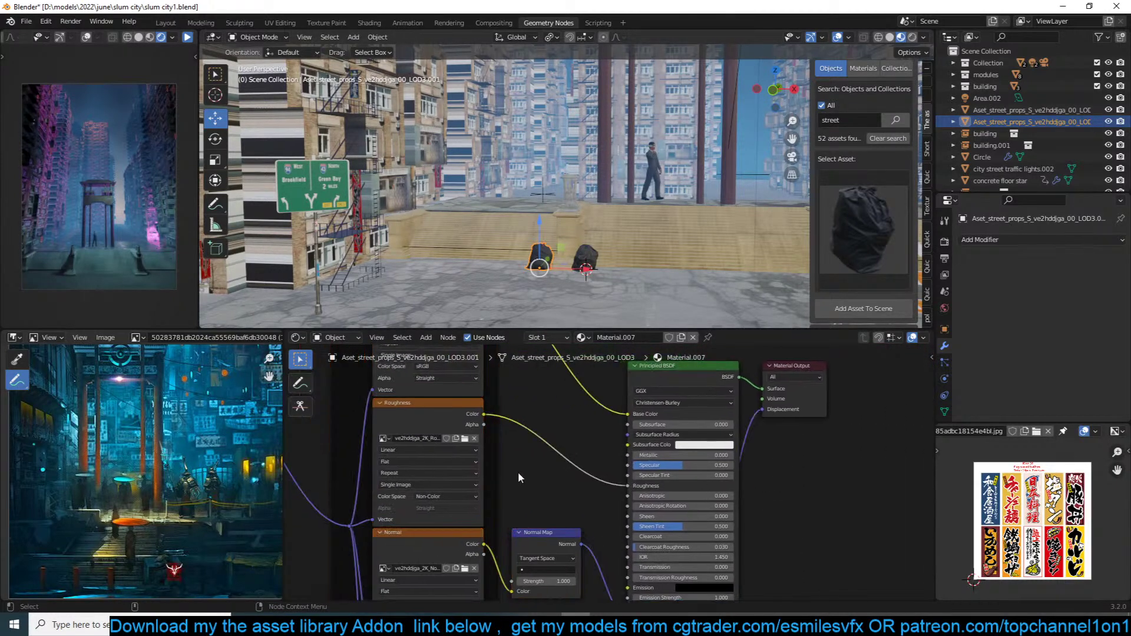
middle_click_drag(518, 472, 571, 460)
key("shift+a")
mouse_move(567, 525)
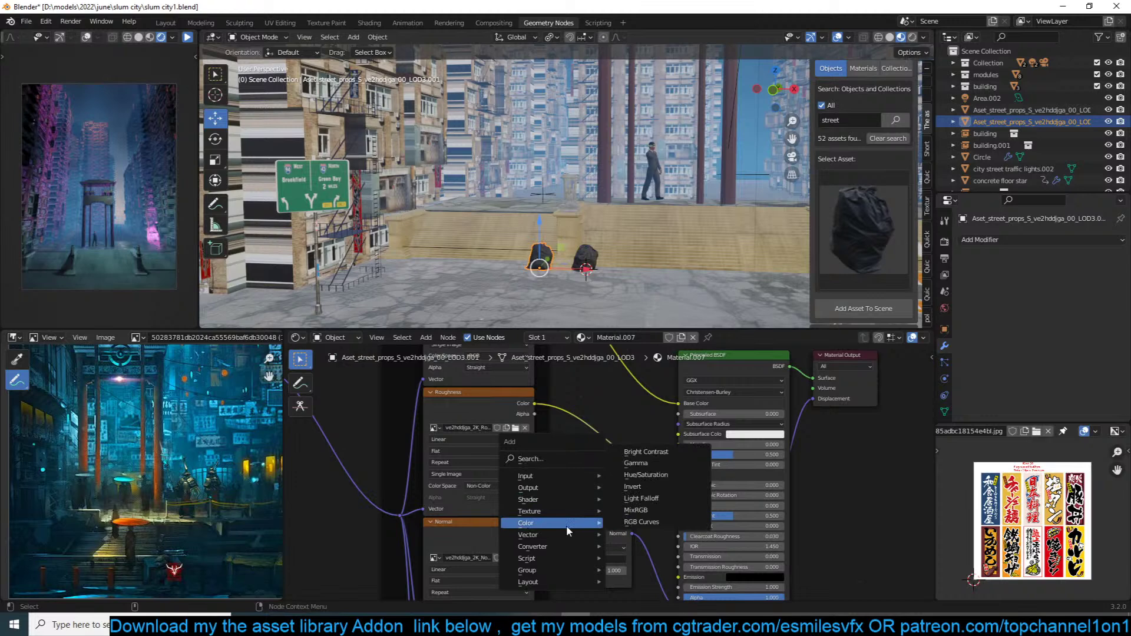
left_click(637, 510)
left_click(630, 478)
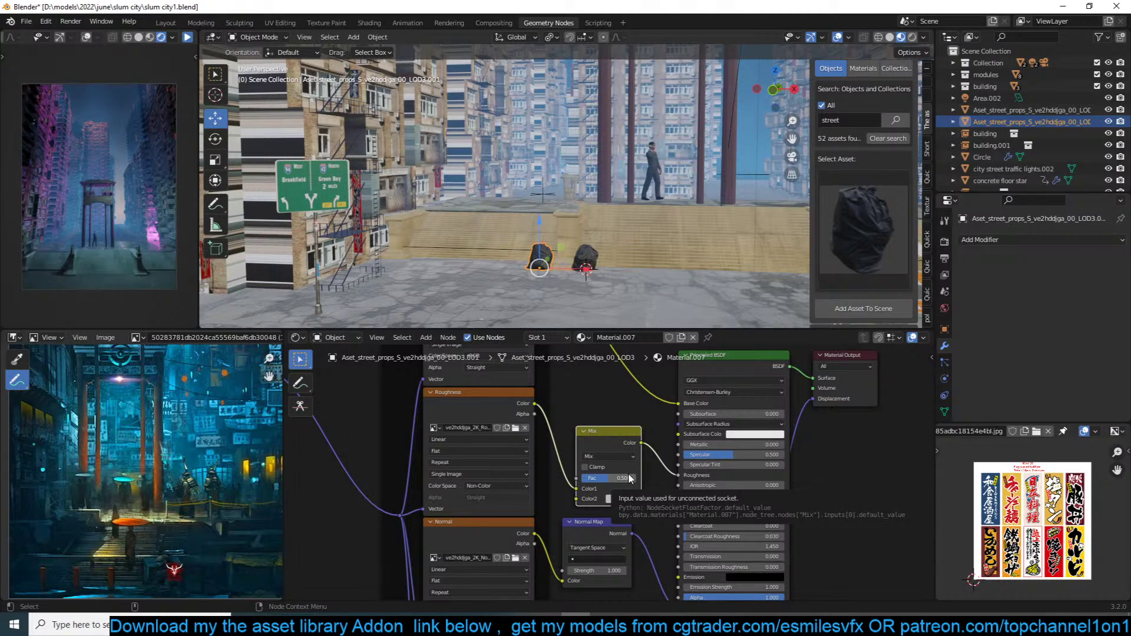
Step: Darken the Mix node's Color2 to a near-black with value 0.020 and set its factor to 0.675
left_click(621, 498)
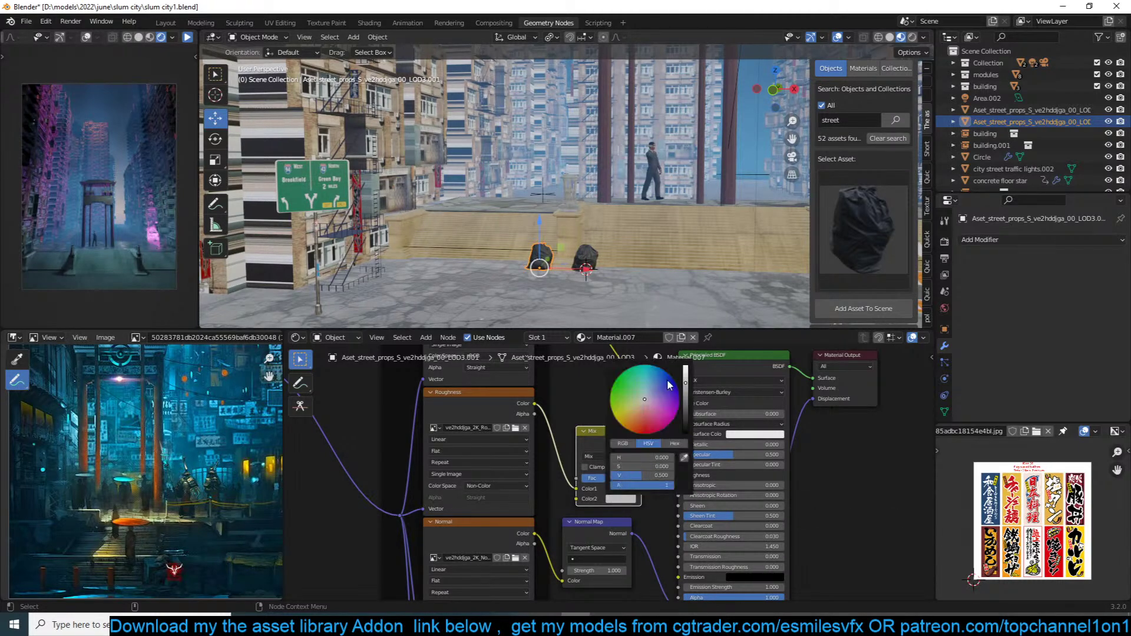
left_click_drag(685, 384, 648, 428)
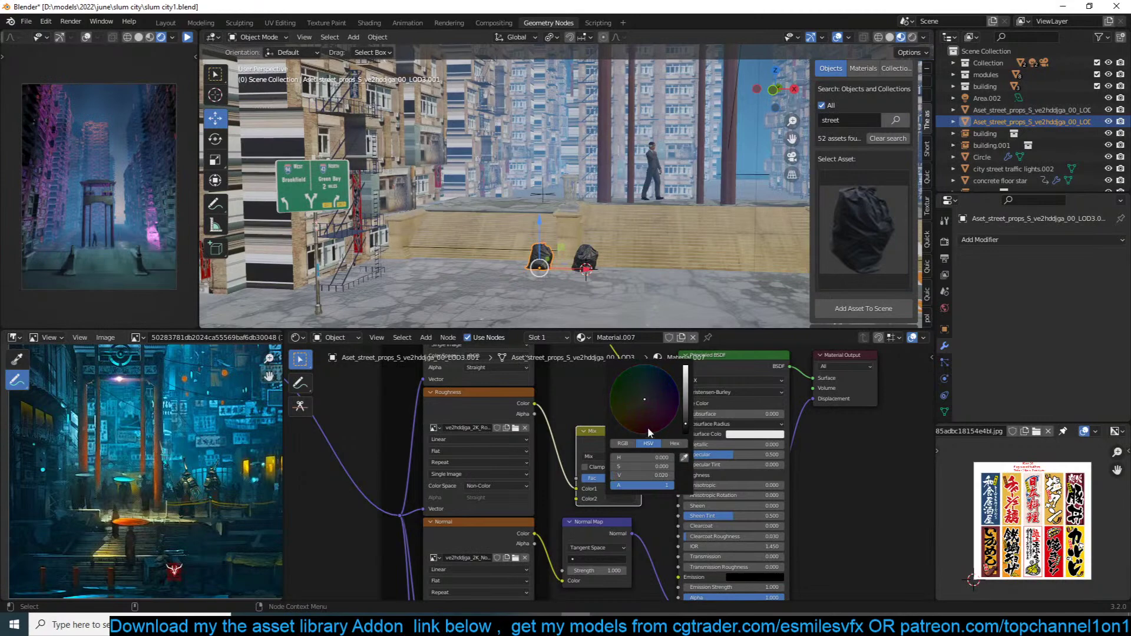
left_click_drag(616, 478, 618, 479)
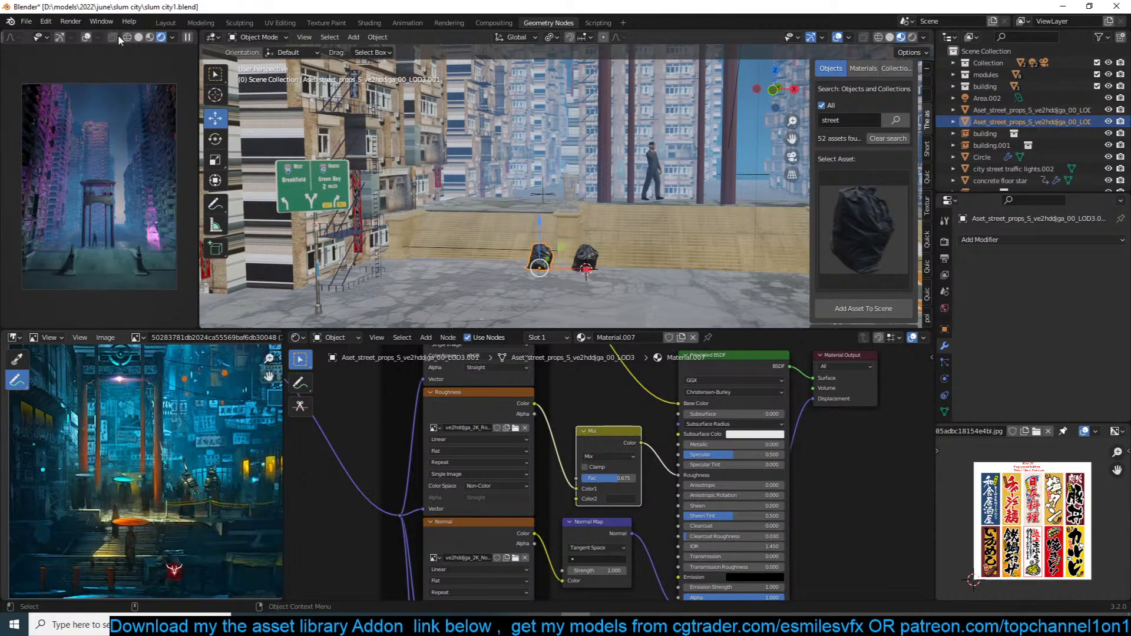
Step: Turn on the overlays in the rendered camera preview and save the file
left_click(86, 37)
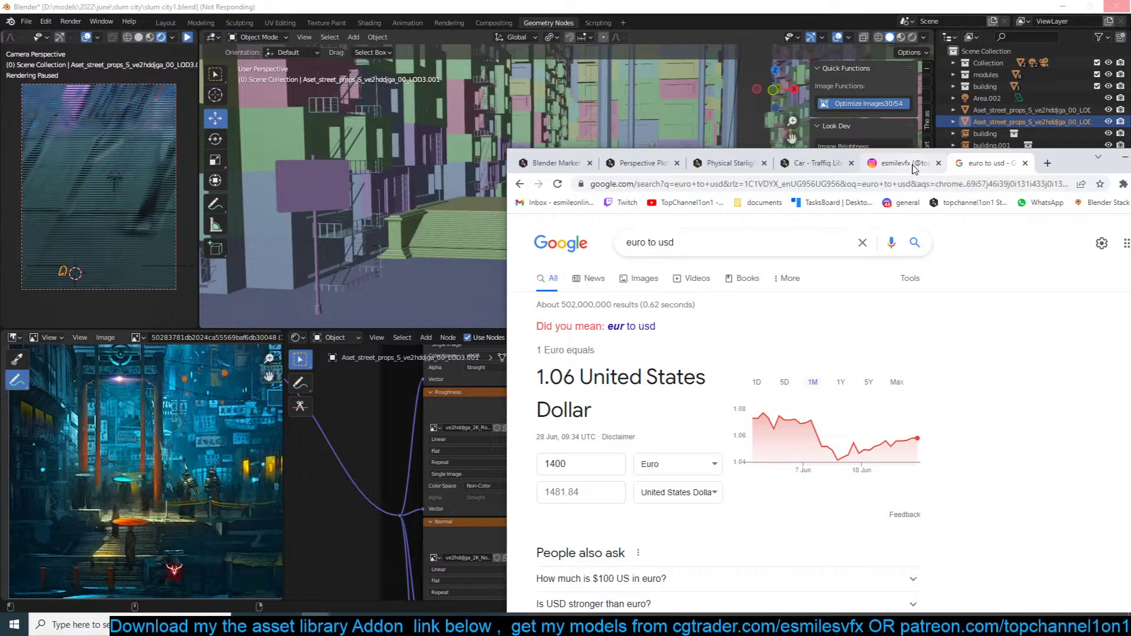
left_click(912, 164)
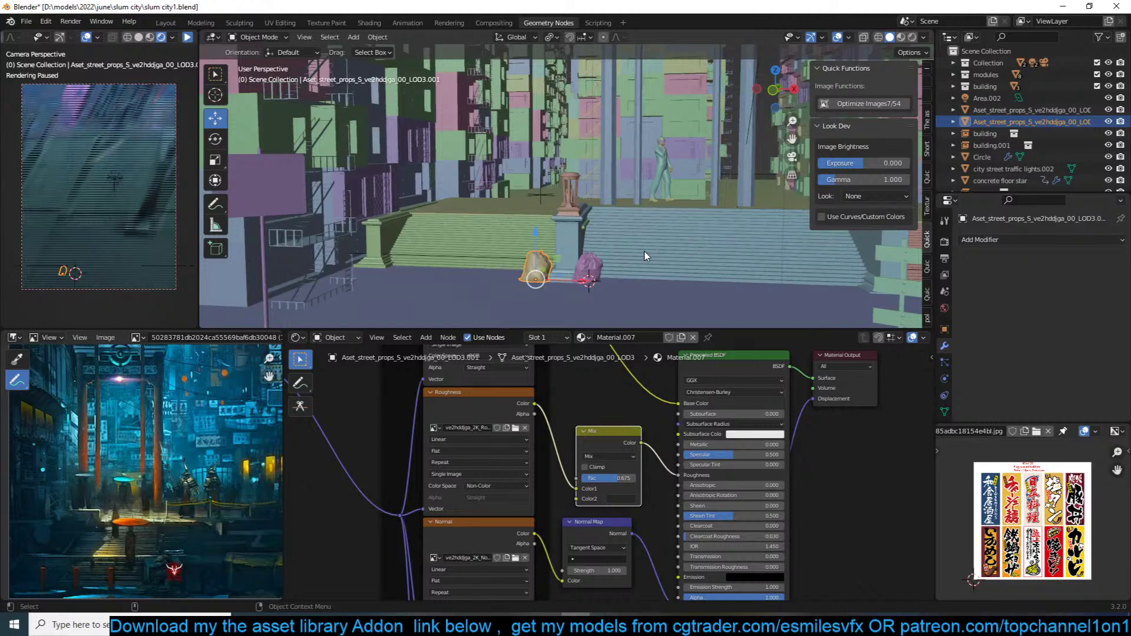
key("ctrl+s")
Step: Resume the paused render in the camera preview, check the framing and toggle the pause again
left_click(188, 37)
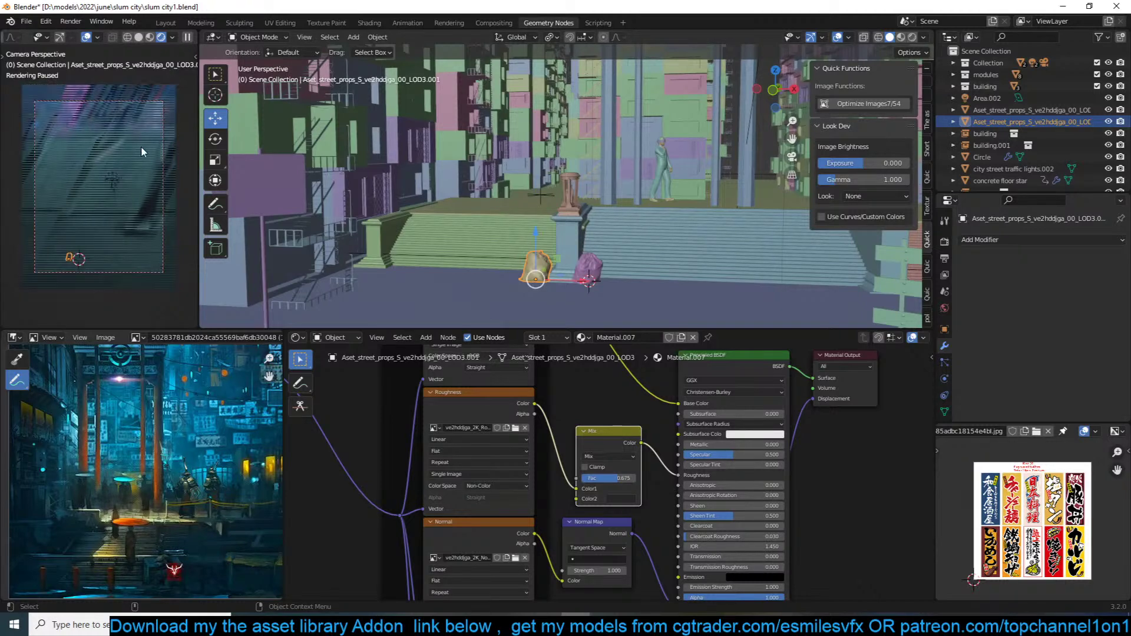
scroll(140, 112, "up", 1)
scroll(139, 108, "down", 1)
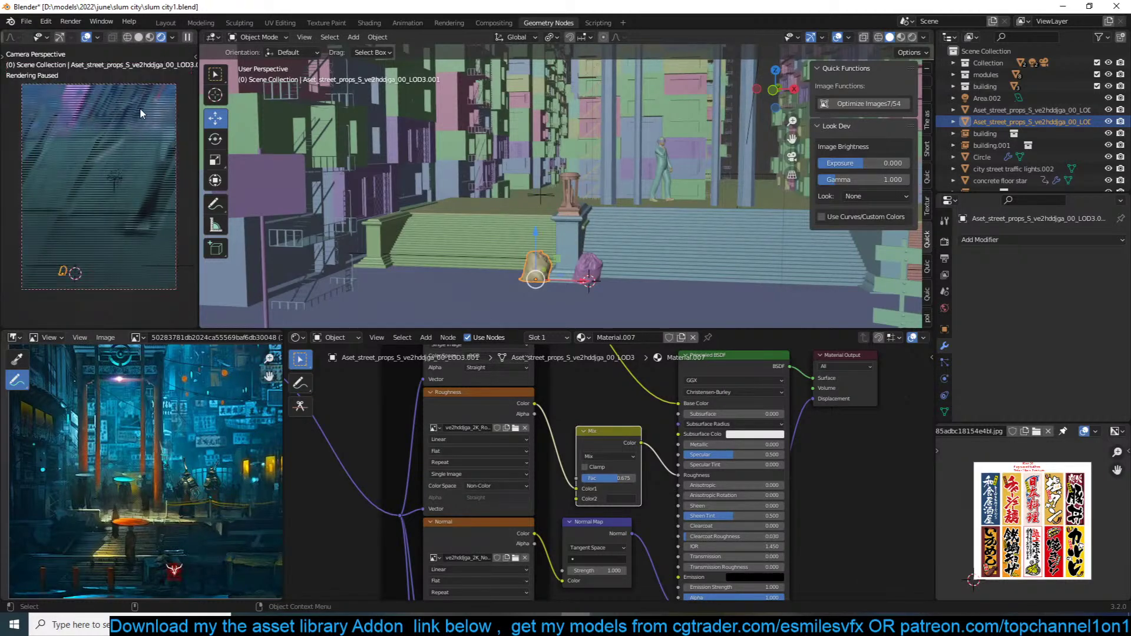
left_click(188, 38)
Step: Select the building block with the fire escapes, save the file and reopen slum city1.blend in a fresh Blender session
left_click(328, 100)
key("ctrl+s")
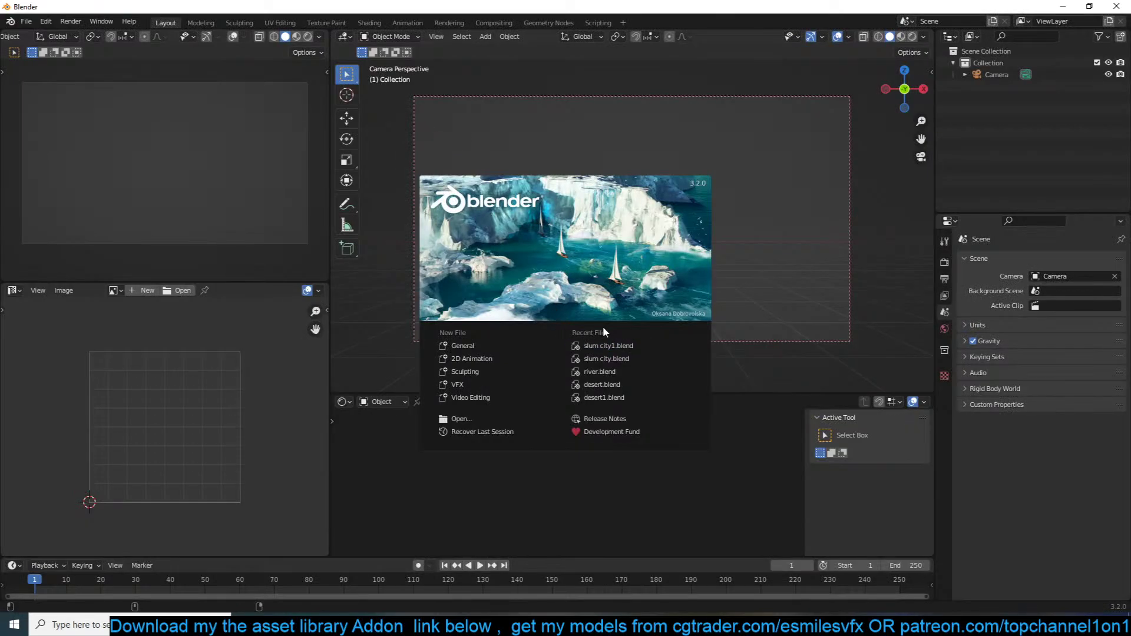
left_click(642, 347)
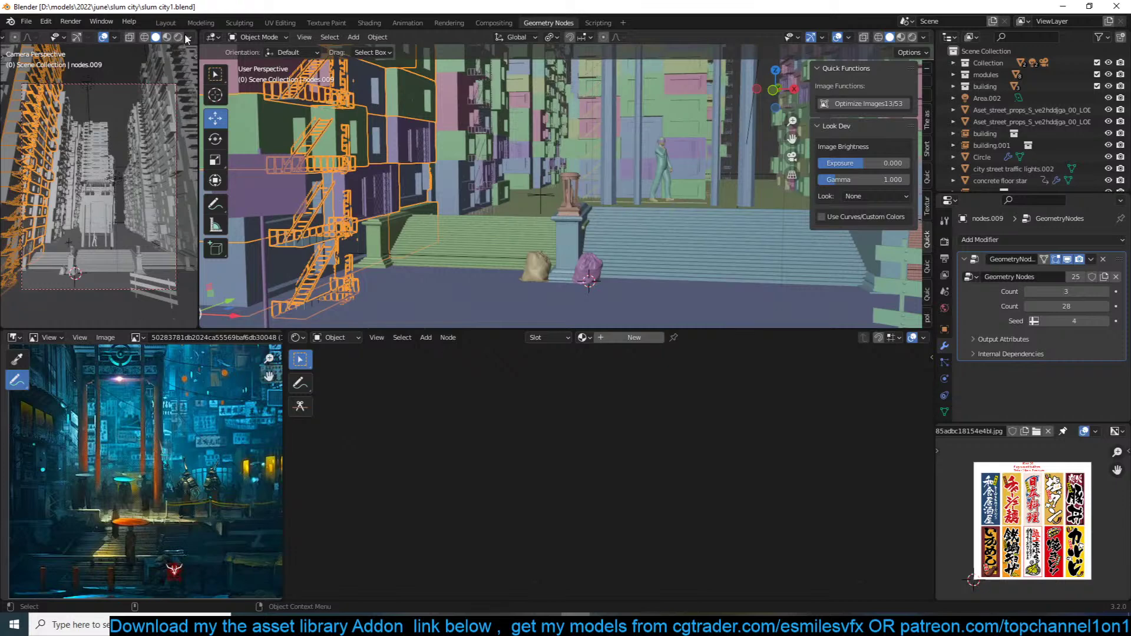
Step: Switch the camera preview to rendered shading with its overlays hidden, and deselect the building block with the fire escapes
left_click(179, 37)
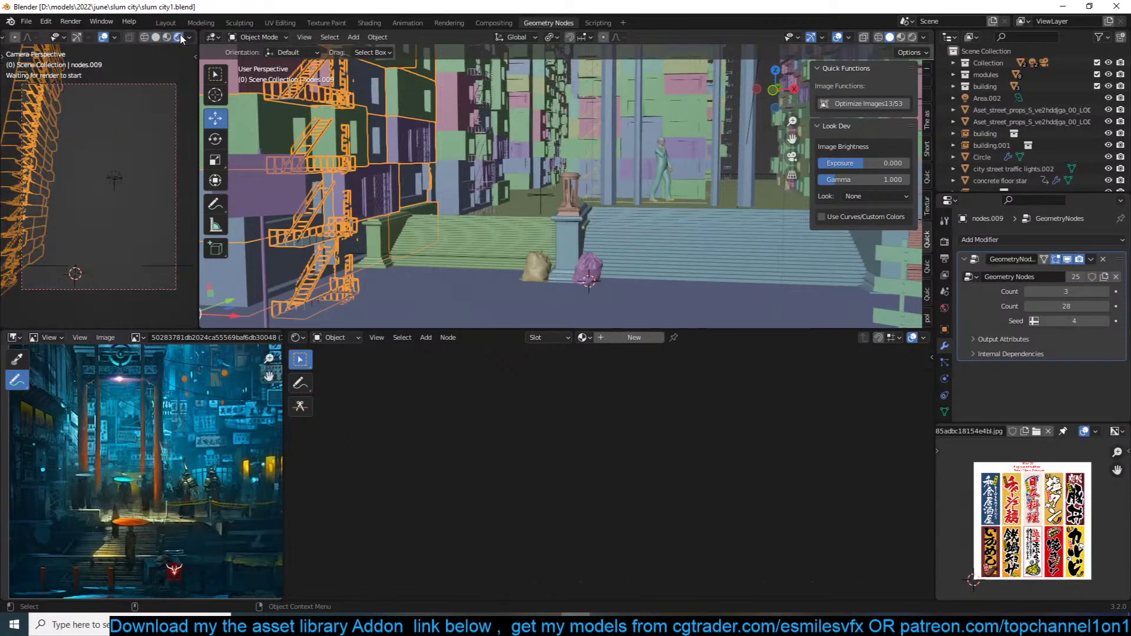
left_click(105, 37)
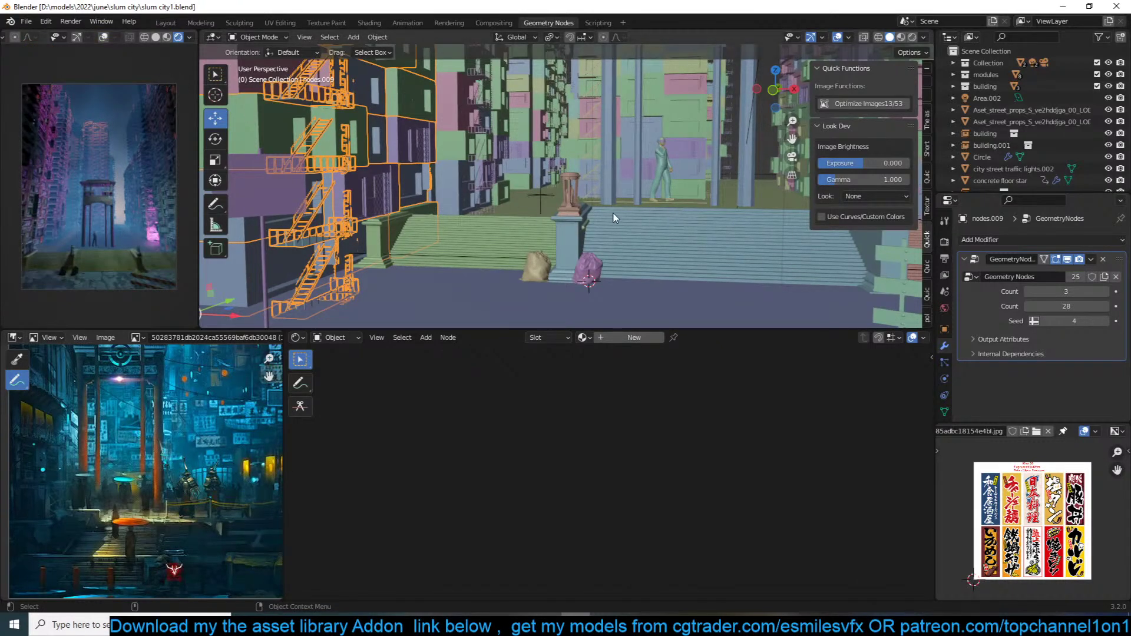
scroll(746, 246, "down", 4)
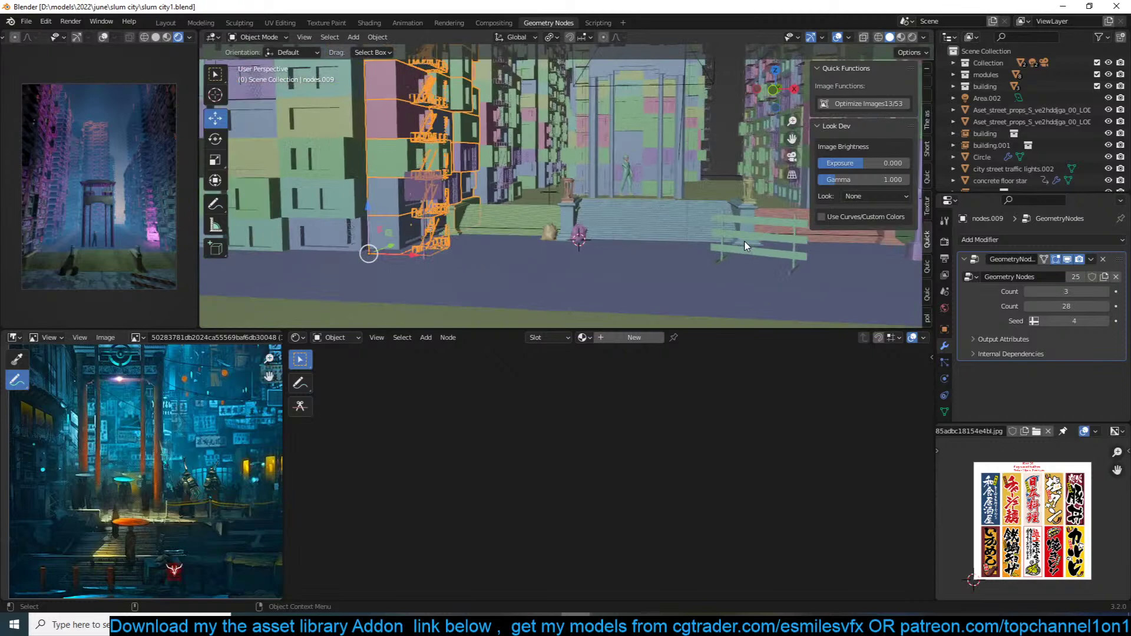
scroll(746, 246, "up", 3)
key("alt+a")
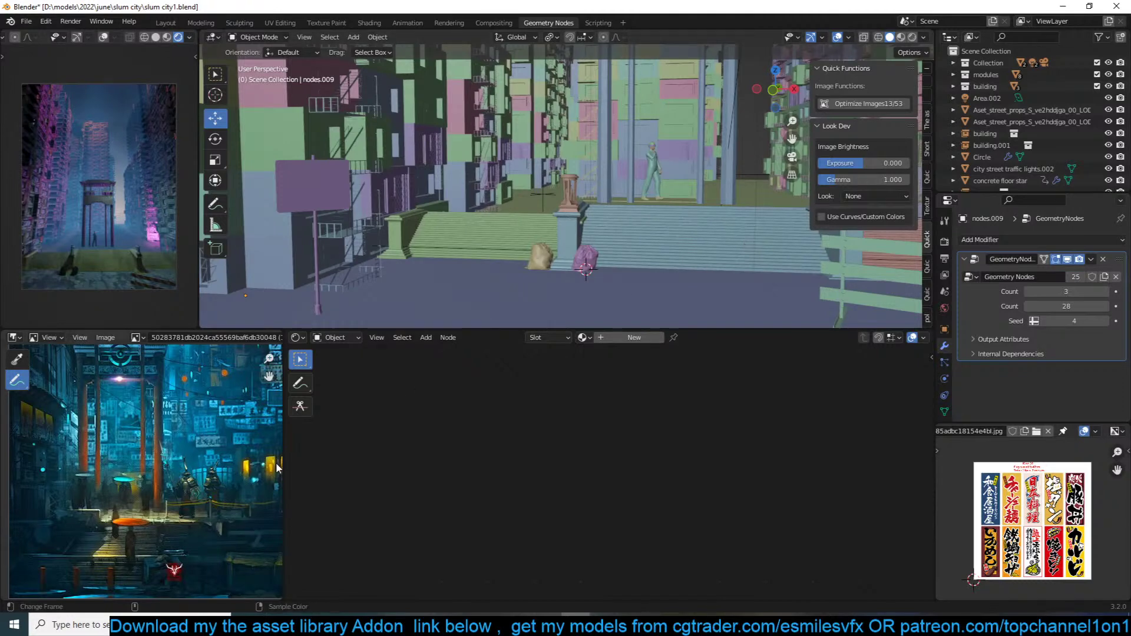
Step: Check the gate area in the reference image and delete the area light Area.002 from the street scene
scroll(246, 477, "down", 6)
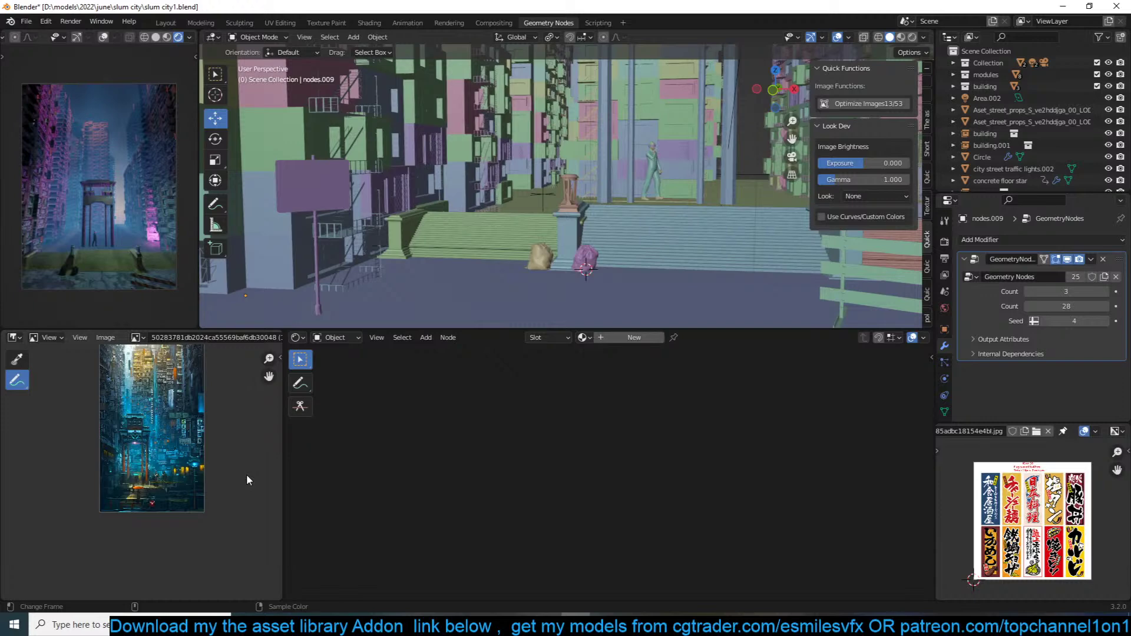
scroll(247, 478, "up", 4)
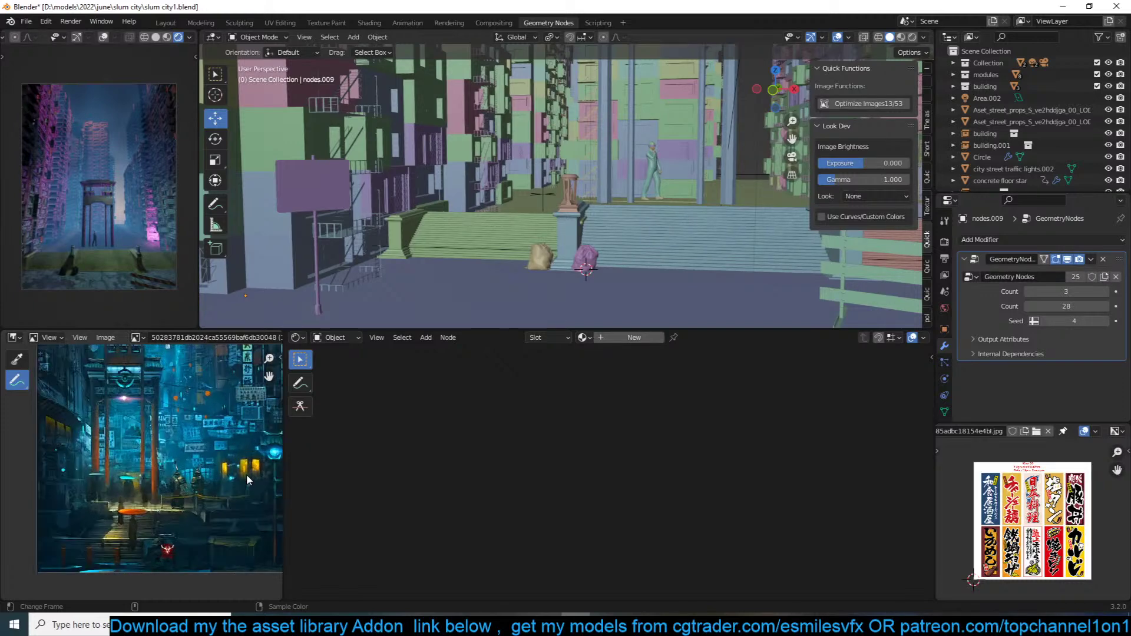
scroll(642, 221, "down", 2)
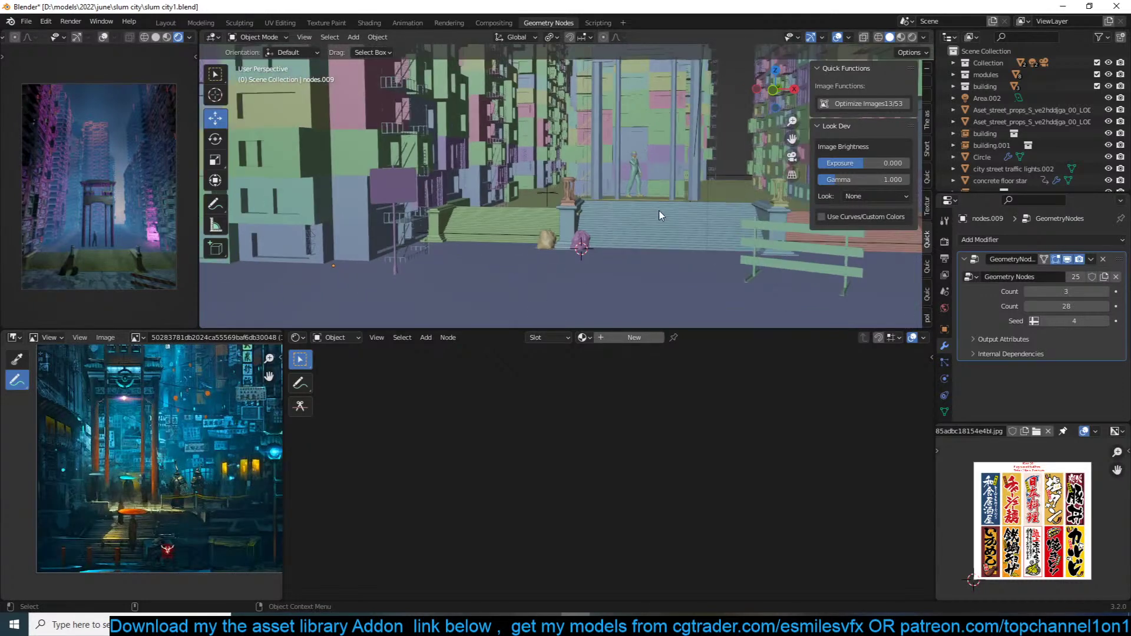
scroll(660, 215, "down", 3)
left_click(598, 117)
key("x")
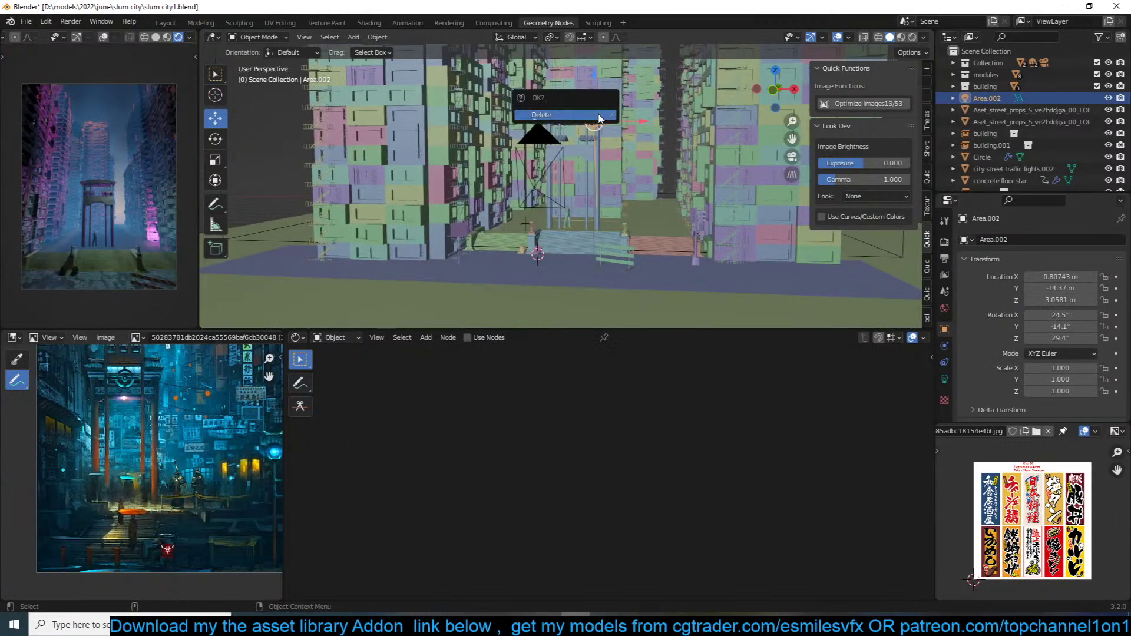
left_click(599, 117)
Step: Pause the render in the camera preview and look over the whole city layout from outside
scroll(648, 118, "down", 2)
middle_click_drag(660, 121, 728, 136)
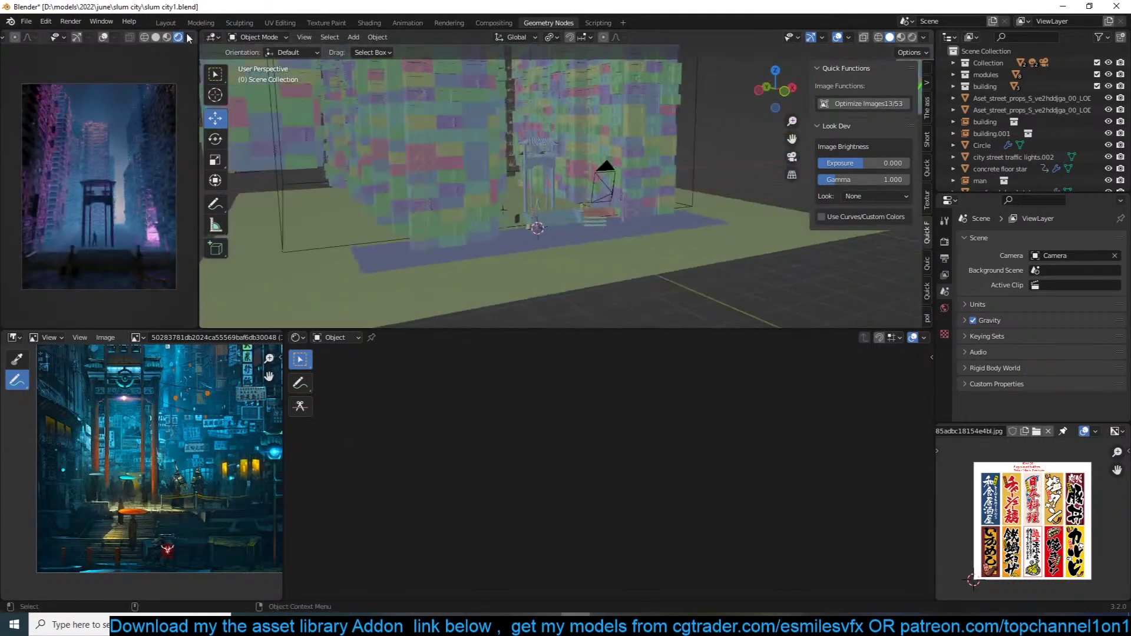
scroll(188, 36, "down", 2)
middle_click_drag(480, 80, 523, 136)
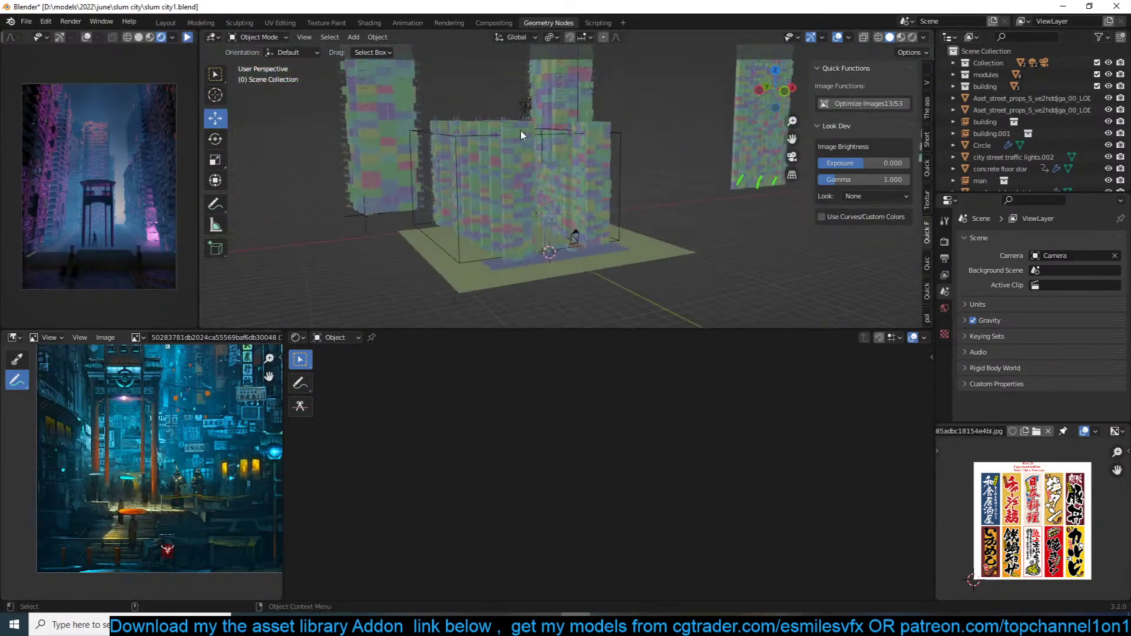
Step: Select all lights in the scene by type and move them into a new collection named "lights"
left_click(524, 118)
key("shift+g")
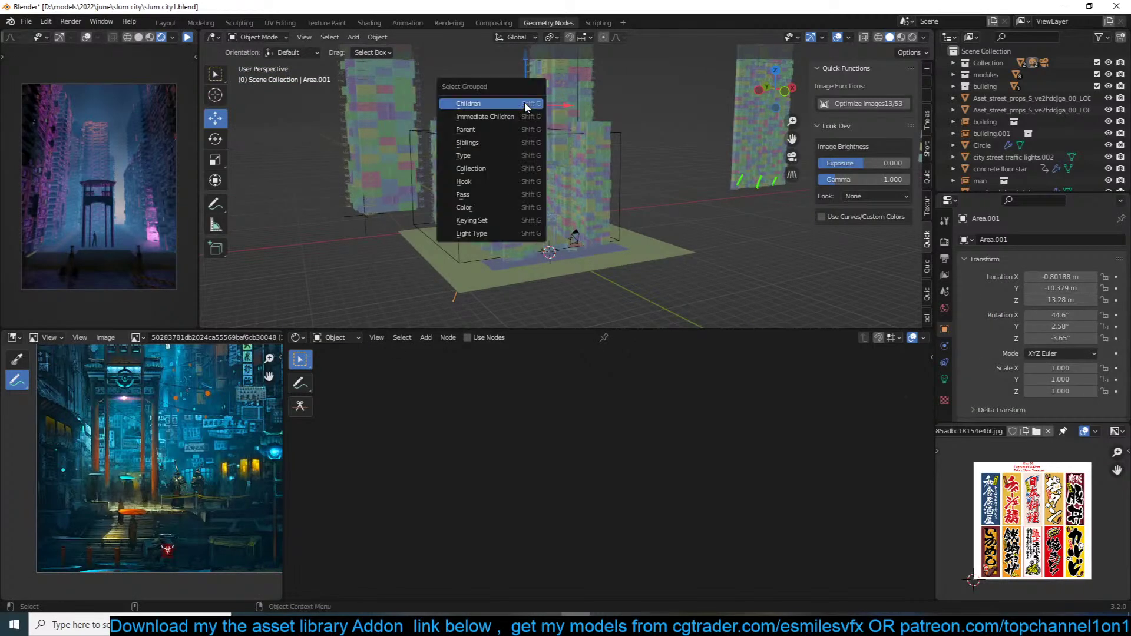
left_click(483, 153)
key("m")
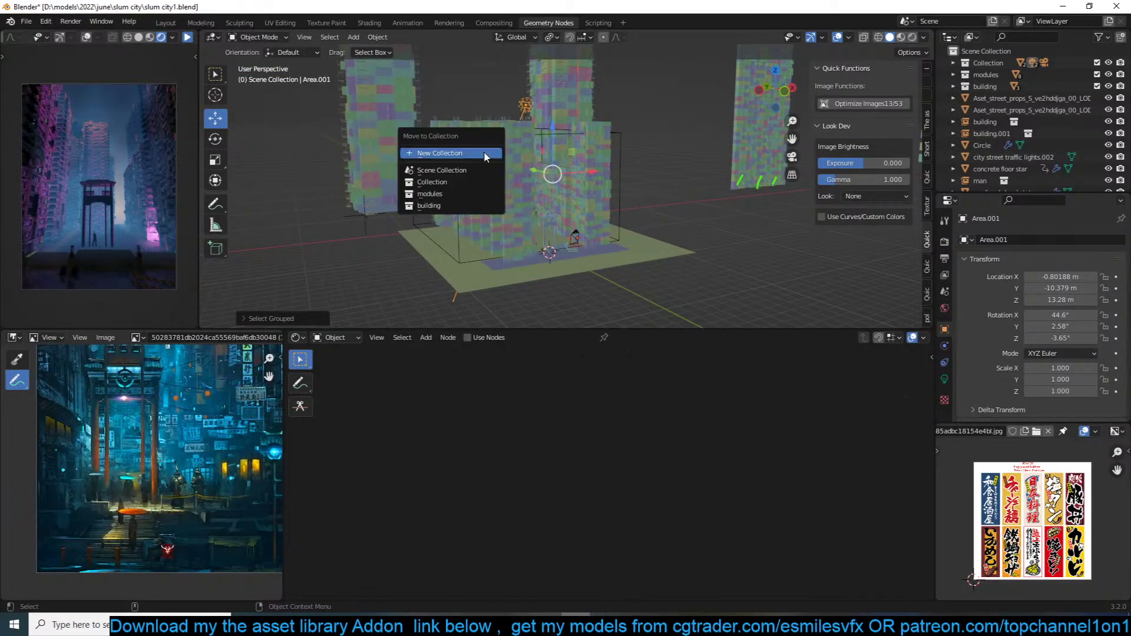
left_click(483, 152)
type("lights")
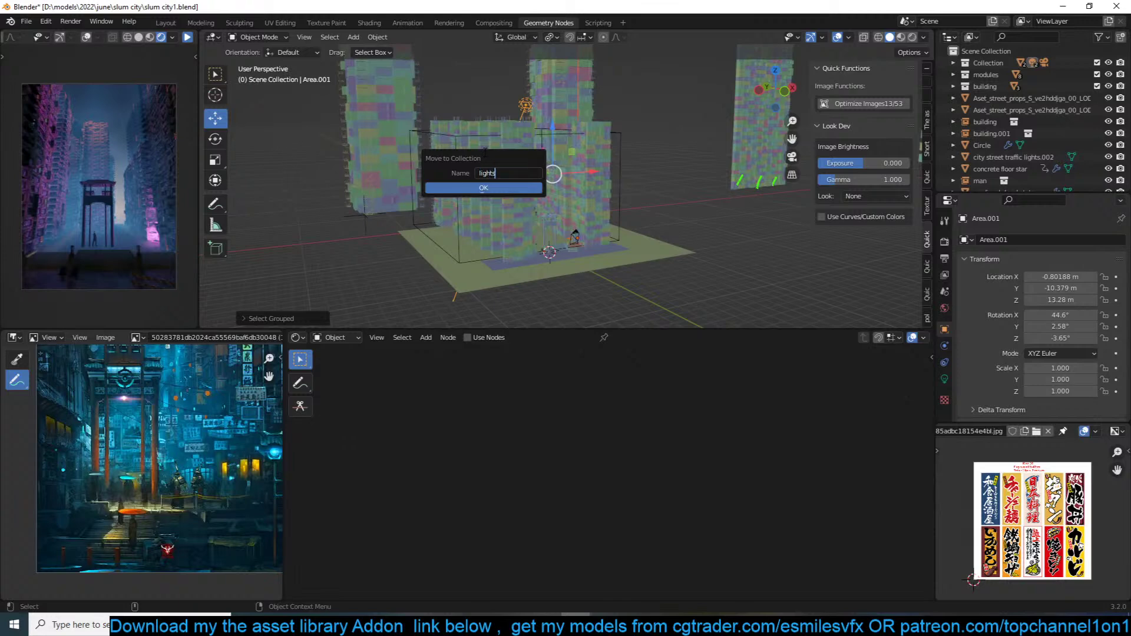
left_click(483, 187)
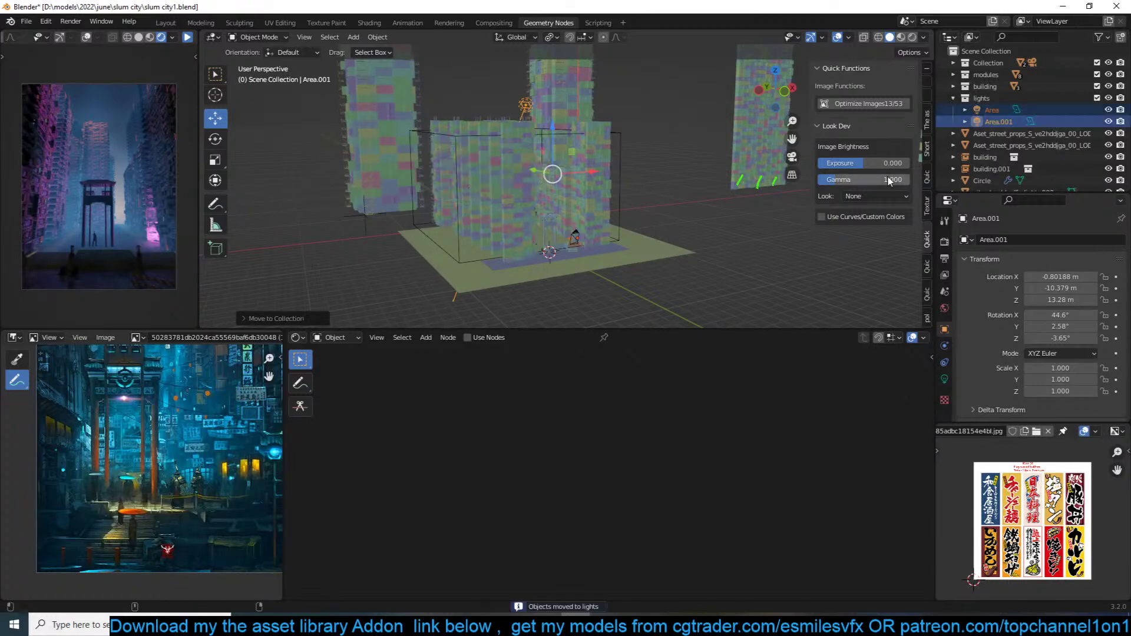
Step: Exclude the lights collection from the view layer and resume the rendered camera preview
left_click(1097, 98)
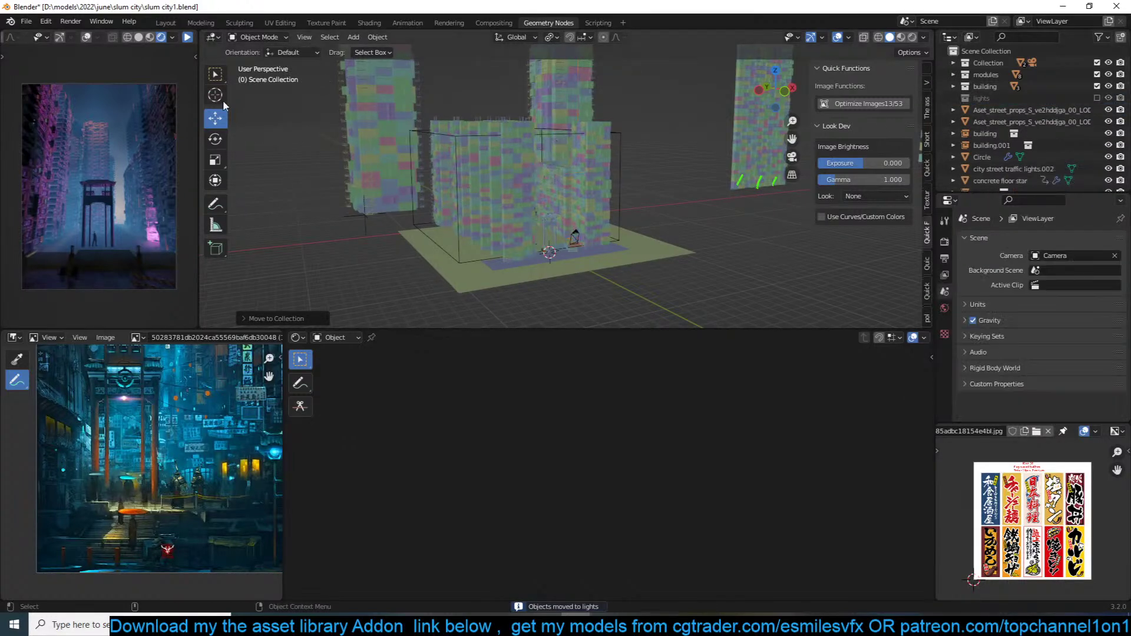
left_click(187, 36)
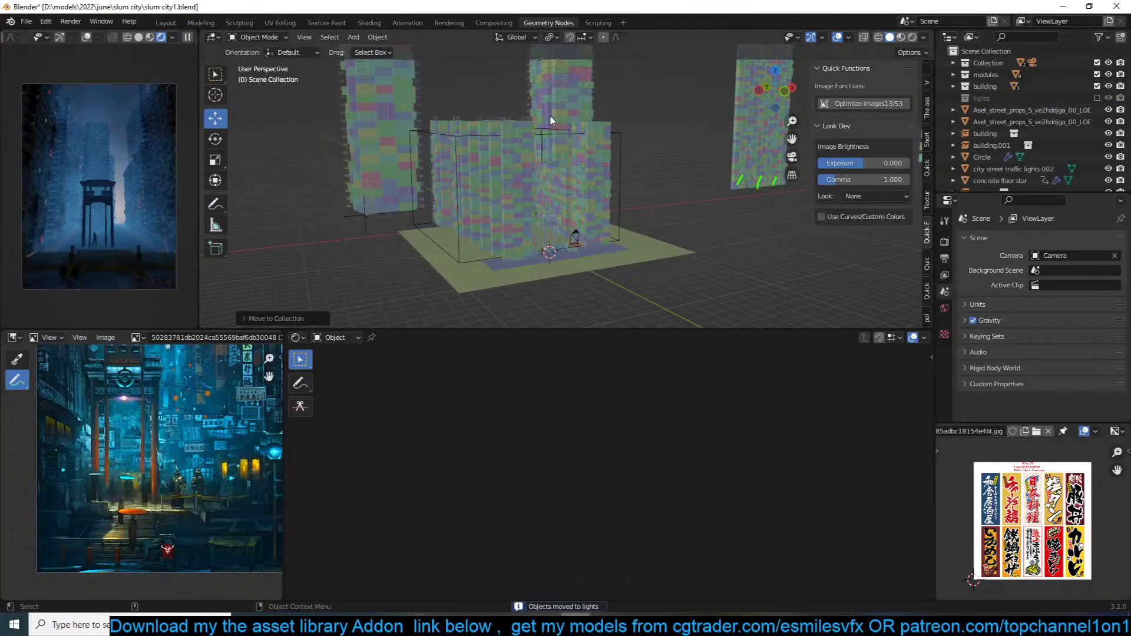
Step: Duplicate the tower behind the main block in top view and place the copy beside the other rear tower
middle_click_drag(694, 154, 621, 222)
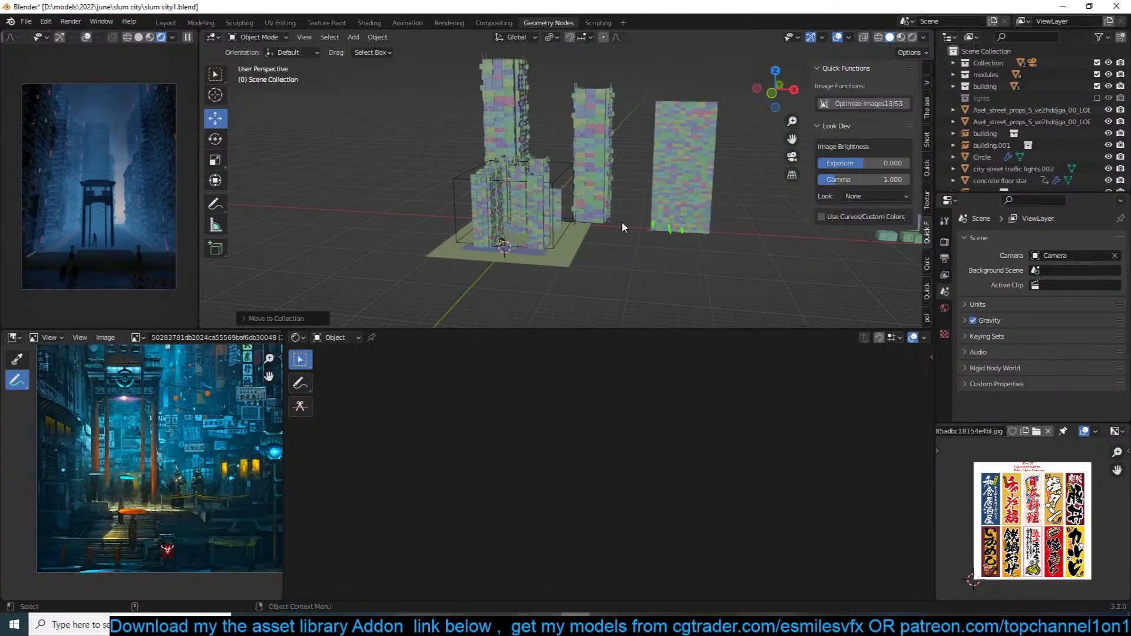
scroll(225, 461, "down", 4)
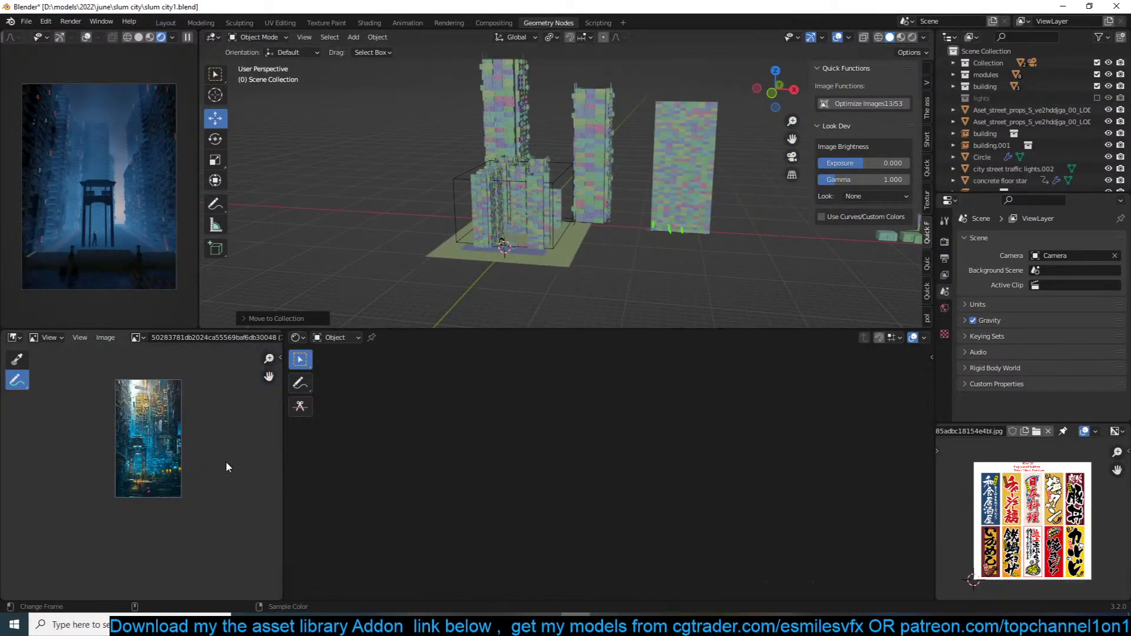
left_click(611, 172)
key("KP_7")
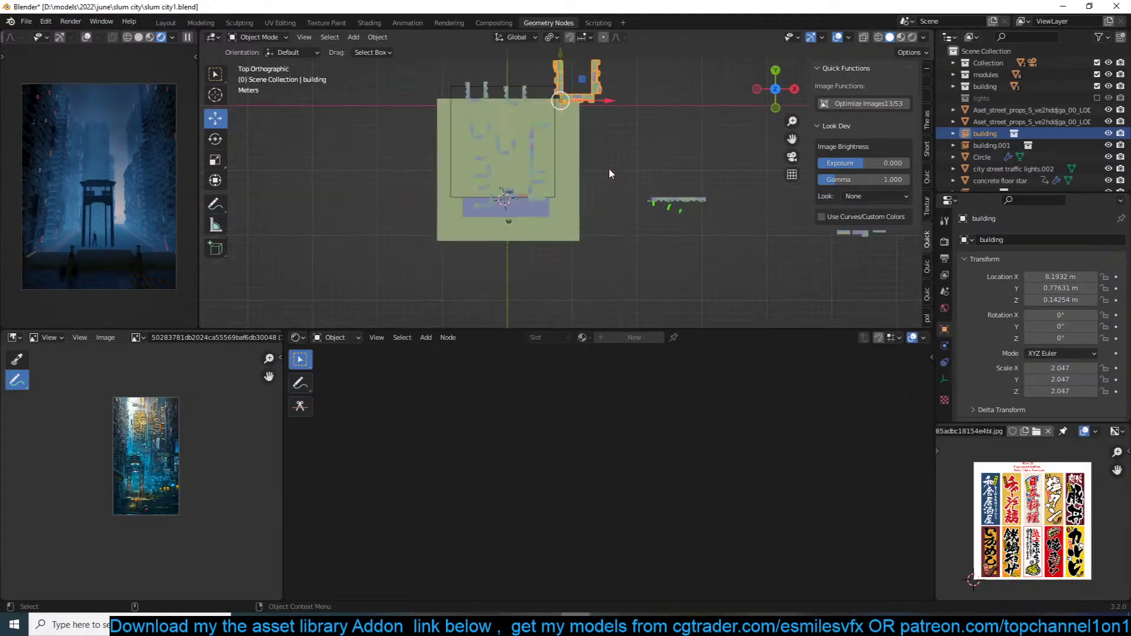
scroll(649, 201, "down", 3)
key("shift+d")
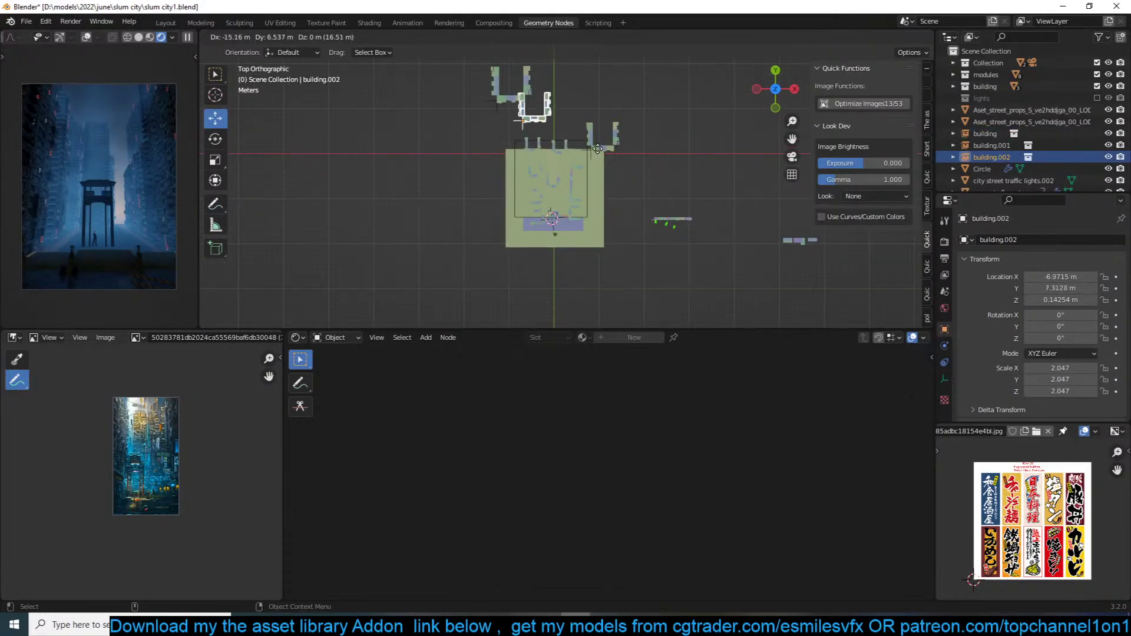
left_click(642, 129)
Step: Scale up the ground plane so it extends under all the rear towers and apply its scale
left_click(610, 210)
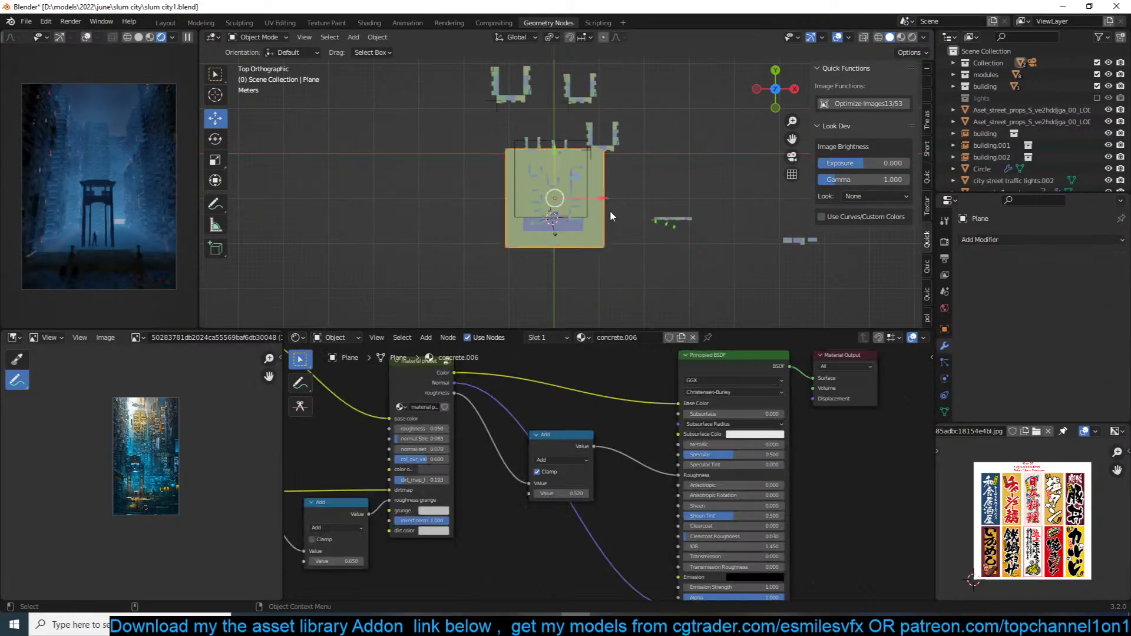
key("s")
left_click(693, 193)
key("ctrl+a")
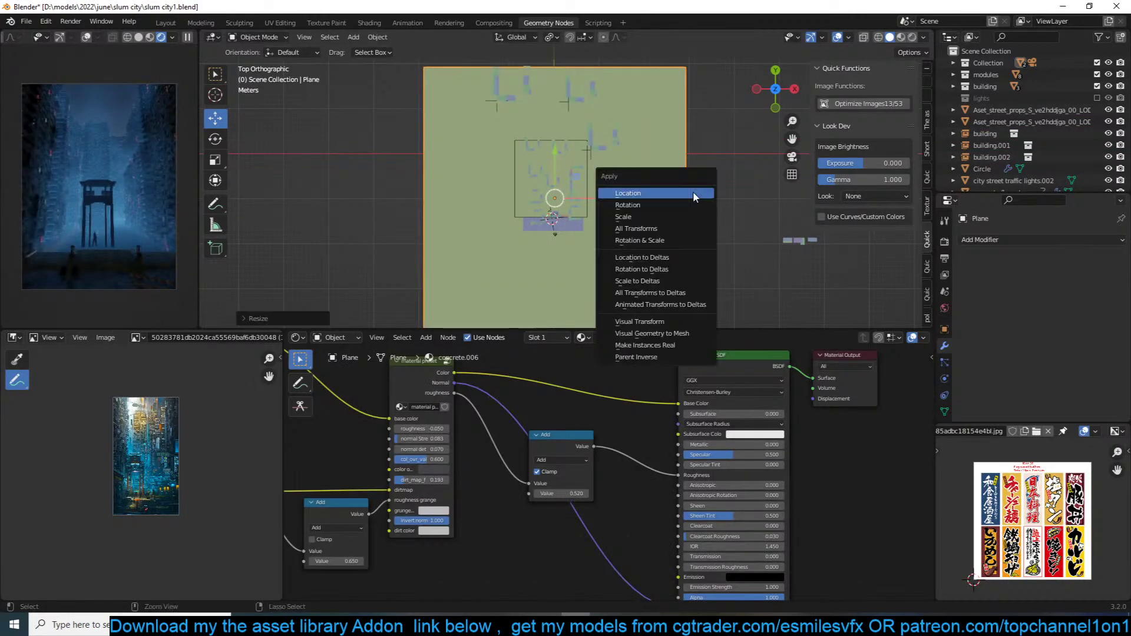
left_click(680, 216)
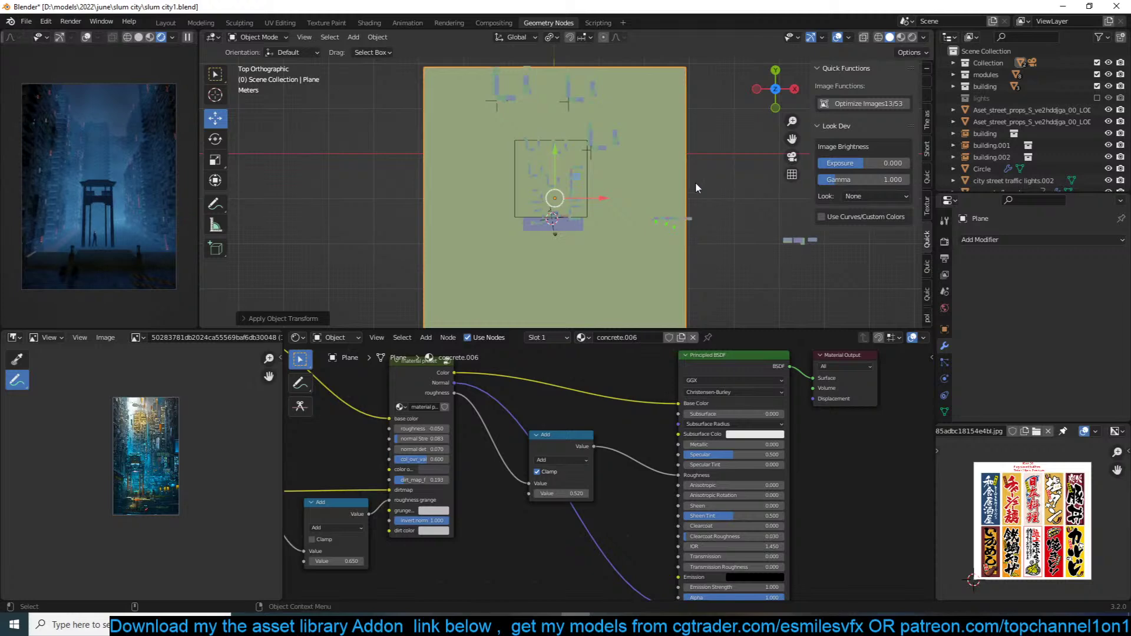
Step: Duplicate the newest rear tower, place the copy at about X 5.9 m, Y 22.5 m, and scale it to about 3.43
scroll(696, 187, "down", 2)
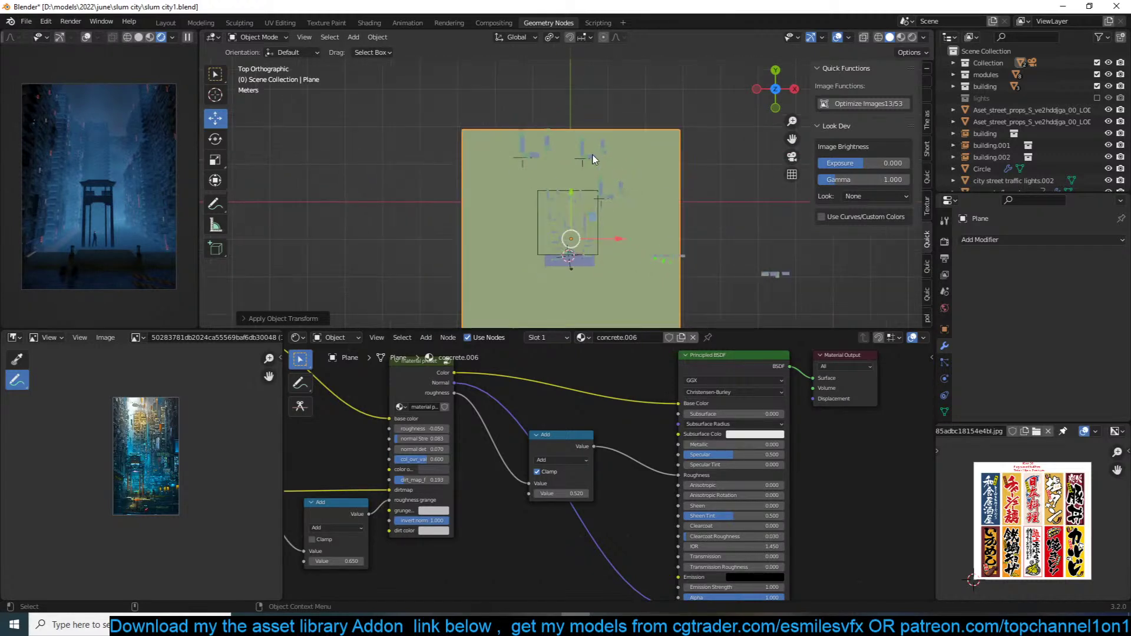
left_click(593, 156)
key("shift+d")
left_click(631, 170)
key("s")
left_click(653, 196)
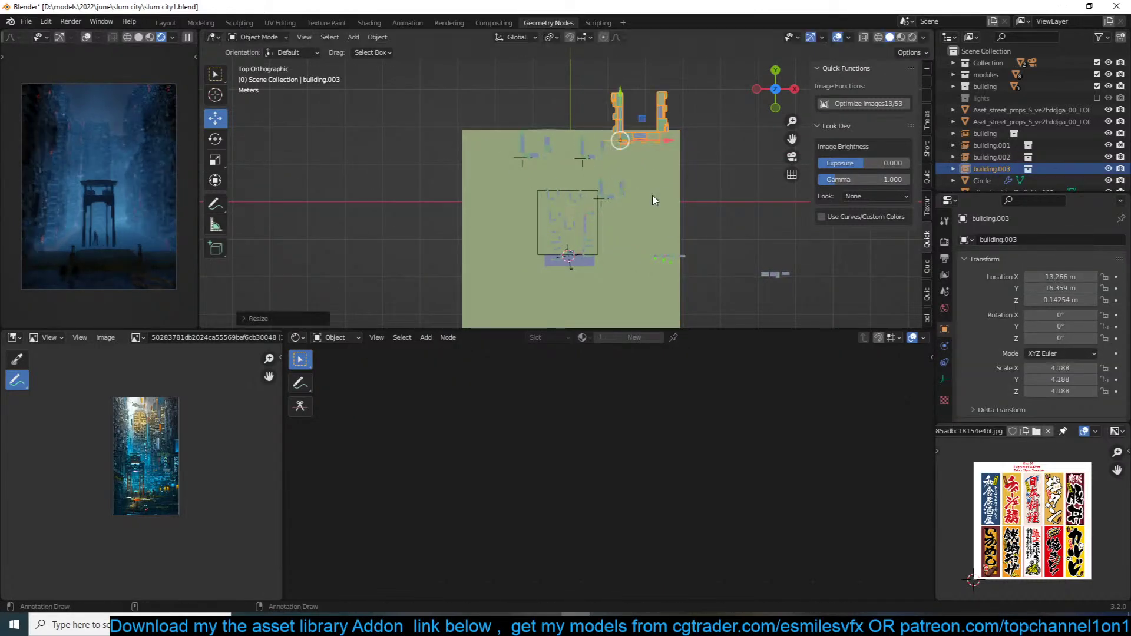
key("g")
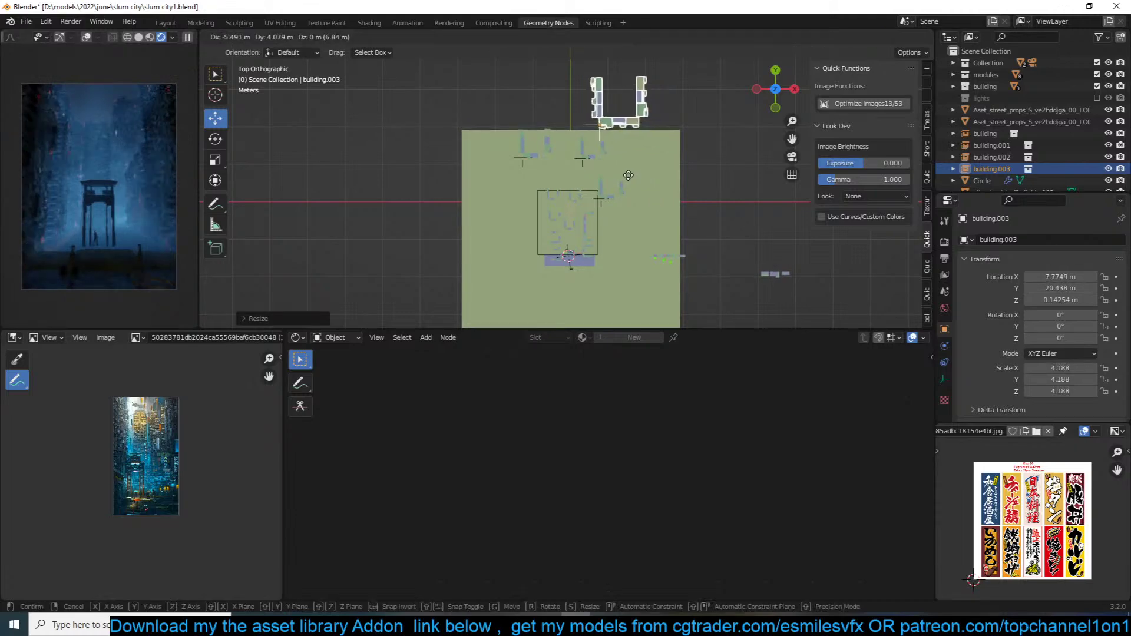
left_click(620, 175)
middle_click_drag(620, 184, 639, 245, "shift")
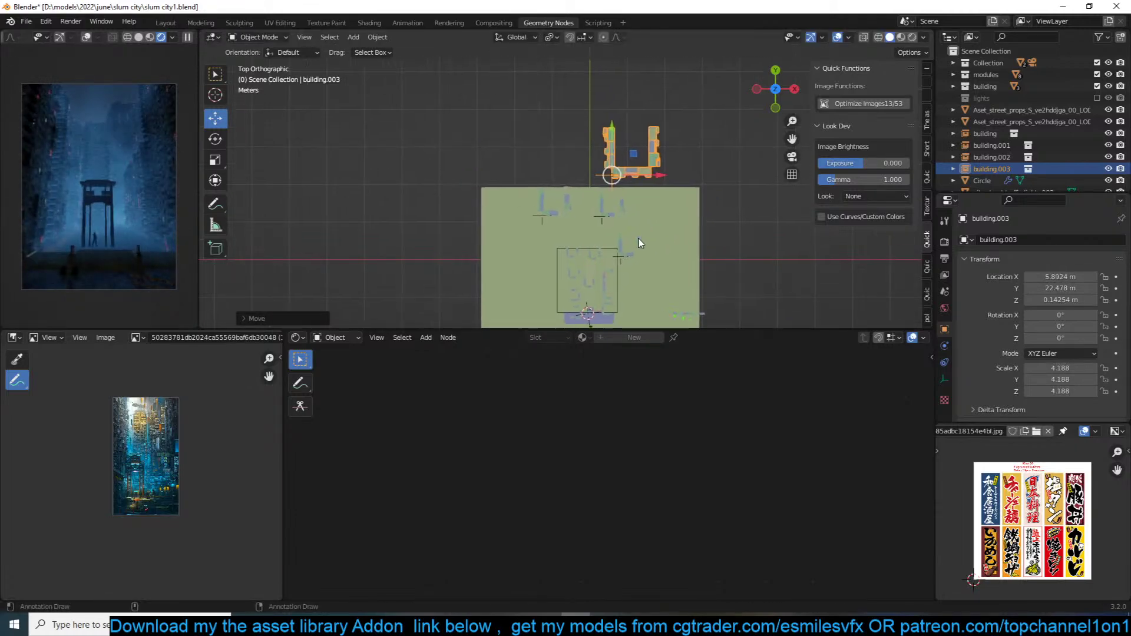
key("s")
left_click(683, 211)
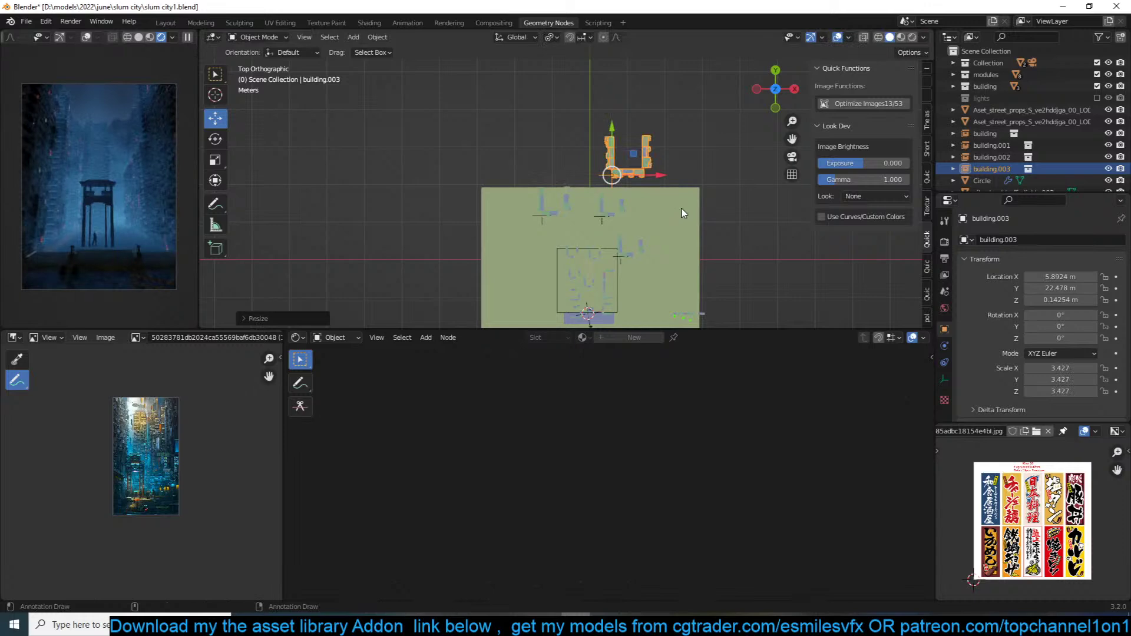
Step: Make a linked duplicate of that tower at about X -12.8 m, Y 33.5 m, and stretch its Z scale to about 5.88
middle_click_drag(684, 214, 683, 237, "shift")
key("alt+d")
left_click(646, 186)
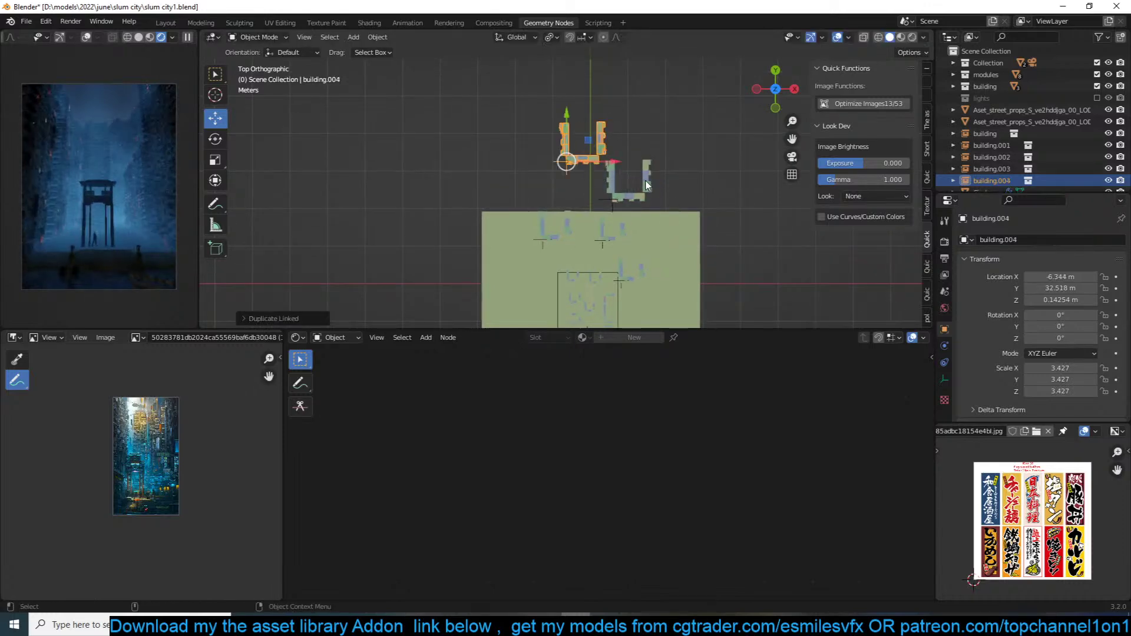
key("s")
key("z")
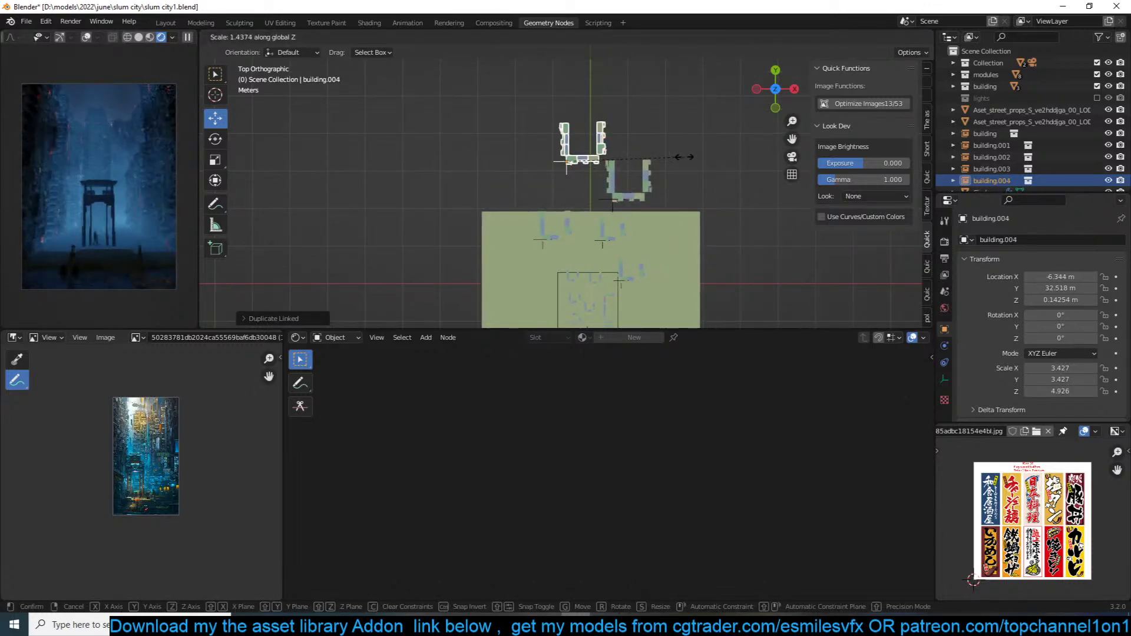
left_click(710, 132)
key("g")
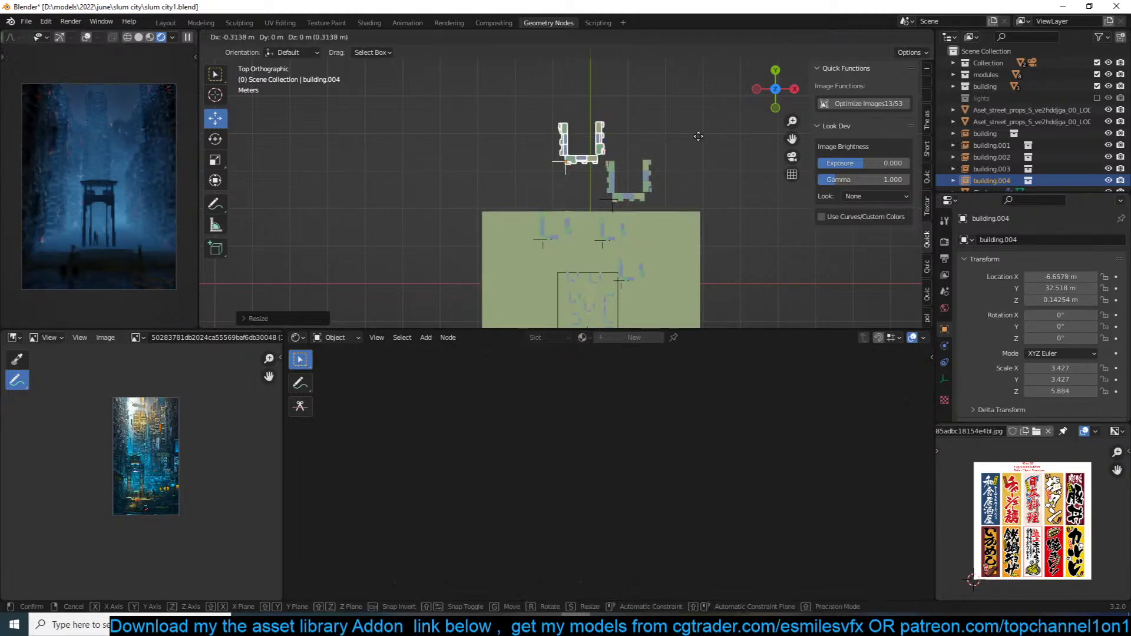
left_click(679, 138)
left_click(655, 174)
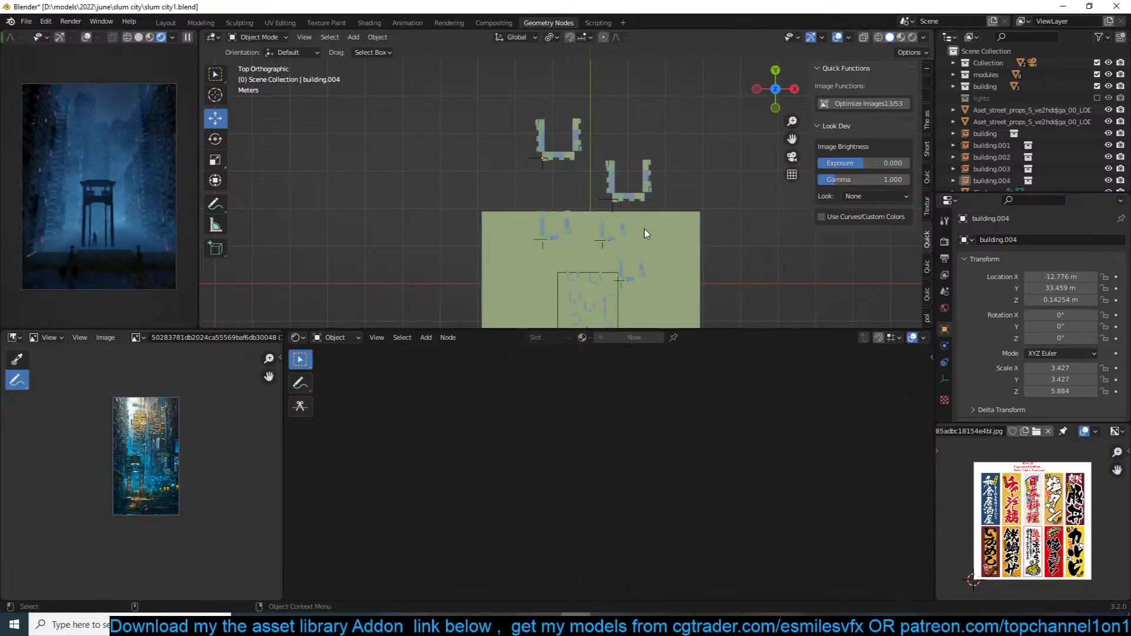
Step: Enlarge the ground plane again to reach beyond the two farthest towers and apply the transform
left_click(648, 233)
key("s")
left_click(730, 210)
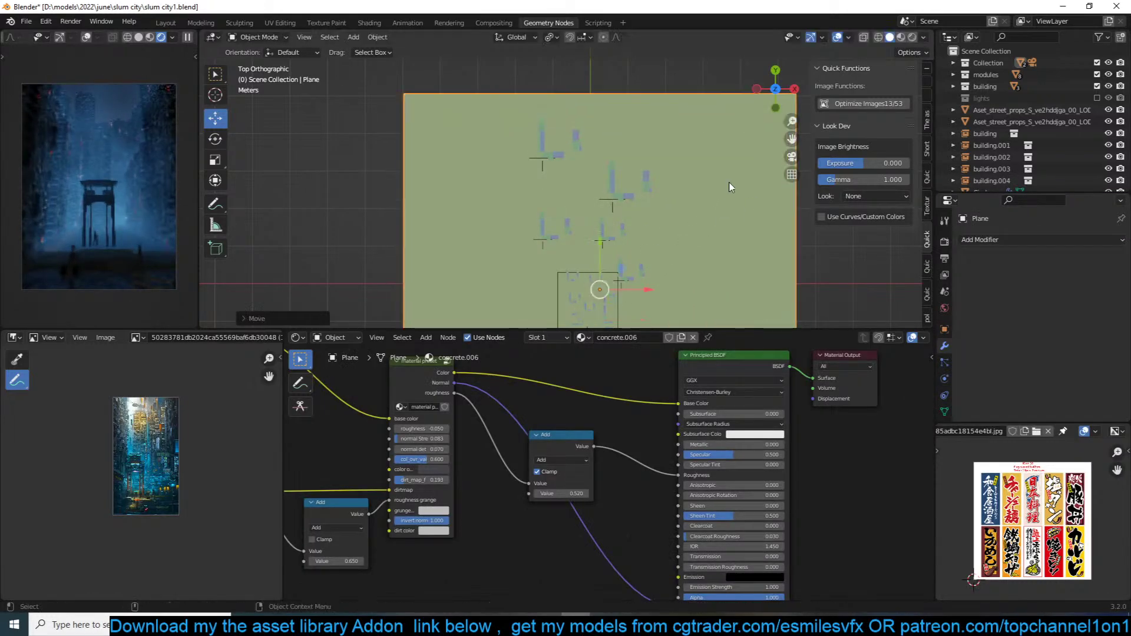
key("ctrl+a")
left_click(729, 213)
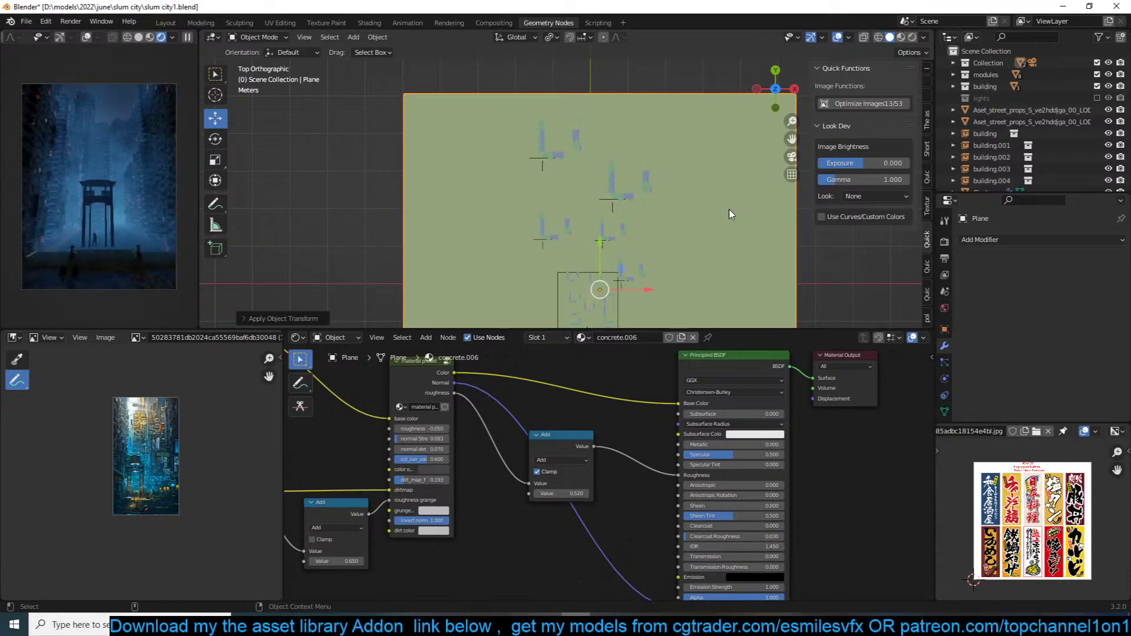
Step: Examine the gate, stairs and surrounding street from the camera and in perspective, using Material Preview shading
key("KP_0")
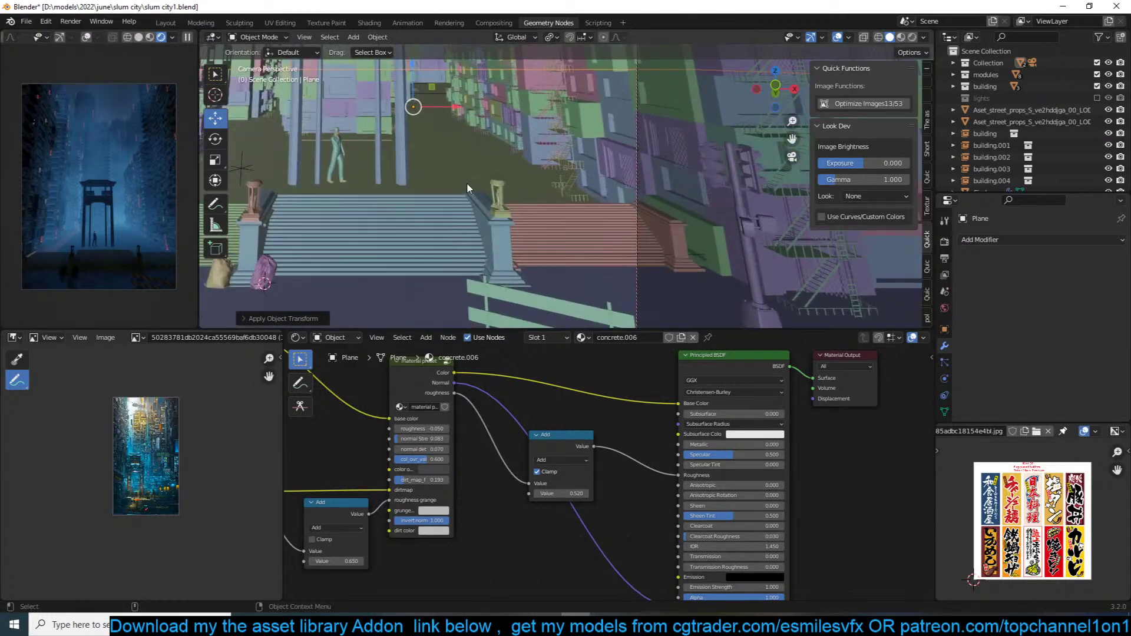
key("KP_Decimal")
middle_click_drag(660, 259, 432, 178, "shift")
scroll(524, 160, "up", 5)
middle_click_drag(642, 205, 609, 230, "shift")
scroll(528, 193, "up", 6)
left_click(483, 209)
left_click(411, 210)
scroll(422, 226, "down", 3)
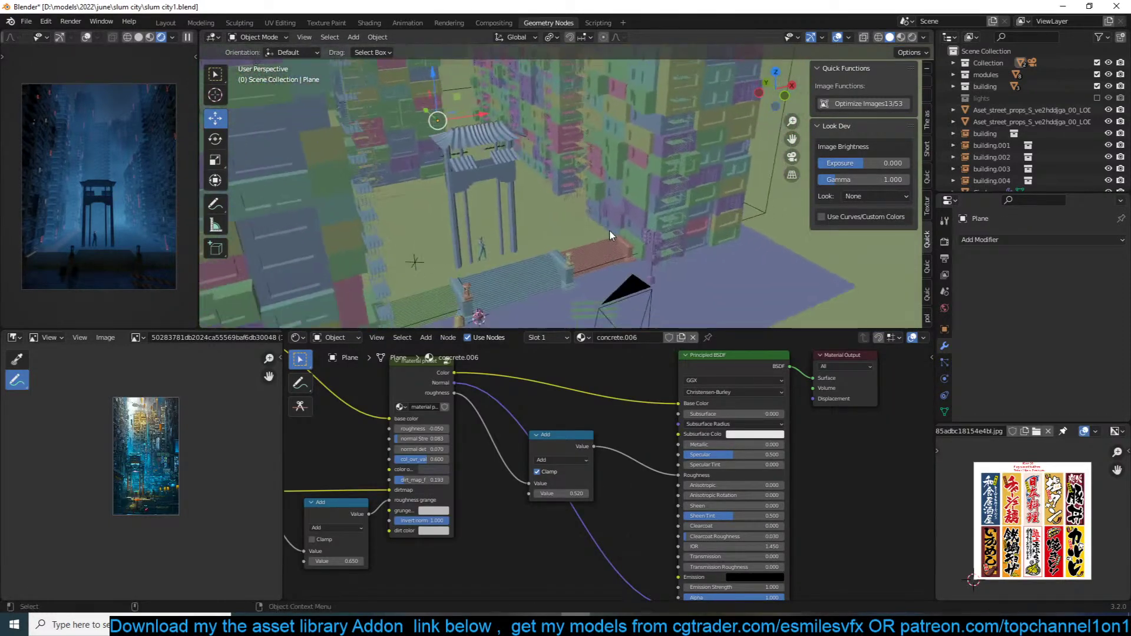
left_click(901, 37)
middle_click_drag(543, 211, 580, 198)
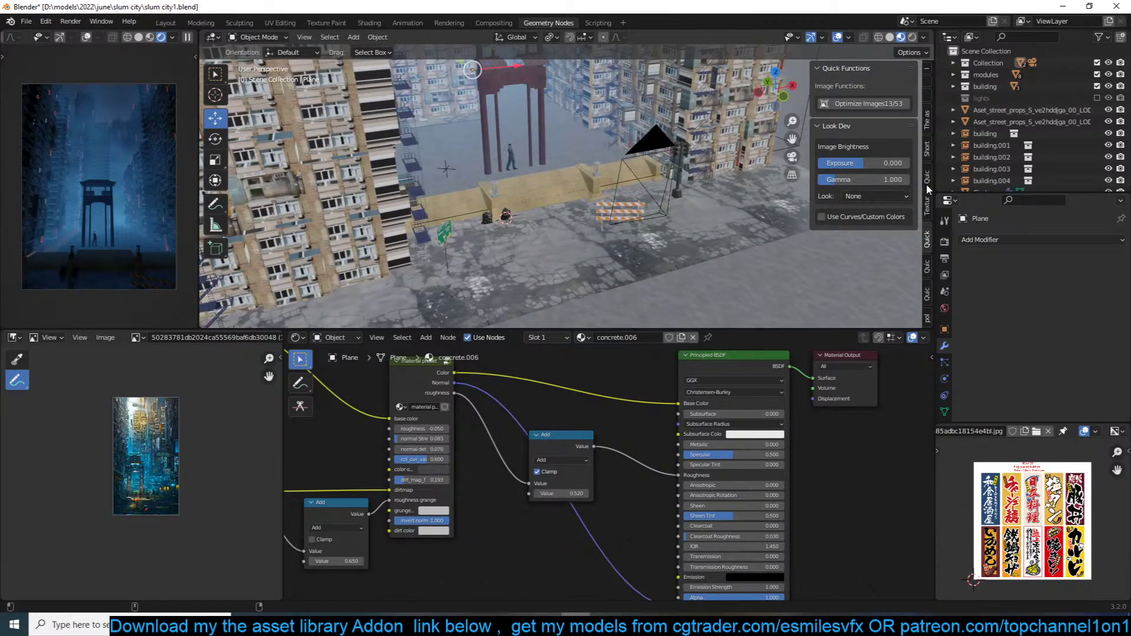
Step: Search the asset library's objects for "floor" and choose the concrete floor with the star pattern
left_click(927, 121)
left_click(864, 169)
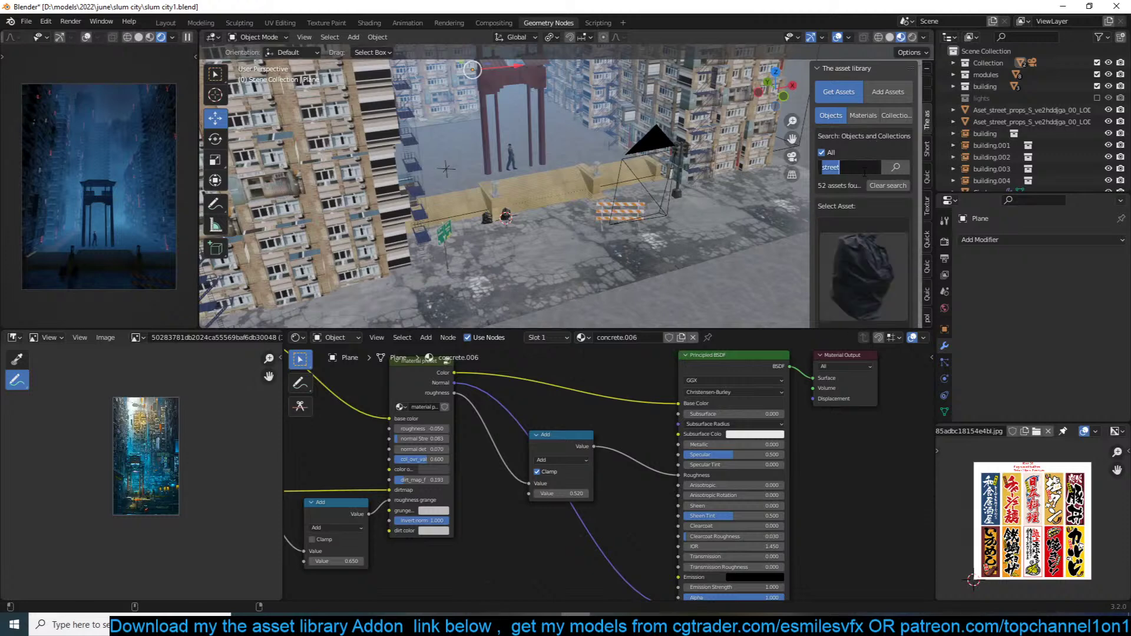
type("floor")
key("Return")
left_click(840, 246)
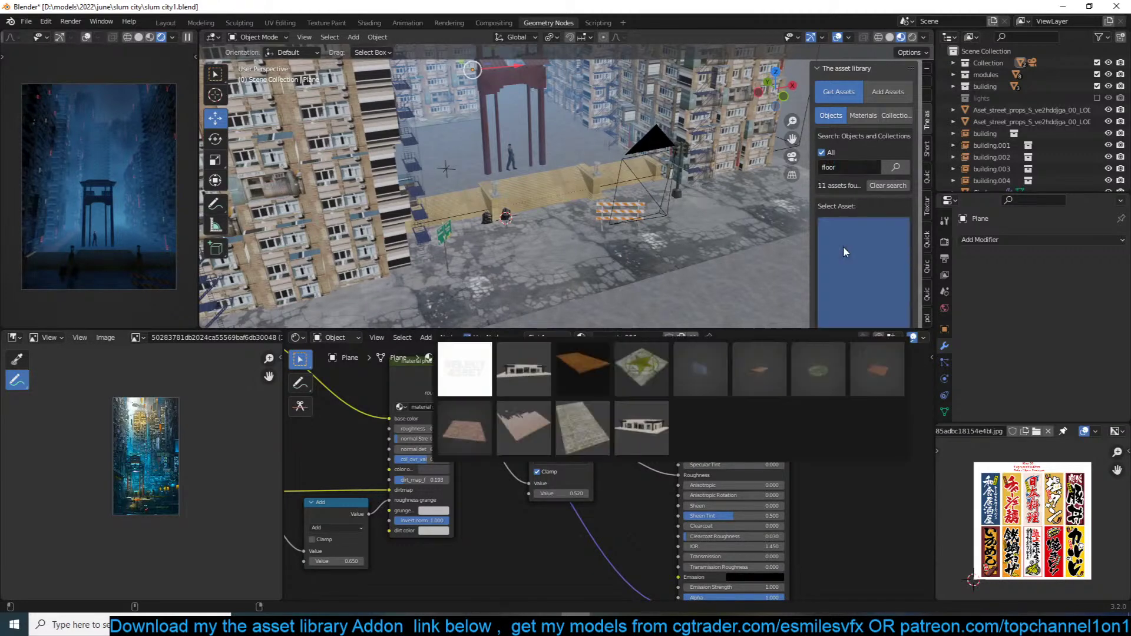
left_click(843, 246)
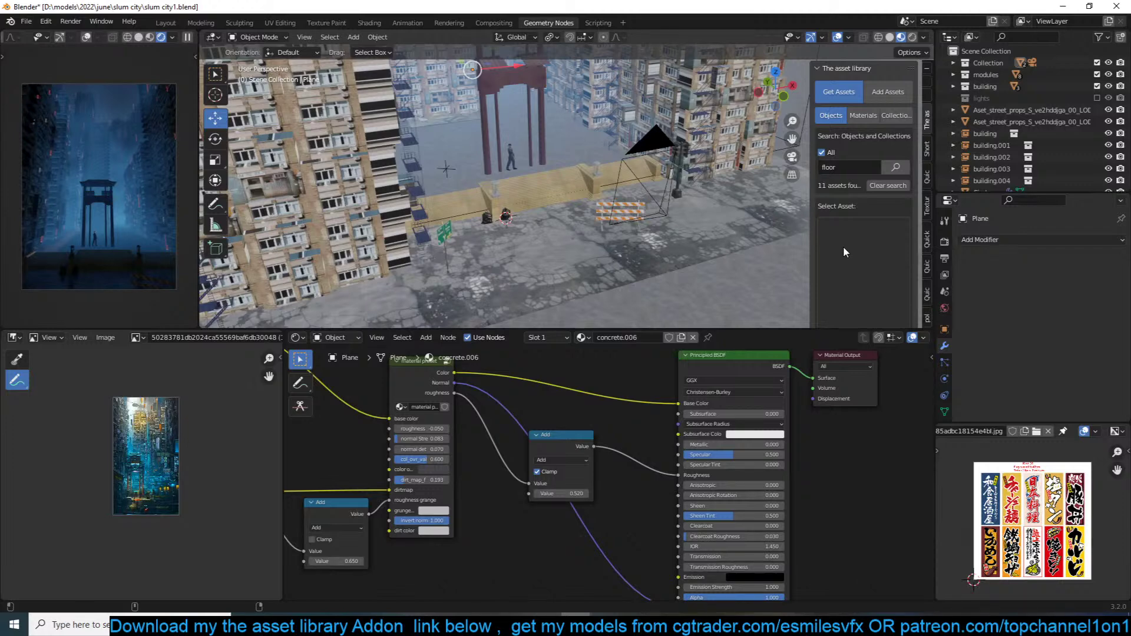
left_click(843, 246)
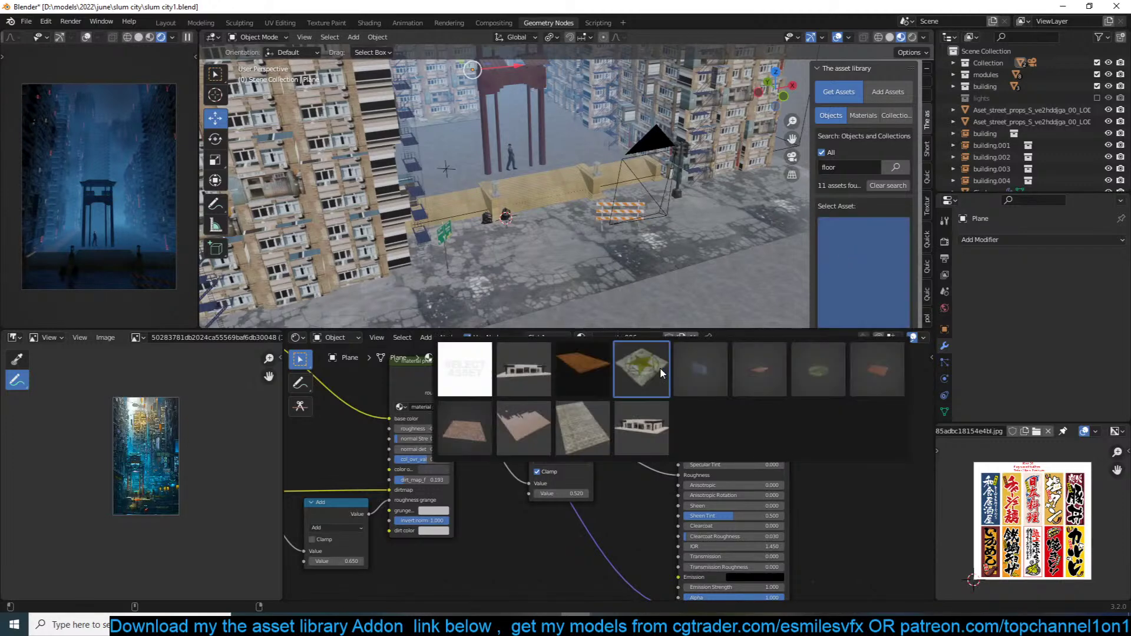
left_click(642, 369)
Step: In solid shading, set the 3D cursor at the top of the stairs, add the star floor asset there, and pause the render preview
scroll(635, 215, "up", 4)
key("z")
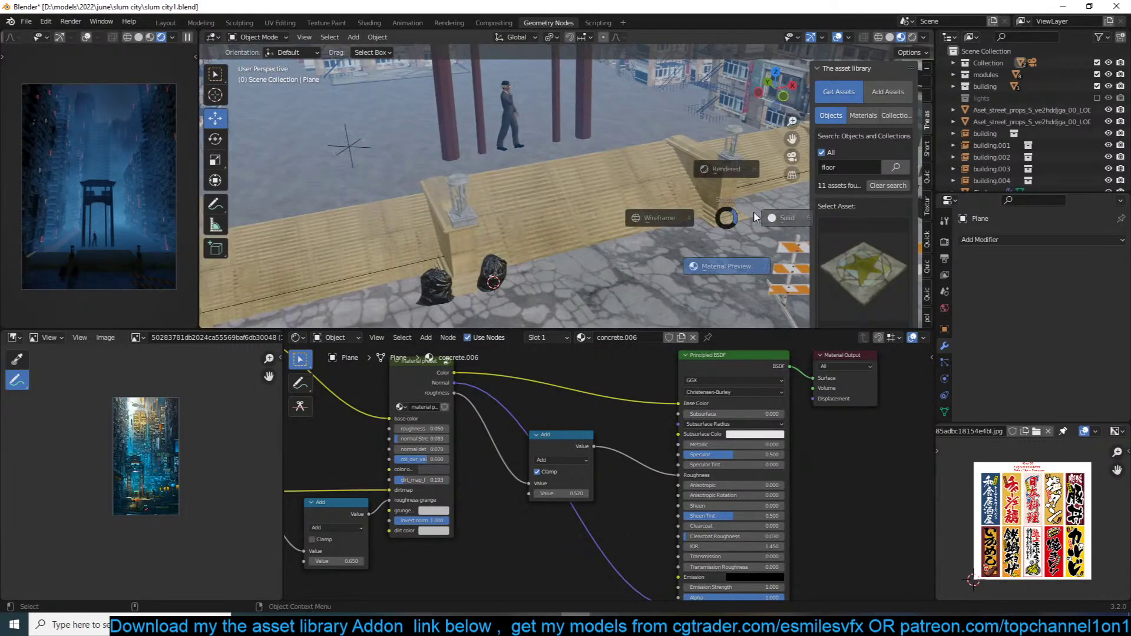
left_click(763, 216)
middle_click_drag(596, 160, 639, 216, "shift")
right_click(638, 213, "shift")
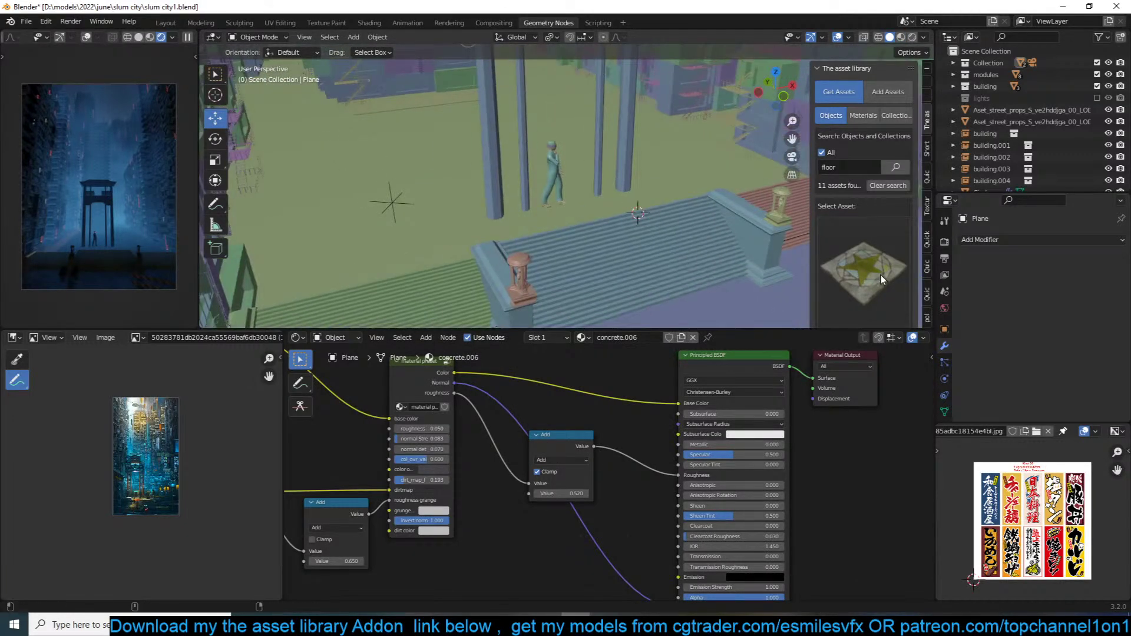
scroll(879, 276, "down", 3)
left_click(878, 286)
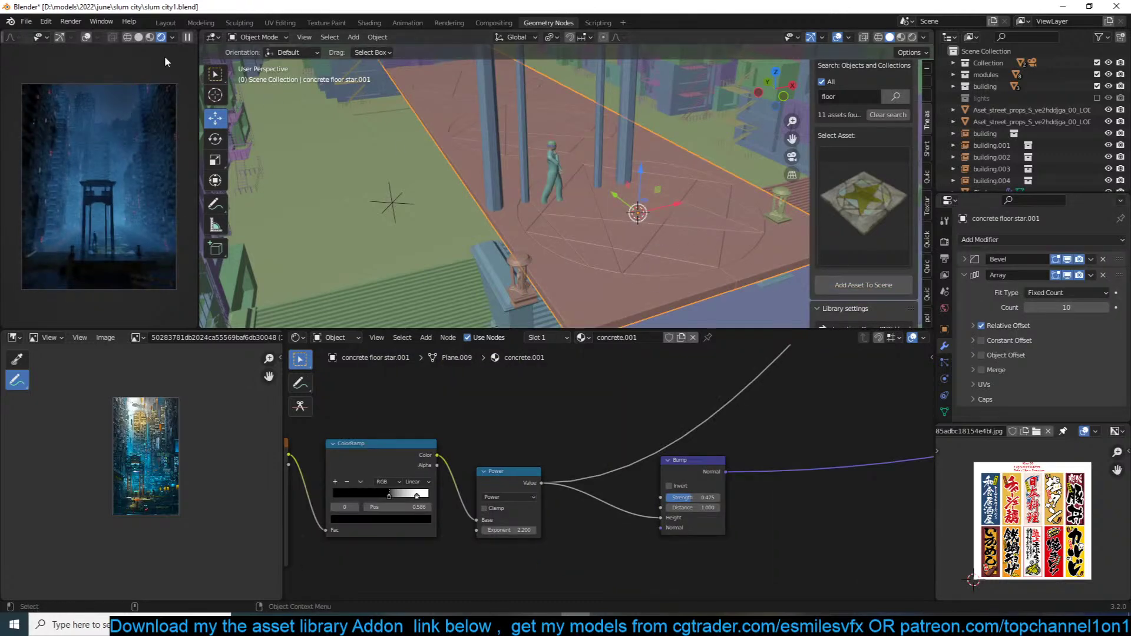
left_click(188, 36)
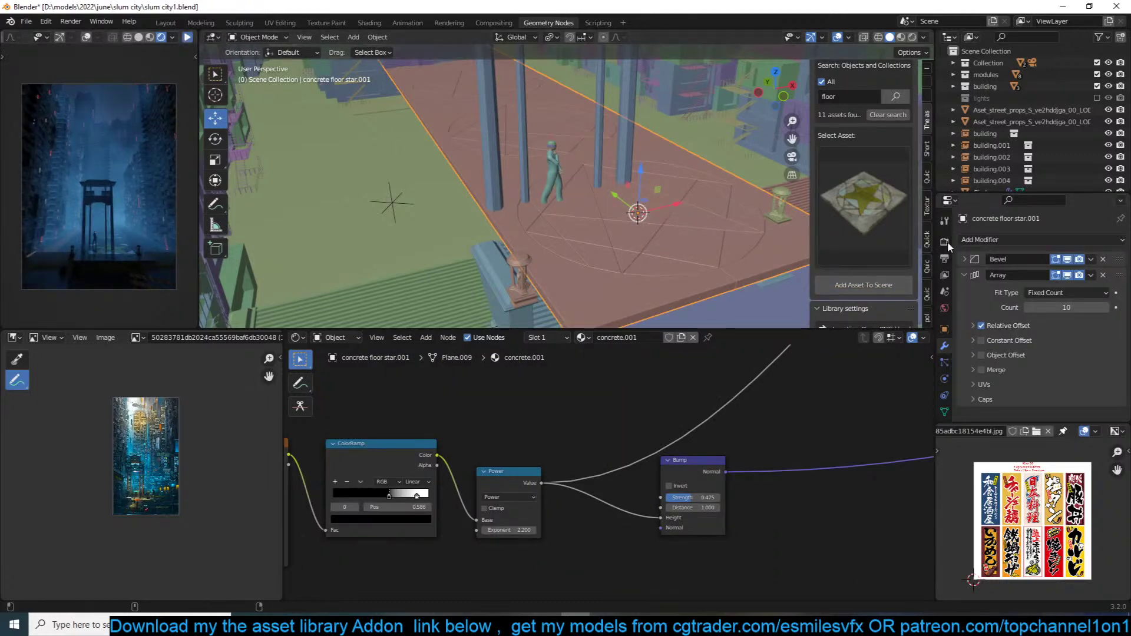
Step: Remove the Bevel modifier from the star floor and rotate the floor 90° about the Z axis
left_click(1091, 260)
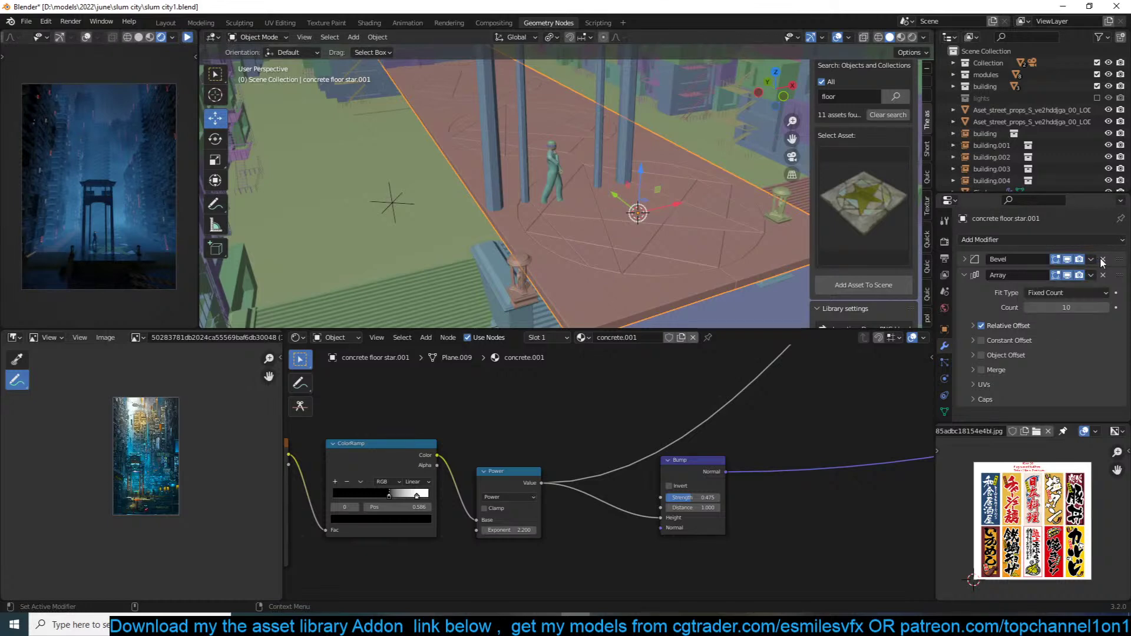
left_click(1103, 259)
type("rz90")
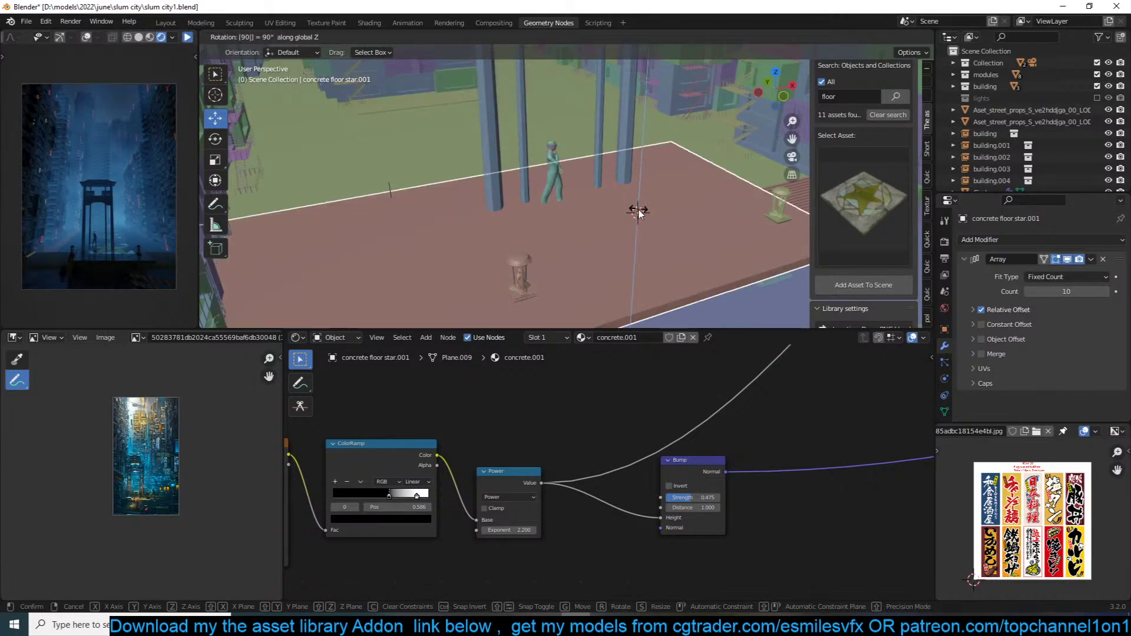
key("Return")
Step: In top view, move the star floor strip behind the front stairs so that it runs beneath the gate
key("KP_7")
scroll(639, 212, "down", 4)
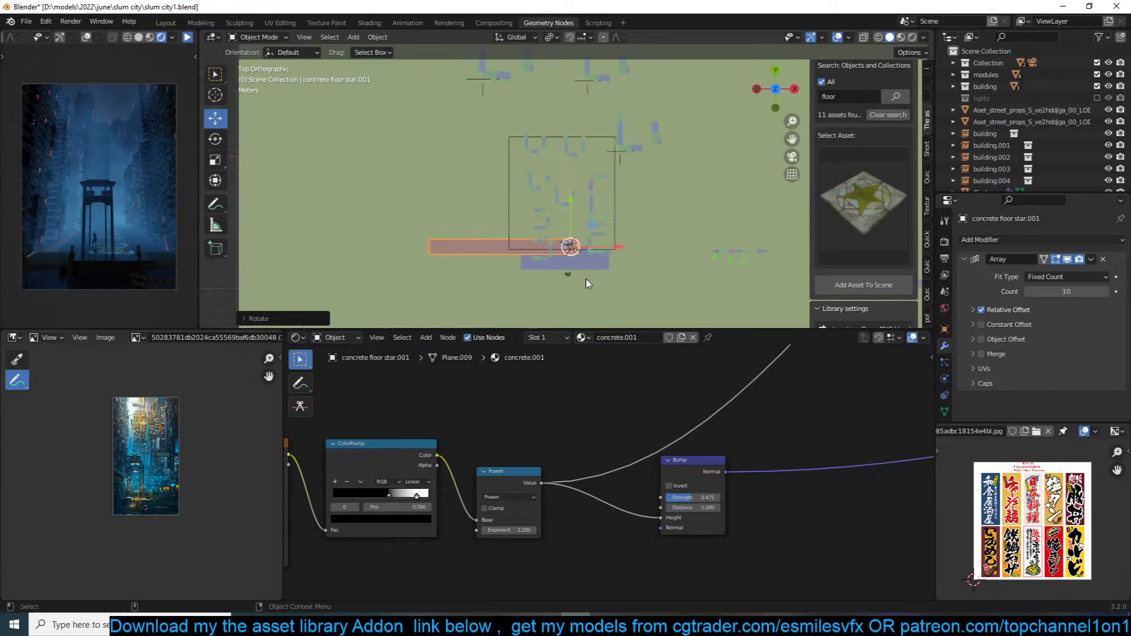
scroll(586, 284, "up", 5)
key("g")
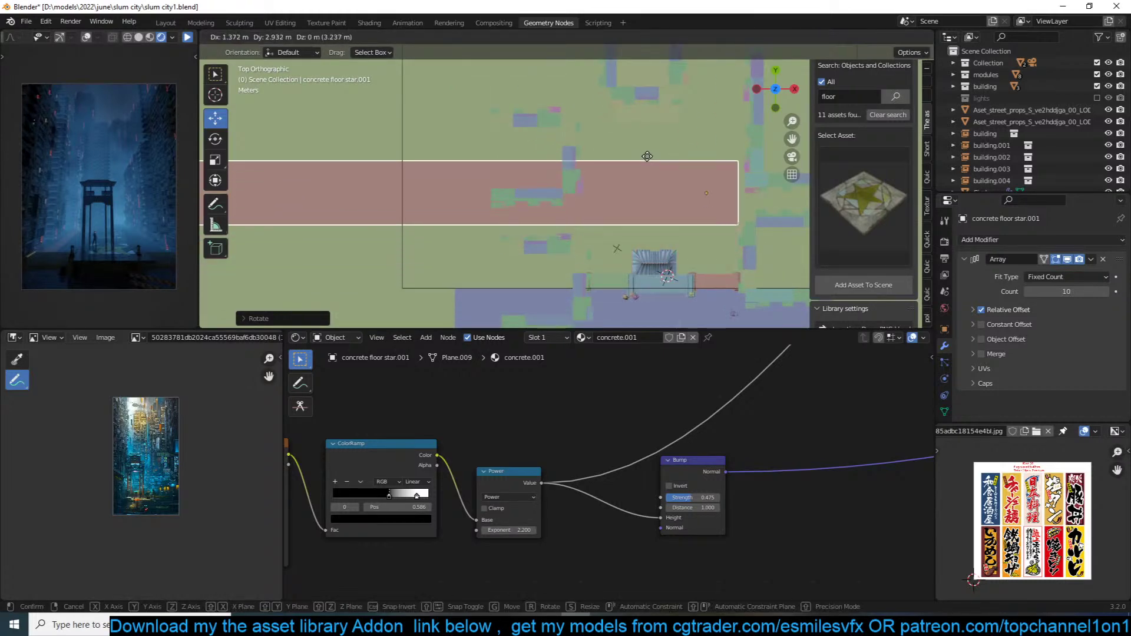
left_click(656, 205)
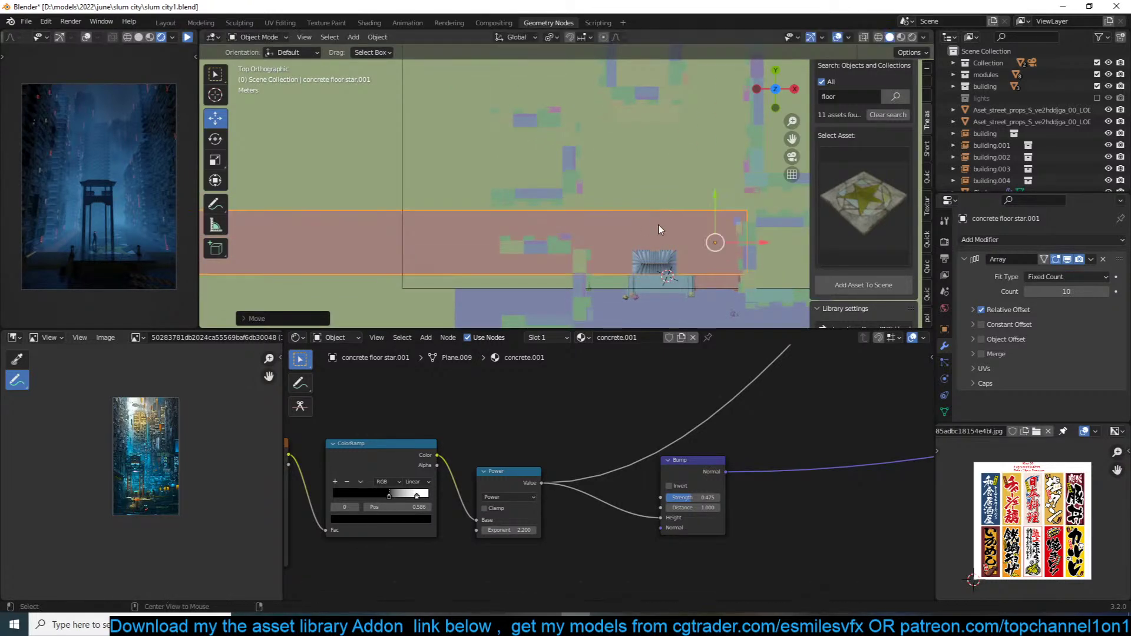
key("shift+d")
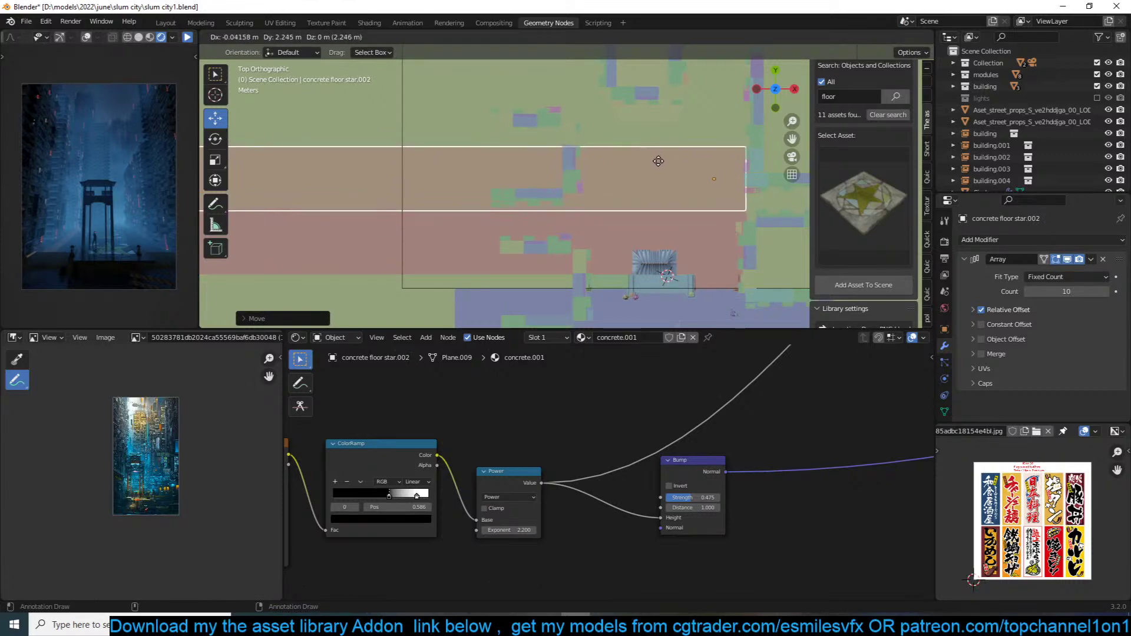
left_click(659, 161)
key("Delete")
Step: Set the star floor's array count to 3, scale the floor down and move its front edge against the back of the stairs
left_click(675, 232)
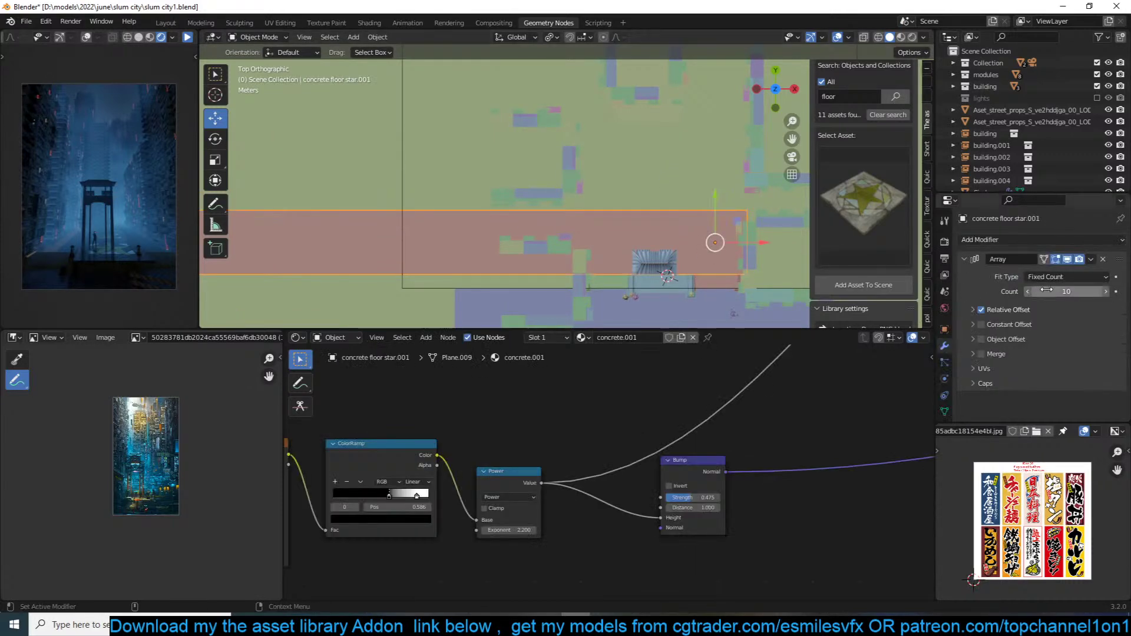
mouse_move(1090, 291)
left_mouse_down()
mouse_move(1073, 287)
mouse_move(1097, 288)
left_mouse_up()
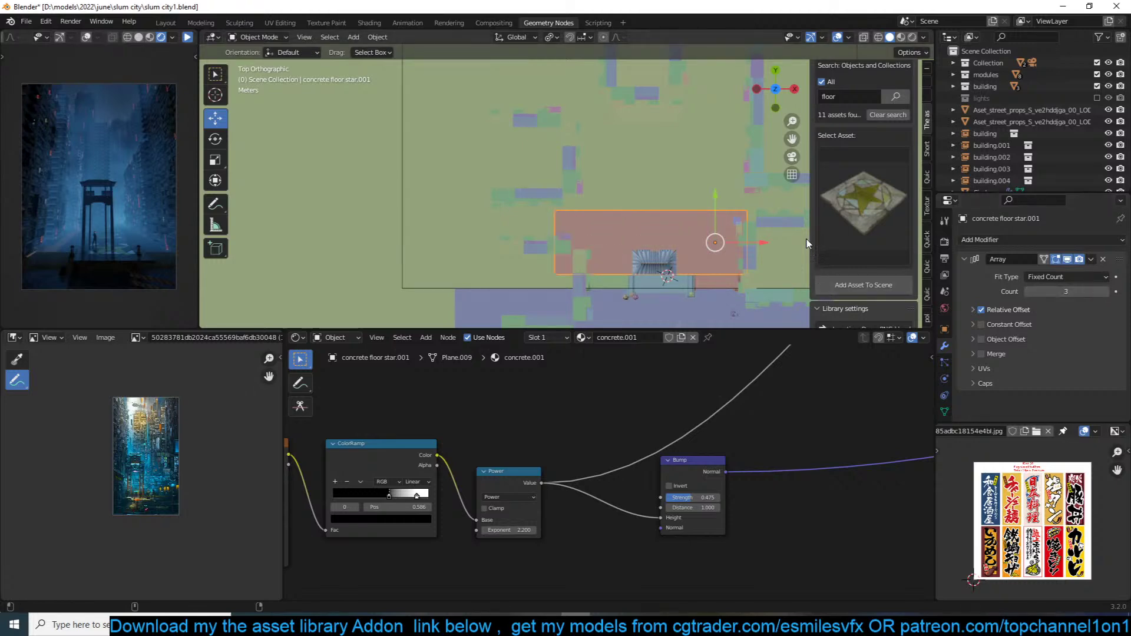
key("s")
left_click(741, 228)
key("g")
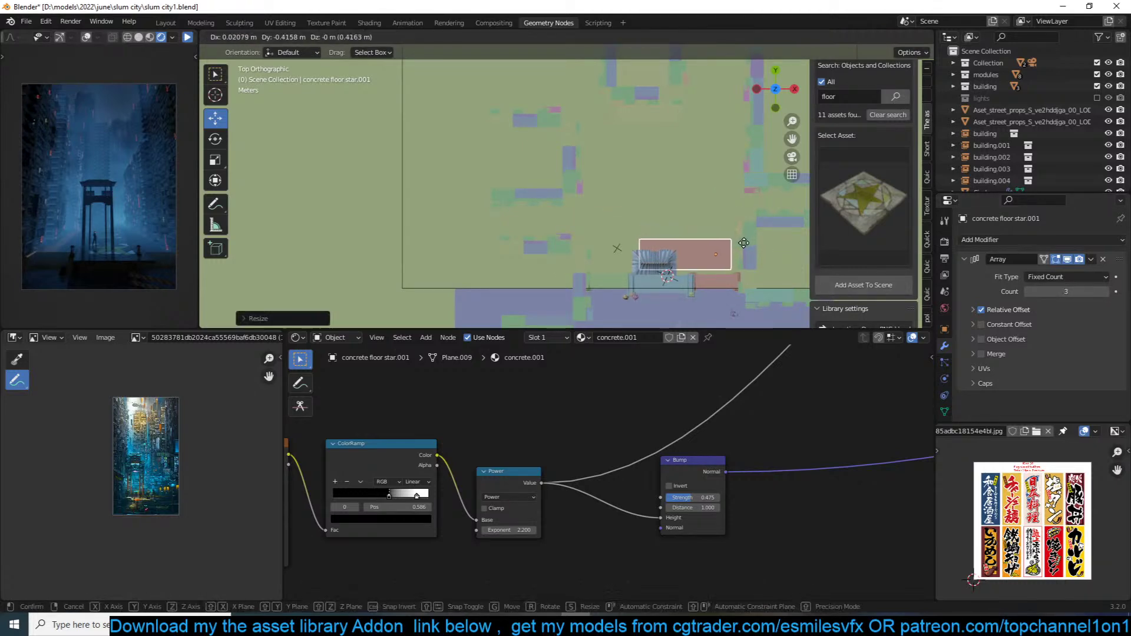
left_click(755, 248)
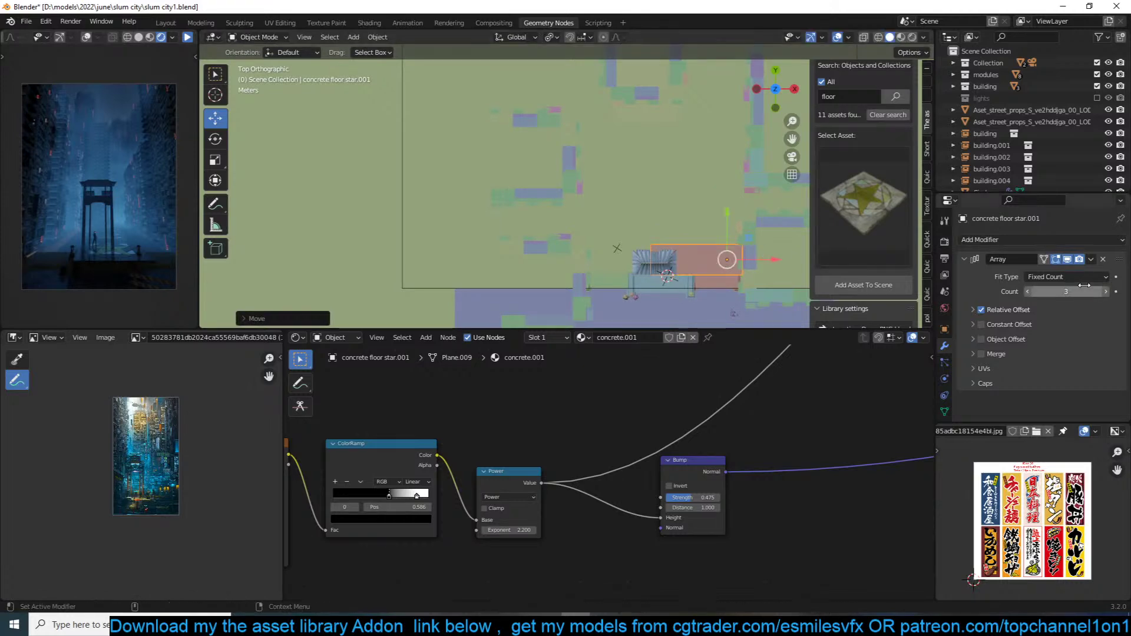
Step: Set the star floor's array count to 6 and add a second Array modifier with a count of 3
left_click_drag(1084, 288, 1101, 288)
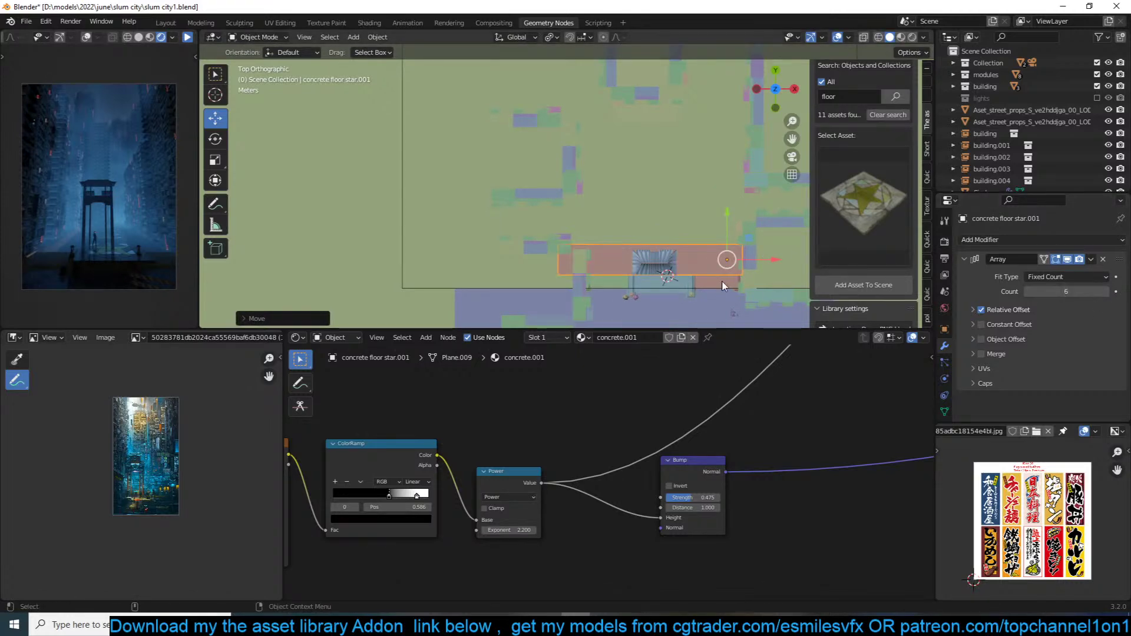
left_click(1008, 240)
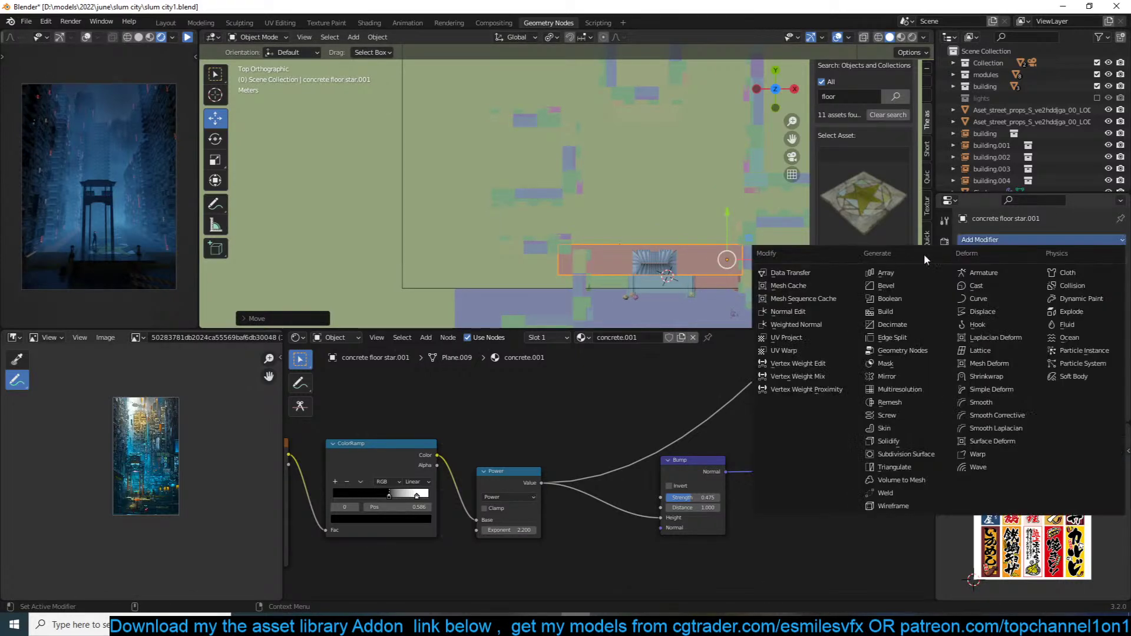
left_click(886, 273)
left_click(1102, 307)
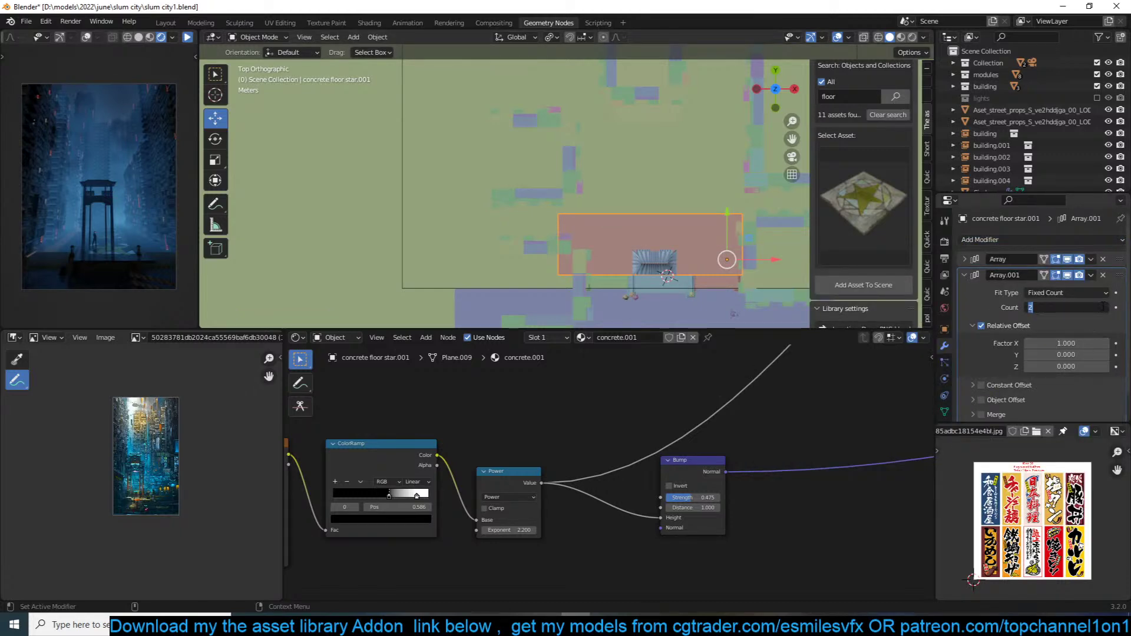
type("3")
key("Return")
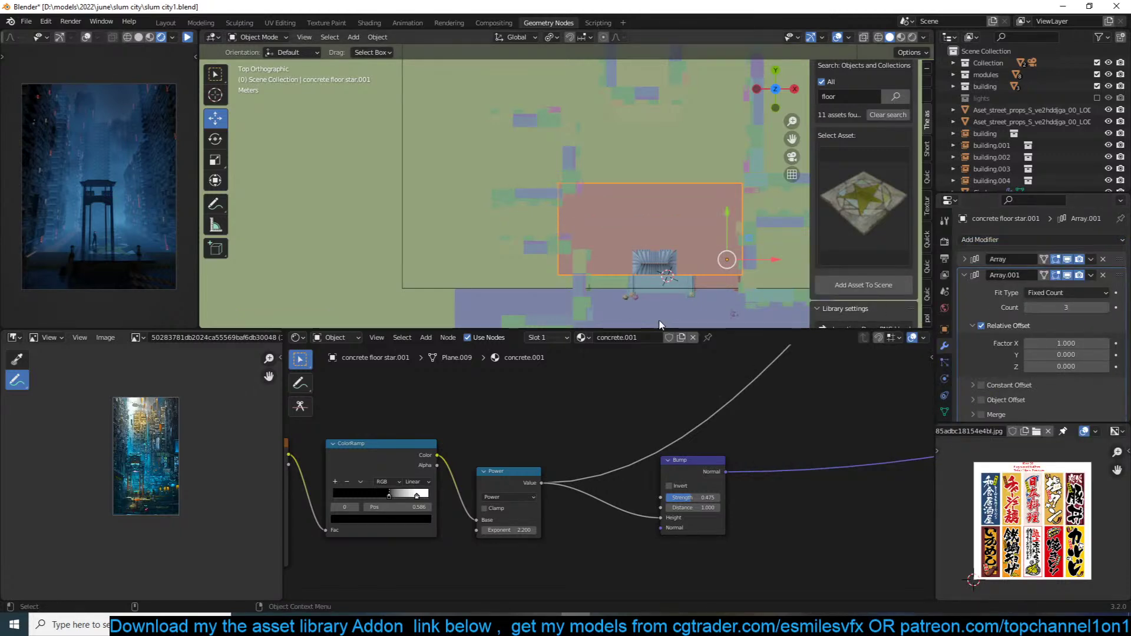
Step: Make a linked duplicate of the gate and its three stair sections, rotate it 180° and place it at the far edge of the star floor
left_click(675, 278)
mouse_move(710, 289)
middle_mouse_down()
mouse_move(740, 218)
mouse_move(716, 267)
middle_mouse_up()
scroll(741, 218, "down", 5)
scroll(715, 267, "up", 4)
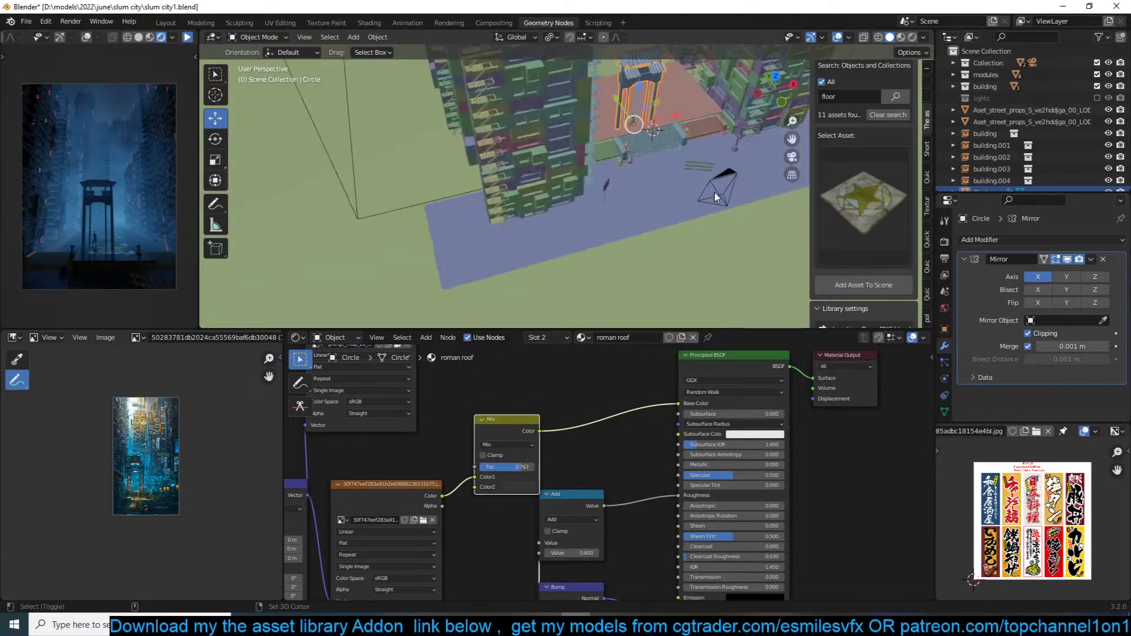
left_click(698, 122, "shift")
left_click(699, 125)
left_click(617, 147, "shift")
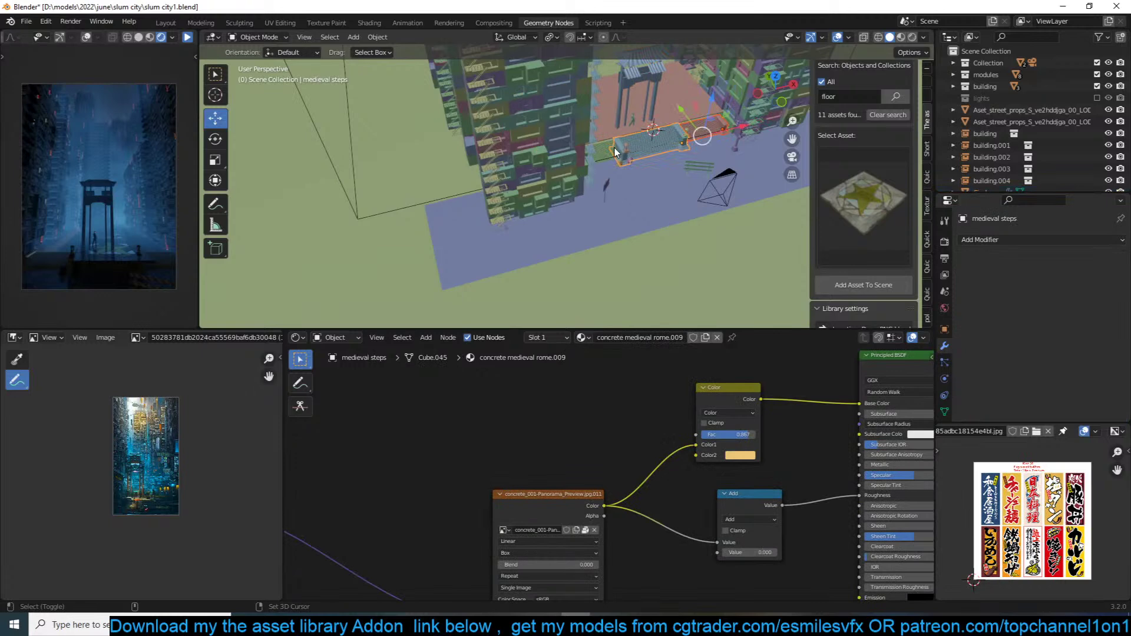
left_click(616, 147, "shift")
left_click(613, 150)
left_click(659, 134, "shift")
left_click(694, 126, "shift")
left_click(659, 82, "shift")
key("KP_7")
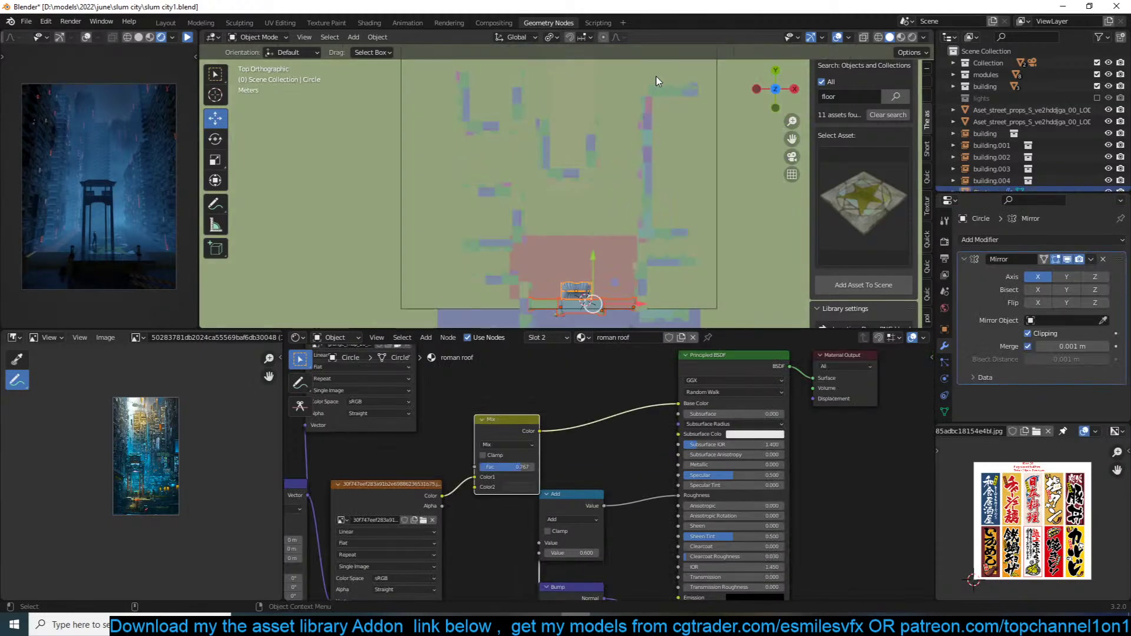
key("alt+d")
type("r180")
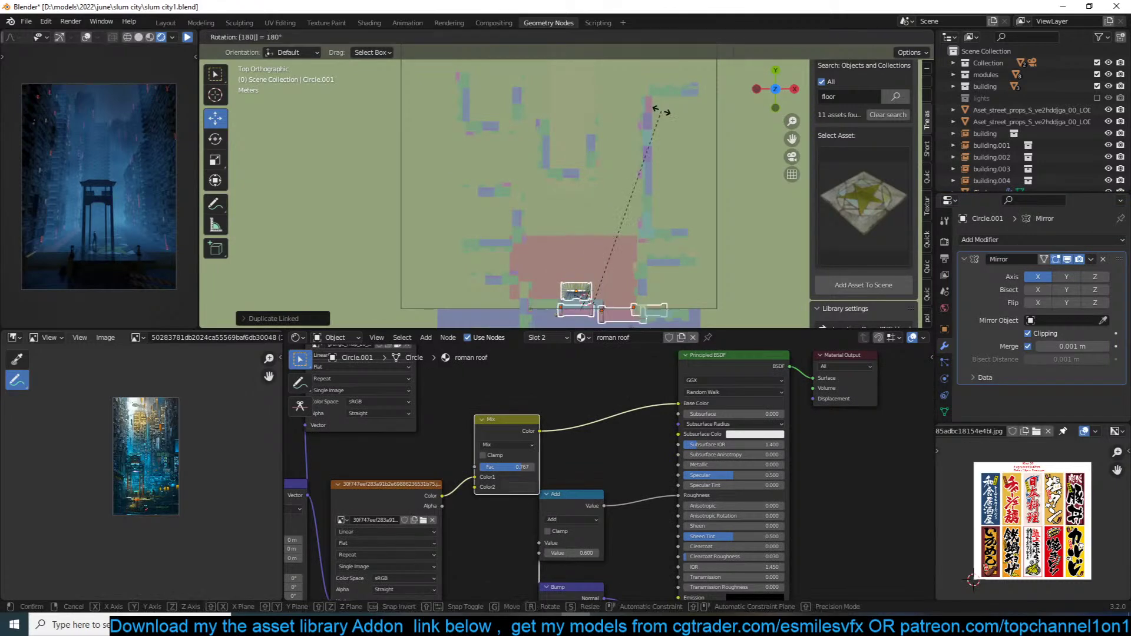
key("Return")
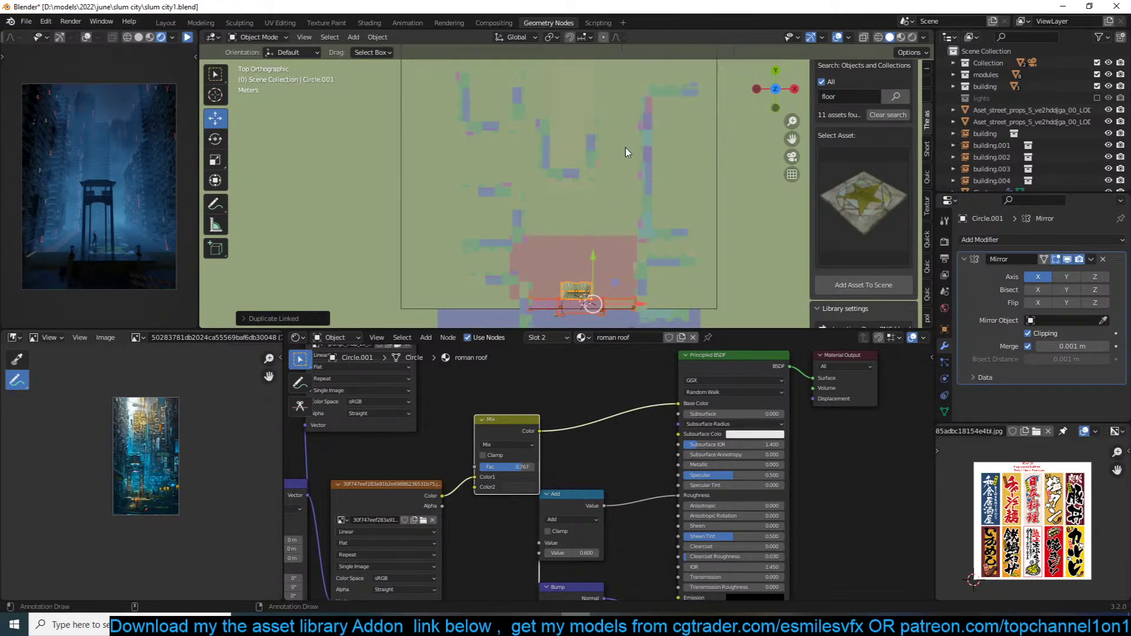
type("r180")
key("Return")
key("g")
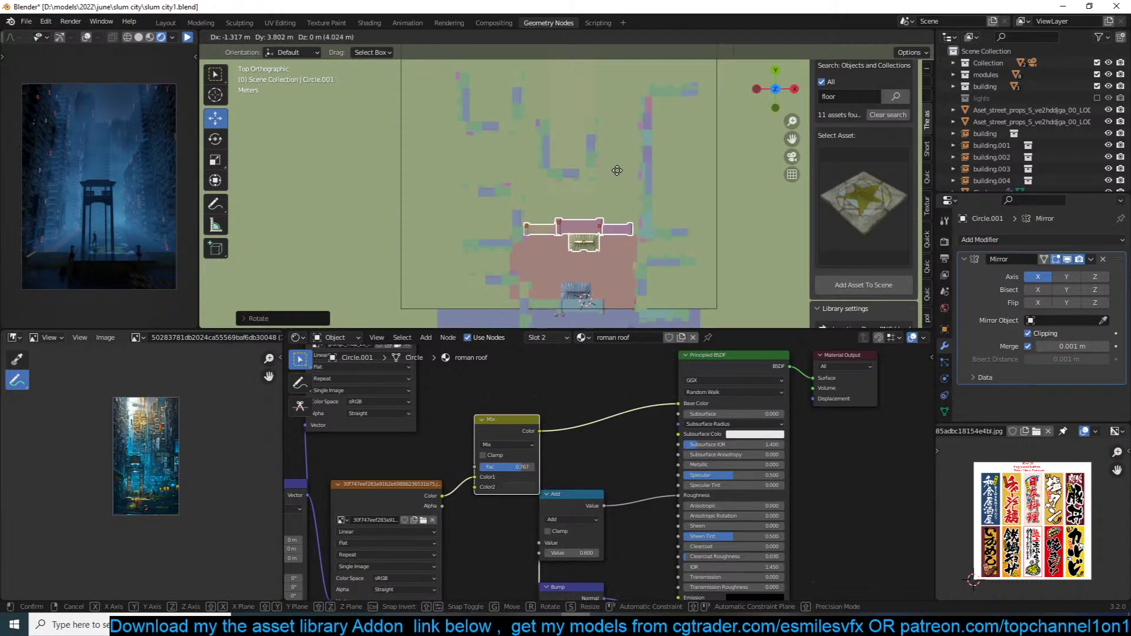
left_click(620, 170)
Step: Move the duplicated gate sideways to line it up with the middle of the rear stairs
left_click(594, 243)
key("g")
left_click(587, 244)
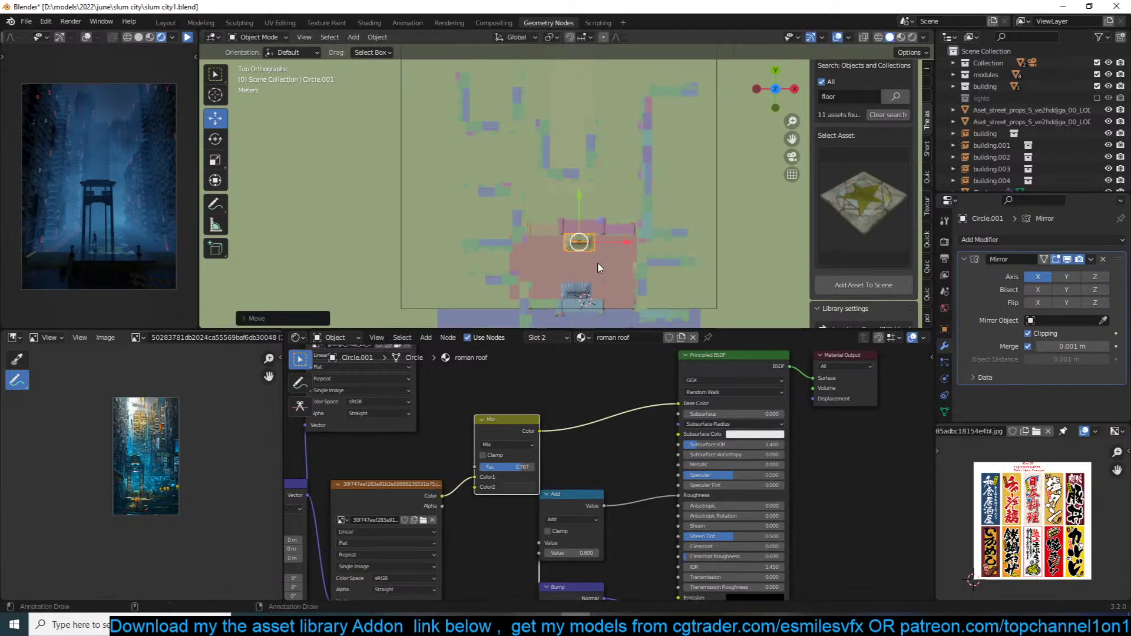
Step: Duplicate the rear gate in place and scale the copy down along the Z axis
mouse_move(598, 263)
middle_mouse_down()
mouse_move(629, 197)
mouse_move(604, 272)
middle_mouse_up()
key("shift+d")
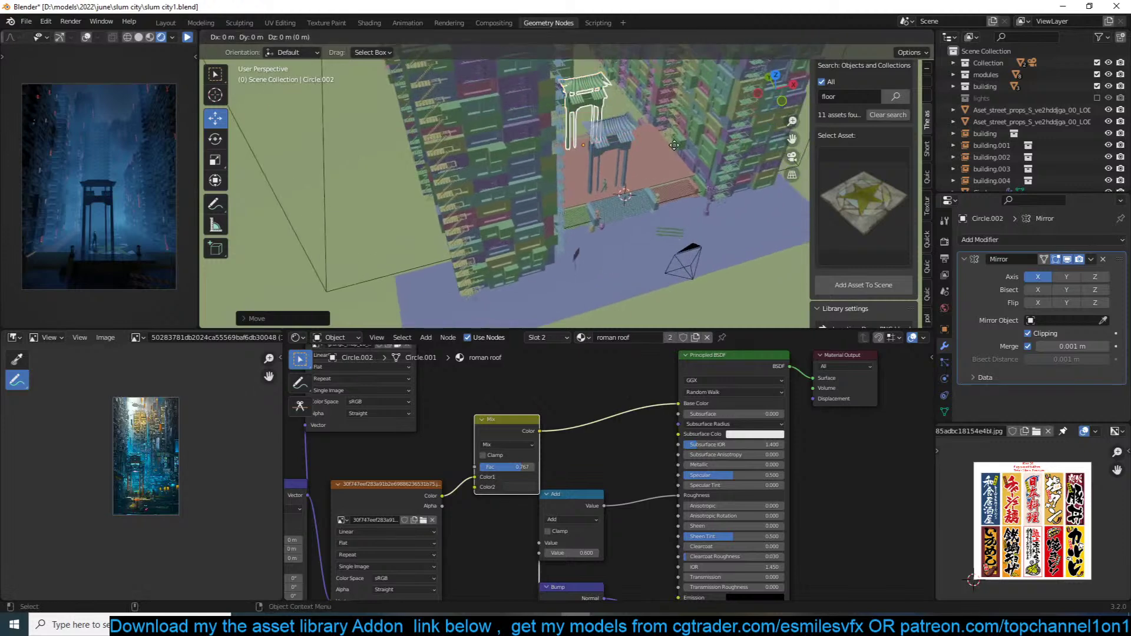
right_click(674, 145)
key("s")
key("z")
left_click(610, 172)
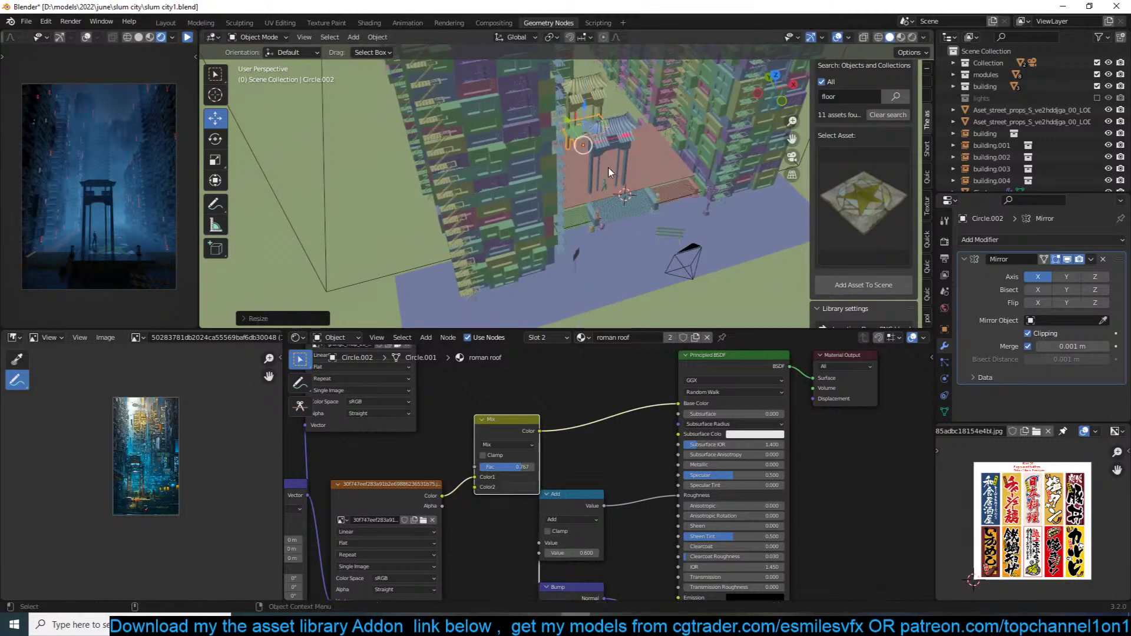
Step: In top view, rotate the shortened gate 90° and move it beyond the floor, beside the buildings on the street's right side
key("KP_7")
scroll(608, 178, "down", 8)
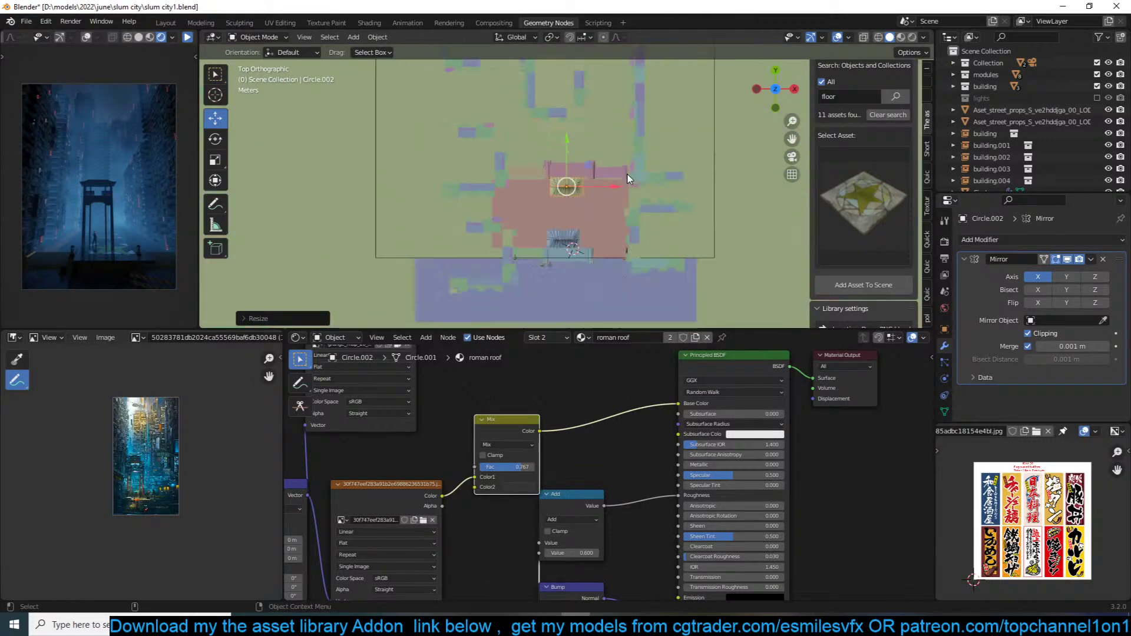
type("r90")
key("Return")
key("g")
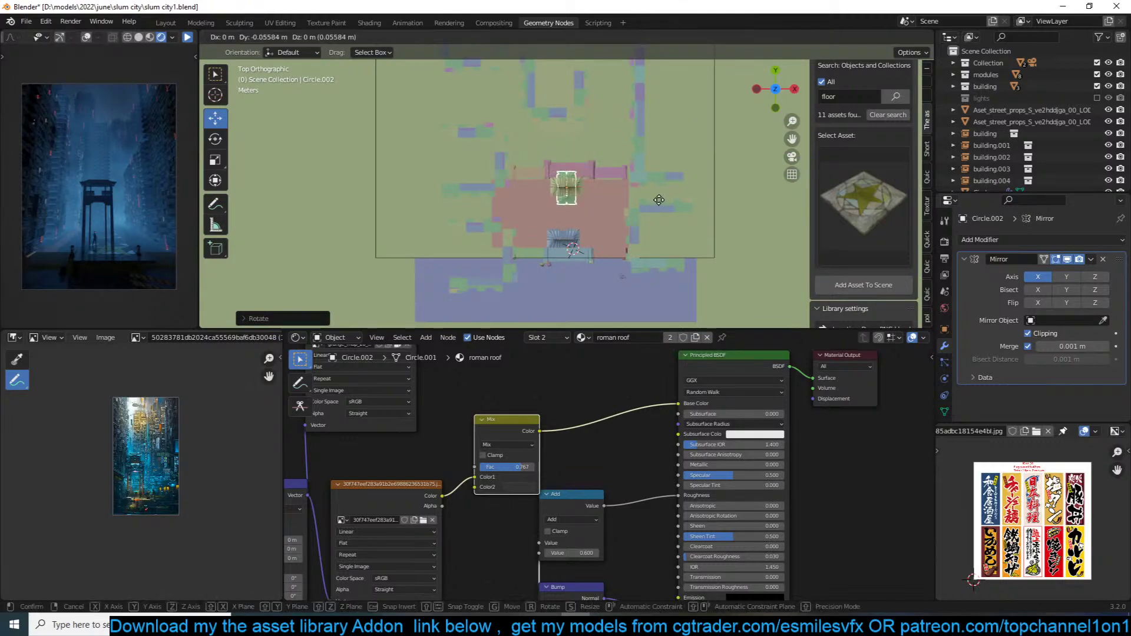
left_click(714, 155)
middle_click_drag(714, 155, 682, 144)
key("g")
left_click(688, 133)
Step: Place two linked duplicates of the shortened gate, one across the street and one farther back along the right-hand buildings
key("alt+d")
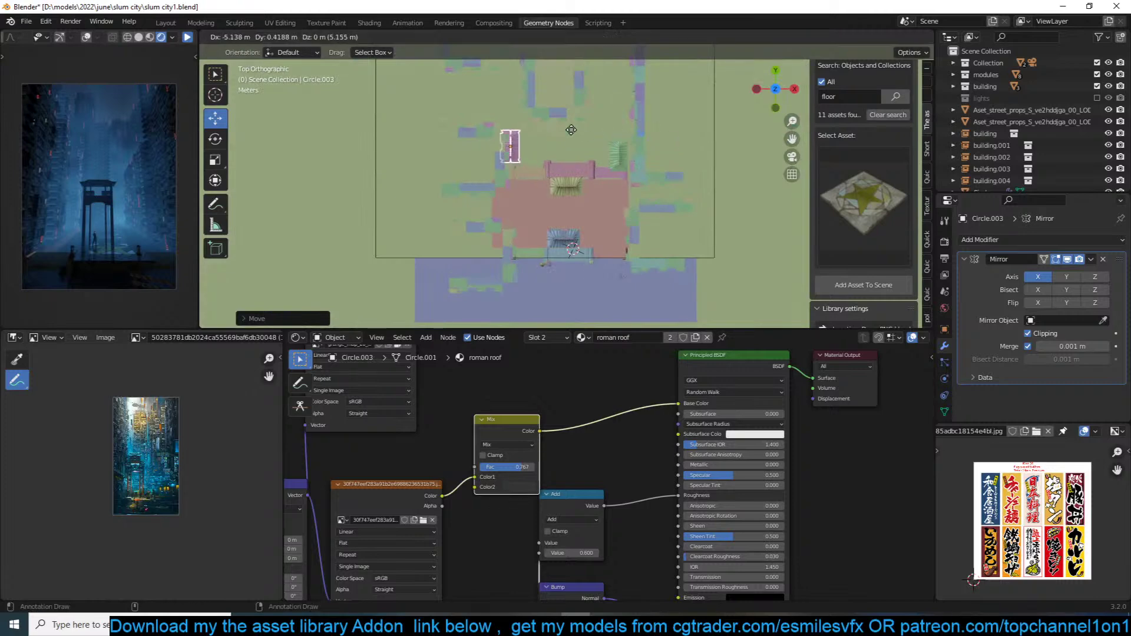
left_click(576, 129)
key("alt+d")
left_click(680, 69)
Step: From the camera view, move the star floor slightly along the Y axis toward the front stairs
scroll(644, 112, "up", 3)
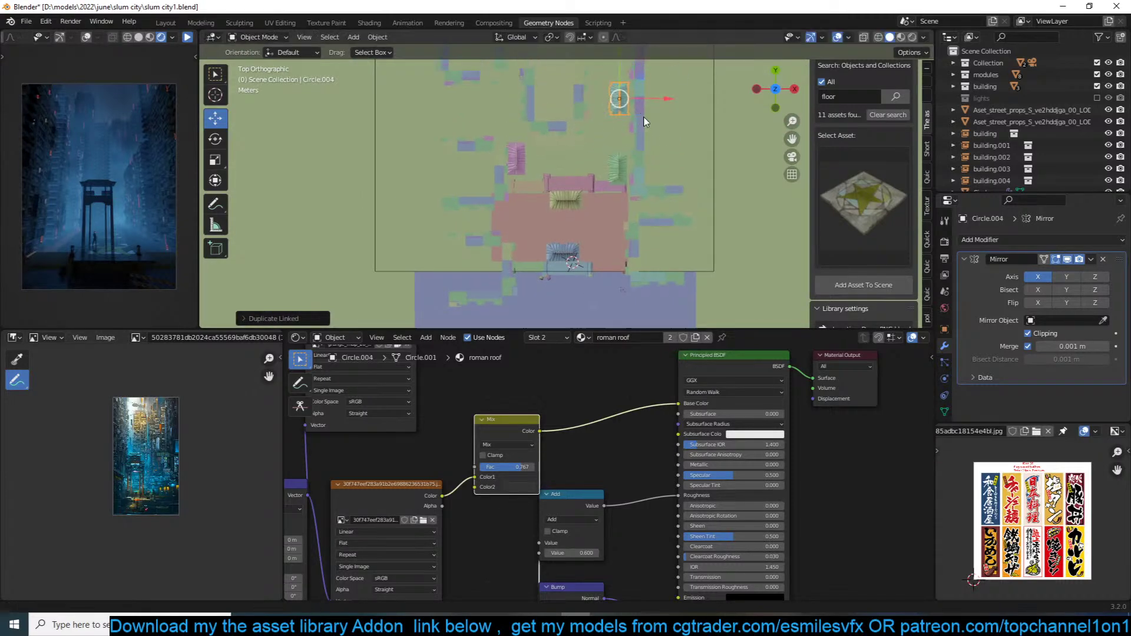
middle_click_drag(662, 156, 651, 152)
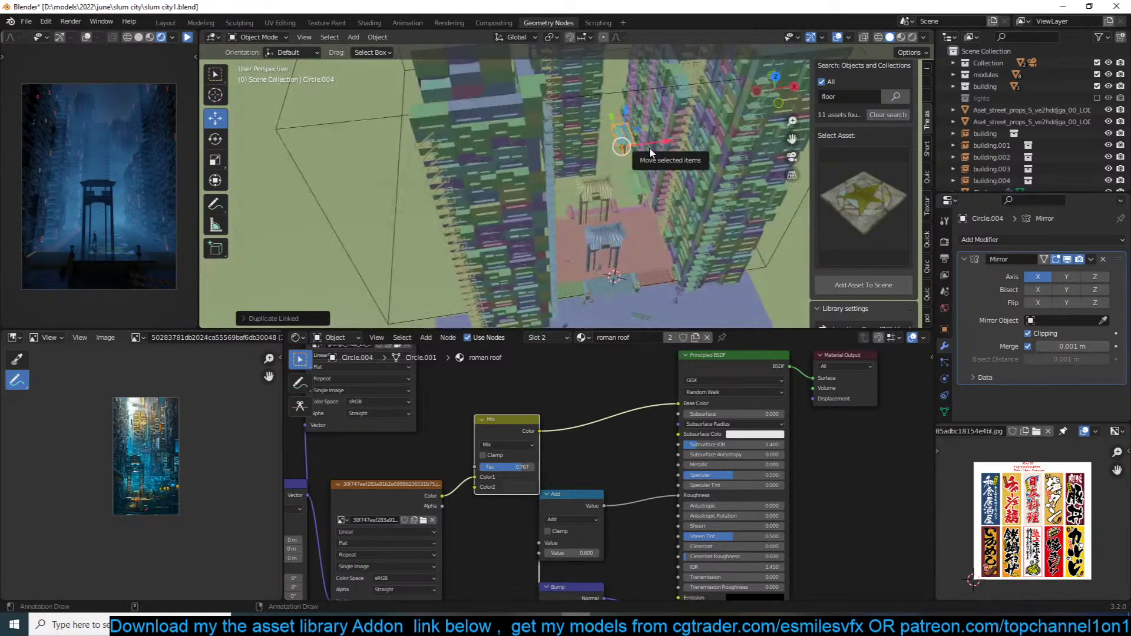
key("KP_1")
scroll(660, 194, "up", 2)
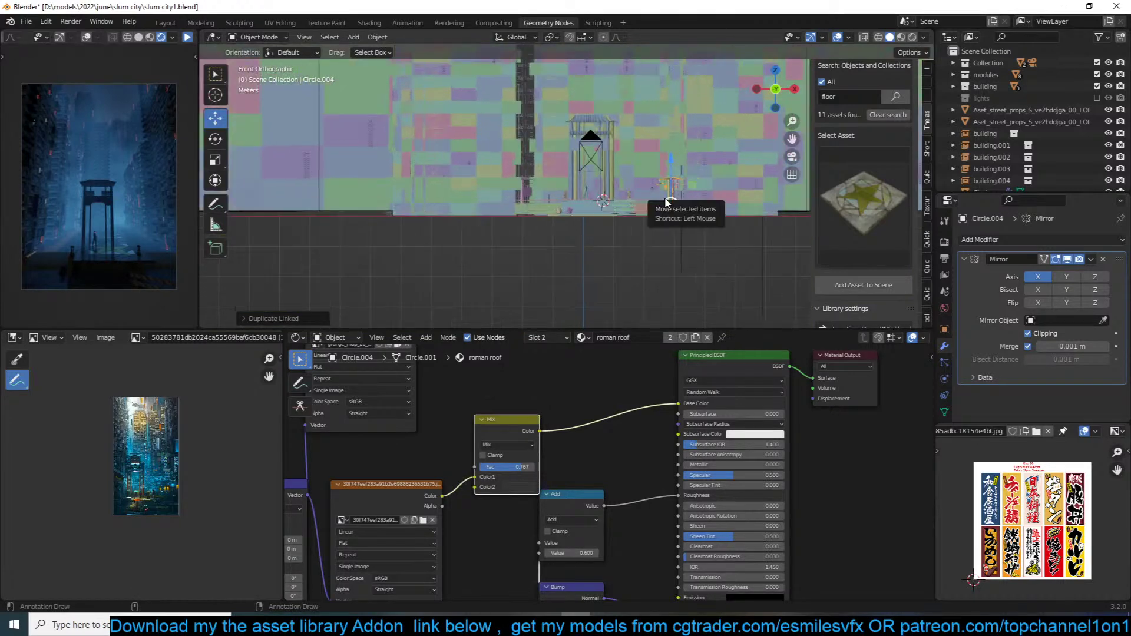
key("KP_0")
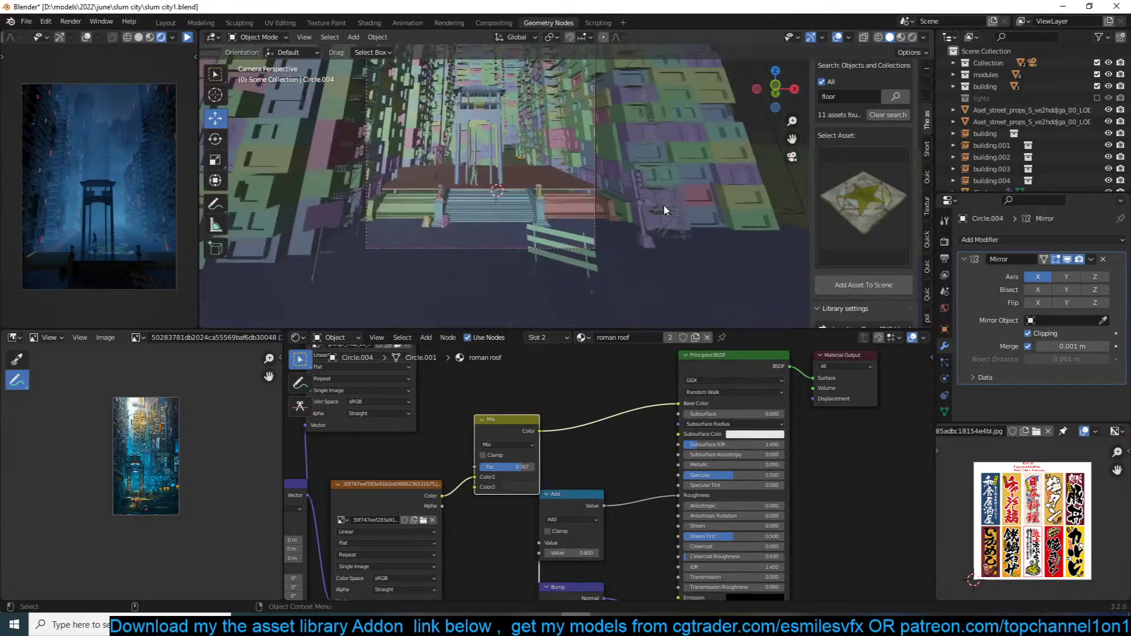
left_click(580, 187)
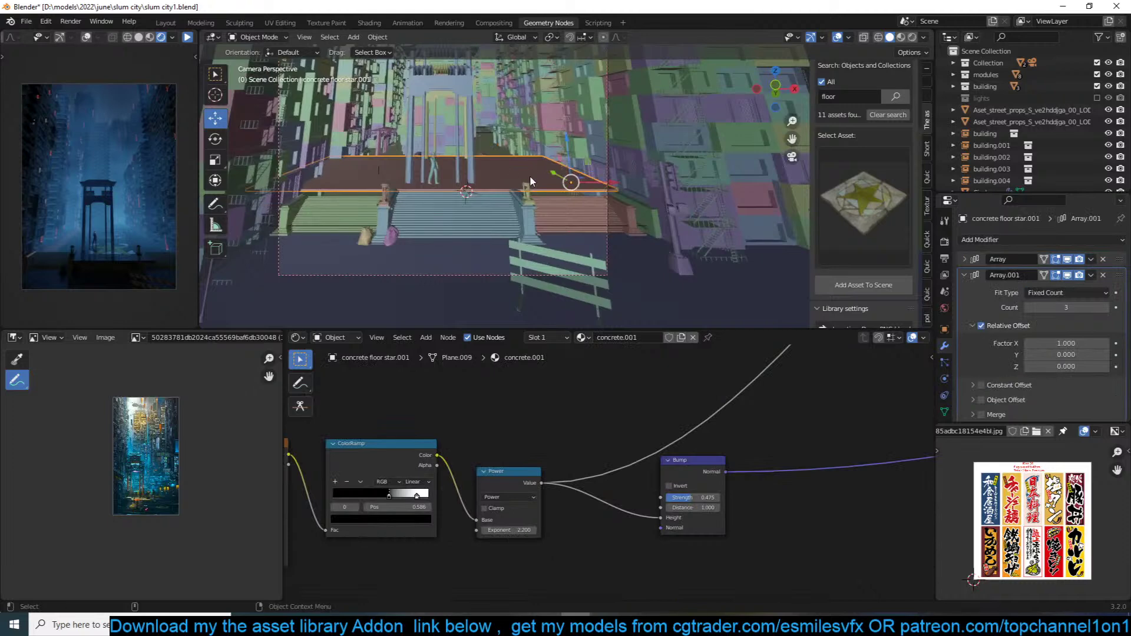
key("g")
key("y")
left_click(553, 200)
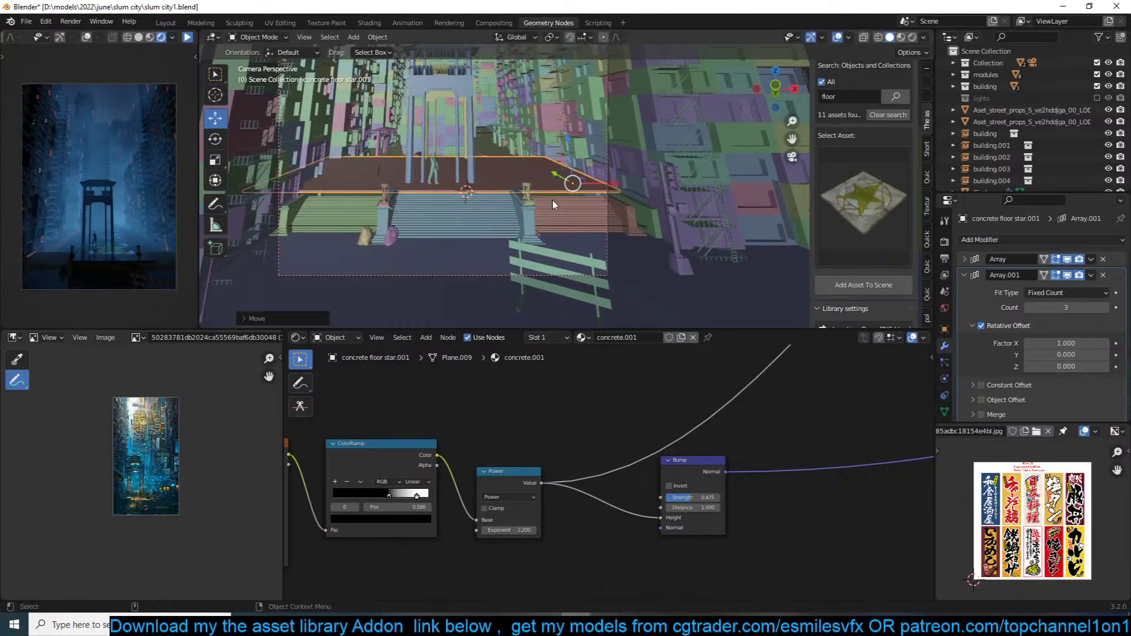
Step: Duplicate the front stair sections in place and stretch the copy along the Z axis
left_click(407, 205)
key("shift+d")
key("s")
key("z")
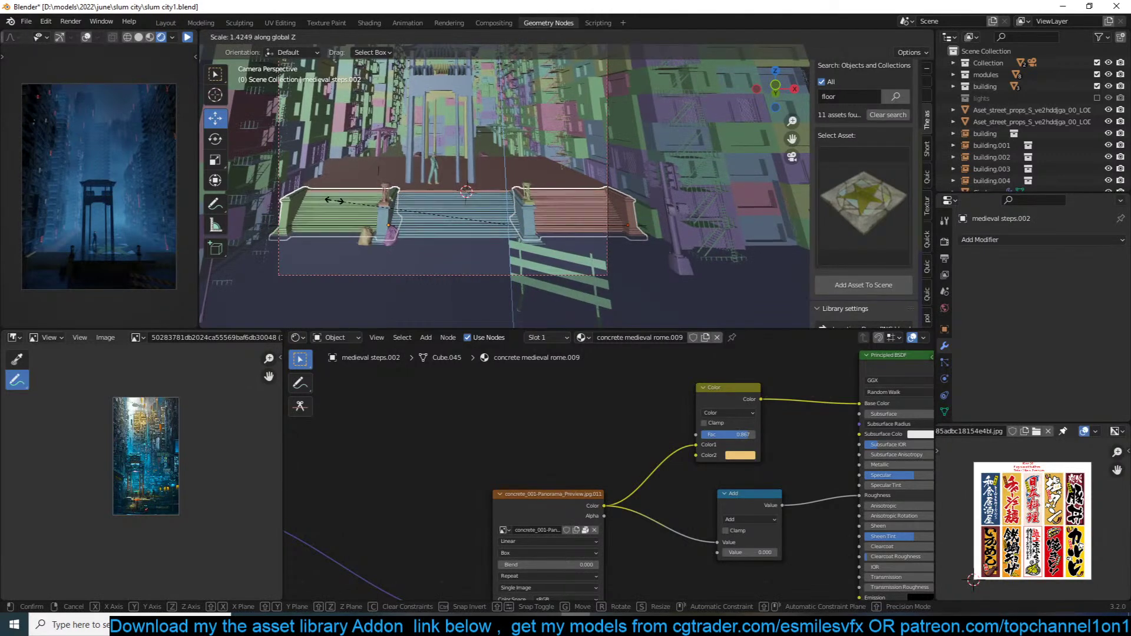
left_click(433, 176)
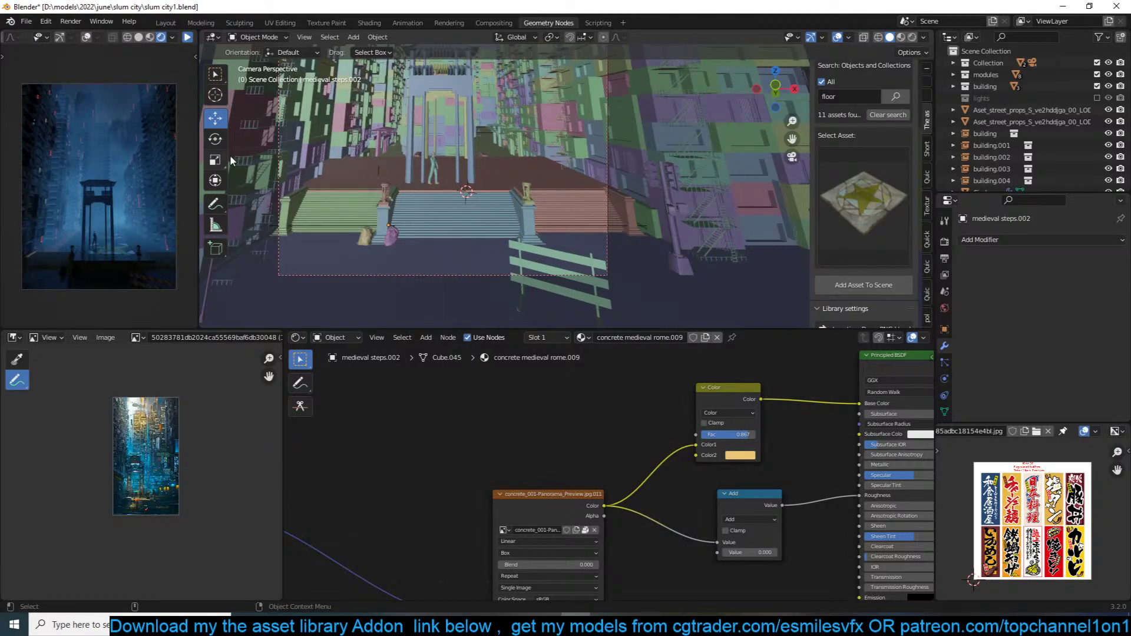
scroll(369, 166, "down", 1)
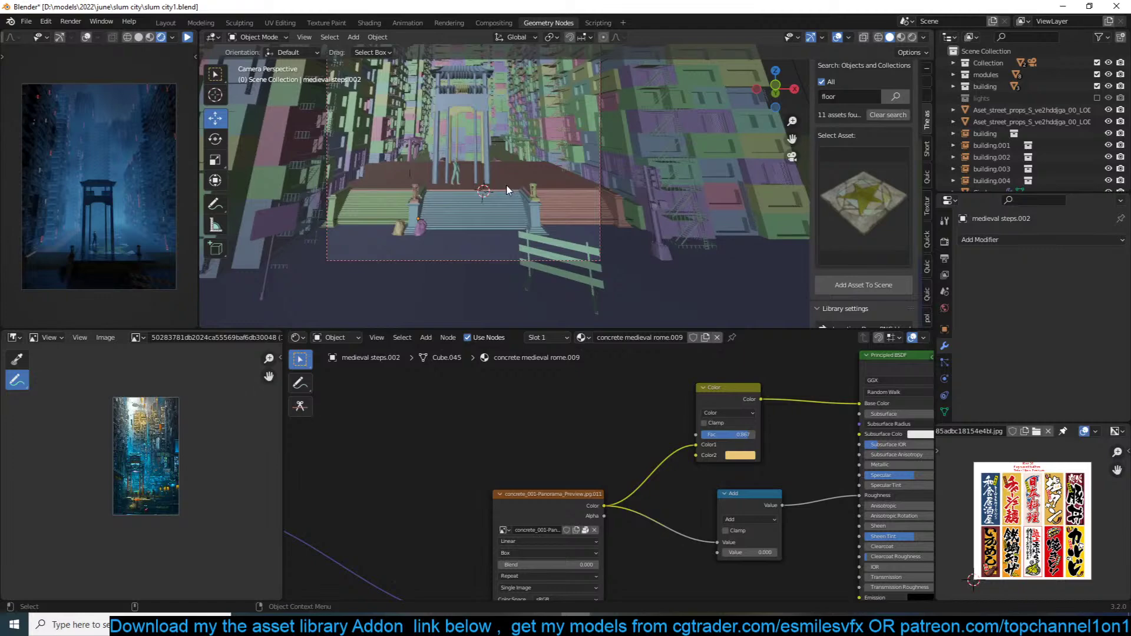
Step: In top view, duplicate the walking man under the gate, turn the copy to about 112° on Z and place it on the floor's left side
left_click(460, 172)
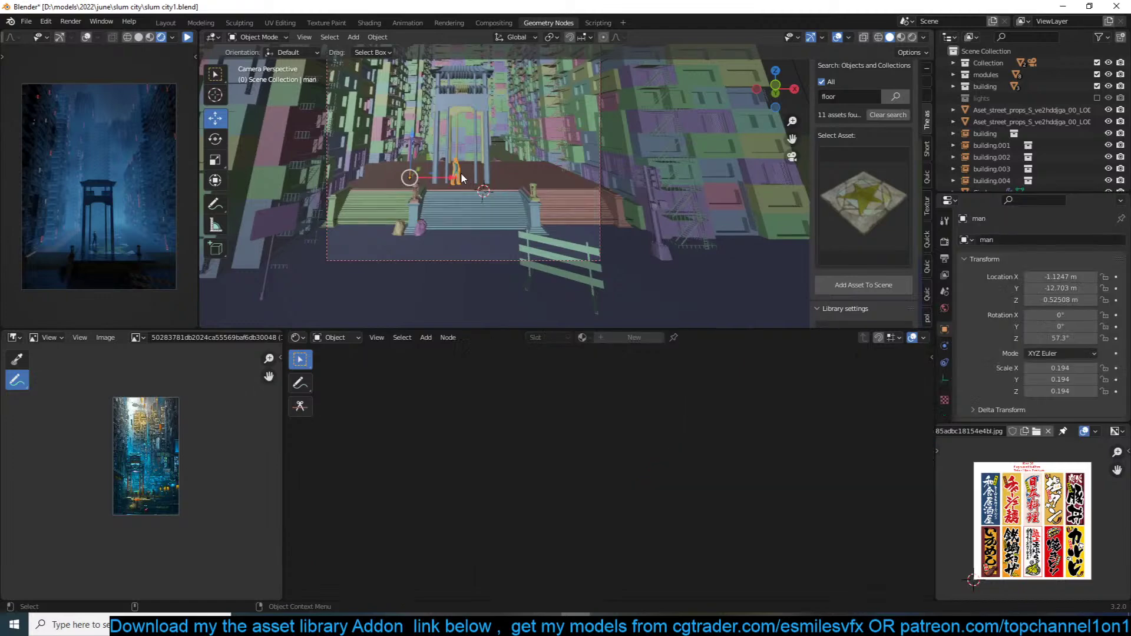
key("KP_Decimal")
middle_click_drag(561, 159, 565, 208)
scroll(565, 207, "down", 3)
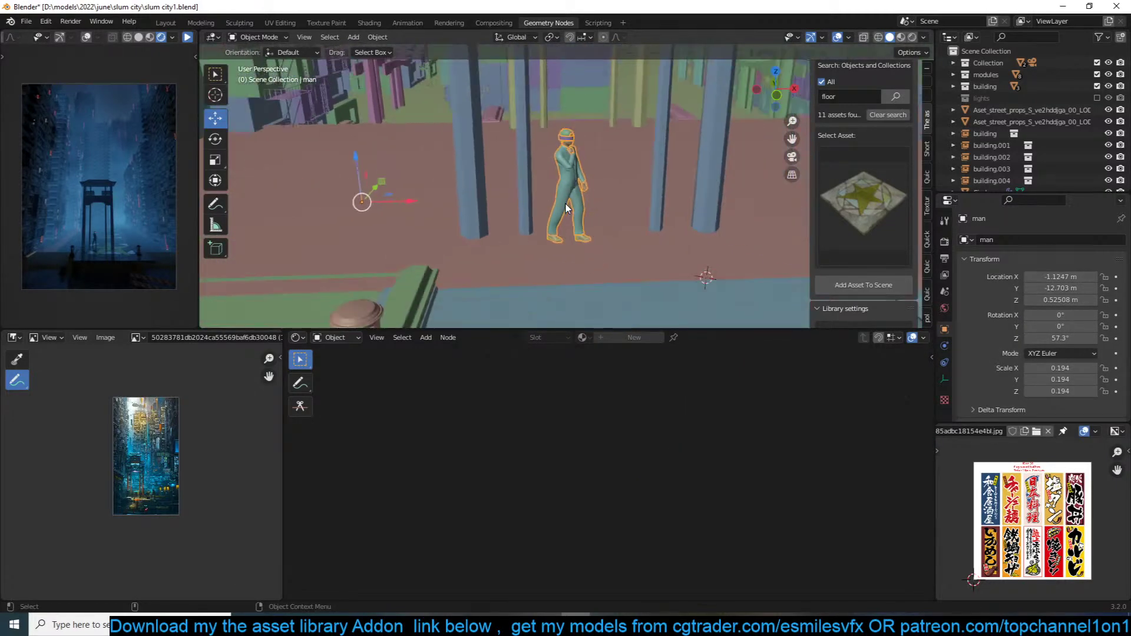
key("KP_7")
scroll(530, 154, "down", 5)
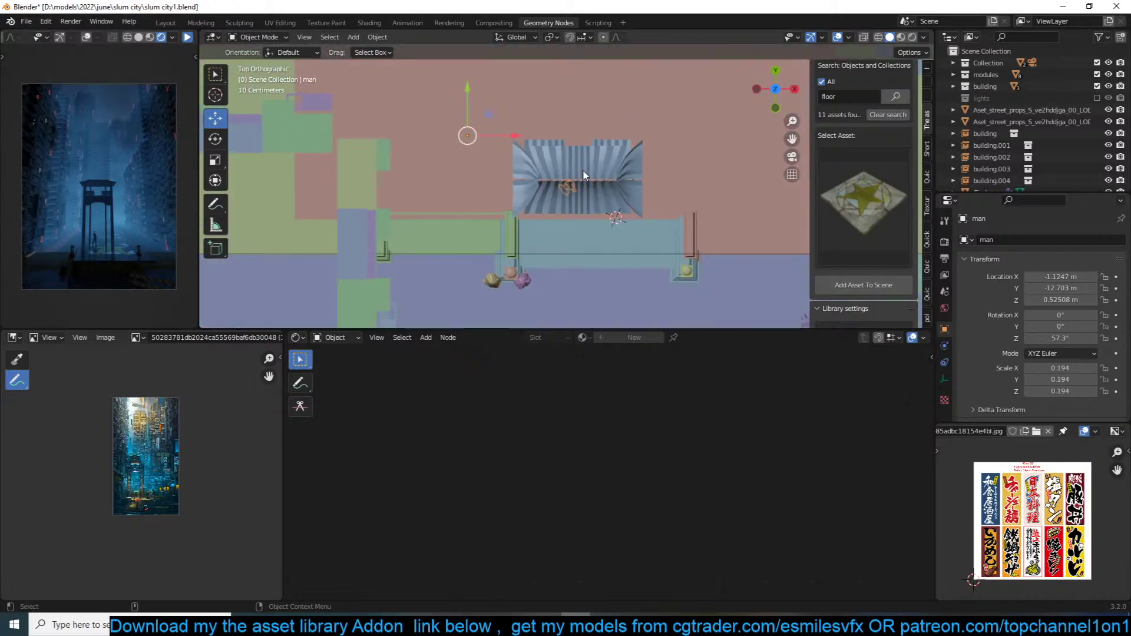
key("shift+d")
left_click(518, 95)
key("r")
left_click(495, 92)
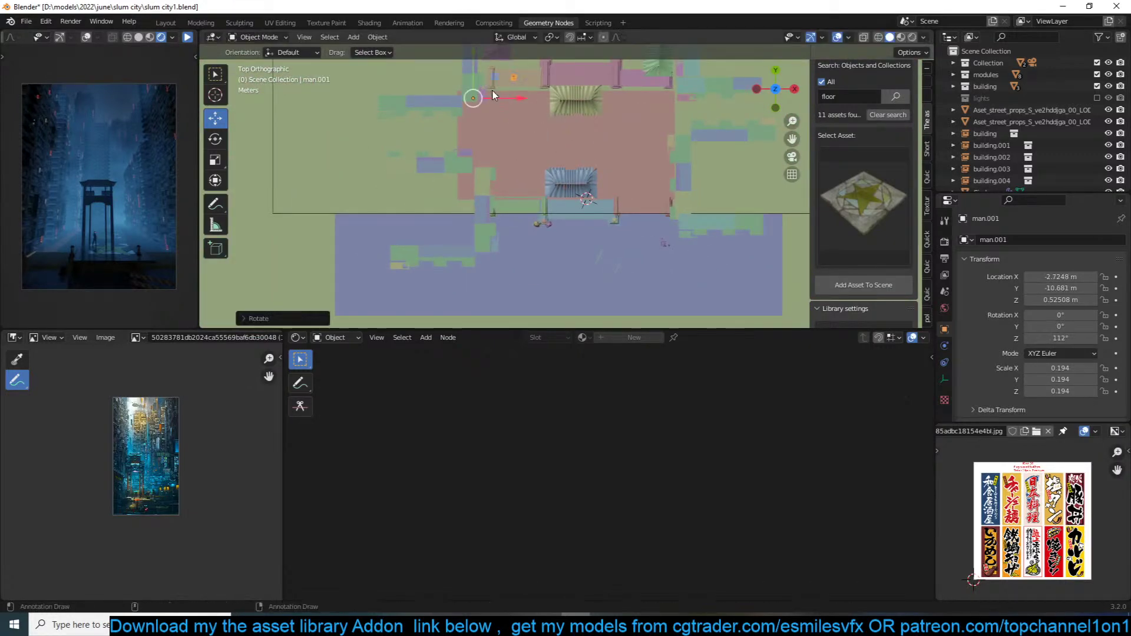
key("g")
left_click(504, 132)
Step: Make a linked duplicate of the copied man, turn it to about 273° on Z and position it near the front gate
key("shift+d")
left_click(641, 144)
key("r")
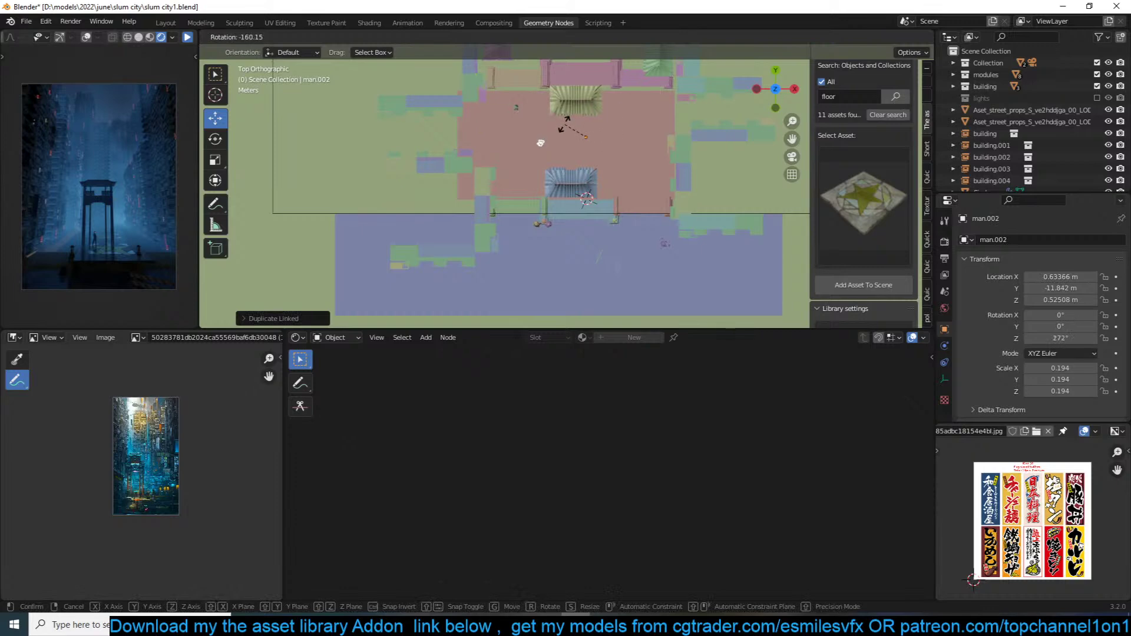
left_click(560, 126)
key("g")
left_click(550, 138)
Step: Scatter twelve more linked copies of the turned man around both sides and the middle of the floor between the two gates
key("alt+d")
left_click(680, 107)
key("alt+d")
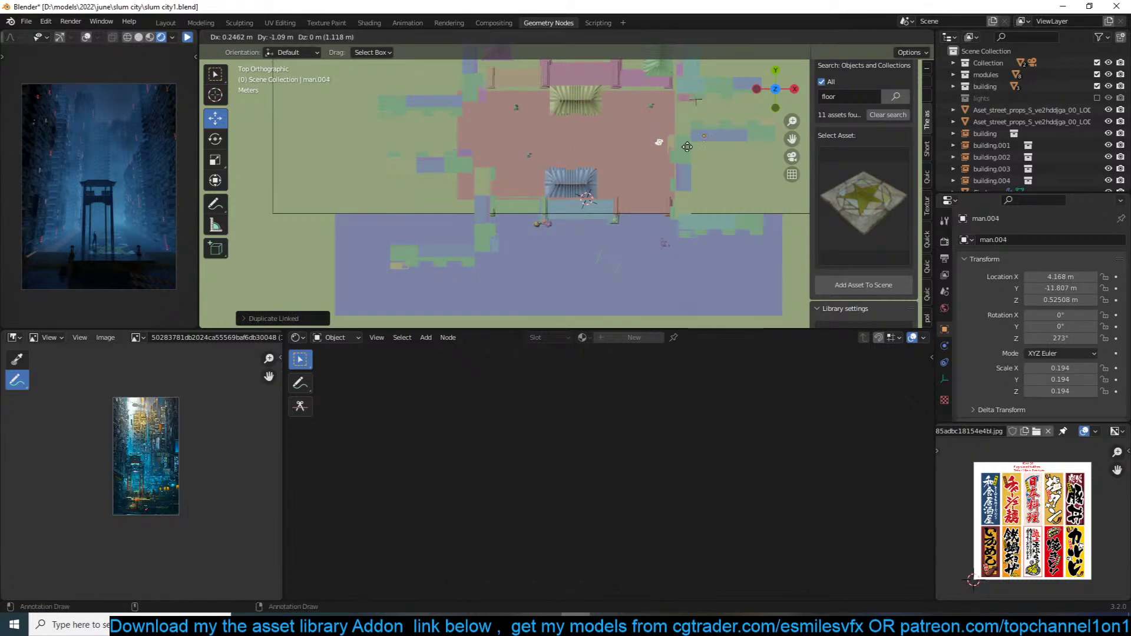
left_click(688, 145)
key("alt+d")
left_click(673, 173)
key("alt+d")
left_click(584, 147)
key("alt+d")
left_click(514, 154)
key("alt+d")
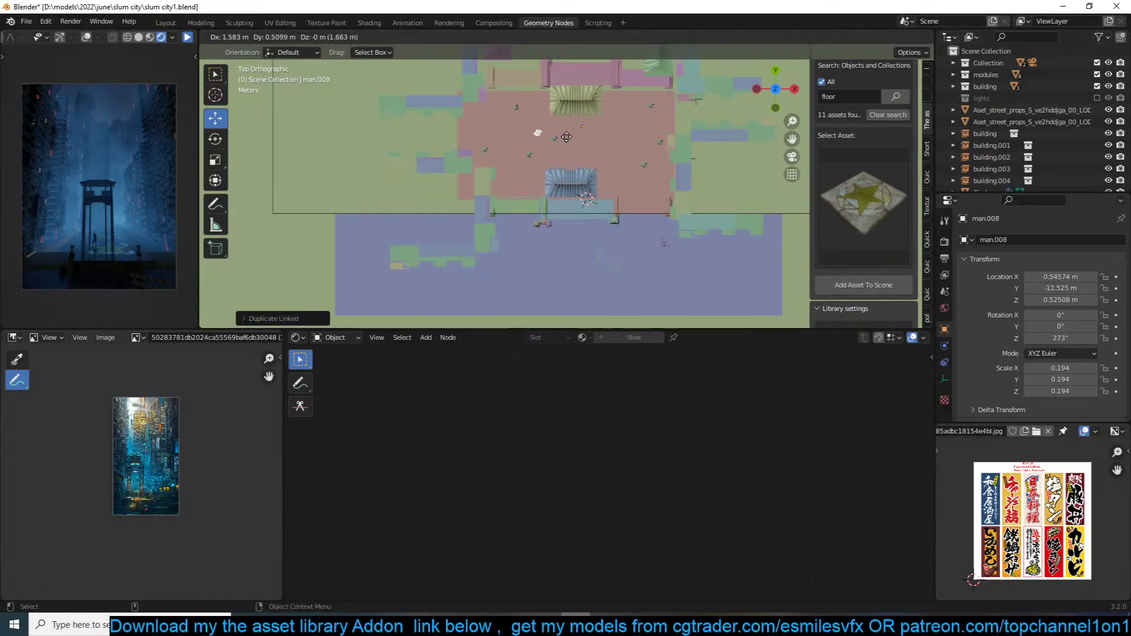
left_click(567, 136)
key("alt+d")
left_click(661, 156)
key("alt+d")
left_click(667, 141)
key("alt+d")
left_click(589, 154)
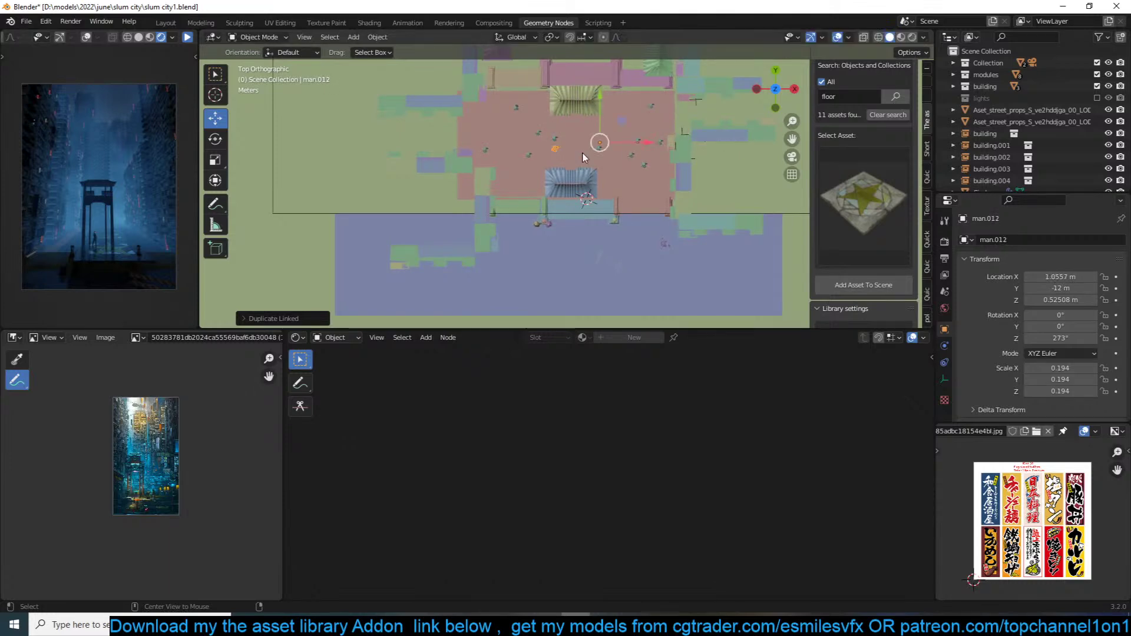
key("alt+d")
left_click(540, 143)
key("alt+d")
left_click(518, 137)
key("alt+d")
left_click(502, 138)
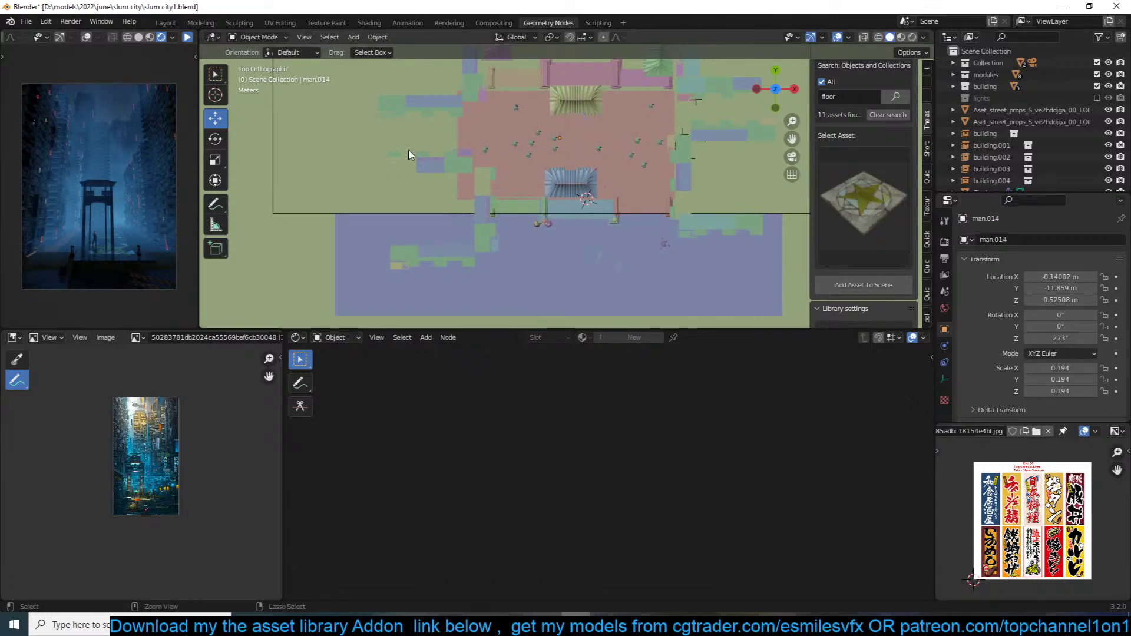
Step: Save the scene file and resume the paused rendered camera preview
key("ctrl+s")
left_click(188, 38)
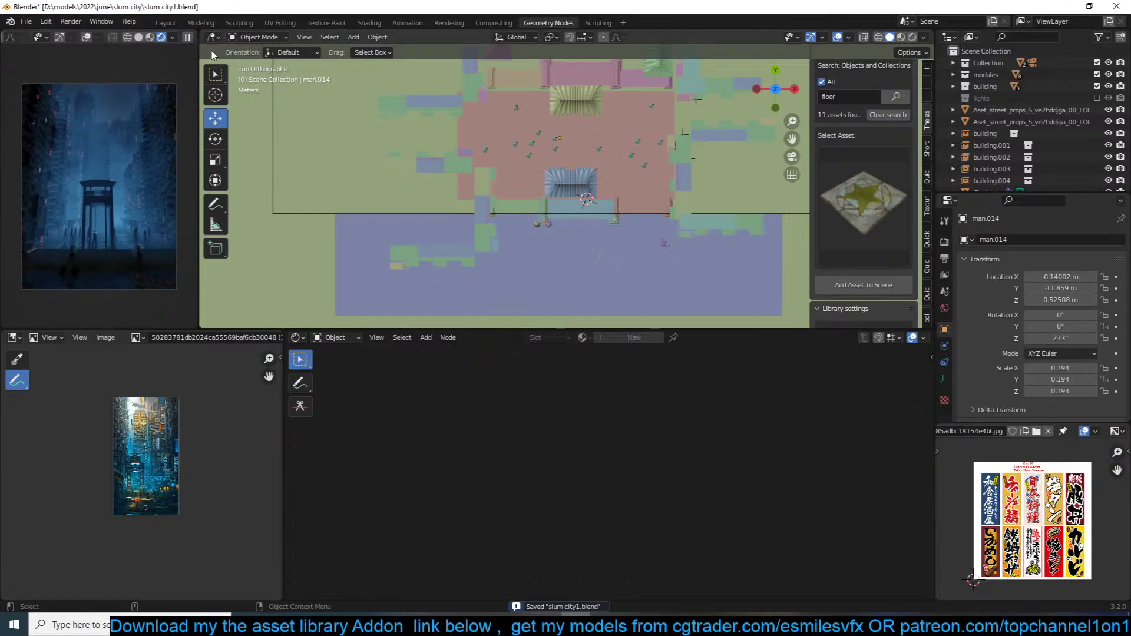
key("ctrl+s")
Step: Place the 3D cursor on the front gate's upper panel and add an area light there
middle_click_drag(589, 207, 569, 137)
scroll(570, 137, "up", 8)
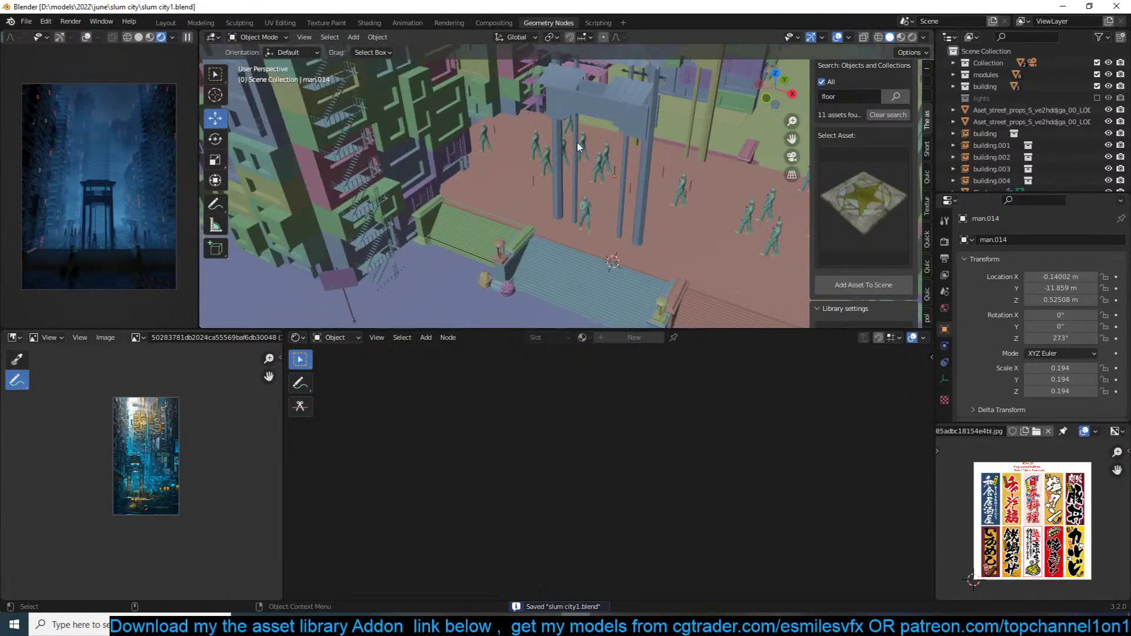
key("shift+a")
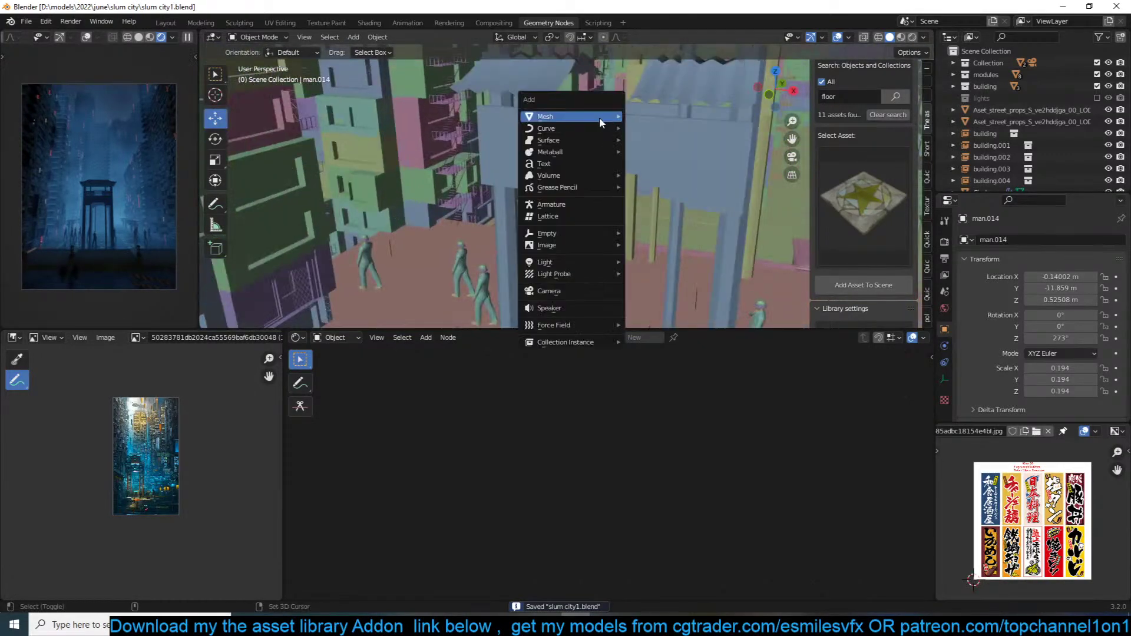
mouse_move(613, 262)
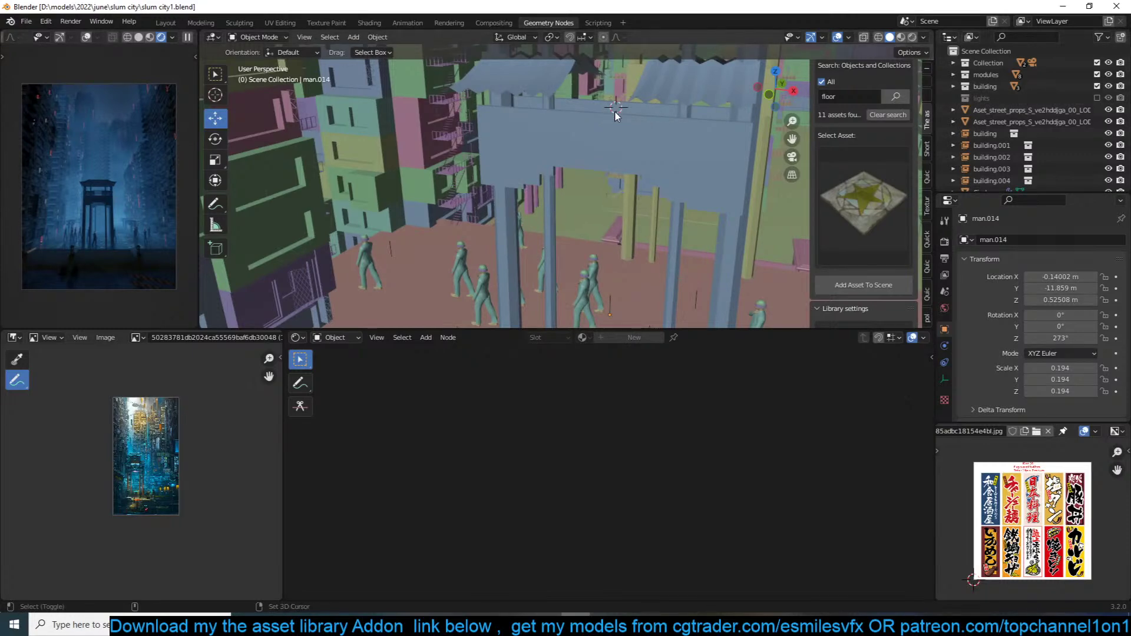
key("shift+a")
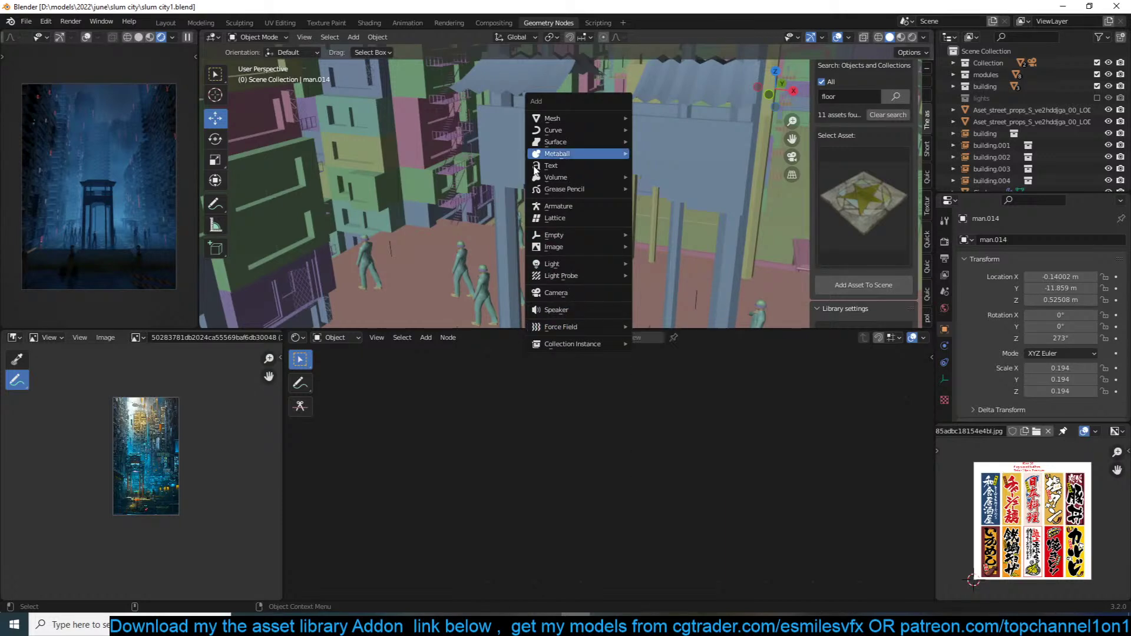
mouse_move(554, 264)
left_click(667, 303)
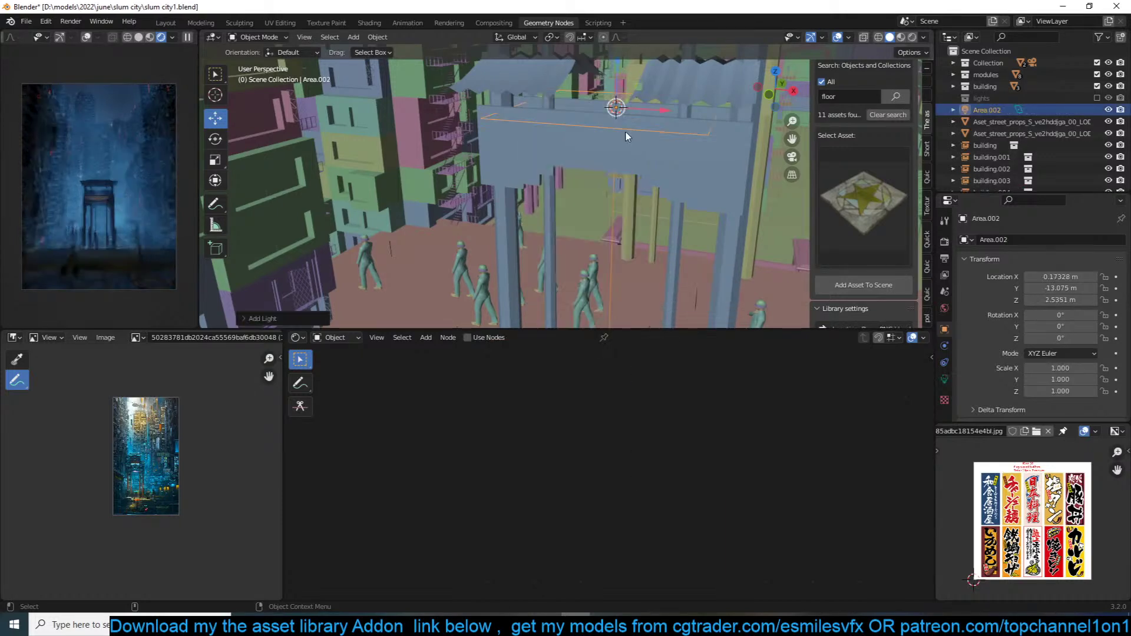
Step: Open the area light's settings, scale the light to about half along X and shrink it along Y
left_click(944, 379)
scroll(725, 182, "down", 4)
middle_click_drag(725, 183, 708, 241)
key("s")
key("x")
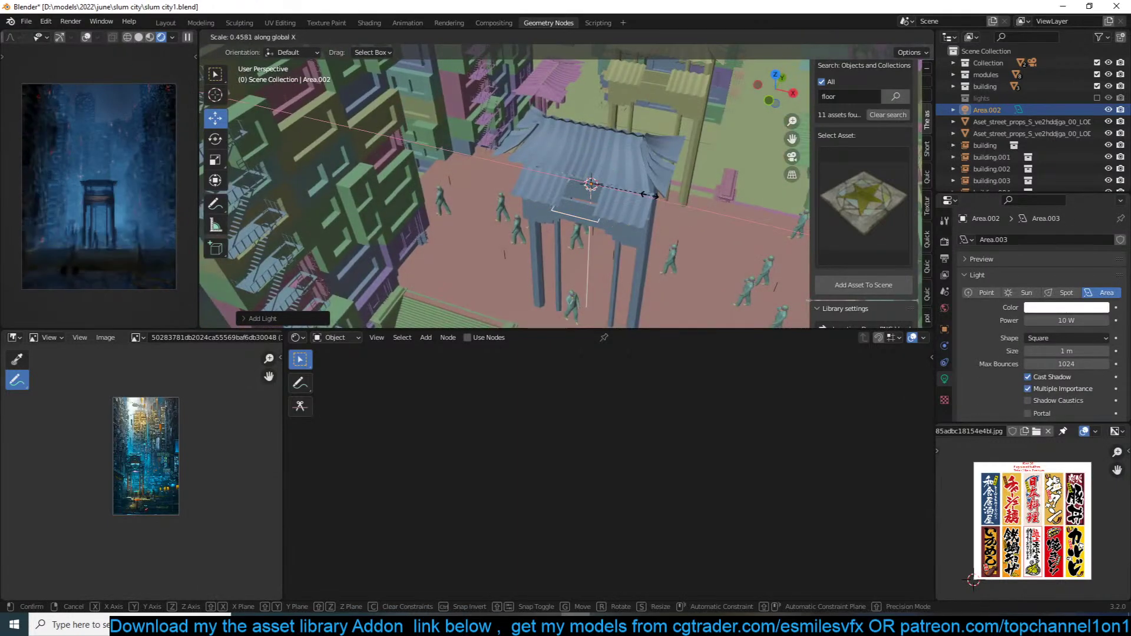
left_click(654, 200)
key("s")
key("y")
left_click(641, 223)
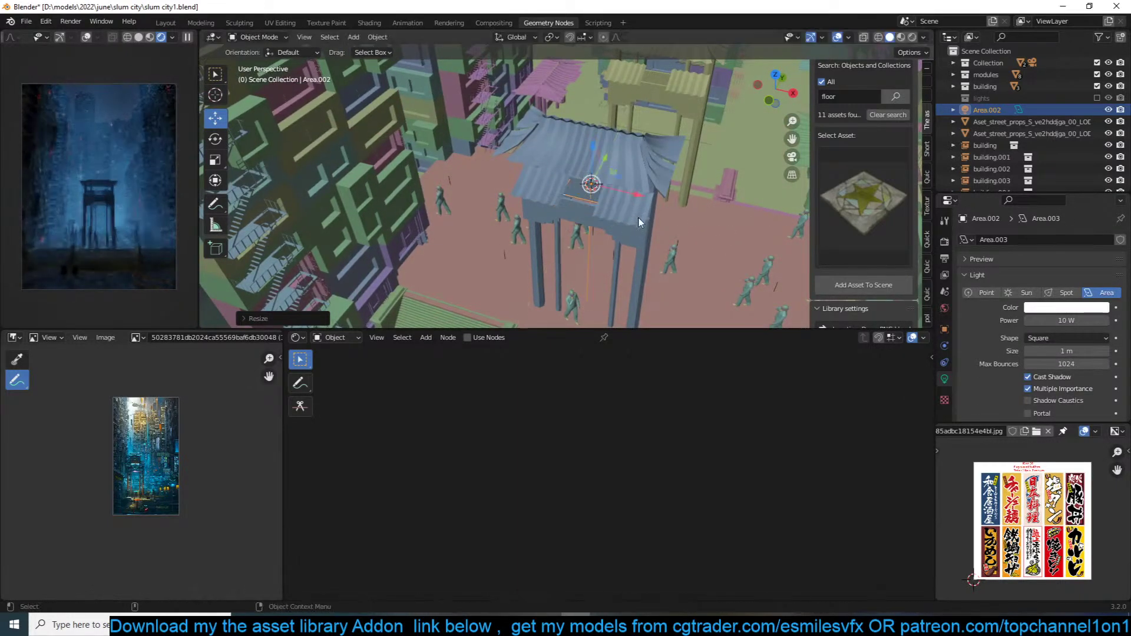
Step: Shift the area light slightly along Y under the gate roof and narrow it further along the Y axis
middle_click_drag(657, 185, 693, 178)
scroll(699, 181, "up", 2)
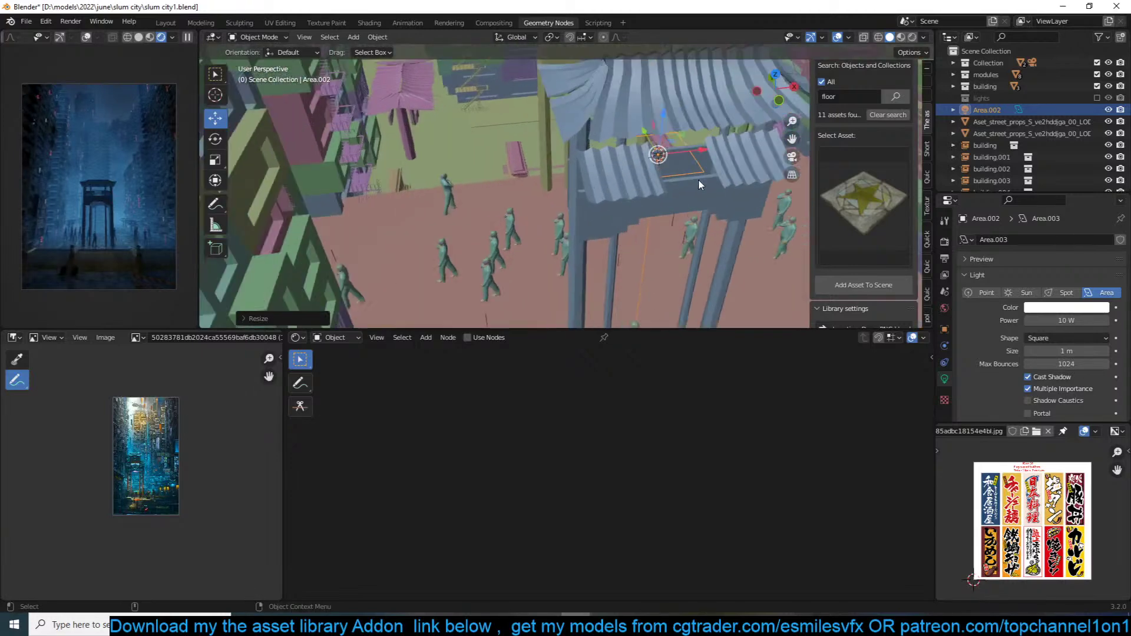
left_click_drag(645, 132, 660, 158)
key("s")
key("y")
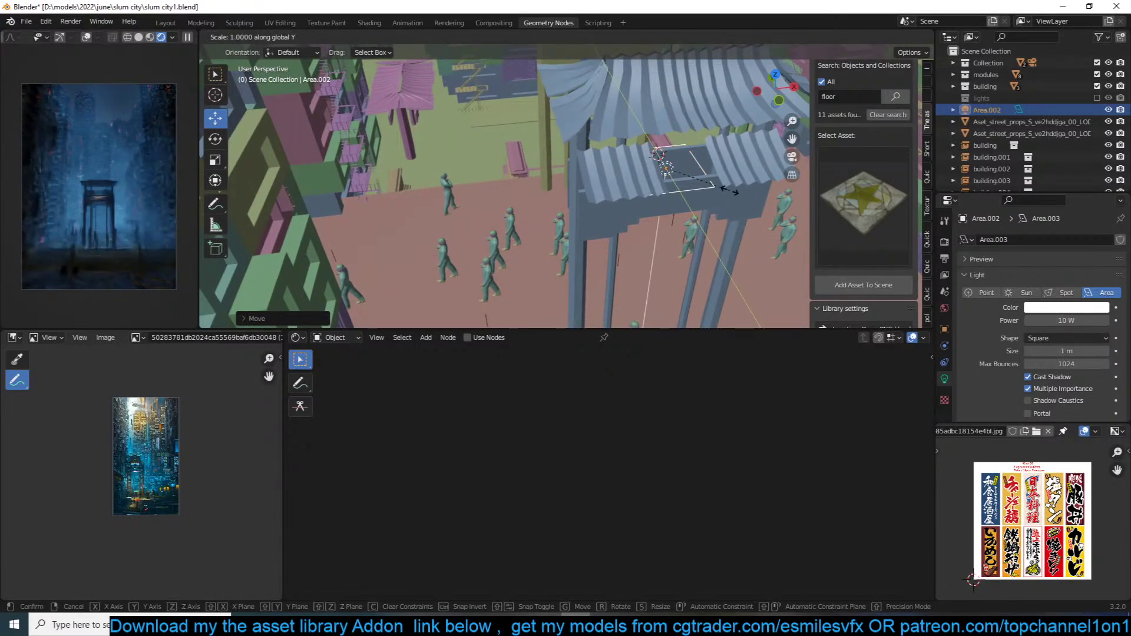
left_click(738, 170)
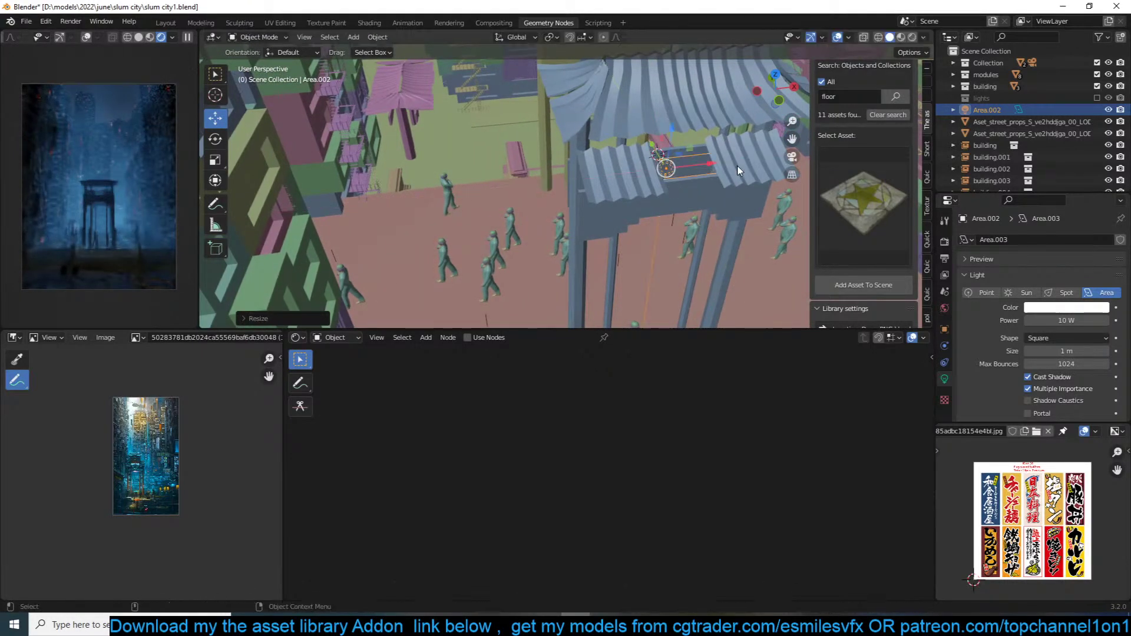
Step: Set the area light's power to 100 W and its color to a saturated orange
middle_click_drag(738, 170, 697, 111)
left_click(1068, 320)
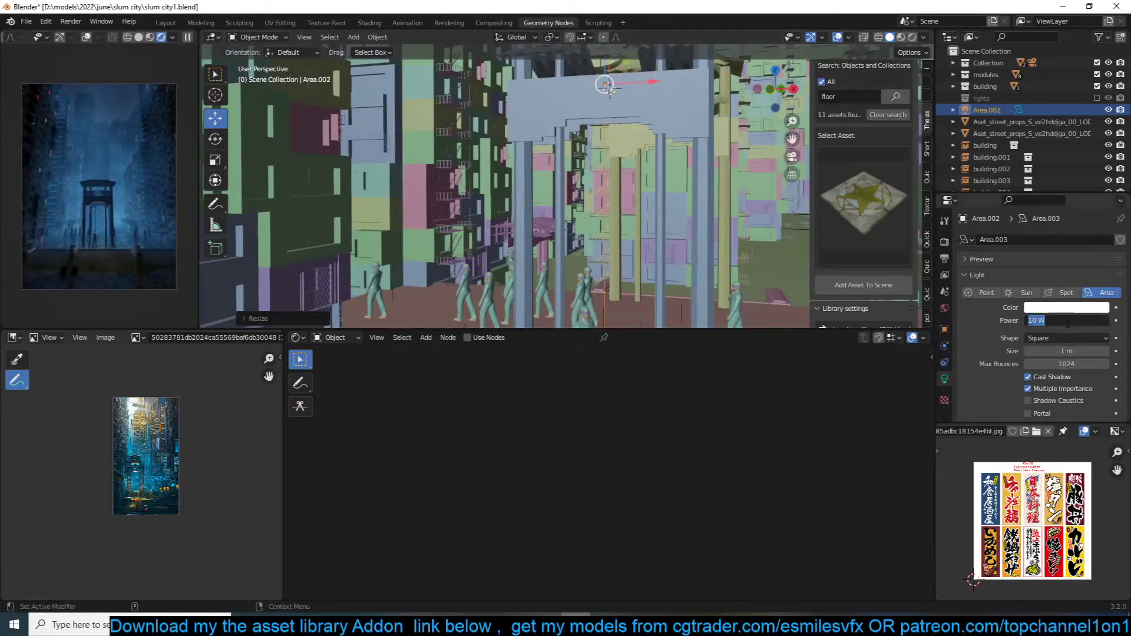
type("100")
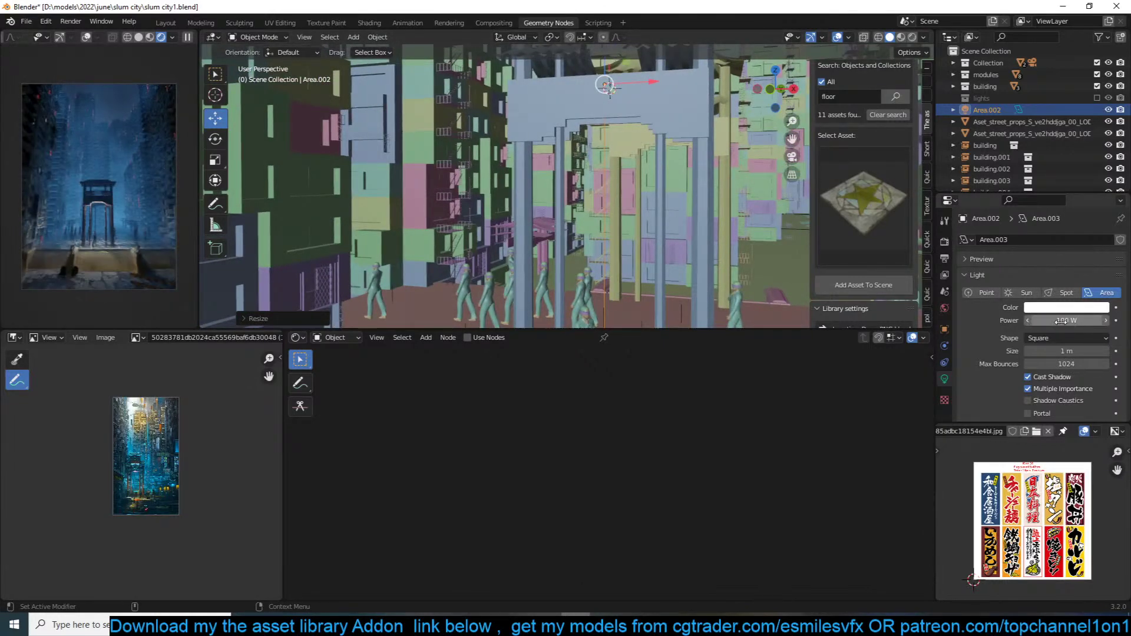
key("Return")
left_click(1068, 308)
left_click(1025, 223)
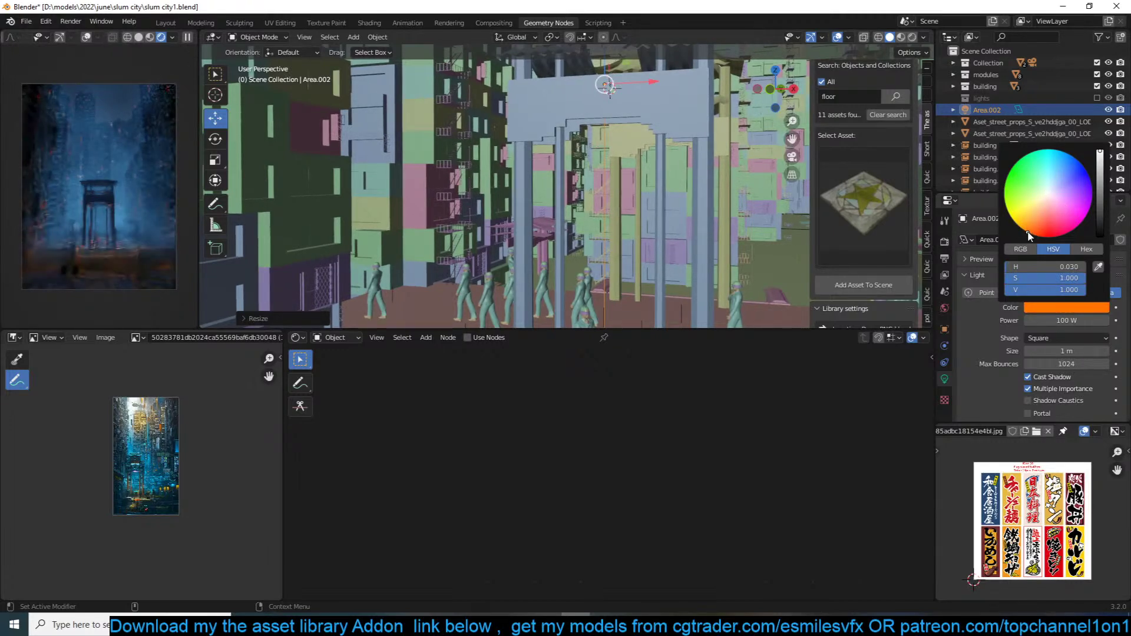
Step: Try the area light's power at 10 W, then set it to 50 W
left_click(1068, 319)
type("10")
key("Return")
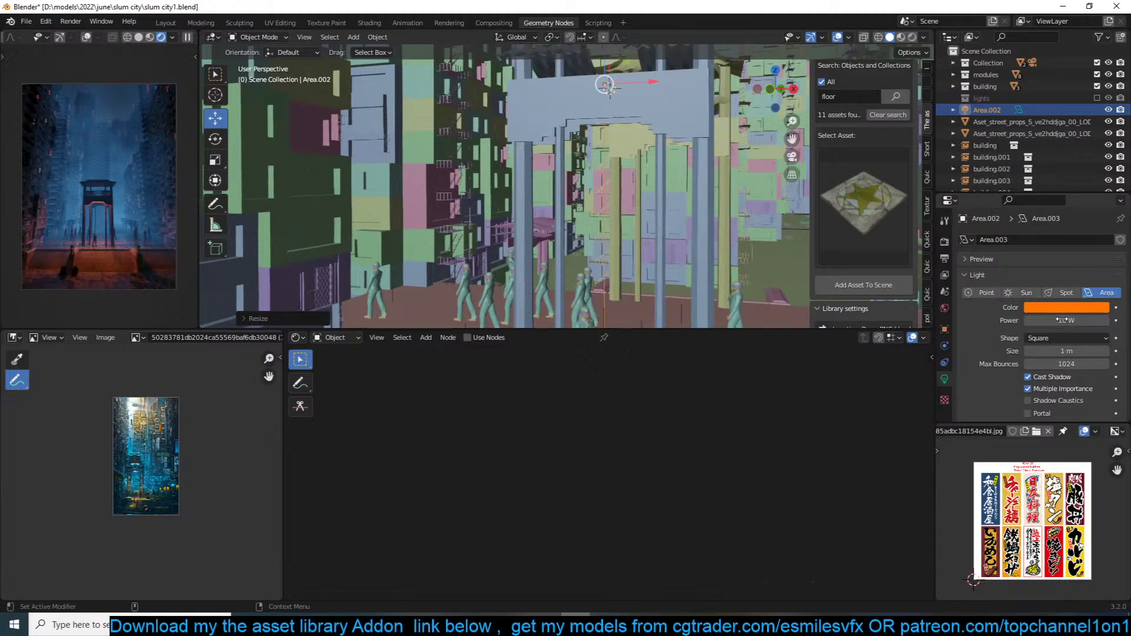
left_click(1068, 320)
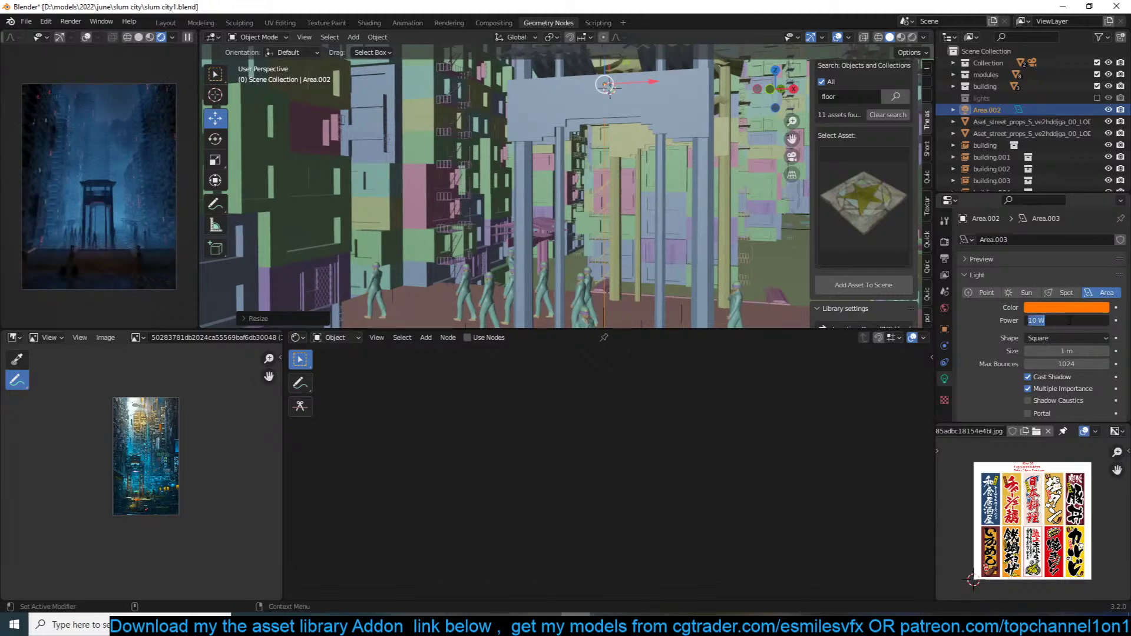
type("50")
key("Return")
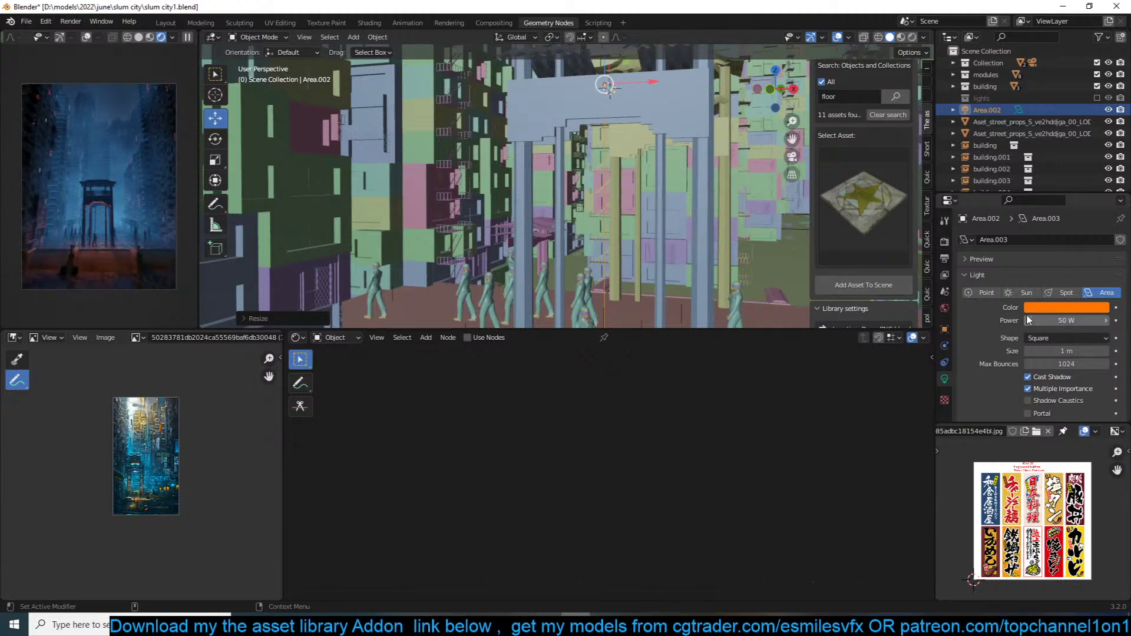
Step: Try yellow and blue for the area light, settling on a warm orange with hue about 0.074 and saturation about 0.915
left_click(1040, 307)
left_click(1033, 205)
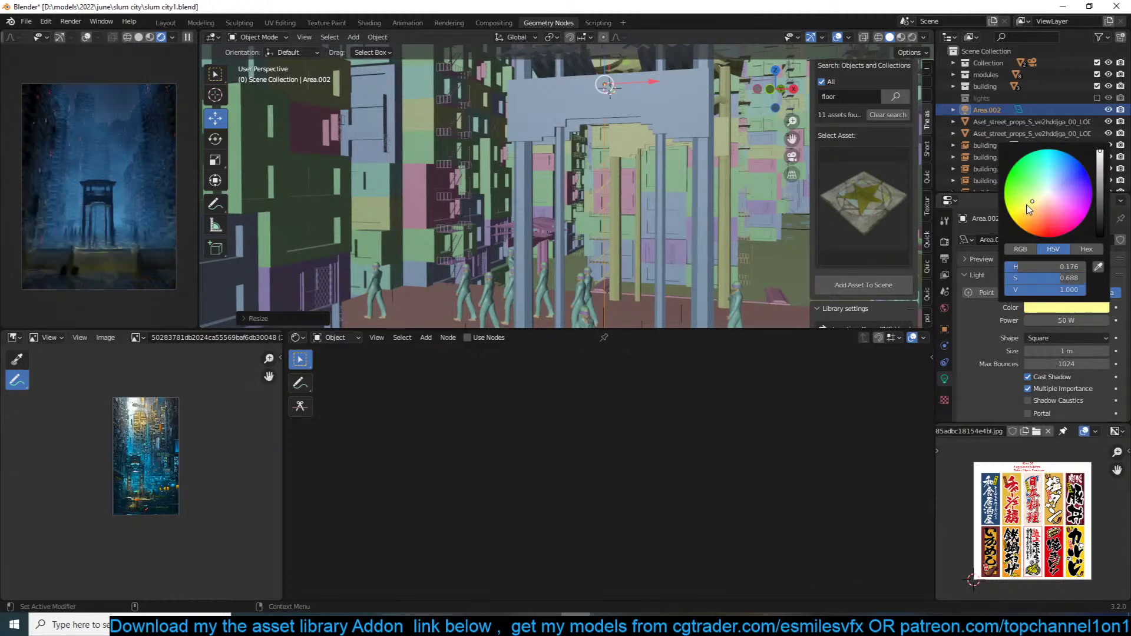
left_click(1030, 215)
left_click(1068, 163)
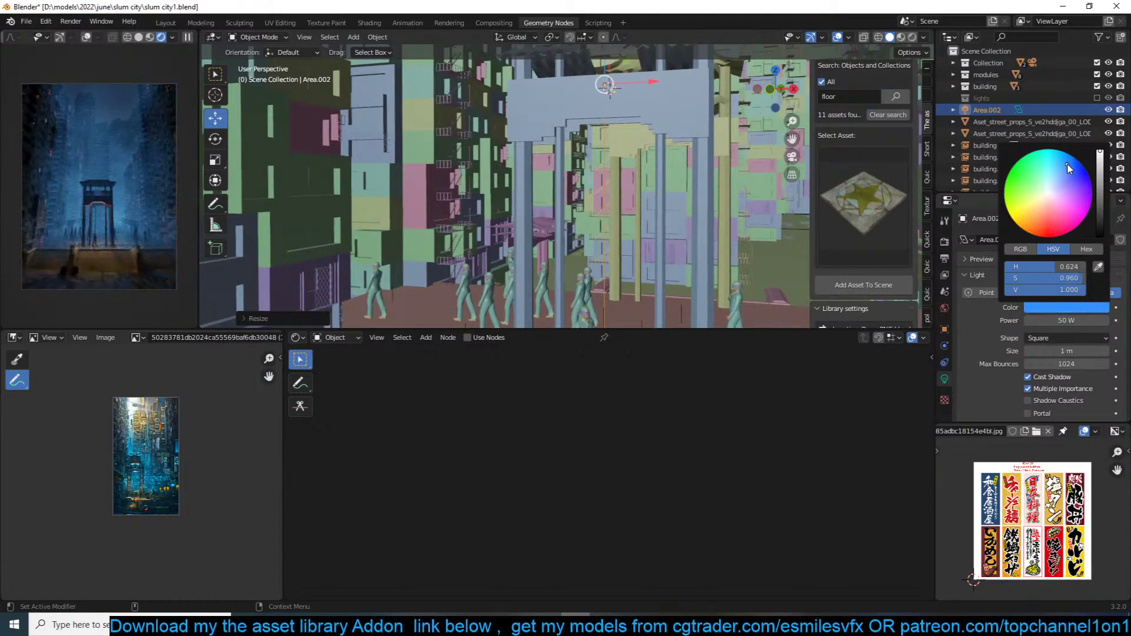
left_click(1031, 217)
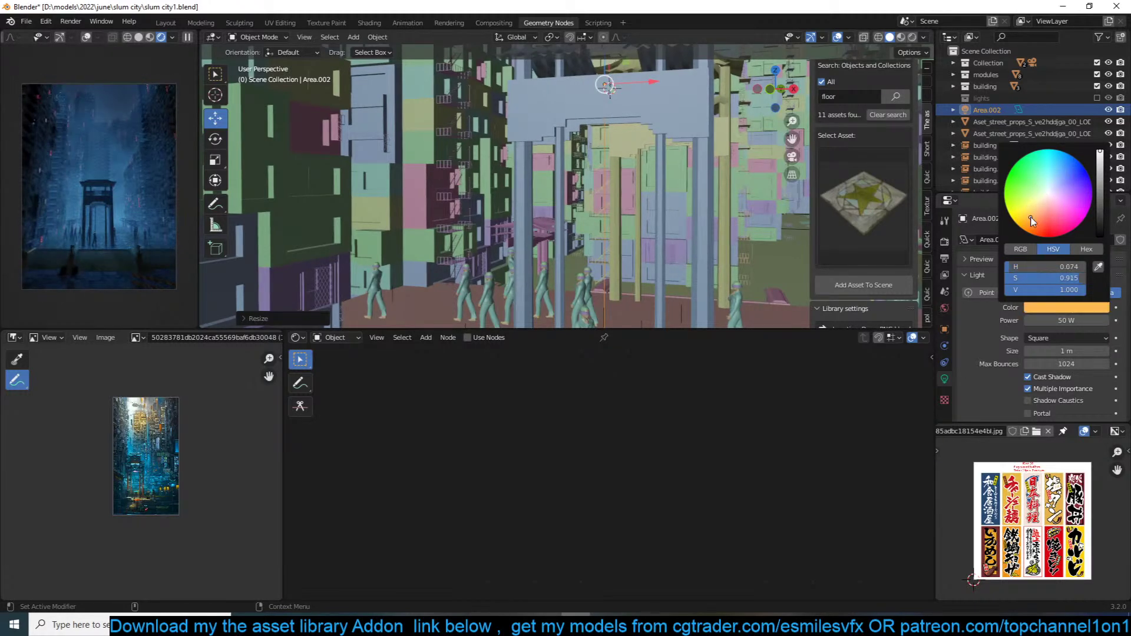
Step: Lower the area light along Z to the gate panel's lower edge, then raise it by about 0.05 m
key("g")
key("z")
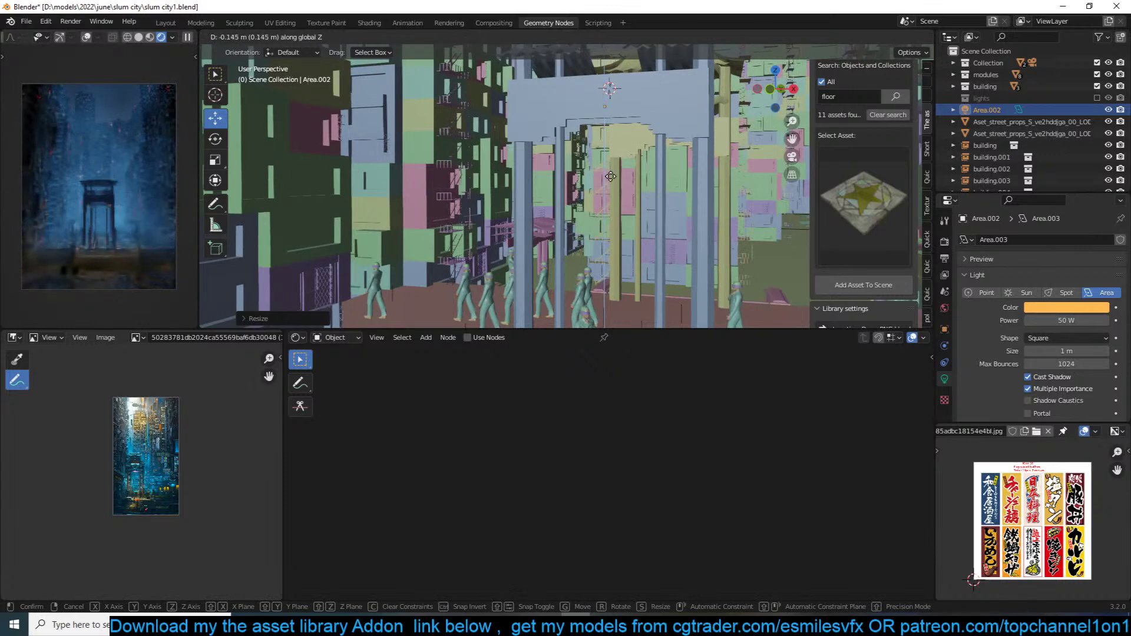
left_click(611, 195)
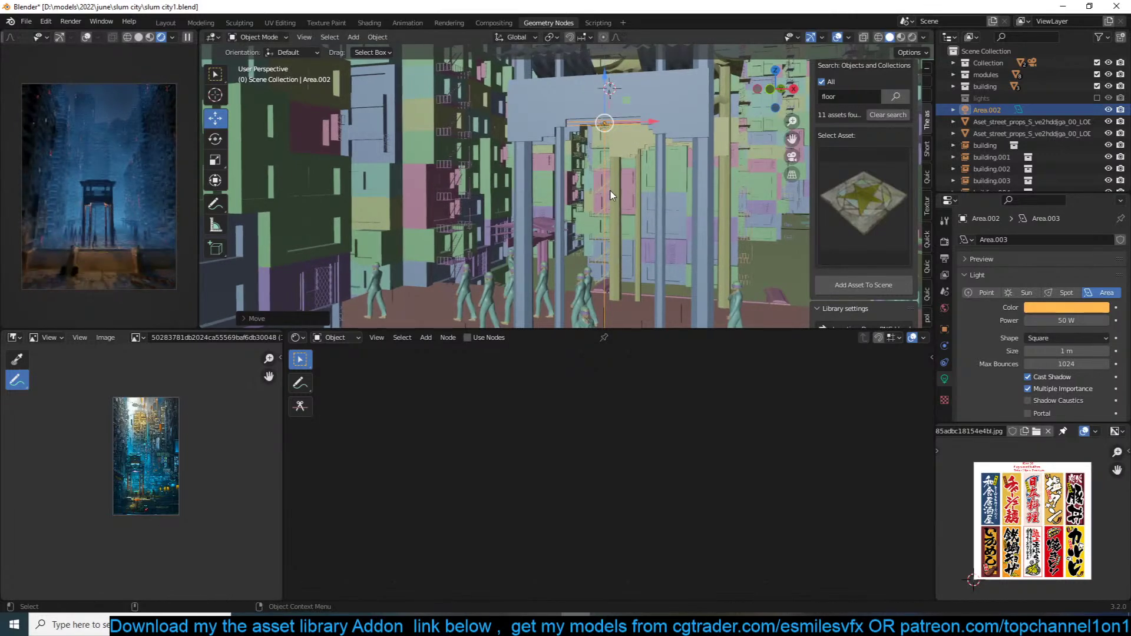
key("g")
key("z")
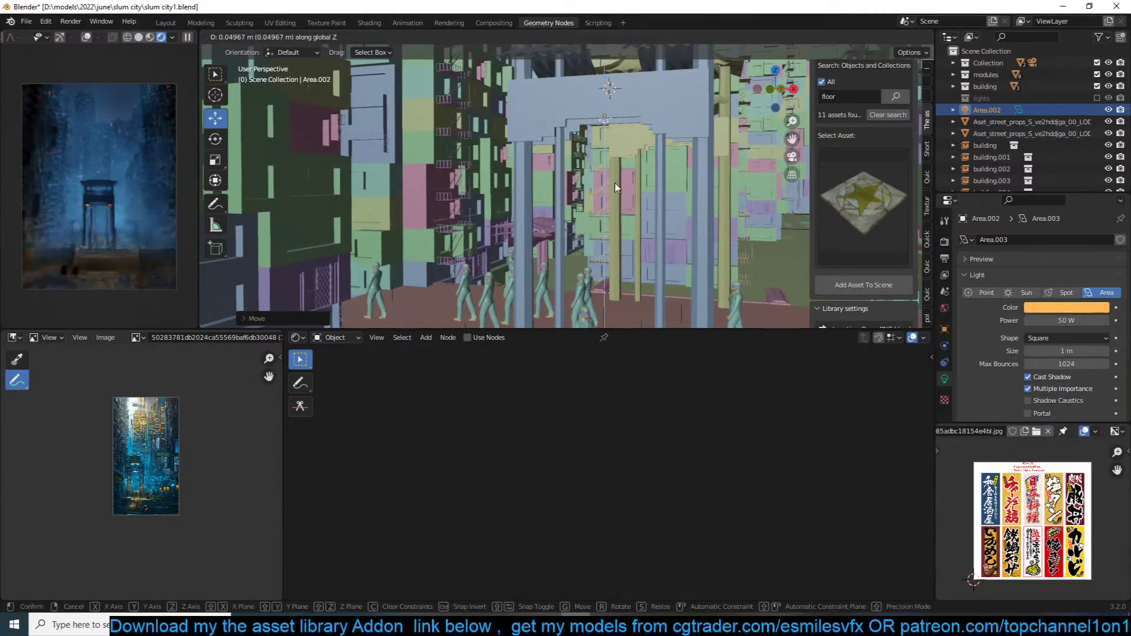
left_click(615, 187)
Step: Enlarge the city reference image, delete the orange area light from the gate and save the file
scroll(204, 448, "up", 5)
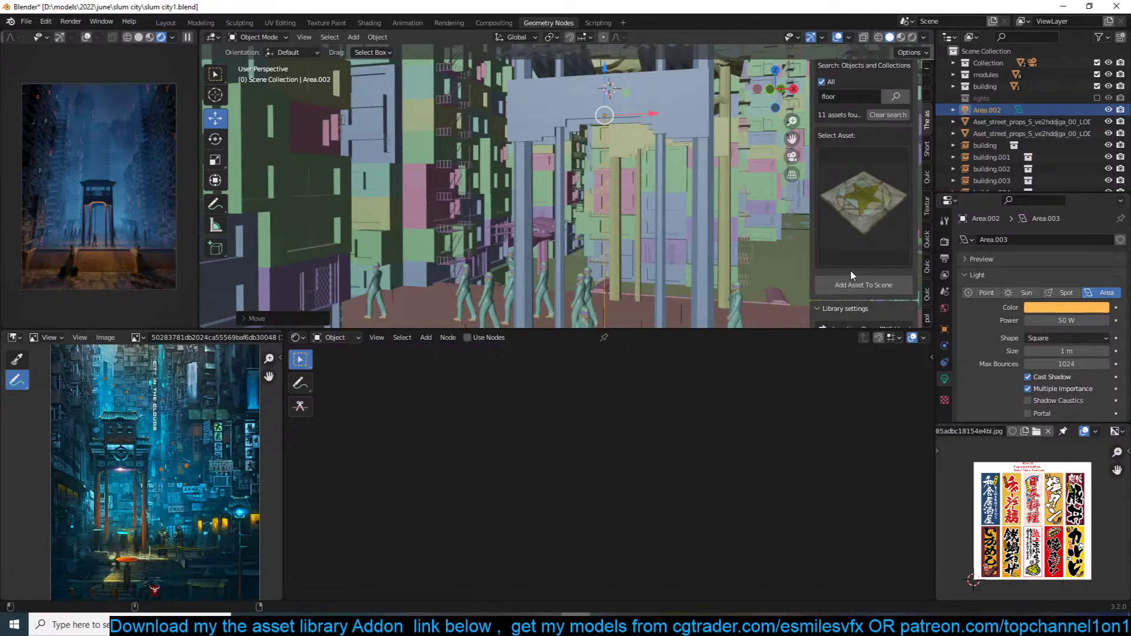
key("x")
left_click(605, 197)
key("ctrl+s")
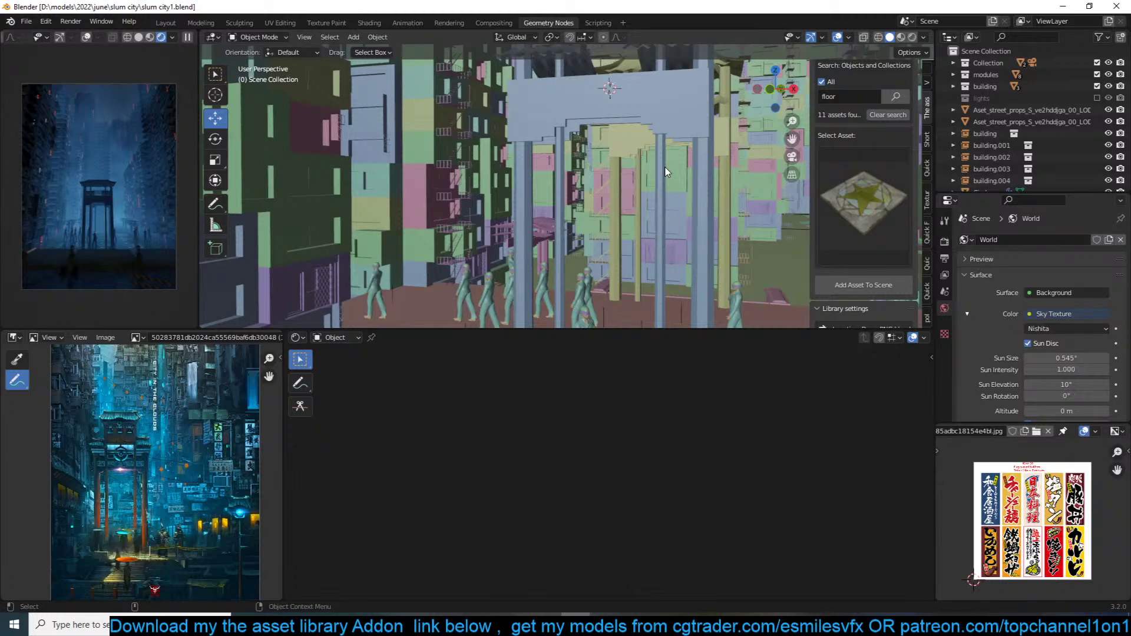
scroll(660, 210, "down", 8)
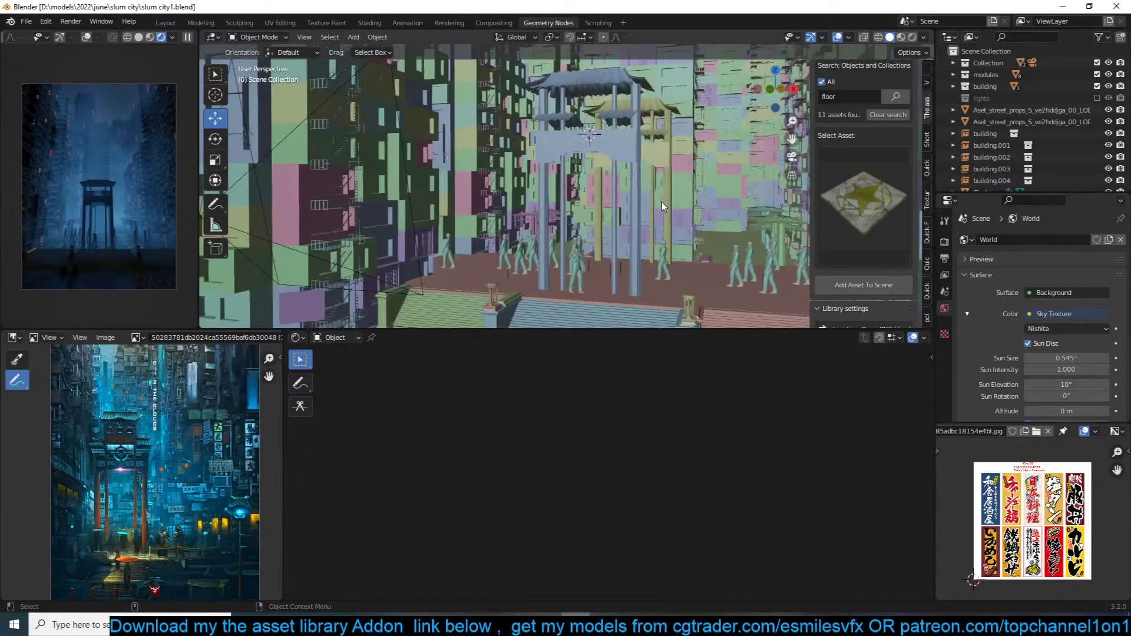
Step: Search the asset library for "wres"
middle_click_drag(674, 207, 700, 207)
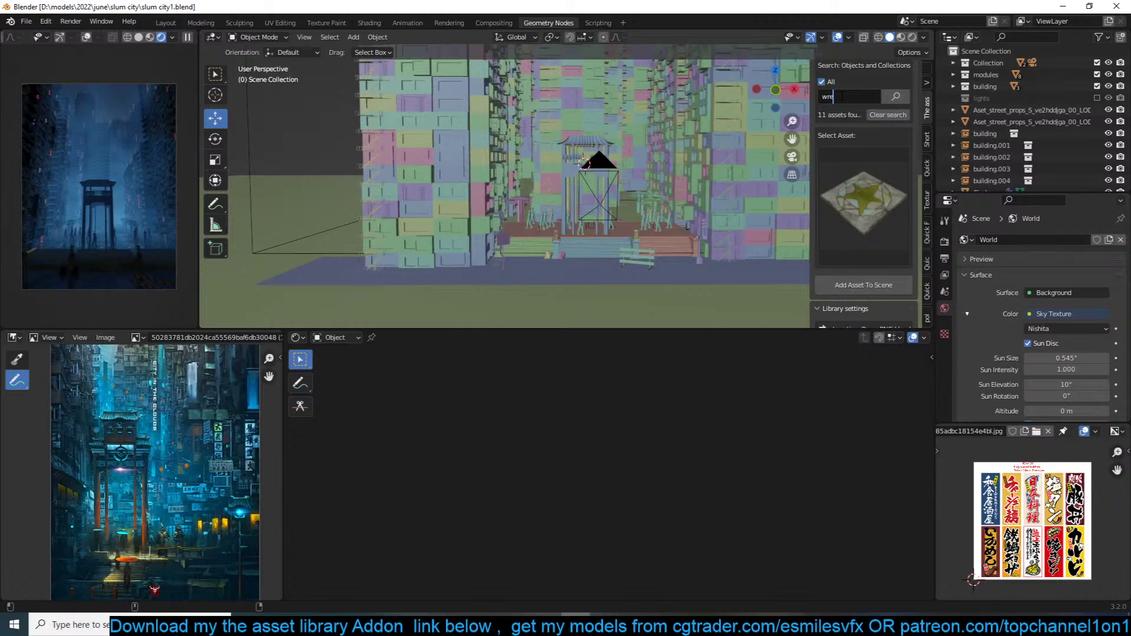
key("Return")
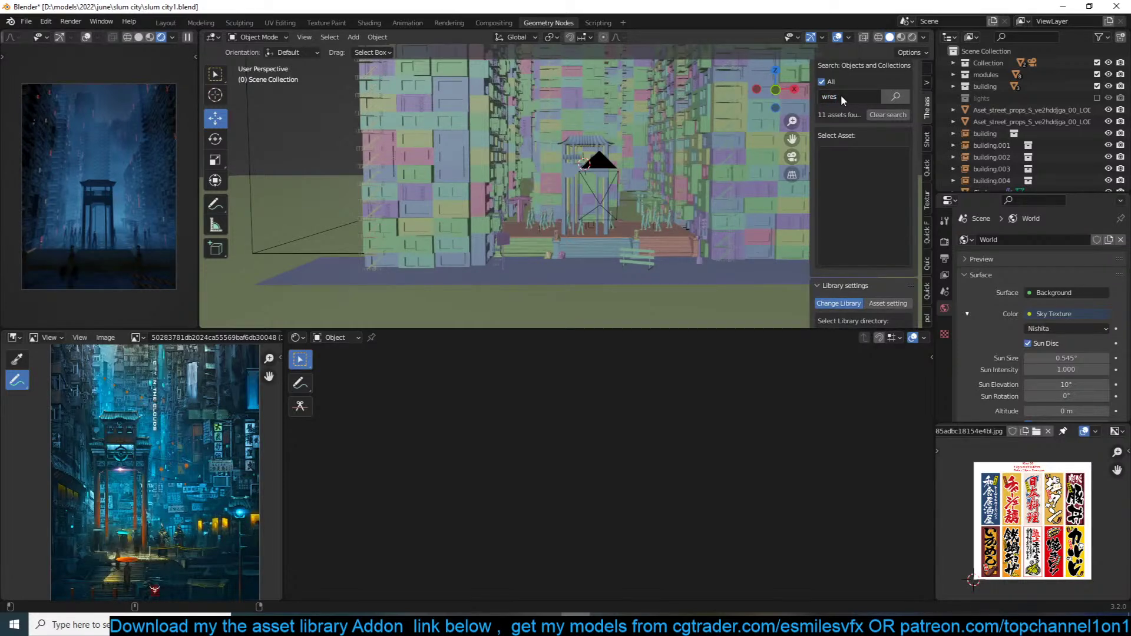
Step: Duplicate a brick window module in front view with material preview shading, placing the copy above and to the left of the module grid
scroll(549, 145, "down", 10)
middle_click_drag(696, 156, 576, 183, "shift")
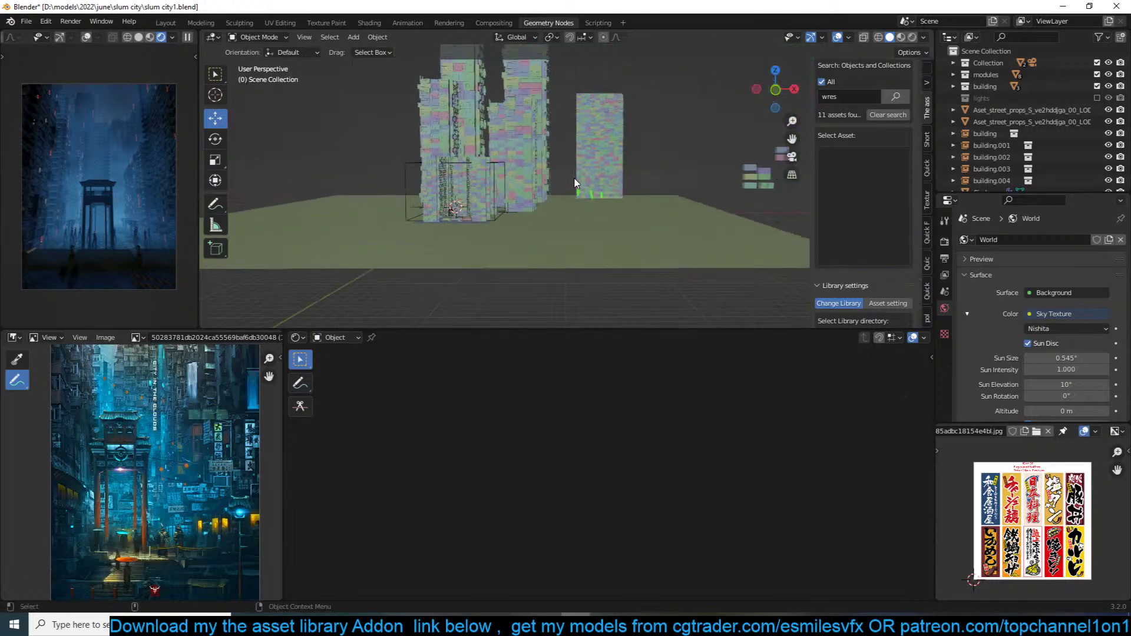
left_click(628, 182)
scroll(630, 187, "up", 5)
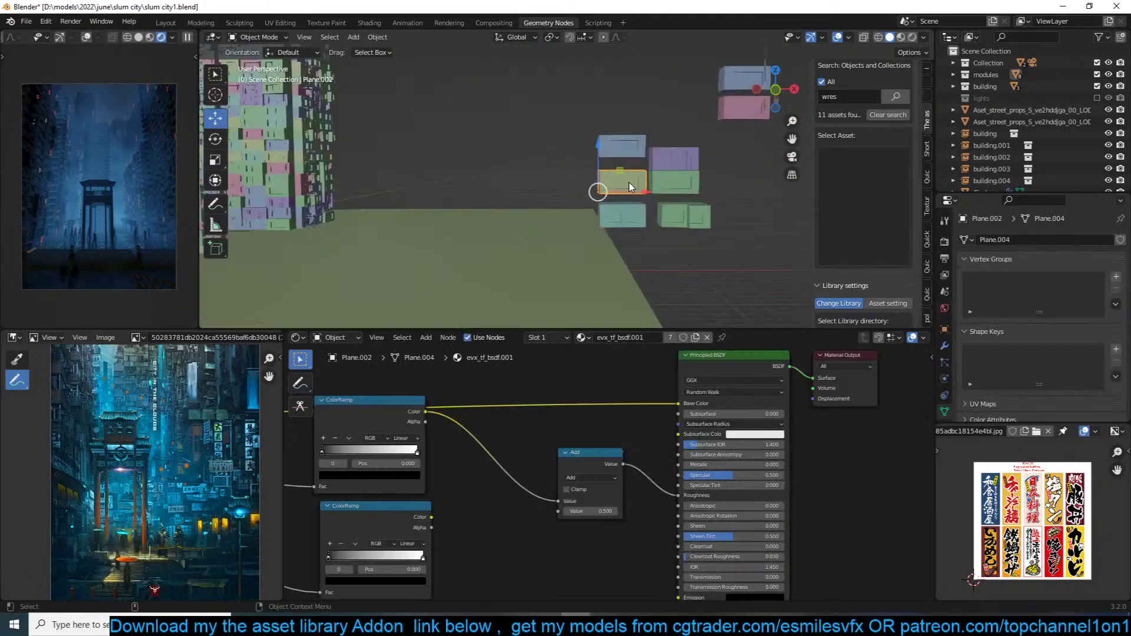
key("KP_Decimal")
scroll(630, 187, "down", 3)
key("KP_1")
scroll(632, 186, "down", 5)
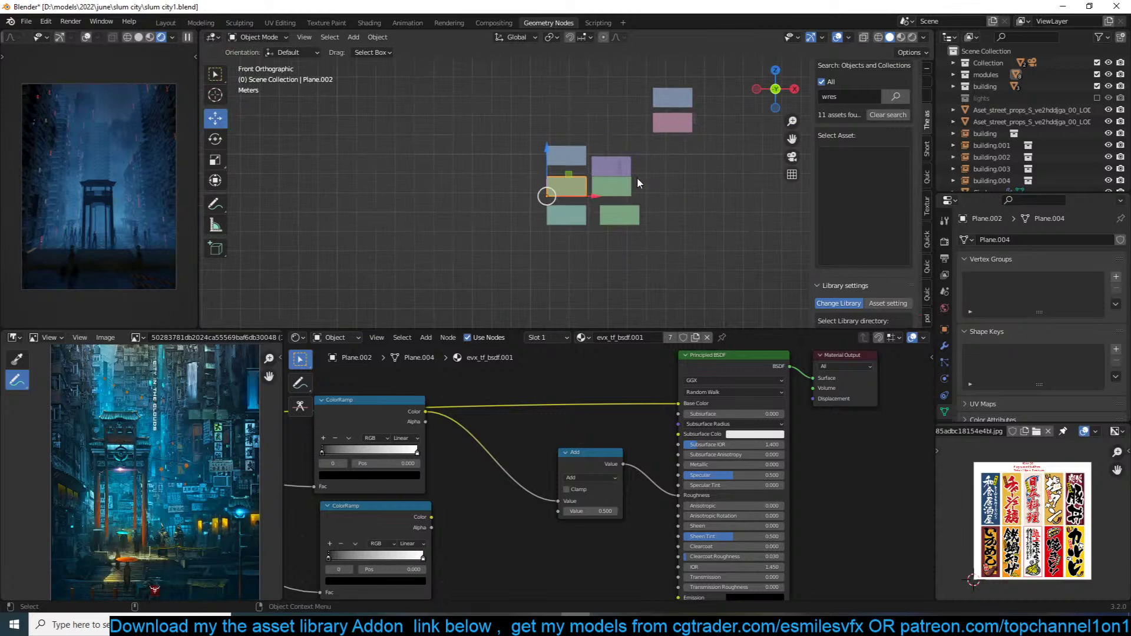
scroll(638, 178, "up", 3)
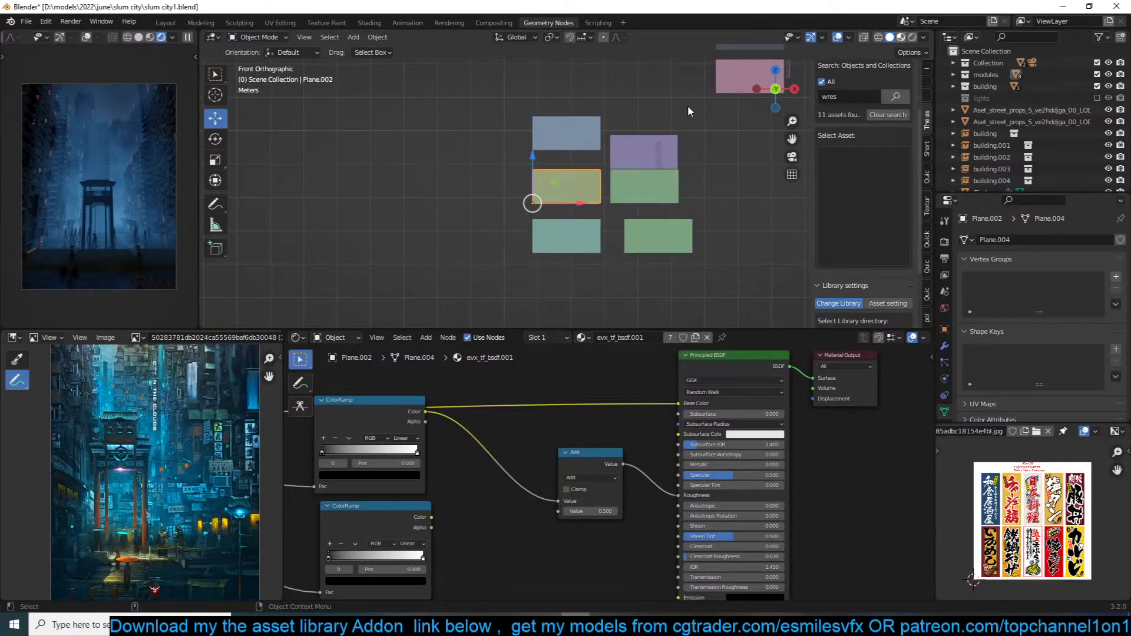
scroll(639, 173, "up", 3)
scroll(639, 177, "down", 3)
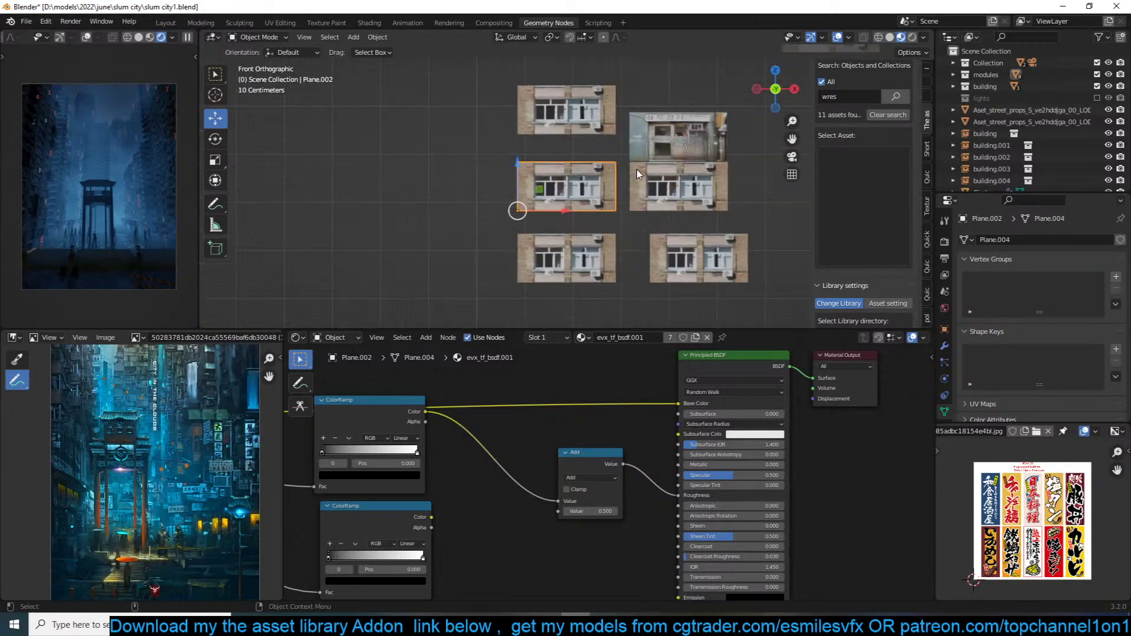
key("shift+d")
left_click(493, 117)
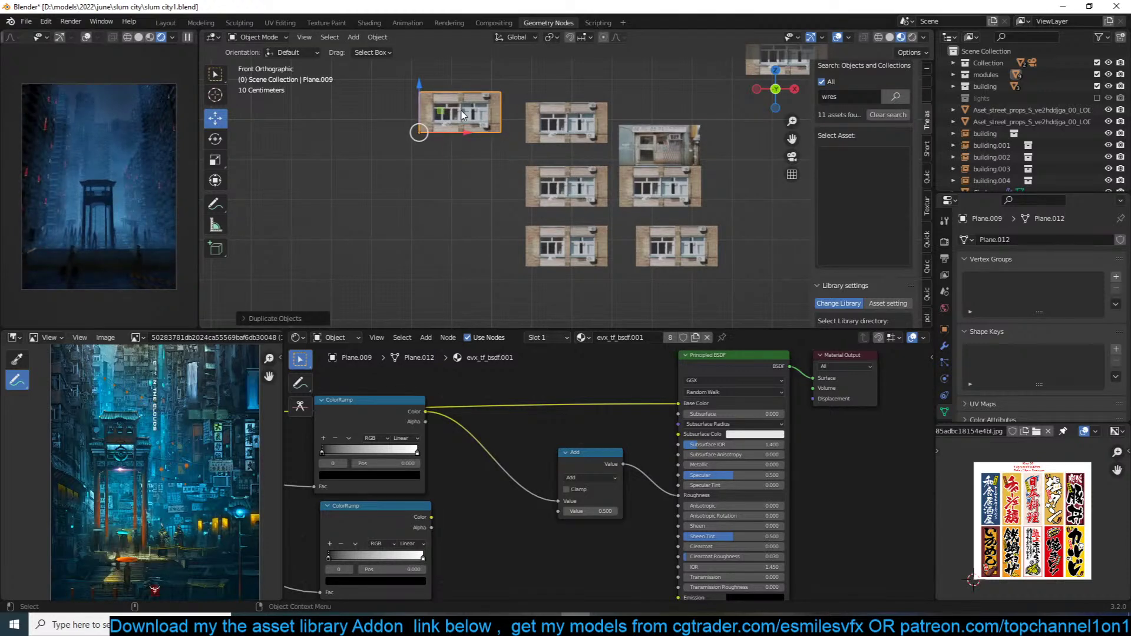
Step: On the copied module, duplicate the face above the window recess and reshape it into a narrow strip, lengthened and shifted along X
key("KP_Decimal")
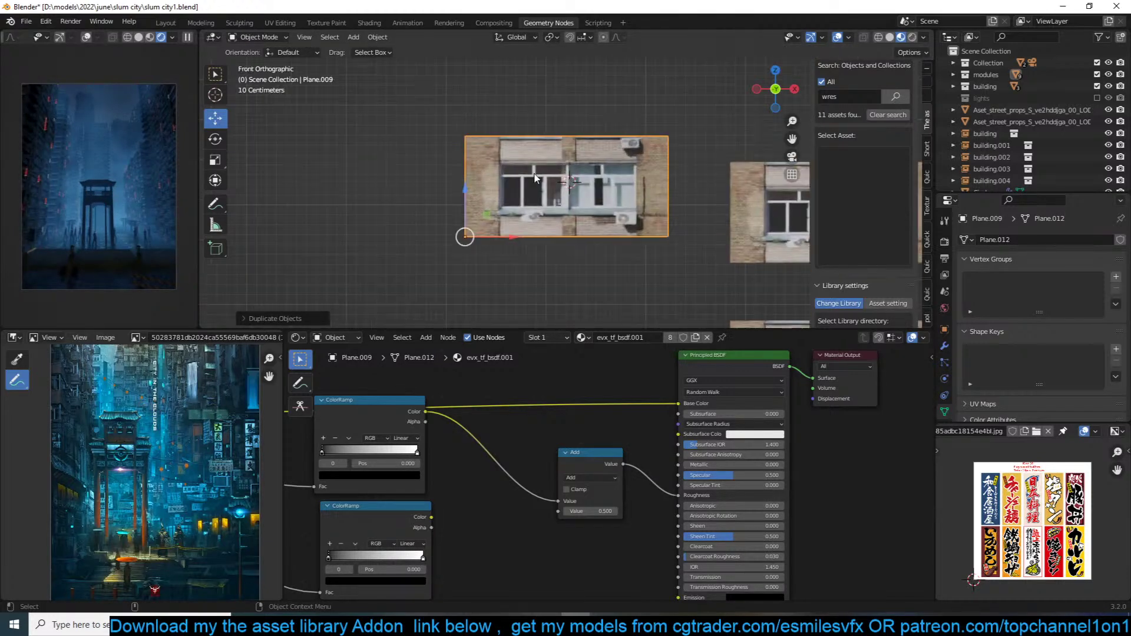
scroll(554, 180, "up", 5)
middle_click_drag(575, 185, 456, 100)
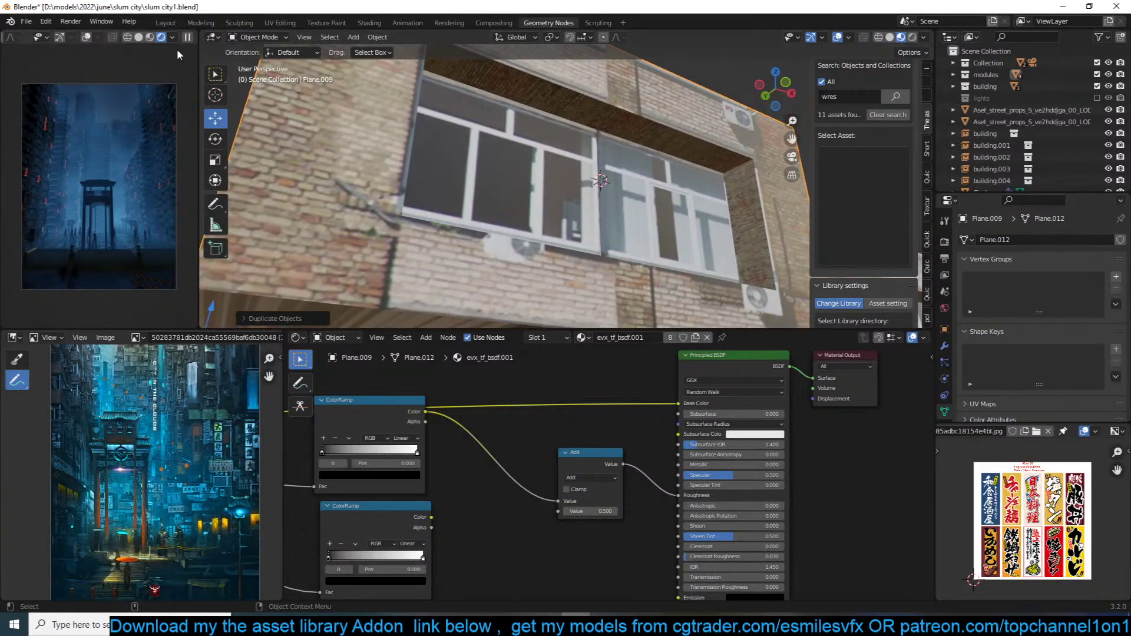
key("Tab")
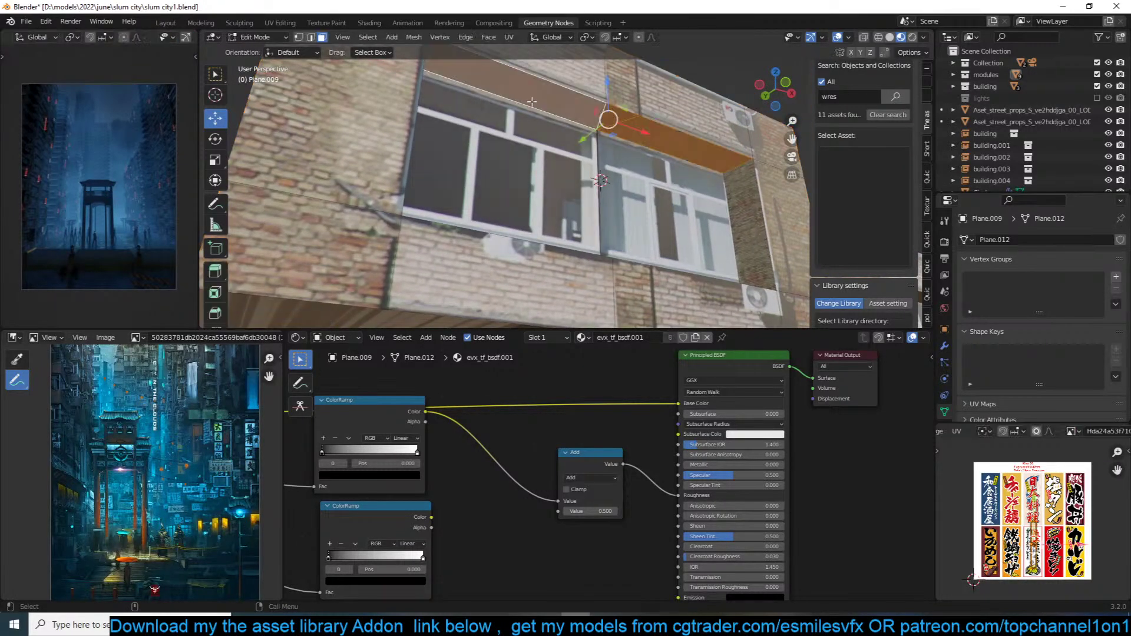
left_click(554, 101)
key("s")
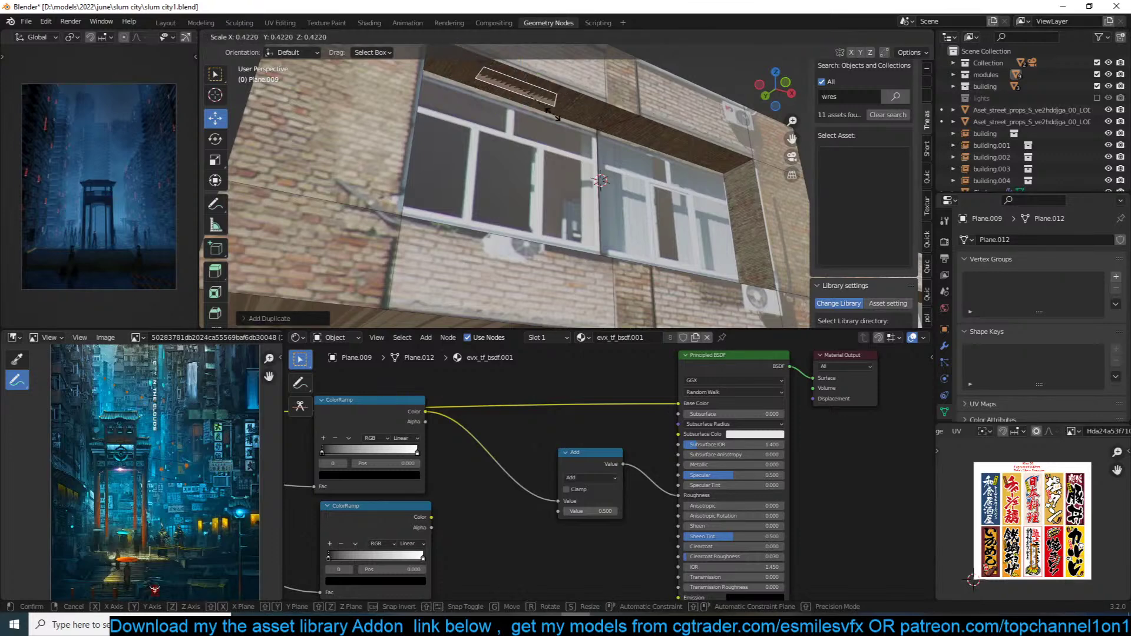
left_click(523, 74)
key("s")
key("x")
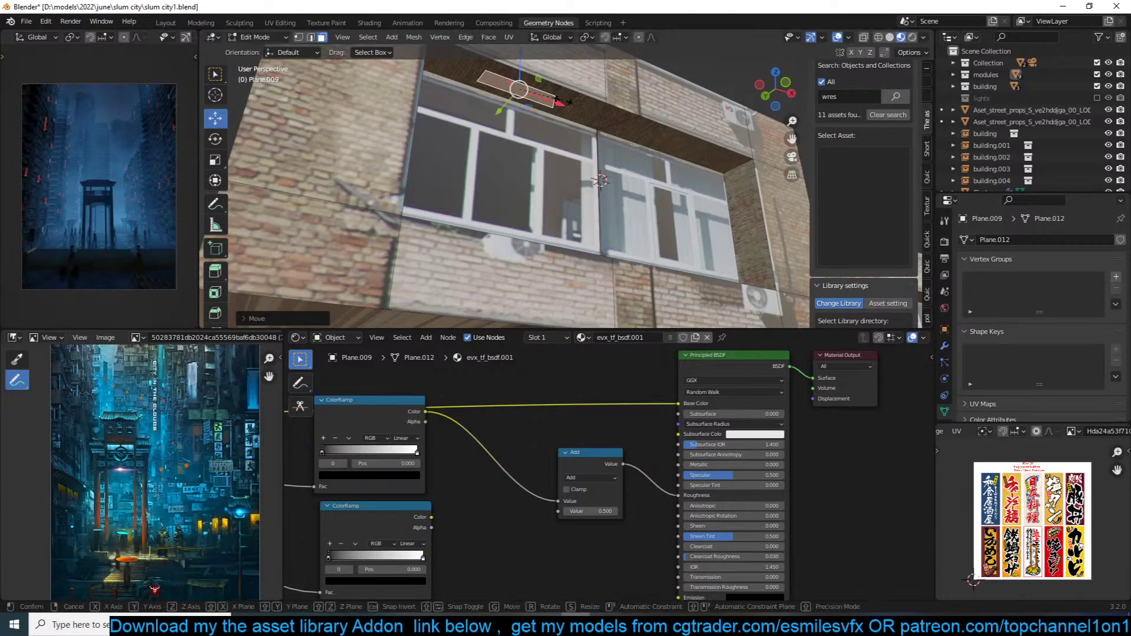
left_click(638, 111)
left_click_drag(563, 105, 610, 121)
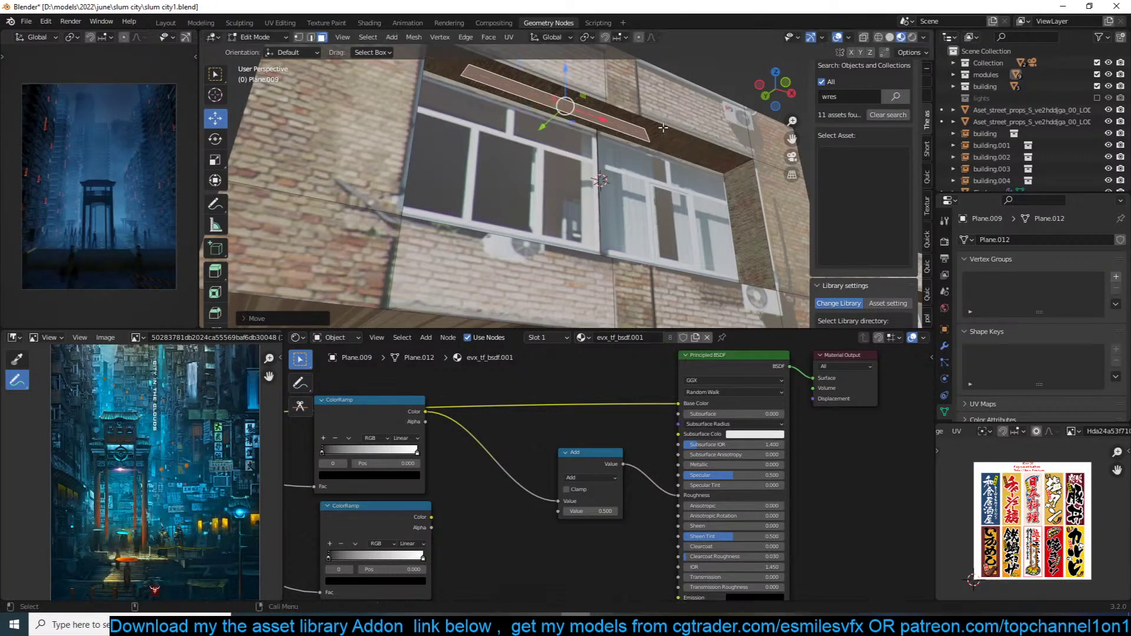
Step: Add a second material slot to the copied module, assign it to the strip and create a new material named "light"
scroll(960, 364, "down", 5)
scroll(943, 384, "down", 1)
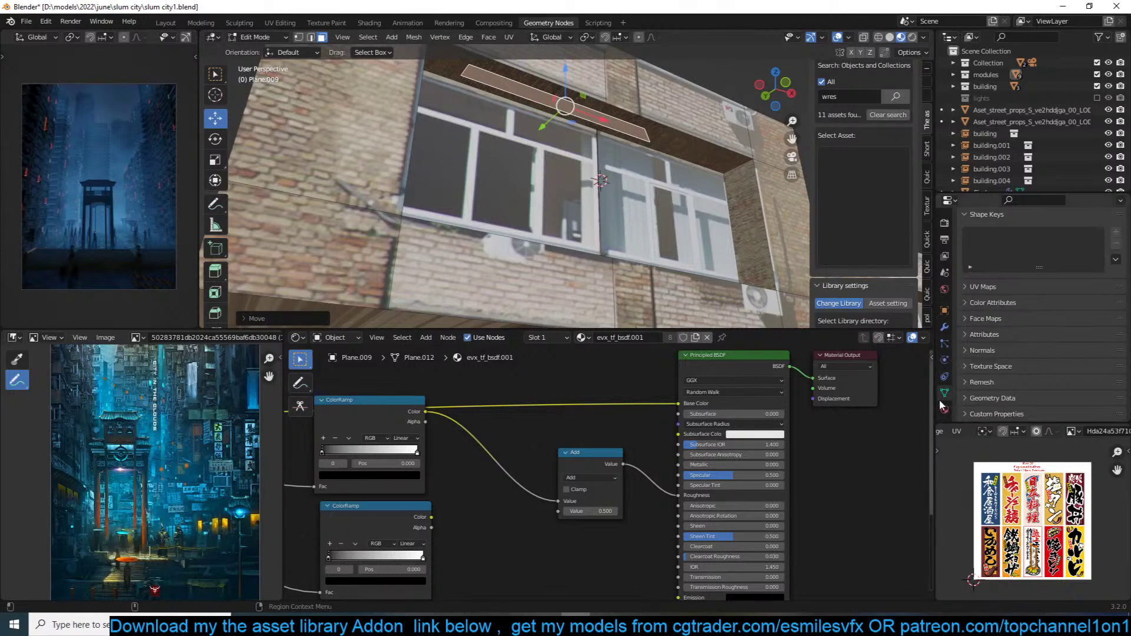
left_click(944, 409)
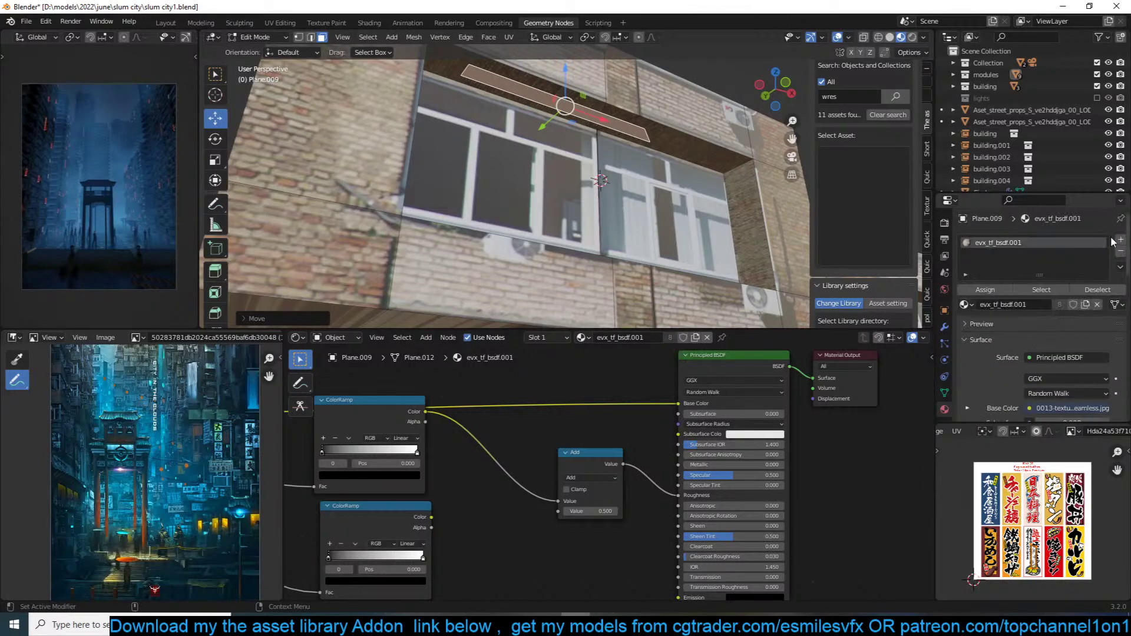
left_click(1120, 241)
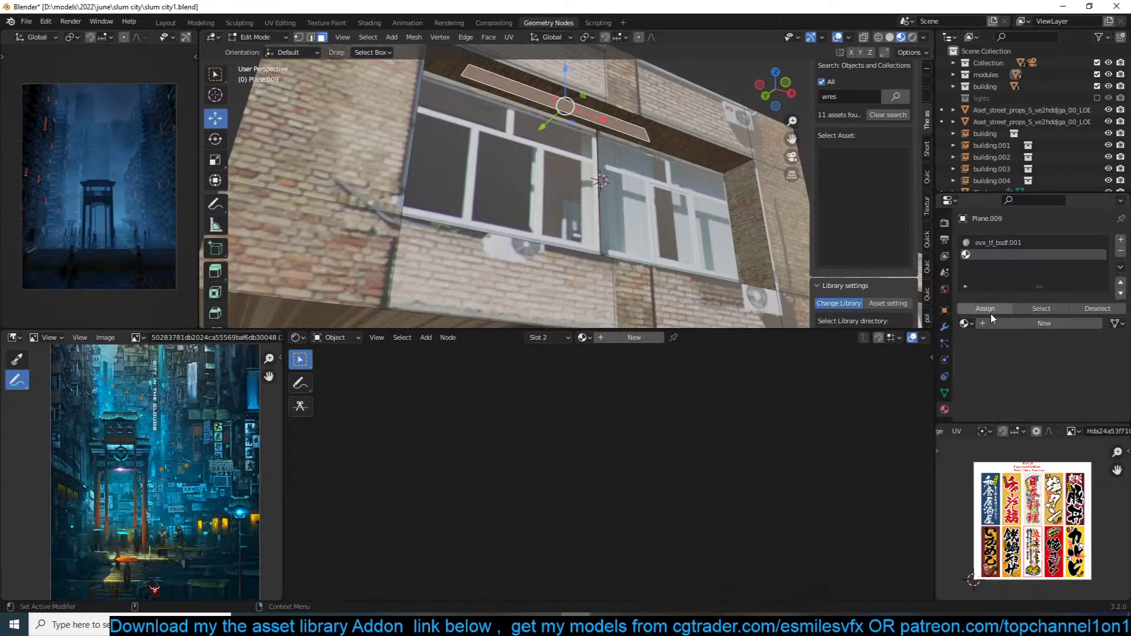
left_click(1008, 323)
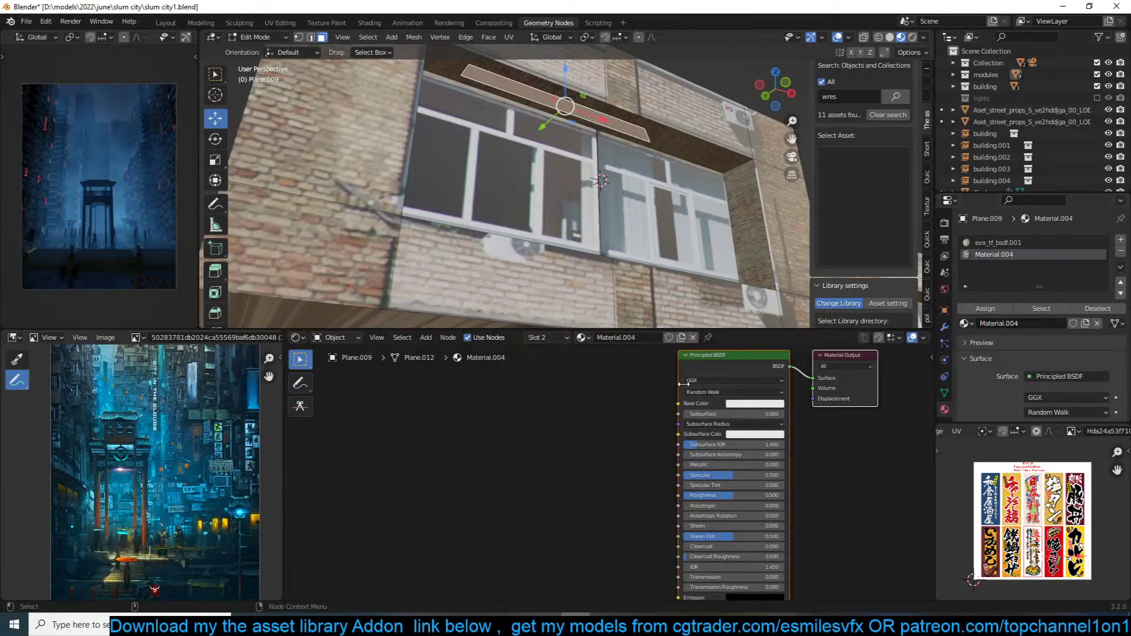
left_click(1036, 325)
key("BackSpace")
key("Return")
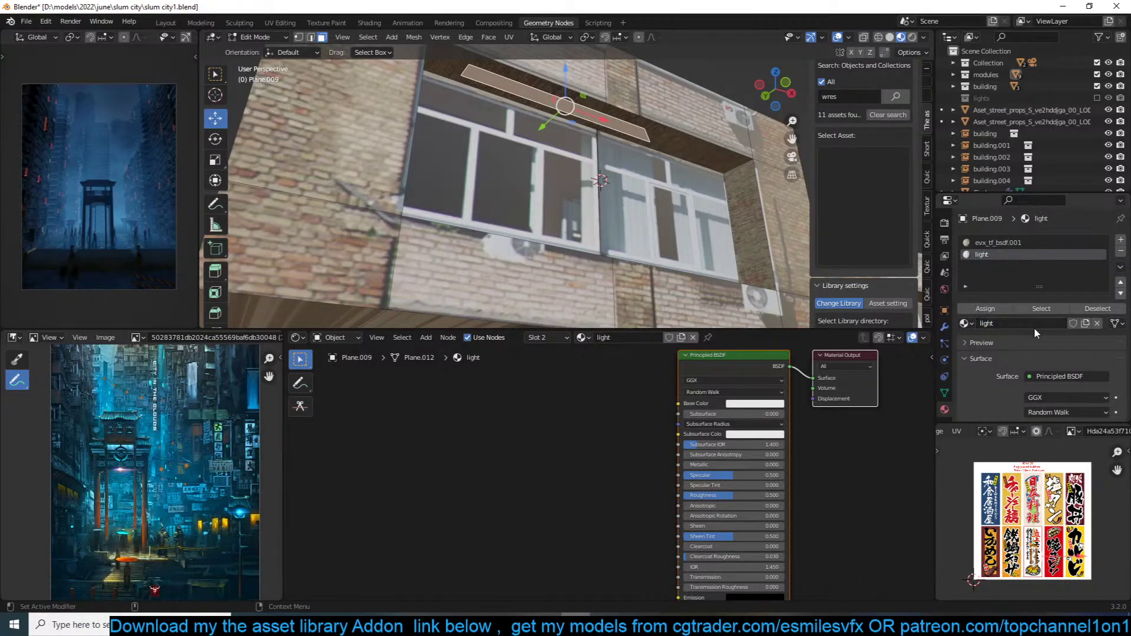
Step: Save the file, then replace the light material's Principled BSDF with an Emission shader connected to the material output
left_click(575, 394)
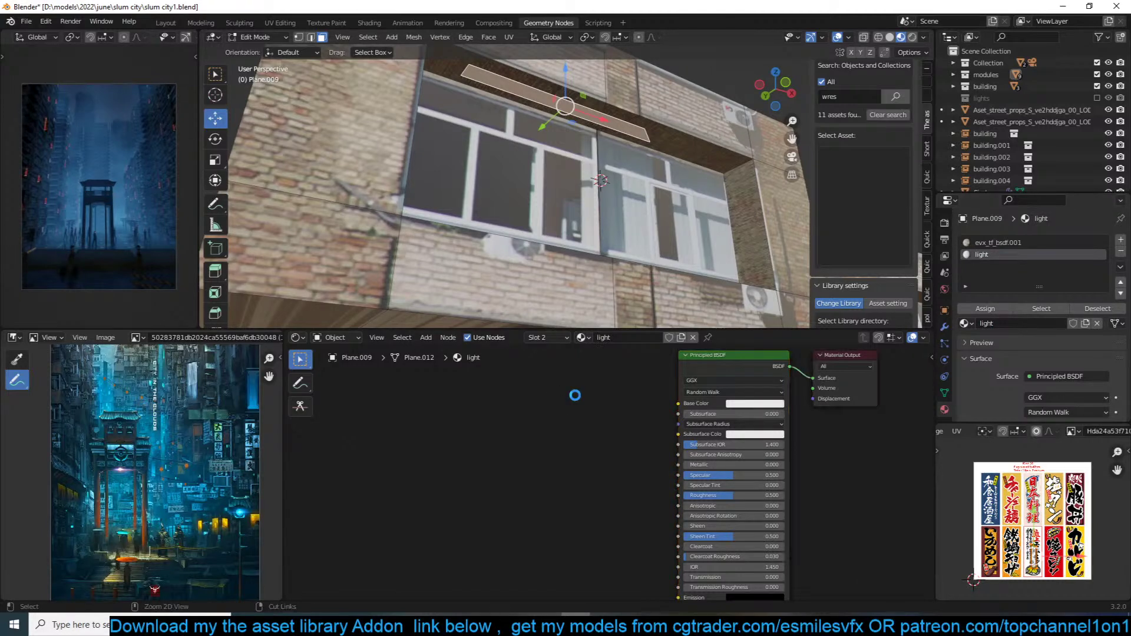
key("ctrl+s")
key("shift+a")
mouse_move(535, 439)
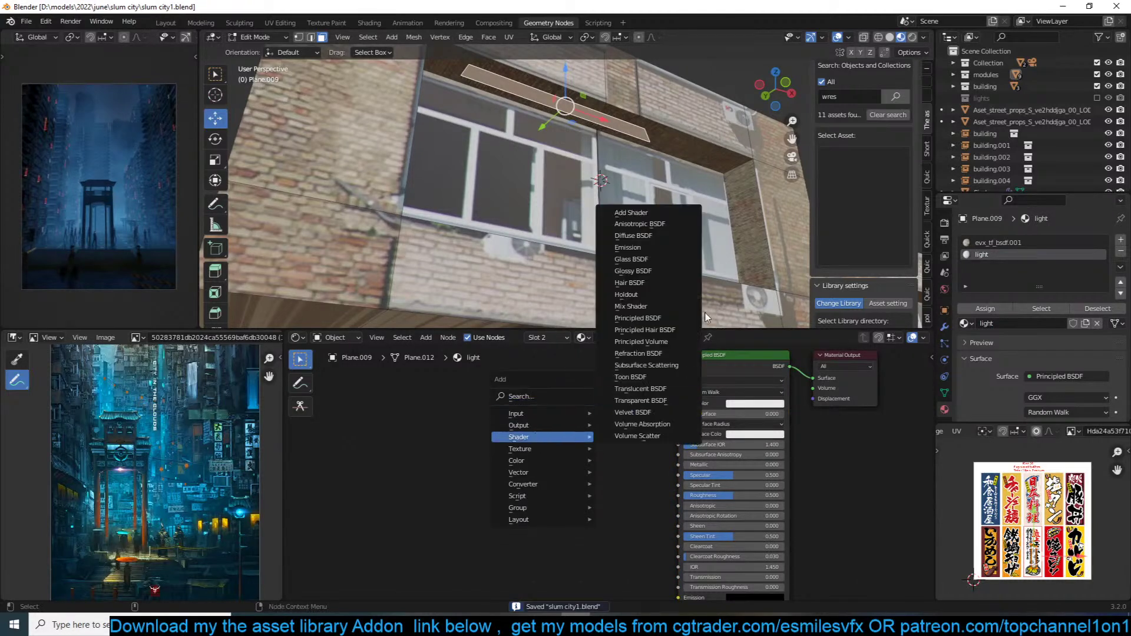
left_click(661, 253)
left_click(632, 377)
left_click(631, 372, "ctrl+shift")
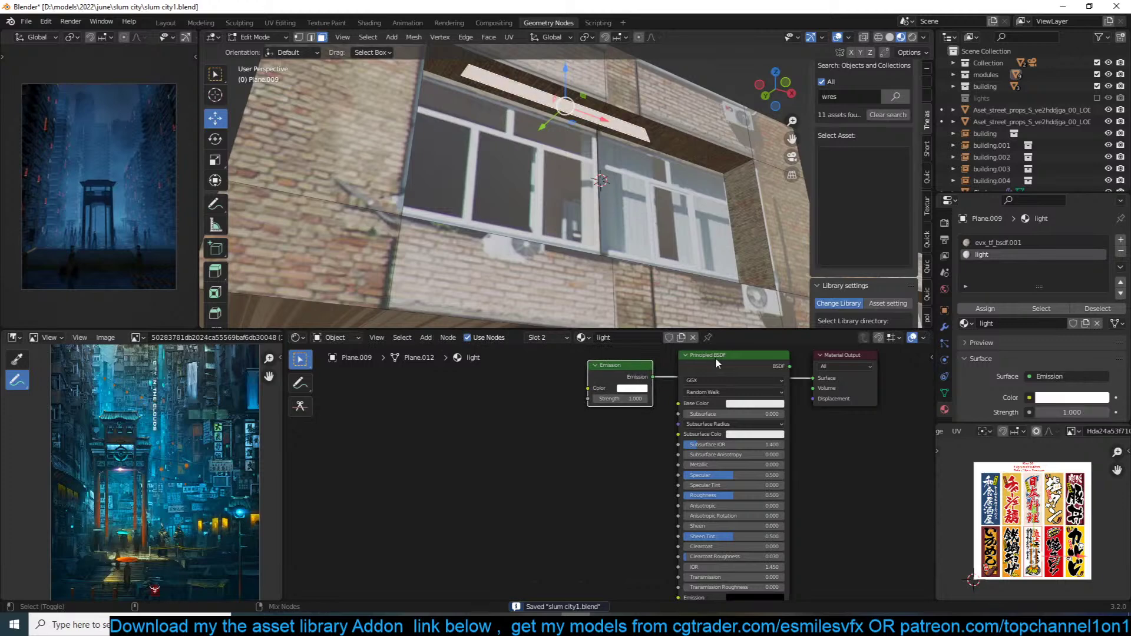
left_click(715, 358)
key("x")
Step: Set the emission strength to 10 and its colour to pale yellow, and save the file
left_click(623, 396)
type("1")
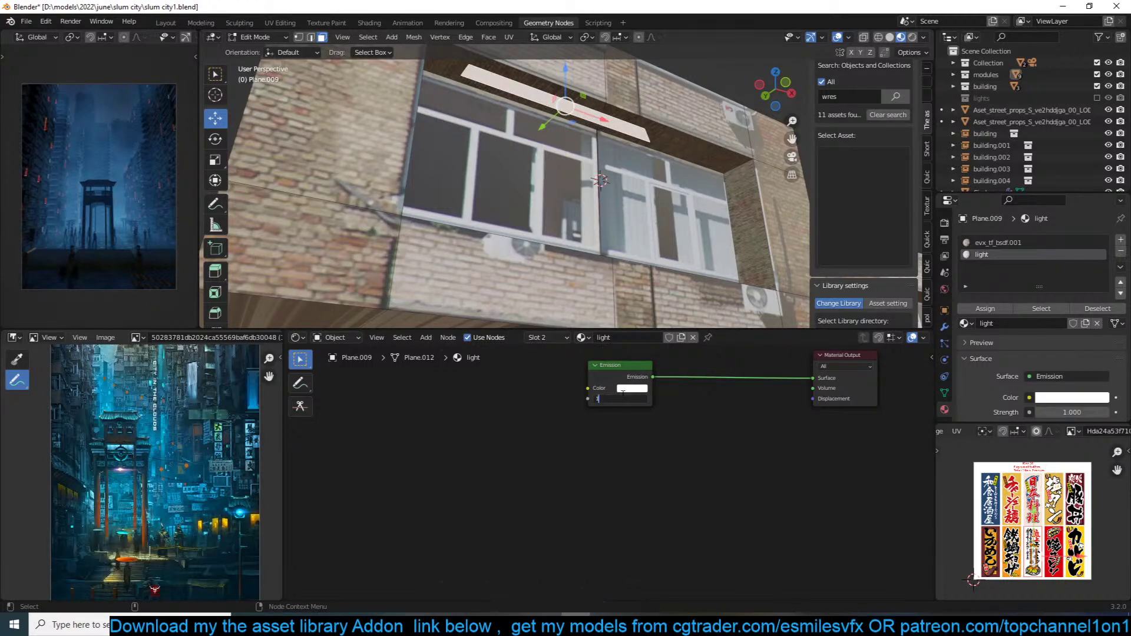
type("0")
key("Return")
left_click(630, 388)
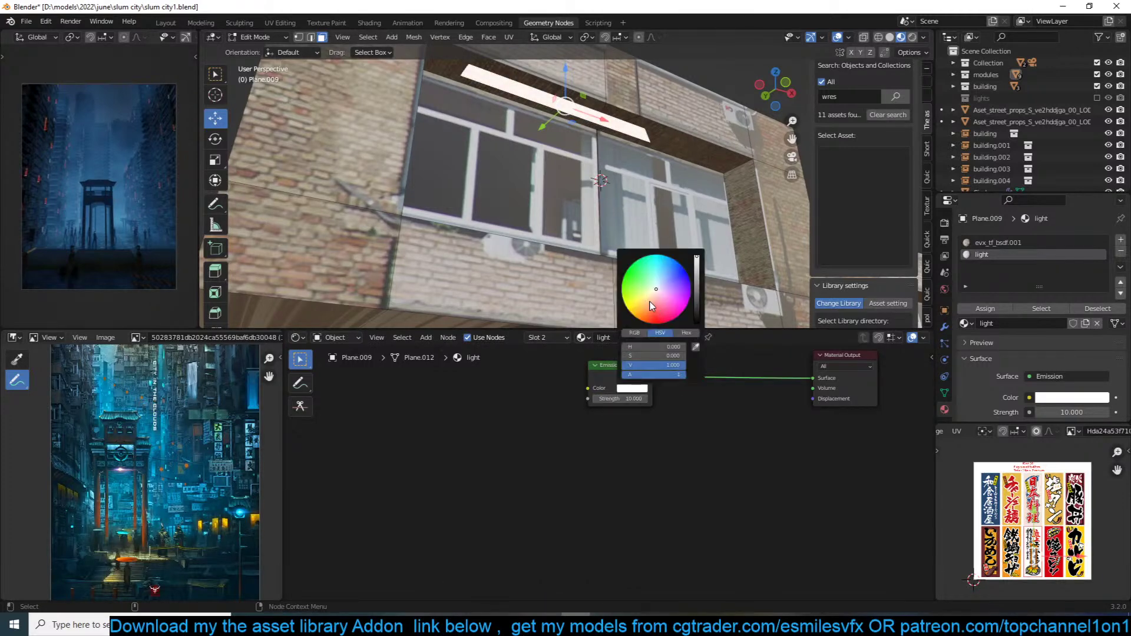
left_click(651, 306)
key("ctrl+s")
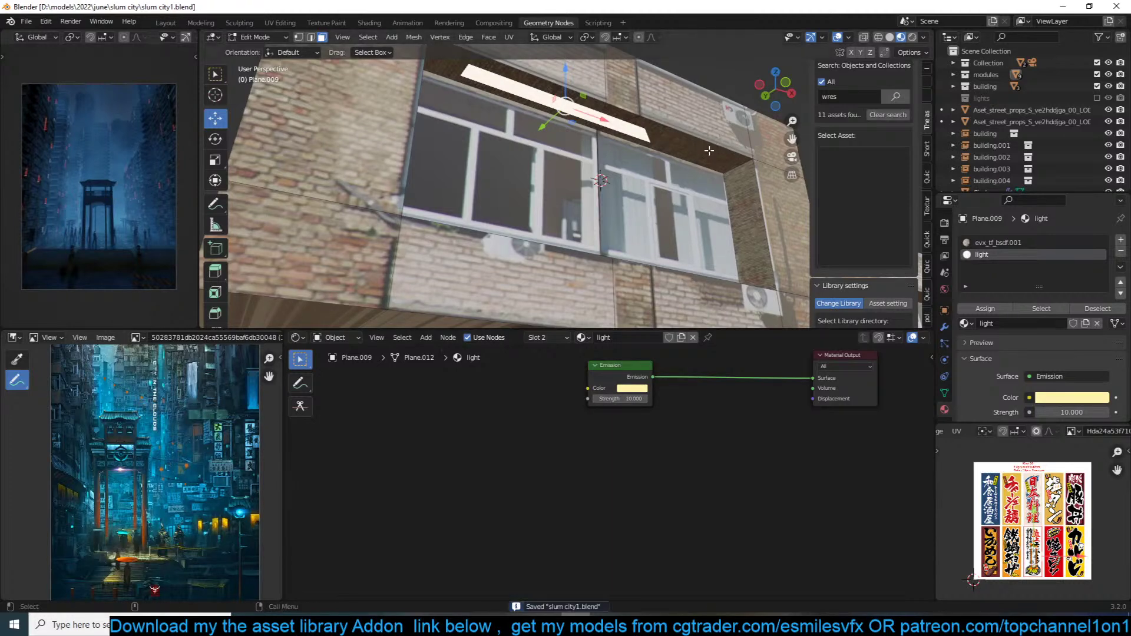
Step: Return to Object Mode and briefly run the camera's rendered preview to examine the building lights
key("Tab")
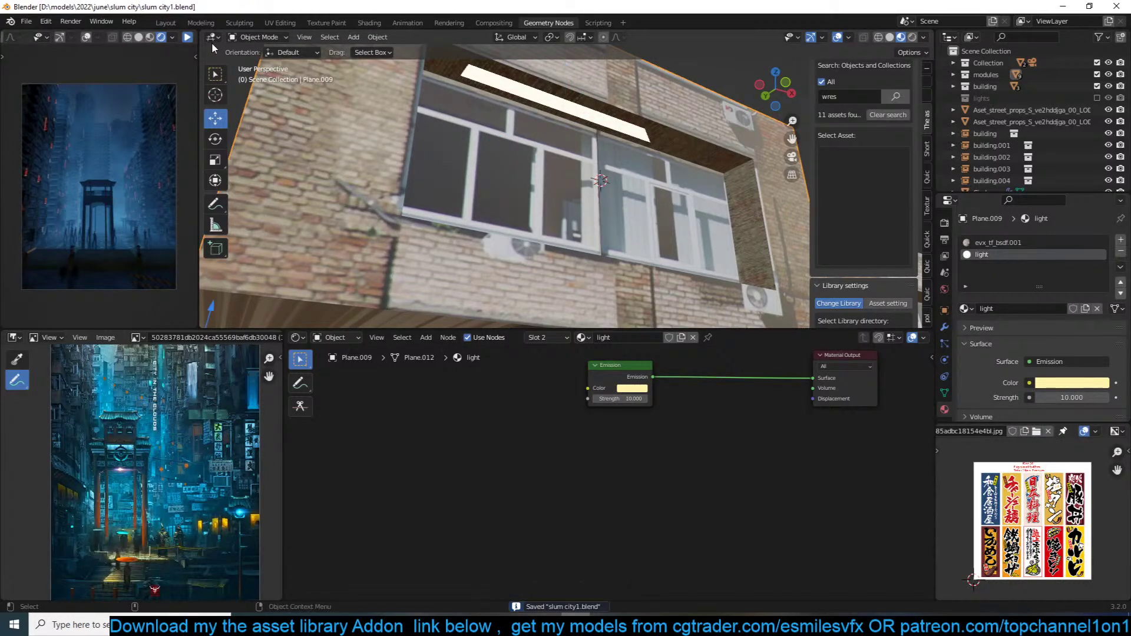
left_click(187, 39)
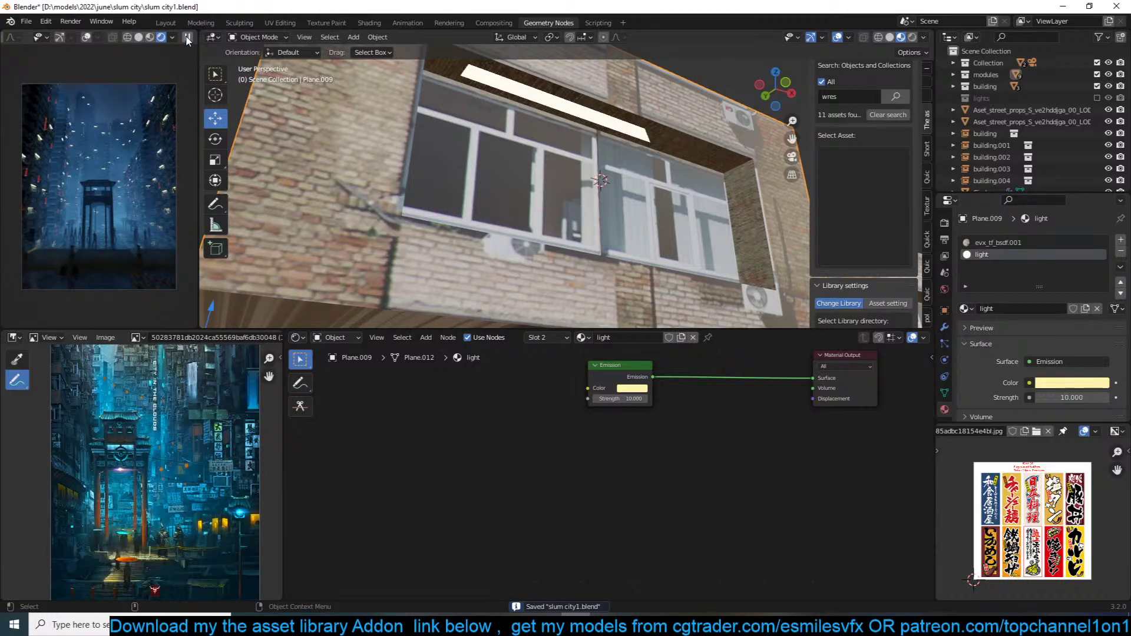
left_click(187, 39)
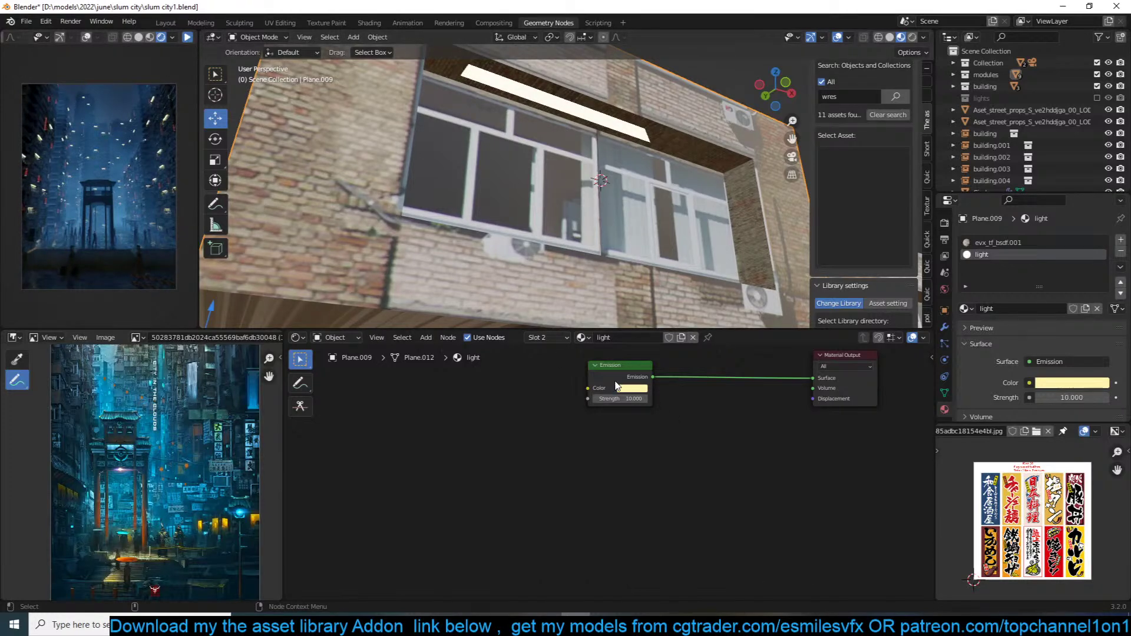
Step: Scale the light strip down uniformly to about 0.3 and resume the rendered camera preview
key("Tab")
key("s")
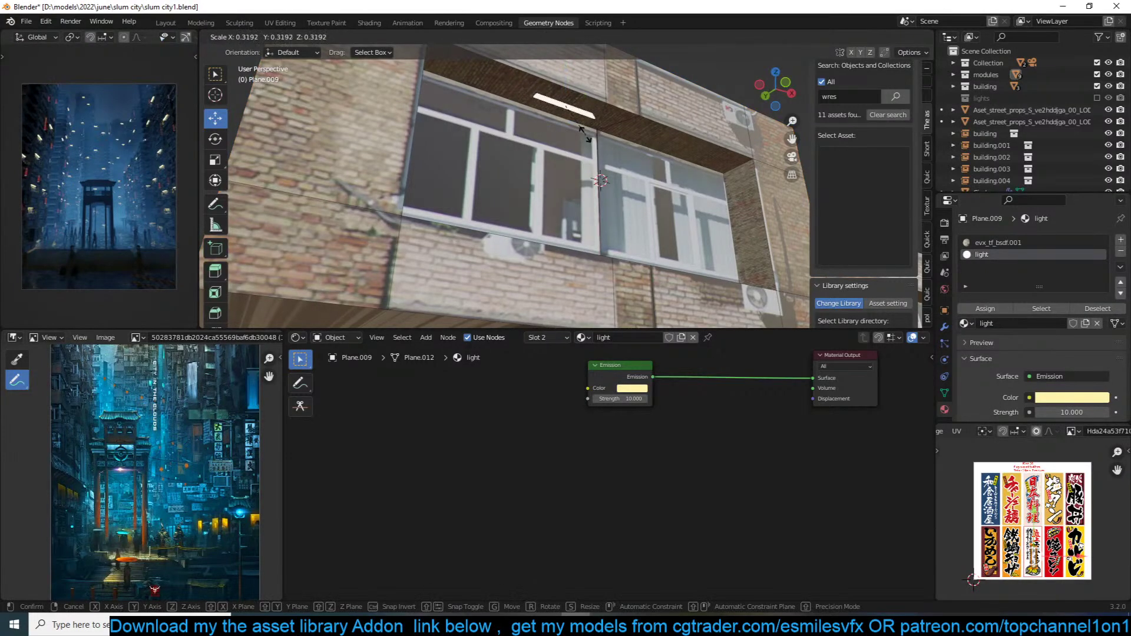
left_click(581, 132)
key("Tab")
left_click(188, 37)
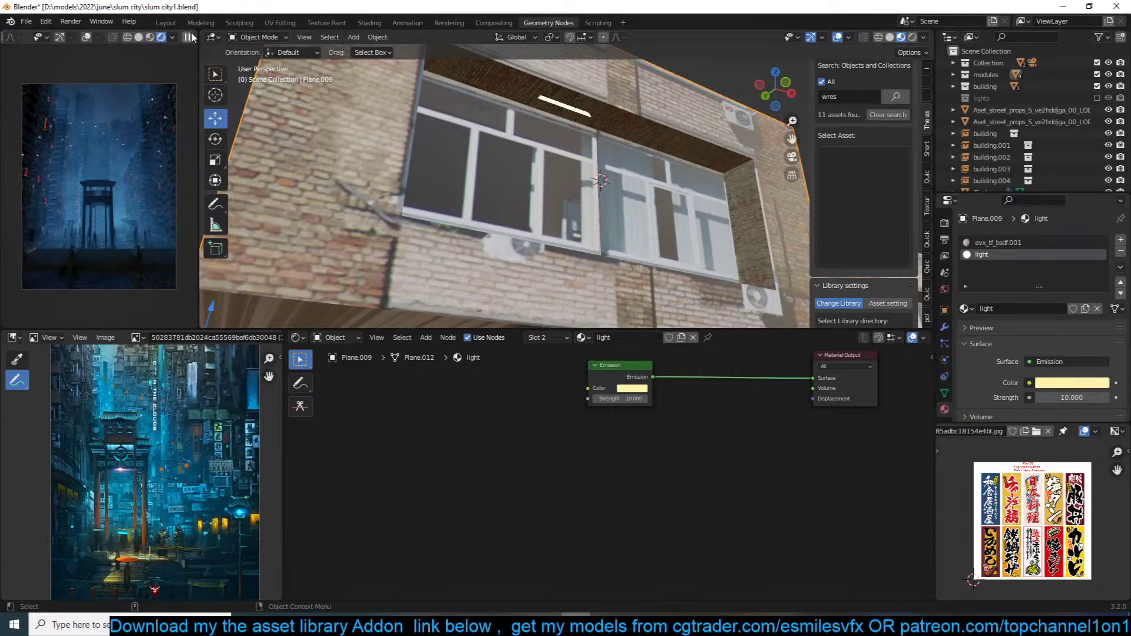
Step: Try an emission strength of 500 on the light material
left_click(635, 399)
type("500")
key("Return")
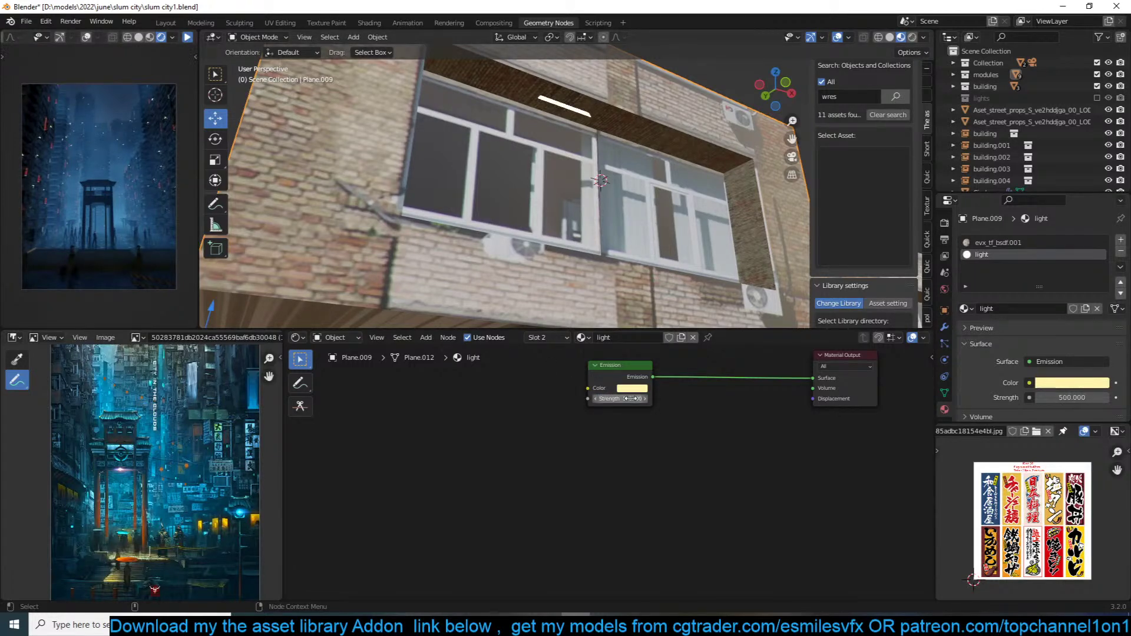
Step: Change the emission colour to light blue, check it in the rendered camera preview and save the file
left_click(632, 388)
left_click(661, 282)
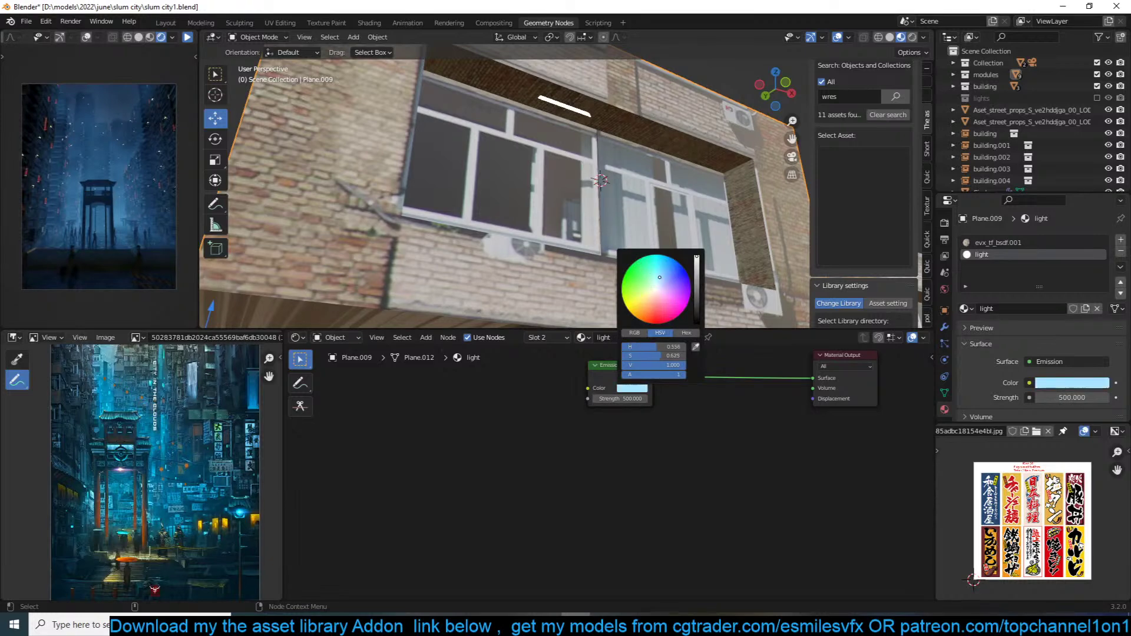
left_click(188, 38)
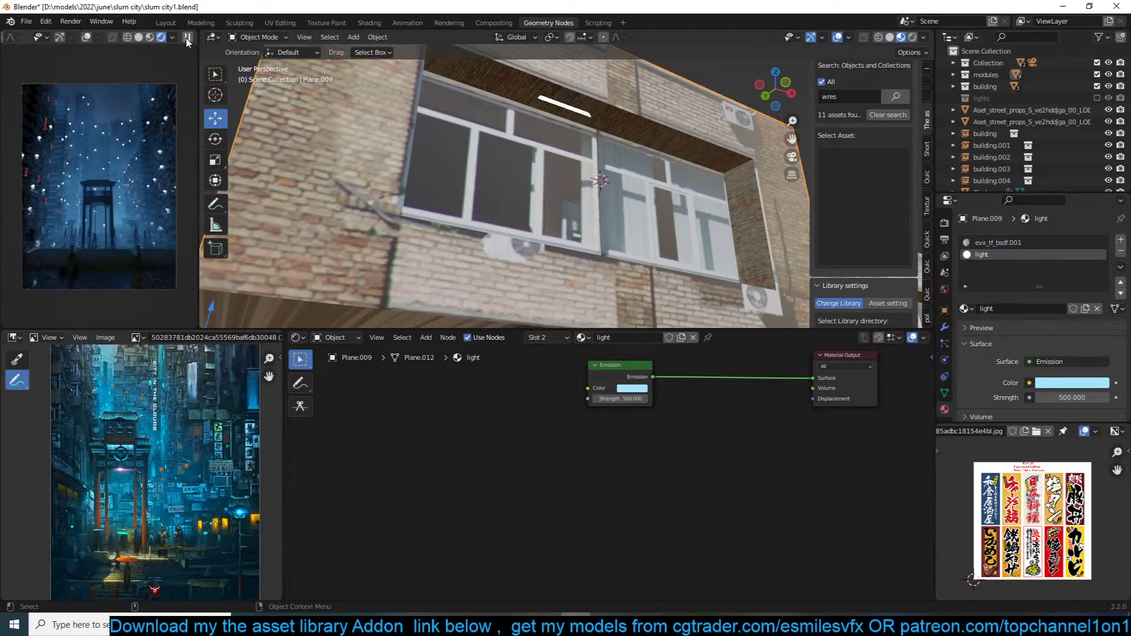
key("ctrl+s")
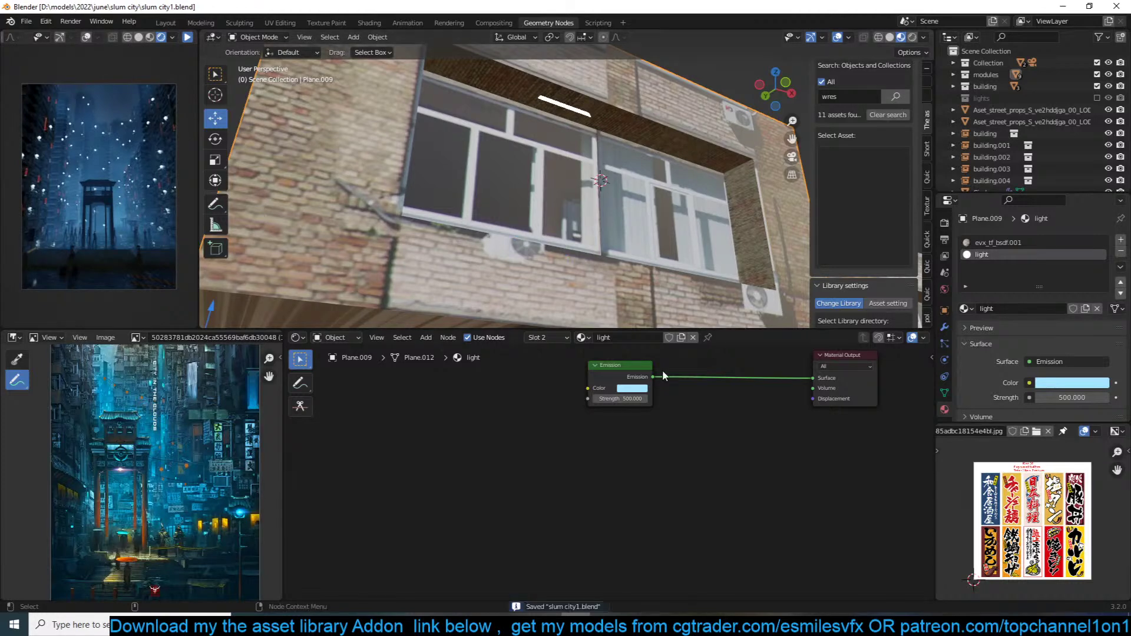
Step: Set the light material's emission strength to 10
double_click(634, 399)
type("10")
key("Return")
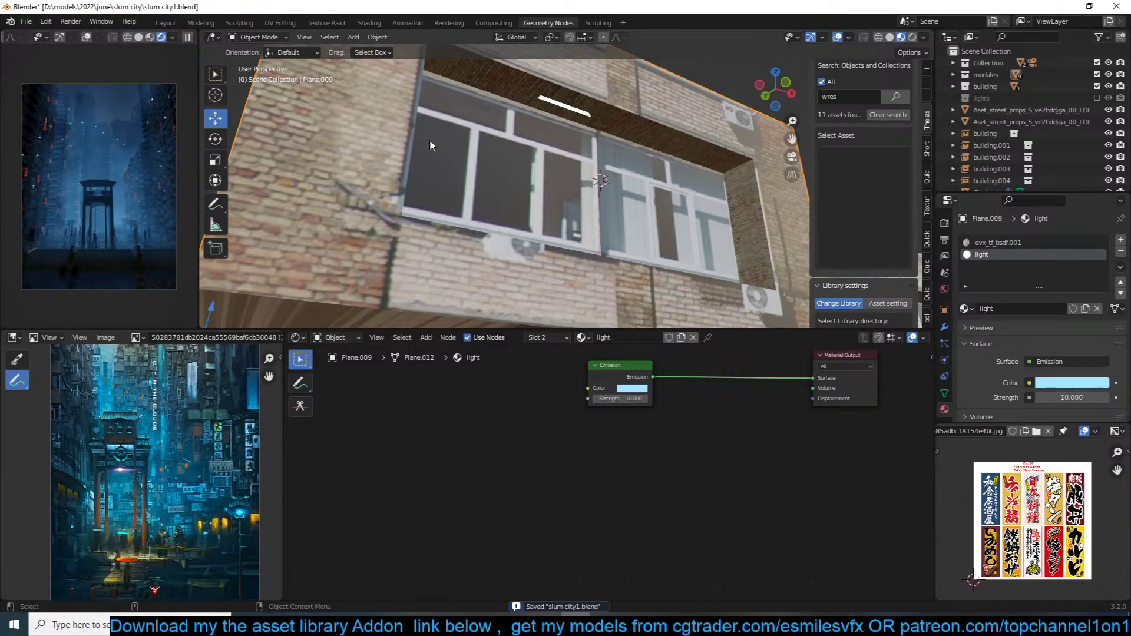
Step: Change the light material's emission colour to pale yellow, check it in the rendered preview and save the file
left_click(632, 388)
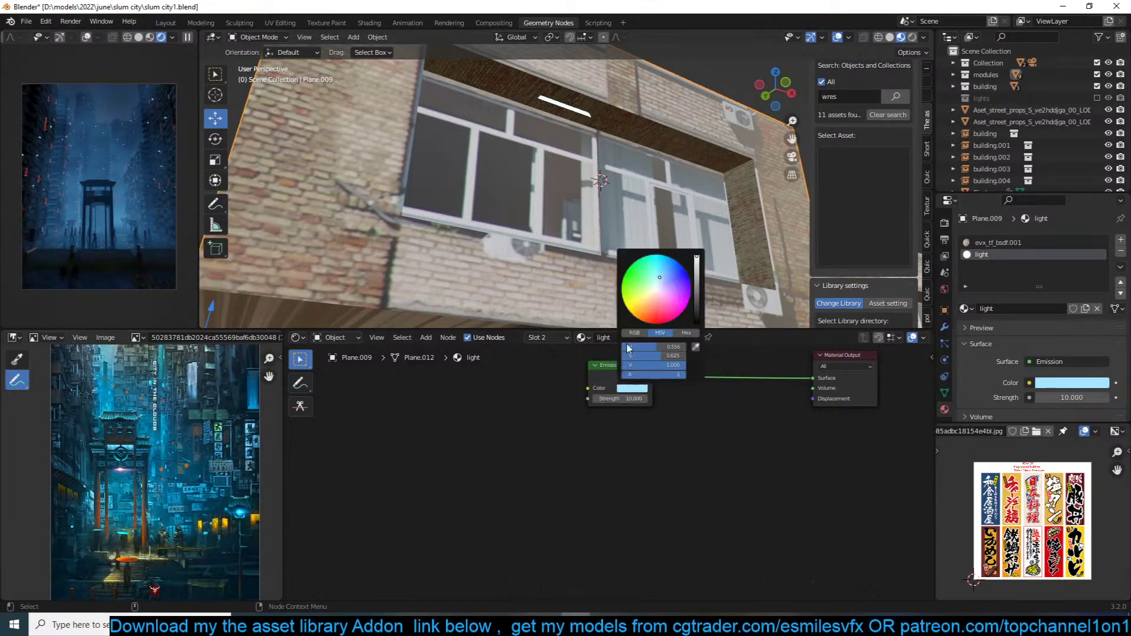
left_click(648, 297)
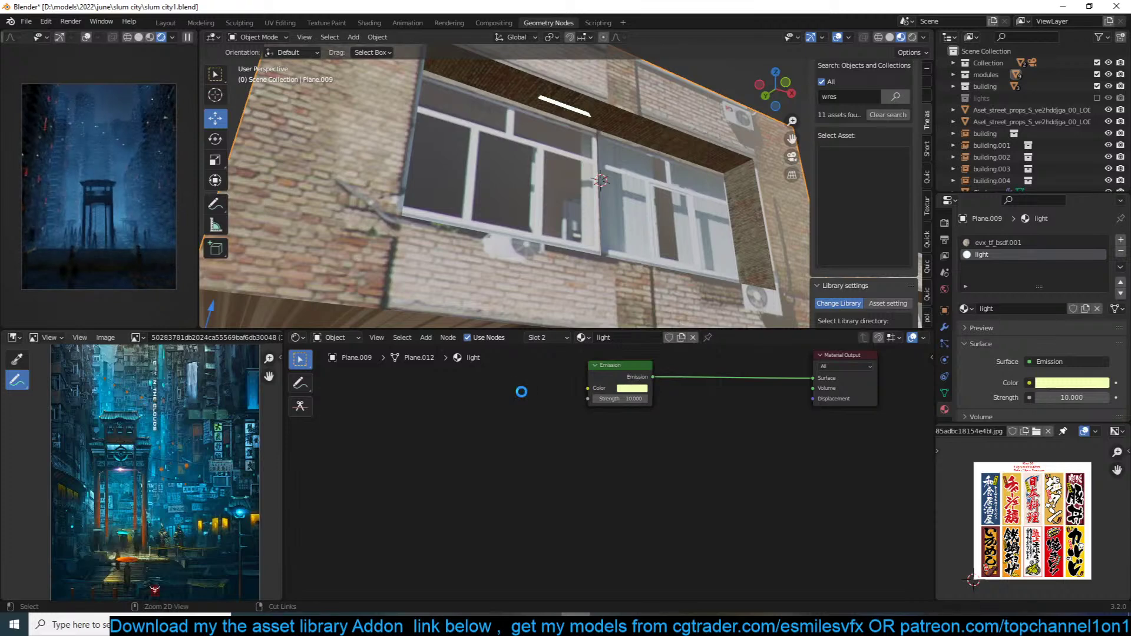
key("ctrl+s")
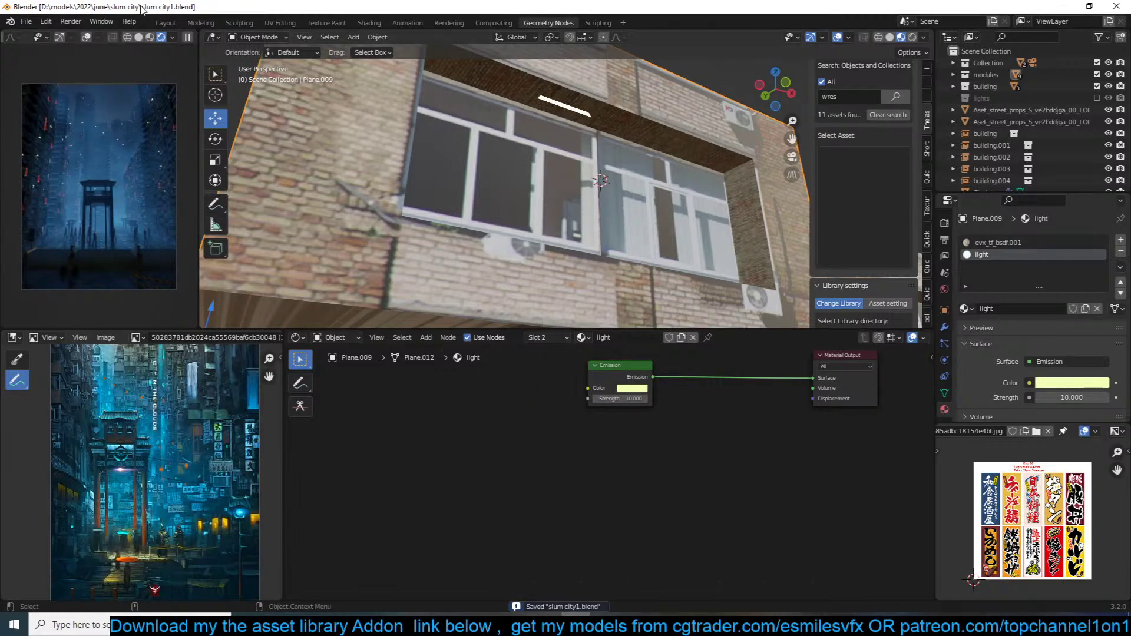
left_click(188, 37)
scroll(496, 154, "down", 5)
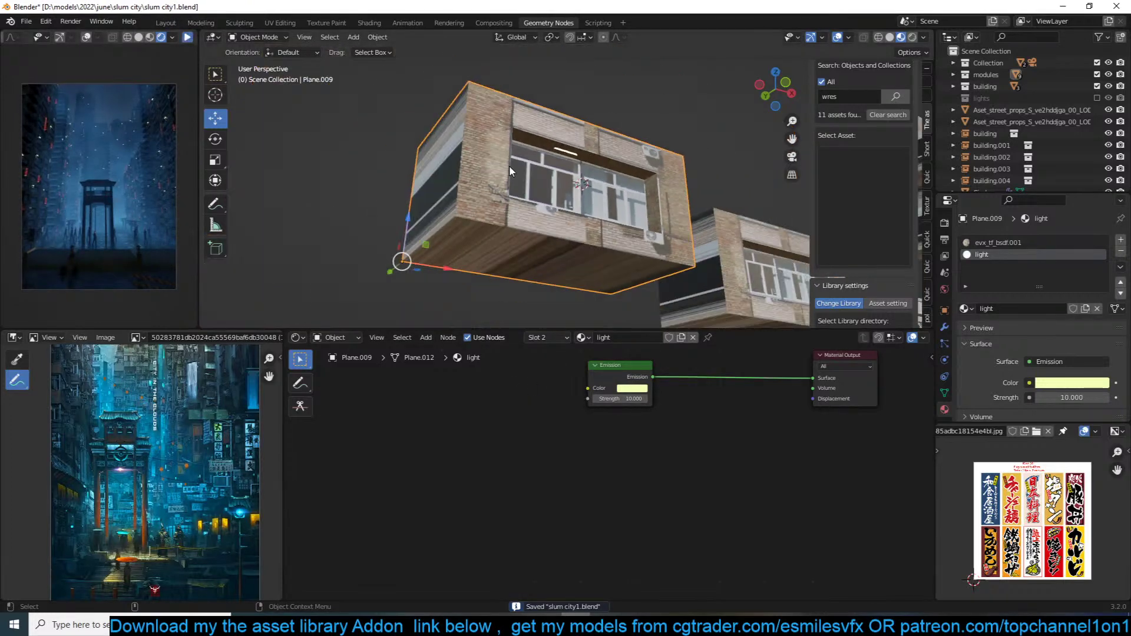
middle_click_drag(509, 165, 562, 155)
key("ctrl+s")
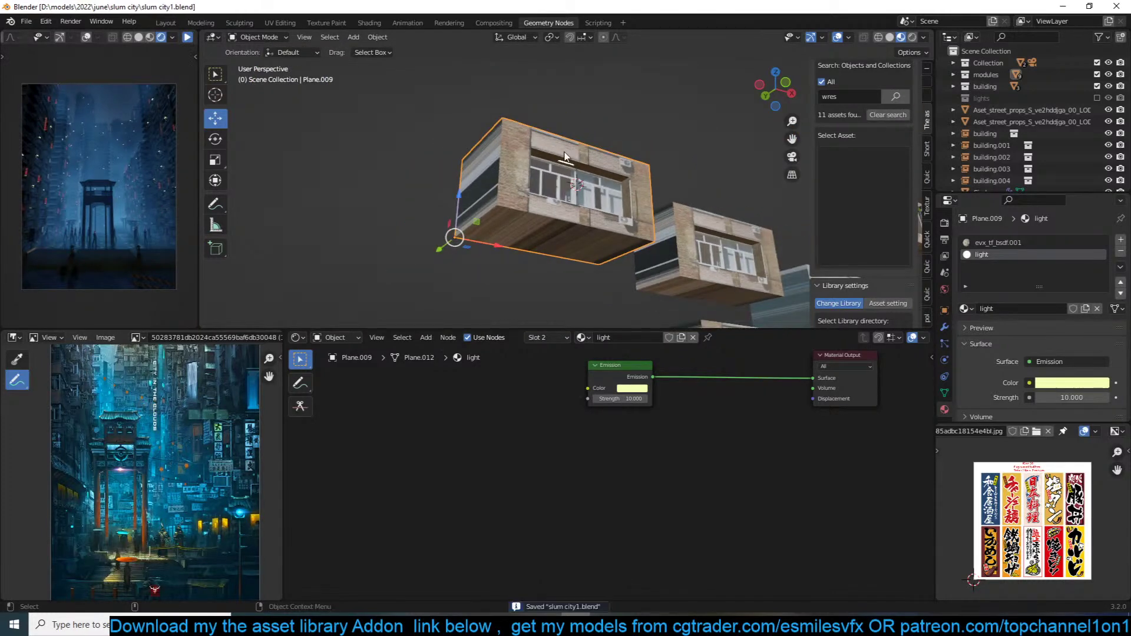
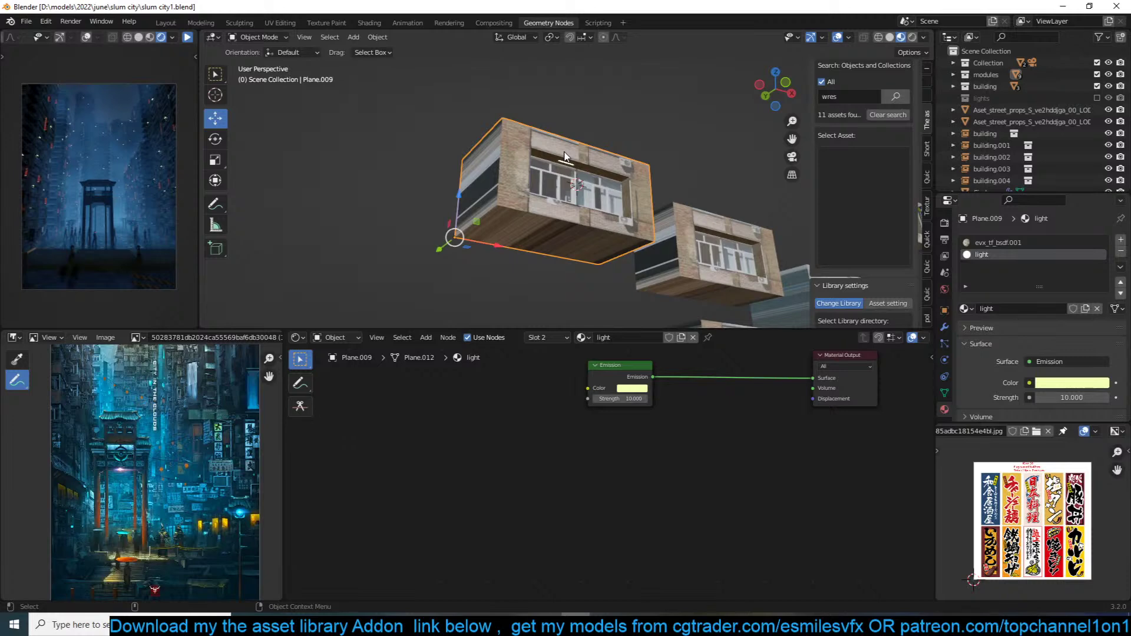
key("alt+a")
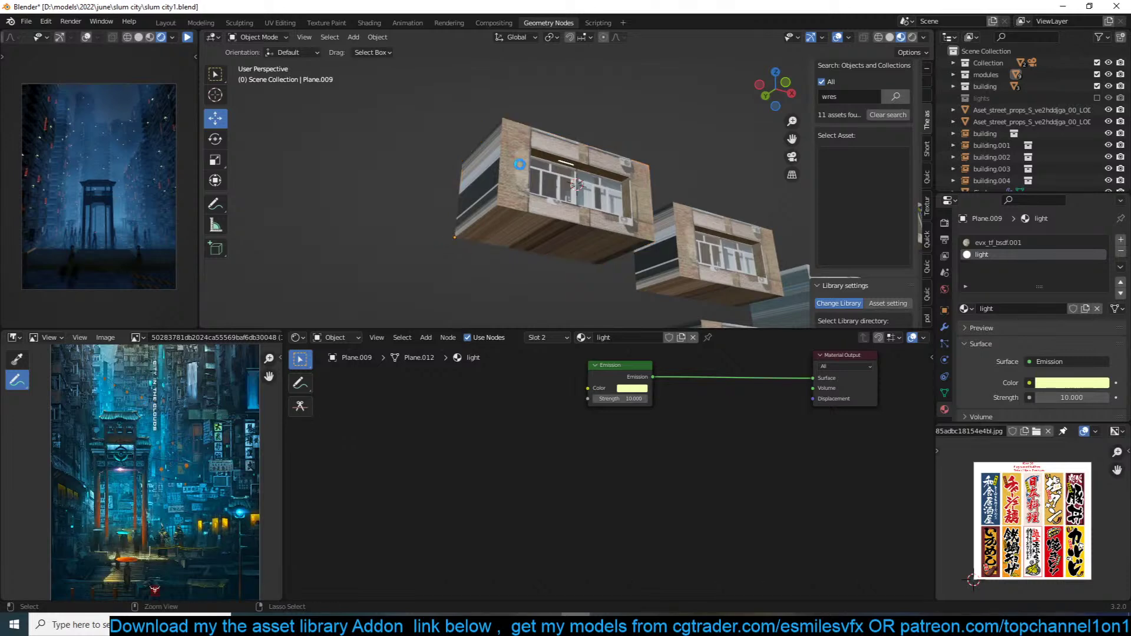
key("ctrl+s")
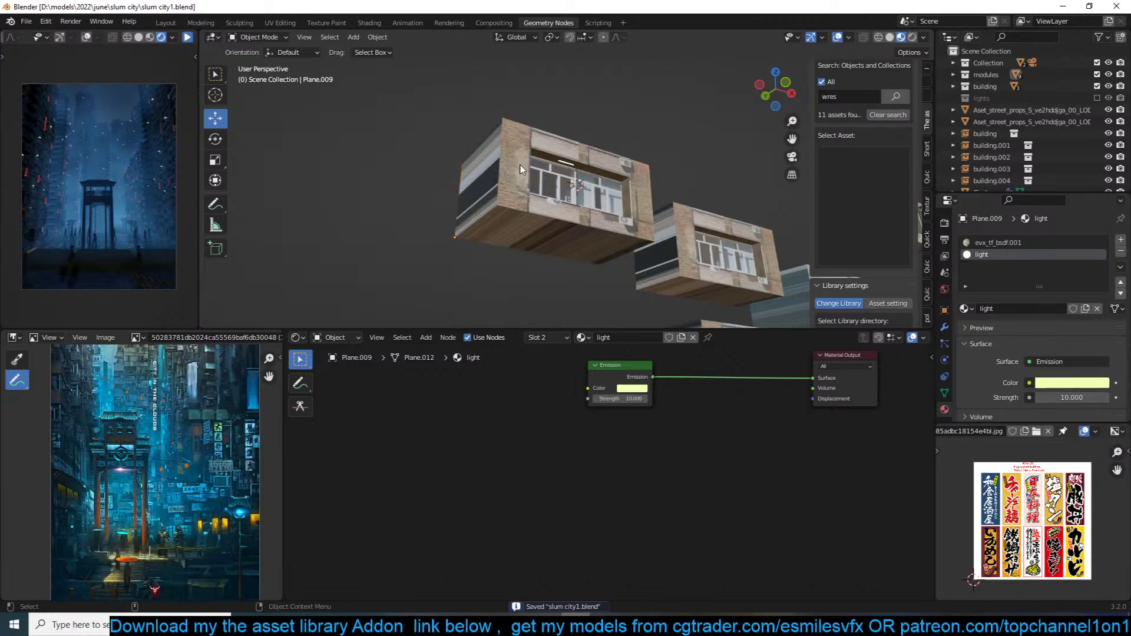
Step: Scale the road plane down uniformly and shift it along the Y axis toward the stairs
left_click(587, 164)
key("KP_Divide")
key("KP_Divide")
key("KP_0")
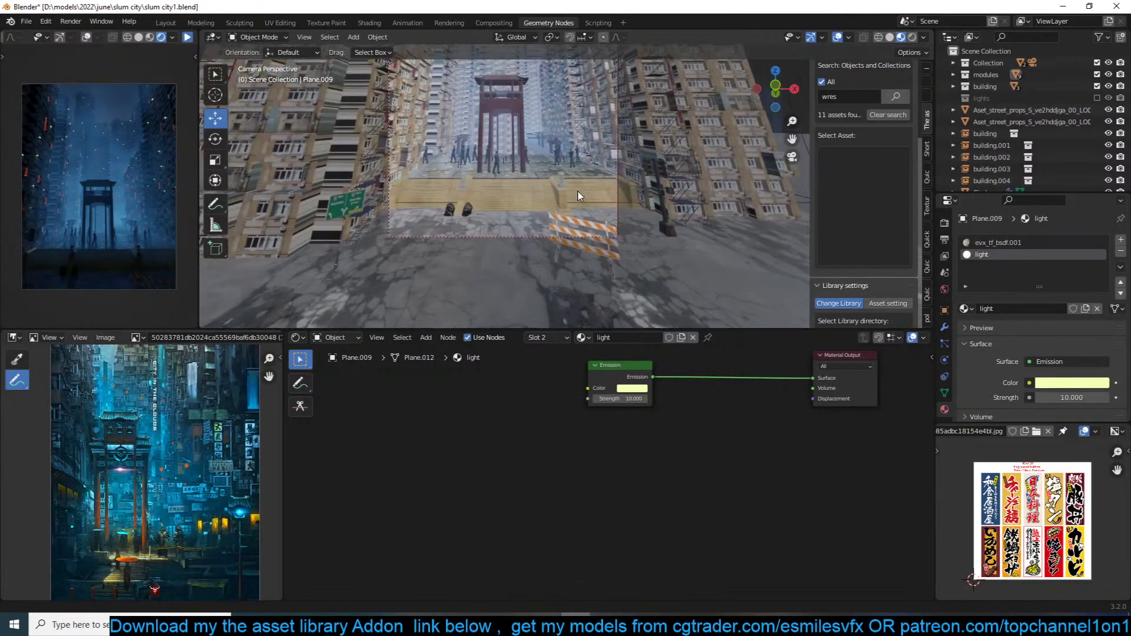
key("KP_0")
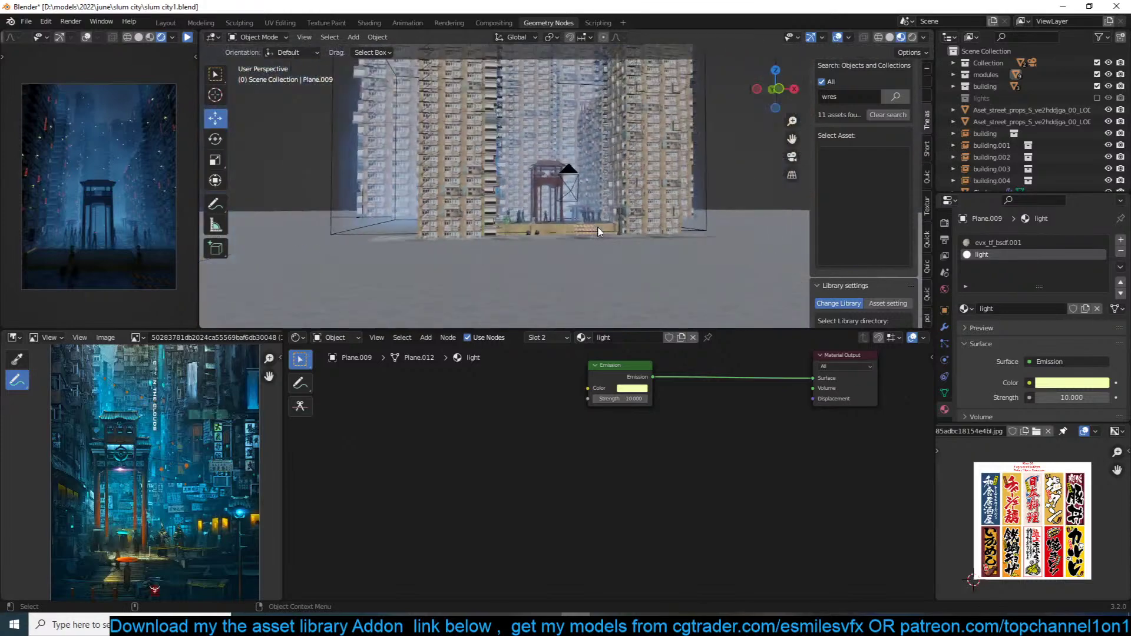
key("z")
middle_click_drag(670, 231, 678, 255)
scroll(682, 270, "up", 6)
left_click(693, 256)
scroll(693, 255, "down", 2)
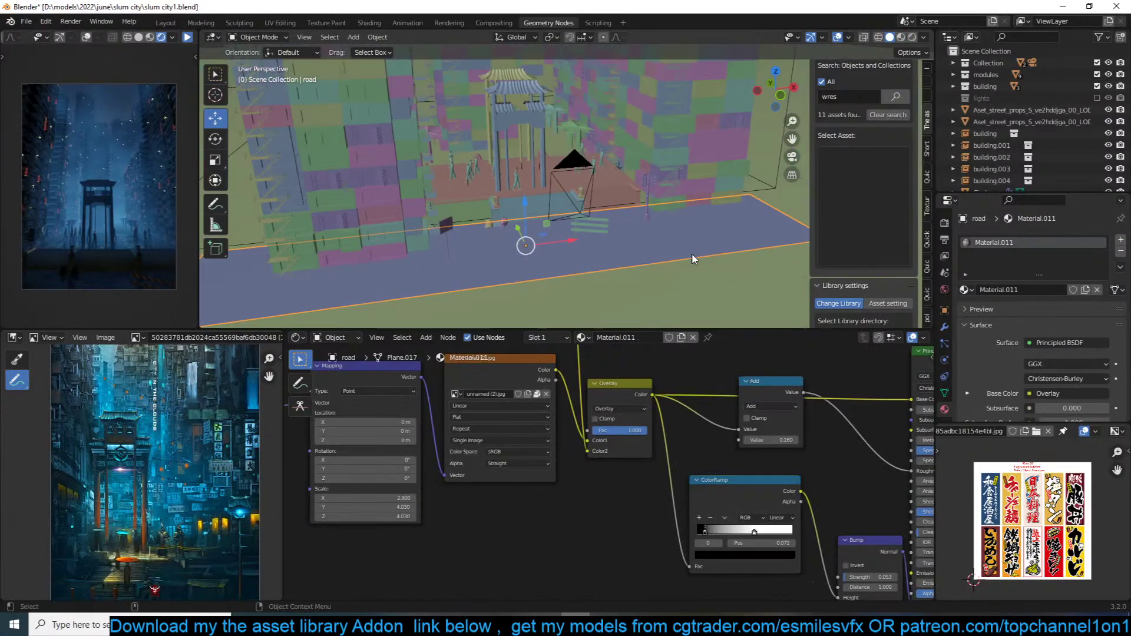
key("s")
left_click(629, 251)
middle_click_drag(629, 251, 690, 270)
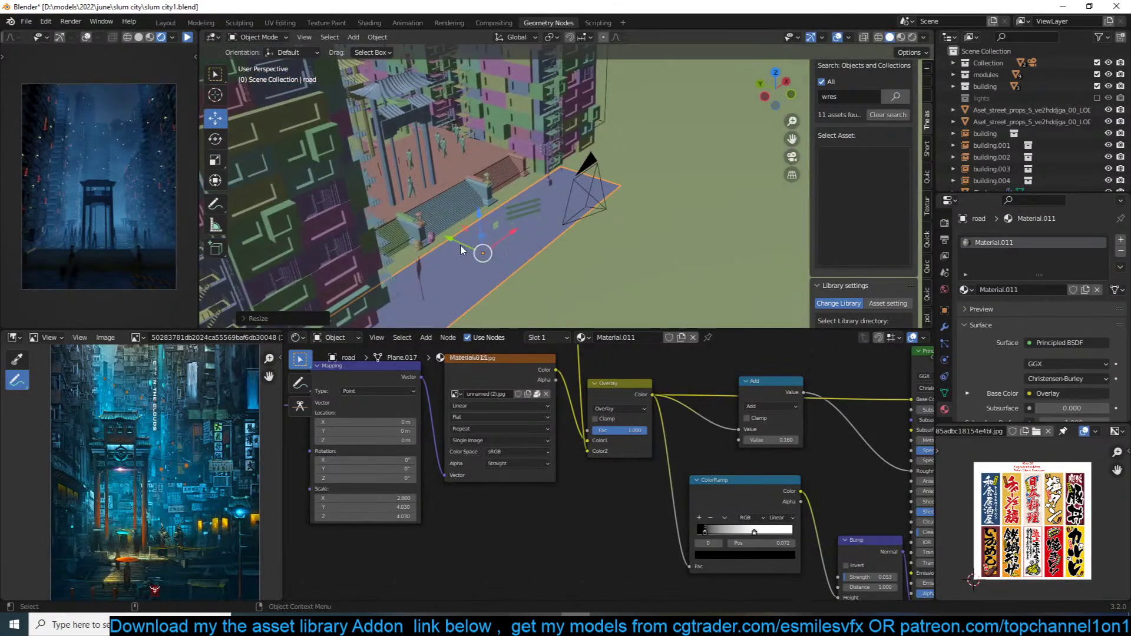
left_click_drag(452, 240, 431, 230)
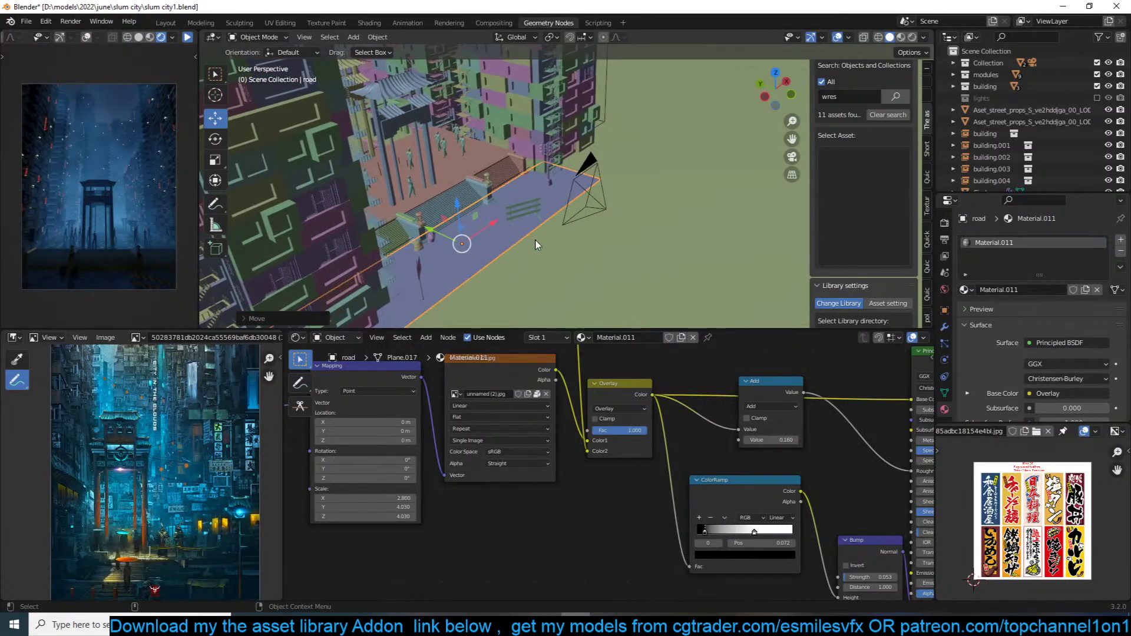
left_click(535, 240)
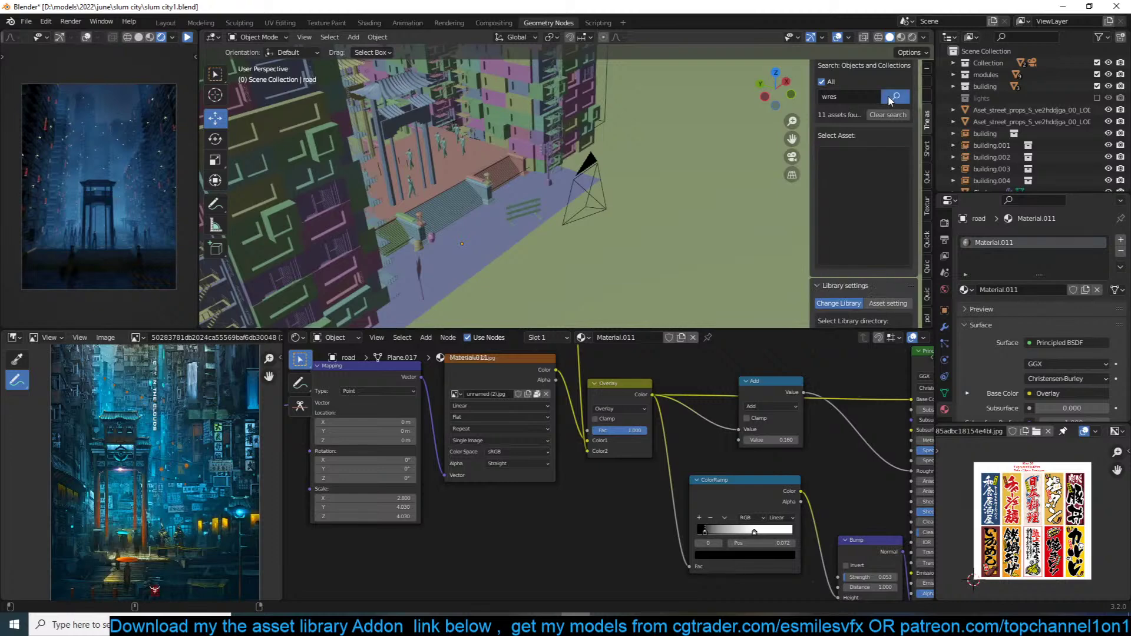
Step: Search the asset library for "wire" and add the sagging hanging wire asset to the scene
left_click(873, 98)
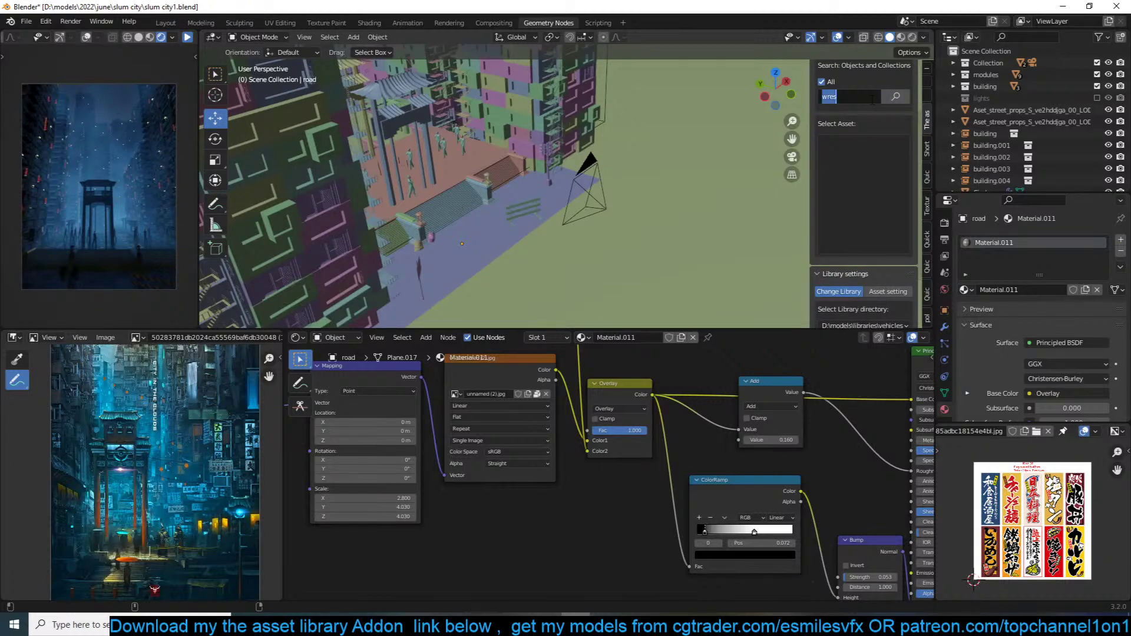
type("wire")
key("Return")
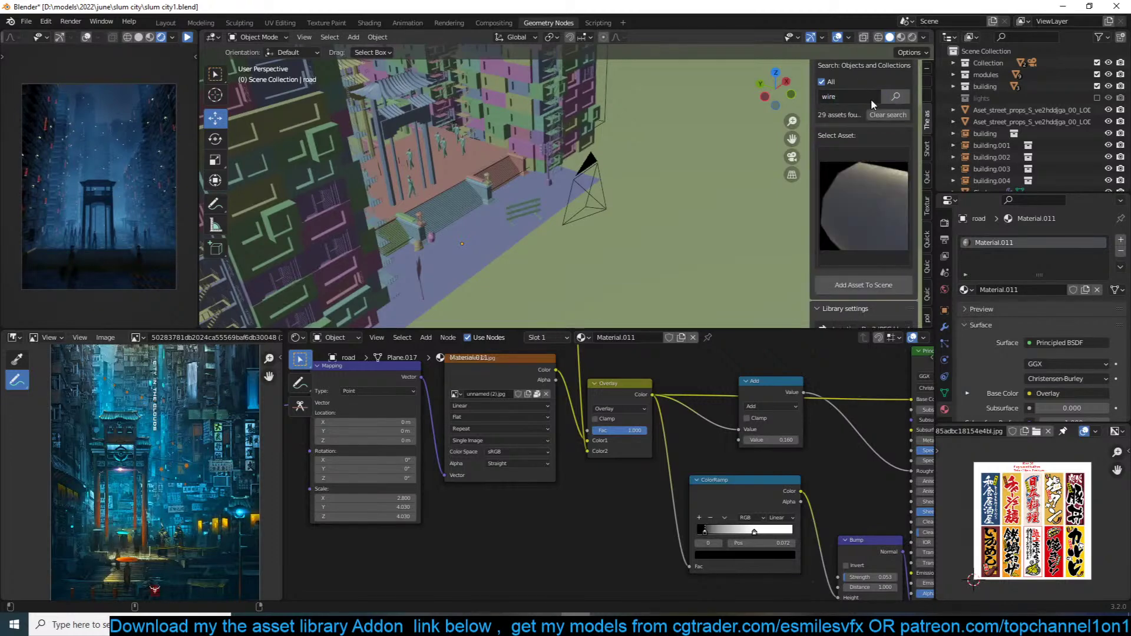
left_click(869, 175)
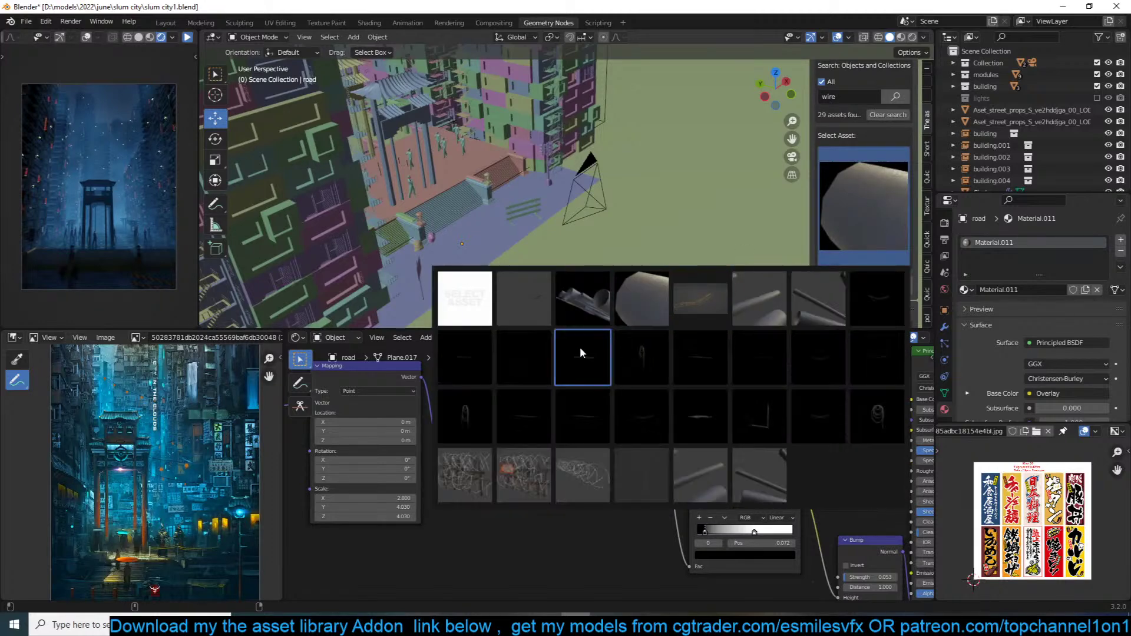
left_click(526, 356)
scroll(596, 155, "down", 5)
middle_click_drag(594, 157, 486, 119)
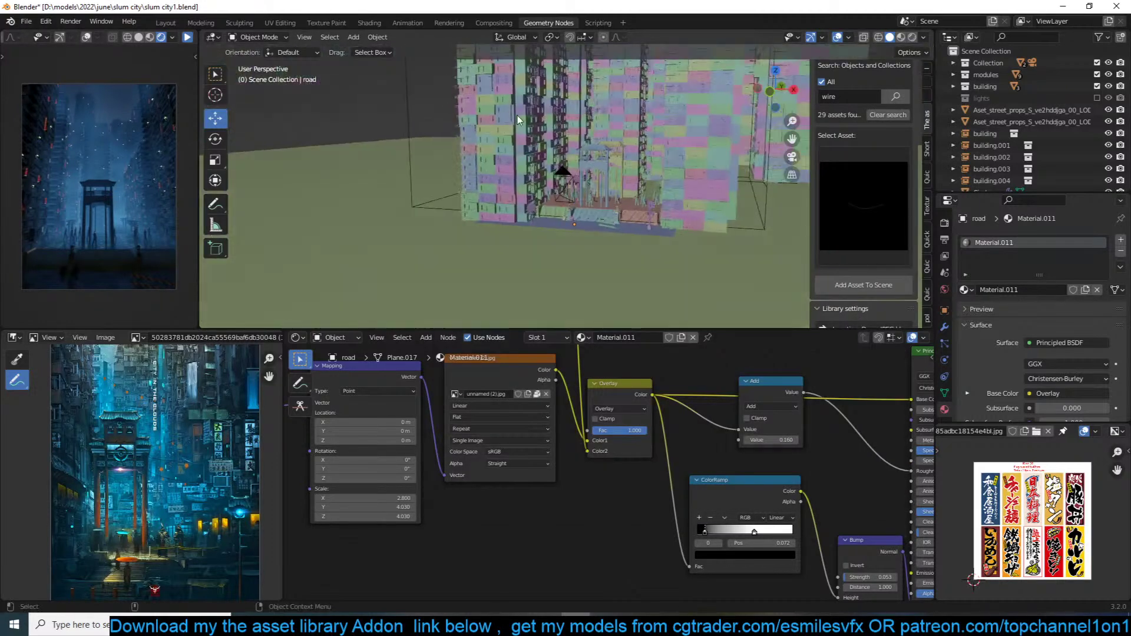
left_click(863, 284)
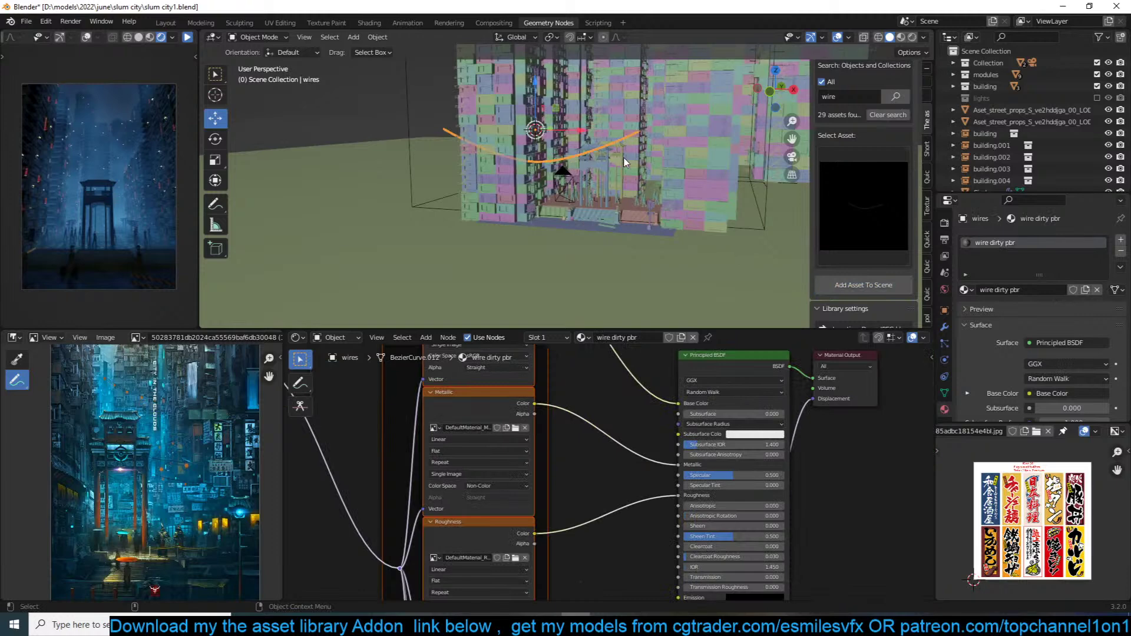
Step: Scale the wire down and position it from above so it spans the street over the gate
middle_click_drag(624, 163, 634, 161)
key("s")
left_click(606, 162)
key("KP_7")
key("g")
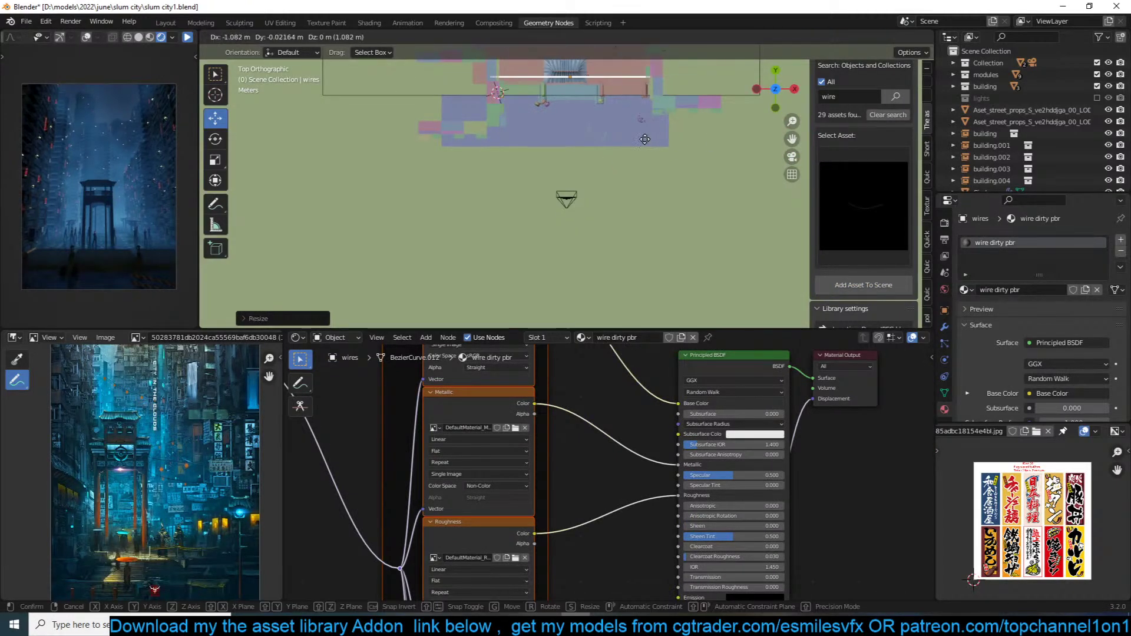
left_click(644, 141)
Step: Make a linked duplicate of the wire, rotate it about 46° from above, and resize and reposition it diagonally across the street
scroll(646, 143, "down", 5)
middle_click_drag(646, 143, 633, 187, "shift")
key("alt+d")
left_click(638, 185)
key("r")
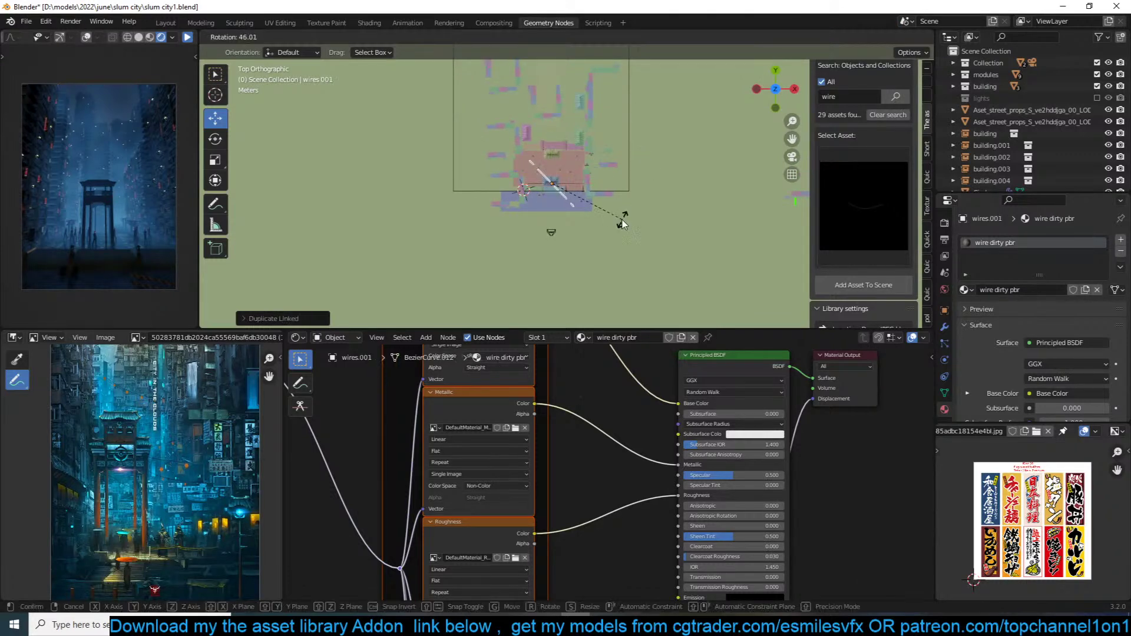
left_click(626, 220)
key("s")
left_click(653, 167)
key("g")
left_click(659, 142)
middle_click_drag(660, 142, 677, 78)
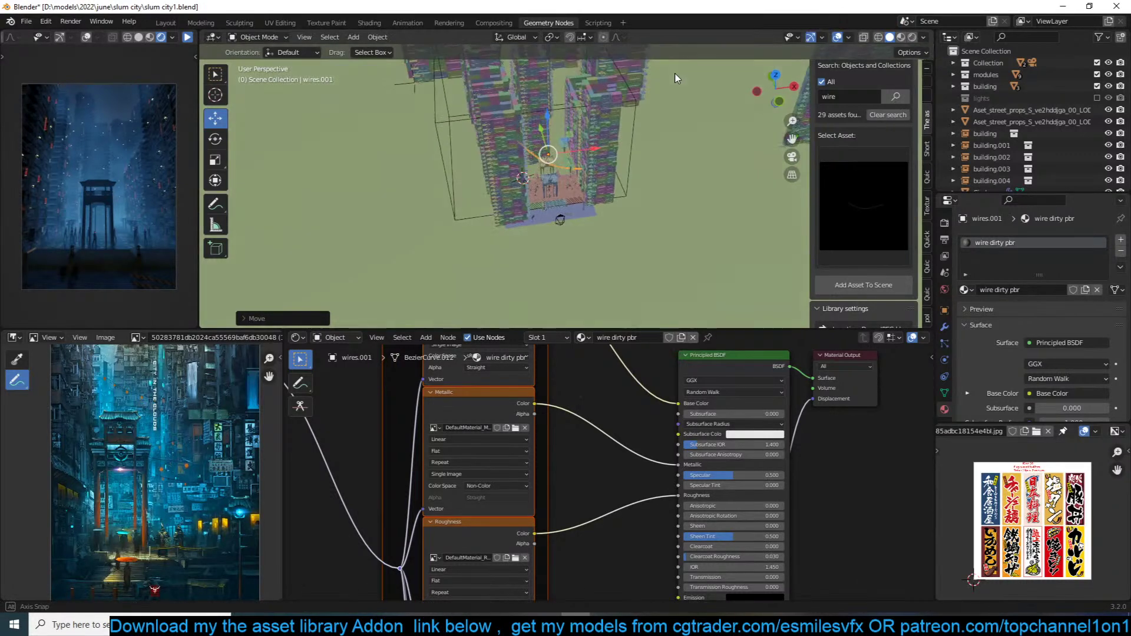
Step: Make another linked duplicate of the wire, rotate it about the Z axis and reposition it in the front view
key("alt+d")
left_click(589, 148)
key("r")
key("z")
left_click(584, 123)
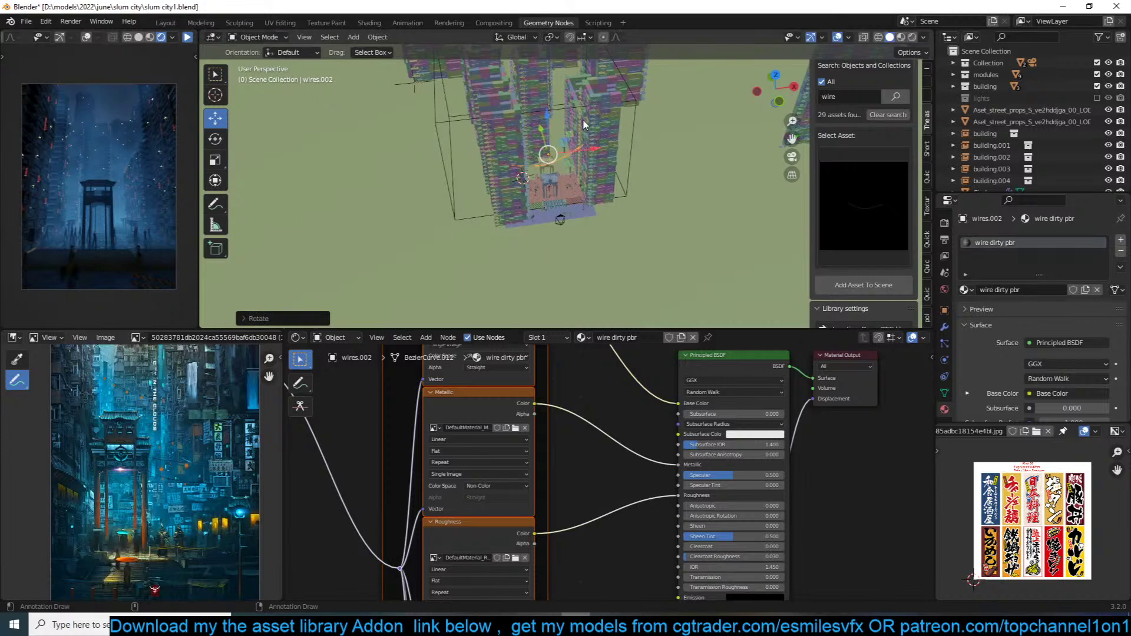
key("KP_1")
key("g")
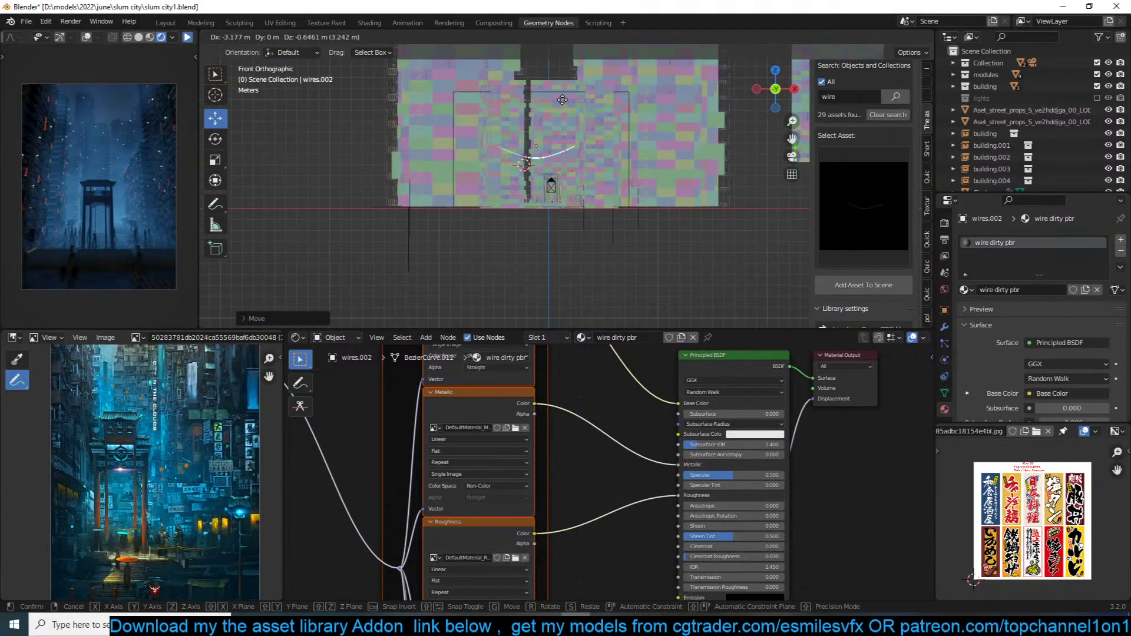
left_click(589, 103)
Step: Place a further linked duplicate of the wire higher between the buildings, keeping only that wire selected
middle_click_drag(590, 121, 558, 192, "shift")
key("alt+d")
left_click(553, 148)
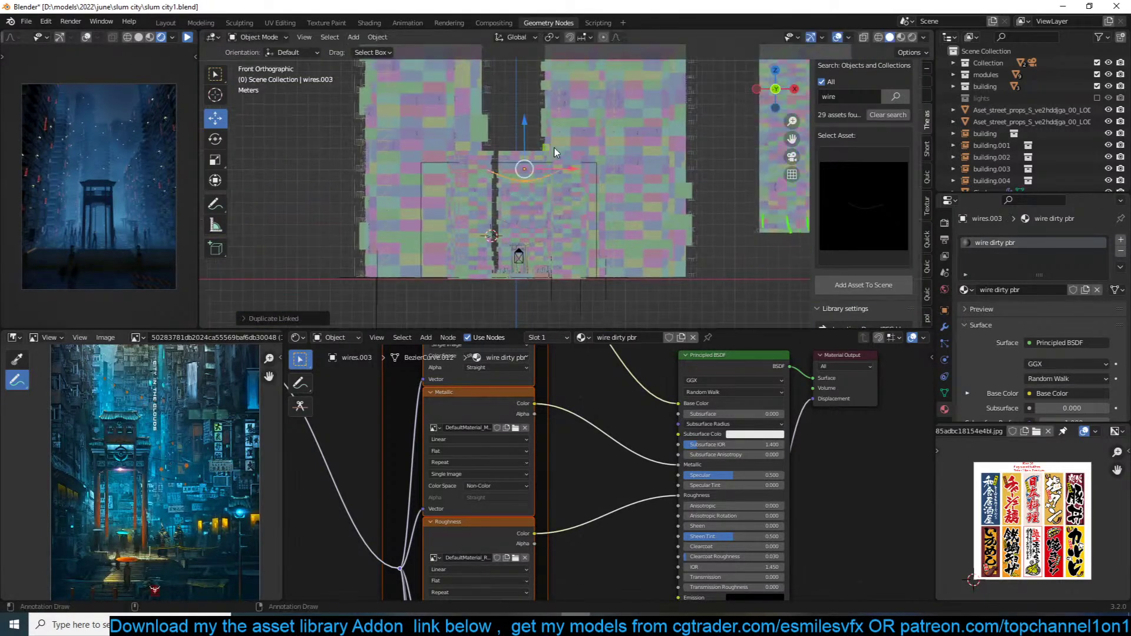
key("a")
key("ctrl+z")
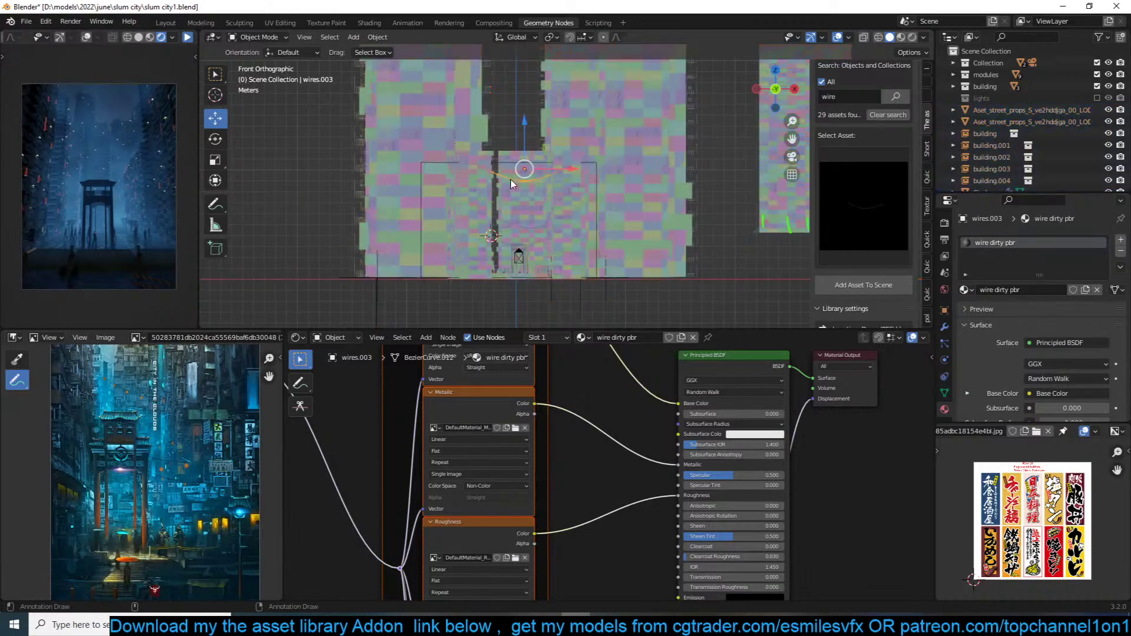
Step: Make a linked duplicate of the raised wire, enlarge it and move it further up between the towers
key("alt+d")
left_click(583, 199)
key("s")
left_click(611, 192)
key("g")
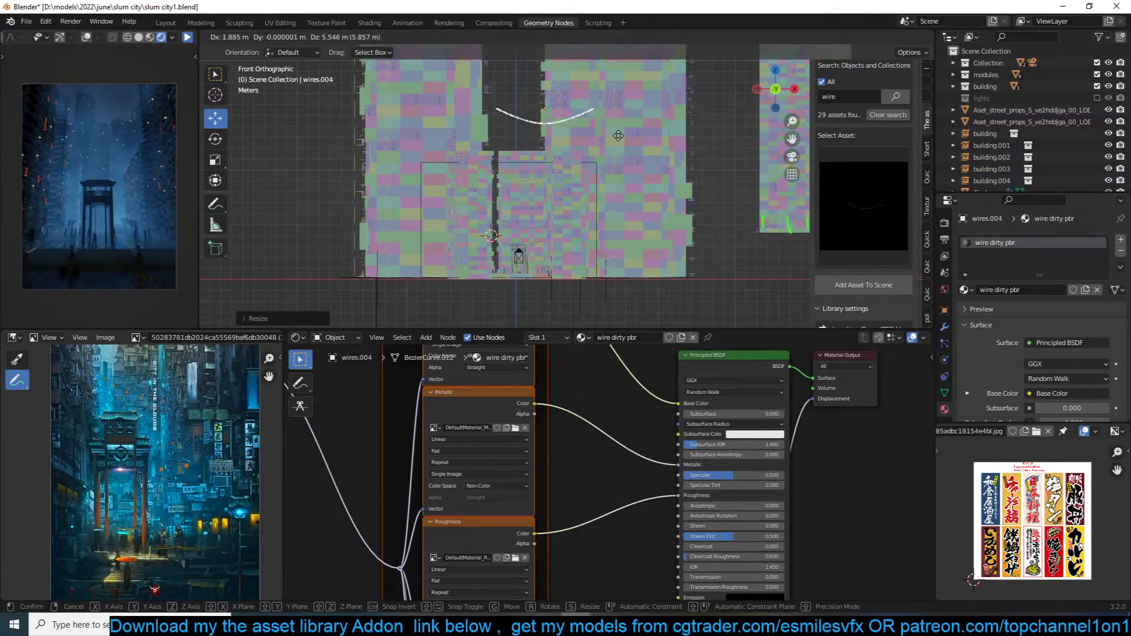
left_click(605, 125)
key("s")
left_click(622, 124)
key("KP_7")
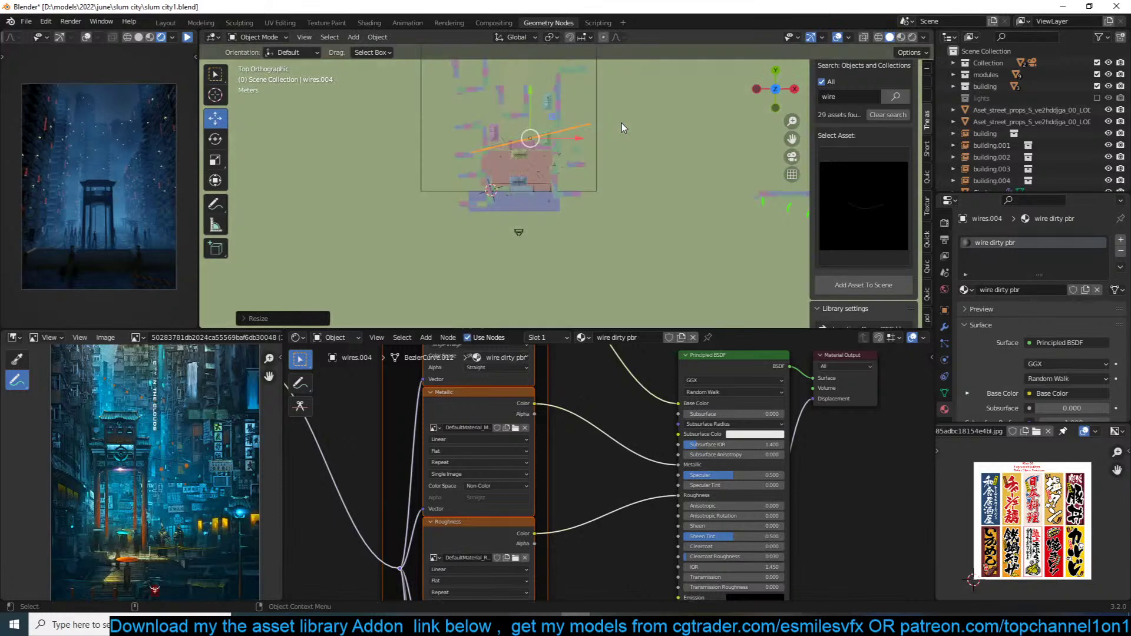
Step: Add a linked duplicate of the enlarged wire farther back along the street and rotate it about -57° from above
scroll(626, 129, "down", 2)
key("alt+d")
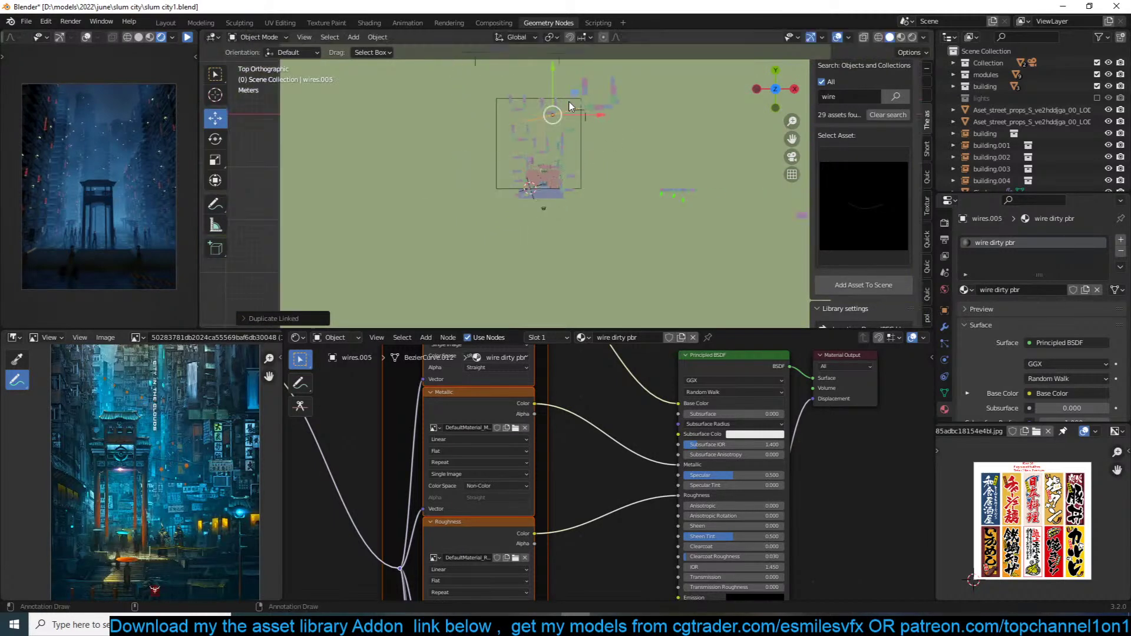
key("r")
left_click(592, 151)
Step: Add one more linked wire duplicate behind it, resize it and rotate it about 35° to run straight across the street
key("alt+d")
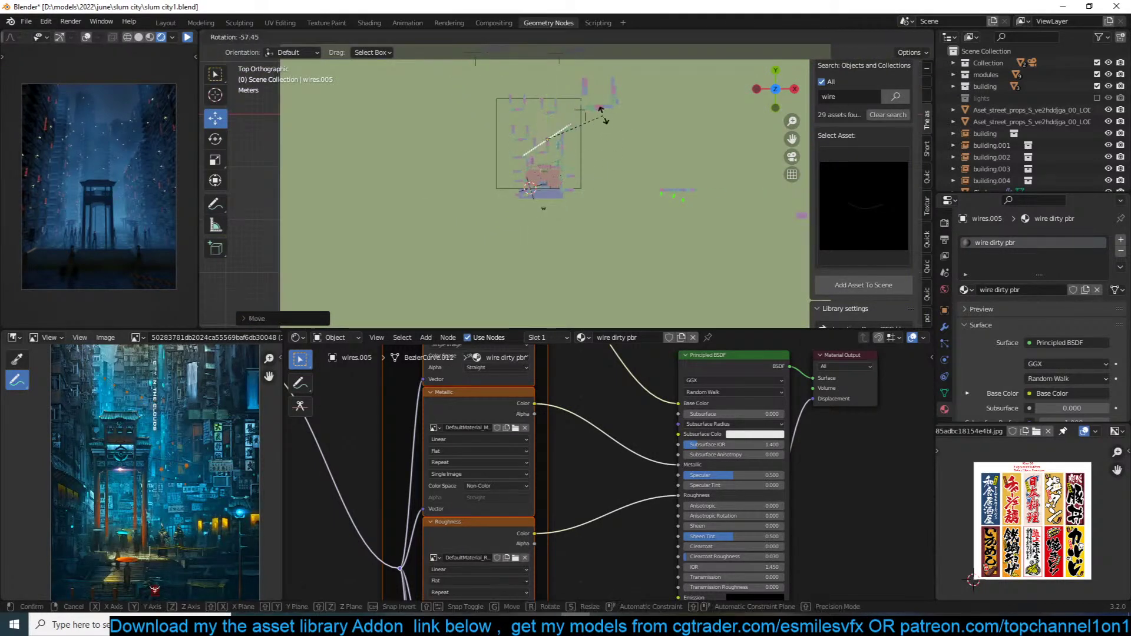
left_click(608, 119)
key("s")
left_click(616, 117)
key("r")
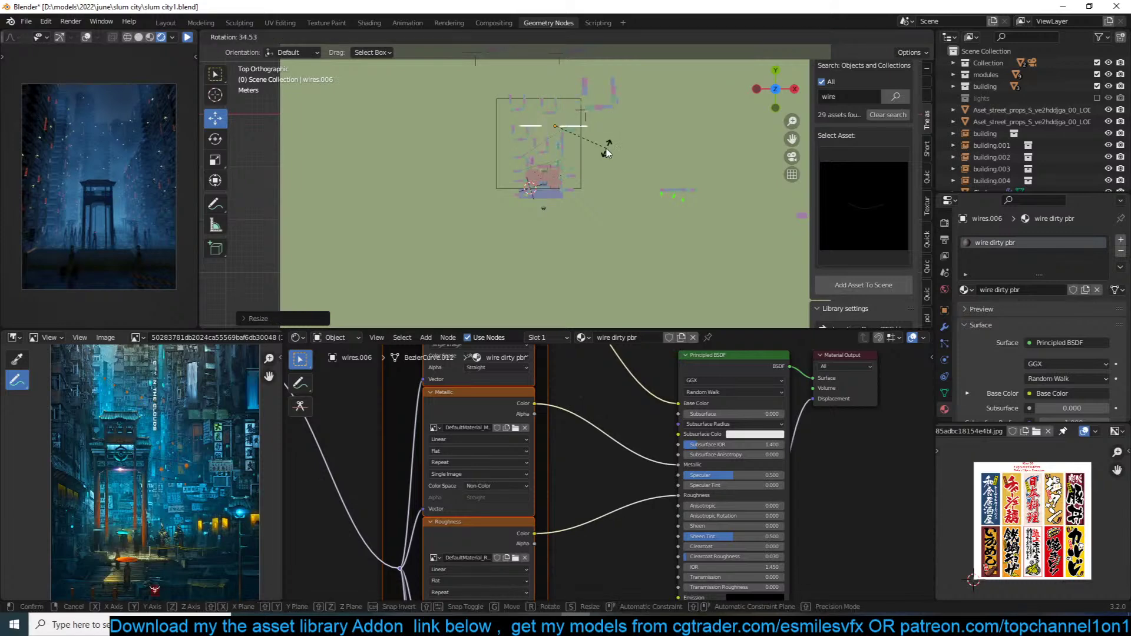
left_click(604, 152)
middle_click_drag(605, 159, 609, 153)
Step: Check the hanging wires through the camera by running the rendered preview briefly and pausing it again
key("KP_0")
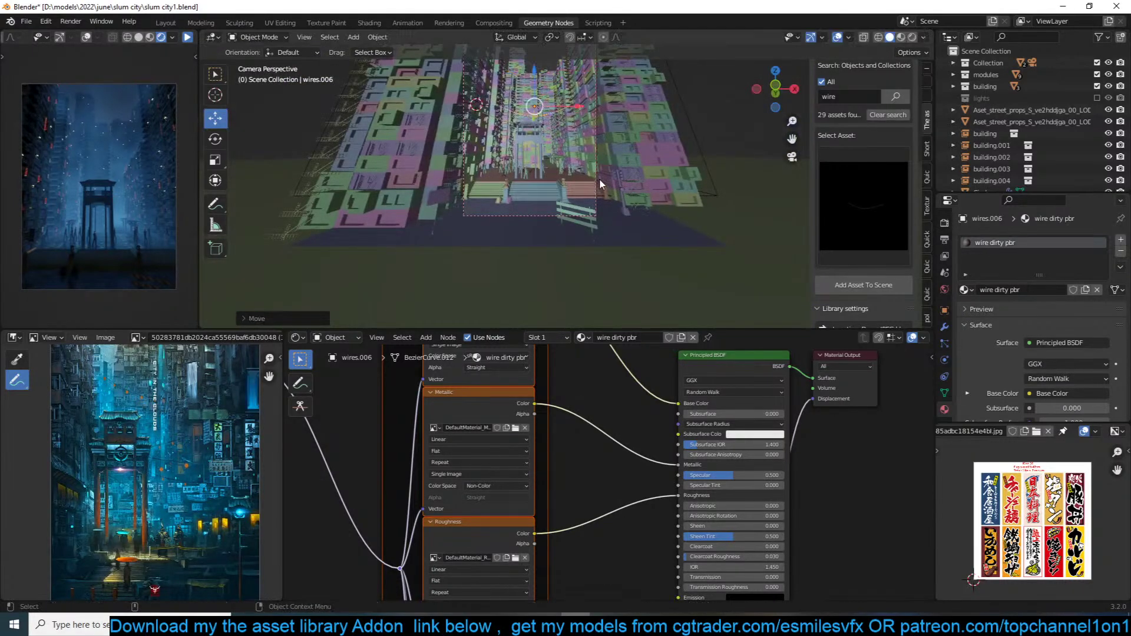
left_click(188, 38)
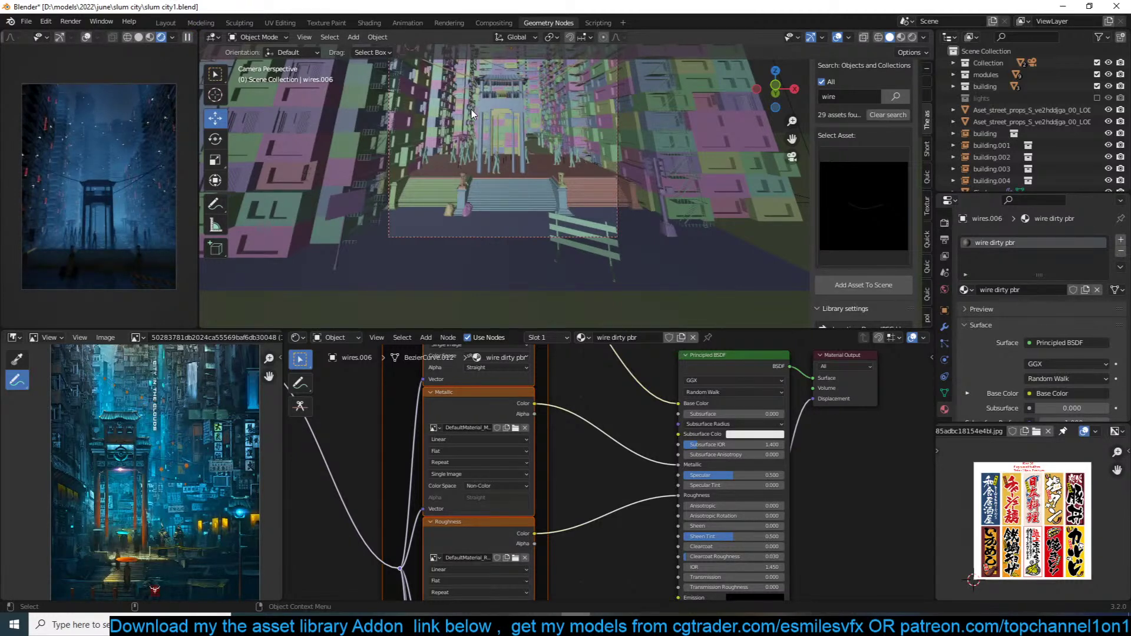
left_click(188, 38)
Step: Add a point light to the scene for lighting the area around the gate and stairs
scroll(539, 177, "up", 3)
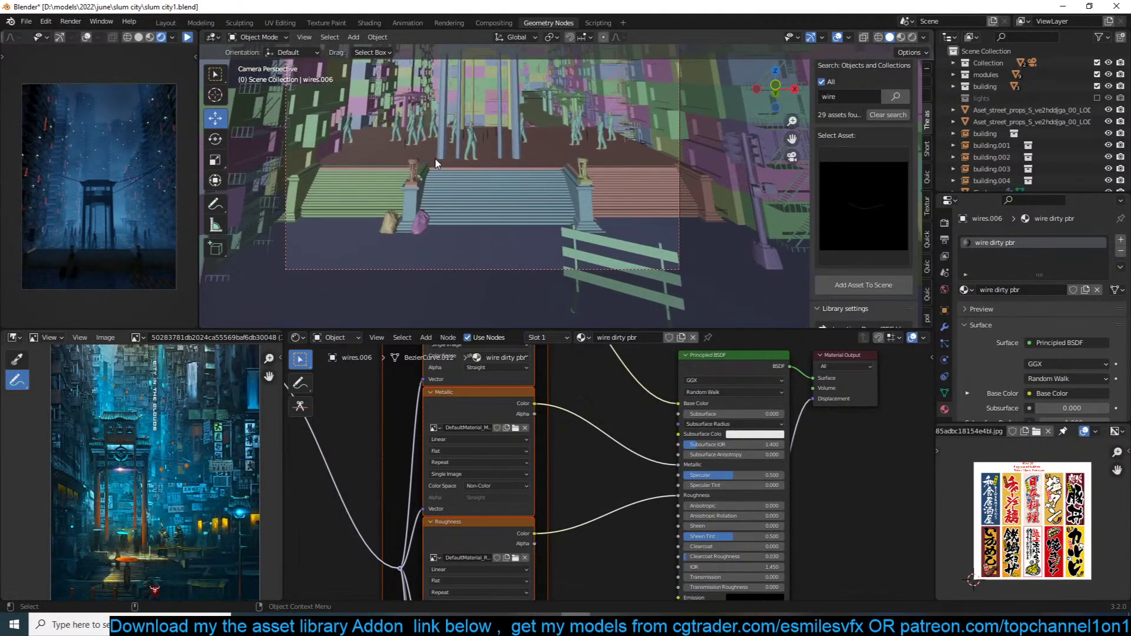
key("shift+a")
mouse_move(425, 306)
left_click(474, 303)
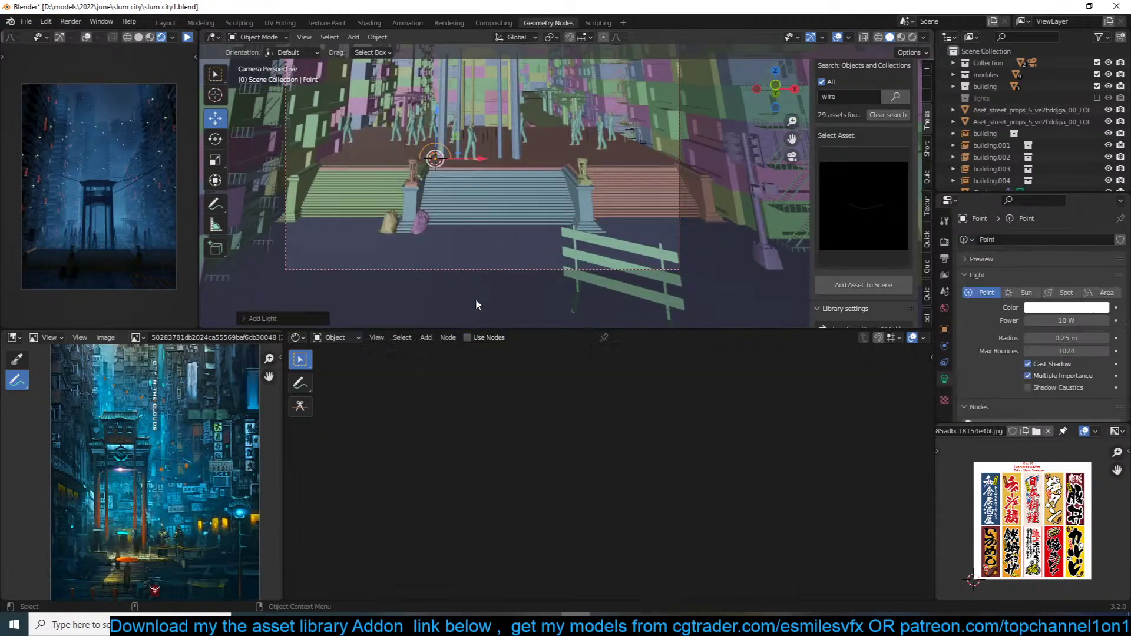
Step: Raise the new point light above the stairs and shift it forward along the Y axis
key("g")
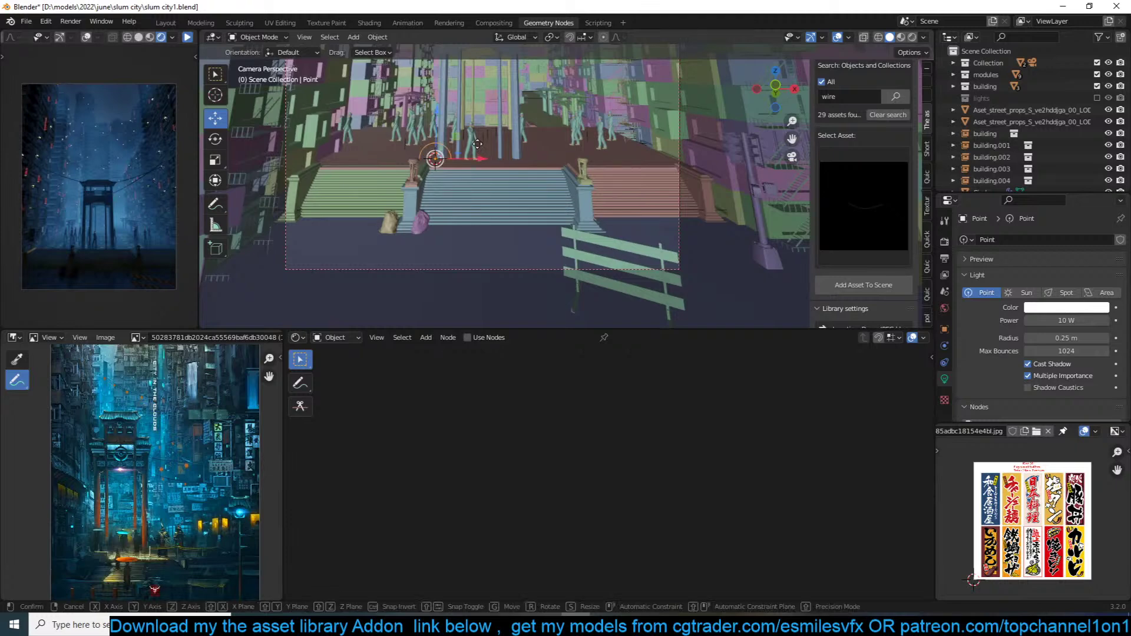
key("z")
left_click(489, 125)
key("KP_Decimal")
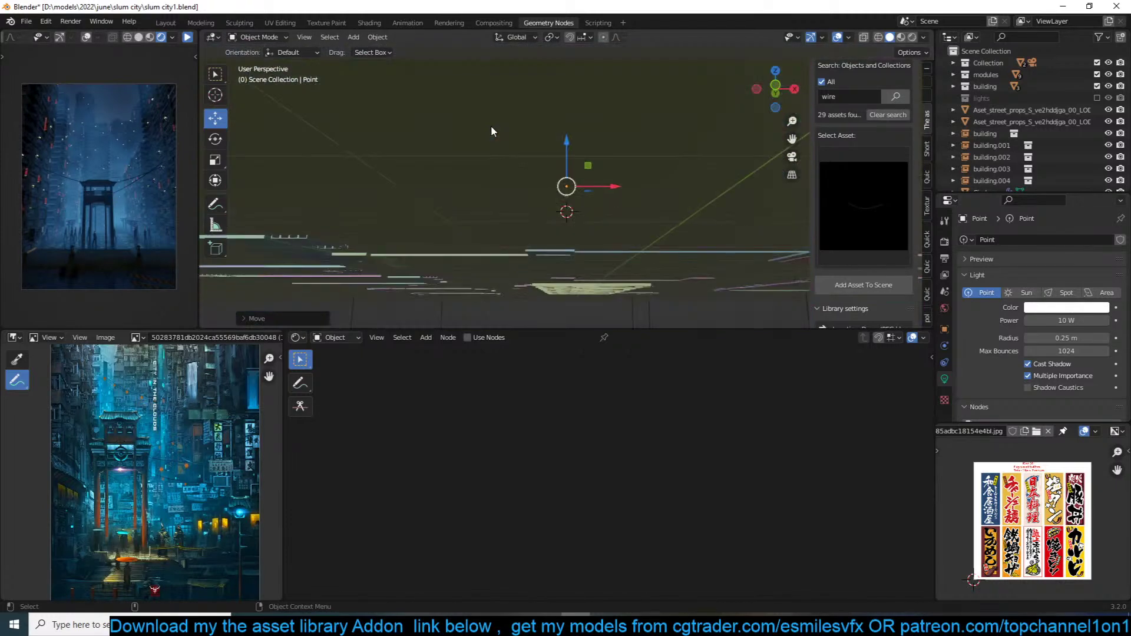
scroll(490, 126, "down", 6)
middle_click_drag(490, 125, 549, 181)
key("g")
key("y")
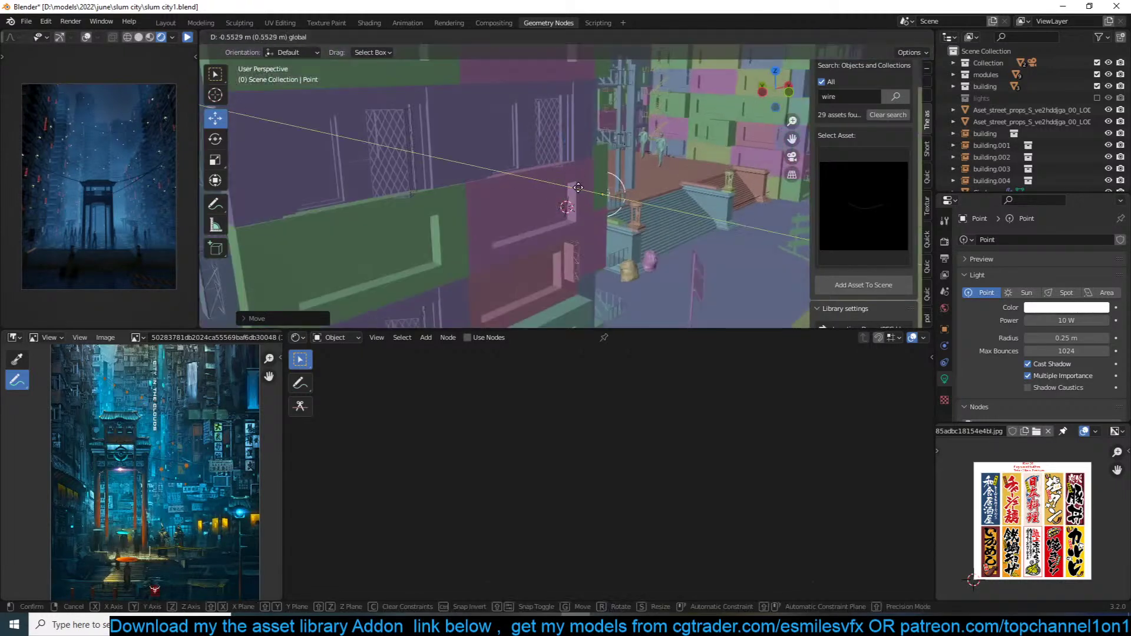
left_click(532, 189)
Step: Convert the point light to an area light and rotate it freely to aim down at the stairs, with the rendered preview running
left_click(1100, 293)
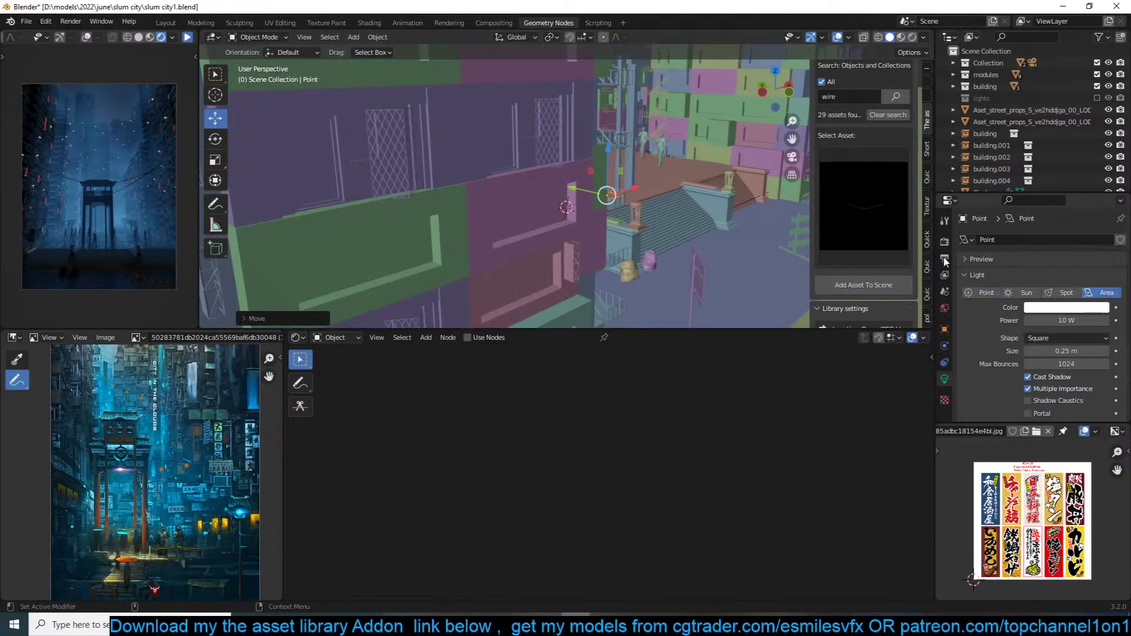
middle_click_drag(686, 154, 645, 137)
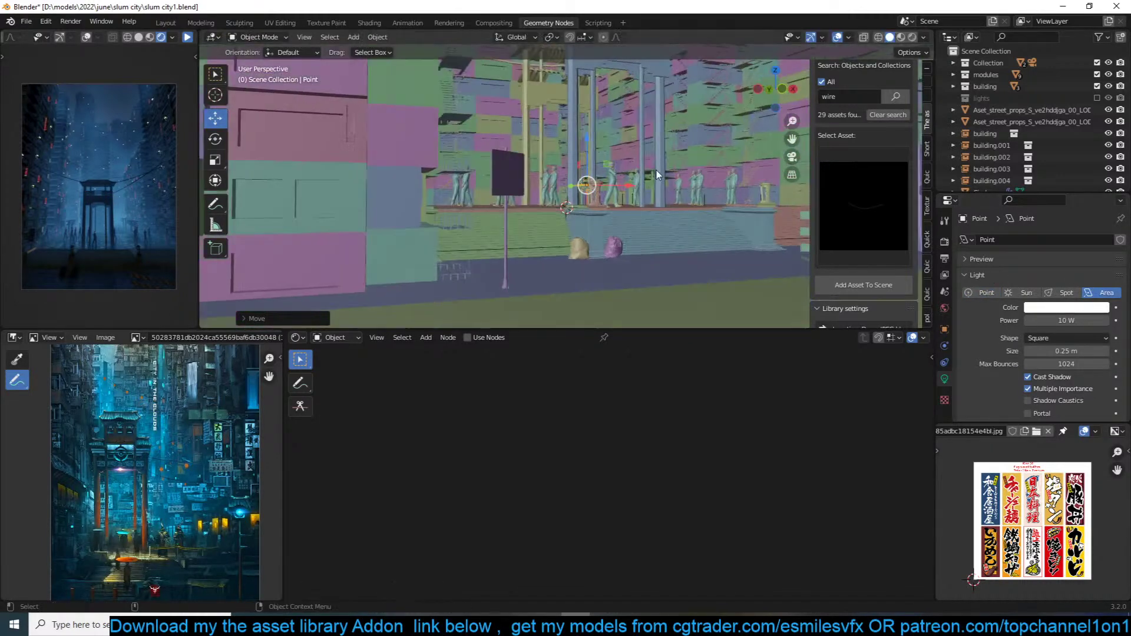
key("r")
key("r")
left_click(631, 145)
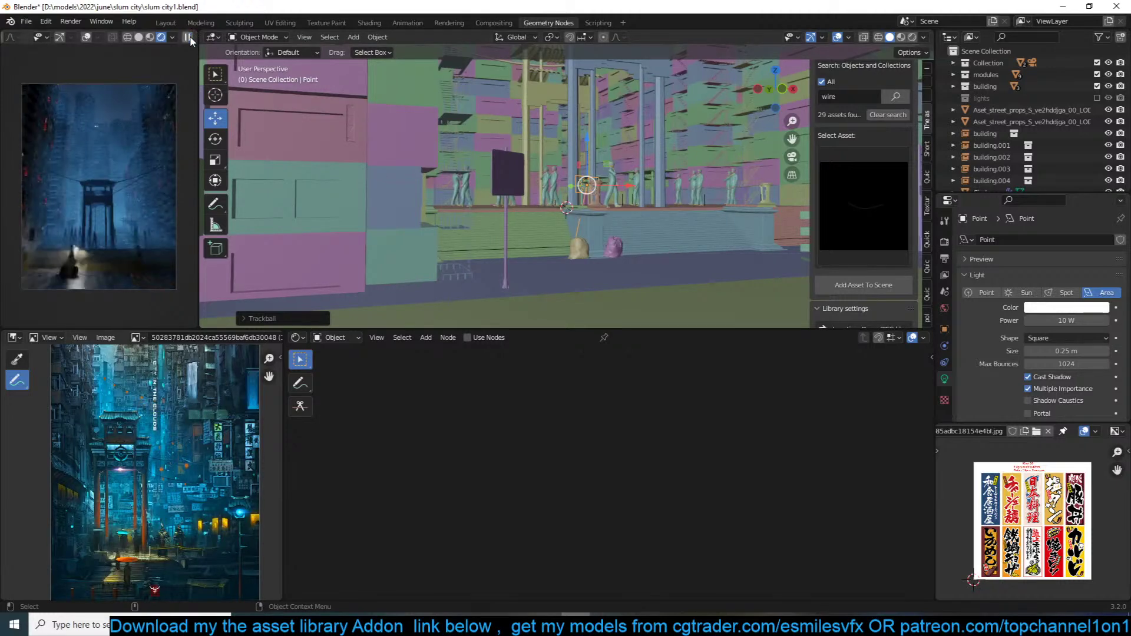
middle_click_drag(452, 207, 437, 193, "shift")
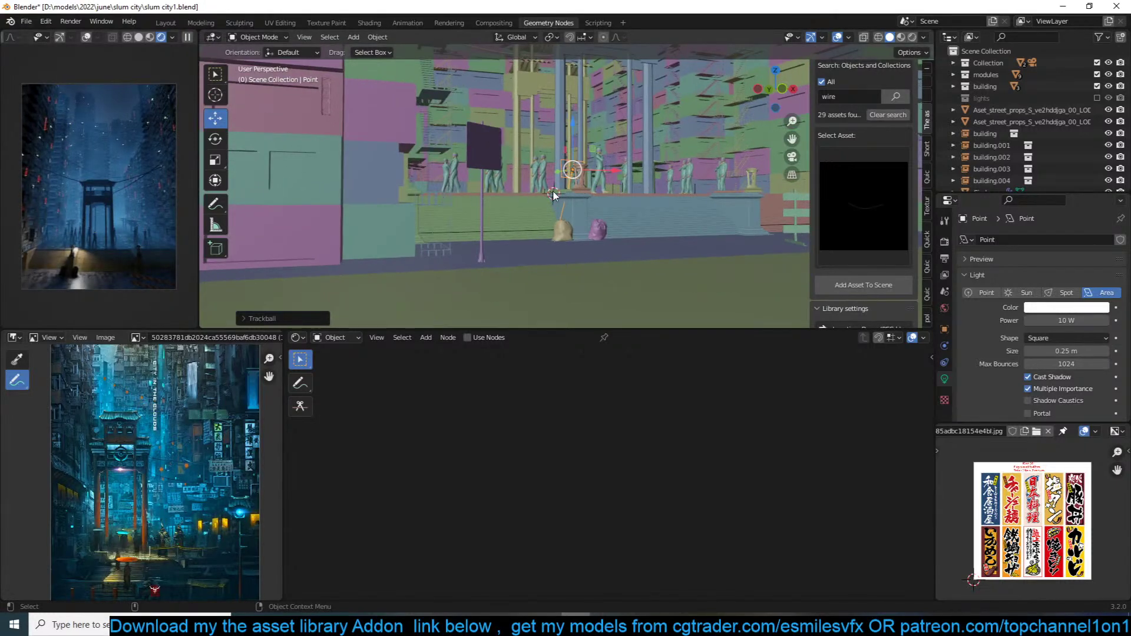
Step: Set the area light's size to 0.1 m
left_click(1058, 351)
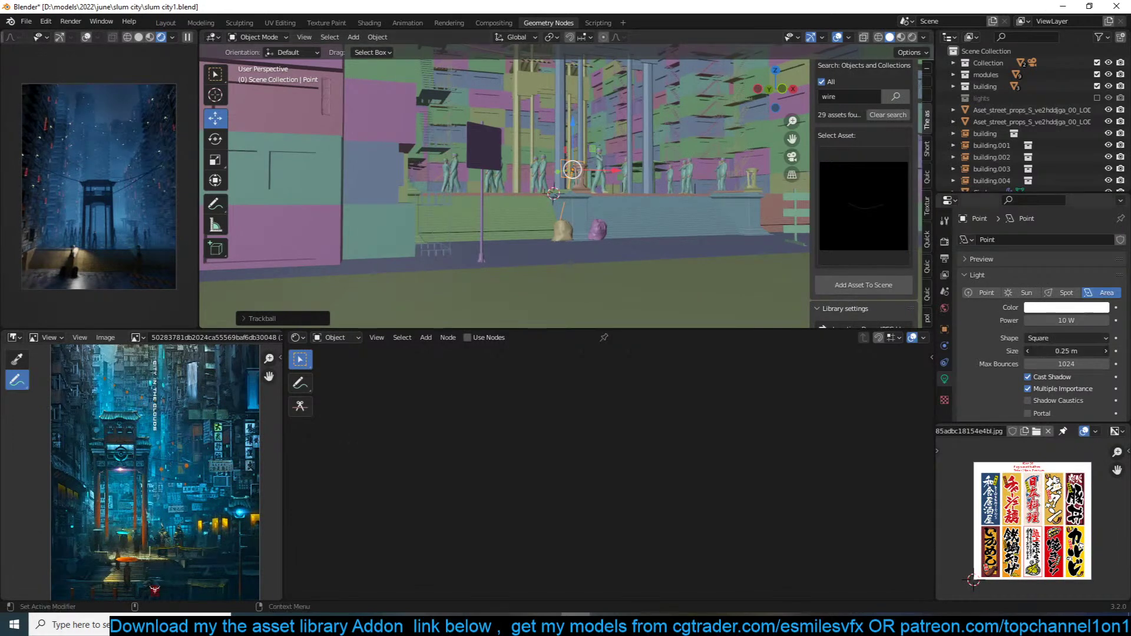
key("BackSpace")
type("0.1")
key("Return")
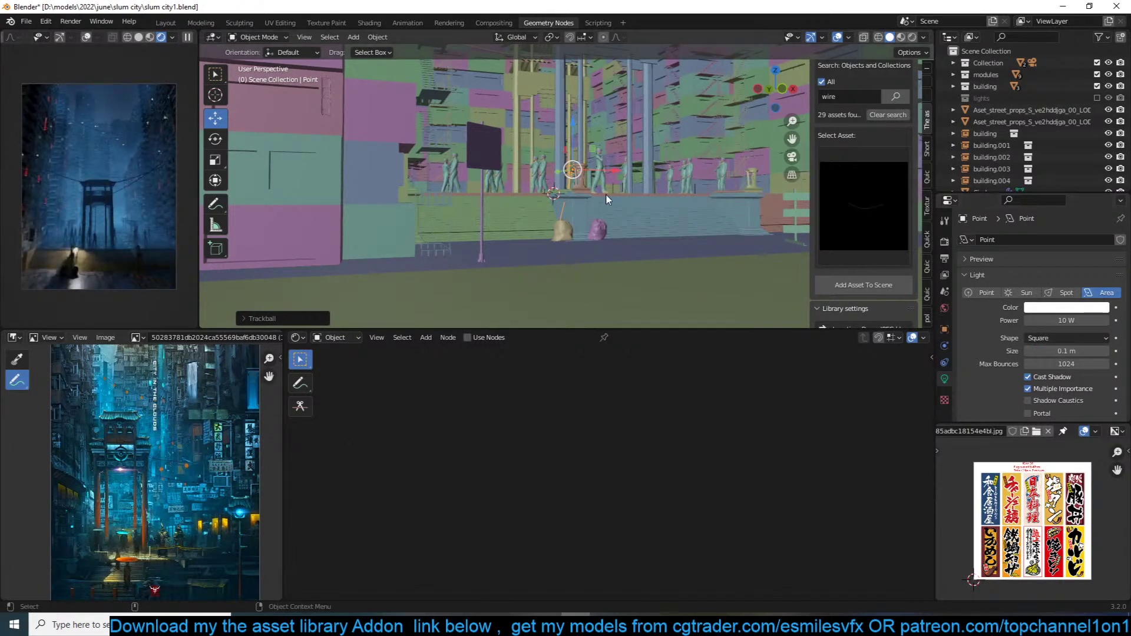
Step: Move the area light up and across the stairs and rotate it about the Z axis
key("g")
left_click(667, 179)
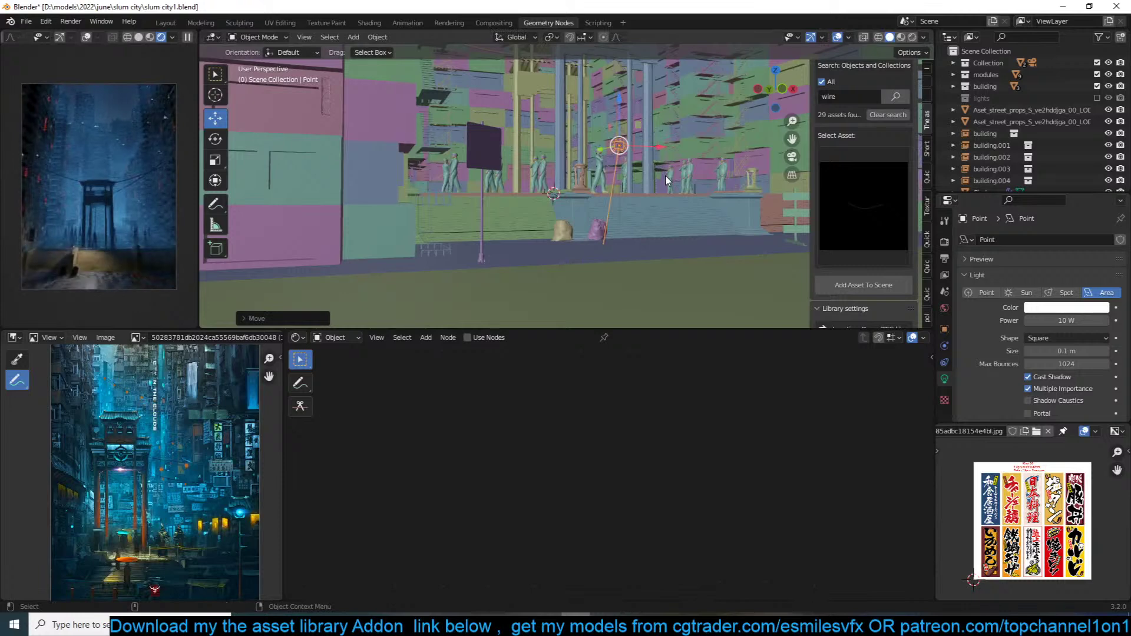
key("r")
key("z")
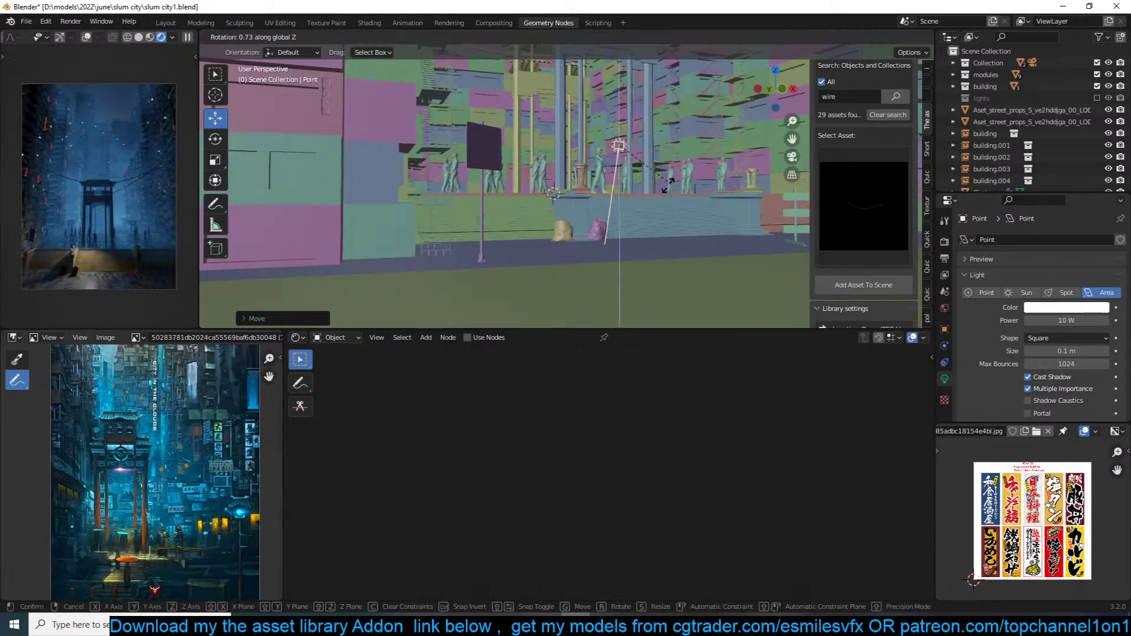
left_click(729, 167)
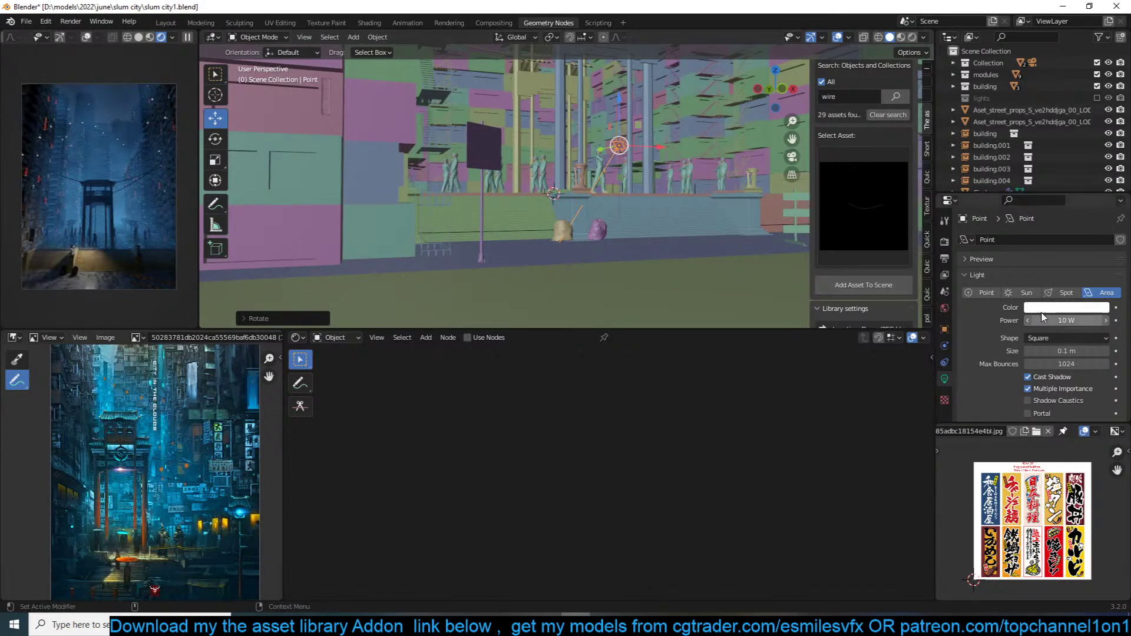
Step: Tint the area light a warm orange-yellow
left_click(1067, 307)
left_click(1026, 213)
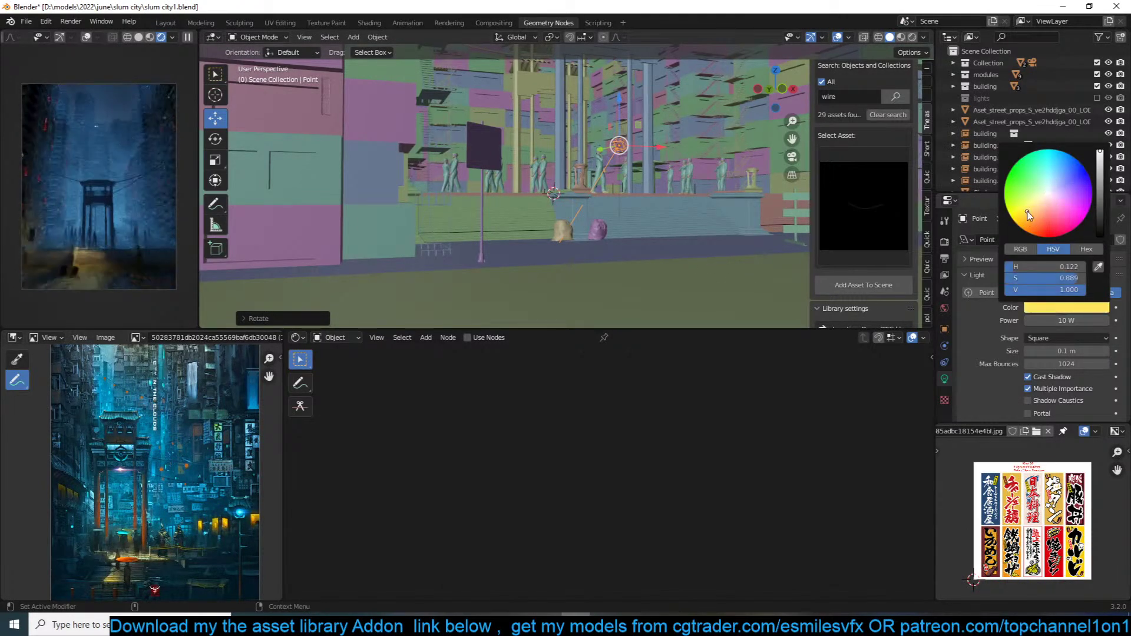
left_click(1022, 222)
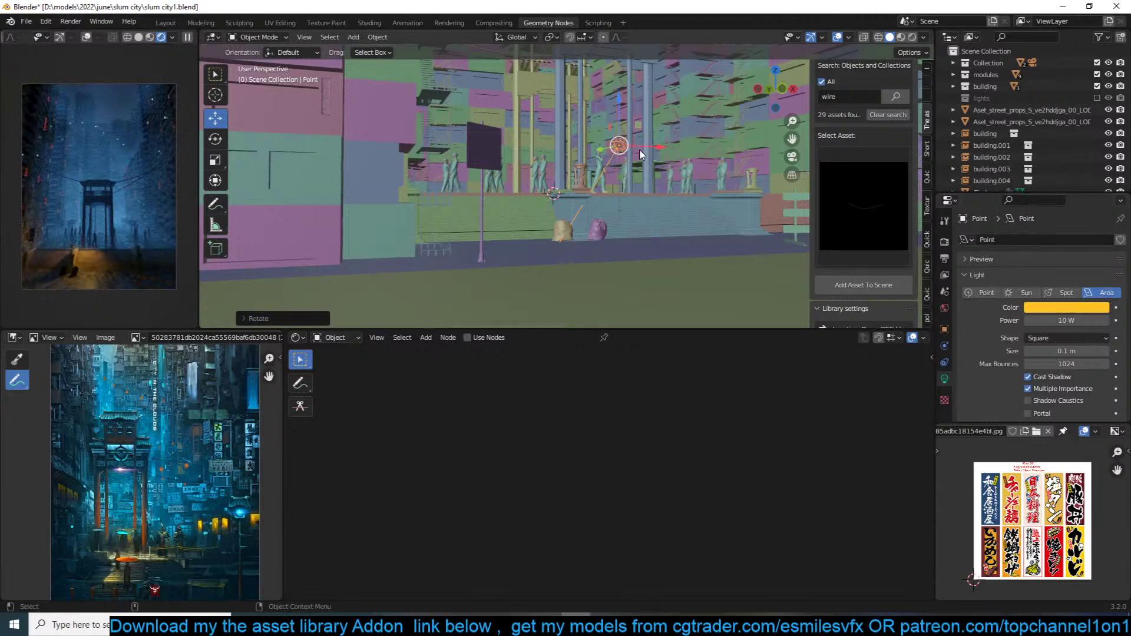
Step: Move the orange area light back along the Y axis and in among the front gate's pillars
key("KP_3")
key("KP_Decimal")
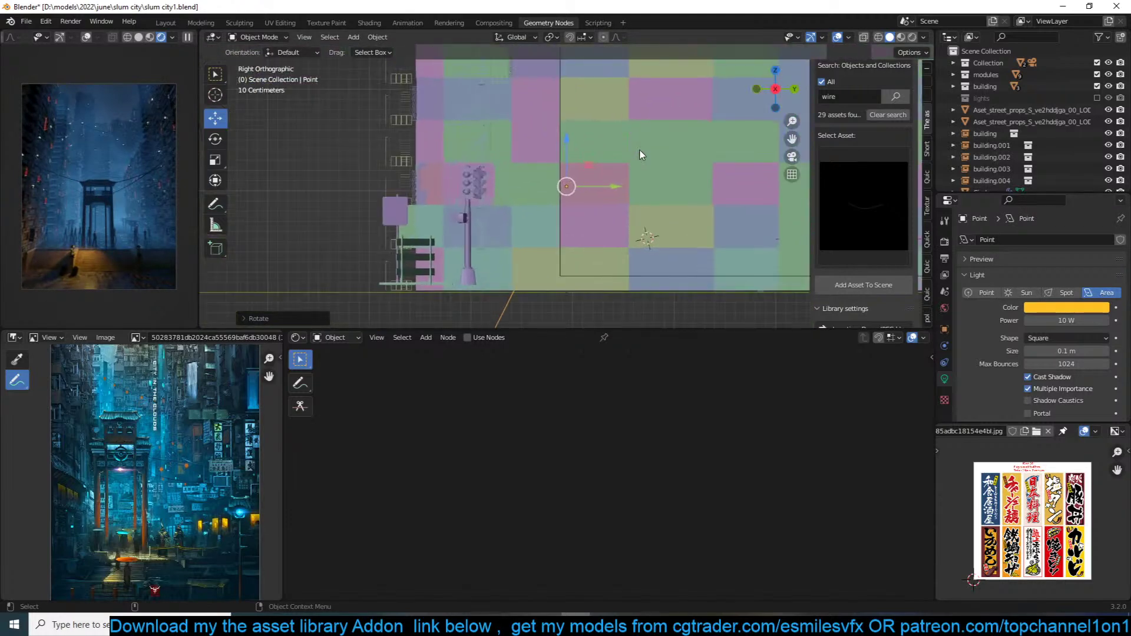
middle_click_drag(642, 154, 666, 185)
left_click_drag(606, 183, 679, 176)
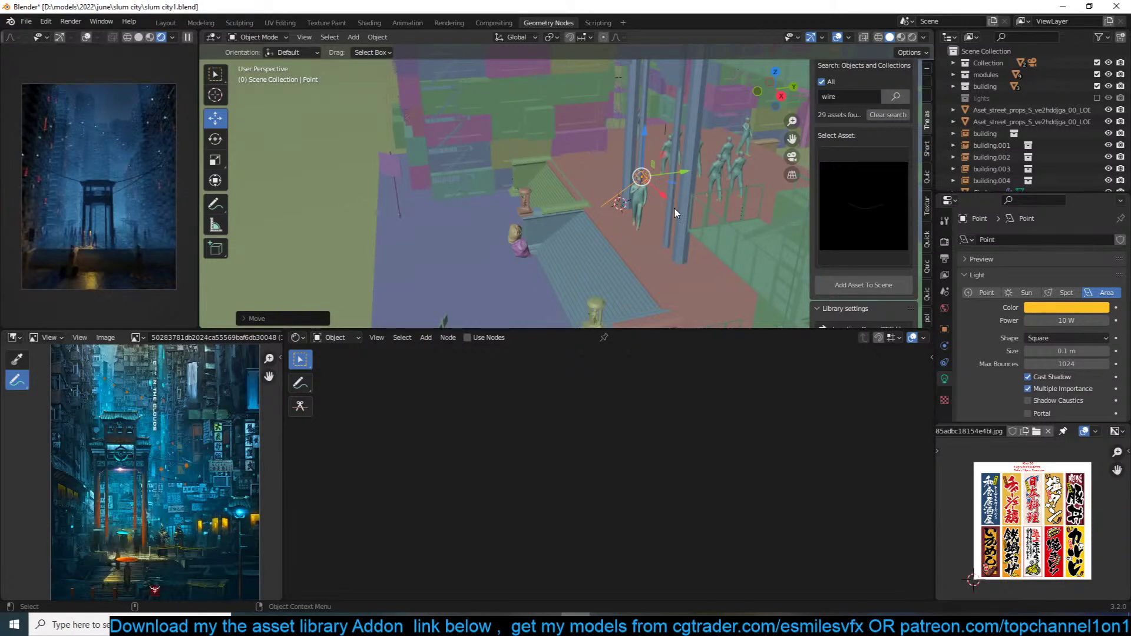
key("g")
left_click(702, 197)
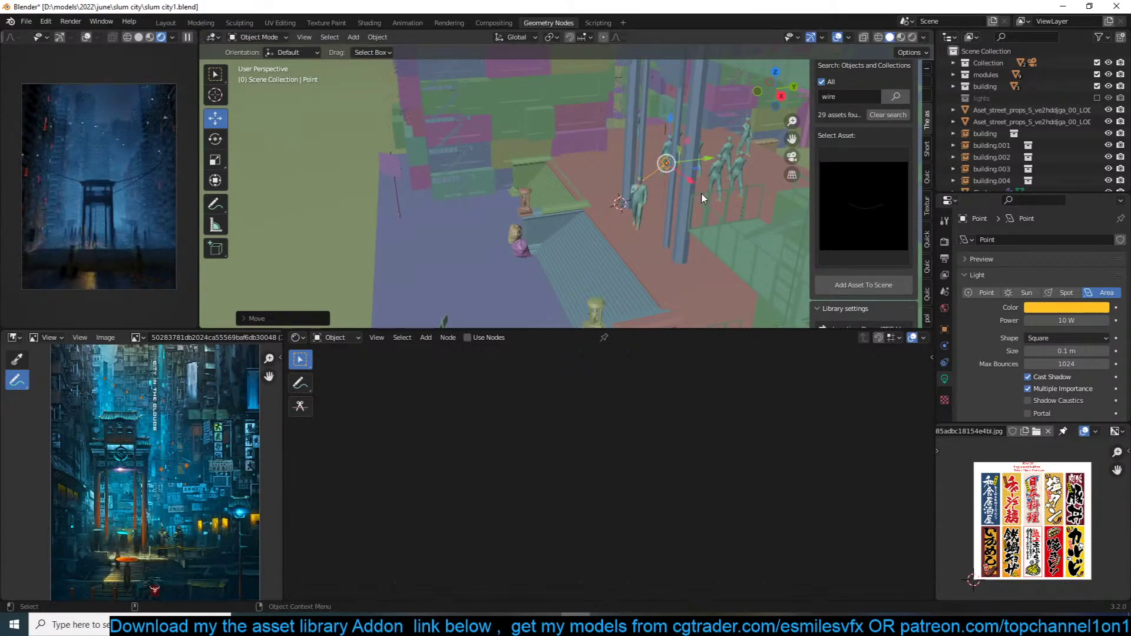
Step: Center the light under the front gate's roof as seen from above, and save the file
key("KP_7")
key("g")
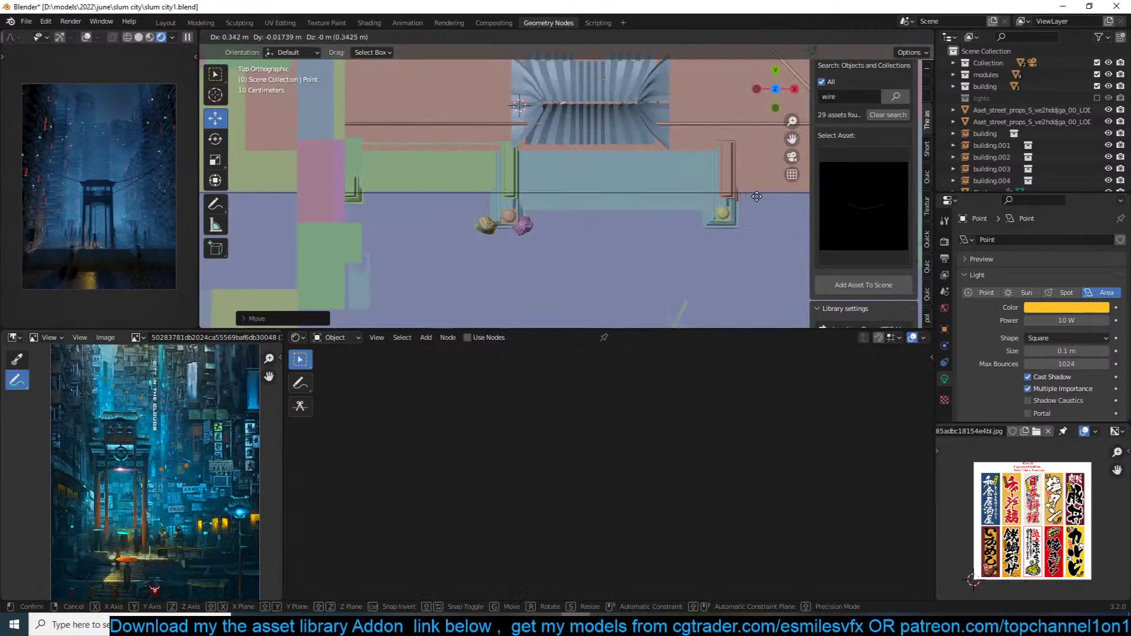
left_click(776, 195)
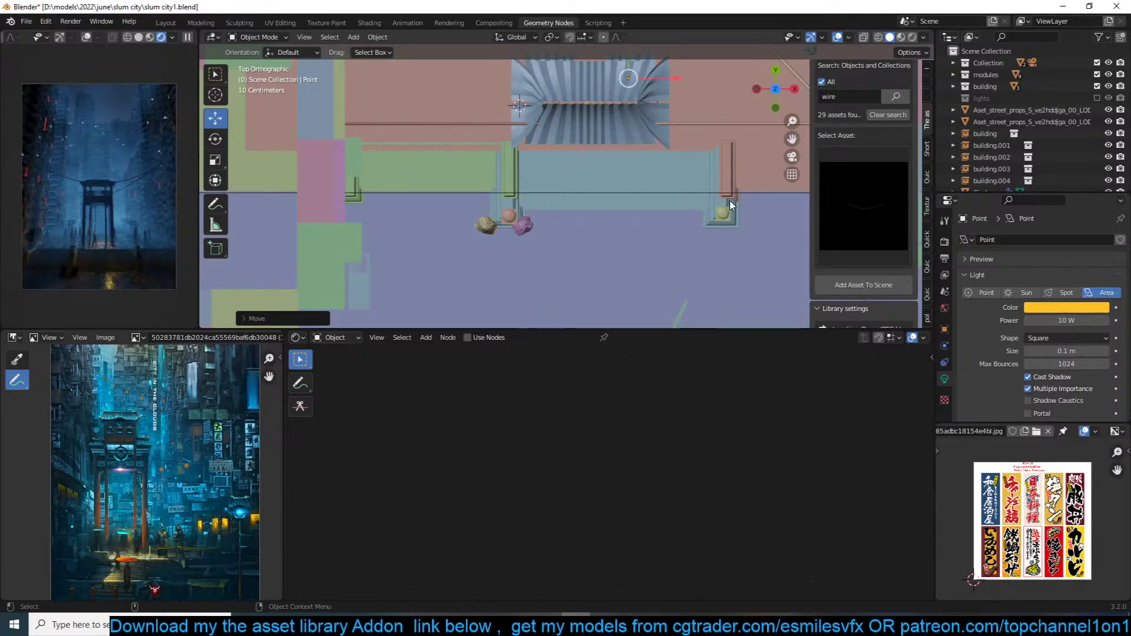
key("g")
left_click(689, 227)
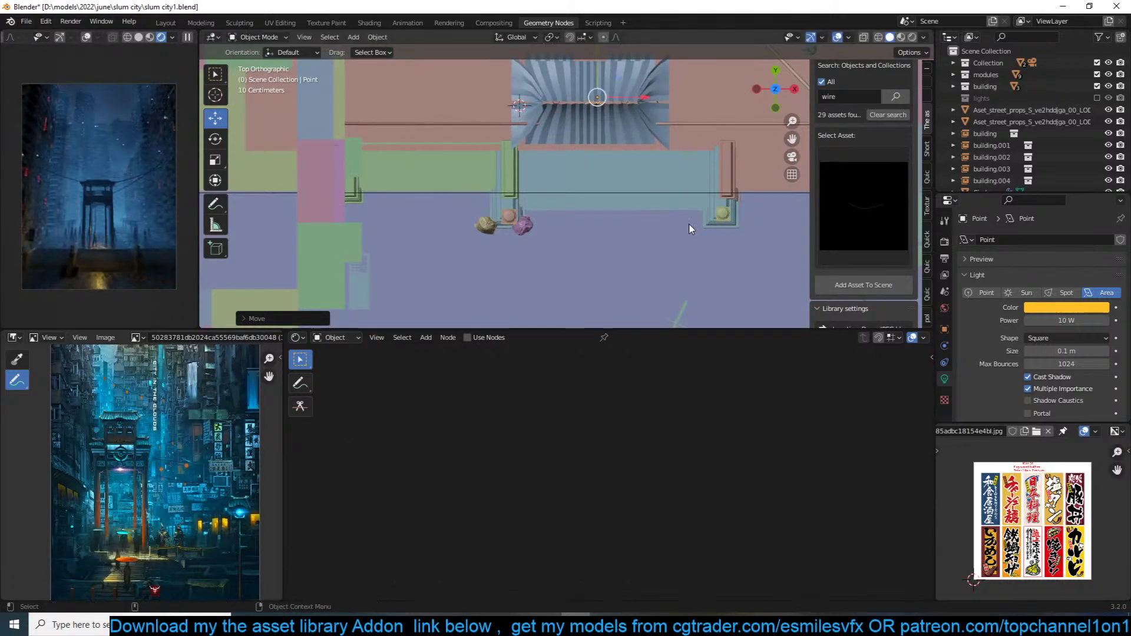
key("KP_3")
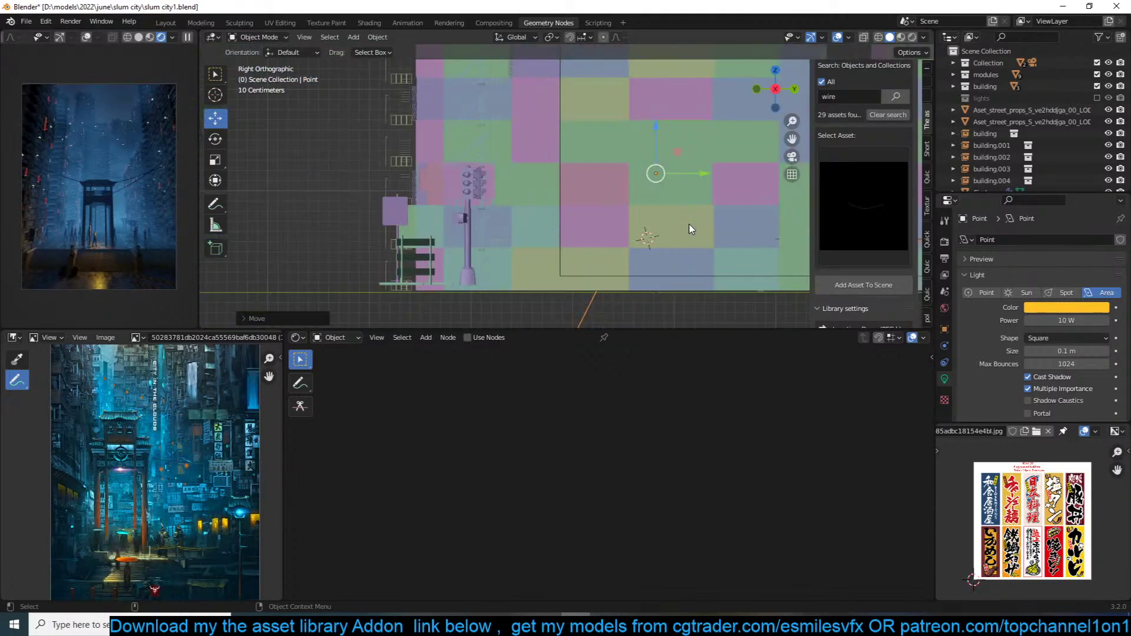
key("ctrl+s")
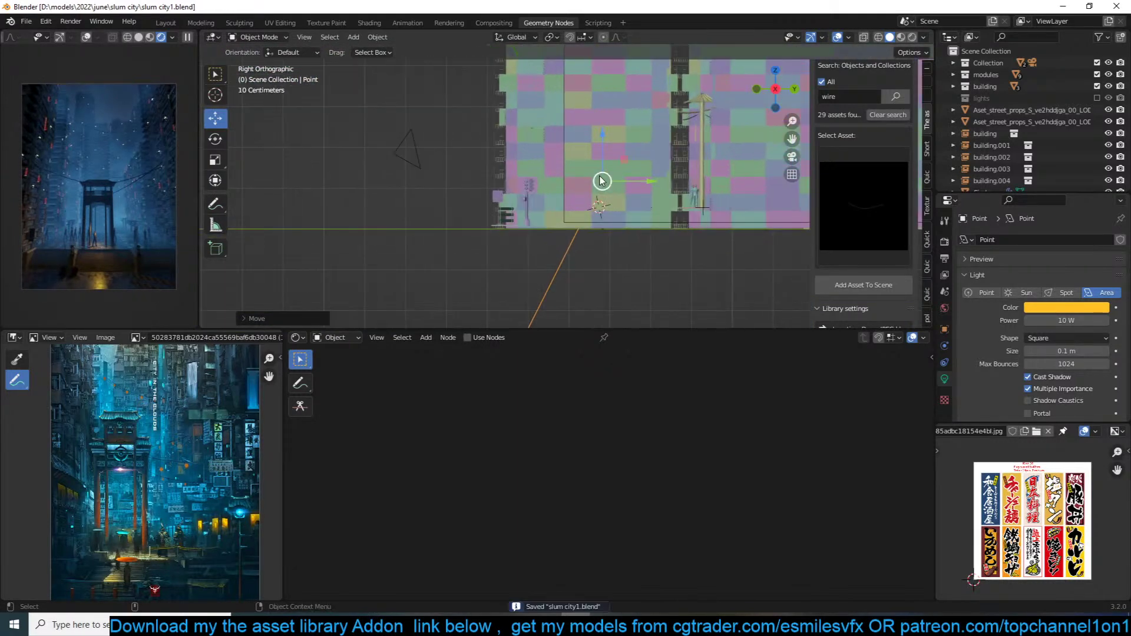
Step: Duplicate the light, snap the copy to the 3D cursor on the gate's crossbeam, clear its rotation and center it on the gate
mouse_move(601, 181)
middle_mouse_down()
mouse_move(670, 167)
mouse_move(652, 223)
mouse_move(613, 177)
middle_mouse_up()
key("shift+d")
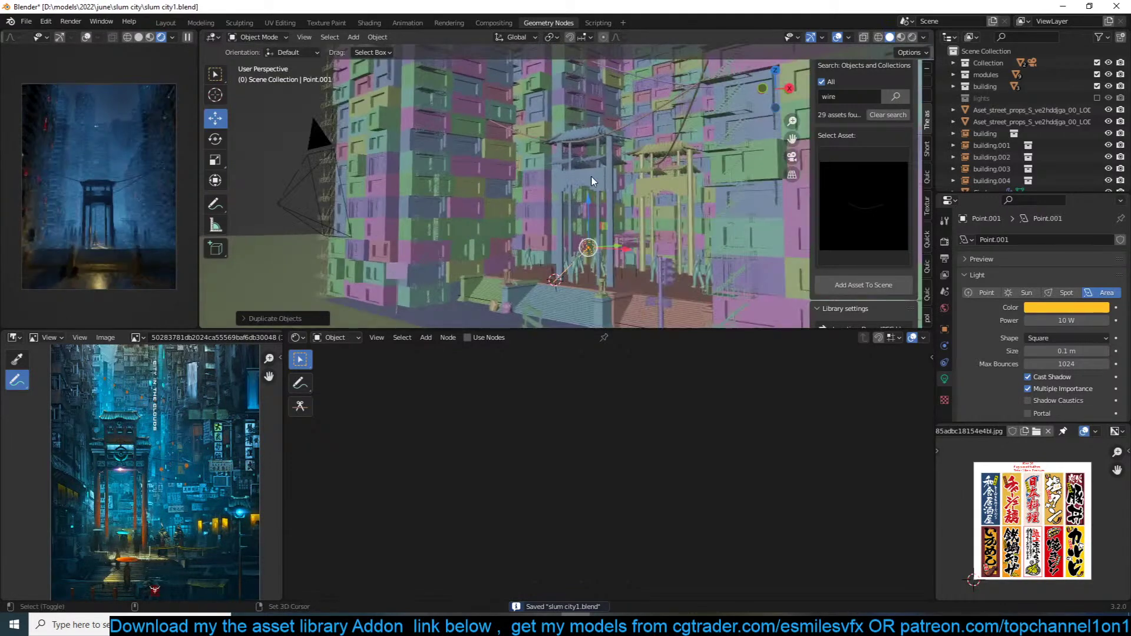
key("shift+s")
left_click(560, 125)
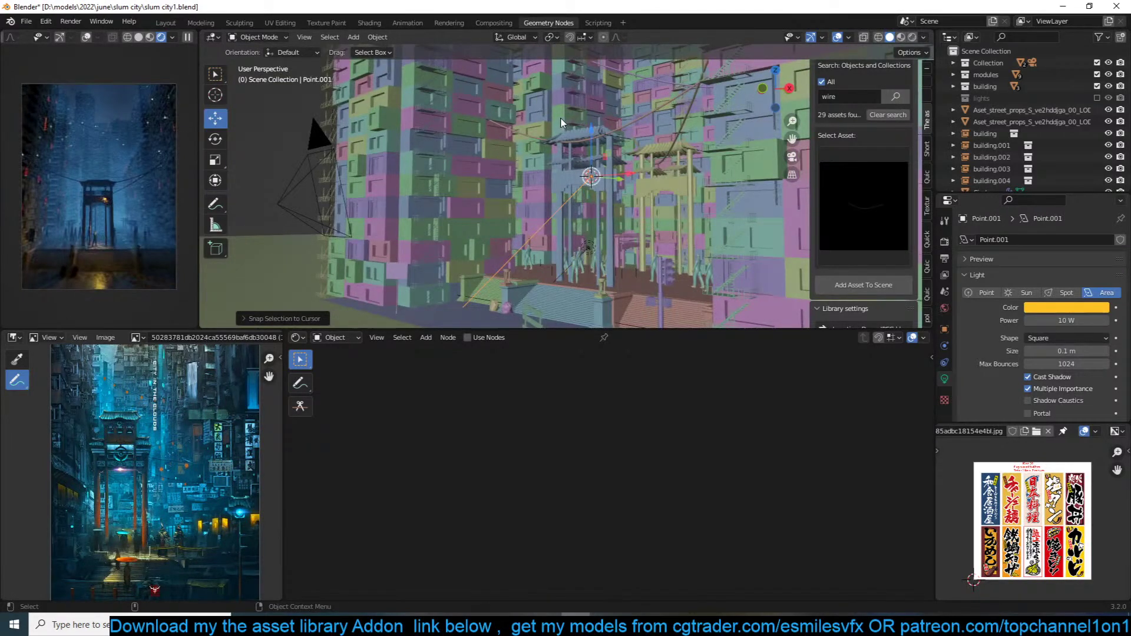
key("KP_1")
key("alt+r")
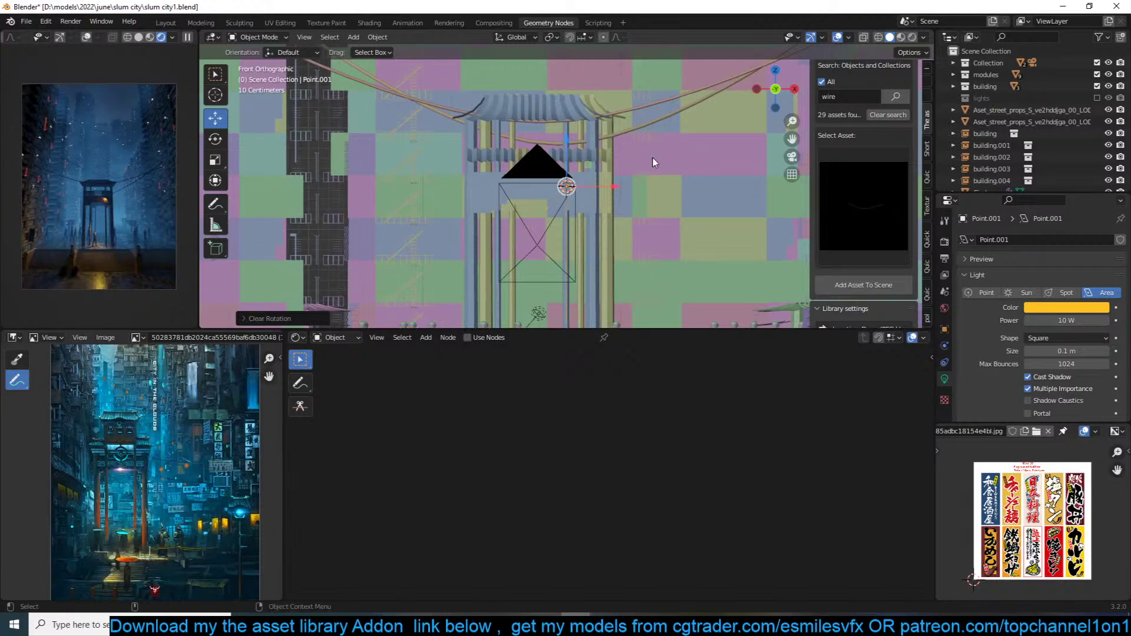
key("g")
left_click(610, 179)
Step: Stretch the duplicated light along the X axis into a long strip spanning the gate's crossbeam
key("s")
key("x")
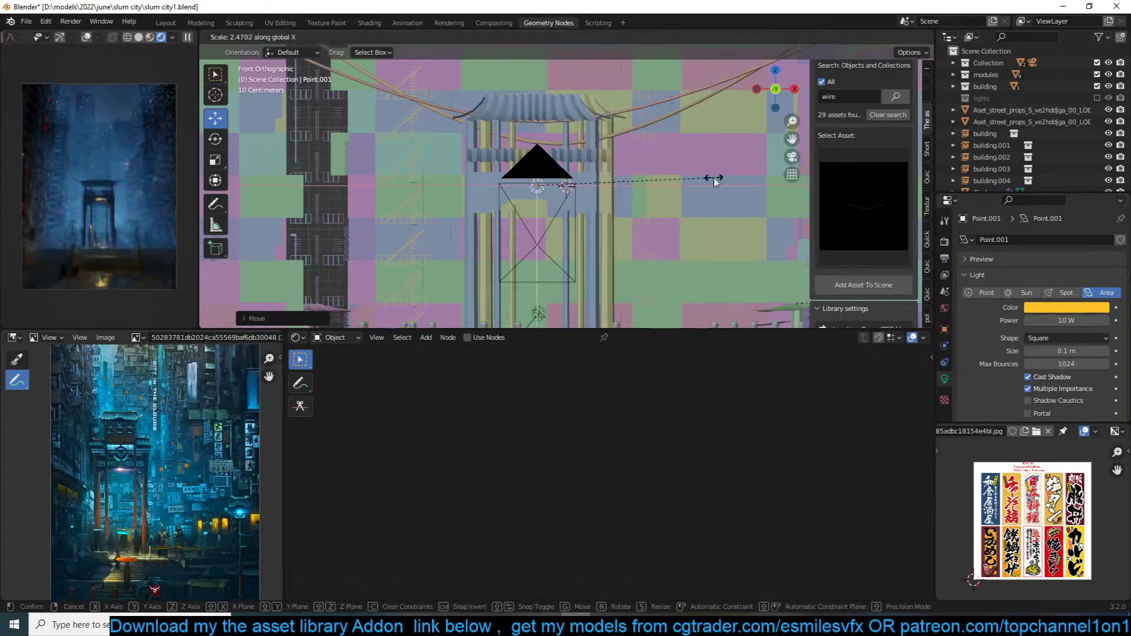
left_click(714, 179)
middle_click_drag(714, 179, 623, 214)
scroll(624, 215, "up", 6)
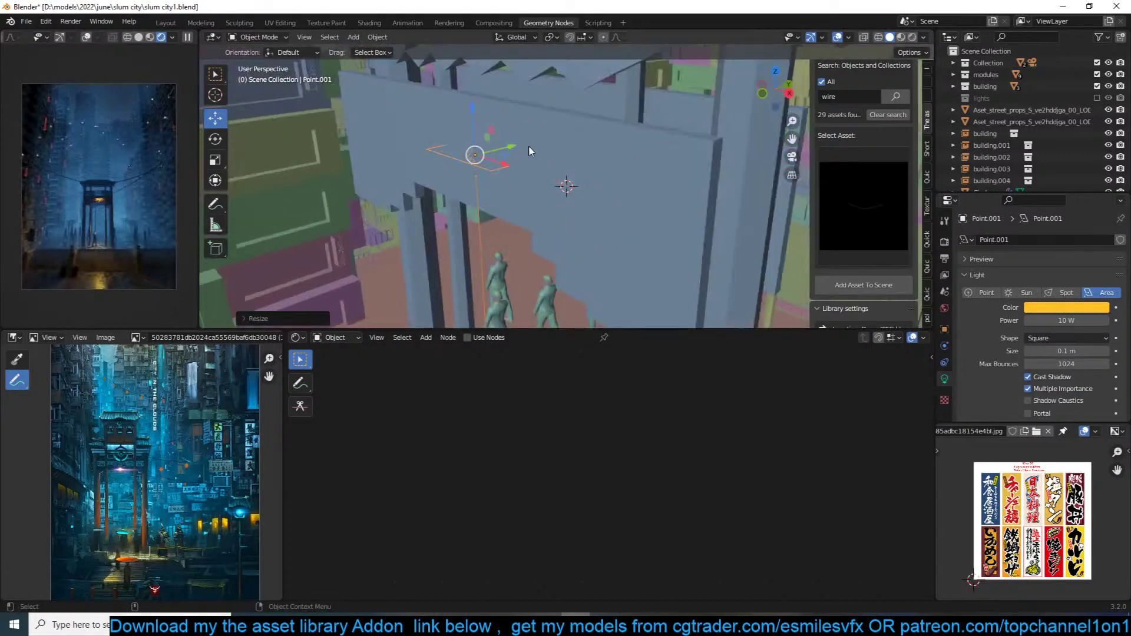
key("s")
key("x")
left_click(647, 190)
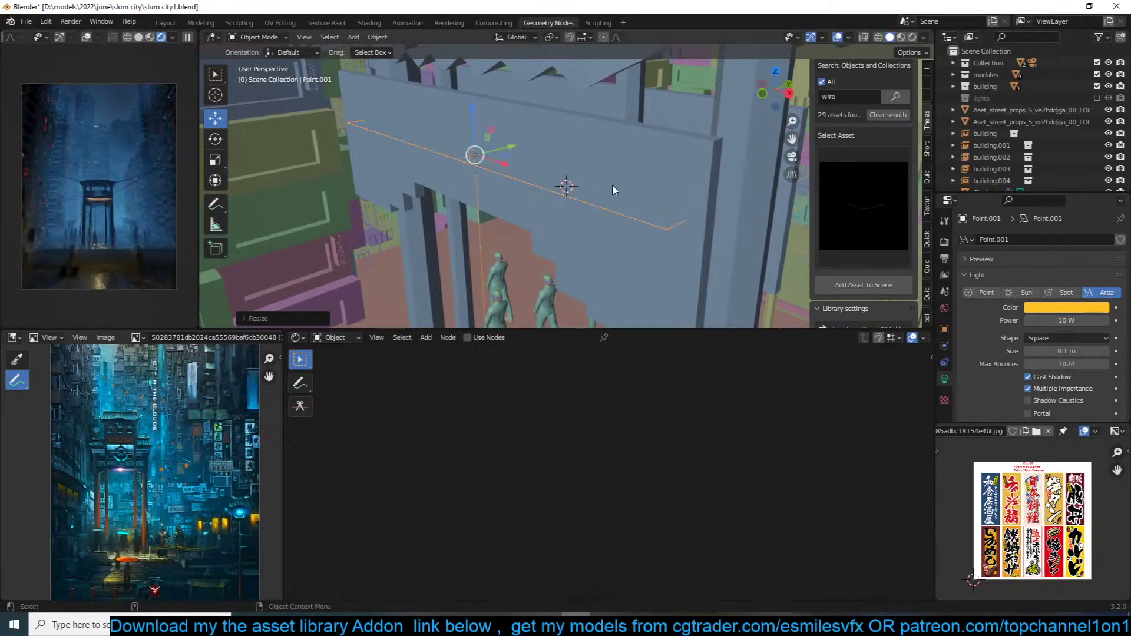
Step: Shift the strip light forward along Y and raise it along Z to sit under the gate's roof
middle_click_drag(613, 190, 568, 182)
key("g")
key("y")
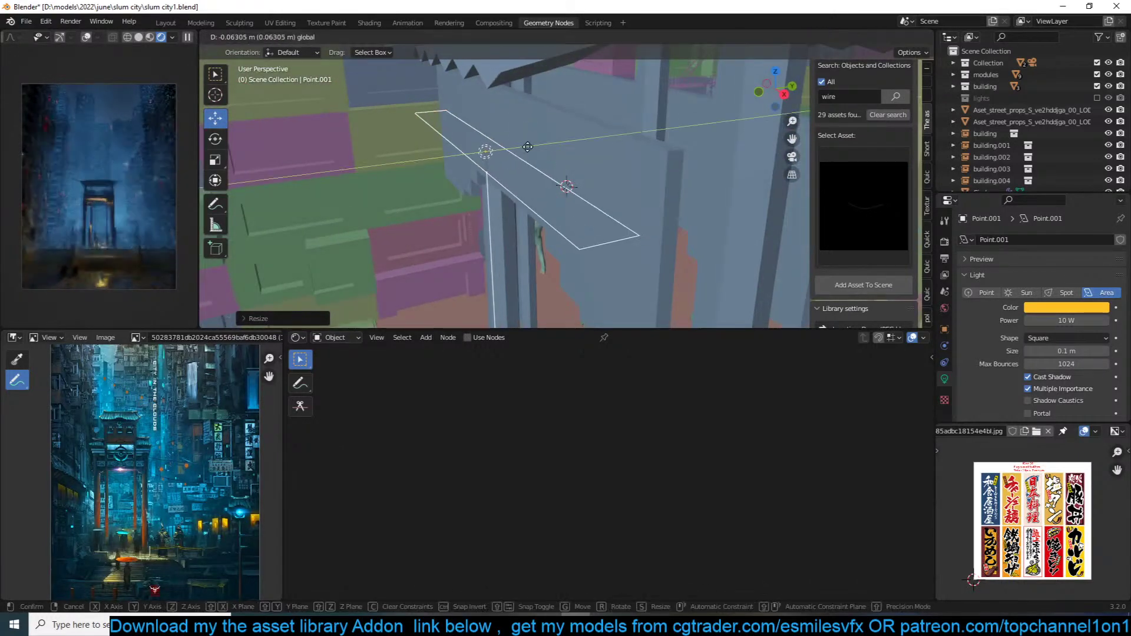
left_click(534, 148)
key("g")
key("z")
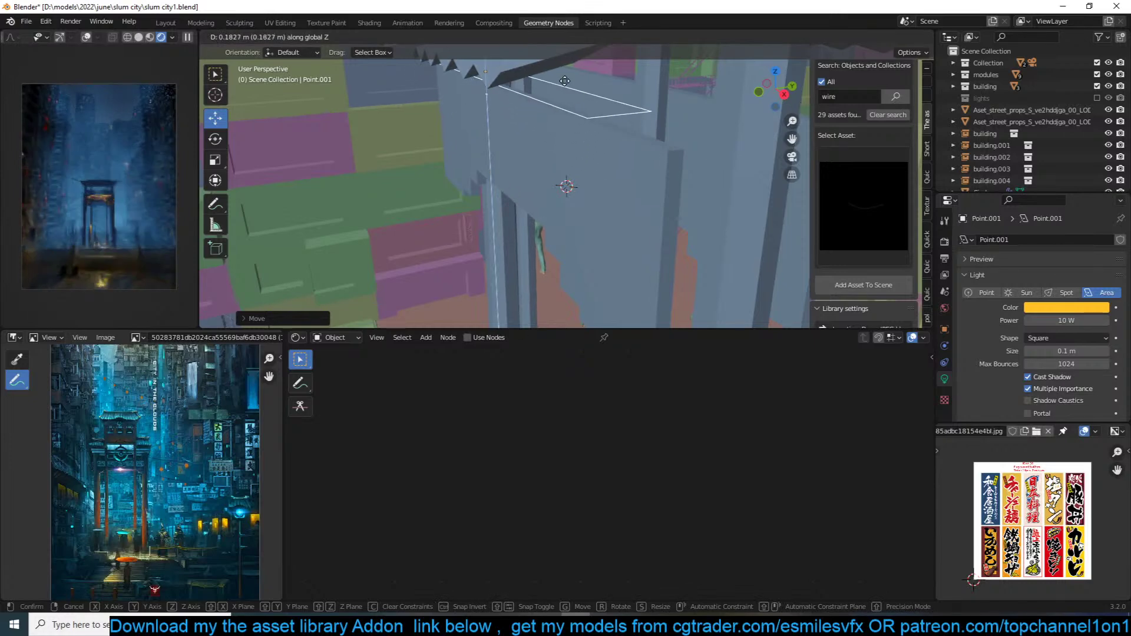
left_click(564, 81)
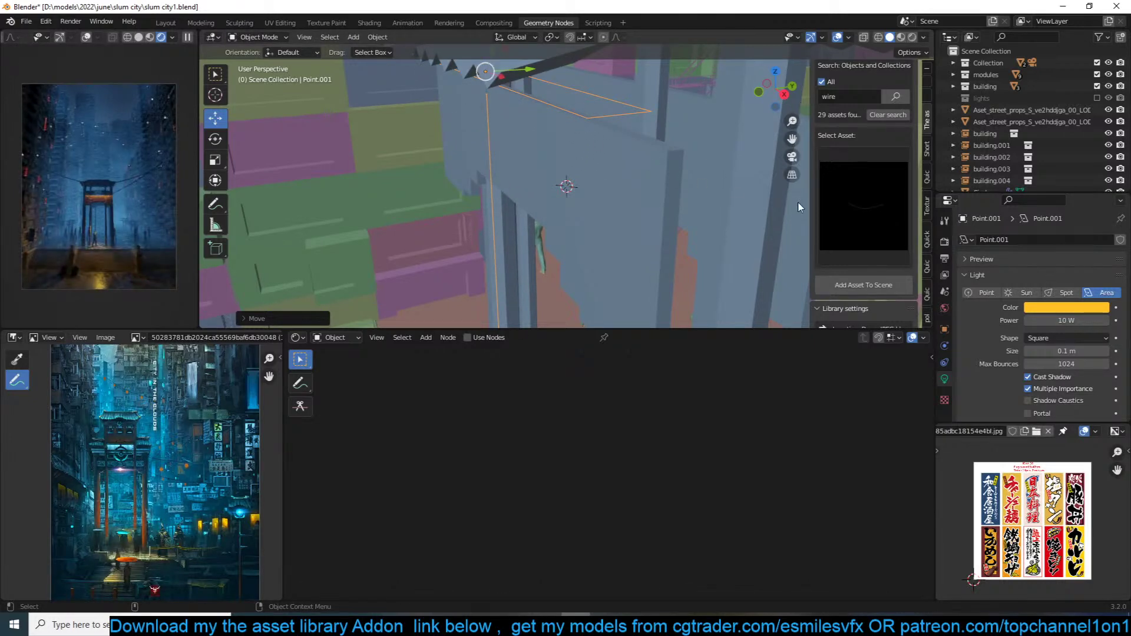
Step: Change the strip light's color to a saturated pink with hue 0.960 and saturation 0.963
left_click(1041, 305)
left_click(1066, 189)
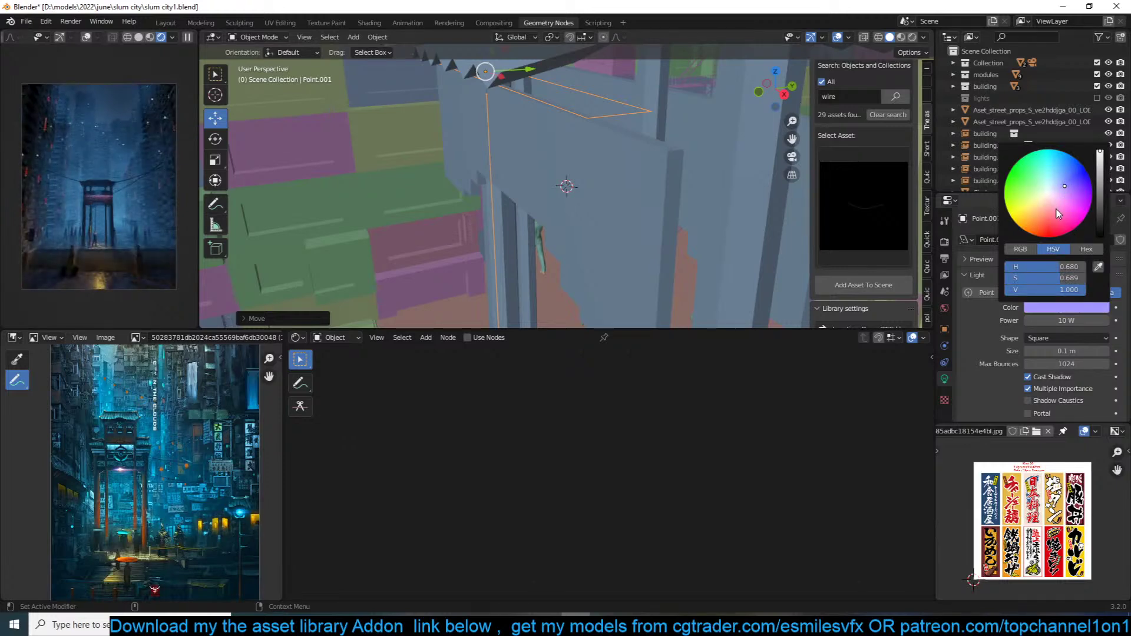
left_click(1064, 228)
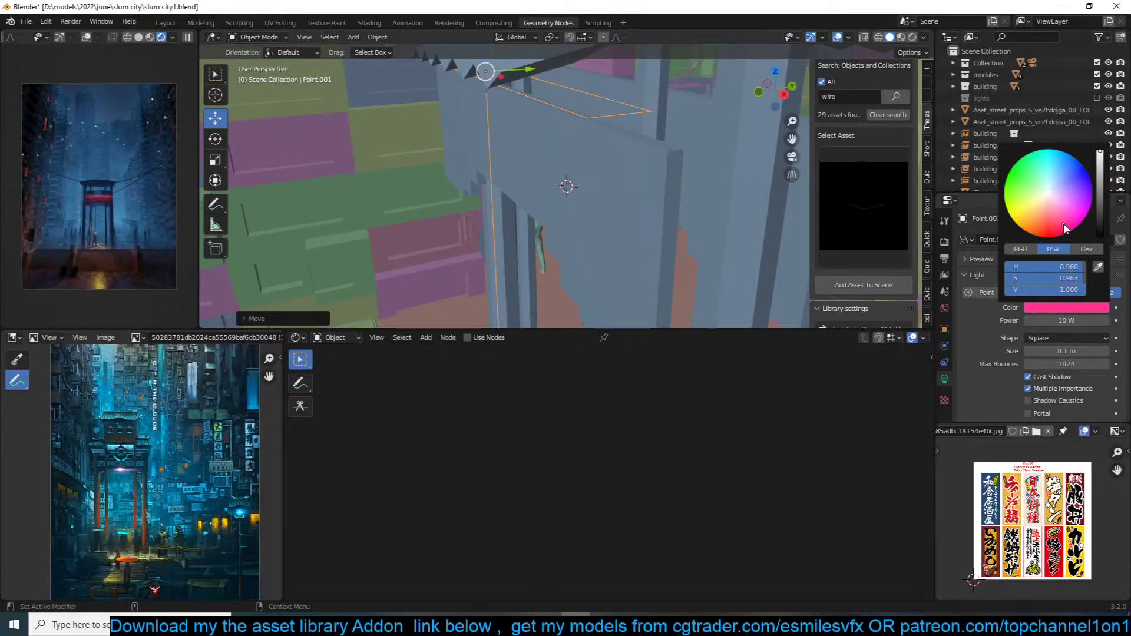
Step: Move the pink strip light back and down behind the gate's front crossbeam
middle_click_drag(716, 134, 667, 116)
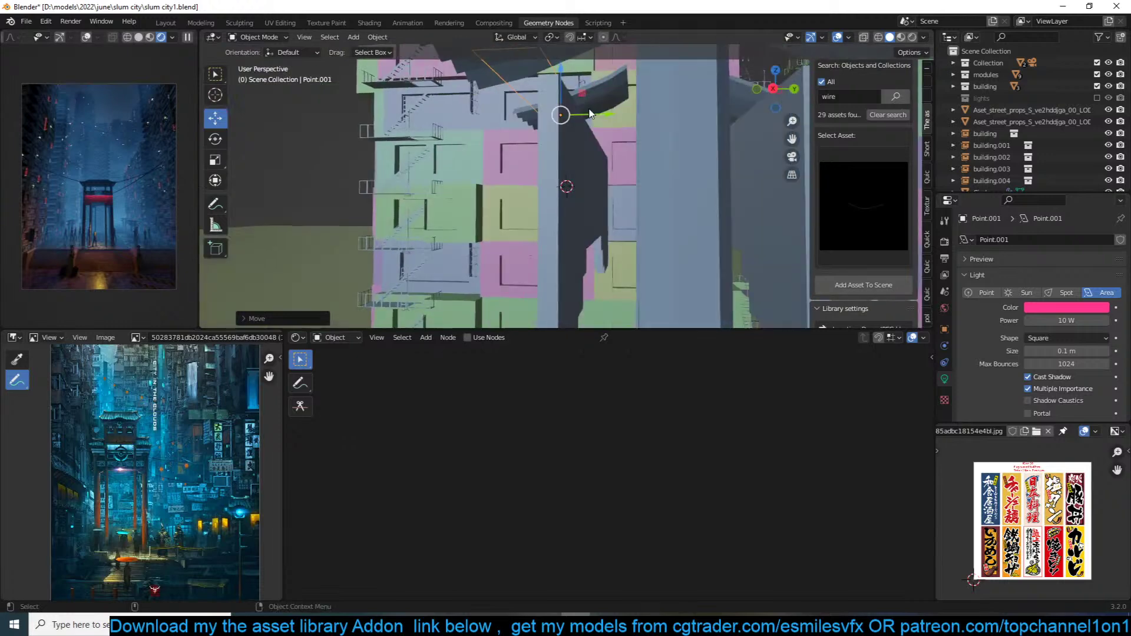
left_click_drag(599, 116, 637, 187)
key("z")
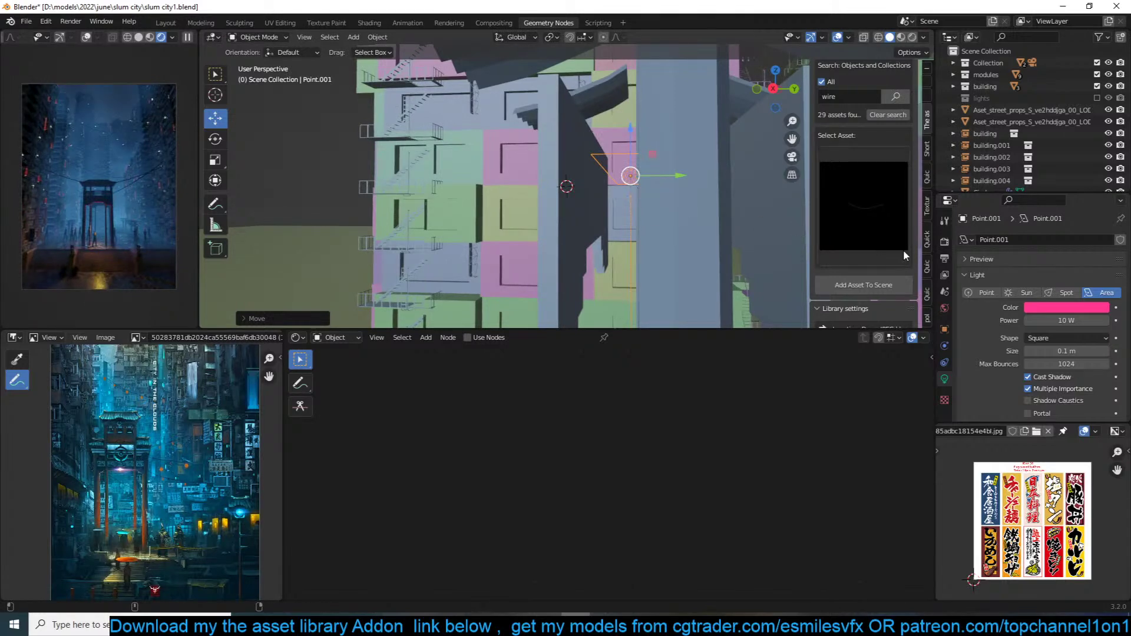
Step: Change the gate's strip light color to light cyan with hue 0.530 and saturation 0.771
left_click(1073, 305)
left_click(1047, 179)
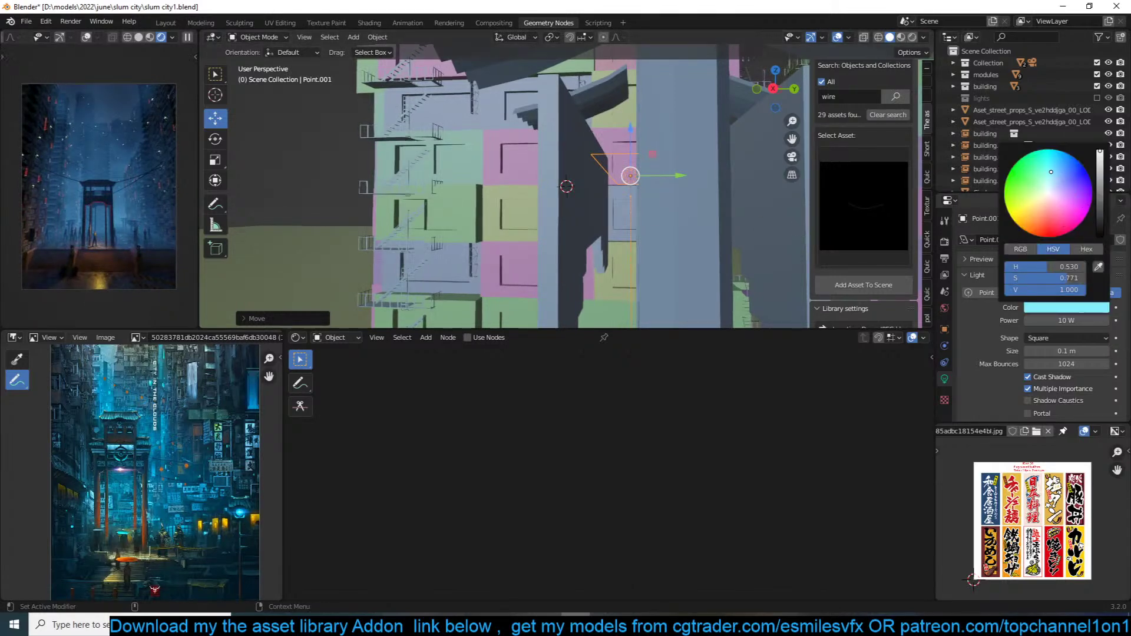
Step: Change the orange area light beside the walking figures to pale yellow, and save the file
middle_click_drag(625, 230, 724, 214)
scroll(720, 255, "down", 4)
scroll(724, 215, "down", 4)
middle_click_drag(628, 224, 717, 177)
scroll(661, 230, "up", 4)
scroll(717, 176, "up", 2)
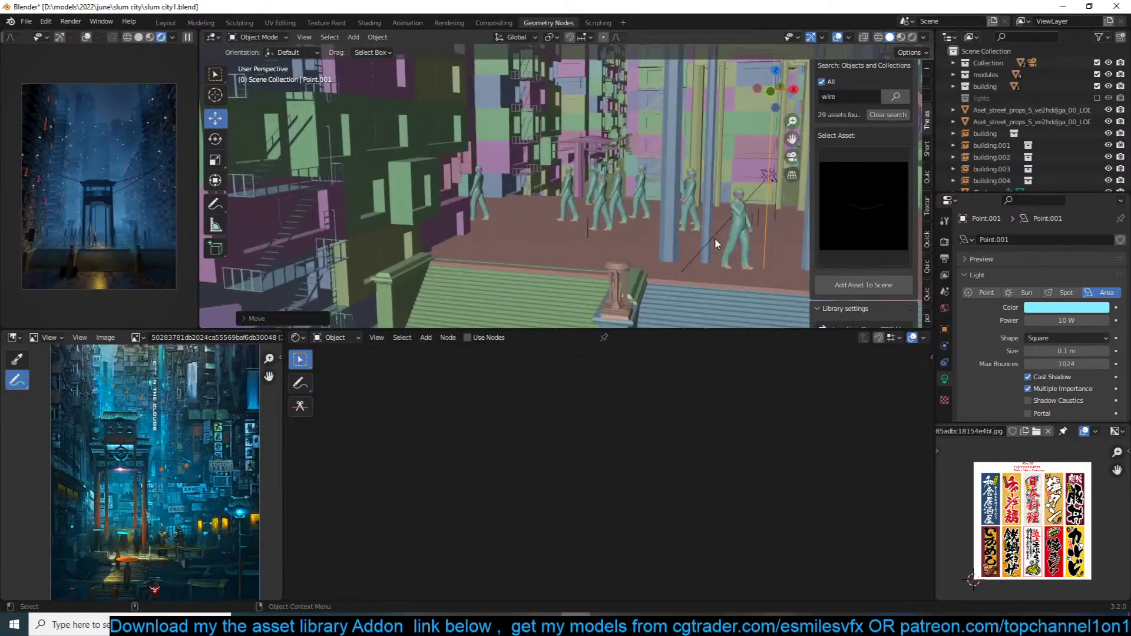
left_click(768, 175)
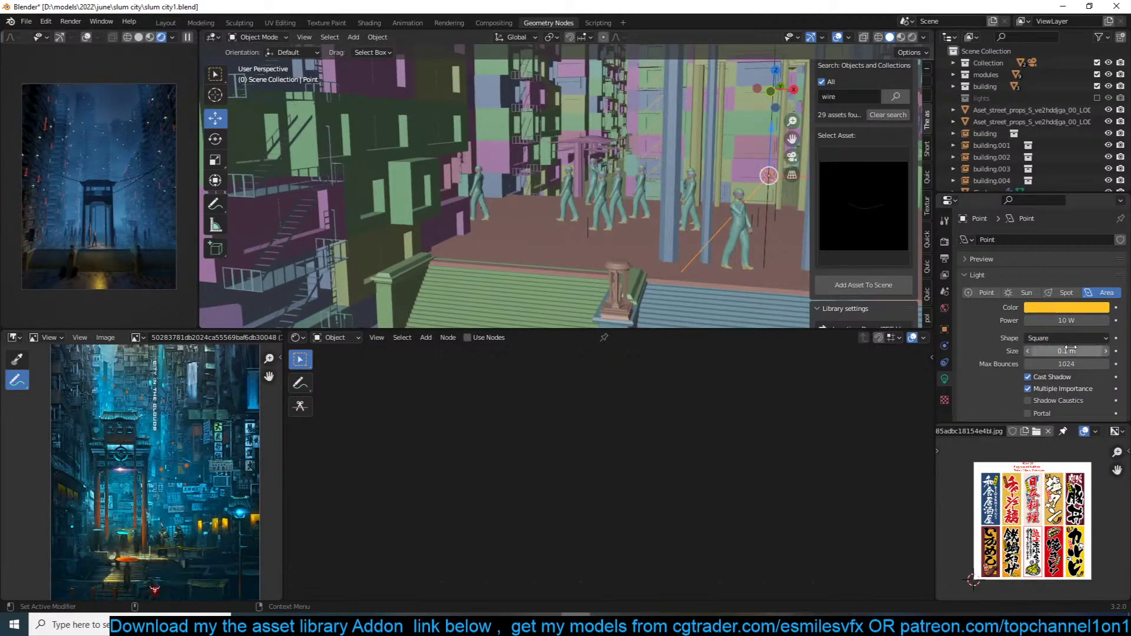
left_click(1044, 307)
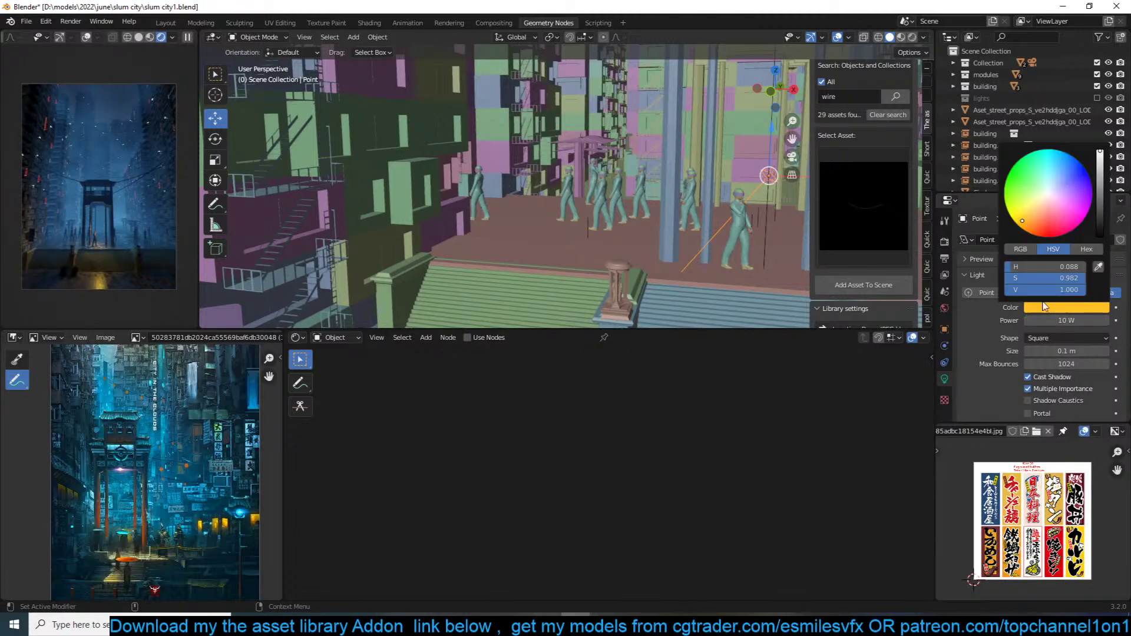
left_click(1041, 204)
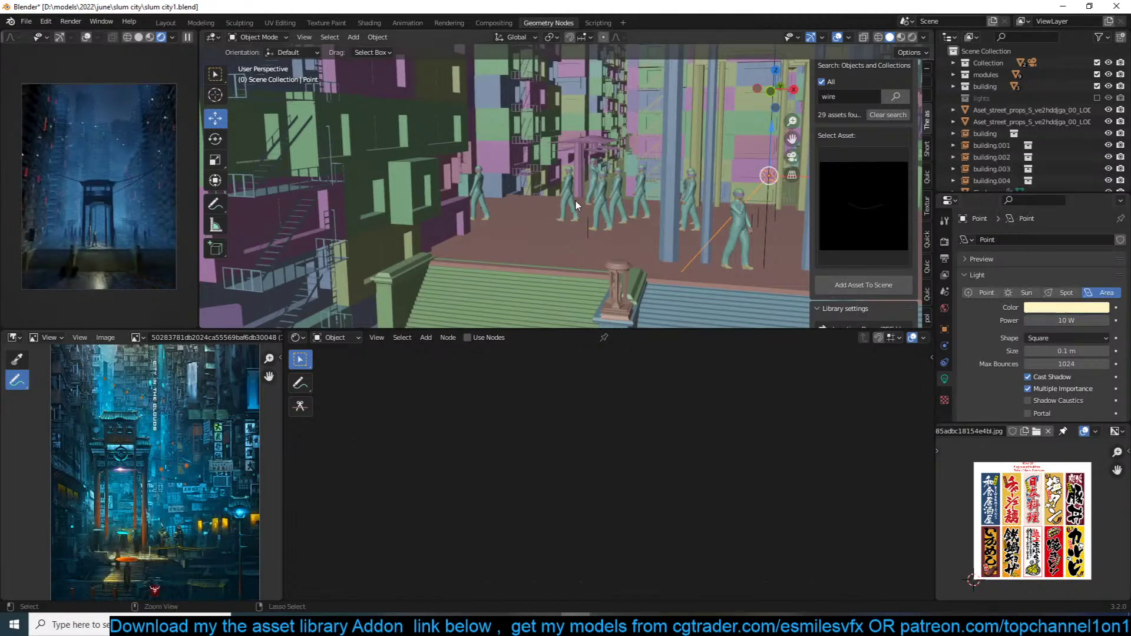
key("ctrl+s")
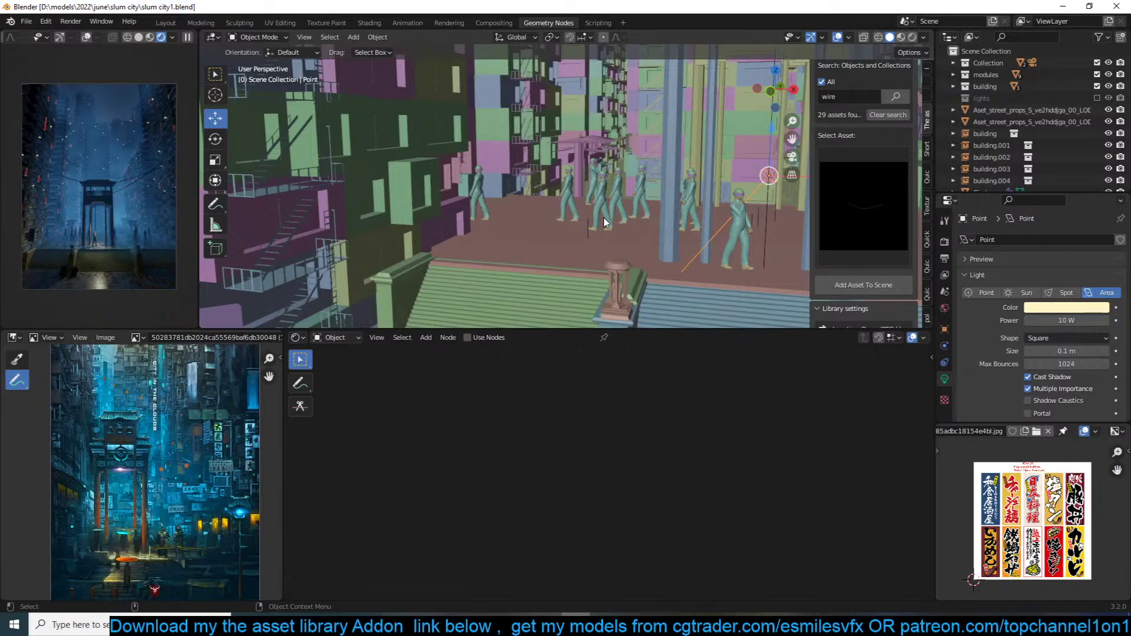
key("ctrl+s")
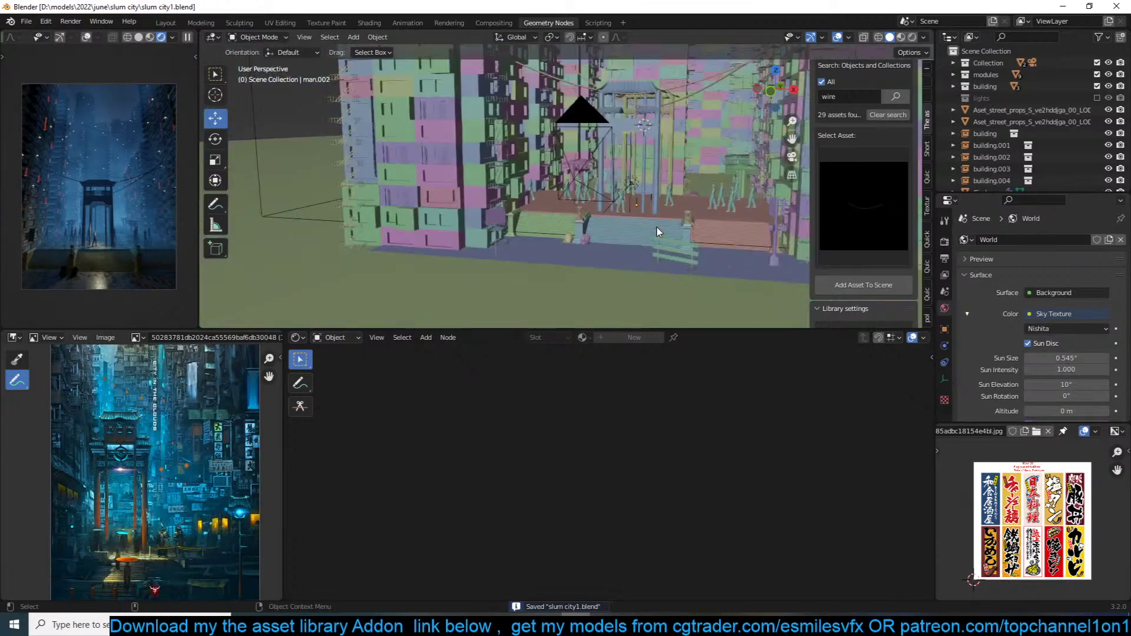
Step: Select the pale yellow building module among the spare modules set apart from the city
scroll(575, 239, "down", 8)
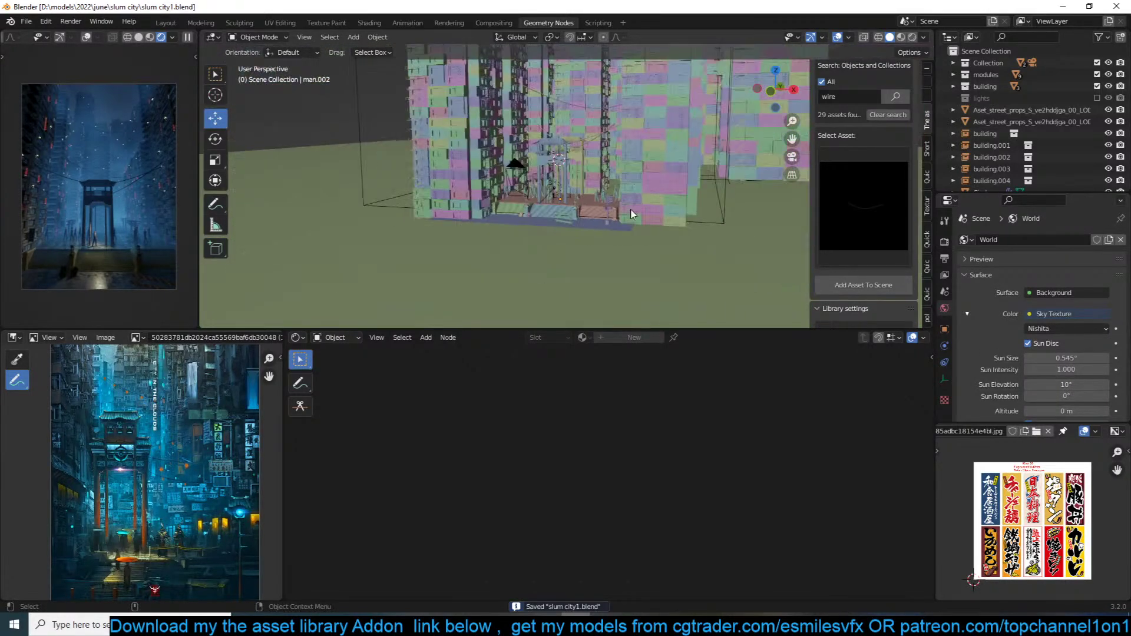
scroll(522, 232, "down", 4)
middle_click_drag(645, 197, 505, 230, "shift")
scroll(505, 230, "up", 4)
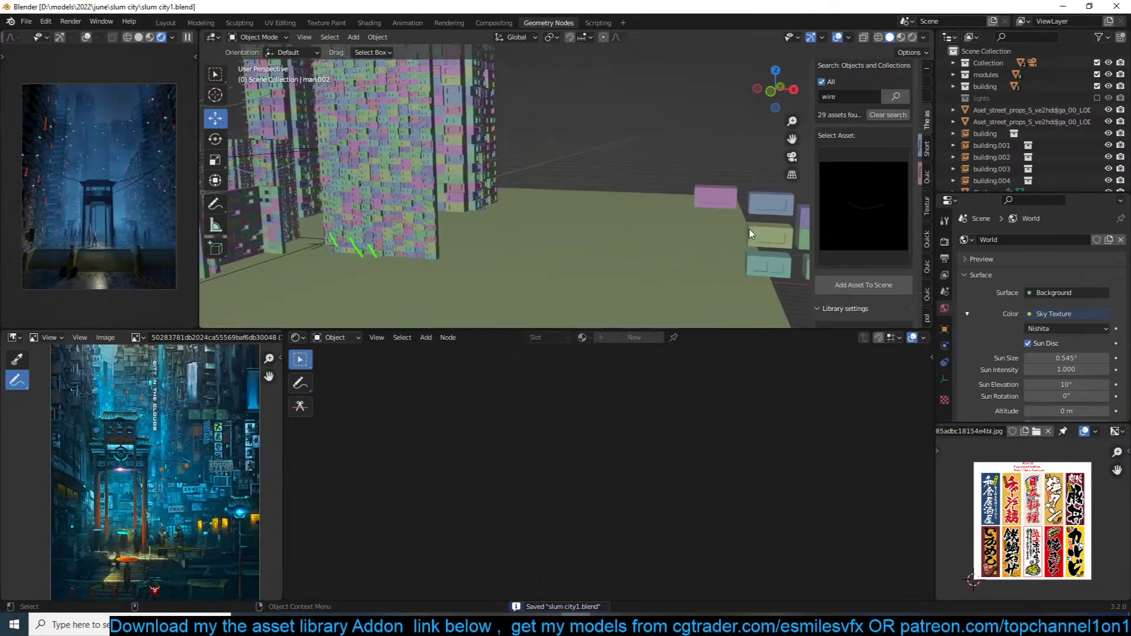
left_click(749, 230)
key("KP_Decimal")
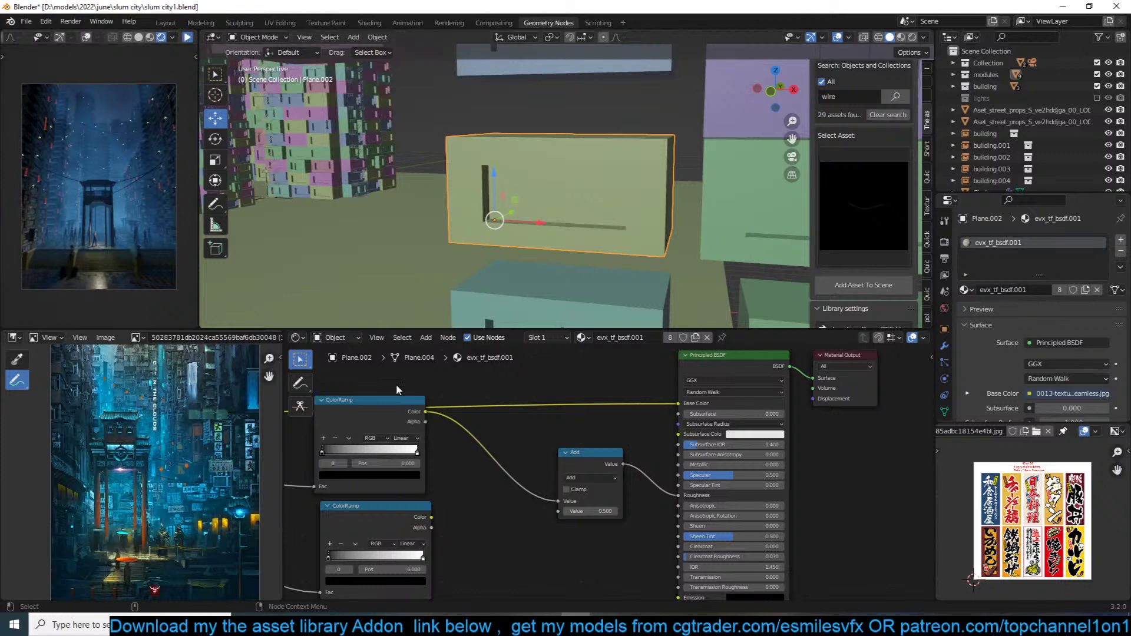
Step: Switch to Chrome and search Google Images for "buidling interior light texture", browsing for lit window textures
mouse_move(315, 625)
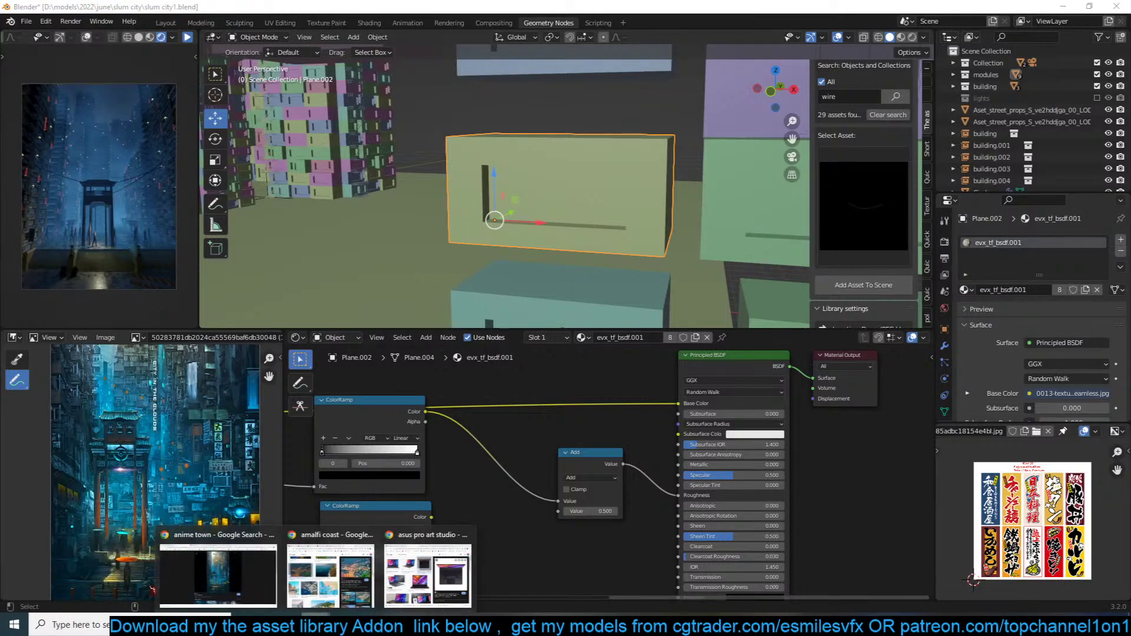
left_click(348, 585)
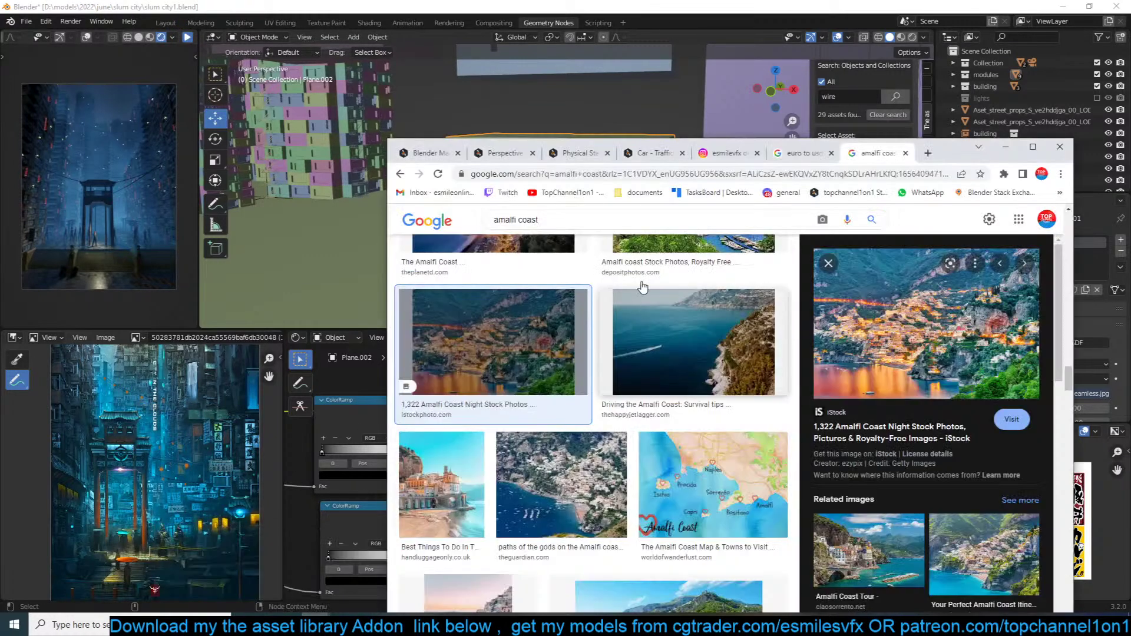
left_click(733, 213)
key("ctrl+a")
type("bui")
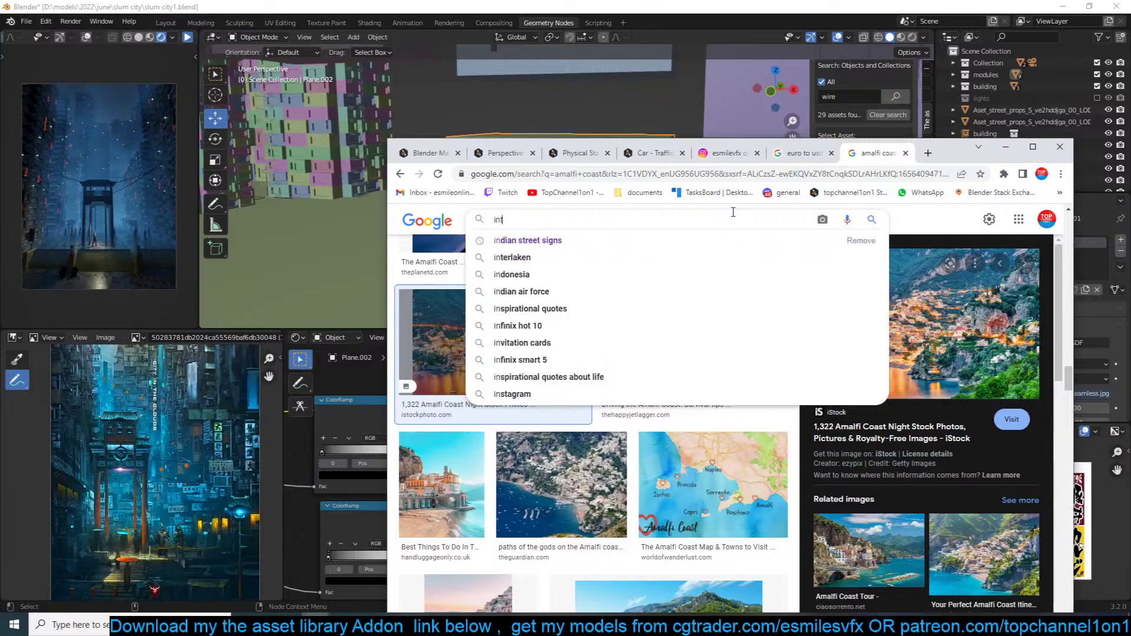
type("dli")
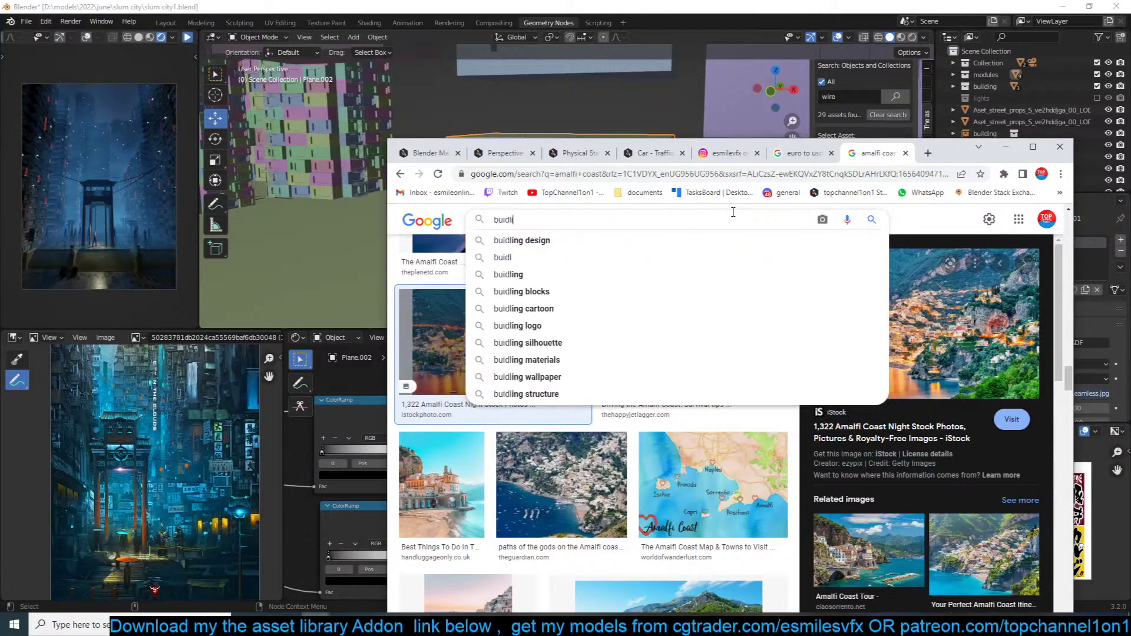
type("ng interior light textu")
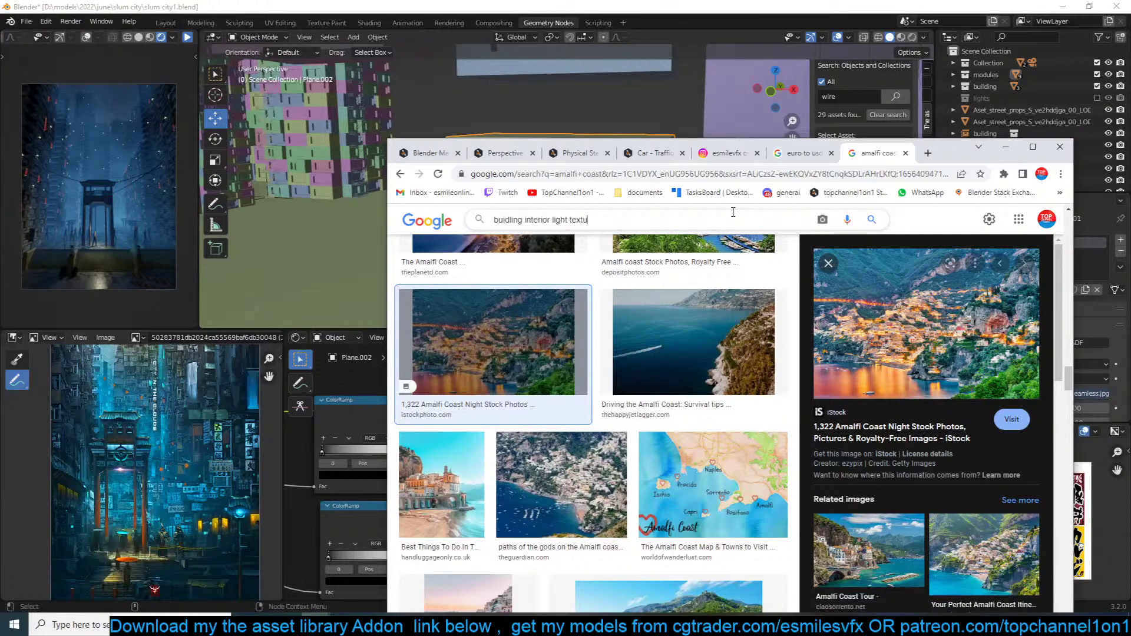
type("re")
key("Return")
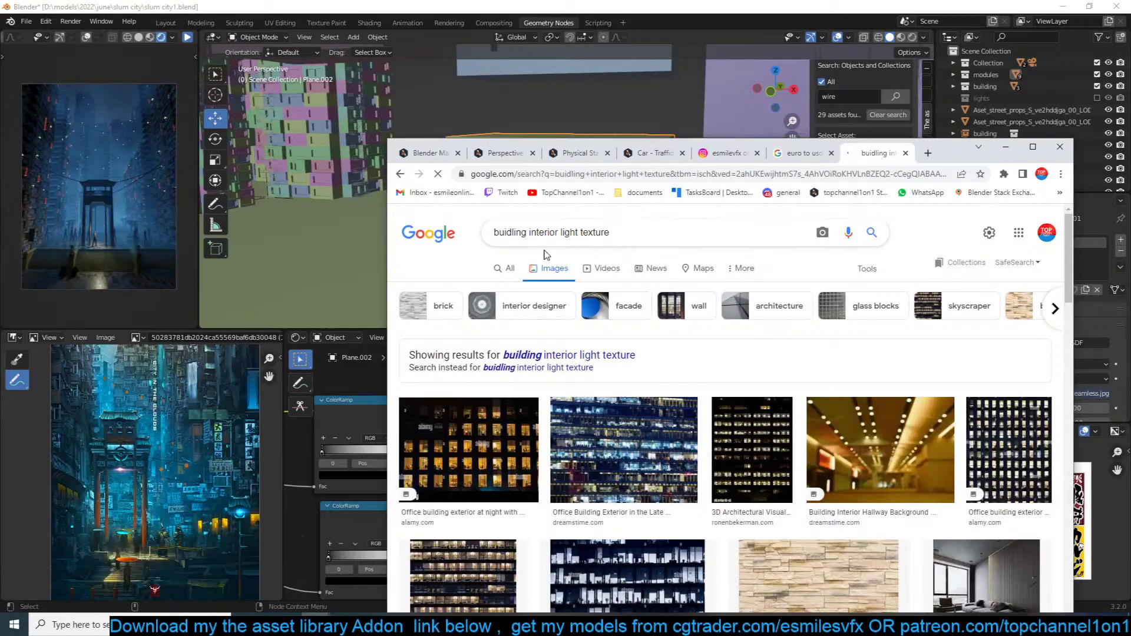
scroll(649, 340, "down", 4)
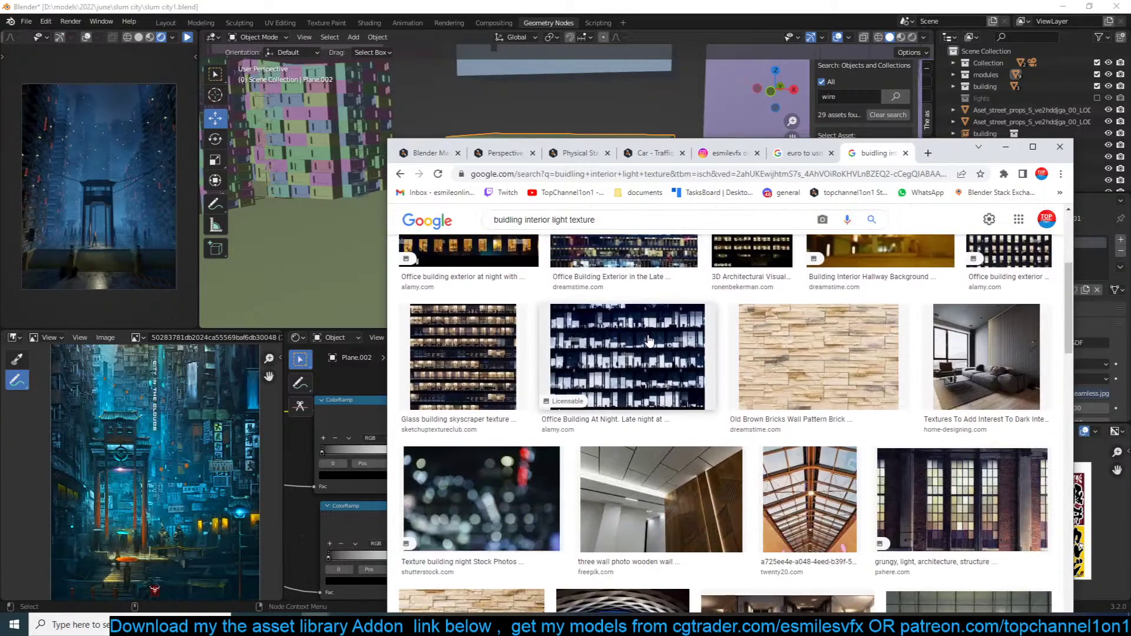
scroll(649, 340, "down", 1)
scroll(649, 340, "down", 10)
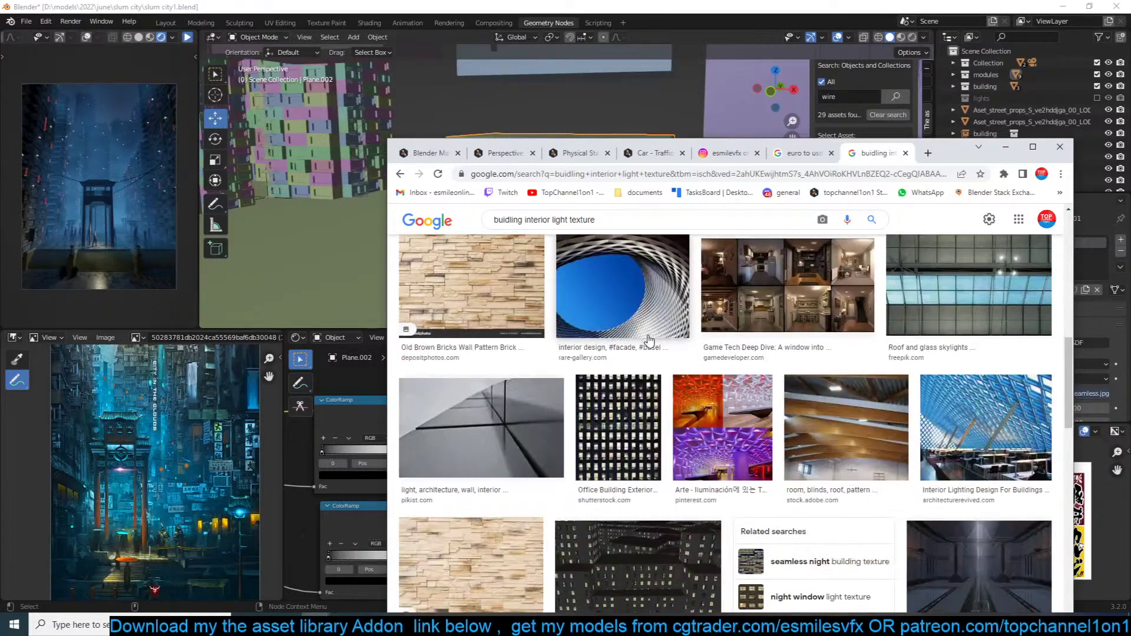
scroll(649, 340, "down", 6)
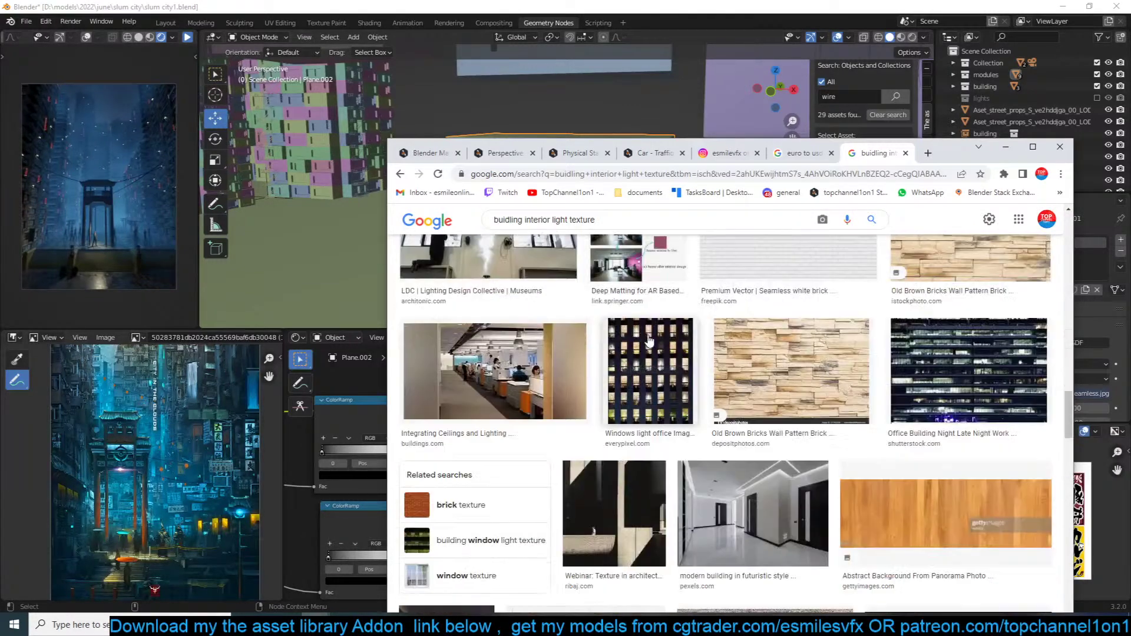
Step: Change the image search to "buidling night texture" and preview the Shutterstock facade with orange-lit windows on blue walls
left_click(601, 220)
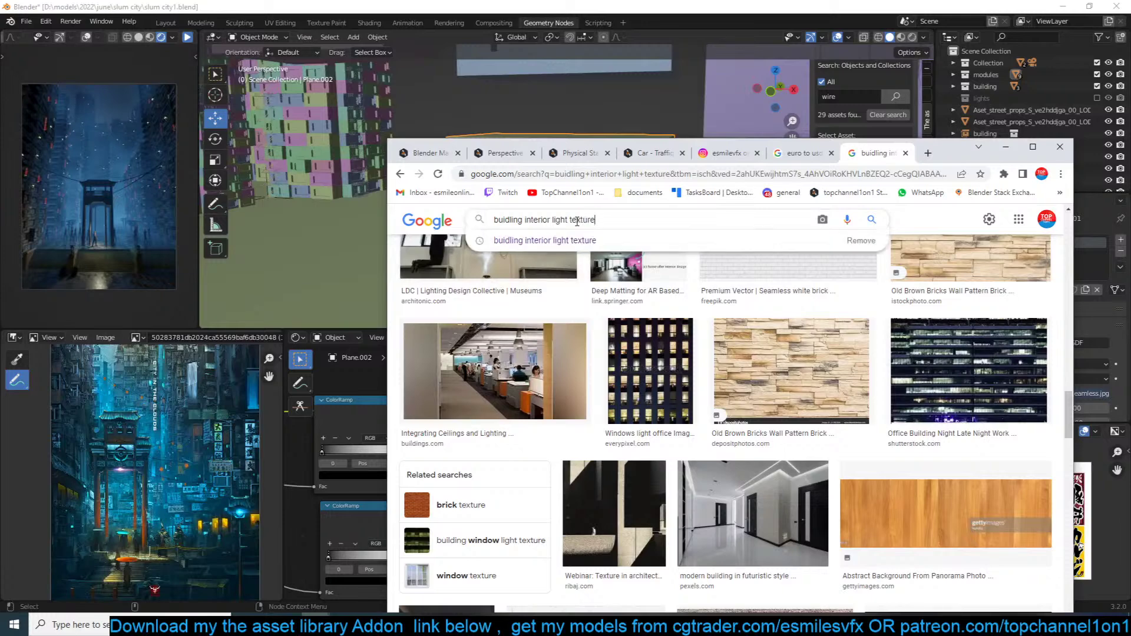
double_click(546, 220)
type("night")
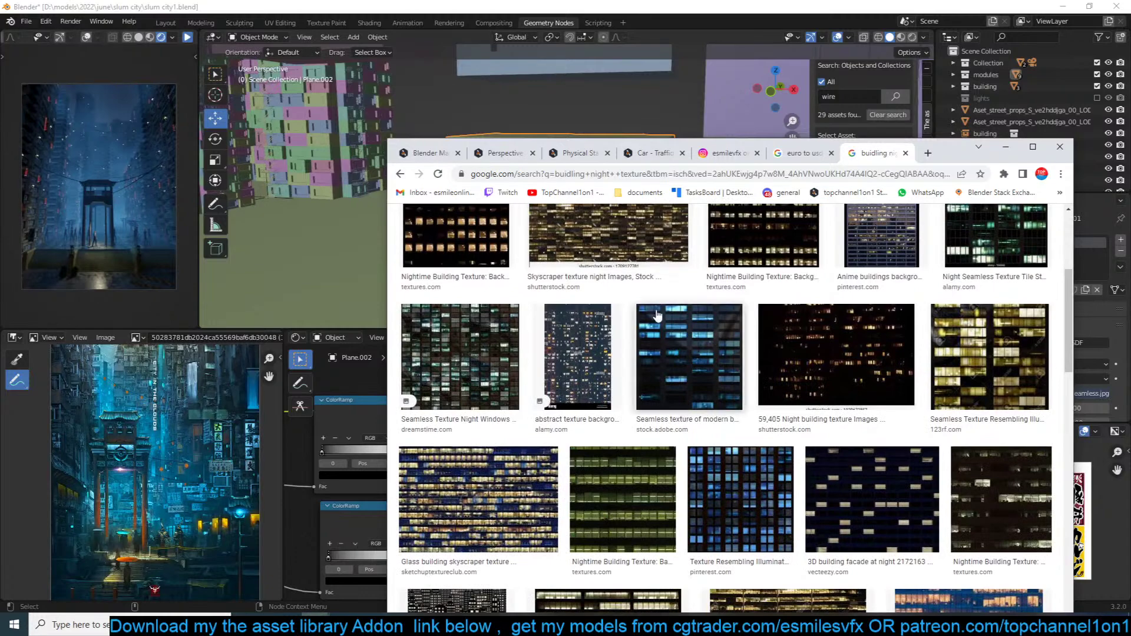
scroll(659, 316, "down", 5)
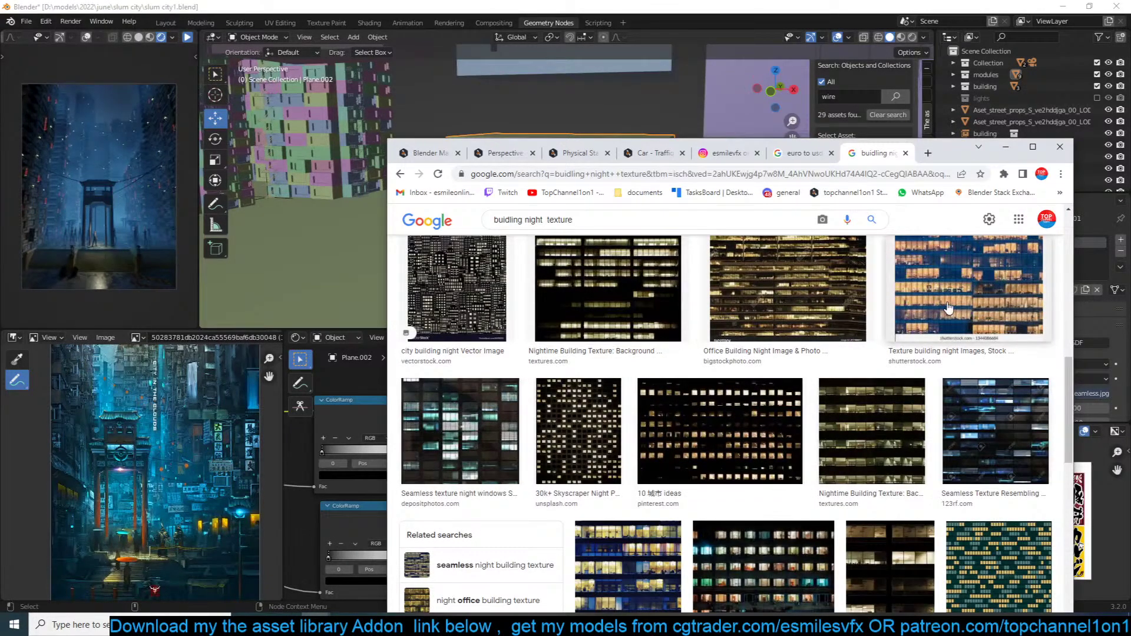
left_click(967, 289)
scroll(586, 362, "down", 8)
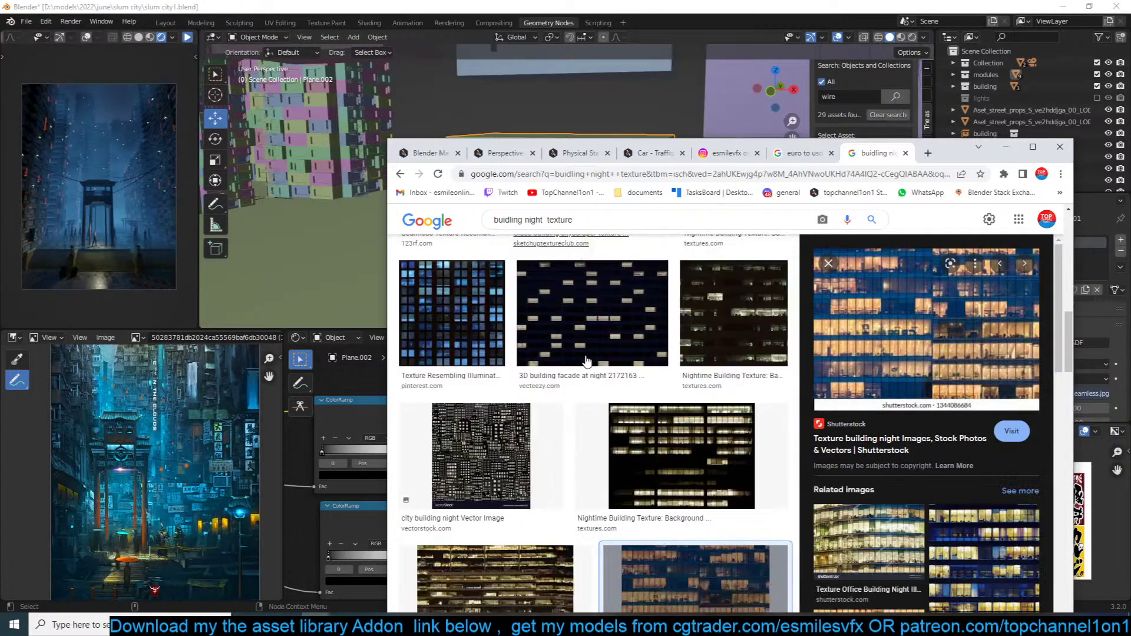
scroll(587, 361, "up", 3)
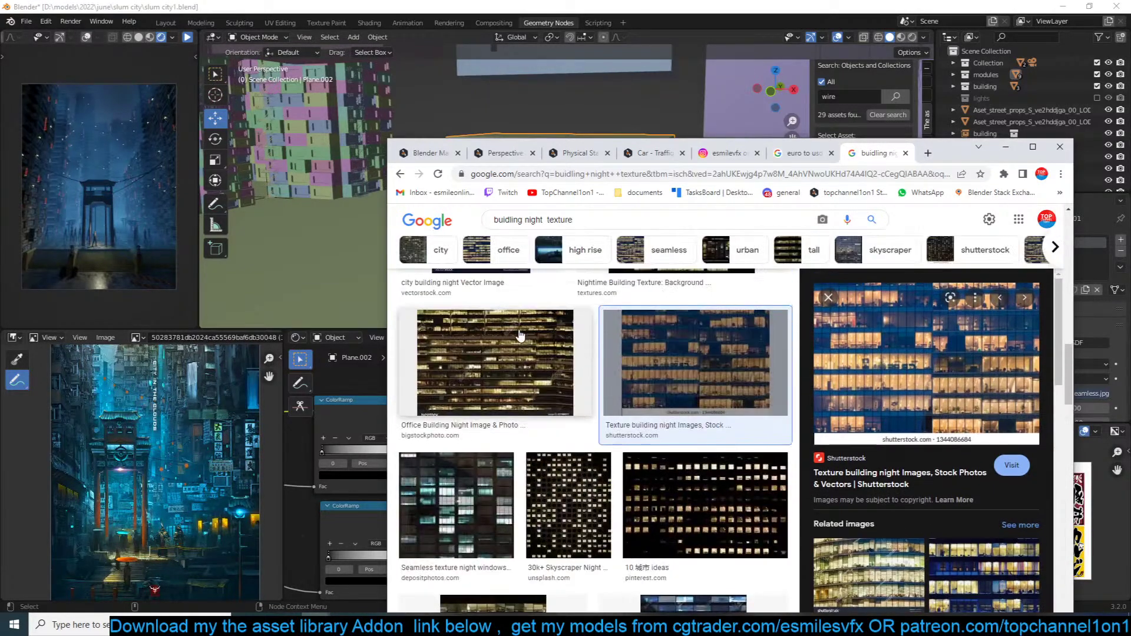
Step: Open the Bigstock office building night image in a new tab and preview the Depositphotos late-night office facade with its related images
middle_click(520, 335)
scroll(616, 392, "down", 5)
scroll(615, 392, "down", 8)
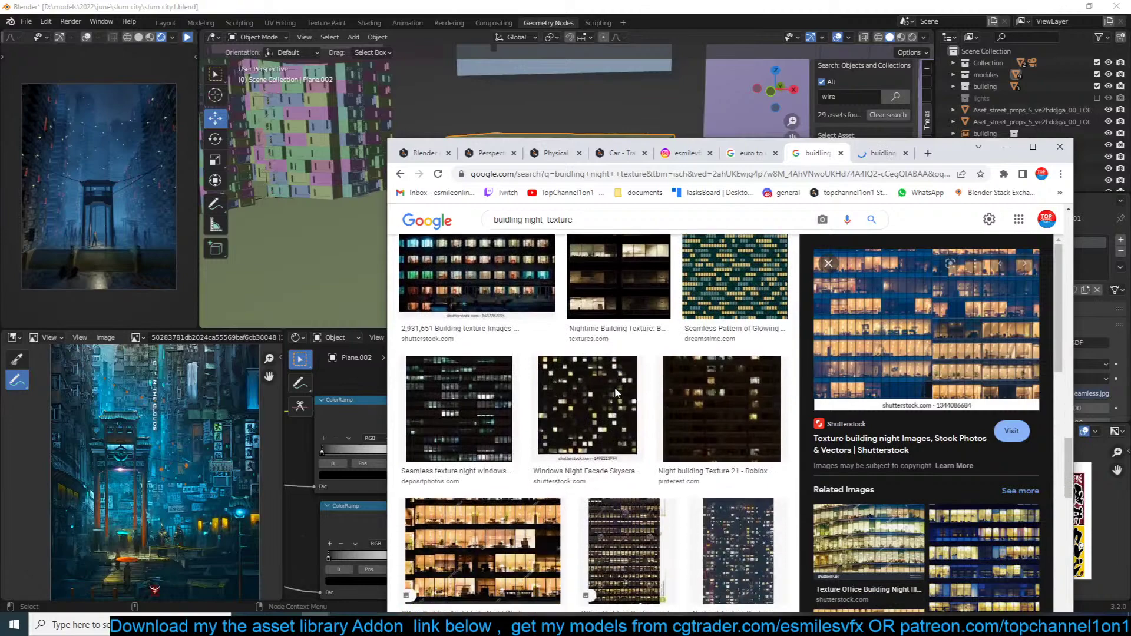
scroll(533, 370, "down", 4)
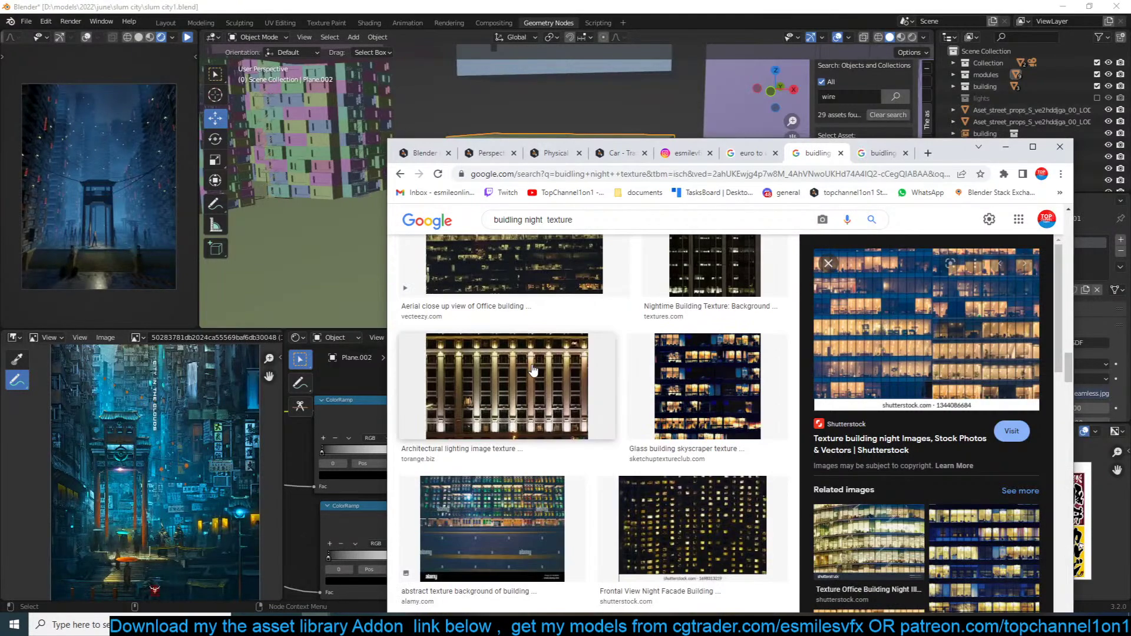
scroll(534, 370, "up", 4)
left_click(480, 335)
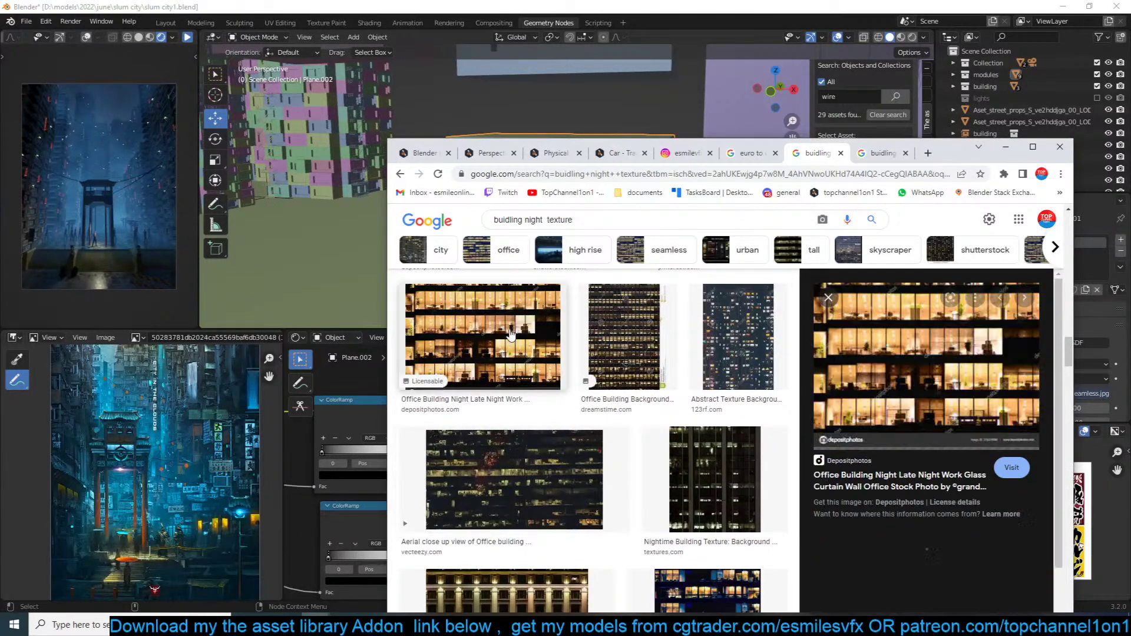
left_click(863, 159)
left_click(816, 155)
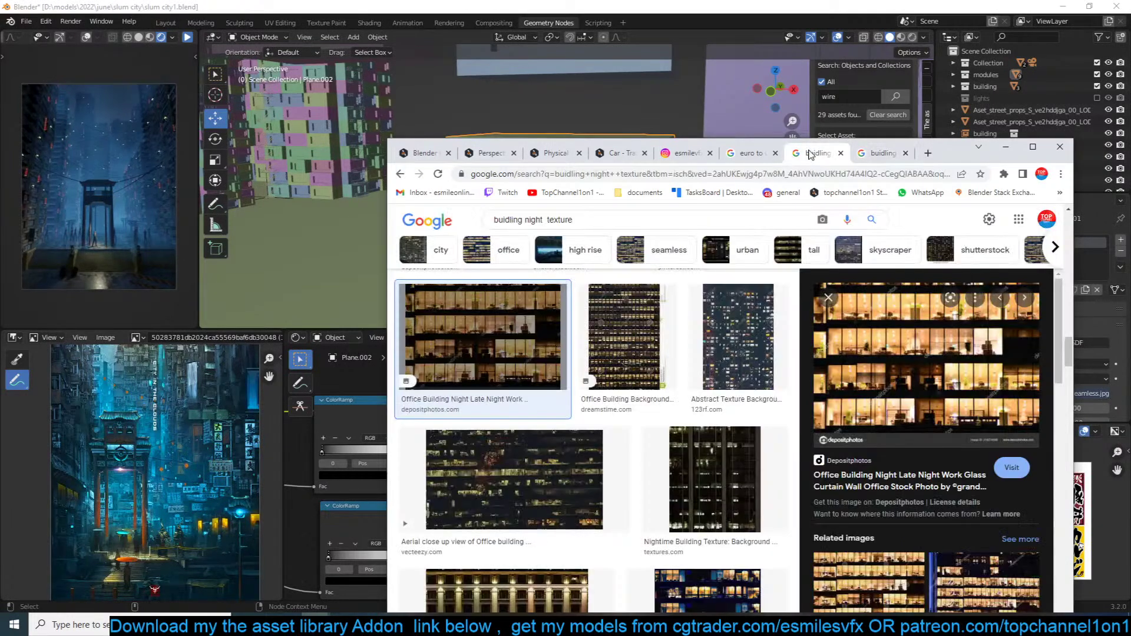
scroll(810, 387, "down", 5)
scroll(811, 387, "down", 3)
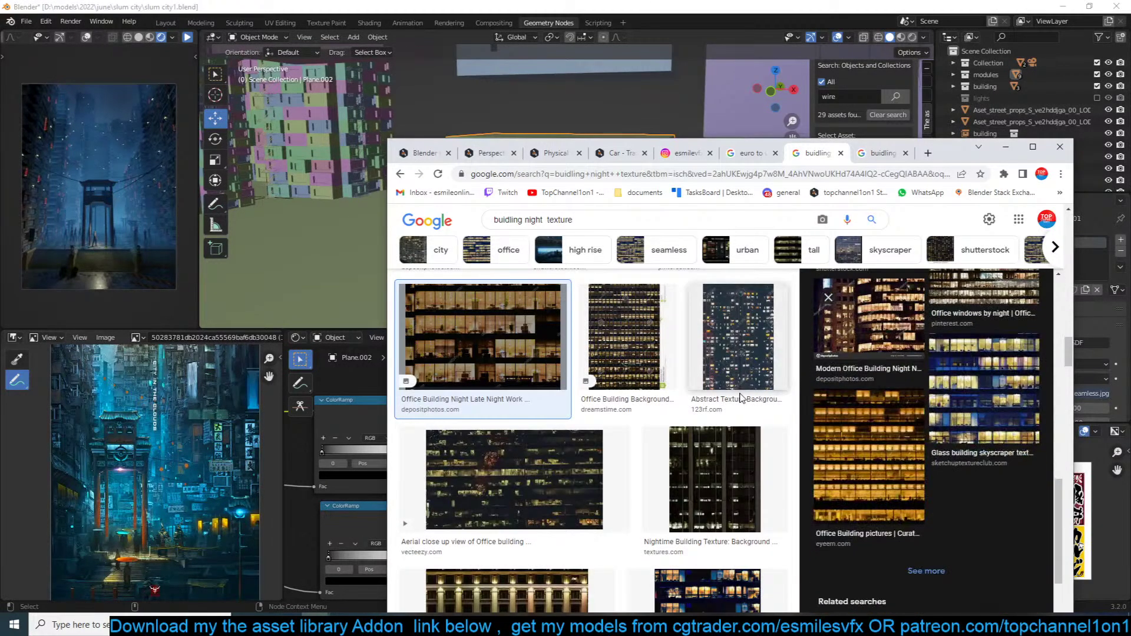
scroll(697, 403, "down", 5)
scroll(697, 403, "down", 2)
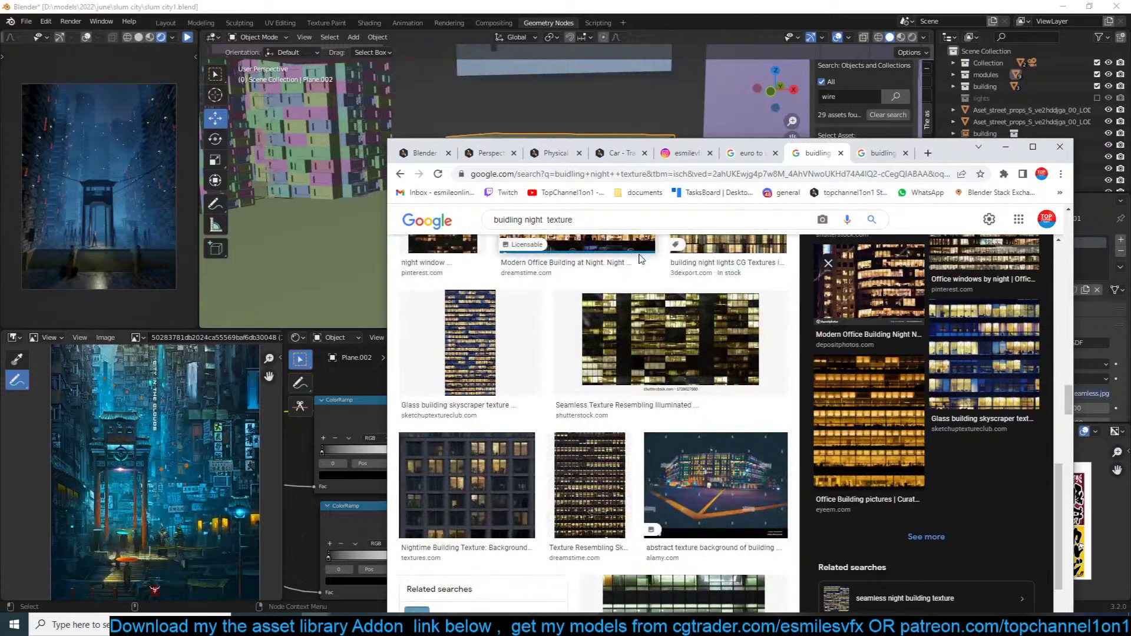
Step: Search Google Images for "office night texture" and open the textures.com close-up of dark nighttime windows in a new tab
left_click(713, 212)
key("ctrl+a")
type("offi")
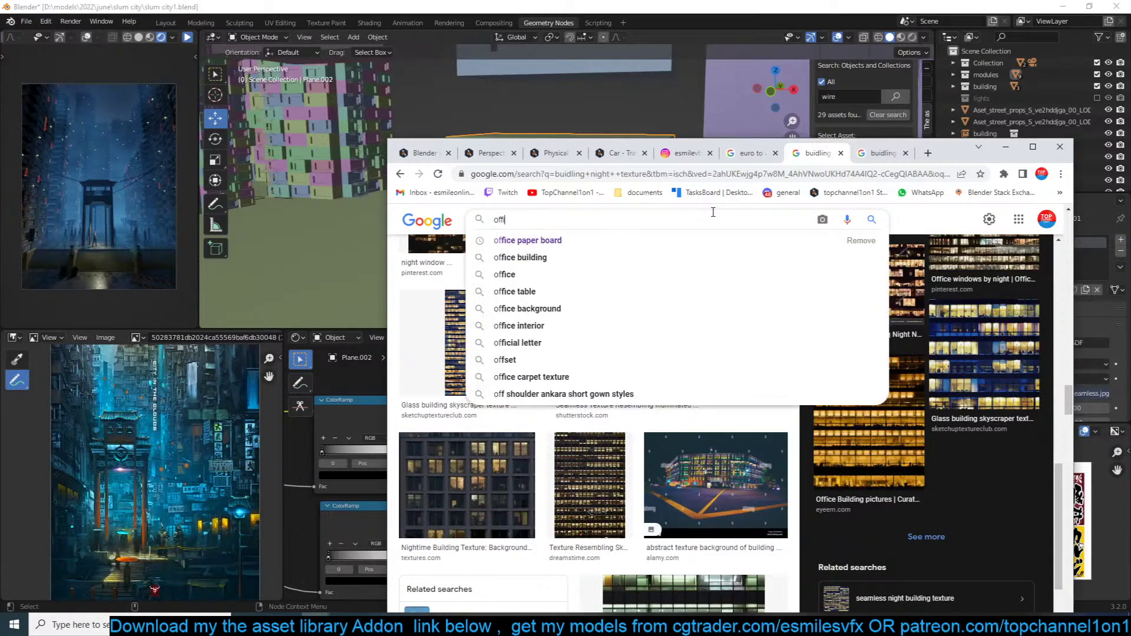
type("ce night")
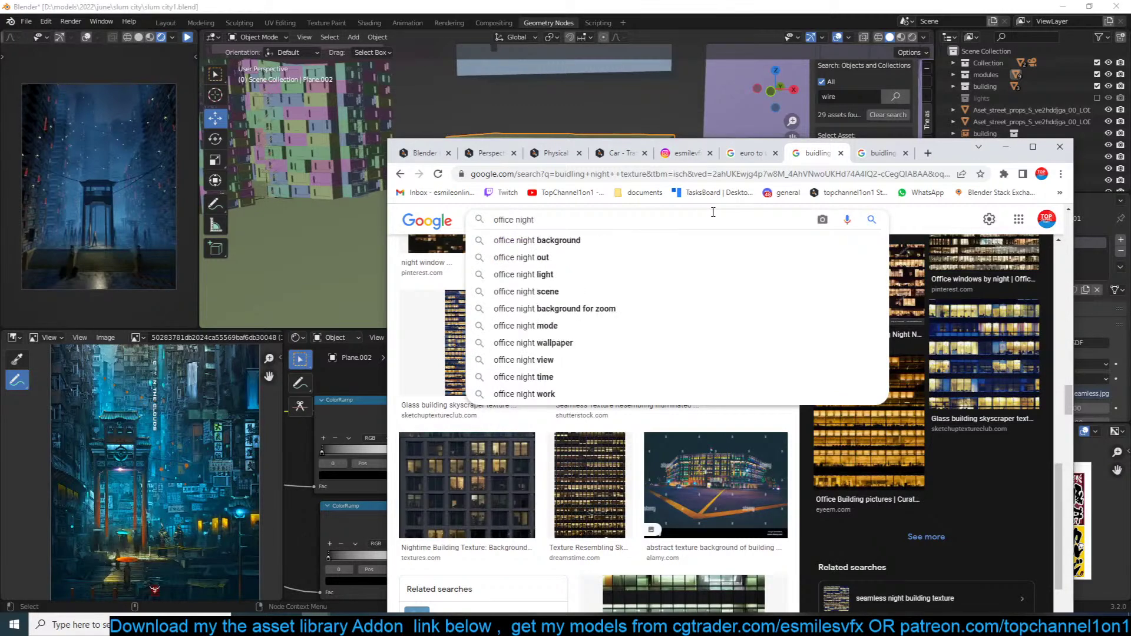
type(" texture")
key("Return")
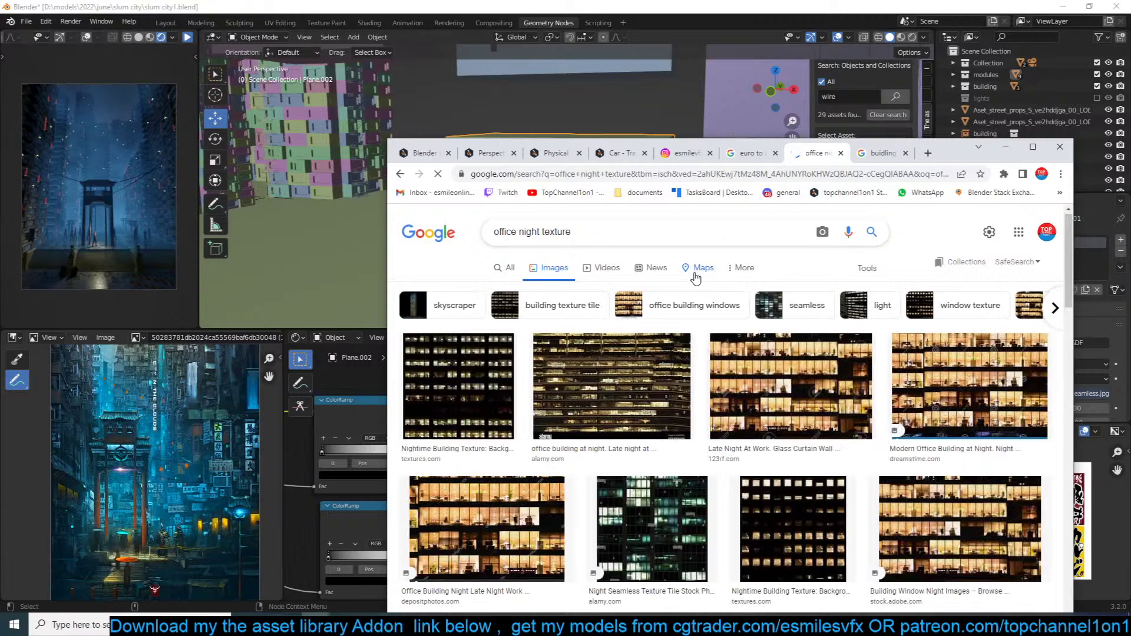
scroll(696, 278, "down", 5)
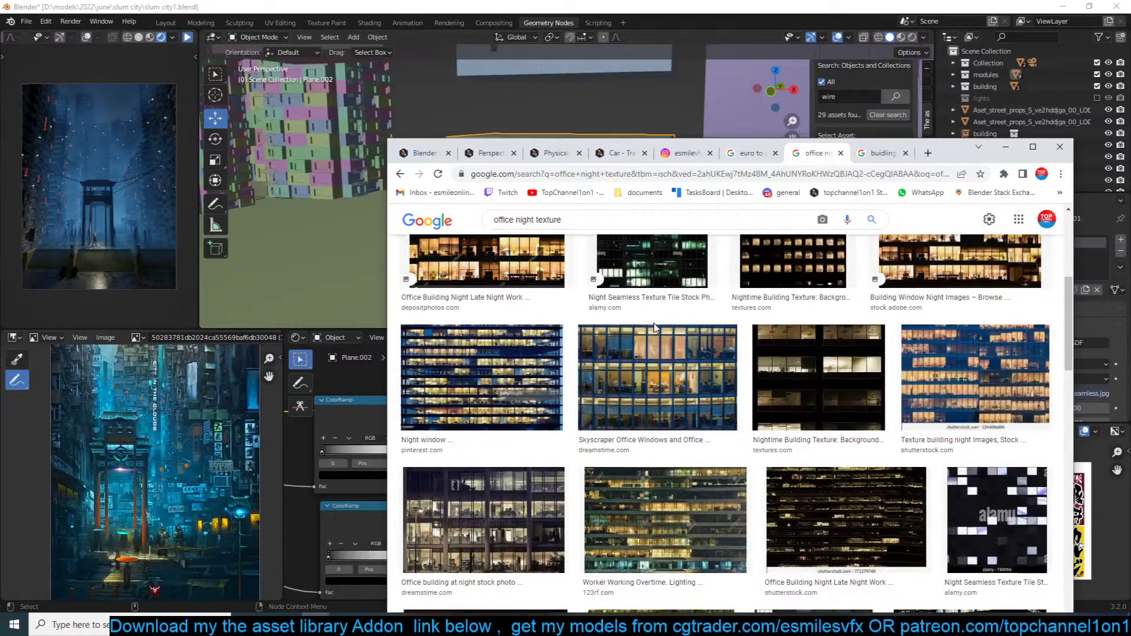
scroll(678, 330, "down", 1)
middle_click(803, 325)
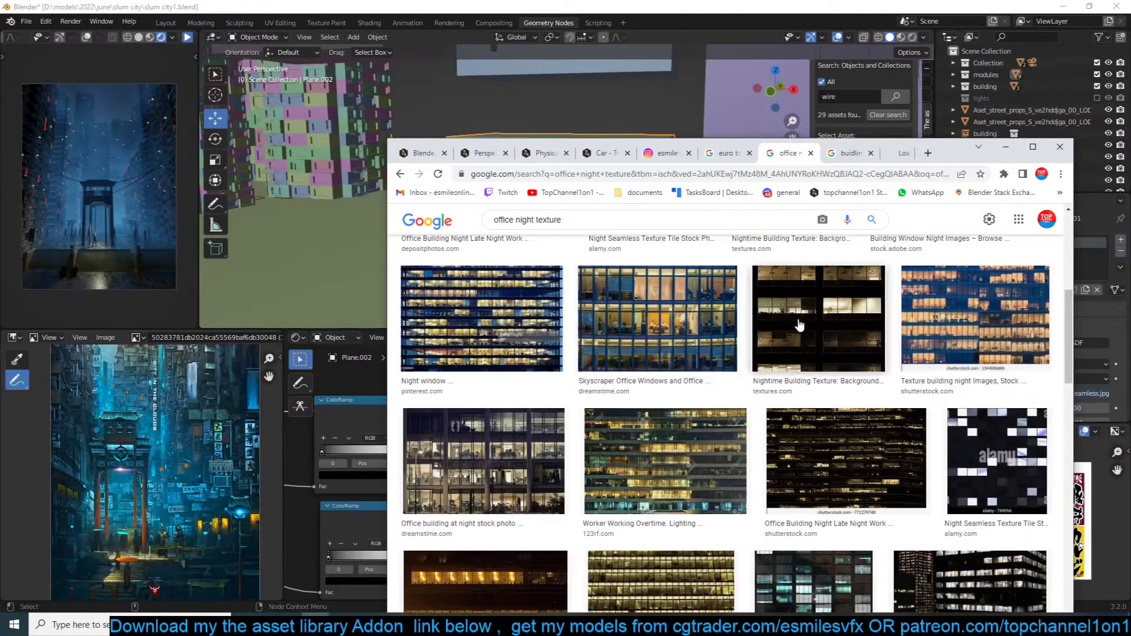
Step: Browse further office night texture results and review the textures.com nighttime building image along with its related images
scroll(707, 354, "down", 6)
scroll(619, 389, "down", 8)
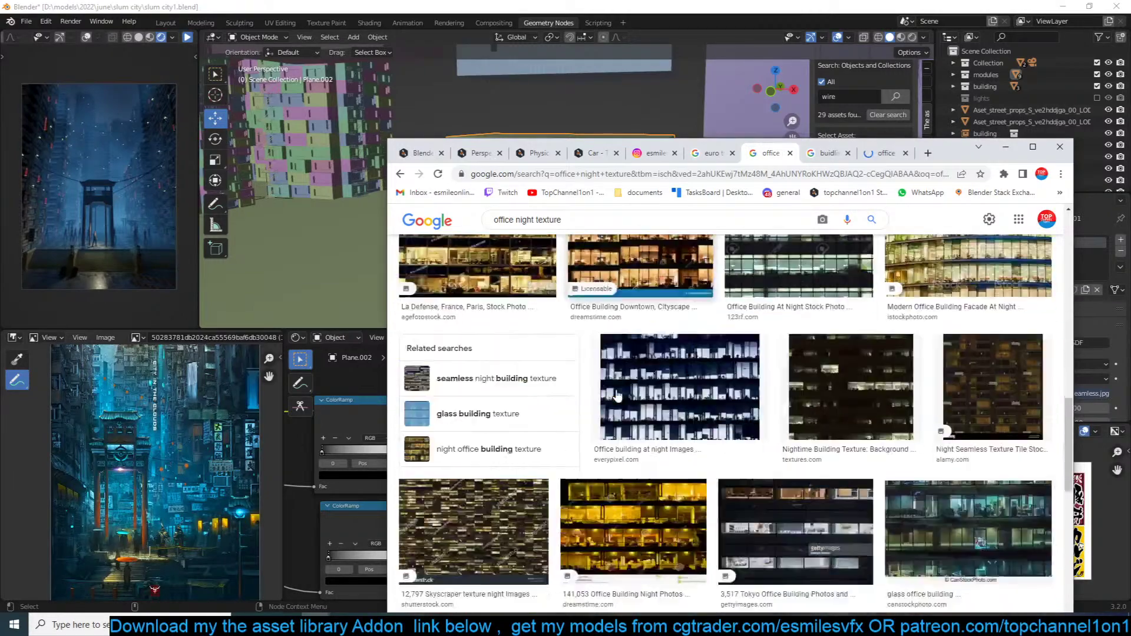
scroll(616, 391, "down", 8)
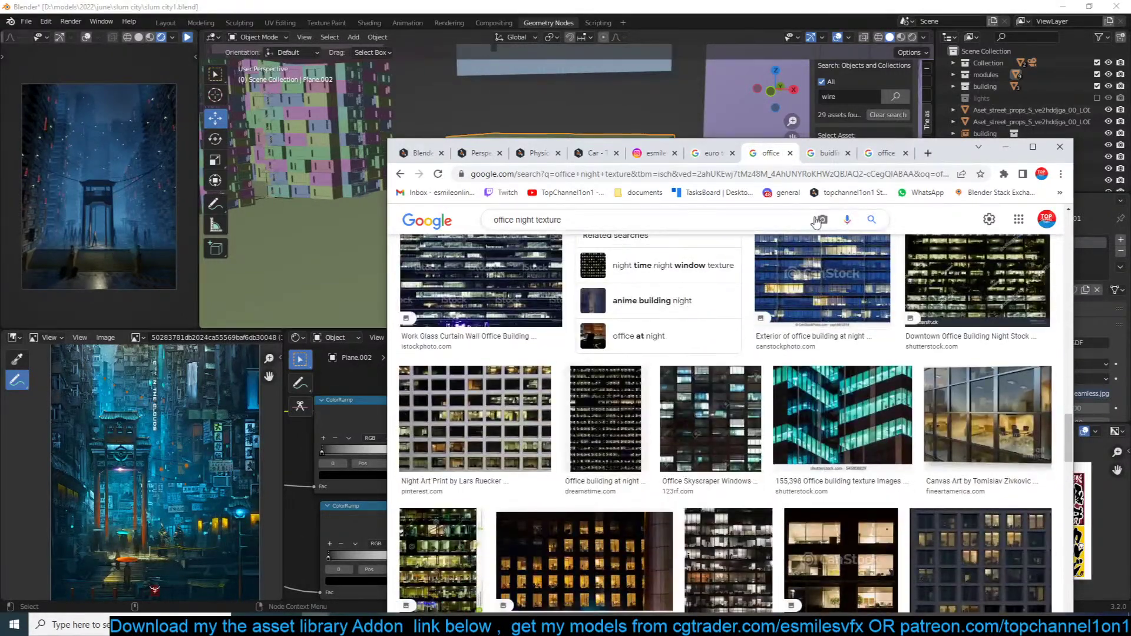
left_click(826, 153)
left_click(882, 154)
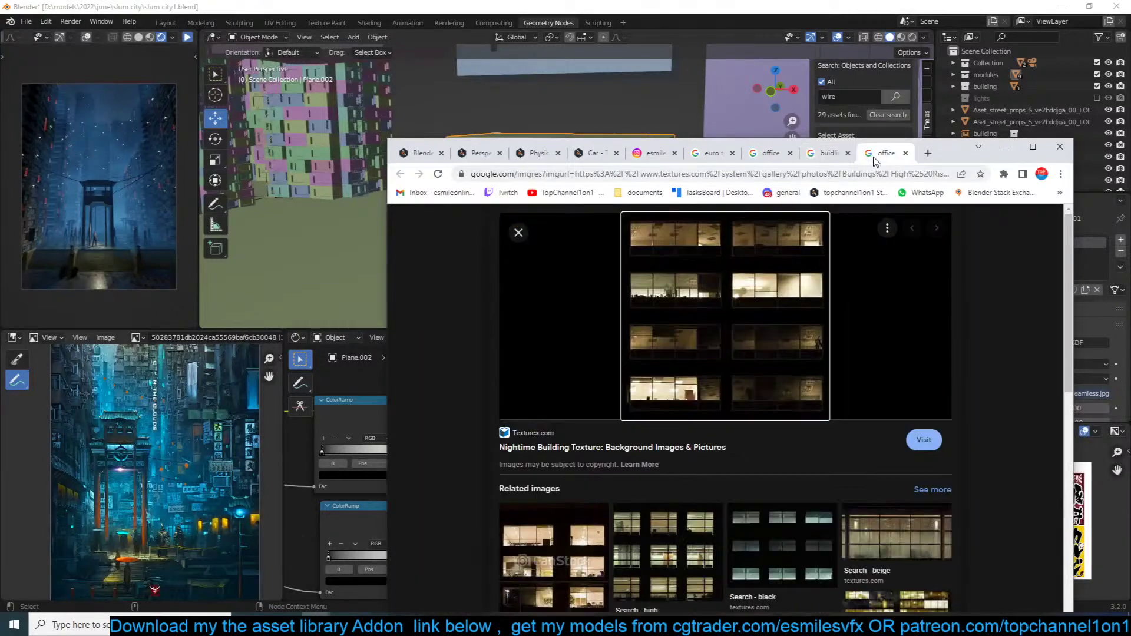
scroll(776, 294, "down", 4)
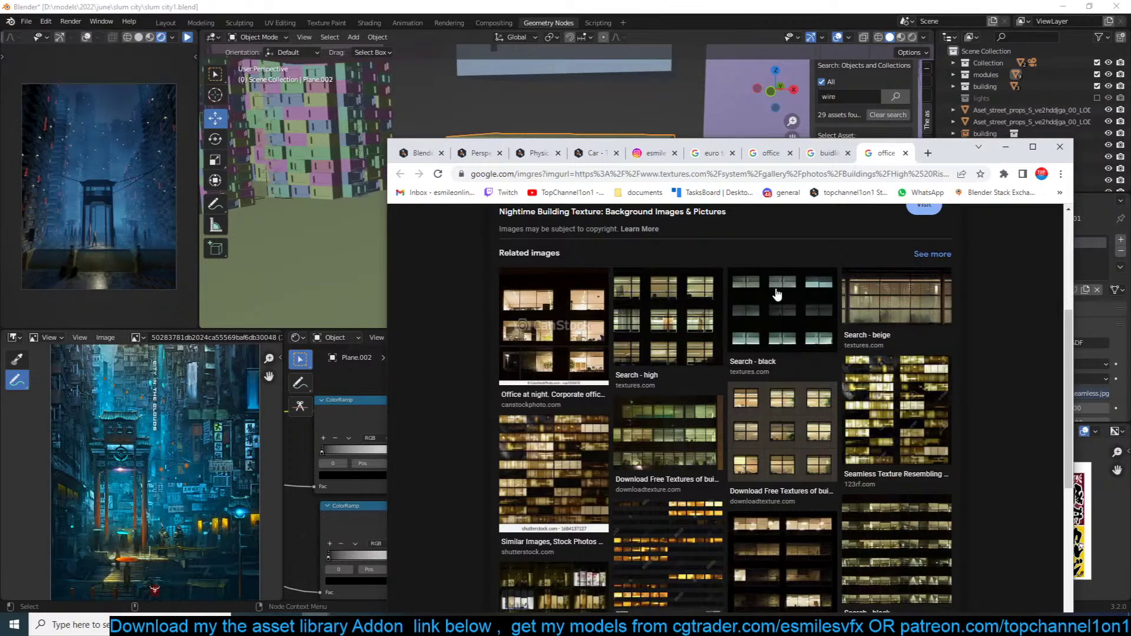
scroll(777, 294, "down", 3)
scroll(777, 293, "up", 3)
scroll(777, 295, "up", 4)
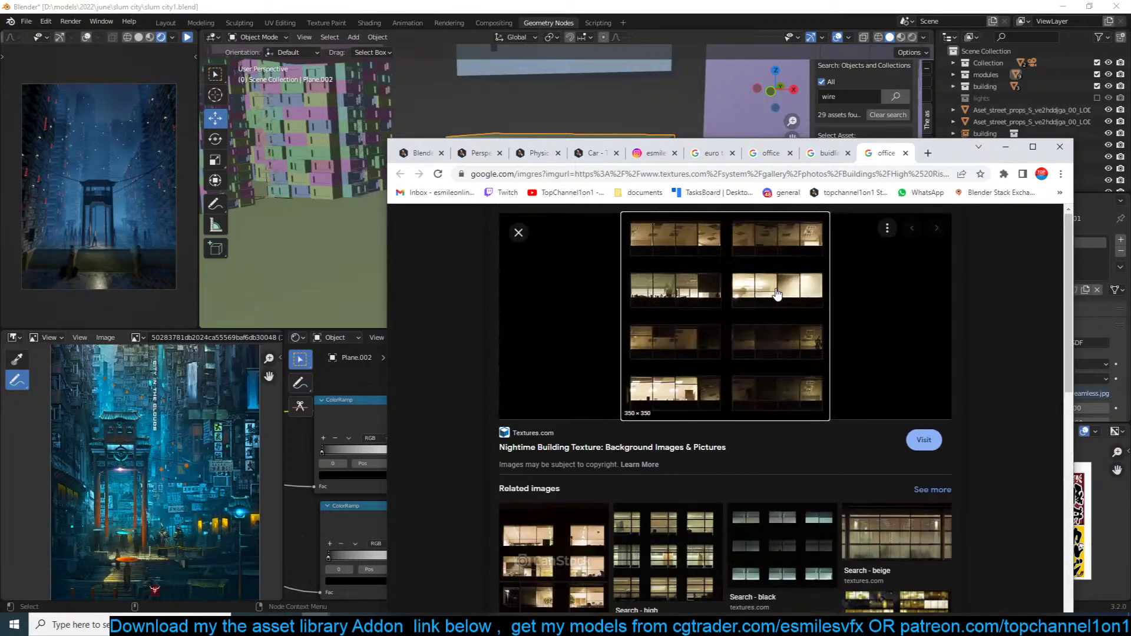
Step: Save the textures.com nighttime building image as JPEG HighRiseNight0049_1_350 in the smoke folder under Downloads
right_click(777, 293)
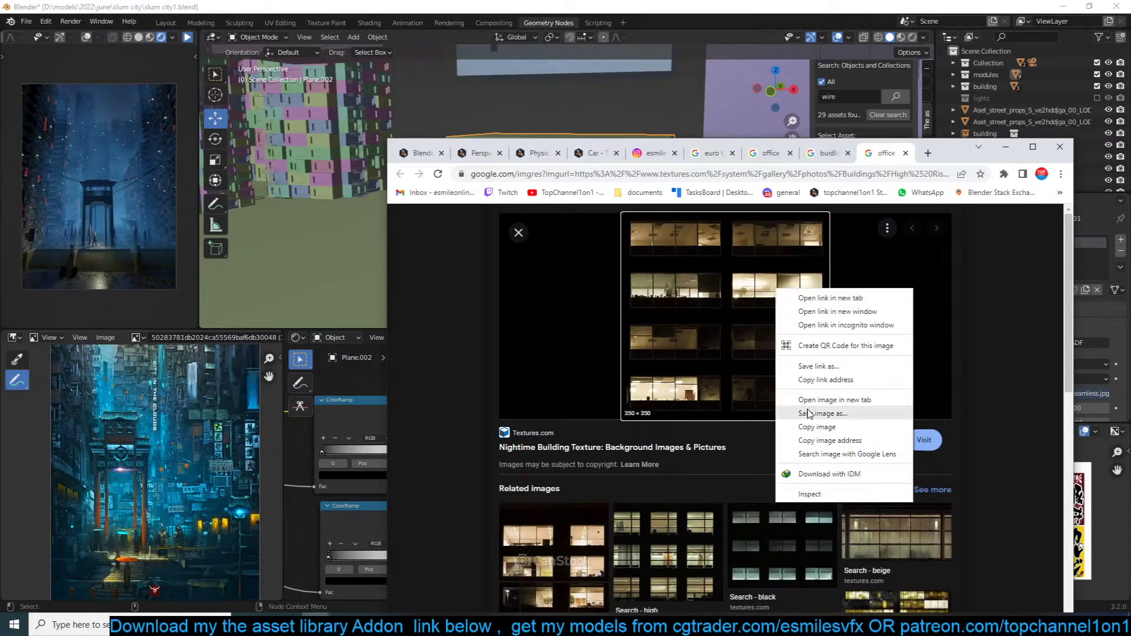
left_click(808, 407)
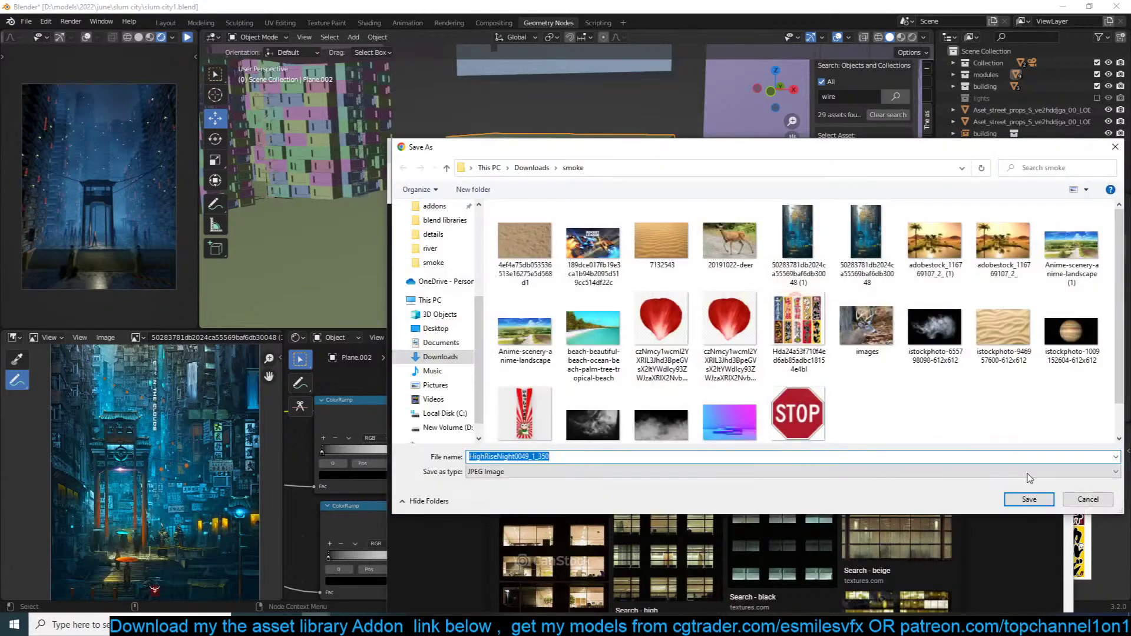
left_click(1029, 498)
Step: Switch to Blender and isolate the group of building modules together with the ground plane in local view
left_click(929, 10)
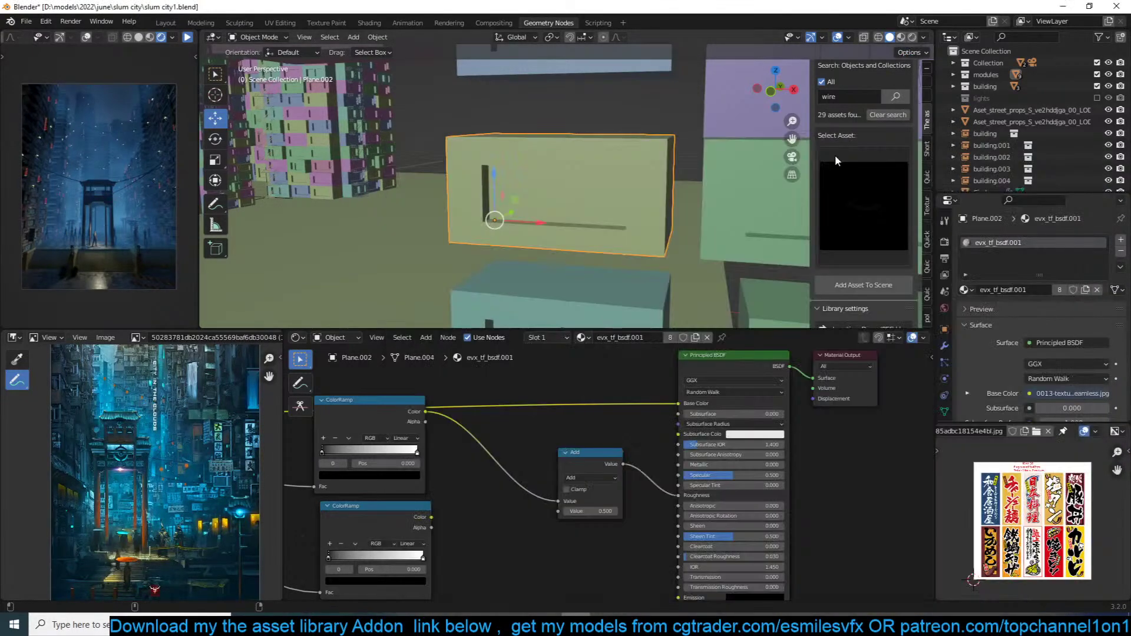
scroll(737, 183, "down", 8)
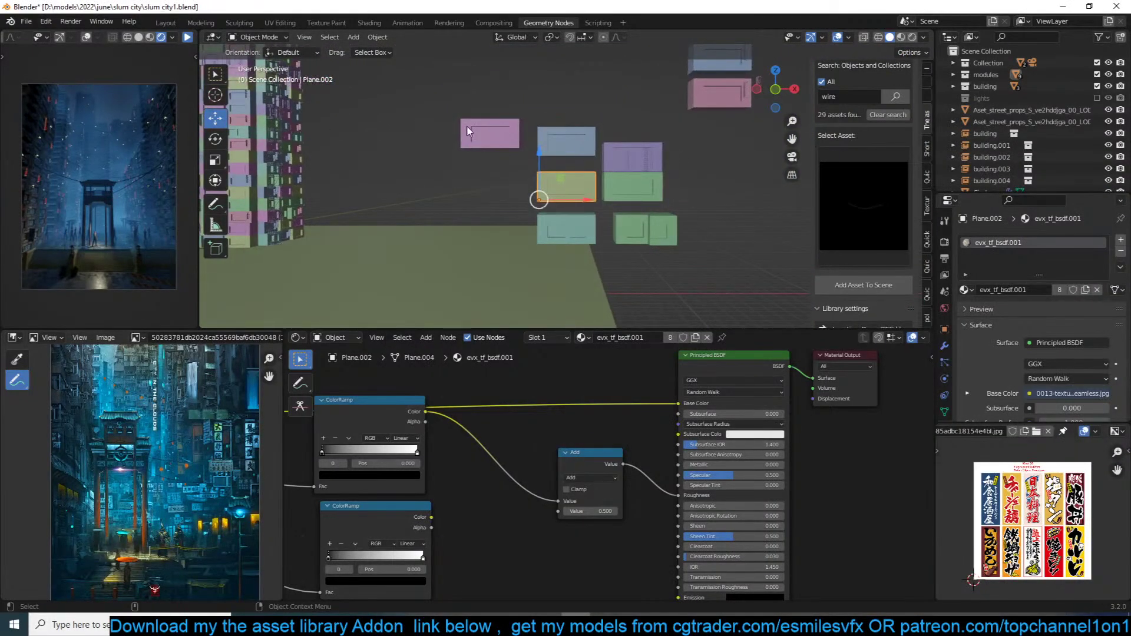
left_click_drag(467, 130, 671, 236)
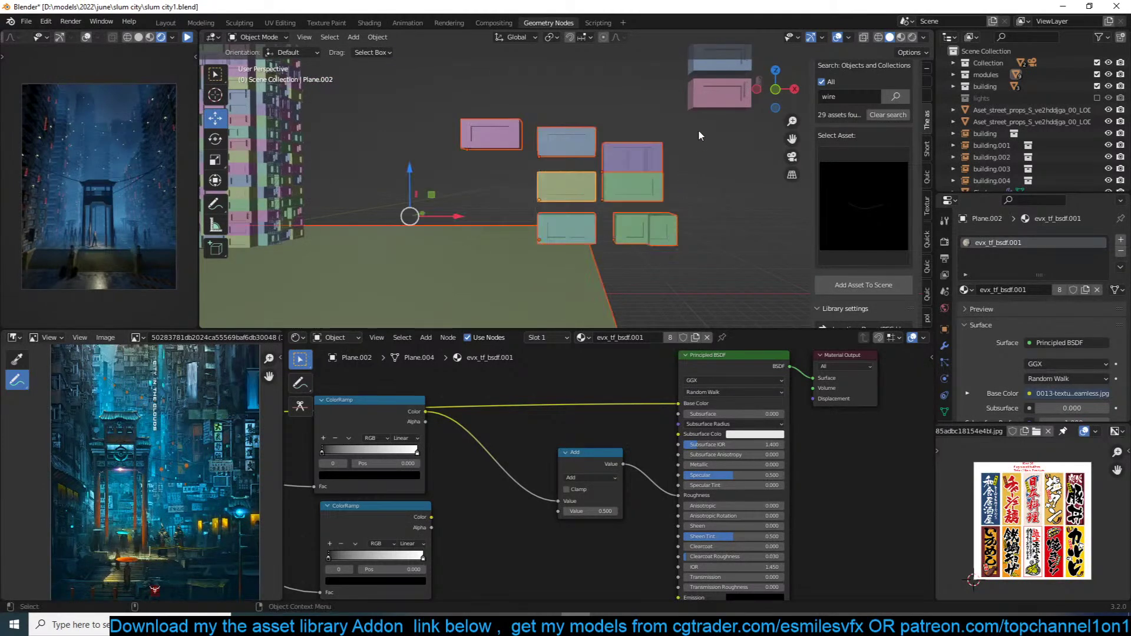
scroll(700, 136, "down", 3)
key("KP_Divide")
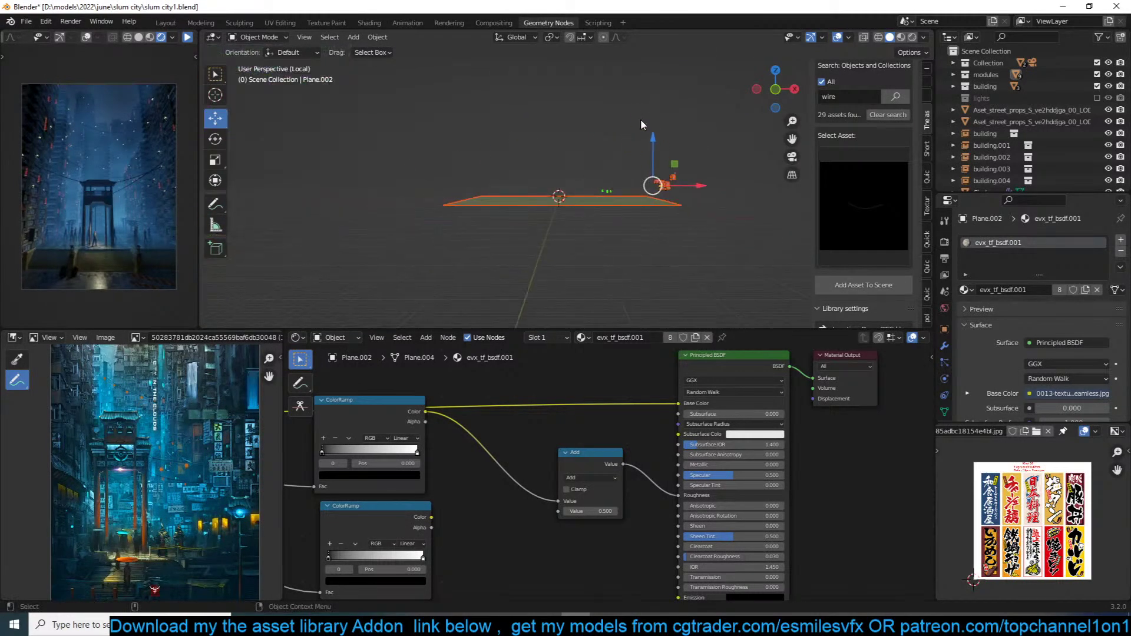
Step: Reselect only the building modules without the ground plane and isolate them in local view
left_click(641, 119)
left_click_drag(532, 113, 695, 187)
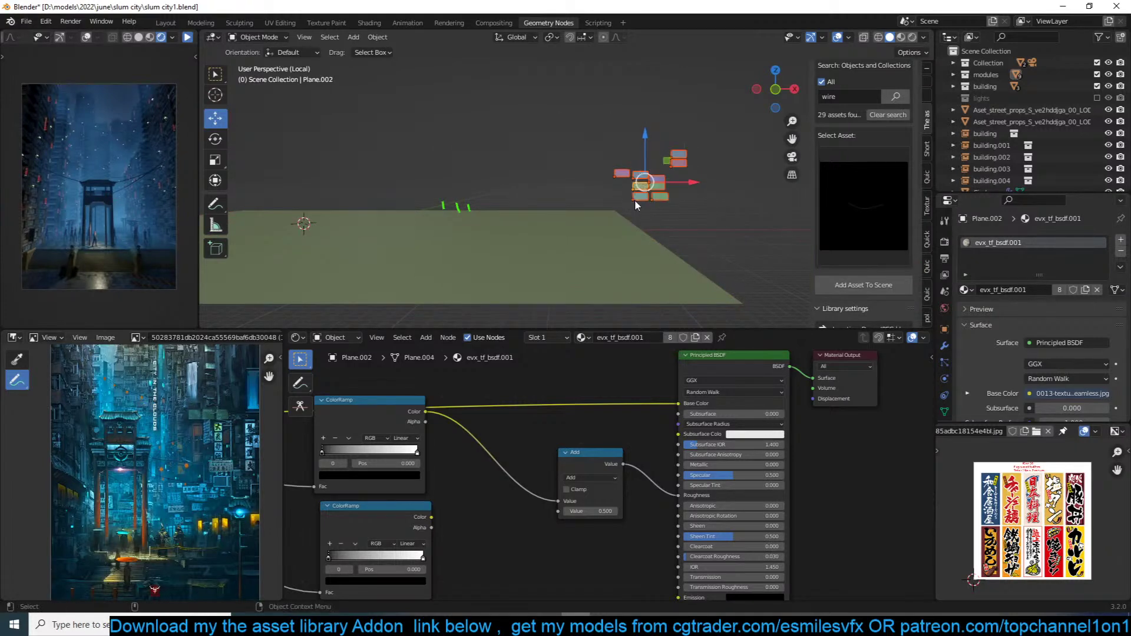
key("KP_Divide")
scroll(634, 201, "up", 2)
middle_click_drag(634, 200, 672, 192)
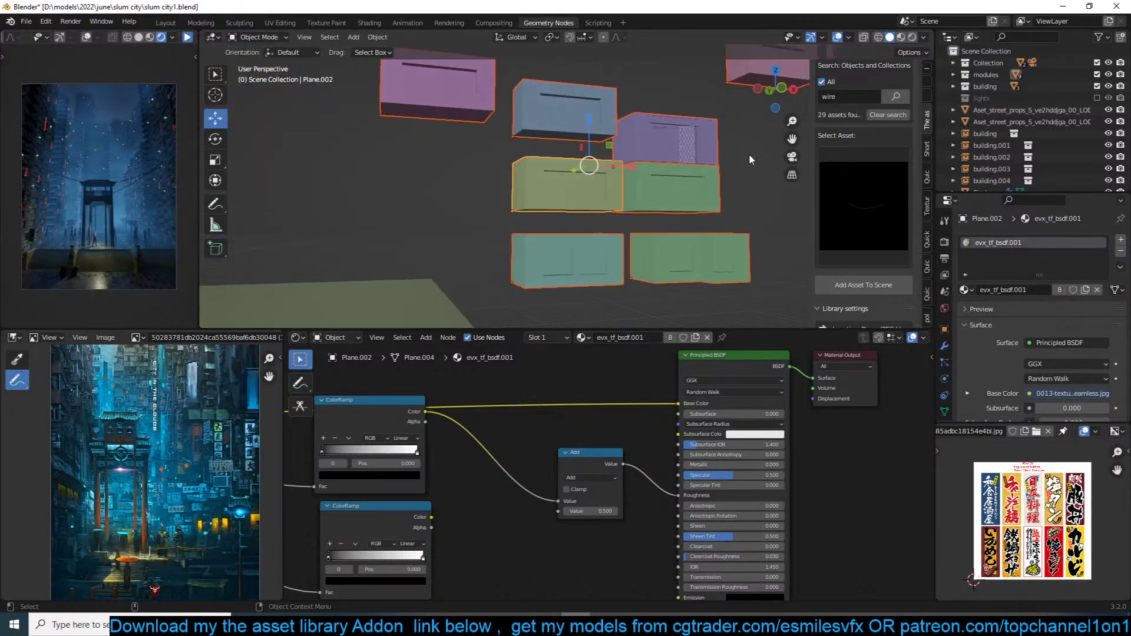
key("KP_Divide")
scroll(741, 157, "up", 1)
middle_click_drag(741, 157, 727, 170, "shift")
scroll(726, 169, "up", 1)
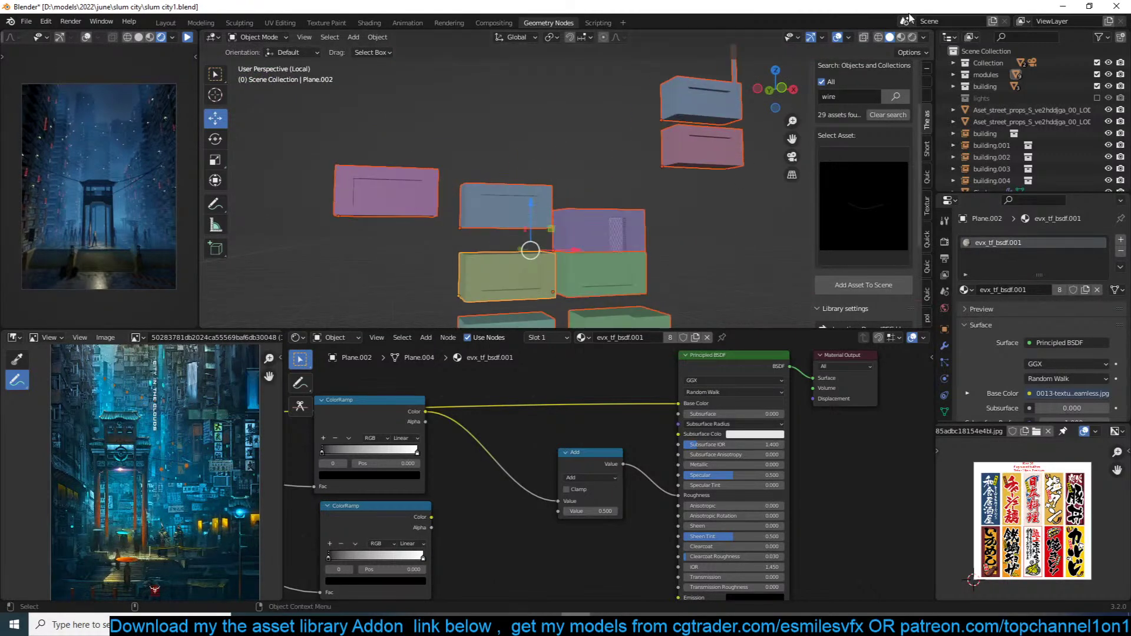
Step: Display the isolated building modules in Material Preview shading
left_click(901, 36)
scroll(639, 104, "up", 3)
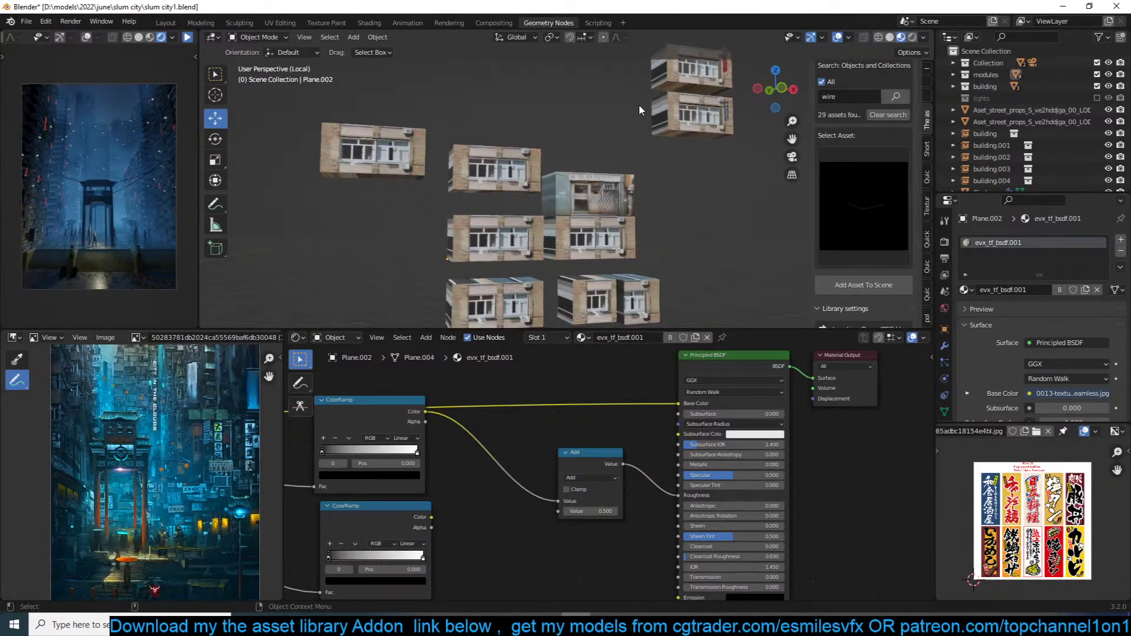
scroll(557, 203, "up", 3)
Step: Add a second material slot to the brick module above the middle row and create a new material named night
left_click(478, 179)
scroll(477, 178, "down", 1)
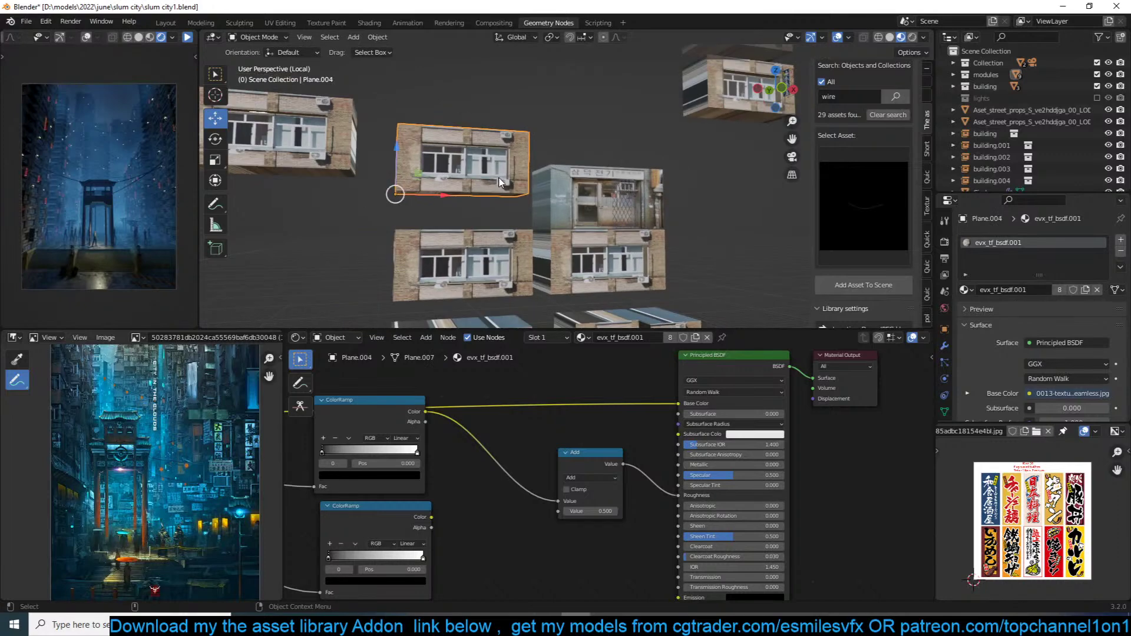
left_click(1120, 242)
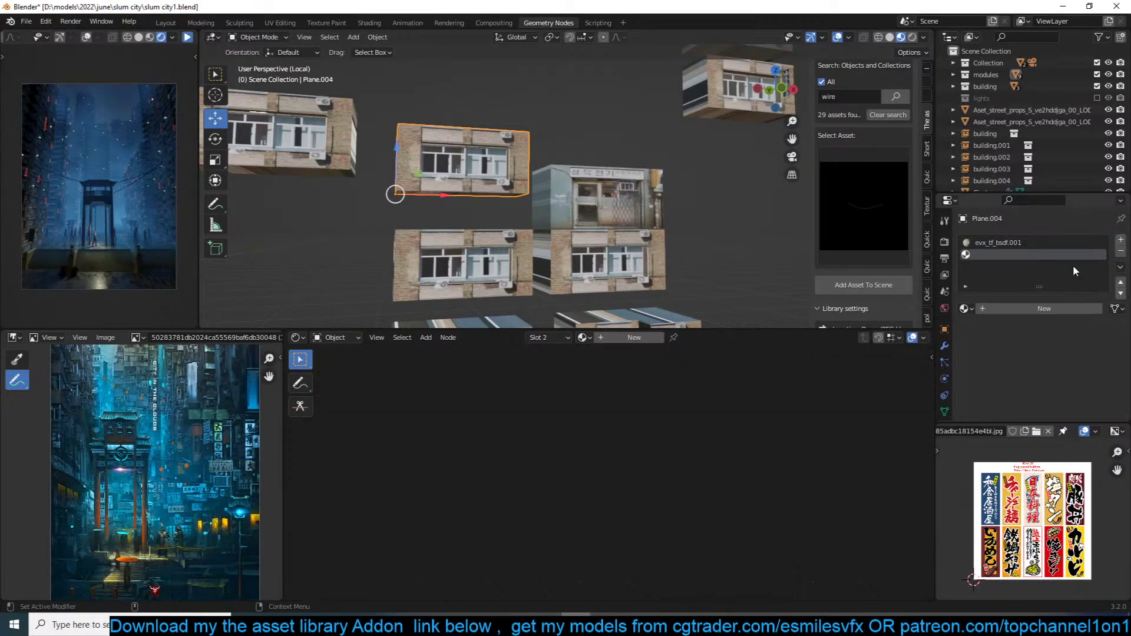
left_click(1028, 307)
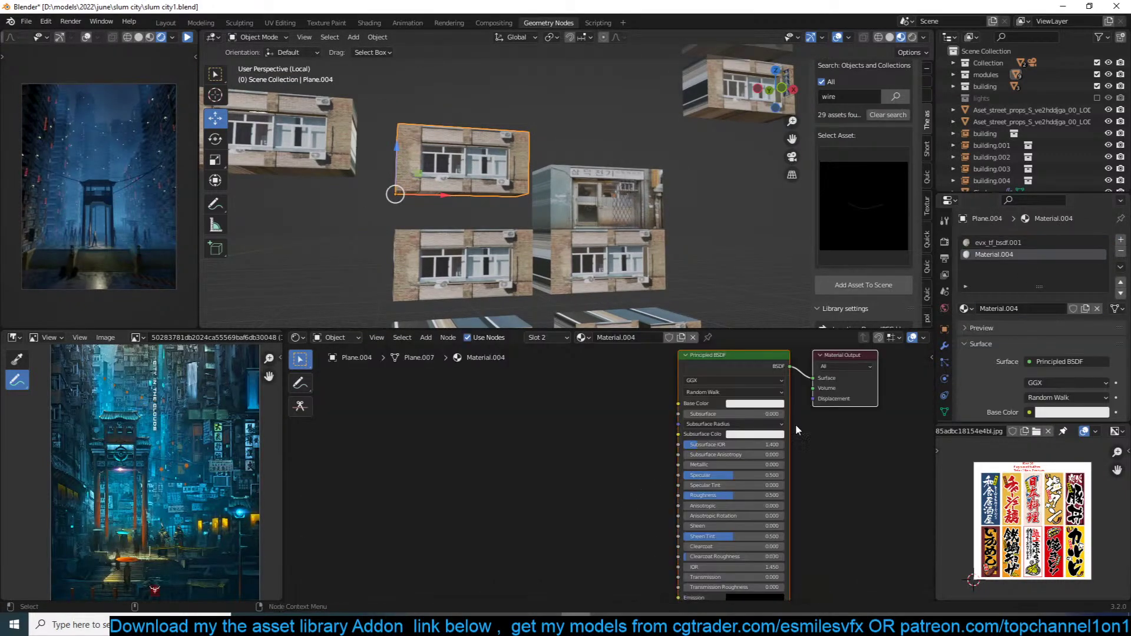
double_click(1002, 309)
type("r")
type("ight")
key("Return")
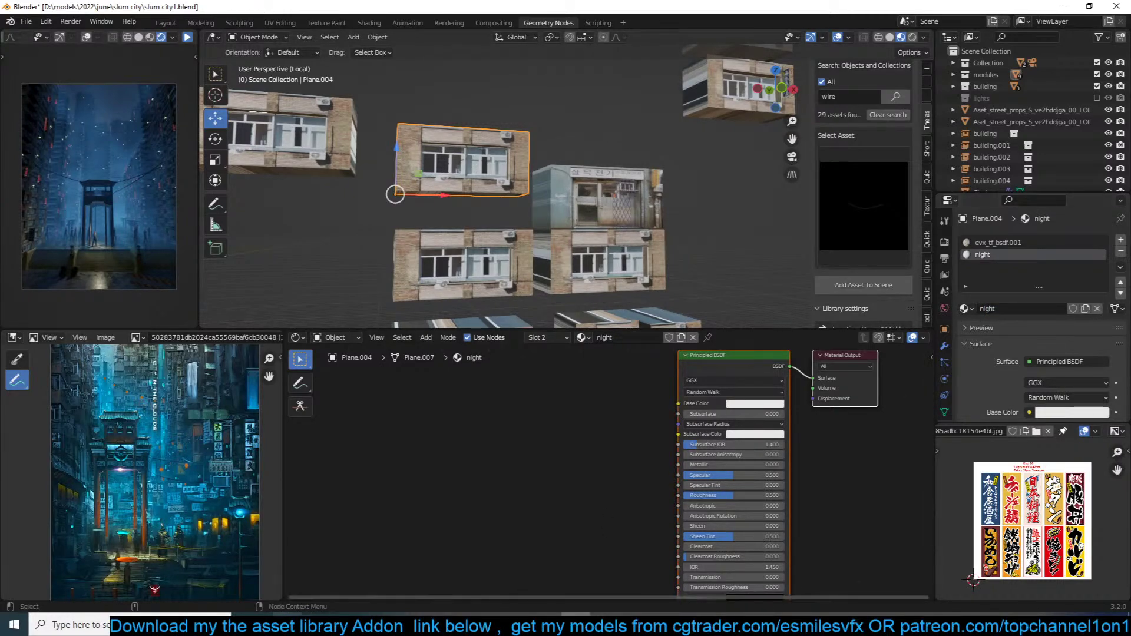
Step: Bring the downloaded HighRiseNight0049_1_350.jpg from Chrome into the night material as an image texture and preview it through a Viewer node
left_click(316, 624)
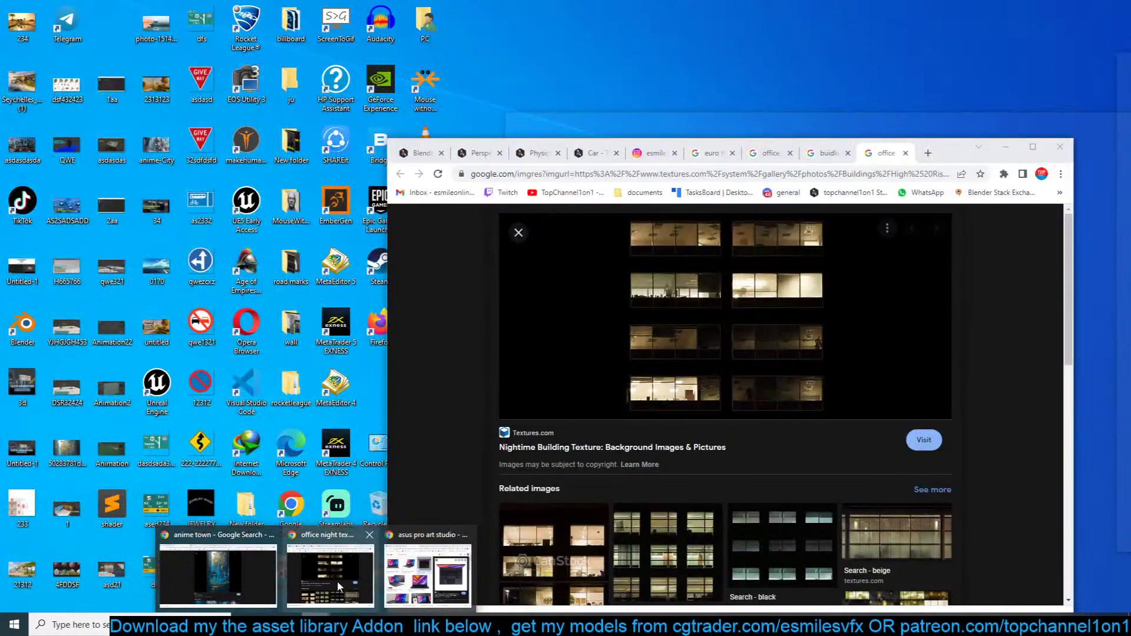
left_click(337, 581)
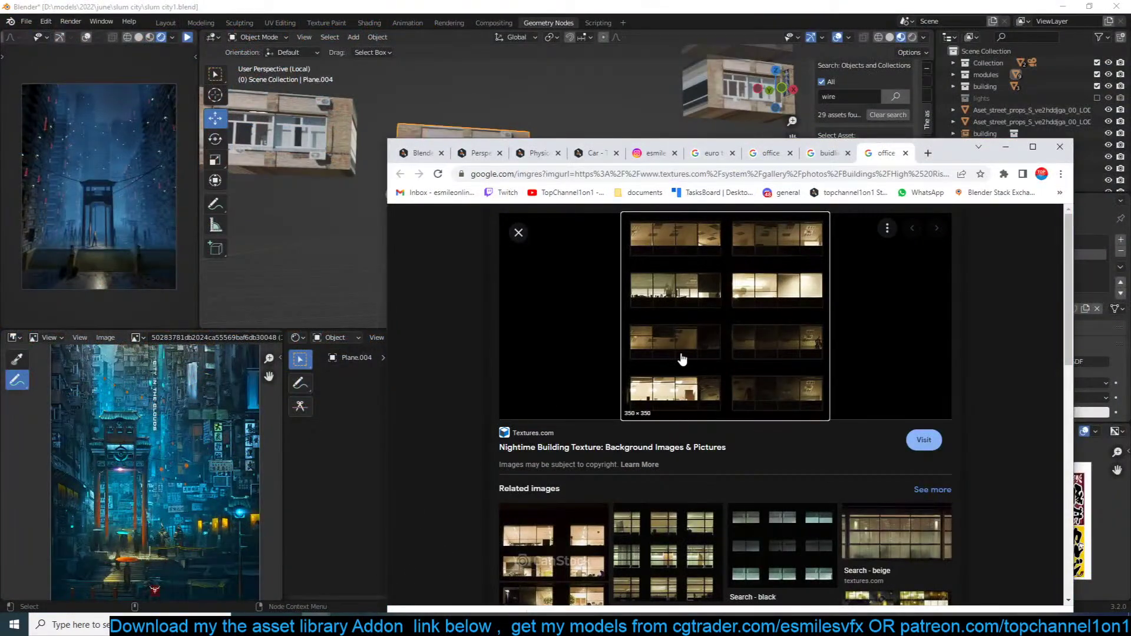
left_click_drag(947, 147, 973, 112)
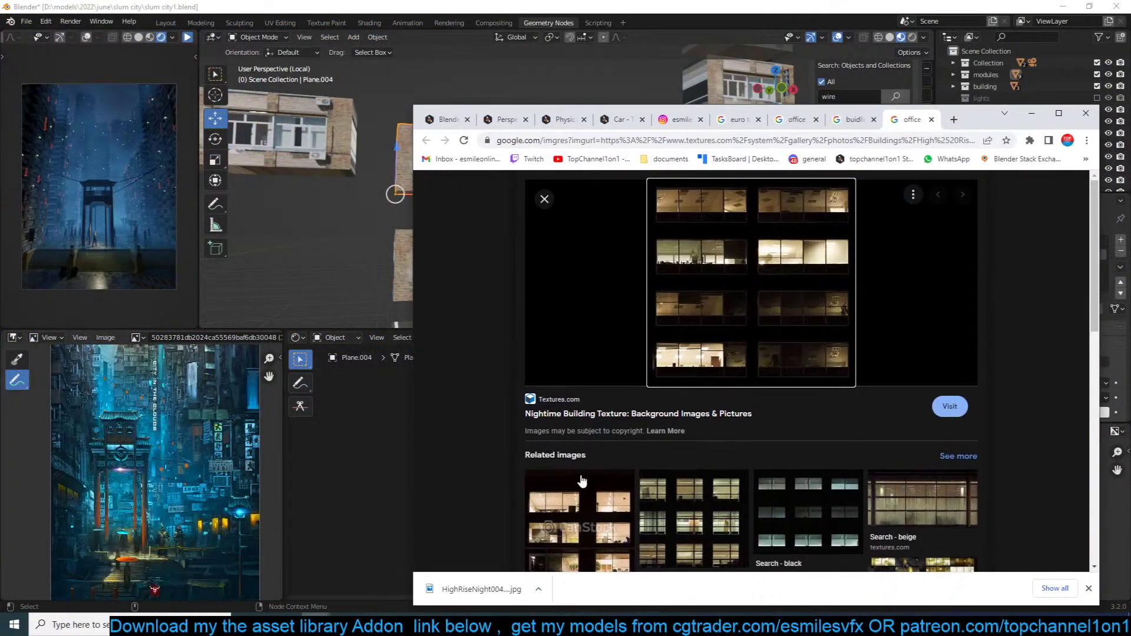
left_click_drag(471, 589, 478, 392)
left_click(531, 384, "ctrl+shift")
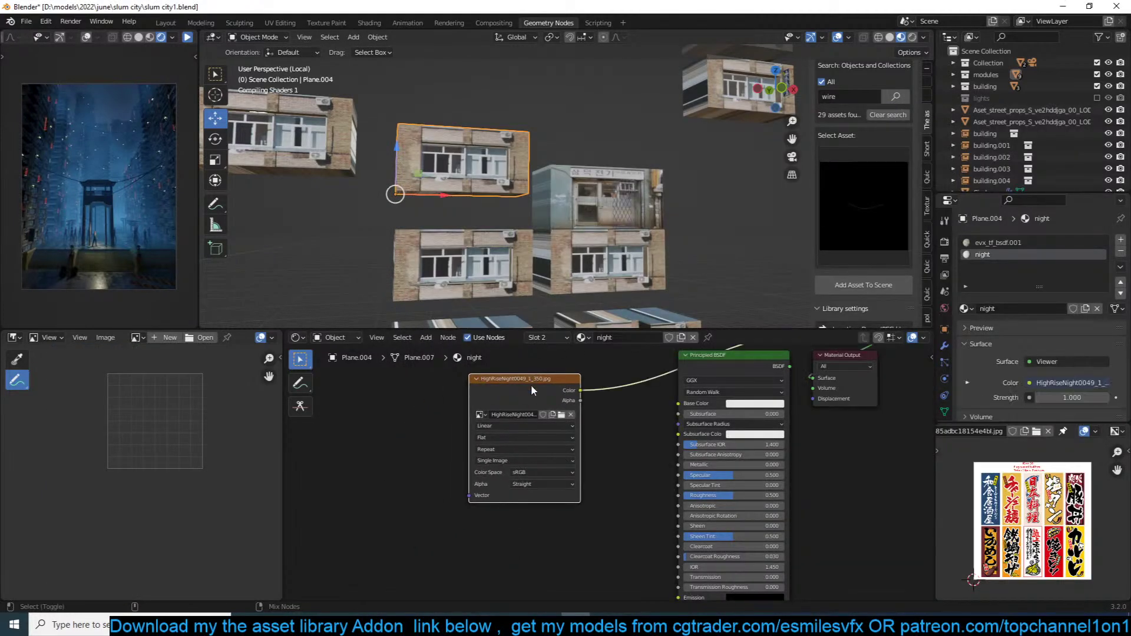
middle_click_drag(531, 384, 510, 443)
Step: Assign the night material to the two window faces of the module
key("Tab")
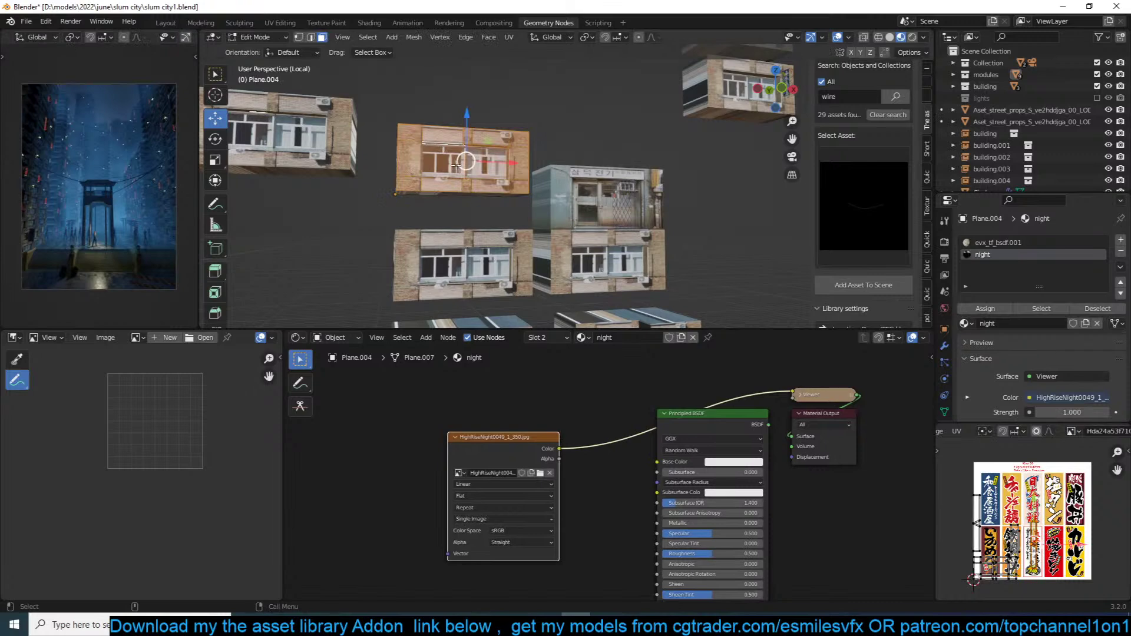
left_click(455, 165)
left_click(487, 165, "shift")
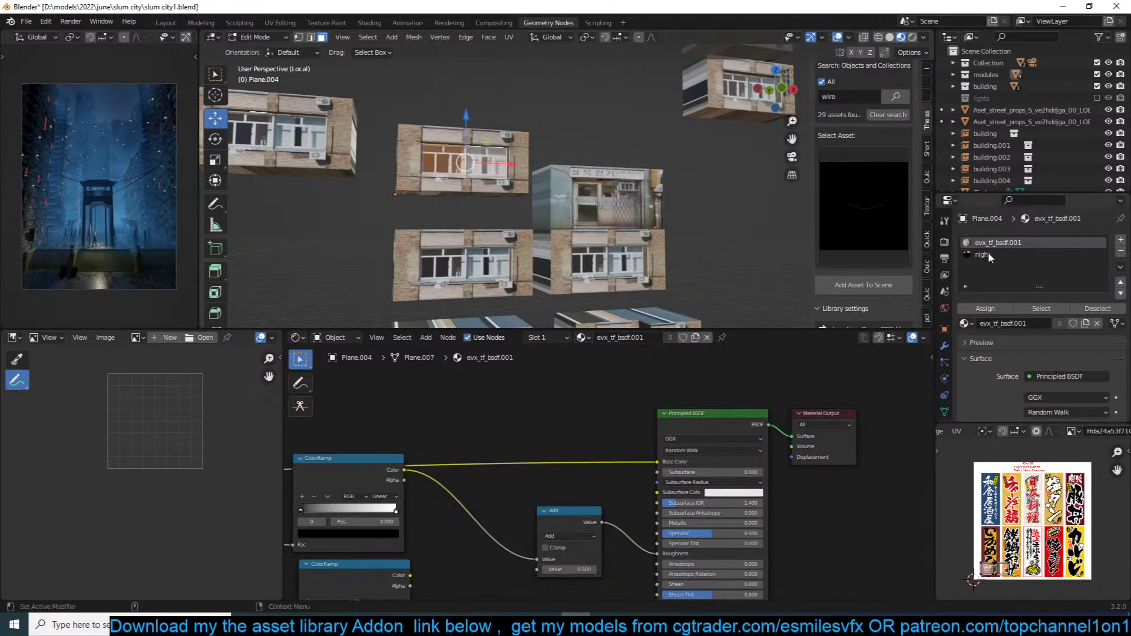
left_click(989, 254)
left_click(988, 307)
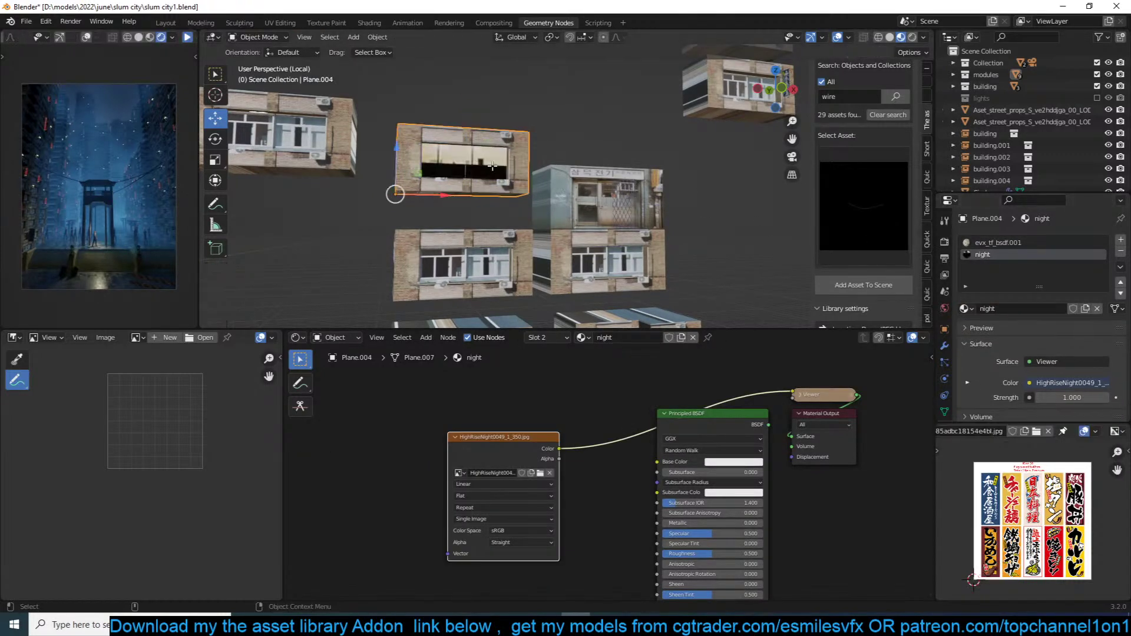
Step: Change the image editor area to a UV Editor and unwrap the two window faces
left_click(14, 338)
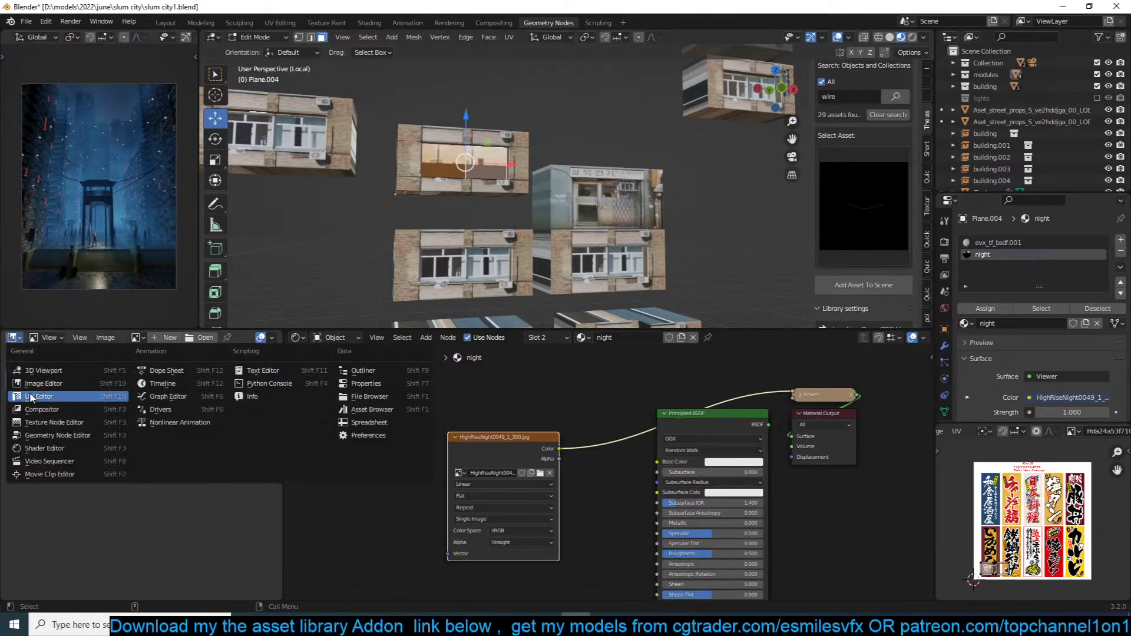
left_click(84, 398)
key("a")
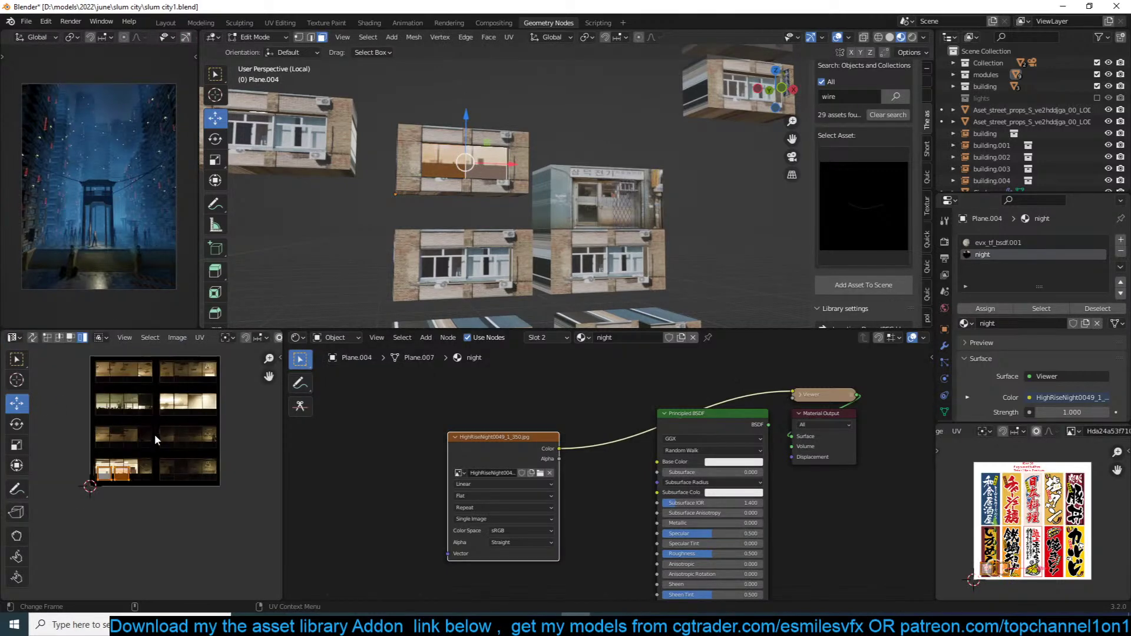
key("u")
left_click(210, 415)
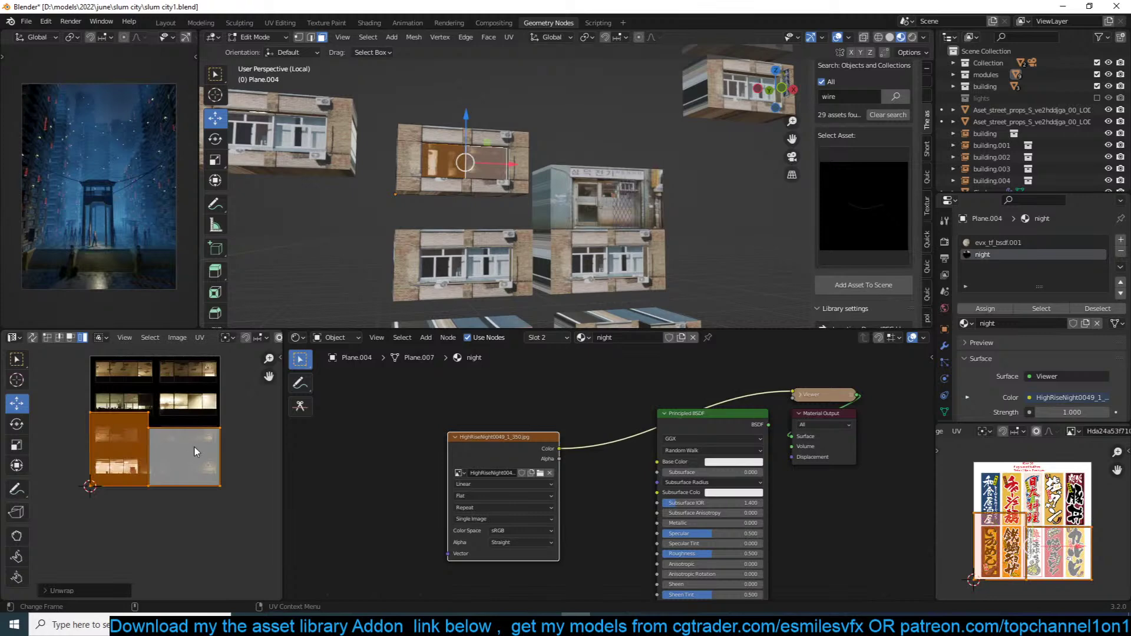
Step: Scale down the unwrapped window UVs and move them onto the brightly lit window in the second row of the night texture
key("s")
left_click(176, 455)
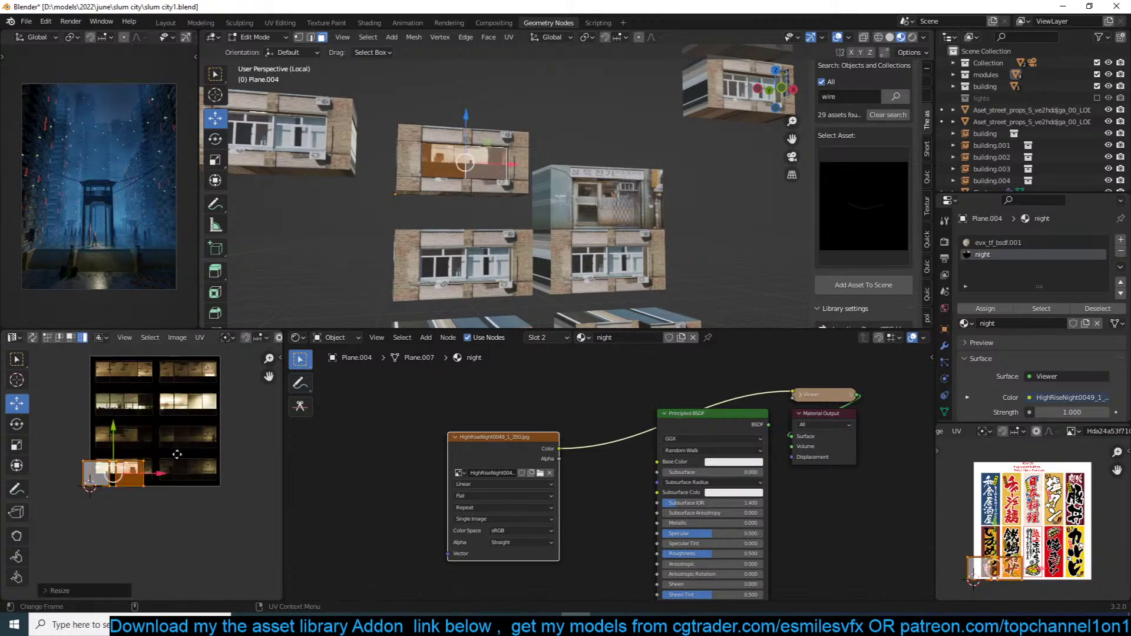
key("g")
left_click(241, 379)
middle_click_drag(240, 380, 226, 443)
scroll(227, 443, "up", 4)
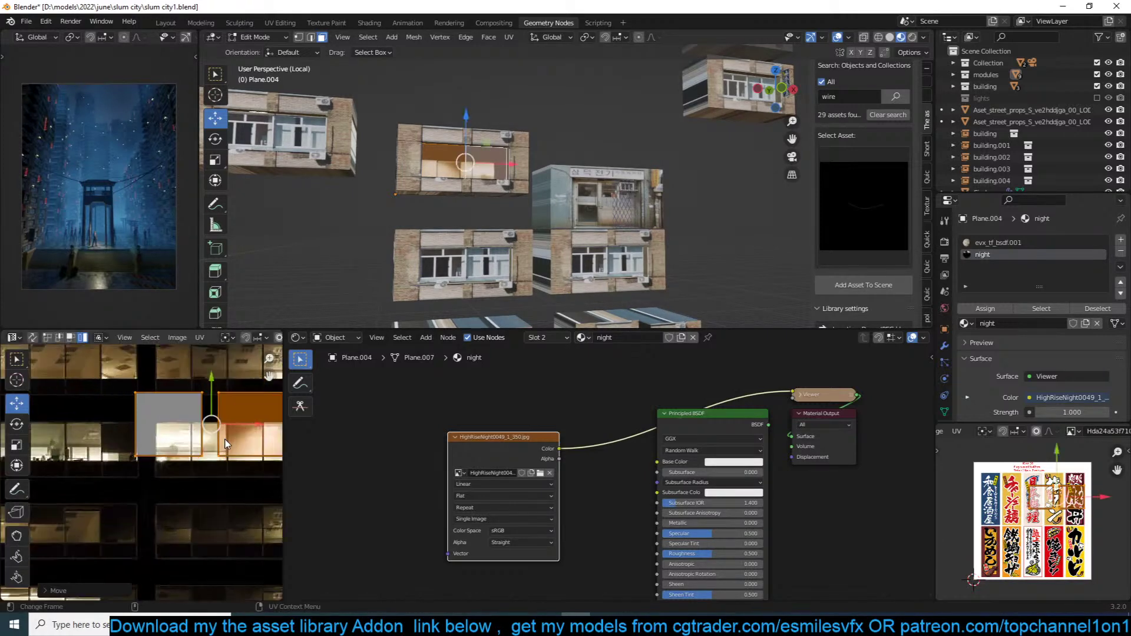
scroll(226, 442, "up", 3)
key("g")
left_click(152, 504)
Step: Shrink the two window faces' UVs, reposition them inside the brightly lit window row, and try stretching them along X
scroll(177, 483, "down", 2)
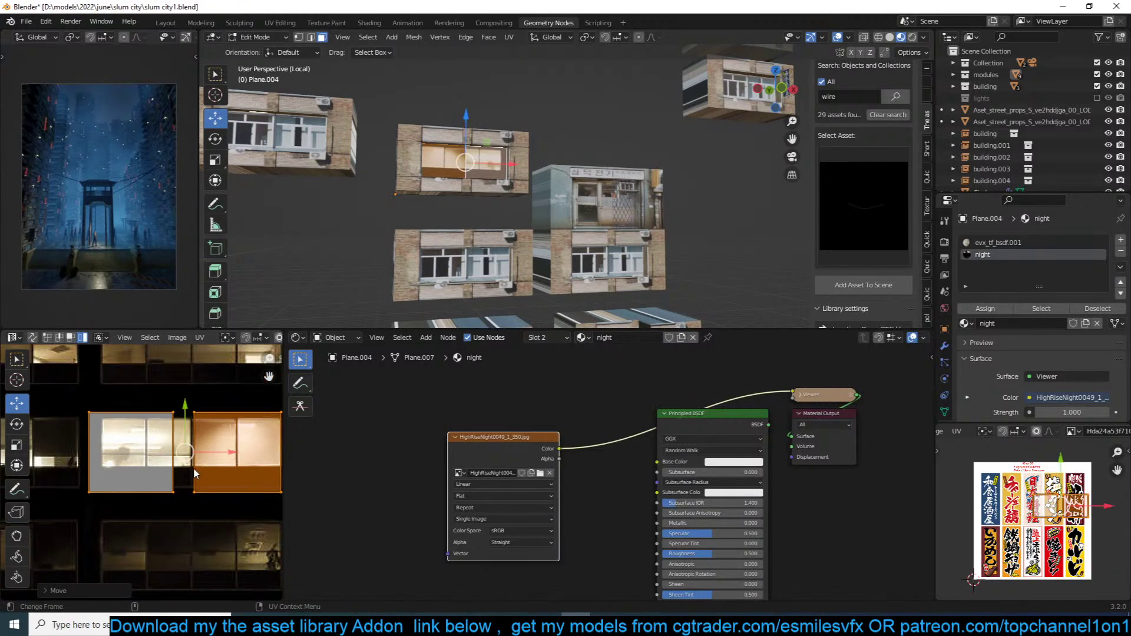
key("s")
left_click(190, 469)
key("s")
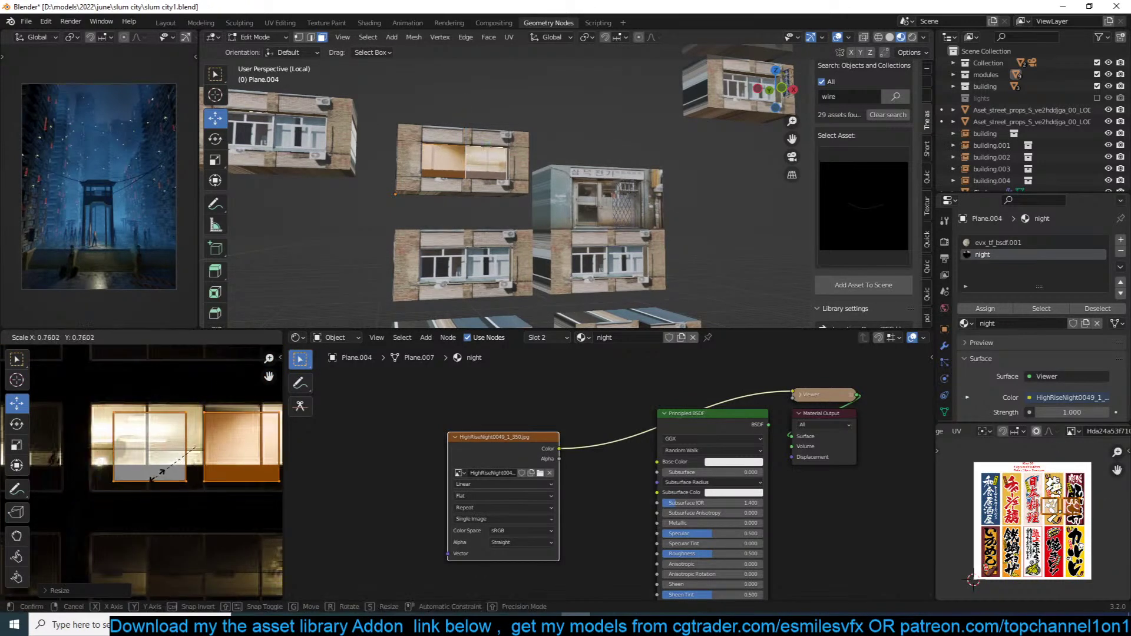
left_click(167, 463)
key("g")
left_click(184, 454)
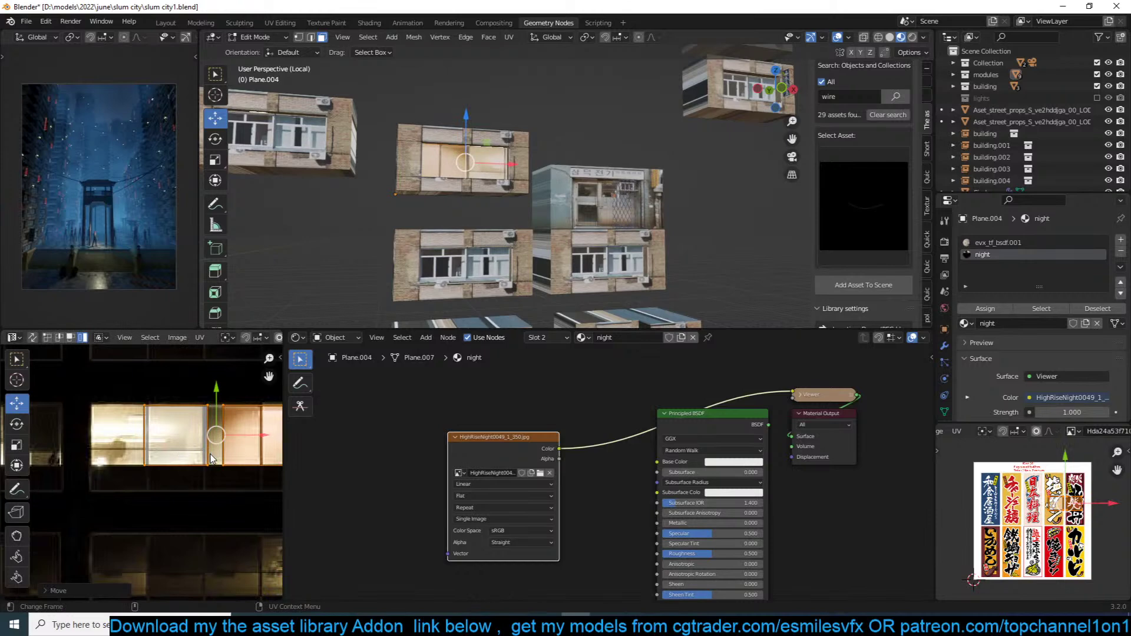
scroll(210, 459, "down", 1)
key("s")
key("x")
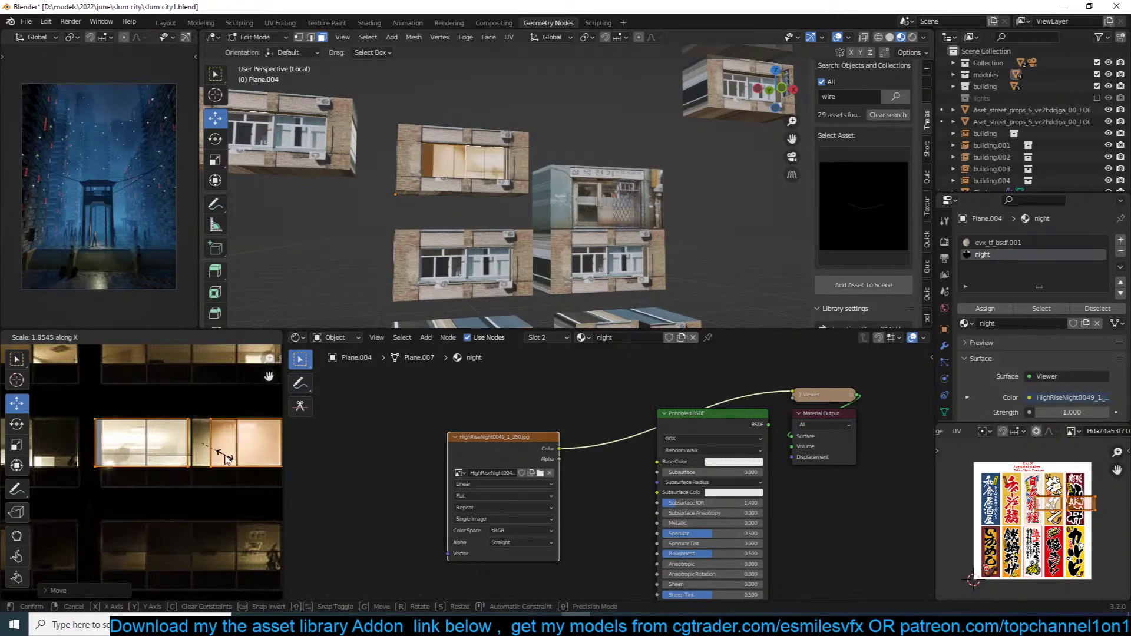
left_click(226, 459)
Step: Dissolve the vertical edge between the two window faces so they form a single face
scroll(435, 271, "up", 4)
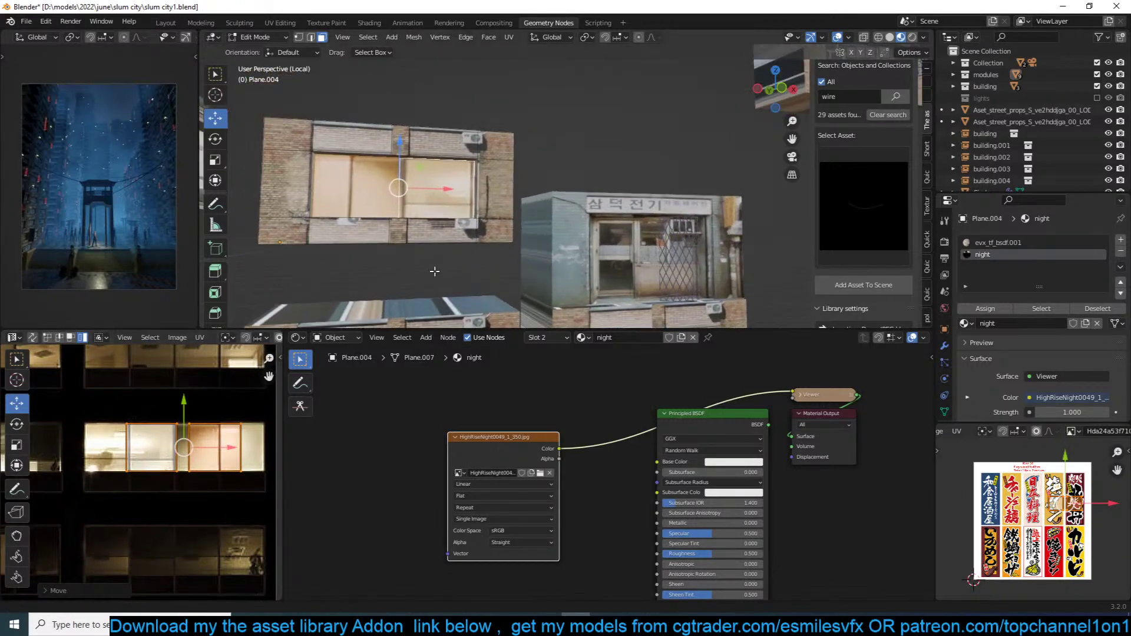
middle_click_drag(435, 271, 465, 211)
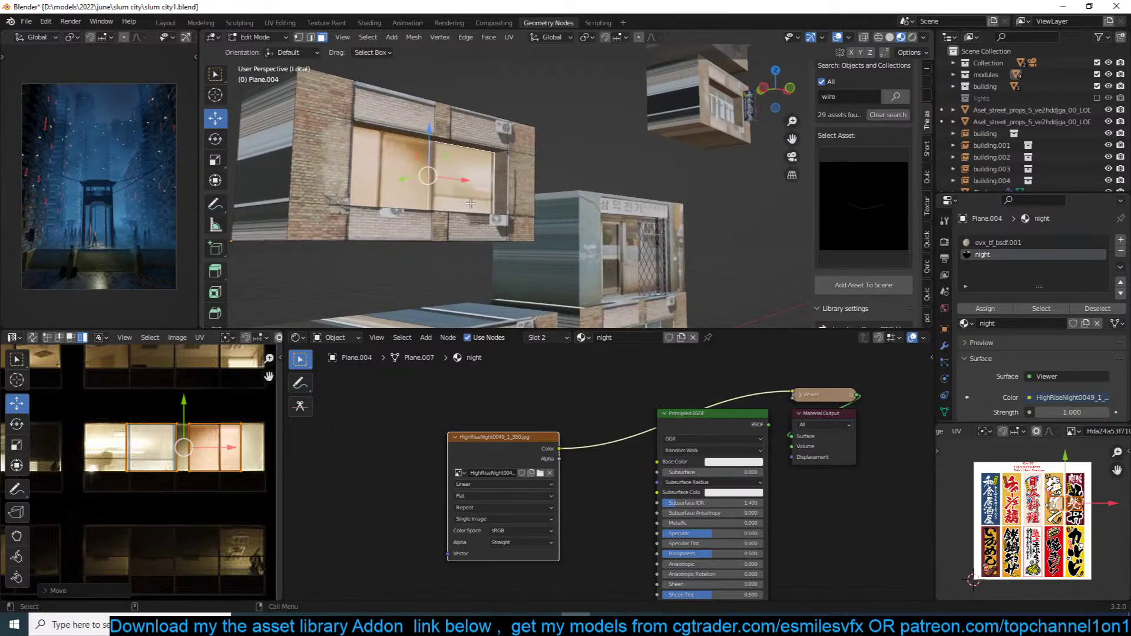
key("2")
left_click(432, 186)
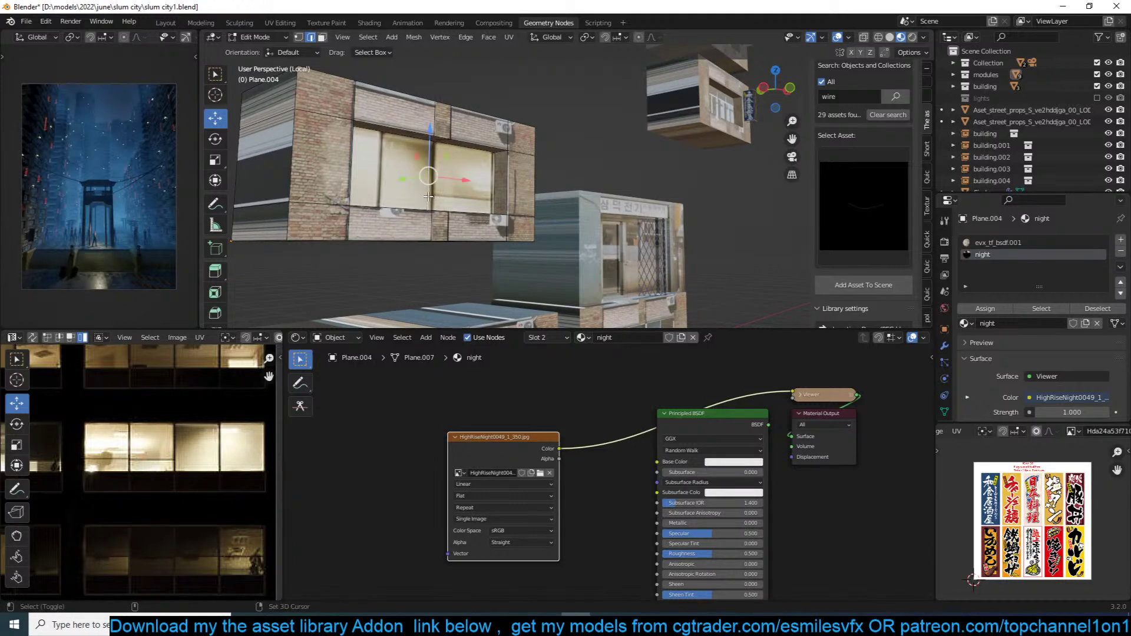
key("ctrl+z")
left_click(429, 192, "shift")
key("ctrl+x")
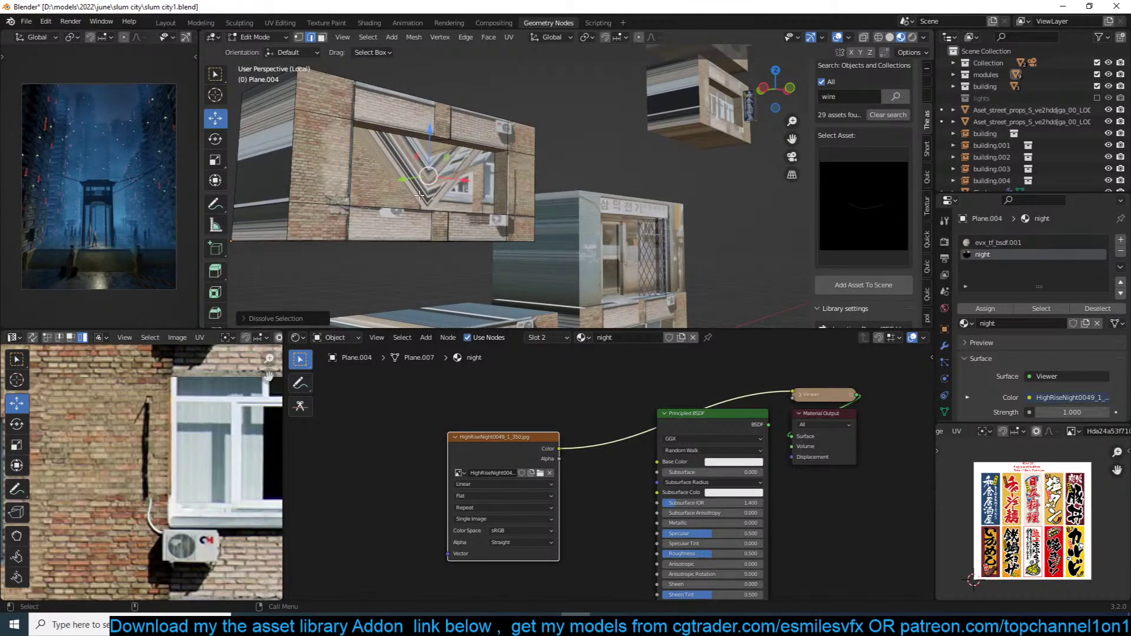
Step: Unwrap the merged window face and assign the night material to it
key("3")
left_click(419, 193)
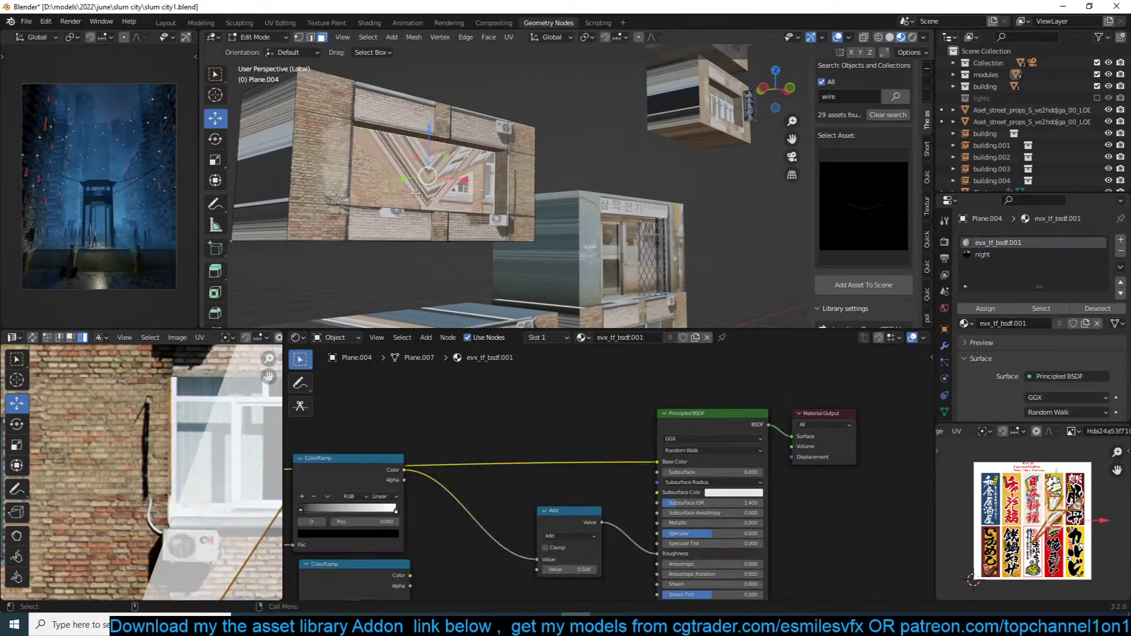
key("u")
left_click(416, 192)
key("Home")
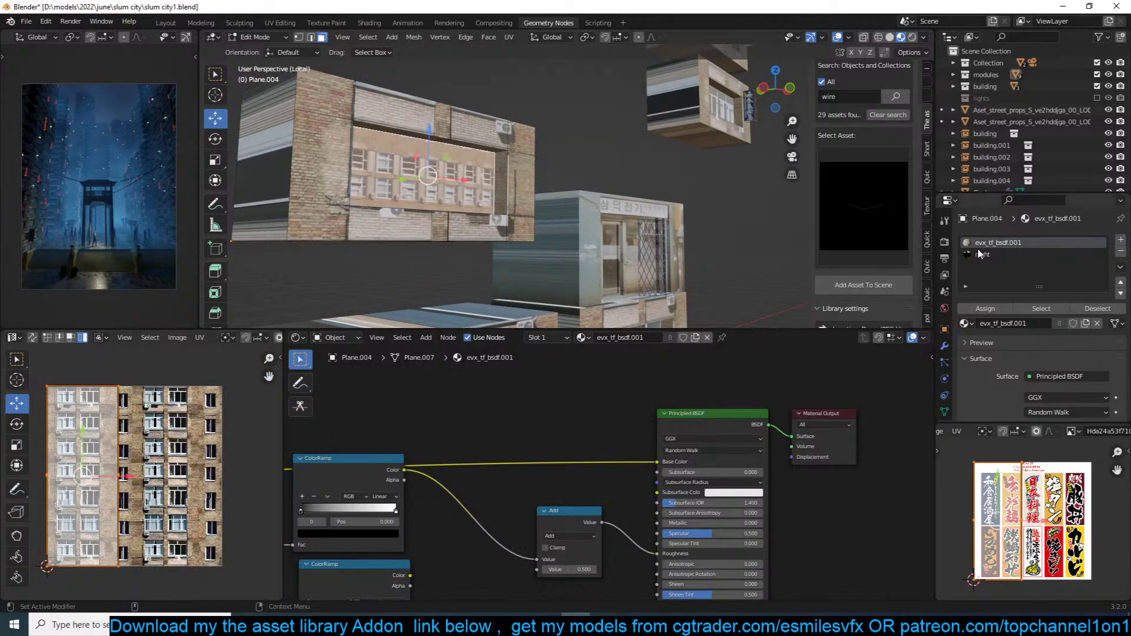
left_click(979, 254)
left_click(971, 308)
key("Home")
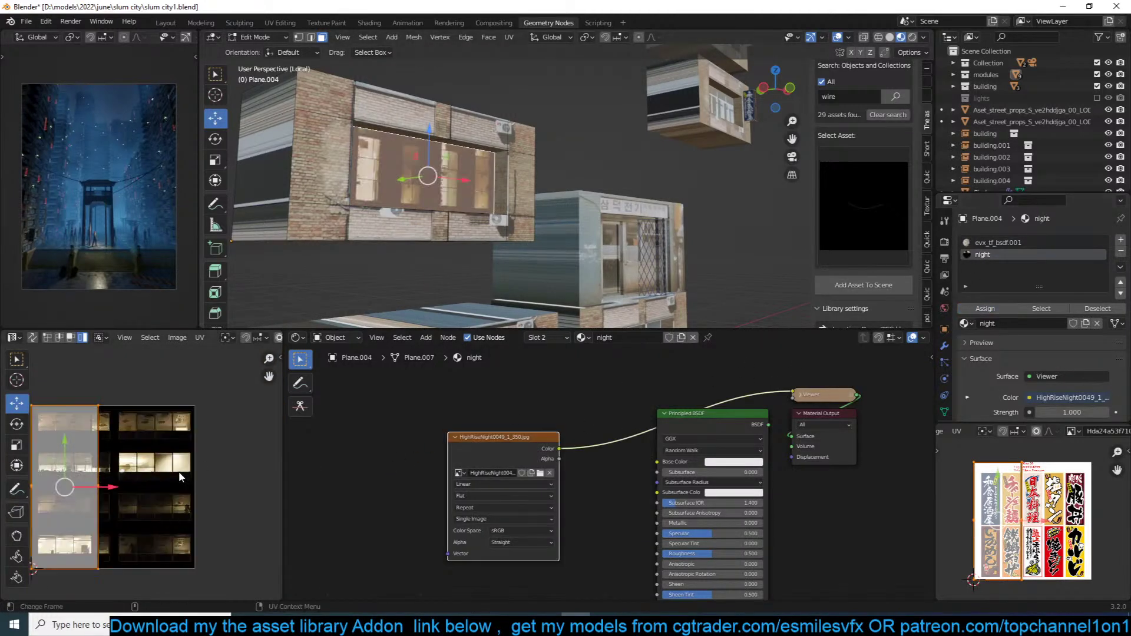
Step: Rotate the window face's UVs by 90 degrees, scale them down and move them onto the lit window in the texture's second row
type("r90")
key("Return")
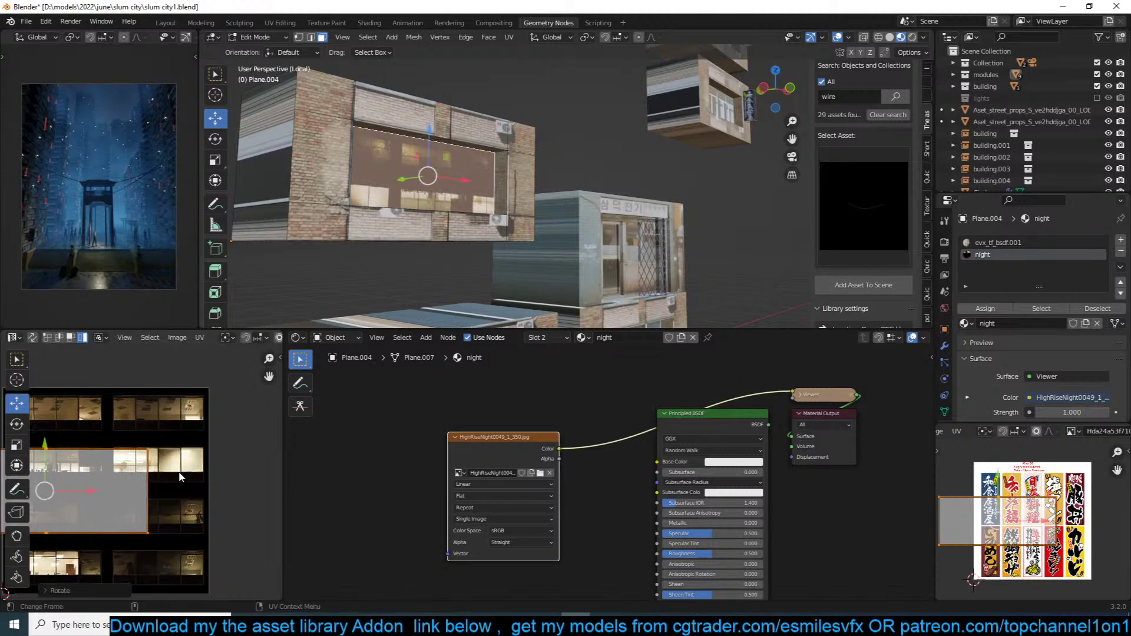
key("s")
left_click(139, 485)
middle_click_drag(139, 485, 153, 490)
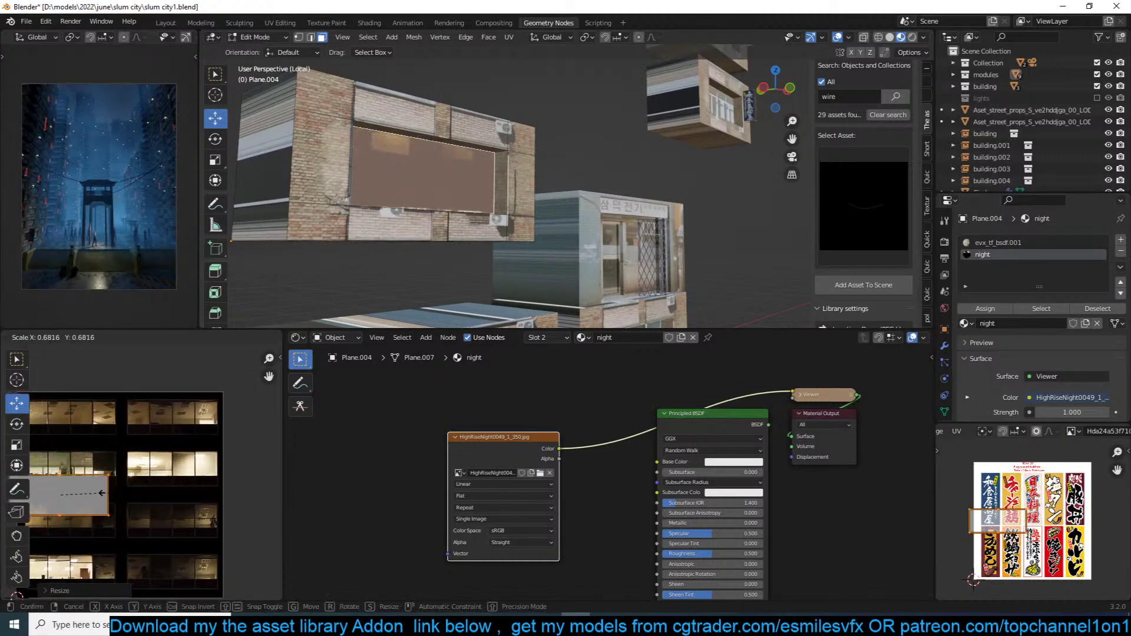
key("g")
left_click(124, 466)
Step: Mirror the window UVs along Y and scale them down to fit within the lit window
key("ctrl+m")
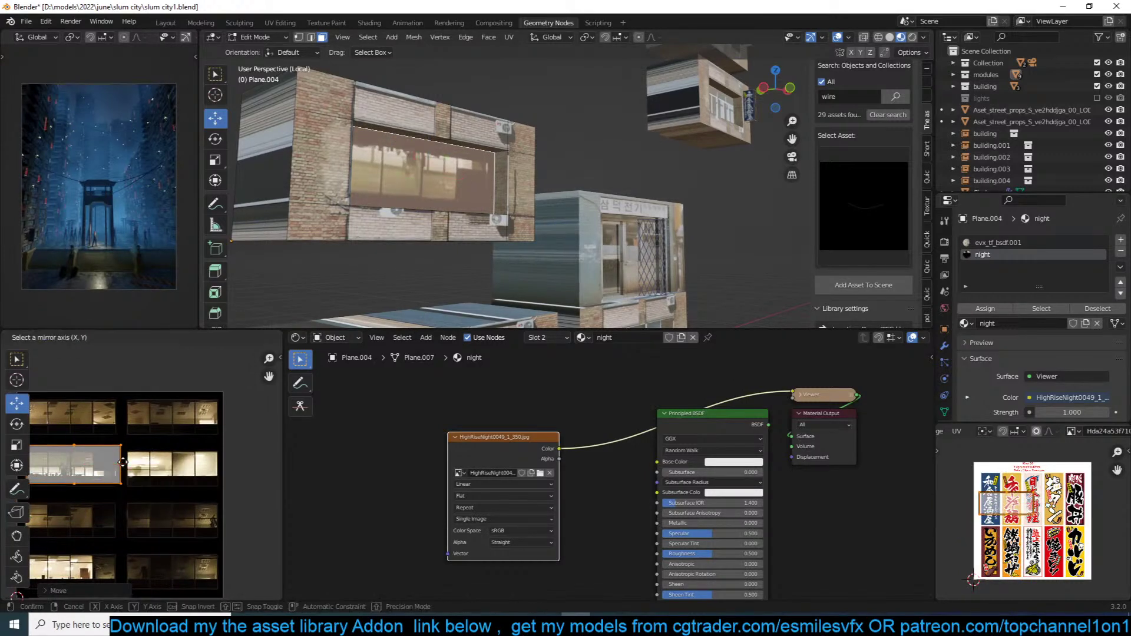
key("y")
left_click(124, 465)
key("s")
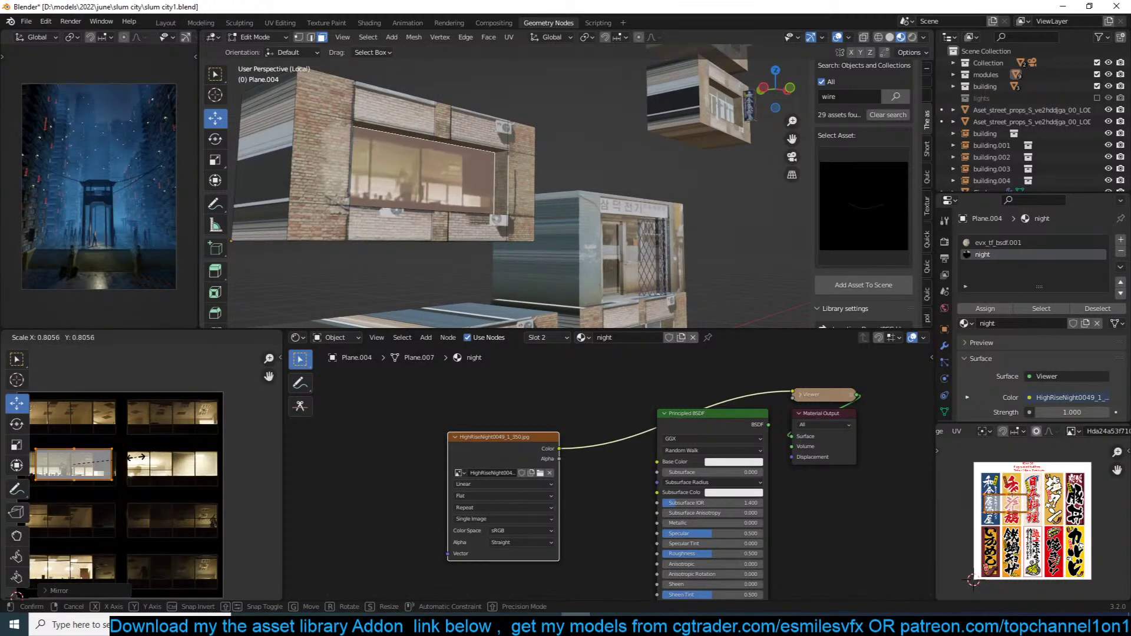
left_click(135, 463)
scroll(148, 451, "down", 1)
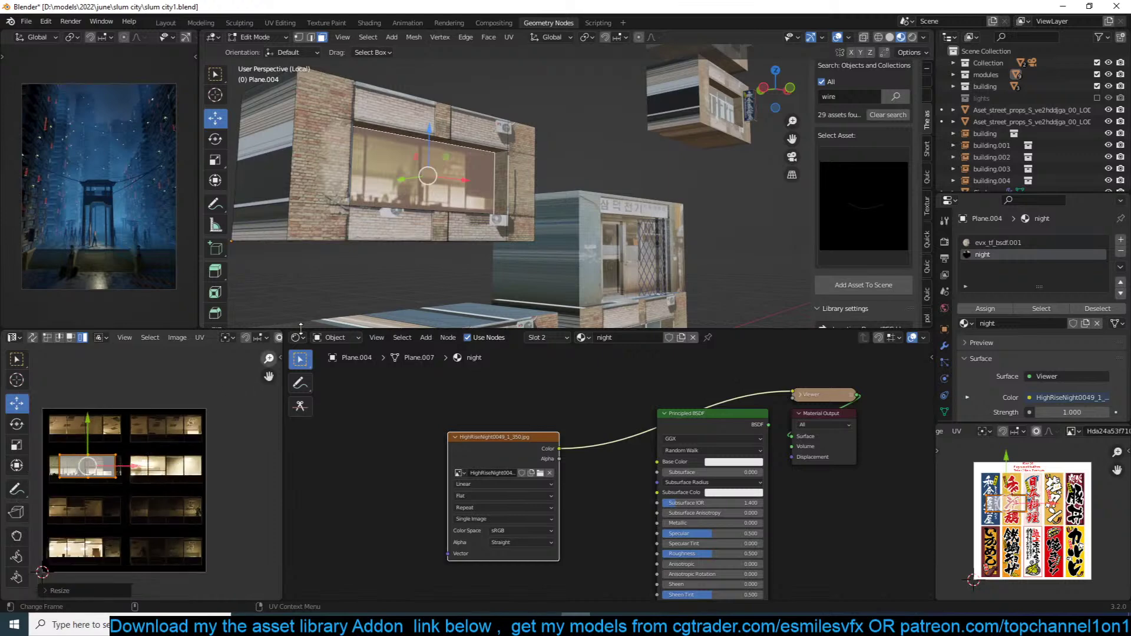
Step: Replace the night material's Principled BSDF with an Emission shader fed by the night texture at strength 3, and save the file
key("Tab")
mouse_move(386, 215)
middle_mouse_down()
mouse_move(427, 238)
mouse_move(372, 195)
mouse_move(389, 212)
middle_mouse_up()
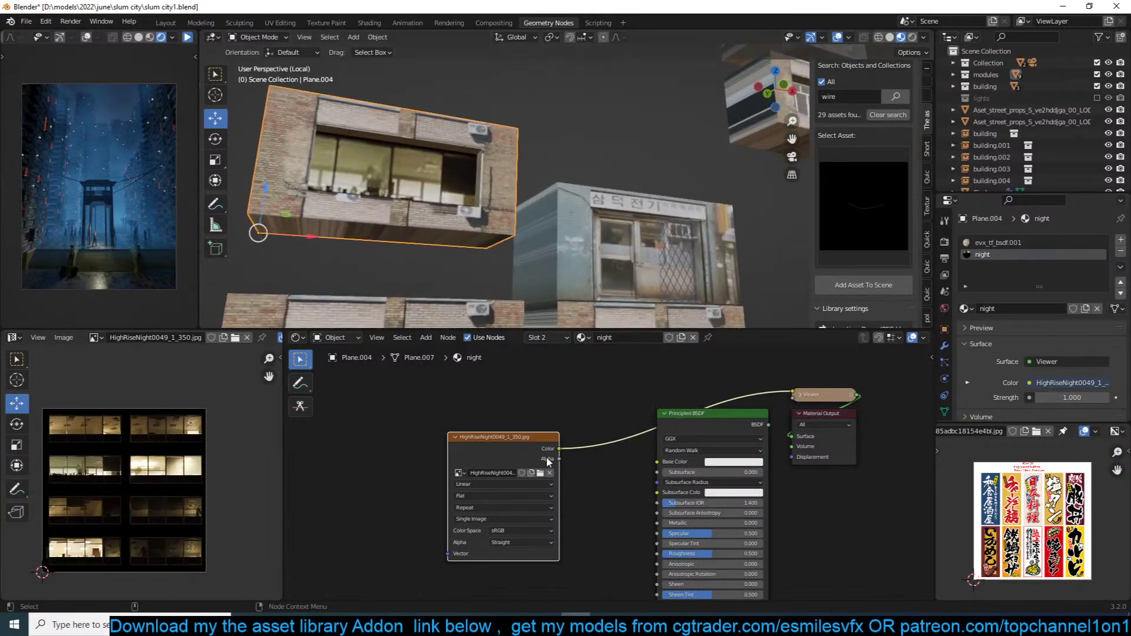
scroll(674, 436, "down", 2)
key("ctrl+x")
key("shift+a")
mouse_move(582, 489)
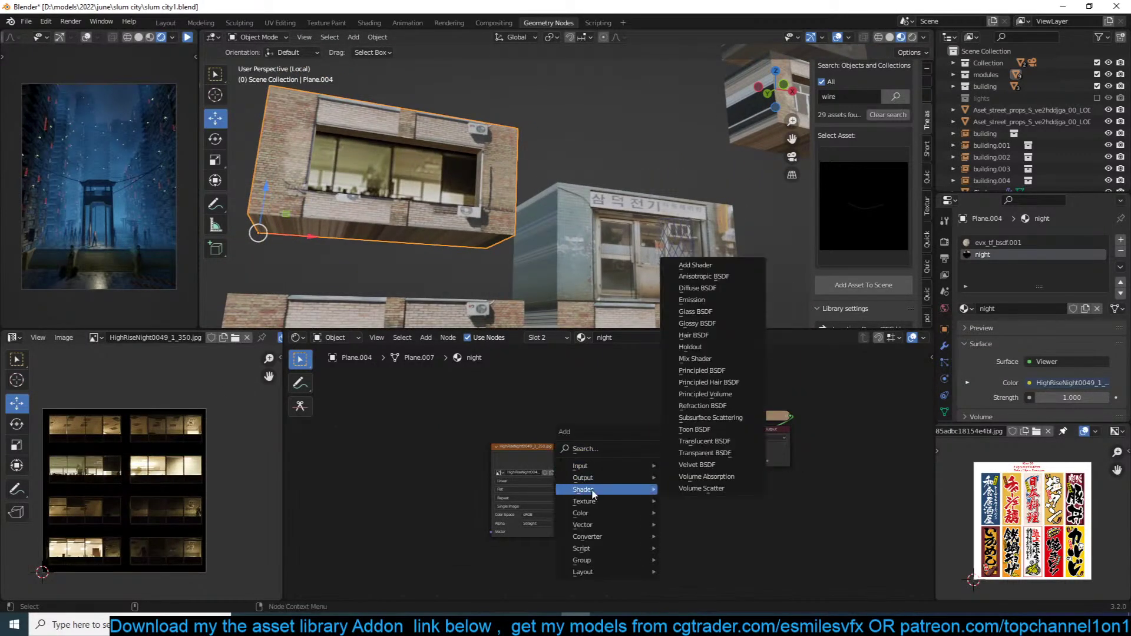
left_click(683, 289)
left_click(677, 419)
left_click(685, 423, "ctrl+shift")
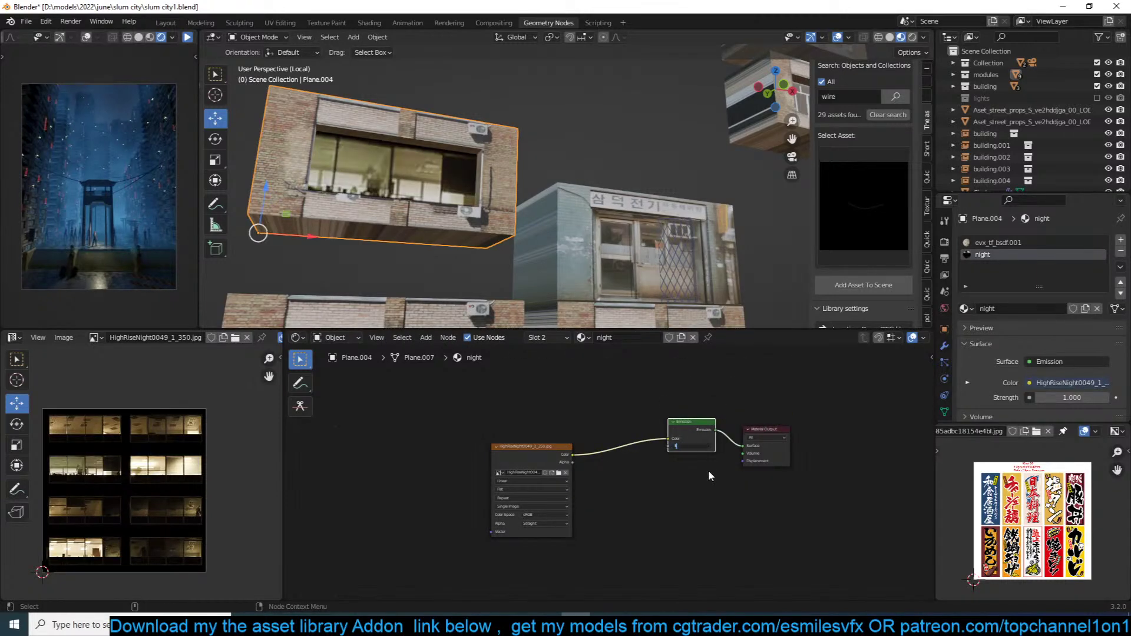
type("3")
key("Return")
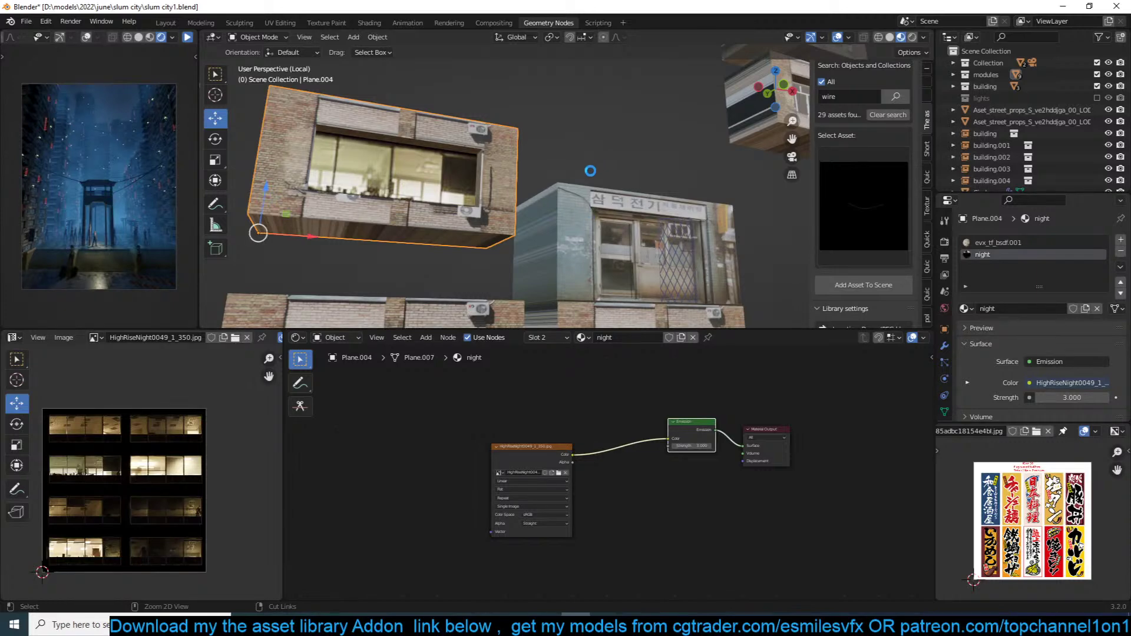
Step: Move the UVs of the wall panel above the window's right half onto plain brick between the small windows of the facade texture
middle_click_drag(591, 171, 547, 184)
key("Tab")
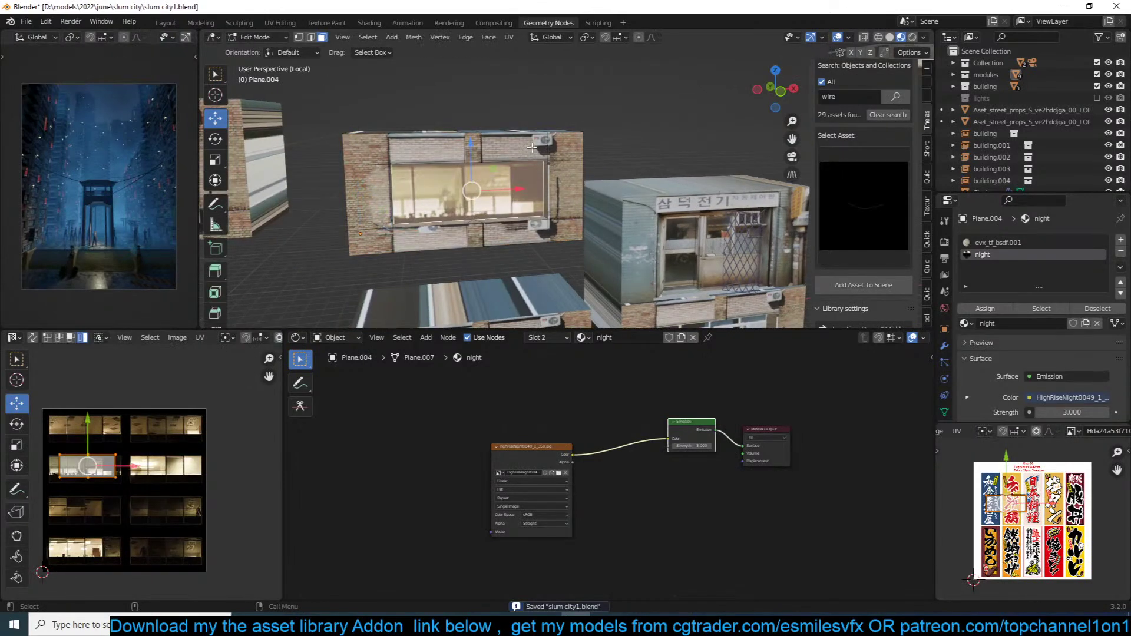
left_click(532, 147)
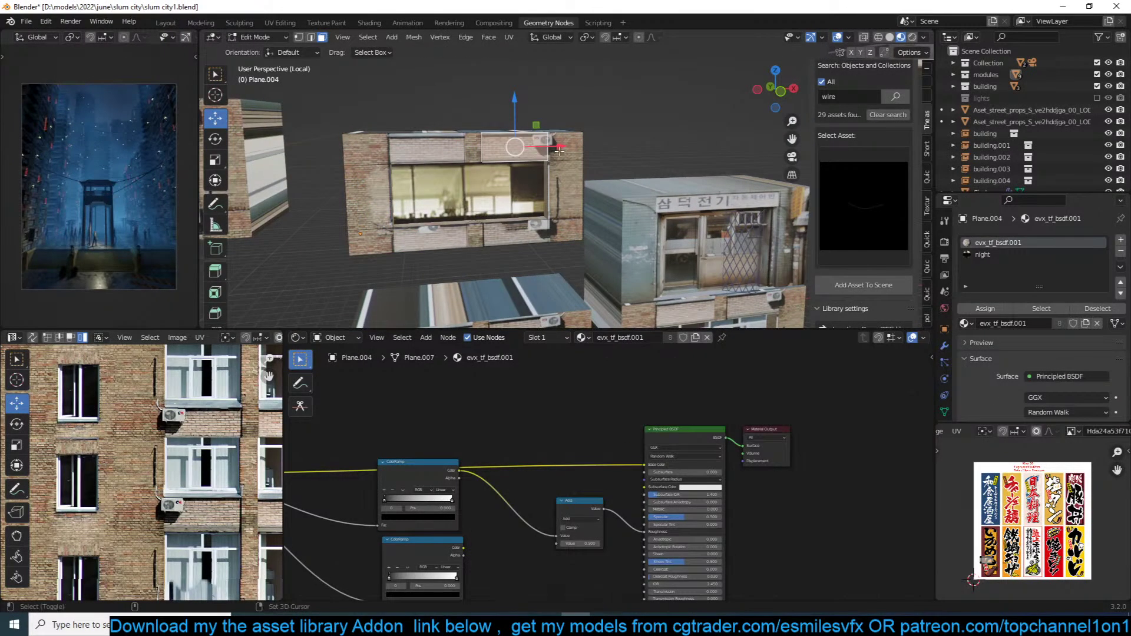
middle_click_drag(528, 159, 446, 221)
scroll(178, 489, "down", 6)
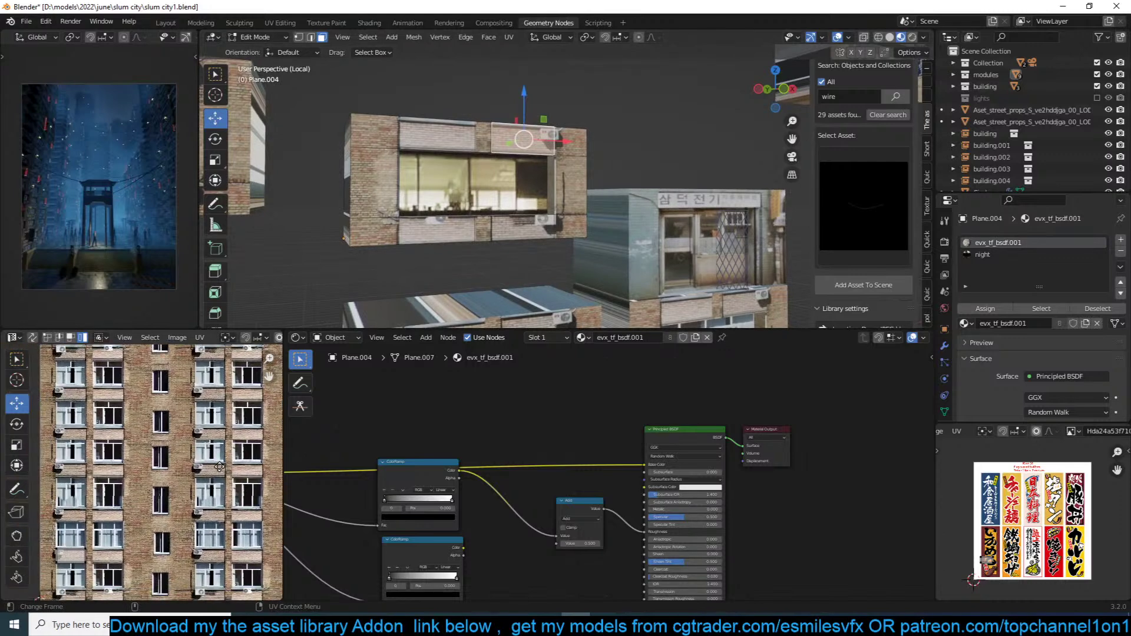
middle_click_drag(178, 489, 139, 464)
scroll(142, 478, "up", 4)
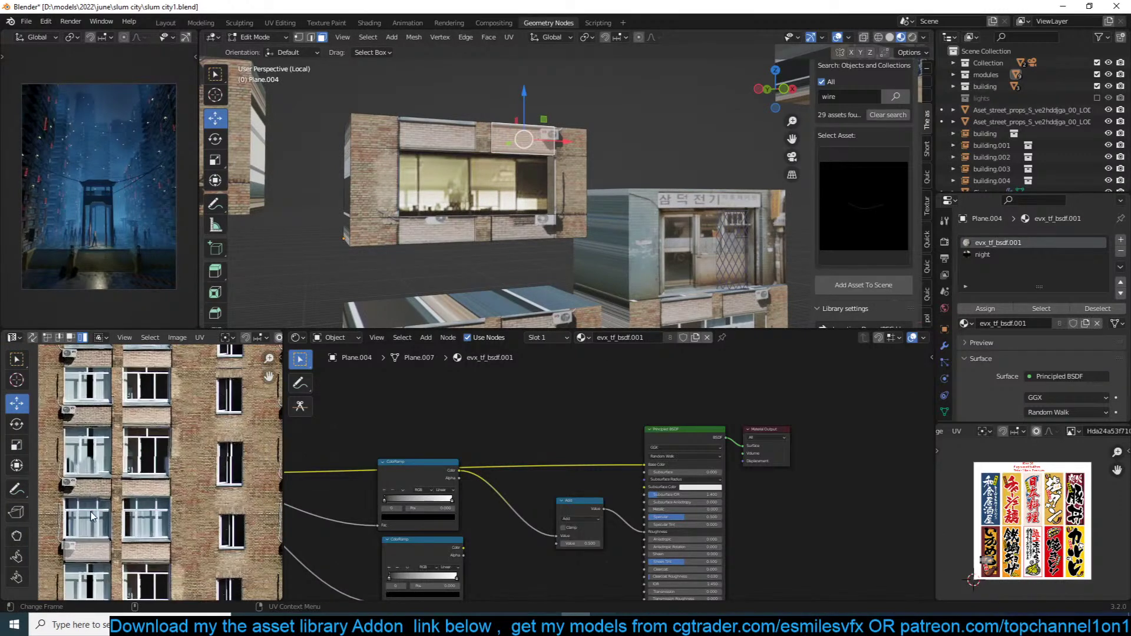
left_click_drag(87, 545, 223, 497)
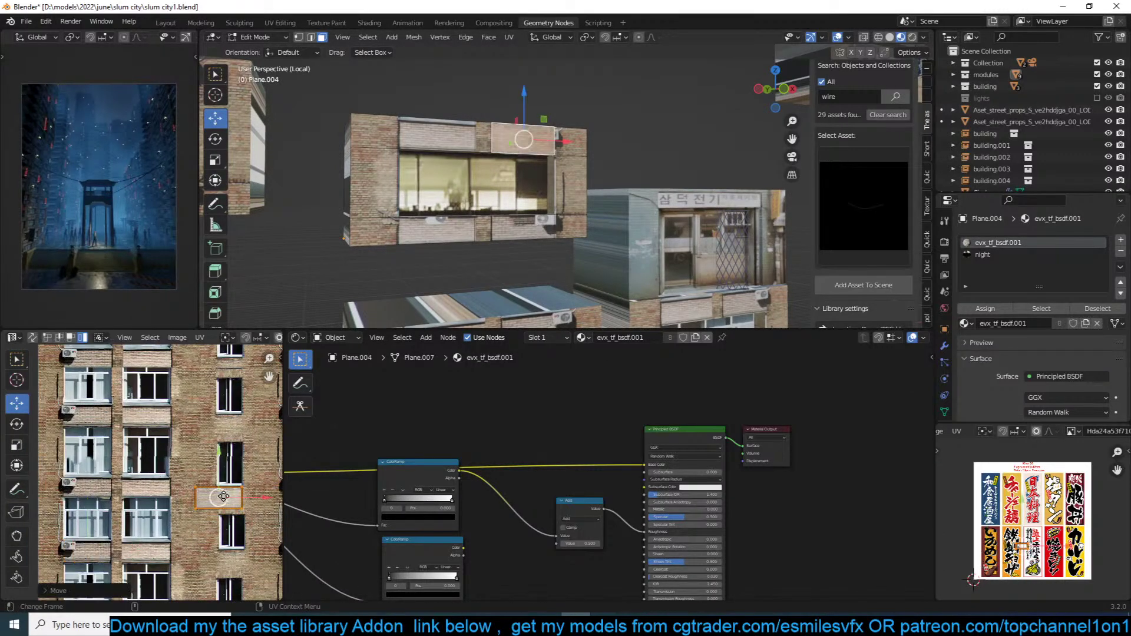
Step: Move the UVs of the wall panel above the window's left half onto the plain brick area
left_click(460, 133)
left_click(538, 143)
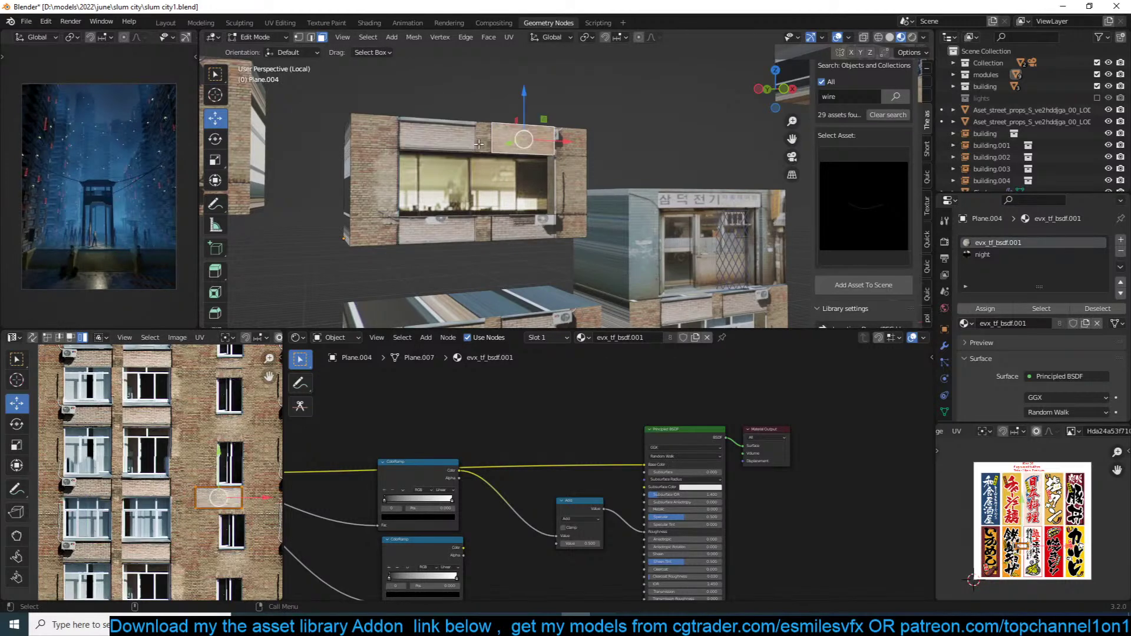
left_click(481, 146)
left_click(452, 144)
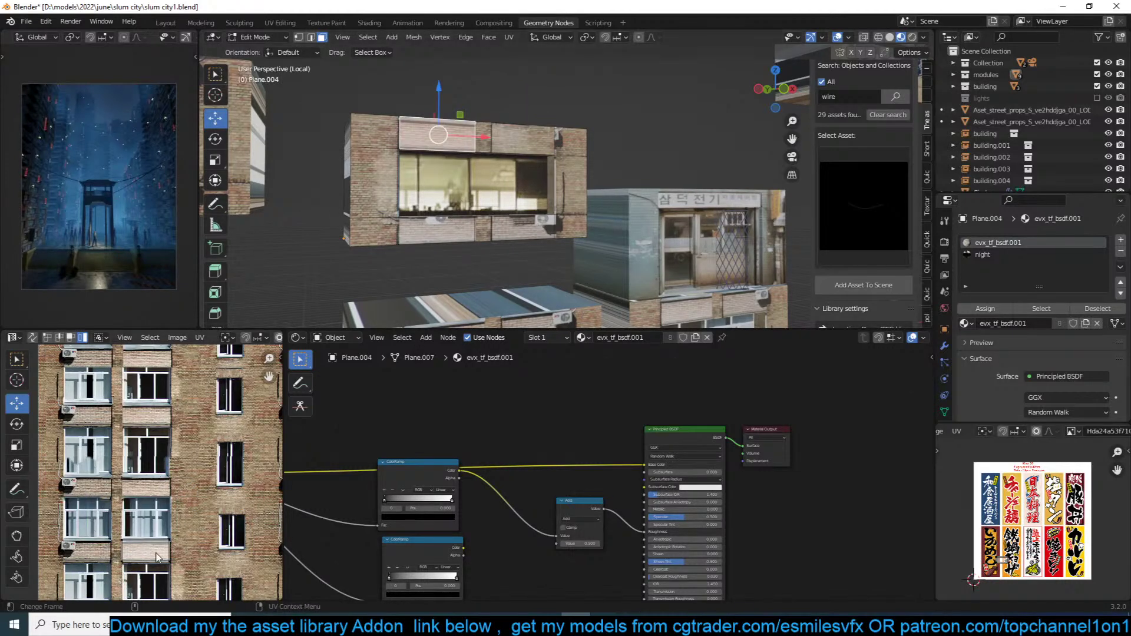
left_click_drag(149, 548, 203, 497)
Step: Move the UVs of the wall panel below the window's left half onto the plain brick area
left_click(434, 225)
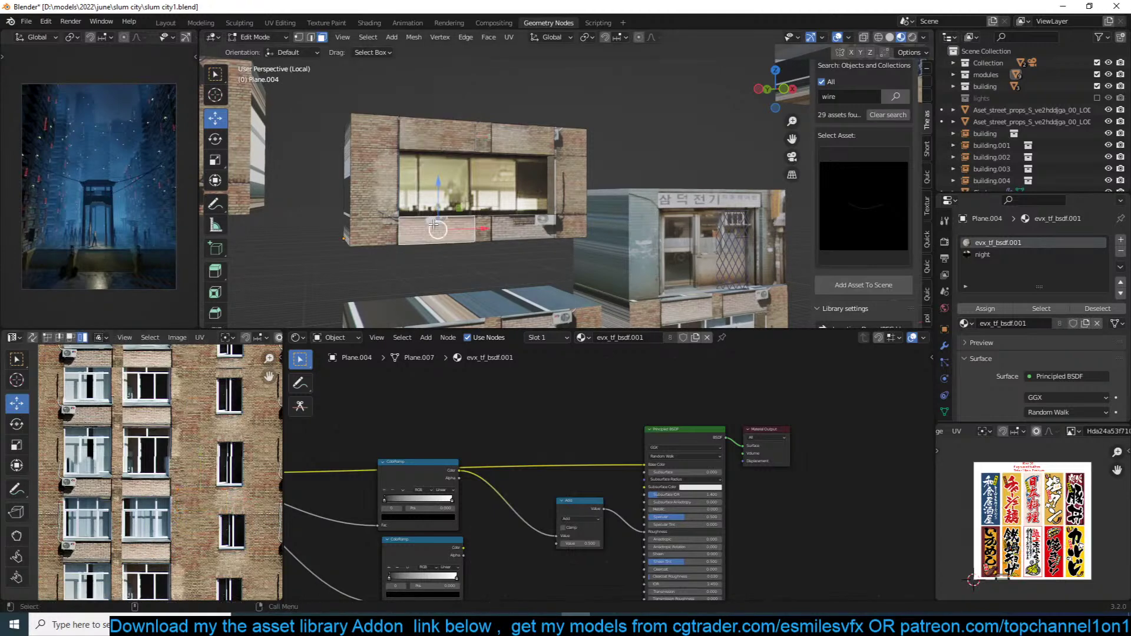
scroll(116, 523, "down", 2)
scroll(158, 495, "down", 1)
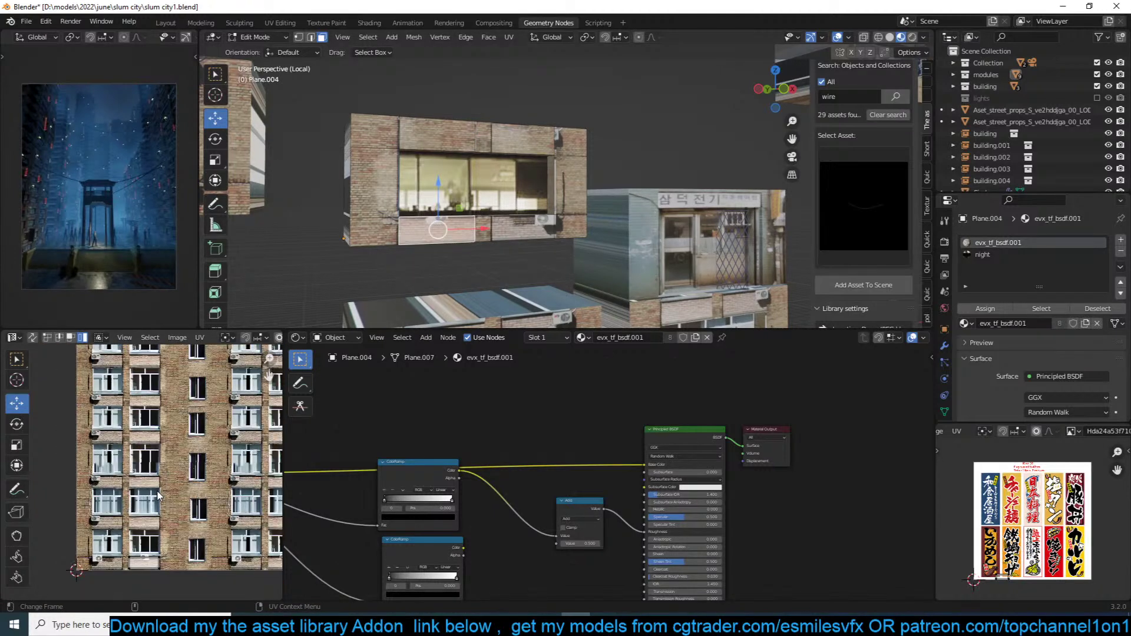
left_click_drag(141, 558, 186, 526)
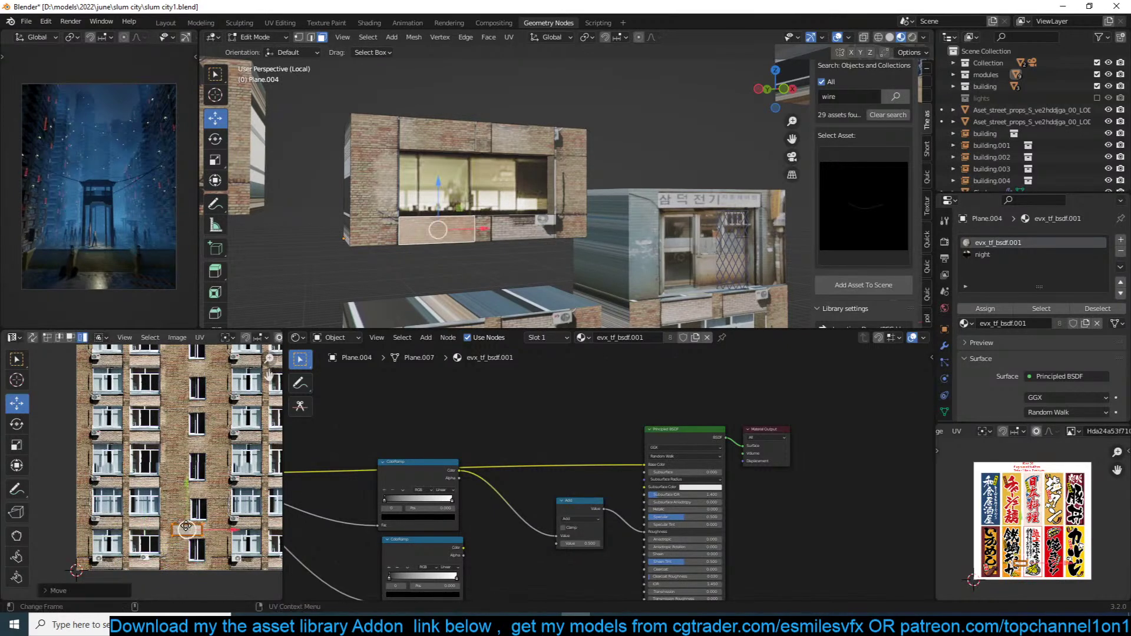
Step: Move the UVs of the wall panel below the window's right half onto plain brick and save the file
left_click(535, 236)
middle_click_drag(209, 535, 192, 537)
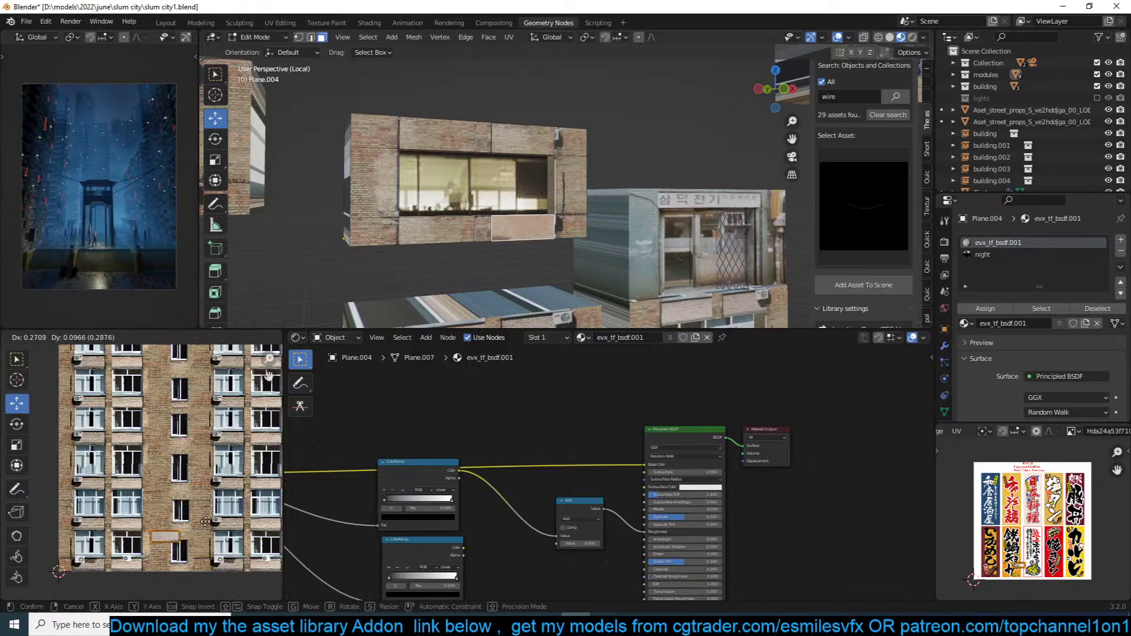
key("Tab")
middle_click_drag(461, 273, 571, 207)
Step: Scale up the horizontal face loop running through the window along Z to make the window band taller
key("Tab")
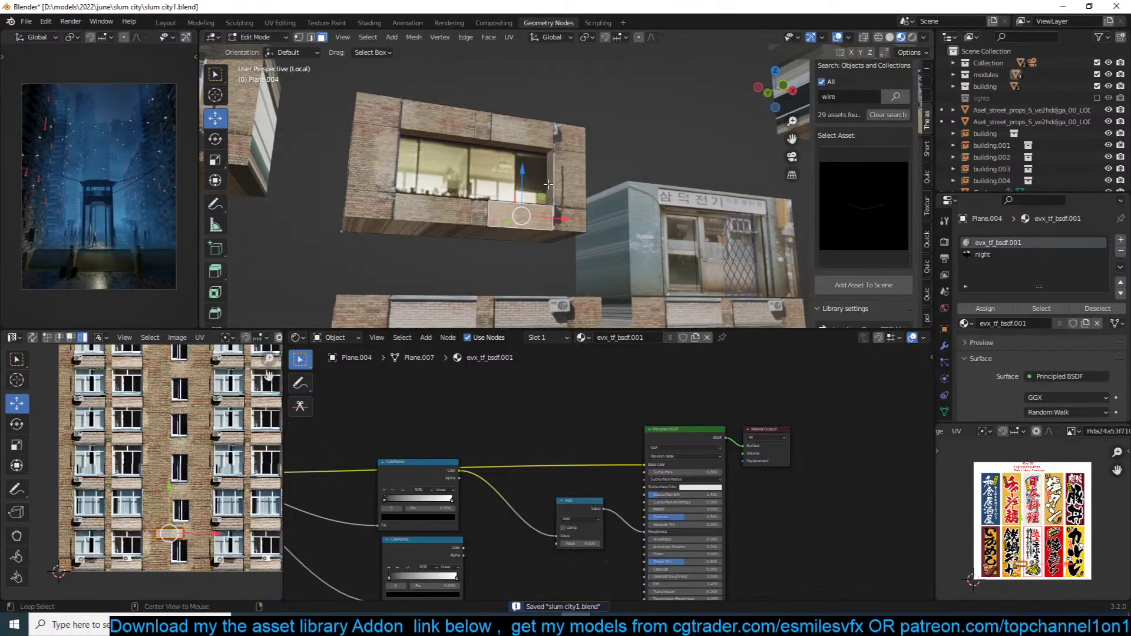
left_click(549, 185, "alt")
key("s")
key("z")
left_click(614, 167)
middle_click_drag(614, 168, 602, 174)
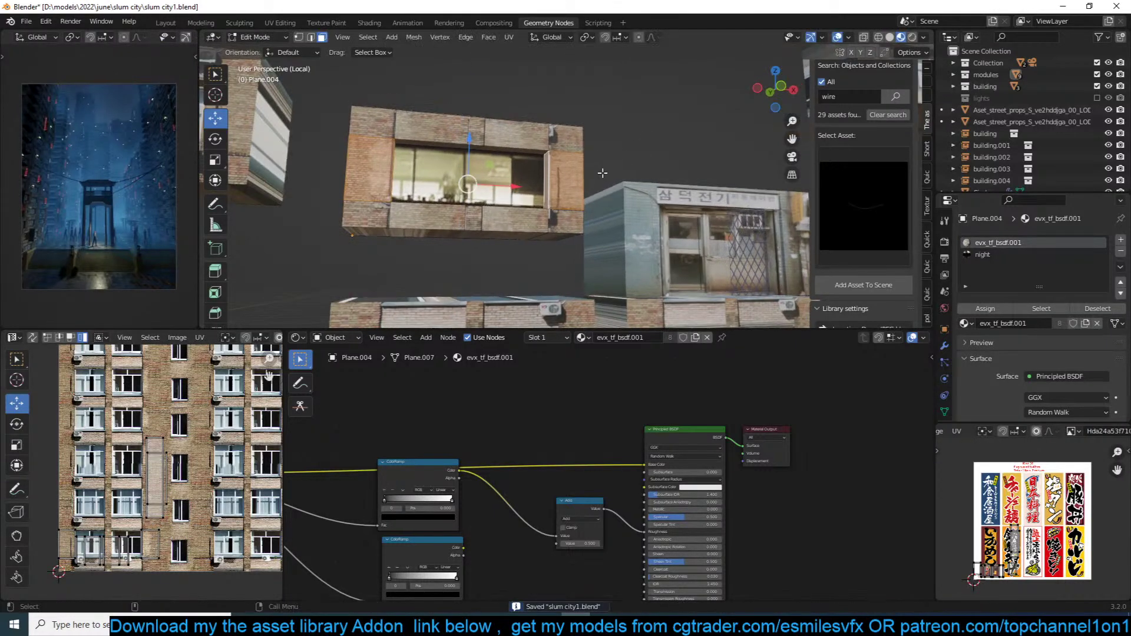
Step: Select all vertices of the module's window band, including hidden ones, and scale them up along Z
key("1")
key("alt+z")
middle_click_drag(495, 162, 484, 170)
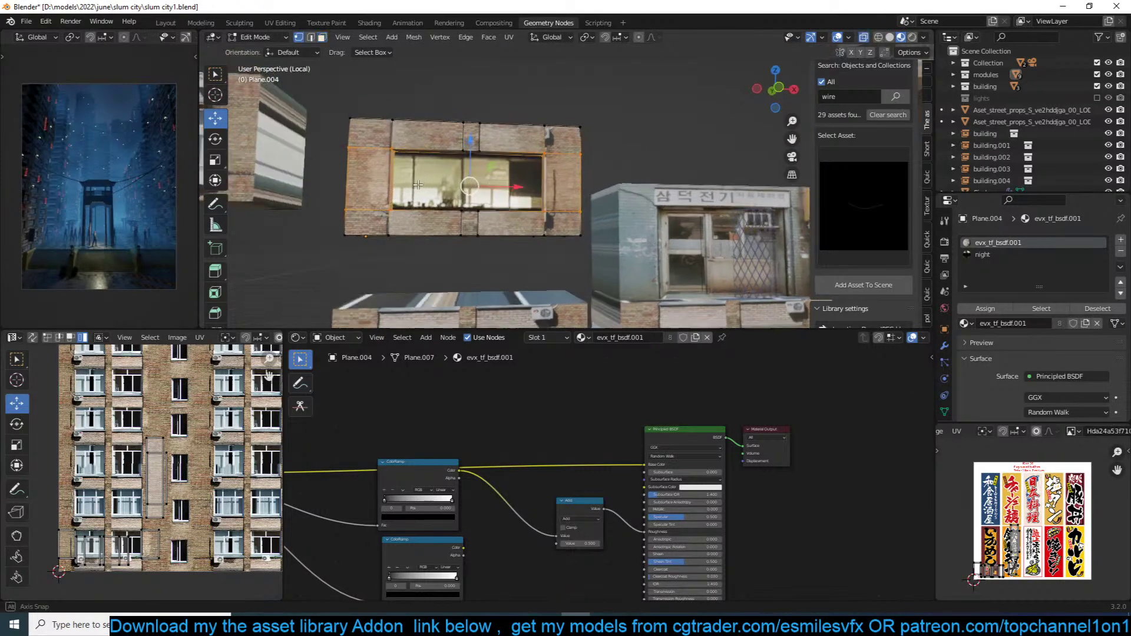
left_click_drag(339, 141, 608, 213)
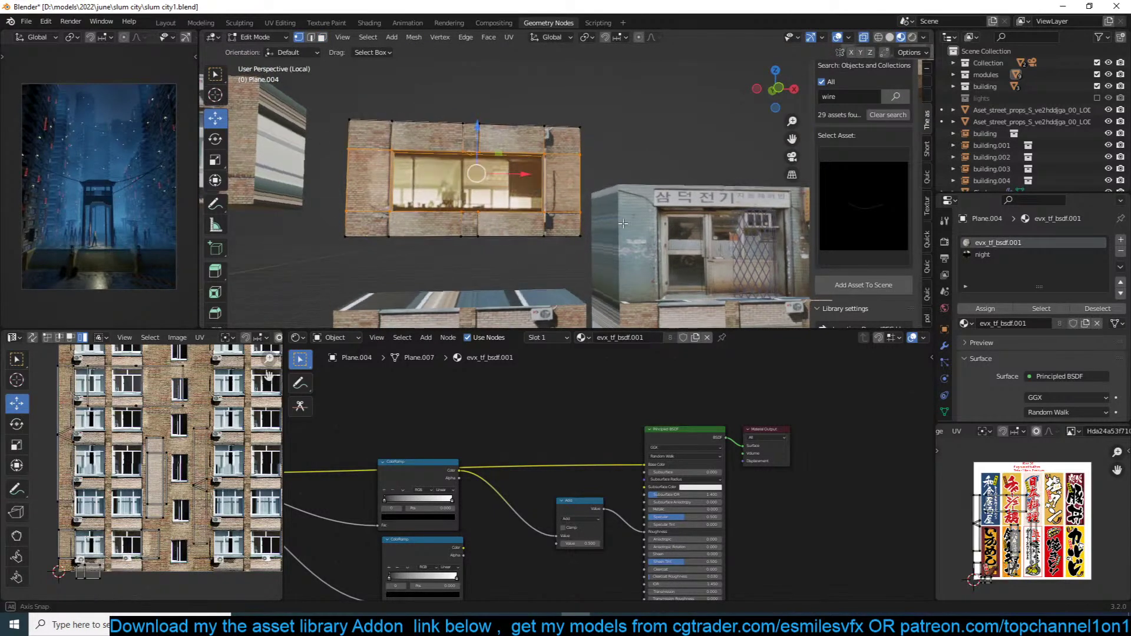
middle_click_drag(609, 213, 646, 215)
key("s")
key("z")
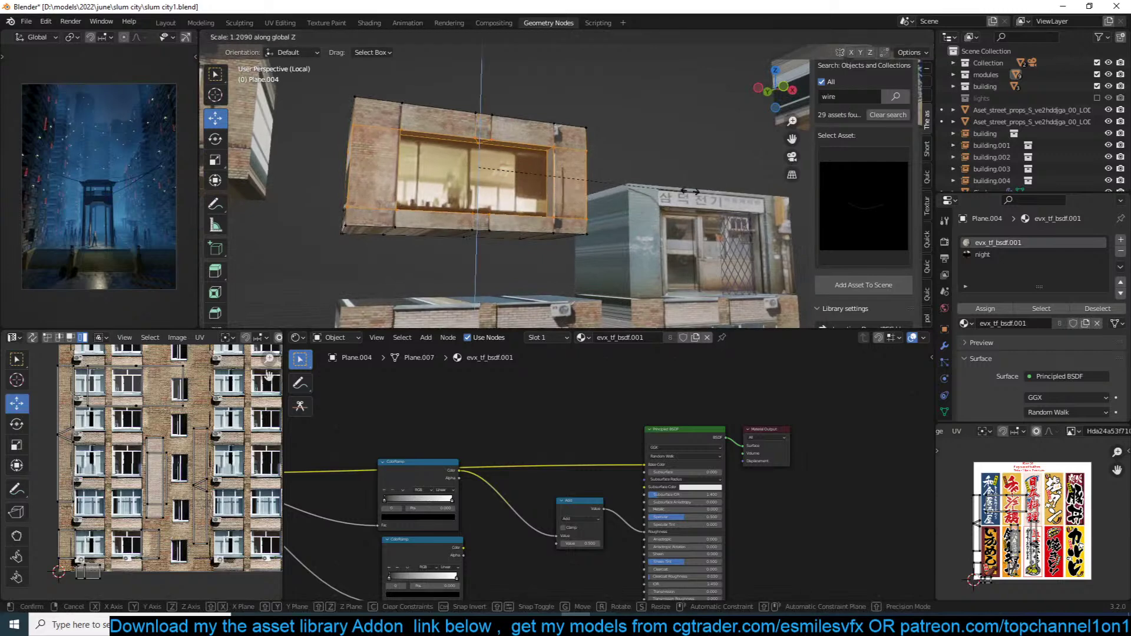
left_click(710, 203)
Step: Raise the window band about 0.08 m along Z and scale it slightly taller along Z
key("g")
key("z")
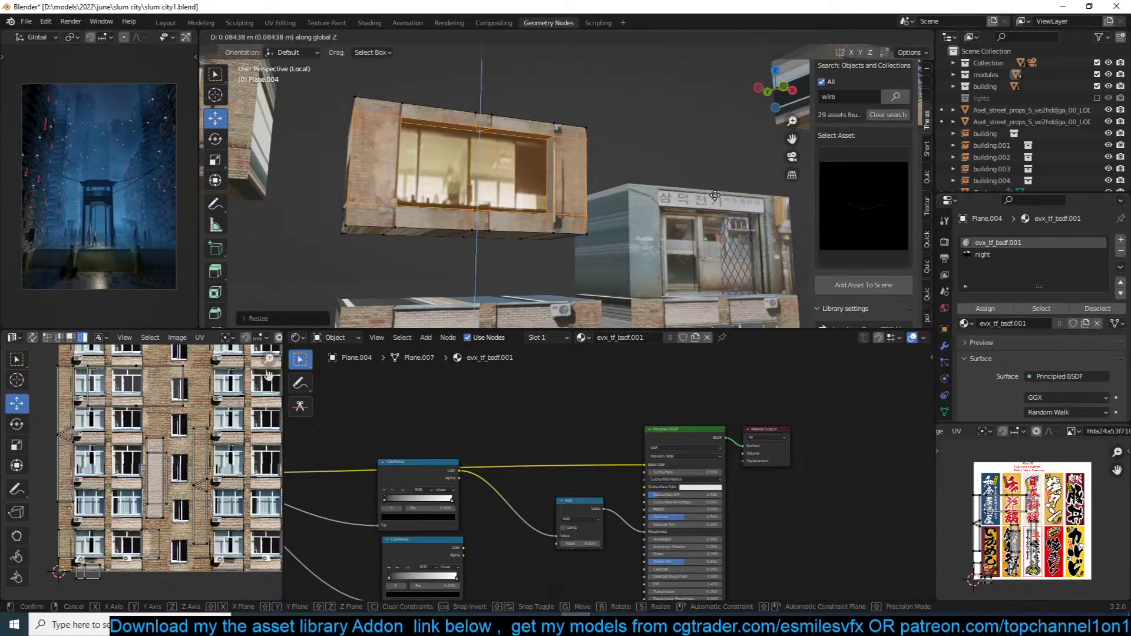
left_click(715, 194)
key("s")
key("z")
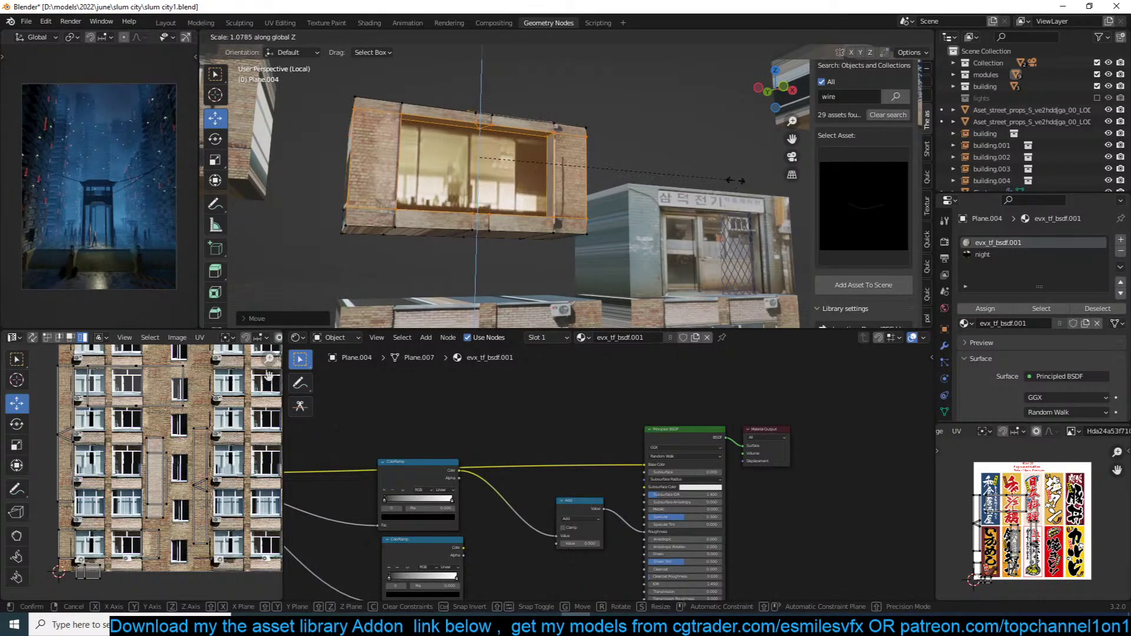
left_click(722, 192)
Step: Level the module's distorted roof by scaling its front upper edge loop along Z
middle_click_drag(723, 193, 508, 243)
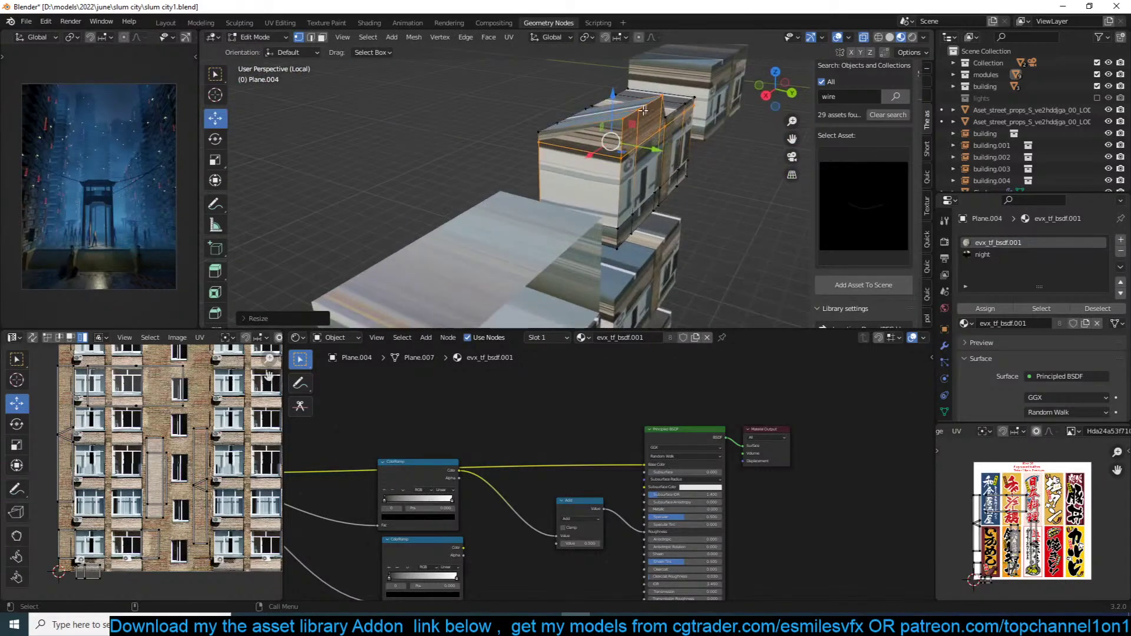
left_click(632, 119, "ctrl")
key("g")
key("z")
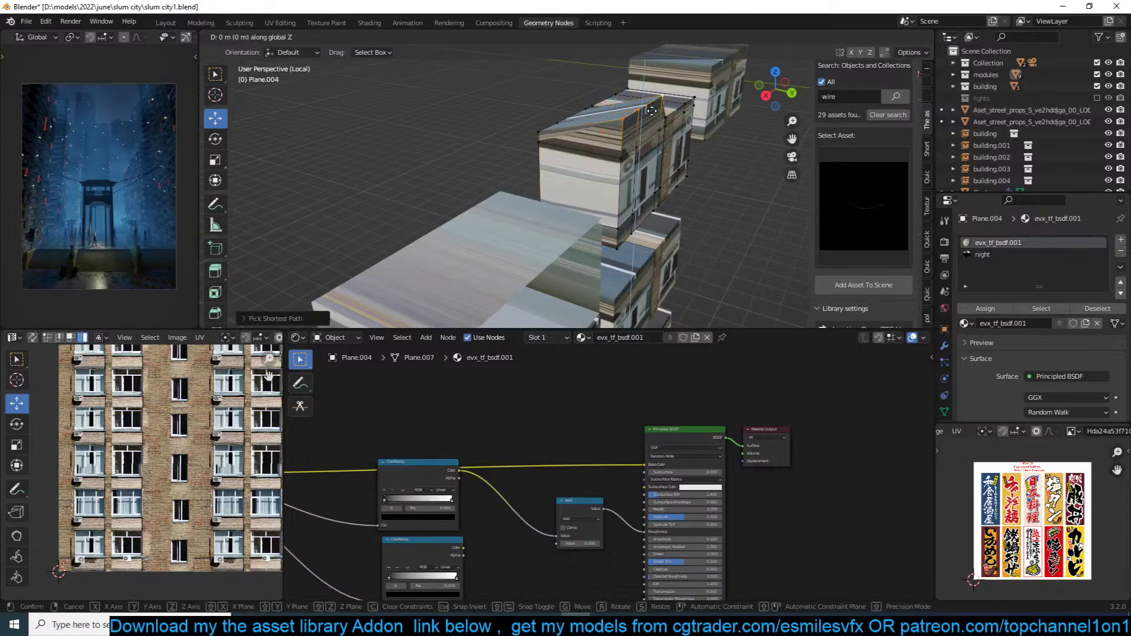
right_click(652, 132)
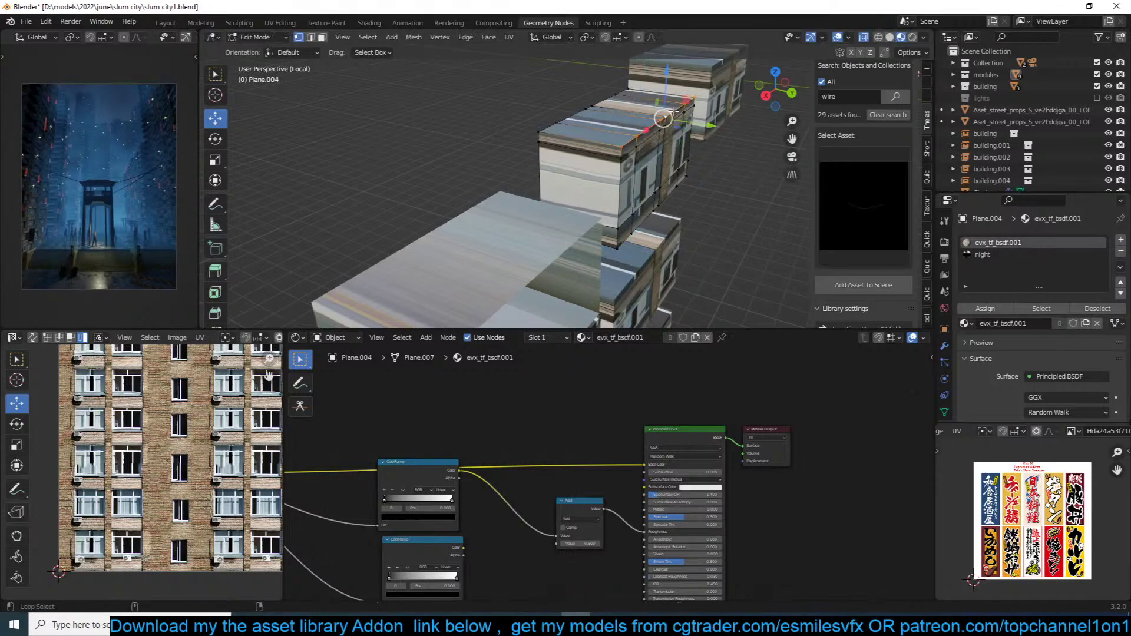
key("s")
key("z")
key("Return")
key("Tab")
Step: Unwrap the module's left side wall faces and shrink their UVs around one narrow window on the brick texture
middle_click_drag(595, 135, 719, 109)
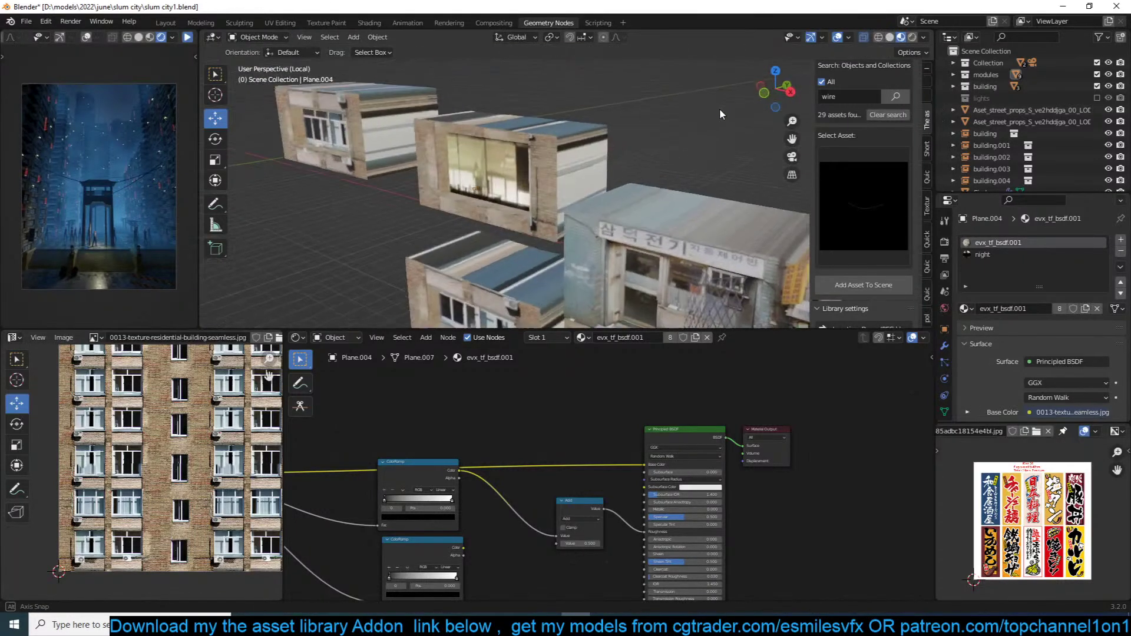
middle_click_drag(583, 109, 647, 95)
middle_click_drag(583, 135, 652, 97)
key("Tab")
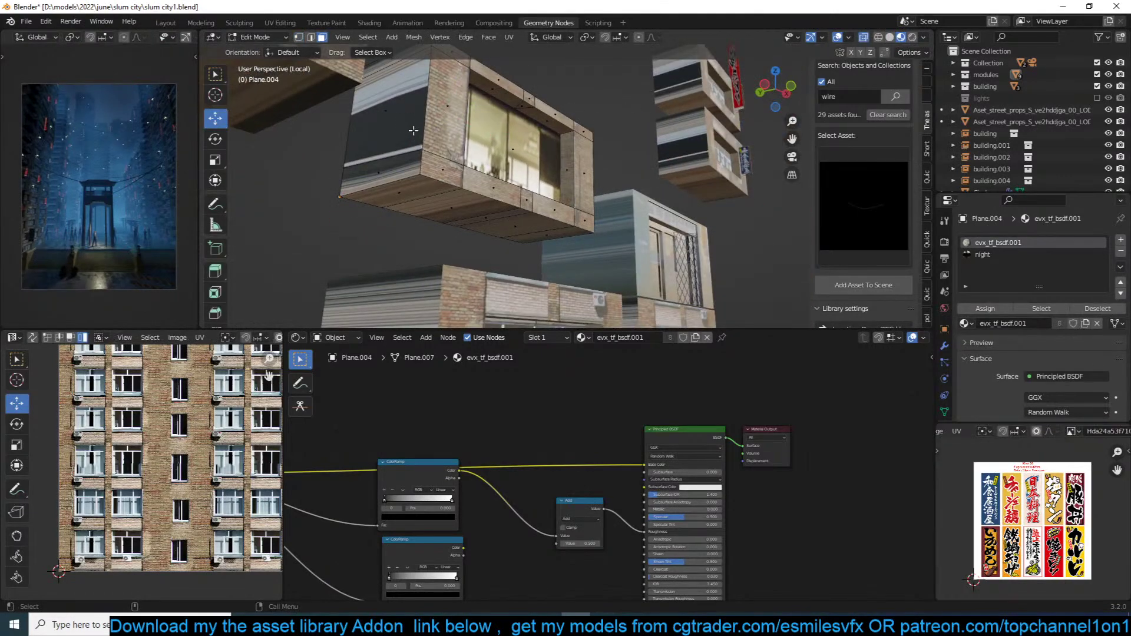
middle_click_drag(402, 168, 411, 150)
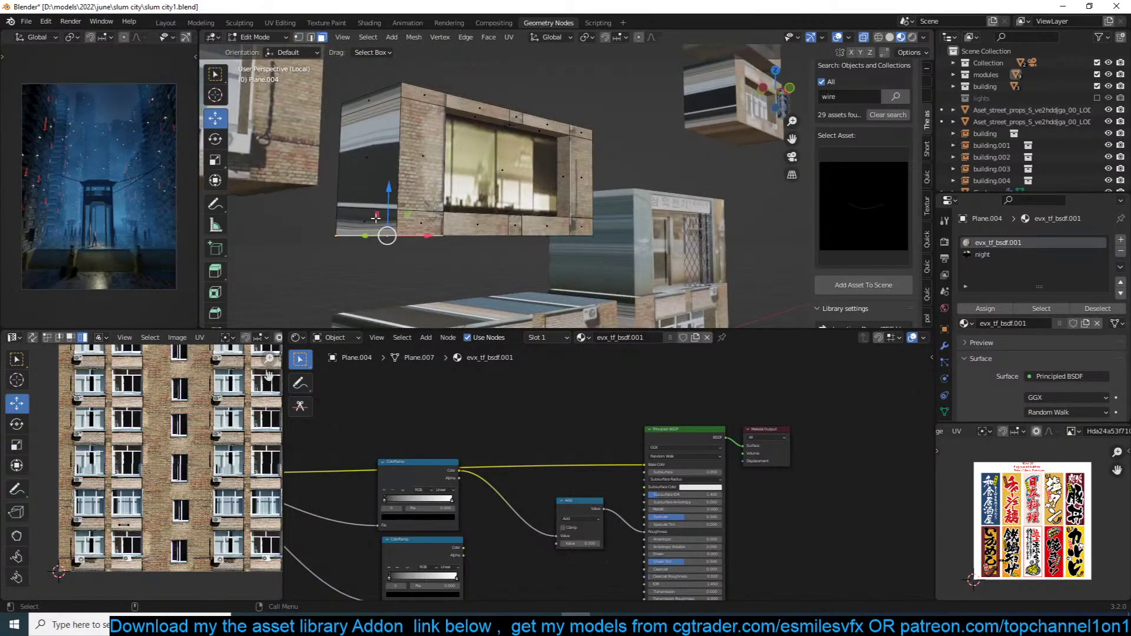
left_click(386, 120)
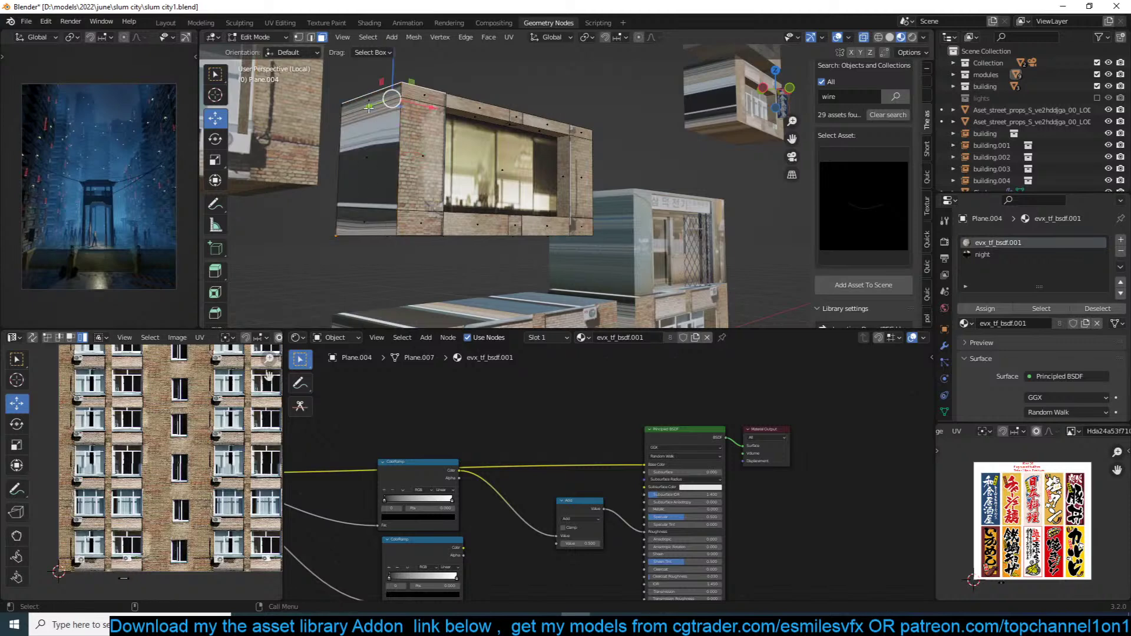
left_click(374, 216, "ctrl")
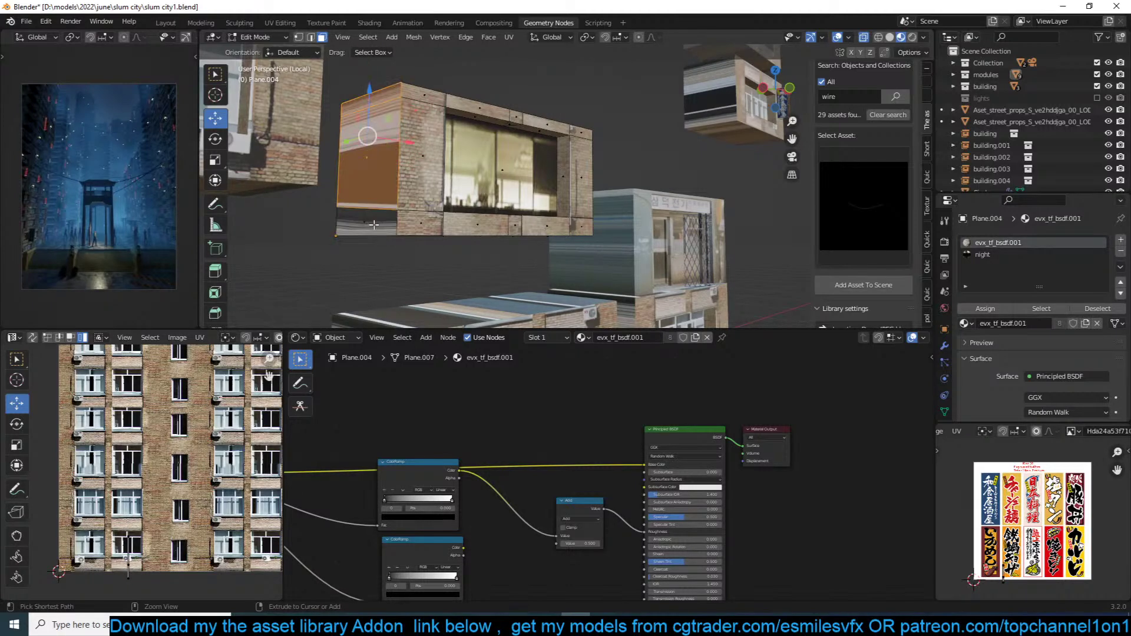
left_click(374, 224, "shift")
key("u")
left_click(499, 134)
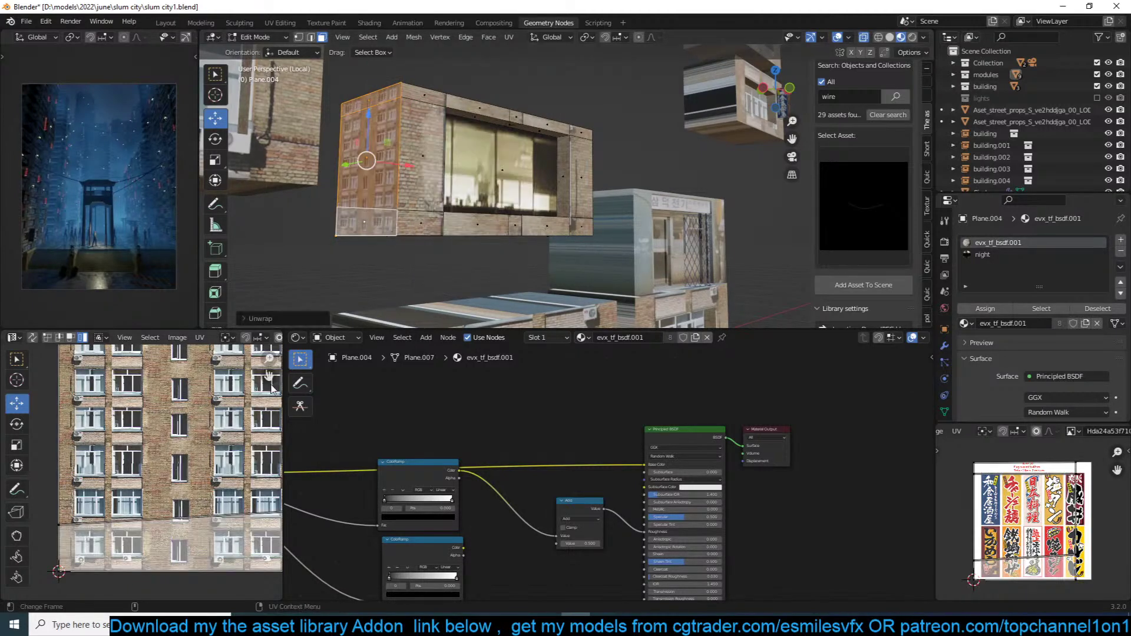
key("s")
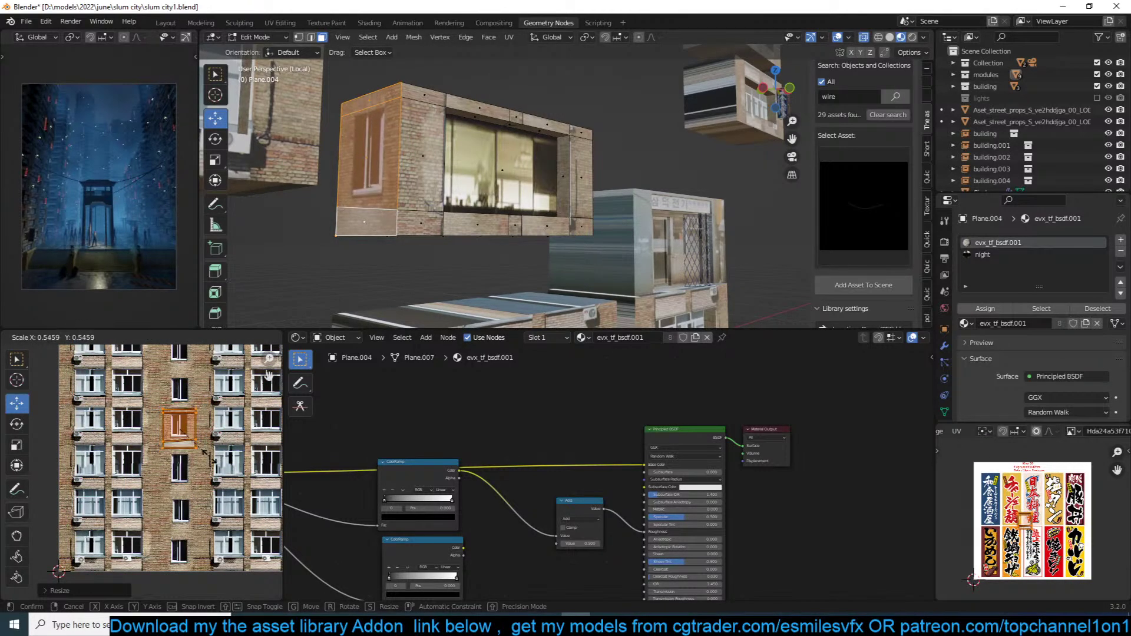
left_click(209, 457)
Step: Unwrap the module's right side wall faces and scale their UVs down around a narrow window in the brick column
key("Tab")
middle_click_drag(448, 226, 304, 240)
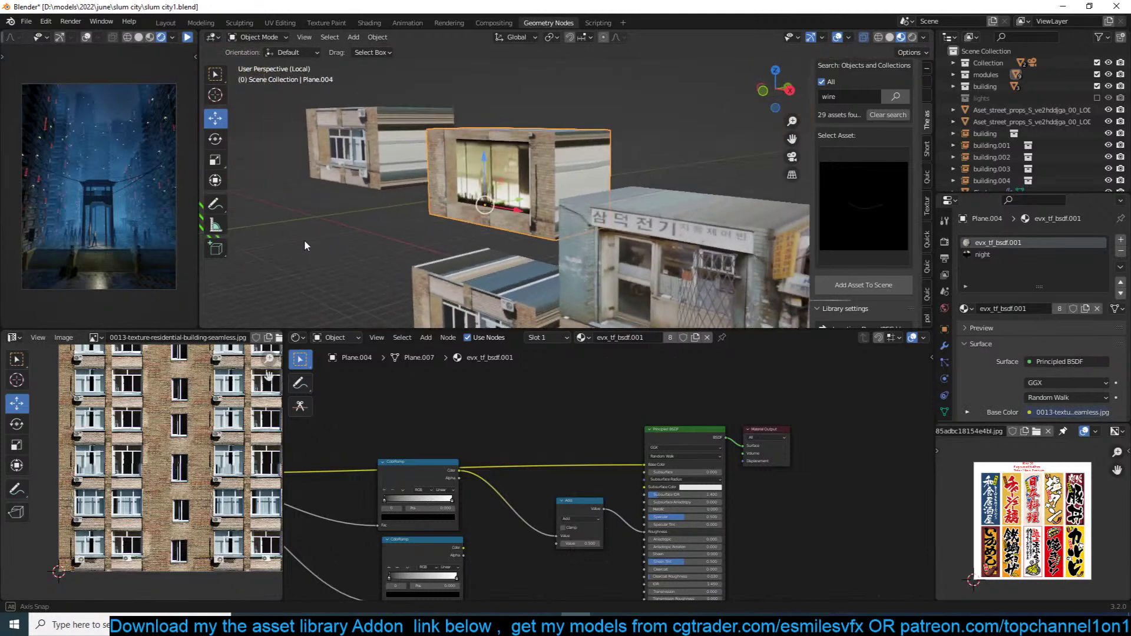
key("Tab")
left_click(577, 149)
middle_click_drag(578, 150, 619, 152)
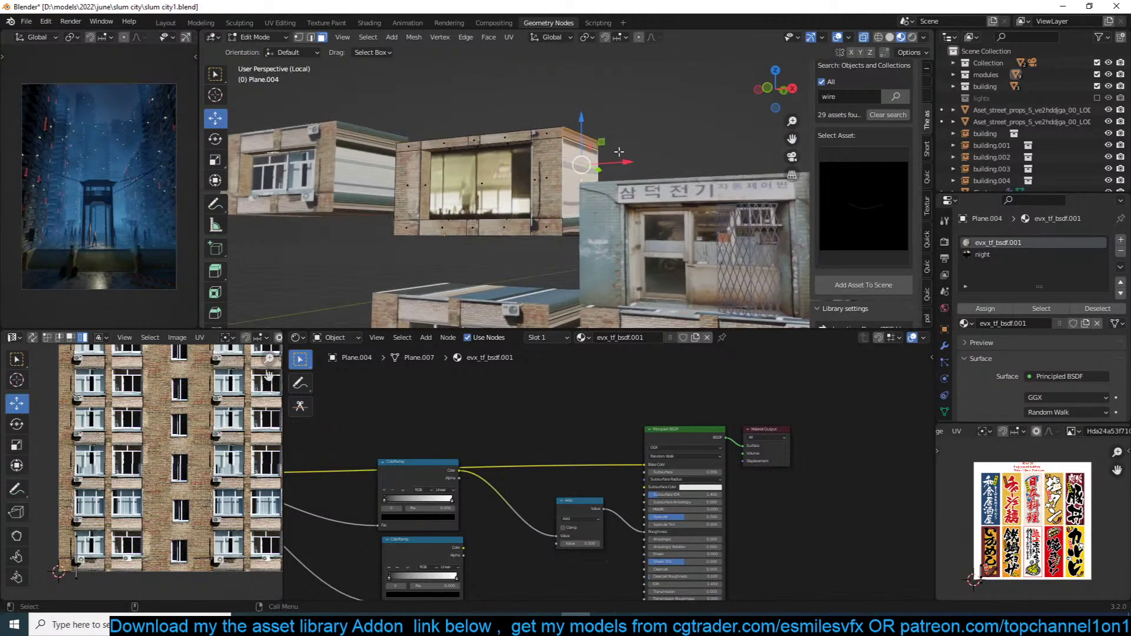
left_click(577, 229, "shift")
key("u")
left_click(596, 178)
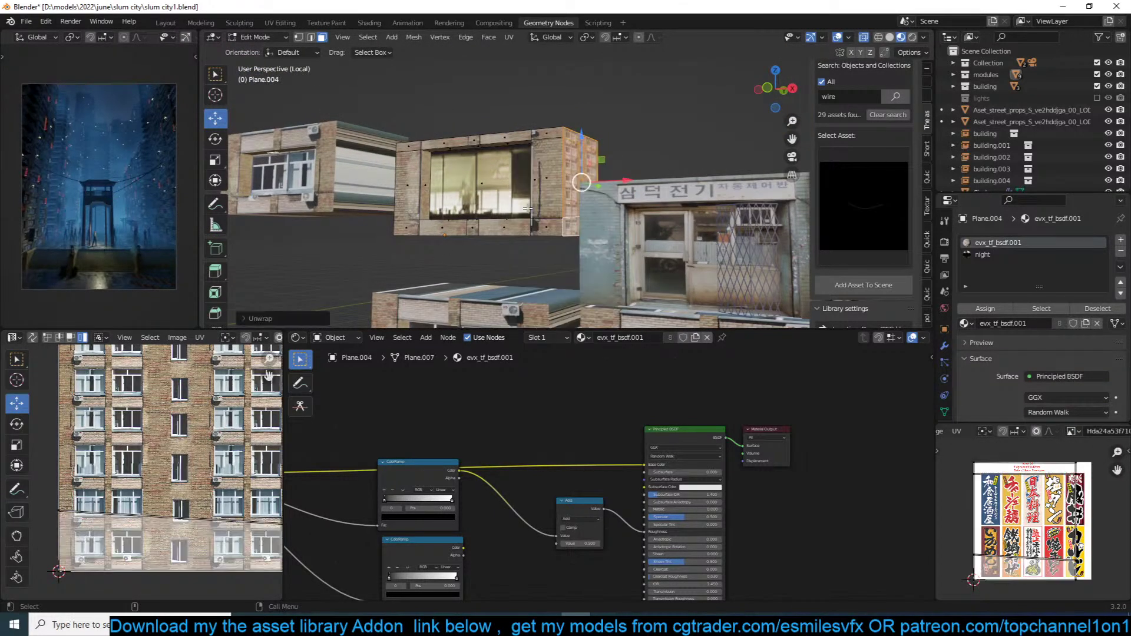
key("s")
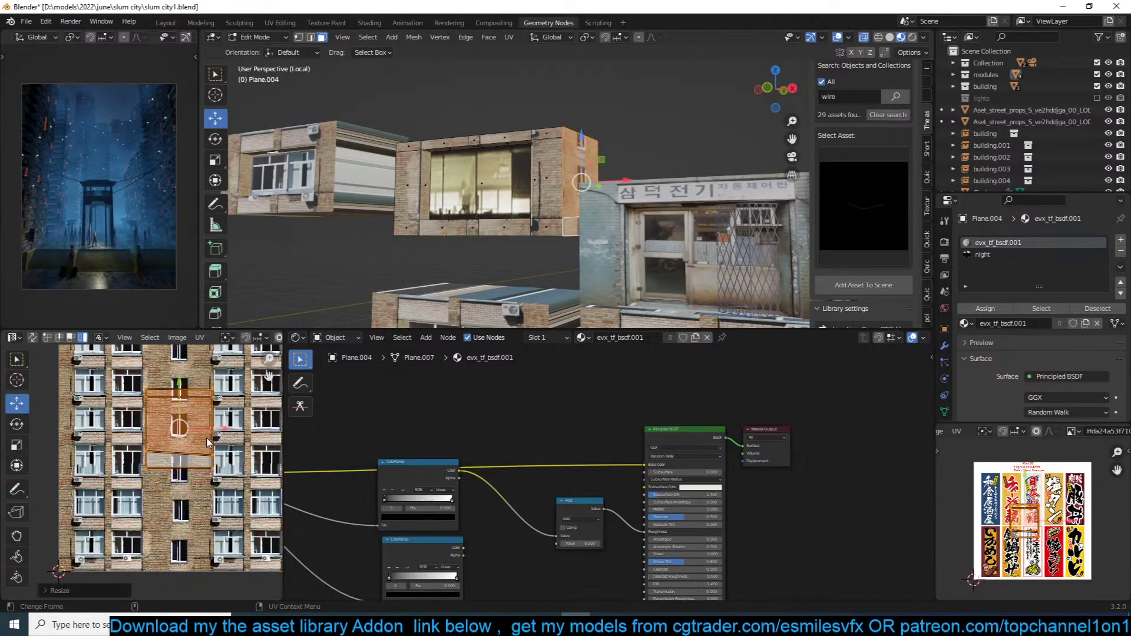
left_click(191, 432)
key("Tab")
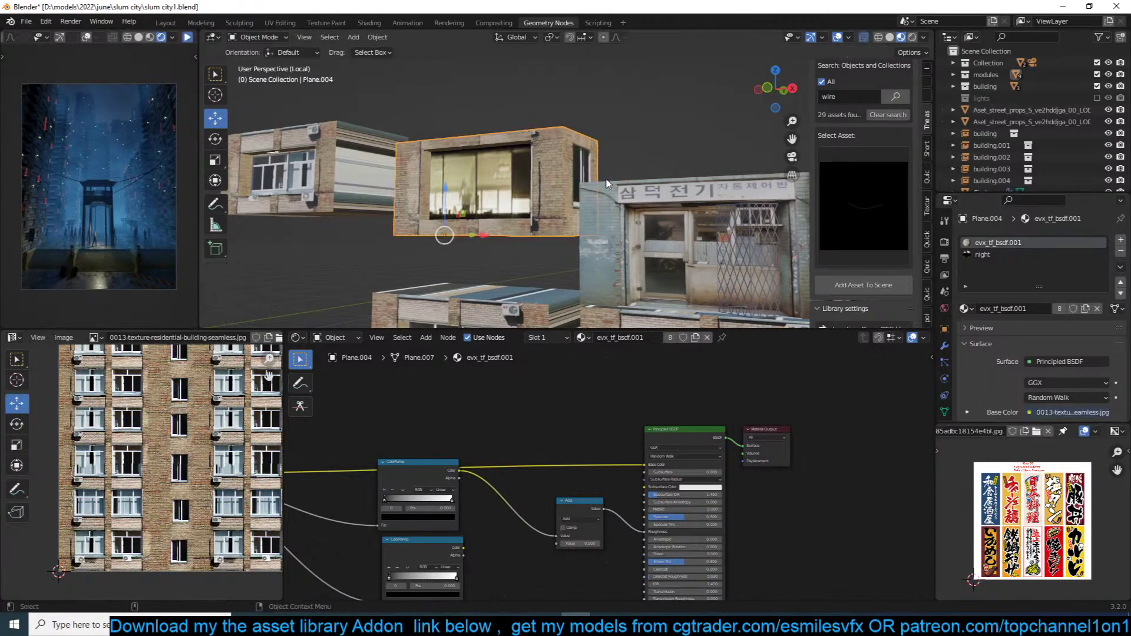
Step: Delete the two old unlit brick modules stacked below the lit-window module
middle_click_drag(589, 201, 655, 162)
scroll(655, 160, "down", 5)
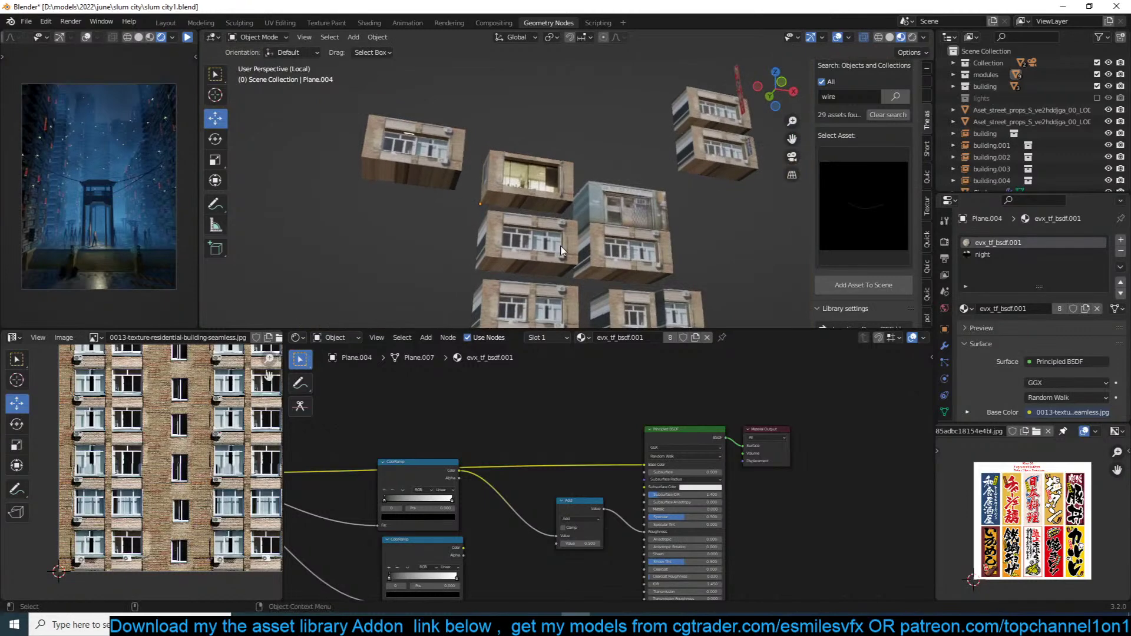
key("Delete")
middle_click_drag(547, 250, 514, 138)
left_click(504, 207)
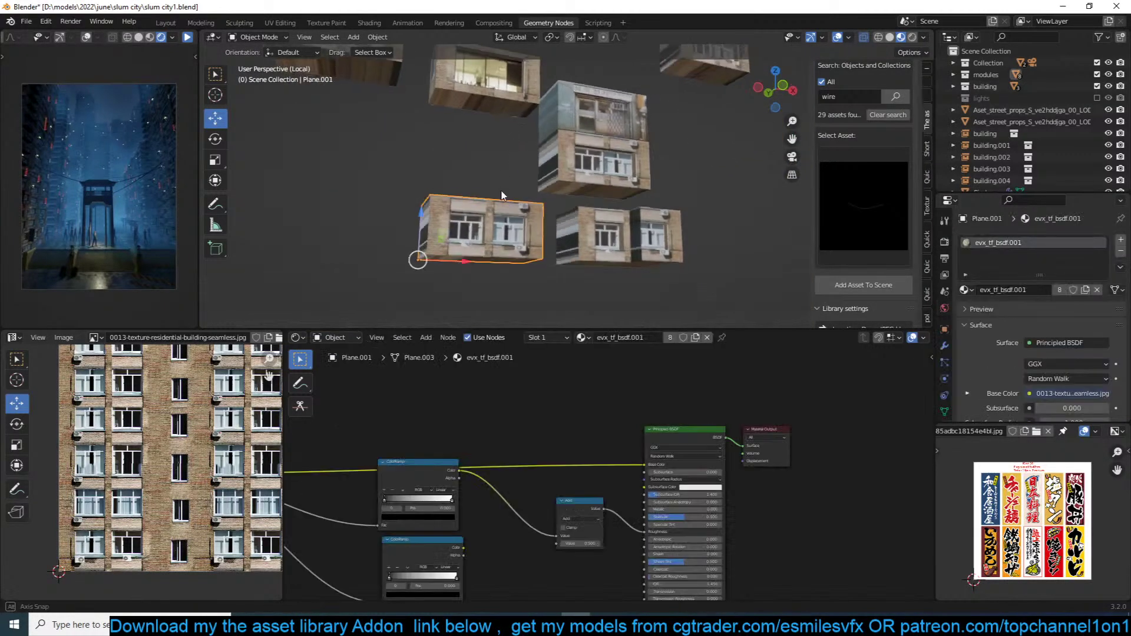
middle_click_drag(504, 208, 437, 173)
left_click(438, 172)
left_click(462, 268)
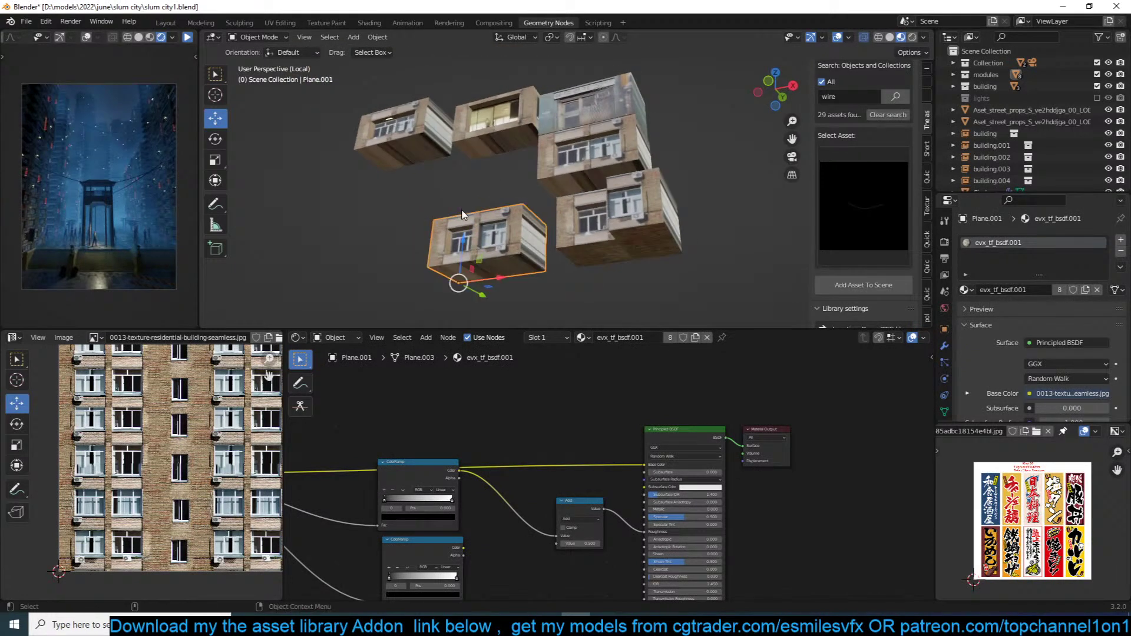
key("Delete")
Step: Duplicate the lit-window module about 0.95 m upward along Z so the copy sits on top of it
left_click(511, 100)
middle_click_drag(511, 100, 587, 180)
scroll(582, 159, "up", 2)
key("shift+d")
key("z")
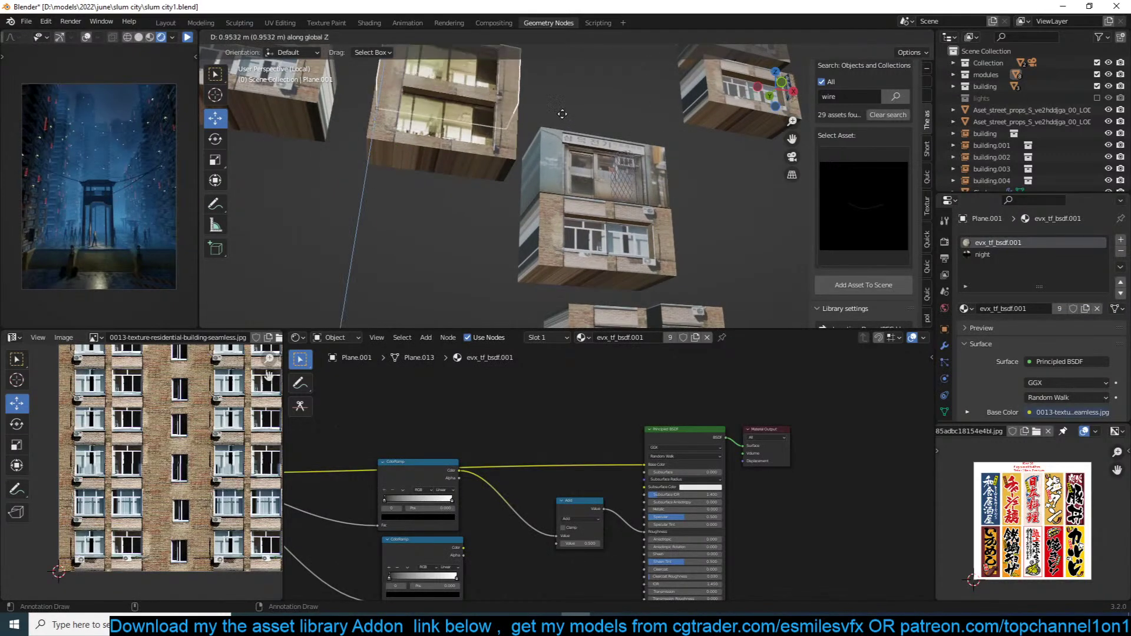
left_click(562, 116)
Step: On the upper module, select the brick wall faces to the right of the lit window and duplicate them
middle_click_drag(561, 117, 581, 222, "shift")
scroll(575, 187, "up", 3)
scroll(519, 200, "up", 2)
key("Tab")
left_click(540, 169)
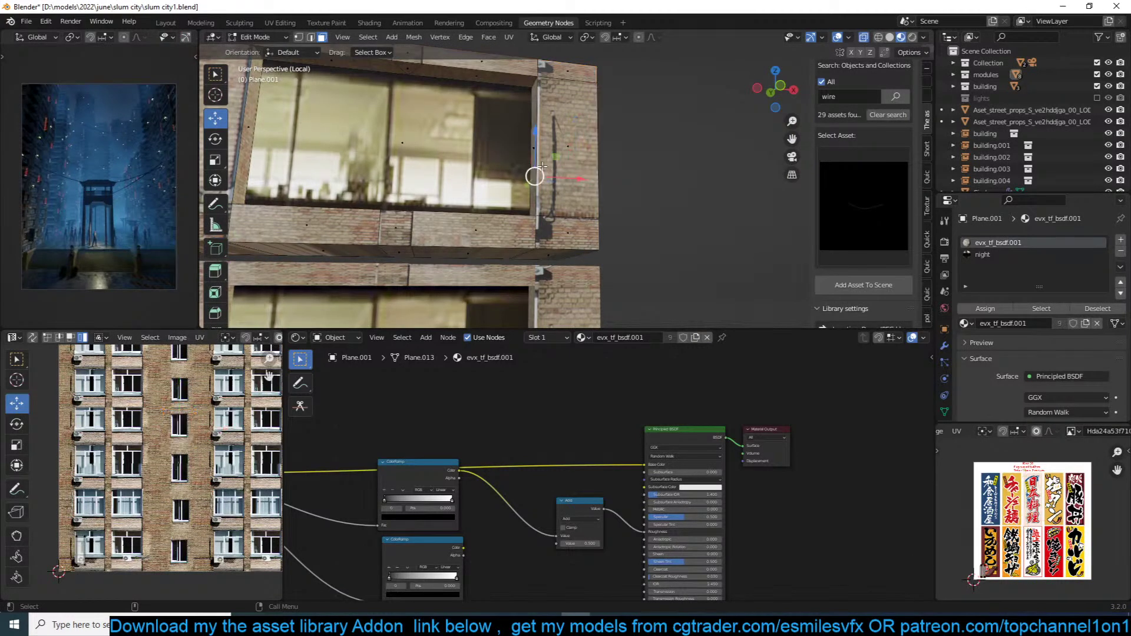
left_click(531, 151)
middle_click_drag(531, 152, 548, 154)
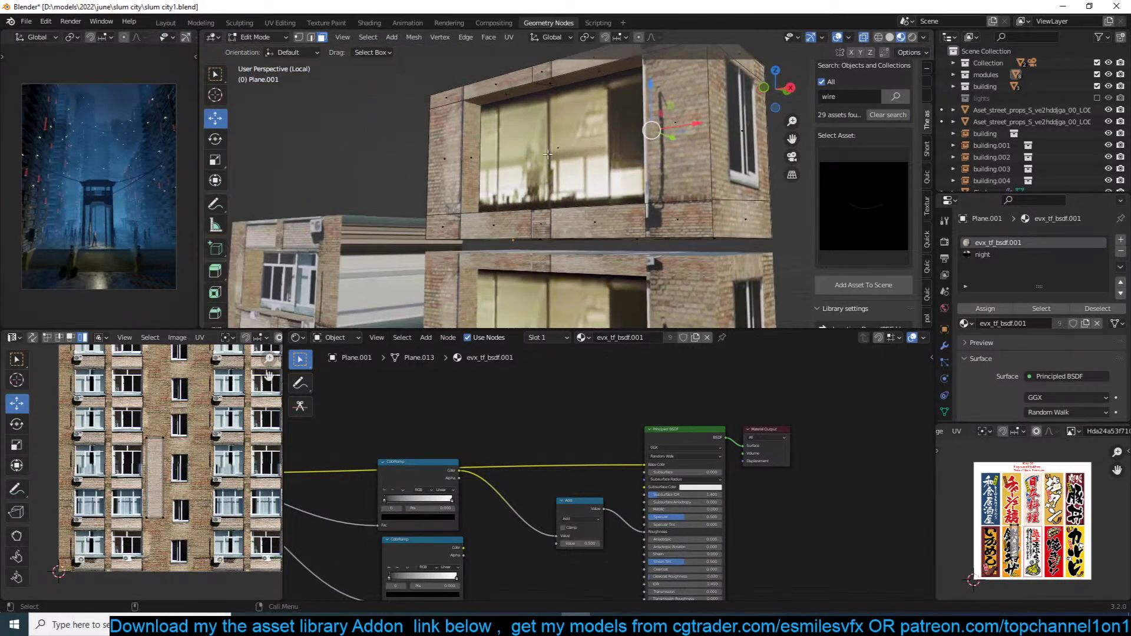
left_click(697, 141)
left_click(714, 144)
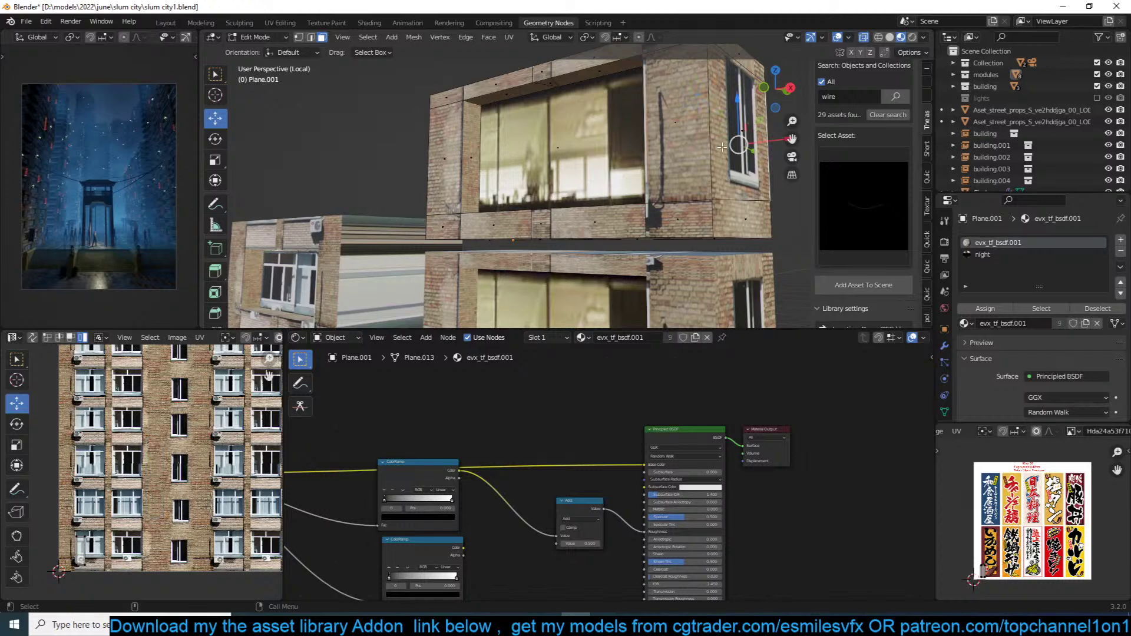
left_click(682, 154)
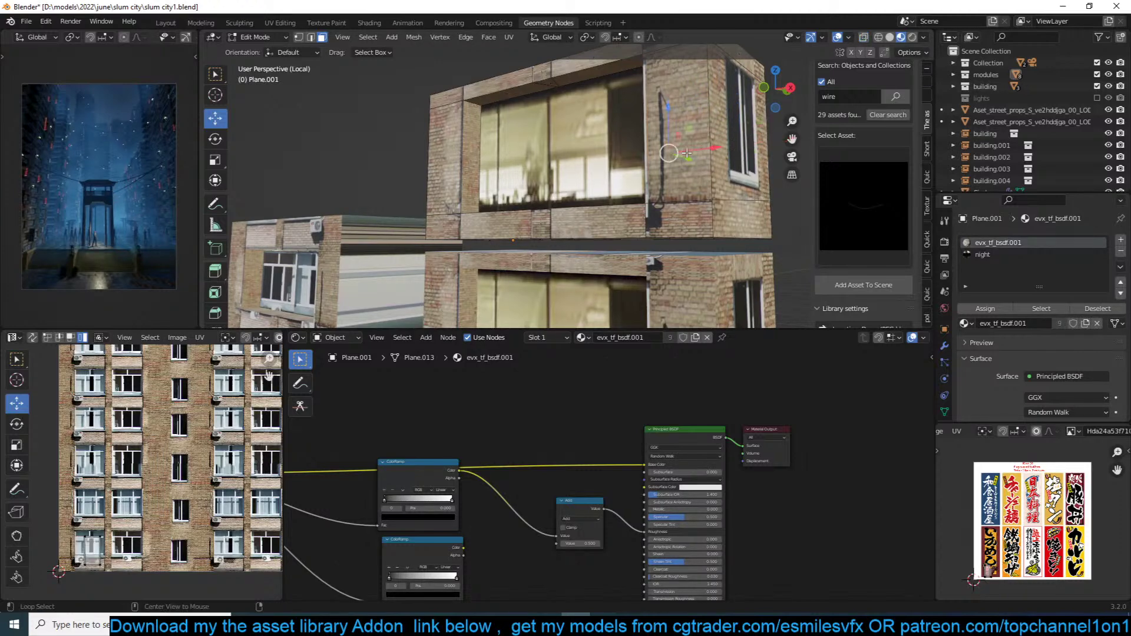
left_click(687, 153)
left_click(726, 134, "shift")
middle_click_drag(726, 134, 820, 132)
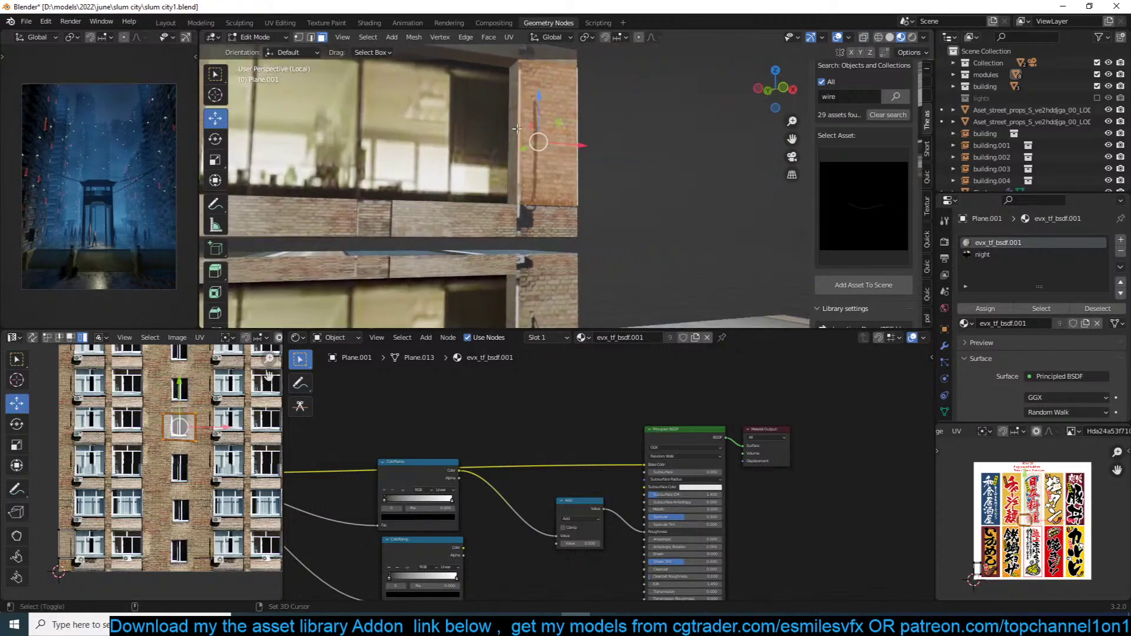
key("shift+d")
left_click(580, 130)
Step: Move the duplicated brick strip across the window as a dividing pillar, scale it to about 0.48 along X, and save the file
left_click_drag(573, 140, 404, 134)
scroll(412, 135, "down", 3)
key("s")
key("x")
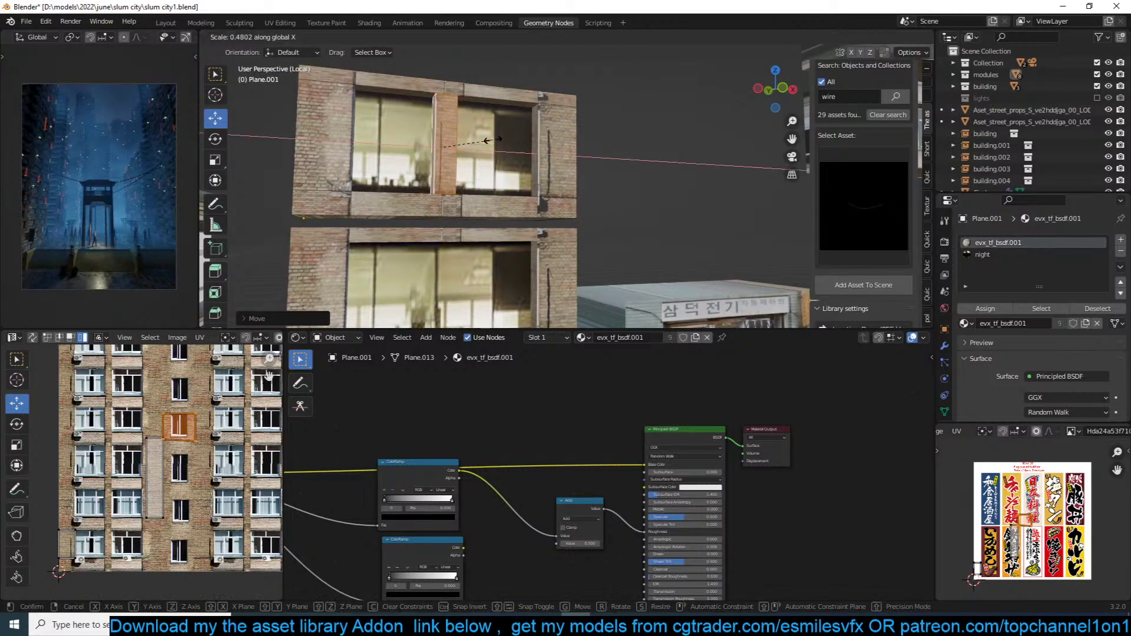
left_click(486, 140)
key("Tab")
scroll(582, 175, "down", 5)
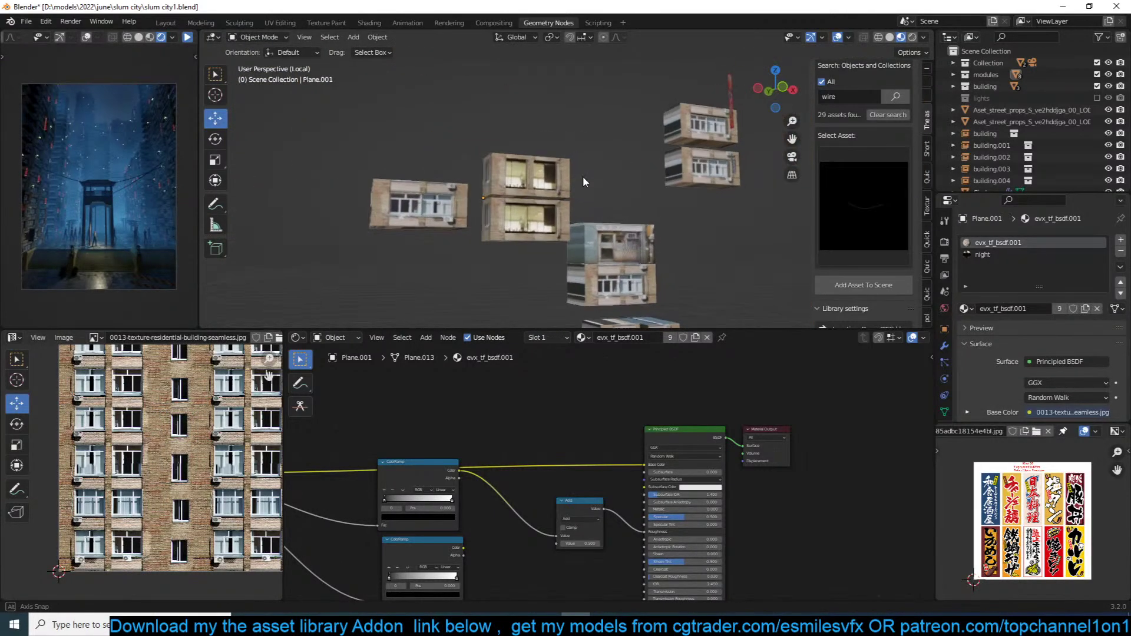
key("ctrl+s")
Step: Inspect the finished modules, and return to the full scene through the camera in solid shading, outside local view
left_click(416, 203)
middle_click_drag(420, 209, 587, 187)
scroll(471, 210, "up", 3)
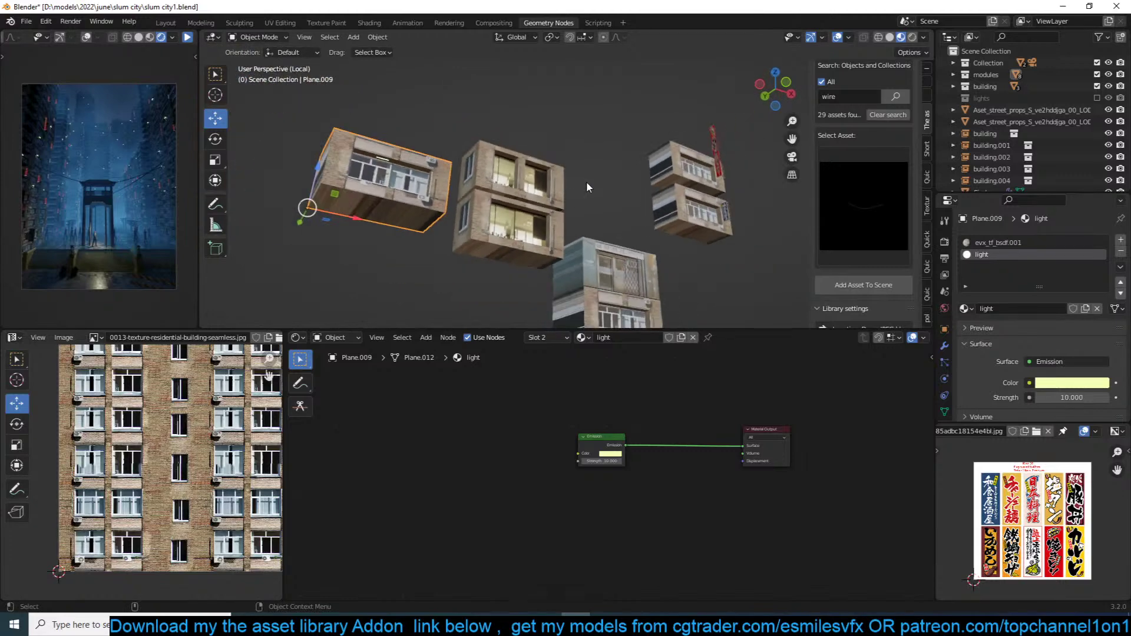
left_click(587, 187)
scroll(448, 163, "down", 3)
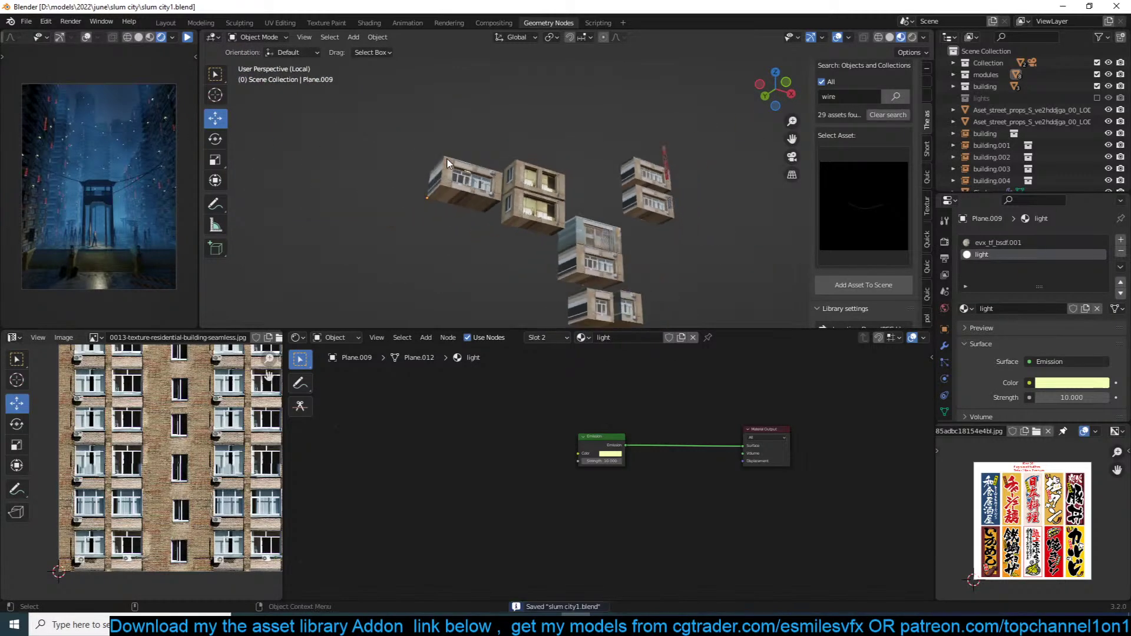
key("z")
left_click(586, 172)
key("KP_0")
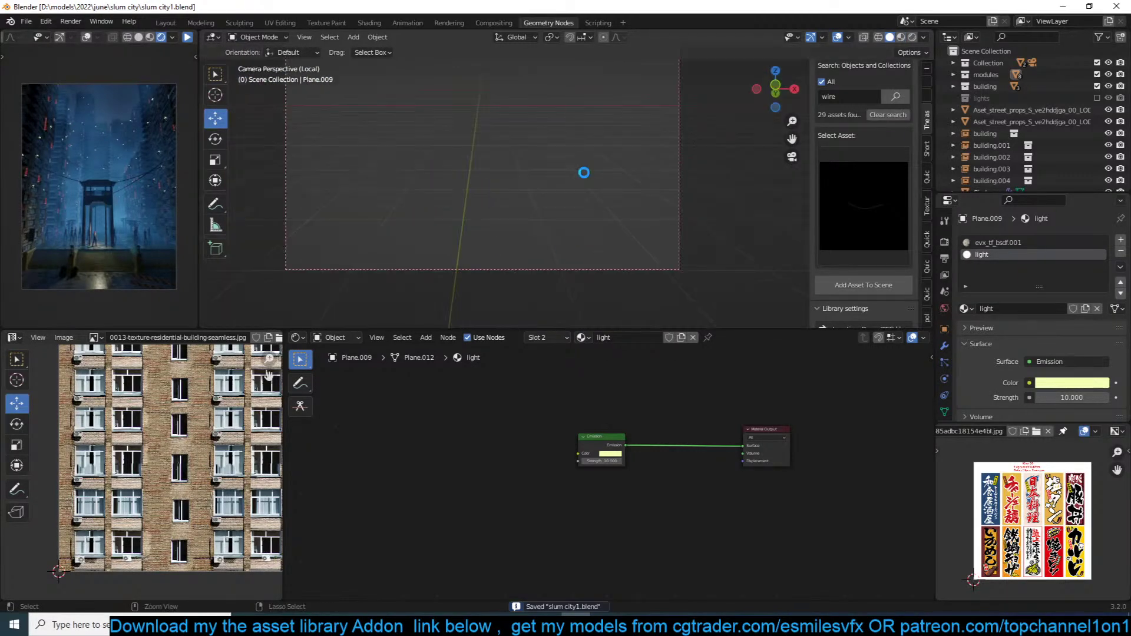
key("KP_Divide")
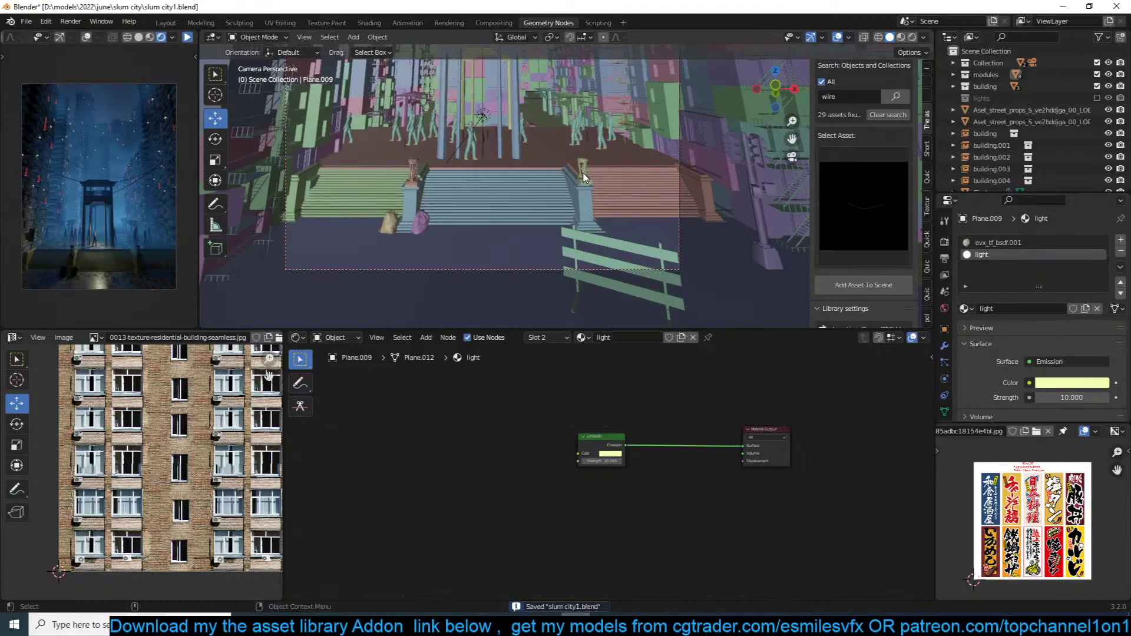
Step: Run the rendered camera preview briefly to check the lit windows, pause it, and save the file
scroll(468, 169, "down", 3)
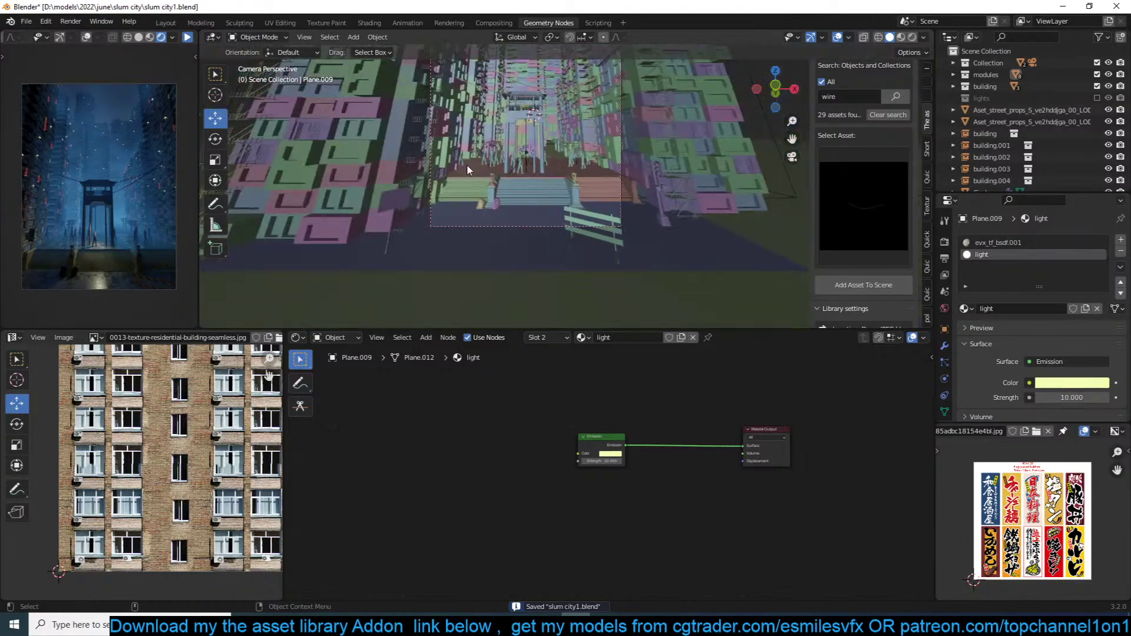
left_click(187, 39)
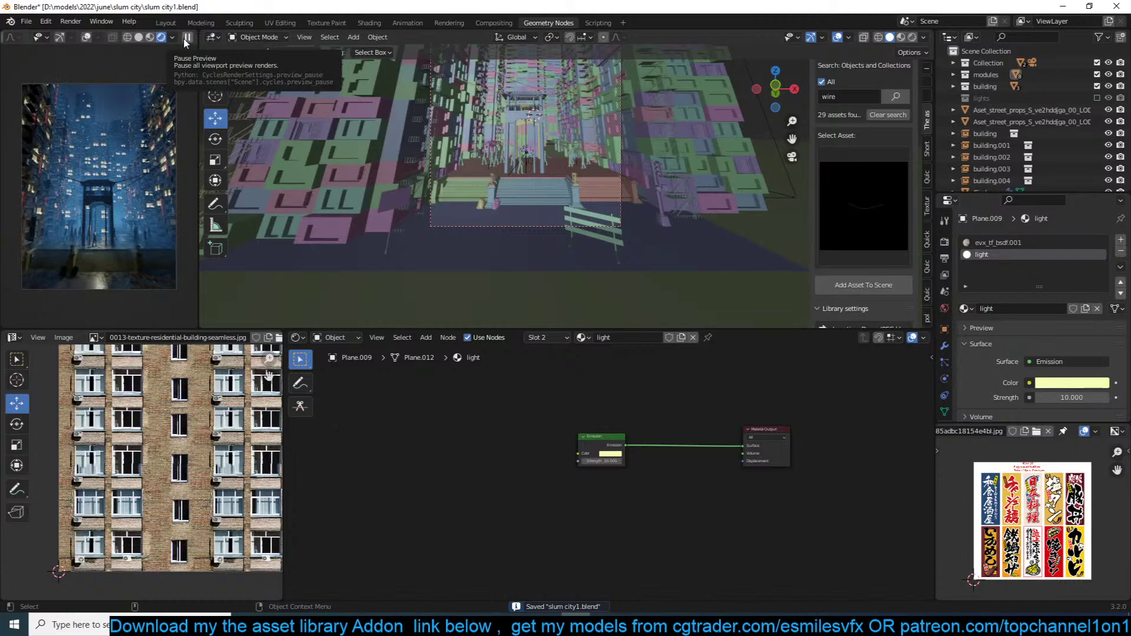
left_click(188, 39)
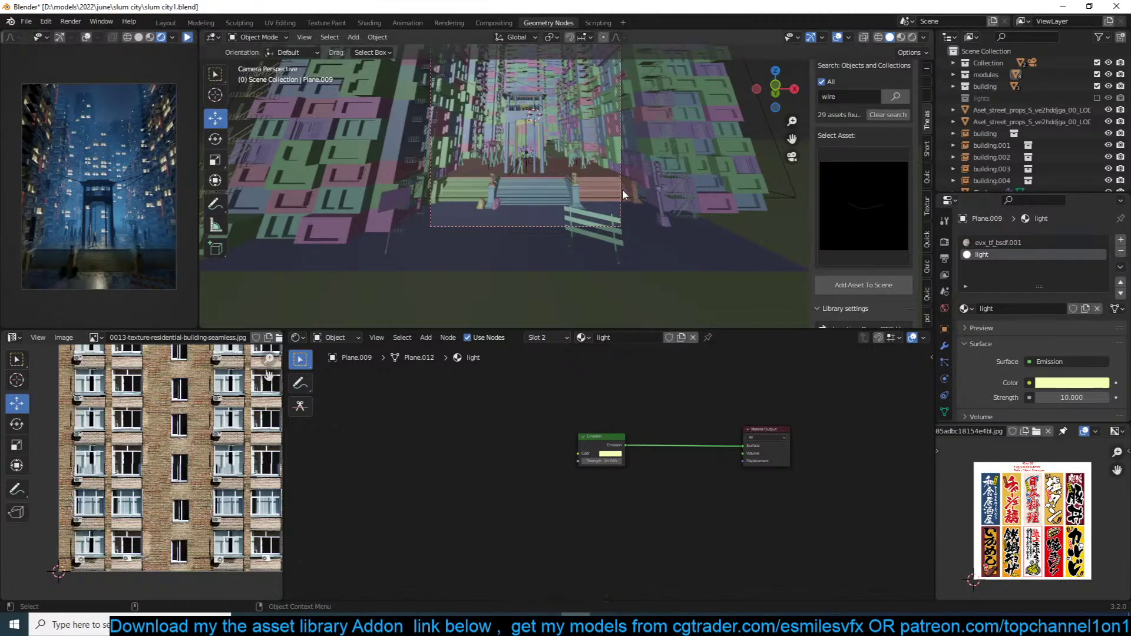
key("ctrl+s")
Step: Select the lower of the two stacked window modules beside the buildings, set its night material's emission strength to 0.1, and save
scroll(660, 157, "down", 5)
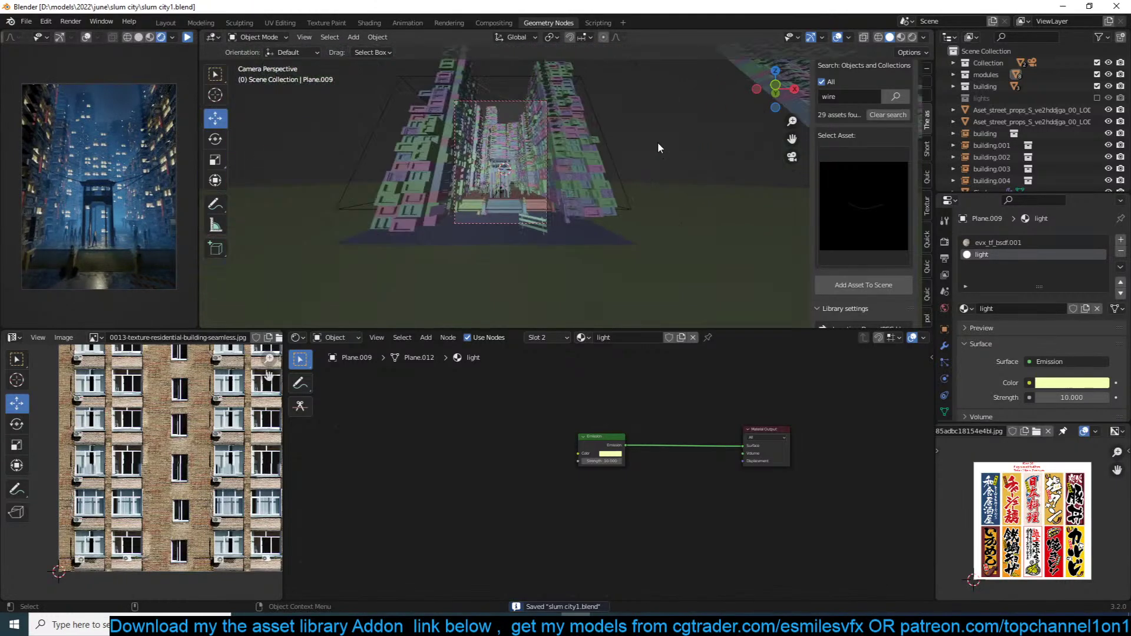
middle_click_drag(682, 136, 524, 175)
scroll(660, 154, "down", 8)
scroll(524, 175, "down", 6)
mouse_move(624, 162)
middle_mouse_down()
mouse_move(570, 177)
mouse_move(635, 161)
middle_mouse_up()
scroll(563, 179, "up", 5)
left_click(634, 160)
scroll(643, 418, "up", 4)
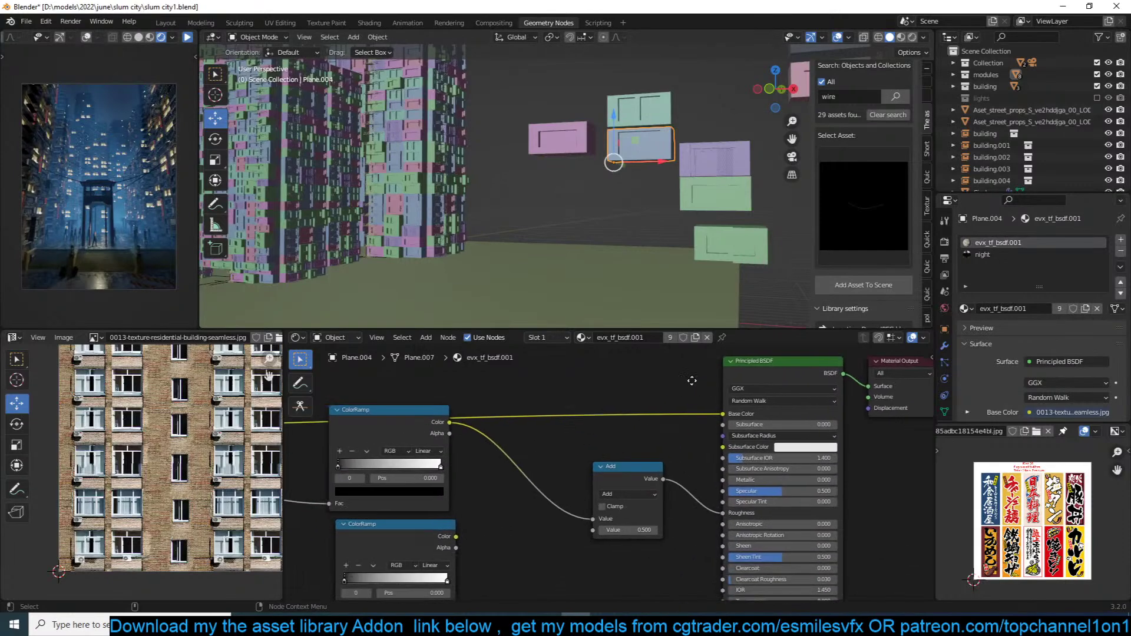
left_click(982, 254)
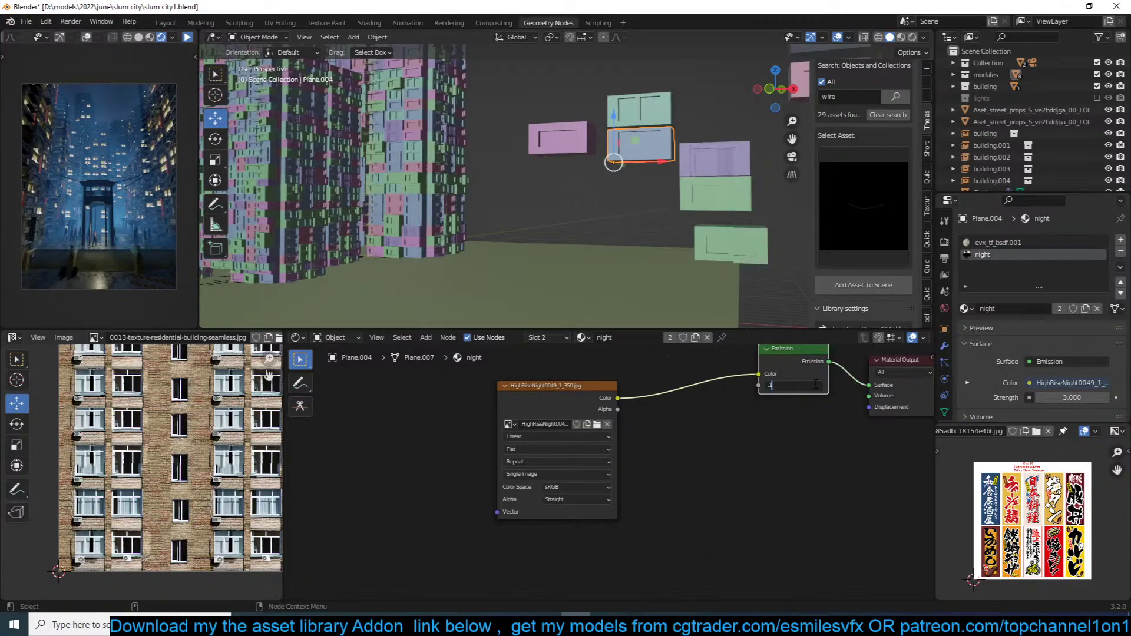
key("ctrl+s")
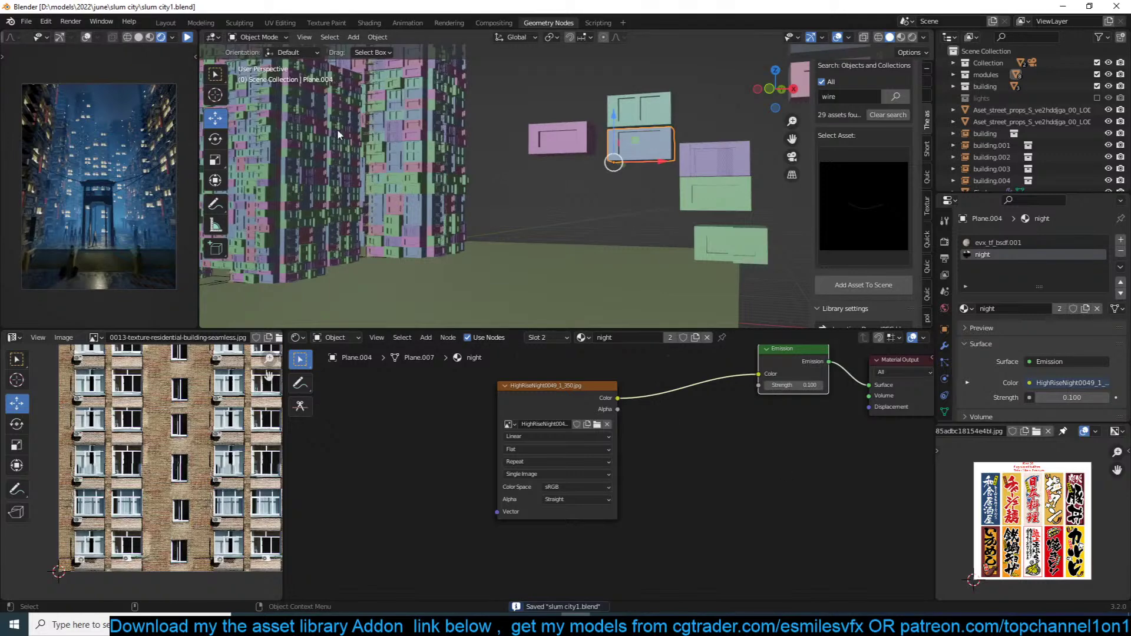
Step: Refresh the render preview, raise the night material's emission strength to 1, and preview the result
left_click(191, 37)
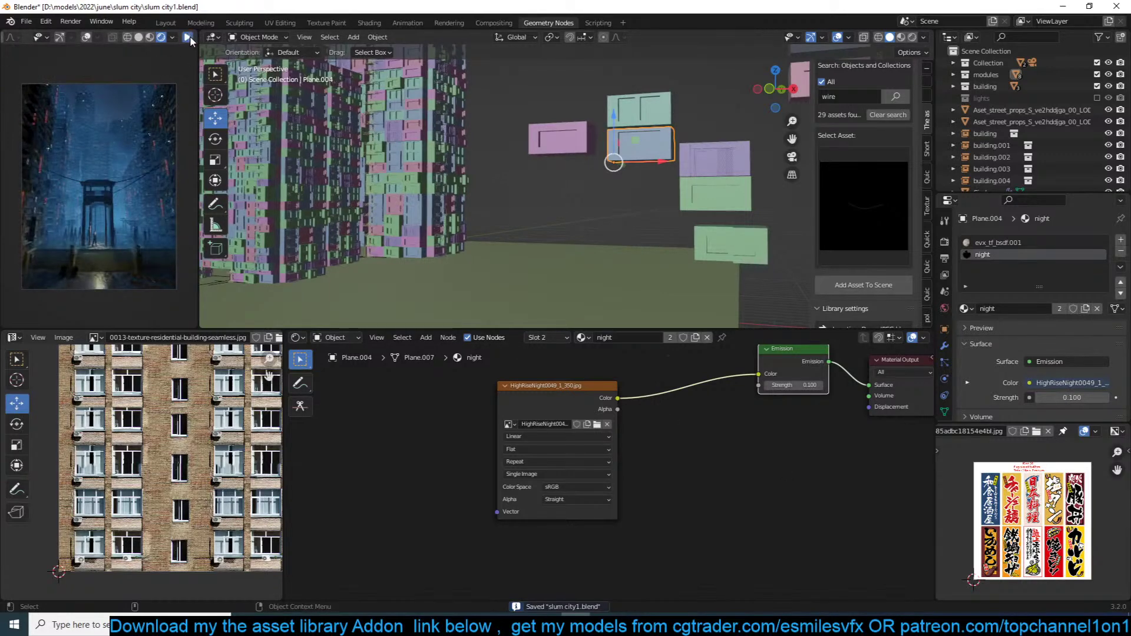
left_click(787, 384)
type("1")
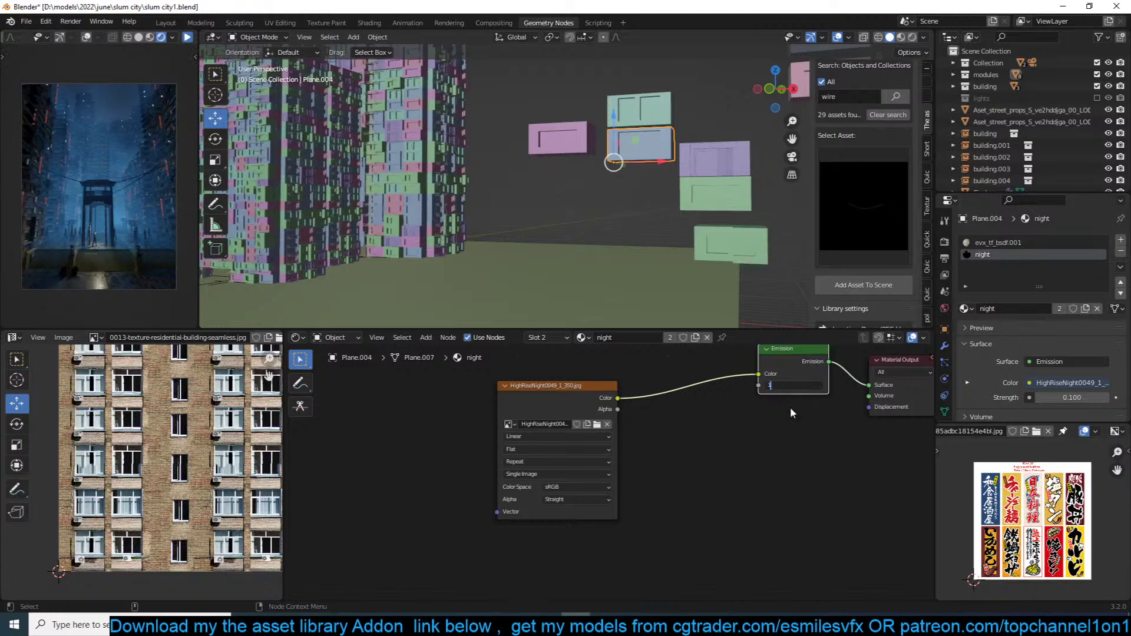
left_click(184, 38)
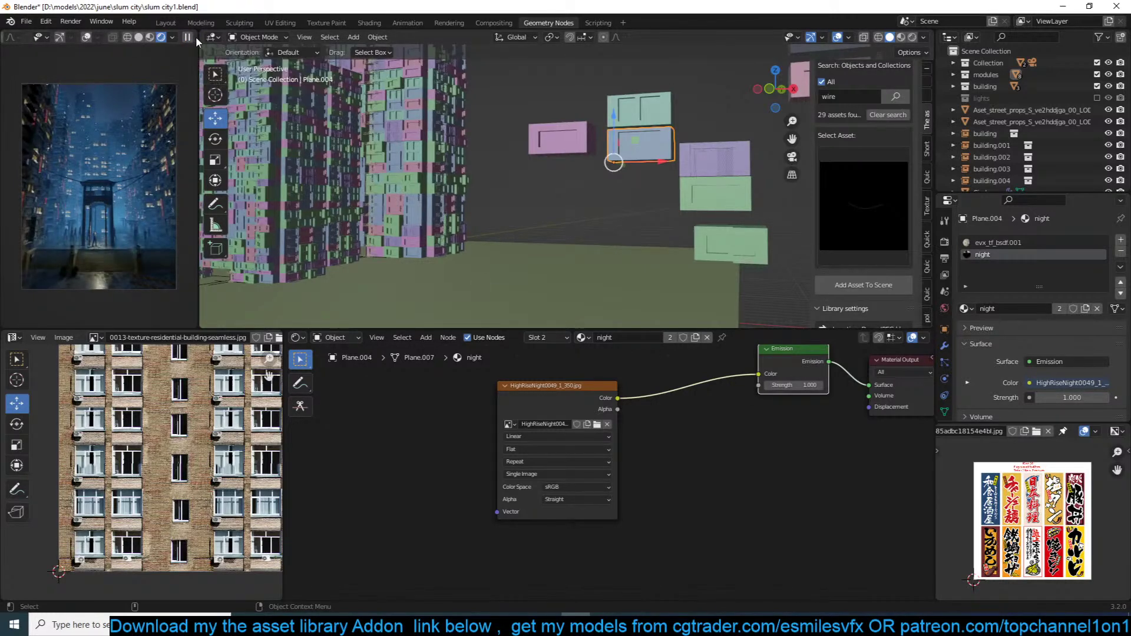
Step: Set the night material's emission strength to 0.5 and save the file
left_click(809, 386)
type(".5")
key("Return")
key("ctrl+s")
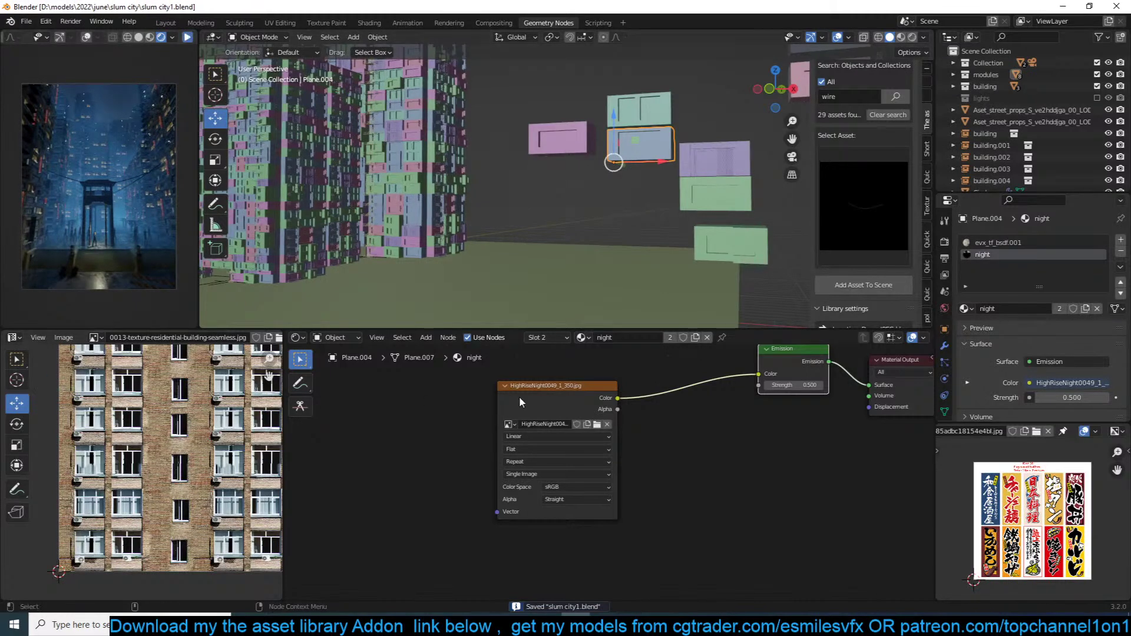
Step: Space out the night material's nodes and insert a MixRGB node between the image texture and Emission, with Color2 light blue
middle_click_drag(519, 398, 468, 449)
left_click_drag(727, 408, 721, 455)
left_click_drag(512, 437, 415, 447)
key("shift+a")
mouse_move(548, 450)
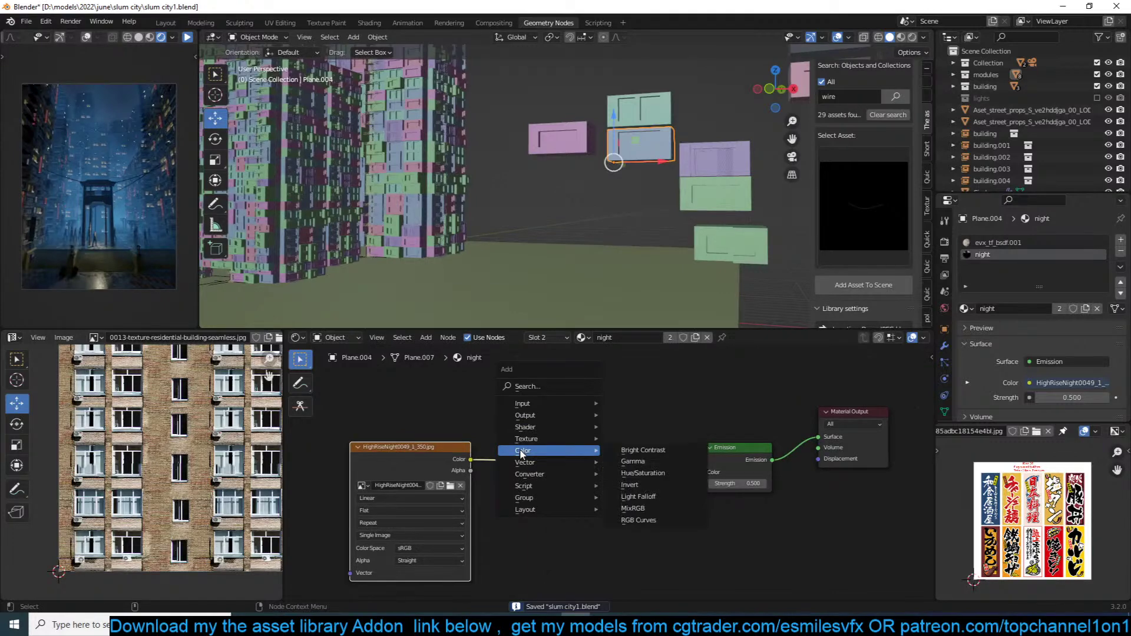
left_click(631, 509)
left_click(628, 489)
left_click(641, 539)
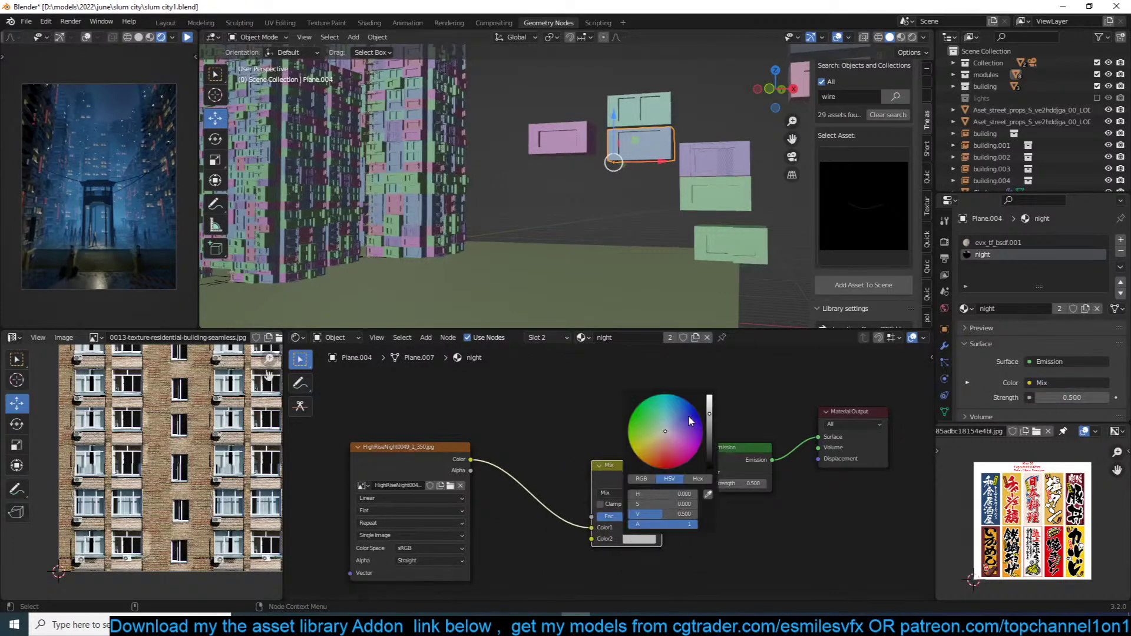
left_click(690, 420)
Step: Add an Object Info node below the image texture in the night material
scroll(568, 483, "down", 3)
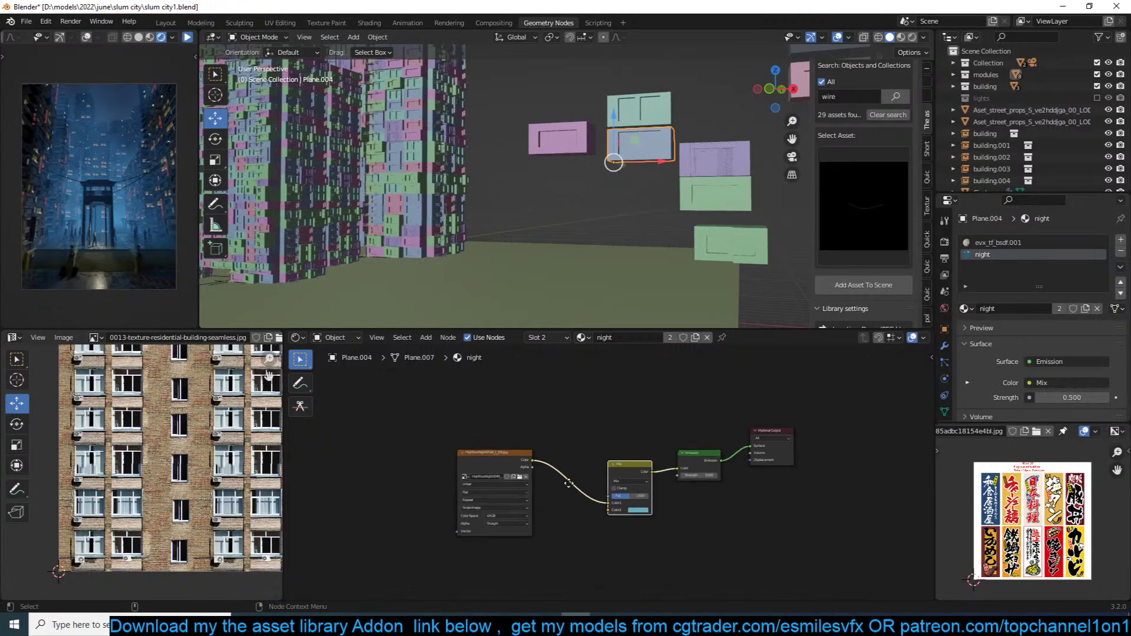
key("shift+a")
mouse_move(576, 422)
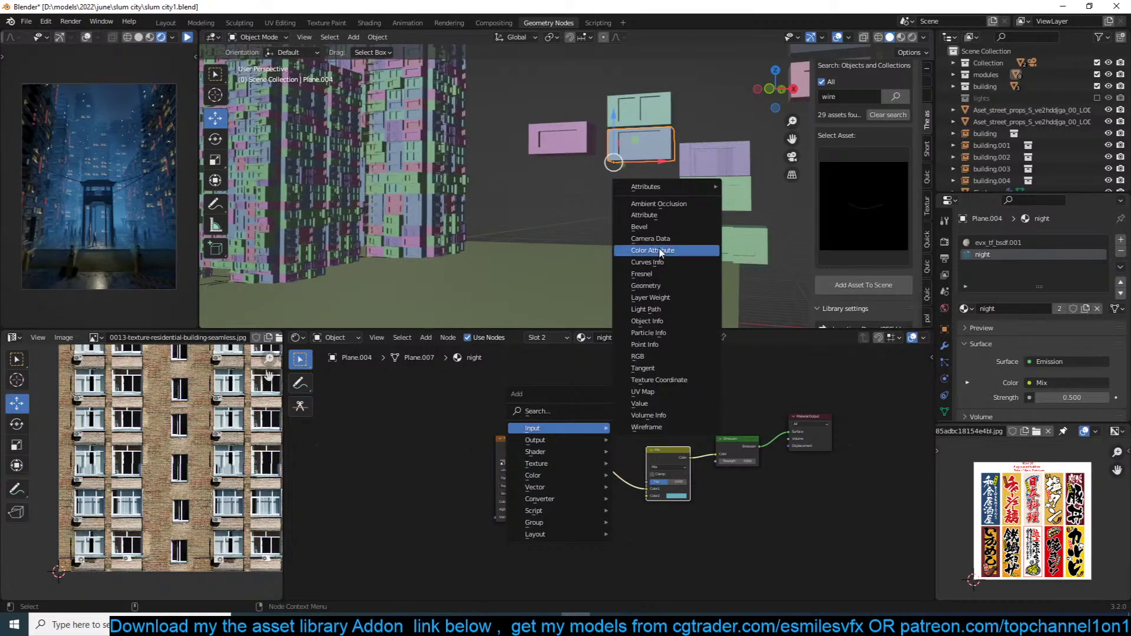
left_click(647, 321)
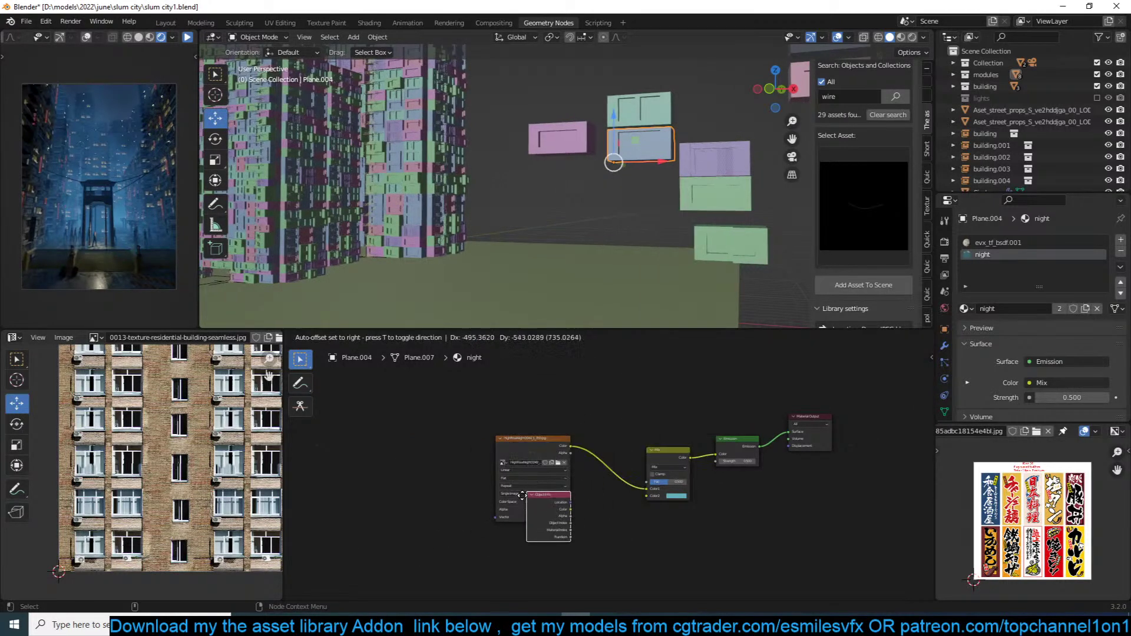
left_click(492, 534)
scroll(434, 461, "up", 3)
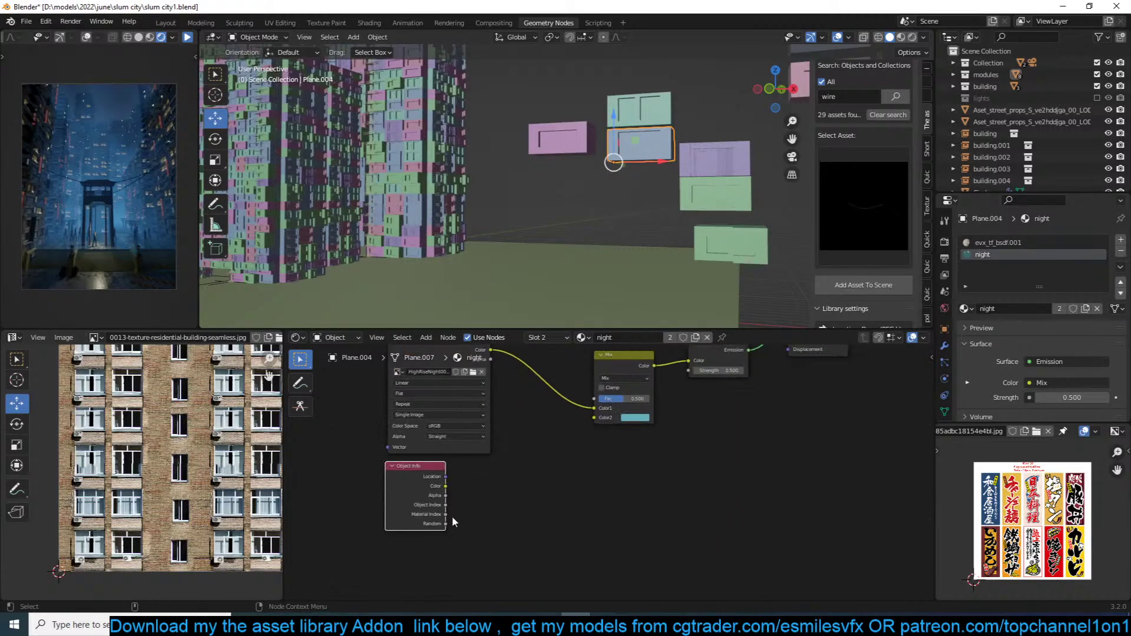
Step: Add a ColorRamp node, feed it from Object Info's Random output, and connect its Color to the Mix node's Color2
key("shift+a")
mouse_move(531, 542)
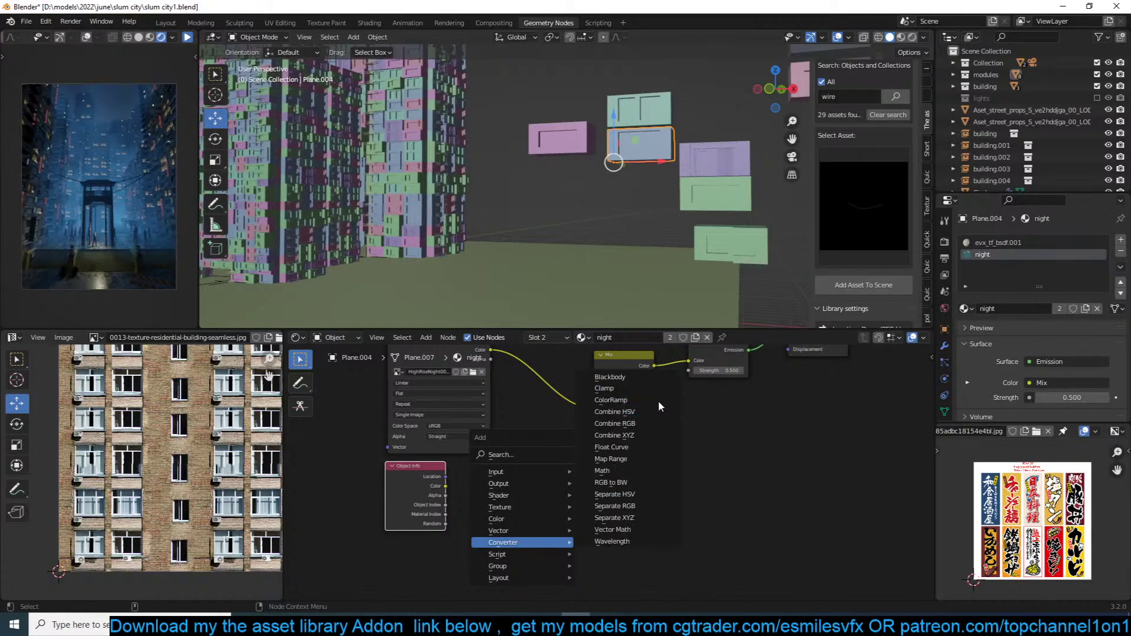
left_click(659, 400)
left_click(591, 446)
left_click_drag(451, 524, 584, 534)
left_click_drag(687, 464, 593, 418)
left_click_drag(621, 499, 515, 505)
Step: Set the ColorRamp's end stop to light blue and its start stop to light orange
scroll(514, 506, "up", 4)
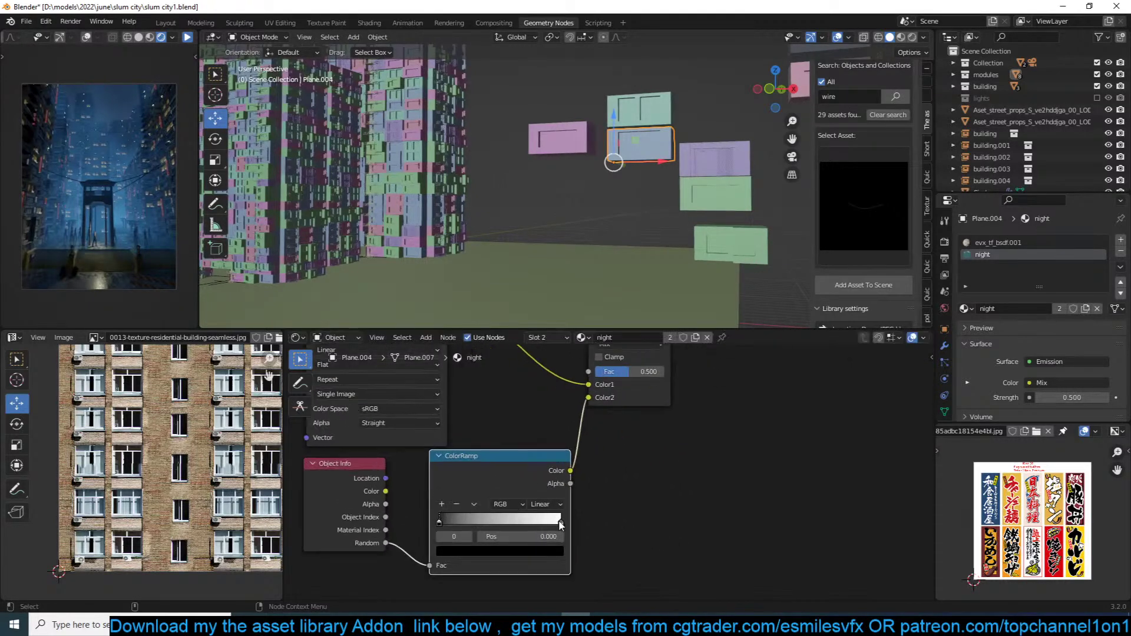
left_click(560, 521)
left_click(524, 550)
left_click_drag(507, 407, 497, 400)
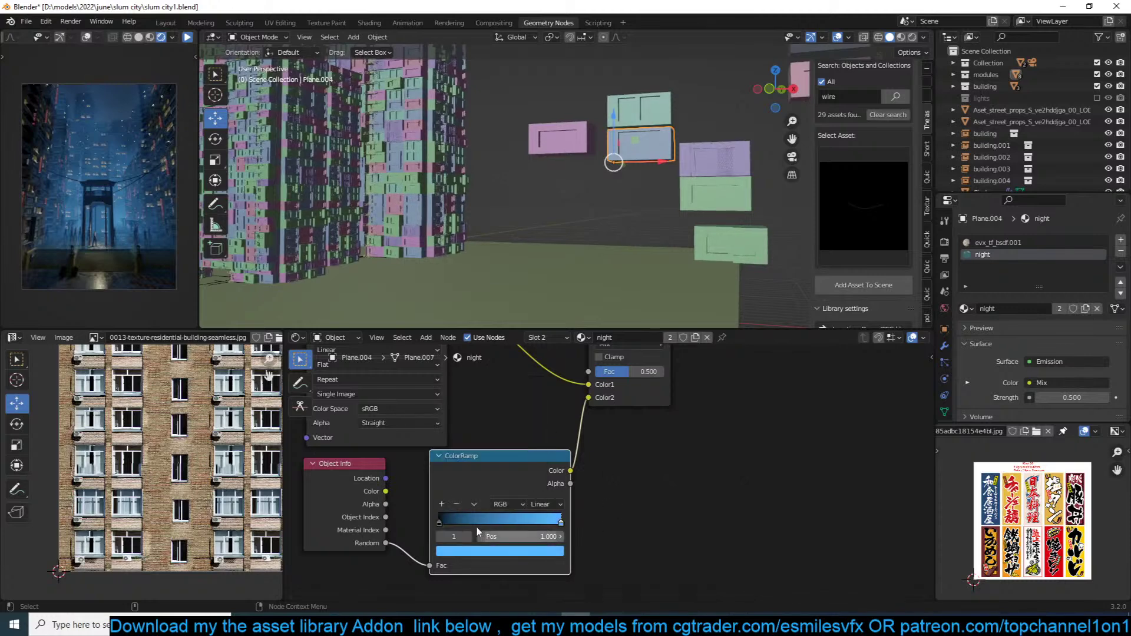
left_click(438, 522)
left_click(486, 551)
left_click(537, 393)
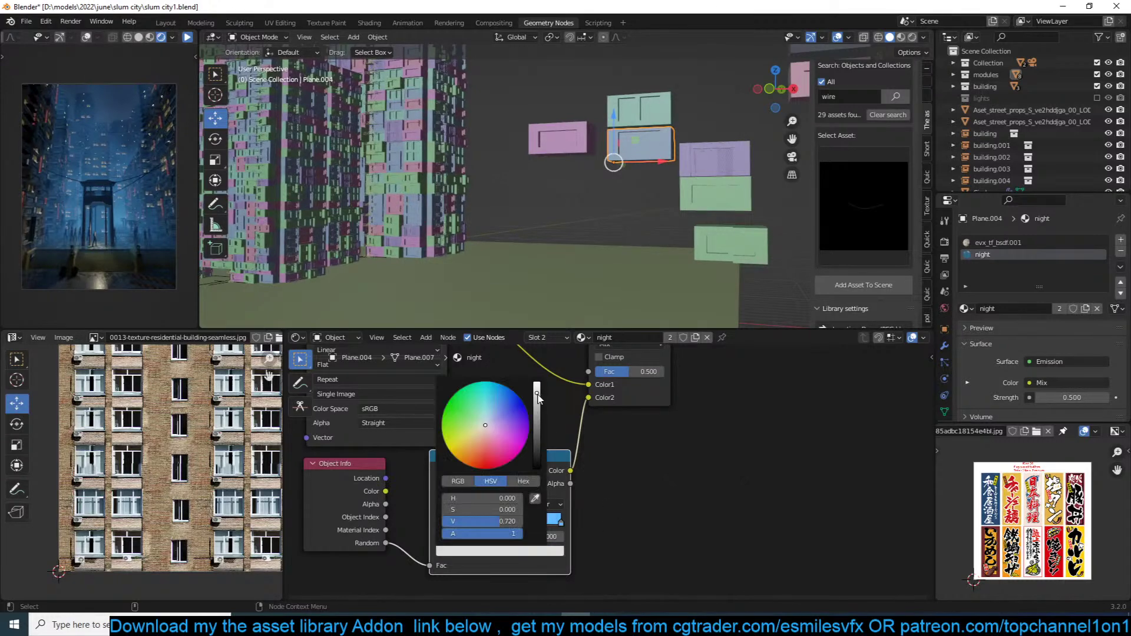
mouse_move(466, 446)
left_mouse_down()
mouse_move(455, 453)
mouse_move(479, 449)
left_mouse_up()
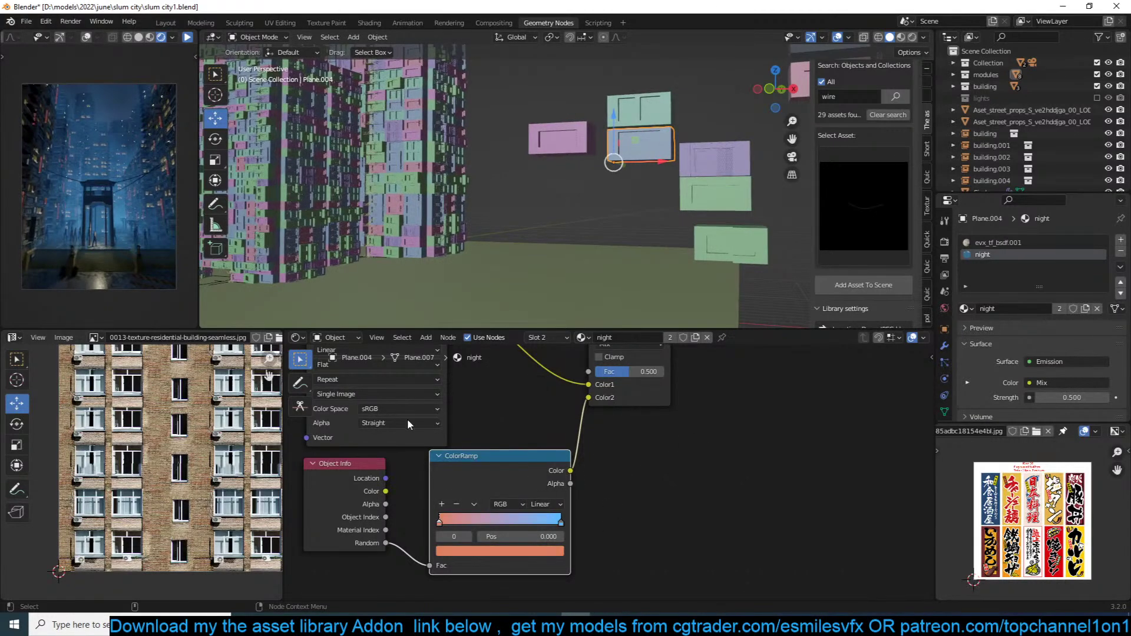
Step: Add a green middle stop at position 0.5 to the ColorRamp, save the file, and preview the render
left_click(443, 506)
left_click(499, 551)
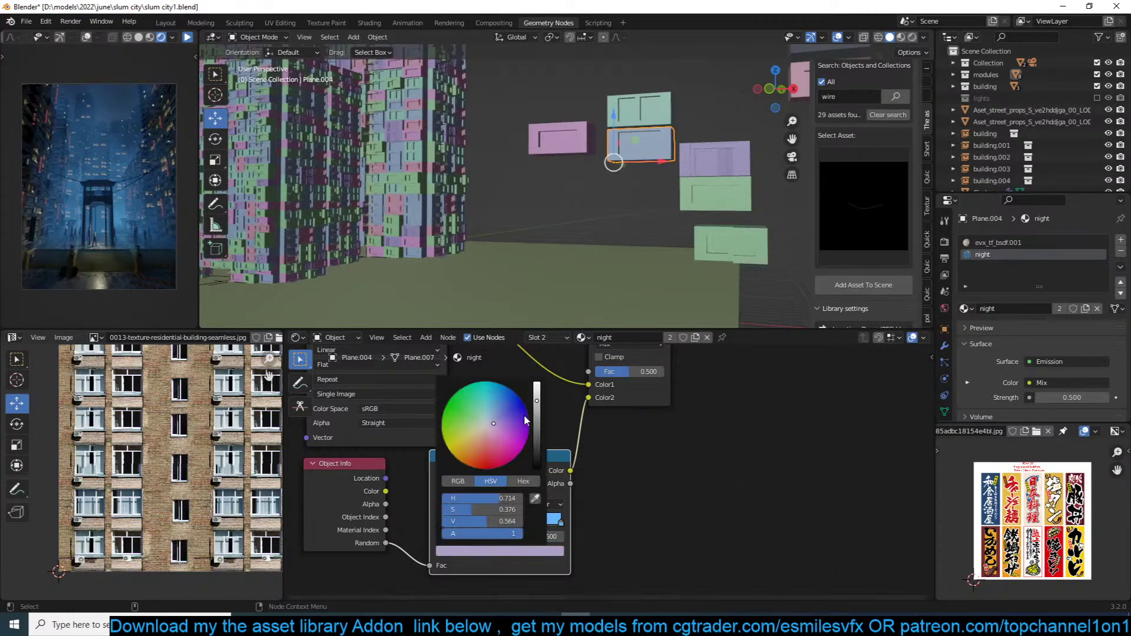
left_click(470, 409)
key("ctrl+s")
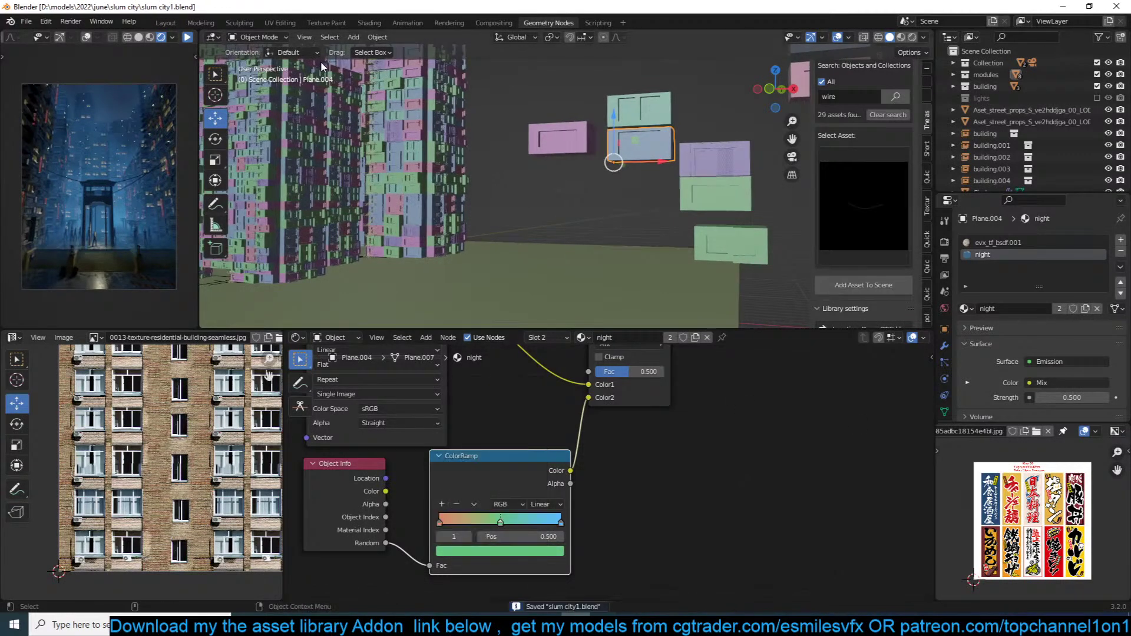
left_click(187, 38)
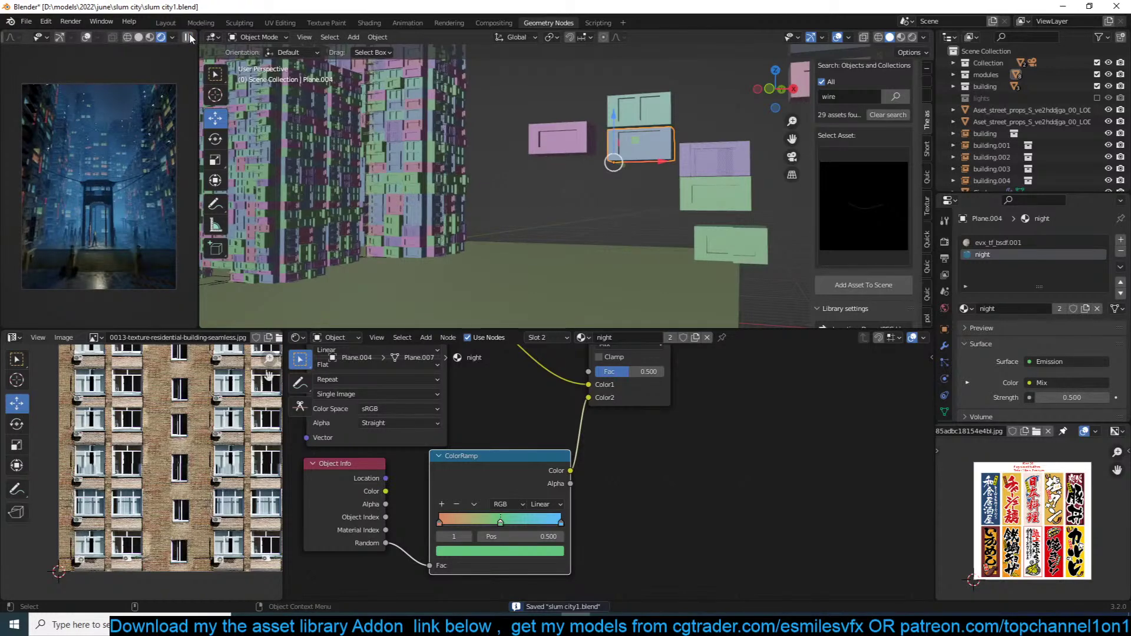
Step: Remove the orange stop, move the green stop to position 0, and place the ColorRamp clear of the Object Info node
left_click(464, 523)
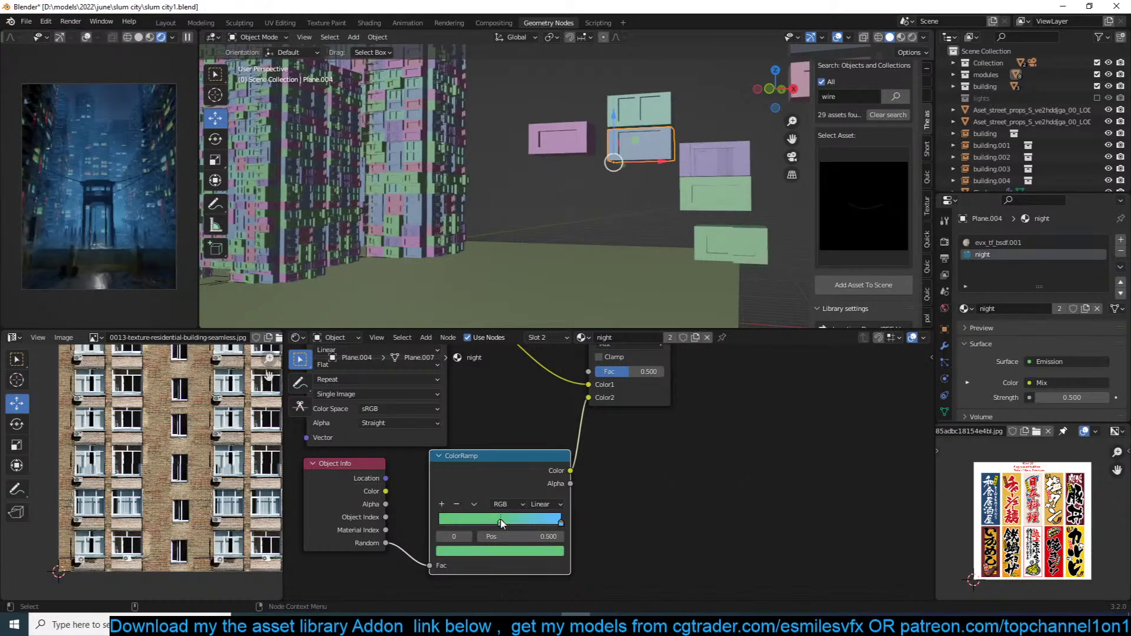
left_click_drag(498, 524, 367, 528)
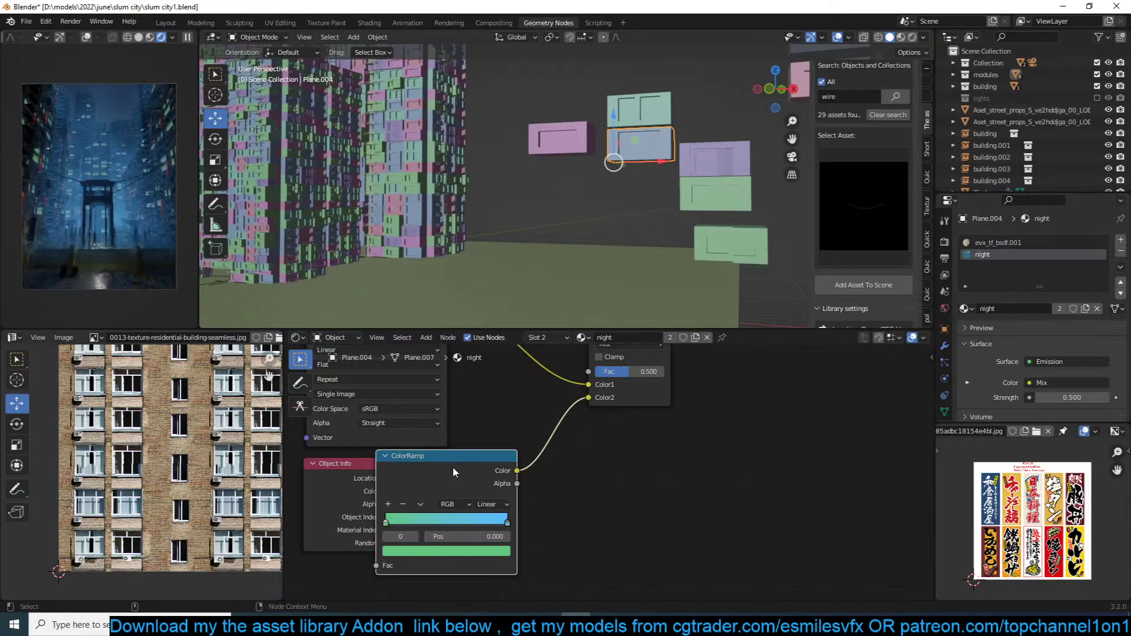
left_click_drag(485, 466, 546, 467)
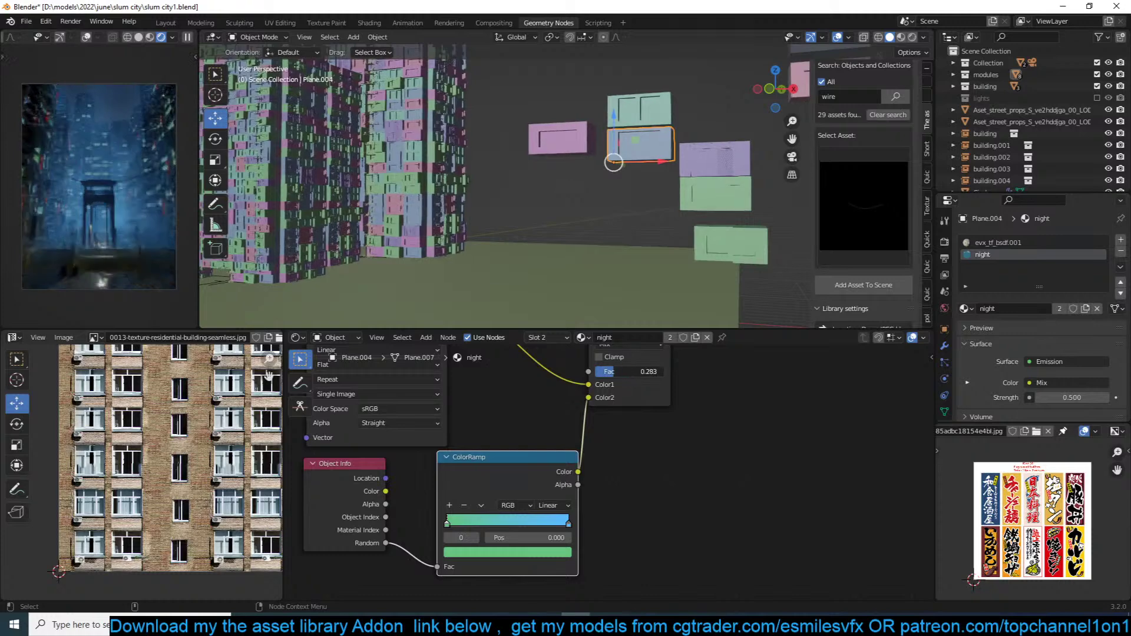
Step: Lower the Mix node's factor to about 0.208 and select the ColorRamp's blue end stop
left_click_drag(628, 374, 607, 373)
left_click(569, 524)
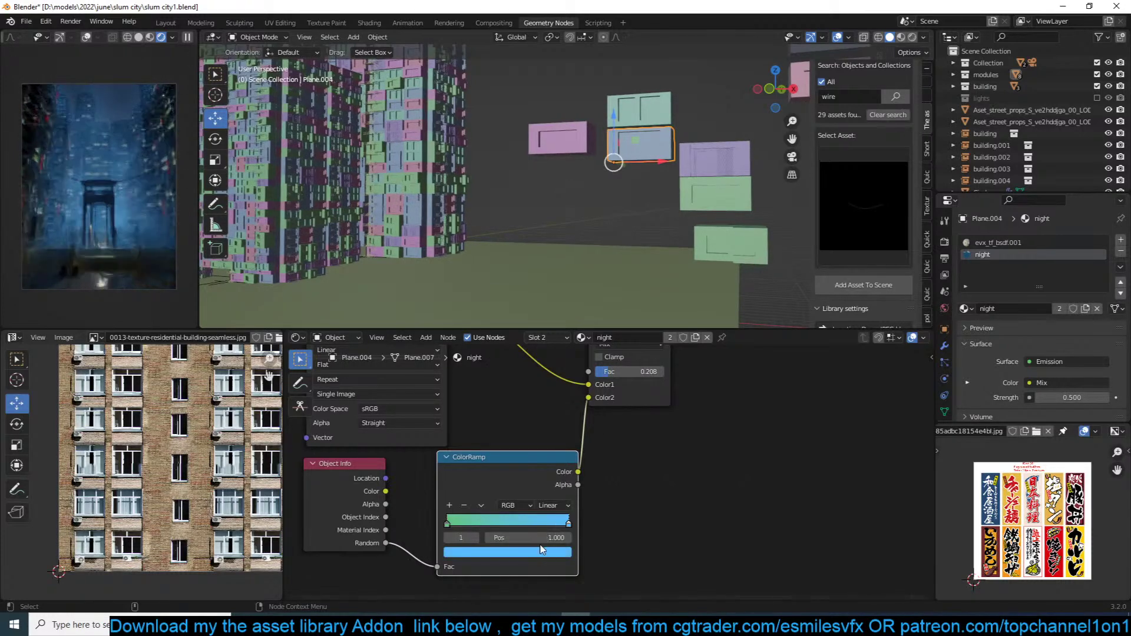
Step: Recolour the night material's ColorRamp end stop yellow and set the mix node's blending mode to Color
left_click(507, 552)
left_click(474, 440)
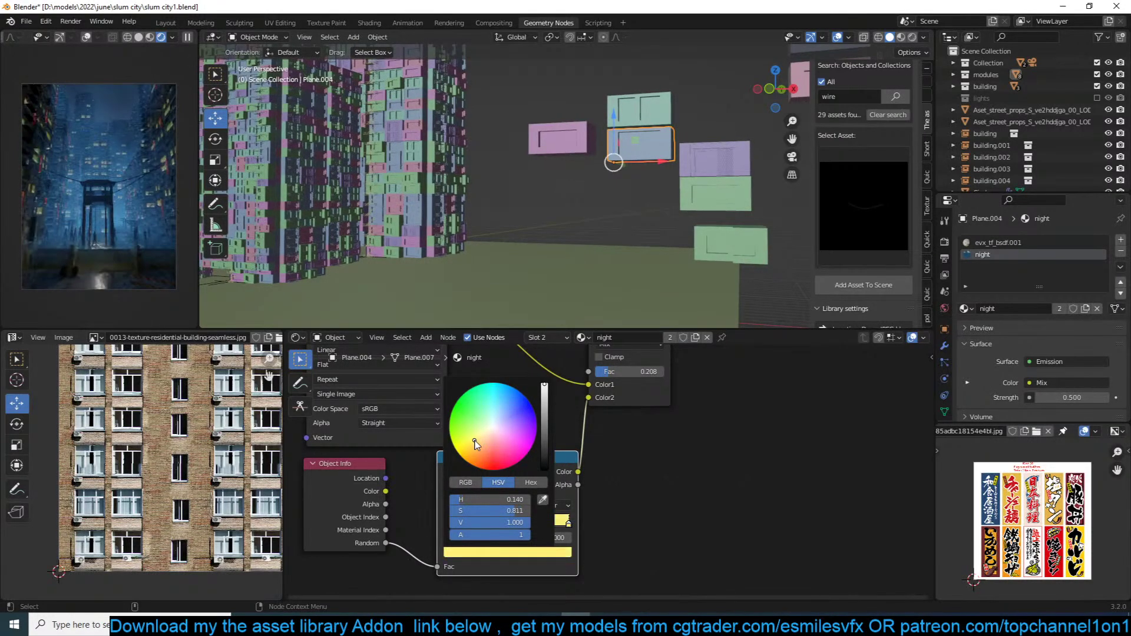
middle_click_drag(733, 394, 722, 419)
left_click(626, 370)
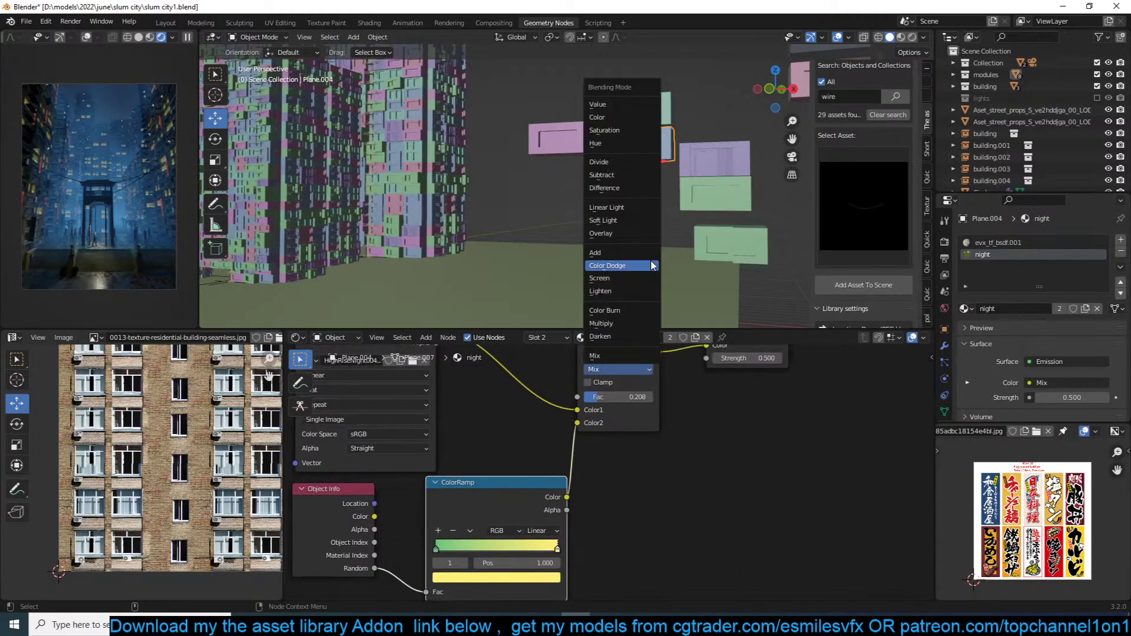
left_click(610, 118)
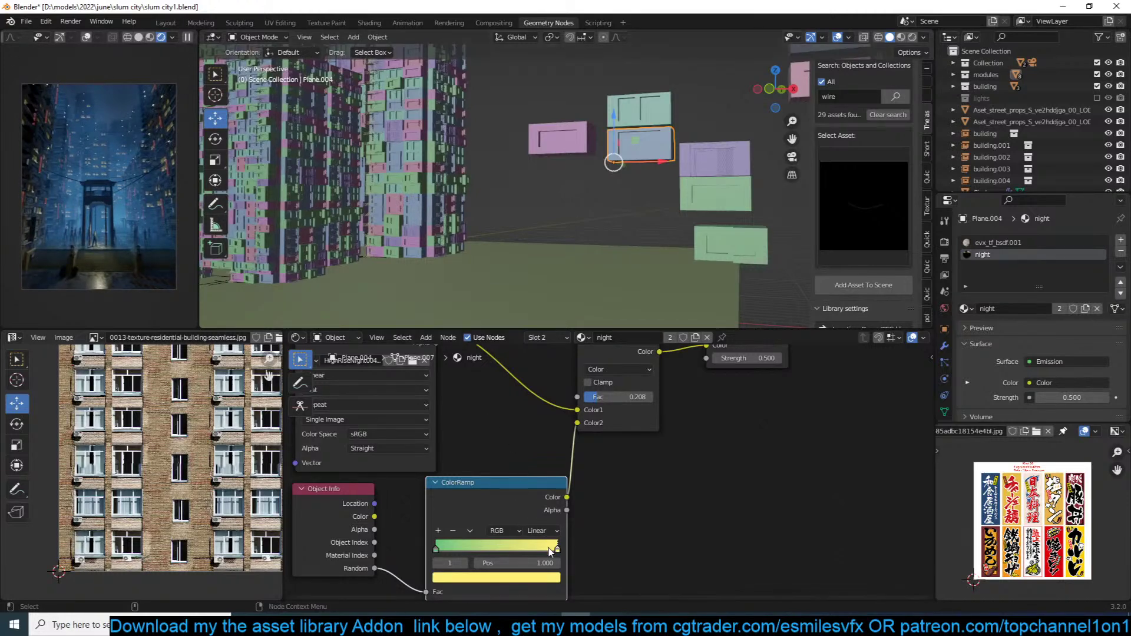
Step: Change the ColorRamp's end stop to a saturated blue, make the start stop active and save the file
left_click(481, 577)
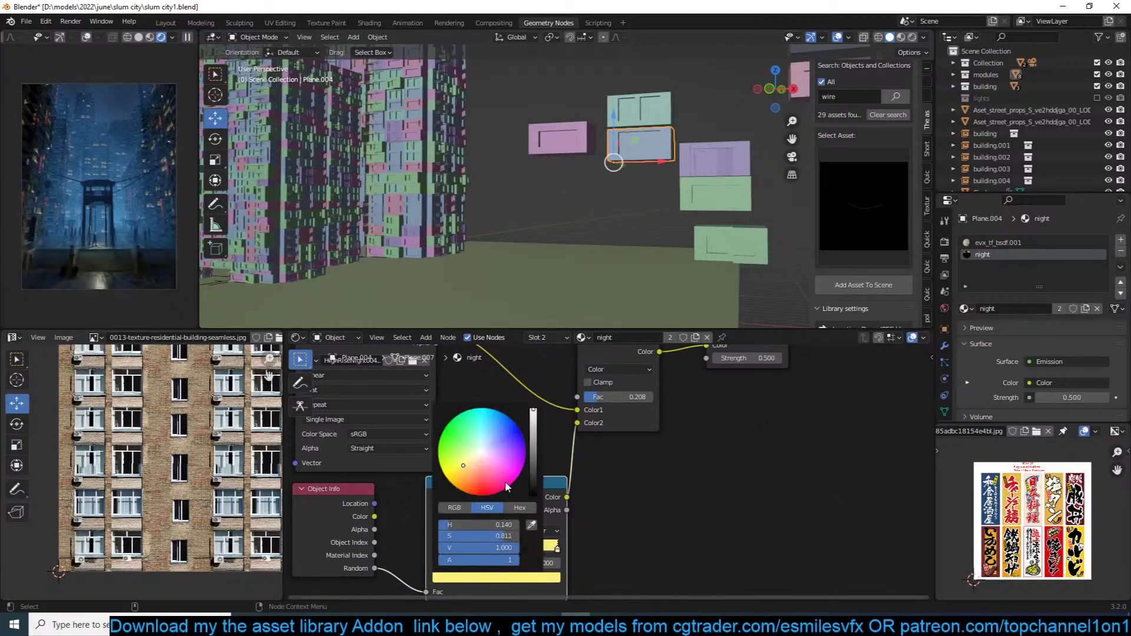
left_click(506, 423)
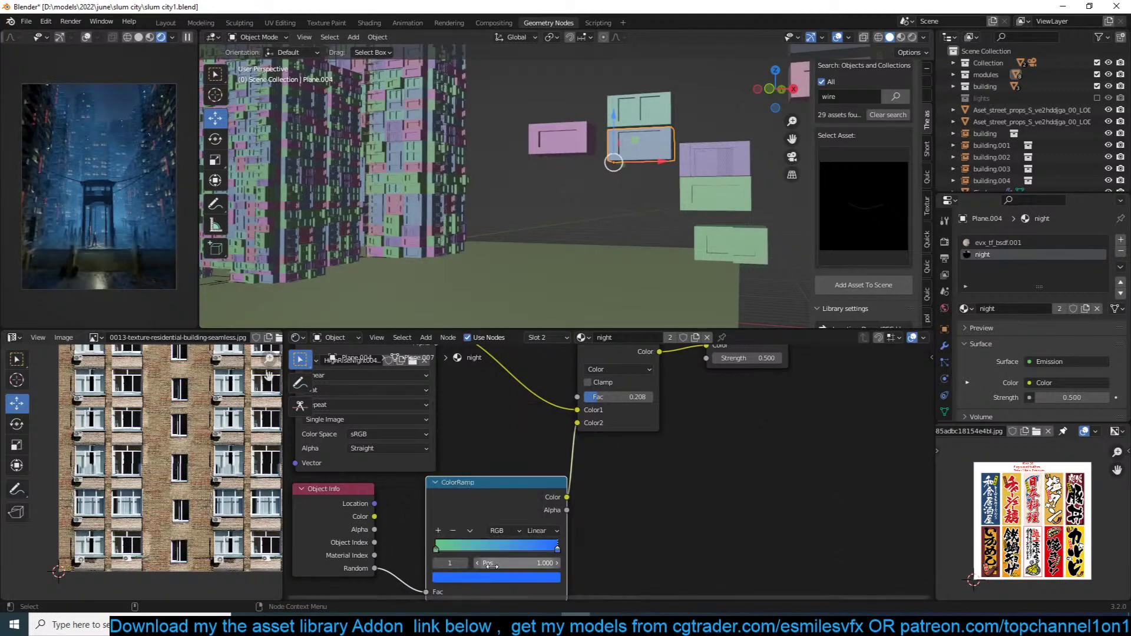
left_click(436, 548)
key("ctrl+s")
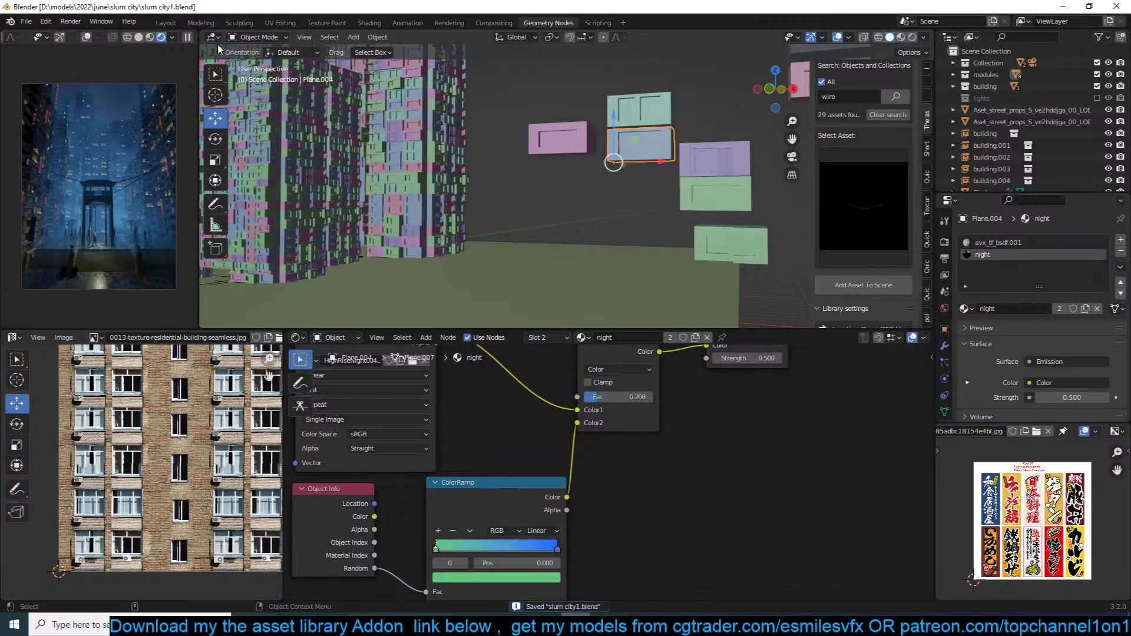
Step: Pause the rendered camera preview and save the file
left_click(185, 39)
scroll(365, 141, "down", 5)
middle_click_drag(369, 148, 494, 215)
key("KP_Decimal")
key("ctrl+s")
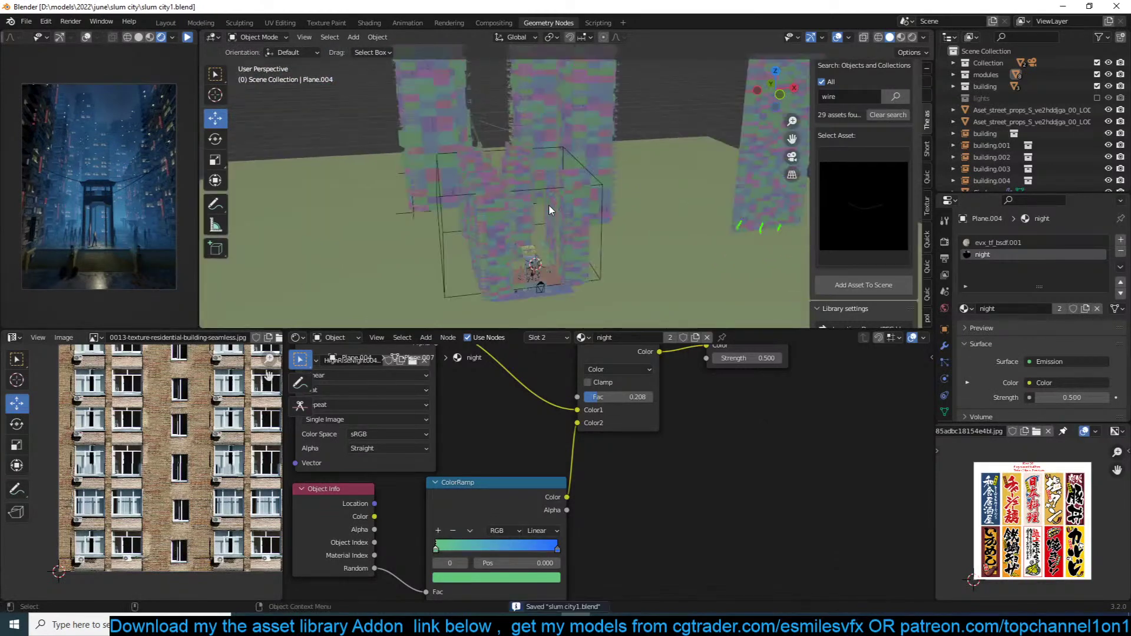
Step: Enable the lights collection in the scene
scroll(556, 206, "up", 2)
scroll(563, 207, "up", 3)
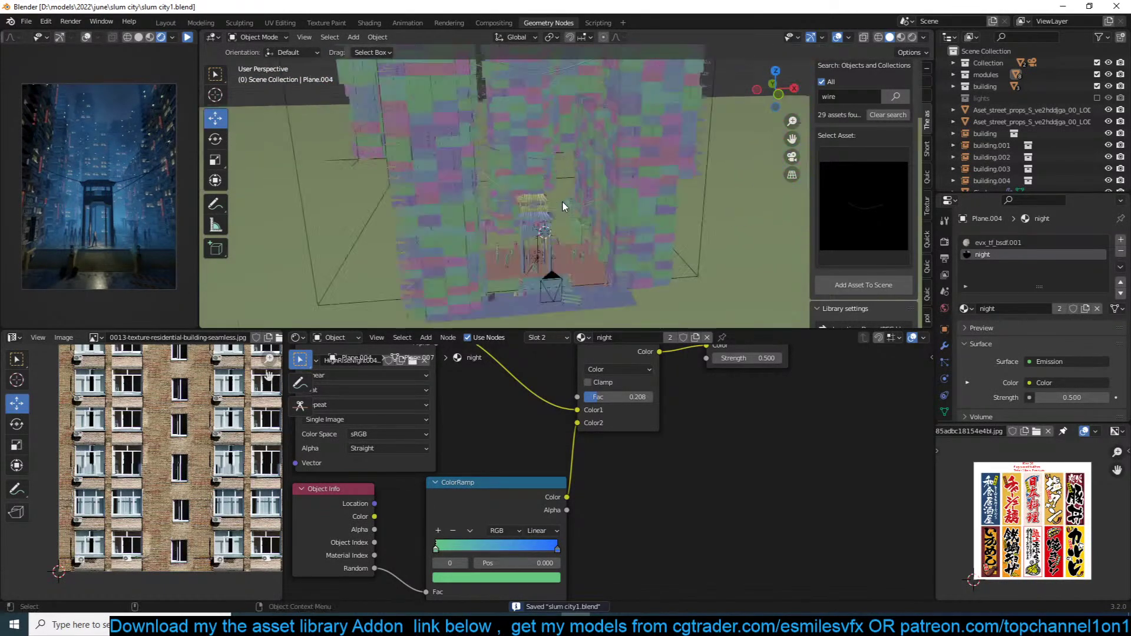
scroll(563, 206, "up", 2)
key("shift+a")
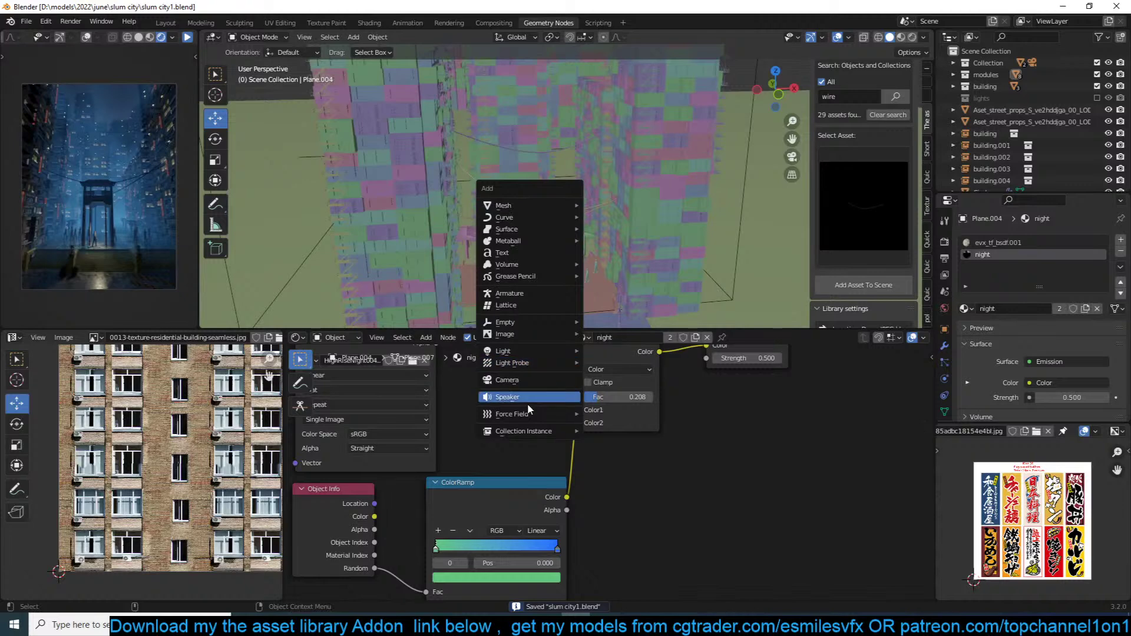
left_click(1098, 97)
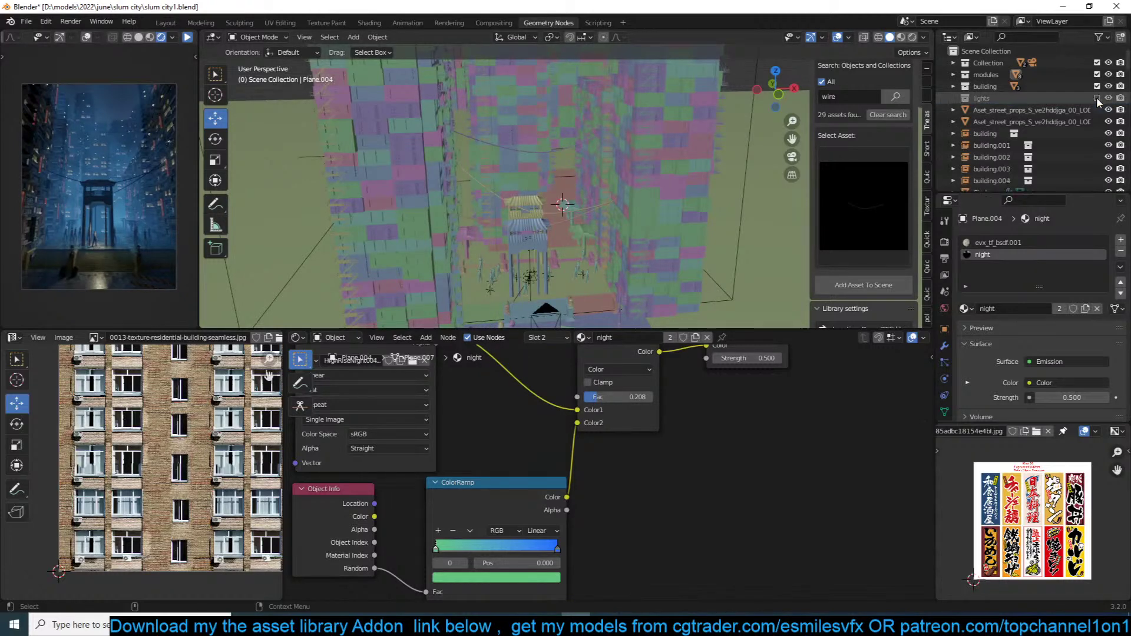
Step: Delete the concrete floor plane "concrete floor star.001" lying behind the gate between the buildings
middle_click_drag(766, 221, 629, 203)
left_click(629, 209)
left_click(603, 225)
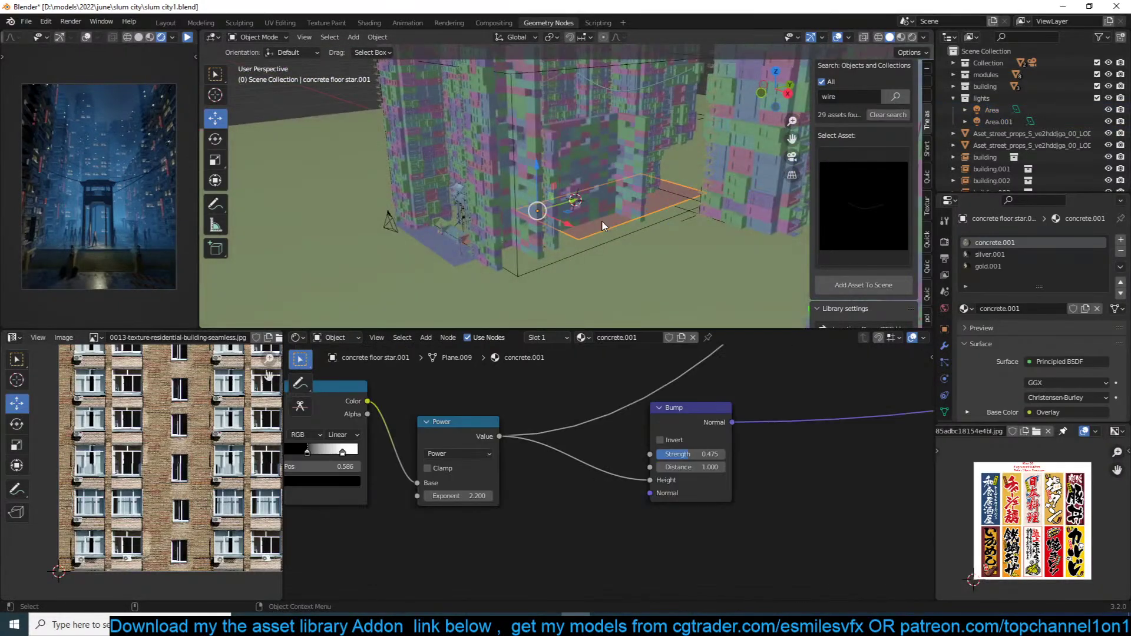
key("g")
key("z")
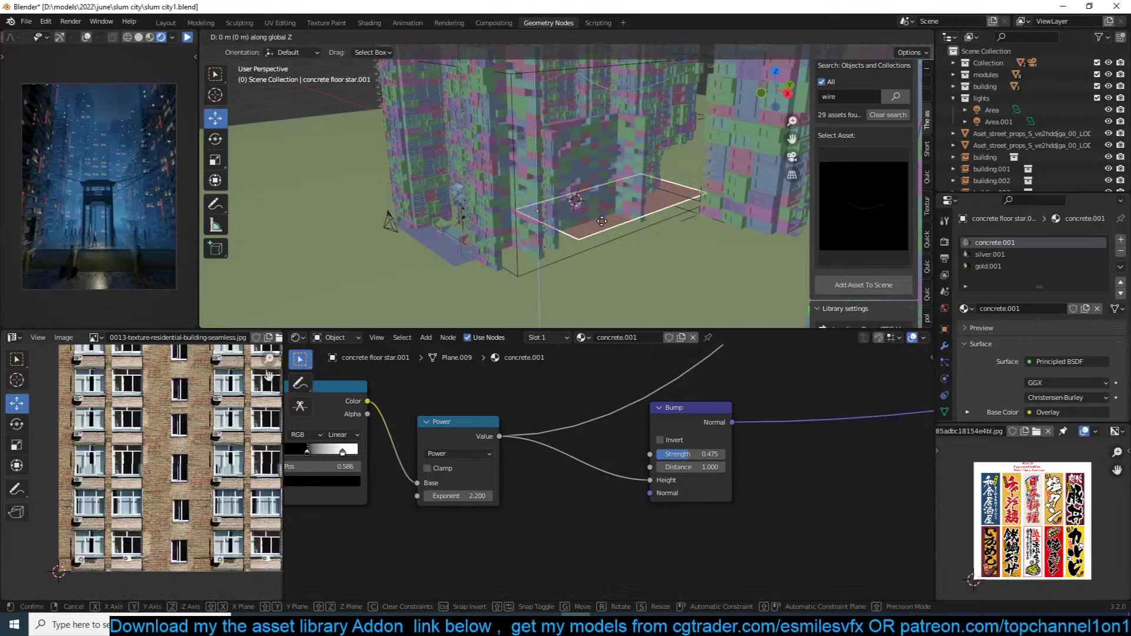
key("Escape")
middle_click_drag(601, 220, 644, 228)
key("x")
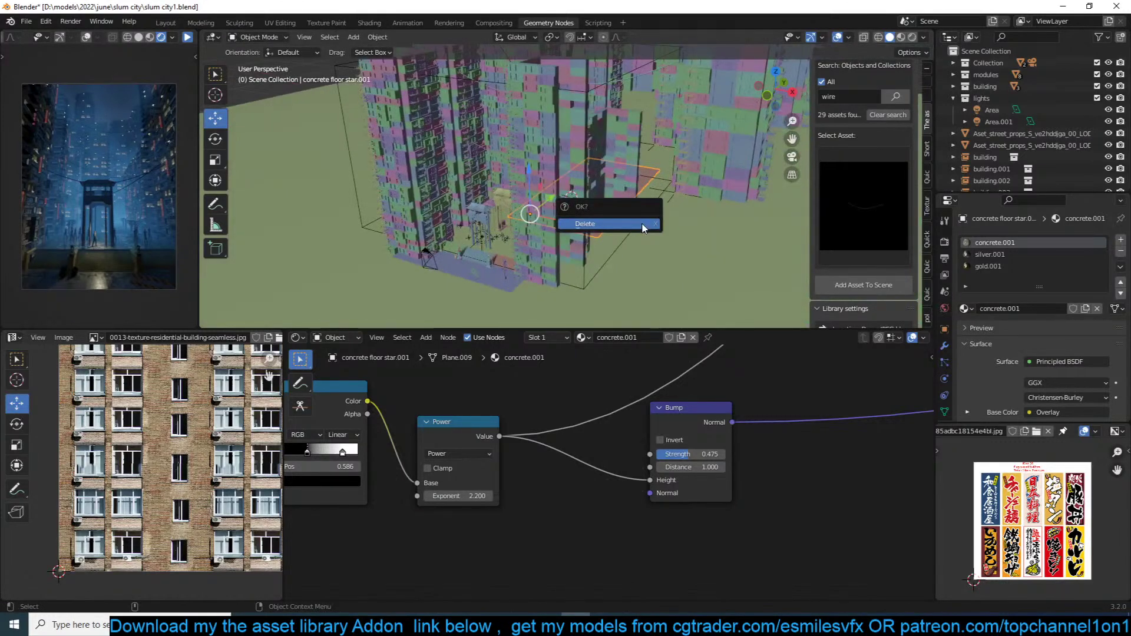
left_click(643, 228)
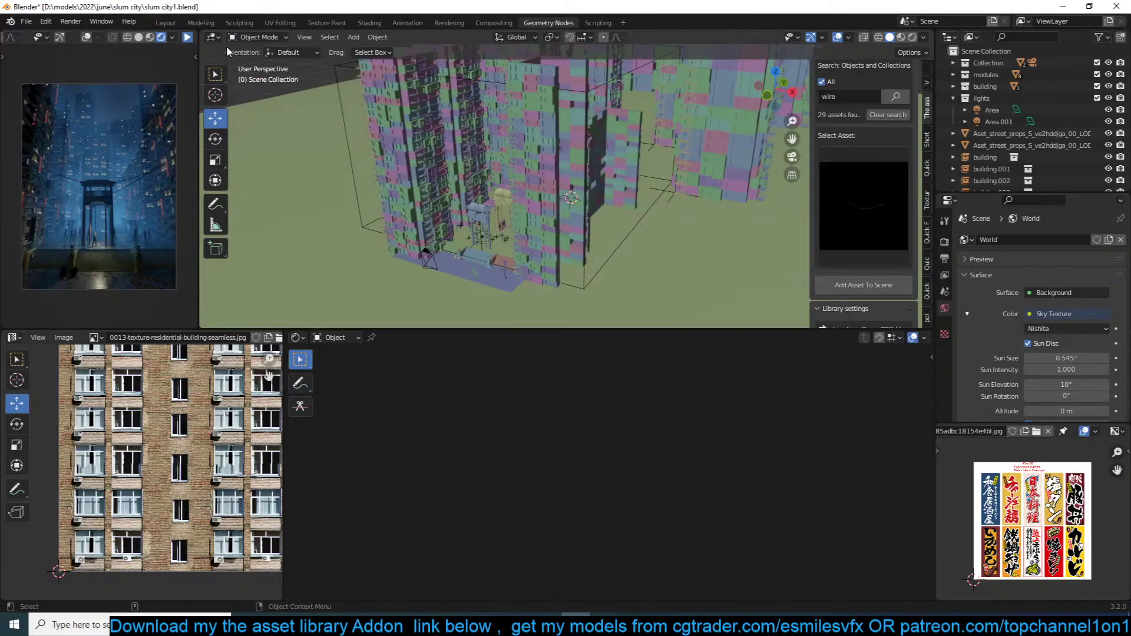
Step: Refresh the rendered preview, exclude the lights collection and save the file
left_click(188, 37)
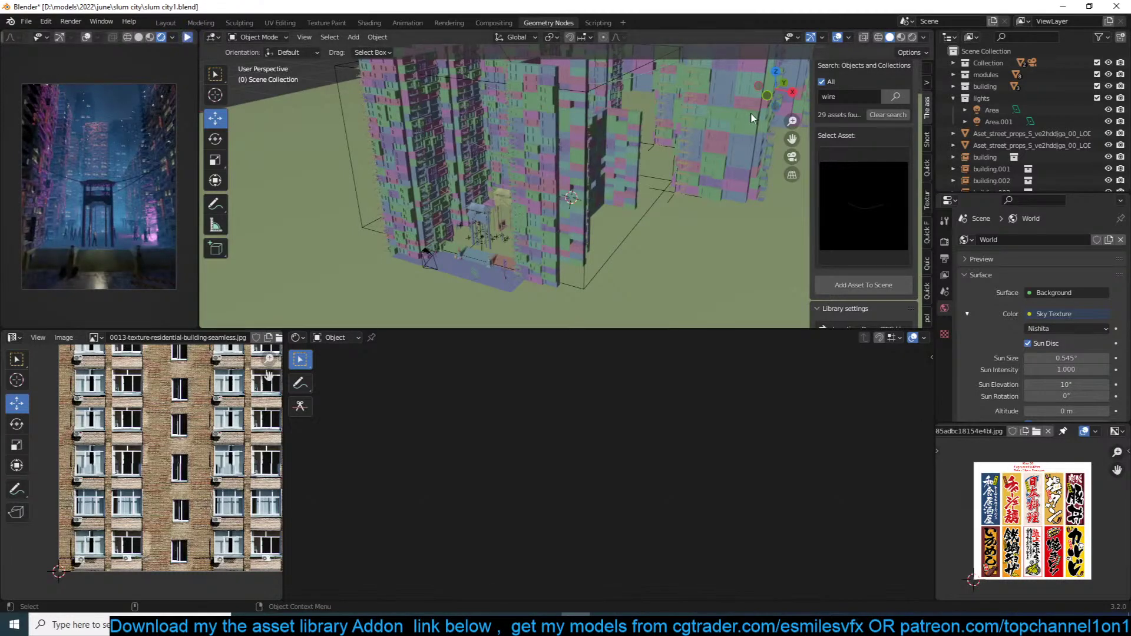
left_click(1097, 98)
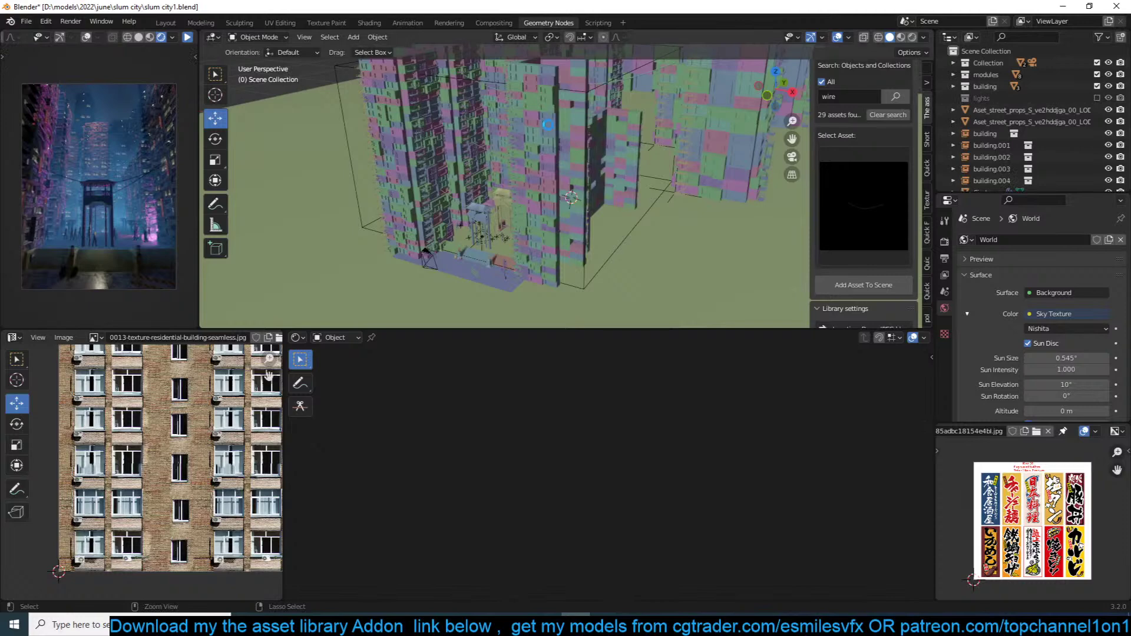
key("ctrl+s")
left_click(188, 37)
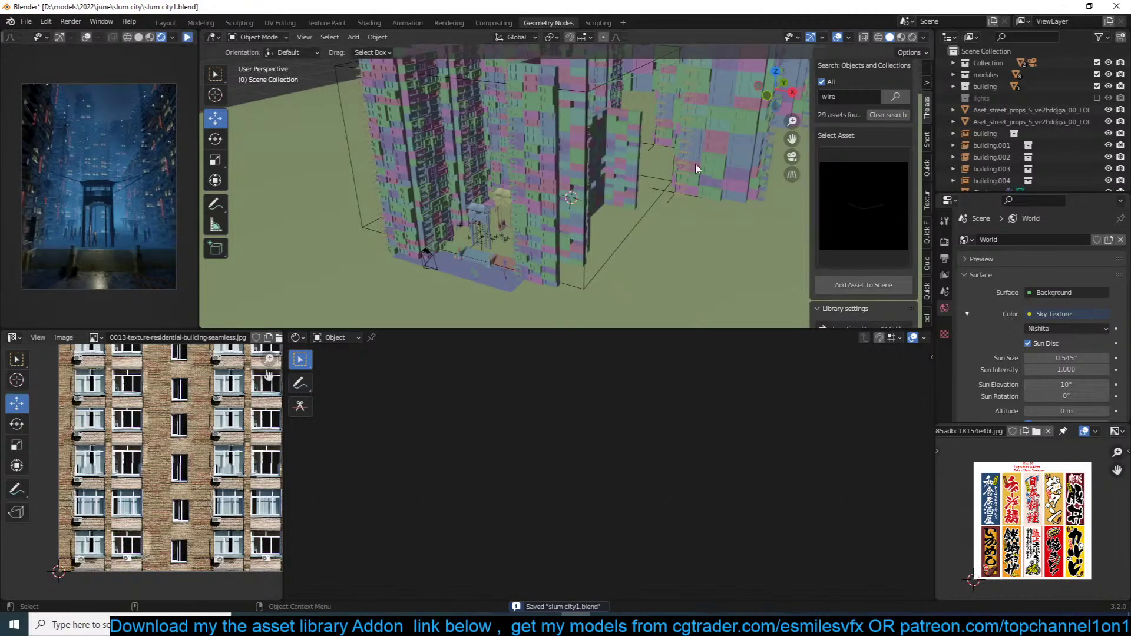
Step: Examine the module planes beside the city ground and the nodes of Plane.009's light material
middle_click_drag(524, 176, 495, 179)
key("ctrl+s")
left_click(534, 208)
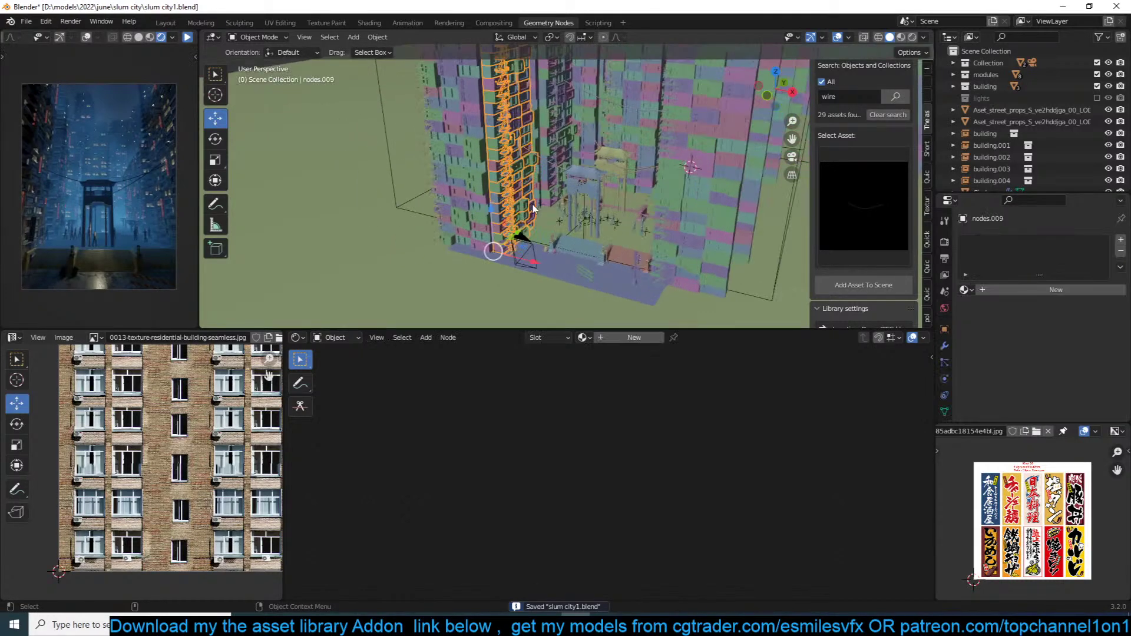
scroll(641, 224, "down", 5)
middle_click_drag(680, 209, 588, 181)
scroll(589, 182, "down", 5)
left_click(650, 162)
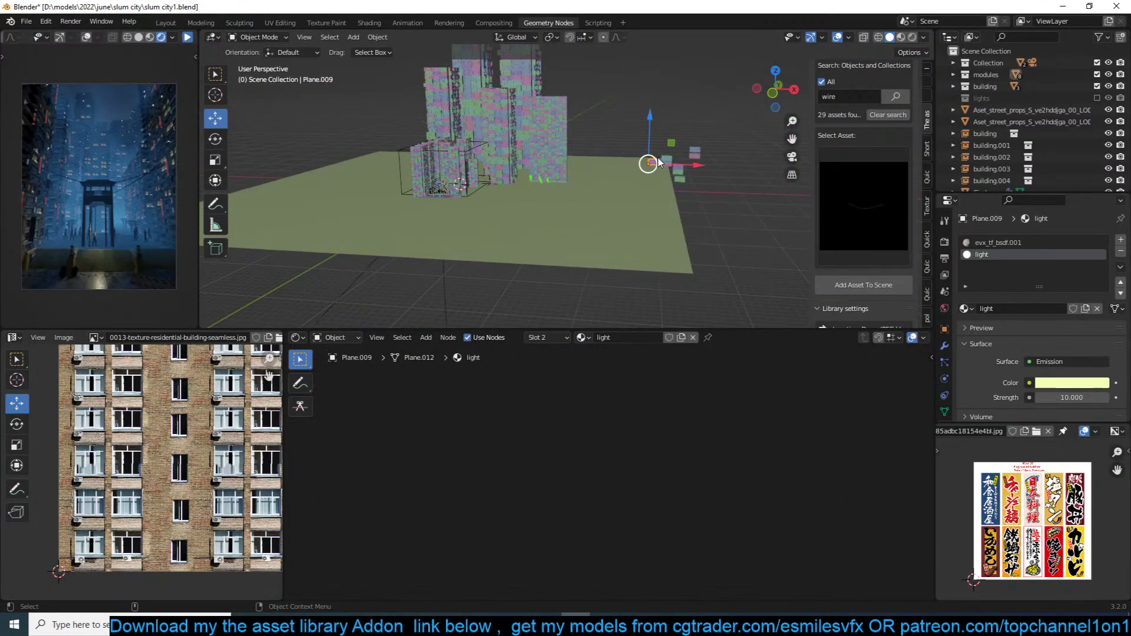
key("Home")
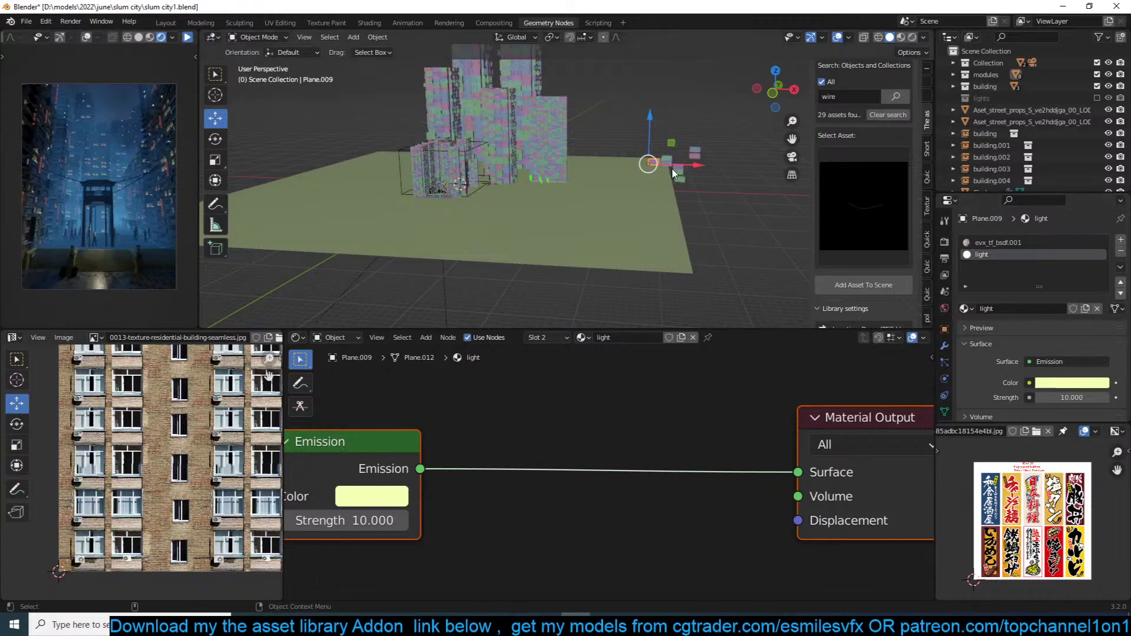
scroll(673, 172, "up", 3)
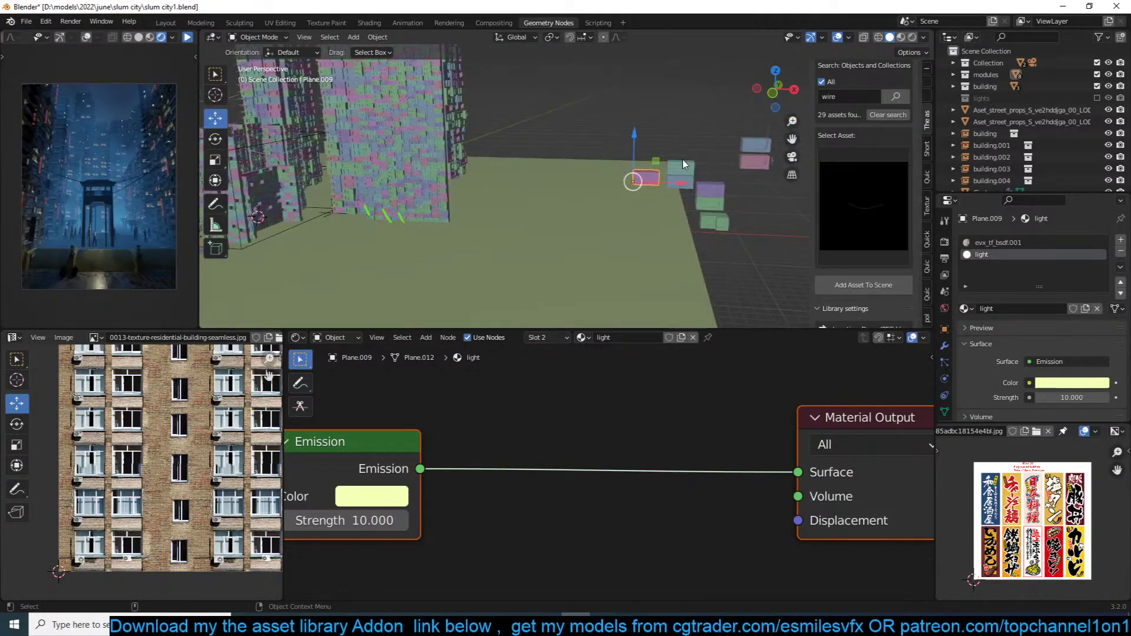
Step: Recolour the ColorRamp's start stop to cyan in Plane.001's night material and save the file
left_click(683, 165)
key("Home")
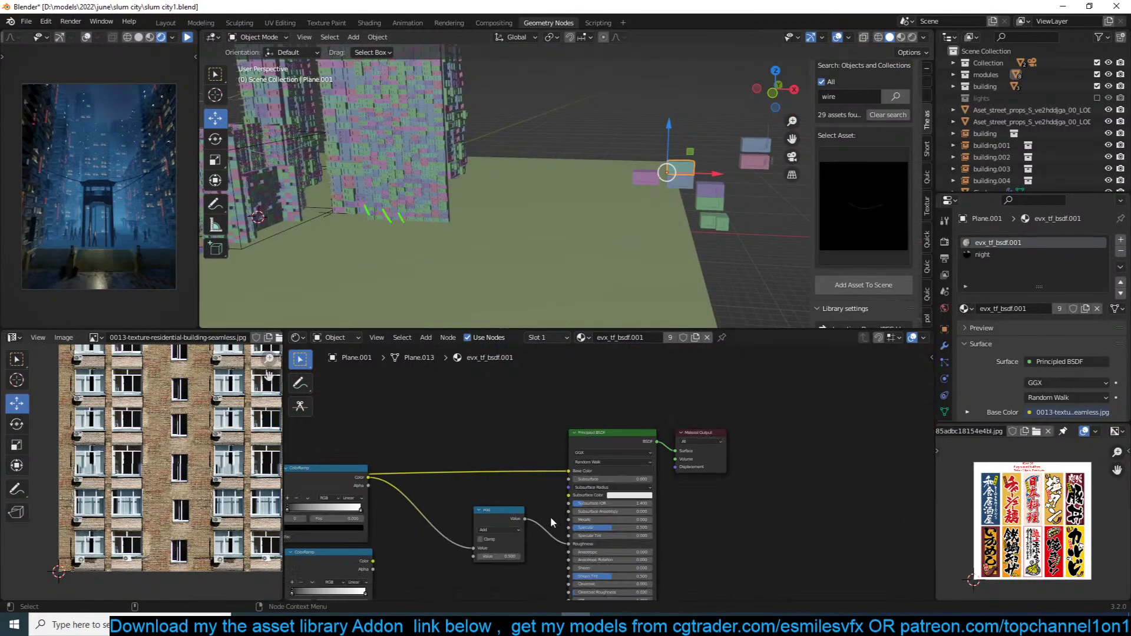
middle_click_drag(552, 519, 671, 469)
middle_click_drag(475, 573, 550, 458)
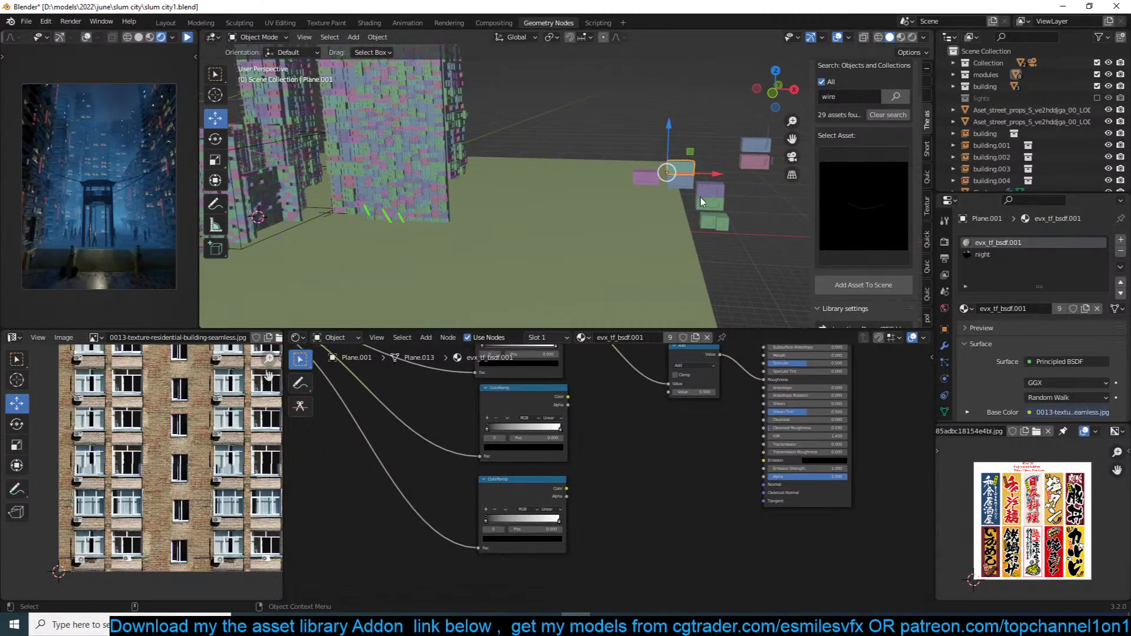
left_click(995, 254)
scroll(648, 430, "up", 2)
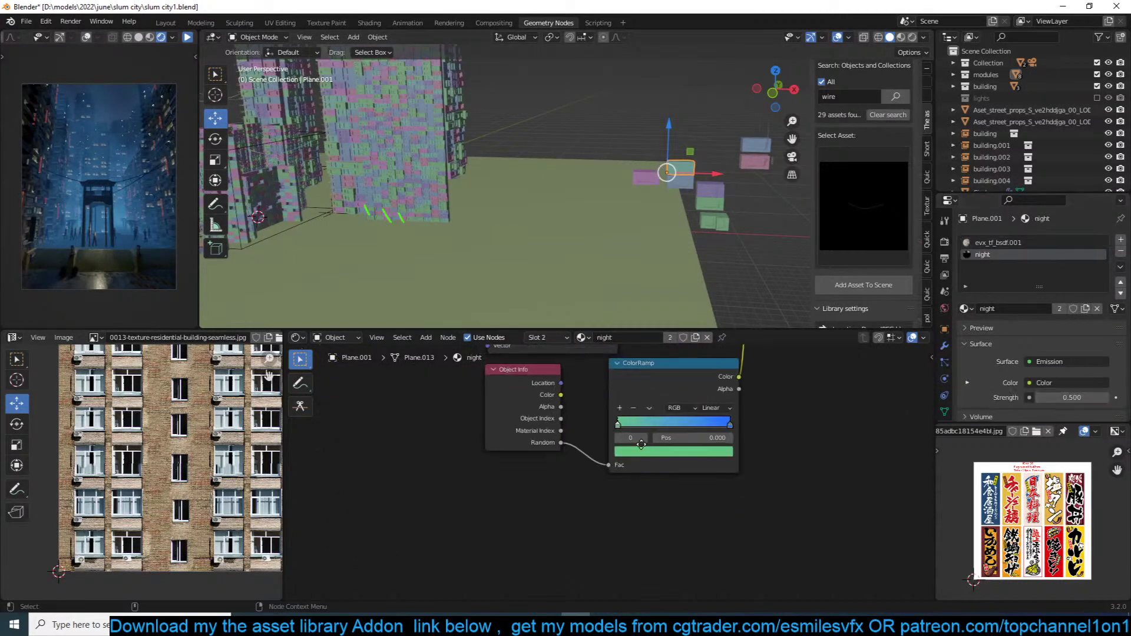
middle_click_drag(641, 445, 625, 453)
left_click(618, 467)
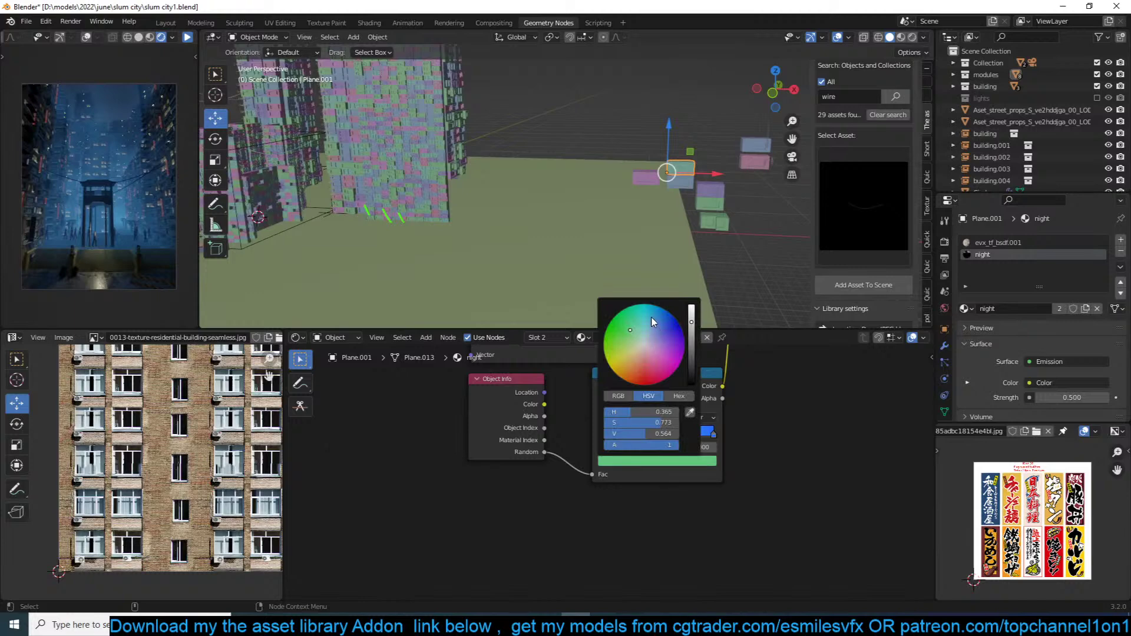
left_click(653, 321)
key("ctrl+s")
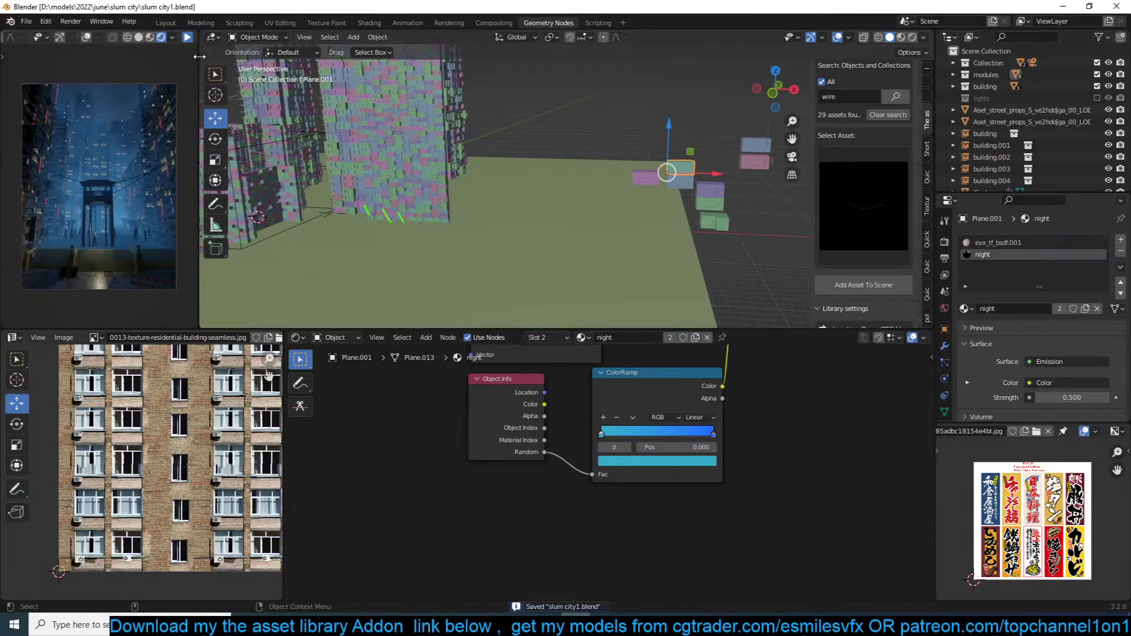
Step: Raise the night material's Color mix factor to 0.842, refresh the rendered preview and save the file
left_click(188, 38)
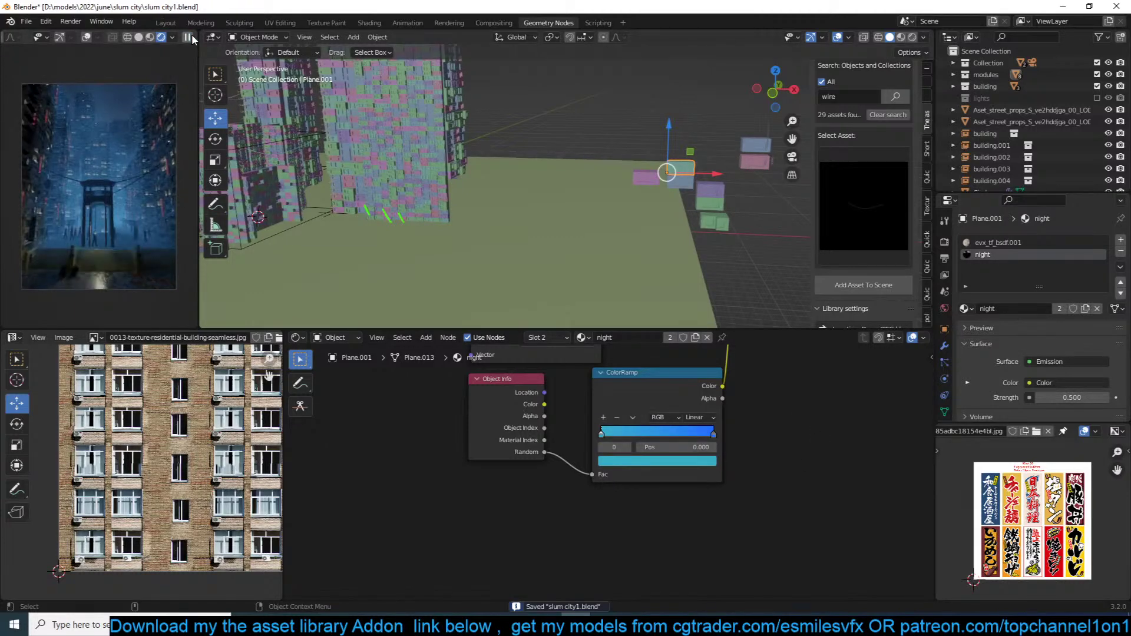
middle_click_drag(605, 514, 526, 568)
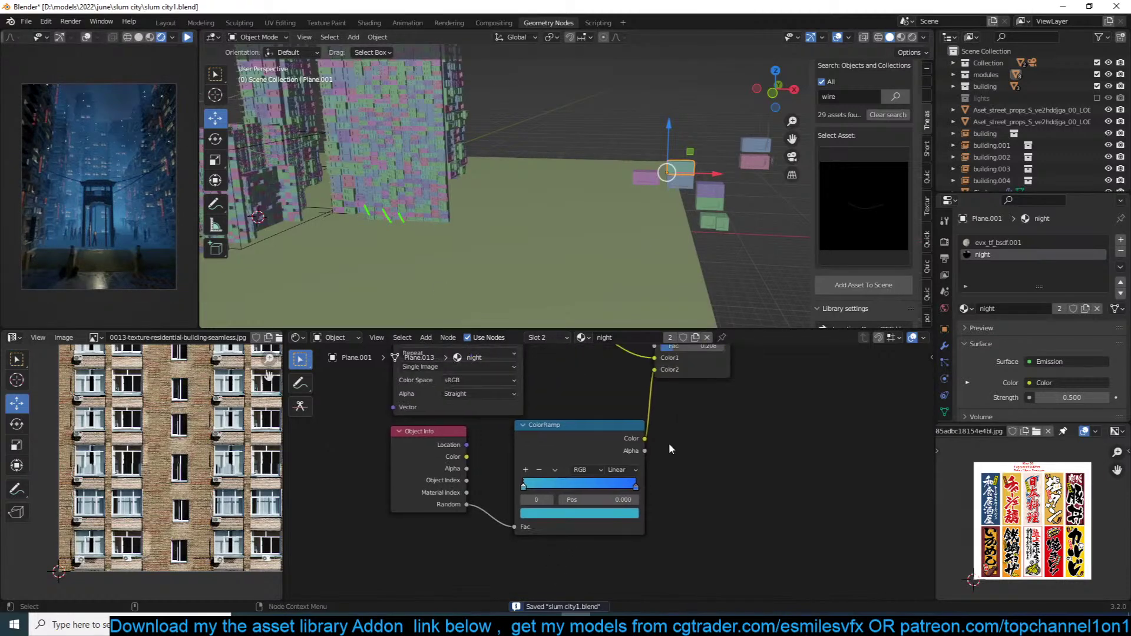
middle_click_drag(670, 443, 636, 501)
left_click_drag(649, 406, 674, 406)
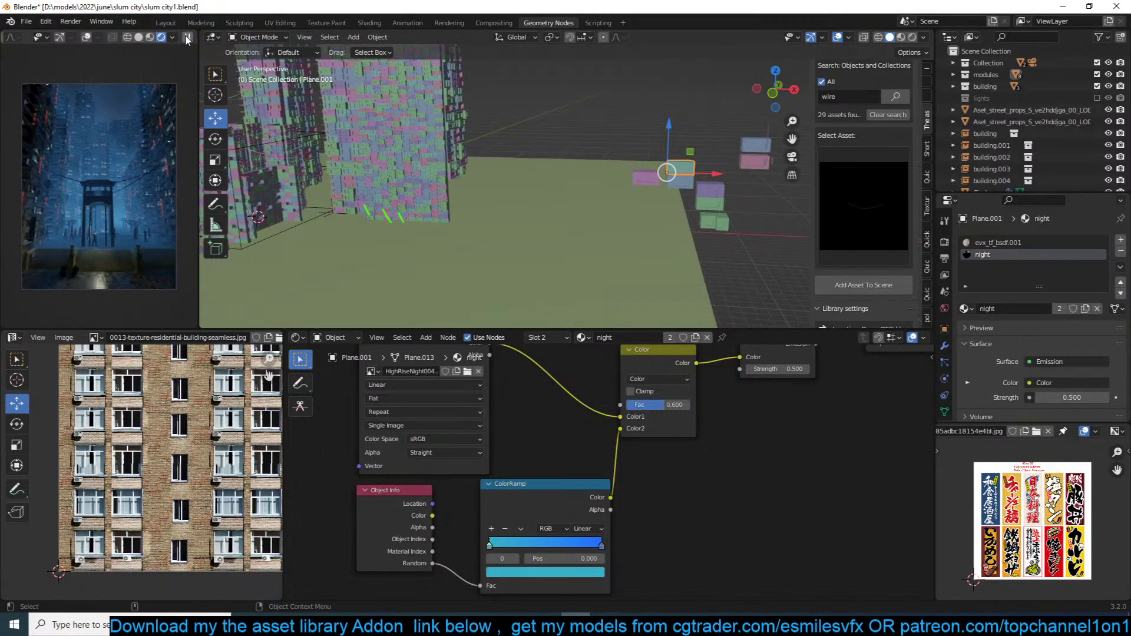
left_click_drag(668, 399, 707, 406)
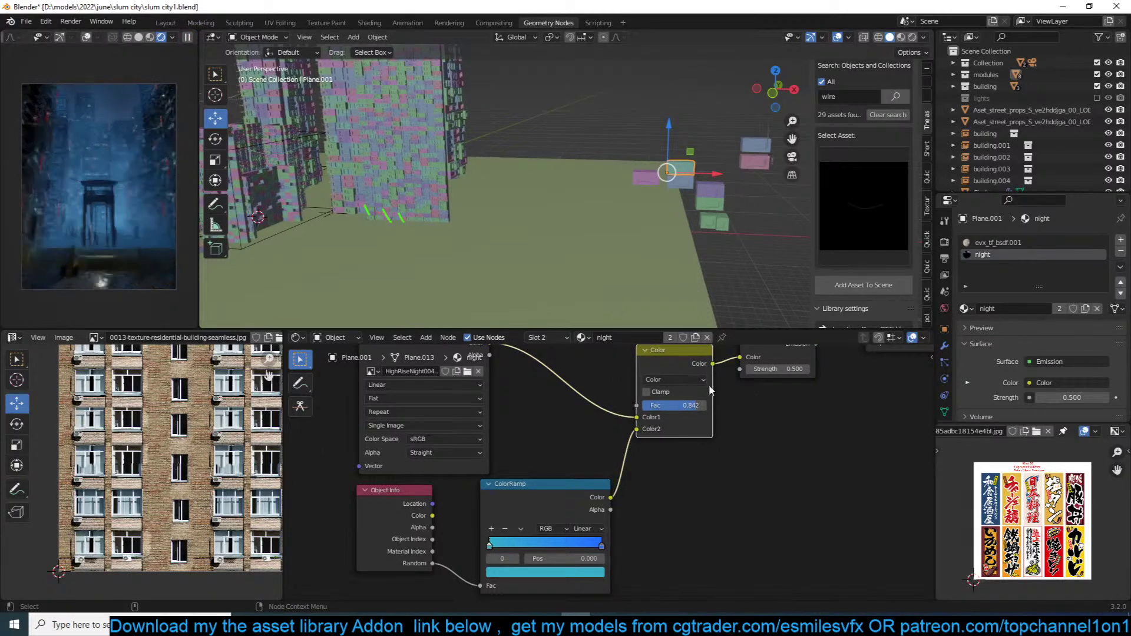
left_click(823, 416)
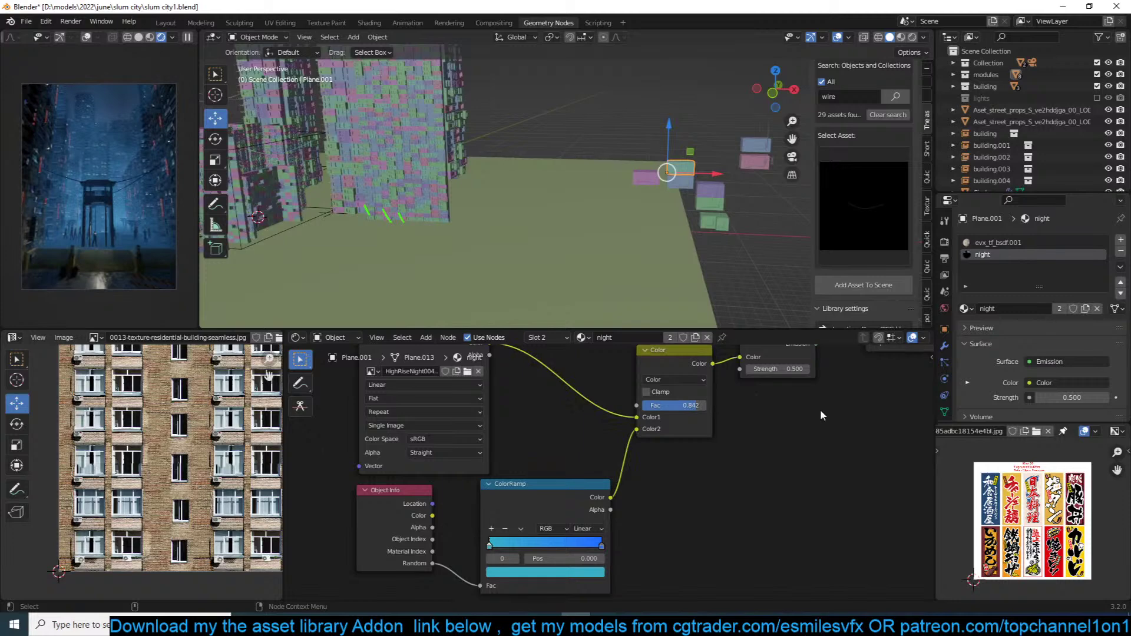
left_click(187, 37)
key("ctrl+s")
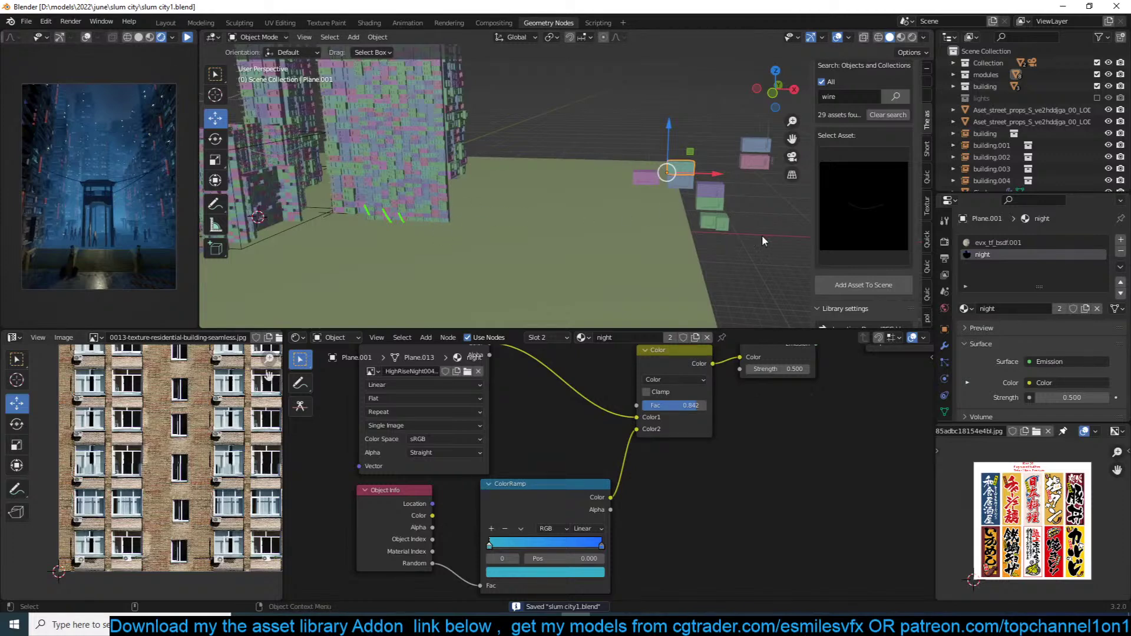
Step: Remove the light material slot from the Plane.009 module and save the file
left_click(654, 188)
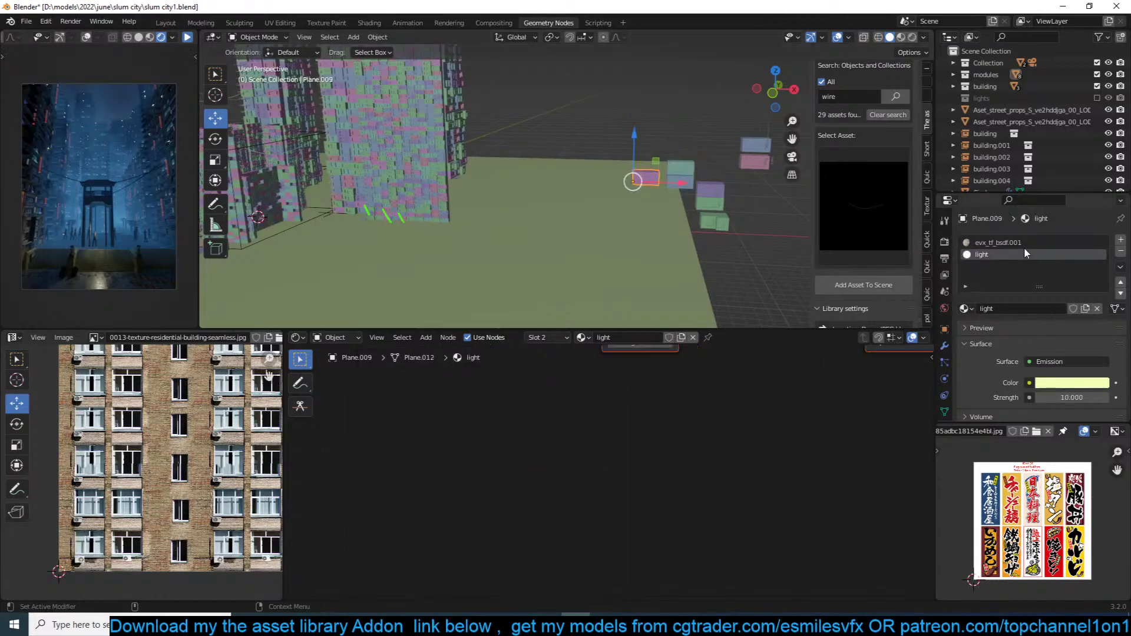
left_click(1121, 252)
key("ctrl+s")
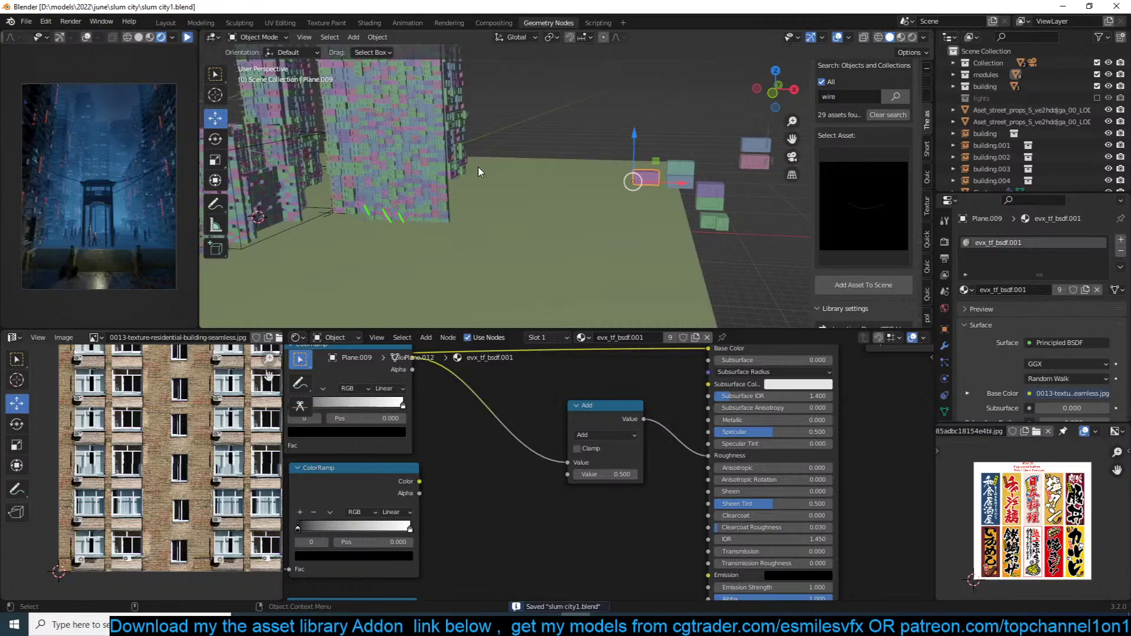
key("KP_0")
scroll(481, 171, "up", 4)
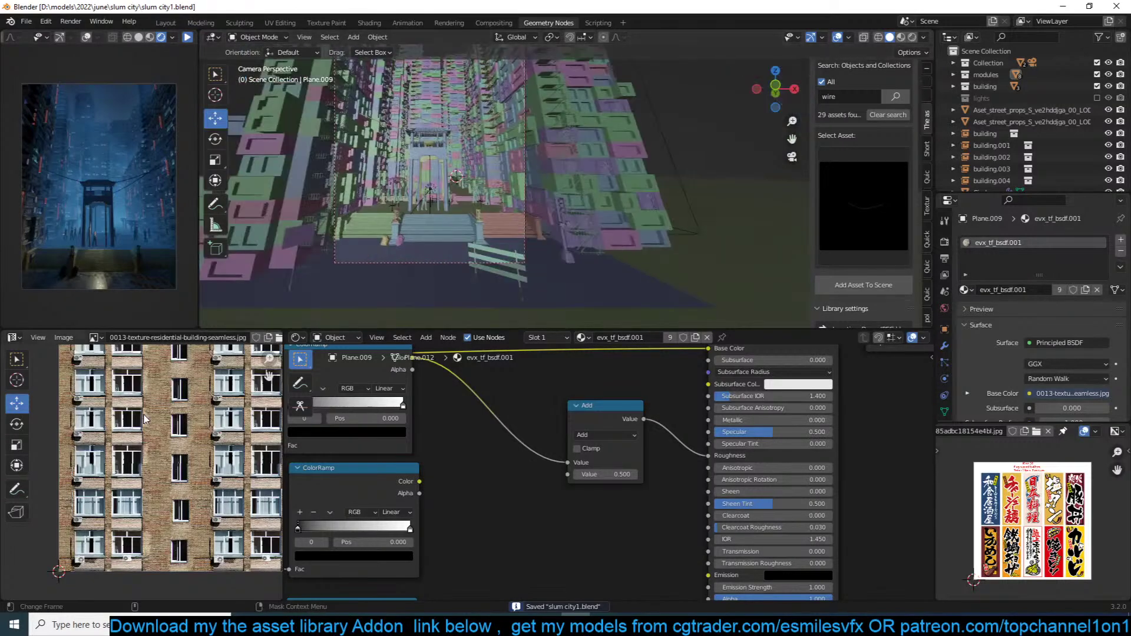
Step: Load the reference image 50283781db2024ca55569baf6db30048 (1).jpg in place of the residential building texture and save the file
left_click(94, 338)
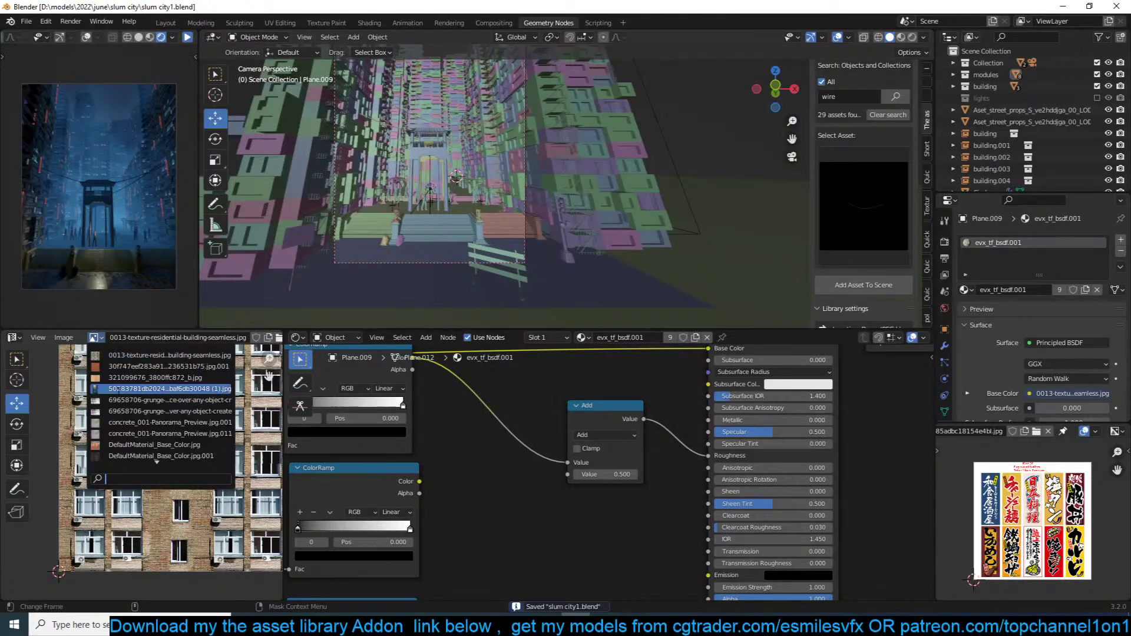
left_click(120, 389)
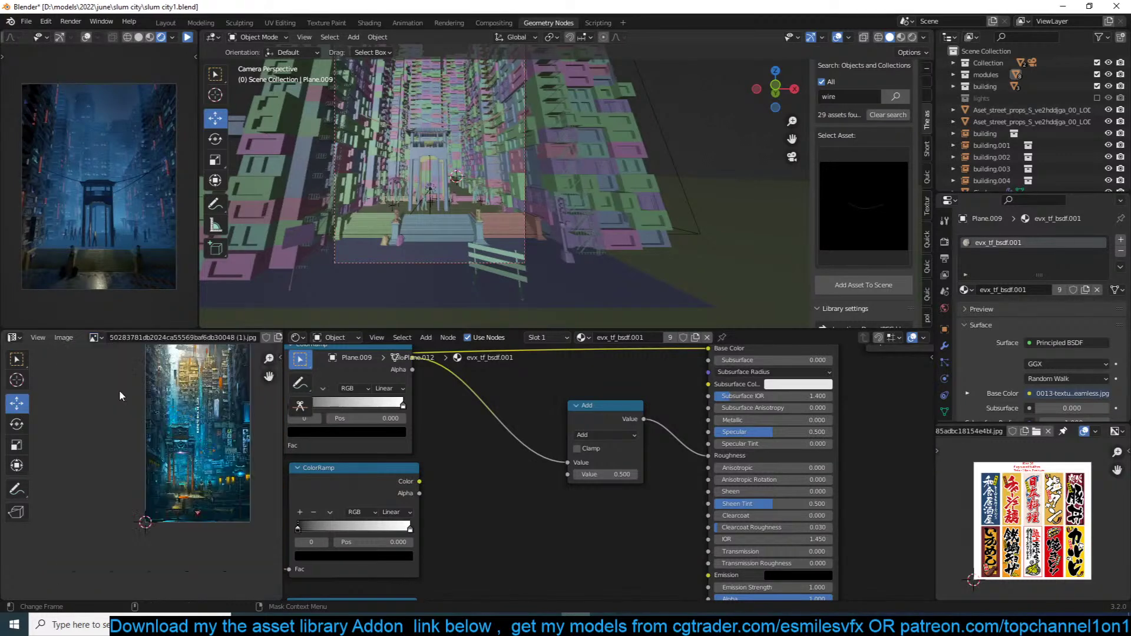
scroll(154, 429, "up", 3)
key("ctrl+s")
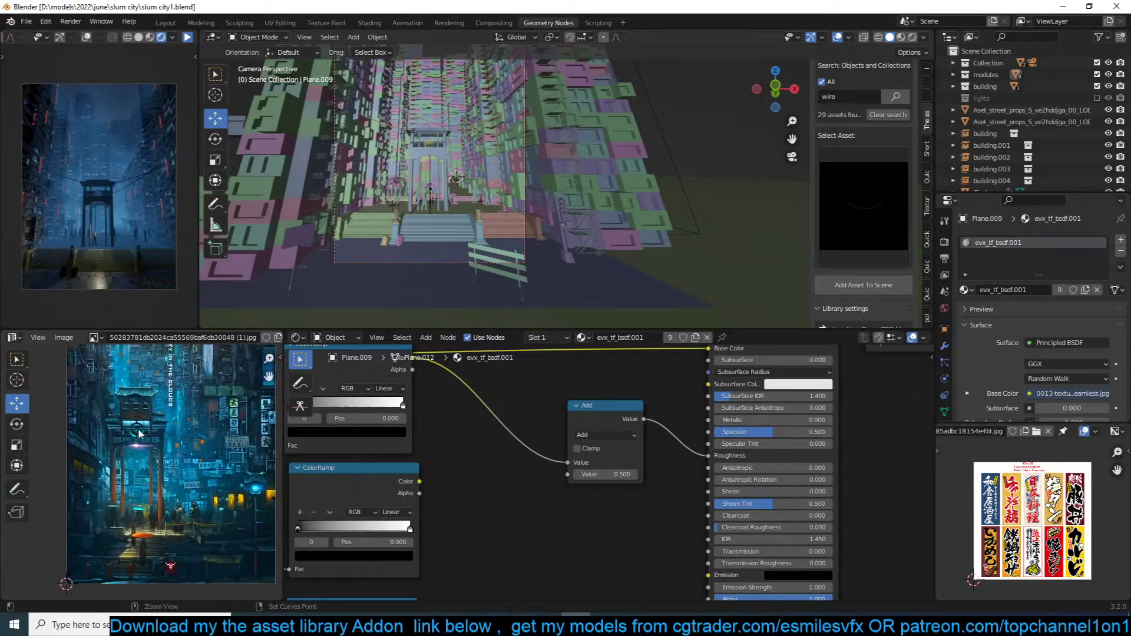
middle_click_drag(110, 421, 94, 420)
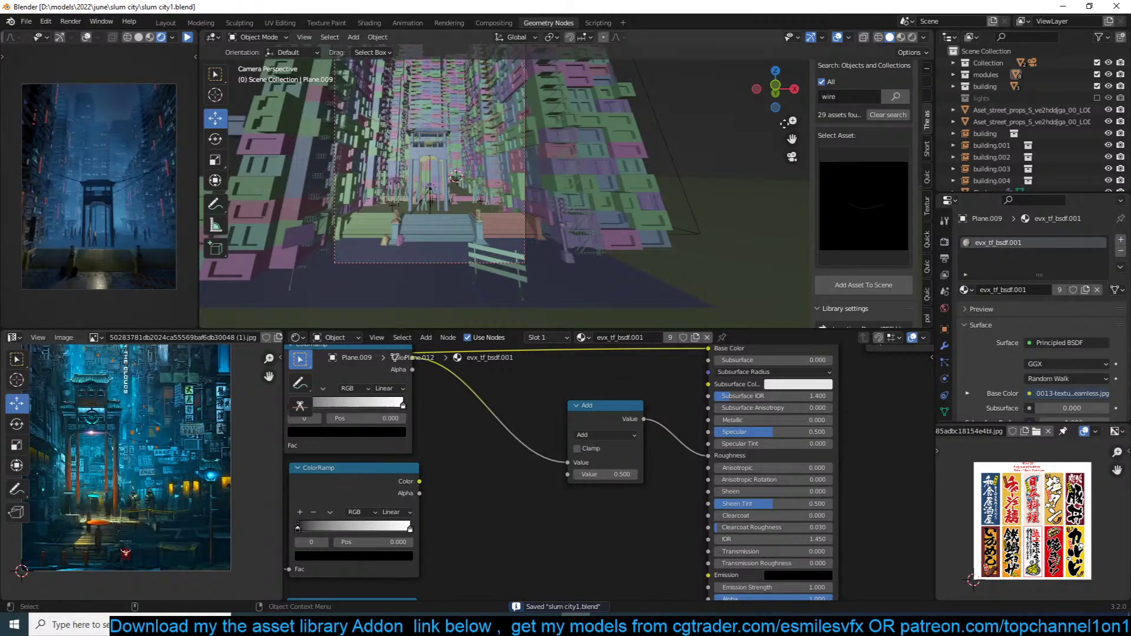
Step: Search the asset library for "ad" and look through the resulting object thumbnails for a suitable prop
key("a")
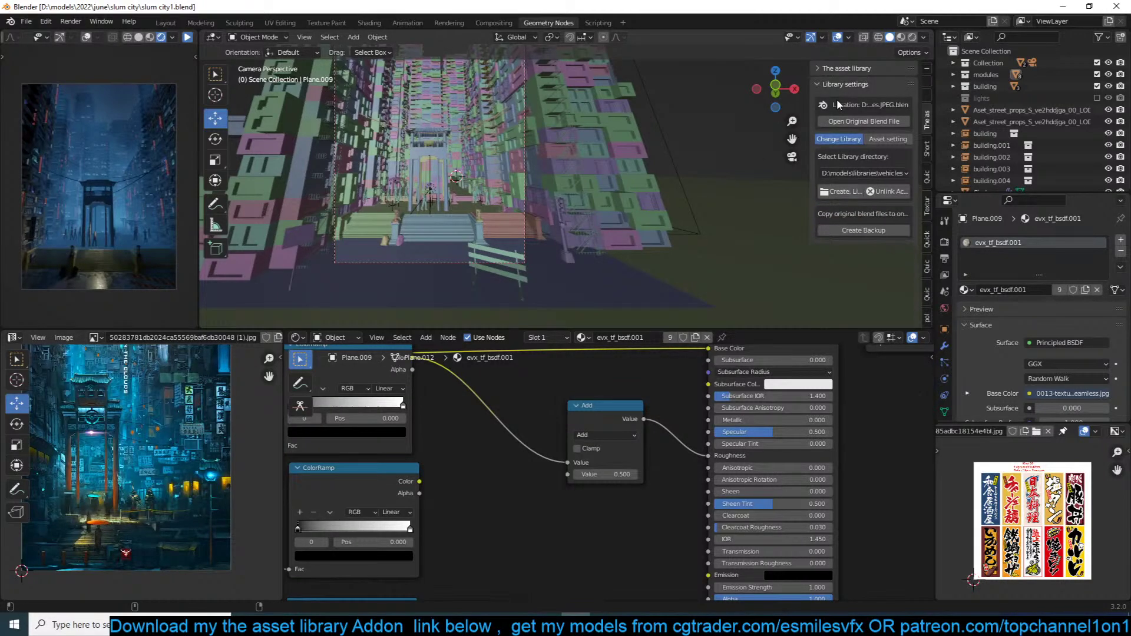
left_click(854, 73)
left_click(857, 160)
type("ad")
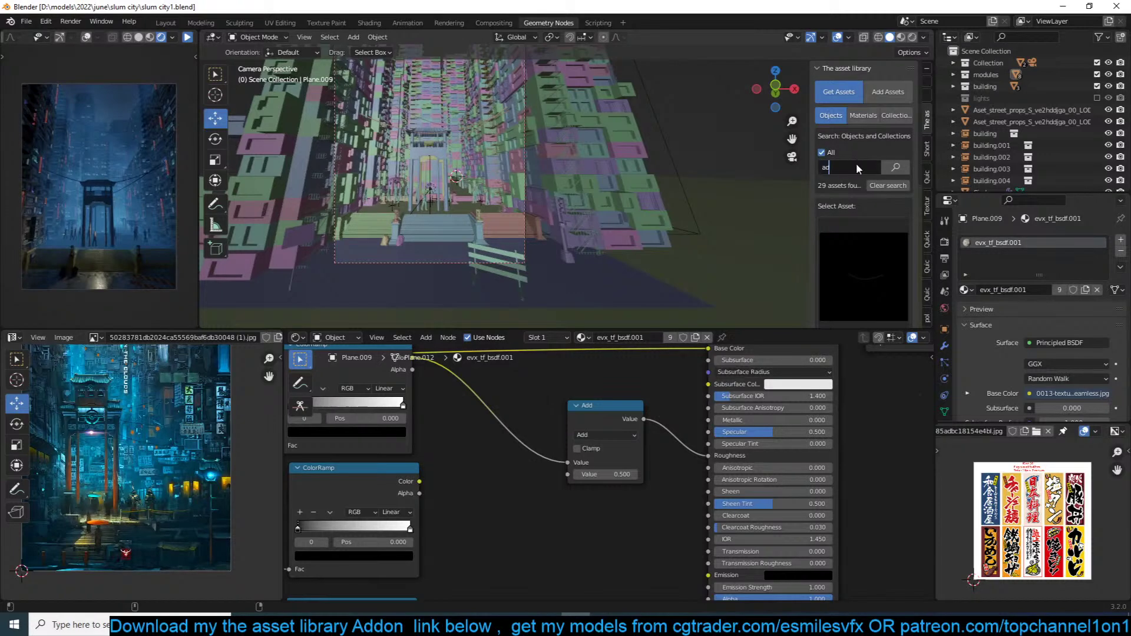
key("Return")
left_click(872, 247)
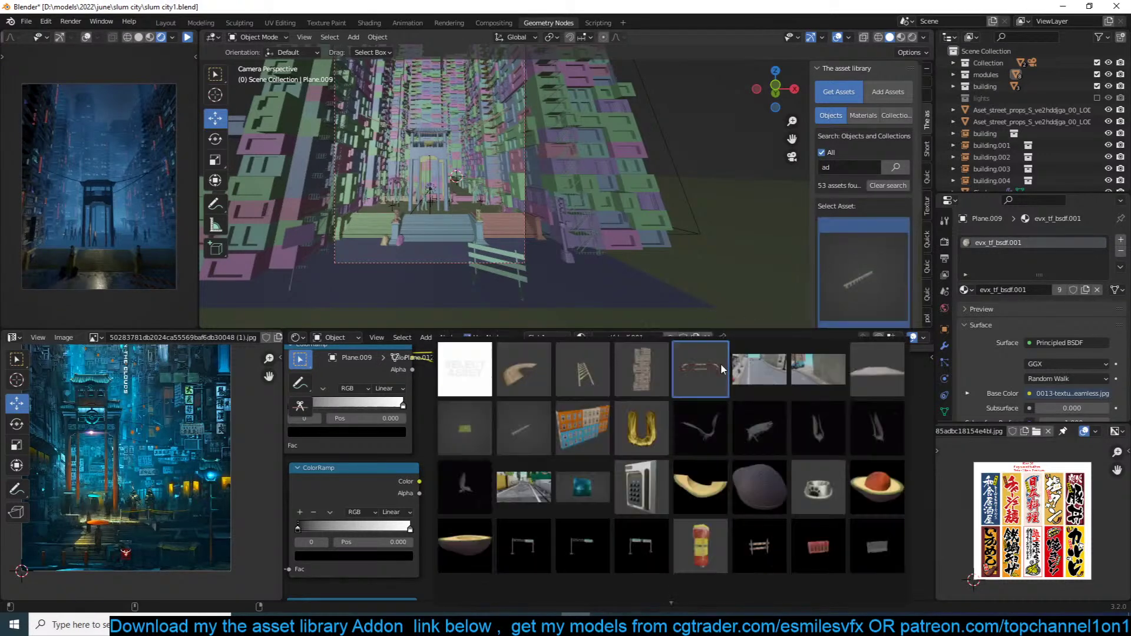
scroll(705, 599, "down", 5)
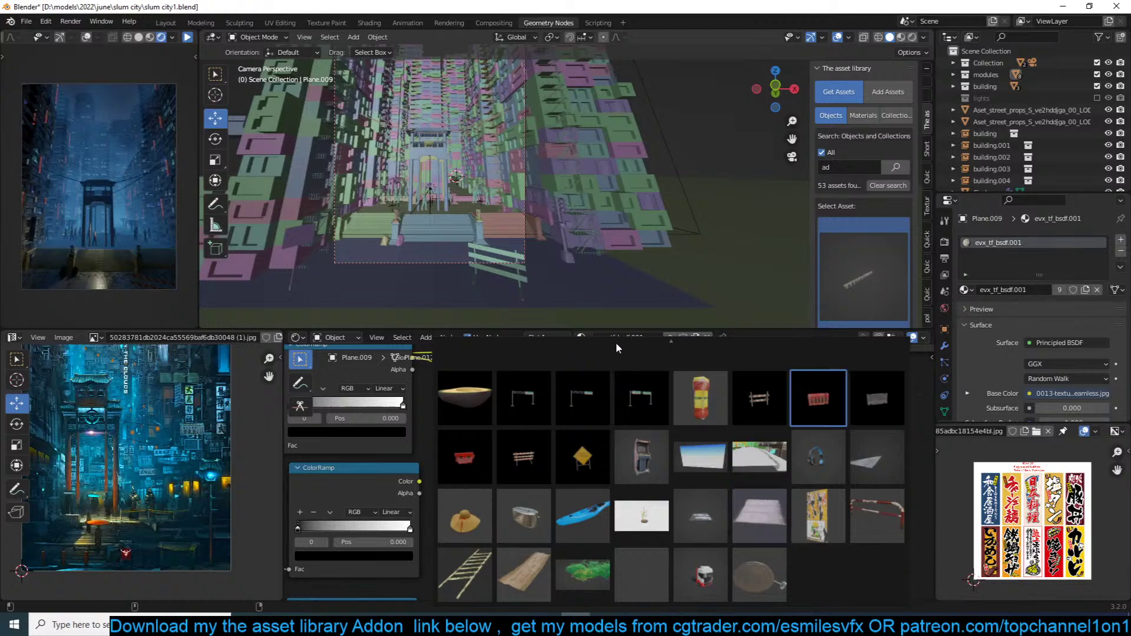
scroll(617, 345, "up", 5)
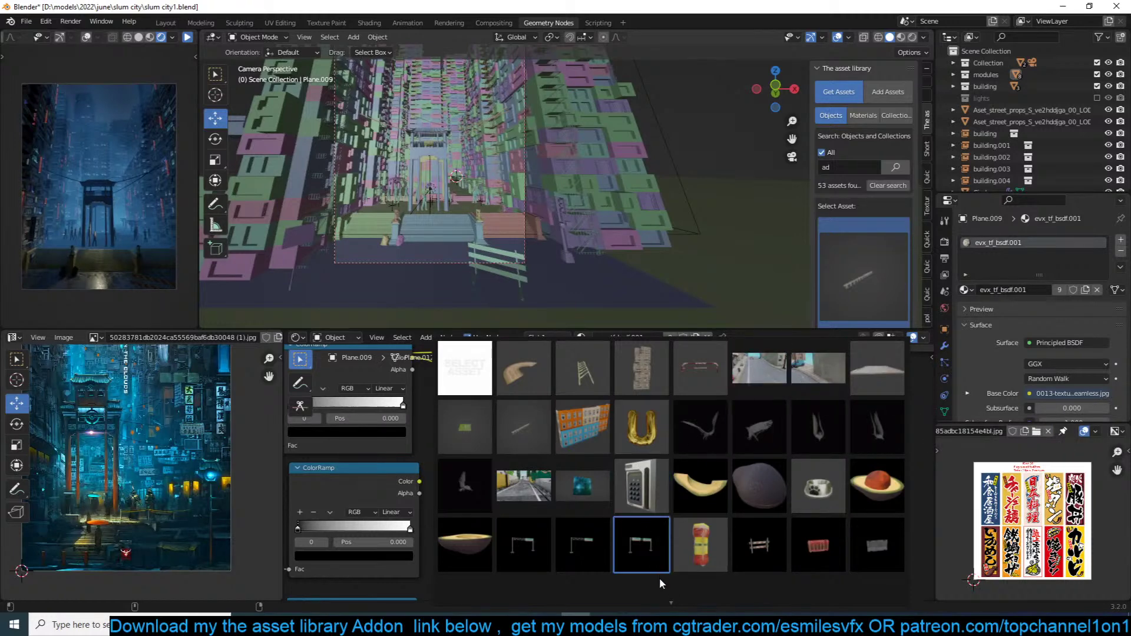
scroll(664, 599, "down", 4)
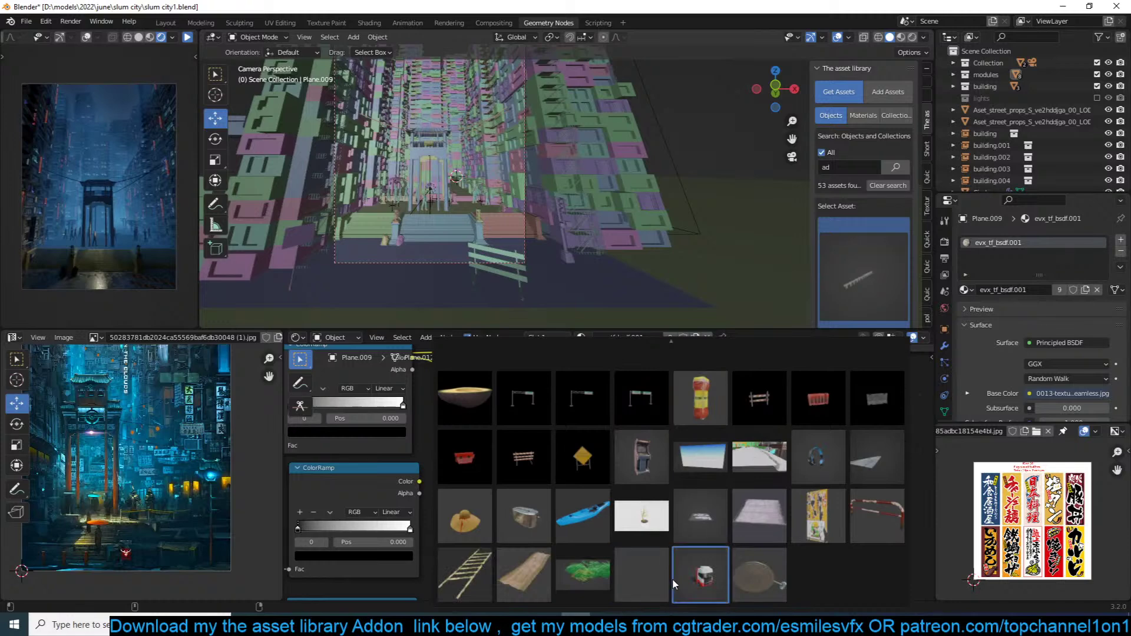
scroll(580, 392, "up", 2)
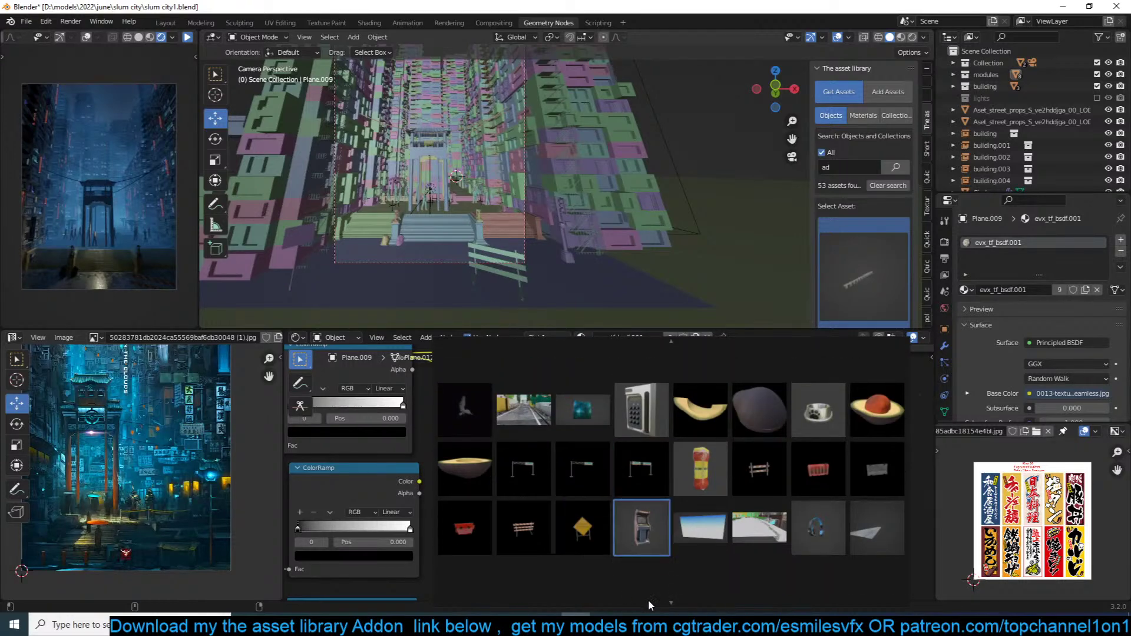
scroll(658, 606, "down", 2)
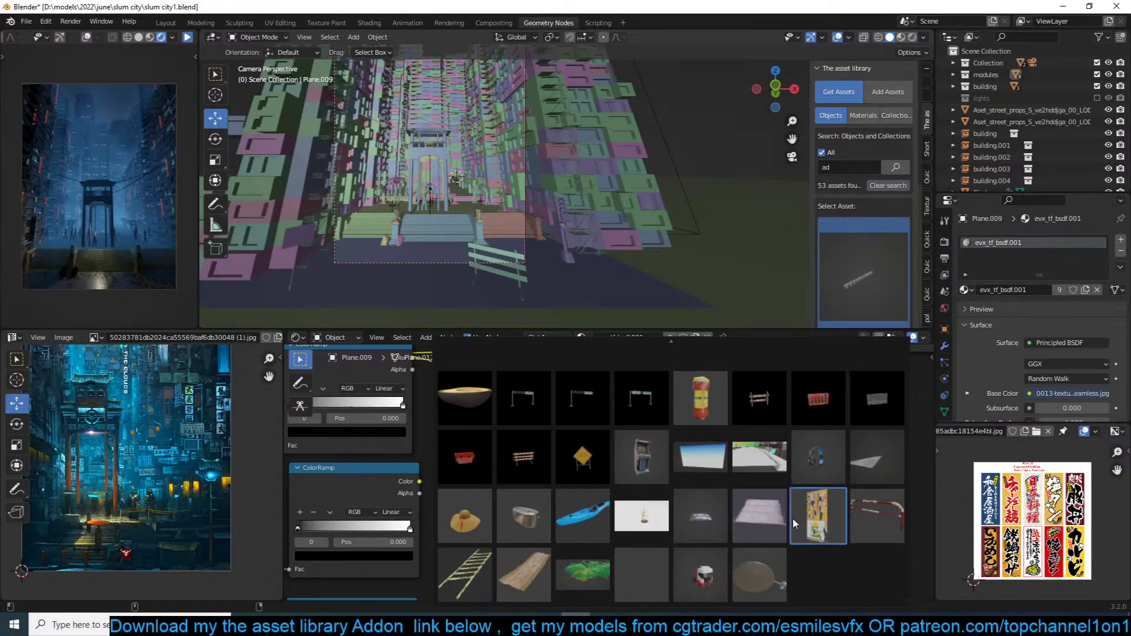
mouse_move(853, 195)
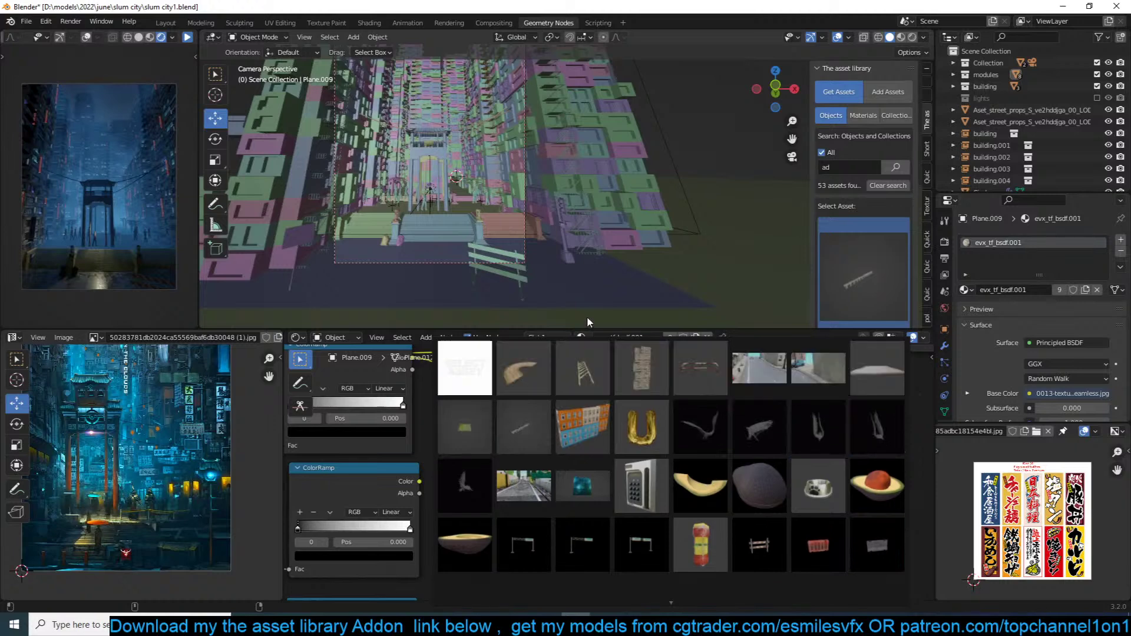
Step: Delete the bag between the left pillar and the middle staircase, and save the file
middle_click_drag(610, 292, 701, 236, "shift")
scroll(701, 242, "up", 8)
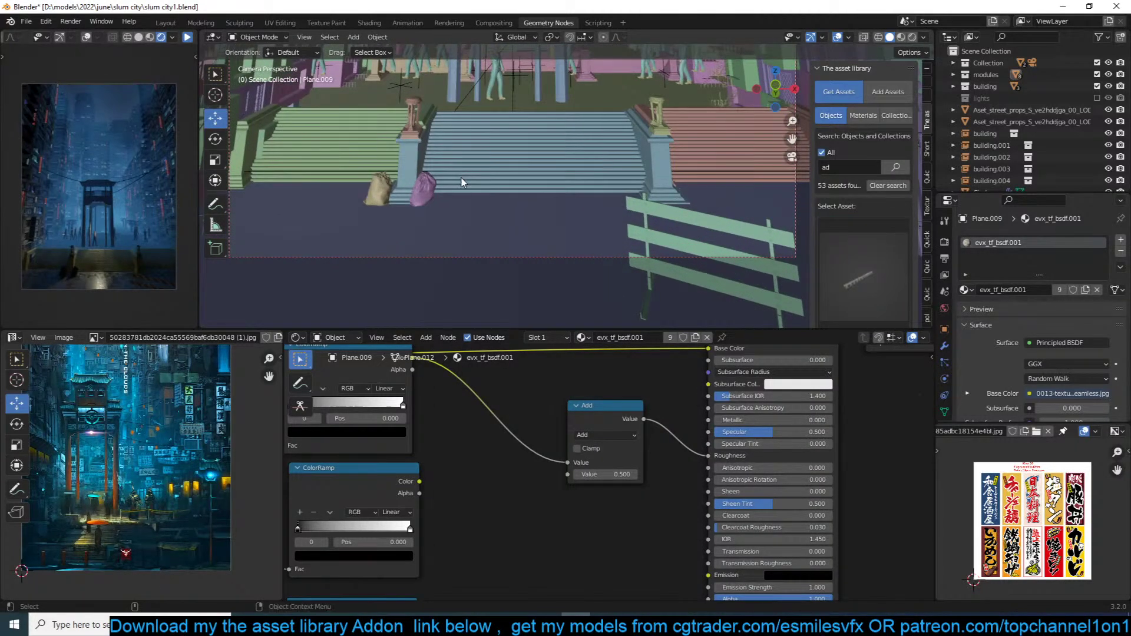
scroll(461, 178, "up", 4)
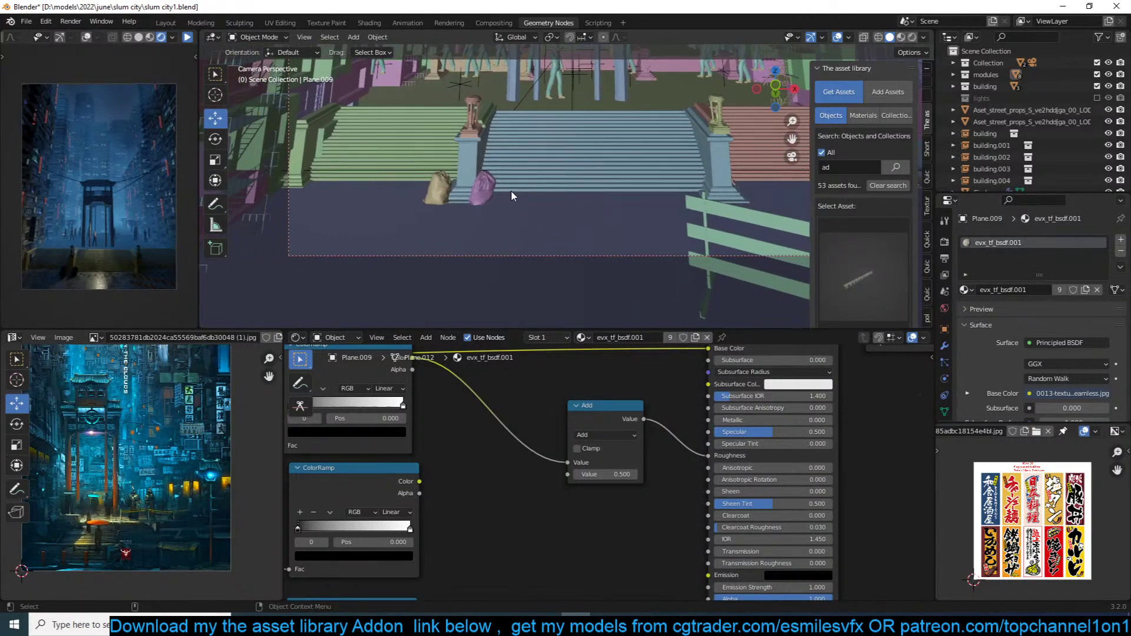
left_click(461, 200)
key("x")
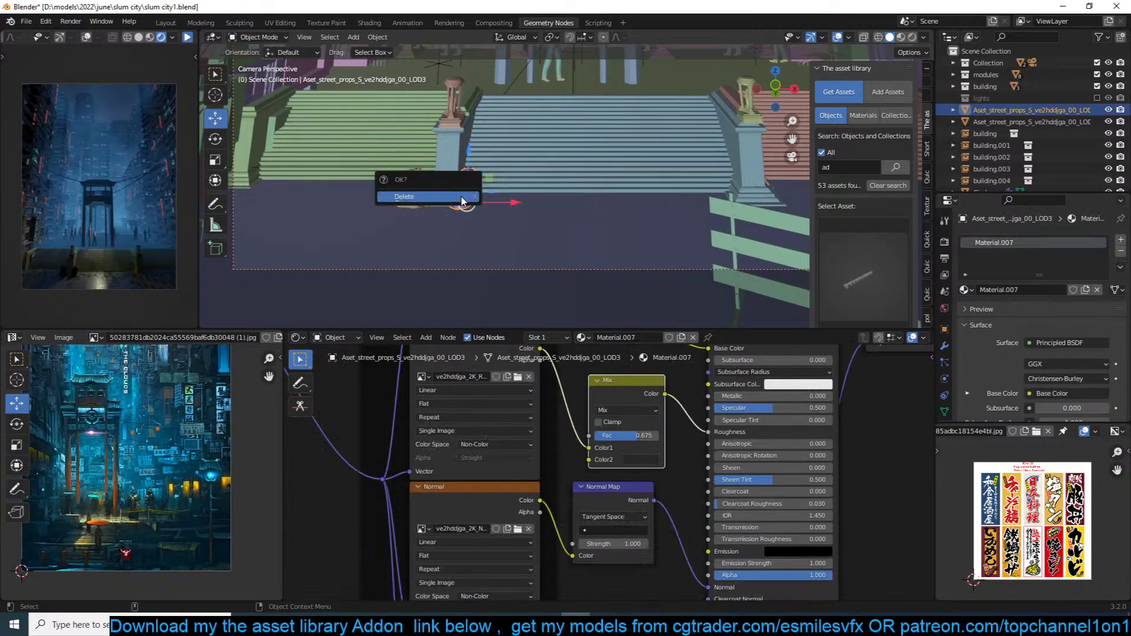
left_click(463, 198)
key("ctrl+s")
scroll(448, 224, "down", 4)
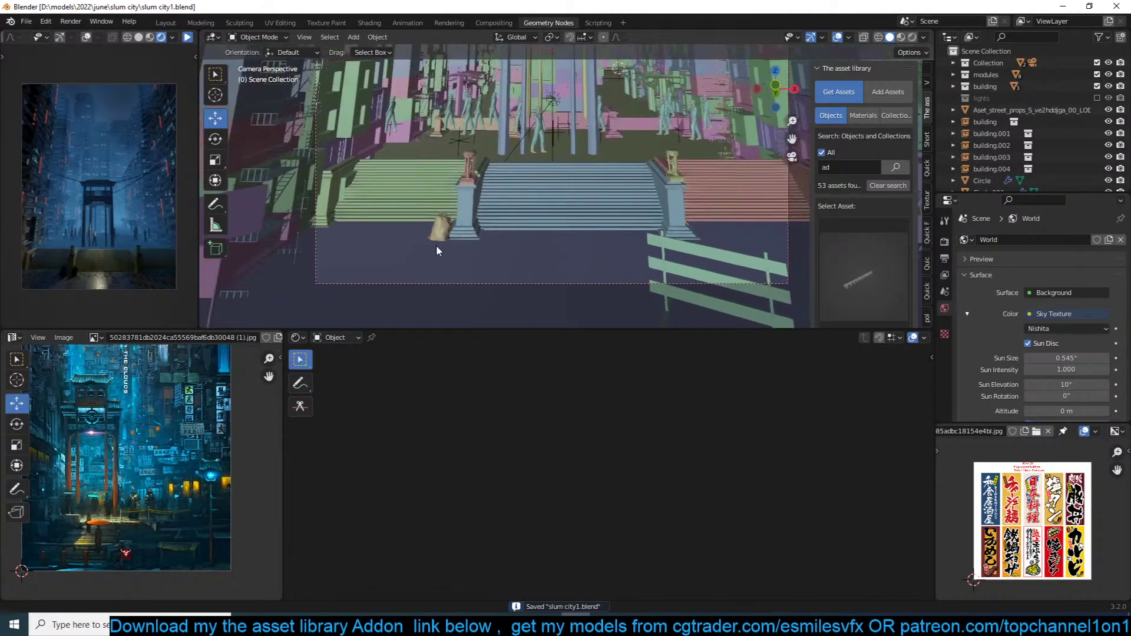
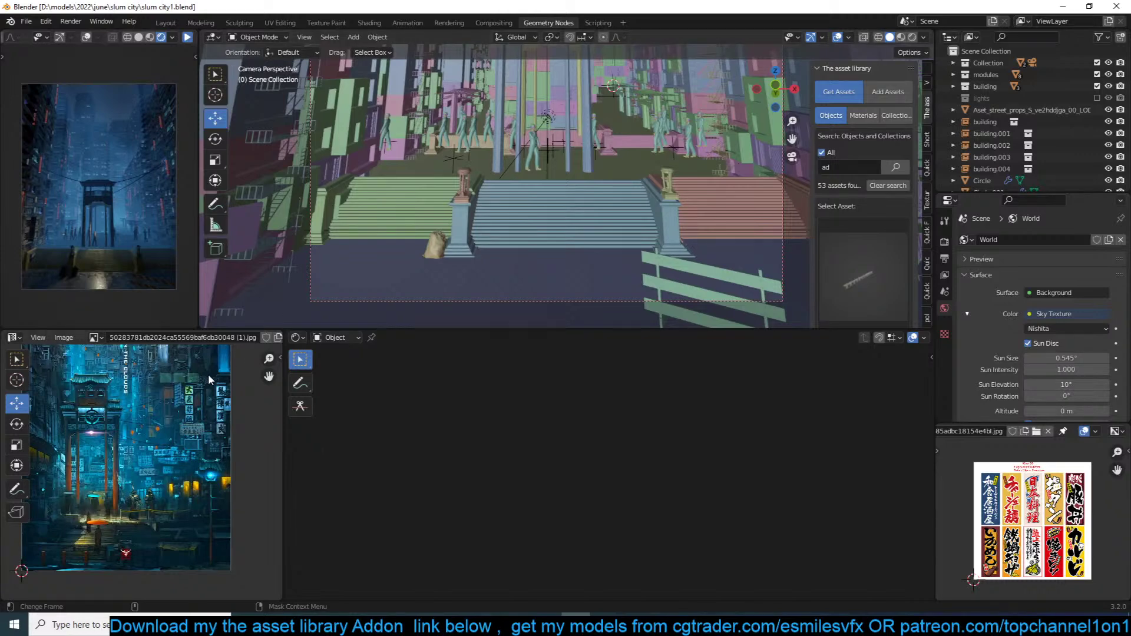
Step: Compare the reference image with the ground around the stairs and the gate from several angles
scroll(200, 380, "down", 2)
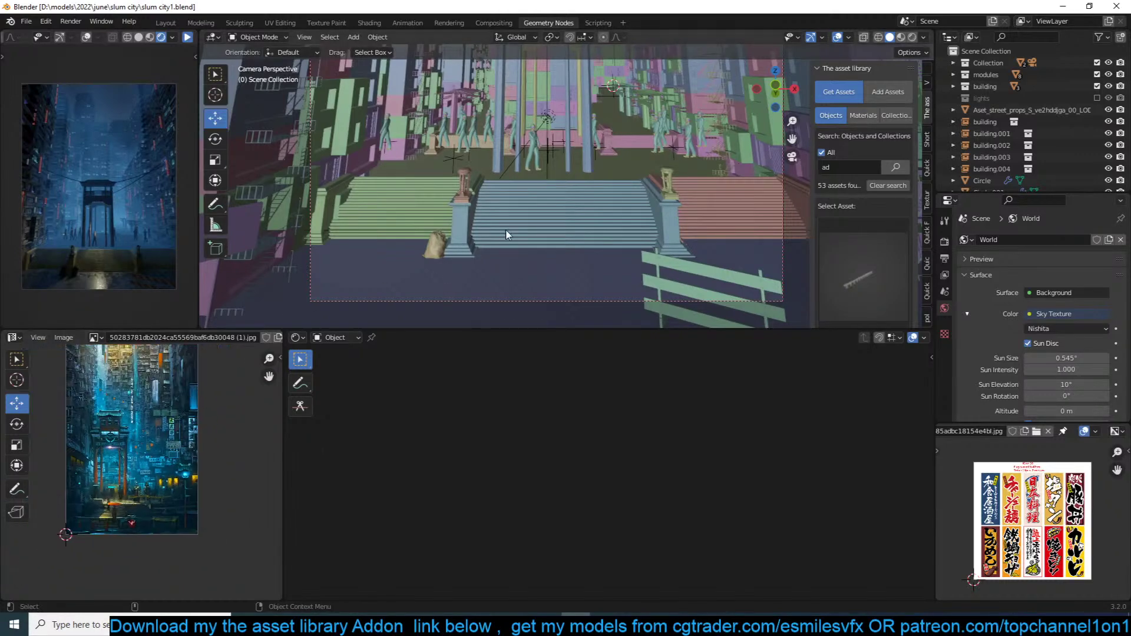
scroll(505, 228, "down", 2)
scroll(505, 233, "up", 6)
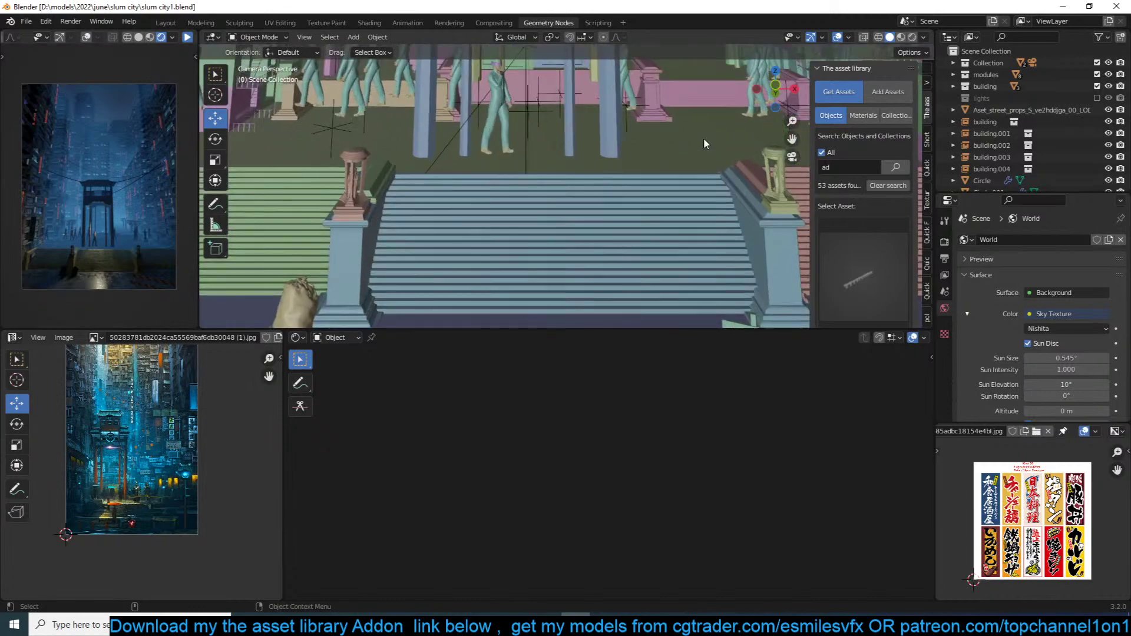
left_click(658, 268)
key("Home")
key("KP_Decimal")
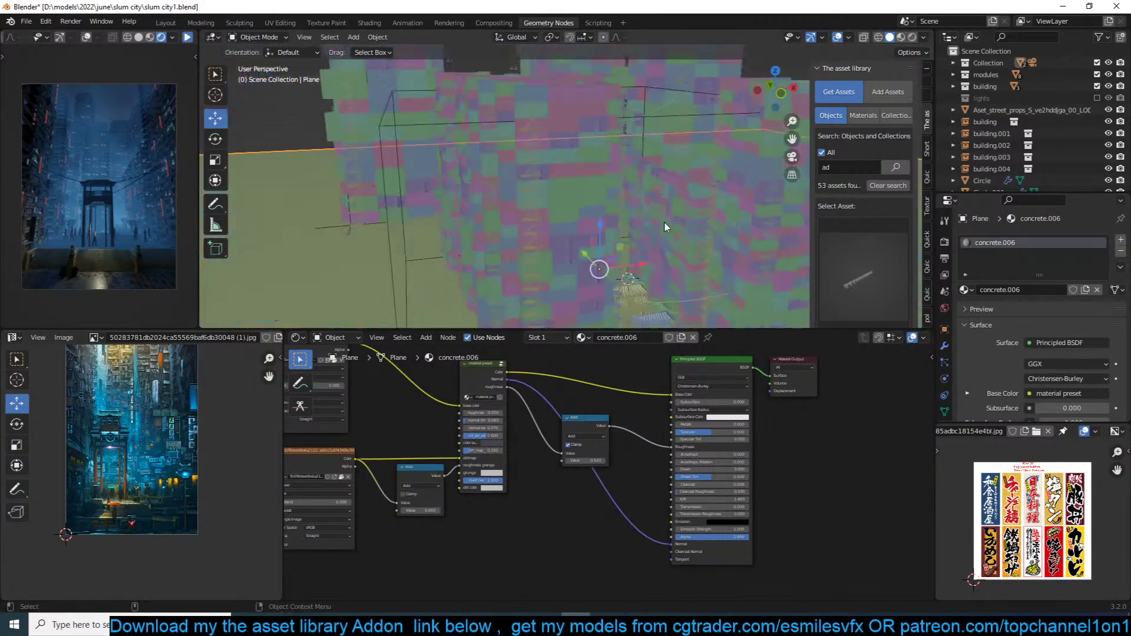
scroll(658, 234, "up", 8)
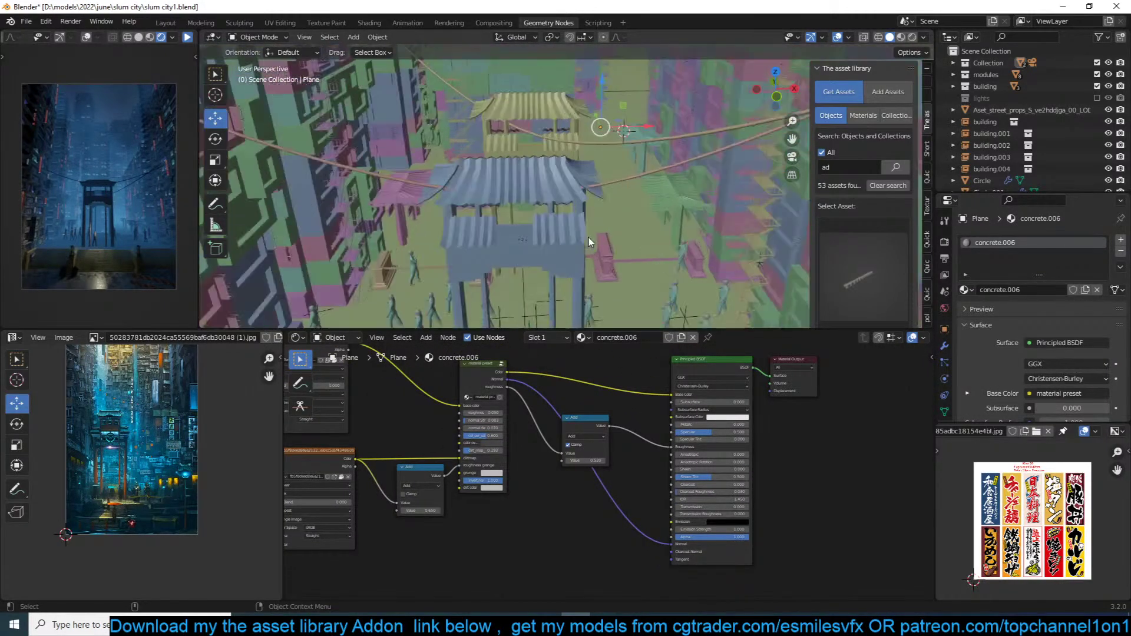
mouse_move(586, 174)
middle_mouse_down()
mouse_move(557, 161)
mouse_move(570, 172)
middle_mouse_up()
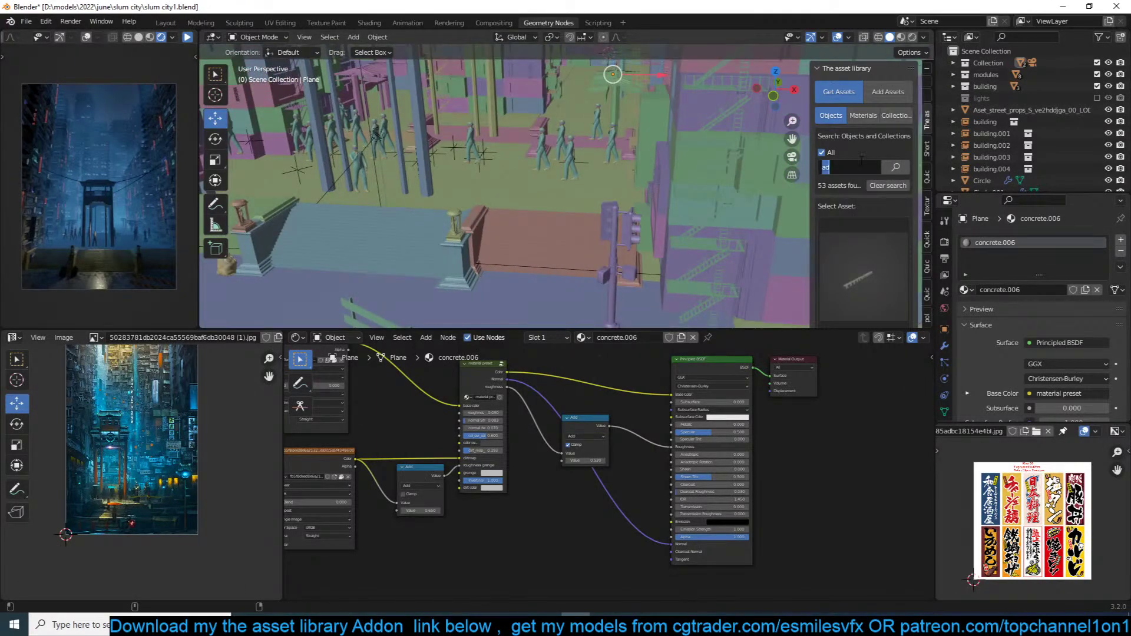
Step: Search the asset library for "floor" and add the concrete star floor asset at the top of the red staircase
key("Return")
left_click(858, 266)
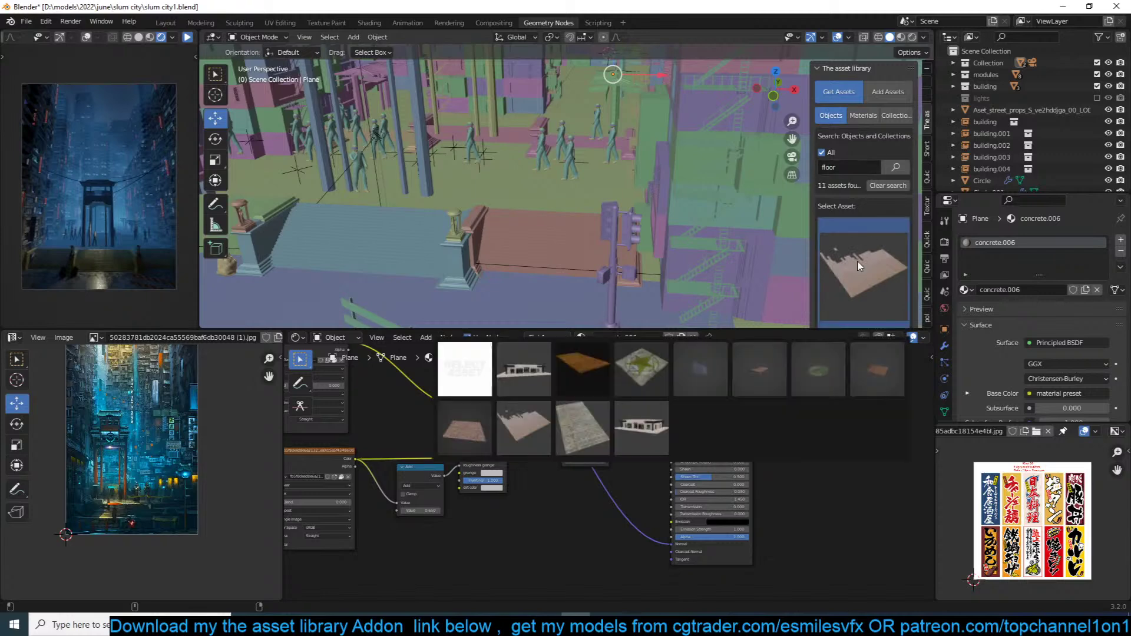
left_click(641, 369)
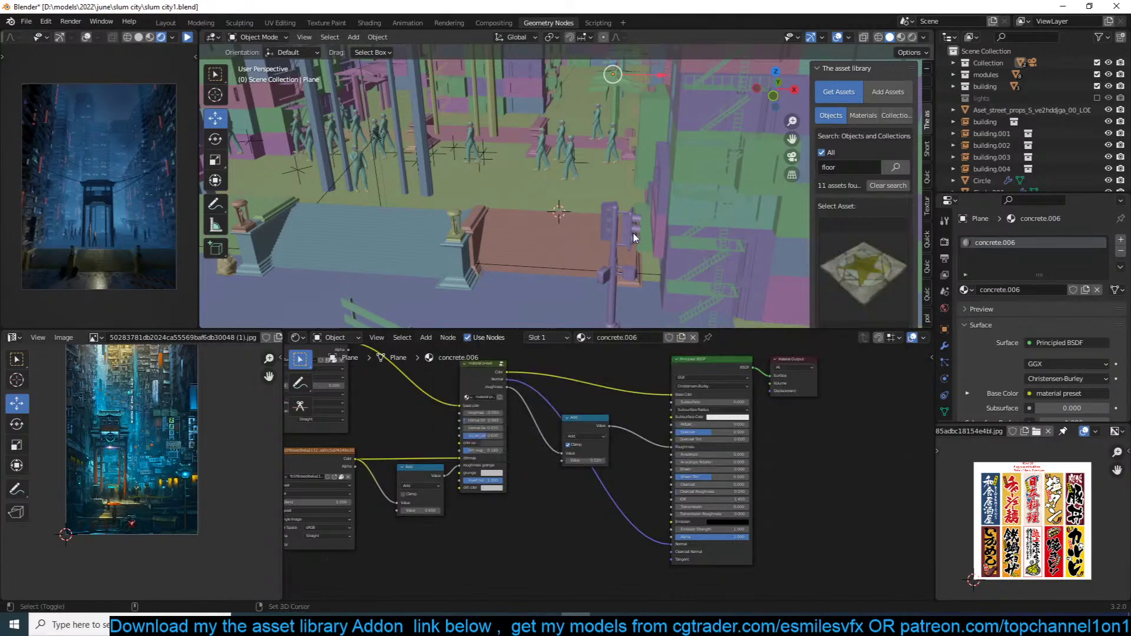
scroll(847, 287, "down", 4)
left_click(877, 261)
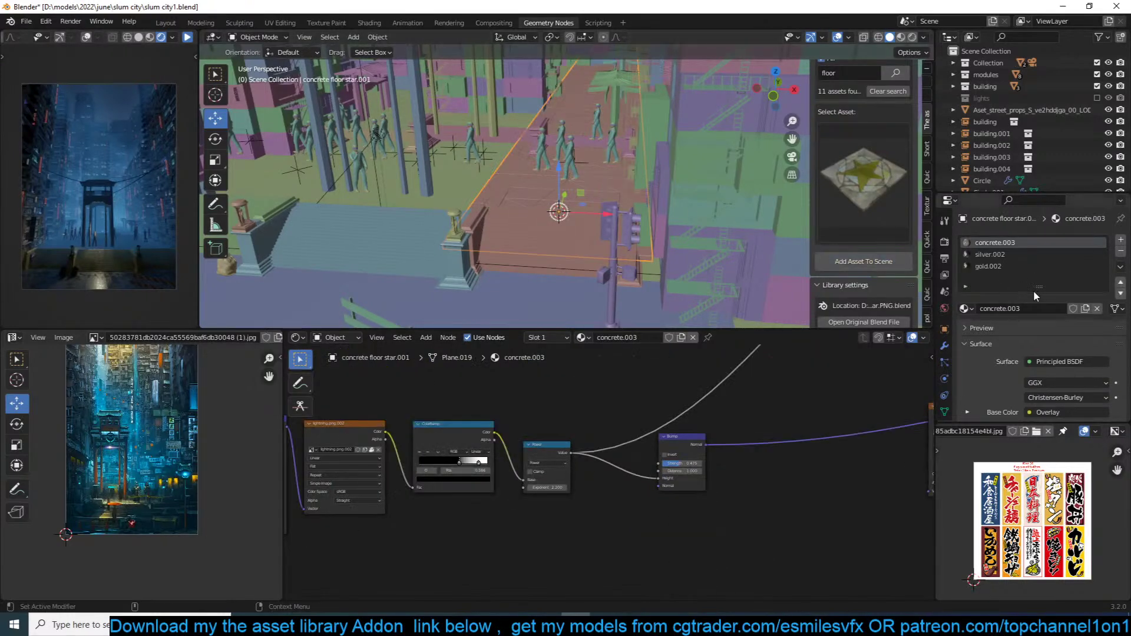
Step: Remove the Bevel modifier from the star floor and rotate the floor 90° about the global Z axis
left_click(944, 346)
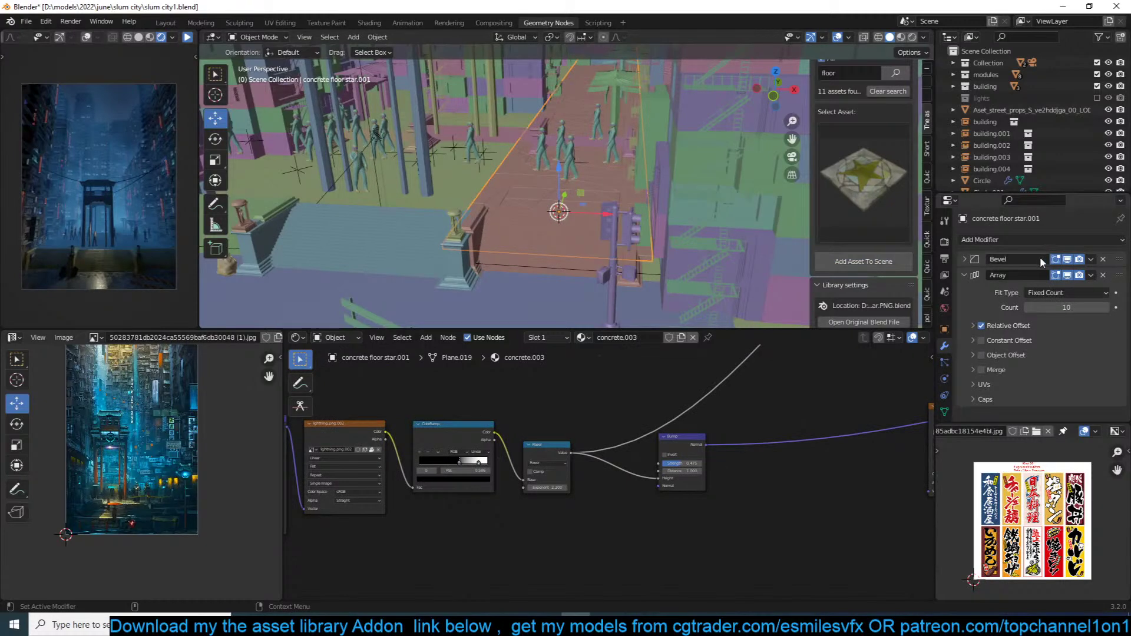
left_click(1103, 259)
scroll(547, 179, "down", 3)
type("r90")
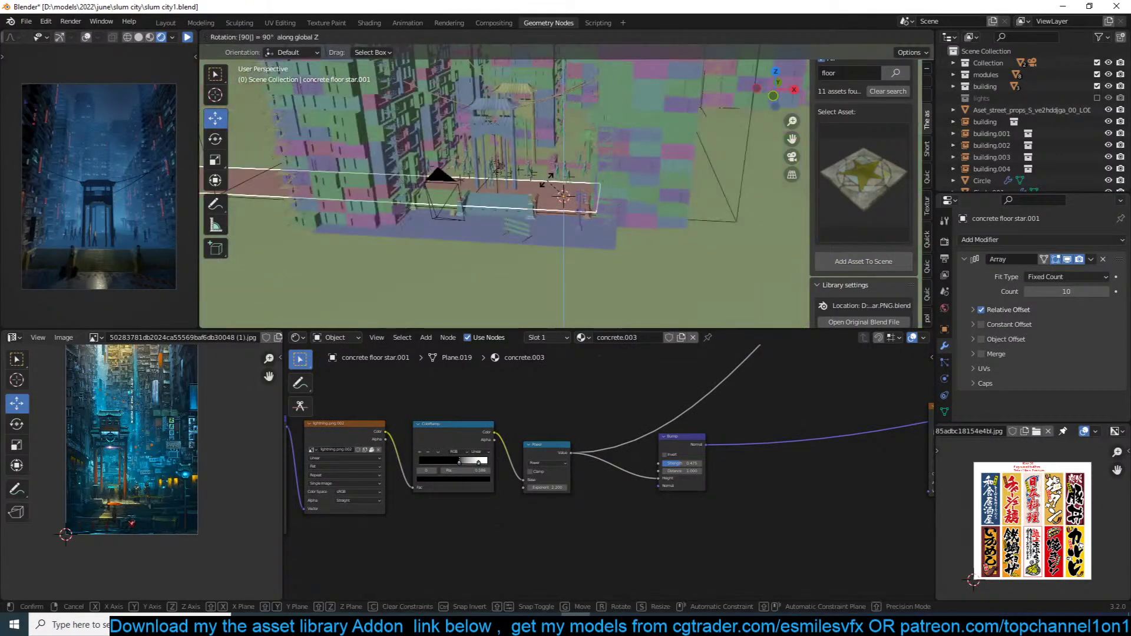
key("Return")
Step: Shift the star floor about 0.37 m along X in top view, over the plaza behind the stairs
scroll(547, 181, "down", 5)
key("KP_7")
scroll(547, 186, "up", 10)
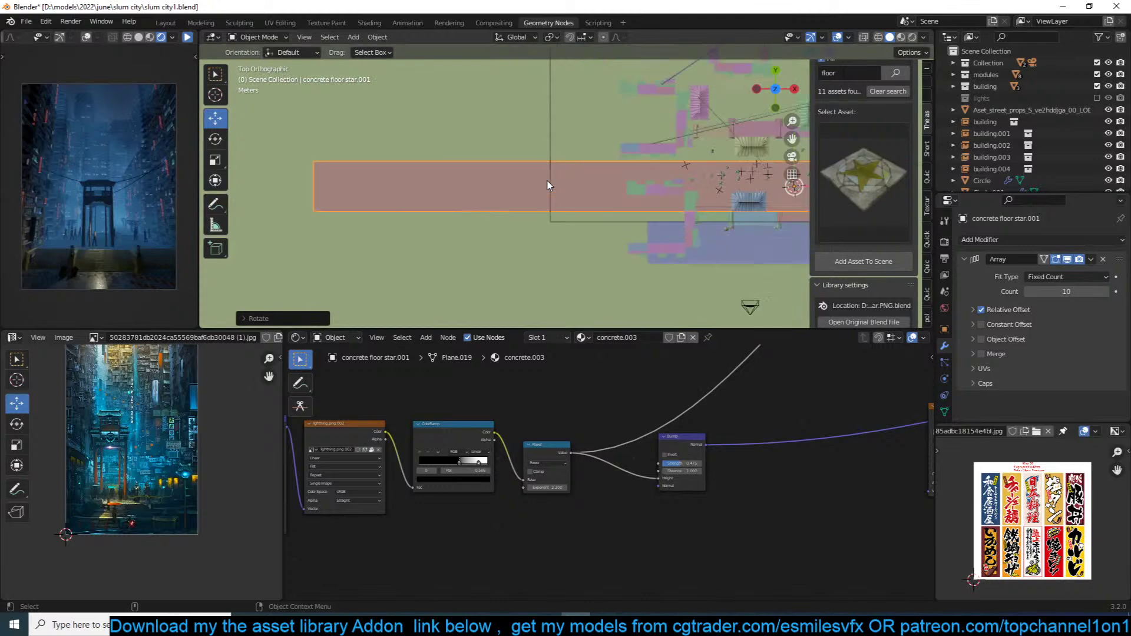
key("g")
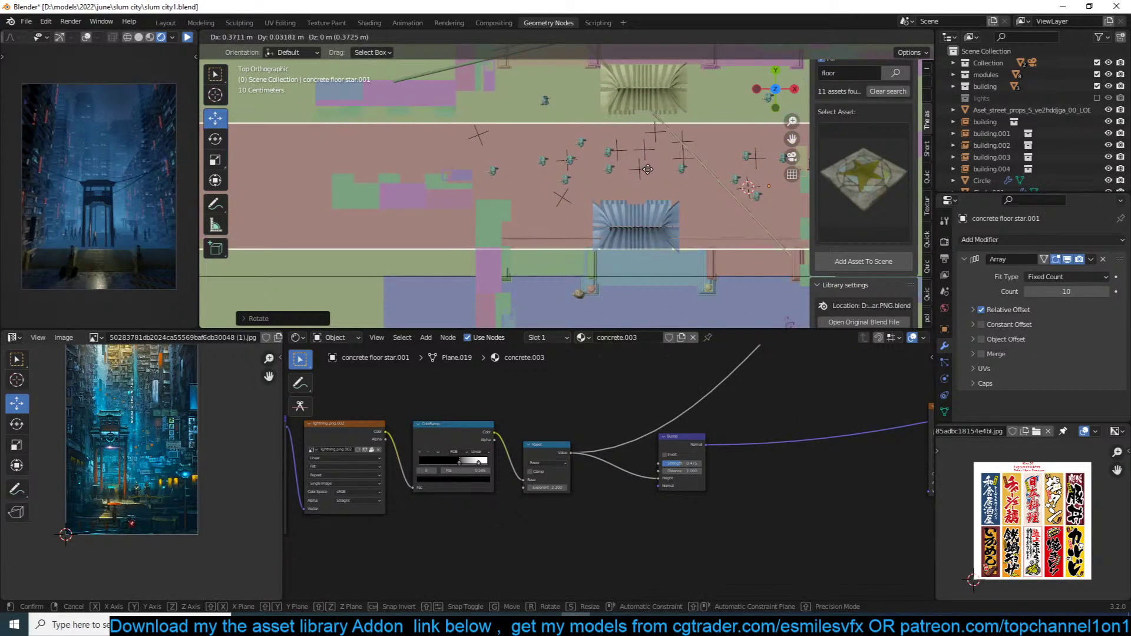
left_click(648, 169)
middle_click_drag(639, 174, 573, 88)
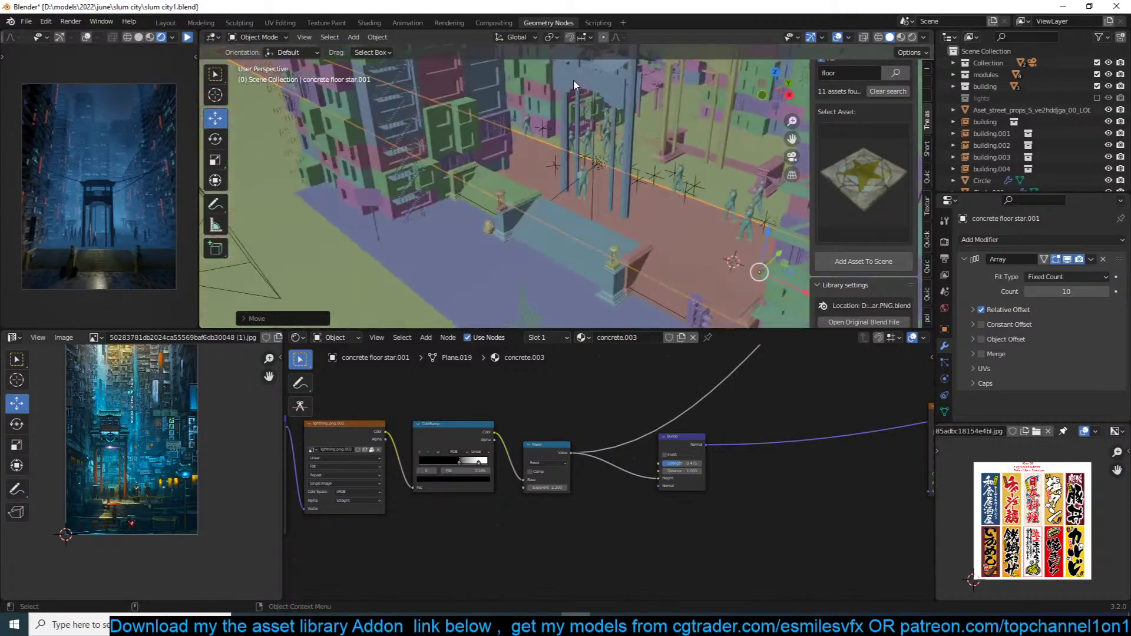
Step: Adjust the star floor's height along Z until it sits level with the top of the stairs
key("g")
key("z")
left_click(648, 264)
middle_click_drag(646, 259, 644, 201)
scroll(634, 202, "up", 4)
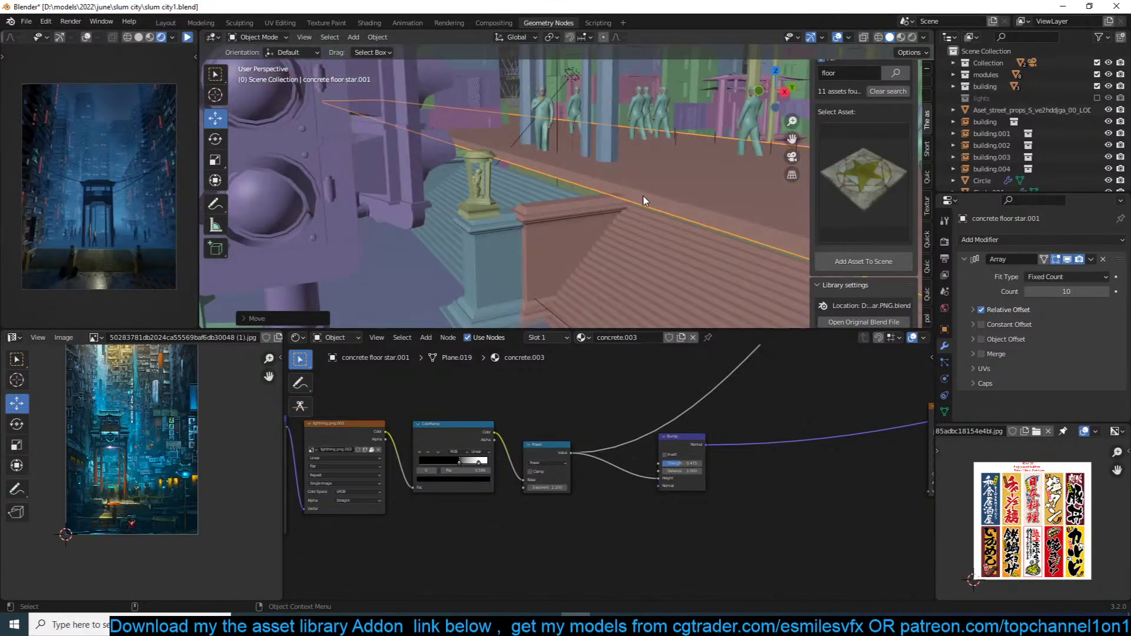
key("g")
key("z")
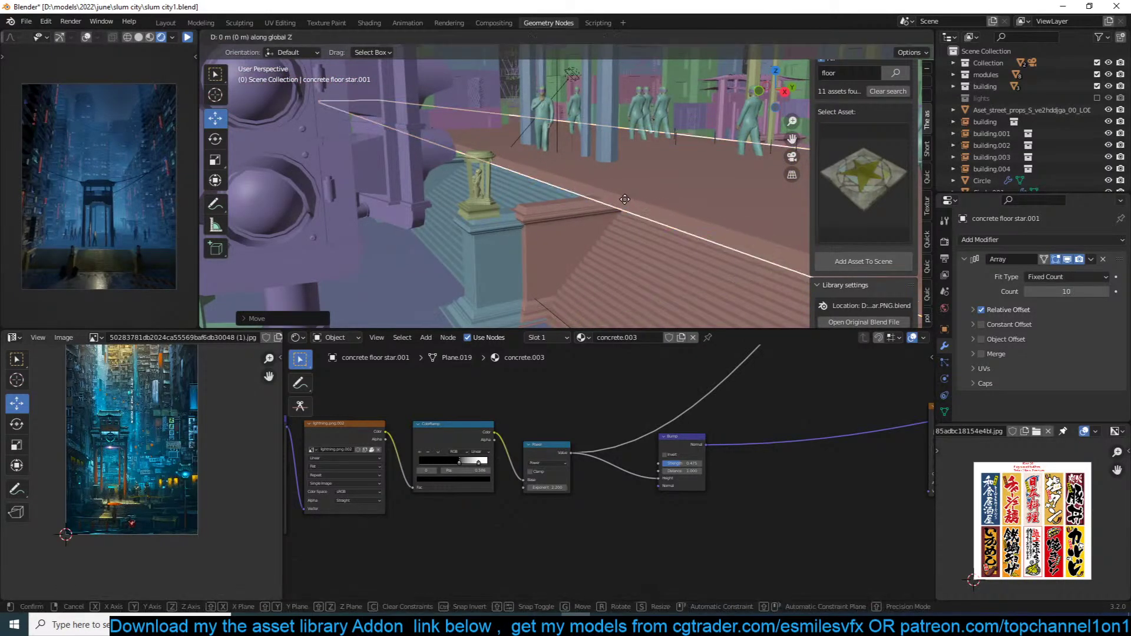
left_click(642, 227)
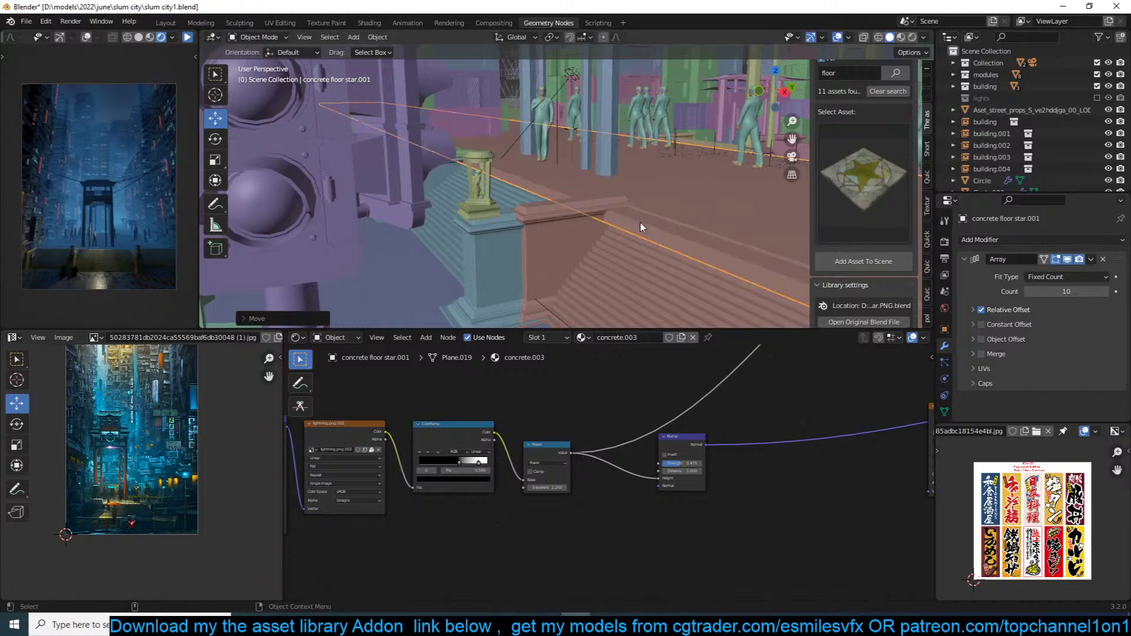
key("g")
key("z")
left_click(856, 239)
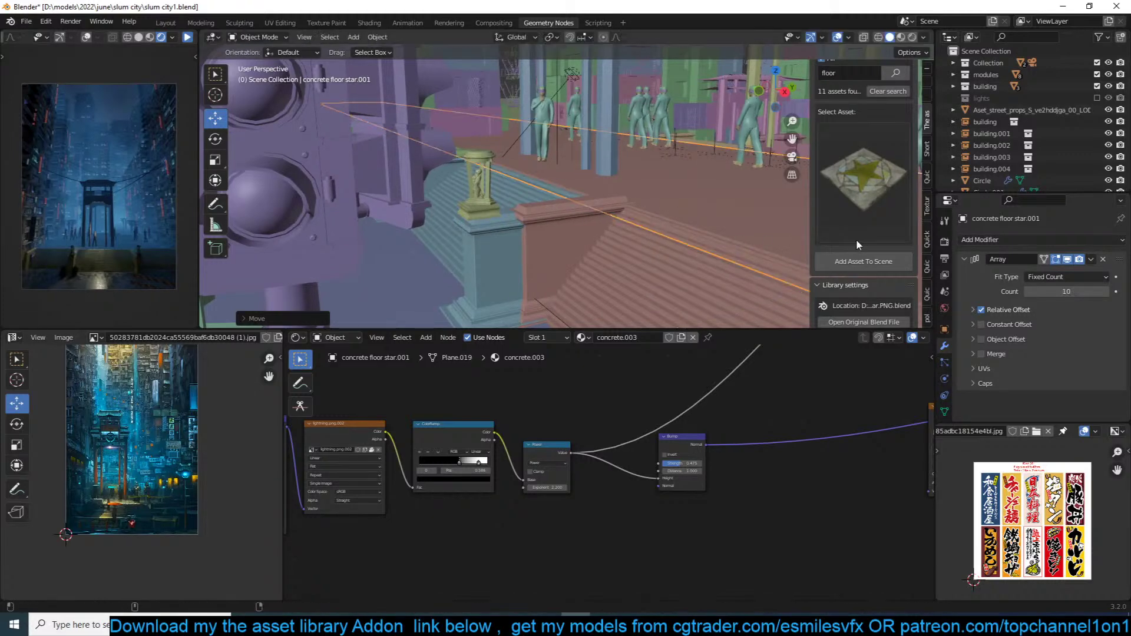
Step: Reduce the star floor's Array modifier count to 3
scroll(574, 228, "down", 5)
middle_click_drag(573, 228, 670, 258)
left_click(1071, 293)
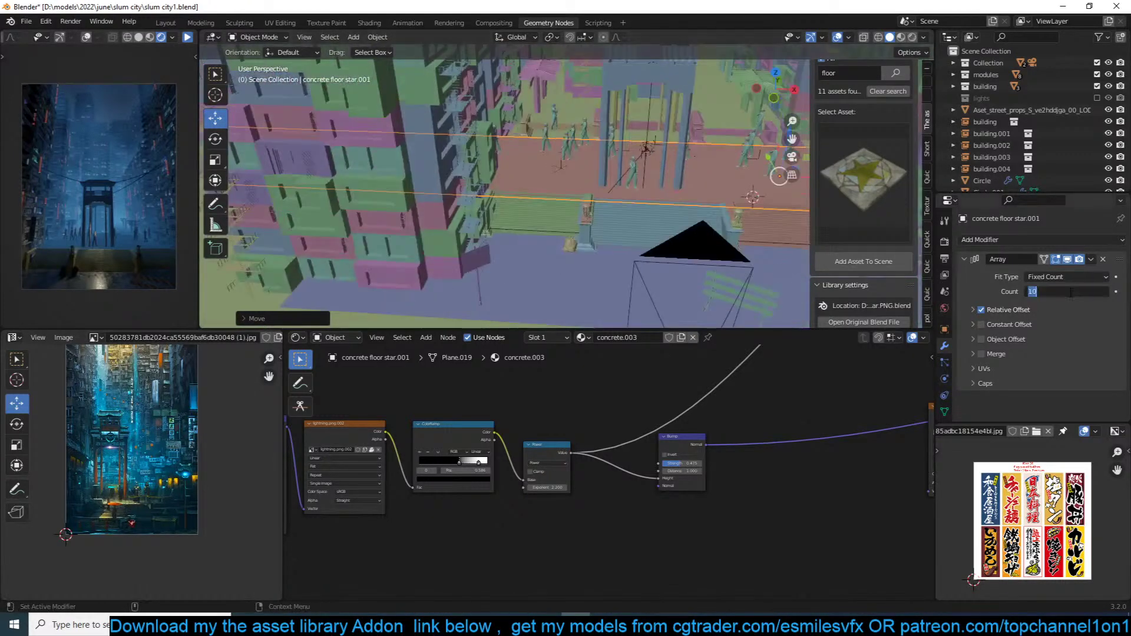
type("2")
key("Return")
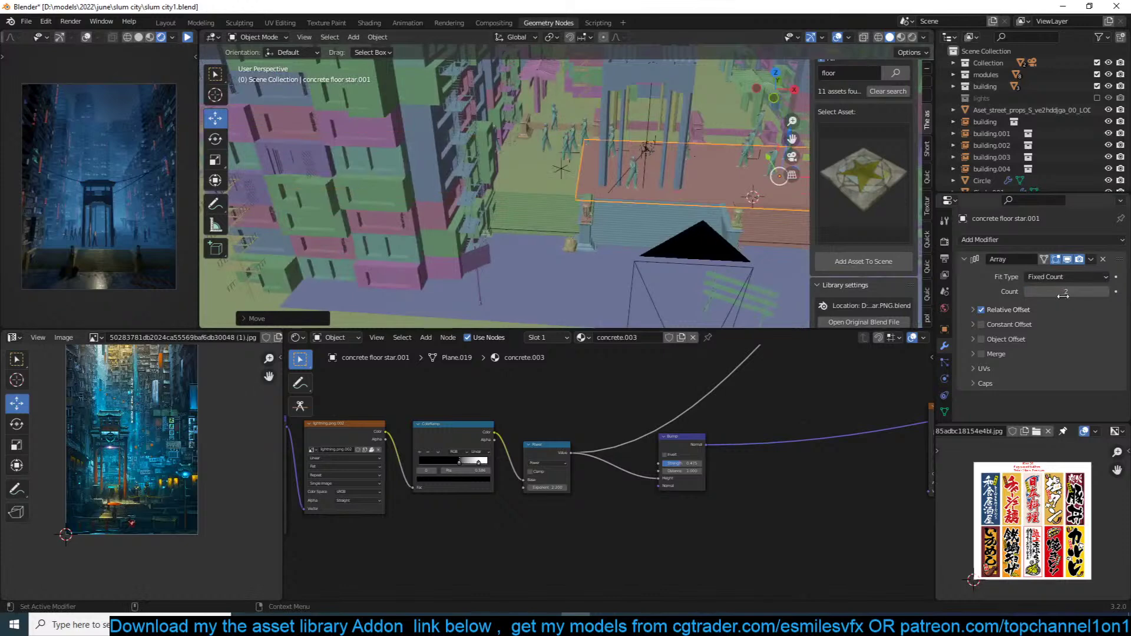
left_click(1106, 292)
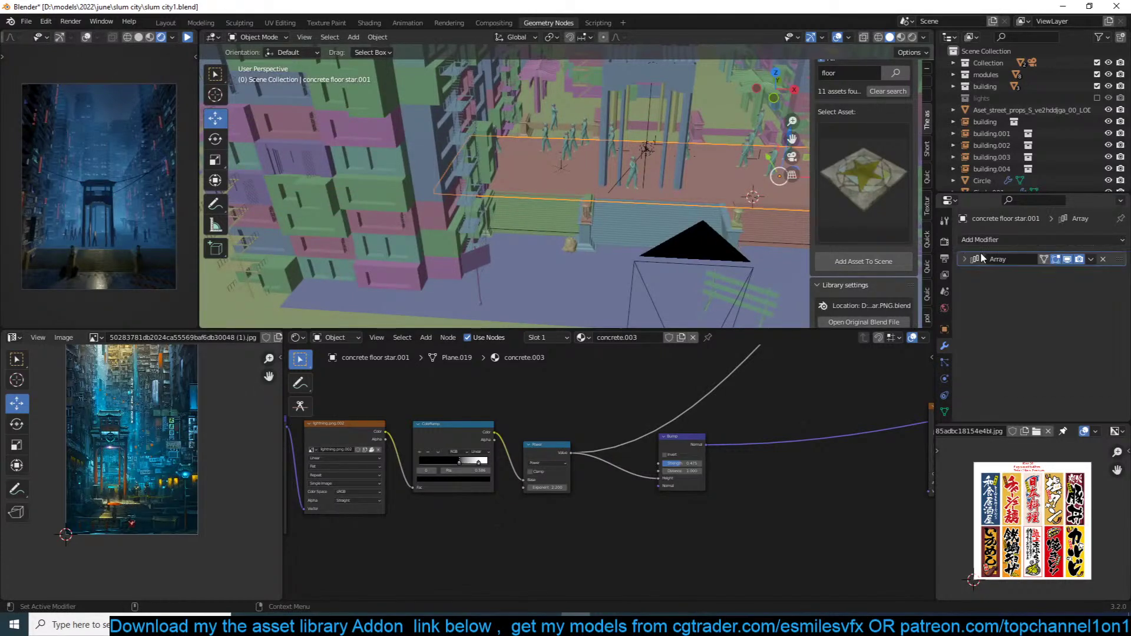
Step: Add a second Array modifier with a count of 2 to the star floor and check its coverage between the buildings
left_click(1006, 241)
left_click(886, 273)
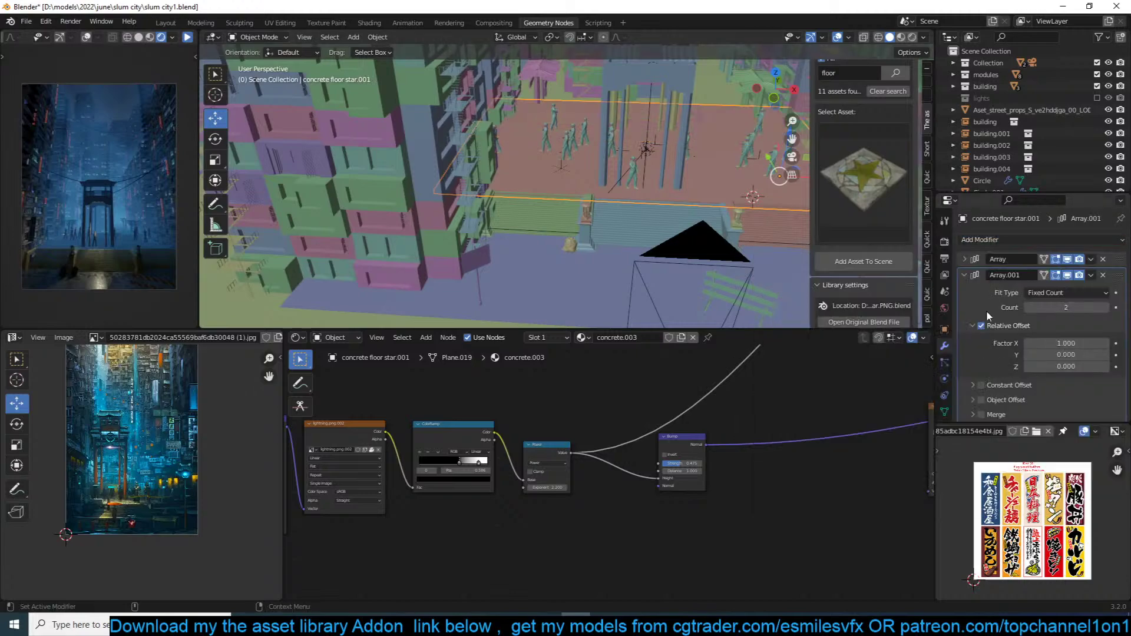
scroll(694, 203, "down", 4)
middle_click_drag(652, 196, 676, 199)
middle_click_drag(714, 163, 488, 212)
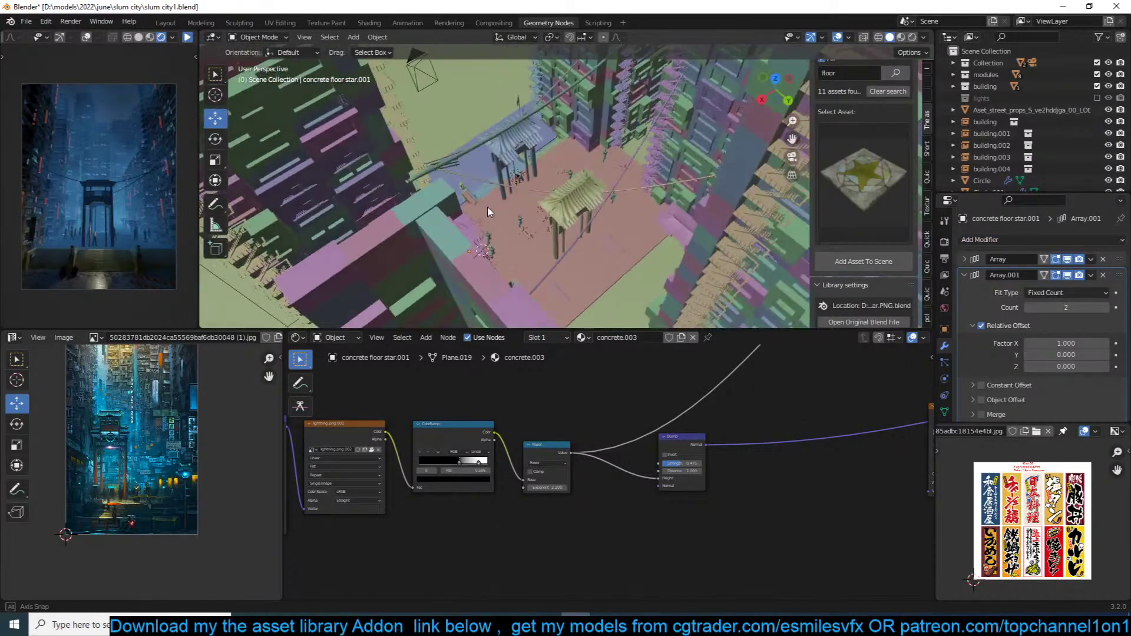
Step: Scale down the tiled star floor and move it along the Y axis toward the top edge of the stairs
middle_click_drag(595, 260, 660, 203)
key("s")
left_click(607, 236)
key("g")
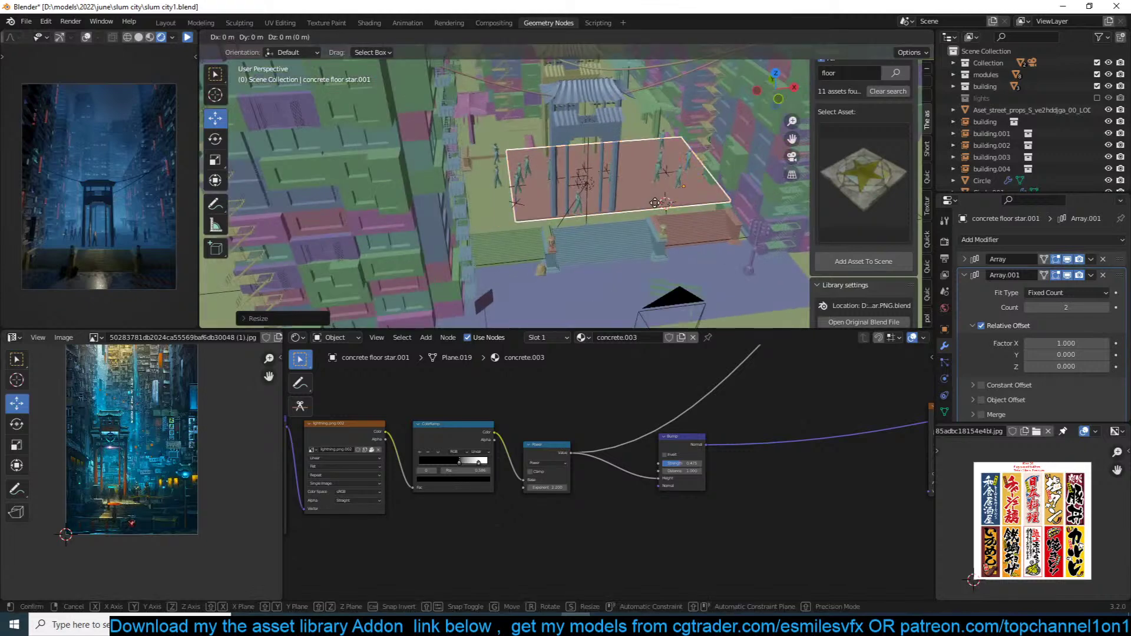
key("y")
left_click(658, 210)
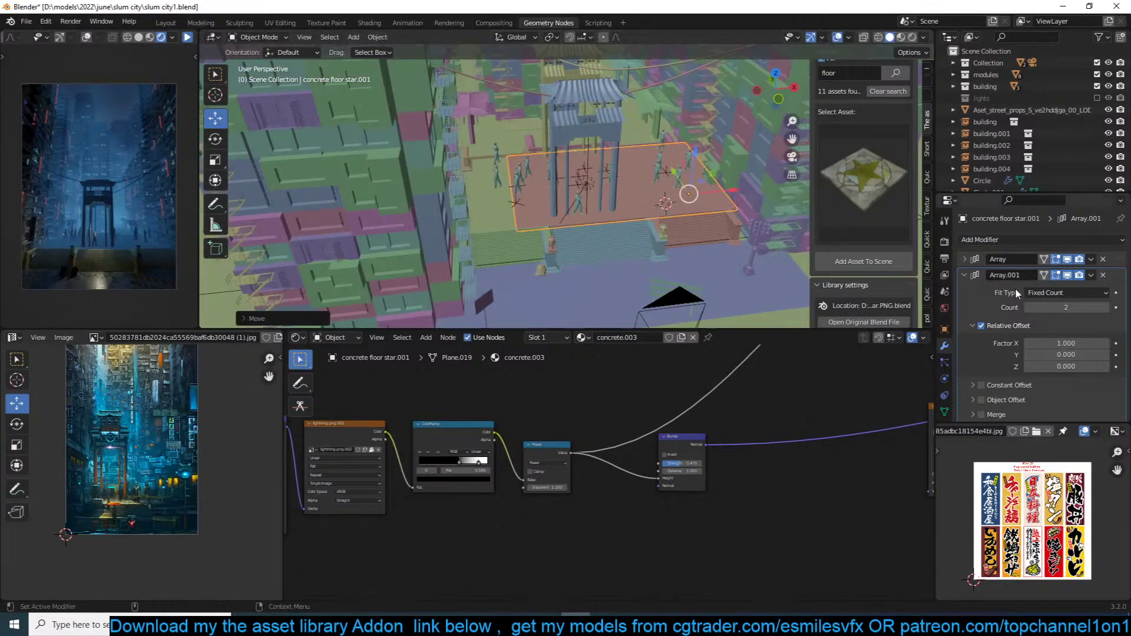
Step: Fine-tune the tiled floor's size and position behind the stairs and set its first Array modifier's count to 4
middle_click_drag(568, 186, 743, 160)
key("s")
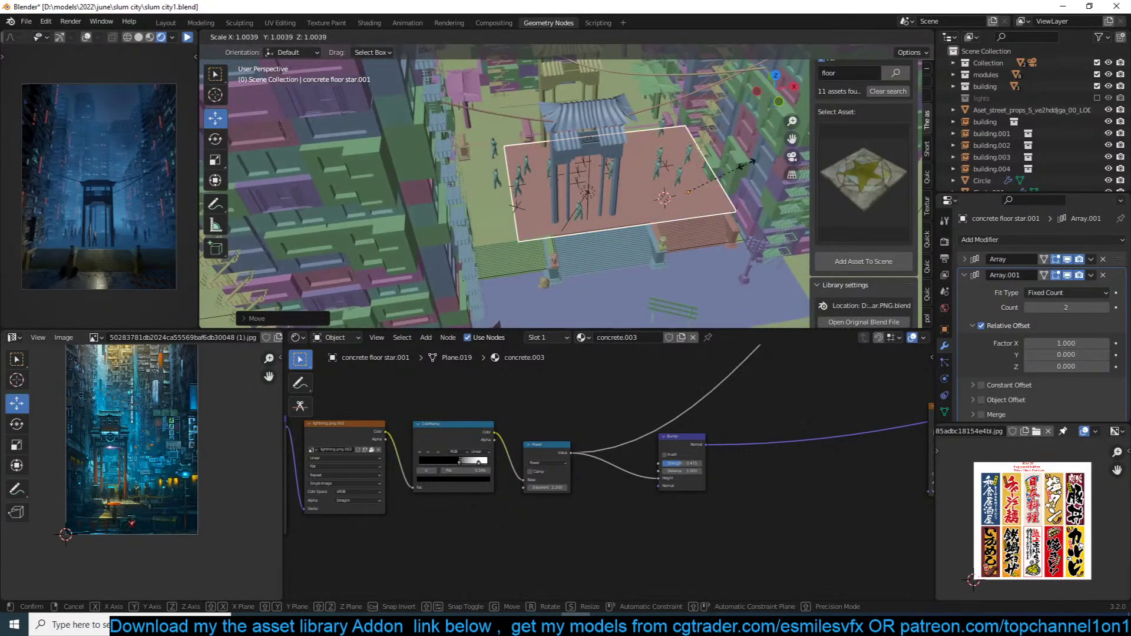
left_click(748, 156)
key("g")
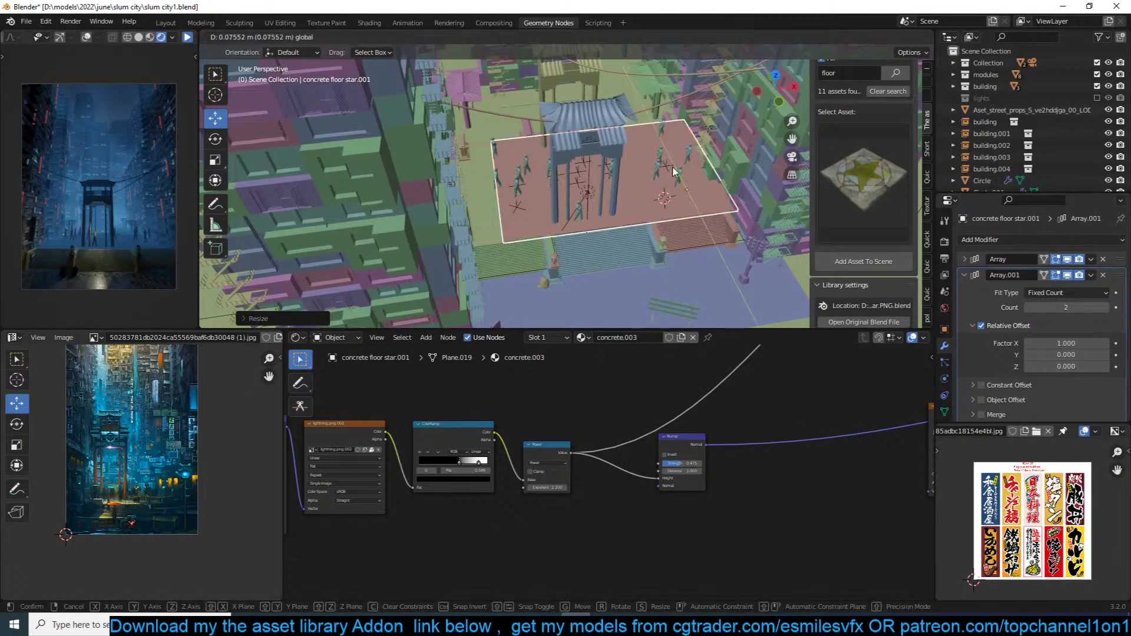
left_click(671, 174)
left_click(964, 259)
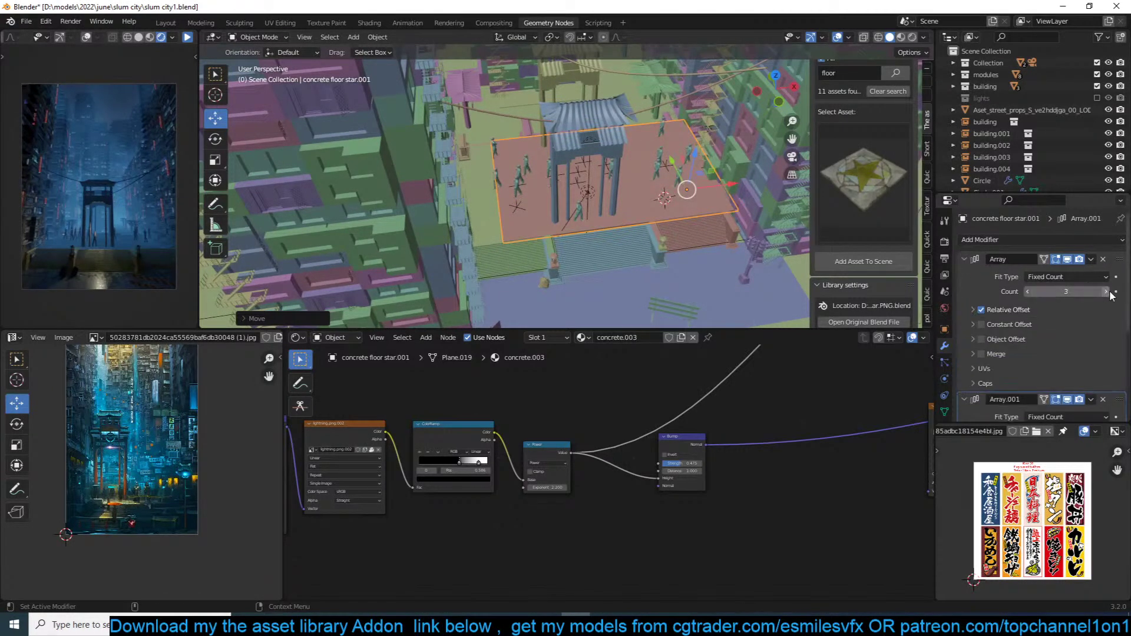
left_click(1106, 291)
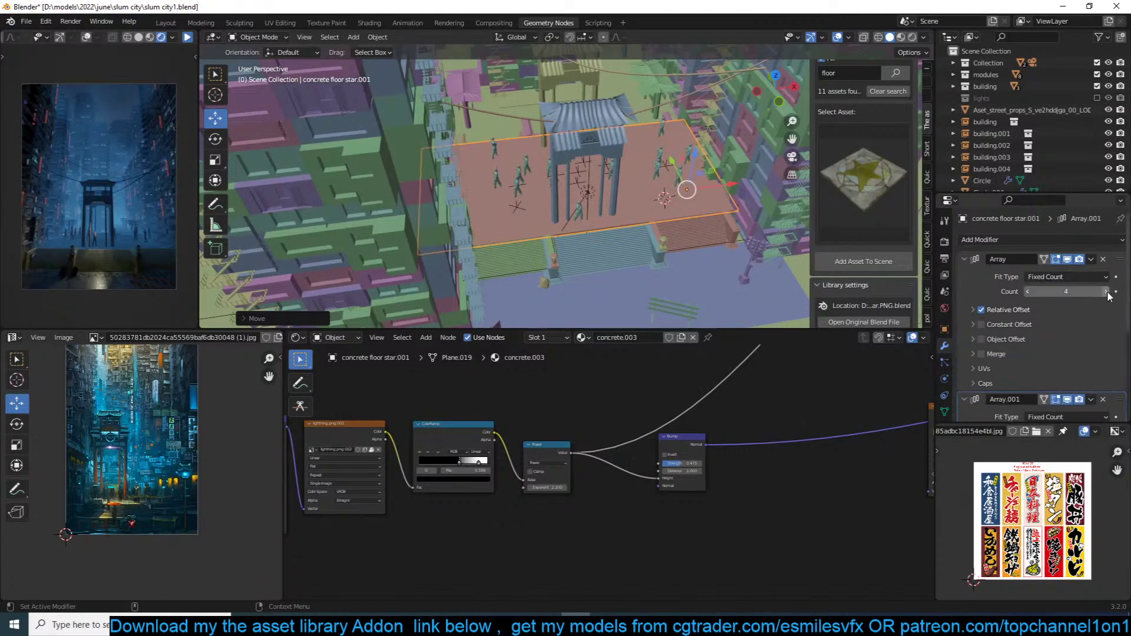
Step: Refresh the rendered camera preview and save the file
left_click(189, 37)
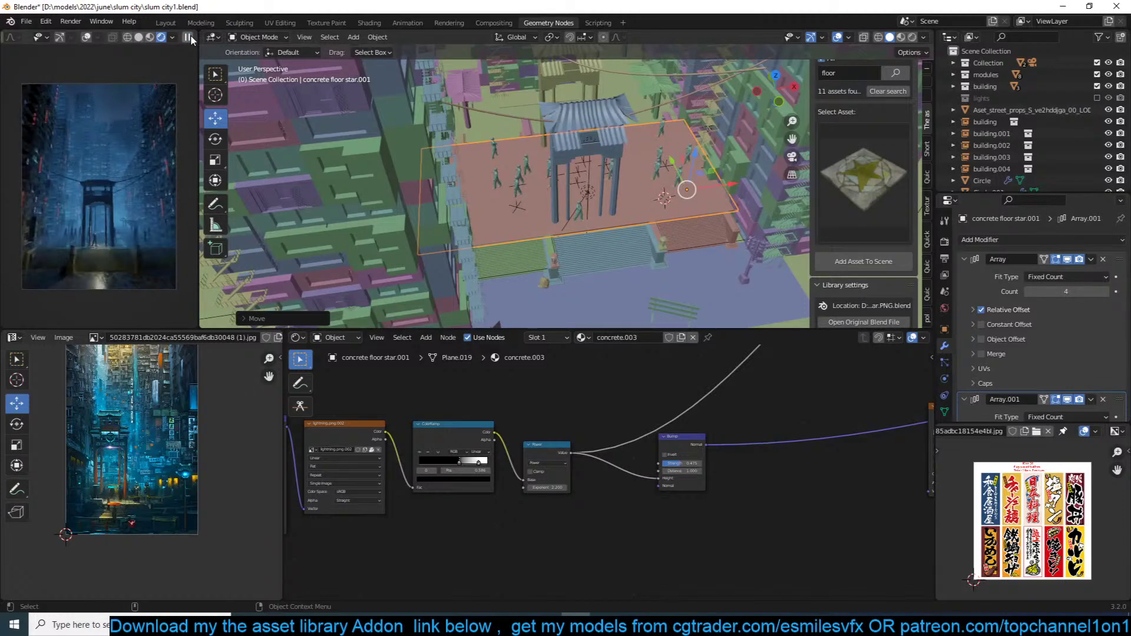
left_click(190, 37)
key("ctrl+s")
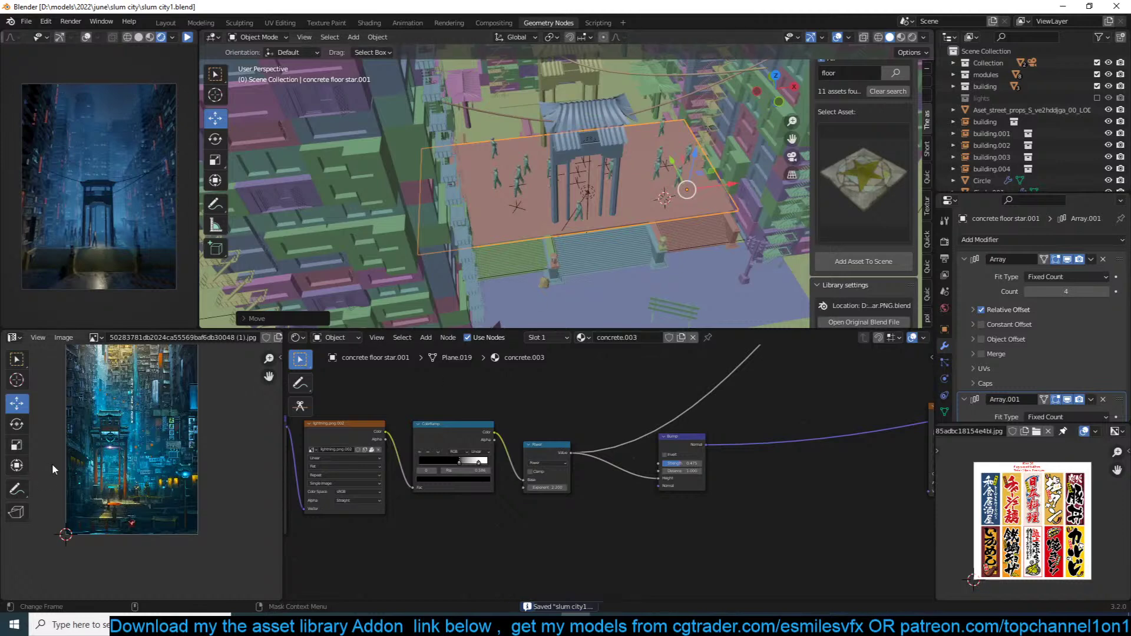
Step: Compare with the reference art and place a linked duplicate of a plaza man on the road in front of the stairs
scroll(175, 469, "up", 6)
middle_click_drag(173, 465, 182, 458)
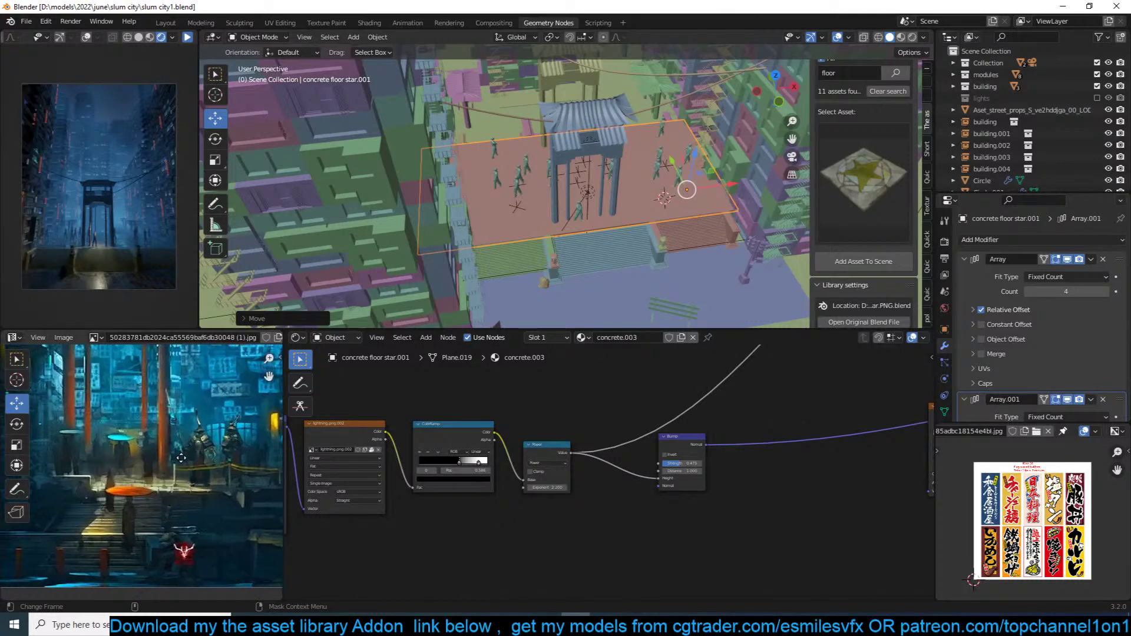
left_click(517, 185)
key("KP_7")
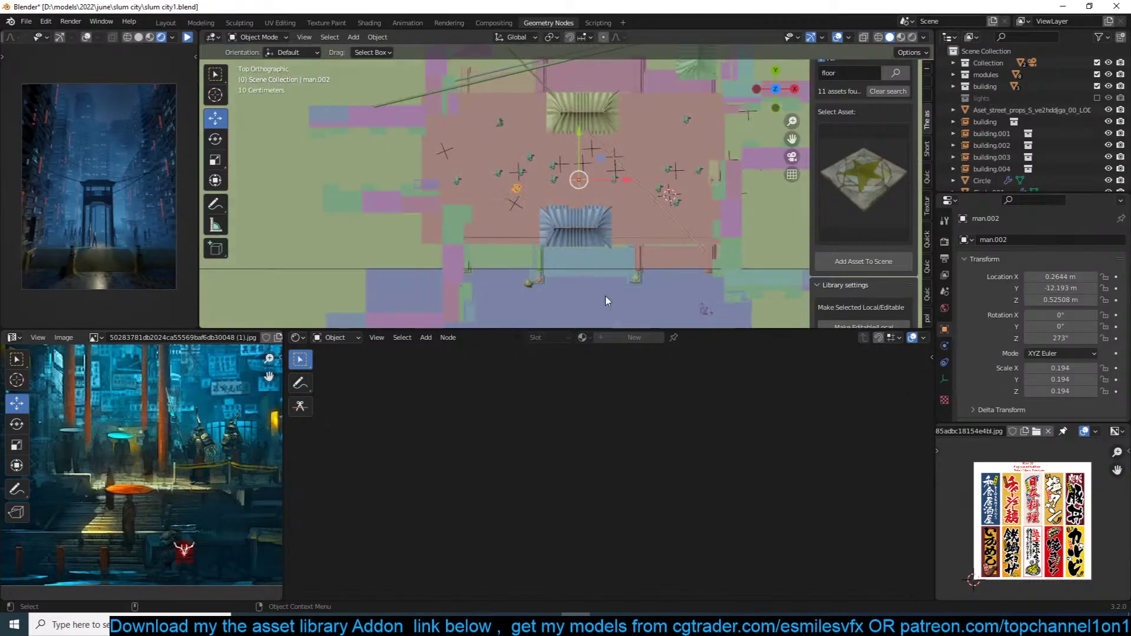
middle_click_drag(608, 301, 617, 210, "shift")
key("alt+d")
left_click(643, 283)
Step: Lower the duplicated man about 0.53 m along Z onto the road surface
middle_click_drag(648, 277, 695, 207)
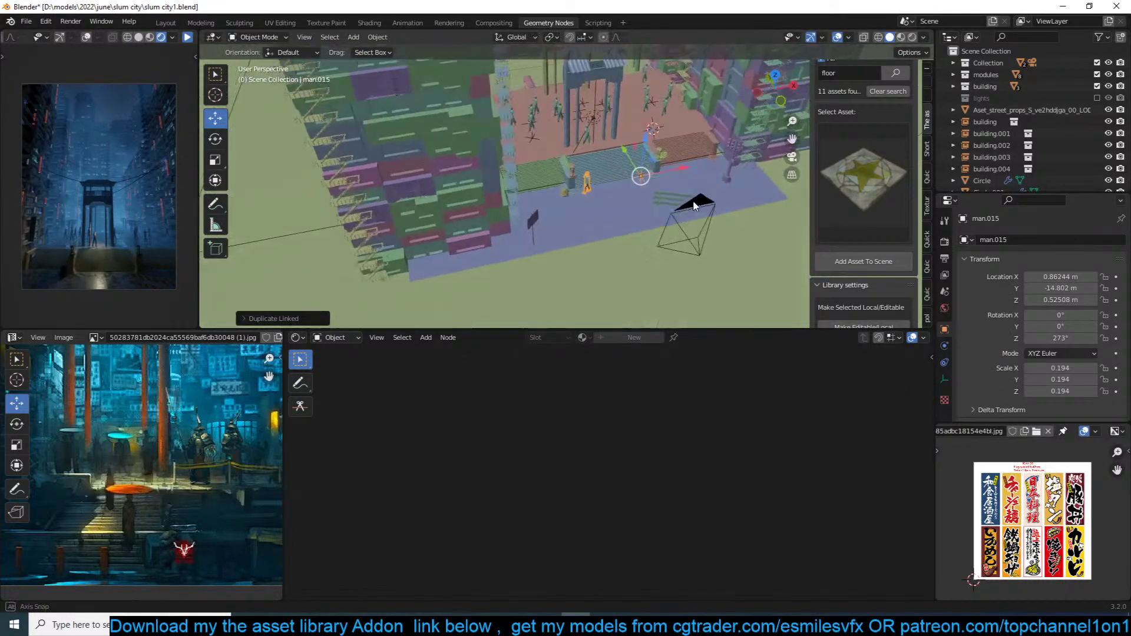
scroll(693, 205, "up", 3)
key("g")
key("z")
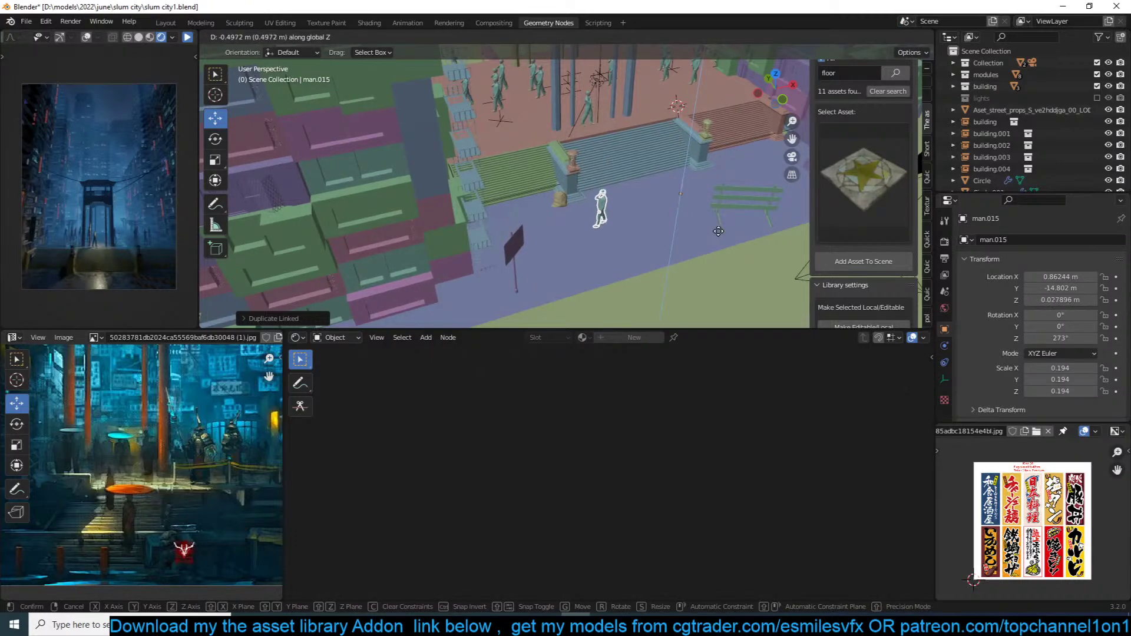
left_click(720, 234)
Step: Place three more linked duplicates of the man along the road in front of the stairs in top view
key("KP_7")
key("alt+d")
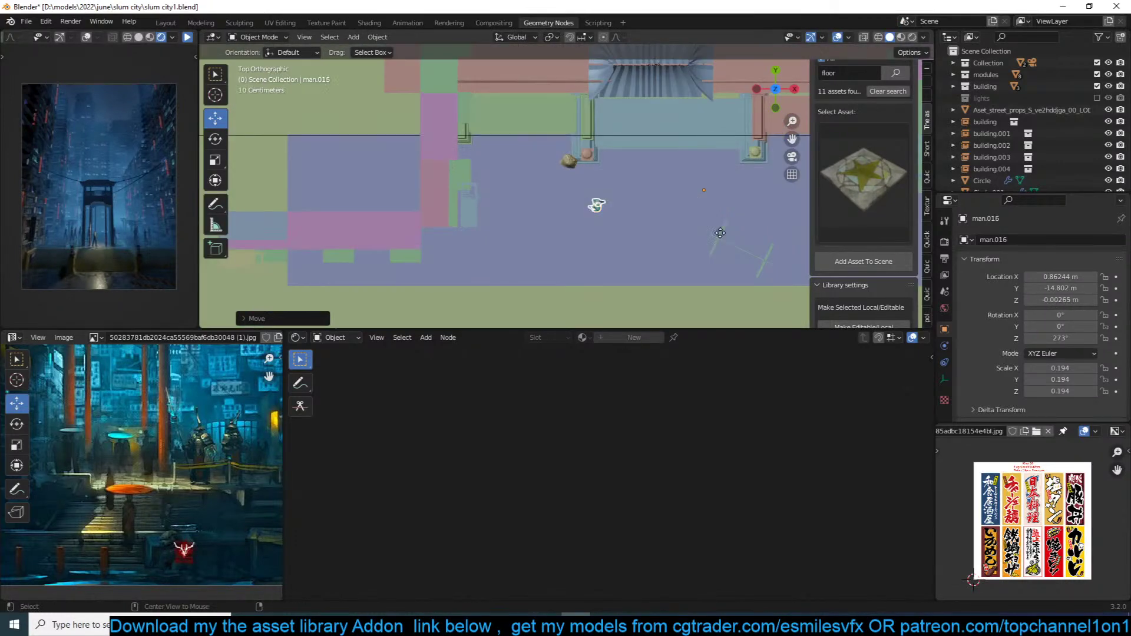
left_click(660, 202)
key("alt+d")
middle_click_drag(659, 205, 530, 211, "shift")
left_click(614, 235)
key("alt+d")
left_click(883, 198)
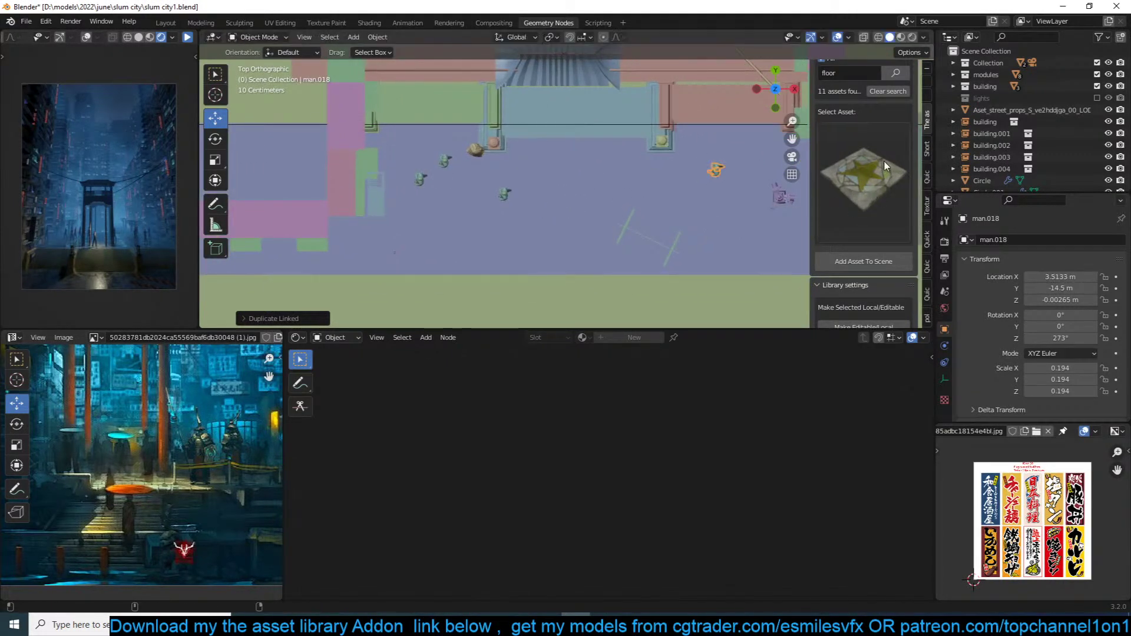
scroll(887, 168, "up", 1)
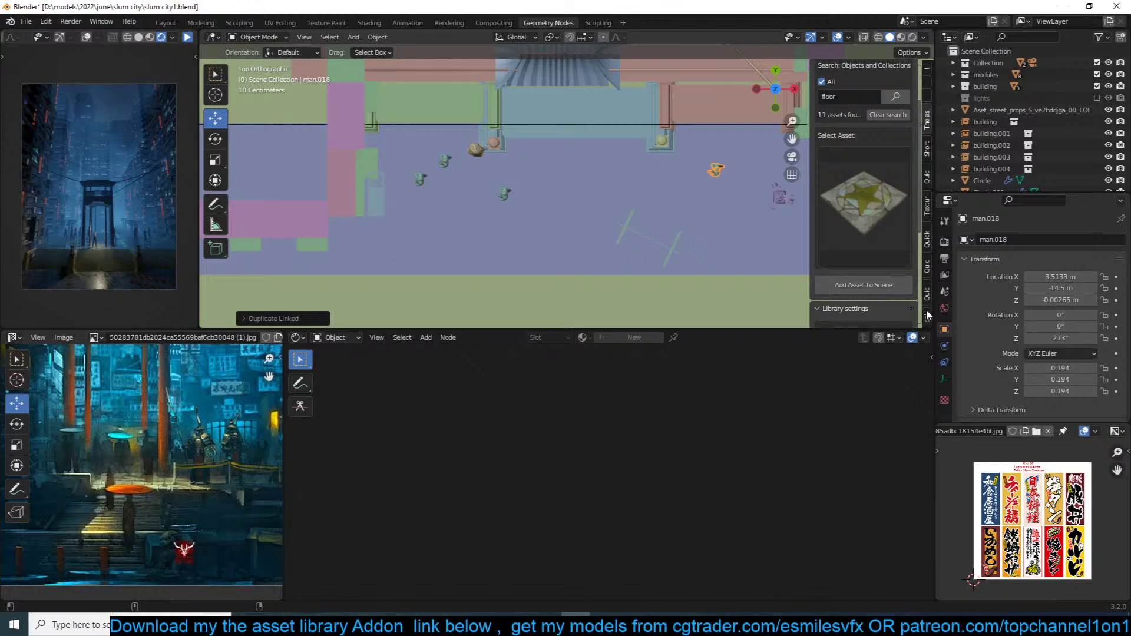
left_click(926, 317)
left_click(927, 294)
left_click(927, 177)
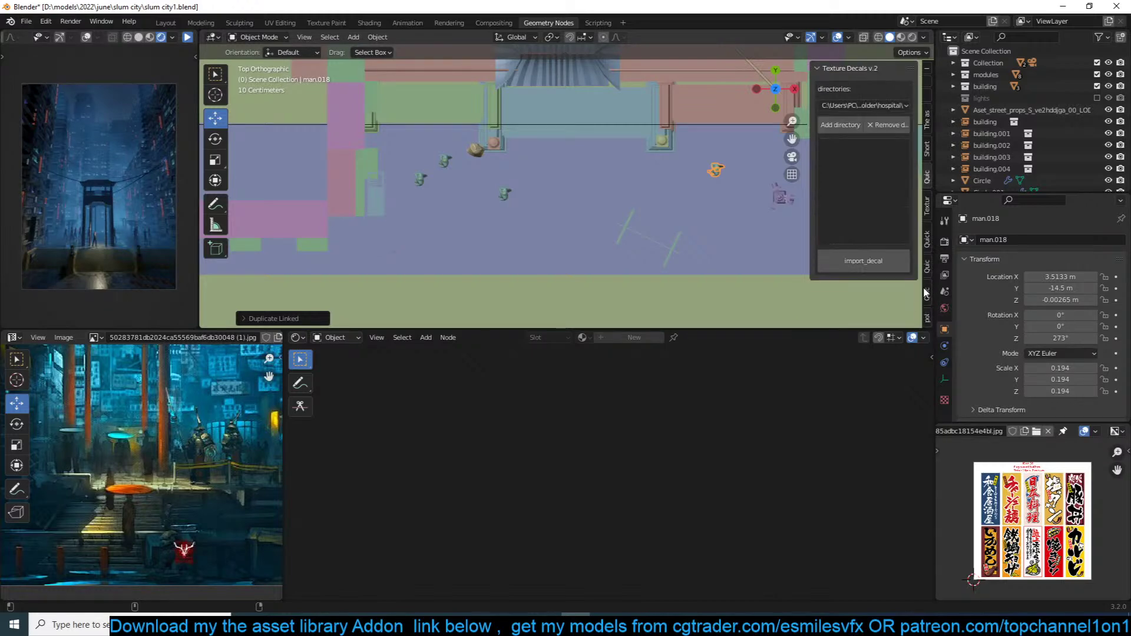
left_click(927, 206)
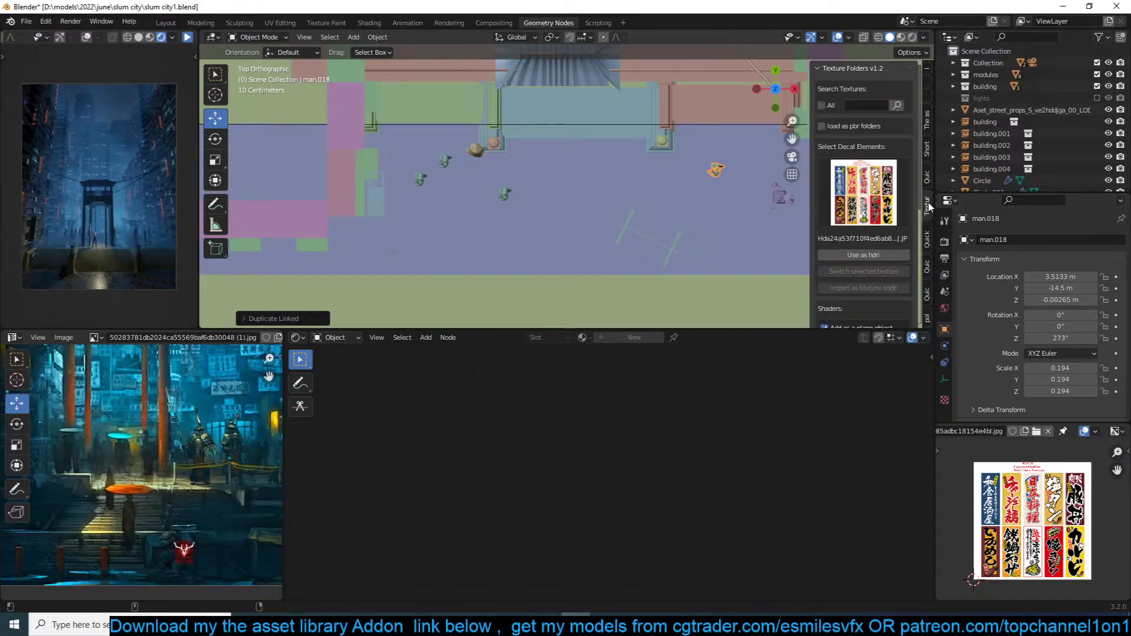
Step: Search the add-ons in Preferences for "trans" and close Preferences
left_click(46, 21)
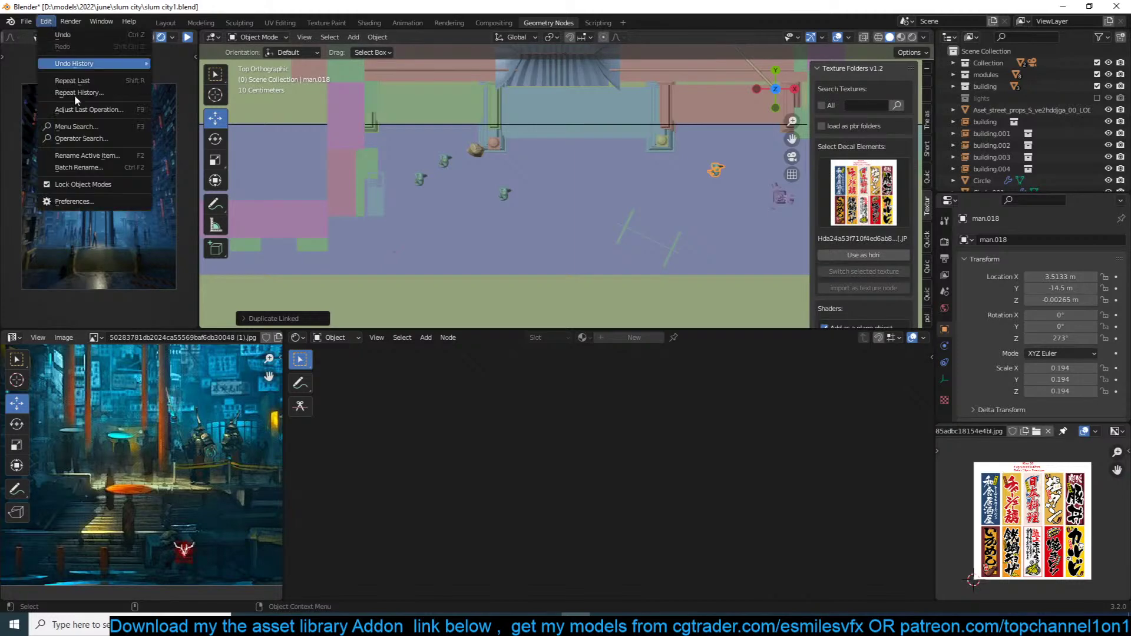
left_click(70, 202)
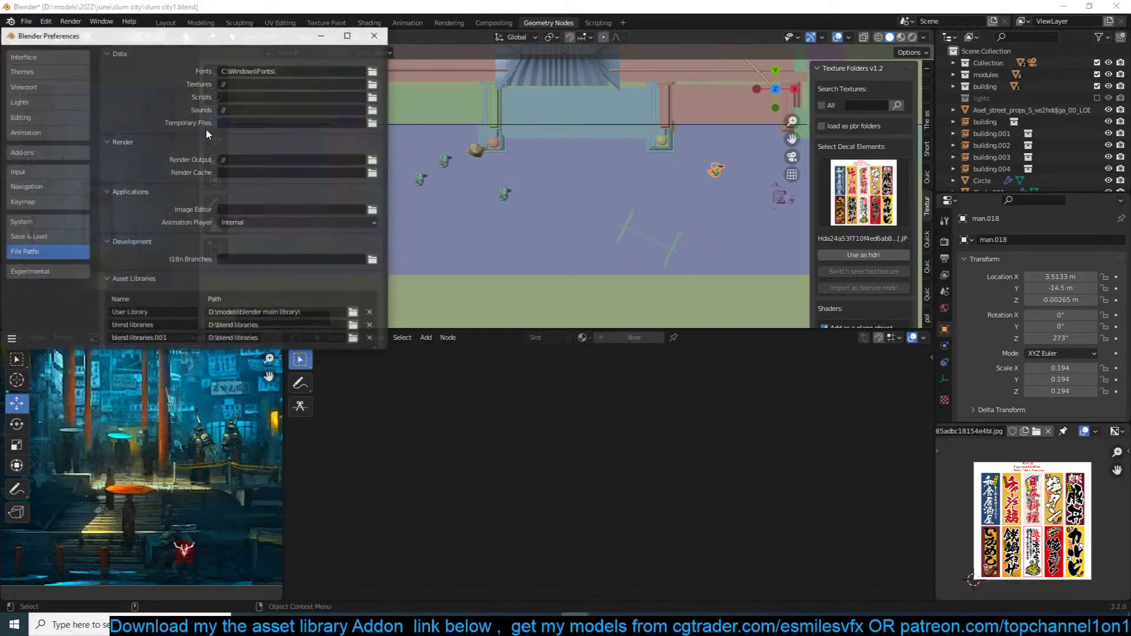
left_click(42, 148)
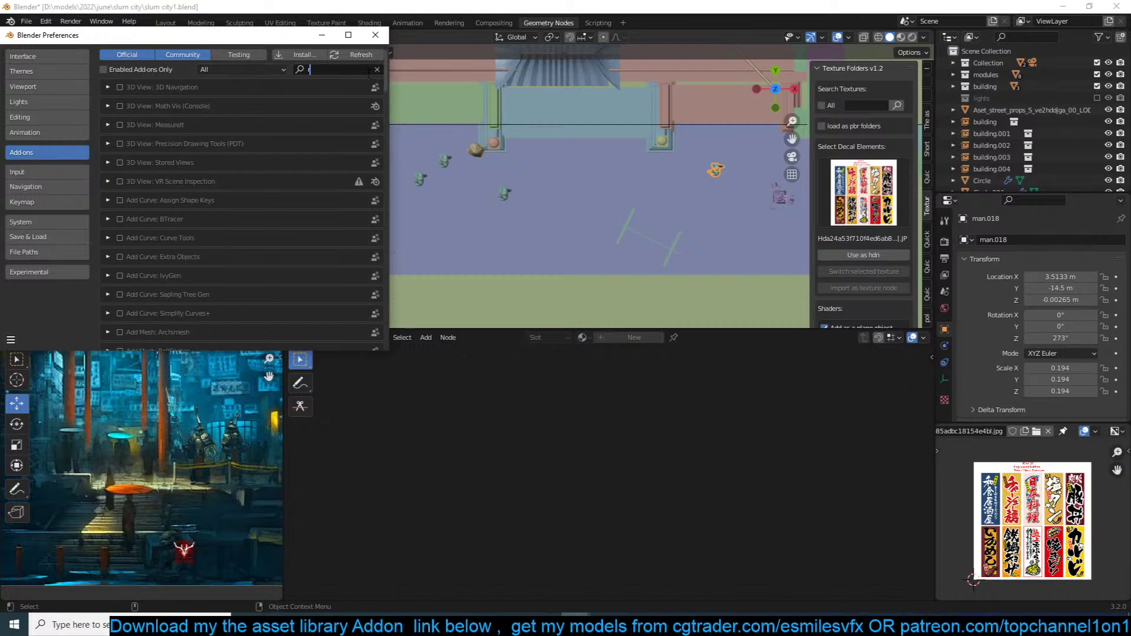
type("tra")
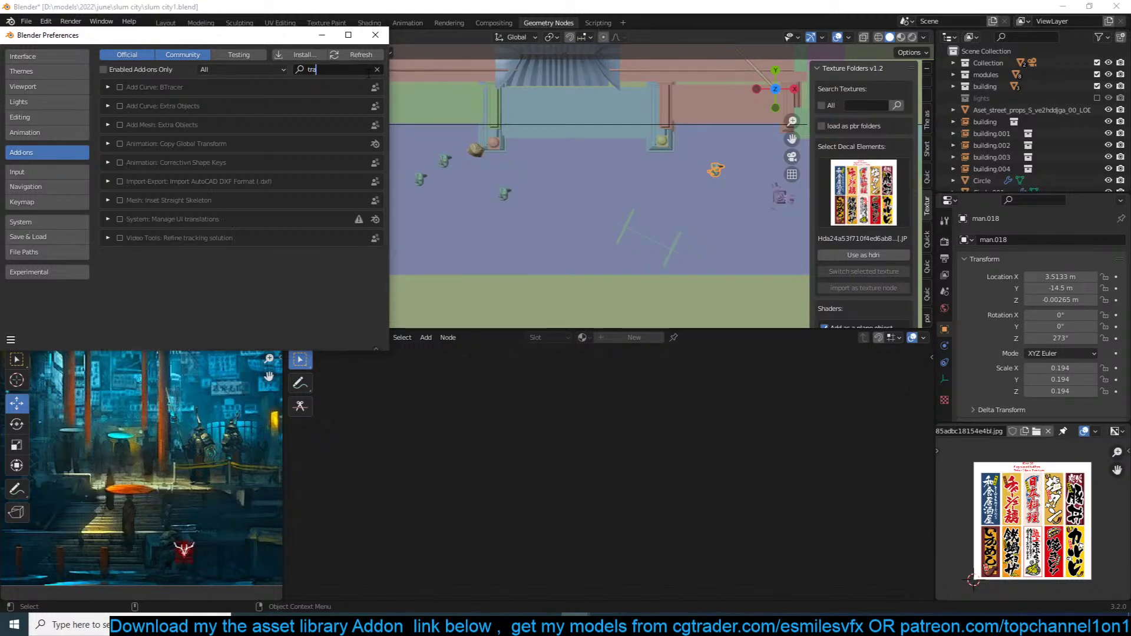
type("ns")
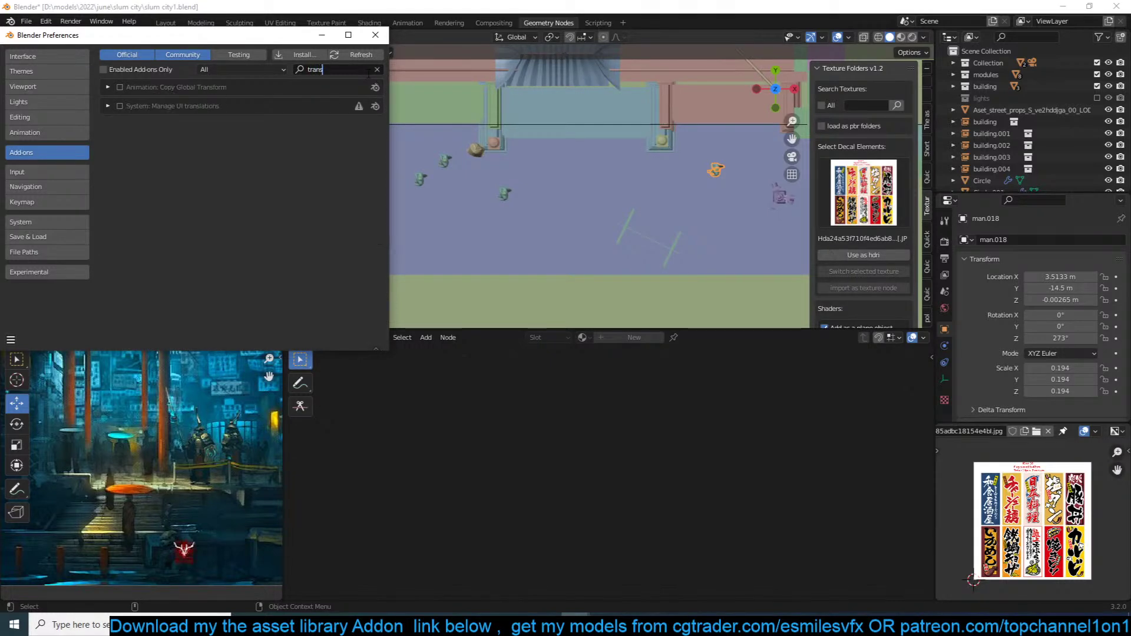
left_click(376, 36)
Step: Save the scene file and clear the object selection
left_click(625, 157)
key("ctrl+s")
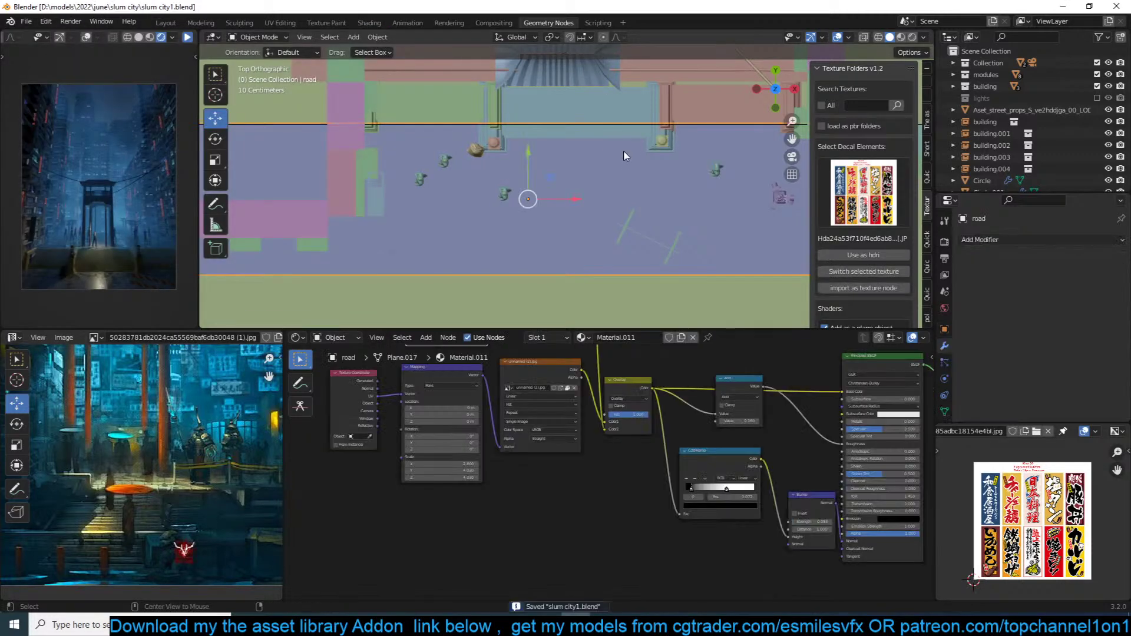
key("alt+a")
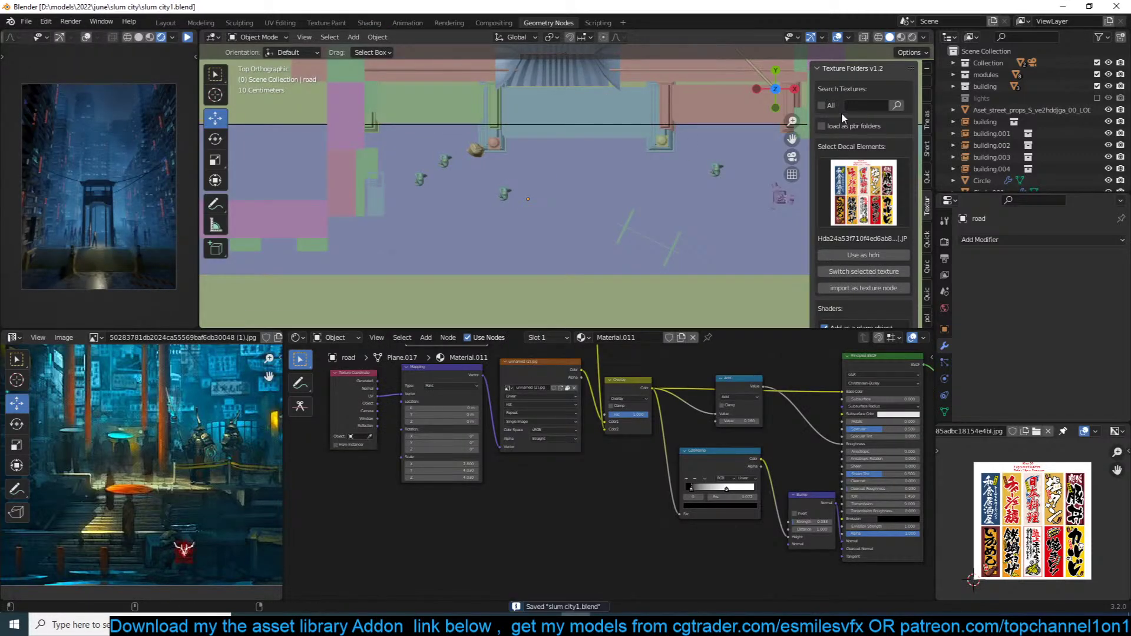
Step: Search the asset library for "bike" and choose the dark motorbike asset
left_click(925, 115)
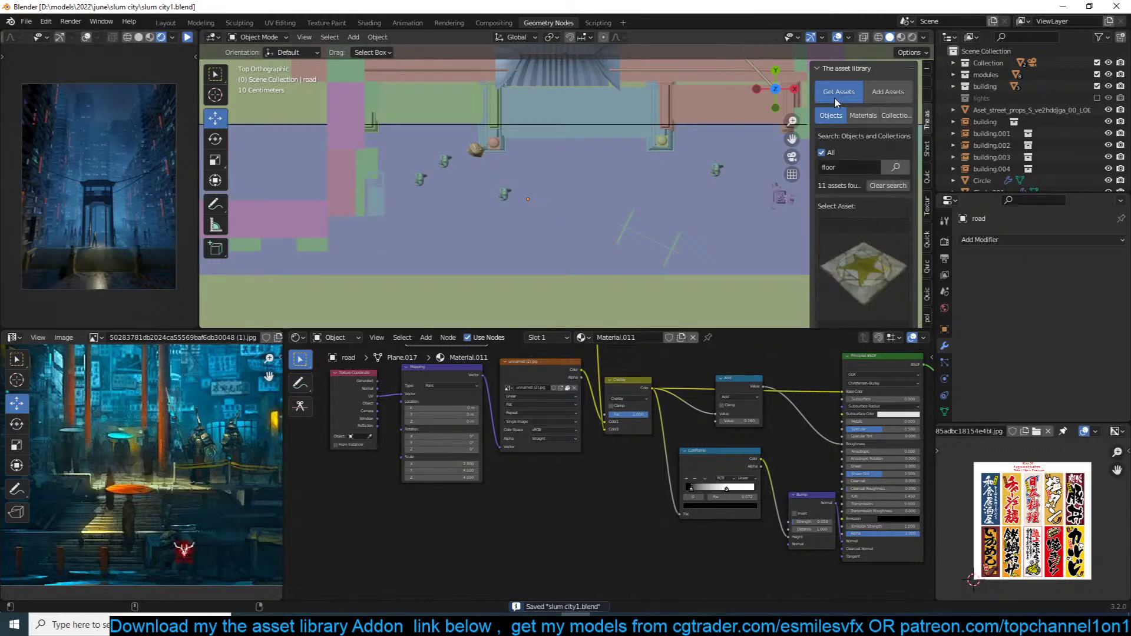
left_click(850, 161)
type("bike")
key("Return")
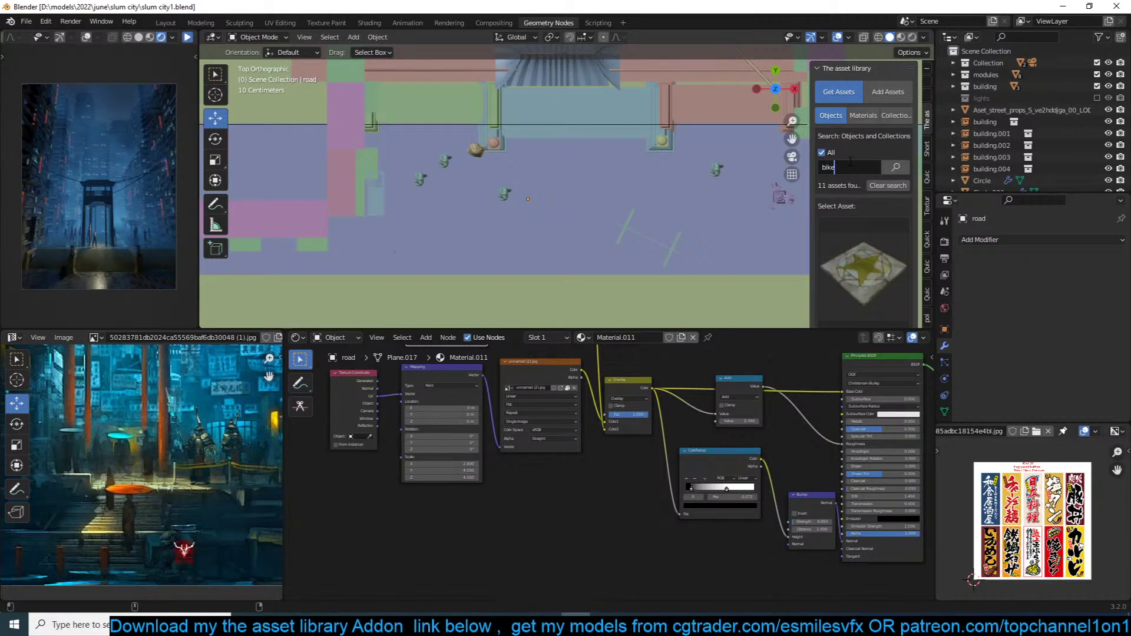
left_click(840, 237)
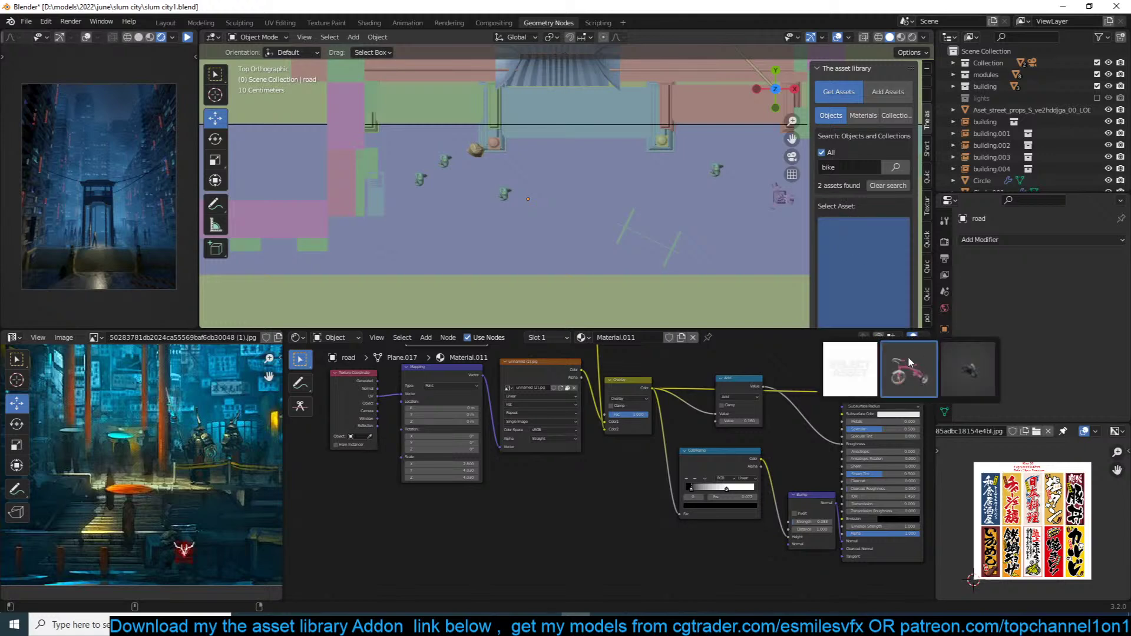
left_click(966, 369)
Step: Set the 3D cursor at the foot of the red staircase and add the motorbike asset there
scroll(675, 210, "down", 2)
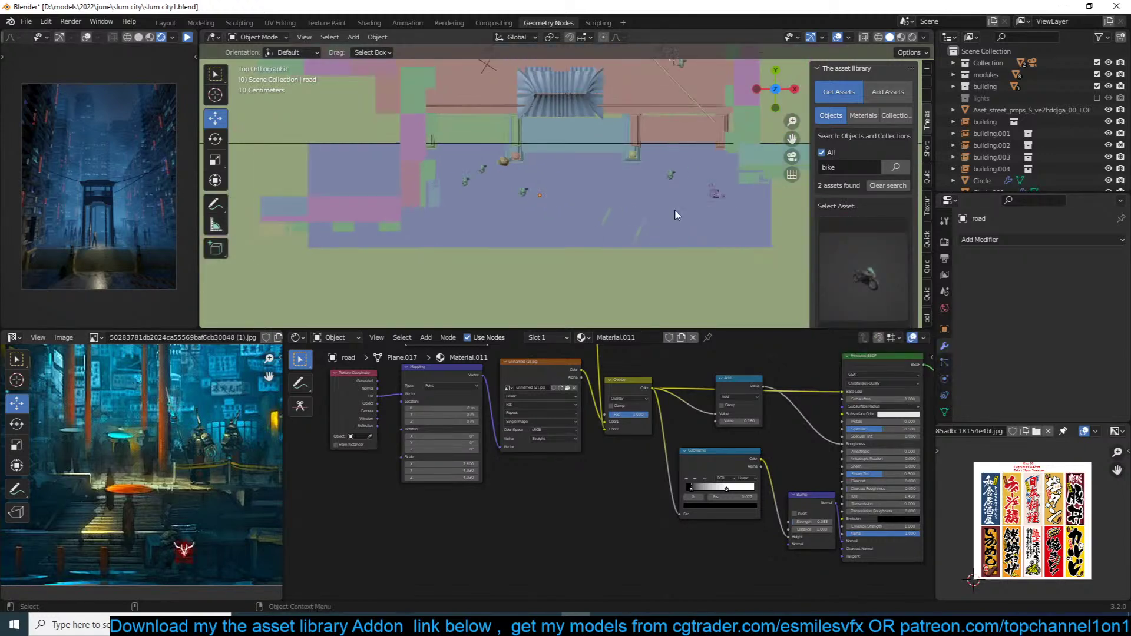
right_click(602, 158, "shift")
scroll(842, 260, "down", 3)
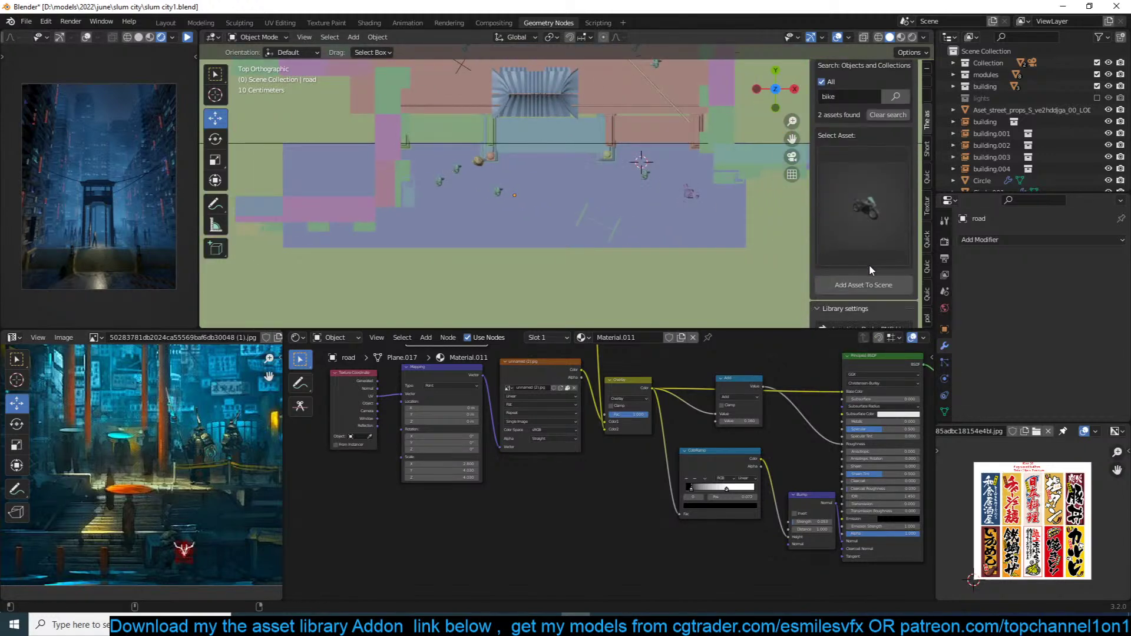
left_click(849, 285)
Step: Scale down the new motorbike and rotate it in the top view so it lies across the foot of the stairs
key("s")
left_click(679, 156)
key("r")
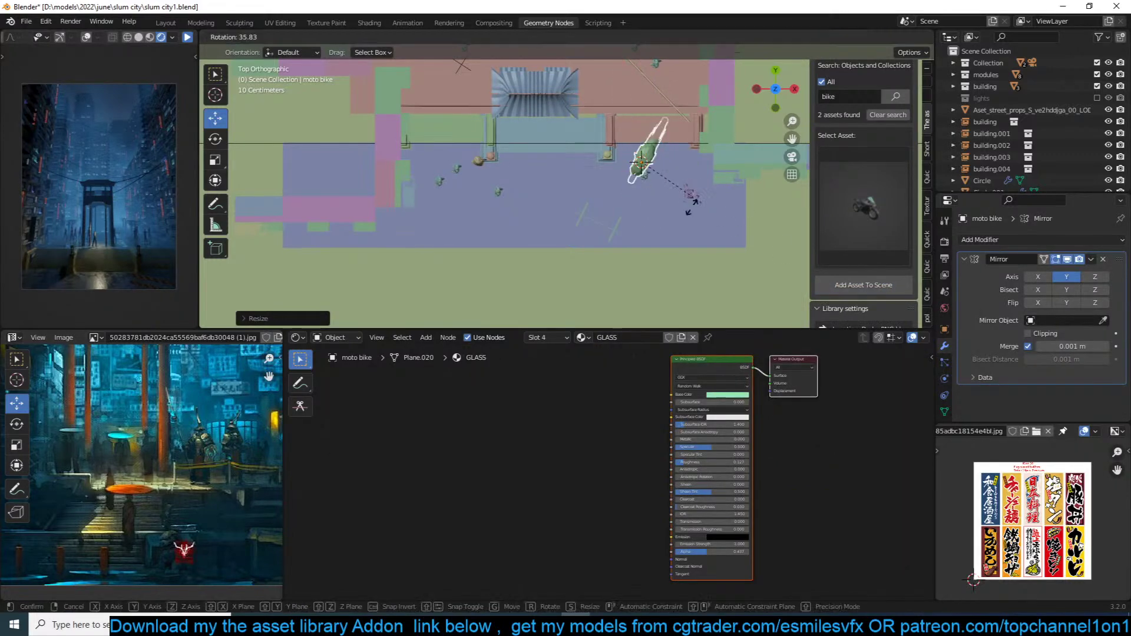
left_click(682, 180)
right_click(693, 172)
left_click(693, 172)
key("s")
left_click(685, 173)
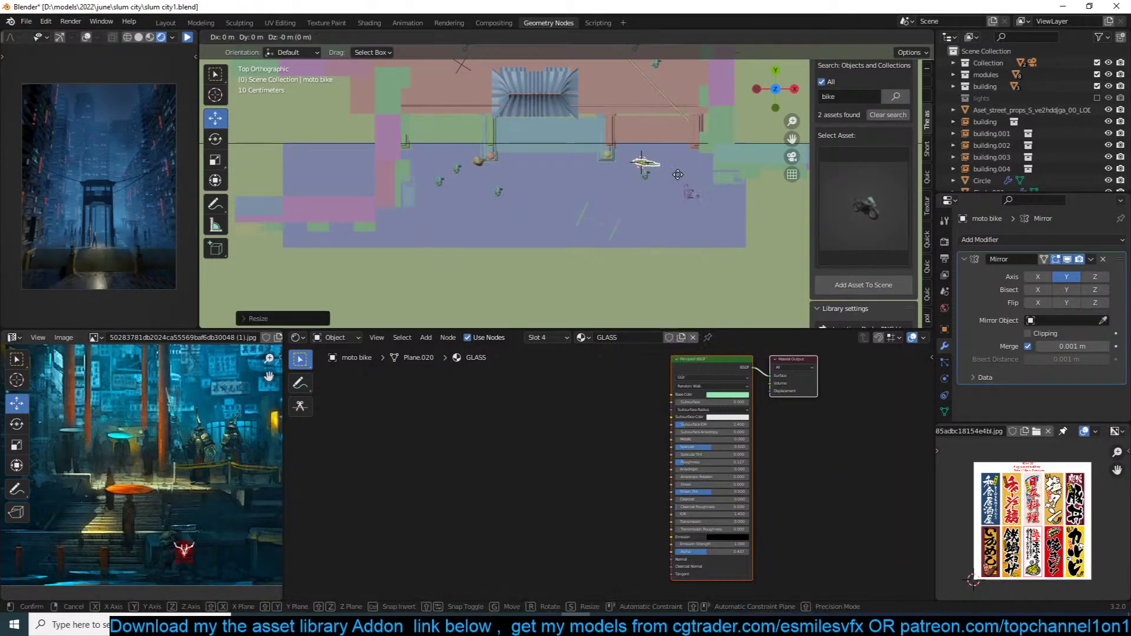
key("r")
key("r")
left_click(701, 156)
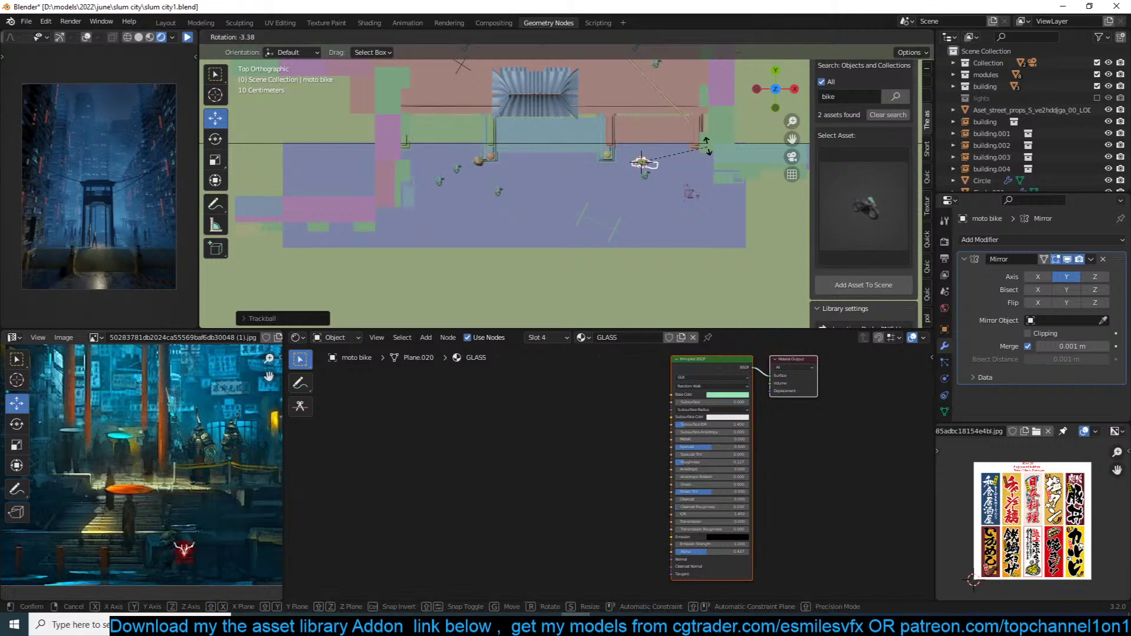
Step: Raise the motorbike along the Z axis and turn it around Z in front of the red staircase
scroll(716, 183, "up", 4)
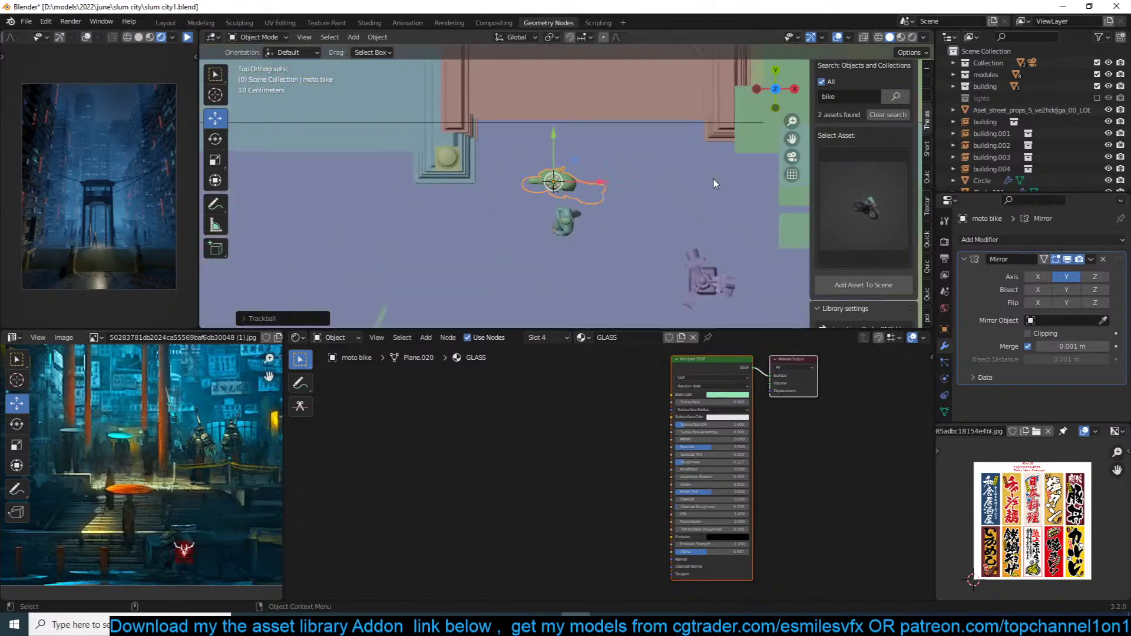
middle_click_drag(717, 182, 681, 139)
key("g")
key("z")
left_click(659, 126)
key("r")
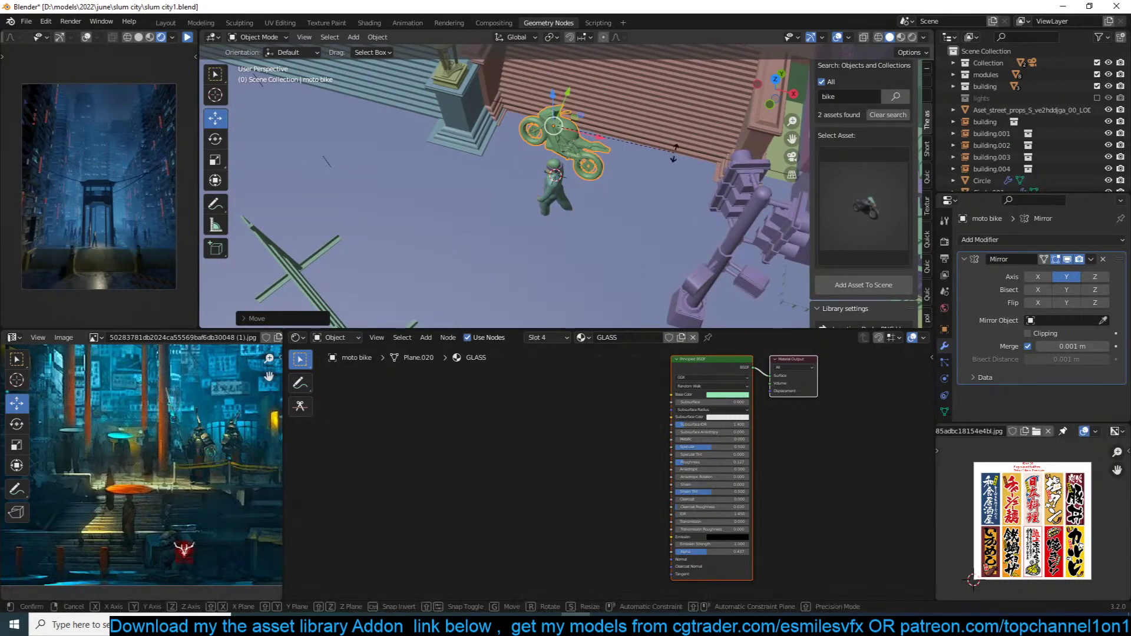
key("z")
left_click(628, 125)
Step: Rotate the motorbike freely until it stands upright, adjust its scale and park it beside the stair pillar near the walking man
key("r")
key("r")
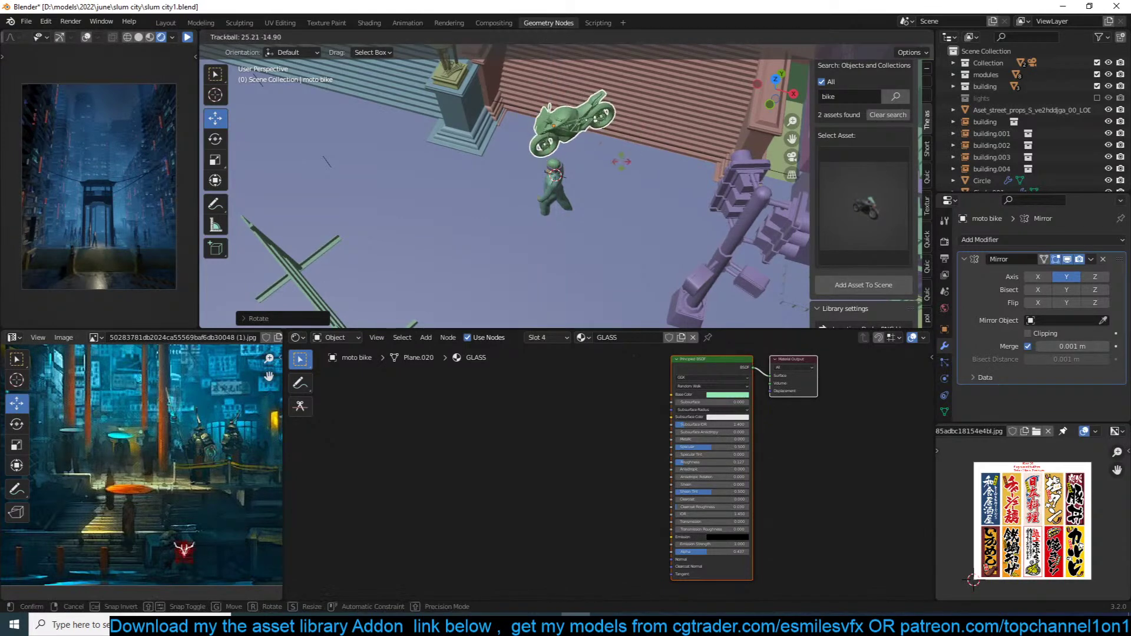
left_click(643, 158)
key("s")
left_click(661, 151)
middle_click_drag(660, 151, 700, 103)
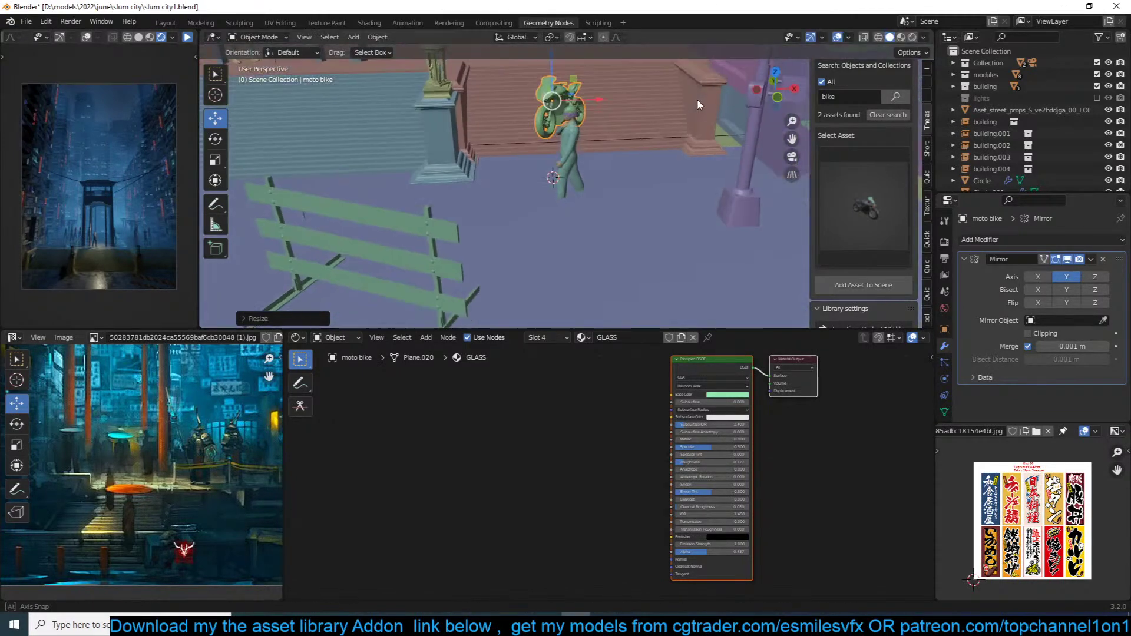
key("g")
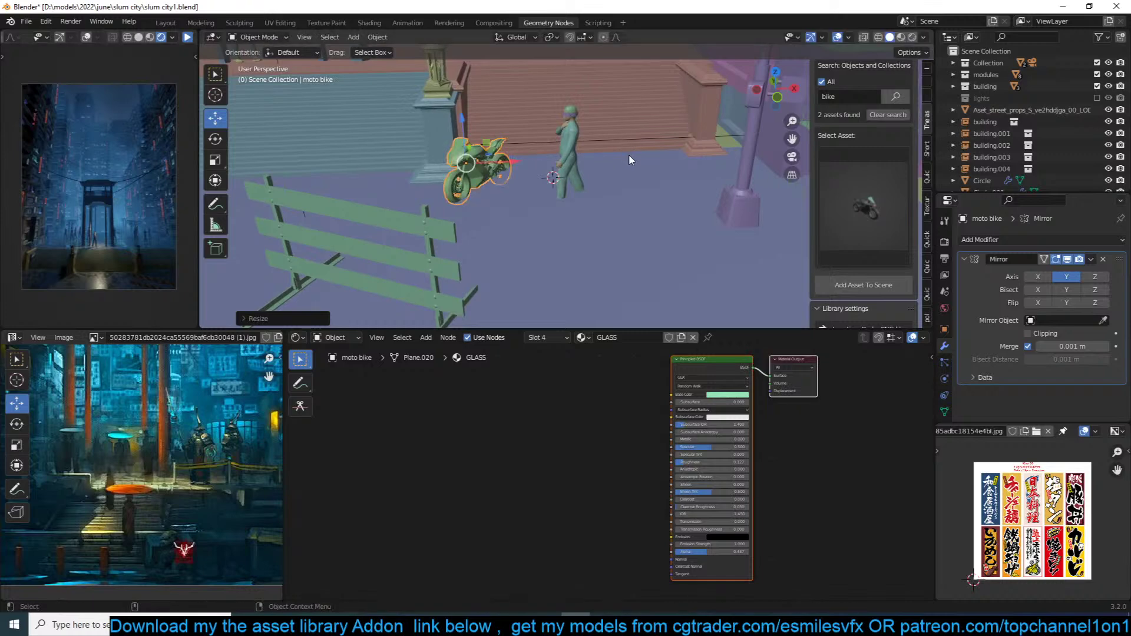
left_click(594, 153)
key("s")
left_click(645, 139)
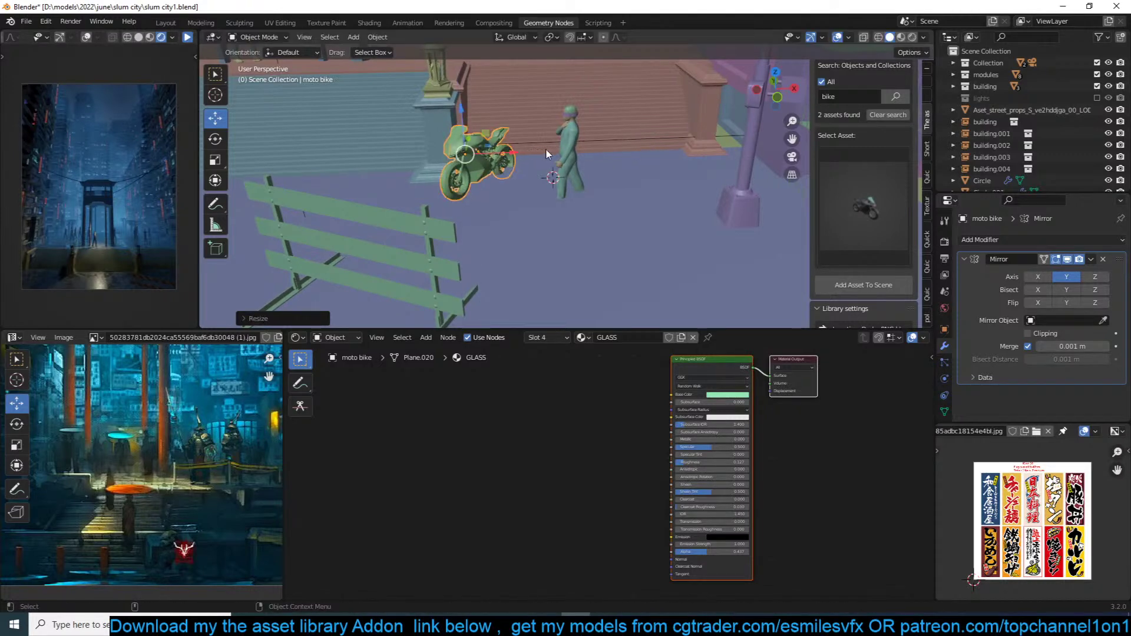
Step: Adjust the heights of man.018 beside the motorbike and man.015 by the central stairs so their feet meet the road
left_click(582, 150)
left_click(569, 177)
key("g")
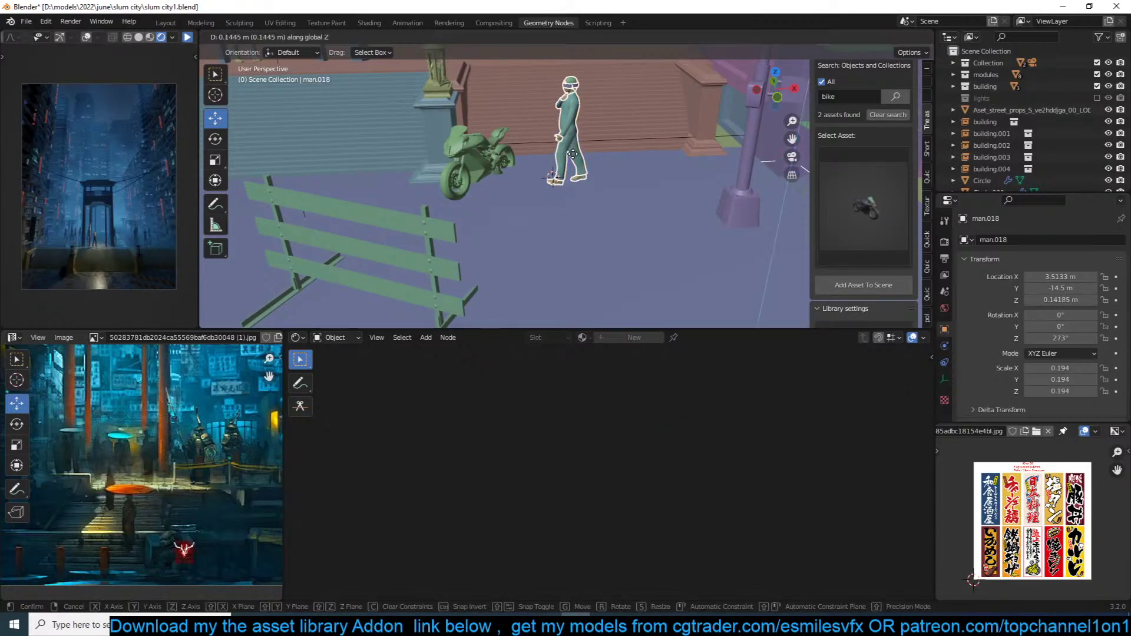
left_click(569, 171)
scroll(466, 202, "down", 3)
left_click(315, 197)
key("g")
key("z")
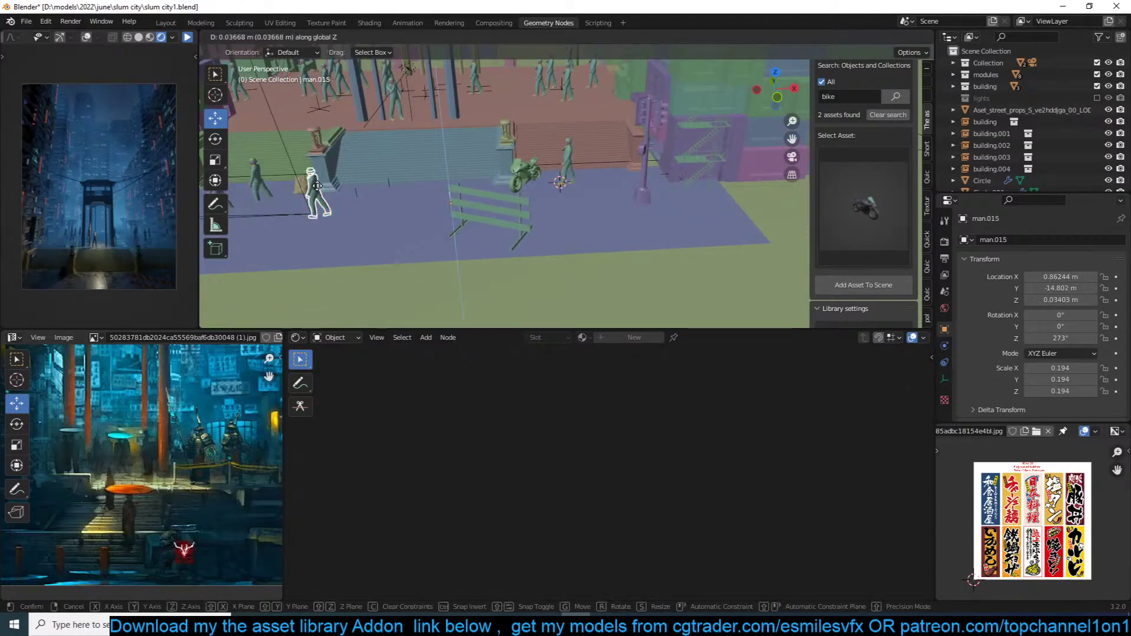
left_click(240, 174)
Step: Adjust the heights of man.016 and man.017 along the Z axis to stand them on the road
left_click(255, 179)
key("g")
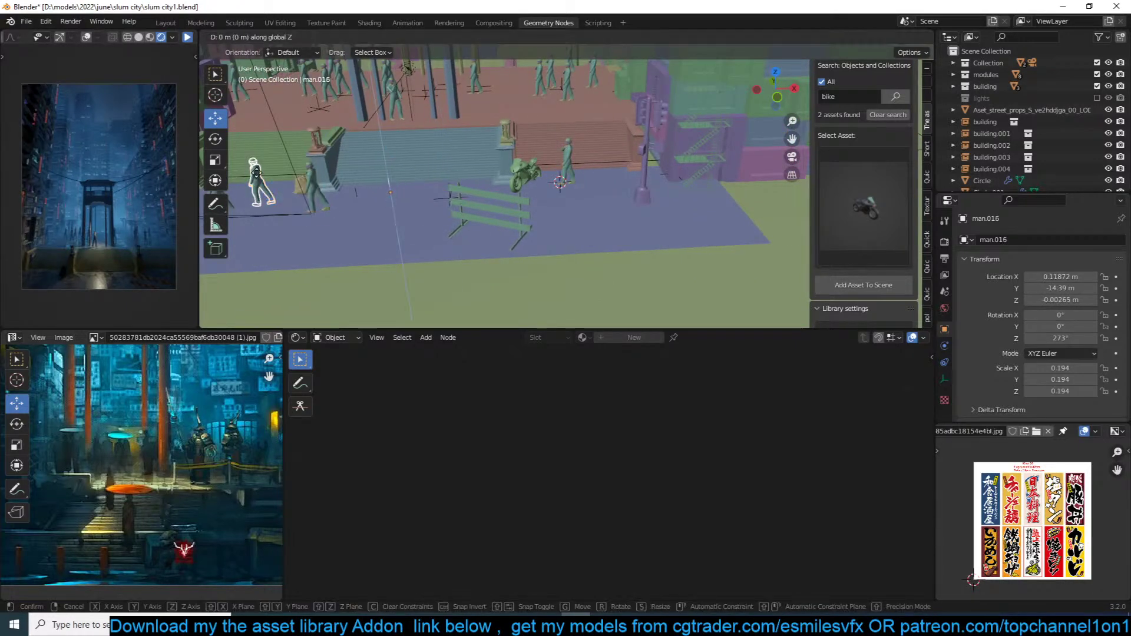
key("z")
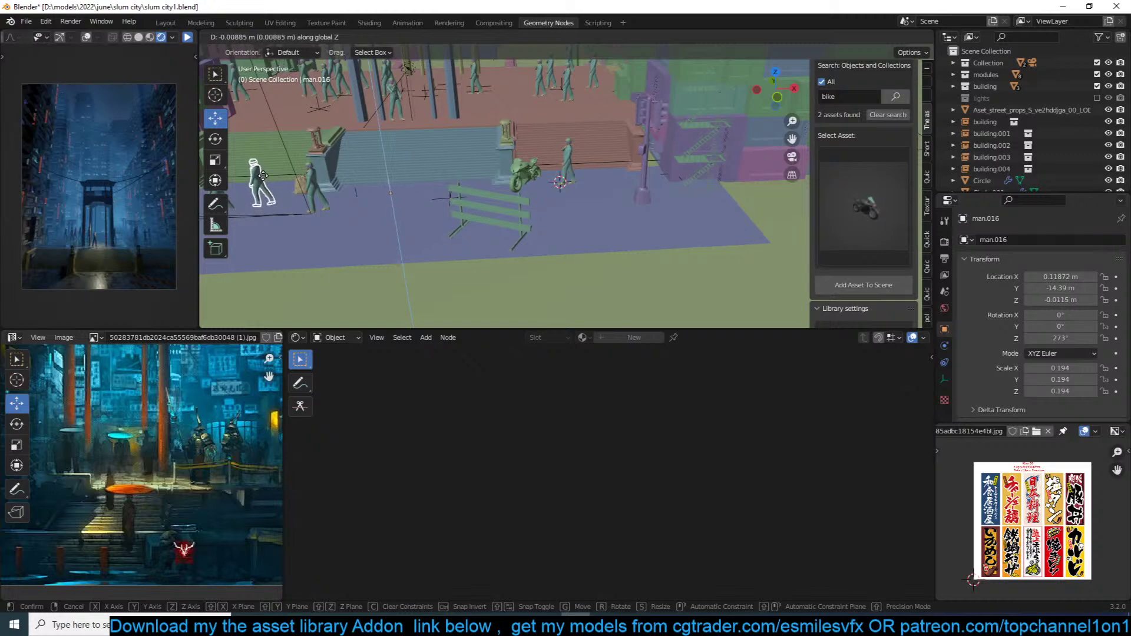
left_click(262, 172)
scroll(391, 184, "up", 3)
middle_click_drag(449, 186, 412, 166)
left_click(387, 168)
key("g")
key("z")
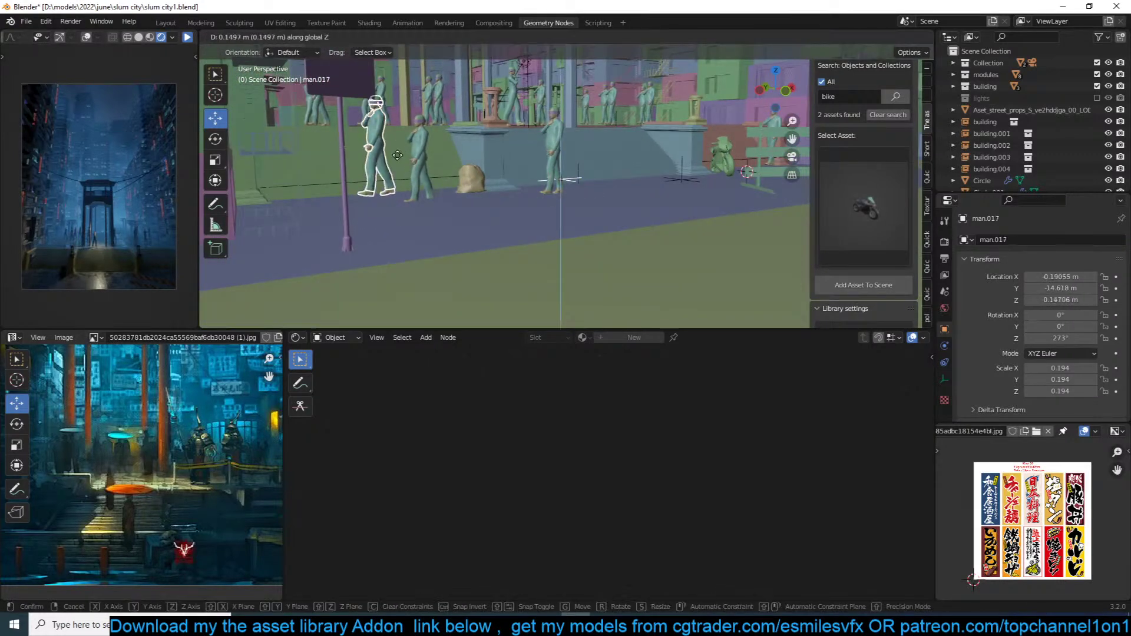
left_click(398, 162)
Step: Select man.016 behind man.017 again and correct its height along the Z axis
left_click(433, 159)
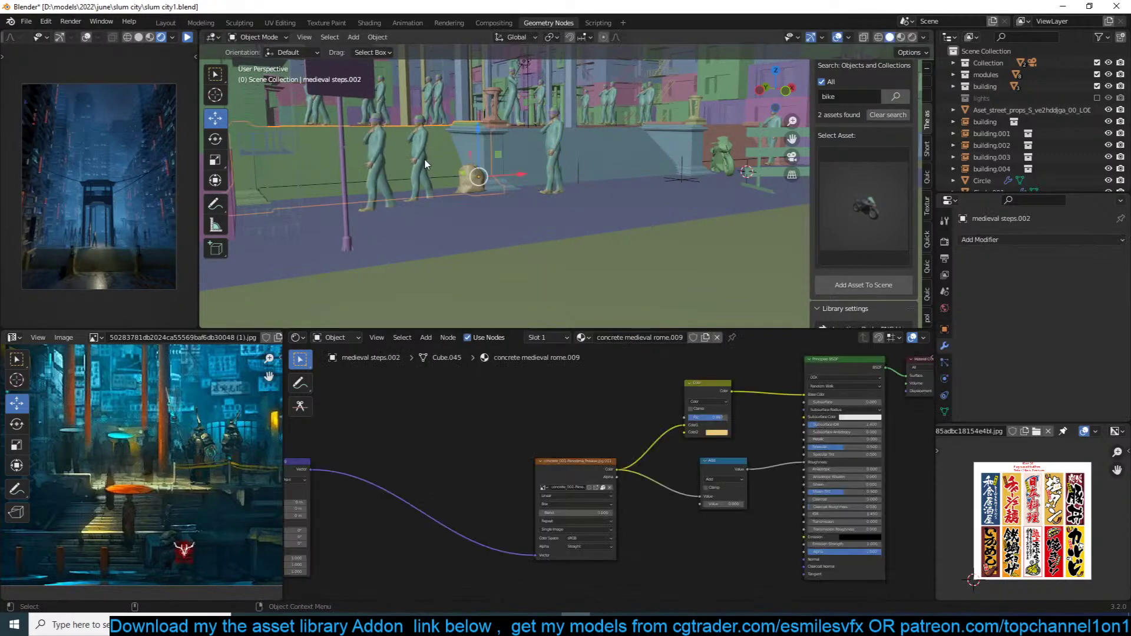
left_click(424, 158)
key("g")
key("z")
left_click(424, 157)
Step: Save the scene file and refresh the rendered camera preview
key("ctrl+s")
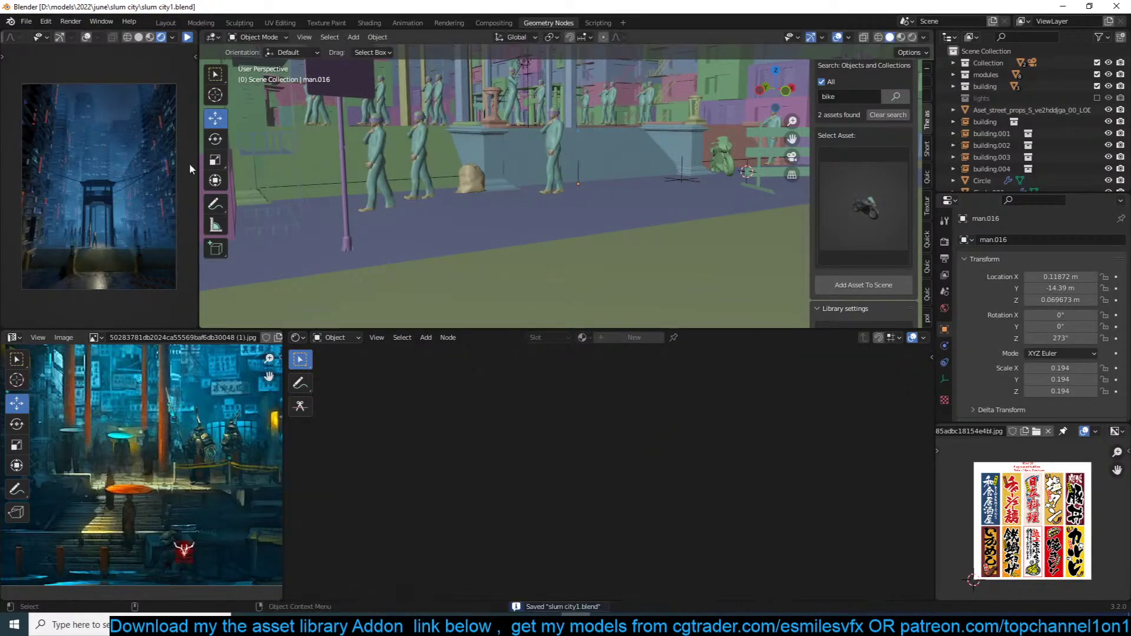
left_click(184, 40)
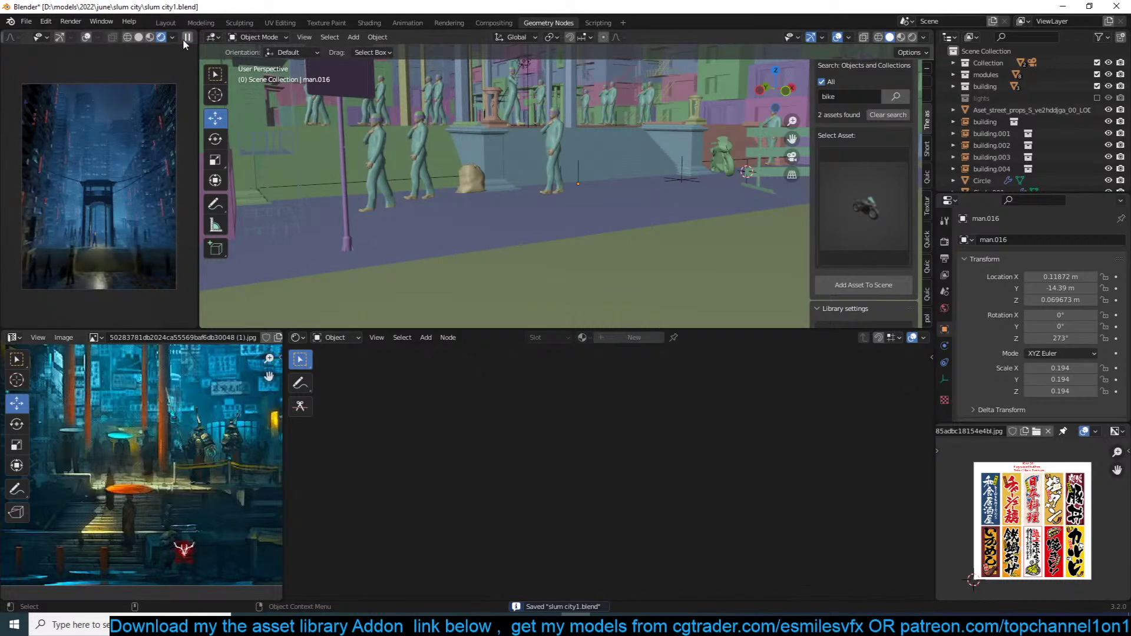
scroll(373, 179, "down", 1)
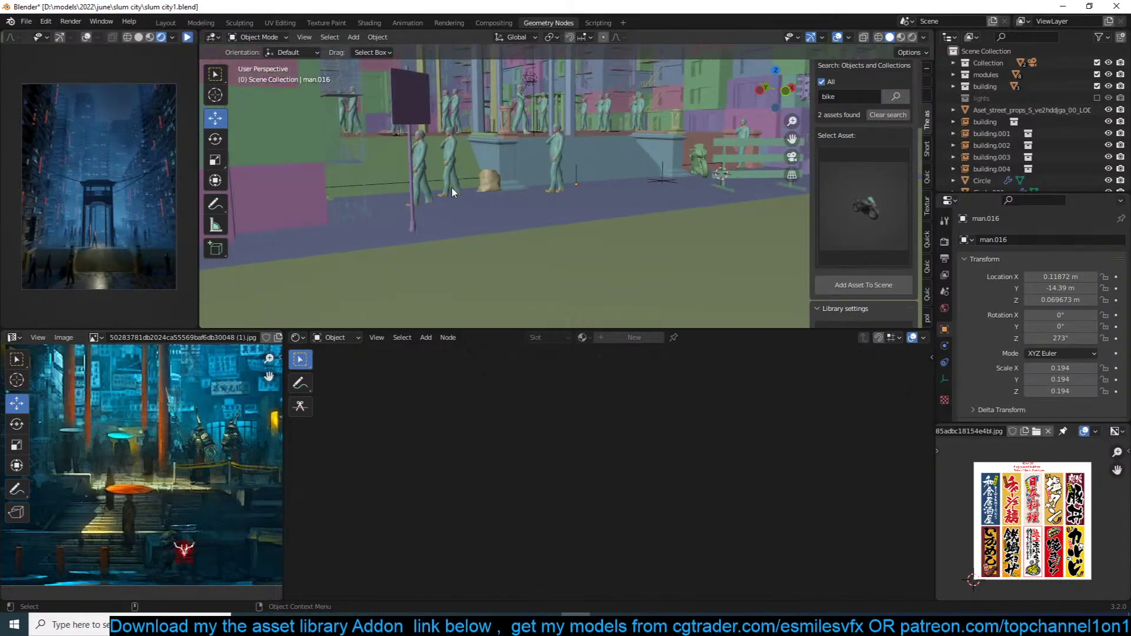
middle_click_drag(451, 187, 444, 206)
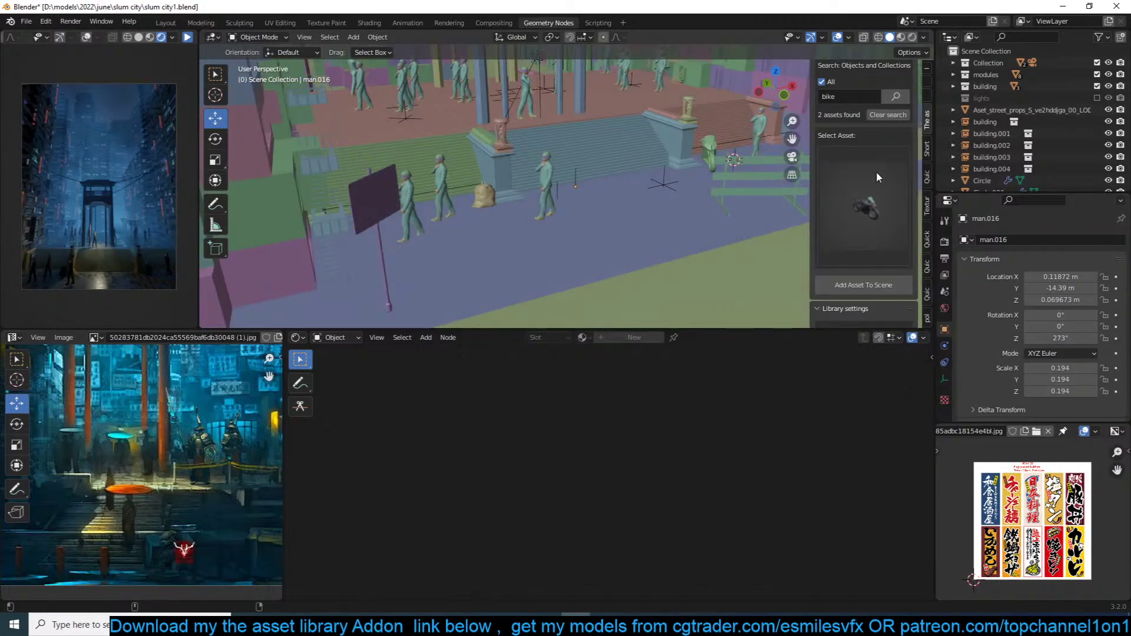
Step: Search the asset library for "street" and look through the street prop thumbnails
left_click(888, 115)
left_click(842, 98)
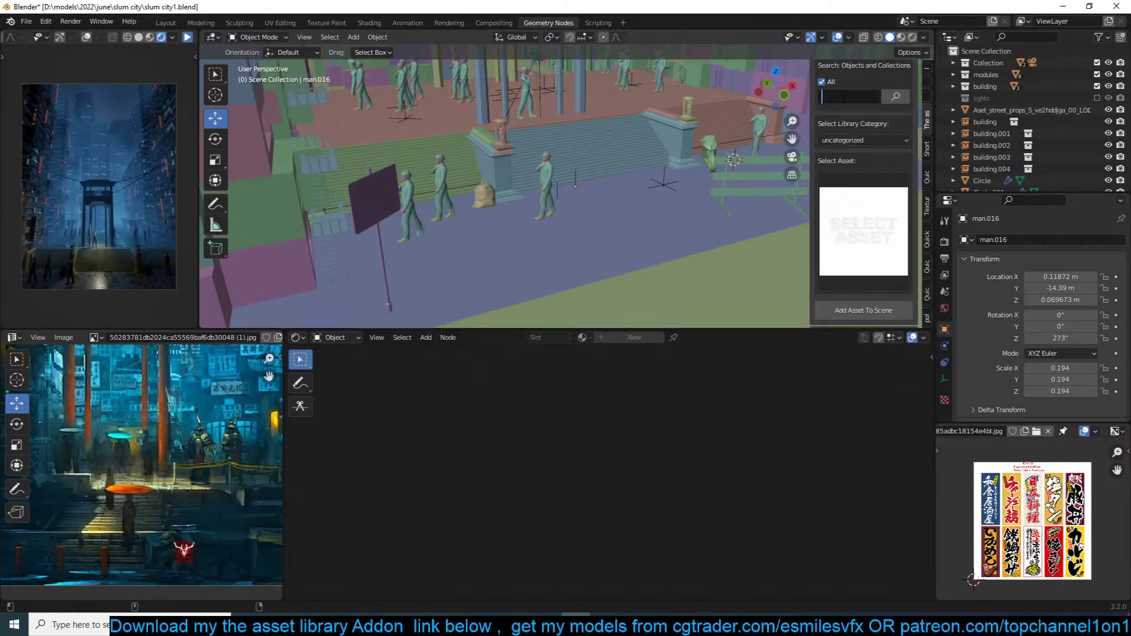
type("street")
key("Return")
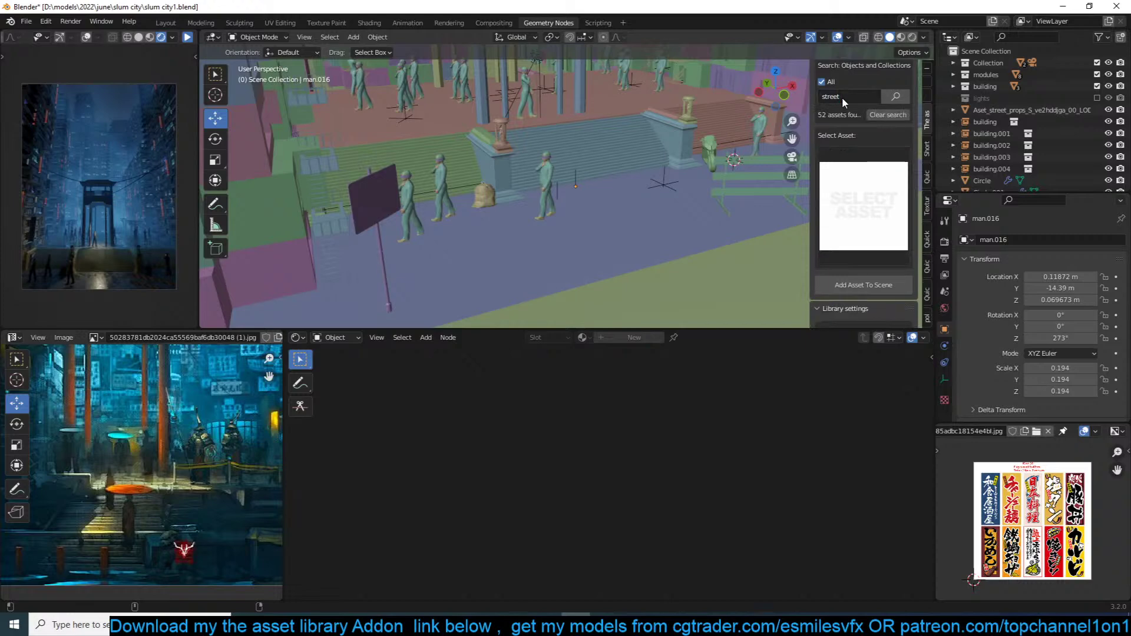
left_click(865, 187)
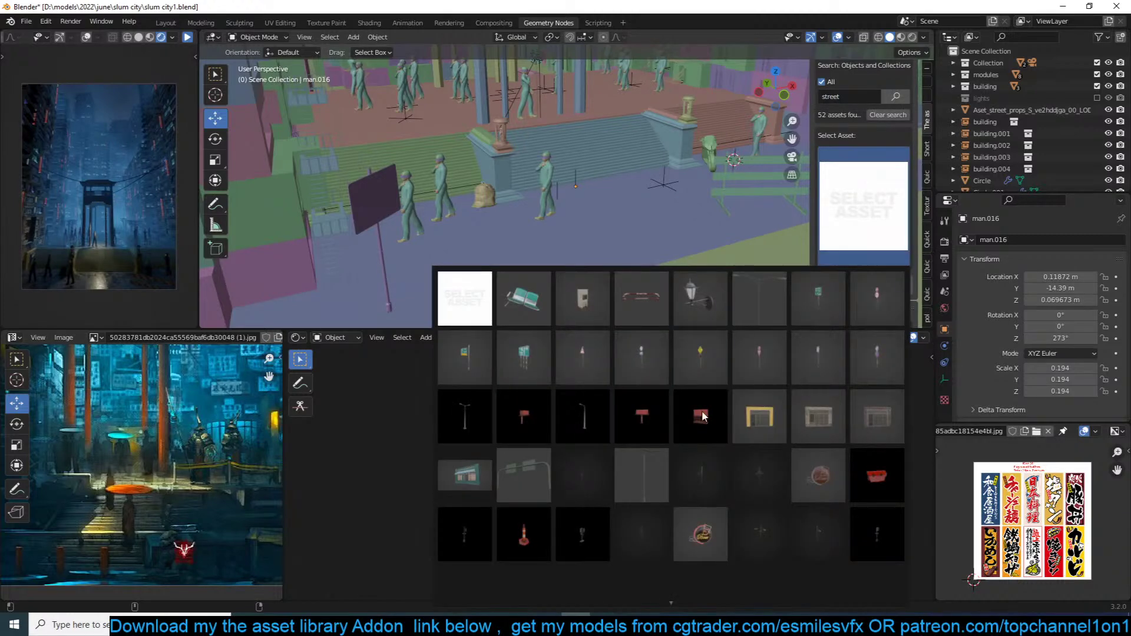
scroll(680, 604, "down", 2)
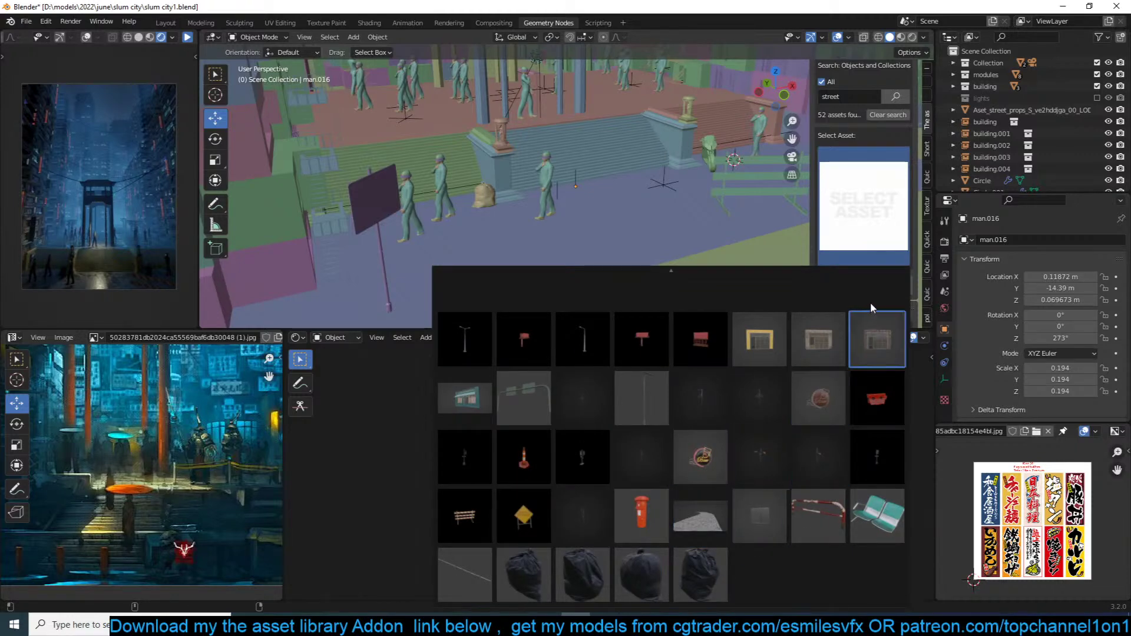
scroll(683, 318, "up", 2)
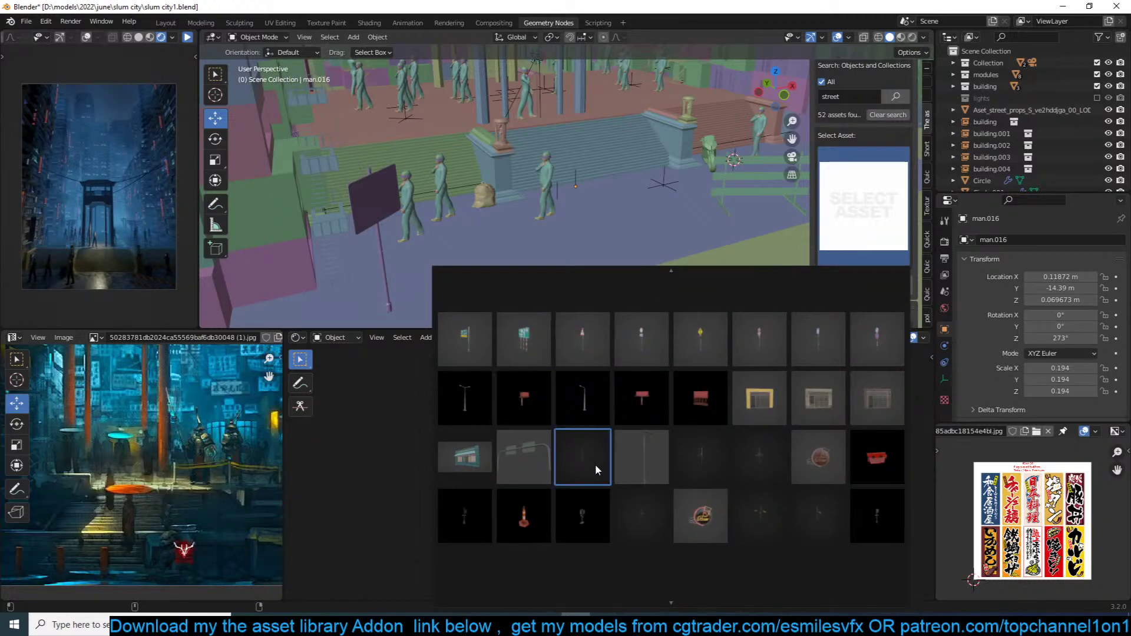
Step: Bring up the Texture Decals add-on and choose the rippled sand image as the decal
left_click(926, 265)
scroll(922, 297, "down", 4)
scroll(913, 268, "up", 8)
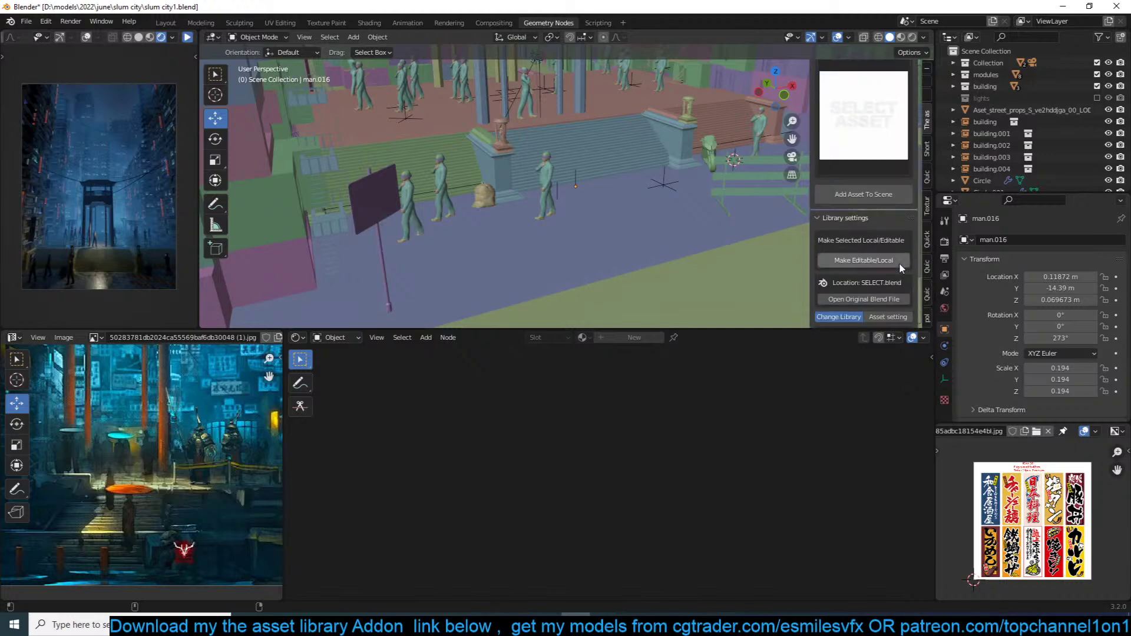
left_click(927, 268)
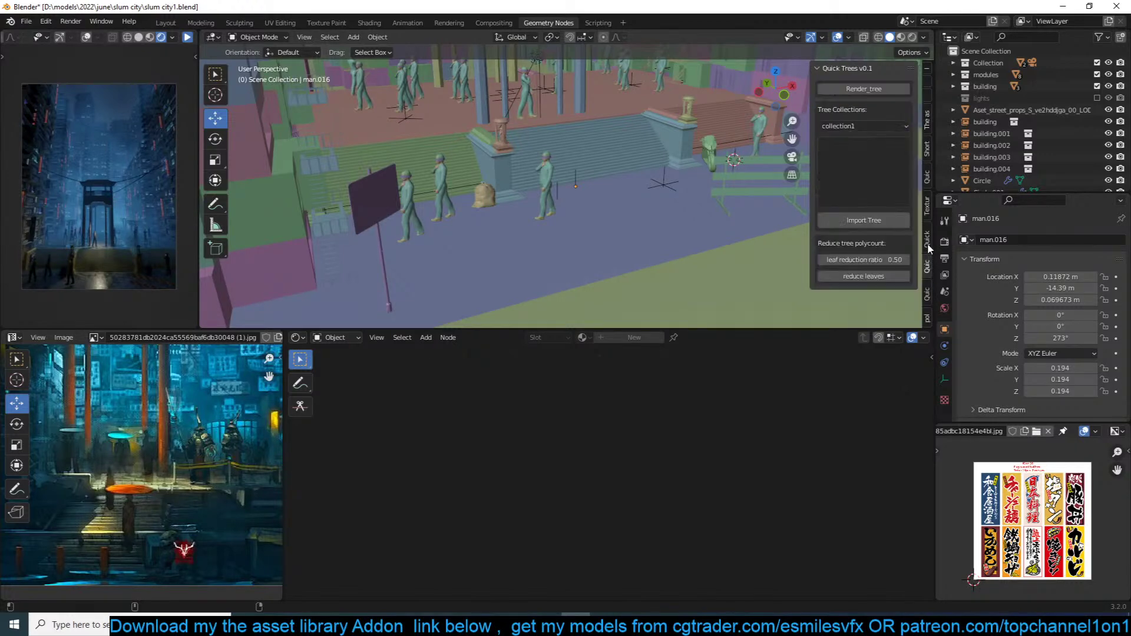
left_click(928, 247)
scroll(928, 301, "down", 1)
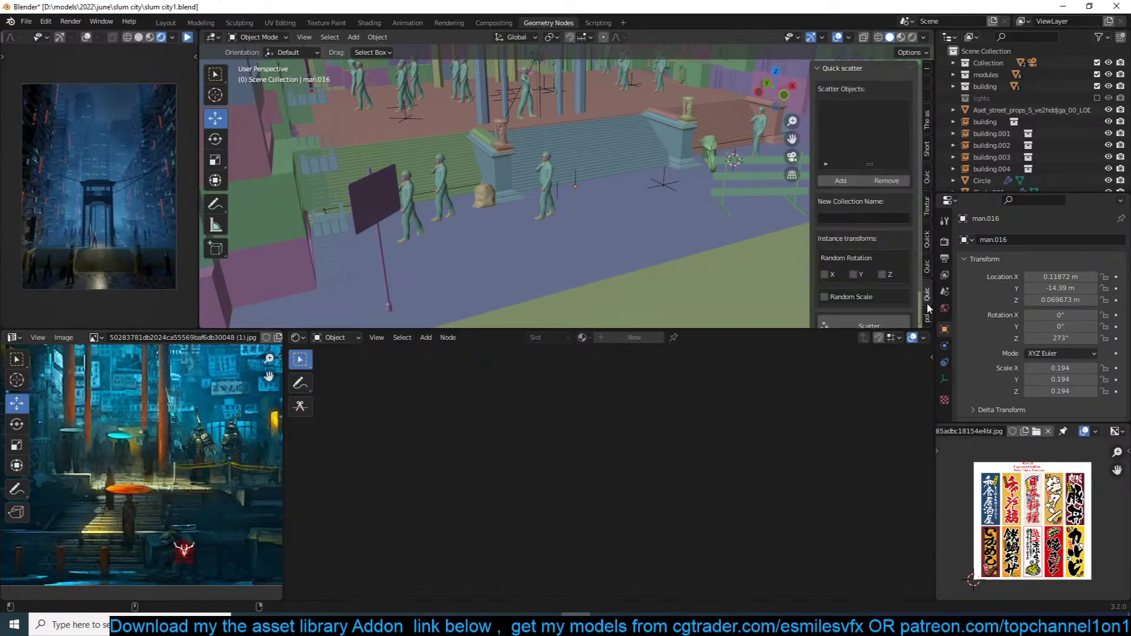
scroll(927, 298, "down", 1)
scroll(926, 293, "up", 2)
scroll(926, 297, "up", 2)
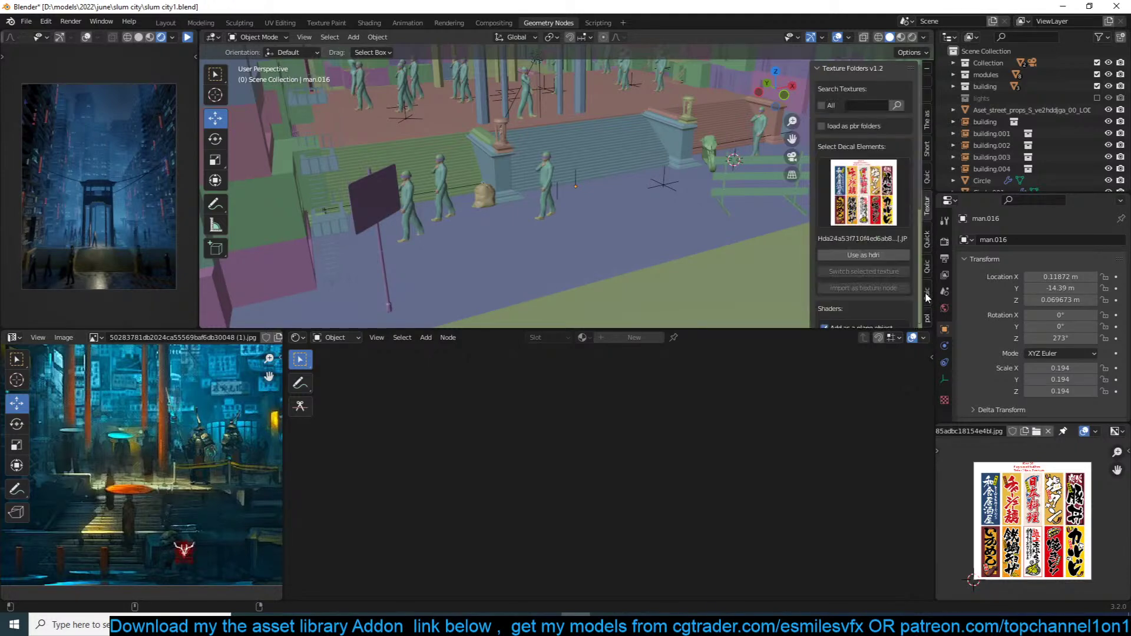
left_click(847, 167)
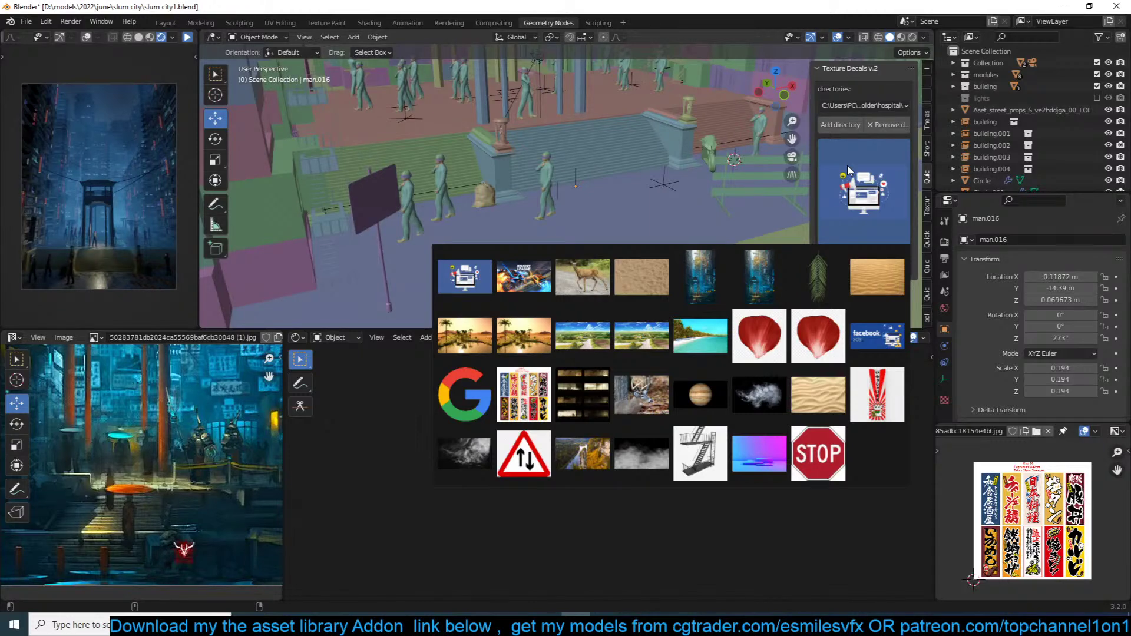
left_click(881, 294)
Step: Set the 3D cursor on the road before the central stairs, import the sand decal there and display the scene in Material Preview
scroll(666, 222, "down", 2)
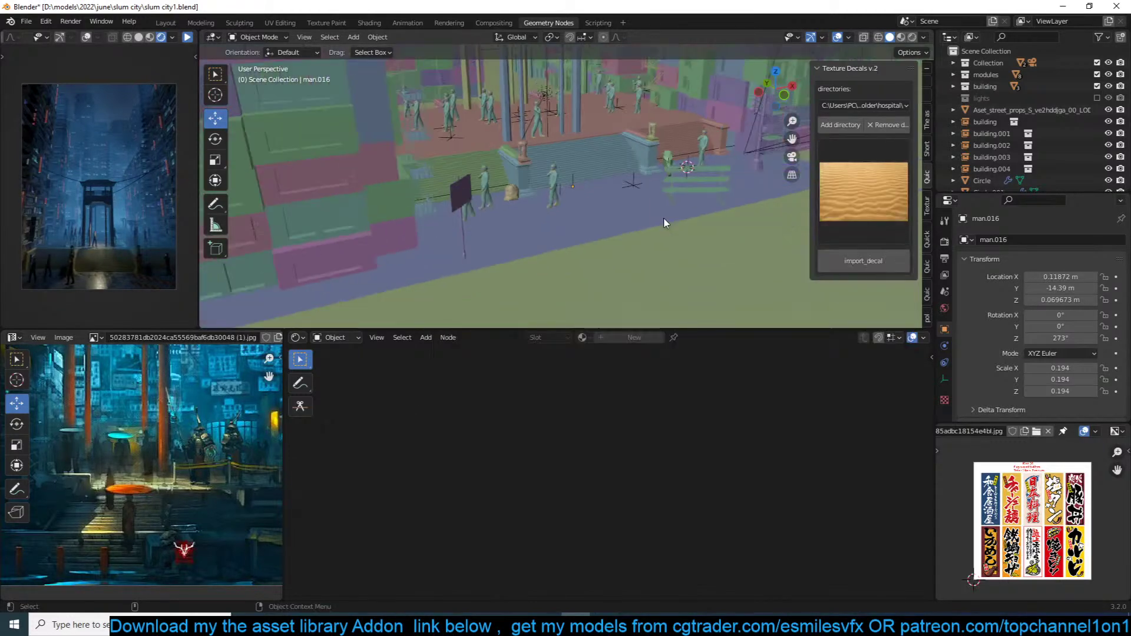
scroll(667, 223, "up", 3)
right_click(637, 208, "shift")
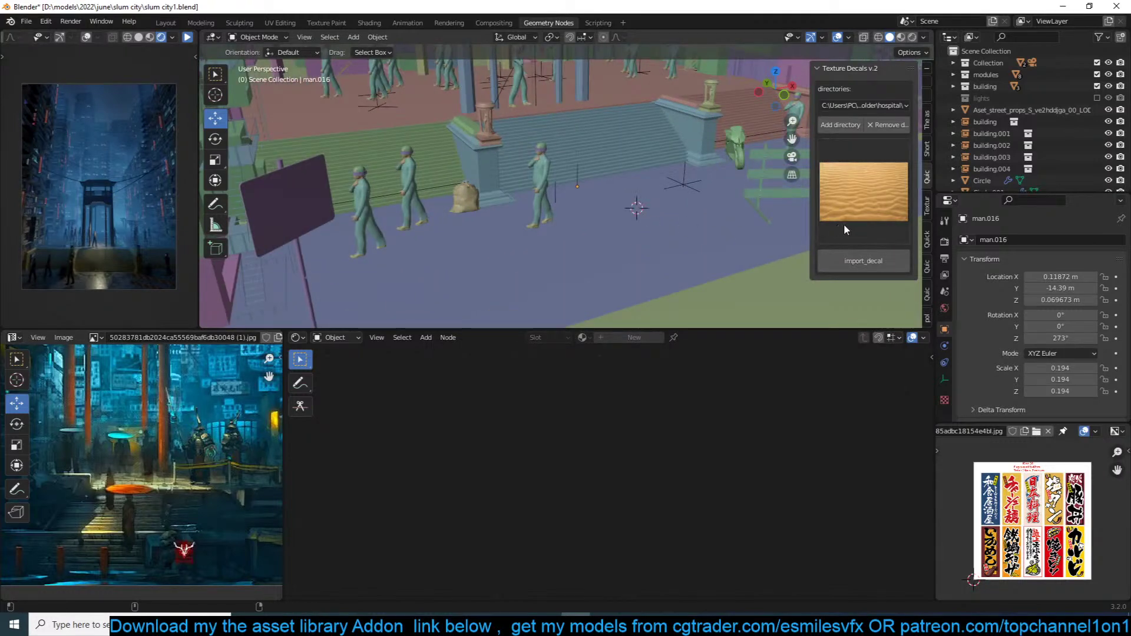
left_click(833, 260)
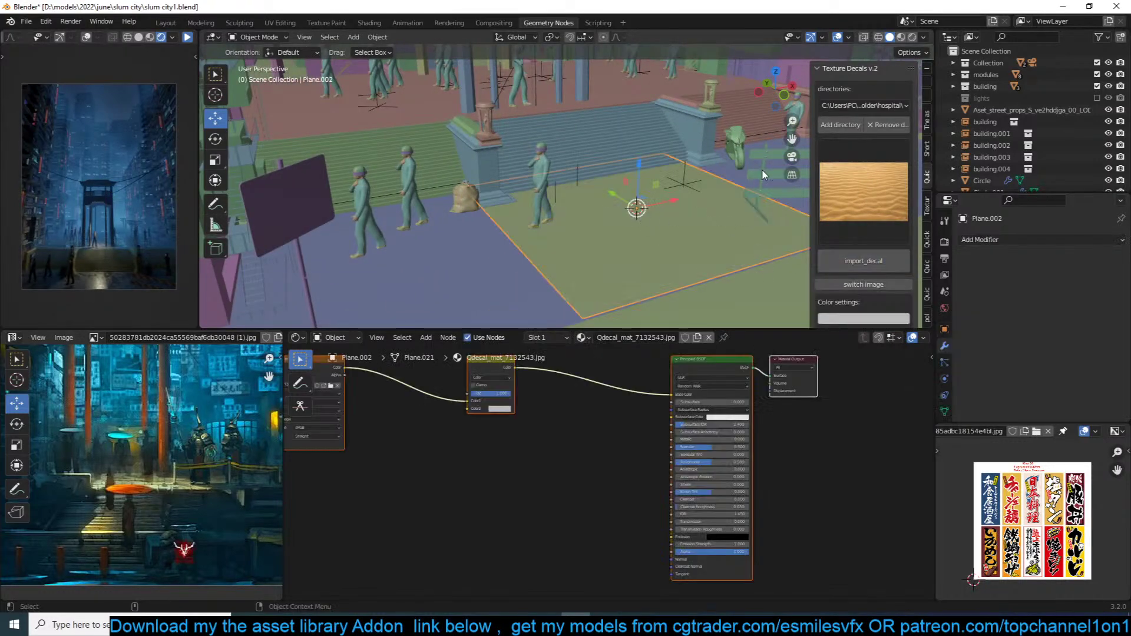
left_click(901, 37)
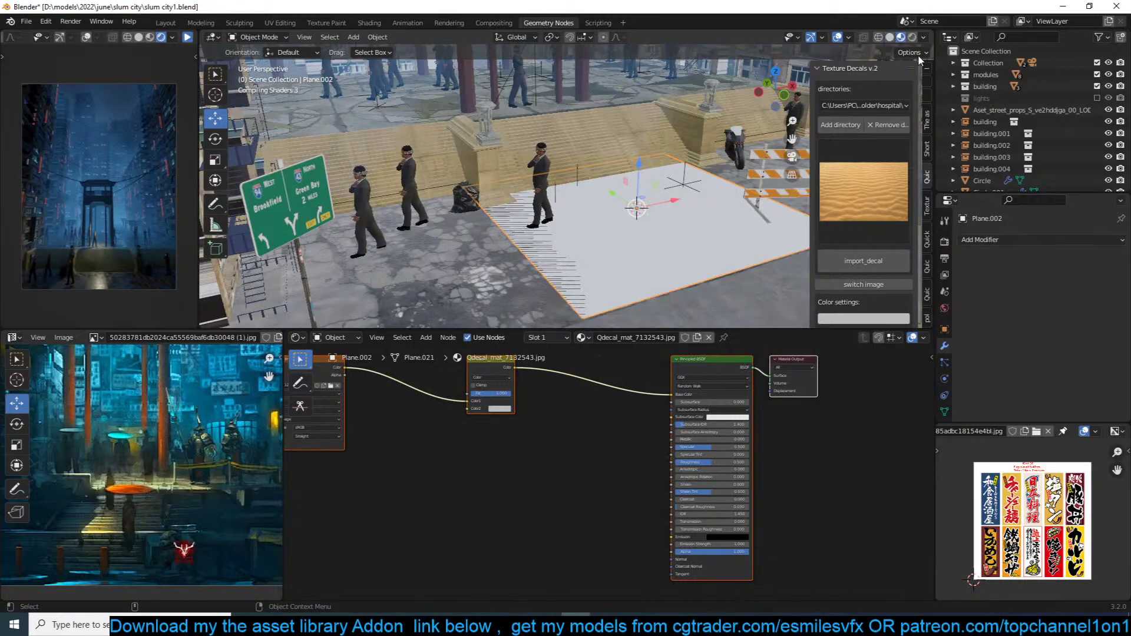
scroll(751, 141, "up", 2)
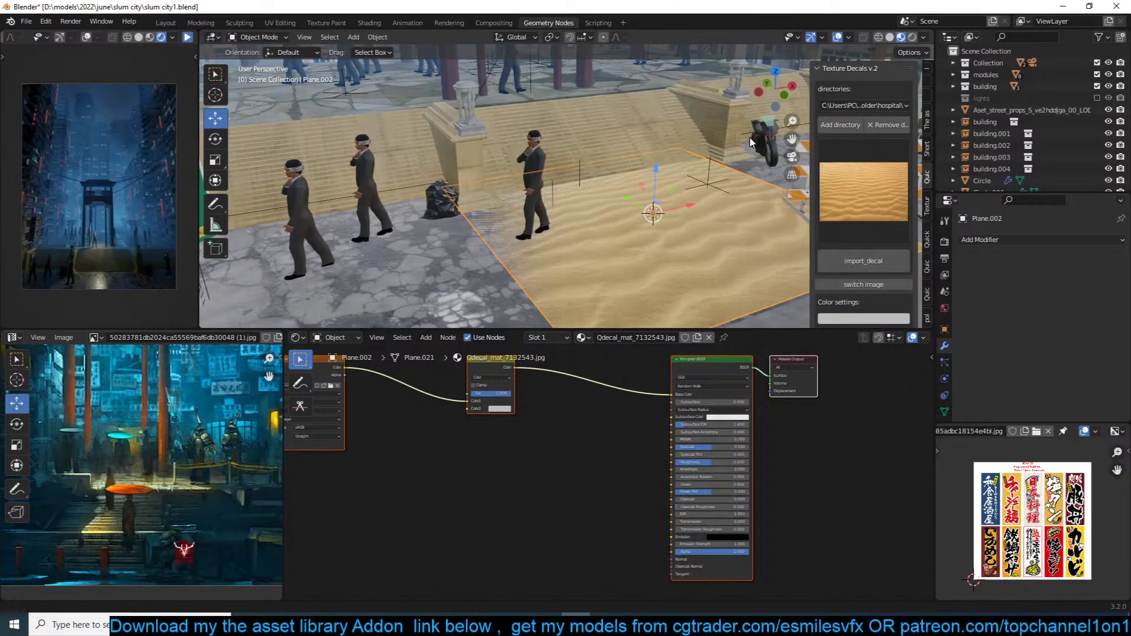
Step: Save the scene file and raise the rippled sand decal slightly along Z above the road
scroll(746, 140, "down", 1)
key("ctrl+s")
key("g")
key("z")
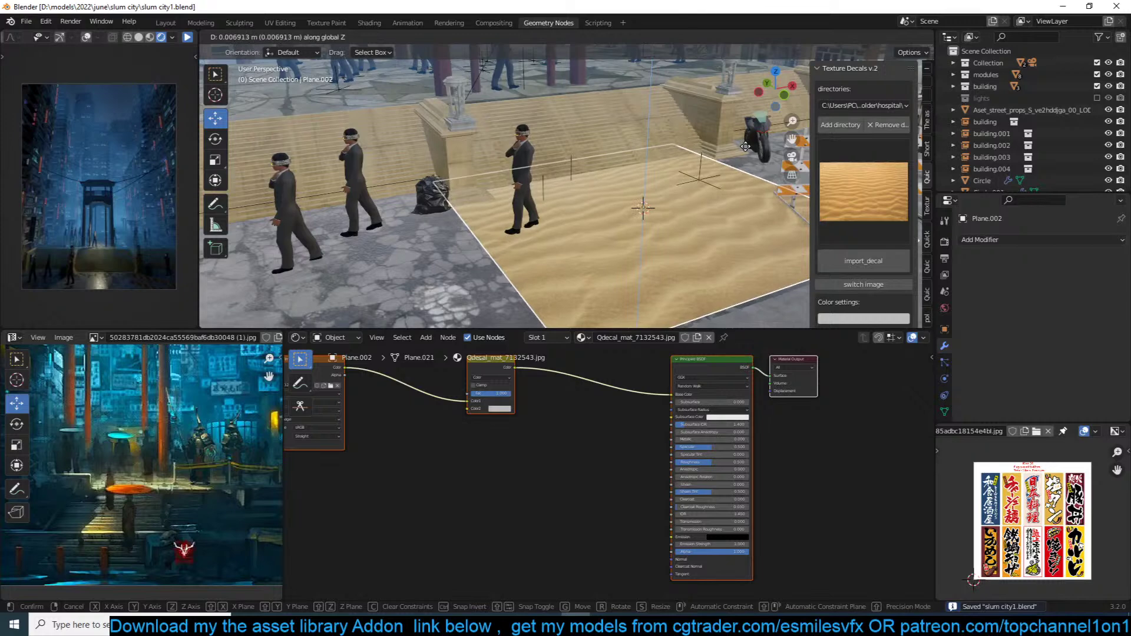
left_click(709, 157)
Step: Drive the rippled sand decal's alpha from its colour channel and set the ramp's black stop to position 0.432
scroll(709, 153, "up", 1)
middle_click_drag(709, 153, 696, 122, "shift")
scroll(853, 237, "down", 6)
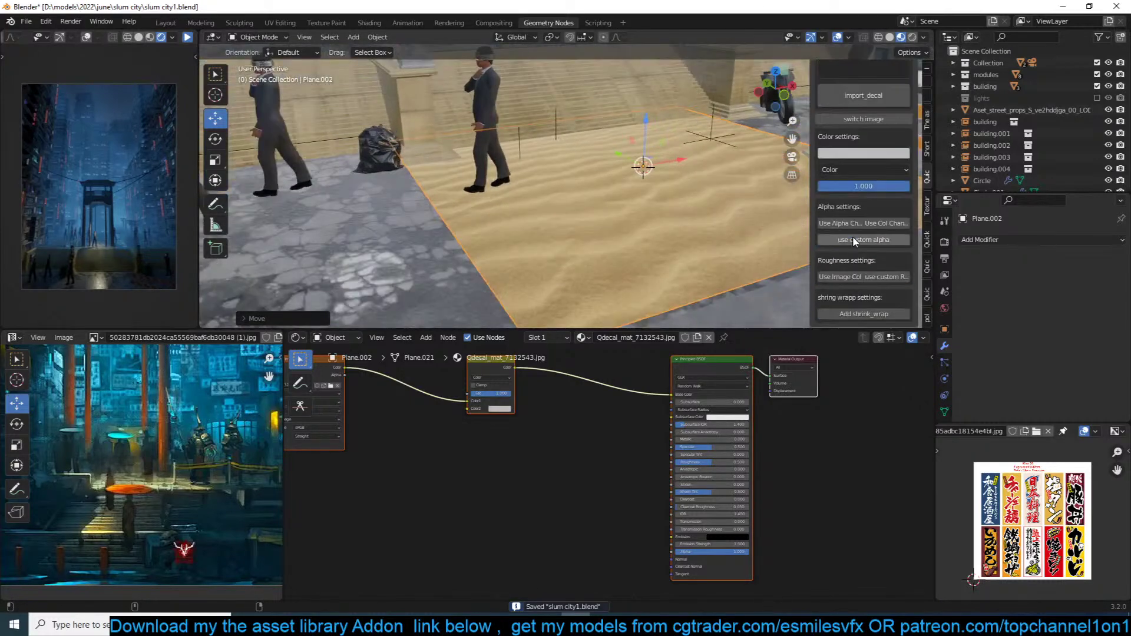
left_click(888, 224)
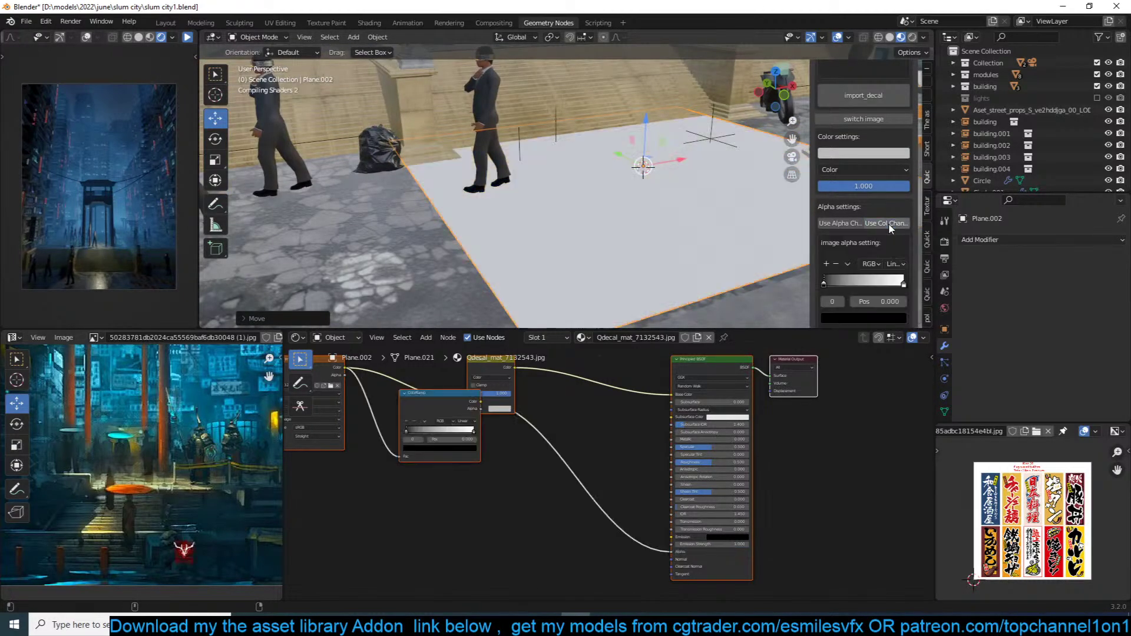
scroll(889, 224, "down", 1)
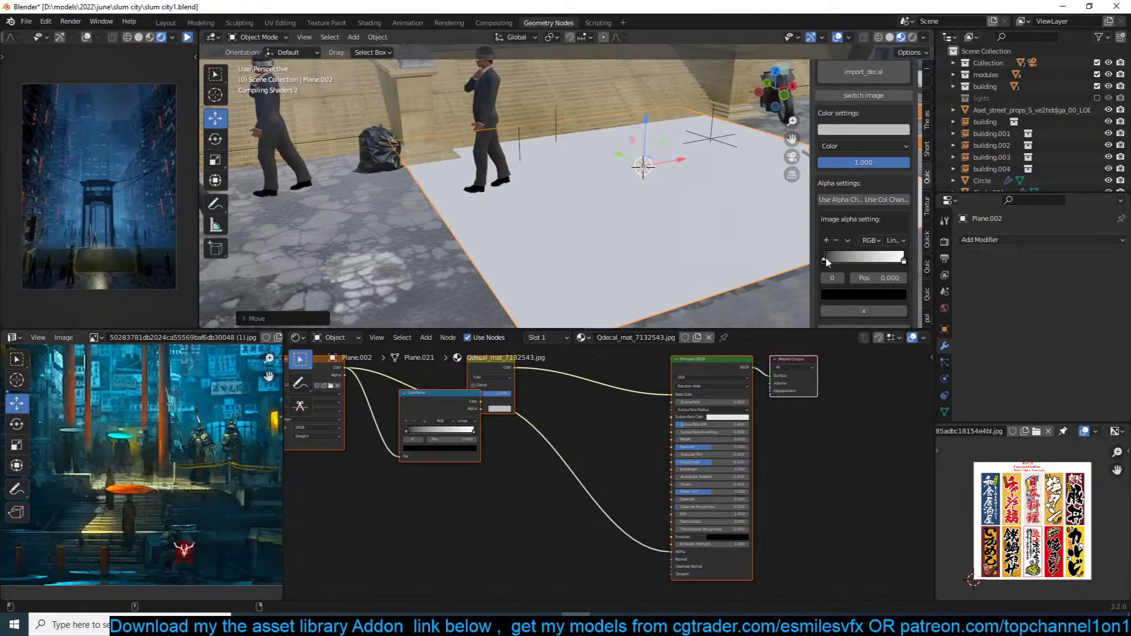
scroll(724, 234, "up", 1)
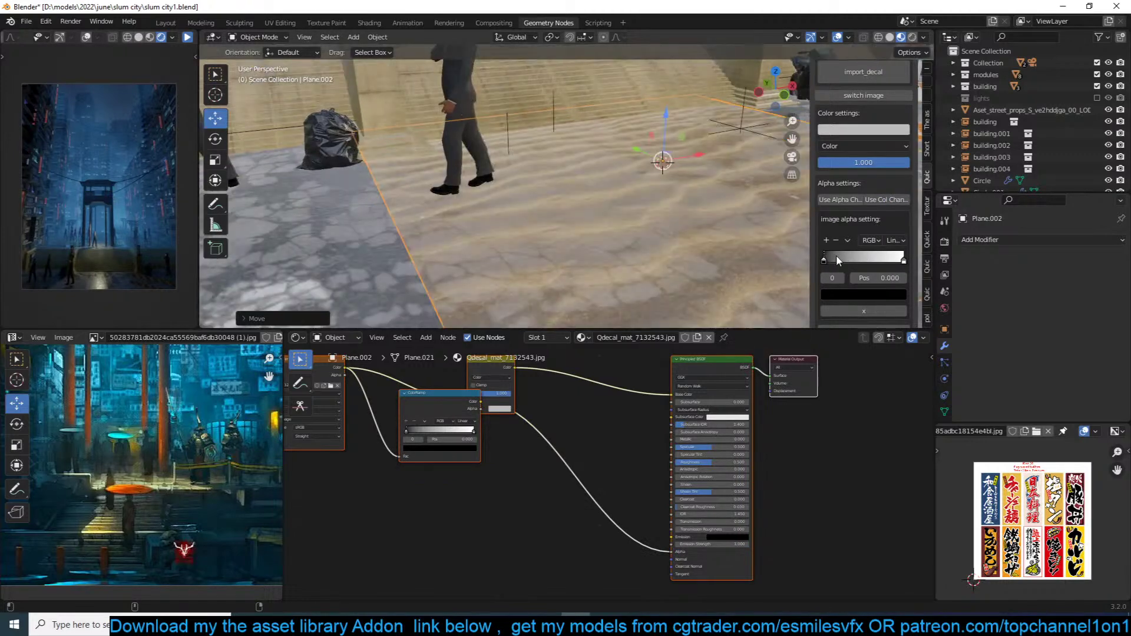
left_click_drag(834, 257, 875, 262)
scroll(683, 180, "down", 3)
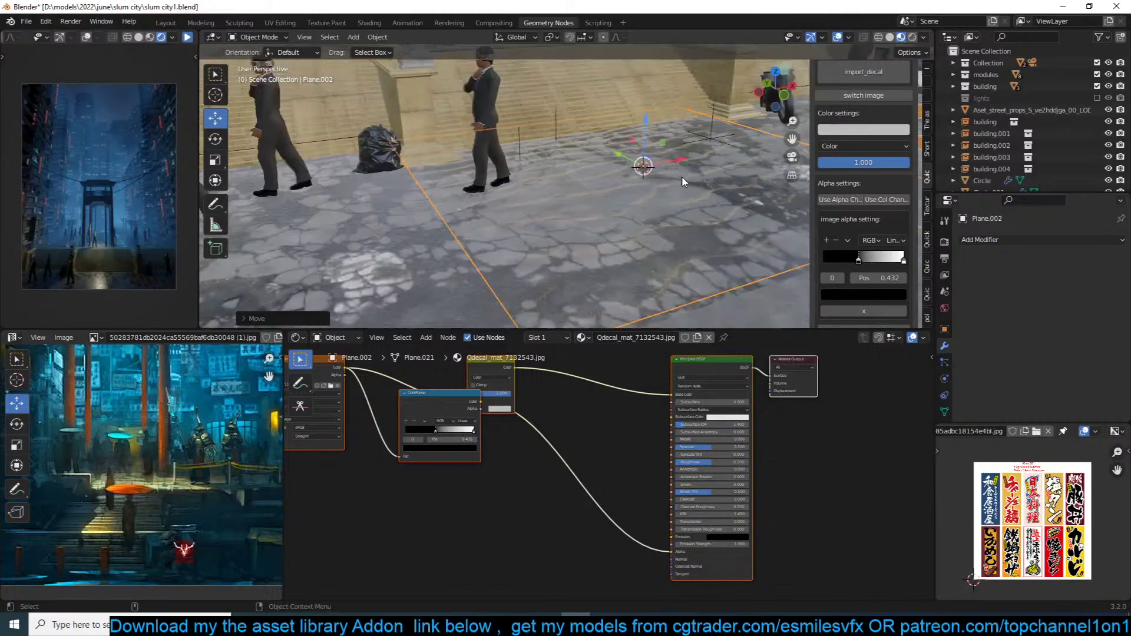
Step: Enlarge the rippled sand decal across the road before the stairs and rotate it about the Z axis
middle_click_drag(683, 179, 663, 188)
key("s")
left_click(763, 199)
key("r")
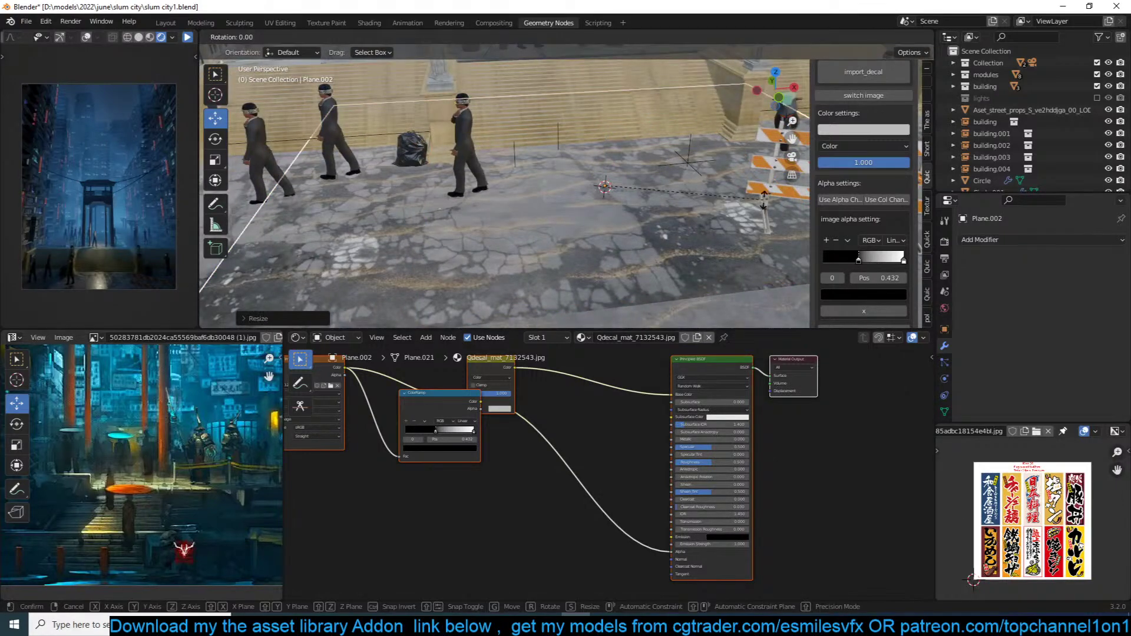
key("z")
left_click(691, 259)
key("s")
left_click(730, 246)
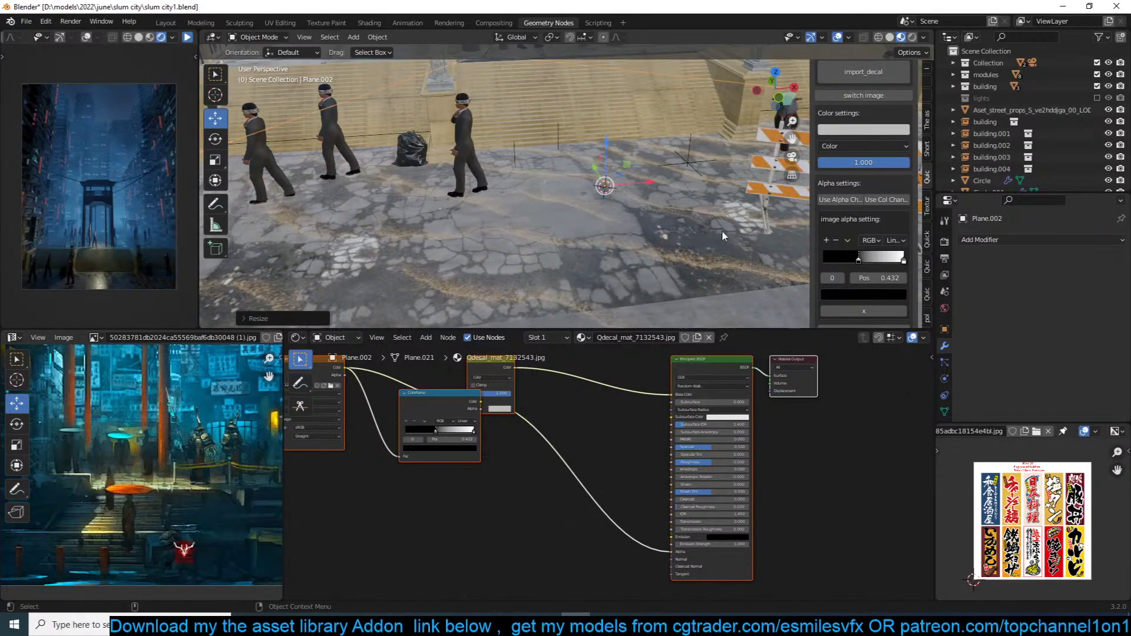
middle_click_drag(722, 230, 668, 192)
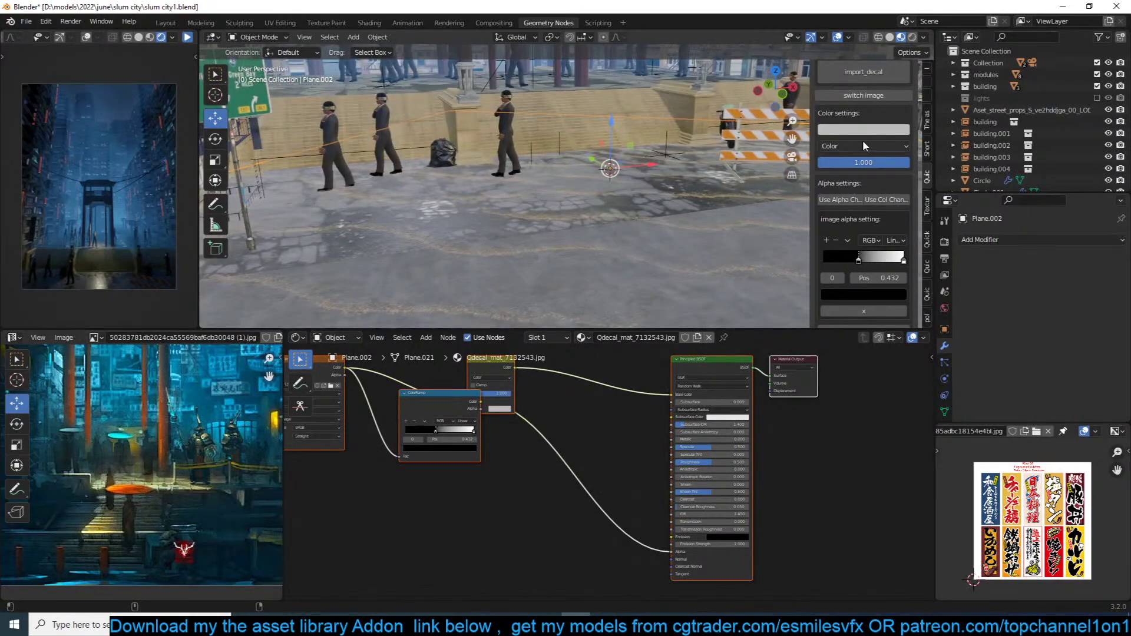
Step: Choose the coarse, unrippled sand image and import it as a second ground decal before the stairs
scroll(855, 186, "down", 5)
scroll(854, 186, "up", 1)
left_click(835, 235)
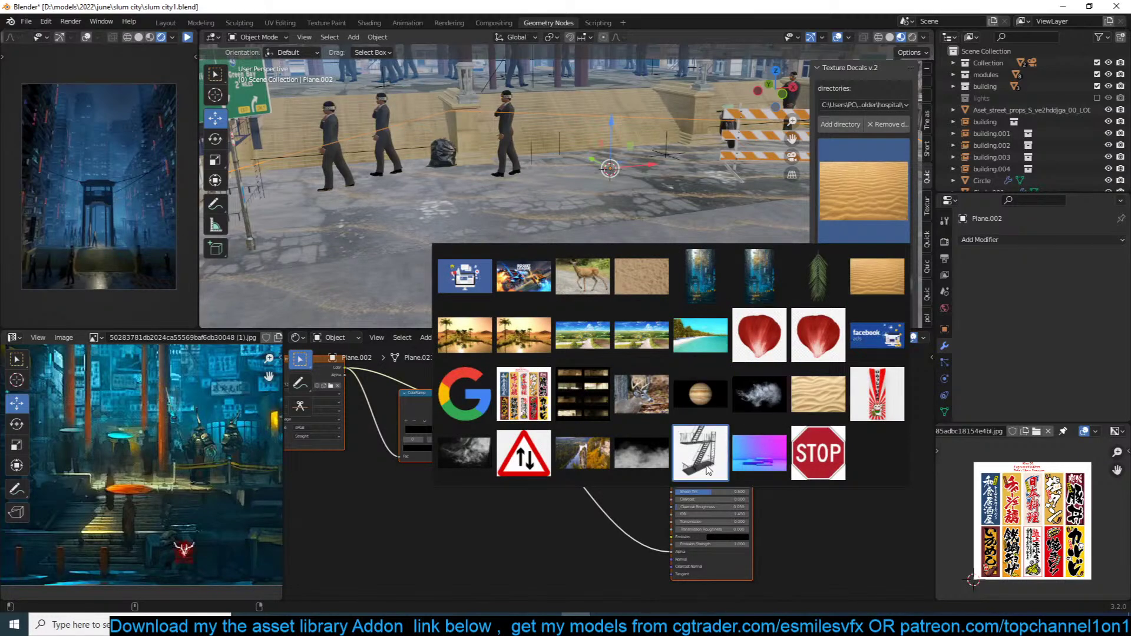
left_click(656, 282)
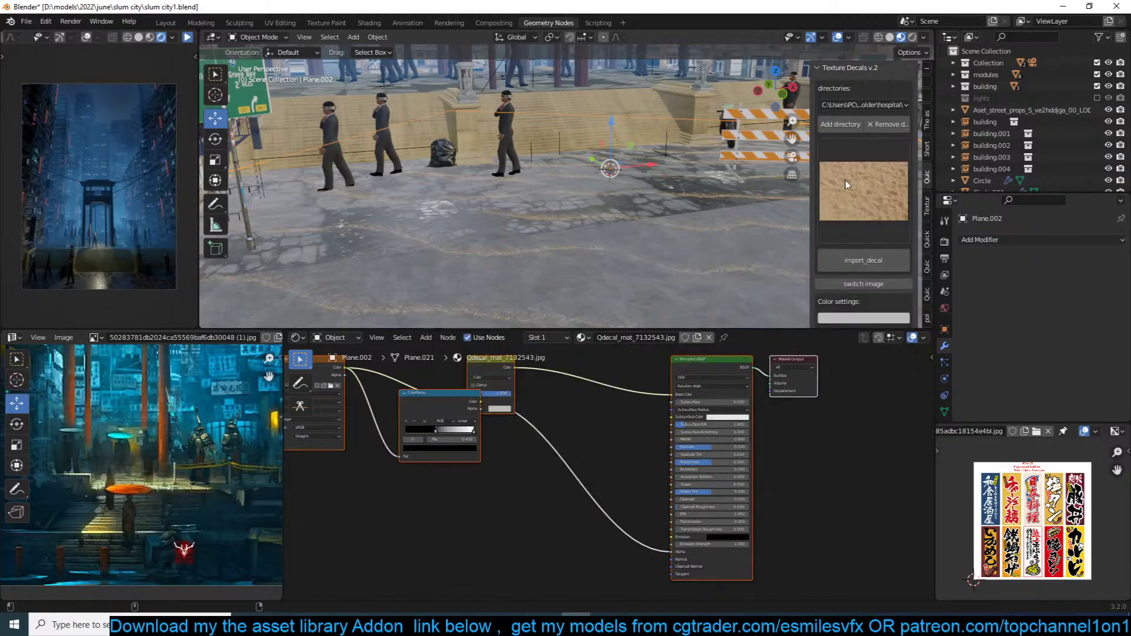
scroll(631, 229, "down", 1)
scroll(631, 228, "down", 2)
middle_click_drag(691, 236, 678, 239)
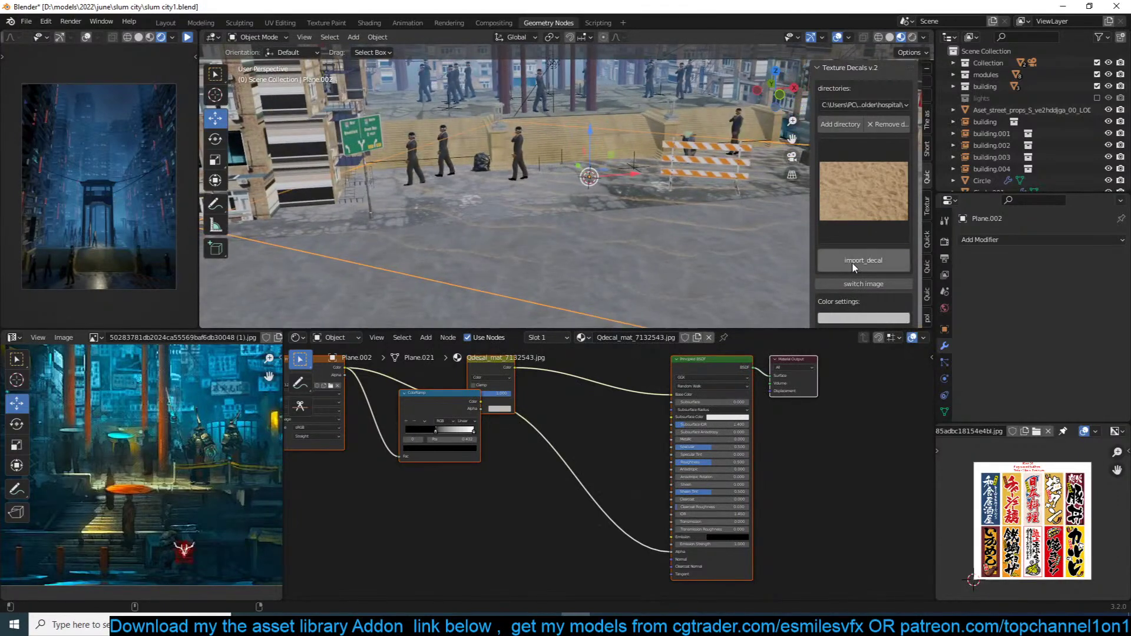
left_click(853, 263)
Step: Enlarge the coarse sand decal over the road and adjust its height along Z to sit just above the ground
key("s")
left_click(727, 252)
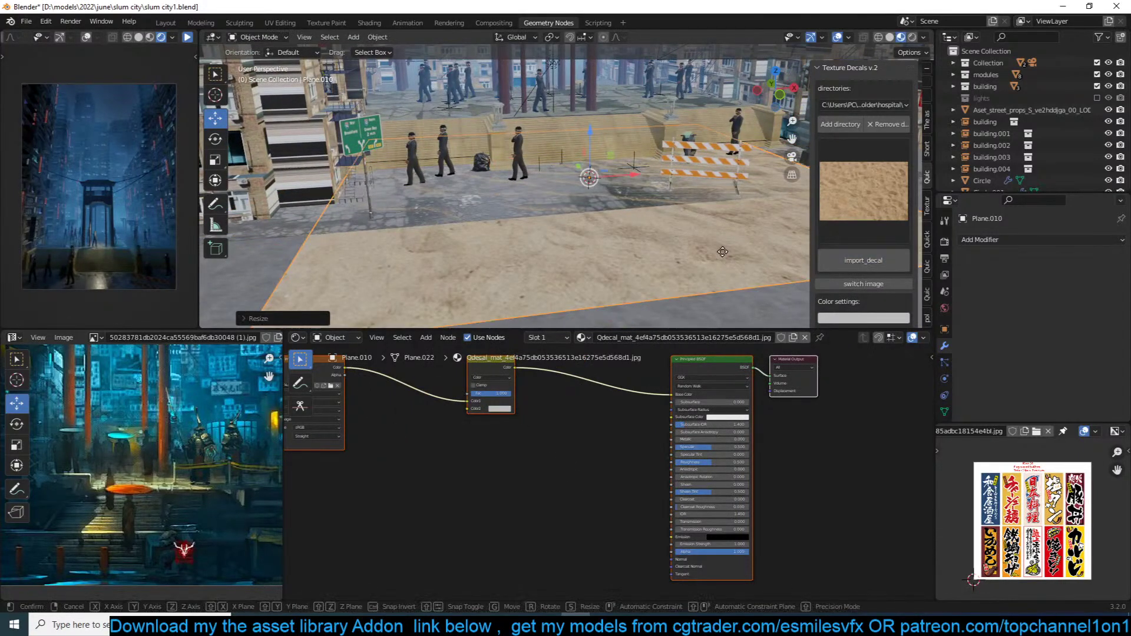
key("g")
key("z")
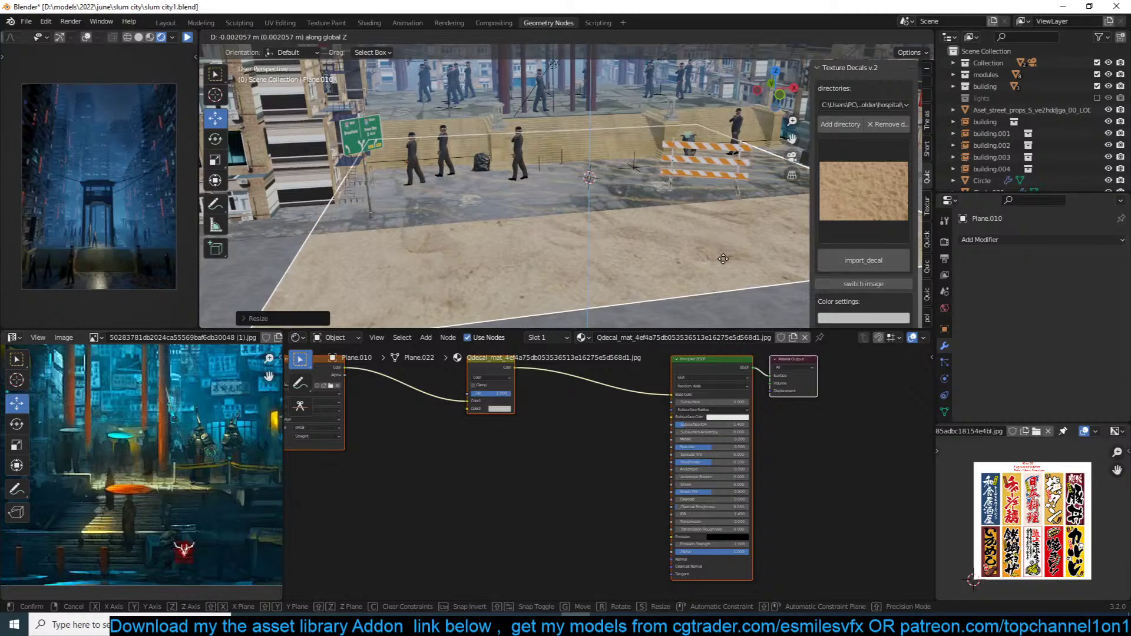
left_click(723, 256)
Step: Drive the coarse sand decal's alpha from its colour channel, with the ramp's black stop at 0.338 and the white stop moved inward
scroll(867, 270, "down", 6)
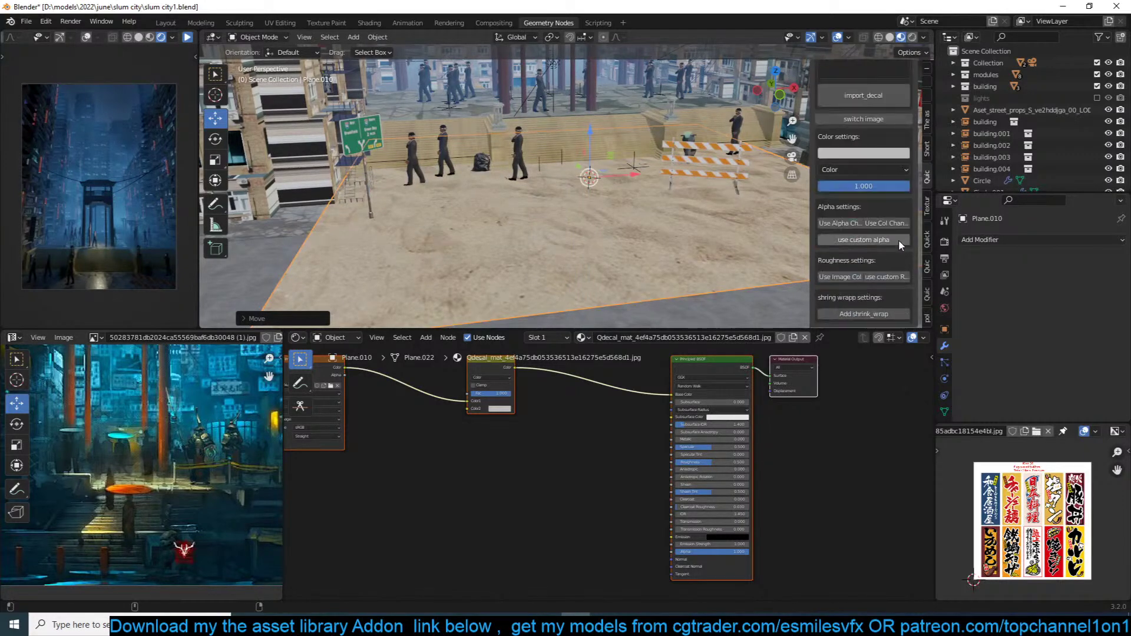
left_click(897, 225)
scroll(840, 265, "down", 1)
mouse_move(845, 263)
left_mouse_down()
mouse_move(887, 262)
mouse_move(854, 261)
left_mouse_up()
scroll(606, 232, "down", 2)
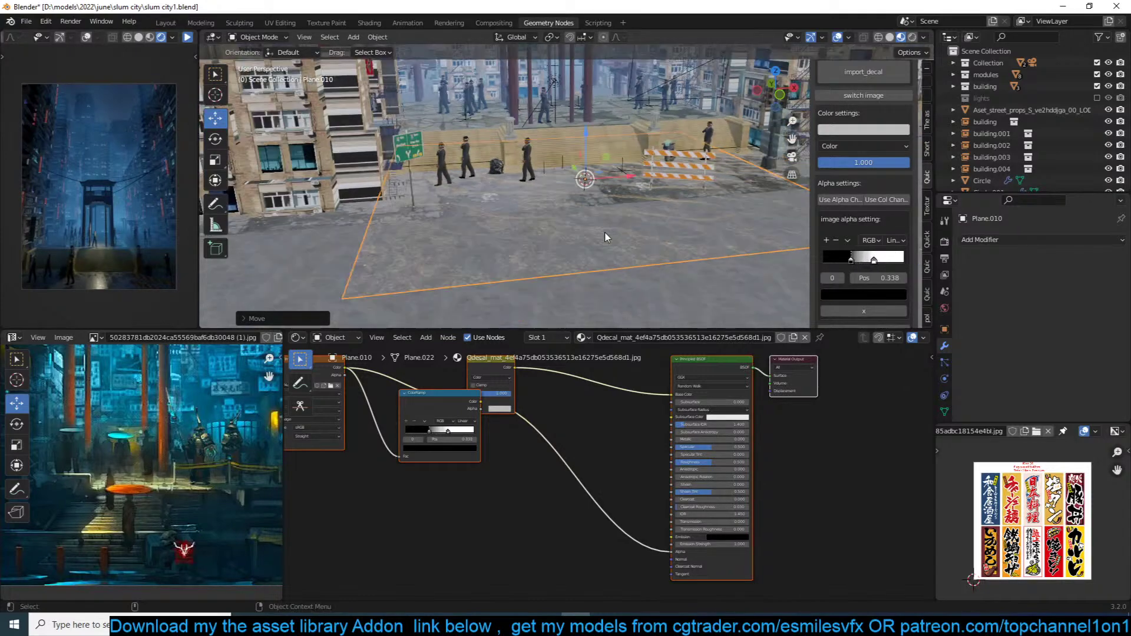
Step: From the camera view, rotate the coarse sand decal about Z and rescale it over the road
key("KP_0")
scroll(611, 233, "down", 3)
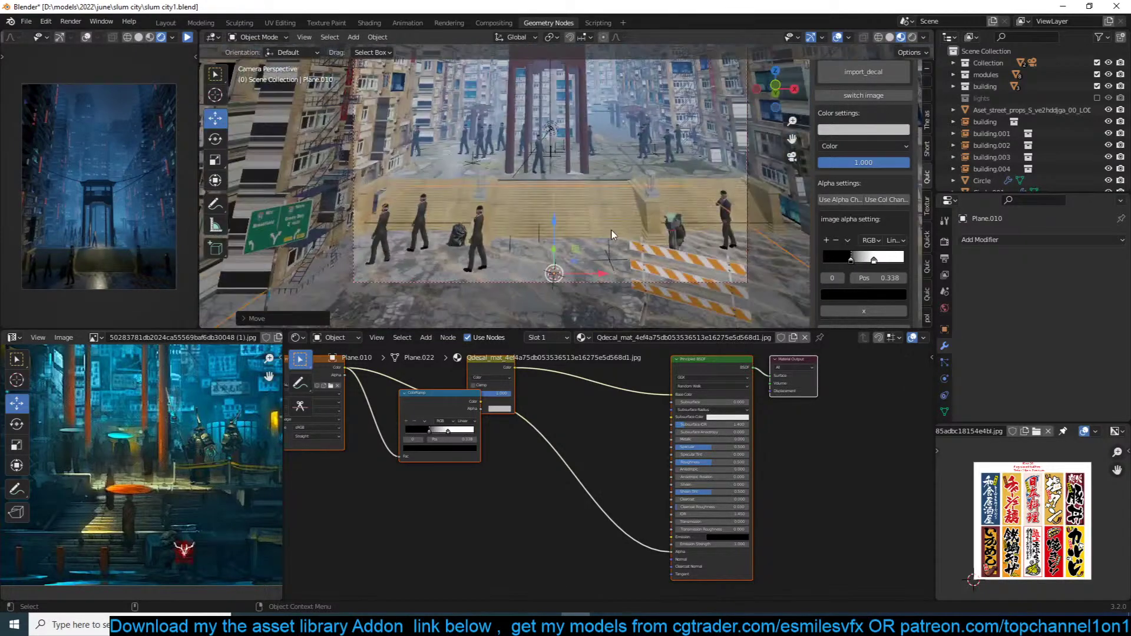
scroll(613, 235, "up", 3)
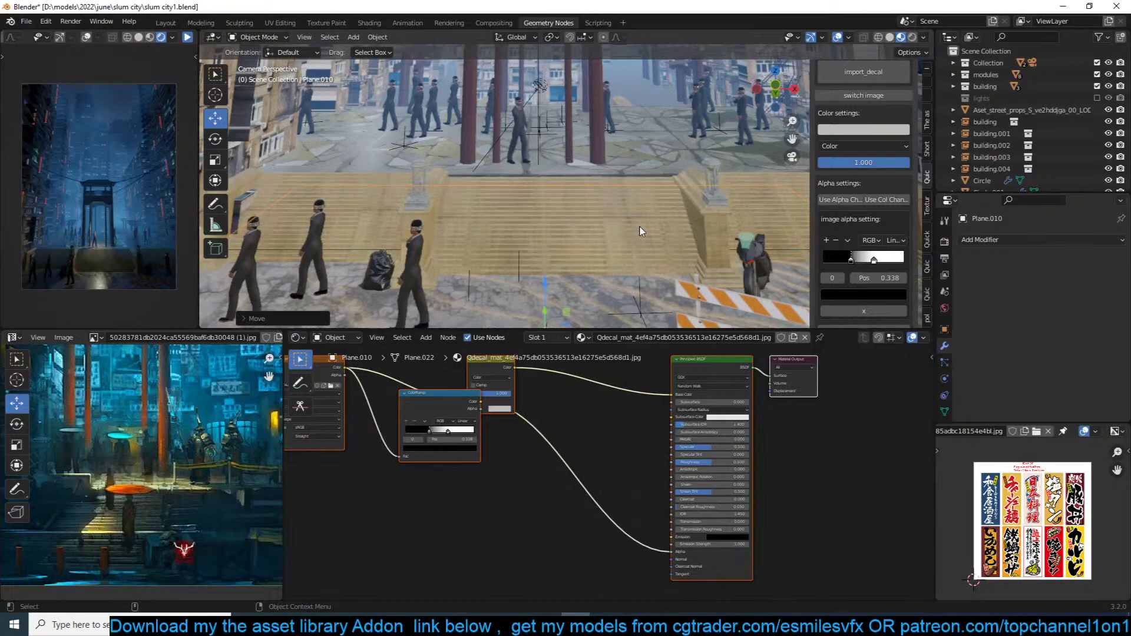
key("r")
key("z")
left_click(666, 272)
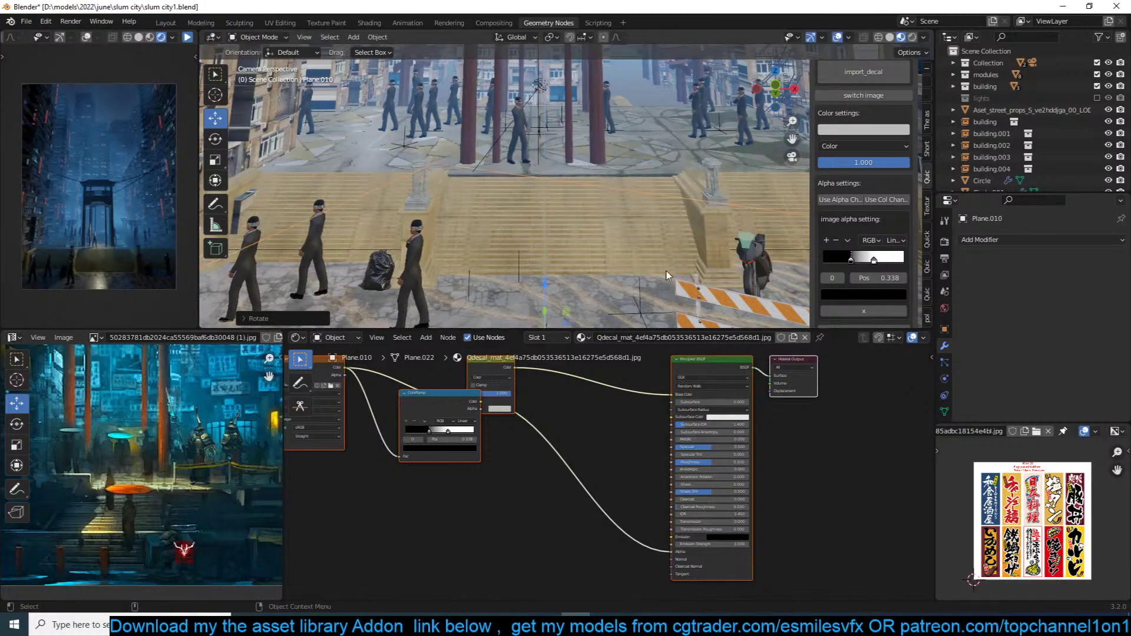
key("s")
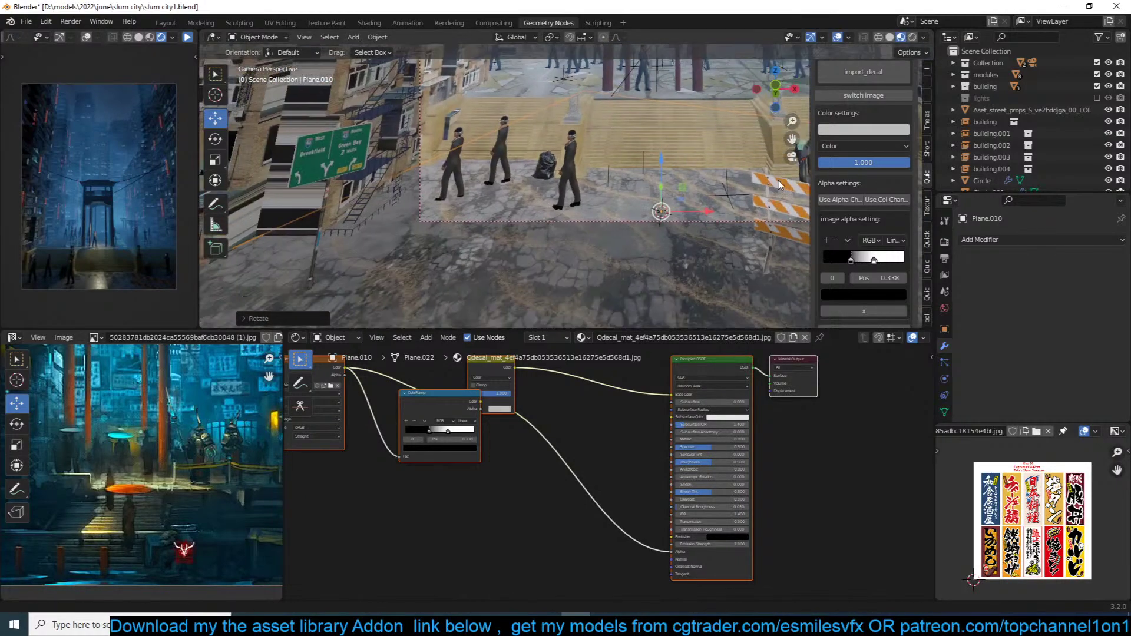
left_click(752, 190)
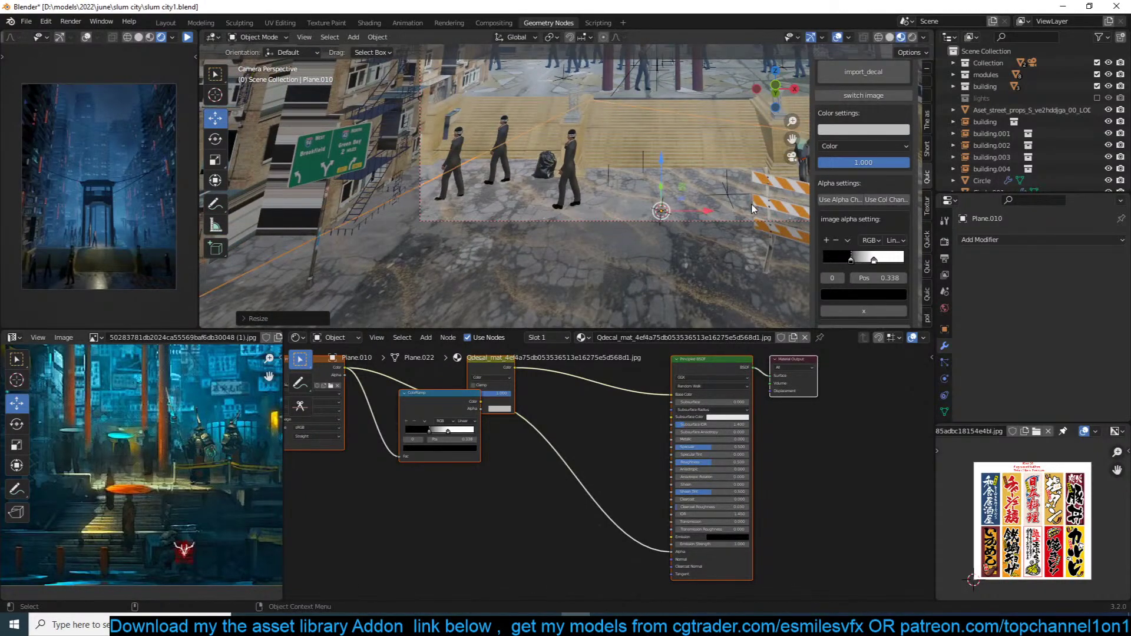
Step: Select the rippled sand decal, shift it across the ground plane without changing its height, and rotate it about Z
left_click(708, 244)
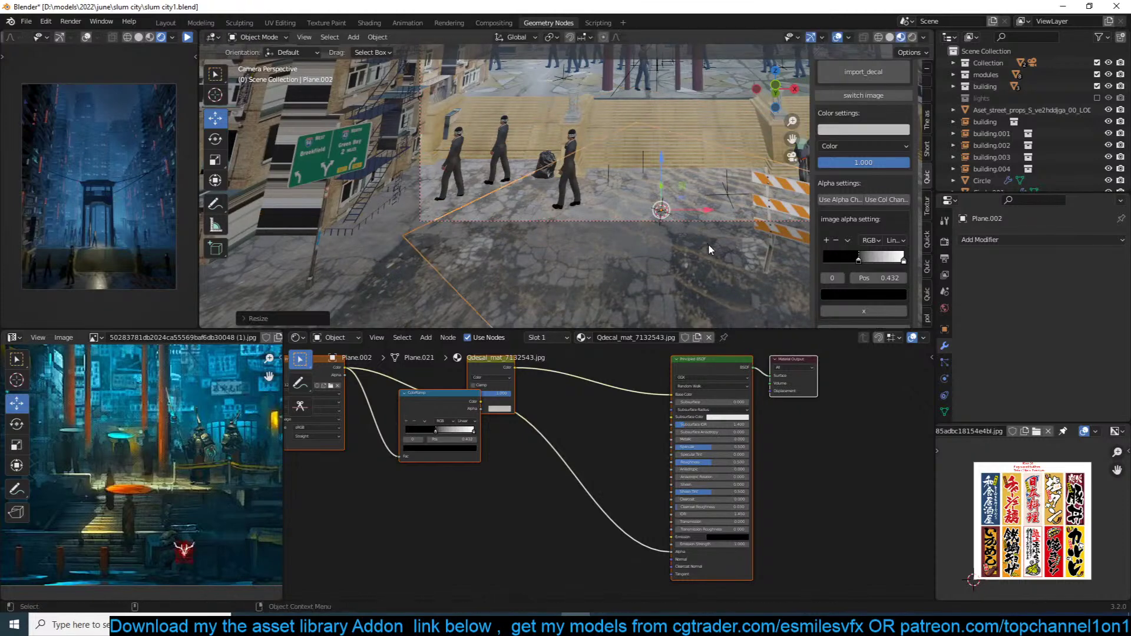
key("g")
key("shift+z")
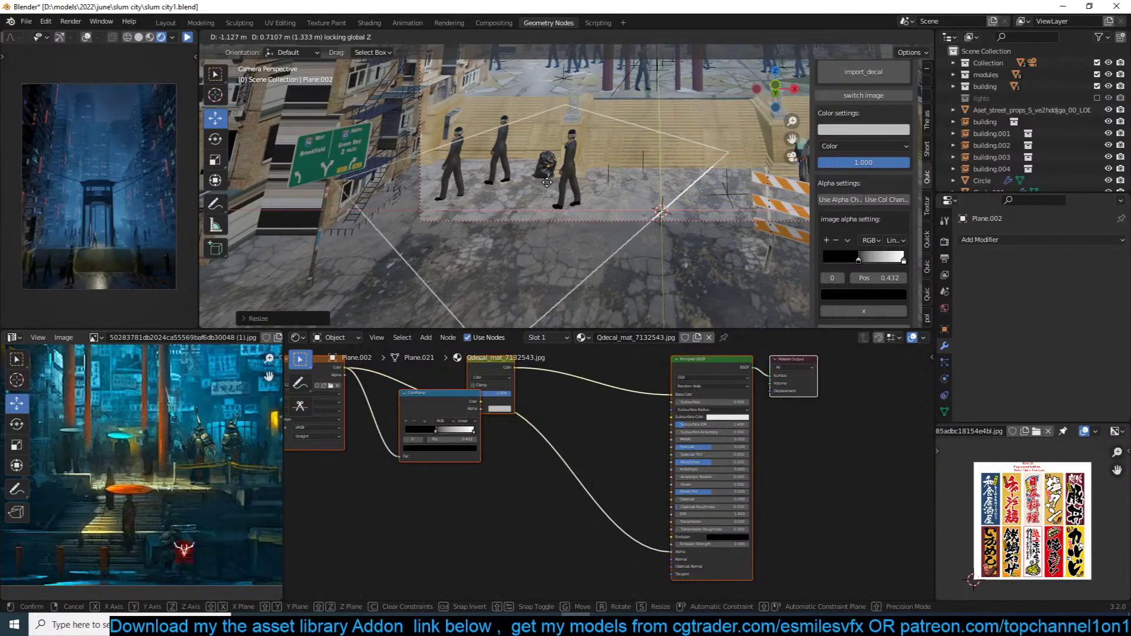
left_click(604, 202)
key("r")
key("z")
key("s")
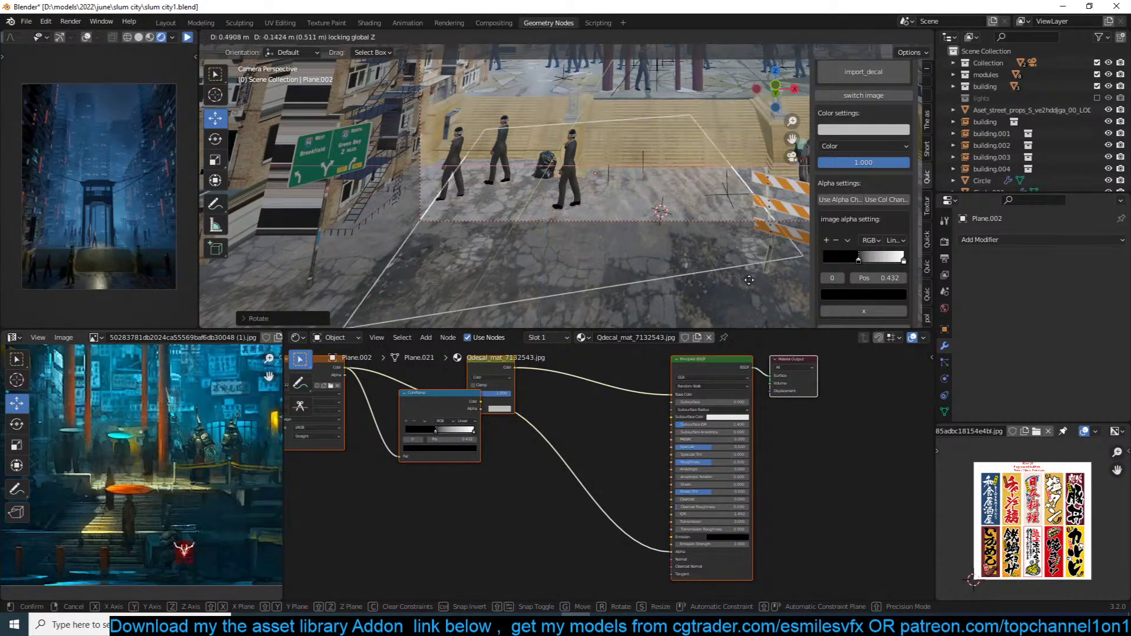
left_click(709, 253)
left_click(709, 253)
Step: Save the scene file and refresh the rendered camera preview to check the sand decals
scroll(710, 254, "down", 2)
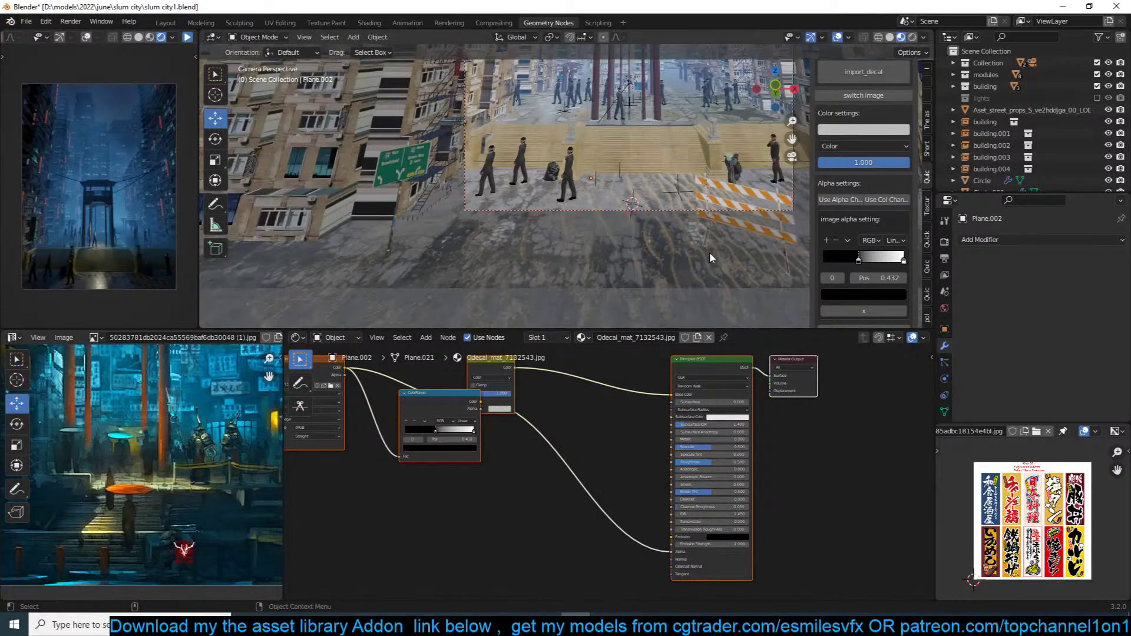
key("ctrl+s")
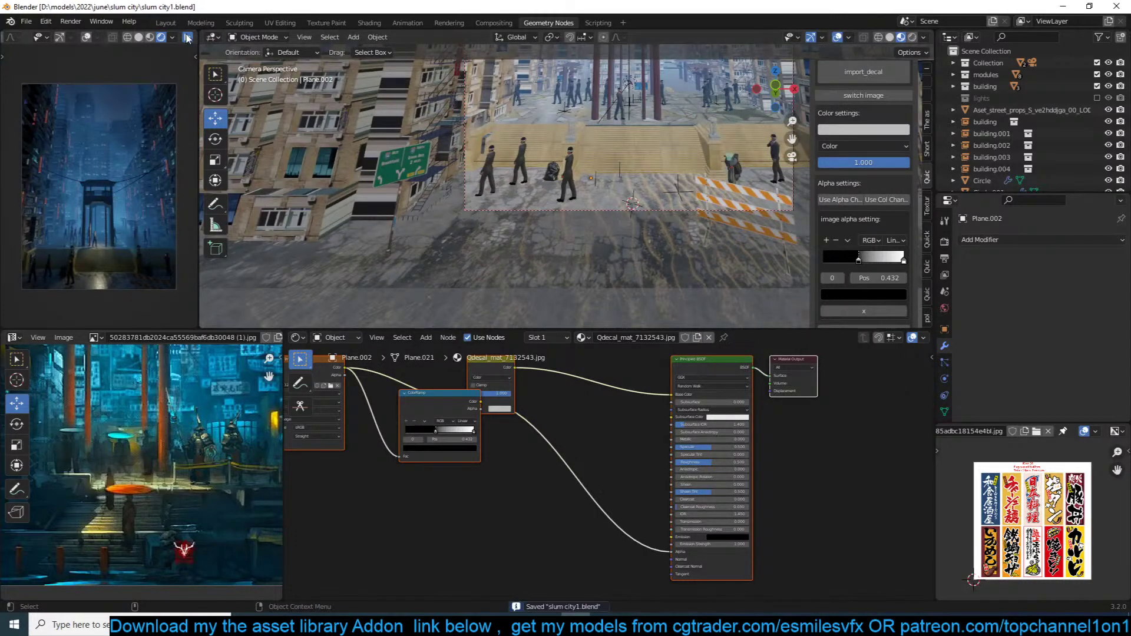
left_click(187, 38)
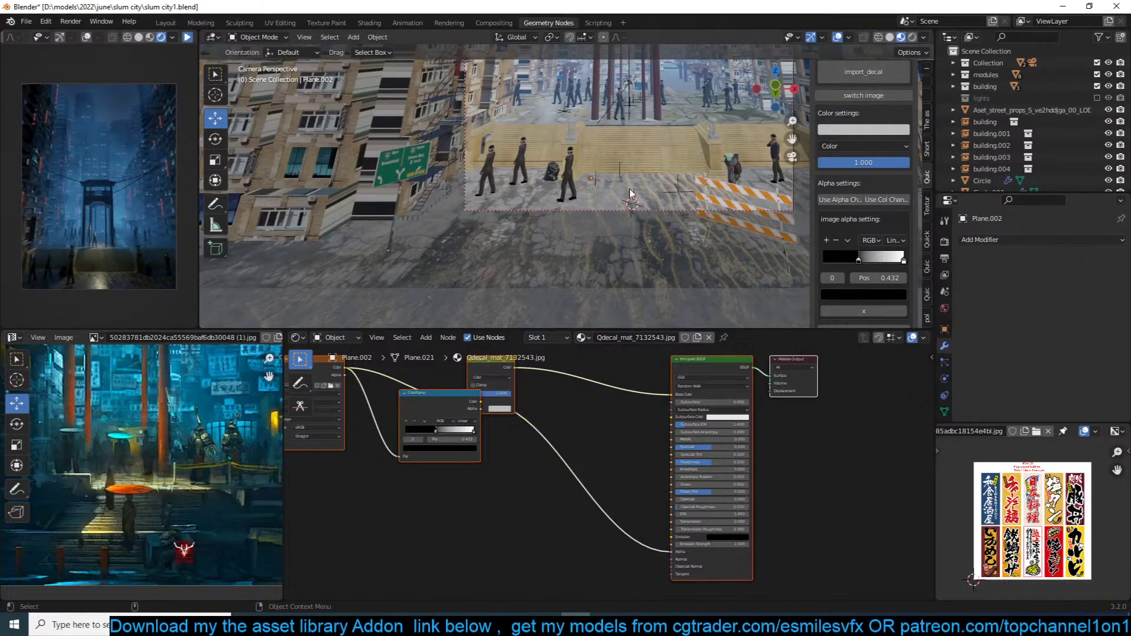
Step: Rotate the rippled sand decal to redirect its ripples on the road, clear the selection and save the file
key("r")
key("r")
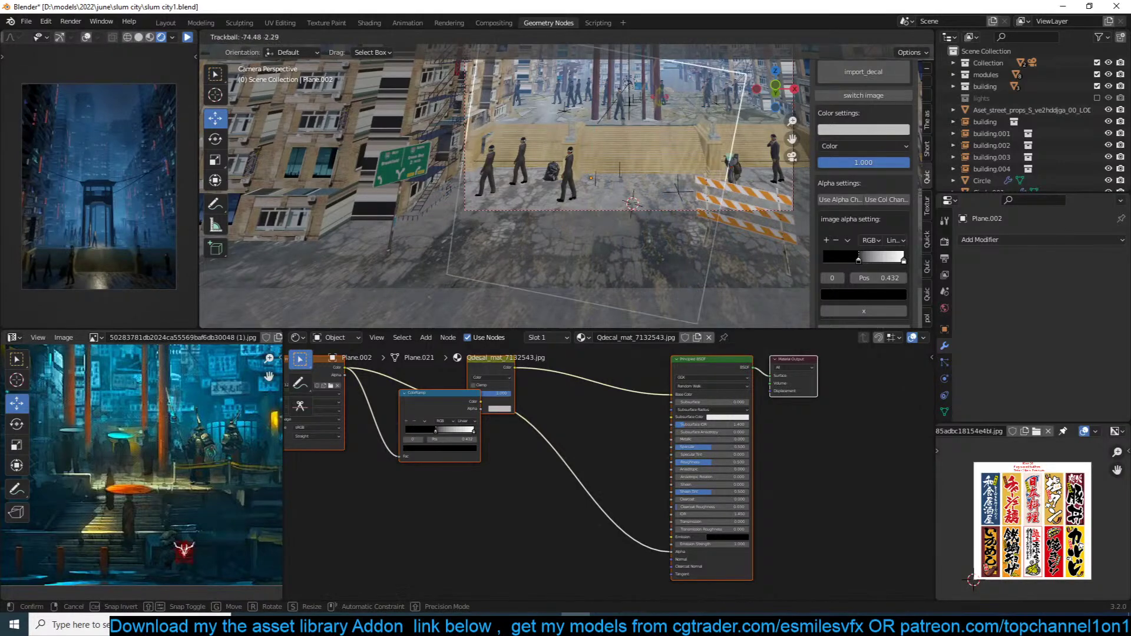
left_click(605, 96)
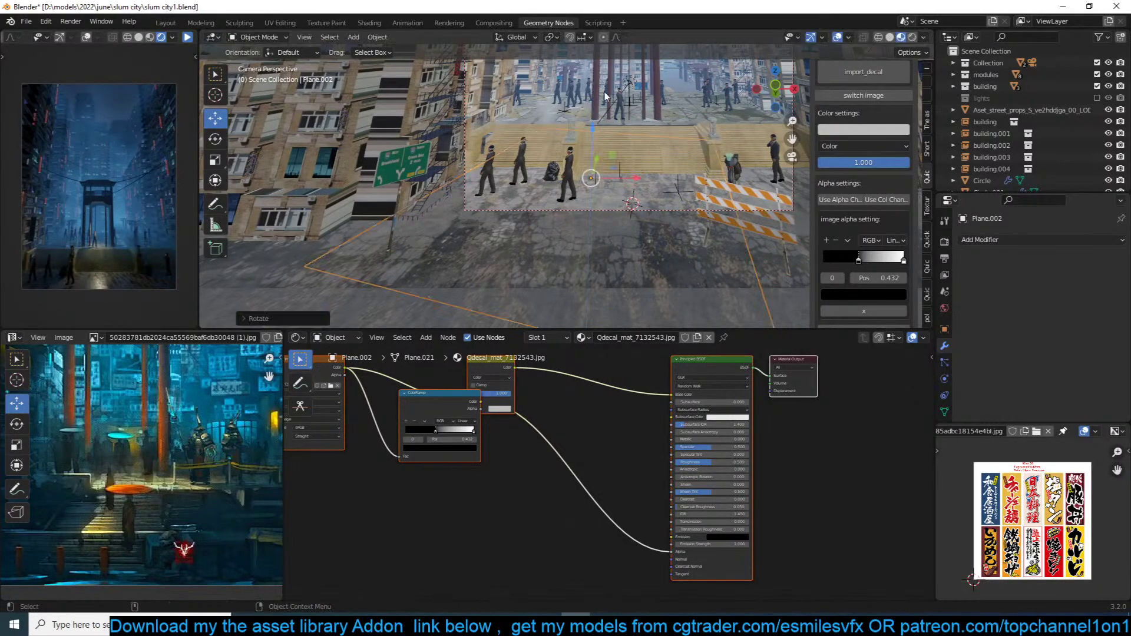
key("alt+a")
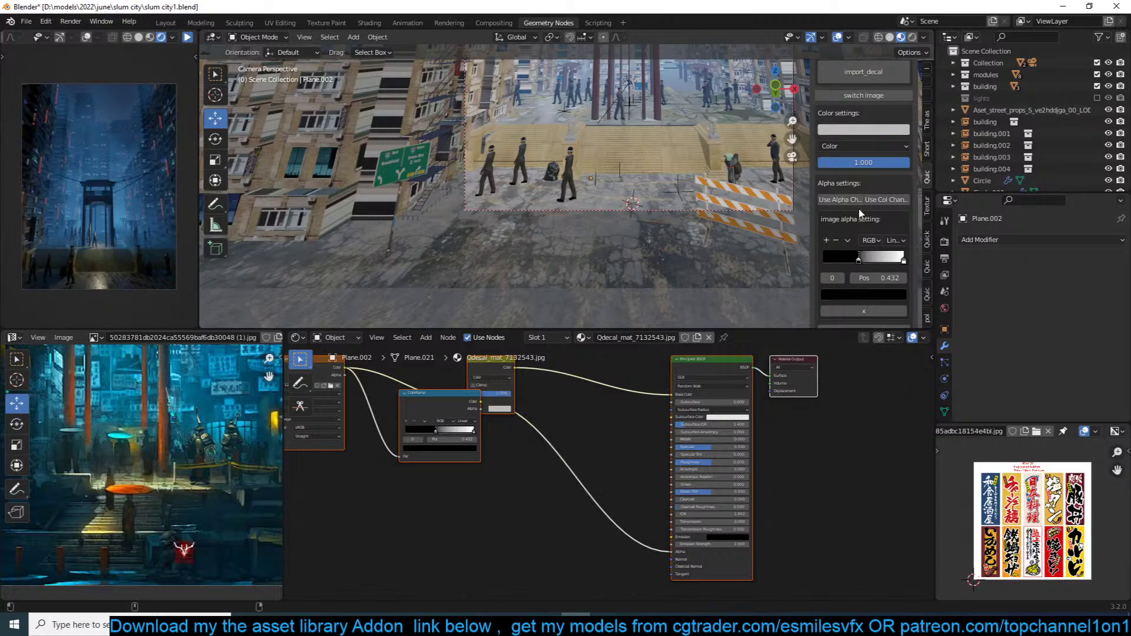
key("ctrl+s")
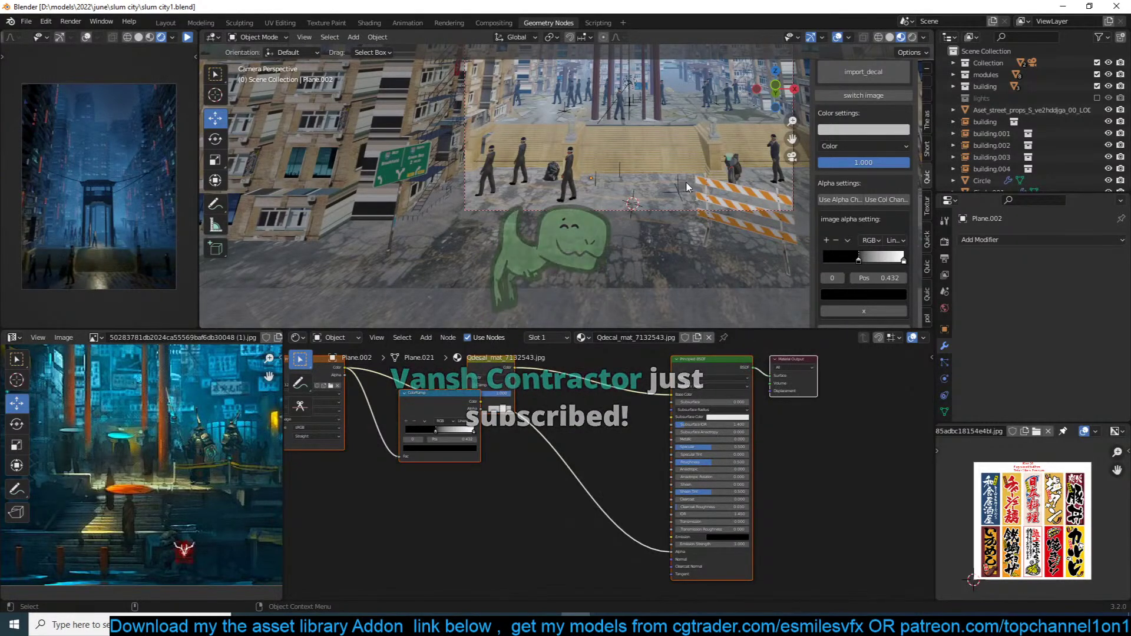
Step: Choose the red STOP sign image and import it as a decal on the road before the stairs
scroll(849, 211, "up", 3)
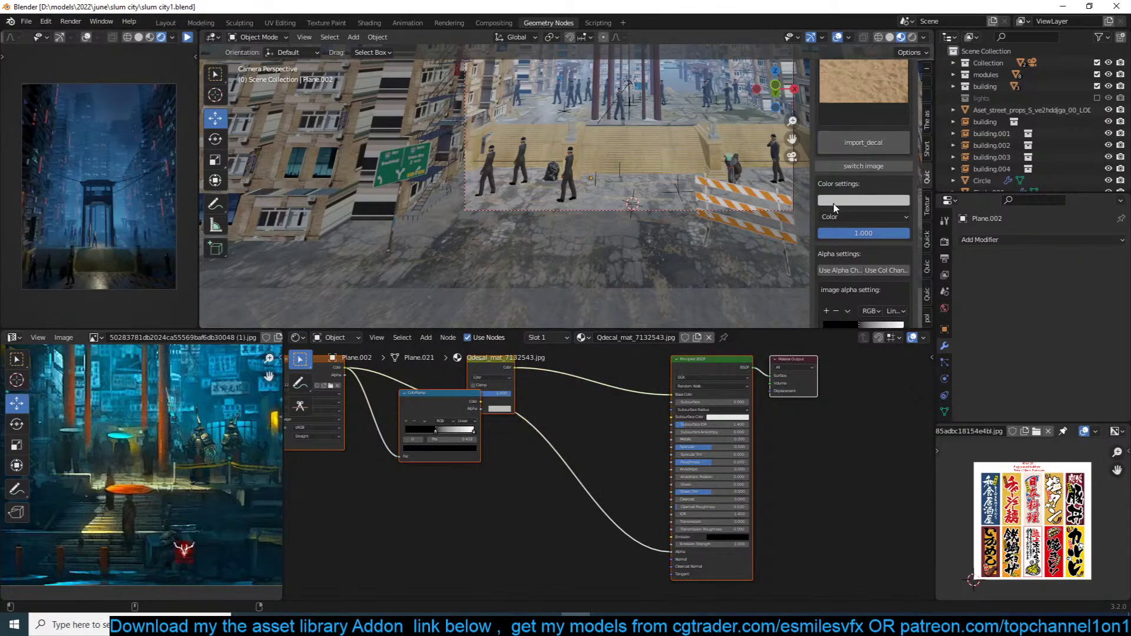
scroll(833, 206, "up", 2)
left_click(862, 161)
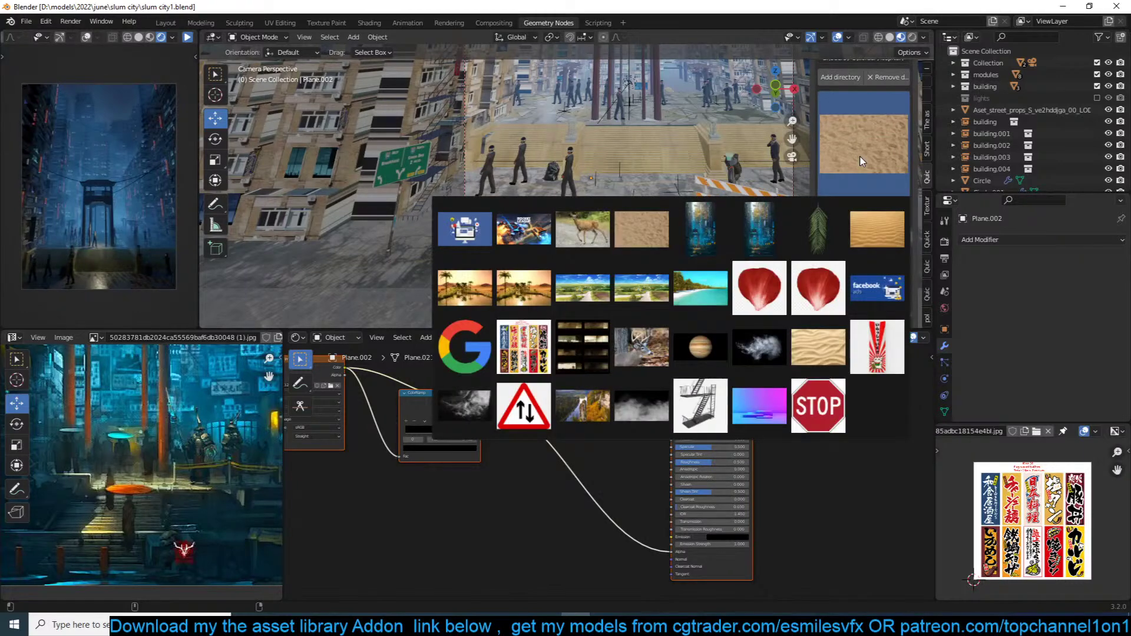
left_click(818, 406)
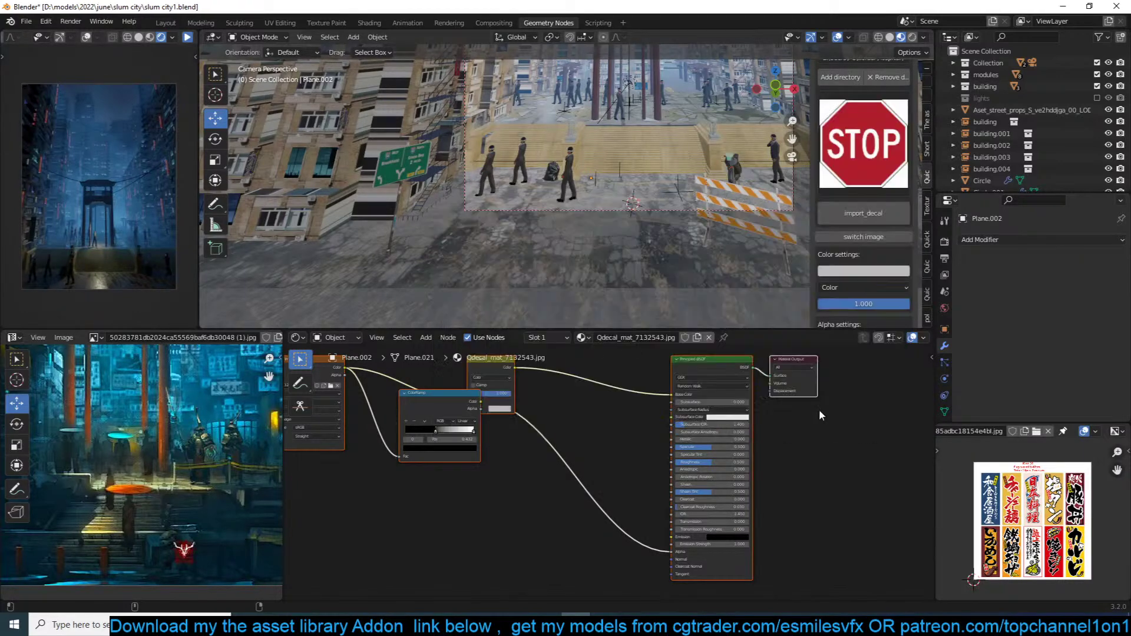
left_click(863, 213)
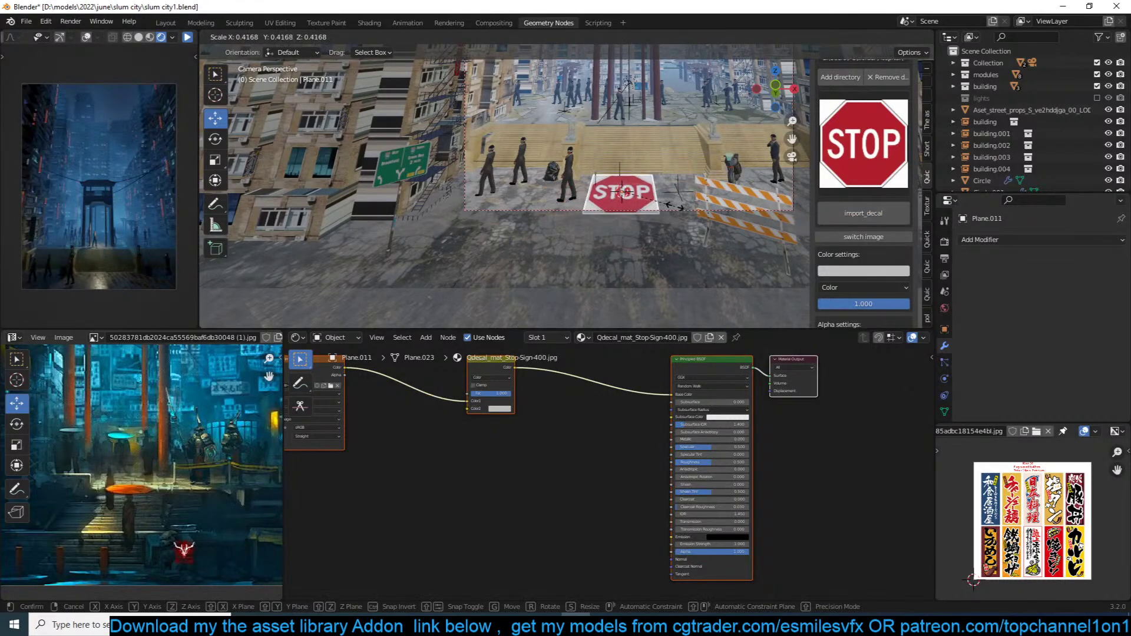
Step: Key out the STOP decal's white background from its color channel, setting the white alpha stop to 0.324, and rotate the decal about Z
scroll(536, 217, "up", 5)
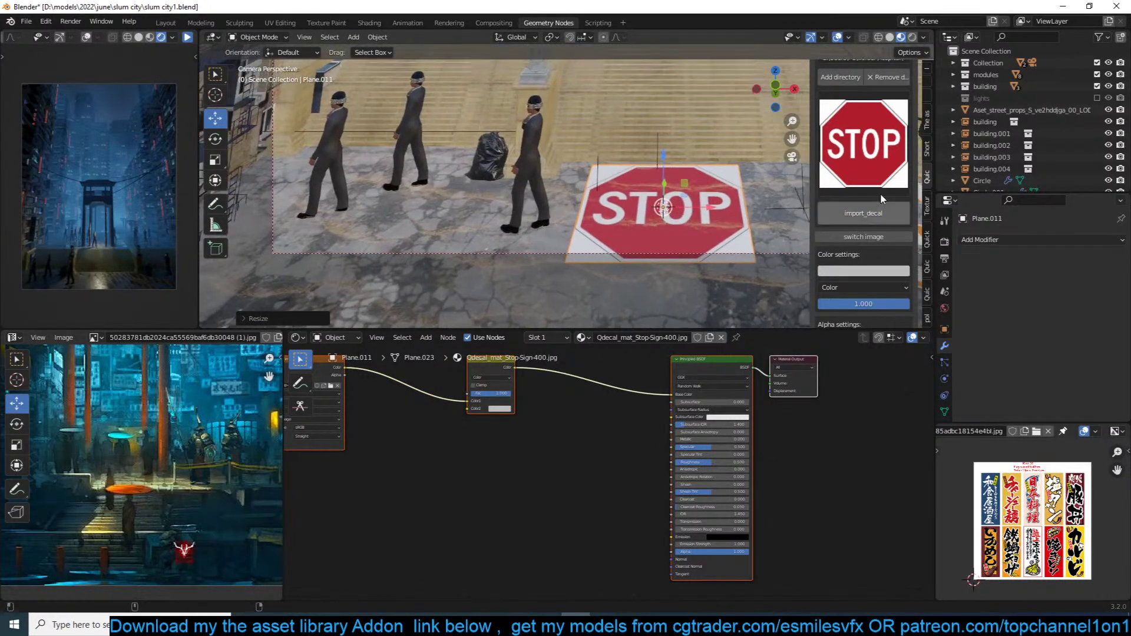
scroll(864, 253, "down", 4)
scroll(864, 253, "down", 1)
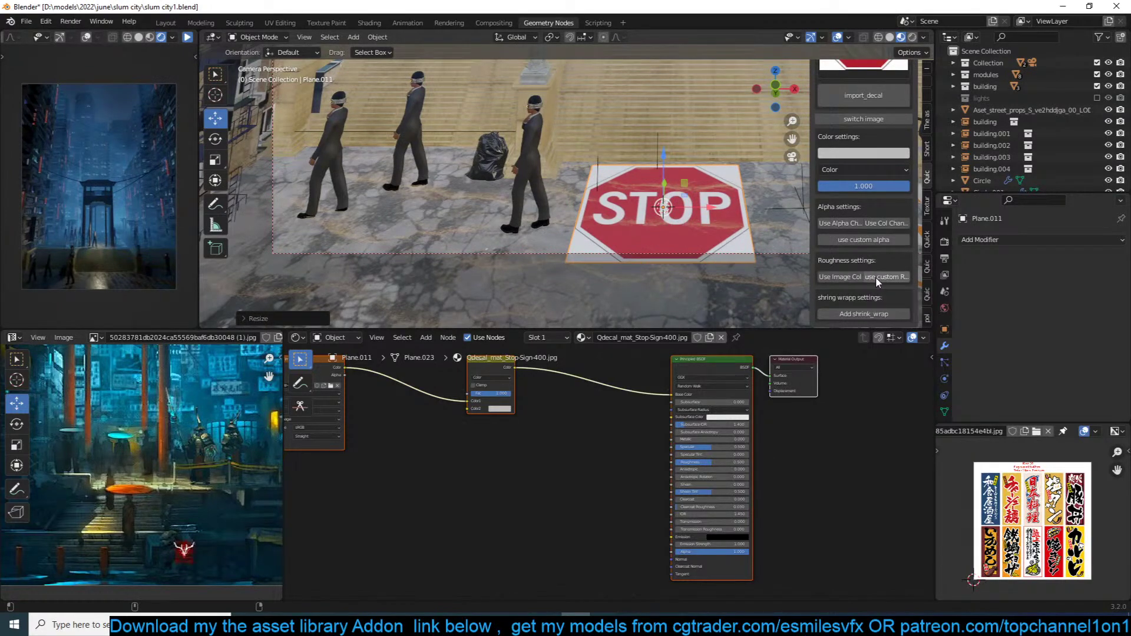
left_click(869, 224)
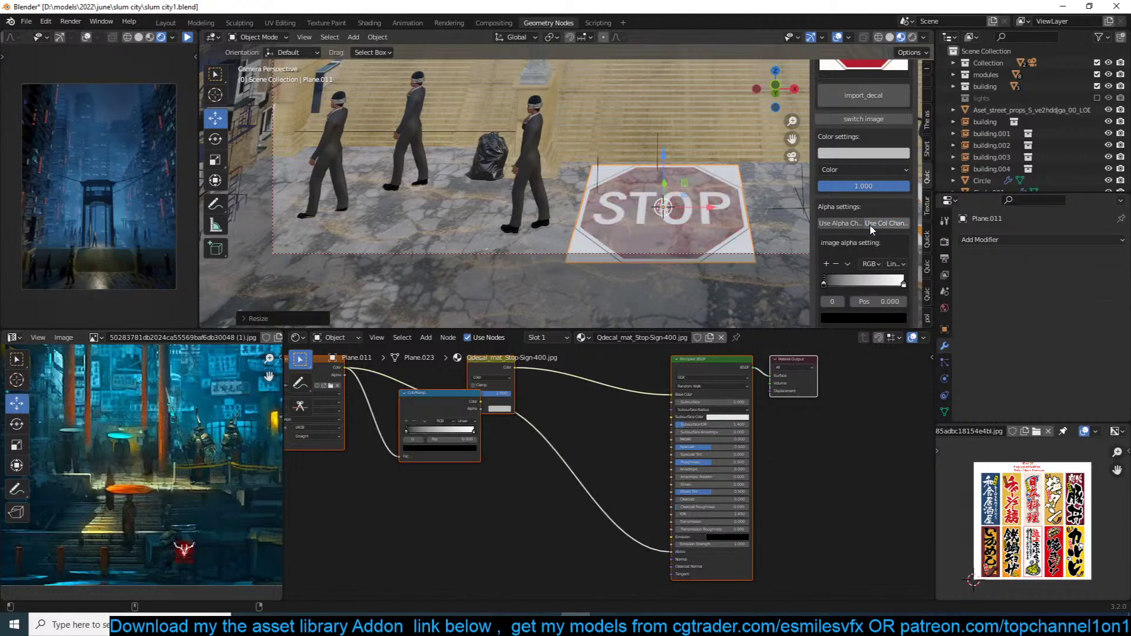
mouse_move(836, 283)
left_mouse_down()
mouse_move(897, 283)
mouse_move(828, 288)
mouse_move(858, 285)
mouse_move(849, 289)
left_mouse_up()
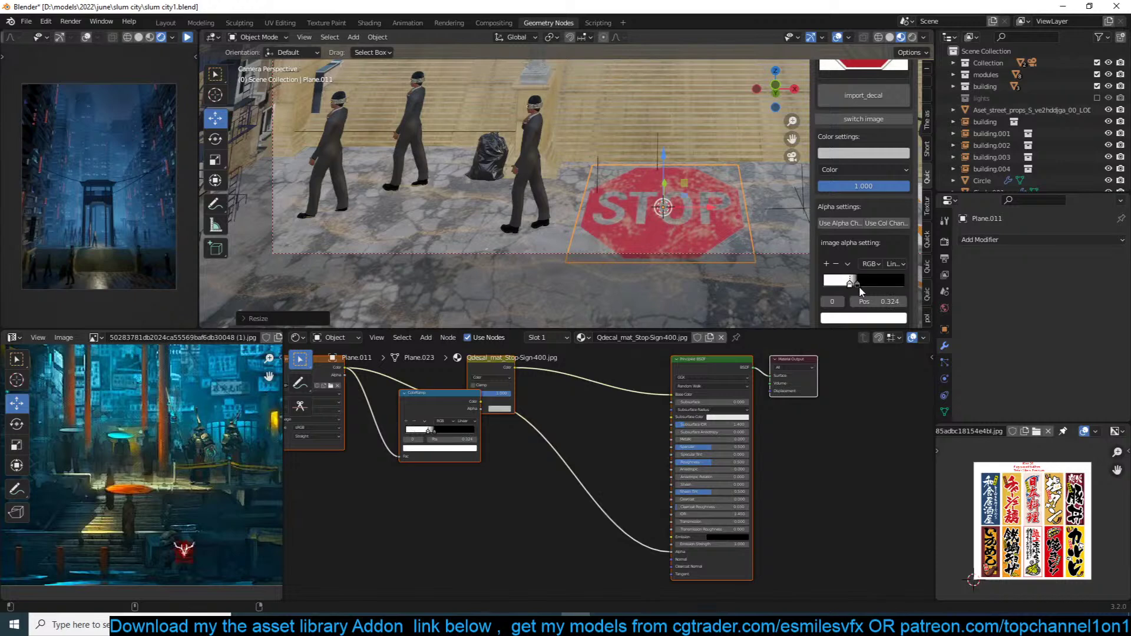
key("r")
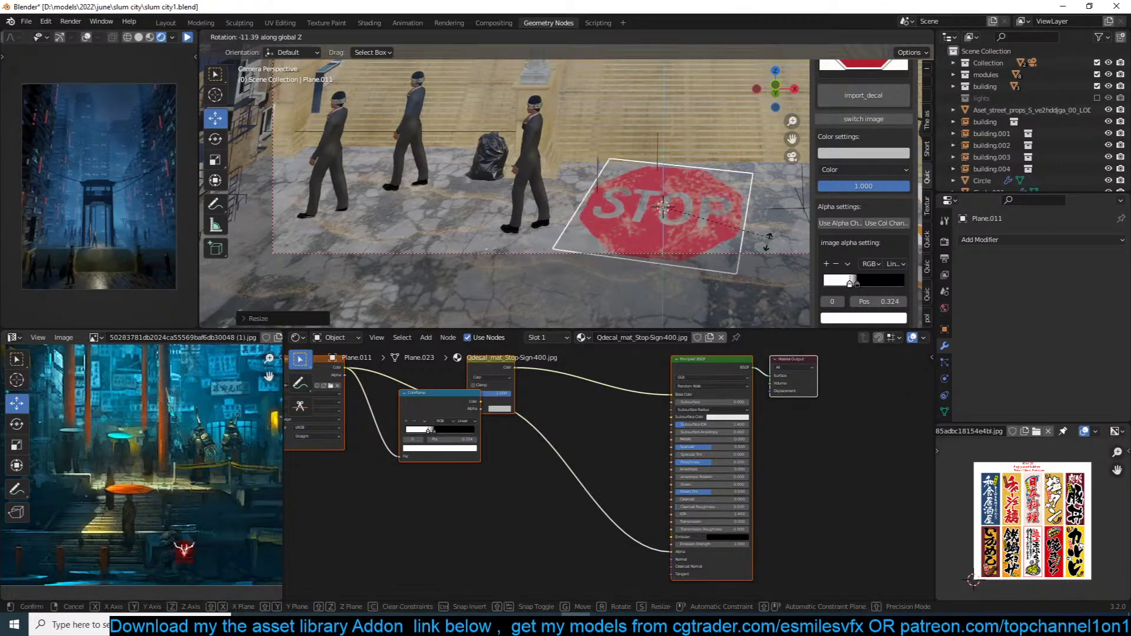
left_click(767, 238)
Step: Add a custom alpha map from the grunges folder to the STOP decal and set the ramp's black stop to 0.223 for a worn look
scroll(883, 277, "down", 5)
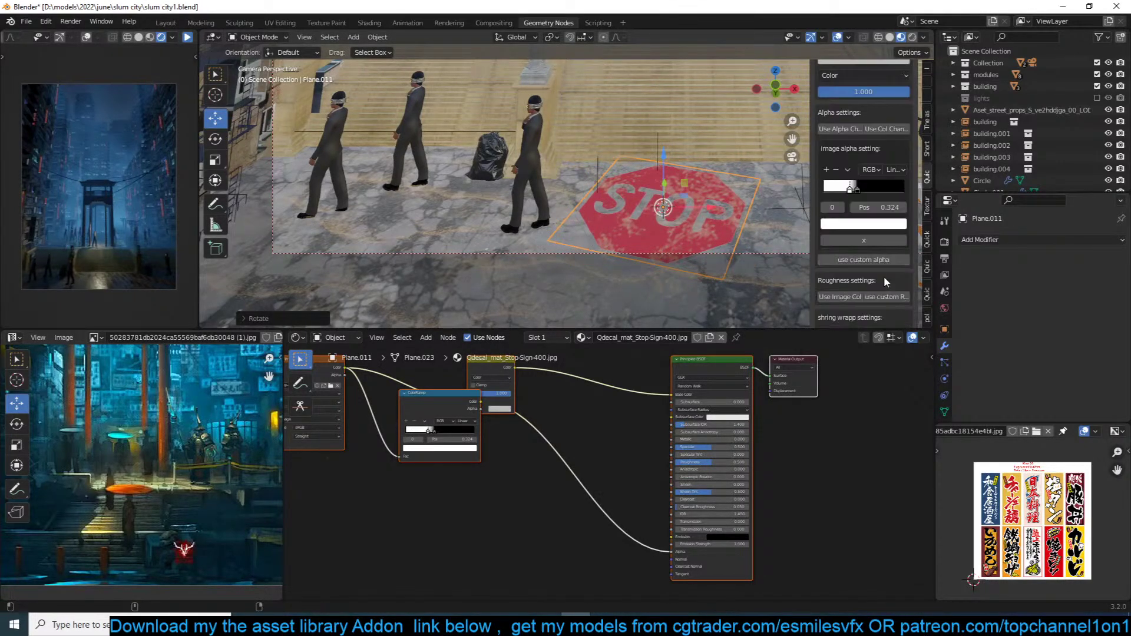
left_click(859, 241)
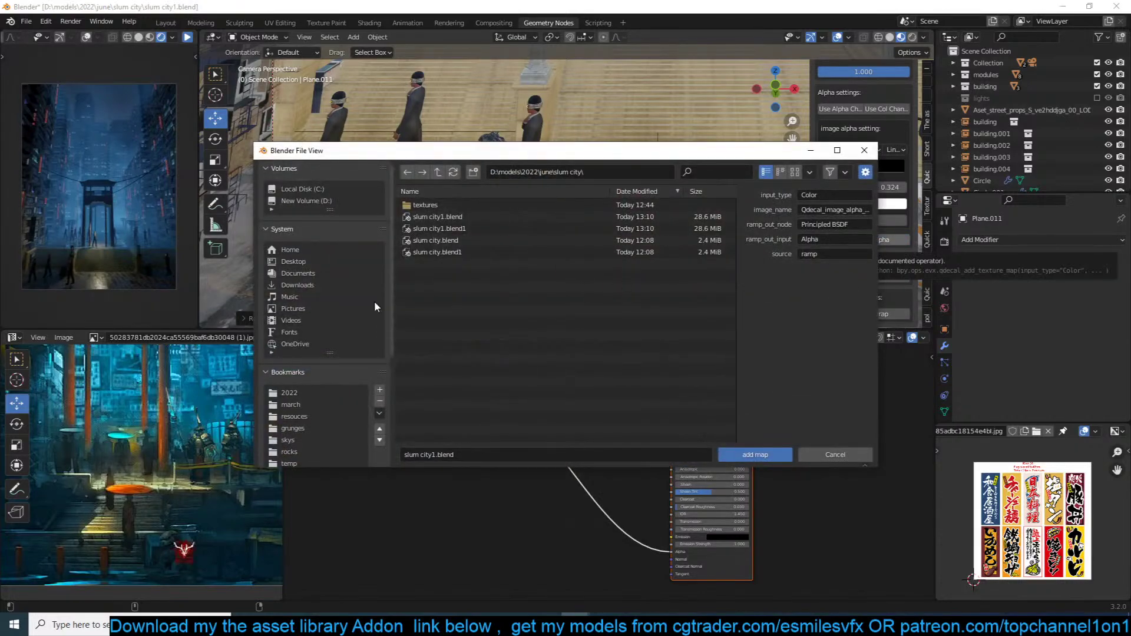
left_click(302, 424)
double_click(521, 311)
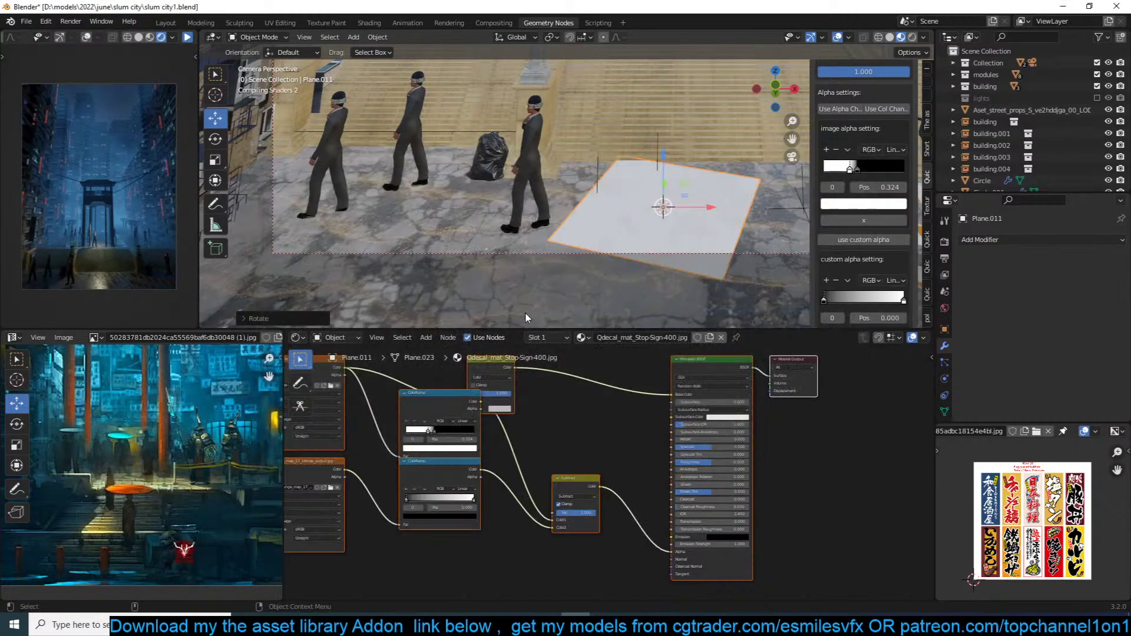
scroll(633, 217, "up", 1)
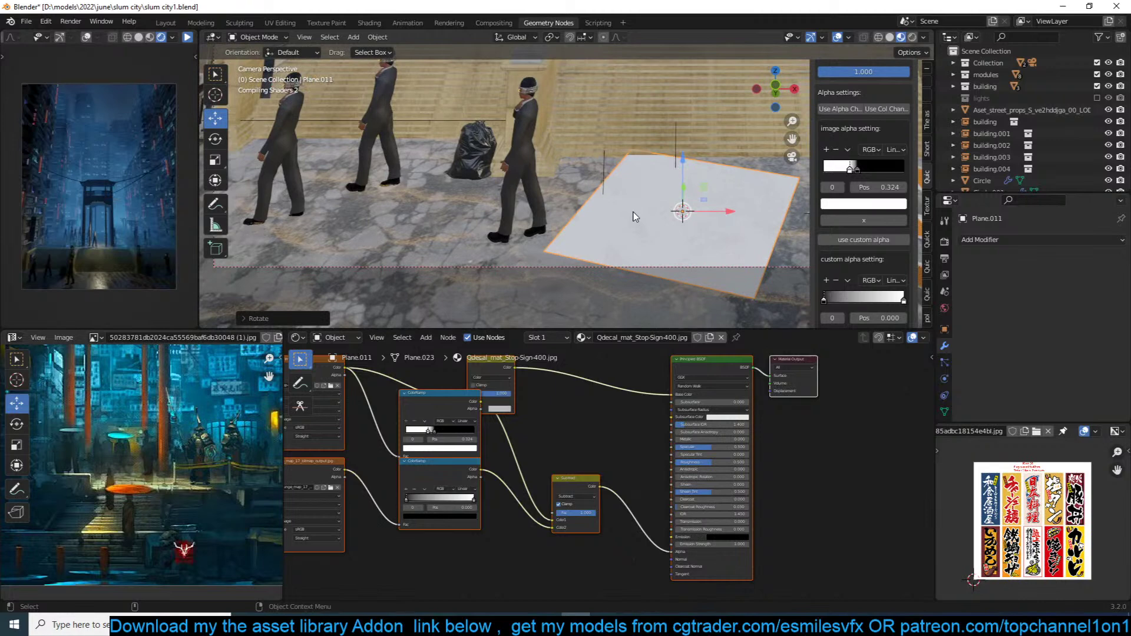
left_click_drag(823, 301, 851, 305)
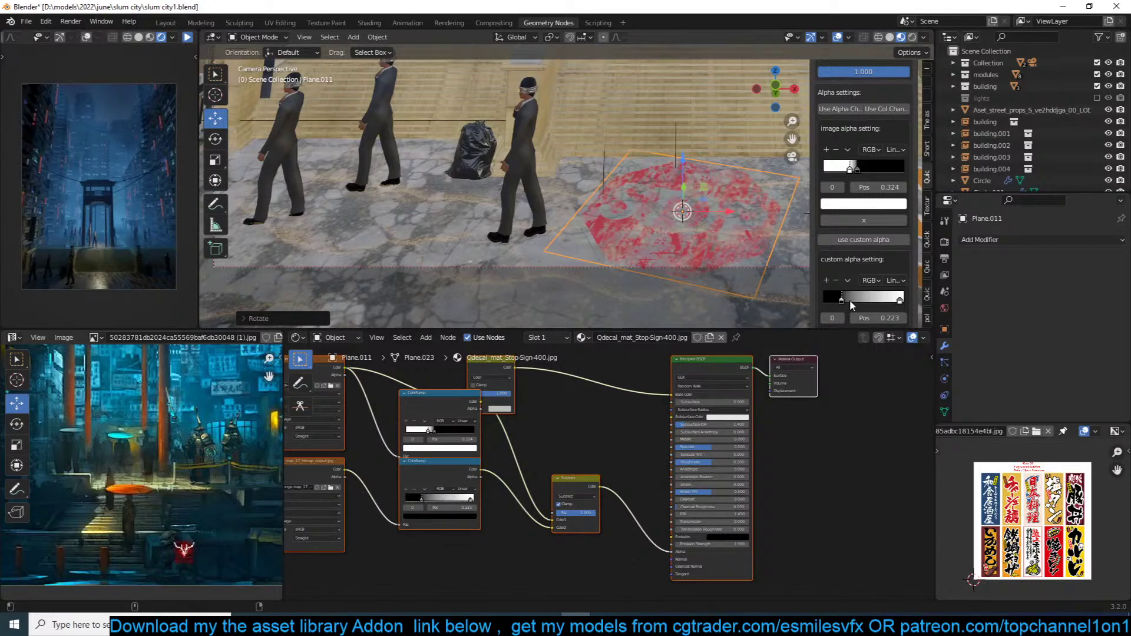
Step: Scale up the STOP decal slightly, rotate it to face the camera, nudge it upward along Z and save the file
key("s")
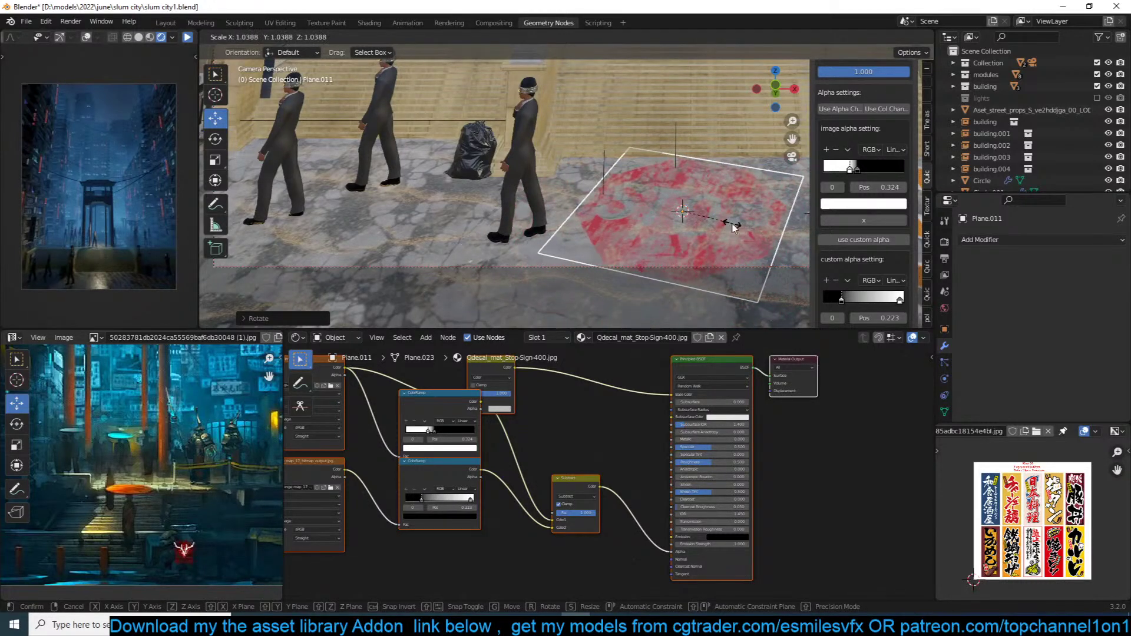
left_click(732, 222)
key("r")
left_click(756, 217)
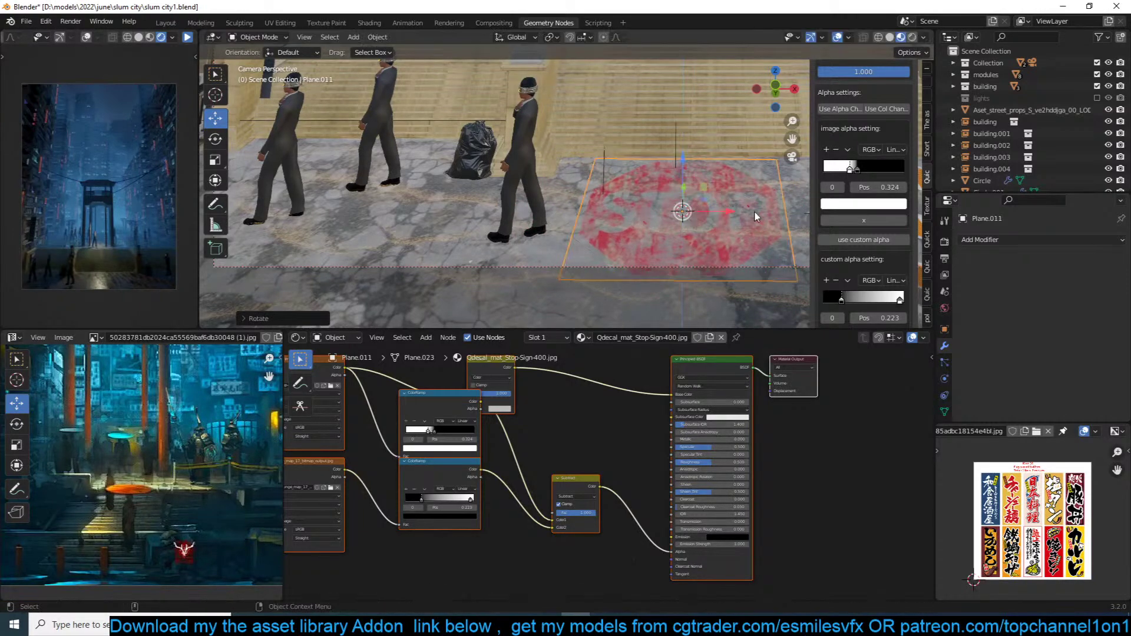
key("g")
key("z")
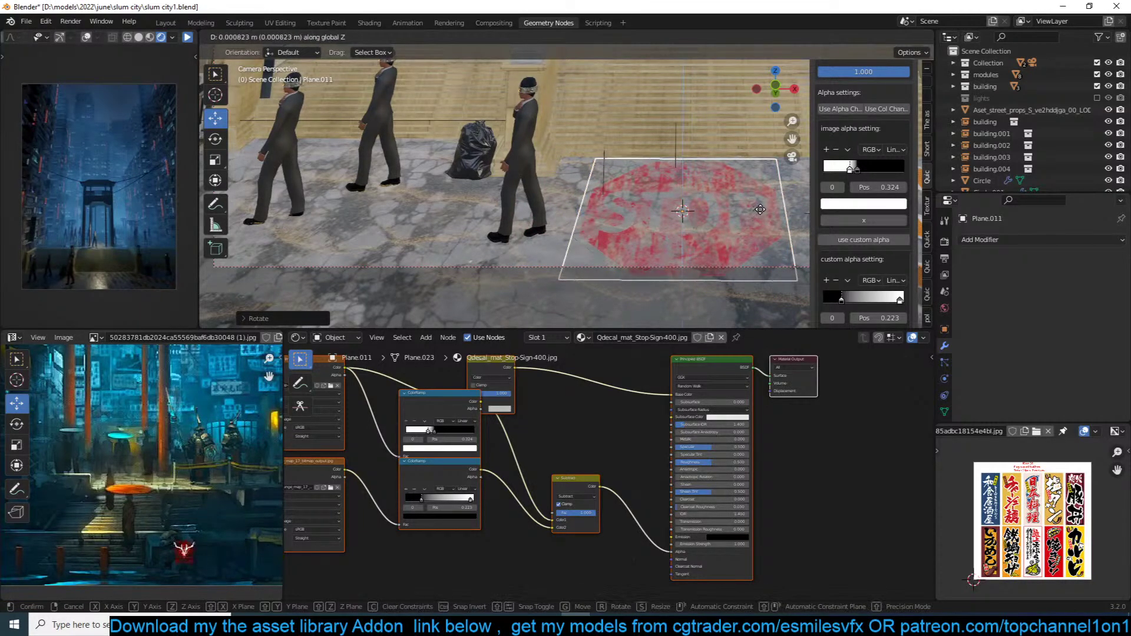
left_click(763, 208)
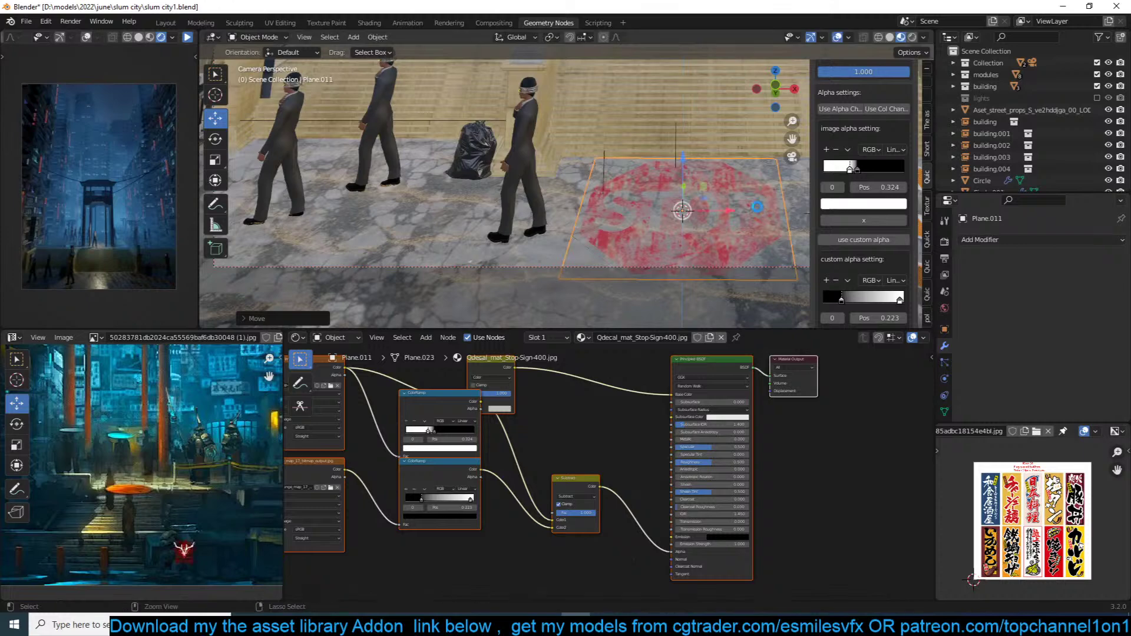
key("ctrl+s")
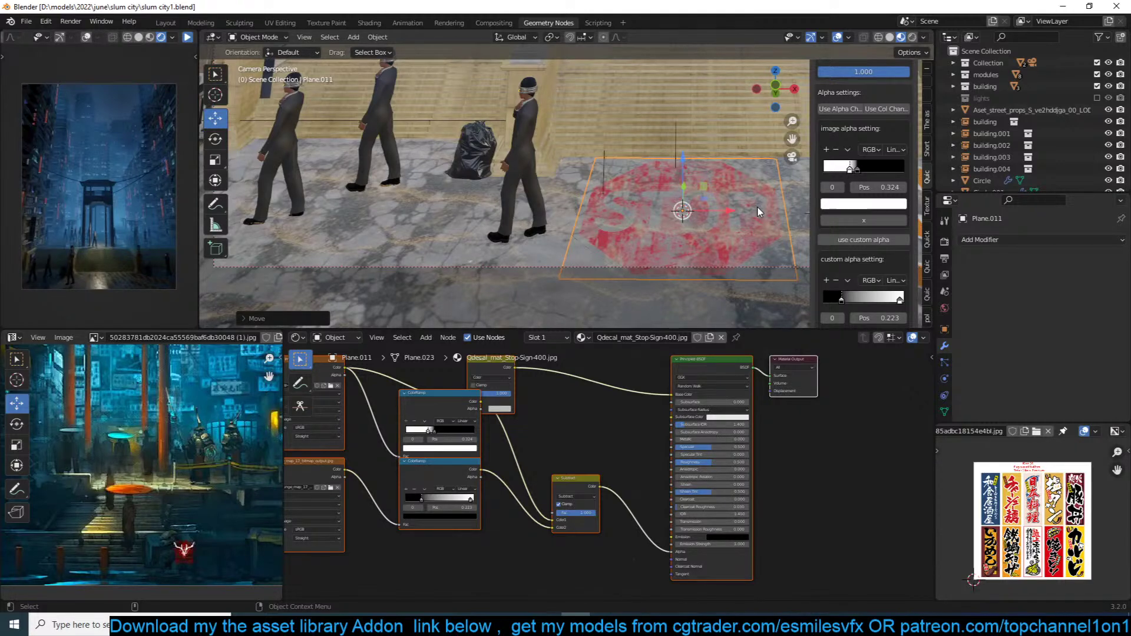
Step: Select the leftmost man before the stairs, save the scene file and clear the selection
scroll(759, 212, "down", 4)
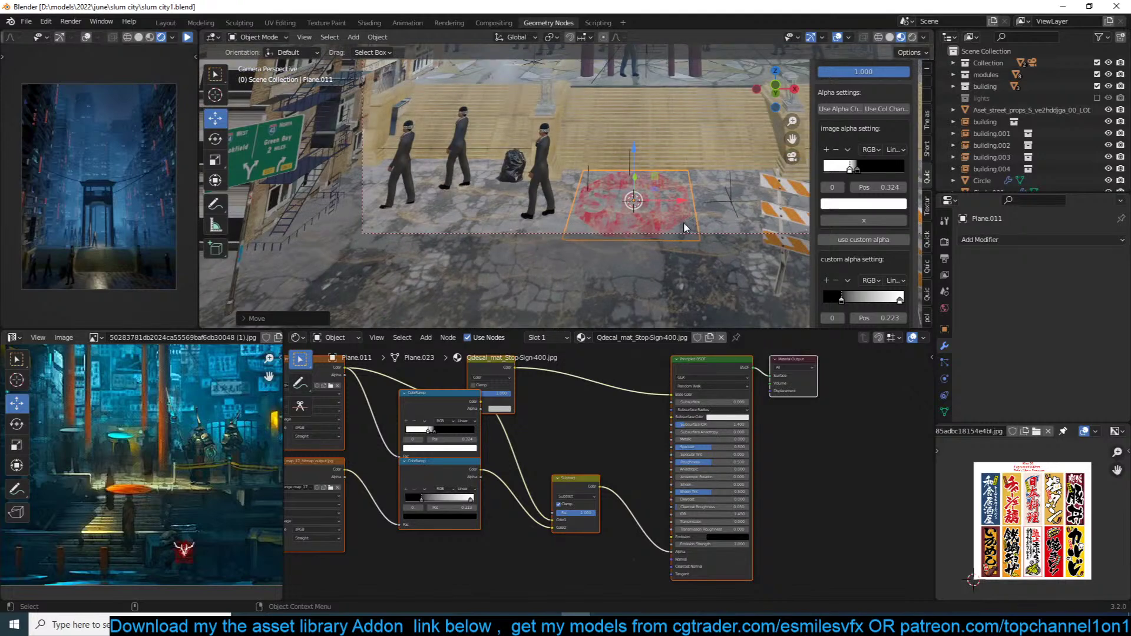
left_click(408, 164)
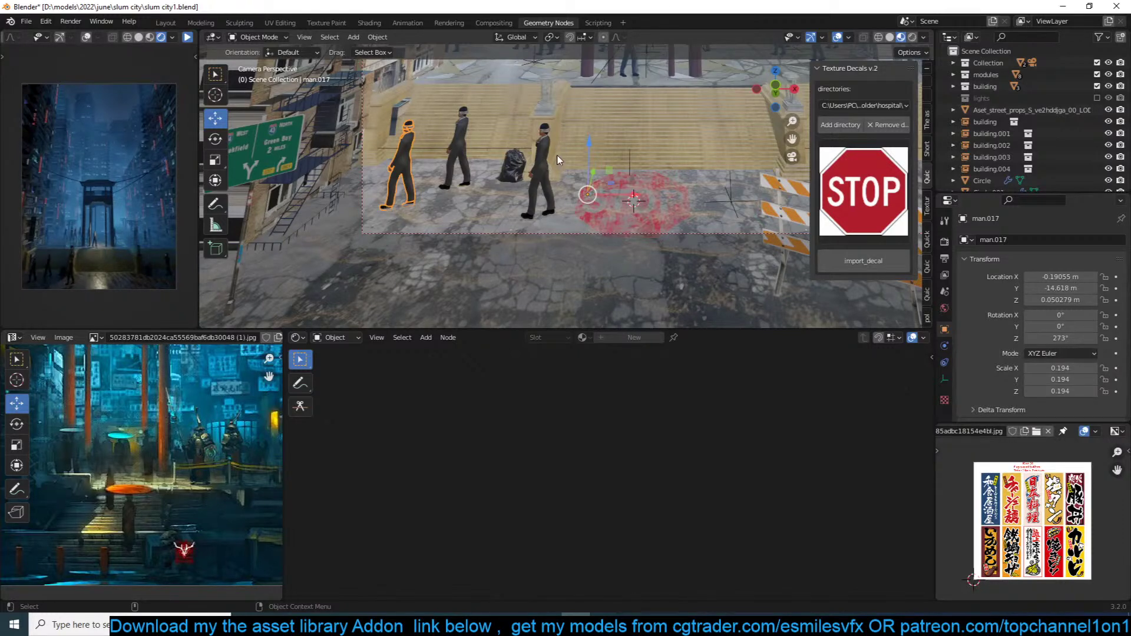
key("ctrl+s")
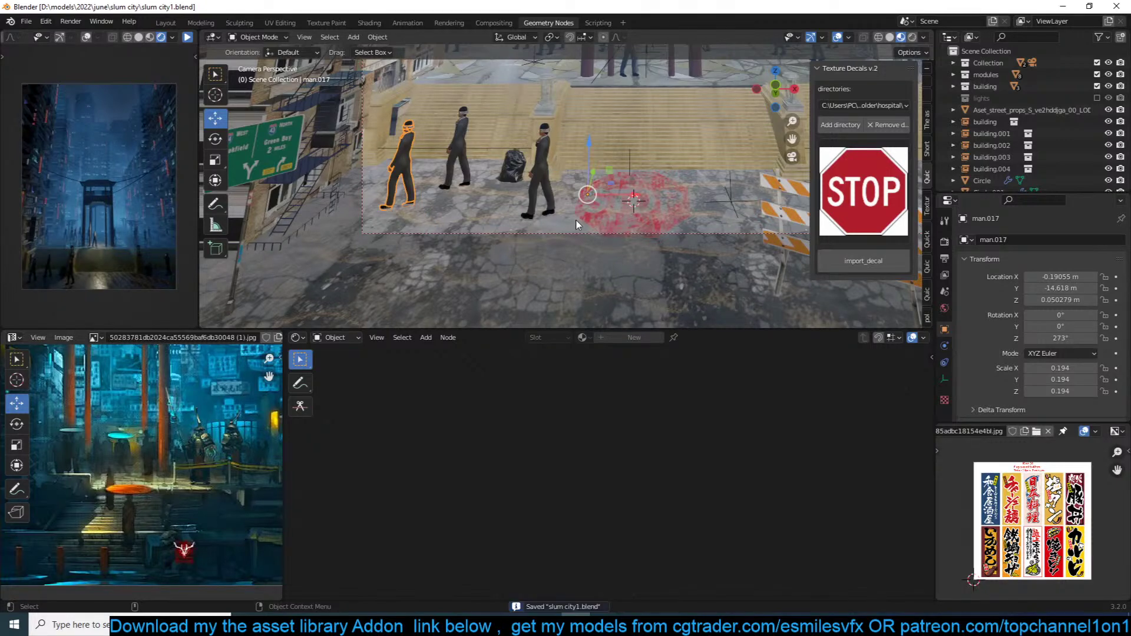
scroll(574, 219, "up", 2)
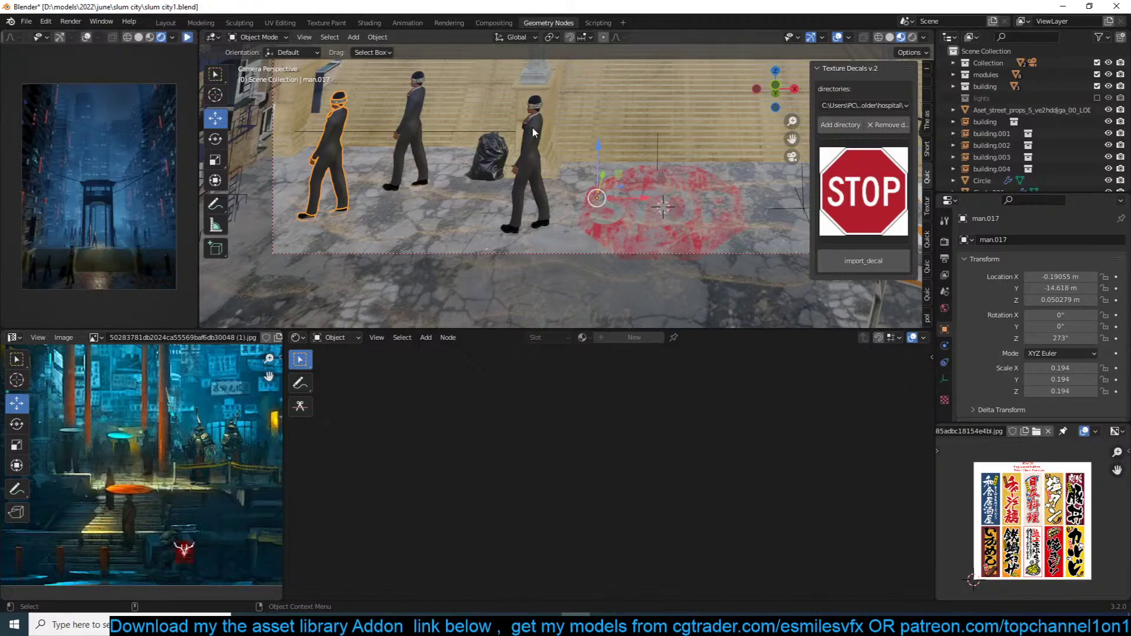
scroll(533, 170, "down", 2)
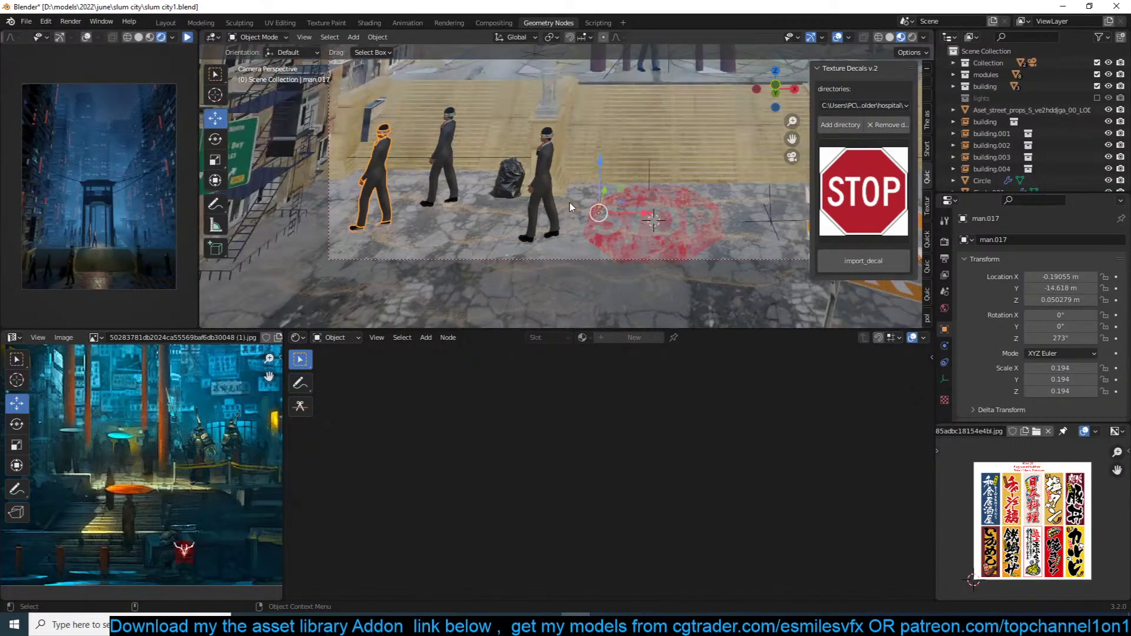
left_click(571, 206)
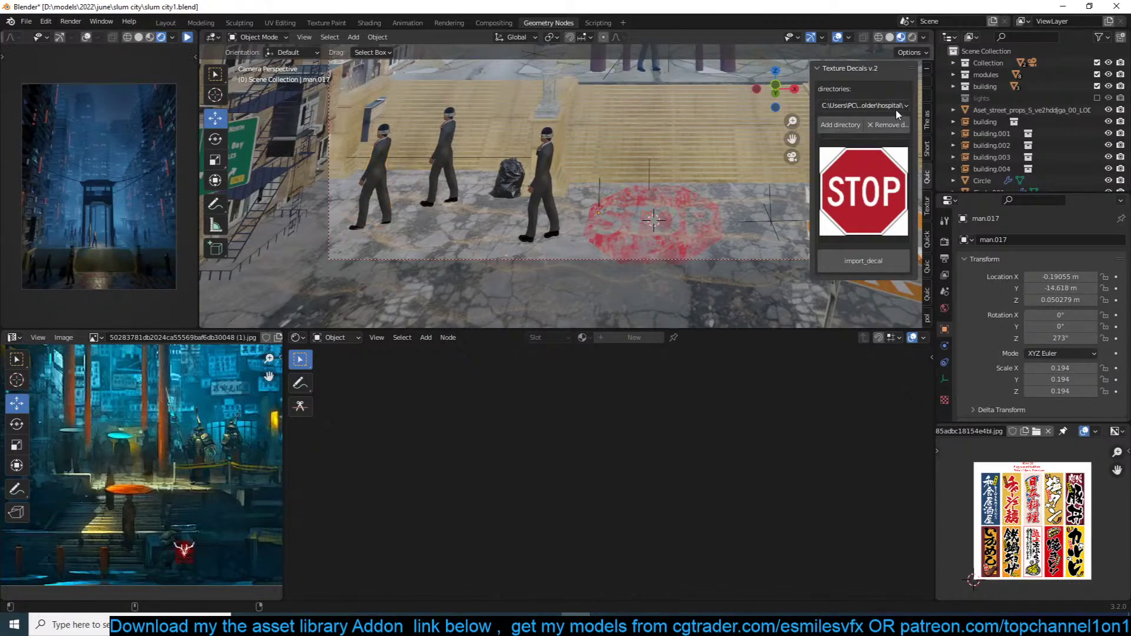
Step: Search the asset library for "umbre" and add the upright striped beach umbrella at the head of the man beside the STOP decal
left_click(927, 121)
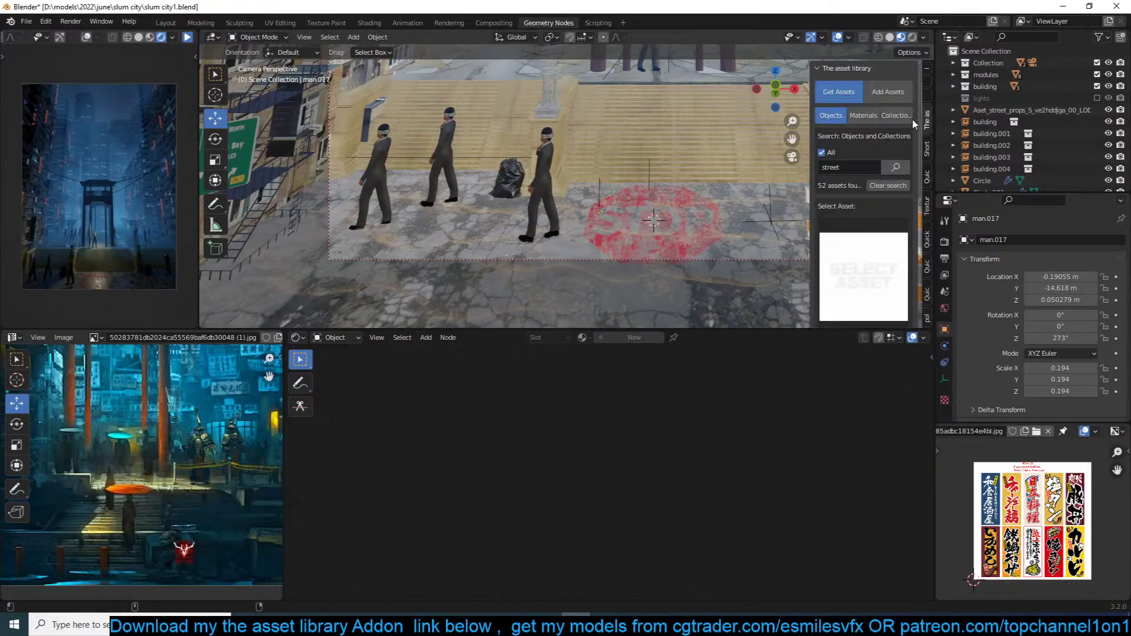
left_click(840, 168)
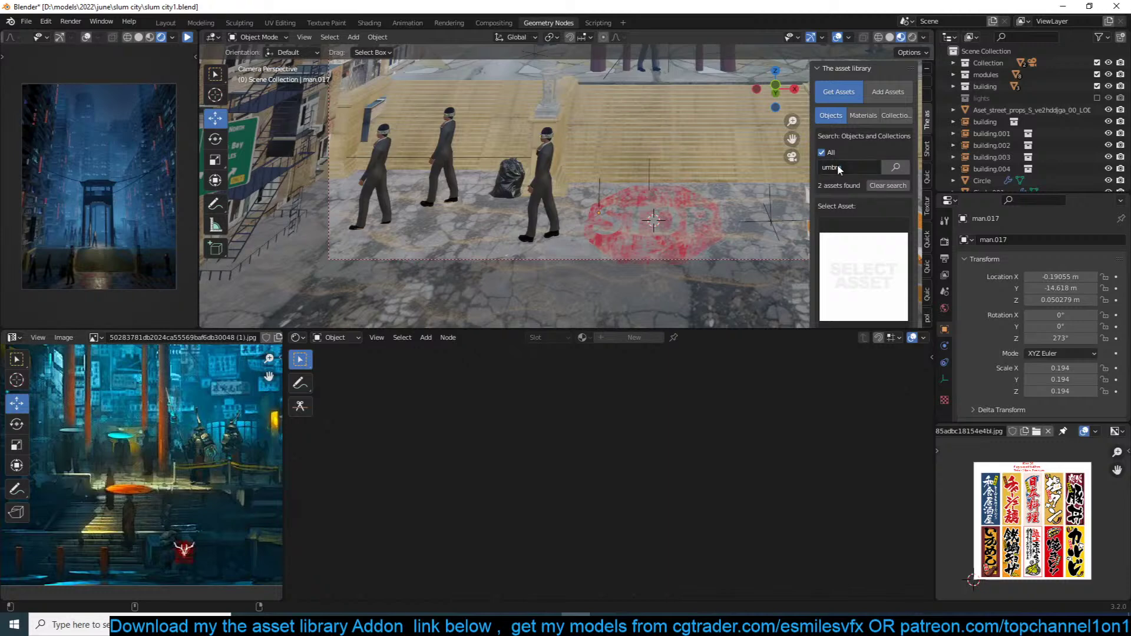
type("umbre")
left_click(863, 274)
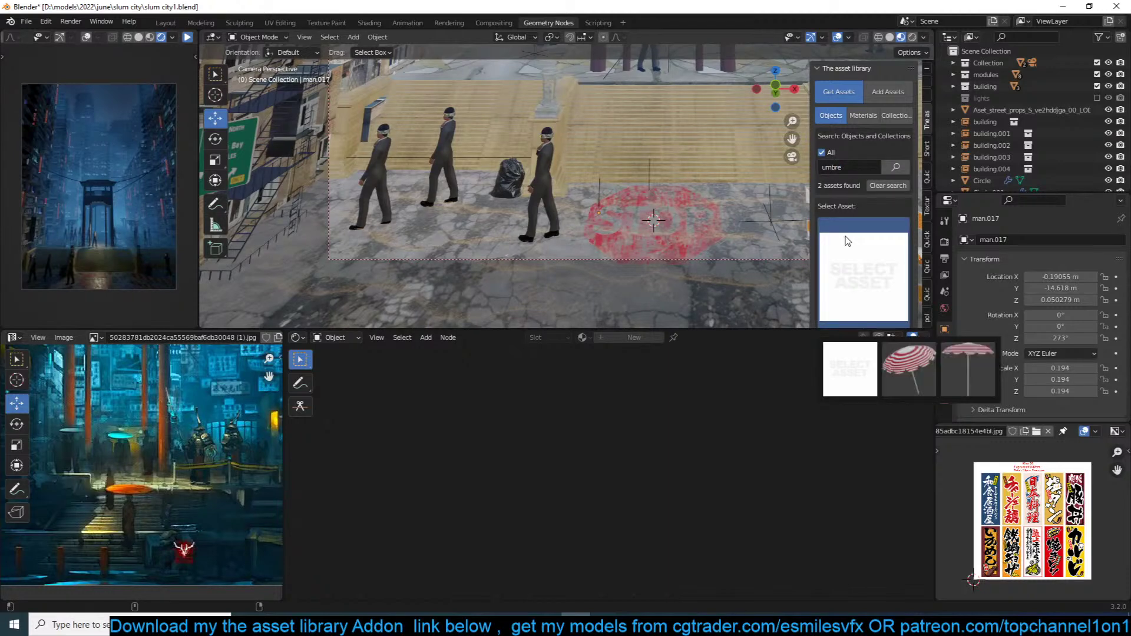
left_click(981, 353)
right_click(538, 158, "shift")
scroll(848, 242, "down", 4)
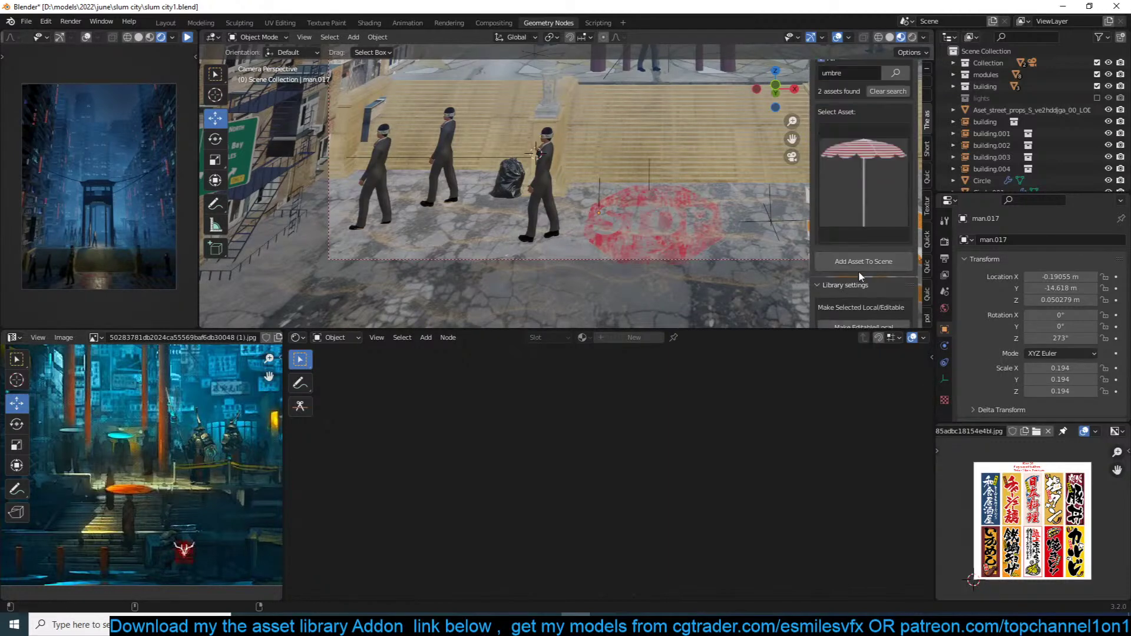
left_click(864, 261)
Step: Scale the beach umbrella down to the man's proportions and move it over his head in the camera view
key("s")
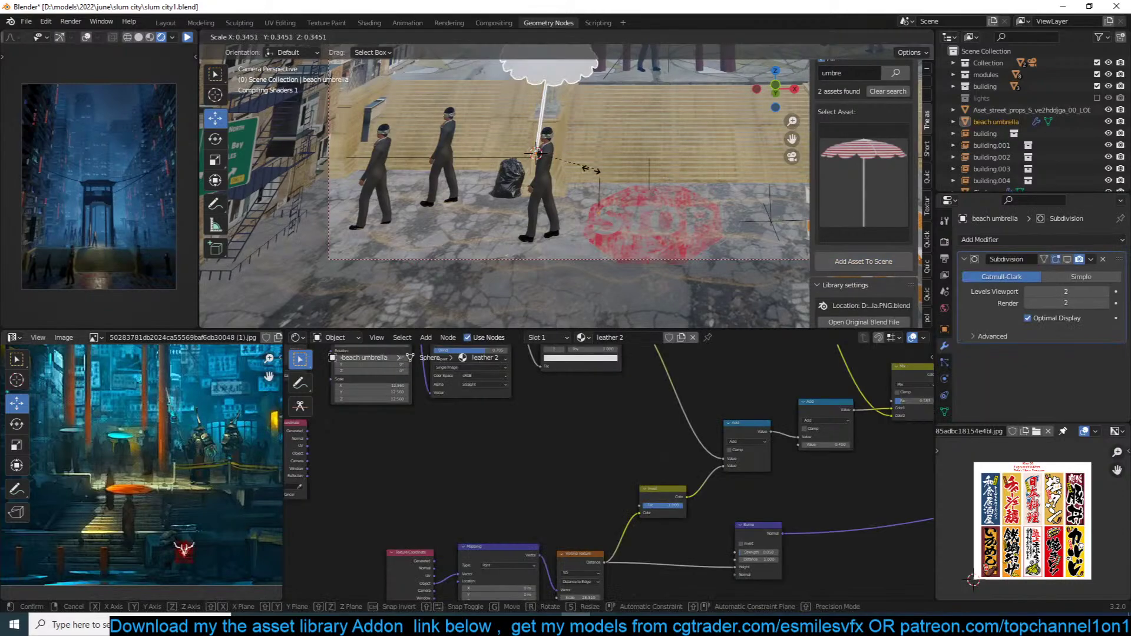
left_click(608, 137)
key("g")
left_click(606, 159)
key("s")
left_click(623, 156)
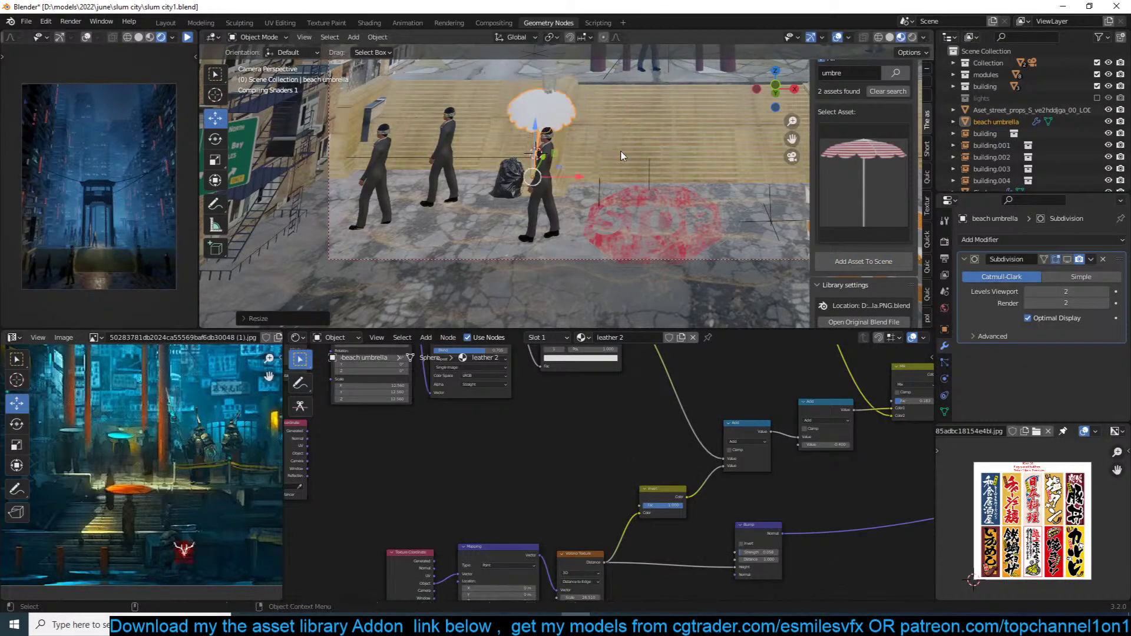
Step: Move the beach umbrella off the stairs and align it from above with the man beside the STOP decal
key("KP_Decimal")
scroll(621, 156, "down", 5)
middle_click_drag(543, 191, 506, 208)
middle_click_drag(590, 190, 547, 225)
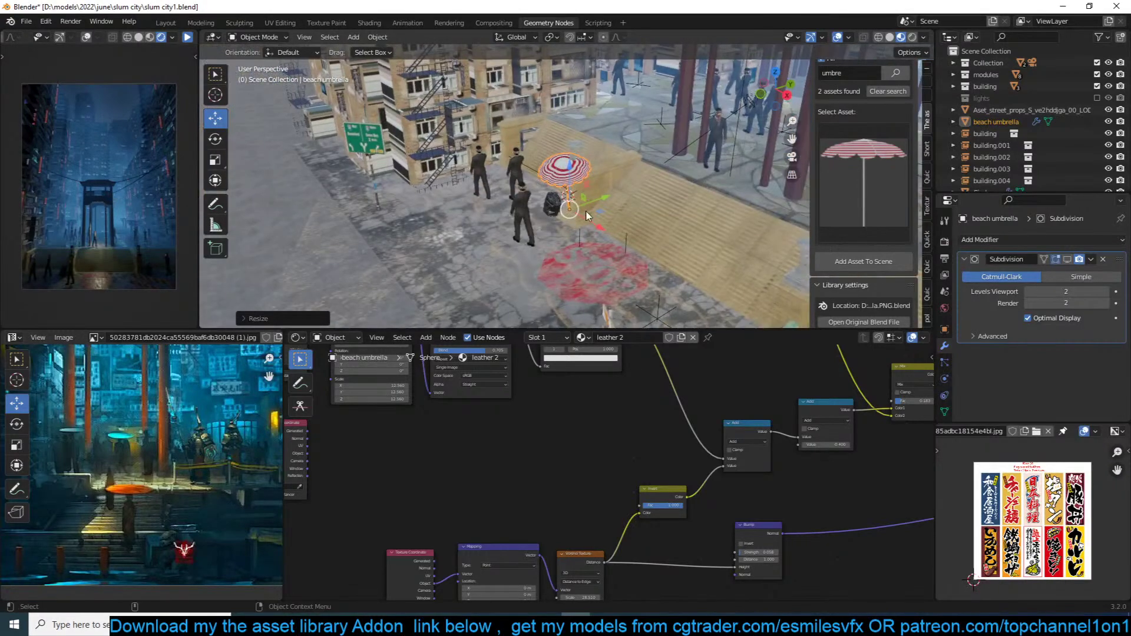
scroll(544, 218, "up", 2)
key("g")
left_click(493, 207)
key("KP_7")
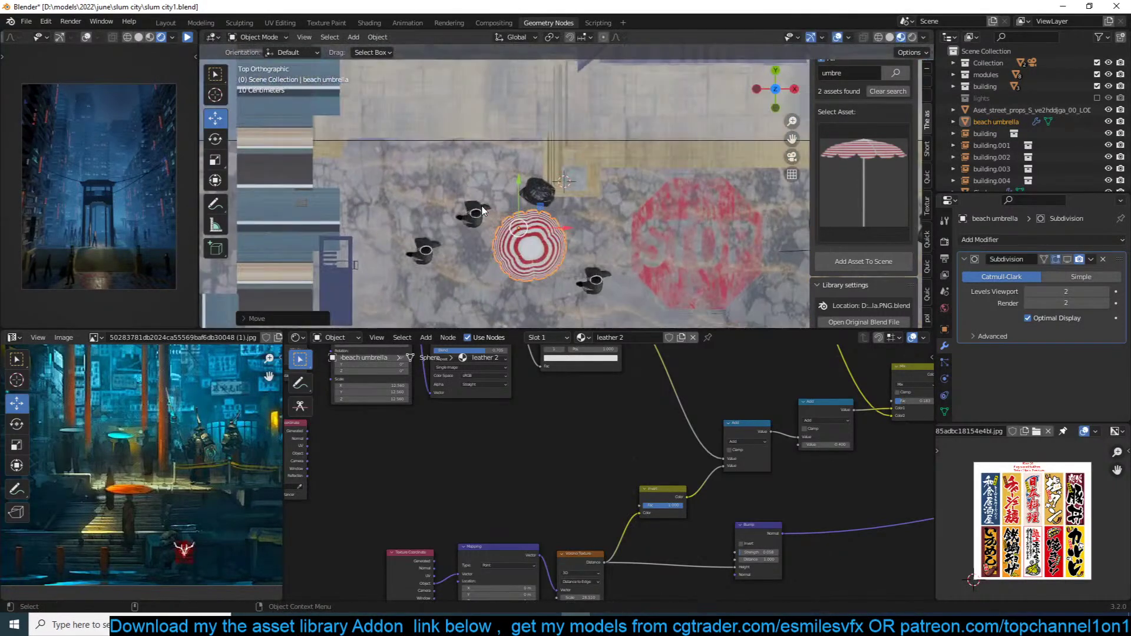
key("g")
left_click(544, 250)
key("KP_0")
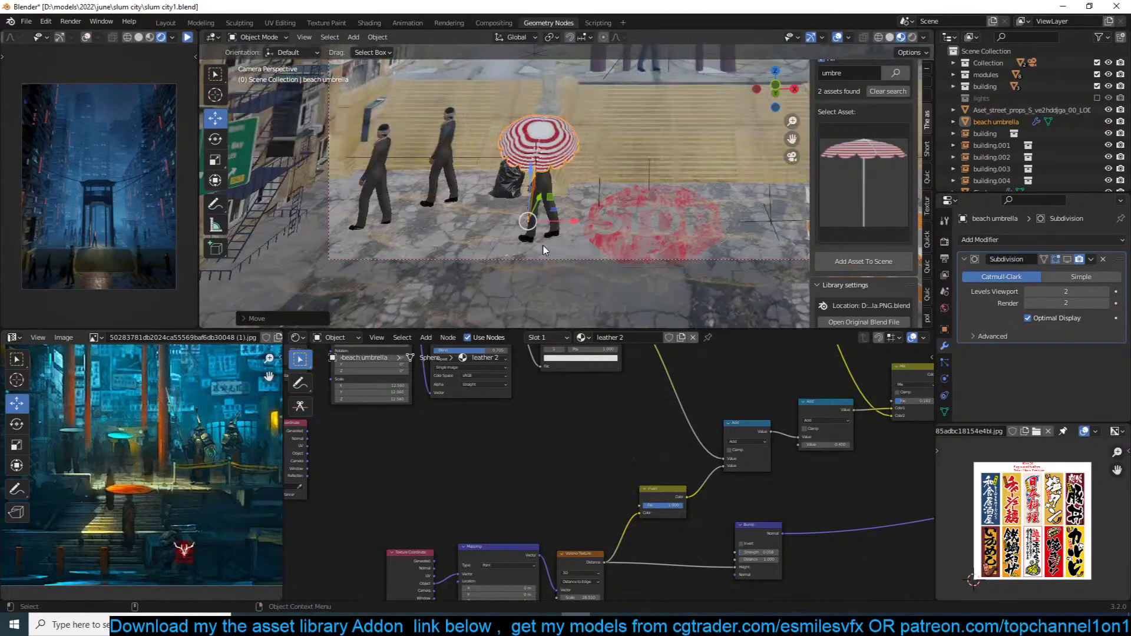
Step: Scale the beach umbrella down further and raise it along Z so its canopy sits above the man's head
key("s")
left_click(616, 208)
key("g")
key("z")
left_click(626, 185)
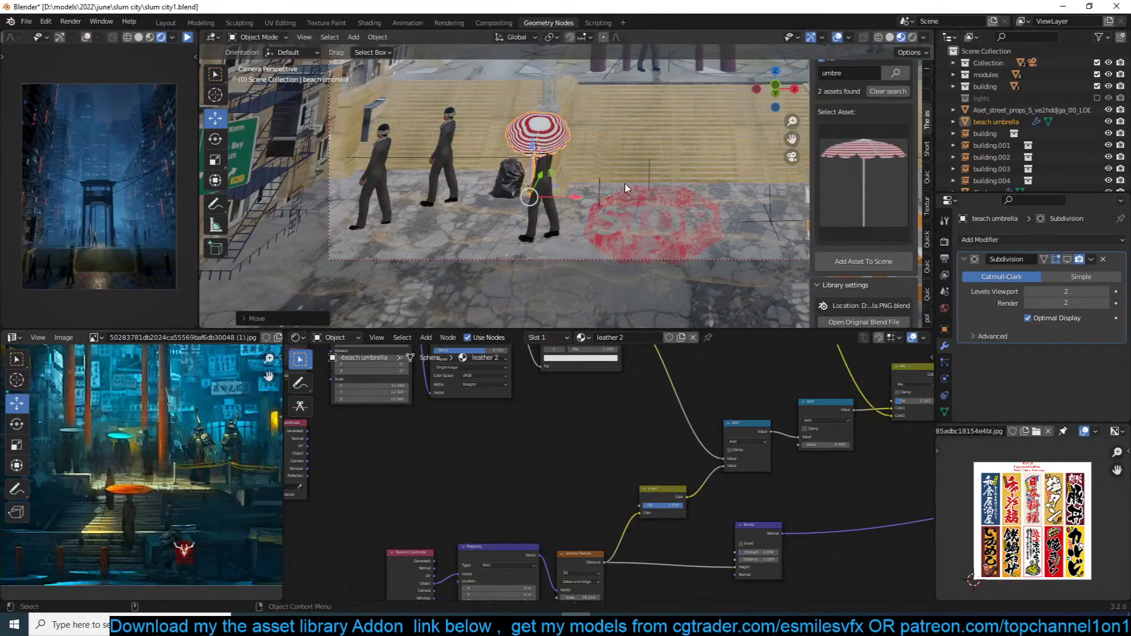
key("s")
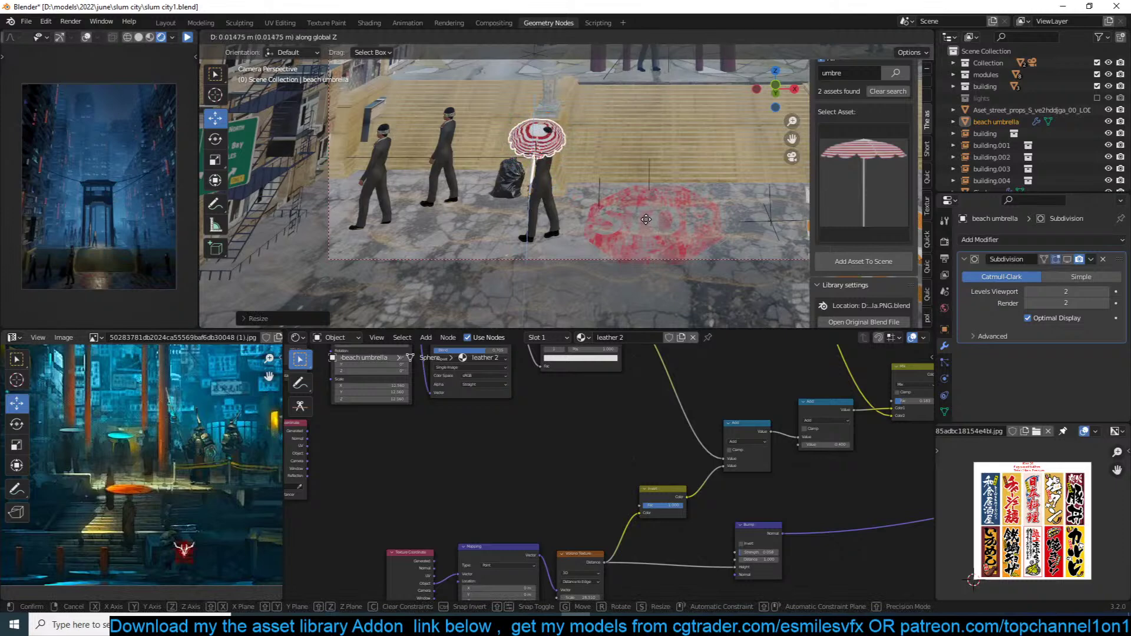
left_click(653, 215)
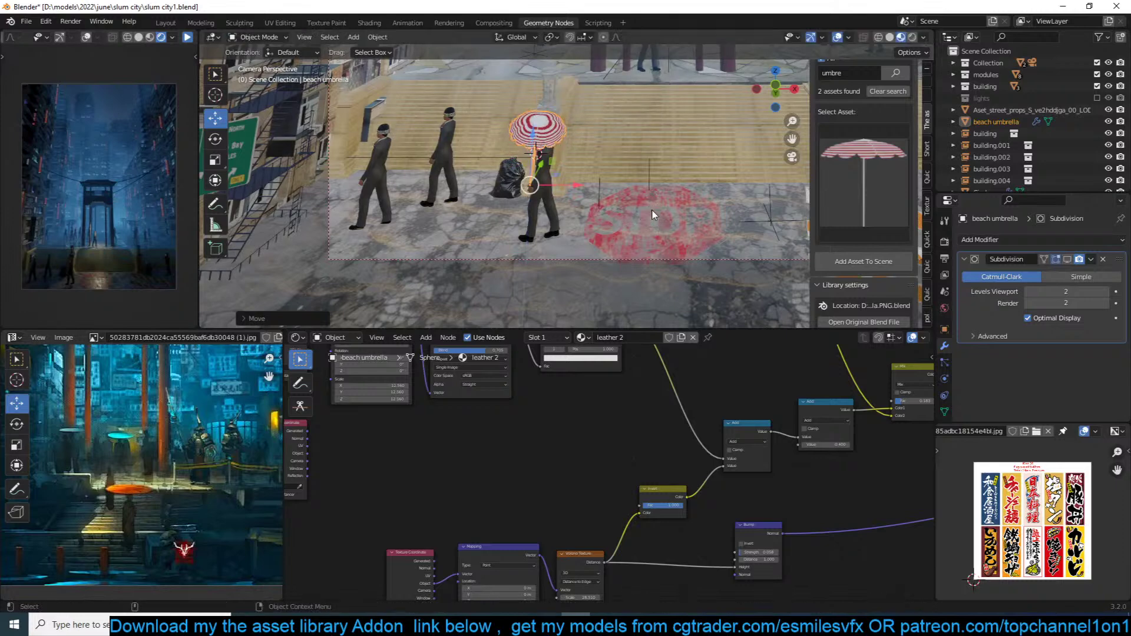
Step: Strip the umbrella's leather 2 material down to a Principled BSDF connected directly to the Material Output
left_click(946, 380)
scroll(947, 384, "down", 2)
left_click(946, 387)
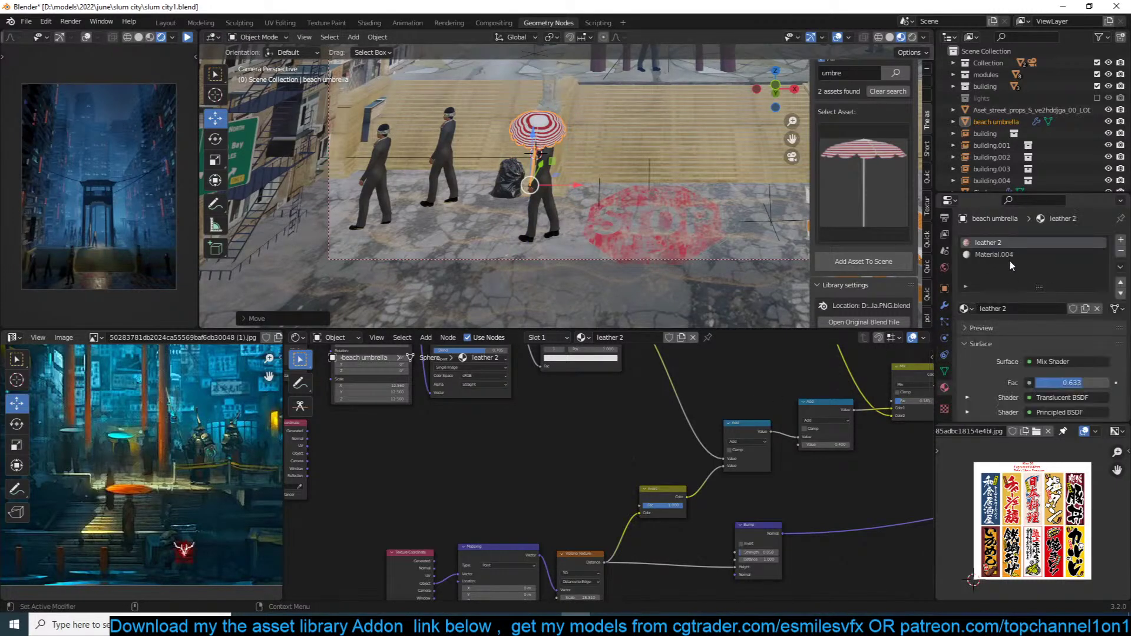
scroll(659, 386, "down", 6)
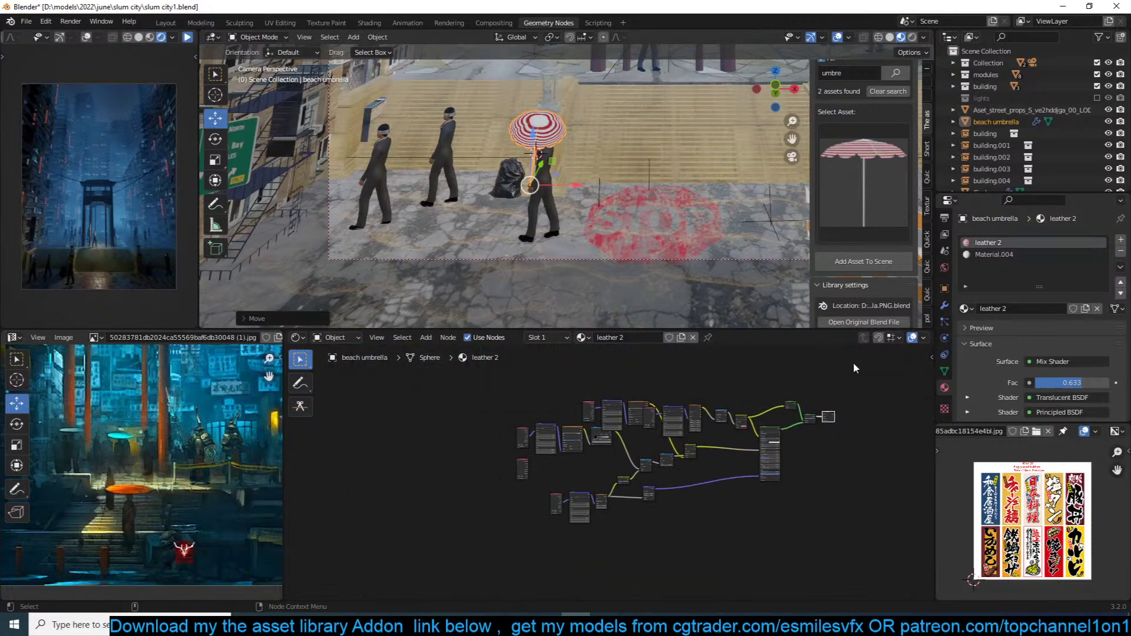
left_click_drag(860, 375, 469, 500)
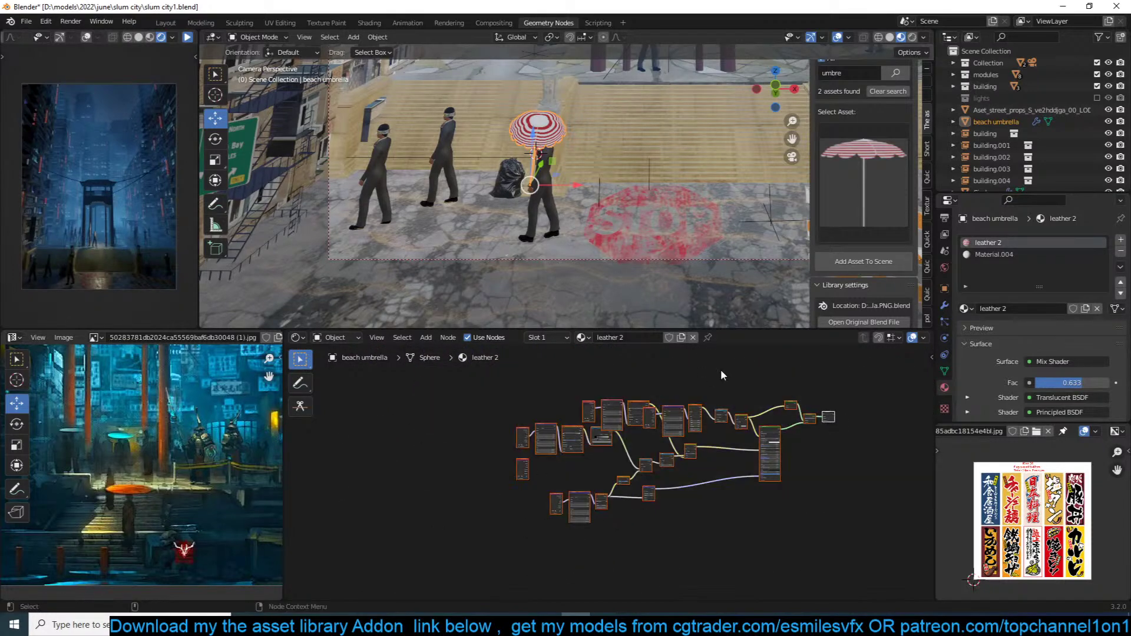
left_click_drag(744, 374, 495, 507)
key("Delete")
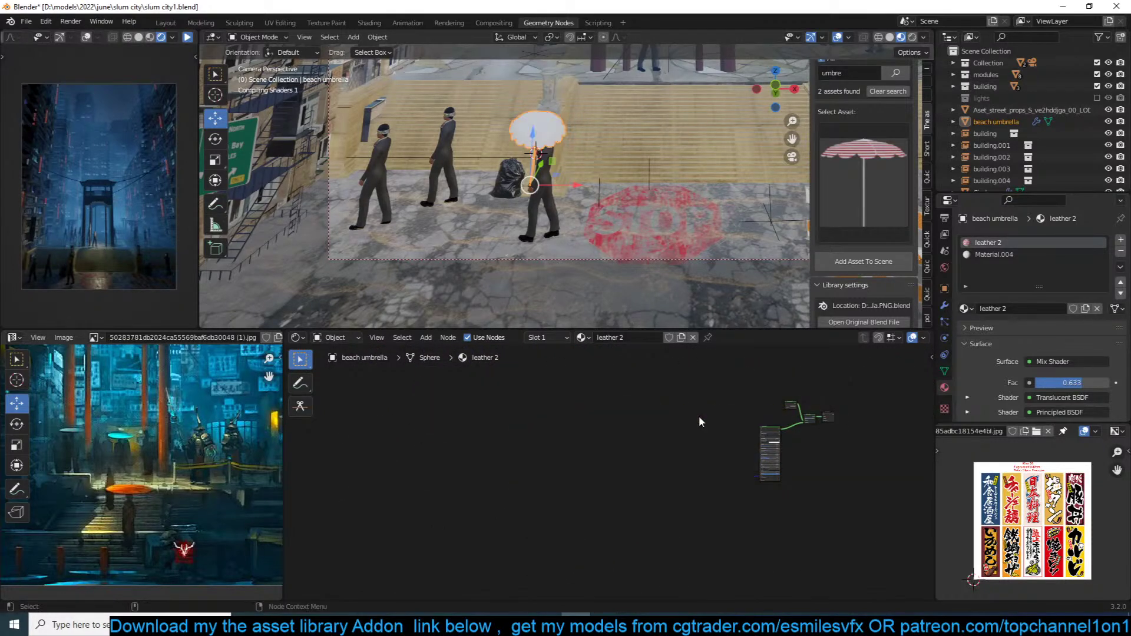
left_click_drag(743, 386, 739, 420)
key("Delete")
left_click(737, 424, "ctrl+shift")
scroll(731, 421, "up", 3)
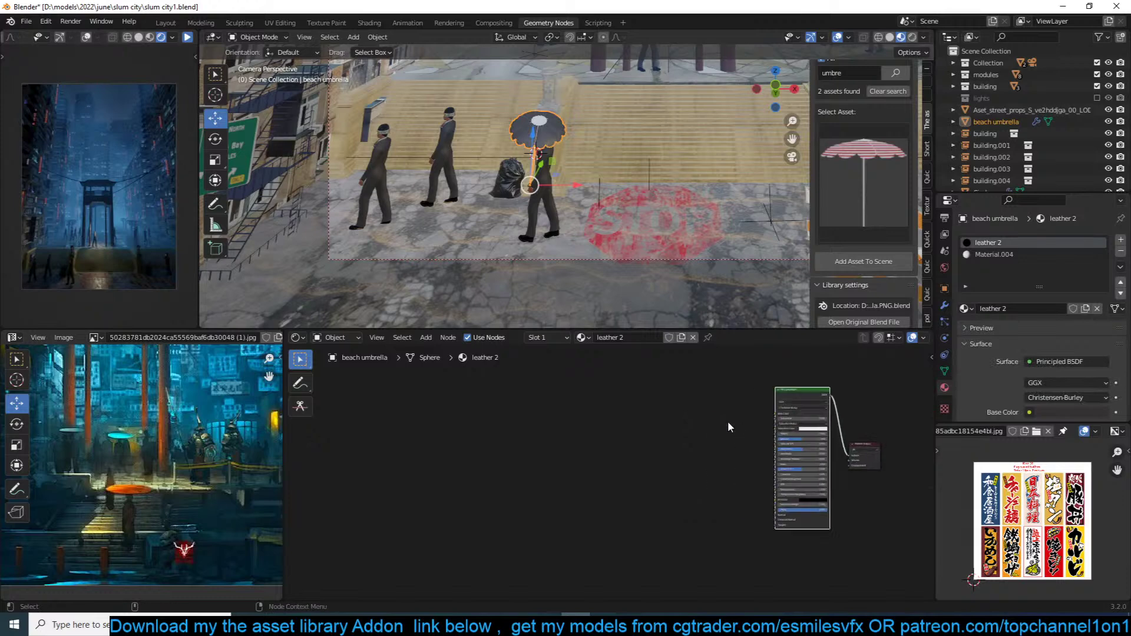
Step: Set the base color of the leather 2 material to a bright orange-red
middle_click_drag(578, 417, 473, 432)
scroll(617, 462, "up", 1)
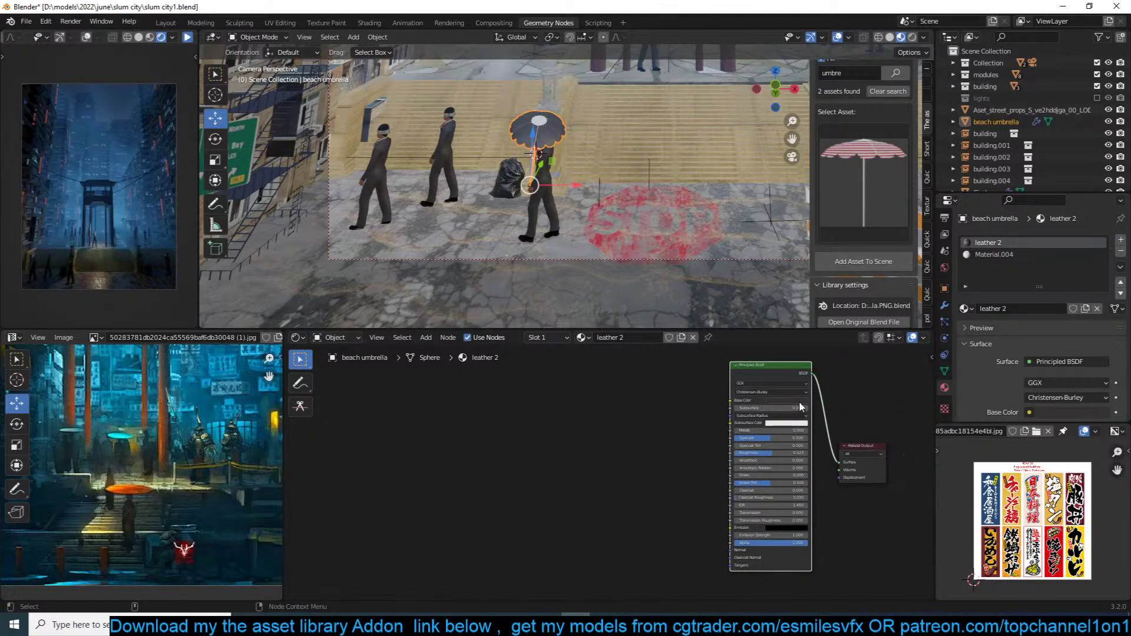
left_click(799, 401)
left_click_drag(787, 334, 787, 347)
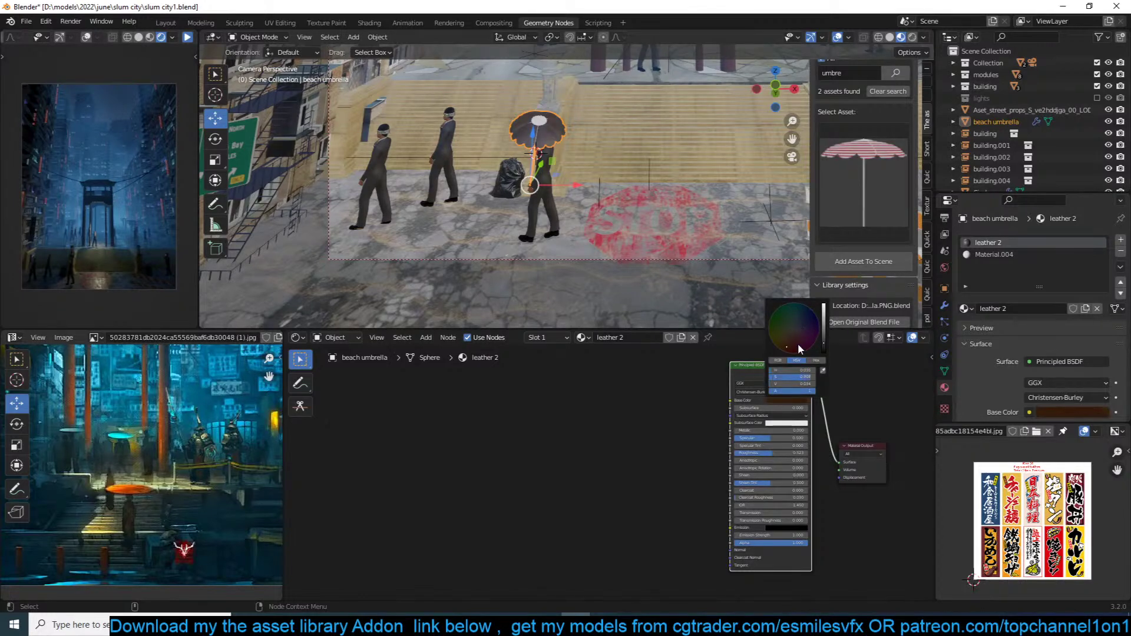
left_click(824, 317)
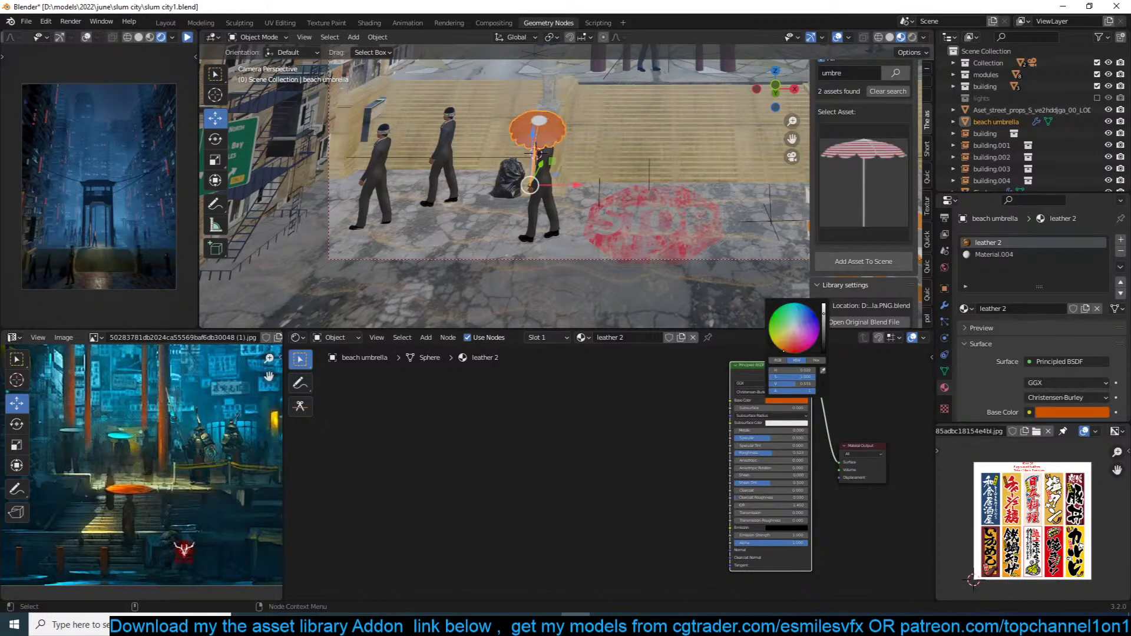
Step: Set the base color of the umbrella's Material.004 to orange-red and refresh the rendered preview
left_click(1012, 254)
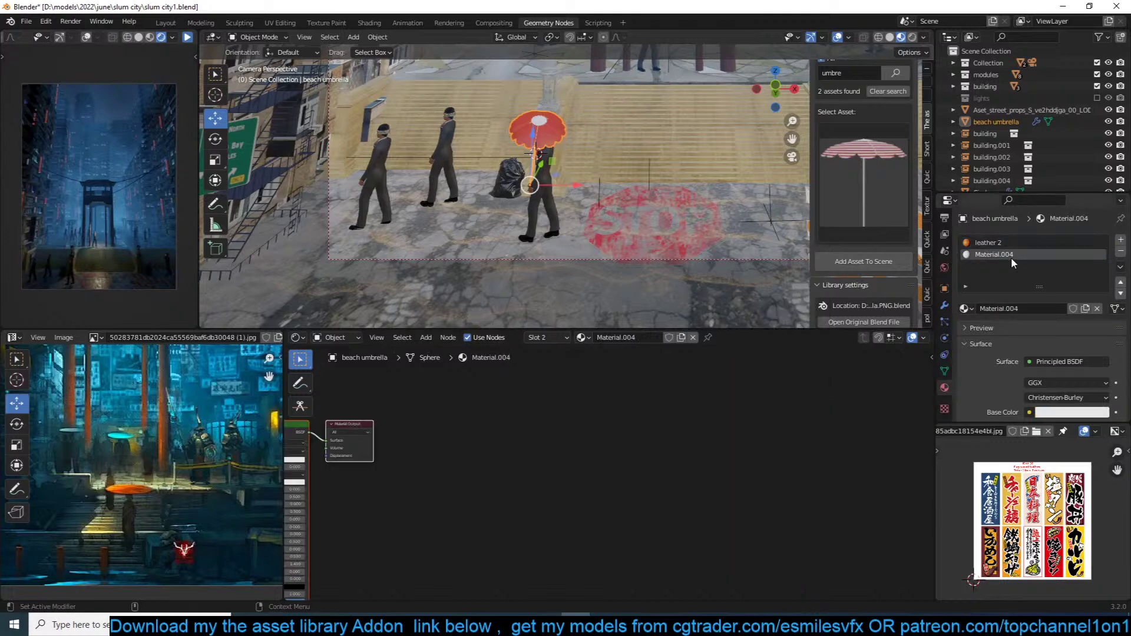
key("Home")
left_click(589, 457)
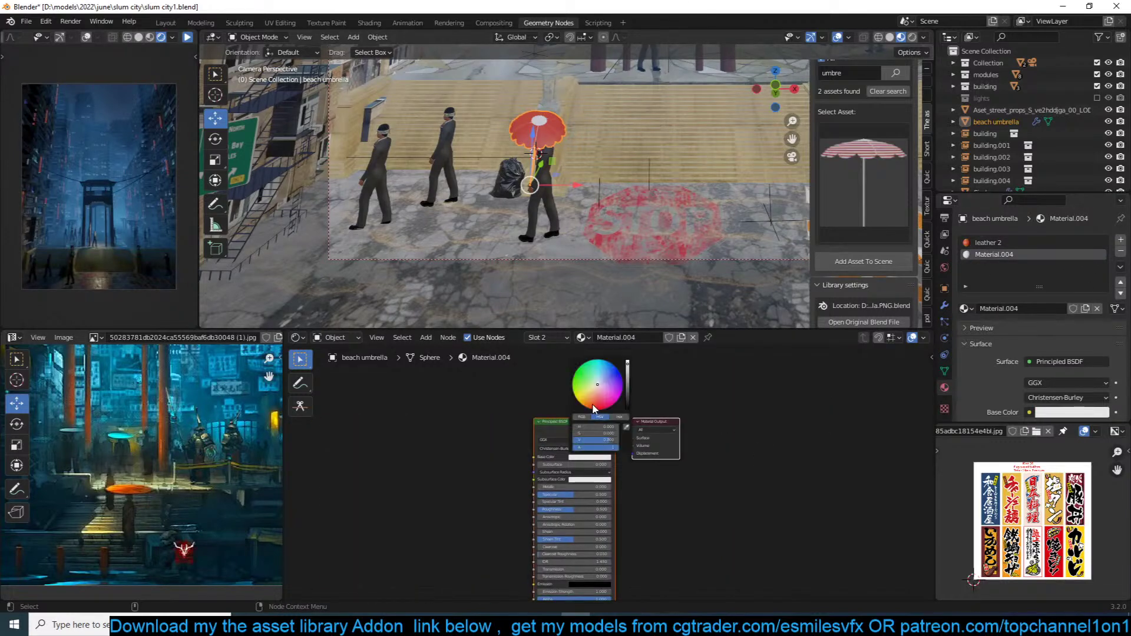
left_click(591, 406)
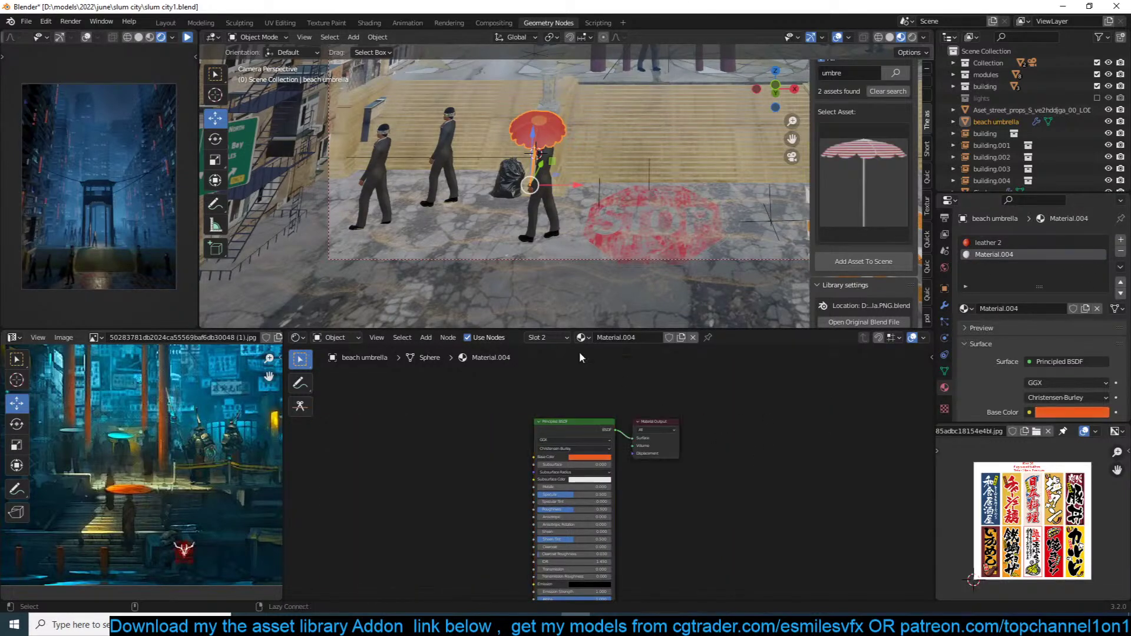
left_click(187, 38)
Step: From the top view, place linked duplicates of the red umbrella over the two men beside the building
left_click(548, 129)
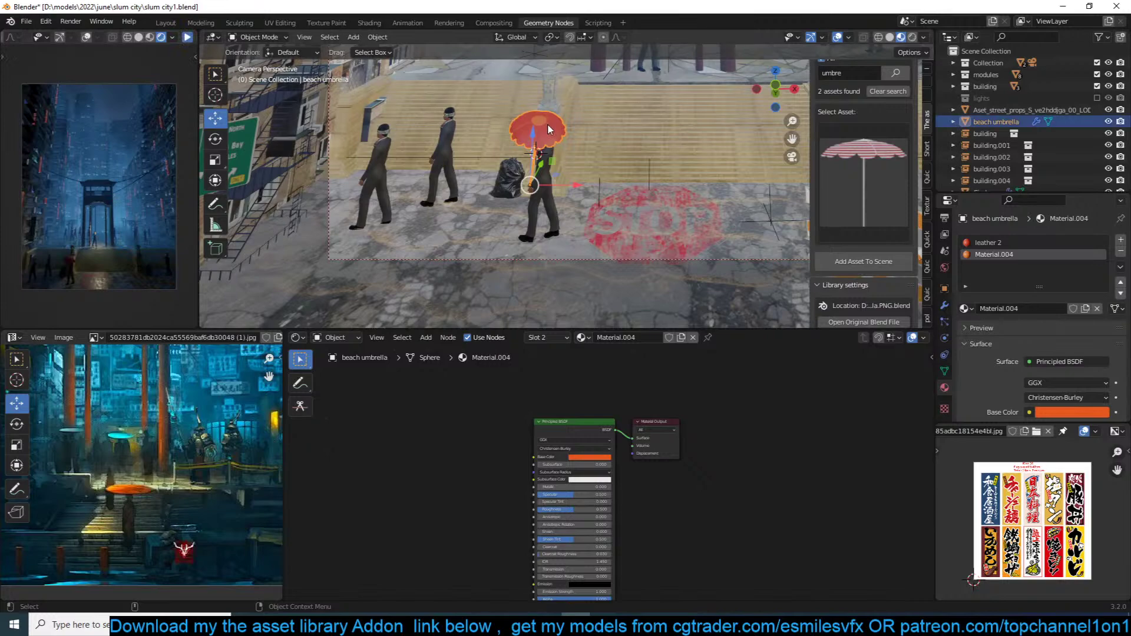
key("KP_7")
key("KP_Decimal")
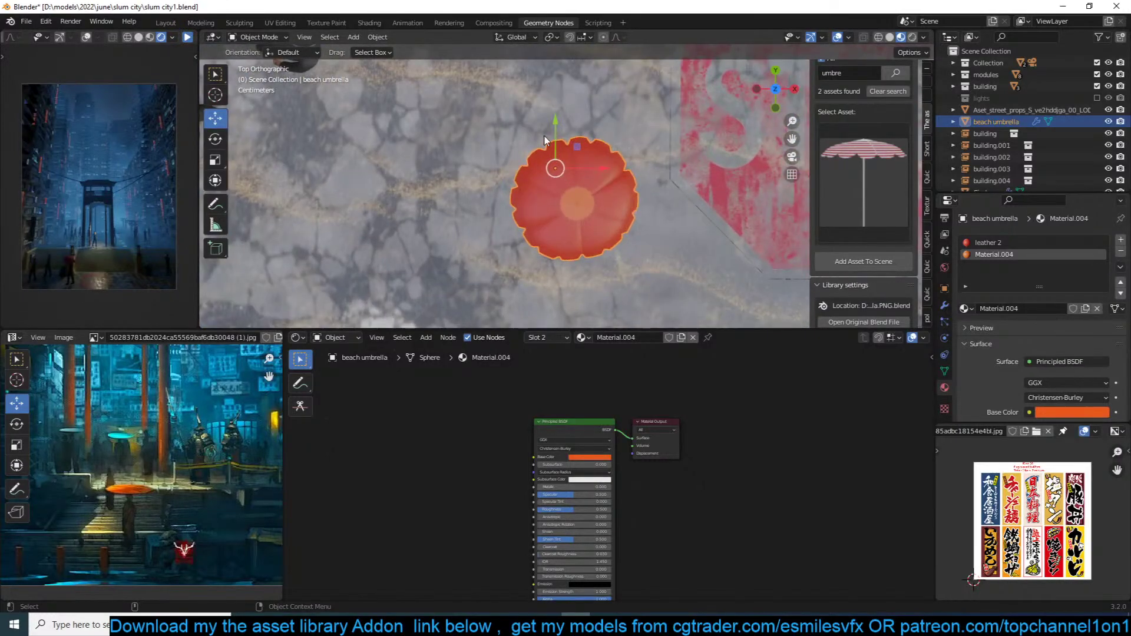
scroll(545, 140, "down", 6)
key("alt+d")
left_click(543, 134)
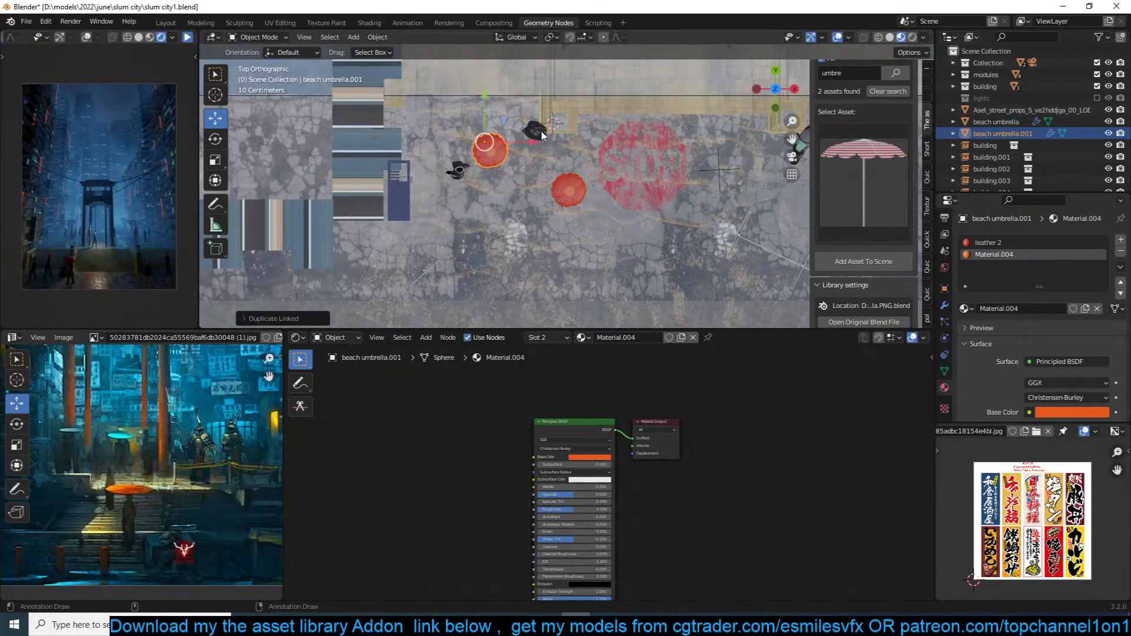
key("alt+d")
left_click(513, 166)
Step: Place another linked duplicate of the umbrella beside the people across the STOP decal and save the file
scroll(465, 218, "down", 4)
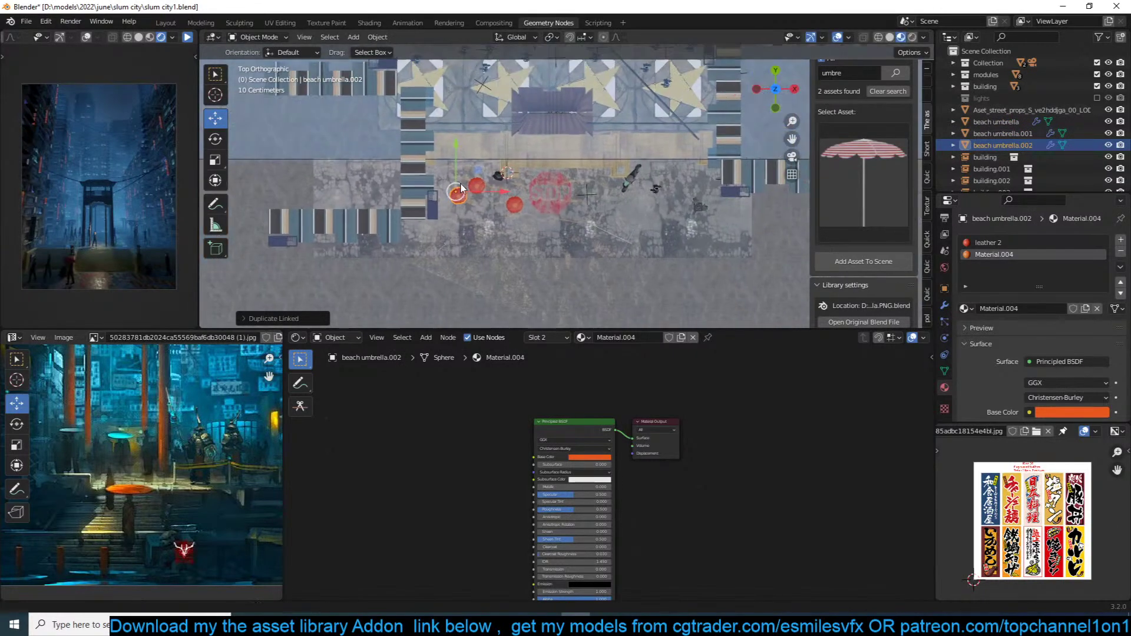
key("alt+d")
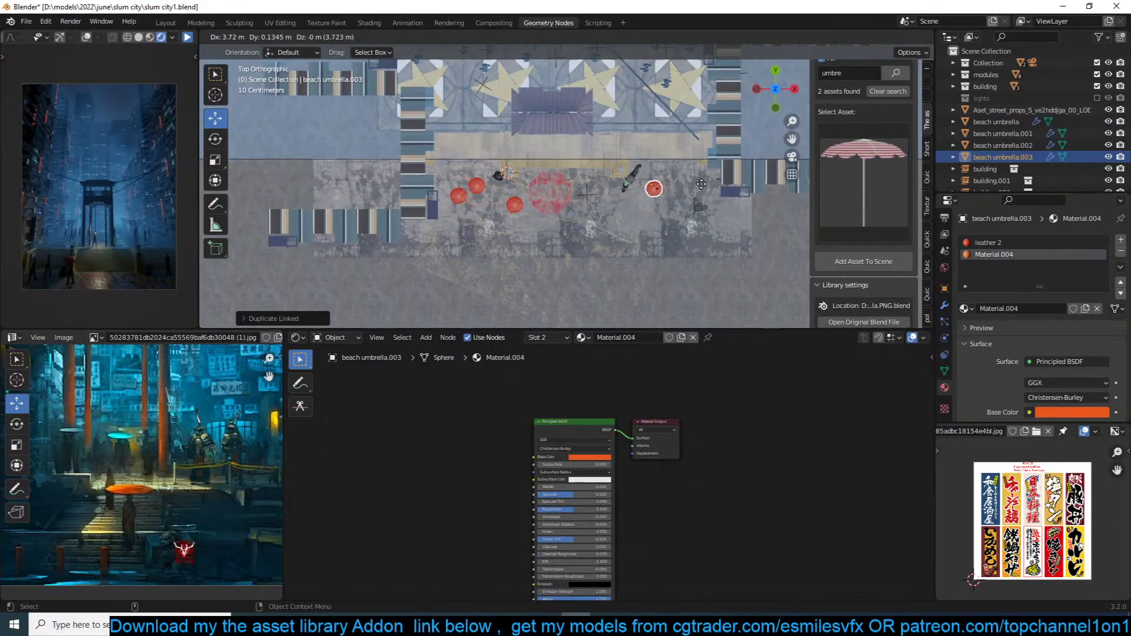
left_click(702, 187)
key("KP_0")
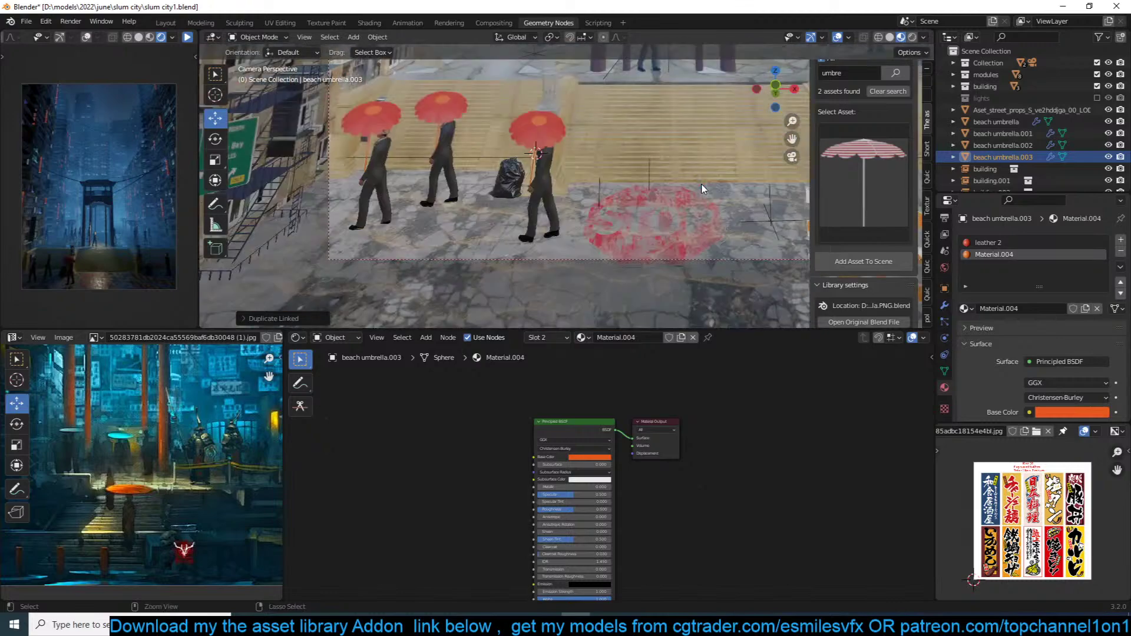
key("ctrl+s")
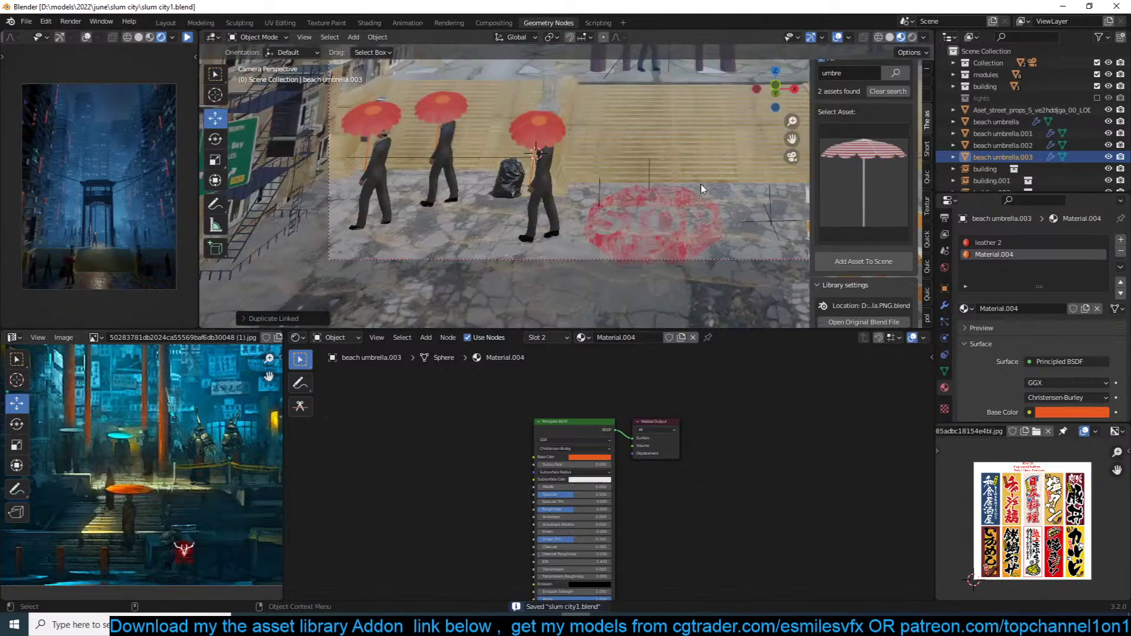
Step: Delete the red STOP decal from the road, save the file and resume the rendered preview
left_click(648, 208)
key("Delete")
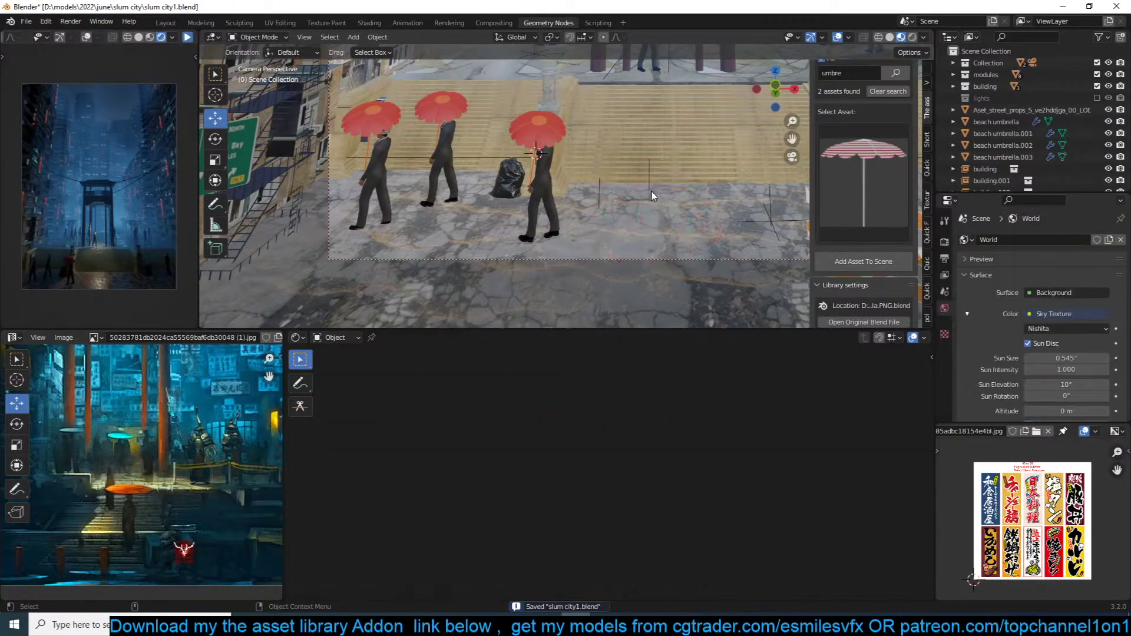
key("ctrl+s")
left_click(187, 38)
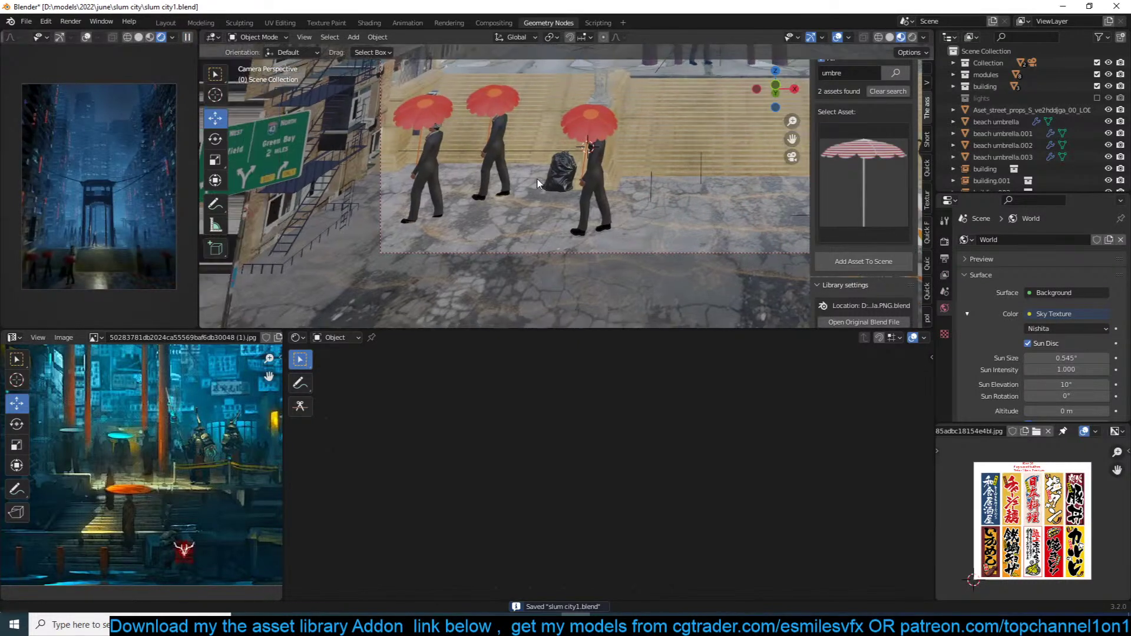
left_click(423, 169)
key("r")
right_click(414, 128)
key("r")
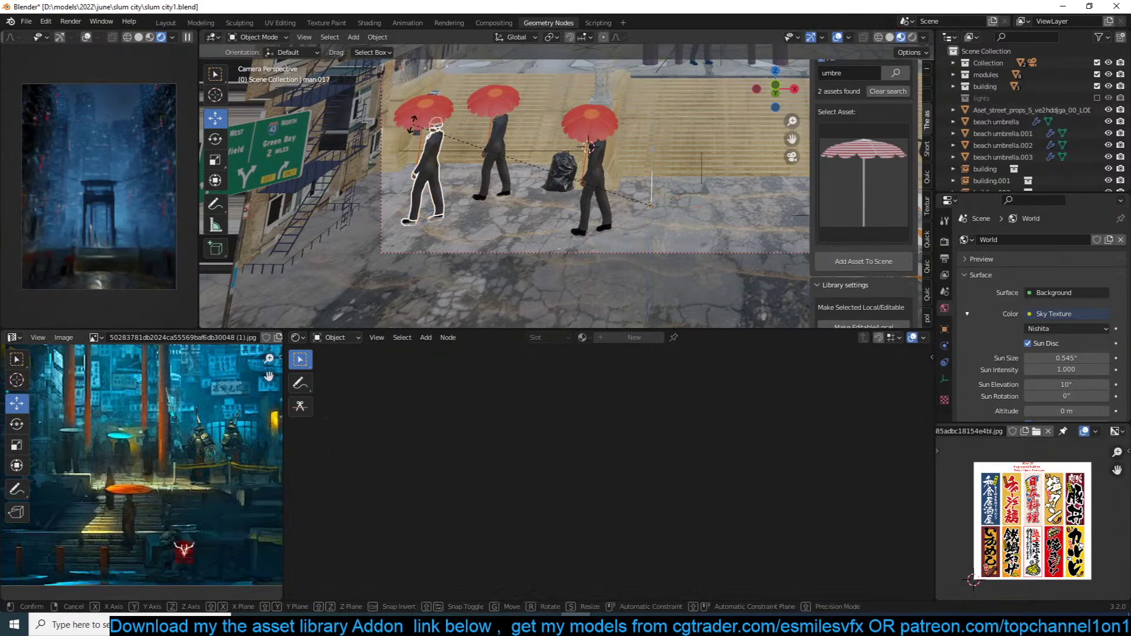
right_click(415, 126)
key("r")
key("z")
right_click(415, 128)
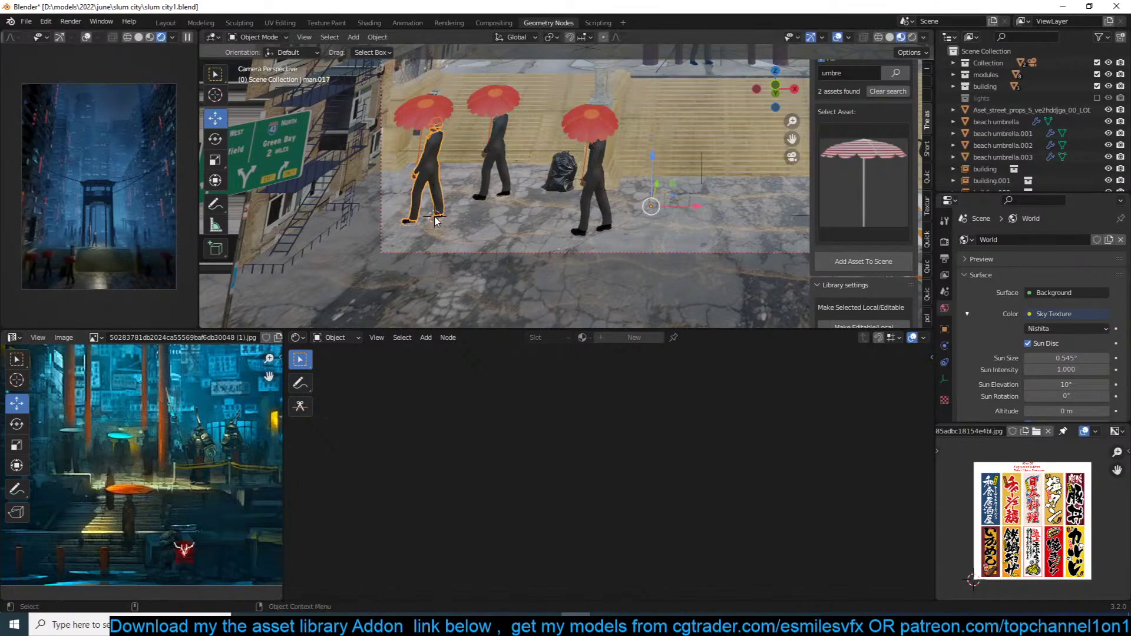
Step: Rotate the man nearest the Green Bay sign 180° about Z around the 3D cursor and slide him horizontally under his umbrella
type("r")
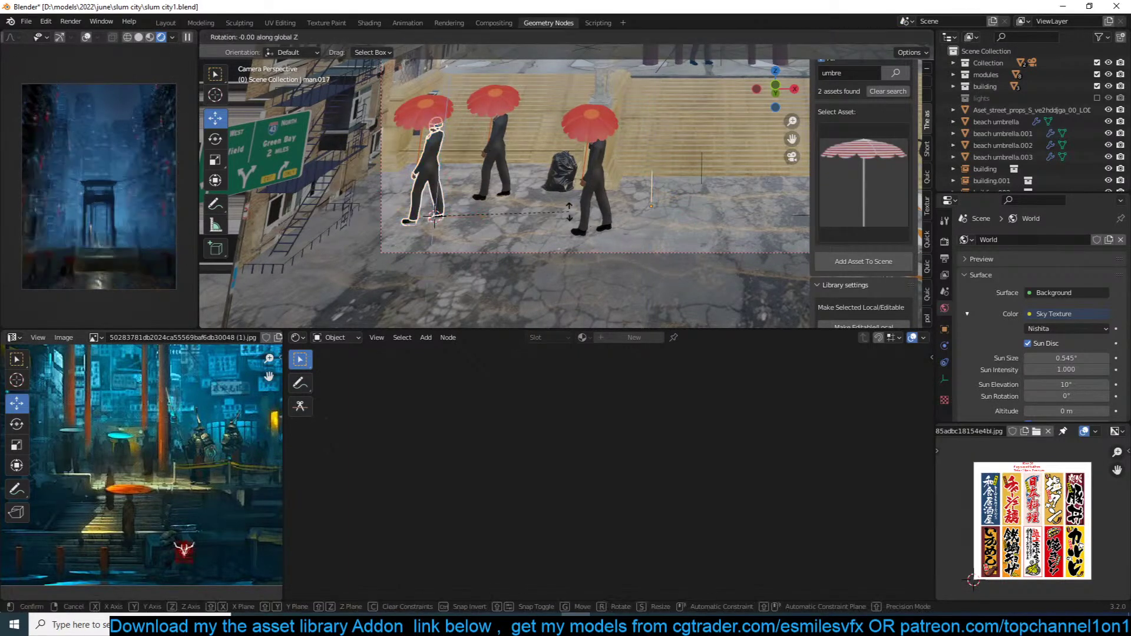
type("z180")
key("Return")
key("g")
key("shift+z")
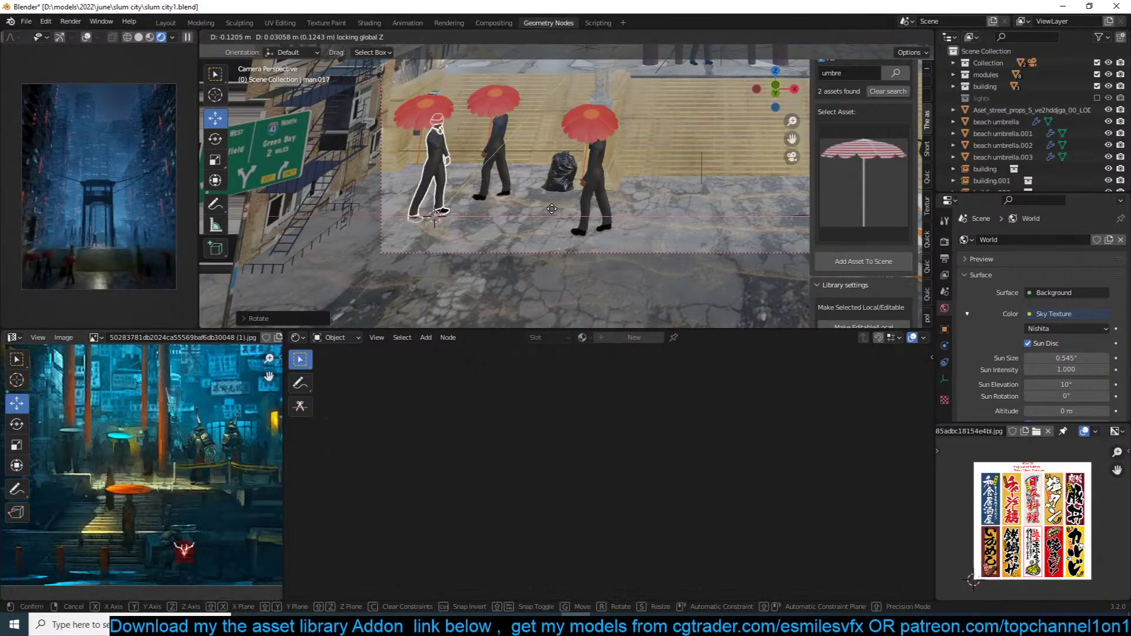
left_click(532, 208)
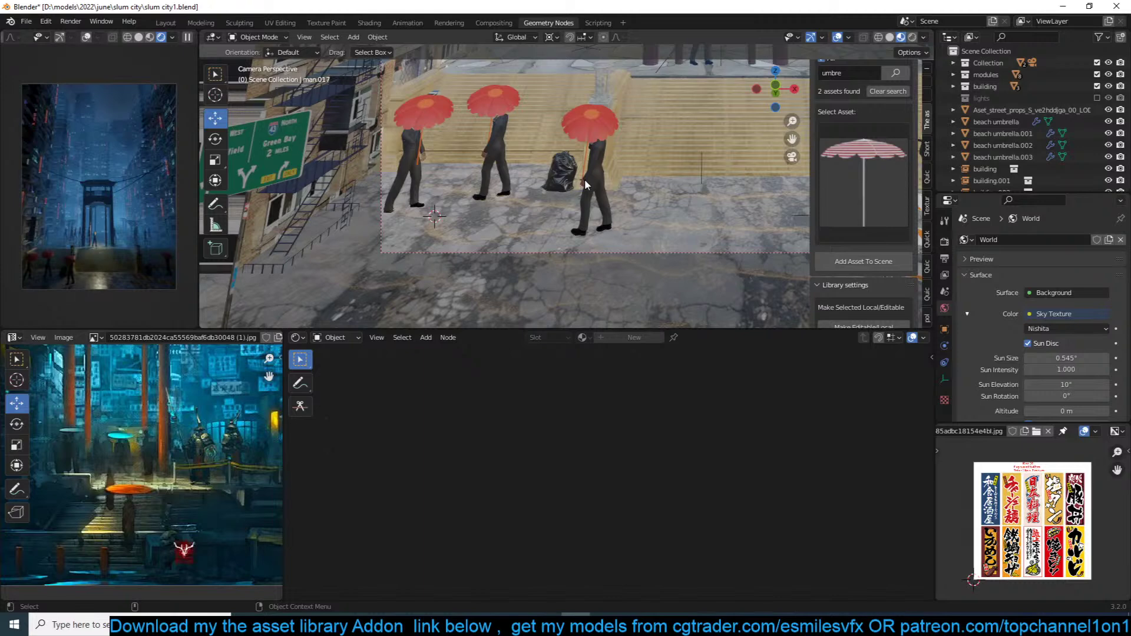
Step: Add a Translucent BSDF to the umbrella's Material.004 and mix it with the Principled BSDF
left_click(589, 136)
key("shift+a")
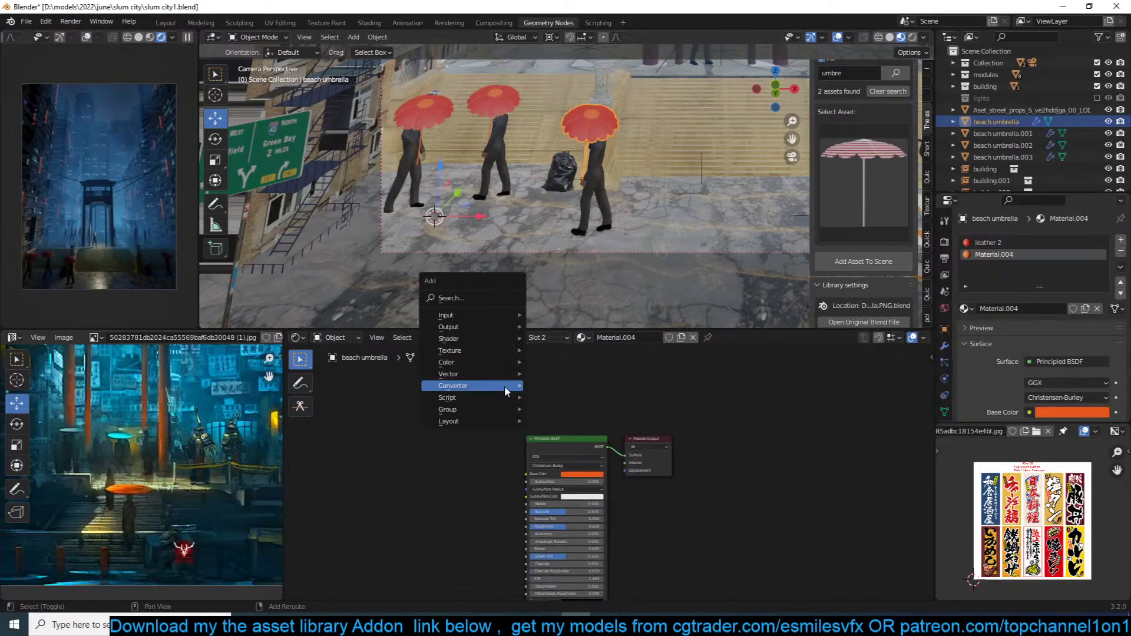
mouse_move(476, 340)
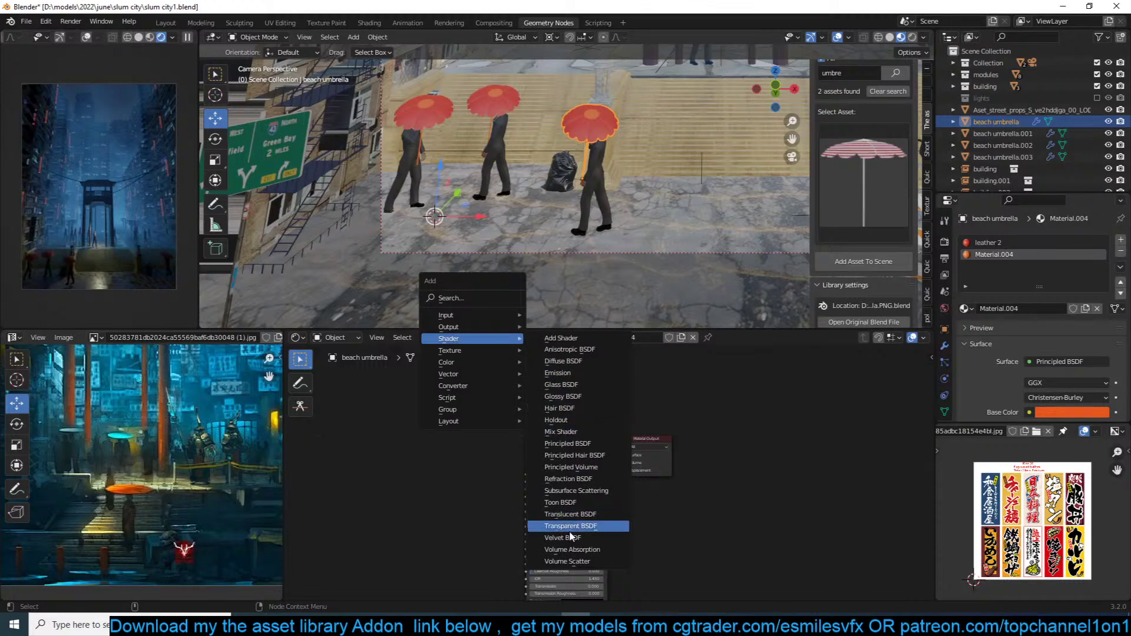
left_click(581, 515)
left_click(507, 384)
right_click_drag(565, 439, 551, 400, "ctrl+shift")
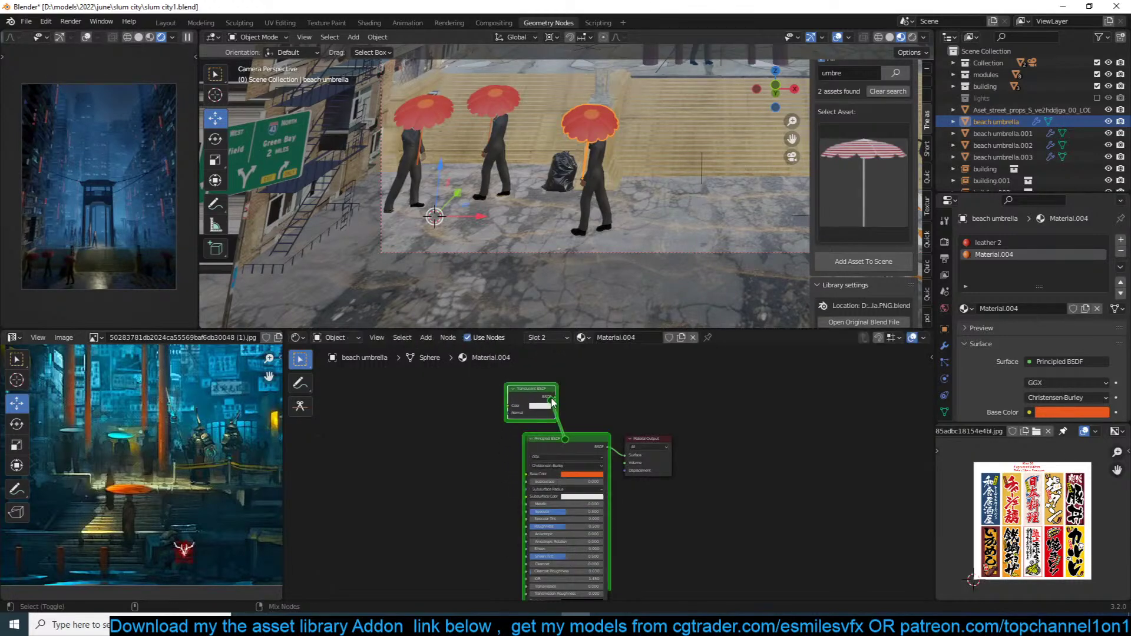
Step: Set the Translucent BSDF color in Material.004 to orange and save the file
left_click(540, 406)
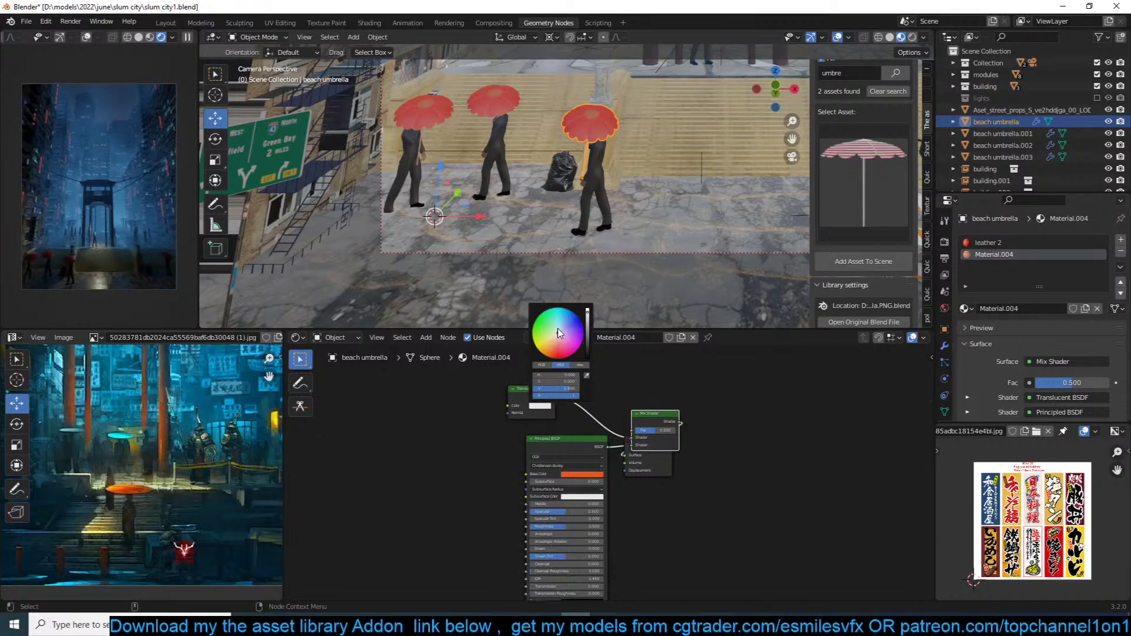
left_click_drag(545, 348, 545, 351)
left_click(787, 414)
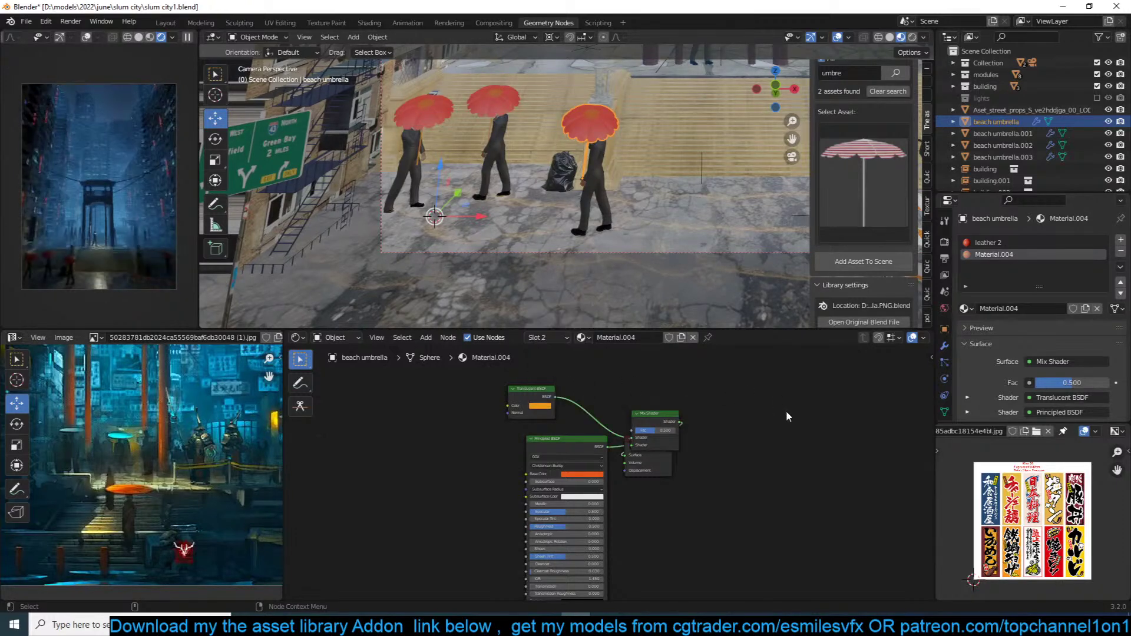
key("ctrl+s")
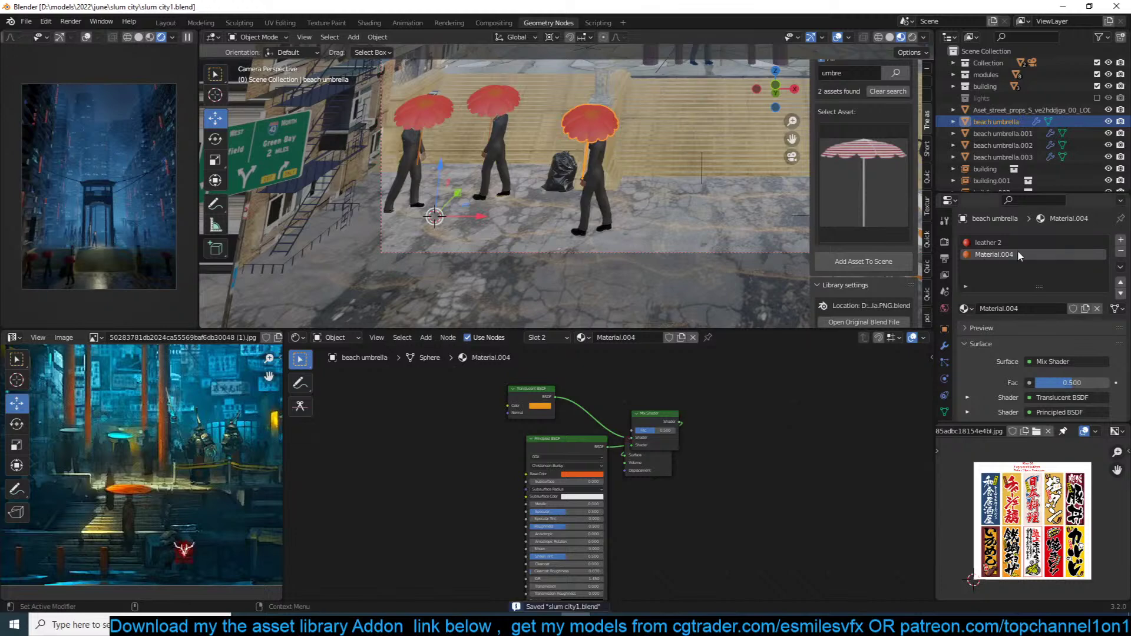
Step: Remove the Material.004 slot from the umbrella and mix a Translucent BSDF with the Principled BSDF in the leather 2 material
left_click(1120, 252)
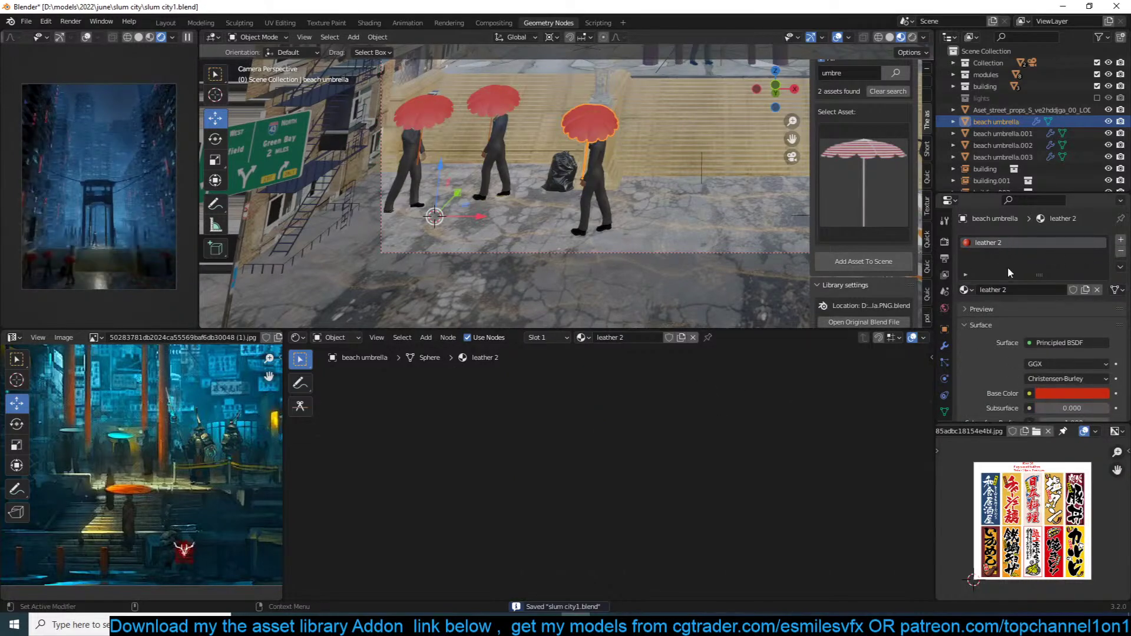
scroll(685, 475, "down", 3)
middle_click_drag(681, 475, 461, 524)
scroll(462, 524, "up", 6)
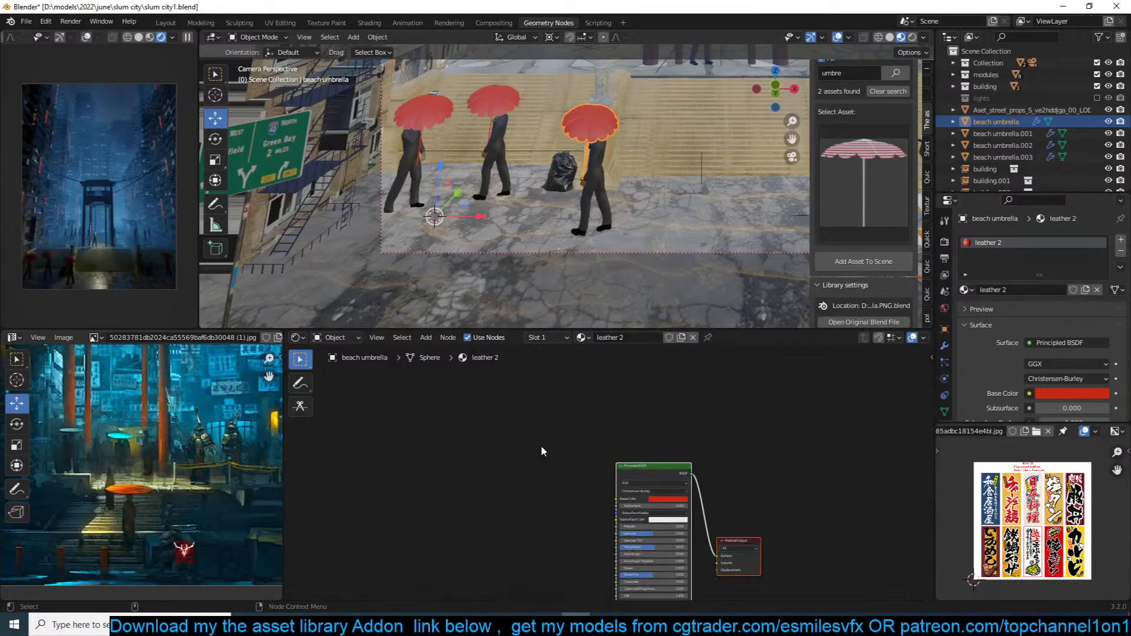
key("shift+a")
mouse_move(570, 421)
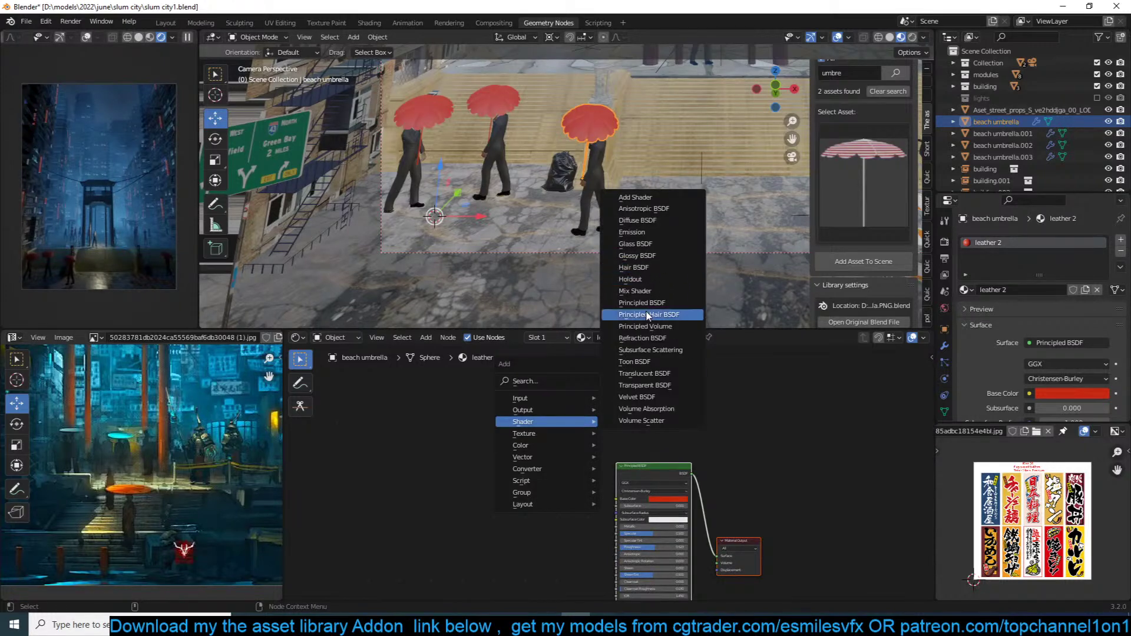
left_click(648, 375)
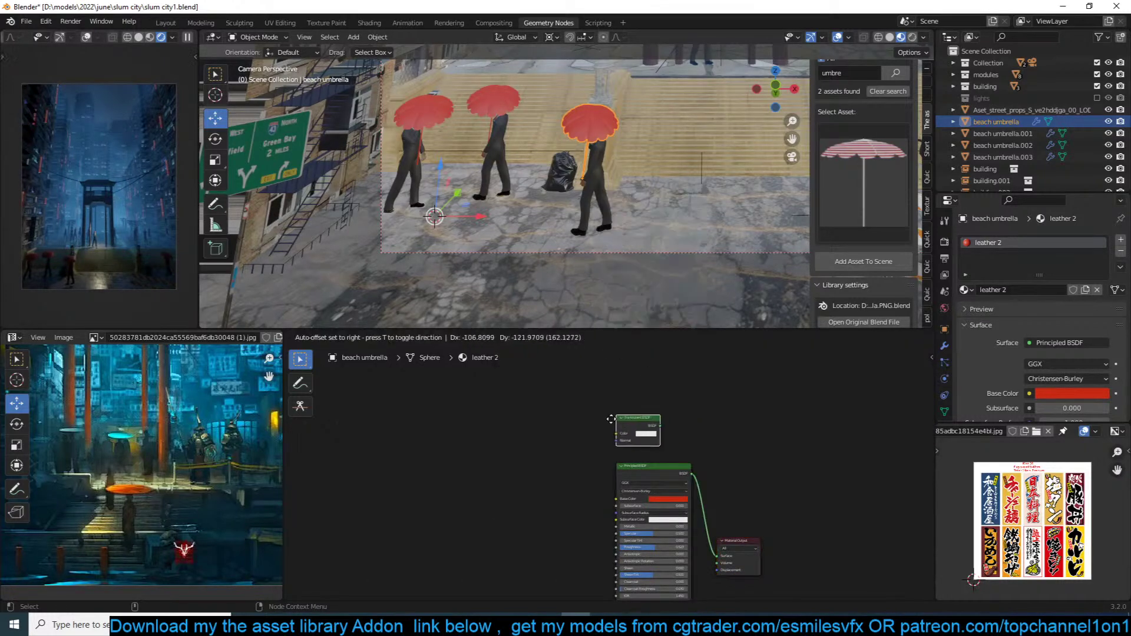
right_click_drag(616, 477, 631, 446, "ctrl+shift")
scroll(691, 434, "up", 7)
Step: Set the Translucent BSDF color in leather 2 to yellow-orange, lower the Mix Shader factor to 0.375 and save the file
left_click(656, 422)
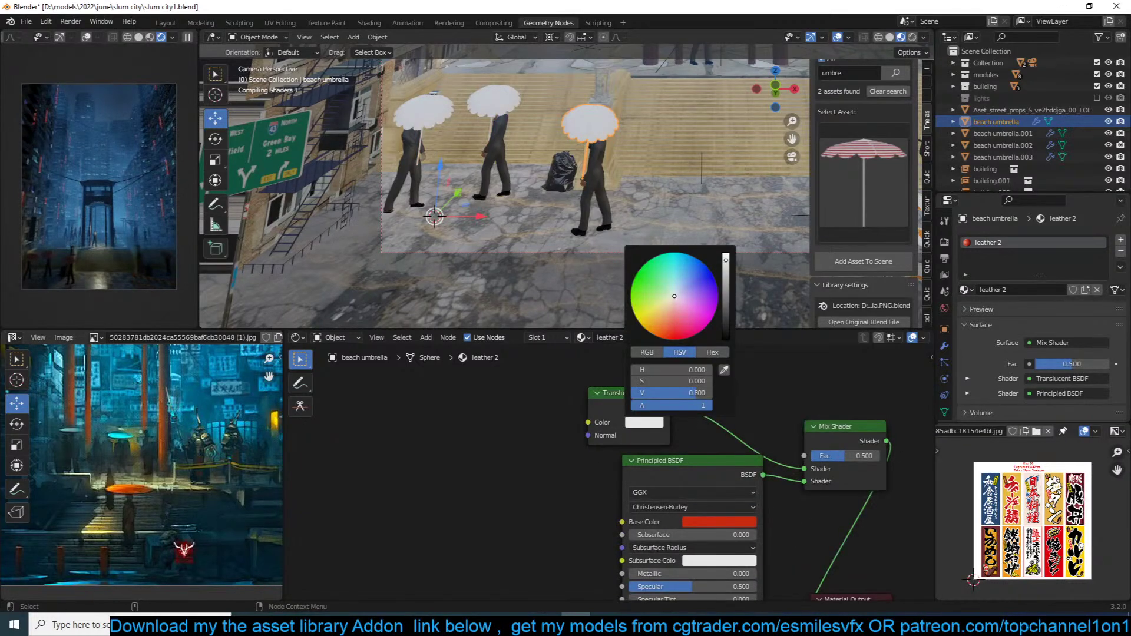
left_click(670, 332)
left_click_drag(662, 333, 643, 325)
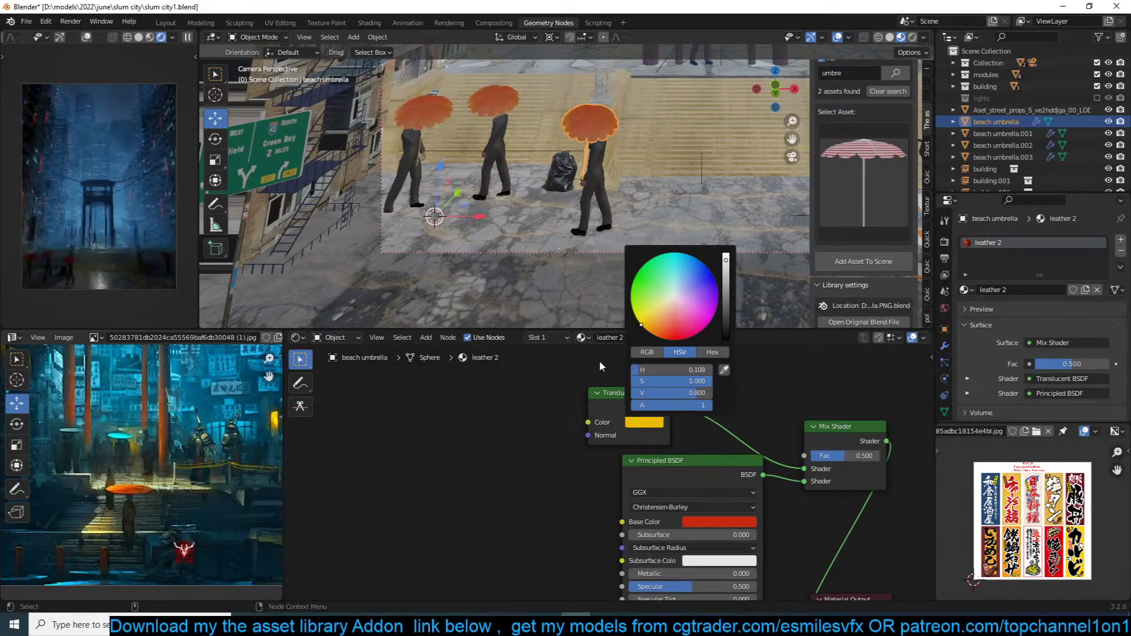
left_click_drag(843, 455, 834, 455)
key("ctrl+s")
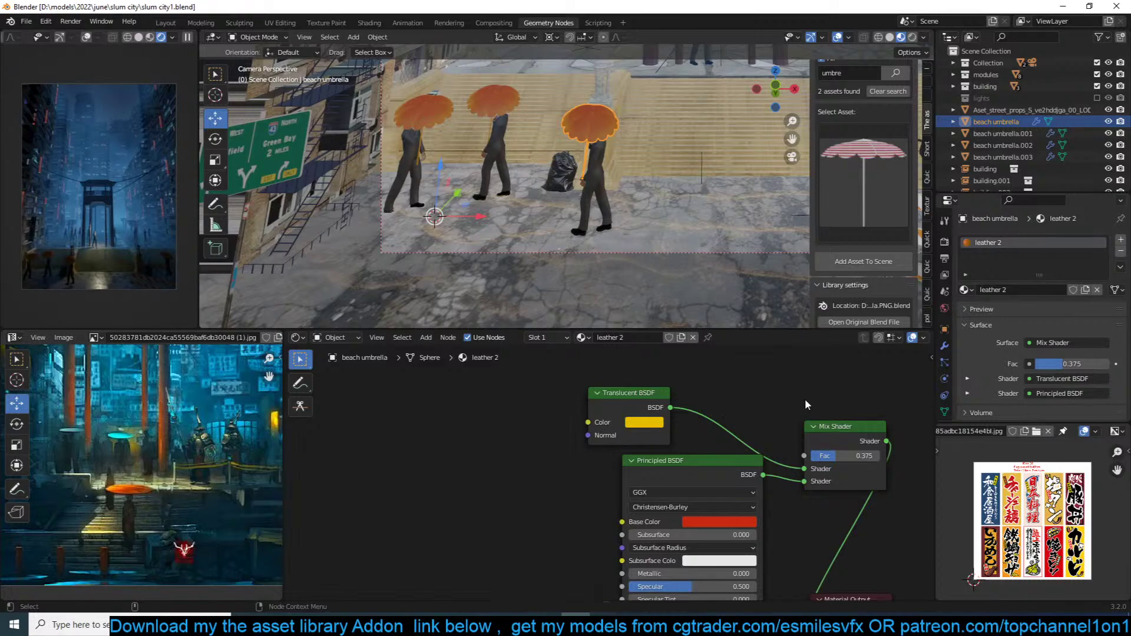
key("alt+a")
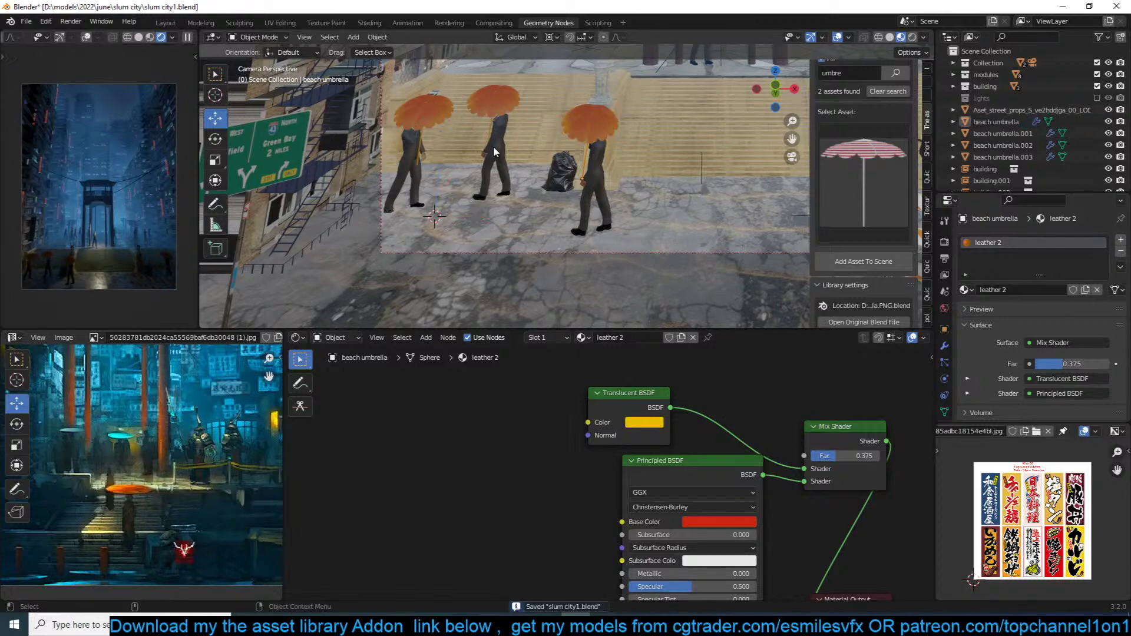
Step: Add a point light beside the building near the umbrella group and change its type to Spot
scroll(494, 147, "down", 5)
middle_click_drag(494, 147, 514, 180)
scroll(503, 168, "down", 4)
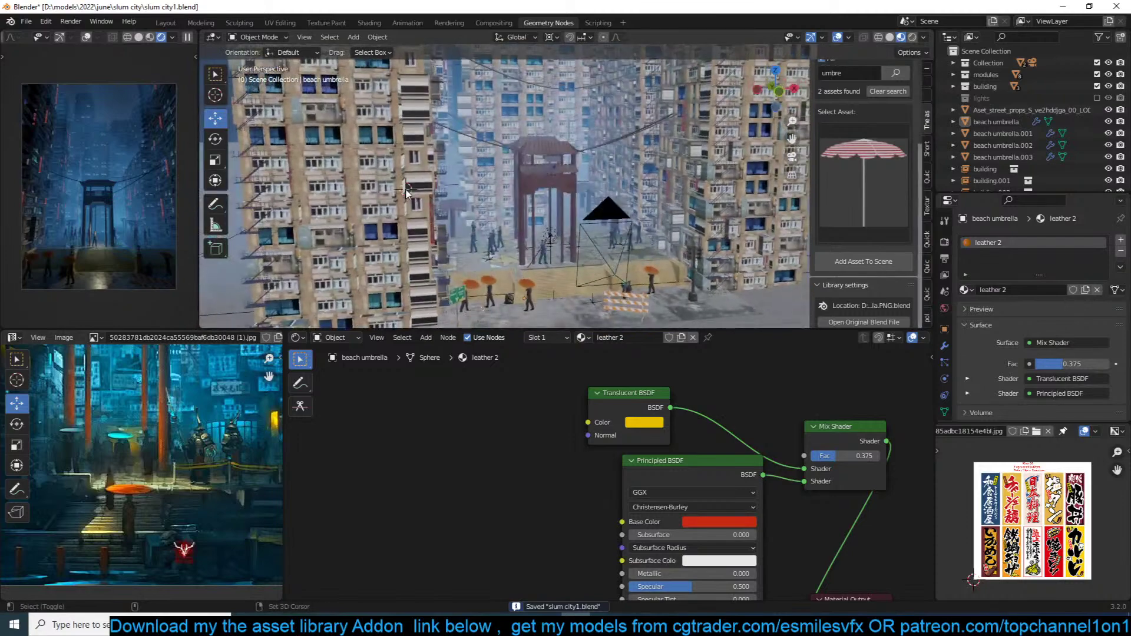
key("shift+a")
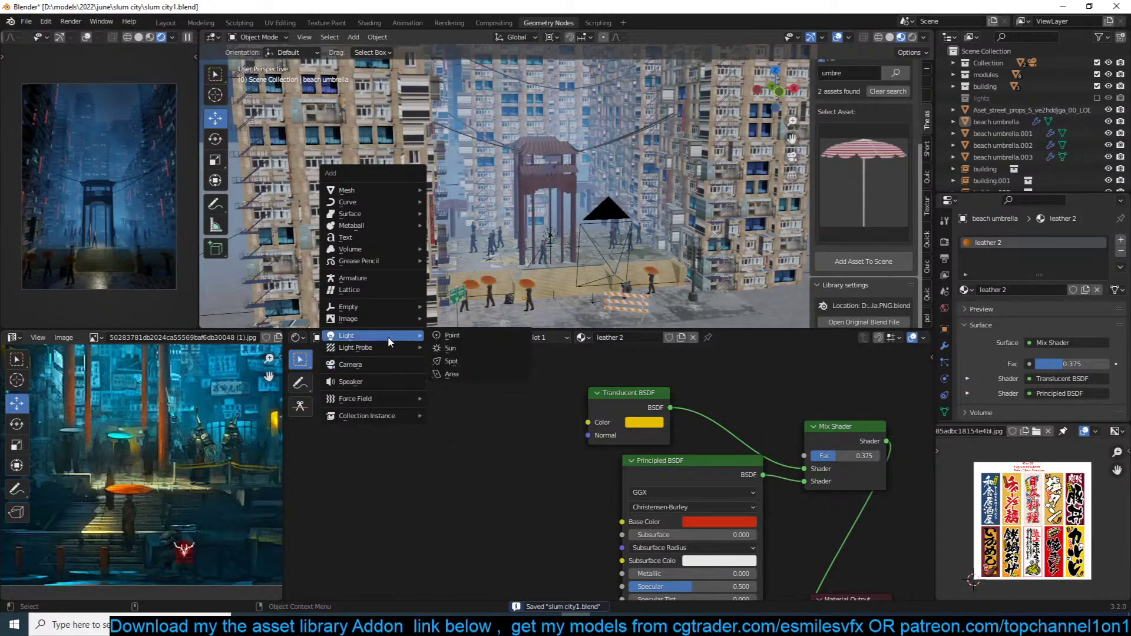
mouse_move(388, 337)
left_click(479, 338)
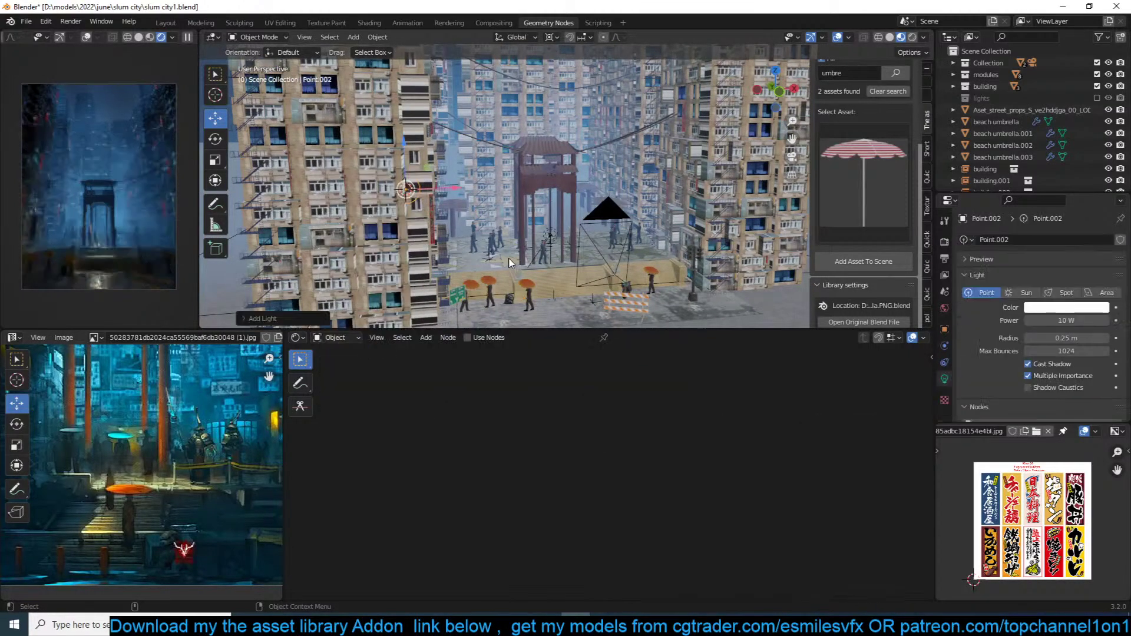
key("KP_1")
left_click(1064, 293)
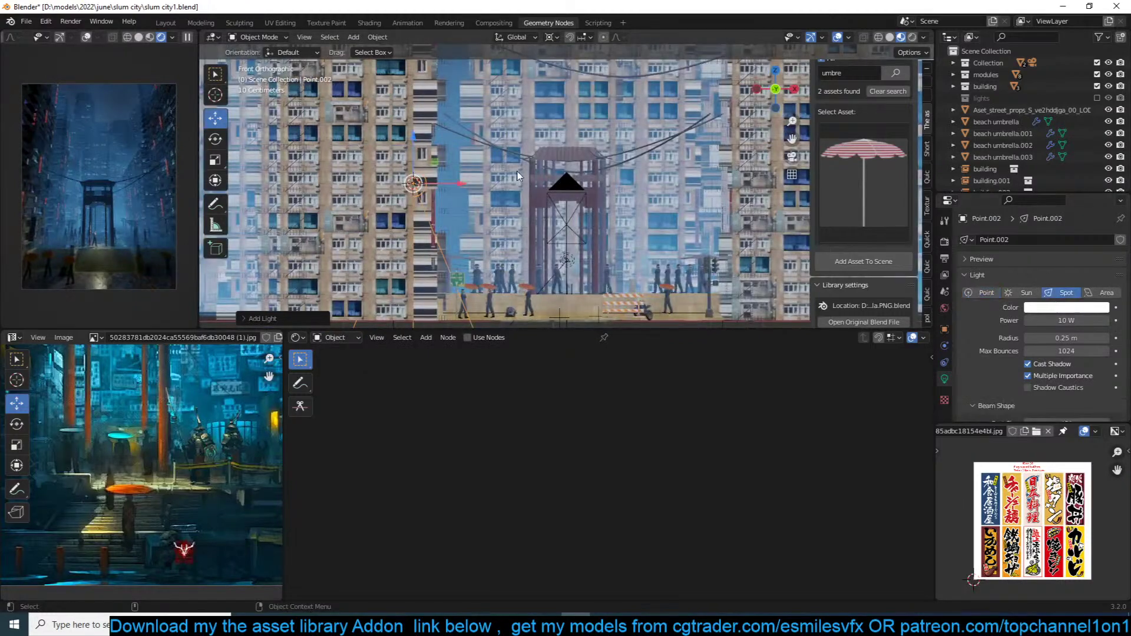
Step: Rotate and move the spot light so it shines on the people with umbrellas, and set its power to 1000 W
scroll(568, 188, "down", 3)
key("r")
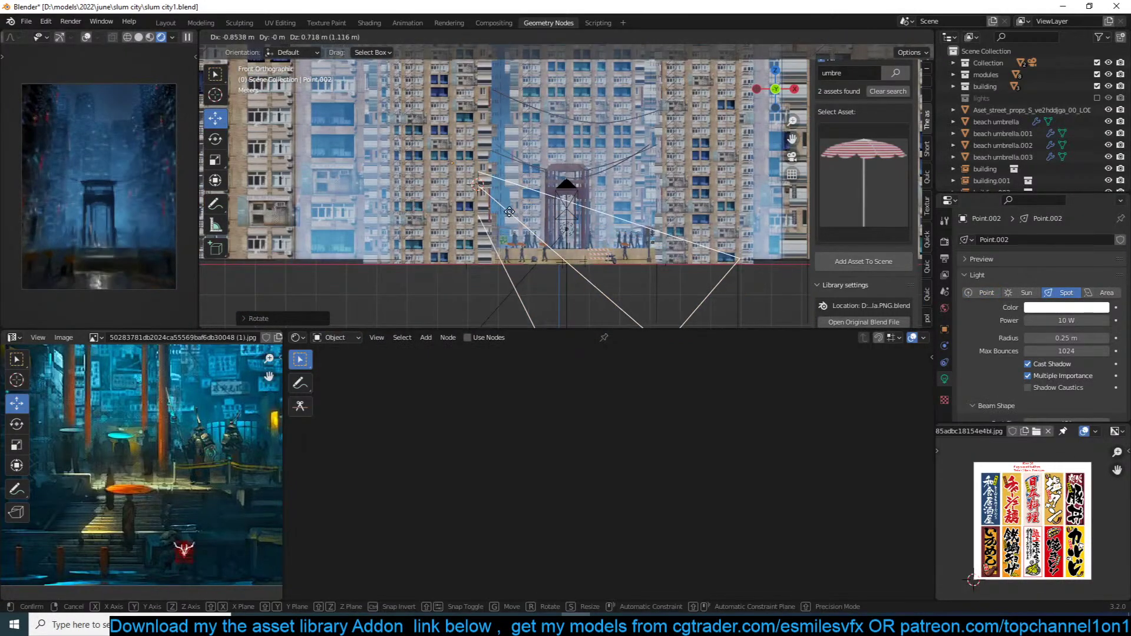
key("KP_7")
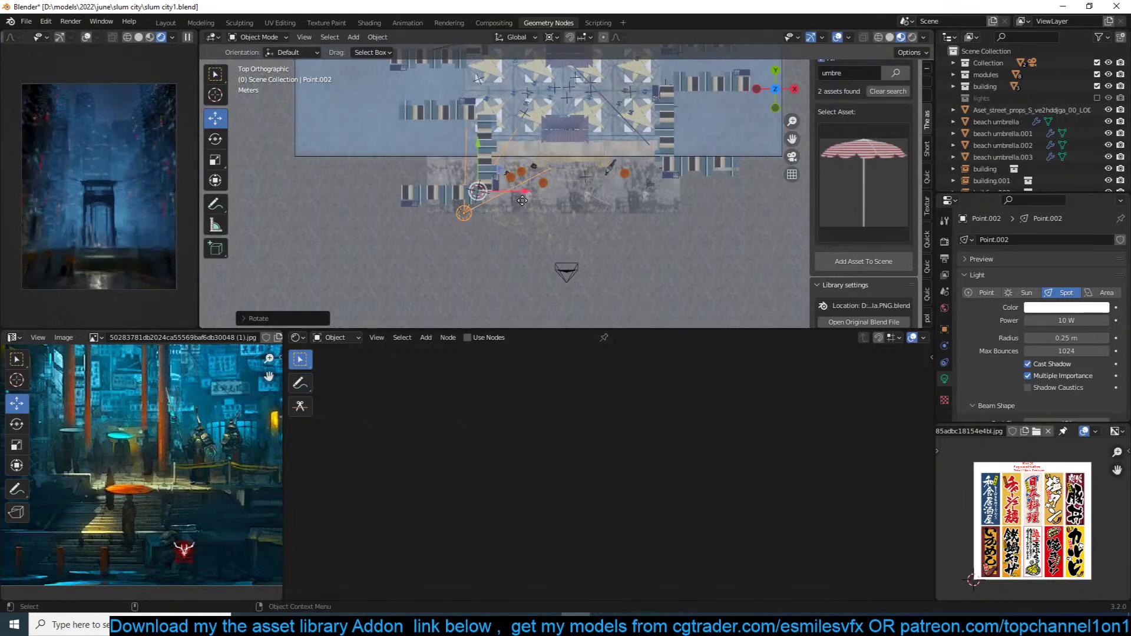
left_click(509, 187)
left_click(1068, 321)
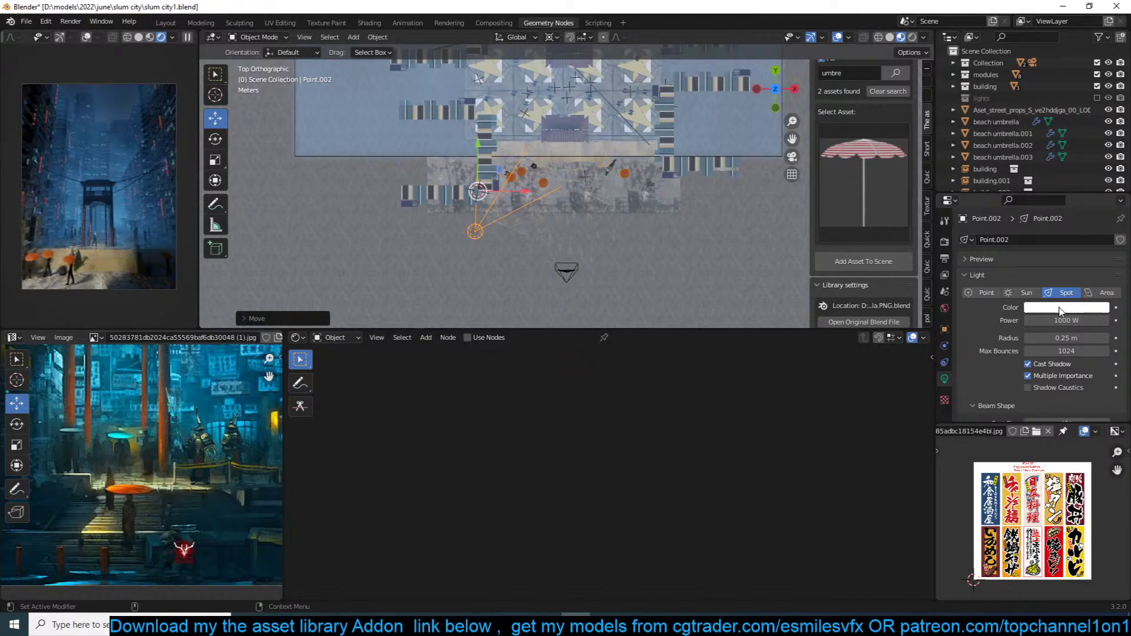
Step: Try orange, yellow and blue tints on the spot light before giving it a very pale green color
left_click(1061, 309)
left_click(1030, 222)
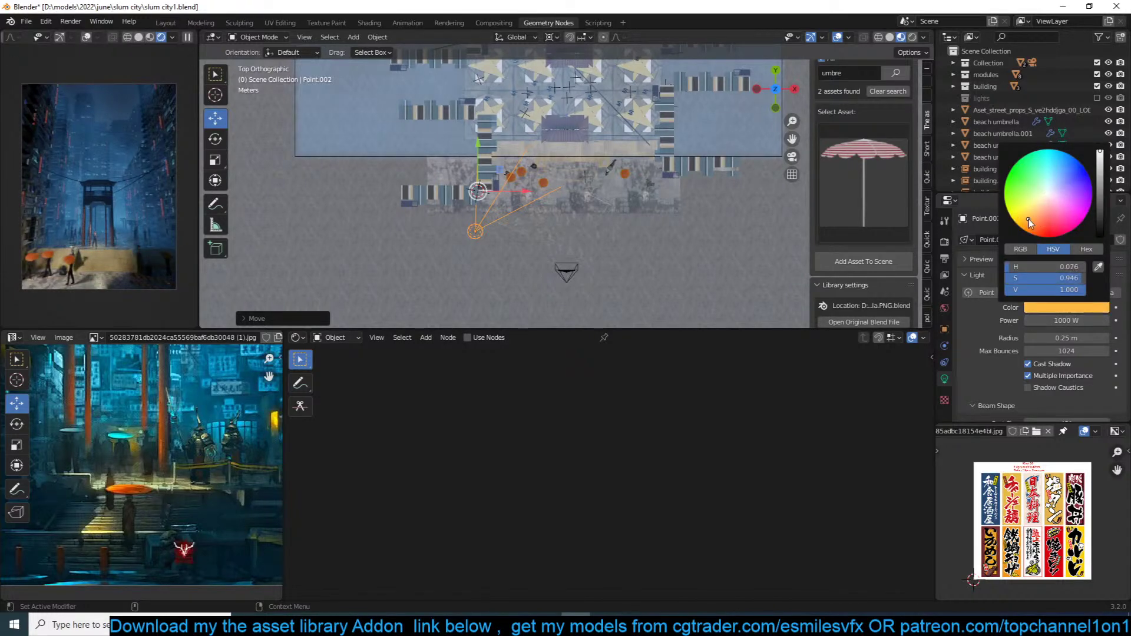
left_click_drag(1022, 222, 1012, 218)
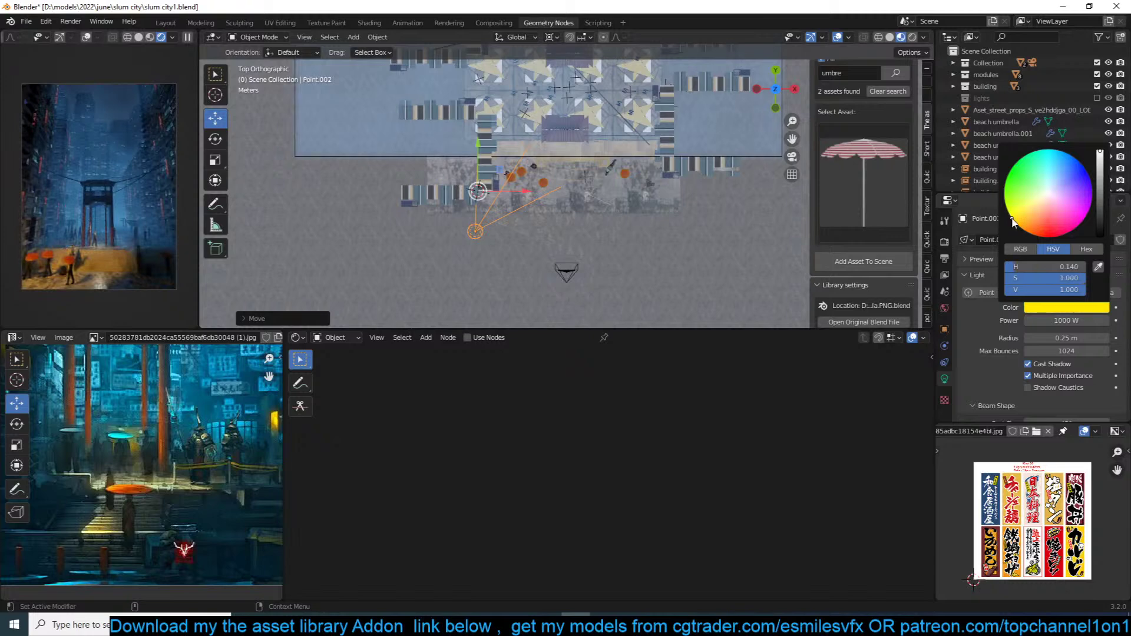
left_click(1079, 175)
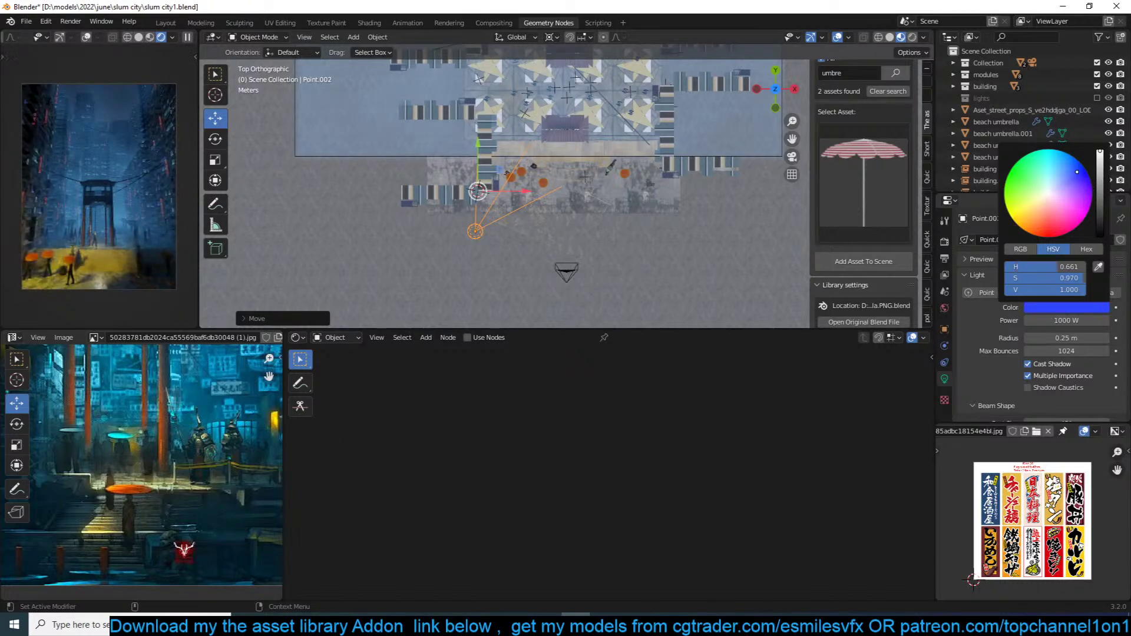
left_click(1045, 195)
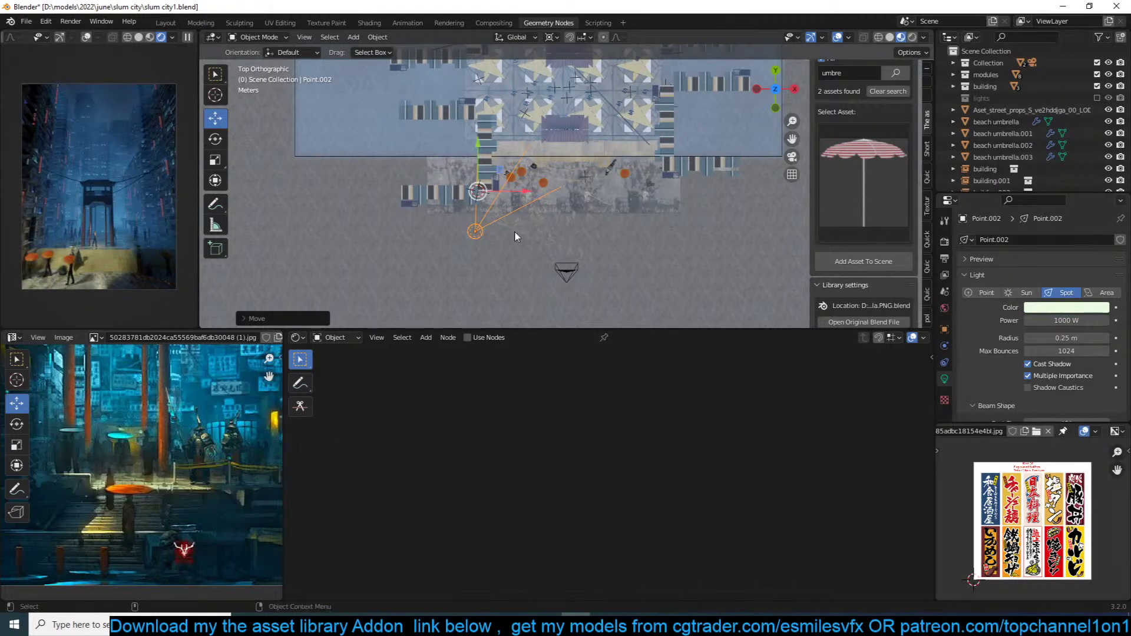
Step: Re-aim the spot light with a free trackball rotation across the area in front of the stairs
key("r")
key("r")
left_click(492, 251)
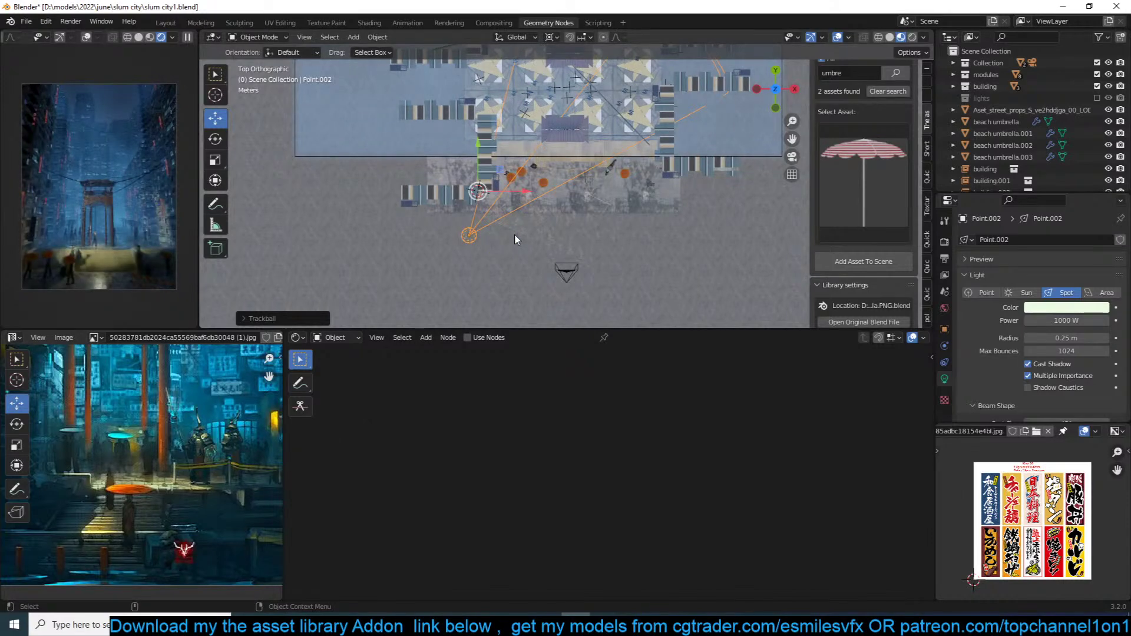
Step: Delete the spot light and save the file
key("x")
left_click(515, 238)
key("ctrl+s")
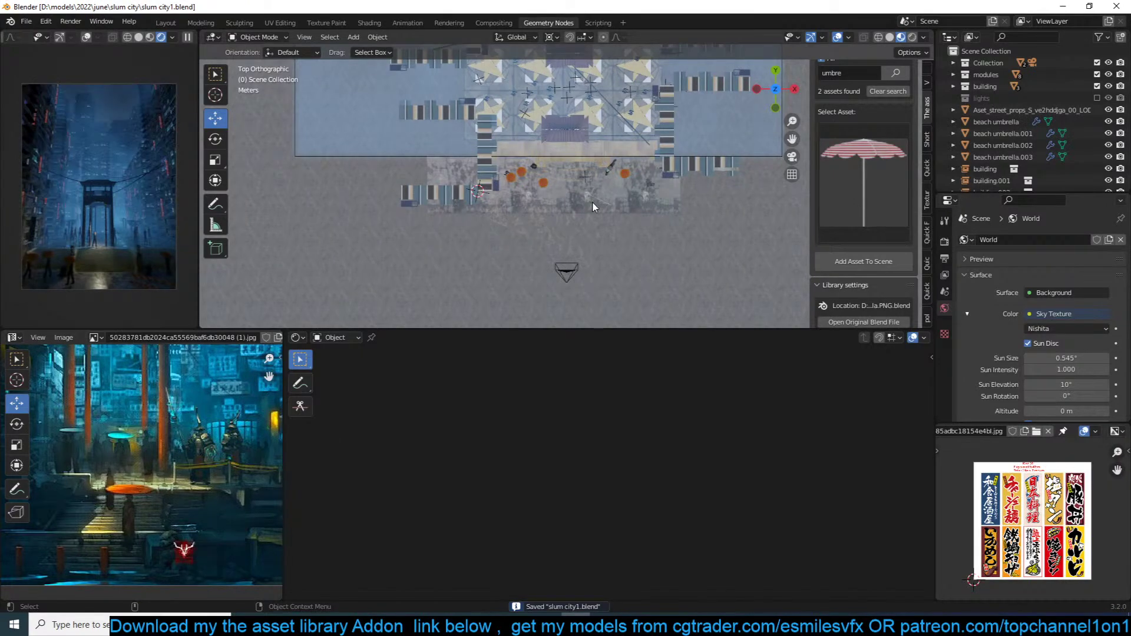
Step: Switch the viewport to solid shading, delete the light among the people beneath the gate and save the file
key("KP_0")
scroll(624, 186, "down", 3)
key("z")
left_click(701, 181)
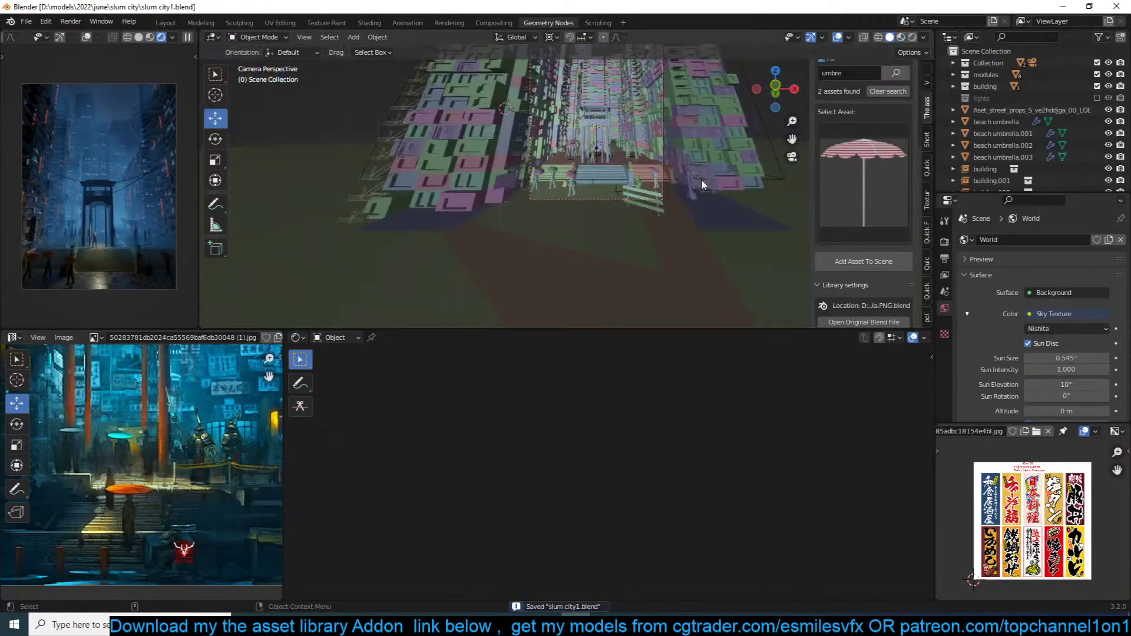
middle_click_drag(701, 180, 639, 168)
scroll(656, 205, "down", 2)
scroll(640, 168, "up", 2)
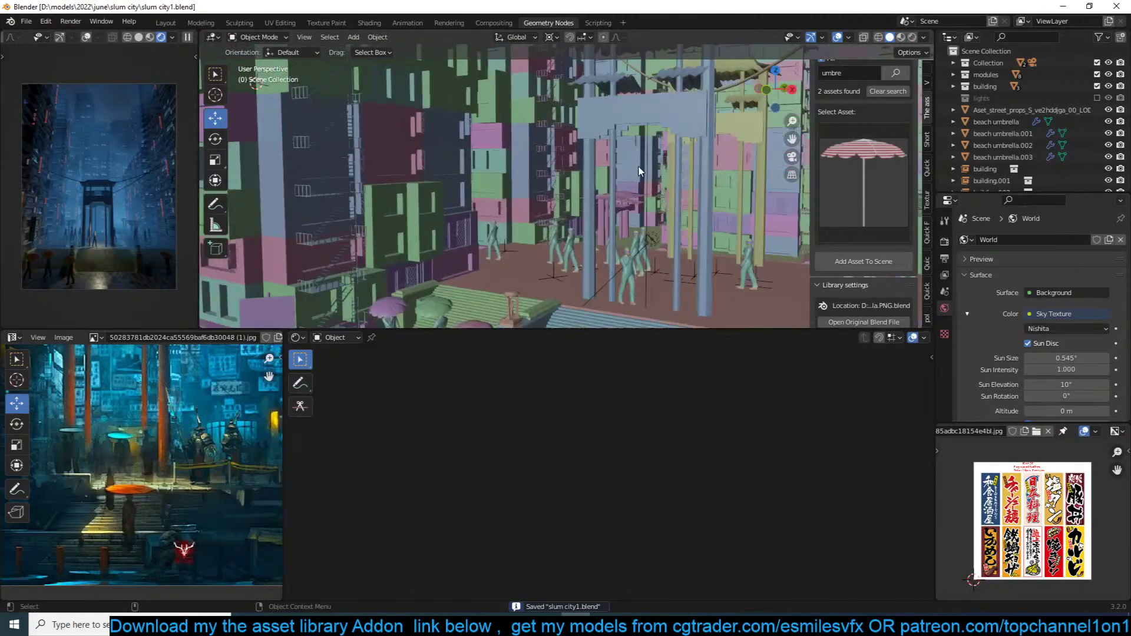
left_click(659, 240)
key("x")
left_click(659, 241)
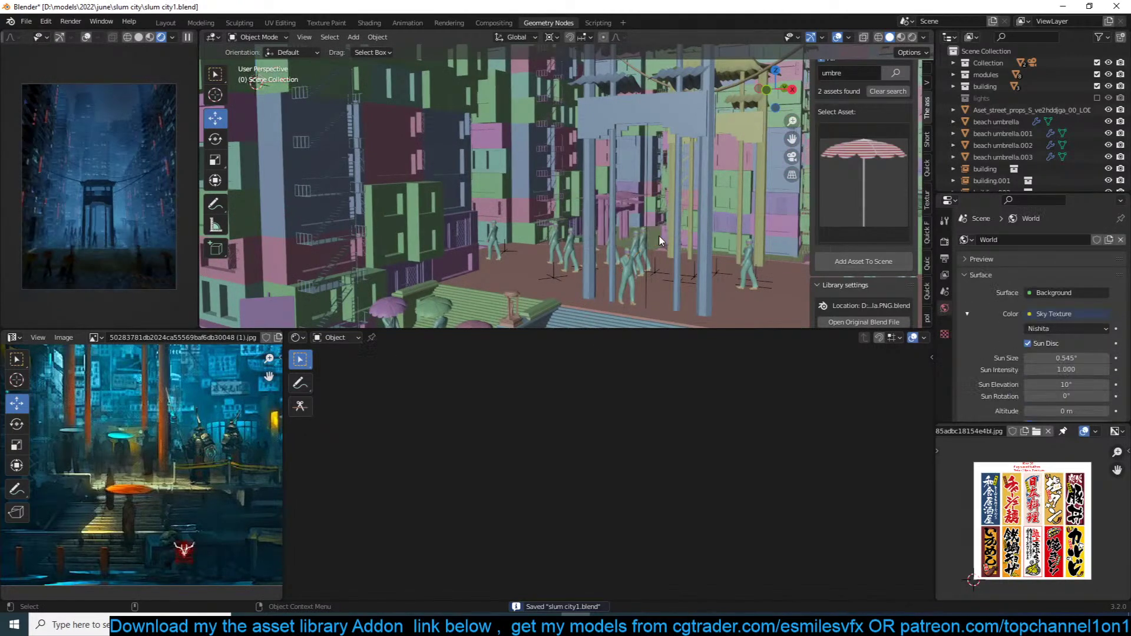
key("ctrl+s")
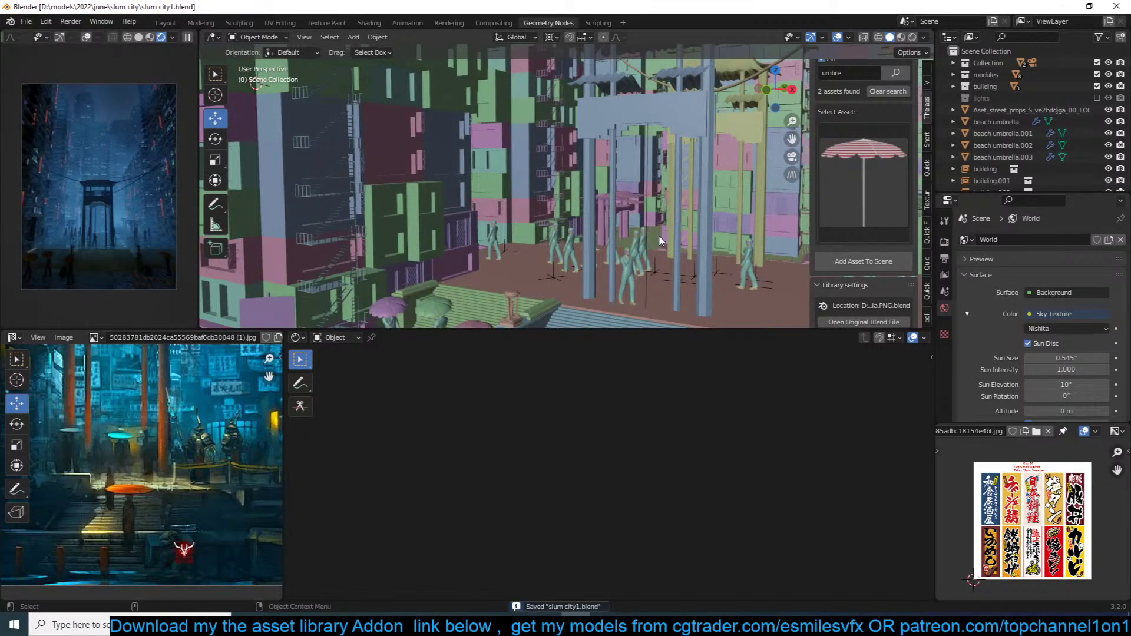
Step: Add a cube on the ground beside the umbrella group, scale it down to a small block and raise it along Z
middle_click_drag(567, 263, 635, 219, "shift")
scroll(635, 219, "down", 3)
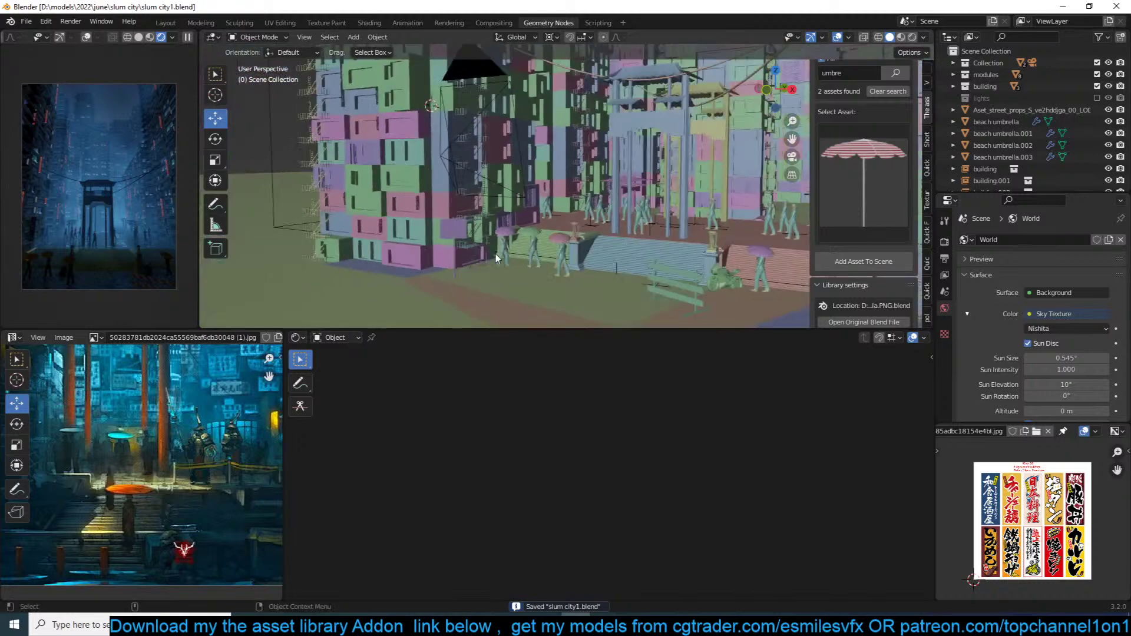
key("shift+a")
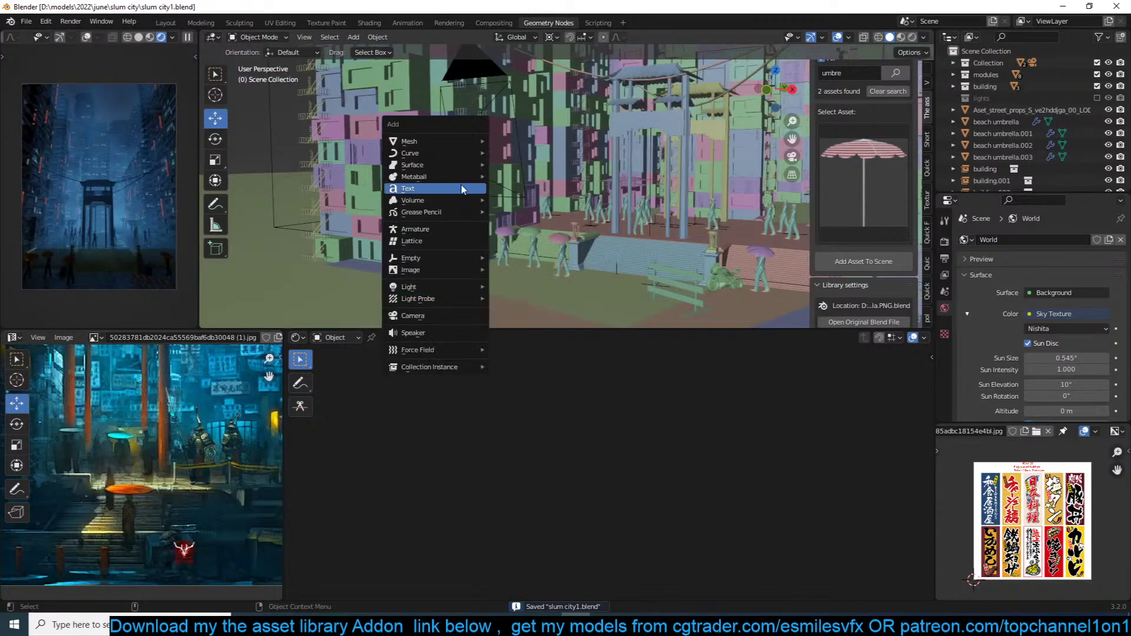
mouse_move(448, 142)
left_click(509, 155)
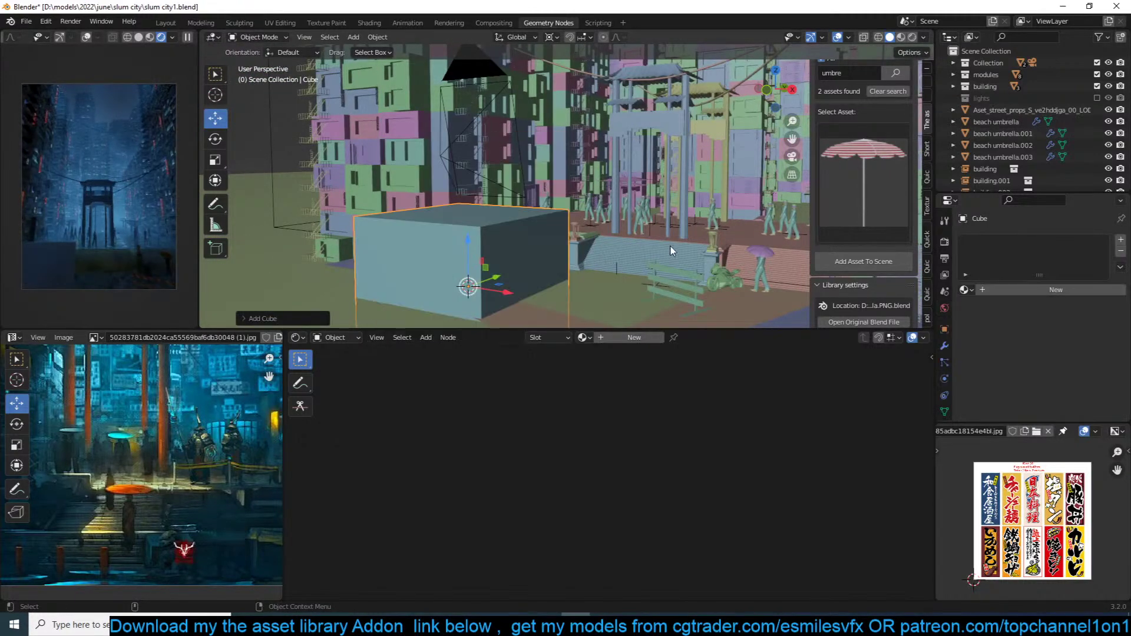
key("s")
left_click(586, 250)
key("g")
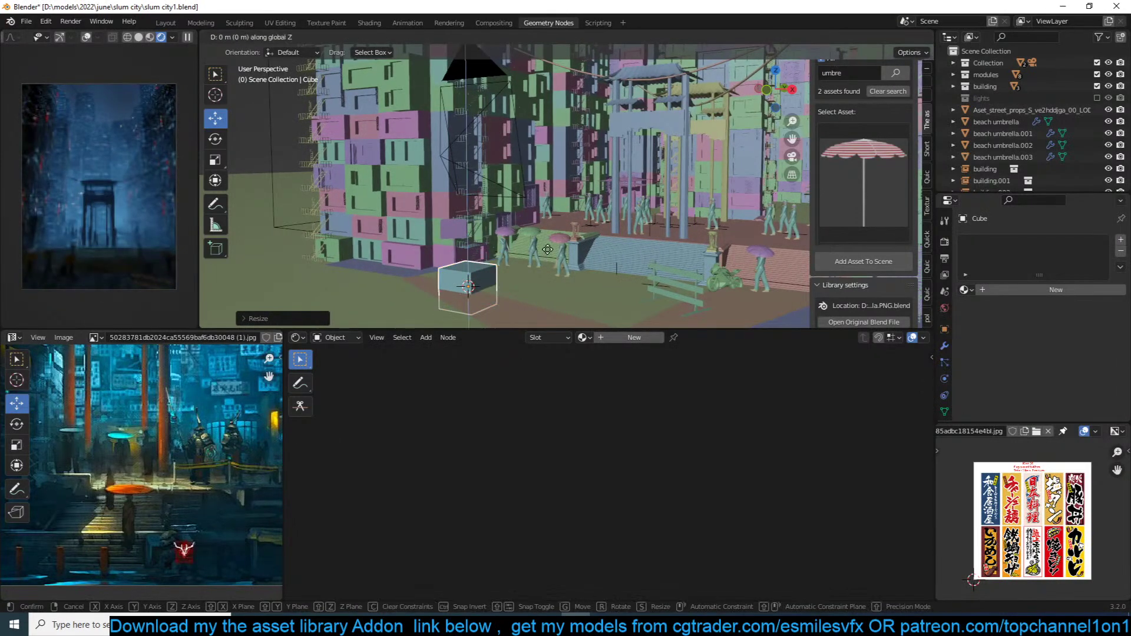
left_click(580, 328)
Step: Create a new material for the cube and replace its Principled BSDF with an Emission shader connected to the output
left_click(612, 341)
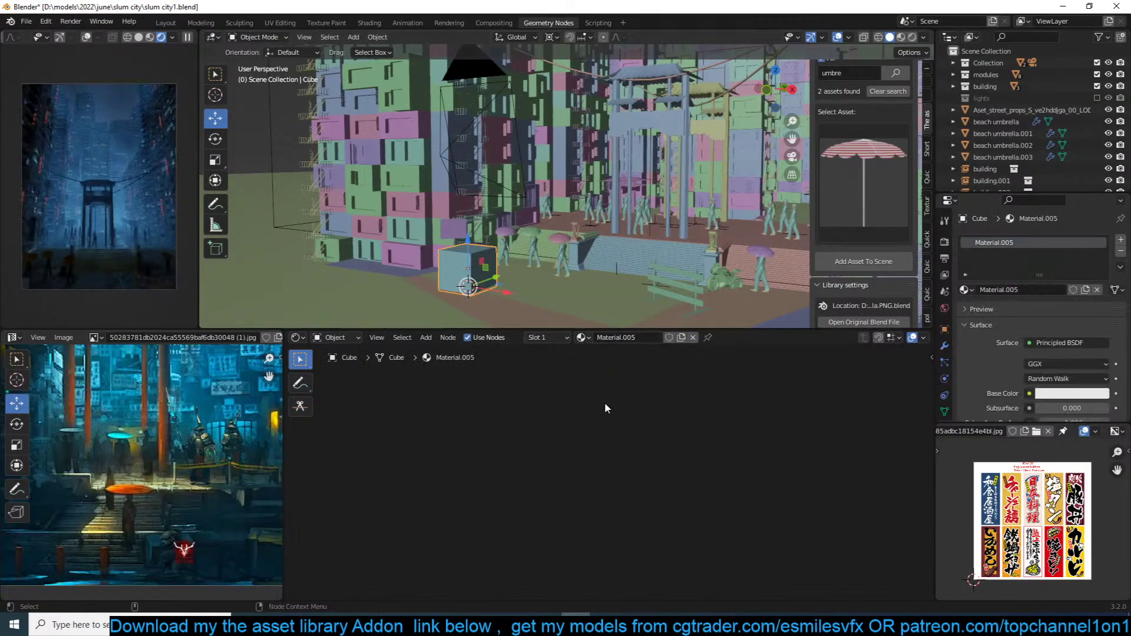
key("x")
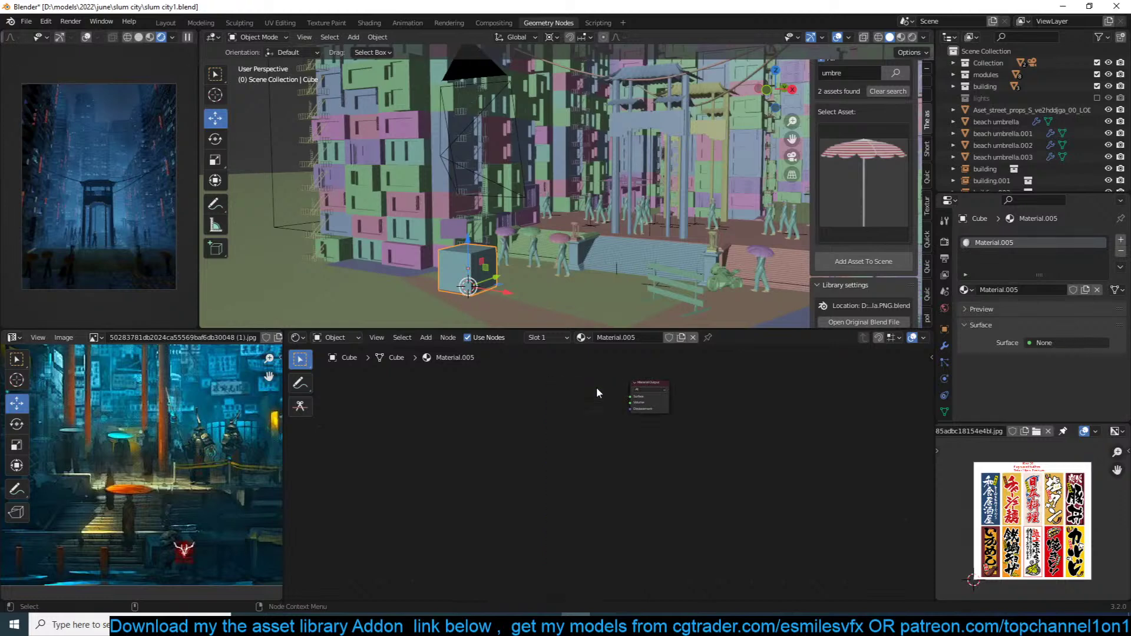
key("shift+a")
mouse_move(551, 432)
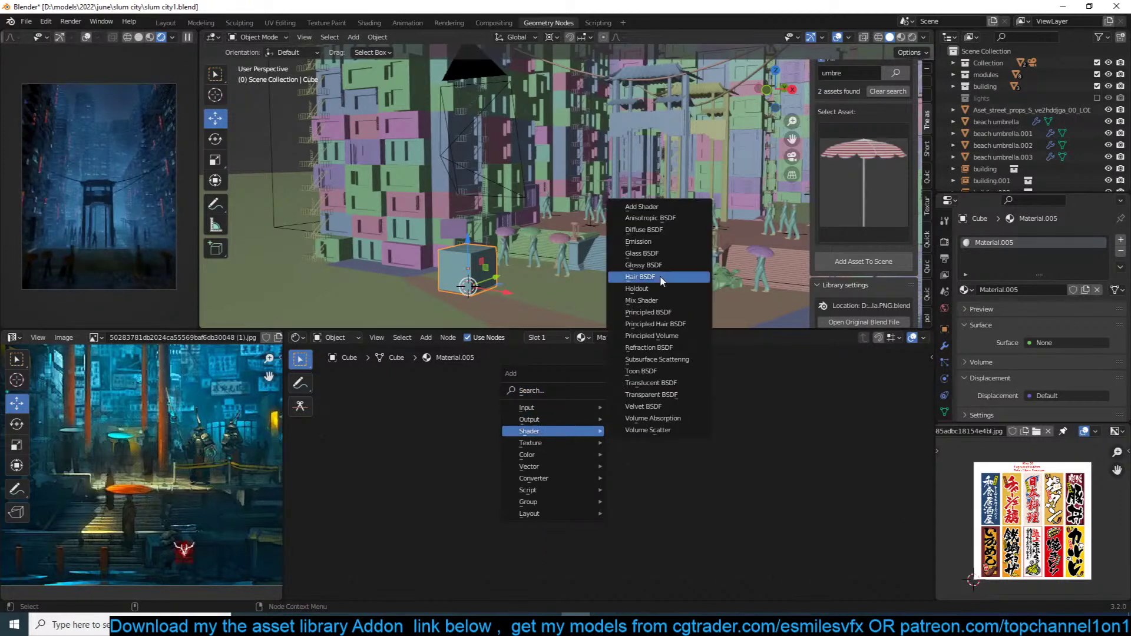
left_click(685, 241)
left_click(512, 419)
left_click(525, 425, "ctrl+shift")
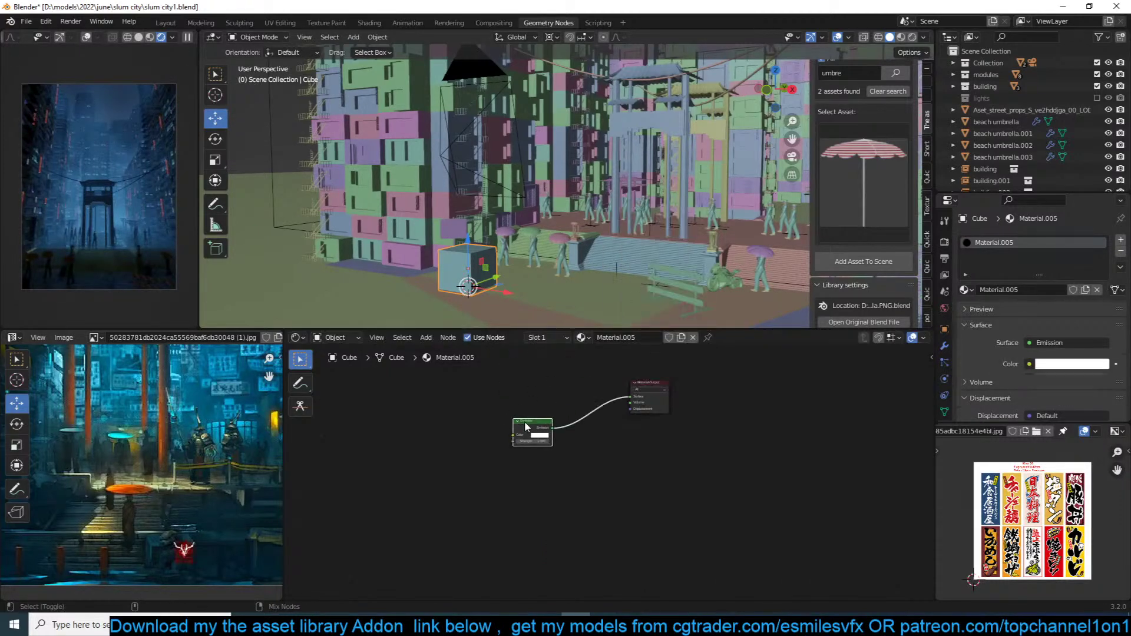
Step: Set the Emission strength of the cube's material to 100
scroll(525, 447, "up", 1)
left_click(524, 434)
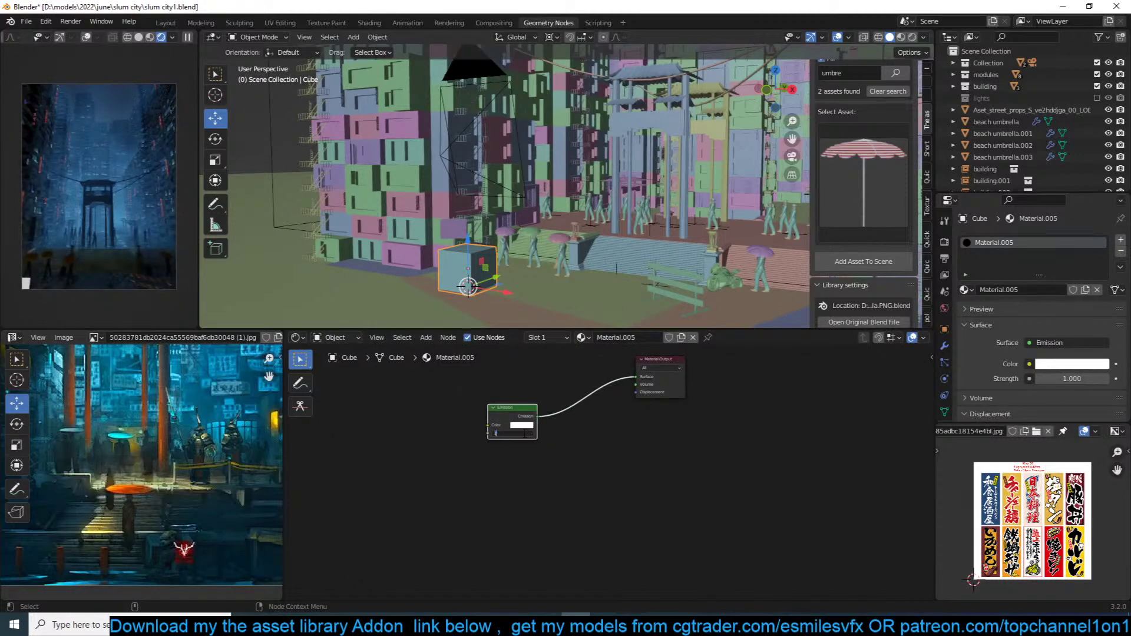
type("100")
key("Return")
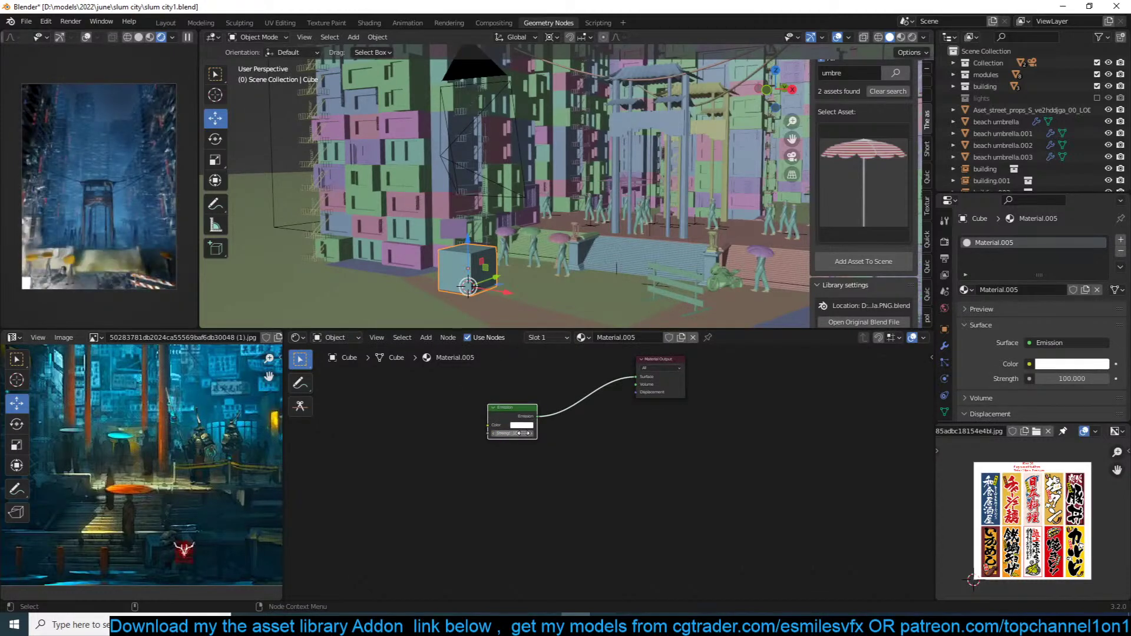
Step: Delete the emissive cube beside the umbrella group and save the file
key("x")
left_click(498, 289)
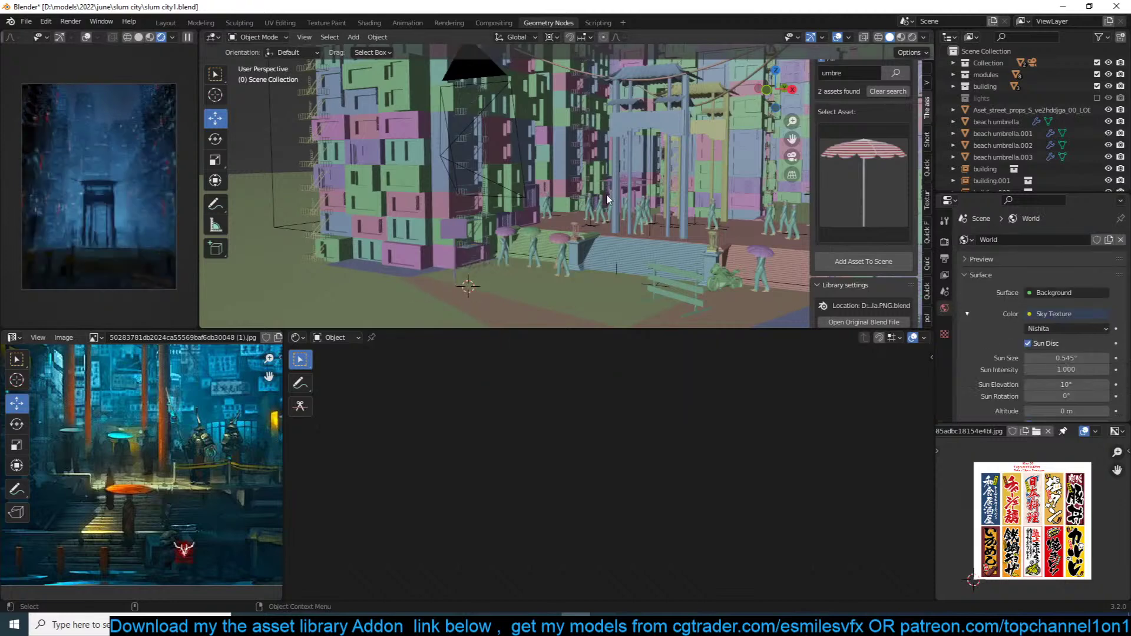
key("ctrl+s")
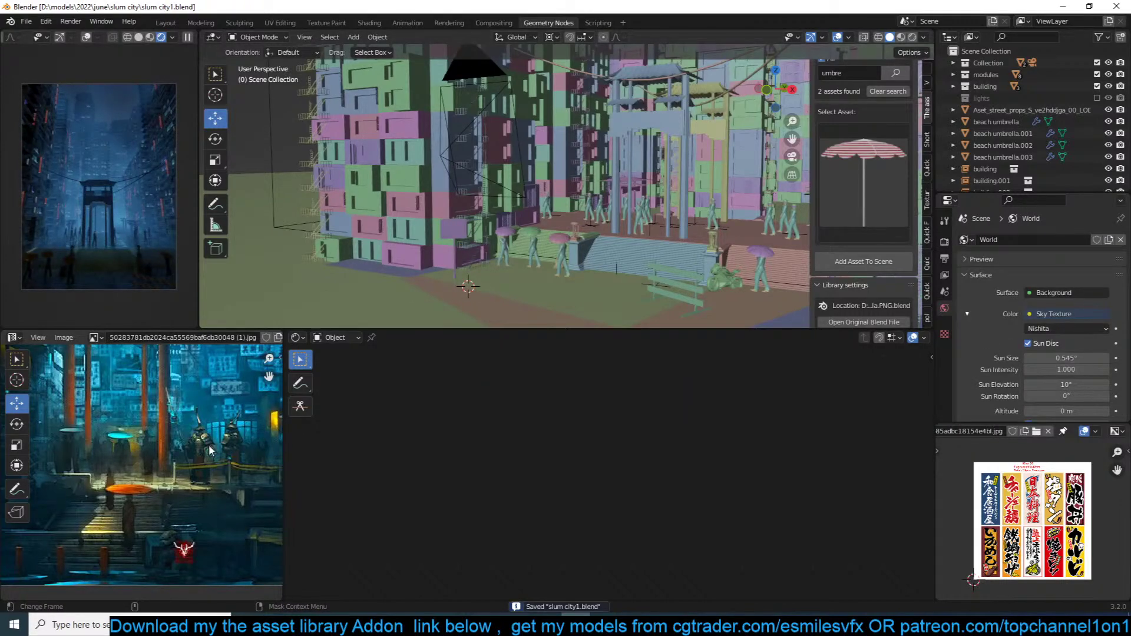
Step: Add an area light high up between the rear tower blocks, rotate it 180° about X and shift it slightly sideways
scroll(209, 447, "down", 1)
scroll(209, 451, "down", 1)
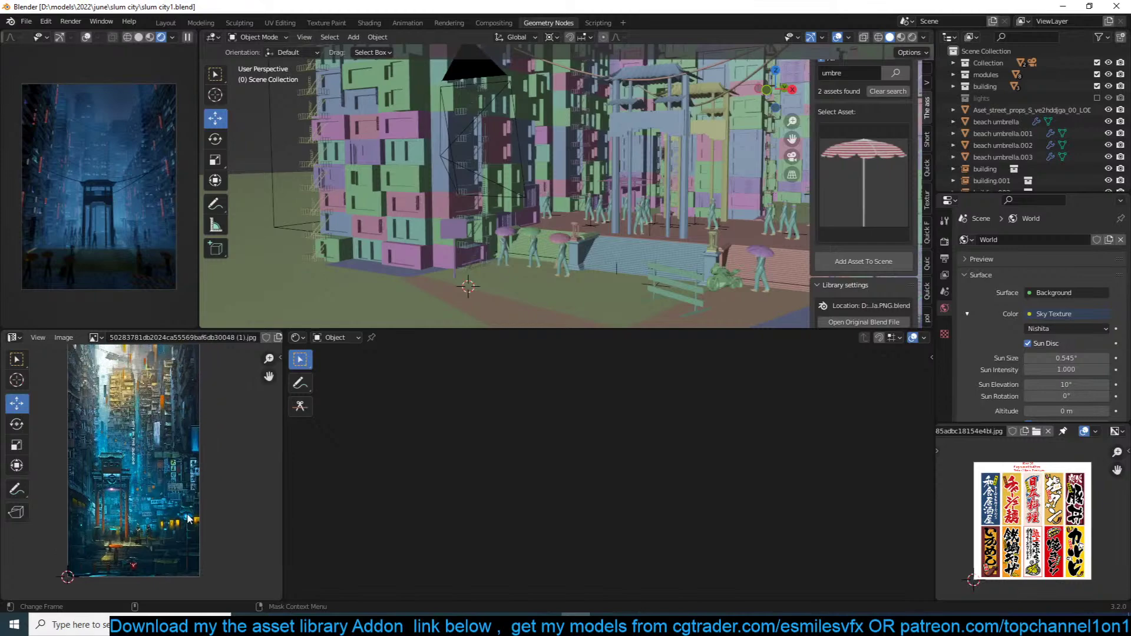
scroll(522, 171, "down", 4)
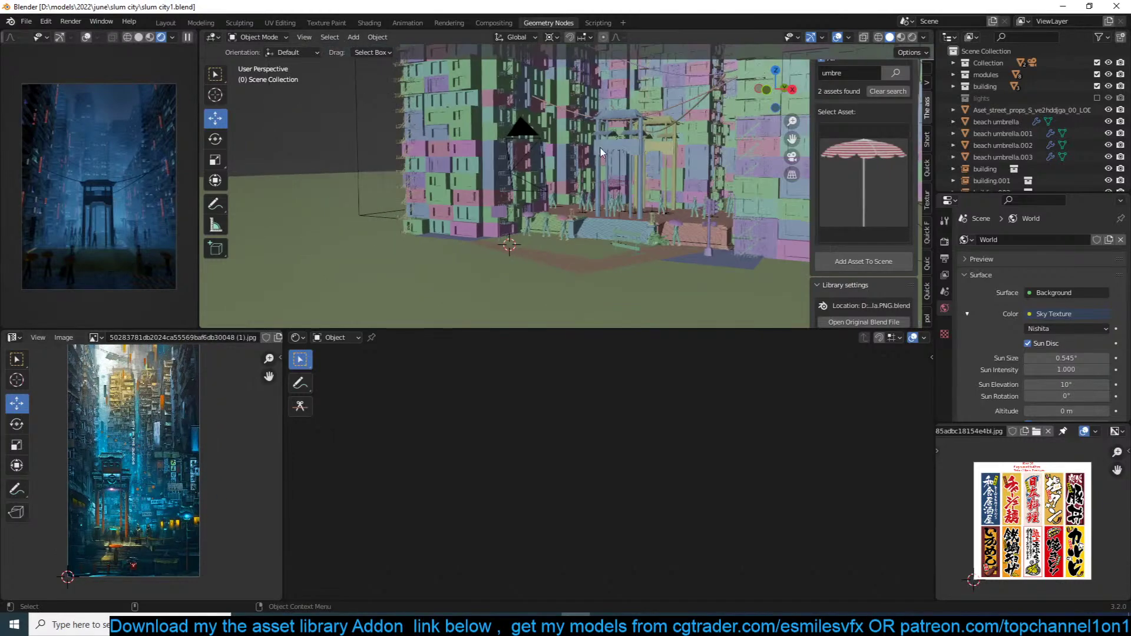
middle_click_drag(509, 126, 576, 234)
scroll(577, 238, "up", 5)
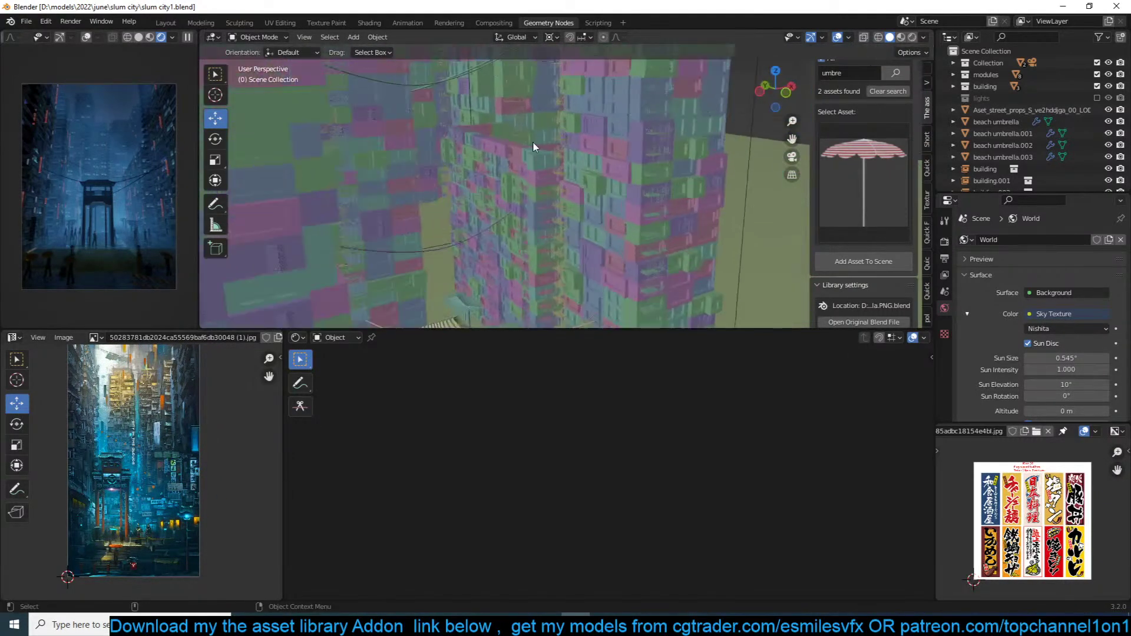
key("shift+a")
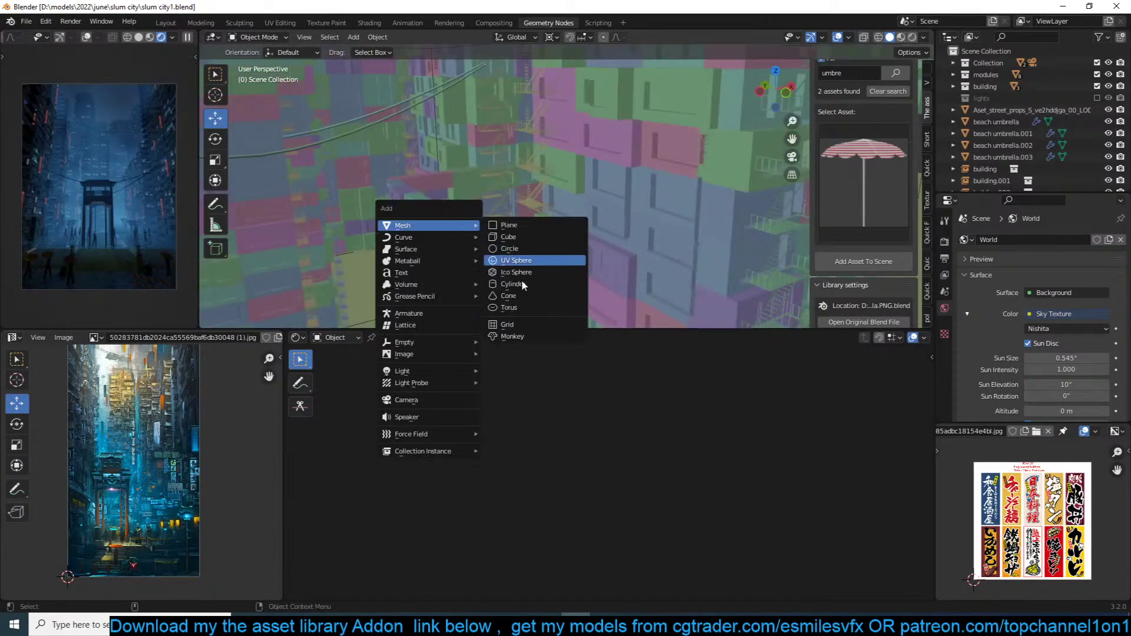
mouse_move(433, 371)
left_click(522, 409)
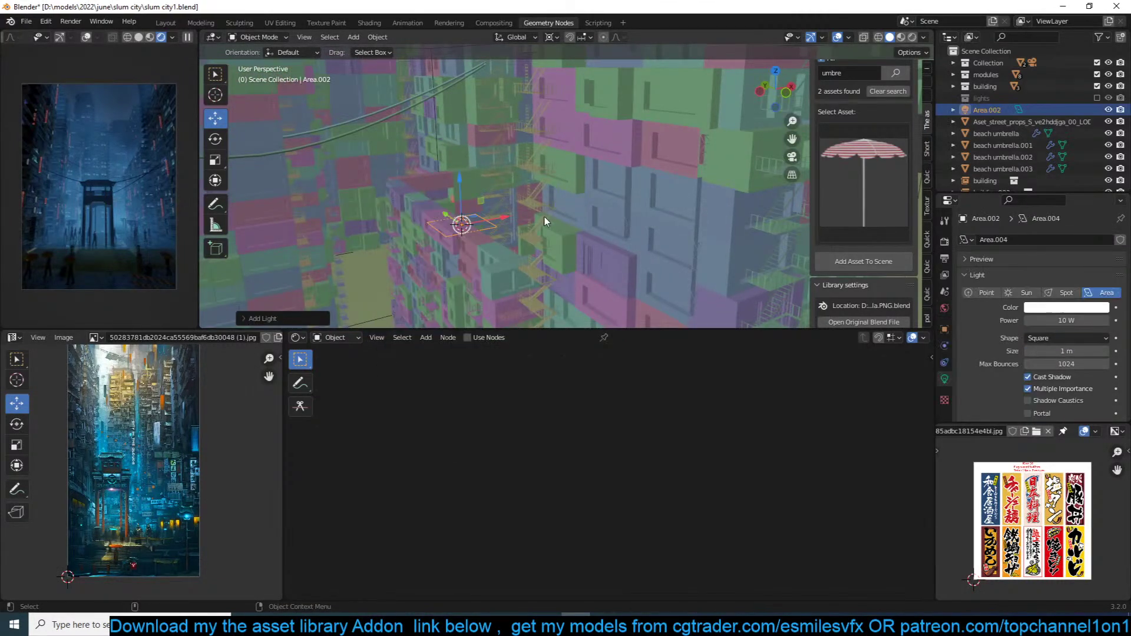
type("rx180")
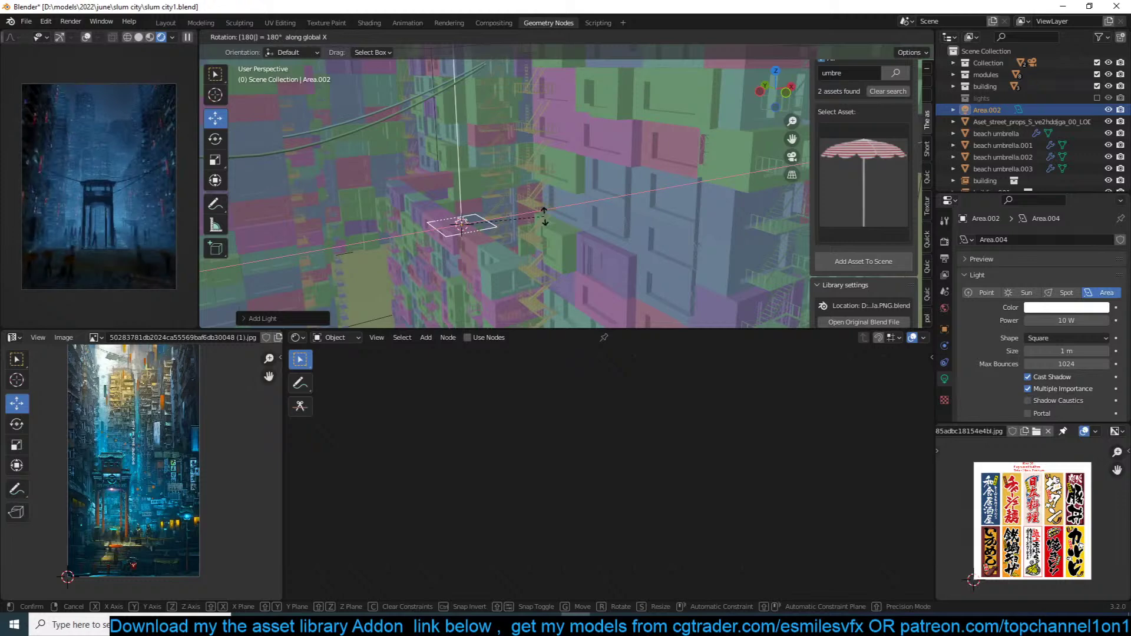
key("Return")
key("g")
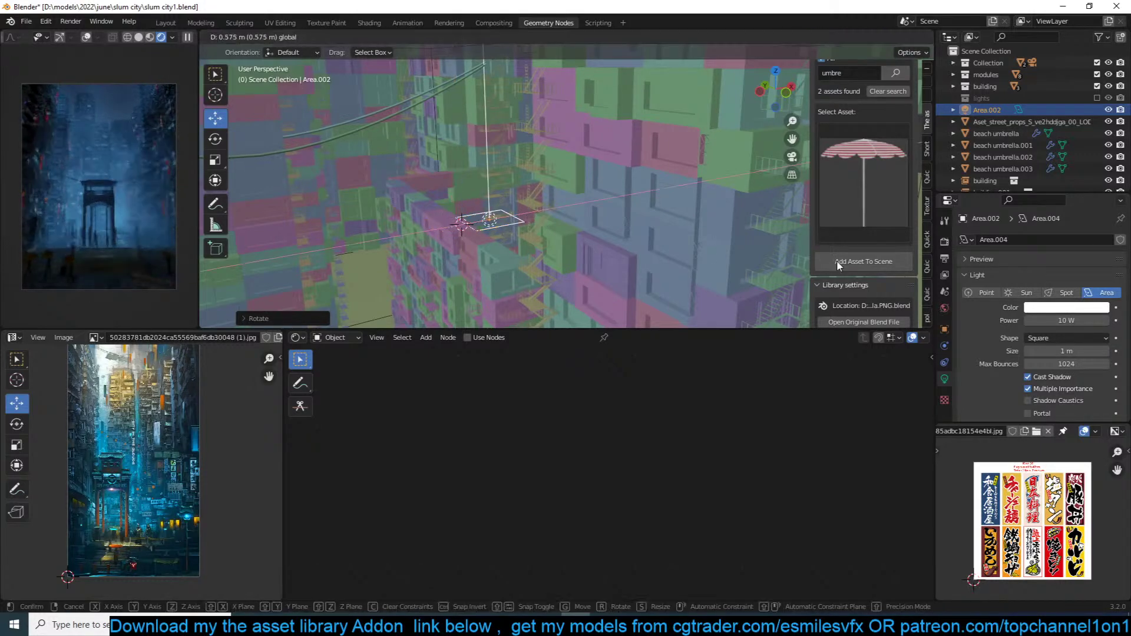
left_click(533, 214)
Step: Set the new area light's power to 1000 W
left_click(1082, 321)
type("1000")
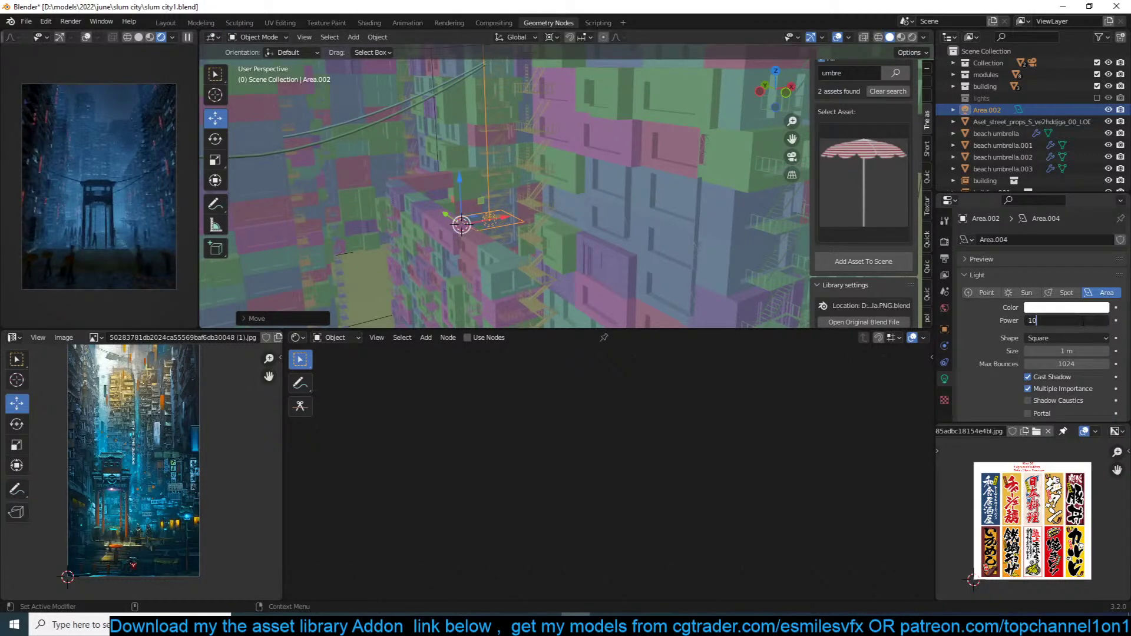
key("Return")
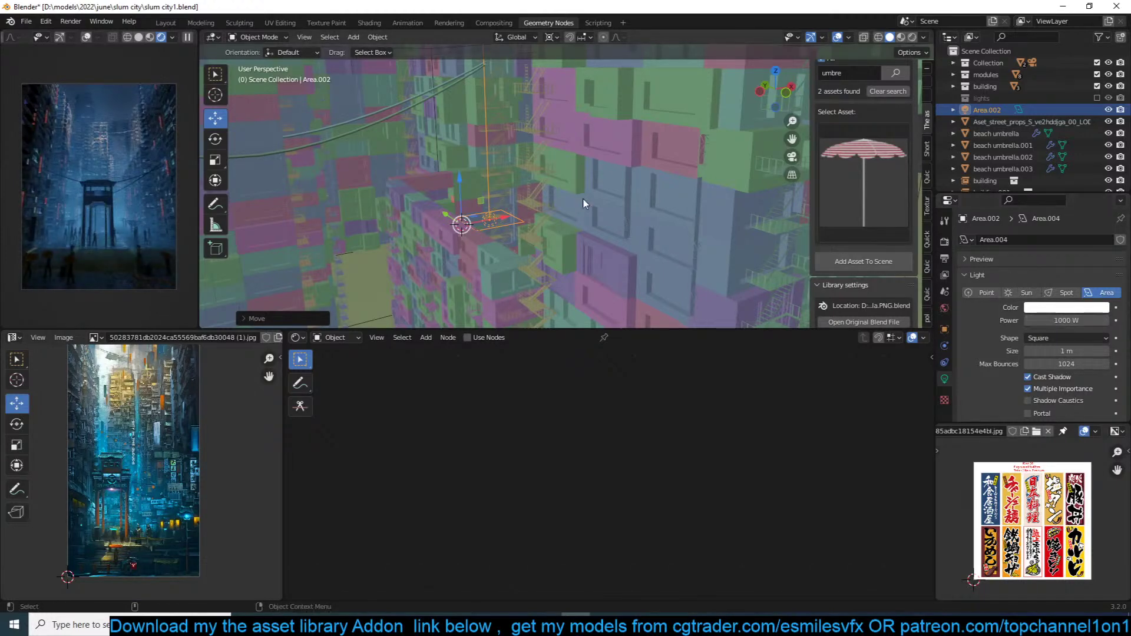
Step: Select the fog volume cube enclosing the buildings and set its Principled Volume density to 0.01
scroll(584, 204, "down", 3)
mouse_move(583, 203)
middle_mouse_down()
mouse_move(616, 211)
mouse_move(591, 204)
middle_mouse_up()
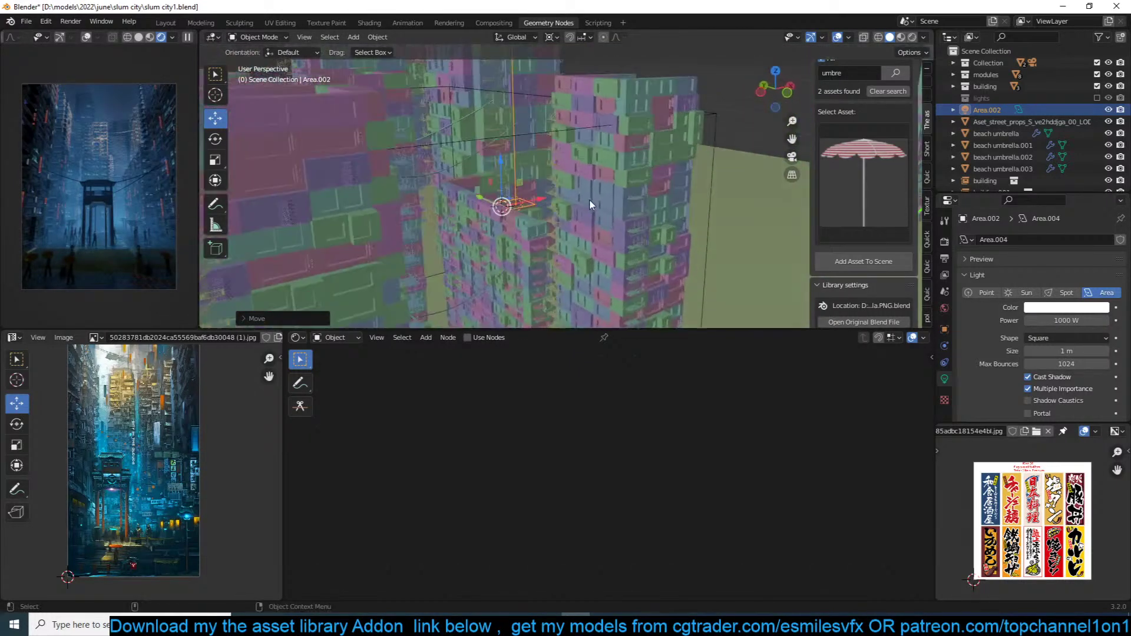
left_click(554, 141)
middle_click_drag(556, 136, 567, 323)
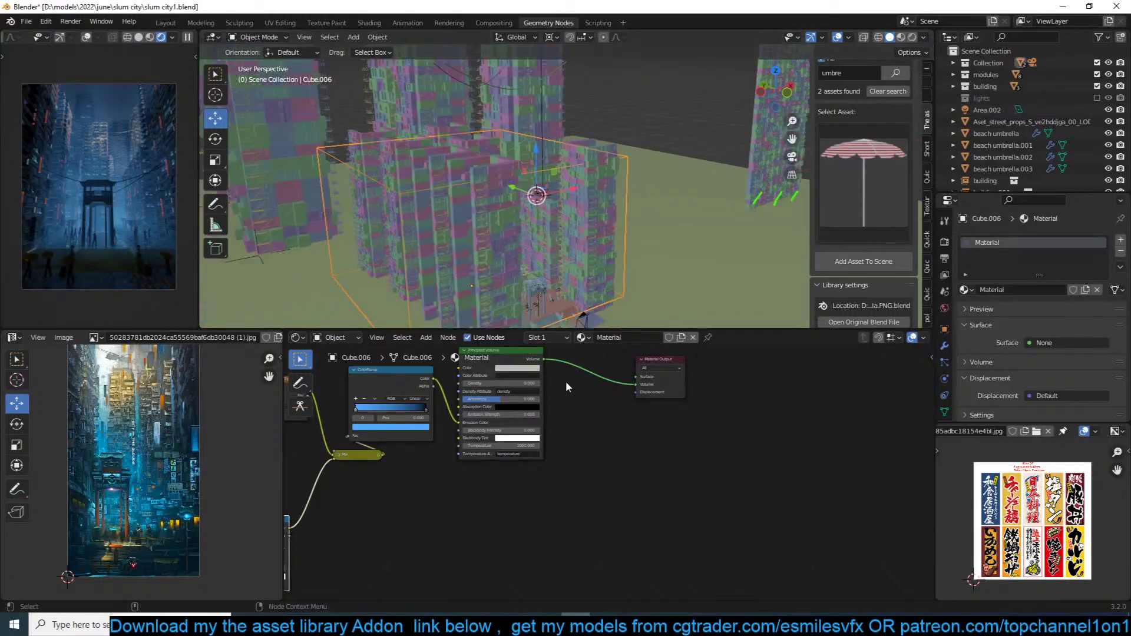
scroll(568, 439, "up", 3)
double_click(461, 408)
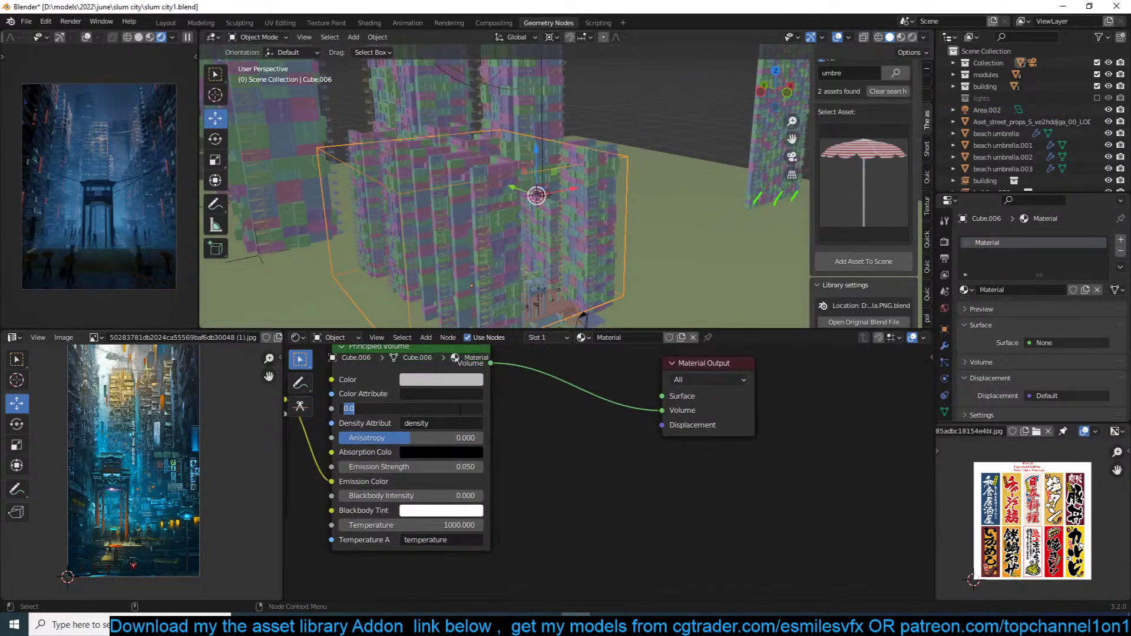
type(".01")
key("Return")
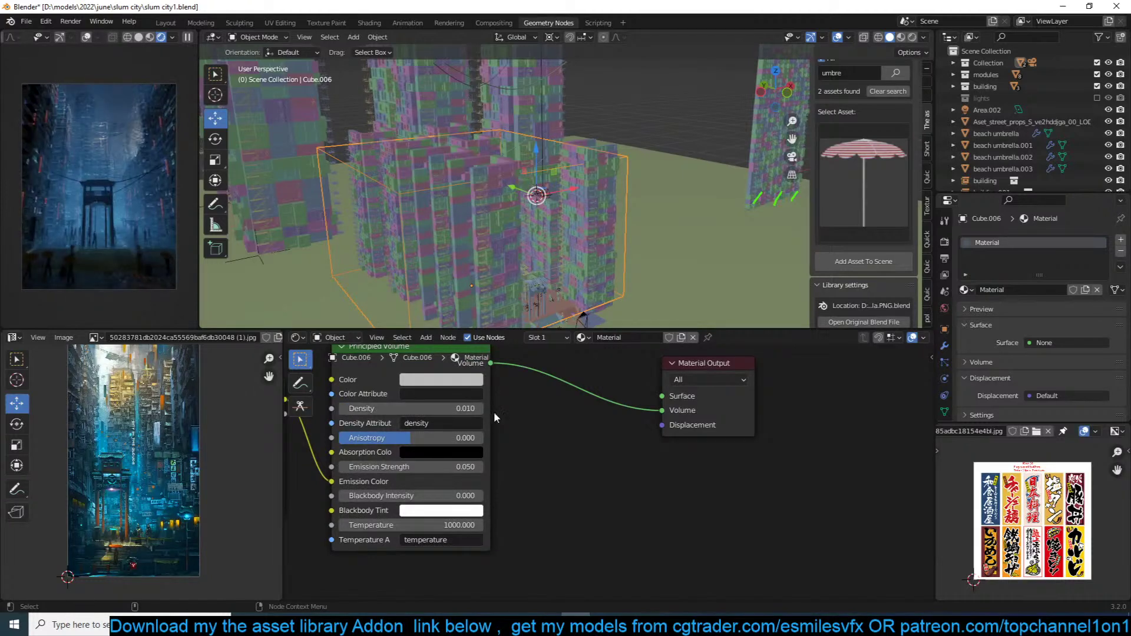
Step: Select the area light between the towers and set its power to 10000 W
scroll(585, 221, "up", 5)
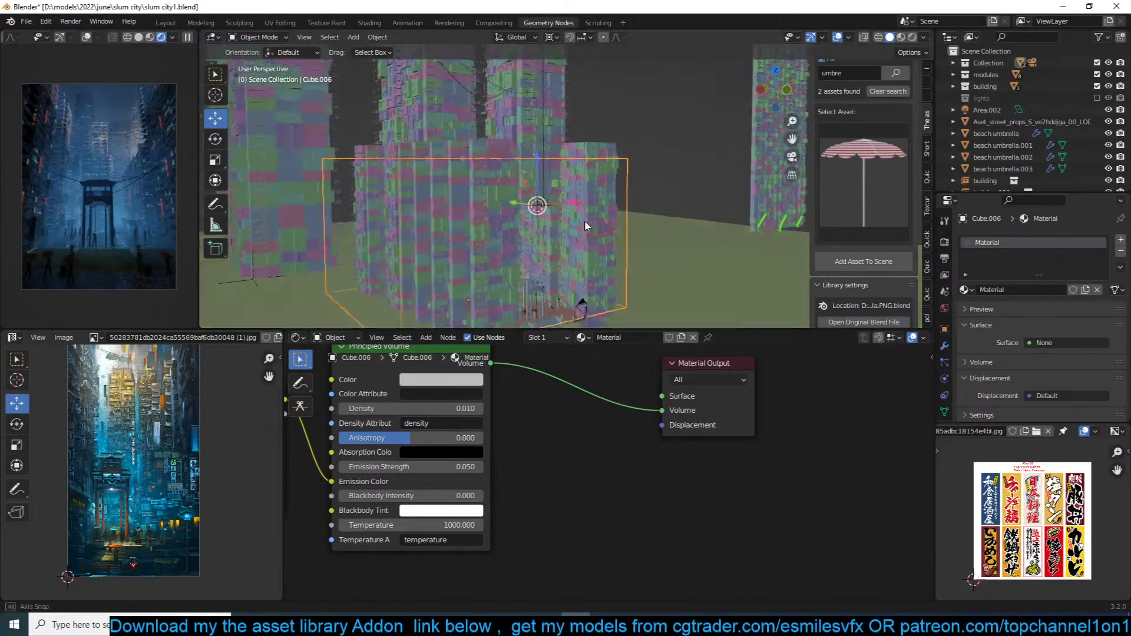
scroll(546, 227, "up", 2)
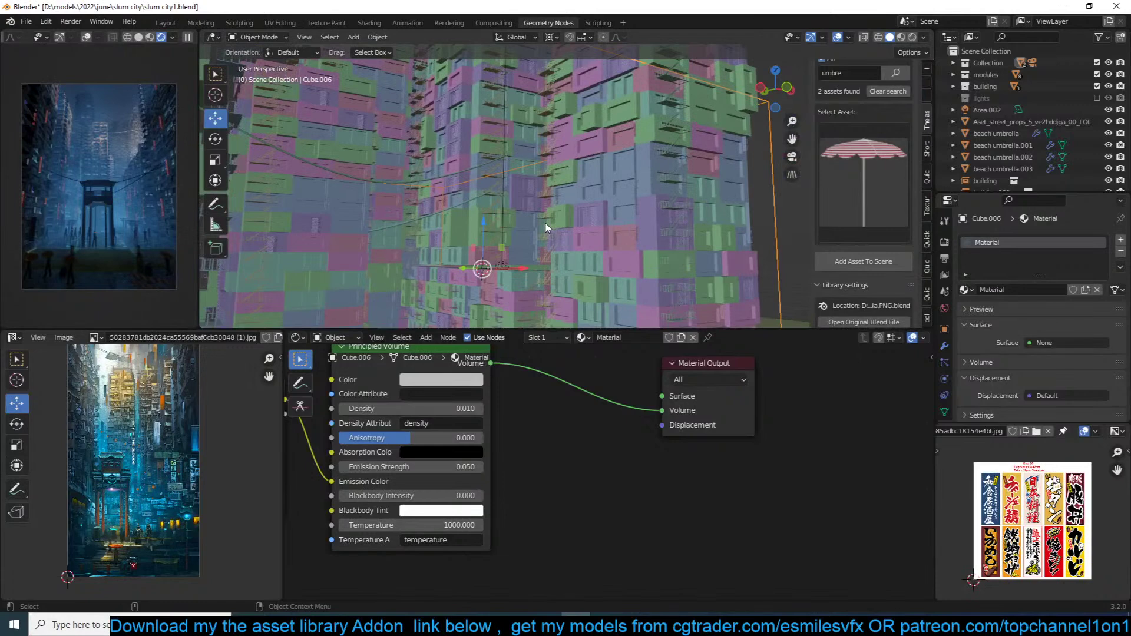
left_click(503, 266)
left_click(1065, 323)
type("10000")
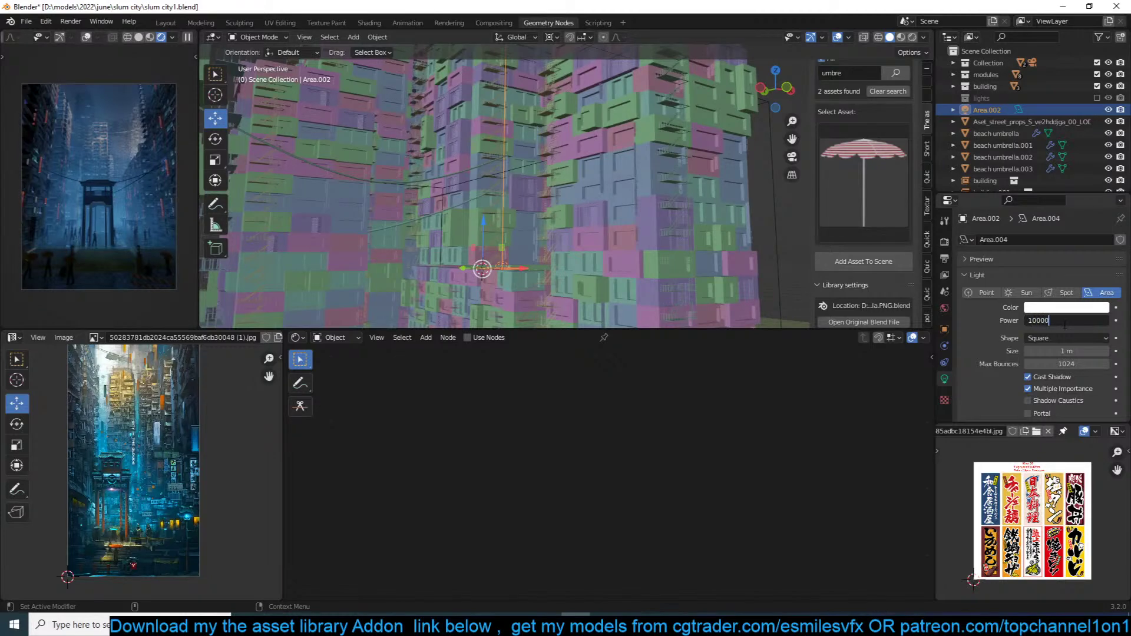
key("Return")
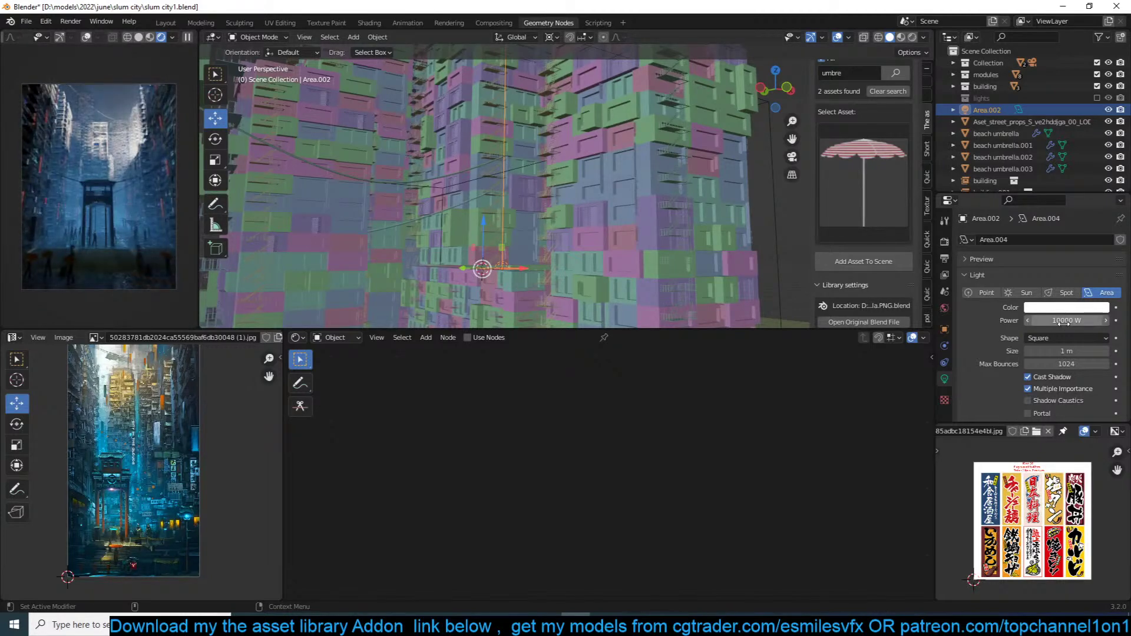
Step: Change the area light's colour to a saturated yellow-green and save the file
left_click(1066, 307)
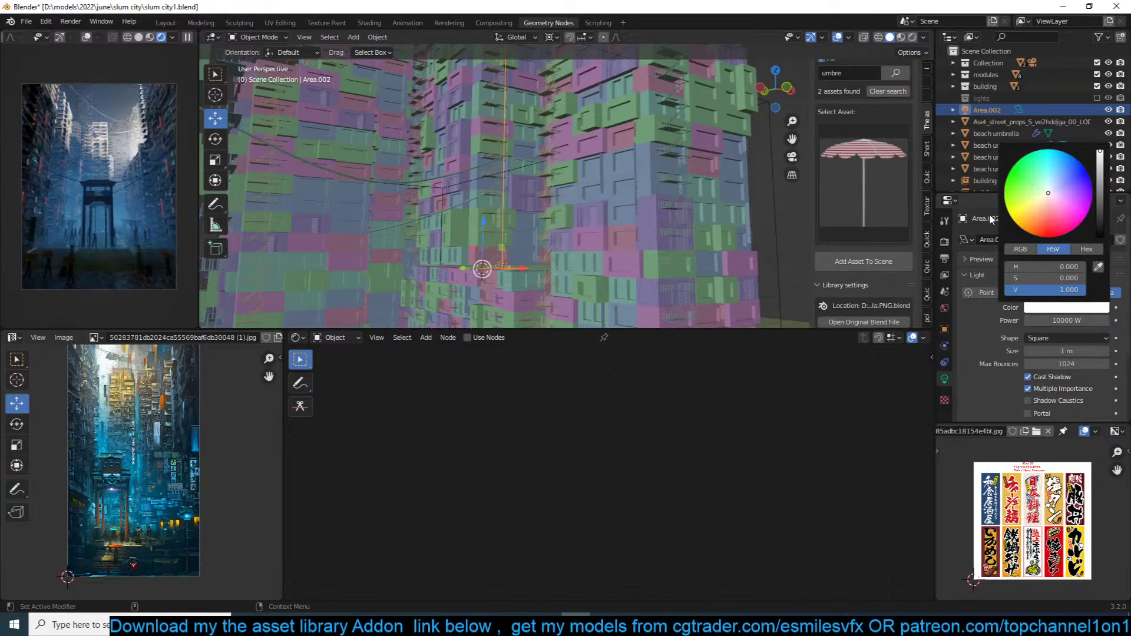
left_click(1044, 209)
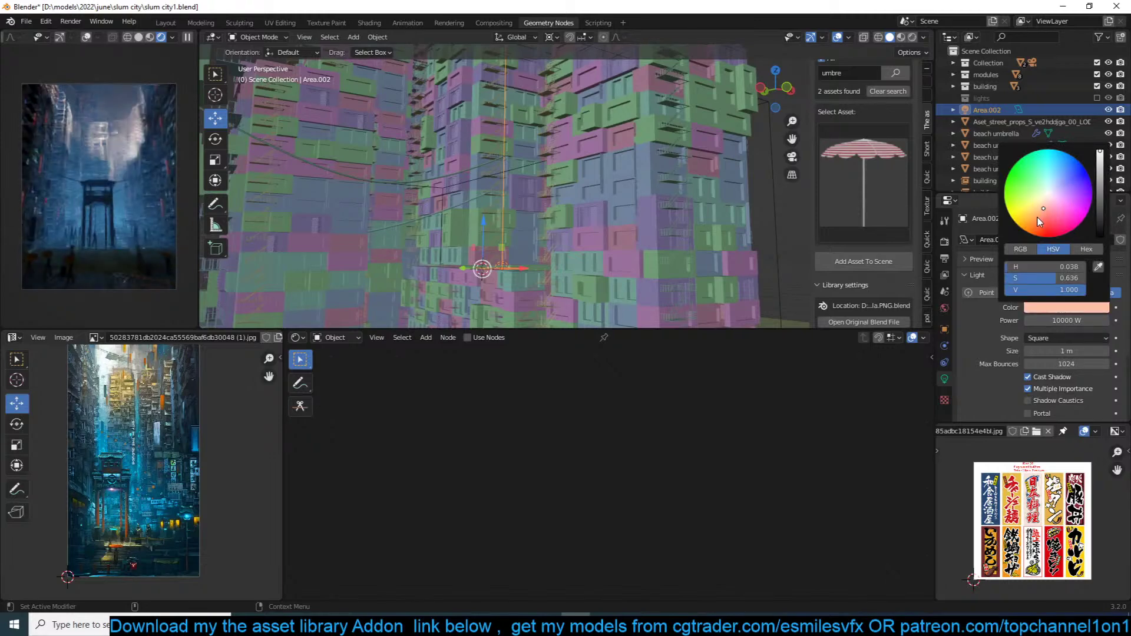
left_click(1028, 209)
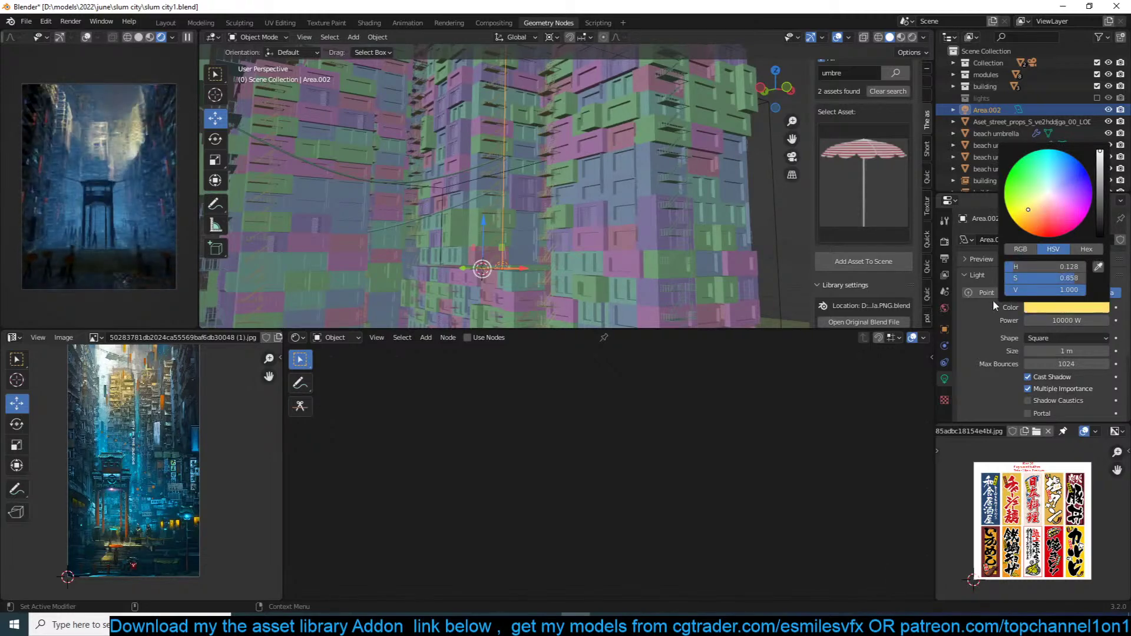
left_click(1100, 309)
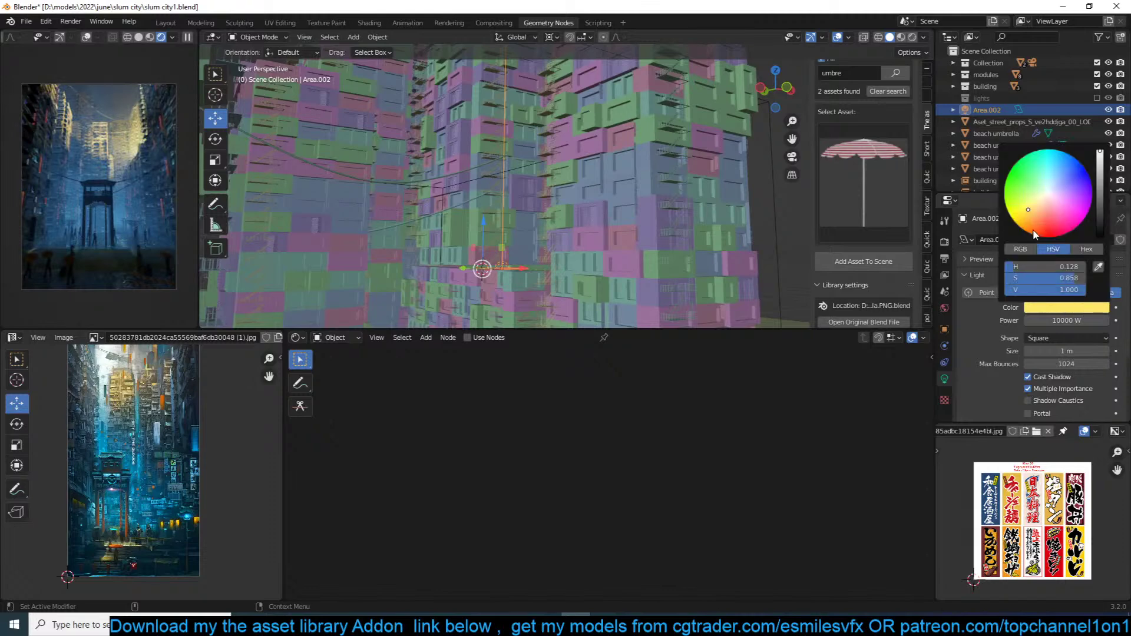
left_click(1006, 206)
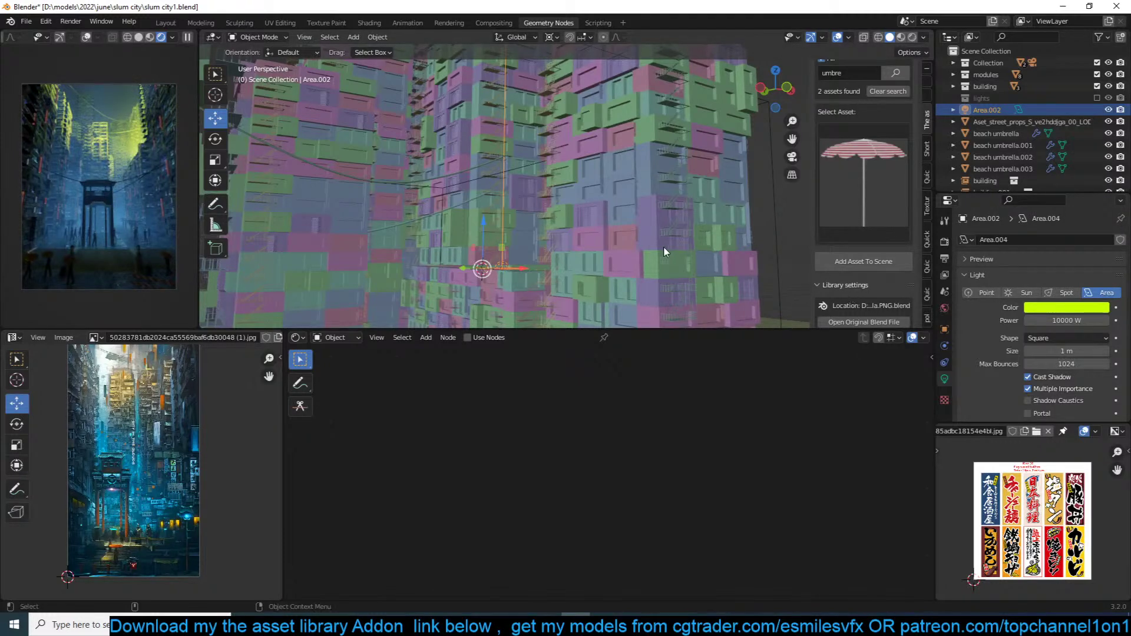
scroll(663, 248, "down", 2)
key("ctrl+s")
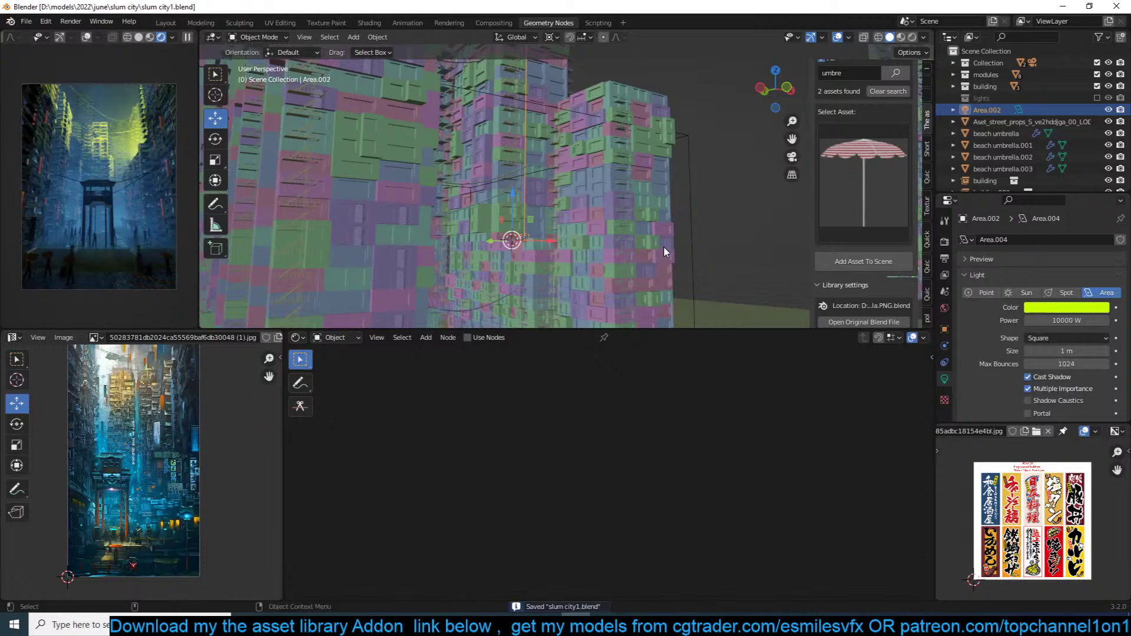
Step: Duplicate the area light farther back along the street in top view, then lower the copy along Z toward the ground
key("KP_7")
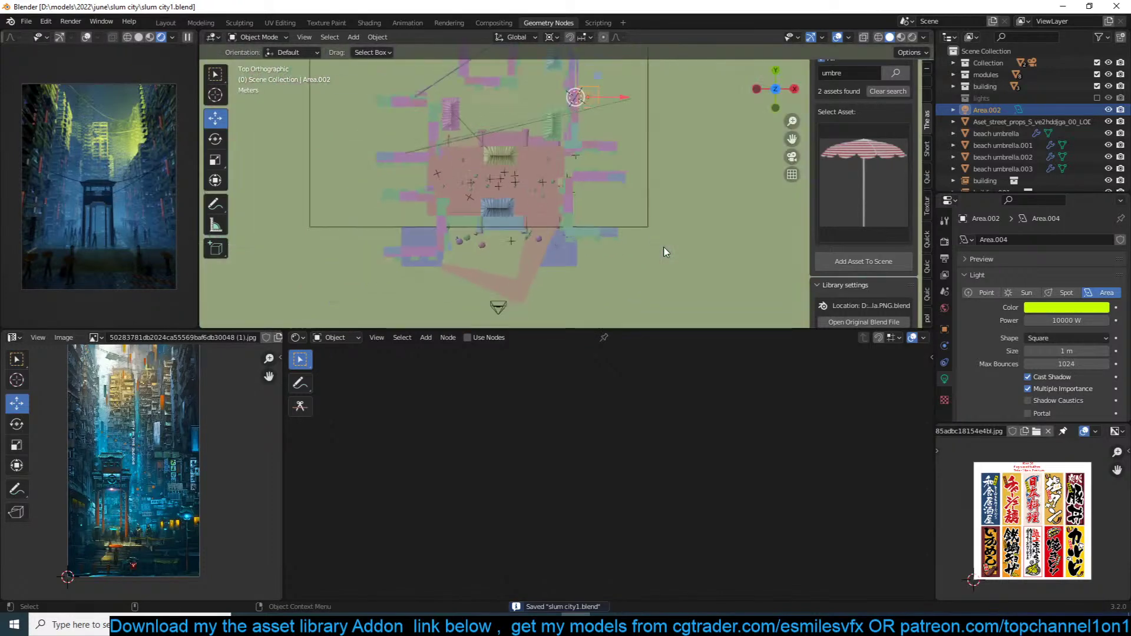
scroll(673, 218, "up", 3)
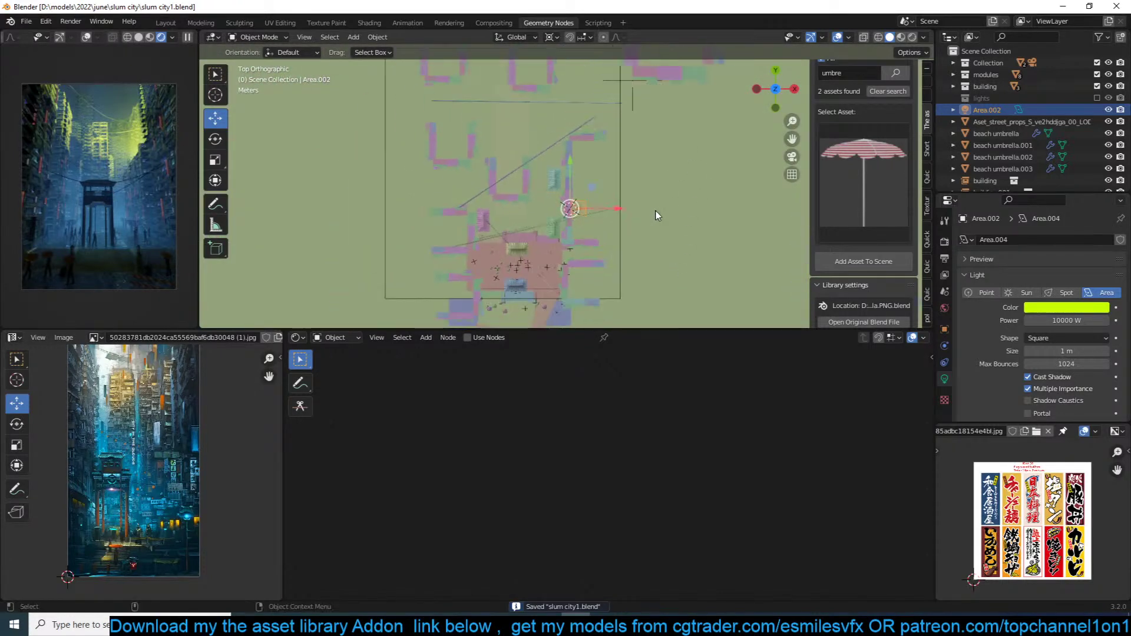
key("shift+d")
left_click(627, 107)
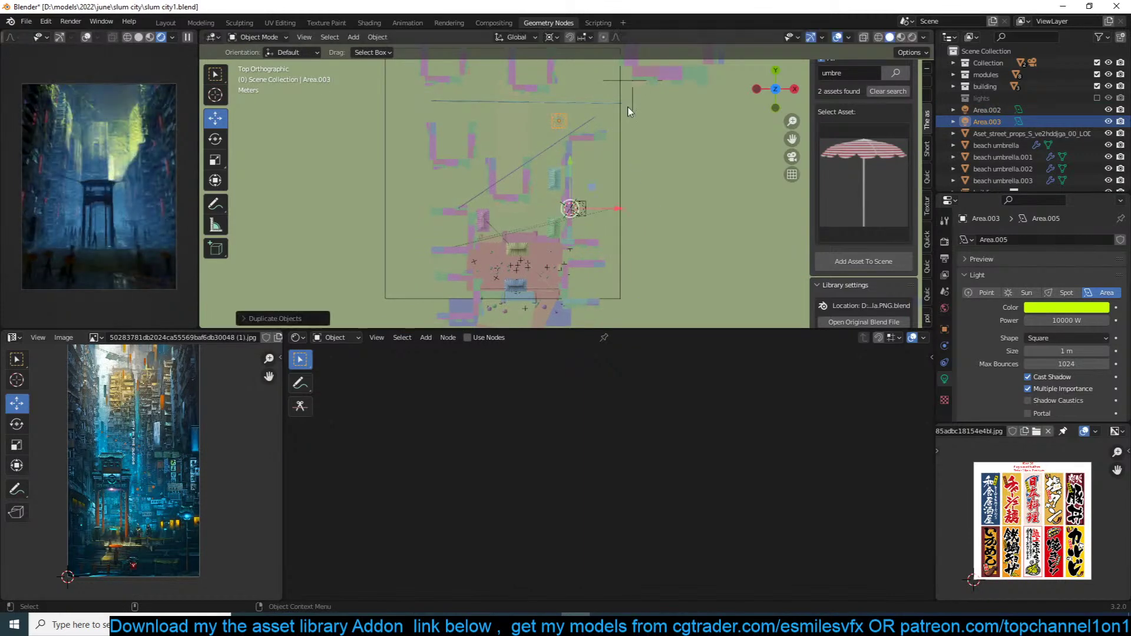
key("KP_1")
key("g")
key("z")
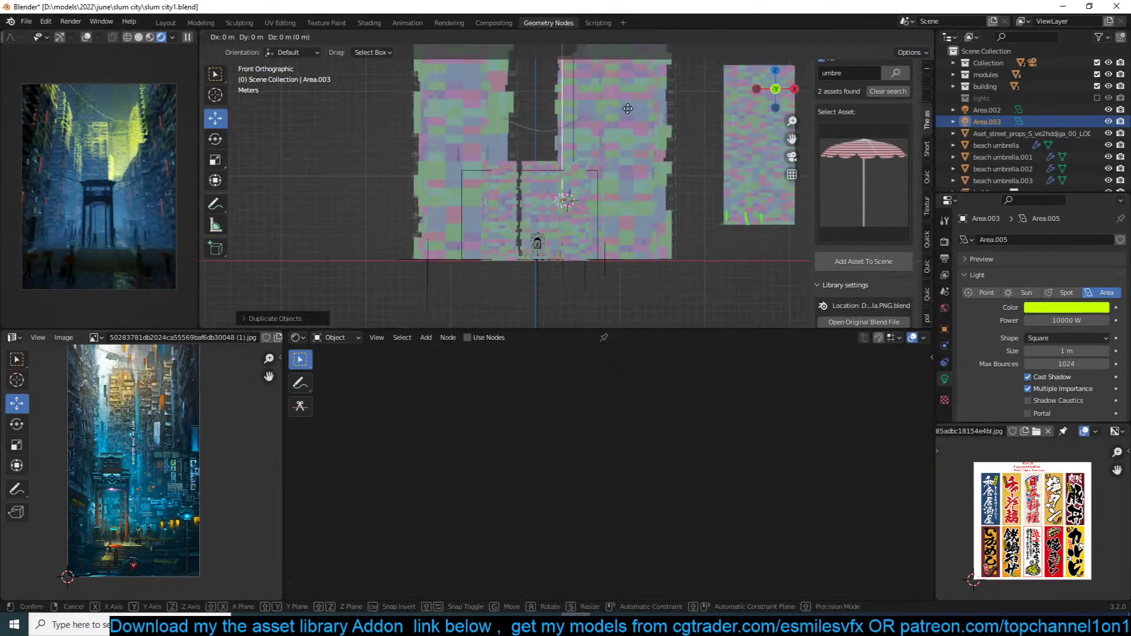
left_click(639, 155)
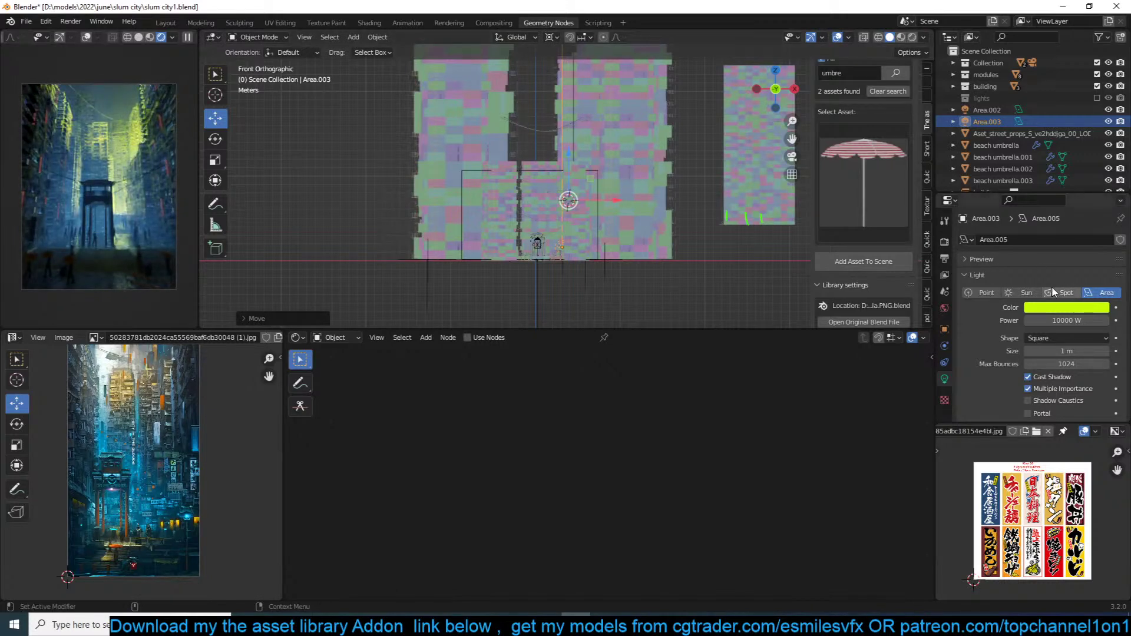
Step: Change the duplicated light's colour to mint green and save the file
left_click(1060, 308)
left_click(1070, 172)
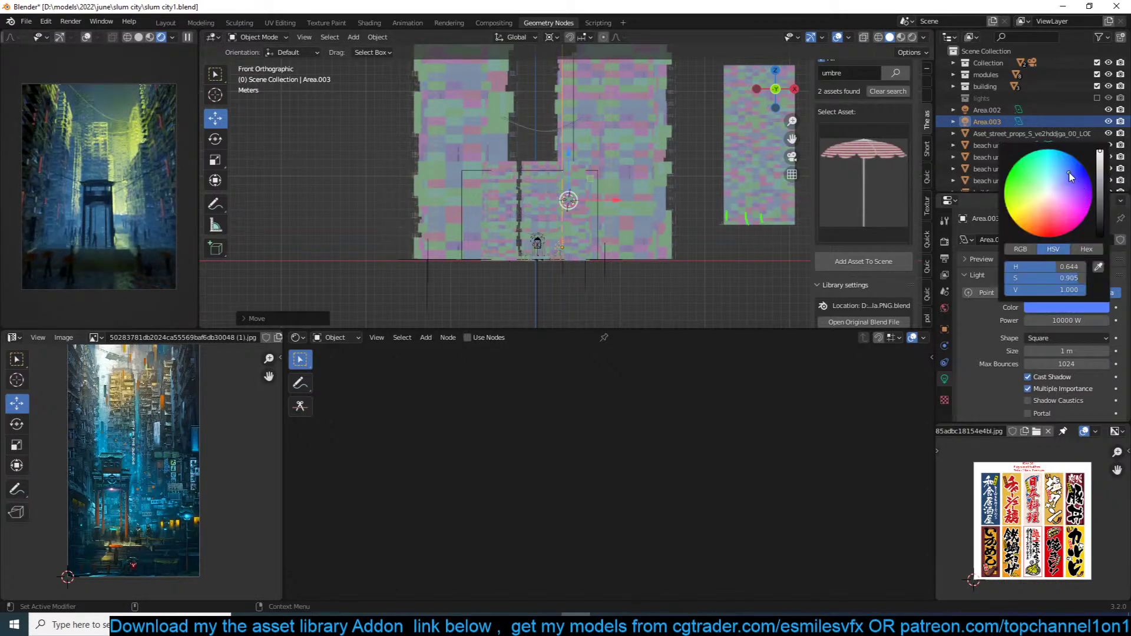
left_click(1034, 178)
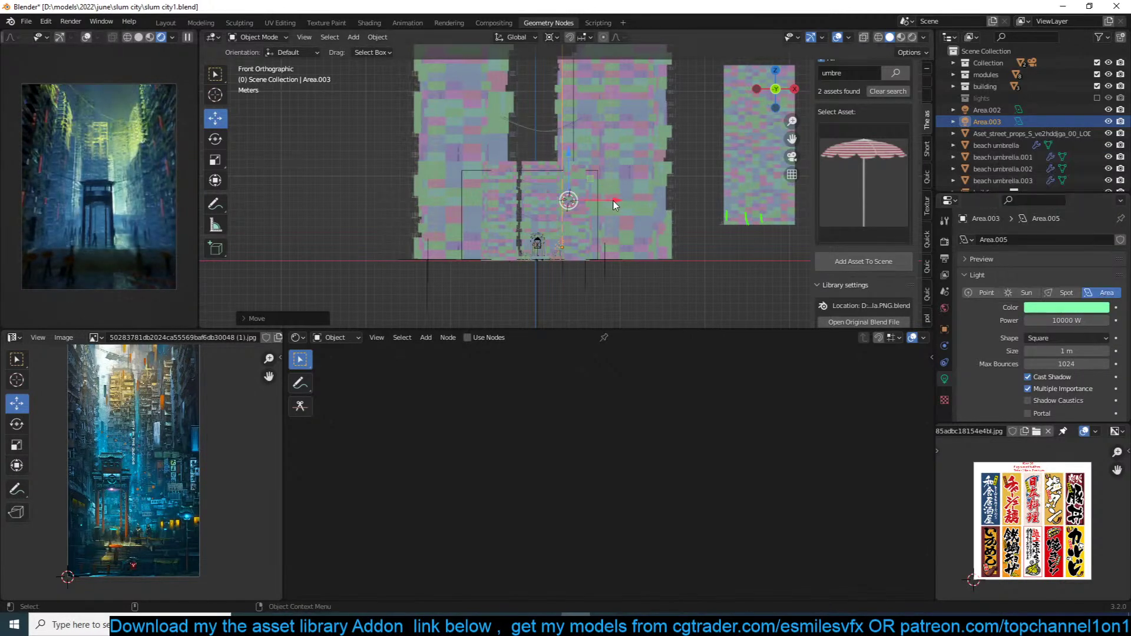
key("ctrl+s")
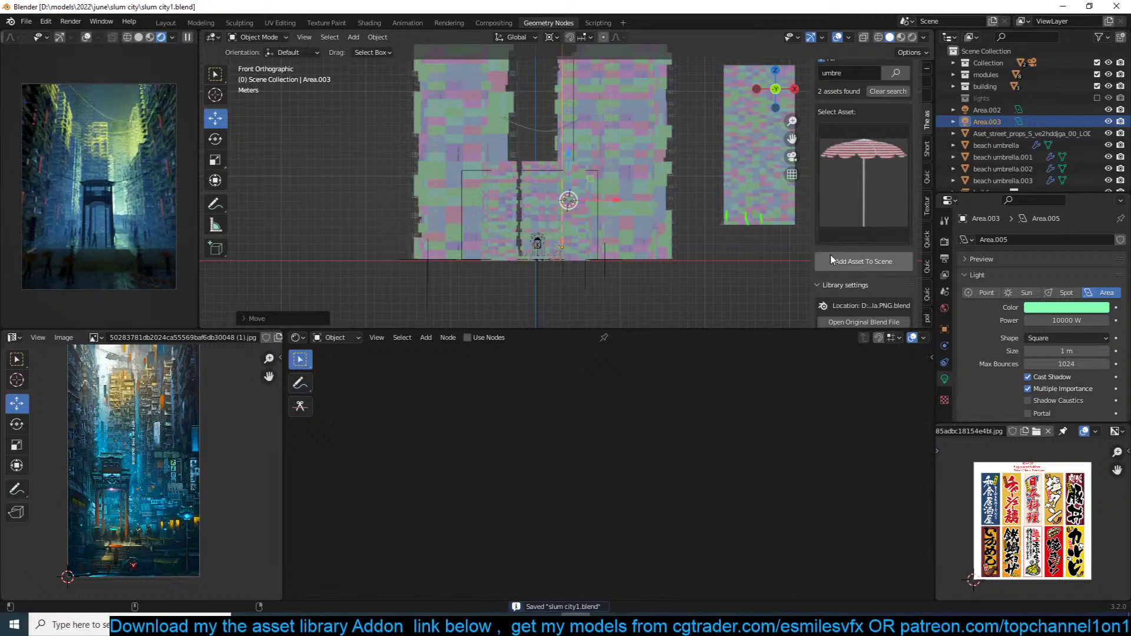
Step: Set the duplicated area light's power to 100 W
left_click(1084, 320)
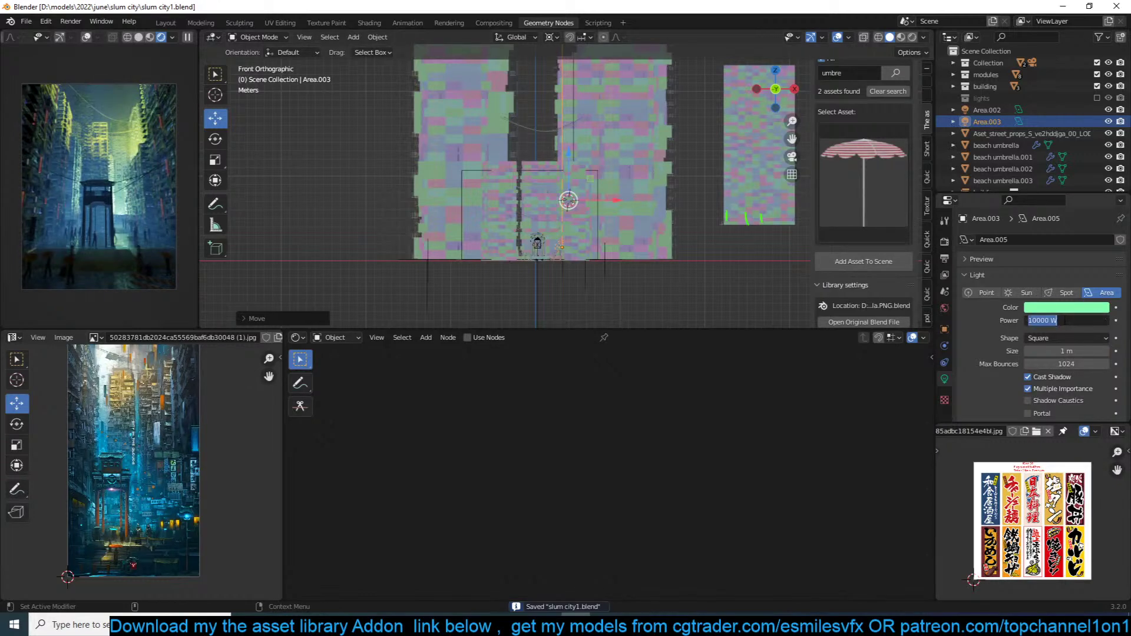
type("100")
key("Return")
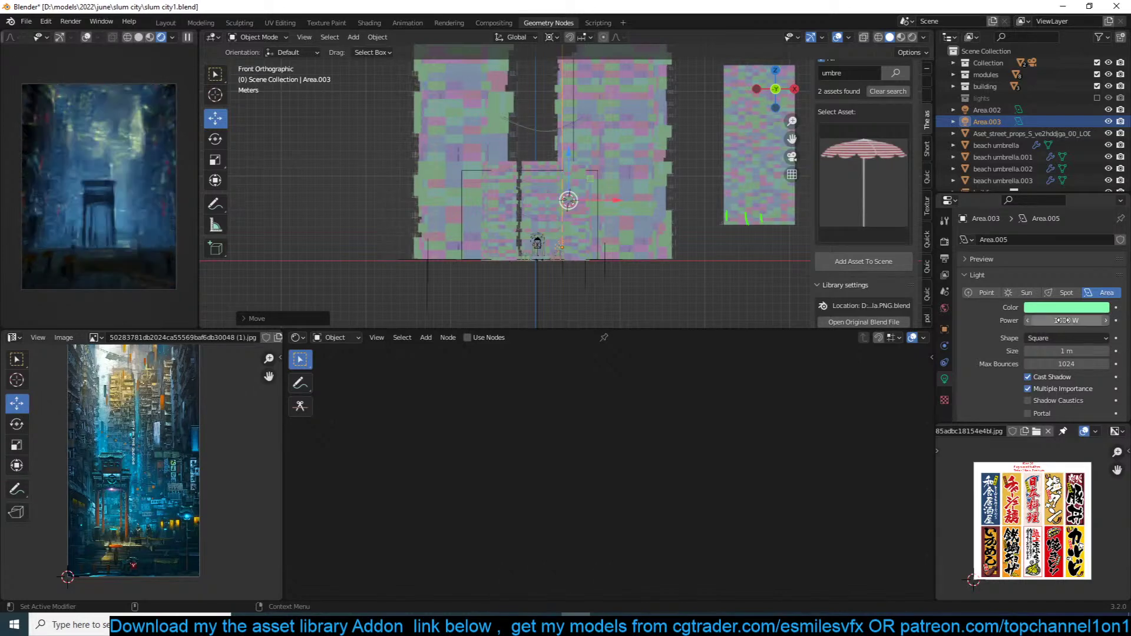
Step: Set the mint-green area light's power to 10000 W
left_click(1062, 320)
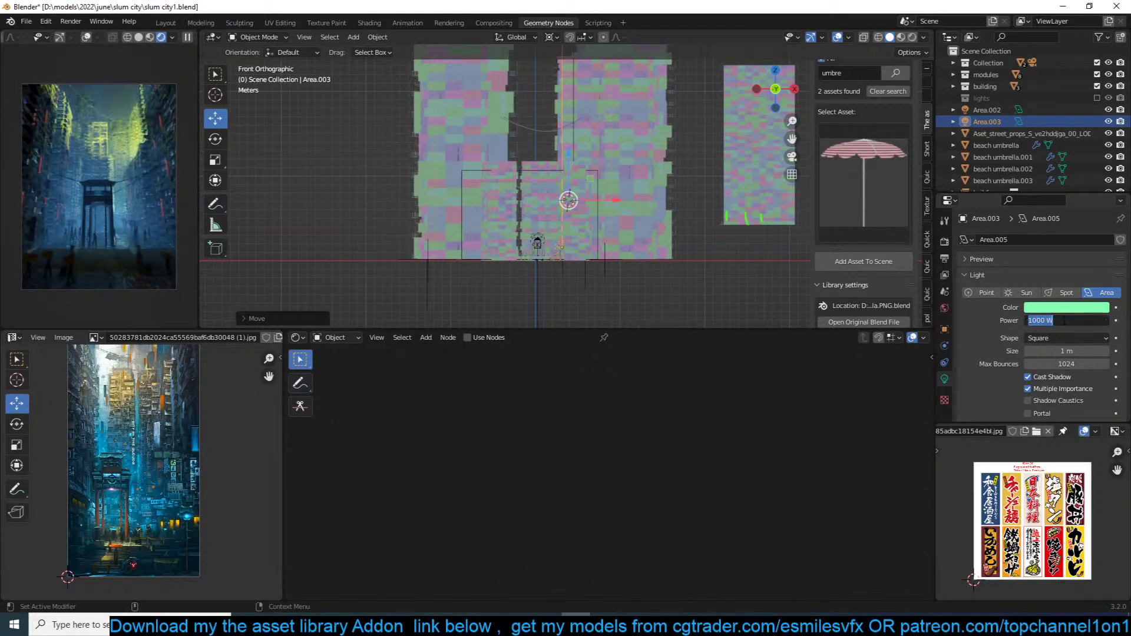
type("10000")
key("Return")
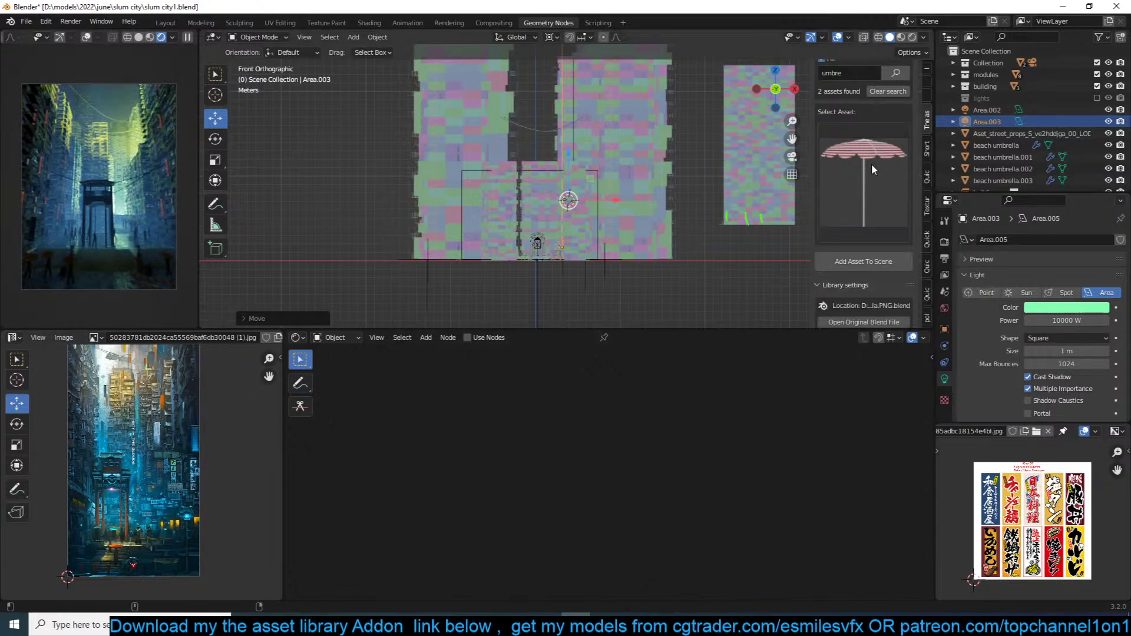
Step: Switch the asset library directory to D:\models\libraries\shops and browse its assets
scroll(878, 153, "up", 4)
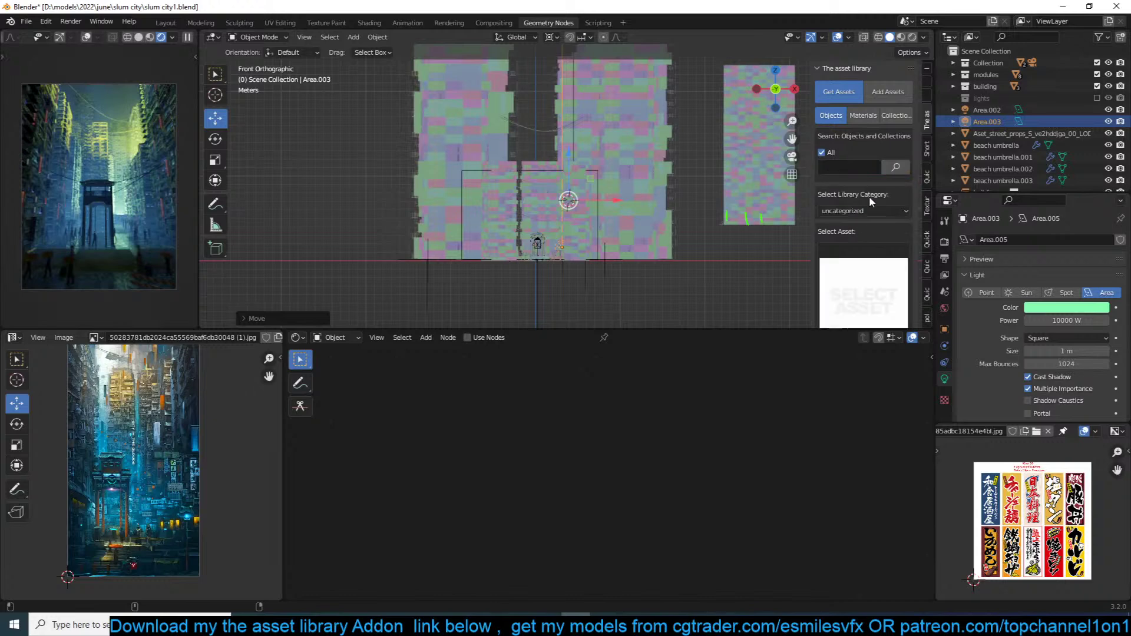
scroll(869, 197, "down", 7)
left_click(865, 255)
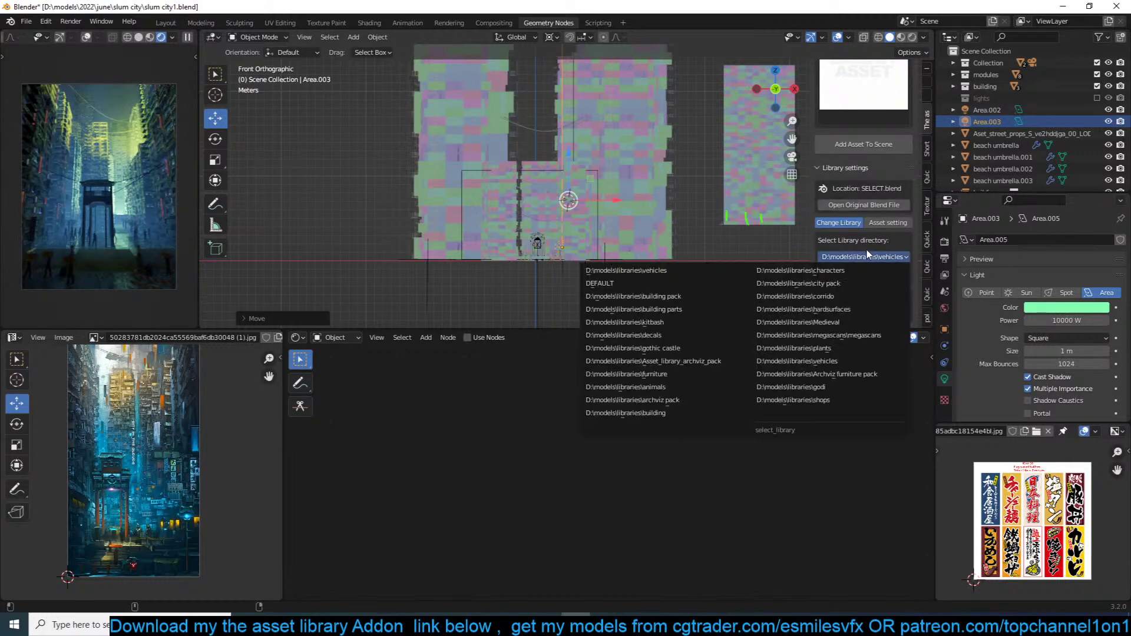
left_click(764, 400)
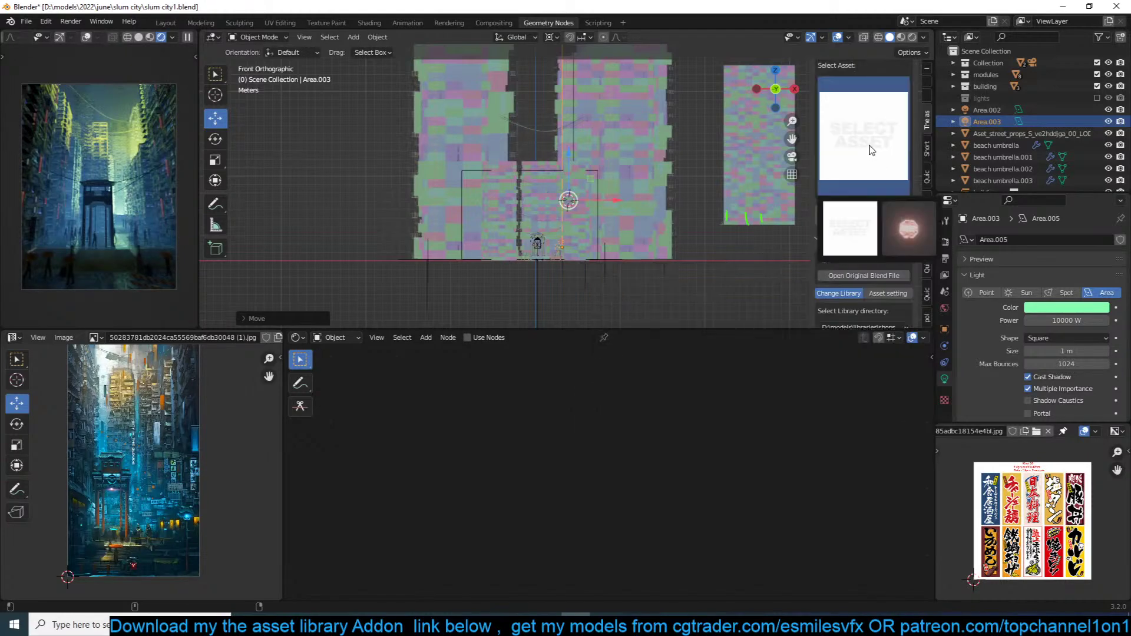
left_click(872, 150)
scroll(872, 150, "up", 2)
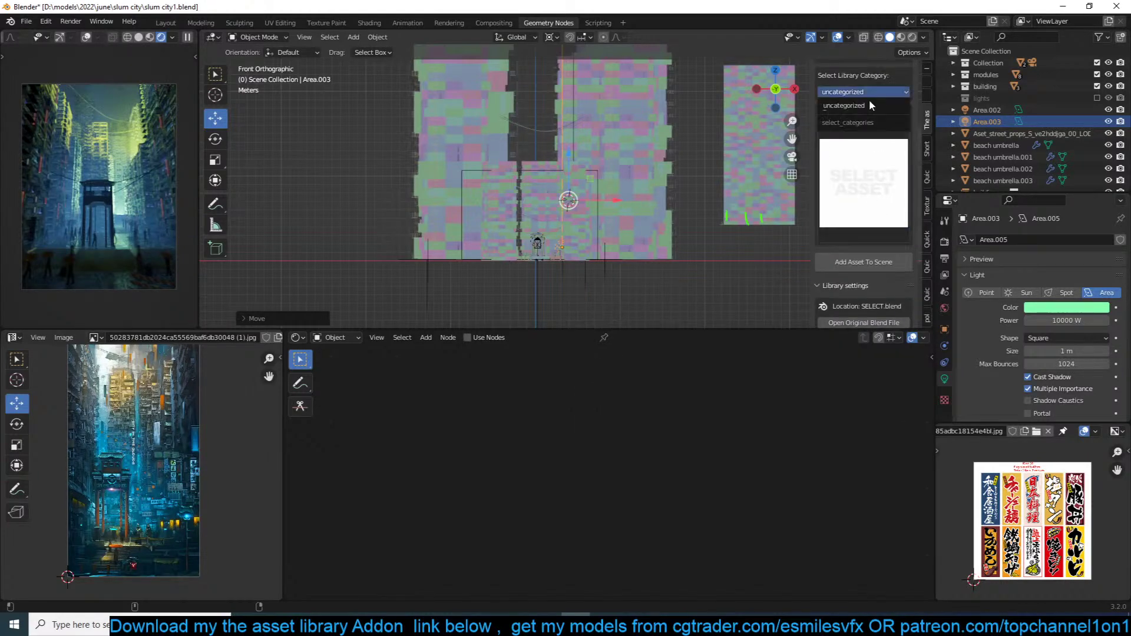
scroll(853, 231, "down", 4)
scroll(854, 231, "down", 1)
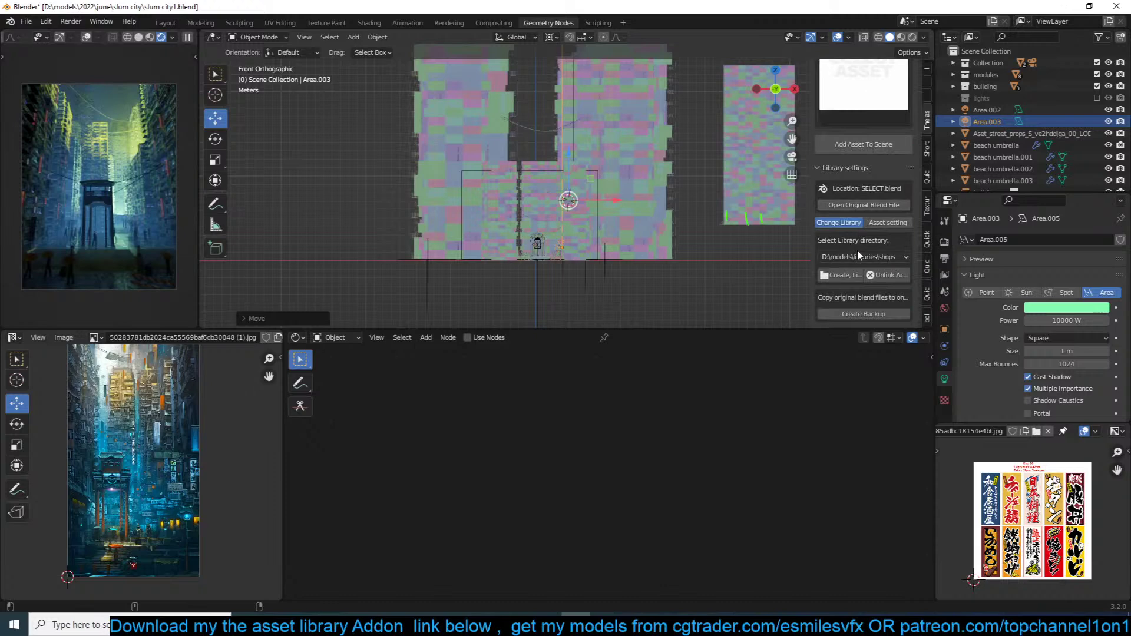
Step: Switch the asset library directory to the decals library and choose the grey square-canopy umbrella asset
left_click(863, 257)
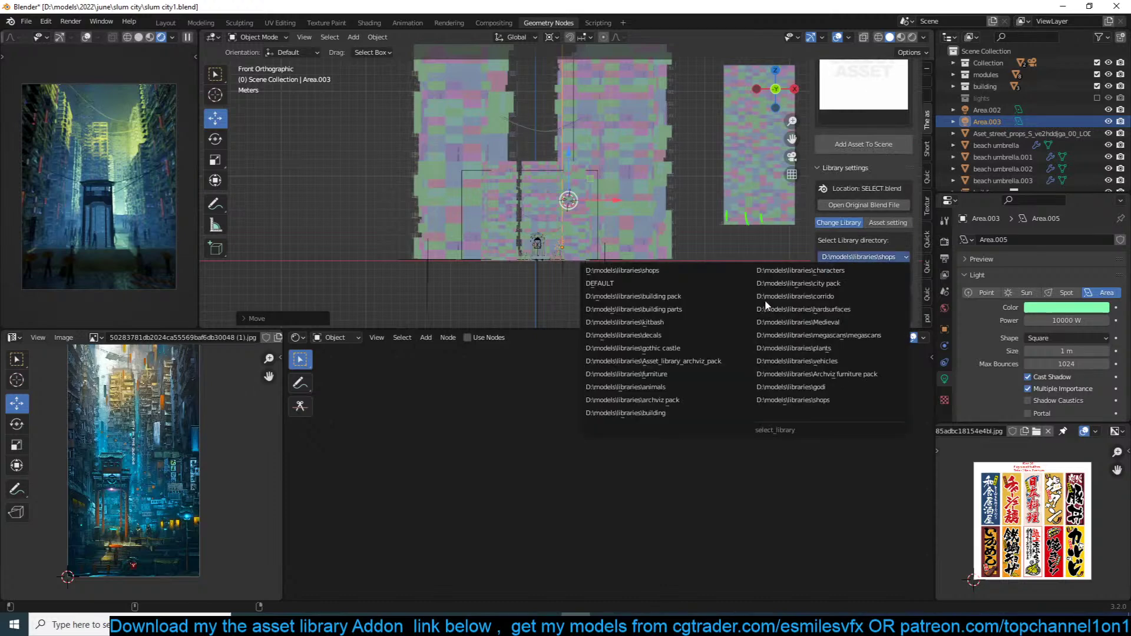
left_click(667, 348)
scroll(882, 201, "up", 4)
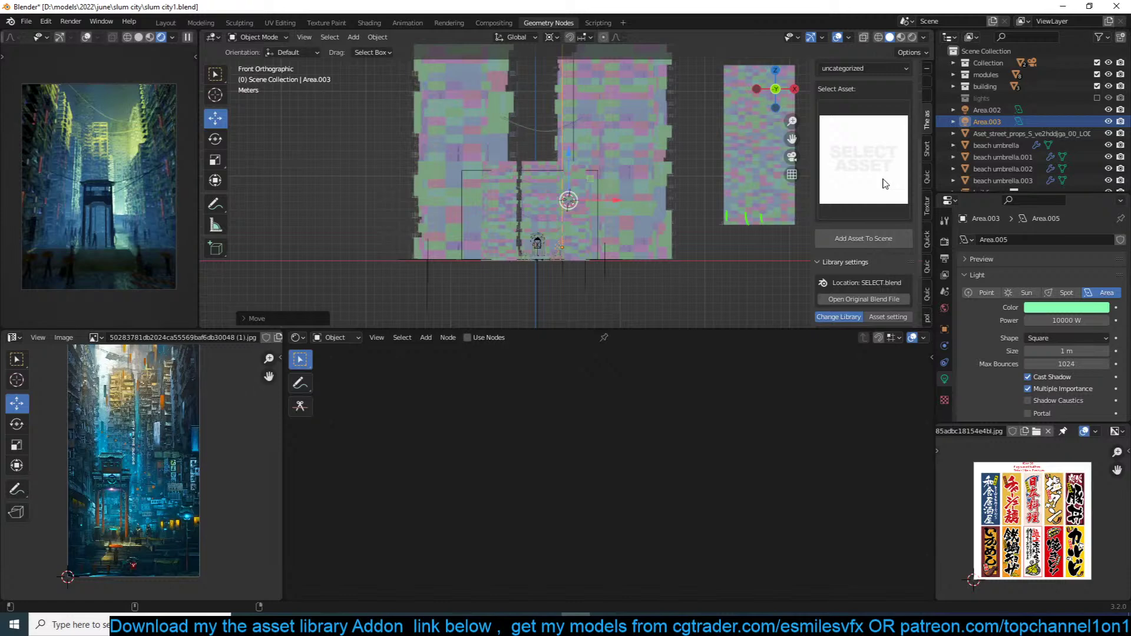
left_click(886, 184)
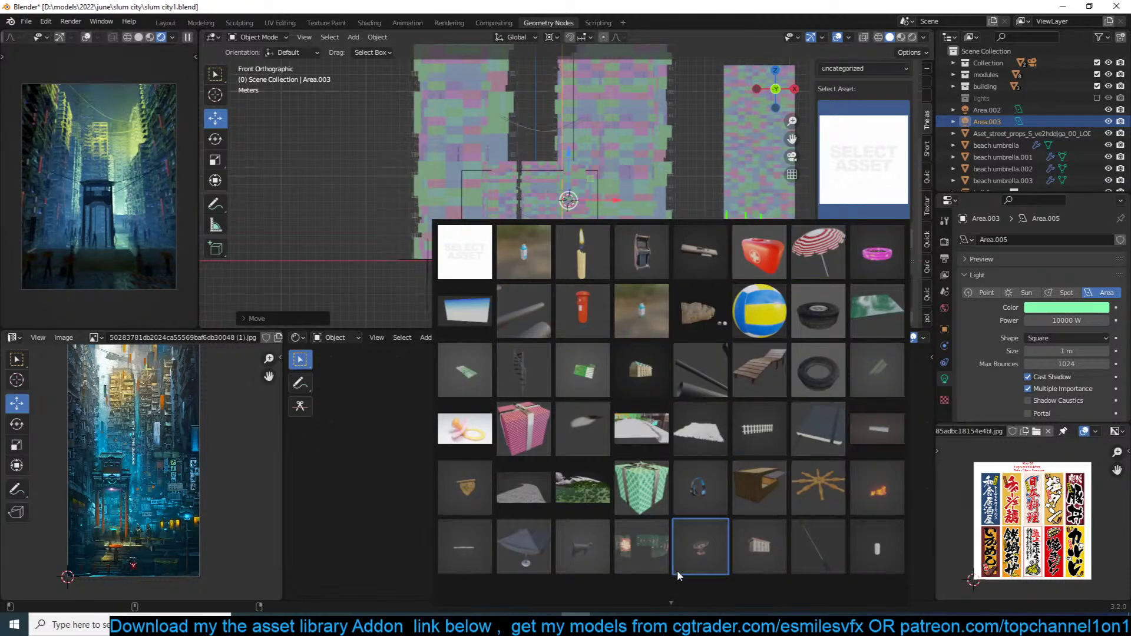
scroll(638, 603, "down", 2)
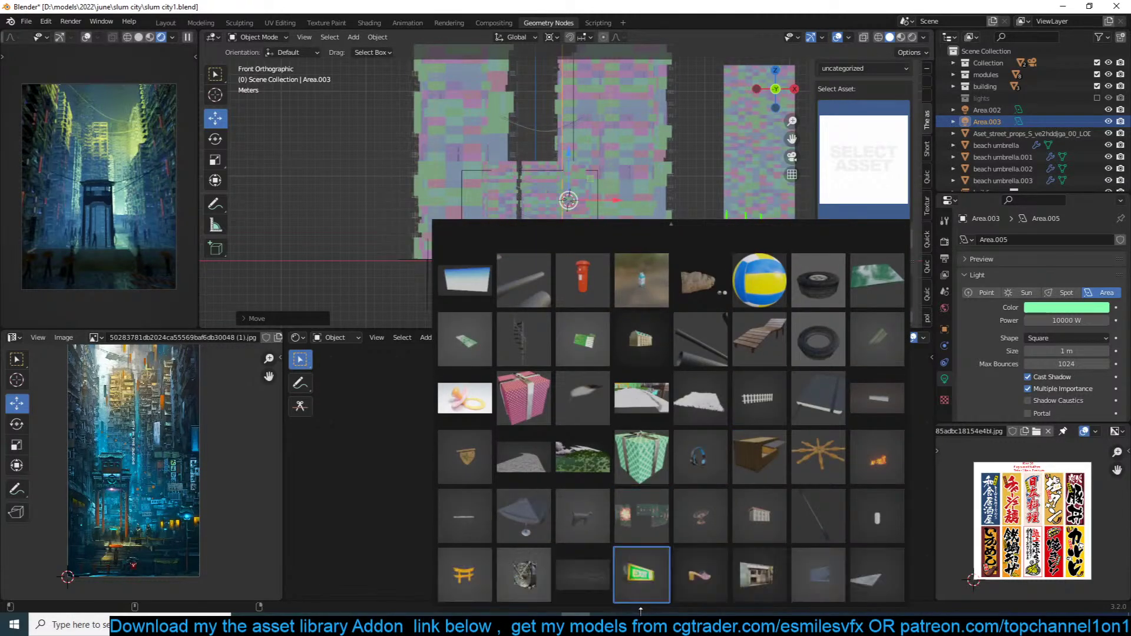
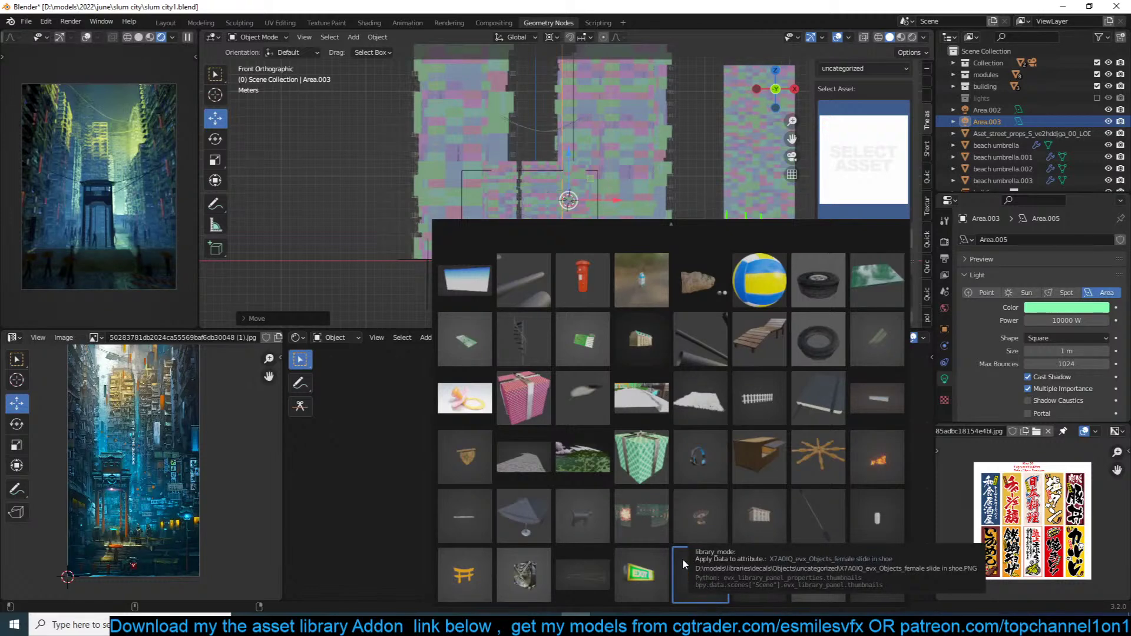
left_click(532, 500)
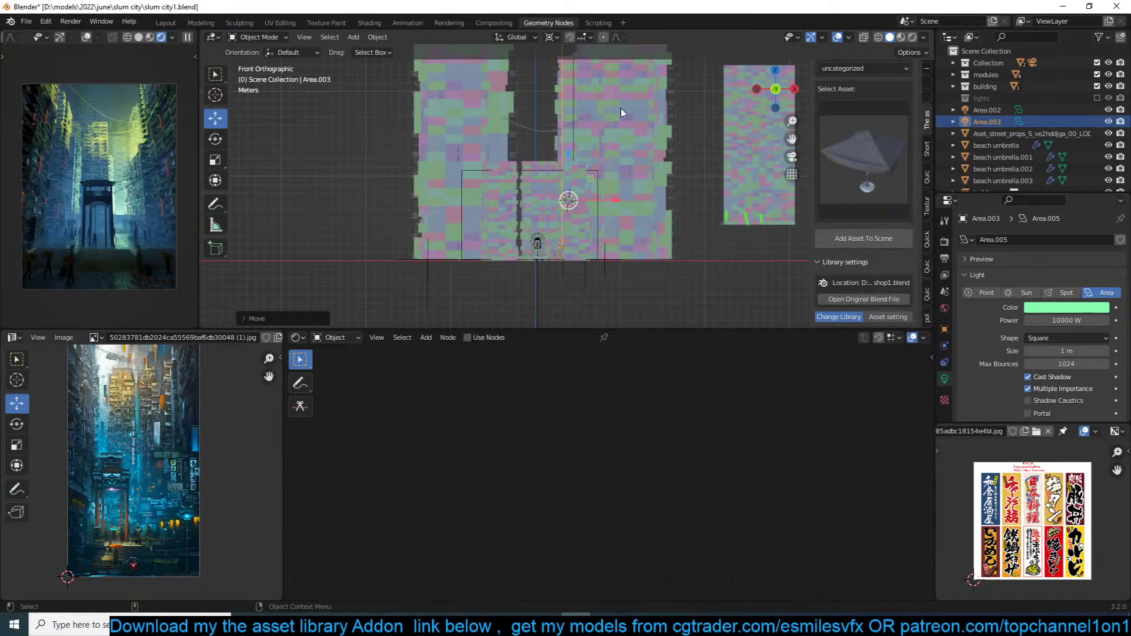
Step: Pause the rendered camera preview and save the file
left_click(187, 38)
middle_click_drag(516, 279, 545, 235)
scroll(553, 205, "up", 3)
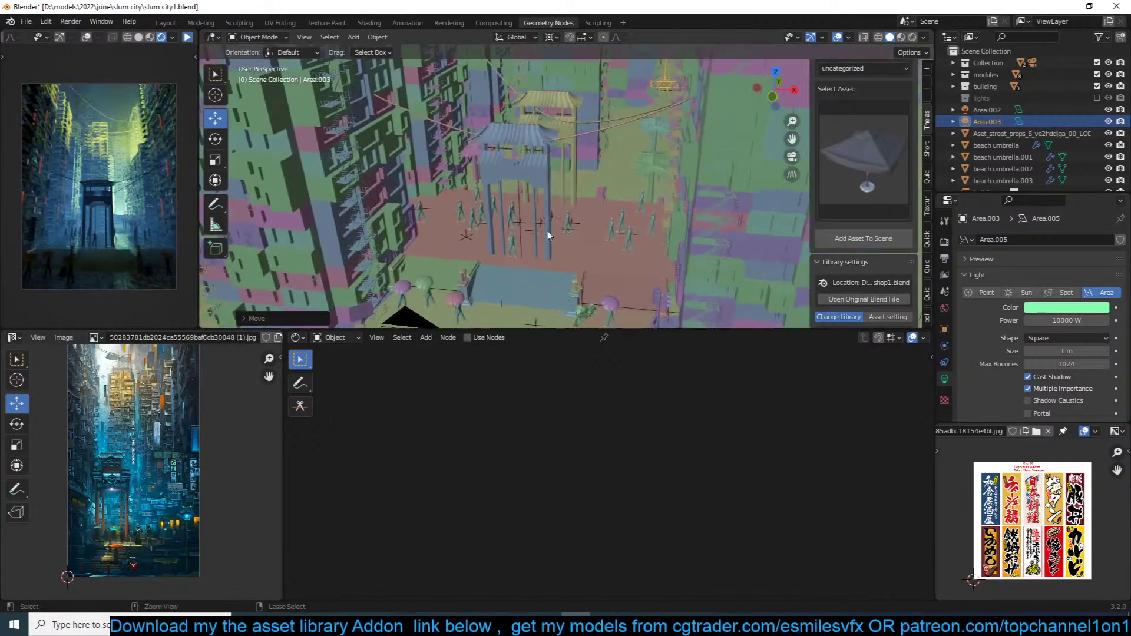
key("ctrl+s")
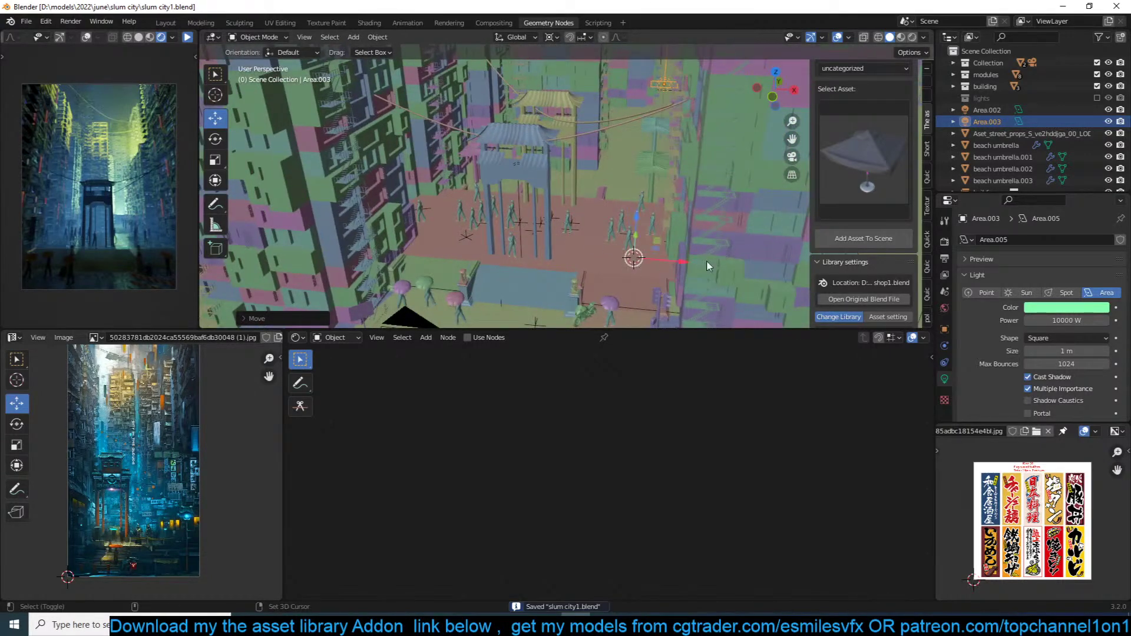
Step: Add the chosen umbrella asset to the scene and adjust its size and height along Z
left_click(869, 240)
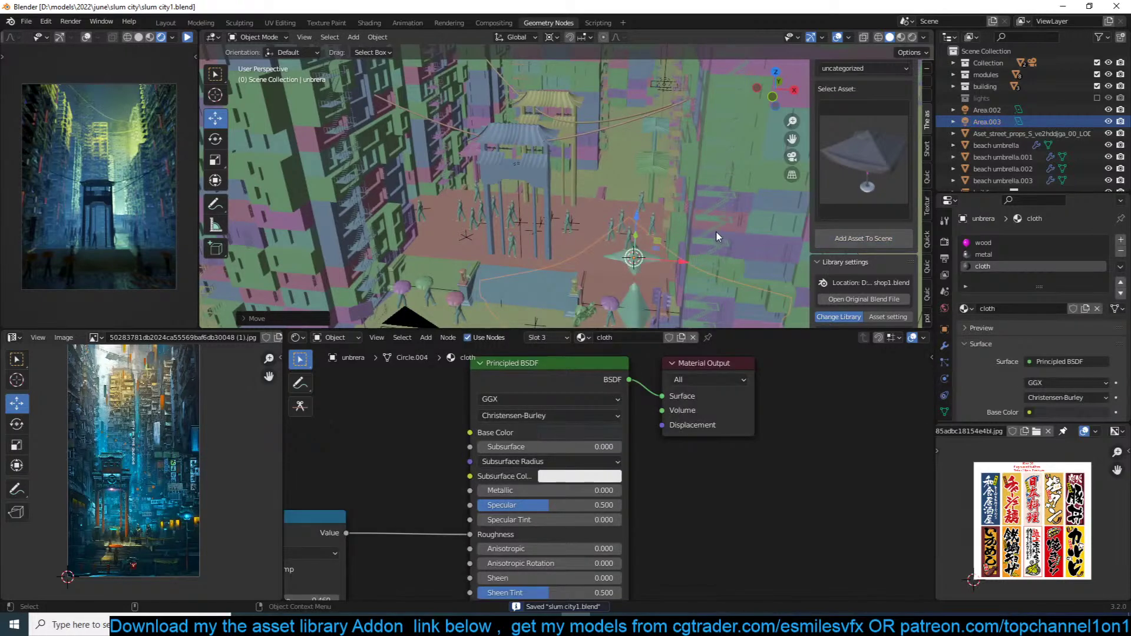
key("s")
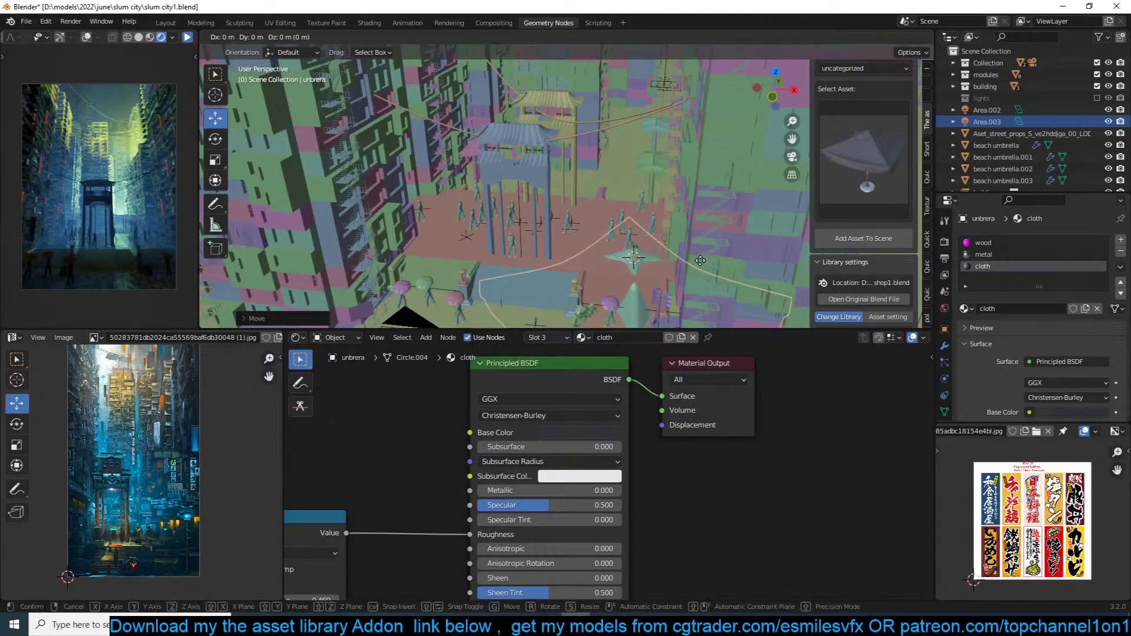
left_click(741, 175)
key("g")
key("z")
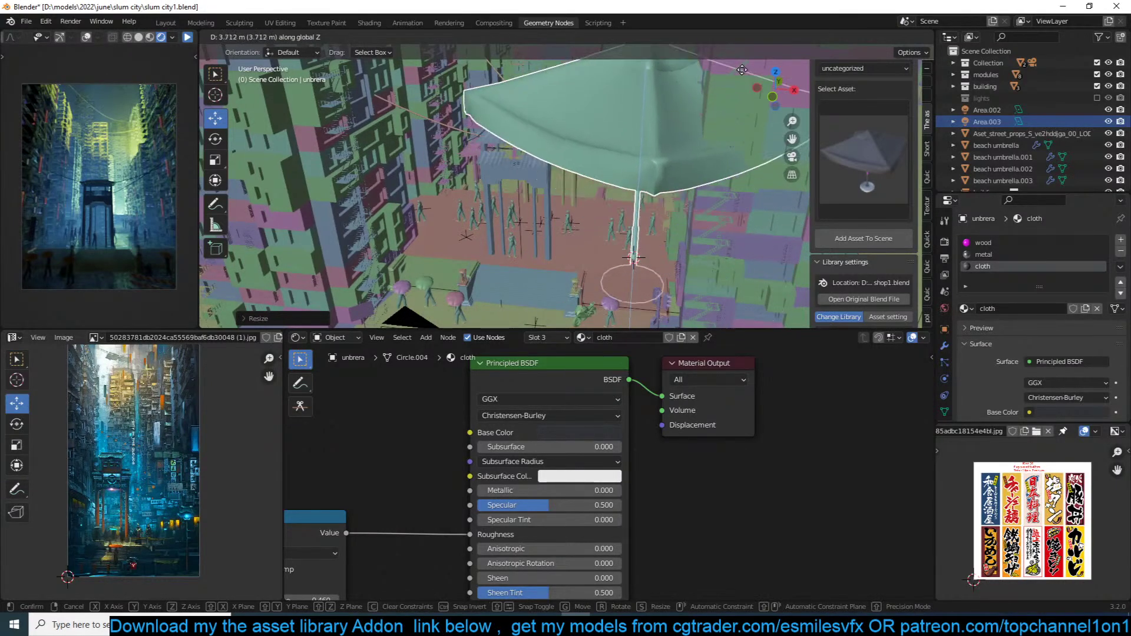
left_click(659, 298)
scroll(676, 213, "down", 6)
middle_click_drag(646, 270, 621, 235)
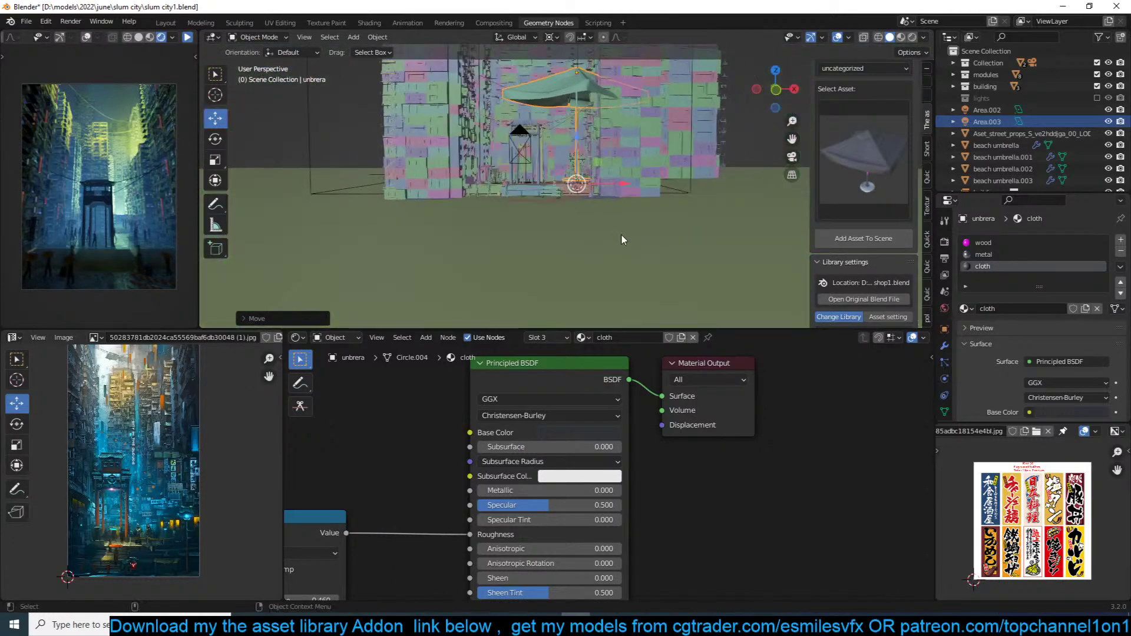
scroll(621, 235, "up", 6)
key("s")
left_click(657, 157)
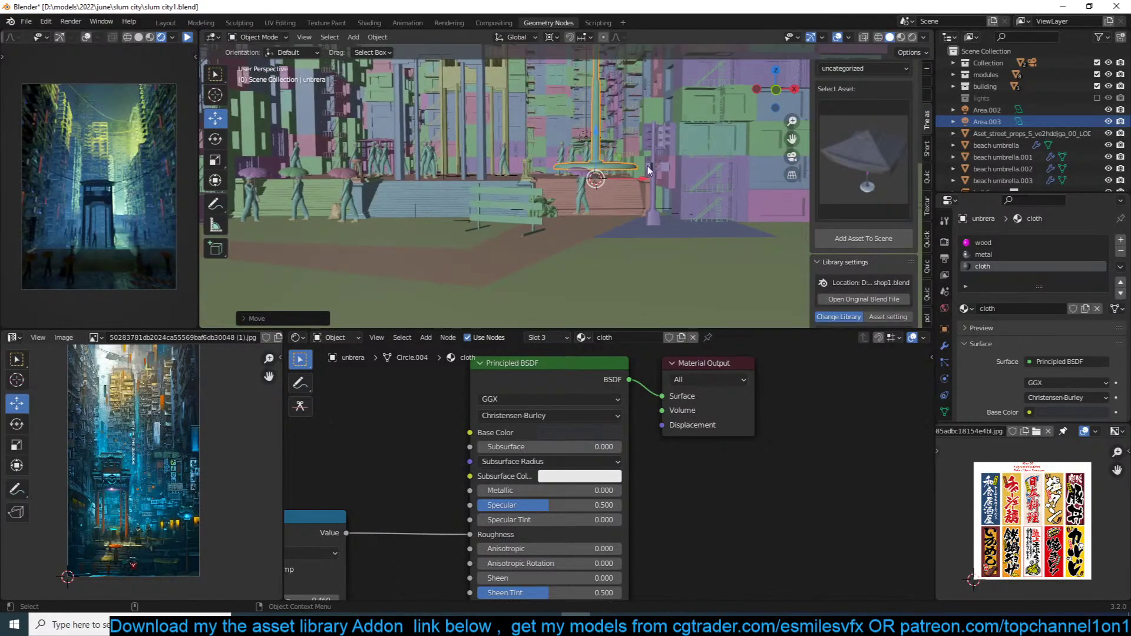
key("g")
key("z")
right_click(651, 177)
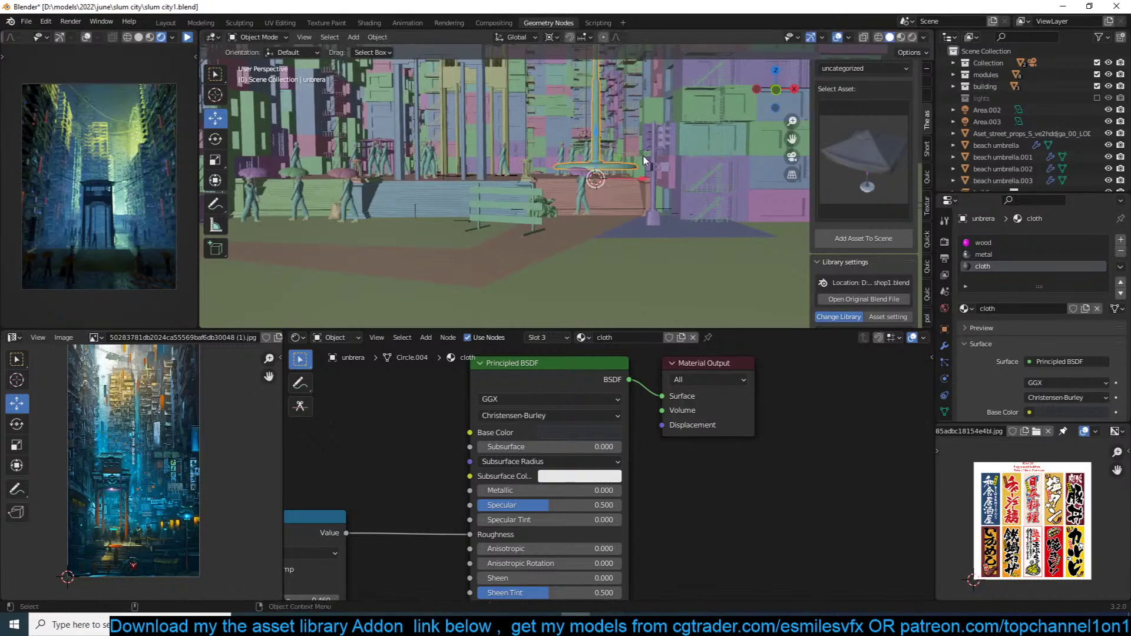
key("period")
left_click(660, 88)
key("s")
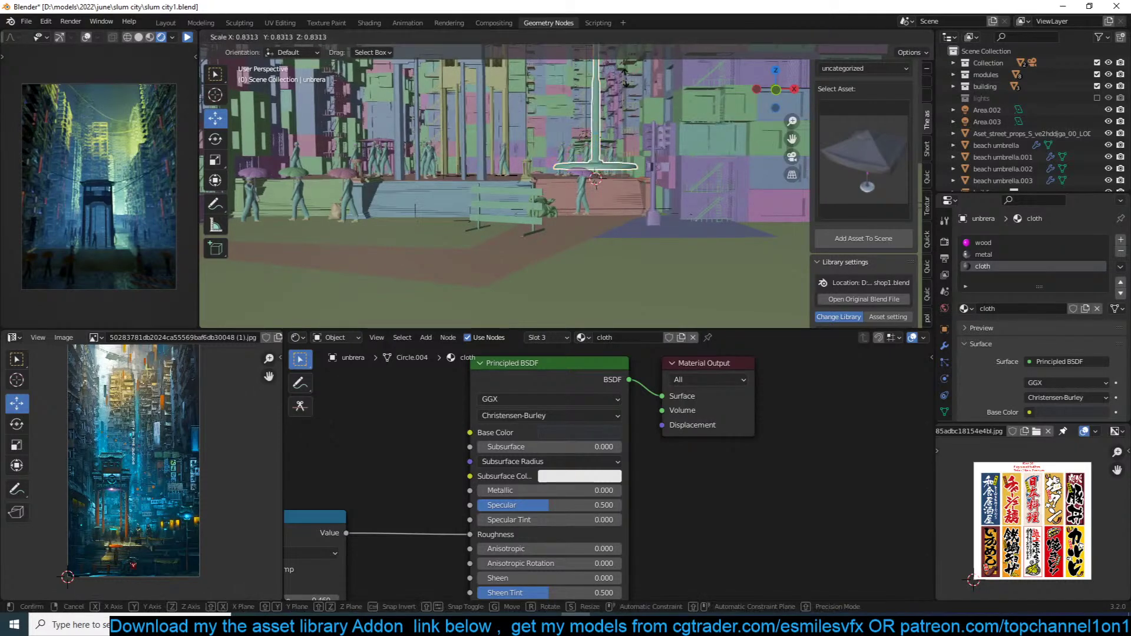
right_click(645, 131)
scroll(646, 135, "down", 7)
middle_click_drag(645, 142, 650, 165)
key("s")
right_click(655, 151)
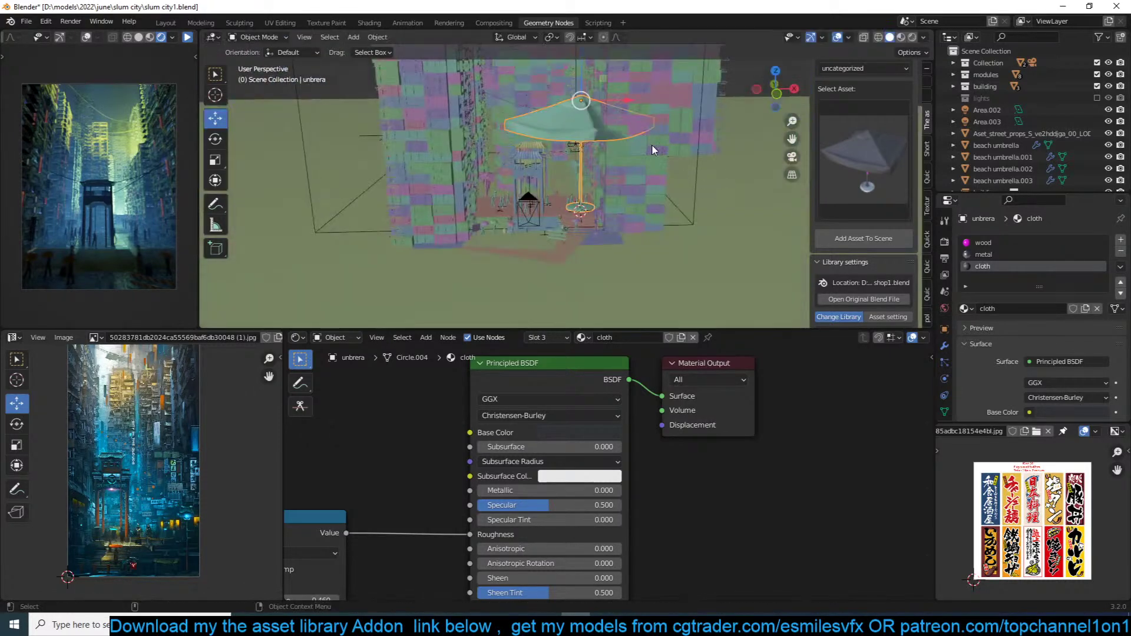
Step: Change the transform pivot point and scale the umbrella down
key("period")
left_click(724, 106)
key("s")
left_click(606, 161)
Step: Snap the 3D cursor to the umbrella's base geometry and set the umbrella's origin to the 3D cursor
scroll(607, 163, "up", 6)
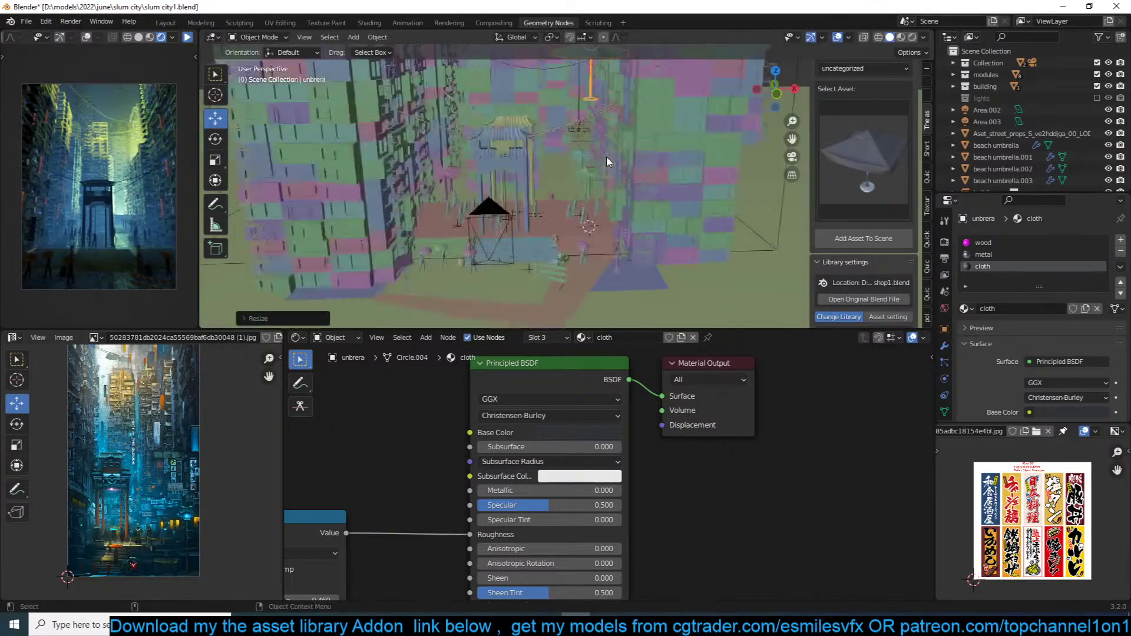
key("Tab")
key("KP_Decimal")
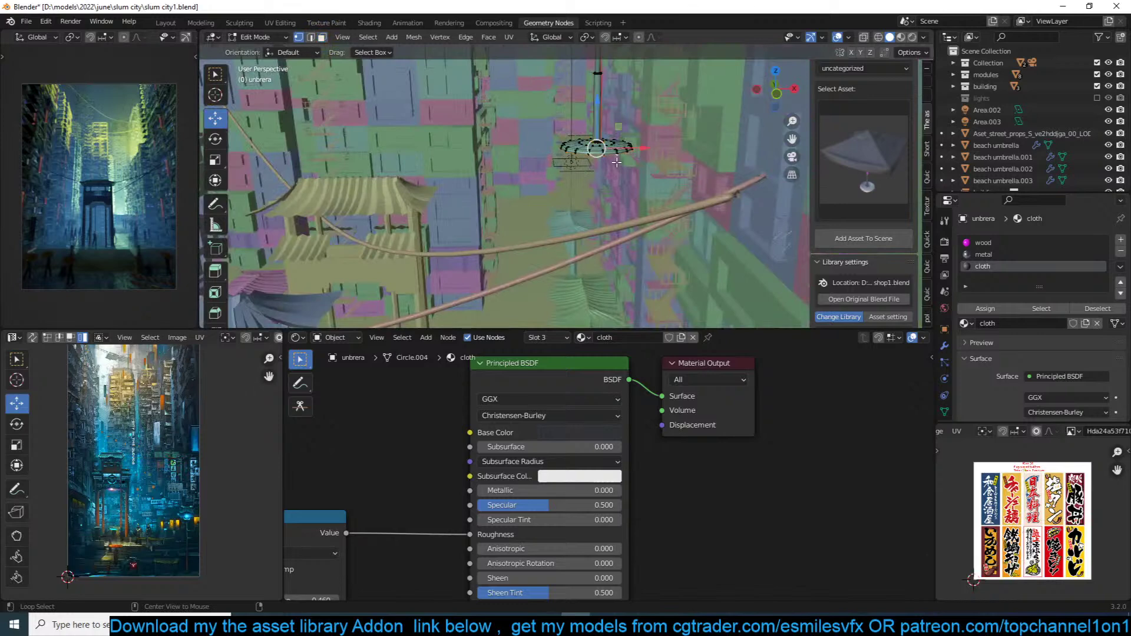
key("shift+s")
left_click(601, 278)
key("Tab")
right_click(635, 263)
mouse_move(636, 264)
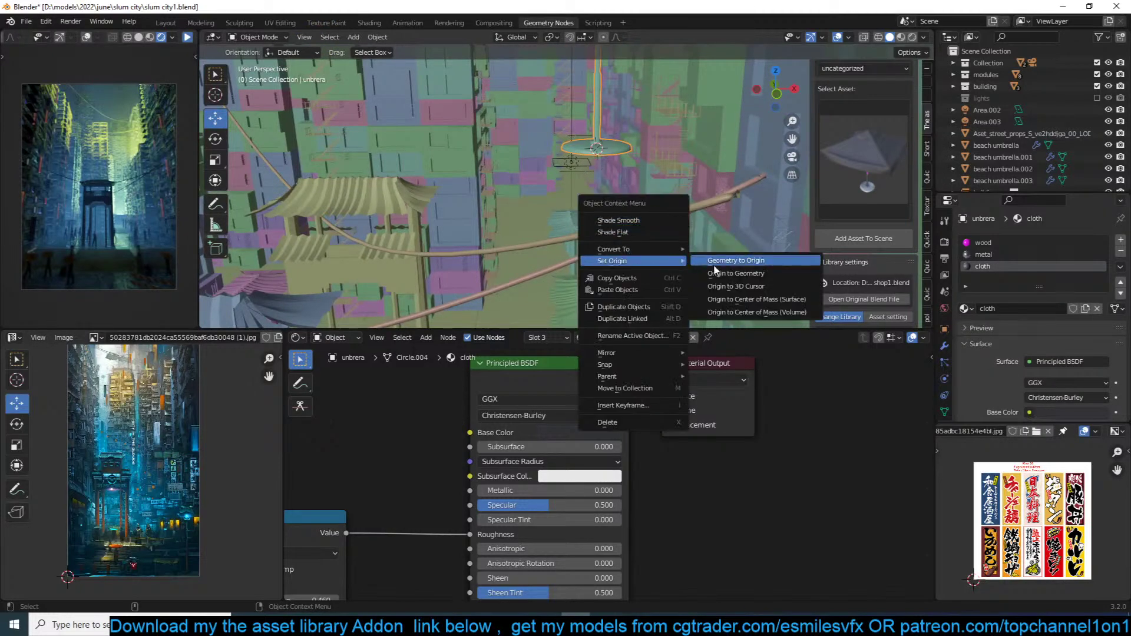
left_click(735, 286)
Step: Place the 3D cursor on the plaza floor near the gate and snap the umbrella to it
scroll(580, 229, "down", 7)
middle_click_drag(580, 229, 633, 155, "shift")
right_click(646, 217, "shift")
key("shift+s")
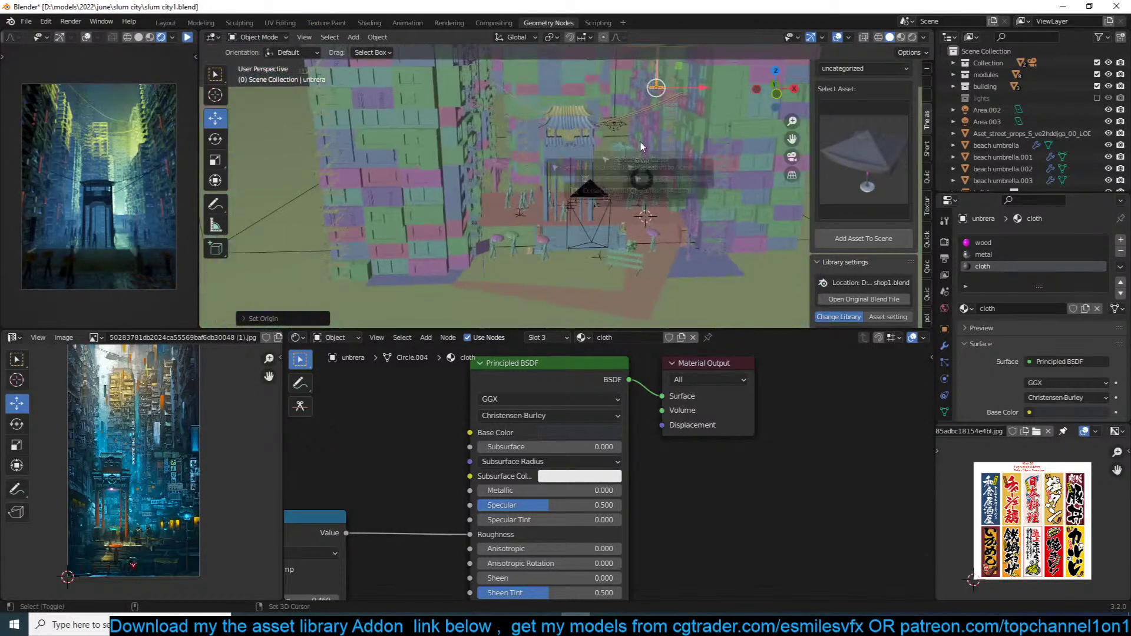
left_click(642, 147)
Step: Scale the umbrella on the plaza down closer to the size of the pedestrians
key("KP_Decimal")
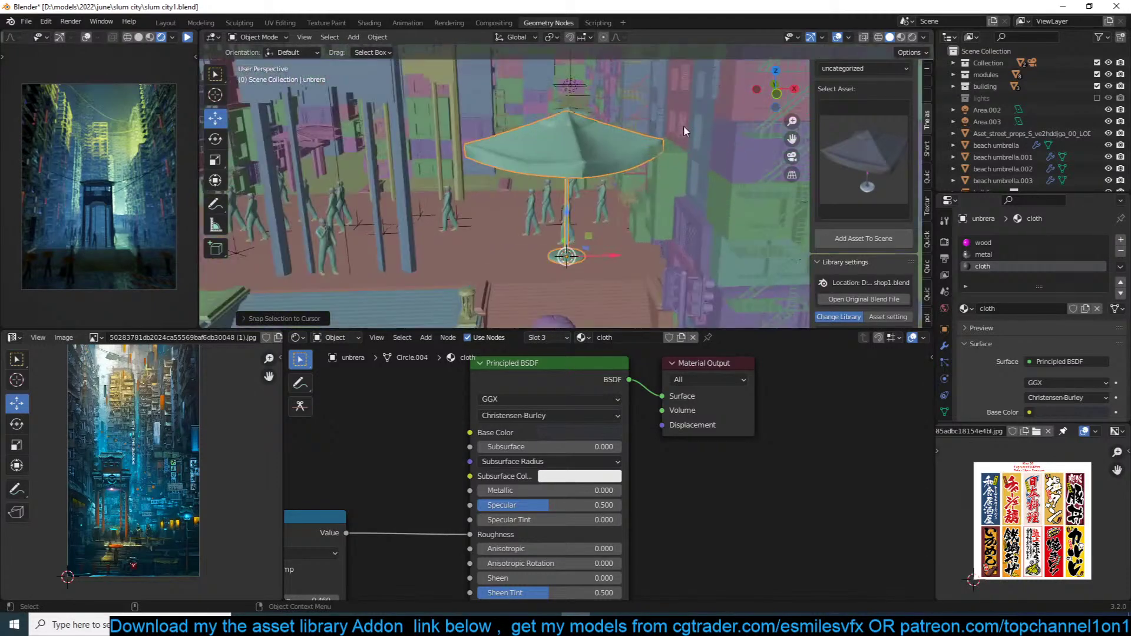
key("s")
left_click(621, 165)
Step: Make two linked duplicates of the umbrella in top view, one across the plaza and one farther back along the street
key("KP_7")
scroll(590, 183, "down", 4)
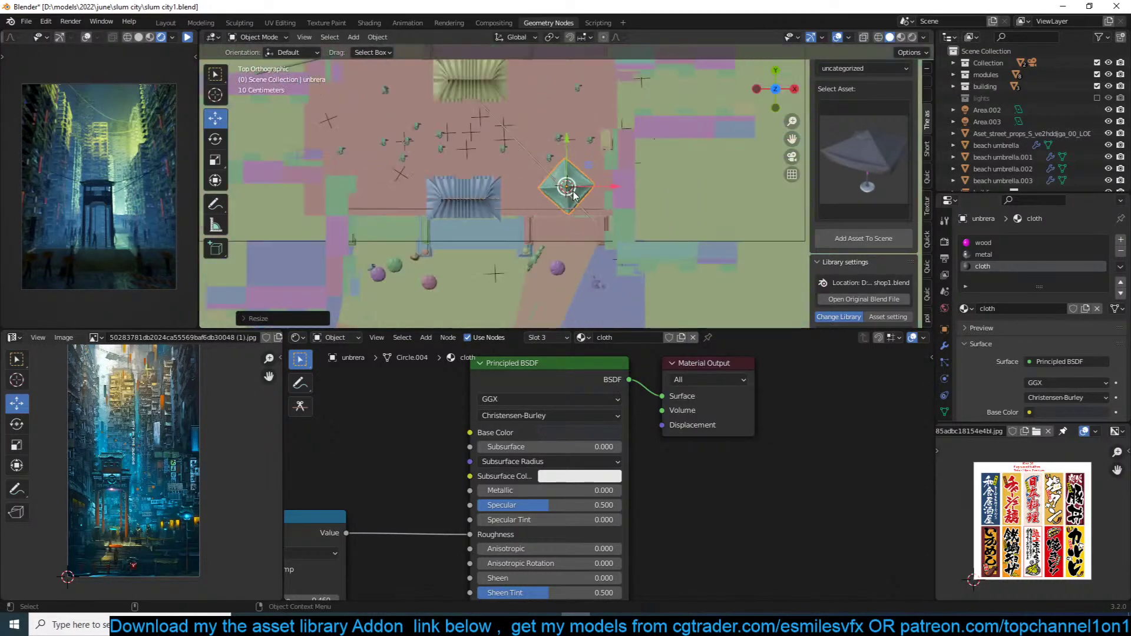
middle_click_drag(574, 198, 593, 212, "shift")
key("alt+d")
left_click(399, 123)
middle_click_drag(398, 123, 372, 211, "shift")
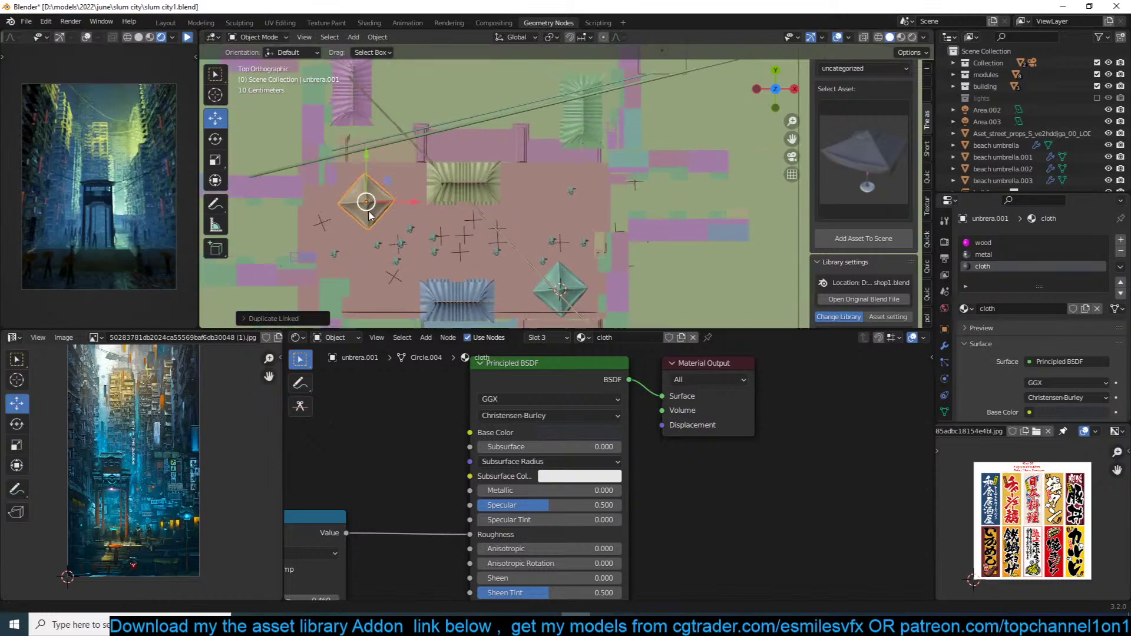
key("alt+d")
left_click(611, 59)
Step: Lower the farthest umbrella copy along Z by about 0.57 m
middle_click_drag(589, 207, 563, 151)
key("KP_Decimal")
scroll(563, 152, "up", 2)
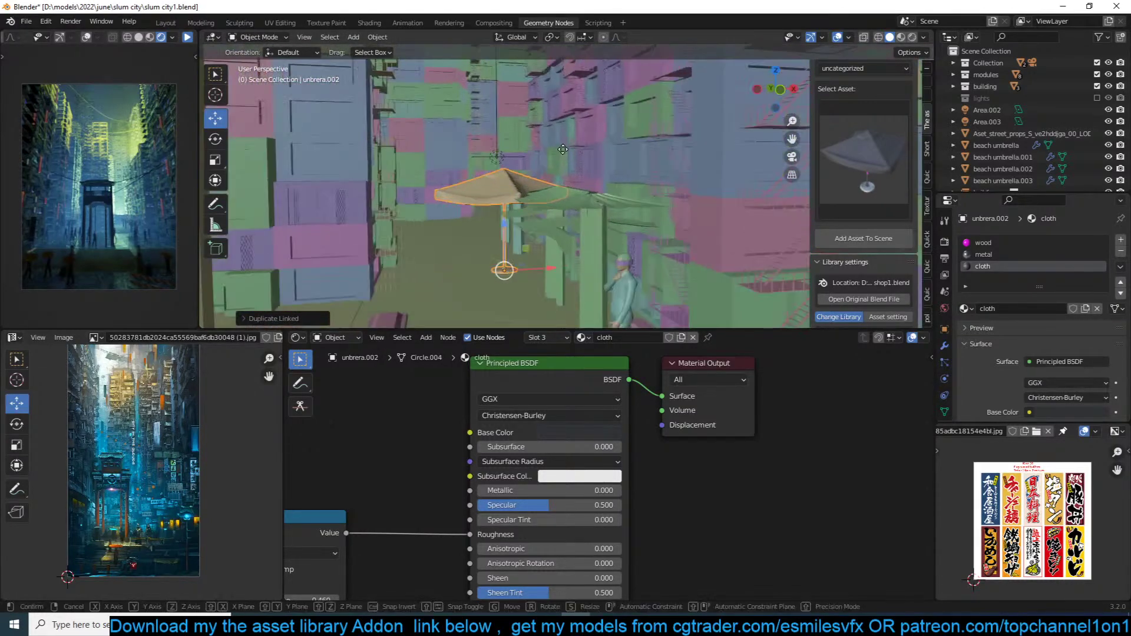
key("g")
key("z")
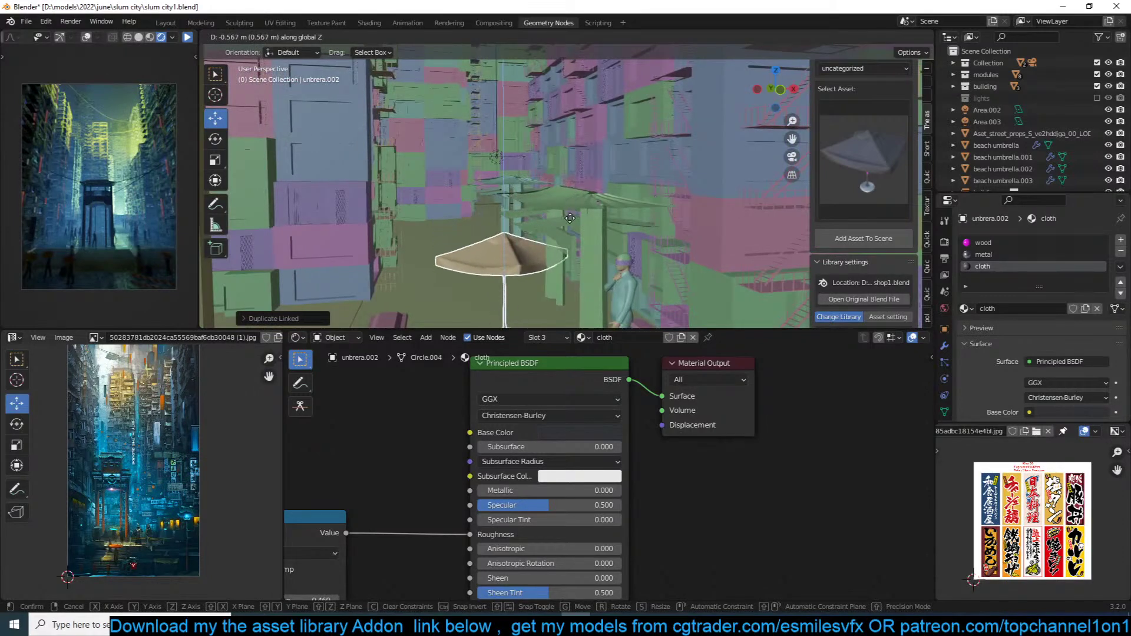
left_click(571, 218)
Step: Snap the farthest umbrella copy to a 3D cursor placed on the street ground and scale it down
scroll(570, 203, "up", 3)
middle_click_drag(571, 204, 610, 140, "shift")
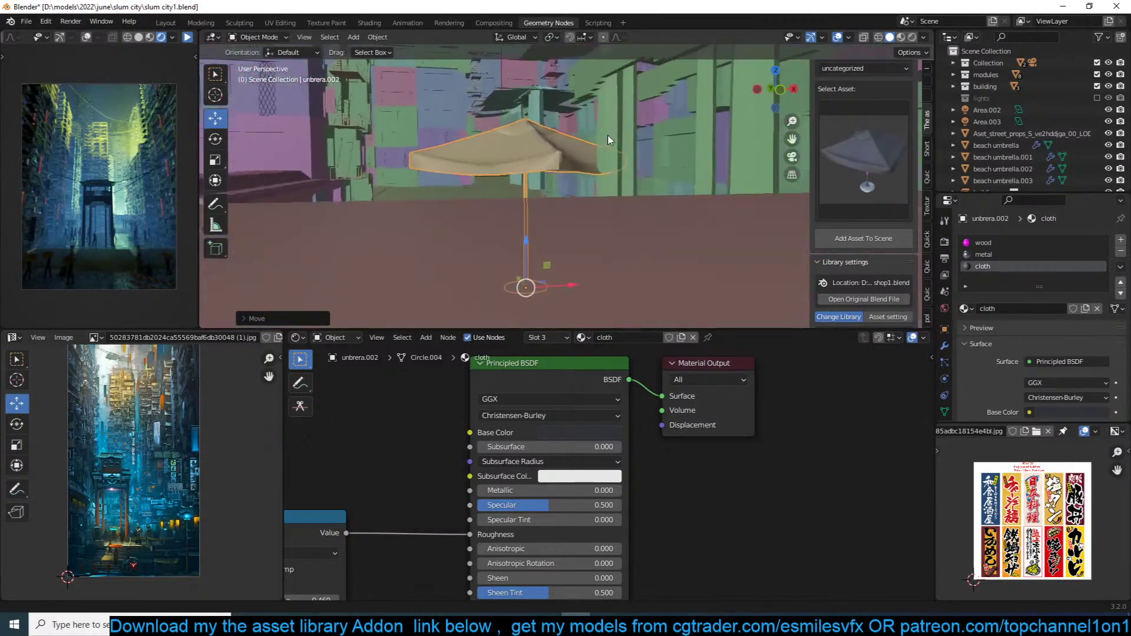
middle_click_drag(587, 211, 578, 226)
right_click(575, 216, "shift")
key("shift+s")
left_click(548, 130)
key("s")
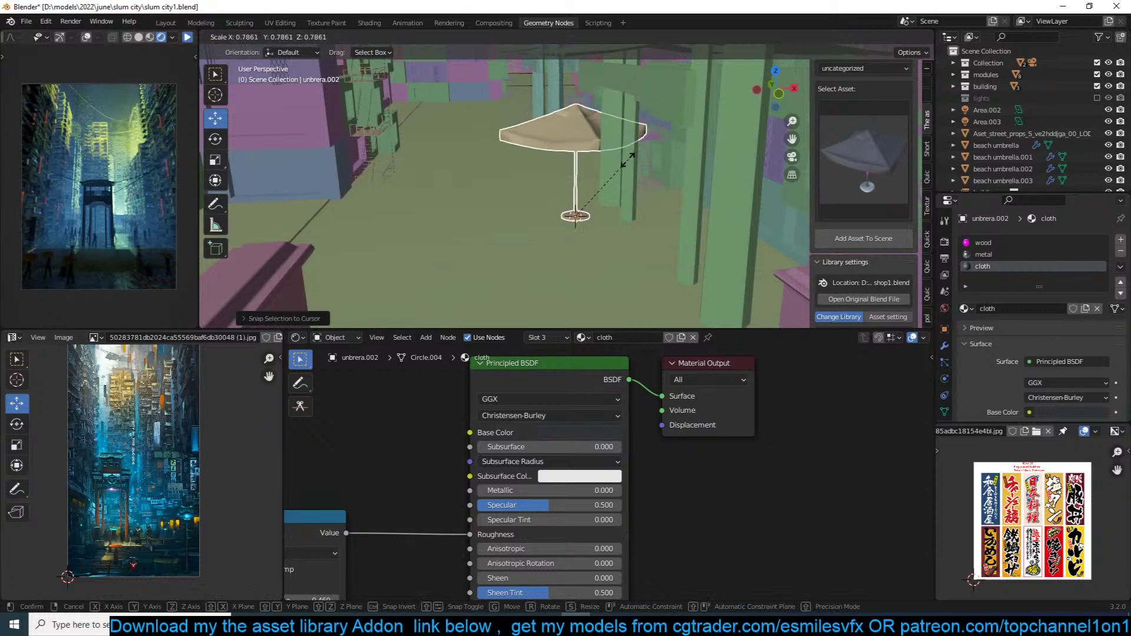
left_click(639, 163)
Step: Make three linked duplicates of the umbrella in top view, spread around the street behind the gate, rotating the second copy
key("KP_7")
scroll(628, 165, "down", 2)
scroll(628, 165, "down", 2)
key("alt+d")
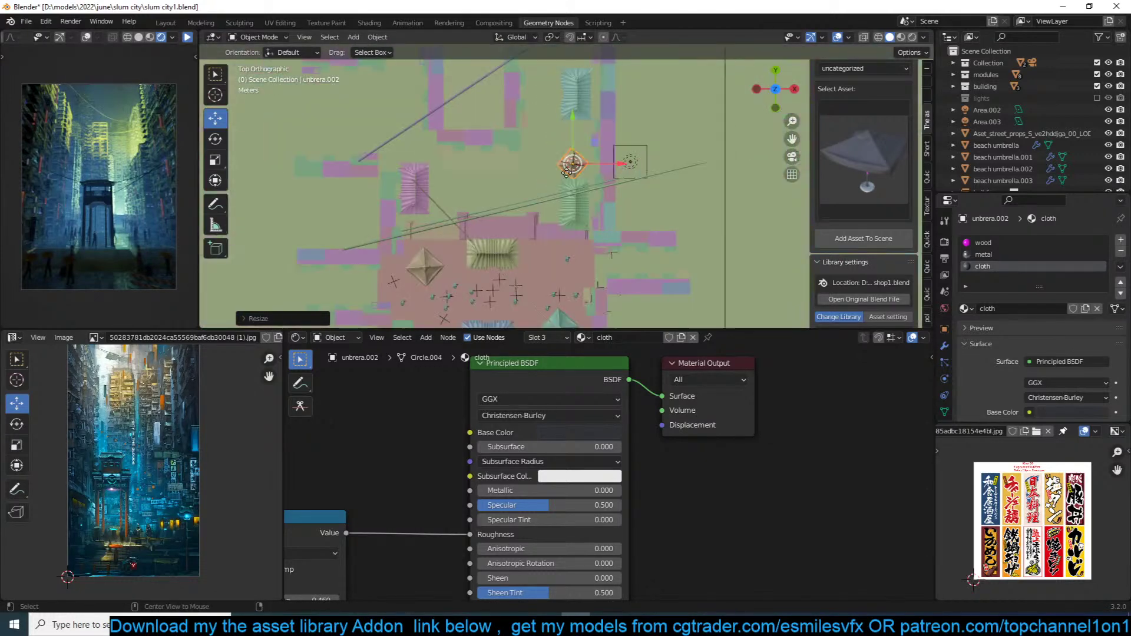
left_click(494, 175)
key("alt+d")
left_click(423, 141)
key("r")
left_click(432, 182)
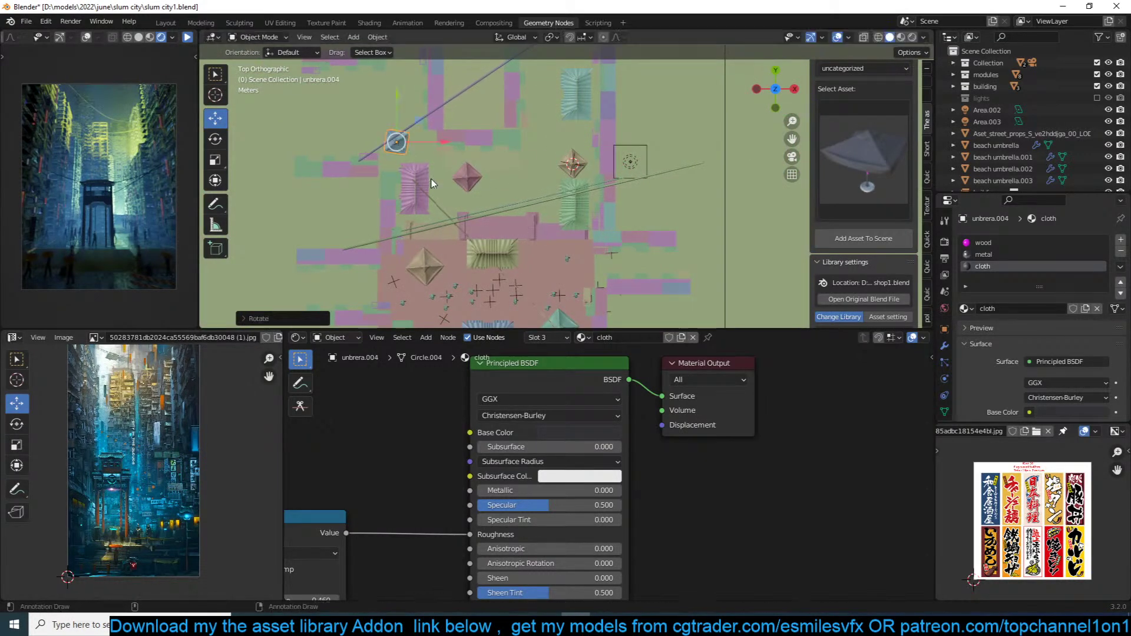
middle_click_drag(432, 182, 422, 228, "shift")
key("alt+d")
left_click(564, 148)
Step: Place a linked duplicate of a pedestrian on the street behind the gate and lower it along Z to the ground
middle_click_drag(546, 195, 610, 109, "shift")
left_click(592, 283)
scroll(610, 109, "up", 5)
key("g")
key("z")
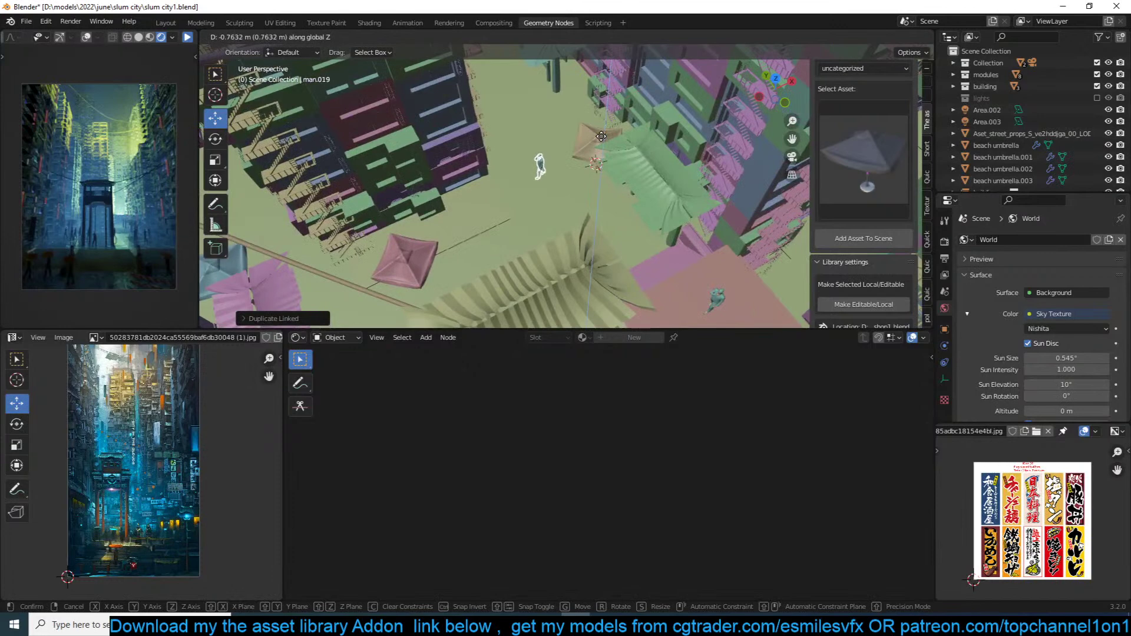
left_click(608, 123)
Step: Make linked duplicates of the lowered pedestrian in top view, rotating the last one and moving it beside the small umbrella
key("KP_7")
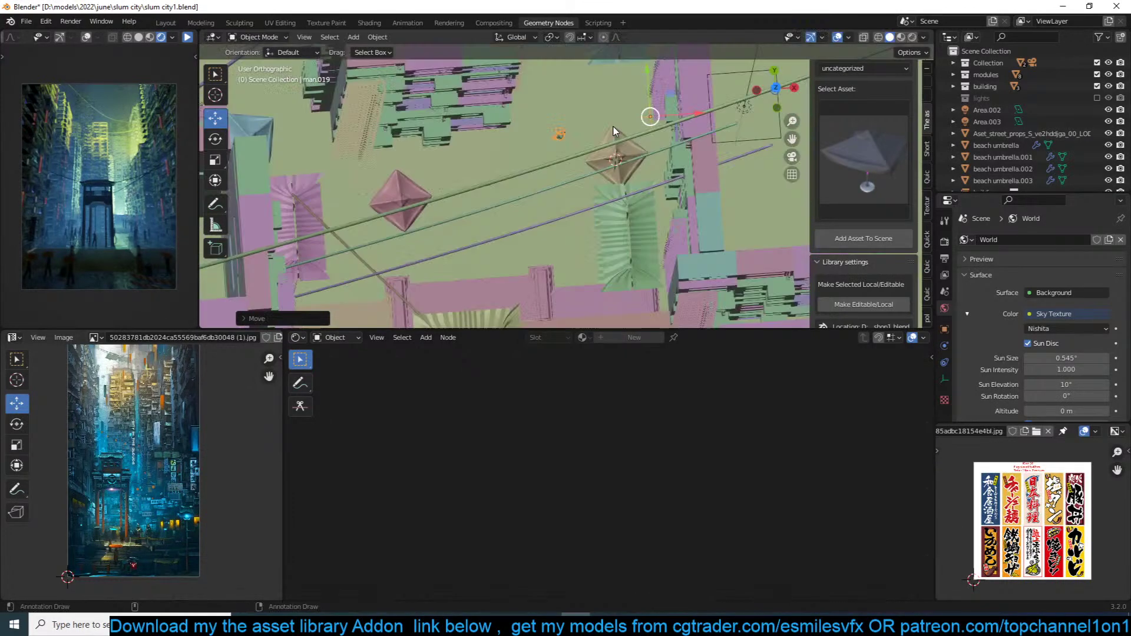
scroll(611, 130, "down", 1)
key("alt+d")
key("r")
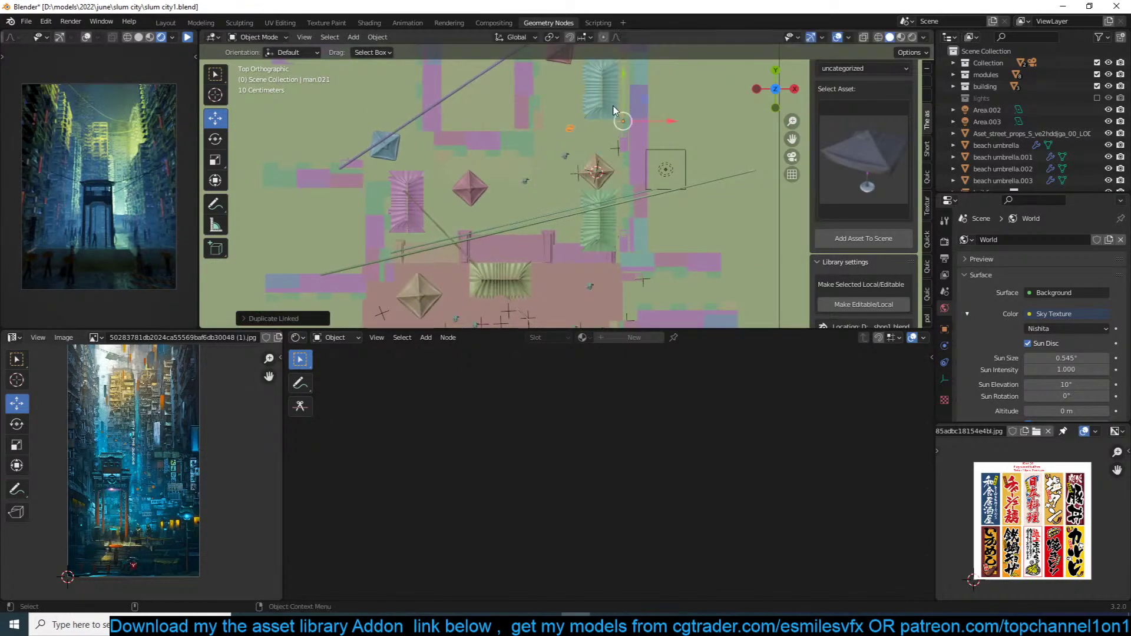
left_click(581, 151)
middle_click_drag(670, 181, 658, 189, "shift")
key("g")
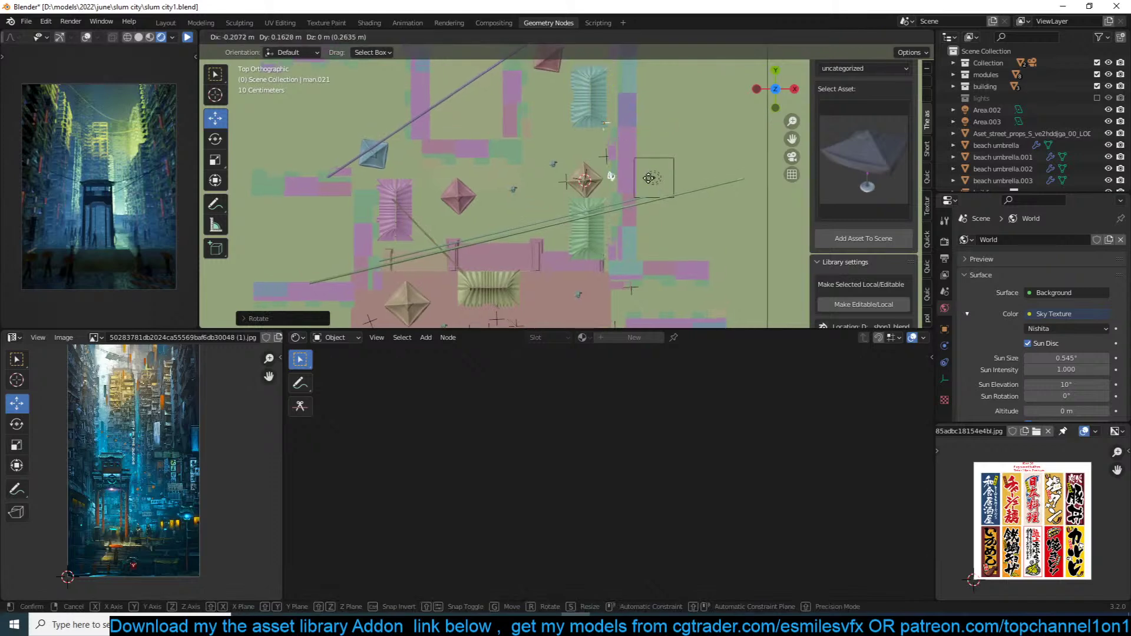
left_click(646, 179)
Step: Make two further linked duplicates of the pedestrian farther back along the street
key("alt+d")
left_click(603, 142)
key("alt+d")
left_click(578, 162)
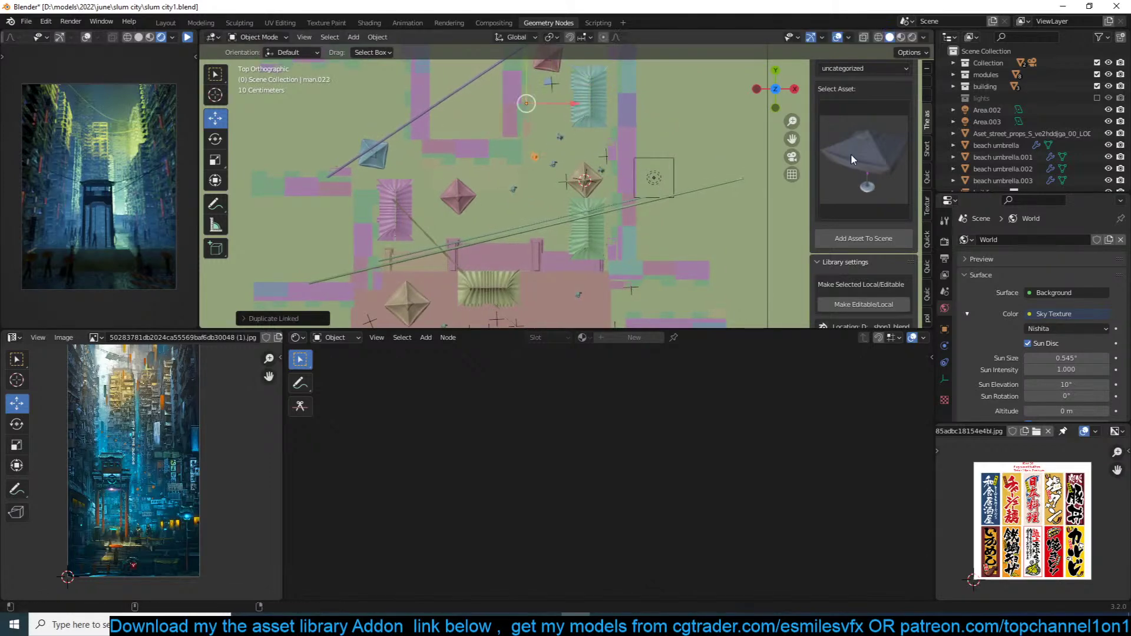
Step: Search the asset library for "man" and open the found assets for selection
scroll(858, 161, "up", 3)
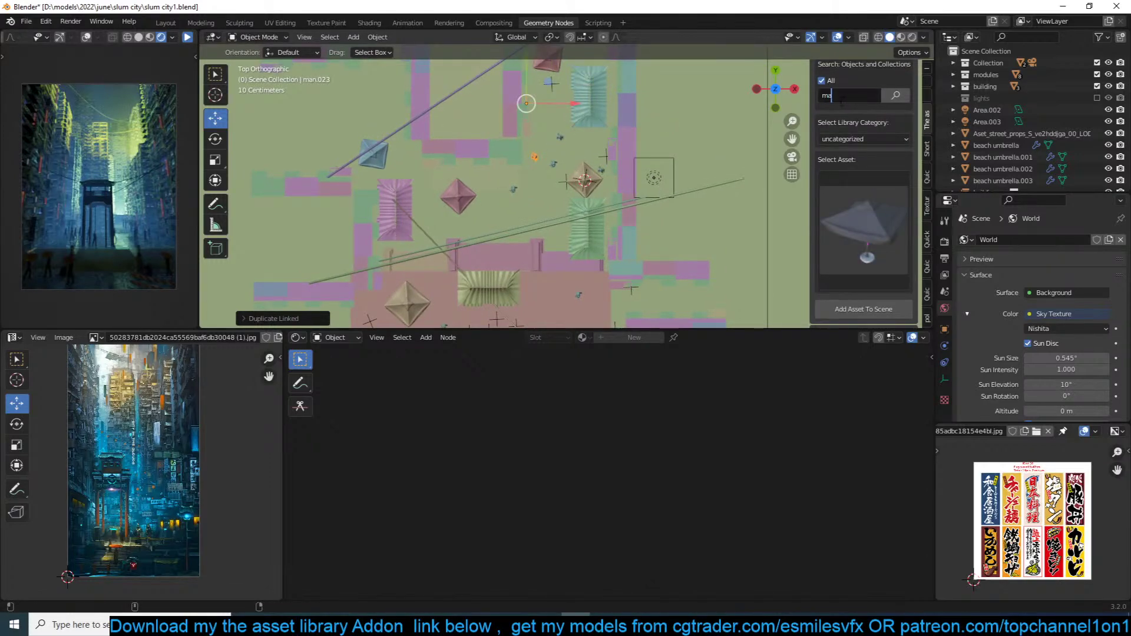
type("n")
key("Return")
left_click(842, 192)
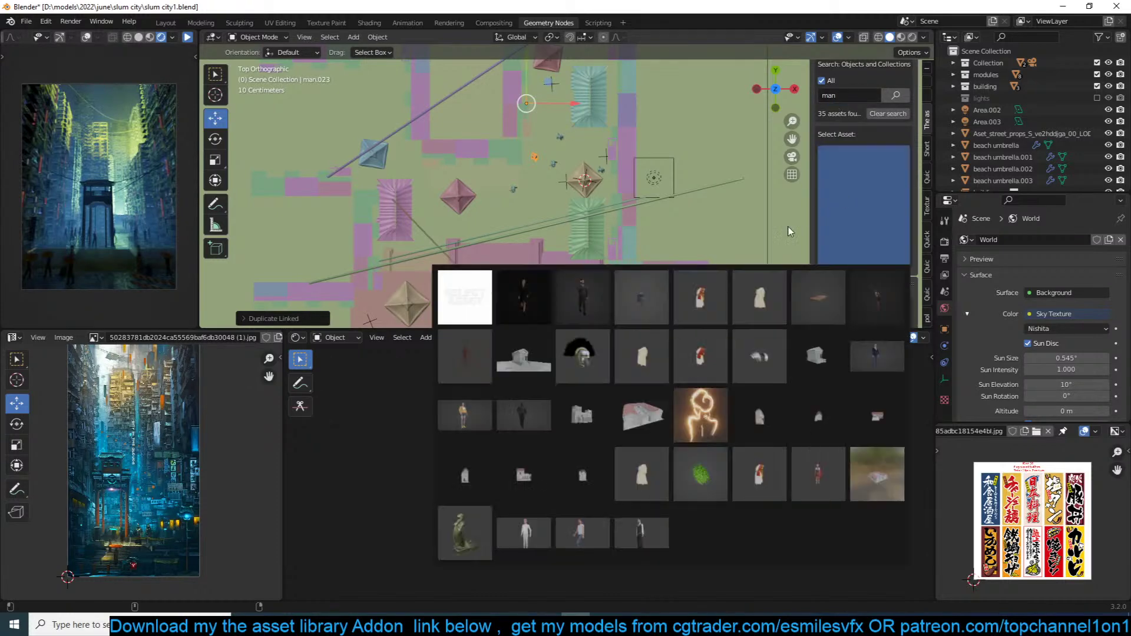
Step: Add the business man asset at the 3D cursor on the street and scale it down
left_click(859, 366)
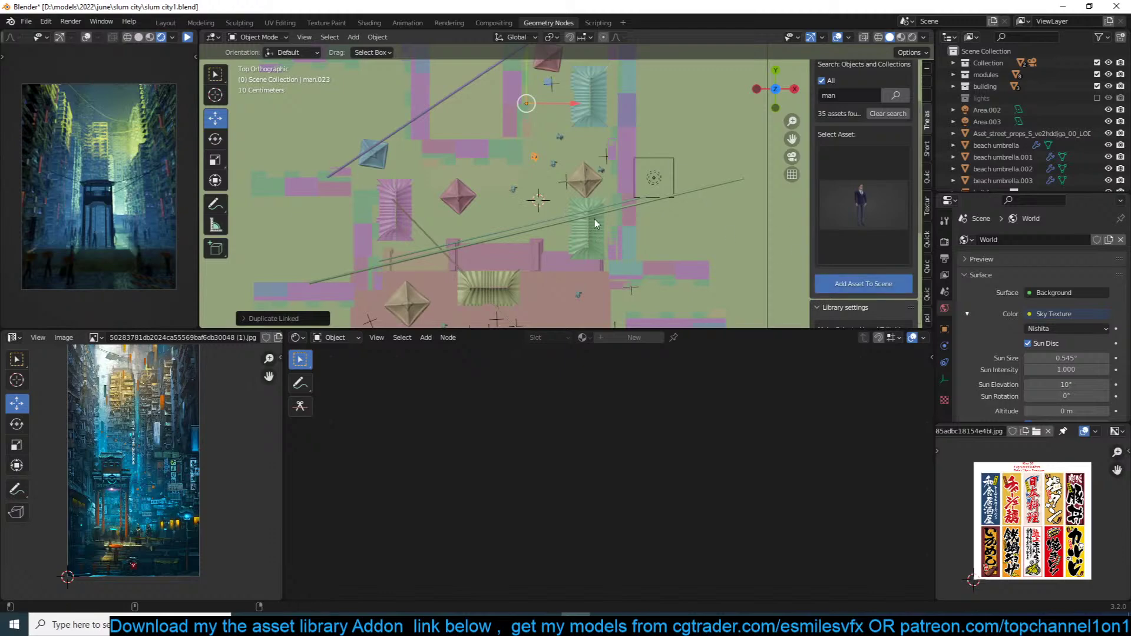
key("s")
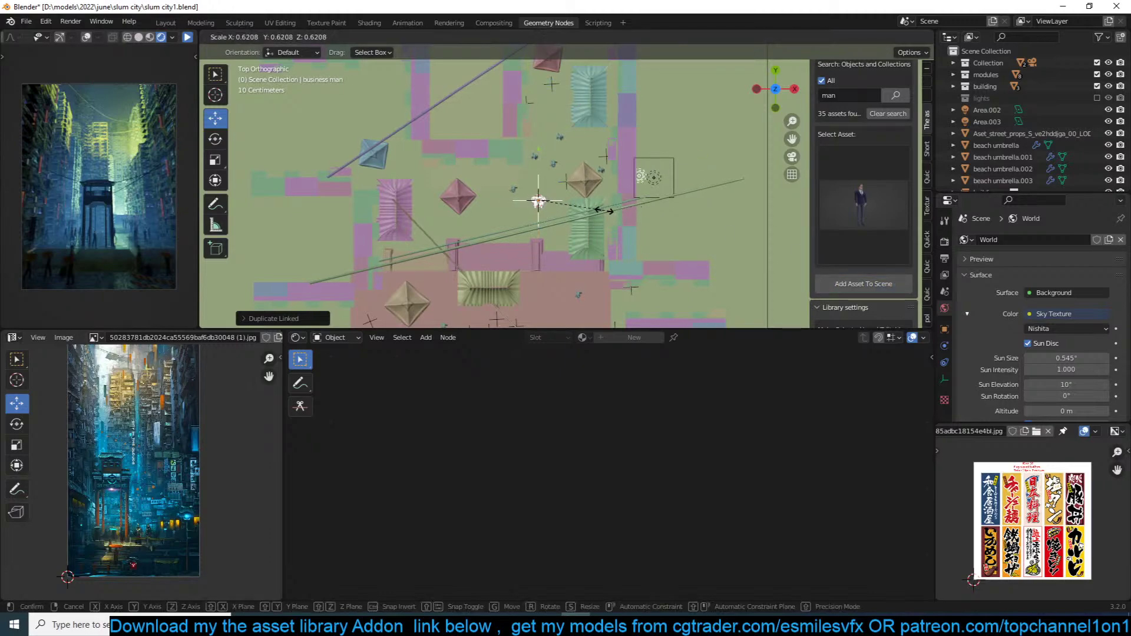
left_click(604, 211)
Step: Delete the business man figure from the street
middle_click_drag(604, 210, 621, 175)
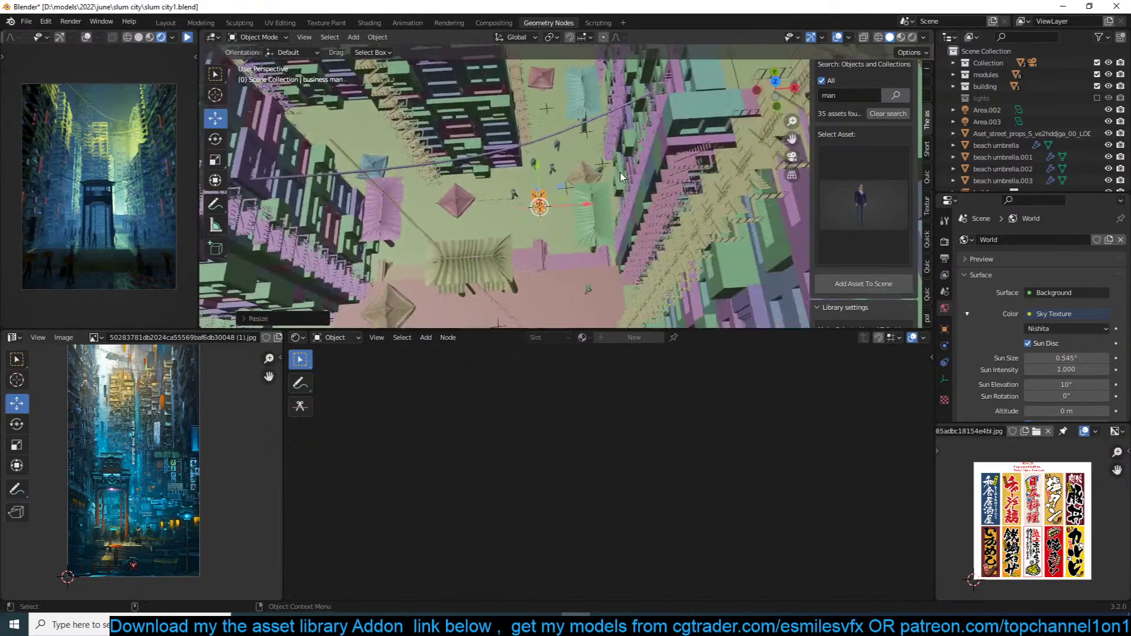
left_click(620, 175)
left_click(546, 197)
key("x")
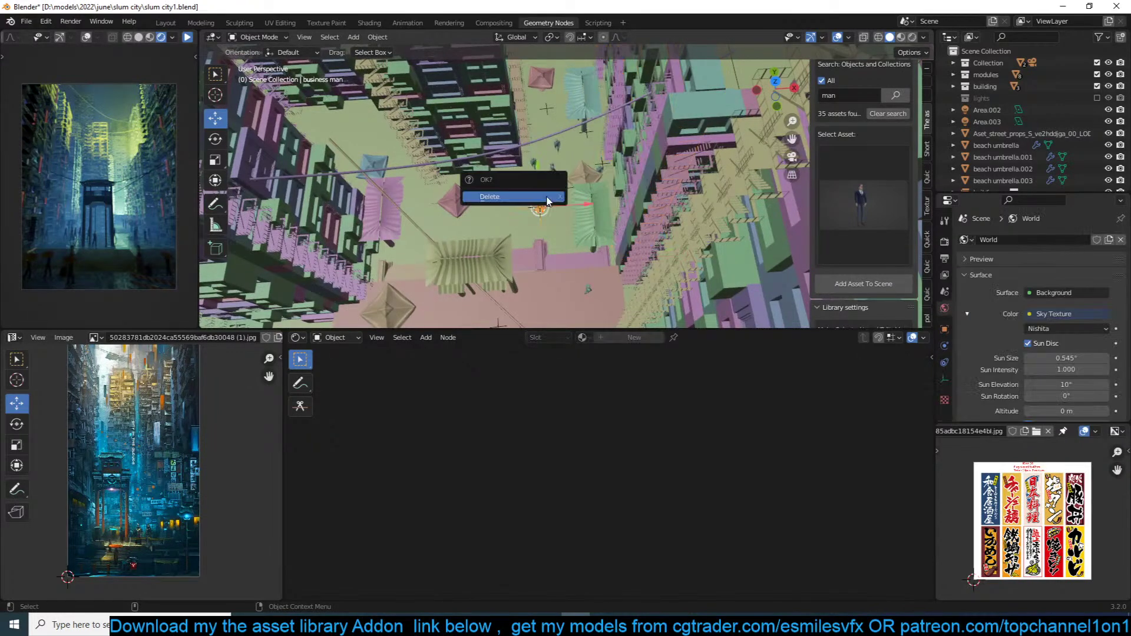
left_click(547, 197)
Step: Add the asset of a man in a dark vest at the 3D cursor and scale it to the pedestrians' height
left_click(829, 215)
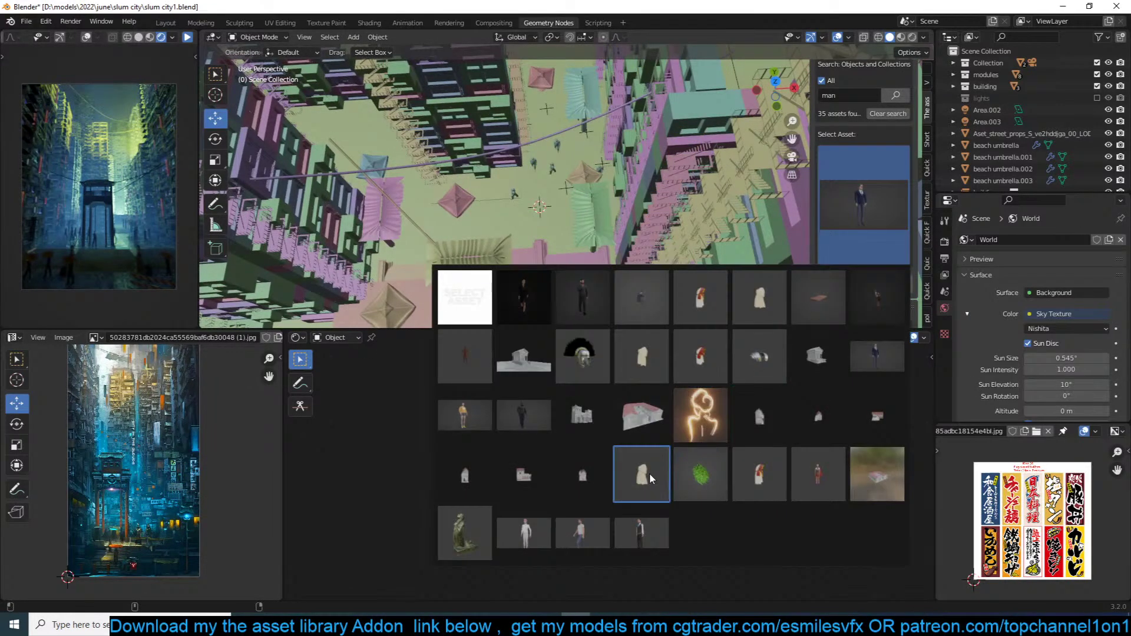
left_click(658, 535)
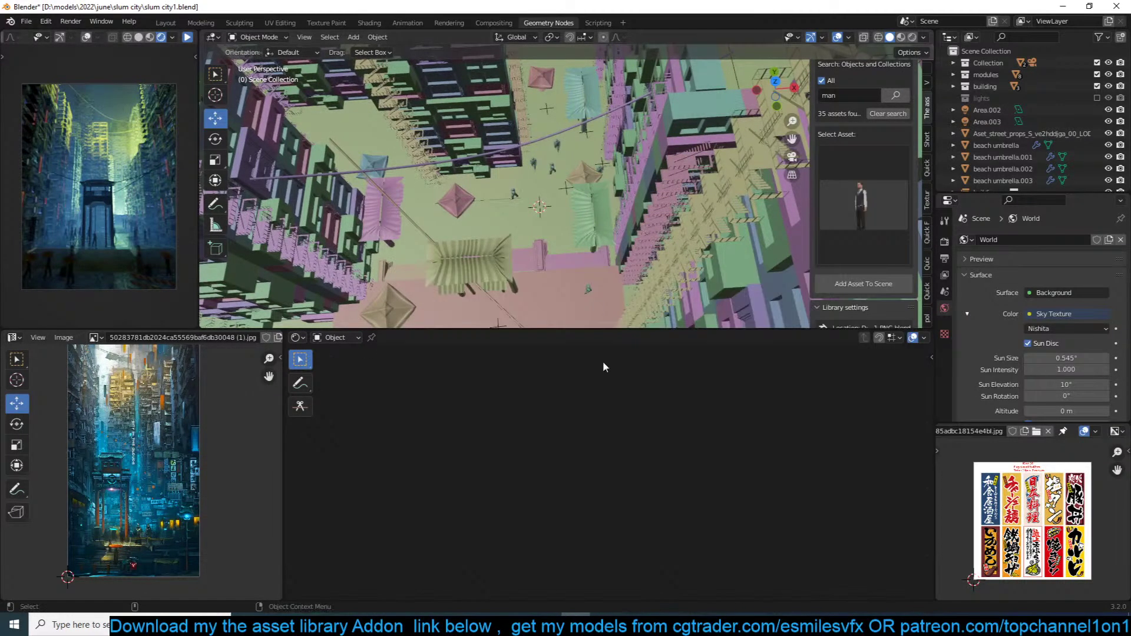
left_click(880, 283)
scroll(645, 241, "up", 5)
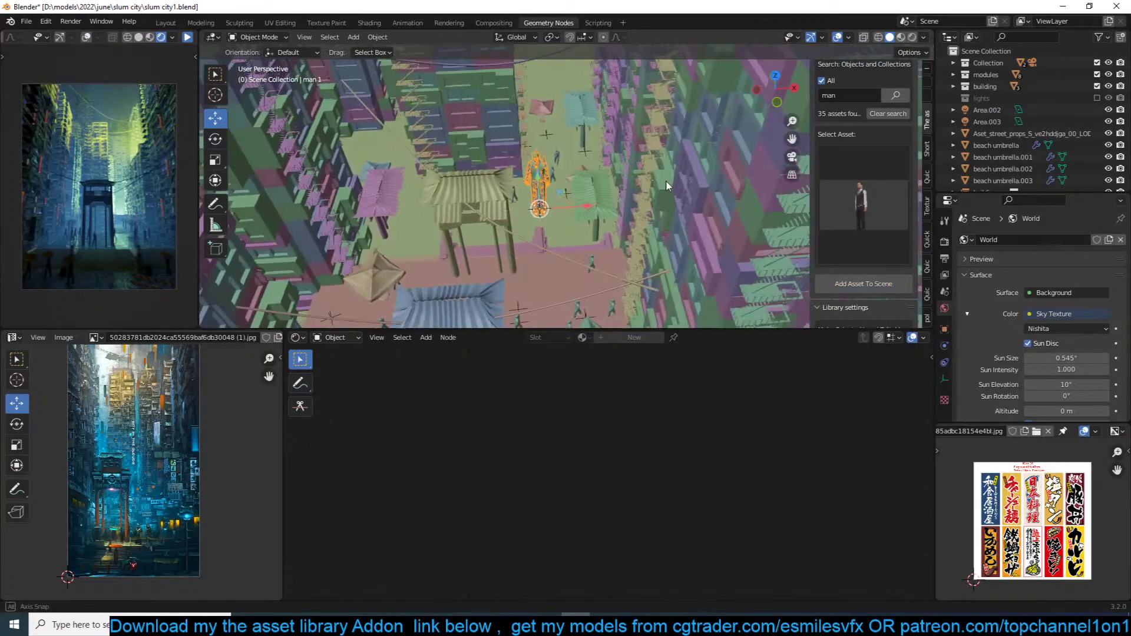
key("s")
left_click(540, 215)
middle_click_drag(541, 213, 545, 164)
scroll(546, 163, "up", 2)
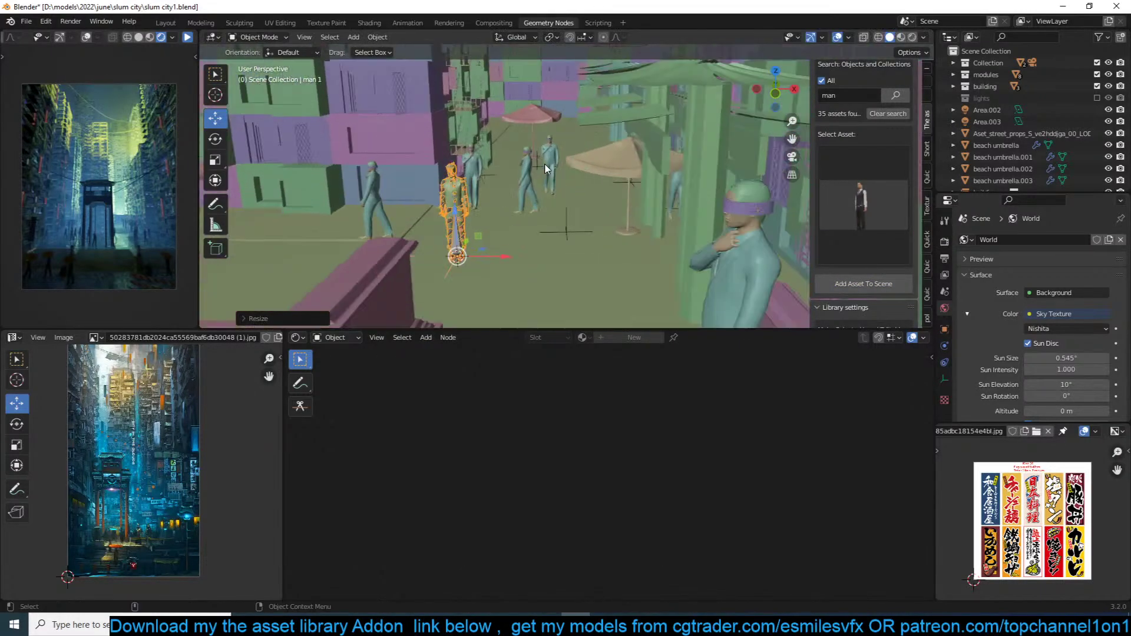
key("s")
left_click(503, 188)
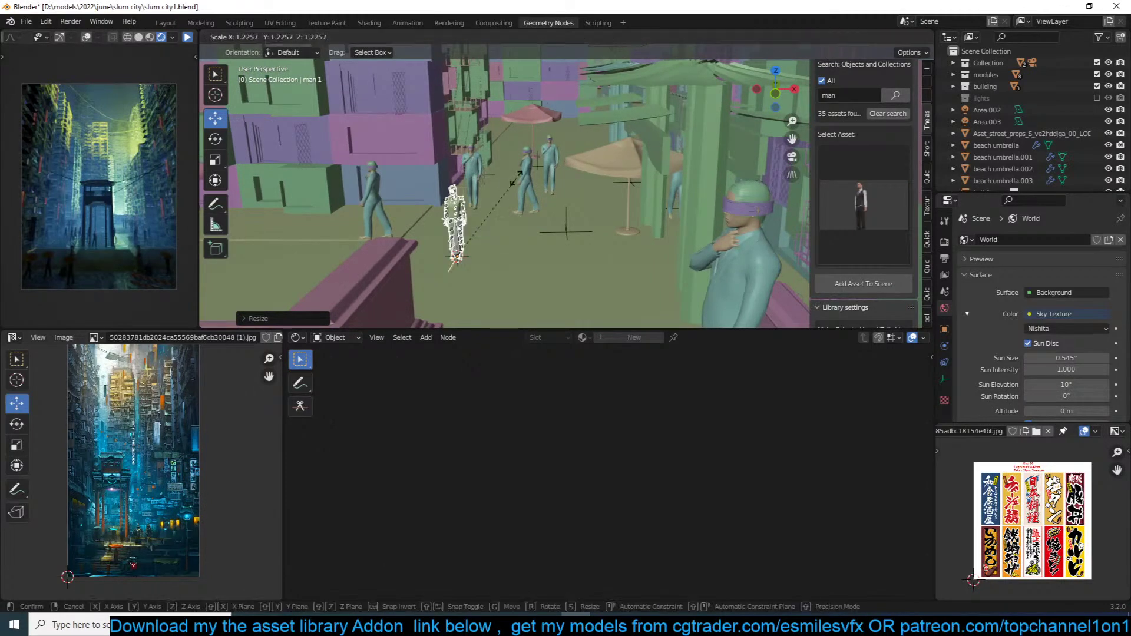
Step: Make three linked duplicates of the man in the vest in top view, spread across the street behind the gate
key("KP_7")
scroll(530, 175, "up", 2)
scroll(530, 175, "down", 3)
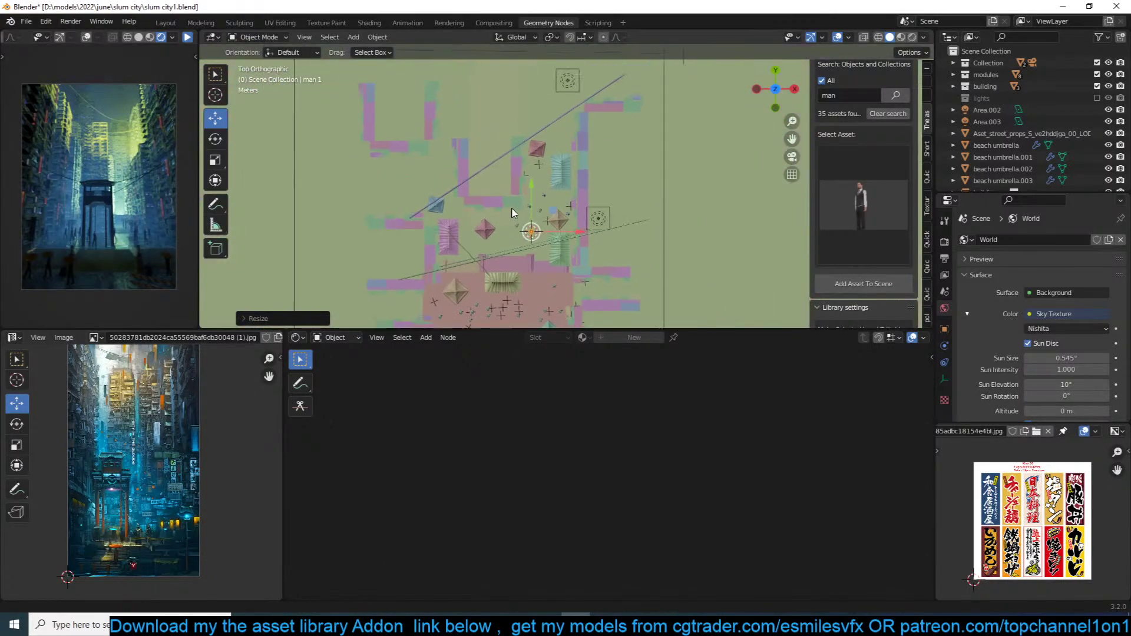
key("alt+d")
left_click(615, 203)
key("alt+d")
left_click(528, 225)
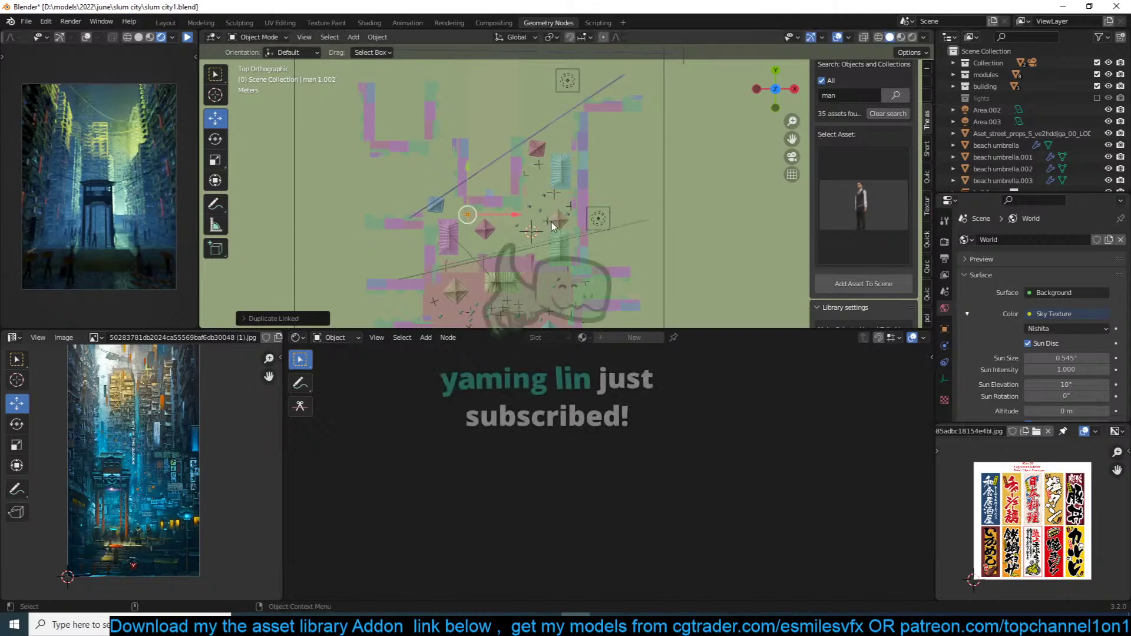
key("alt+d")
left_click(505, 184)
Step: Make four more linked duplicates of the man in the vest, distributing them near the umbrellas and farther back along the street
key("alt+d")
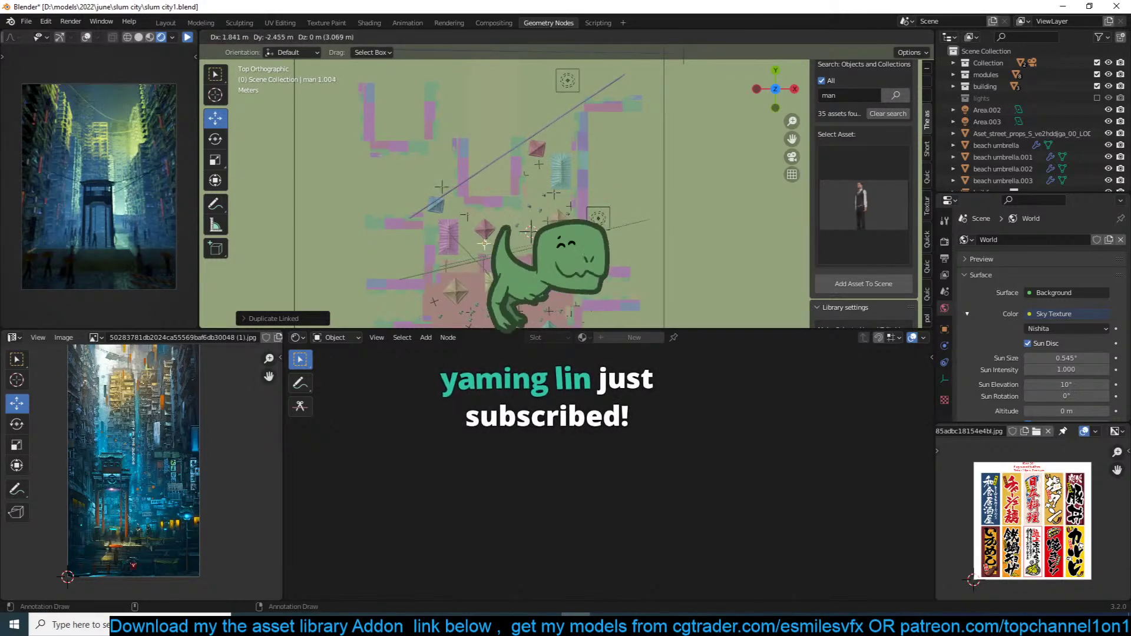
left_click(560, 249)
key("alt+d")
left_click(613, 231)
key("alt+d")
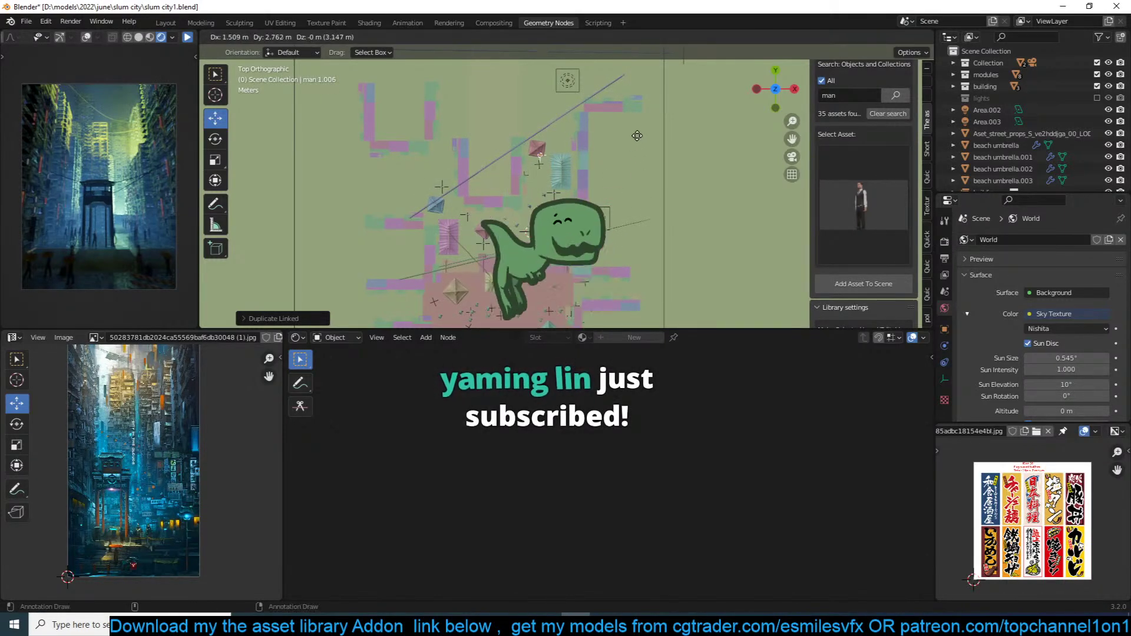
left_click(662, 111)
key("alt+d")
left_click(609, 105)
Step: Try scaling the three building blocks that form the U-shaped group behind the plaza
middle_click_drag(572, 188, 563, 288)
left_click(530, 192)
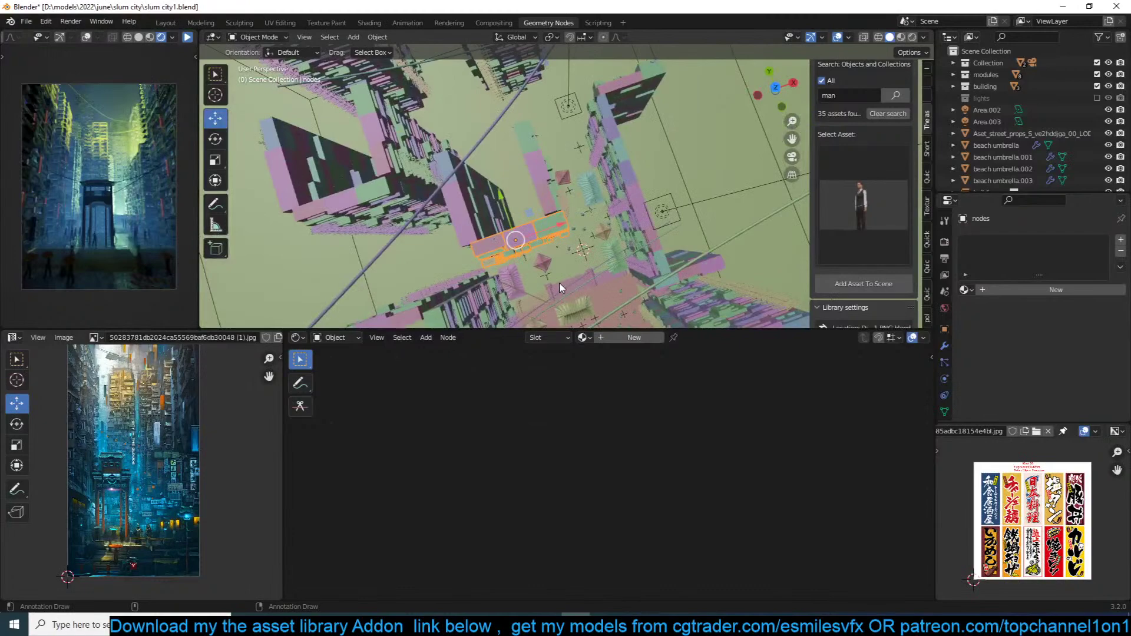
key("KP_7")
key("shift+z")
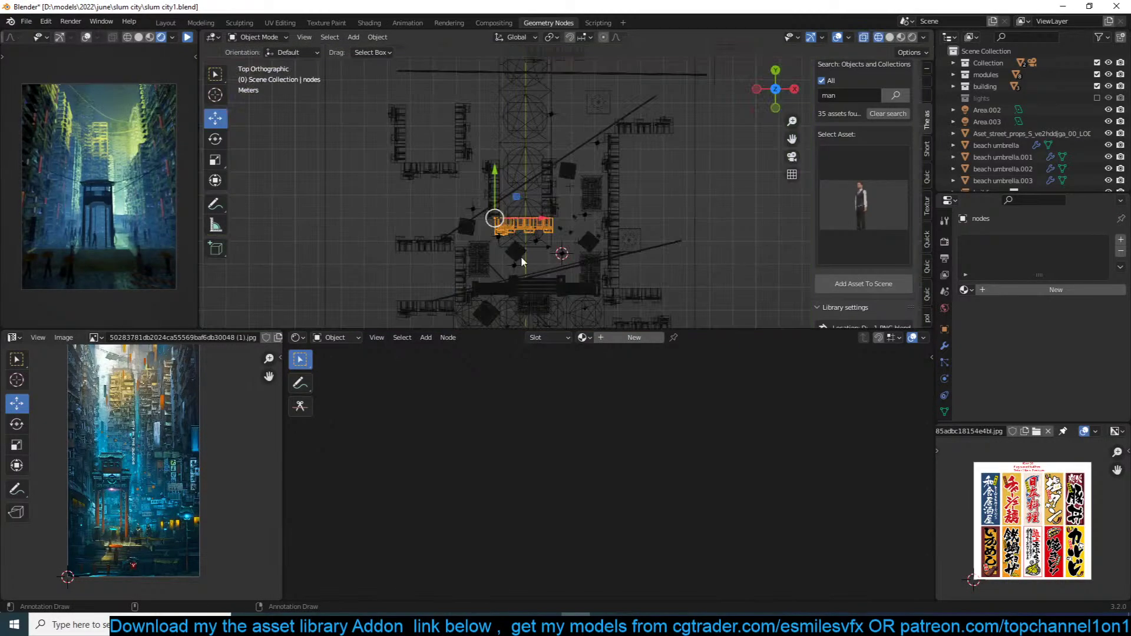
key("shift+z")
left_click(548, 201, "shift")
left_click(496, 196)
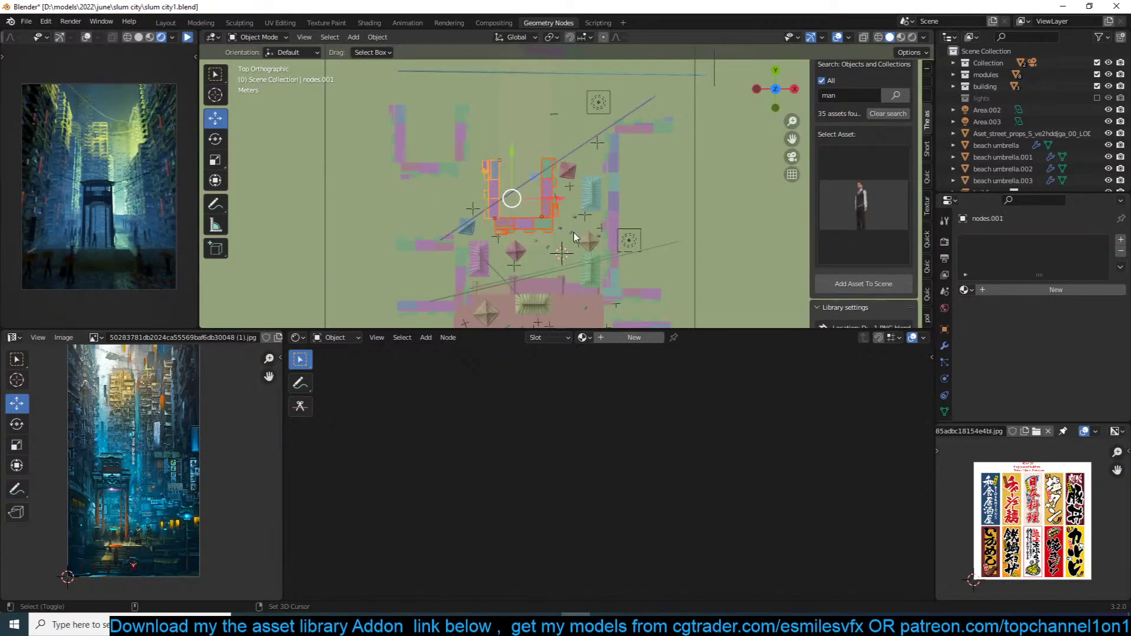
middle_click_drag(496, 196, 659, 127)
key("s")
left_click(648, 166)
key("s")
left_click(646, 145)
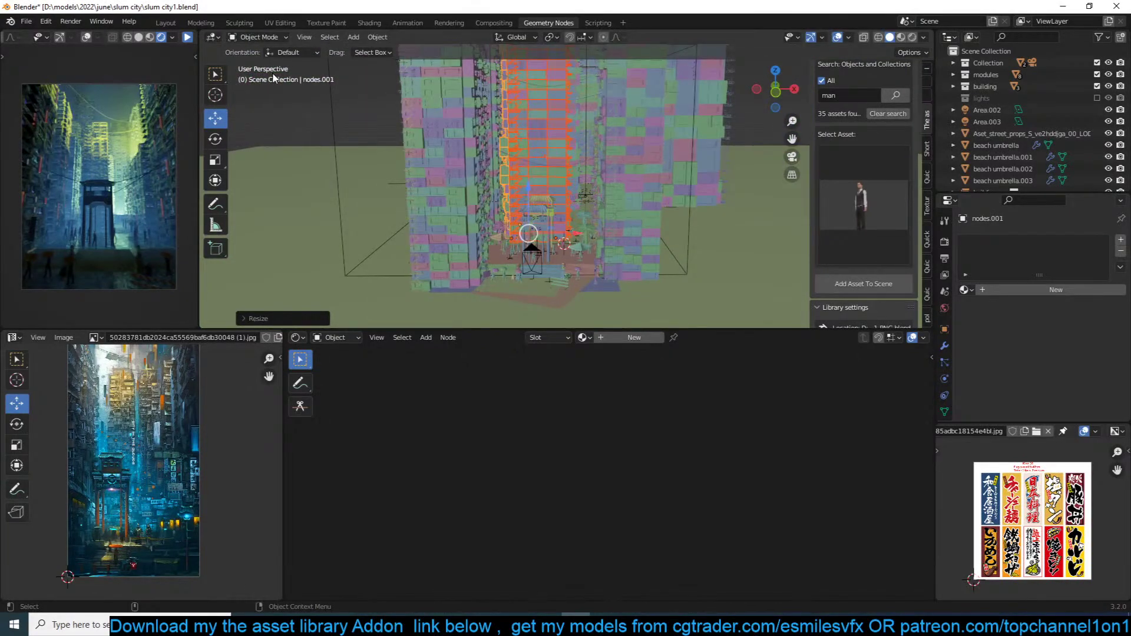
Step: Save the file and refresh the rendered camera preview
key("ctrl+s")
left_click(190, 51)
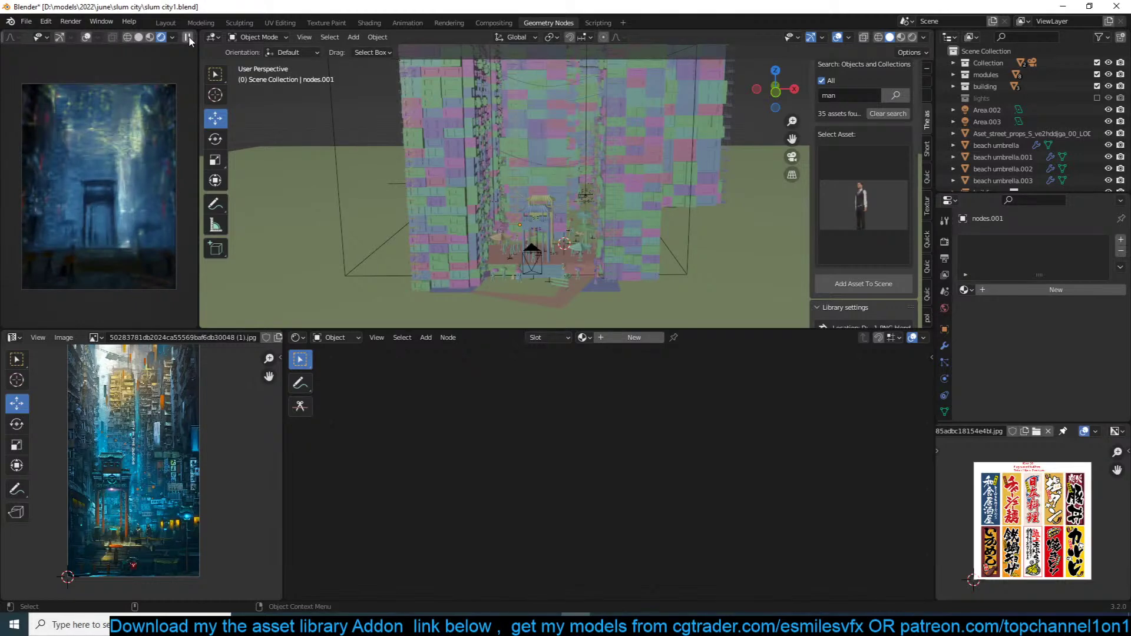
left_click(188, 40)
Step: Undo the latest changes to the building blocks behind the plaza
key("ctrl+z")
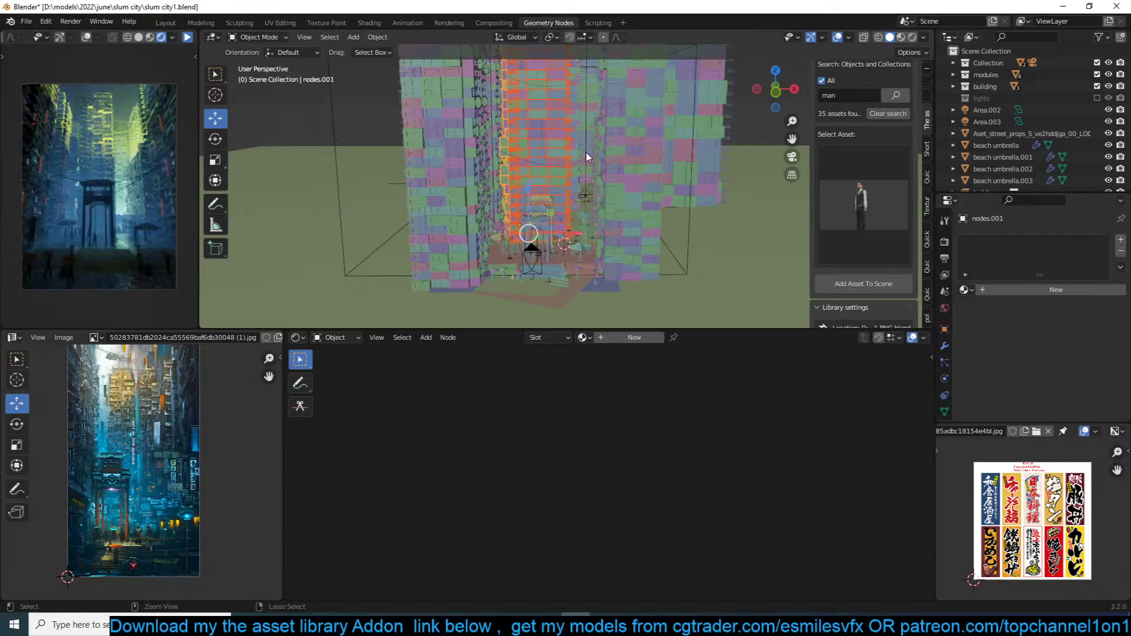
key("ctrl+z")
key("ctrl+z")
middle_click_drag(586, 157, 627, 156)
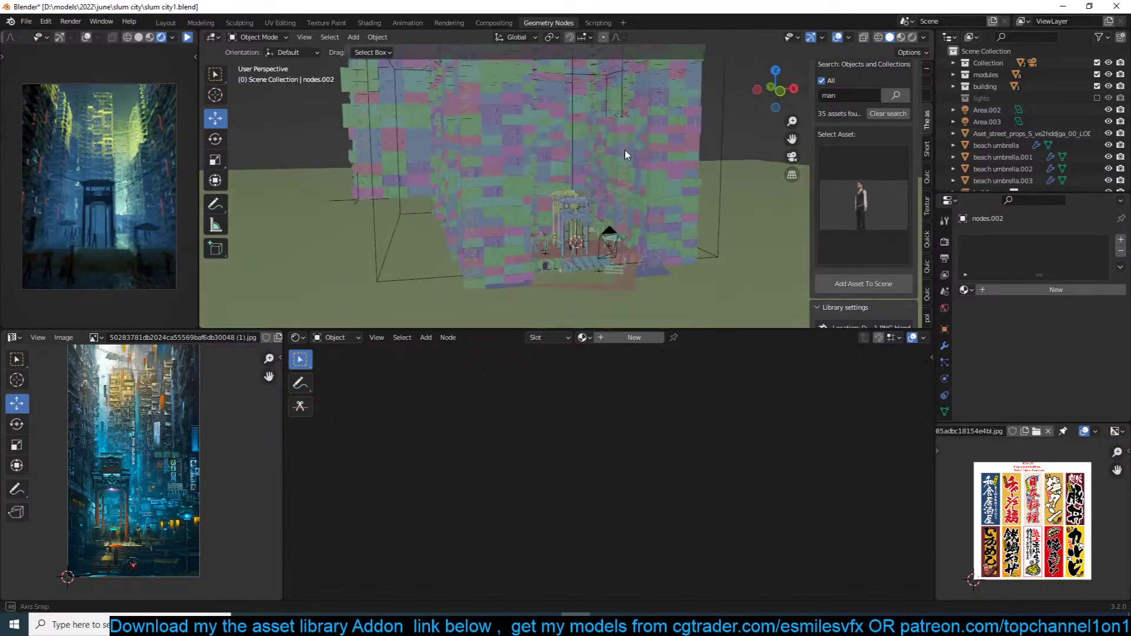
Step: Search the asset library for "cat" and choose the cat model for placement on the plaza
left_click(855, 98)
type("cat")
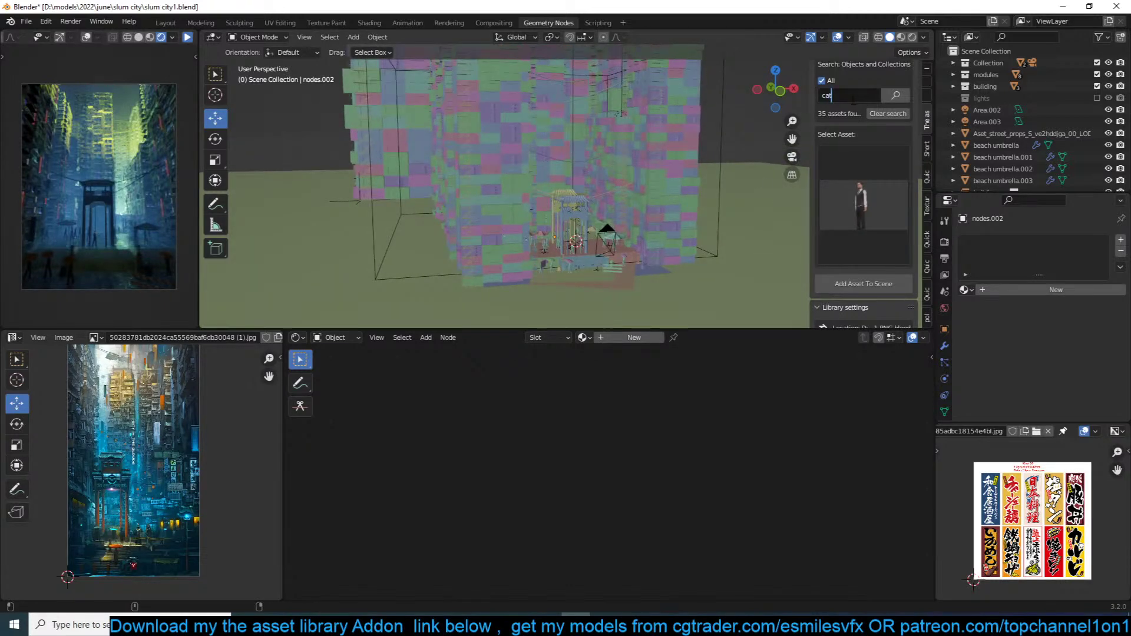
key("Return")
left_click(863, 187)
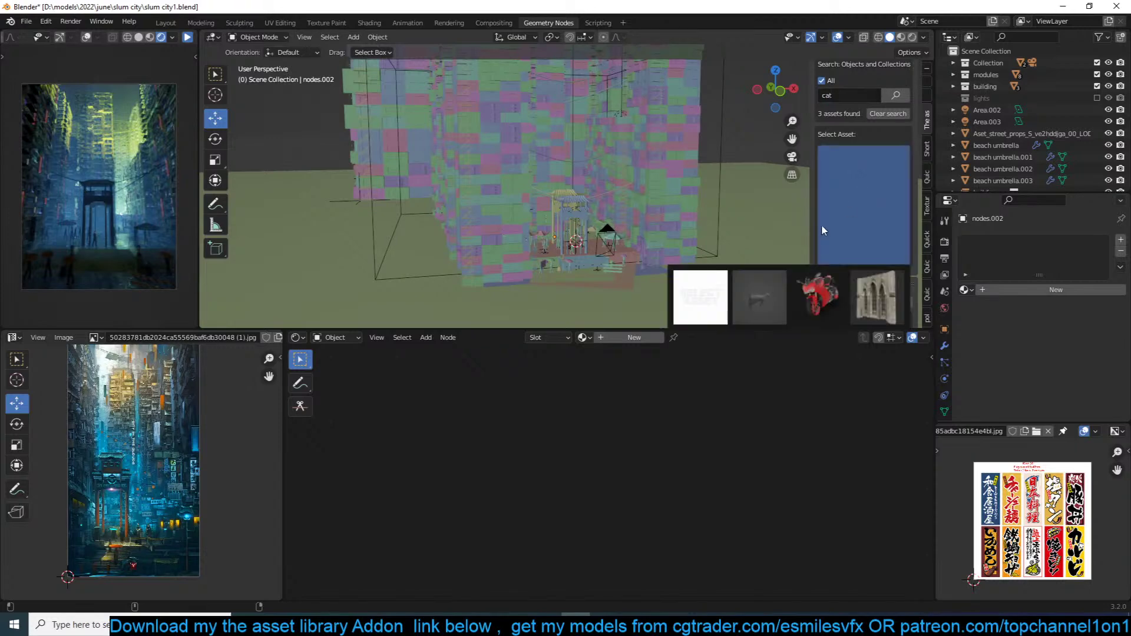
left_click(778, 281)
middle_click_drag(574, 233, 546, 177, "shift")
scroll(548, 183, "up", 6)
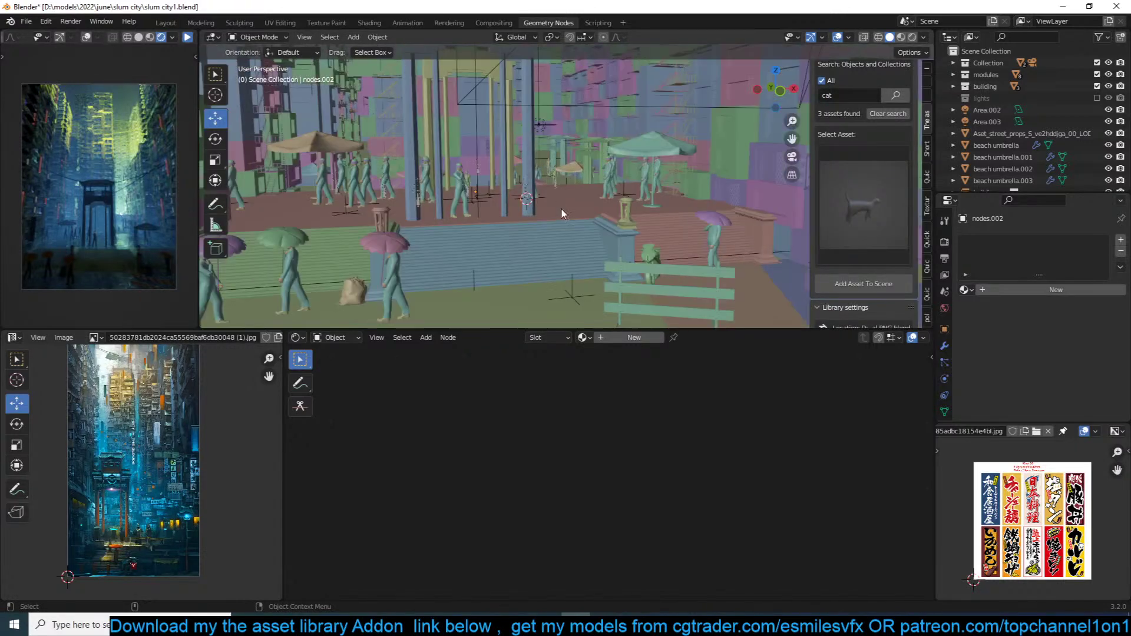
Step: Add the cat asset to the plaza at the top of the stairs, scale it down, and save the file
right_click(559, 211, "shift")
left_click(863, 284)
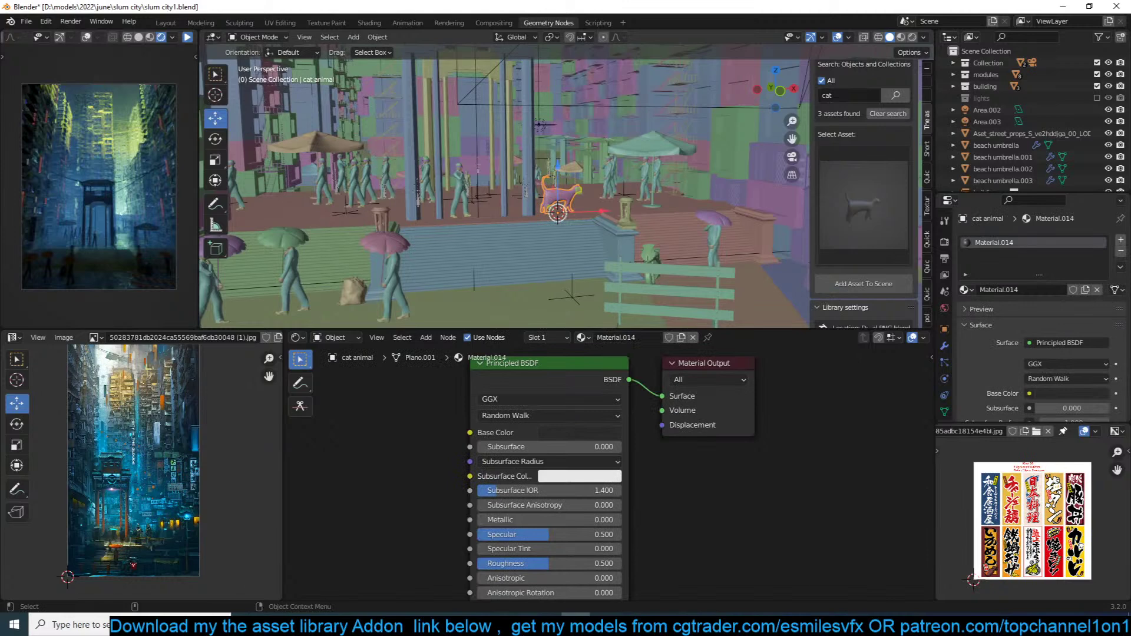
key("s")
left_click(617, 203)
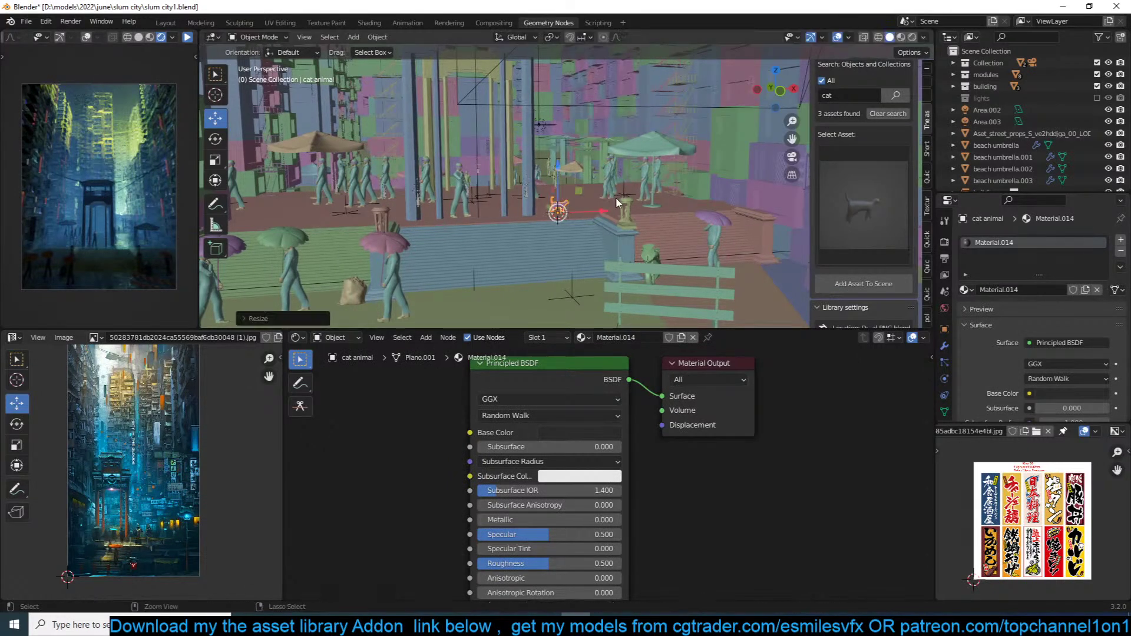
key("ctrl+s")
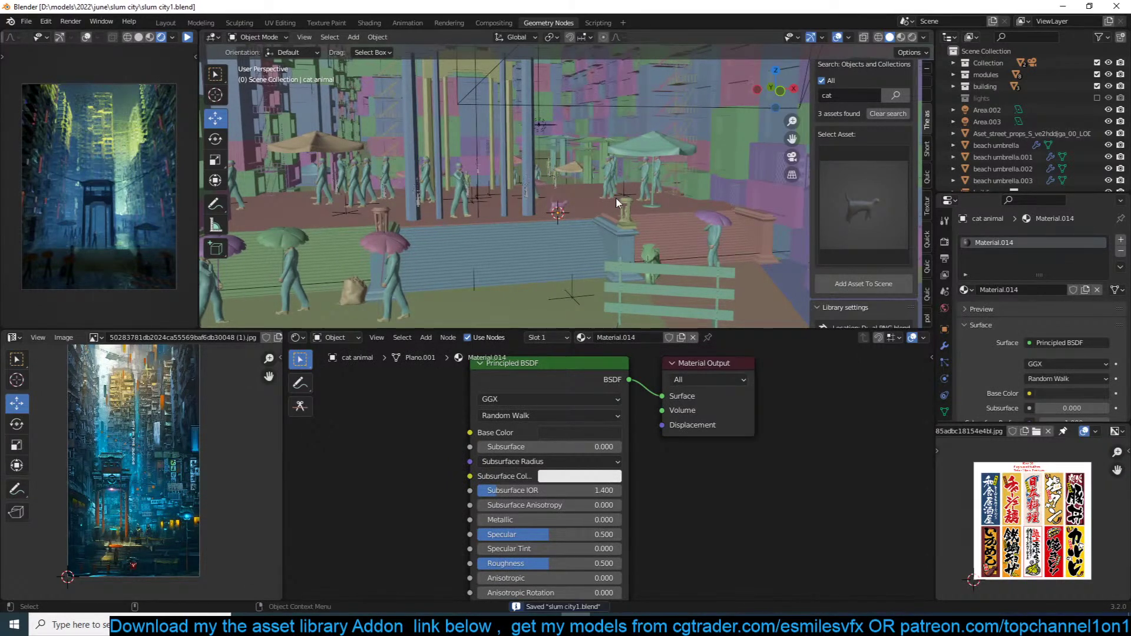
Step: Place a linked duplicate of the tall rear building farther back behind the gate and resize the copy
scroll(604, 212, "up", 5)
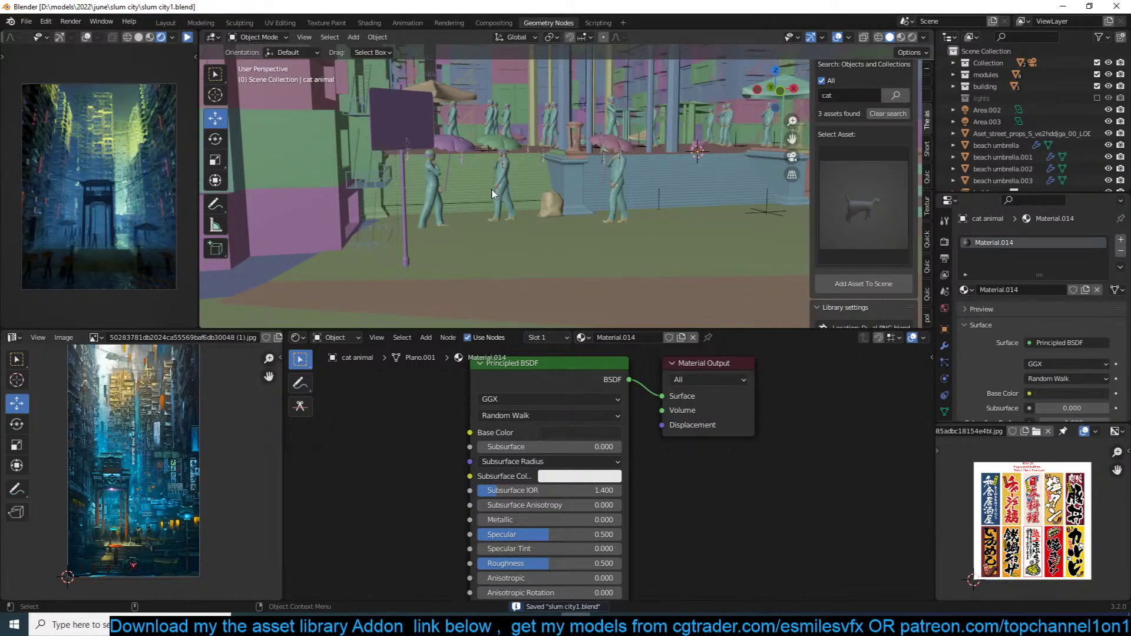
scroll(163, 458, "up", 4)
middle_click_drag(163, 459, 228, 357)
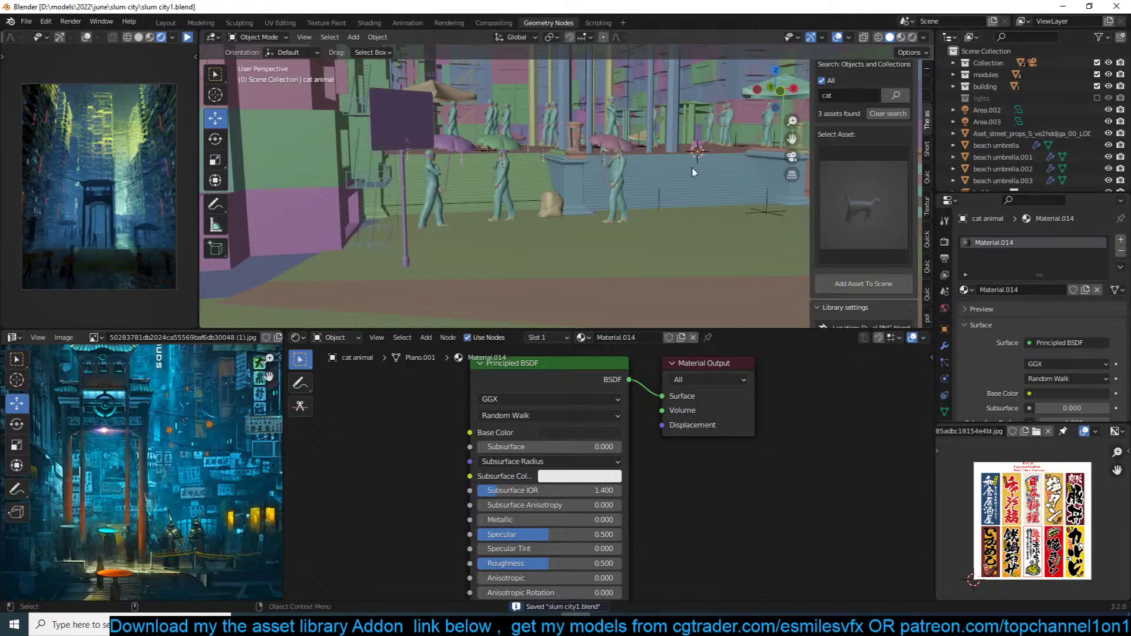
scroll(694, 172, "down", 10)
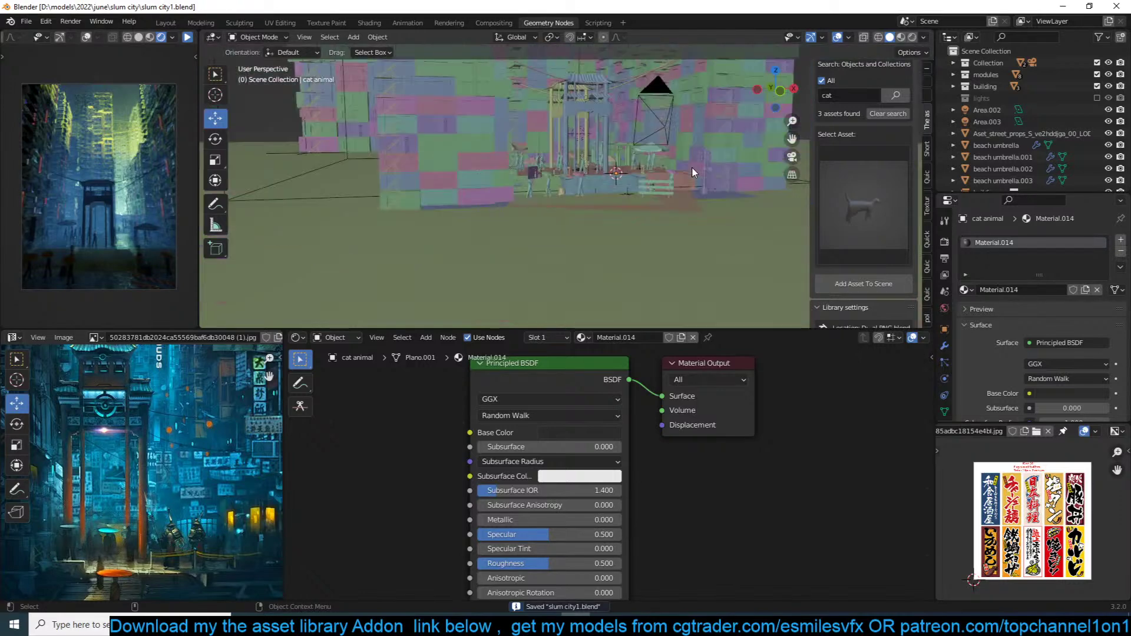
scroll(683, 184, "down", 3)
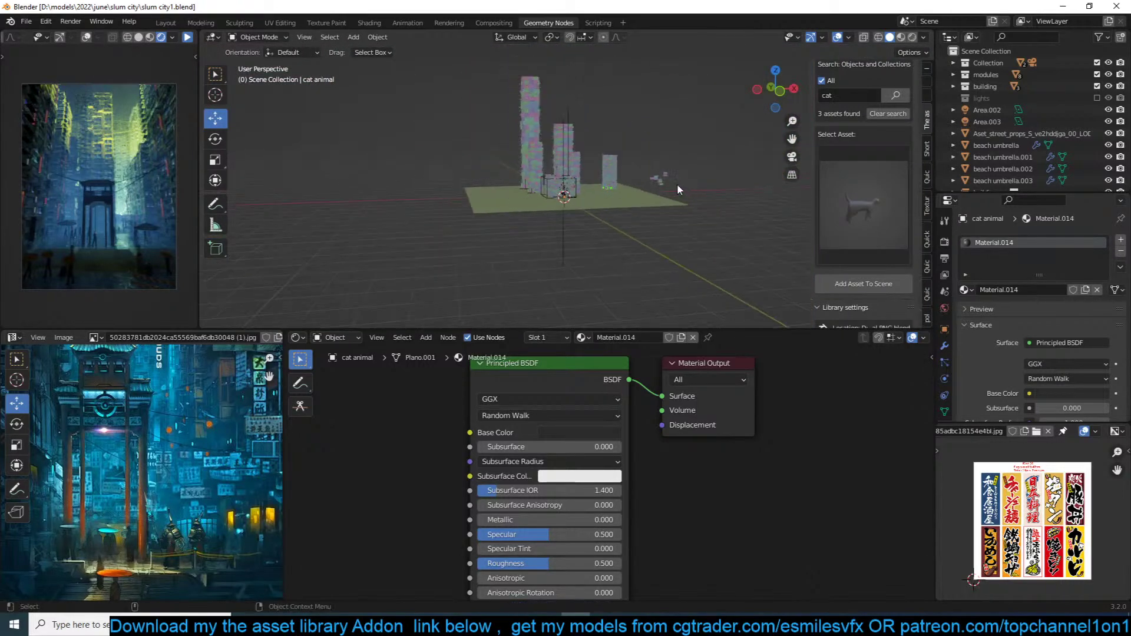
left_click(522, 122)
key("KP_7")
key("alt+d")
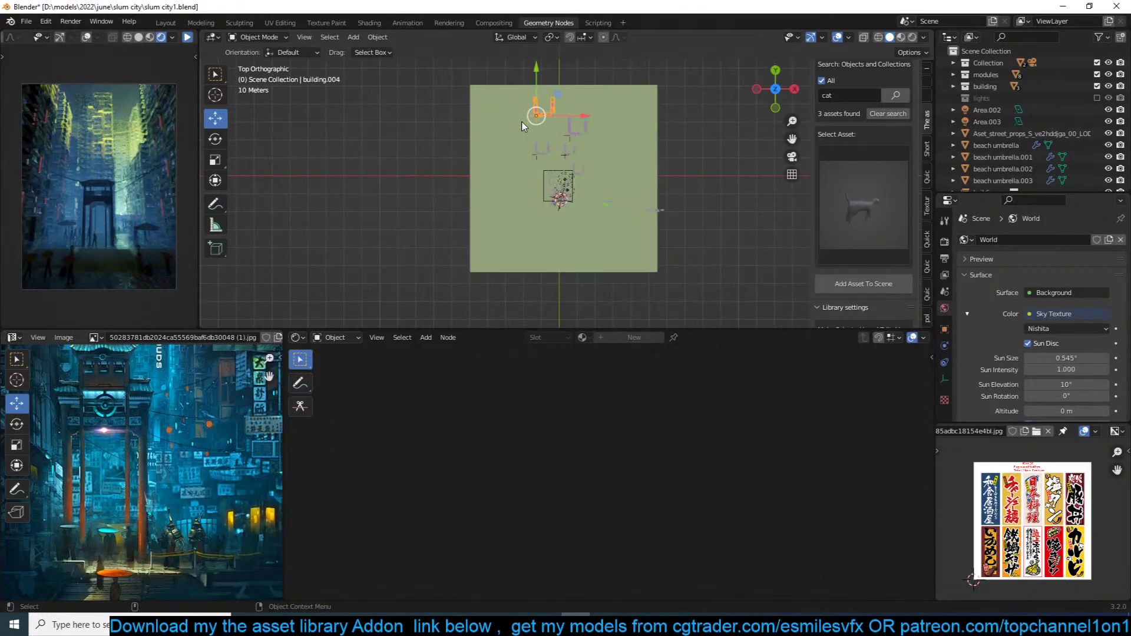
left_click(573, 91)
key("KP_0")
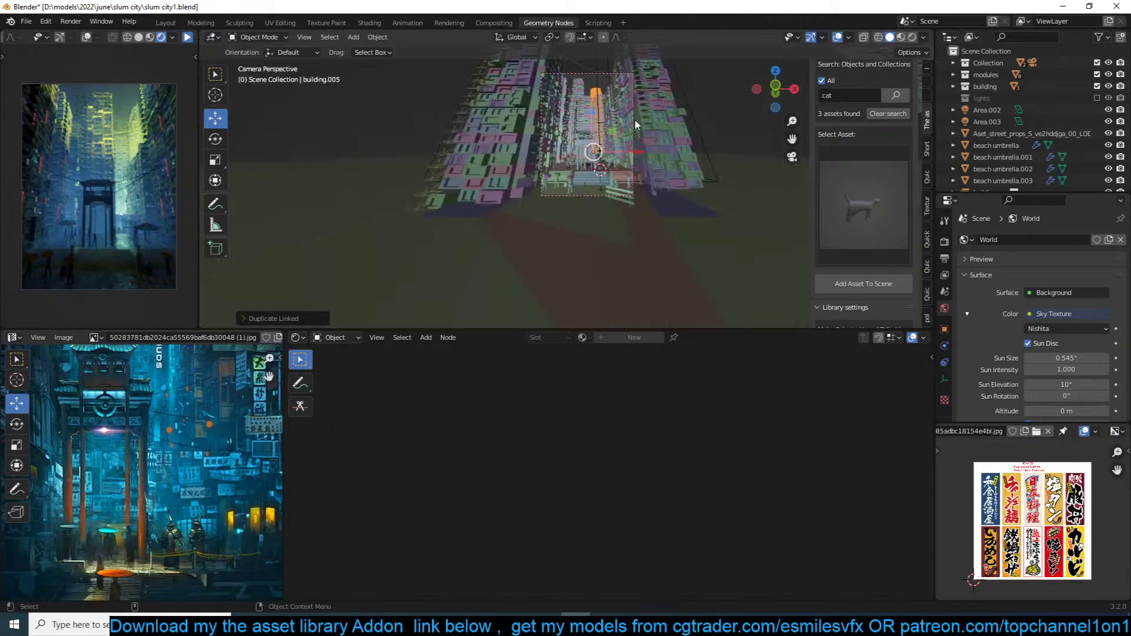
key("s")
left_click(648, 120)
Step: Make another linked duplicate of the resized building in the background and raise it within the camera view
key("KP_7")
scroll(648, 120, "down", 2)
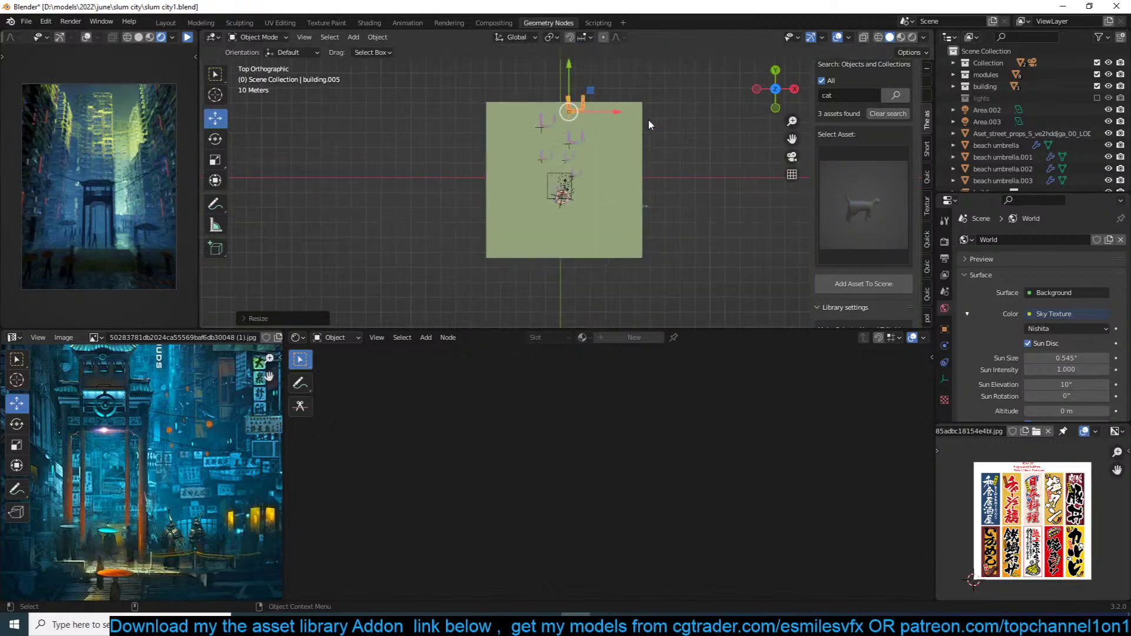
key("alt+d")
left_click(627, 117)
key("KP_0")
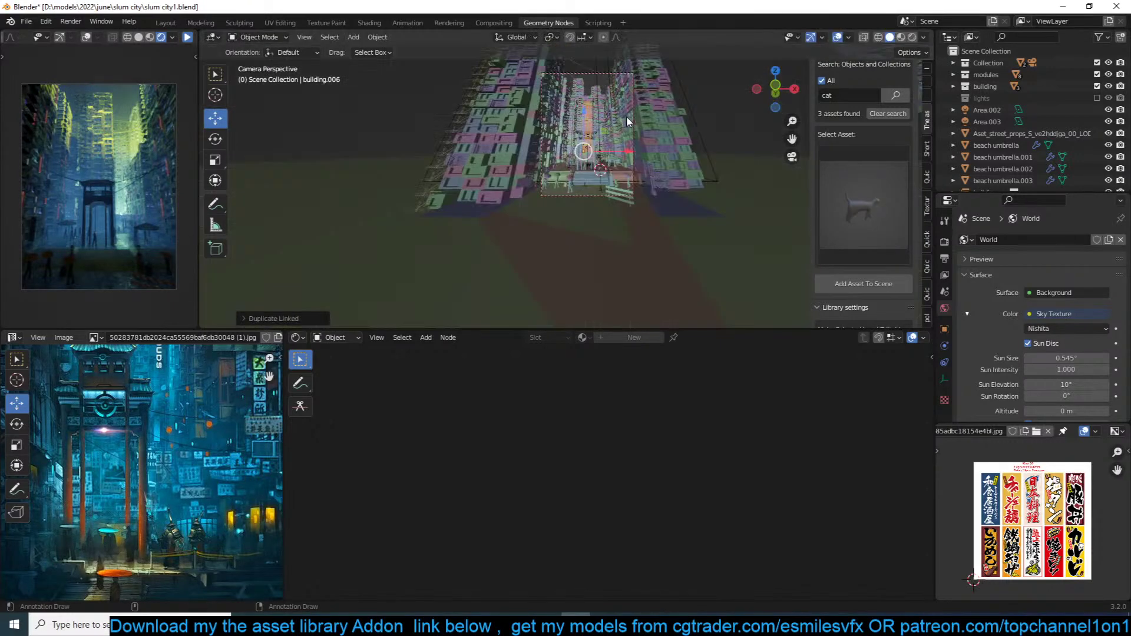
key("g")
left_click(627, 100)
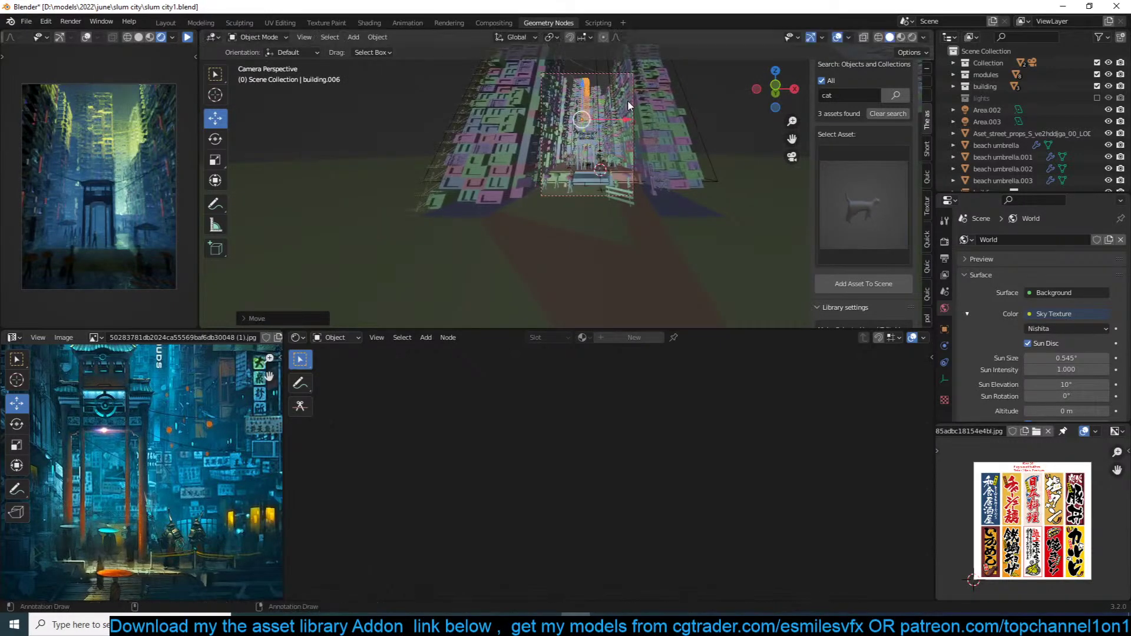
Step: Place one more linked duplicate of the raised building toward the right side of the camera frame and adjust its position
key("alt+d")
left_click(664, 101)
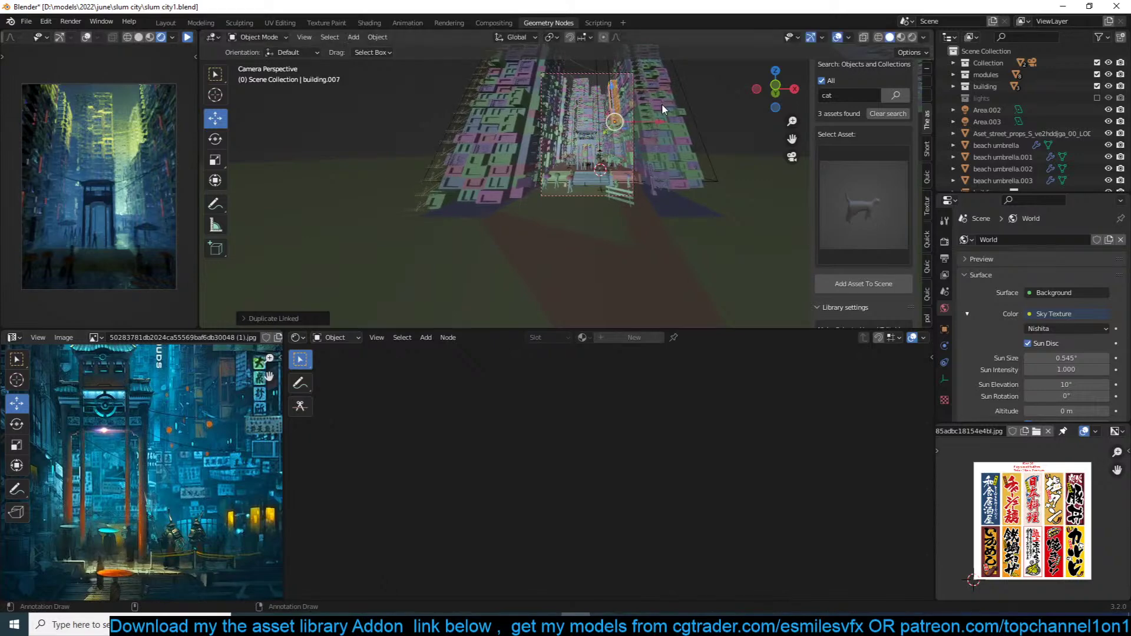
key("g")
left_click(658, 104)
Step: Deselect everything, save the file, and refresh the rendered camera preview
key("alt+a")
key("ctrl+s")
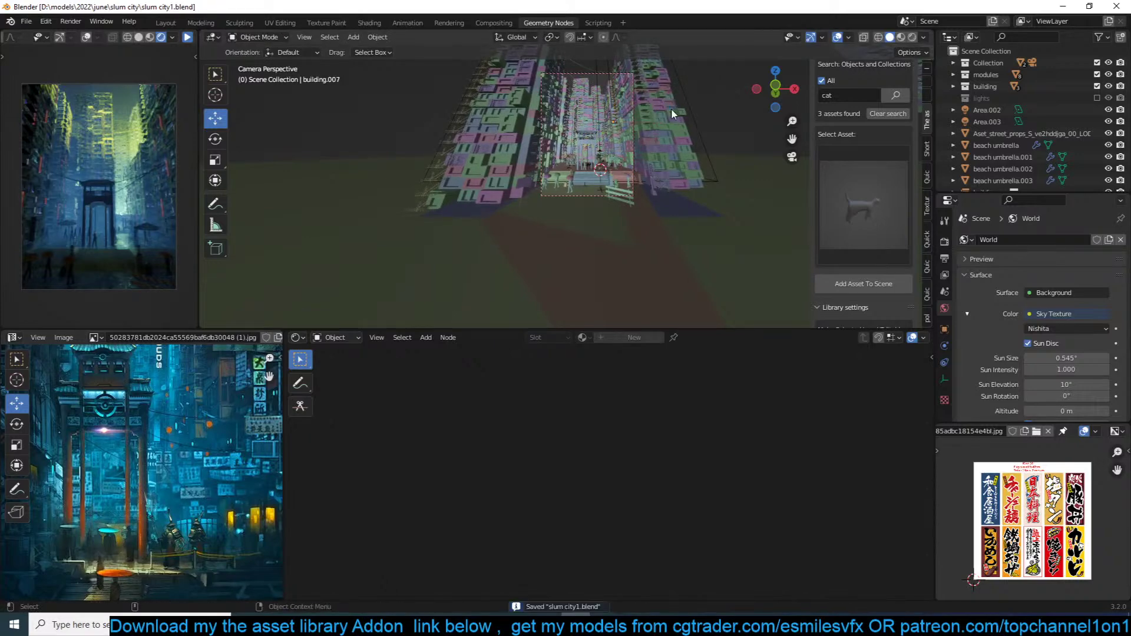
scroll(671, 108, "up", 3)
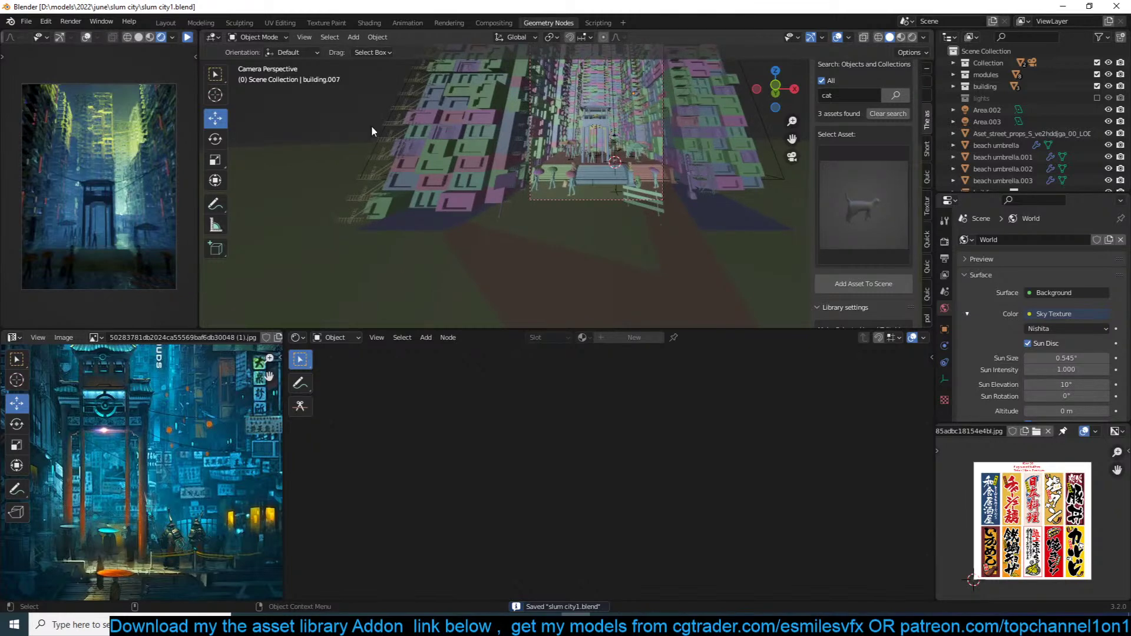
left_click(187, 38)
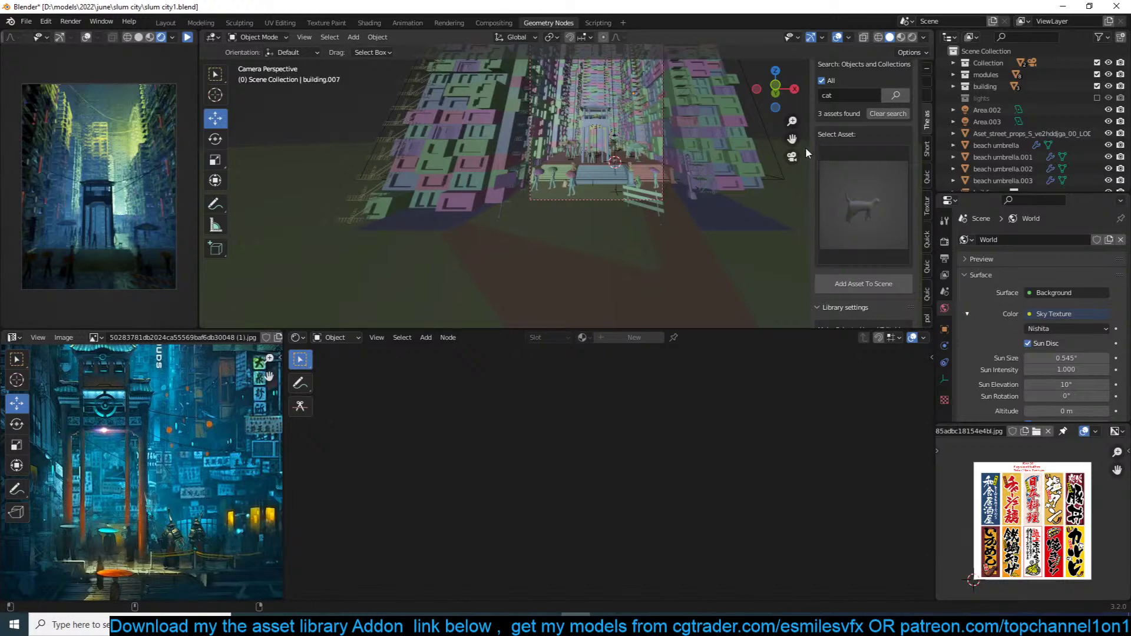
Step: Search the asset library for "street" and browse the matching props
left_click(860, 97)
type("street")
key("Return")
left_click(872, 169)
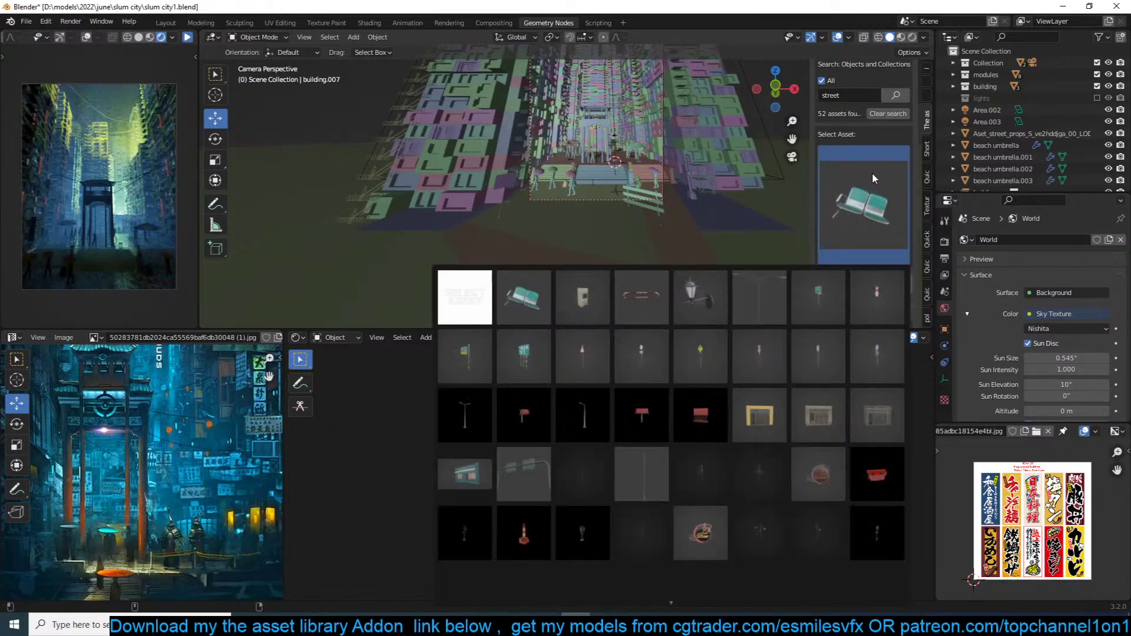
scroll(666, 604, "down", 3)
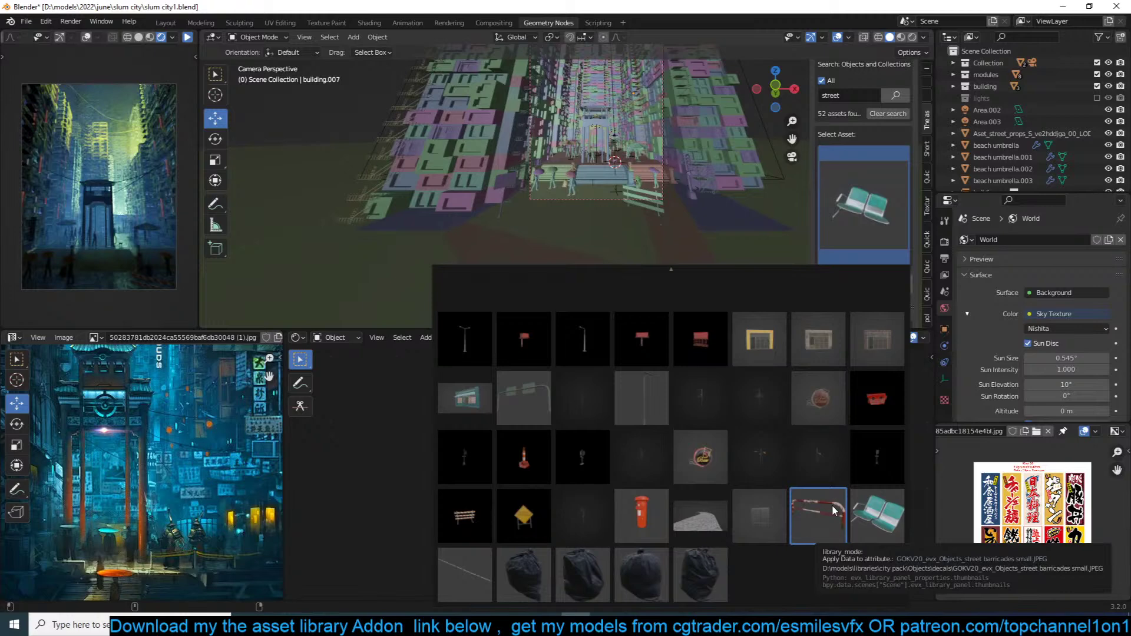
Step: Search the asset library for "chair" and choose the dark wooden bench
left_click(836, 95)
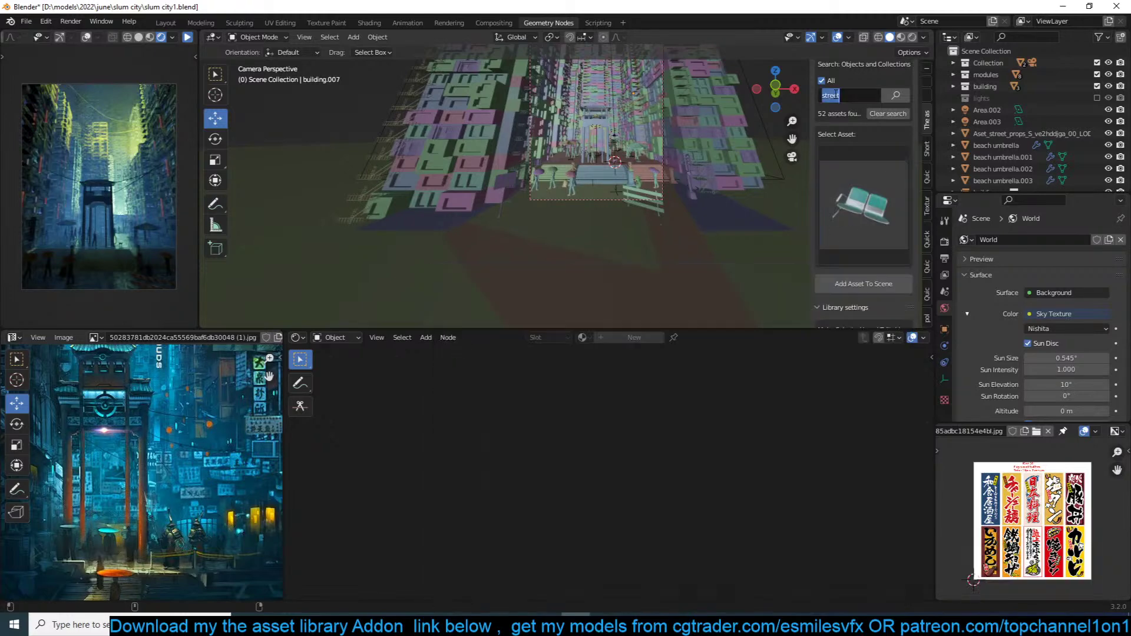
type("chair")
key("Return")
left_click(858, 205)
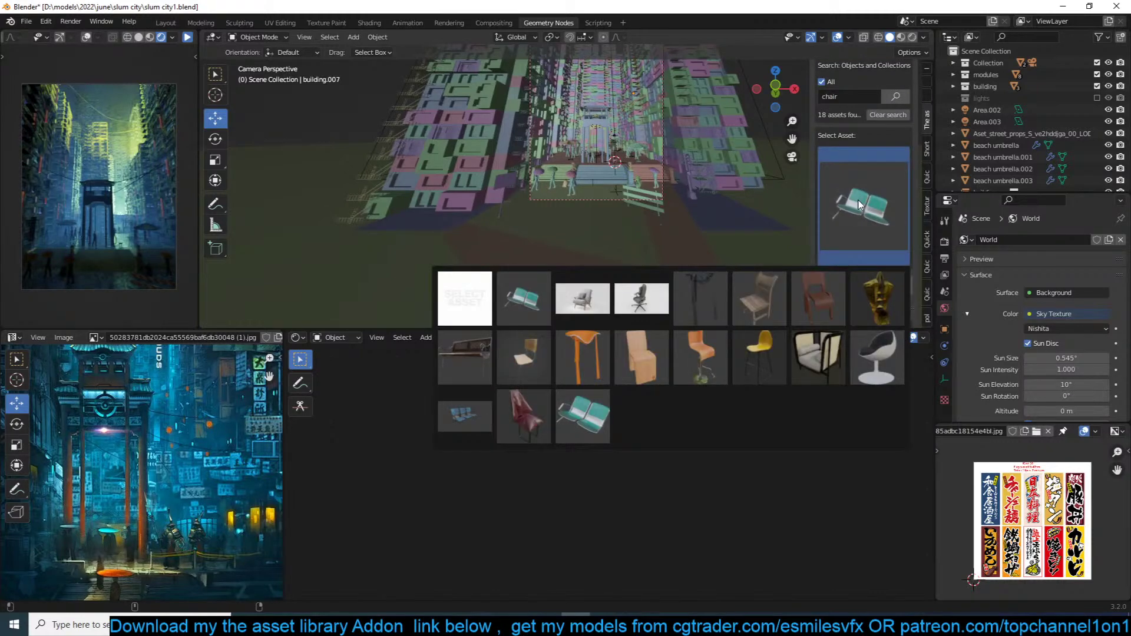
scroll(856, 212, "down", 5)
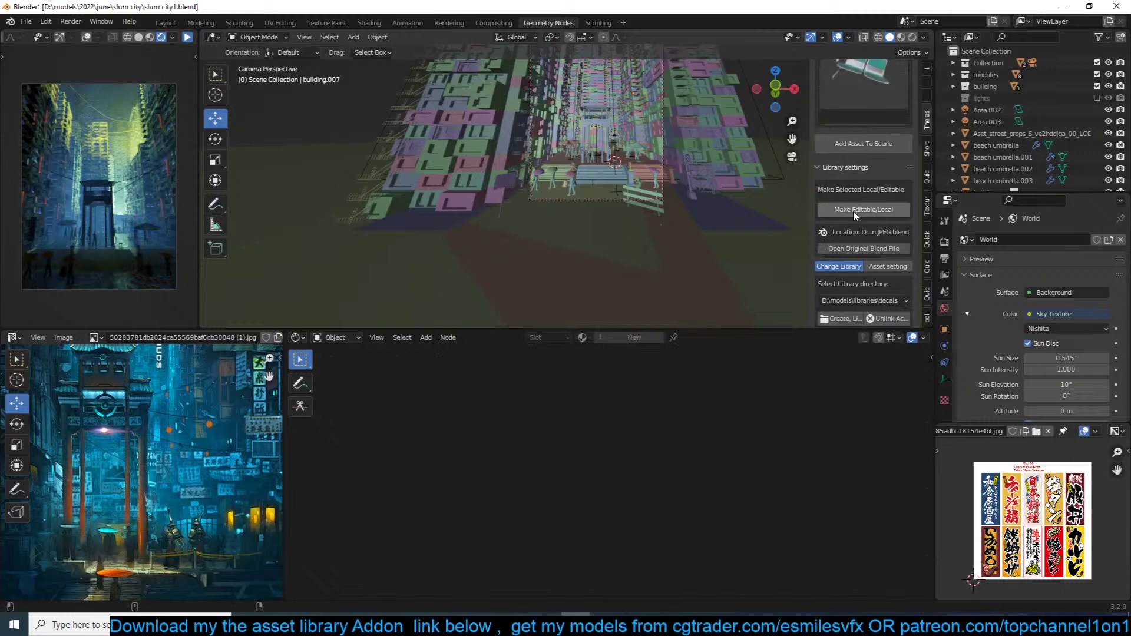
scroll(856, 224, "up", 5)
left_click(880, 174)
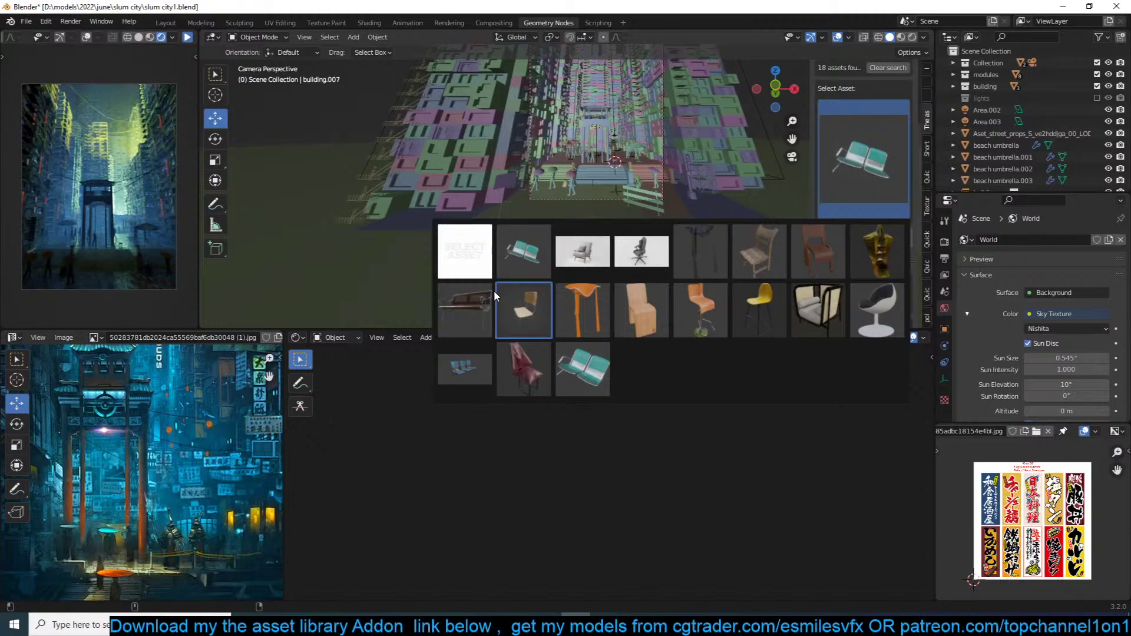
left_click(471, 298)
Step: Add the bench asset to the plaza at the top of the stairs and resize it to suit the people
middle_click_drag(483, 295, 678, 185)
scroll(671, 250, "down", 7)
scroll(676, 192, "up", 7)
scroll(684, 176, "down", 5)
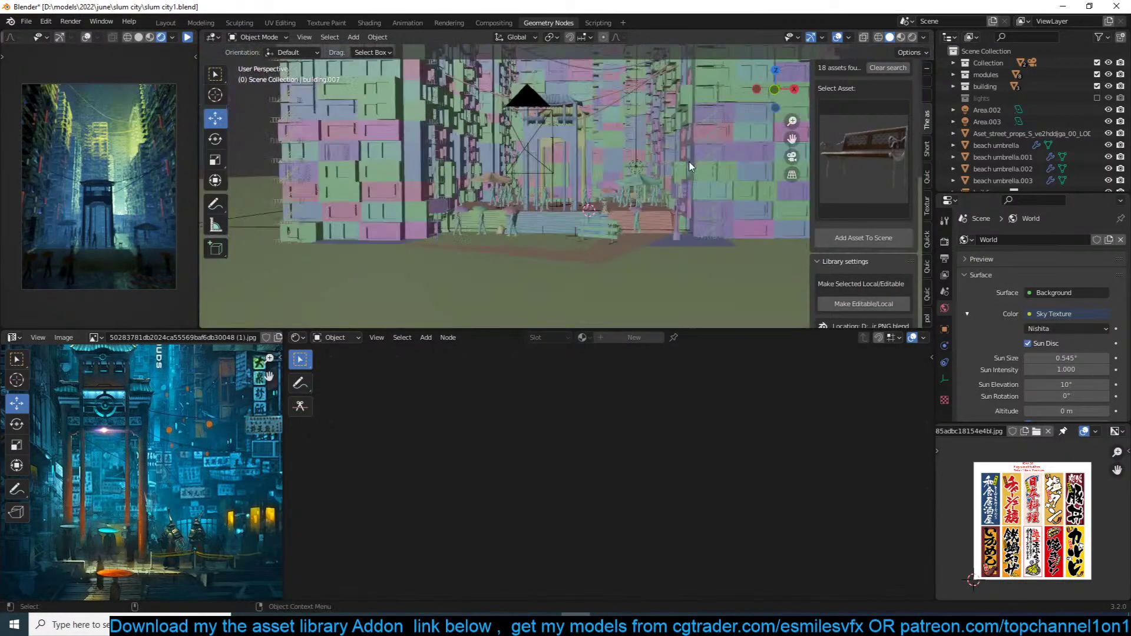
left_click(855, 239)
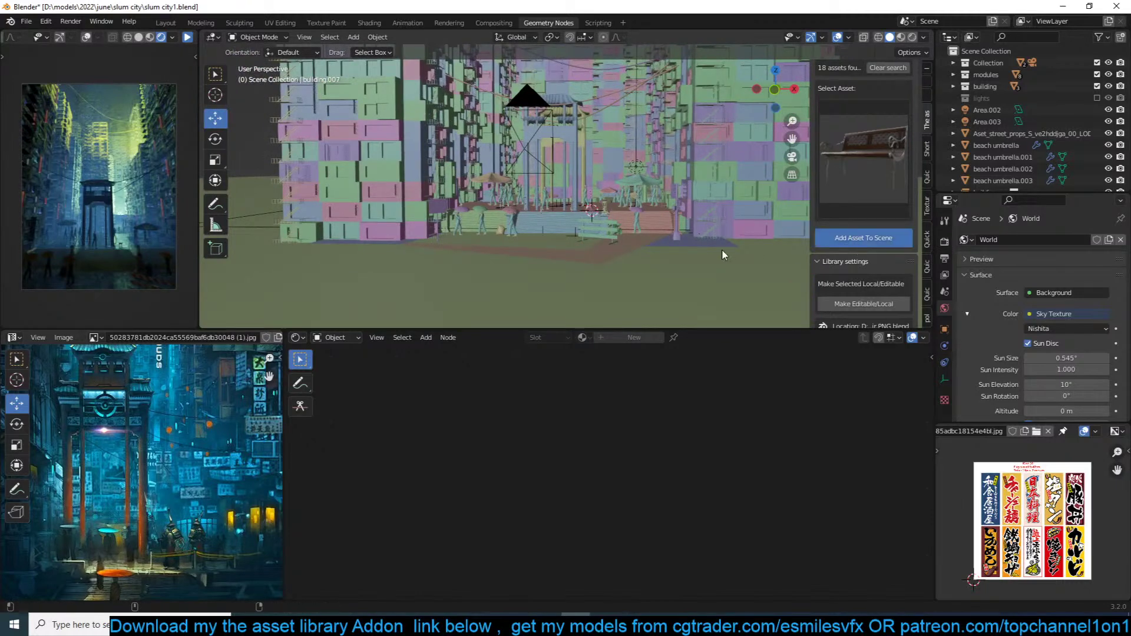
scroll(722, 250, "up", 6)
key("s")
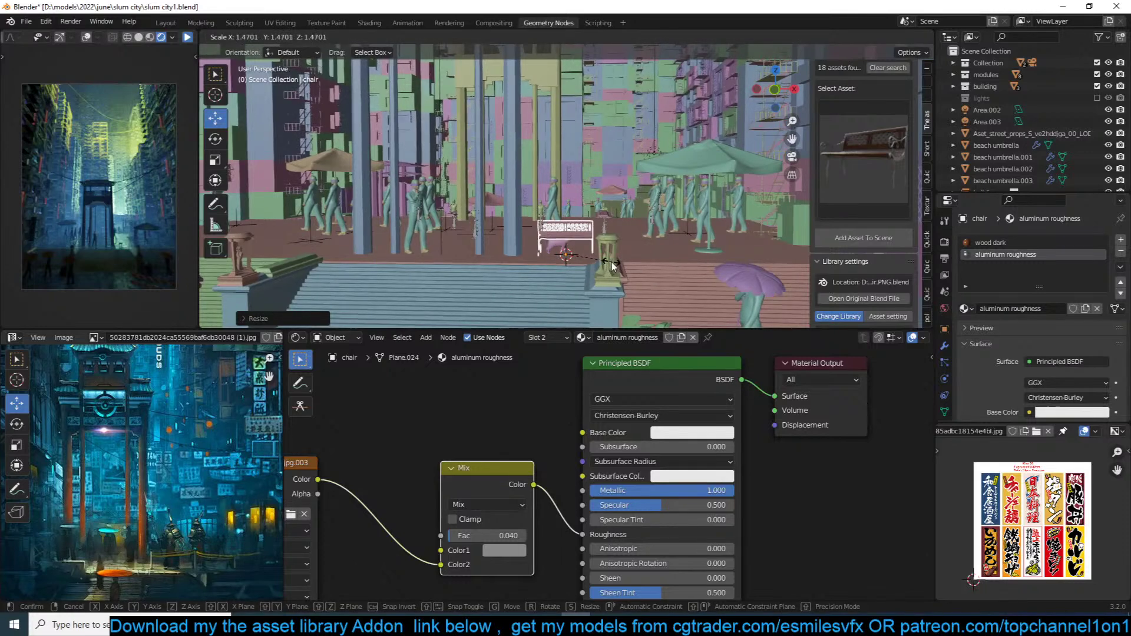
left_click(608, 258)
Step: Move the bench along X to the right of the stairs, behind the pillar, and fine-tune its scale
left_click_drag(607, 255, 680, 254)
key("s")
left_click(685, 255)
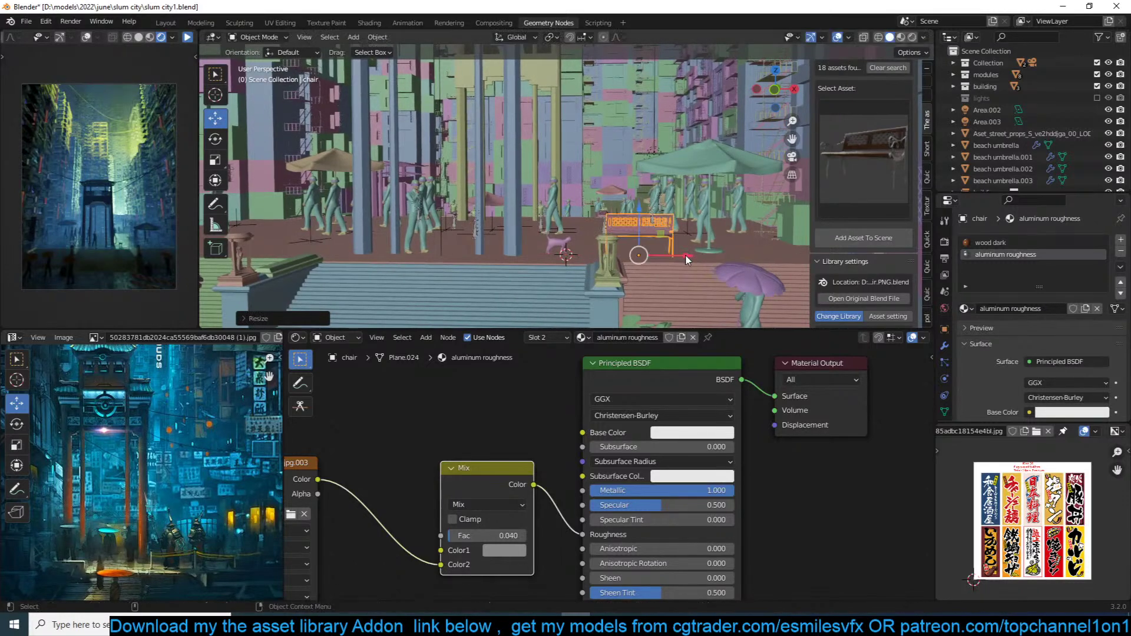
Step: Duplicate the bench about 3.27 m along negative X to the opposite side of the plaza and save the file
middle_click_drag(685, 256, 708, 246, "shift")
key("shift+d")
key("x")
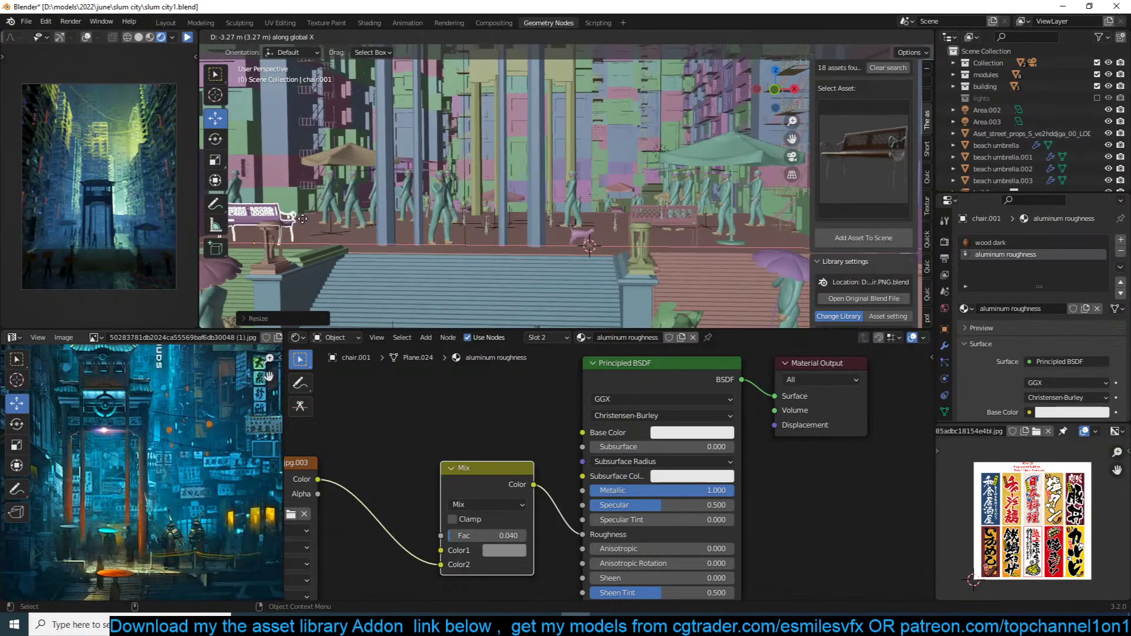
left_click(302, 219)
middle_click_drag(383, 215, 400, 233)
key("ctrl+s")
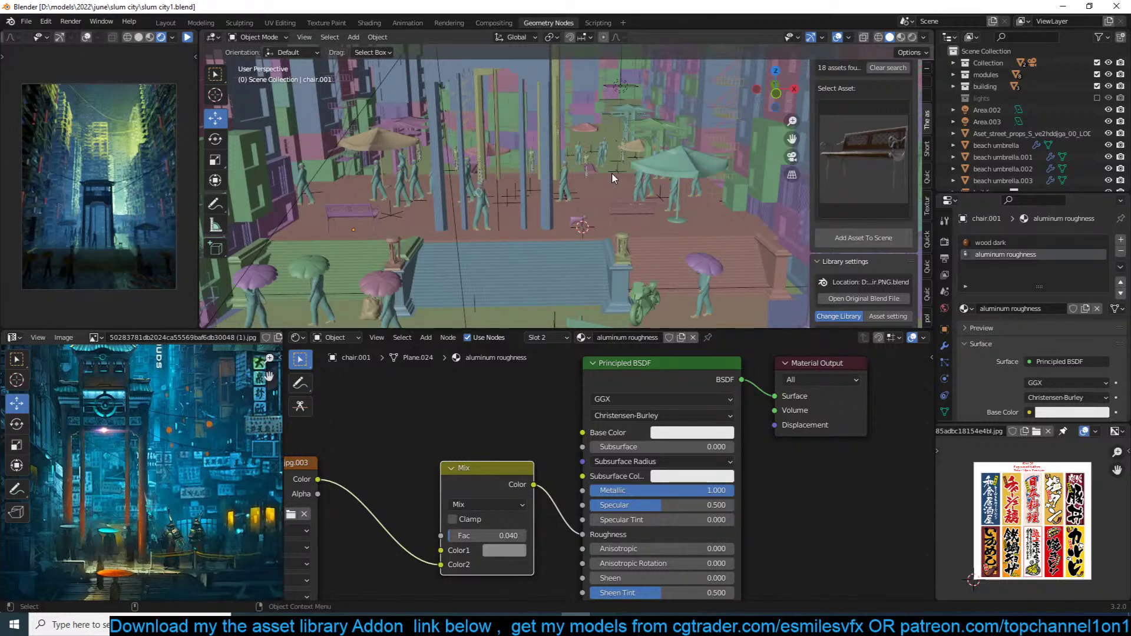
Step: Try placing a duplicate of the cat farther back on the plaza, and delete the copy
left_click(578, 221)
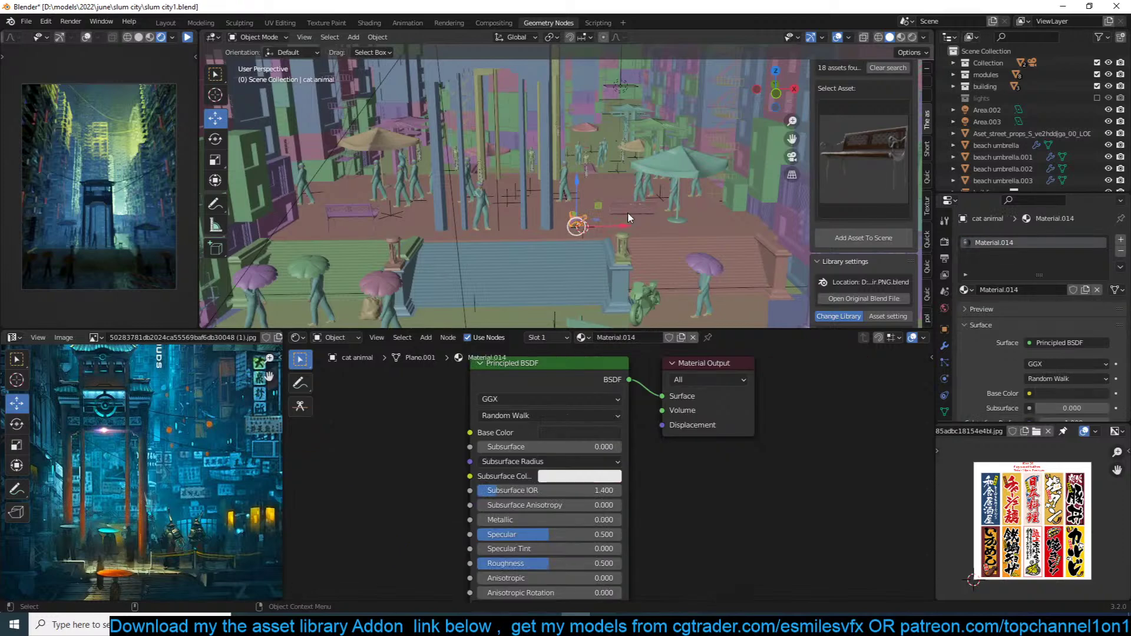
key("shift+d")
left_click(655, 144)
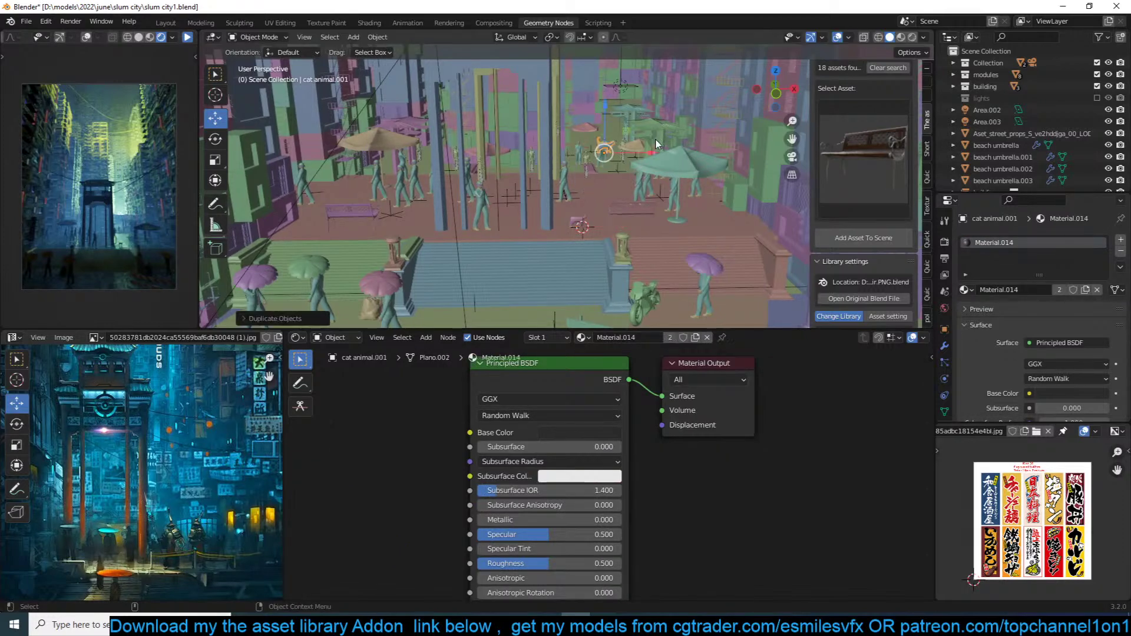
key("Delete")
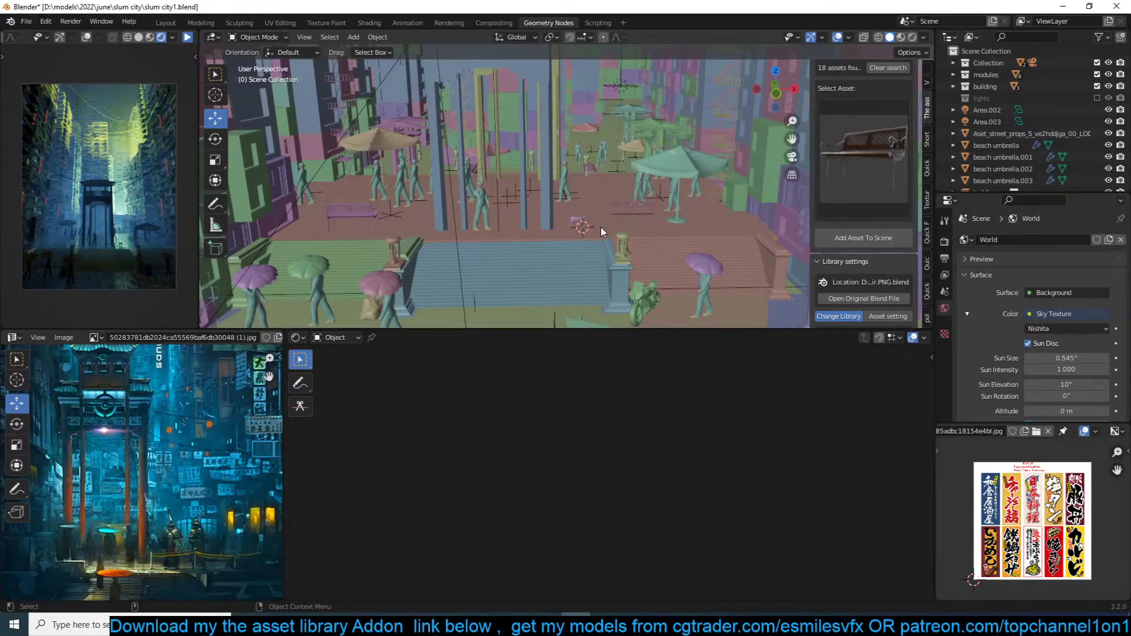
Step: Save the file, duplicate the cat at the top of the stairs to a spot above the gate, and enlarge the copy
scroll(616, 246, "up", 3)
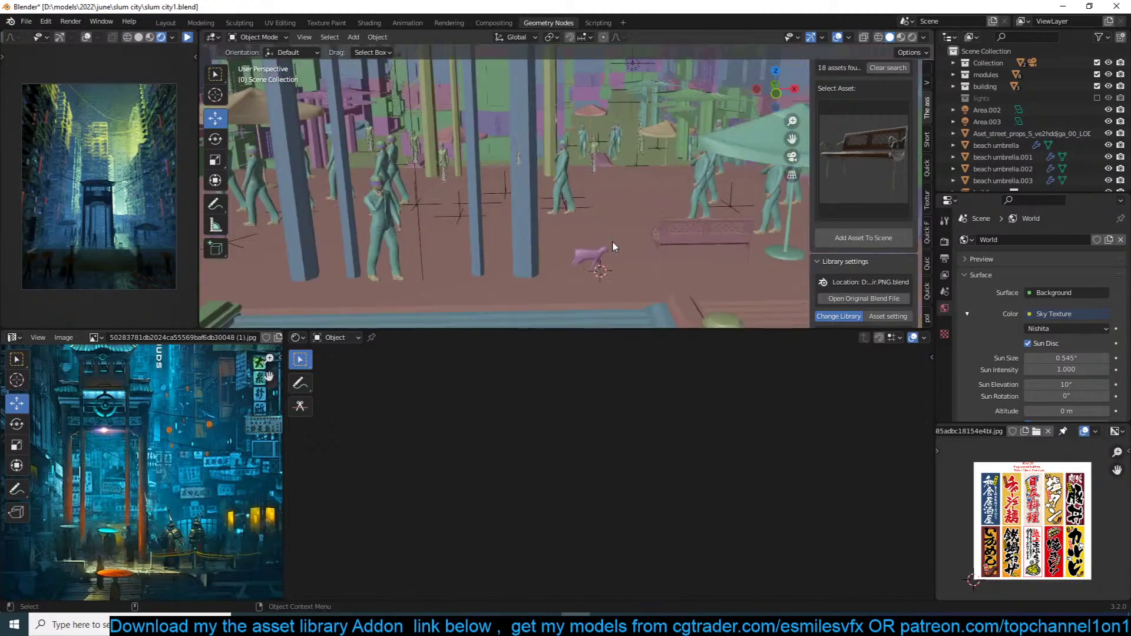
left_click(592, 261)
key("KP_Decimal")
middle_click_drag(592, 261, 497, 240)
scroll(470, 248, "down", 2)
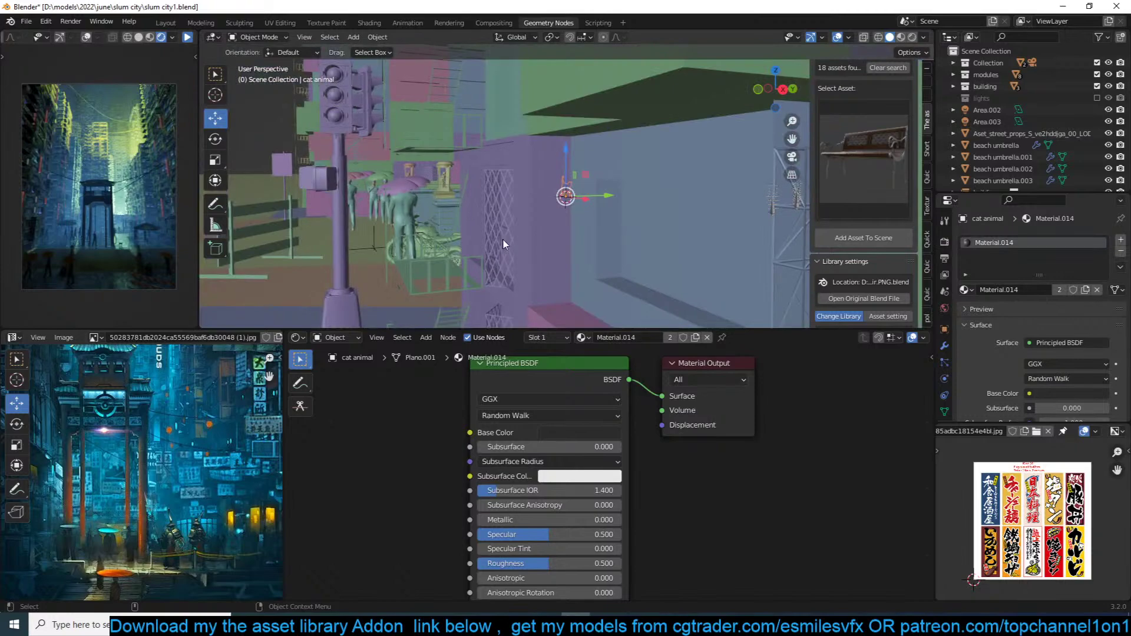
key("KP_0")
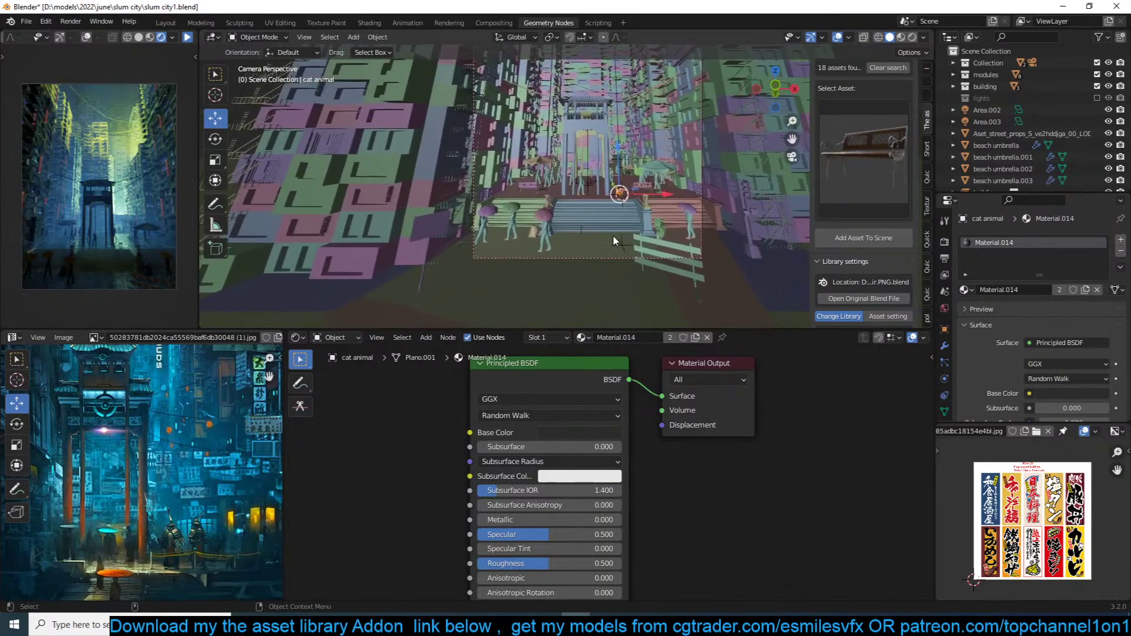
key("ctrl+s")
key("shift+d")
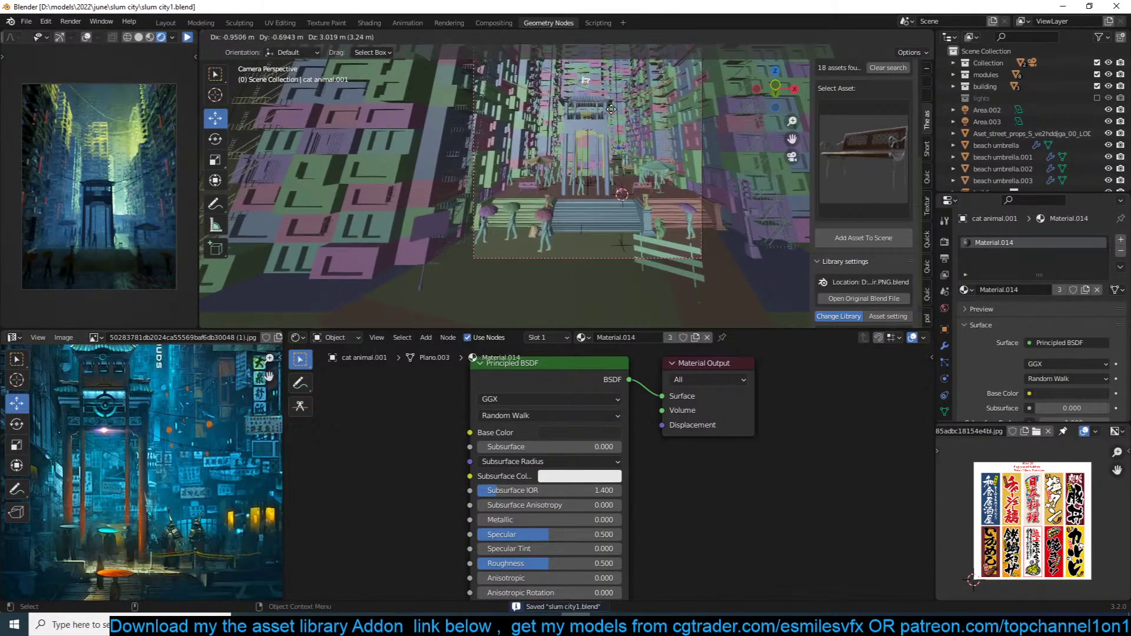
left_click(611, 109)
key("s")
left_click(583, 99)
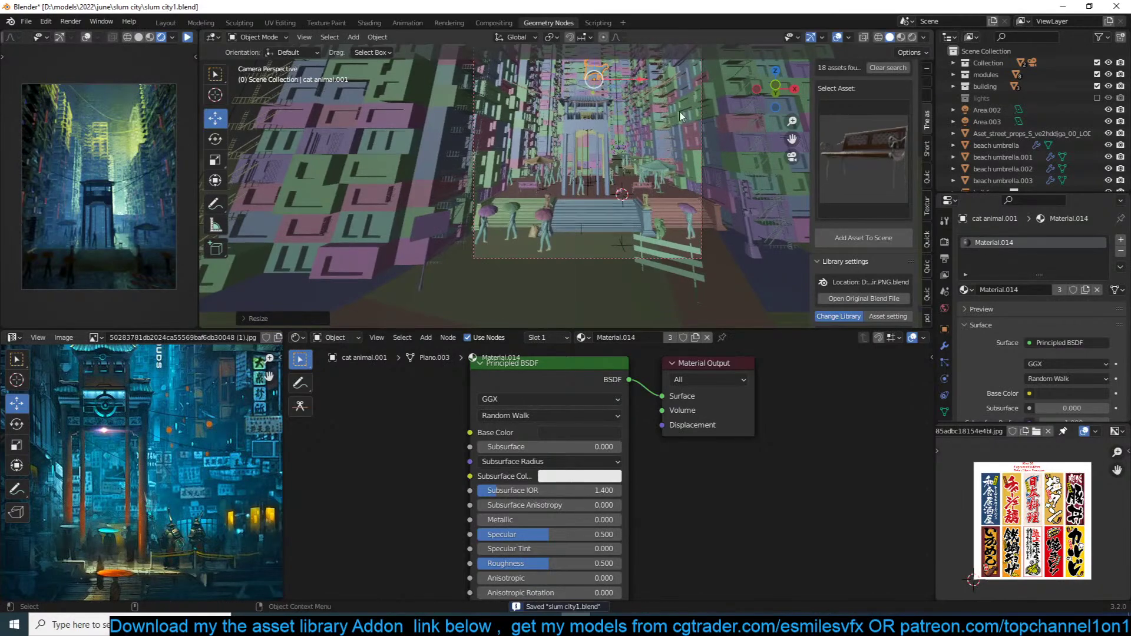
Step: Place the 3D cursor just above the gate, snap the cat copy to it, and enlarge the copy further
right_click(582, 98, "shift")
key("shift+s")
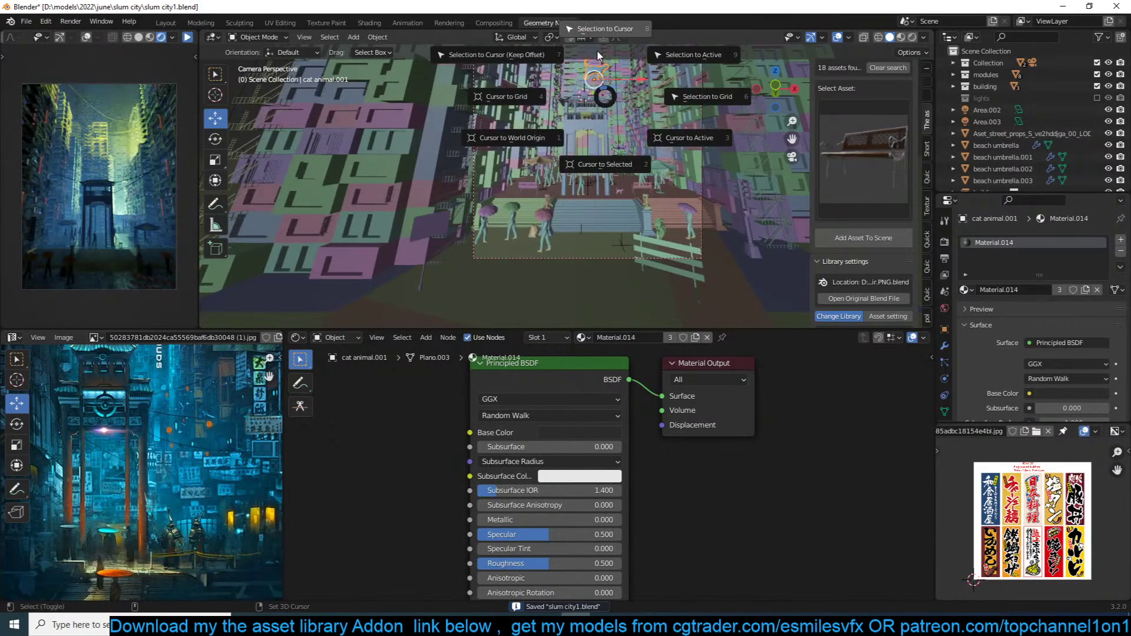
left_click(598, 54)
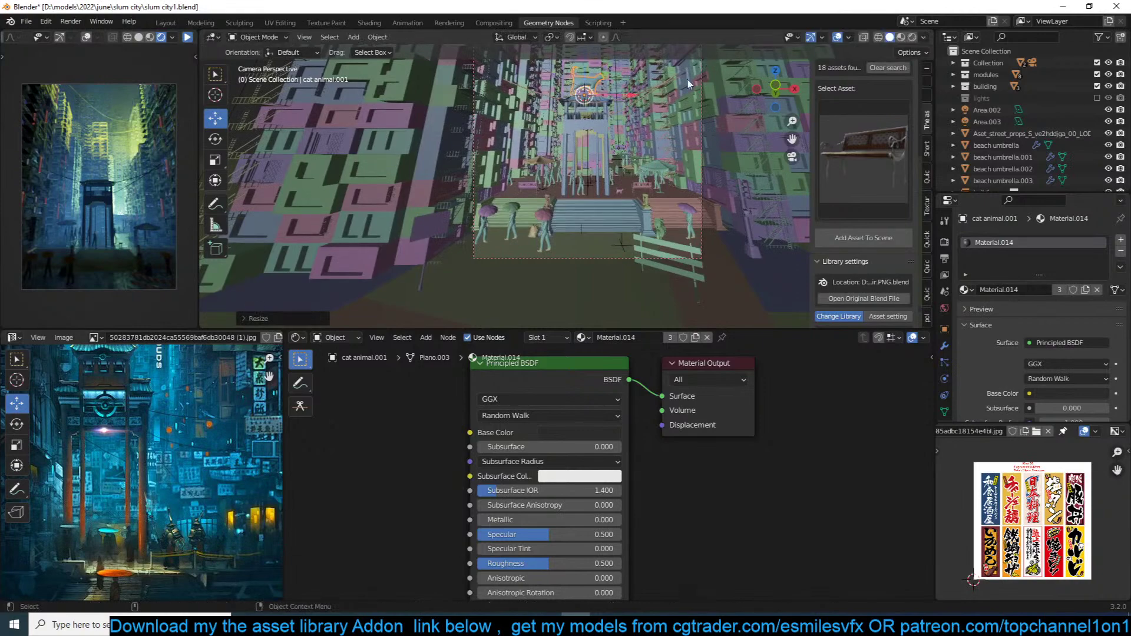
key("s")
left_click(638, 97)
Step: Reposition the giant cat on the gate's roof using the 3D cursor, and scale it to about 0.9 to fit the camera view
key("KP_Decimal")
middle_click_drag(636, 104, 723, 195)
scroll(523, 167, "down", 6)
scroll(720, 203, "down", 4)
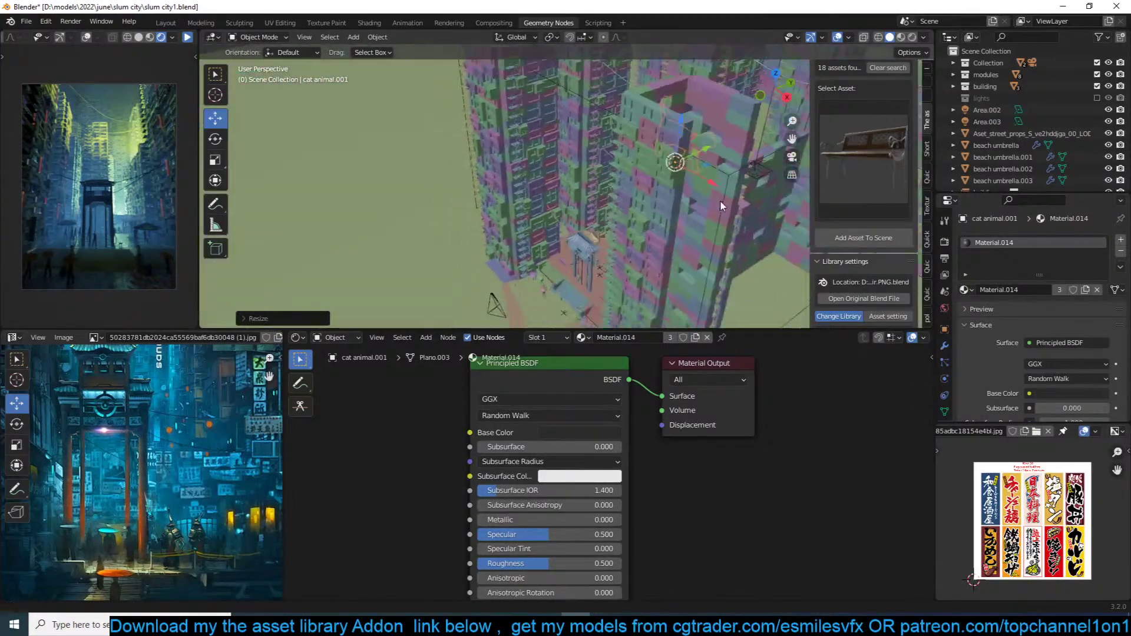
scroll(720, 206, "up", 3)
middle_click_drag(619, 275, 639, 219, "shift")
right_click(612, 207, "shift")
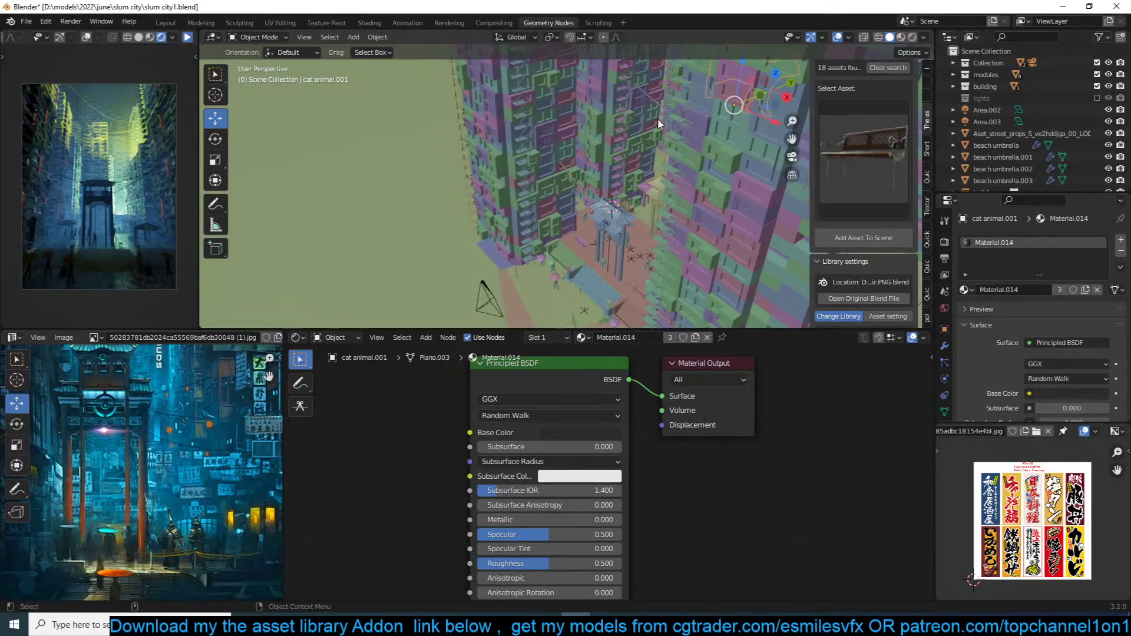
key("shift+s")
left_click(628, 98)
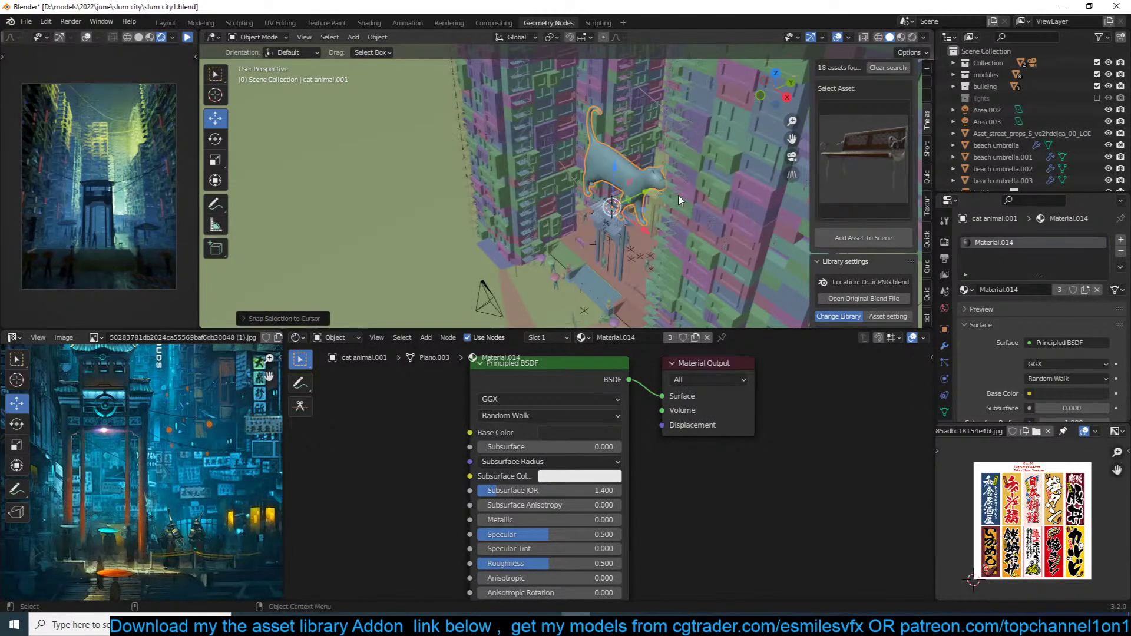
key("s")
key("KP_0")
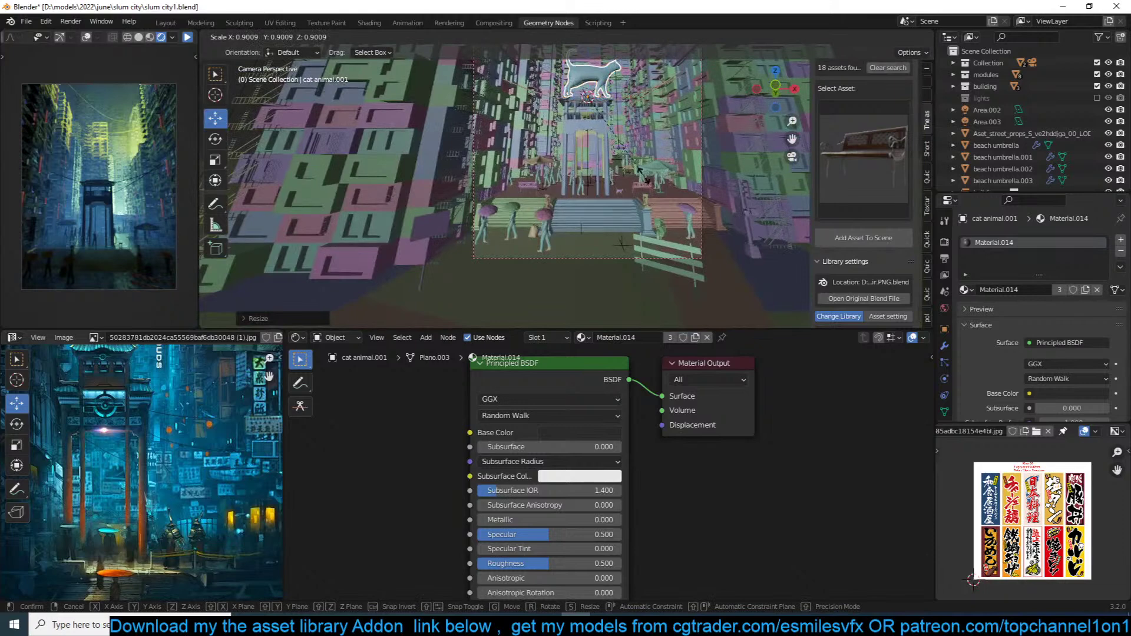
left_click(640, 172)
Step: Isolate the giant cat with Material Preview shading and replace its shared material with a new one
key("KP_Divide")
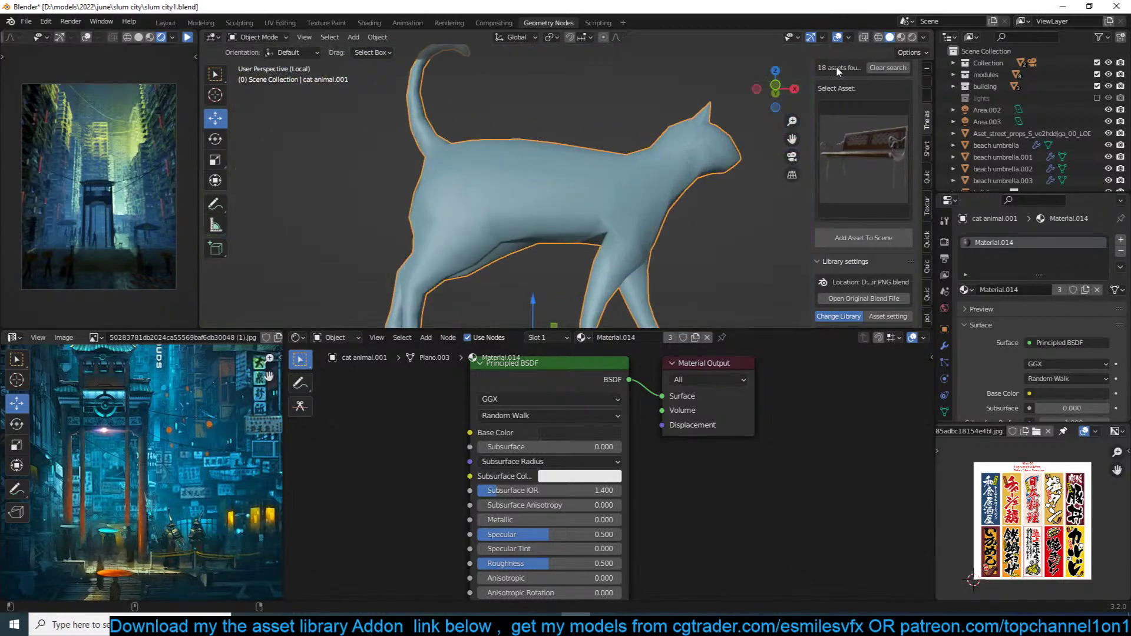
left_click(901, 36)
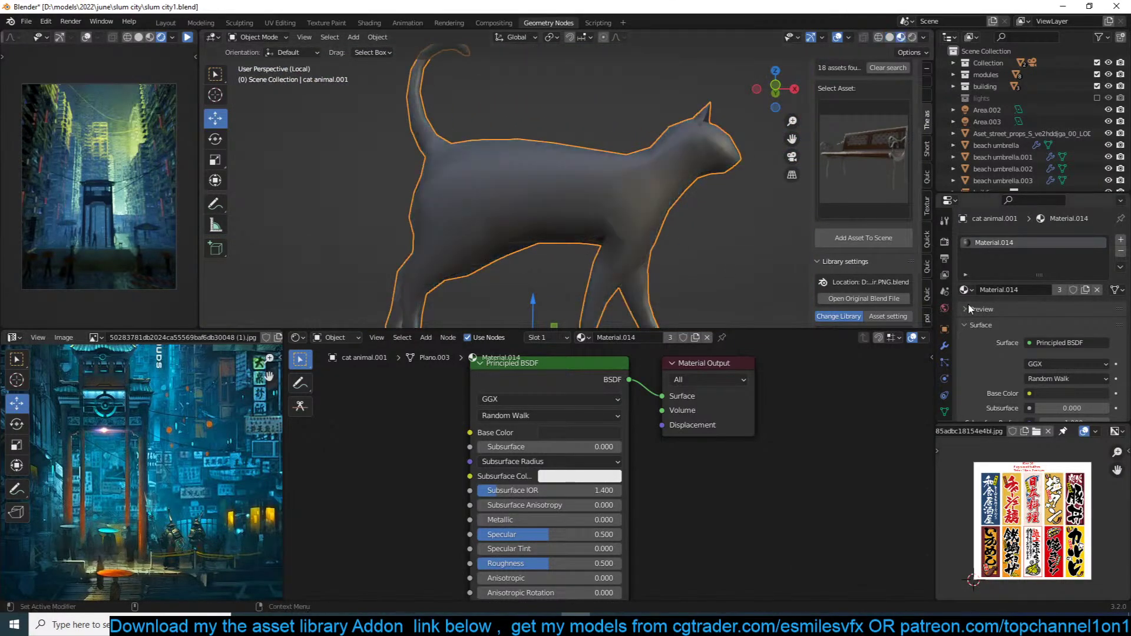
left_click(706, 339)
left_click(637, 338)
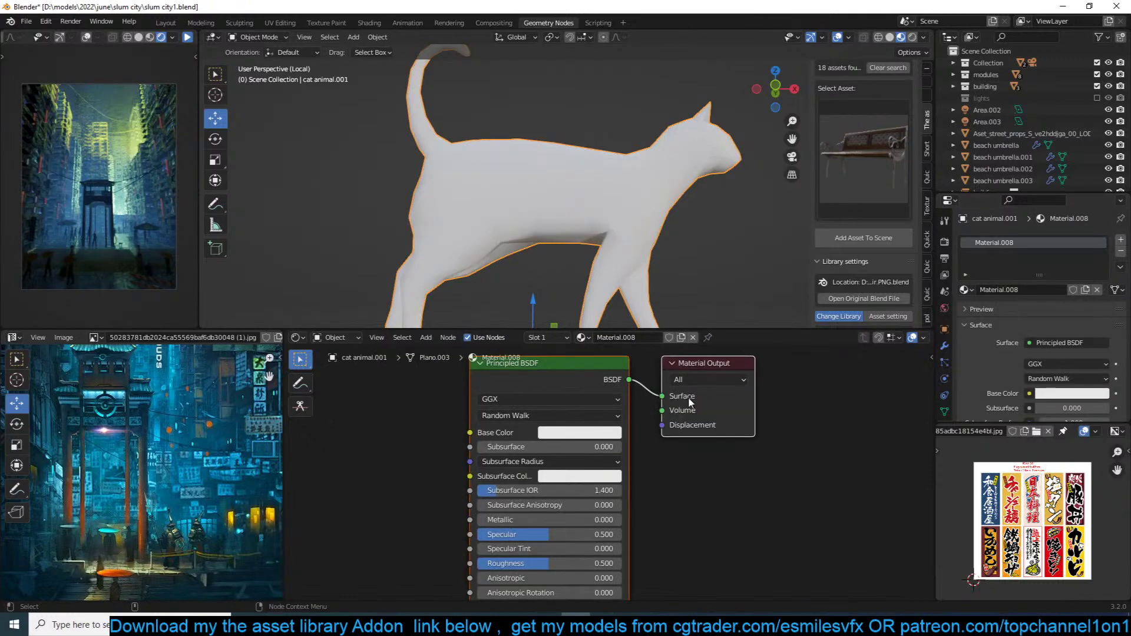
Step: Delete the Principled BSDF from the cat's new material and add an Emission node in its place
scroll(688, 405, "down", 2)
left_click(588, 400)
key("x")
middle_click_drag(533, 409, 570, 414)
key("shift+a")
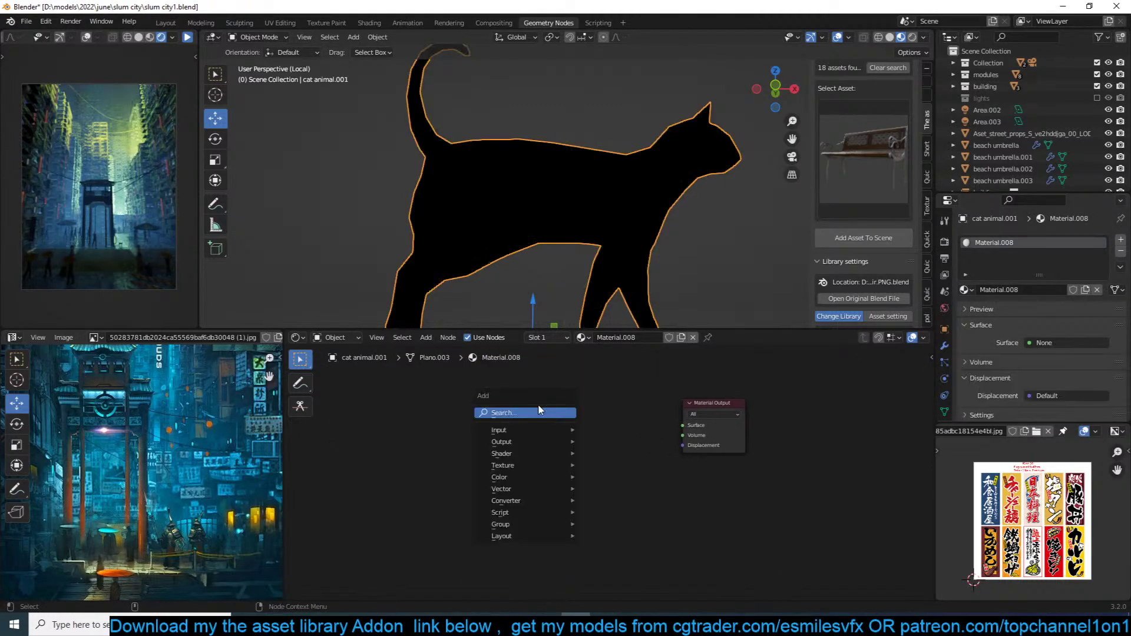
left_click(539, 409)
key("Escape")
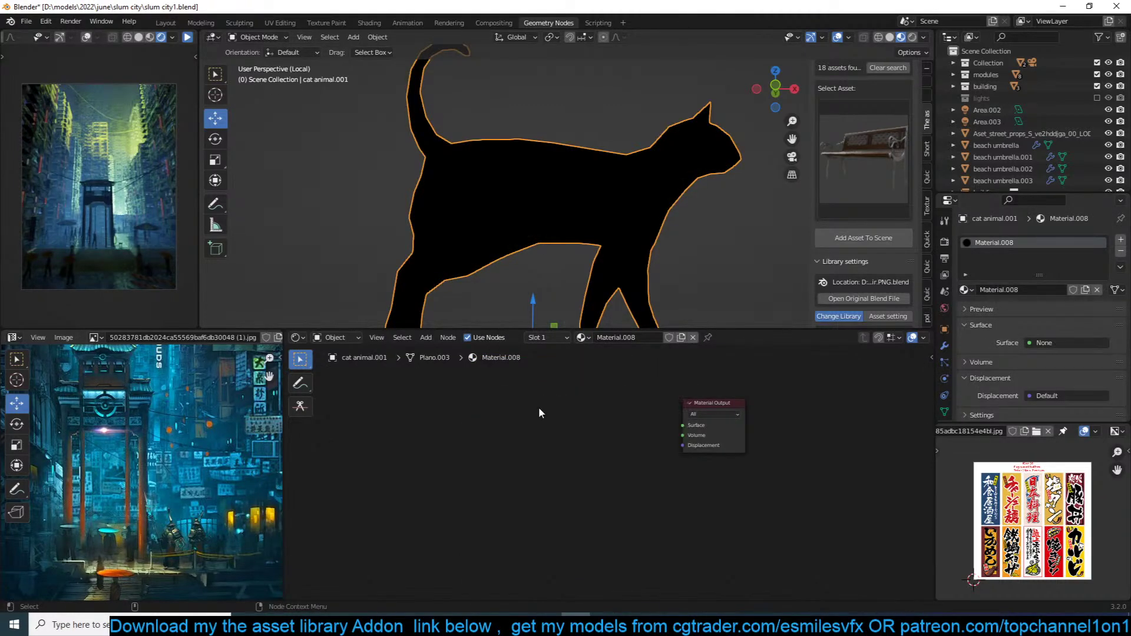
key("shift+a")
left_click(566, 405)
type("ex")
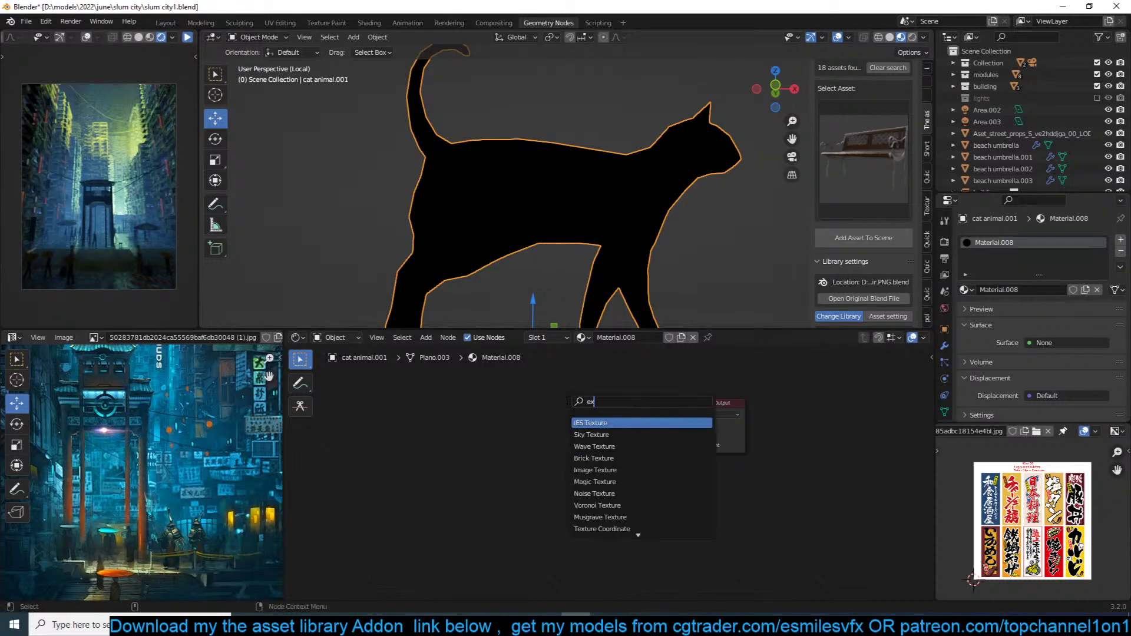
key("BackSpace")
type("m")
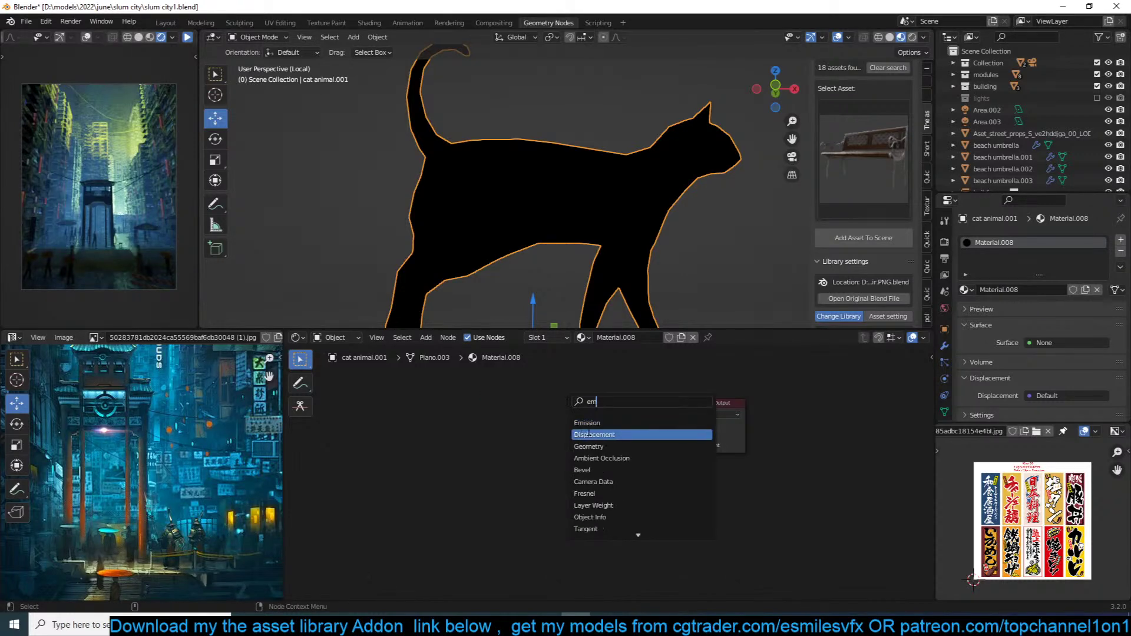
left_click(587, 421)
left_click(521, 391)
Step: Add a Transparent BSDF, combine it with the Emission in a Mix Shader, and connect the mix to the material output's Surface
key("shift+a")
left_click(524, 394)
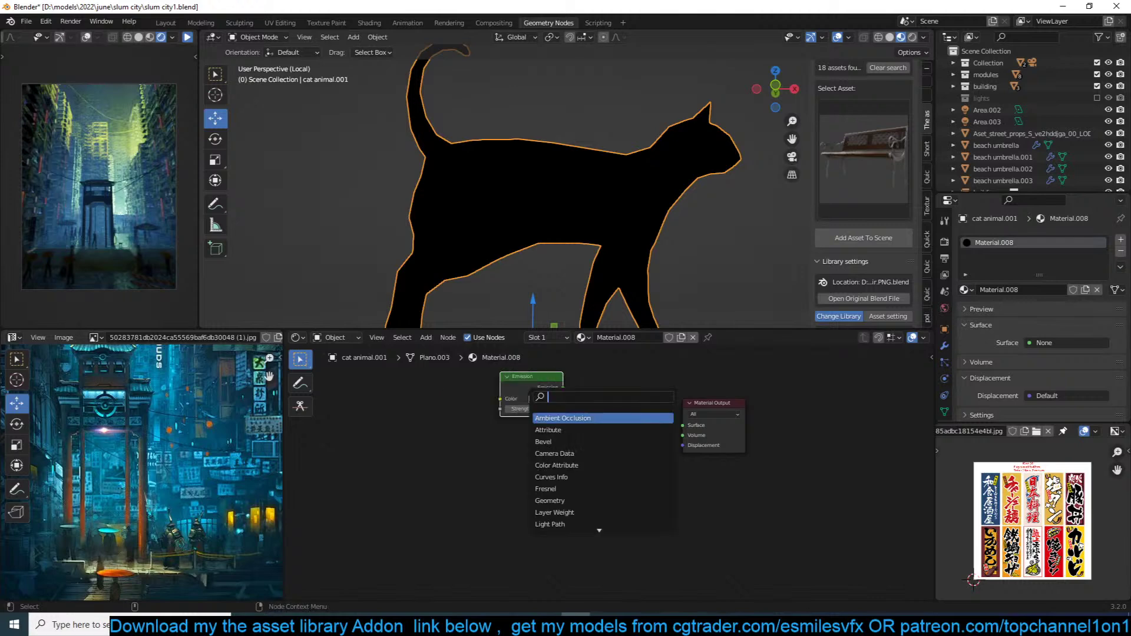
type("tra")
left_click(565, 428)
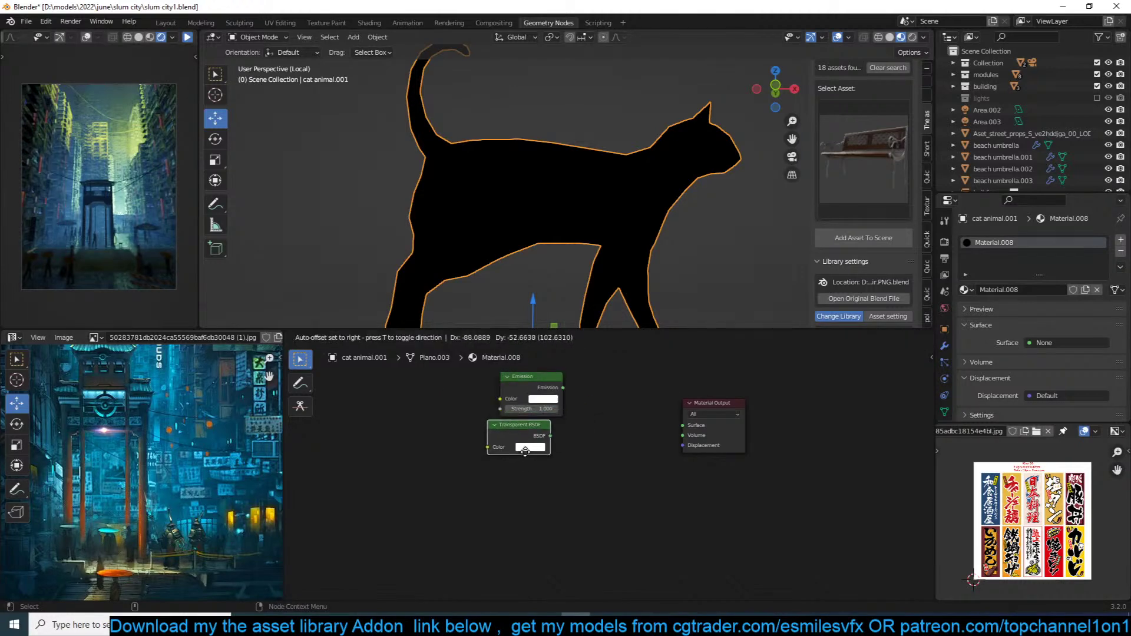
left_click(532, 474)
right_click_drag(541, 457, 552, 408, "ctrl+shift")
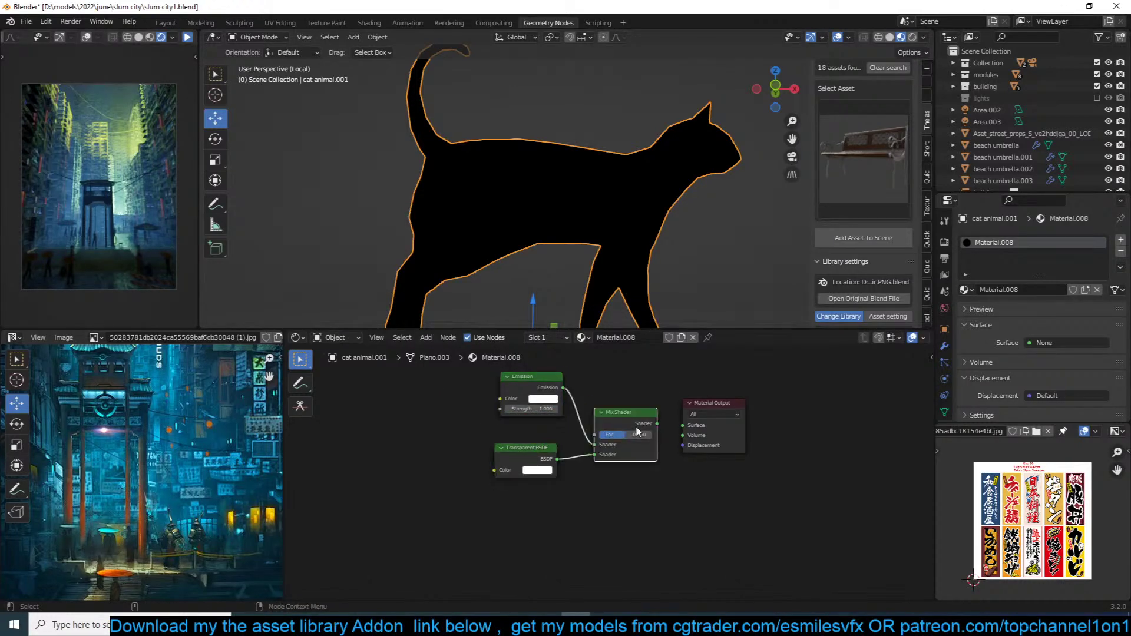
left_click_drag(658, 424, 690, 427)
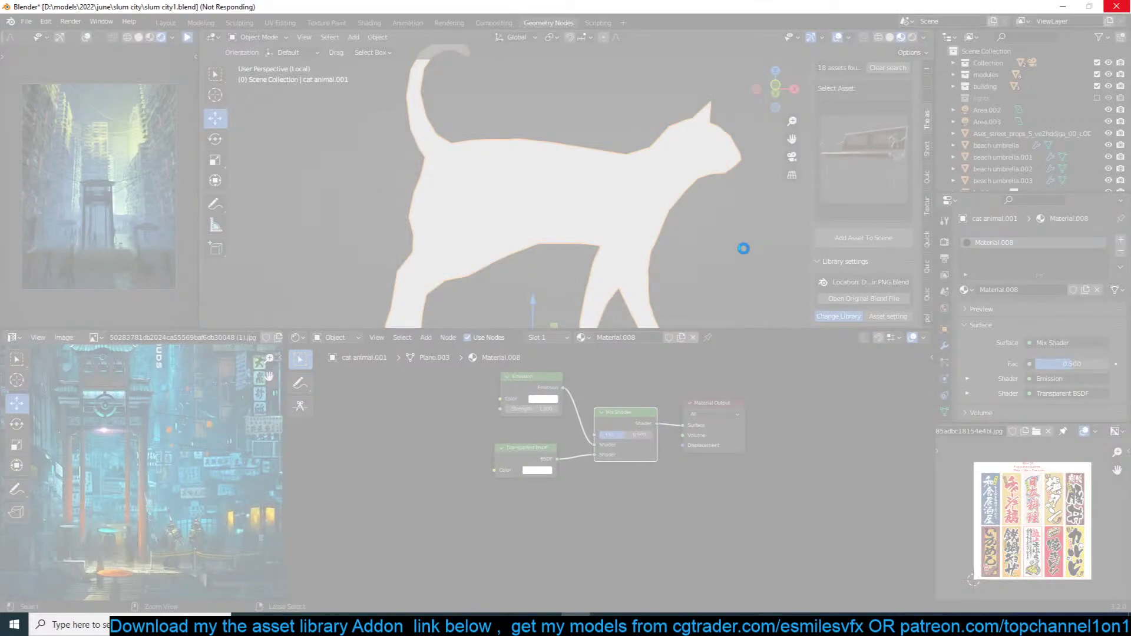
Step: Set the cat material's Eevee alpha blend method to Alpha Blend
key("q")
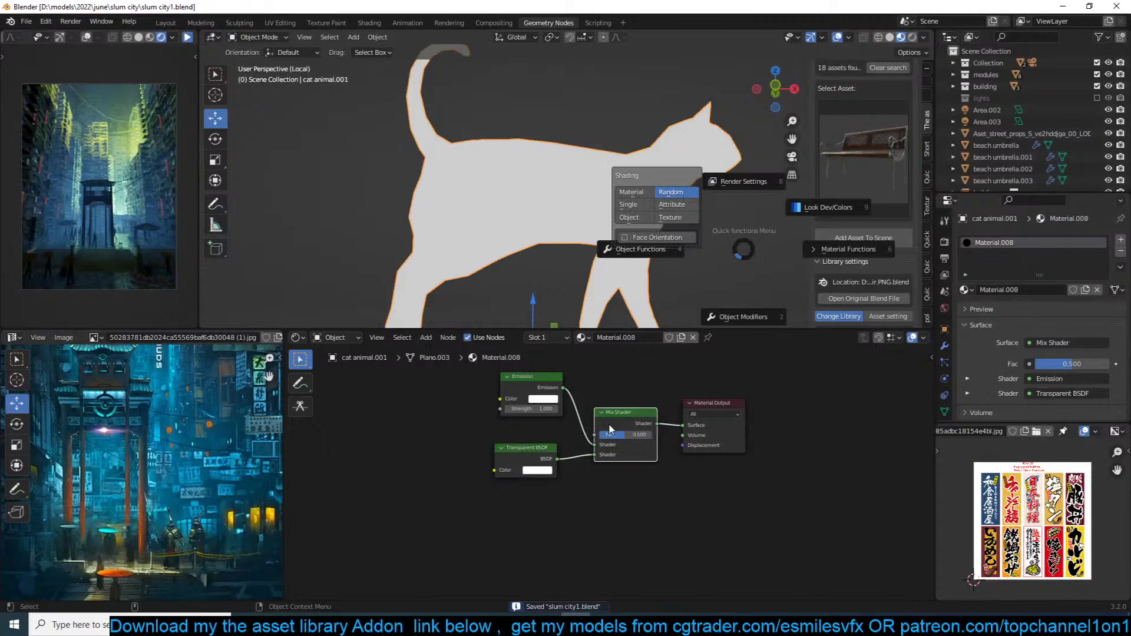
key("q")
left_click(806, 246)
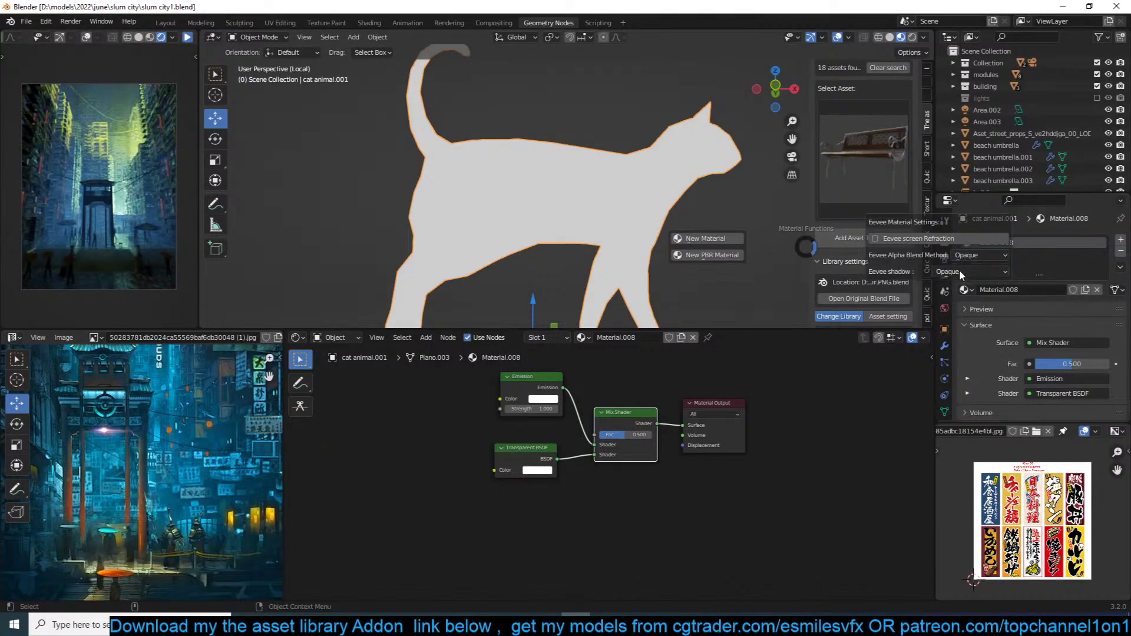
mouse_move(976, 256)
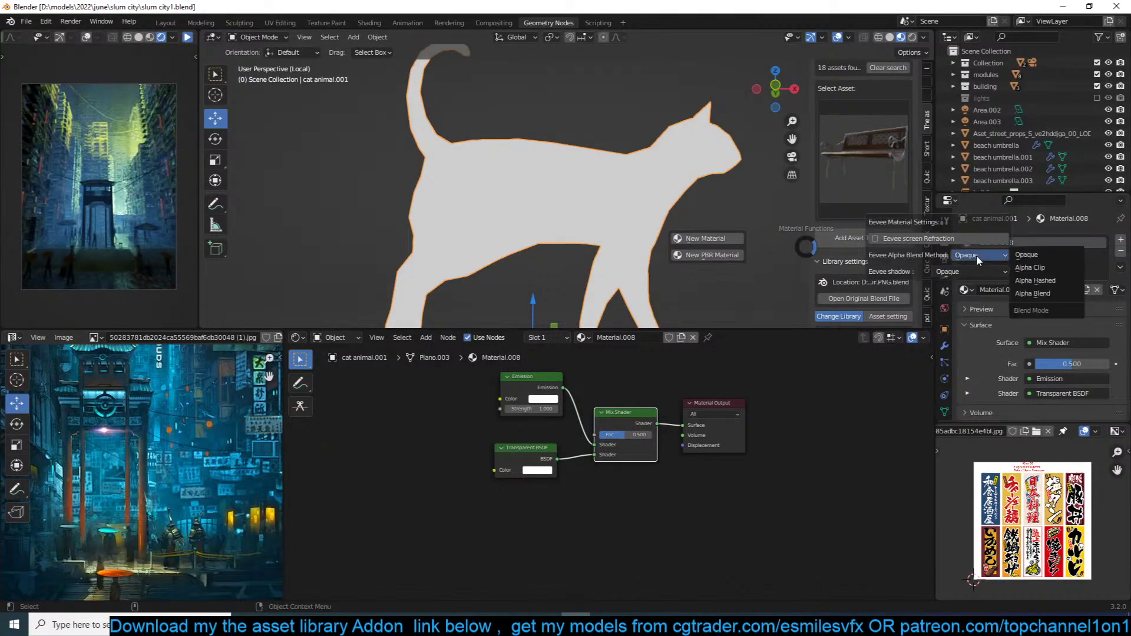
left_click(1055, 288)
Step: Add a Fresnel node and connect its output to the Mix Shader's Fac input
middle_click_drag(790, 380, 802, 385)
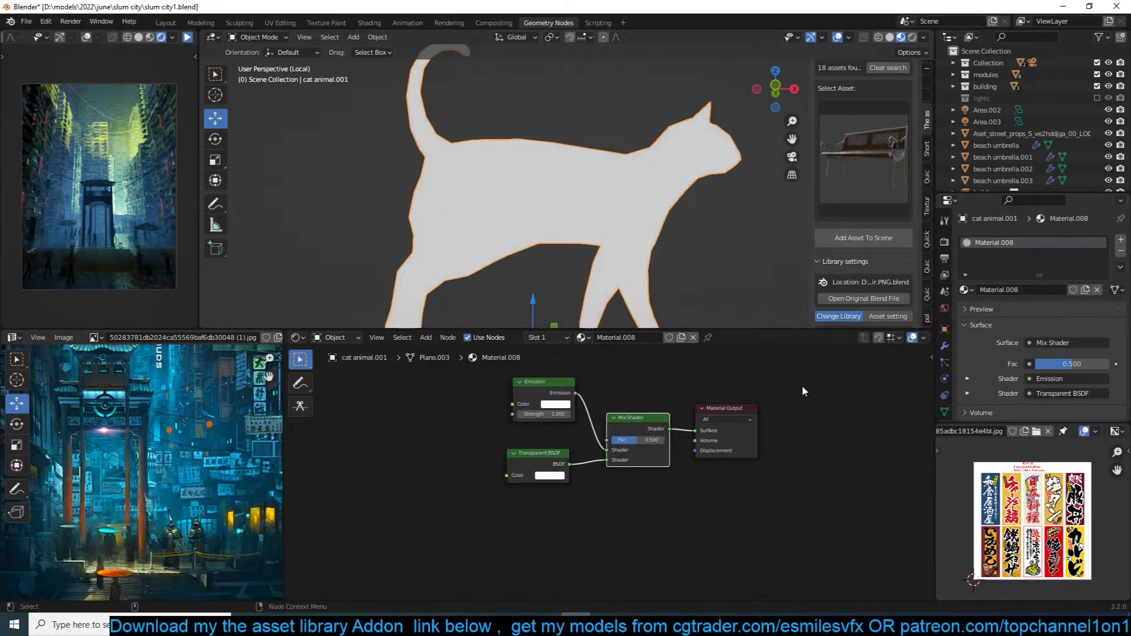
scroll(802, 387, "up", 1)
middle_click_drag(666, 366, 740, 430)
key("shift+a")
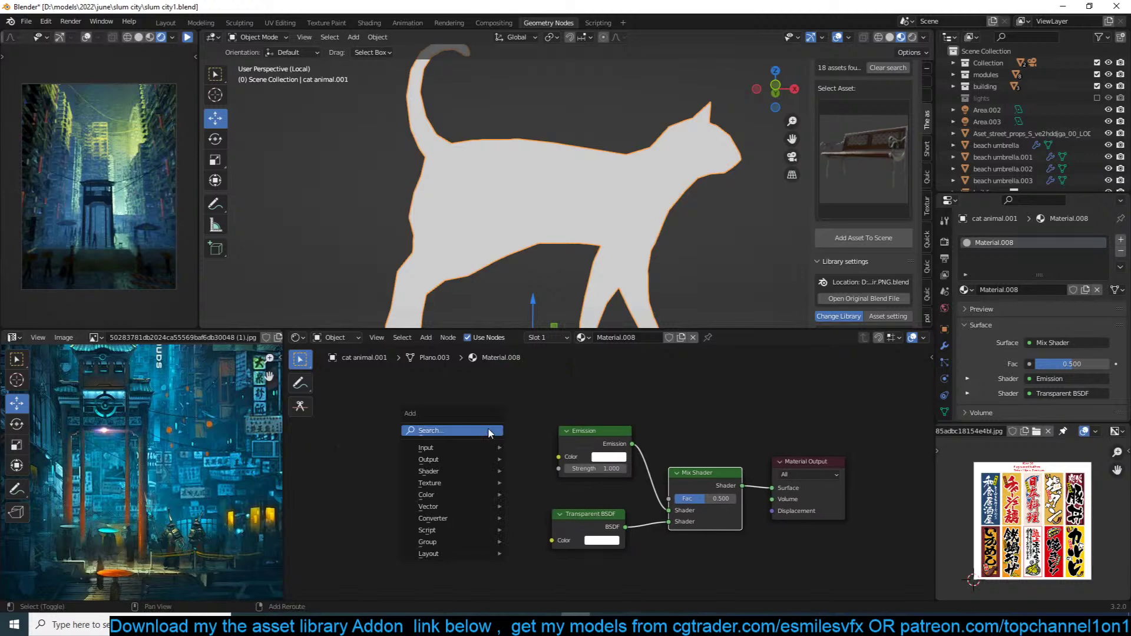
left_click(489, 431)
type("fre")
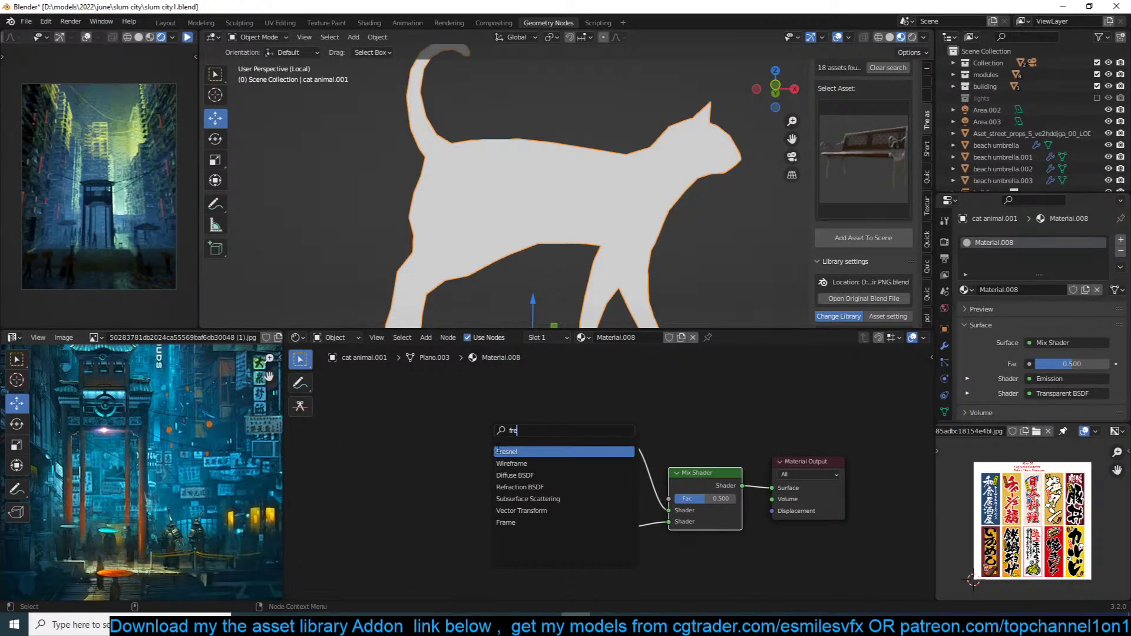
left_click(497, 452)
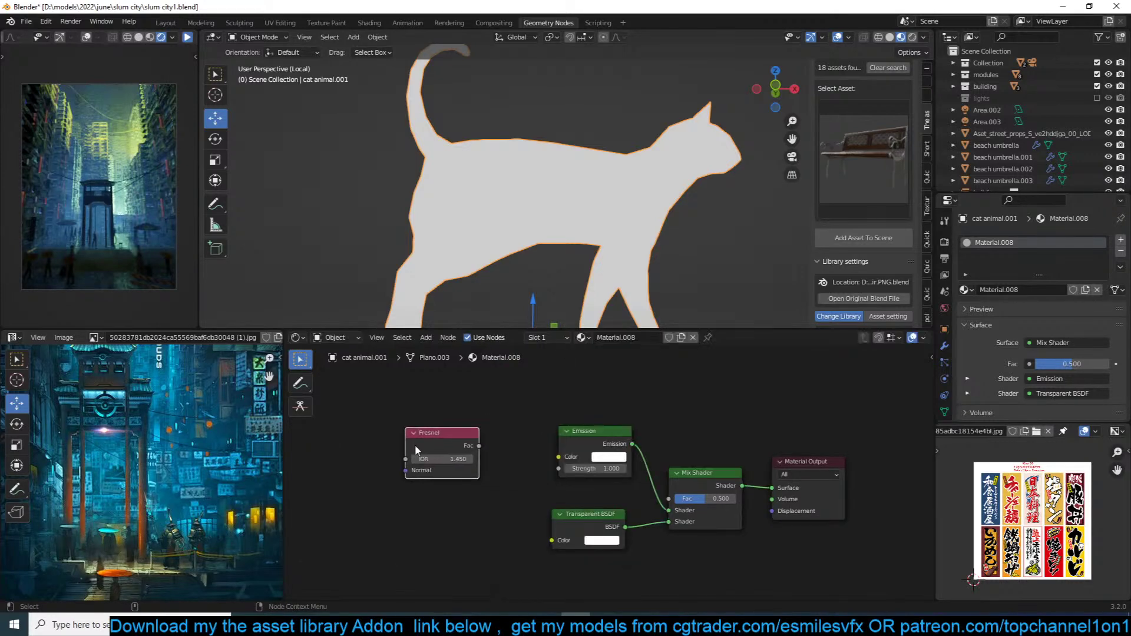
left_click_drag(475, 446, 668, 498)
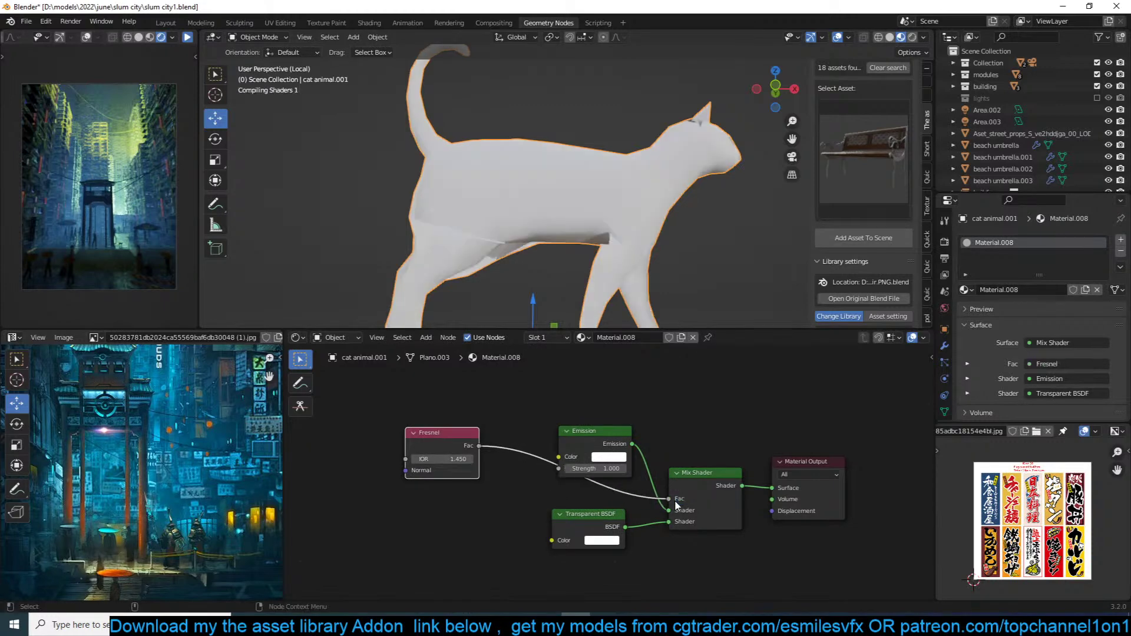
Step: Swap the Mix Shader's inputs so Transparent BSDF comes first and Emission second, with the Emission node moved clear of the links
middle_click_drag(743, 268, 758, 240)
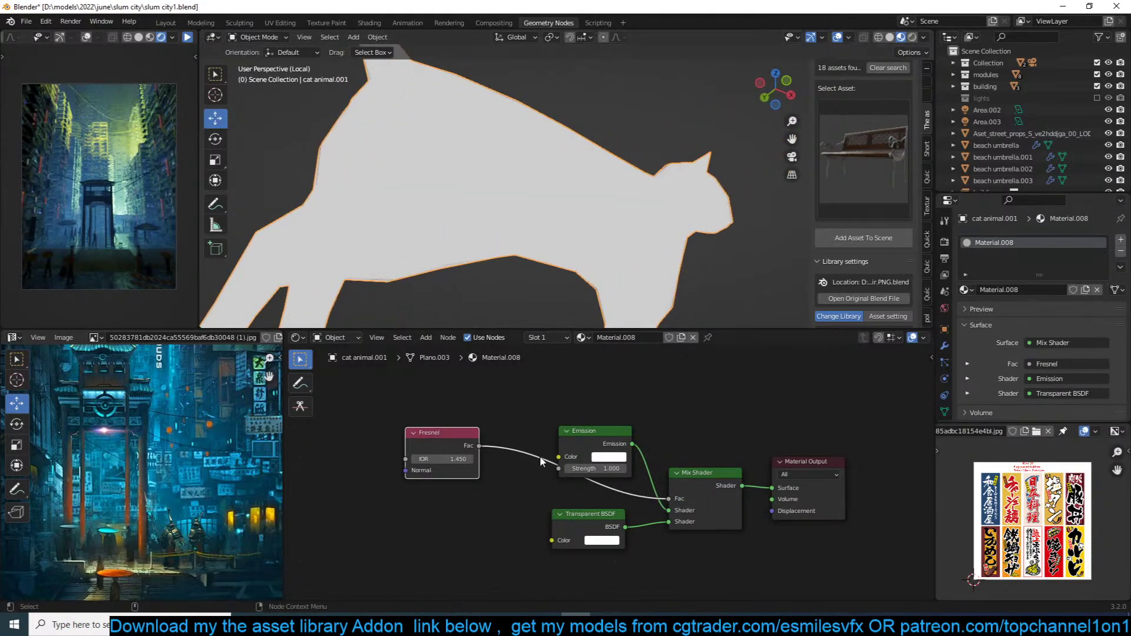
left_click_drag(600, 444, 646, 404)
mouse_move(669, 521)
left_mouse_down()
mouse_move(656, 517)
mouse_move(669, 511)
left_mouse_up()
middle_click_drag(586, 477, 735, 467)
middle_click_drag(648, 195, 594, 203)
Step: Insert a ColorRamp between the Fresnel and Mix Shader nodes, with its black stop at position 0.036
key("g")
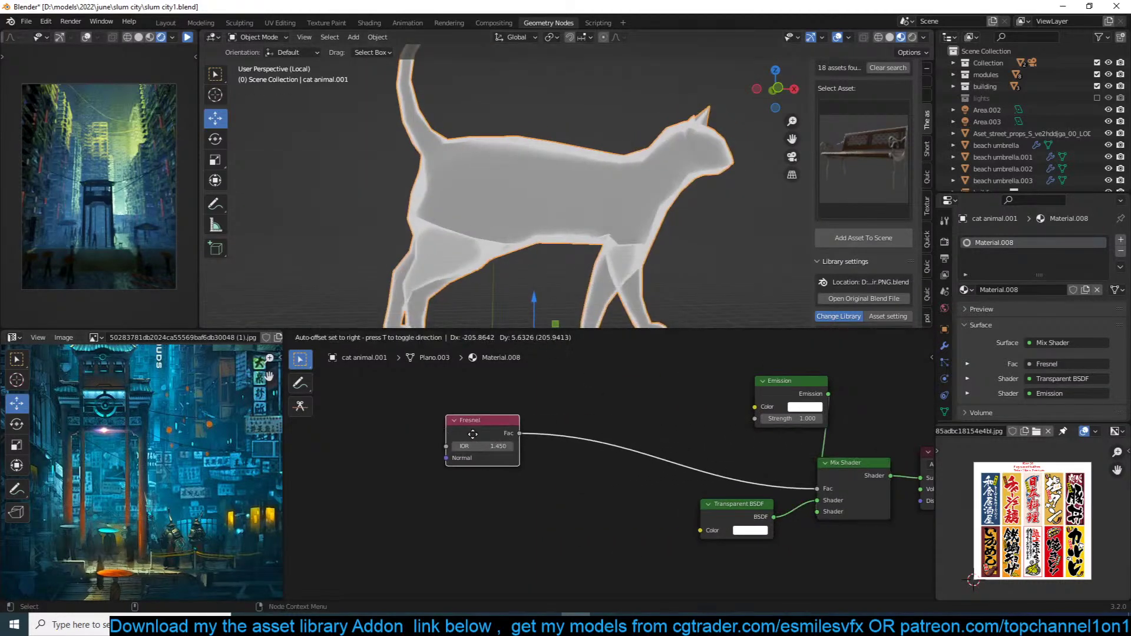
left_click(504, 448)
key("shift+a")
mouse_move(522, 523)
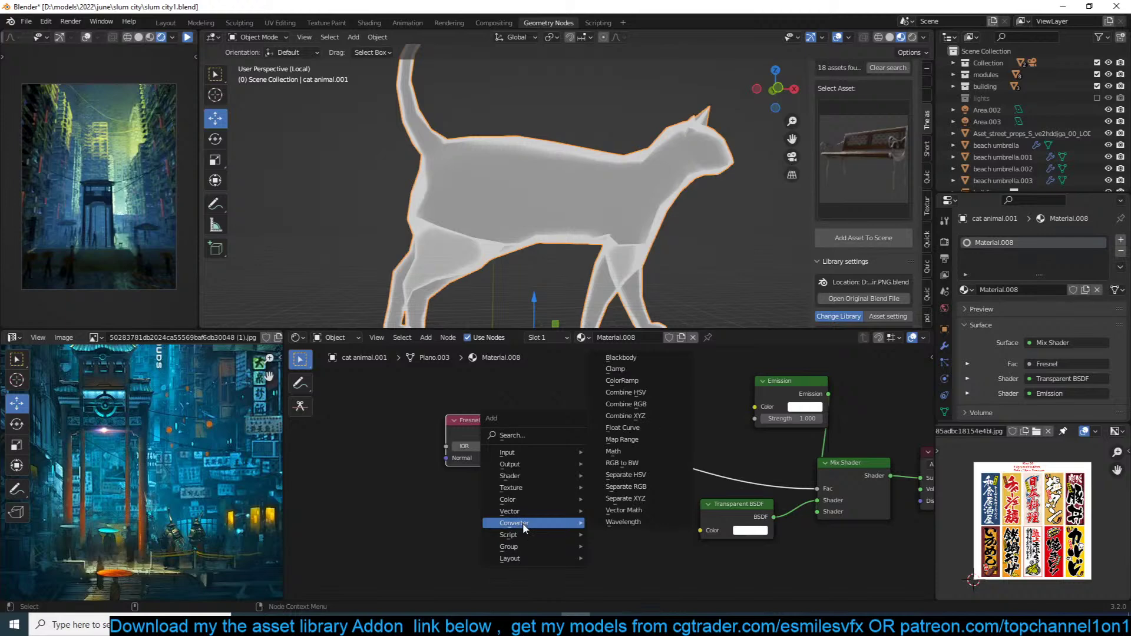
left_click(637, 380)
left_click(595, 418)
mouse_move(613, 478)
left_mouse_down()
mouse_move(638, 479)
mouse_move(599, 478)
left_mouse_up()
left_click_drag(488, 419, 412, 420)
left_click_drag(600, 444, 489, 427)
Step: Try a Modulo Math node with value -0.100 before the Mix Shader's Fac, with the ColorRamp's black stop at 0.045 and white stop near the middle
key("shift+a")
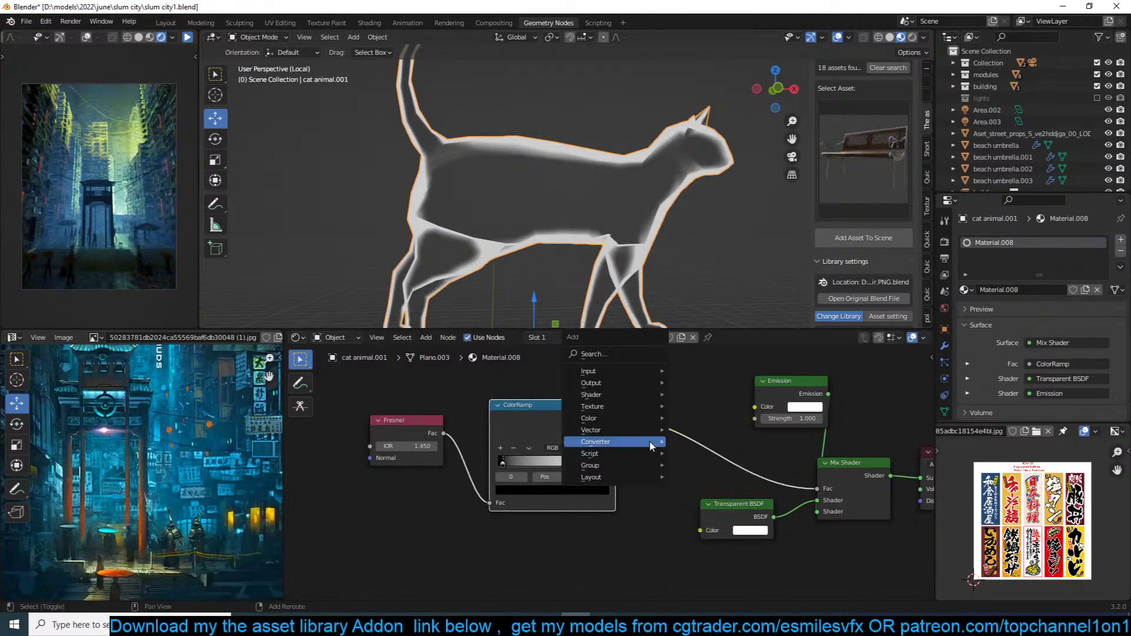
mouse_move(613, 443)
left_click(718, 370)
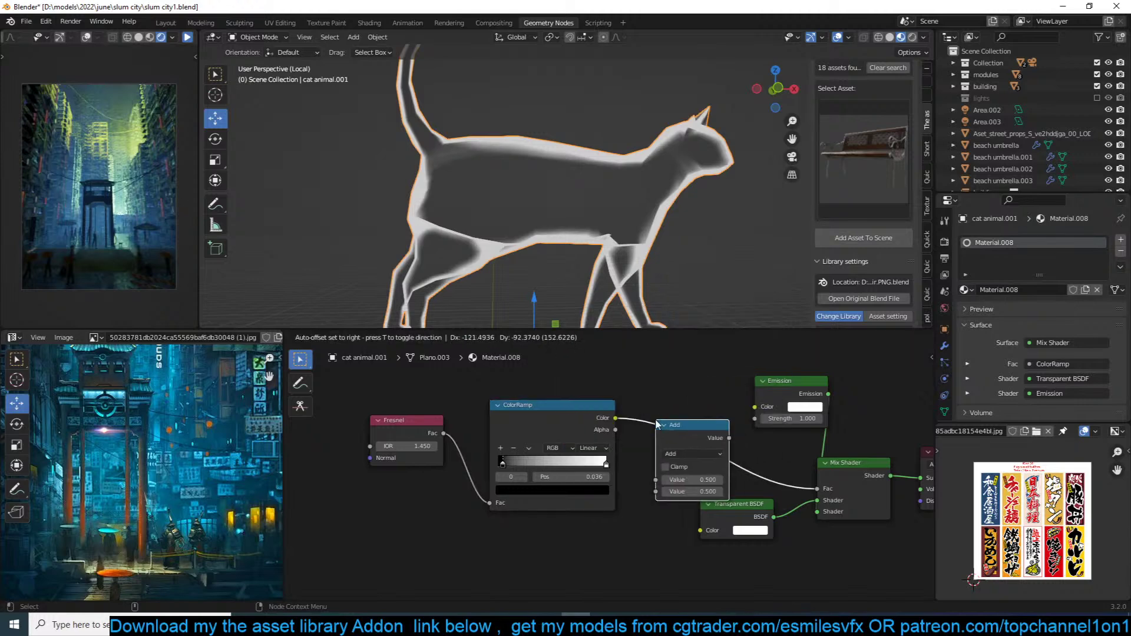
left_click(692, 433)
left_click(694, 454)
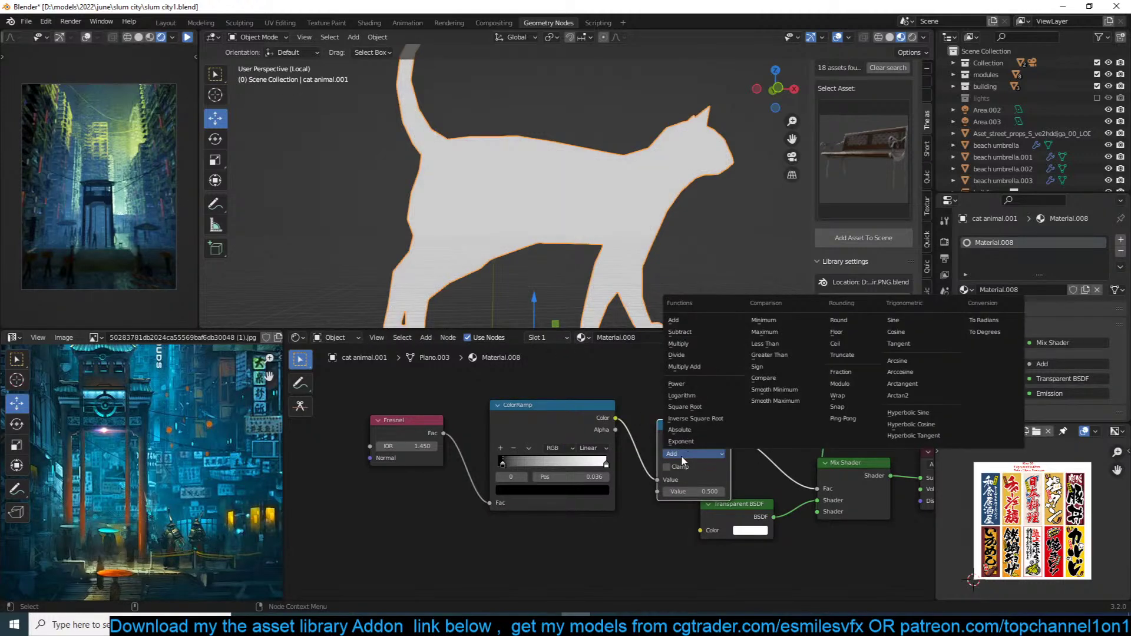
left_click(841, 384)
left_click_drag(687, 488, 642, 489)
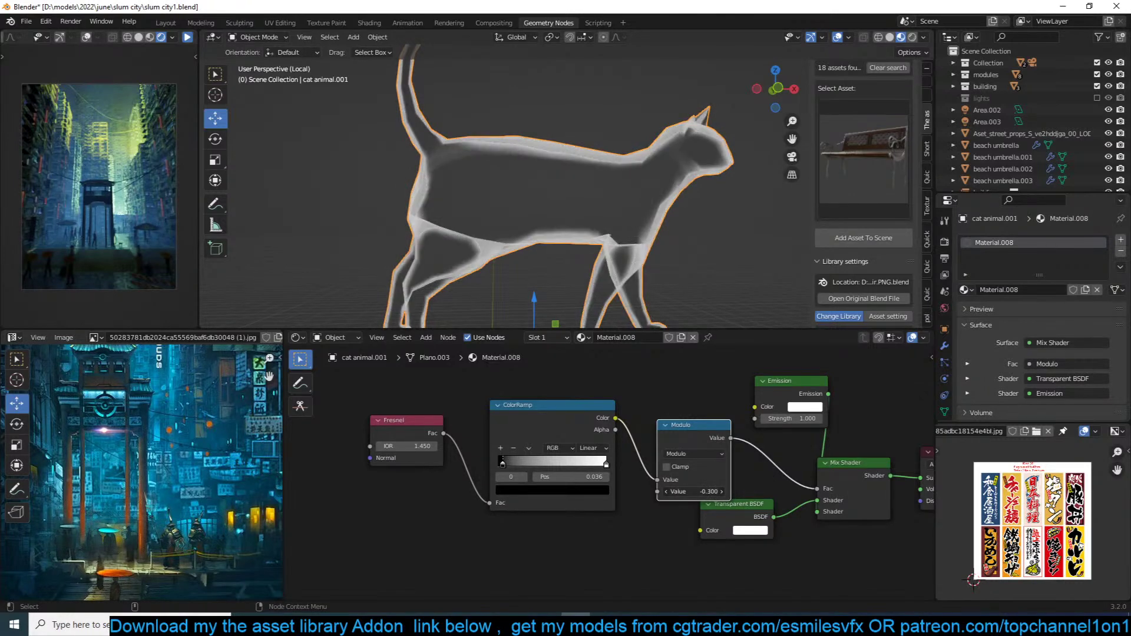
mouse_move(585, 464)
left_mouse_down()
mouse_move(457, 461)
mouse_move(497, 462)
left_mouse_up()
mouse_move(582, 237)
middle_mouse_down()
mouse_move(727, 228)
mouse_move(575, 229)
middle_mouse_up()
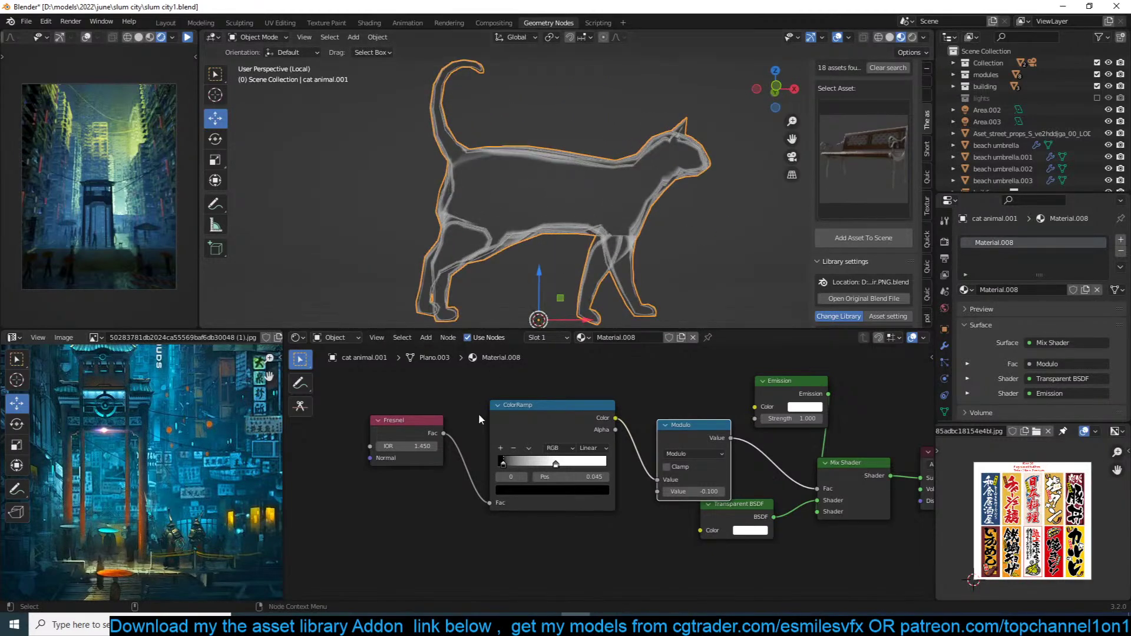
Step: Move the Fresnel node aside and insert an Add Math node with value 0.5 between it and the ColorRamp
left_click_drag(411, 418, 317, 436)
key("shift+a")
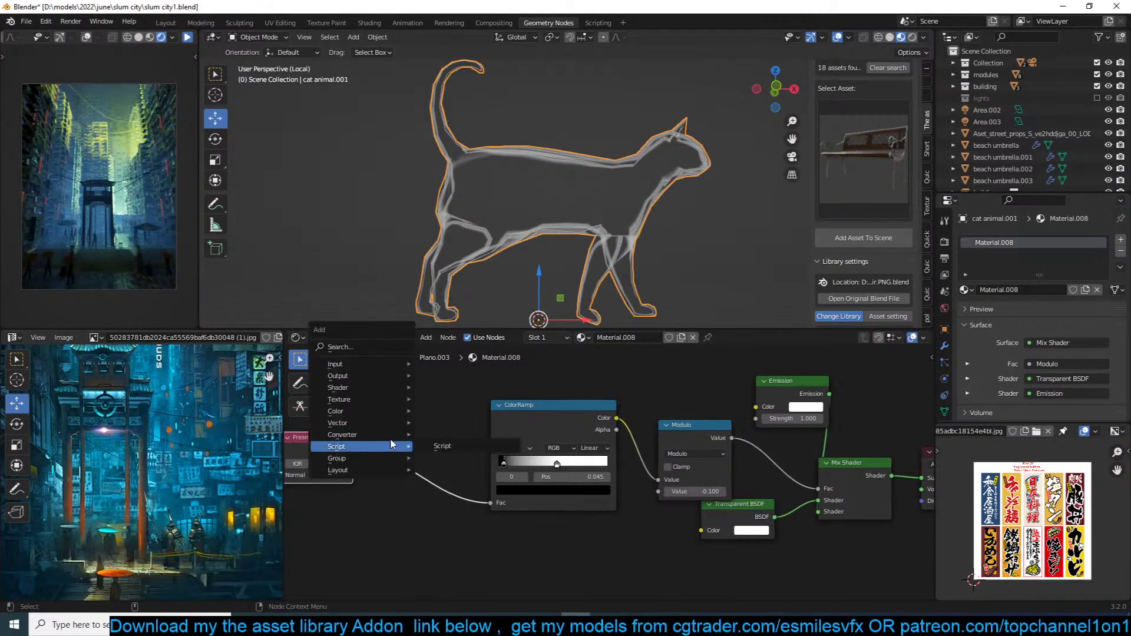
mouse_move(404, 437)
left_click(441, 363)
left_click(417, 472)
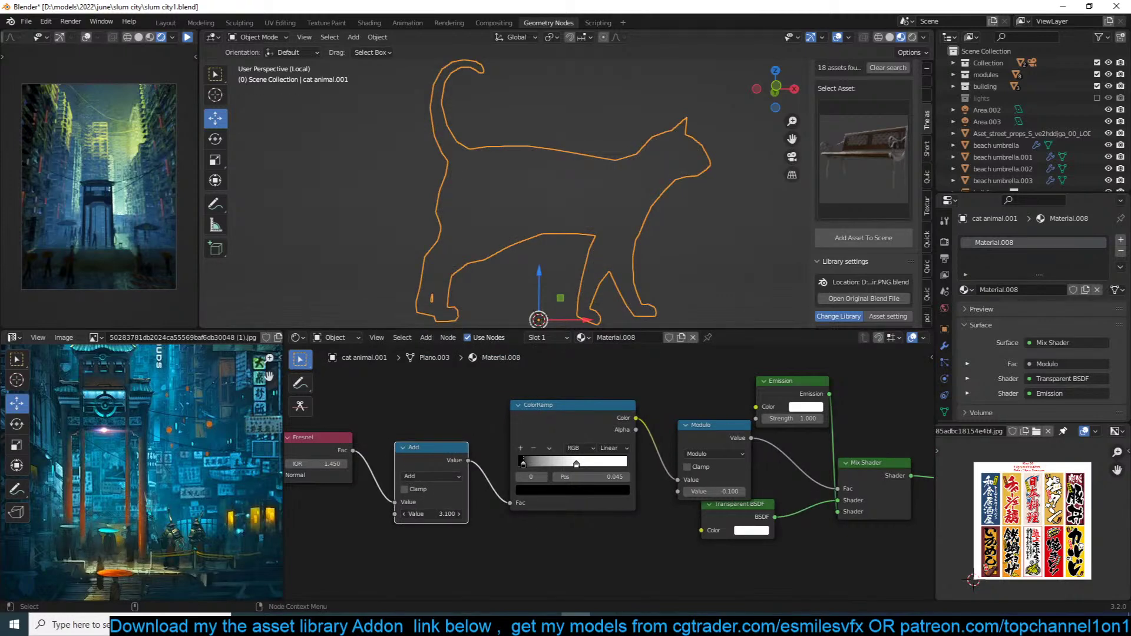
double_click(431, 514)
type("0.5")
key("Return")
scroll(601, 261, "down", 2)
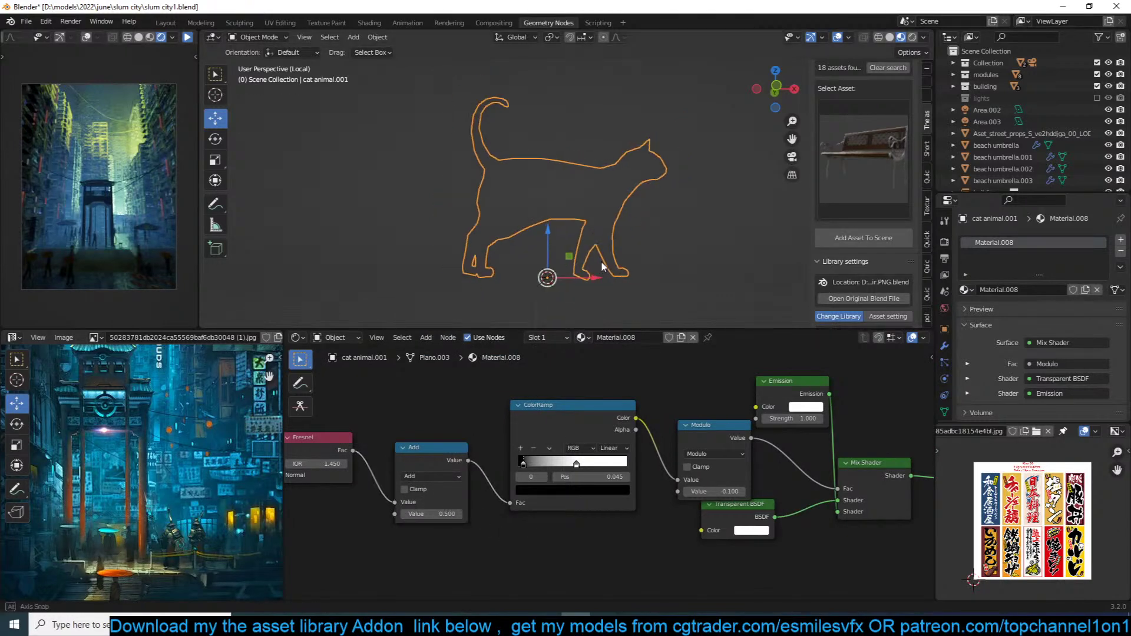
Step: Try the Math node after the Fresnel with value -0.300, then as Power with exponent 1.100
scroll(601, 260, "up", 4)
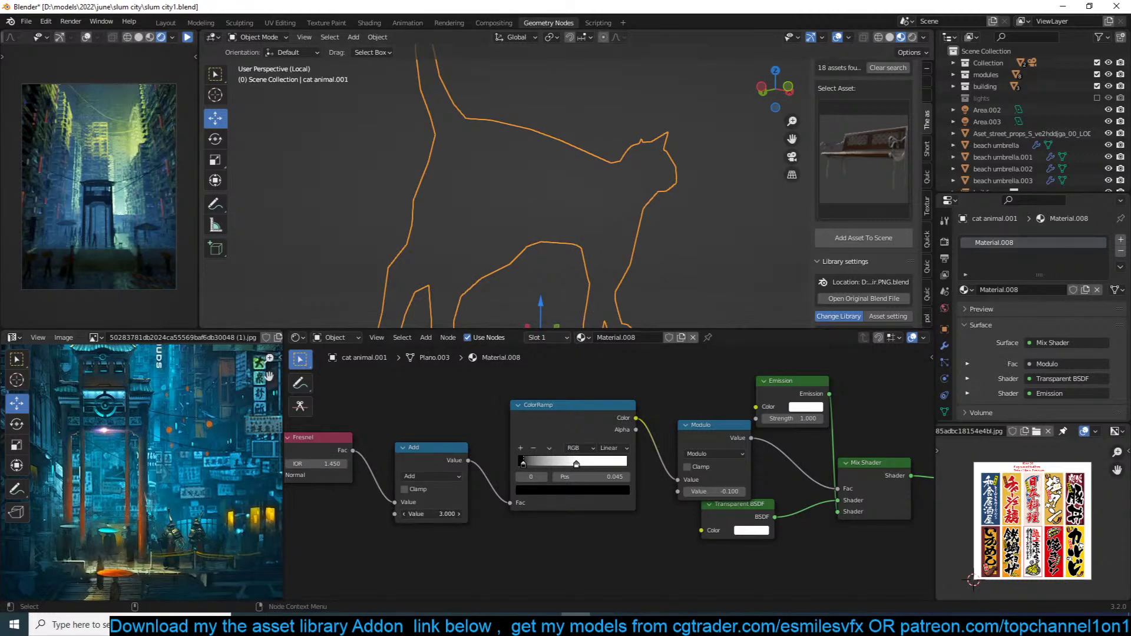
left_click_drag(431, 513, 368, 514)
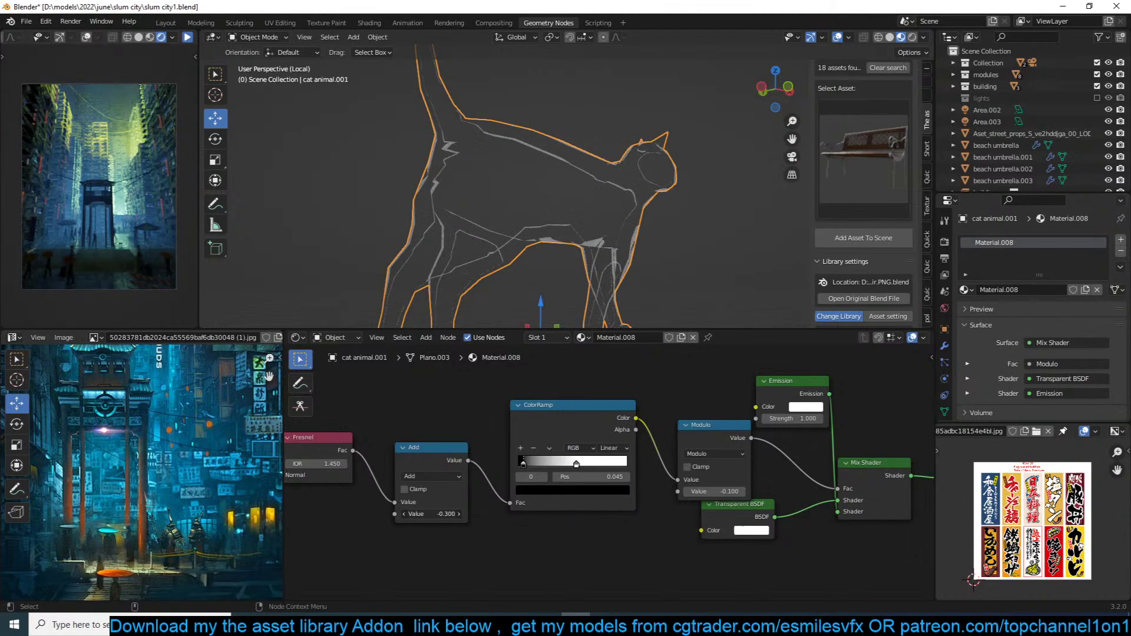
left_click(452, 479)
left_click(449, 410)
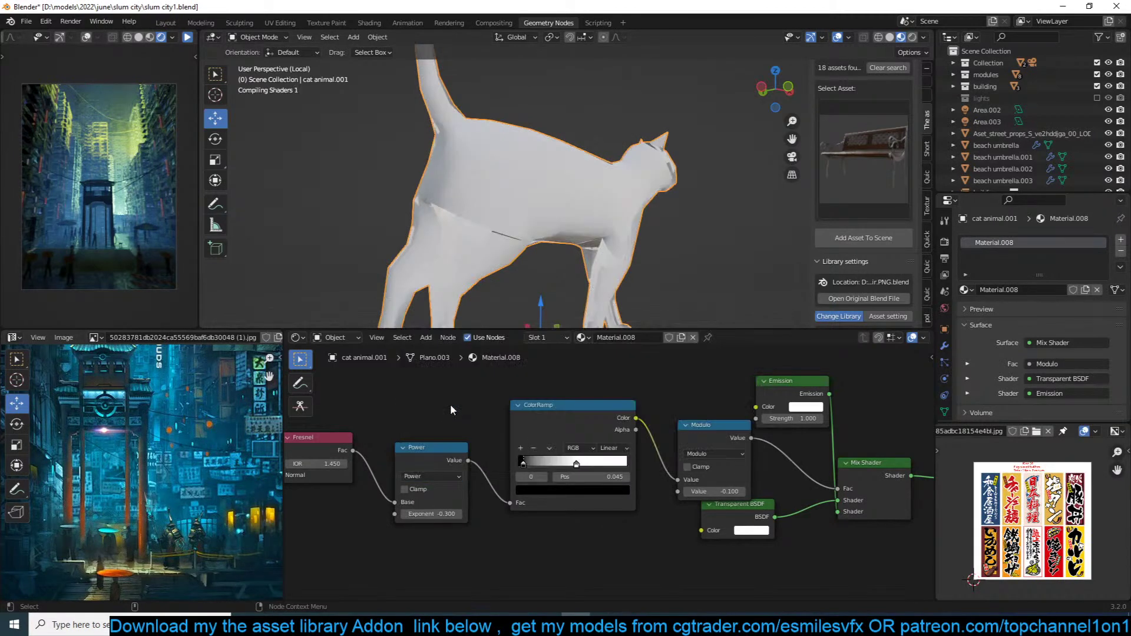
left_click_drag(423, 512, 463, 512)
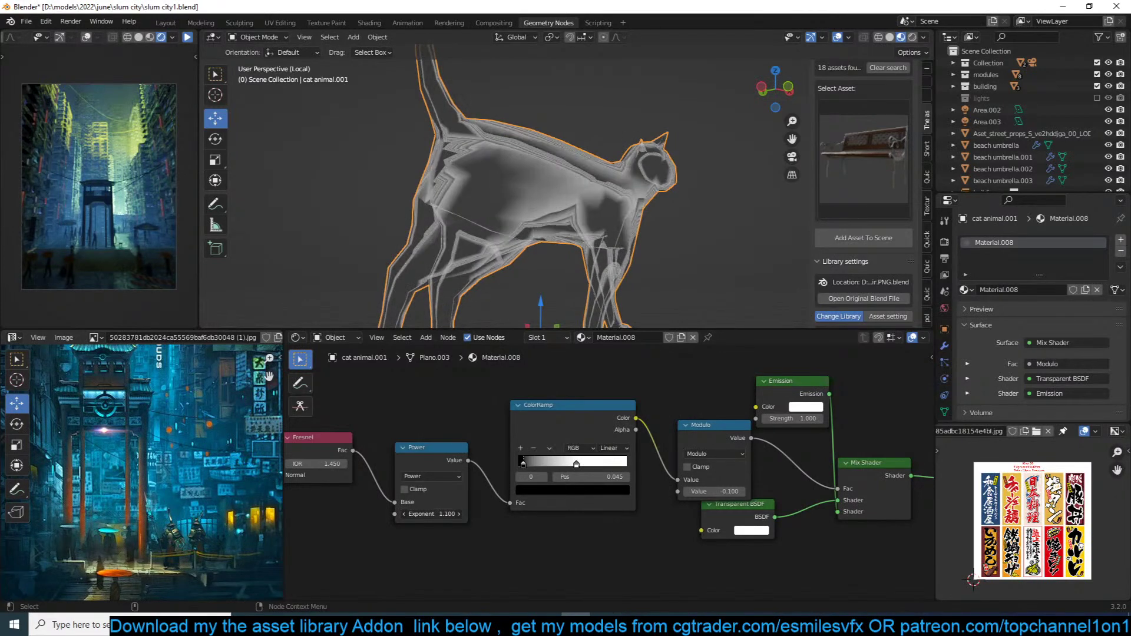
Step: Delete the Power node while keeping Fresnel linked to the ColorRamp, and move the ColorRamp closer to the Fresnel node
scroll(597, 270, "down", 5)
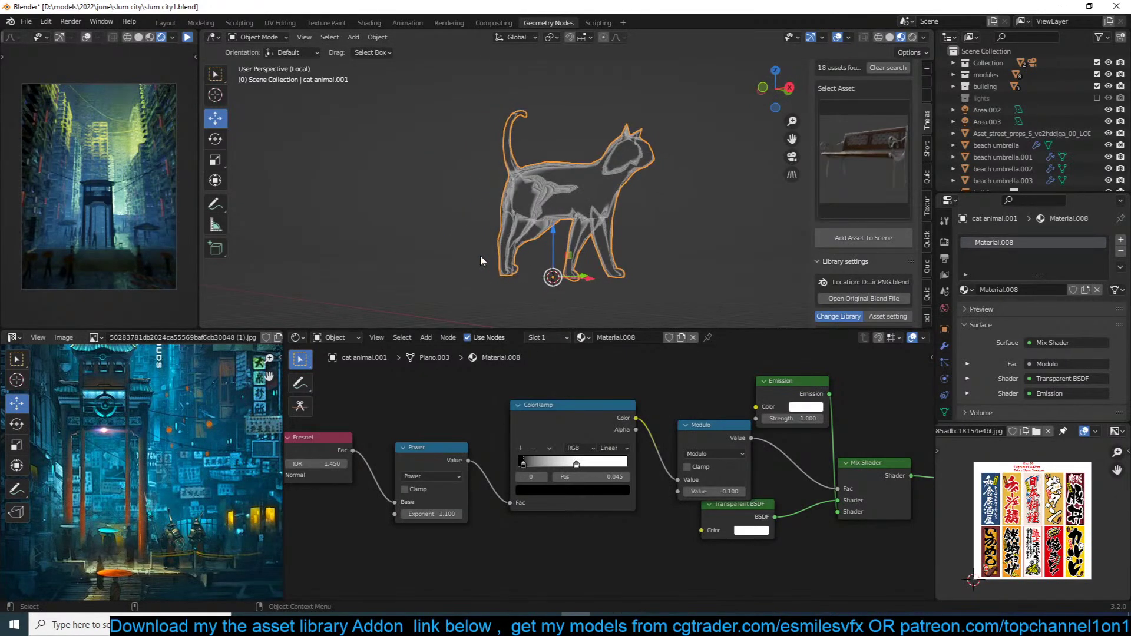
key("KP_0")
scroll(578, 158, "up", 2)
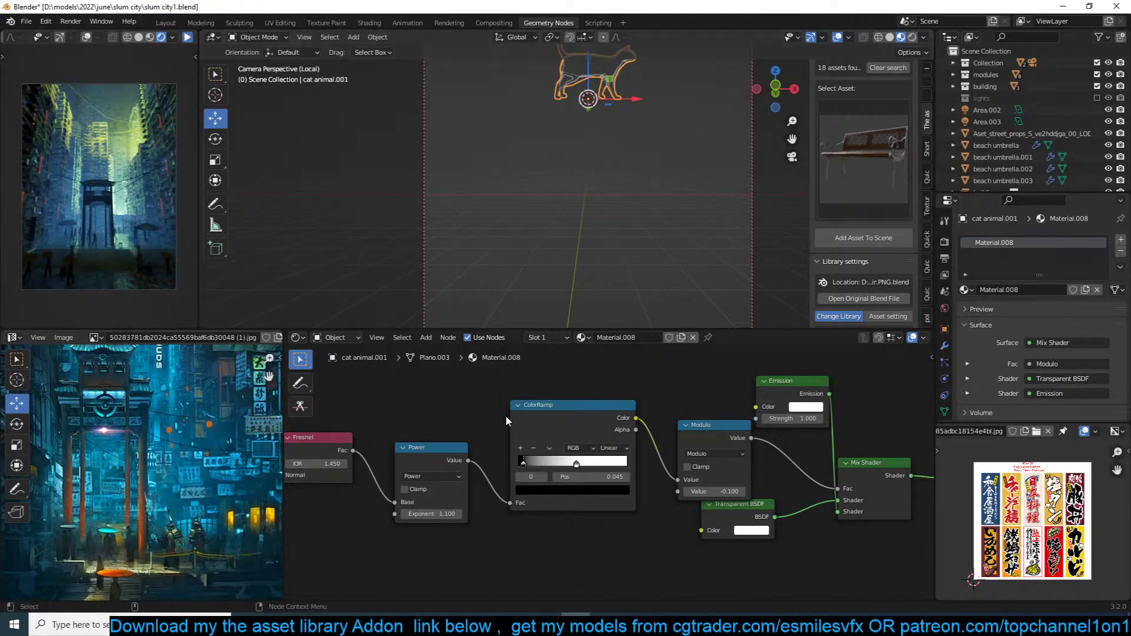
left_click(454, 451)
key("ctrl+x")
scroll(648, 247, "up", 3)
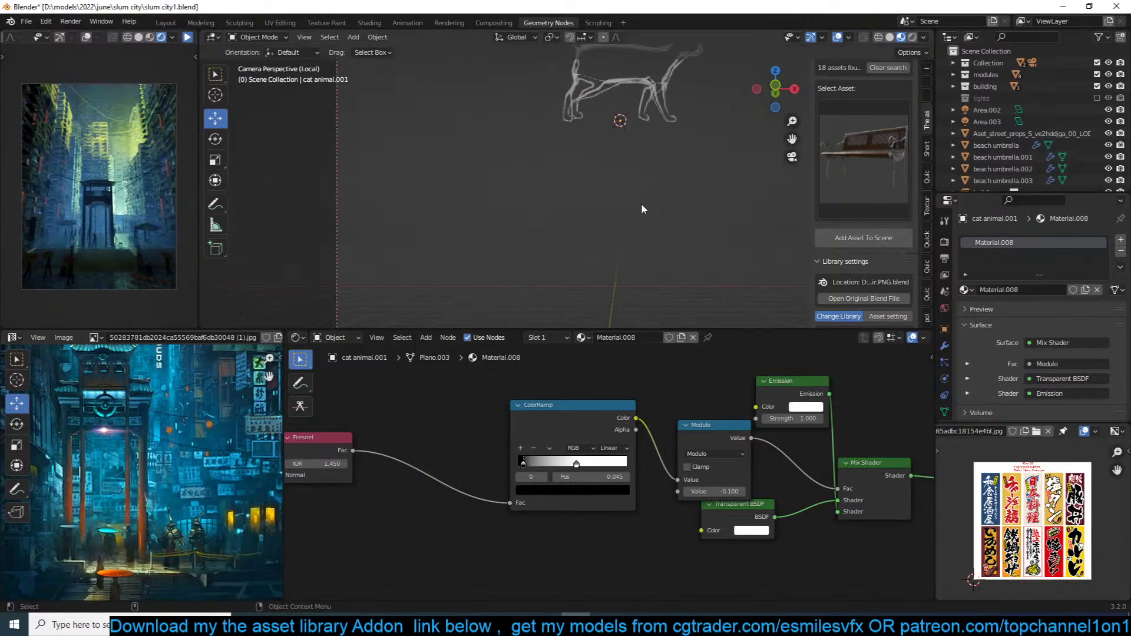
left_click_drag(589, 405, 496, 385)
scroll(571, 211, "down", 2)
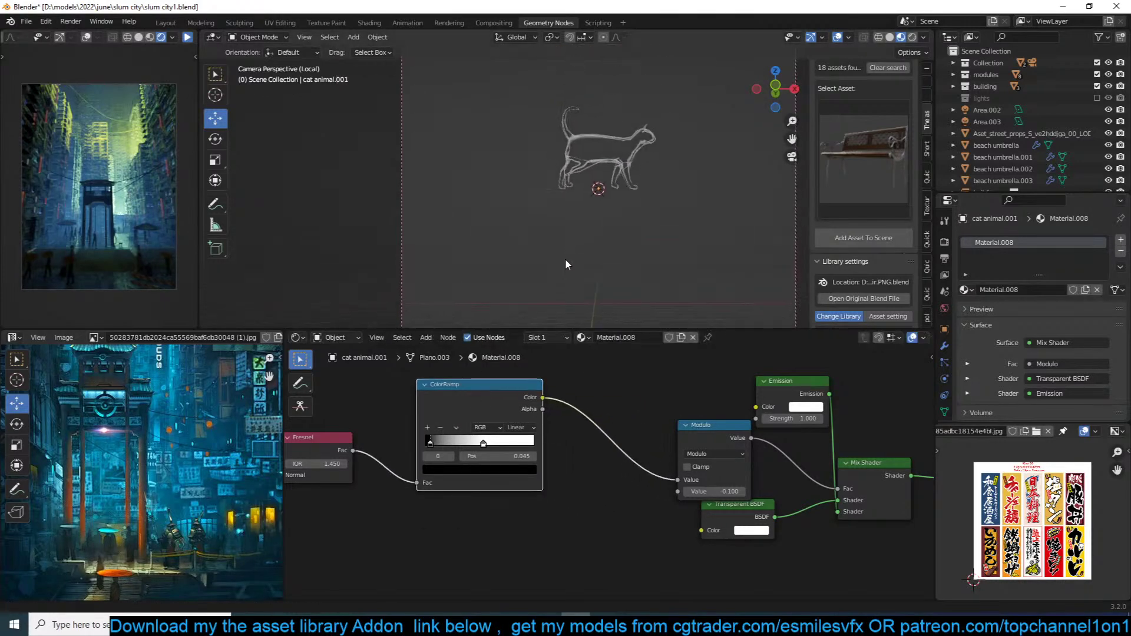
Step: Delete the Modulo node while keeping the ColorRamp linked to the Mix Shader's Fac
scroll(566, 262, "up", 3)
middle_click_drag(661, 153, 618, 207, "shift")
scroll(621, 203, "up", 5)
left_click(624, 203)
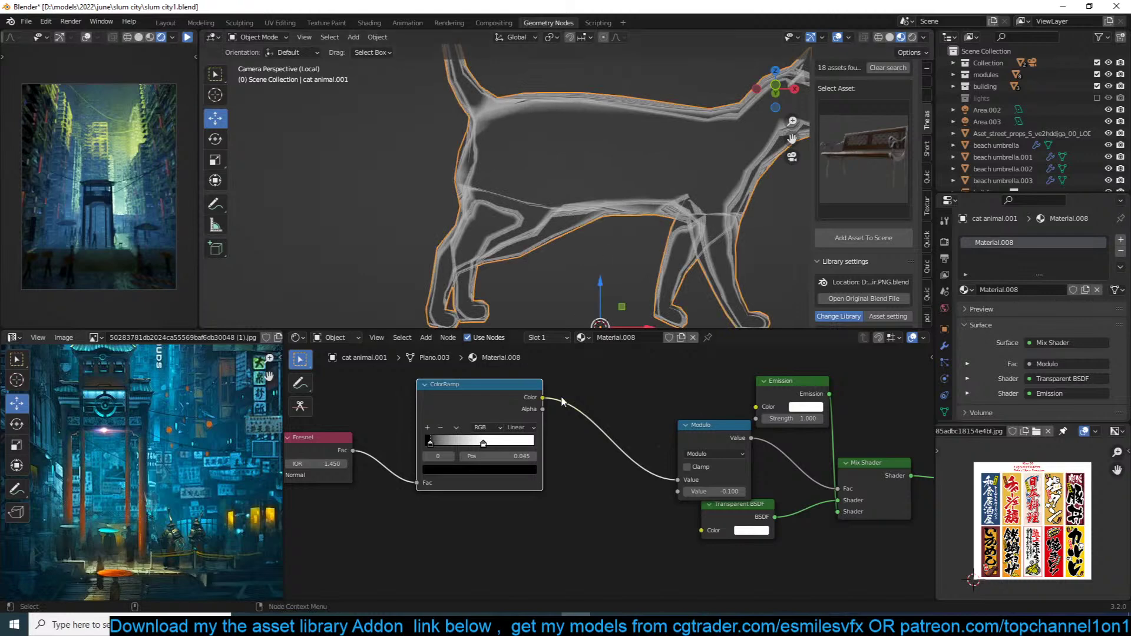
left_click(685, 426)
key("ctrl+x")
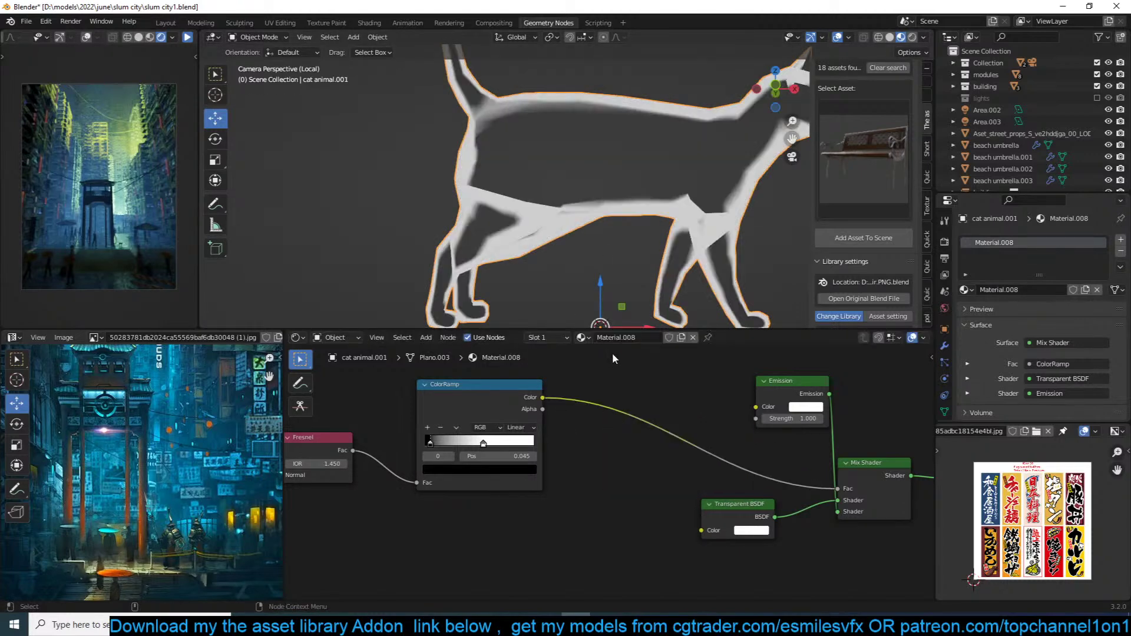
Step: Move the ColorRamp beside the Fresnel node and set its white stop to 0.732 and black stop to 0.055
left_click_drag(474, 400, 440, 405)
mouse_move(450, 452)
left_mouse_down()
mouse_move(420, 453)
mouse_move(471, 452)
left_mouse_up()
left_click(394, 450)
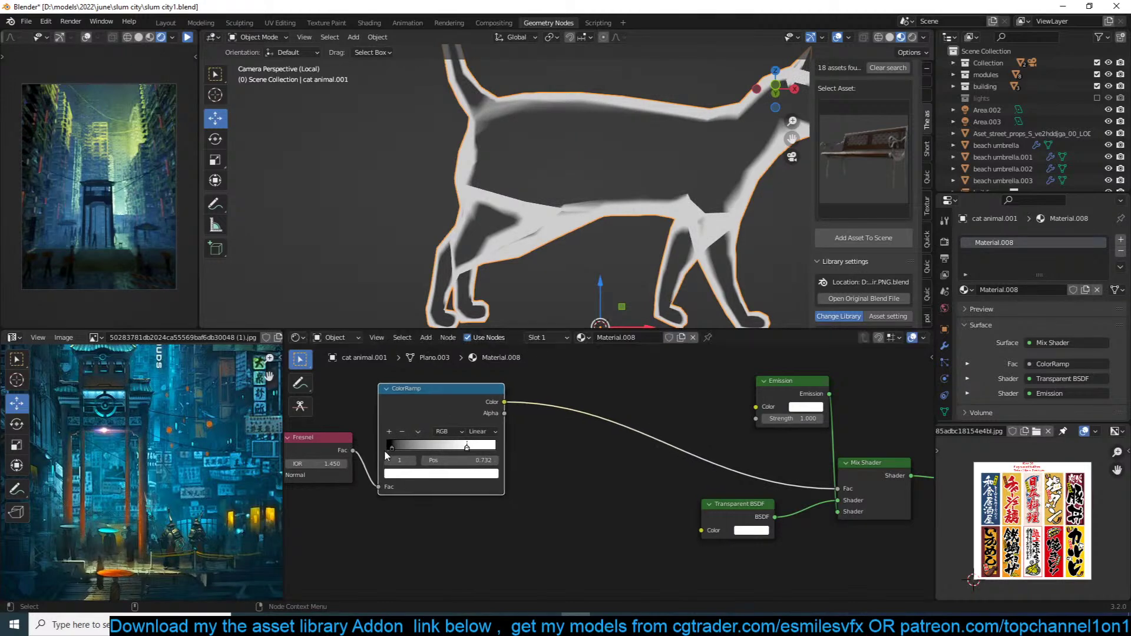
mouse_move(387, 451)
left_mouse_down()
mouse_move(406, 450)
mouse_move(382, 452)
left_mouse_up()
scroll(528, 301, "down", 1)
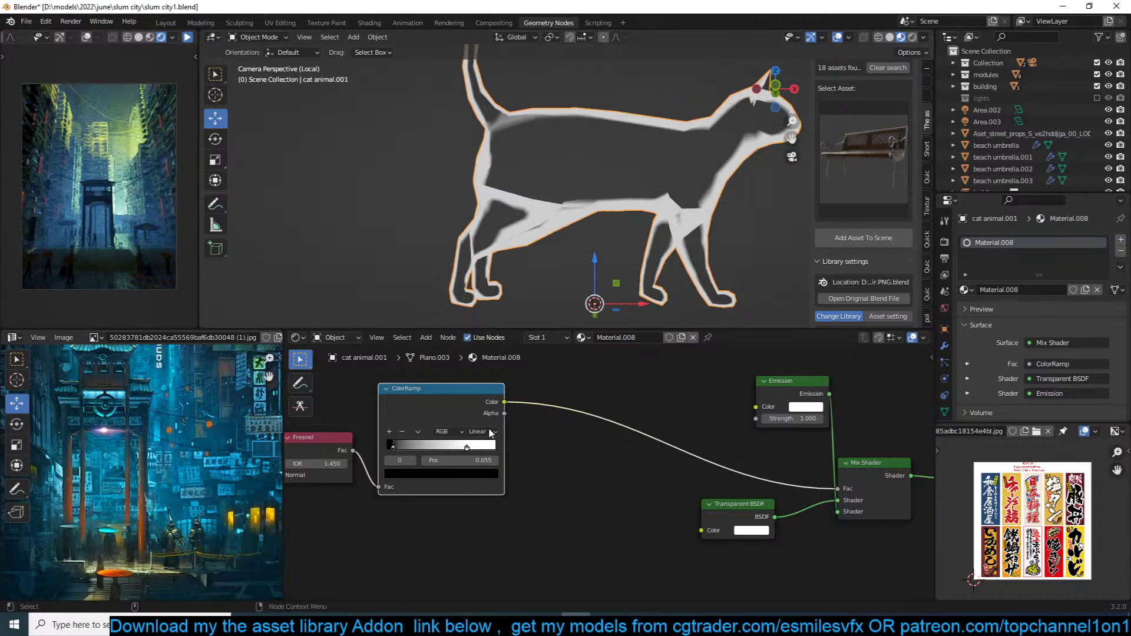
Step: Add a Noise Texture node below the Fresnel node, preview it on the cat, and set its Scale to about 97
scroll(536, 429, "down", 1)
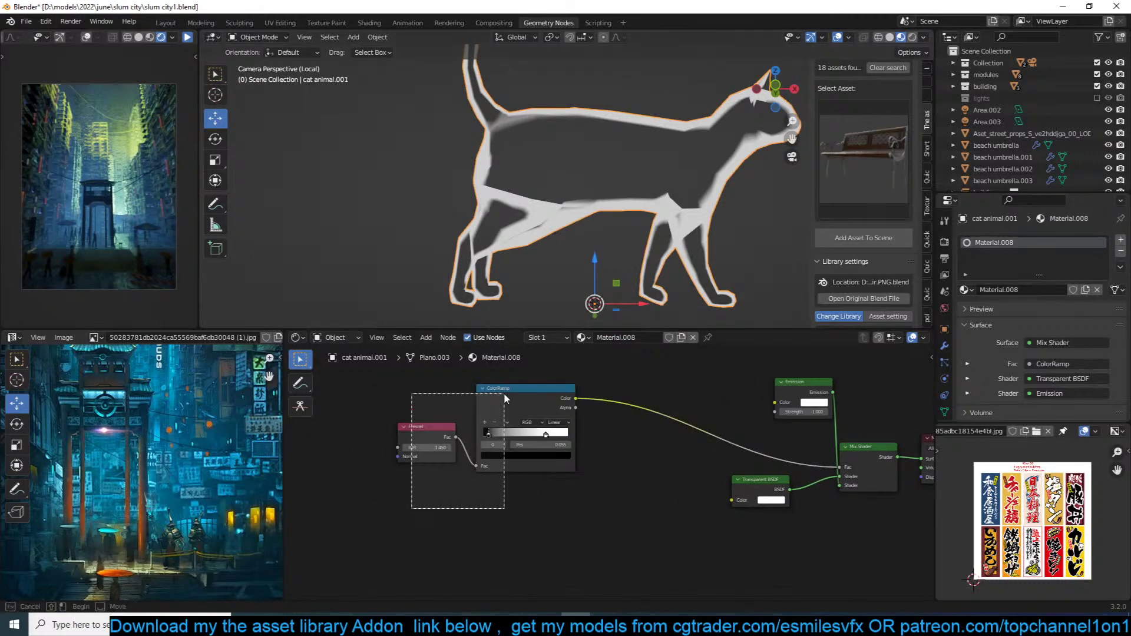
left_click_drag(503, 393, 443, 394)
key("shift+a")
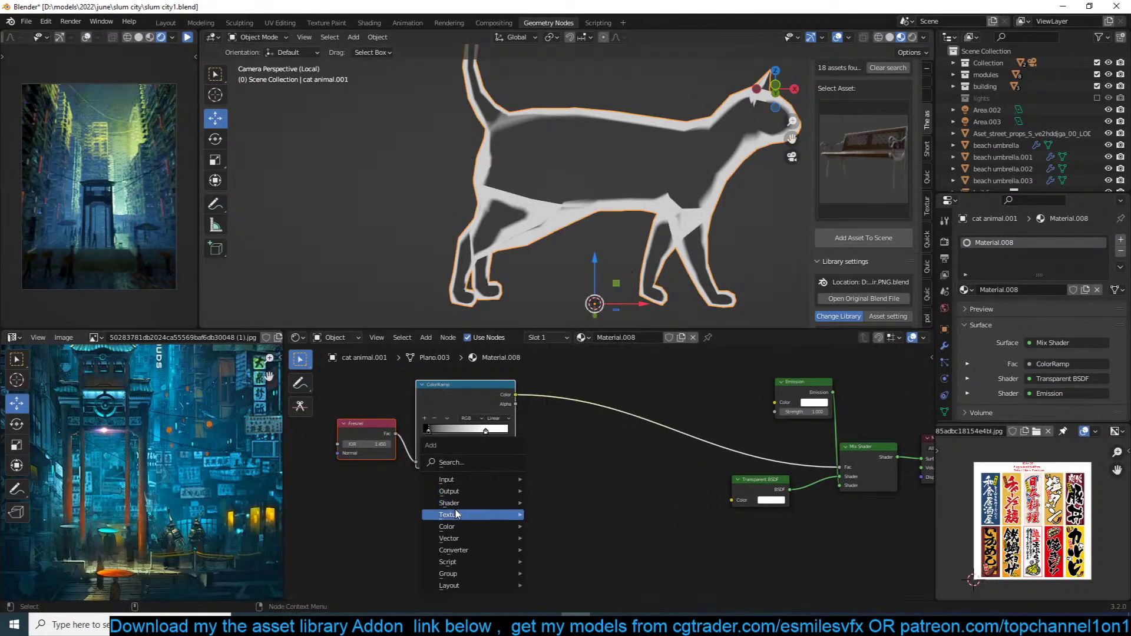
mouse_move(472, 514)
left_click(561, 455)
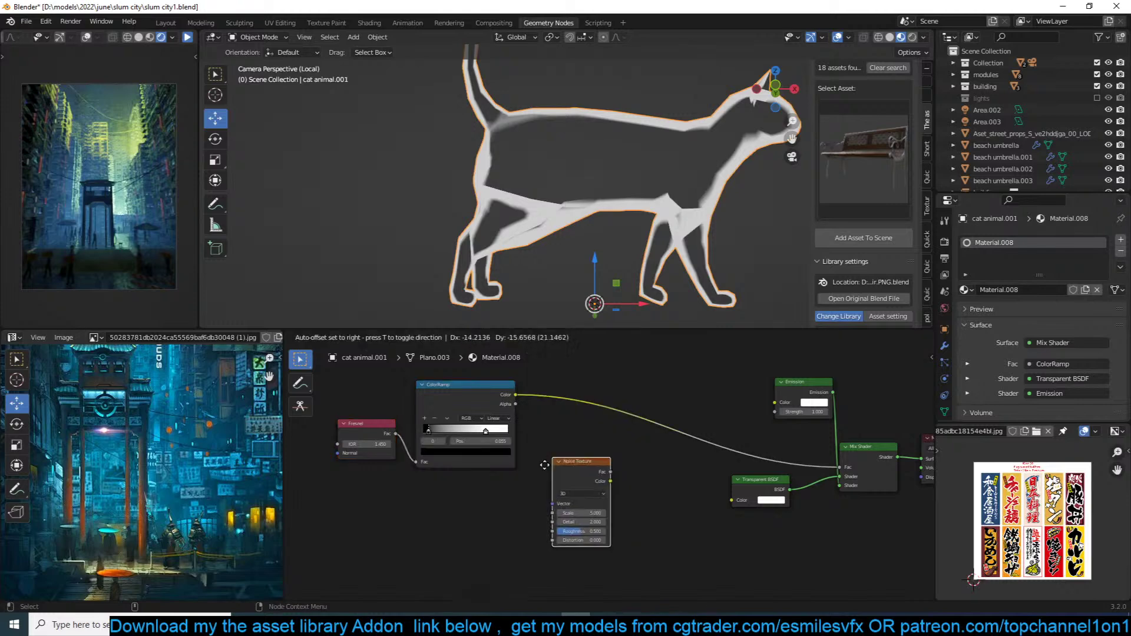
left_click(469, 489)
left_click(468, 489, "ctrl+shift")
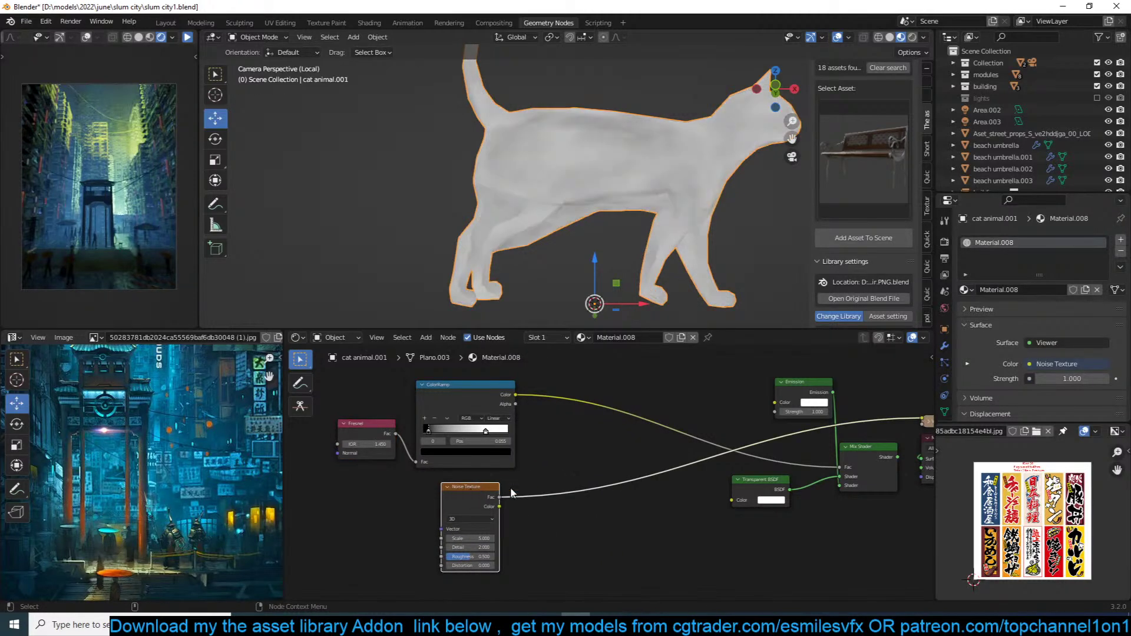
left_click_drag(463, 538, 492, 537)
left_click_drag(462, 502, 366, 511)
Step: Duplicate the ColorRamp onto the Noise Texture's output and set the copy's black stop to about 0.39
left_click(482, 383)
key("shift+d")
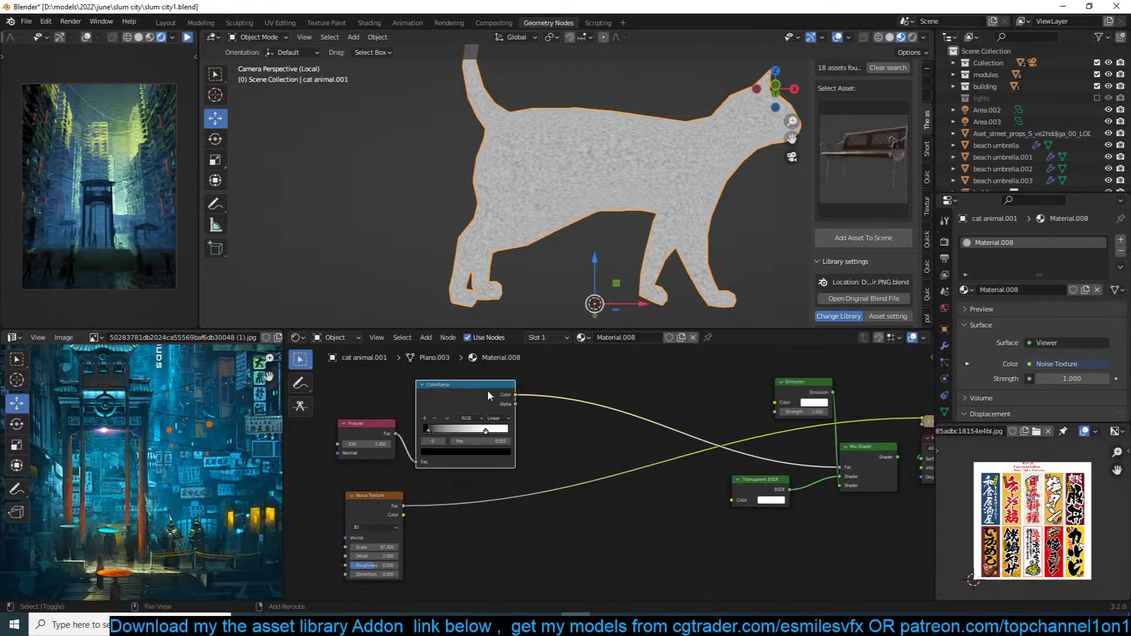
left_click(487, 479)
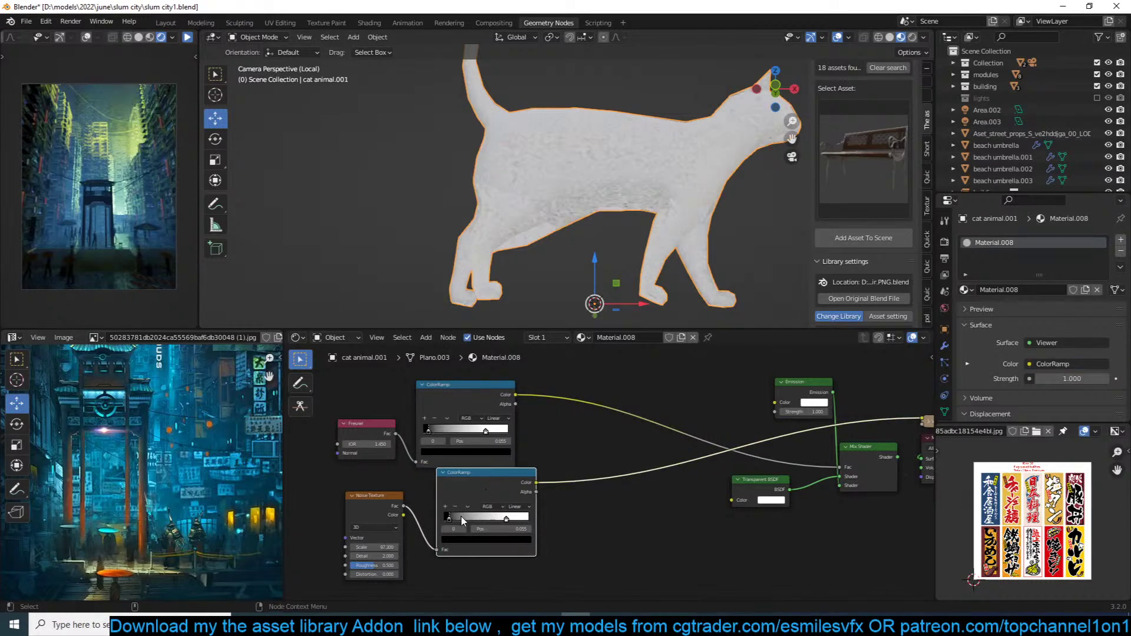
mouse_move(449, 517)
left_mouse_down()
mouse_move(520, 518)
mouse_move(472, 517)
mouse_move(485, 515)
left_mouse_up()
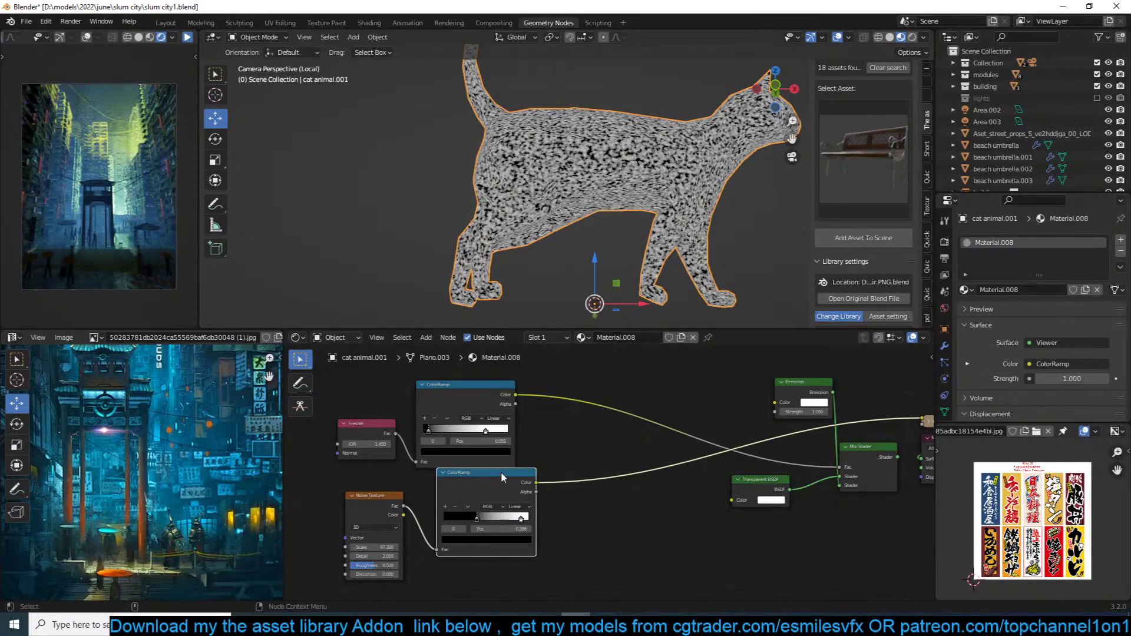
Step: Combine both ColorRamp outputs in a Mix node feeding the Mix Shader's Fac, and preview the Mix Shader result
right_click_drag(518, 483, 492, 429, "ctrl+shift")
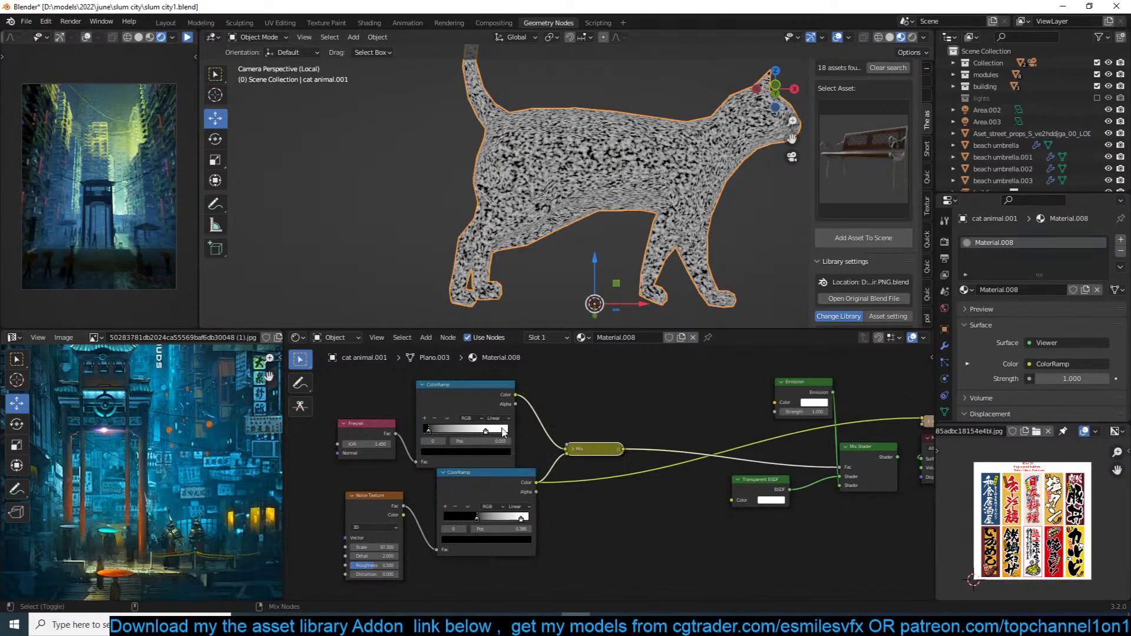
left_click(573, 449)
left_click(592, 453, "ctrl+shift")
mouse_move(593, 453)
left_mouse_down()
mouse_move(645, 402)
mouse_move(604, 436)
mouse_move(623, 439)
left_mouse_up()
middle_click_drag(702, 445, 631, 453)
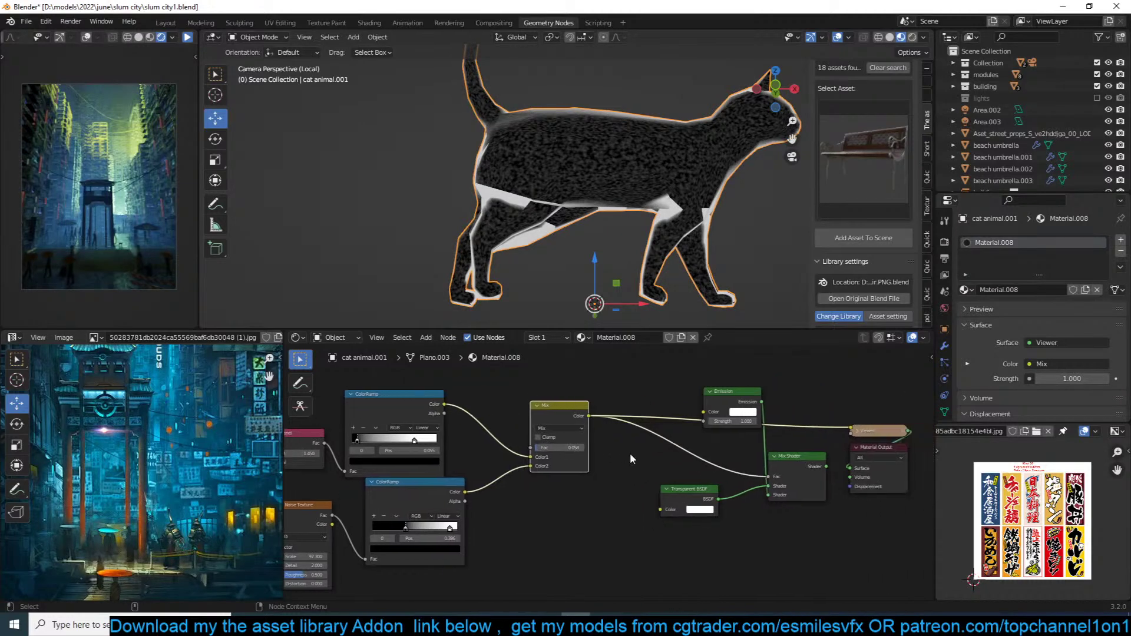
left_click(797, 458, "ctrl+shift")
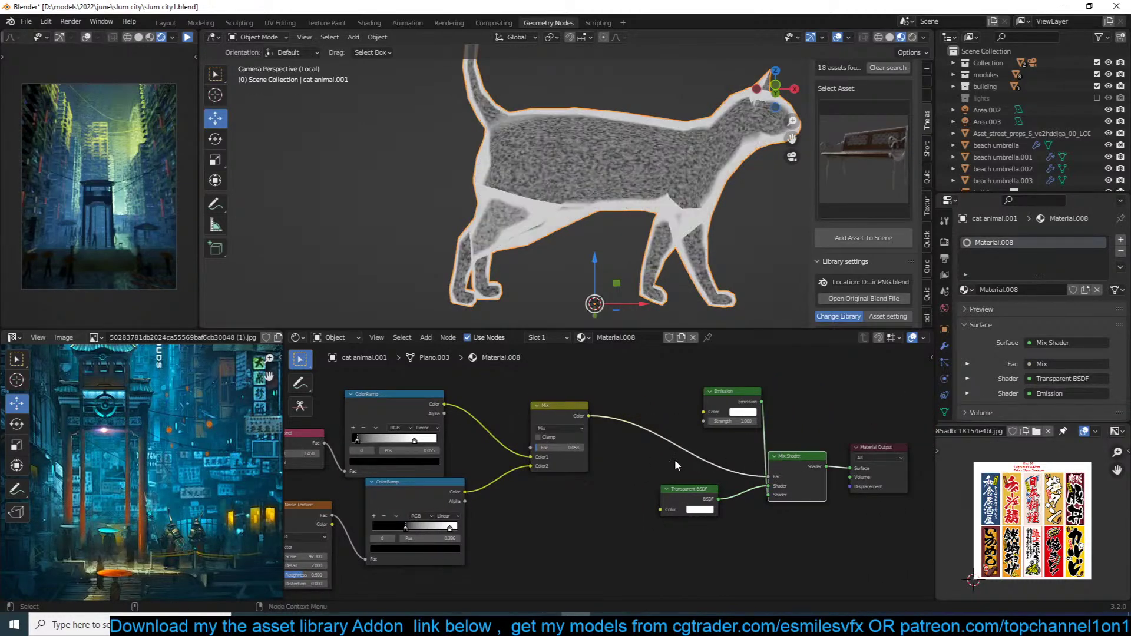
Step: Set the color Mix node to Multiply with Fac 1.000, and move the noise ColorRamp's black stop to about 0.46
middle_click_drag(471, 495, 569, 475)
scroll(562, 483, "down", 2)
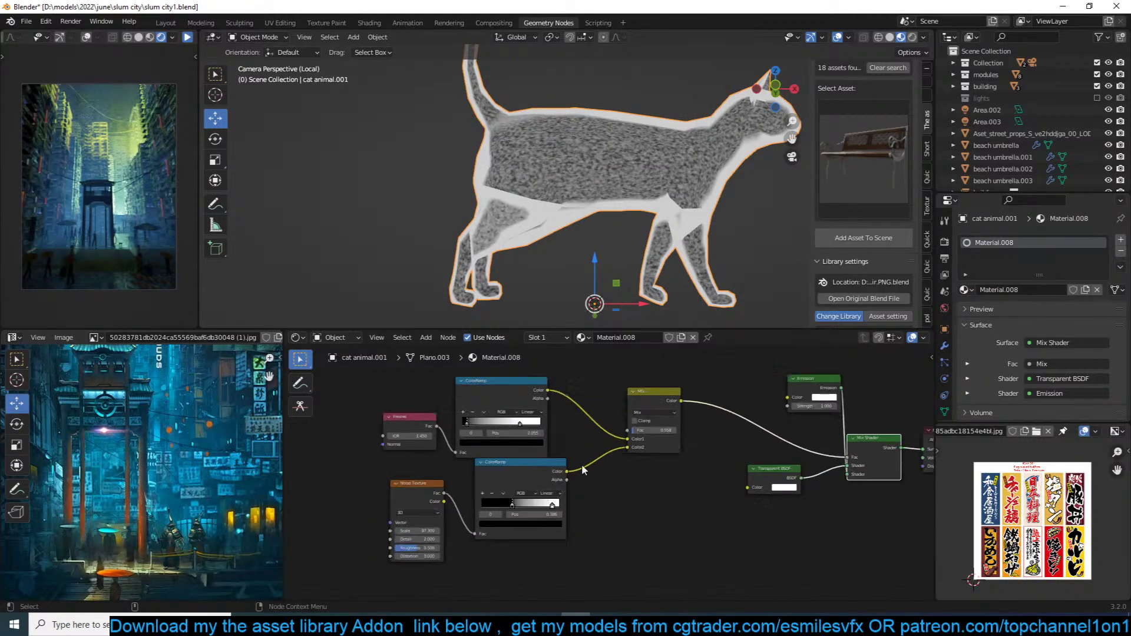
scroll(563, 486, "up", 1)
left_click(658, 415)
left_click(658, 413)
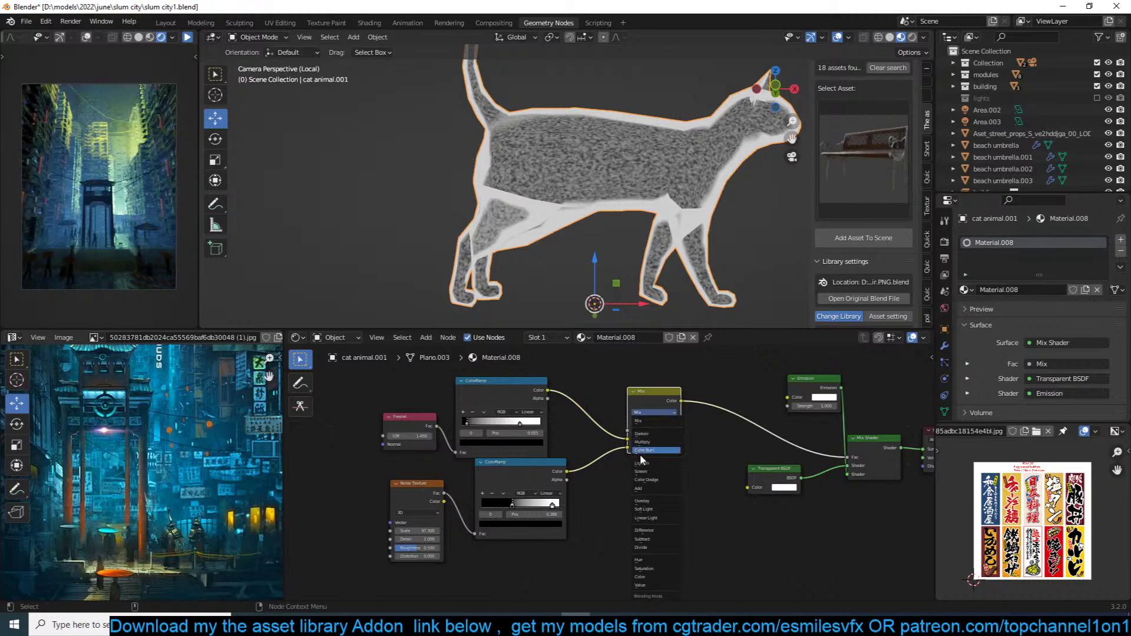
left_click(652, 443)
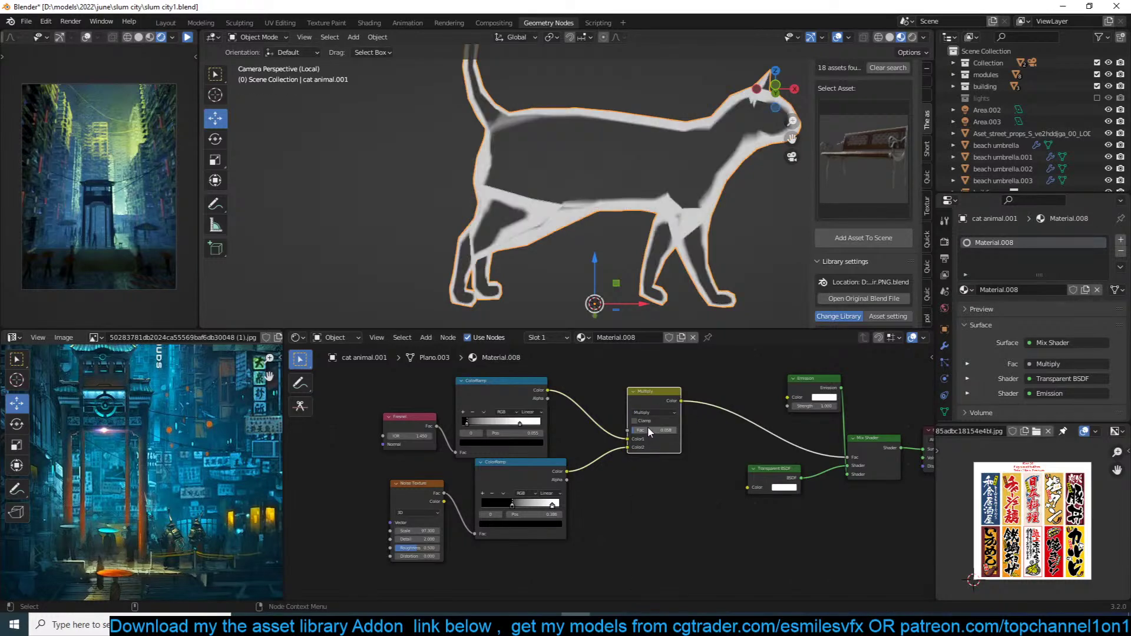
left_click_drag(648, 430, 675, 430)
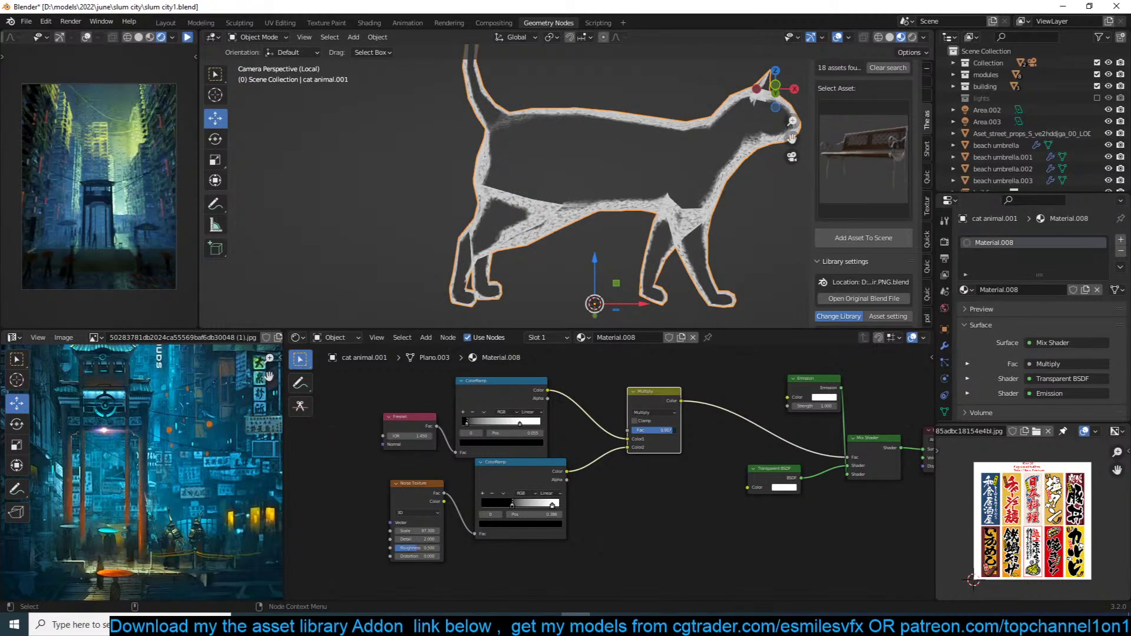
left_click_drag(511, 501, 517, 500)
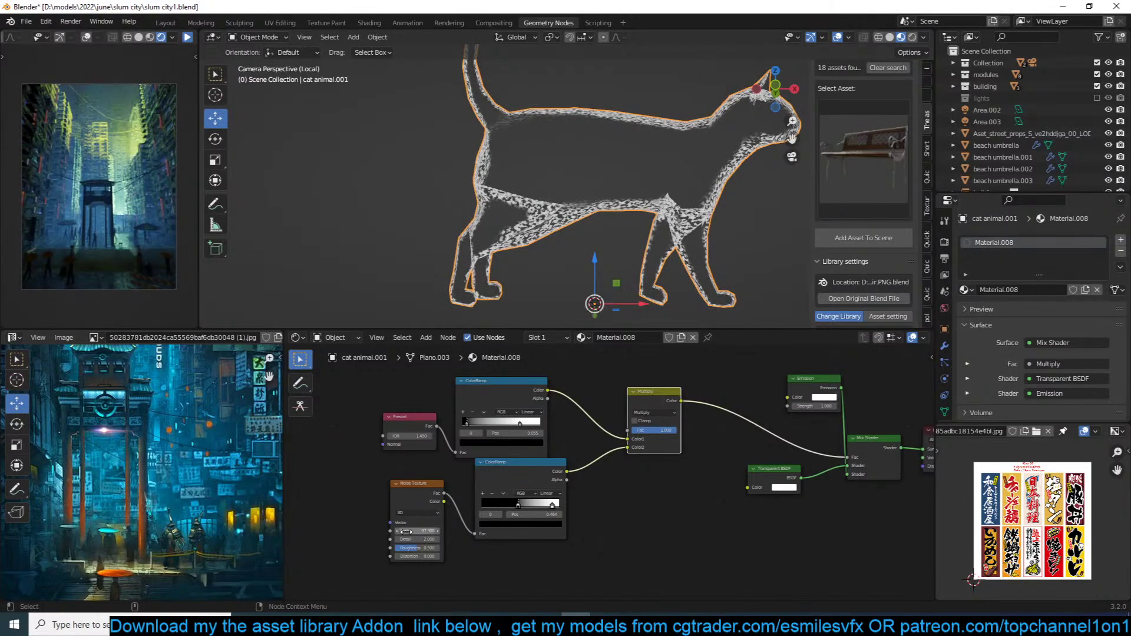
Step: Raise the Noise Texture's Scale to about 123 and save the file
left_click_drag(420, 531, 472, 531)
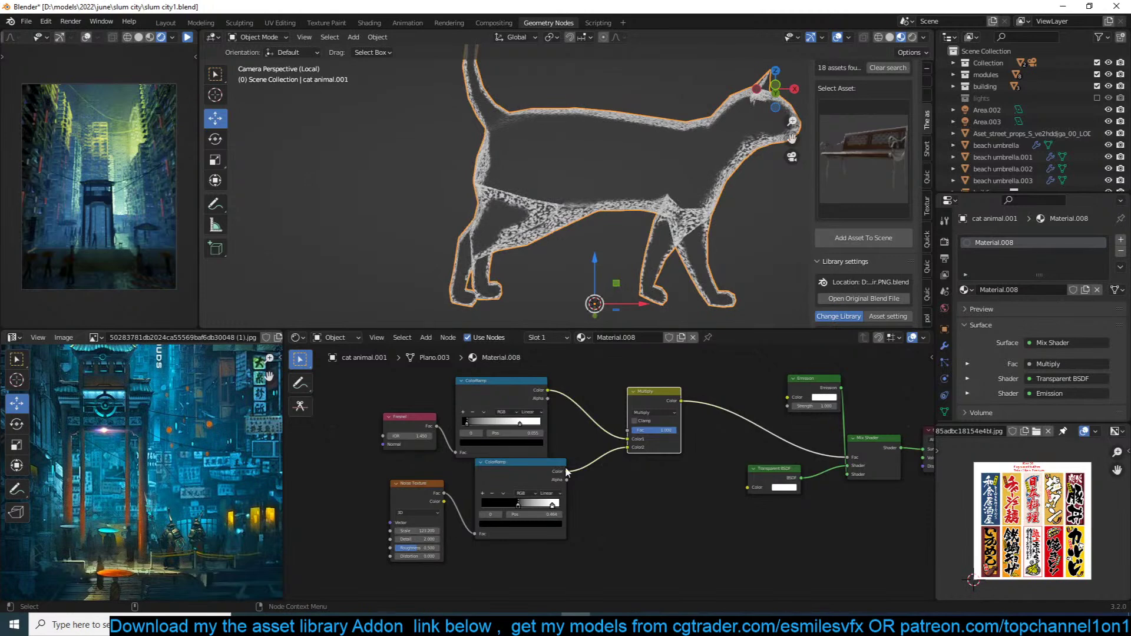
left_click(595, 438)
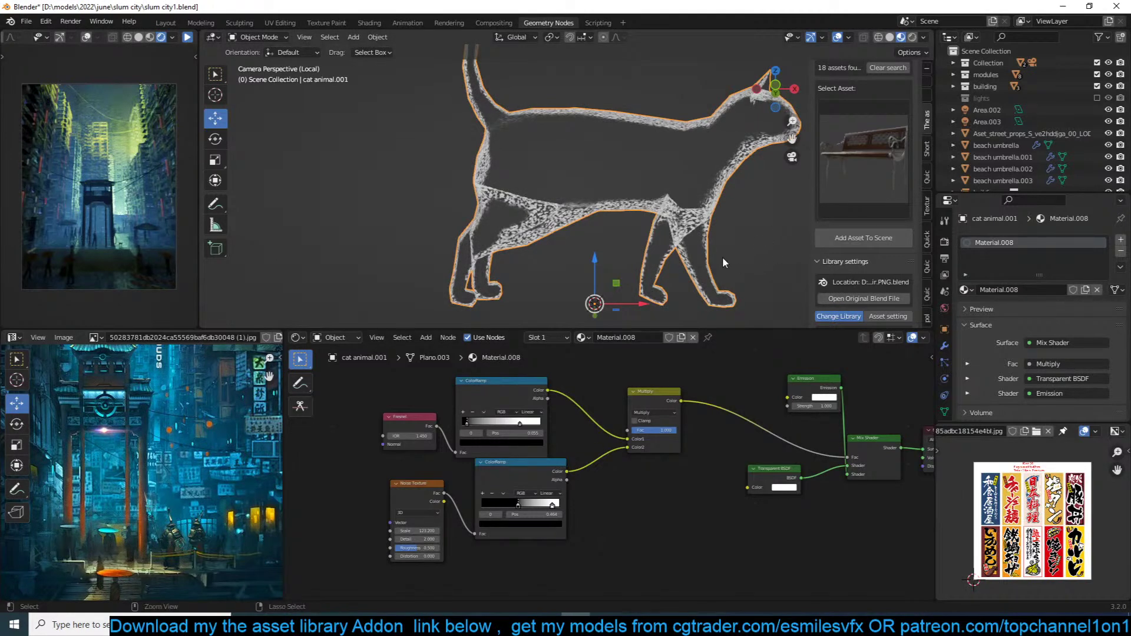
key("ctrl+s")
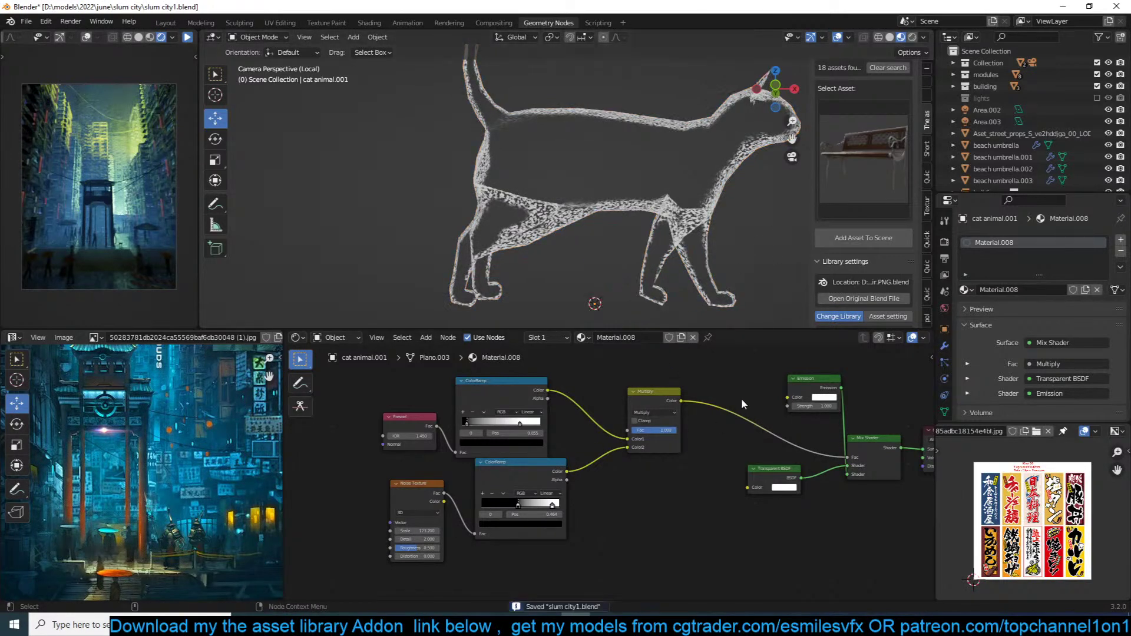
Step: Add a ColorRamp node above the Multiply node, fed by the Multiply output and driving the Emission Color
middle_click_drag(741, 399, 709, 435)
key("shift+a")
mouse_move(627, 443)
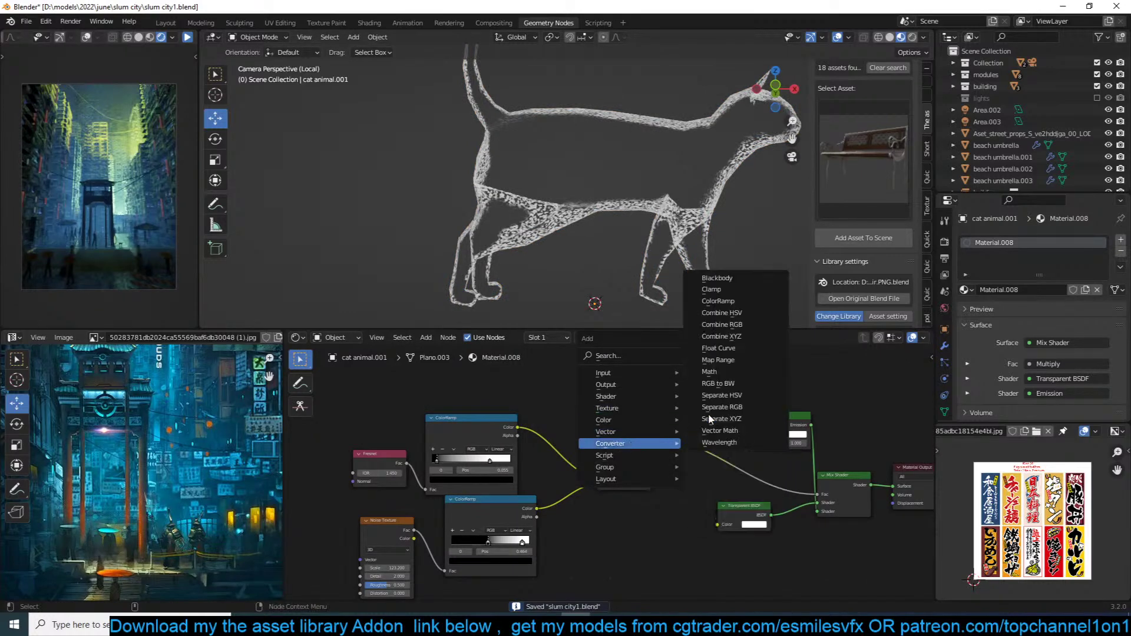
left_click(770, 302)
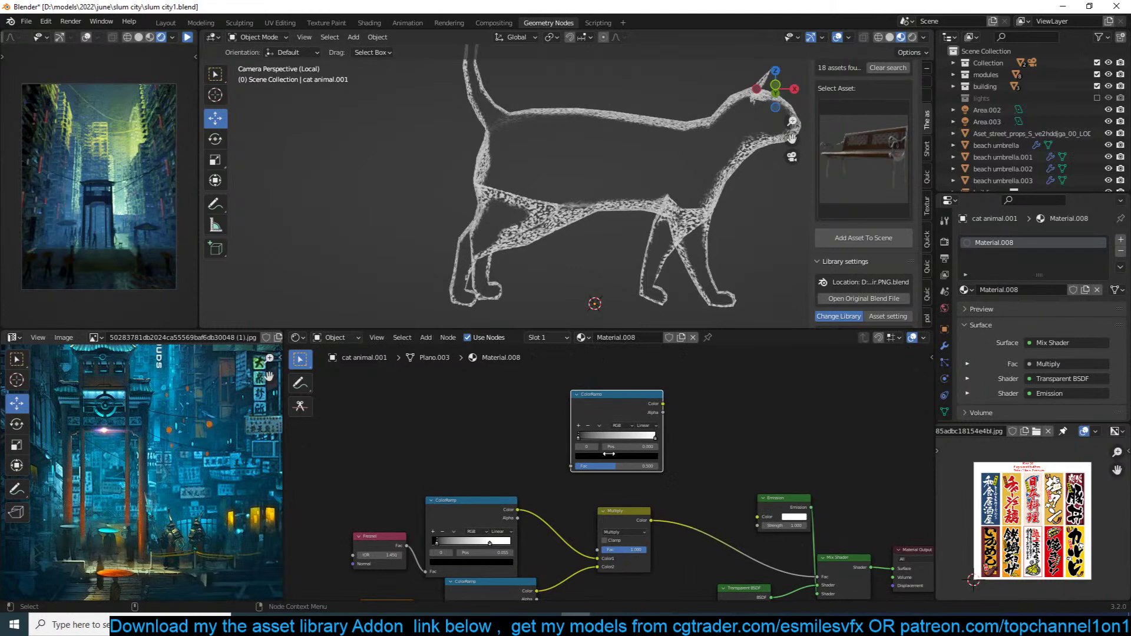
left_click(609, 454)
left_click_drag(651, 520, 570, 467)
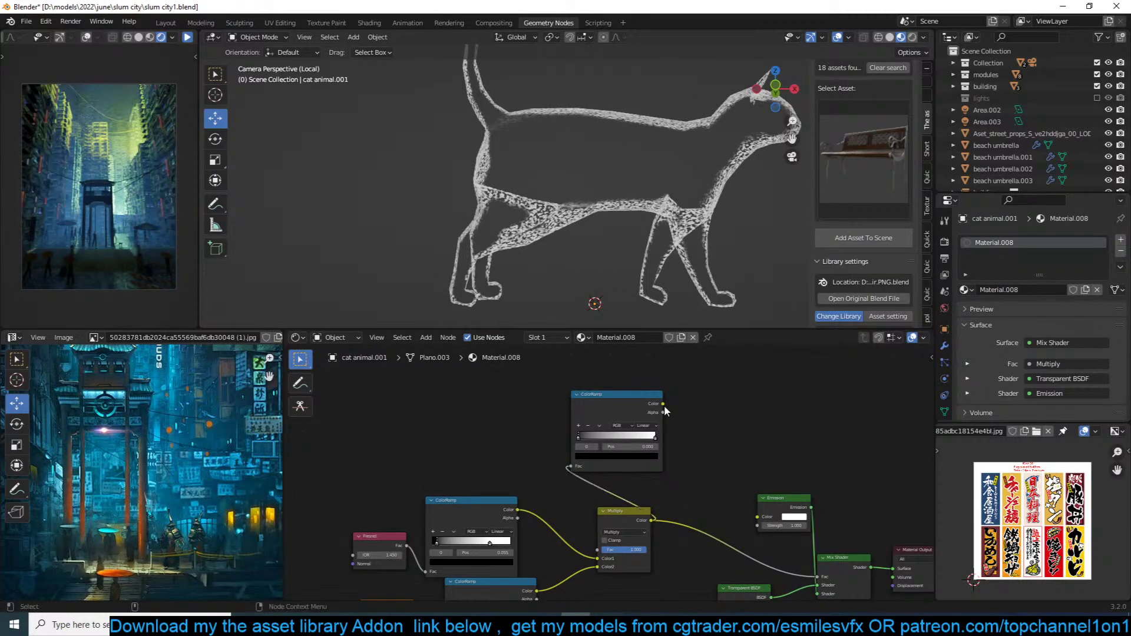
left_click_drag(663, 406, 757, 516)
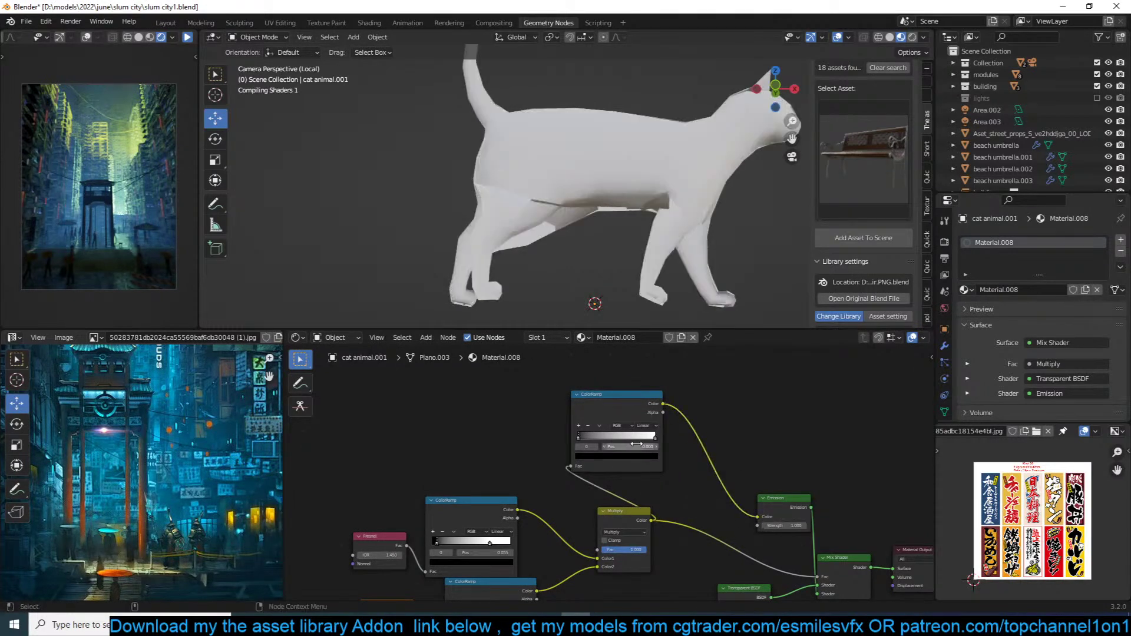
Step: Color the new ColorRamp's end stop cyan and add a muted teal stop at position 0.500
scroll(637, 444, "up", 2)
left_click(685, 416)
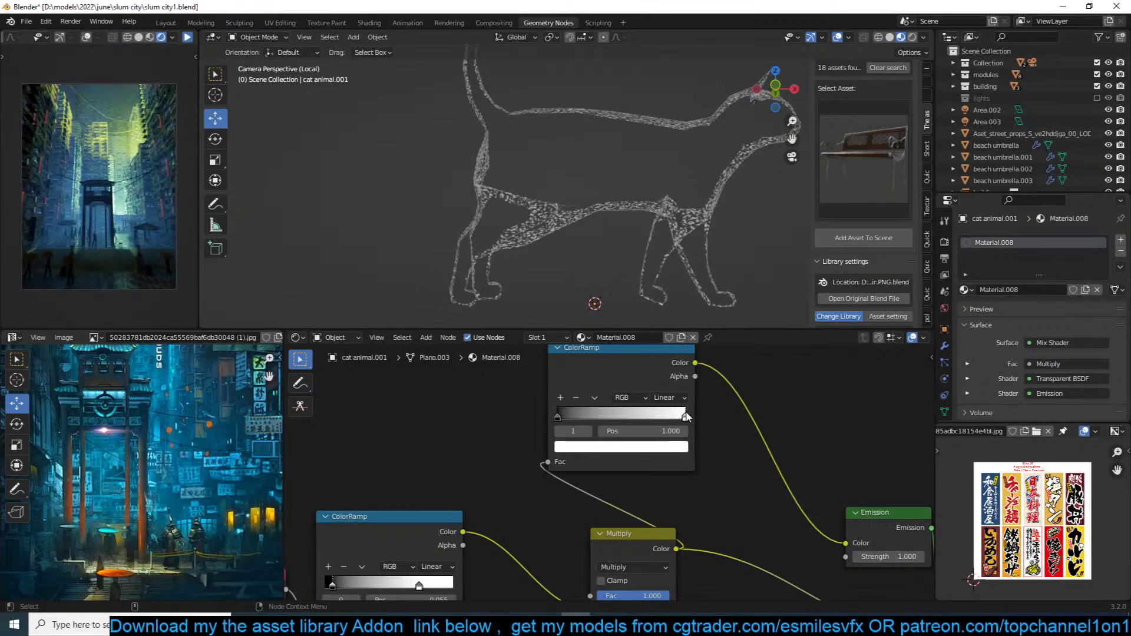
left_click(667, 449)
left_click(620, 295)
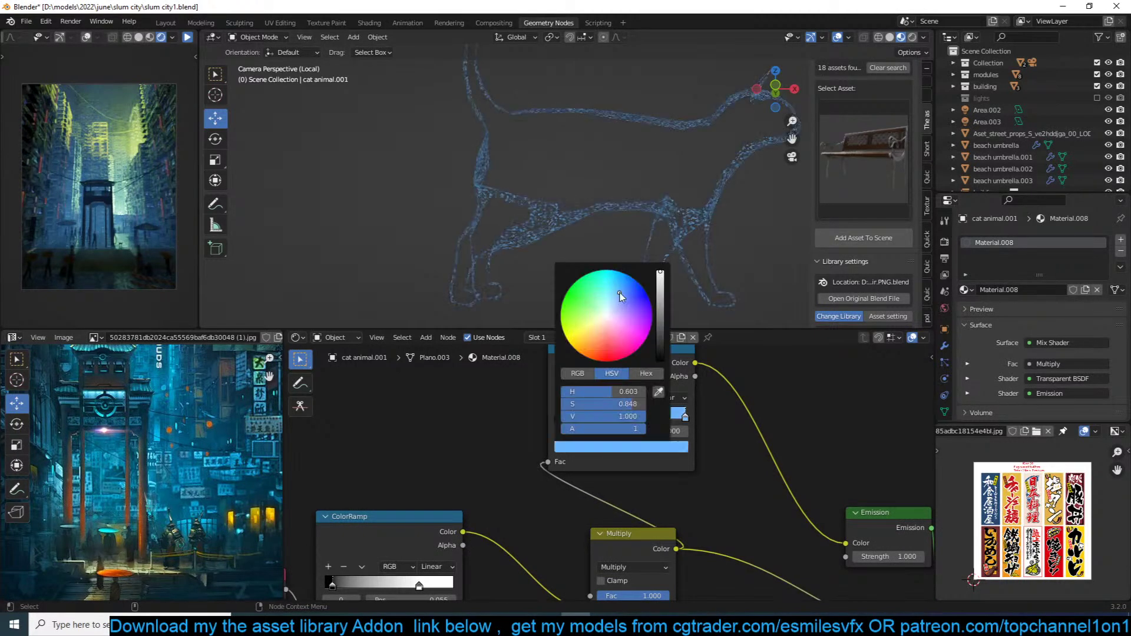
left_click_drag(620, 293, 605, 282)
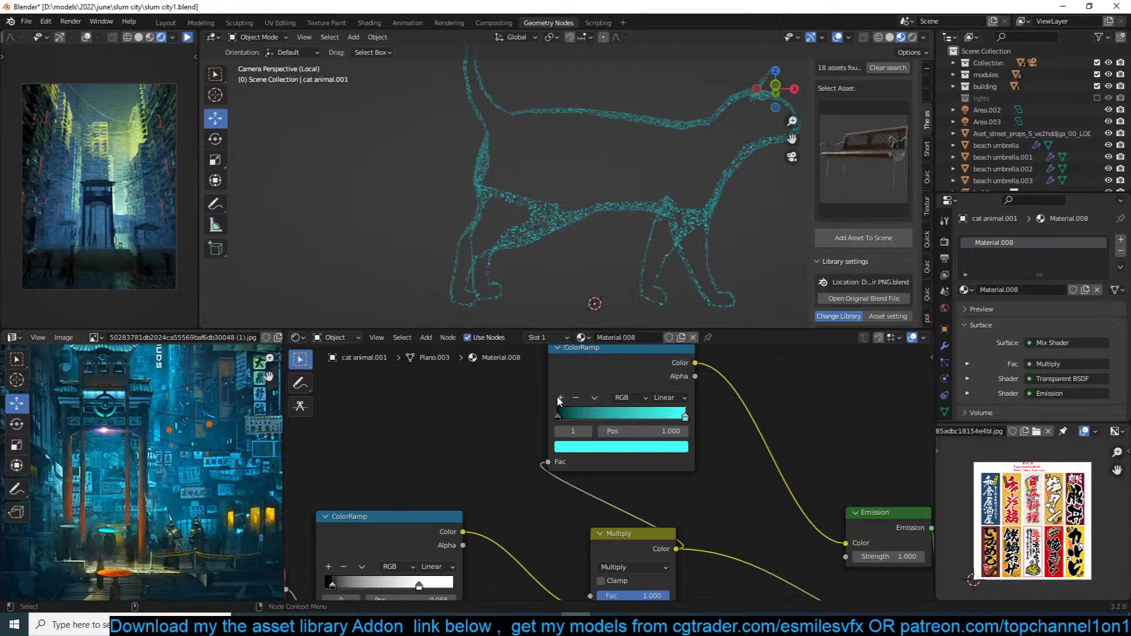
left_click(558, 397)
left_click(621, 448)
left_click_drag(630, 325, 602, 298)
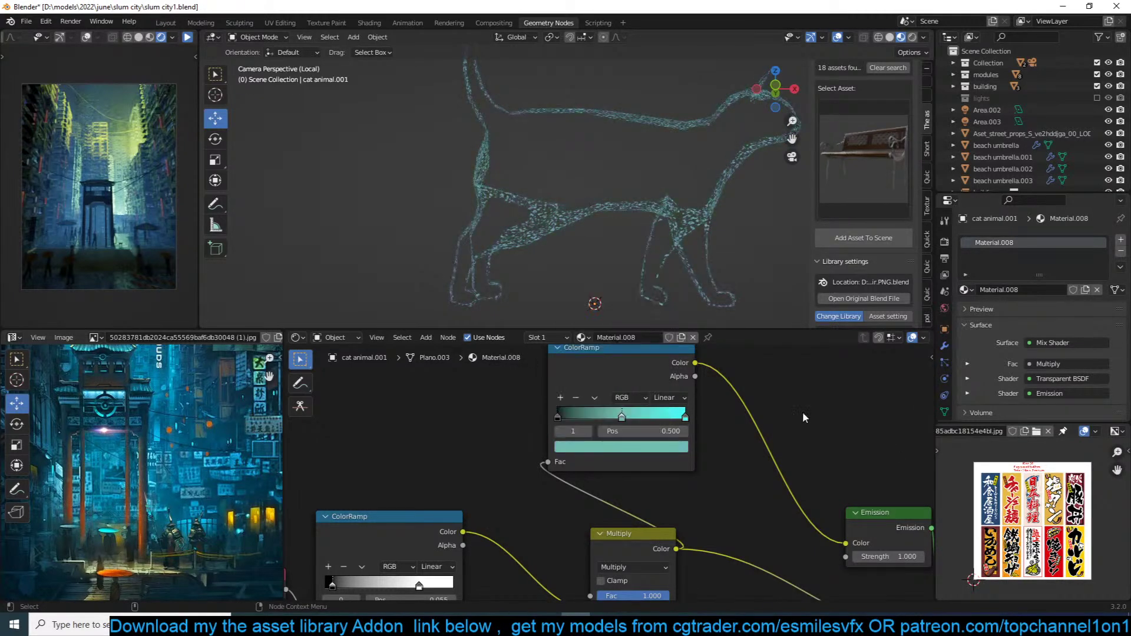
scroll(790, 423, "down", 2)
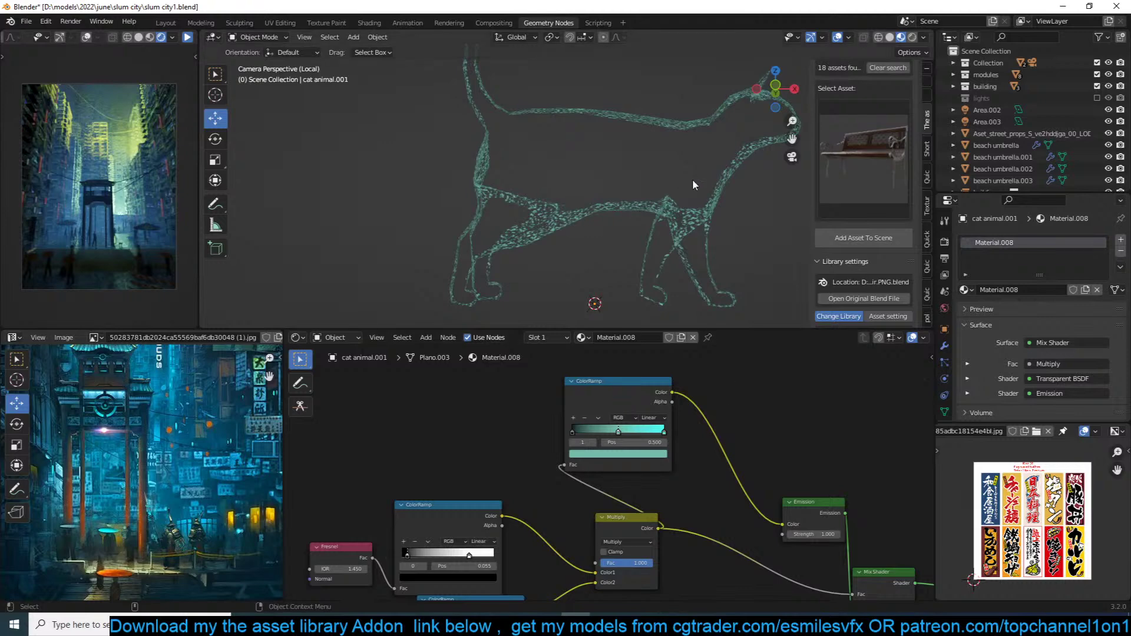
Step: Switch the isolated cat's viewport to solid shading, save the file, and resume the rendered scene preview
key("KP_0")
key("z")
left_click(741, 177)
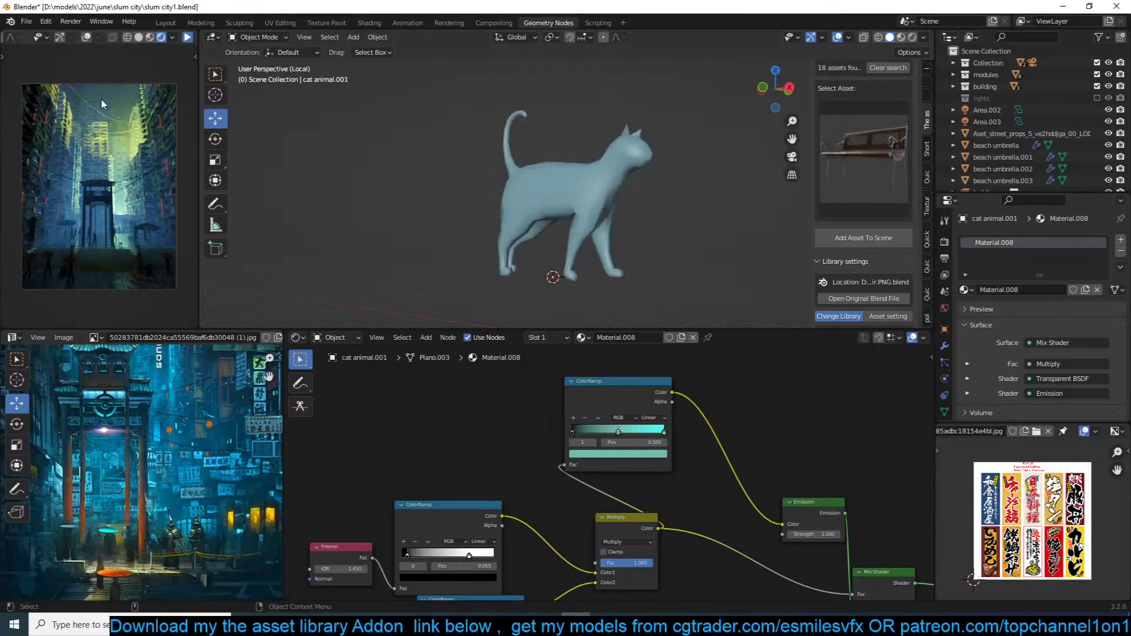
key("ctrl+s")
left_click(188, 37)
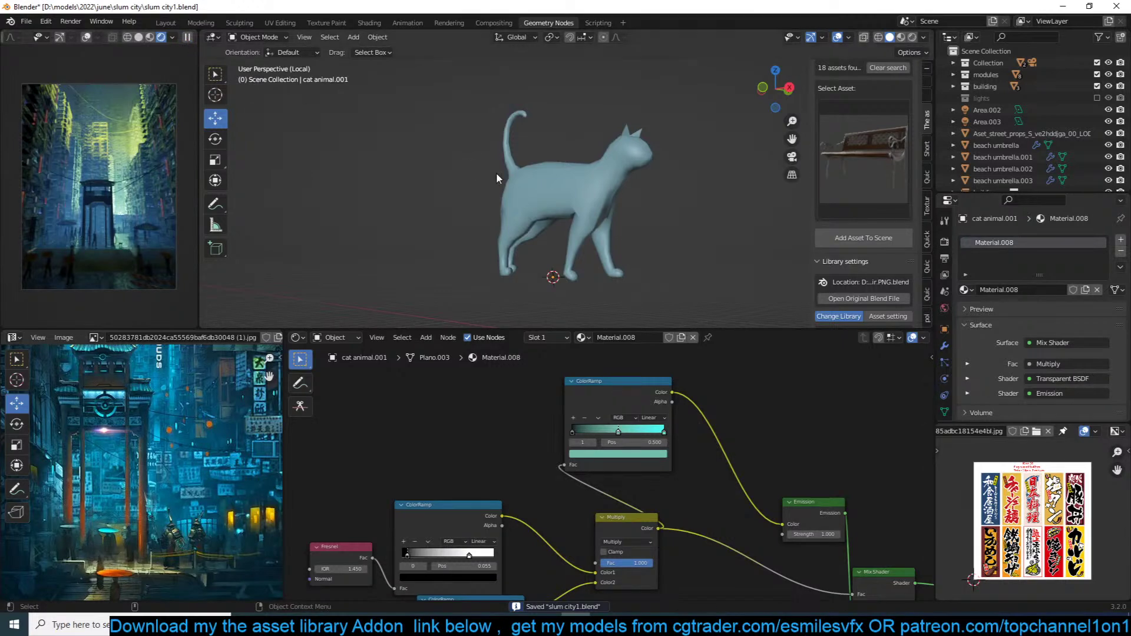
Step: Select the cat and set its material's Emission Strength to 10
left_click(526, 192)
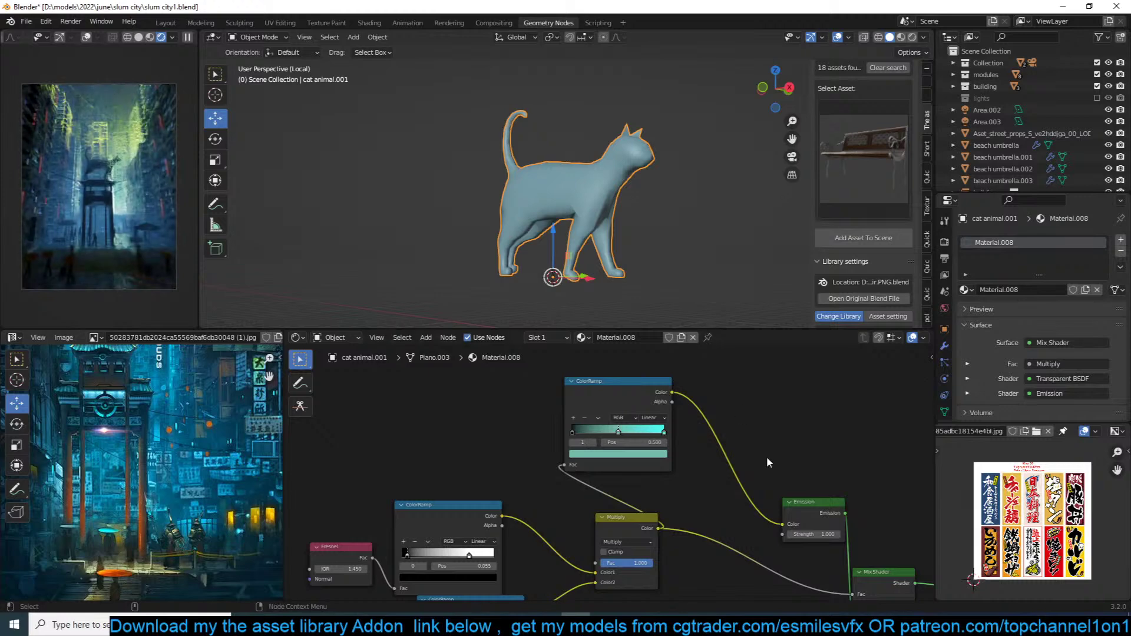
middle_click_drag(767, 462, 659, 438)
middle_click_drag(762, 489, 684, 441)
double_click(640, 463)
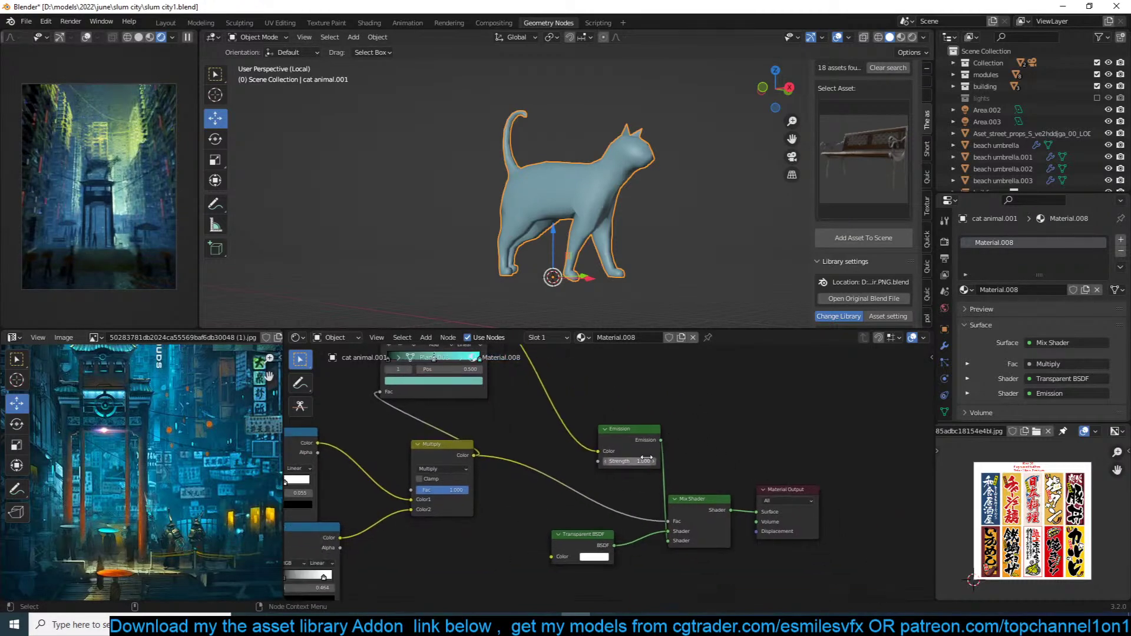
type("10")
key("Return")
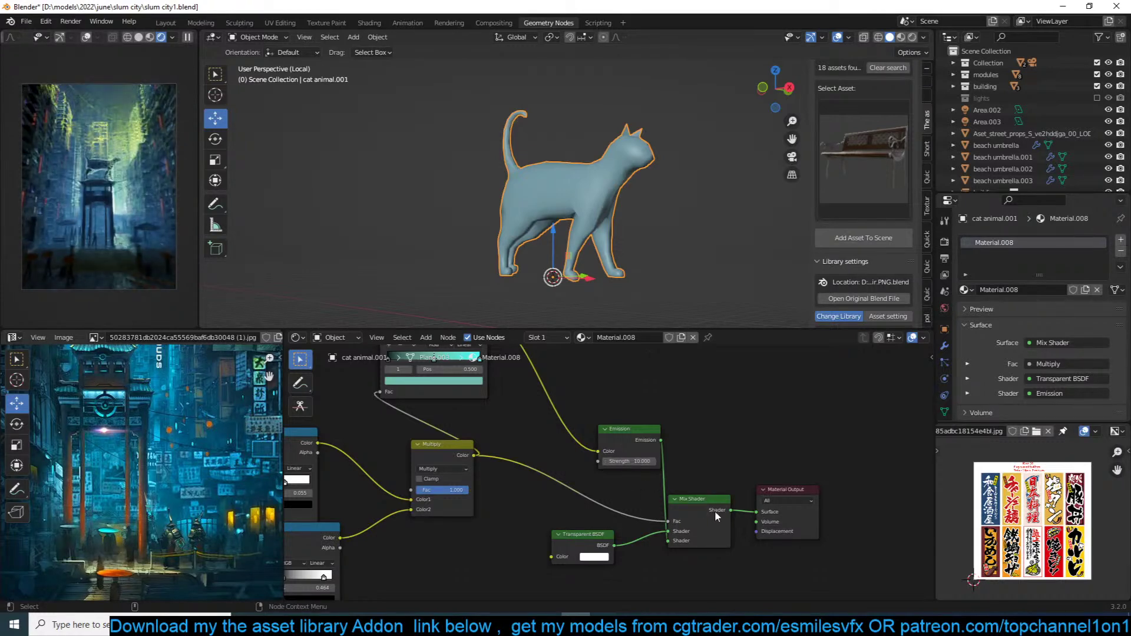
Step: Move the Mix Shader and Material Output nodes farther away from the Emission and Transparent BSDF nodes
left_click(593, 557)
left_click_drag(887, 469, 714, 518)
key("g")
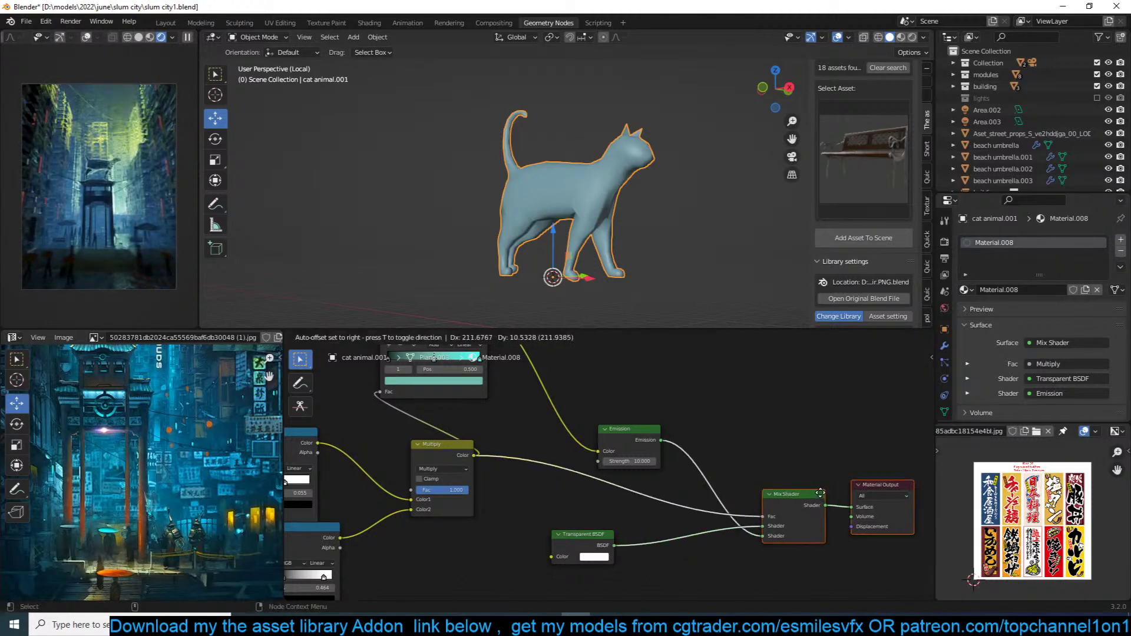
left_click(849, 498)
Step: Delete the teal ColorRamp feeding the Emission node and set the Emission color to orange-red
middle_click_drag(581, 445, 702, 495)
scroll(751, 472, "up", 6)
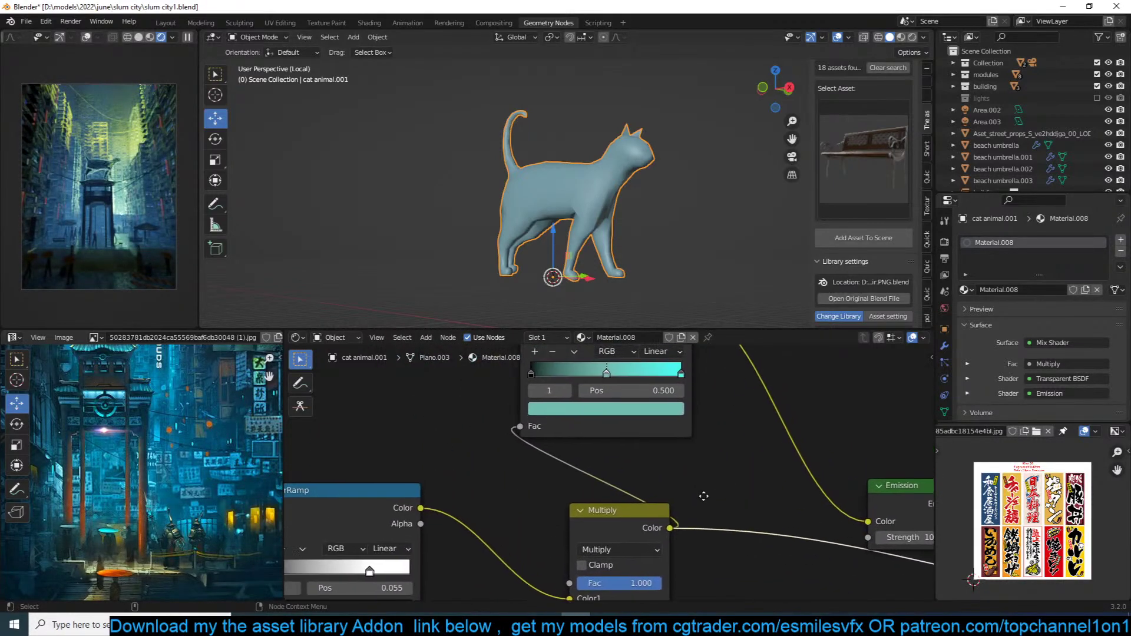
middle_click_drag(713, 442, 700, 467)
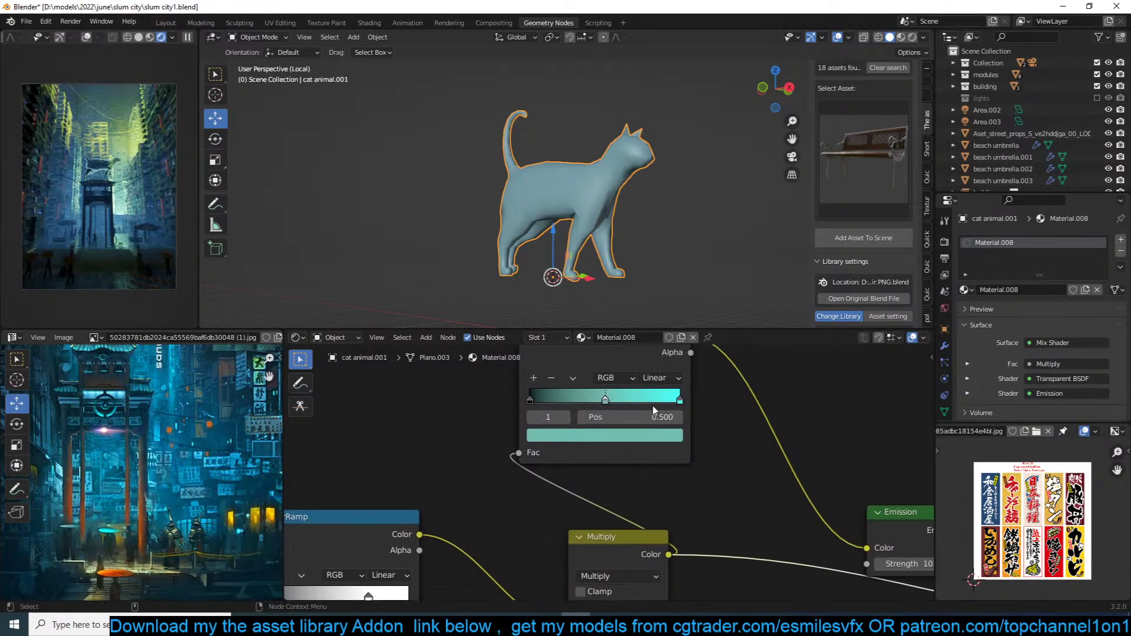
scroll(683, 413, "down", 2)
left_click(643, 366)
key("Delete")
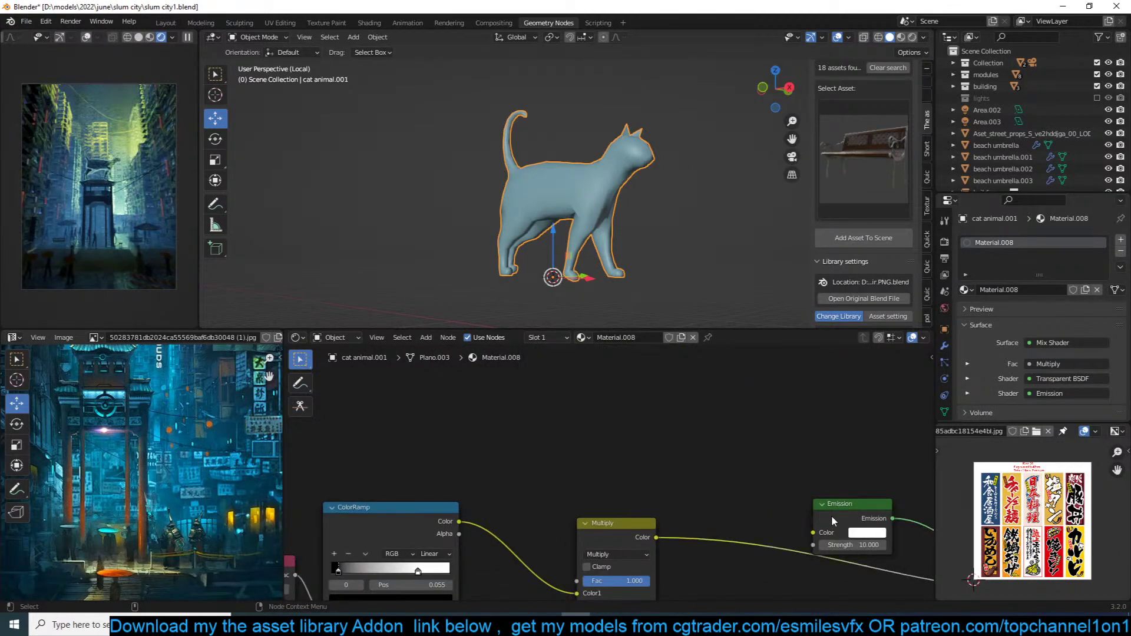
left_click(861, 530)
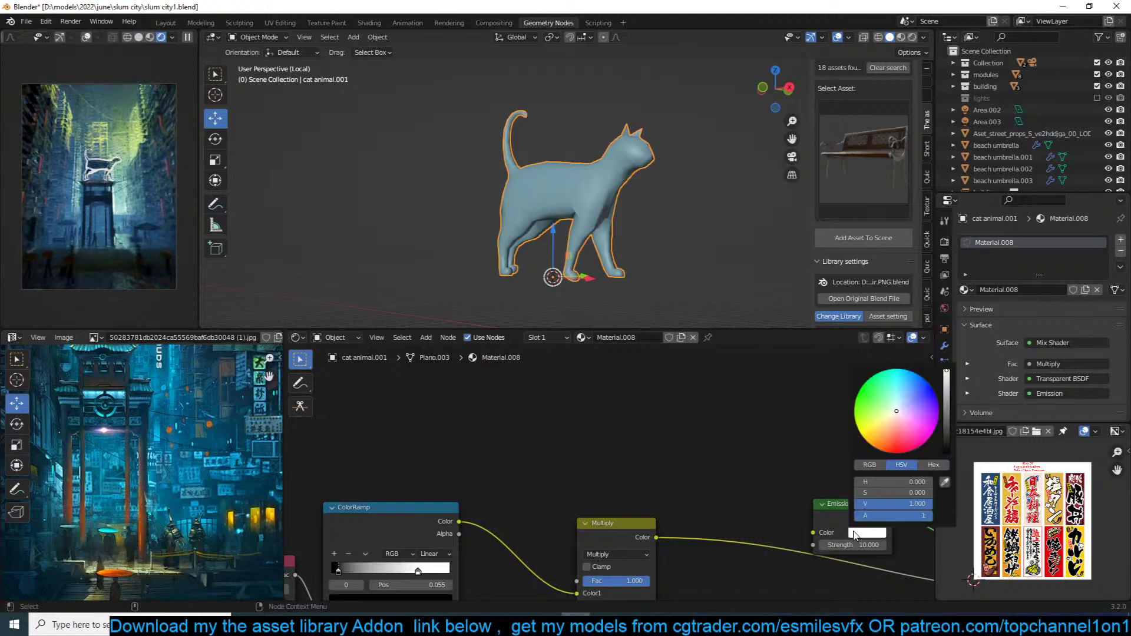
left_click(890, 447)
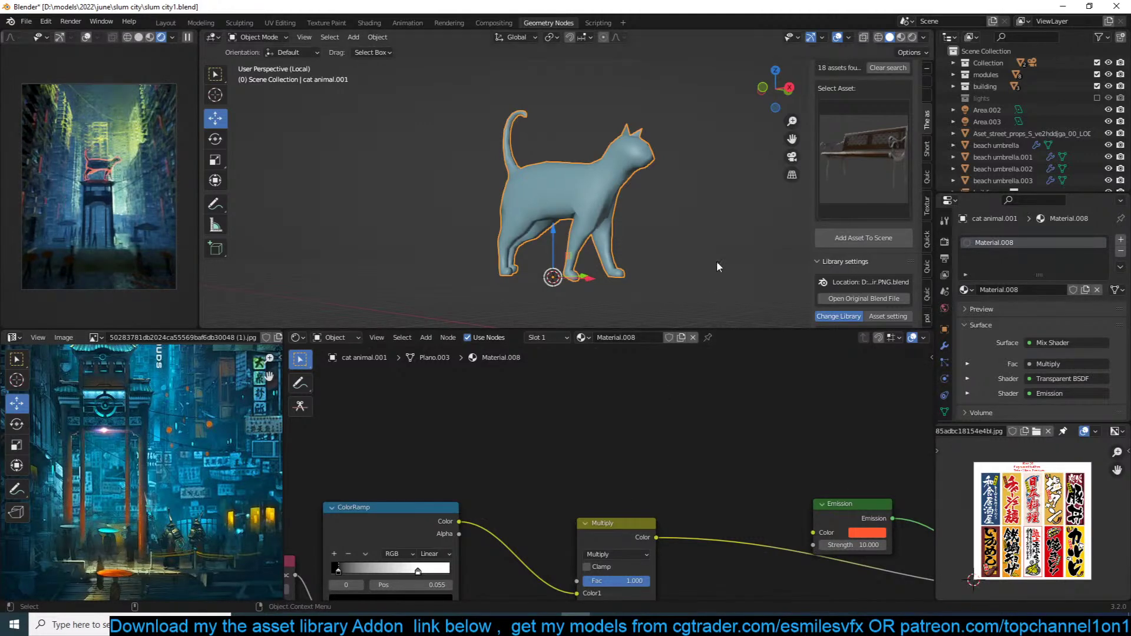
Step: Return to the full scene in camera view, scale the cat to about 0.7 of its size, and save the file
key("KP_0")
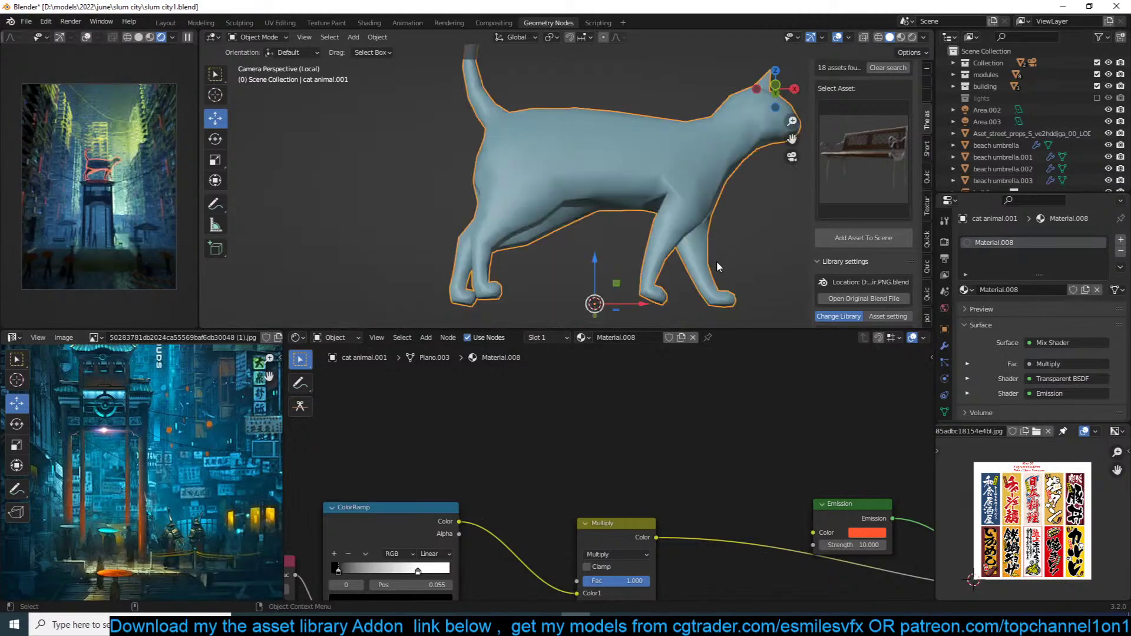
key("KP_Divide")
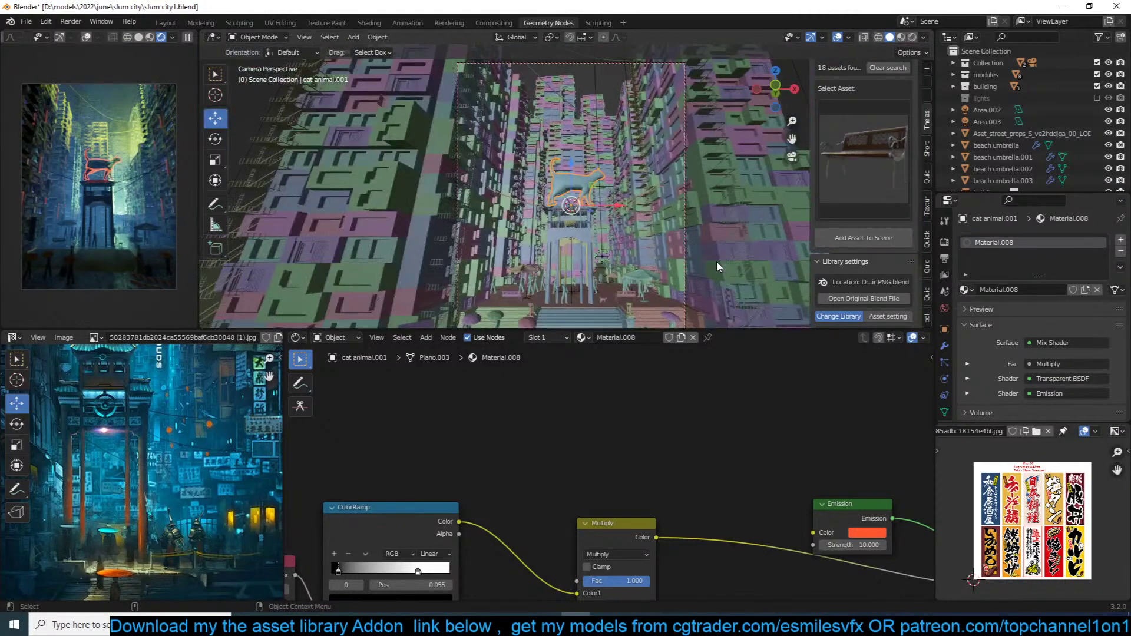
key("ctrl+s")
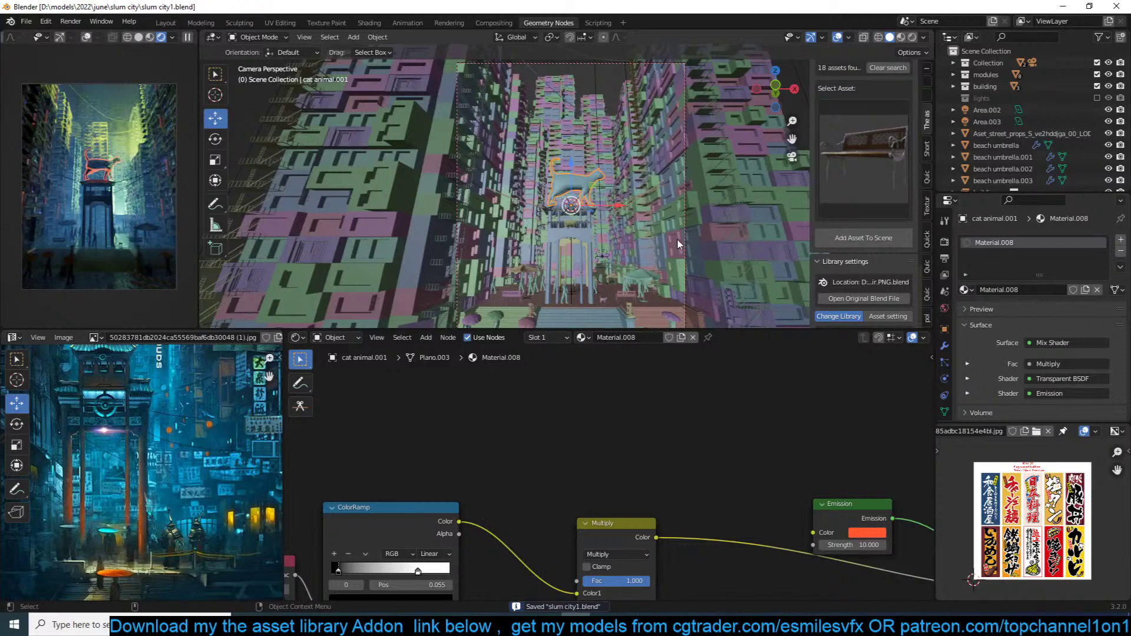
key("s")
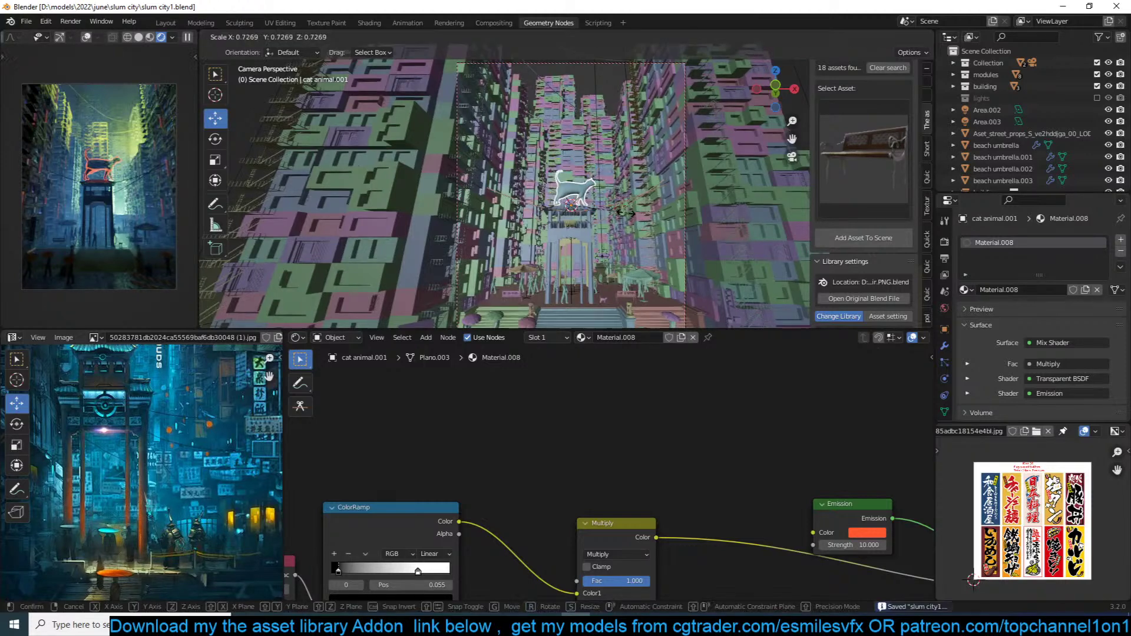
left_click(627, 217)
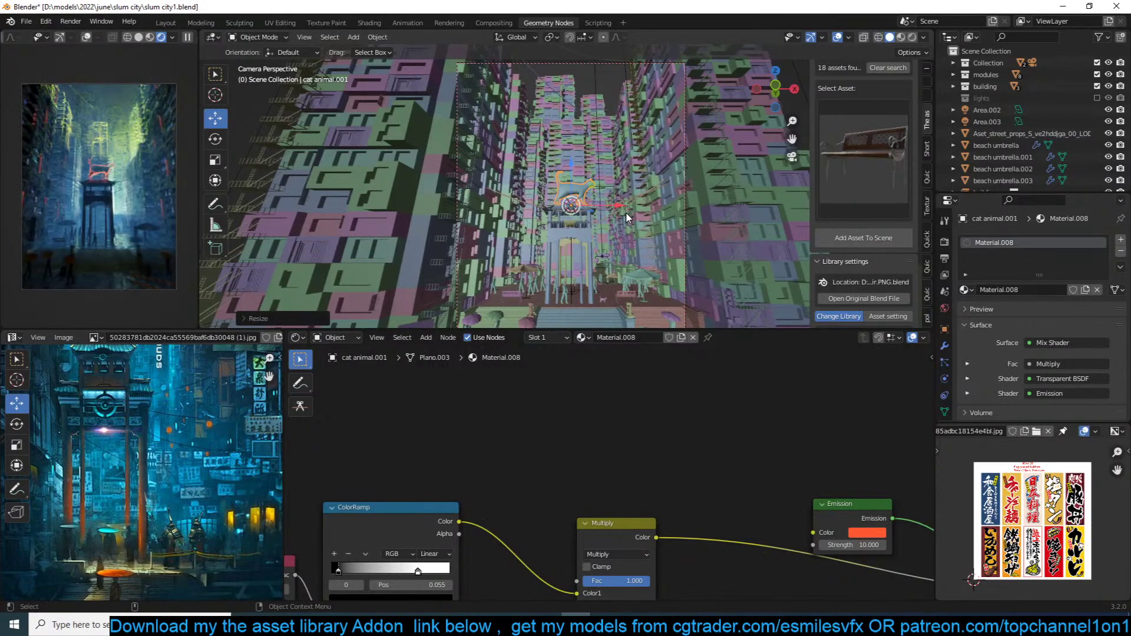
key("ctrl+s")
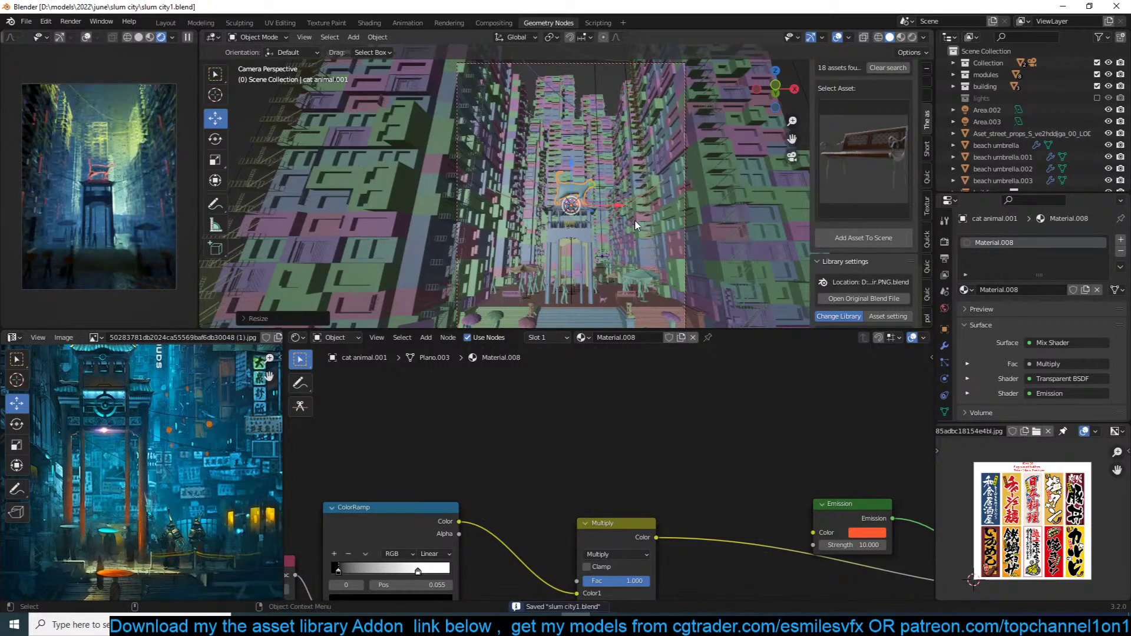
Step: Isolate the cat in Material Preview shading and bring its material's node chain into view
scroll(603, 458, "up", 2)
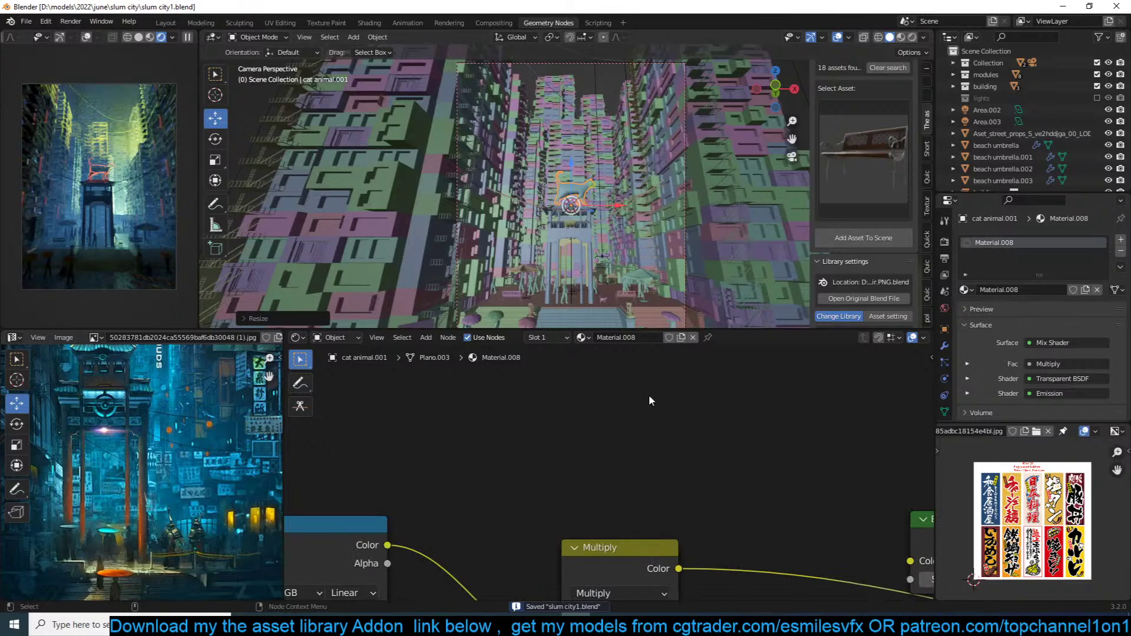
key("KP_Divide")
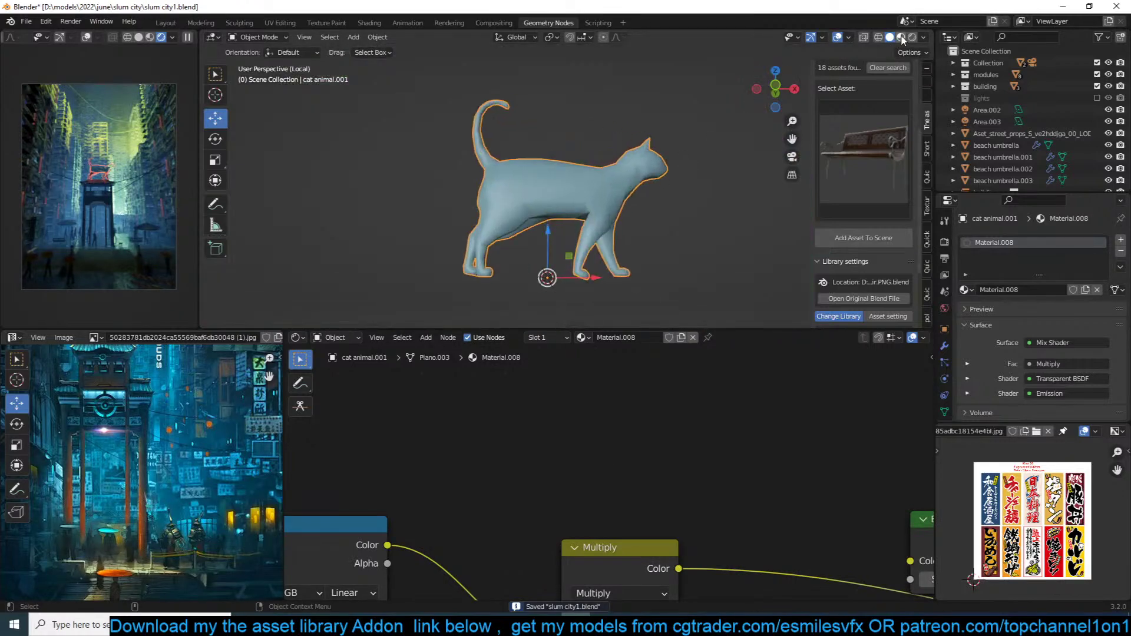
left_click(900, 36)
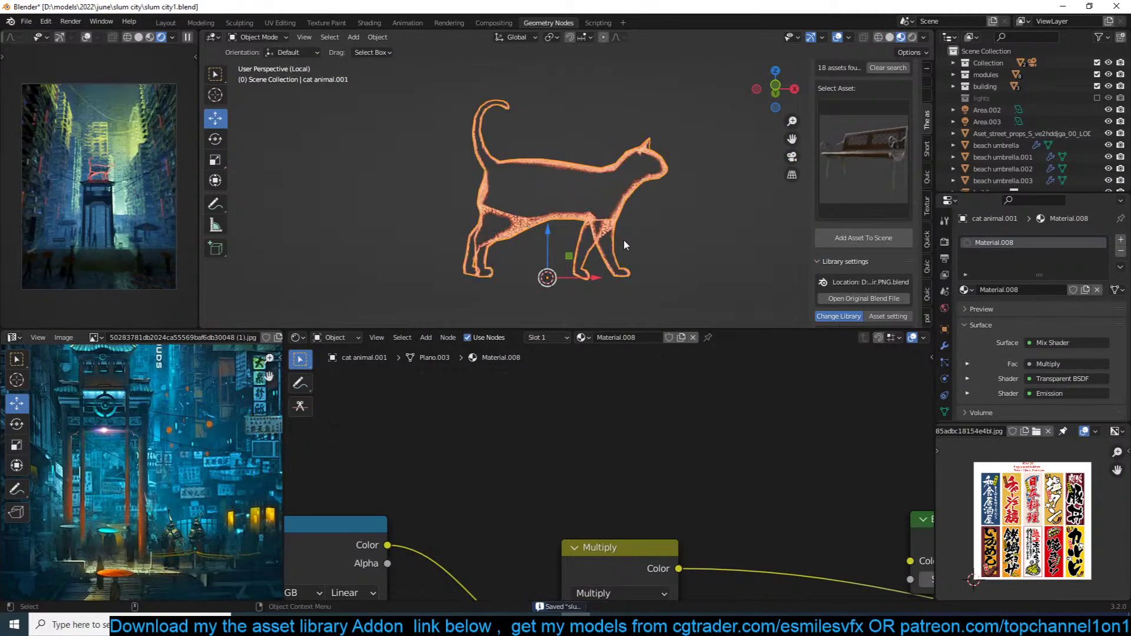
scroll(620, 432, "down", 4)
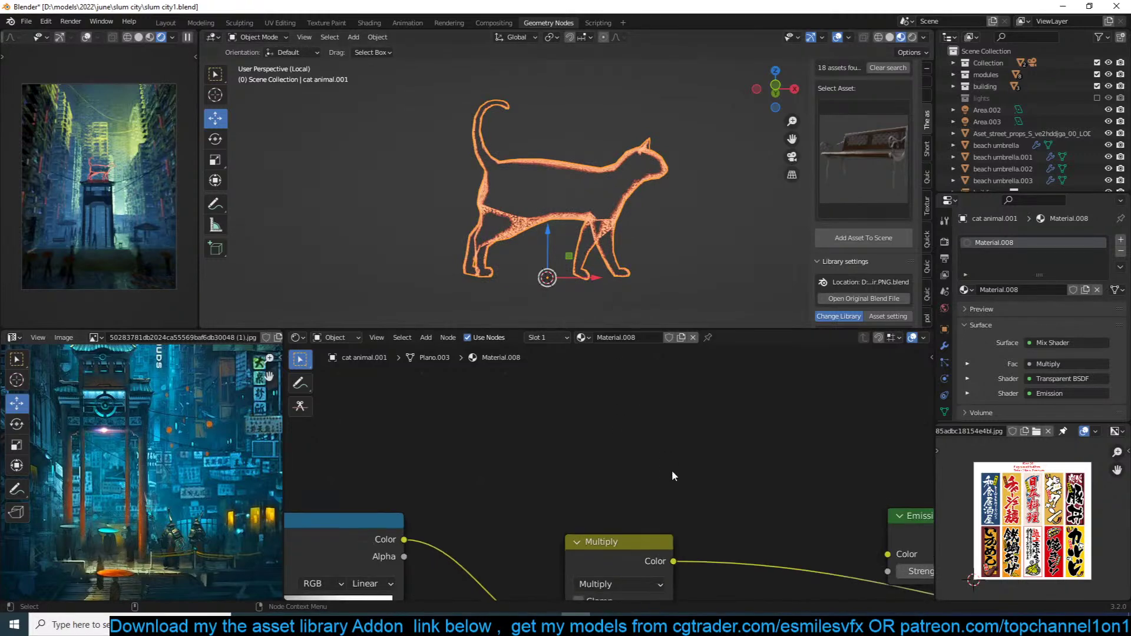
scroll(667, 401, "down", 3)
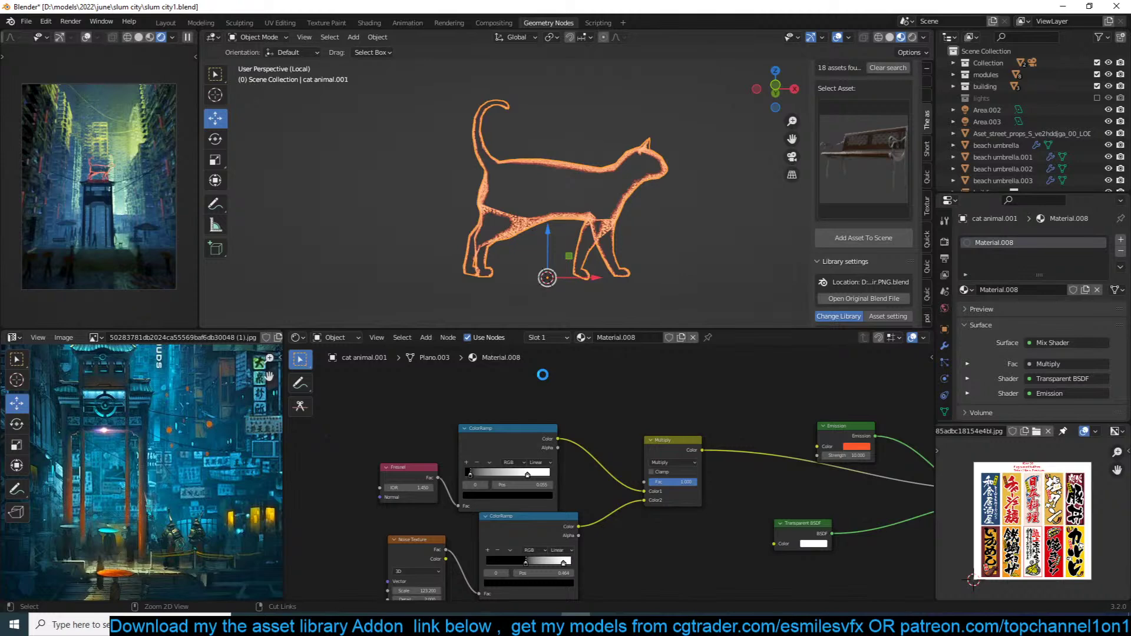
Step: Save the file, and add a Voronoi Texture node above the material's ColorRamp nodes, previewed on the cat
key("ctrl+s")
key("shift+a")
mouse_move(542, 374)
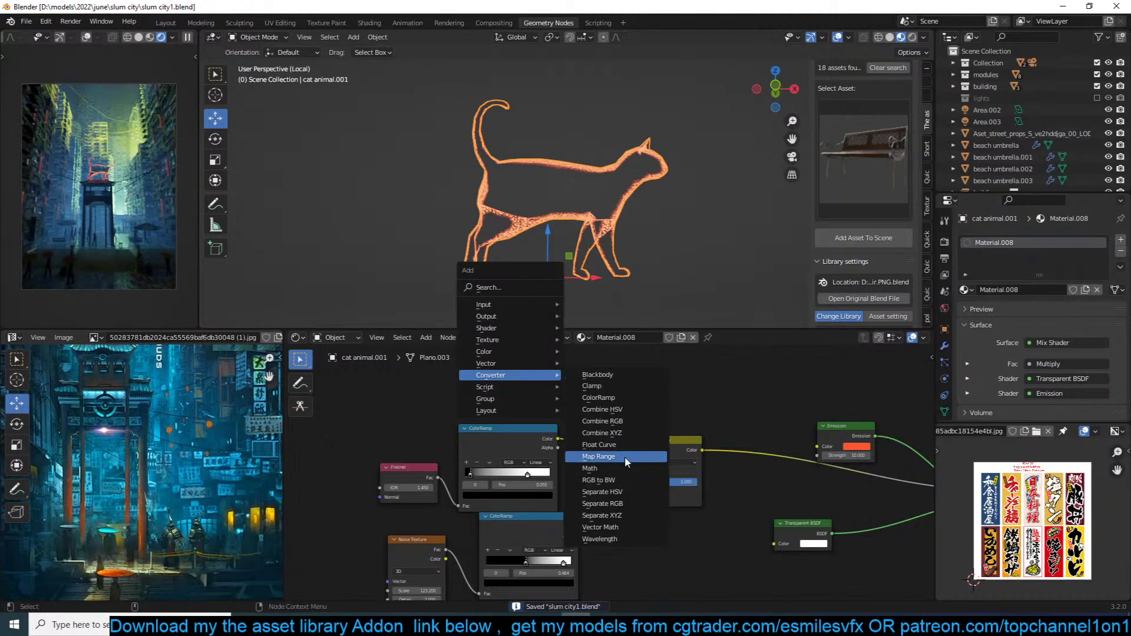
mouse_move(509, 340)
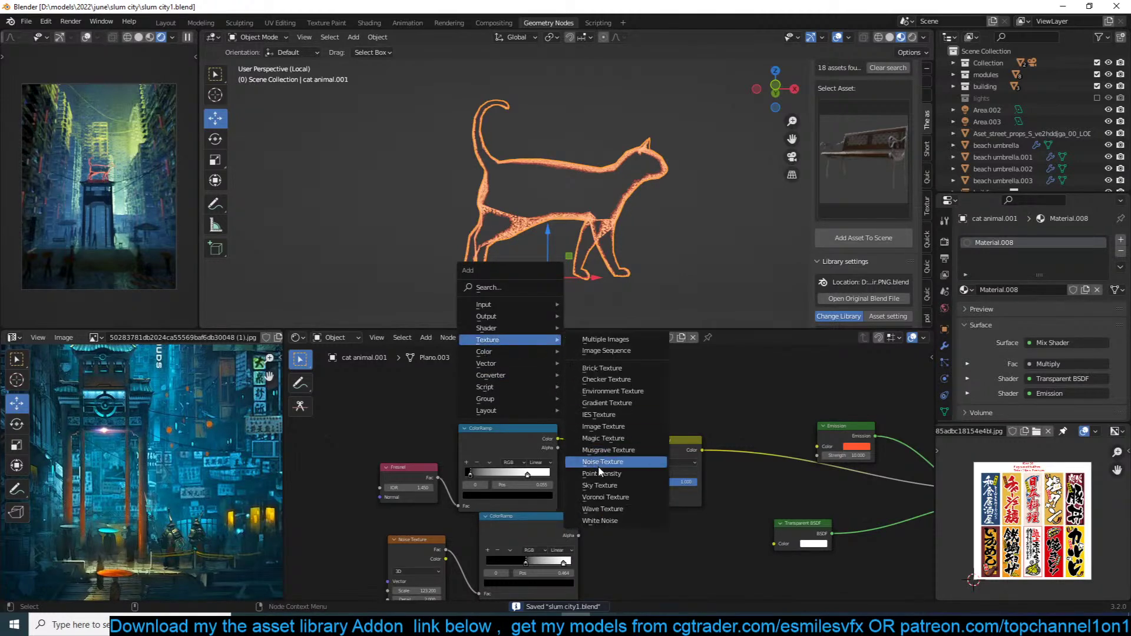
left_click(606, 497)
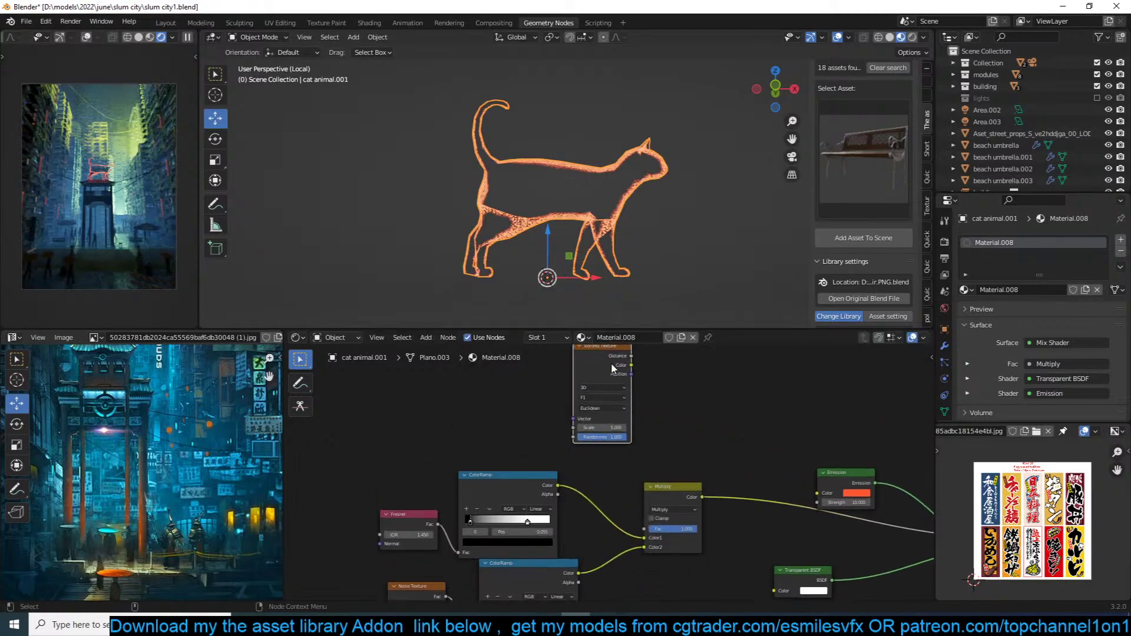
left_click(601, 387)
left_click(601, 386, "ctrl+shift")
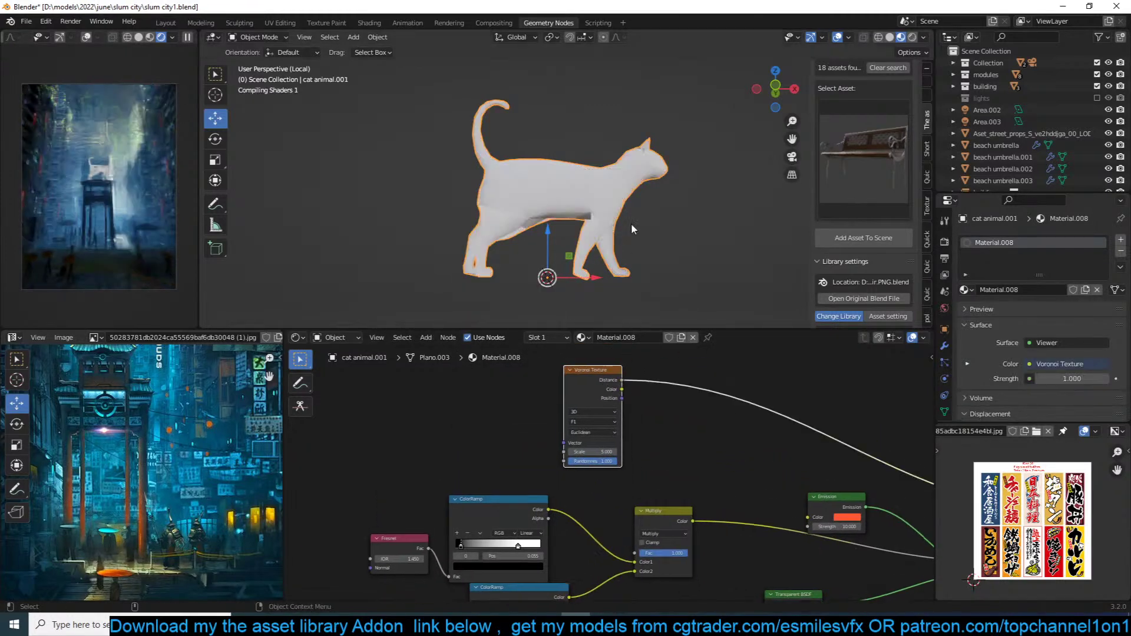
Step: Set the Voronoi Texture's distance metric to Manhattan and its scale to 14.5
scroll(633, 218, "up", 3)
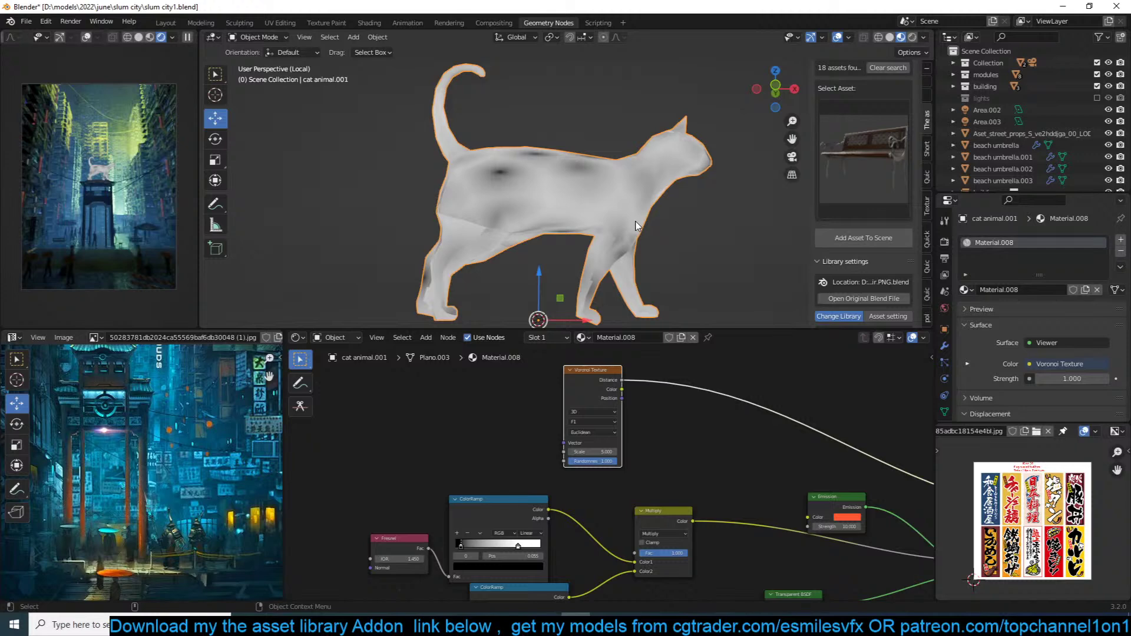
scroll(632, 420, "up", 3)
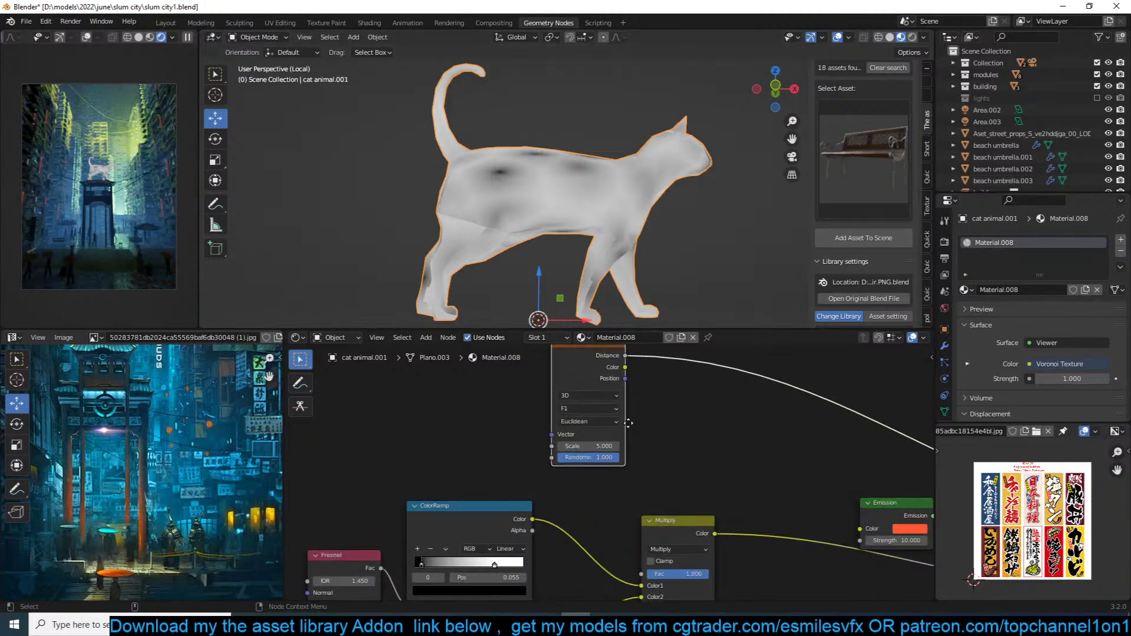
left_click(620, 456)
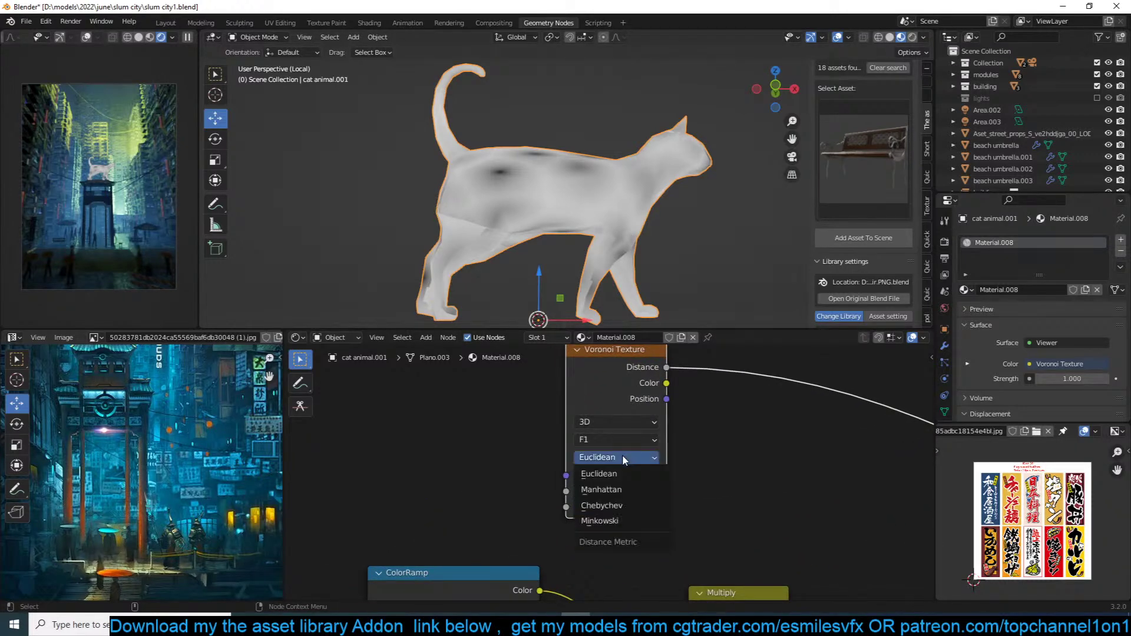
left_click(617, 490)
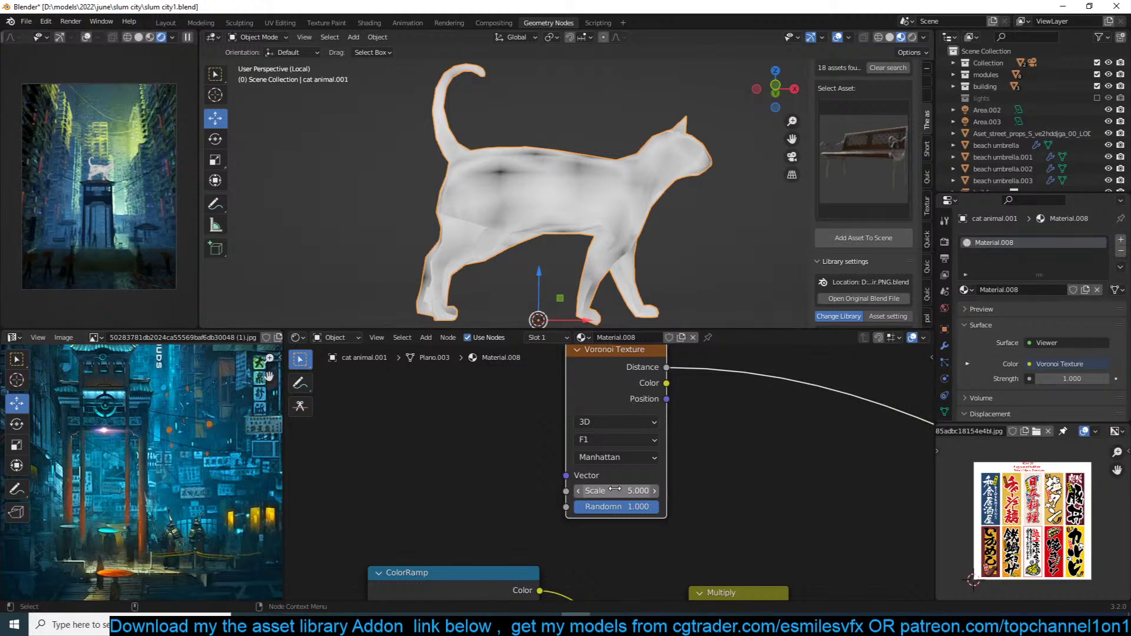
left_click_drag(614, 489, 651, 466)
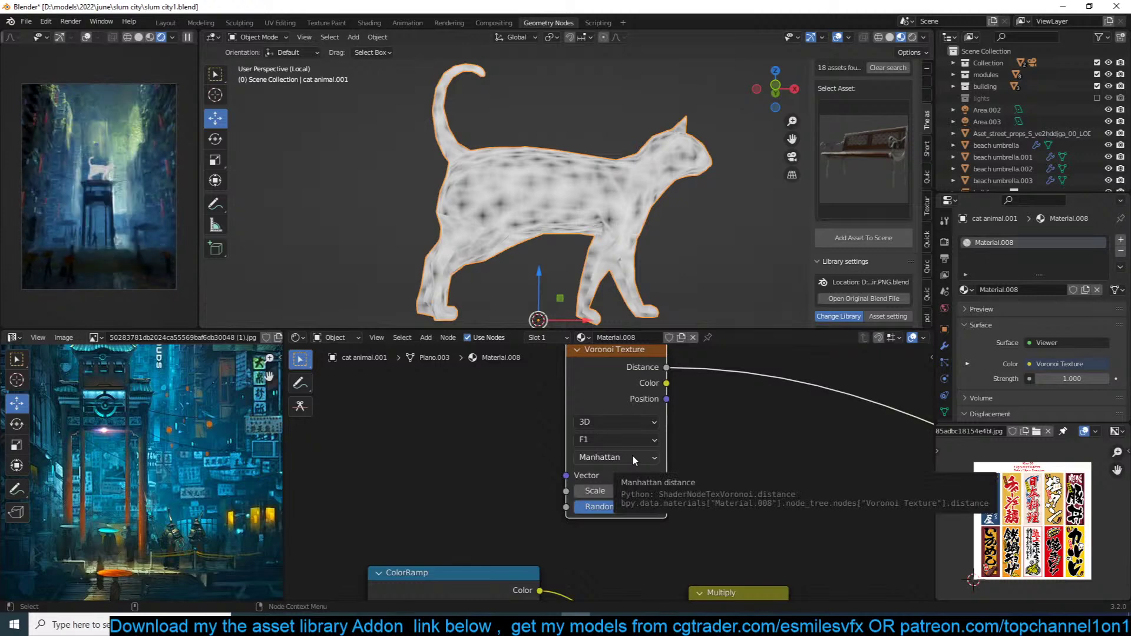
Step: Pause the small rendered camera preview and switch the Voronoi Texture to 2D
left_click(188, 37)
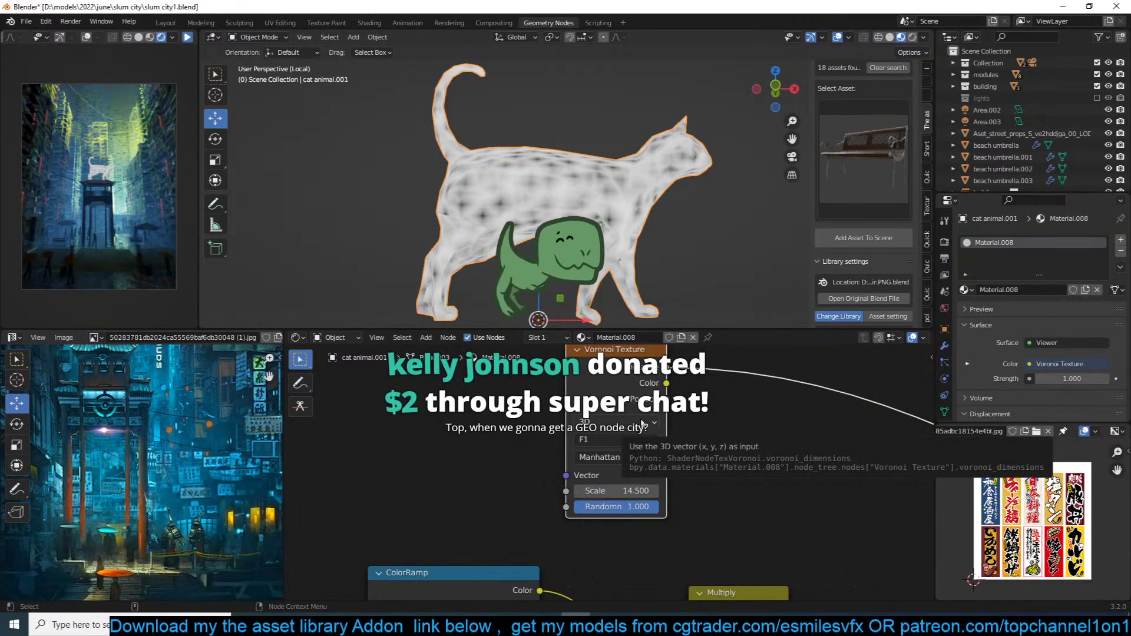
left_click(642, 424)
left_click(618, 453)
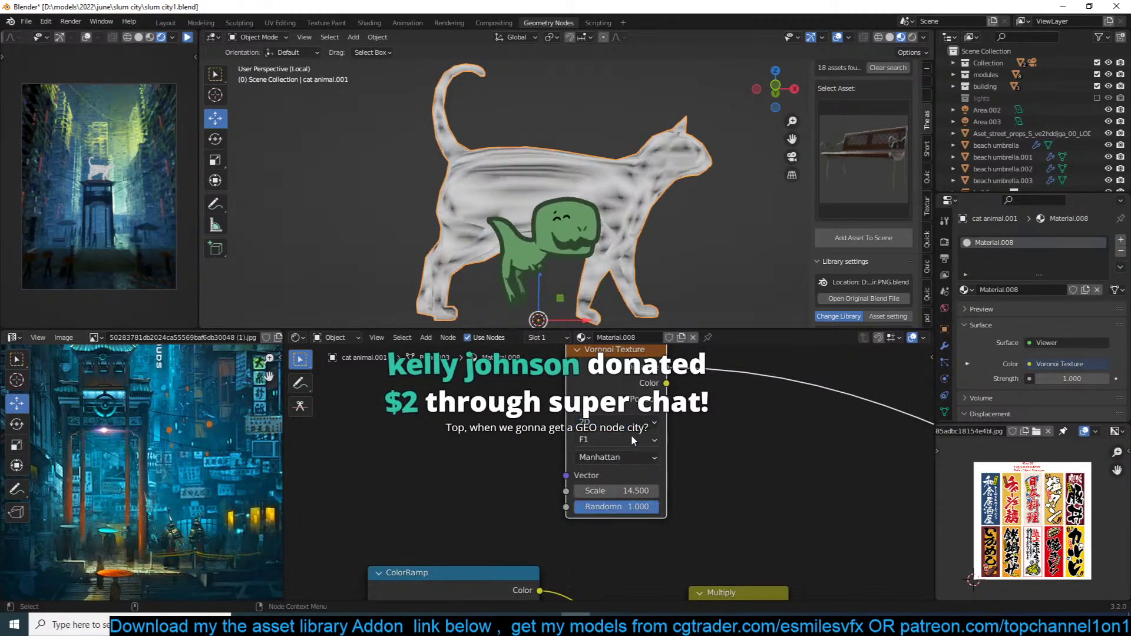
Step: Try the Voronoi Texture's F2 output, return to F1, and compare the Euclidean and Minkowski distance metrics
left_click(628, 440)
left_click(617, 468)
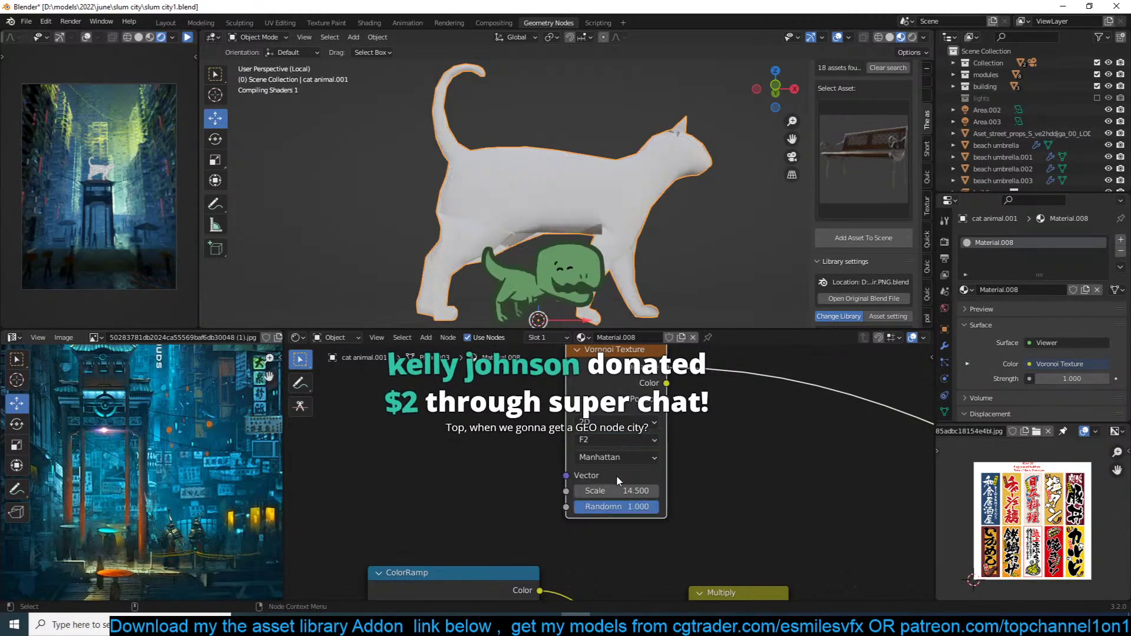
left_click(652, 442)
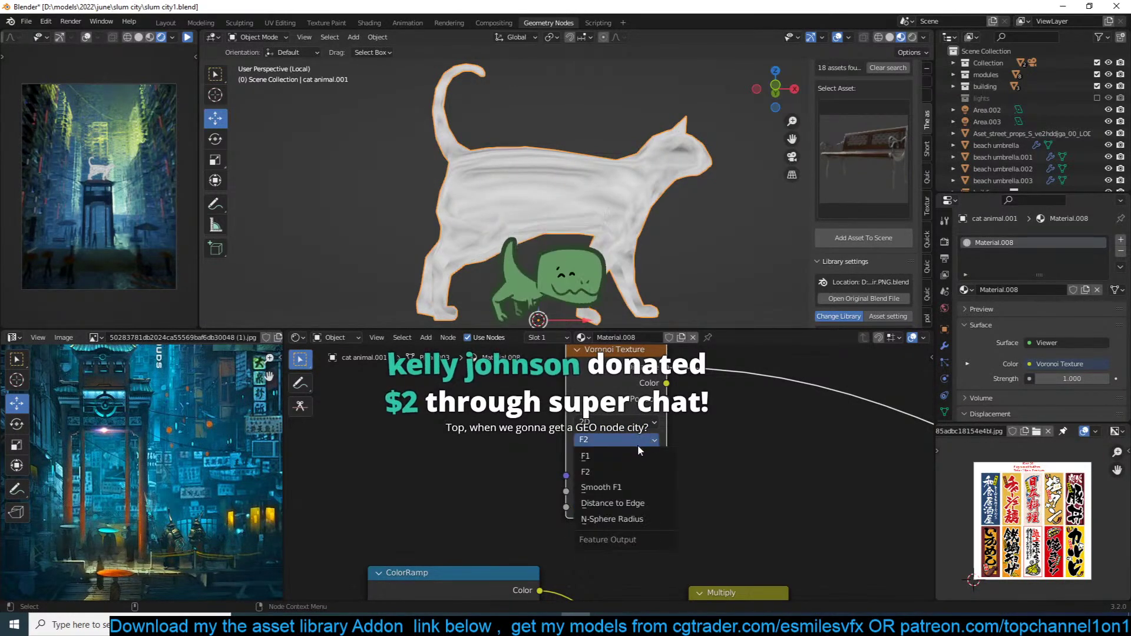
left_click(637, 445)
left_click(636, 458)
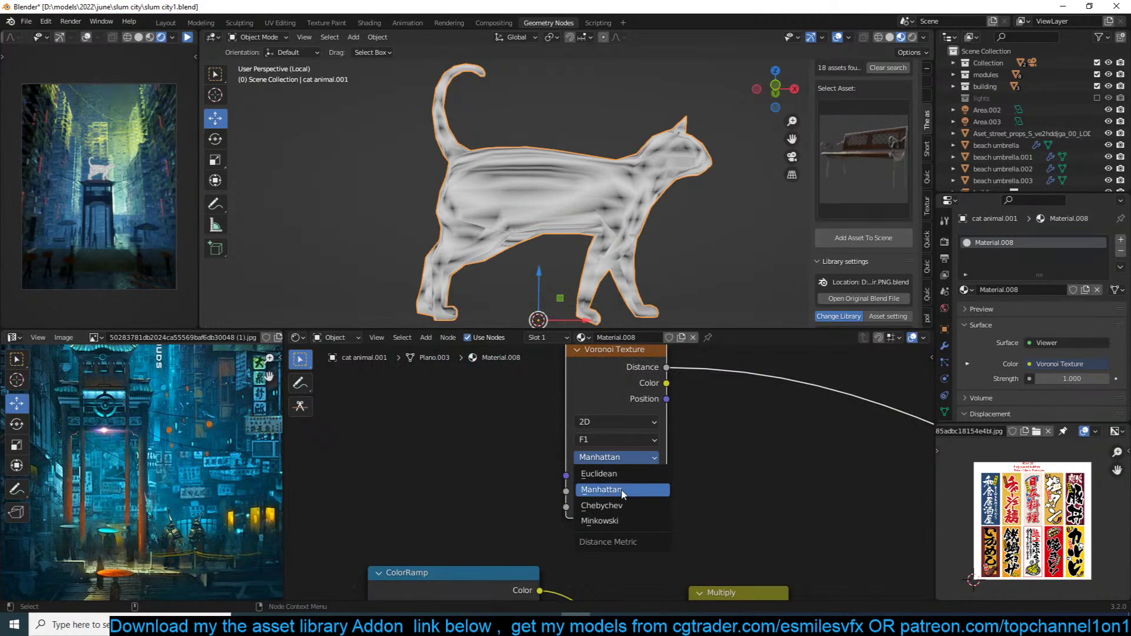
left_click(631, 477)
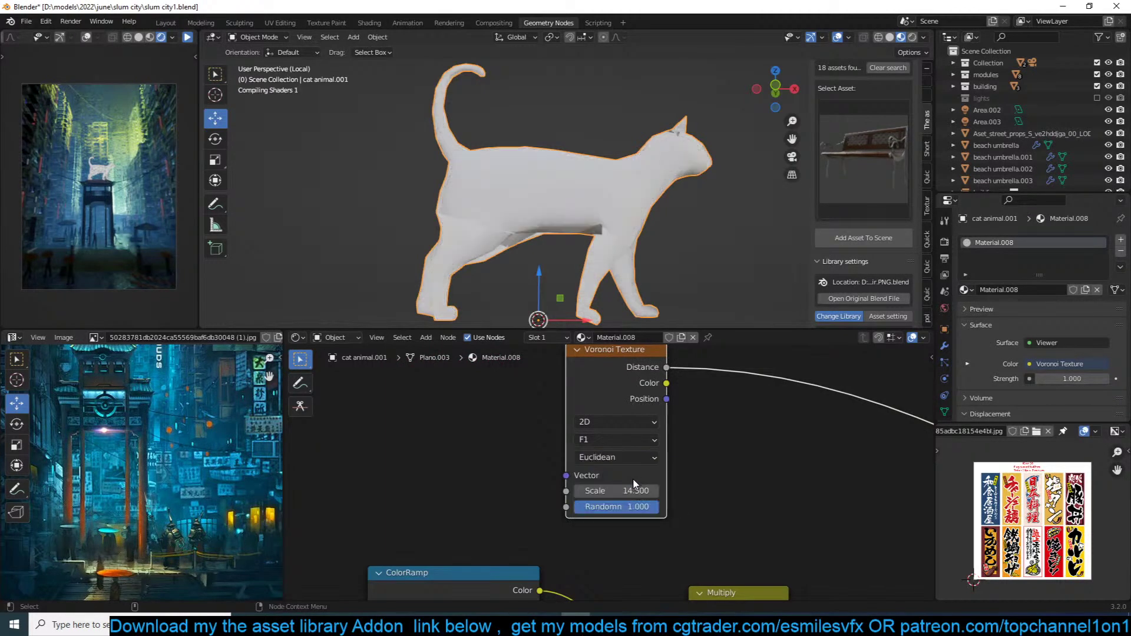
left_click(648, 459)
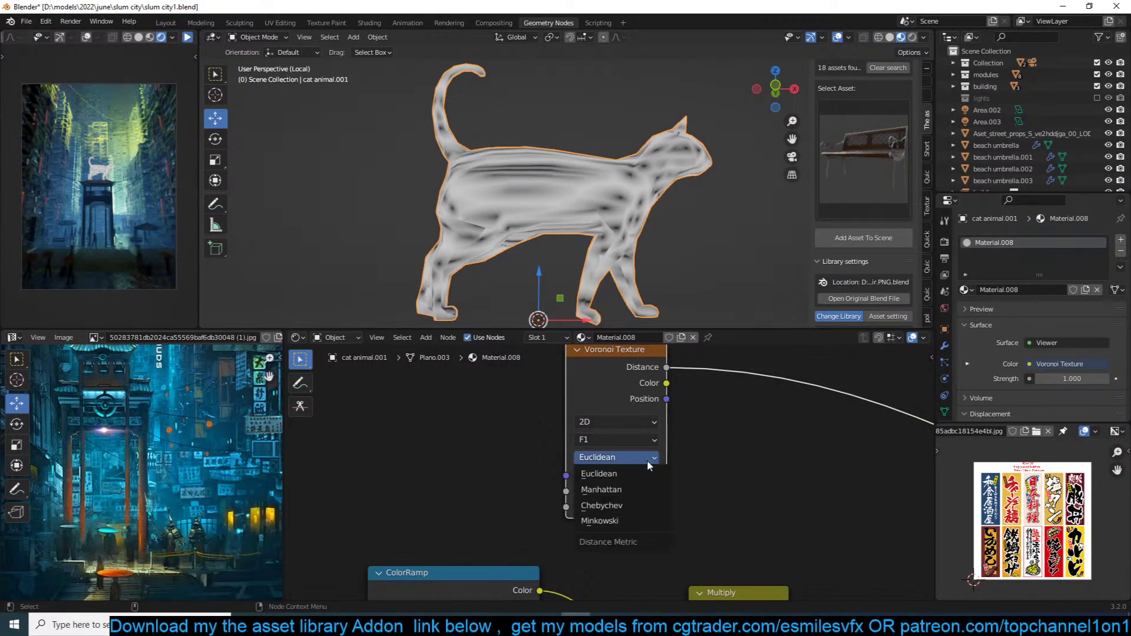
left_click(625, 521)
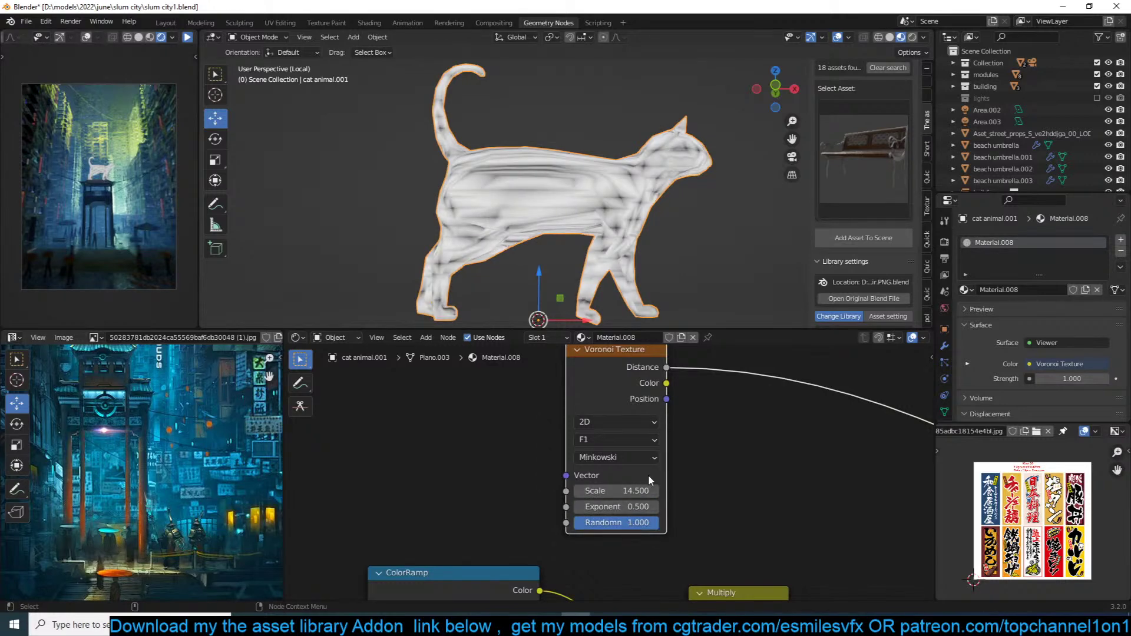
Step: Add a Musgrave Texture node beside the Voronoi Texture and preview it on the cat
middle_click_drag(454, 458, 522, 460)
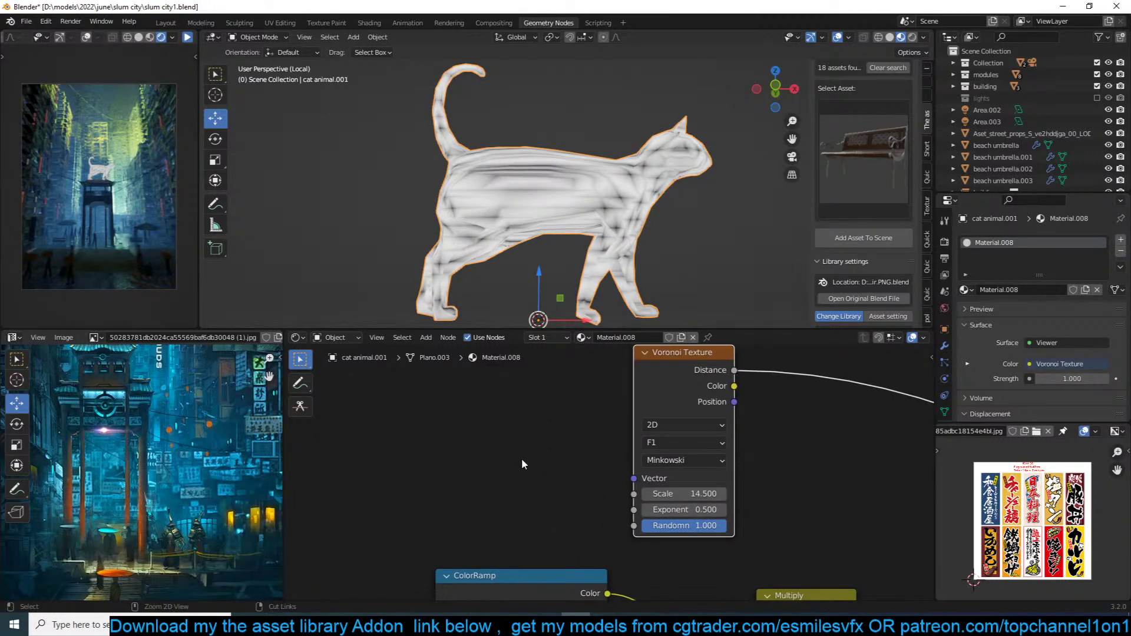
key("shift+a")
mouse_move(522, 460)
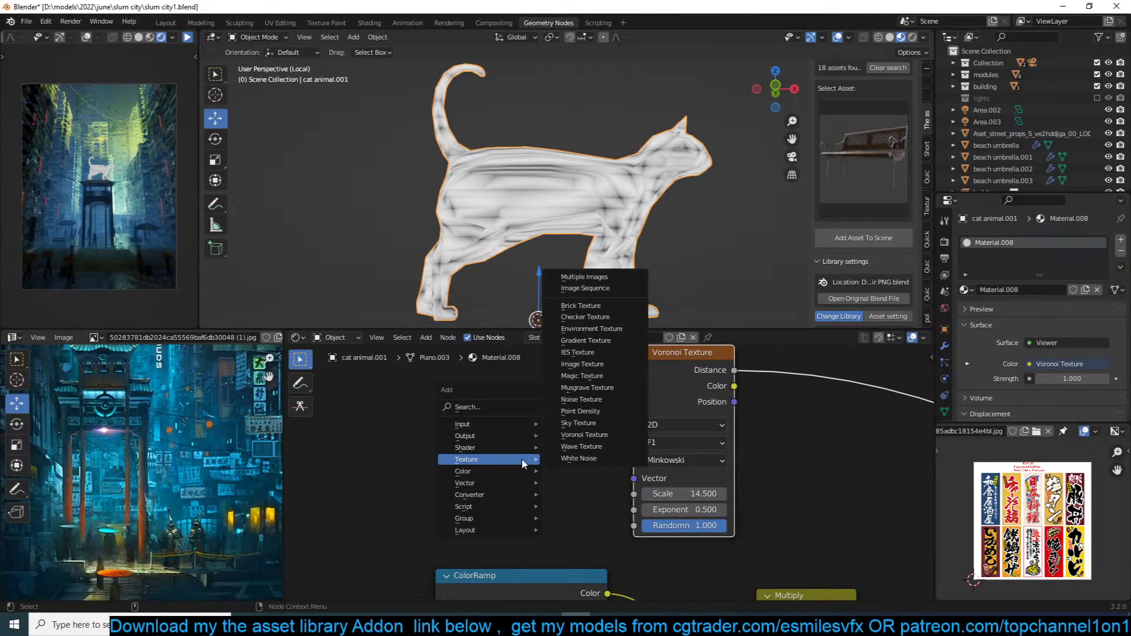
left_click(595, 389)
left_click(466, 386)
left_click(497, 385, "ctrl+shift")
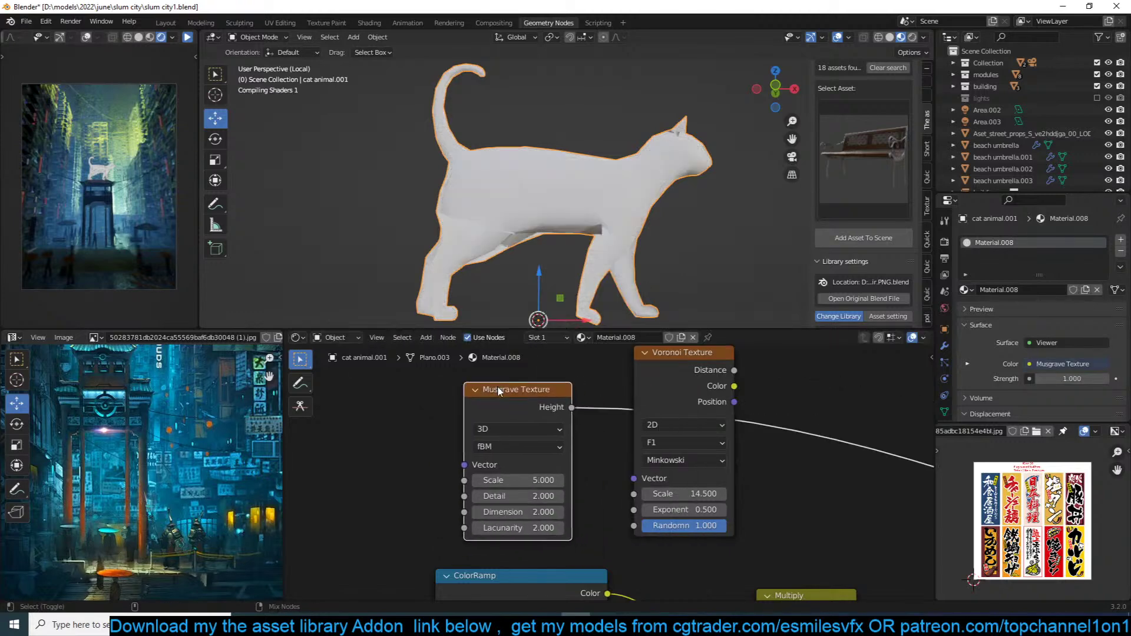
Step: Set the Musgrave Texture's type to Multifractal and its scale to 25.9
left_click(526, 447)
left_click(525, 465)
left_click_drag(518, 480, 554, 480)
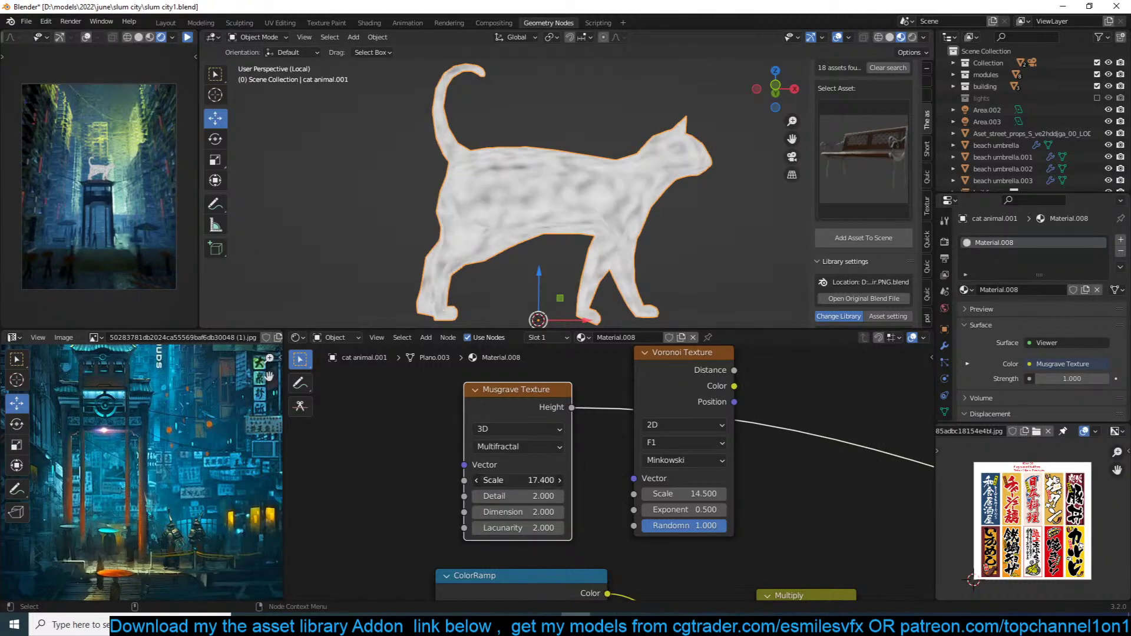
Step: Try the Hetero Terrain and Hybrid Multifractal types on the Musgrave Texture, ending on Ridged Multifractal with scale 21.6
left_click(543, 447)
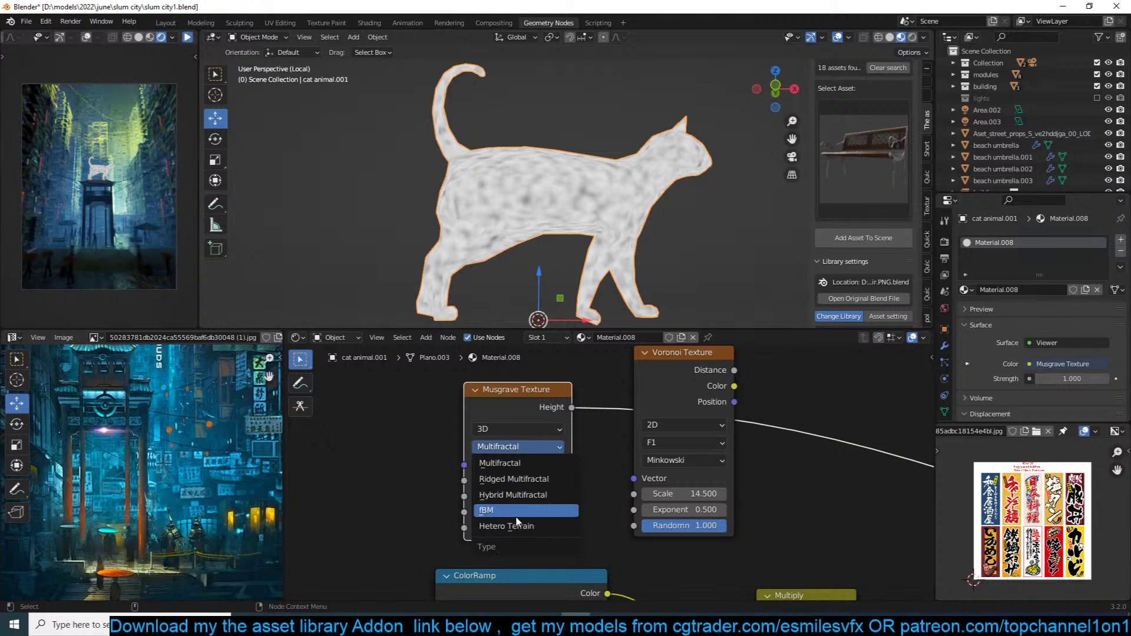
left_click(516, 526)
left_click(529, 447)
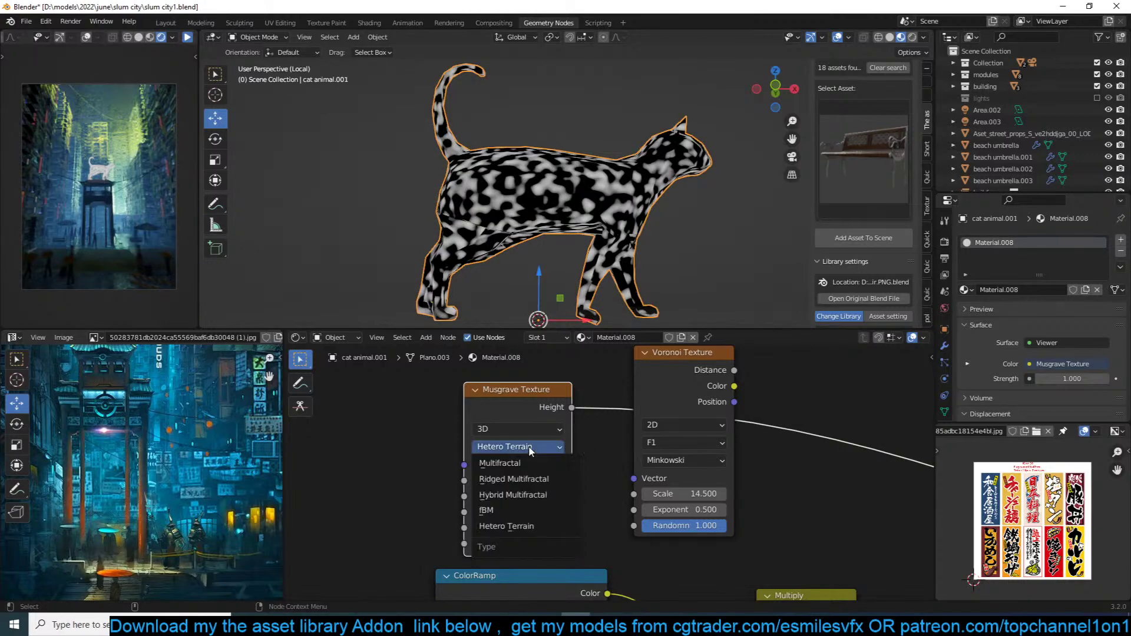
left_click(513, 495)
left_click(549, 451)
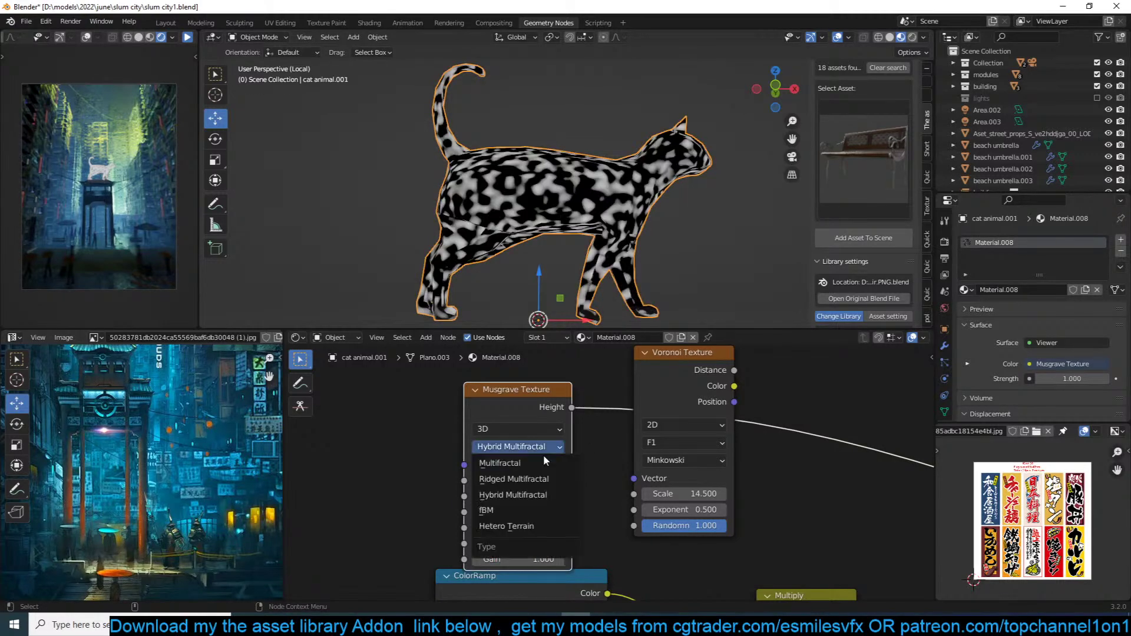
left_click(531, 480)
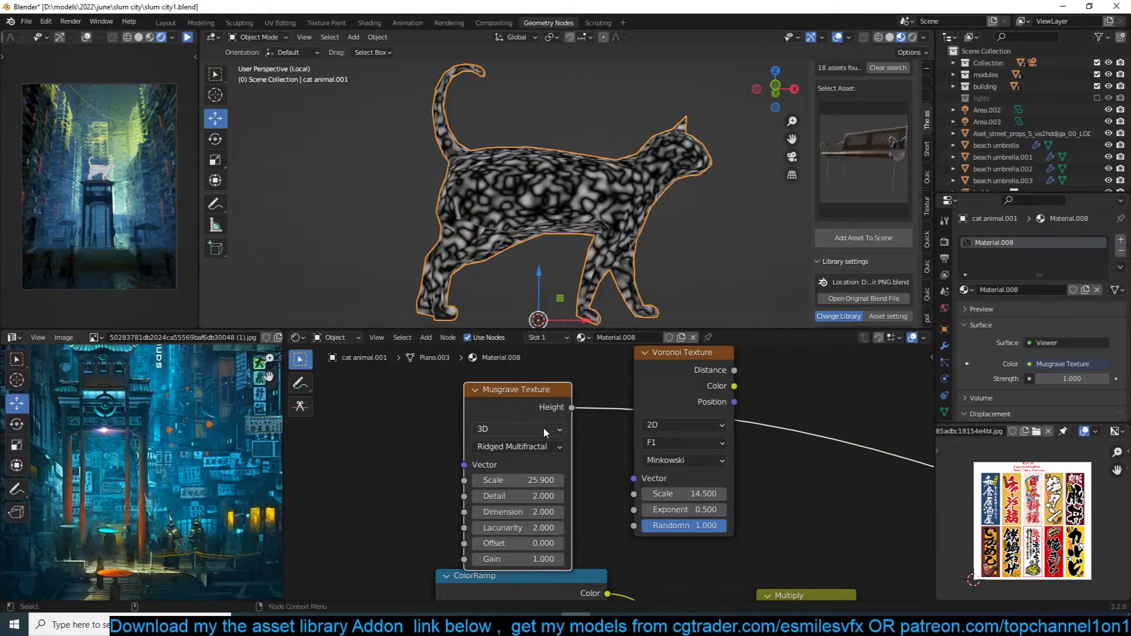
left_click_drag(534, 480, 507, 480)
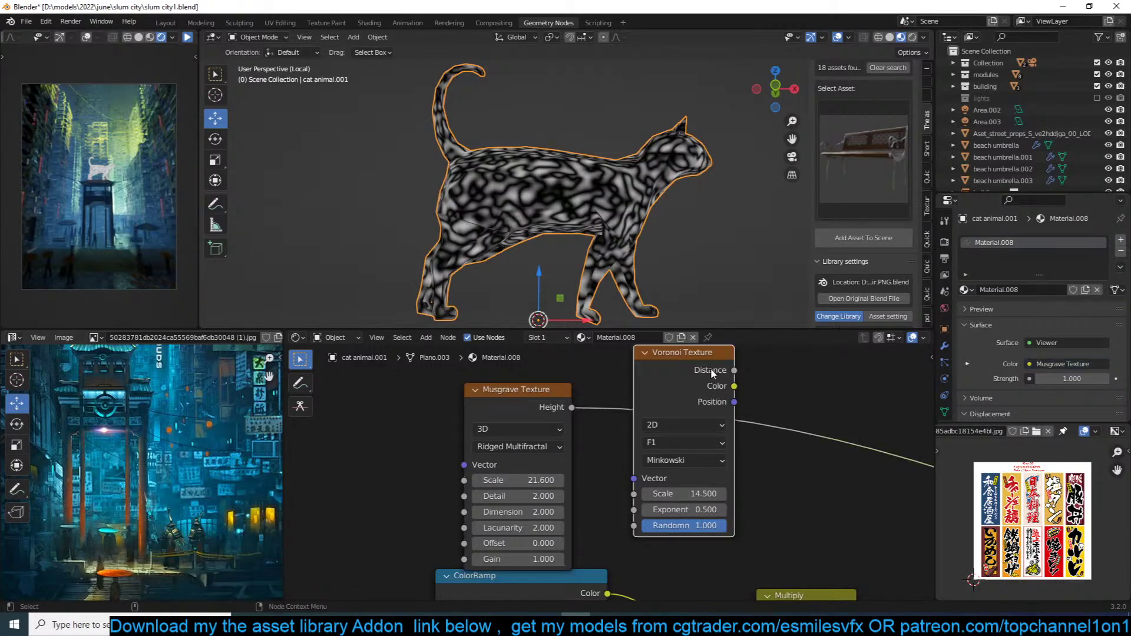
Step: Preview the Voronoi Texture again with Distance to Edge, scale 17.8 and randomness 0.067, and delete the Musgrave Texture node
left_click(711, 368, "ctrl+shift")
mouse_move(709, 526)
left_mouse_down()
mouse_move(671, 526)
mouse_move(706, 526)
left_mouse_up()
left_click(694, 443)
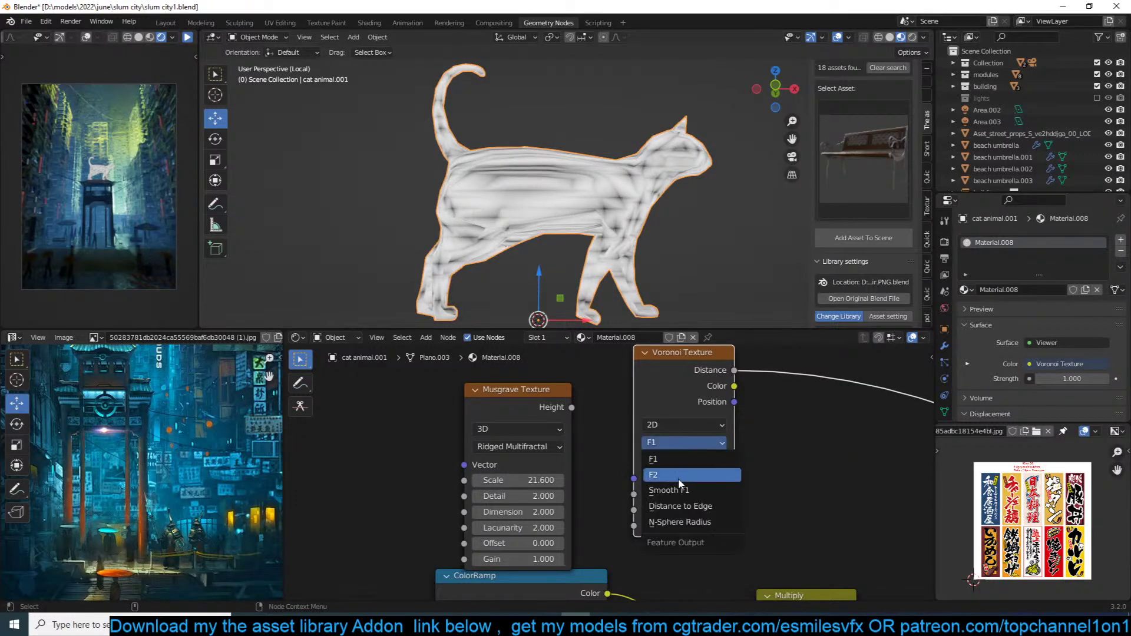
left_click(683, 475)
left_click(711, 443)
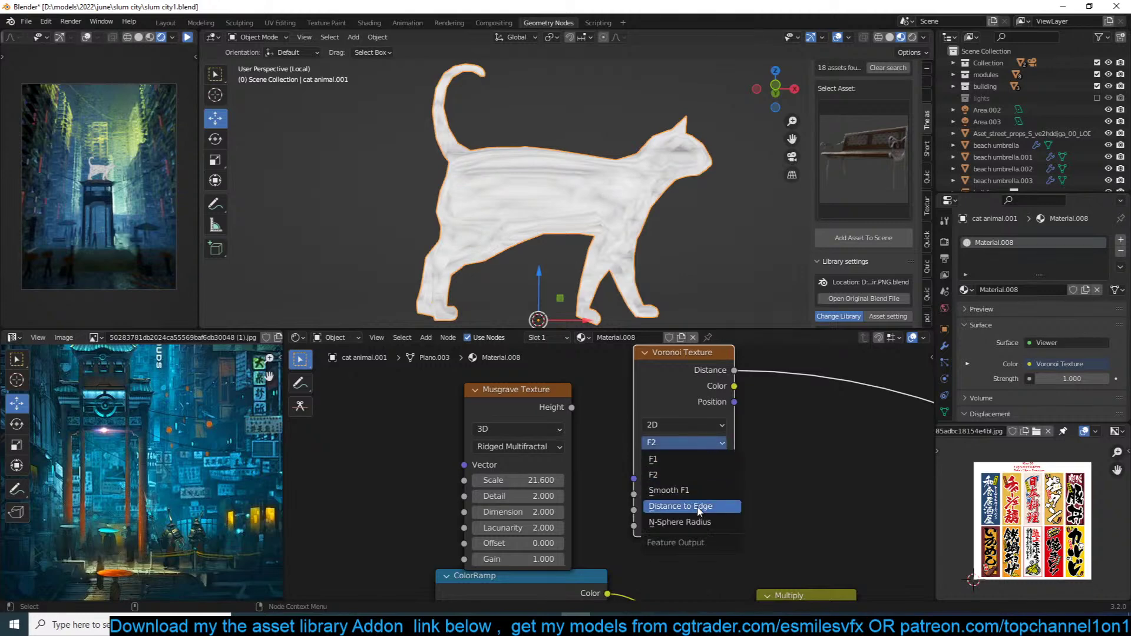
left_click(712, 508)
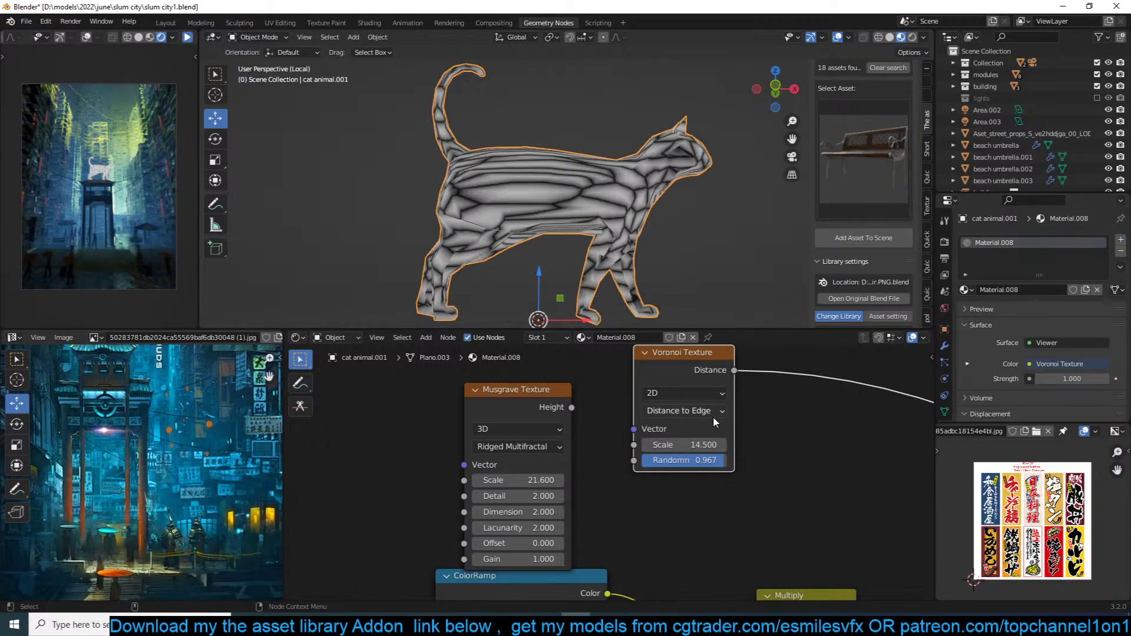
mouse_move(707, 460)
left_mouse_down()
mouse_move(648, 460)
mouse_move(737, 444)
left_mouse_up()
left_click(536, 390)
key("x")
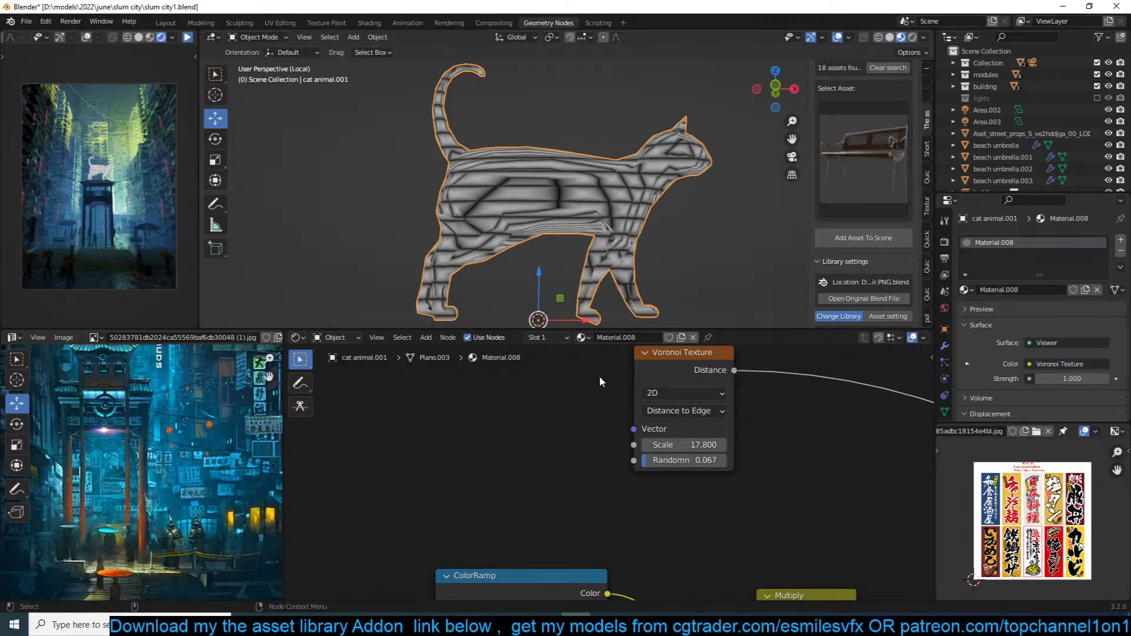
Step: Add Texture Coordinate and Mapping nodes to the Voronoi Texture, drive them with Object coordinates, and inspect the pattern around the cat
left_click(663, 359)
key("ctrl+t")
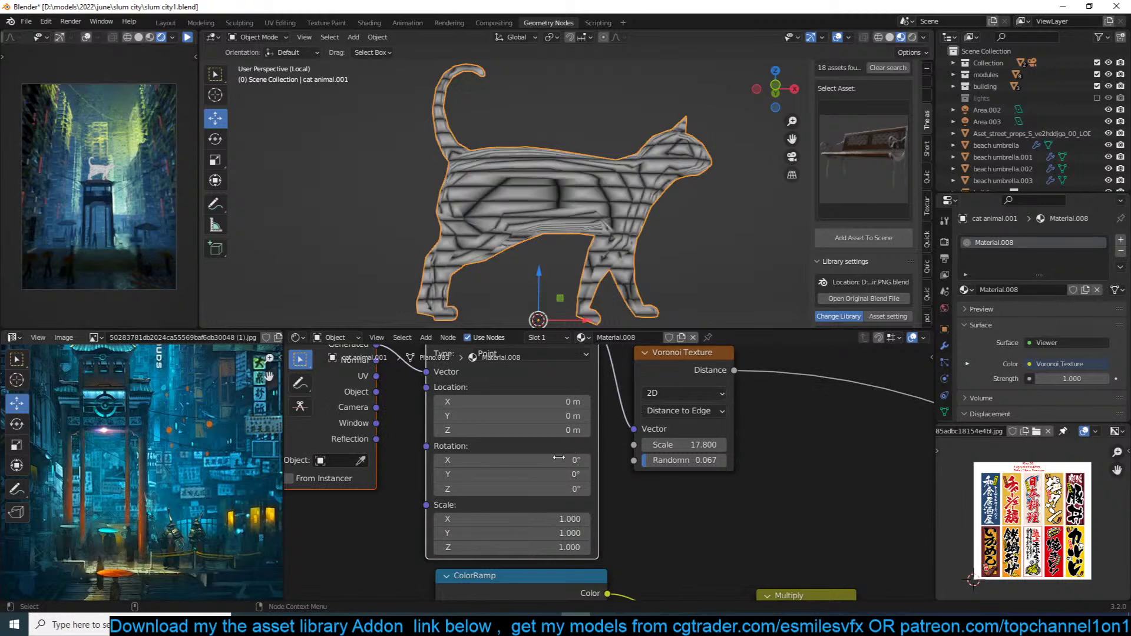
middle_click_drag(362, 407, 372, 439)
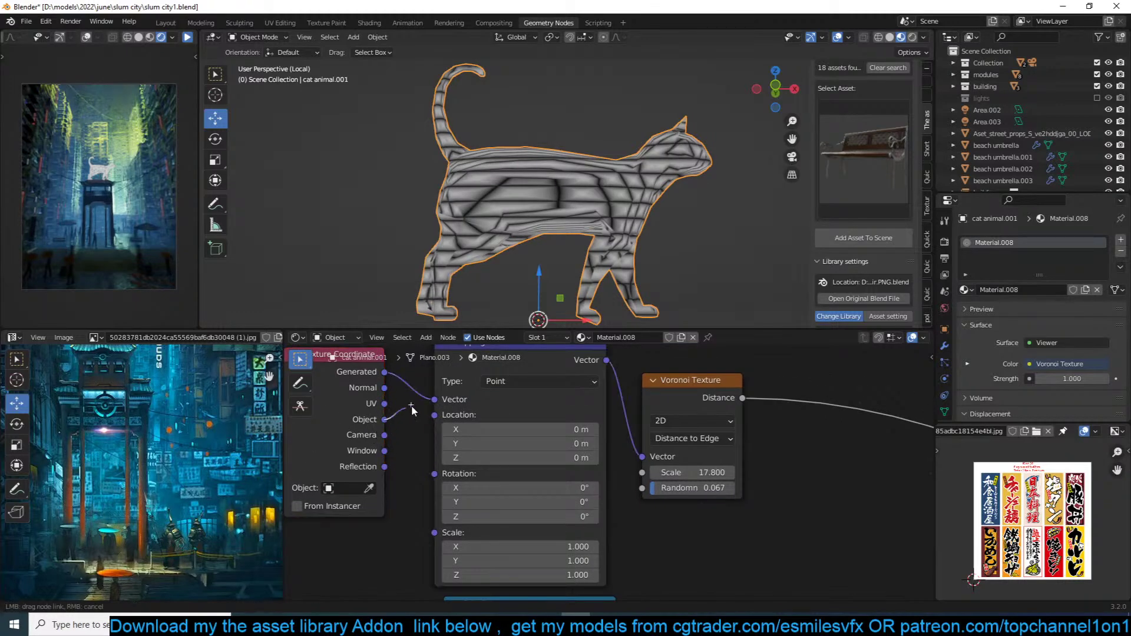
left_click_drag(384, 419, 434, 399)
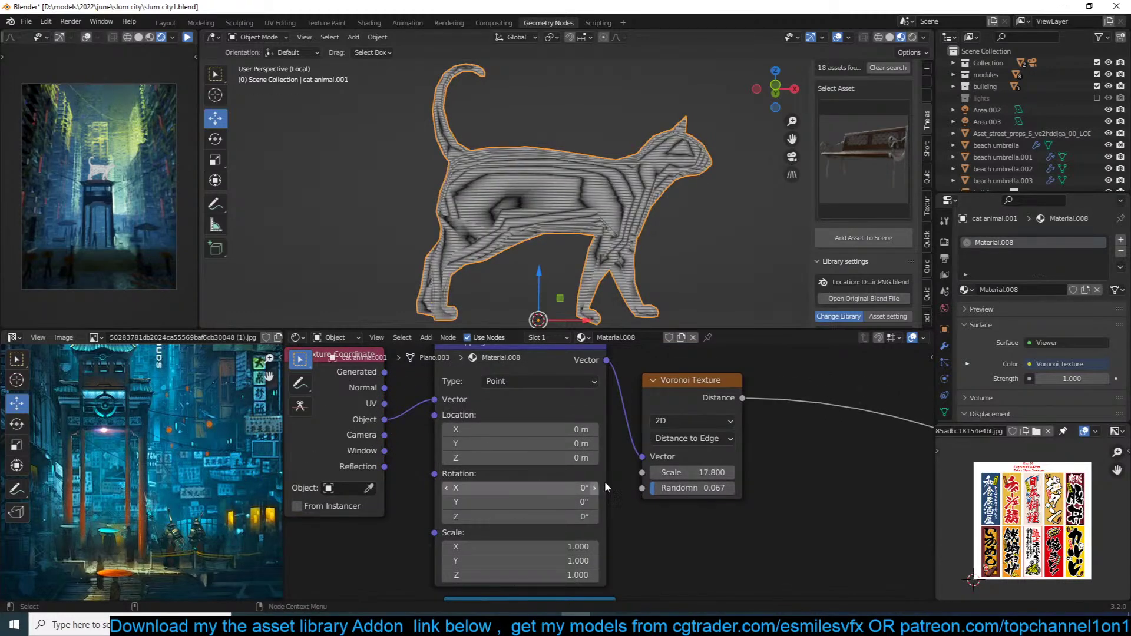
scroll(520, 203, "down", 2)
middle_click_drag(520, 203, 416, 206)
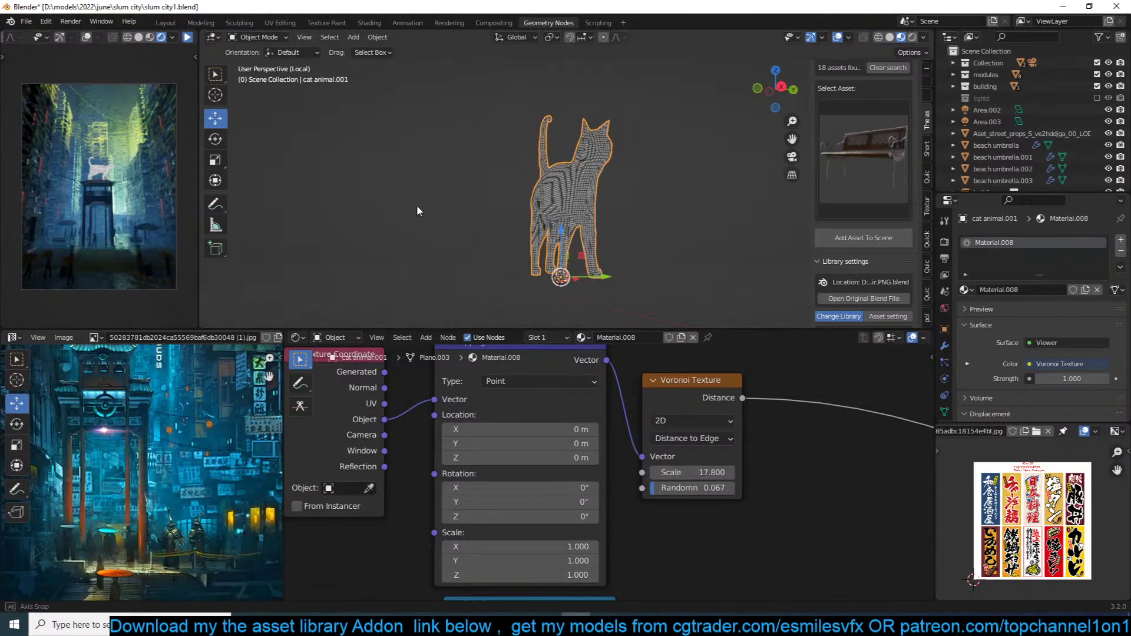
scroll(424, 207, "up", 3)
middle_click_drag(489, 216, 544, 264)
scroll(625, 246, "up", 2)
scroll(544, 263, "down", 3)
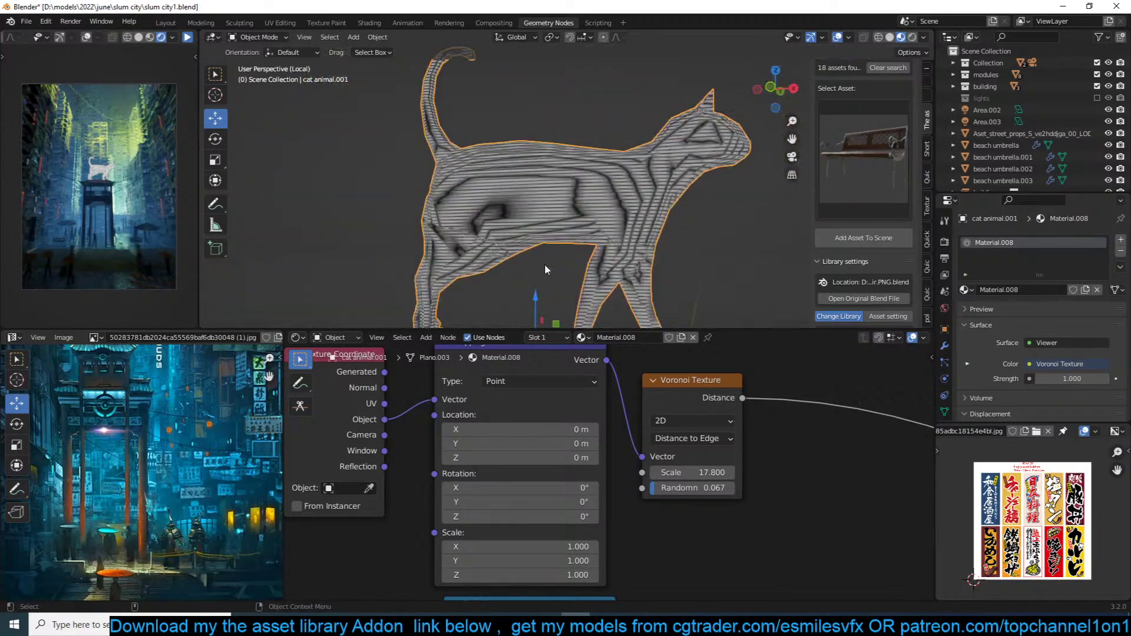
Step: Apply the cat's object transform and set the Voronoi Texture's scale to 71.5
key("KP_0")
scroll(545, 264, "up", 4)
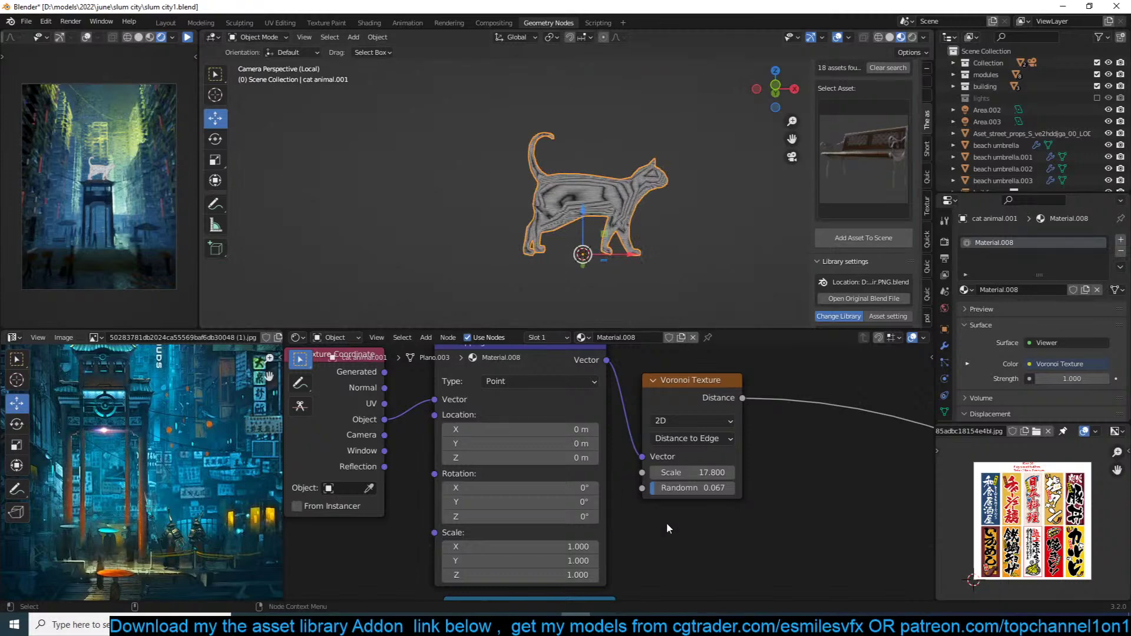
scroll(648, 479, "up", 1)
middle_click_drag(596, 503, 656, 489)
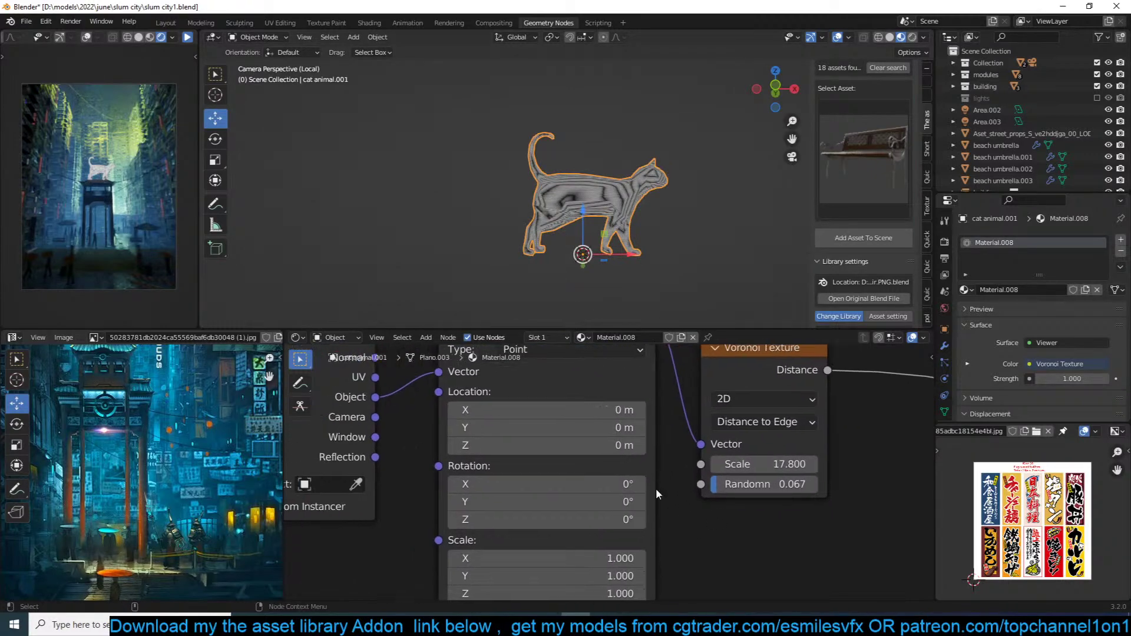
key("ctrl+a")
left_click(721, 264)
scroll(715, 267, "up", 3)
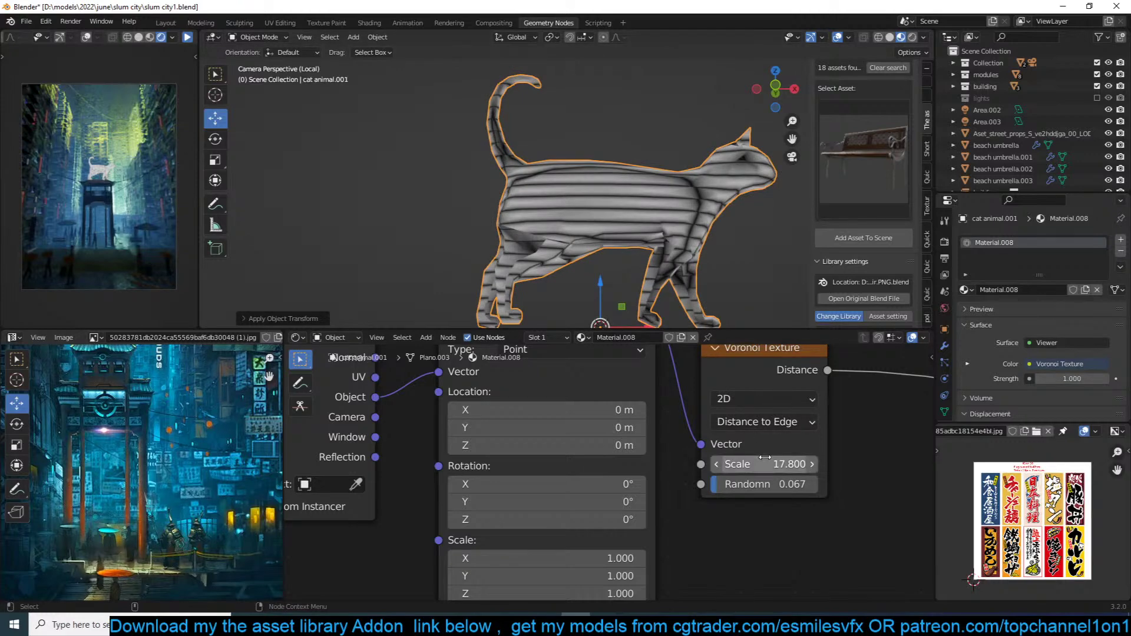
left_click_drag(765, 458, 861, 458)
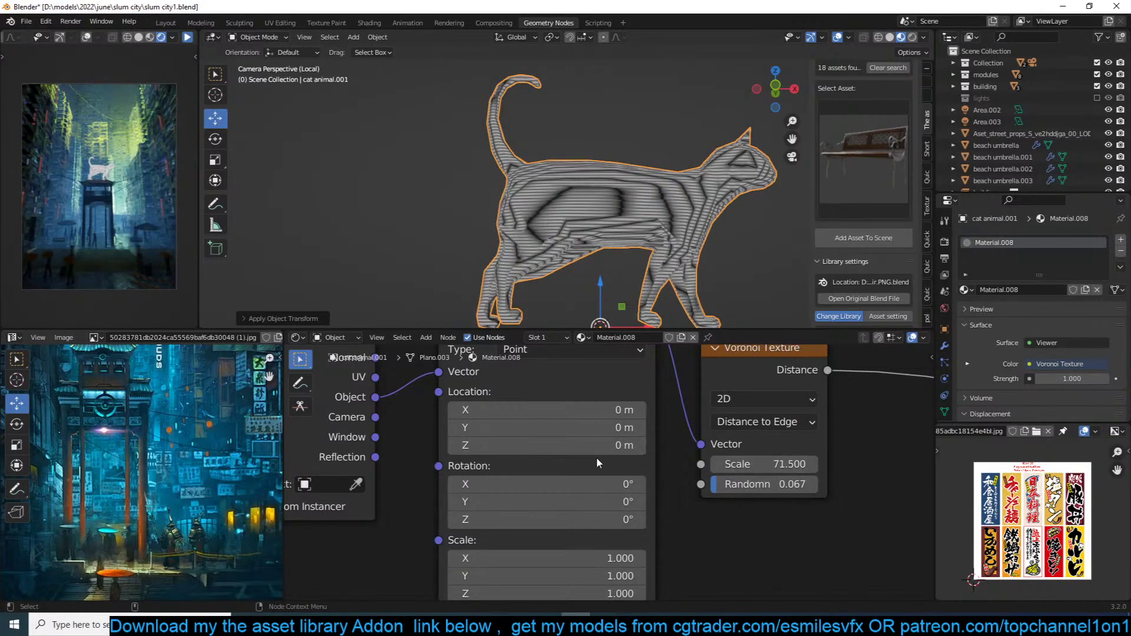
left_click_drag(620, 425, 634, 425)
key("ctrl+z")
mouse_move(615, 558)
left_mouse_down()
mouse_move(665, 558)
mouse_move(615, 558)
left_mouse_up()
Step: Combine the Voronoi Texture's distance and the Multiply node's color in a new Mix node, placed beyond the Voronoi Texture
scroll(658, 297, "down", 2)
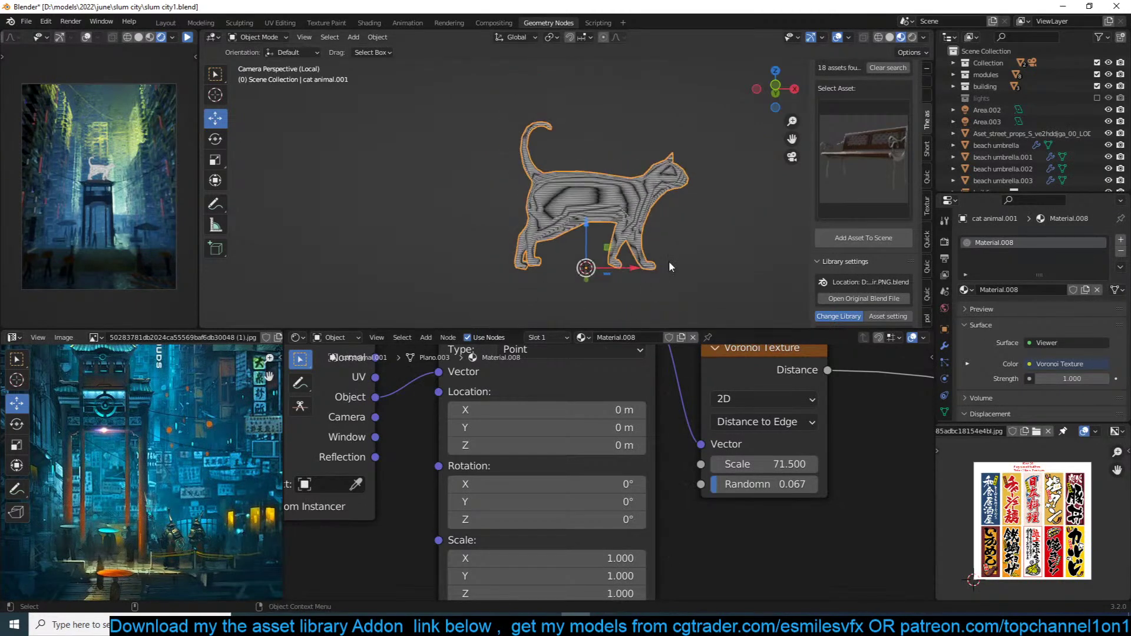
middle_click_drag(669, 261, 613, 103)
key("KP_0")
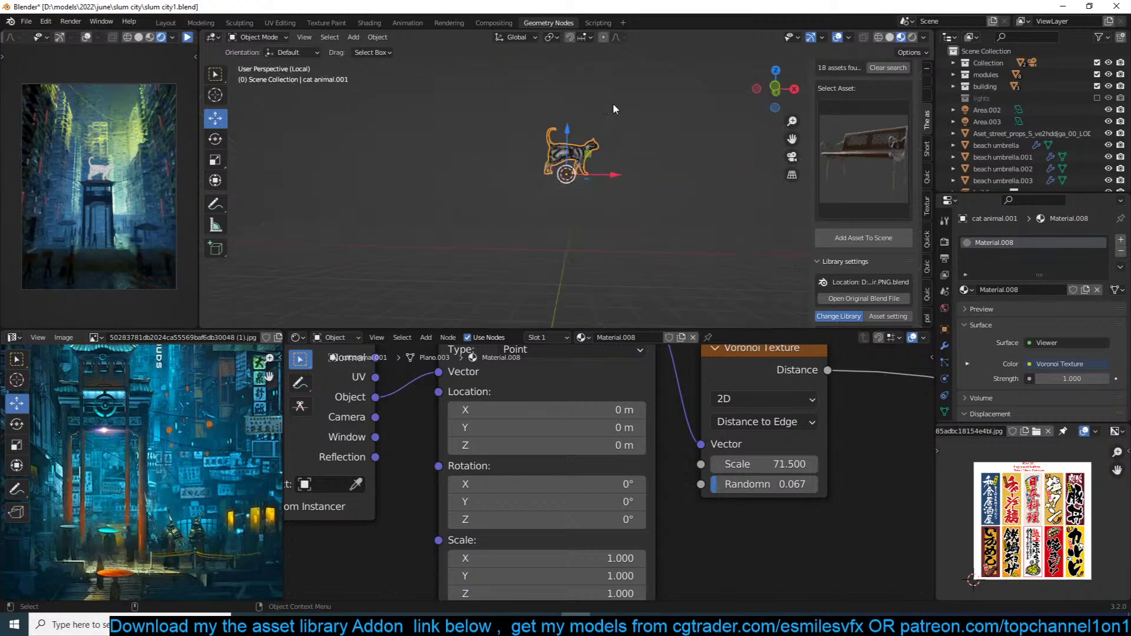
scroll(634, 461, "down", 1)
scroll(634, 461, "down", 3)
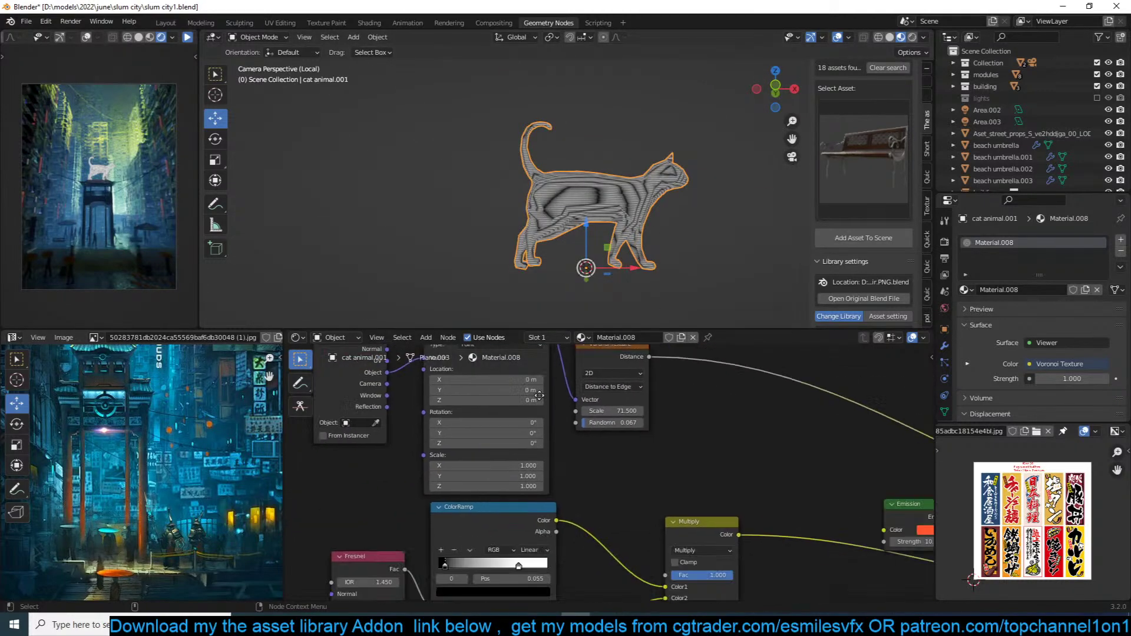
left_click_drag(662, 505, 618, 489)
right_click_drag(625, 485, 617, 419, "ctrl+shift")
scroll(690, 440, "up", 3)
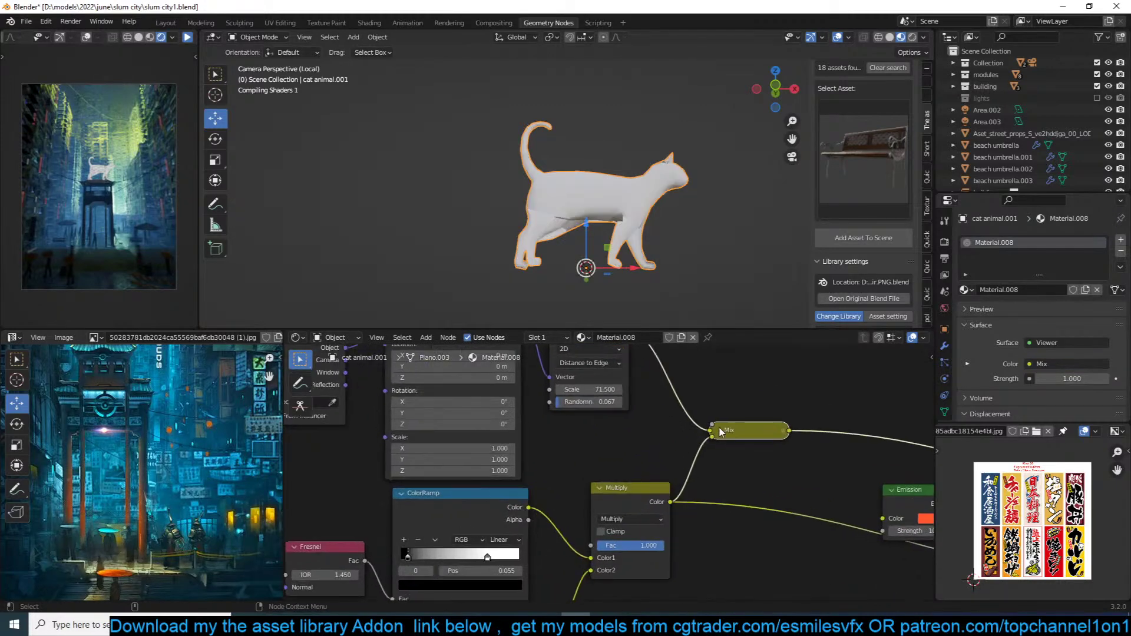
left_click(717, 431)
left_click_drag(738, 436, 804, 389)
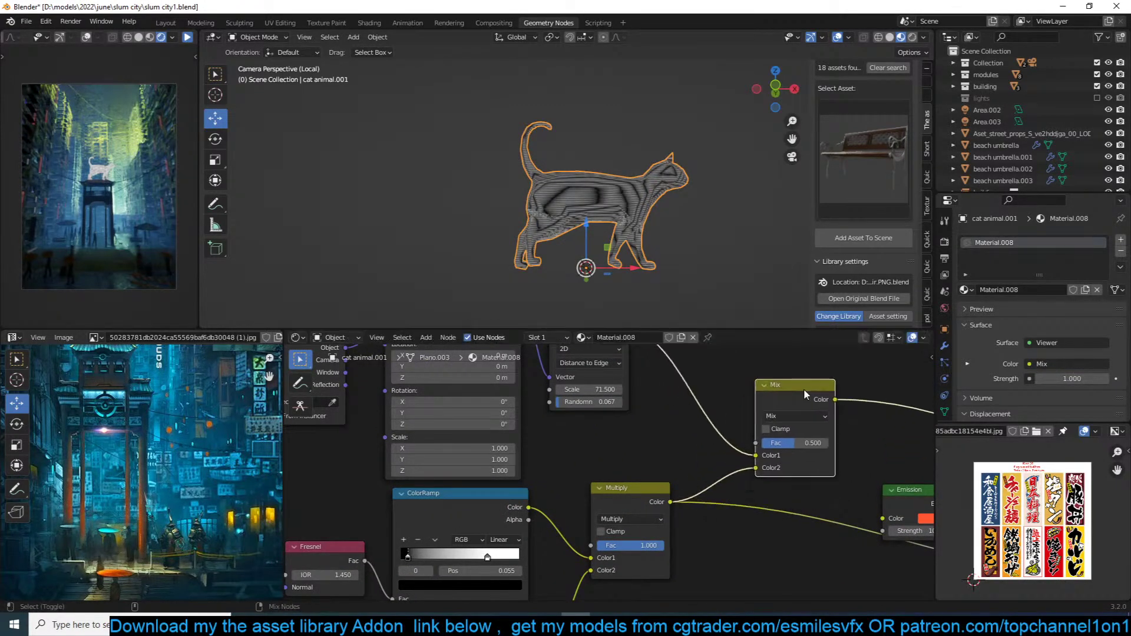
Step: Set the new Mix node to Multiply blending with factor 0.817, and swap its two color inputs
middle_click_drag(802, 400, 734, 403)
mouse_move(726, 455)
left_mouse_down()
mouse_move(701, 455)
mouse_move(752, 455)
left_mouse_up()
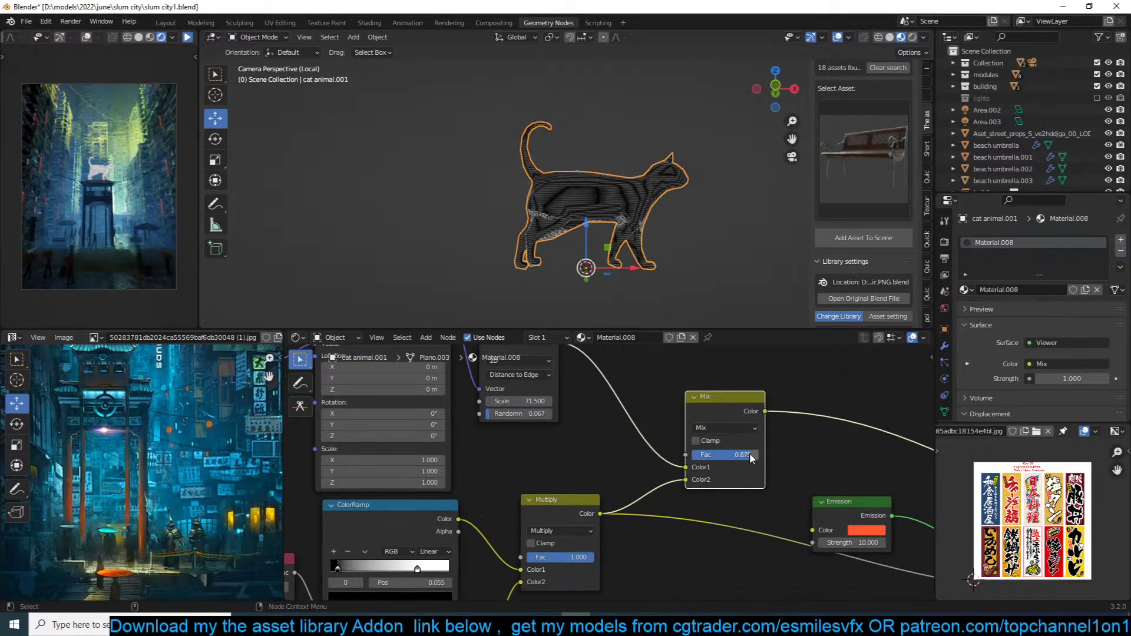
left_click(751, 429)
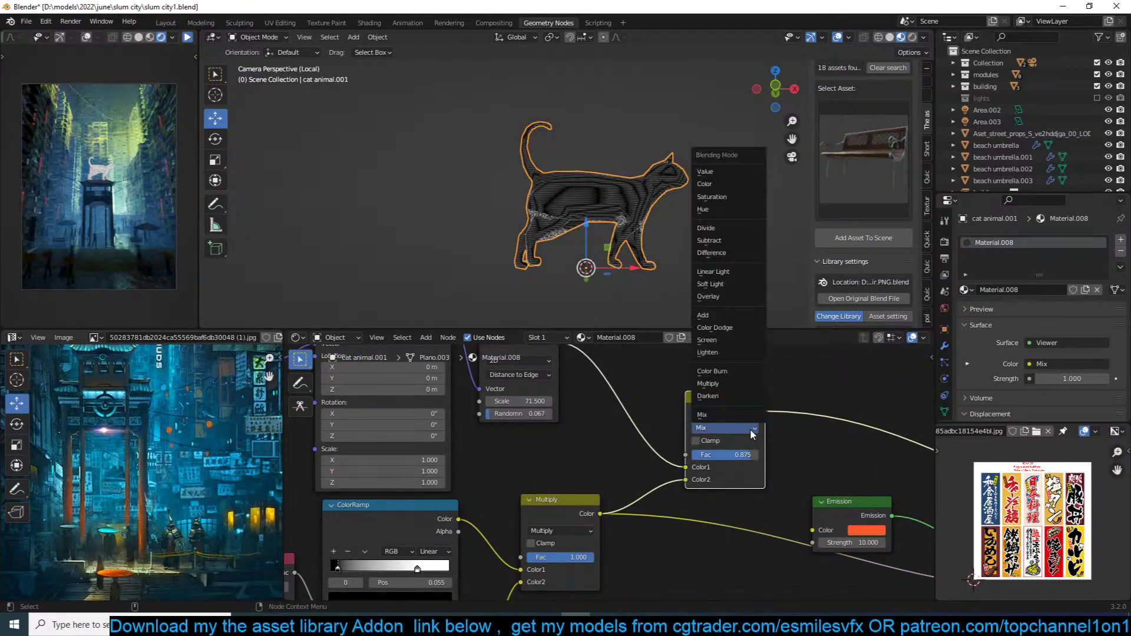
left_click(710, 385)
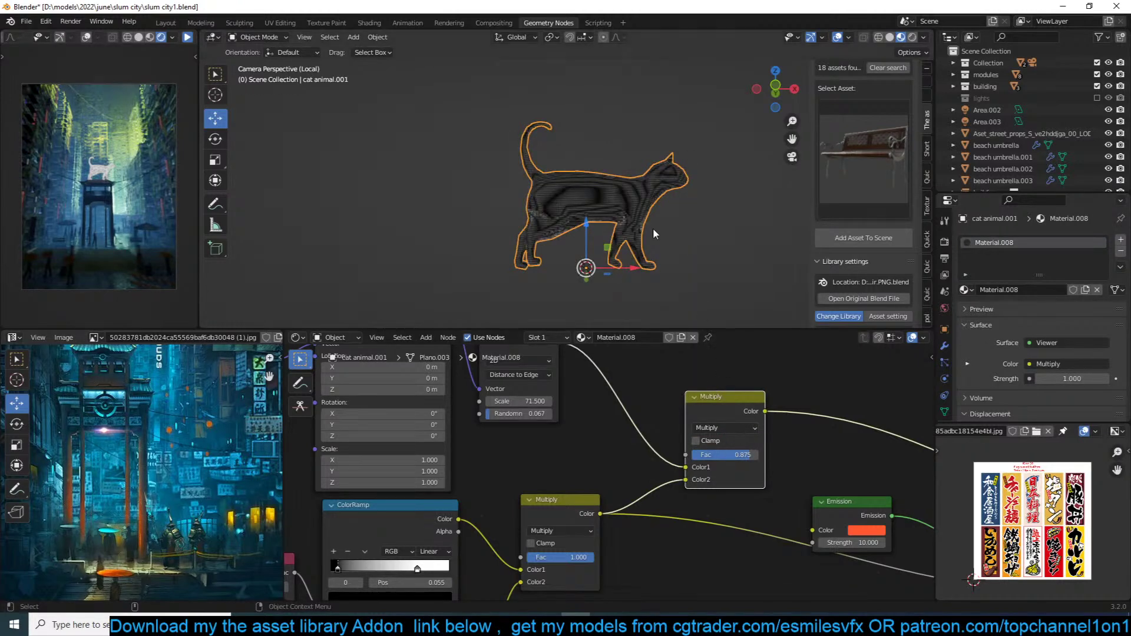
scroll(652, 214, "up", 4)
mouse_move(732, 454)
left_mouse_down()
mouse_move(760, 454)
mouse_move(691, 482)
left_mouse_up()
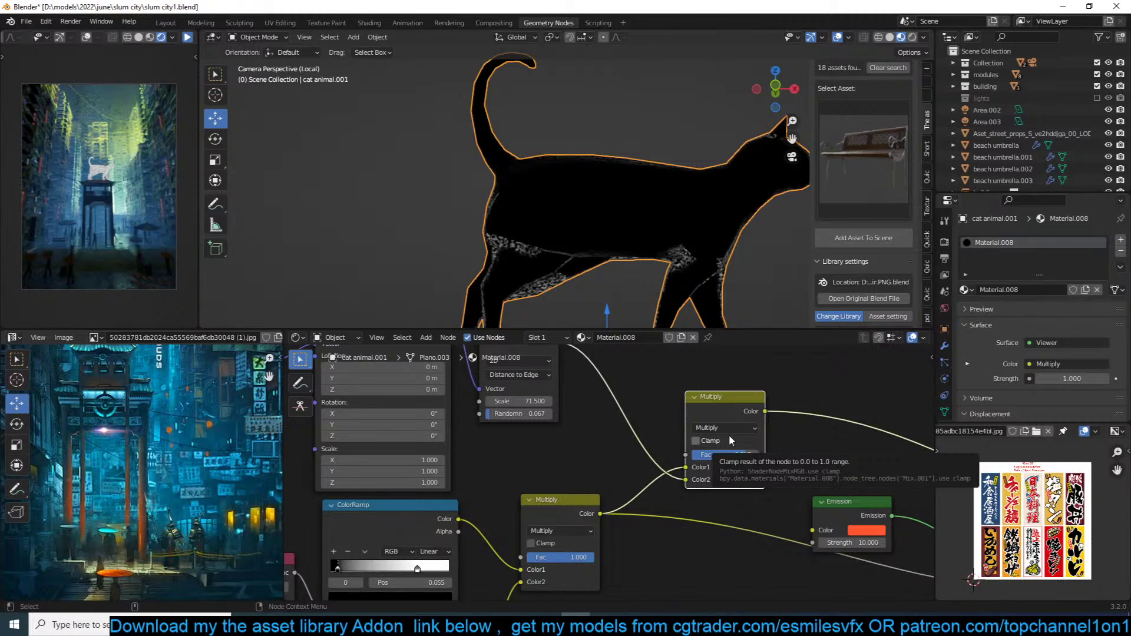
left_click_drag(723, 454, 723, 455)
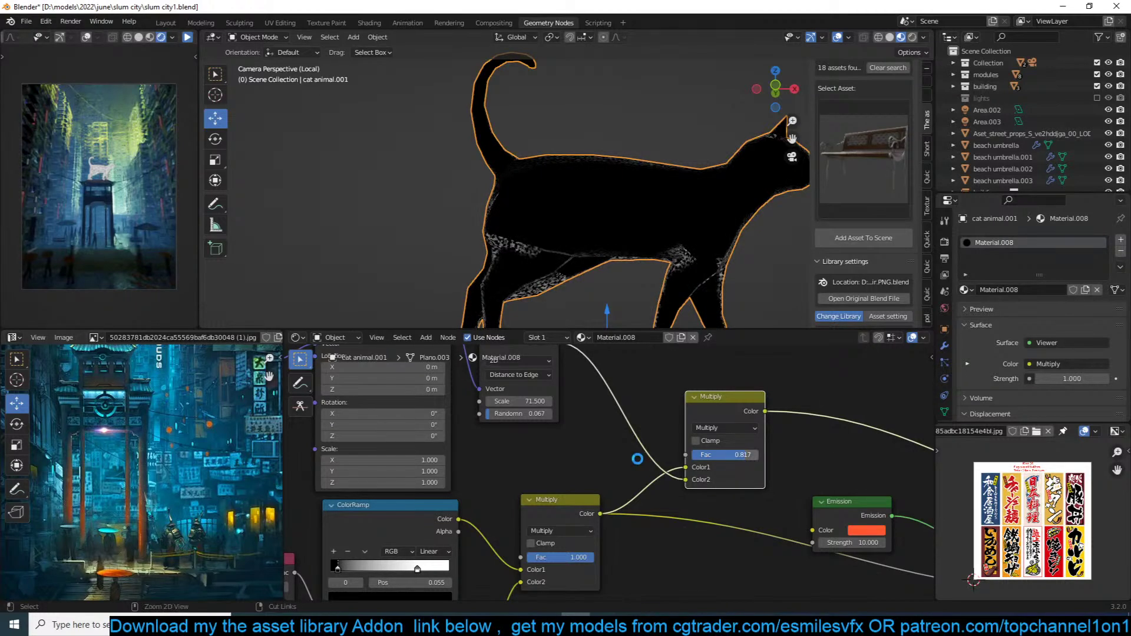
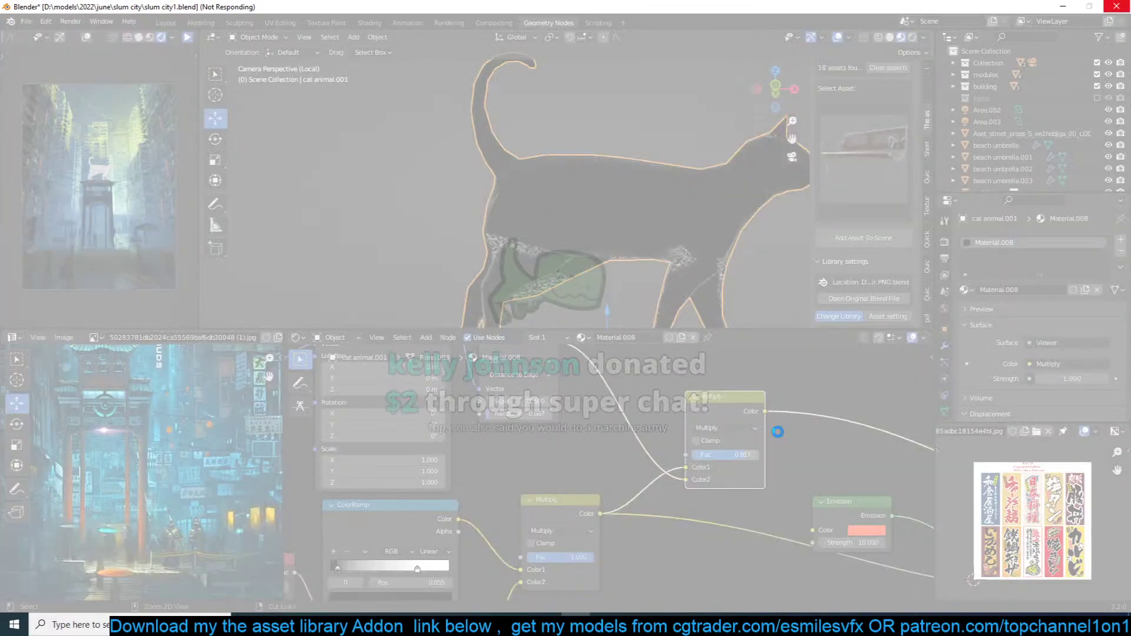
Step: Change the node combining the Voronoi pattern to Screen blending and set its factor to 0.1
scroll(778, 433, "down", 3)
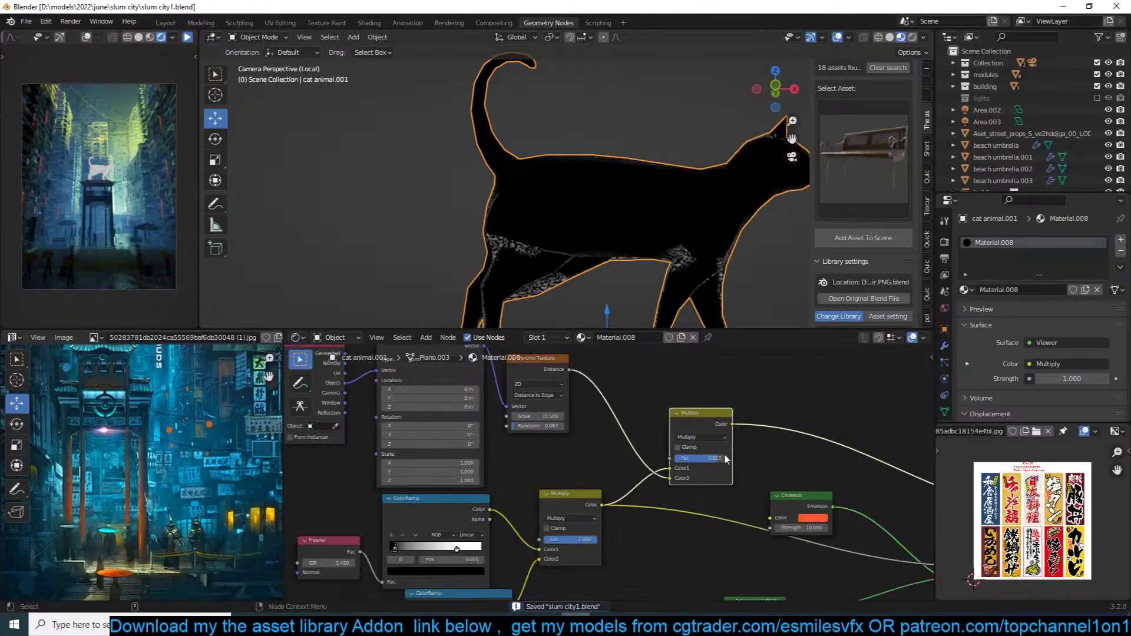
left_click_drag(726, 459, 694, 457)
left_click(708, 437)
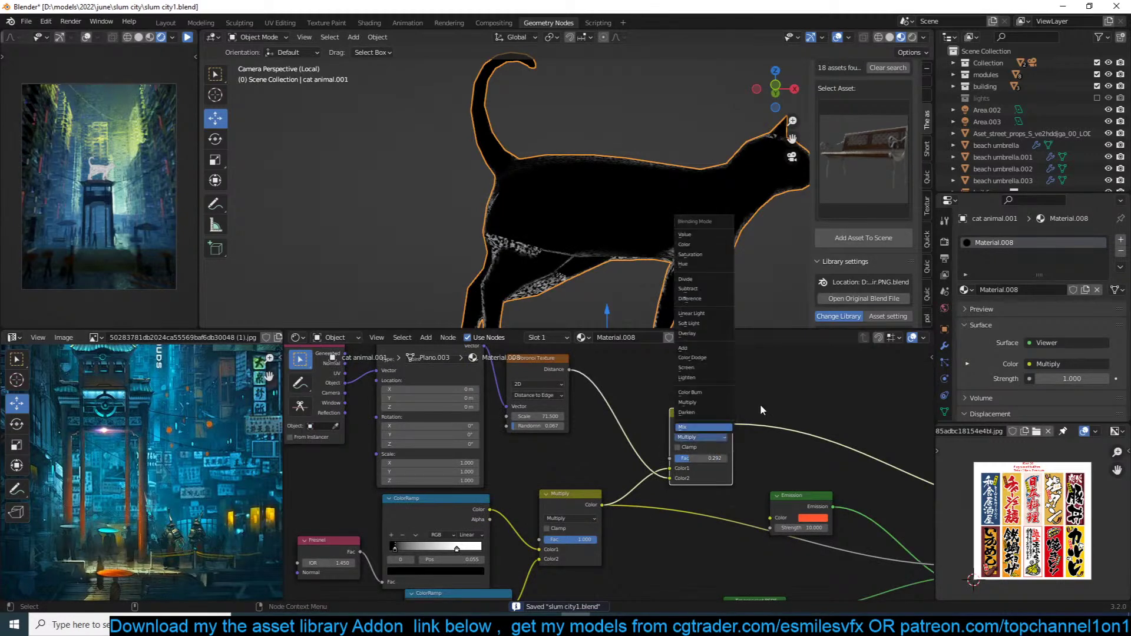
left_click(708, 402)
left_click(693, 437)
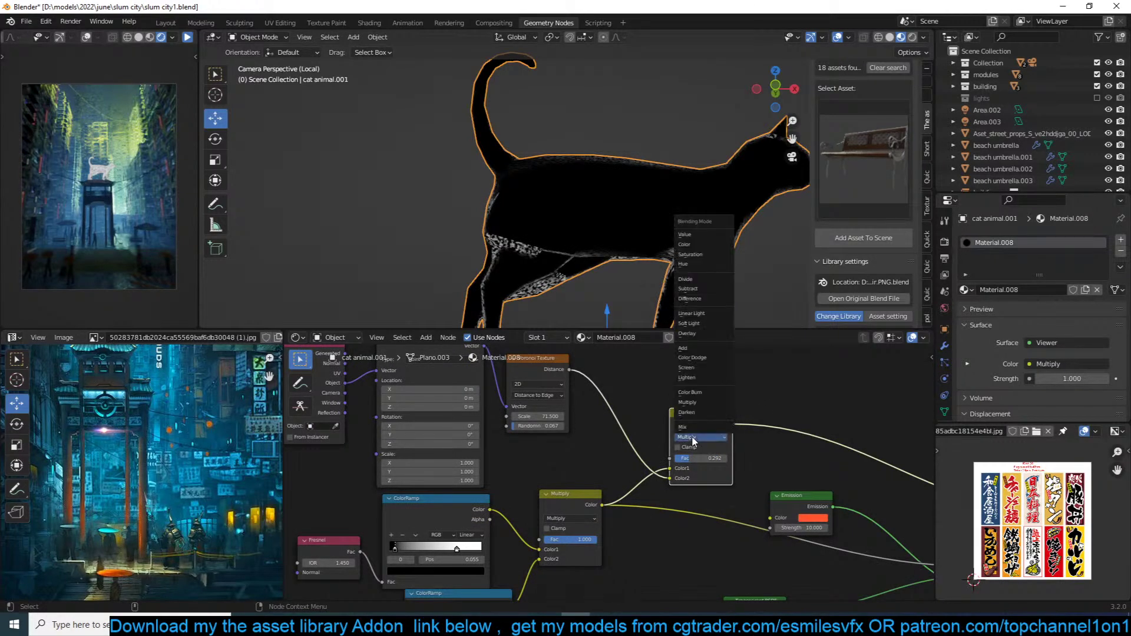
left_click(706, 368)
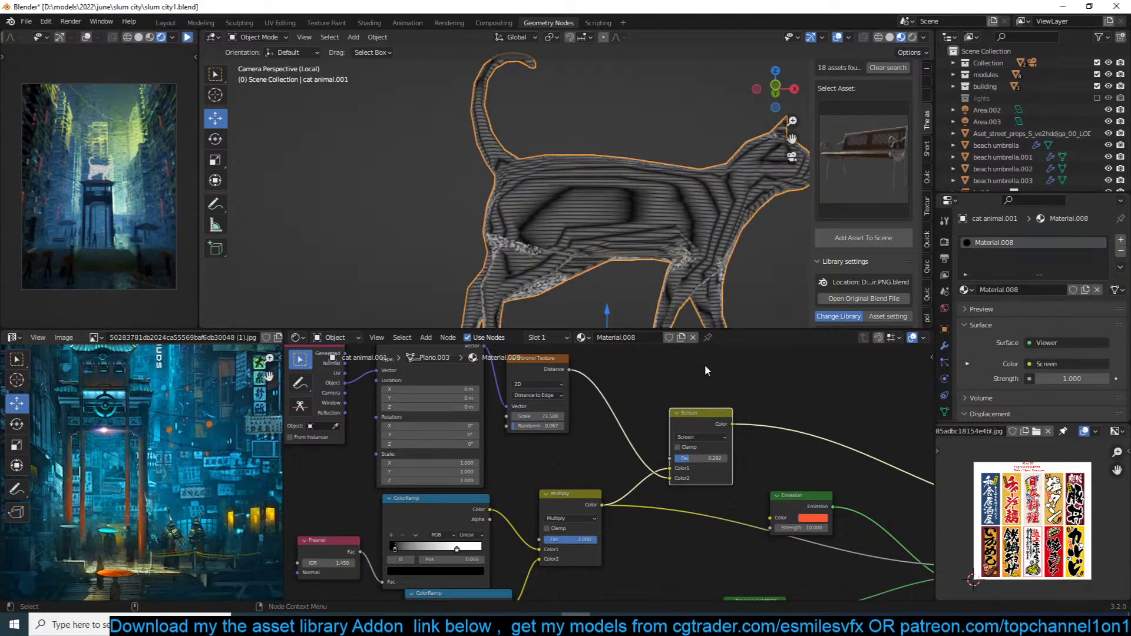
left_click_drag(698, 458, 686, 459)
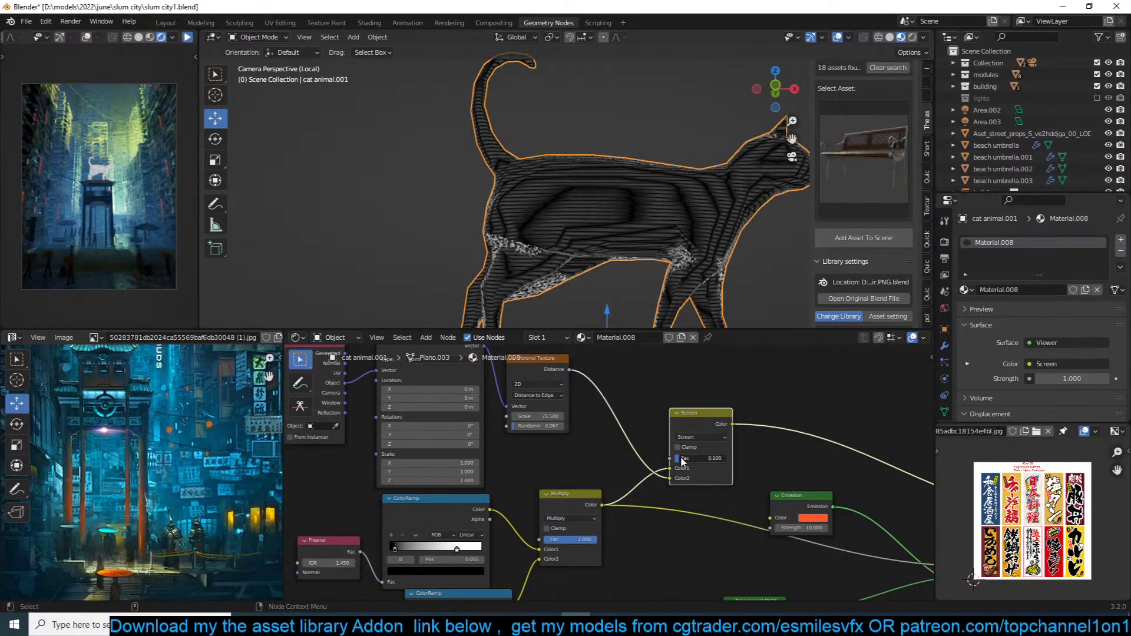
Step: Drive the Mix Shader's factor with the Screen node's color, and connect the Mix Shader to the Material Output's surface
middle_click_drag(750, 429, 641, 378)
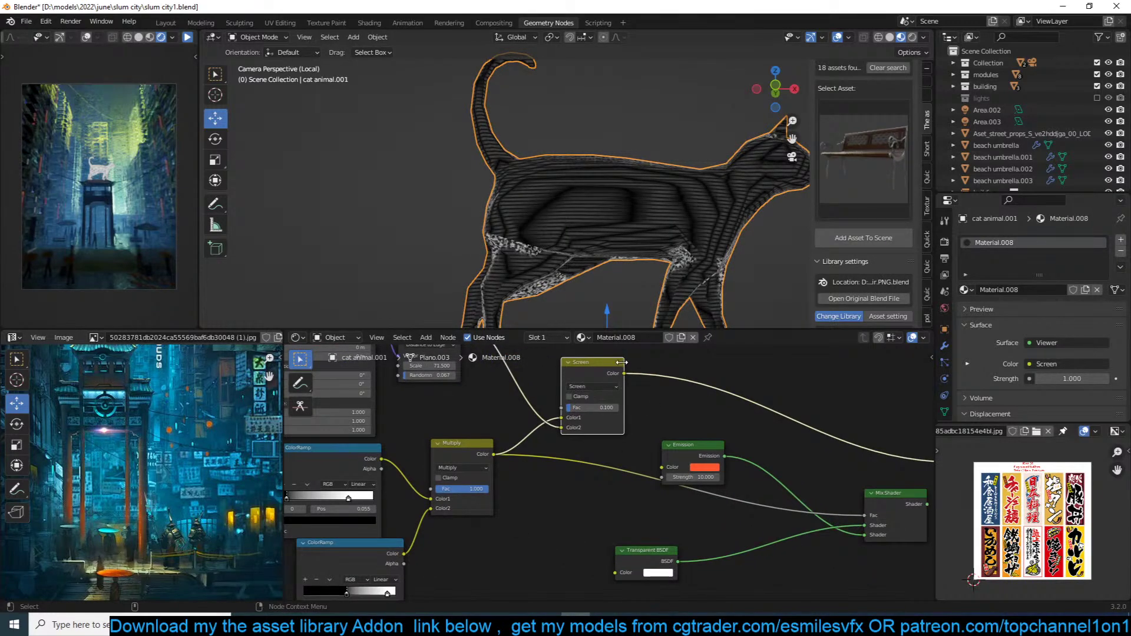
left_click_drag(624, 412, 612, 449)
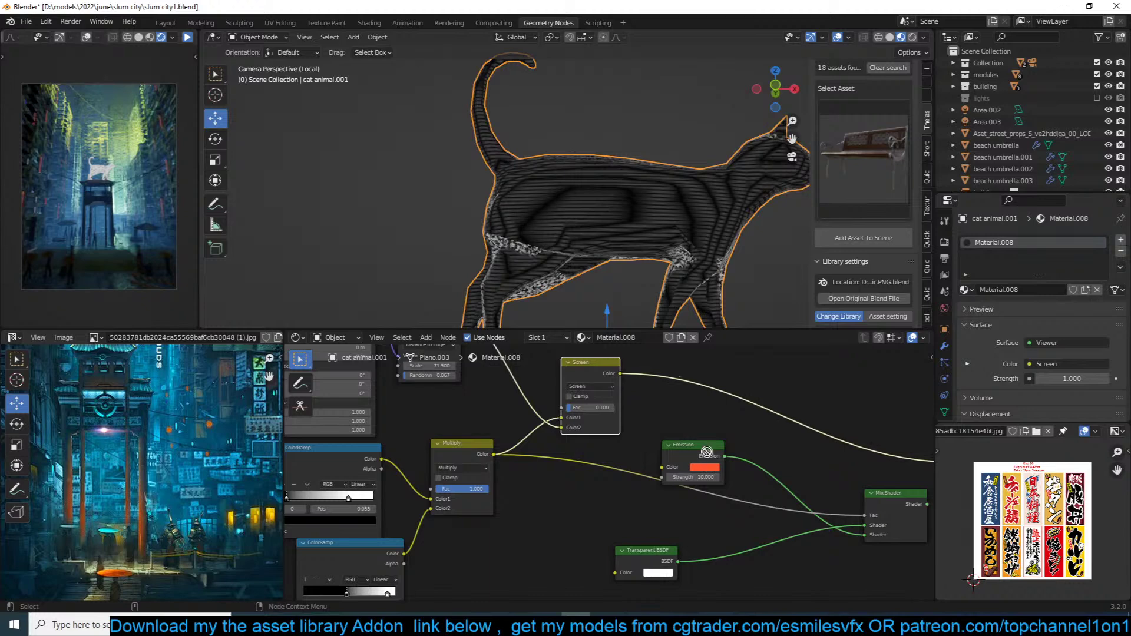
left_click_drag(624, 375, 864, 515)
middle_click_drag(866, 511, 667, 502)
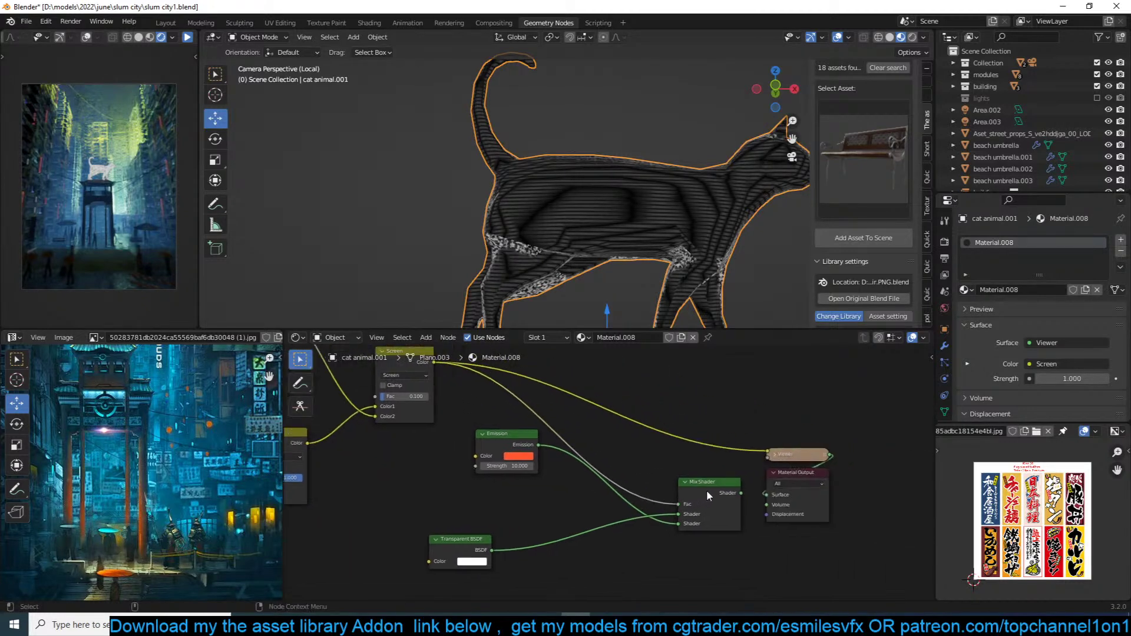
left_click(715, 484, "ctrl+shift")
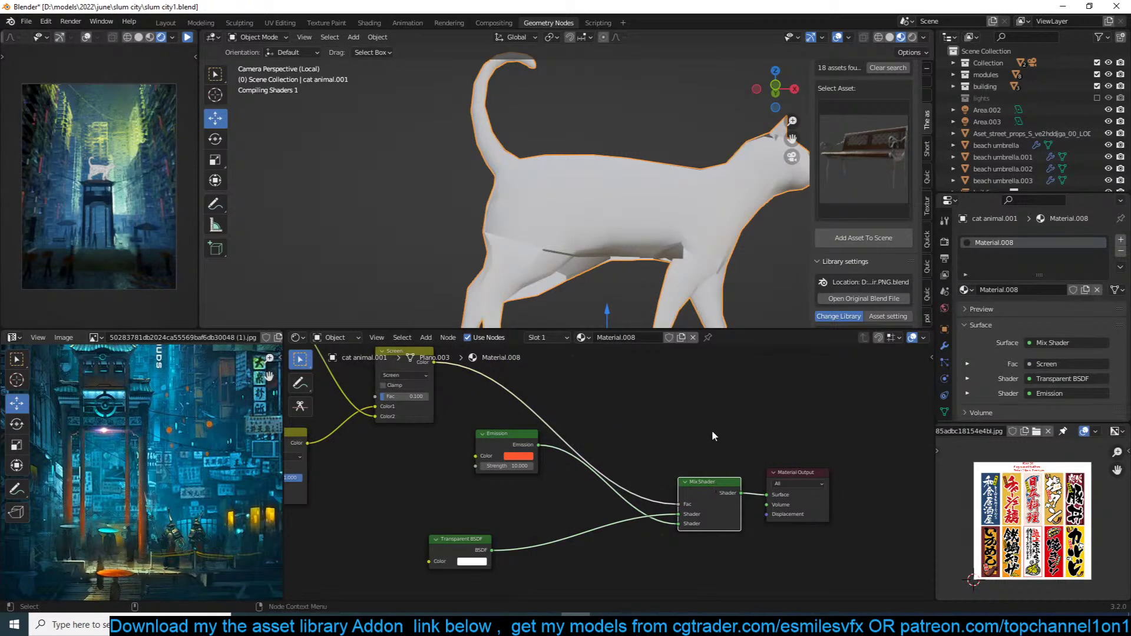
Step: Set the Screen node's factor to 0.009 and resume the rendered preview of the street scene
middle_click_drag(393, 457, 516, 467)
scroll(532, 446, "up", 2)
left_click_drag(512, 401, 502, 402)
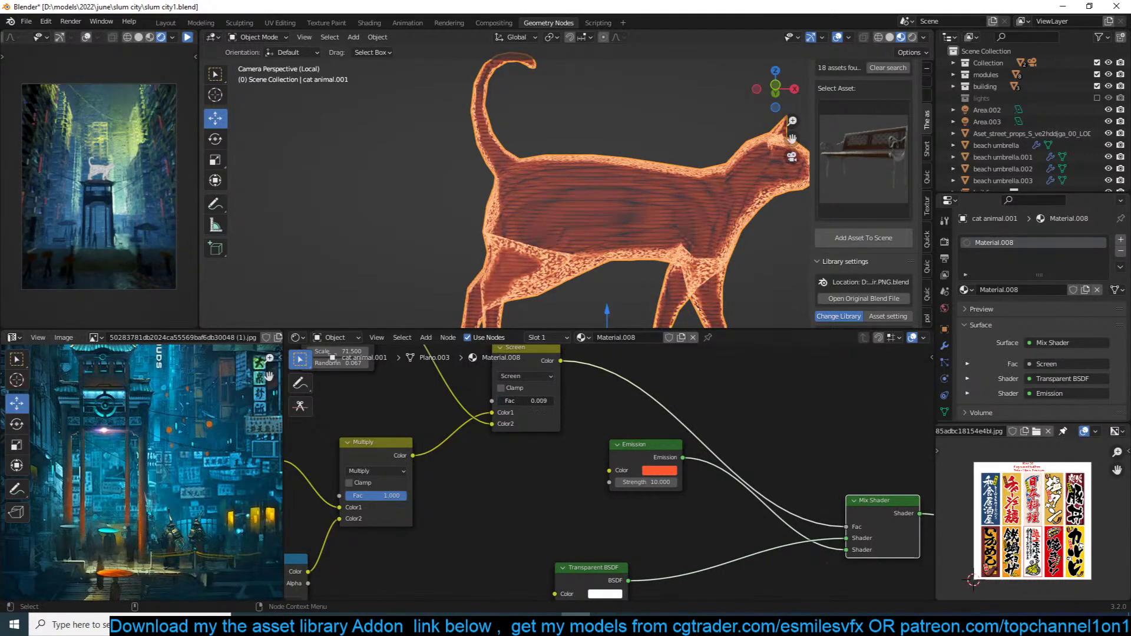
left_click(187, 39)
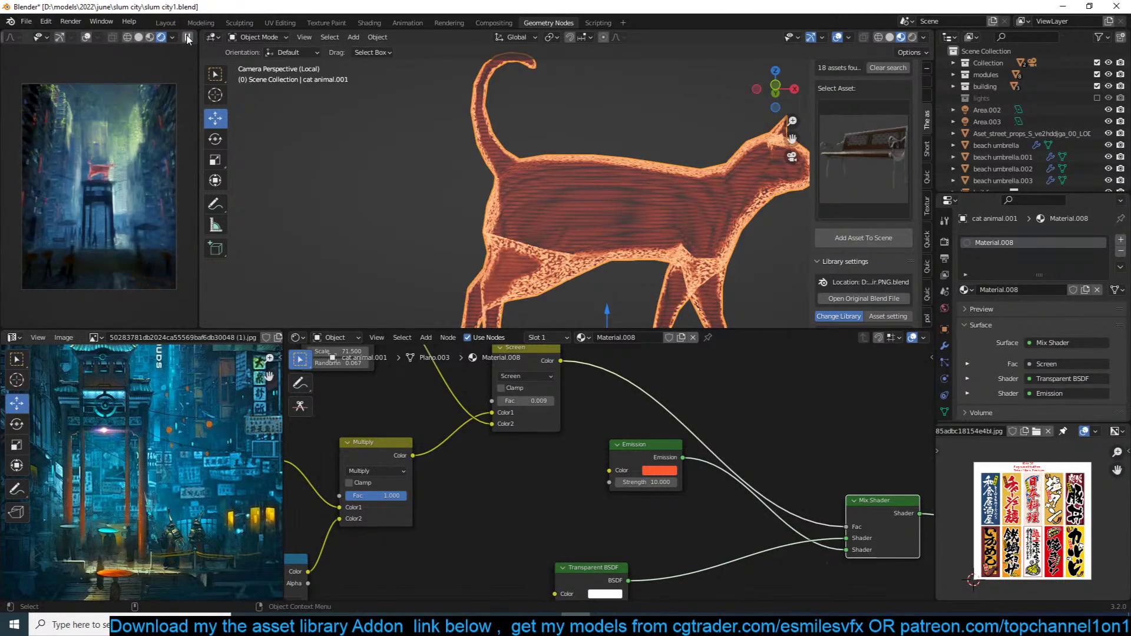
Step: Change the Emission node's color to a near-white tint
scroll(385, 493, "down", 2)
middle_click_drag(386, 492, 552, 471)
scroll(551, 471, "up", 2)
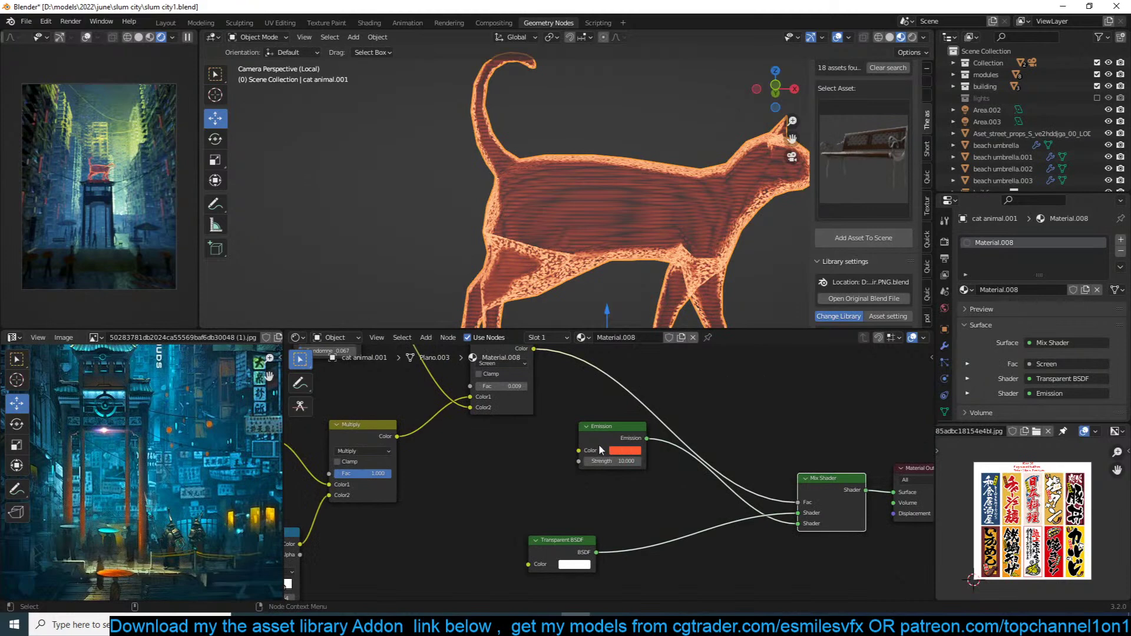
left_click(629, 451)
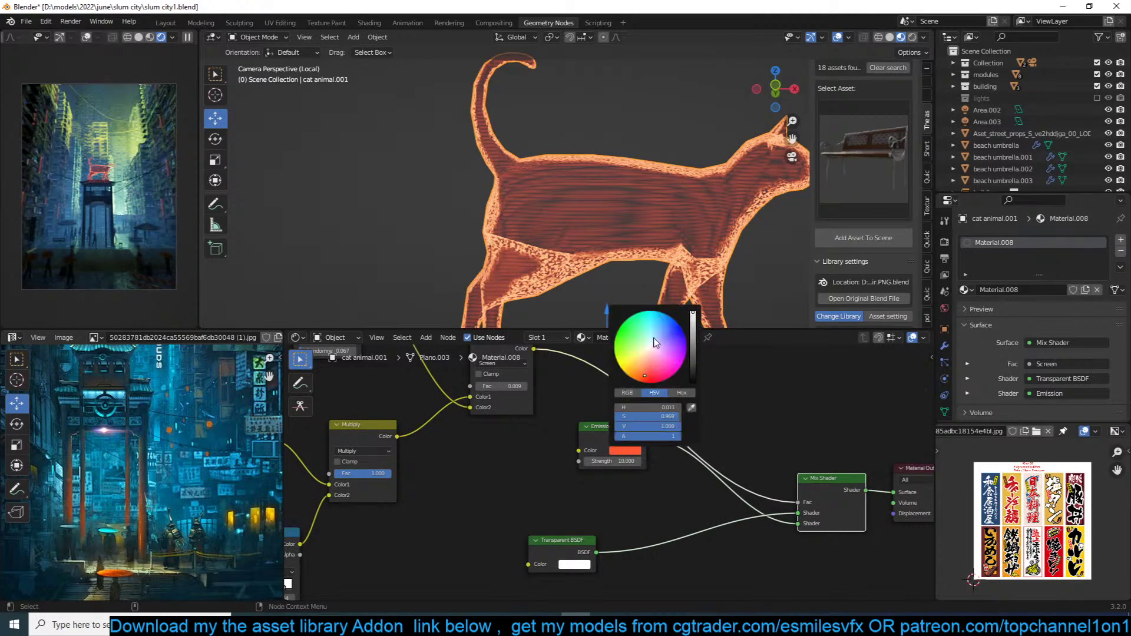
left_click_drag(645, 376, 652, 352)
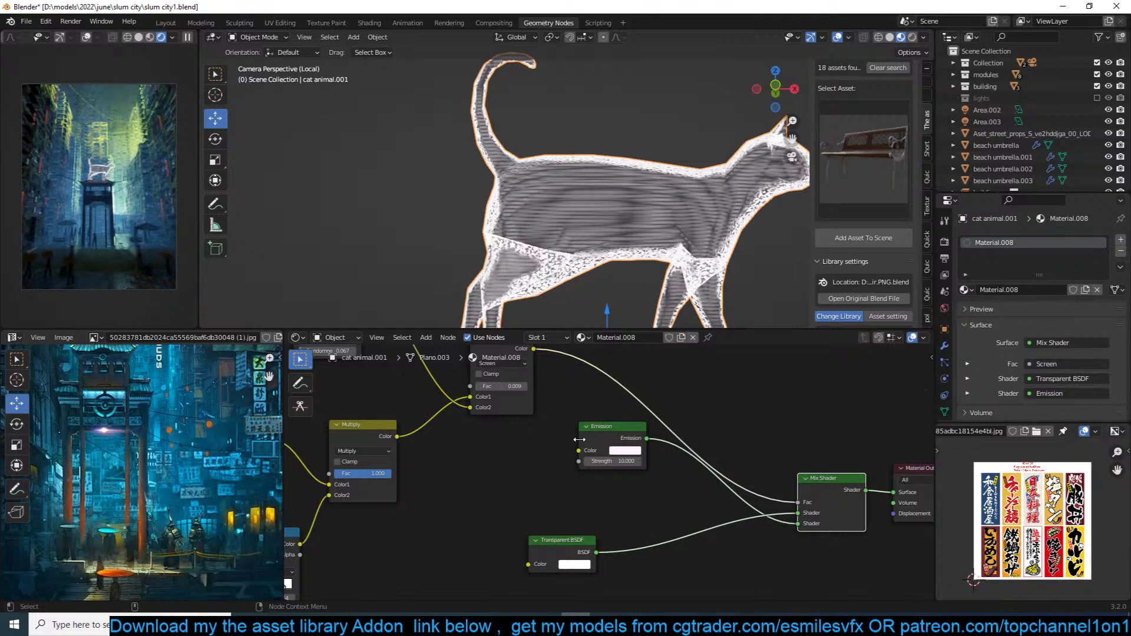
Step: Set the Emission node's strength to 2 and its color to light blue
double_click(620, 461)
type("1")
key("Return")
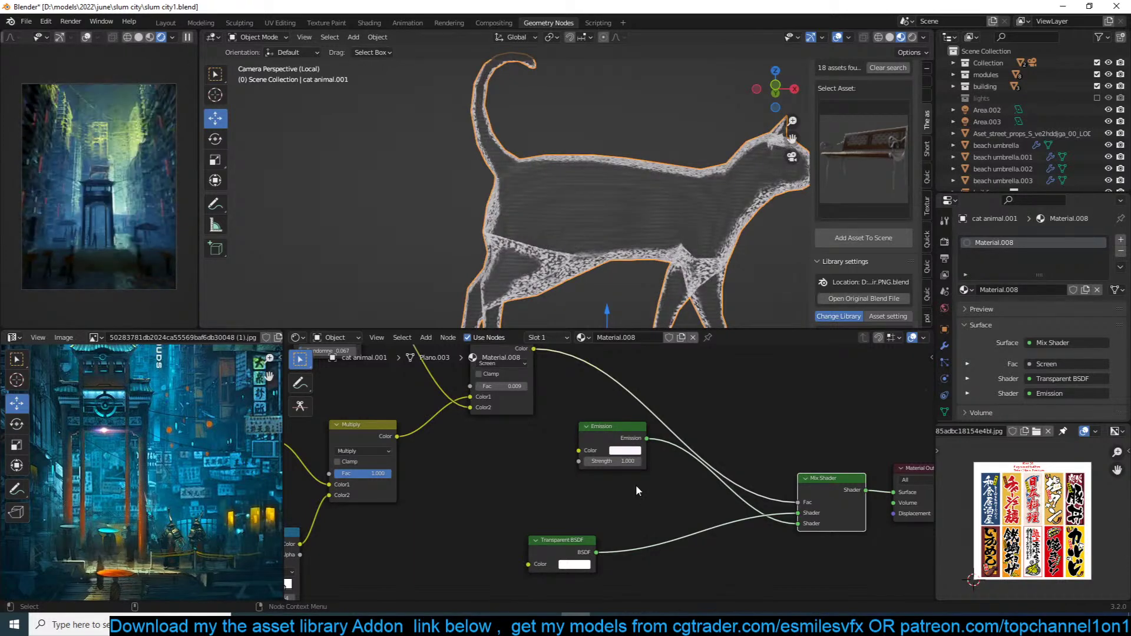
left_click_drag(626, 460, 633, 461)
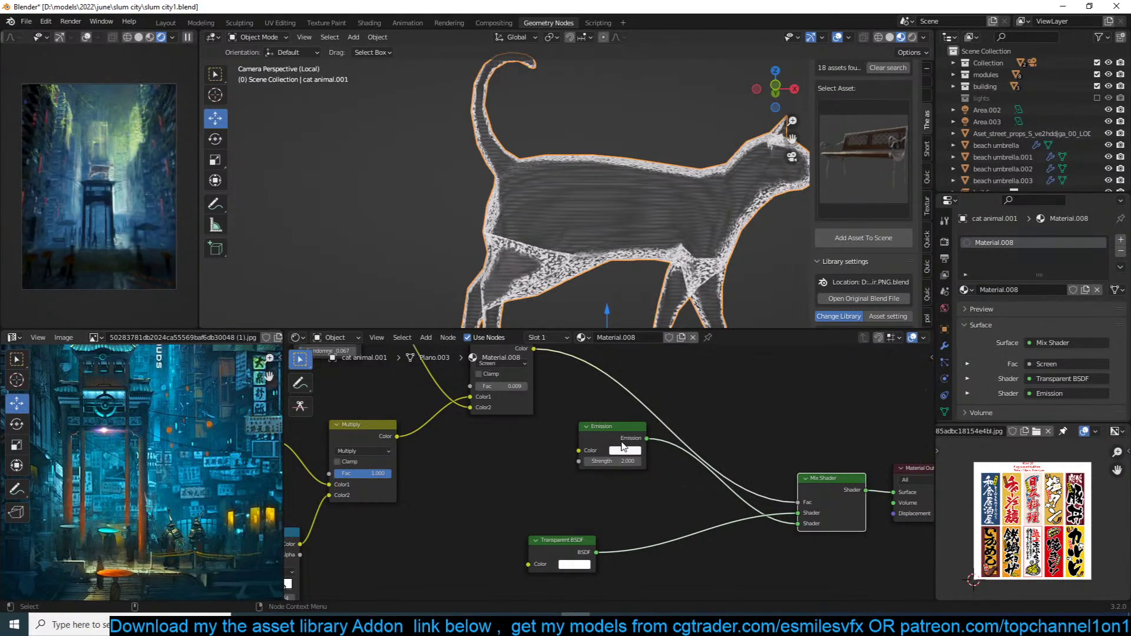
left_click(623, 452)
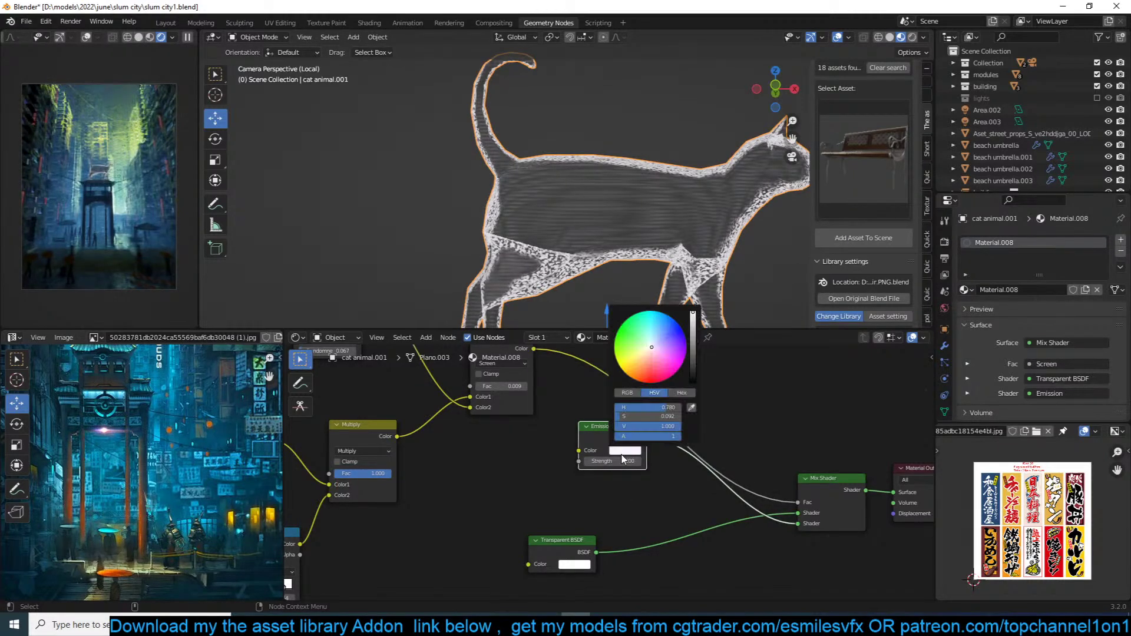
left_click(654, 331)
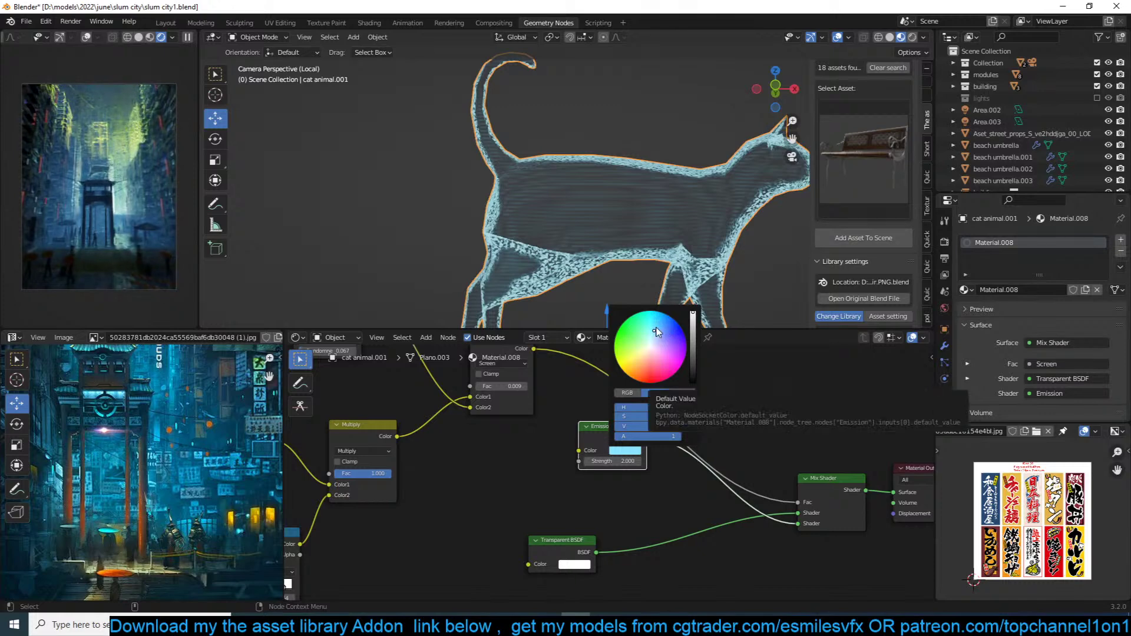
Step: Scale the hologram cat up uniformly
scroll(737, 225, "down", 3)
key("s")
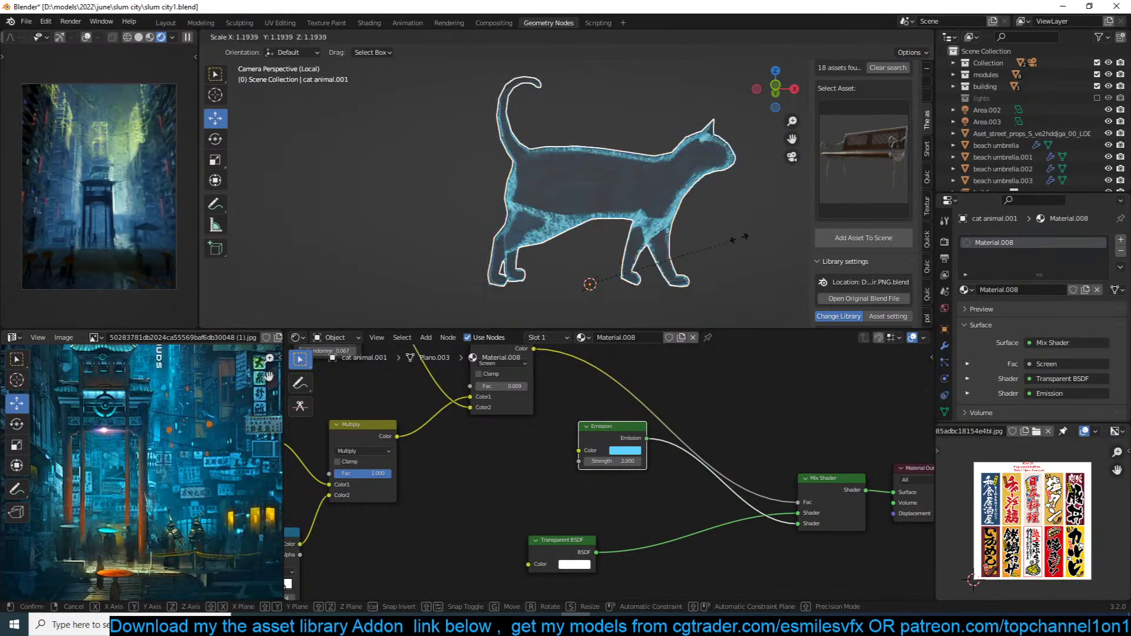
left_click(755, 226)
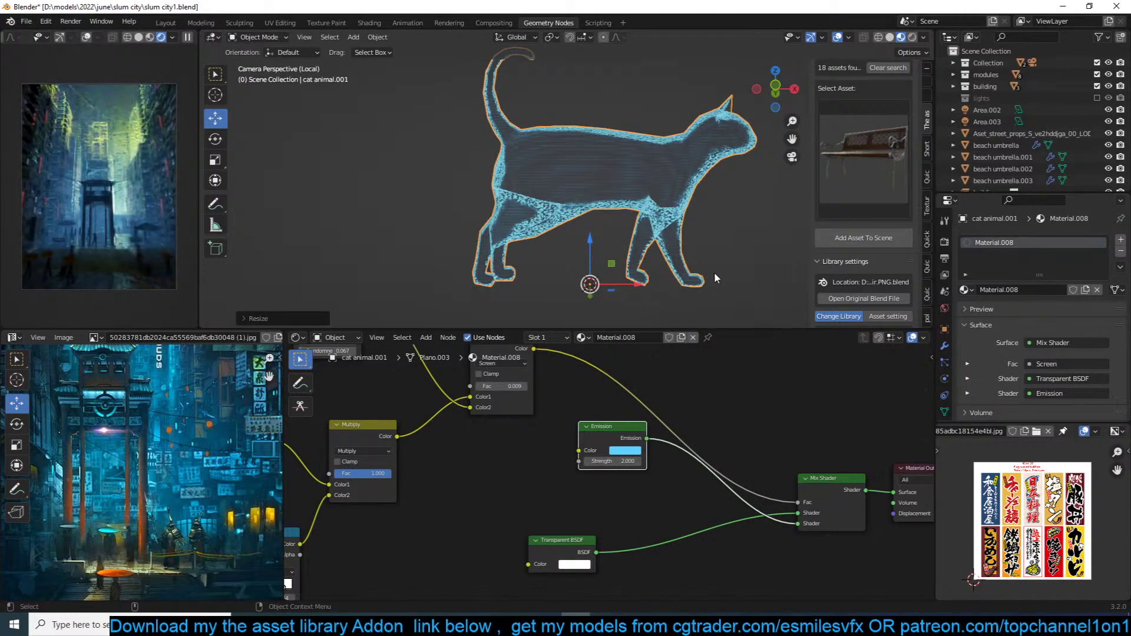
Step: Rotate the hologram cat about the vertical axis to face more diagonally toward the camera and save the file
key("r")
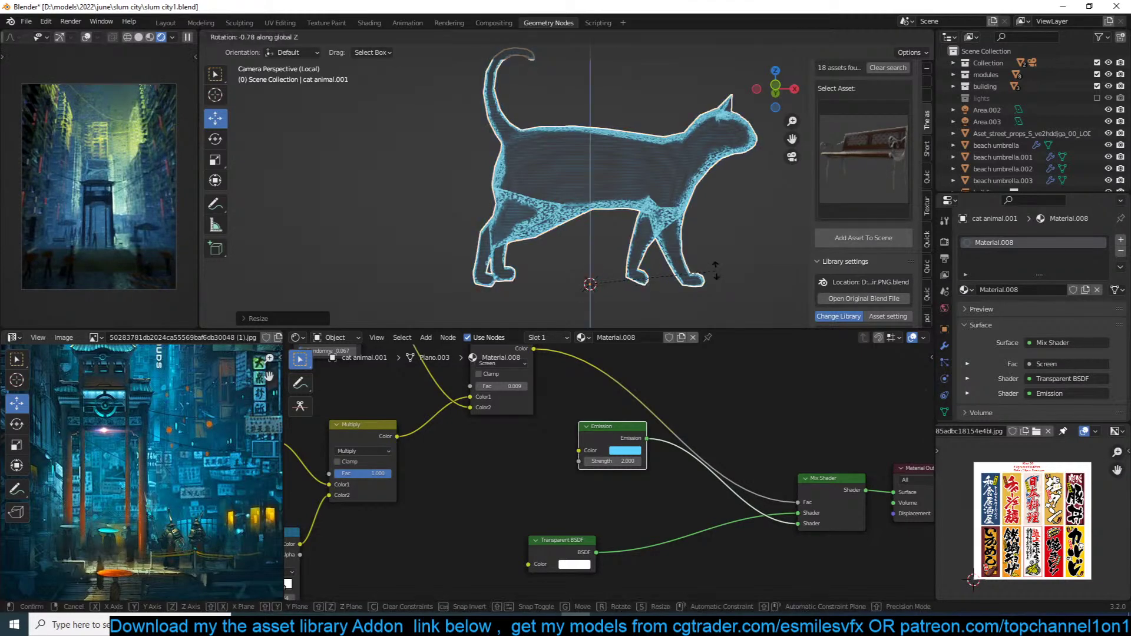
left_click(710, 277)
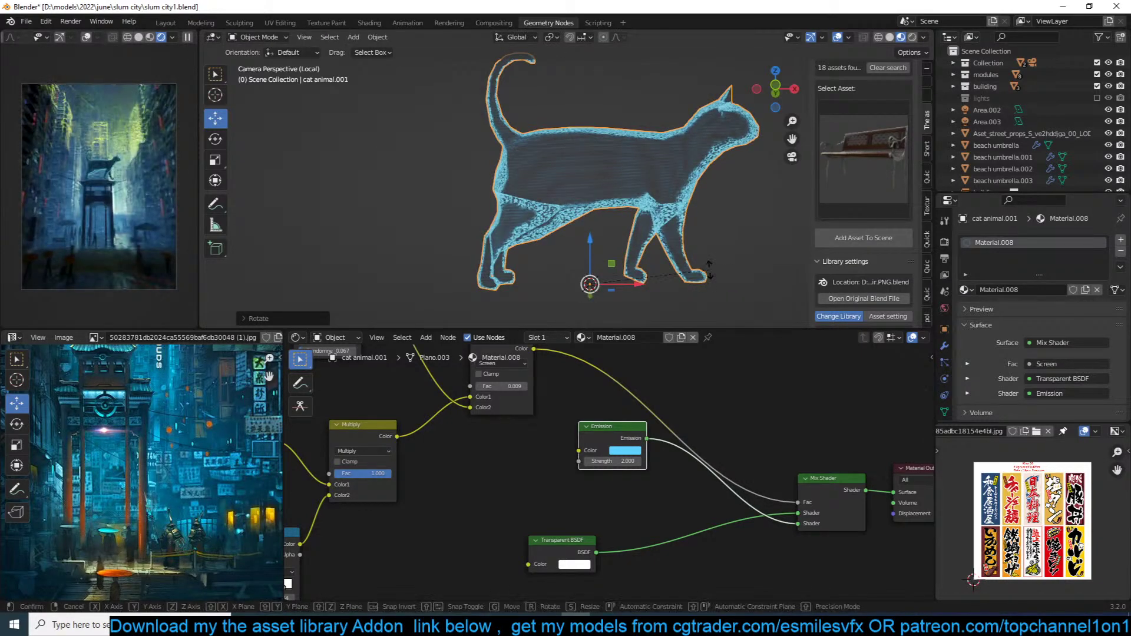
key("r")
key("z")
left_click(742, 201)
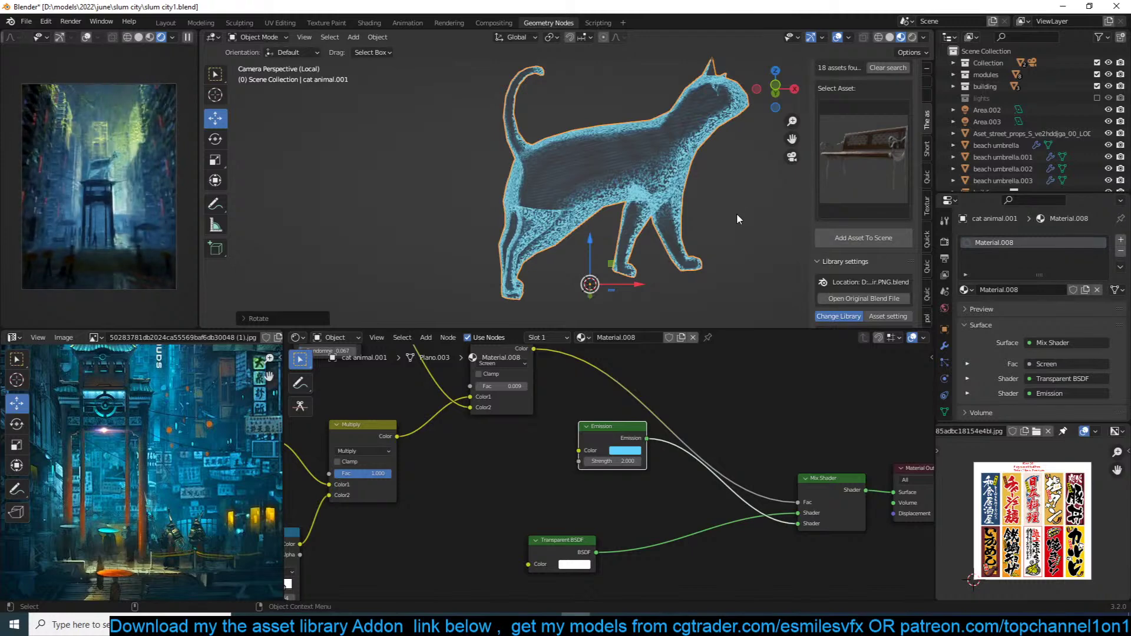
key("ctrl+s")
Step: Search the asset library for "ad", return to the full scene in solid shading and browse the found assets
scroll(854, 175, "up", 5)
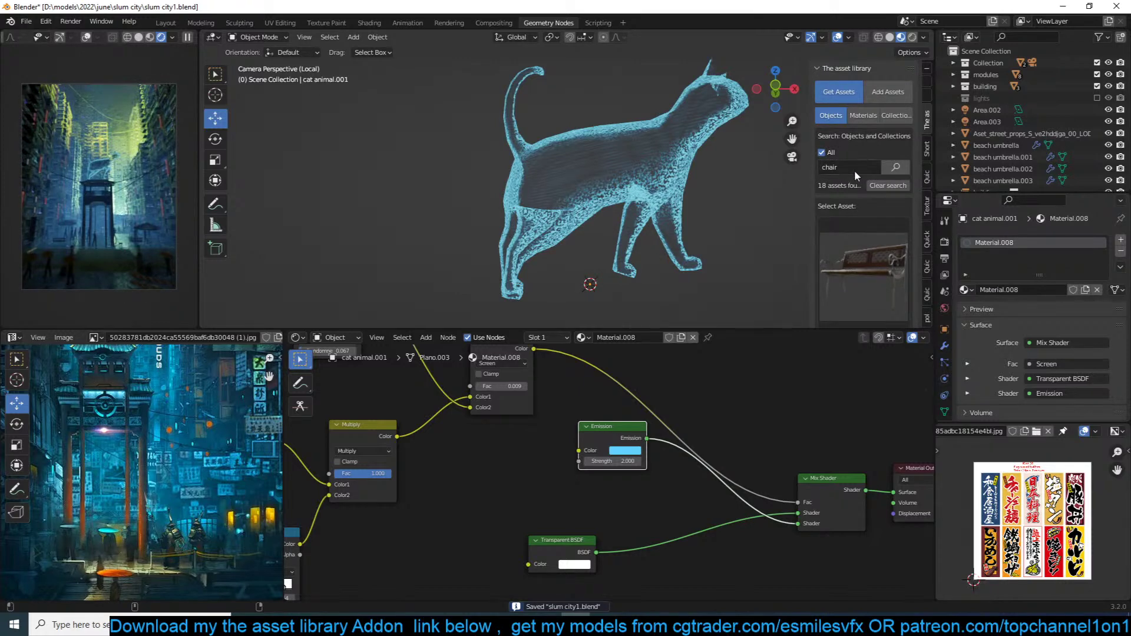
type("ad")
key("Return")
key("z")
left_click(724, 234)
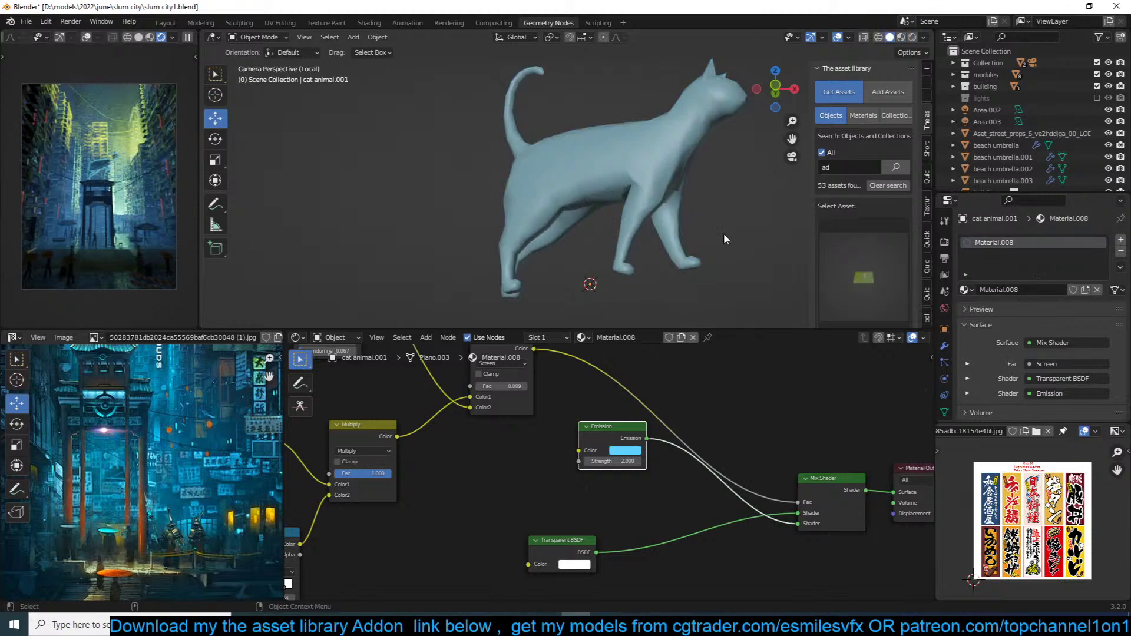
key("KP_Divide")
left_click(900, 256)
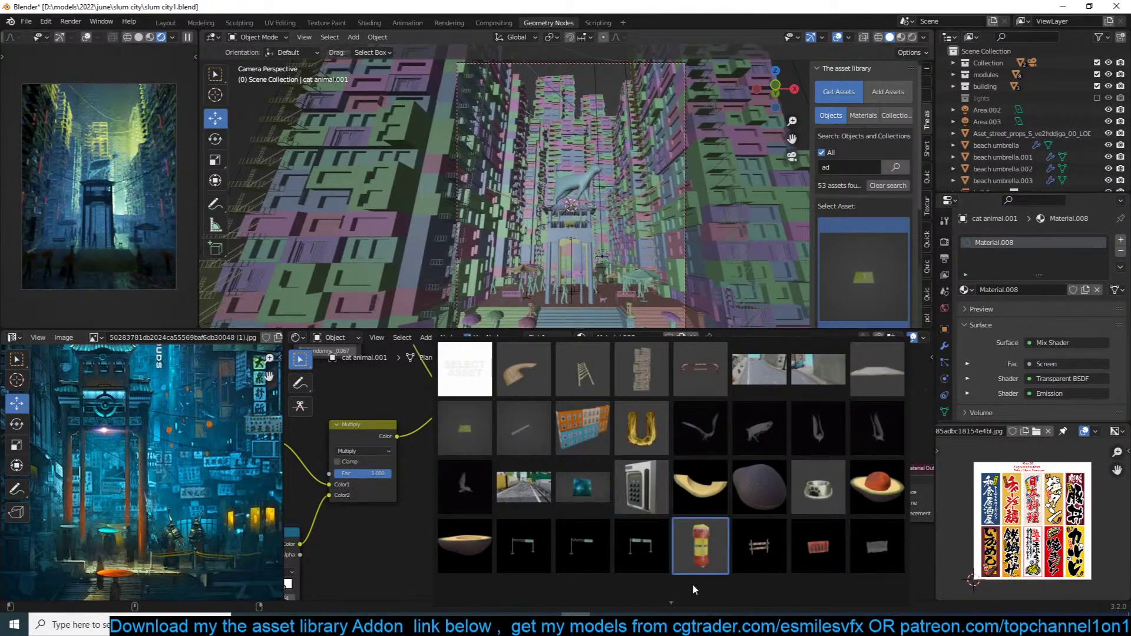
scroll(652, 597, "down", 5)
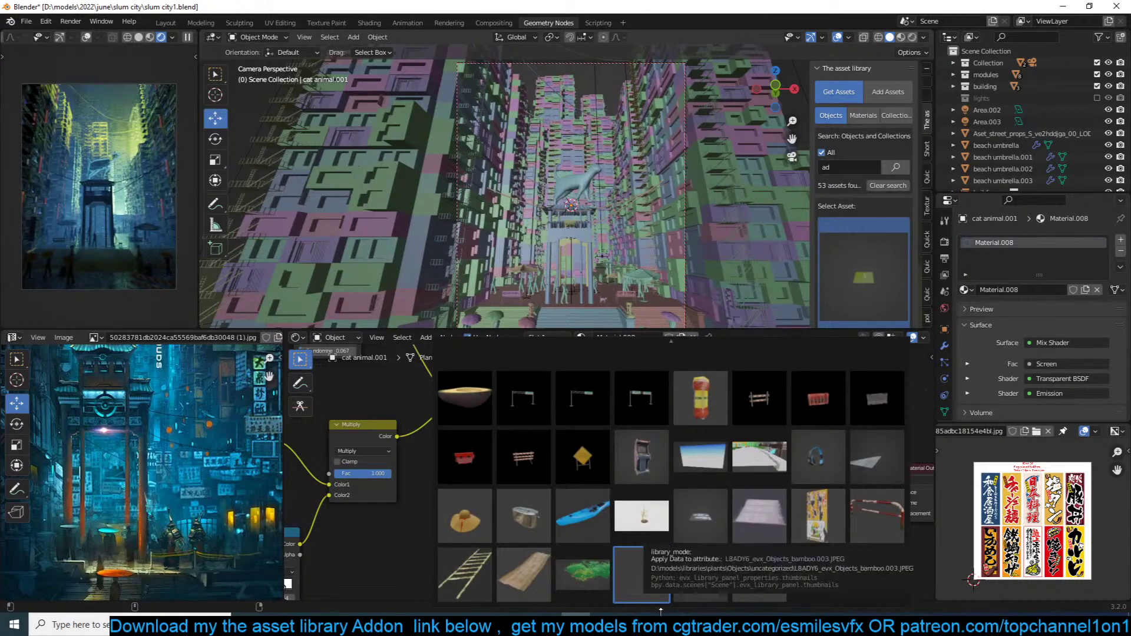
Step: Search the asset library for "banner" and choose the framed green poster banner
left_click(869, 170)
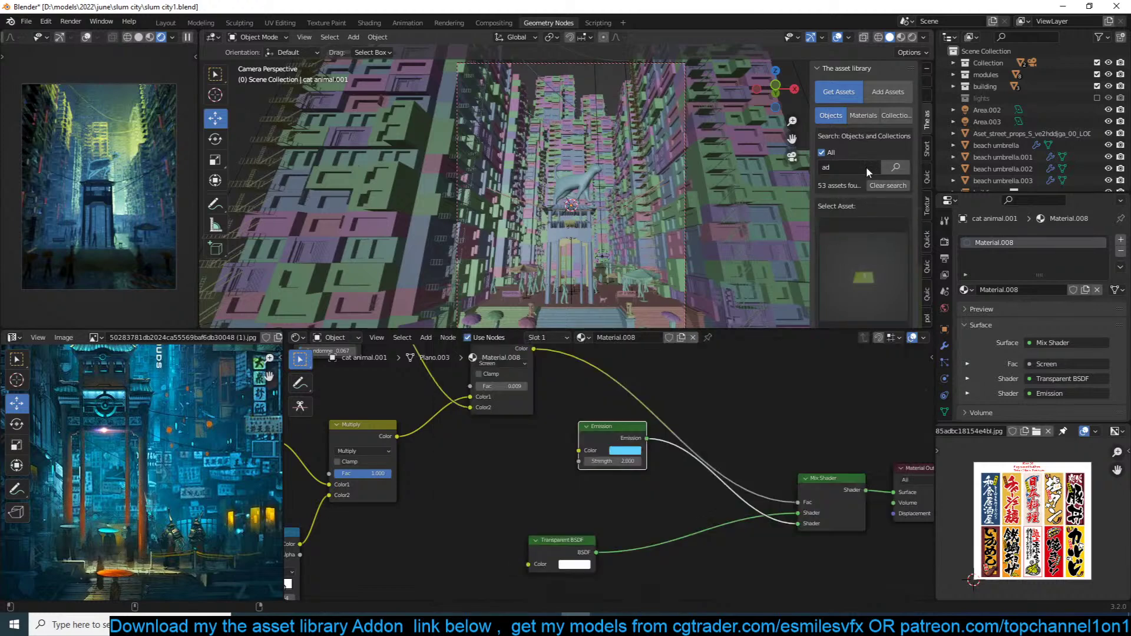
left_click(867, 170)
type("s")
key("BackSpace")
type("banner")
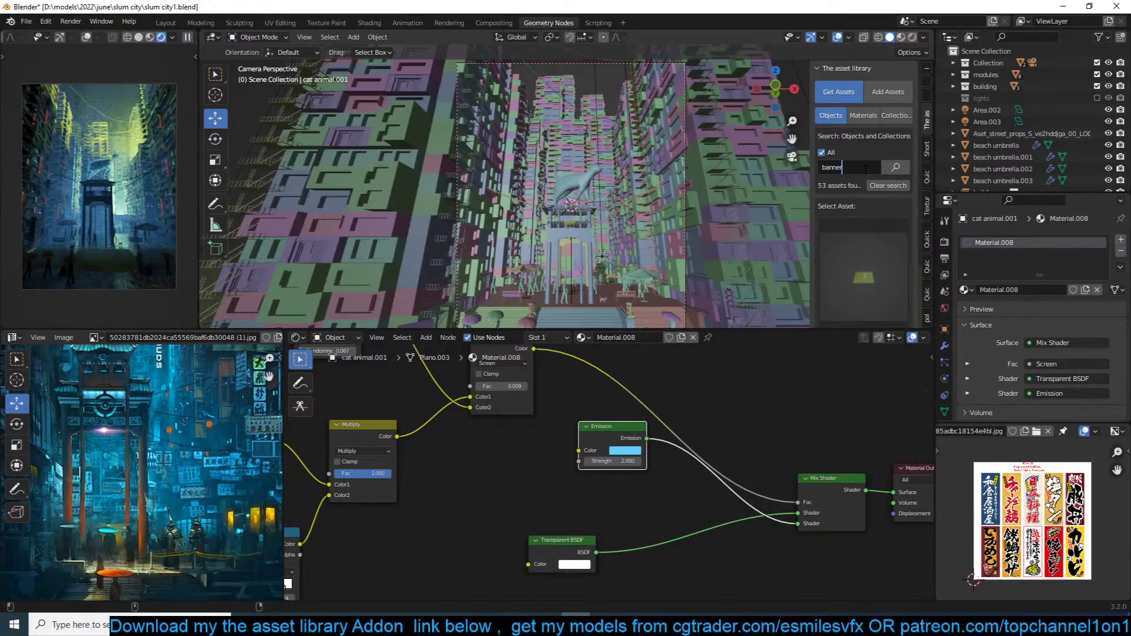
key("Return")
left_click(892, 273)
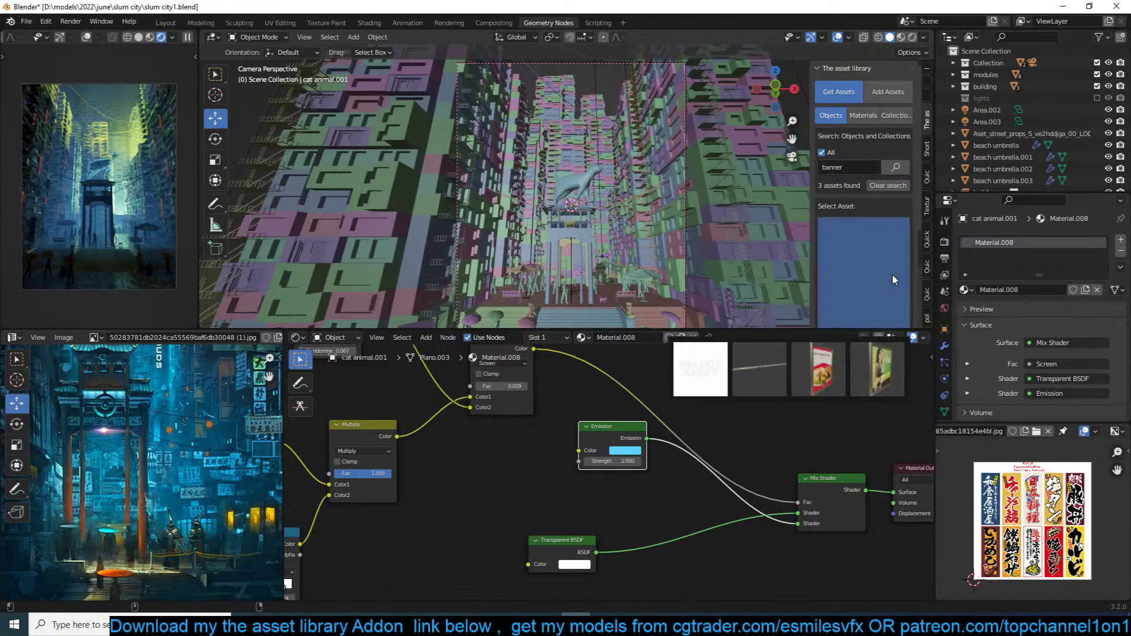
left_click(867, 359)
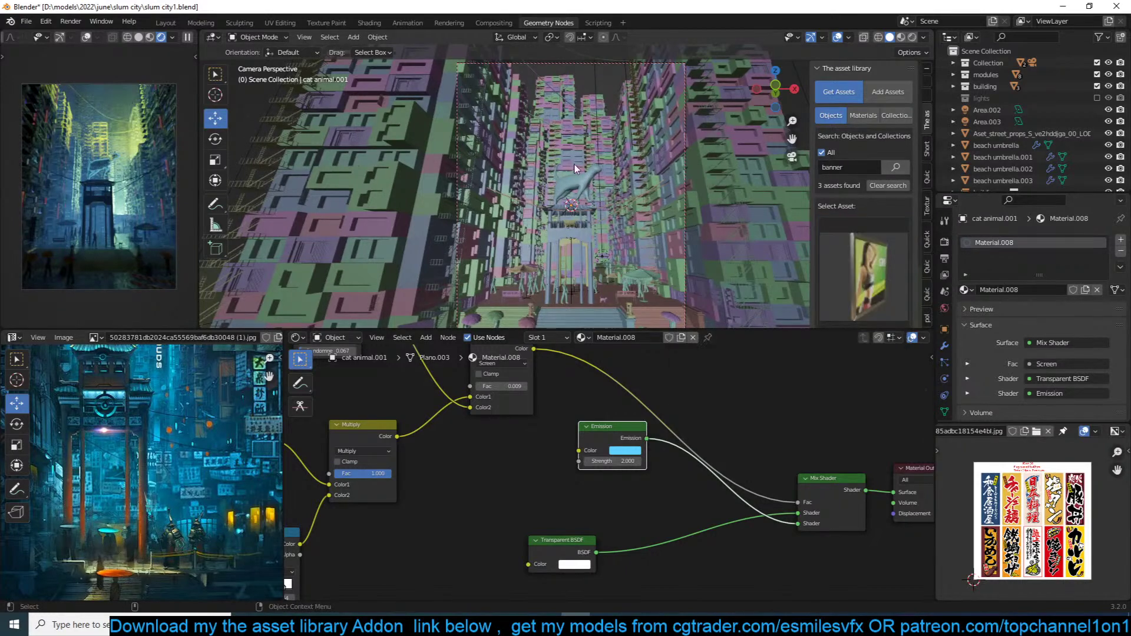
Step: Try adding the banner beside the buildings to the right of the gate, and delete it
middle_click_drag(660, 184, 659, 109, "shift")
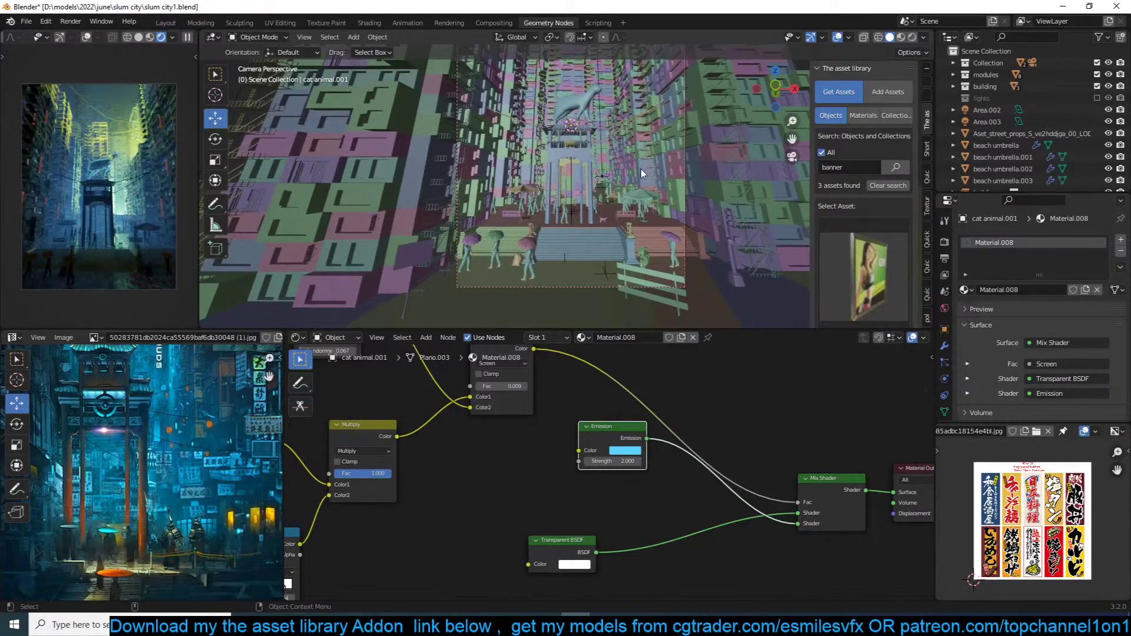
right_click(666, 170, "shift")
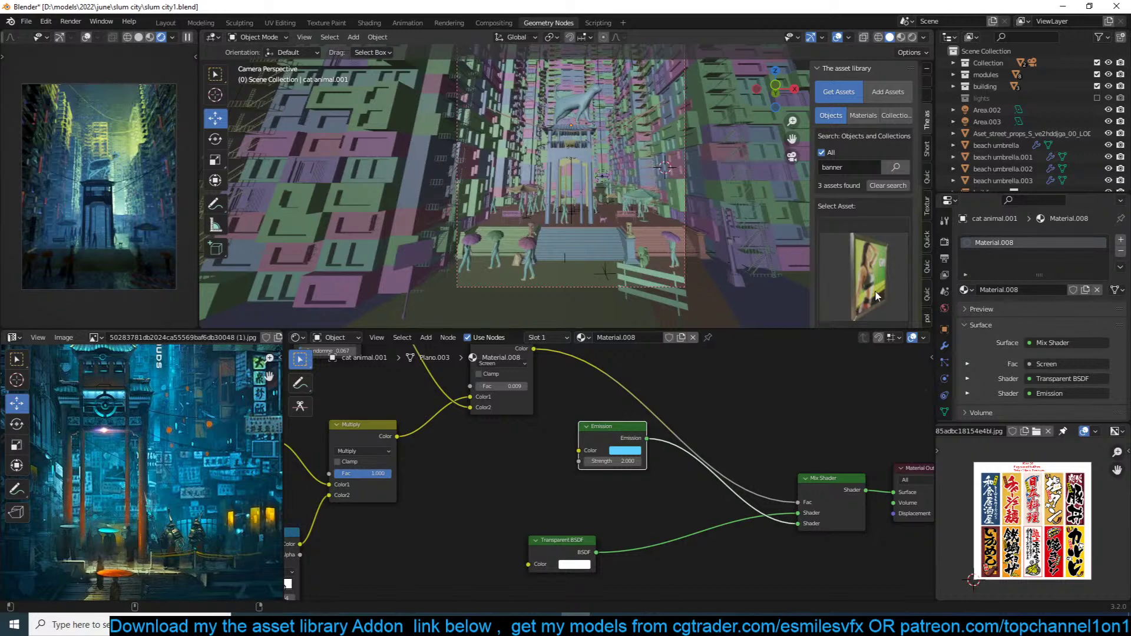
scroll(878, 277, "down", 3)
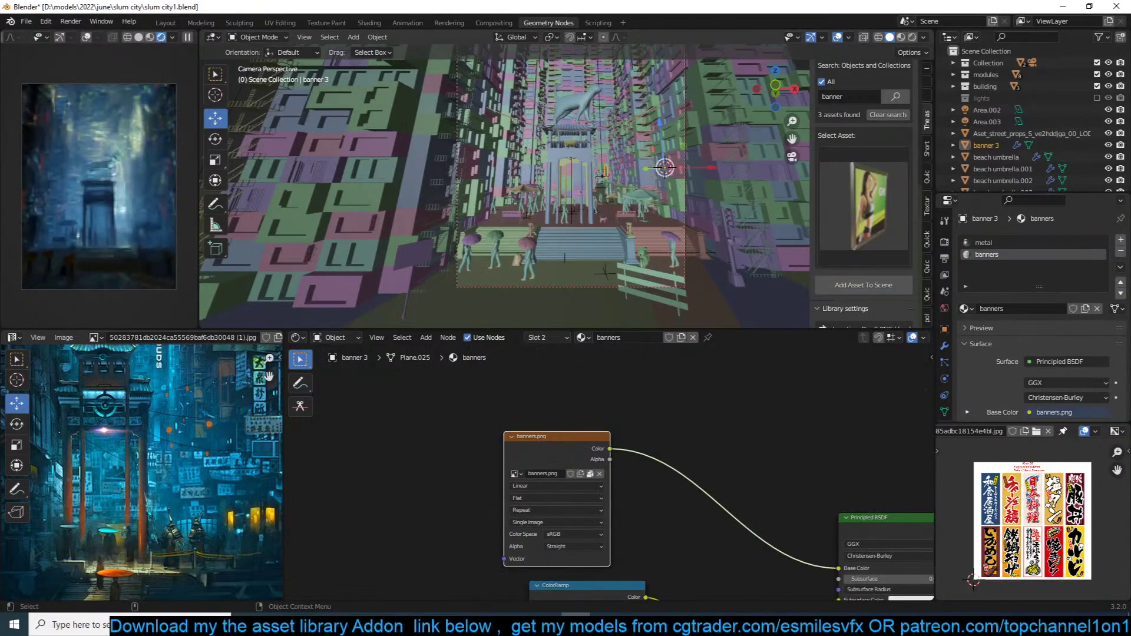
key("Delete")
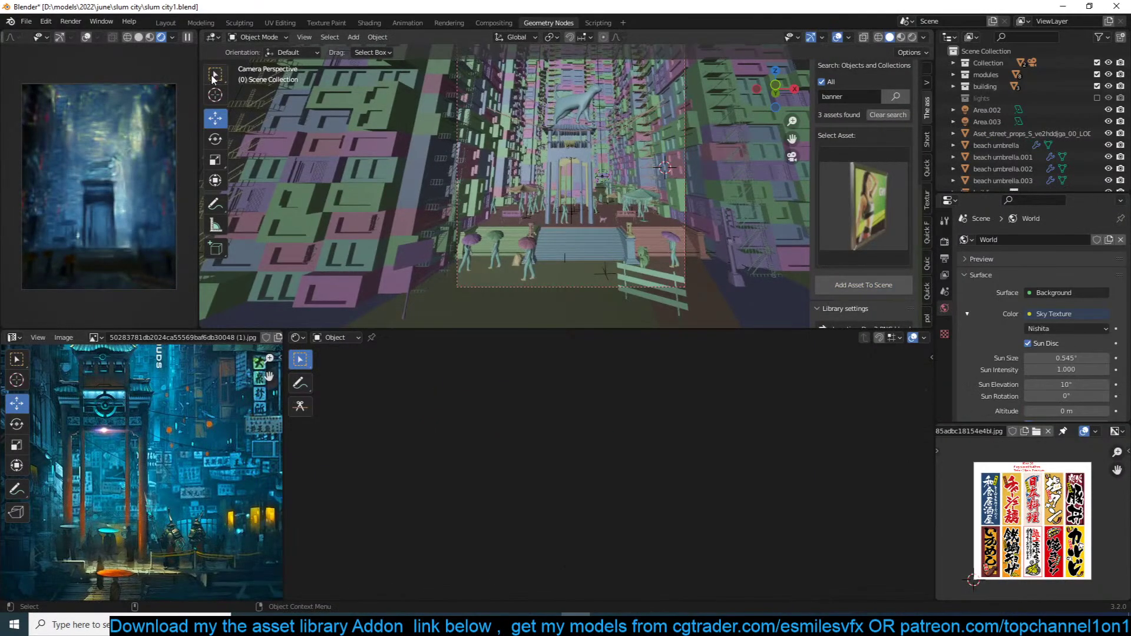
Step: Pause the rendered preview of the street scene and save the file
left_click(187, 37)
key("ctrl+s")
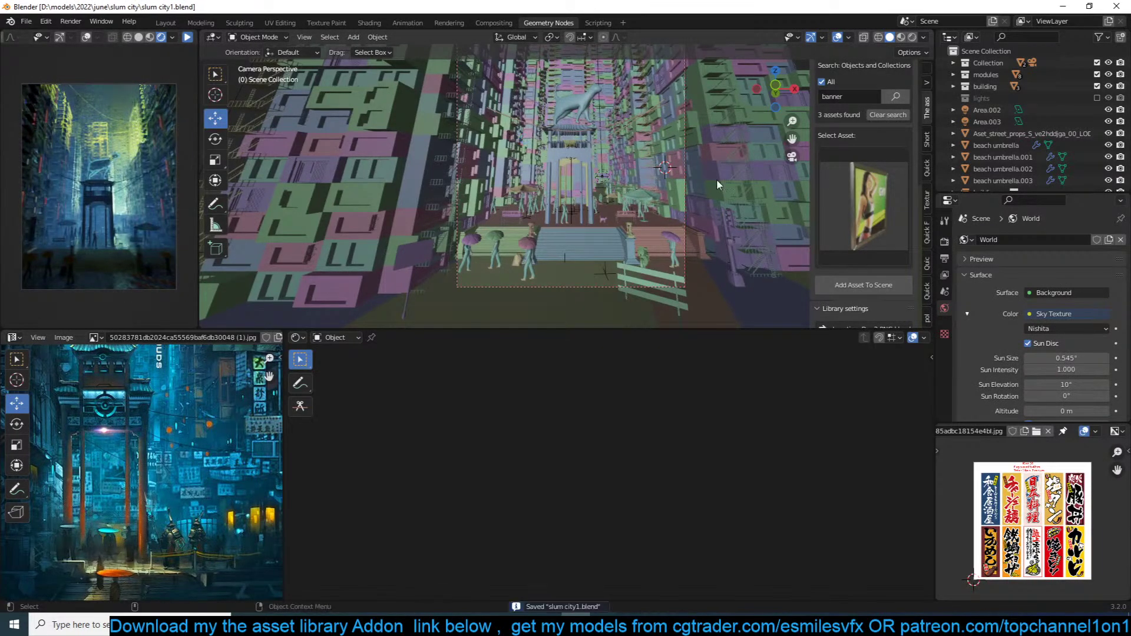
Step: Search the asset library for "ad" again and choose the red-and-white street barricade
left_click(844, 182)
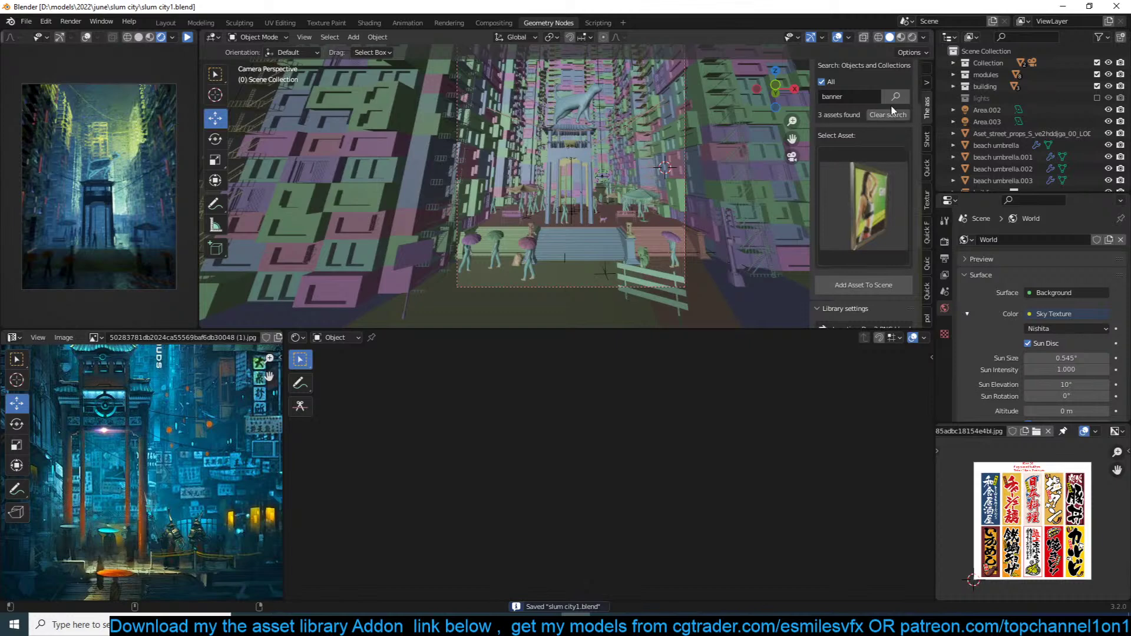
left_click(871, 98)
type("ad")
key("Return")
left_click(864, 189)
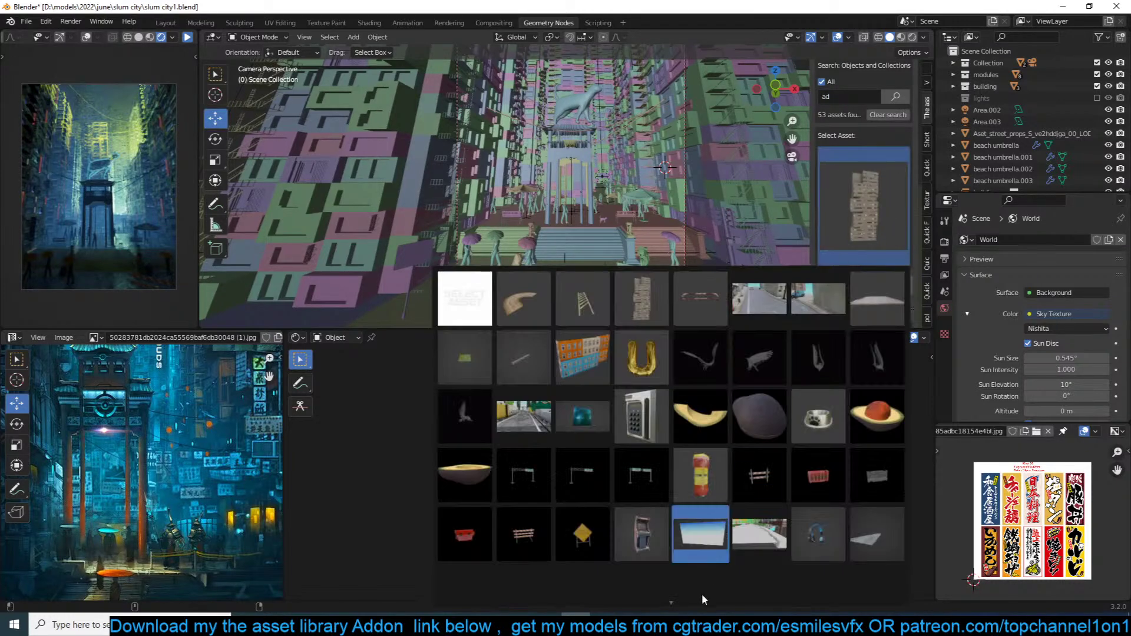
mouse_move(663, 599)
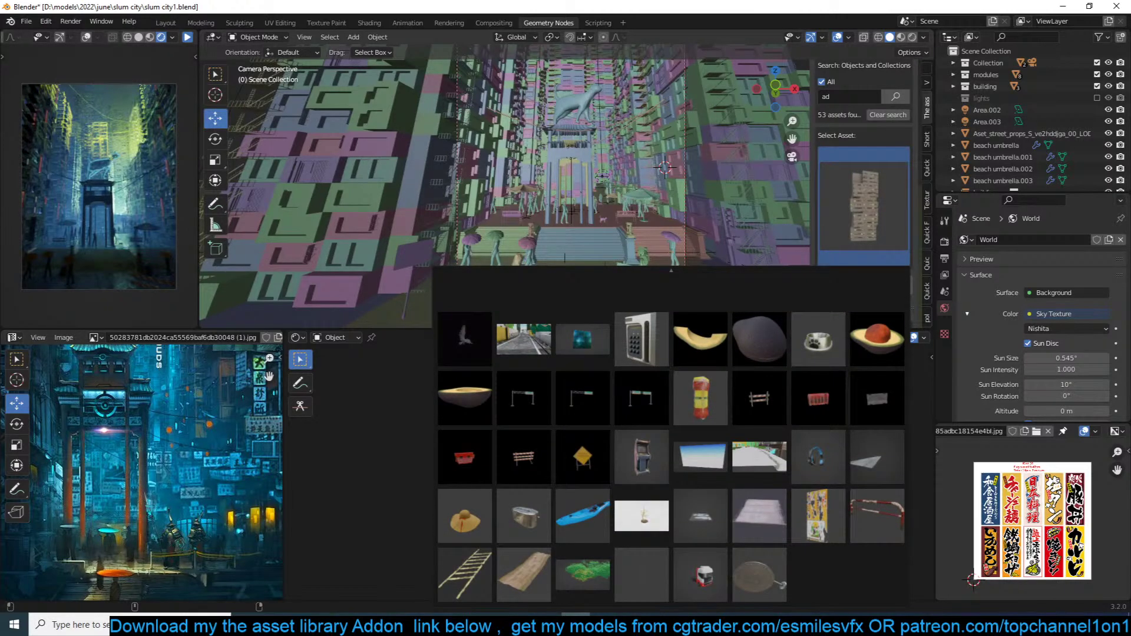
left_click(876, 516)
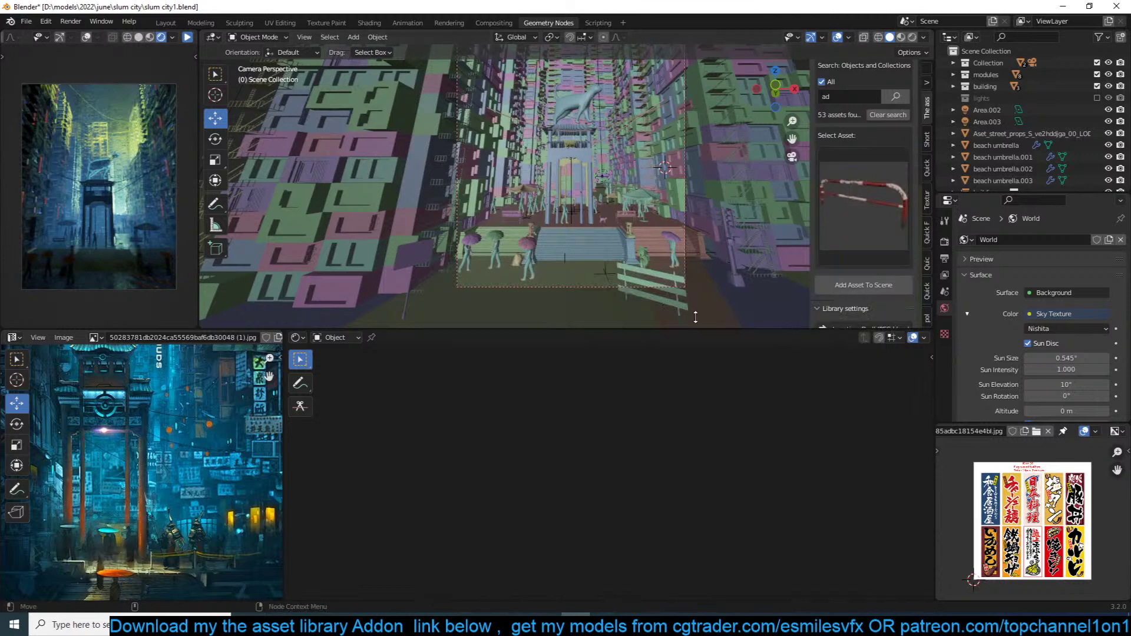
Step: Add the barricade at the top of the stairs, right of the gate, and scale and shift it to fit the platform edge
scroll(644, 260, "up", 3)
right_click(646, 254, "shift")
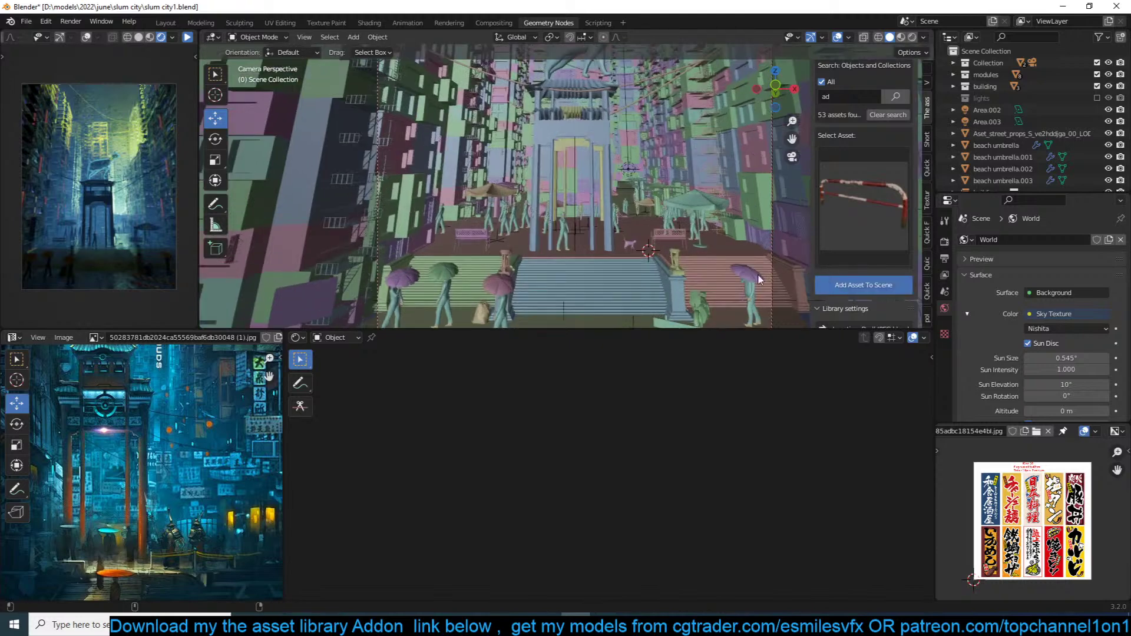
scroll(684, 251, "up", 1)
key("s")
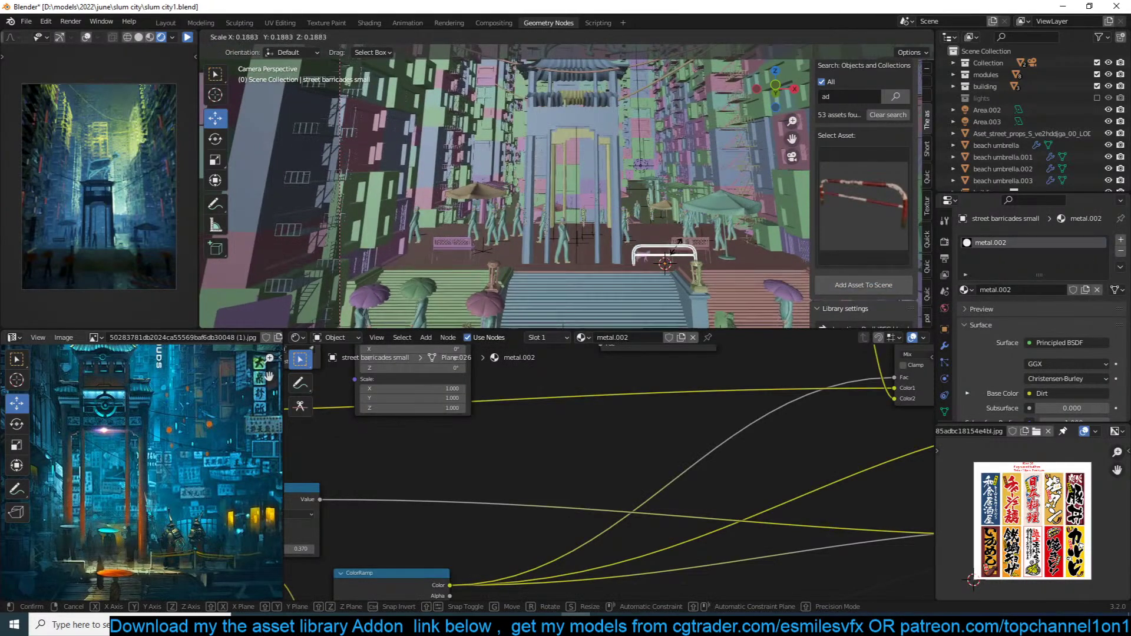
left_click(673, 252)
left_click_drag(693, 260, 702, 258)
key("s")
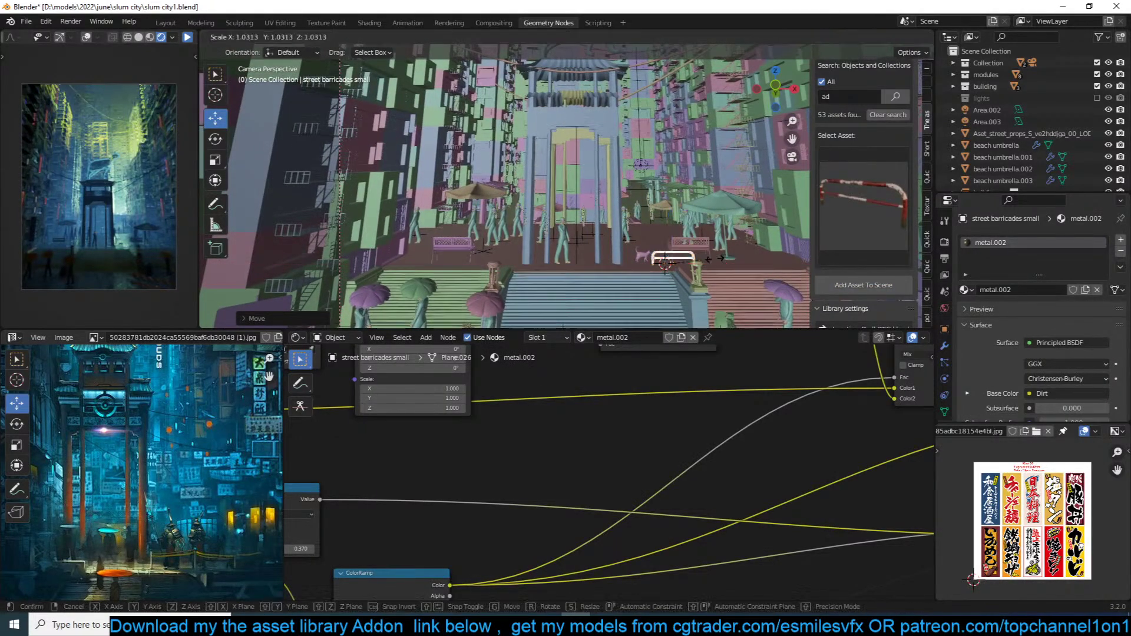
left_click(715, 258)
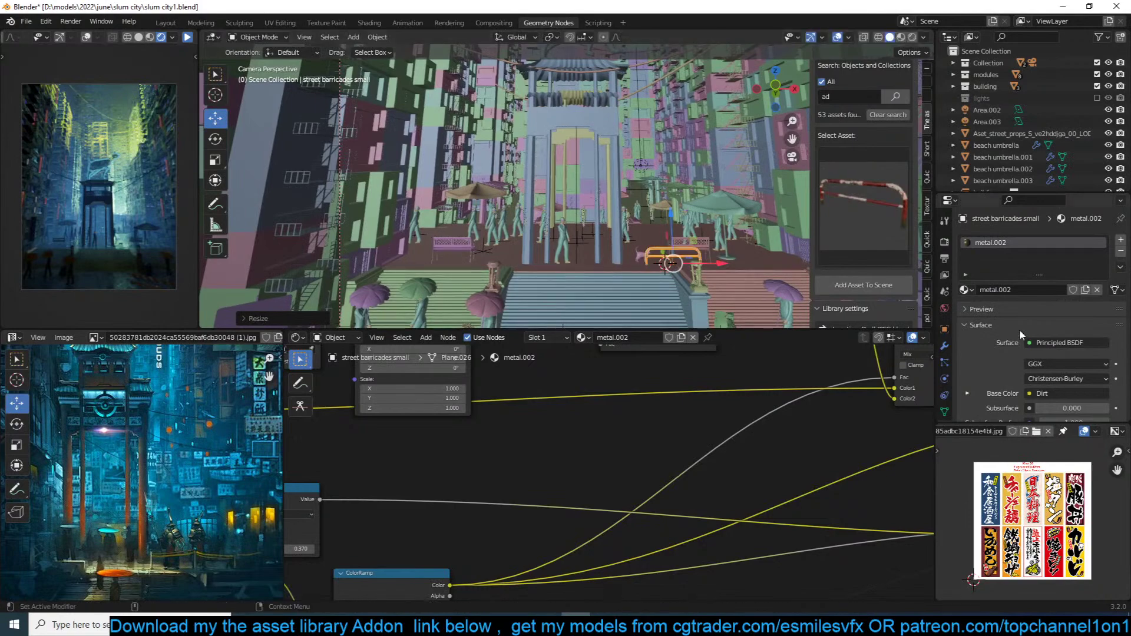
Step: Add an Array modifier with a count of 3 to the barricade and scale the row down slightly
left_click(947, 347)
left_click(1035, 238)
left_click(916, 273)
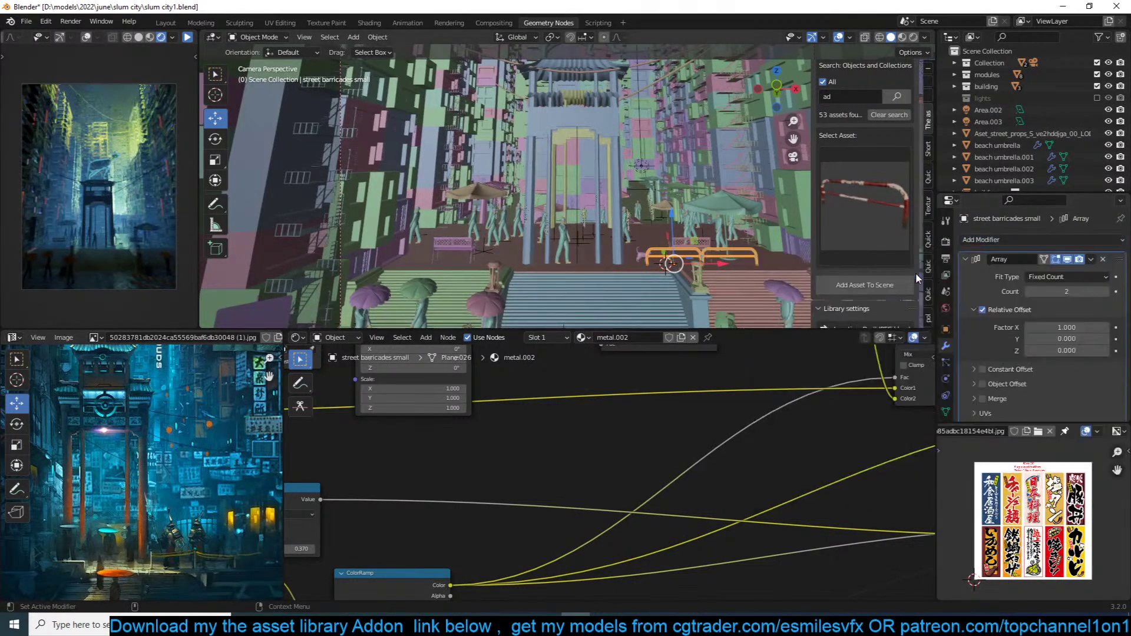
left_click_drag(1068, 291, 1068, 291)
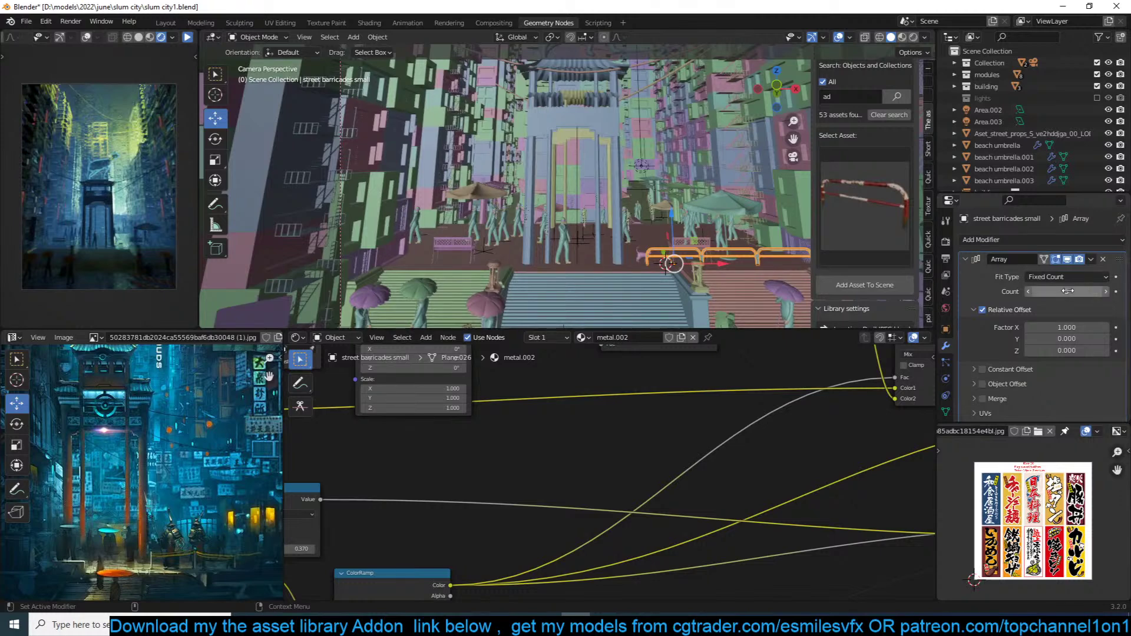
key("s")
left_click(764, 259)
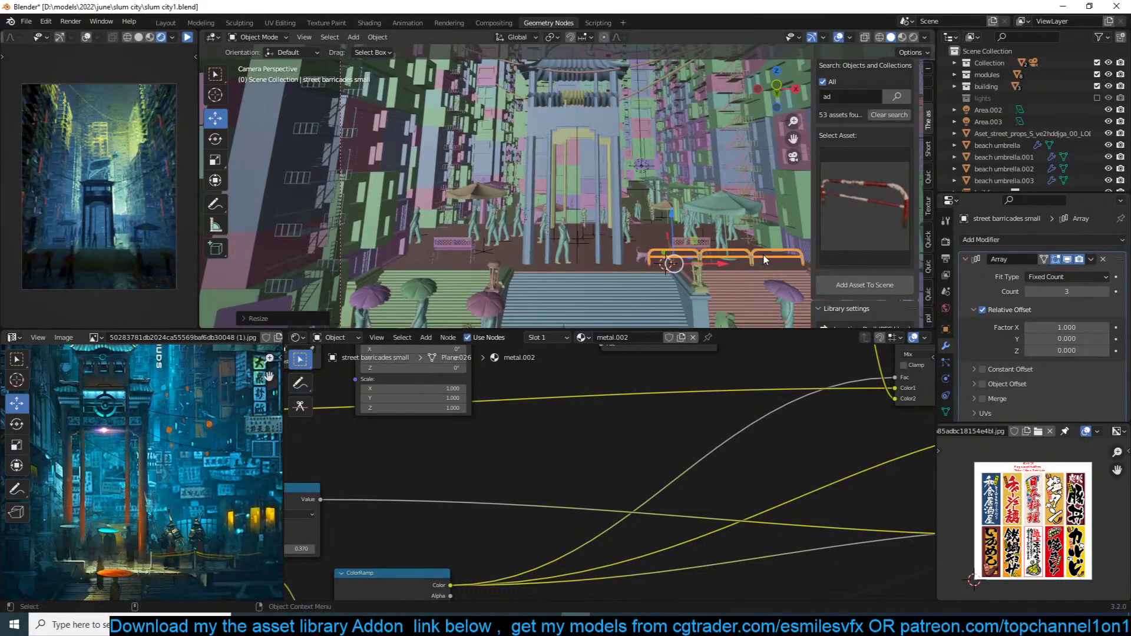
Step: Duplicate the barricade row along X by about -4 m to the left side of the stairs
key("shift+d")
key("x")
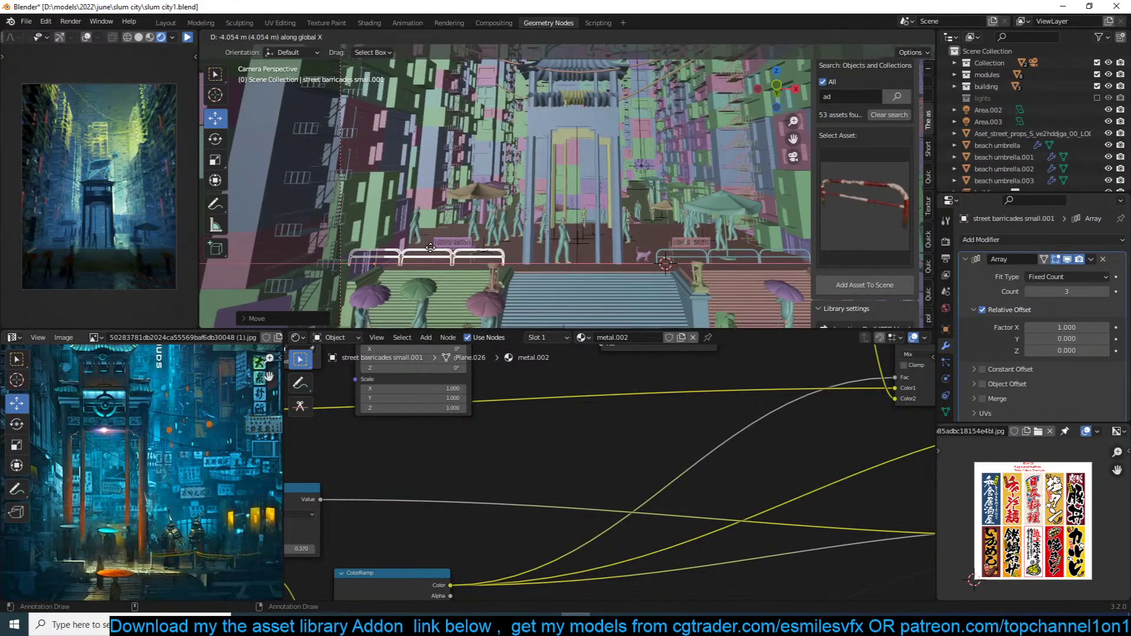
left_click(430, 248)
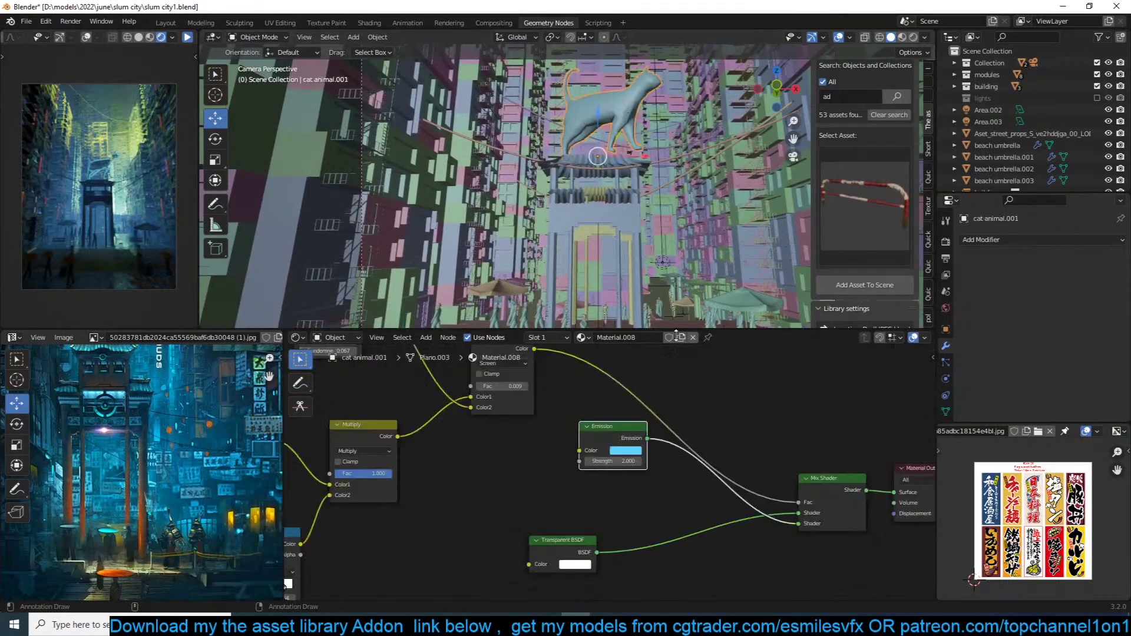
Step: Set the hologram cat's Emission color to light purple and save the file
left_click(637, 451)
left_click_drag(658, 339, 671, 350)
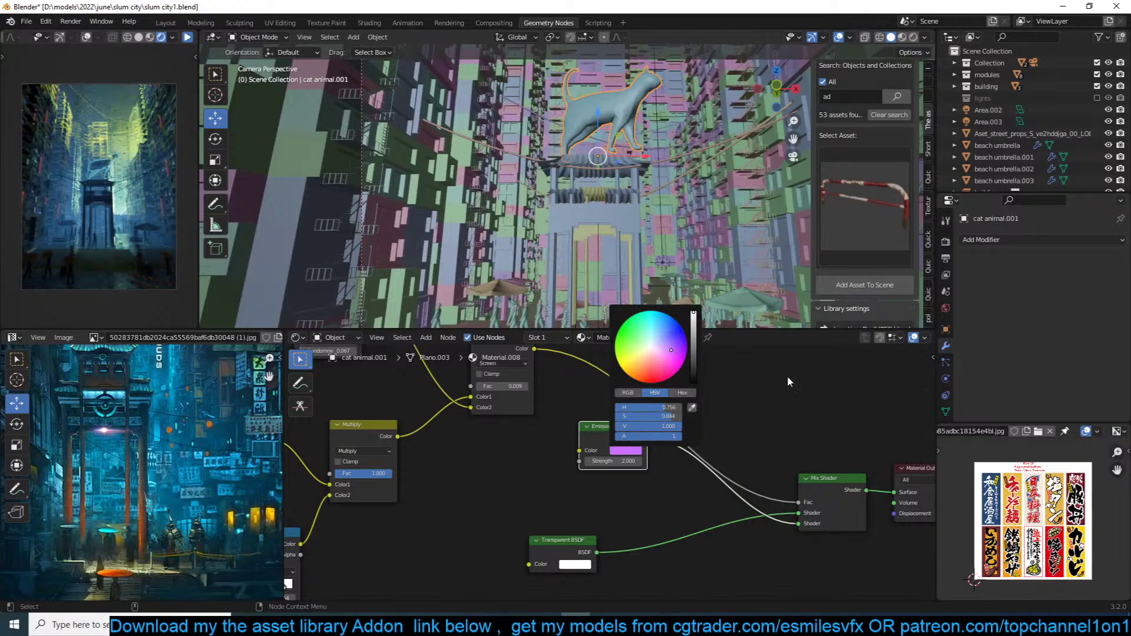
key("ctrl+s")
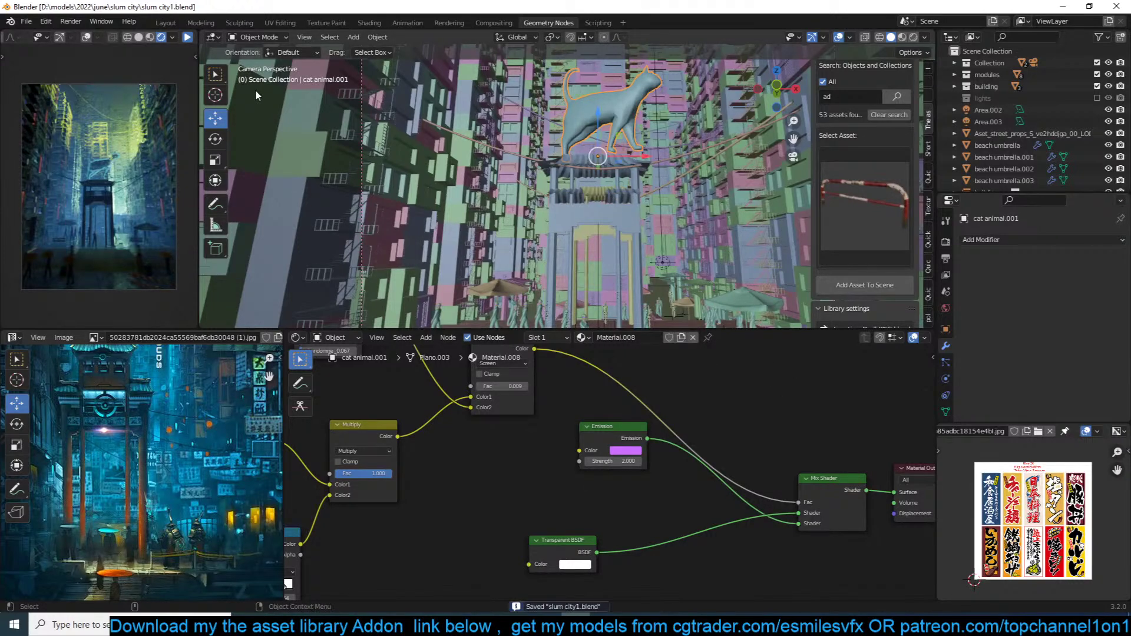
Step: Change the hologram cat's Emission color to turquoise
left_click(624, 451)
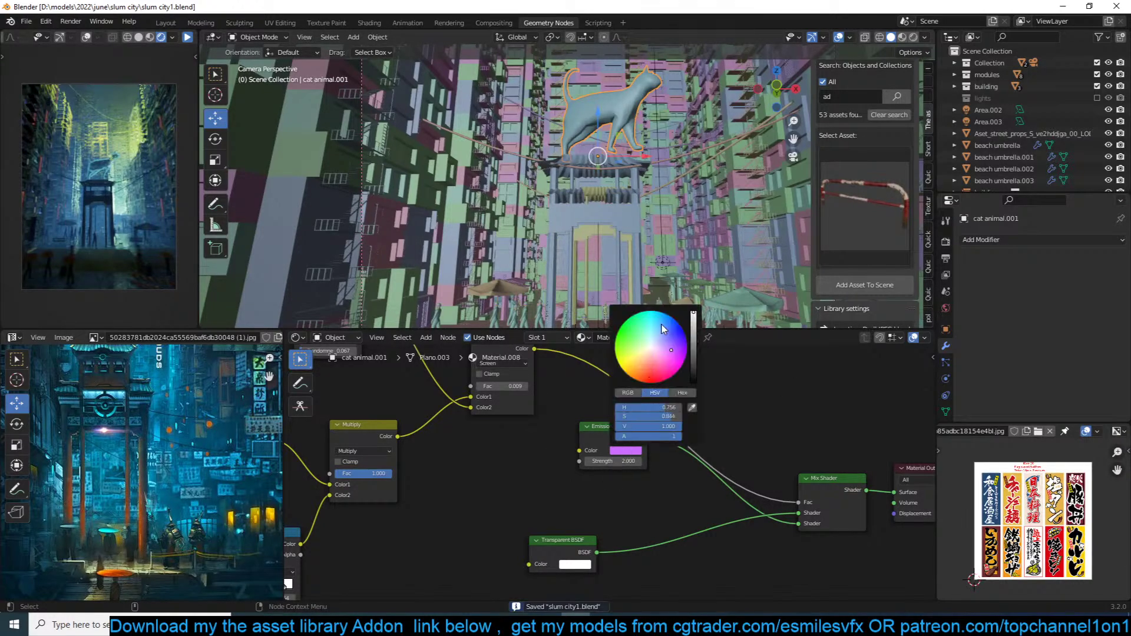
left_click(644, 325)
mouse_move(644, 325)
left_mouse_down()
mouse_move(672, 335)
mouse_move(648, 326)
left_mouse_up()
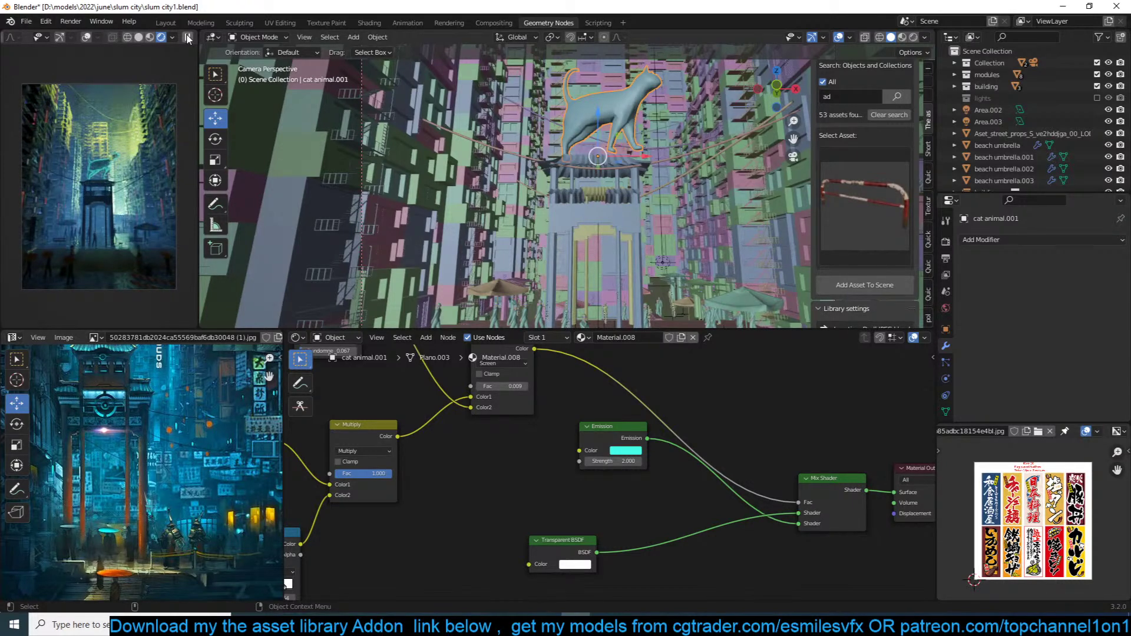
Step: Add a Build modifier to the hologram cat and enable its Randomize option
middle_click_drag(614, 153, 597, 192, "shift")
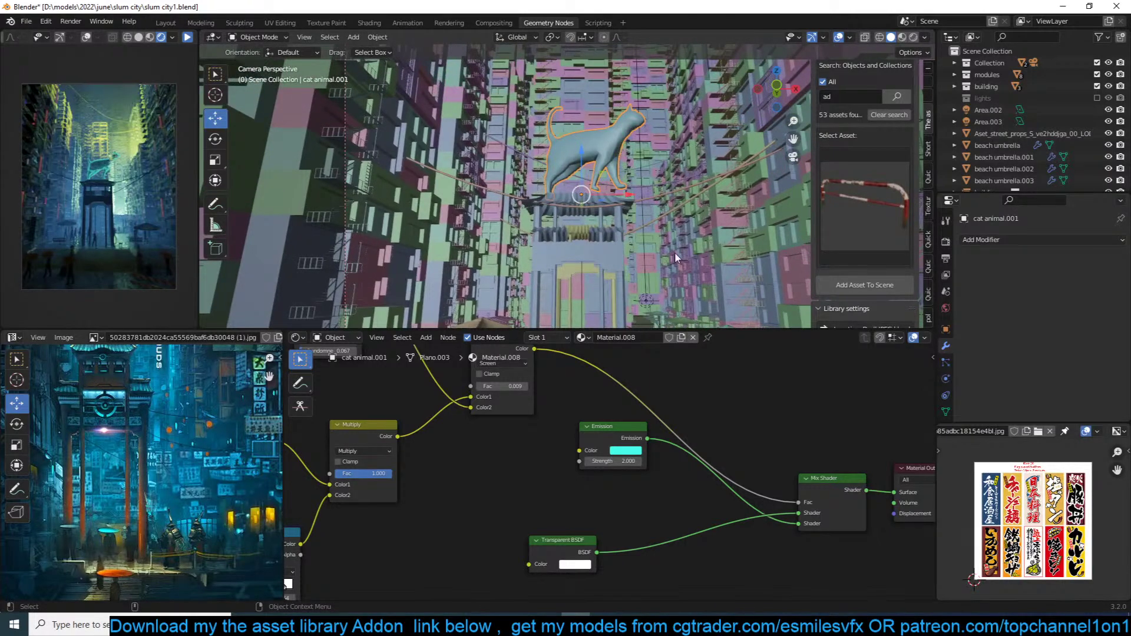
left_click(1030, 240)
left_click(1013, 238)
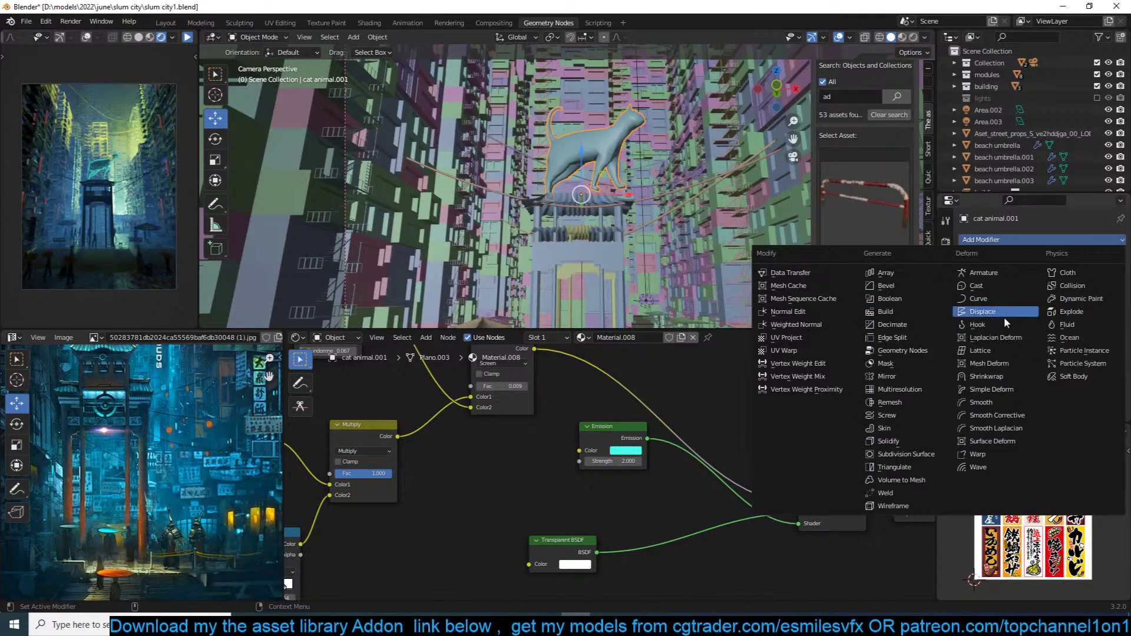
left_click(1030, 239)
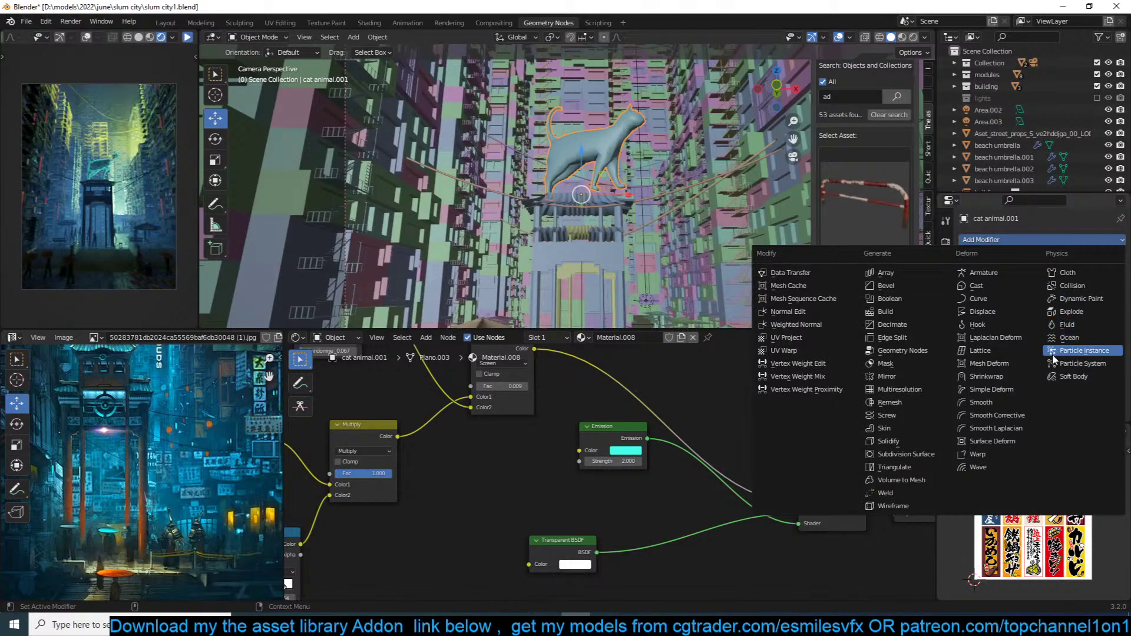
left_click(928, 309)
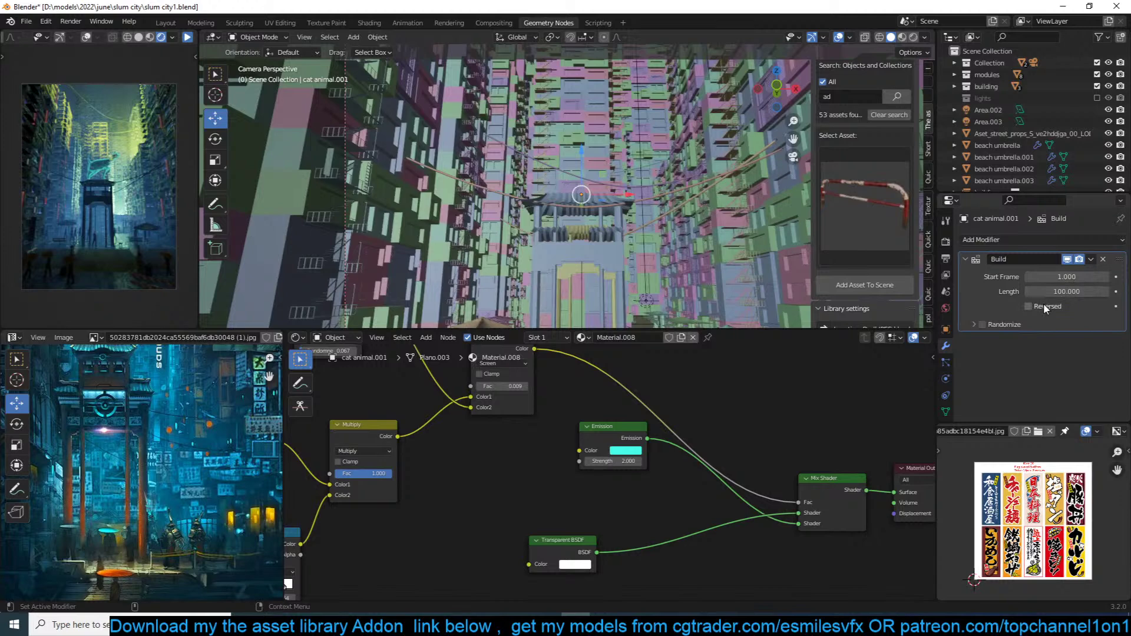
left_click(1001, 324)
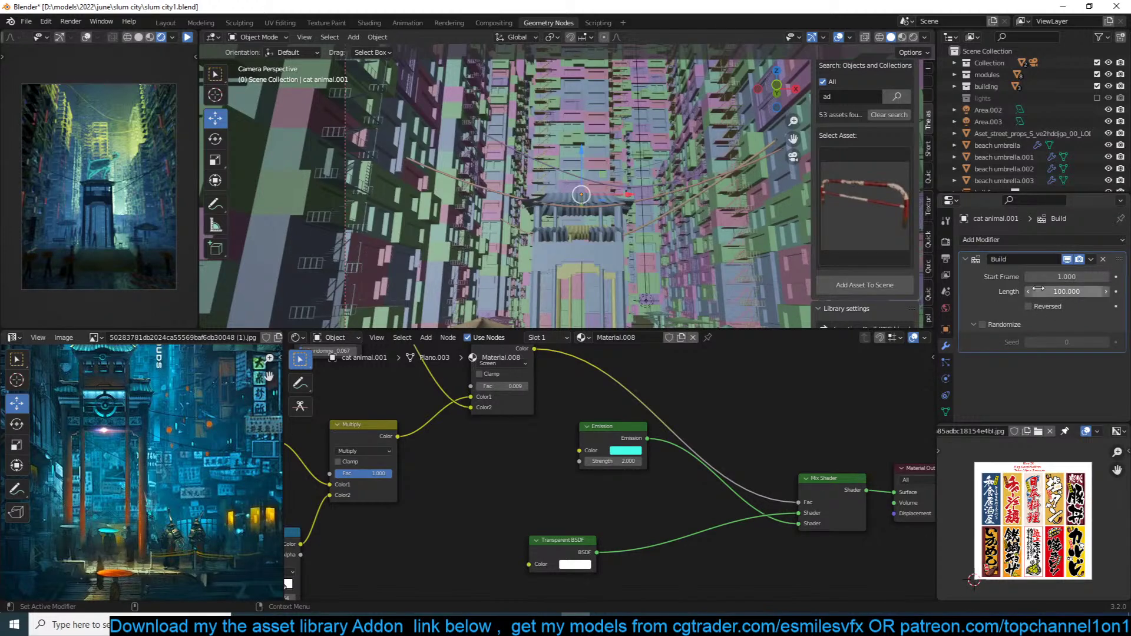
left_click(982, 324)
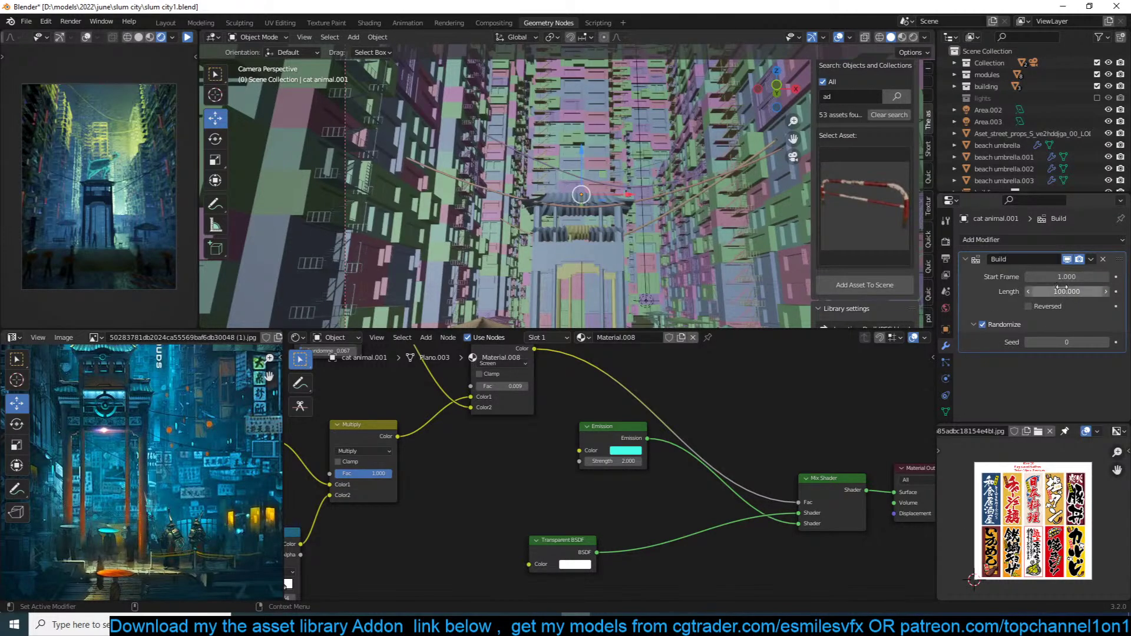
Step: Set the cat's Build modifier to Start Frame -0.9 and Length 3.5, deselect everything and resume the rendered preview
left_click_drag(1063, 292, 967, 291)
left_click(1080, 293)
type("1")
key("Return")
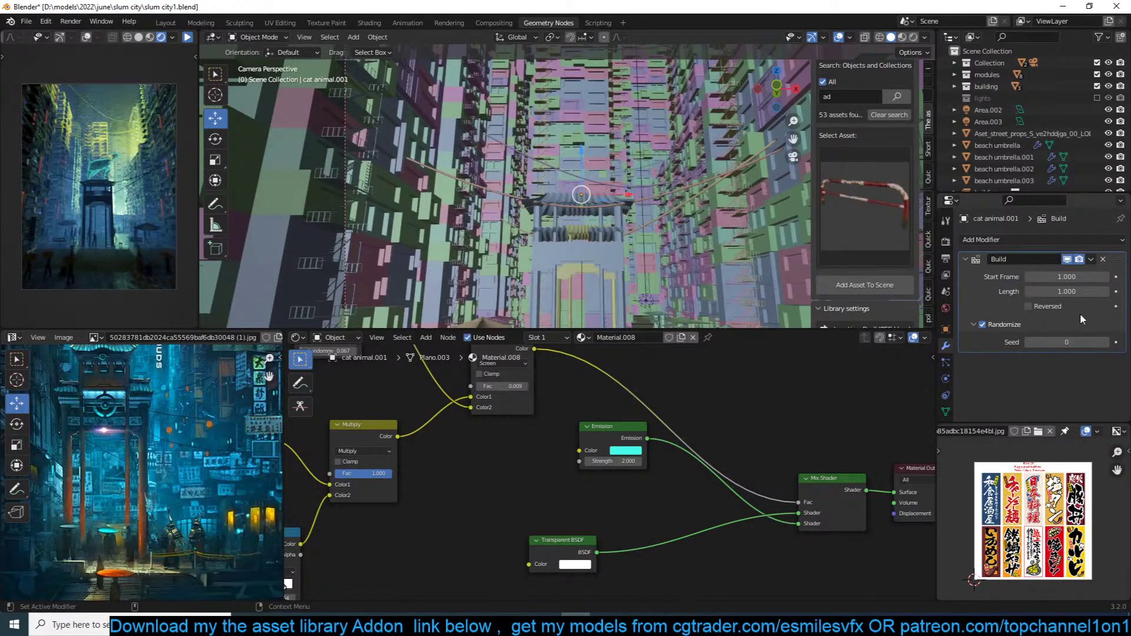
mouse_move(1066, 277)
left_mouse_down()
mouse_move(1078, 277)
mouse_move(1064, 277)
mouse_move(1078, 292)
mouse_move(1055, 277)
mouse_move(1075, 276)
mouse_move(1065, 277)
left_mouse_up()
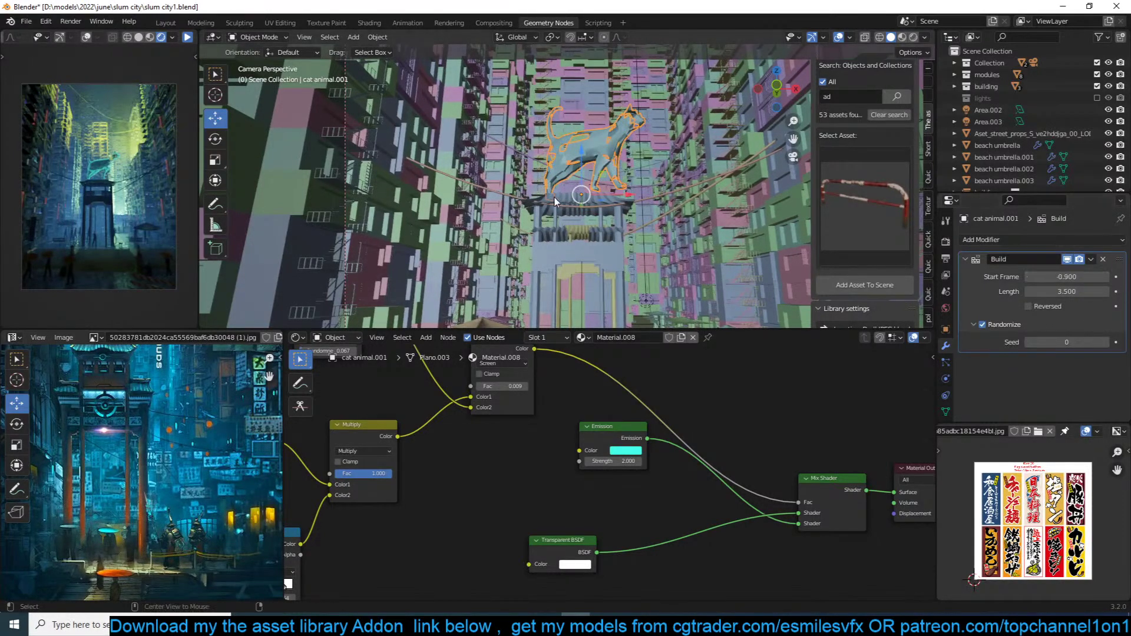
key("alt+a")
left_click(188, 38)
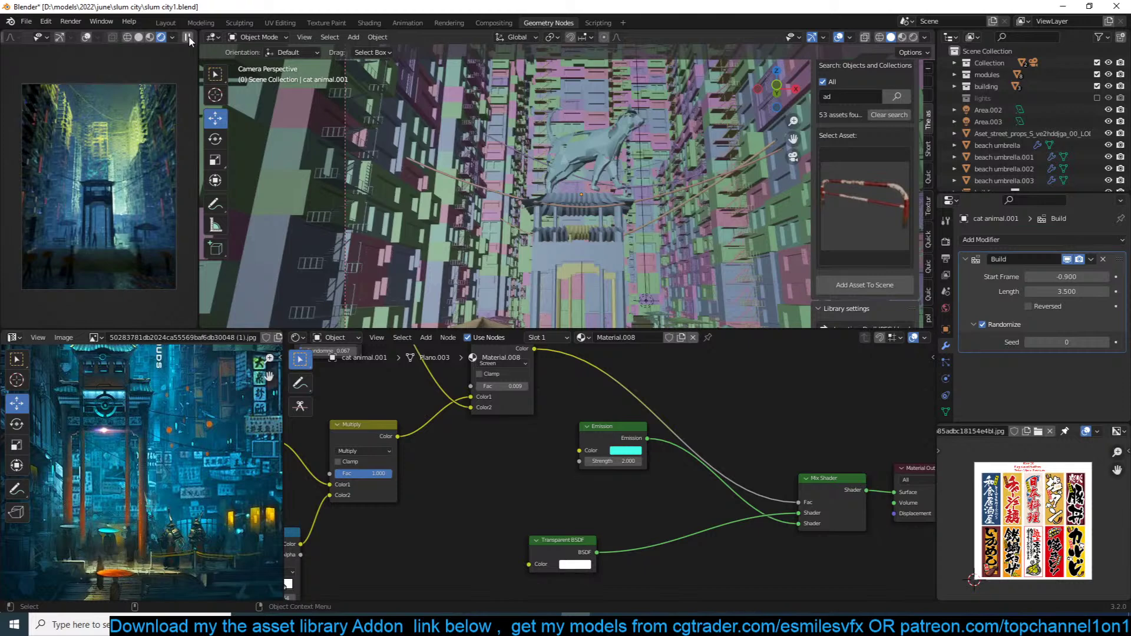
Step: Change the hologram cat's Emission color to pinkish purple and set its Strength to 10
left_click(588, 147)
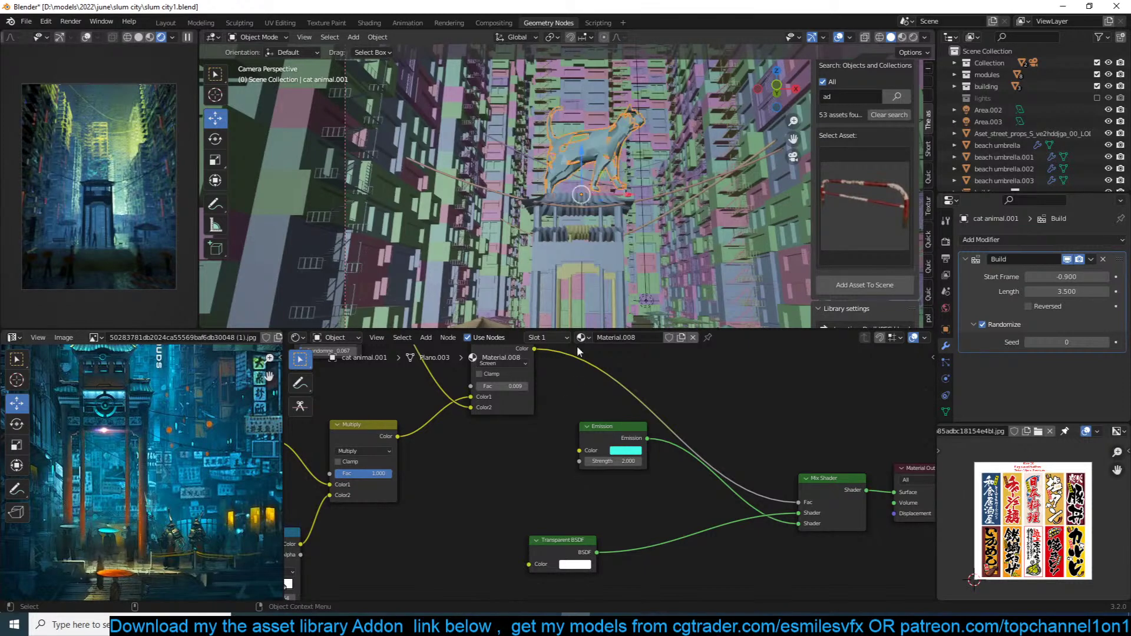
left_click(621, 451)
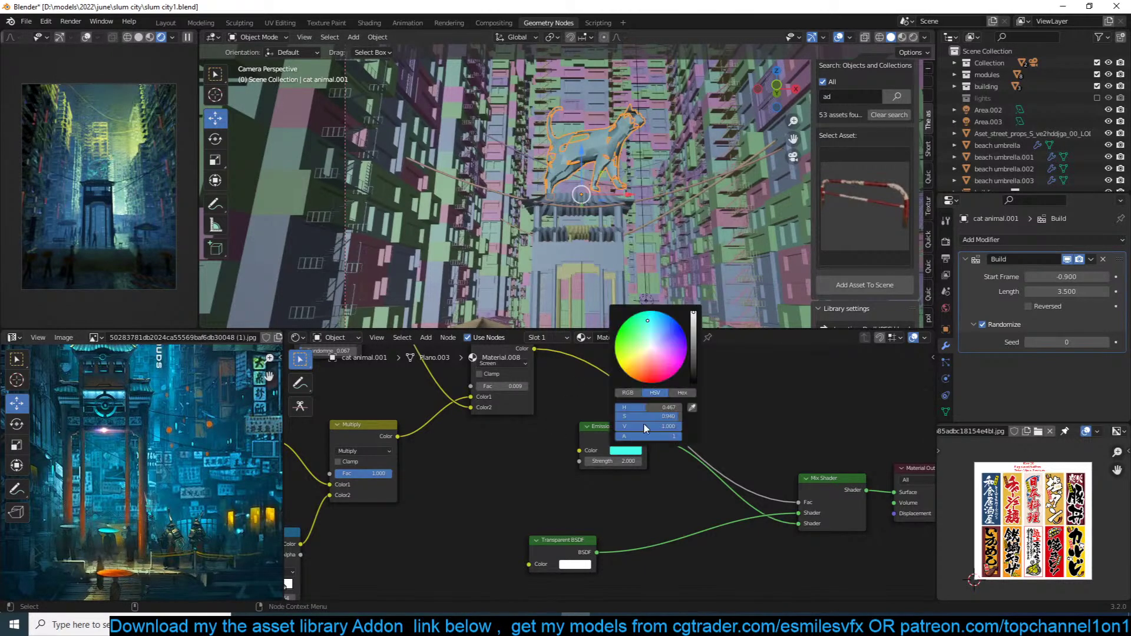
left_click(671, 348)
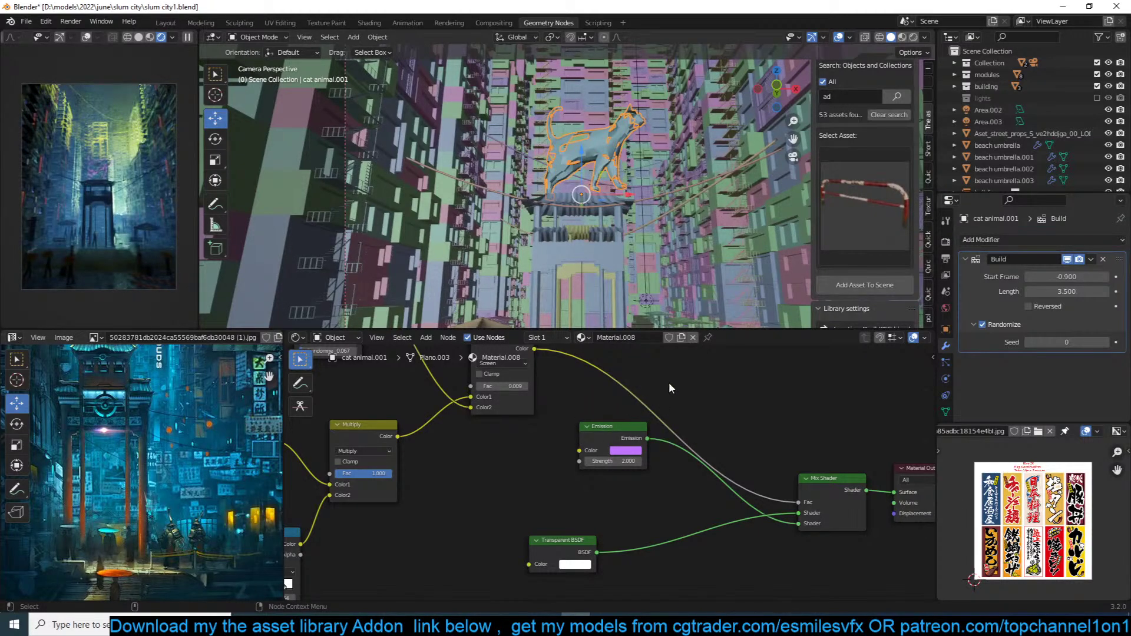
left_click(626, 450)
left_click(675, 349)
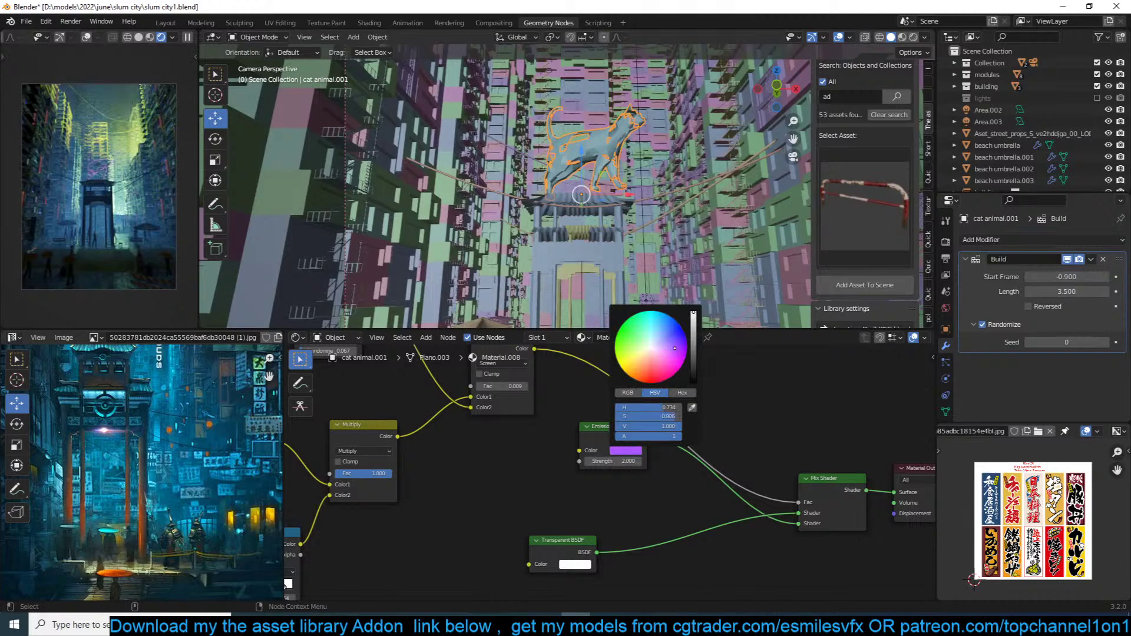
left_click(613, 461)
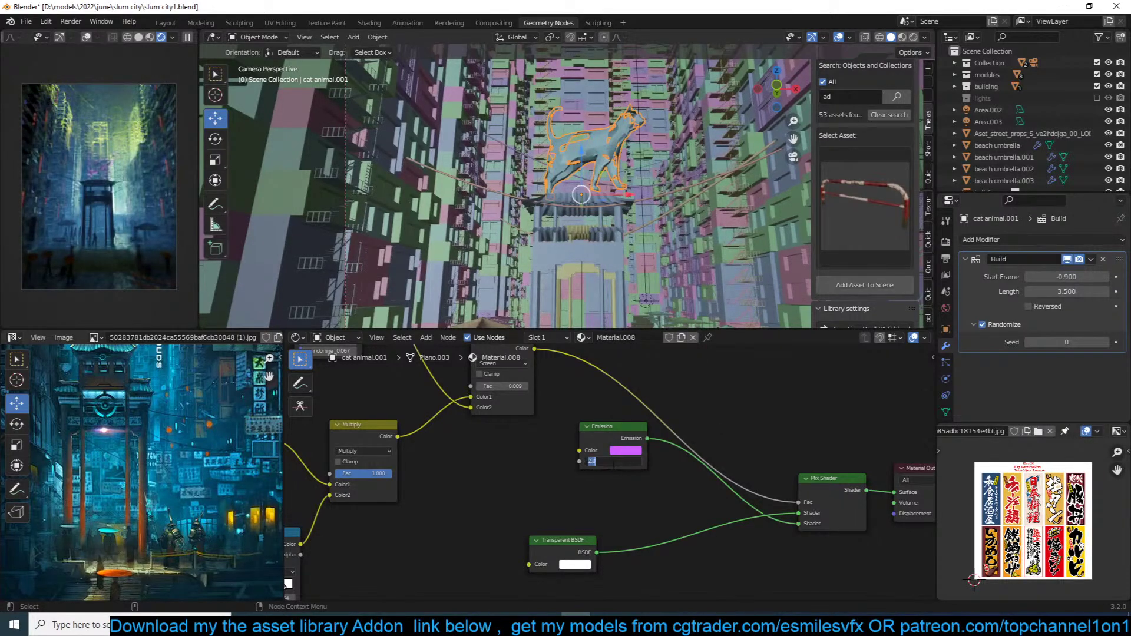
type("10")
key("Return")
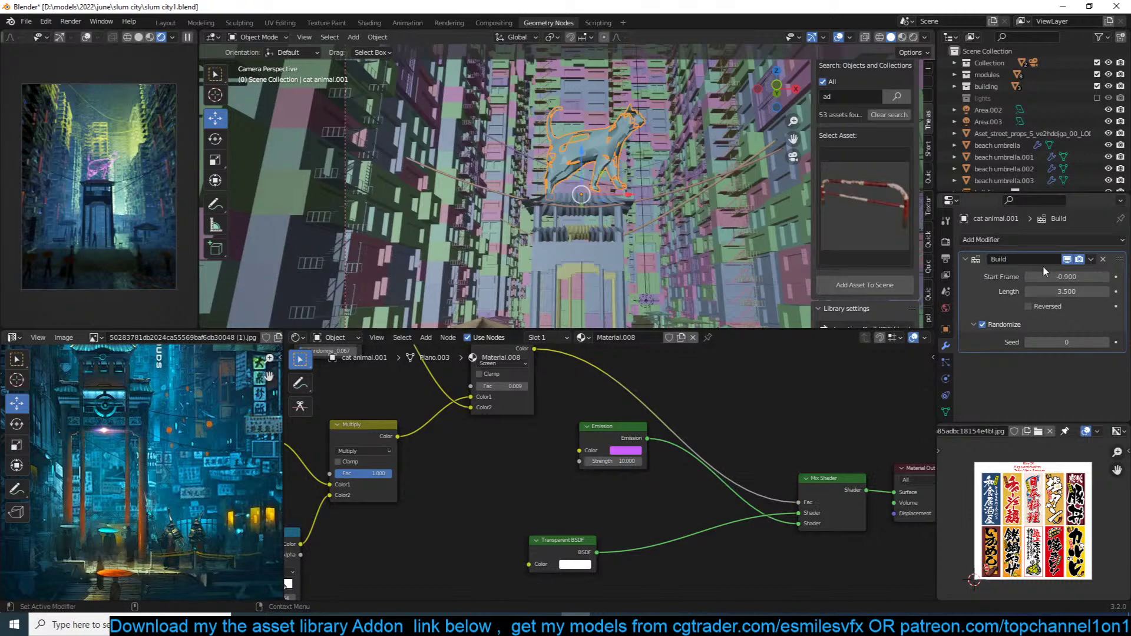
Step: Remove the Build modifier from the hologram cat and save the file
left_click(1103, 259)
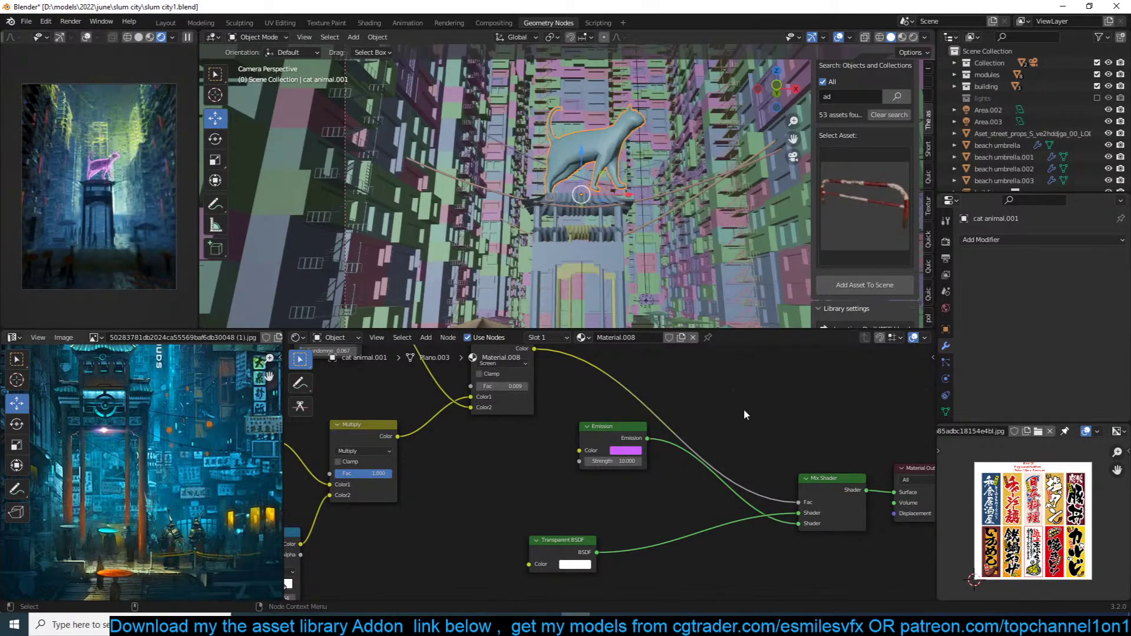
key("ctrl+s")
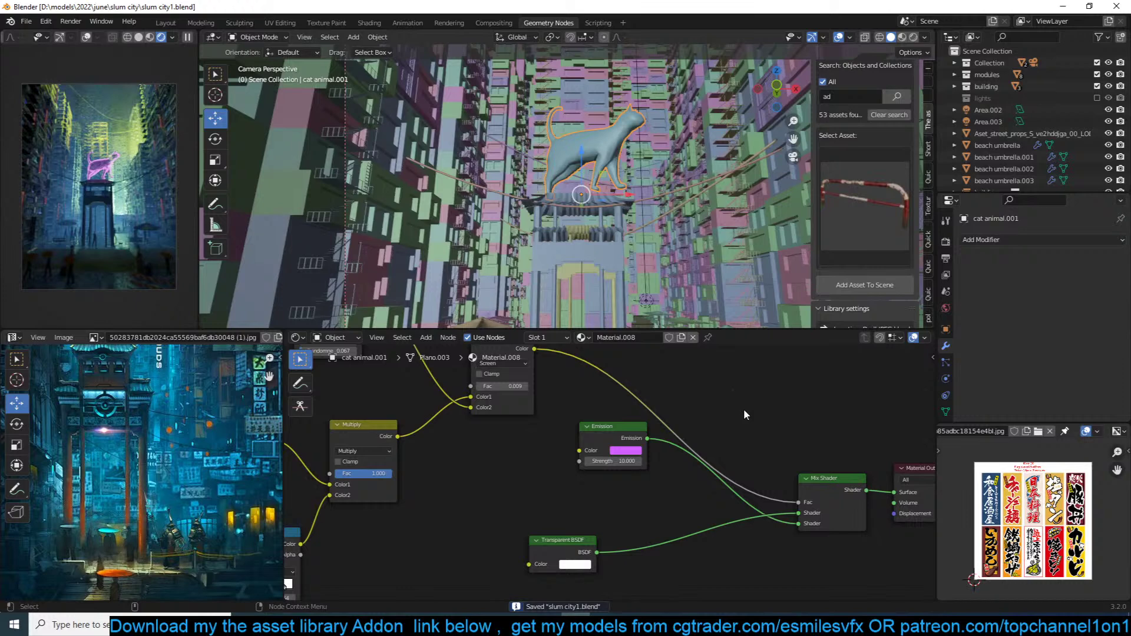
Step: Place the 3D cursor on the middle of the cat's body and add a point light there
scroll(607, 129, "up", 3)
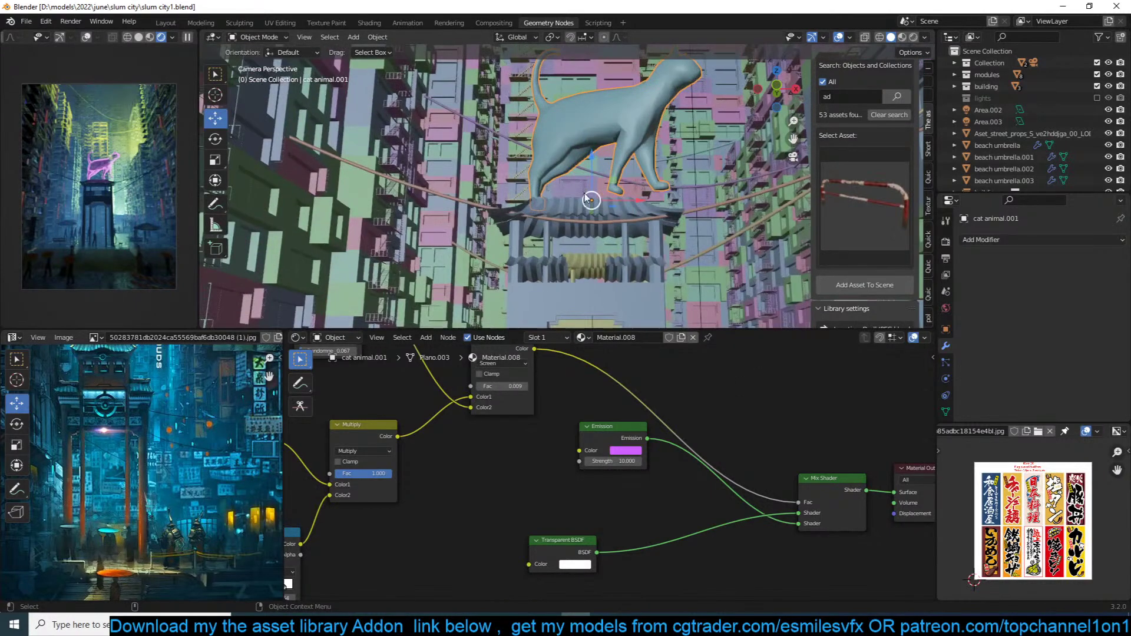
right_click(600, 122, "shift")
key("shift+a")
mouse_move(575, 268)
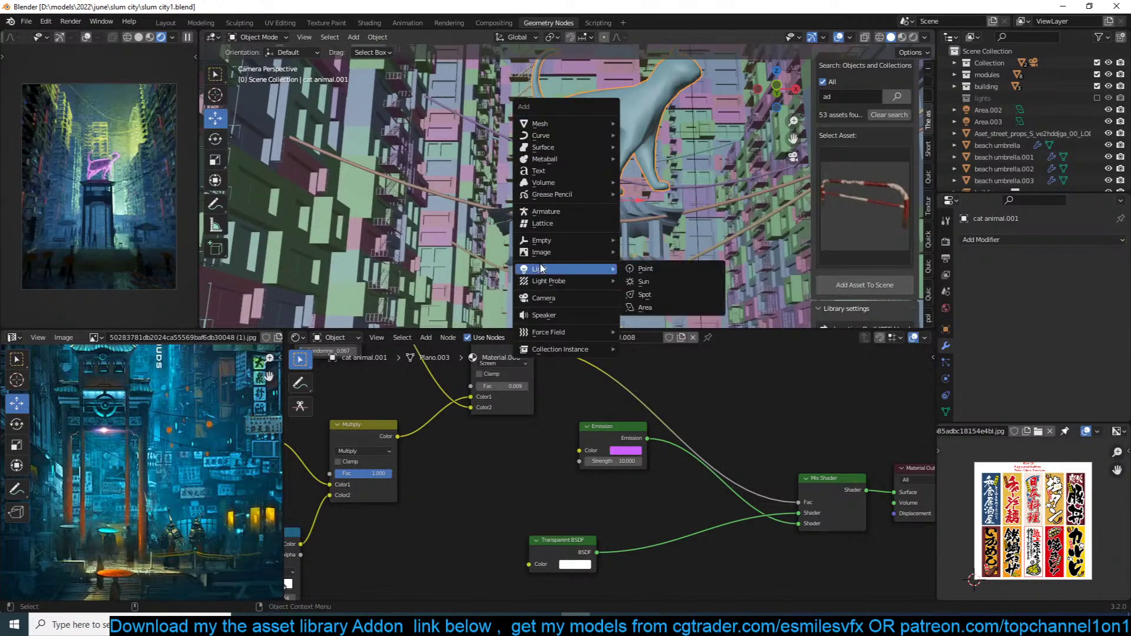
left_click(648, 271)
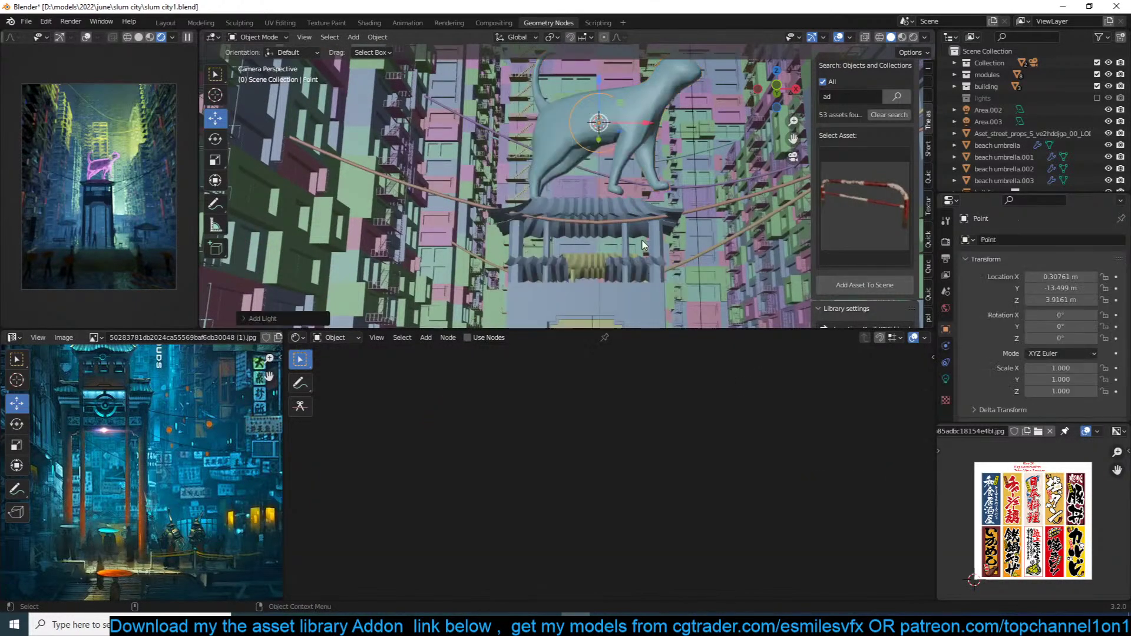
Step: Set the cat's point light to a power of 100 W and a pink color
left_click(945, 378)
left_click(1068, 319)
type("100")
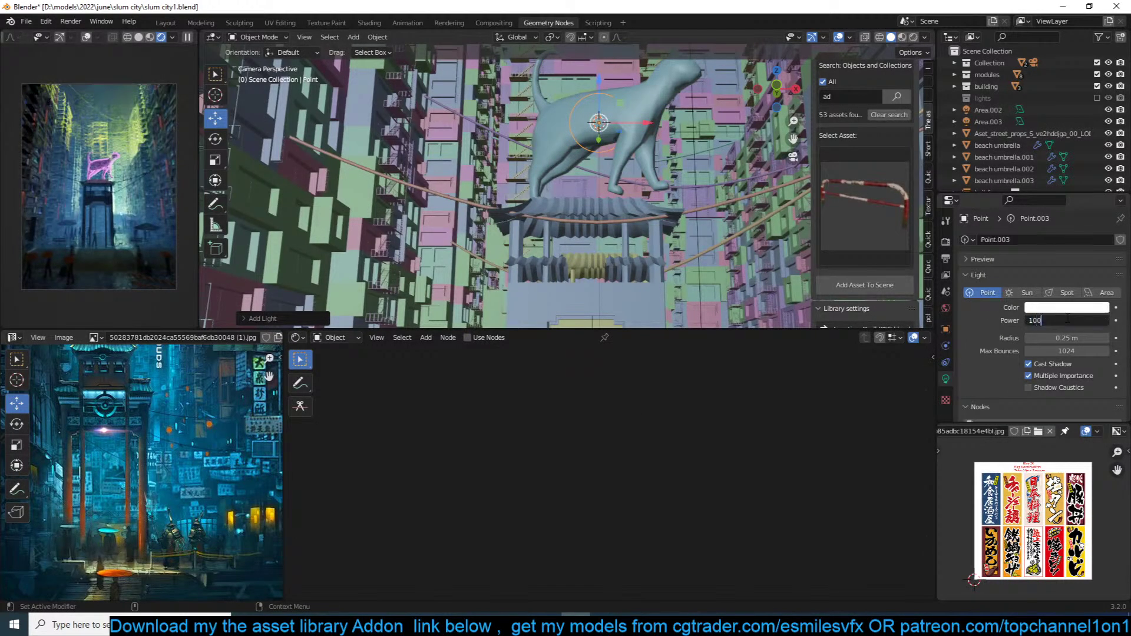
key("Return")
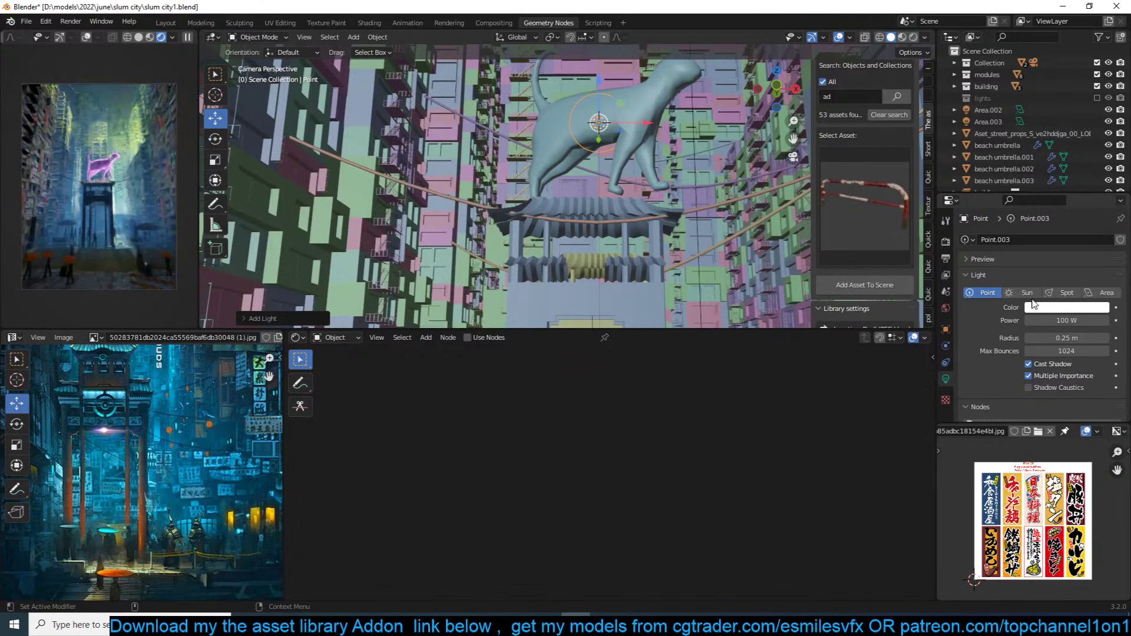
left_click(1050, 308)
left_click(1067, 211)
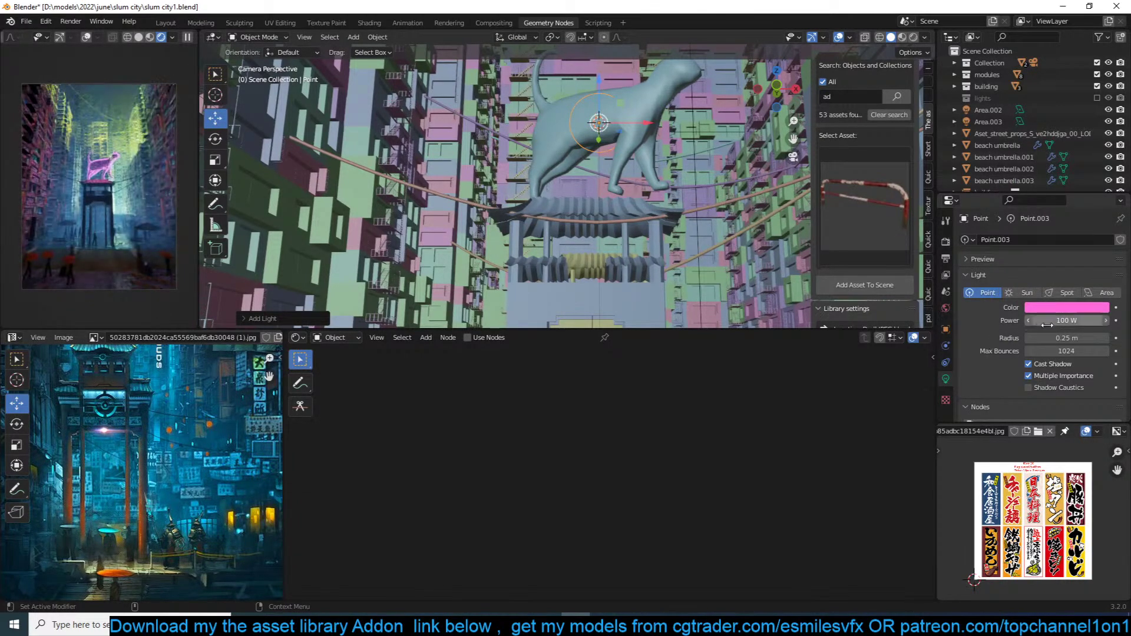
Step: Lower the pink point light's power to 10 W
left_click(1075, 321)
type("10")
key("Return")
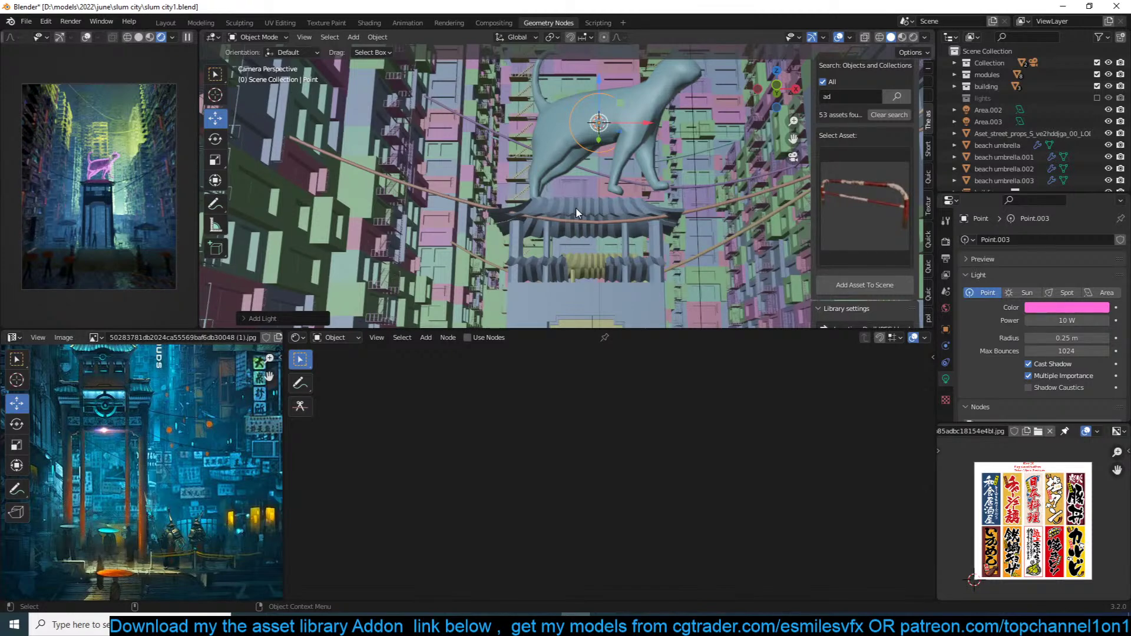
Step: Check the full reference image against the street-level area around the gate and stairs, and save the file
scroll(190, 488, "down", 5)
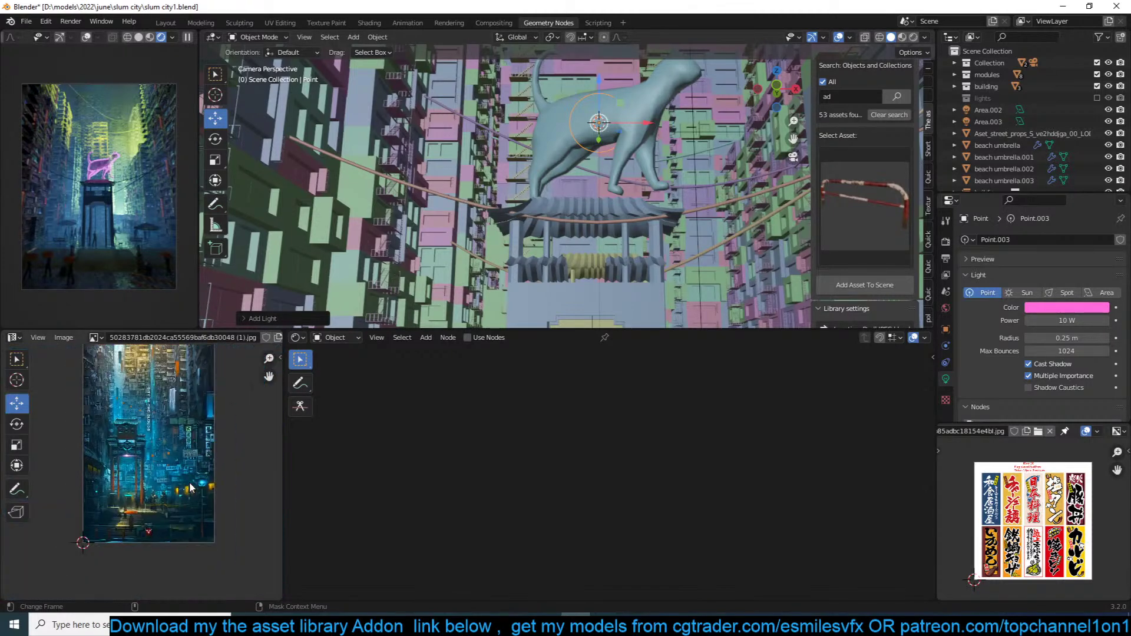
scroll(189, 487, "down", 2)
scroll(189, 487, "up", 1)
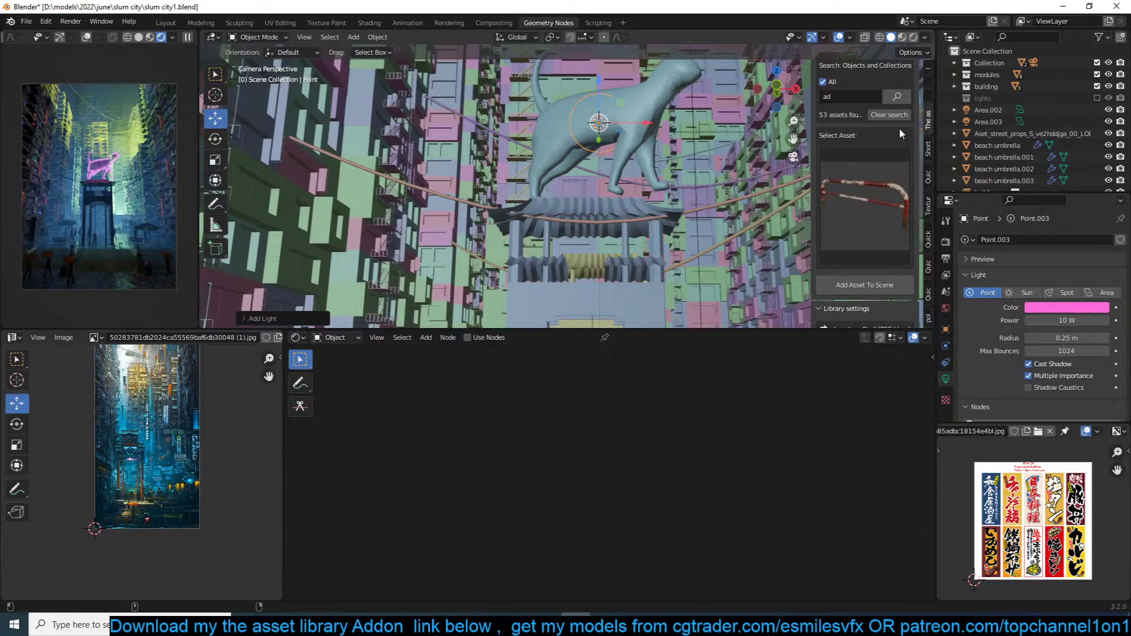
middle_click_drag(653, 198, 589, 146, "shift")
scroll(636, 236, "down", 3)
middle_click_drag(671, 312, 692, 241, "shift")
key("ctrl+s")
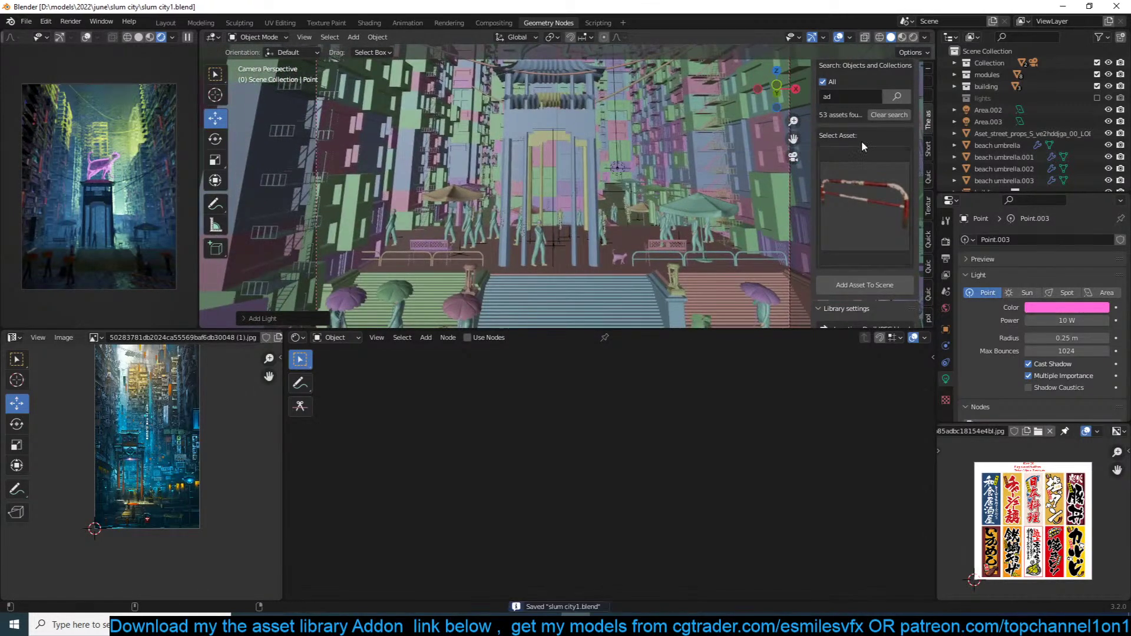
left_click(875, 164)
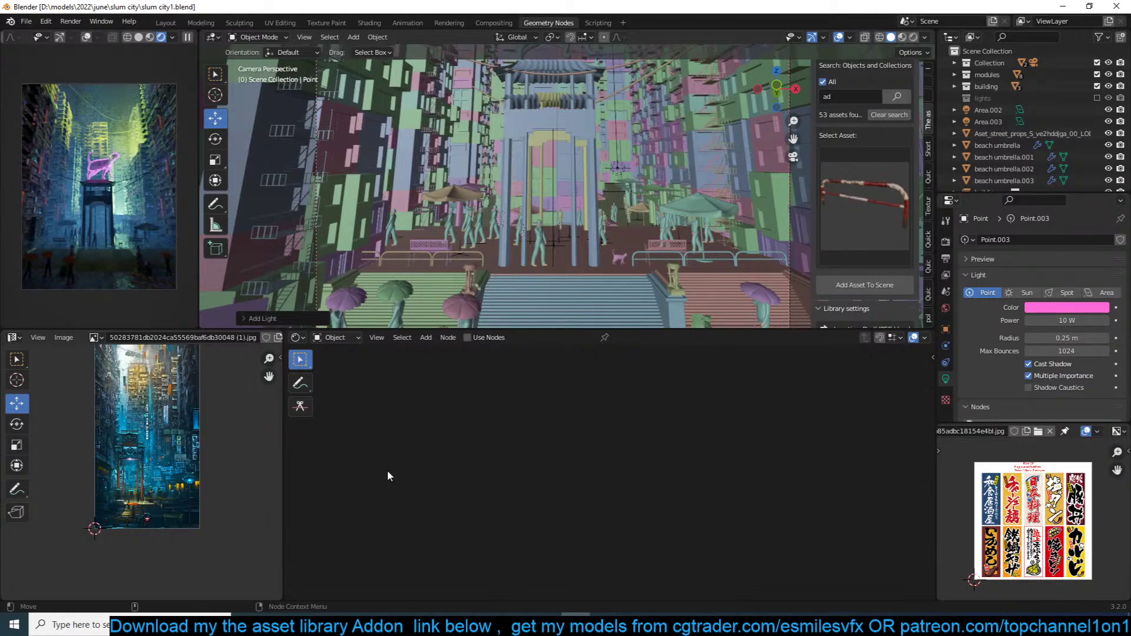
Step: Add a point light on the ground beside the foreground umbrella pedestrians and raise it above their umbrellas
scroll(535, 293, "down", 2)
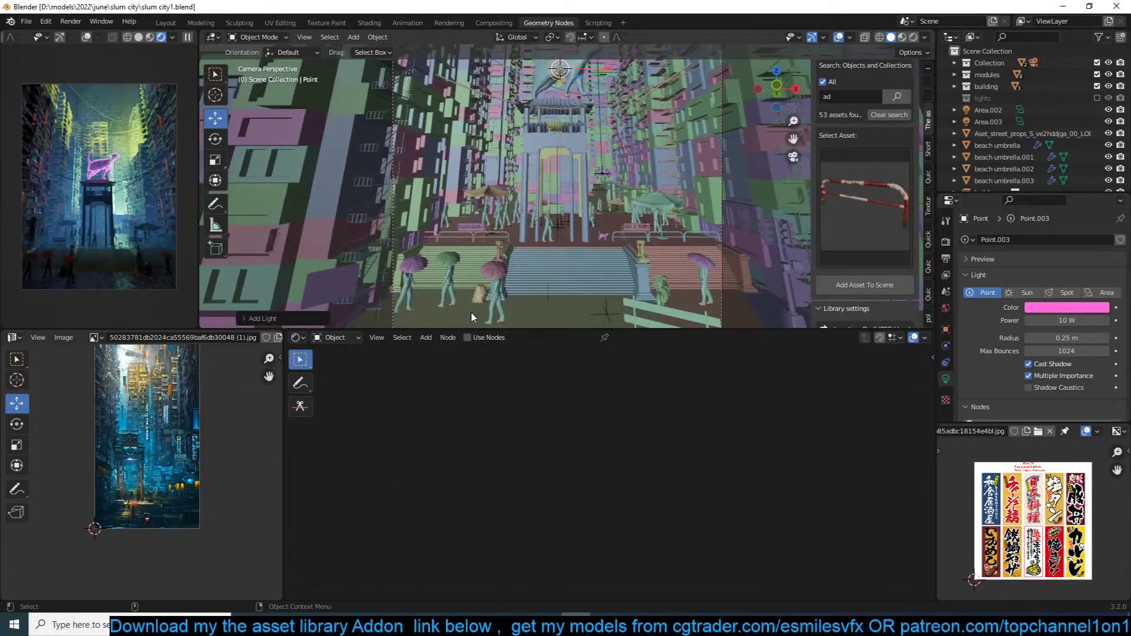
right_click(471, 312, "shift")
key("shift+a")
mouse_move(477, 312)
left_click(525, 313)
key("g")
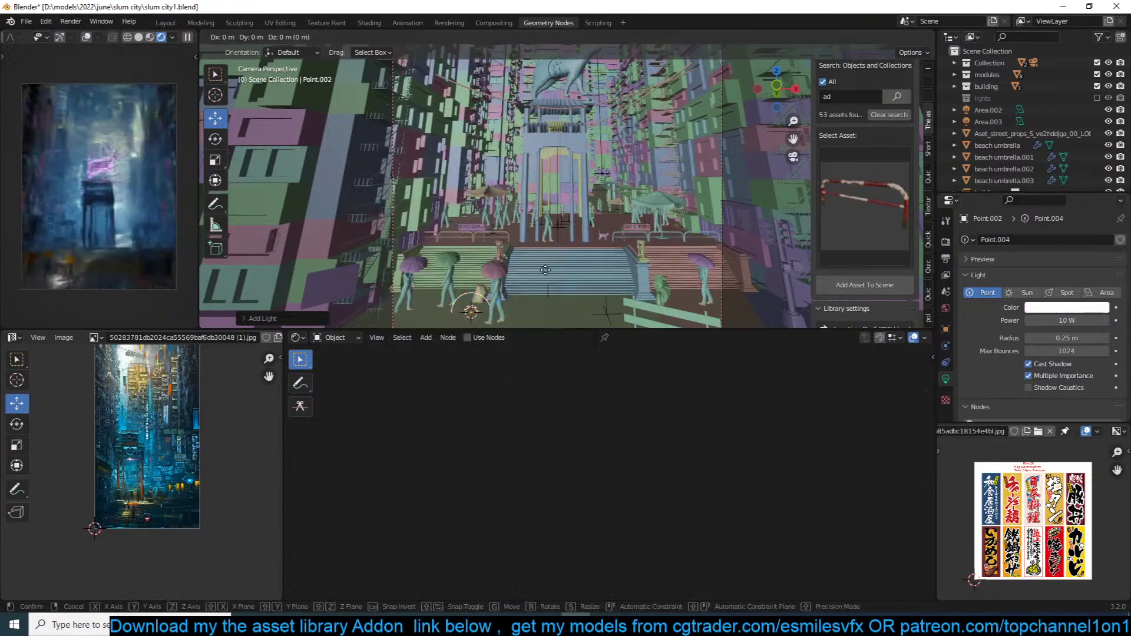
left_click(549, 201)
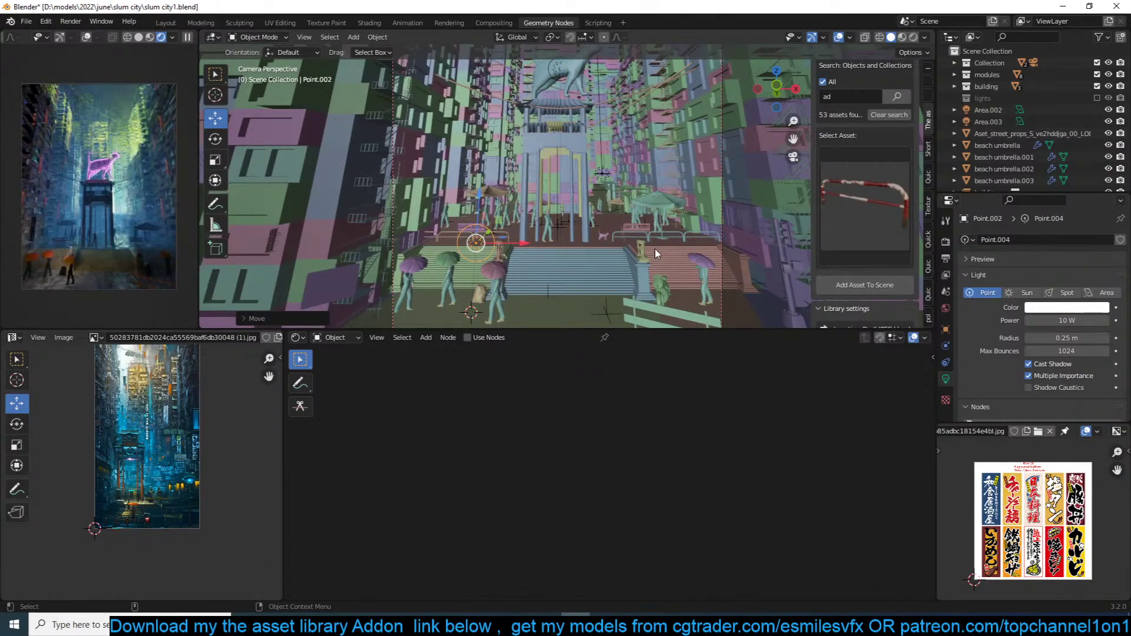
Step: In top view, move the new point light about 0.22 m along X and -0.47 m along Y, beside the nearest umbrella
key("KP_7")
key("g")
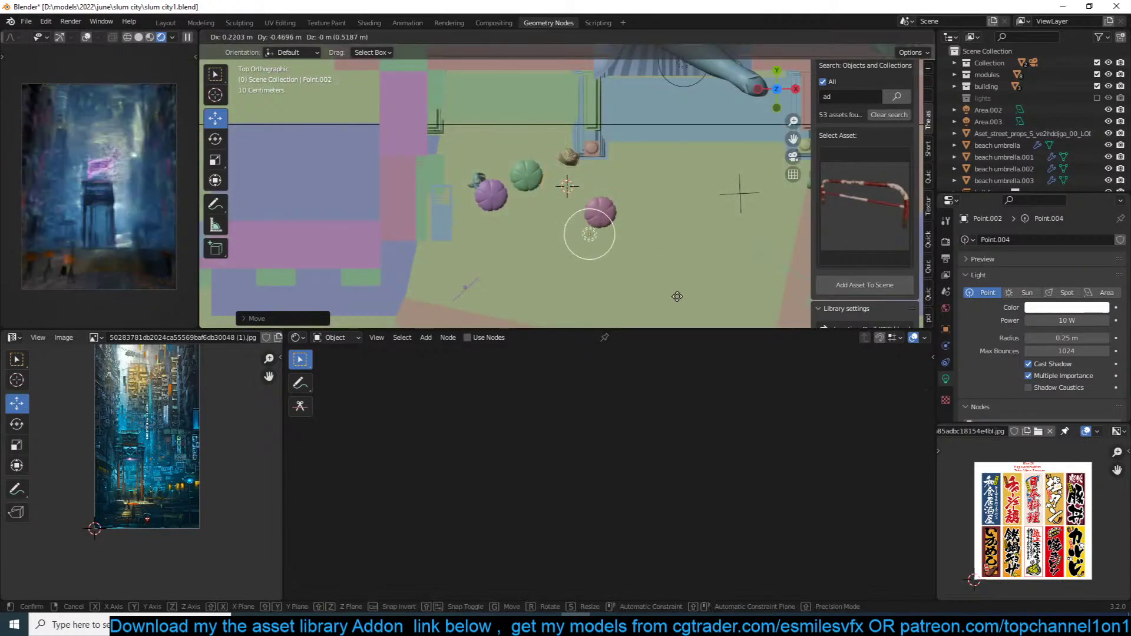
left_click(678, 297)
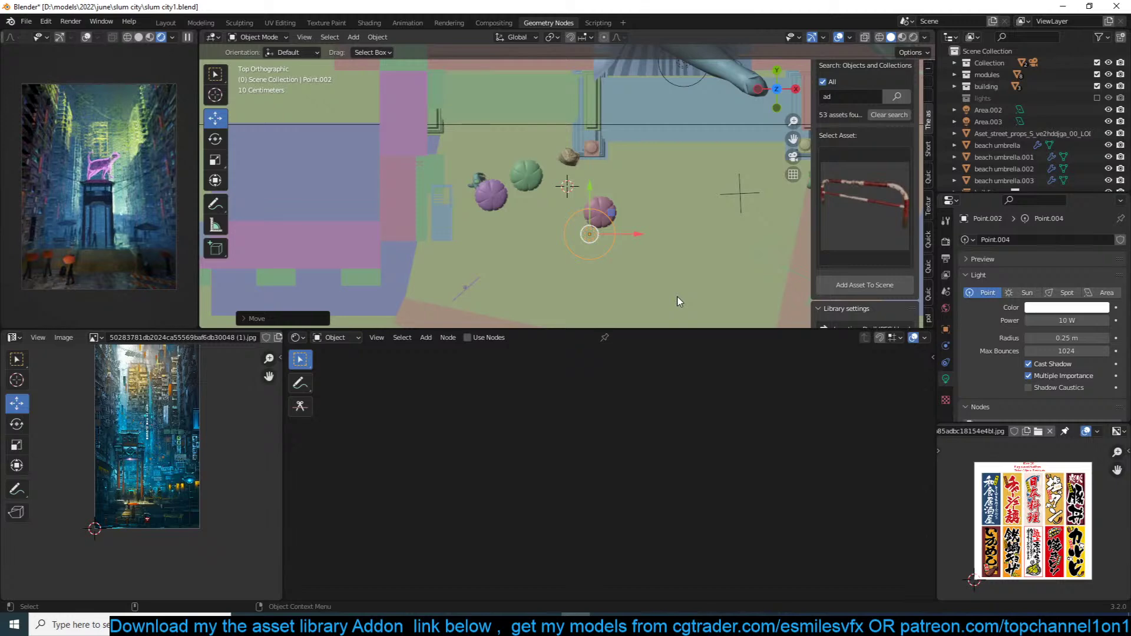
Step: Search the asset library for "fridge"
left_click(874, 224)
left_click(852, 92)
type("fridge")
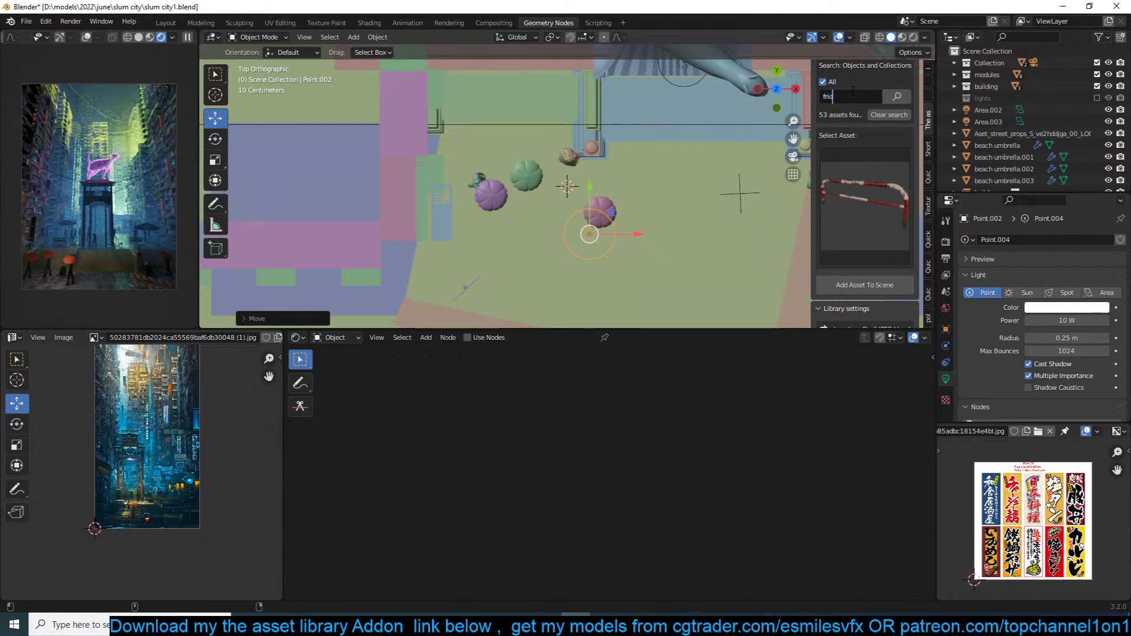
key("Return")
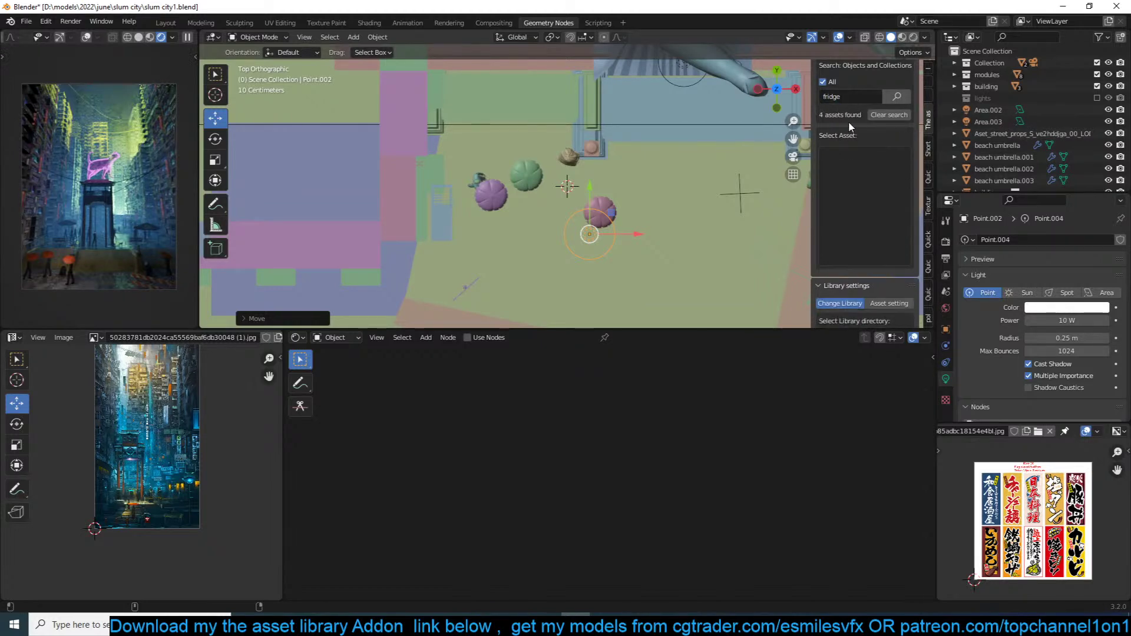
Step: Save the file and add the red-topped display fridge from the library to the open ground below the umbrella pedestrians
left_click(862, 169)
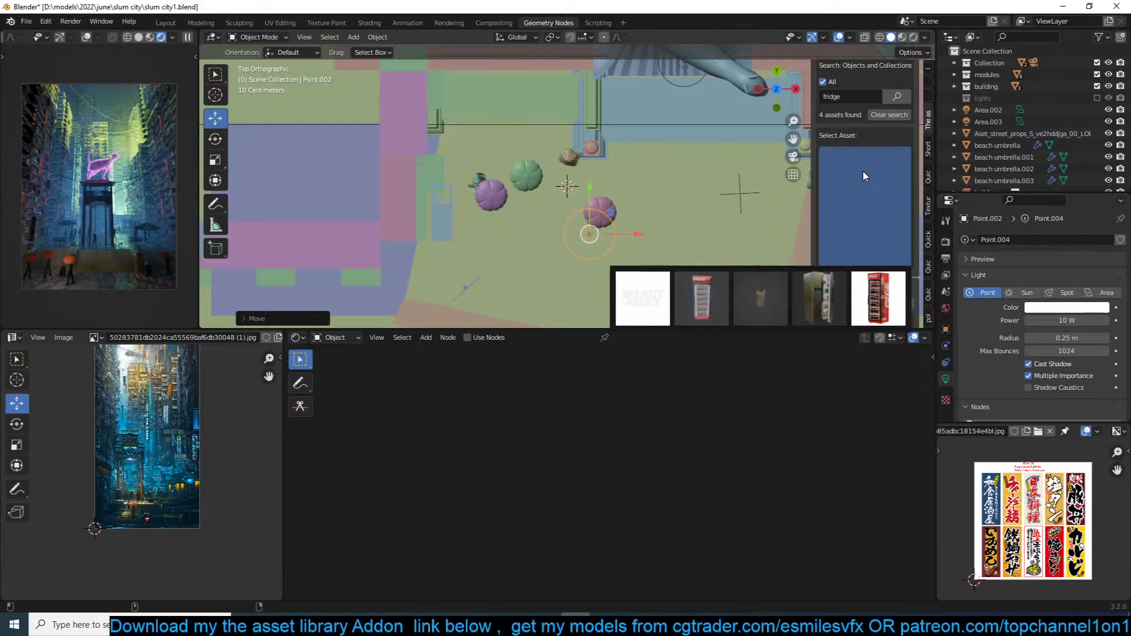
left_click(702, 298)
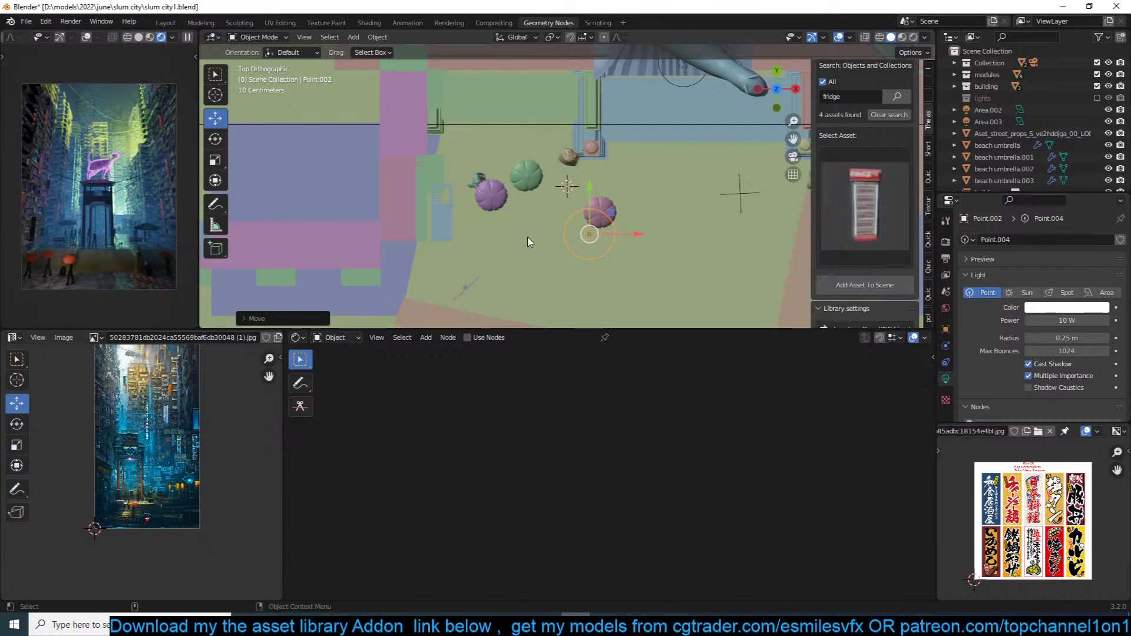
right_click(547, 258, "shift")
key("ctrl+s")
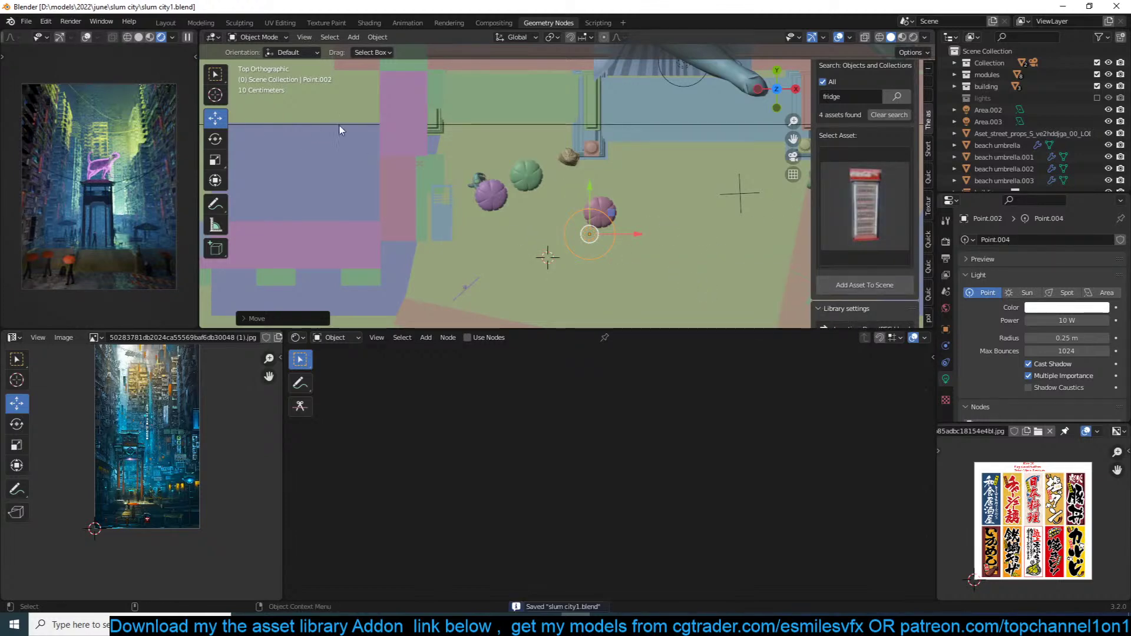
left_click(187, 37)
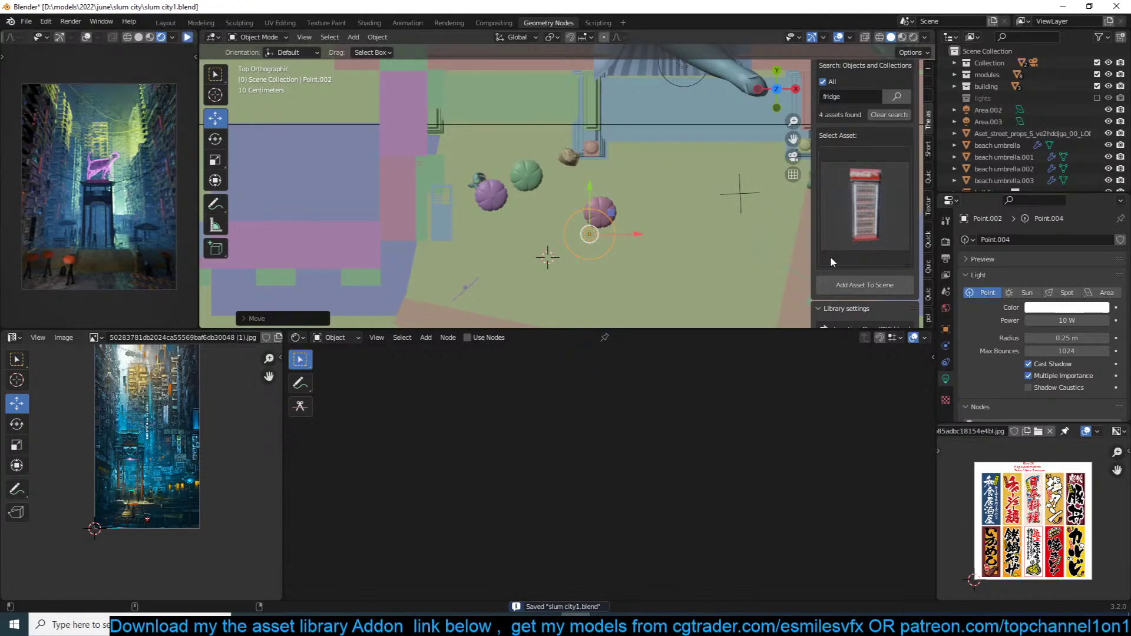
left_click(833, 285)
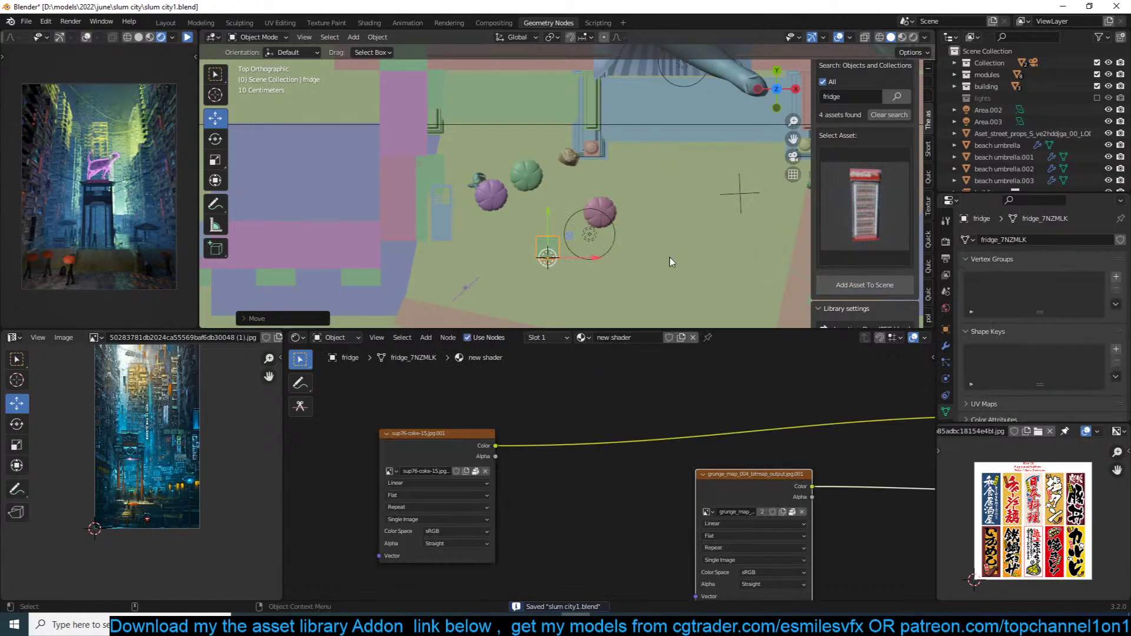
Step: Rotate the fridge 180° plus another 90°, and move it about 0.41 m along negative X
type("r")
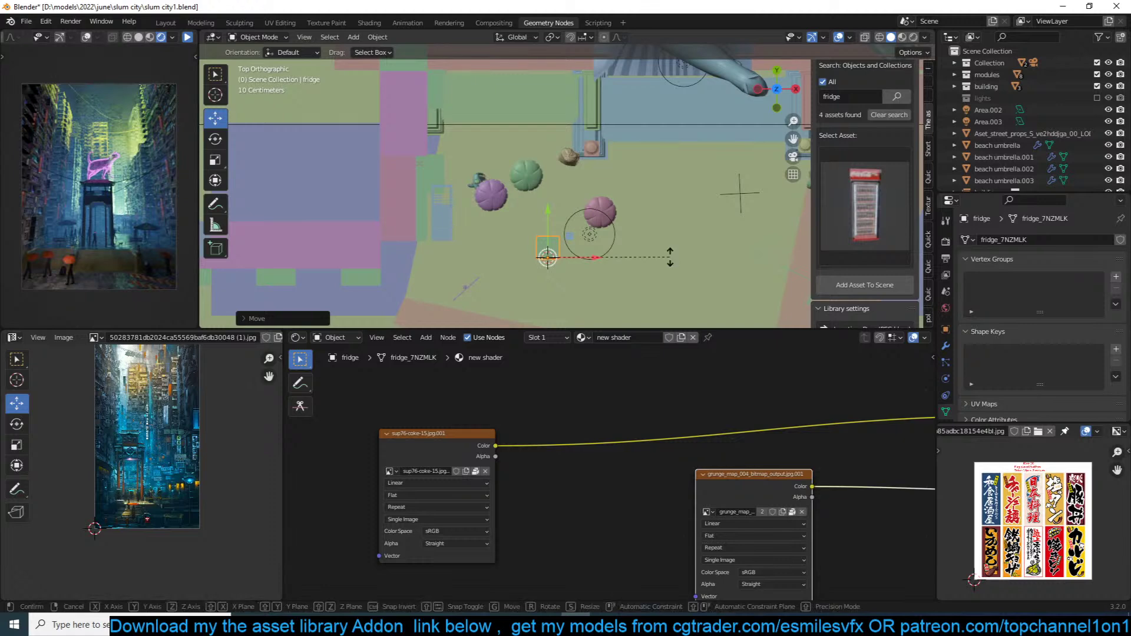
type("180")
key("Return")
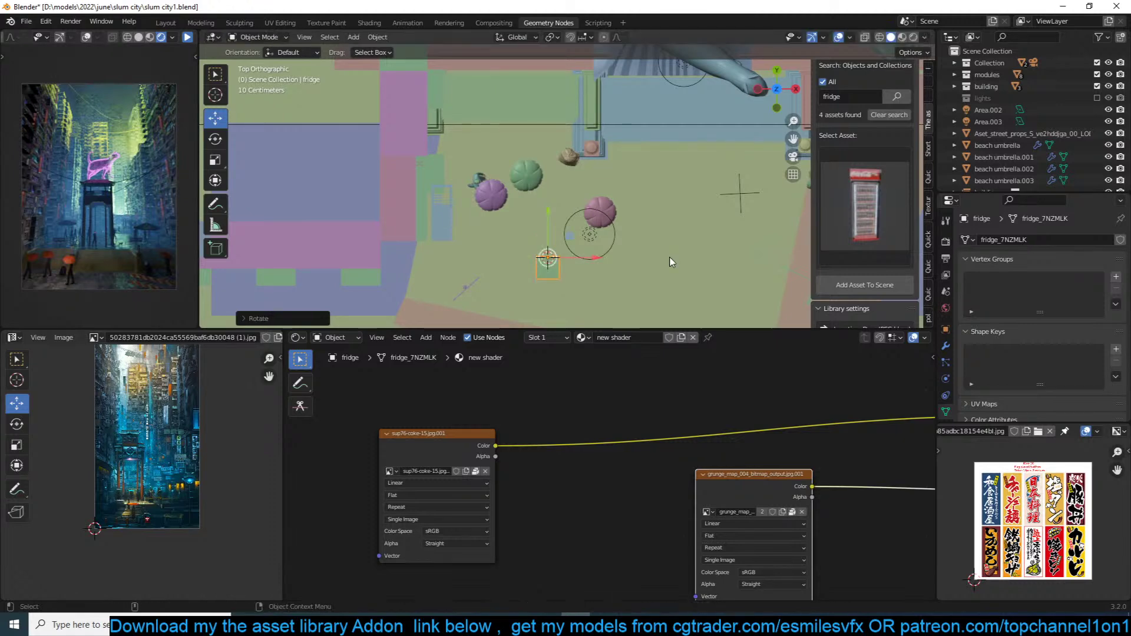
type("r90")
key("Return")
key("g")
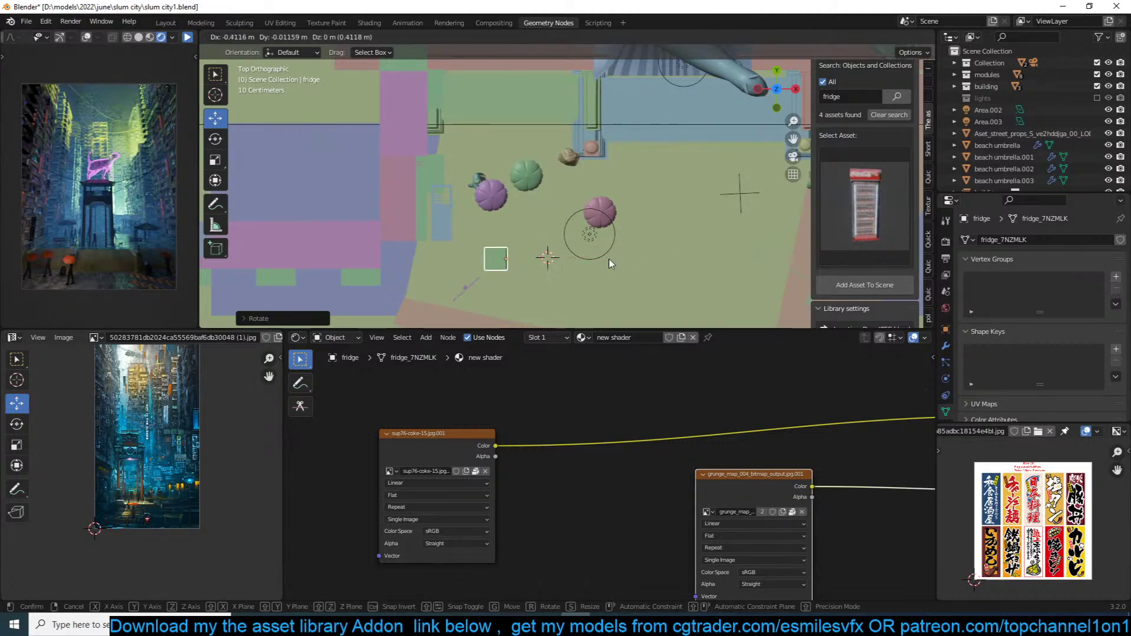
left_click(610, 264)
Step: Raise the fridge along Z until its base rests on the street ground
key("KP_Decimal")
middle_click_drag(612, 260, 601, 195)
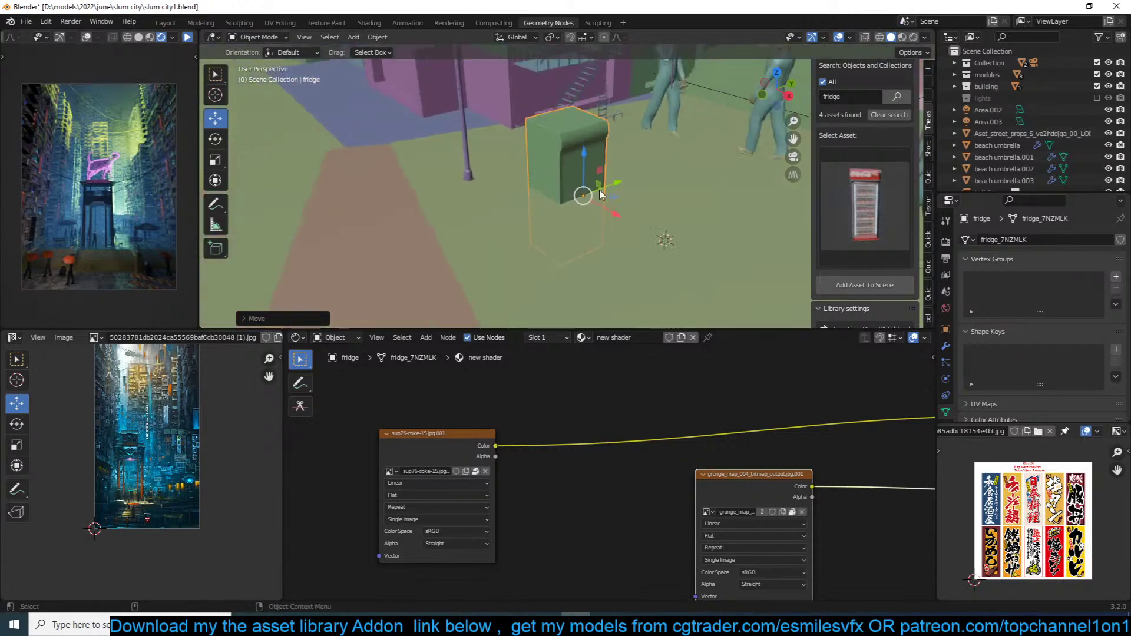
key("g")
key("z")
left_click(666, 126)
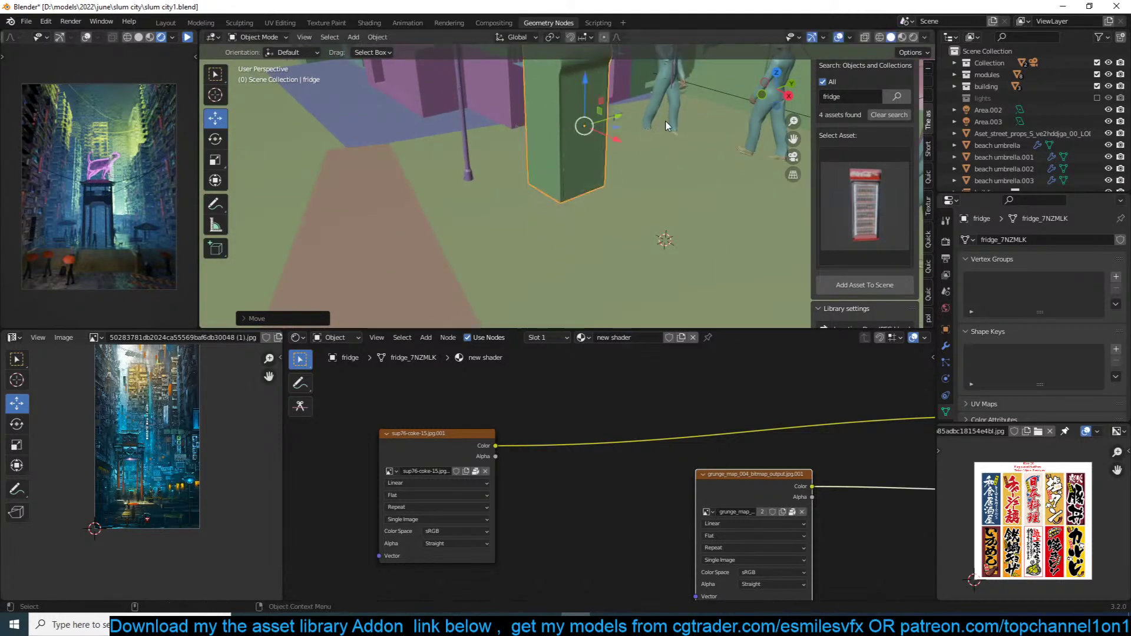
middle_click_drag(667, 125, 666, 153)
key("g")
key("z")
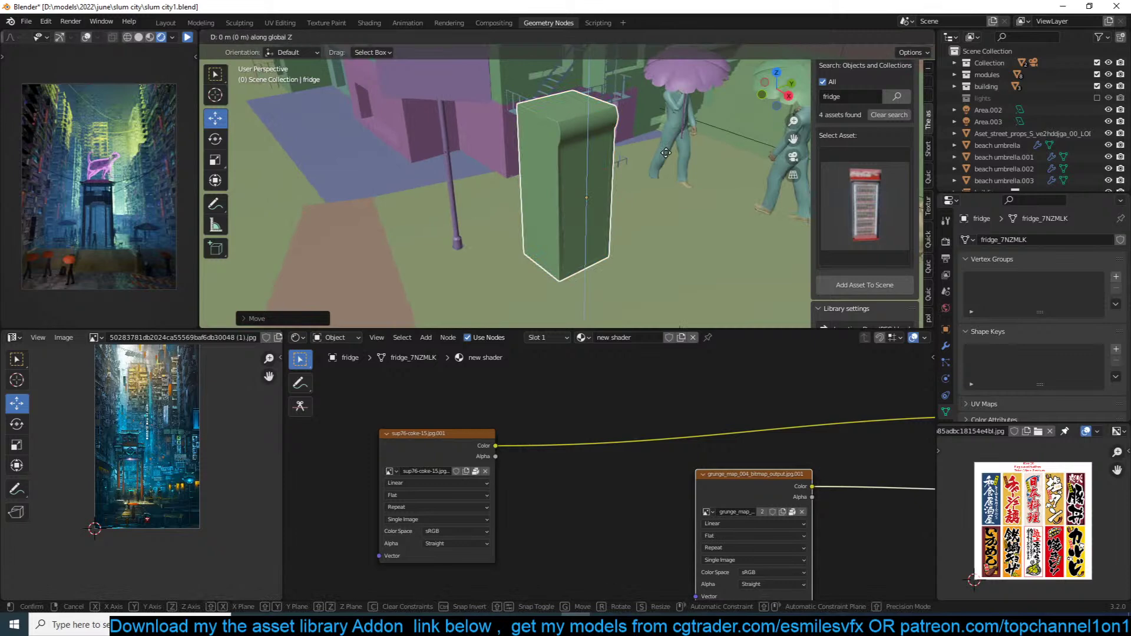
left_click(666, 152)
Step: Make a linked duplicate of the fridge and move it about 0.76 m in X and 0.97 m in Y, beside the stairs' pillar
key("KP_7")
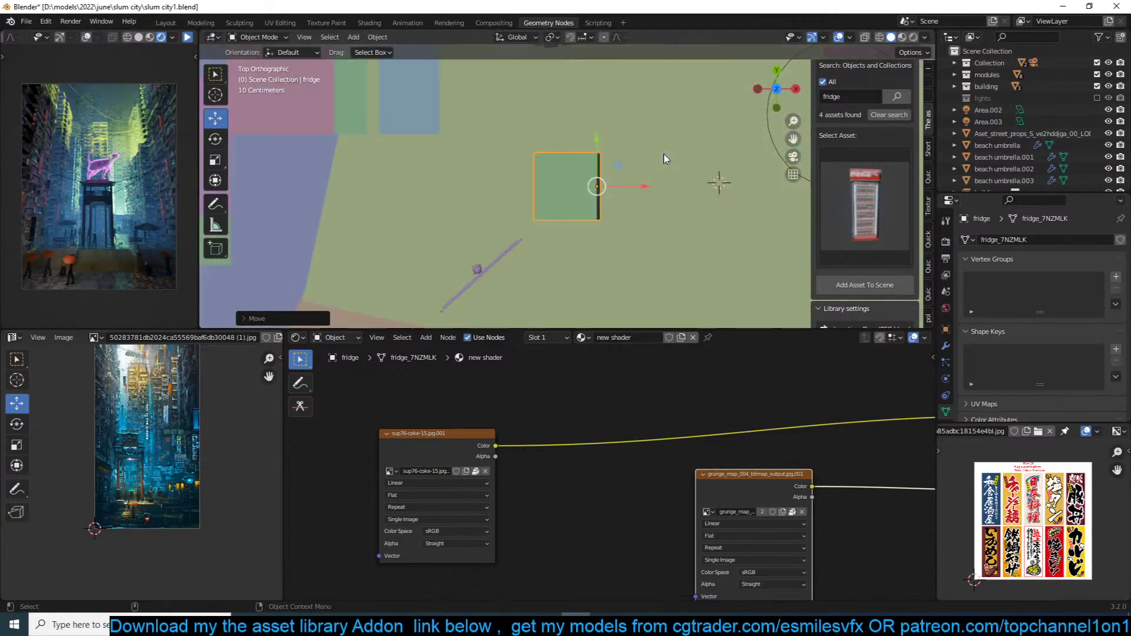
scroll(664, 159, "down", 4)
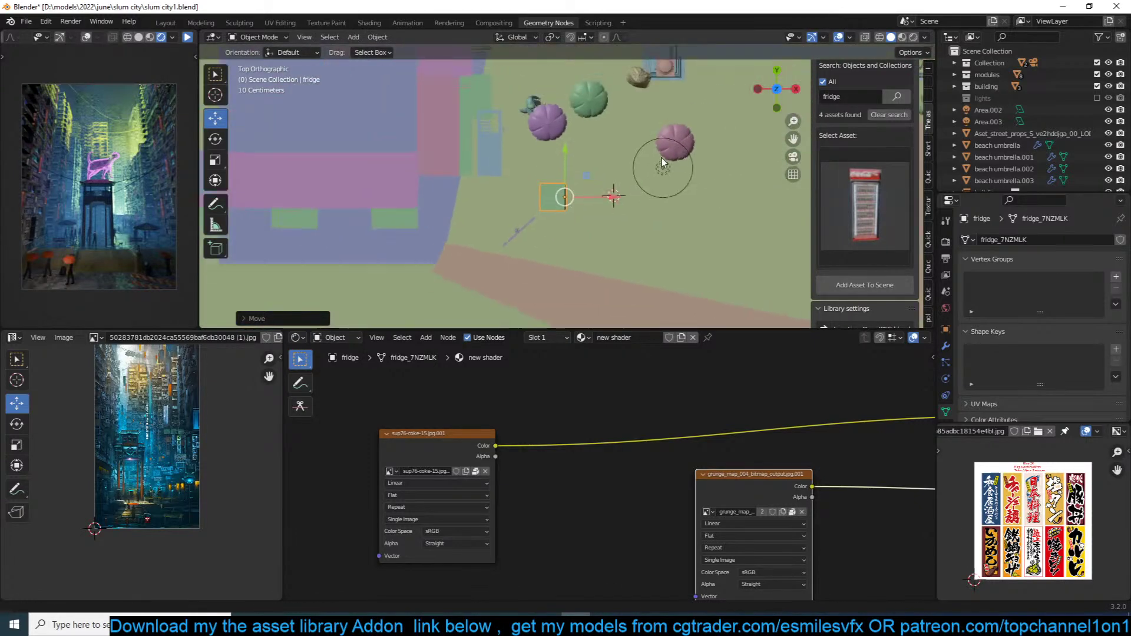
middle_click_drag(662, 158, 585, 217, "shift")
key("alt+d")
right_click(609, 150)
right_click(555, 118, "shift")
key("shift+s")
left_click(563, 98)
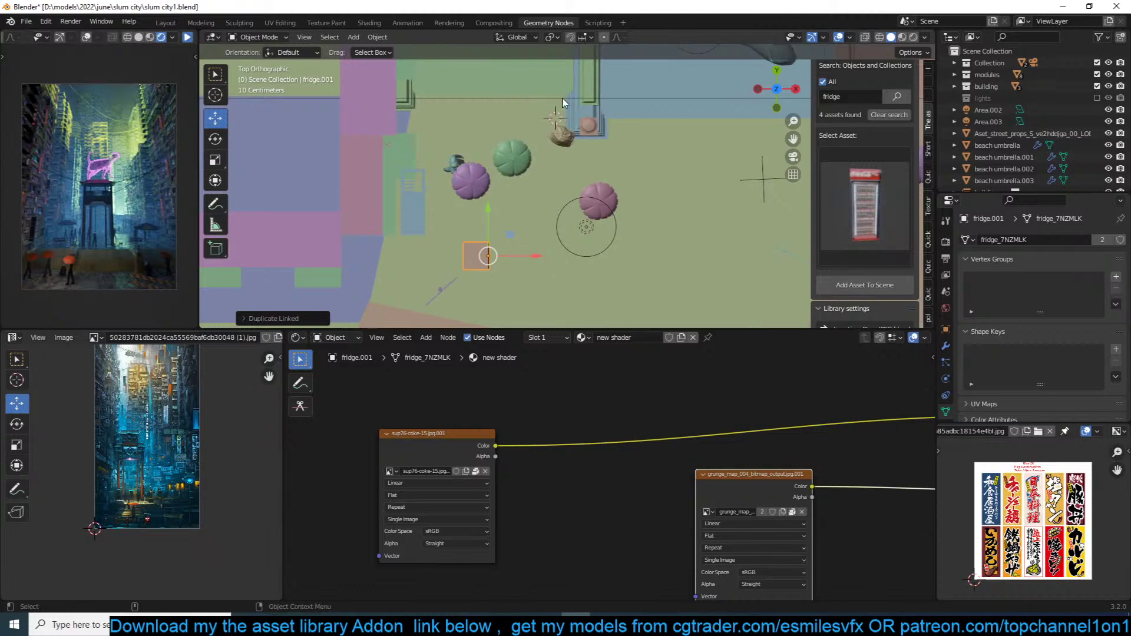
key("g")
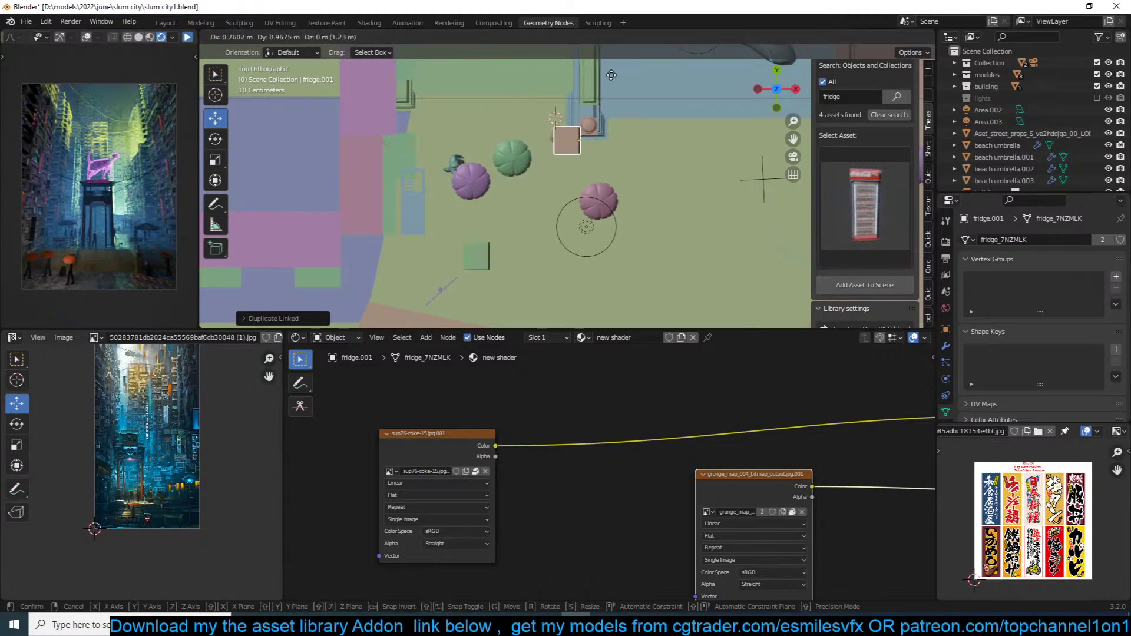
left_click(611, 75)
Step: Rotate the duplicate fridge to face the camera and shift it back against the wall beside the stairs
key("r")
left_click(596, 58)
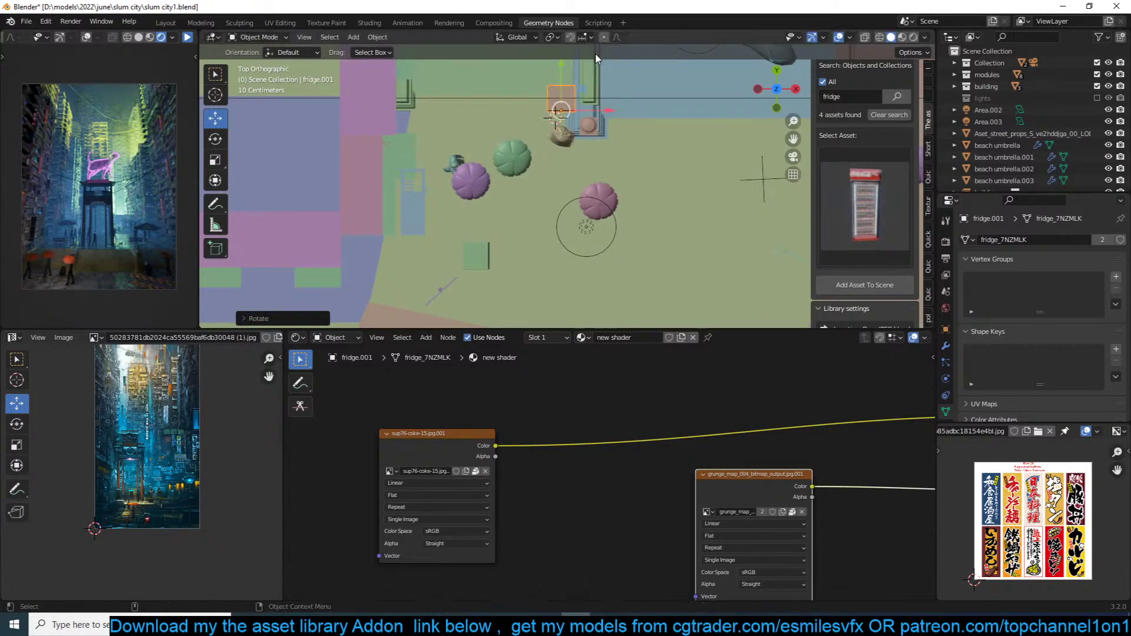
key("g")
left_click(580, 77)
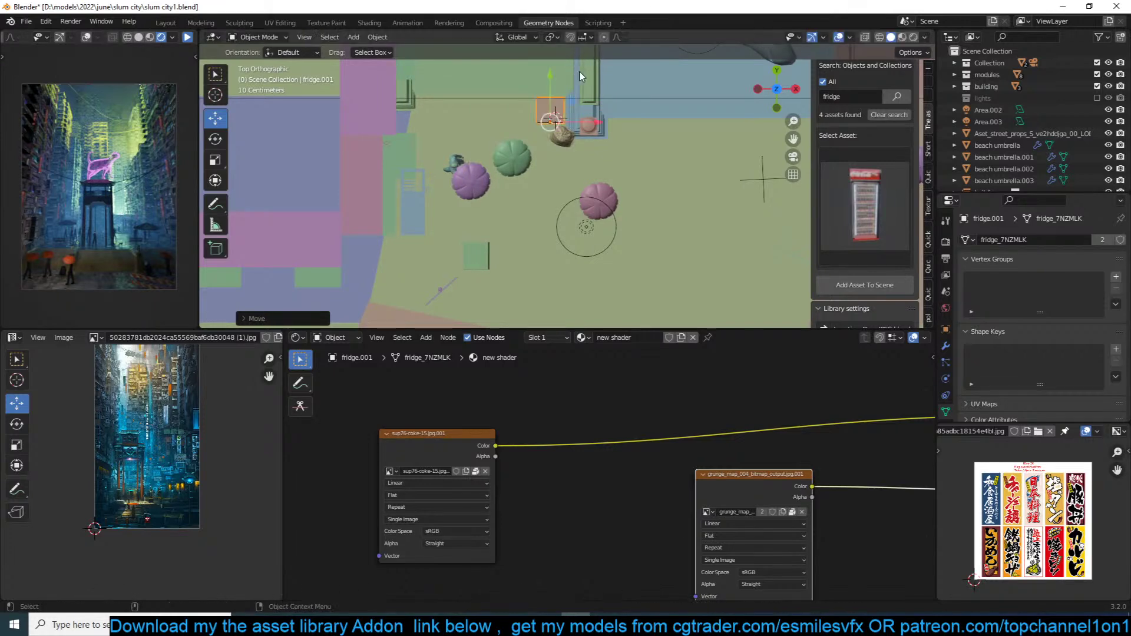
Step: Check the fridges from the camera and refresh the live render preview, leaving it paused
key("KP_0")
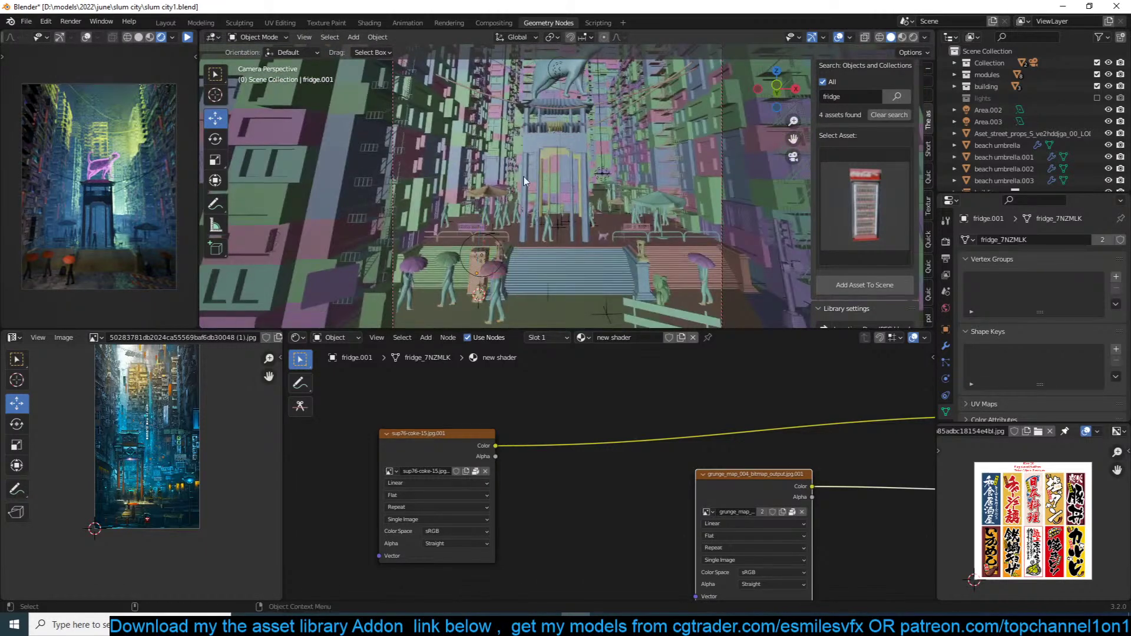
left_click(193, 36)
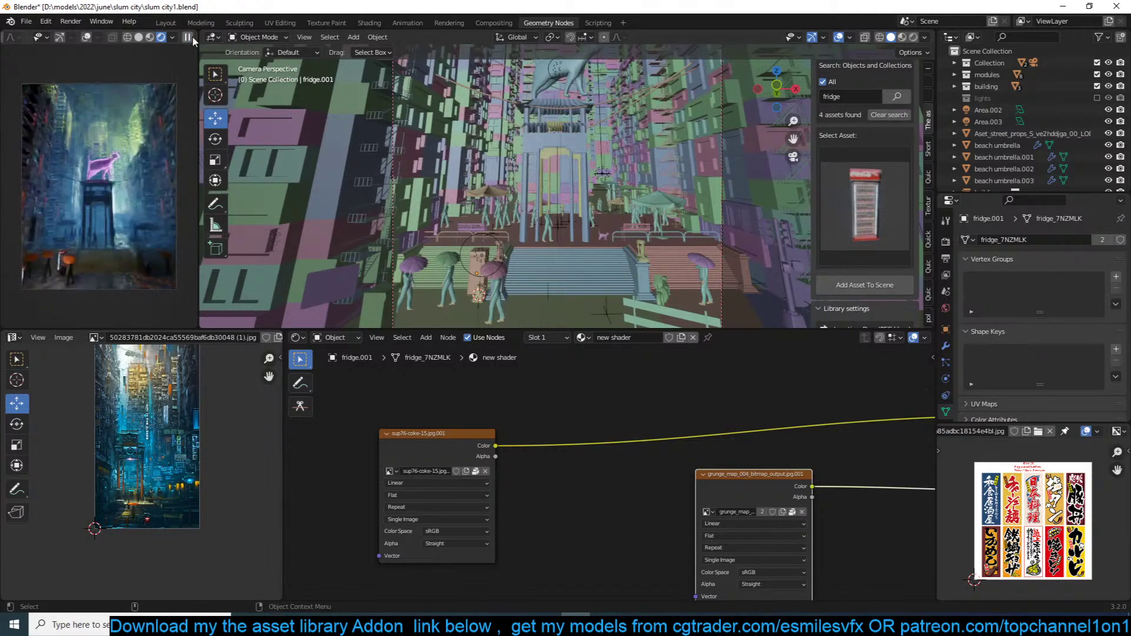
left_click(191, 37)
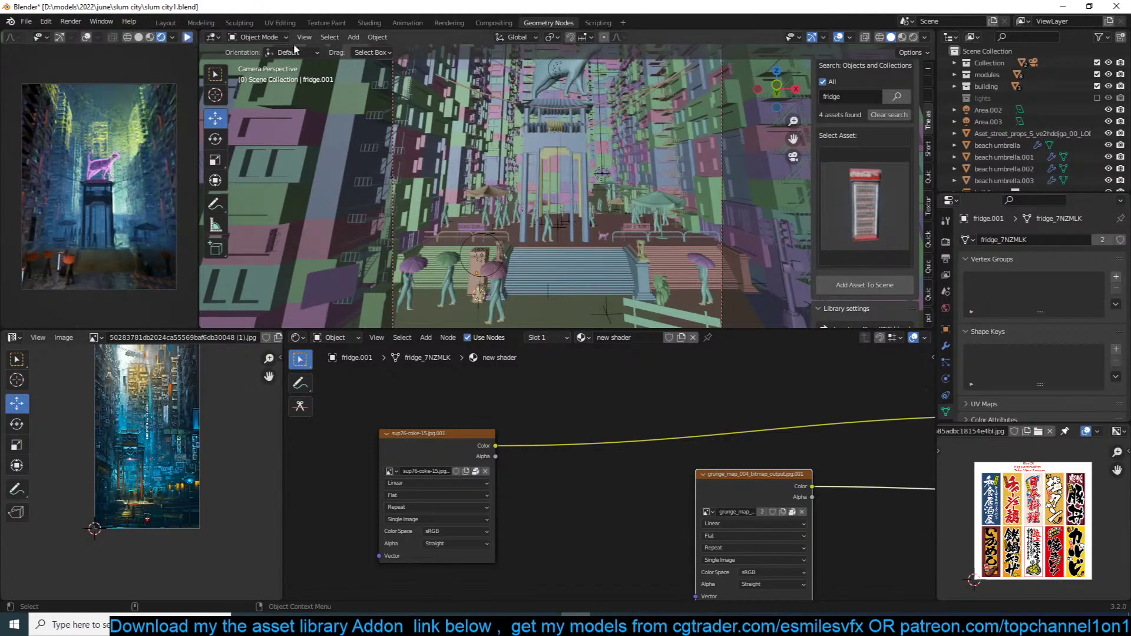
left_click(855, 97)
Step: Make a linked duplicate of the large standing umbrella on the upper terrace and snap it to the street beside the foreground pedestrians
left_click(688, 189)
left_click(674, 200)
key("alt+d")
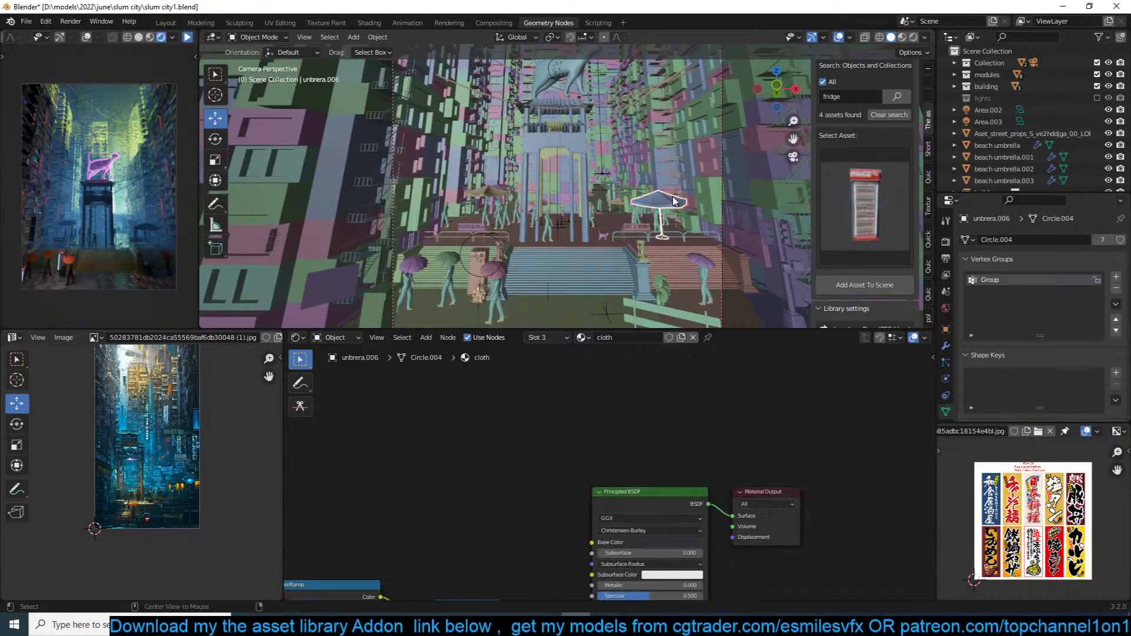
right_click(672, 201)
scroll(488, 215, "down", 1)
middle_click_drag(488, 215, 520, 196, "shift")
right_click(483, 287, "shift")
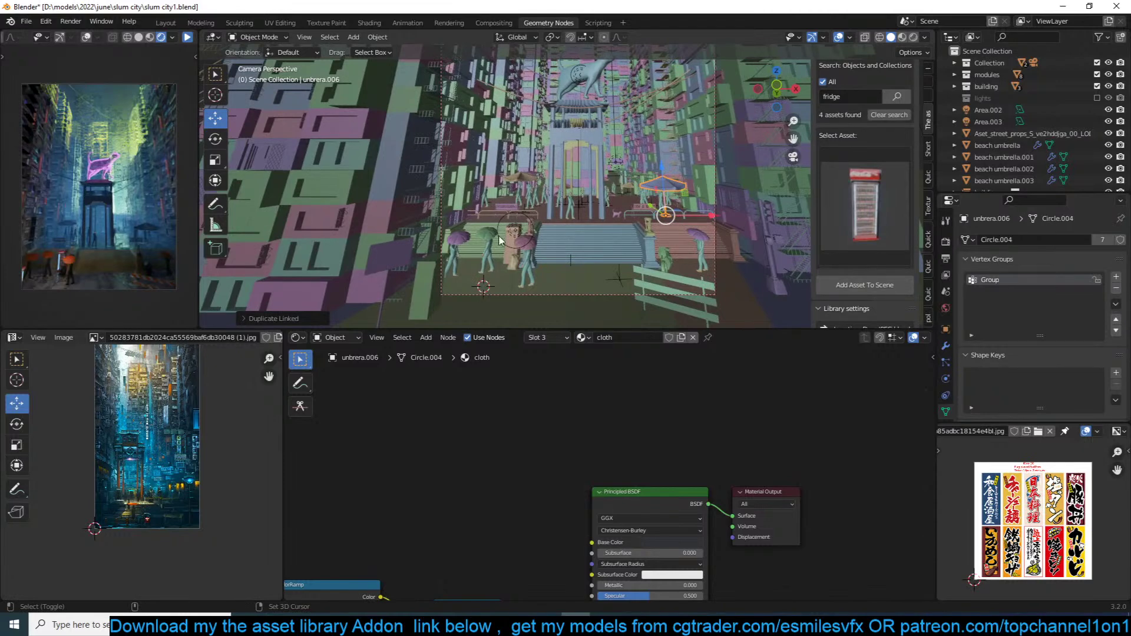
key("shift+s")
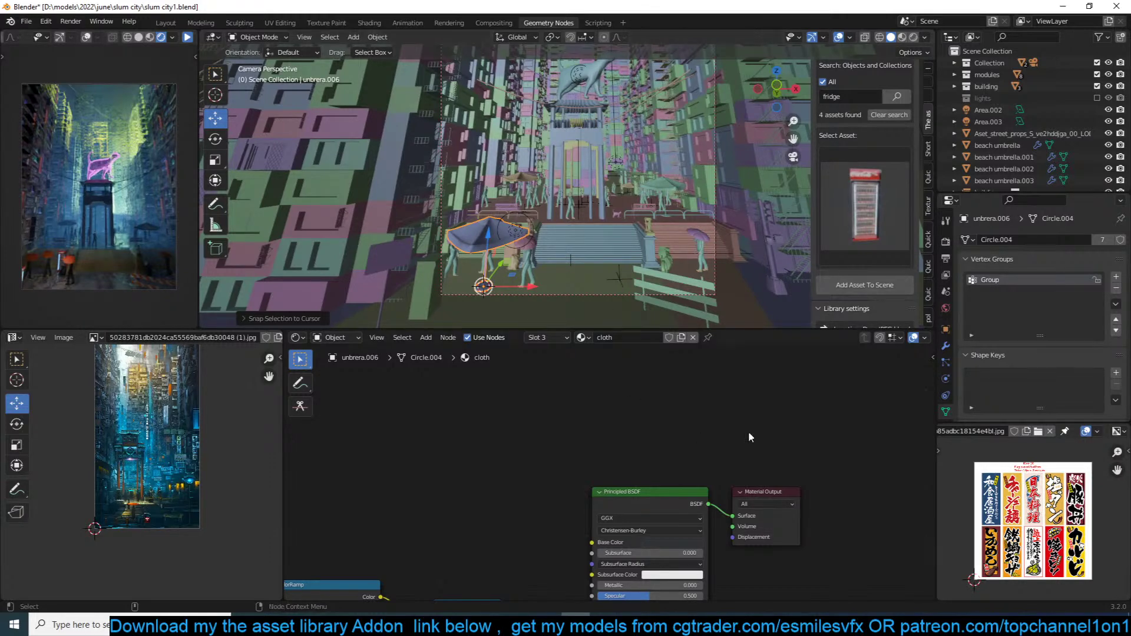
Step: Switch to Chrome and search for "7pm est to uganda time" in a new tab
mouse_move(315, 624)
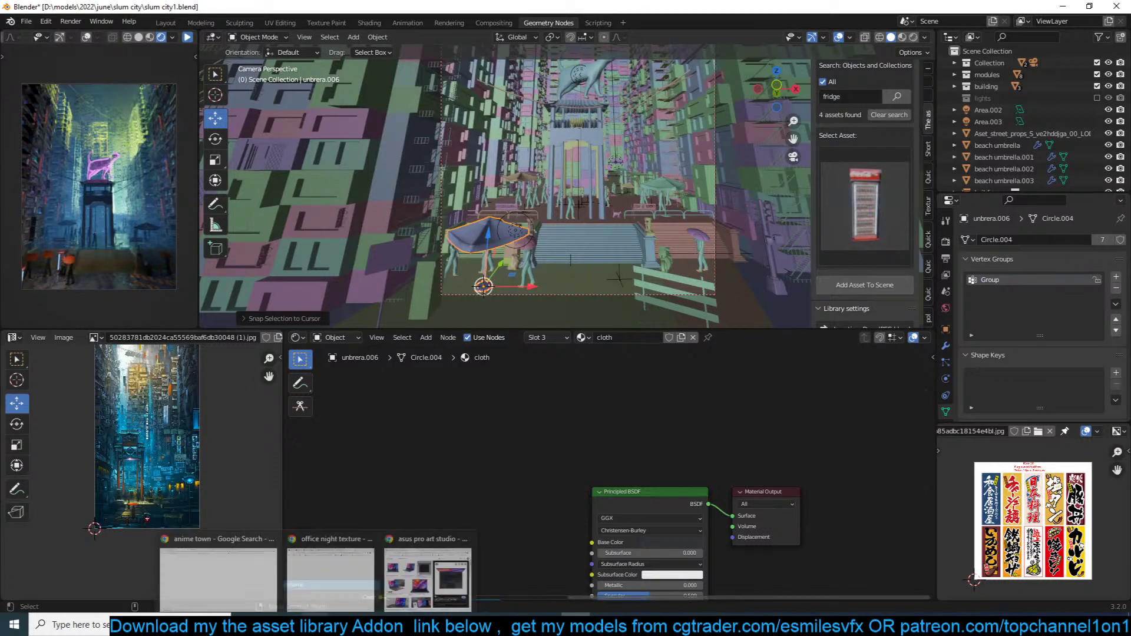
left_click(360, 595)
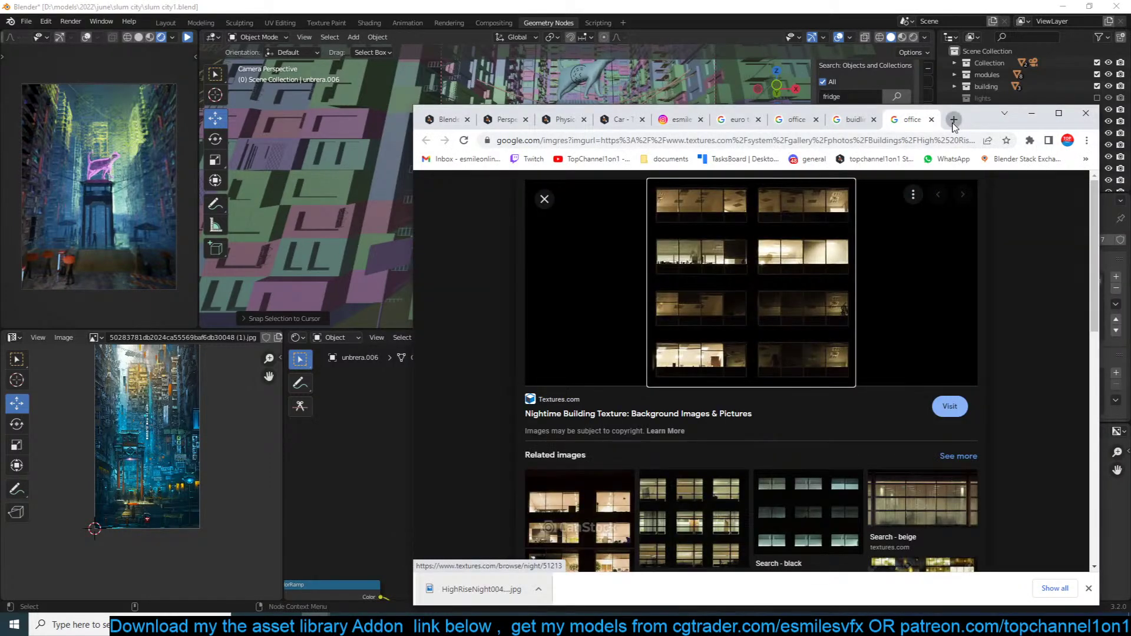
left_click(954, 119)
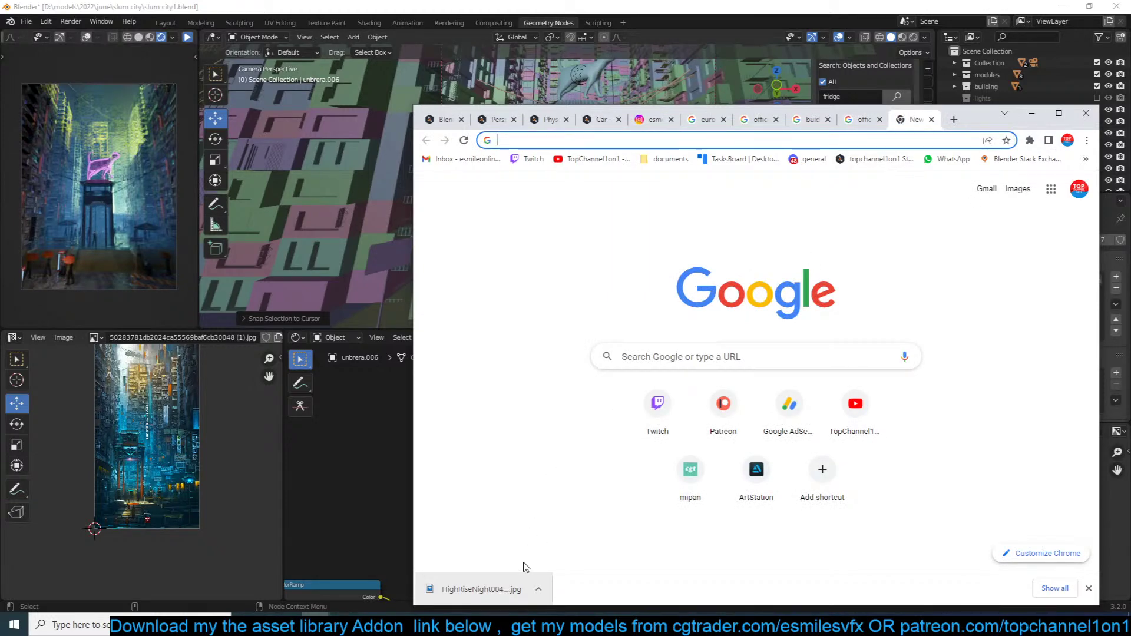
left_click(460, 625)
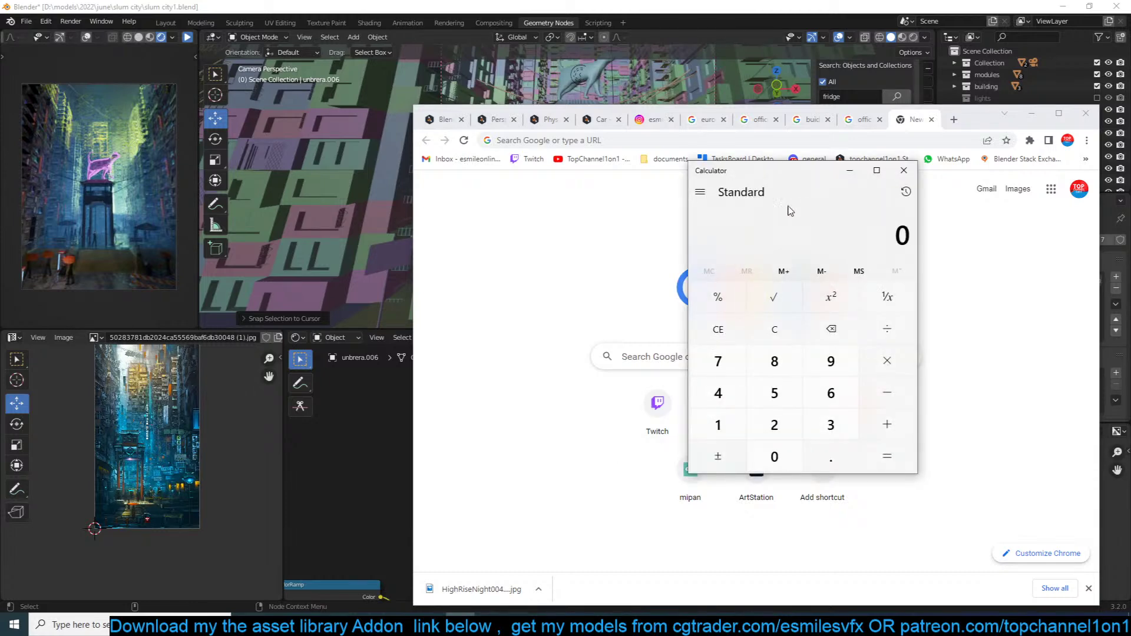
left_click(618, 139)
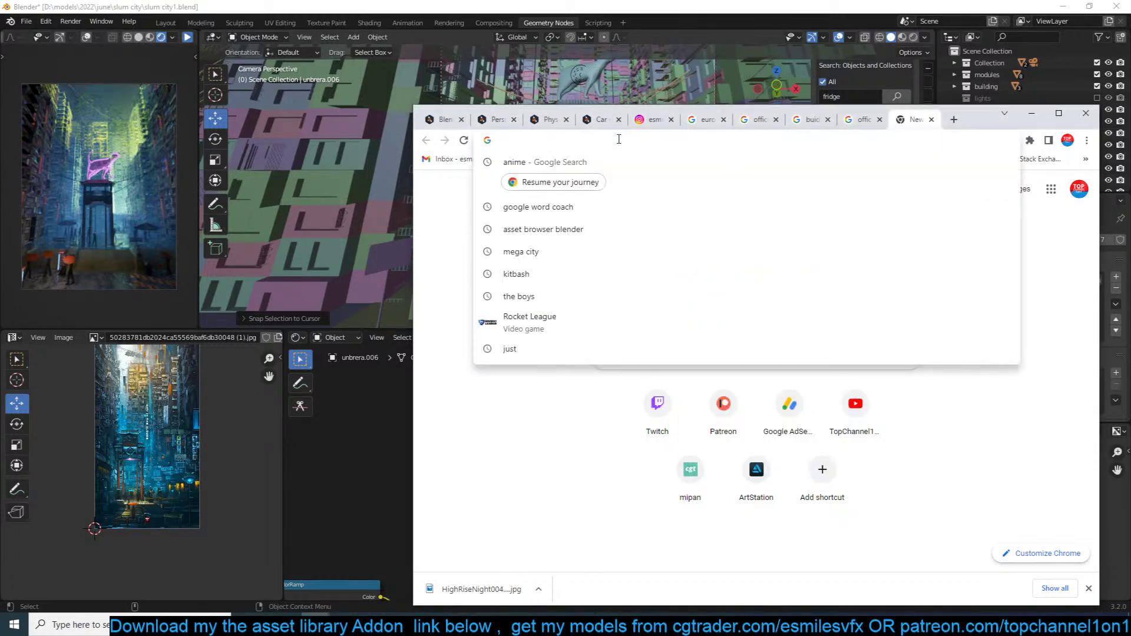
type("1")
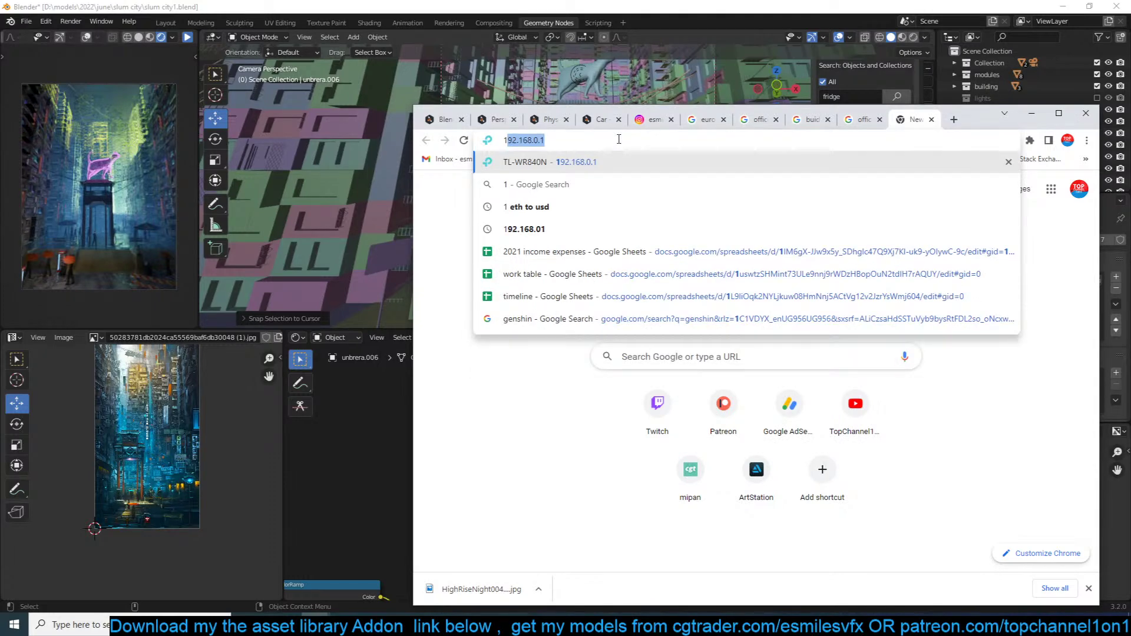
key("BackSpace")
key("BackSpace")
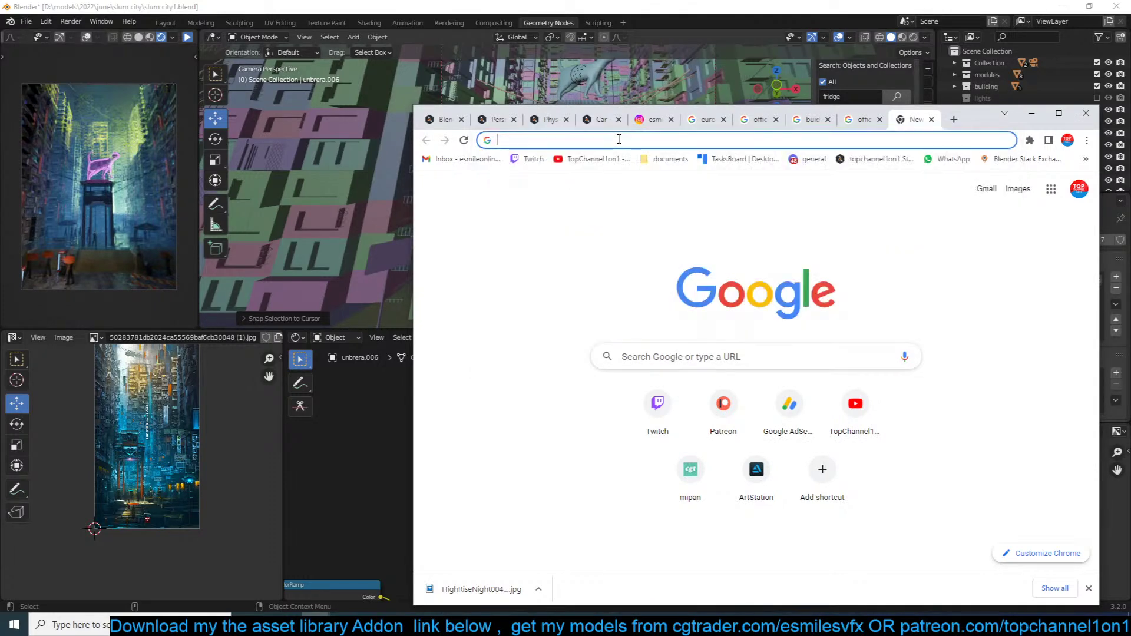
type("7pm")
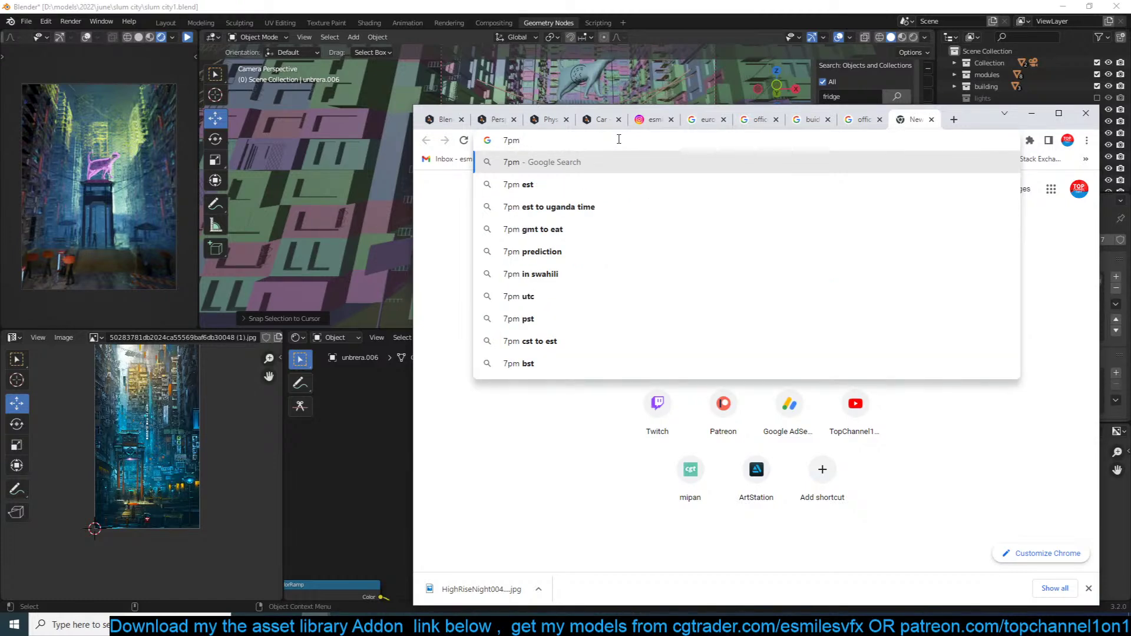
type(" est to")
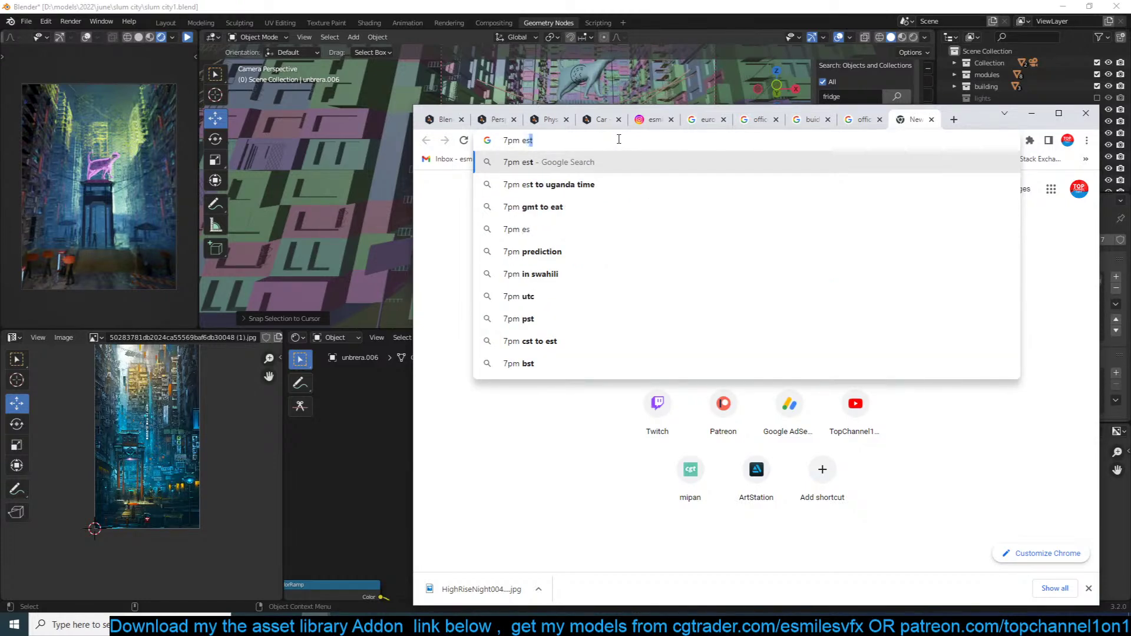
key("Return")
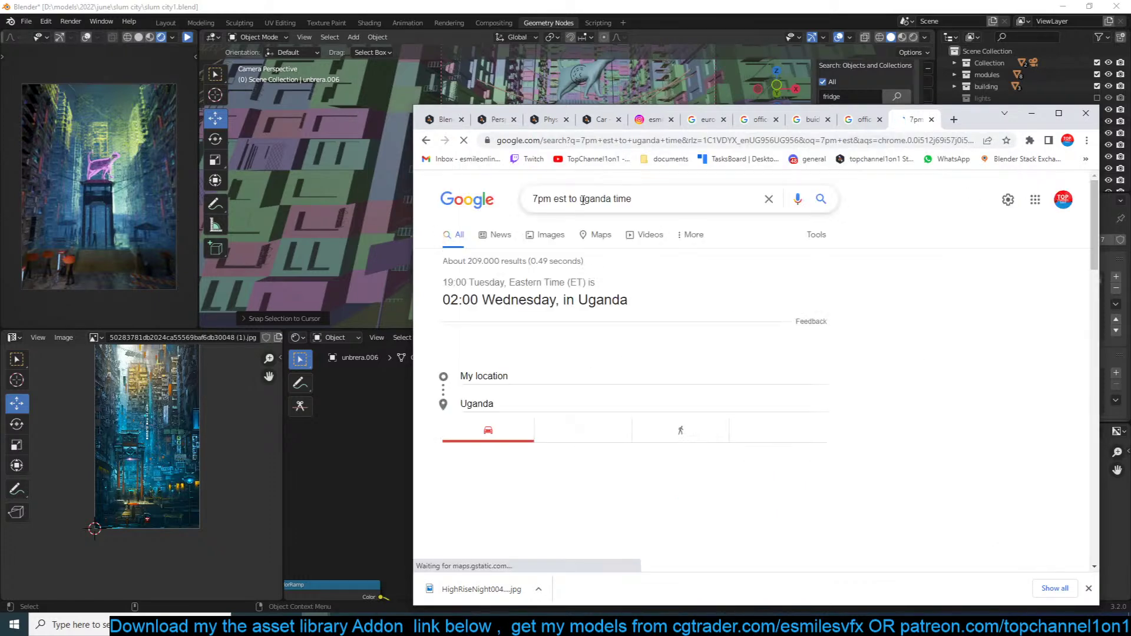
Step: Shorten the Google query to "7pm est" and search, and also search for just "7pm"
left_click_drag(569, 199, 681, 199)
key("BackSpace")
key("Return")
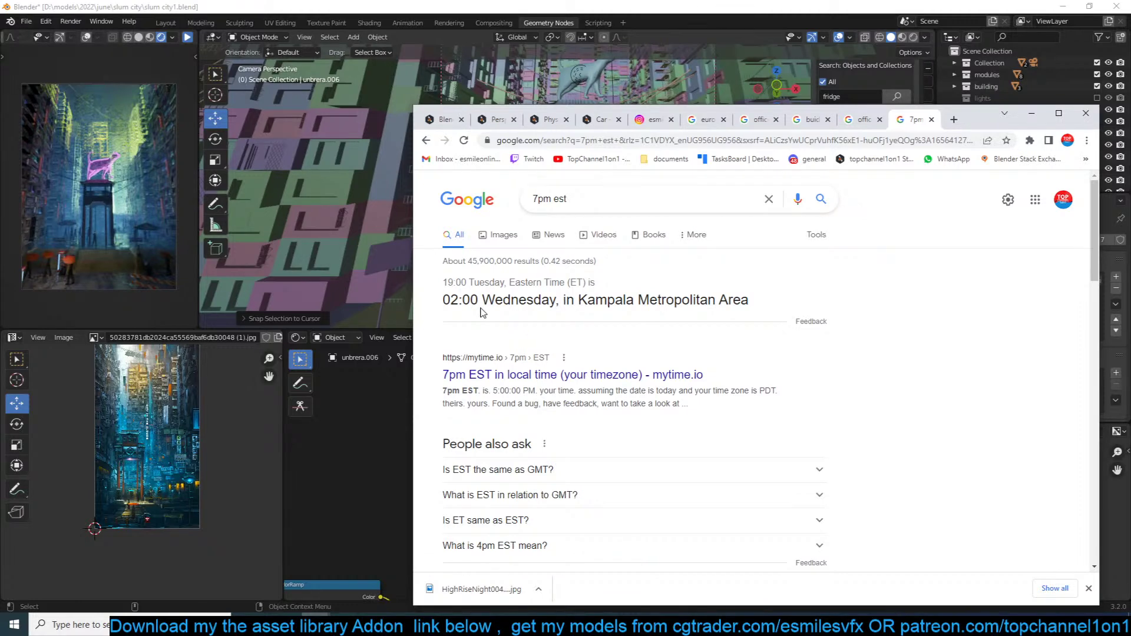
double_click(578, 194)
key("BackSpace")
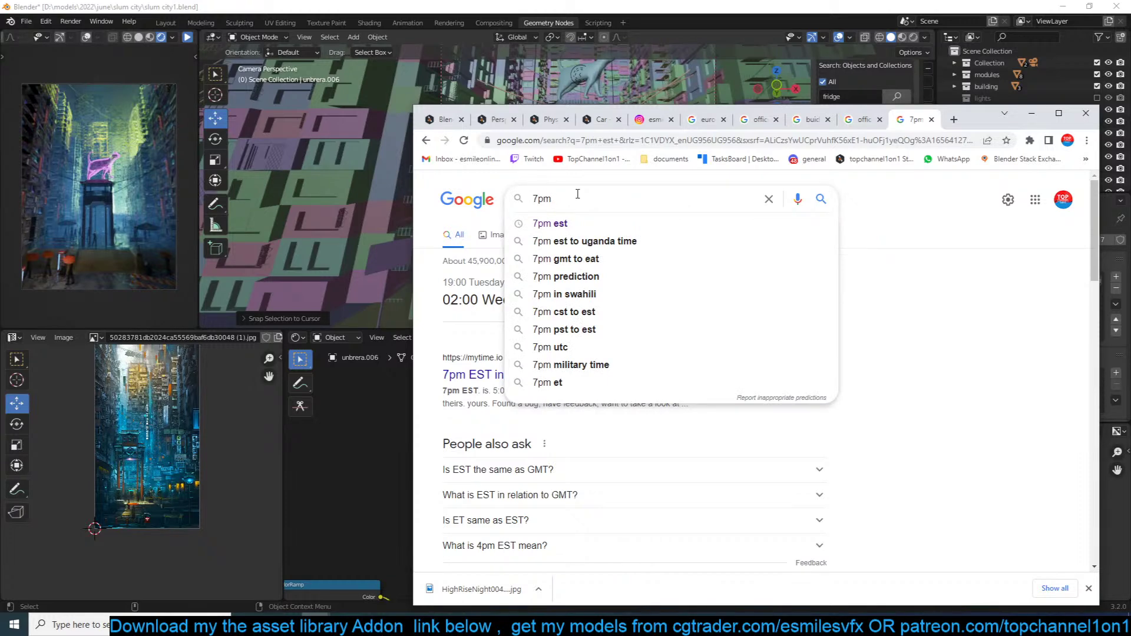
key("Return")
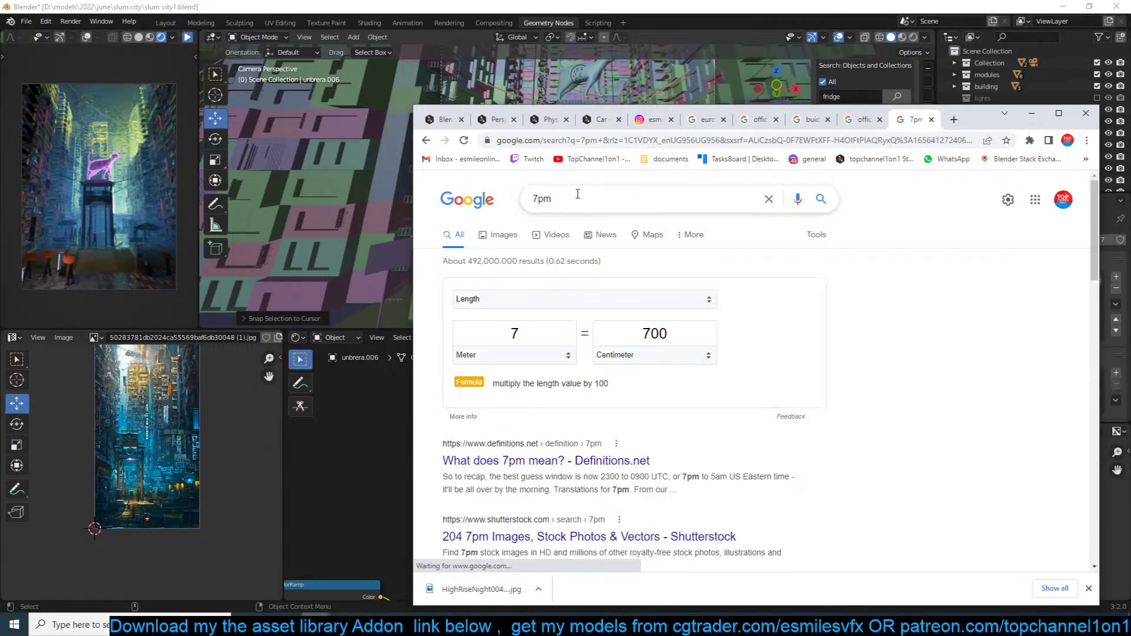
left_click(578, 193)
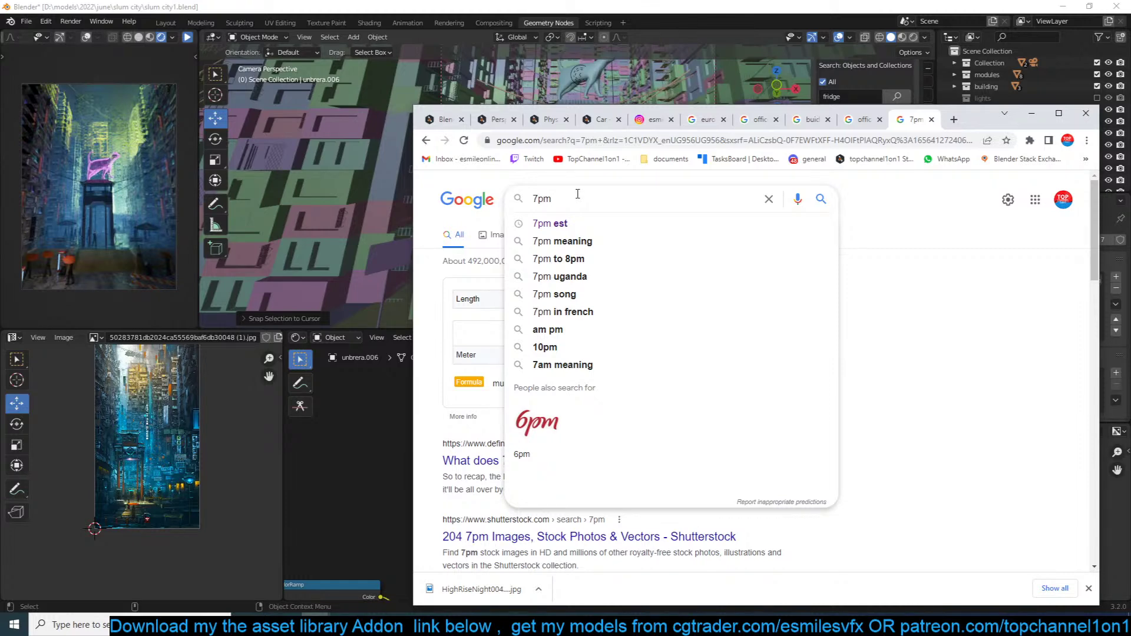
key("Return")
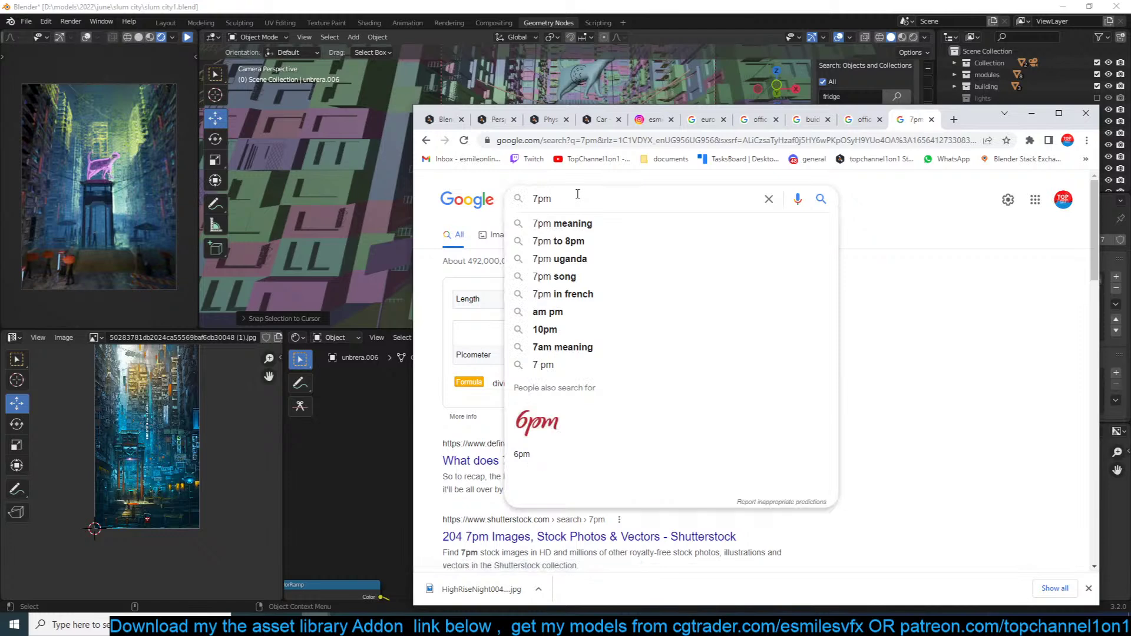
Step: Search Google for "my time zone" and open the Calculator, closing it without calculating anything
key("ctrl+a")
type("y tim")
key("ctrl+a")
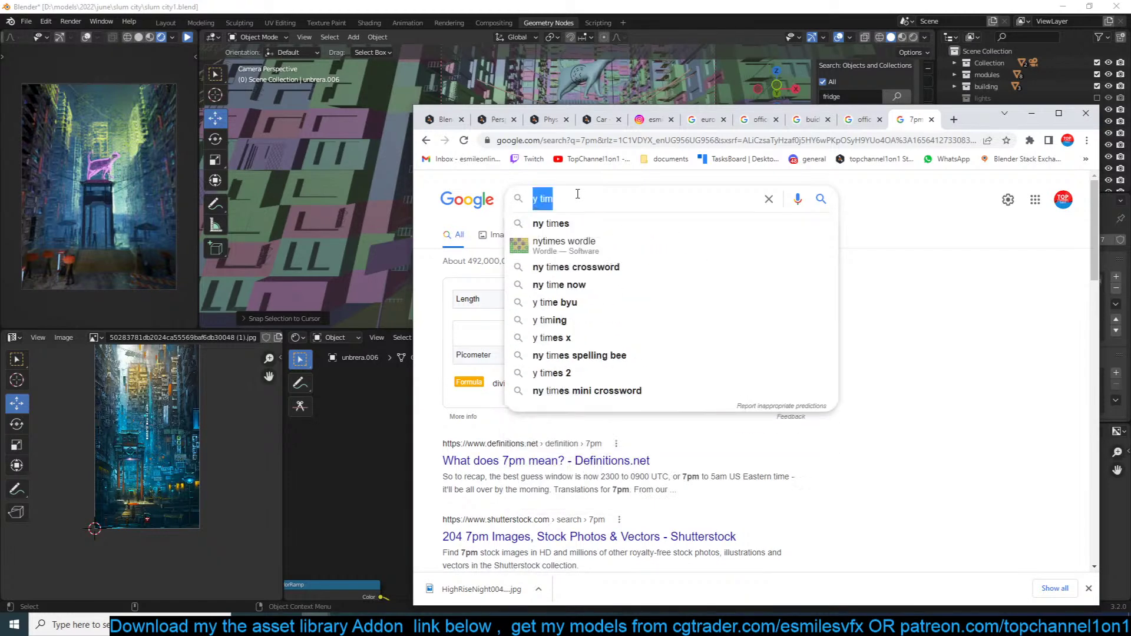
type("my time zone")
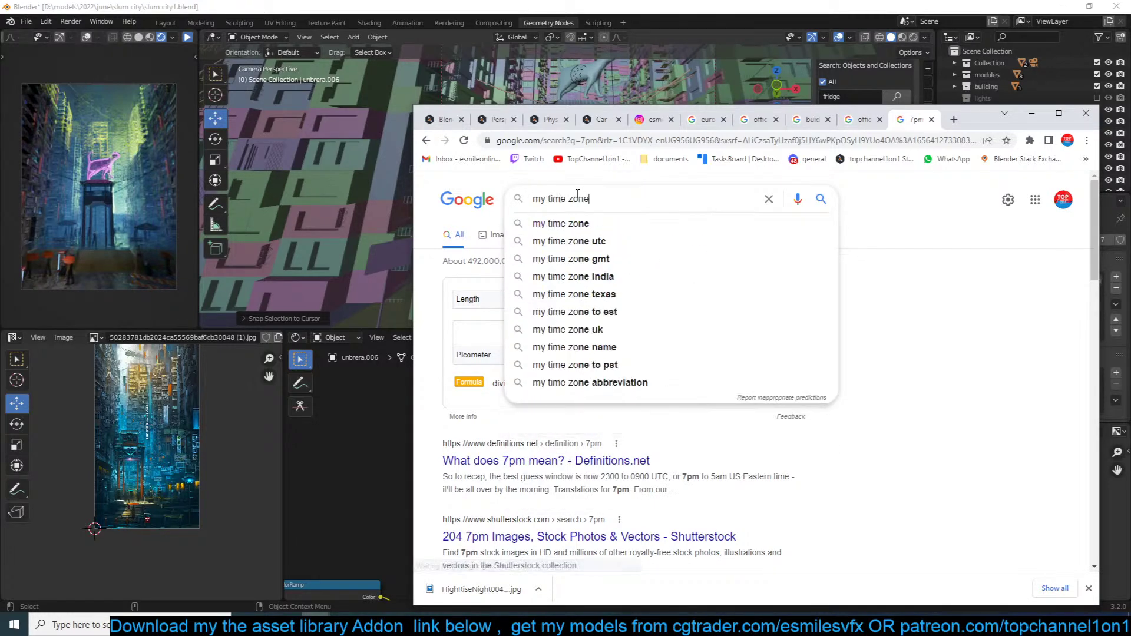
key("Return")
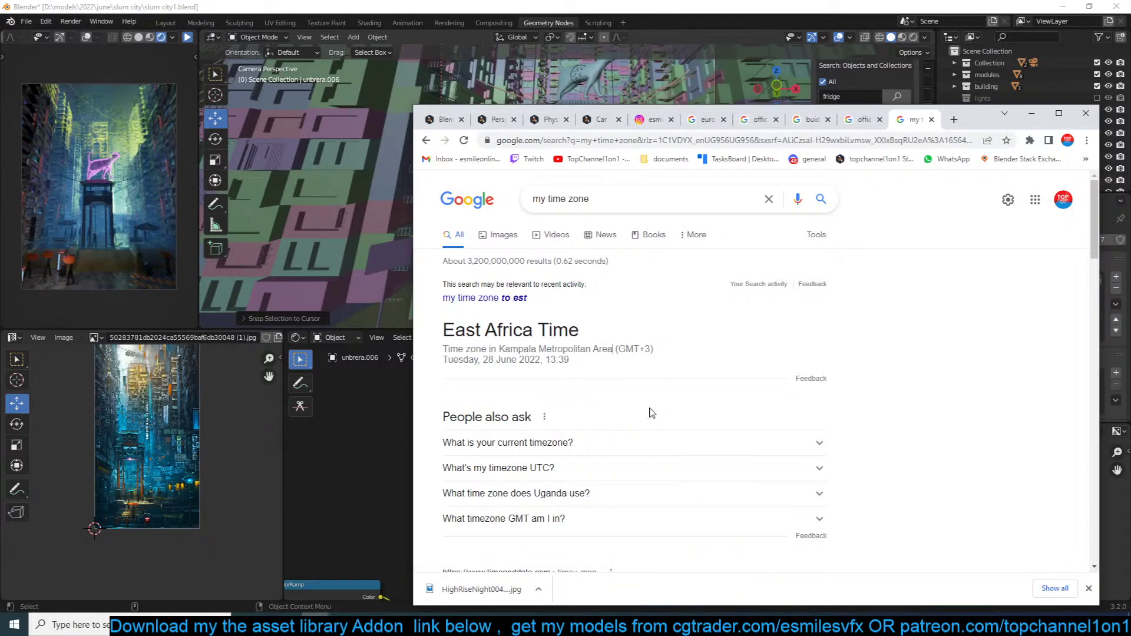
left_click(460, 624)
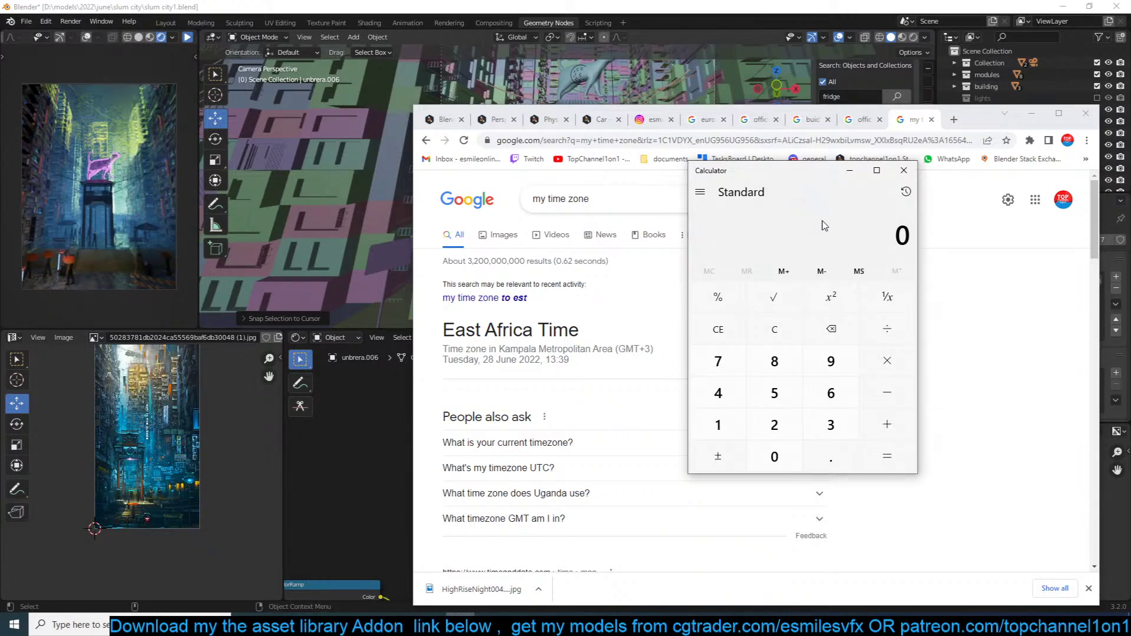
left_click(904, 171)
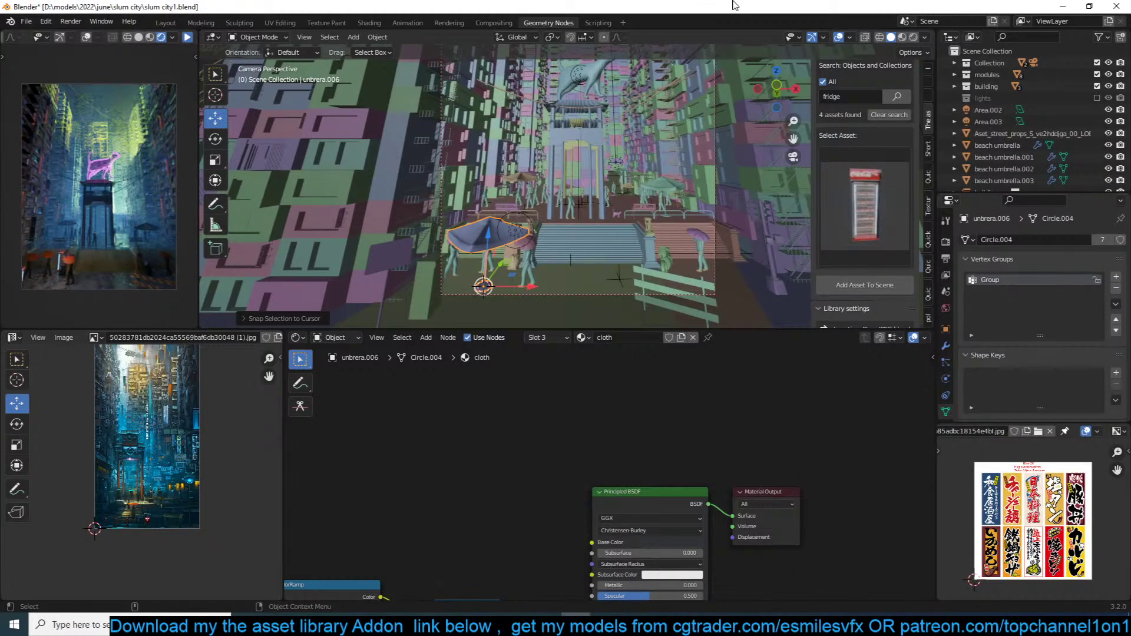
Step: Return to Blender and, in top view, move and rotate the standing umbrella on the street beside the foreground pedestrians
left_click(736, 6)
key("KP_7")
key("KP_Decimal")
key("r")
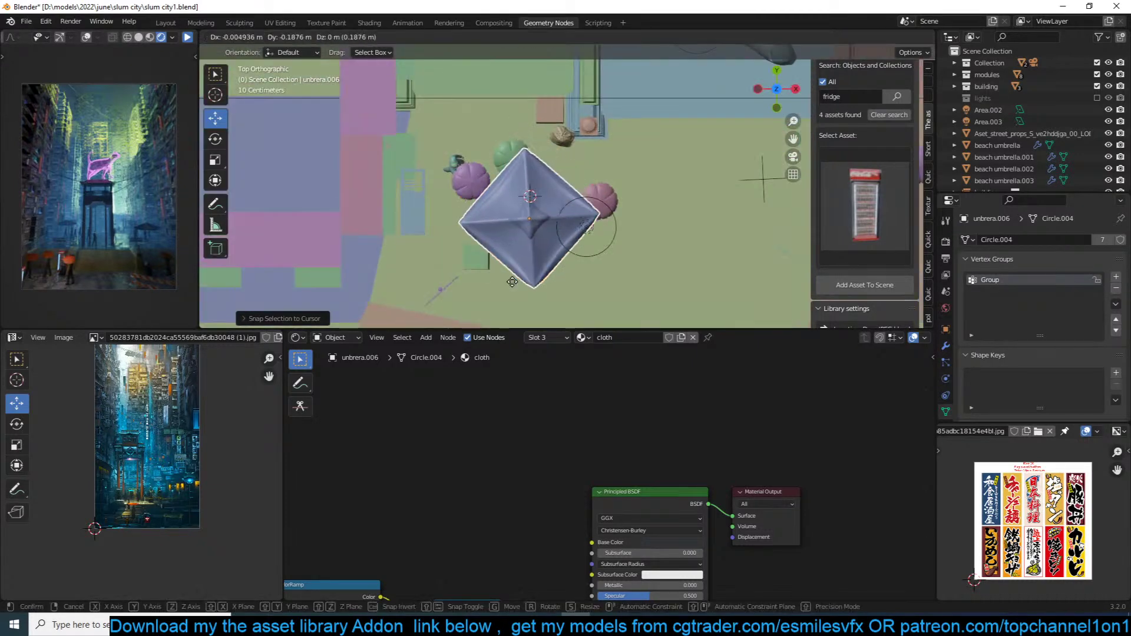
left_click(866, 85)
Step: Search the asset library for "chair" and add the school chair to the scene beside the standing umbrella
left_click(831, 96)
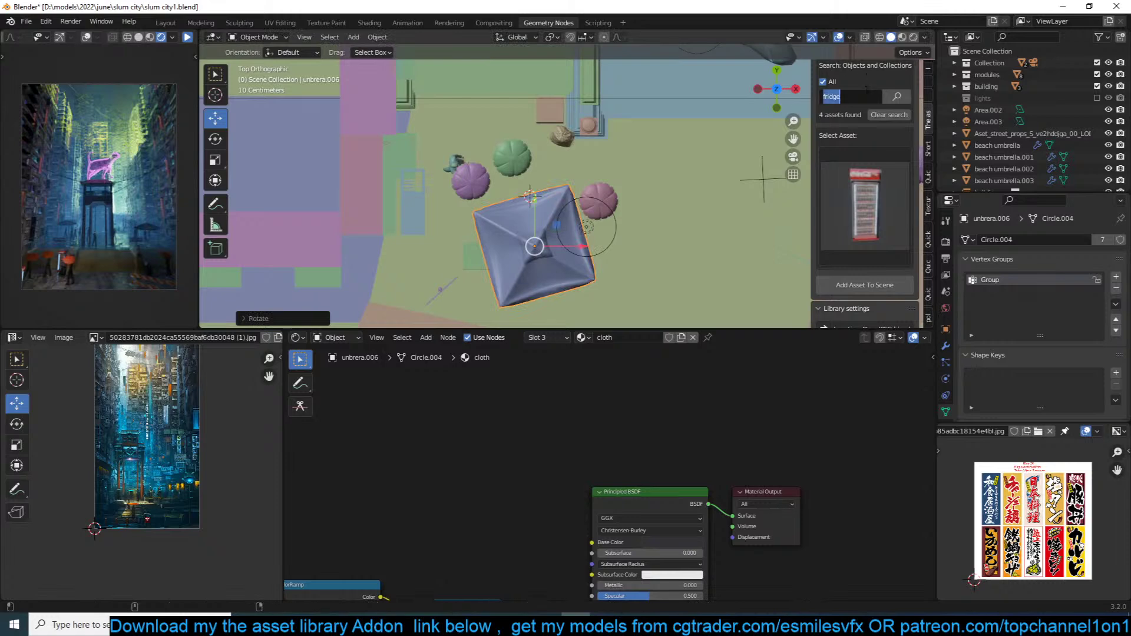
type("chiar")
key("Return")
left_click(866, 94)
type("chair")
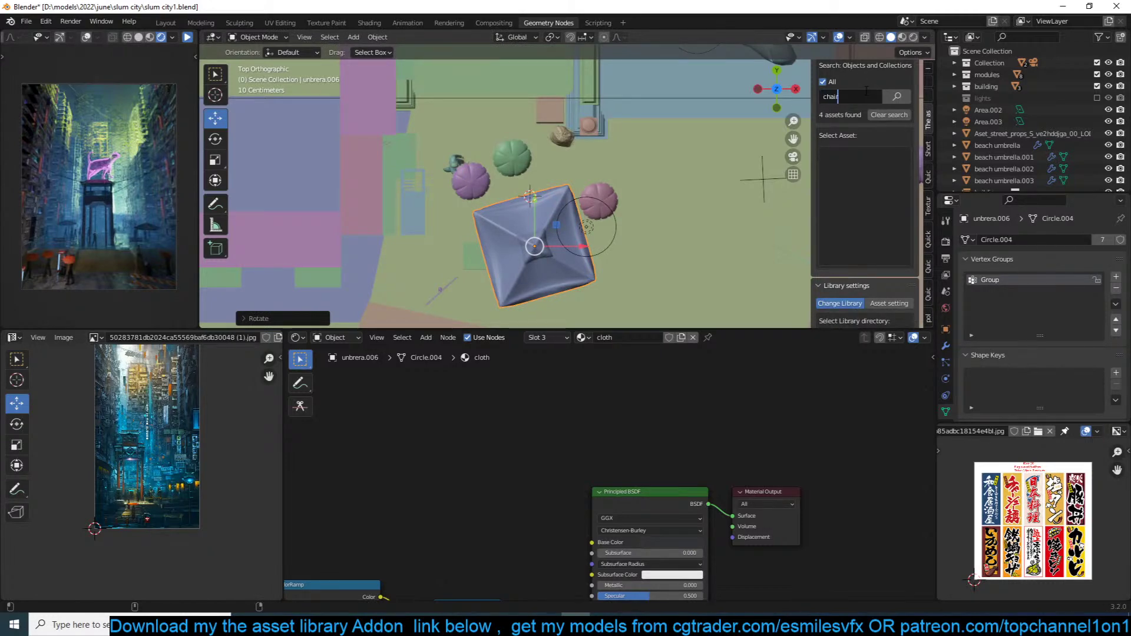
key("Return")
left_click(864, 161)
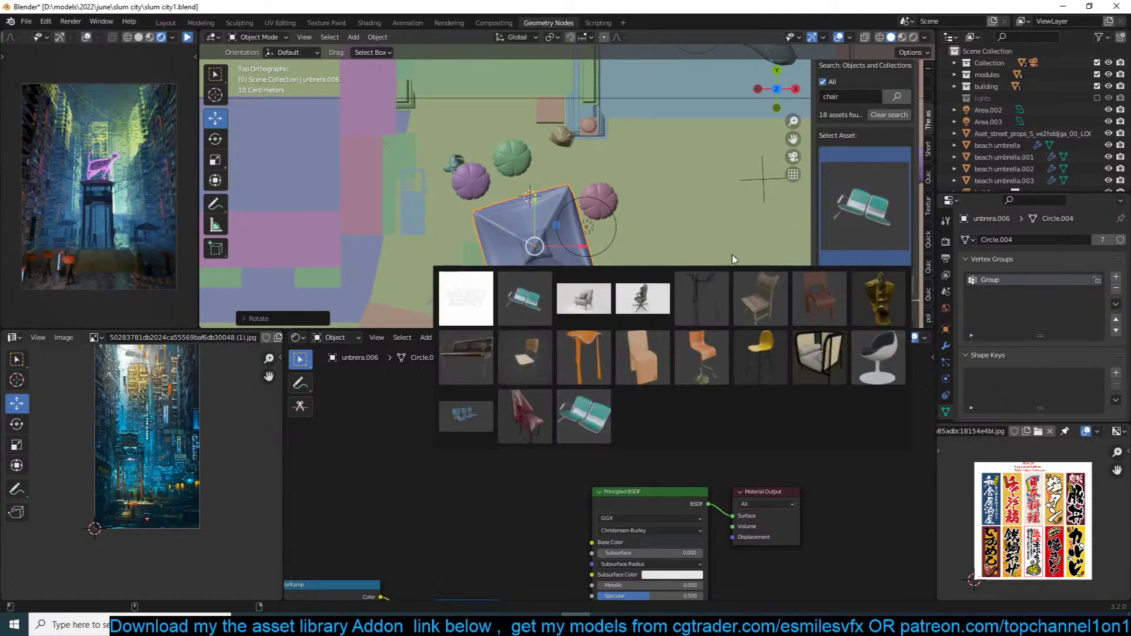
left_click(543, 343)
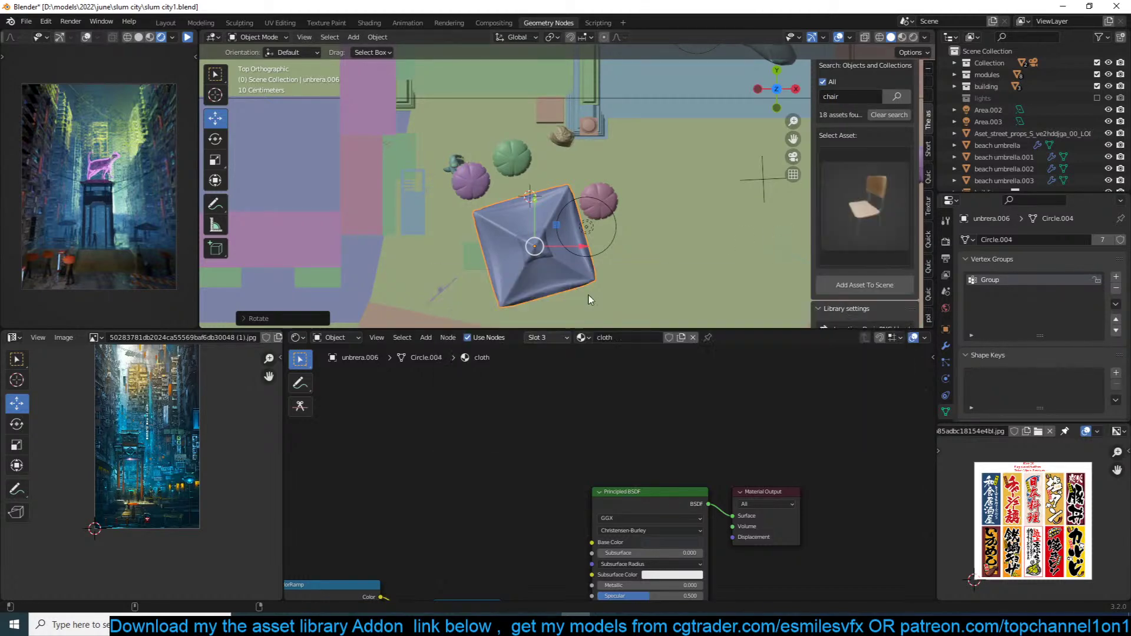
left_click(865, 284)
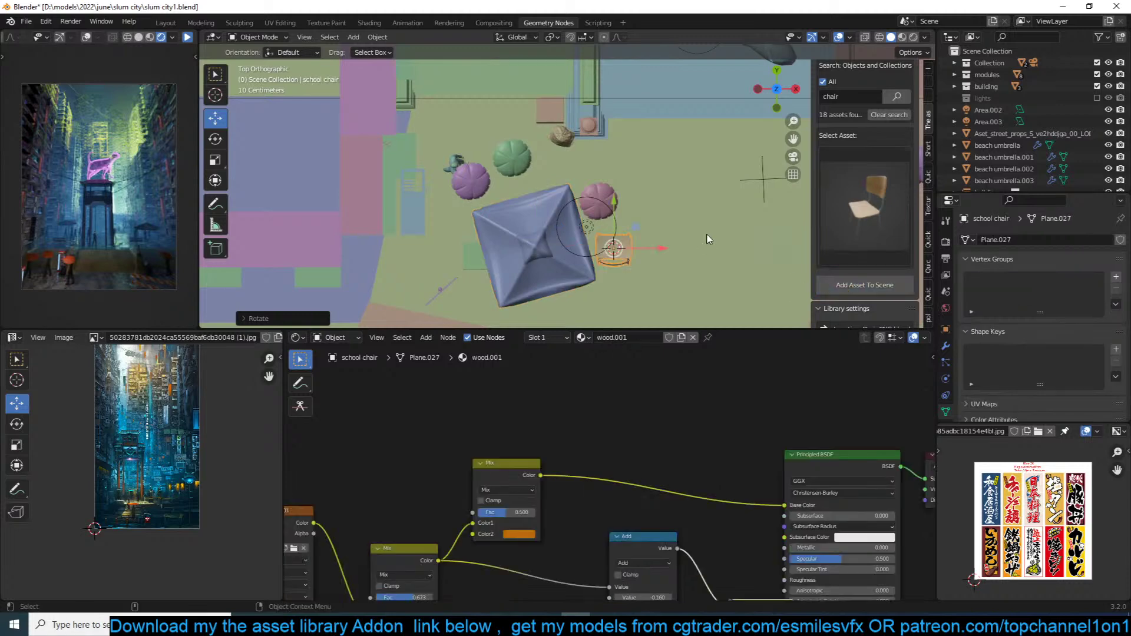
Step: Move the school chair under the standing umbrella and place a rotated linked duplicate at the umbrella's front corner
middle_click_drag(739, 212, 743, 139)
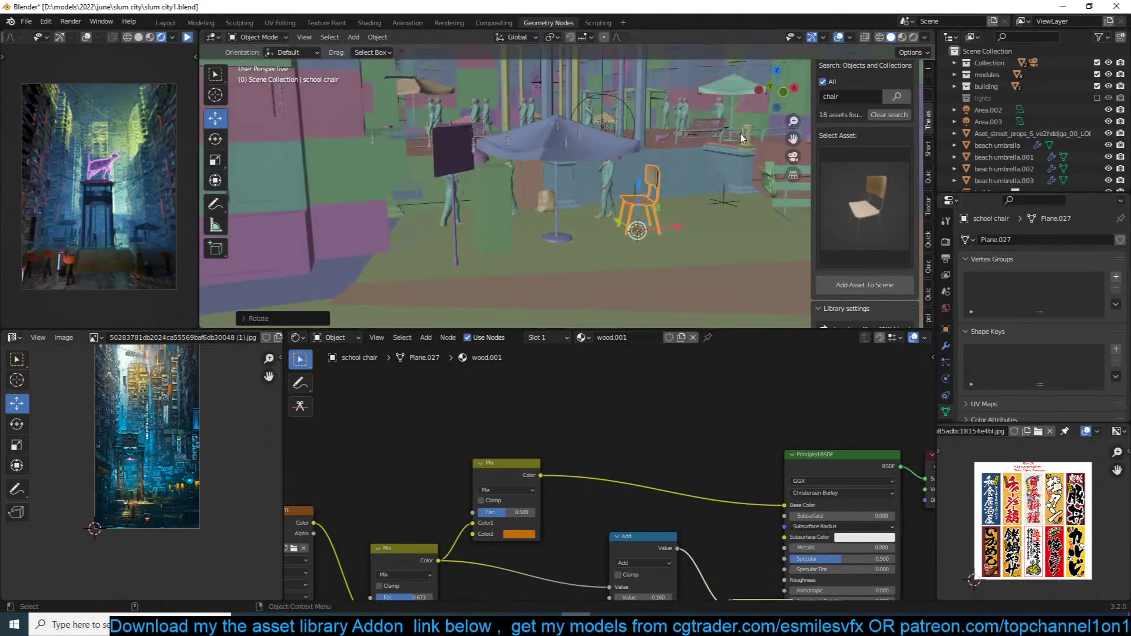
key("g")
key("shift+d")
key("KP_7")
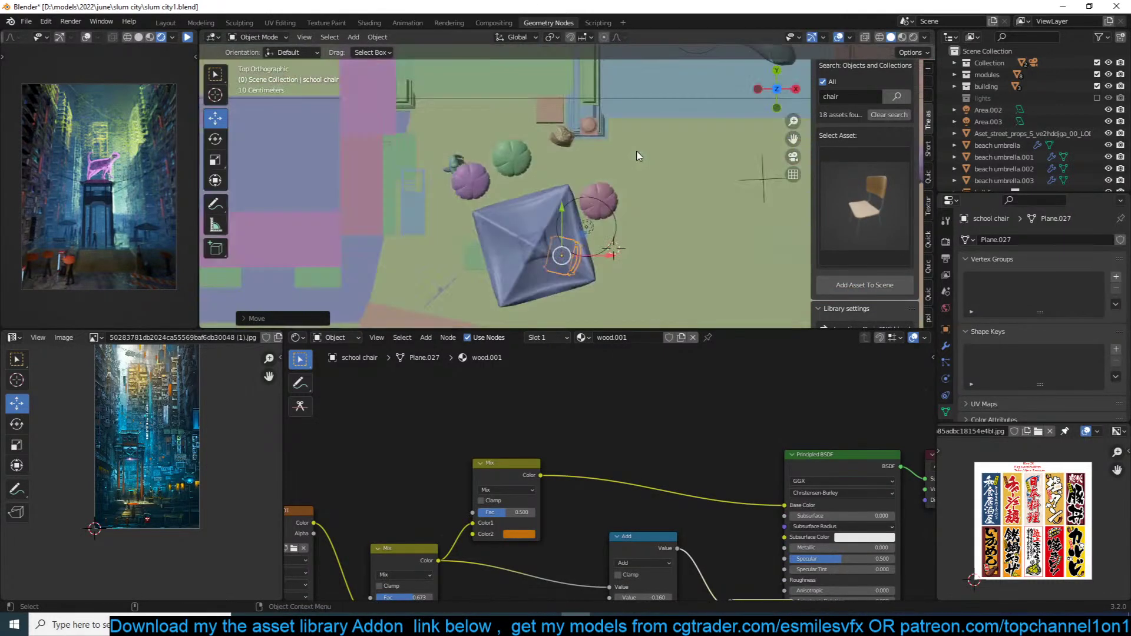
left_click(592, 223)
key("r")
left_click(601, 307)
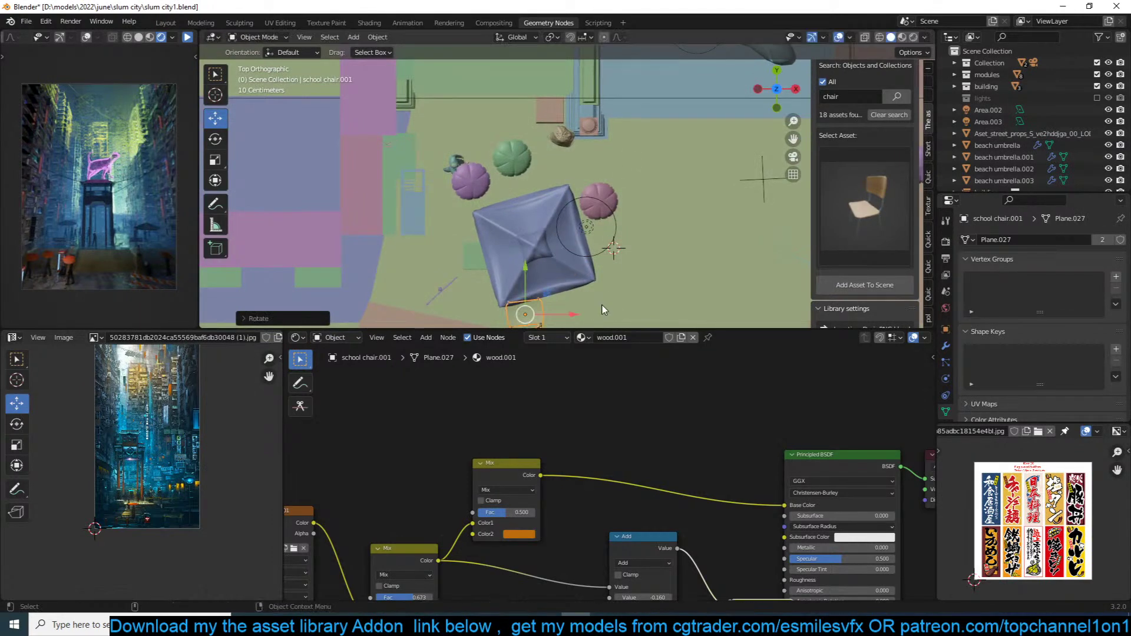
Step: Place another linked duplicate of the school chair under the umbrella's rear side, rotate it to face inward, and save the file
middle_click_drag(642, 251, 700, 220, "shift")
key("shift+d")
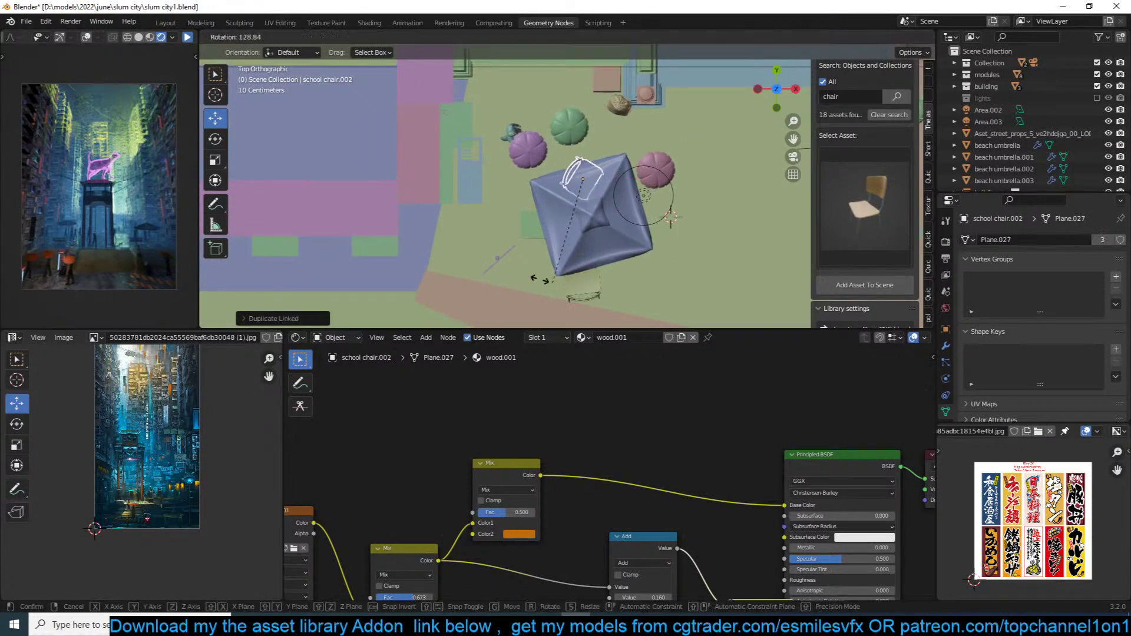
key("ctrl+s")
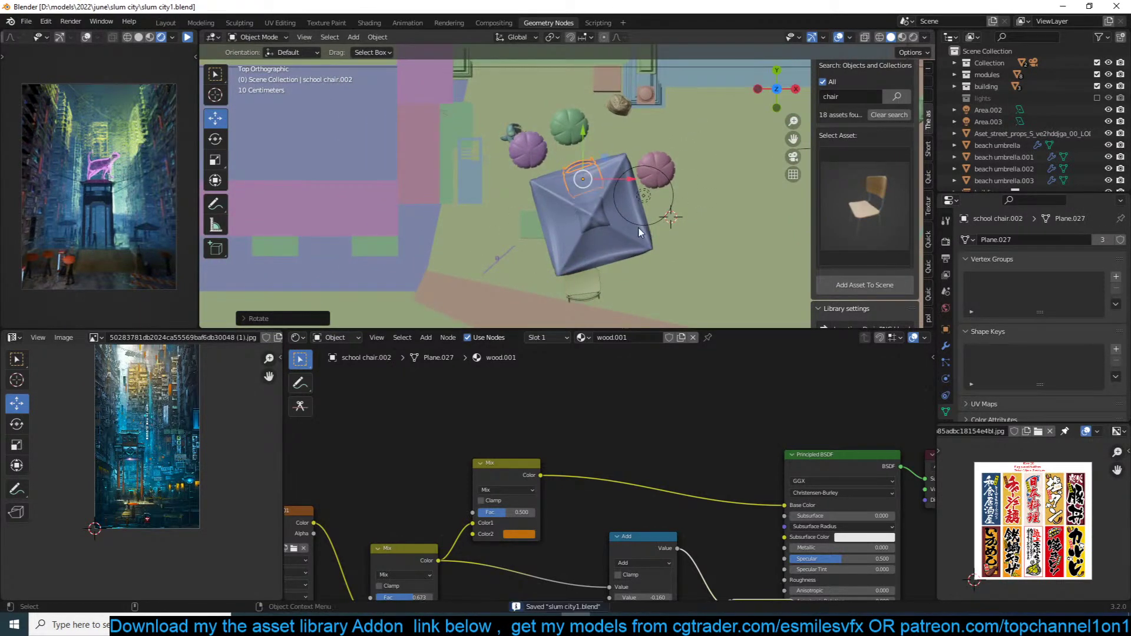
Step: With the live render preview running, delete the foreground standing umbrella and its three school chairs, and save the file
left_click(189, 37)
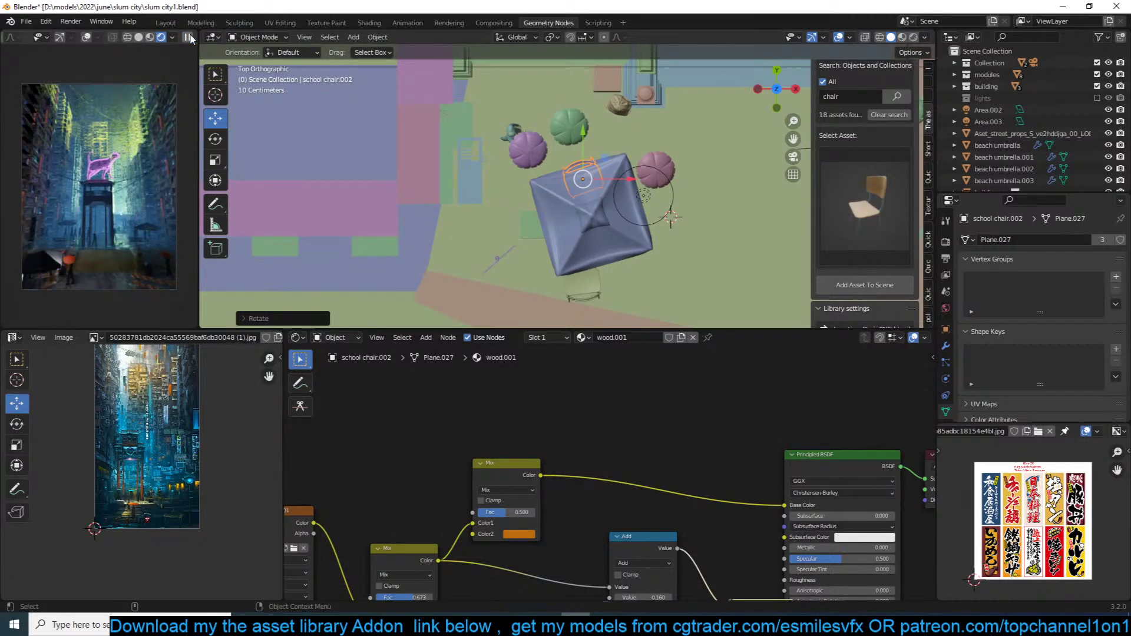
left_click(601, 259)
middle_click_drag(601, 259, 612, 212)
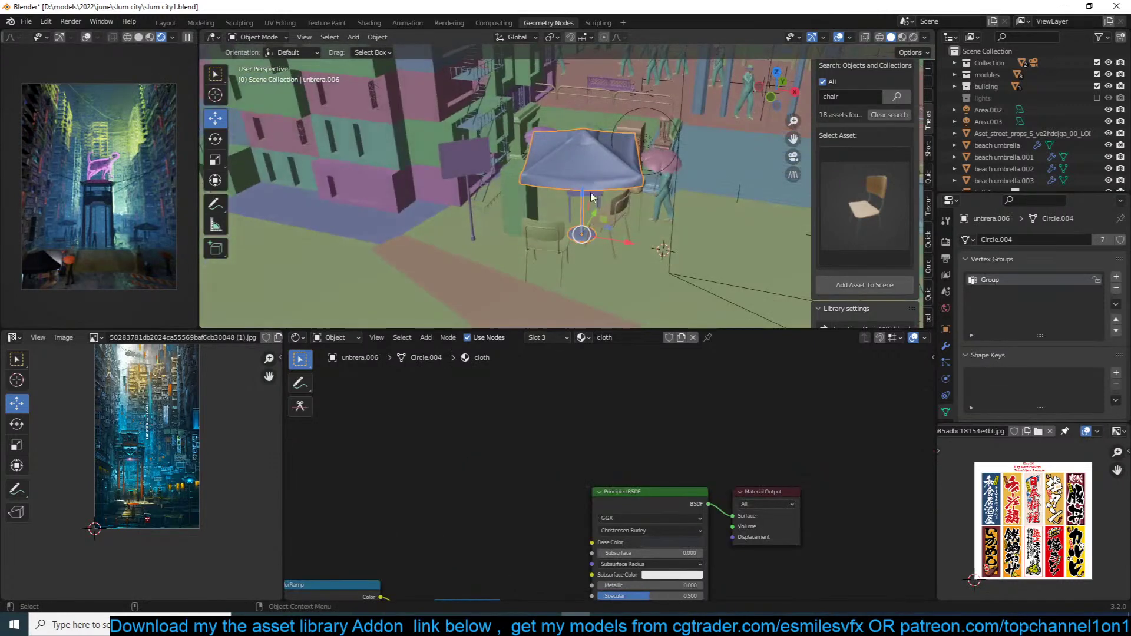
left_click(612, 212, "shift")
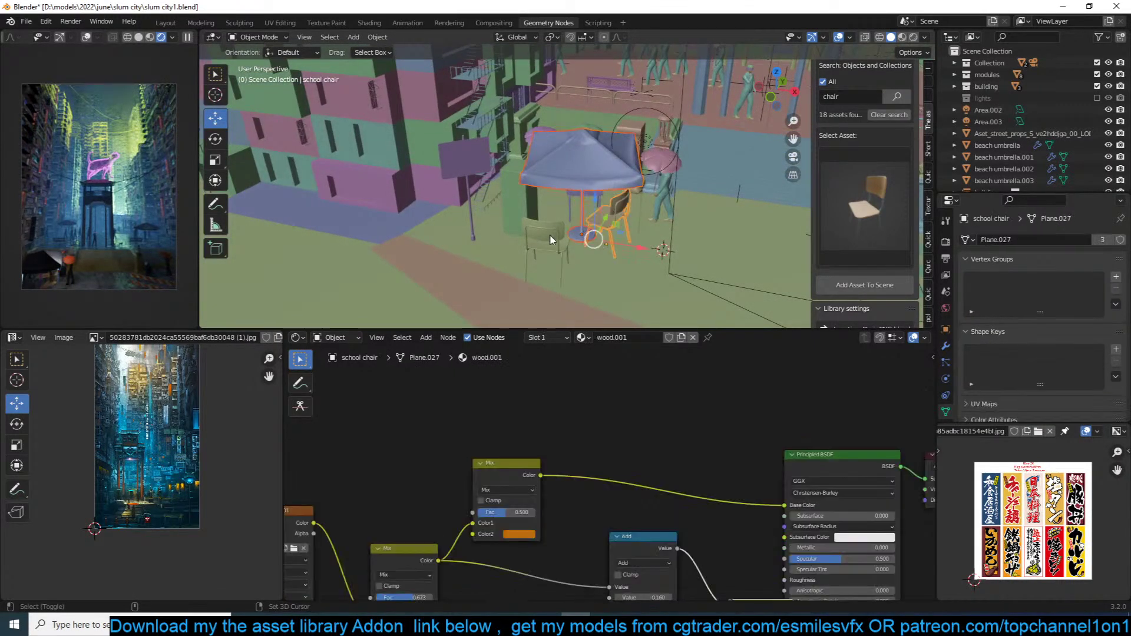
left_click(548, 237, "shift")
key("x")
left_click(555, 202)
left_click(582, 194)
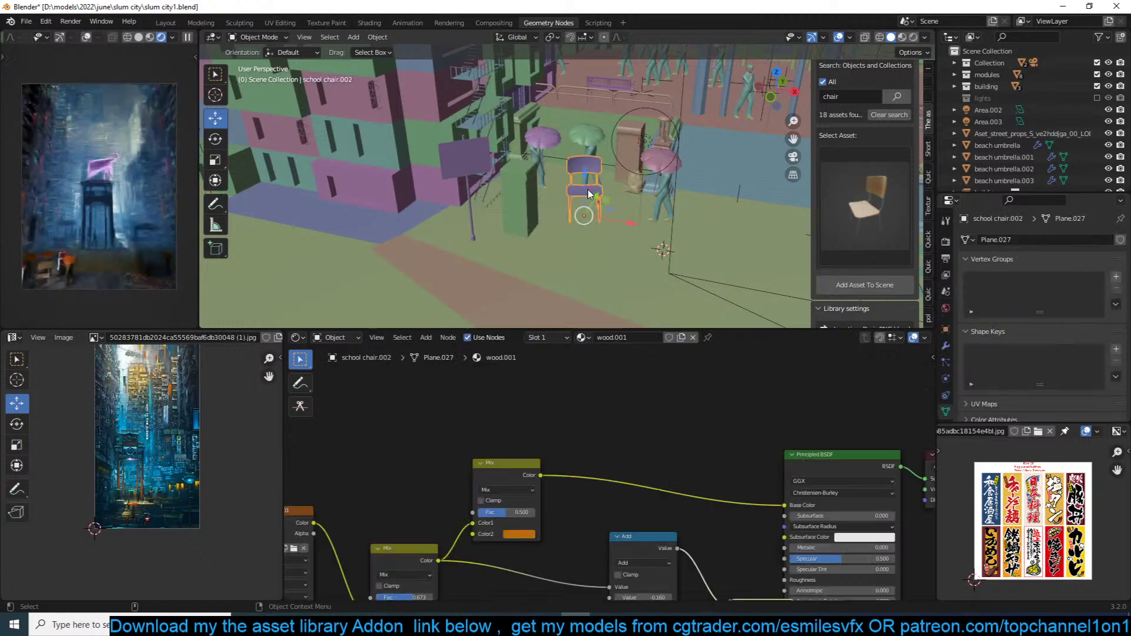
key("Delete")
key("ctrl+s")
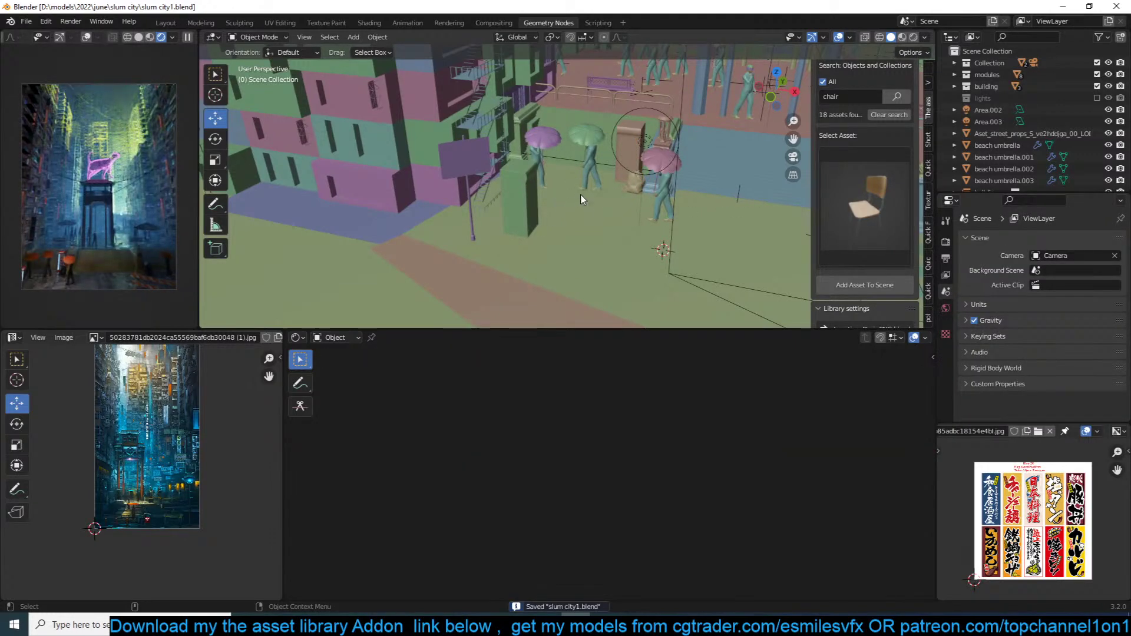
Step: Move the camera slightly along the Y axis, deselect it, and save the file
scroll(583, 199, "down", 5)
left_click(607, 197)
left_click(606, 195)
middle_click_drag(603, 195, 562, 194)
left_click_drag(533, 189, 546, 183)
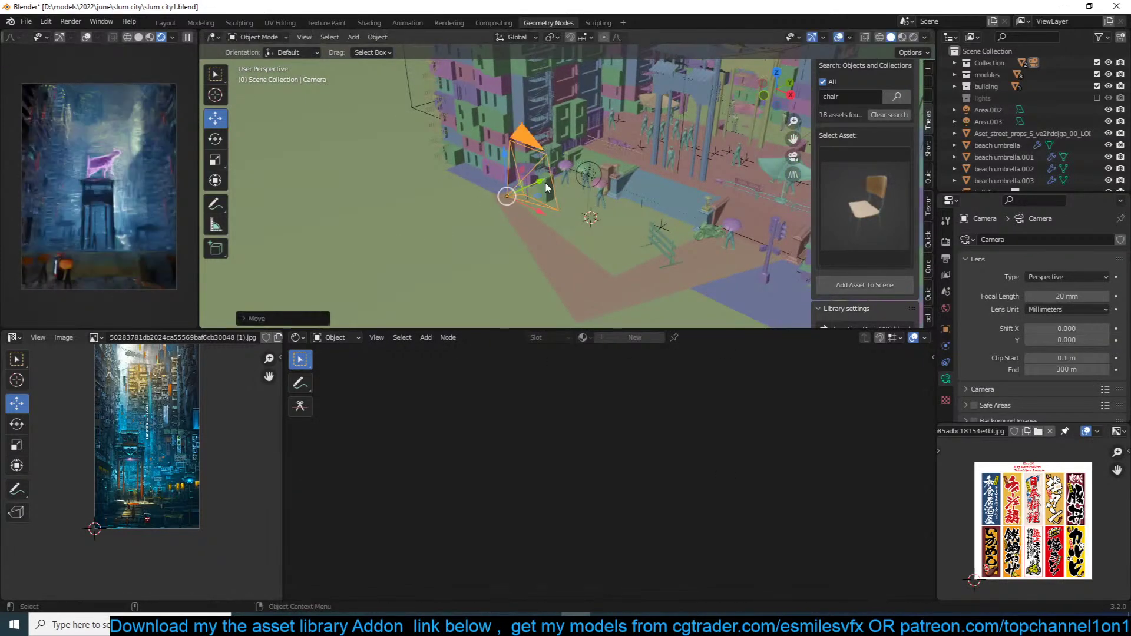
middle_click_drag(545, 188, 619, 201)
key("alt+a")
key("ctrl+s")
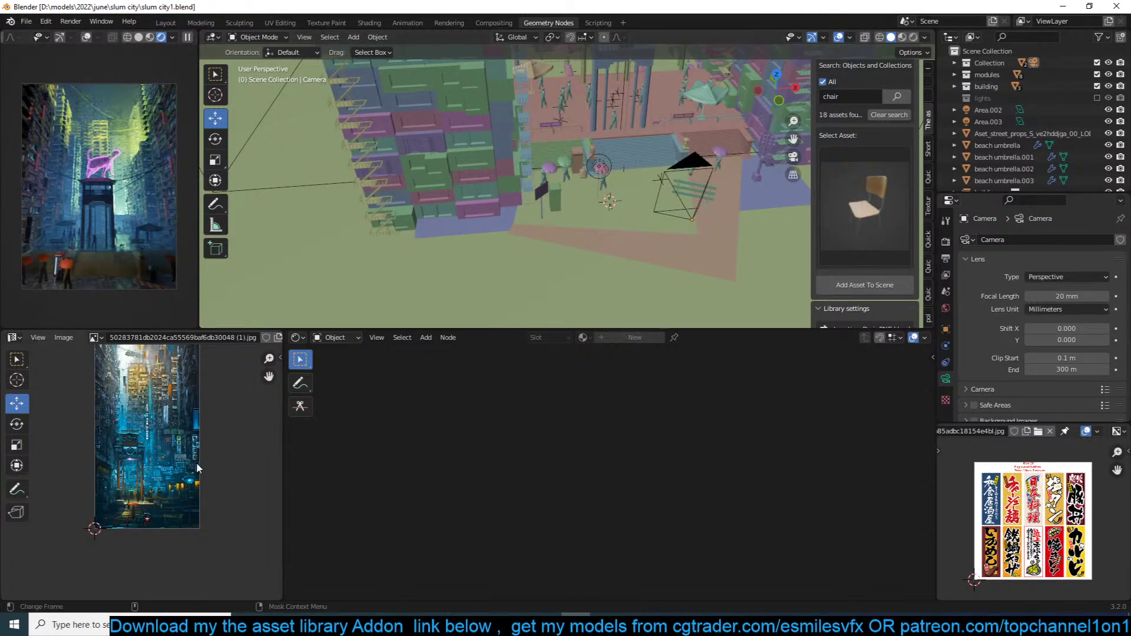
Step: Examine the gate and signs in the city reference image up close, and fit the whole image back in its view
scroll(159, 478, "up", 4)
scroll(150, 473, "down", 3)
middle_click_drag(168, 476, 145, 539)
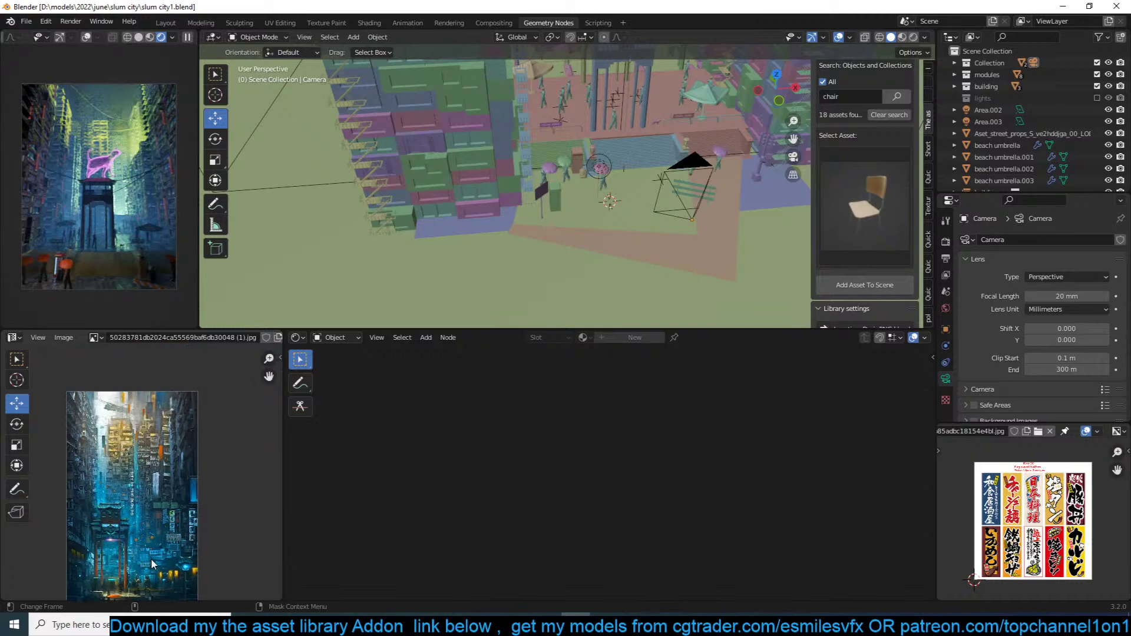
scroll(154, 558, "up", 5)
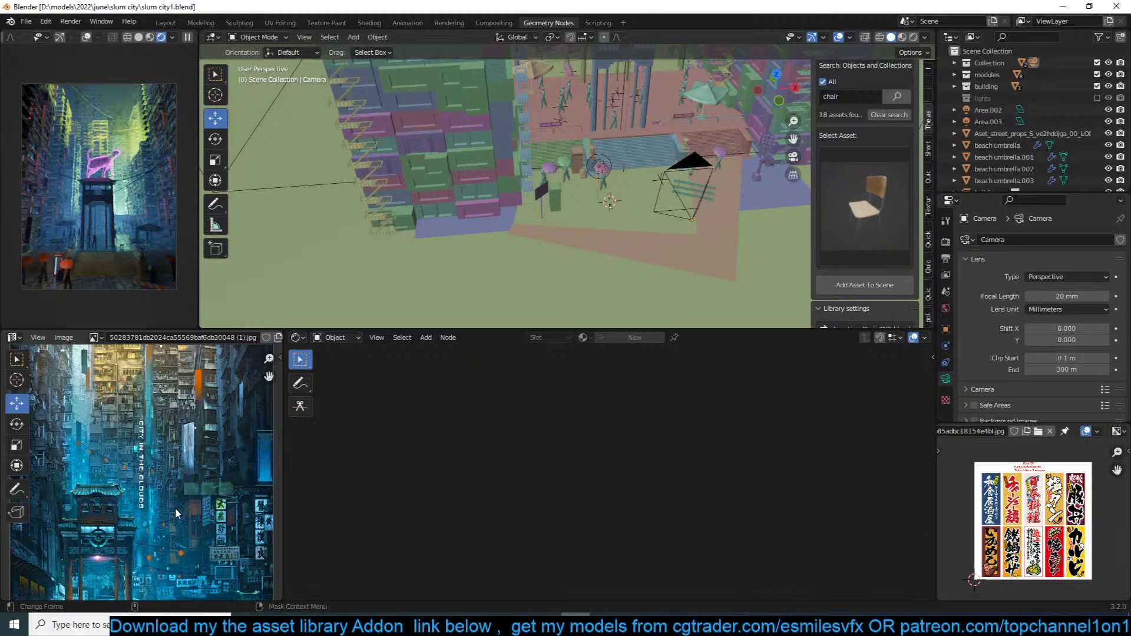
key("Home")
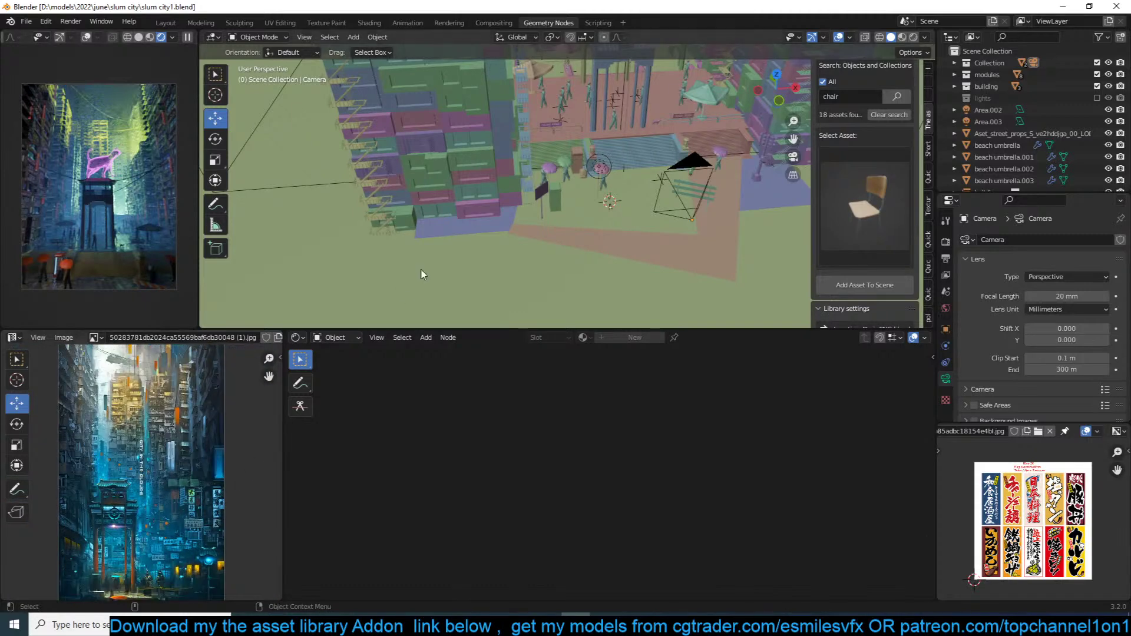
Step: Add a level 2 subdivision to the cat above the gate, scale it down slightly, and save the file
scroll(632, 167, "down", 4)
middle_click_drag(632, 167, 645, 213, "shift")
scroll(552, 195, "up", 2)
key("ctrl+s")
scroll(580, 182, "up", 1)
scroll(595, 143, "up", 2)
left_click(484, 86)
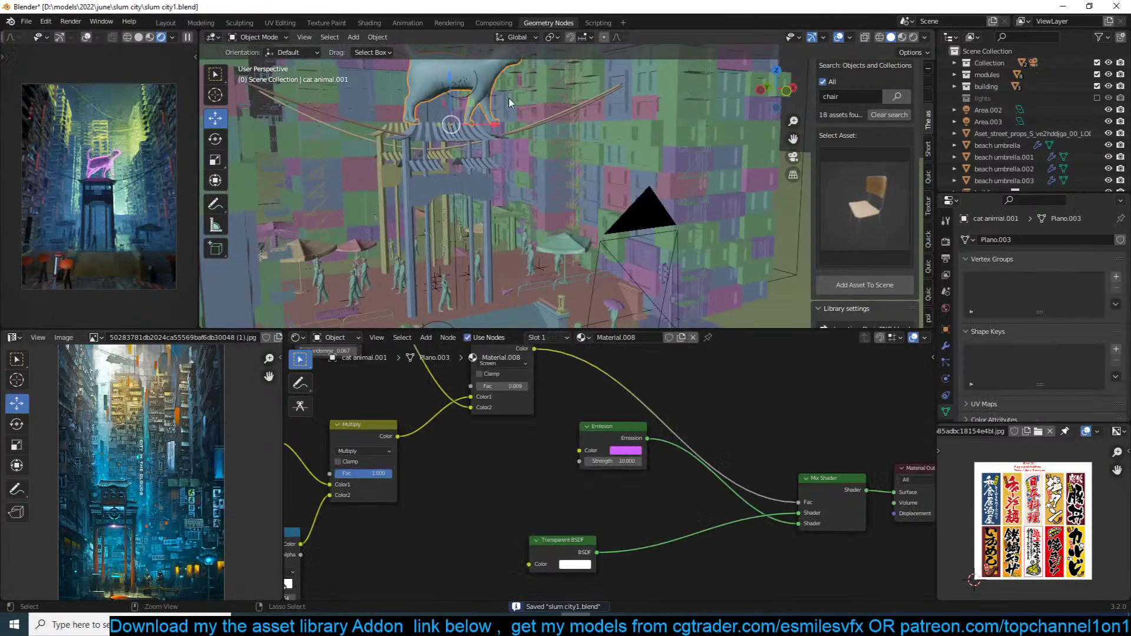
key("ctrl+2")
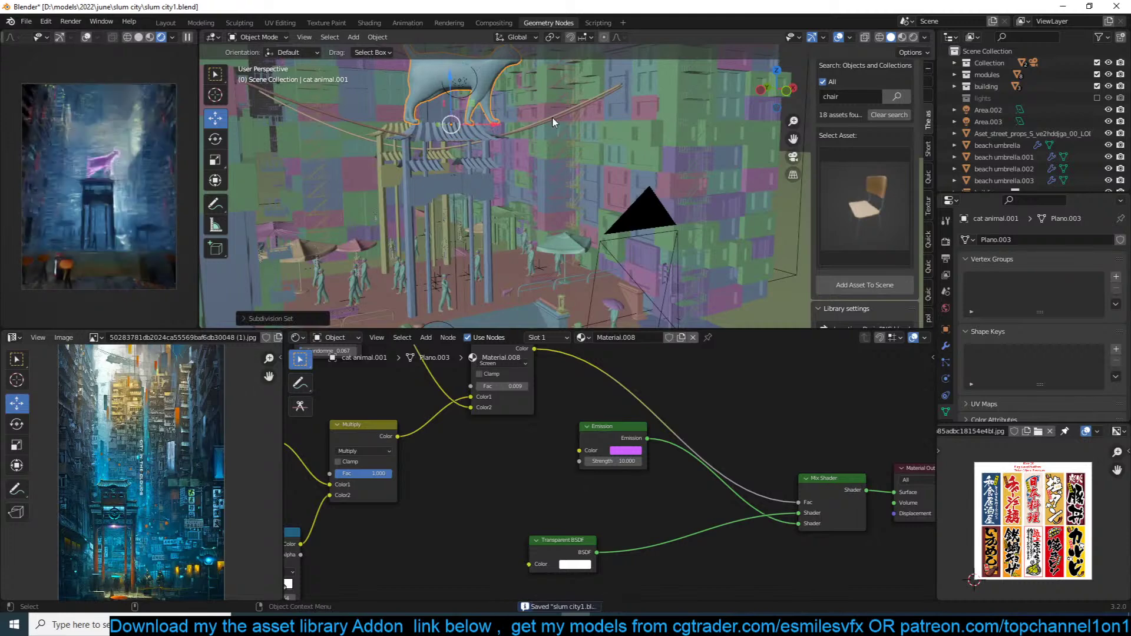
key("s")
left_click(534, 128)
key("ctrl+s")
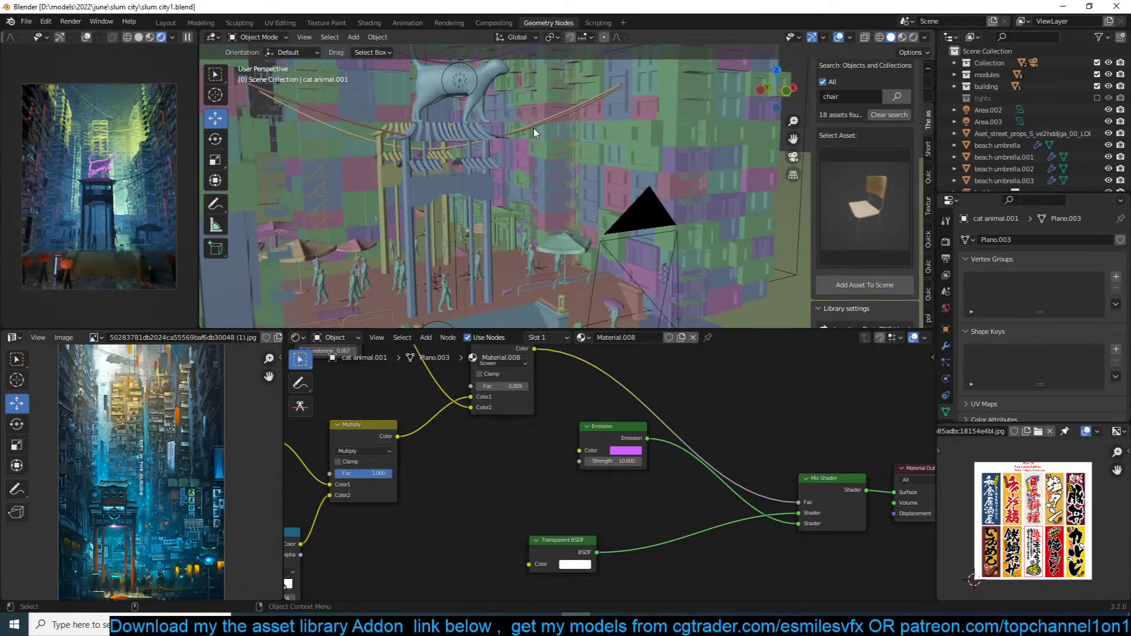
left_click(508, 187)
key("ctrl+s")
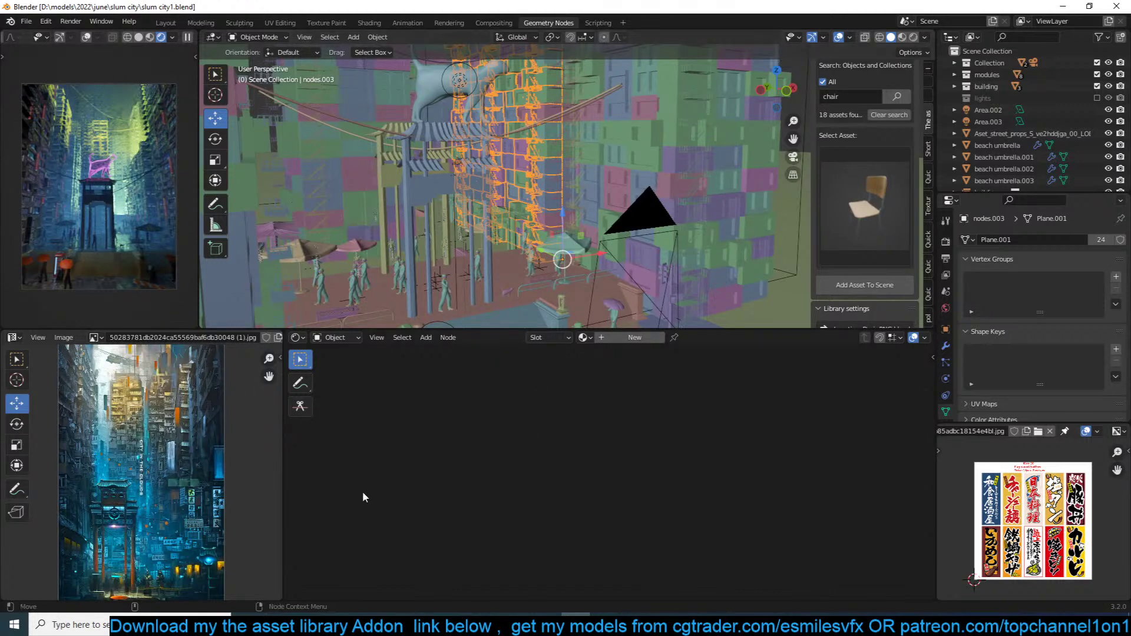
Step: Switch to Chrome, search Google Images for "bollard" as reference, and return to Blender
left_click(315, 625)
left_click(436, 550)
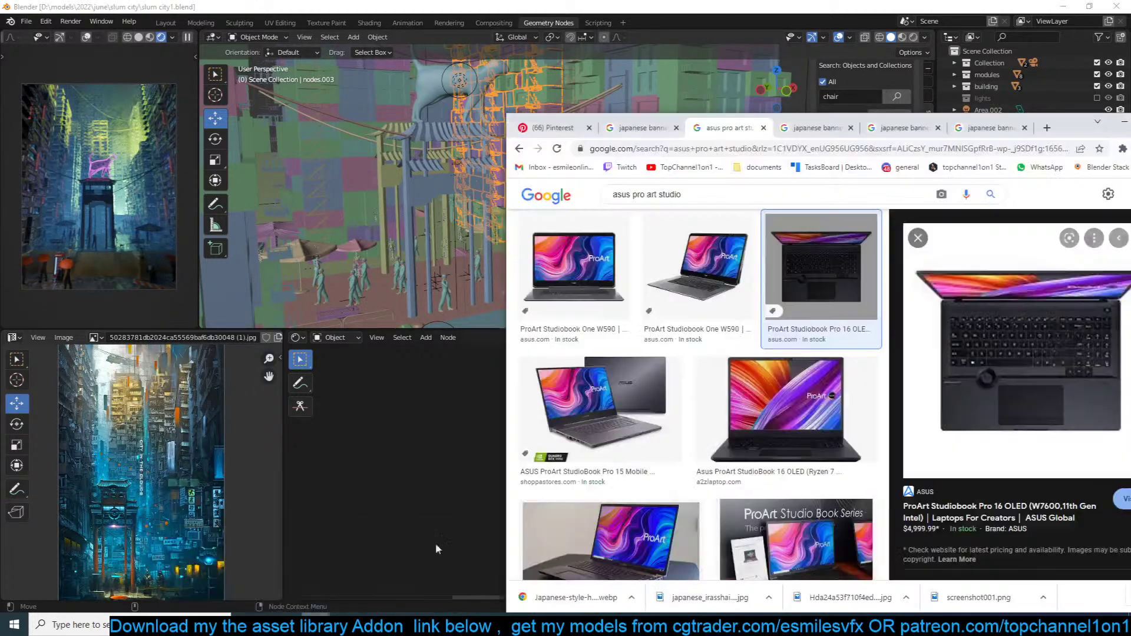
triple_click(752, 202)
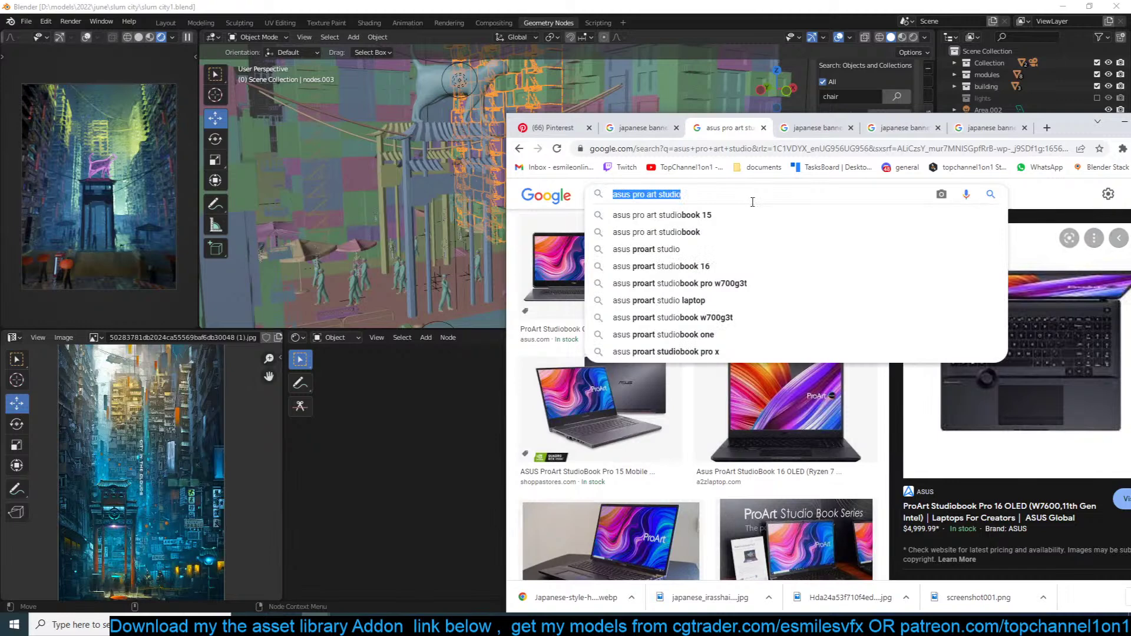
type("bollard")
key("Return")
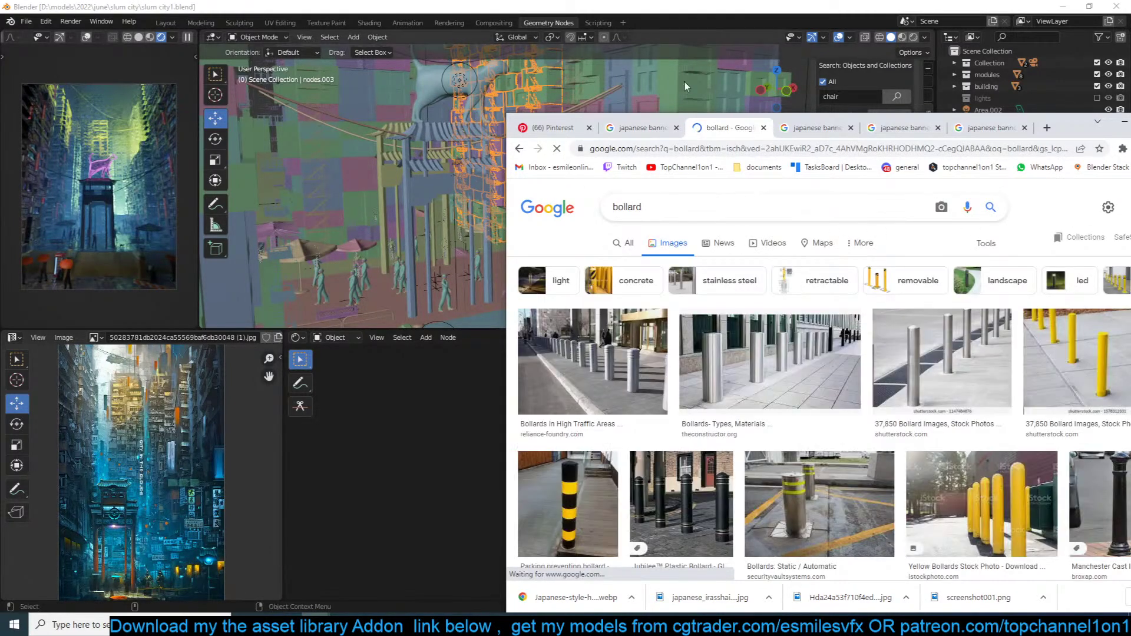
left_click(324, 125)
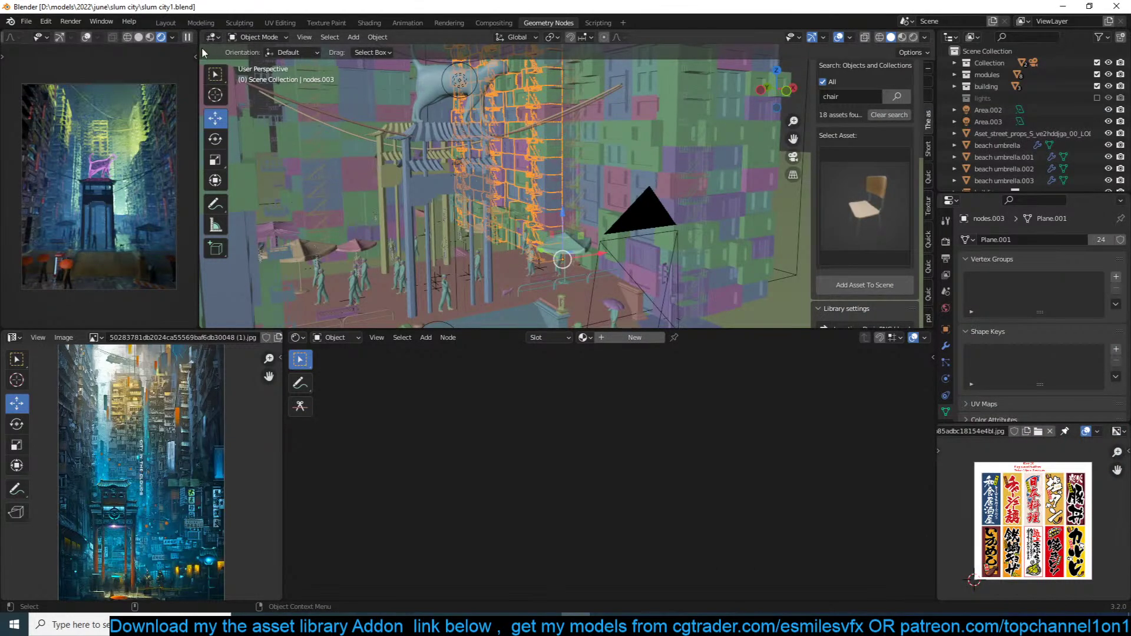
Step: Pause the live render preview and save the file
scroll(602, 241, "down", 3)
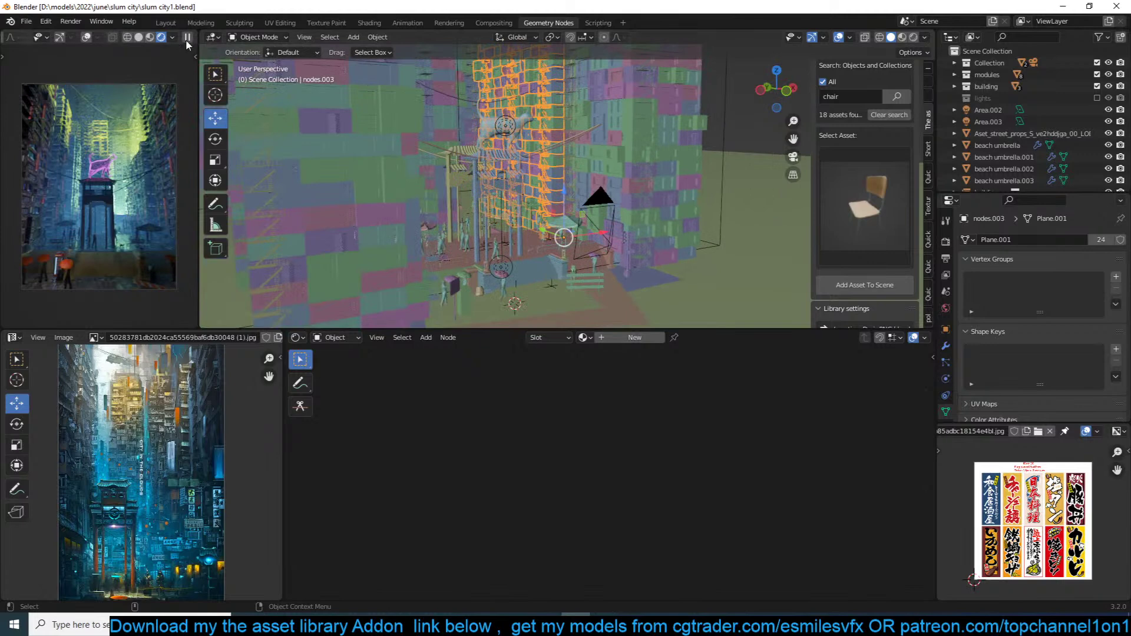
left_click(188, 38)
middle_click_drag(448, 153, 435, 258)
scroll(435, 257, "up", 3)
key("ctrl+s")
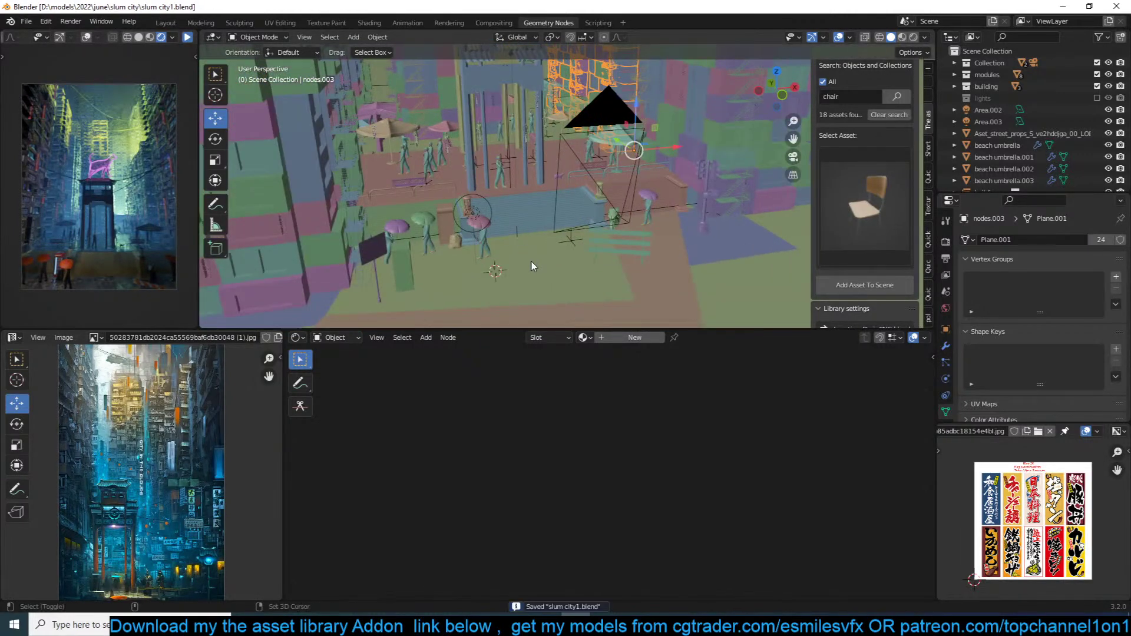
Step: Add a cylinder with 13 vertices in the foreground and scale it down uniformly to 0.284
key("shift+a")
mouse_move(502, 116)
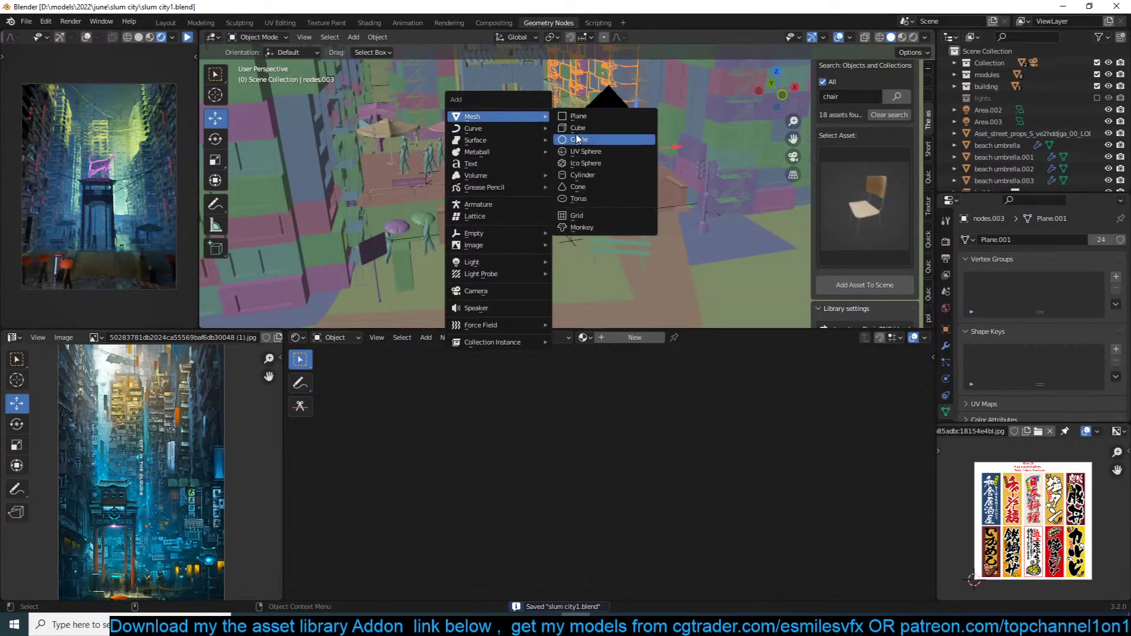
left_click(584, 176)
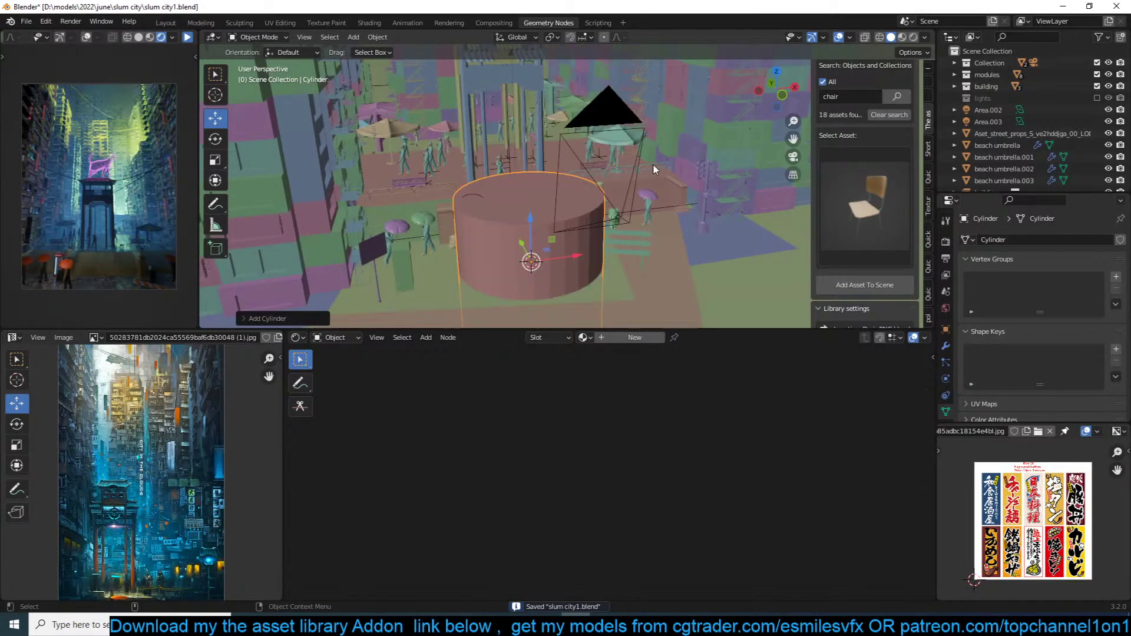
left_click(289, 314)
mouse_move(349, 179)
left_mouse_down()
mouse_move(335, 184)
mouse_move(354, 183)
left_mouse_up()
key("s")
key("shift+z")
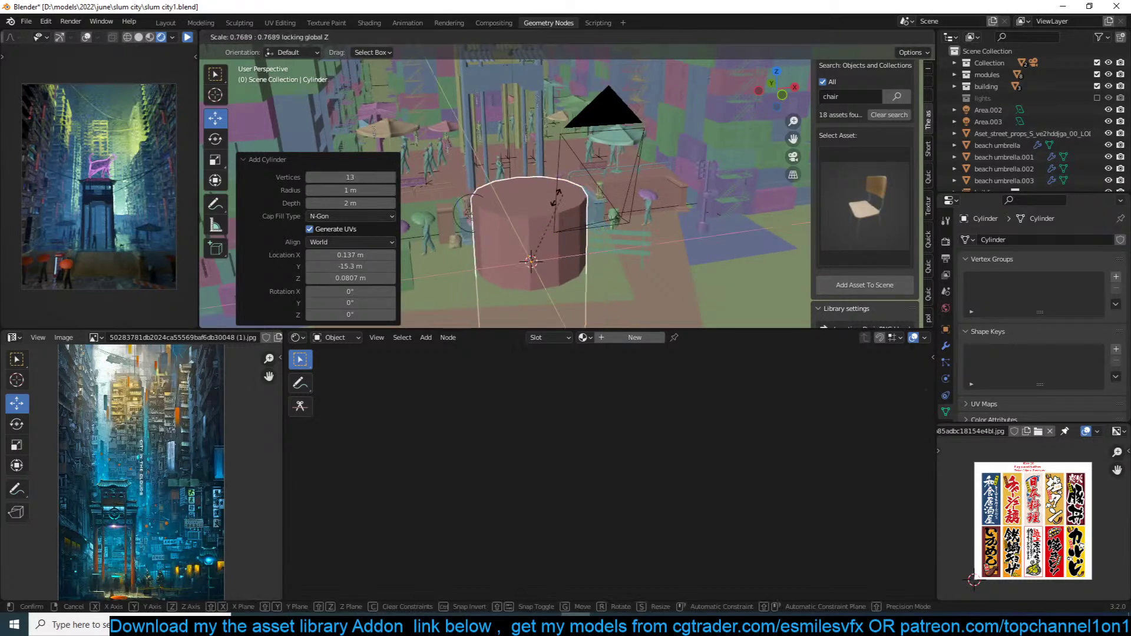
left_click(541, 235)
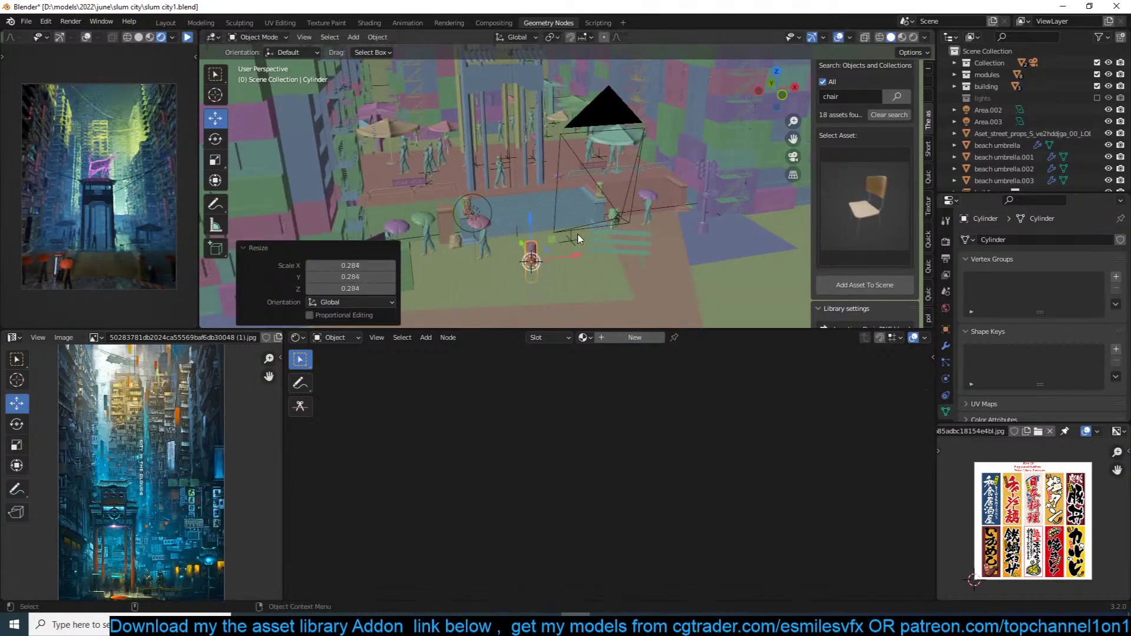
Step: Raise the cylinder's mesh along Z in Edit Mode so its base sits at the object origin
key("KP_Decimal")
key("Tab")
key("g")
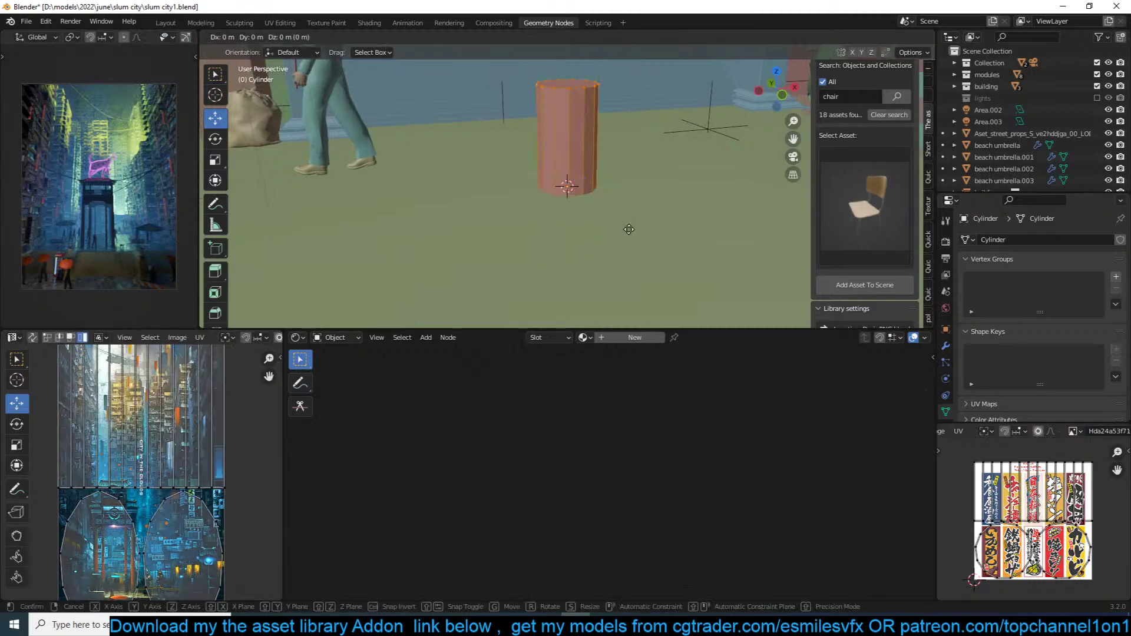
key("z")
left_click(687, 121)
key("Tab")
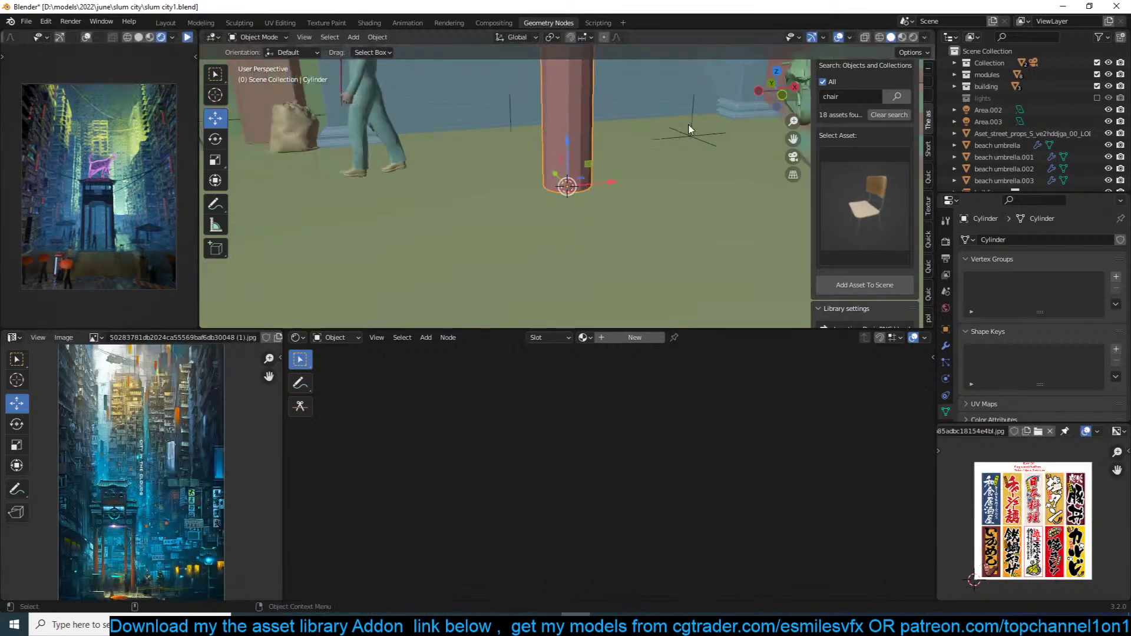
Step: Shade the foreground cylinder smooth
scroll(683, 130, "down", 3)
right_click(683, 130)
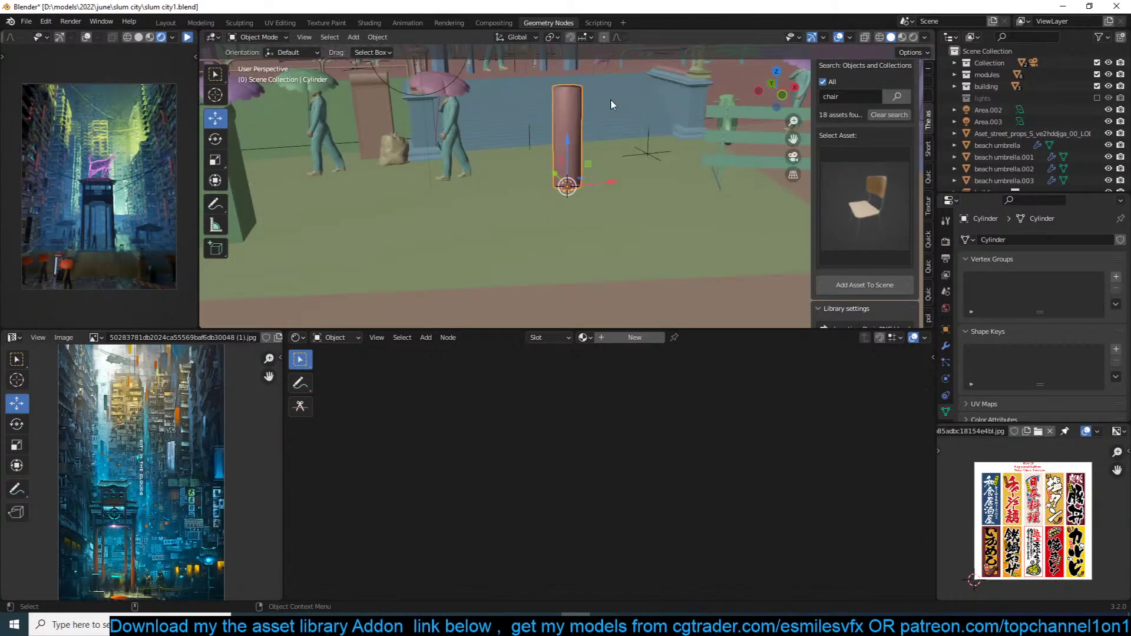
key("q")
key("Escape")
Step: Select the edge loop around the cylinder's top rim and apply the object's scale
key("KP_Decimal")
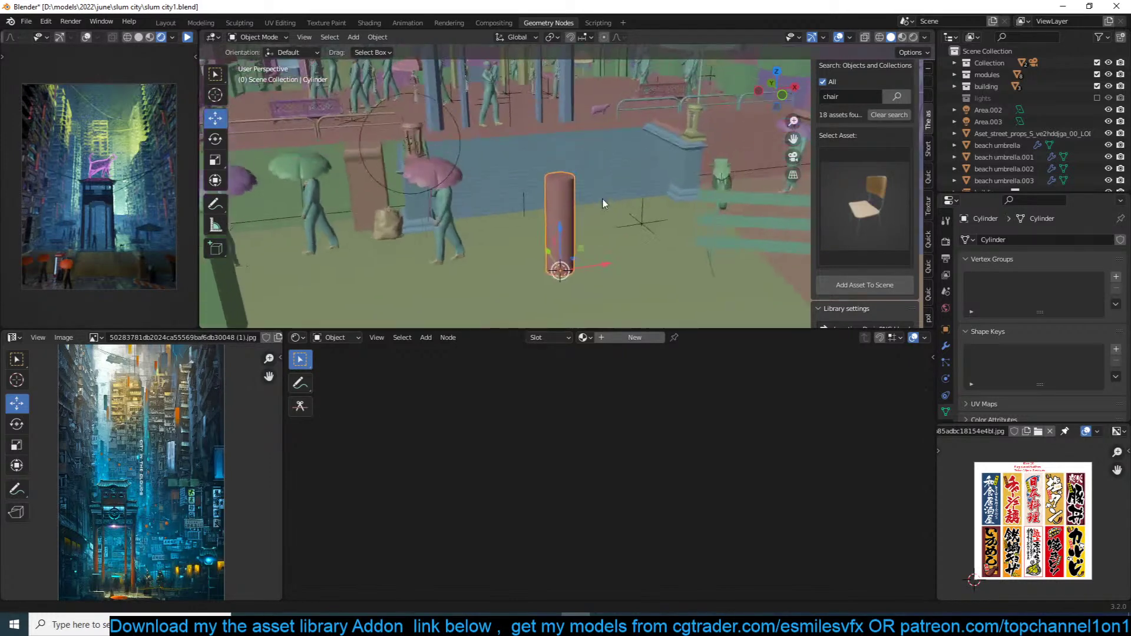
key("Tab")
key("2")
left_click(576, 188)
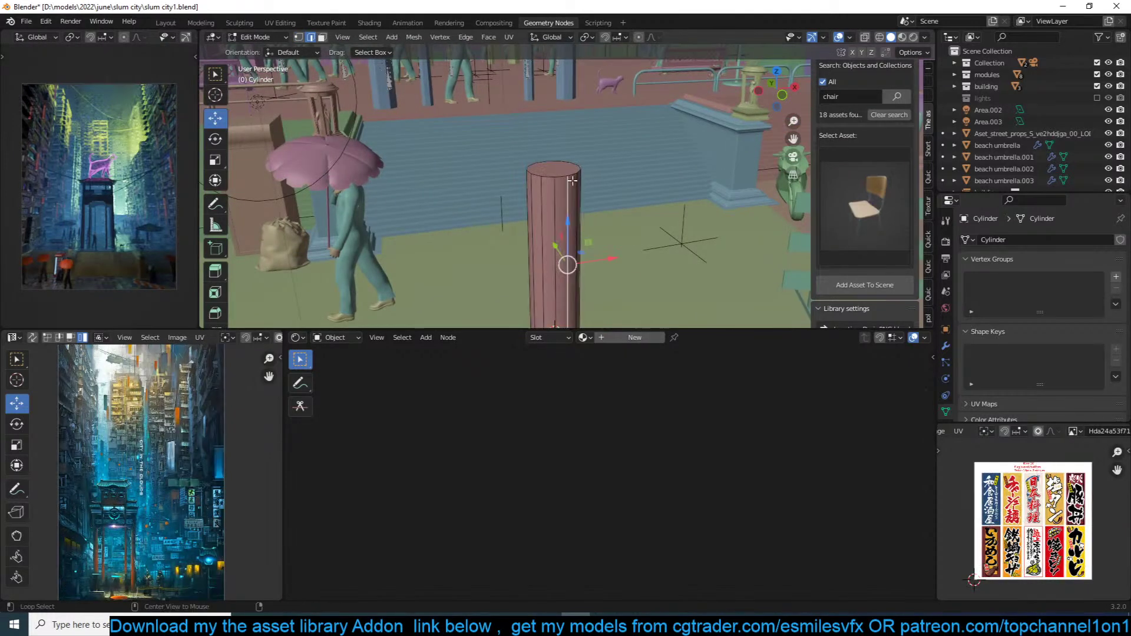
left_click(548, 175, "alt")
key("ctrl+b")
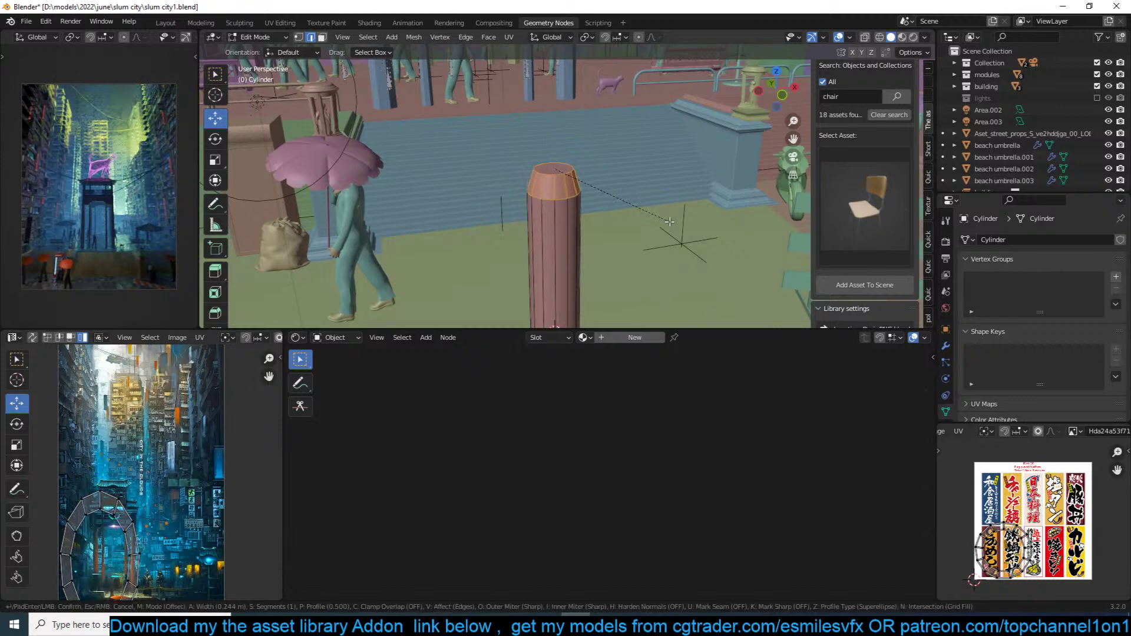
right_click(669, 222)
left_click(670, 227)
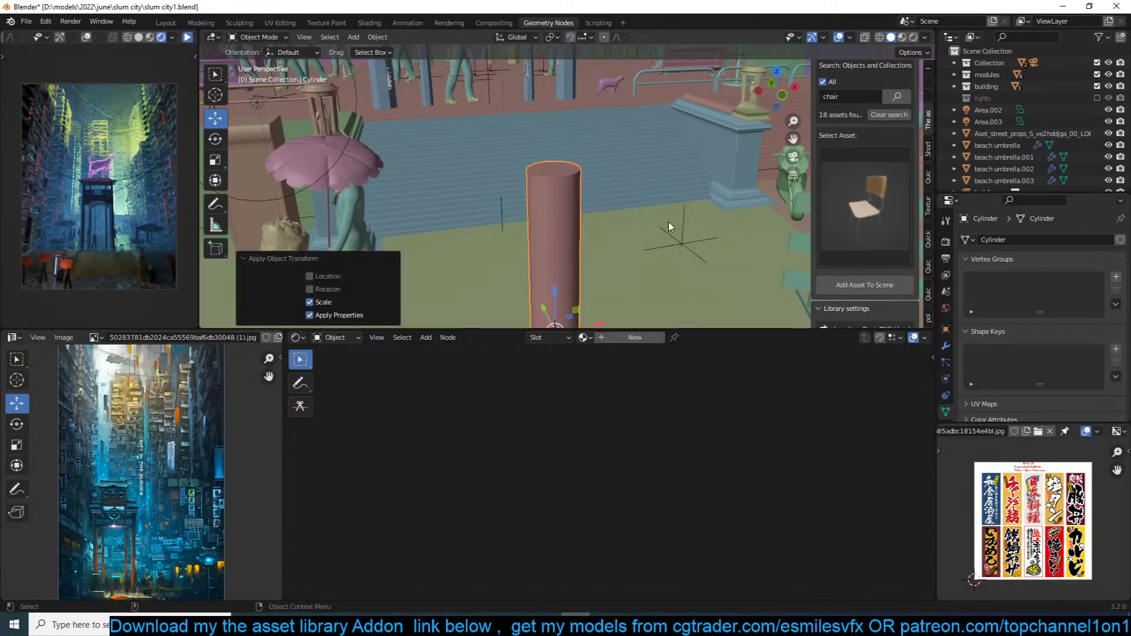
Step: Bevel the cylinder's top rim with several segments to form a rounded bollard cap
key("Tab")
key("ctrl+b")
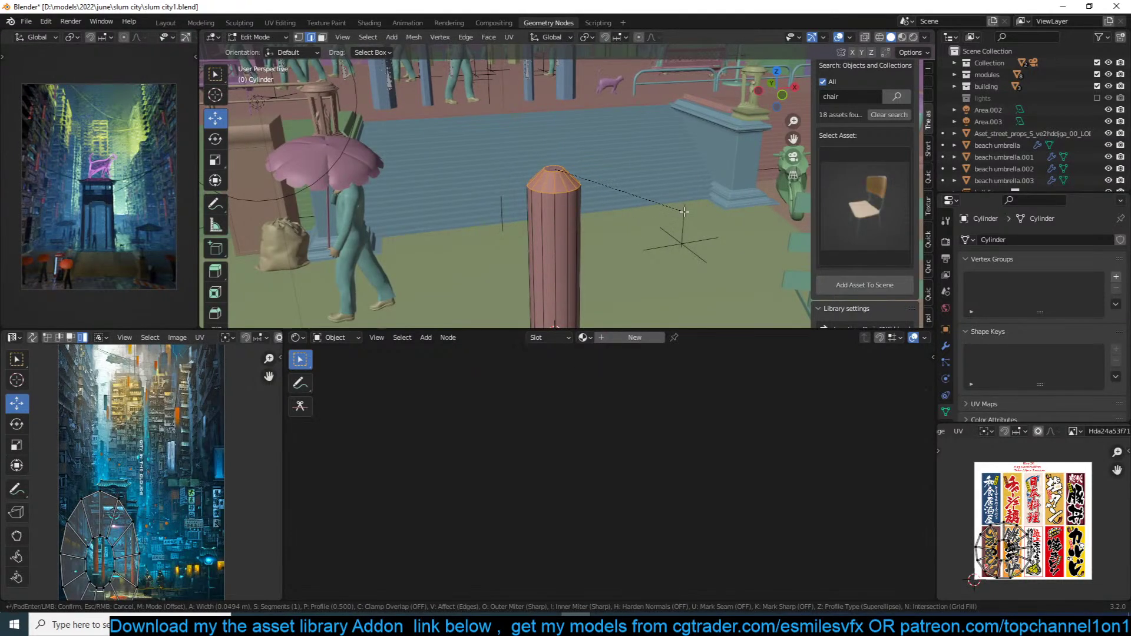
scroll(684, 212, "up", 5)
left_click(685, 212)
key("Tab")
scroll(685, 213, "down", 4)
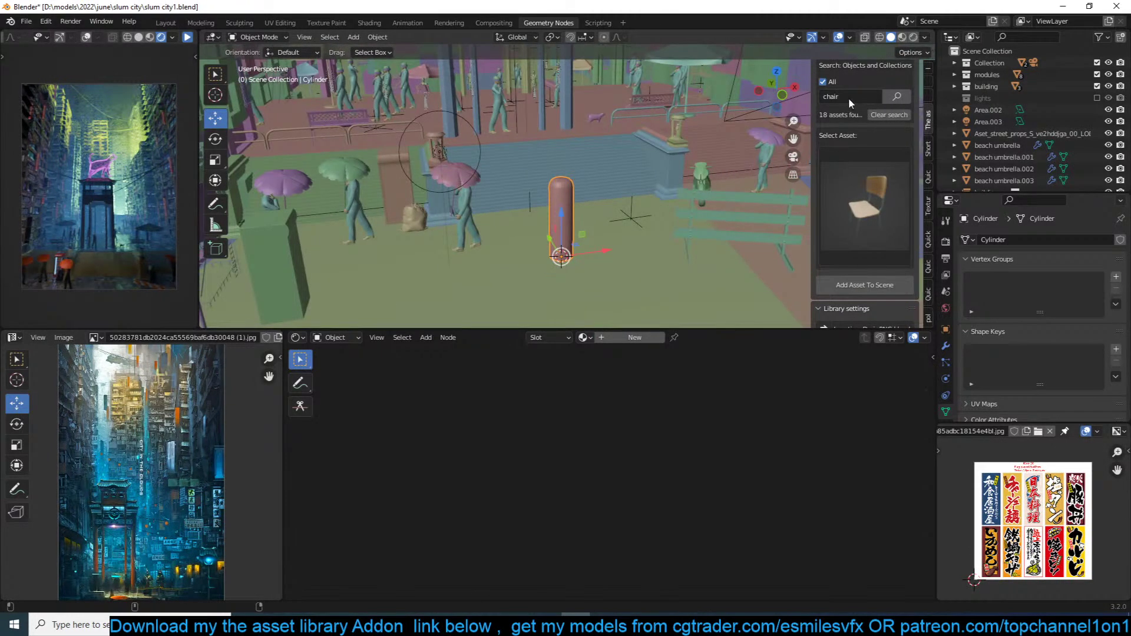
Step: Search the asset library's materials for "concrete" and apply the smooth beige-brown concrete material to the bollard
scroll(848, 98, "up", 3)
left_click(856, 116)
left_click(829, 166)
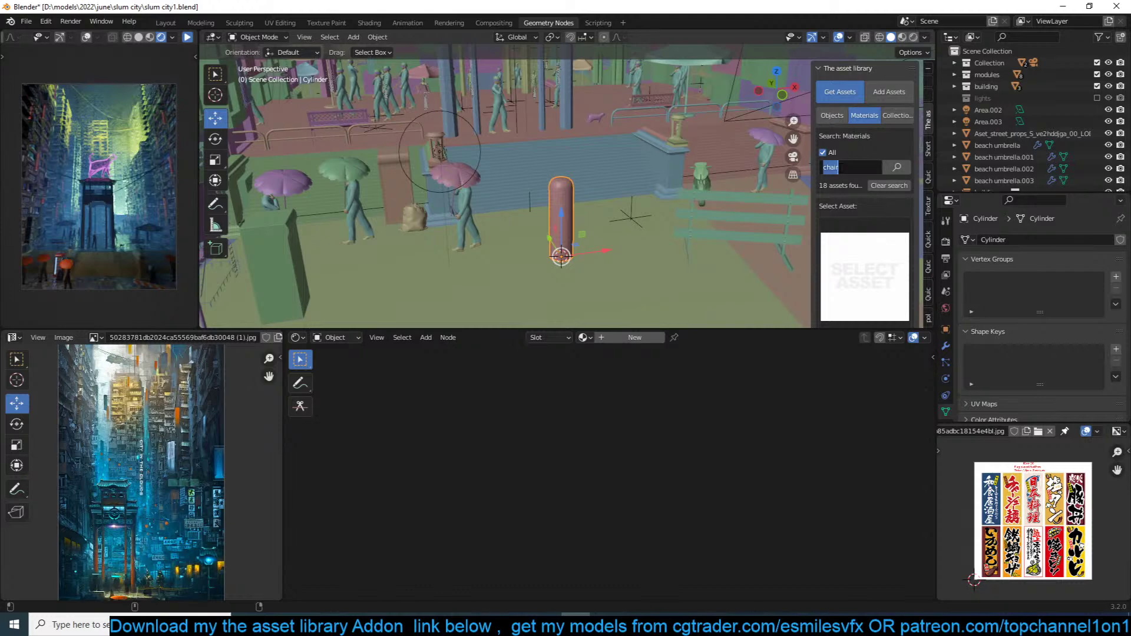
type("concrete")
key("Return")
left_click(857, 251)
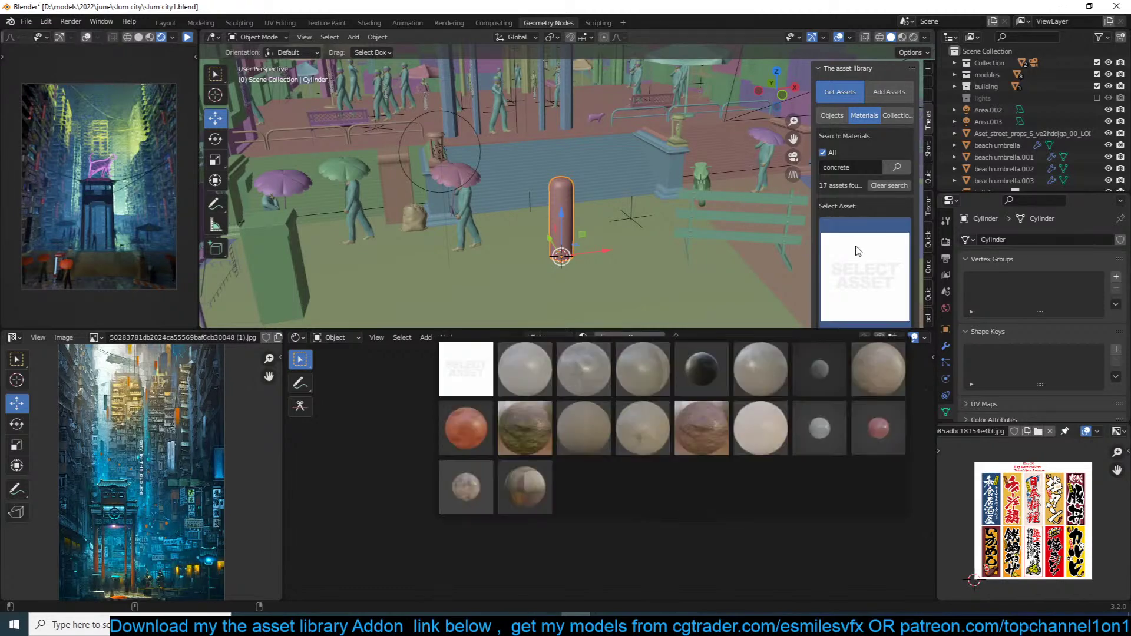
left_click(878, 369)
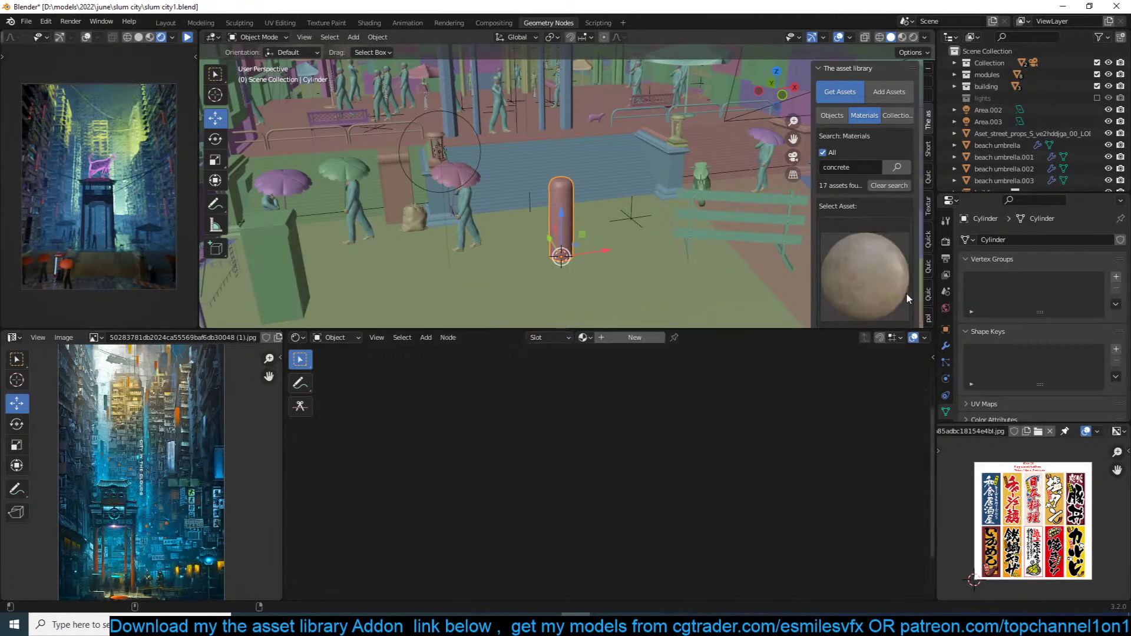
scroll(911, 288, "down", 2)
left_click(881, 311)
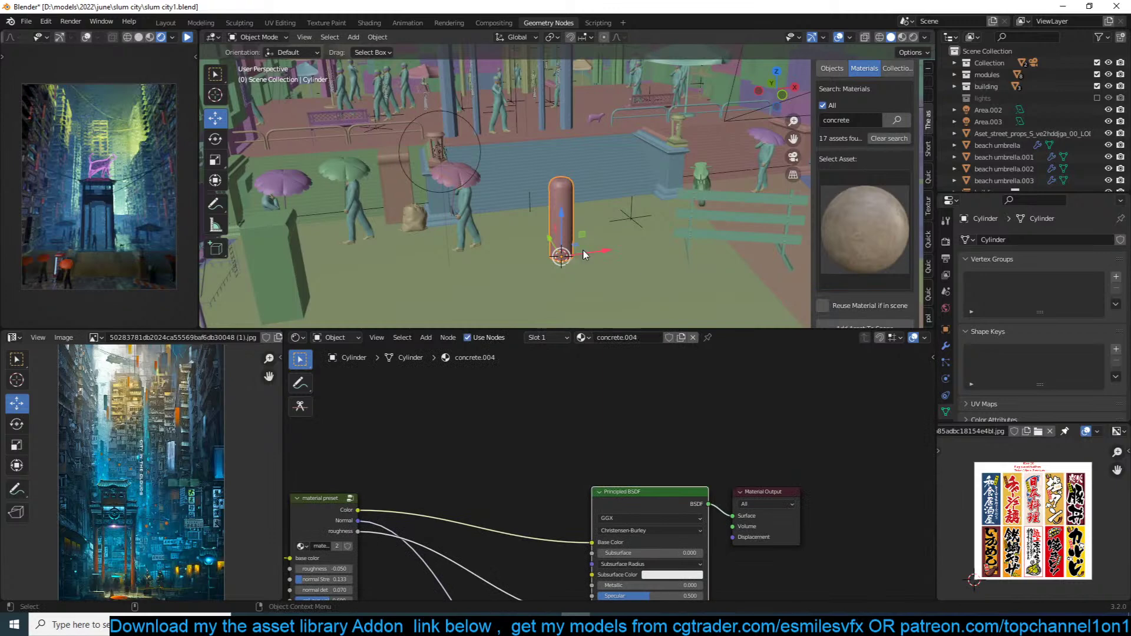
Step: Move the bollard about -1.44 m in X and 0.40 m in Y, and scale its X and Y to 0.682
key("KP_7")
scroll(584, 250, "down", 3)
key("g")
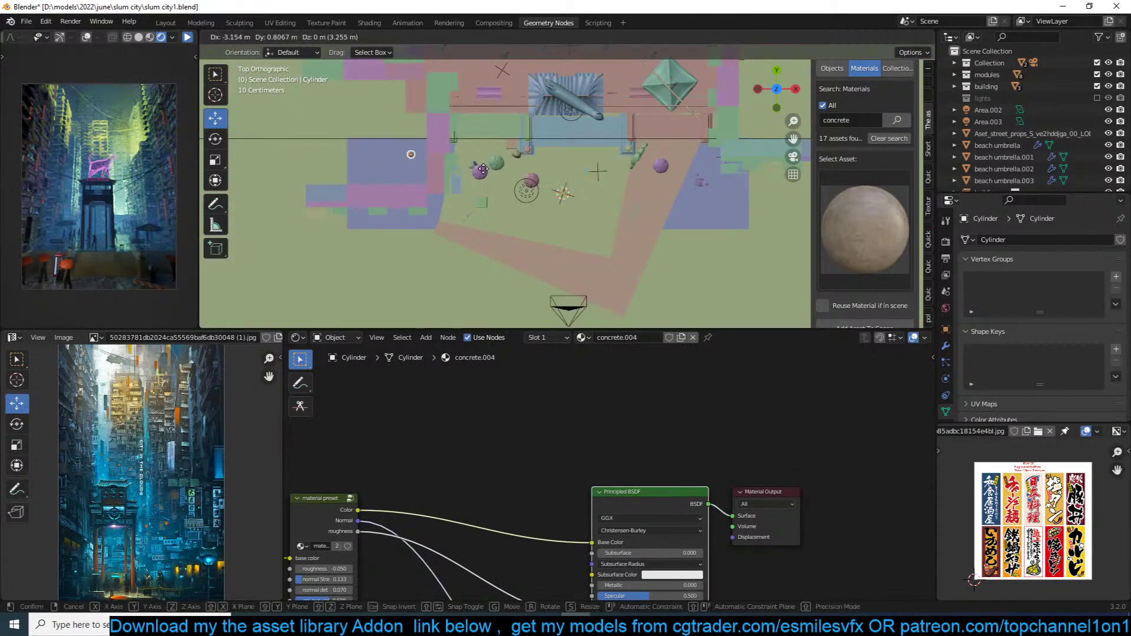
left_click(591, 183)
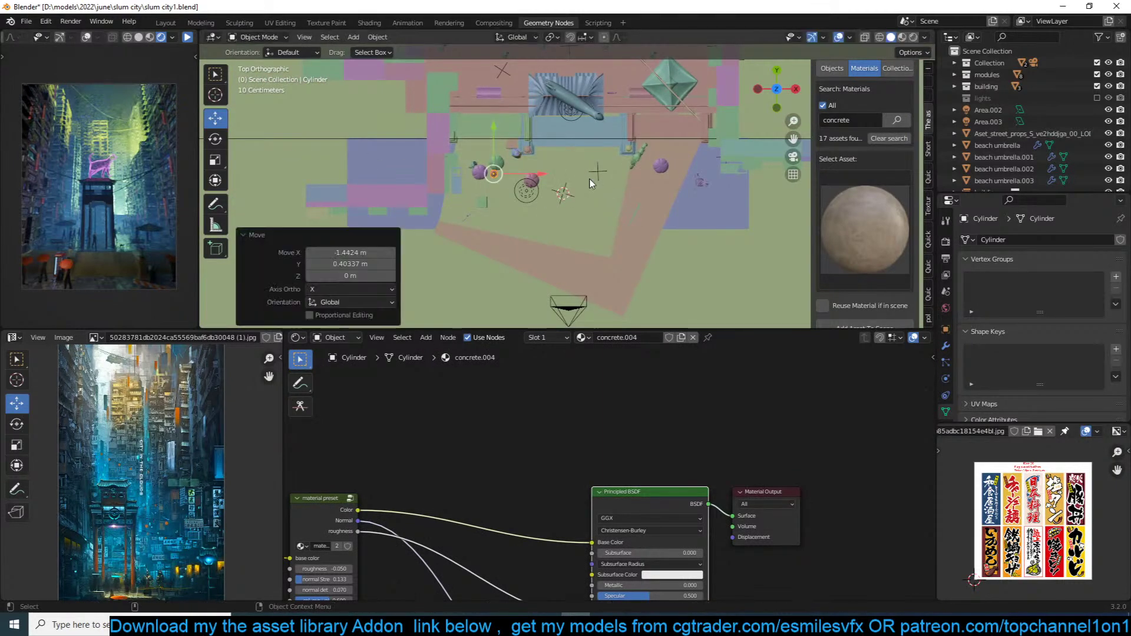
key("s")
key("z")
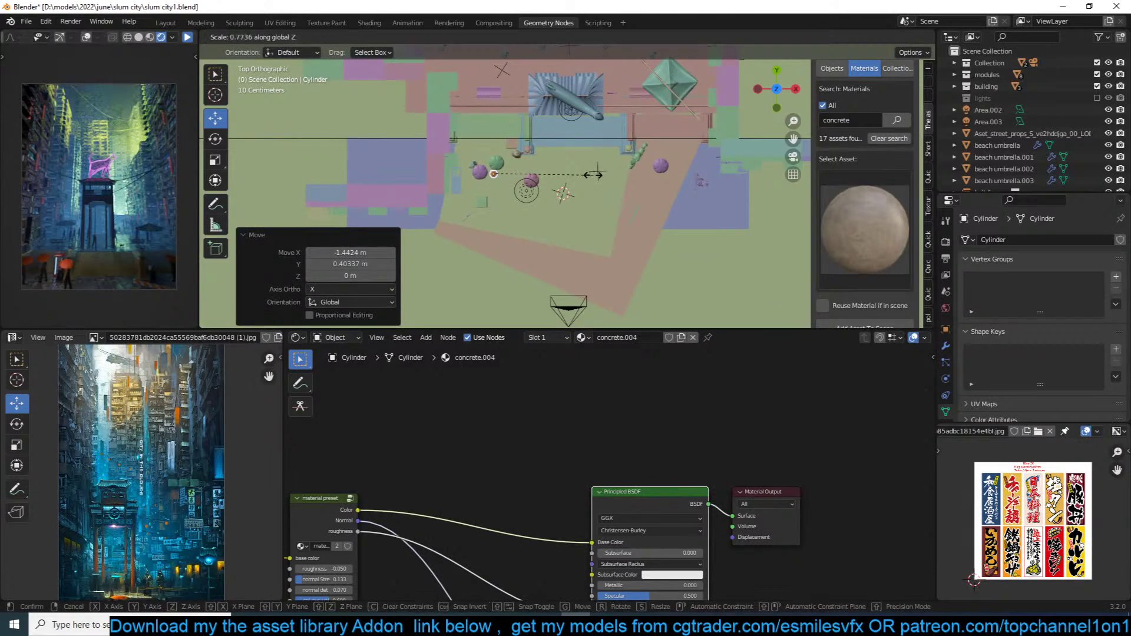
key("shift+x")
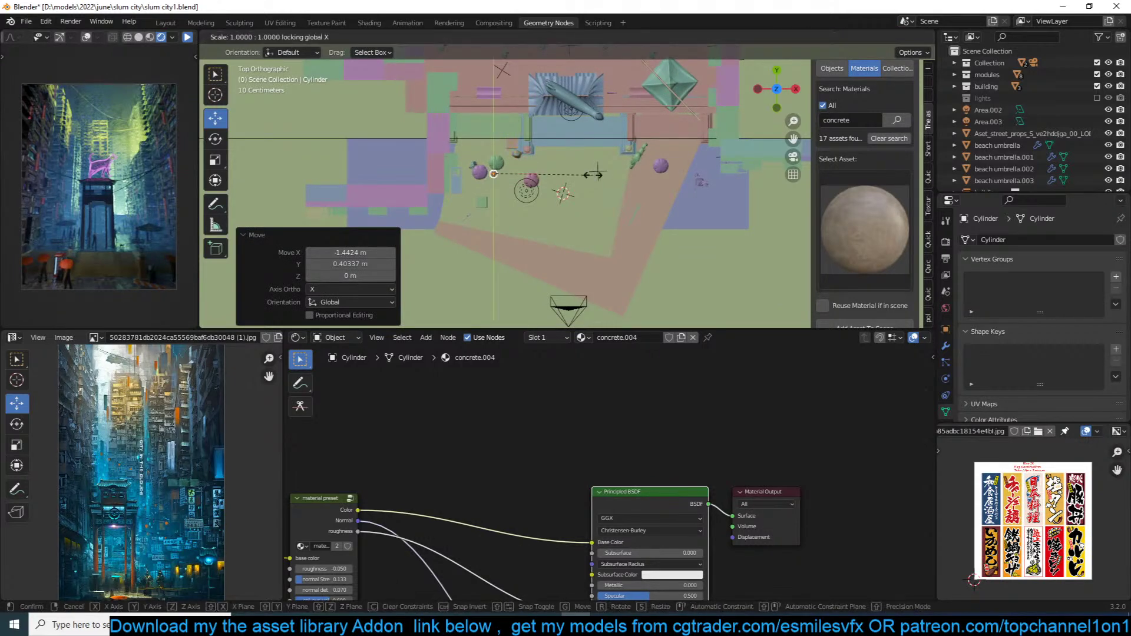
left_click(563, 183)
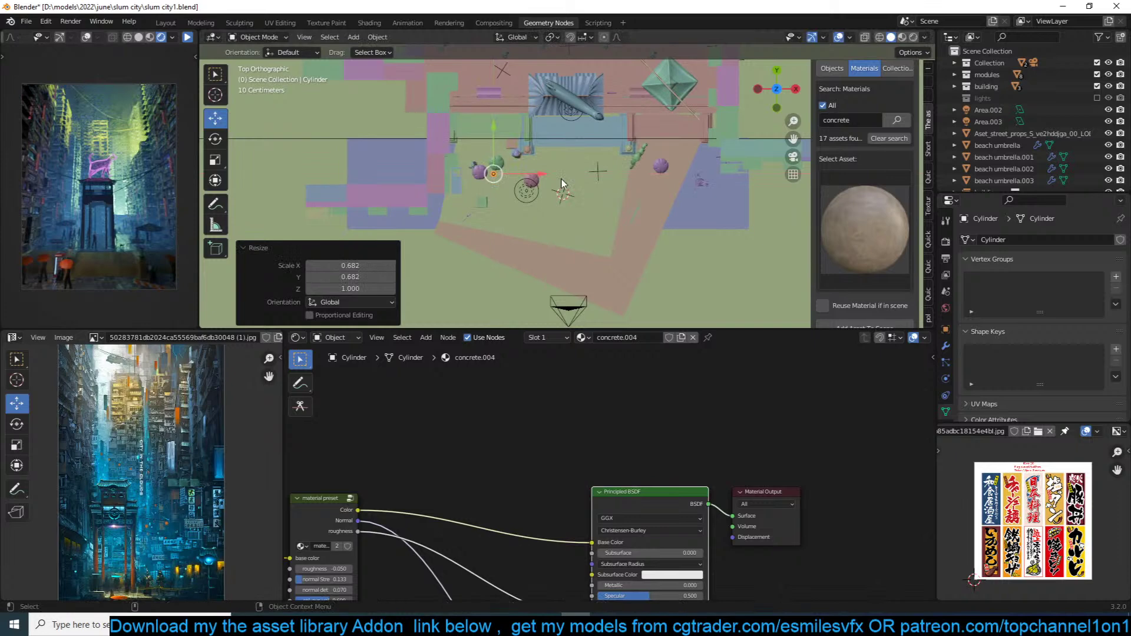
Step: Duplicate the bollard's mesh about 0.48 m along X and repeat it three times to form a row of five
key("Tab")
key("g")
key("x")
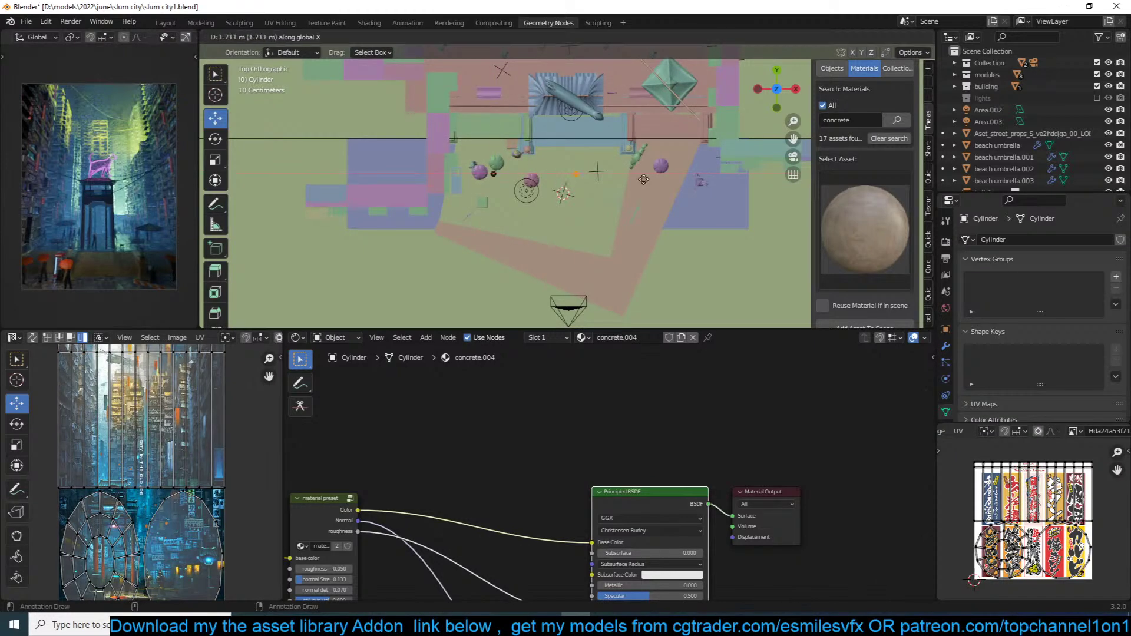
left_click(585, 176)
key("shift+r")
key("shift+r")
key("shift+r")
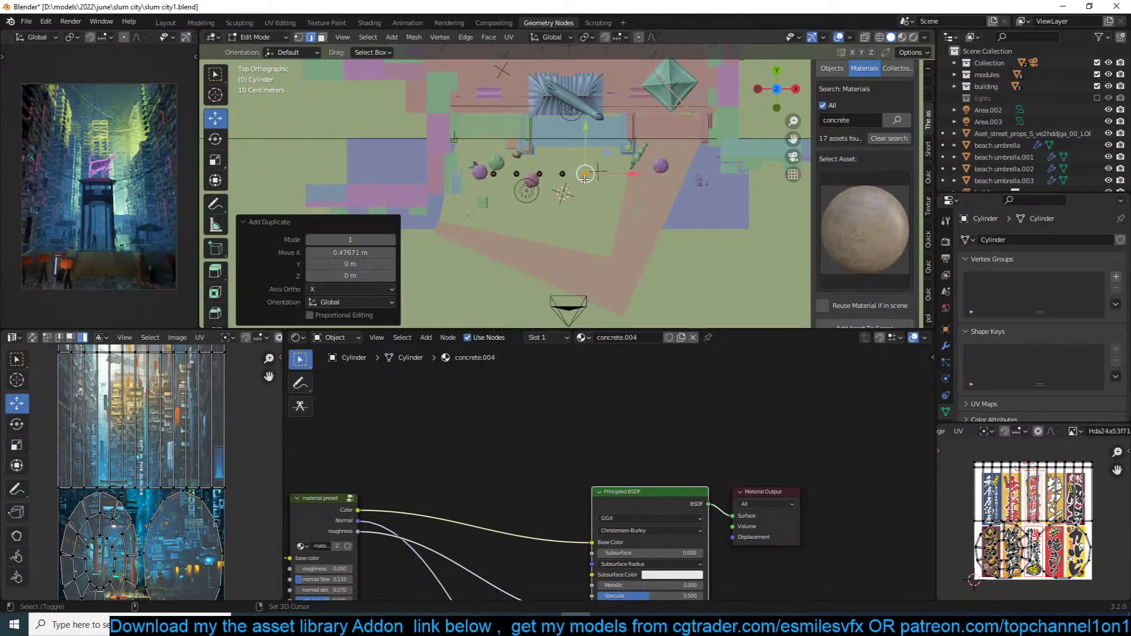
key("Tab")
Step: In the camera view, lower the row of bollards about 0.27 m along Z and shift it along the Y axis
middle_click_drag(585, 176, 620, 107)
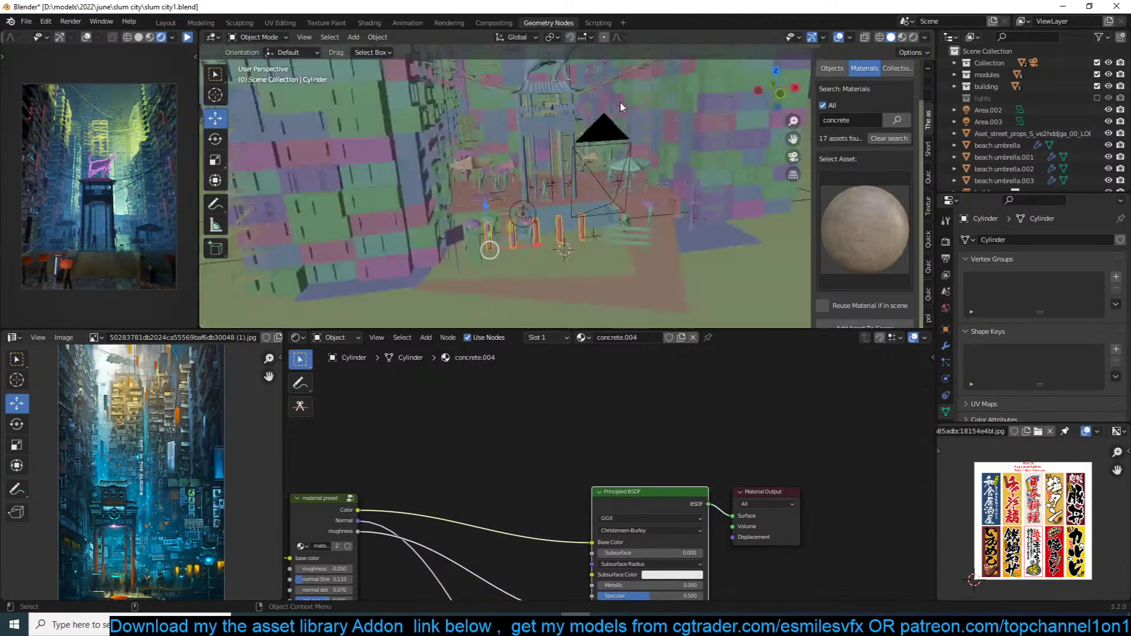
key("KP_0")
key("g")
key("z")
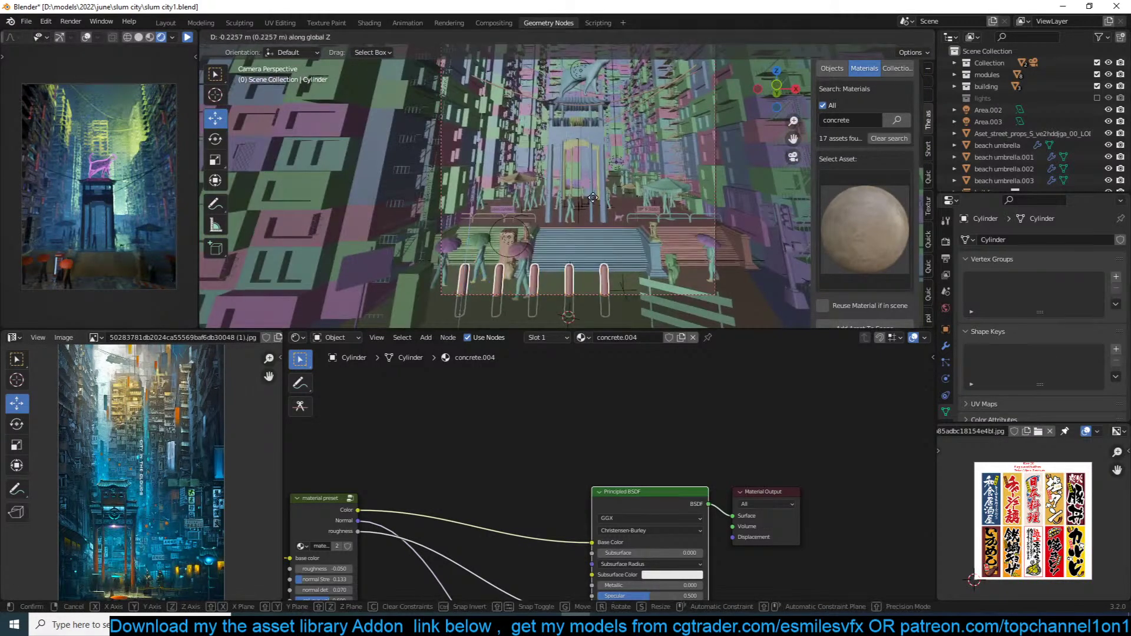
left_click(593, 202)
key("g")
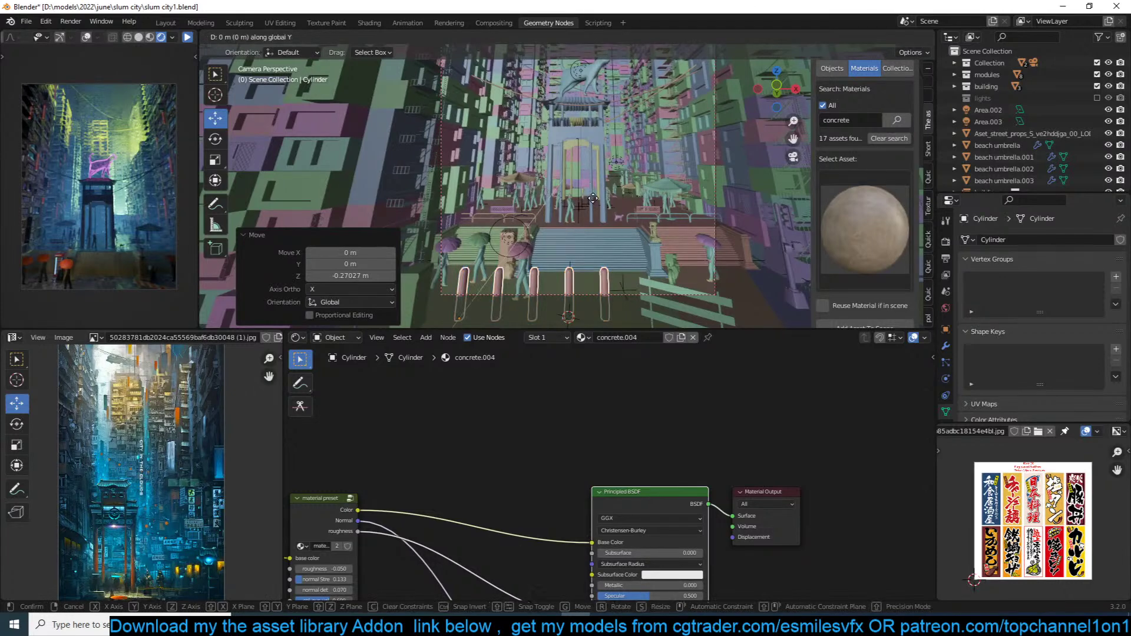
Step: Save the scene file and briefly run the paused rendered camera preview
key("y")
key("Escape")
key("ctrl+s")
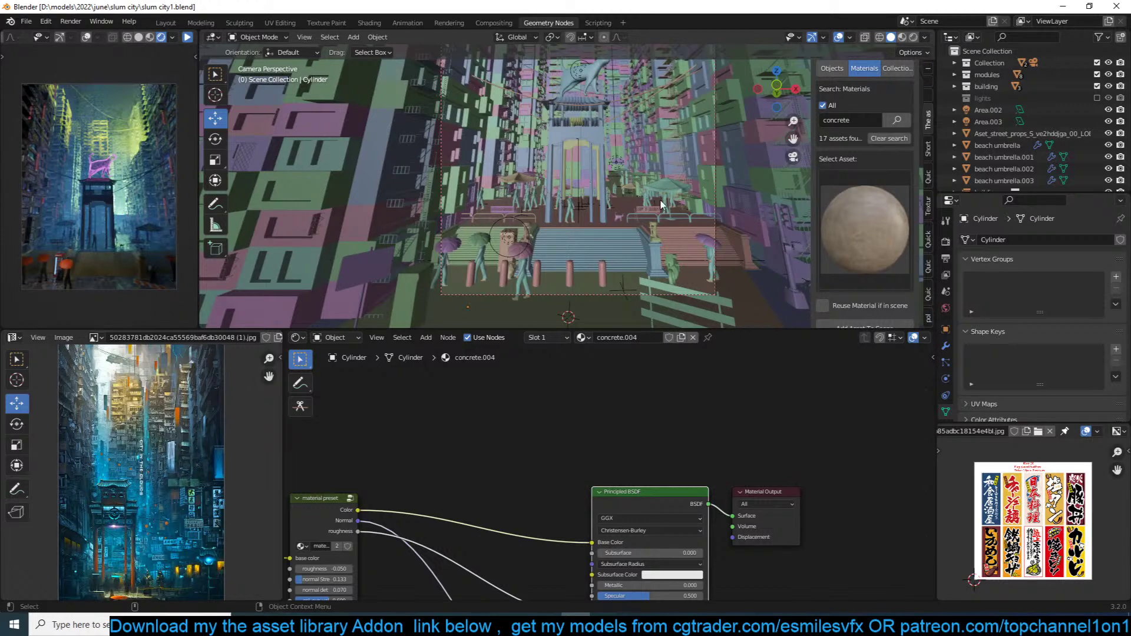
middle_click_drag(595, 248, 674, 221, "shift")
key("ctrl+s")
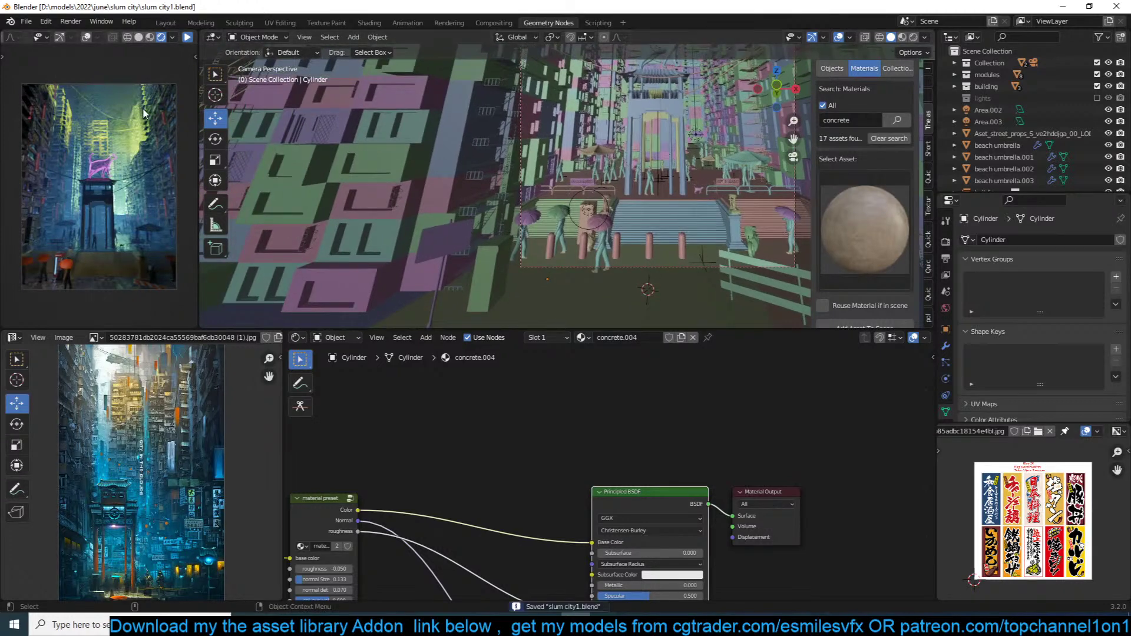
left_click(190, 37)
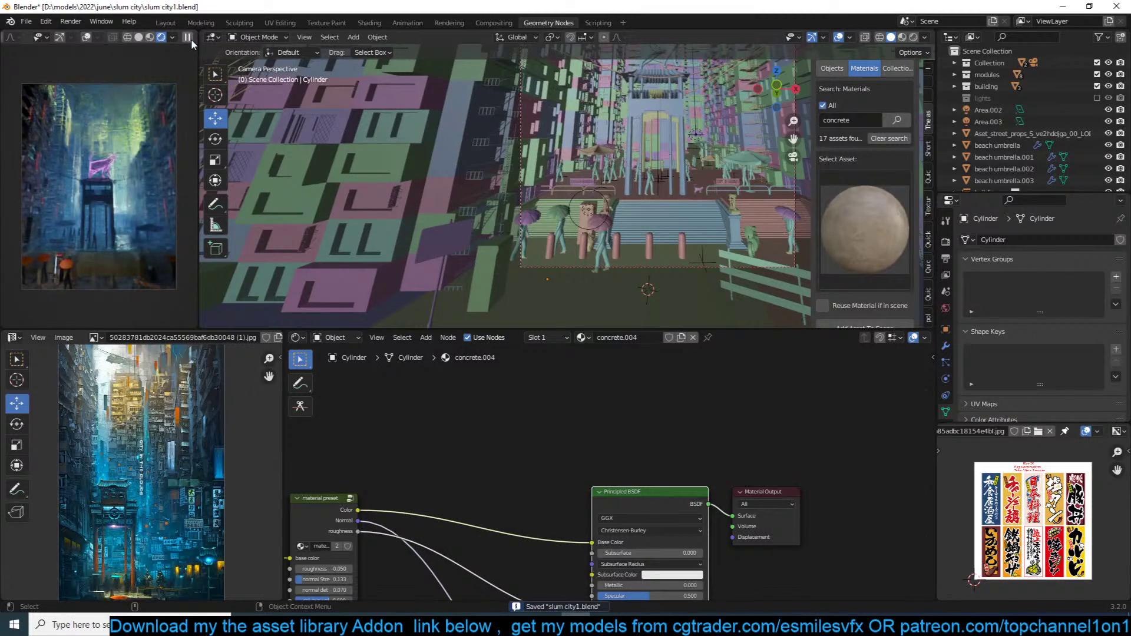
left_click(188, 38)
Step: Give the row of bollards a bright orange-red colour in their concrete.004 material preset and raise its dirt map value
scroll(84, 430, "down", 3)
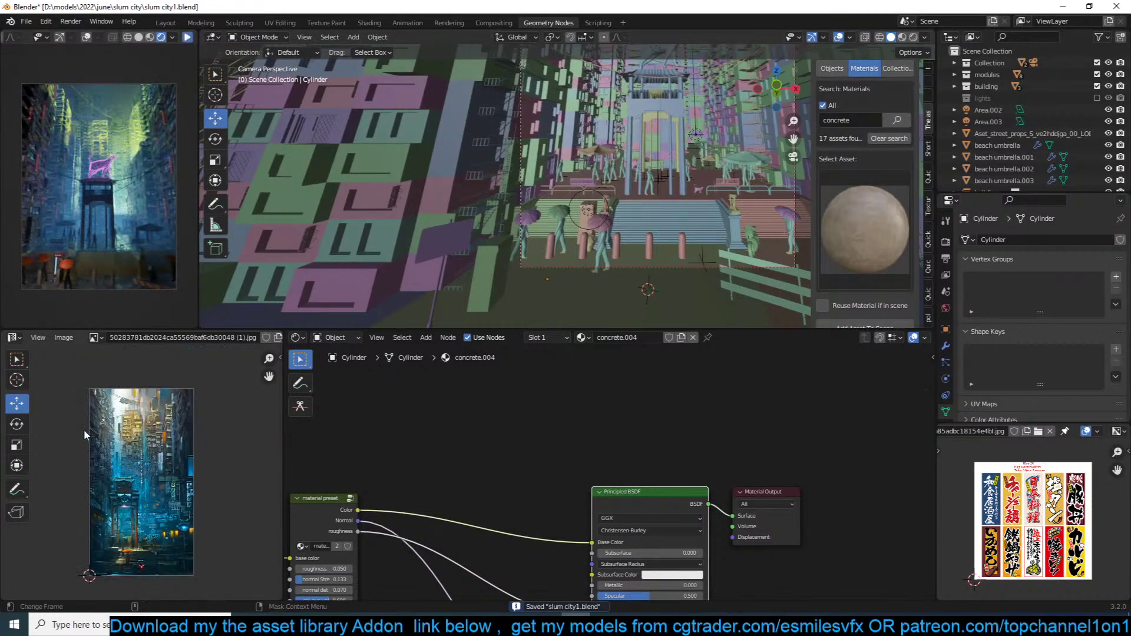
middle_click_drag(84, 431, 127, 406)
scroll(144, 458, "up", 6)
middle_click_drag(144, 457, 108, 354)
left_click(618, 250)
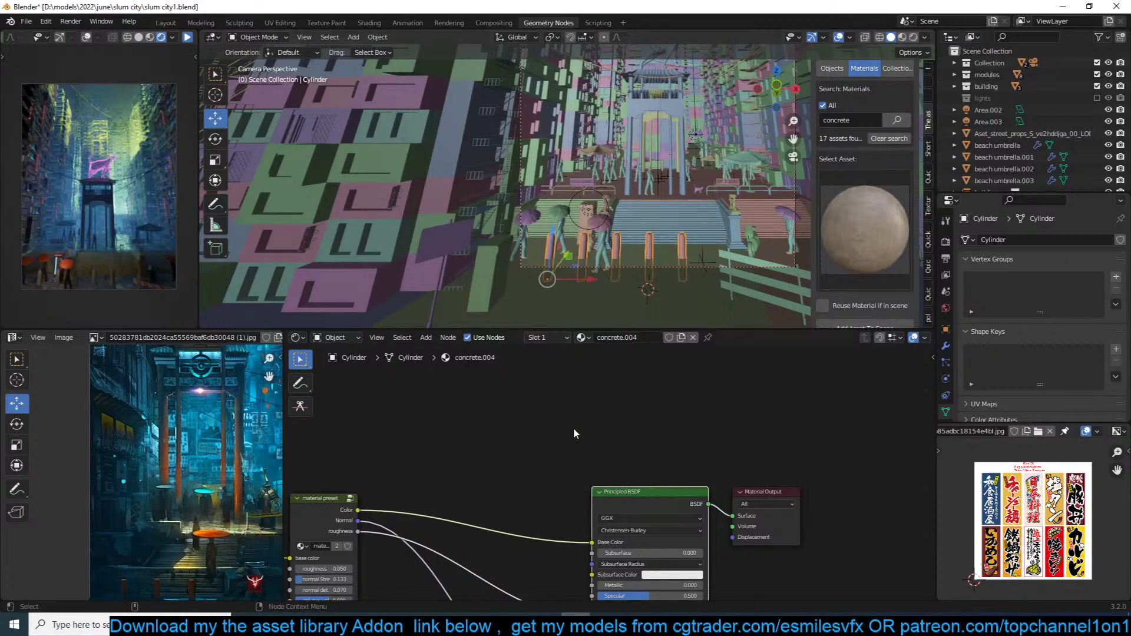
scroll(585, 459, "down", 2)
middle_click_drag(587, 463, 631, 404)
key("shift+a")
mouse_move(578, 467)
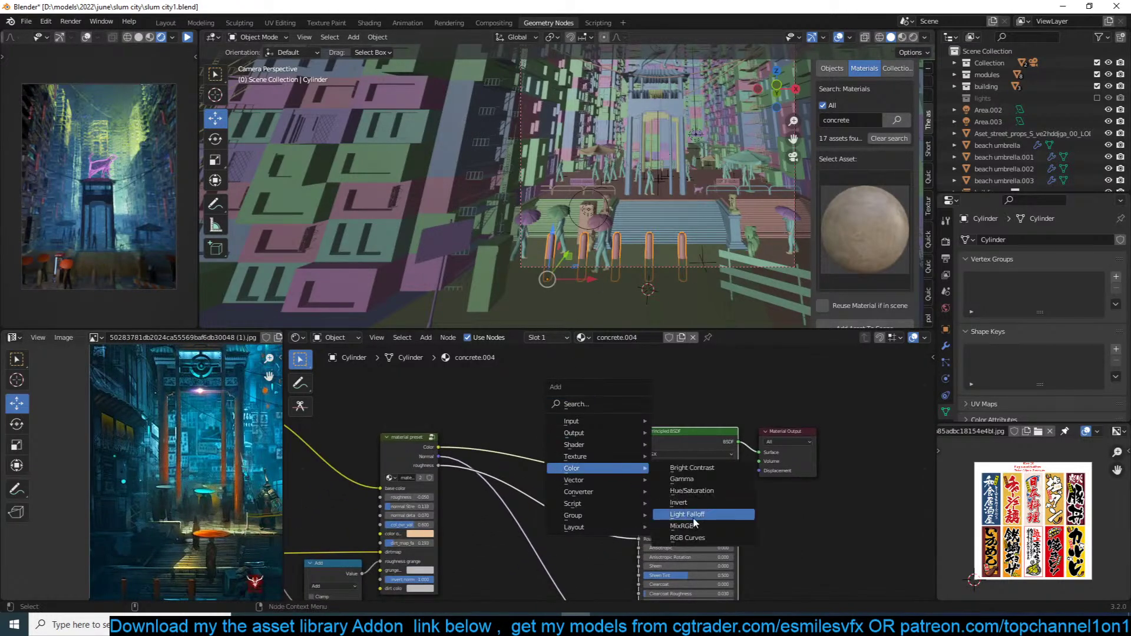
left_click(425, 535)
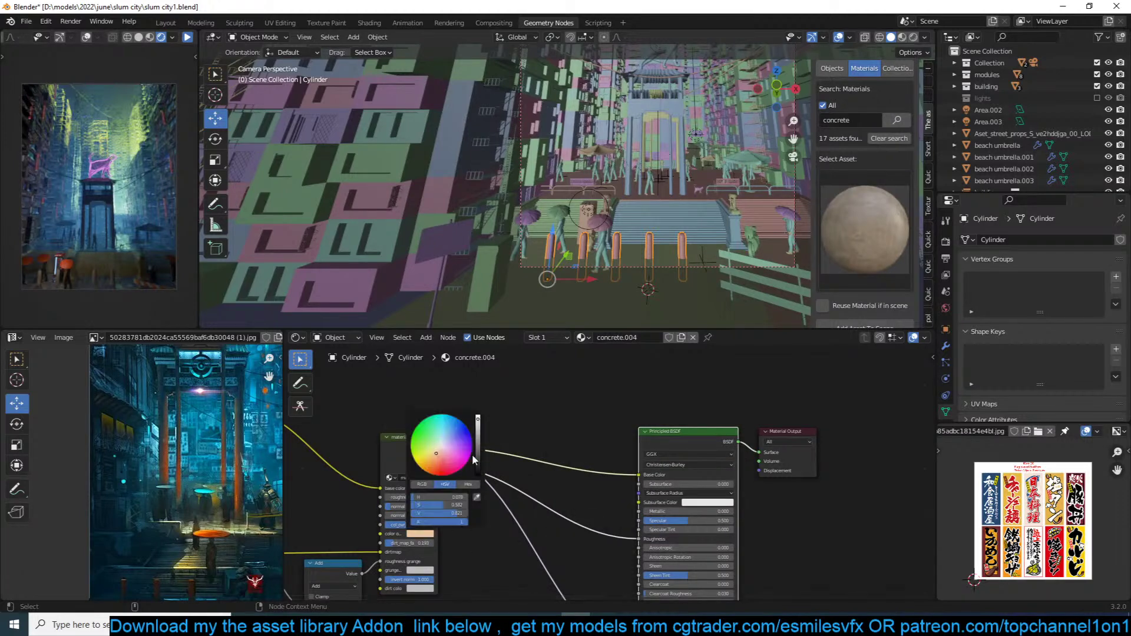
left_click_drag(444, 449, 443, 471)
left_click_drag(397, 544, 424, 543)
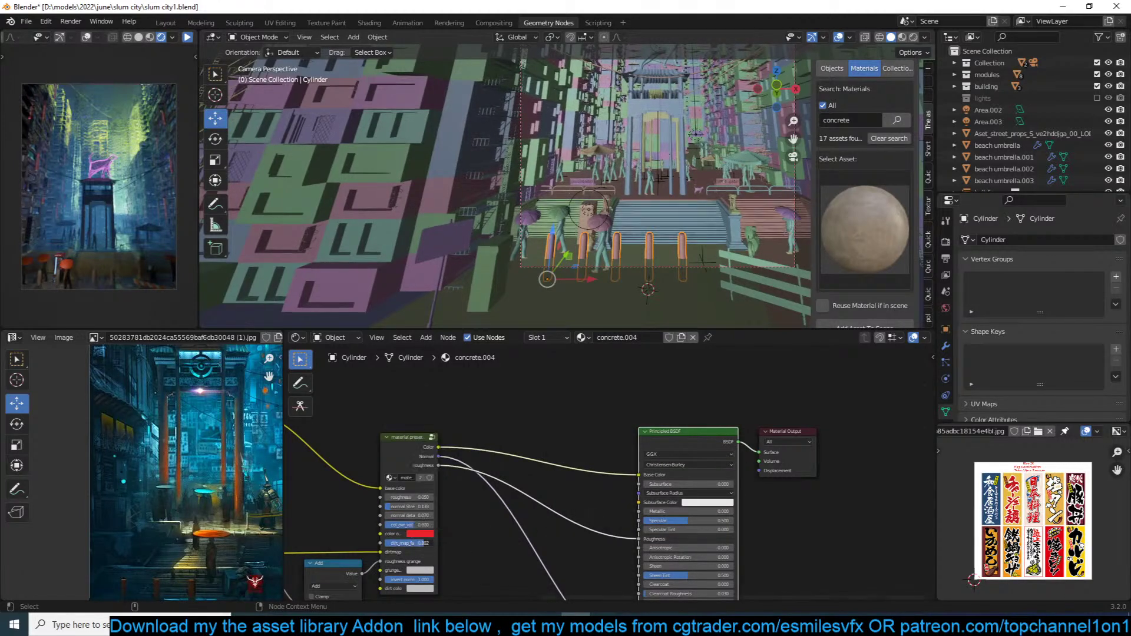
left_click(429, 533)
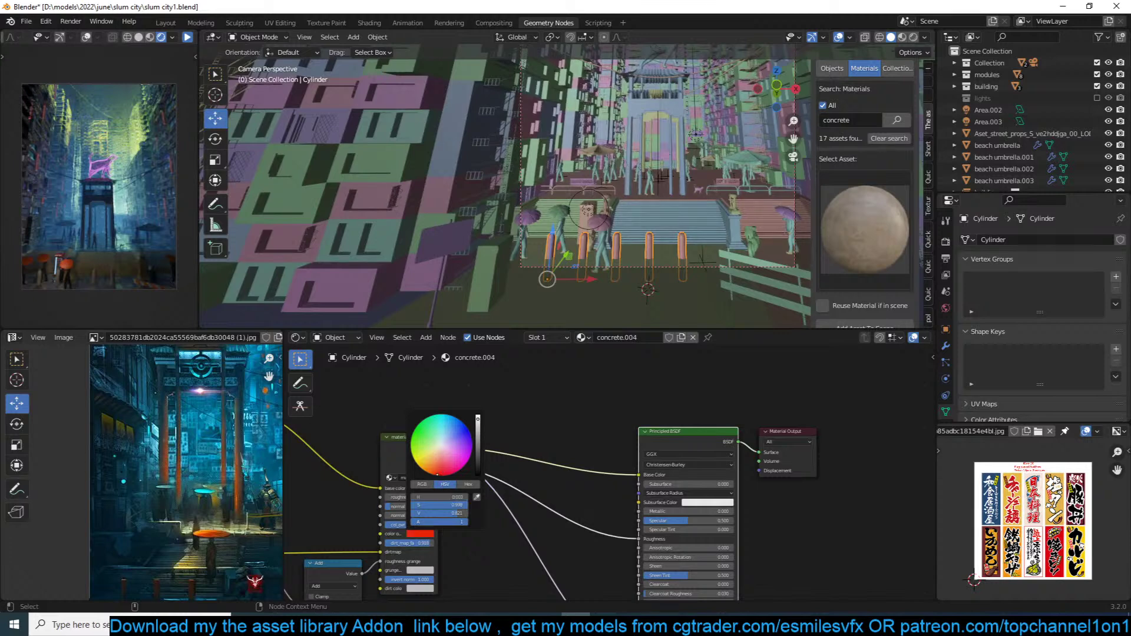
Step: Save the recoloured bollards in the scene file and resume the rendered camera preview
key("ctrl+s")
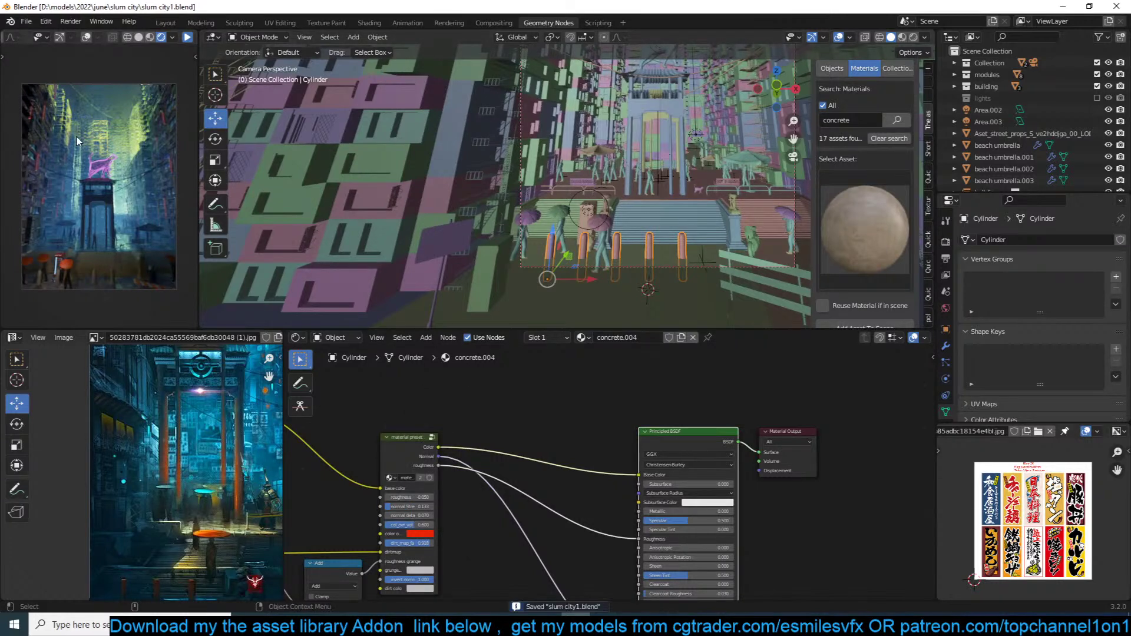
left_click(188, 37)
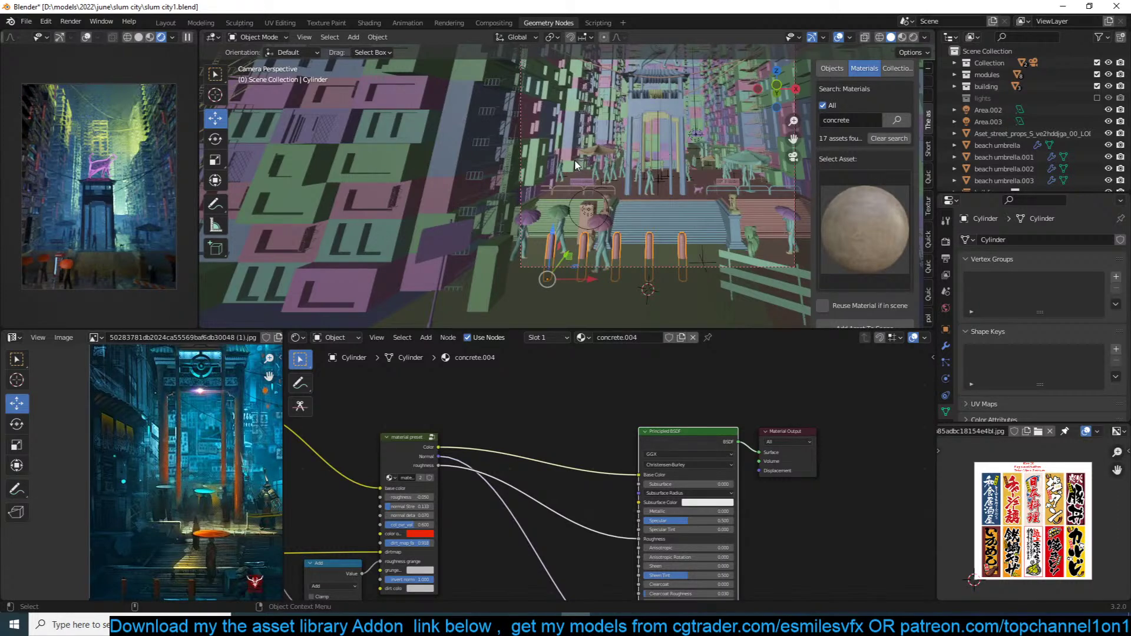
left_click(660, 185)
key("ctrl+s")
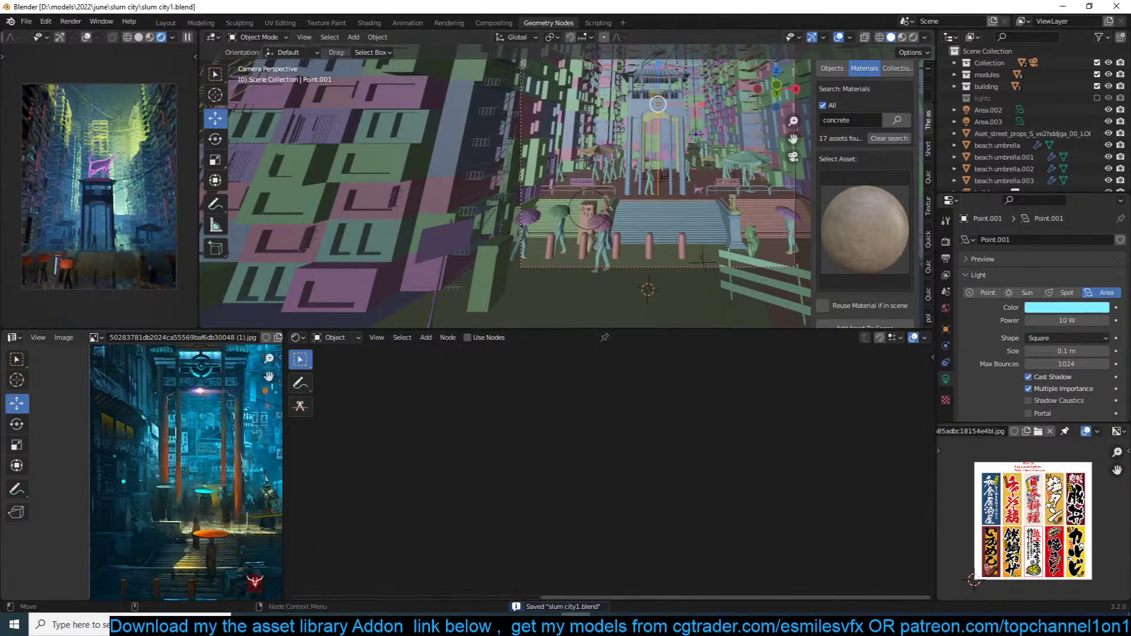
Step: Switch to Chrome and search Google for geoguessr
mouse_move(316, 625)
left_click(399, 568)
left_click(824, 149)
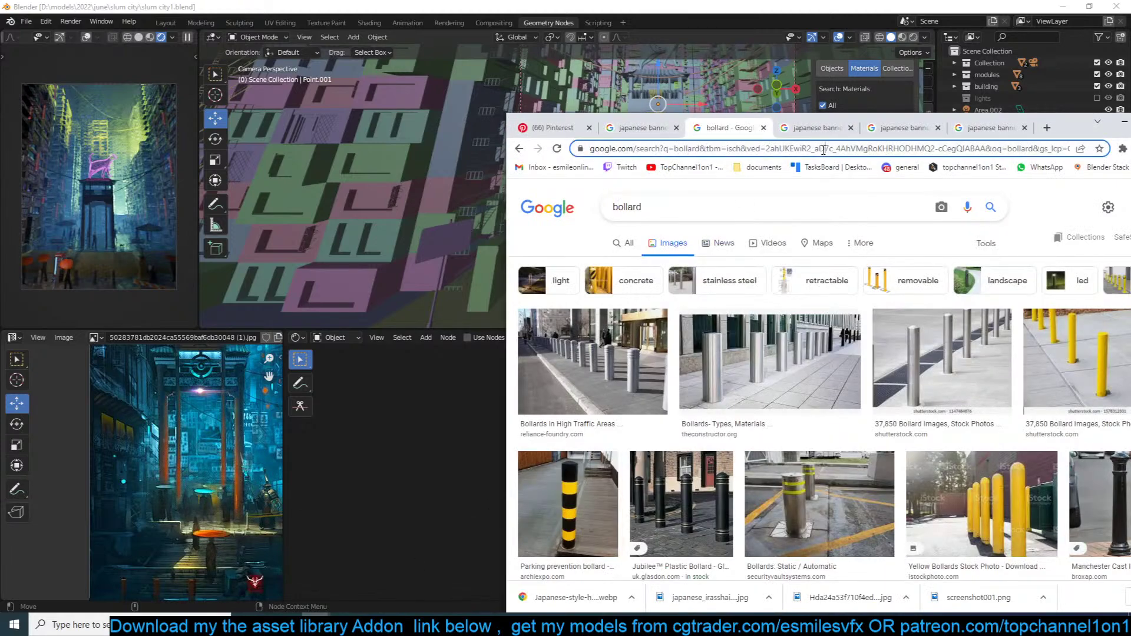
type("geo g")
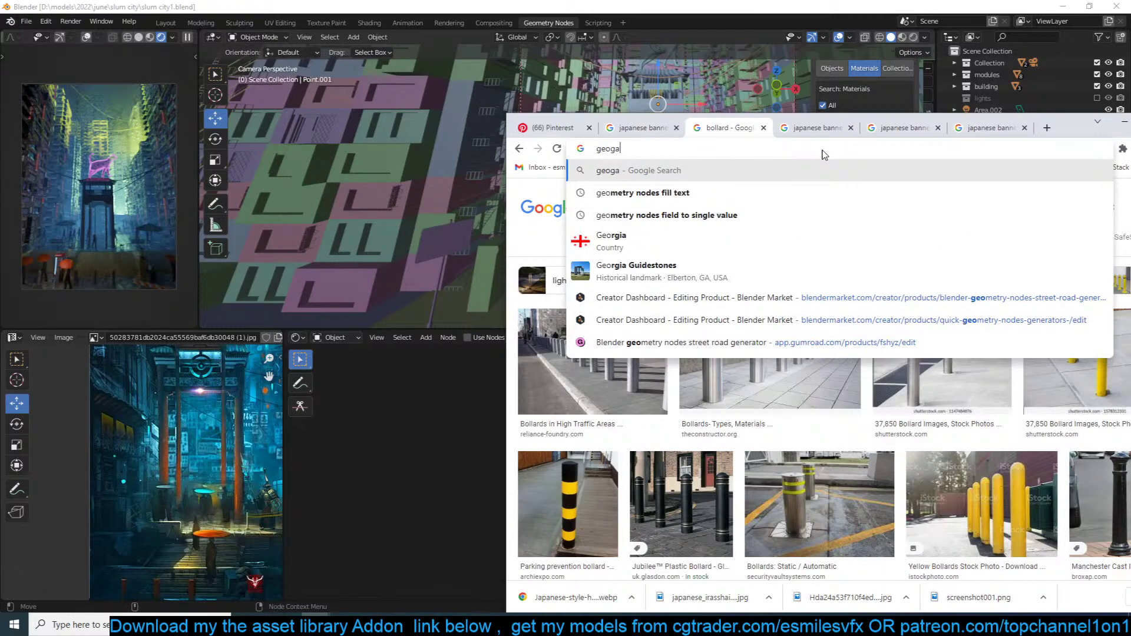
type("uesser")
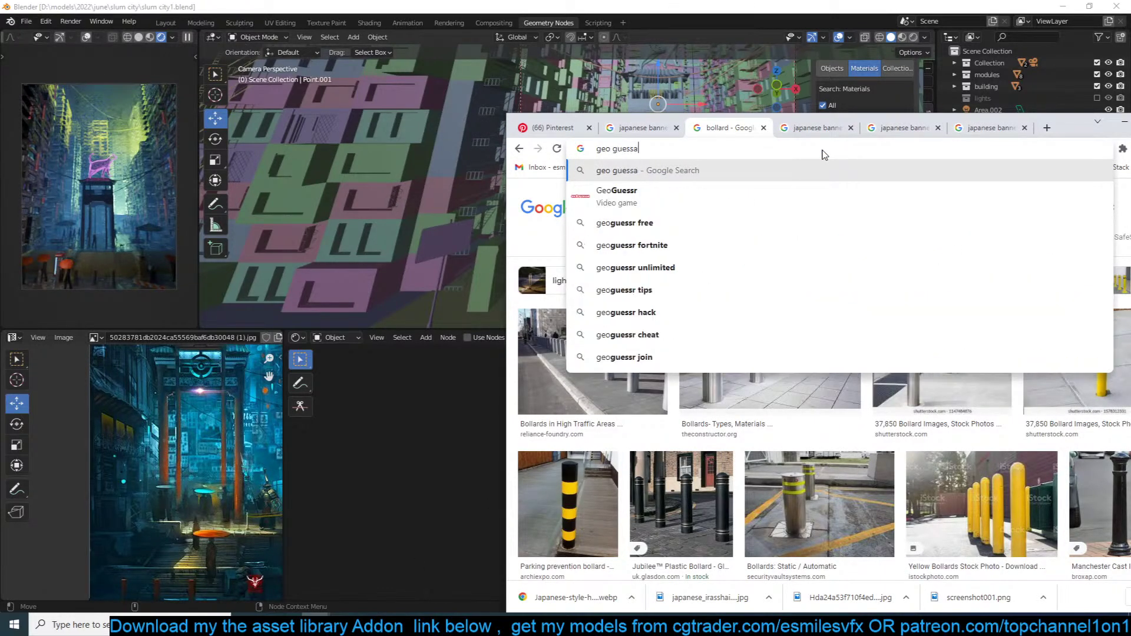
key("BackSpace")
key("BackSpace")
key("BackSpace")
key("BackSpace")
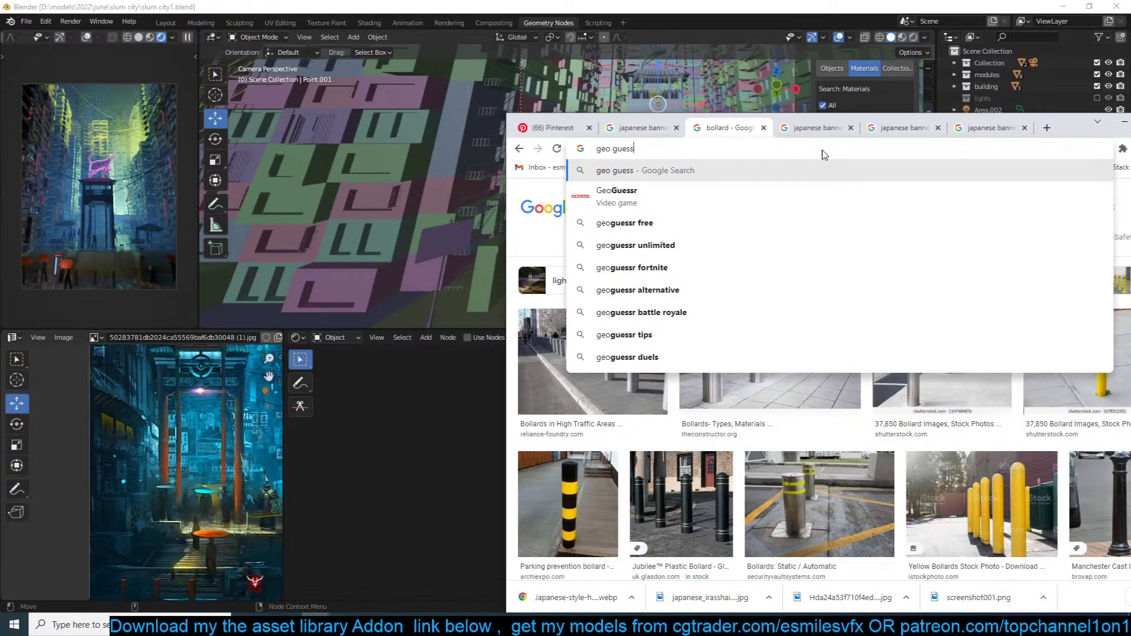
left_click(754, 196)
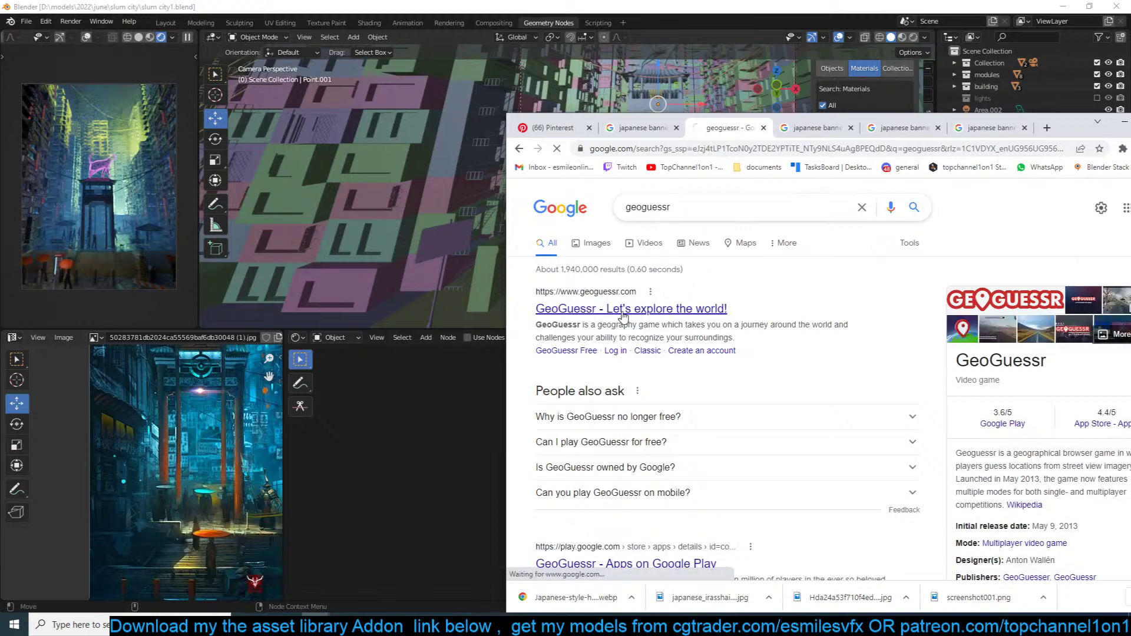
Step: Open the GeoGuessr site's account creation page and move the browser window aside to uncover Blender
left_click(619, 310)
left_click(849, 418)
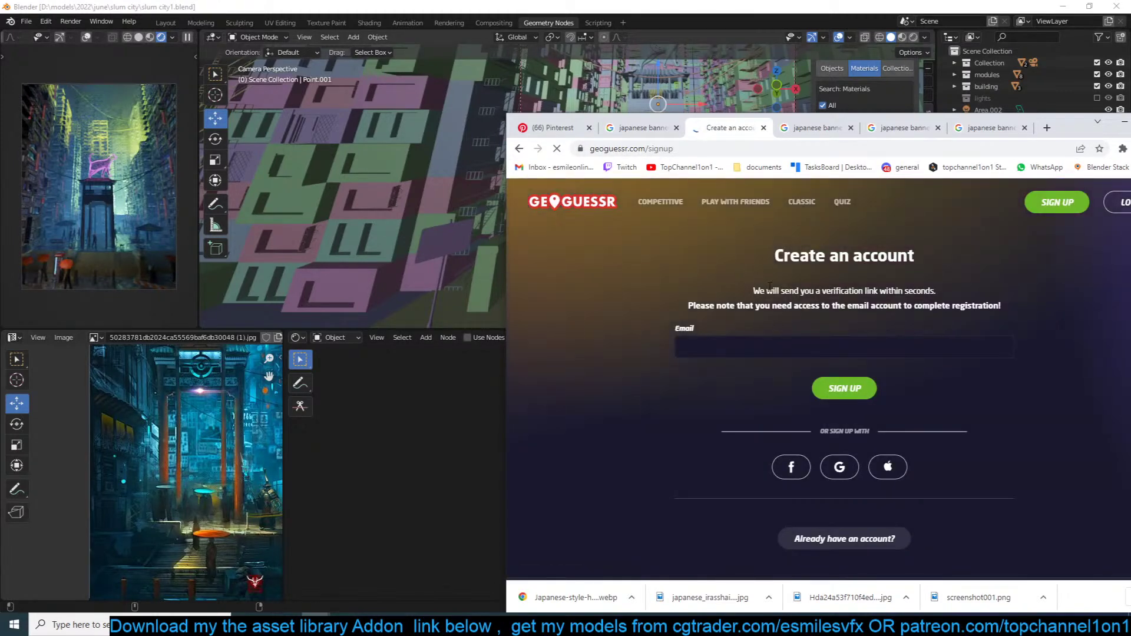
left_click_drag(1058, 121, 1130, 38)
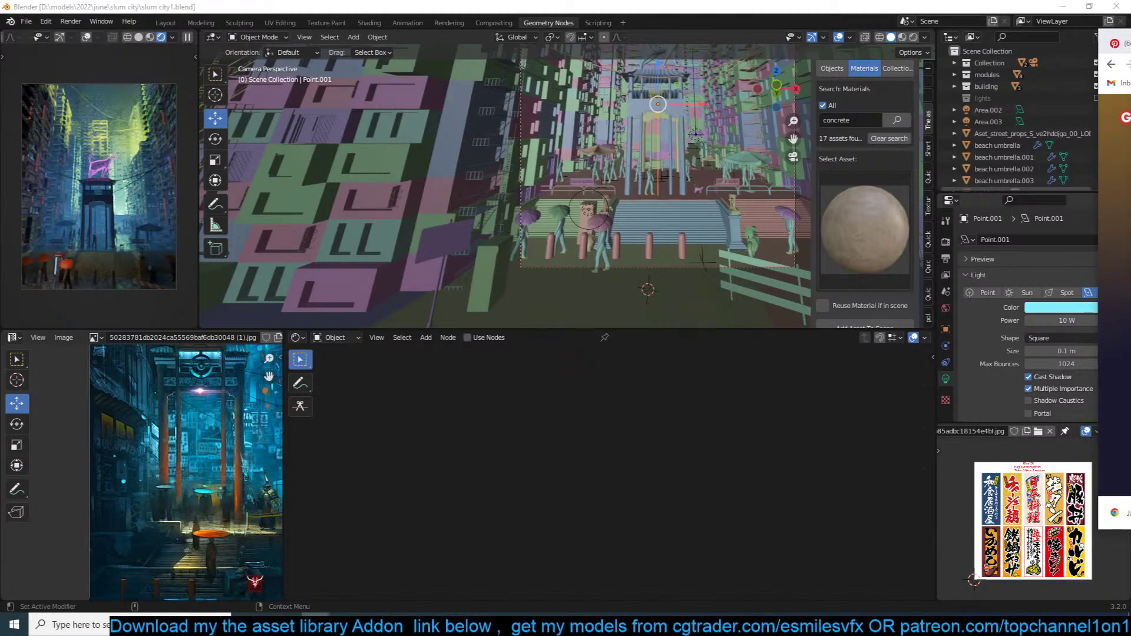
Step: In Blender's render settings, set the viewport sampling's maximum samples to 3000
left_click(946, 241)
scroll(1070, 295, "up", 1)
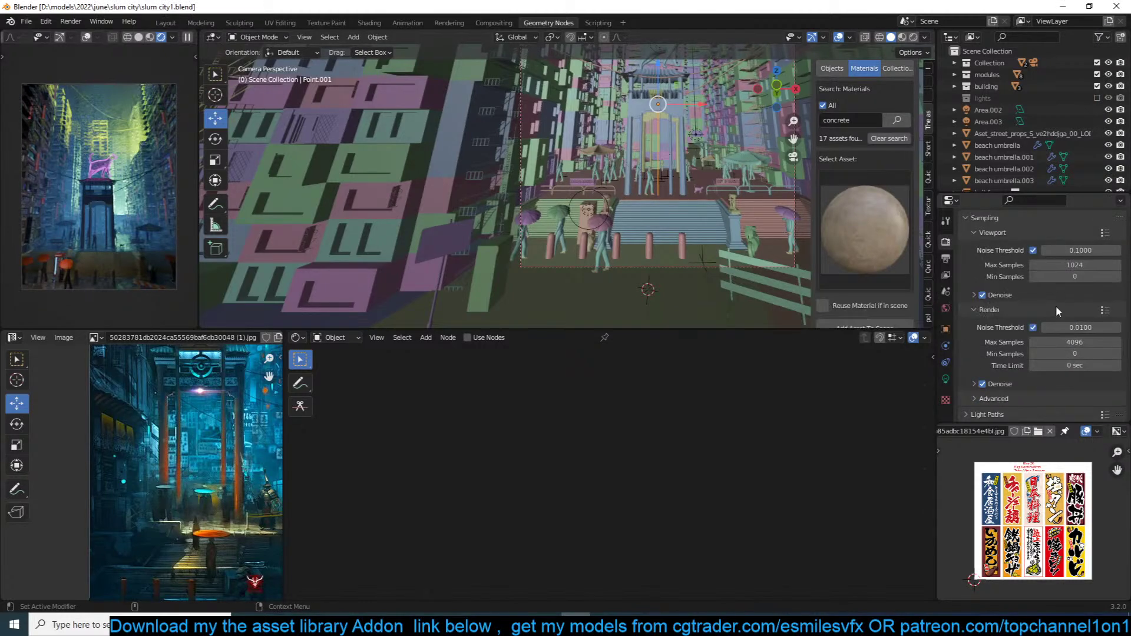
scroll(1056, 306, "up", 1)
left_click(1086, 288)
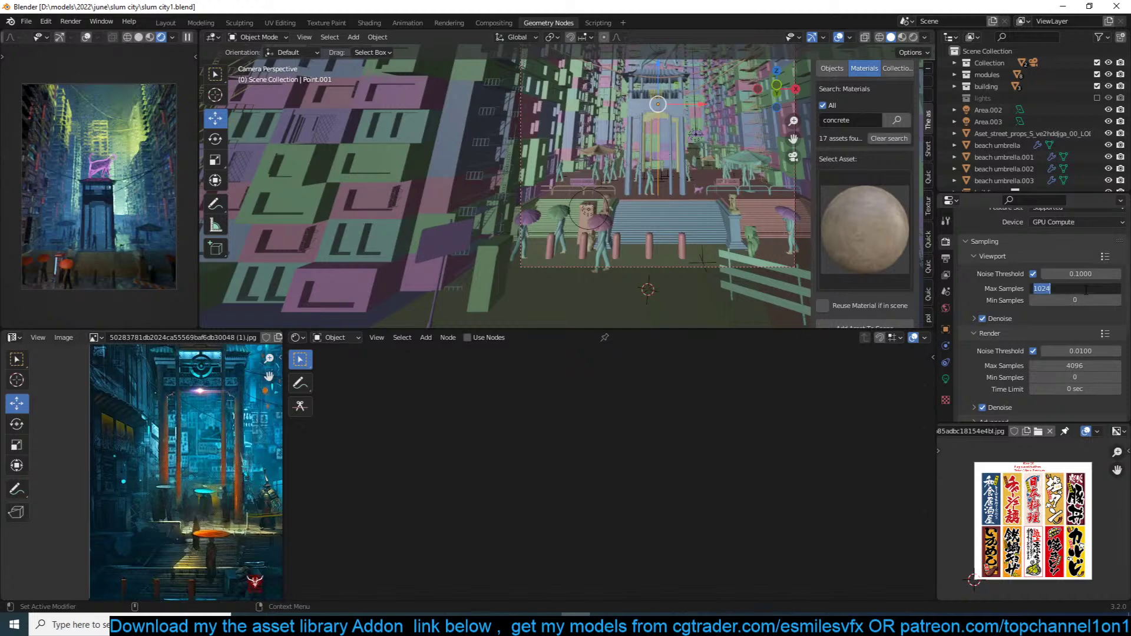
type("3000")
key("Return")
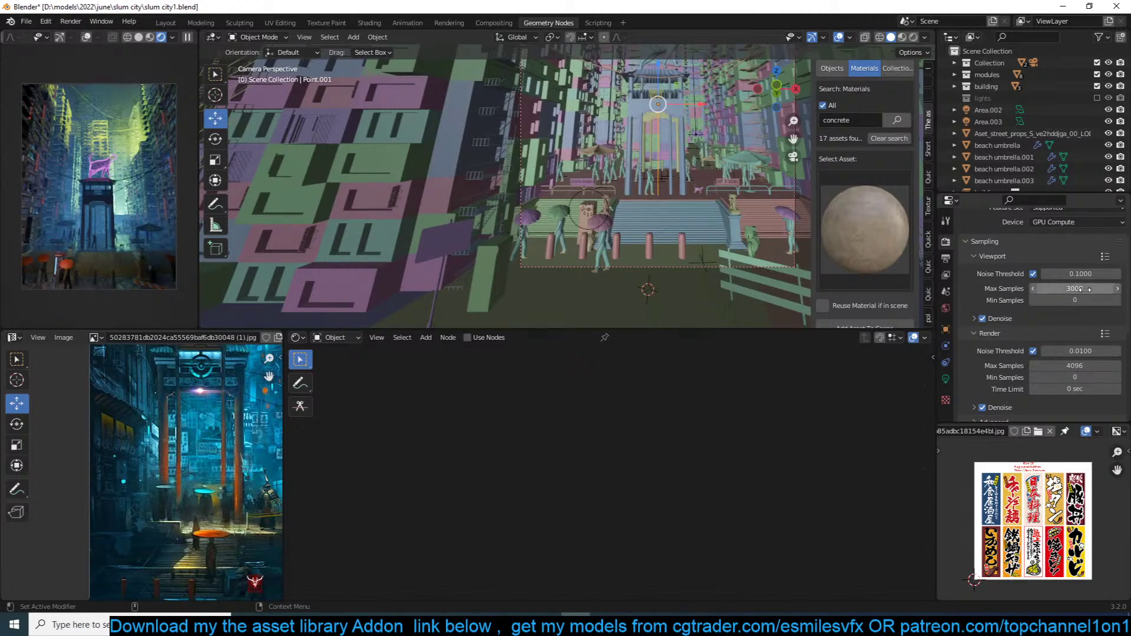
scroll(149, 128, "down", 1)
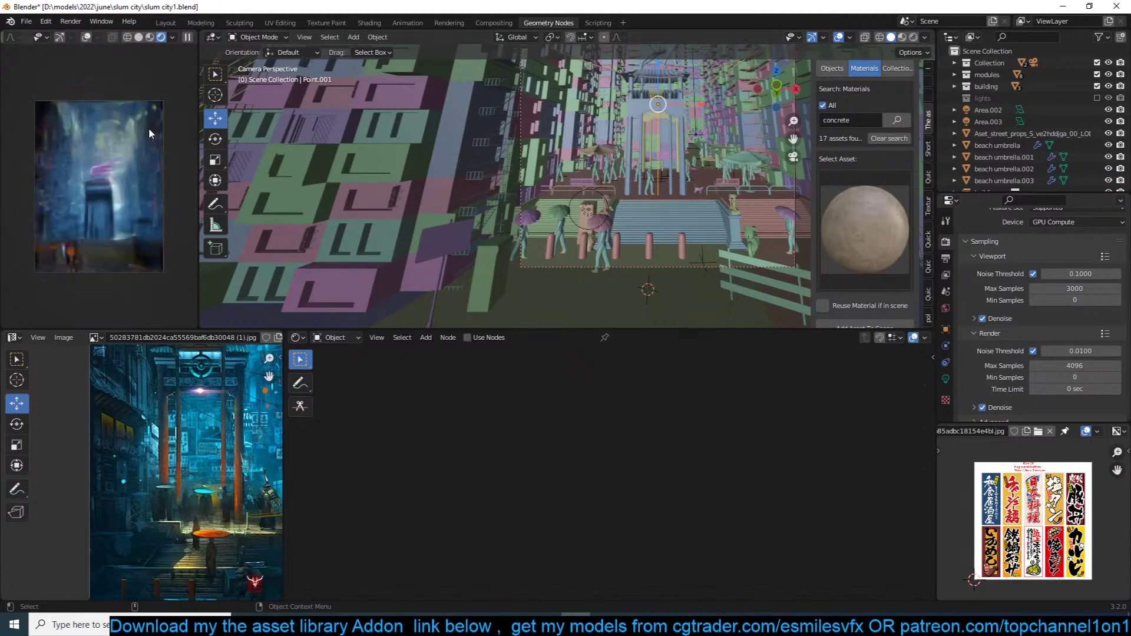
scroll(149, 128, "up", 1)
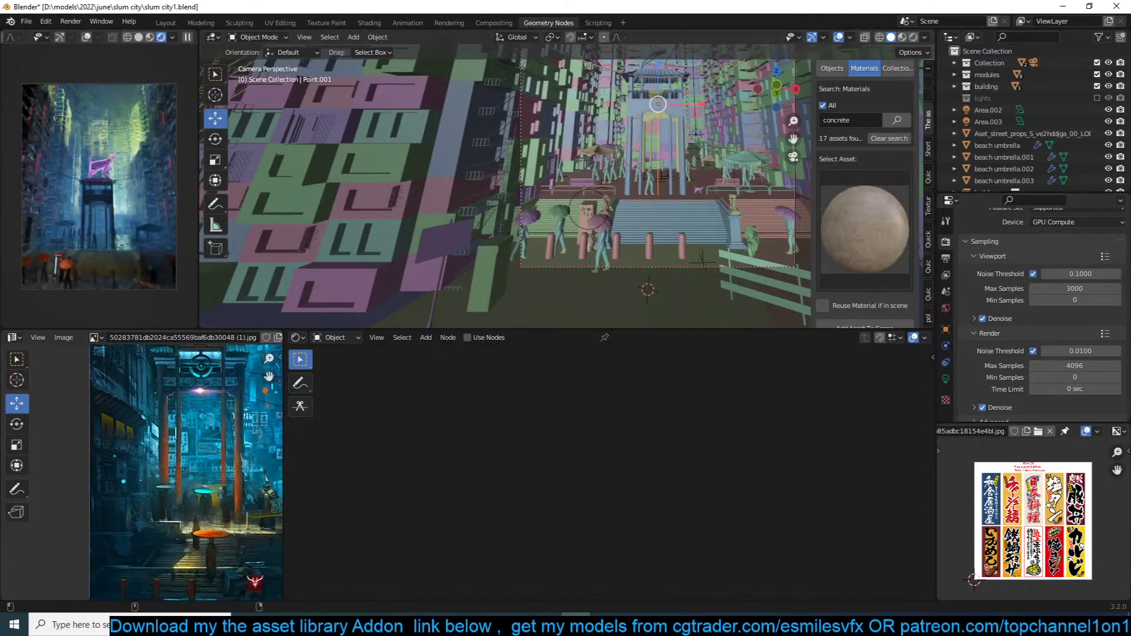
Step: Bring the Chrome window back into view and start mission 1 of the GeoGuessr tutorial
left_click(315, 625)
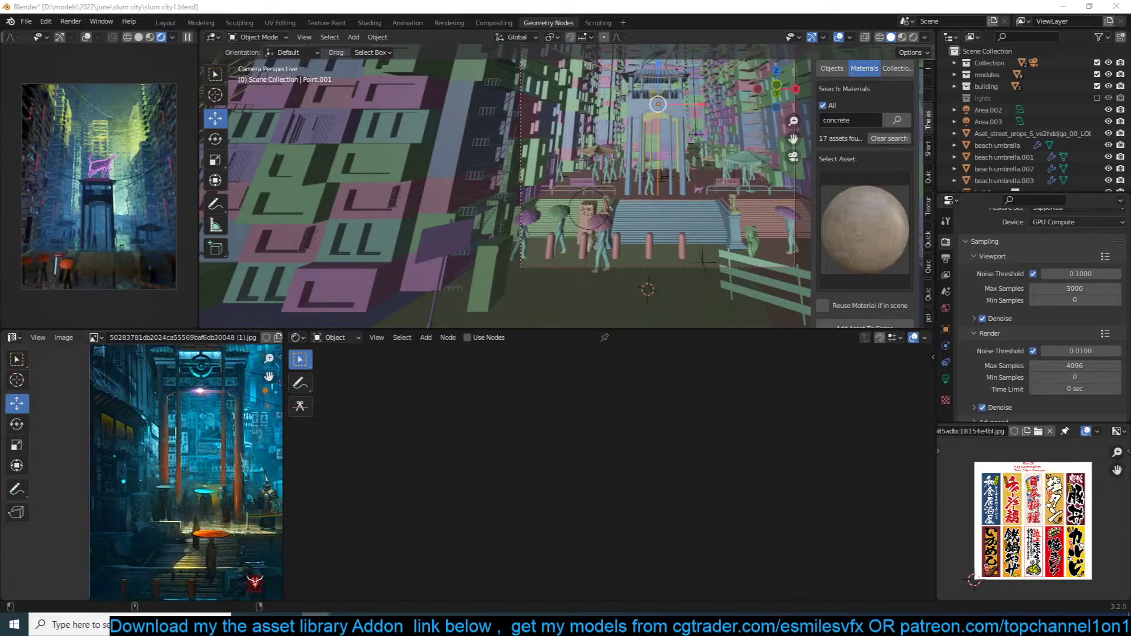
left_click(575, 624)
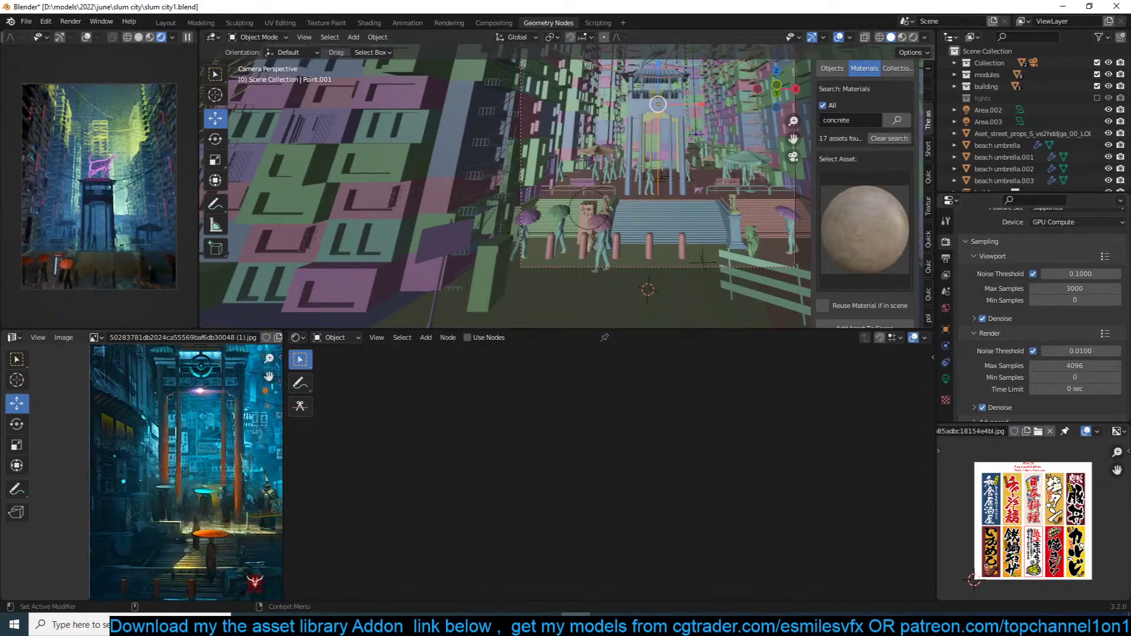
left_click_drag(1130, 118, 982, 86)
left_click(736, 457)
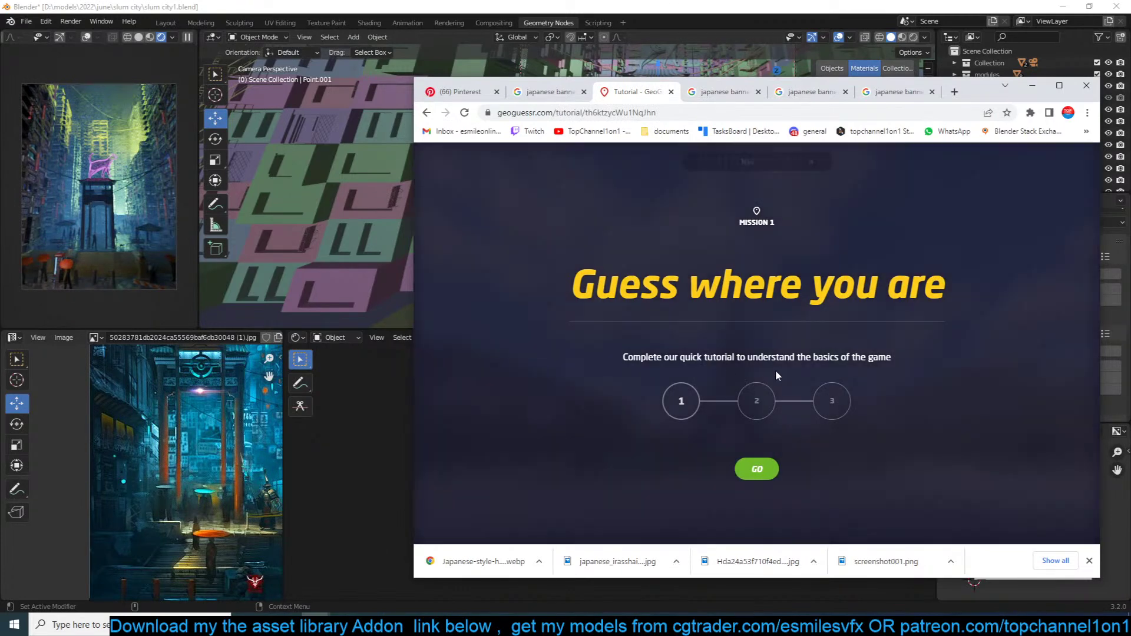
left_click(757, 469)
Step: Place the mission 1 guess on Paris in the map and submit it
mouse_move(972, 528)
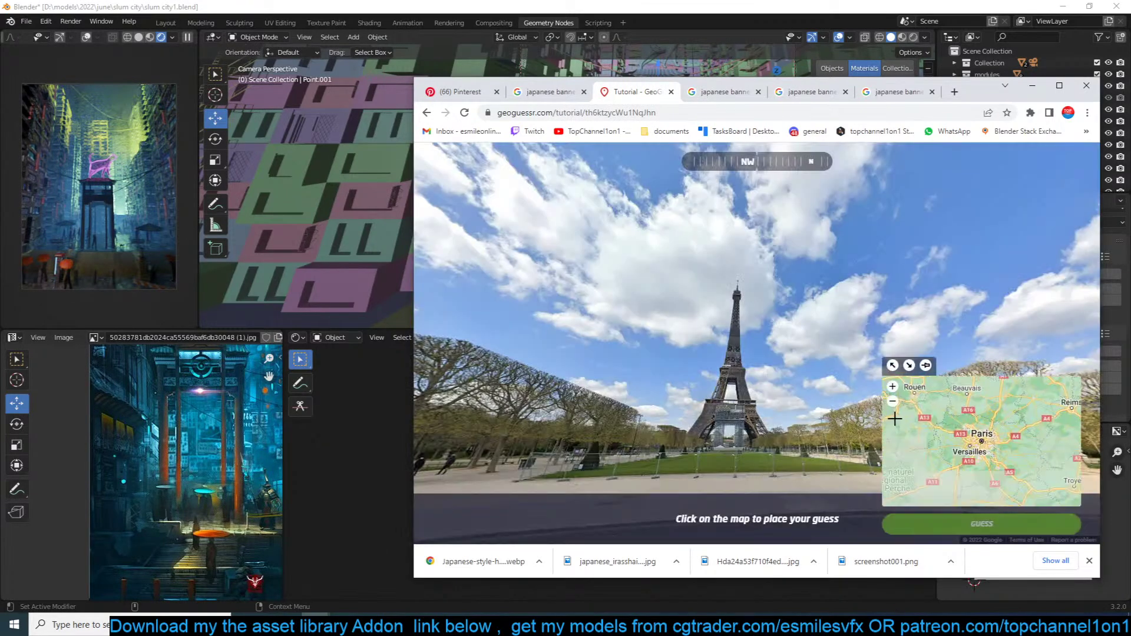
scroll(970, 451, "up", 3)
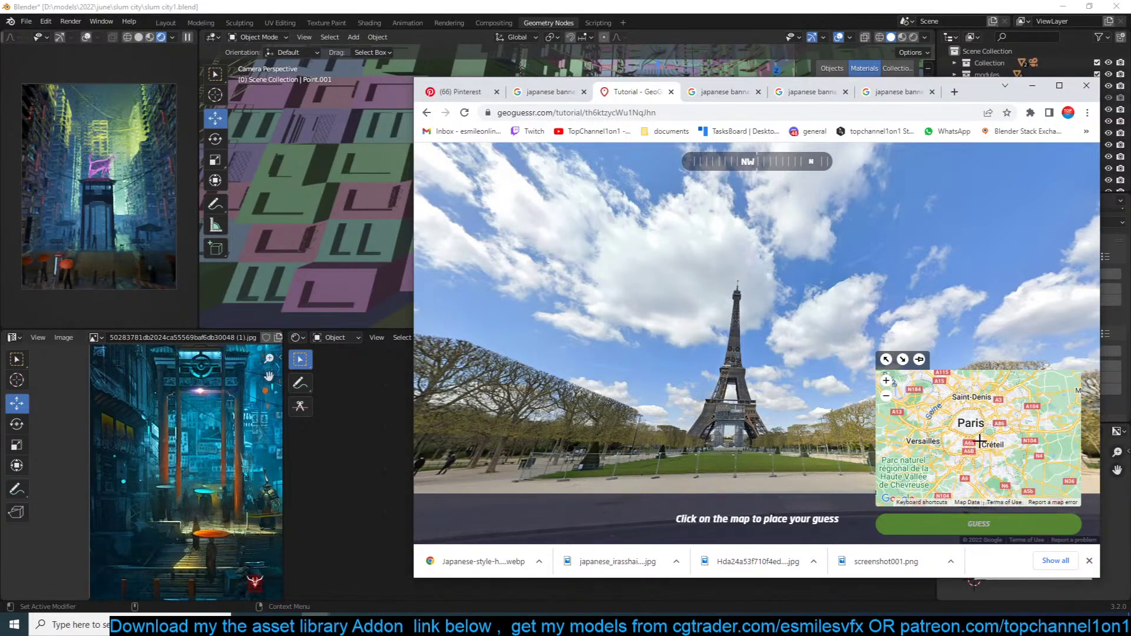
left_click(972, 423)
left_click(980, 524)
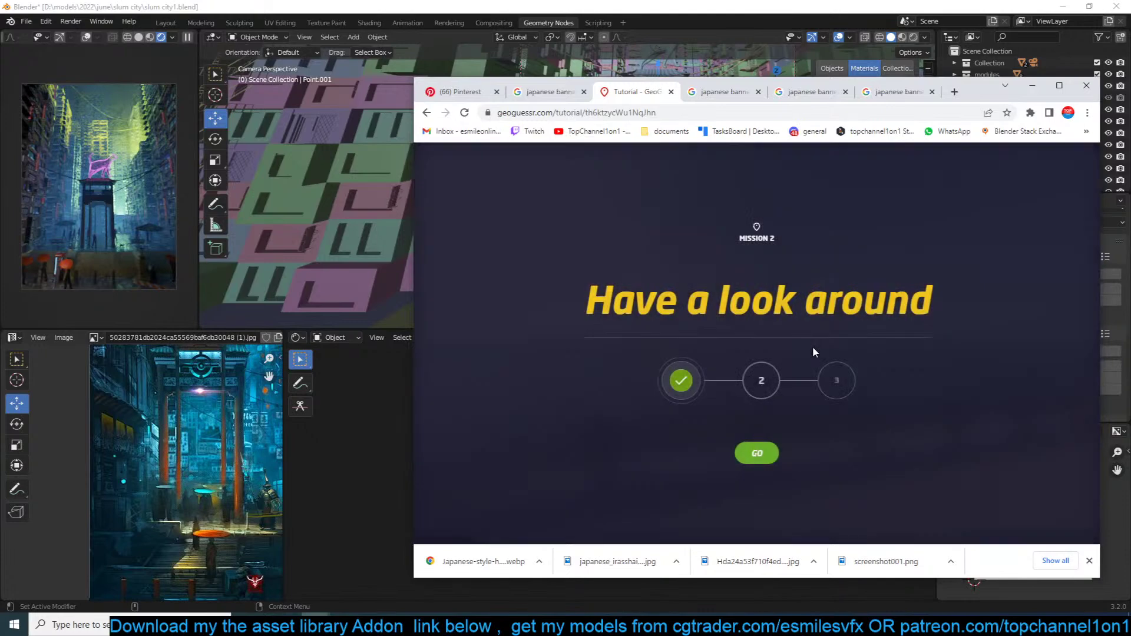
Step: Start mission 2 of the tutorial and turn the street view around to face the Statue of Liberty
left_click(755, 454)
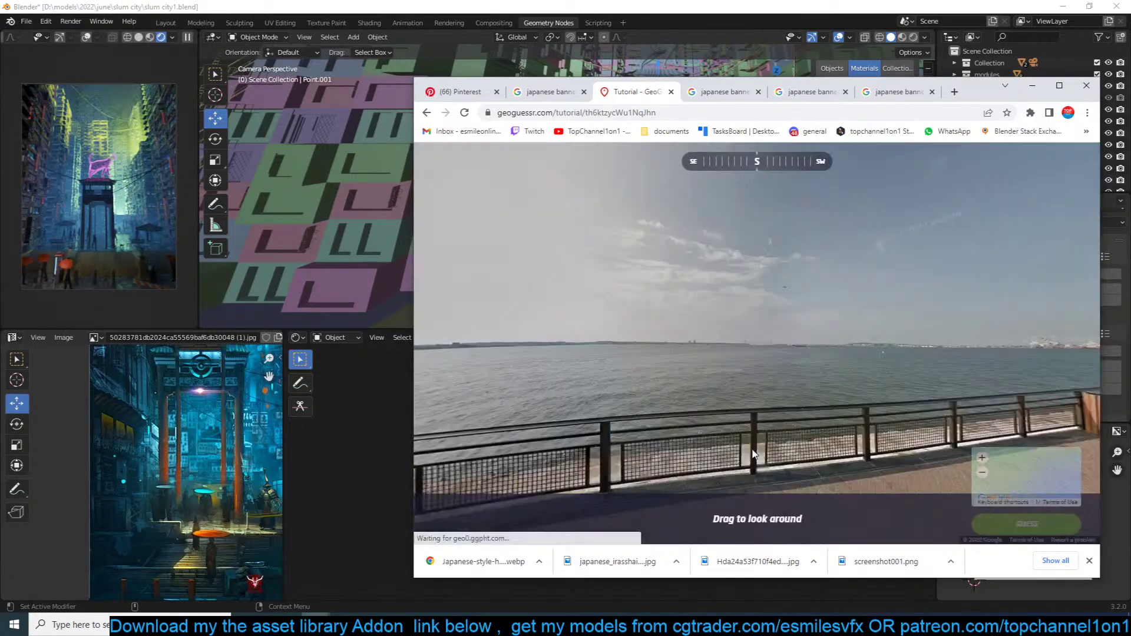
left_click_drag(822, 389, 553, 363)
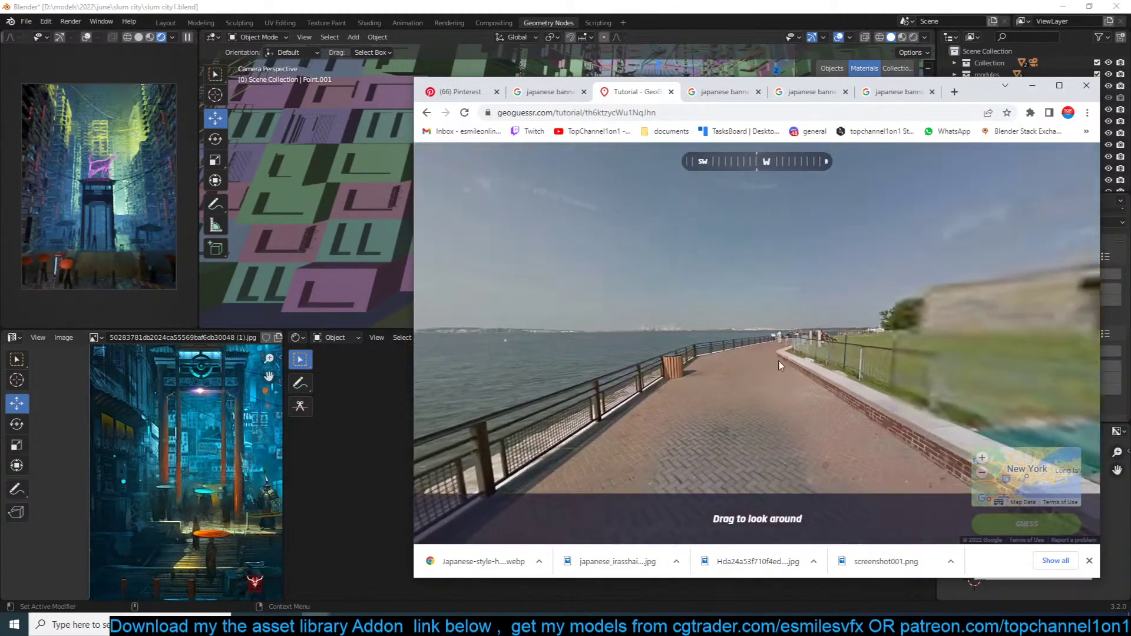
left_click_drag(779, 361, 669, 363)
left_click_drag(821, 363, 706, 401)
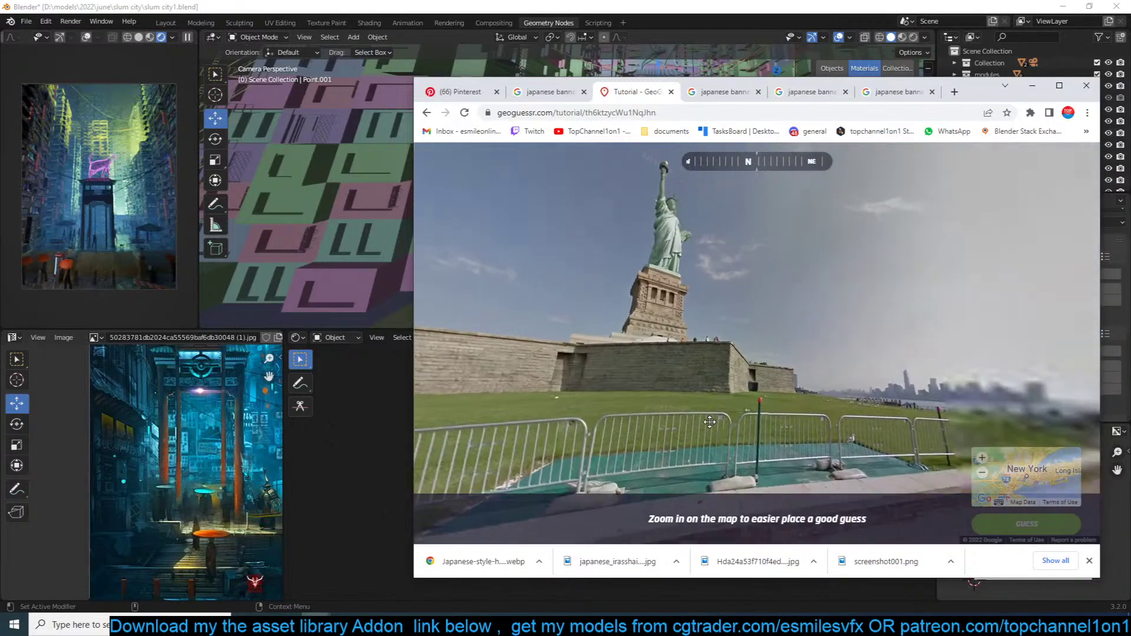
Step: Place the mission 2 guess in the sea southeast of New York on the map and submit it
mouse_move(1049, 478)
scroll(1048, 478, "up", 1)
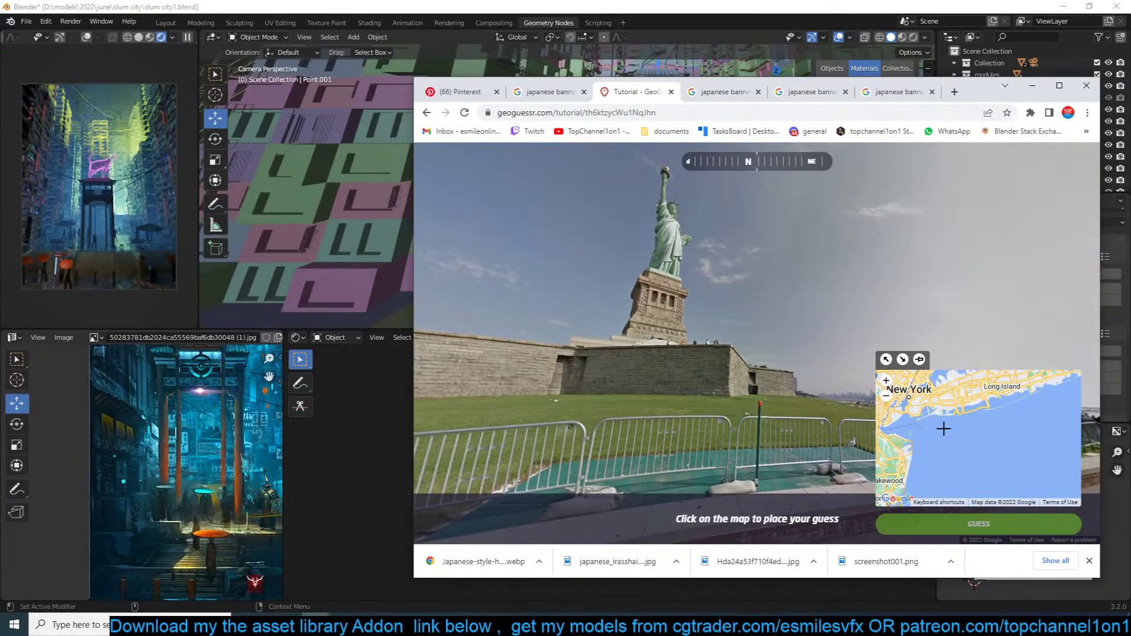
left_click_drag(943, 427, 975, 462)
mouse_move(1002, 421)
left_mouse_down()
mouse_move(953, 442)
mouse_move(934, 436)
mouse_move(979, 452)
mouse_move(984, 425)
mouse_move(953, 437)
mouse_move(1013, 416)
mouse_move(1012, 432)
left_mouse_up()
scroll(989, 439, "up", 1)
scroll(1007, 437, "down", 1)
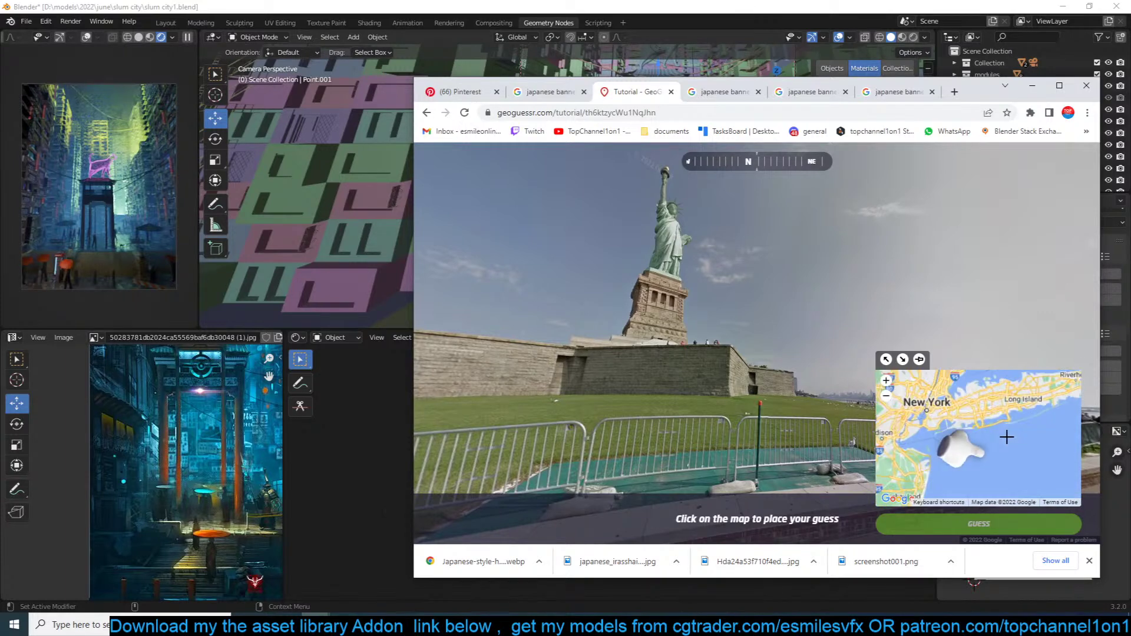
left_click(978, 455)
left_click(995, 520)
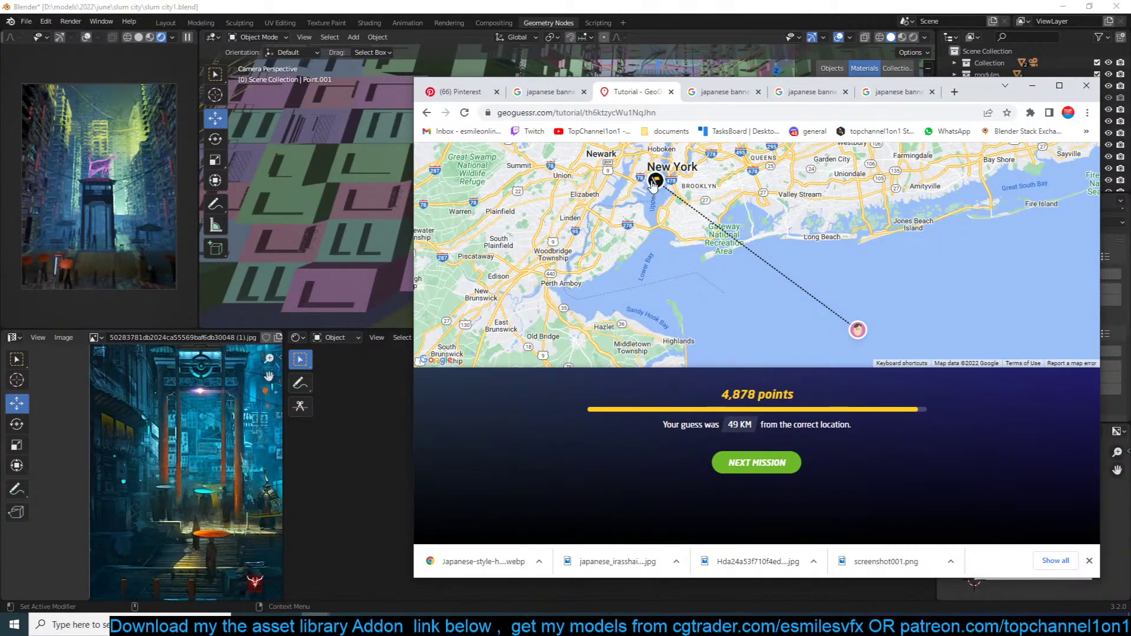
Step: Start mission 3 of the tutorial and turn the street view around to face southeast across the water
left_click(776, 466)
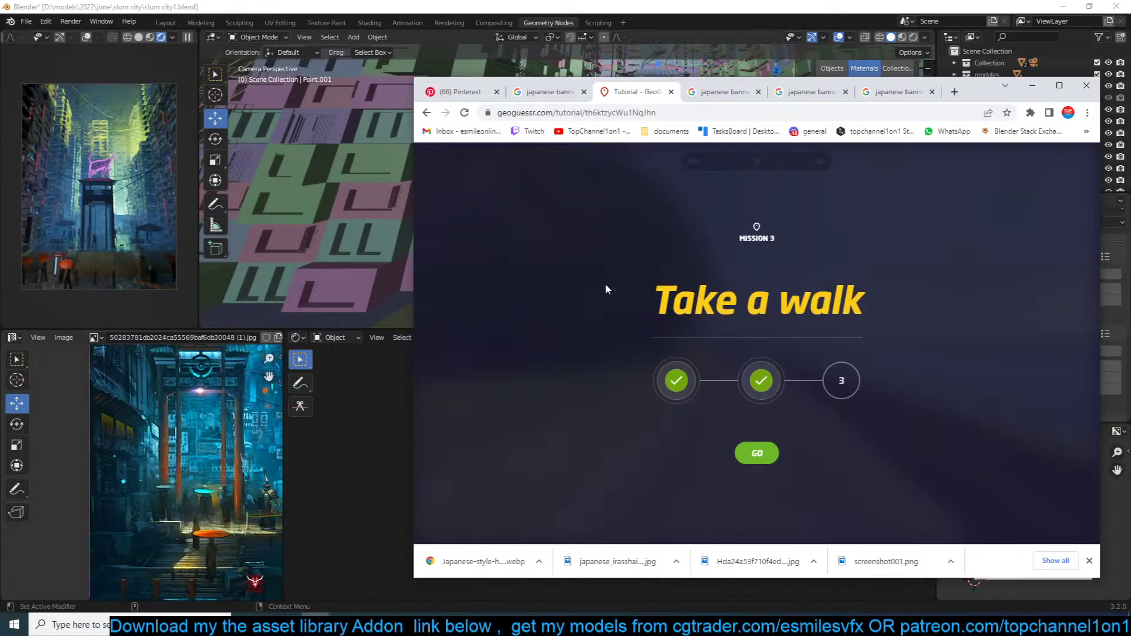
left_click(760, 453)
left_click(760, 447)
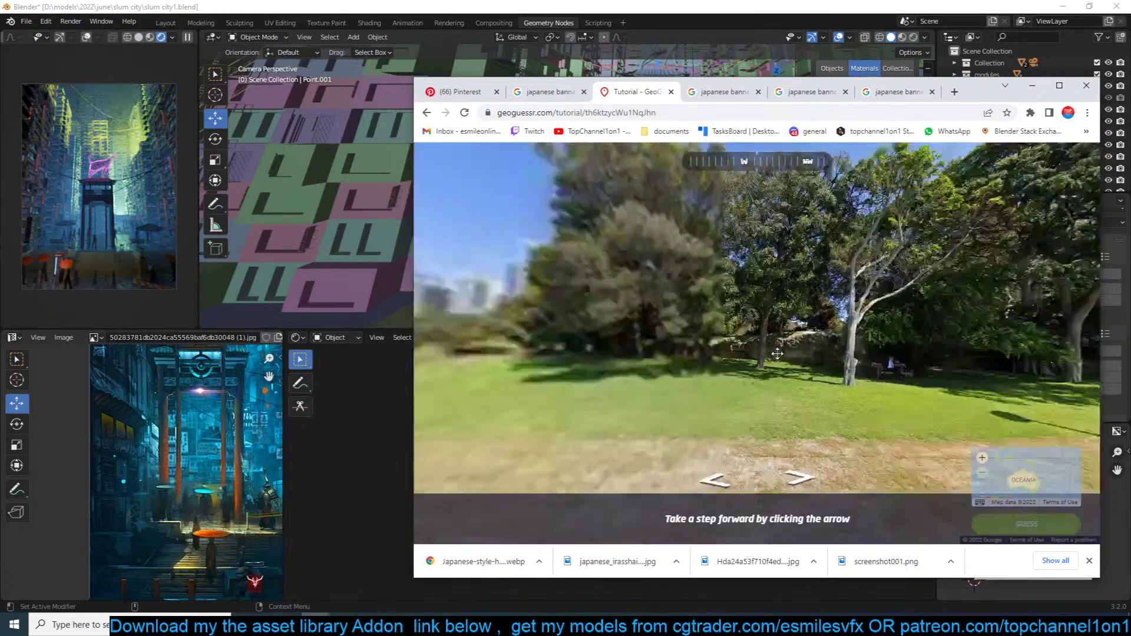
left_click_drag(778, 353, 1014, 347)
left_click_drag(618, 347, 800, 302)
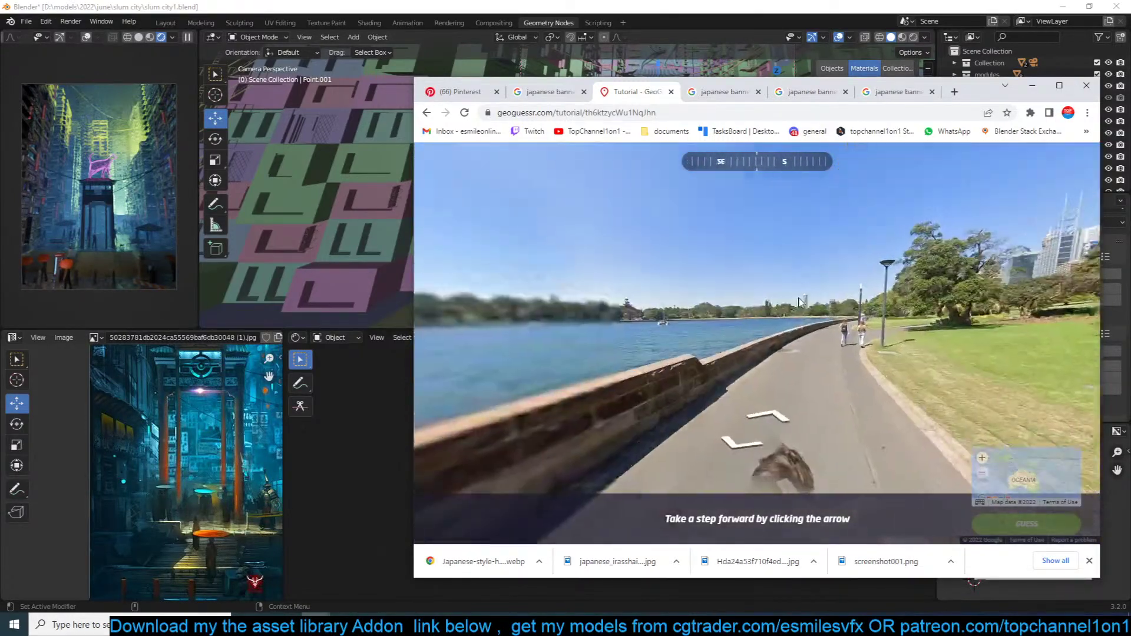
left_click_drag(635, 316, 739, 303)
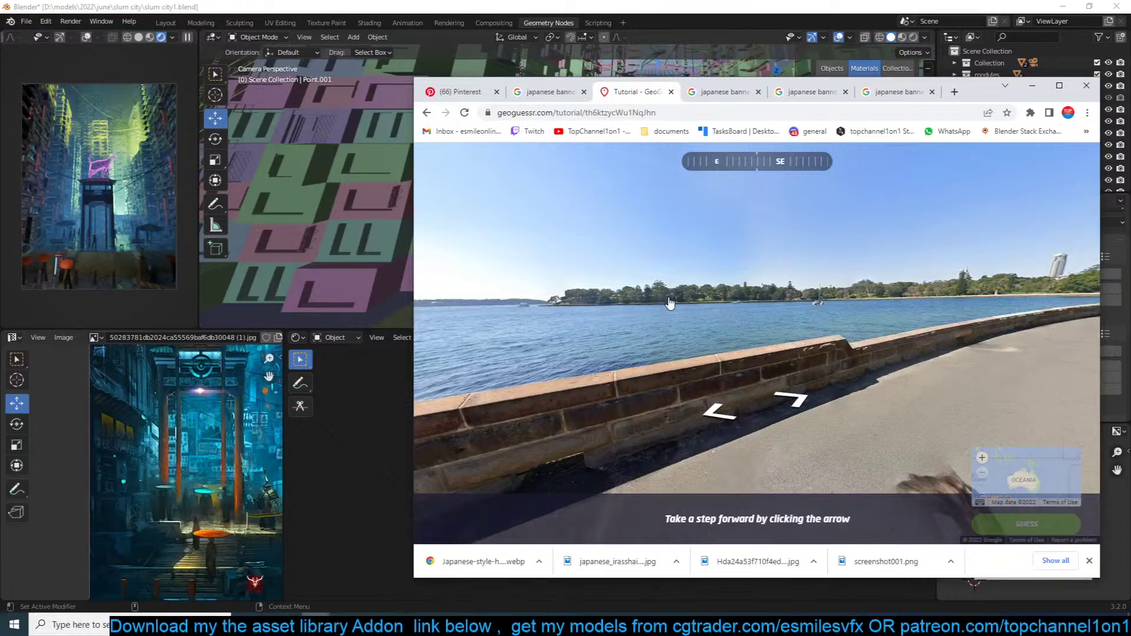
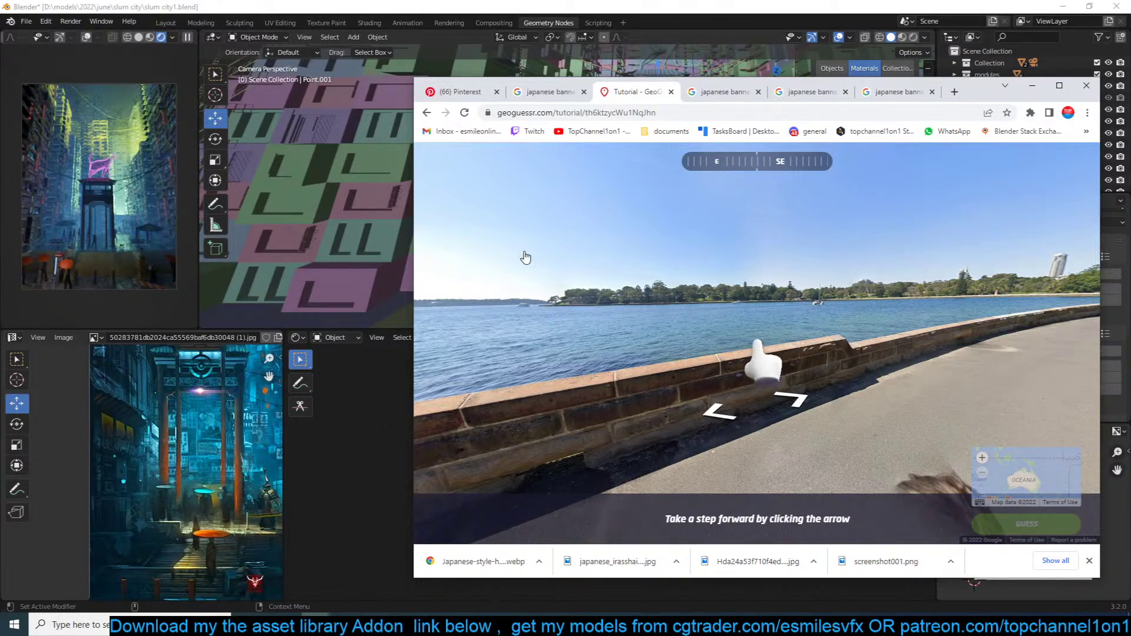
Step: Switch back to Blender, save slum city1.blend, and bring up a second, empty Blender window
left_click(325, 146)
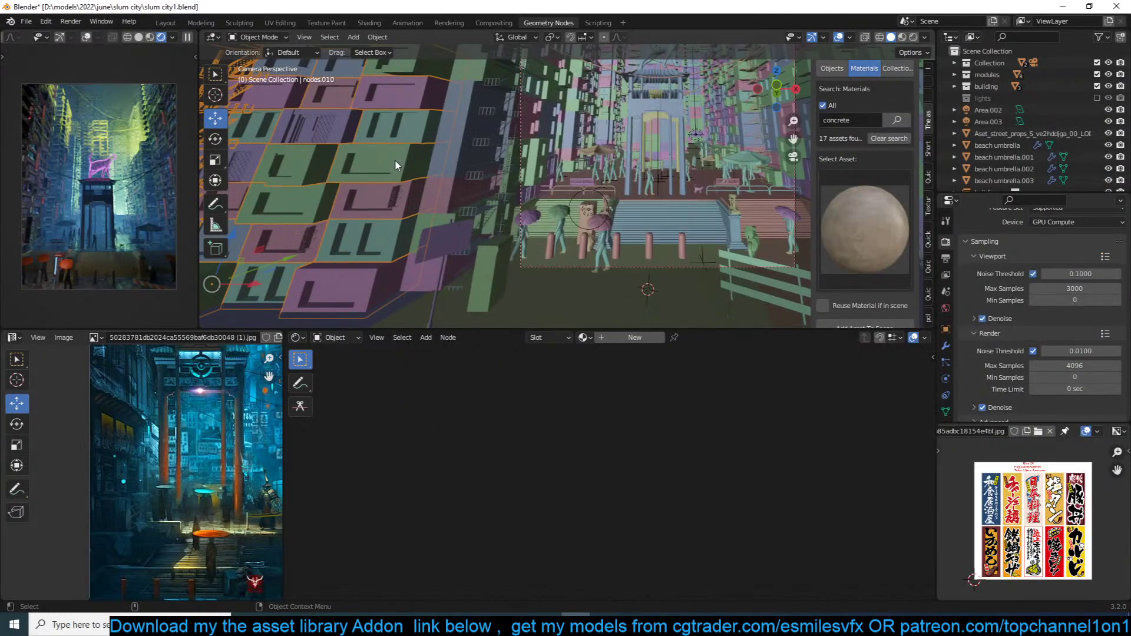
key("ctrl+s")
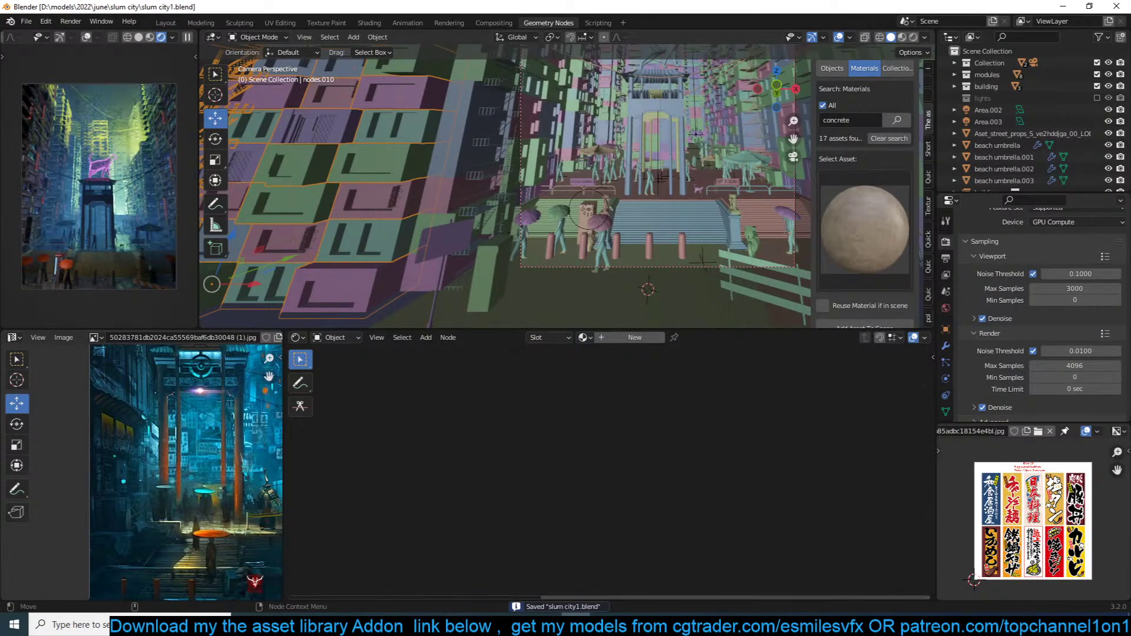
left_click(583, 561)
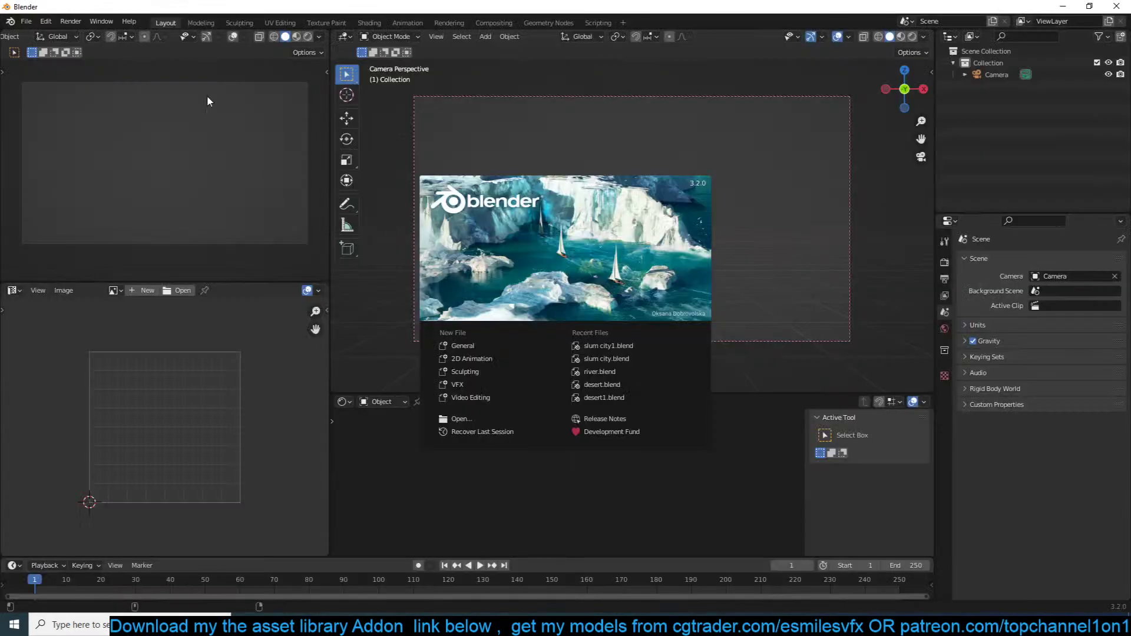
Step: Start opening a file and go up to the D:\models\2022\june folder
left_click(203, 100)
left_click(26, 21)
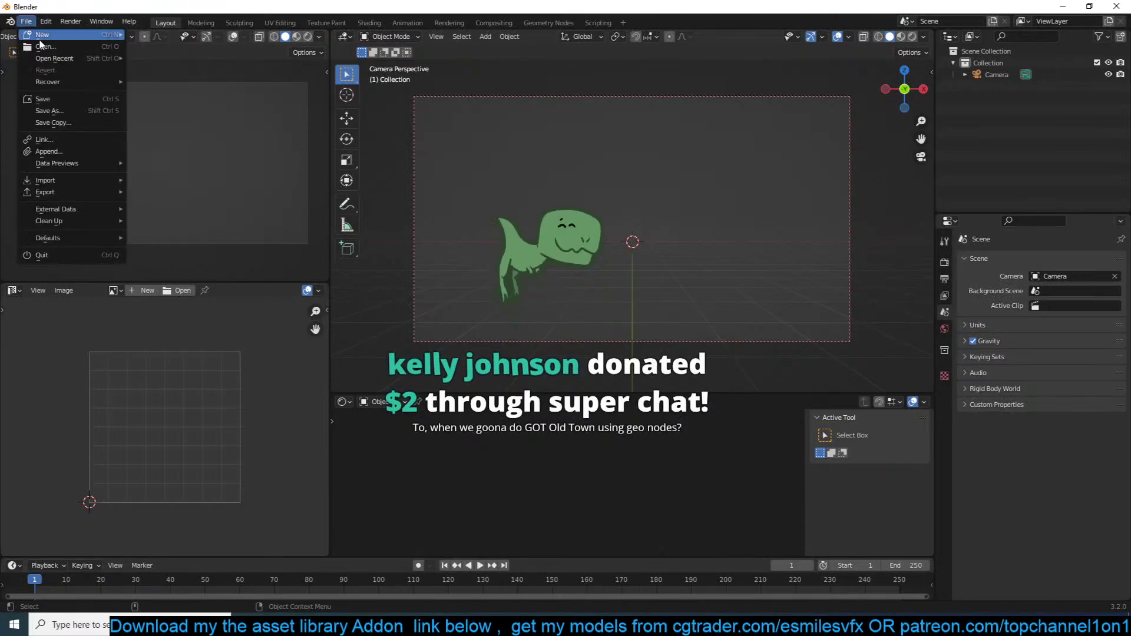
mouse_move(75, 58)
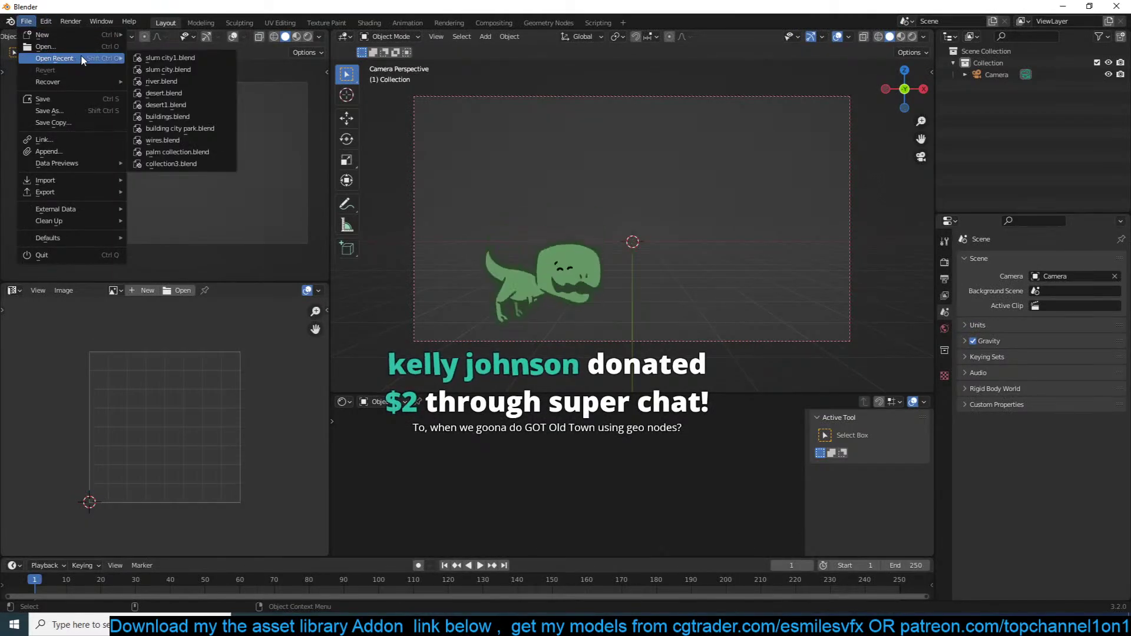
left_click(87, 48)
left_click(518, 201)
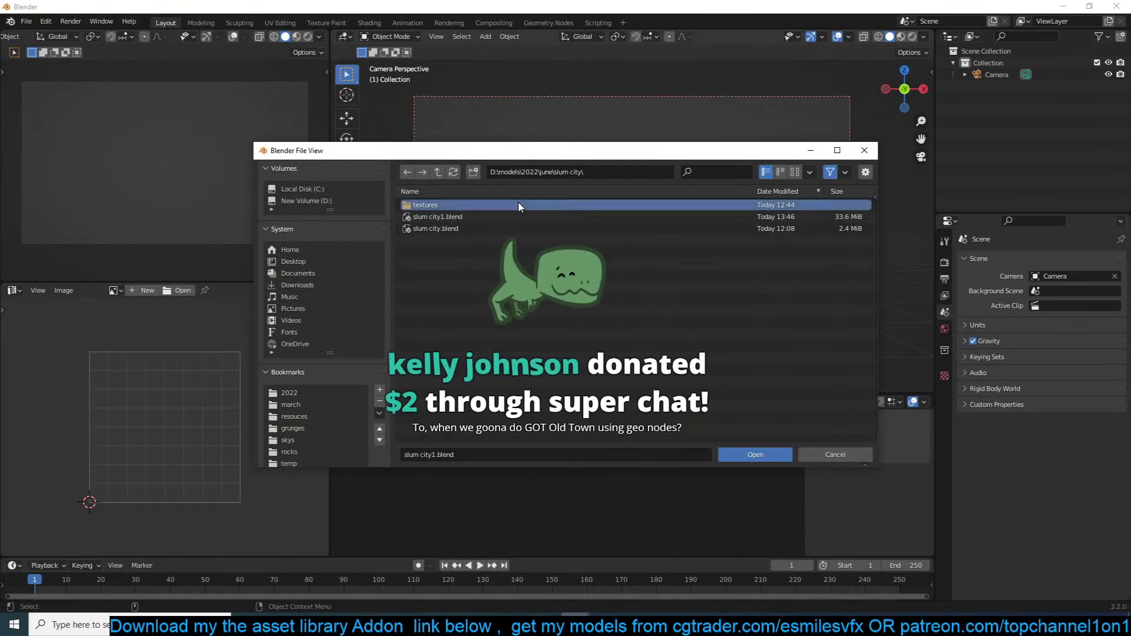
double_click(518, 202)
left_click(442, 170)
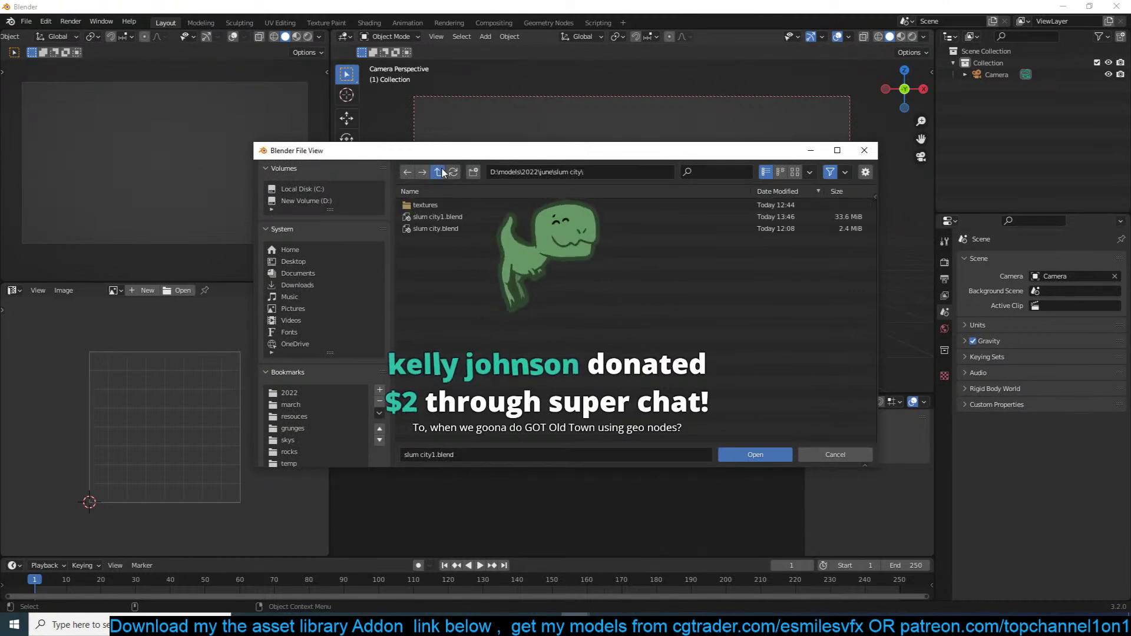
left_click(437, 171)
Step: Look through the june project folders, check the contents of the building folder, and return to june
scroll(479, 281, "down", 5)
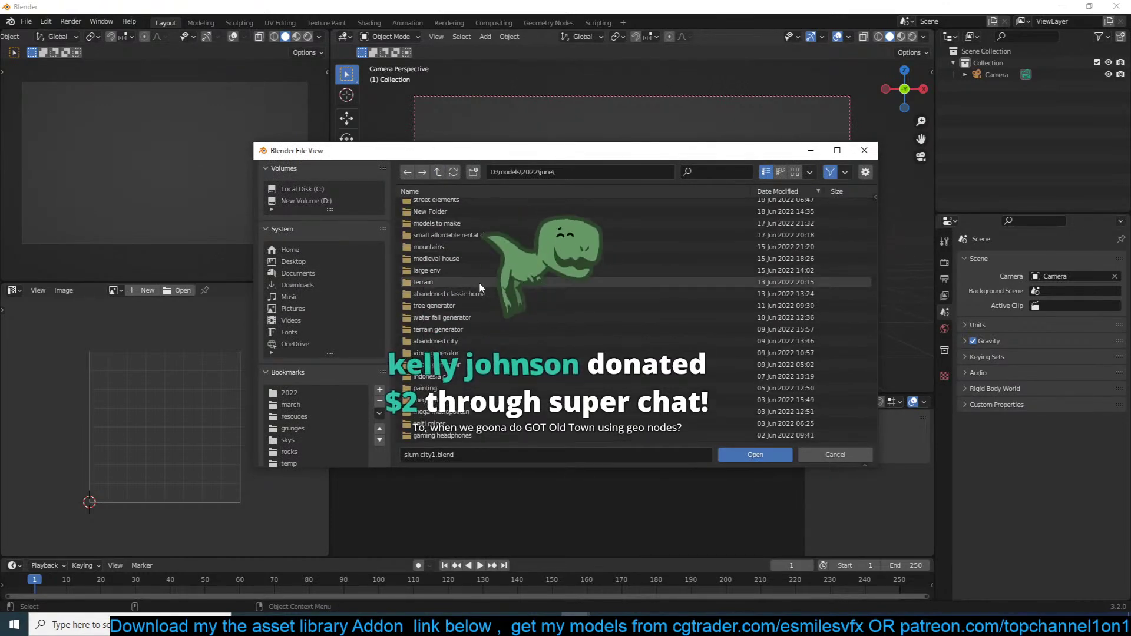
scroll(479, 287, "up", 5)
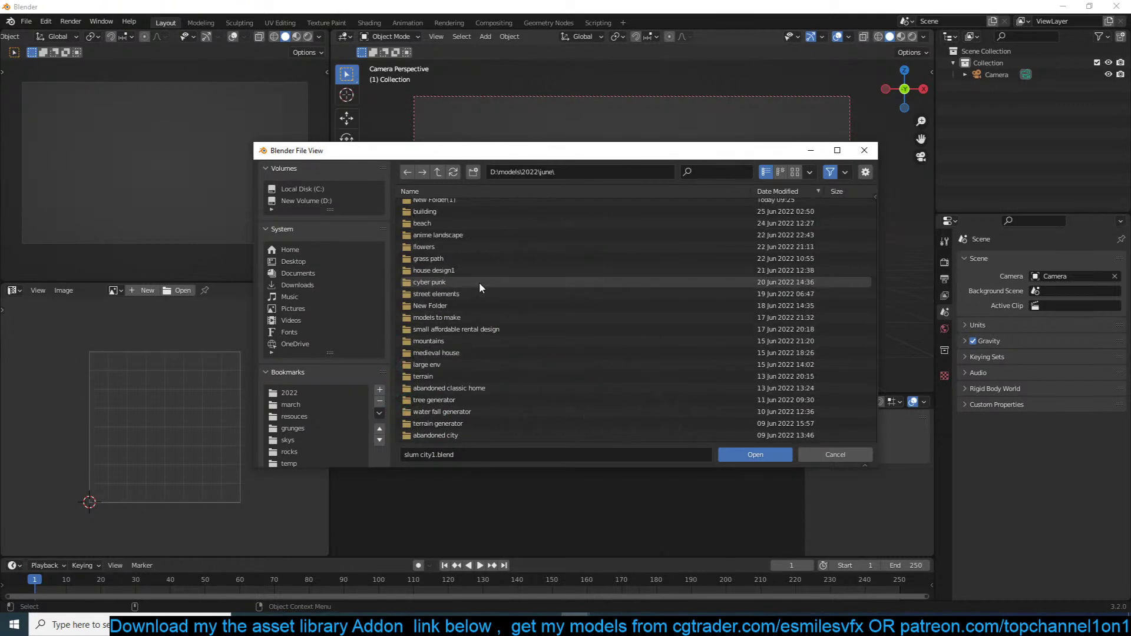
scroll(479, 281, "up", 2)
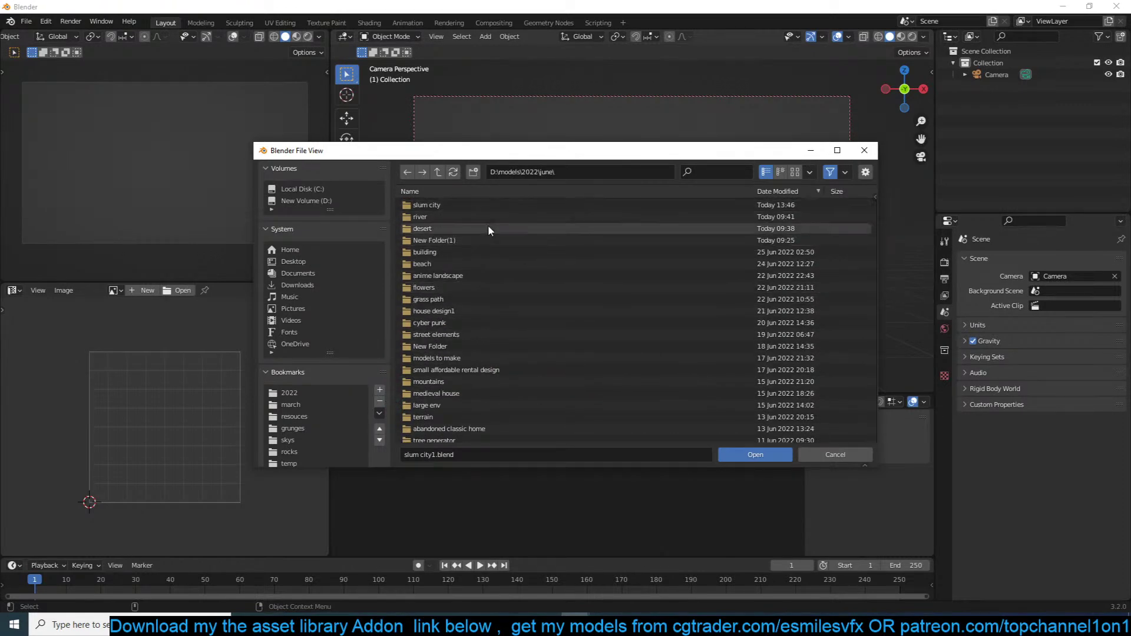
double_click(488, 253)
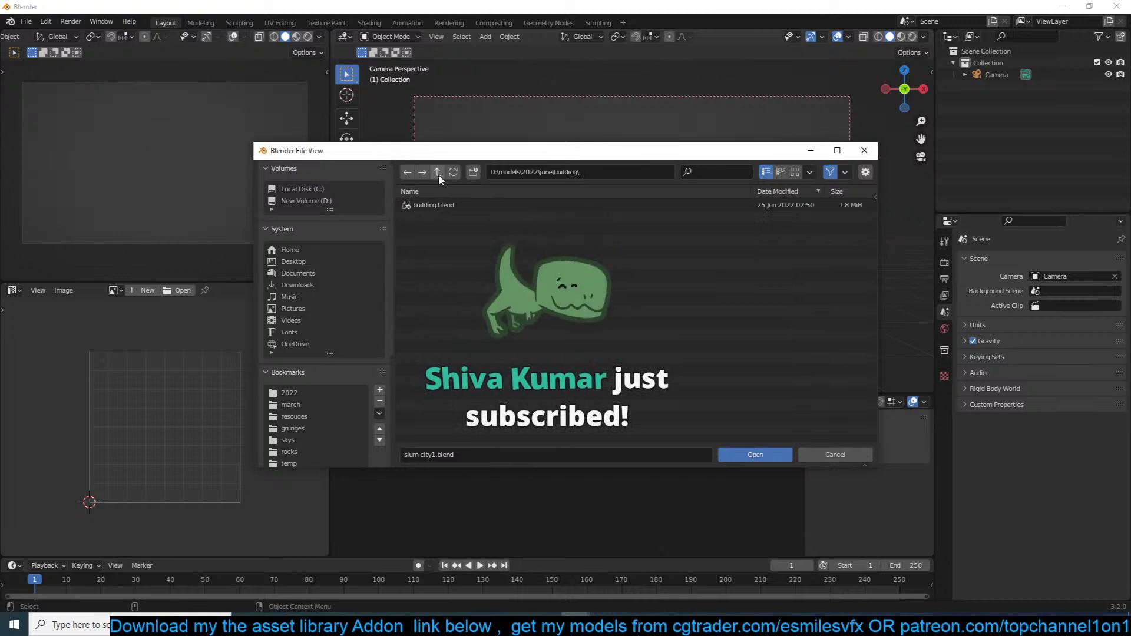
left_click(439, 175)
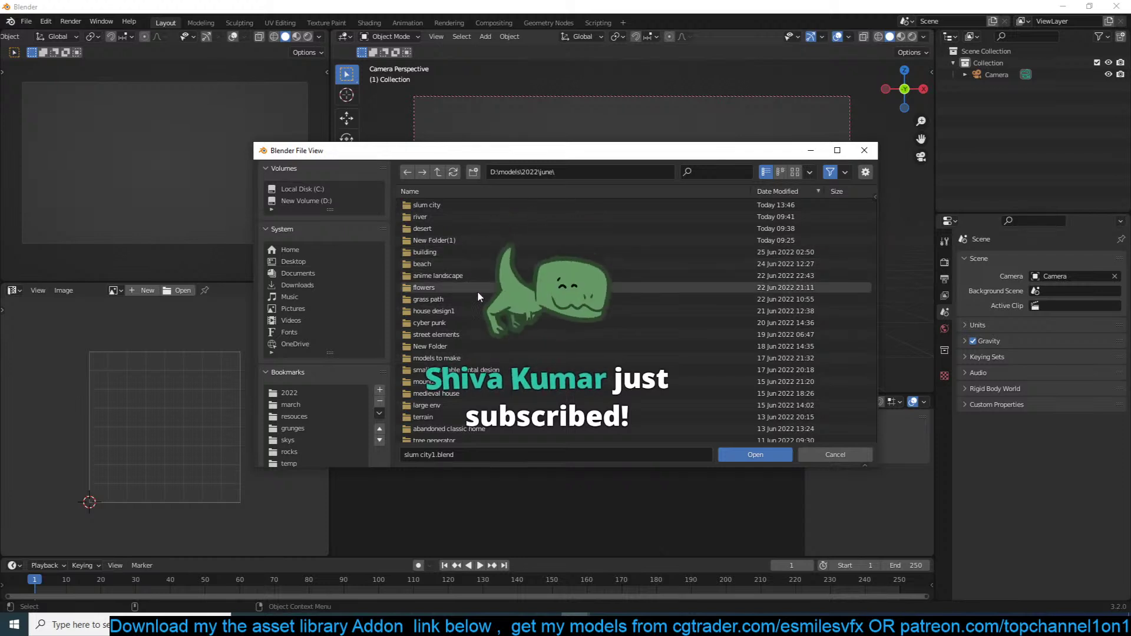
Step: Open medieval house.blend from the medieval house folder
scroll(468, 313, "down", 2)
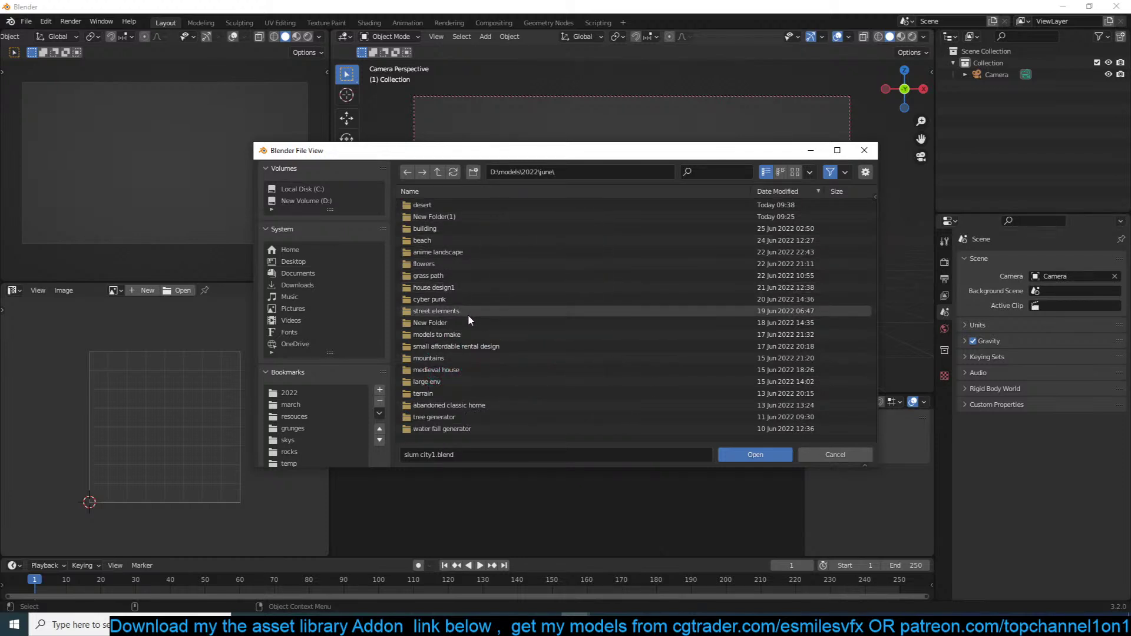
scroll(468, 315, "up", 2)
double_click(456, 392)
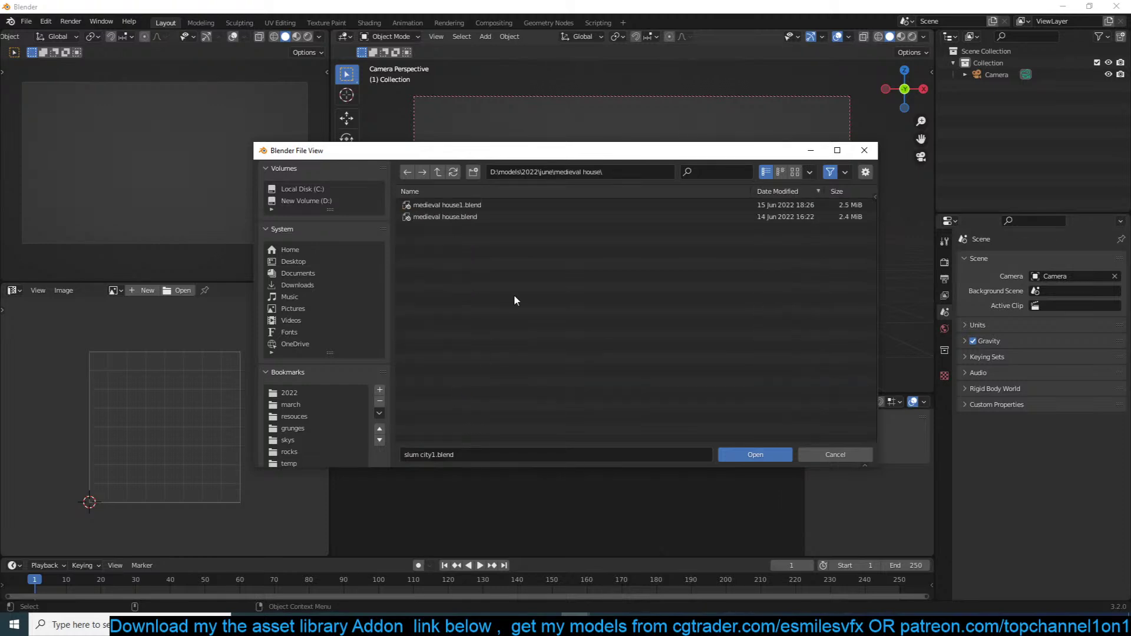
double_click(512, 215)
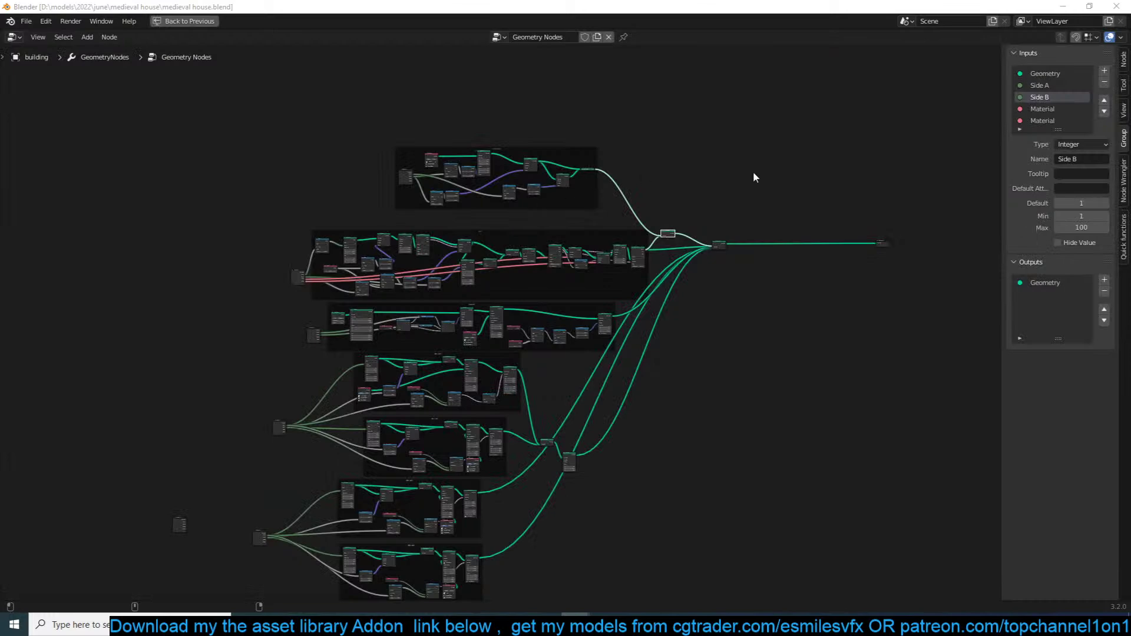
Step: Restore the full workspace from the maximized node editor, select the building object, and leave local view
key("ctrl+space")
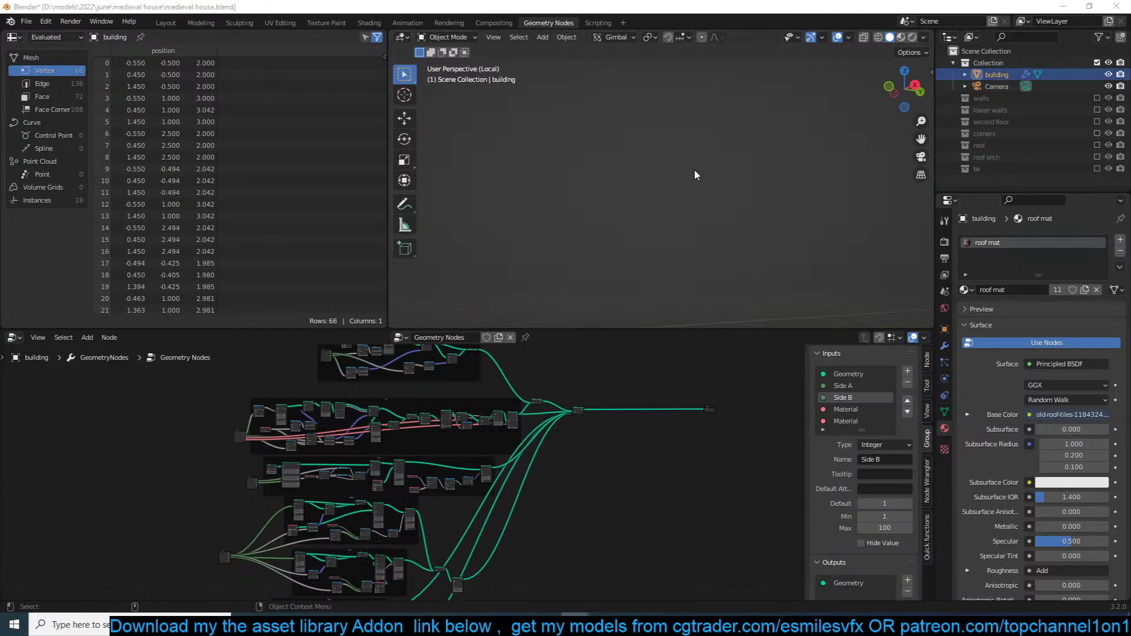
left_click(692, 140)
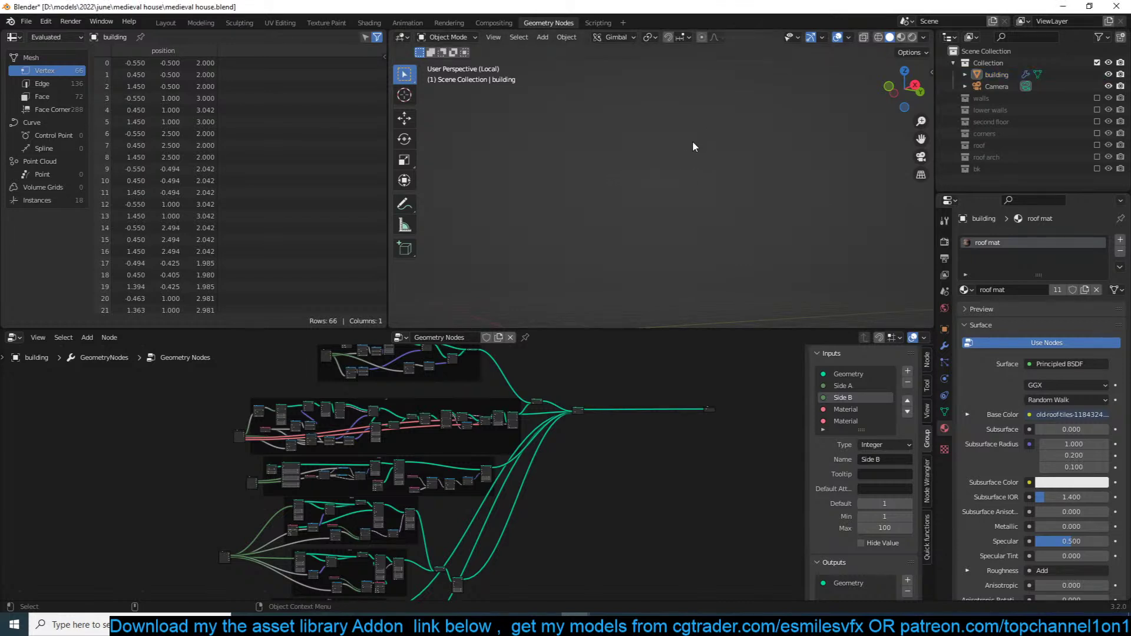
scroll(692, 161, "down", 4)
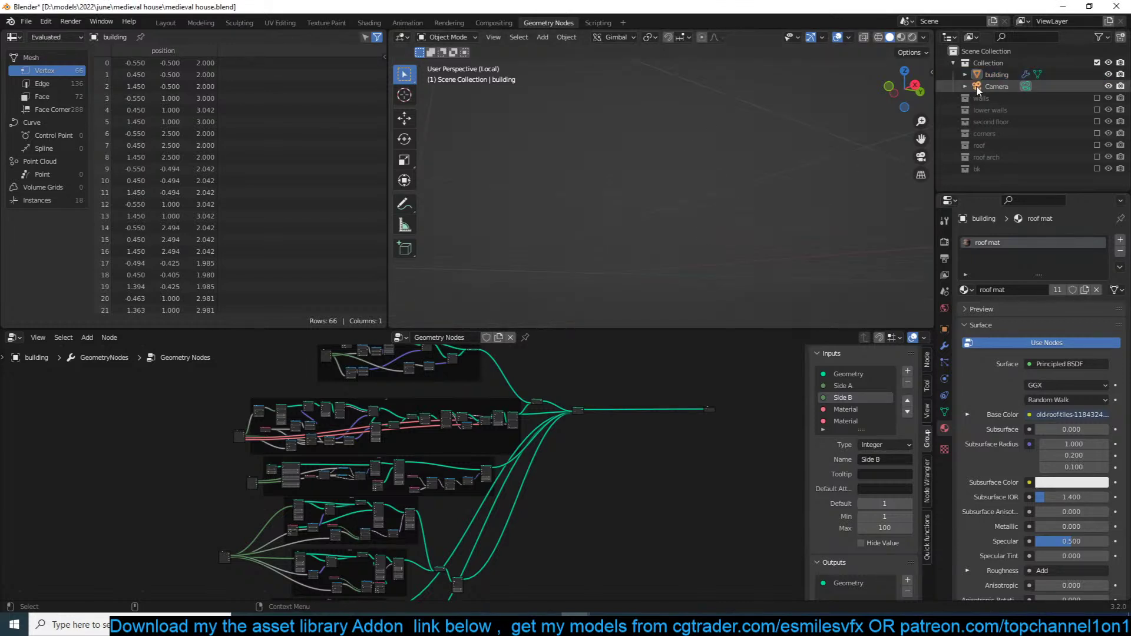
left_click(991, 76)
key("KP_Decimal")
middle_click_drag(787, 136, 639, 180)
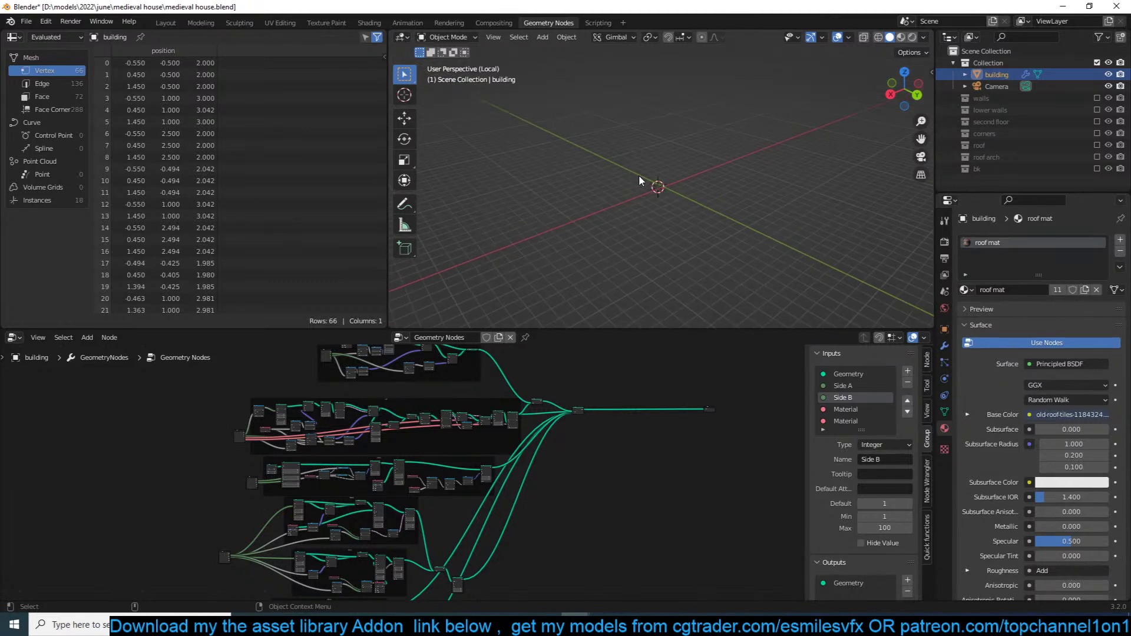
key("KP_Divide")
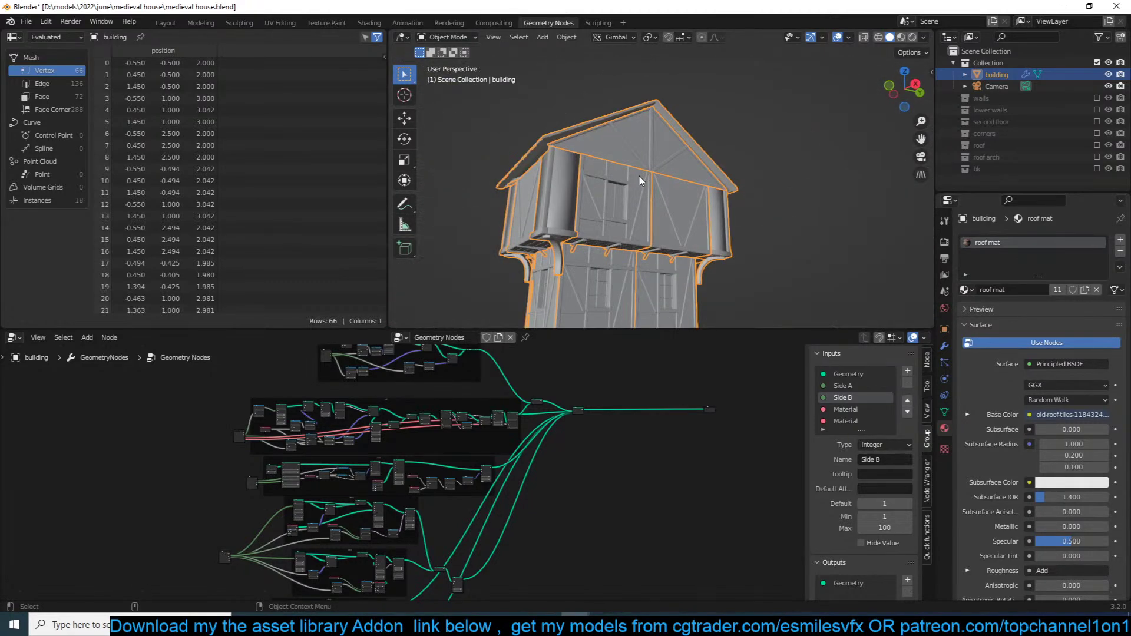
Step: Switch the 3D viewport to material preview shading and view the whole medieval house with its textures
left_click(902, 38)
mouse_move(889, 98)
middle_mouse_down()
mouse_move(855, 153)
mouse_move(635, 220)
middle_mouse_up()
scroll(796, 167, "down", 4)
left_click(549, 230)
left_click(690, 207)
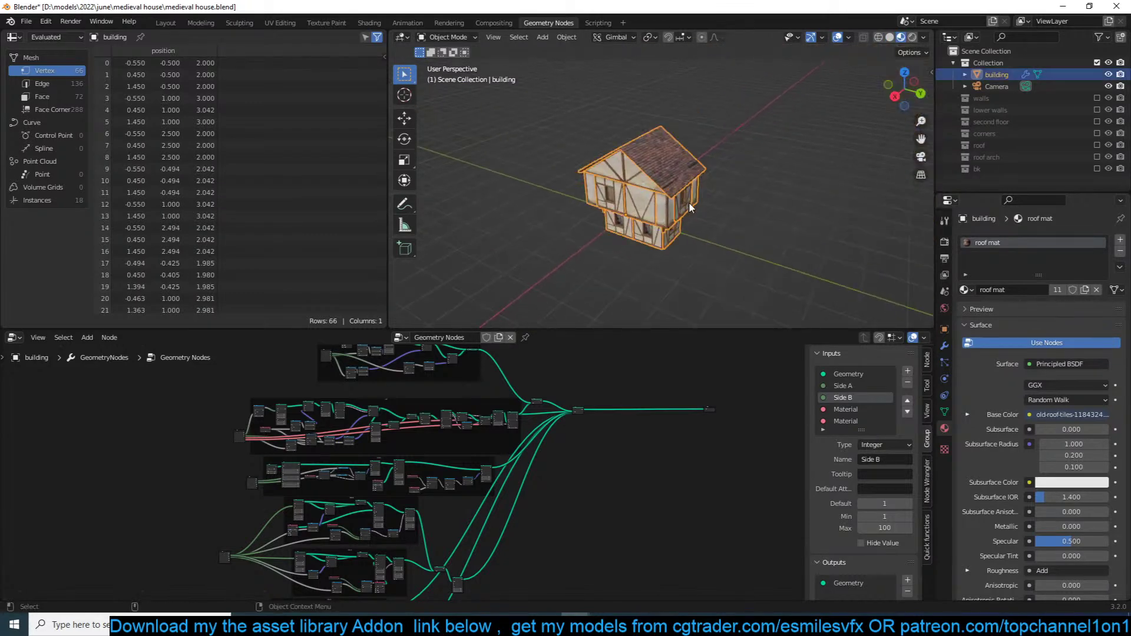
Step: Set Side A to 3 in the building's Geometry Nodes modifier and view the house from the front
left_click(945, 379)
left_click(944, 346)
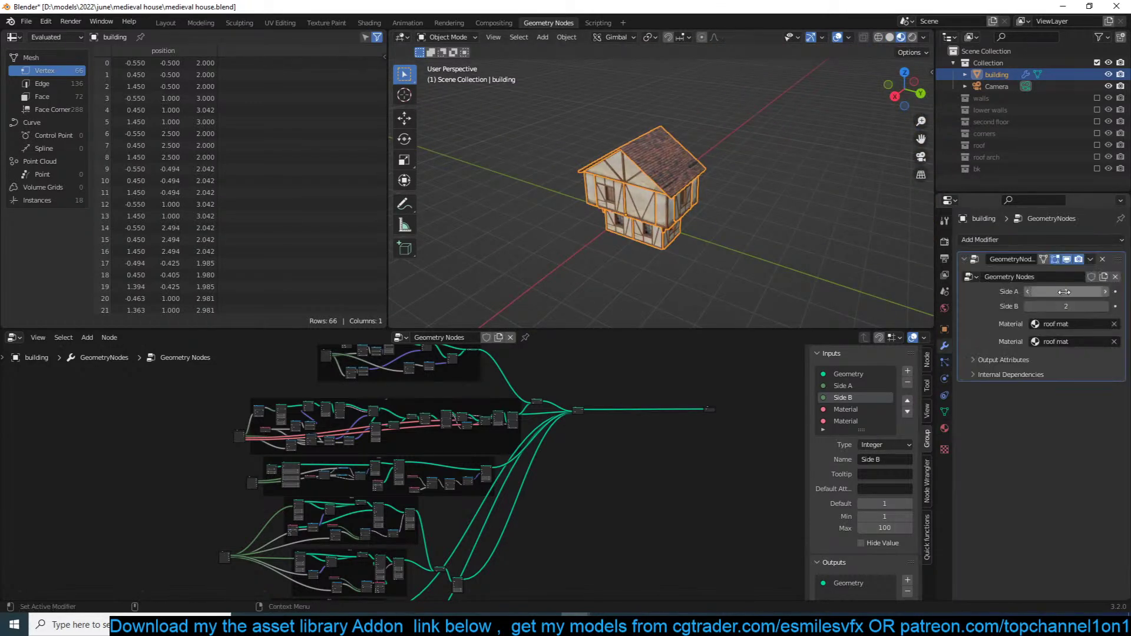
mouse_move(1065, 292)
left_mouse_down()
mouse_move(1078, 291)
mouse_move(1067, 292)
mouse_move(1082, 307)
mouse_move(1066, 307)
left_mouse_up()
scroll(740, 196, "down", 6)
middle_click_drag(689, 224, 714, 202)
Step: Switch to the Chrome window and search Google for "old town got" in a banner search tab
mouse_move(318, 624)
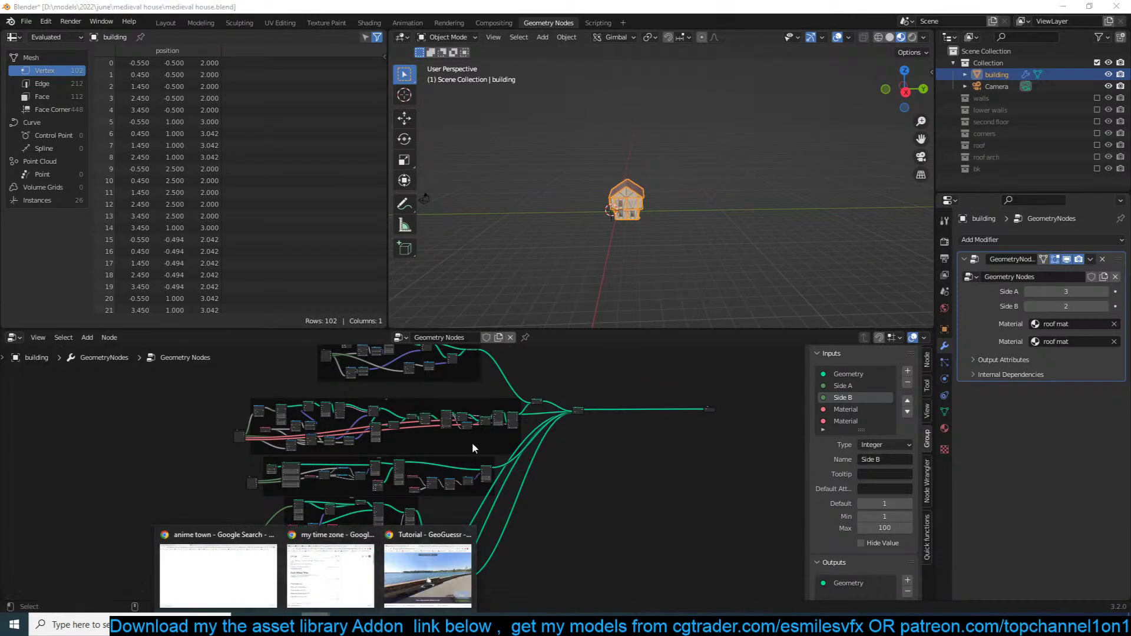
left_click(428, 567)
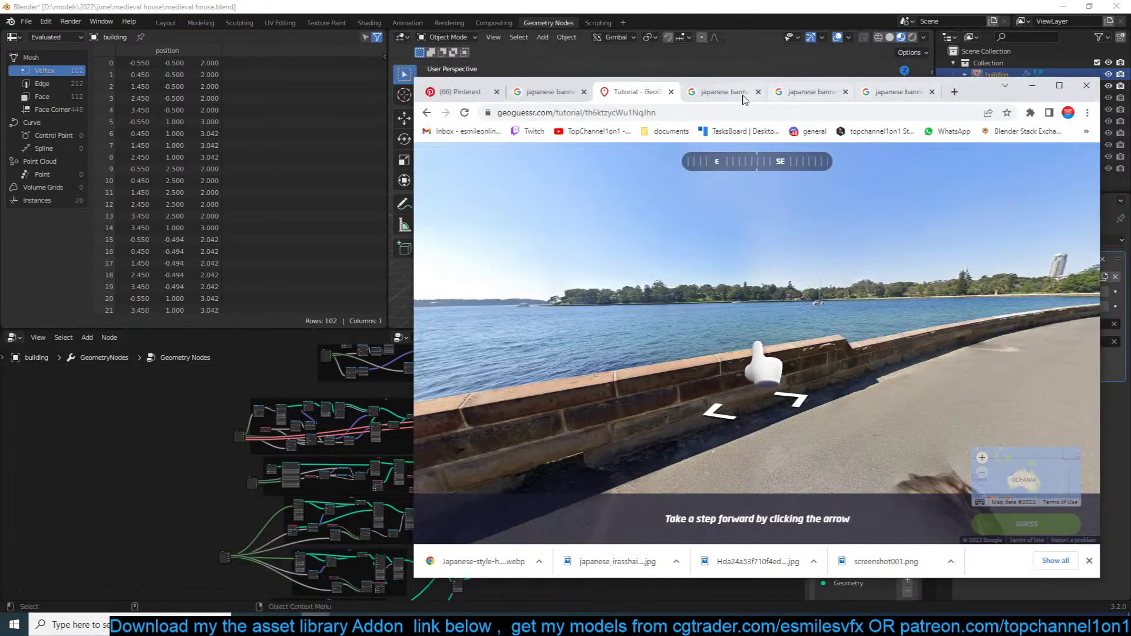
left_click(724, 92)
left_click(723, 113)
type("old ")
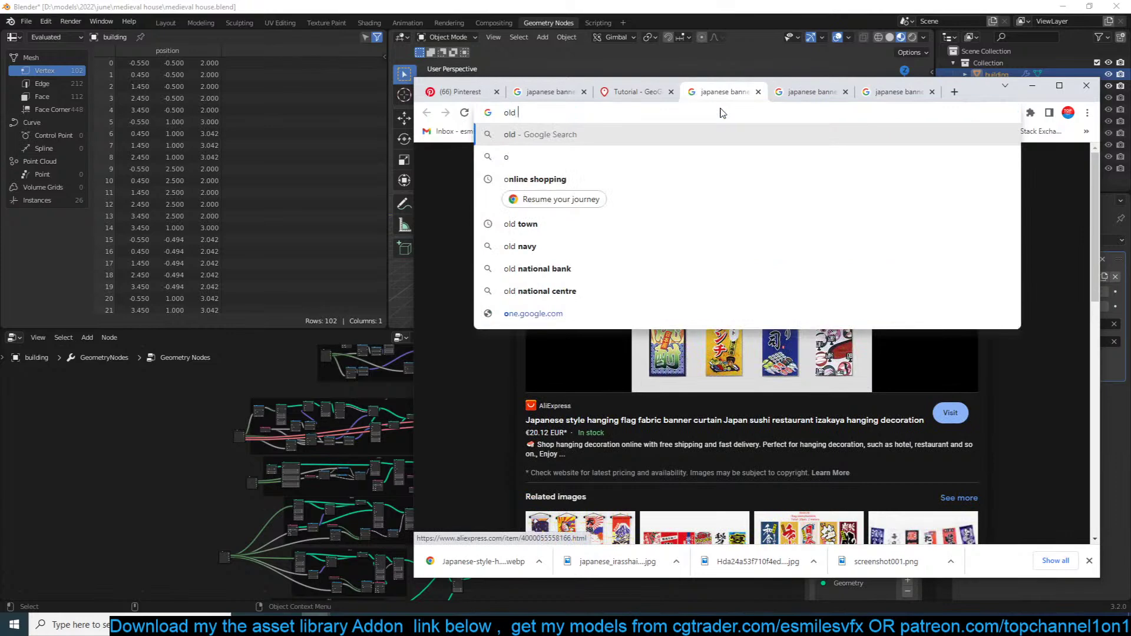
type("town got")
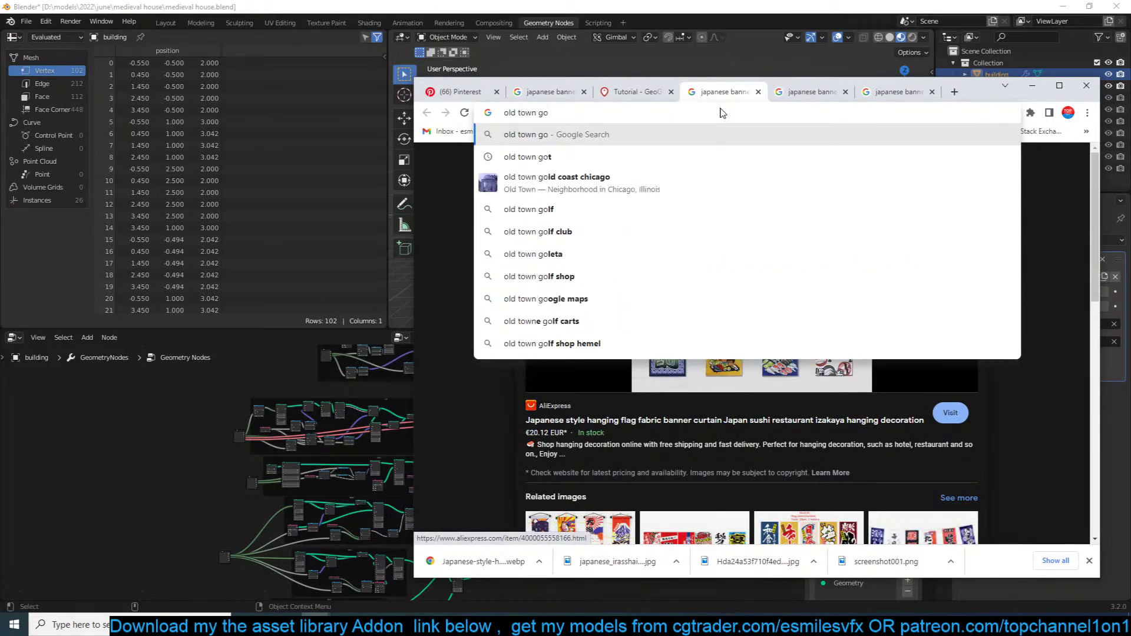
key("Return")
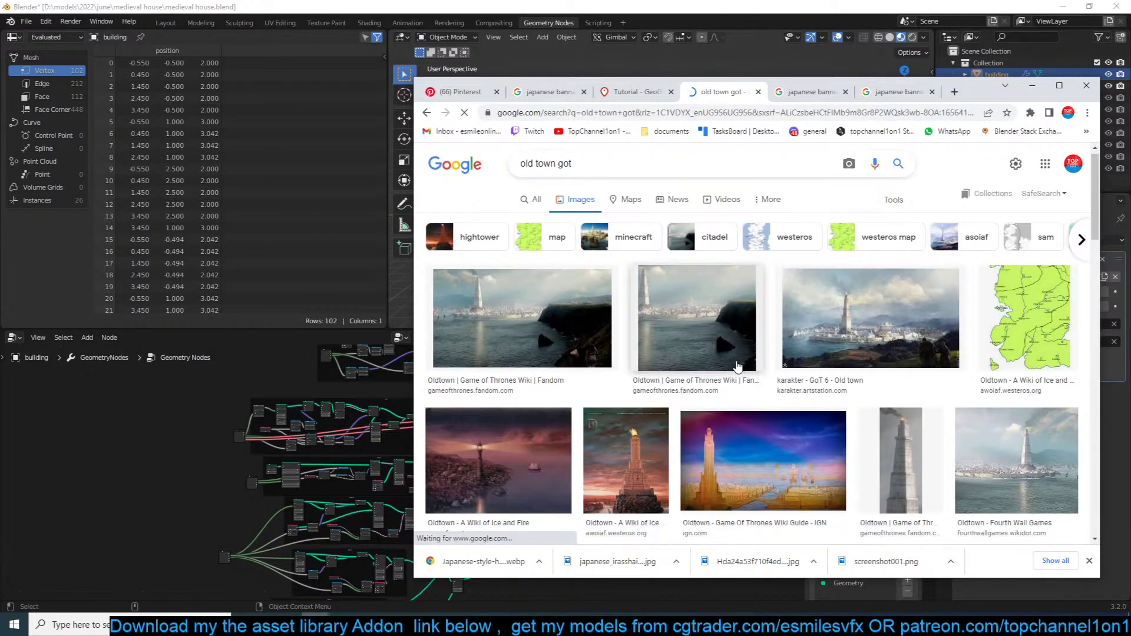
Step: Browse the "old town got" image results for Oldtown city references
scroll(521, 333, "down", 2)
scroll(521, 333, "down", 3)
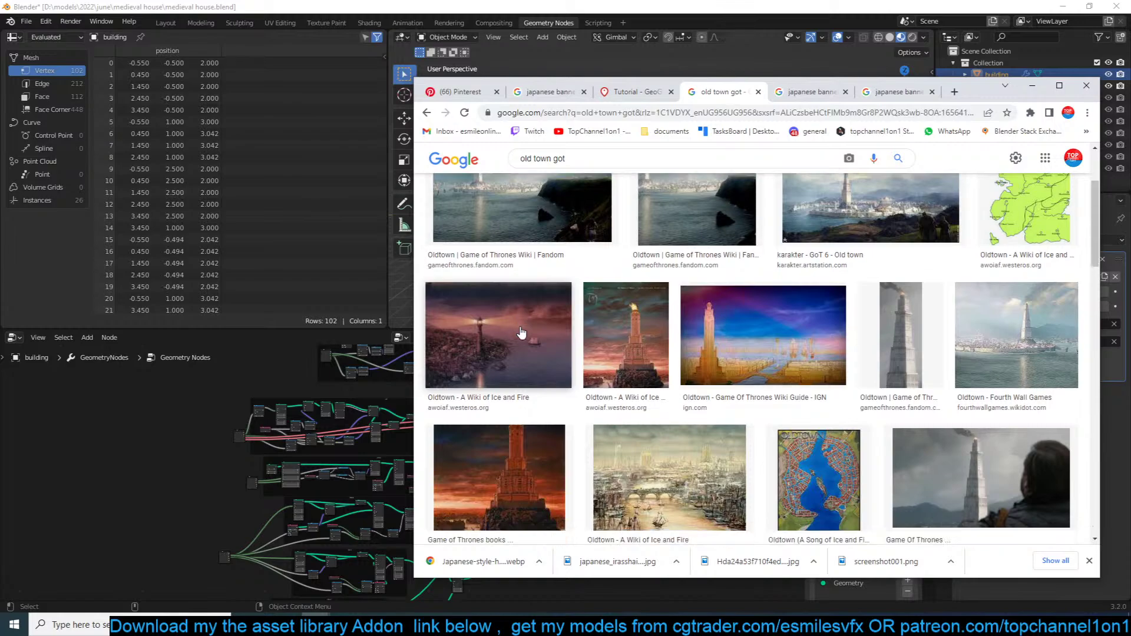
scroll(707, 351, "up", 6)
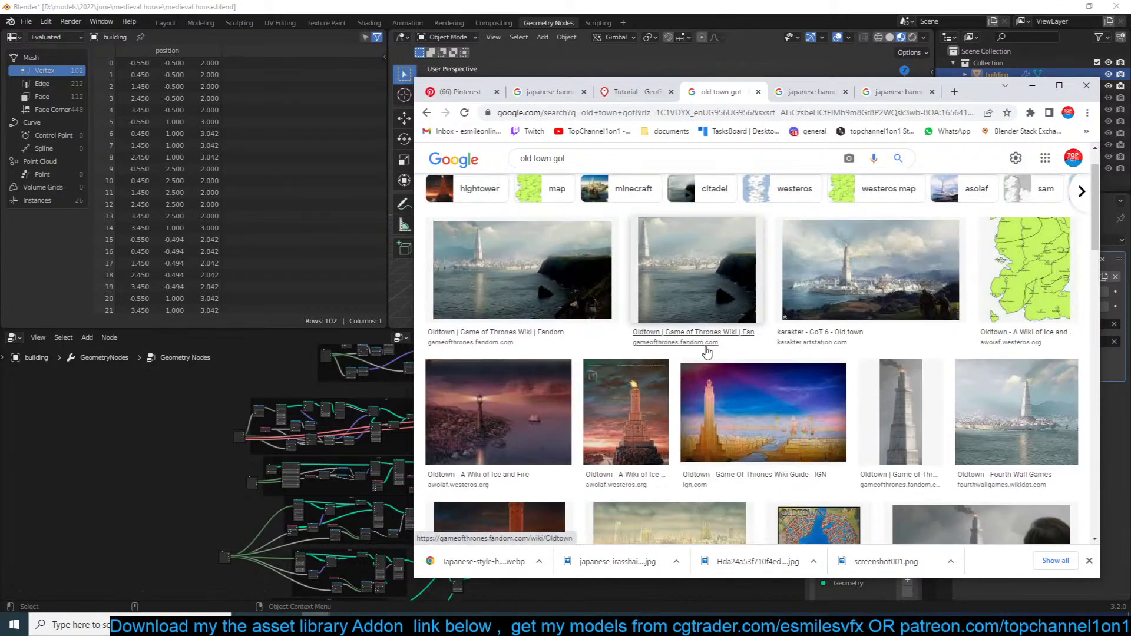
scroll(545, 355, "down", 5)
scroll(545, 356, "down", 13)
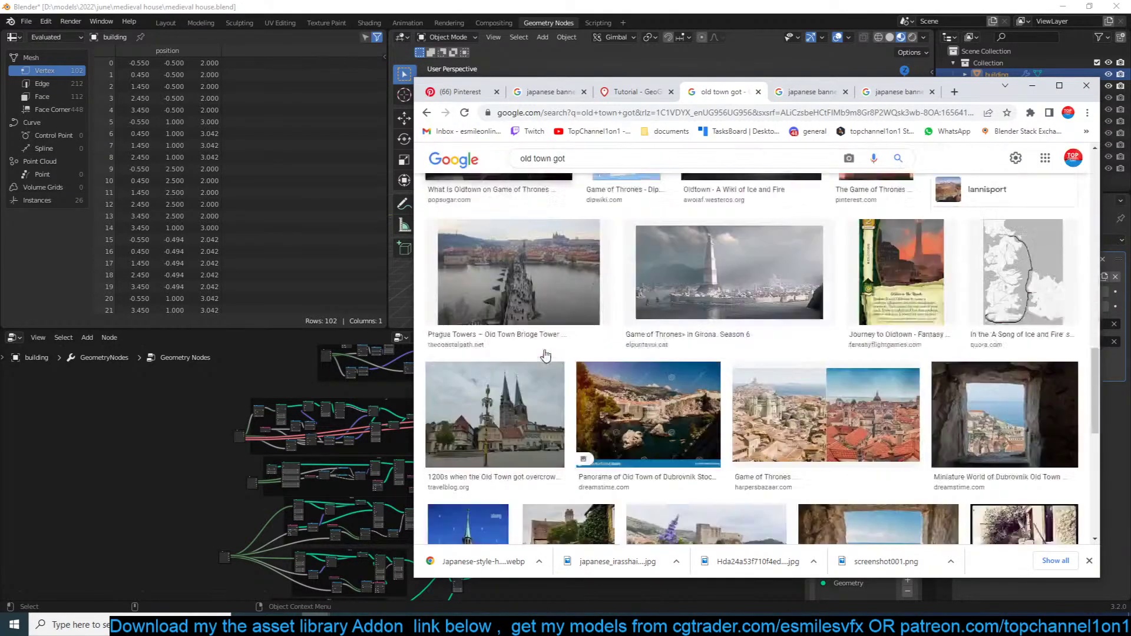
scroll(545, 356, "up", 11)
scroll(688, 371, "down", 3)
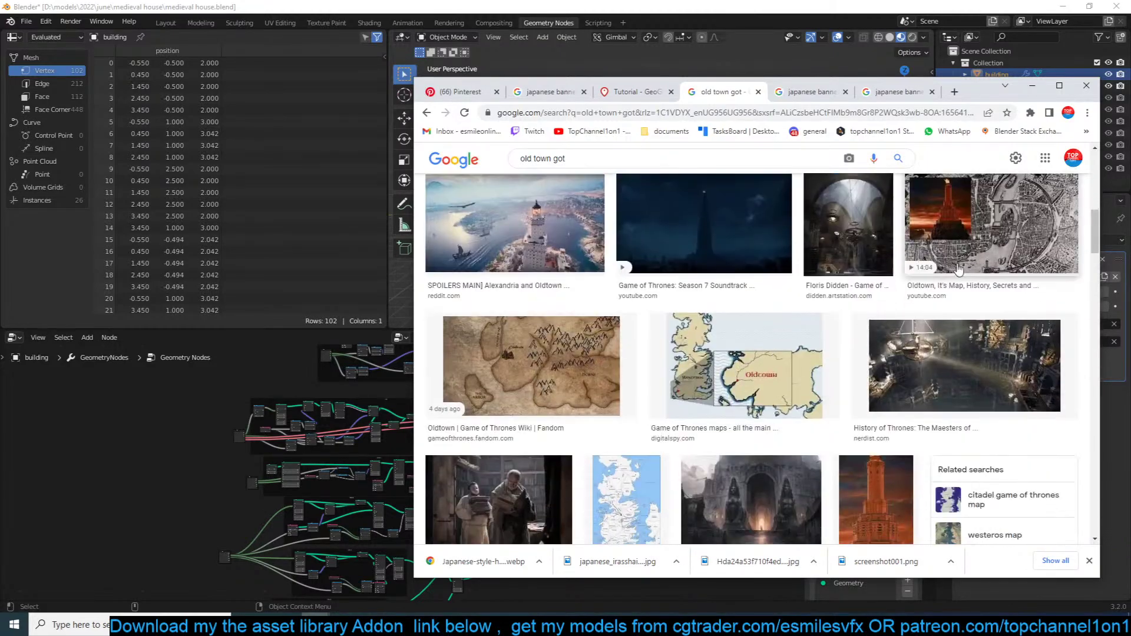
Step: Open the "Oldtown, It's Map, History, Secrets and Mysteries" image in a separate tab and view its related images
middle_click(688, 371)
scroll(688, 371, "down", 5)
scroll(798, 382, "down", 10)
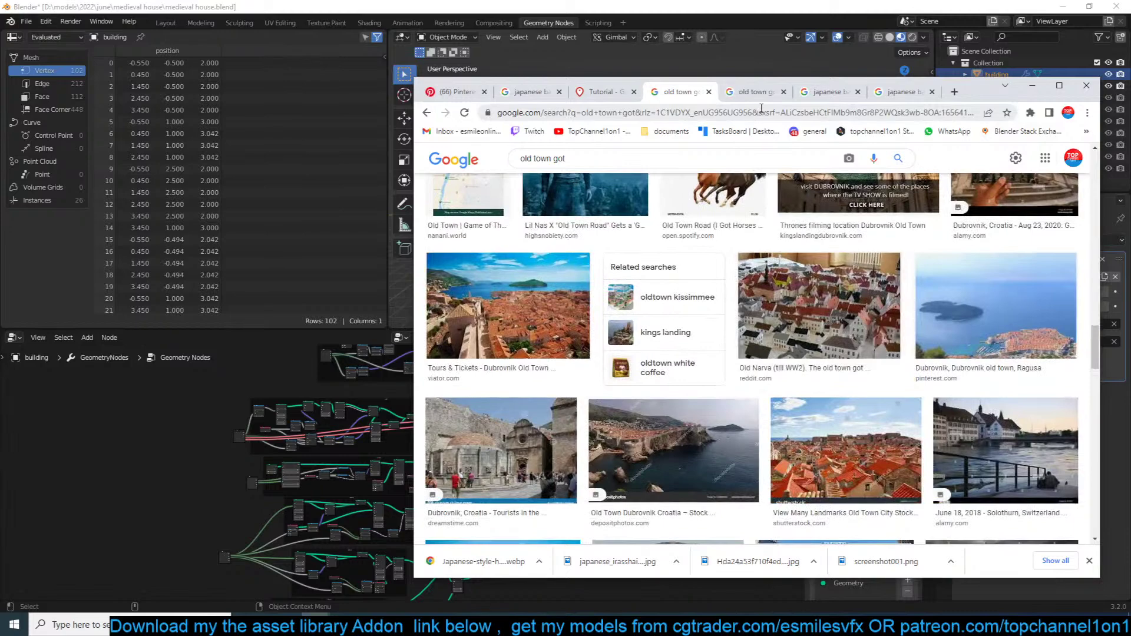
left_click(760, 94)
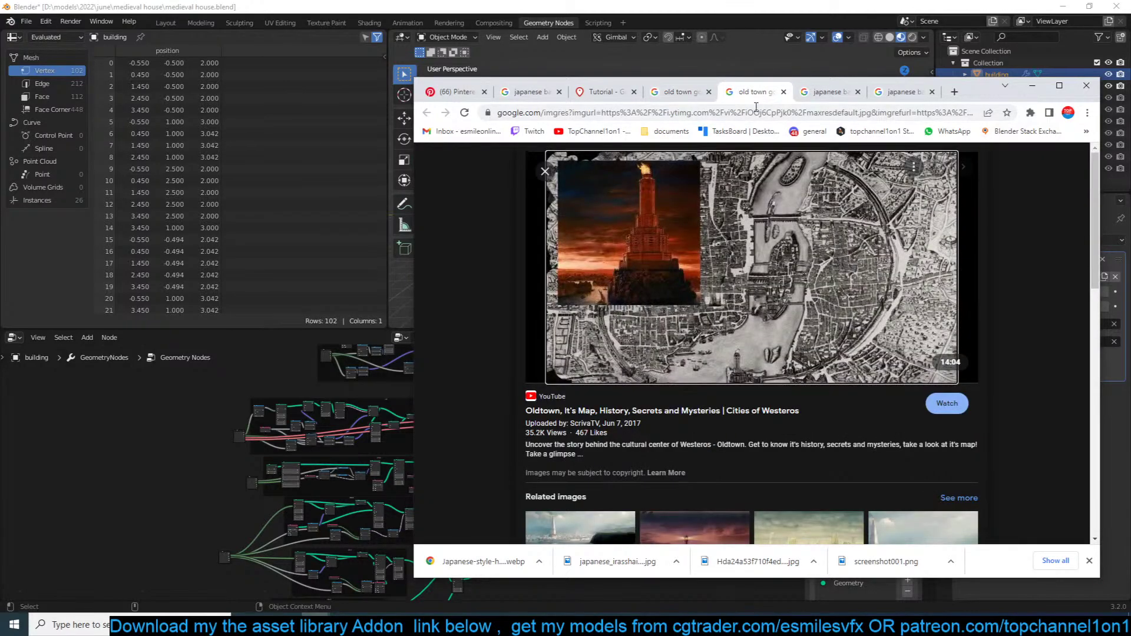
scroll(878, 265, "down", 4)
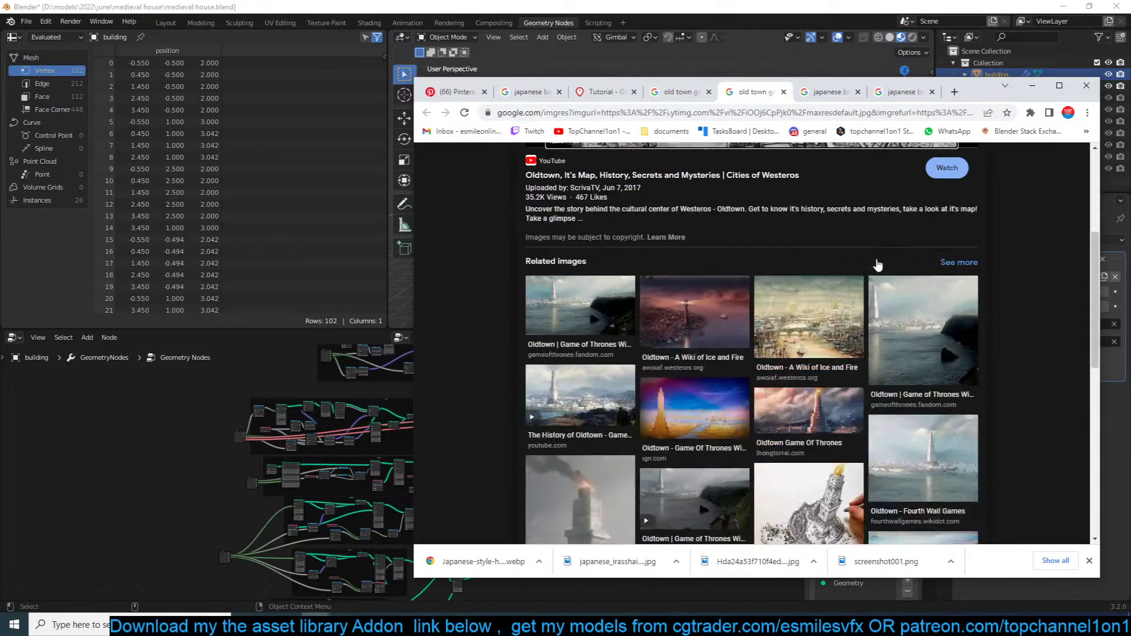
Step: Open the Oldtown lighthouse image in a new tab, then view the related image "The Reach: The Origins of Oldtown"
middle_click(671, 317)
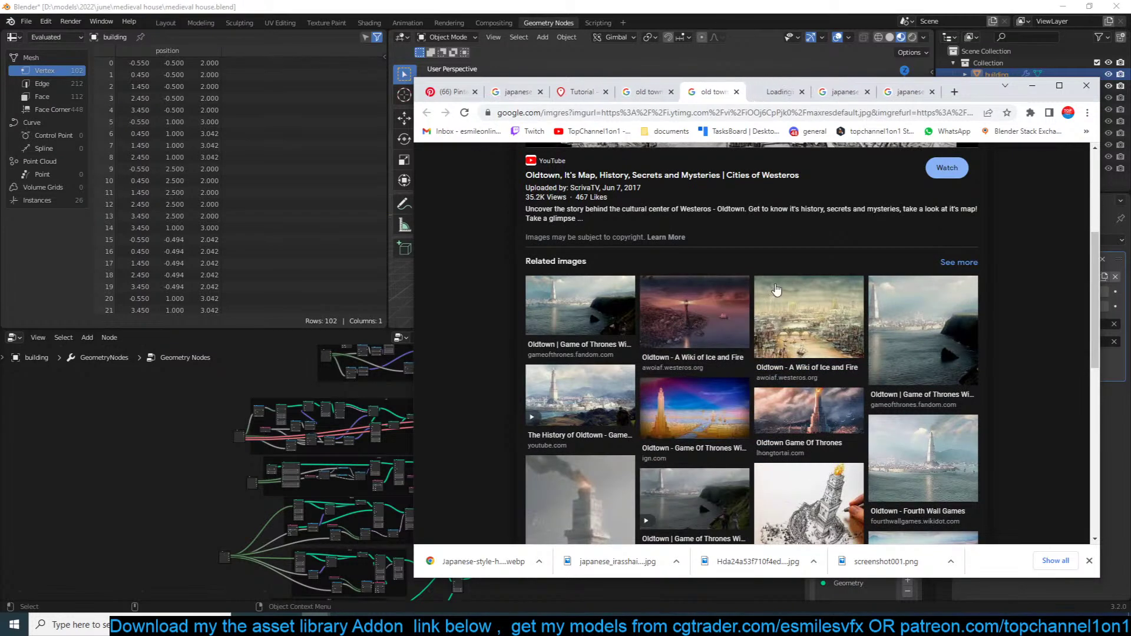
left_click(779, 92)
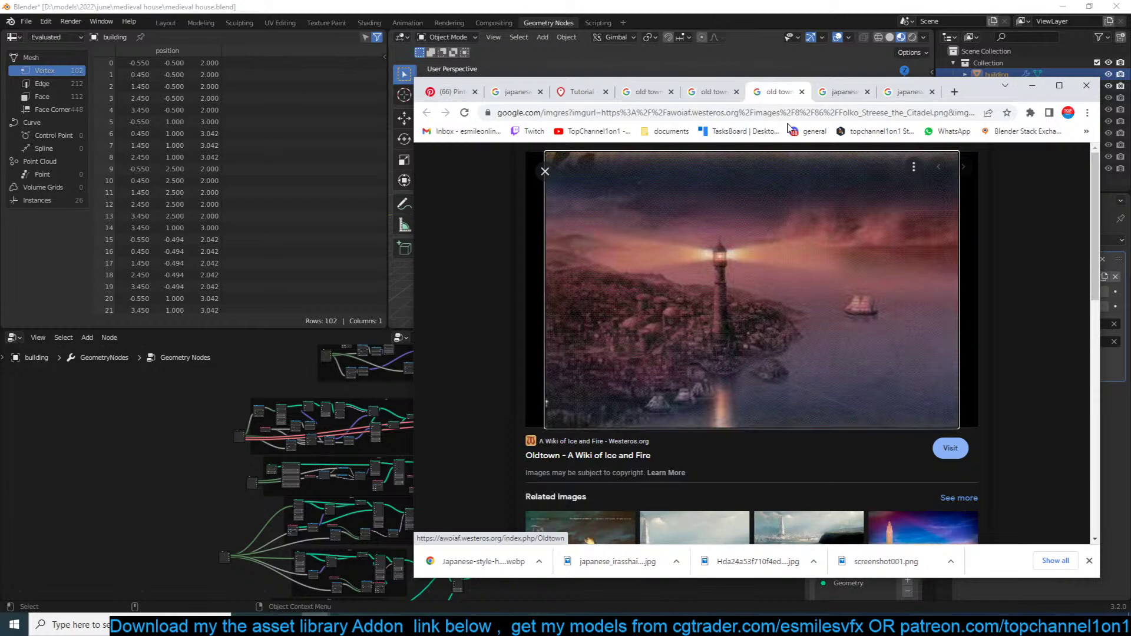
scroll(760, 310, "down", 5)
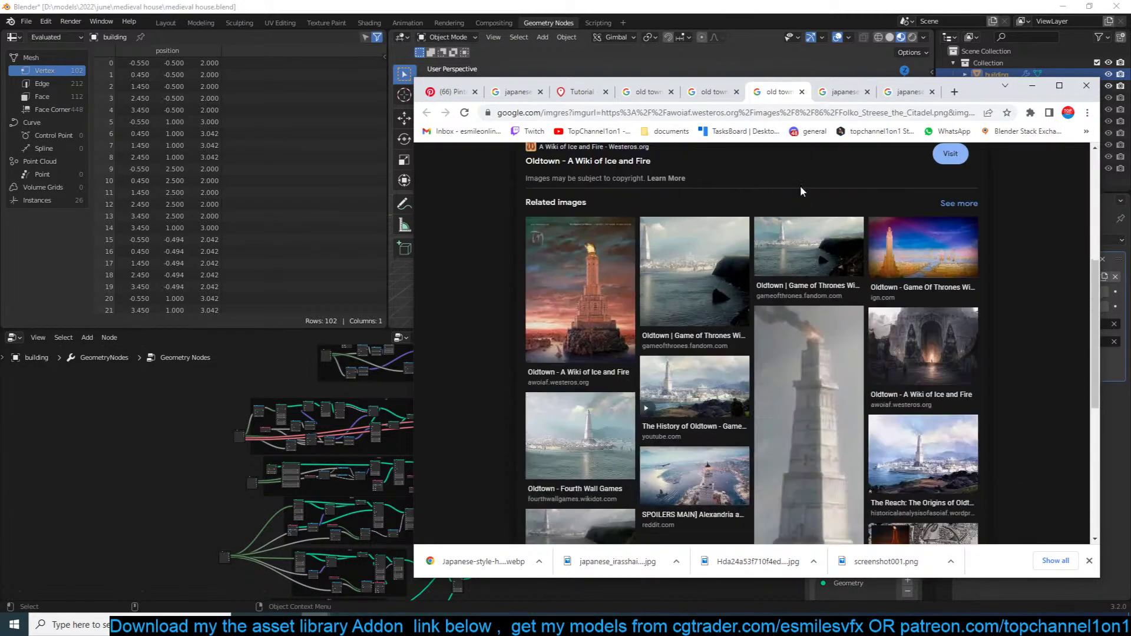
scroll(795, 204, "down", 4)
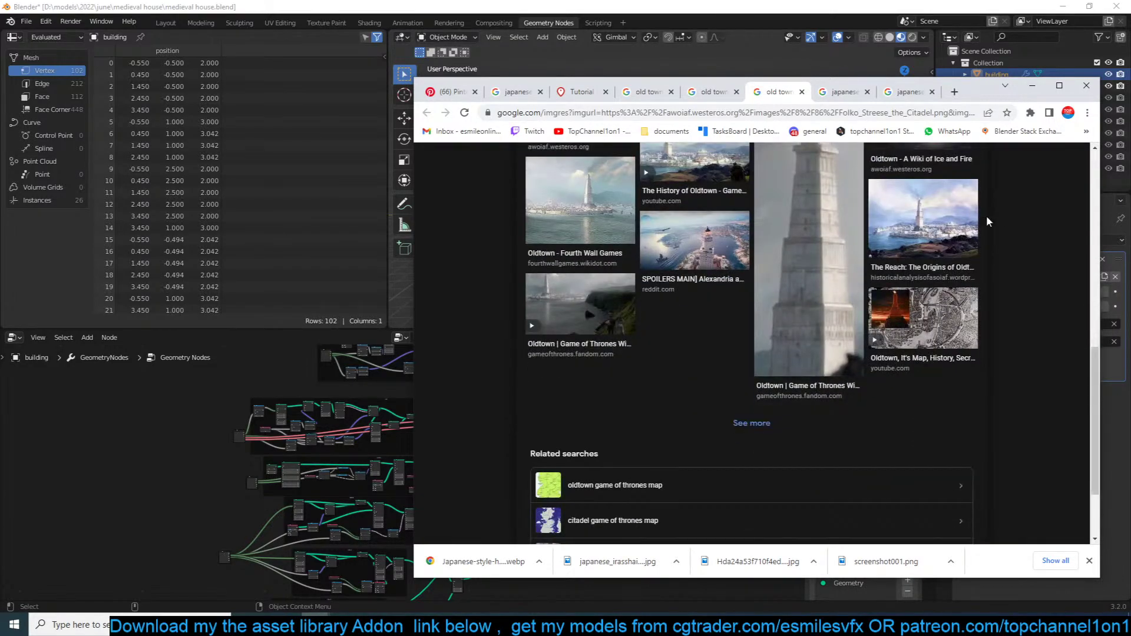
left_click(931, 218)
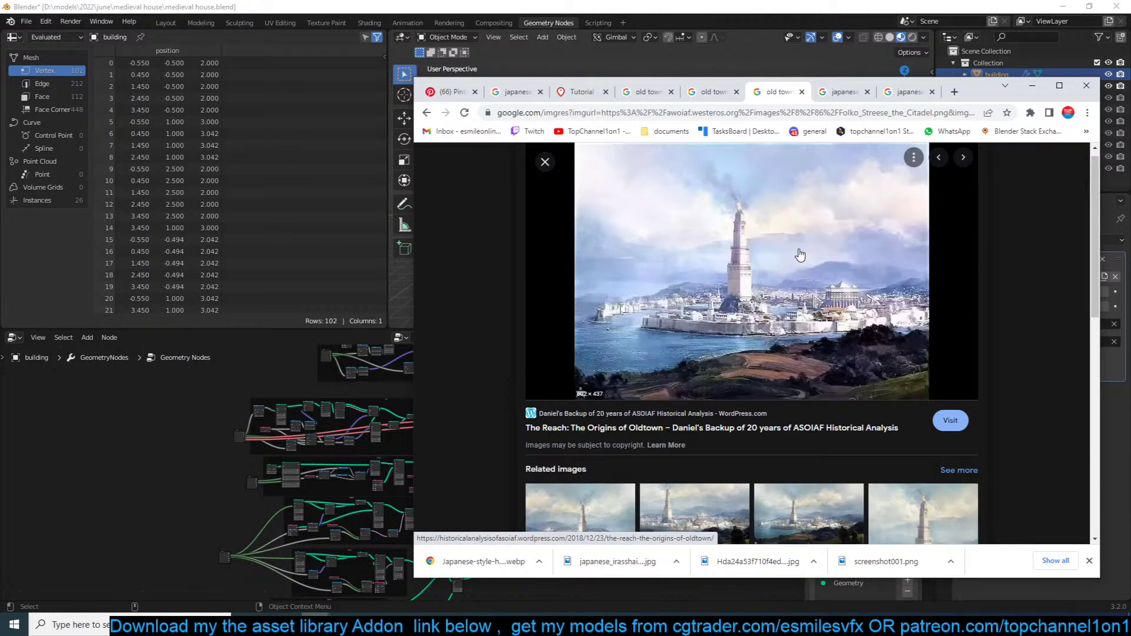
scroll(800, 255, "down", 4)
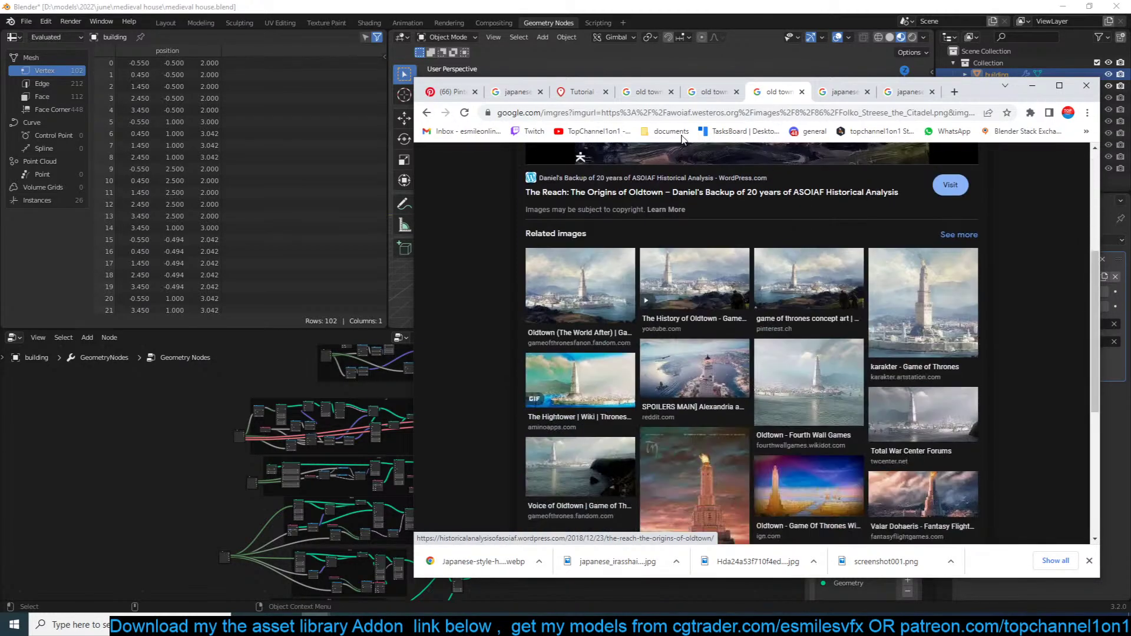
Step: Return to the "old town got" results and examine the Oldtown and Dubrovnik images for city layout and rooftop references
left_click(700, 93)
left_click(652, 94)
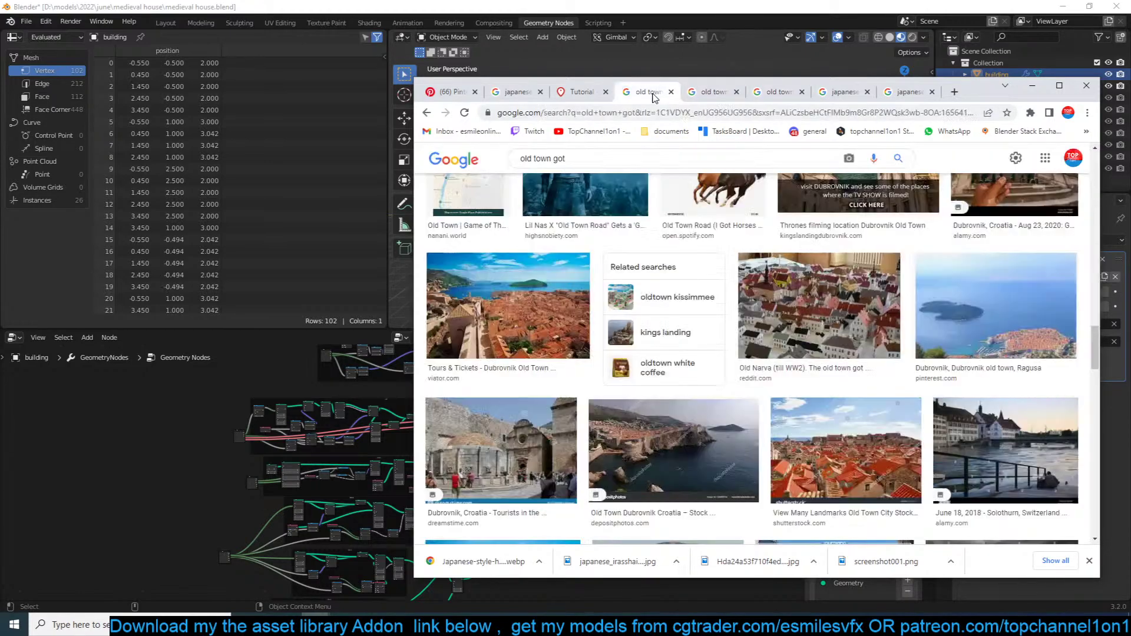
scroll(729, 229, "up", 10)
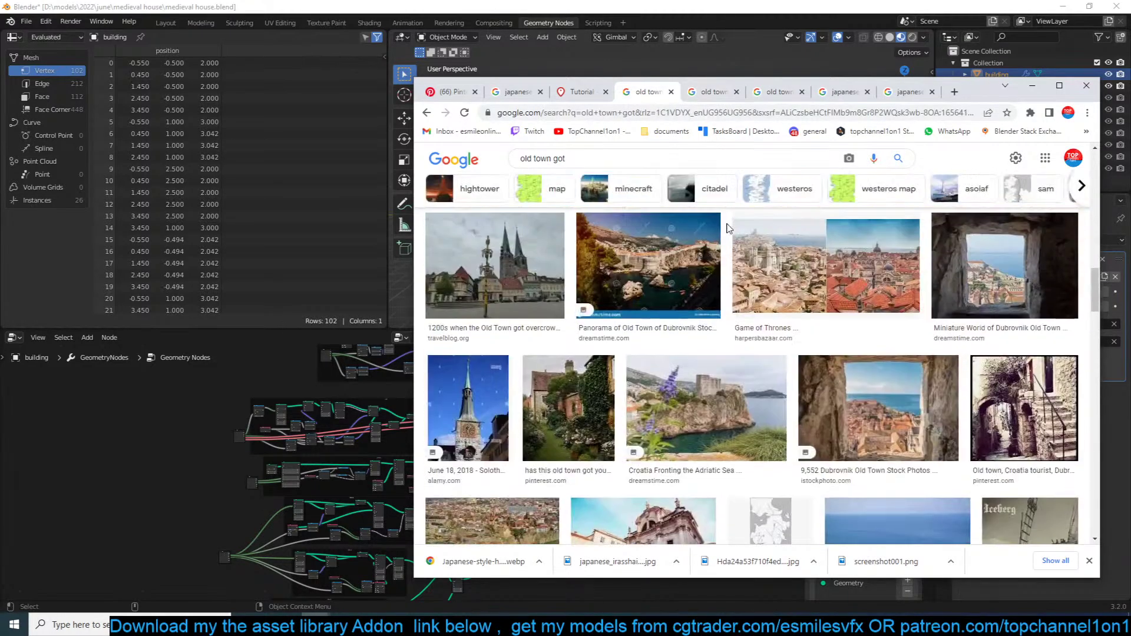
scroll(729, 228, "up", 10)
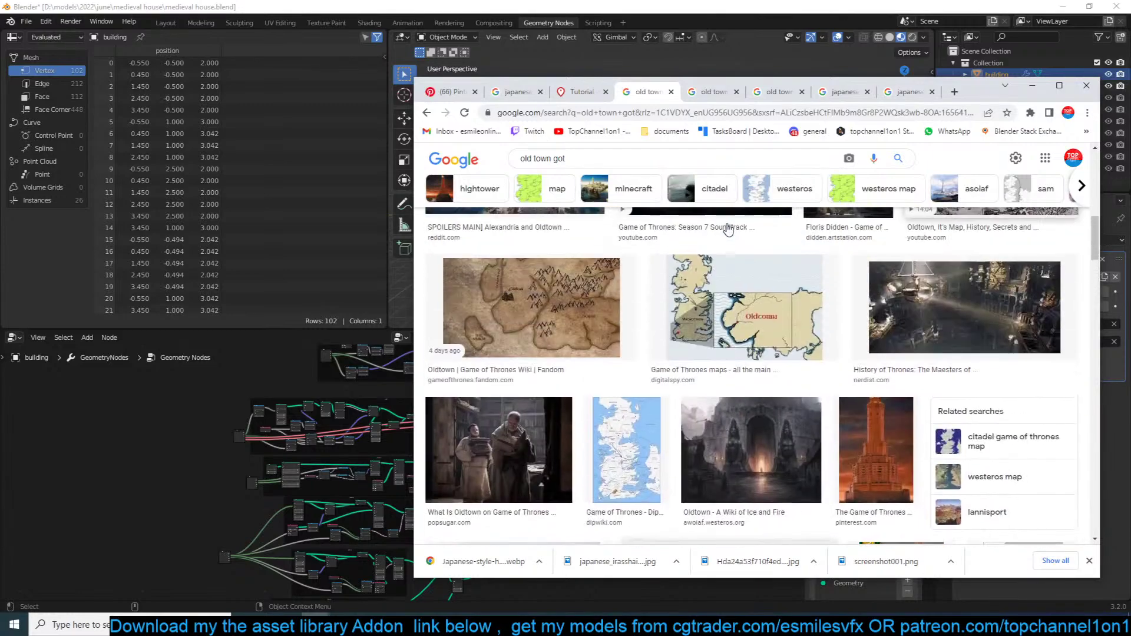
scroll(730, 229, "up", 5)
scroll(720, 233, "down", 3)
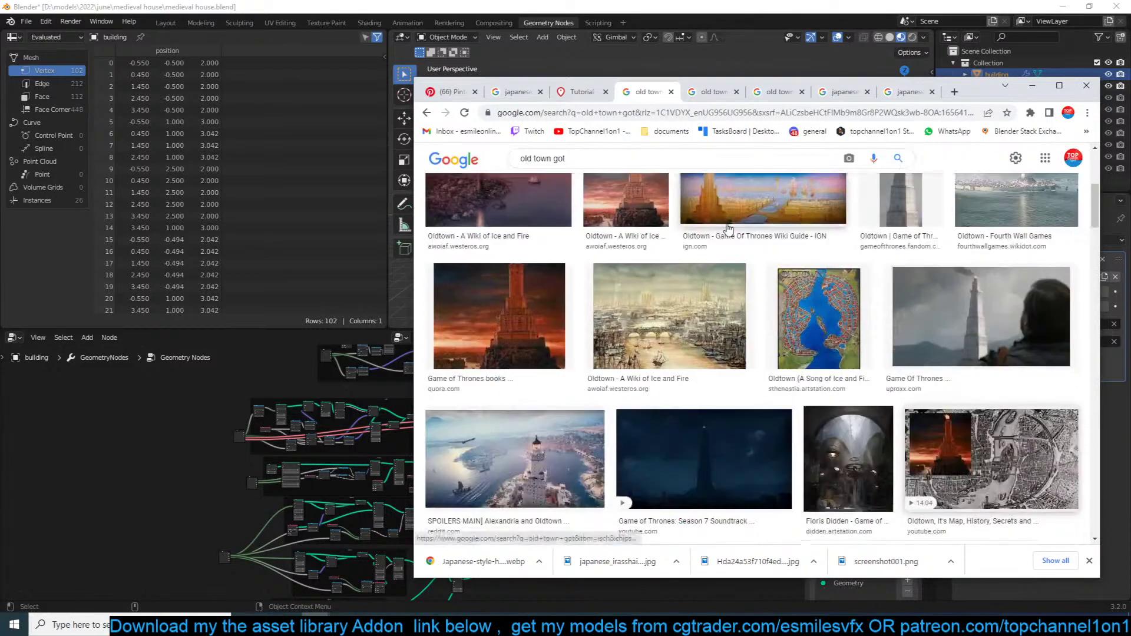
scroll(758, 316, "down", 5)
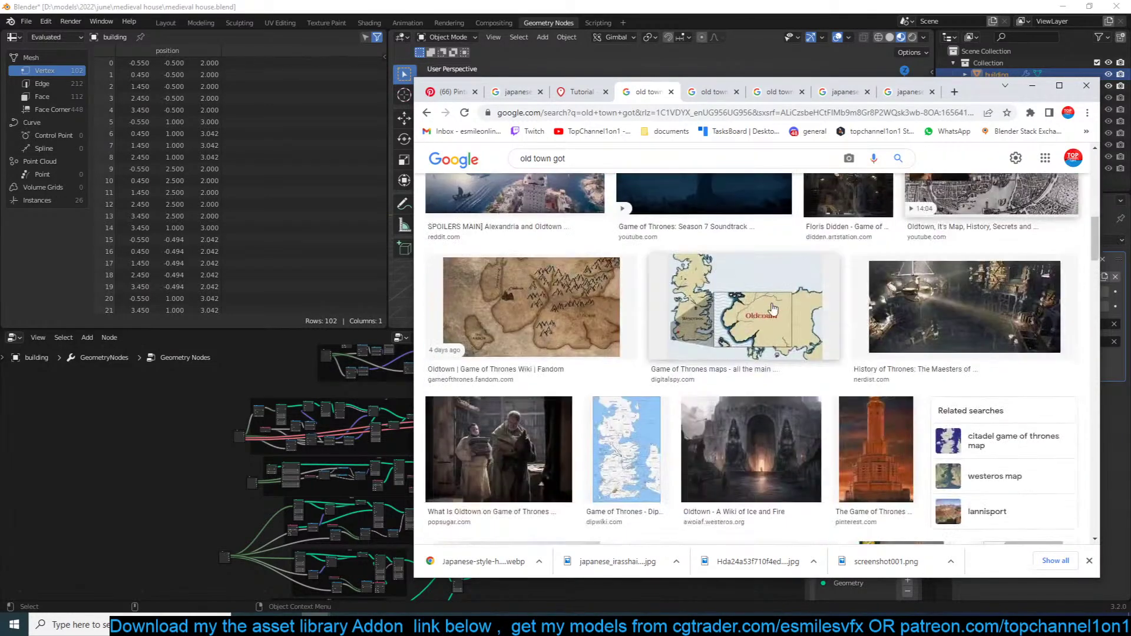
scroll(890, 320, "up", 5)
scroll(907, 377, "down", 8)
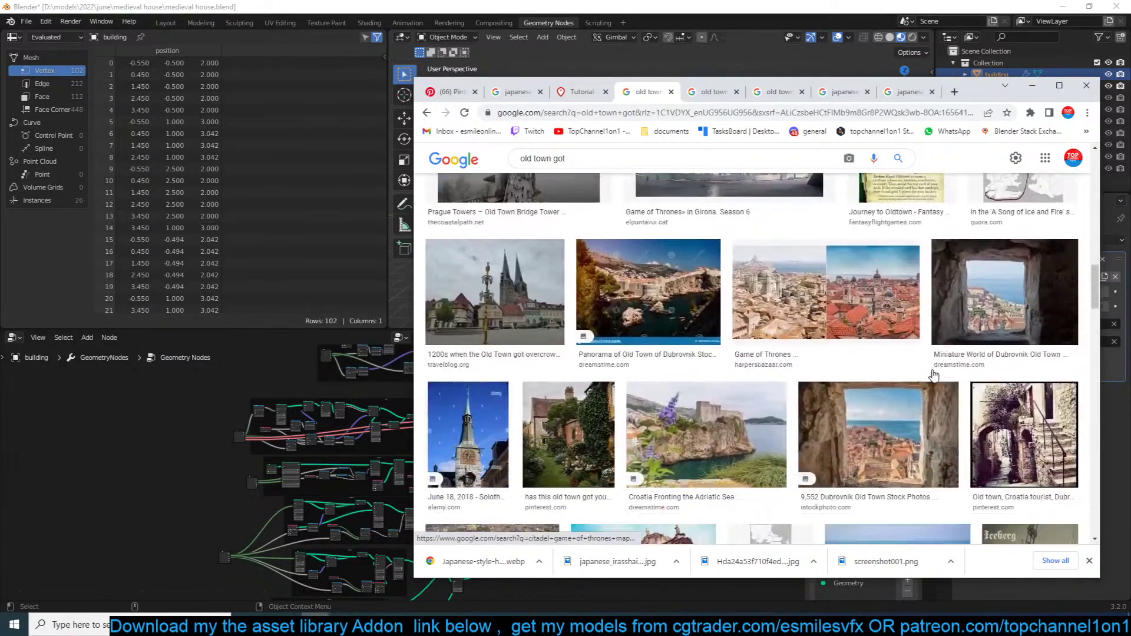
scroll(860, 369, "up", 4)
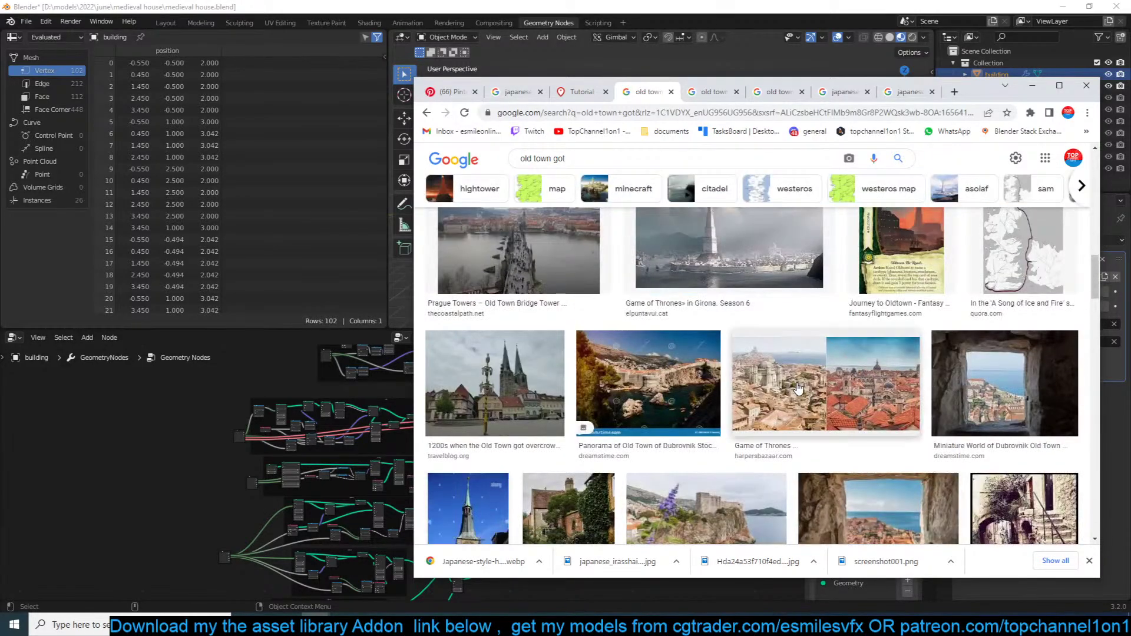
left_click(799, 389)
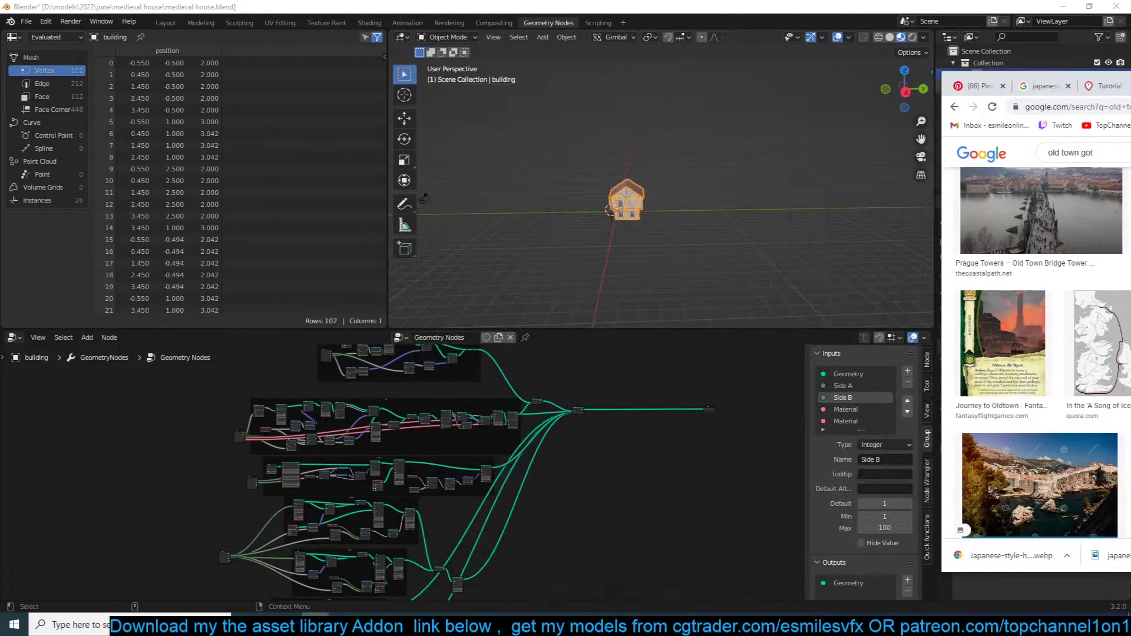
Step: Switch back to Blender and place the 3D cursor on the empty ground beside the medieval house
left_click(690, 135)
scroll(689, 135, "up", 4)
middle_click_drag(689, 135, 592, 160, "shift")
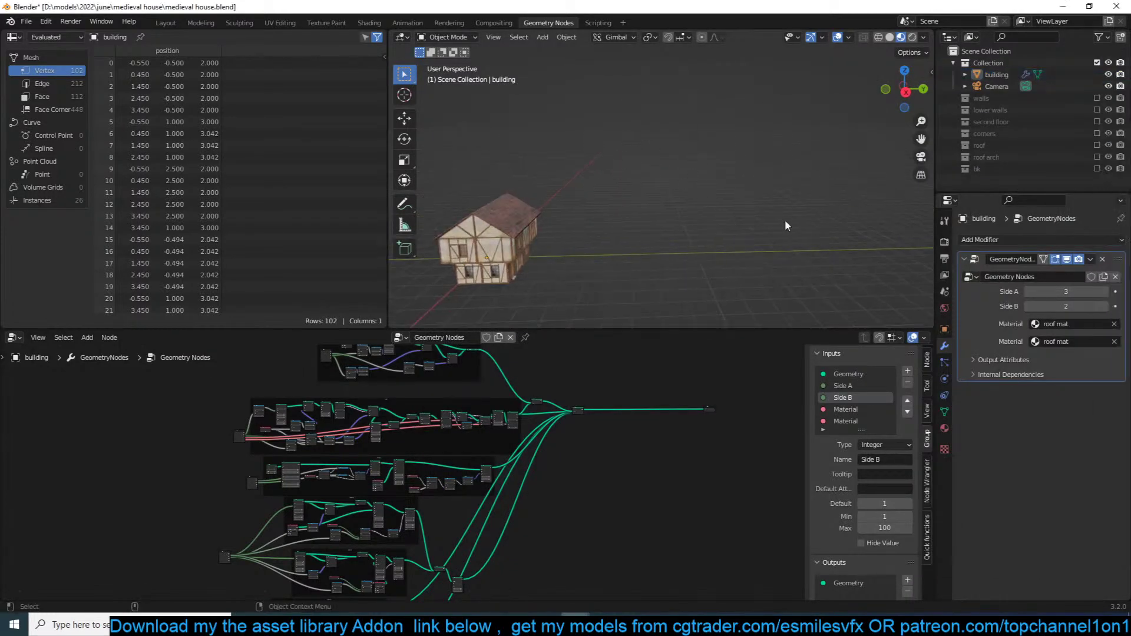
key("shift+a")
mouse_move(672, 224)
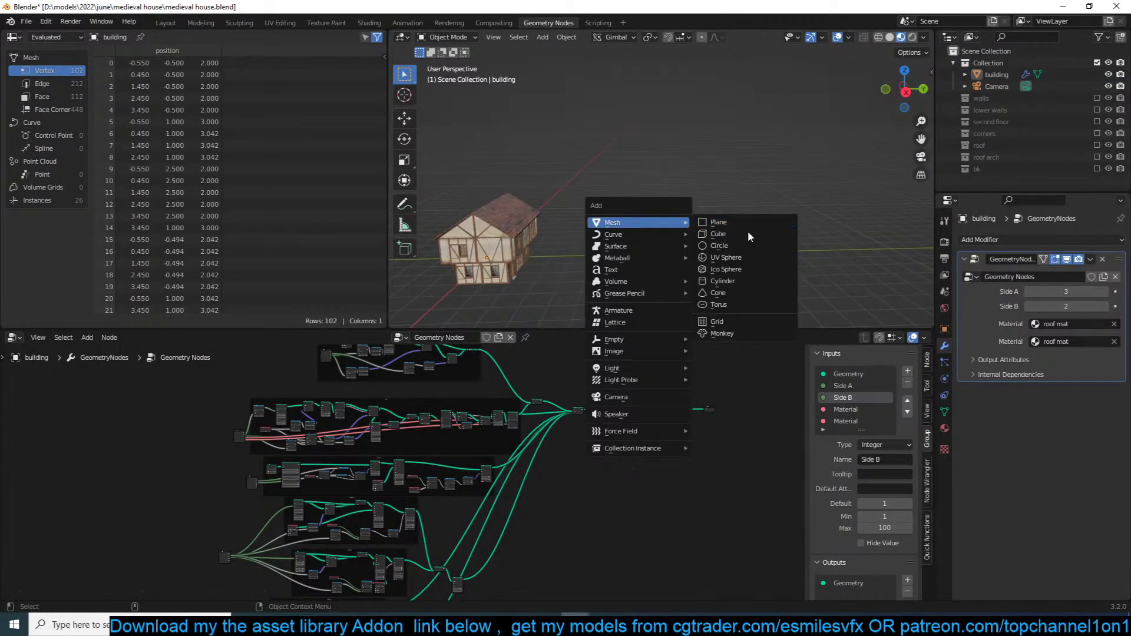
middle_click_drag(771, 142, 657, 181)
right_click(656, 182)
right_click(634, 159, "shift")
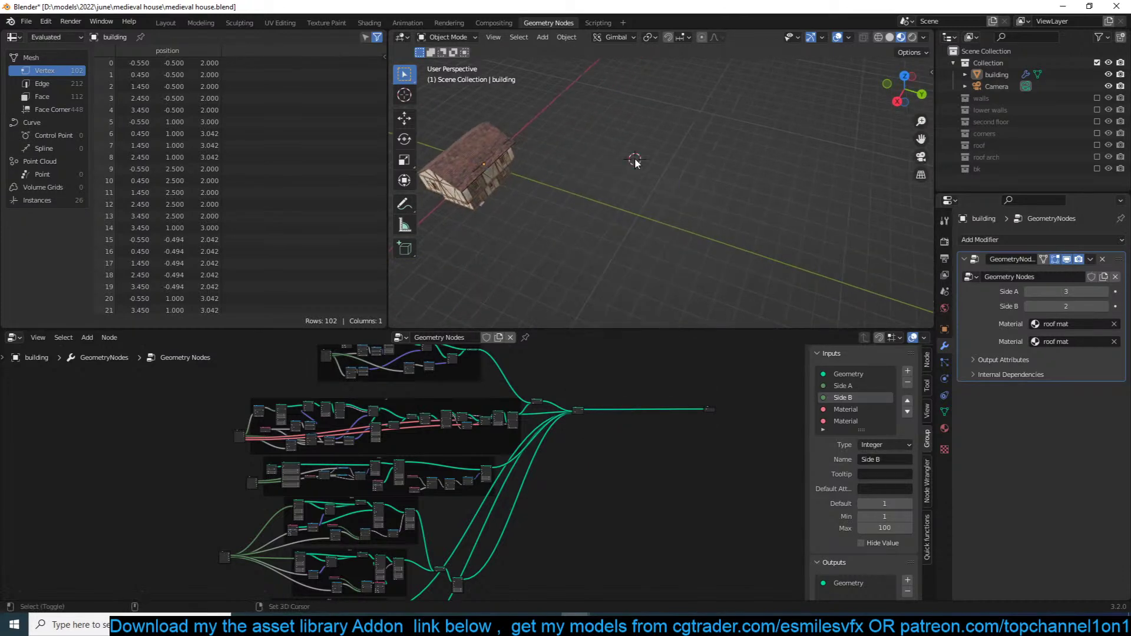
Step: Add a Bezier circle at the 3D cursor and scale it up until it is several times wider than the house
key("shift+a")
mouse_move(635, 158)
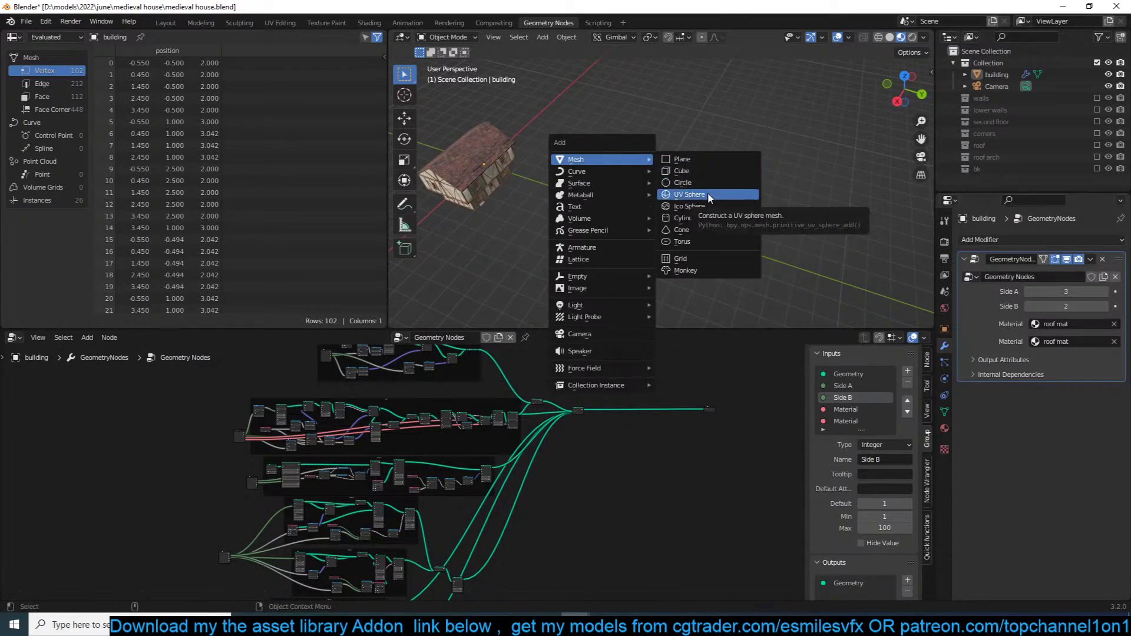
mouse_move(603, 170)
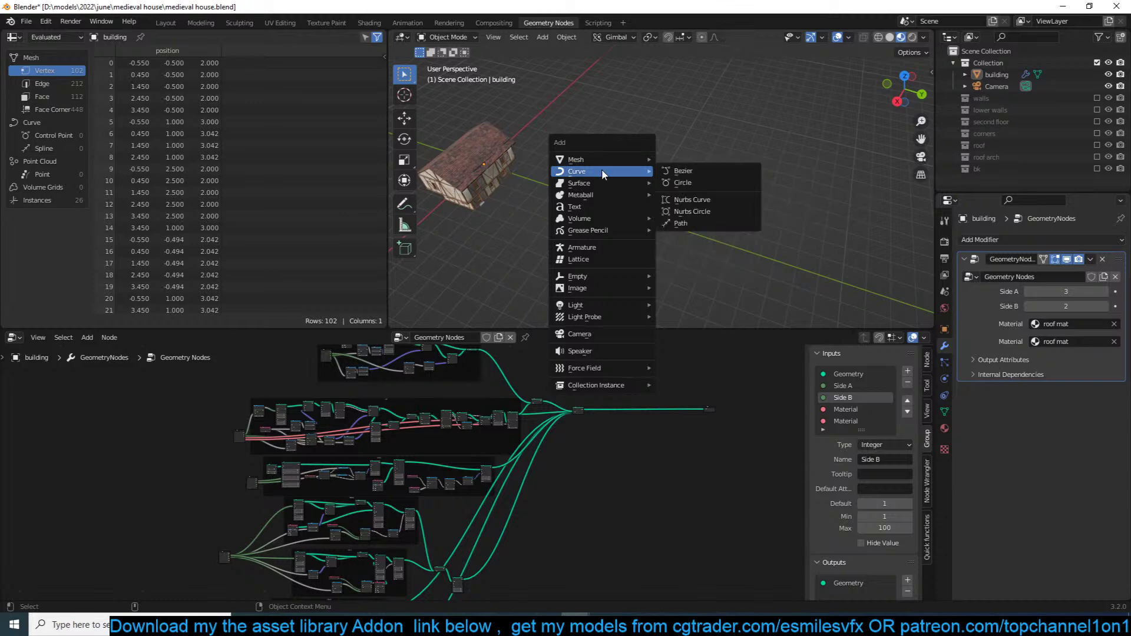
left_click(688, 184)
left_click(886, 189)
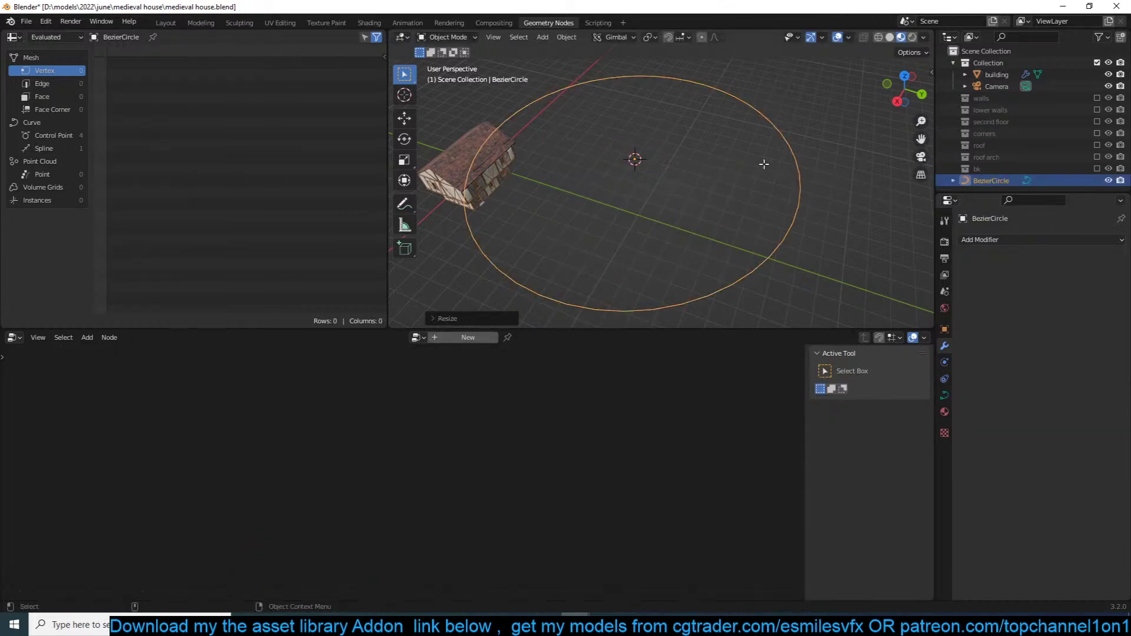
Step: Create a new Geometry Nodes tree on the Bezier circle and space the Group Input node away from the Group Output
left_click(470, 337)
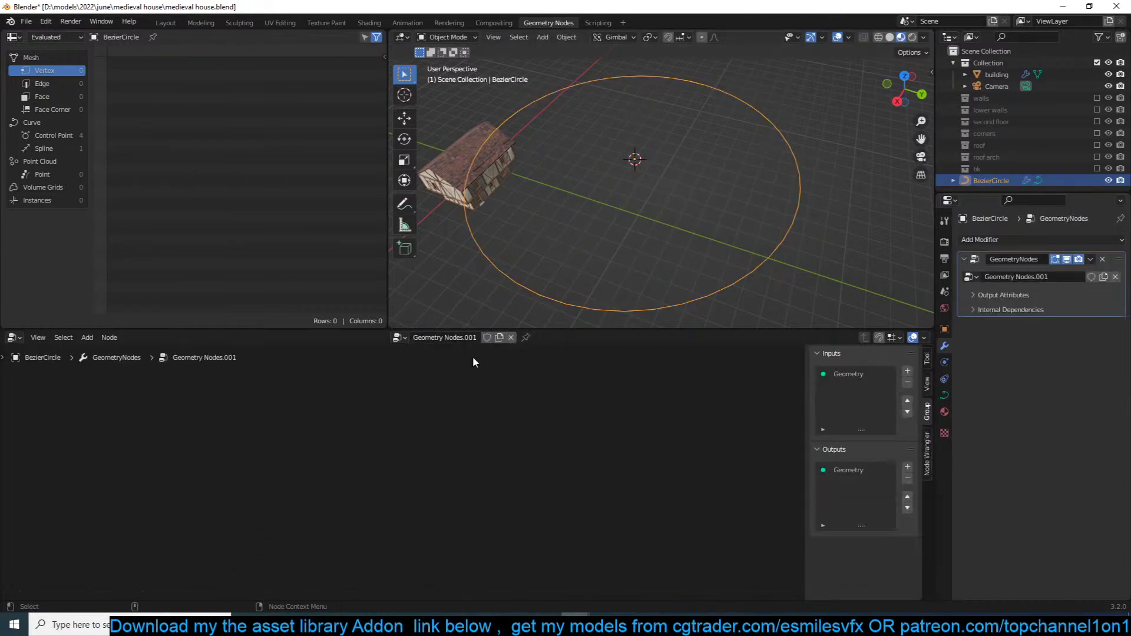
key("Home")
left_click(547, 437)
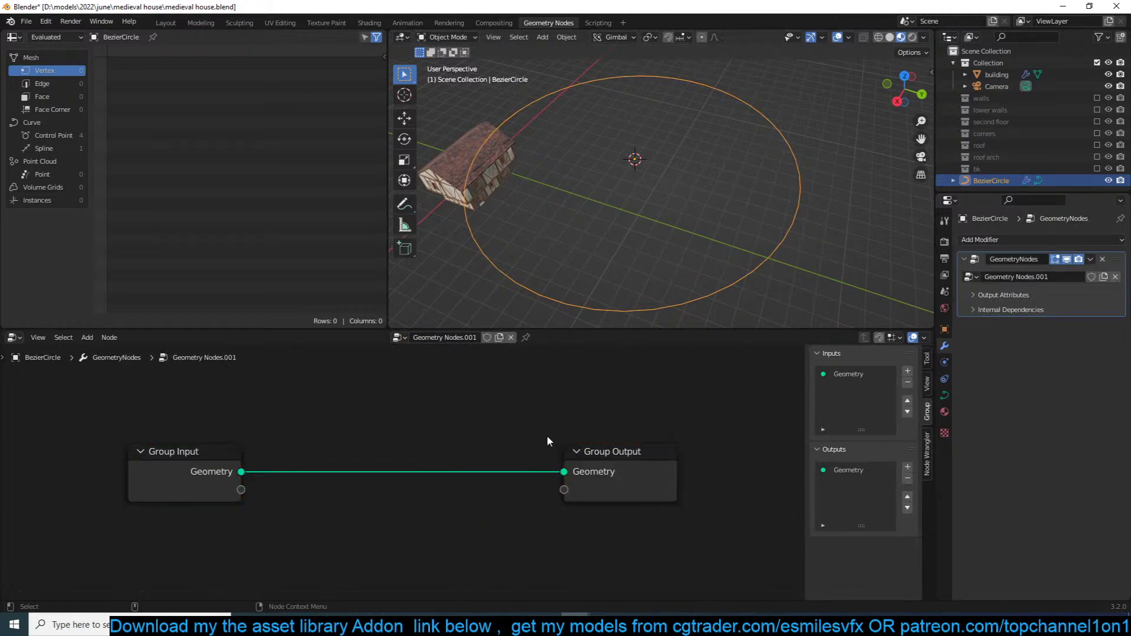
middle_click_drag(204, 455, 371, 416)
left_click_drag(370, 415, 237, 415)
scroll(454, 376, "up", 1)
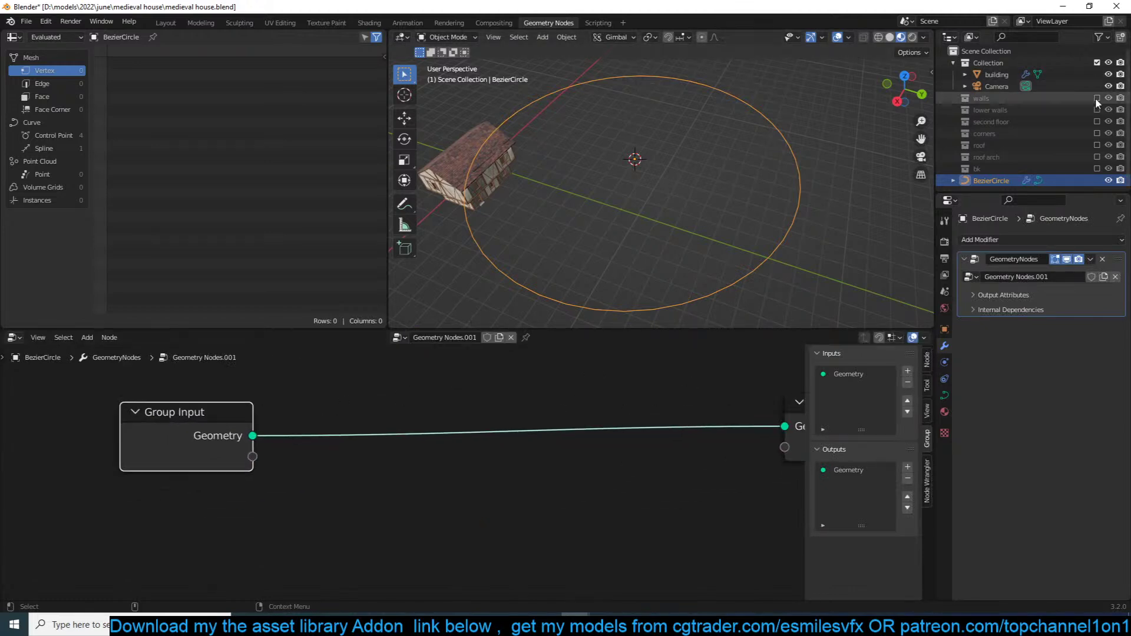
Step: Bring the building object into the circle's node tree as an Object Info node and place it below the Group Input
left_click(468, 164)
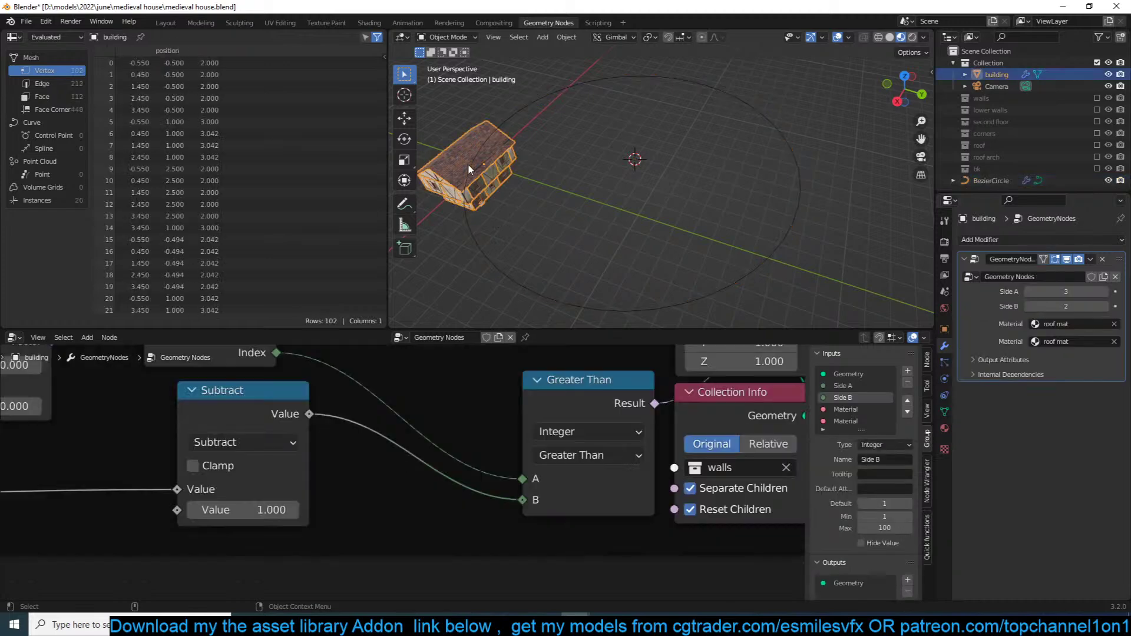
left_click(672, 77)
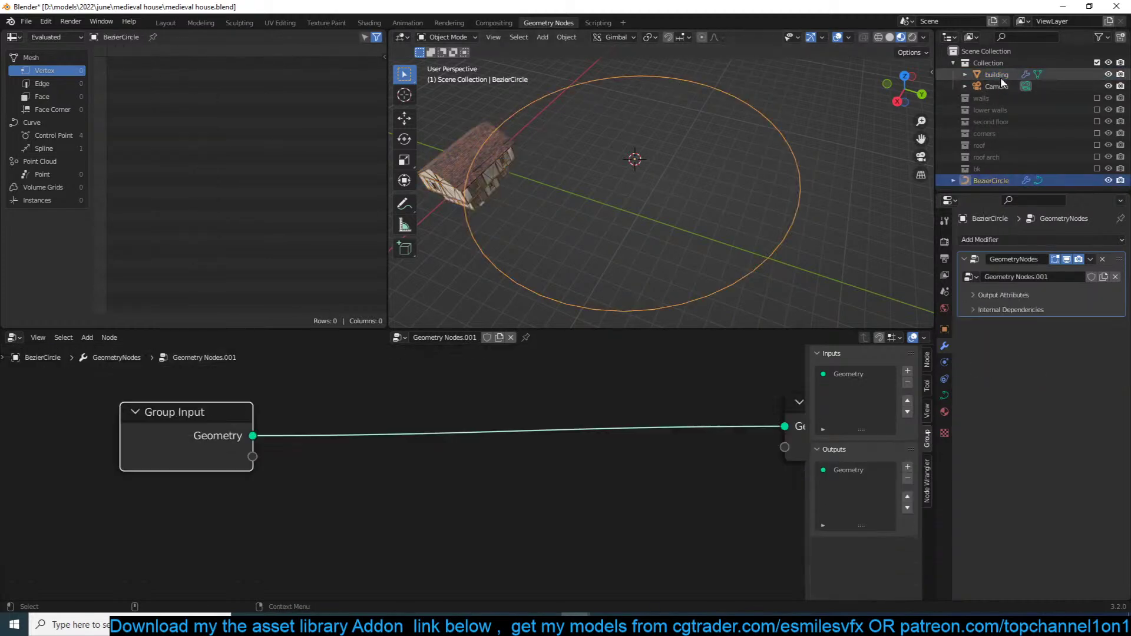
left_click_drag(998, 76, 569, 506)
left_click_drag(496, 530, 244, 511)
scroll(317, 514, "down", 4)
Step: Insert a Fill Curve node between the Group Input and Group Output and view the filled circle
key("shift+a")
key("Escape")
key("shift+a")
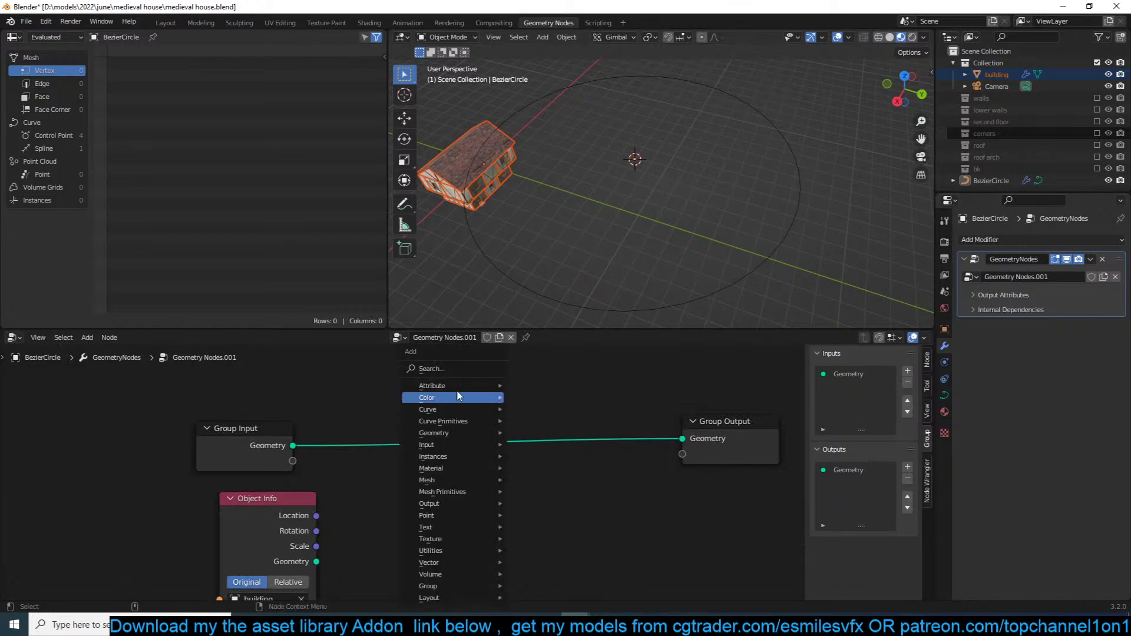
type("fill")
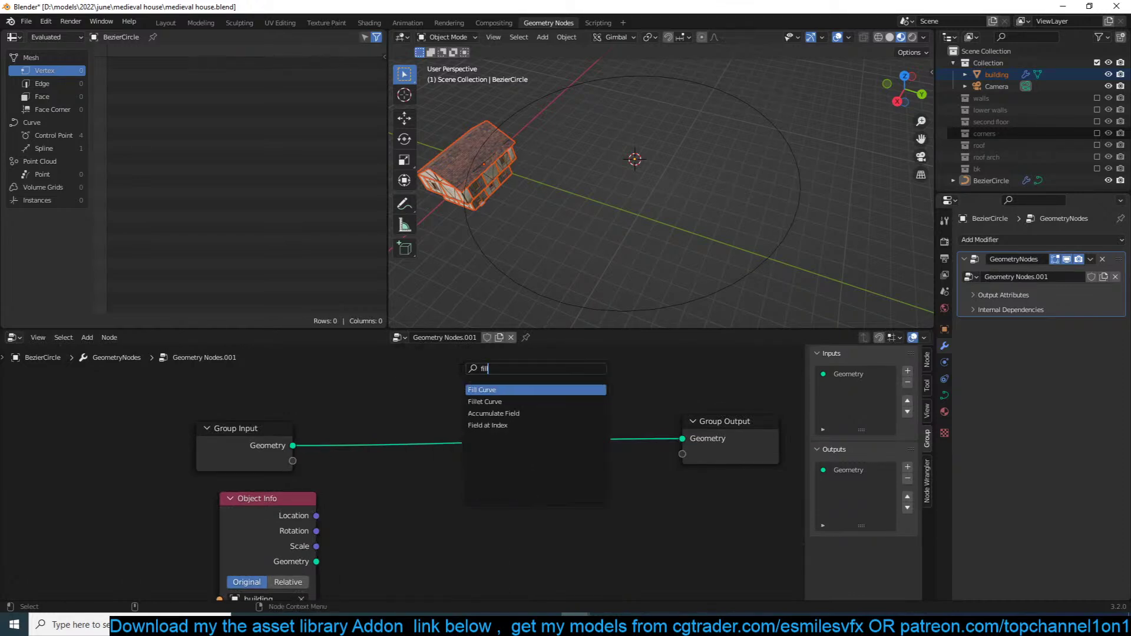
key("Return")
left_click(575, 422)
middle_click_drag(623, 237, 649, 198)
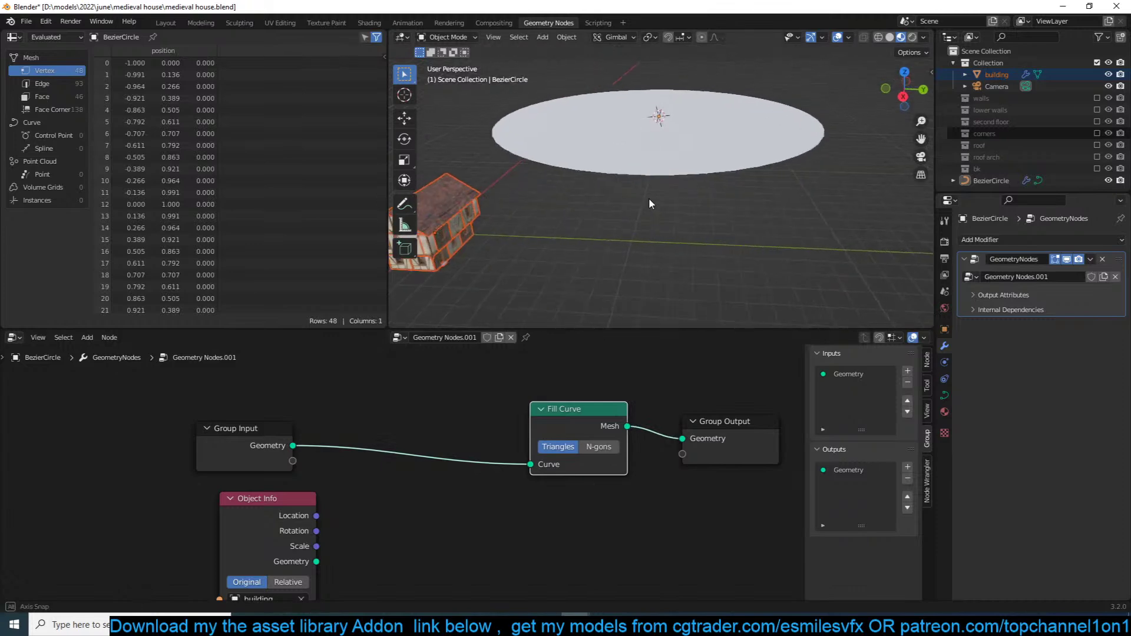
Step: Show the viewport in solid shading with random object colours, with the Bezier circle selected
left_click(680, 154)
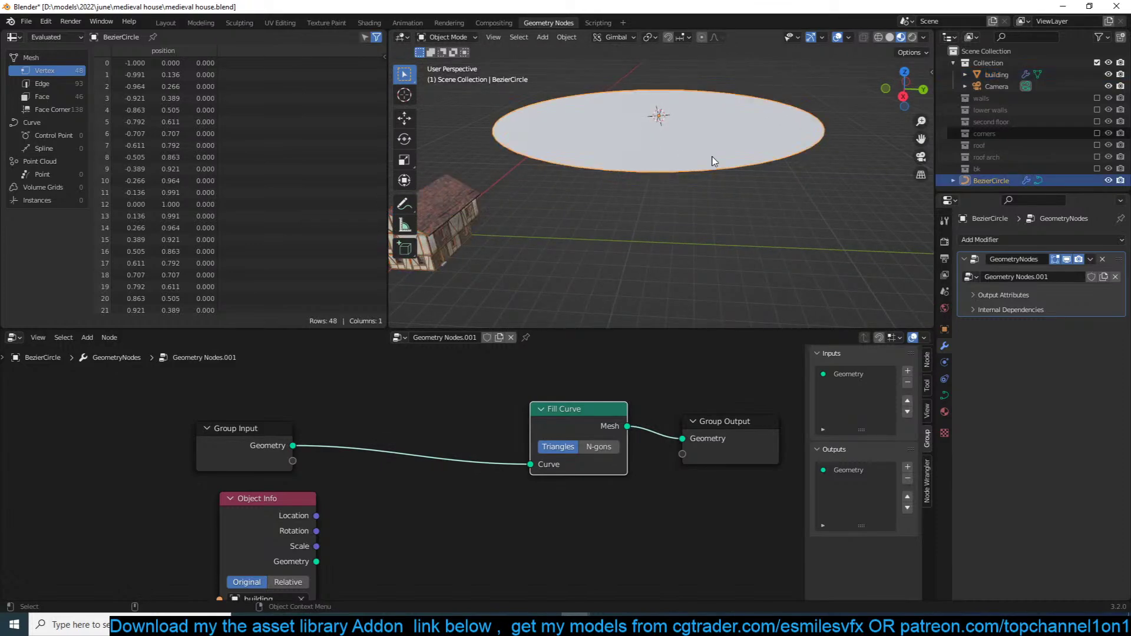
key("z")
key("shift+z")
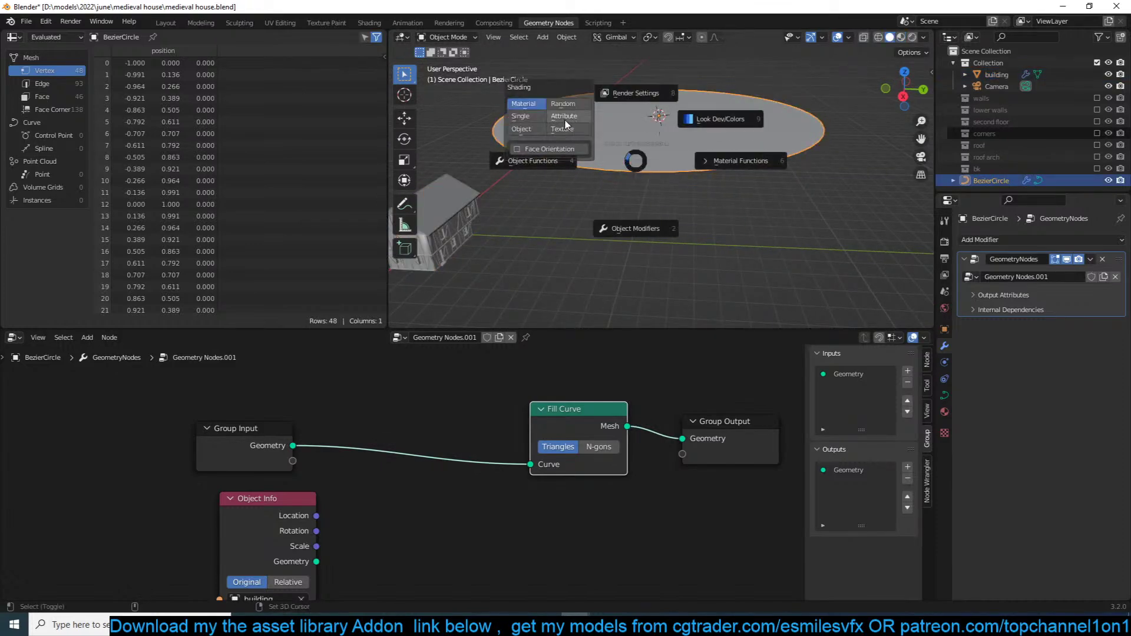
left_click(577, 104)
Step: Reset the Bezier circle's location and move it along the ground plane to a spot beside the house
key("alt+g")
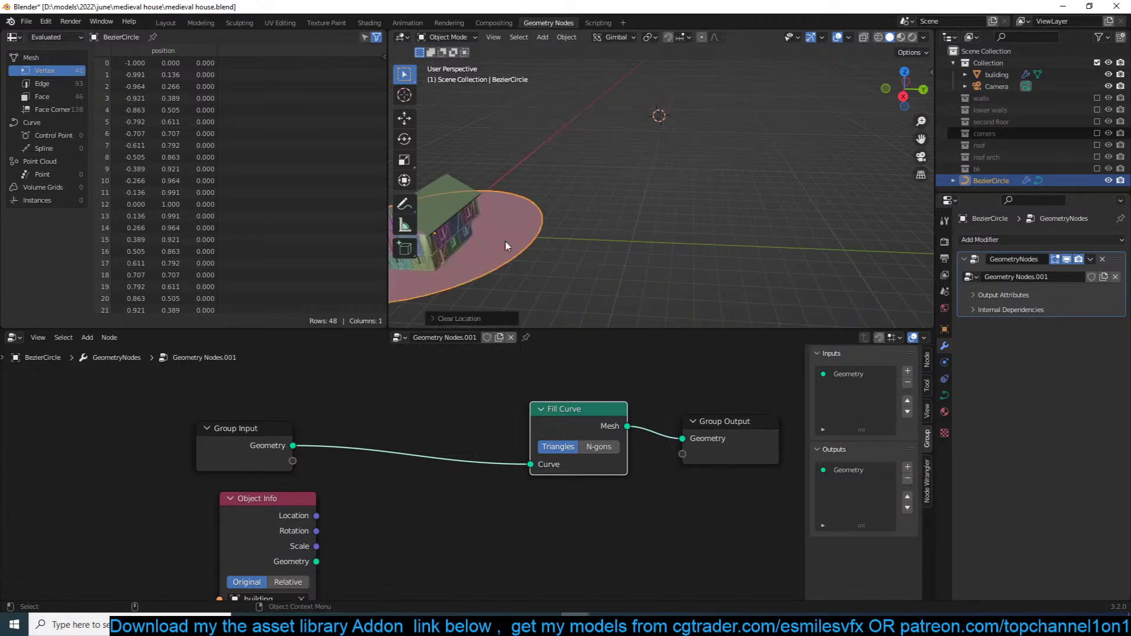
key("g")
key("shift+z")
left_click(785, 220)
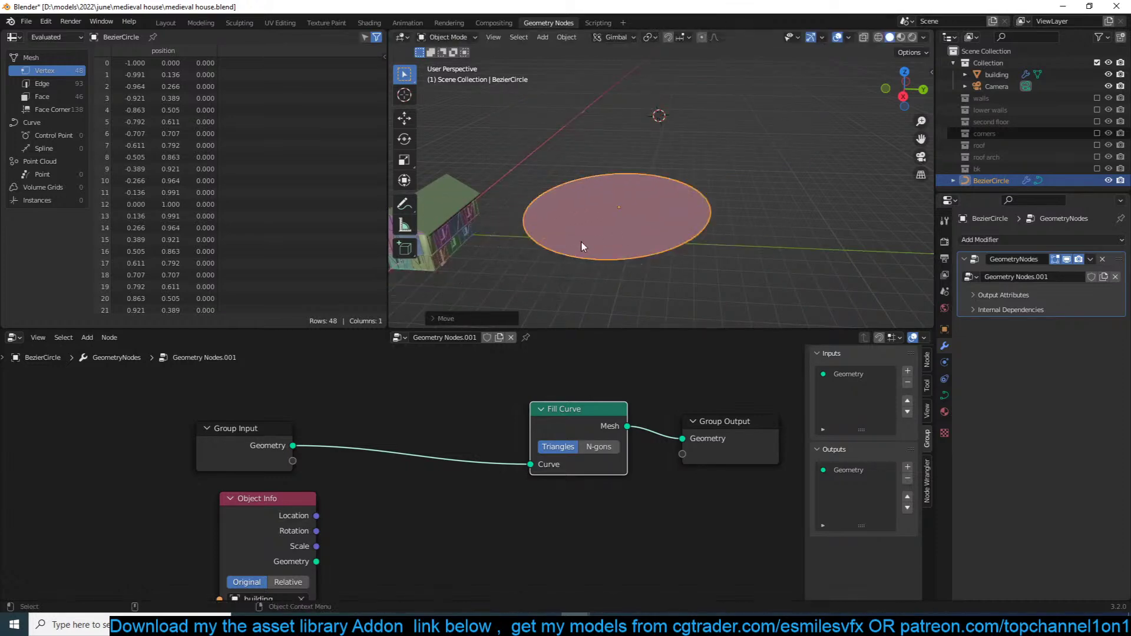
middle_click_drag(456, 257, 547, 239, "shift")
left_click(547, 239)
left_click(702, 220)
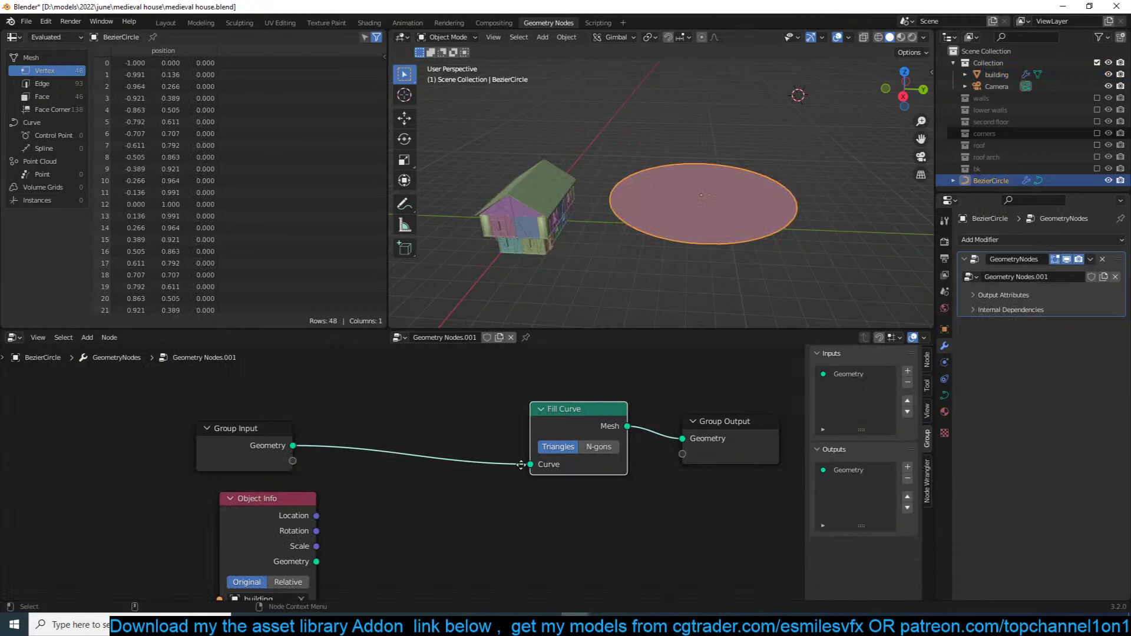
Step: Place the Fill Curve node close to the Group Input node
middle_click_drag(519, 462, 543, 452)
left_click_drag(594, 423, 408, 423)
Step: Try a Curve to Mesh node between the Fill Curve and Group Output nodes
key("shift+a")
type("in")
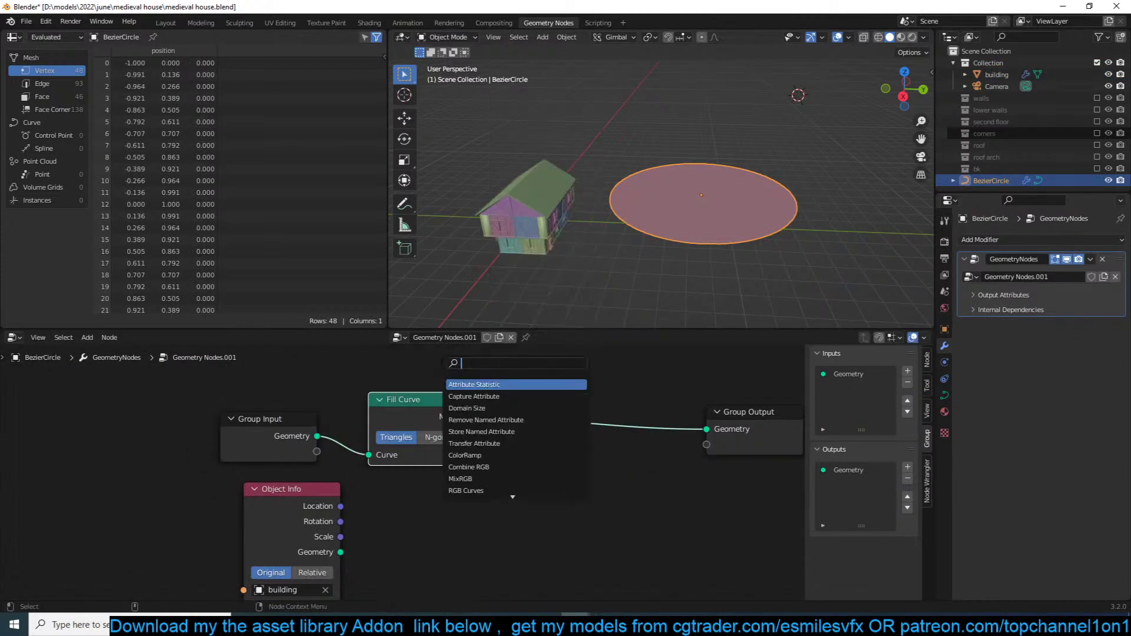
type("sta")
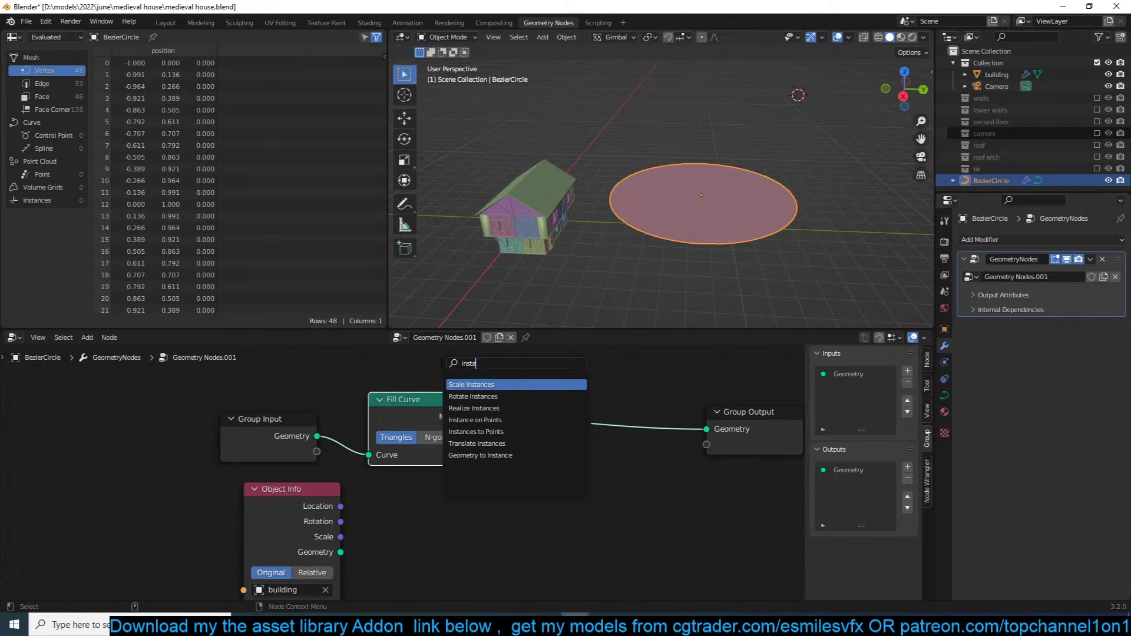
key("ctrl+a")
type("to me")
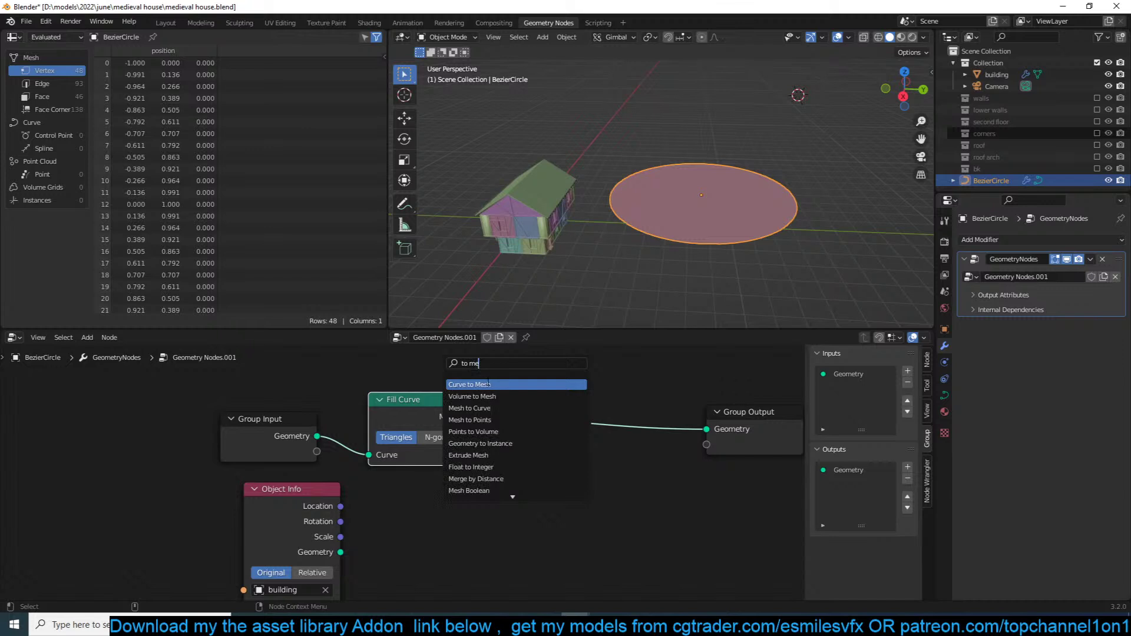
key("Return")
left_click(569, 414)
middle_click_drag(548, 416, 404, 420)
key("shift+a")
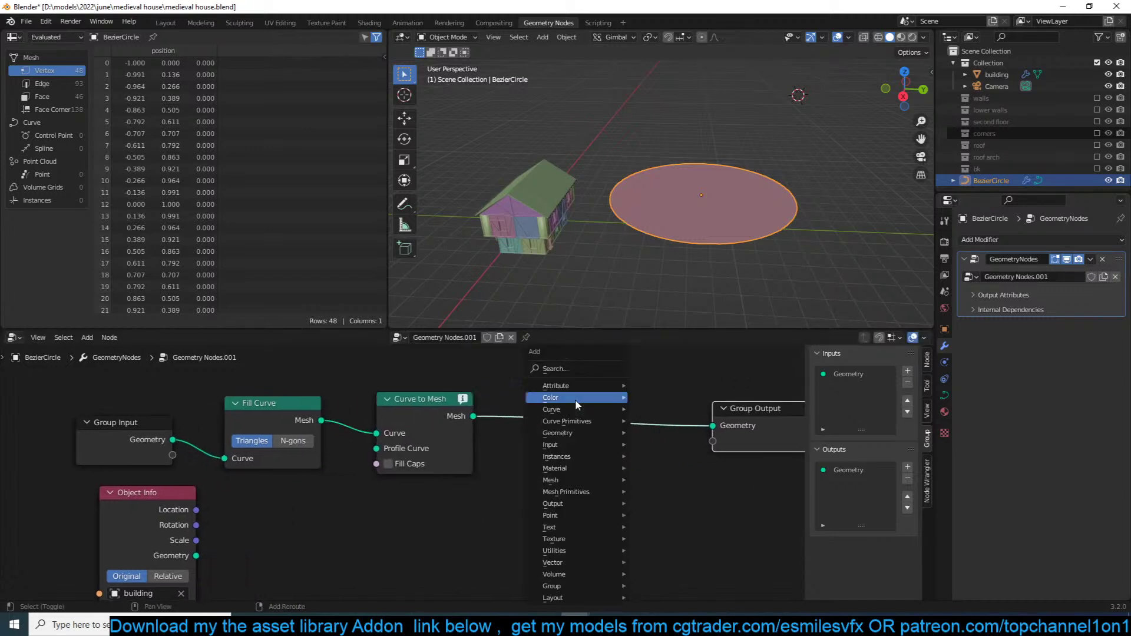
left_click_drag(414, 417, 512, 423)
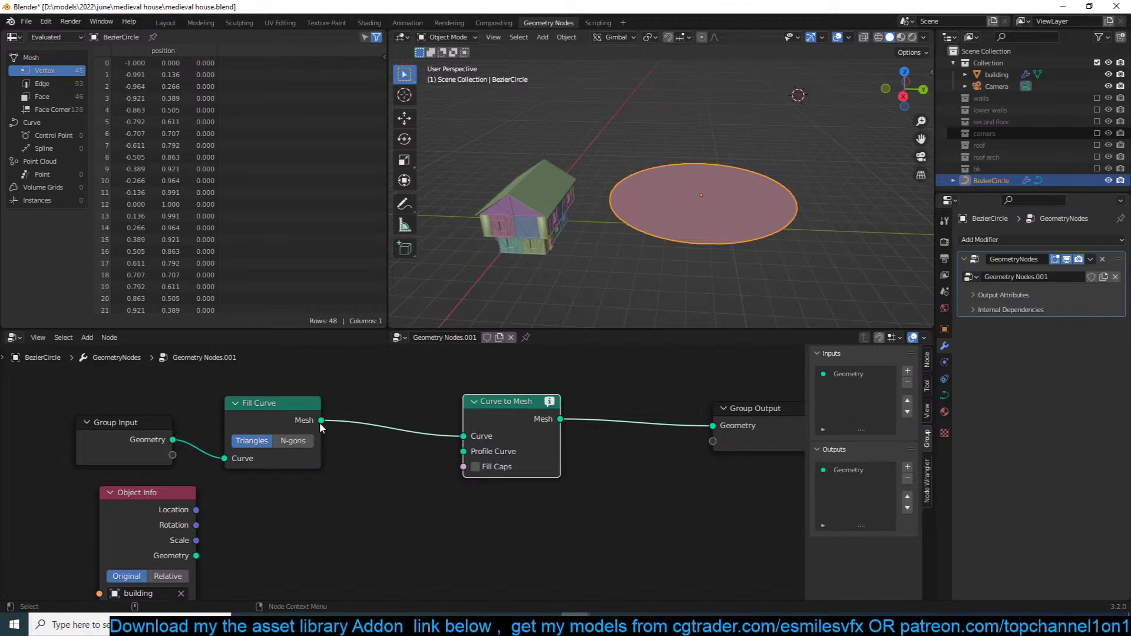
key("ctrl+x")
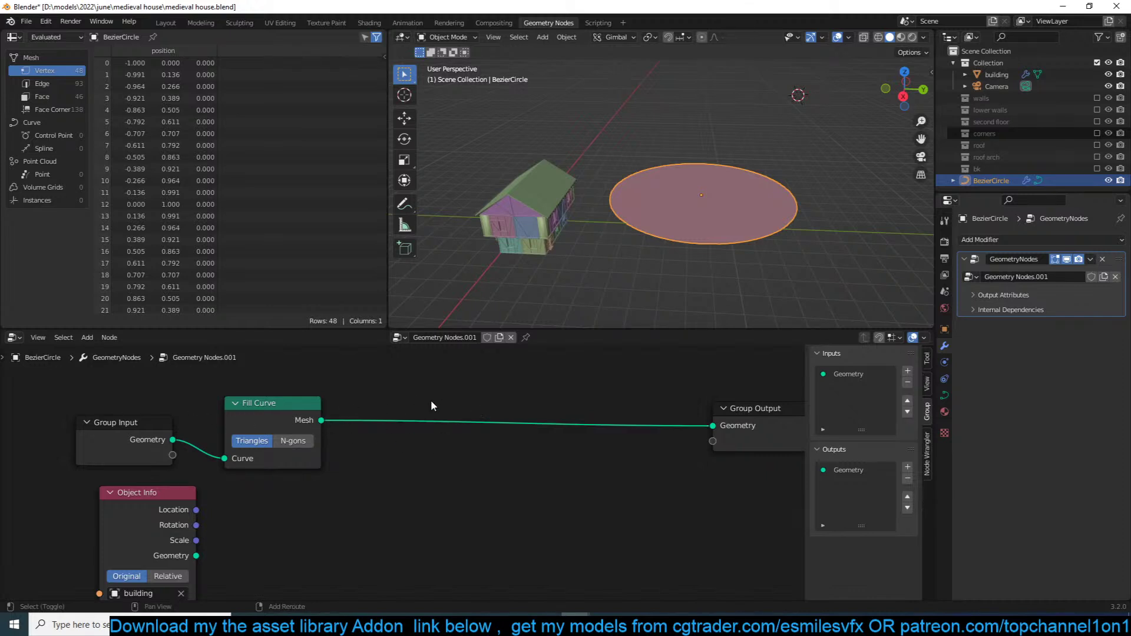
Step: Switch to the Chrome window and search Google Images for "nuketown cod"
key("shift+a")
left_click(402, 367)
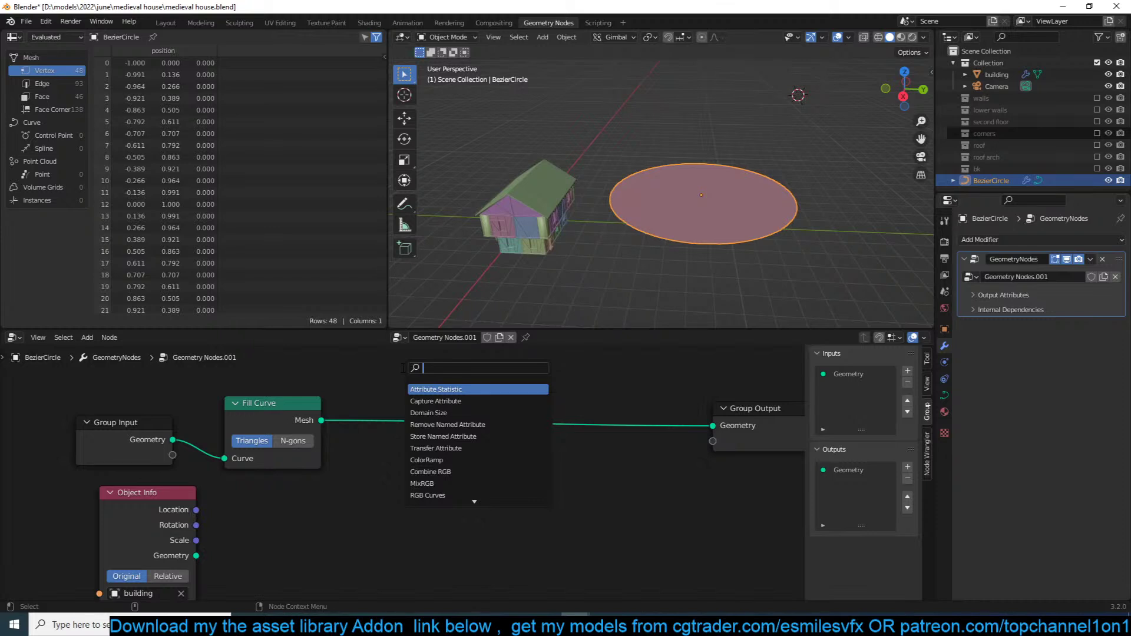
mouse_move(301, 626)
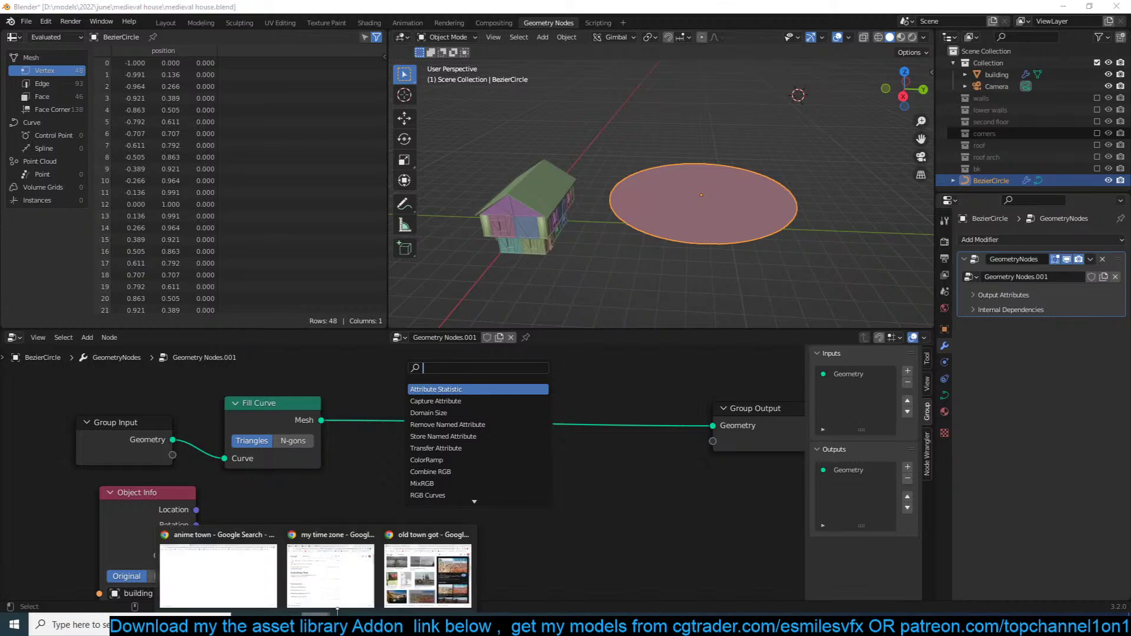
left_click(331, 569)
triple_click(628, 199)
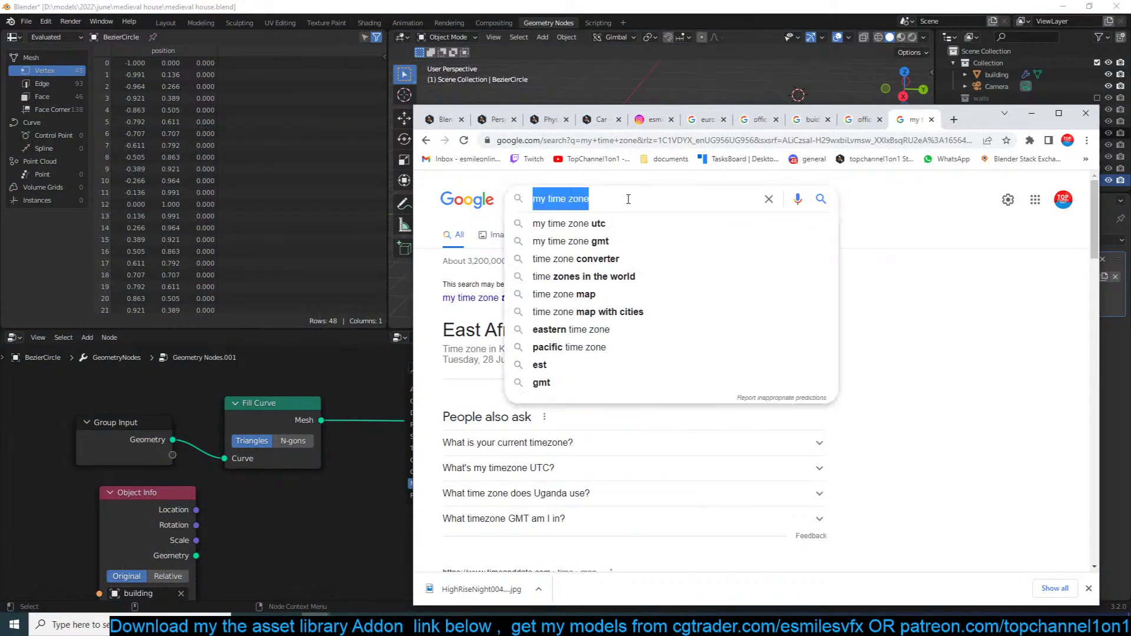
type("nuke town")
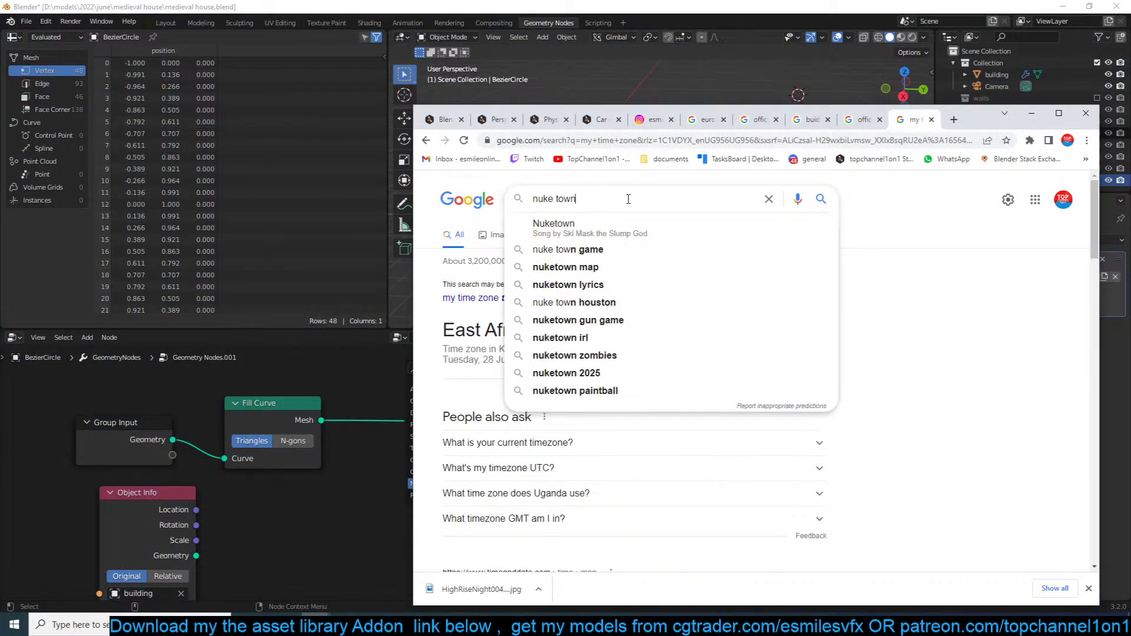
key("BackSpace")
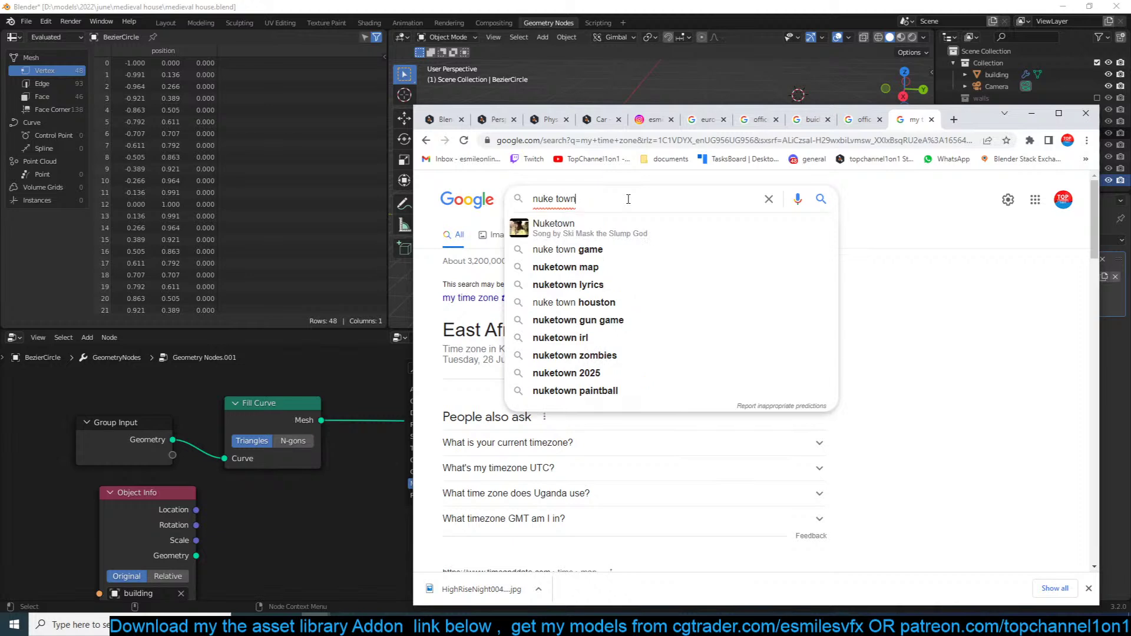
key("BackSpace")
type("cod")
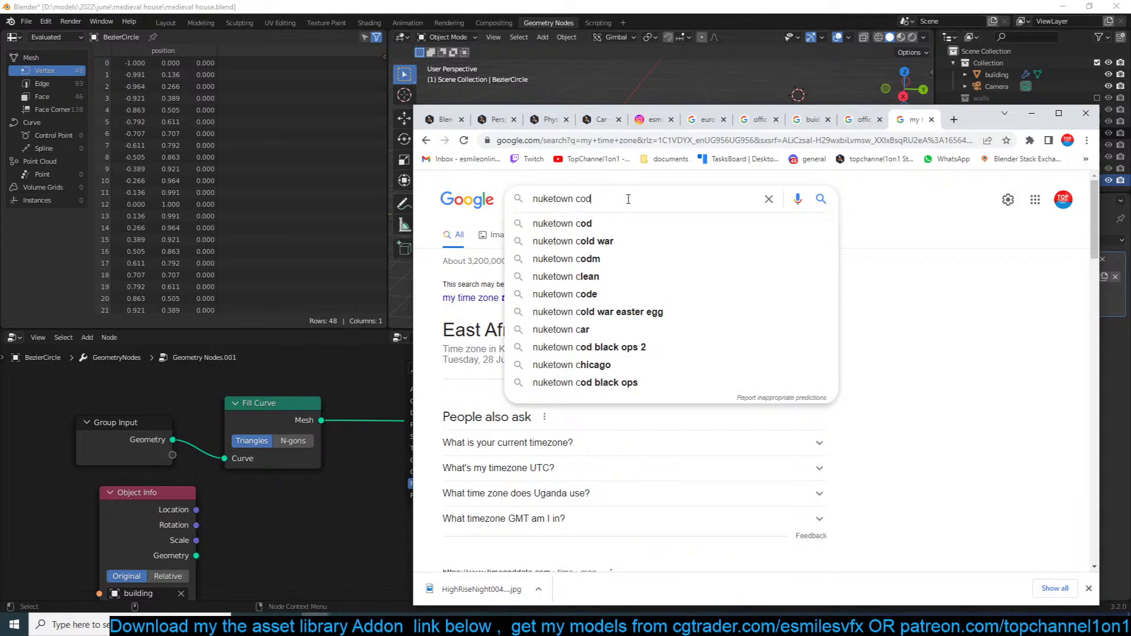
key("Return")
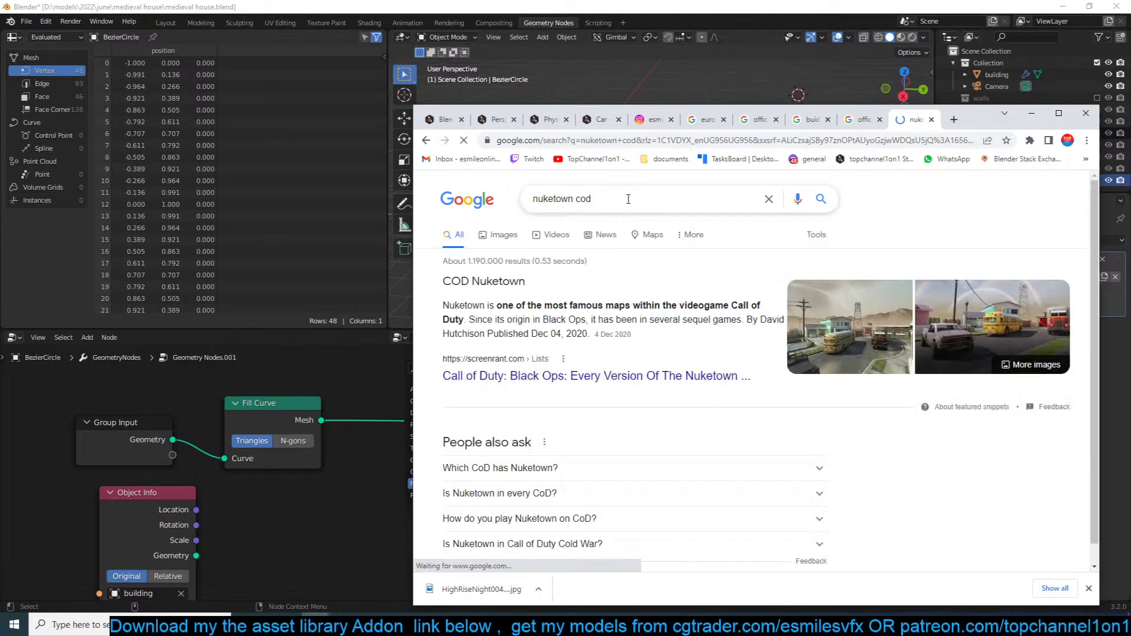
left_click(499, 236)
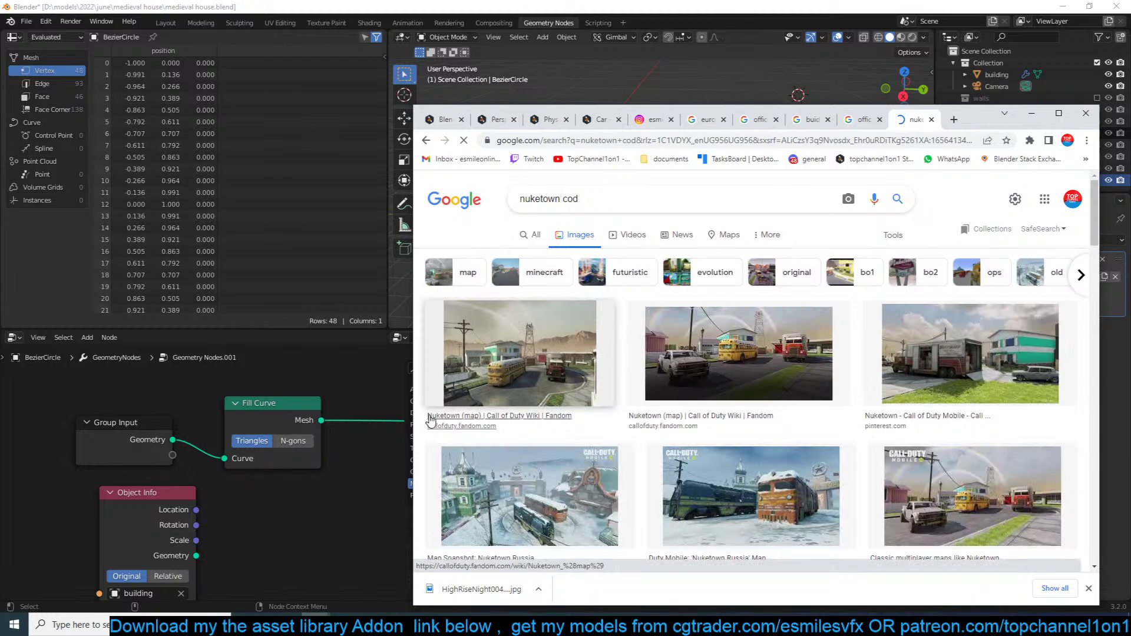
Step: Examine the Nuketown image results for how the town is laid out, and return to the Blender scene
scroll(432, 420, "down", 10)
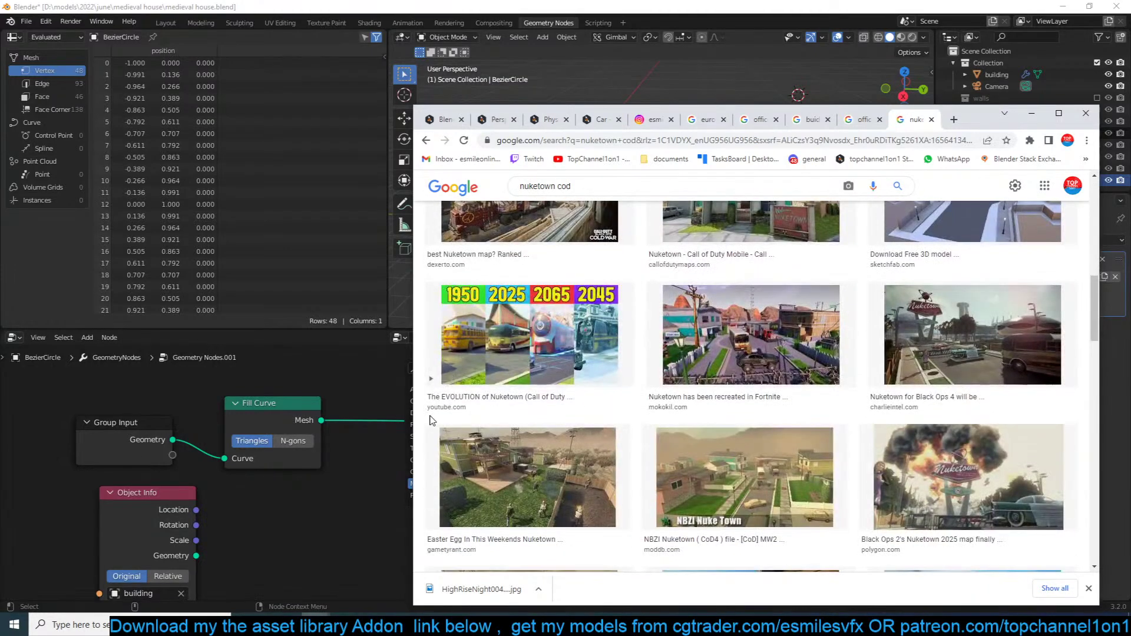
scroll(432, 420, "down", 4)
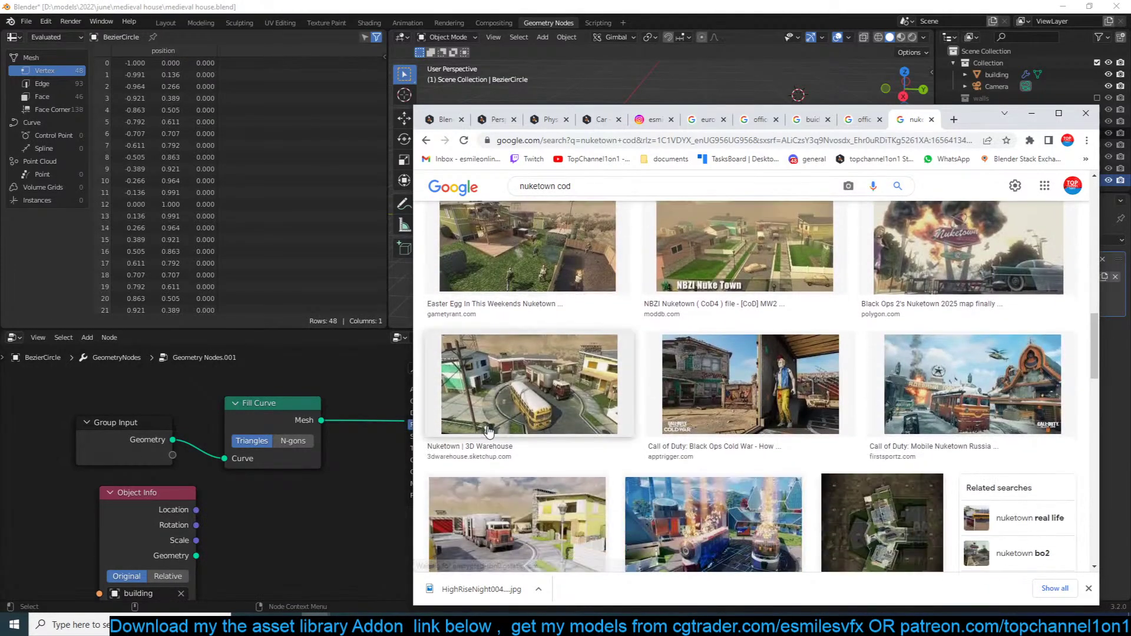
scroll(489, 431, "down", 3)
scroll(525, 419, "down", 3)
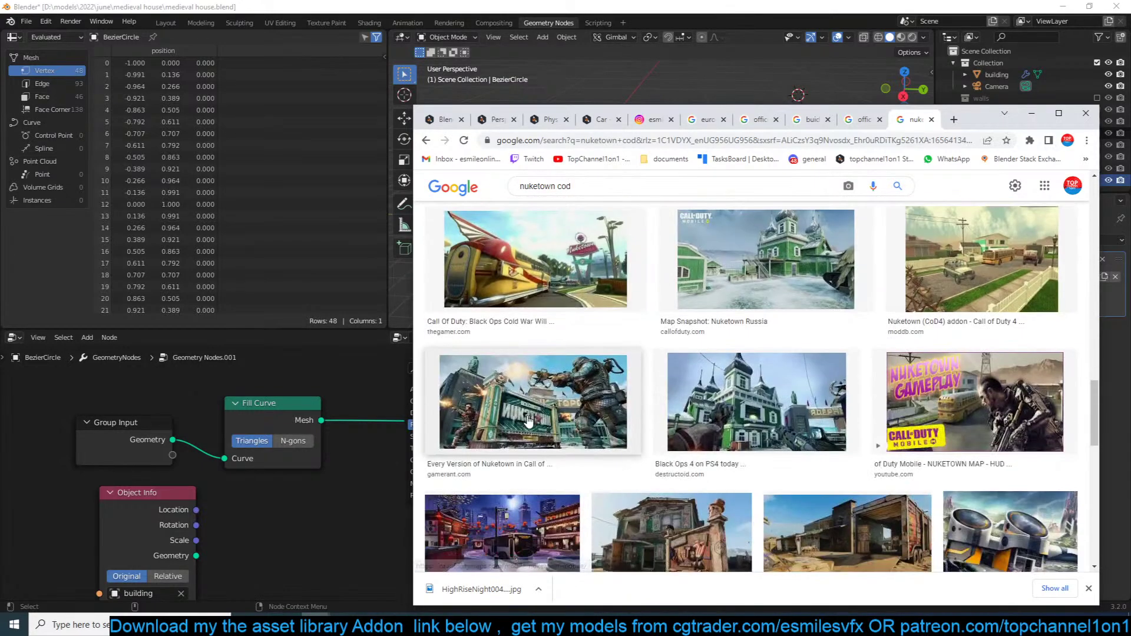
scroll(528, 421, "down", 5)
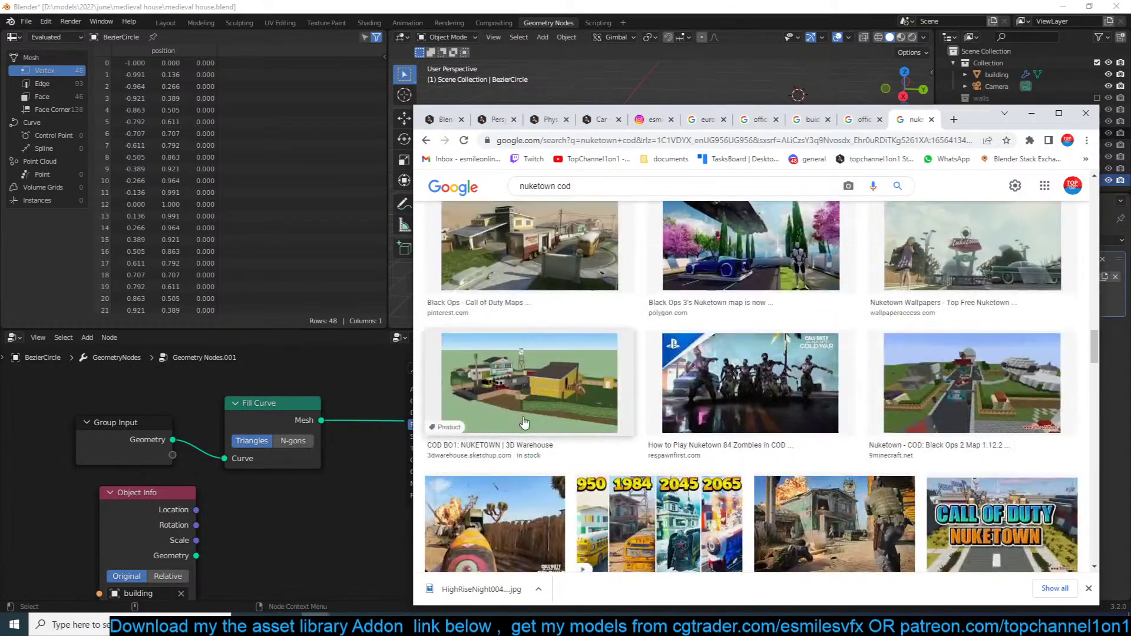
scroll(534, 420, "down", 4)
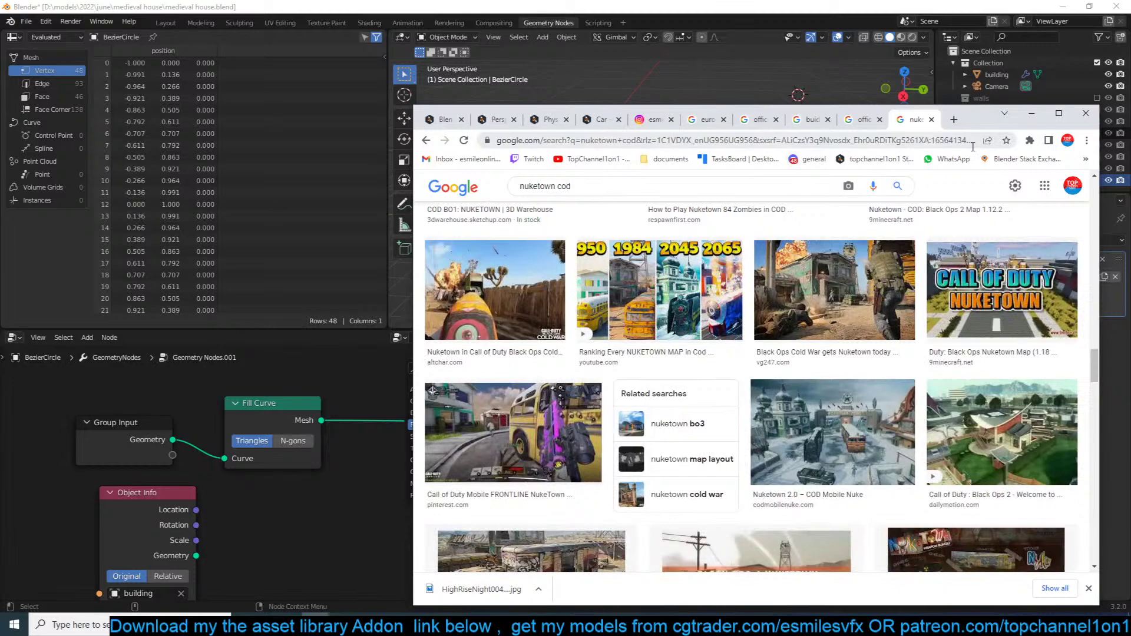
left_click(1031, 113)
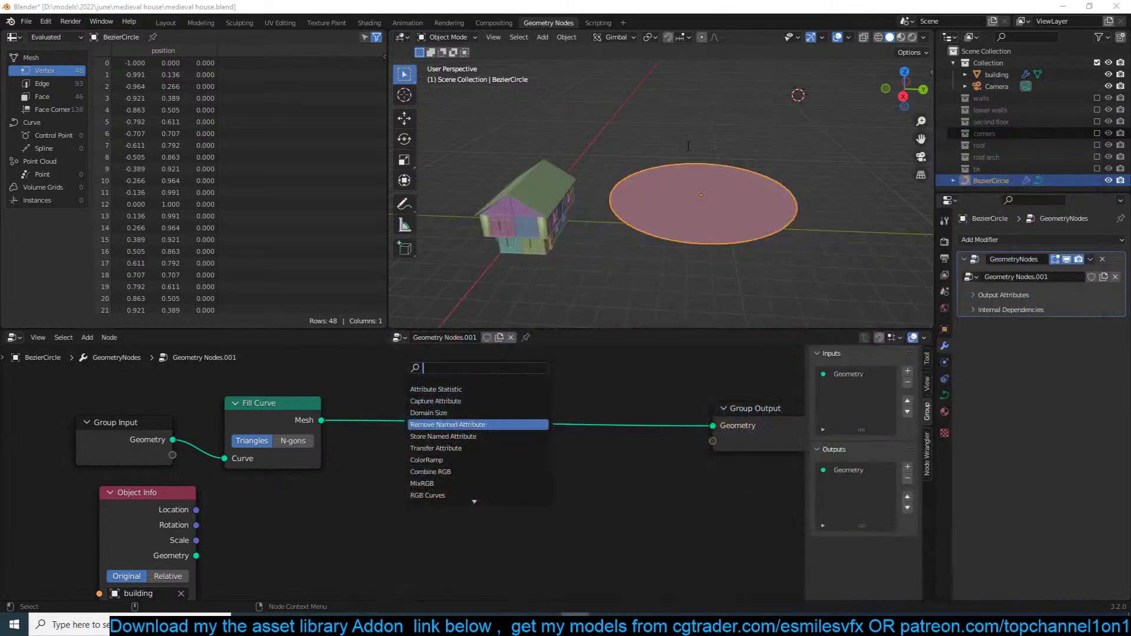
left_click(708, 186)
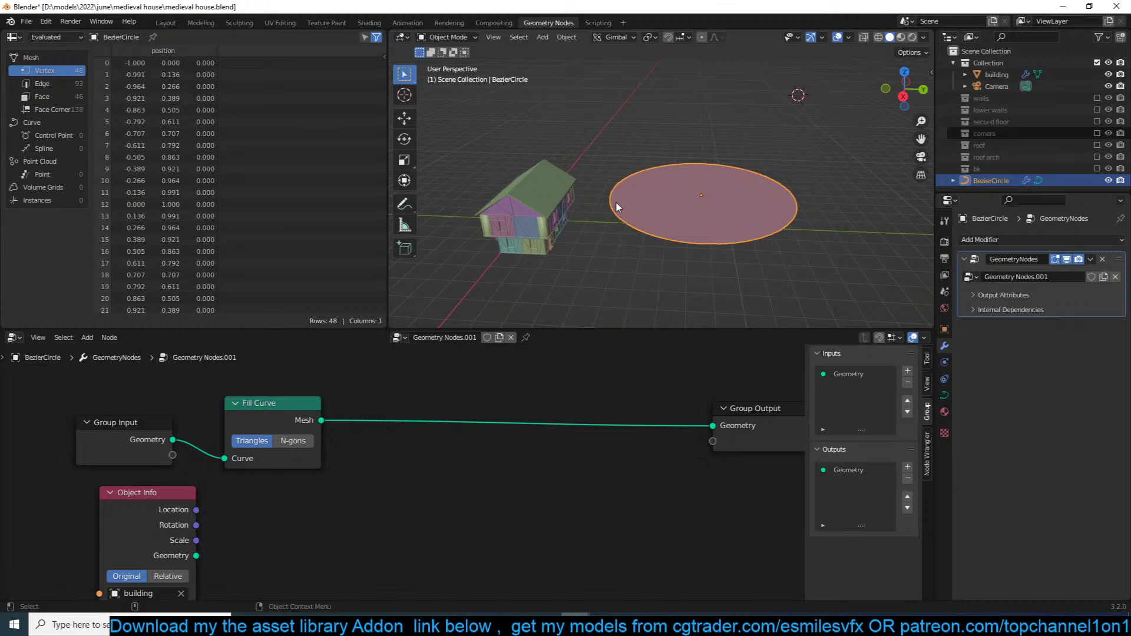
Step: In top view, add a plane, move it clear of the circle and house, and scale it up about 4.7 times
key("KP_7")
scroll(678, 212, "down", 7)
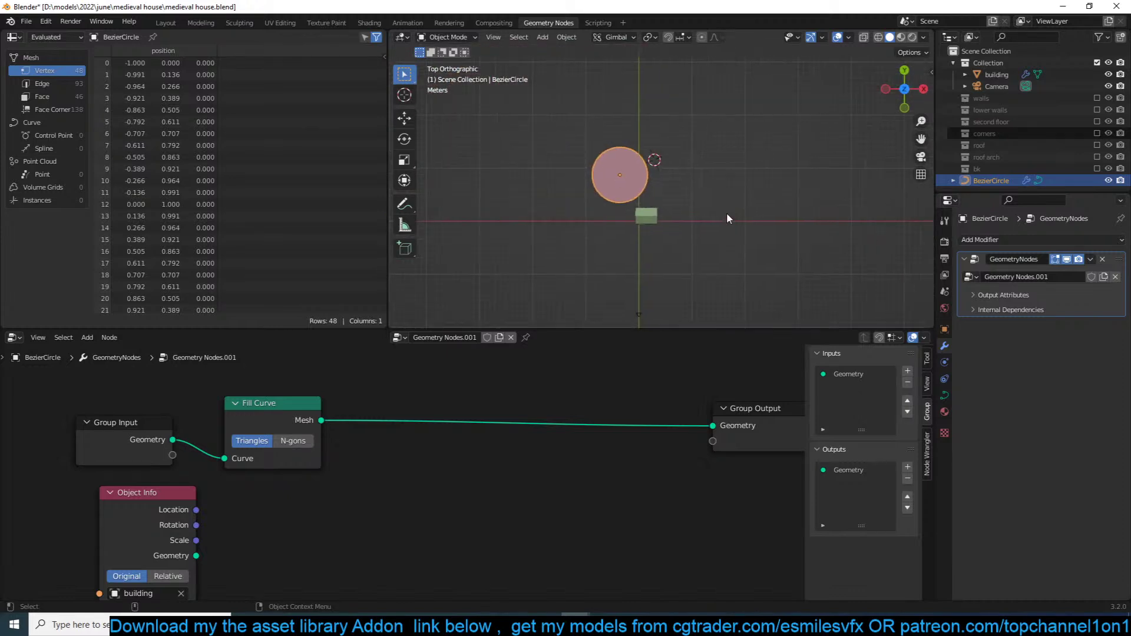
scroll(727, 213, "up", 4)
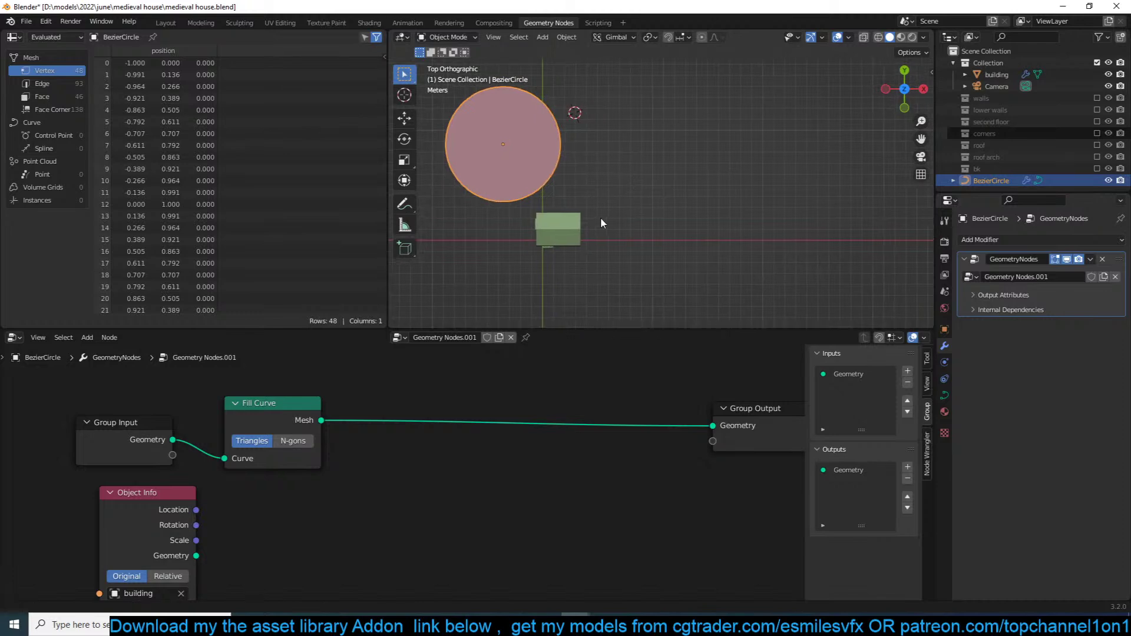
left_click(560, 238)
key("shift+a")
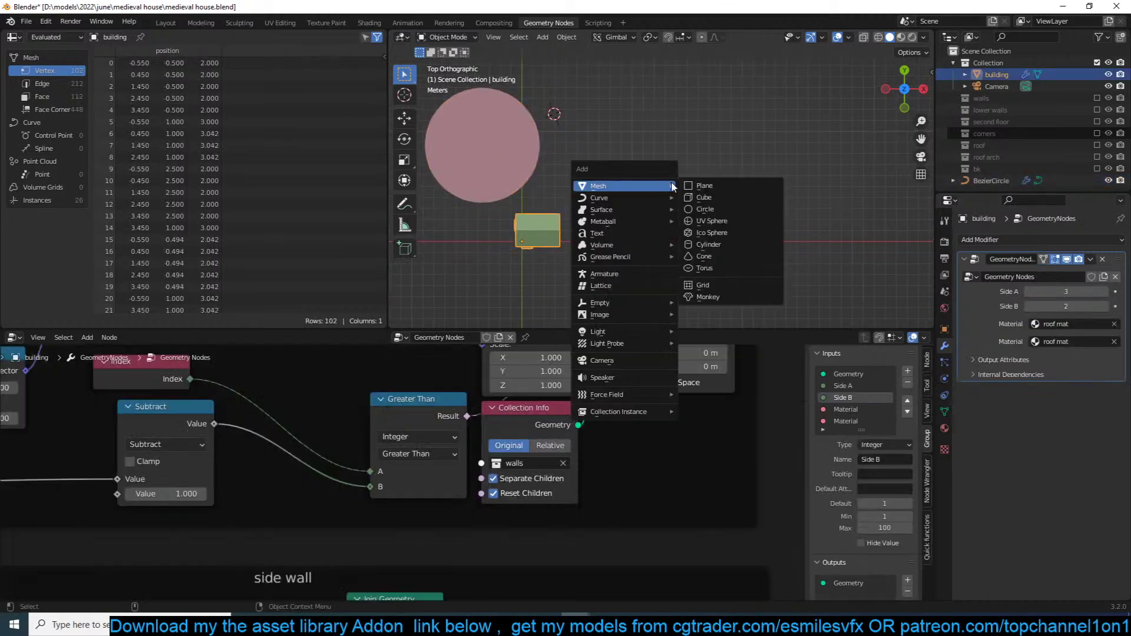
left_click(701, 186)
key("g")
left_click(738, 193)
key("s")
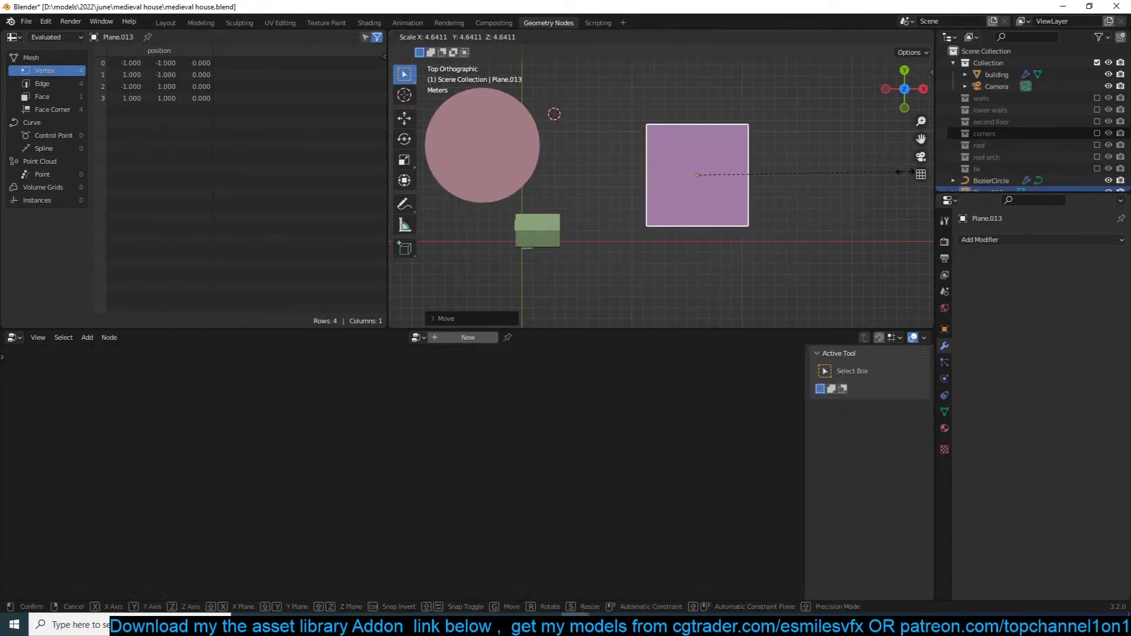
left_click(900, 172)
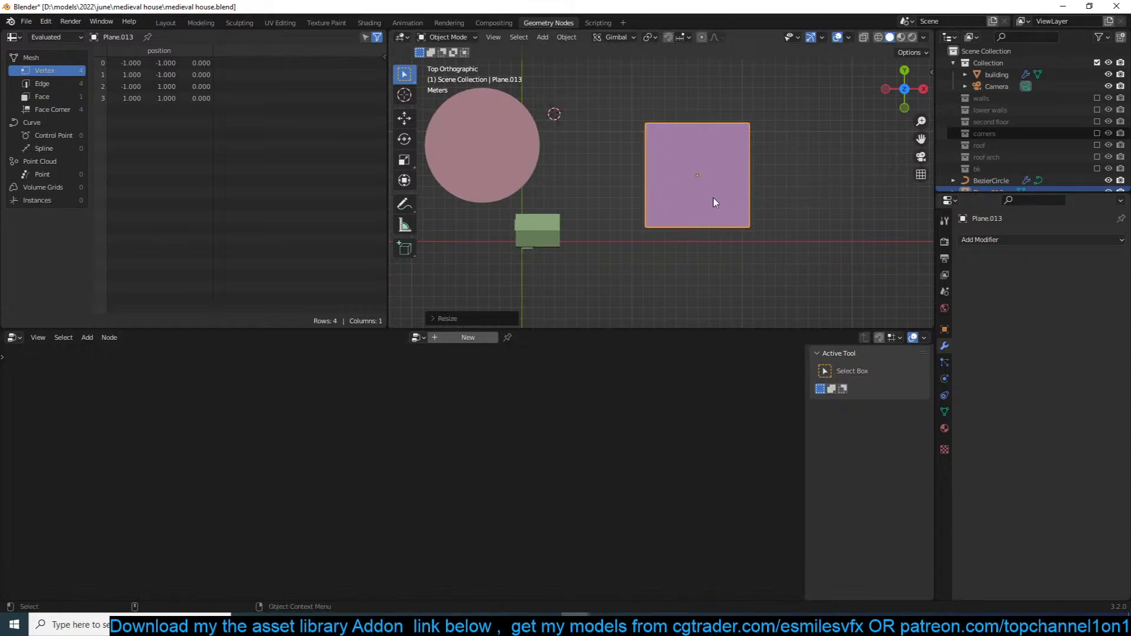
Step: Create a new Geometry Nodes tree on the plane and feed the Group Output from a Grid node instead of the Group Input
left_click(478, 338)
key("shift+a")
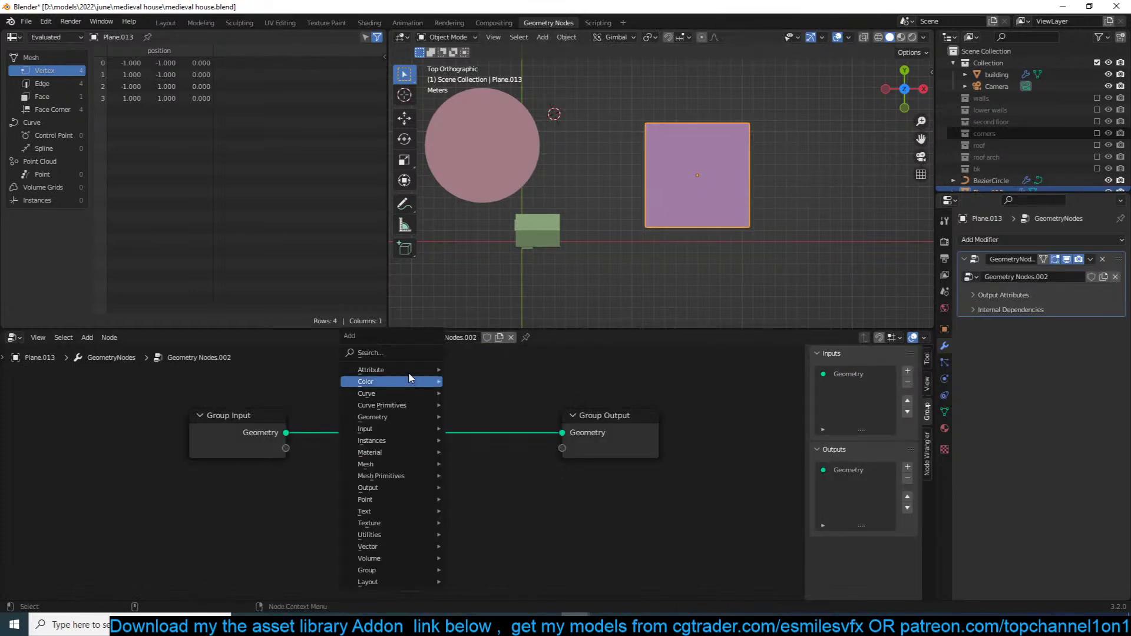
left_click(368, 352)
type("grid")
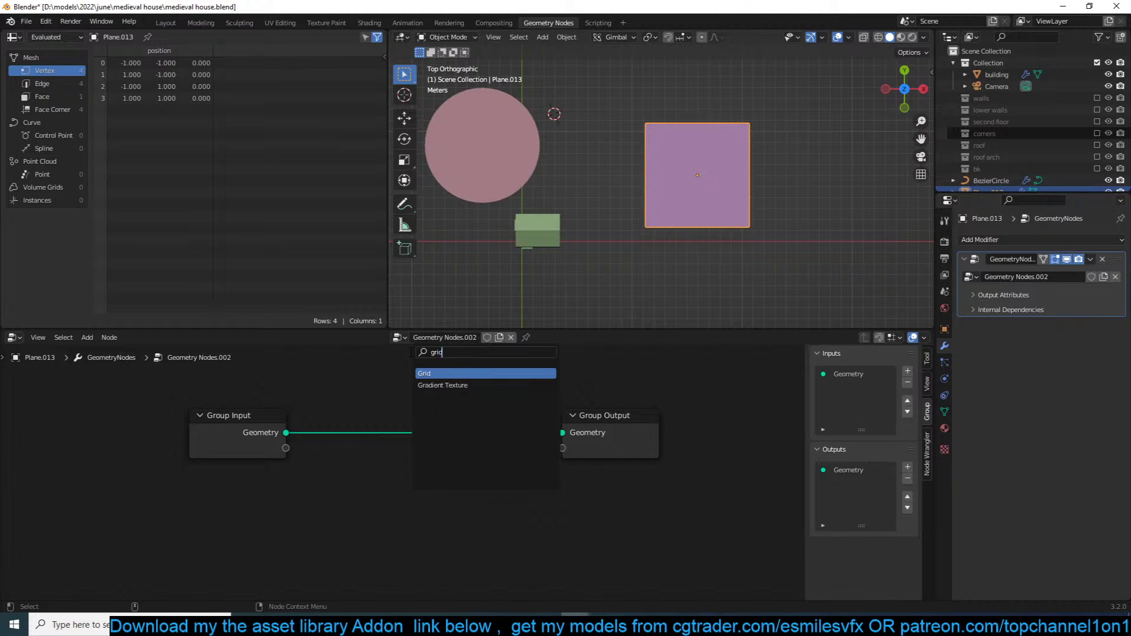
left_click(435, 374)
left_click(313, 469)
left_click_drag(360, 470, 569, 436)
left_click(238, 444)
key("x")
Step: Turn on the wireframe overlay for the viewport and move the Grid node farther from the Group Output
key("q")
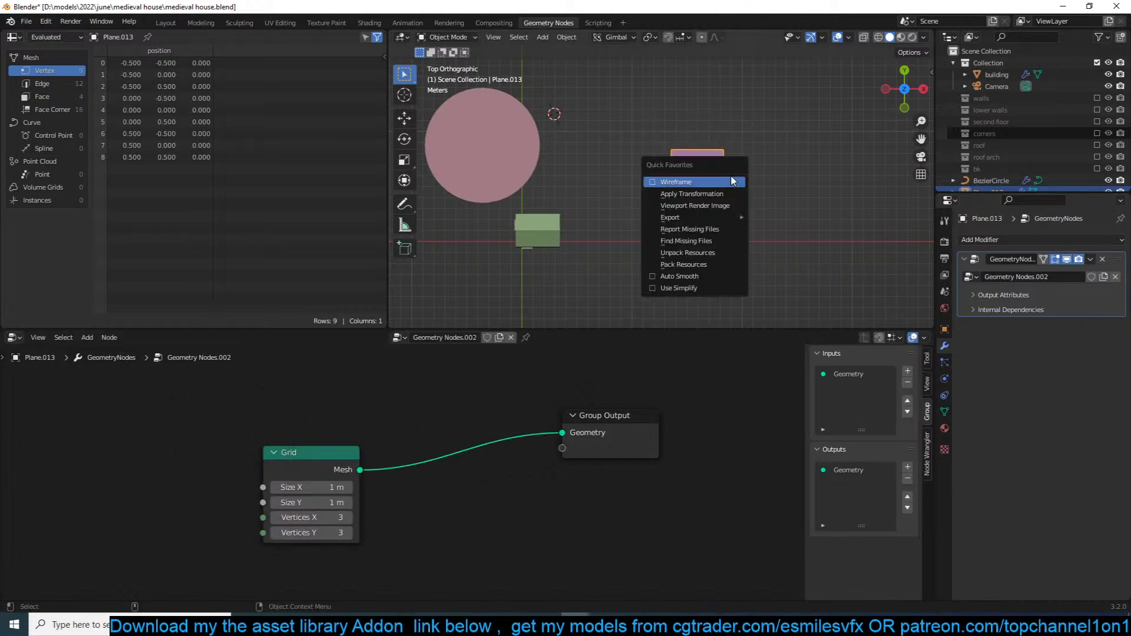
left_click(730, 181)
scroll(667, 244, "up", 3)
left_click_drag(330, 453, 237, 446)
scroll(590, 300, "down", 3)
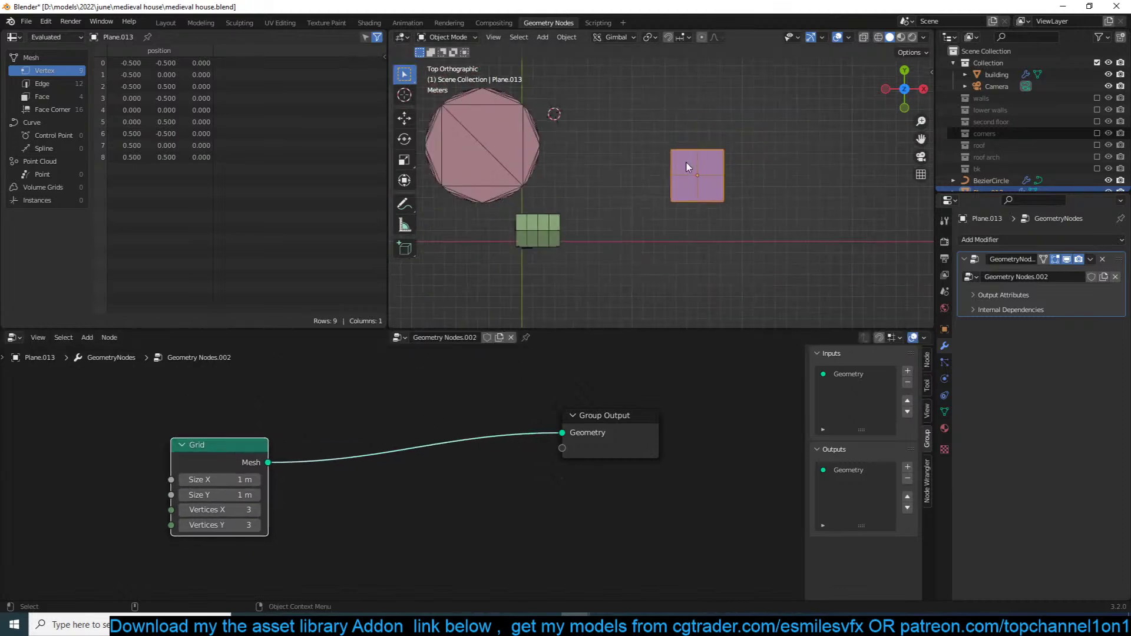
Step: Move the Grid node farther from the Group Output and add a Mesh Line node below their link
middle_click_drag(453, 472, 517, 436)
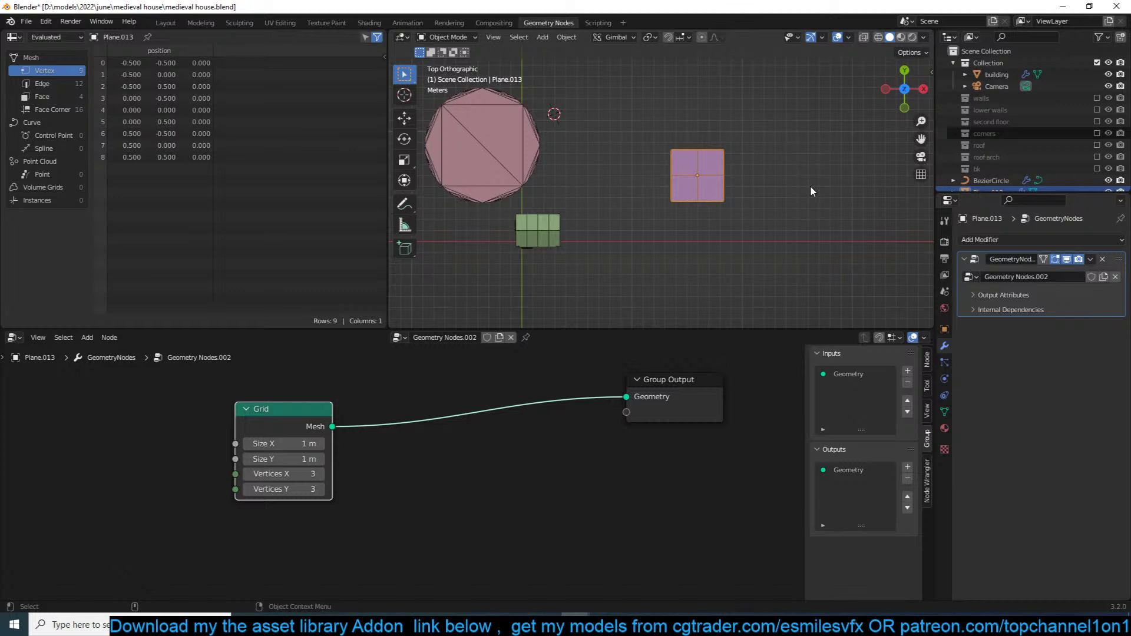
left_click_drag(271, 426, 155, 430)
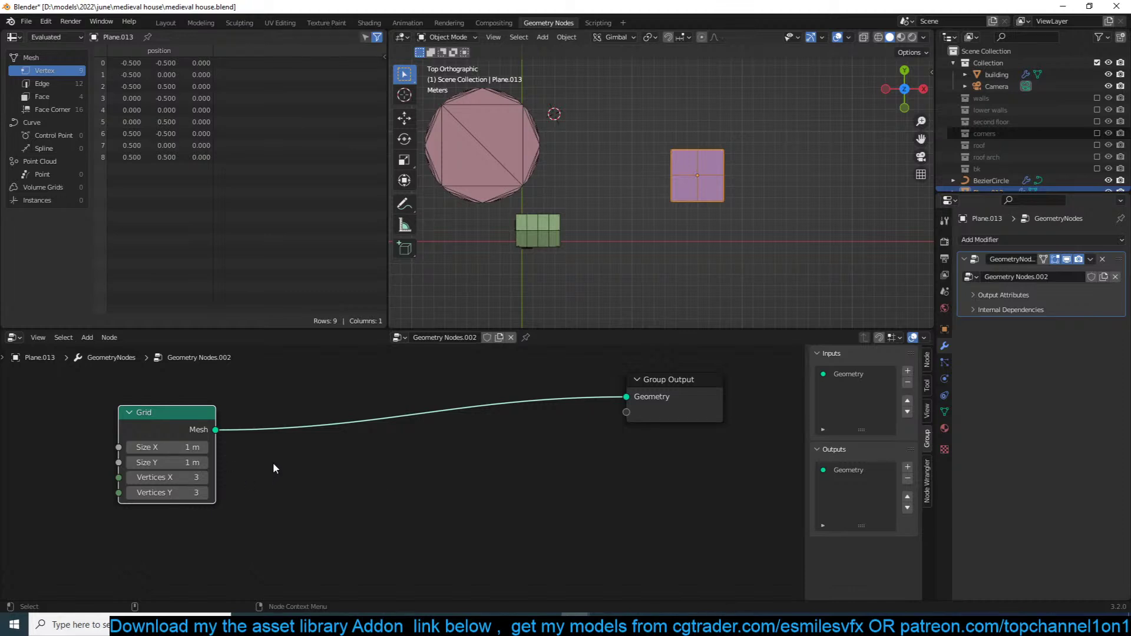
key("shift+a")
left_click(319, 369)
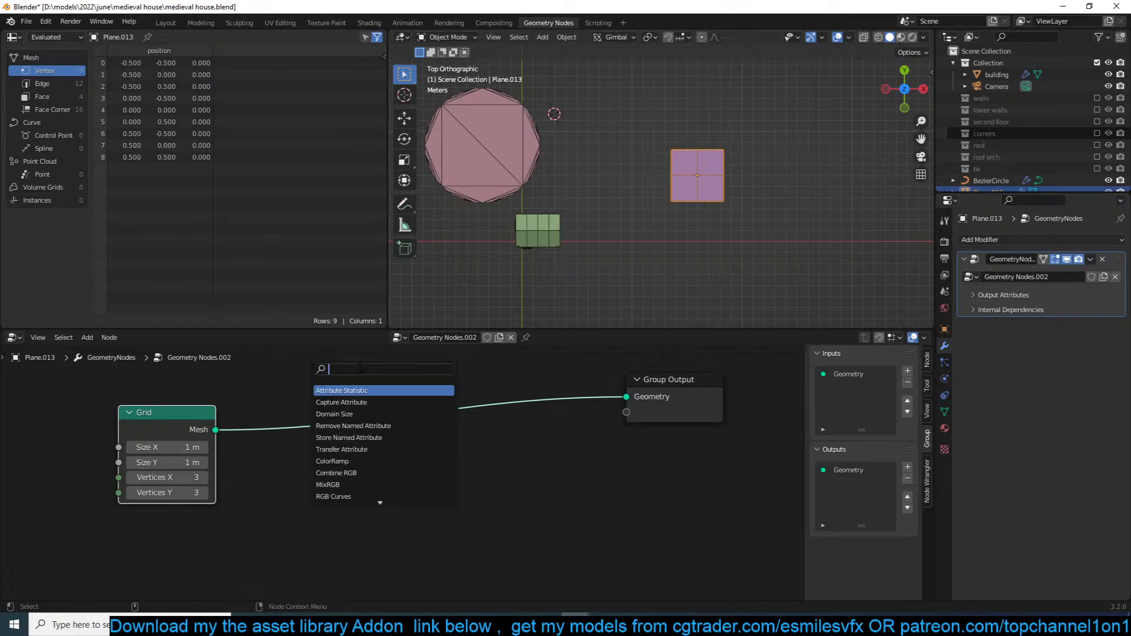
type("lin")
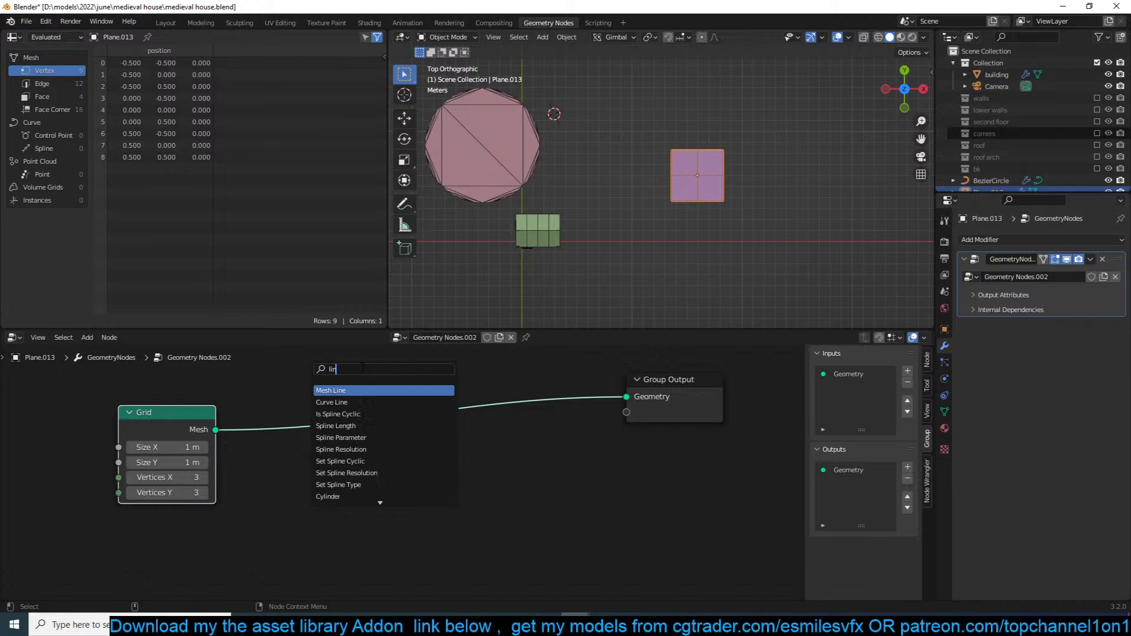
left_click(360, 390)
left_click(354, 463)
scroll(354, 457, "down", 1)
Step: Add an Instance on Points node, feed its Points from the Mesh Line, and move the Mesh Line away from it
key("shift+a")
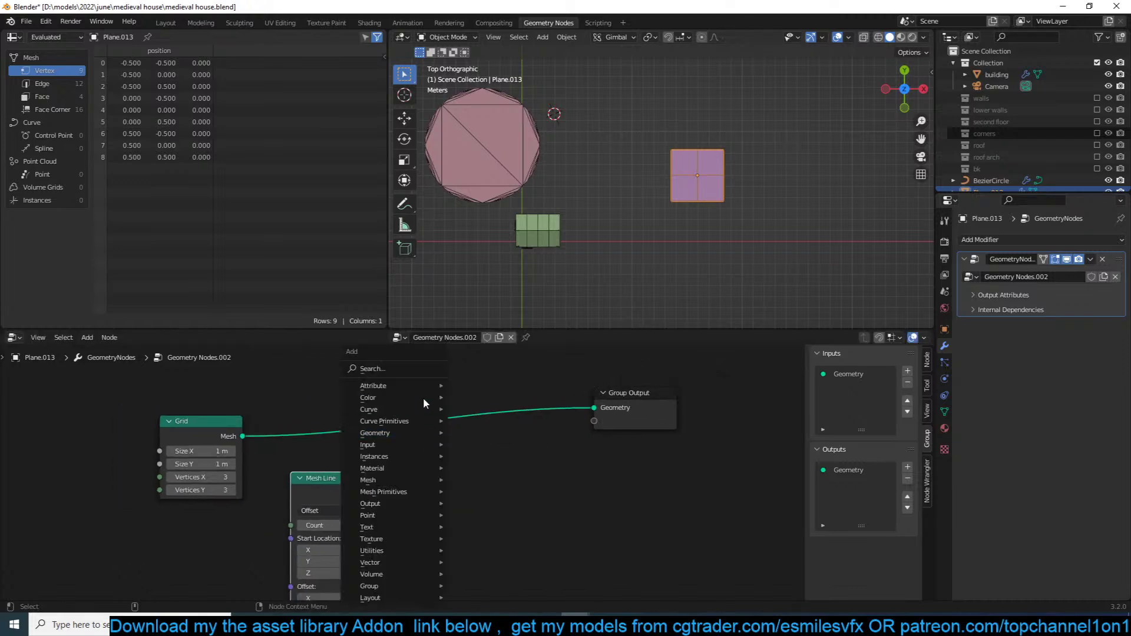
left_click(426, 369)
type("in")
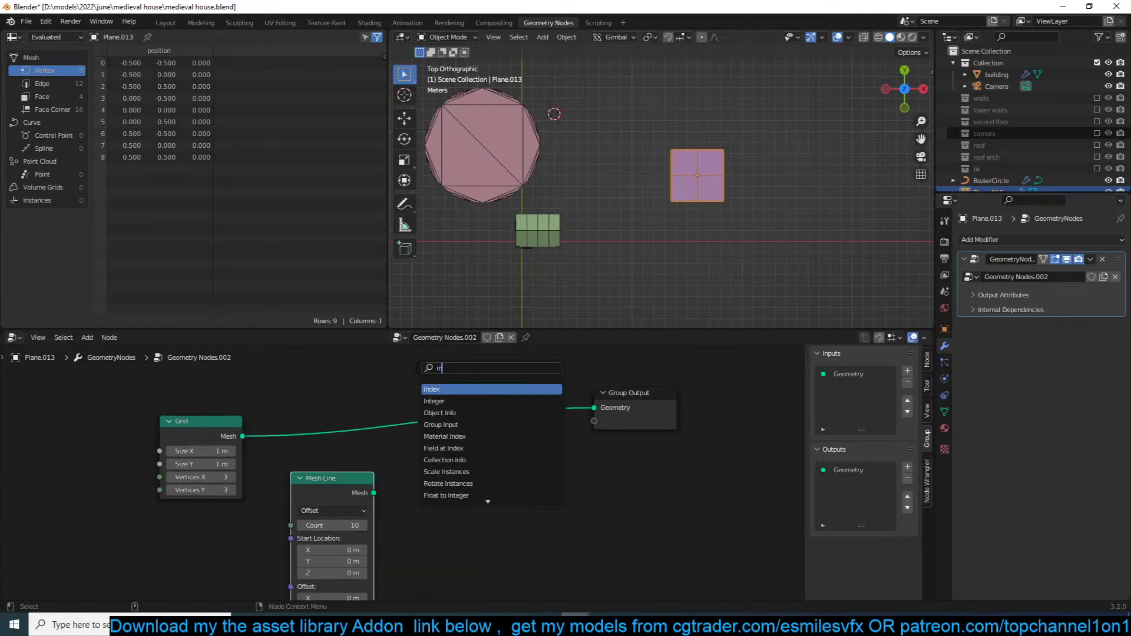
key("ctrl+a")
type("oin")
key("BackSpace")
key("BackSpace")
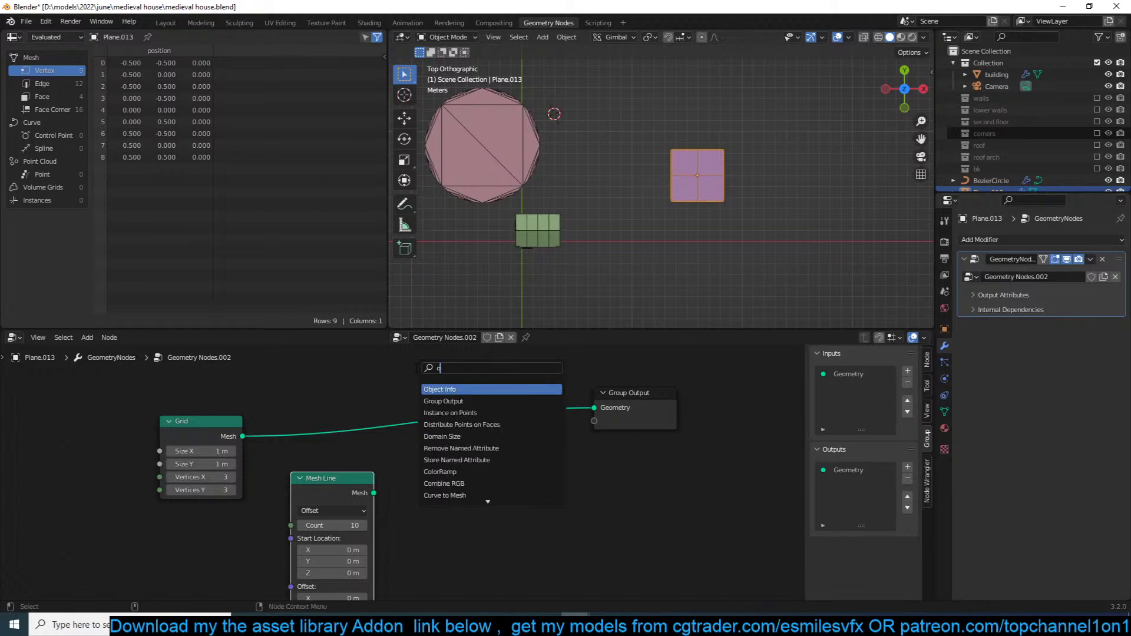
key("ctrl+a")
type("on p")
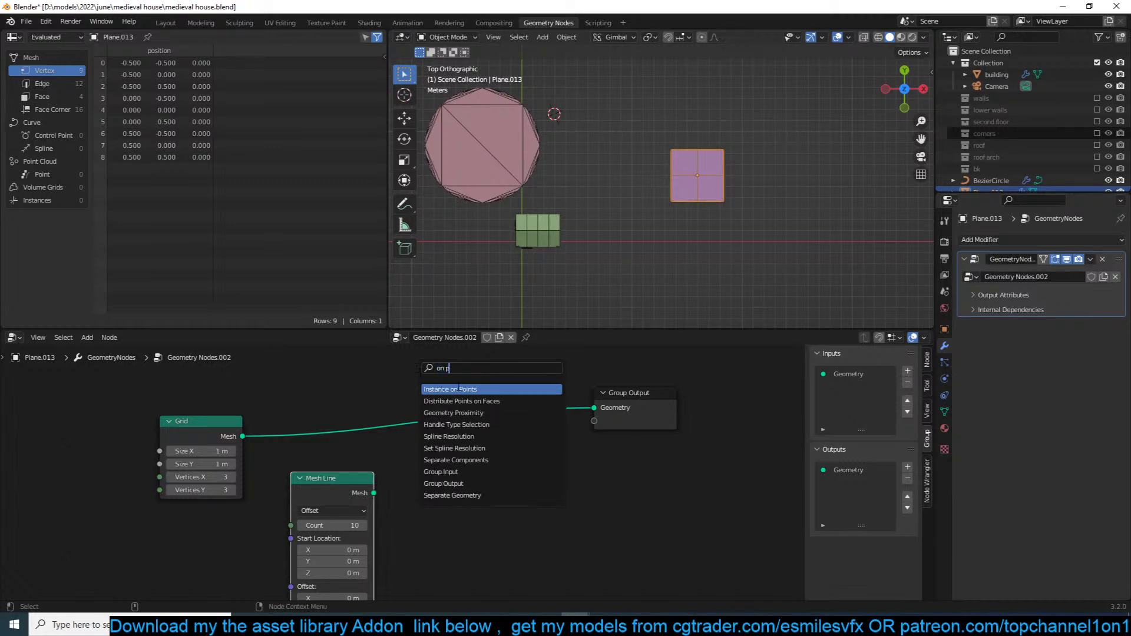
left_click(458, 389)
left_click_drag(374, 493, 455, 471)
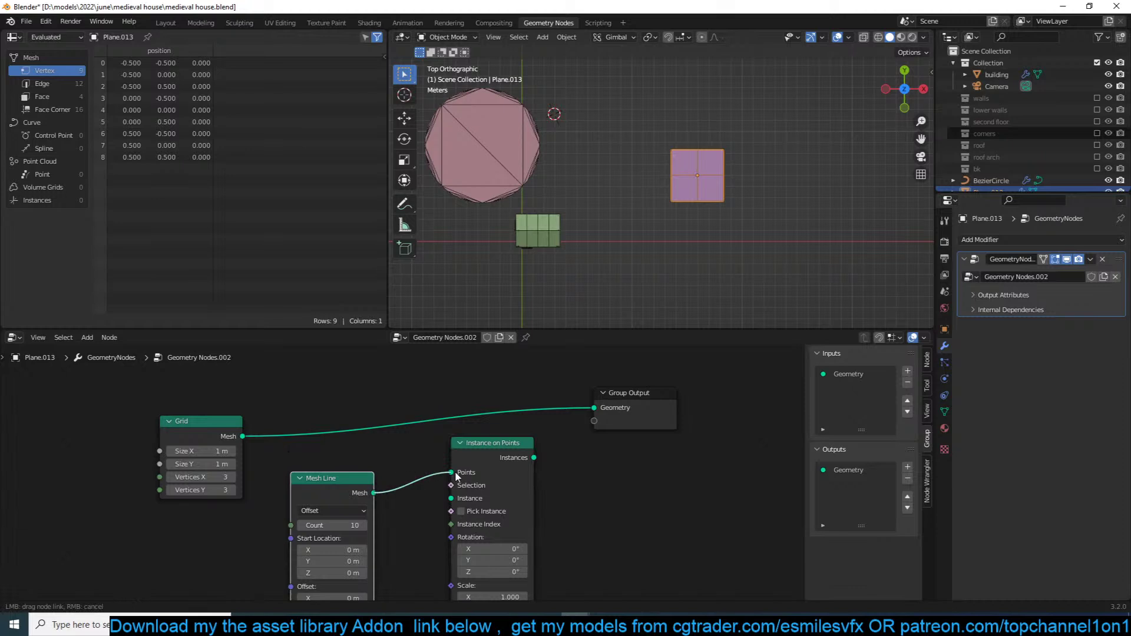
left_click_drag(326, 499, 93, 525)
Step: Set the Mesh Line's offset to 1 m in X and 0 m in Z
middle_click_drag(519, 248, 526, 177)
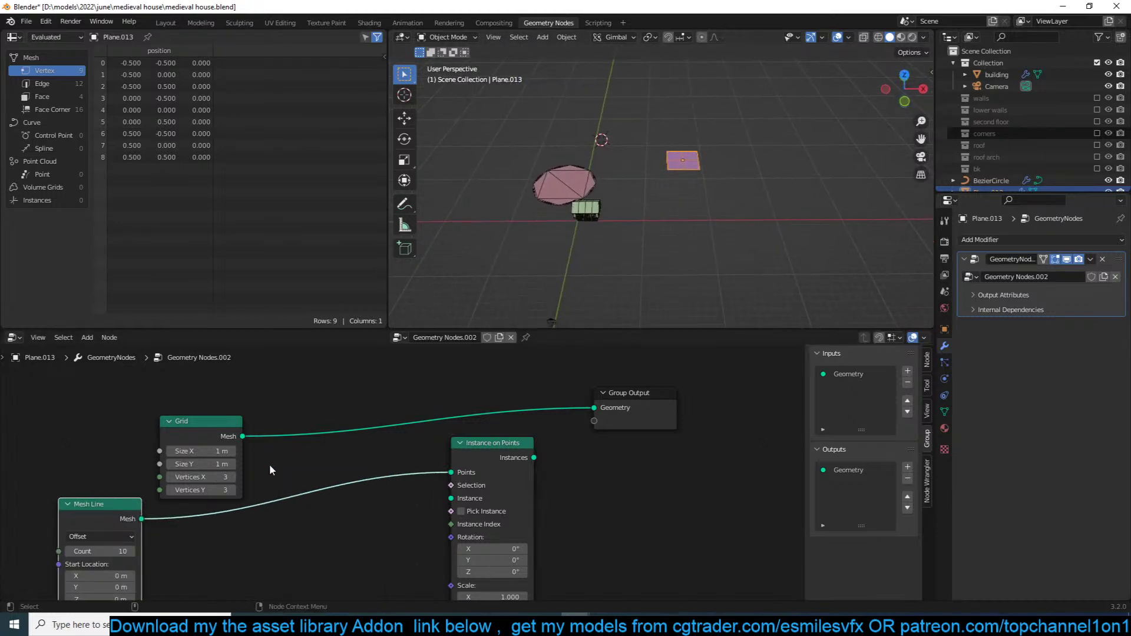
middle_click_drag(270, 470, 373, 413)
middle_click_drag(237, 522, 283, 479)
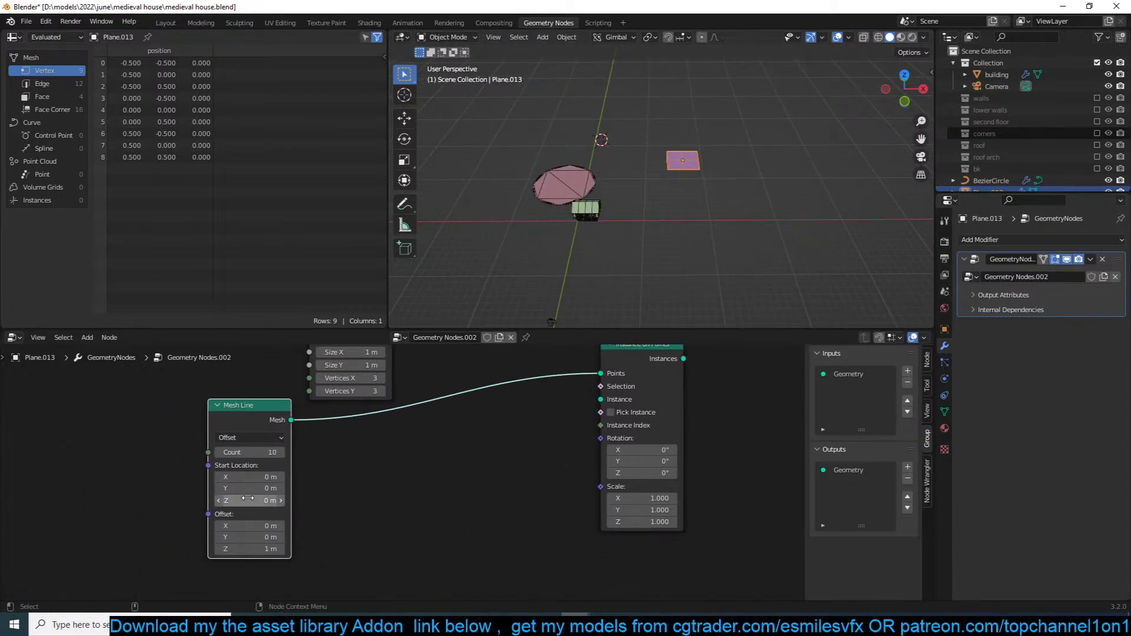
left_click(273, 527)
type("1")
key("Return")
left_click(272, 553)
type("0")
key("Return")
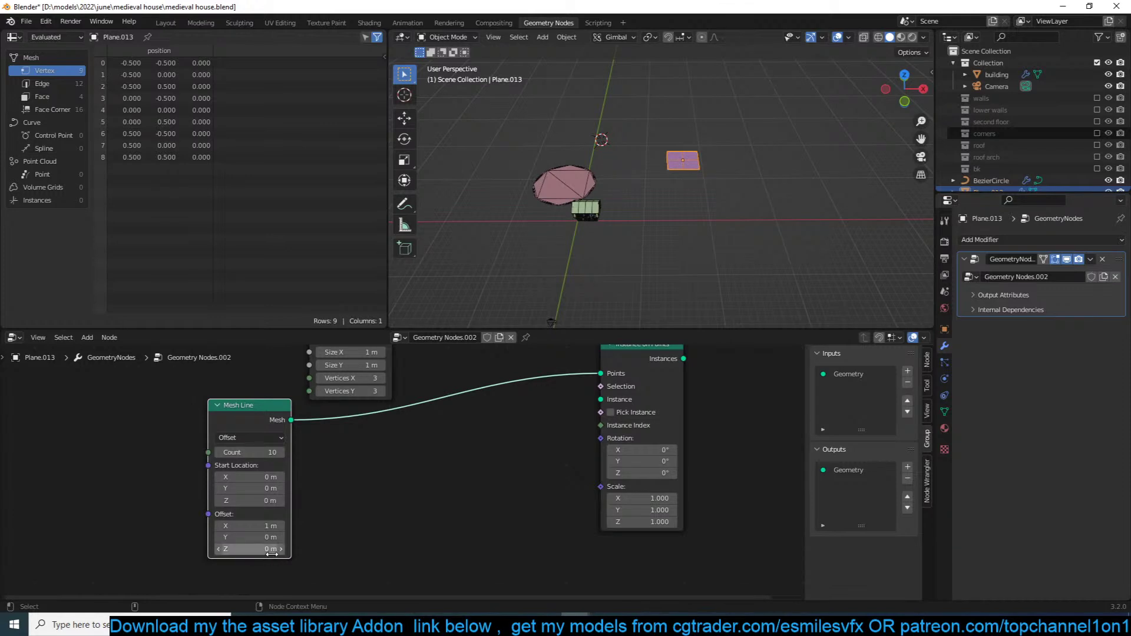
middle_click_drag(499, 321, 516, 291)
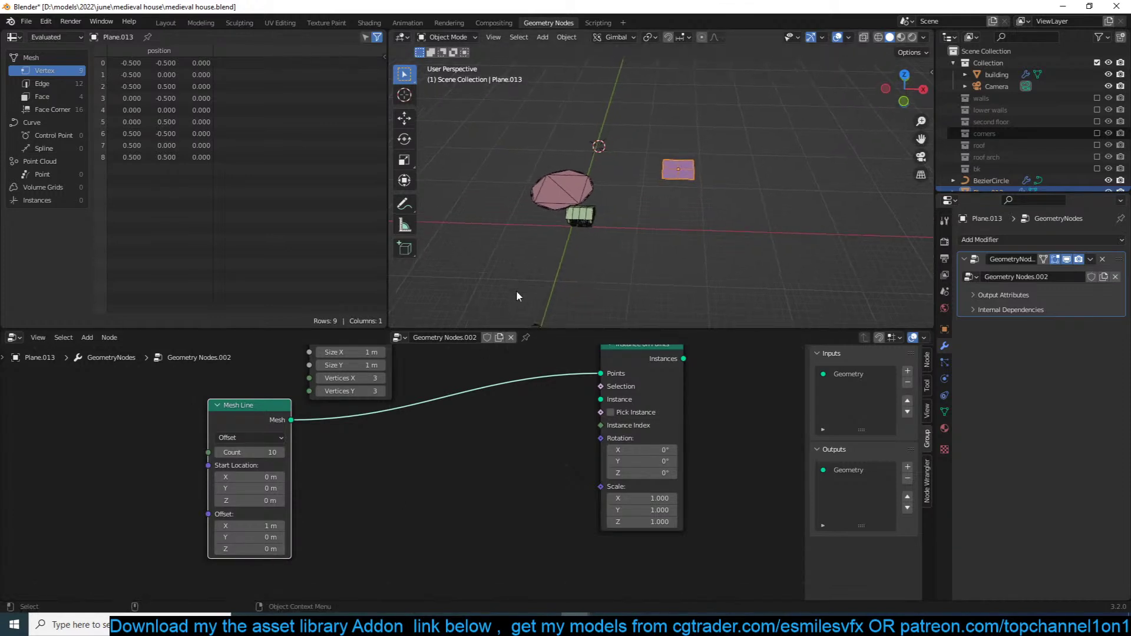
Step: Connect the Grid to the Instance input of Instance on Points and feed its Instances to the Group Output
middle_click_drag(457, 345, 477, 421)
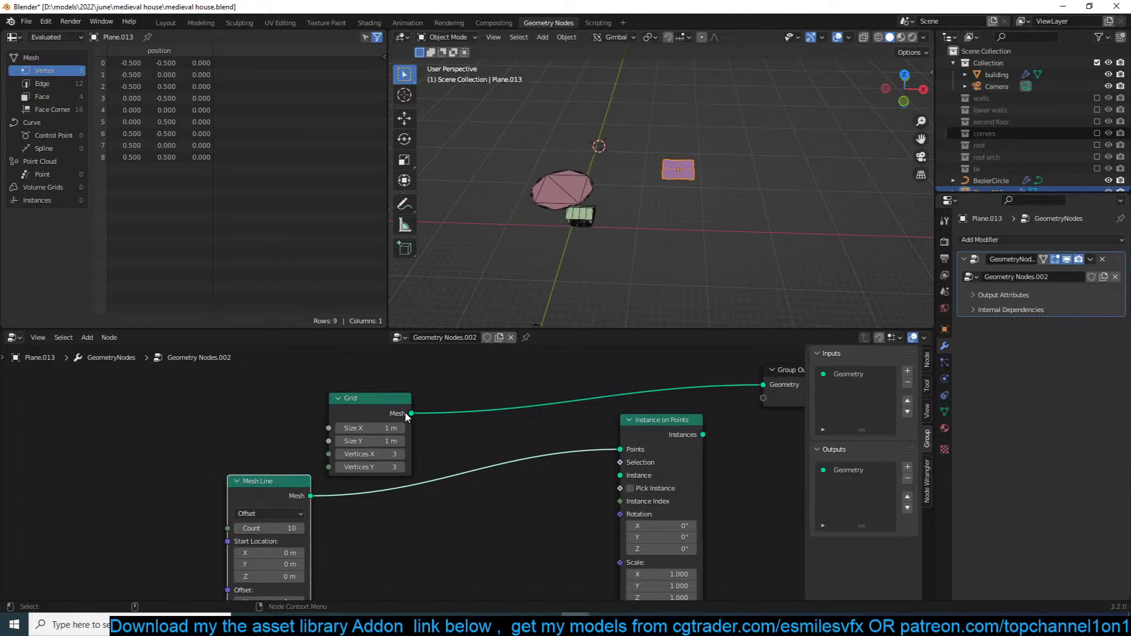
left_click_drag(406, 416, 620, 475)
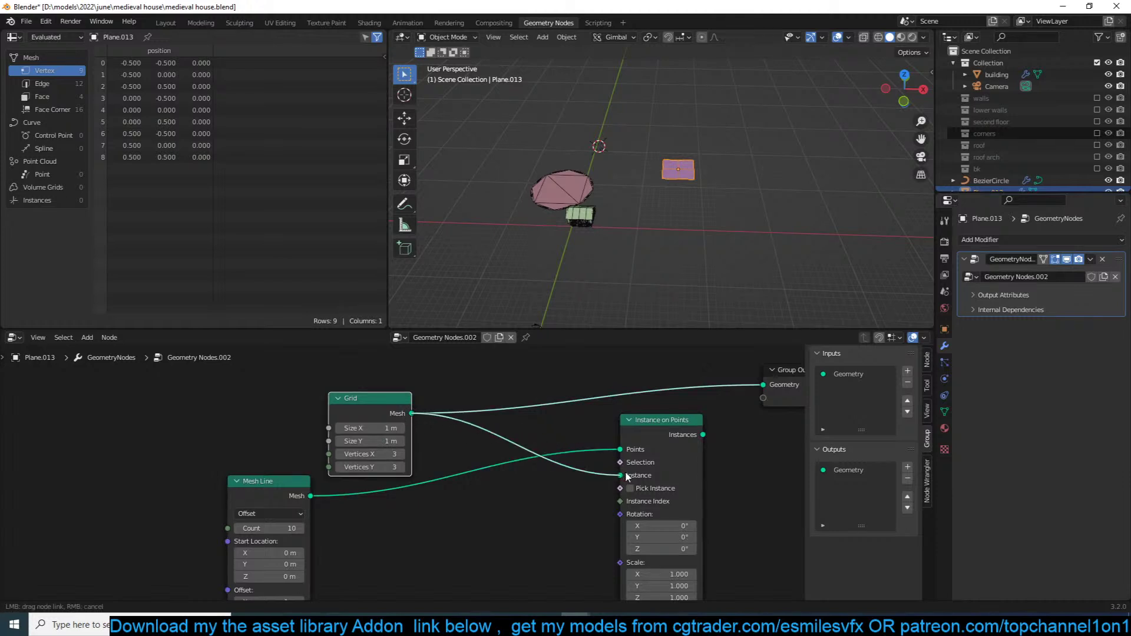
left_click(668, 427, "ctrl+shift")
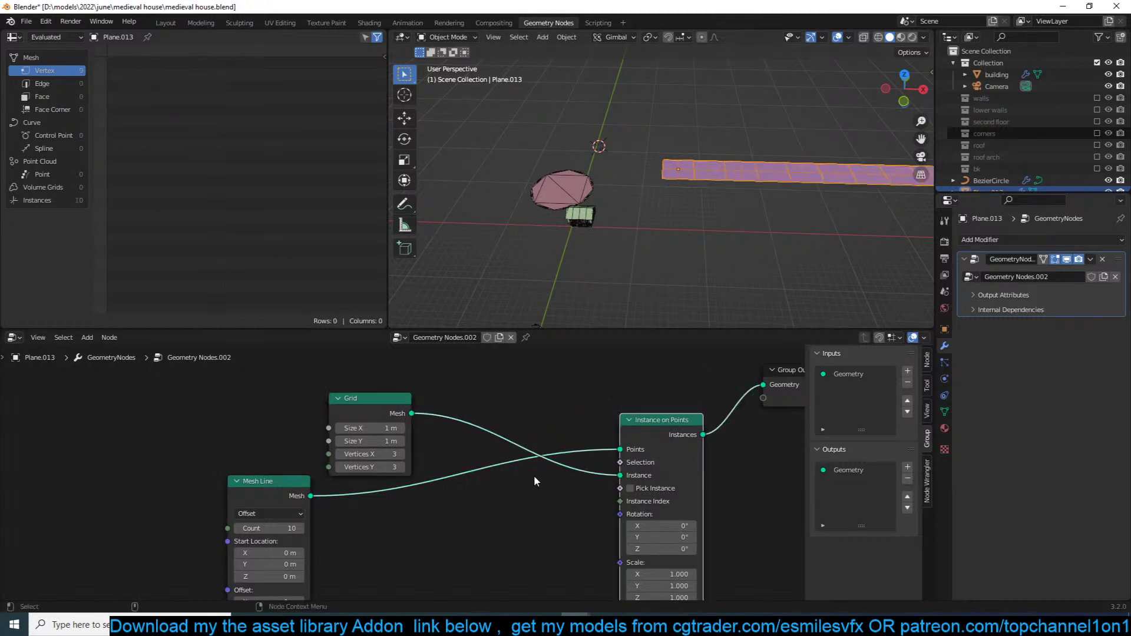
Step: Increase the Mesh Line's X offset to 1.26 m and space out the Grid, Mesh Line and Instance on Points nodes
middle_click_drag(534, 481, 632, 428)
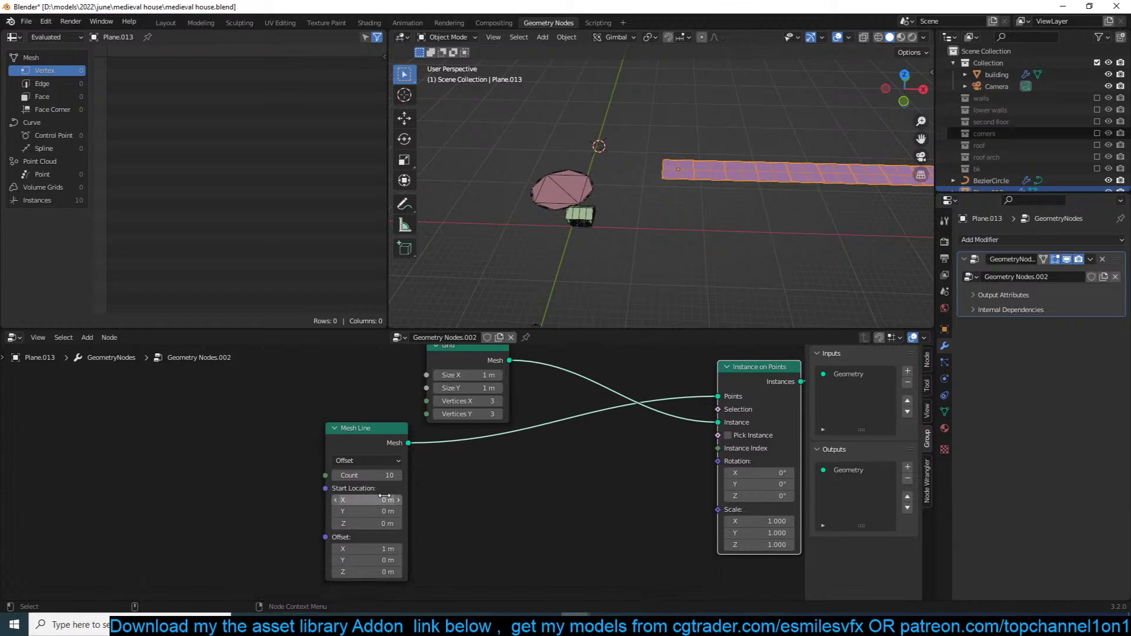
left_click_drag(381, 548, 390, 549, "shift")
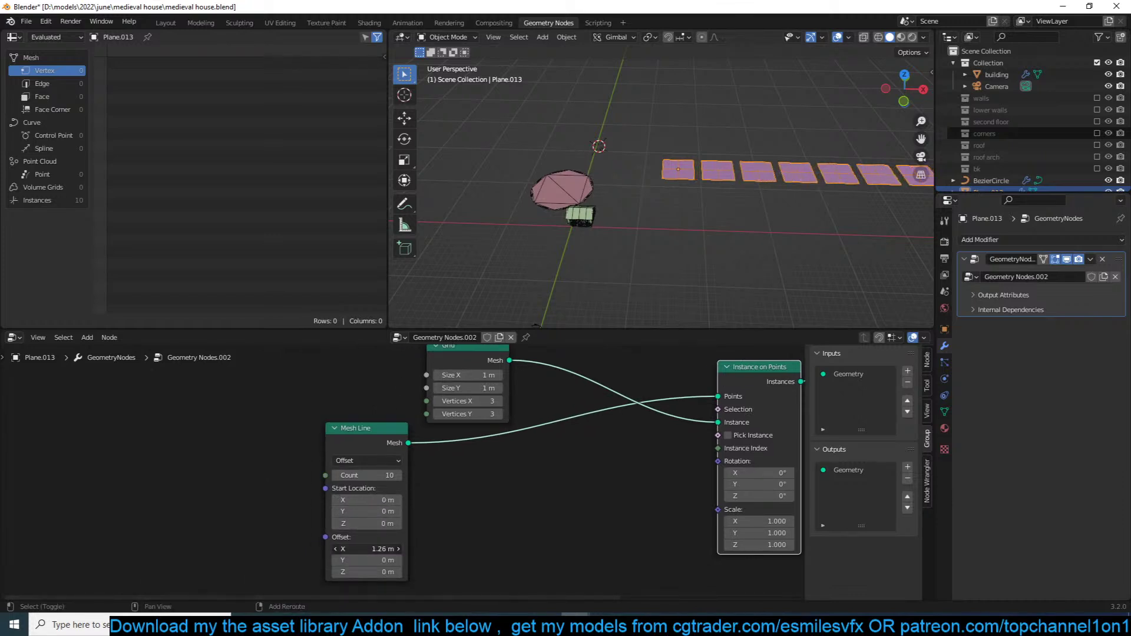
left_click_drag(581, 403, 454, 402)
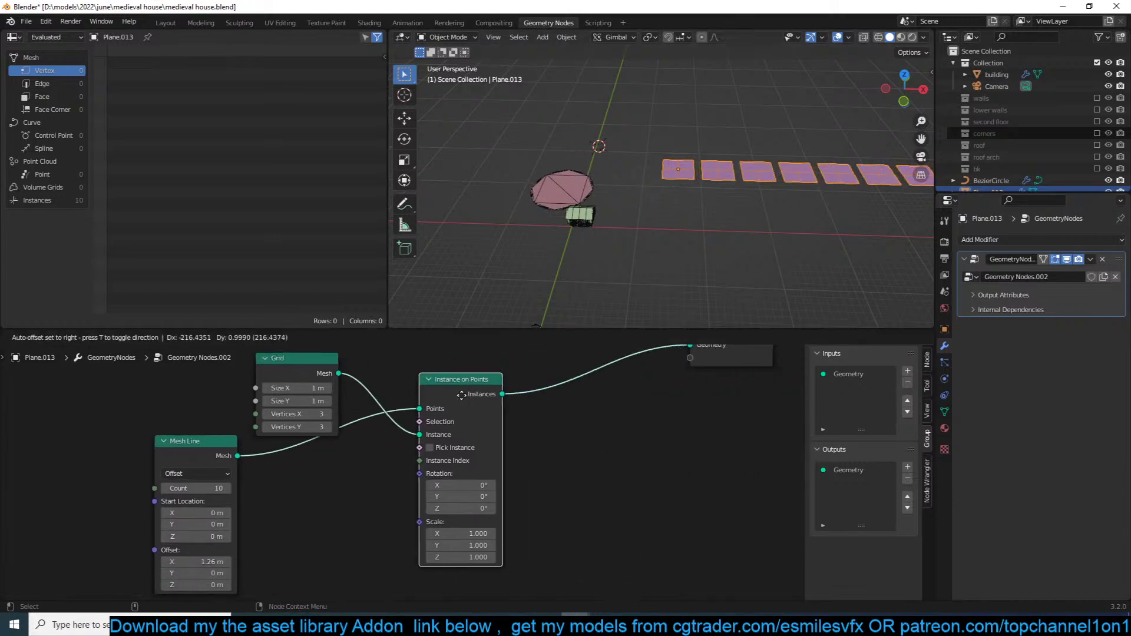
scroll(412, 401, "down", 4)
left_click_drag(311, 401, 182, 391)
left_click(420, 404)
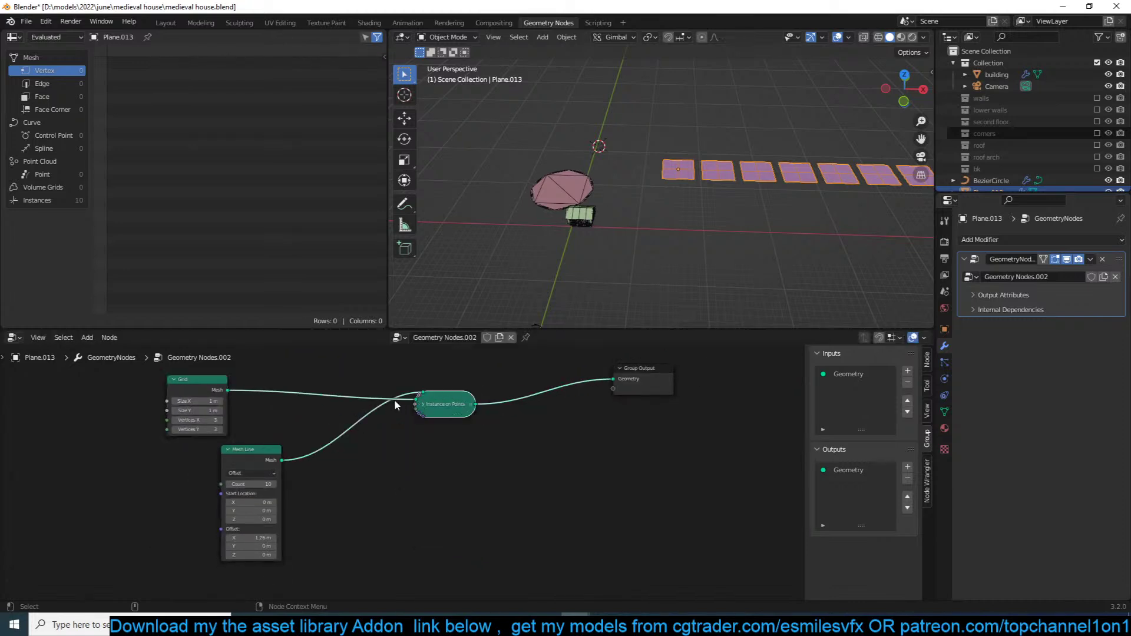
left_click(422, 404)
left_click_drag(442, 419, 380, 418)
middle_click_drag(298, 444, 386, 411)
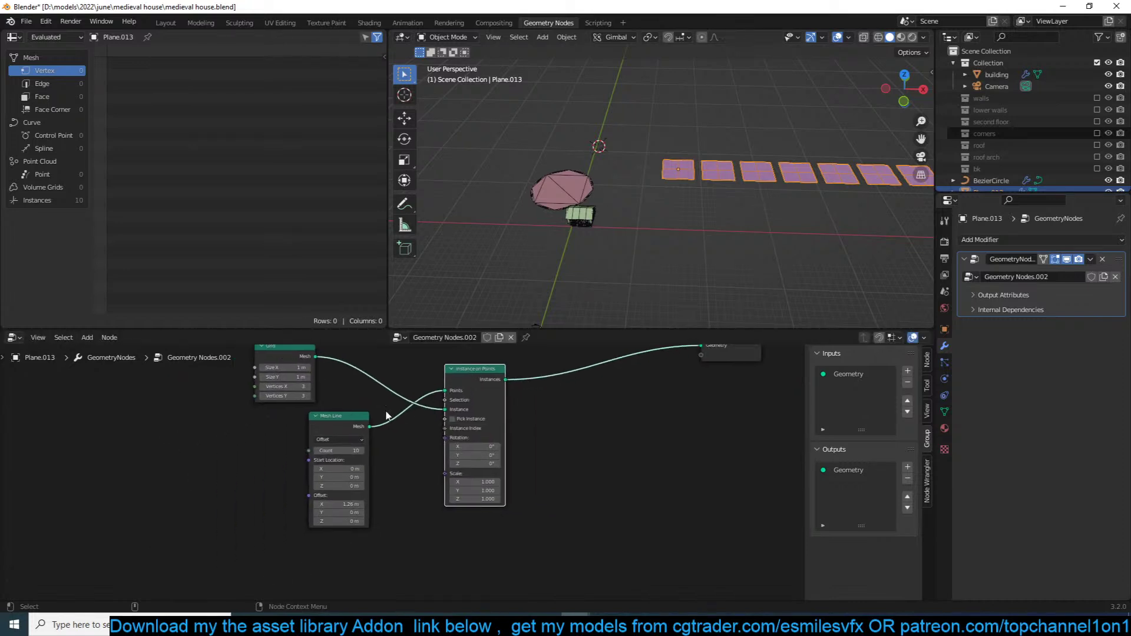
left_click_drag(344, 420, 268, 423)
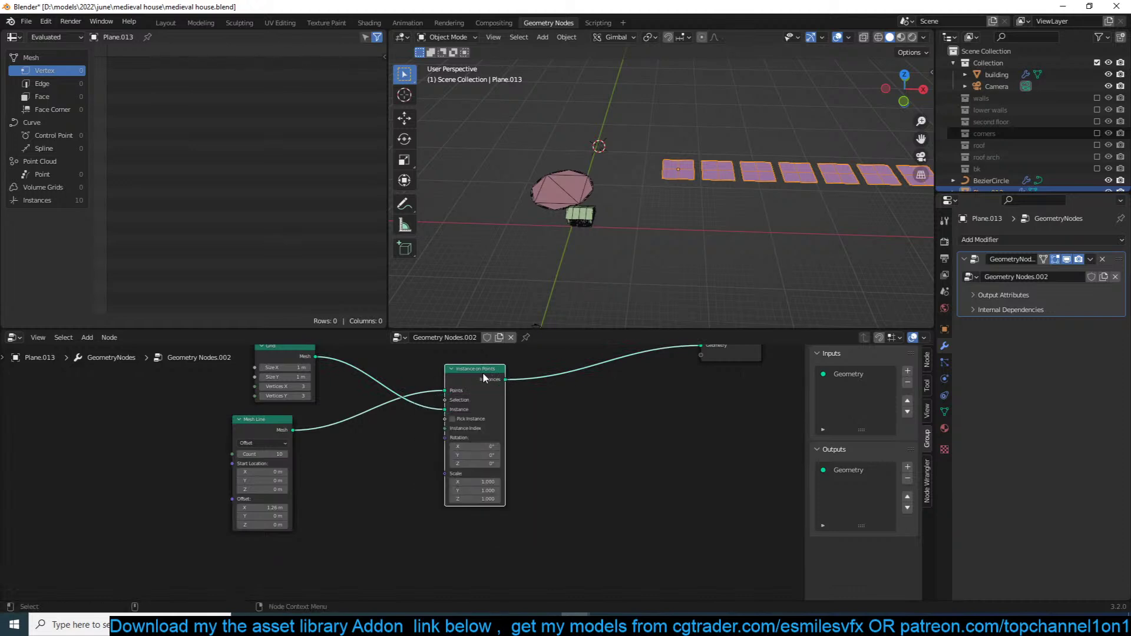
Step: Duplicate the Instance on Points node and connect the first one's Instances to the copy's Points
left_click_drag(483, 374, 422, 390)
key("shift+d")
left_click(581, 427)
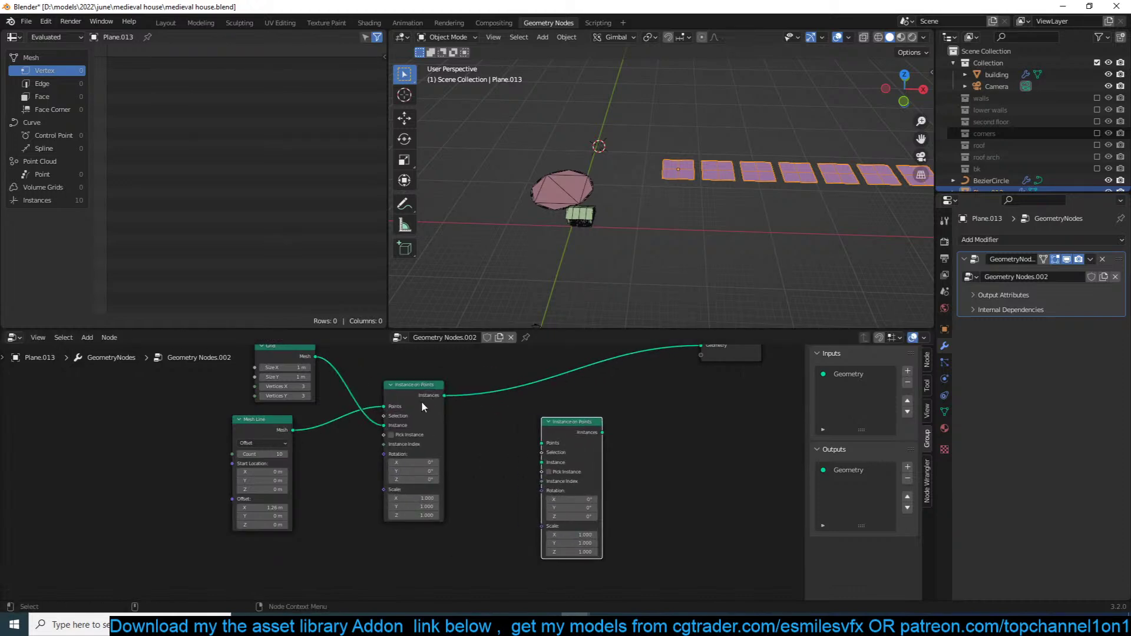
left_click_drag(444, 395, 603, 409)
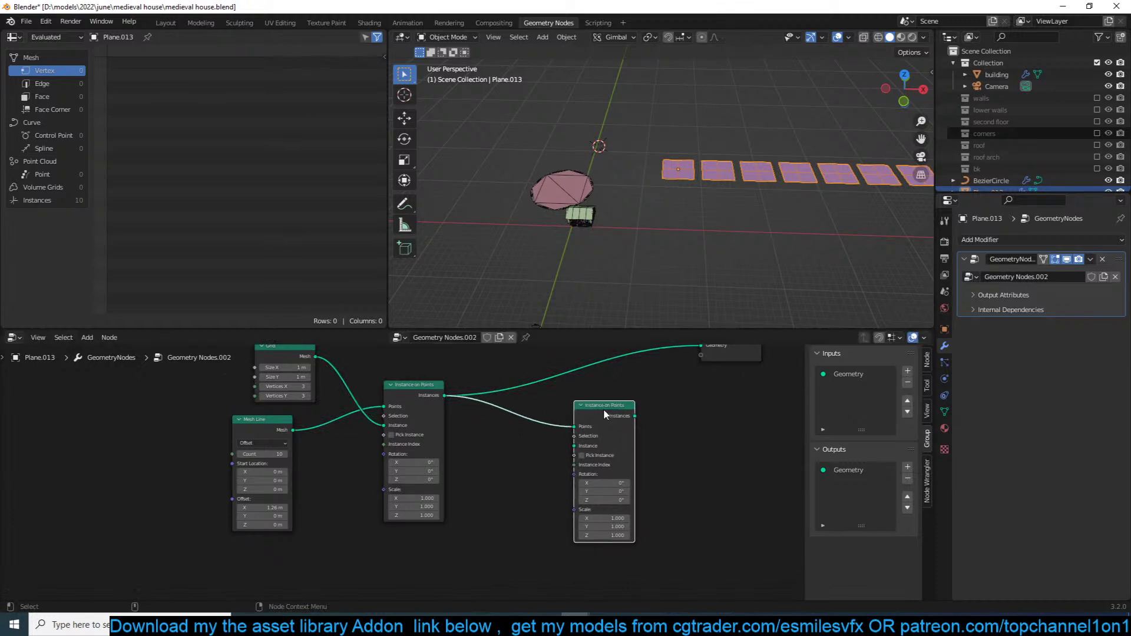
Step: Duplicate the Mesh Line below the first Instance on Points and set the copy's offset to X 0 m and Y 1 m
left_click(282, 422)
key("shift+d")
left_click(330, 546)
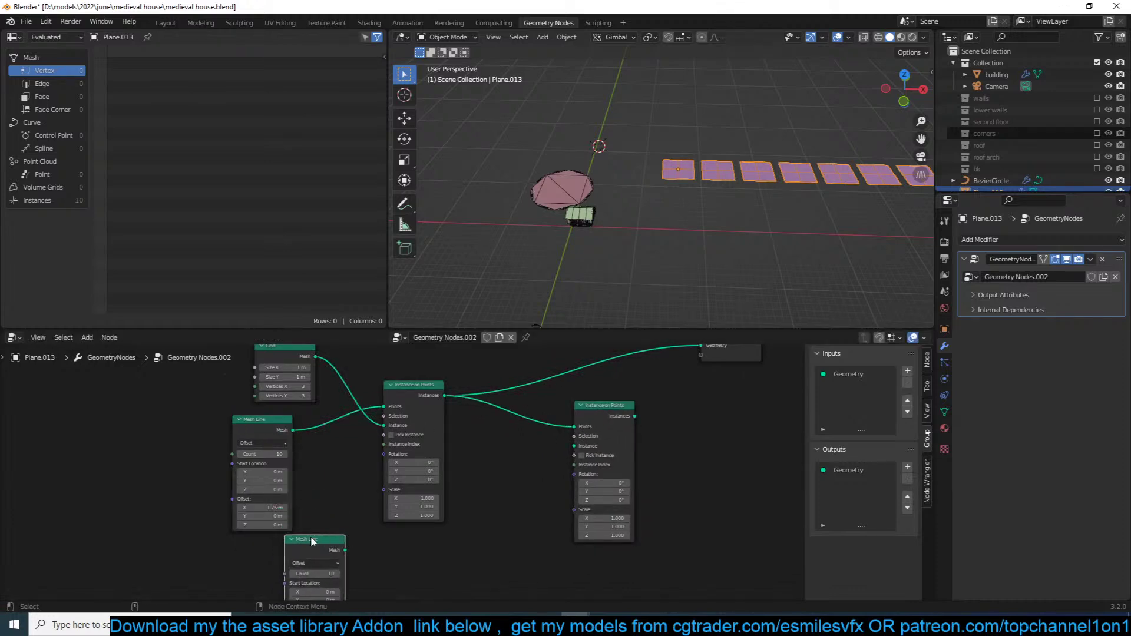
left_click_drag(312, 539, 393, 538)
middle_click_drag(429, 536, 459, 444)
left_click_drag(432, 544, 434, 544)
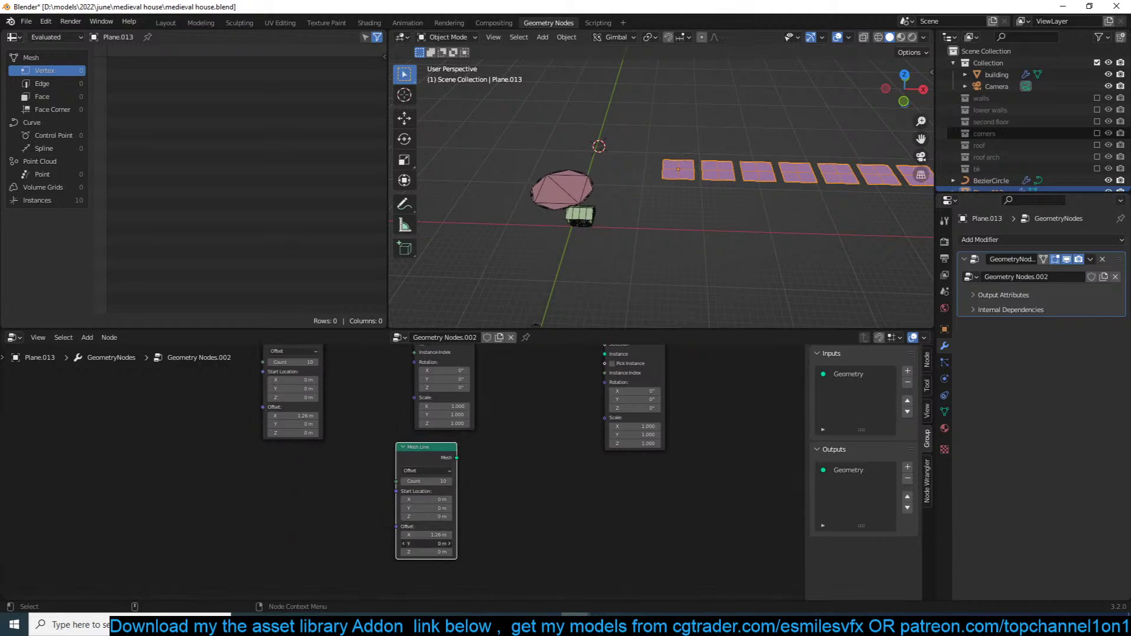
type("1")
key("Return")
left_click(446, 536)
type("0")
middle_click_drag(511, 492, 483, 517)
middle_click_drag(507, 446, 474, 475)
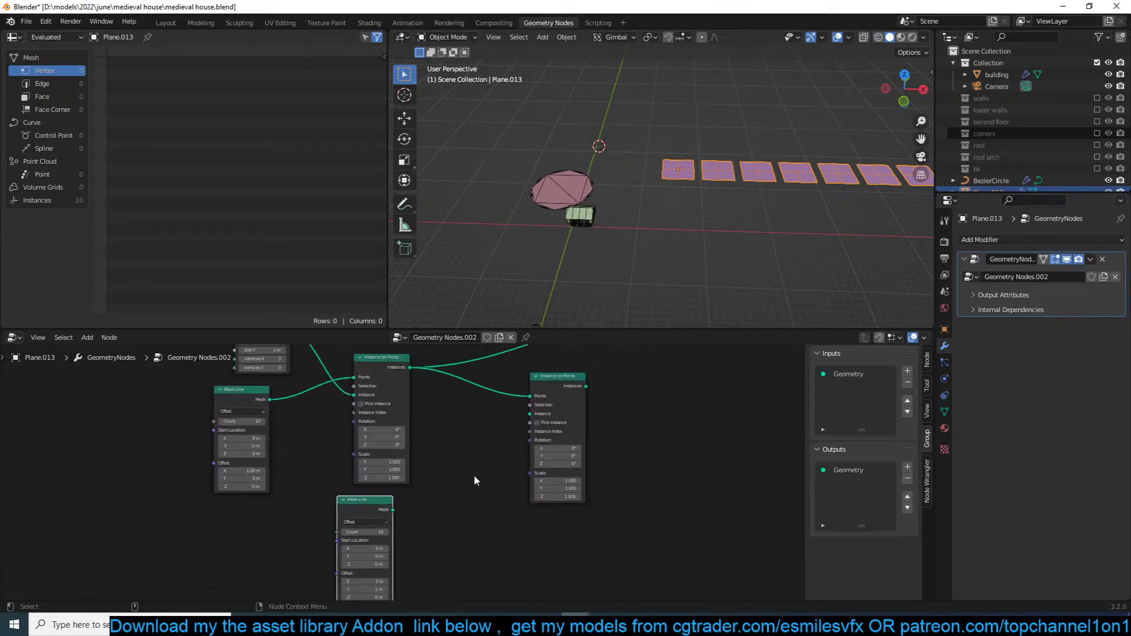
Step: Connect the second Mesh Line to the second Instance on Points' Instance input and feed that node's Instances to the Group Output
scroll(473, 475, "up", 1)
left_click_drag(396, 511, 528, 405)
left_click_drag(392, 513, 541, 408)
middle_click_drag(550, 409, 533, 433)
left_click_drag(564, 433, 638, 362)
left_click_drag(563, 441, 642, 376)
left_click_drag(528, 442, 505, 434)
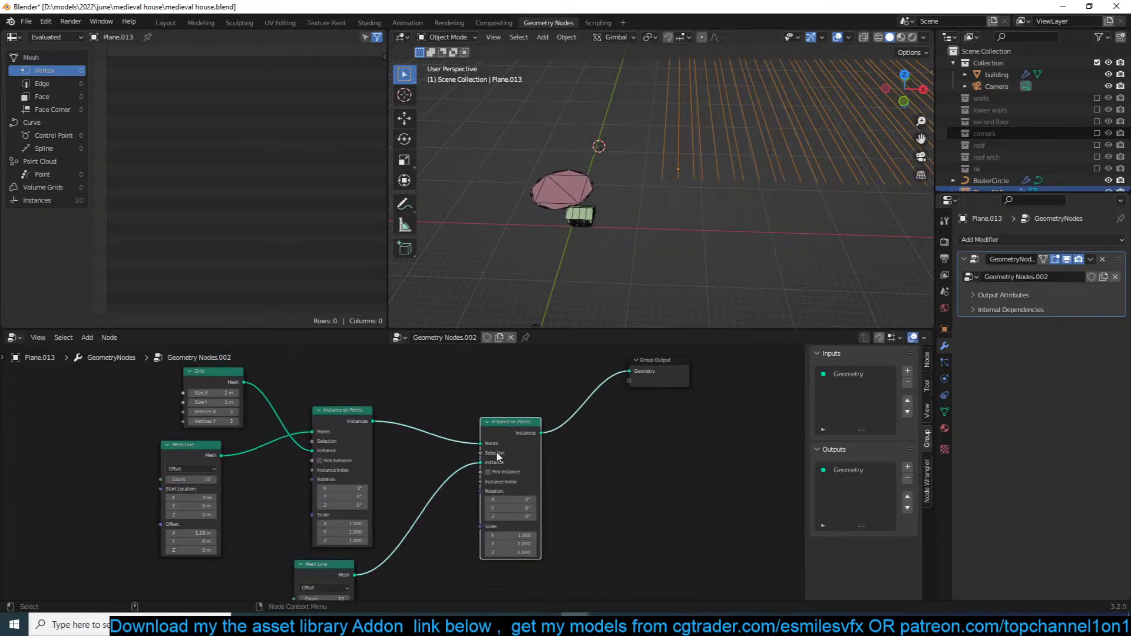
Step: Swap the second Instance on Points' inputs so the second Mesh Line feeds Points and the first row's Instances feed Instance
middle_click_drag(491, 464, 516, 461)
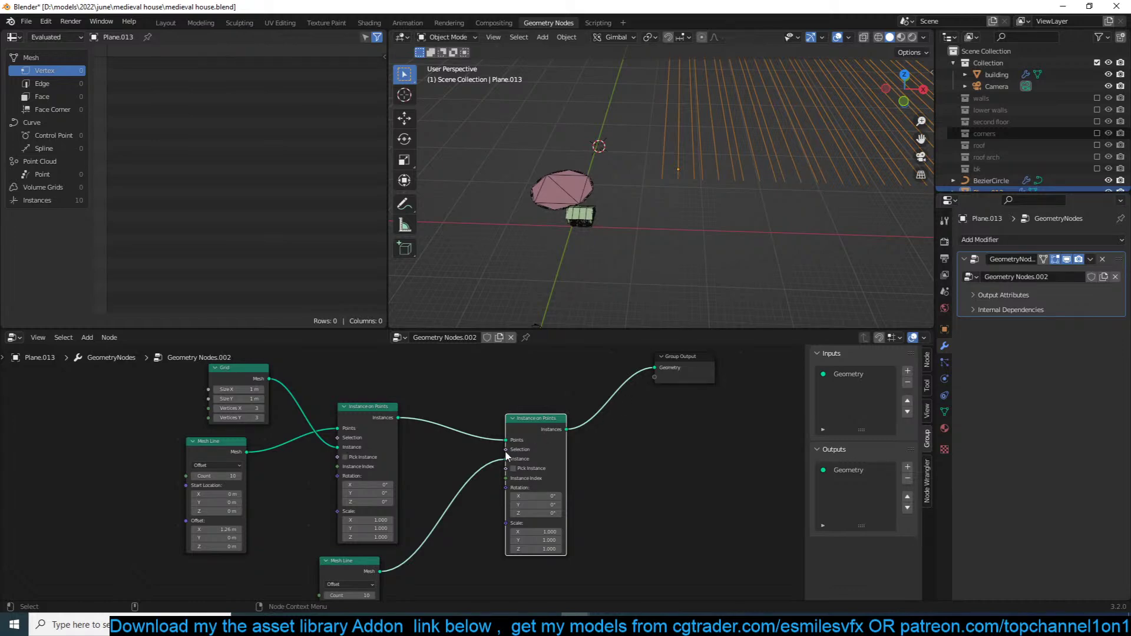
mouse_move(507, 463)
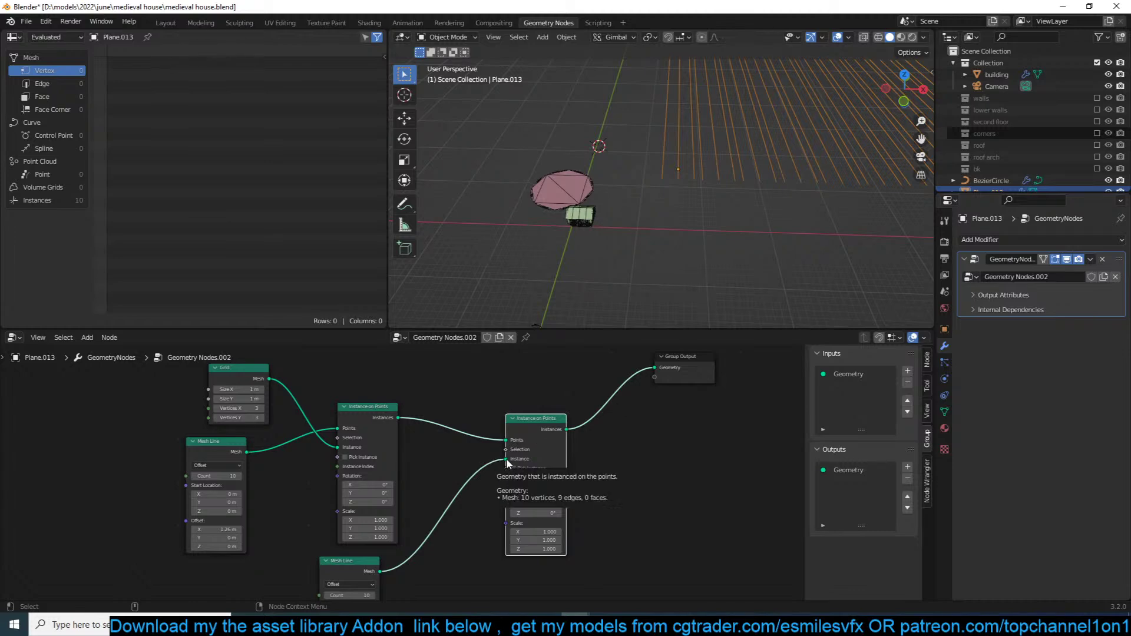
left_click_drag(506, 462, 507, 439)
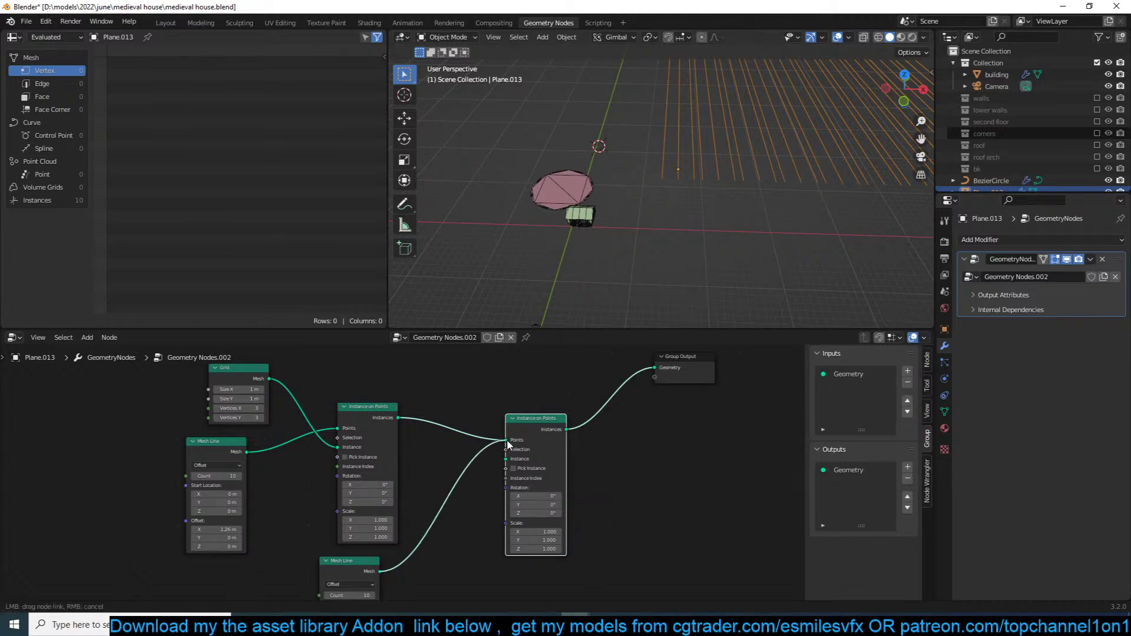
left_click_drag(396, 417, 506, 458)
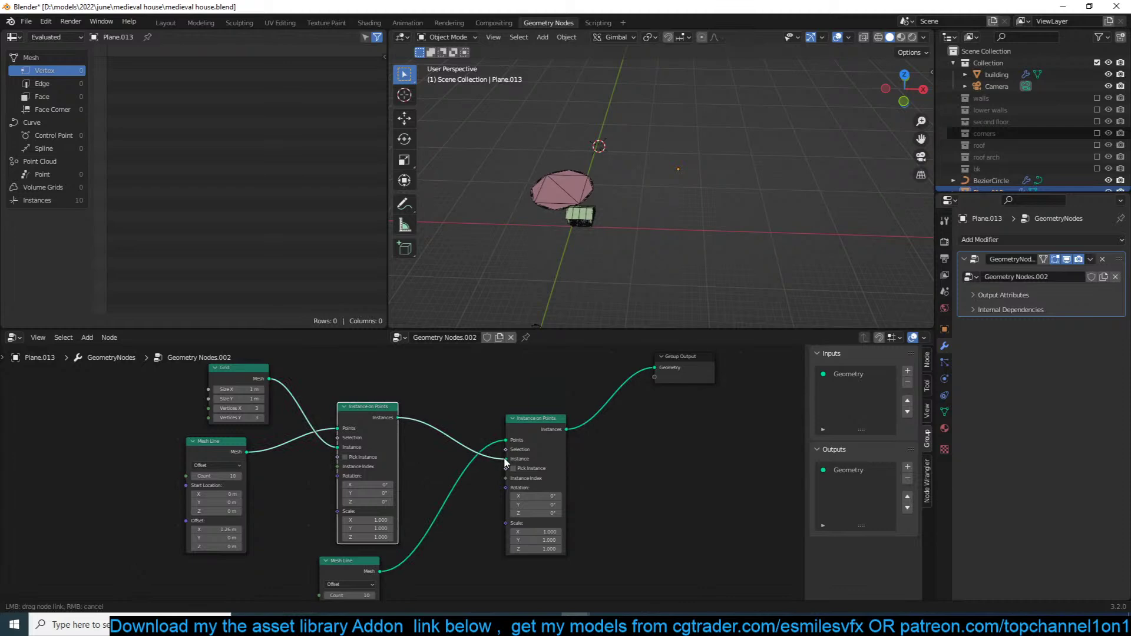
Step: Set the second Mesh Line's Y offset to 1.23 m to leave gaps between the rows of grids
middle_click_drag(469, 533, 523, 454)
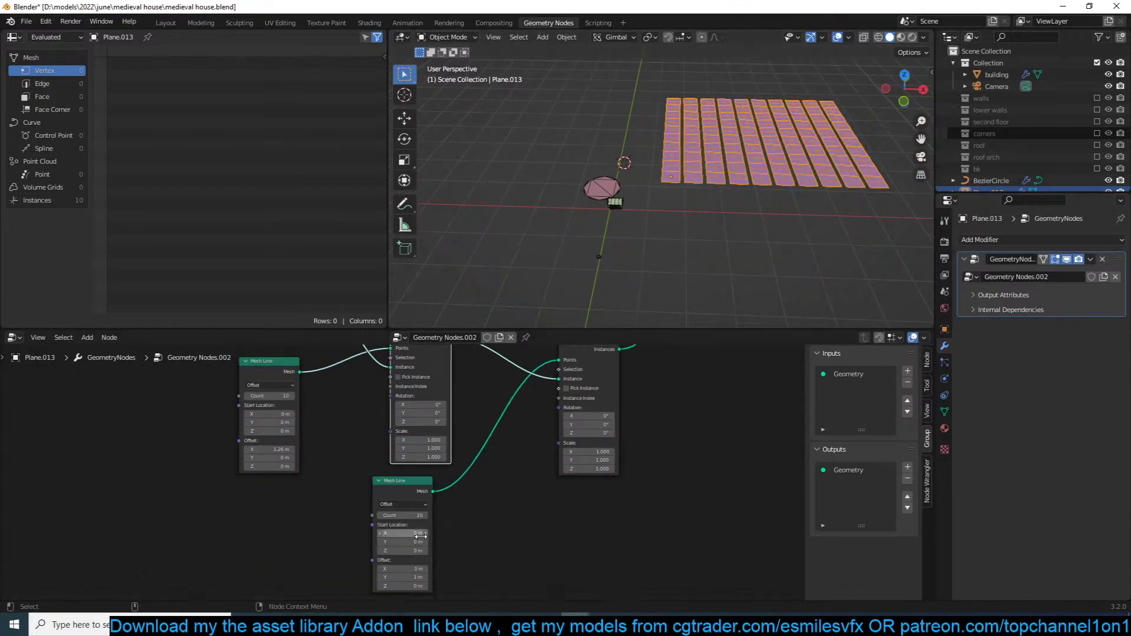
scroll(416, 533, "up", 2)
left_click_drag(417, 593, 452, 593)
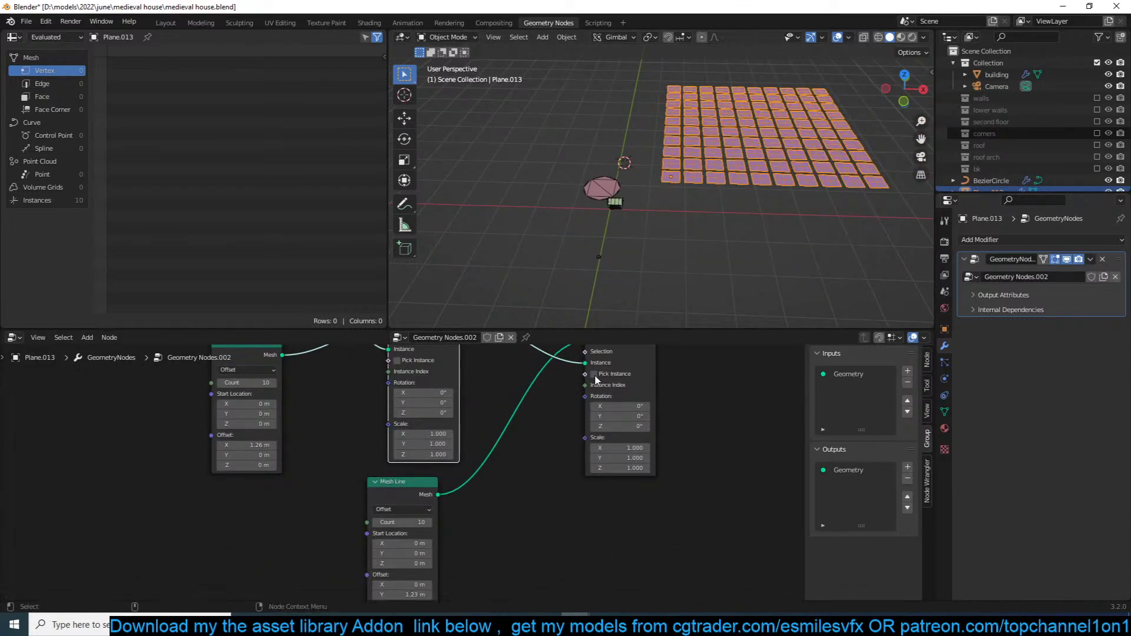
scroll(684, 238, "up", 5)
scroll(605, 395, "down", 4)
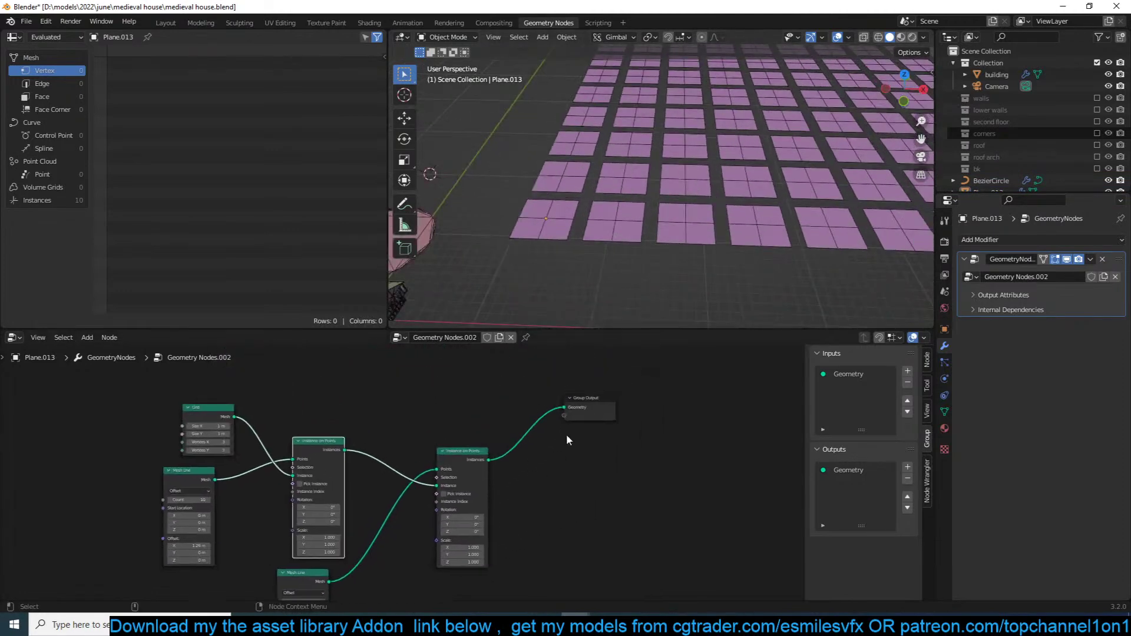
Step: Move the Group Output farther from the second Instance on Points to make room for more nodes
left_click_drag(588, 405, 643, 425)
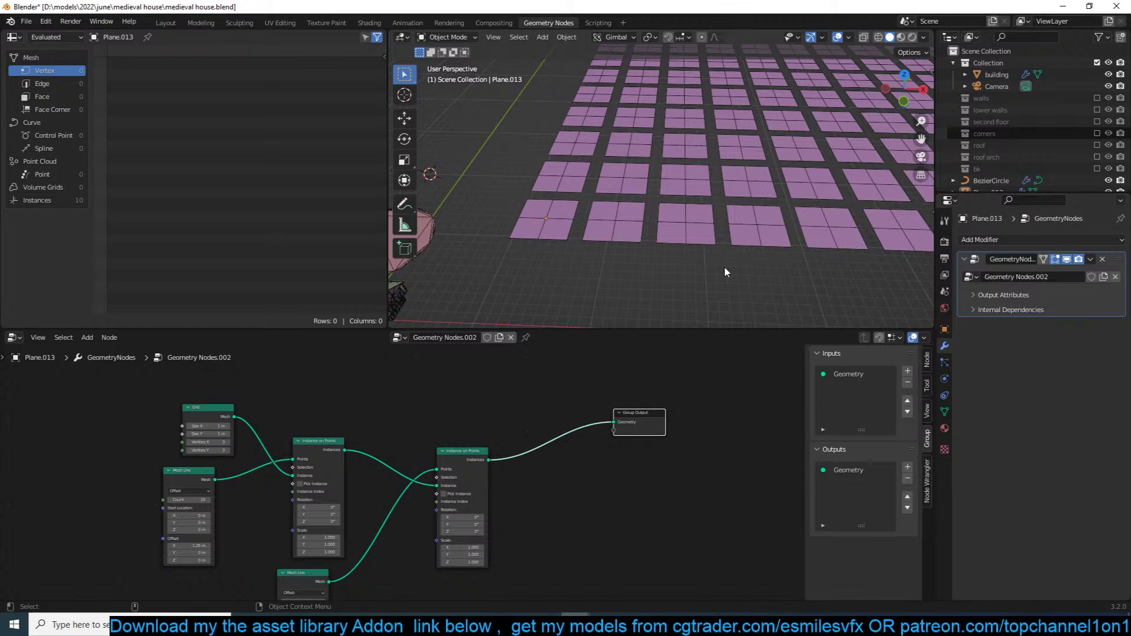
scroll(734, 190, "down", 4)
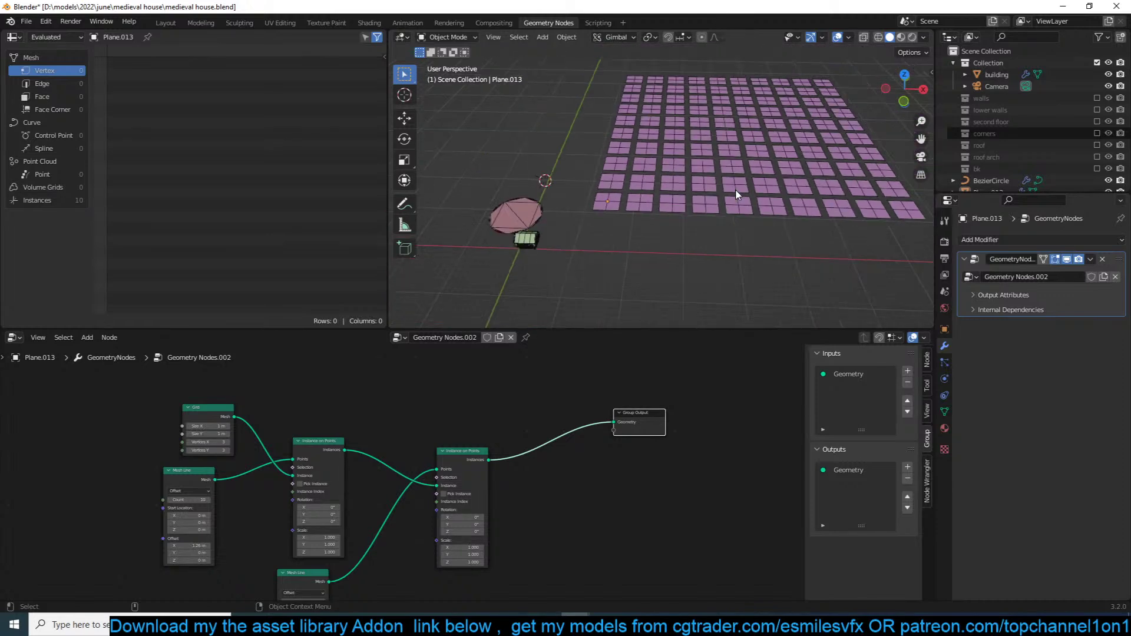
middle_click_drag(734, 190, 725, 206, "shift")
scroll(725, 206, "up", 3)
scroll(725, 211, "up", 1)
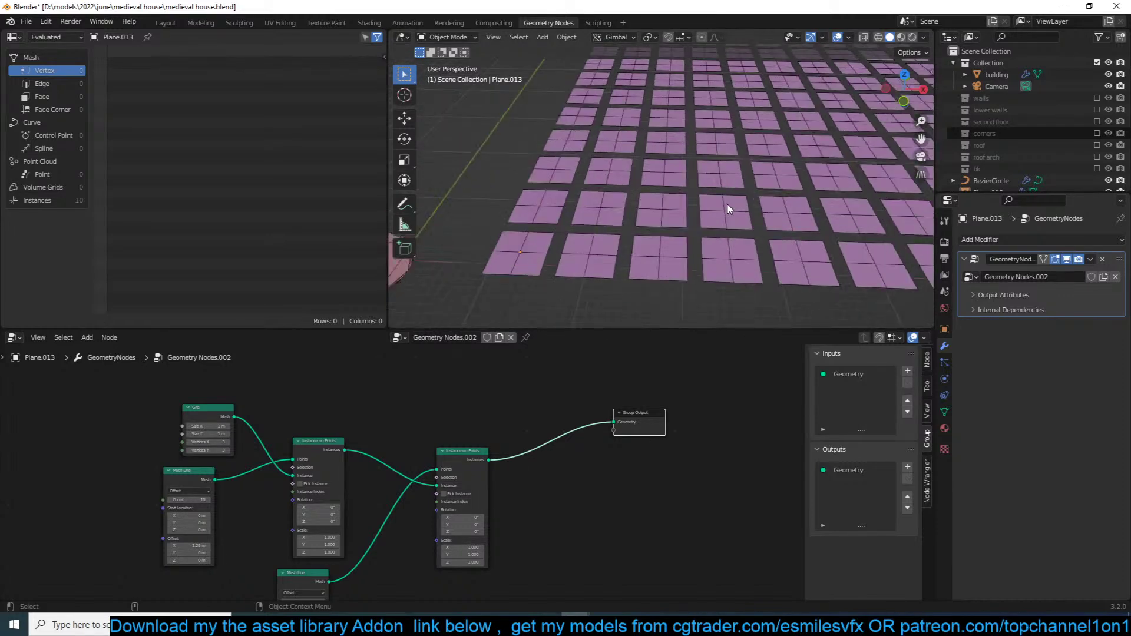
left_click(727, 208)
scroll(712, 378, "down", 1)
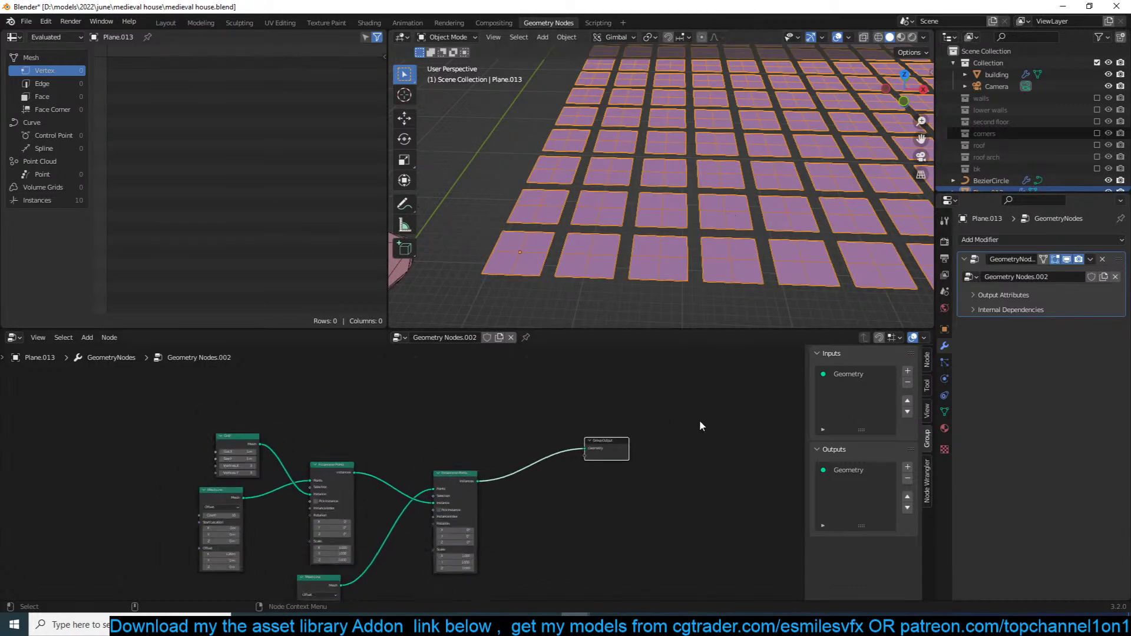
left_click_drag(617, 444, 667, 449)
Step: Add an Object Info node for the building object above the second Instance on Points
scroll(677, 203, "down", 3)
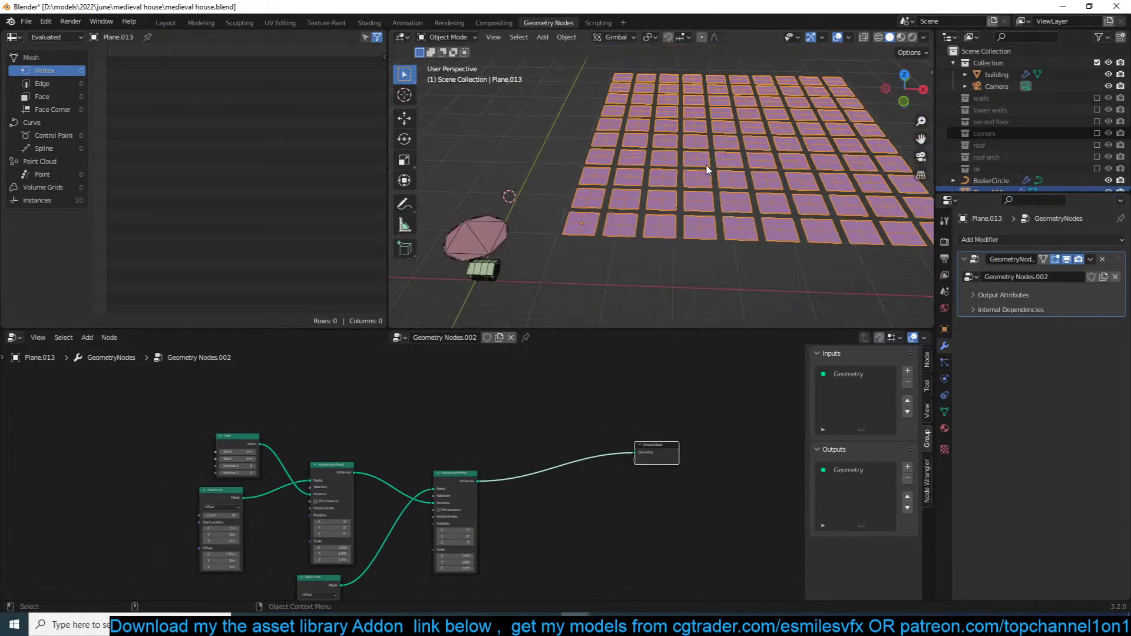
scroll(471, 242, "up", 2)
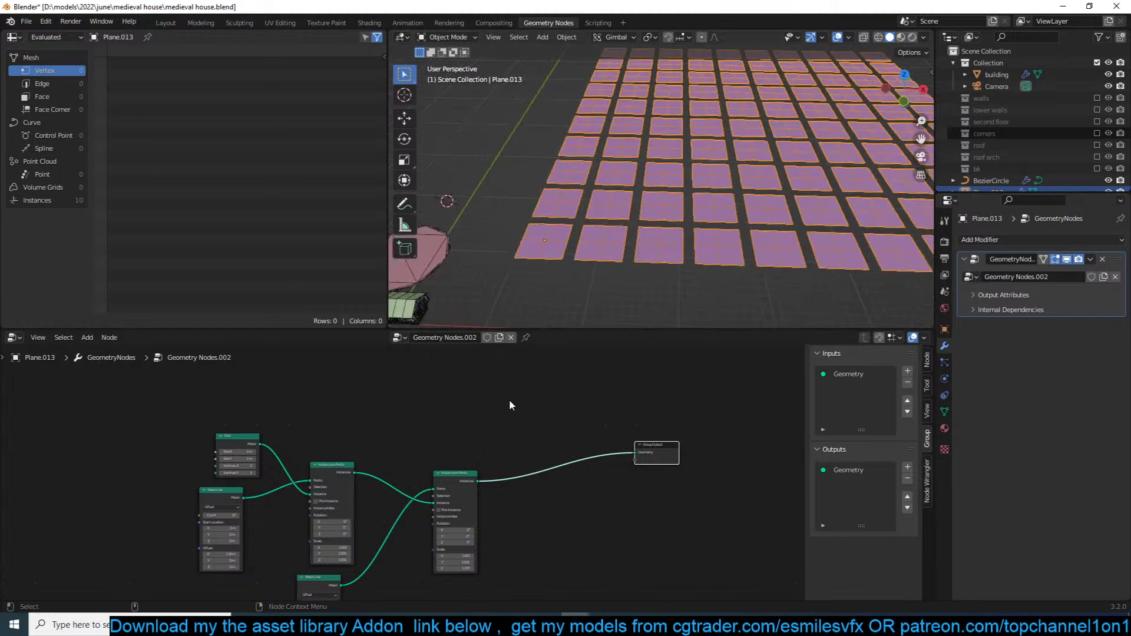
middle_click_drag(452, 254, 524, 249, "shift")
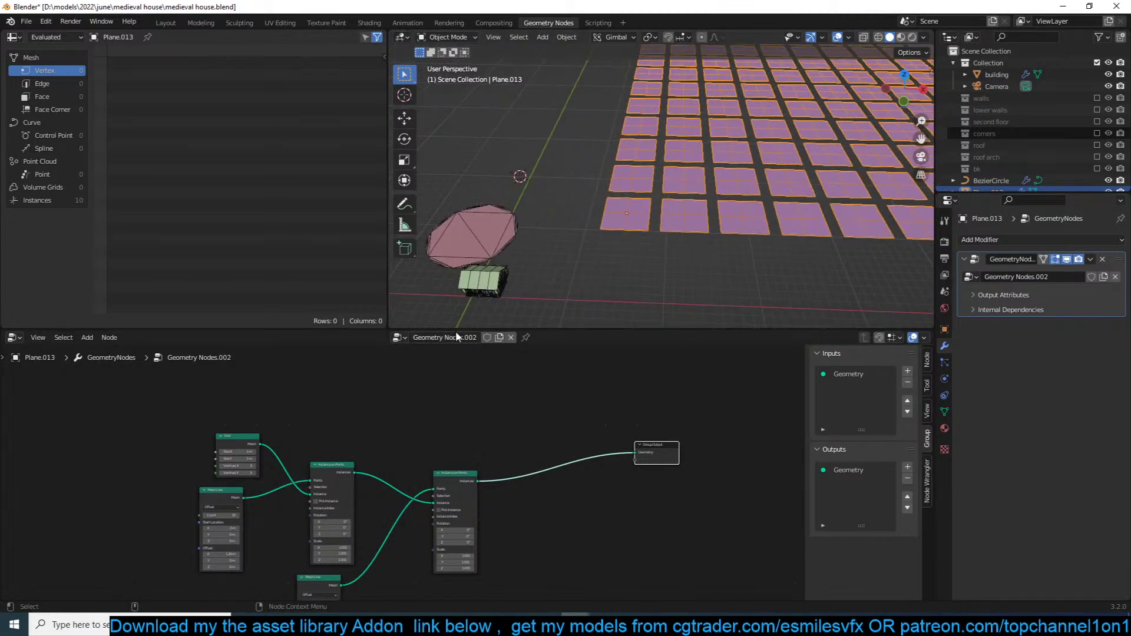
scroll(525, 405, "up", 1)
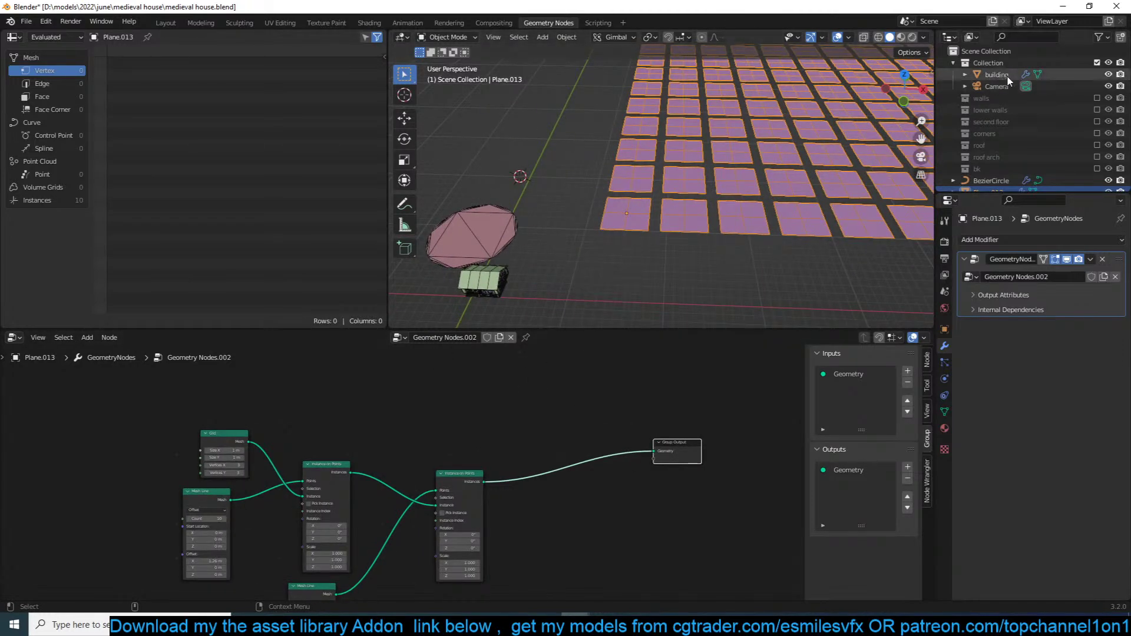
left_click_drag(997, 74, 484, 384)
scroll(578, 381, "up", 1)
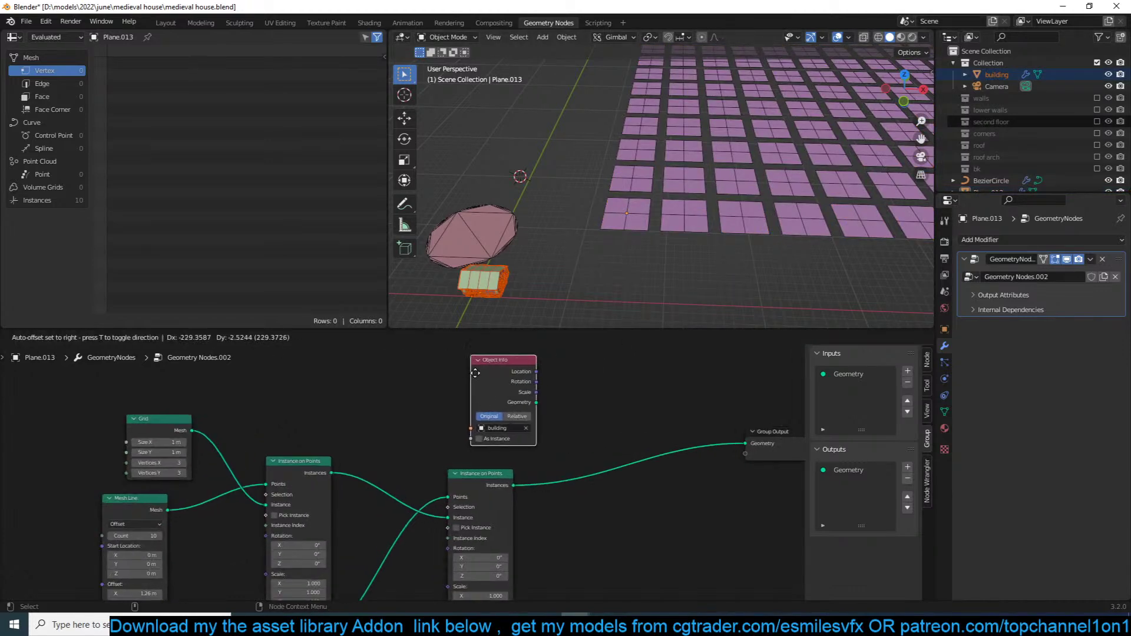
middle_click_drag(596, 421, 559, 389)
Step: Insert a Realize Instances node between the second Instance on Points and the Group Output
key("shift+a")
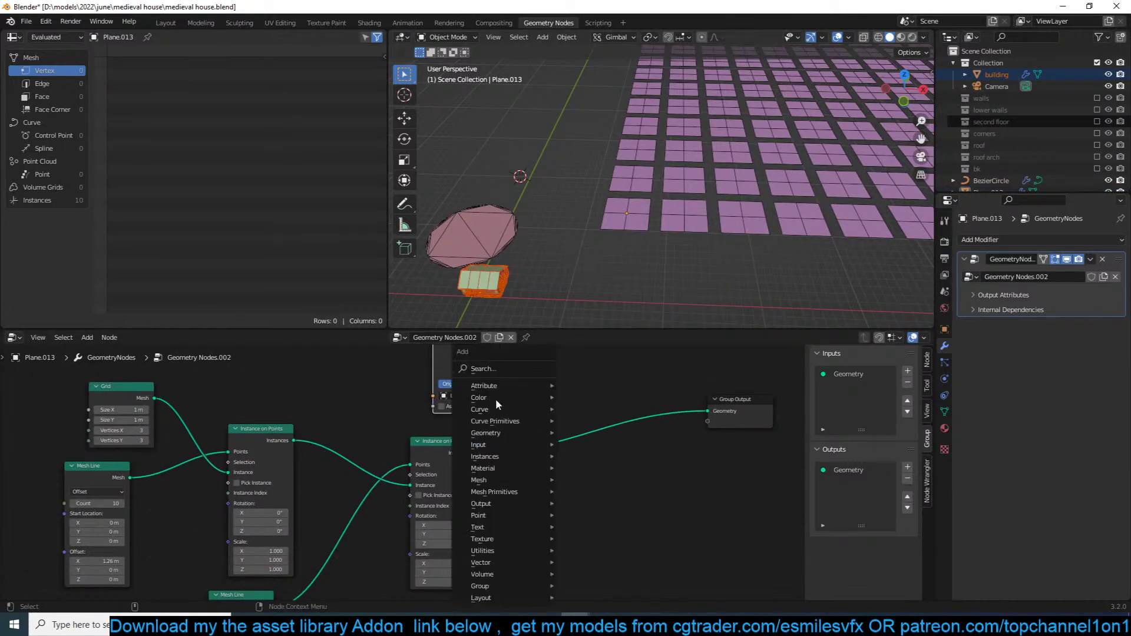
left_click(504, 369)
type("rea")
left_click(531, 390)
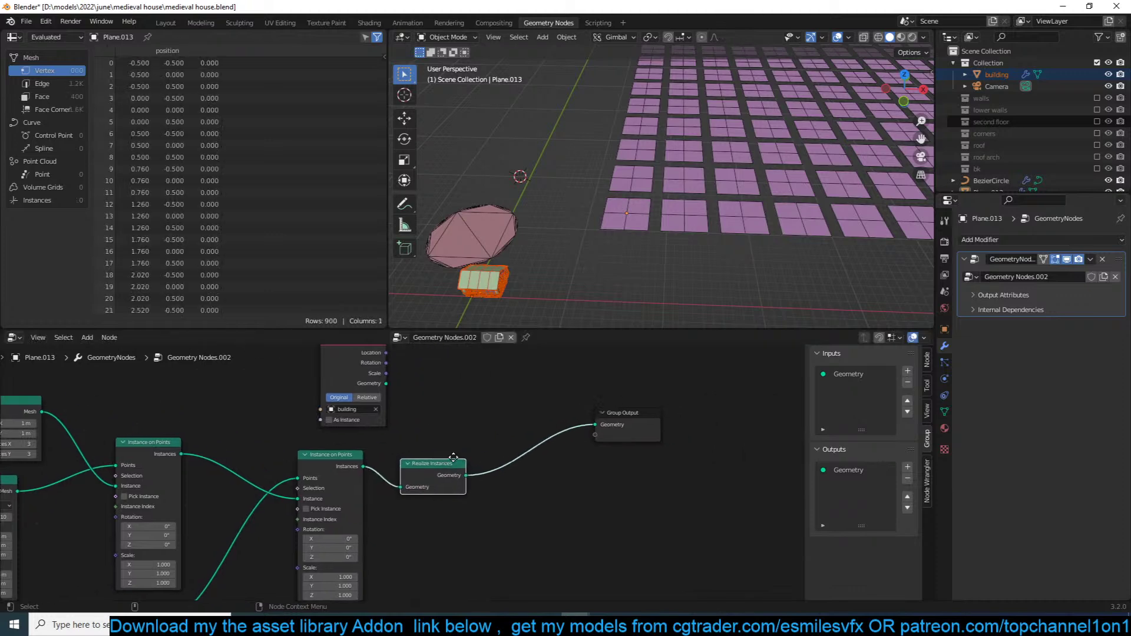
left_click(395, 459)
Step: Duplicate Instance on Points in after Realize Instances and feed the building's Object Info geometry to its Instance input
left_click(340, 454)
key("shift+d")
left_click(554, 425)
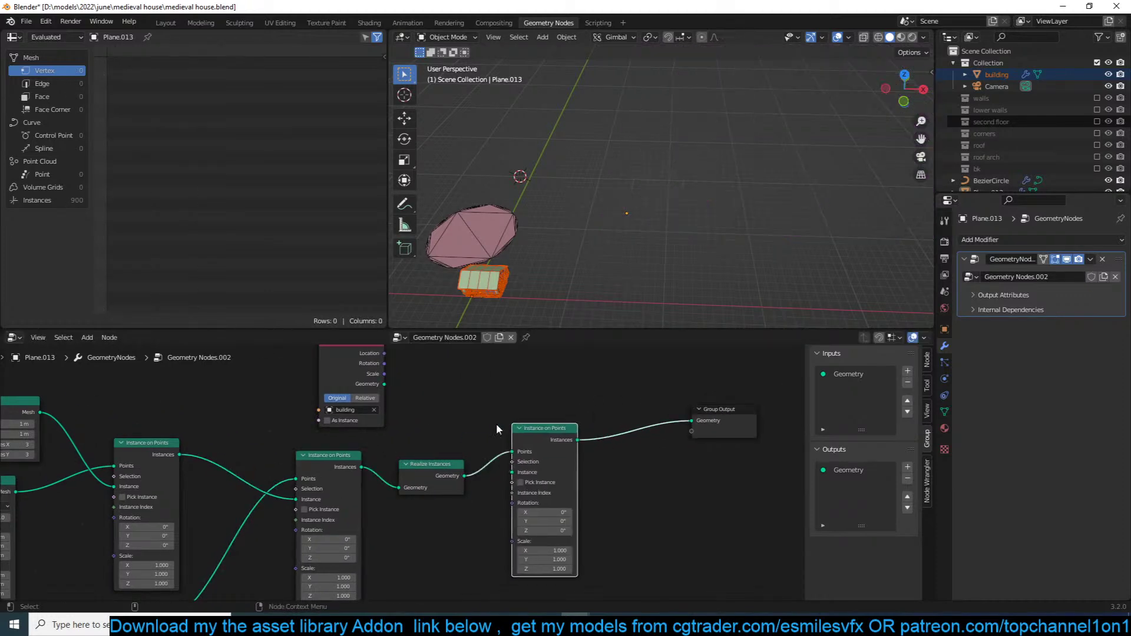
left_click_drag(383, 384, 512, 472)
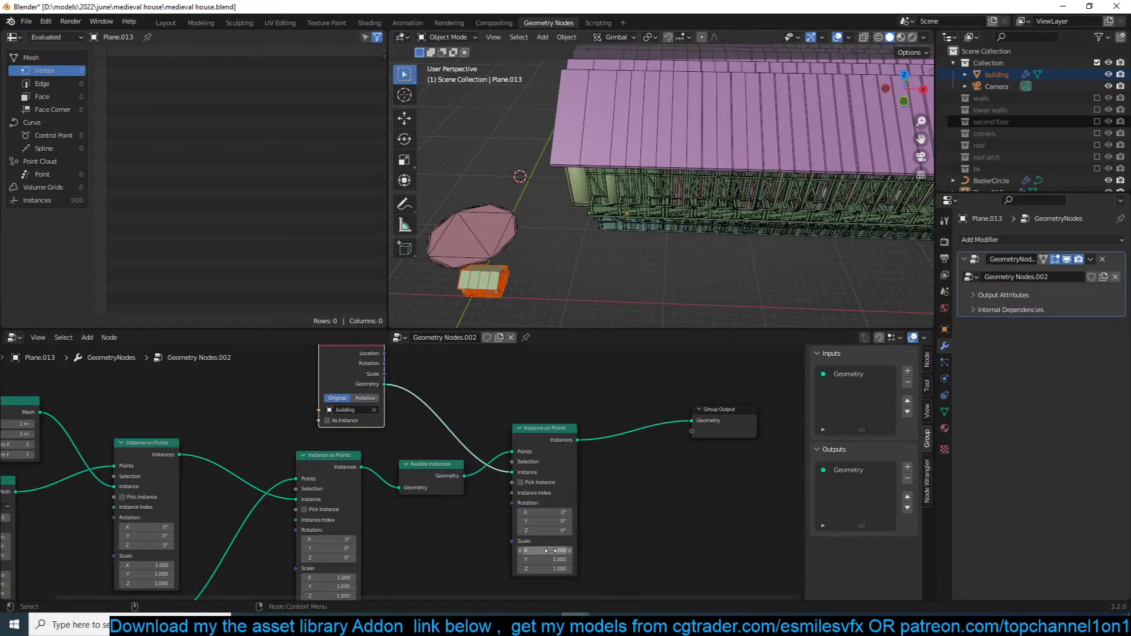
Step: Set the last Instance on Points' scale to about 0.070 on X, Y and Z to shrink the buildings
left_click_drag(552, 550, 496, 570)
middle_click_drag(728, 299, 766, 264)
middle_click_drag(472, 475, 700, 334)
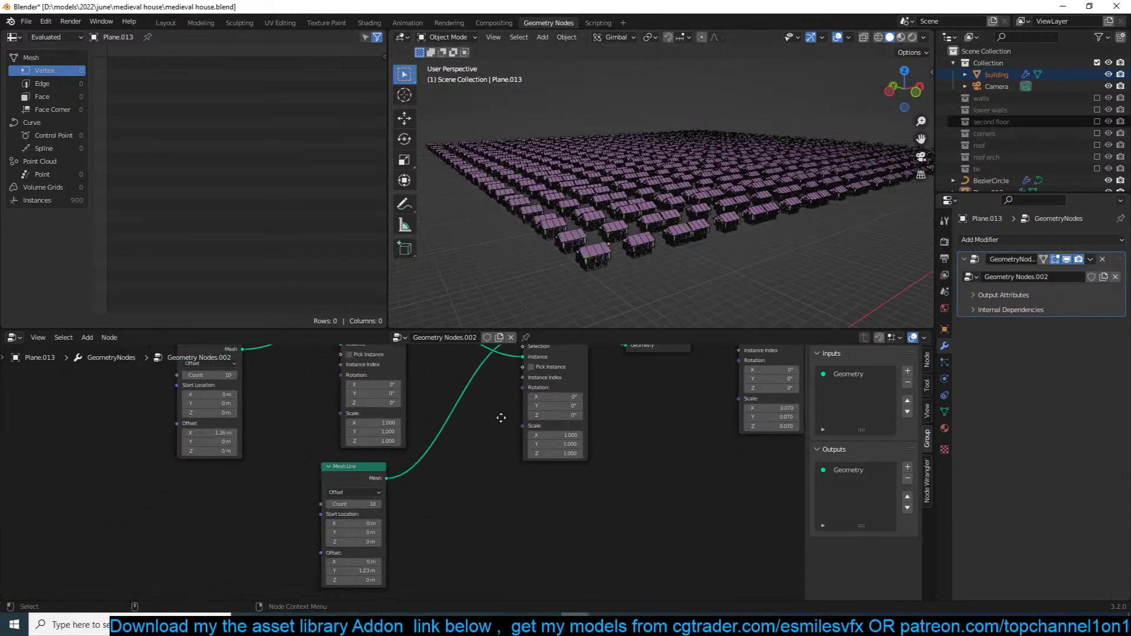
scroll(439, 480, "up", 2)
middle_click_drag(607, 424, 578, 452)
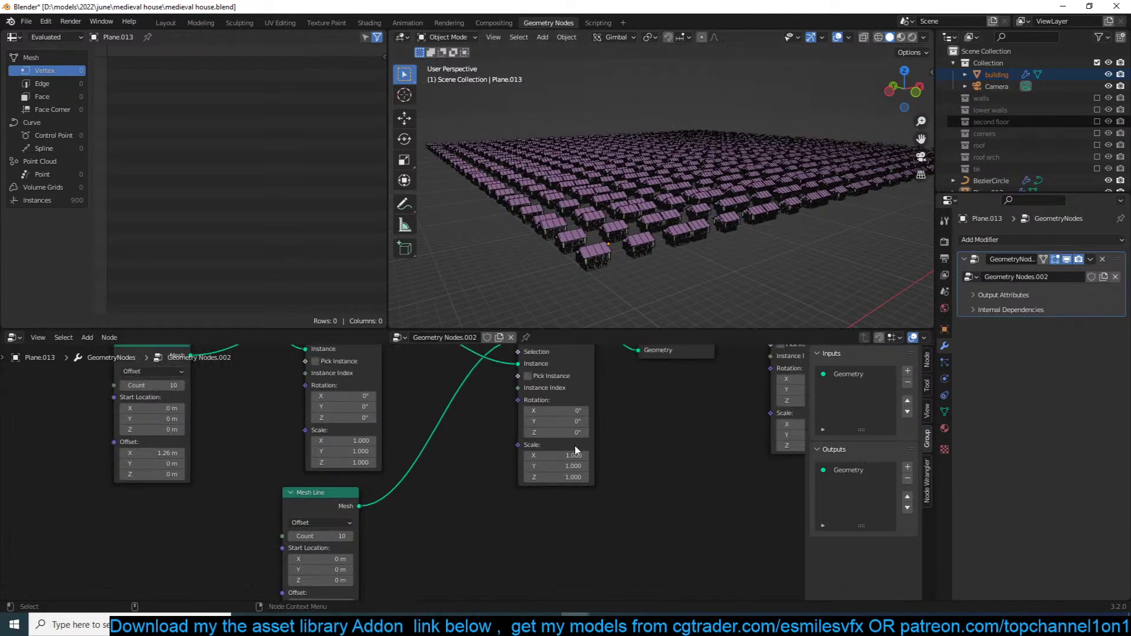
Step: Set the Grid node's Vertices X and Vertices Y to 2
middle_click_drag(396, 377, 458, 501)
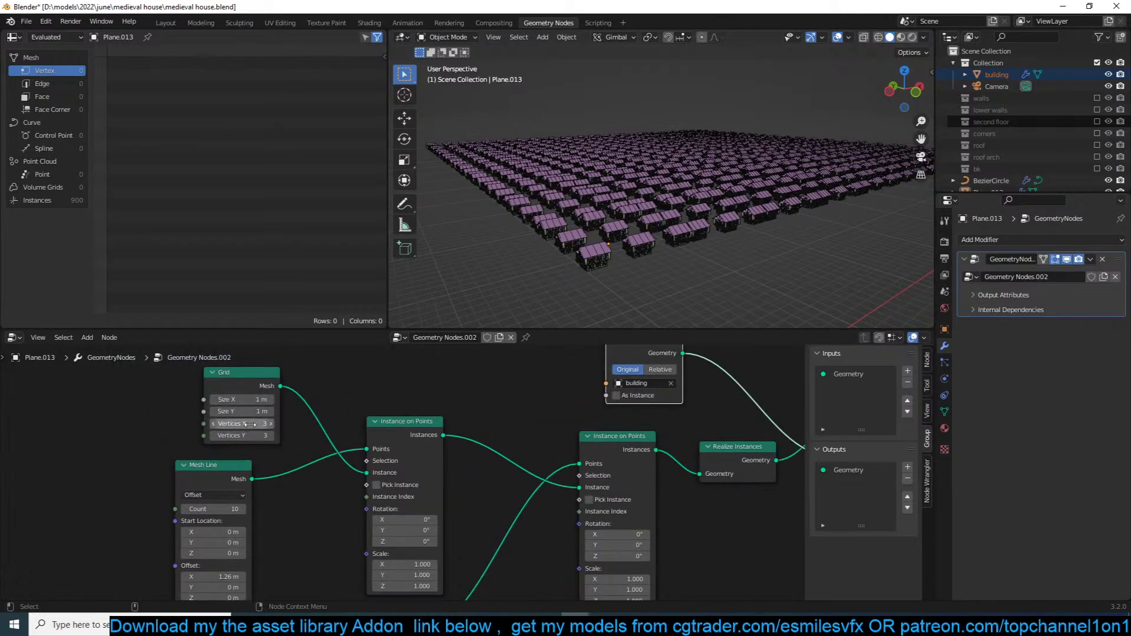
left_click(214, 424)
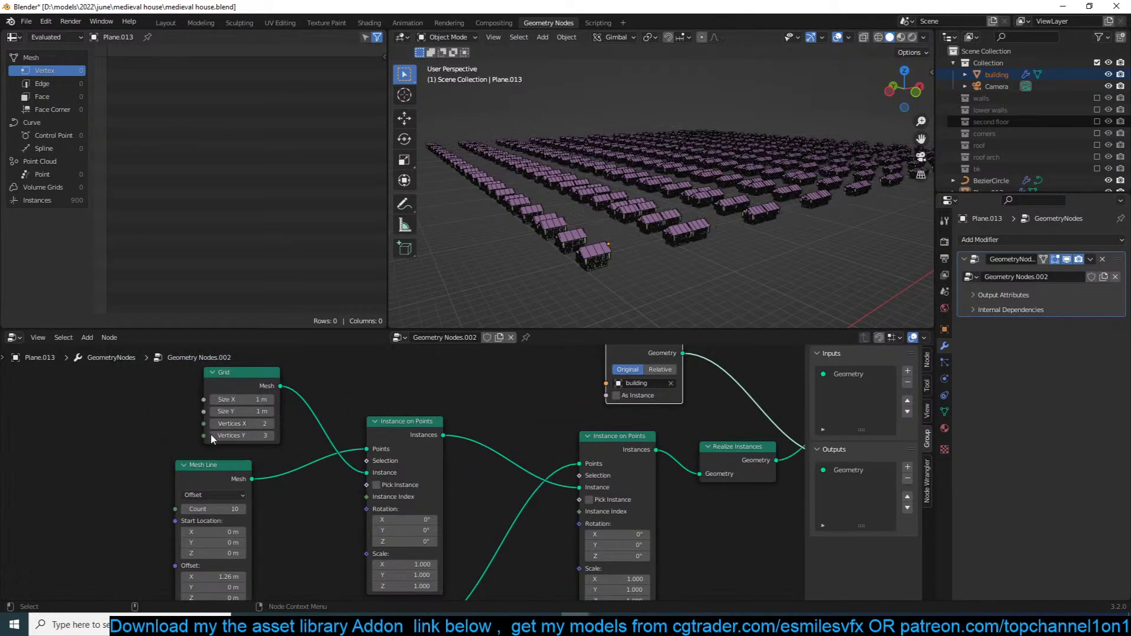
left_click(211, 435)
Step: Delete the Bezier circle object beside the original building
mouse_move(536, 238)
middle_mouse_down()
mouse_move(571, 236)
mouse_move(497, 261)
mouse_move(522, 247)
middle_mouse_up()
scroll(611, 229, "down", 5)
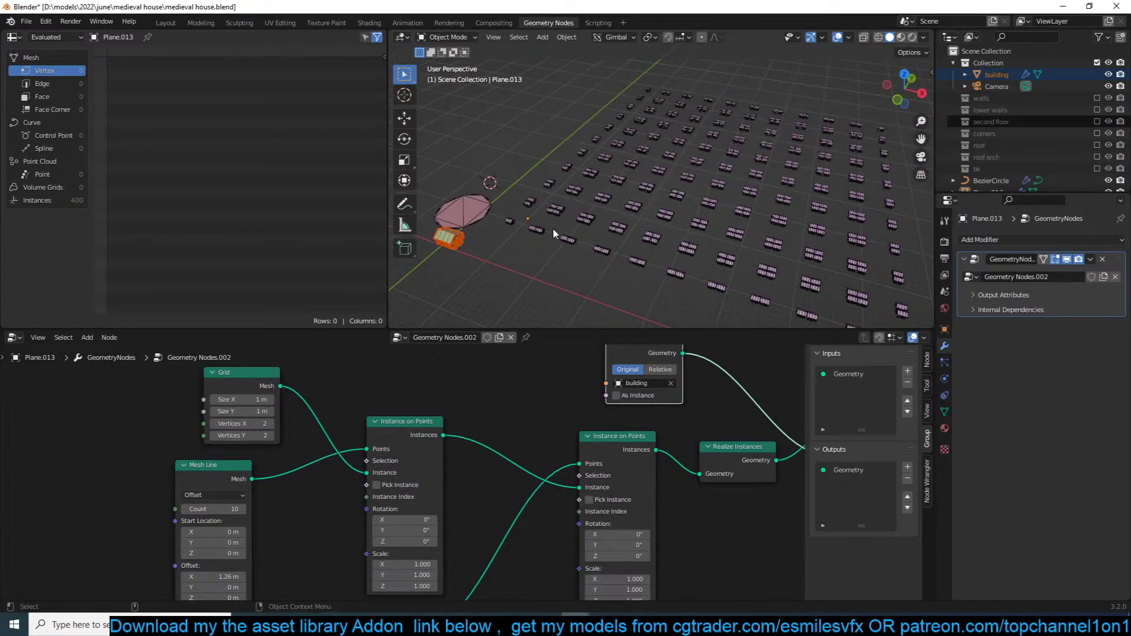
middle_click_drag(491, 217, 545, 201, "shift")
left_click(539, 197)
key("Delete")
Step: Add a cube at the 3D cursor and stretch it along Z into a tall block
key("shift+a")
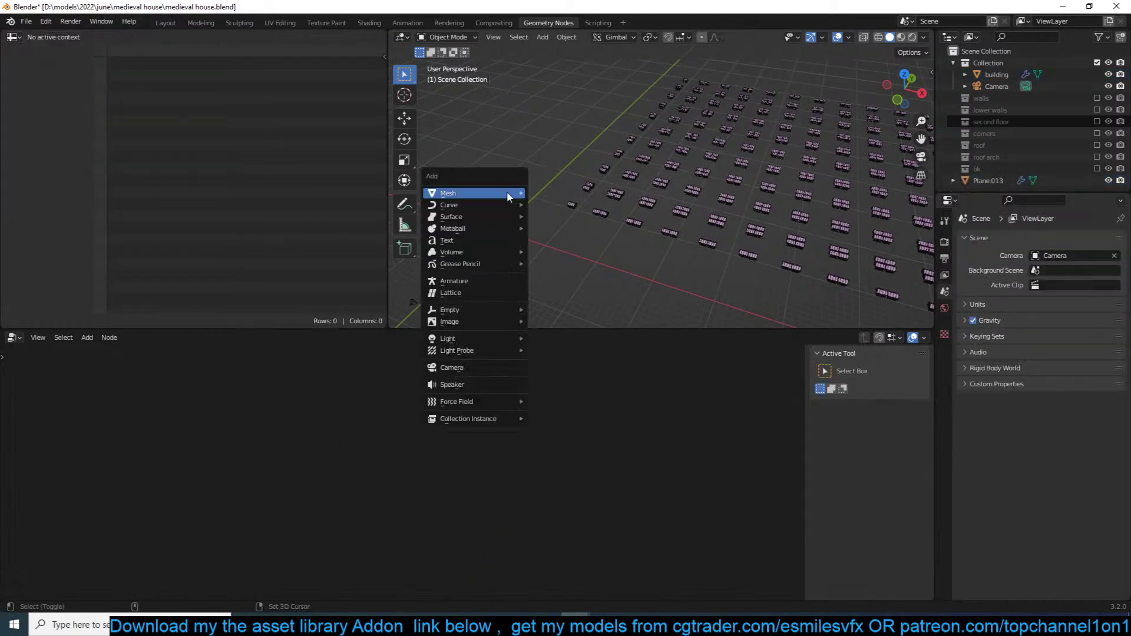
key("Escape")
key("shift+a")
mouse_move(511, 193)
left_click(544, 205)
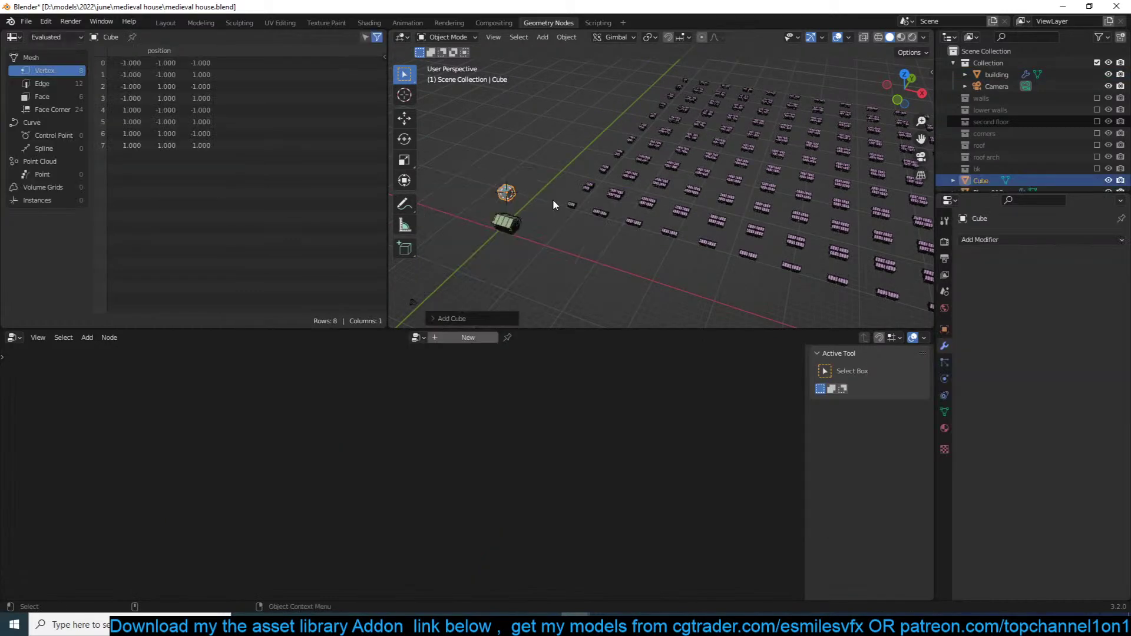
key("s")
key("z")
left_click(660, 184)
Step: In Edit Mode, raise the cube's mesh along Z until its base sits about at the object's origin
key("Tab")
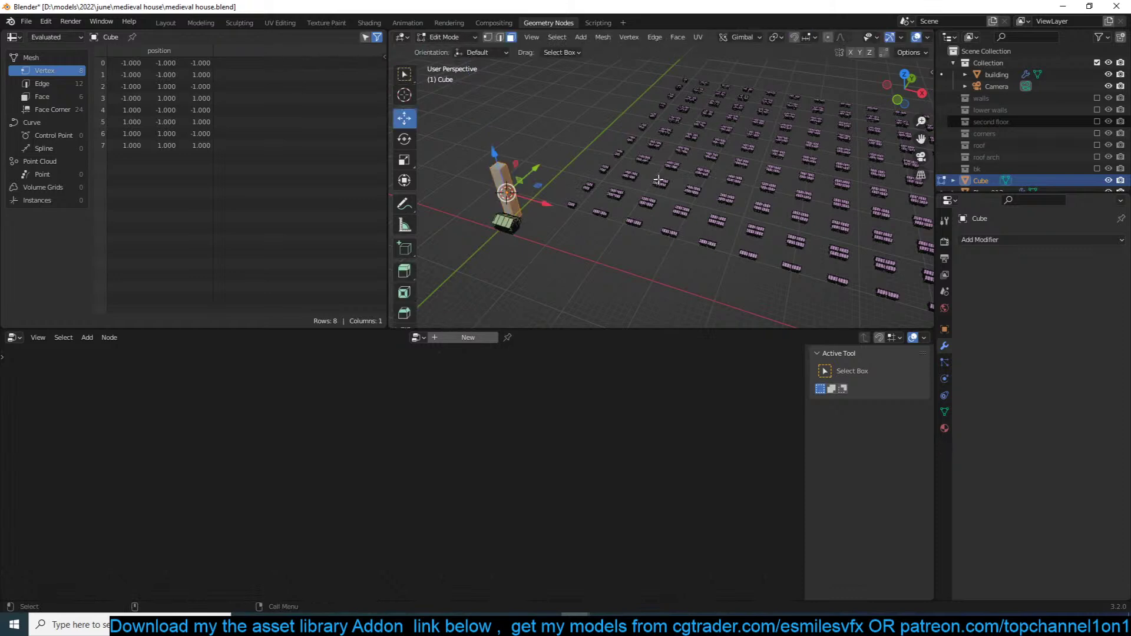
key("g")
key("z")
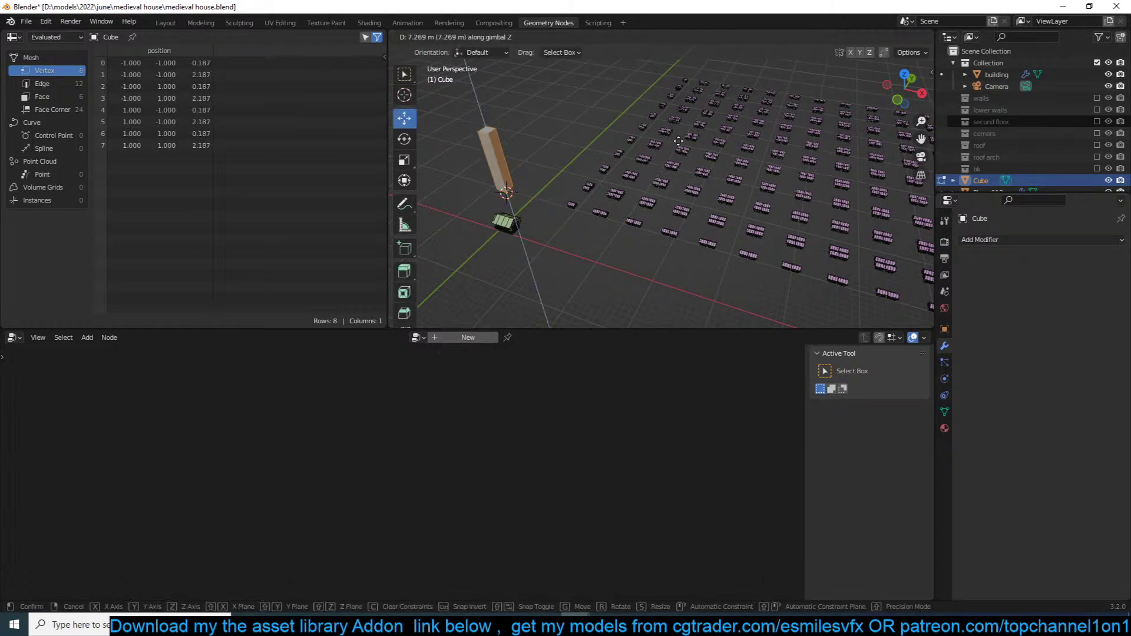
left_click(683, 144)
key("Tab")
Step: Place the 3D cursor among the instanced houses and add an Arrows empty there, scaled to 2.392
mouse_move(756, 148)
middle_mouse_down()
mouse_move(736, 154)
mouse_move(743, 162)
middle_mouse_up()
right_click(742, 156, "shift")
key("shift+a")
mouse_move(707, 272)
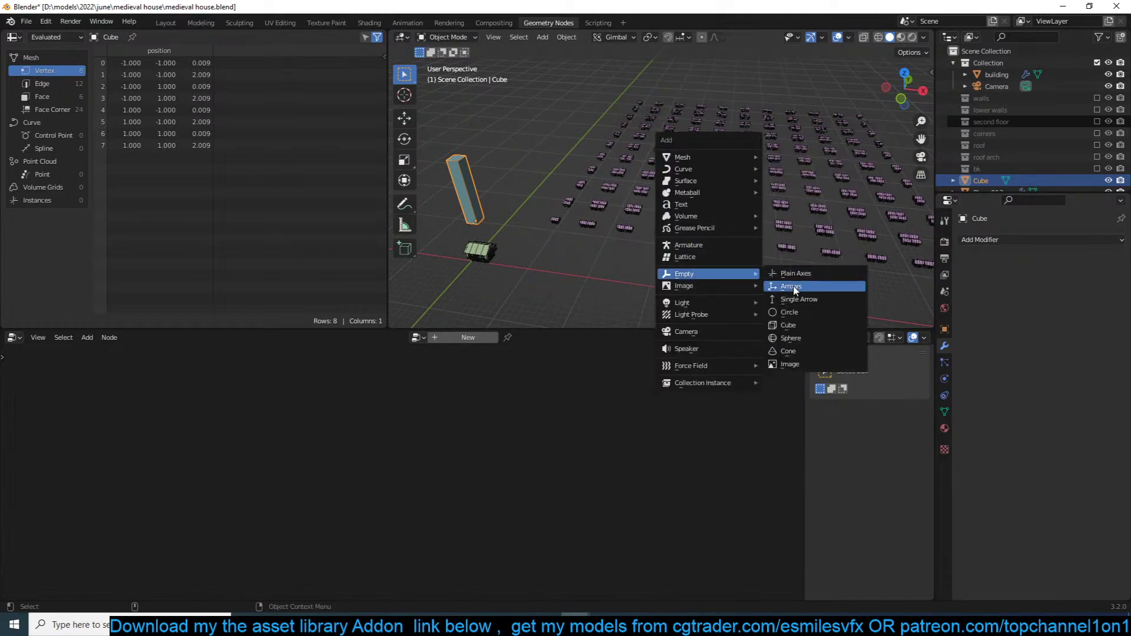
left_click(793, 287)
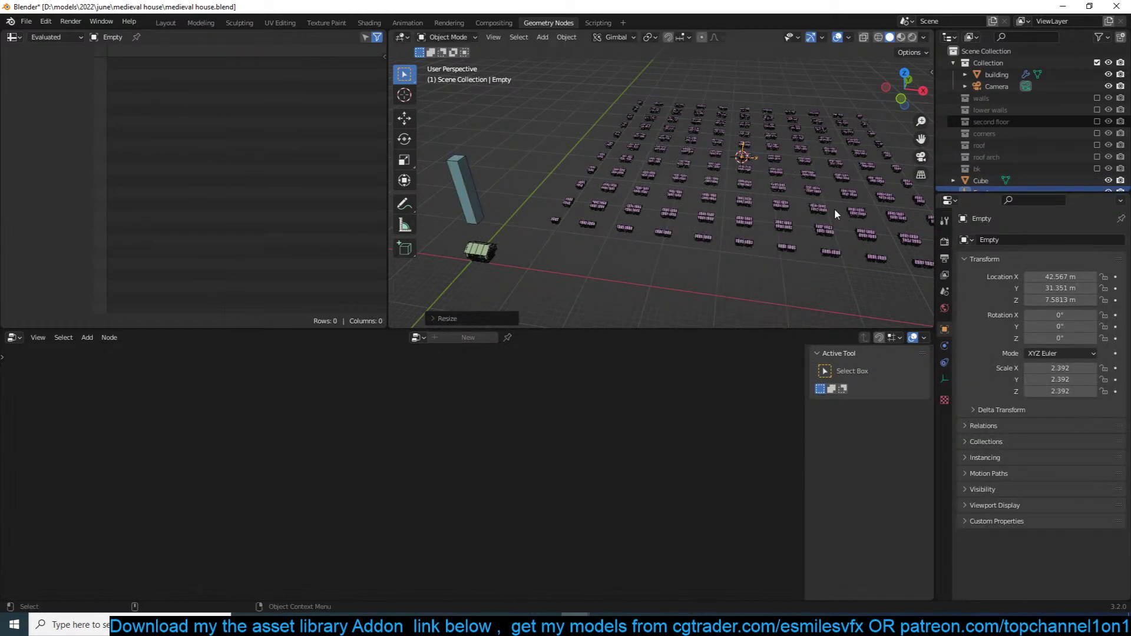
Step: Select the house layout object and examine how its houses are grouped and spaced, from above and at a low angle
left_click(800, 231)
scroll(687, 449, "down", 5)
middle_click_drag(687, 449, 581, 458)
scroll(745, 198, "up", 4)
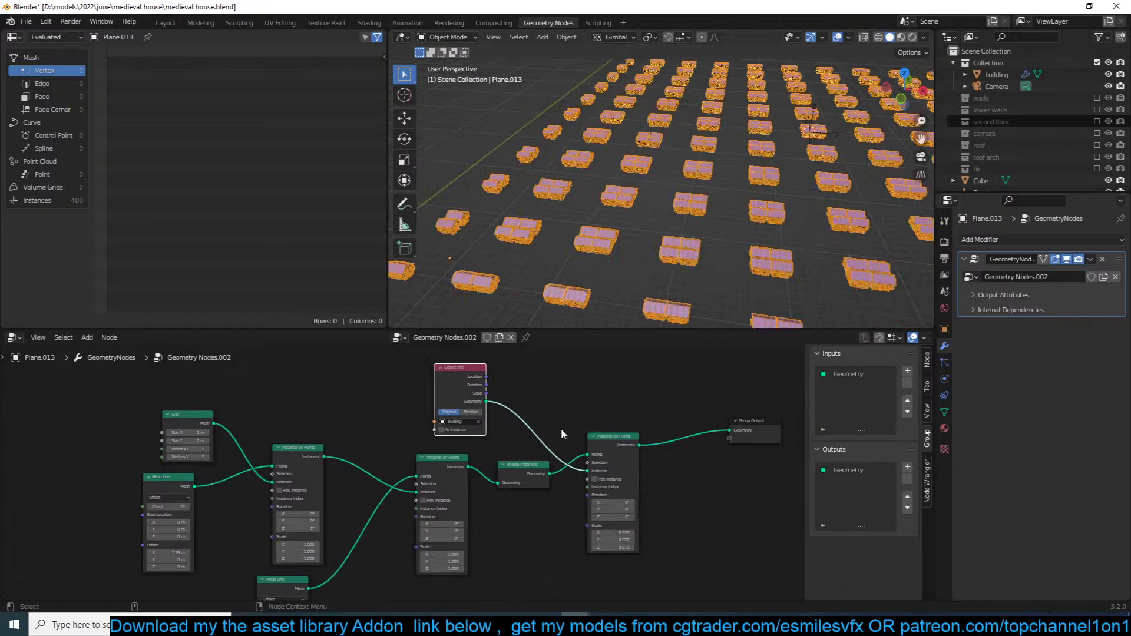
scroll(633, 284, "up", 3)
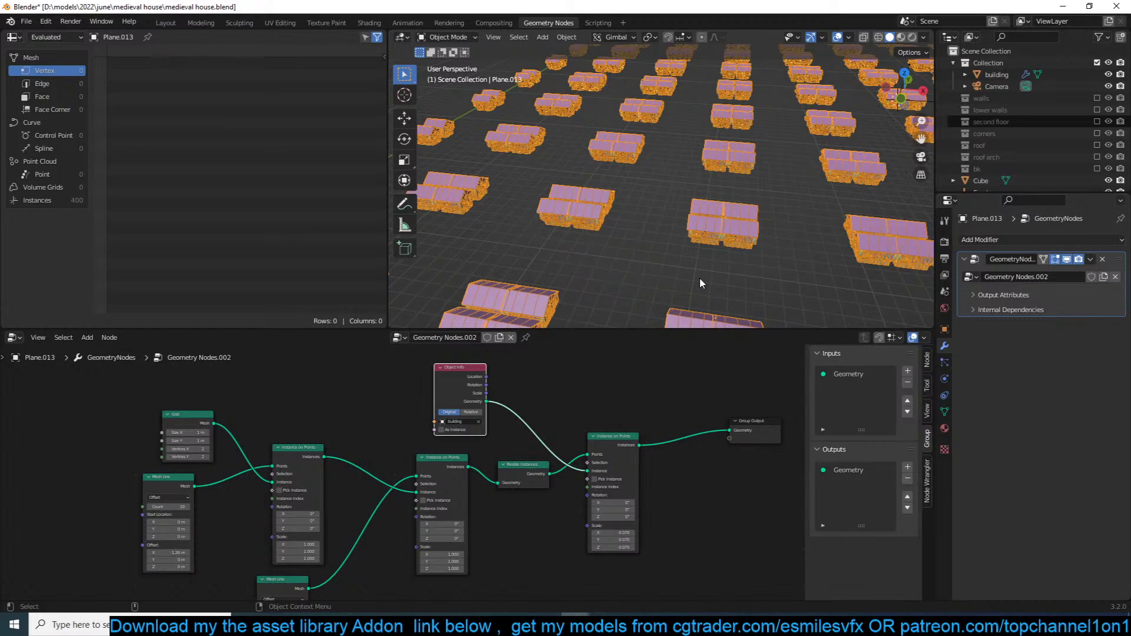
scroll(700, 279, "down", 6)
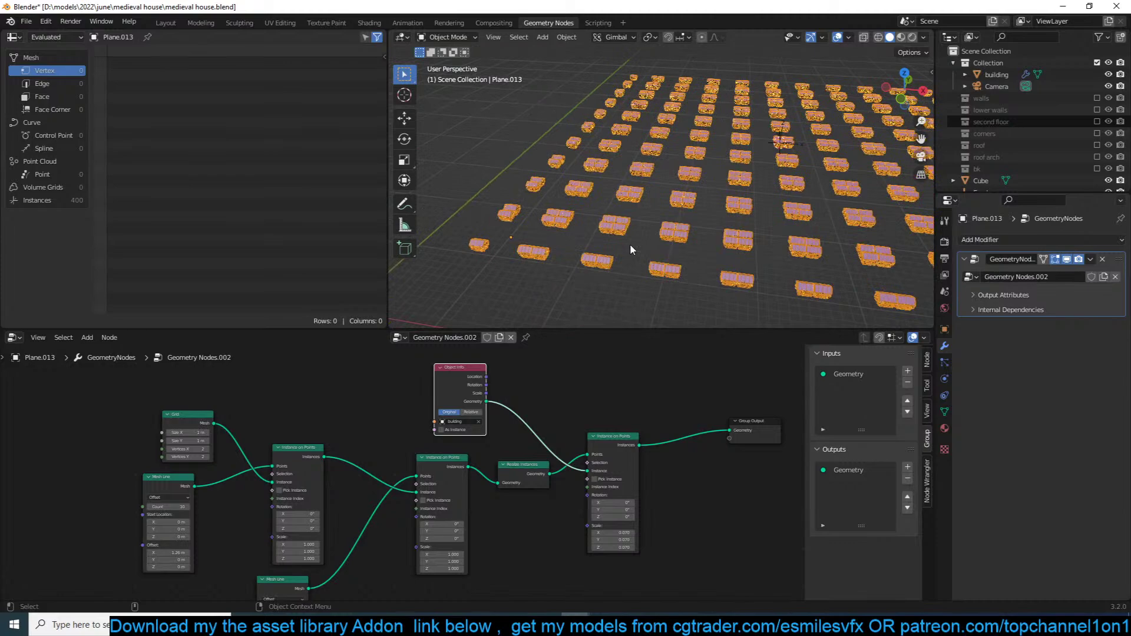
scroll(693, 235, "up", 2)
middle_click_drag(702, 236, 618, 210)
scroll(618, 209, "up", 3)
scroll(618, 210, "up", 2)
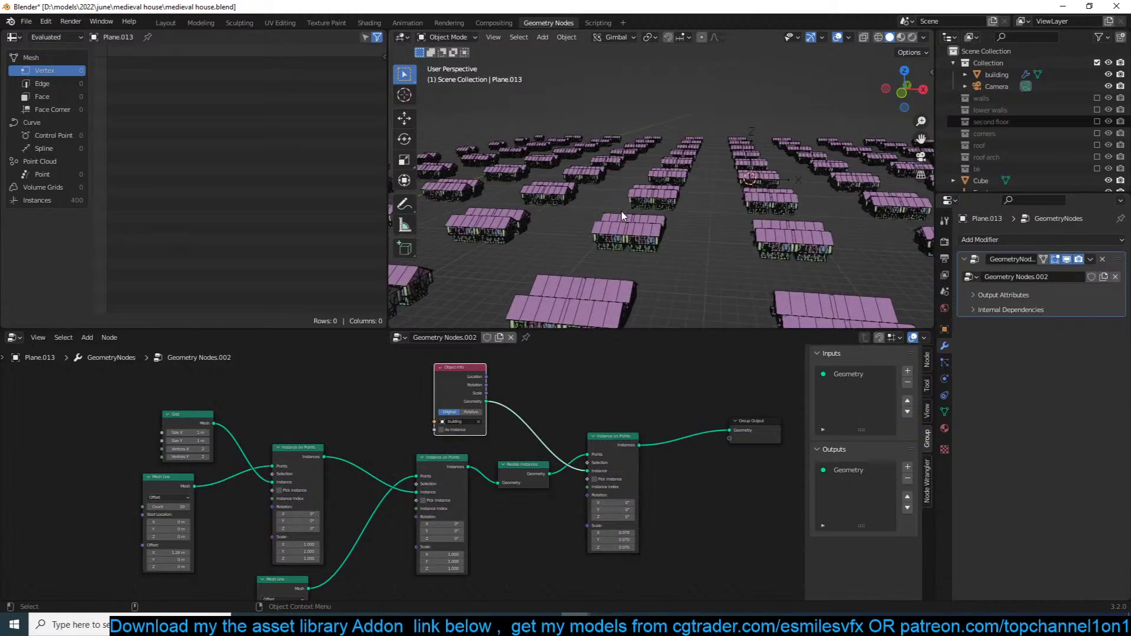
Step: Examine the layout's Grid, Mesh Line and Instance on Points nodes to see what groups the houses into blocks
middle_click_drag(464, 501, 579, 395)
scroll(561, 439, "up", 4)
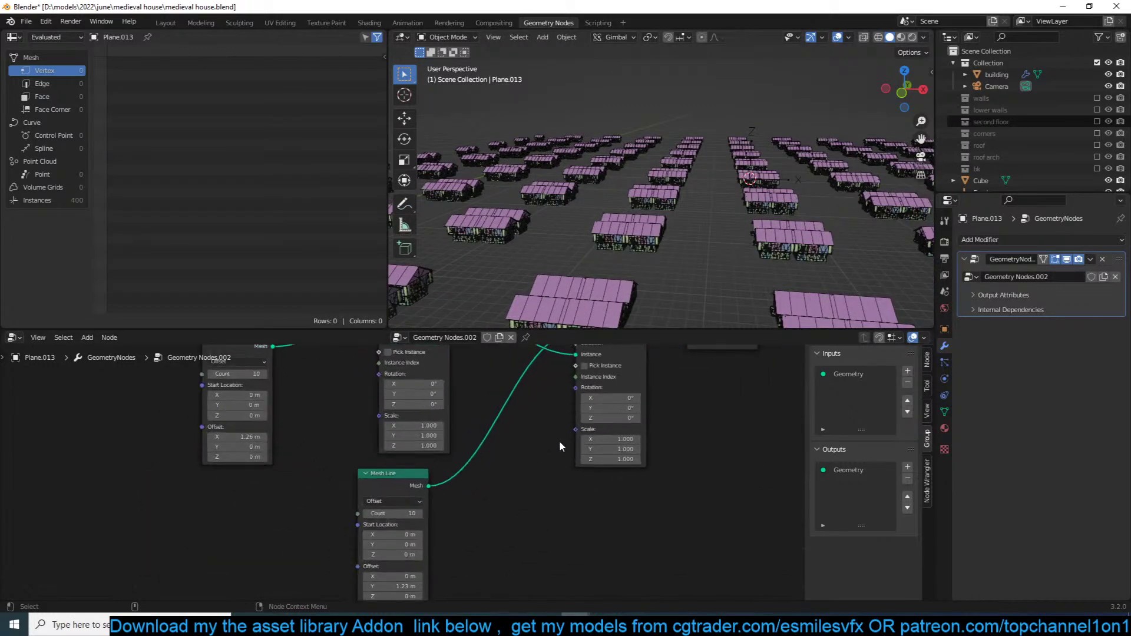
scroll(559, 441, "up", 2)
middle_click_drag(560, 441, 533, 495)
scroll(546, 432, "down", 9)
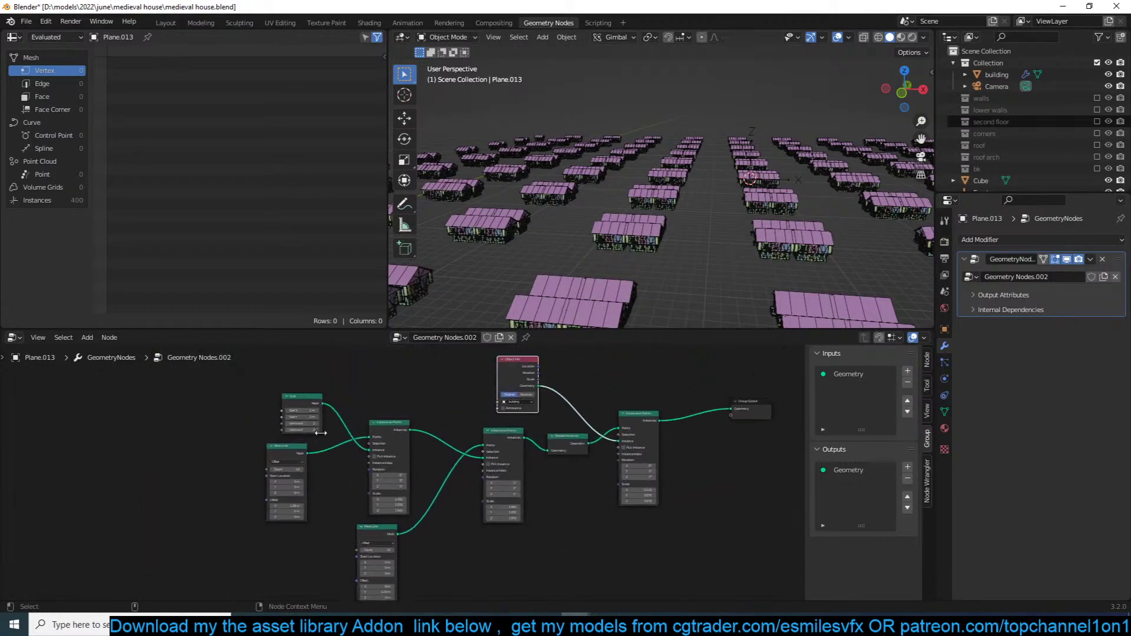
scroll(309, 434, "up", 2)
scroll(383, 465, "up", 2)
scroll(383, 465, "up", 2)
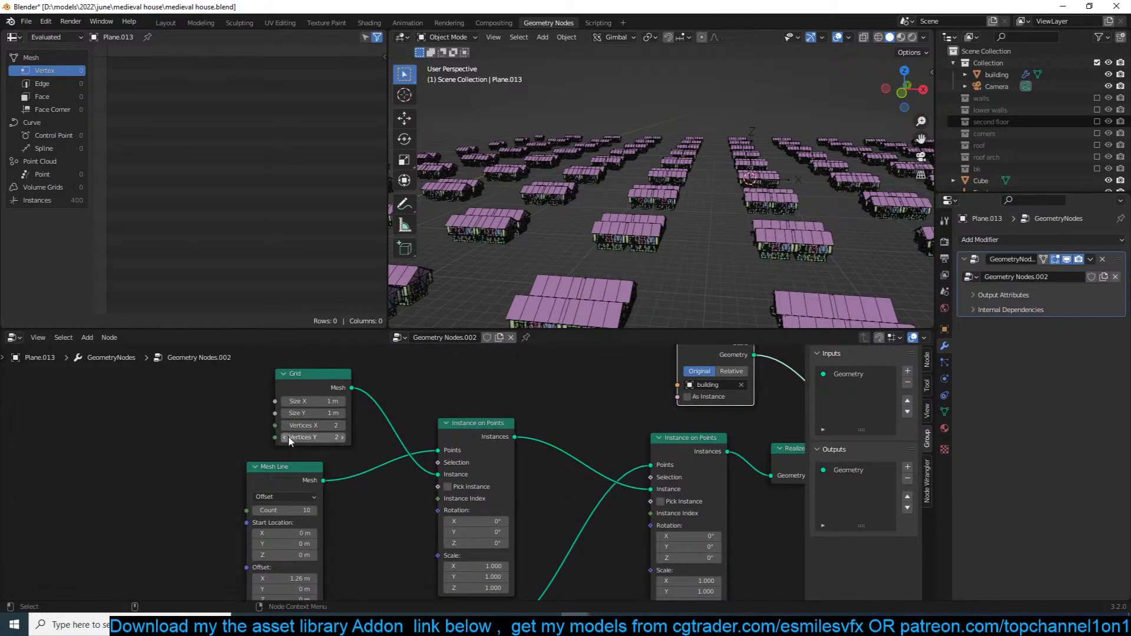
Step: Remove the first Instance on Points while keeping its Mesh Line linked onward, and move that Mesh Line closer to the next node
middle_click_drag(391, 526, 324, 461)
scroll(420, 458, "down", 4)
middle_click_drag(420, 458, 378, 474)
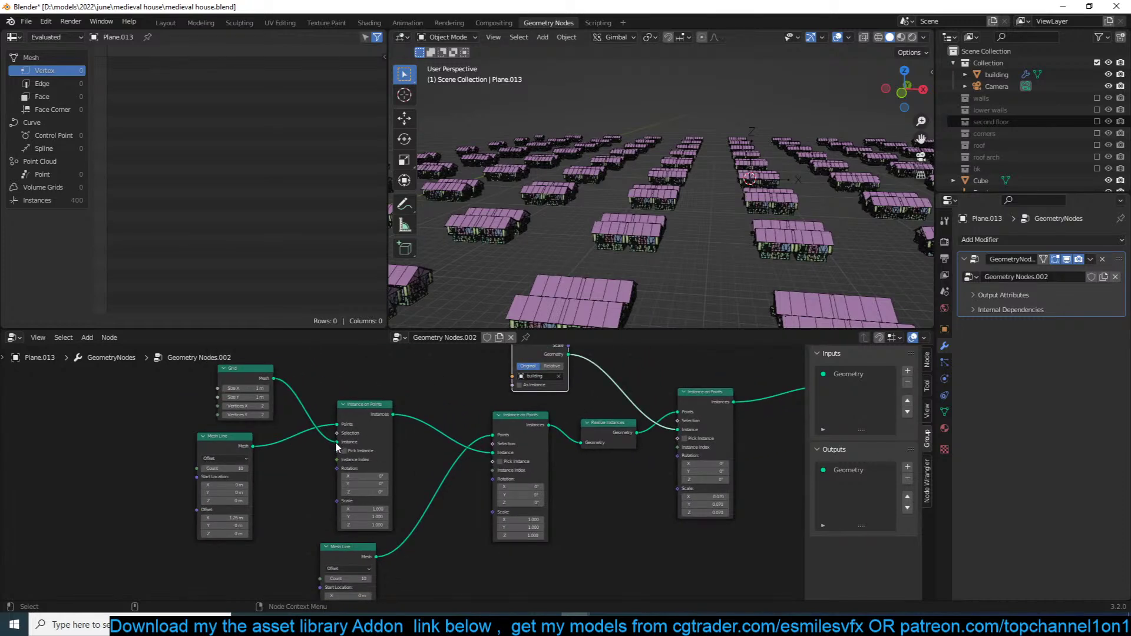
left_click(355, 411)
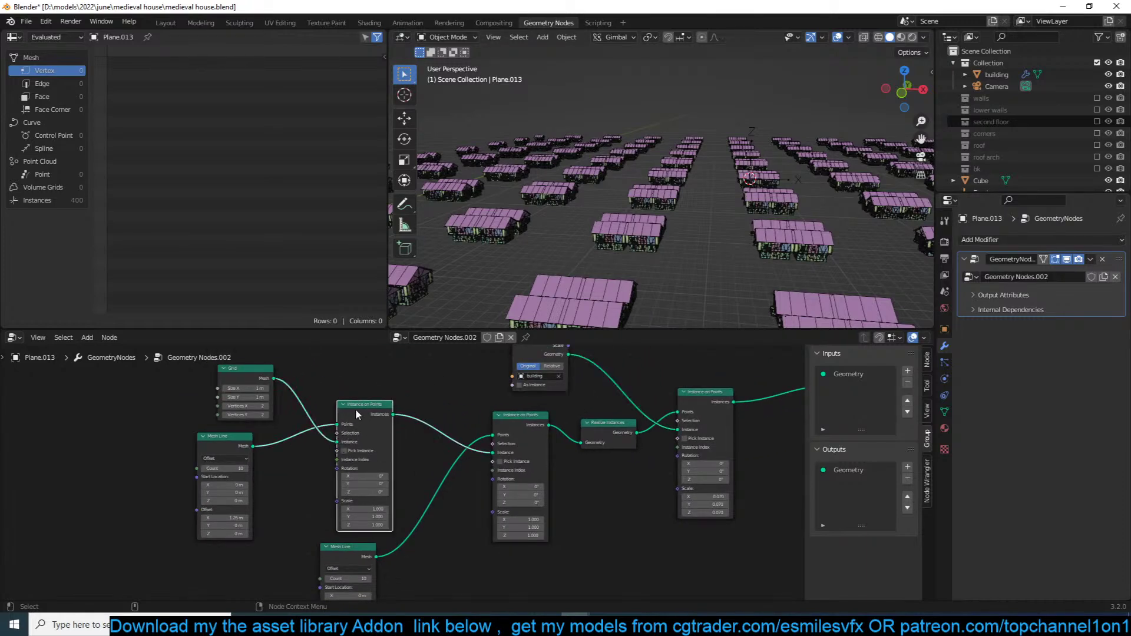
key("ctrl+x")
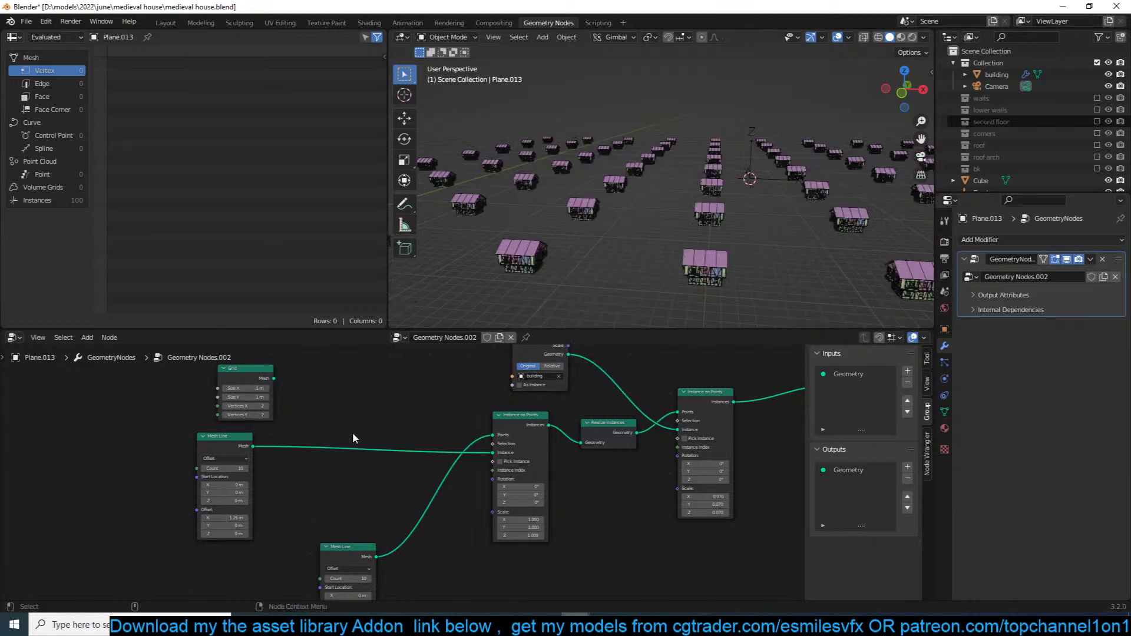
left_click_drag(238, 446, 347, 448)
left_click(259, 377)
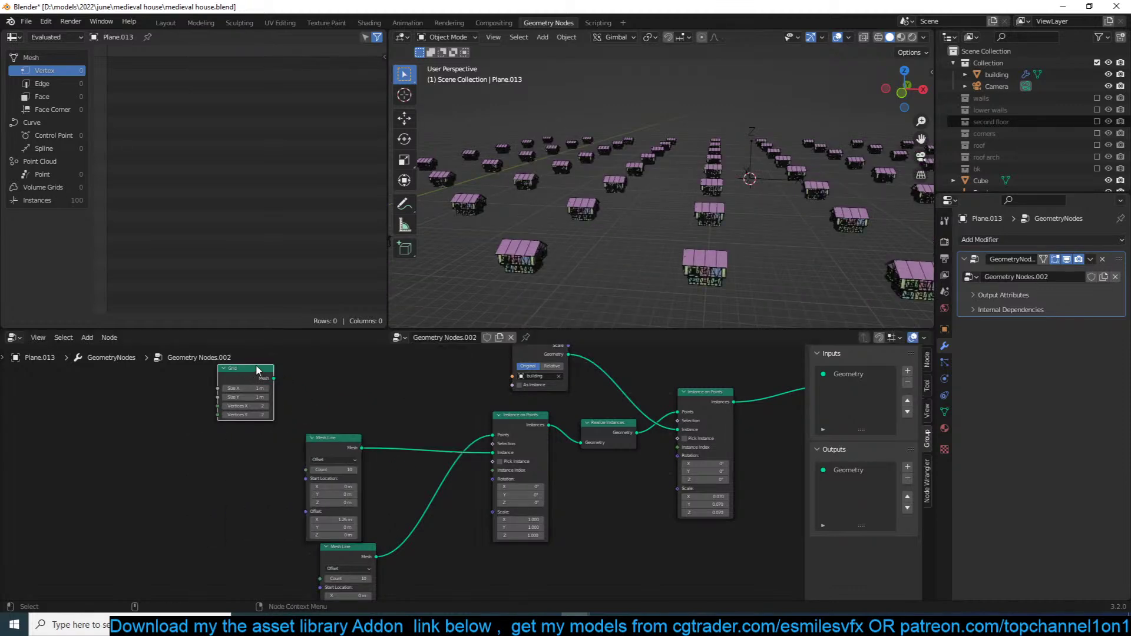
Step: Delete the unlinked Grid node and set the upper Mesh Line's X offset to 0.51 m
key("x")
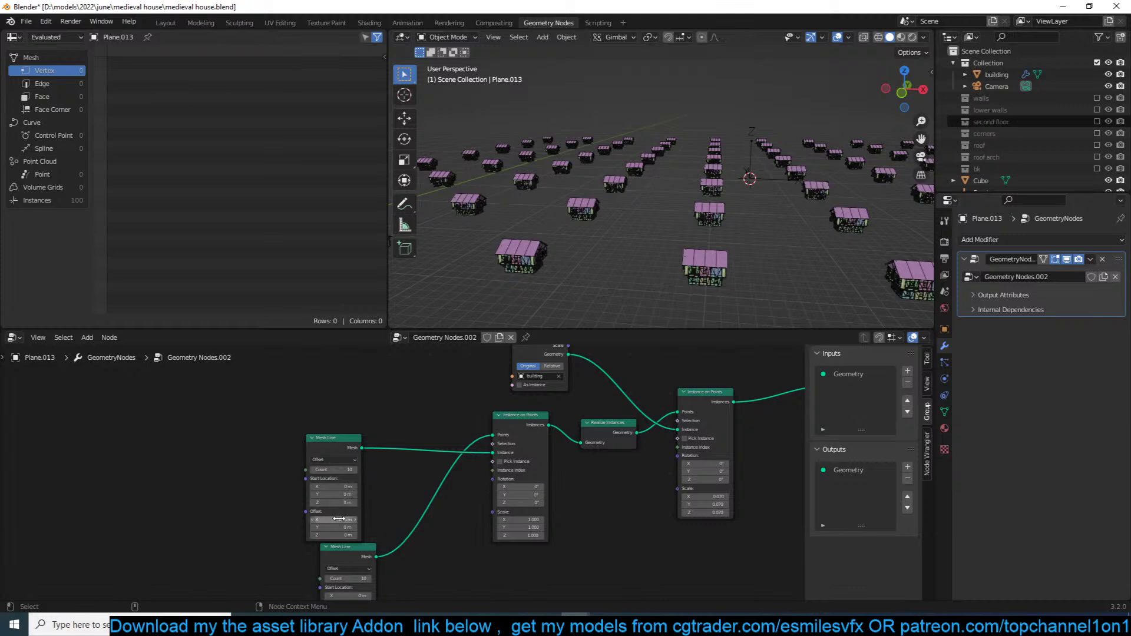
left_click_drag(339, 519, 305, 519, "shift")
middle_click_drag(659, 275, 752, 254, "shift")
right_click(576, 248)
left_click(576, 248)
middle_click_drag(498, 245, 542, 249, "shift")
scroll(543, 249, "down", 2)
middle_click_drag(610, 259, 560, 394)
scroll(585, 269, "down", 2)
scroll(714, 258, "up", 2)
Step: Set the lower Mesh Line's Y offset to 0.32 m to tighten the house spacing
middle_click_drag(425, 519, 515, 449)
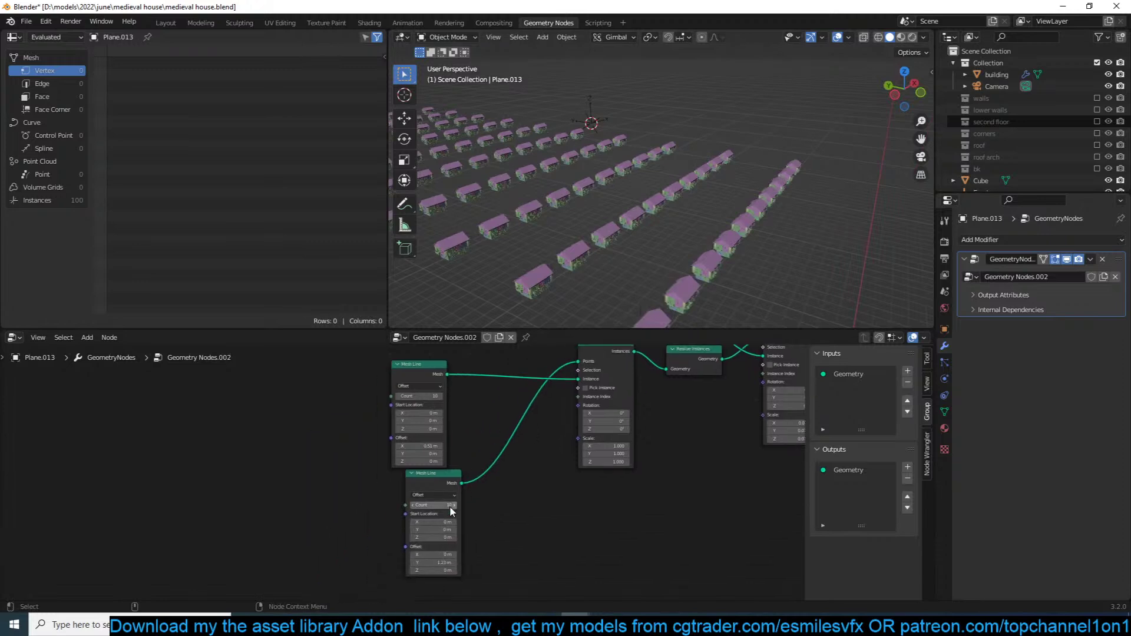
scroll(450, 507, "up", 1)
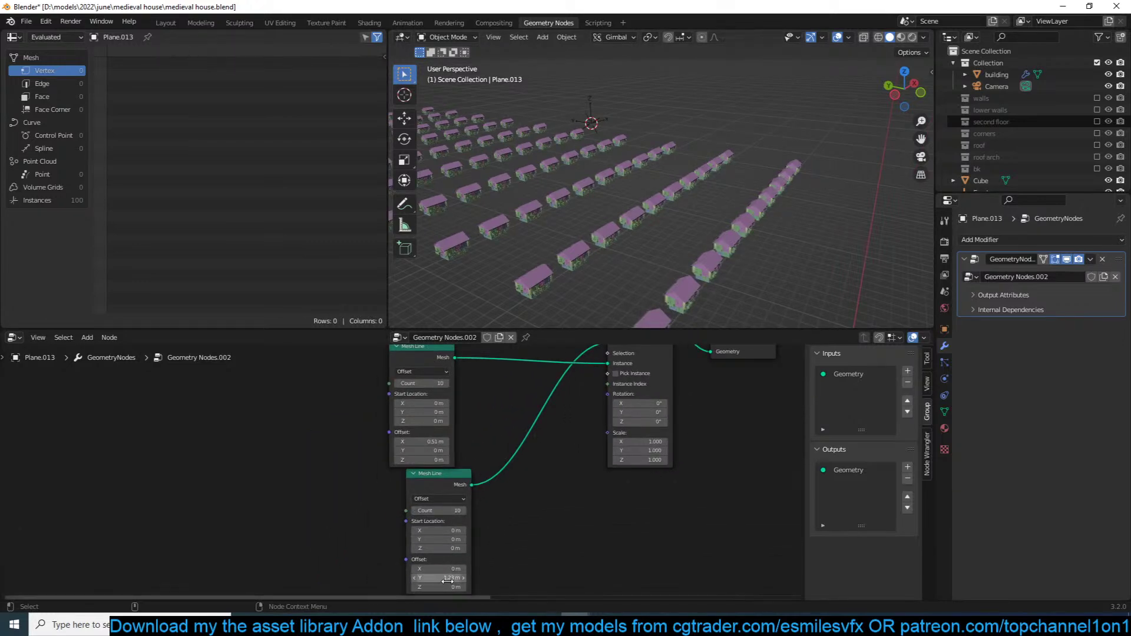
left_click_drag(448, 578, 412, 578)
middle_click_drag(652, 277, 590, 257)
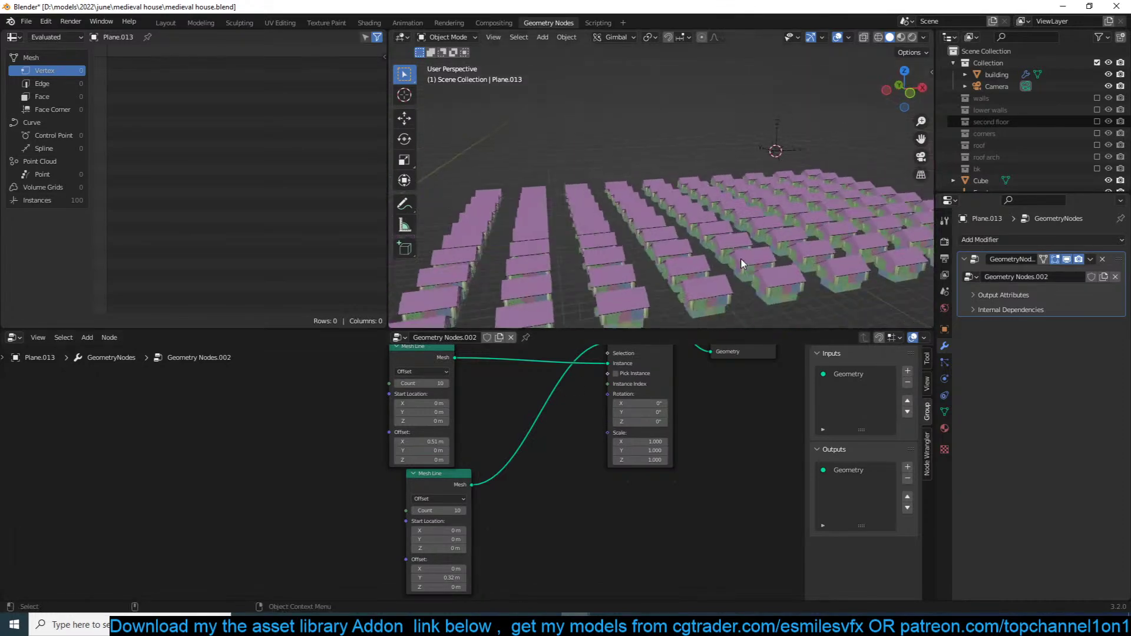
scroll(744, 265, "down", 2)
scroll(726, 421, "down", 5)
Step: Move the Group Output node farther away from the last Instance on Points node to make room
middle_click_drag(707, 447, 562, 503)
middle_click_drag(656, 400, 592, 430)
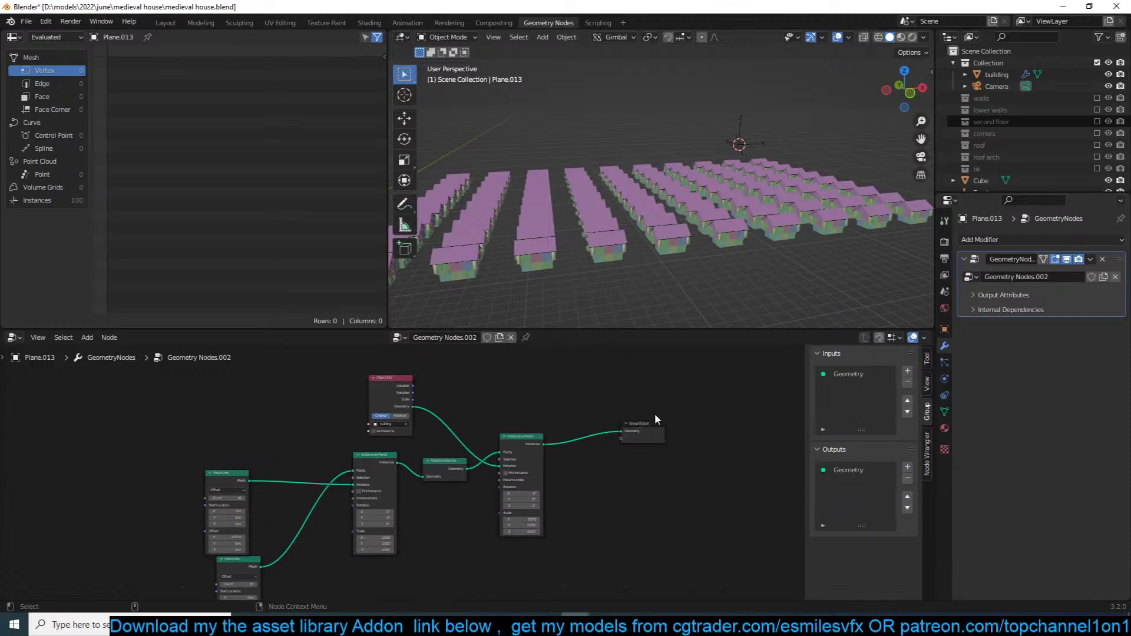
left_click_drag(655, 424, 751, 408)
scroll(749, 406, "up", 4)
middle_click_drag(737, 204, 730, 193)
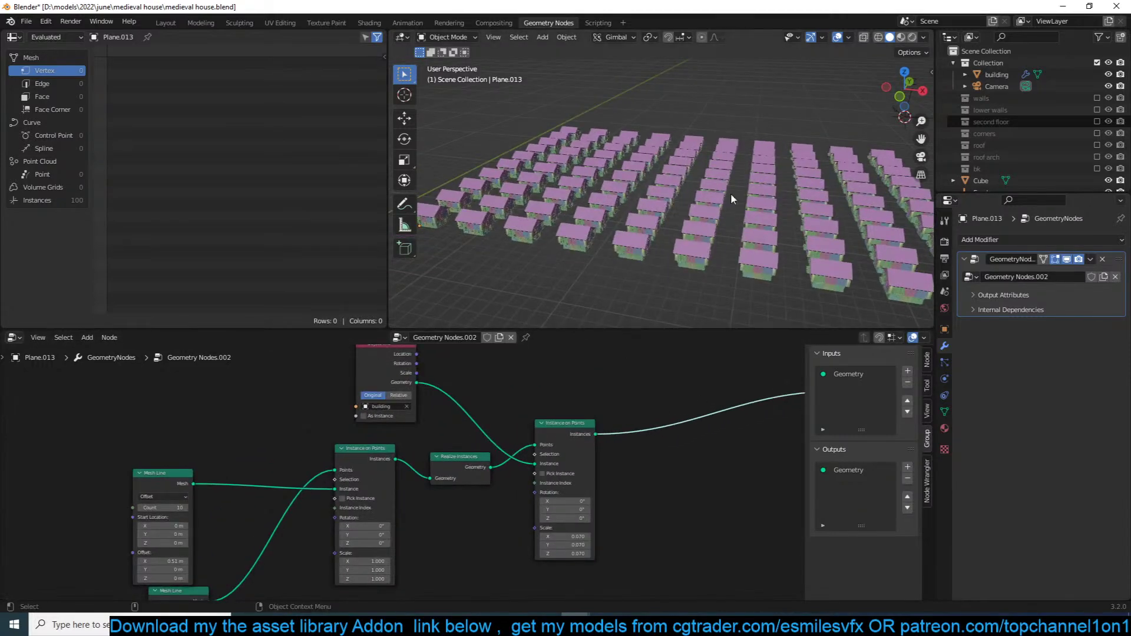
scroll(715, 193, "down", 2)
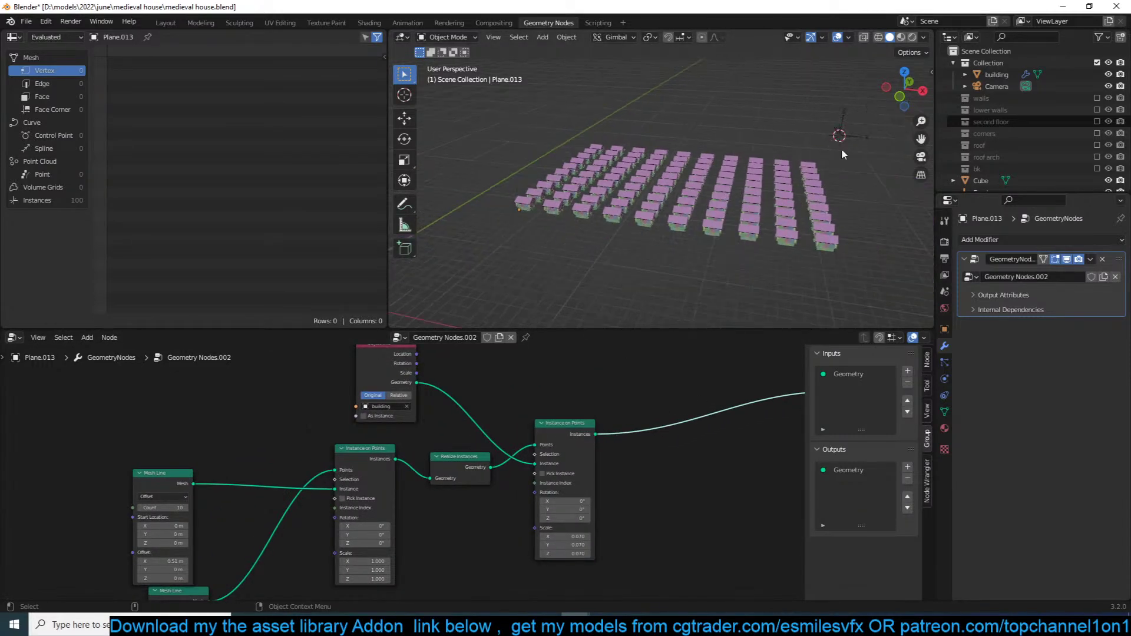
Step: Select the house layout object and snap the 3D cursor to it
left_click(858, 139)
left_click(671, 183)
key("shift+s")
left_click(676, 286)
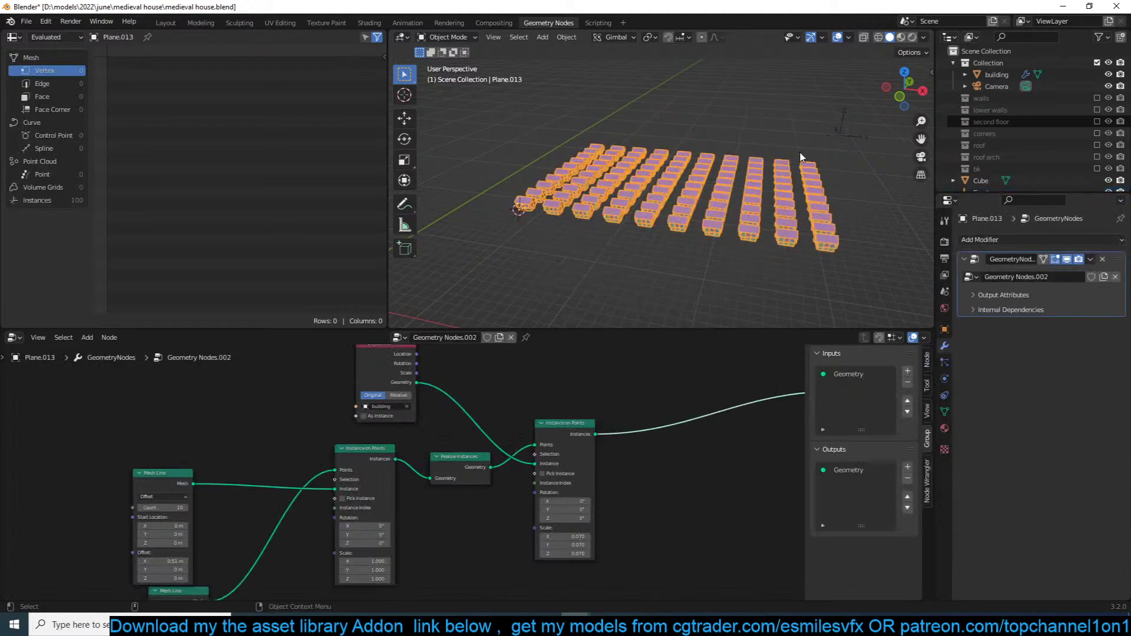
Step: Move the Arrows empty to the middle of the house rows and raise it to about 4.5 m in Z
left_click(839, 135)
key("g")
left_click(697, 189)
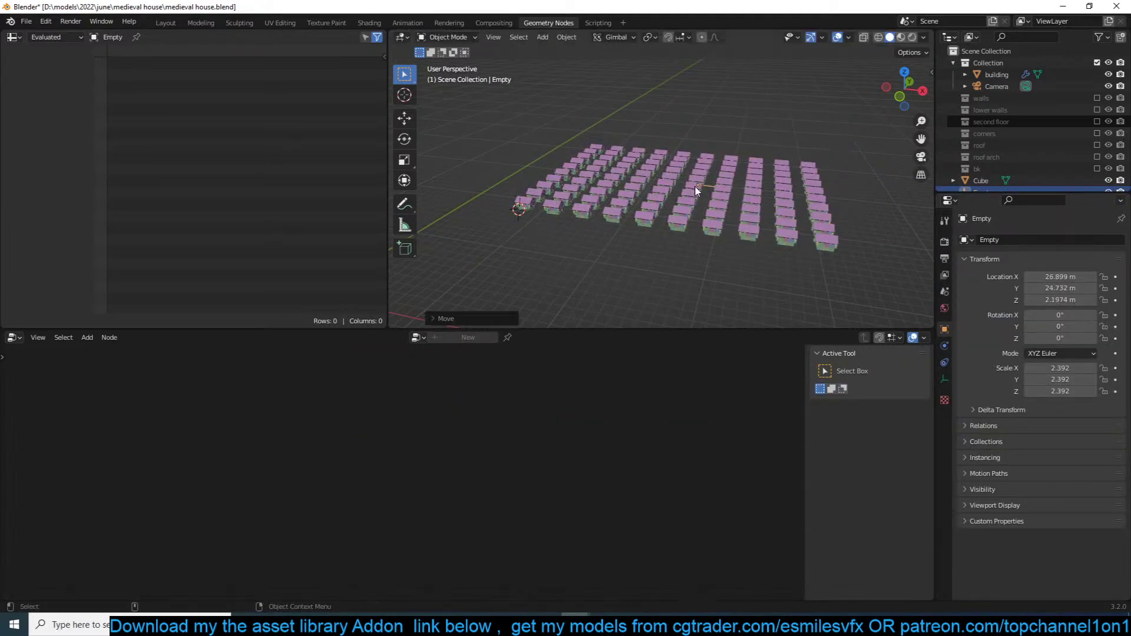
key("g")
left_click(693, 184)
scroll(559, 178, "down", 2)
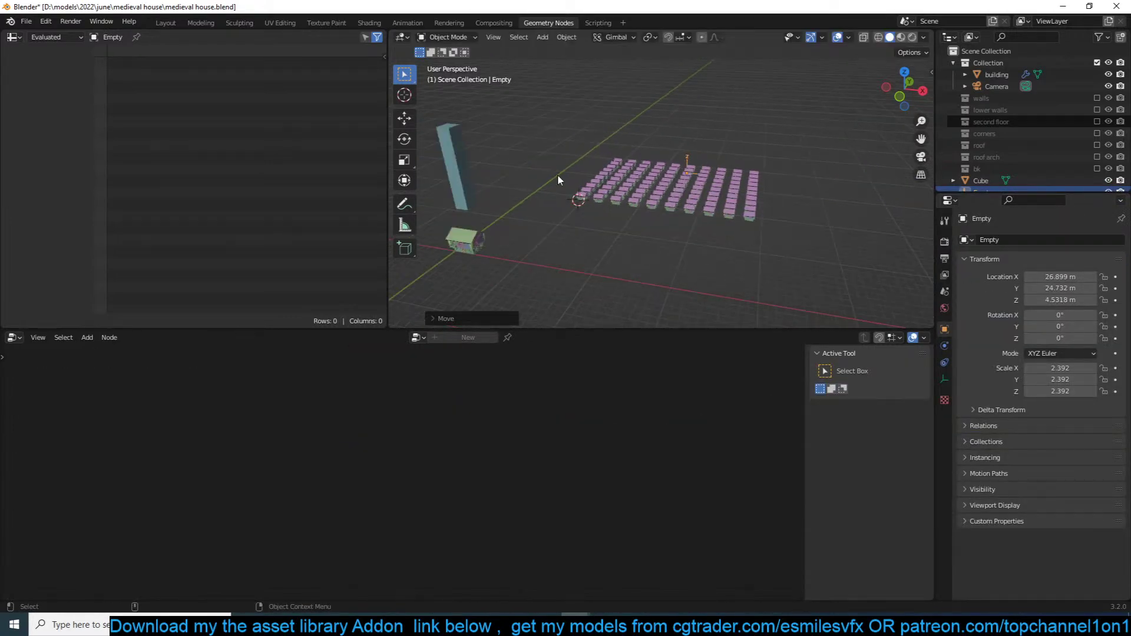
Step: Reselect the house layout object and move its last Instance on Points node farther from Realize Instances
left_click(453, 175)
left_click(731, 188)
left_click_drag(558, 437, 700, 415)
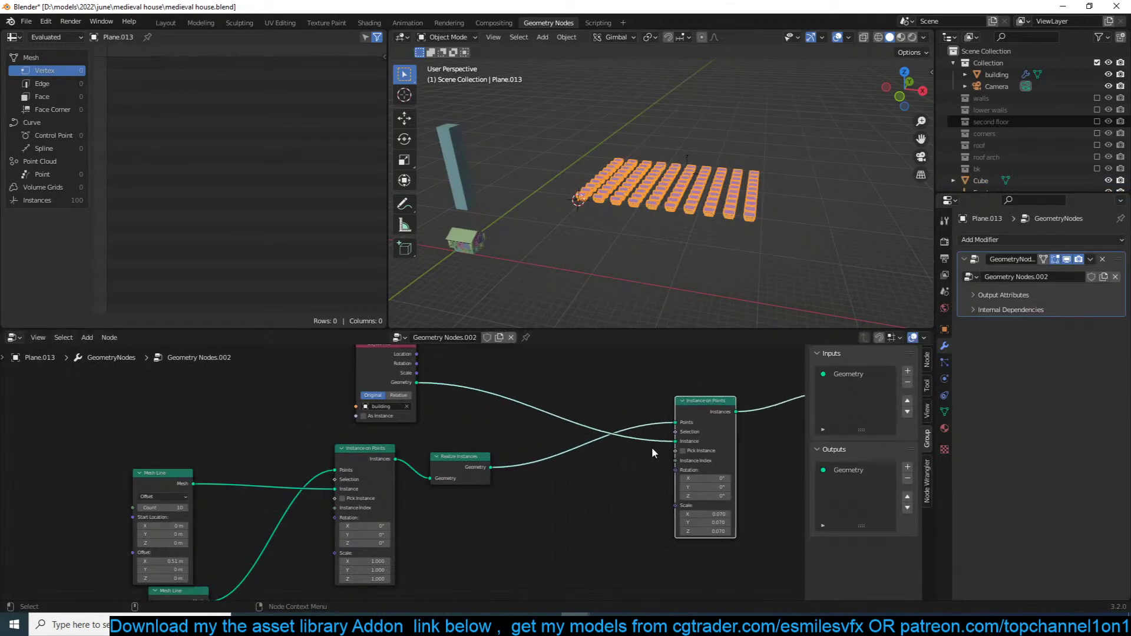
scroll(654, 454, "up", 1)
middle_click_drag(654, 455, 628, 428)
key("shift+a")
left_click(596, 370)
type("d")
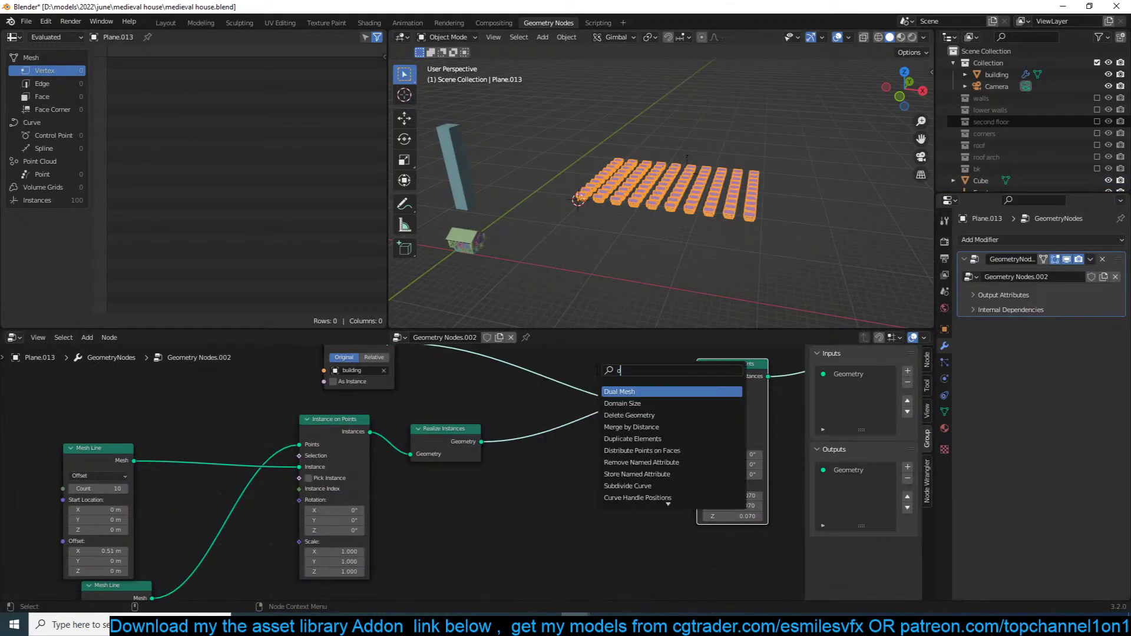
type("ista")
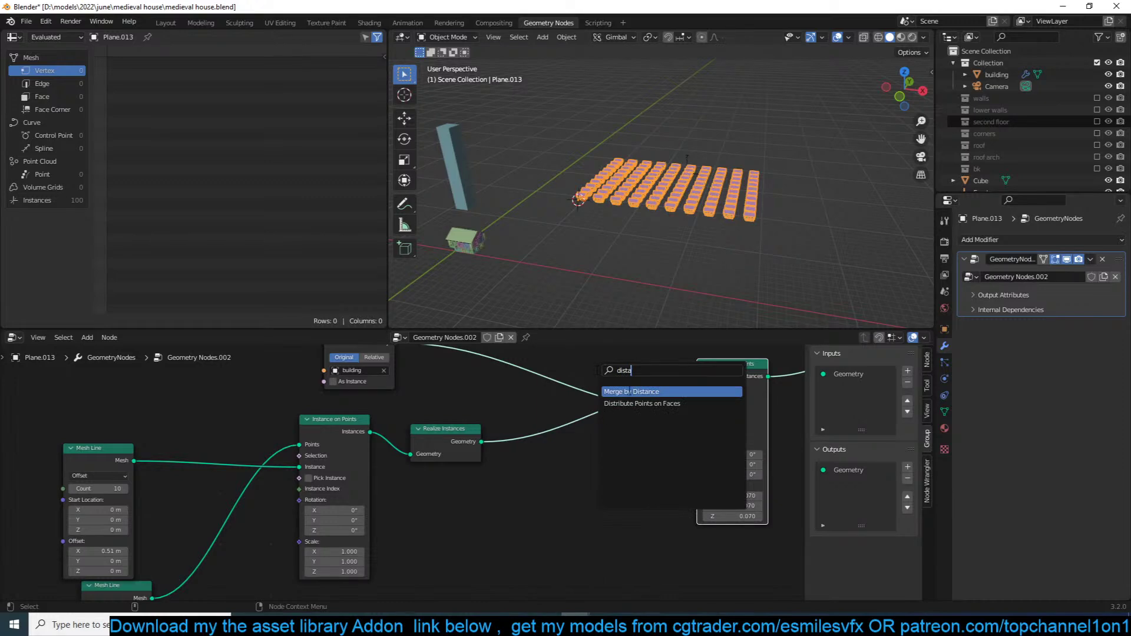
key("Escape")
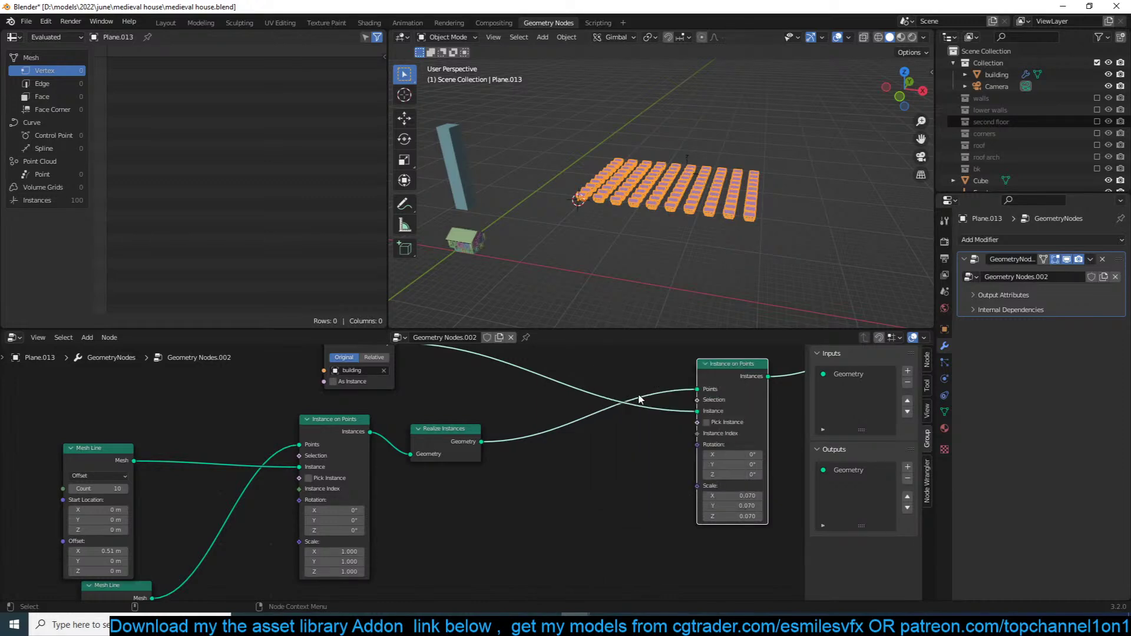
Step: Add a Vector Math node below the links between Realize Instances and the last Instance on Points
key("shift+a")
left_click(575, 369)
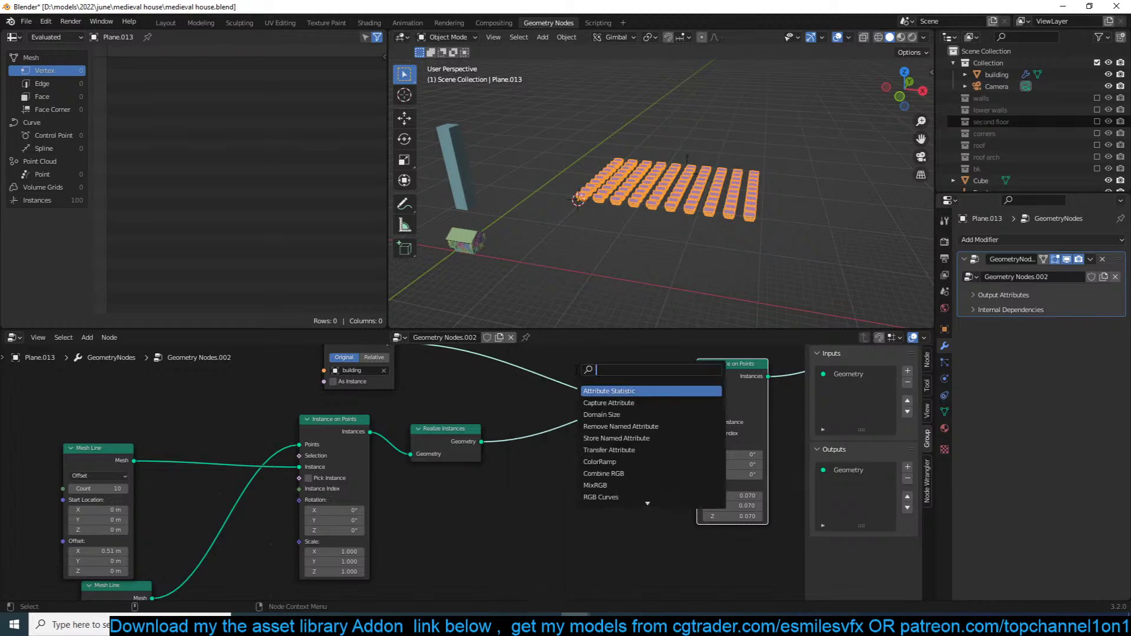
type("ve")
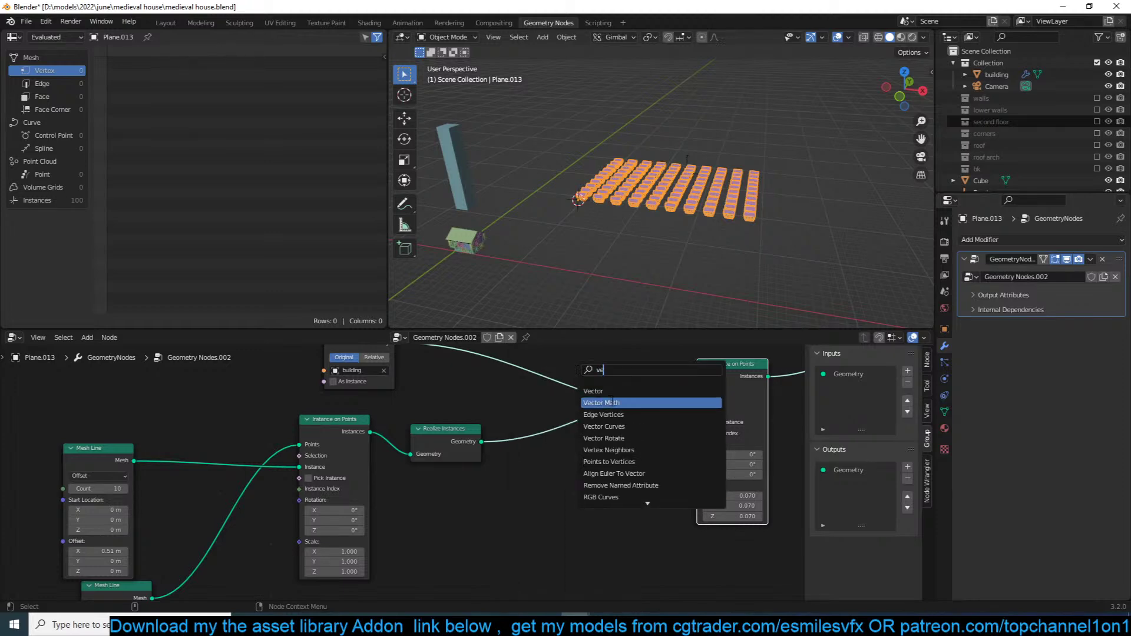
left_click(612, 403)
left_click(596, 482)
scroll(625, 450, "down", 2)
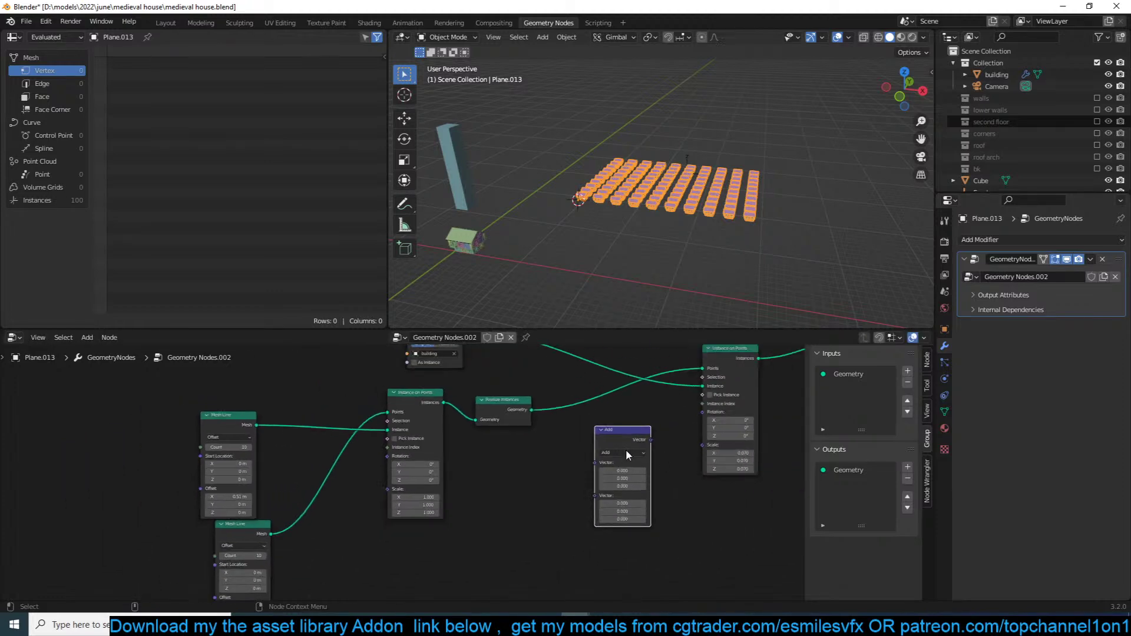
Step: Add a Position node linked to the Vector Math node's first vector input and set the operation to Distance
key("shift+a")
type("position")
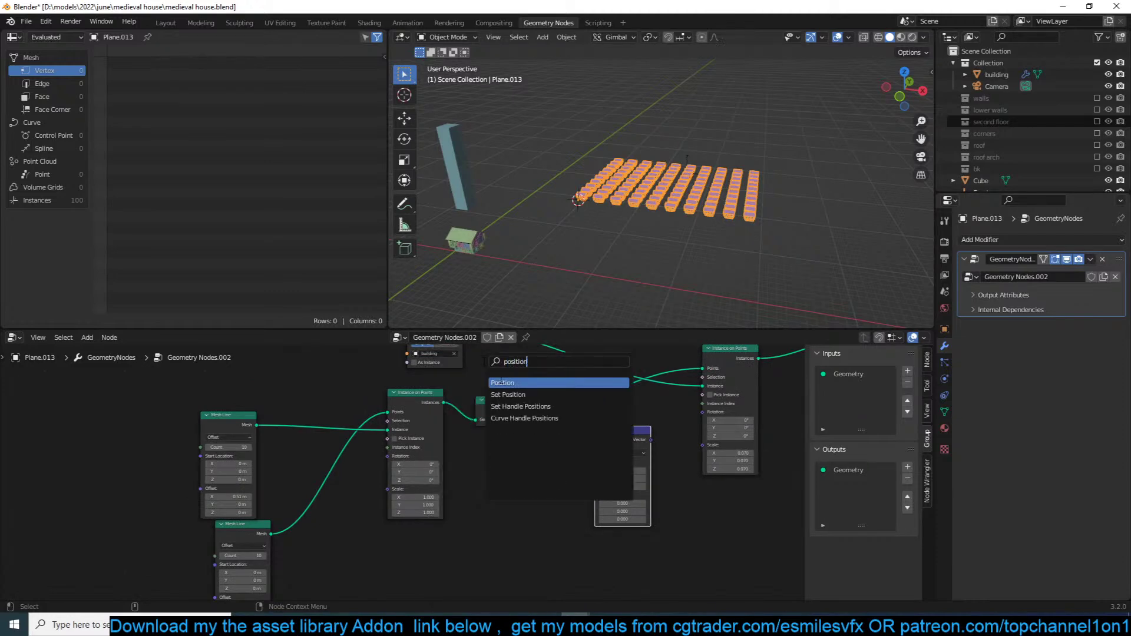
left_click(501, 383)
left_click(482, 501)
scroll(482, 500, "up", 2)
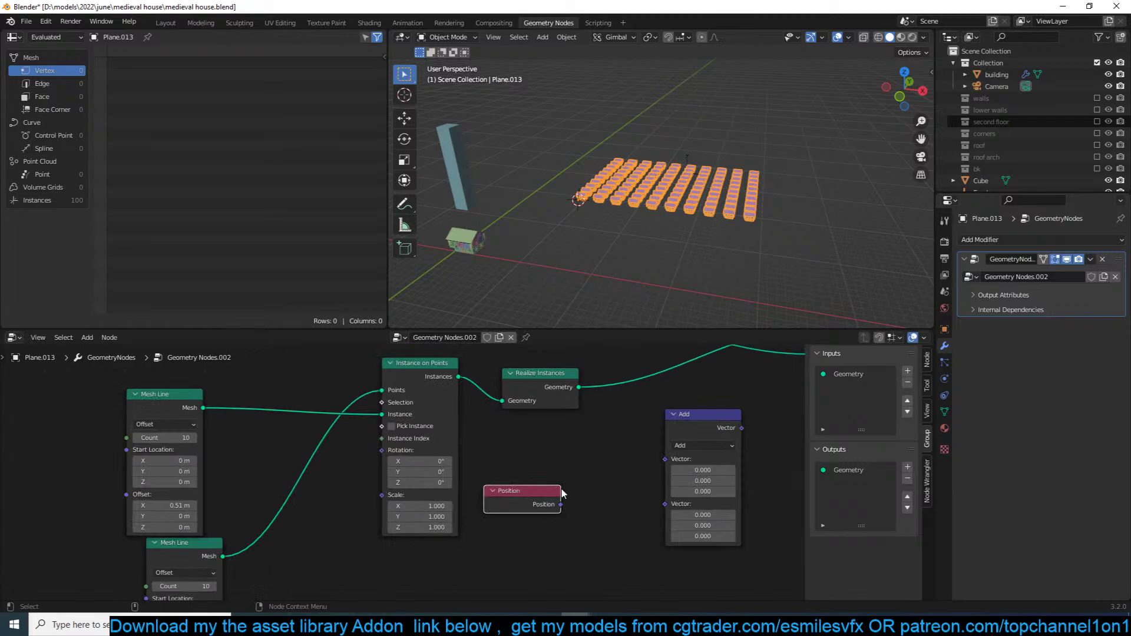
left_click_drag(560, 504, 665, 459)
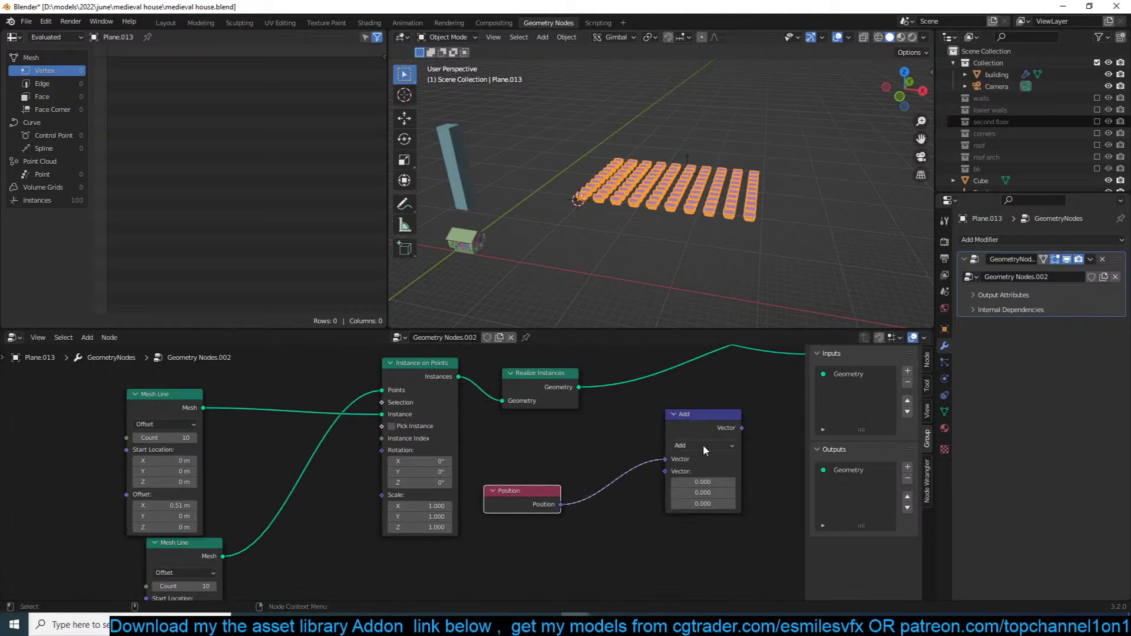
left_click(704, 446)
left_click(723, 291)
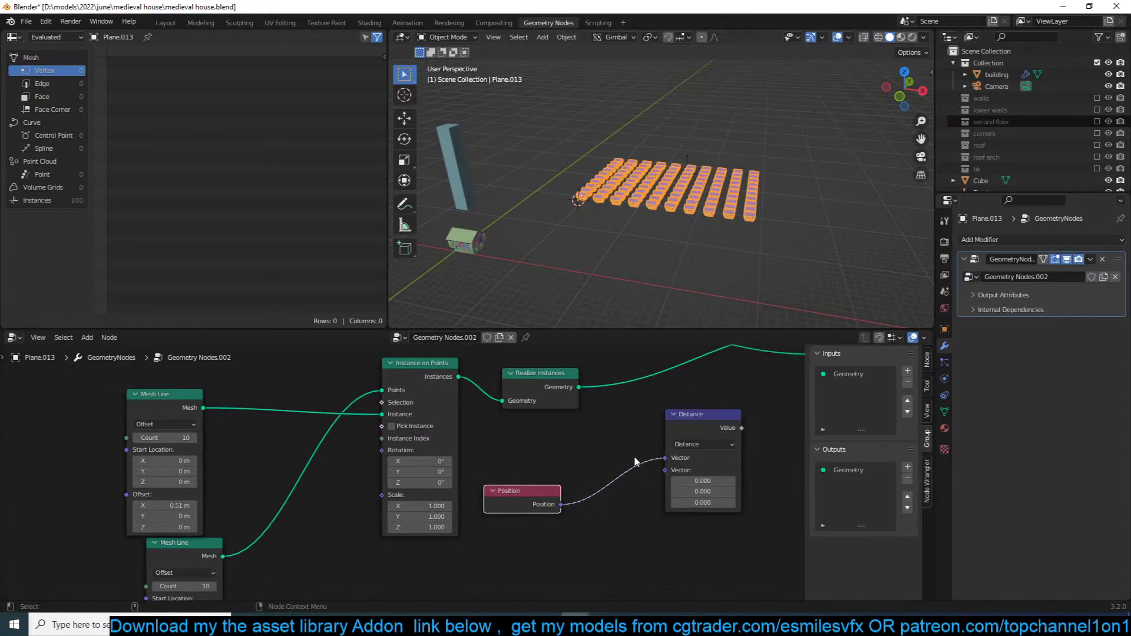
Step: Bring the Empty into the node tree as an Object Info node and link its Location to the Distance node's second vector
scroll(558, 436, "down", 2)
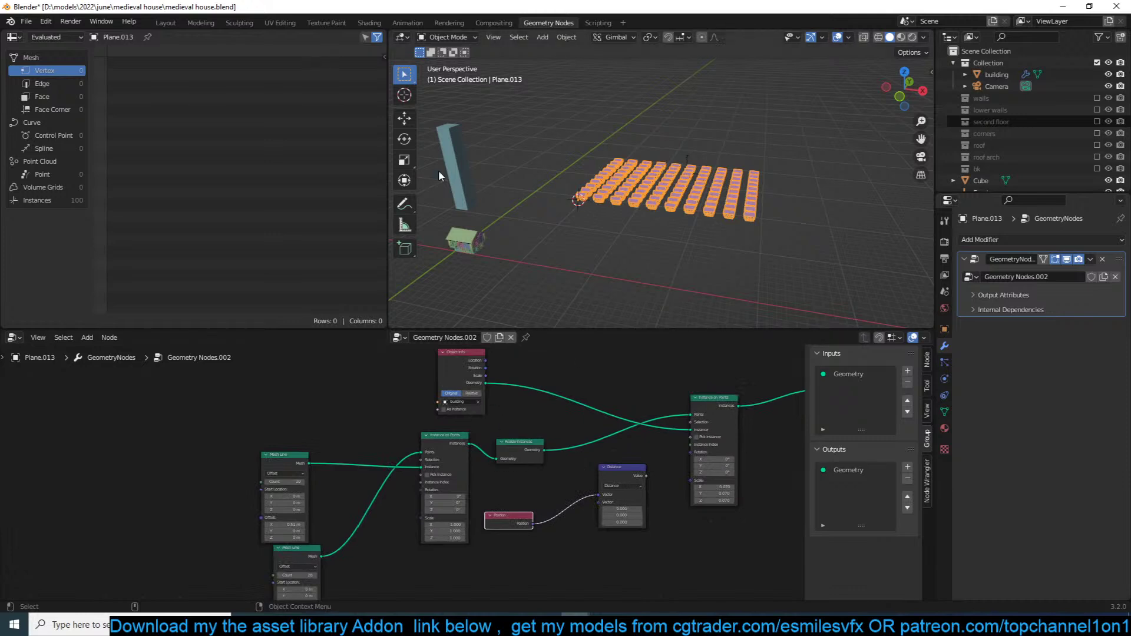
scroll(988, 158, "down", 2)
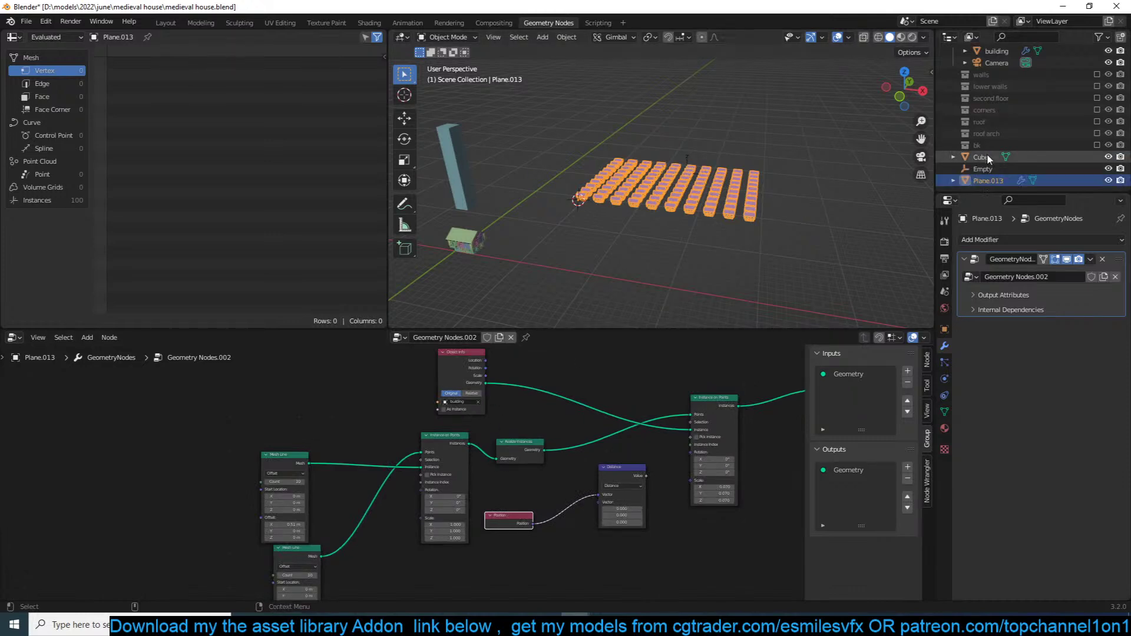
left_click_drag(985, 167, 498, 554)
middle_click_drag(541, 489, 659, 416)
scroll(659, 416, "up", 4)
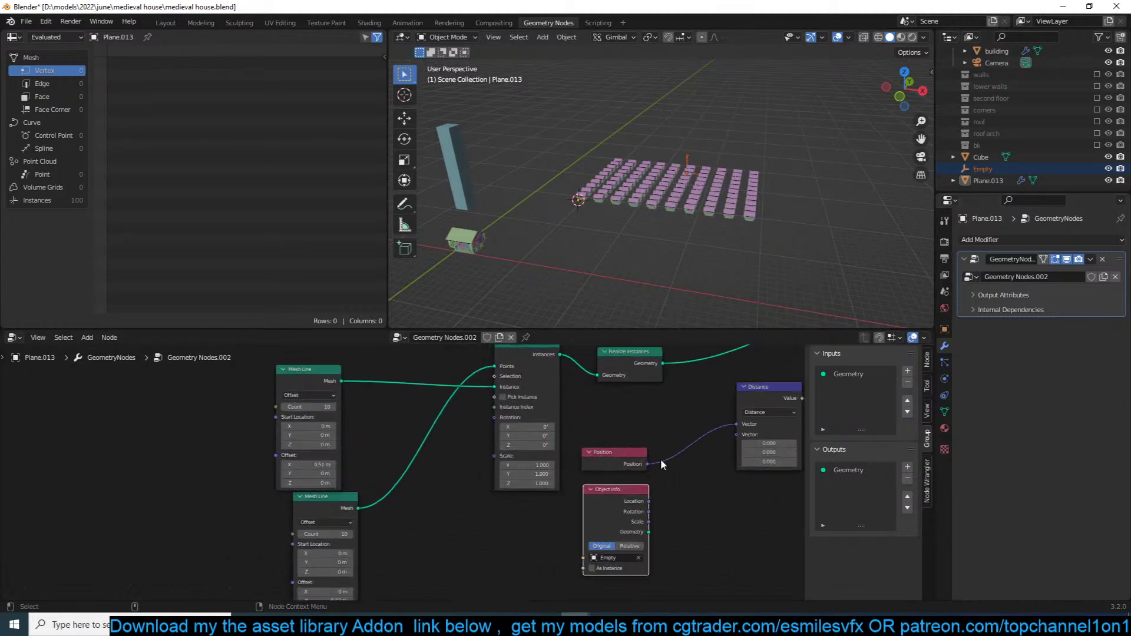
left_click_drag(648, 501, 737, 434)
Step: Move the Distance node closer to its input nodes and shift the last Instance on Points toward the Group Output
middle_click_drag(740, 433, 537, 492)
scroll(539, 490, "up", 2)
left_click_drag(573, 453, 516, 503)
scroll(590, 457, "down", 4)
middle_click_drag(625, 441, 548, 472)
left_click_drag(584, 404, 649, 393)
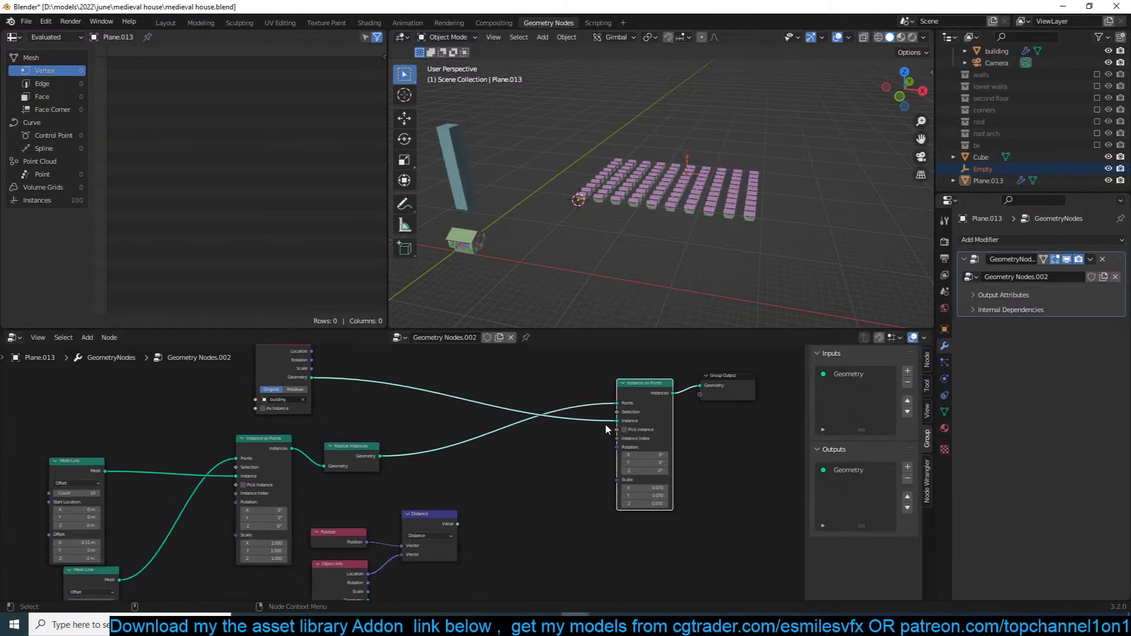
Step: Add a Compare node between the Distance node and the last Instance on Points
scroll(583, 430, "up", 1)
key("shift+a")
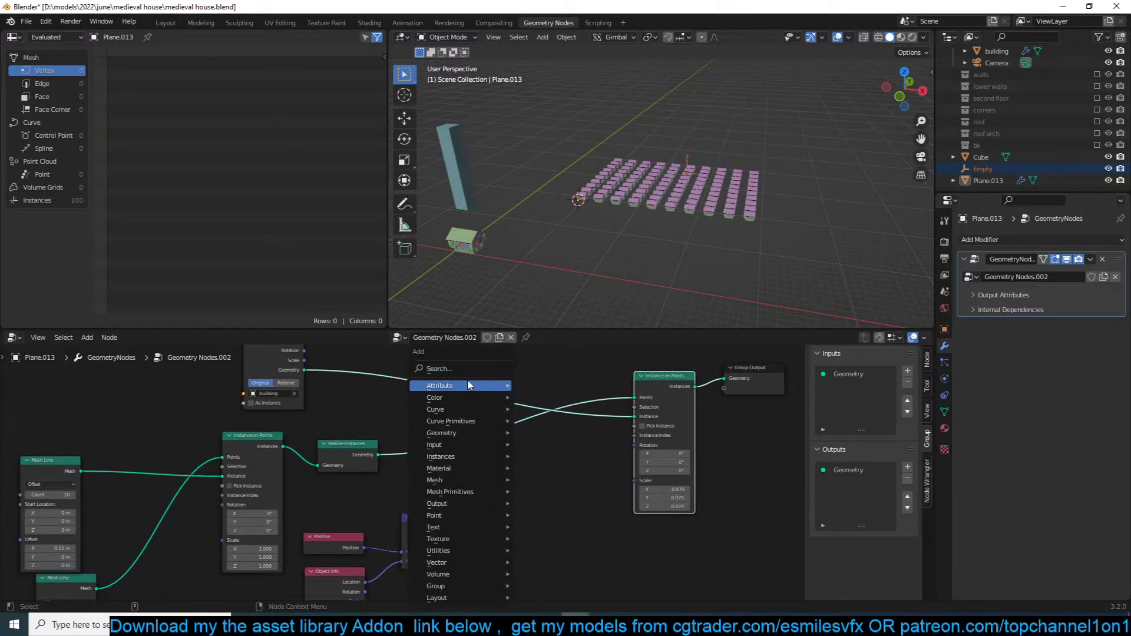
left_click(439, 368)
type("ge")
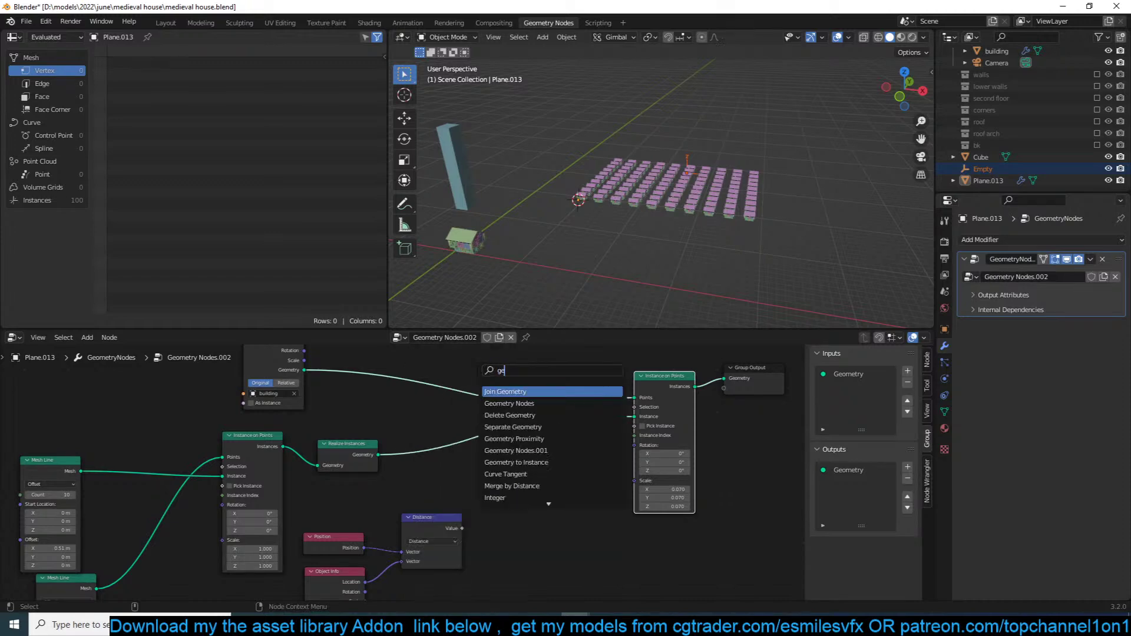
key("BackSpace")
type("re")
key("BackSpace")
key("BackSpace")
key("BackSpace")
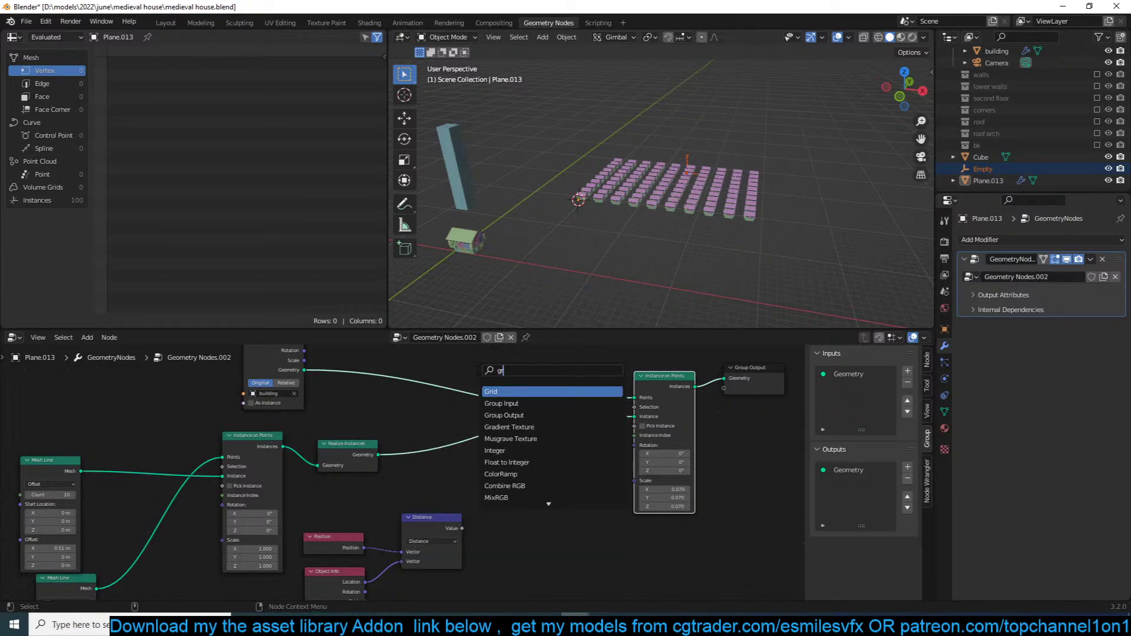
type("comp")
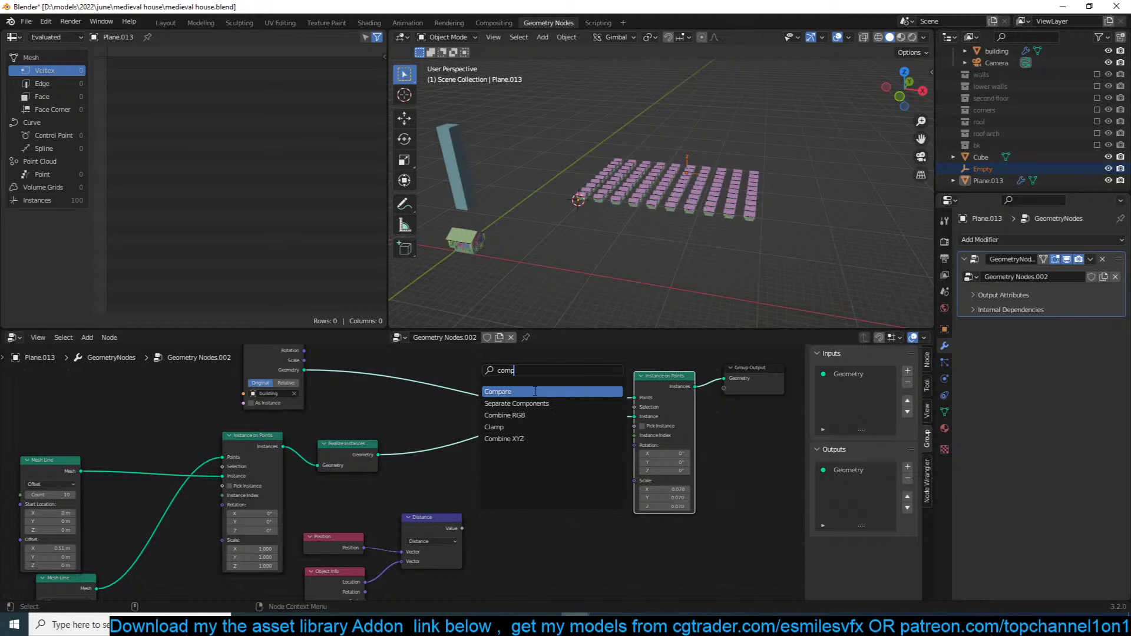
left_click(535, 391)
left_click(572, 467)
Step: Link the Distance value to the Compare node's A input and move the Empty's Object Info node up under Position
scroll(572, 467, "up", 3)
left_click_drag(478, 542, 545, 500)
scroll(544, 499, "down", 1)
scroll(521, 496, "down", 1)
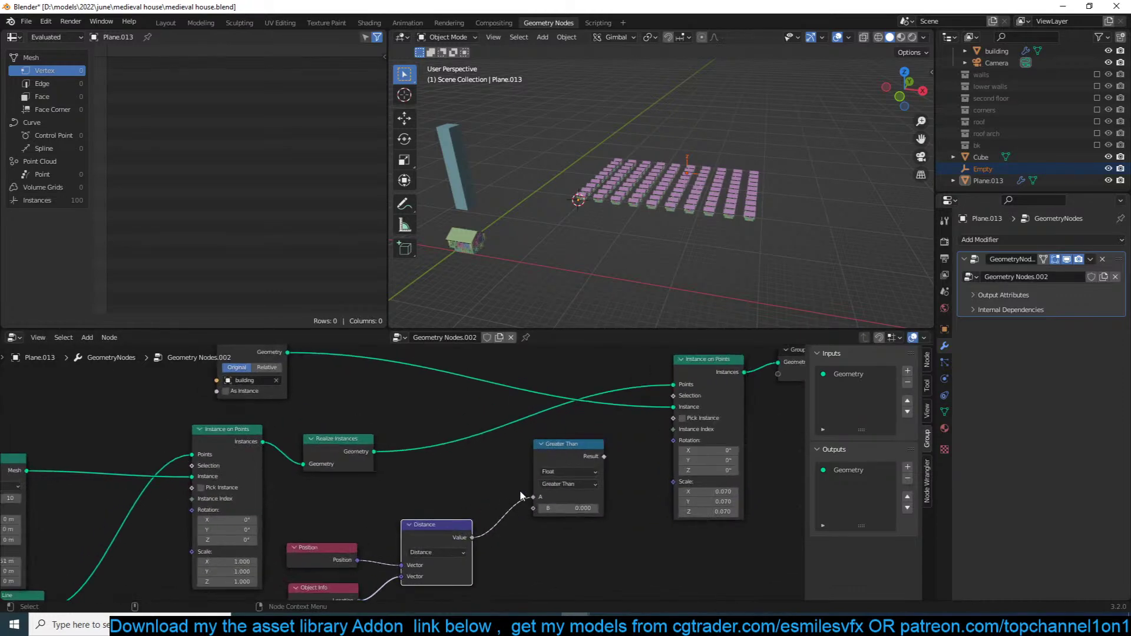
middle_click_drag(470, 506, 481, 473)
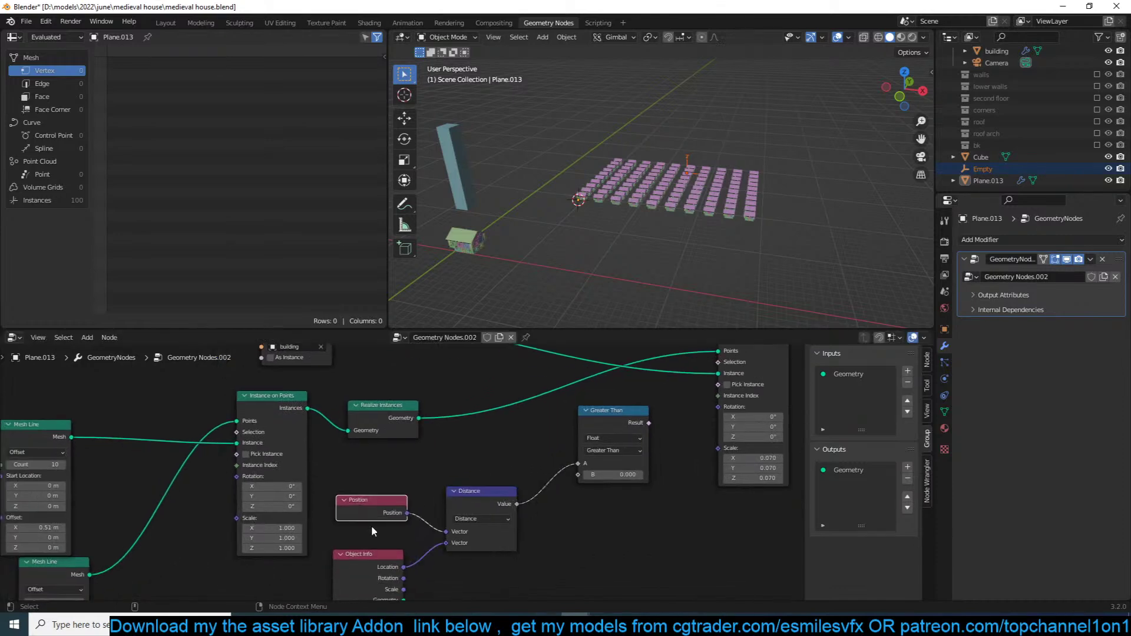
left_click_drag(372, 554, 375, 524)
scroll(613, 476, "up", 1)
Step: Set the Greater Than node's B value to 2.7 and link its Result to Pick Instance on the last Instance on Points
left_click(612, 476)
type("2.7")
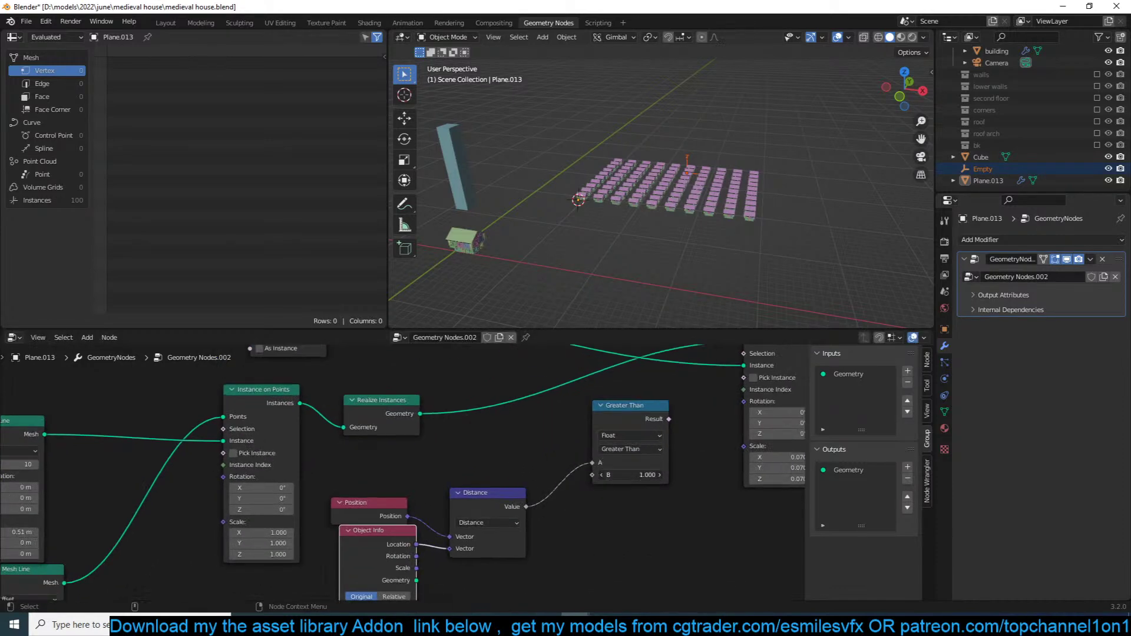
key("Return")
left_click_drag(669, 419, 741, 379)
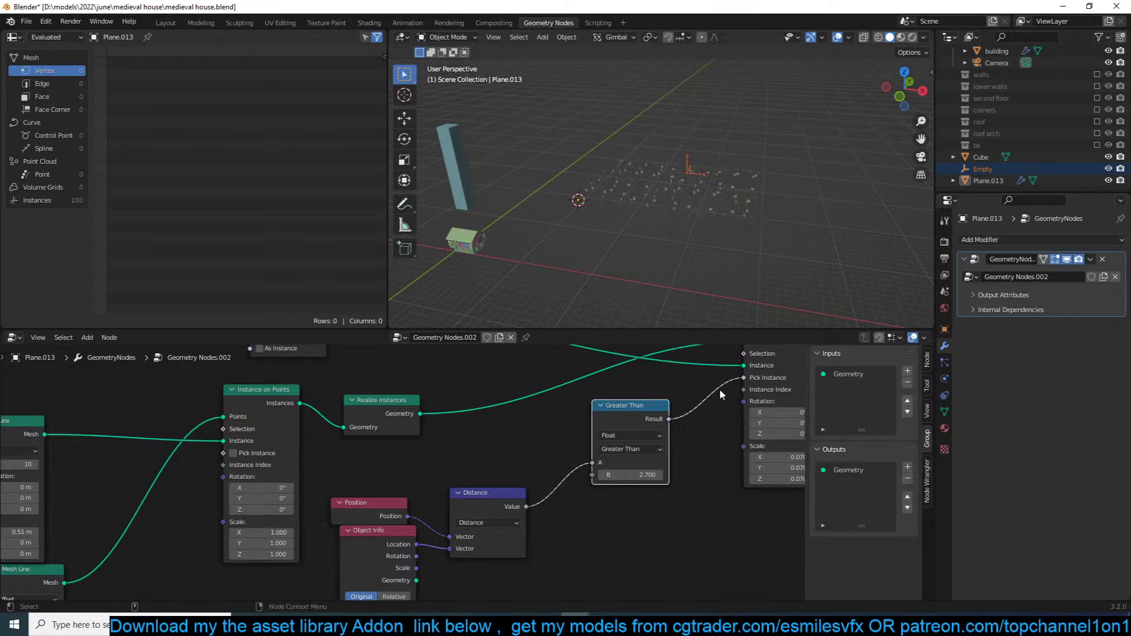
mouse_move(642, 475)
left_mouse_down()
mouse_move(661, 475)
mouse_move(643, 474)
left_mouse_up()
scroll(660, 273, "up", 7)
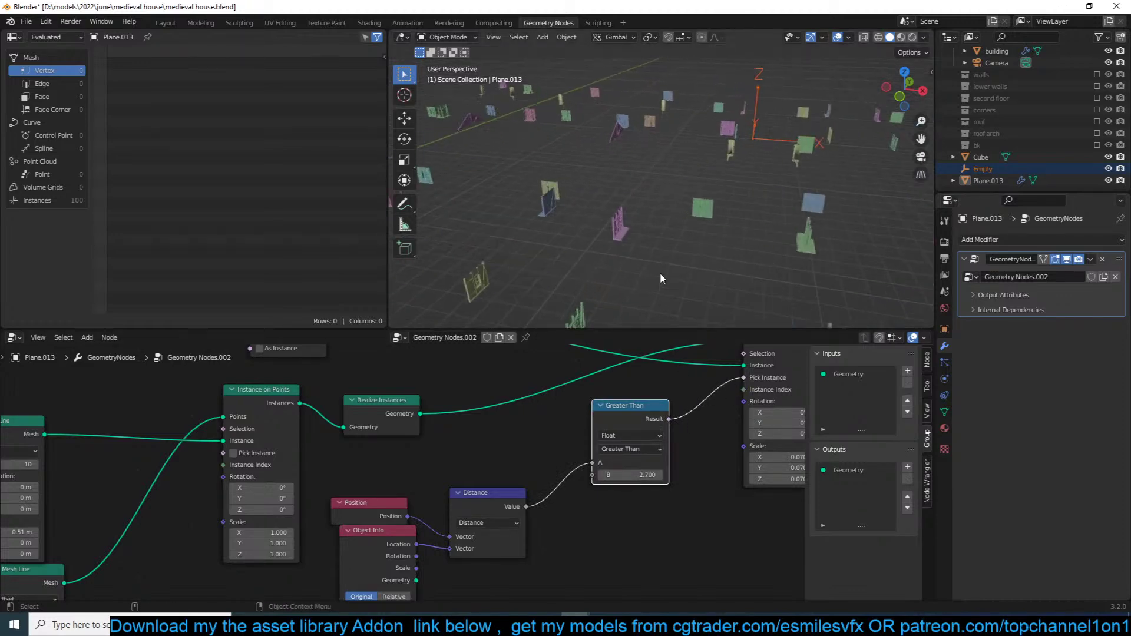
scroll(676, 409, "down", 7)
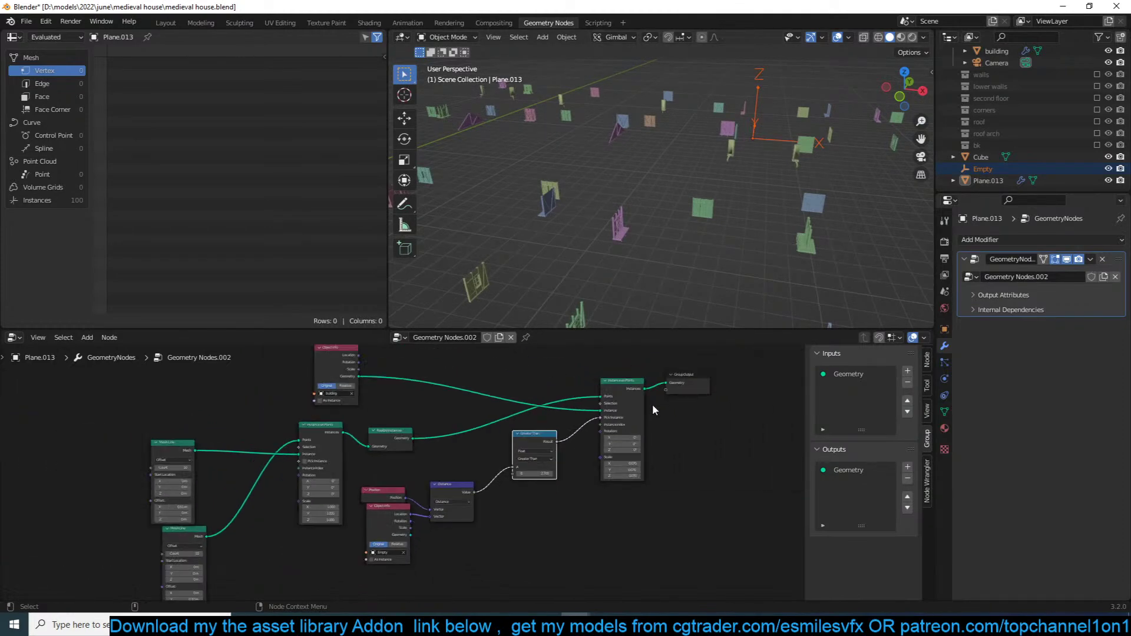
Step: Set the Greater Than node's B value to 1
middle_click_drag(652, 404, 645, 426)
scroll(645, 425, "up", 4)
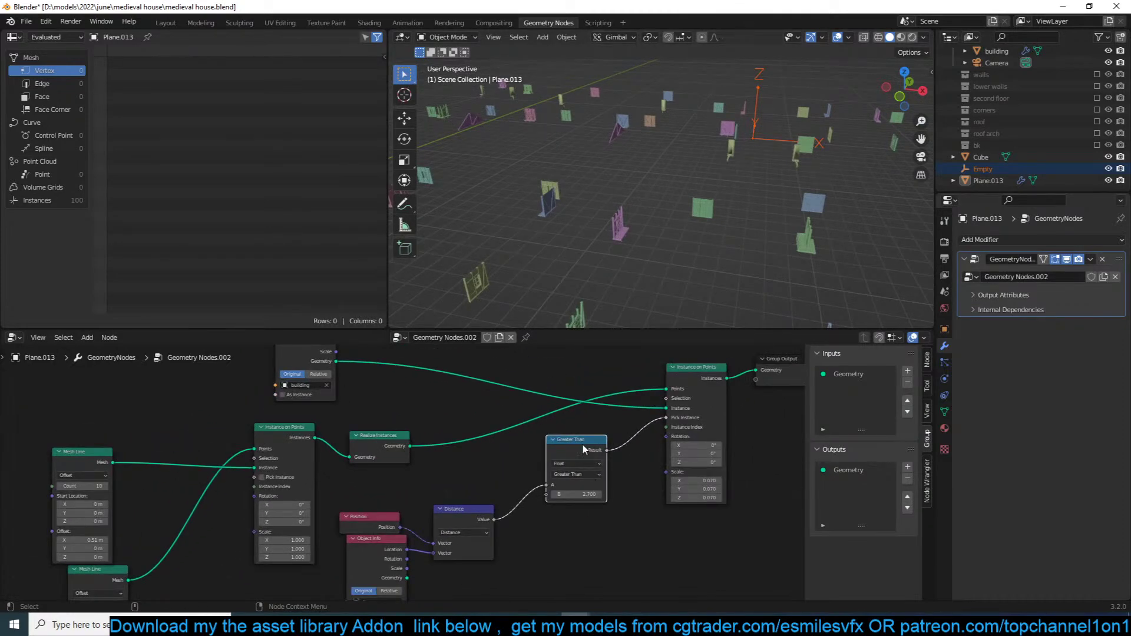
scroll(698, 323, "down", 2)
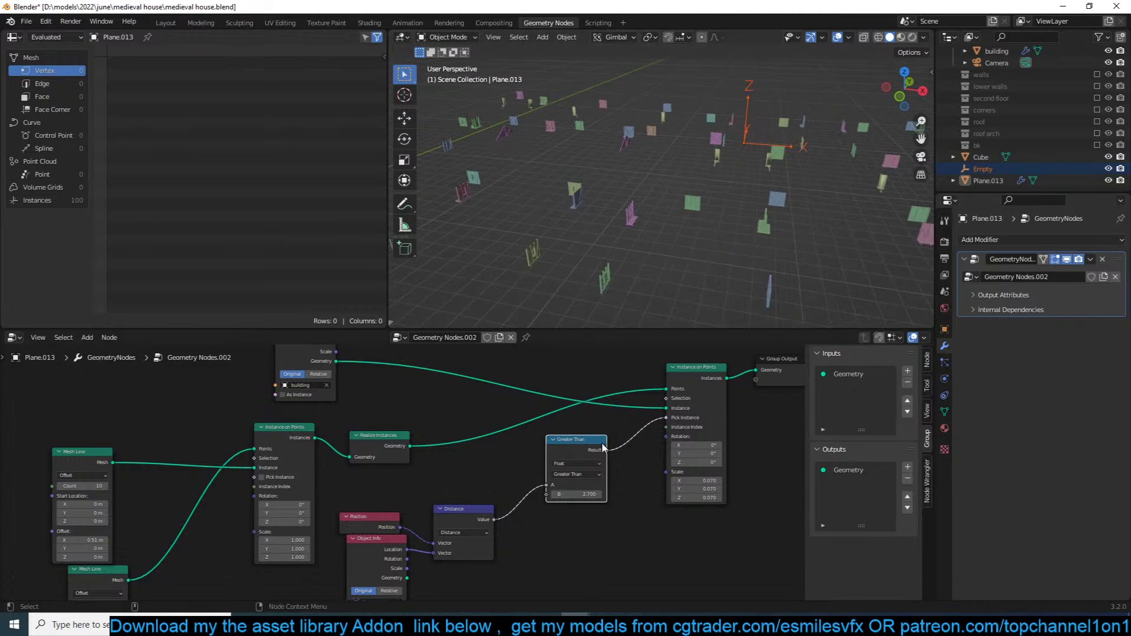
left_click_drag(605, 497, 565, 497)
double_click(574, 495)
scroll(730, 207, "down", 1)
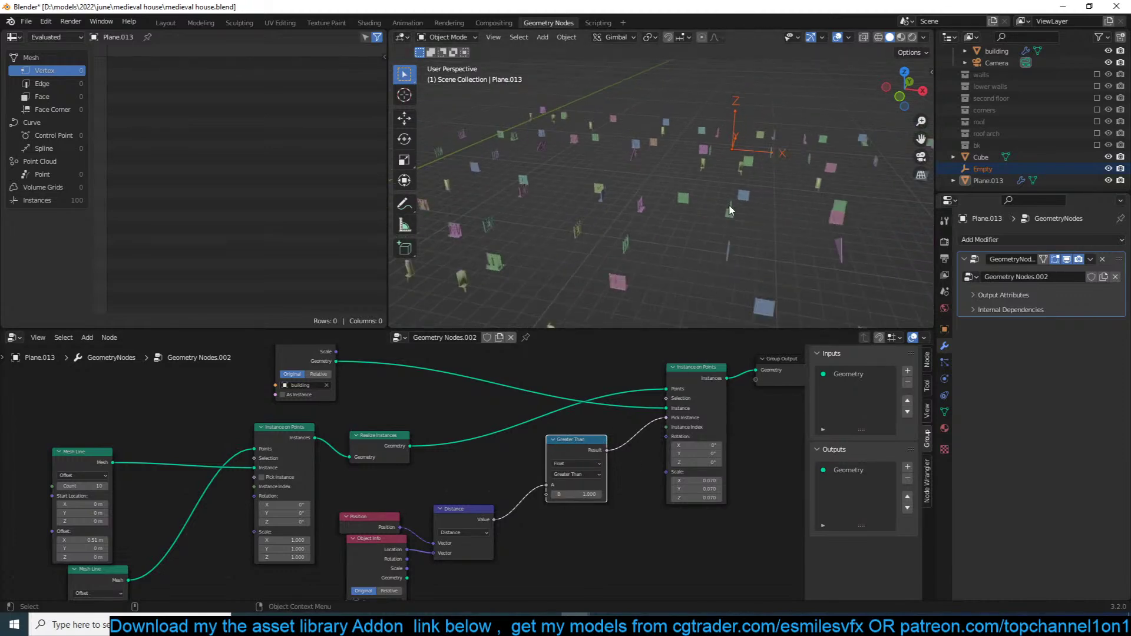
Step: Move the Empty to about X 21.7 m, Y 23.6 m, Z 5.1 m and reselect the instanced grid object
left_click(722, 127)
left_click(730, 134)
key("g")
left_click(611, 123)
left_click(642, 203)
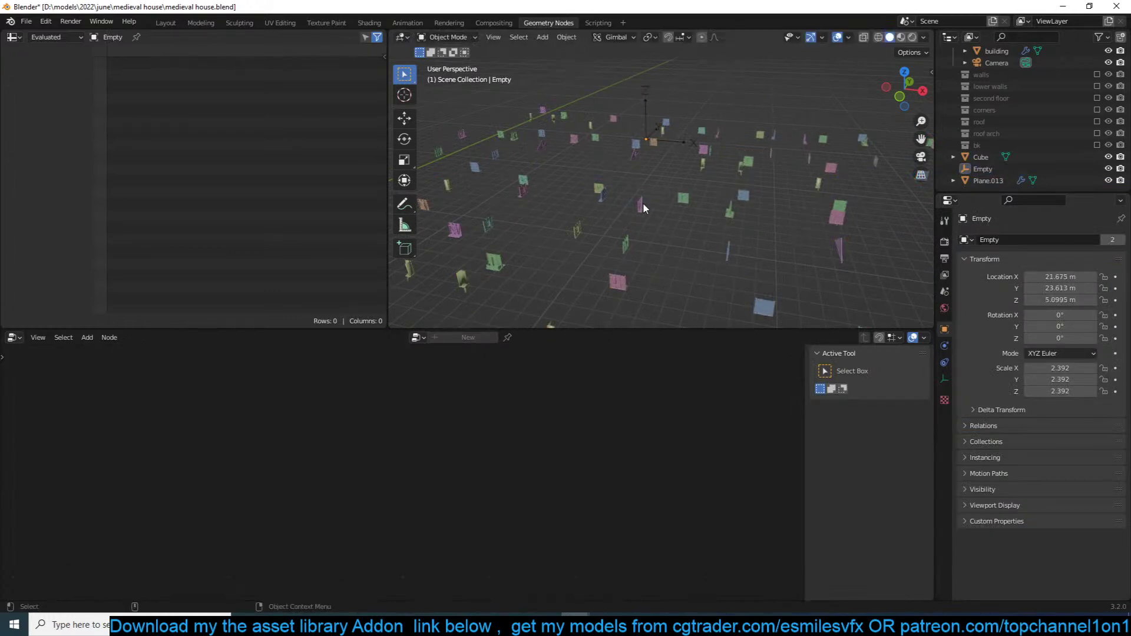
left_click(643, 205)
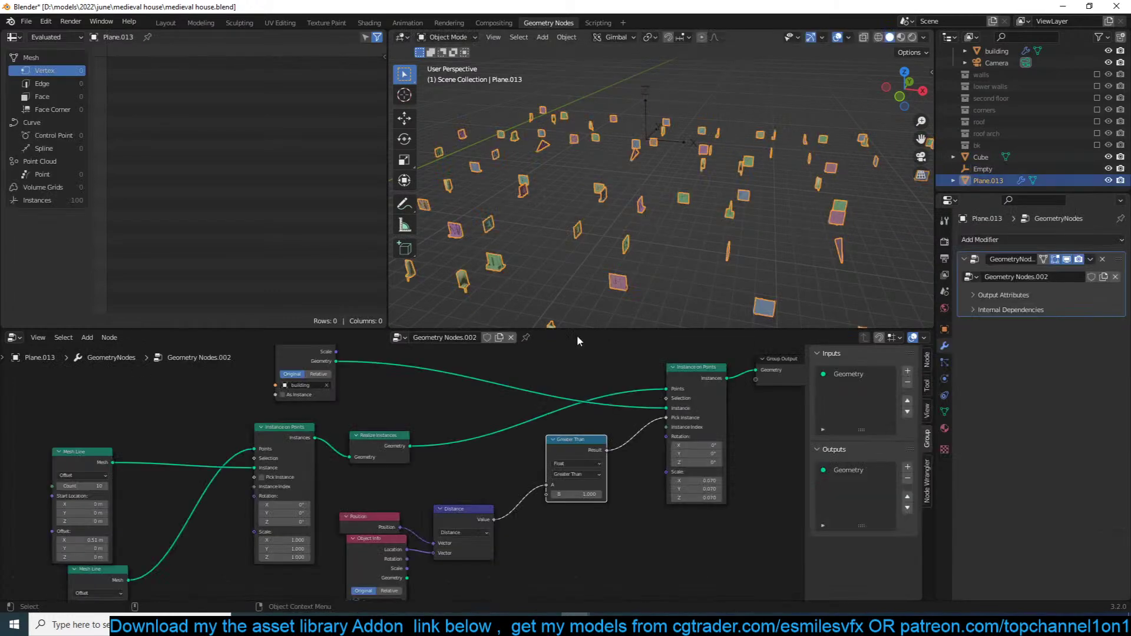
Step: Lower the Empty along the Z axis and select the instanced grid object again
left_click(645, 127)
key("g")
key("z")
left_click(645, 124)
left_click(642, 150)
Step: Switch the Empty's Object Info node to Relative
left_click(384, 591)
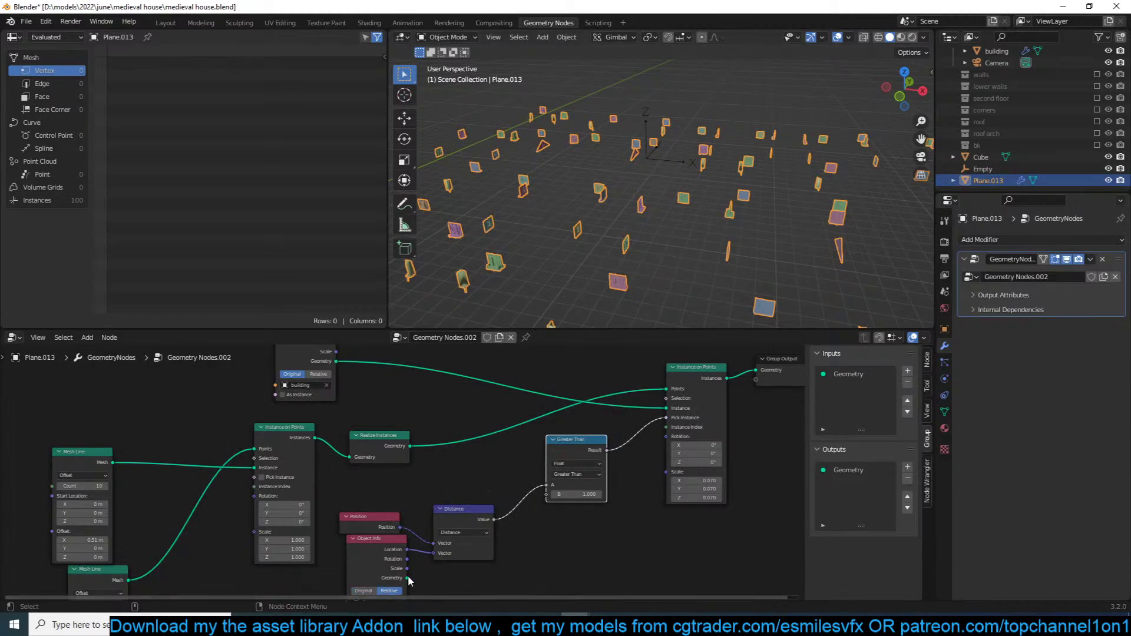
middle_click_drag(408, 578, 462, 514)
scroll(545, 476, "up", 1)
scroll(553, 477, "up", 1)
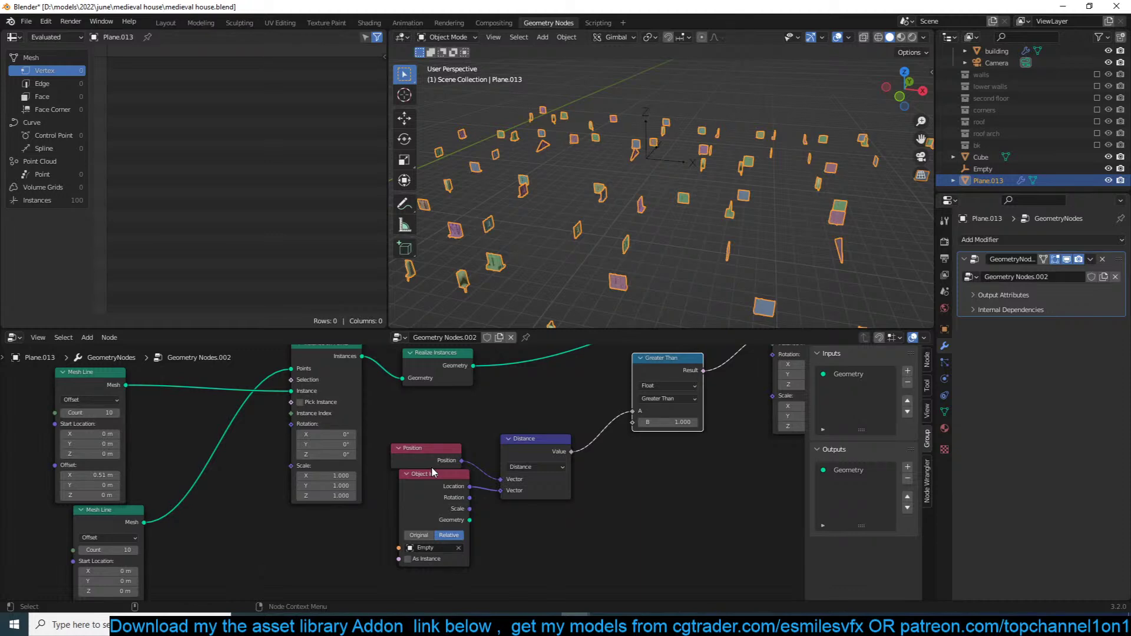
scroll(460, 454, "down", 1)
middle_click_drag(458, 450, 432, 504)
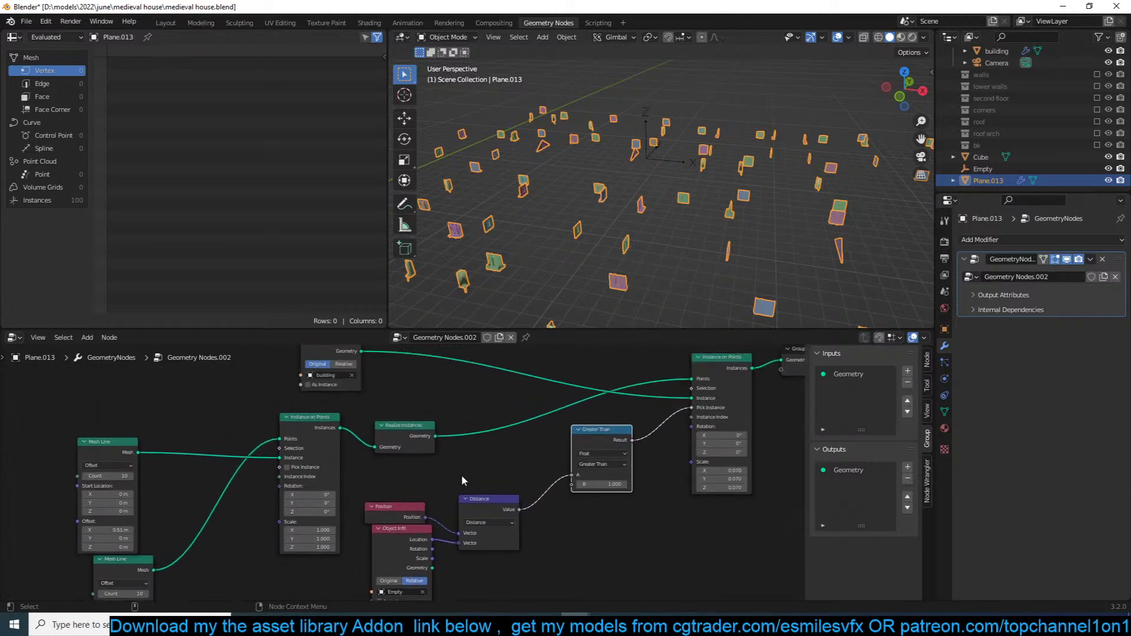
middle_click_drag(494, 430, 504, 475)
Step: Try removing the Realize Instances node while keeping its links, and undo the removal
left_click(403, 482)
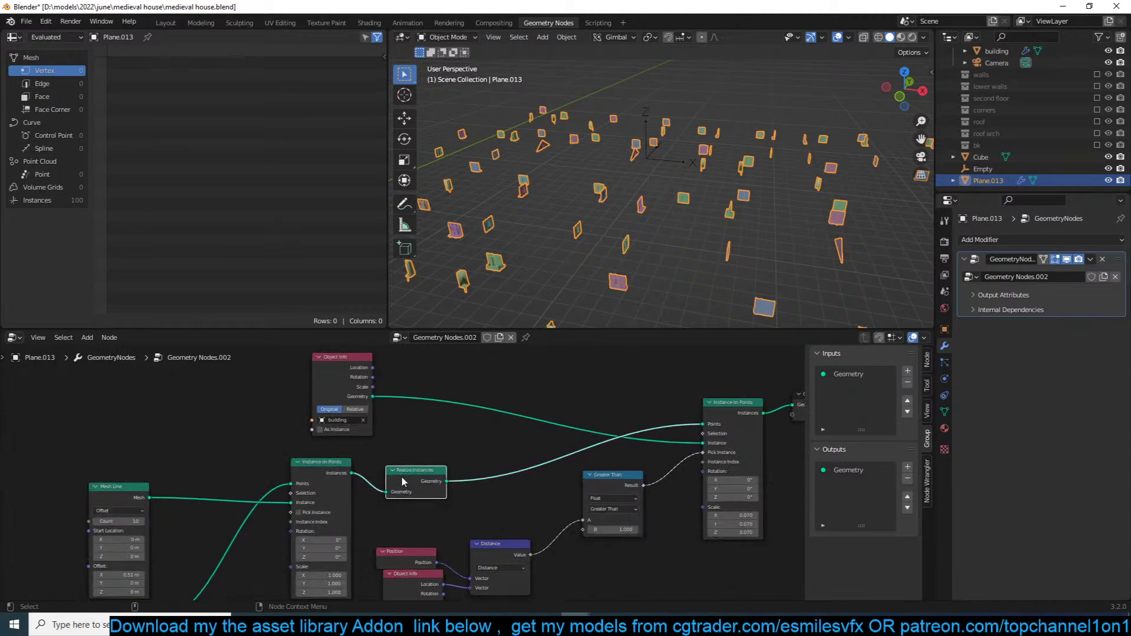
key("ctrl+x")
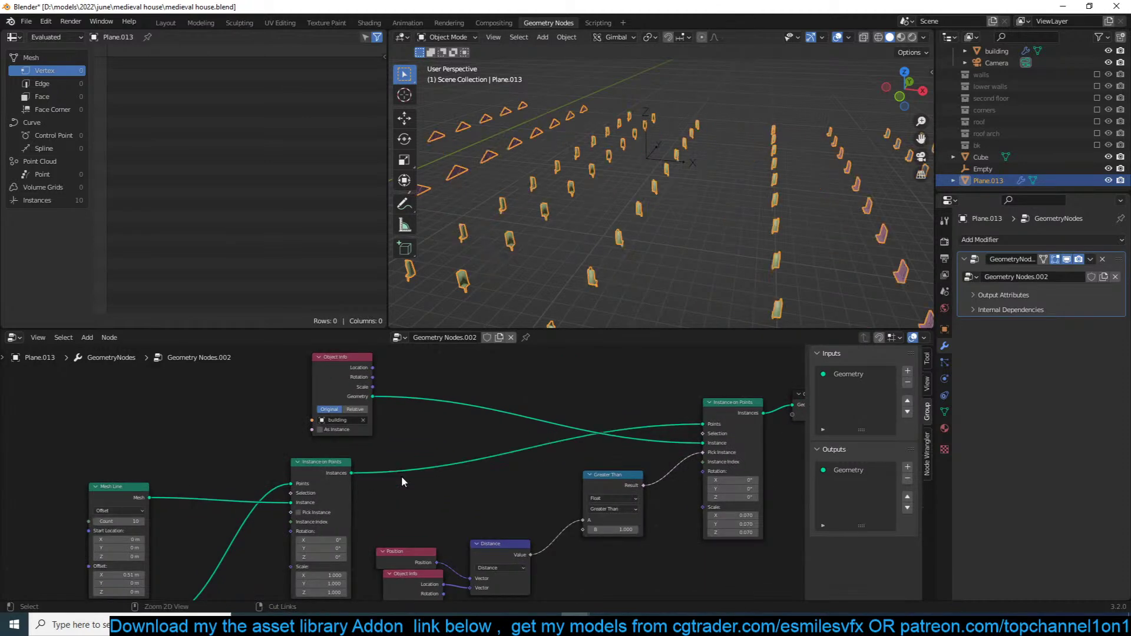
key("ctrl+z")
Step: Unlink Greater Than from Pick Instance and dissolve the last Instance on Points so Realize Instances feeds the Group Output
middle_click_drag(611, 474, 543, 471)
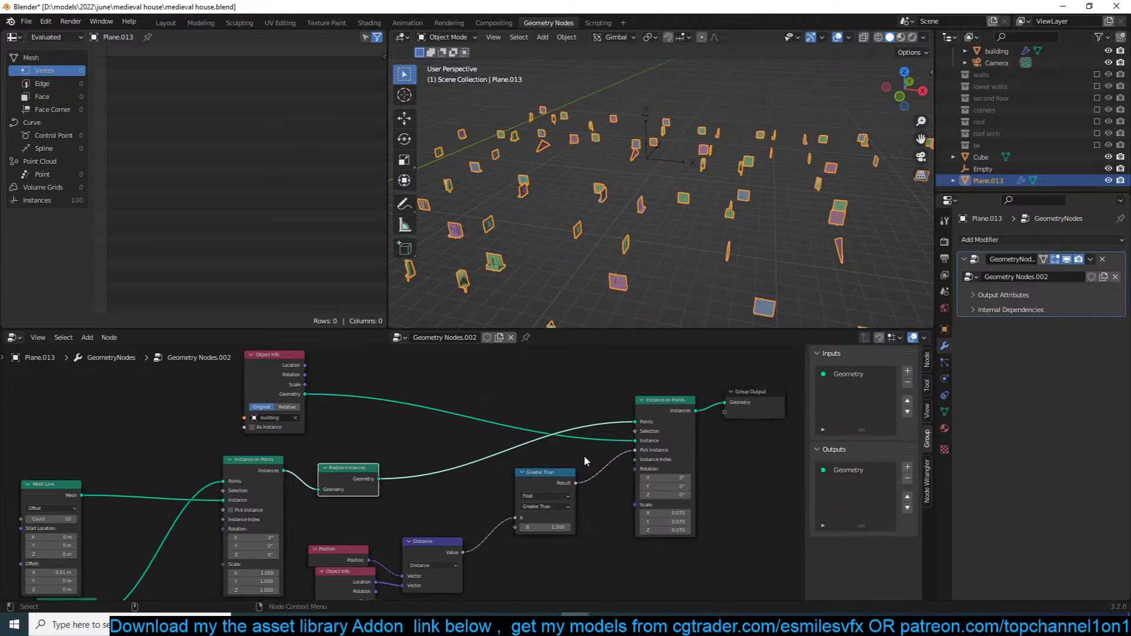
left_click_drag(635, 453, 616, 456)
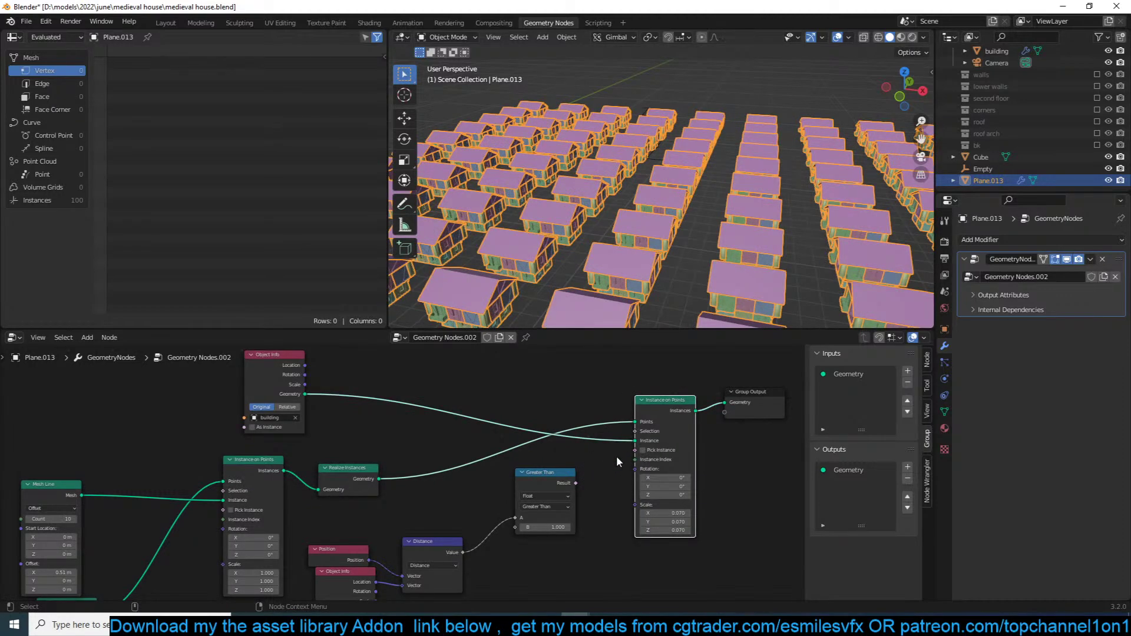
scroll(617, 457, "down", 2)
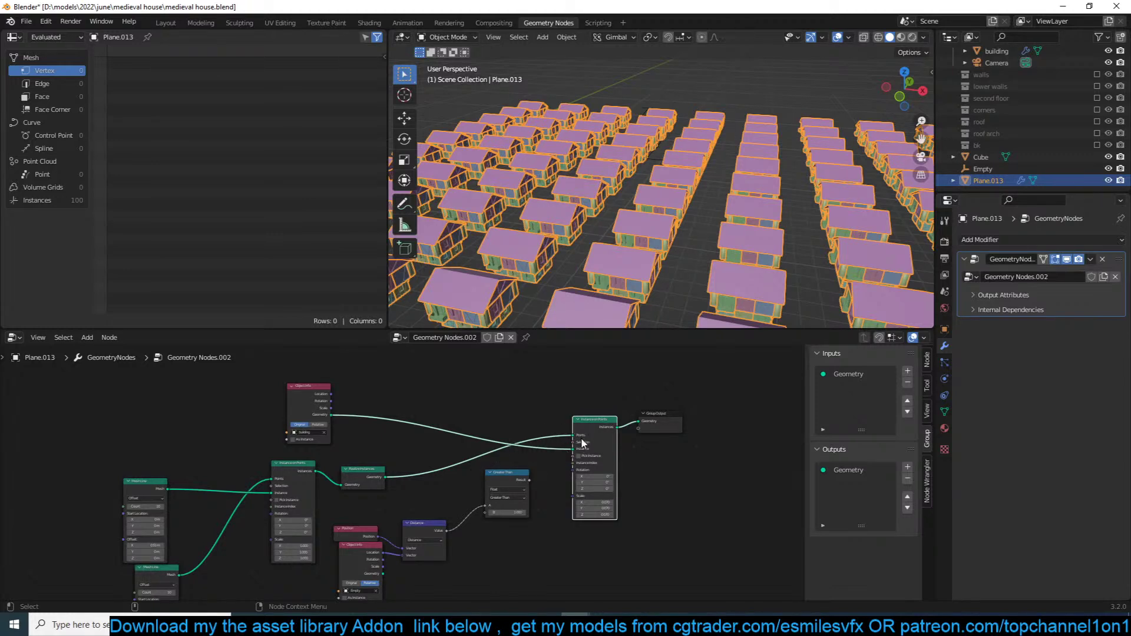
key("ctrl+x")
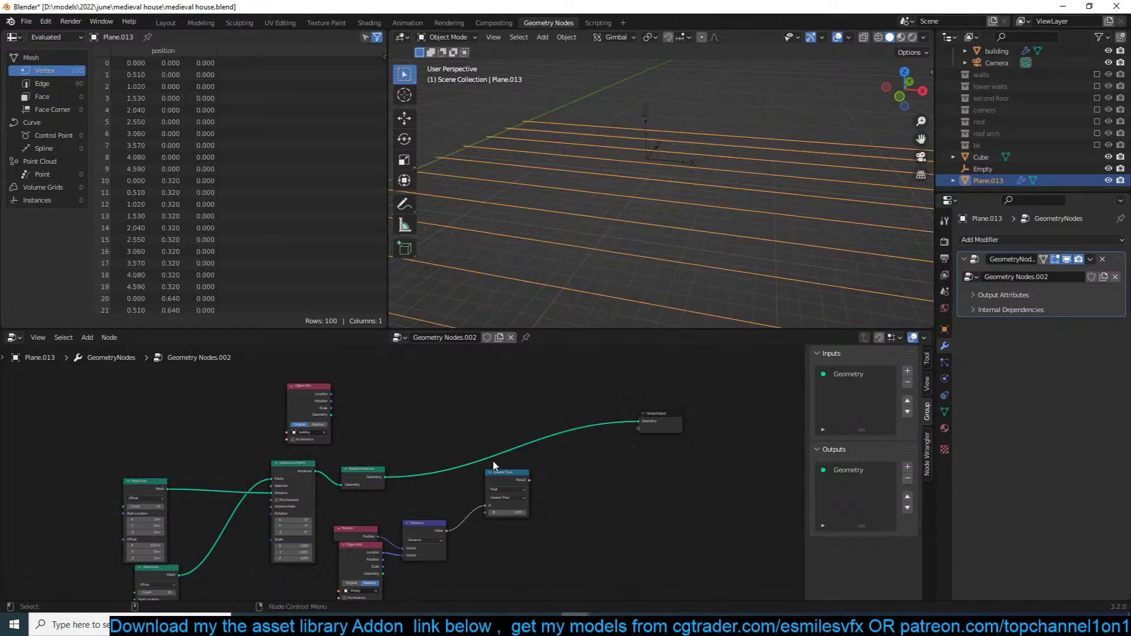
Step: Shift the Greater Than node down and insert a Mesh to Points node between Realize Instances and the Group Output
scroll(490, 460, "down", 1)
middle_click_drag(490, 461, 512, 452)
left_click_drag(502, 463, 504, 495)
key("shift+a")
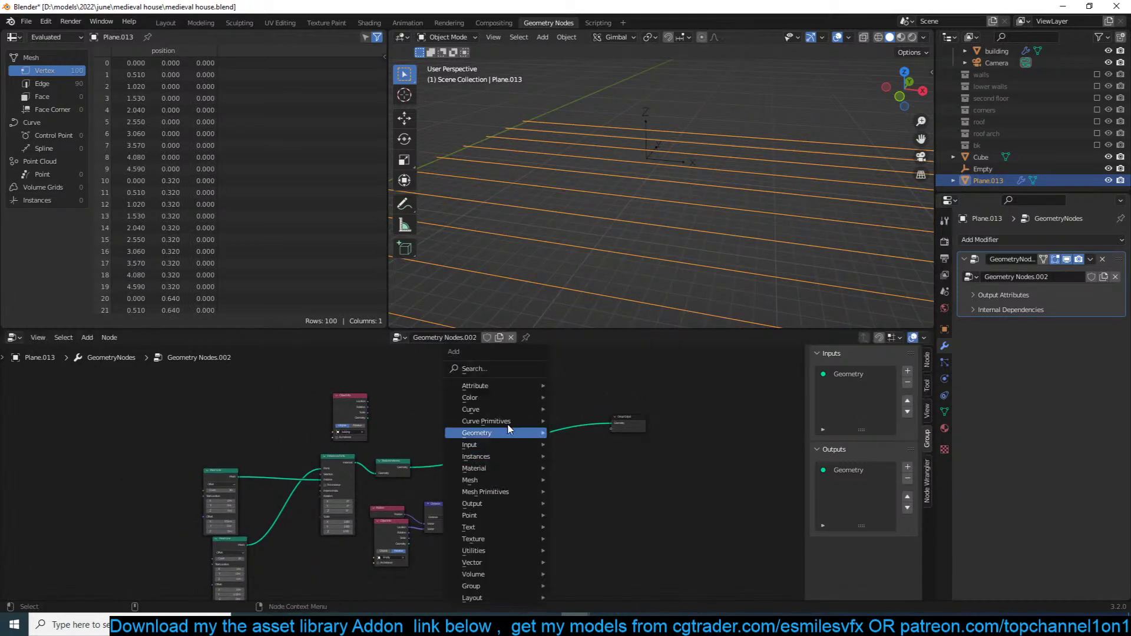
left_click(516, 369)
type("point")
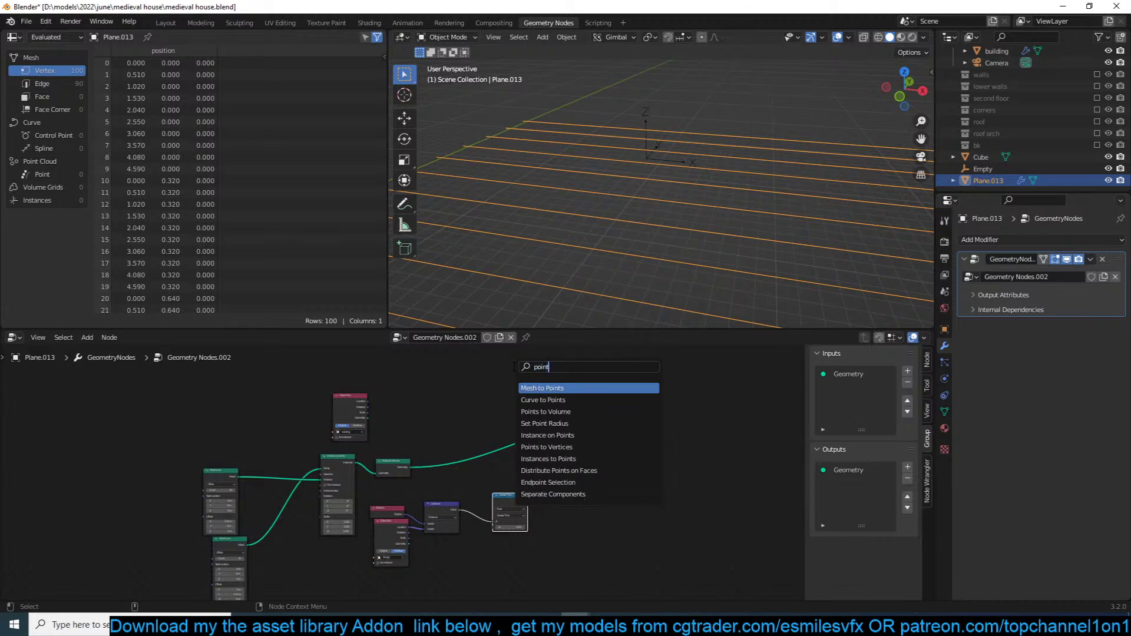
key("Return")
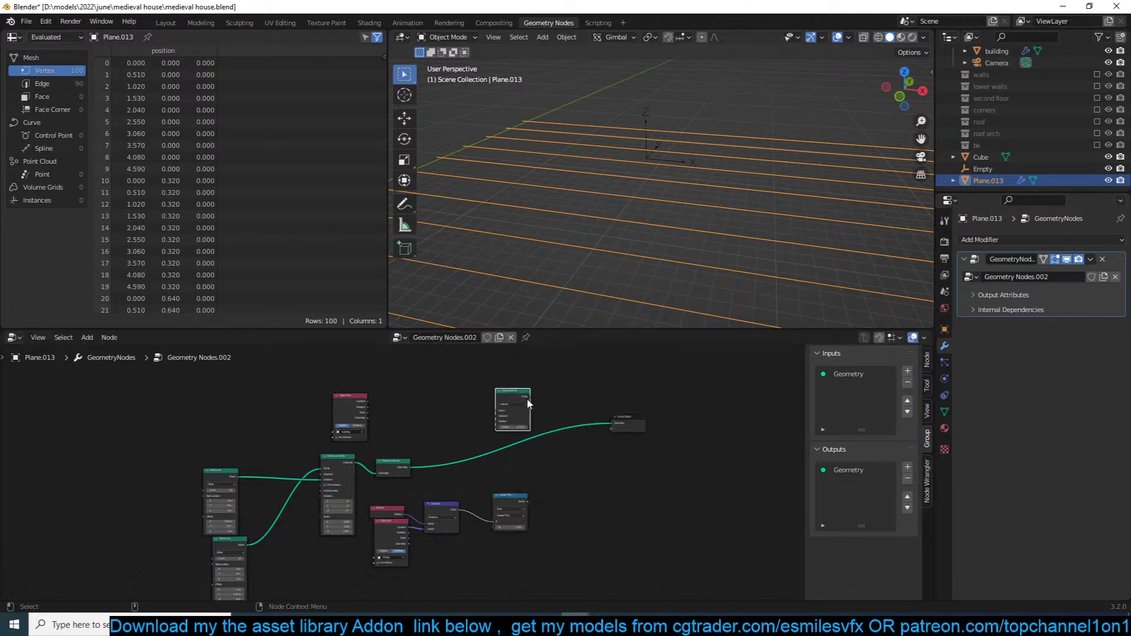
left_click(553, 451)
scroll(682, 157, "down", 3)
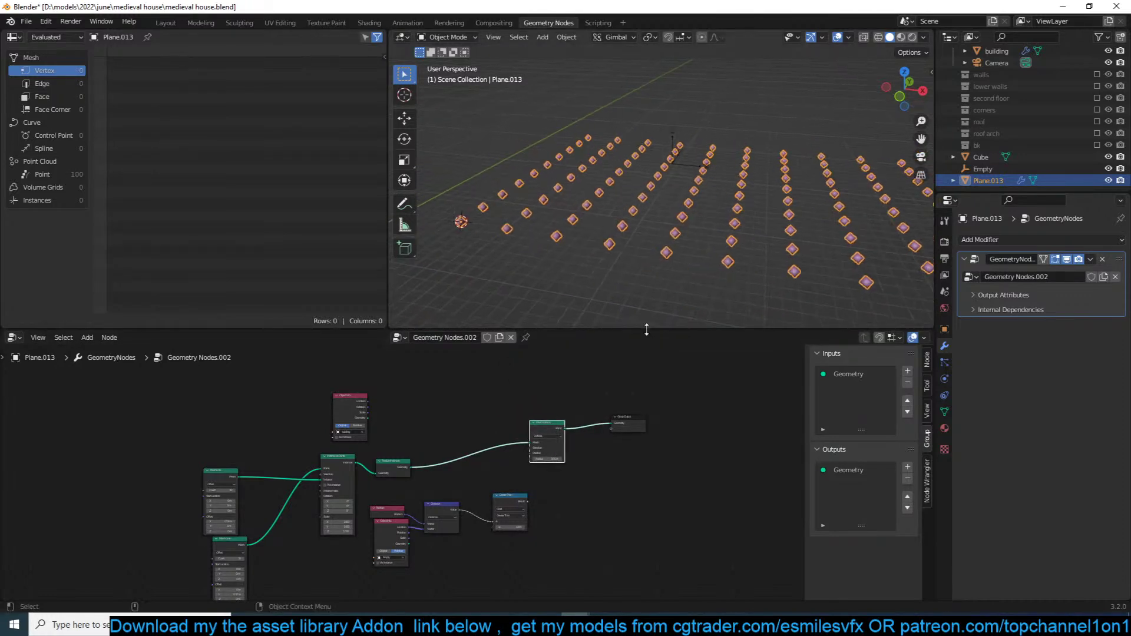
Step: Insert a Delete Geometry node between Mesh to Points and the Group Output, keeping its domain on Point
middle_click_drag(611, 433, 689, 370)
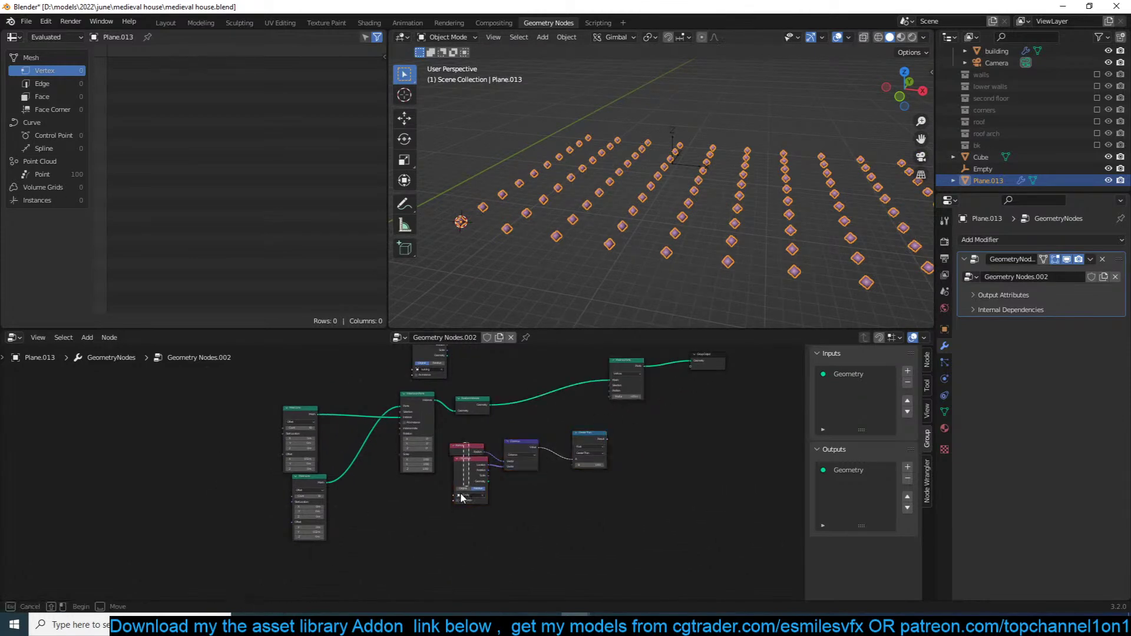
key("shift+a")
left_click(648, 370)
type("de")
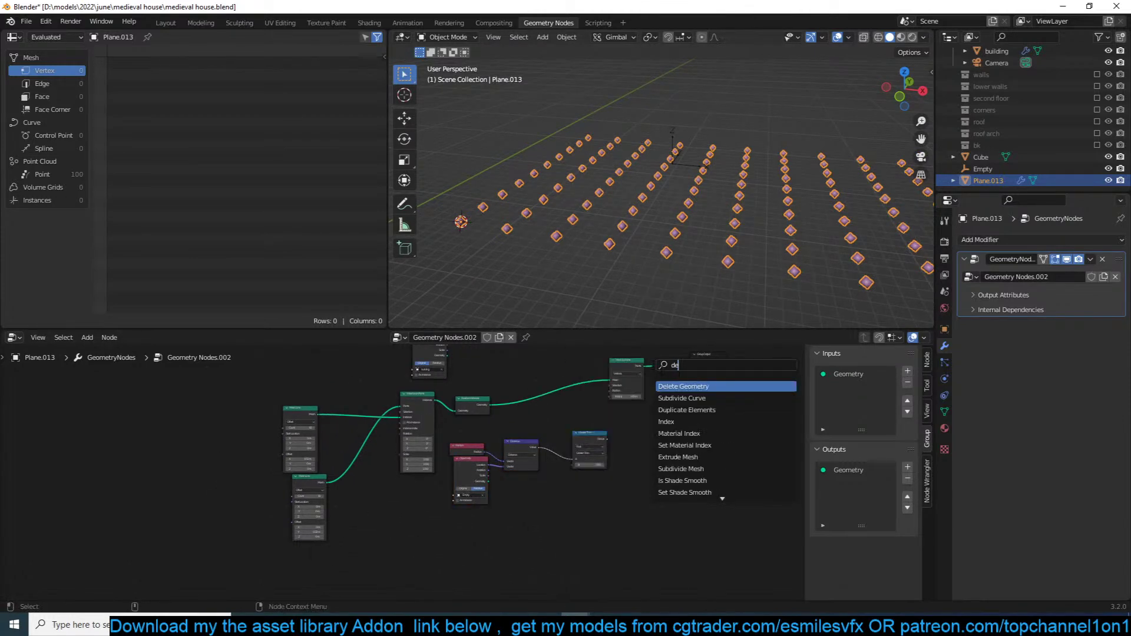
key("Return")
left_click(681, 387)
scroll(648, 404, "up", 4)
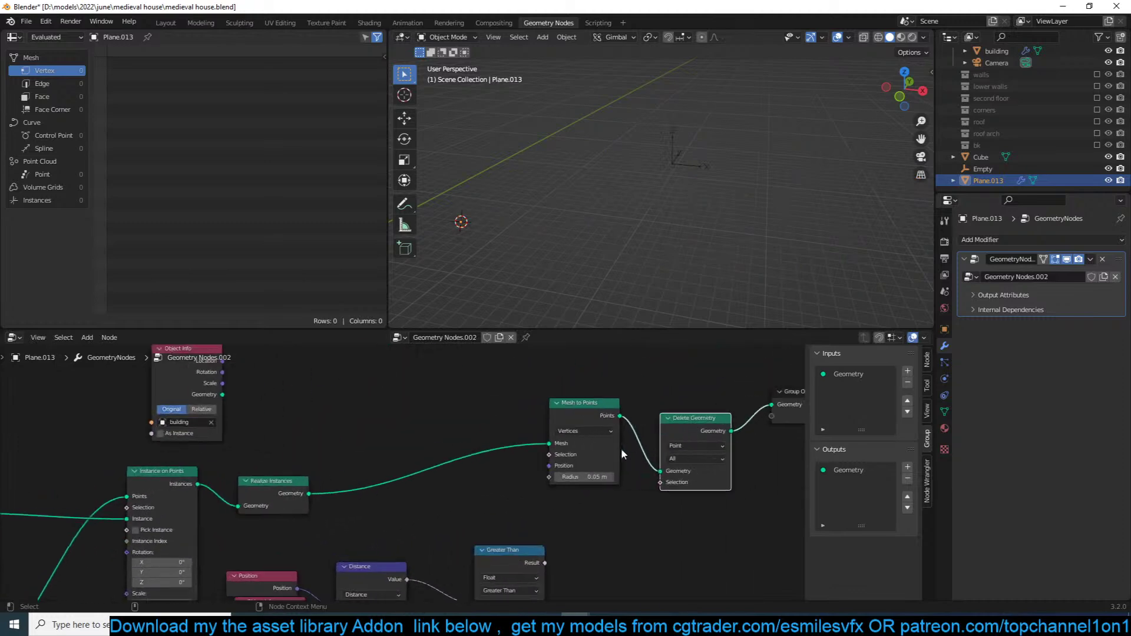
left_click(690, 444)
left_click(688, 445)
left_click(613, 458)
Step: Link the Greater Than Result to Delete Geometry's Selection and shift the Greater Than and Distance nodes toward it
middle_click_drag(579, 496, 555, 426)
left_click_drag(521, 492, 639, 417)
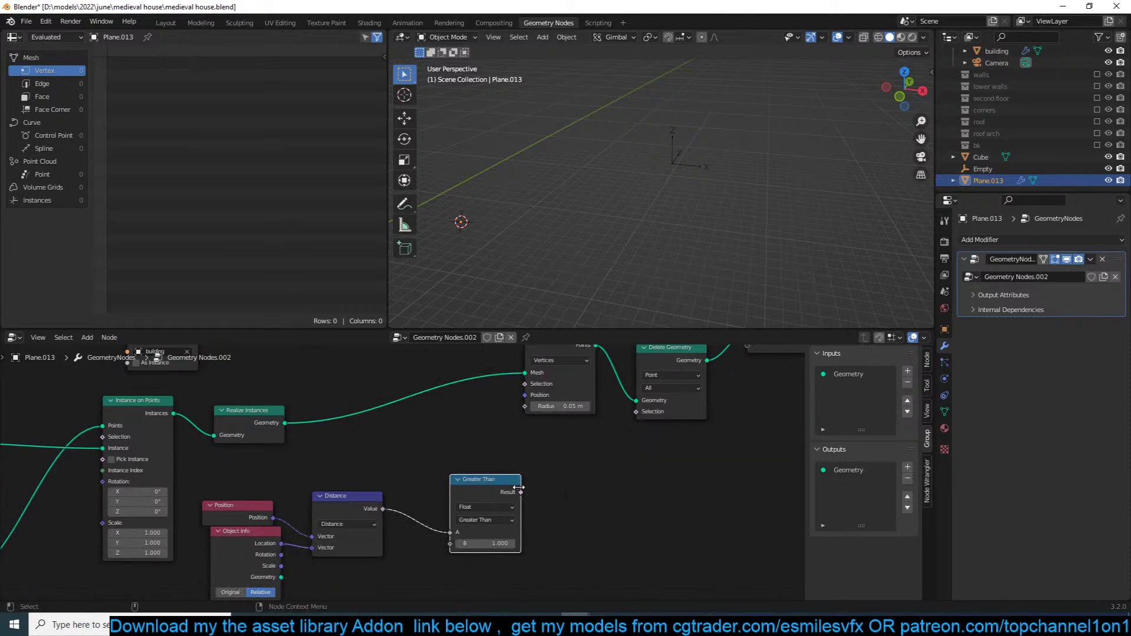
left_click_drag(519, 488, 643, 415)
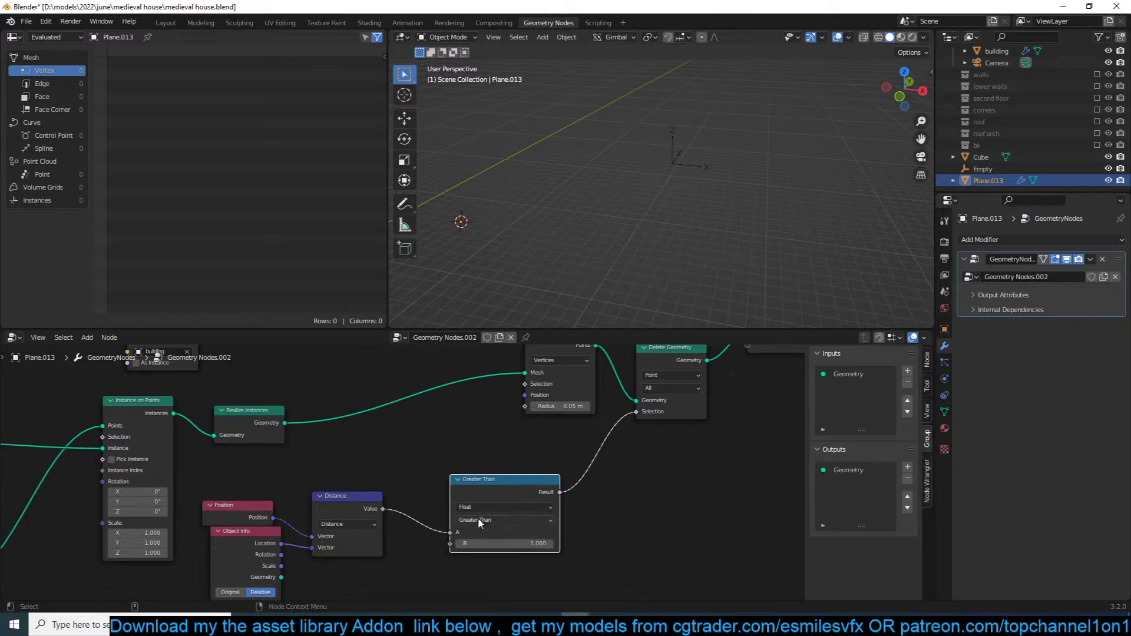
left_click_drag(515, 499, 553, 481)
left_click_drag(394, 511, 420, 493)
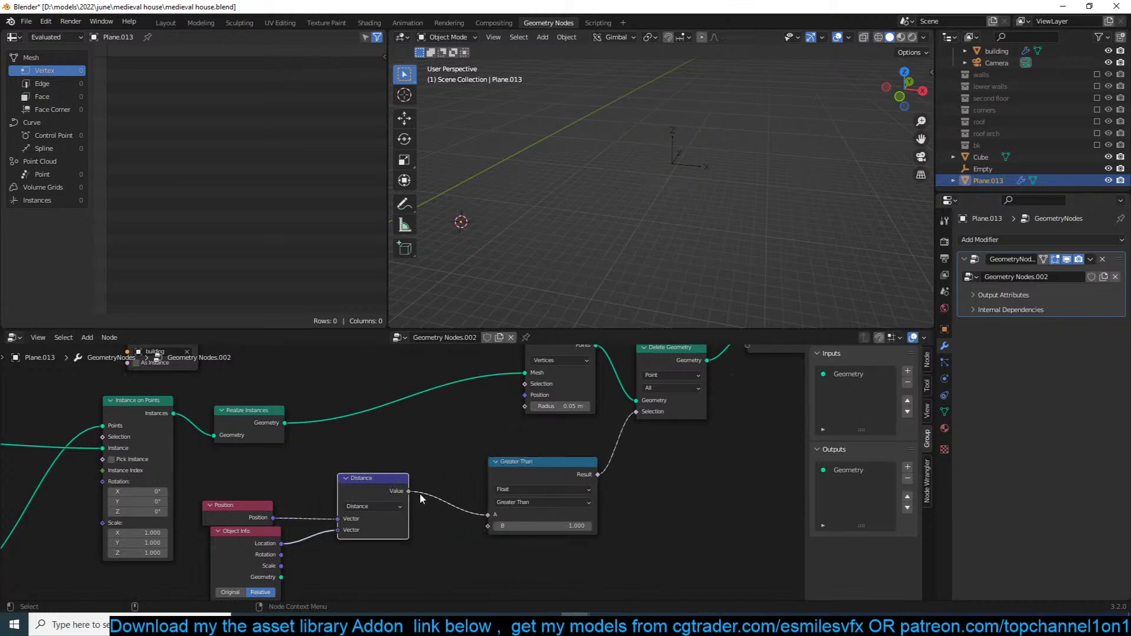
Step: Set the Greater Than node's B value to 3.4
left_click(532, 524)
type("3.4")
key("Return")
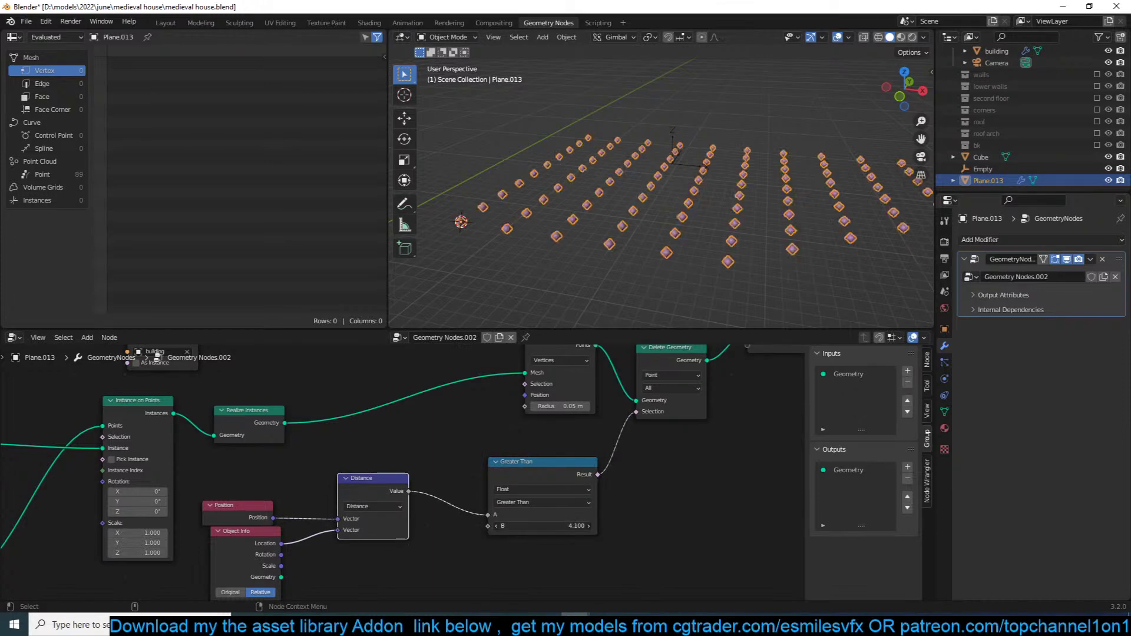
Step: Move the Empty to about X 24.2 m, Y 20.7 m, Z 5 m and reselect the point grid
middle_click_drag(650, 282, 512, 176)
left_click(520, 175)
key("g")
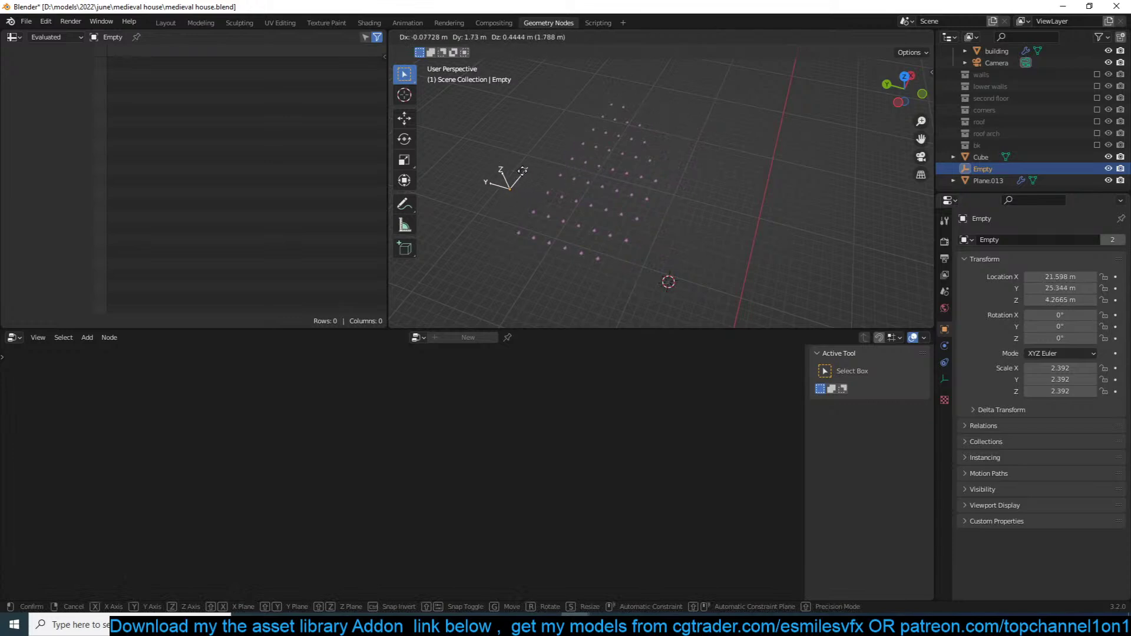
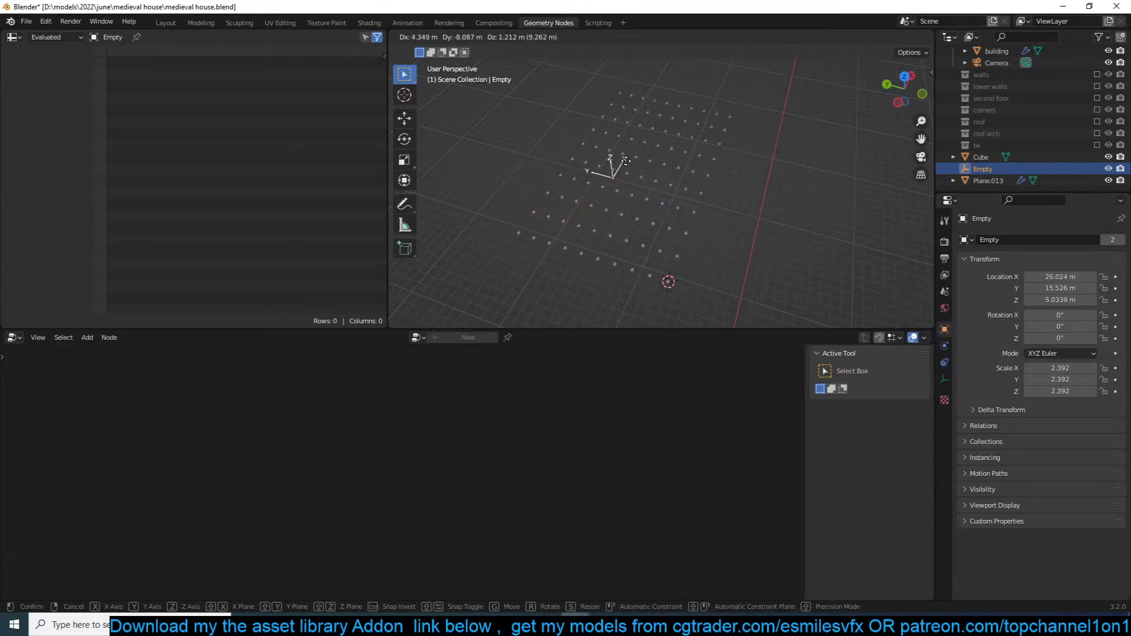
left_click(567, 159)
left_click(624, 161)
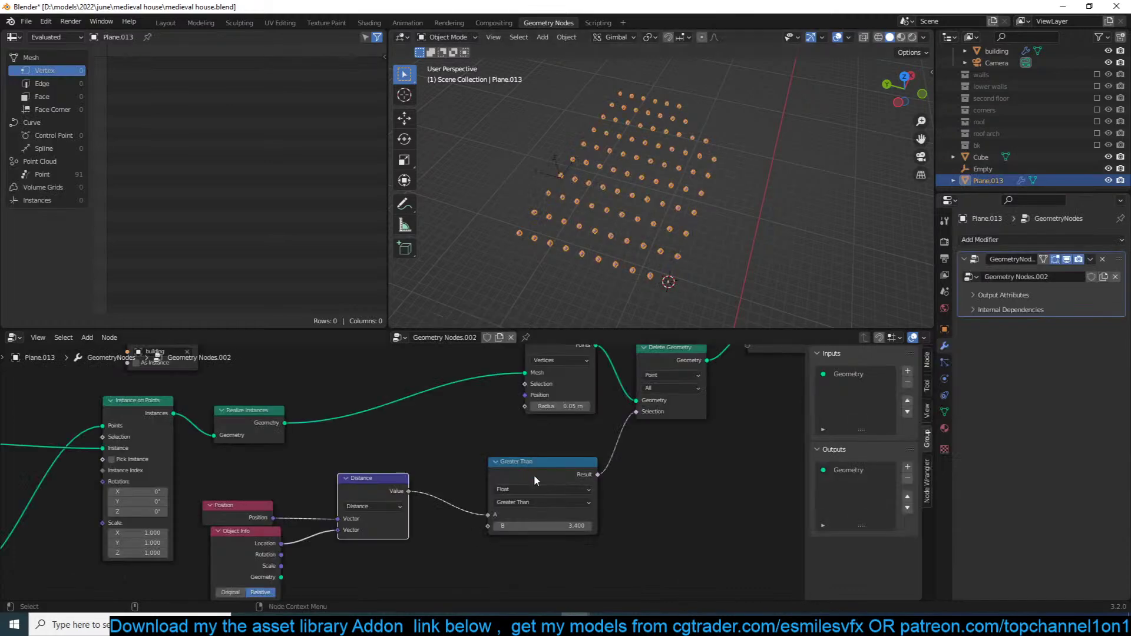
Step: Set the Greater Than node's B value to 2.1 and deselect the point grid
left_click_drag(543, 526, 465, 526)
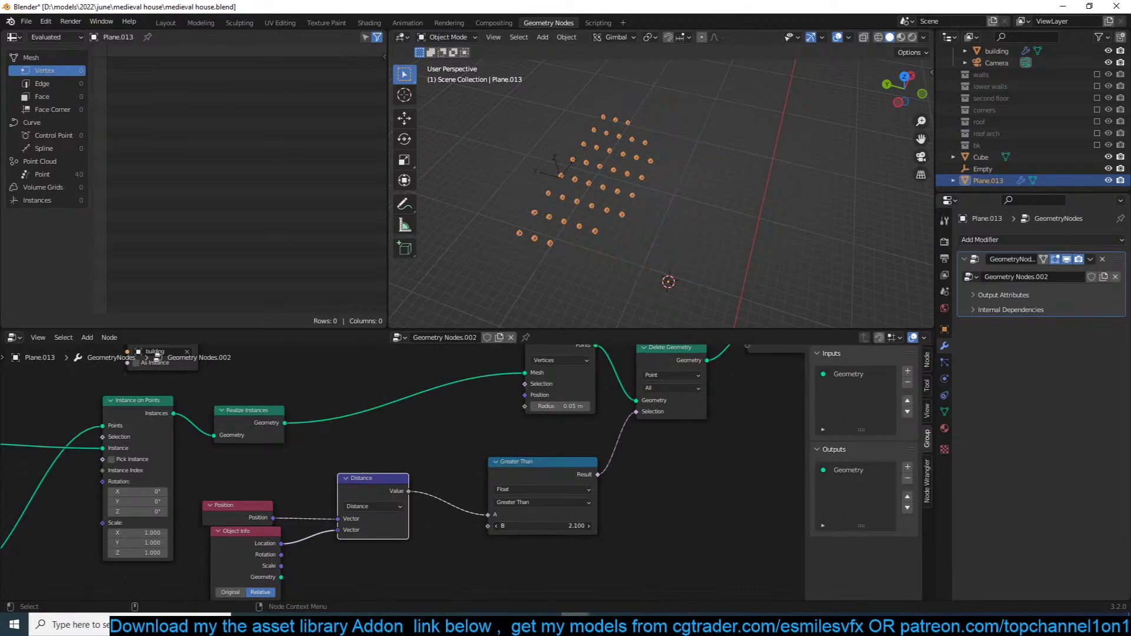
left_click(628, 189)
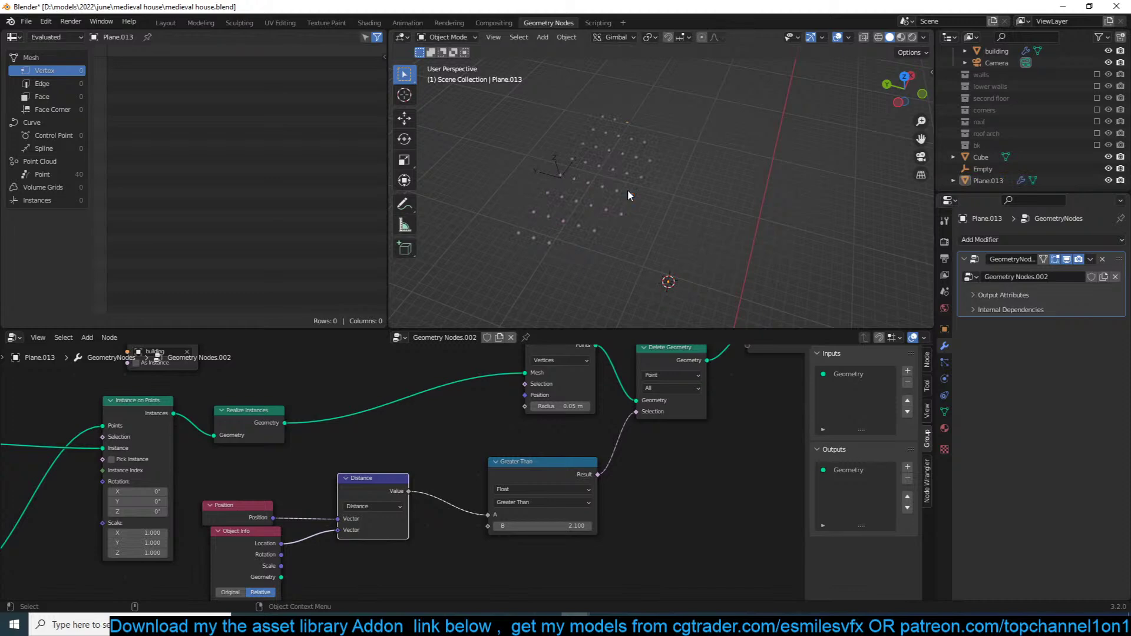
middle_click_drag(572, 227, 645, 192)
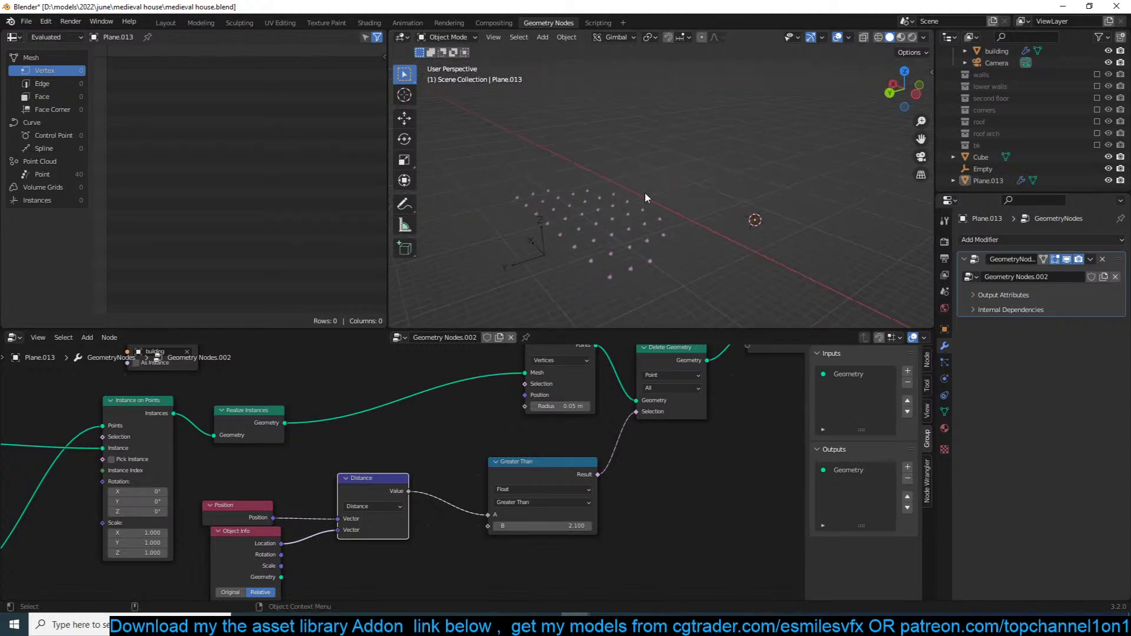
Step: In top view, select the building and the neighbouring cube and move them away from the world origin
left_click(539, 251)
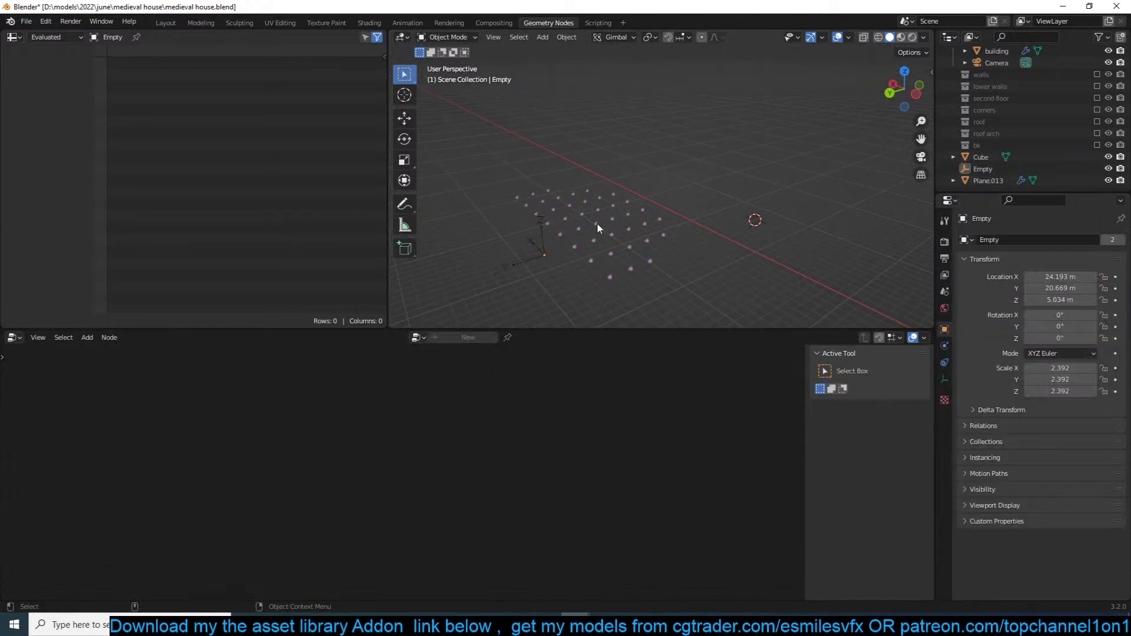
key("KP_7")
scroll(687, 129, "down", 4)
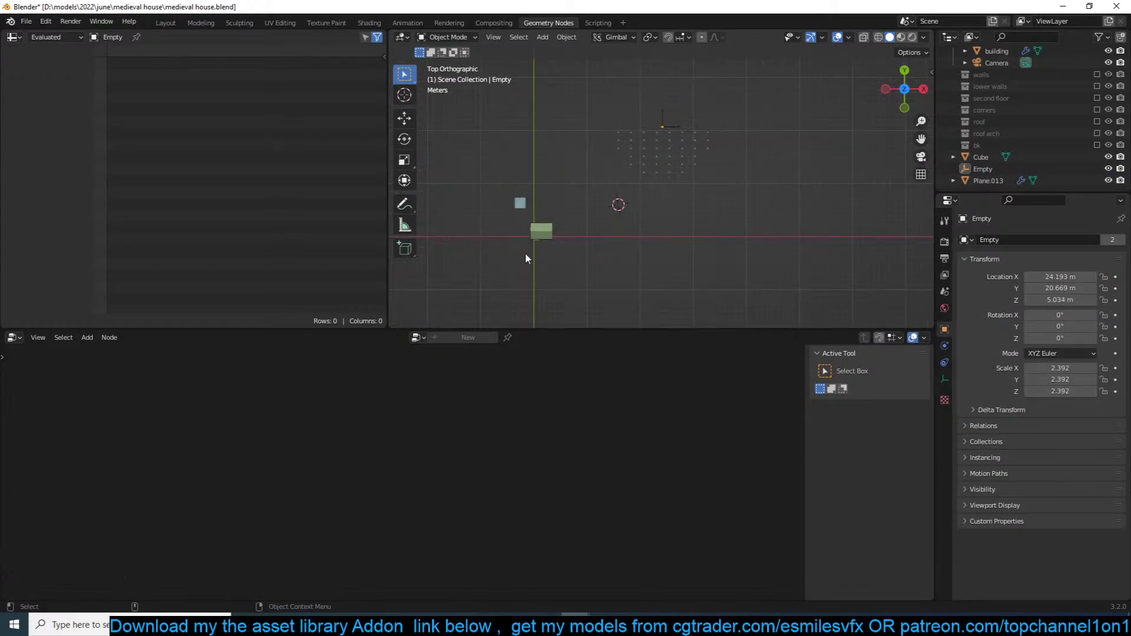
left_click(535, 234)
left_click_drag(476, 170, 561, 269)
key("g")
left_click(444, 132)
Step: Select the Empty with the point grid and move them together so the Empty sits near the world origin
left_click_drag(636, 108, 718, 172)
key("g")
left_click(589, 281)
left_click(583, 278)
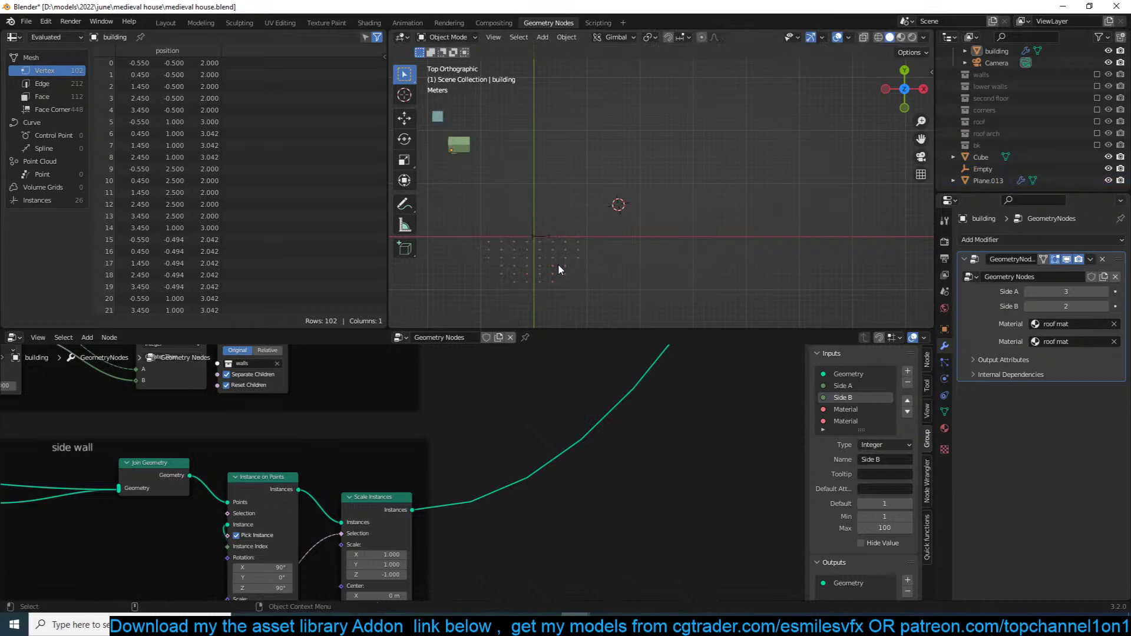
Step: In front view, lower the Empty and the point grid together along Z until the points sit on the ground line
middle_click_drag(557, 264, 710, 161, "shift")
scroll(749, 170, "up", 3)
left_click(749, 146)
left_click_drag(641, 118, 705, 173)
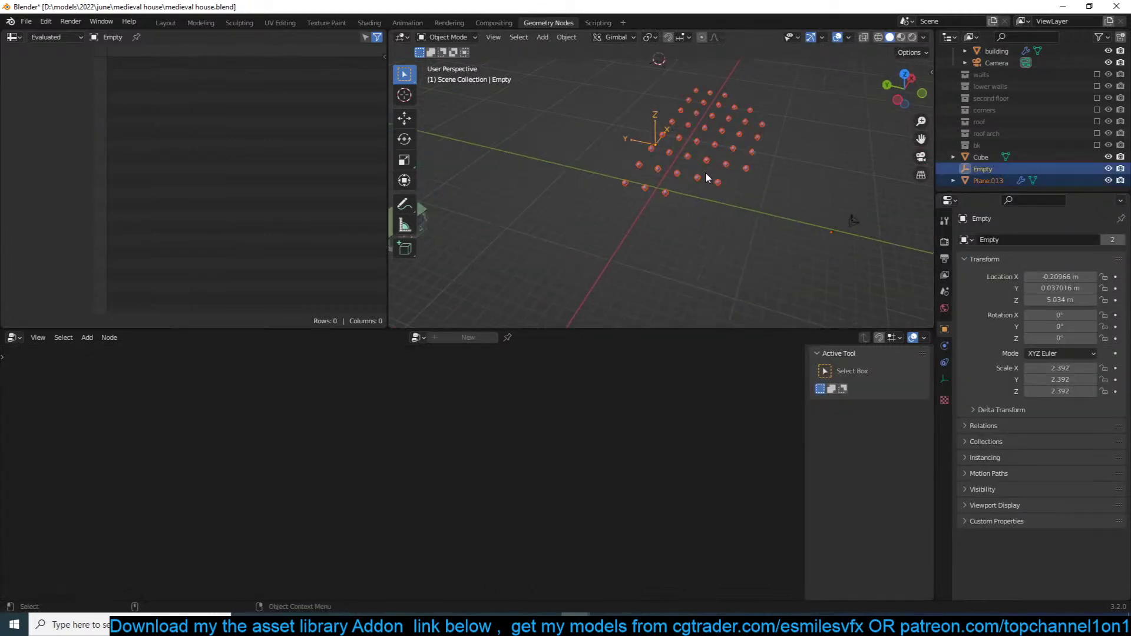
key("KP_1")
key("g")
key("z")
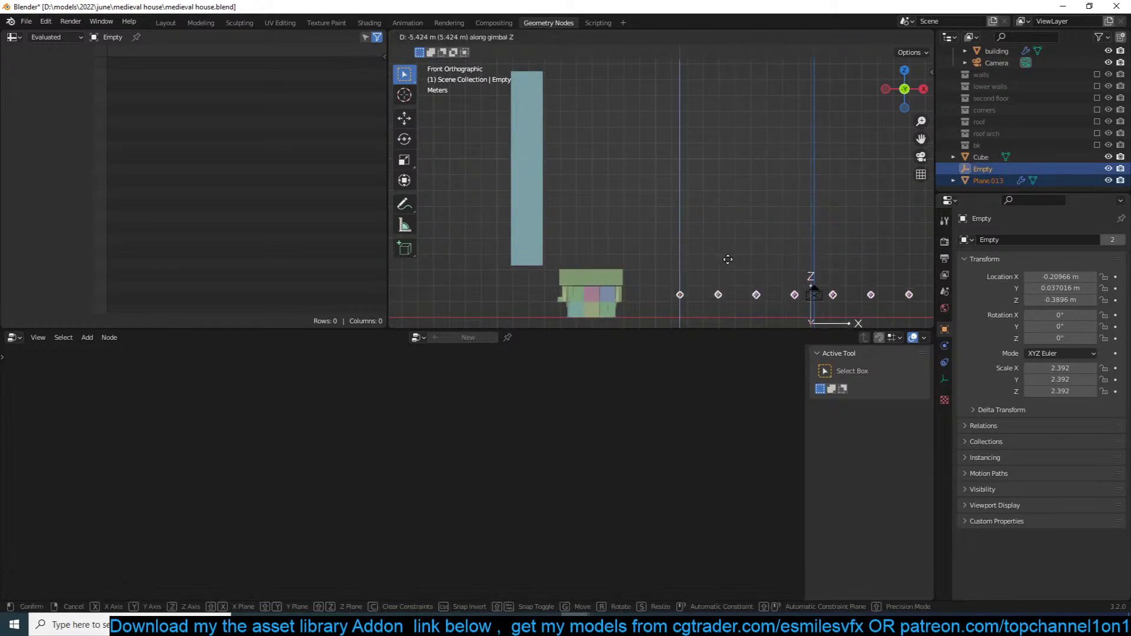
left_click(762, 252)
middle_click_drag(777, 275, 723, 197, "shift")
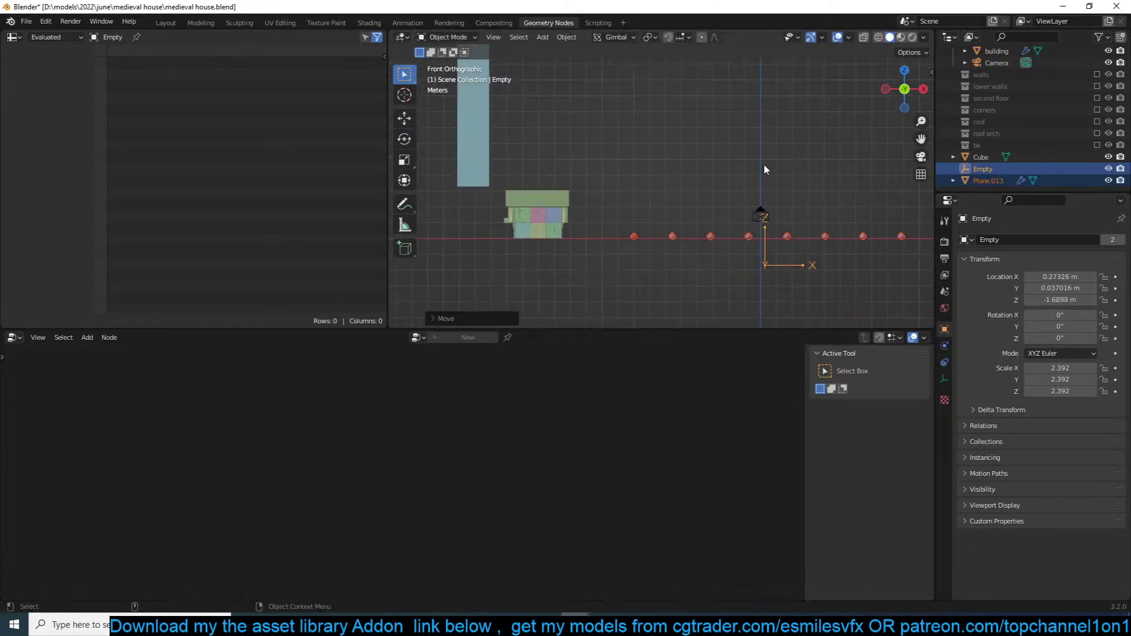
Step: Raise the Empty alone along Z to about 0.09 m, level with the point grid
left_click(779, 270)
key("g")
key("z")
left_click(804, 241)
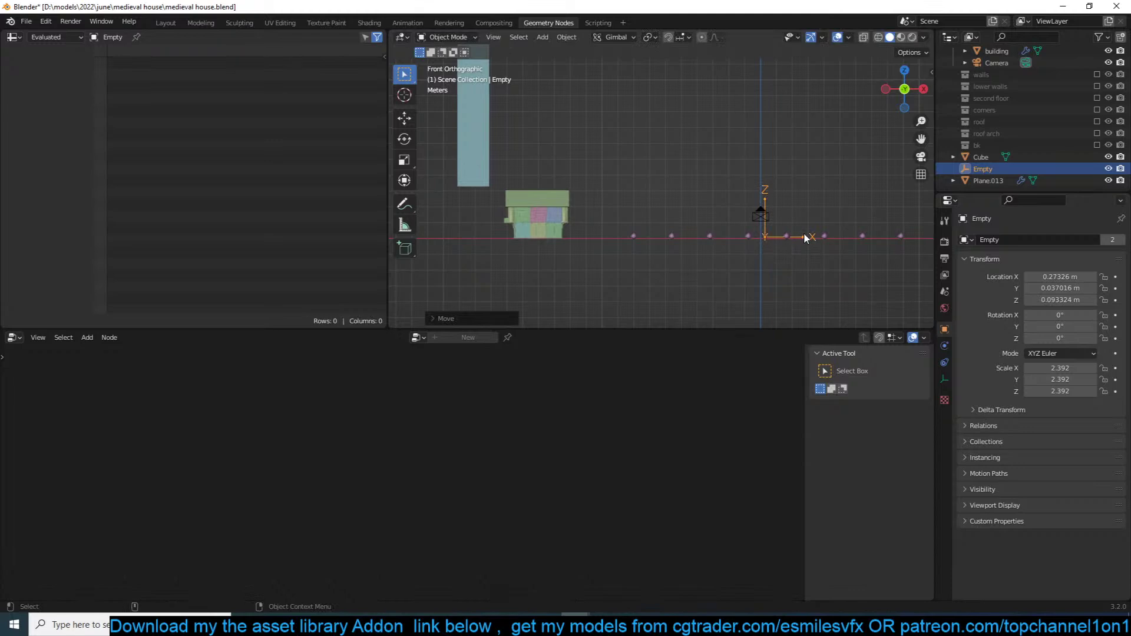
Step: Select the point grid and set the Greater Than node's B value to 2.04
left_click(849, 245)
left_click(830, 235)
middle_click_drag(829, 236, 722, 275)
middle_click_drag(579, 449, 608, 440)
middle_click_drag(325, 491, 563, 450)
scroll(563, 449, "up", 4)
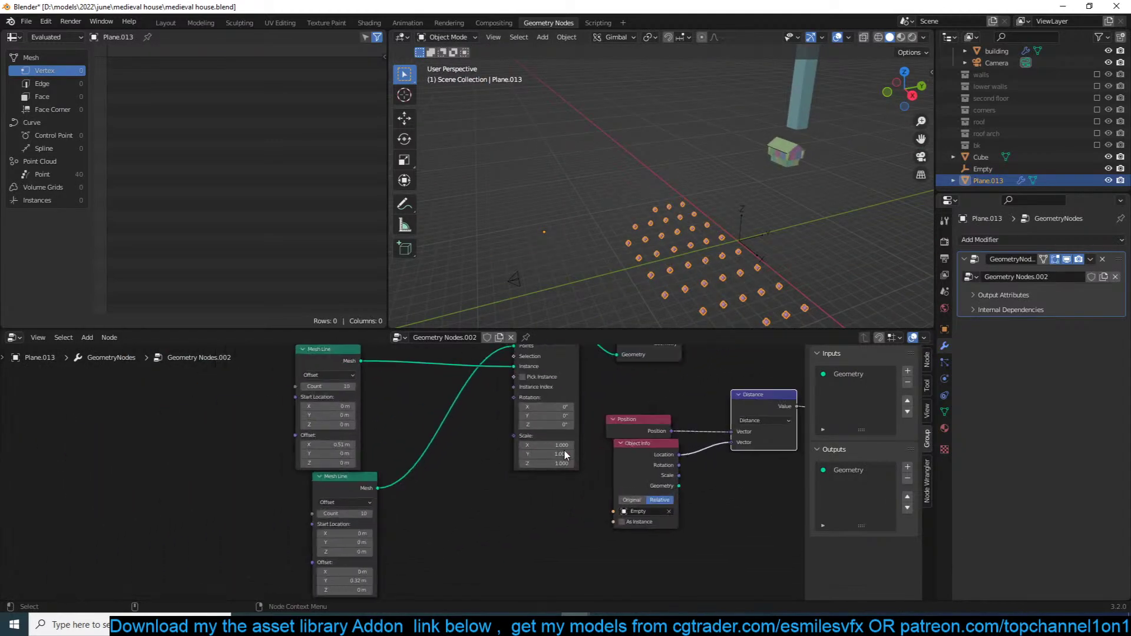
middle_click_drag(630, 470, 378, 511)
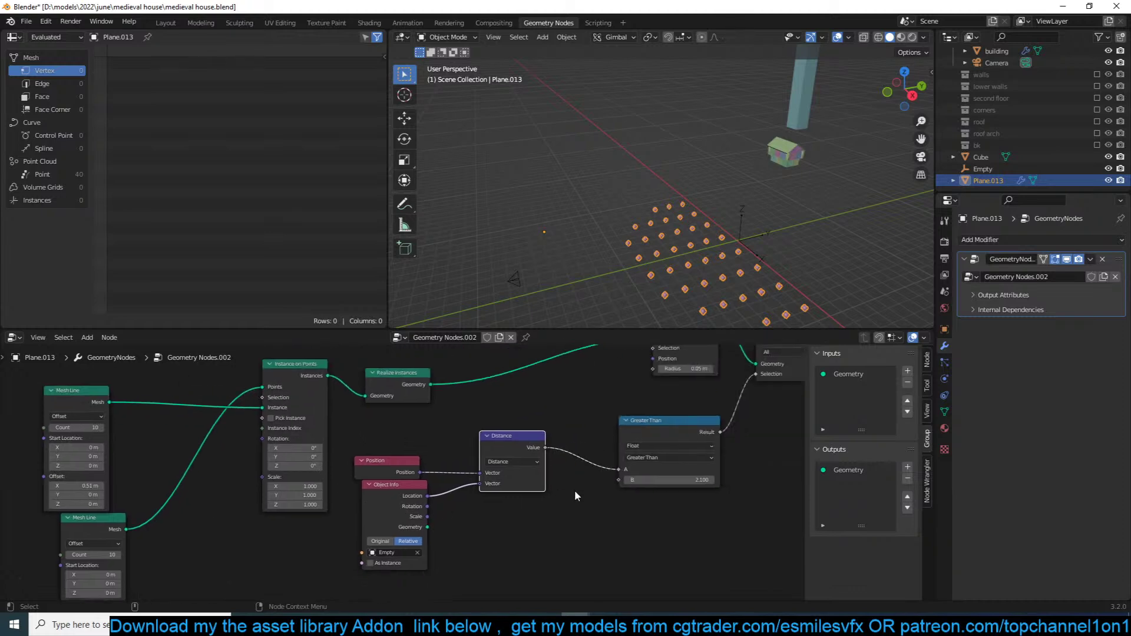
mouse_move(669, 480)
left_mouse_down()
mouse_move(754, 481)
mouse_move(681, 480)
left_mouse_up()
Step: Set the first Mesh Line node's Count to 19
middle_click_drag(285, 459, 364, 478)
scroll(364, 478, "up", 1)
middle_click_drag(278, 490, 351, 461)
left_click_drag(240, 518, 222, 518)
left_click_drag(227, 410, 258, 413)
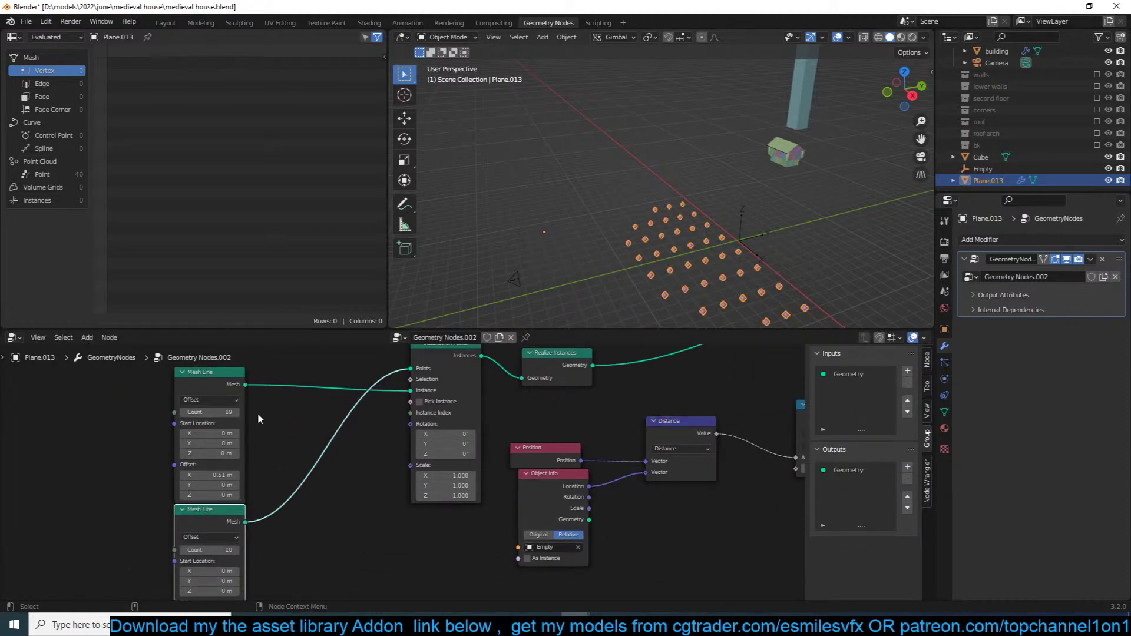
Step: Disconnect the Greater Than result from the Delete Geometry selection and mute the Delete Geometry node
middle_click_drag(667, 489, 440, 525)
scroll(439, 525, "down", 1)
left_click_drag(664, 404, 662, 413)
left_click_drag(650, 415, 619, 424)
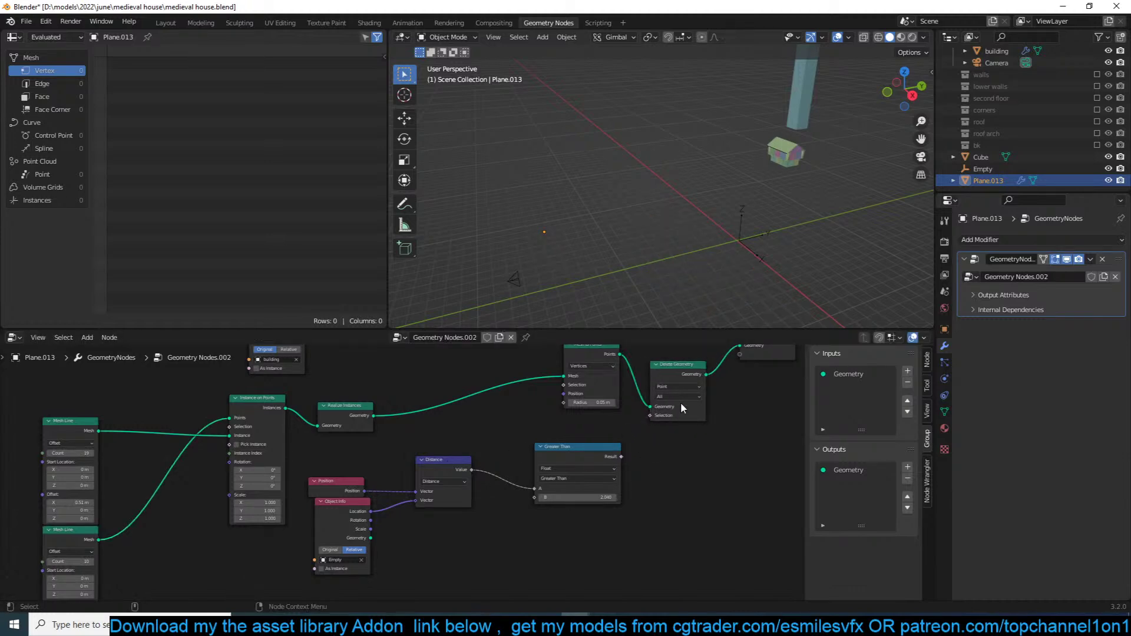
left_click(674, 368)
key("m")
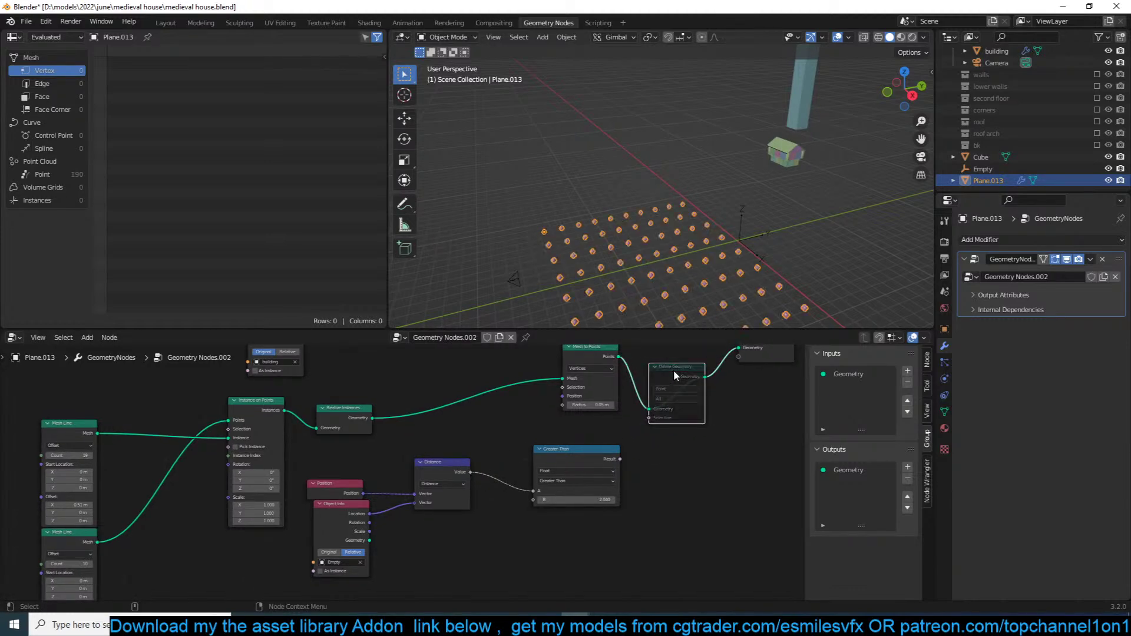
Step: Set the Count to 42 on the first Mesh Line node and 33 on the second
middle_click_drag(588, 390, 848, 359)
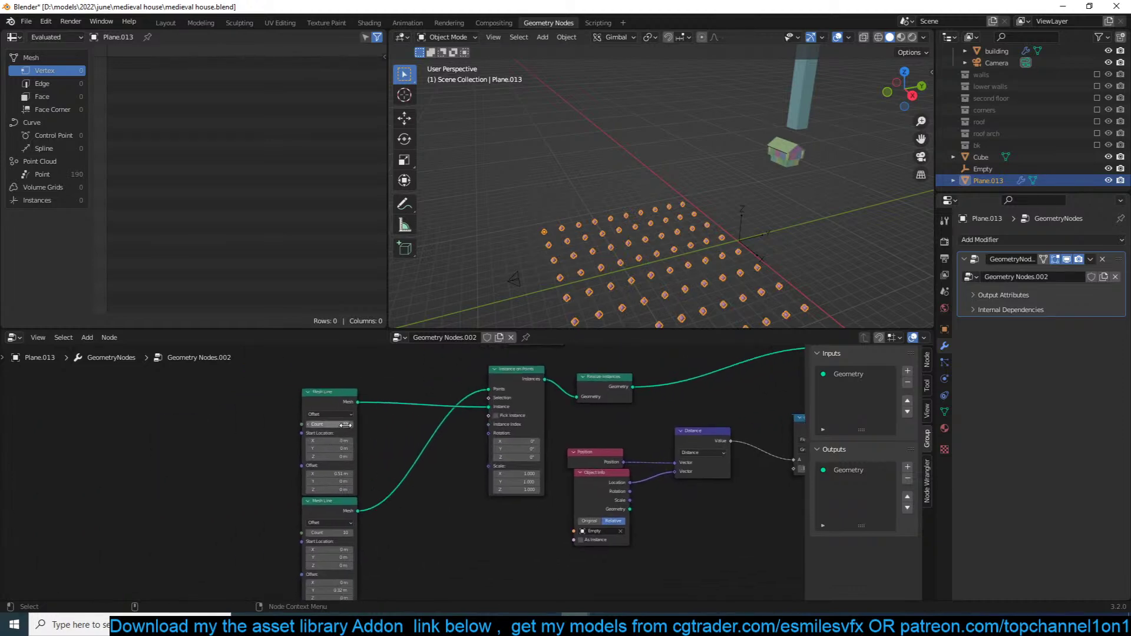
left_click_drag(329, 424, 353, 424)
middle_click_drag(607, 289, 759, 307)
middle_click_drag(321, 547, 378, 524)
left_click_drag(377, 511, 425, 510)
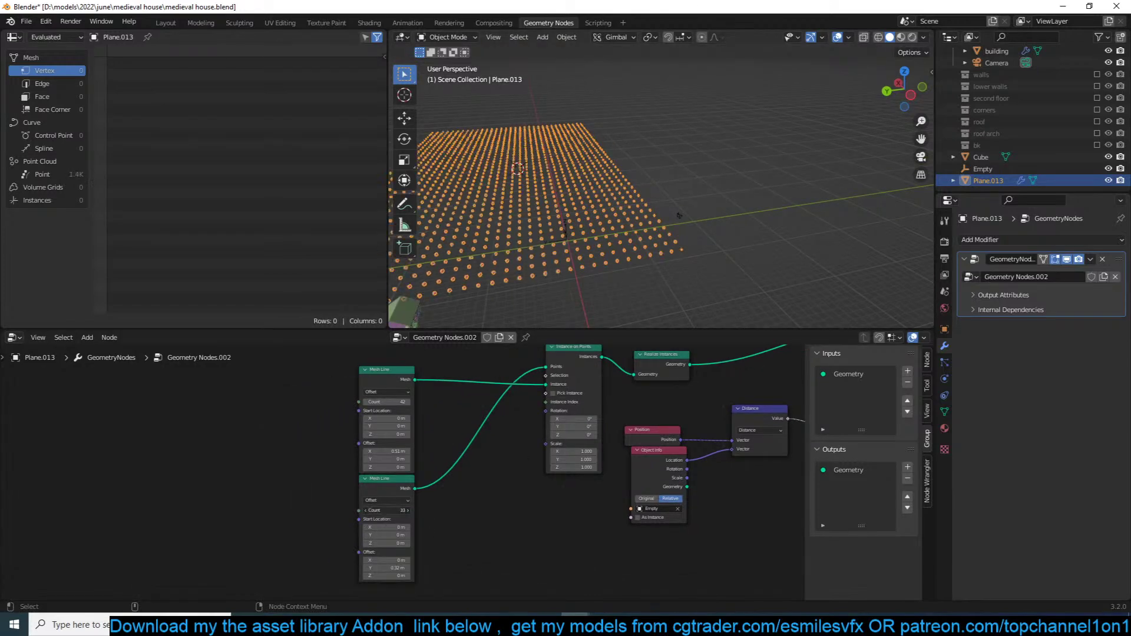
middle_click_drag(758, 245, 737, 251)
middle_click_drag(646, 283, 613, 283)
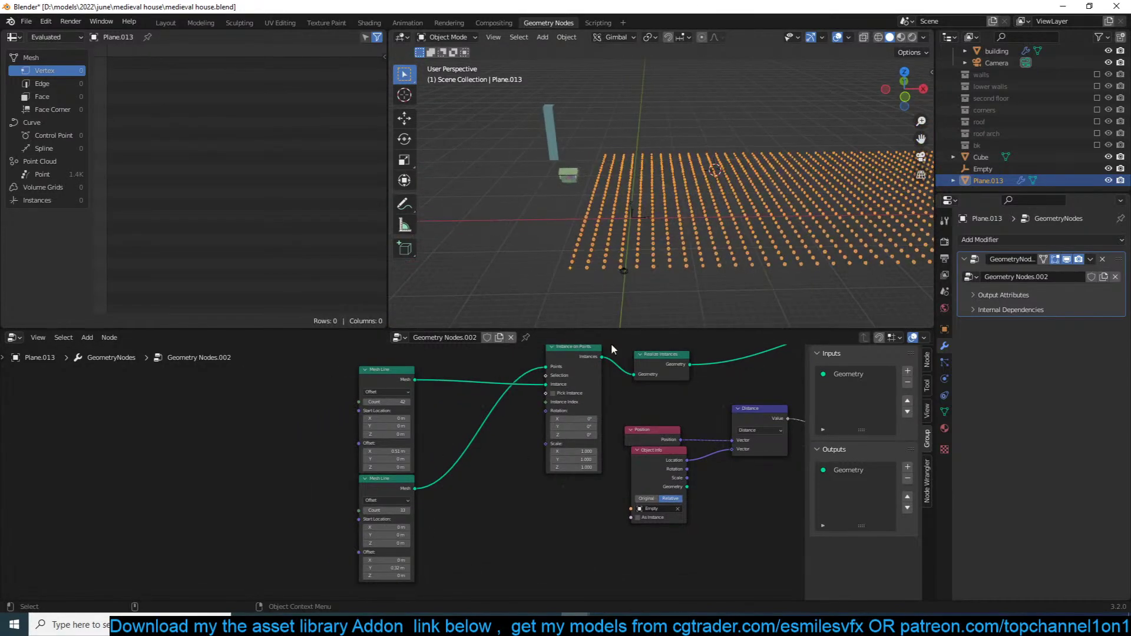
Step: Set the second Mesh Line's Y offset to 0.2 m and the first one's X offset to 0.15 m
scroll(449, 493, "up", 2)
middle_click_drag(449, 493, 492, 459)
scroll(446, 536, "up", 3)
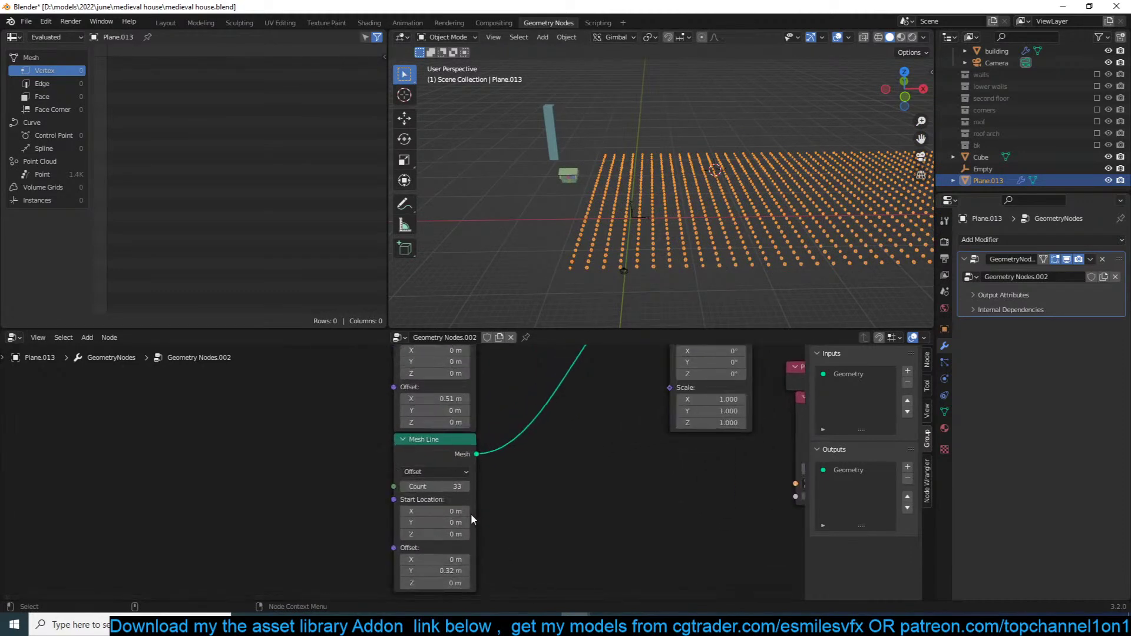
middle_click_drag(471, 514, 478, 496)
mouse_move(453, 553)
left_mouse_down("shift")
mouse_move(428, 554)
mouse_move(441, 553)
left_mouse_up("shift")
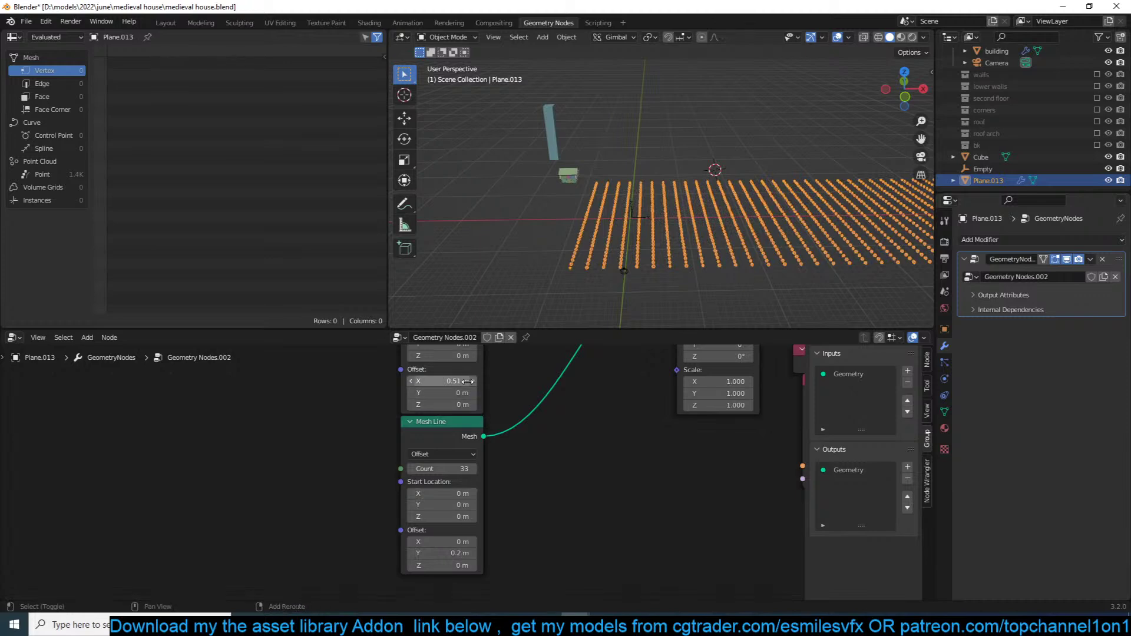
mouse_move(462, 381)
left_mouse_down()
mouse_move(451, 381)
mouse_move(471, 380)
left_mouse_up()
left_click(712, 249)
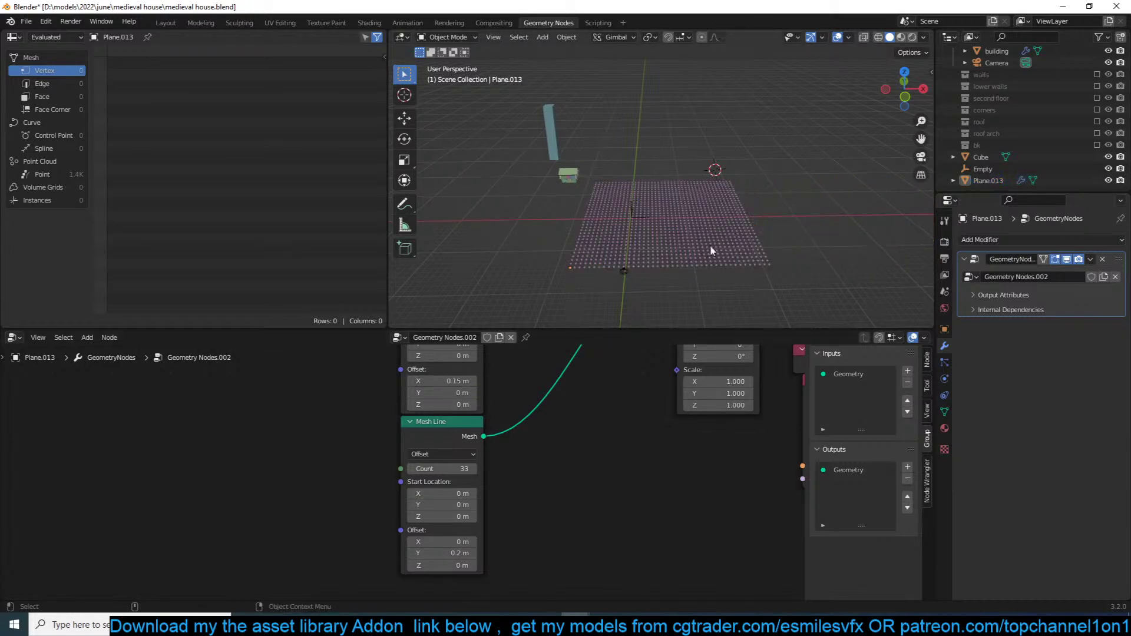
middle_click_drag(712, 249, 816, 274)
middle_click_drag(631, 306, 704, 262, "shift")
Step: Select the point grid, unmute Delete Geometry and connect the Greater Than result to its Selection input
left_click(704, 264)
scroll(766, 435, "down", 5)
middle_click_drag(706, 478, 554, 522)
scroll(554, 521, "down", 3)
middle_click_drag(694, 460, 591, 495)
scroll(592, 495, "up", 3)
scroll(677, 483, "down", 2)
middle_click_drag(701, 481, 634, 495)
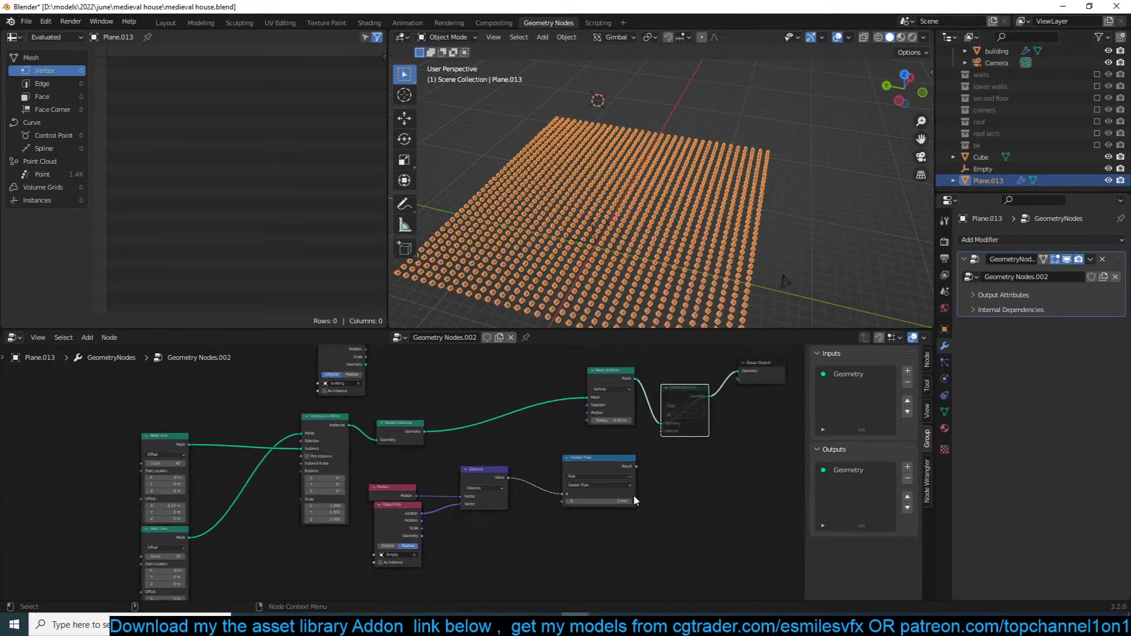
scroll(634, 495, "up", 3)
middle_click_drag(672, 446, 672, 462)
left_click(709, 385)
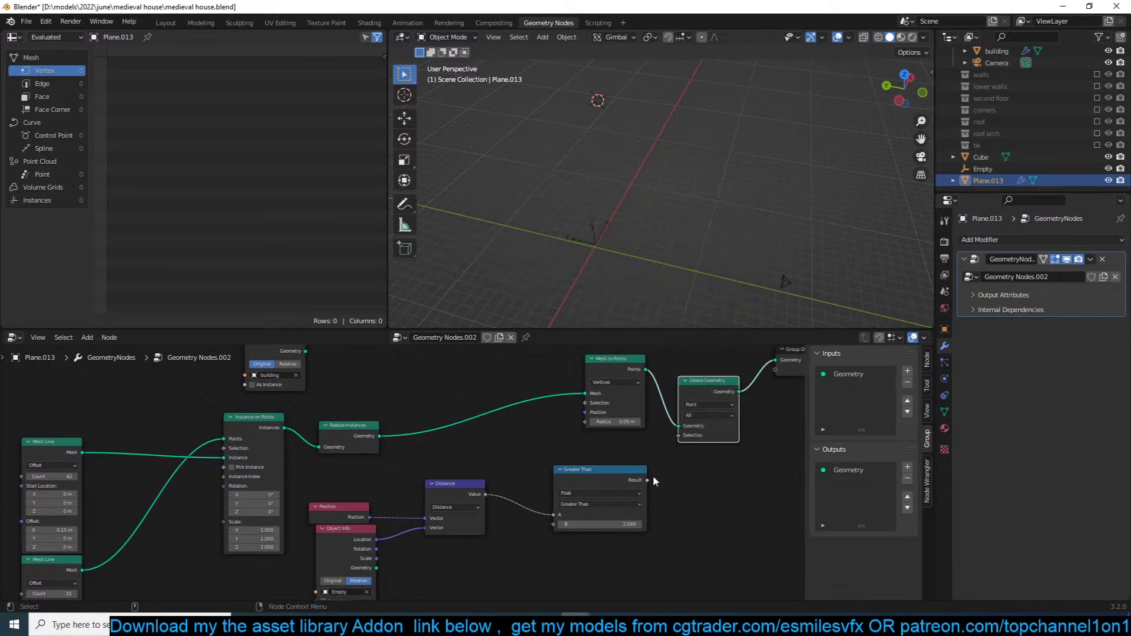
left_click_drag(647, 480, 678, 435)
Step: In top view, try moving the Empty to test how the circle of points follows it
middle_click_drag(670, 293, 779, 230)
left_click(779, 230)
left_click(579, 279)
key("KP_7")
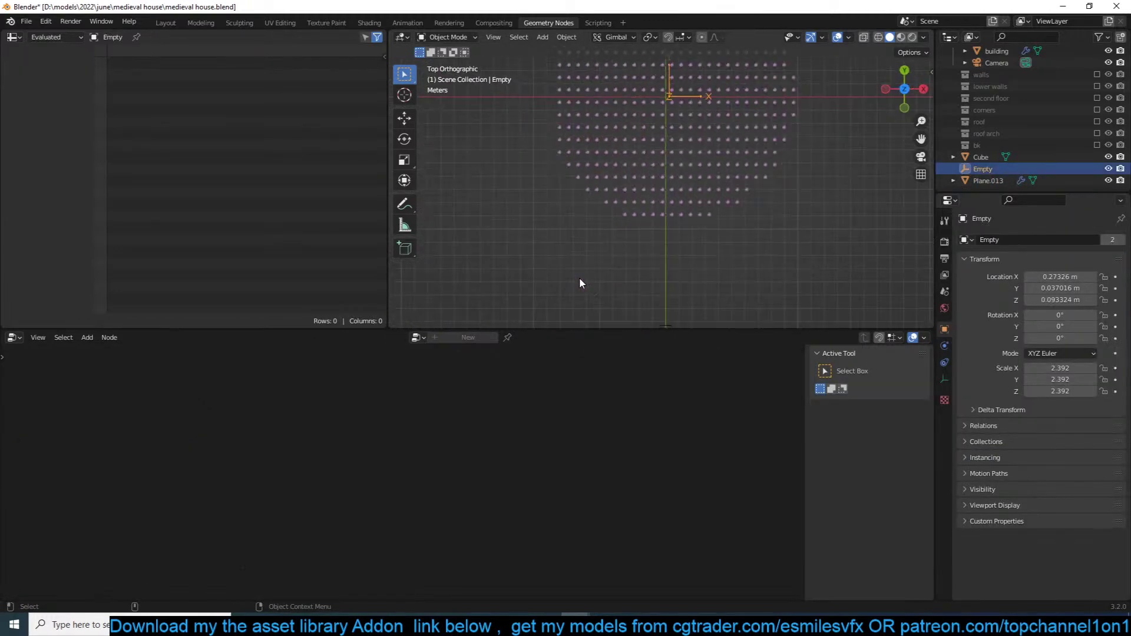
key("g")
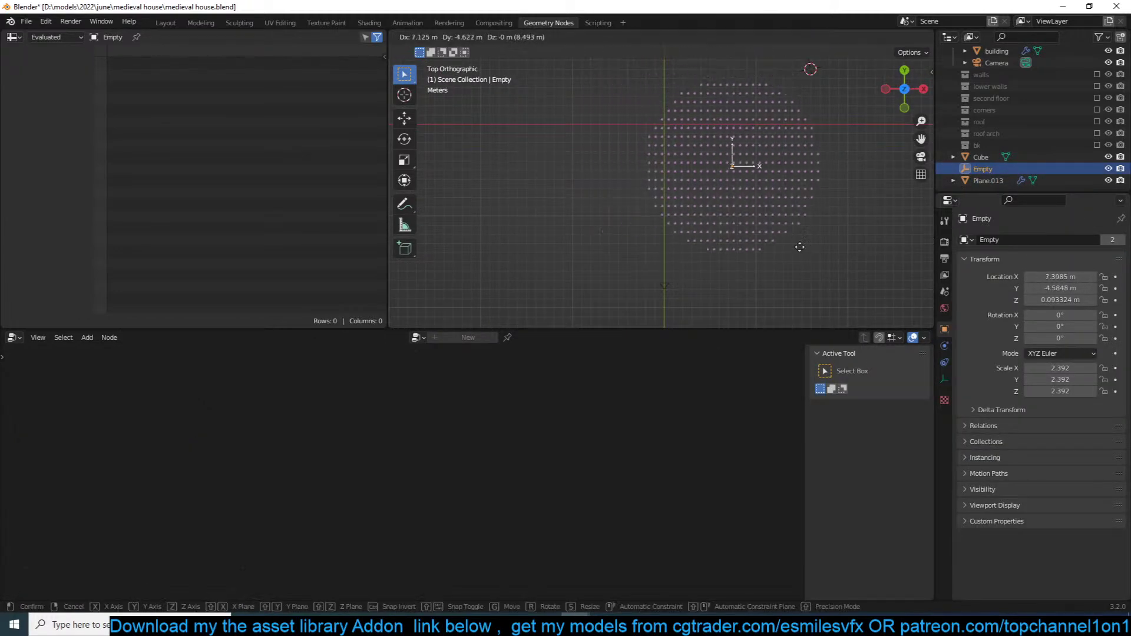
left_click(742, 203)
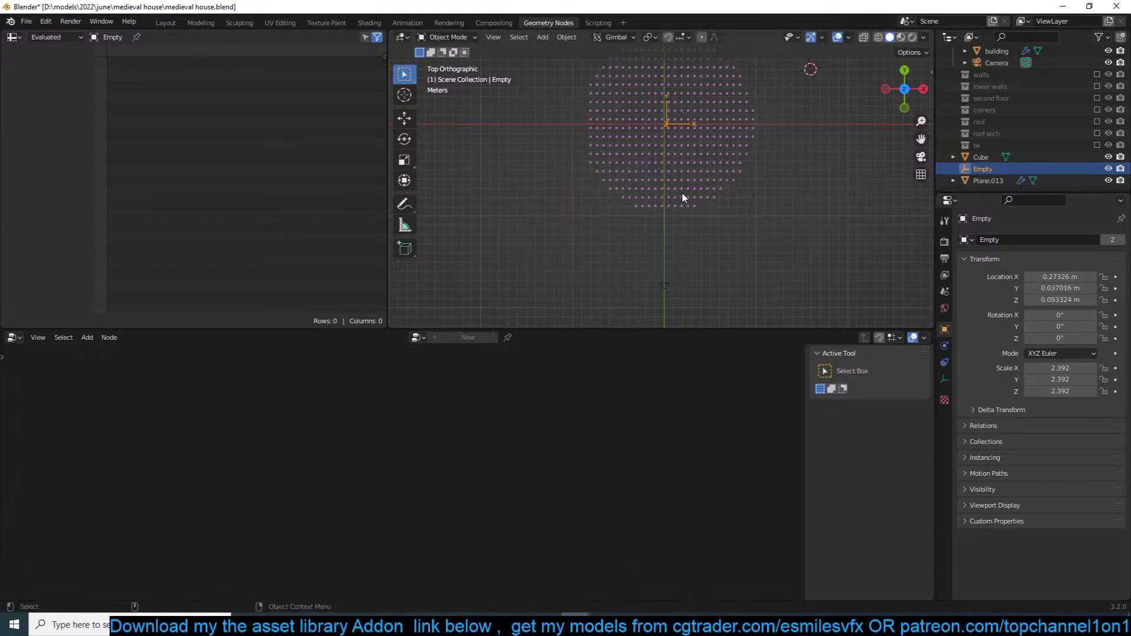
Step: Reselect the points and move the Group Output and Delete Geometry nodes further along to make room before them
left_click(682, 194)
middle_click_drag(685, 210, 656, 143)
scroll(648, 511, "down", 7)
middle_click_drag(701, 502, 596, 497)
scroll(596, 496, "up", 3)
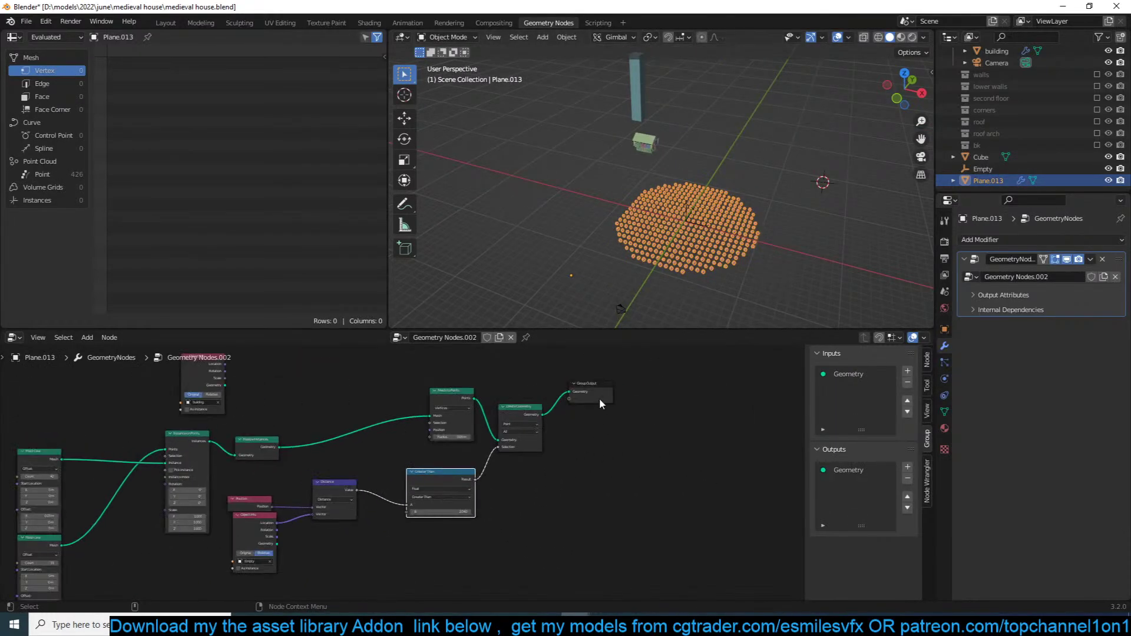
left_click_drag(594, 379, 710, 396)
left_click(581, 378)
left_click_drag(596, 385, 680, 388)
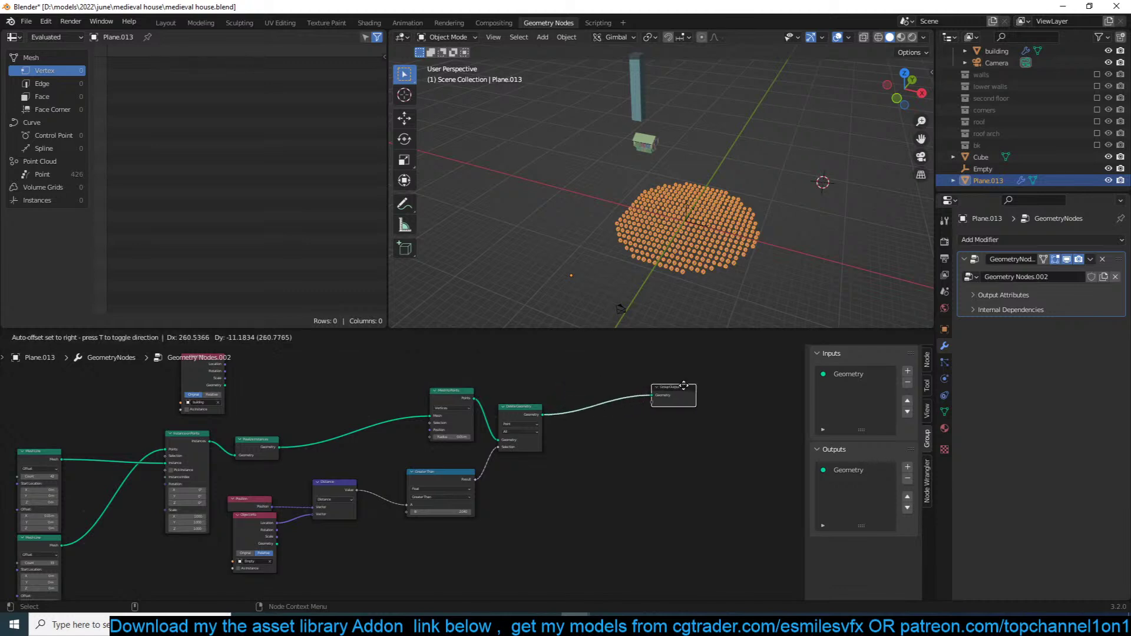
left_click_drag(521, 407, 588, 381)
scroll(564, 466, "up", 3)
Step: Insert a Boolean Math node set to Not between the Greater Than result and the Delete Geometry selection
key("shift+a")
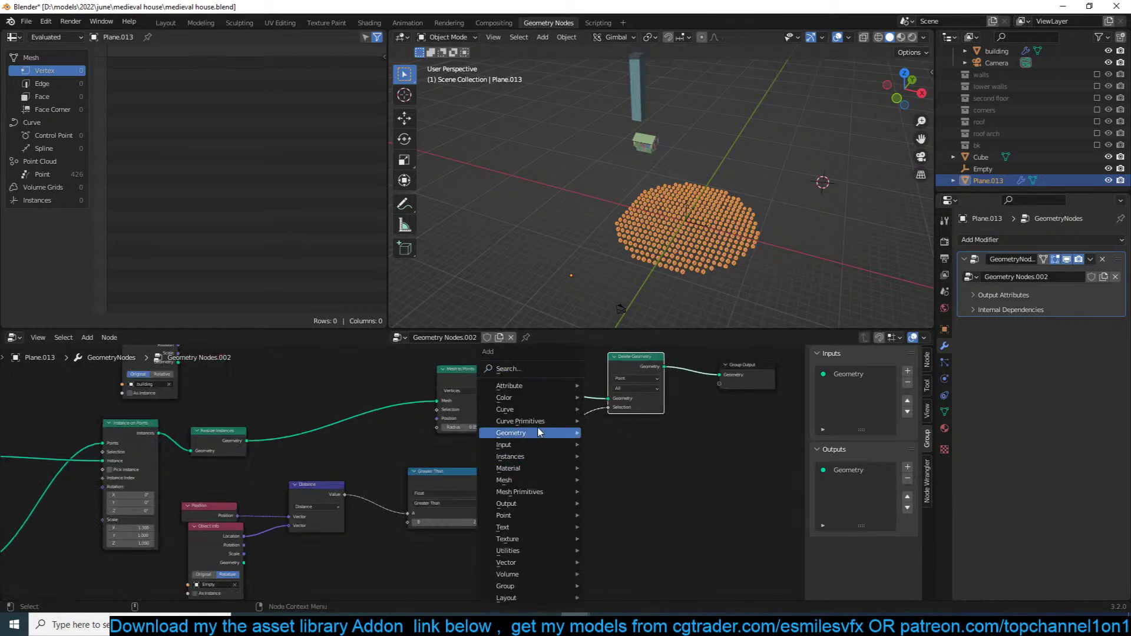
left_click(551, 370)
type("bool")
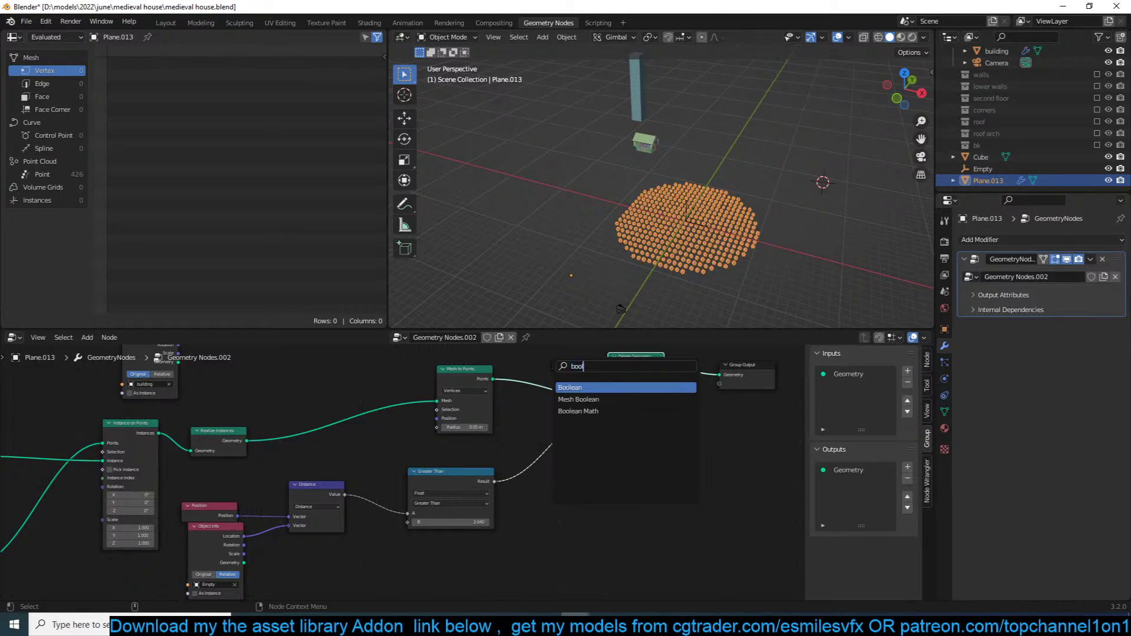
key("Down")
key("Down")
key("Return")
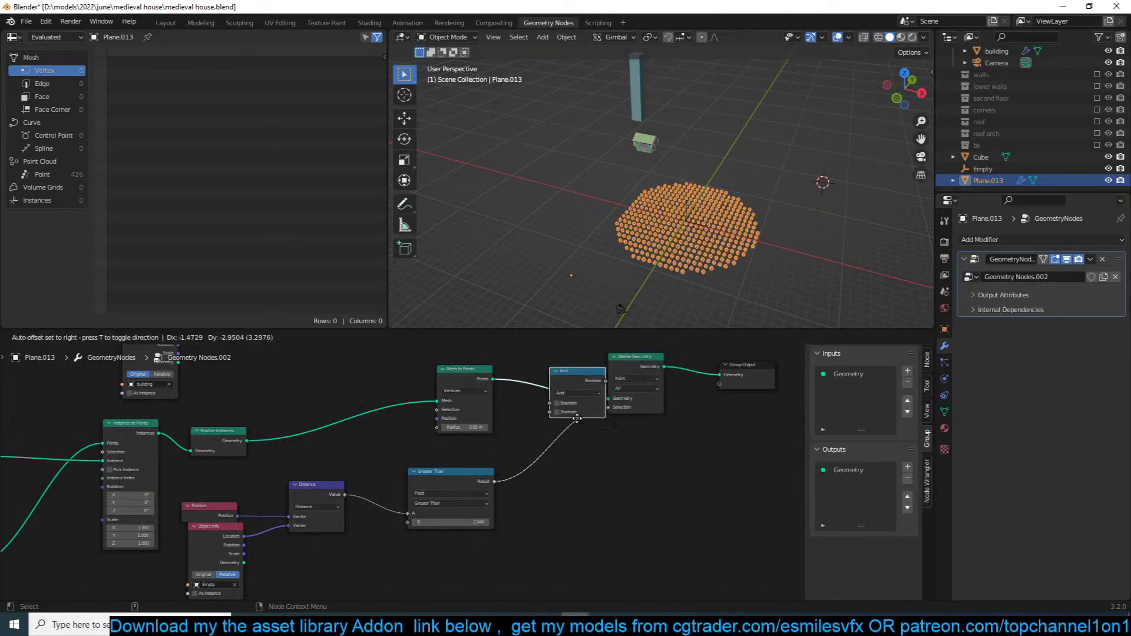
left_click(560, 472)
left_click(571, 449)
left_click(547, 475)
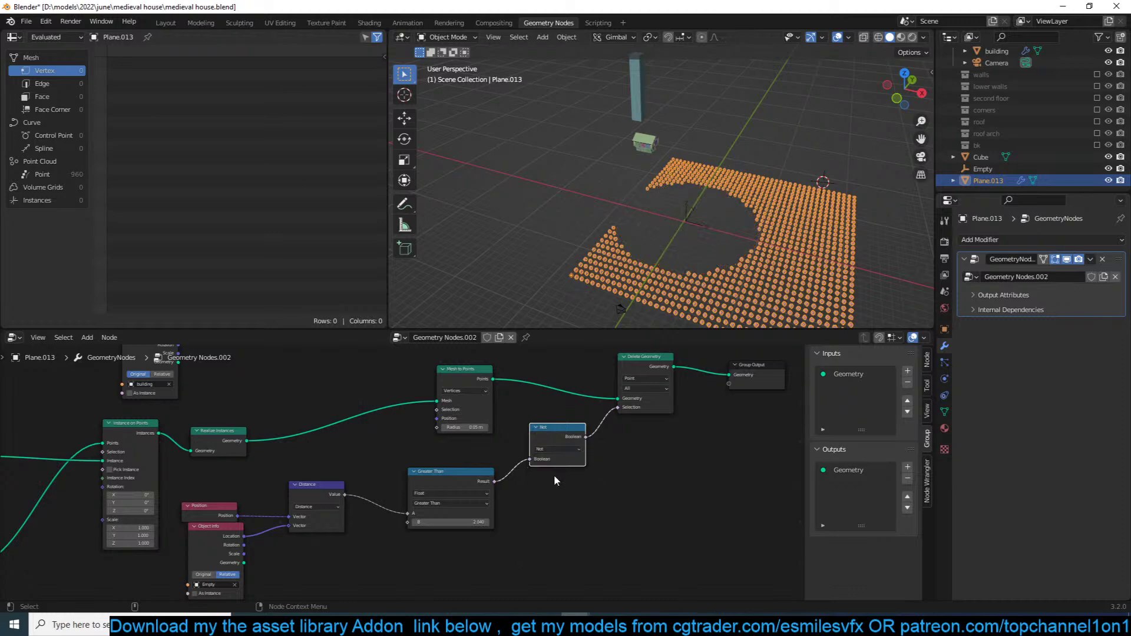
Step: Try moving the Empty to test how the hole in the point grid follows it
left_click(679, 220)
key("g")
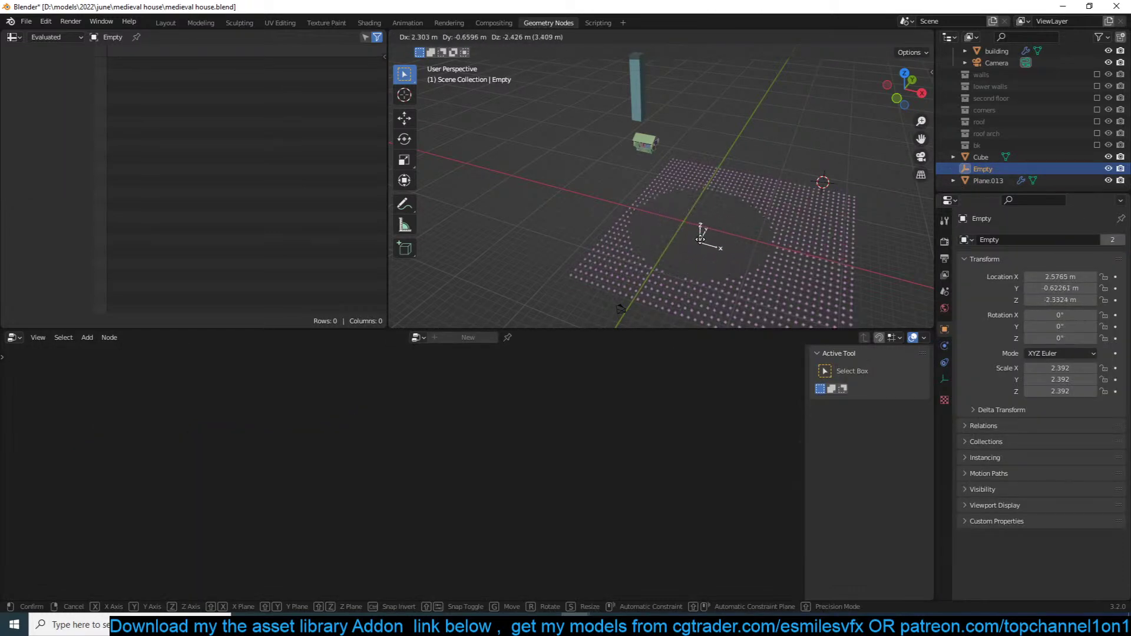
right_click(732, 223)
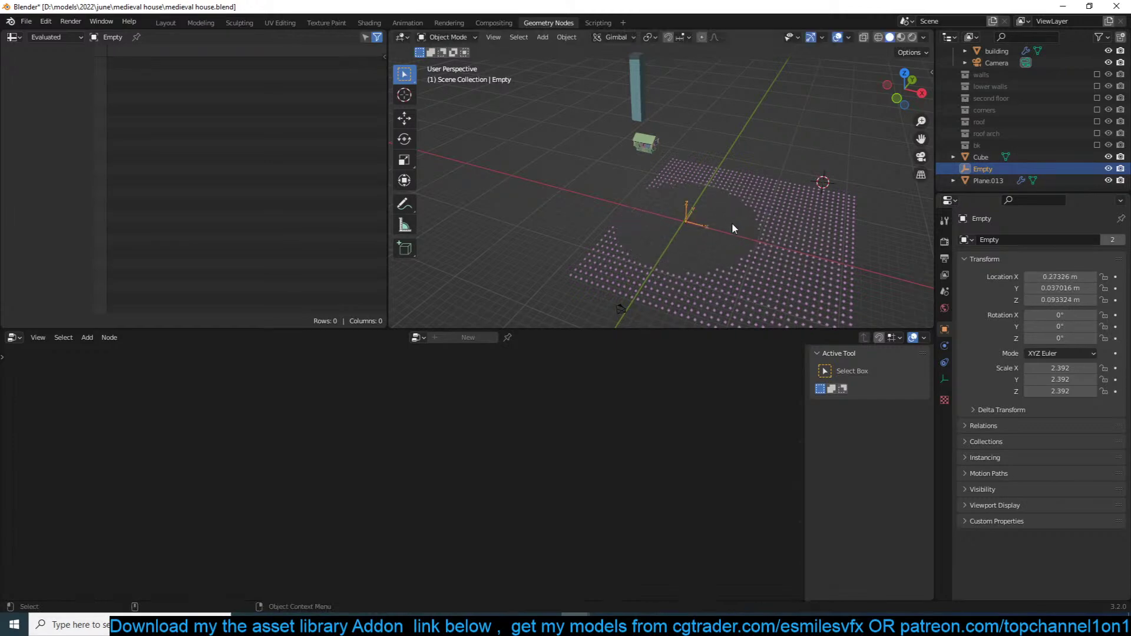
Step: Reselect the point grid and move the Group Output node away from Delete Geometry to make room between them
left_click(777, 298)
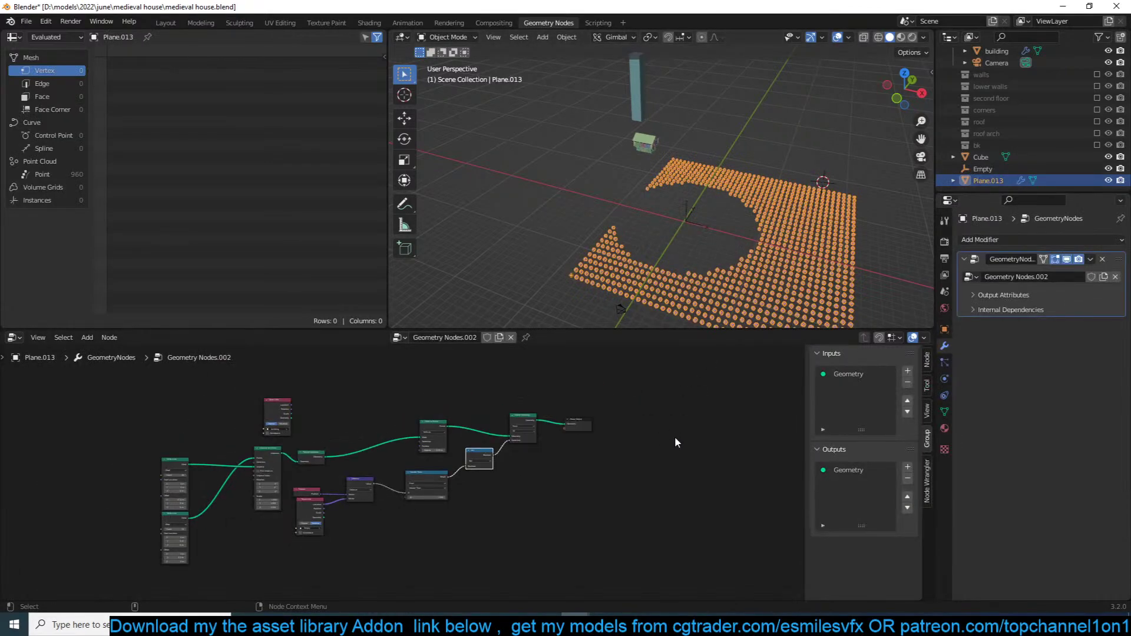
scroll(674, 436, "down", 1)
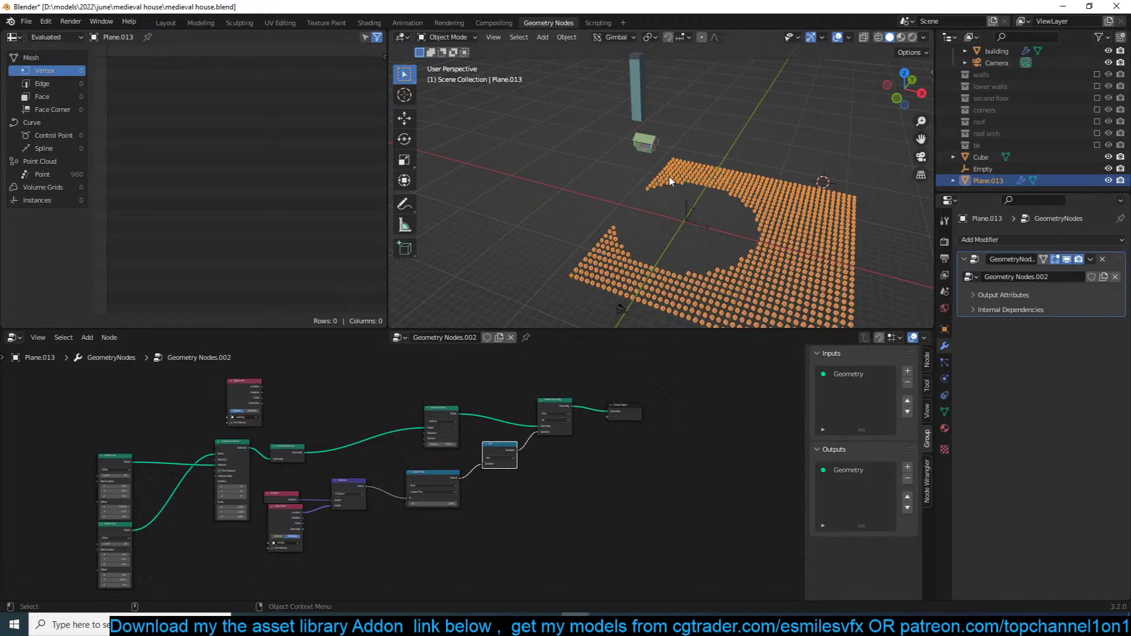
left_click(639, 101)
left_click(650, 140)
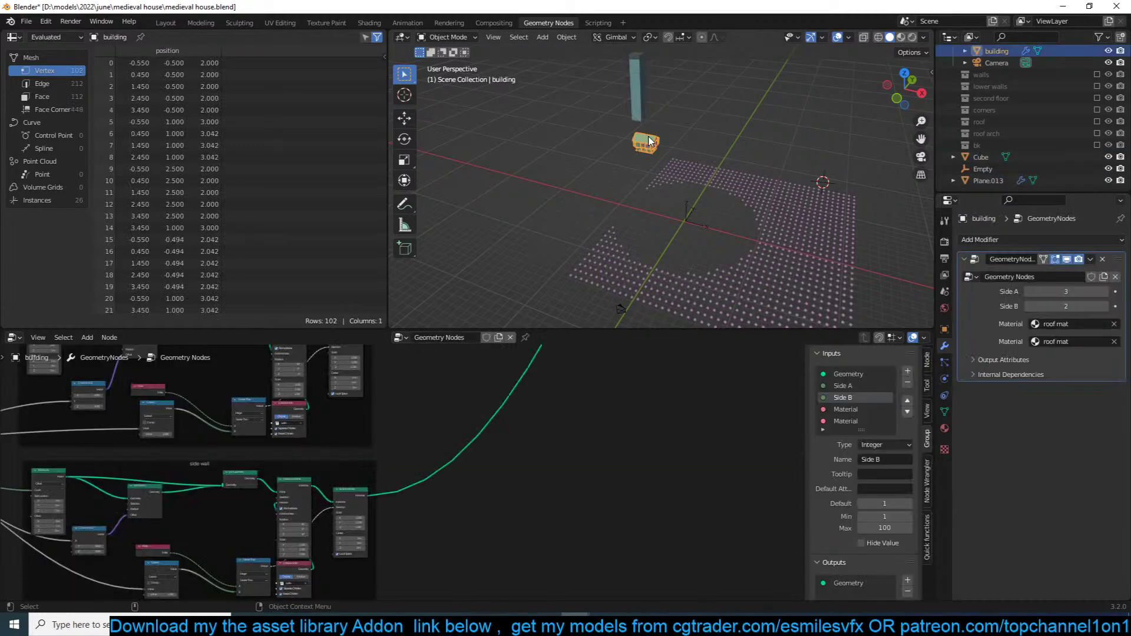
left_click(711, 180)
scroll(613, 377, "up", 2)
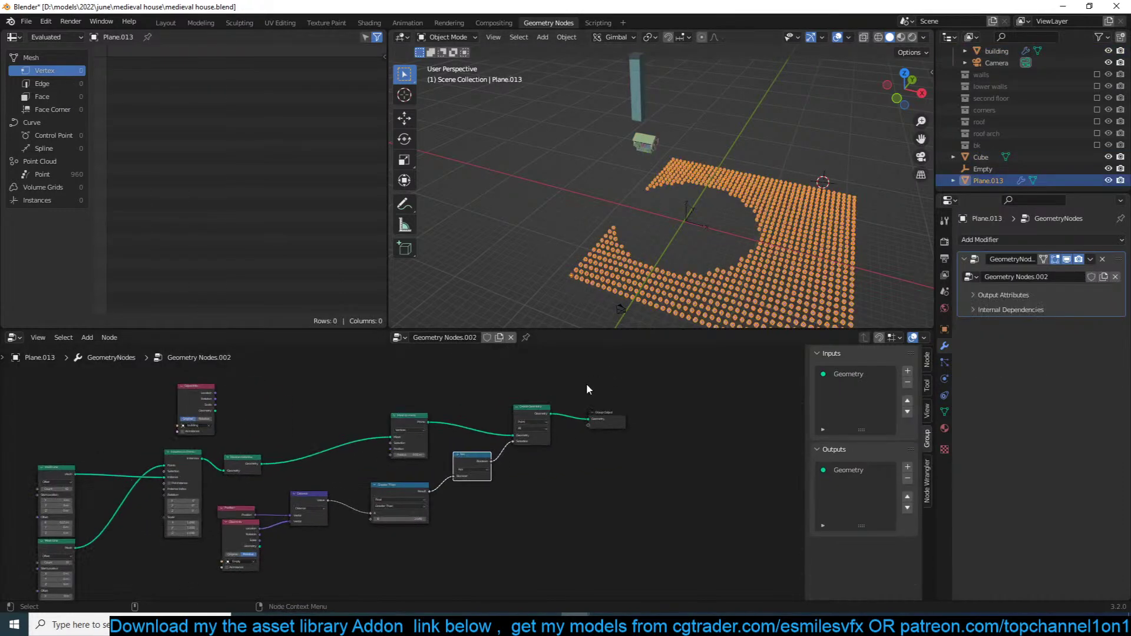
left_click_drag(609, 416, 694, 417)
scroll(628, 465, "up", 3)
middle_click_drag(614, 426, 547, 421)
Step: Add an Instance on Points node below the link between Delete Geometry and Group Output
key("shift+a")
left_click(533, 370)
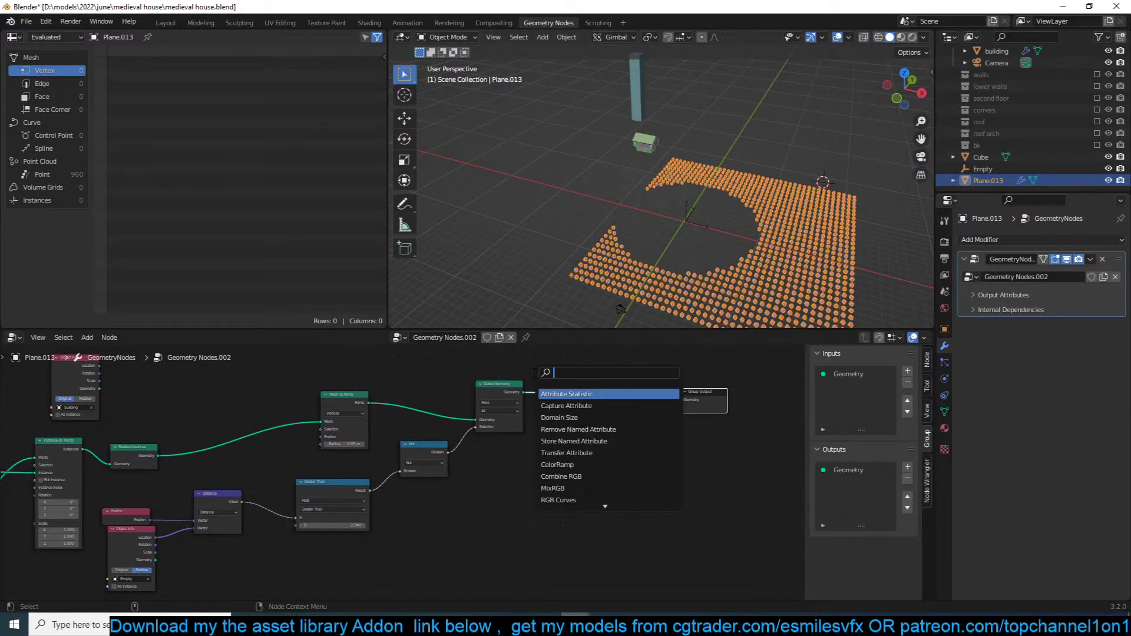
type("inst")
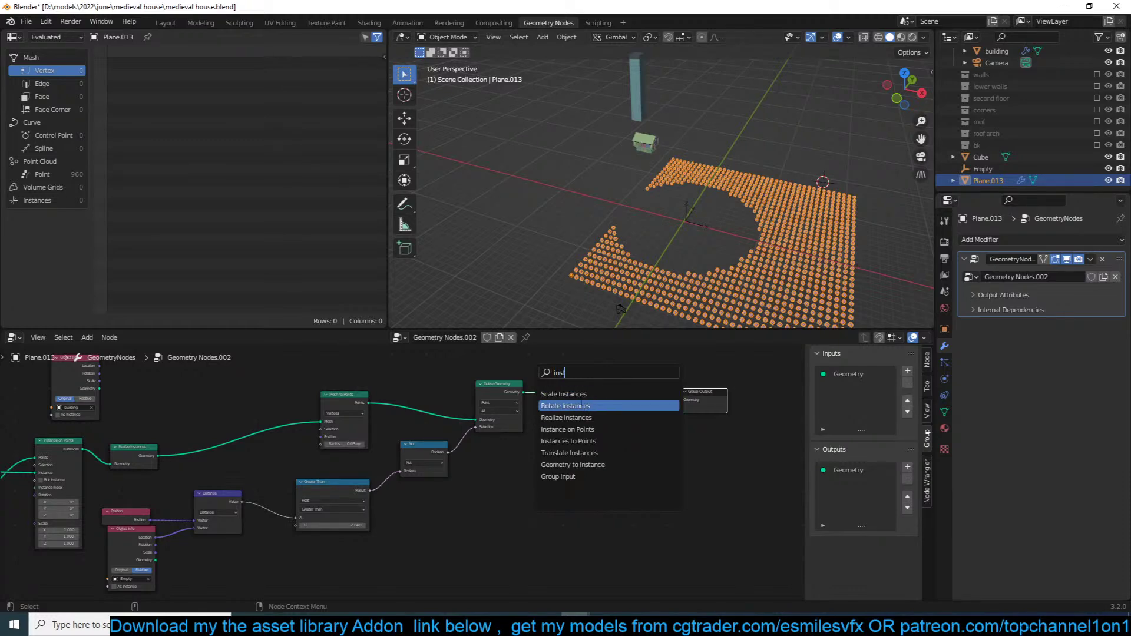
key("ctrl+a")
type("on p")
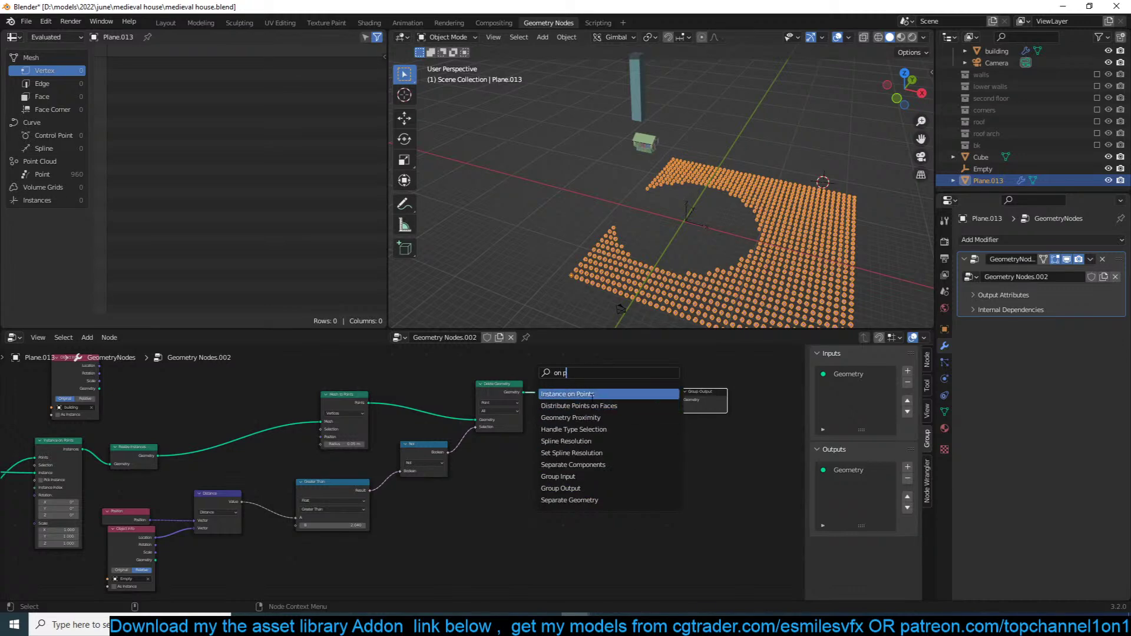
key("Return")
left_click(527, 468)
scroll(448, 459, "down", 2)
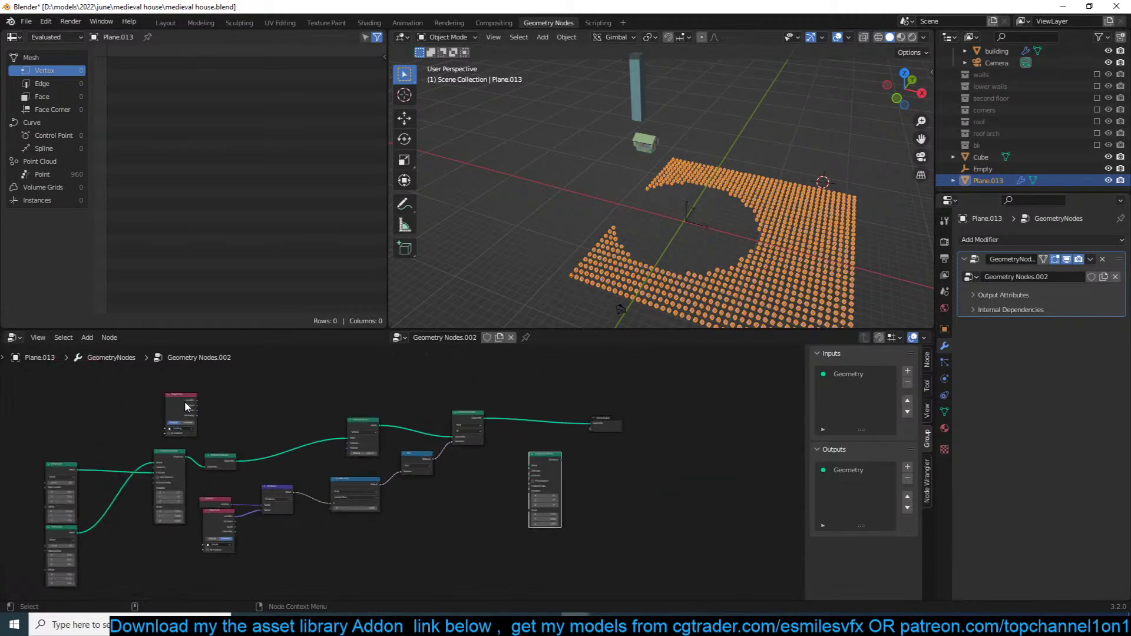
Step: Move the building Object Info node beside Instance on Points and connect its Geometry to the Instance input
left_click_drag(185, 403, 457, 504)
scroll(498, 523, "up", 4)
scroll(542, 422, "up", 5)
middle_click_drag(543, 423, 393, 372)
scroll(437, 452, "up", 3)
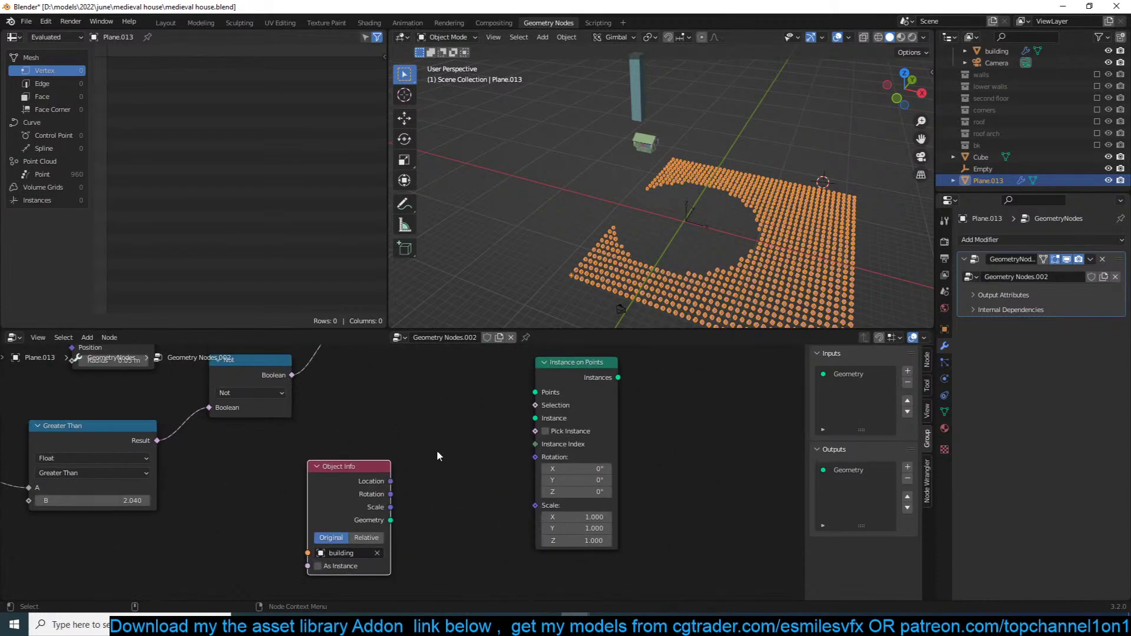
left_click_drag(390, 521, 535, 418)
Step: Route the Delete Geometry output through Instance on Points into the Group Output
scroll(600, 353, "down", 4)
middle_click_drag(599, 352, 530, 402)
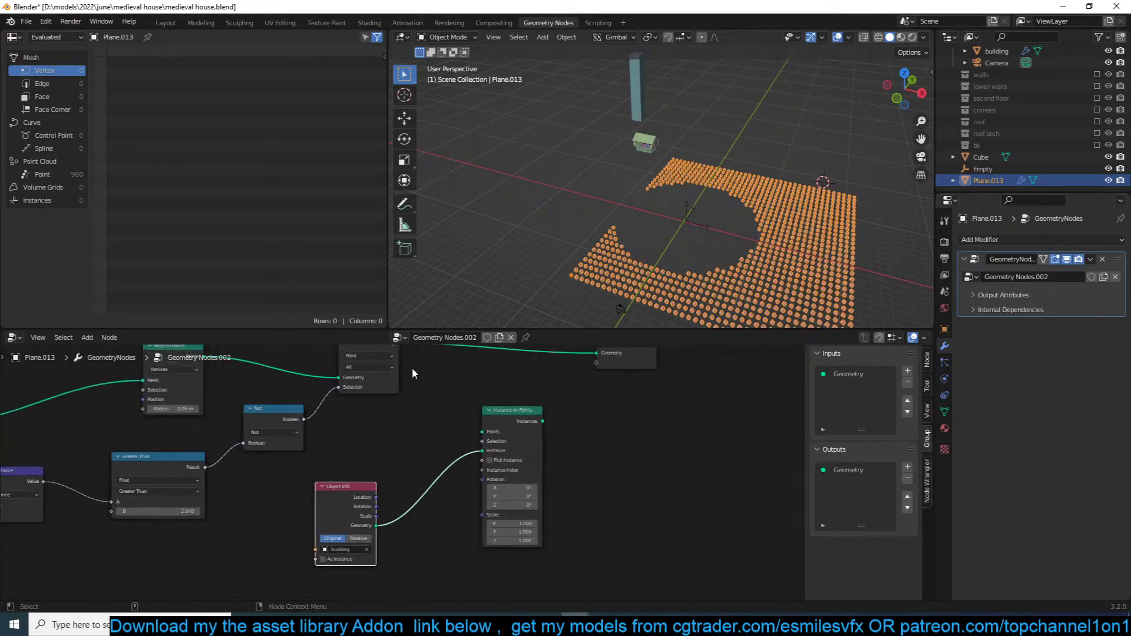
middle_click_drag(408, 351, 406, 386)
left_click_drag(396, 381, 596, 390)
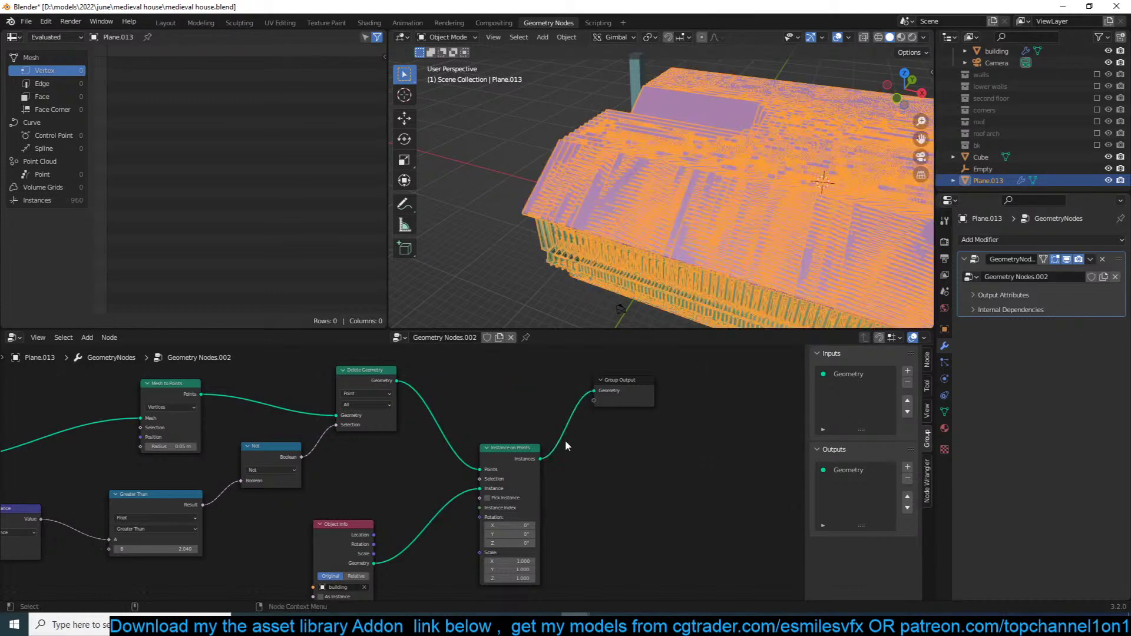
Step: Try an instance scale of 0.830 on all axes, and undo a trial removal of the building Object Info node
scroll(535, 480, "up", 2)
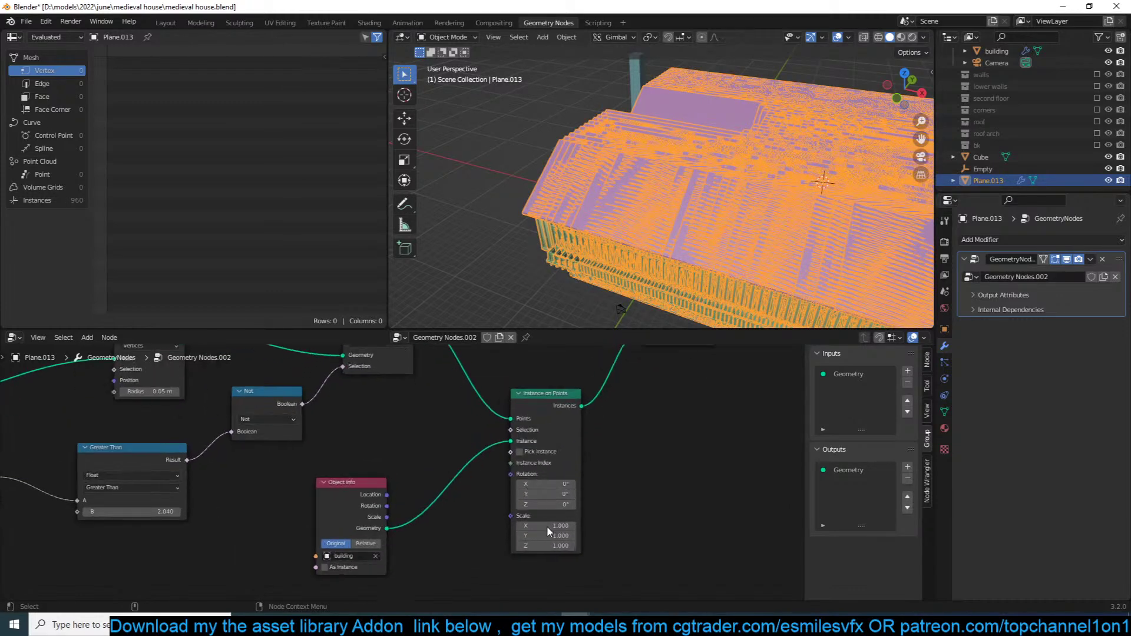
mouse_move(545, 526)
left_mouse_down()
mouse_move(507, 525)
mouse_move(538, 525)
mouse_move(527, 526)
left_mouse_up()
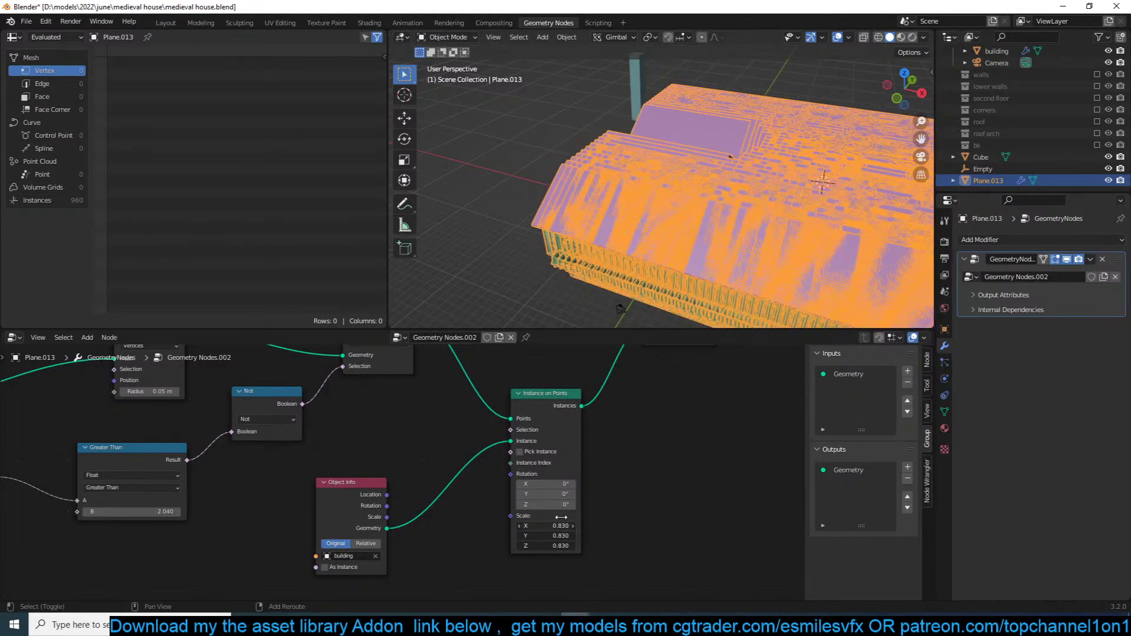
left_click(373, 513)
key("x")
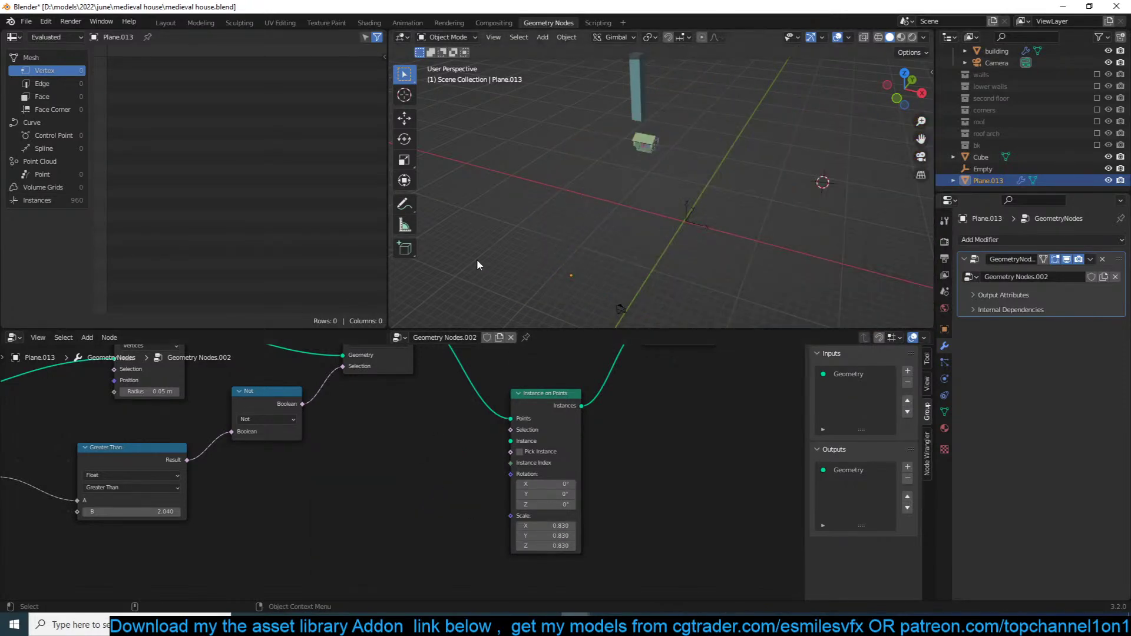
key("ctrl+z")
Step: Add a cube beside the instanced buildings and cut a centered edge loop around it
key("alt+a")
key("shift+a")
mouse_move(453, 231)
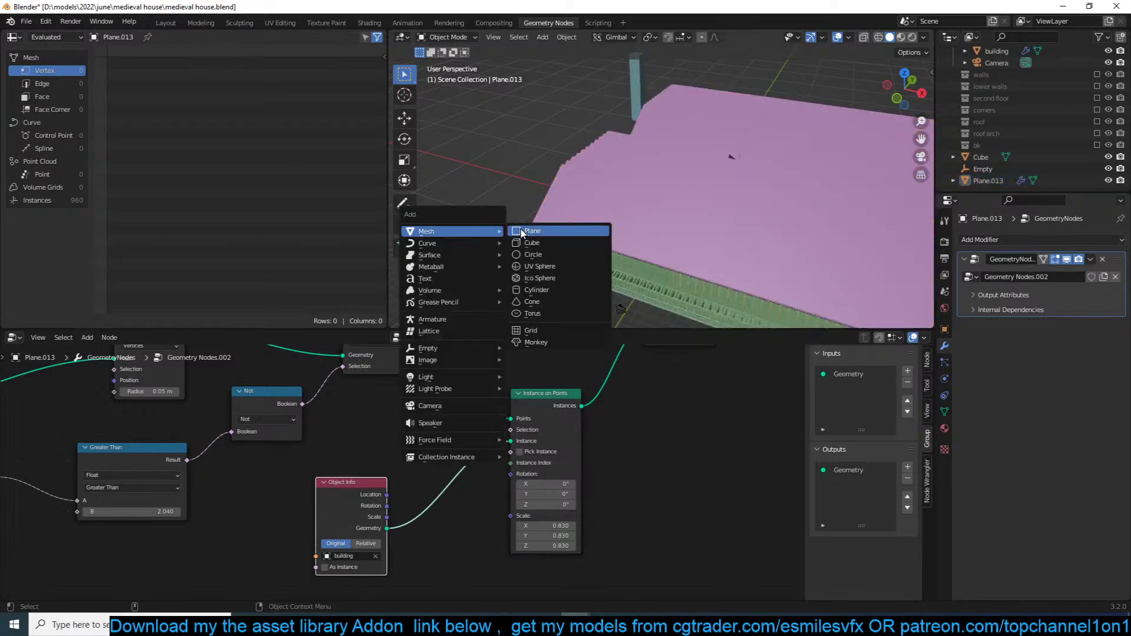
left_click(532, 243)
key("Tab")
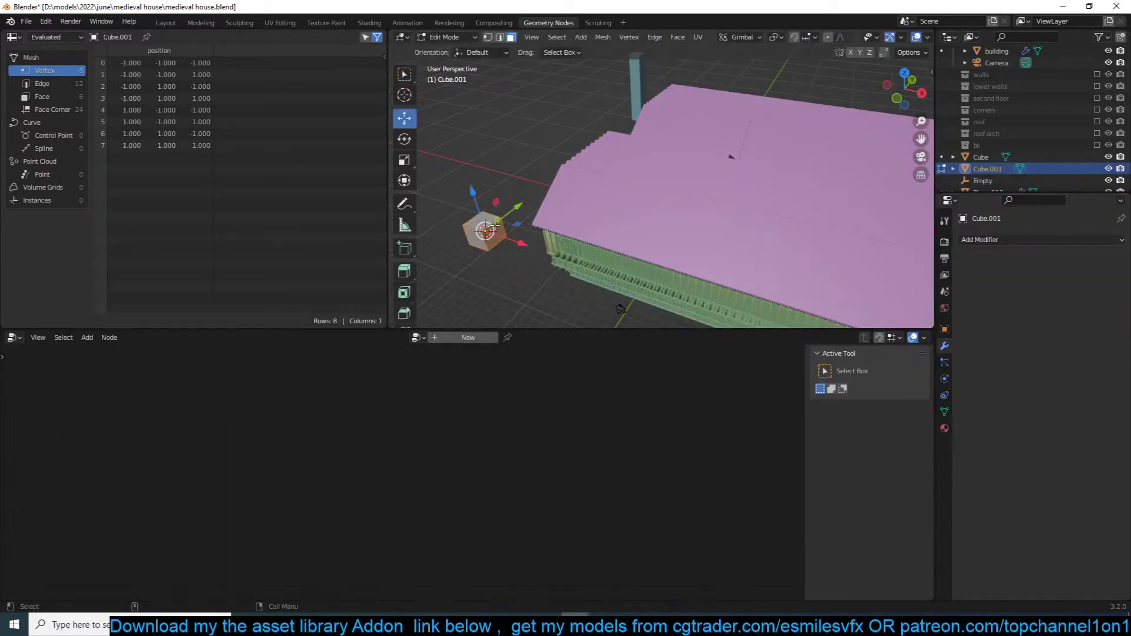
key("ctrl+r")
left_click(481, 224)
right_click(480, 224)
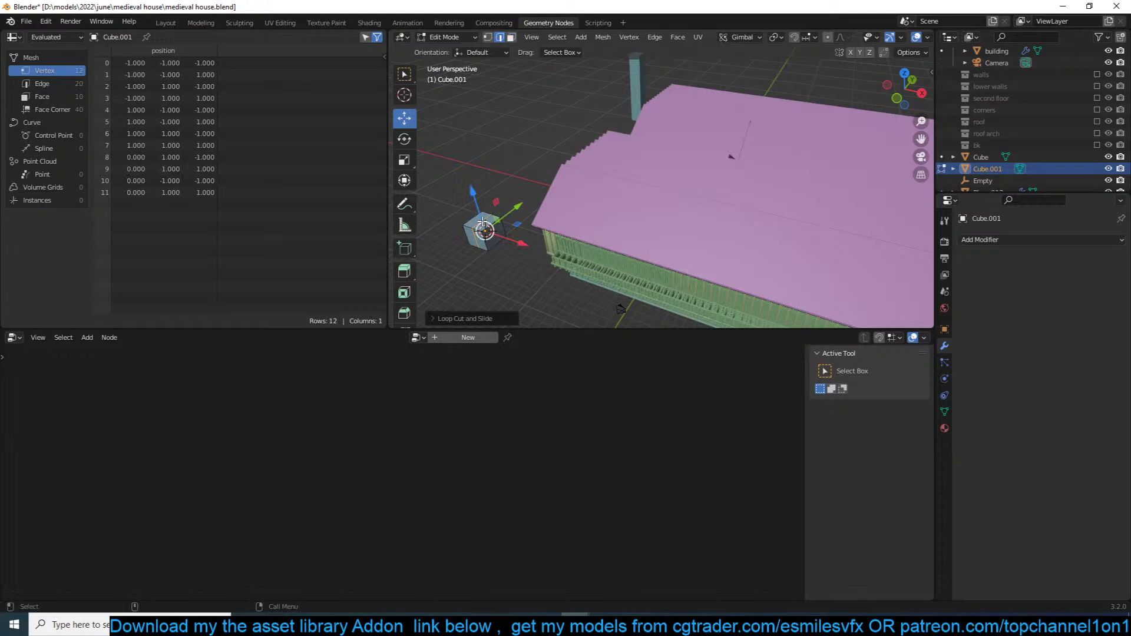
Step: Raise the cube's top middle edge about 0.71 m along Z to form a gabled roof
left_click(482, 222)
key("g")
key("z")
left_click(492, 212)
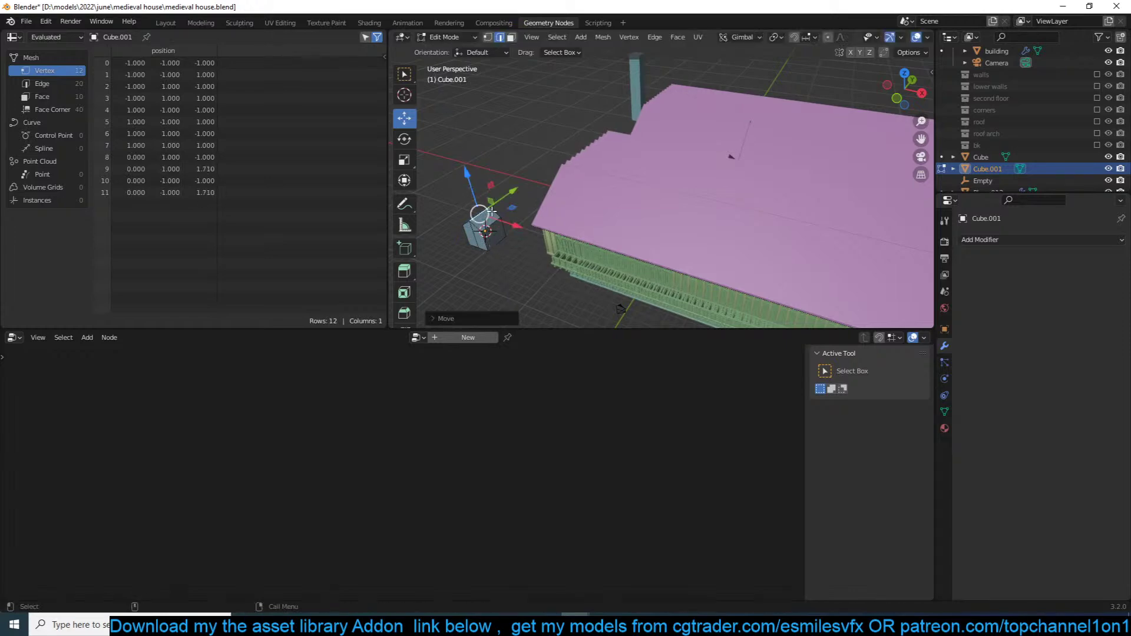
Step: Lift the whole gabled cube mesh about 0.5 m along Z and return to Object Mode
key("a")
key("g")
key("z")
left_click(530, 234)
key("Tab")
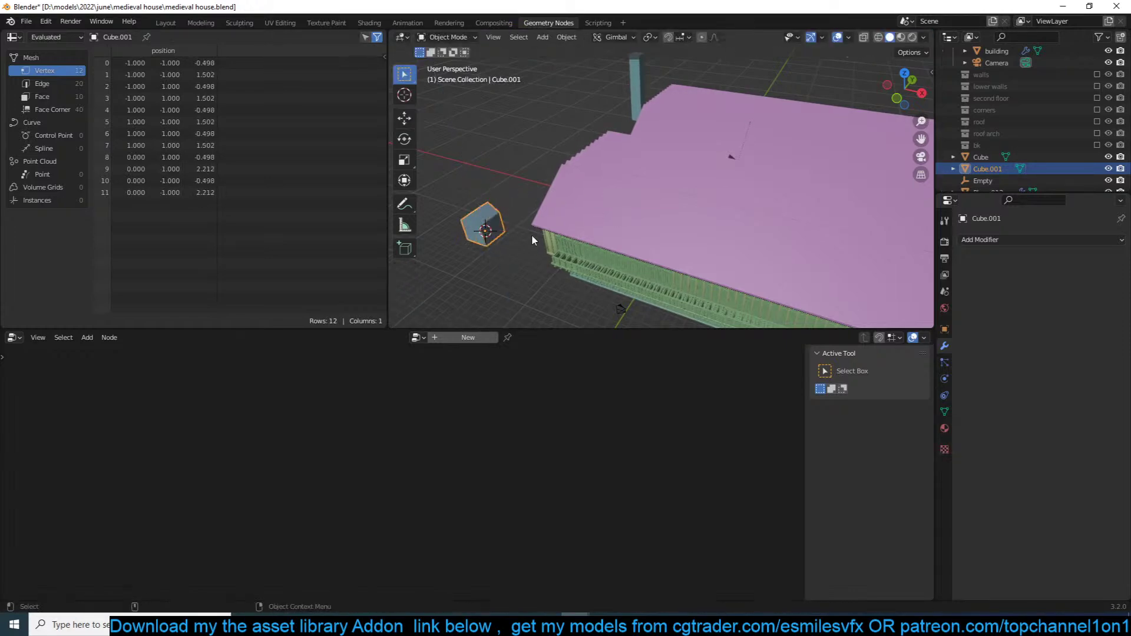
Step: Reselect the instanced grid and replace the building in its Object Info node with the new gabled cube
left_click(531, 234)
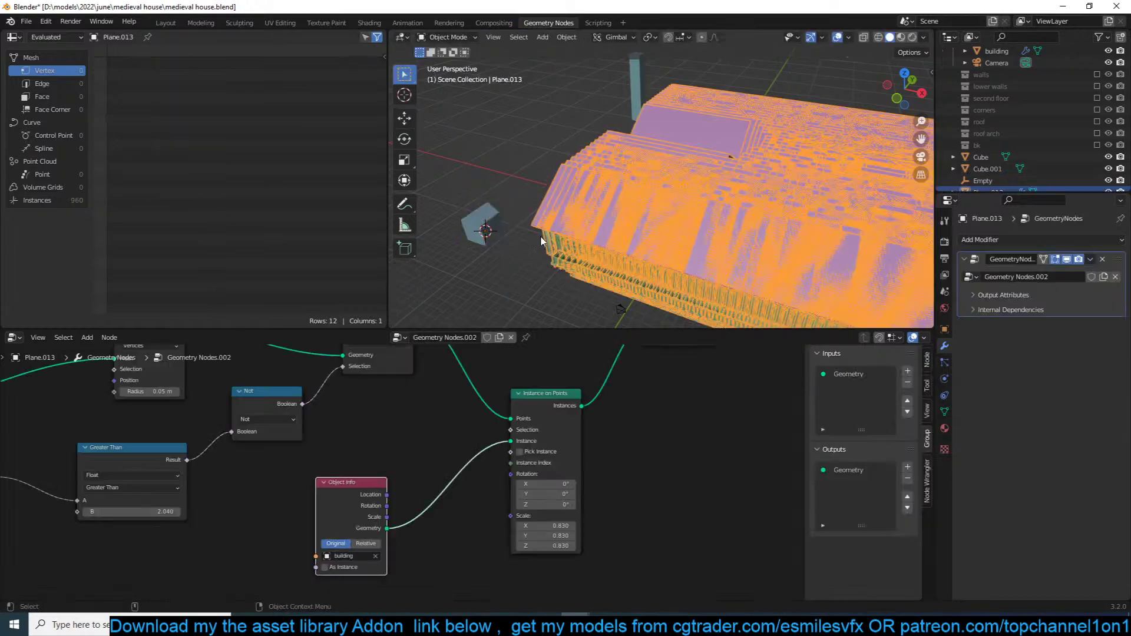
left_click(375, 557)
left_click(375, 557)
left_click(484, 229)
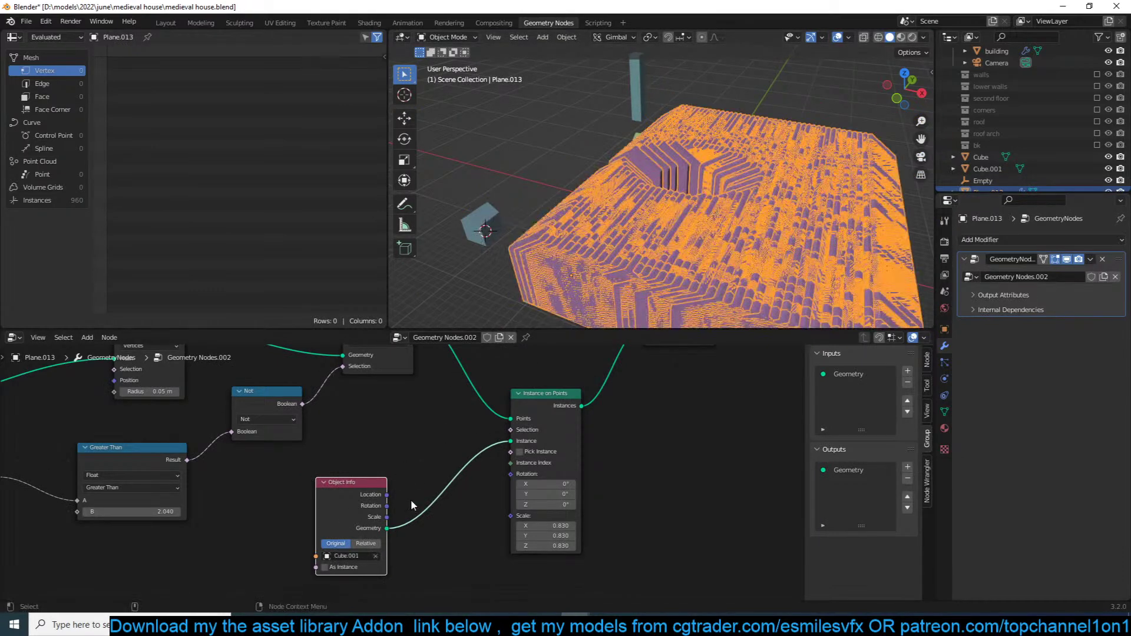
Step: Set the Instance on Points scale to 0.050 on all axes and deselect the grid
left_click_drag(561, 526, 498, 546, "shift")
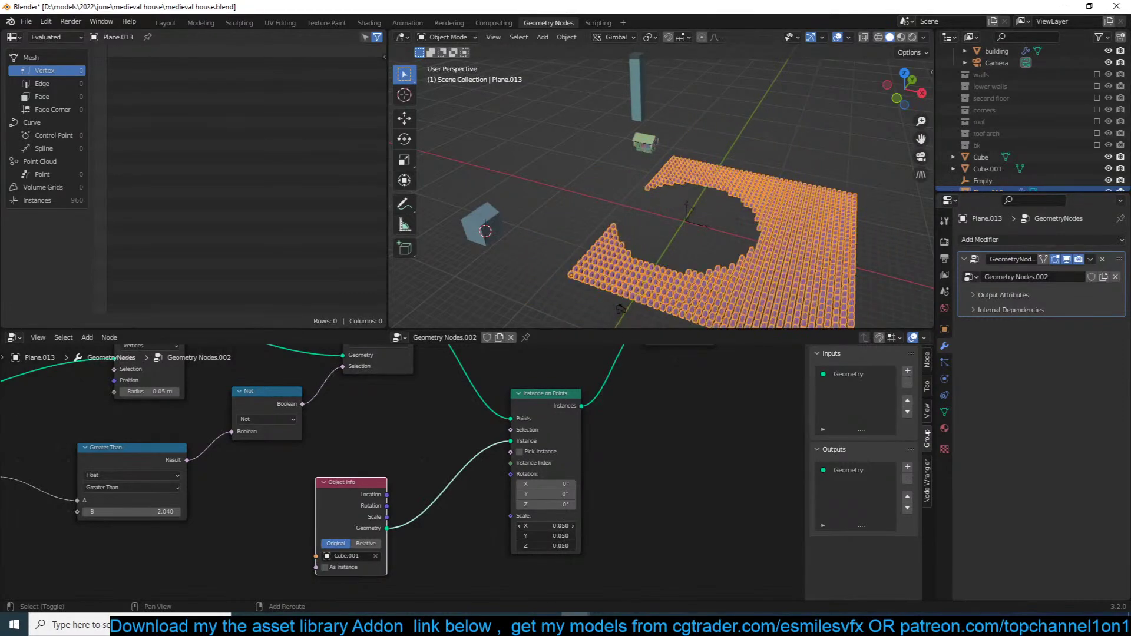
middle_click_drag(714, 304, 655, 306)
left_click(656, 306)
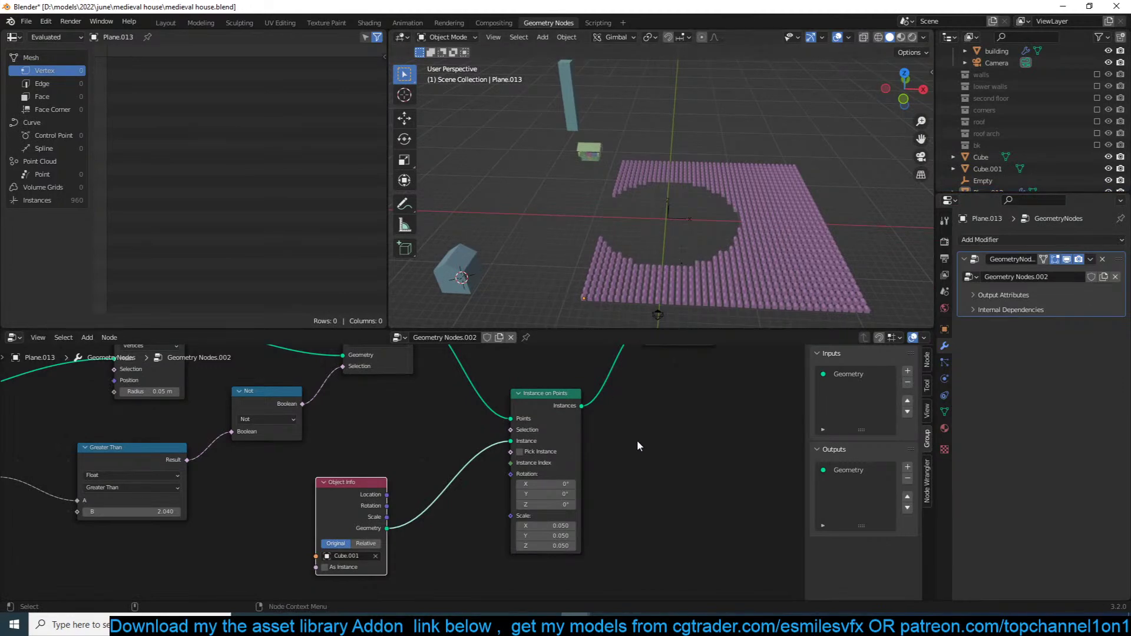
Step: Move the Group Output node further away from Instance on Points to make room
scroll(637, 444, "down", 4)
middle_click_drag(638, 444, 557, 491)
left_click_drag(525, 397, 591, 409)
key("g")
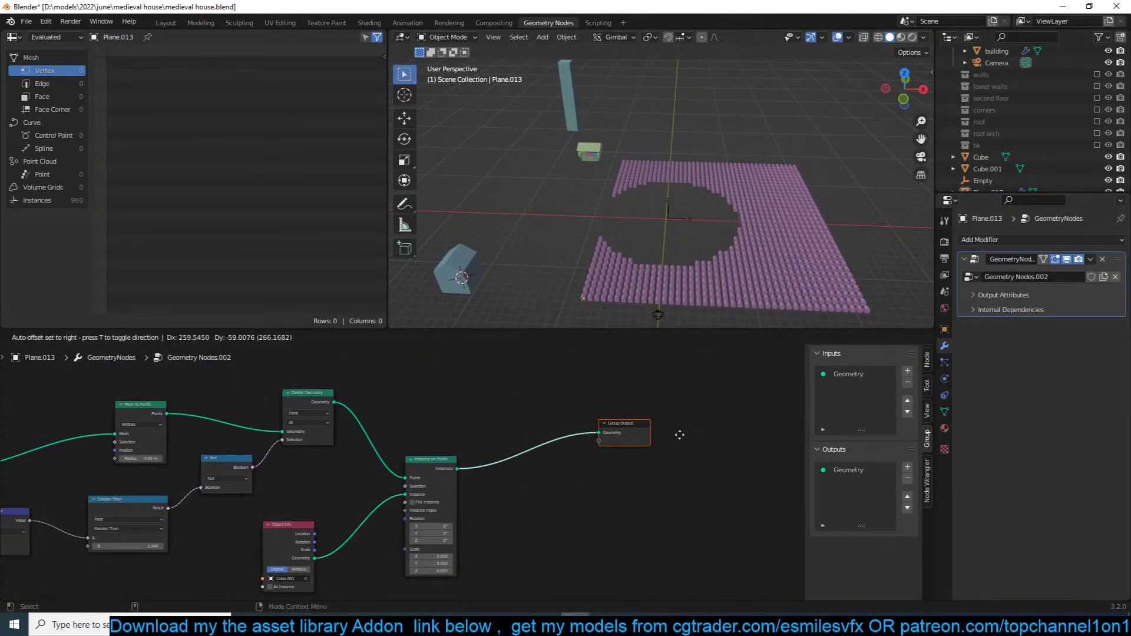
left_click(725, 437)
Step: Duplicate the linked Object Info and Instance on Points nodes and place the copies above the main node chain
left_click_drag(534, 431, 317, 555)
left_click(440, 472)
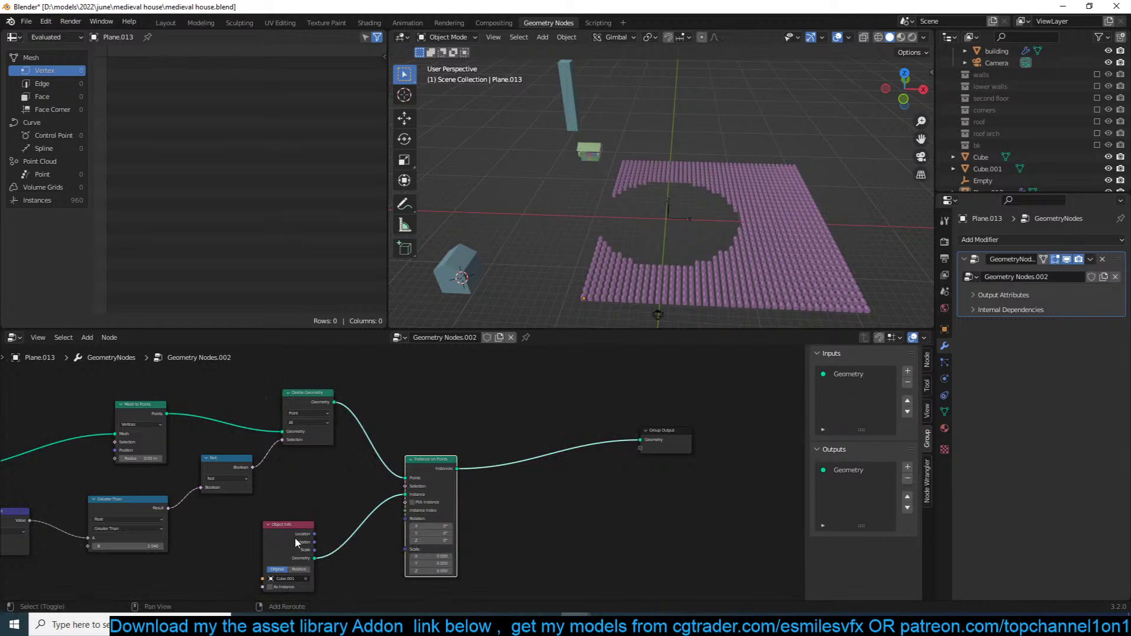
left_click(299, 540, "shift")
scroll(406, 474, "down", 5)
middle_click_drag(435, 467, 432, 498)
key("shift+d")
left_click(512, 368)
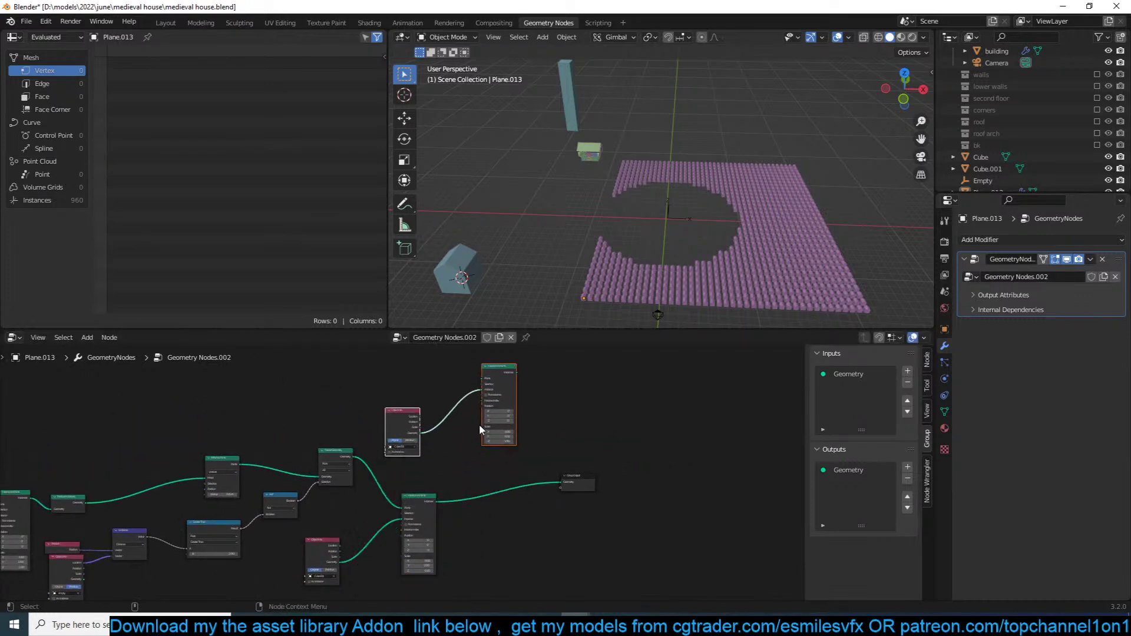
key("g")
left_click(343, 402)
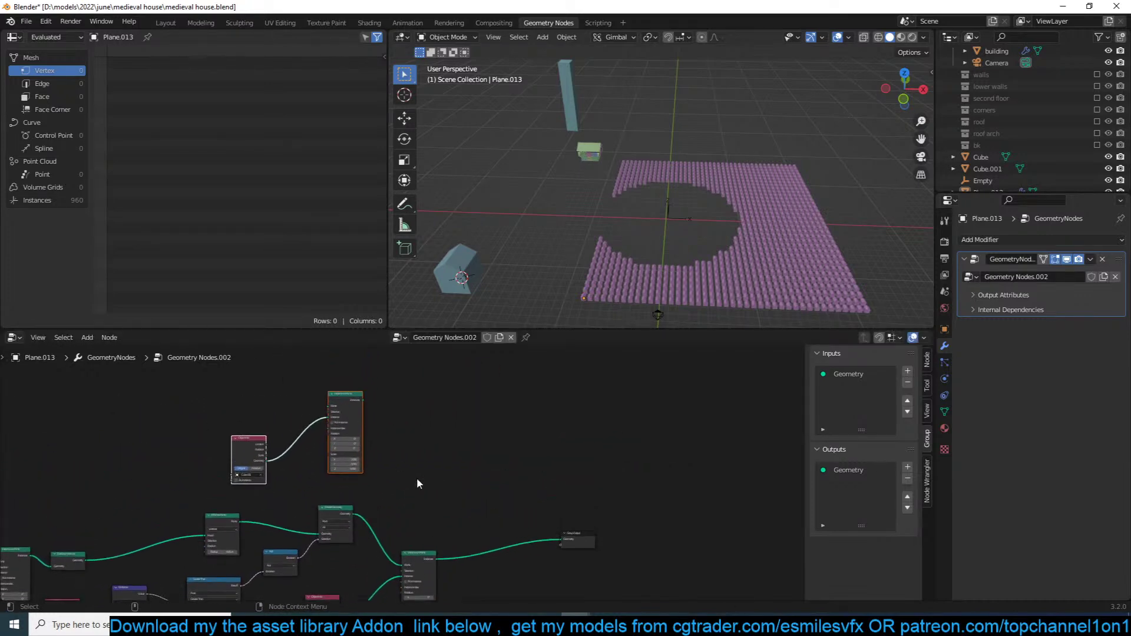
Step: Set the copied Object Info node's object to the tall tower Cube
middle_click_drag(418, 478, 437, 434)
scroll(440, 422, "up", 2)
scroll(446, 425, "down", 1)
left_click(447, 423)
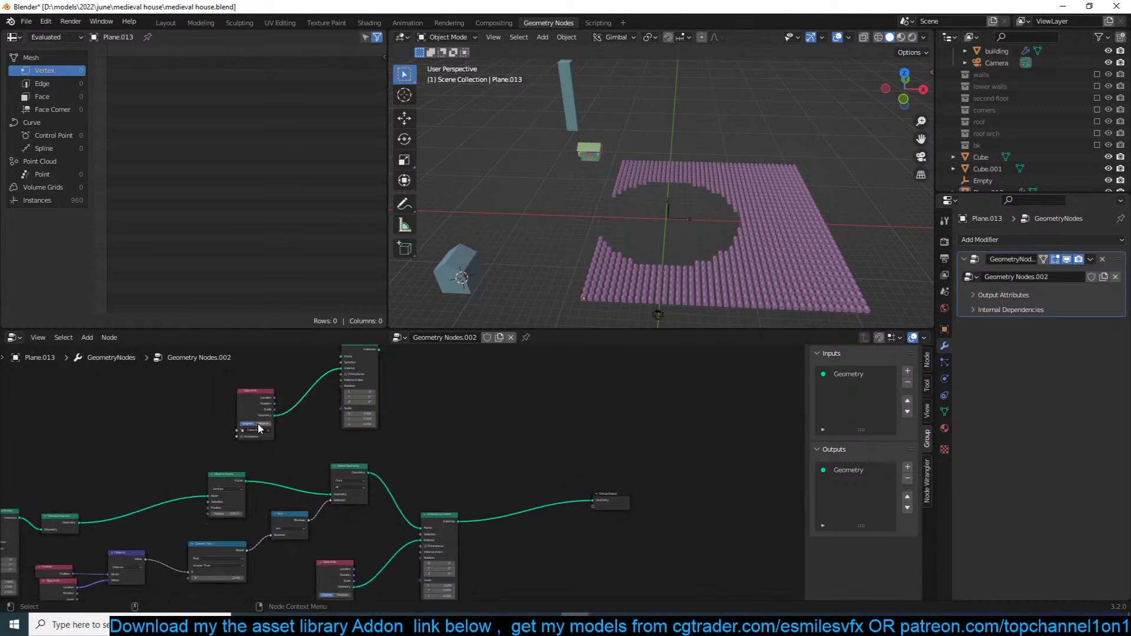
scroll(258, 425, "up", 2)
middle_click_drag(258, 424, 466, 474)
scroll(467, 478, "up", 1)
left_click(489, 478)
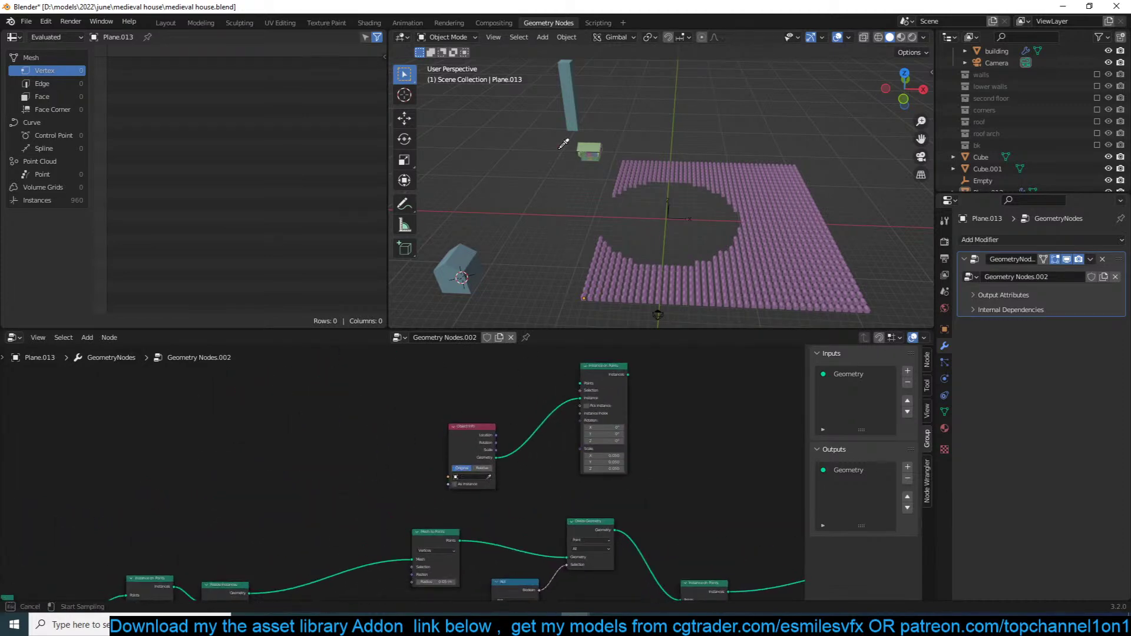
left_click(568, 89)
scroll(678, 356, "down", 4)
middle_click_drag(690, 355, 516, 355)
middle_click_drag(597, 412, 590, 407)
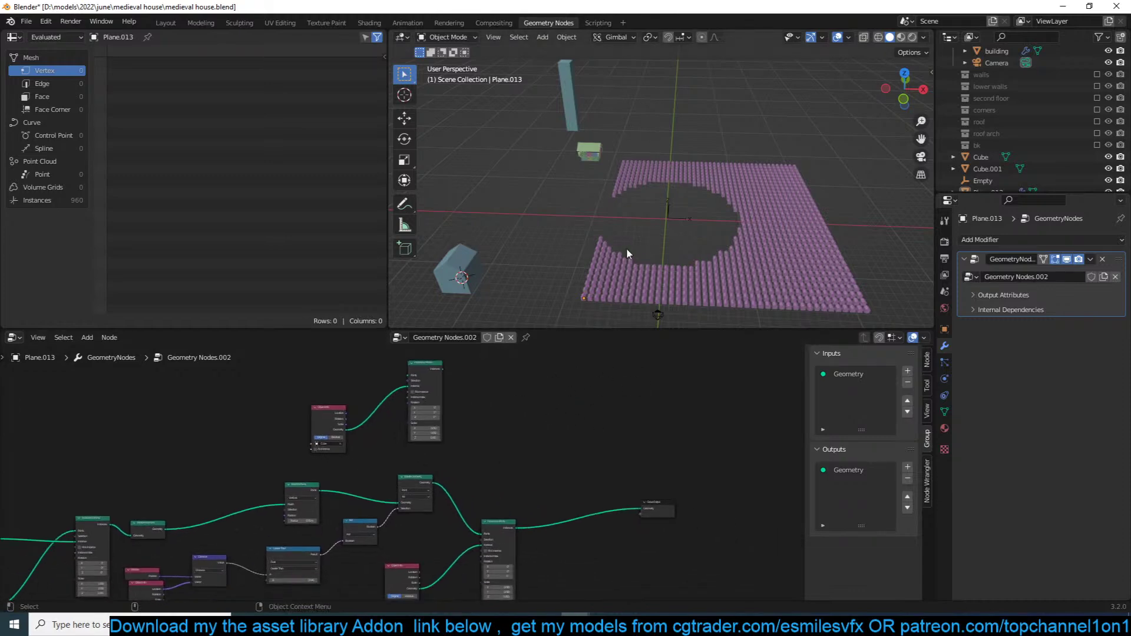
Step: Shift the Not and Delete Geometry nodes slightly, and place a duplicate of Delete Geometry above the original
scroll(611, 500, "up", 4)
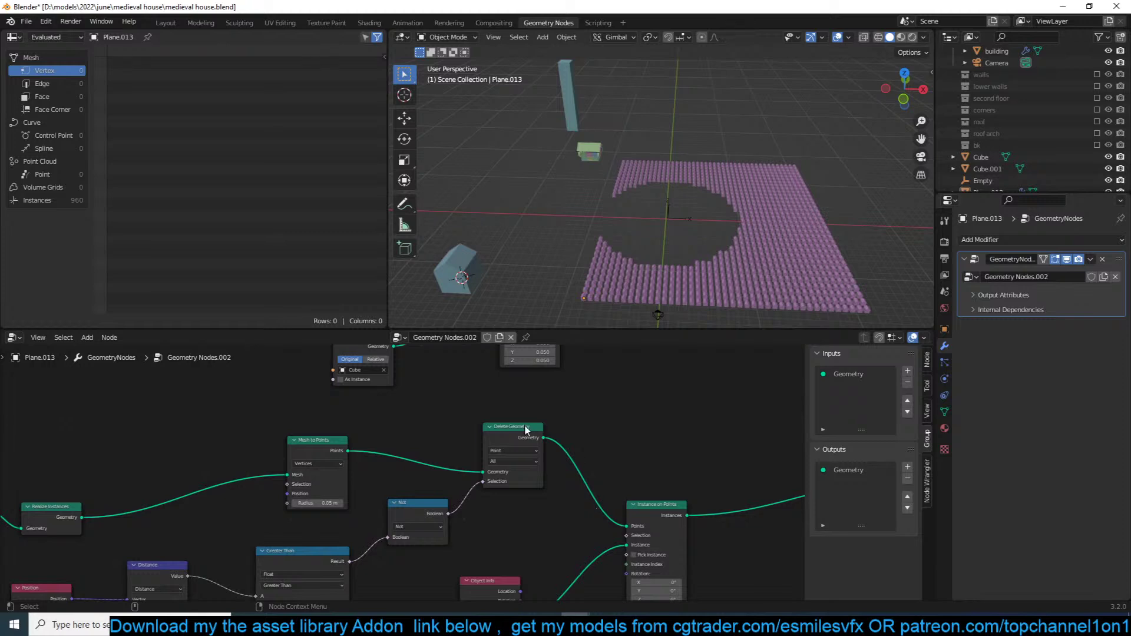
left_click_drag(420, 509, 434, 519)
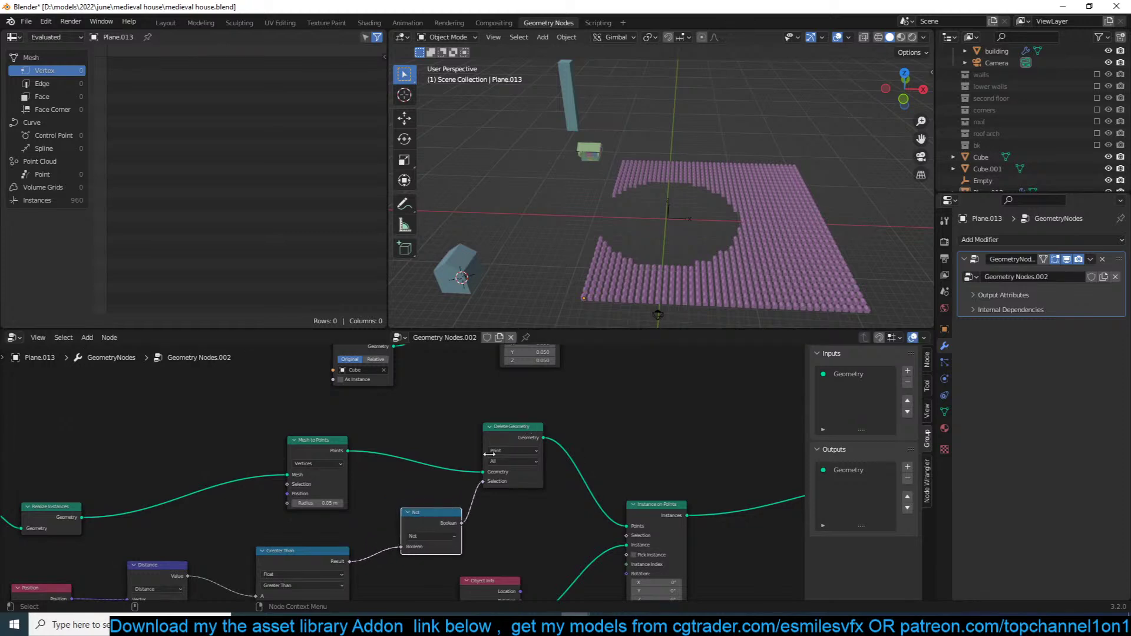
left_click_drag(518, 429, 514, 455)
key("shift+d")
left_click(609, 393)
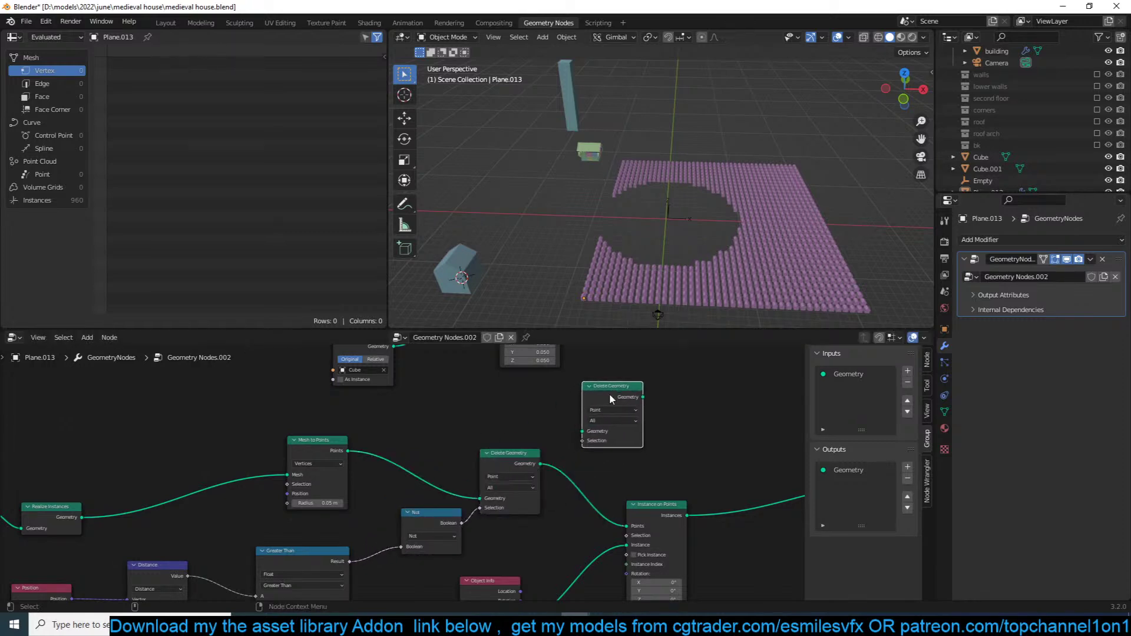
left_click_drag(614, 395, 628, 362)
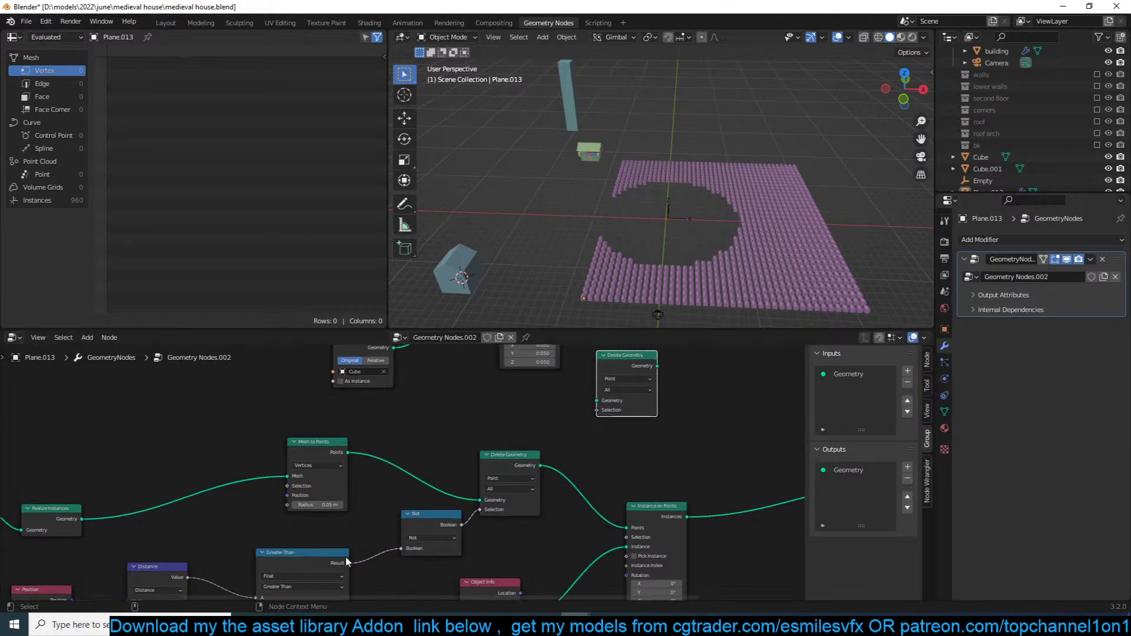
Step: Connect Mesh to Points to the copied Delete Geometry and the Greater Than result directly to its Selection
left_click_drag(348, 452, 597, 400)
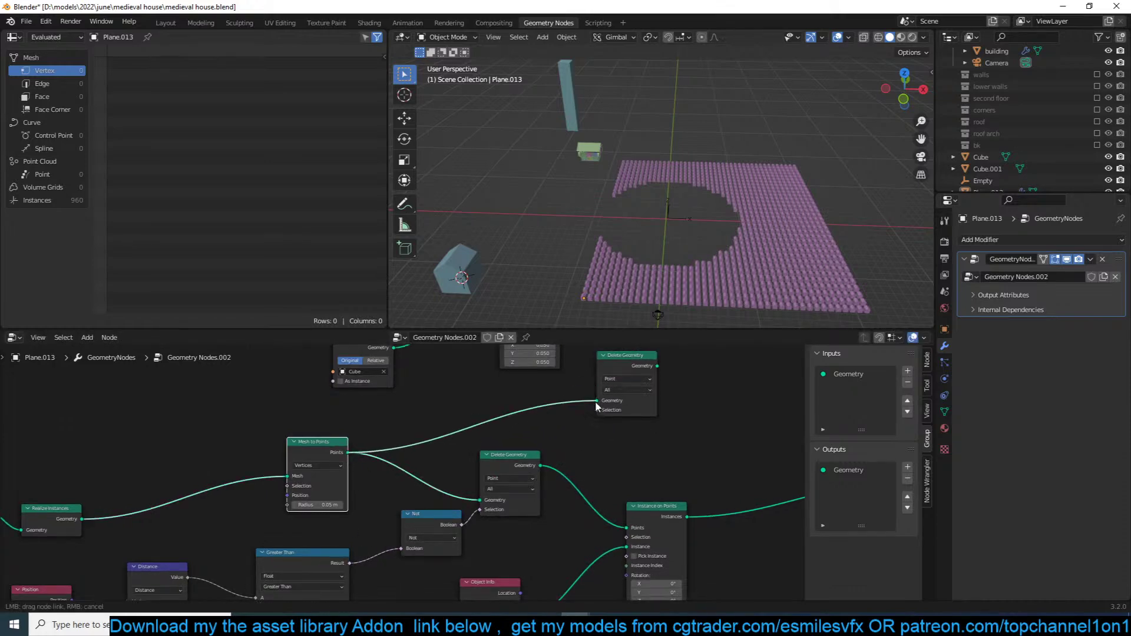
left_click(408, 521)
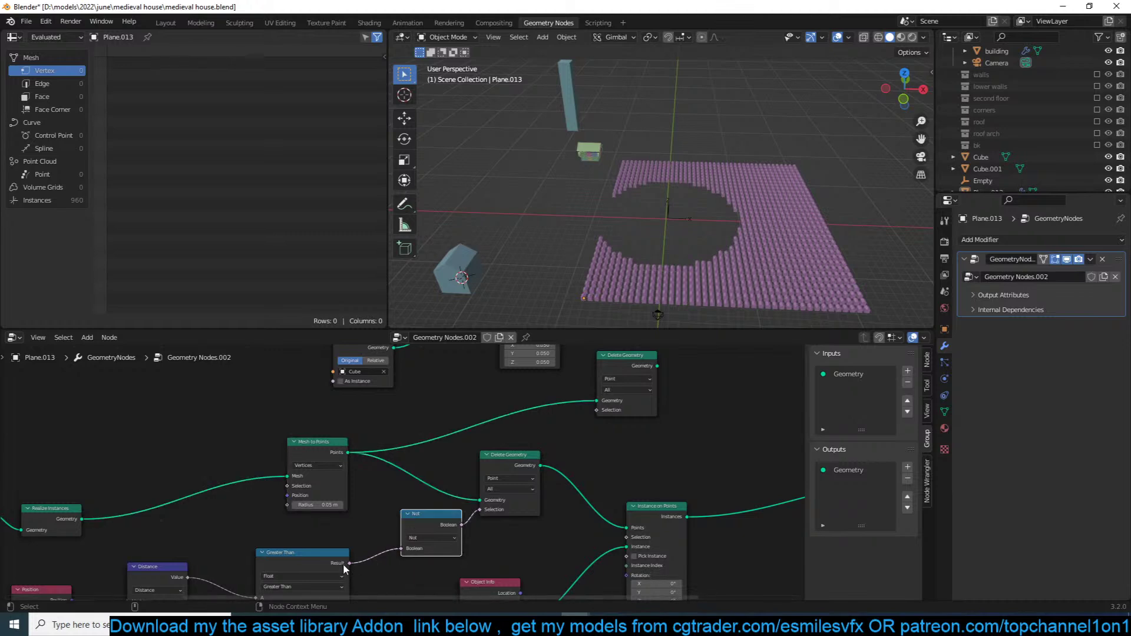
left_click_drag(349, 564, 599, 410)
Step: Connect the copied Delete Geometry node's output to the Group Output
scroll(730, 426, "down", 3)
middle_click_drag(731, 426, 592, 438)
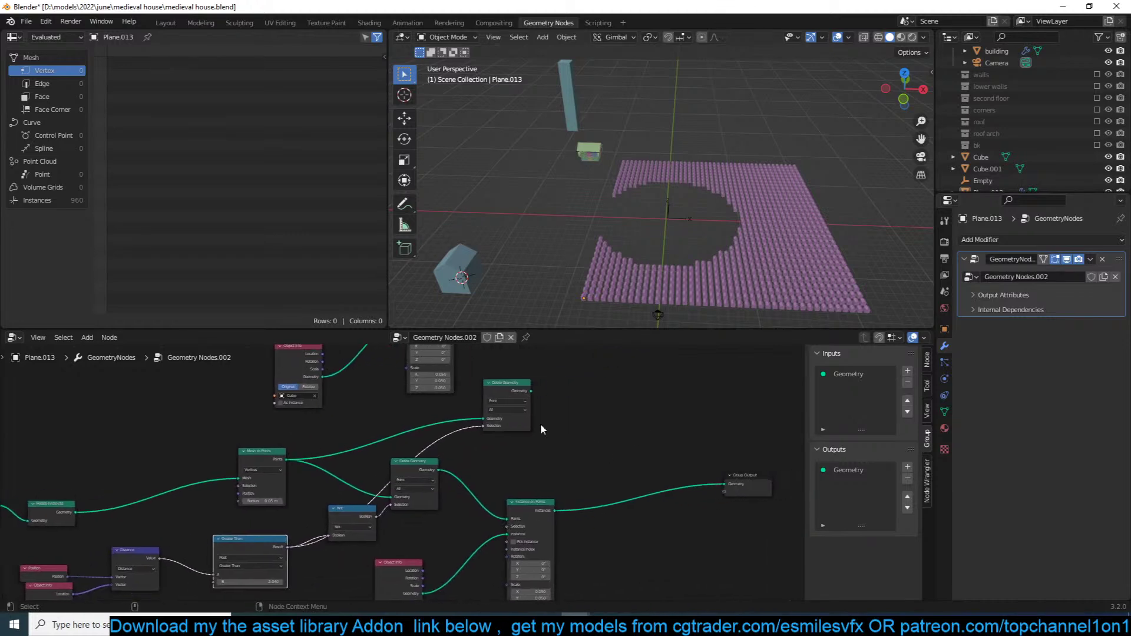
left_click_drag(531, 391, 727, 484)
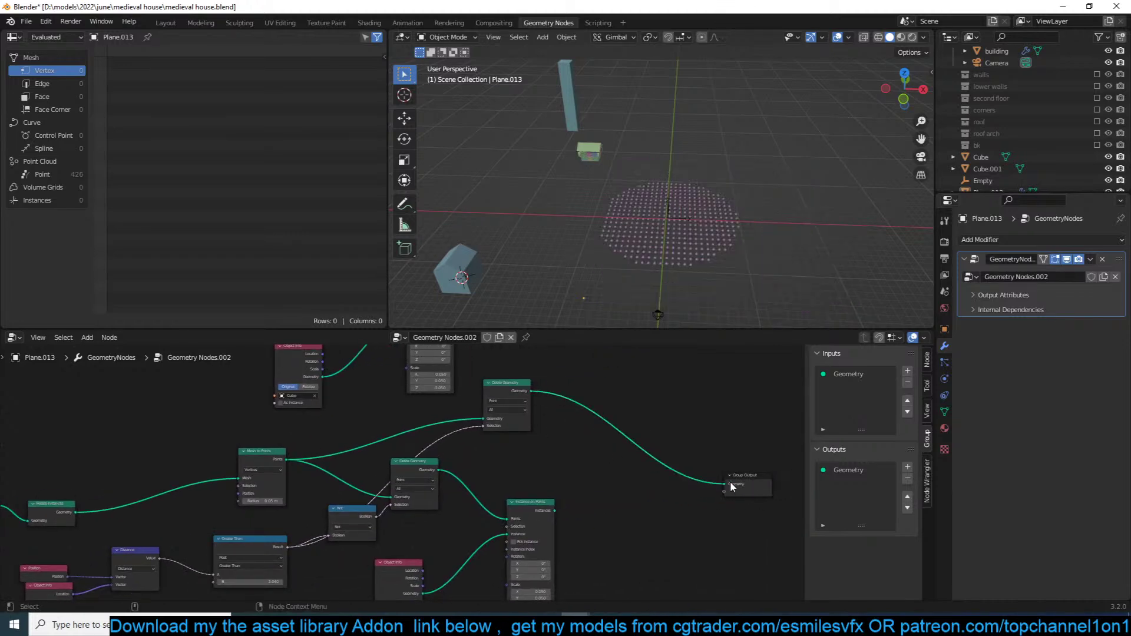
middle_click_drag(547, 450, 575, 488)
middle_click_drag(452, 358, 436, 398)
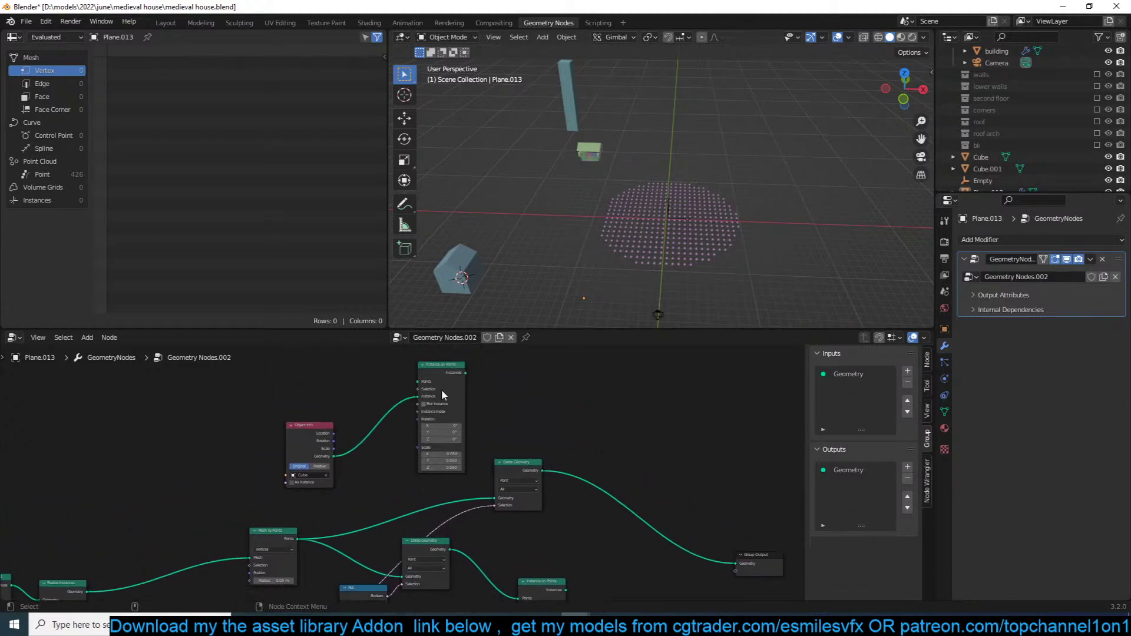
Step: Connect the copied Delete Geometry to the upper Instance on Points' Points, and its Instances to the Group Output, spreading the nodes apart
left_click_drag(442, 378, 703, 396)
left_click_drag(543, 471, 631, 403)
middle_click_drag(714, 419, 627, 398)
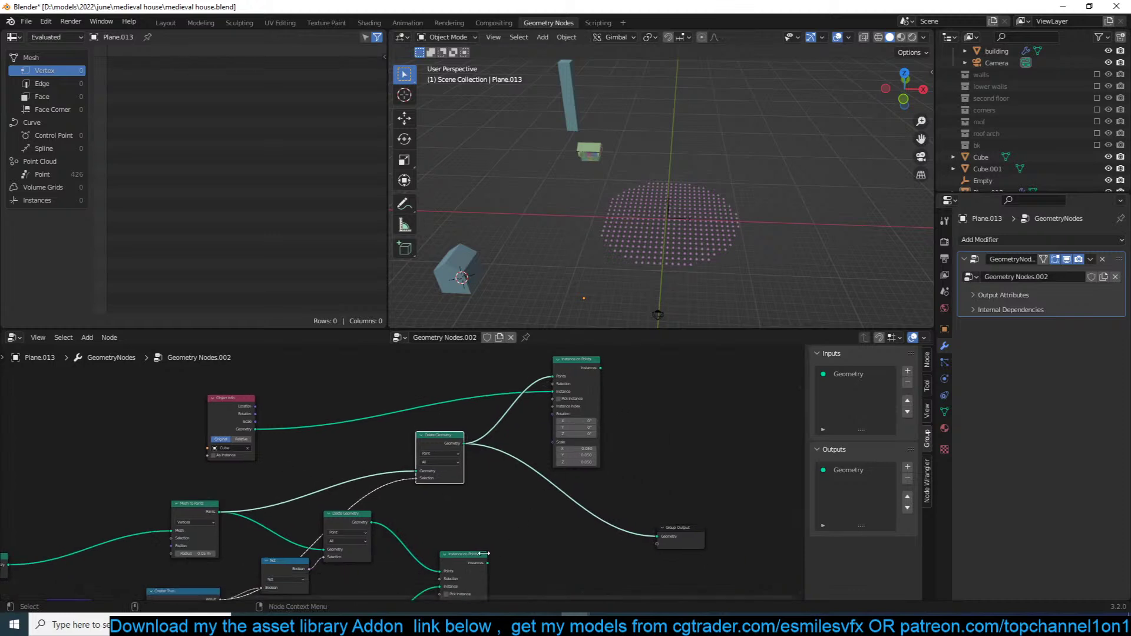
left_click_drag(465, 554, 524, 517)
left_click_drag(600, 367, 660, 538)
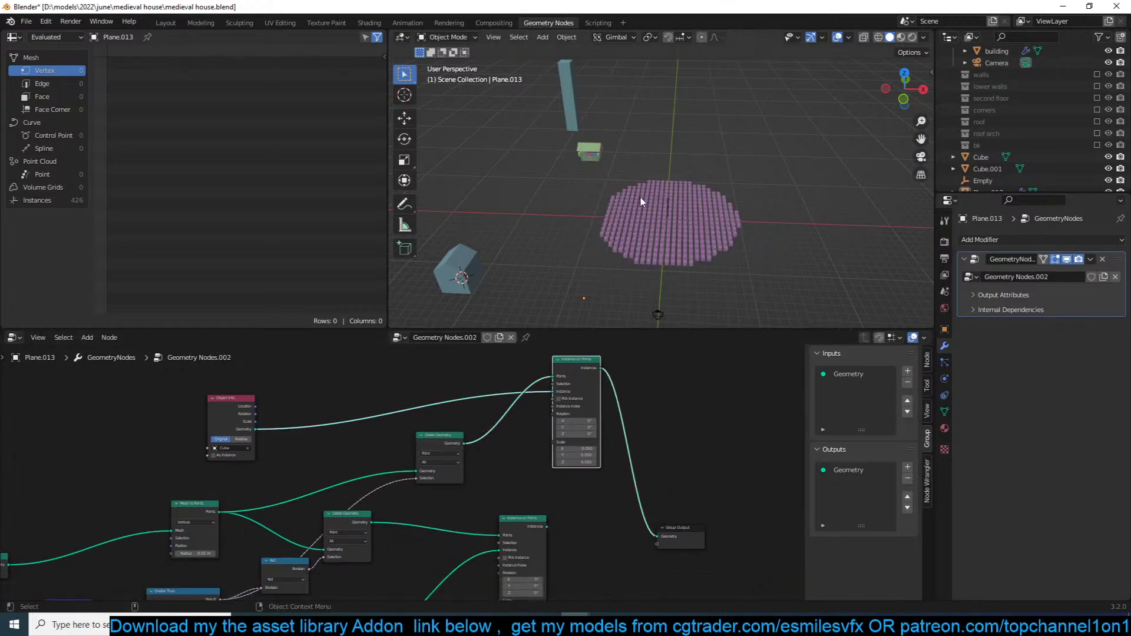
Step: Clear the upper Object Info node's object and pick the tall tower Cube again
middle_click_drag(640, 196, 606, 195)
scroll(398, 475, "up", 1)
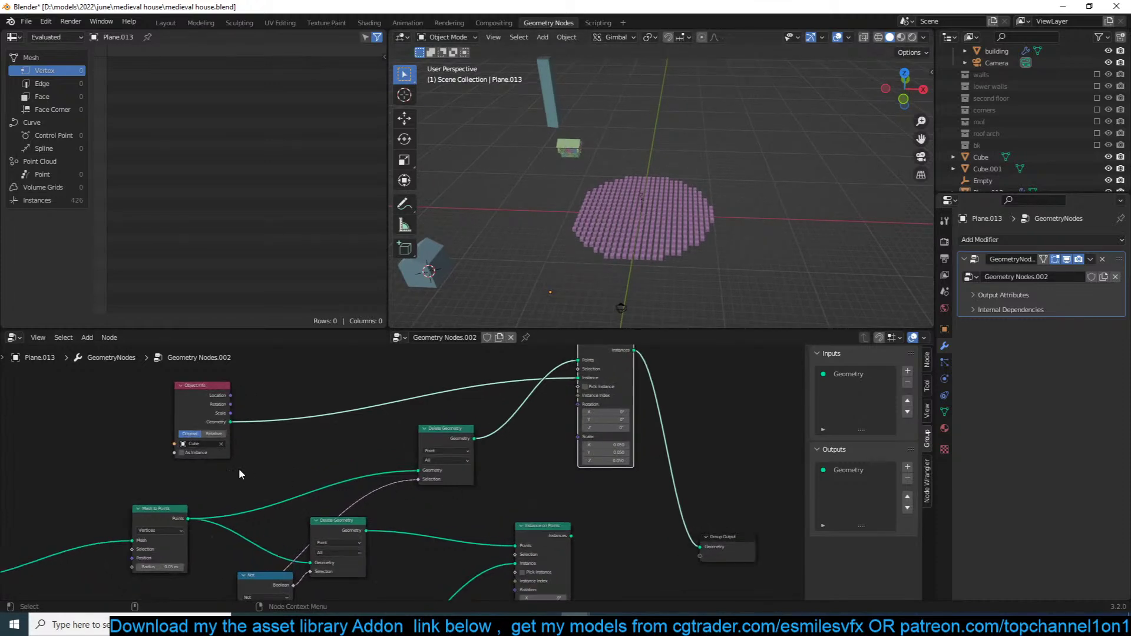
left_click(221, 444)
left_click(222, 444)
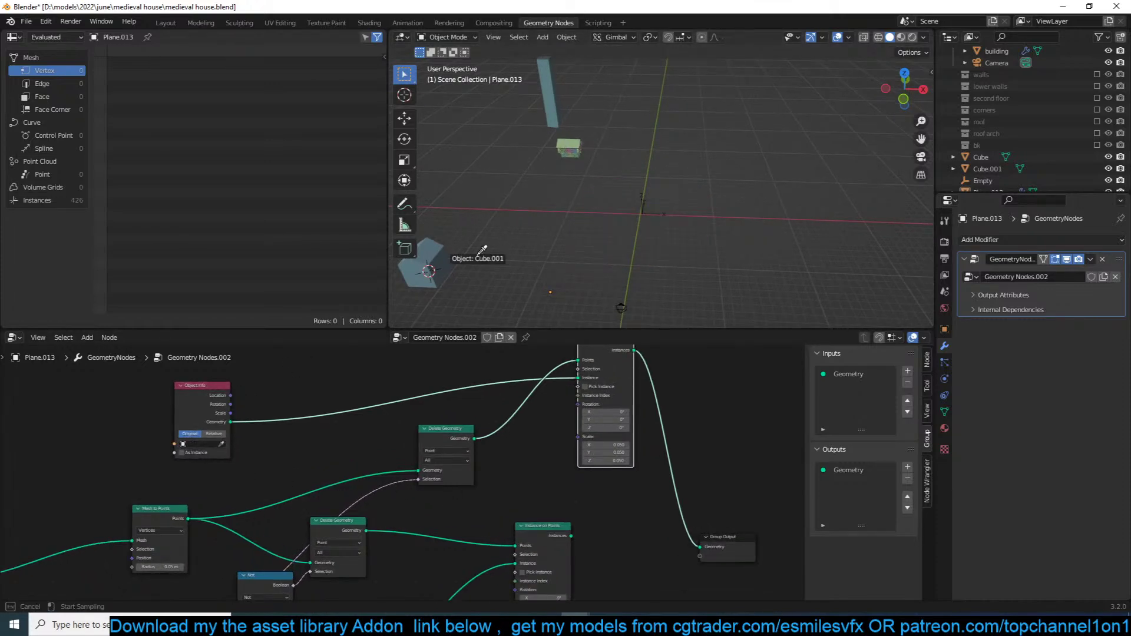
left_click(547, 108)
Step: Apply the tall tower Cube's scale and reselect the grid object Plane.013
left_click(547, 108)
key("ctrl+a")
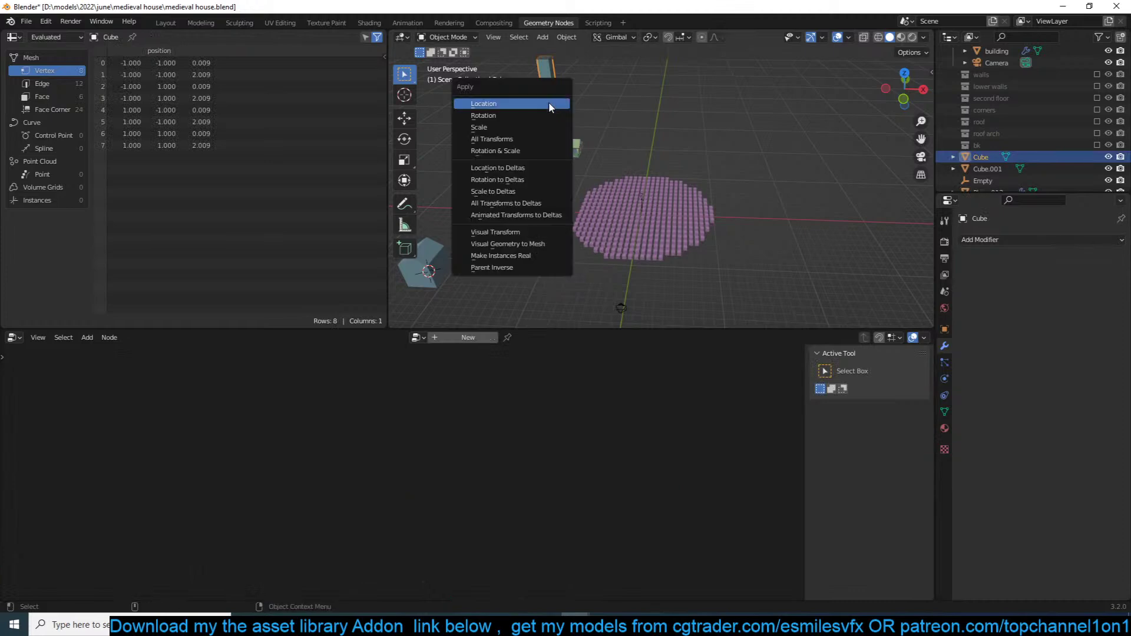
left_click(542, 126)
left_click(657, 205)
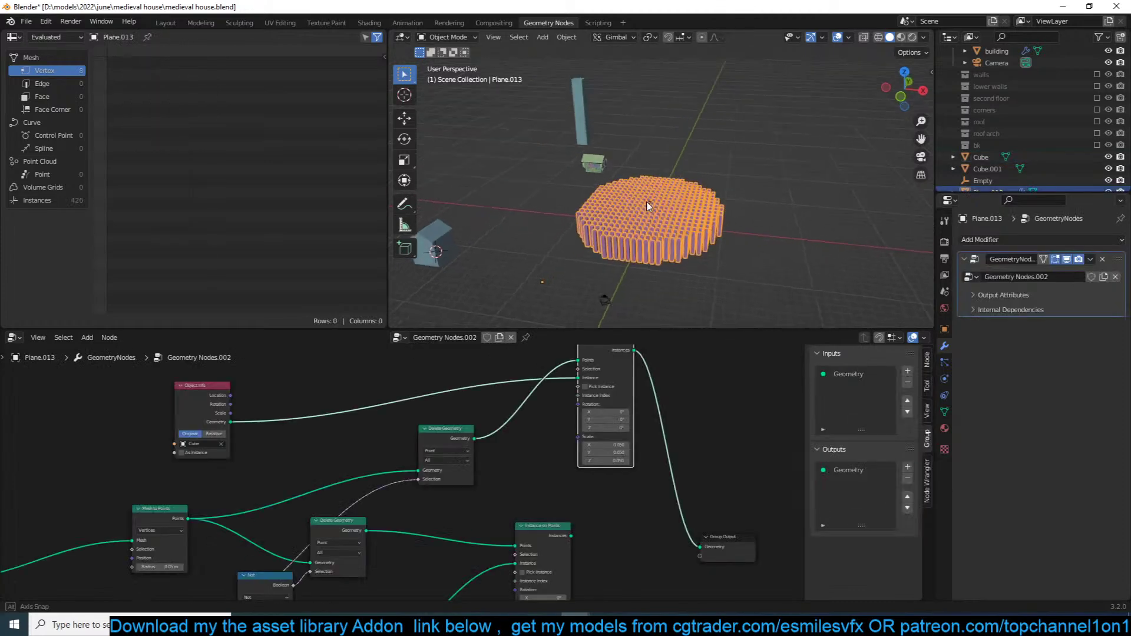
middle_click_drag(647, 206, 644, 195)
Step: Merge the two Instance on Points outputs with a Join Geometry node feeding the Group Output
scroll(636, 379, "down", 2)
middle_click_drag(627, 463, 592, 466)
left_click_drag(500, 515, 519, 511)
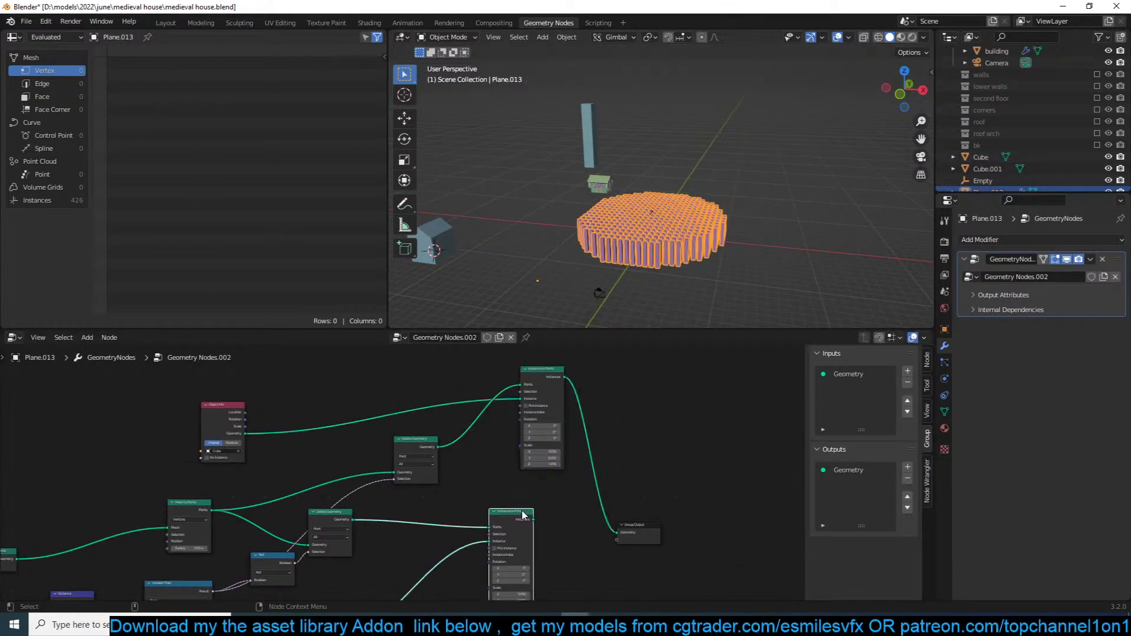
right_click_drag(520, 511, 538, 471, "ctrl+shift")
left_click(628, 489)
Step: Expand the collapsed Join Geometry node and line up the Group Output with it, farther from the instance nodes
left_click(748, 177)
middle_click_drag(757, 218, 831, 259)
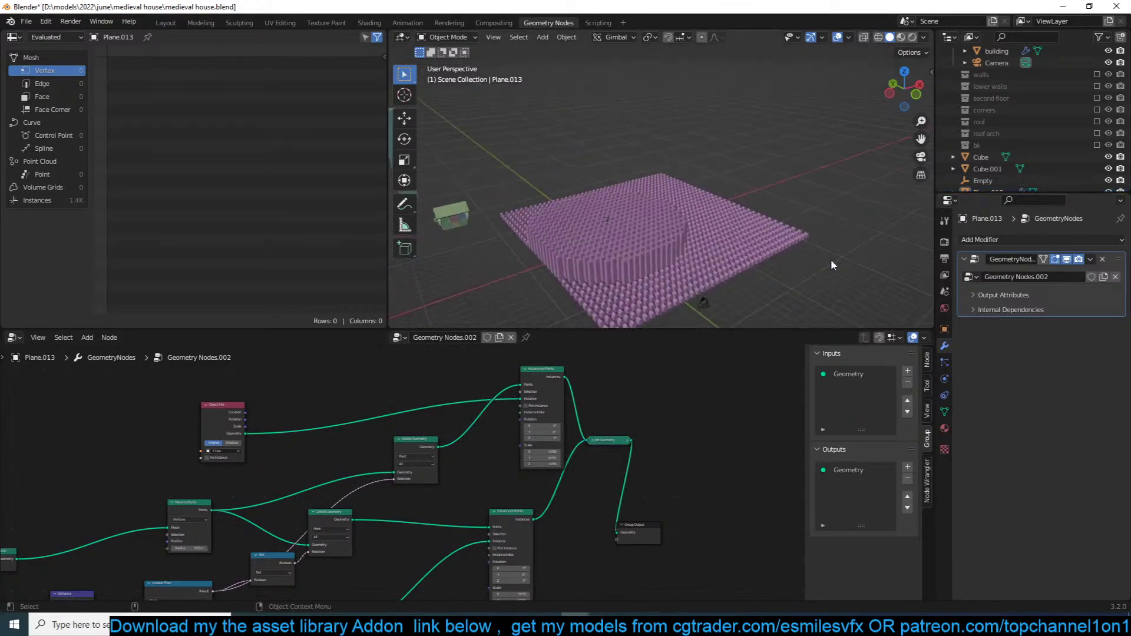
scroll(645, 227, "up", 4)
middle_click_drag(642, 227, 600, 191)
scroll(644, 197, "up", 2)
left_click_drag(637, 528, 722, 475)
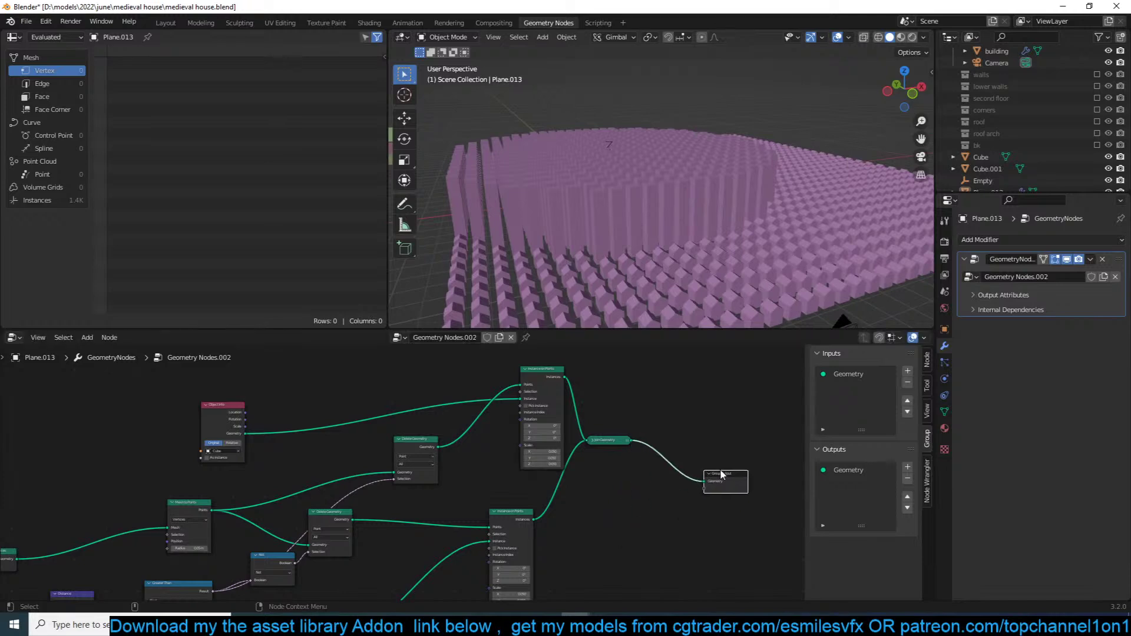
left_click(594, 441)
left_click_drag(600, 445, 608, 446)
left_click_drag(718, 477, 749, 442)
Step: Move the empty to about X 2.95 m, Y -0.33 m, Z 0.55 m to shift the tower circle across the grid
middle_click_drag(601, 255, 656, 168)
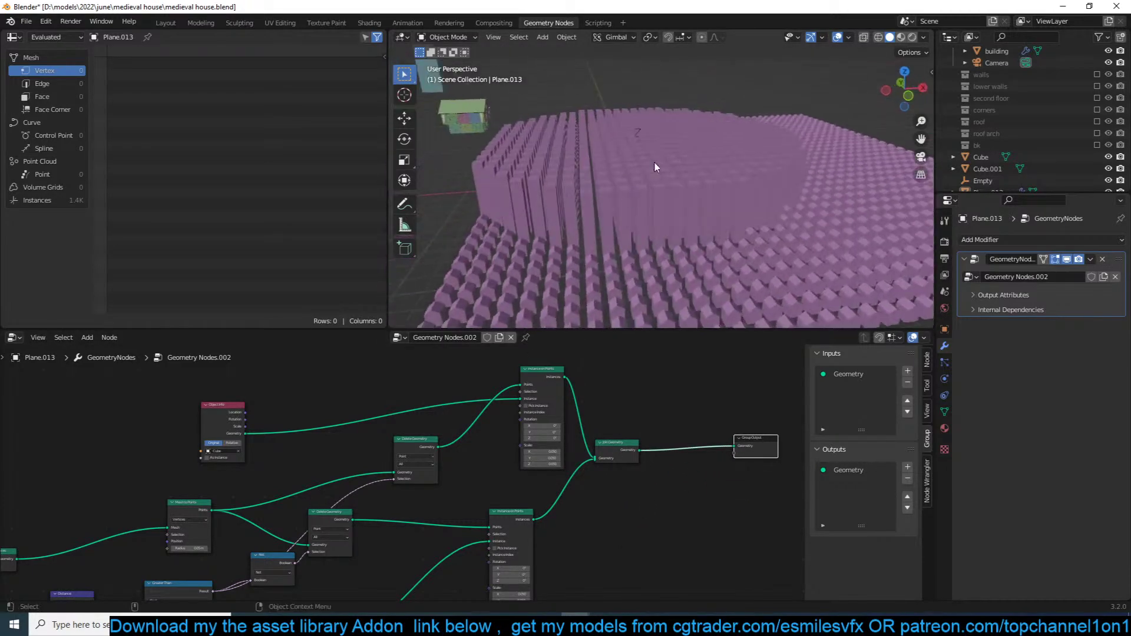
left_click(638, 131)
key("g")
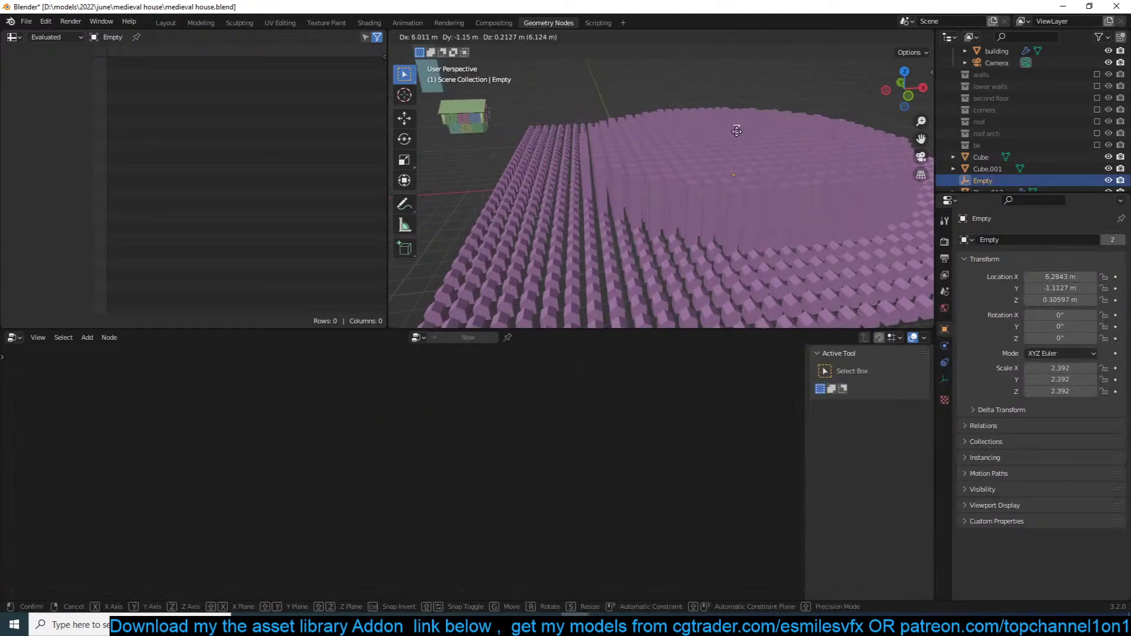
left_click(683, 125)
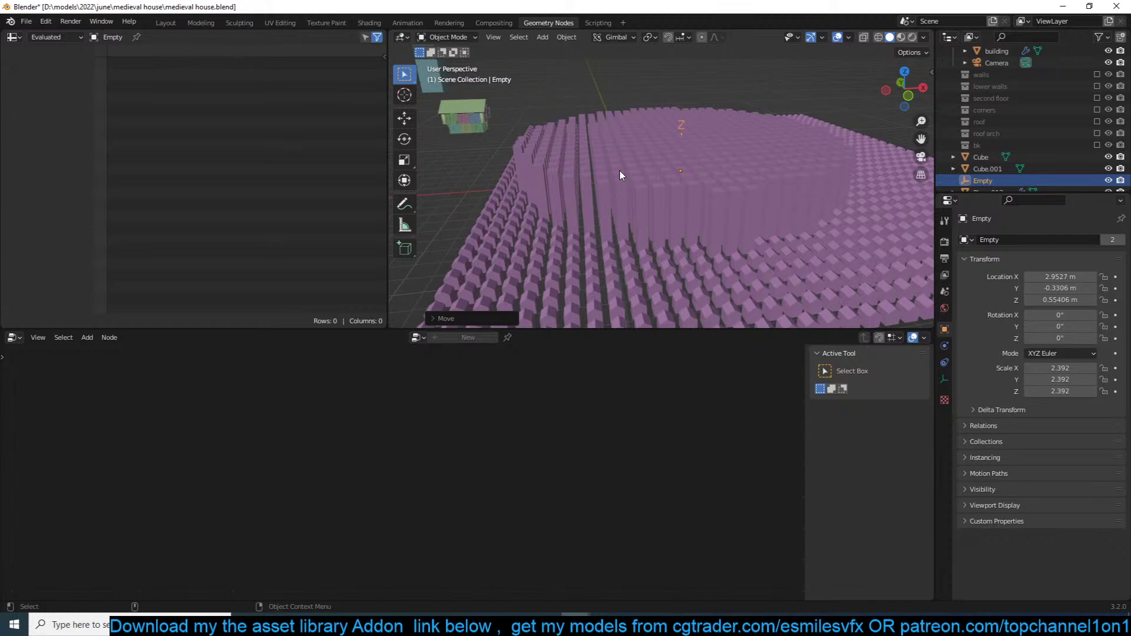
scroll(620, 175, "down", 5)
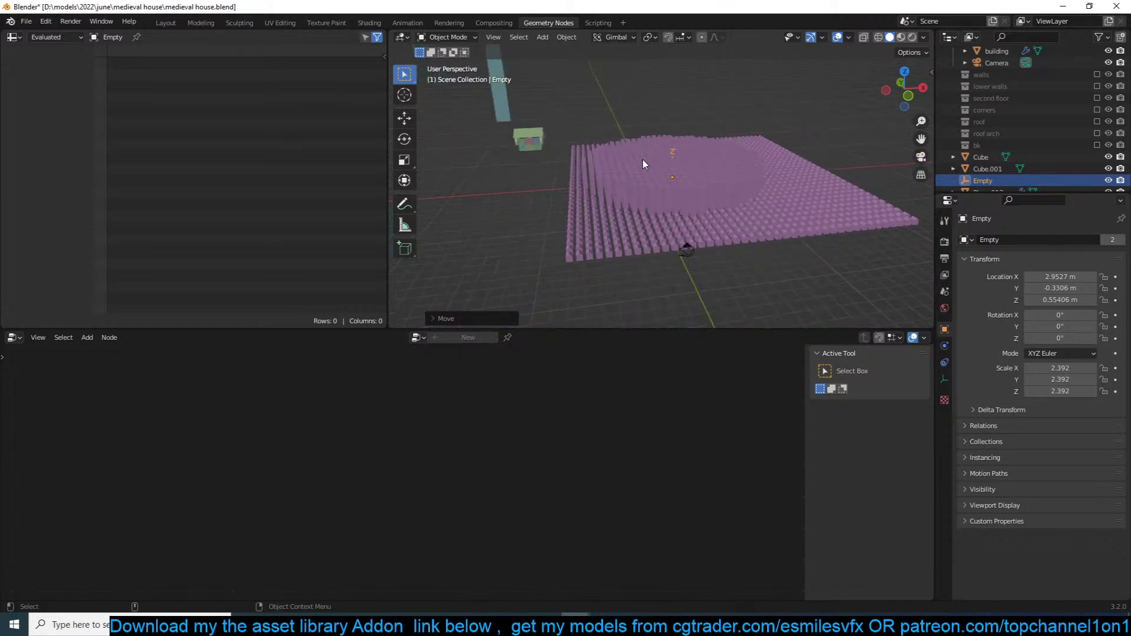
Step: Reselect the grid object and search all categories of the asset library add-on for "building"
left_click(716, 161)
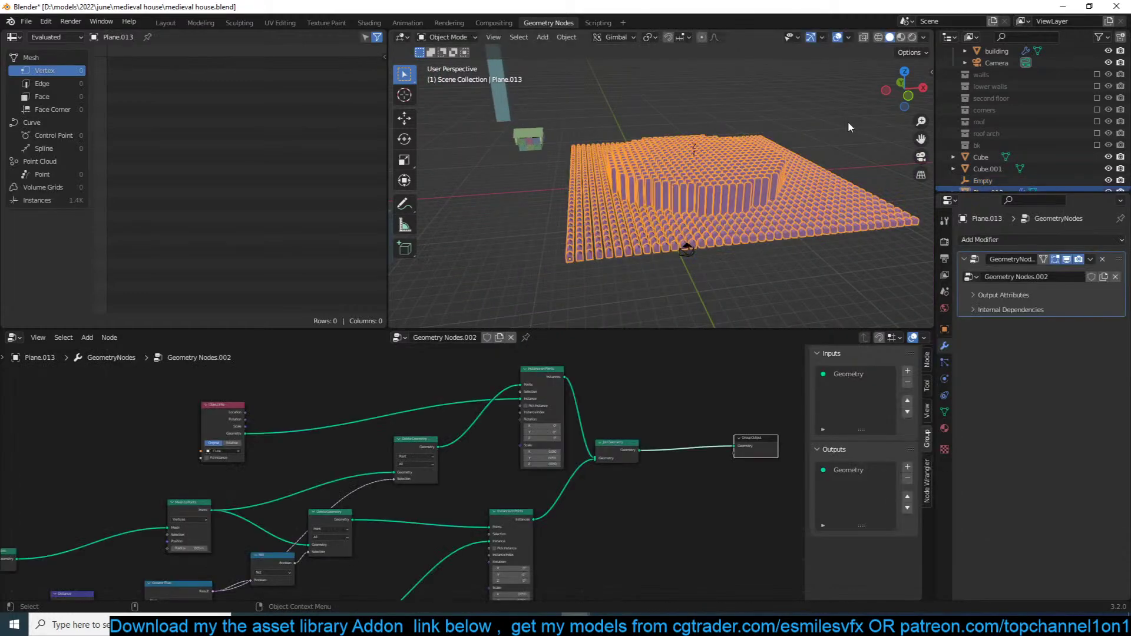
key("n")
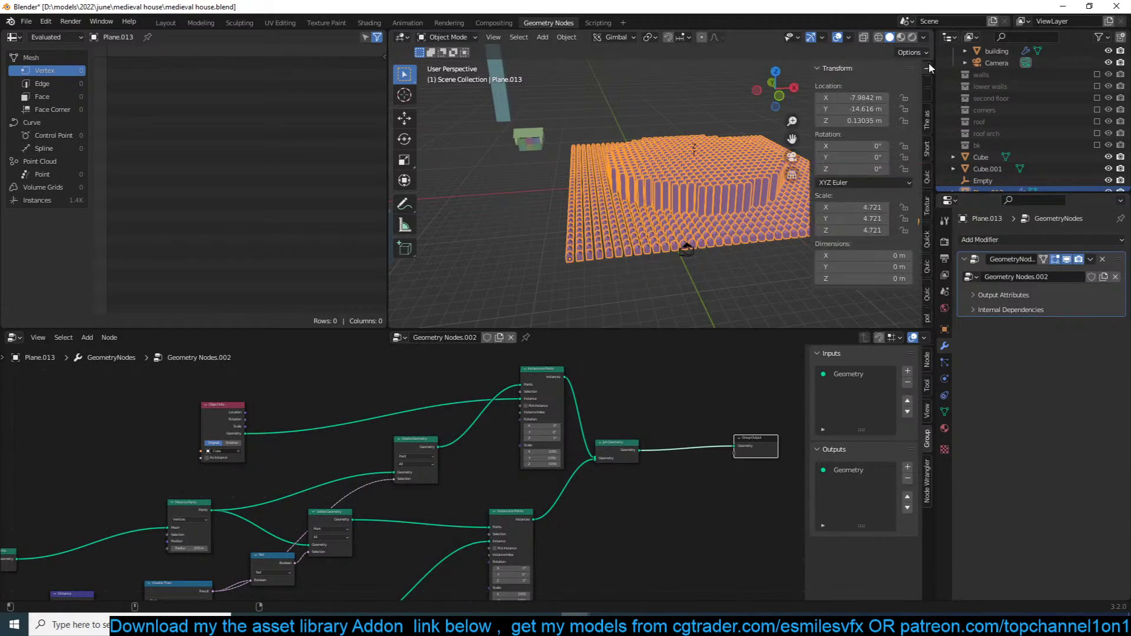
left_click(928, 114)
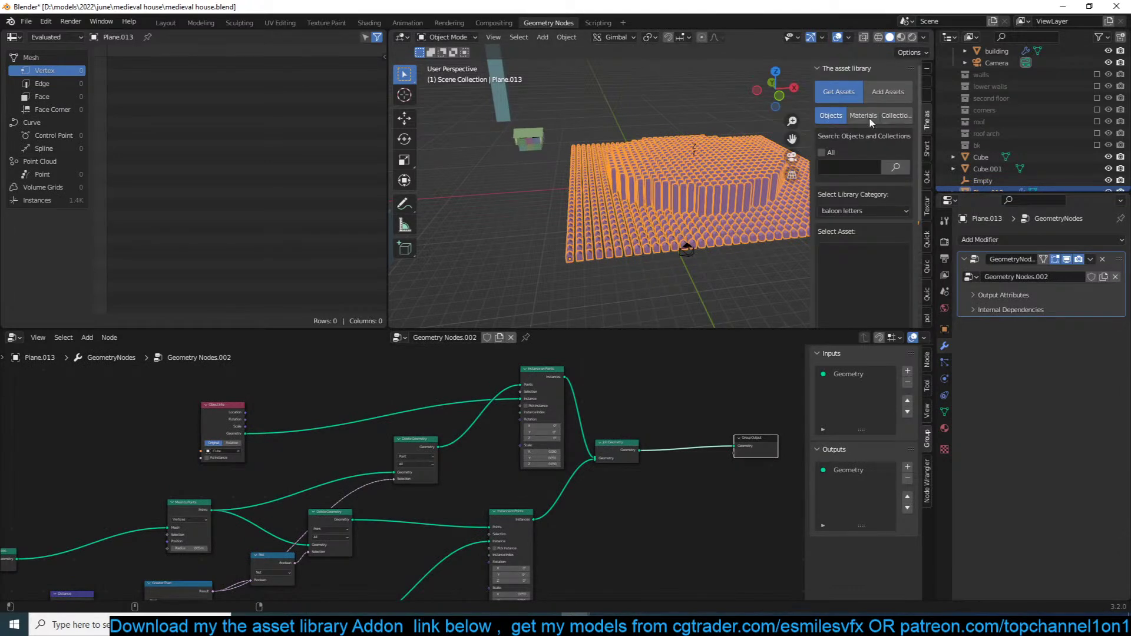
left_click(847, 162)
type("building")
key("Return")
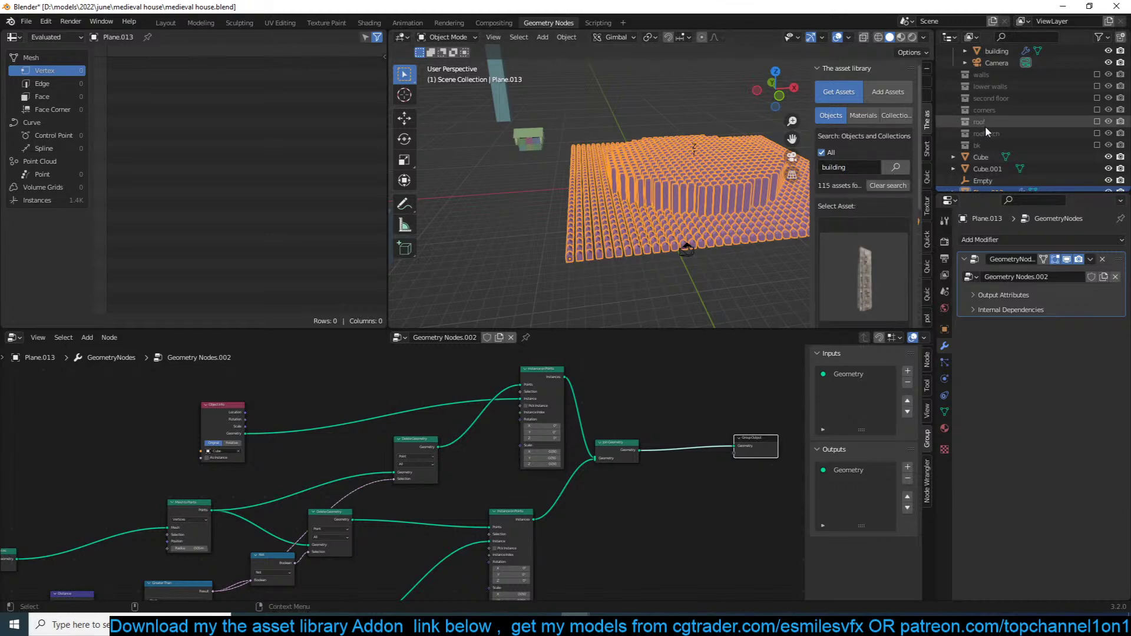
Step: Create two new collections in the scene and name them rich and poor
scroll(1041, 118, "down", 1)
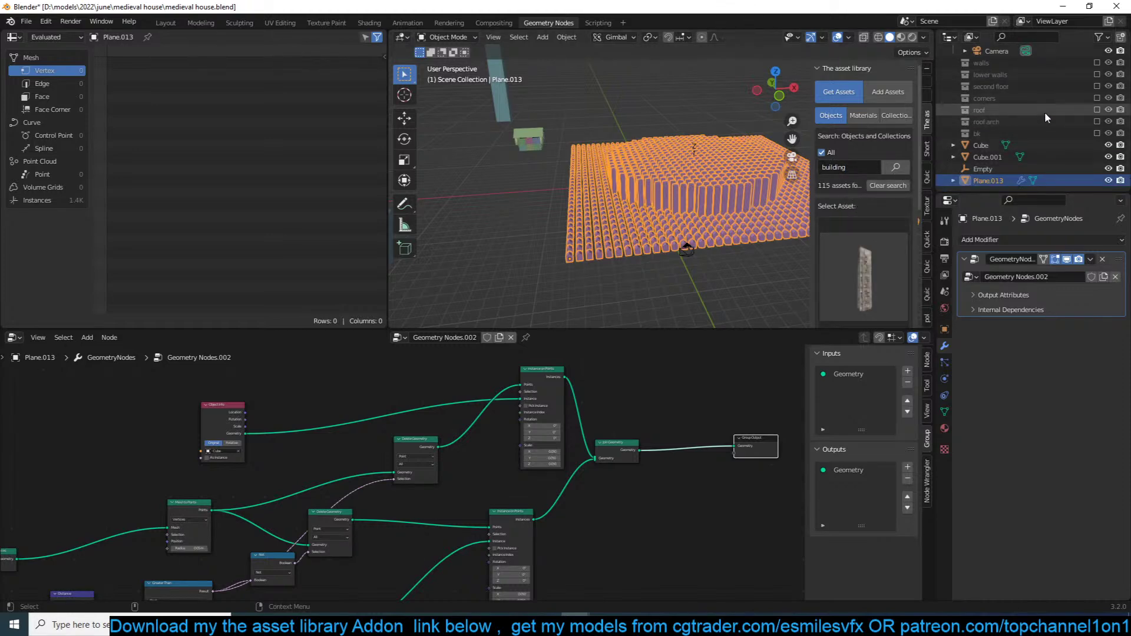
left_click(1120, 37)
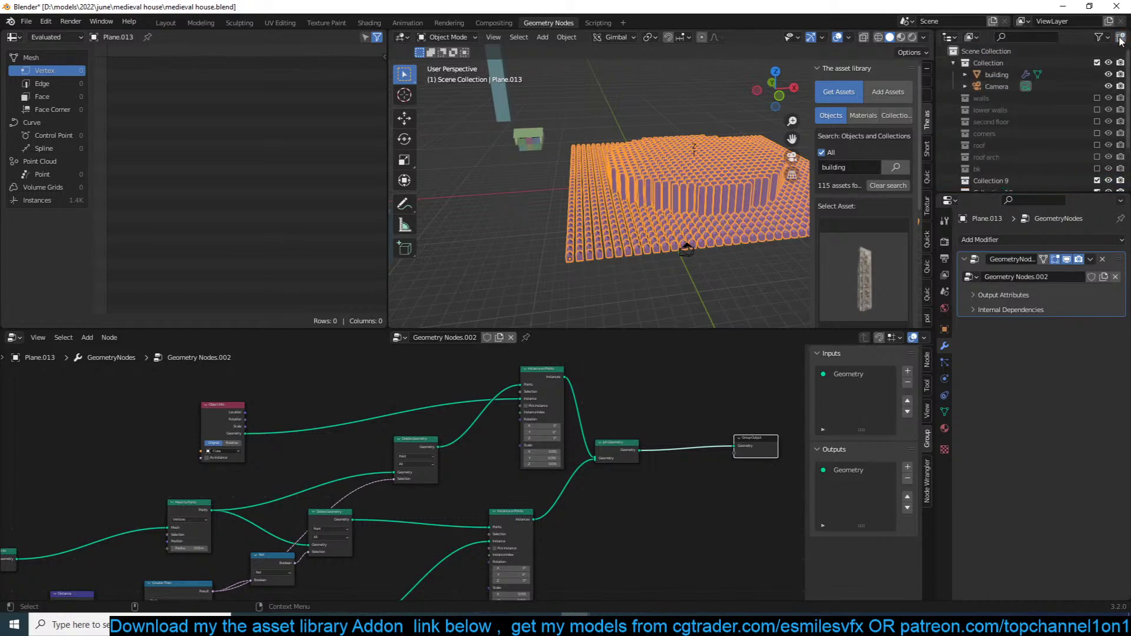
scroll(970, 63, "up", 4)
scroll(990, 138, "down", 5)
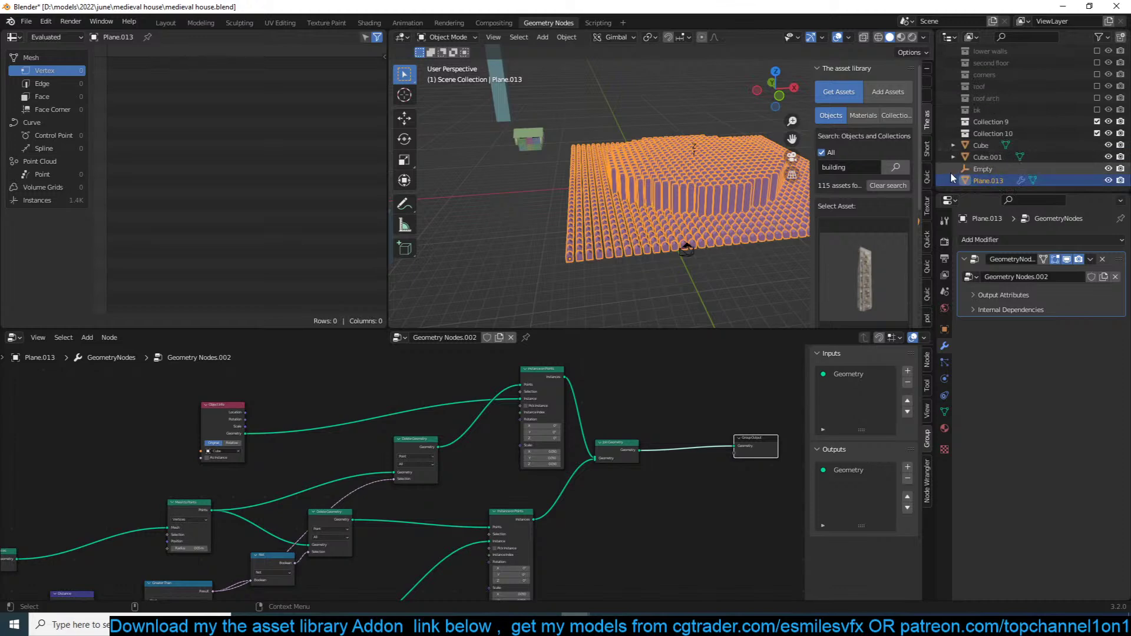
double_click(1009, 121)
type("ric")
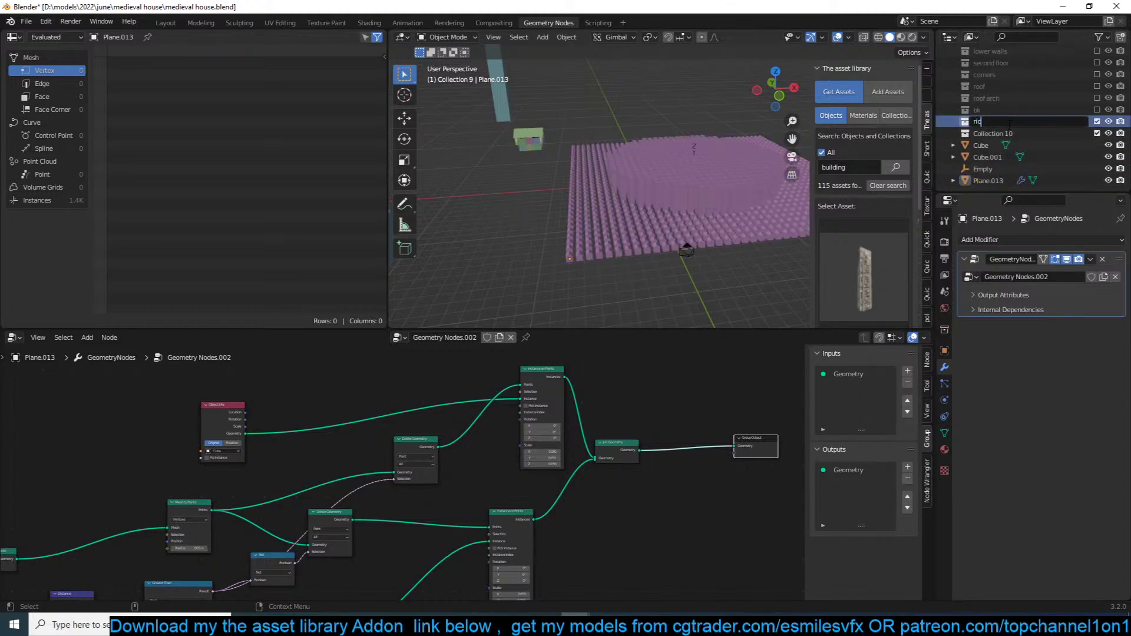
type("h")
left_click(1009, 133)
double_click(1010, 133)
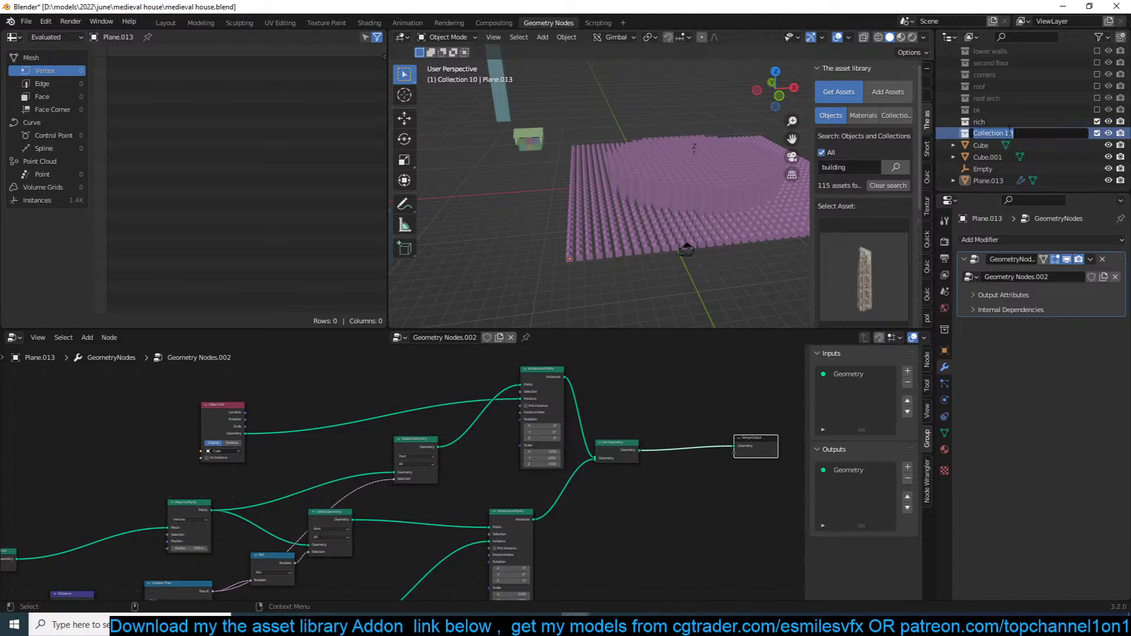
type("poor")
key("Return")
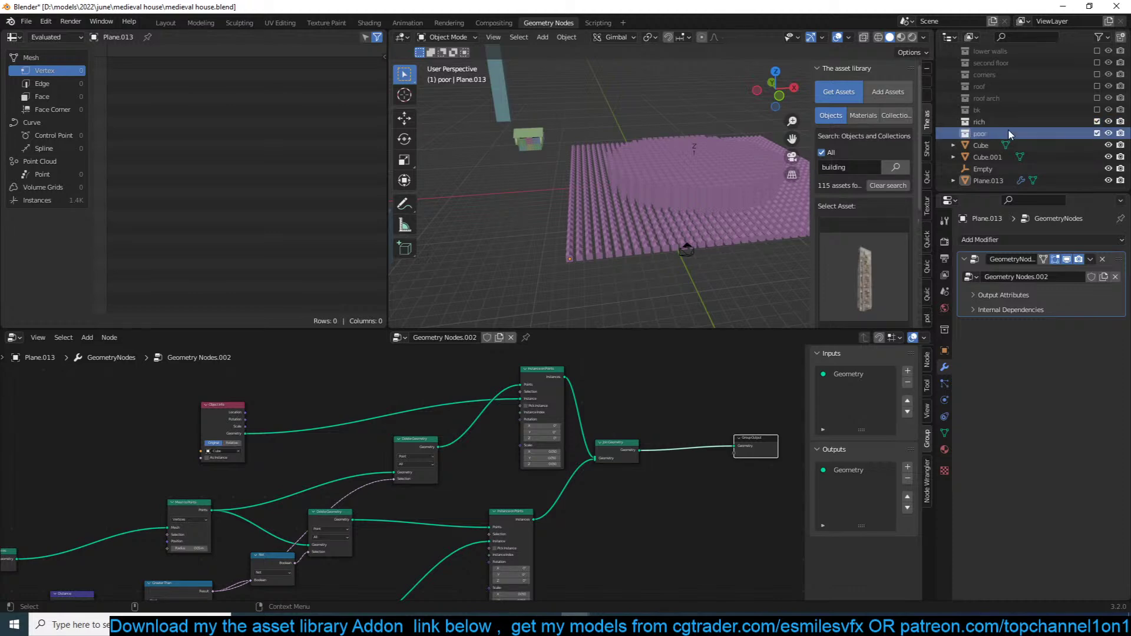
Step: Make the rich collection active and add the first skyscraper asset from the building results, beside the point grid
left_click(975, 123)
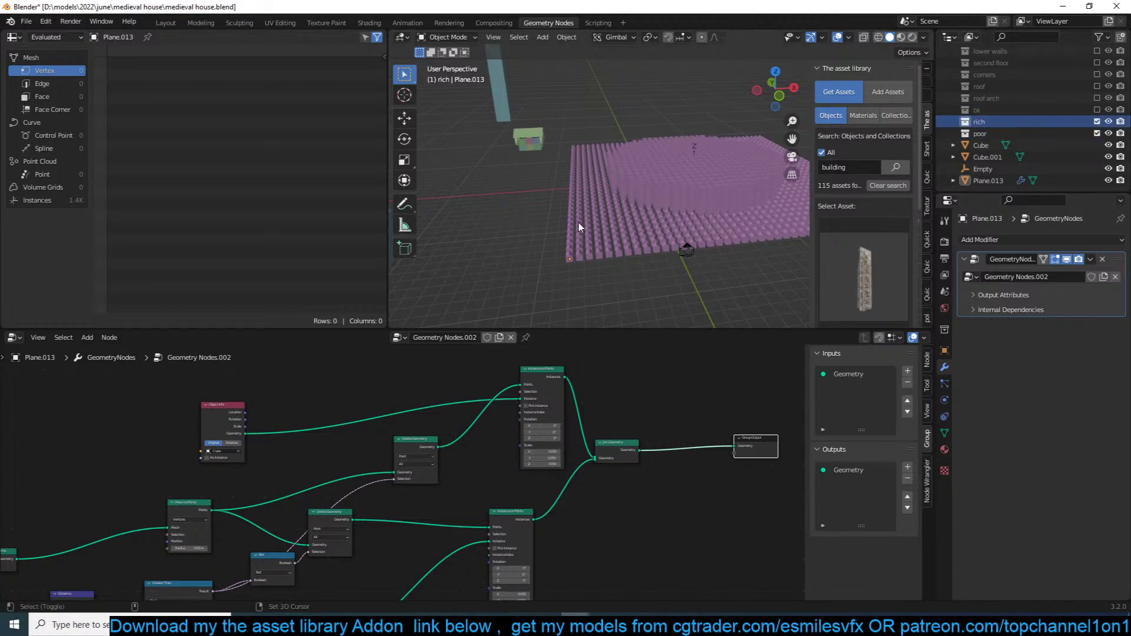
left_click(846, 271)
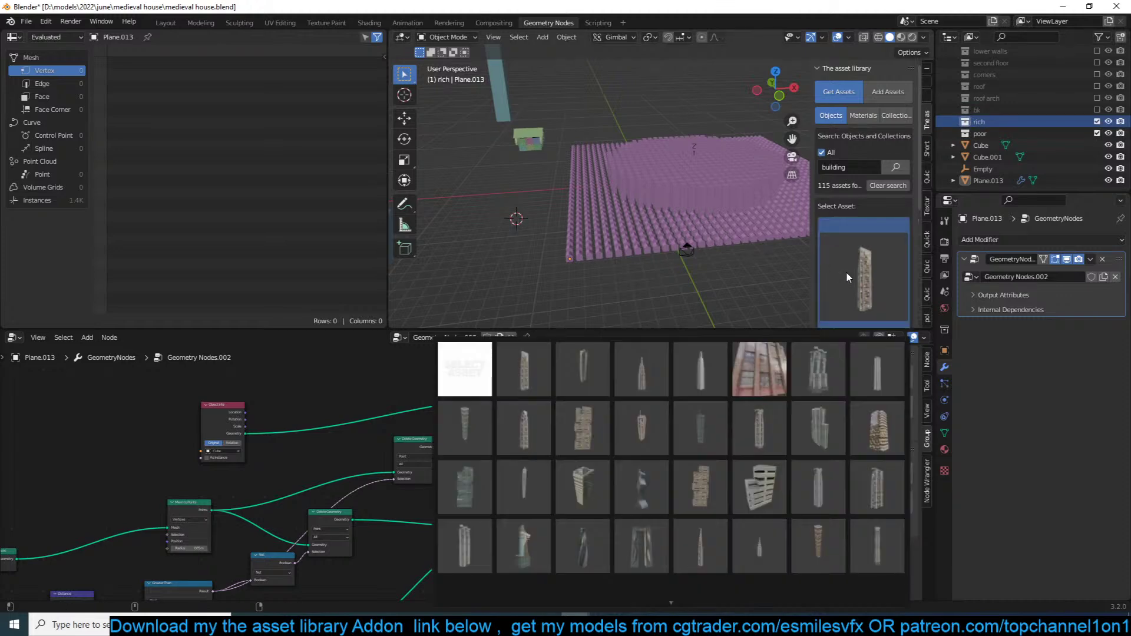
left_click(530, 371)
scroll(881, 294, "down", 3)
left_click(881, 286)
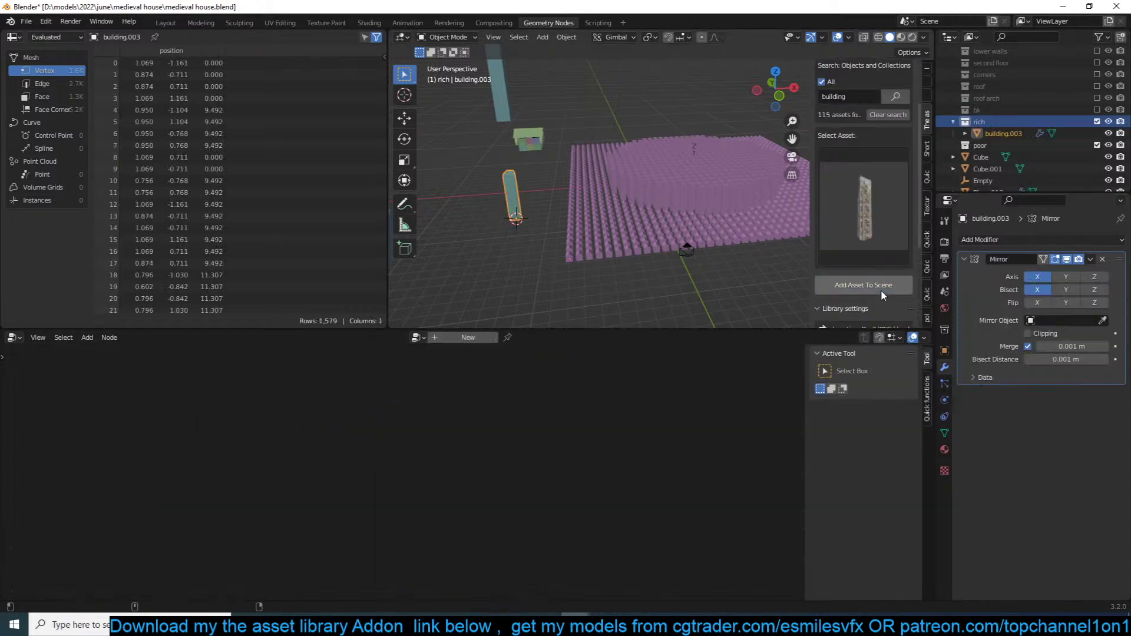
Step: Add the grey clustered-tower building asset to the rich collection in front of the first skyscraper
left_click(833, 203)
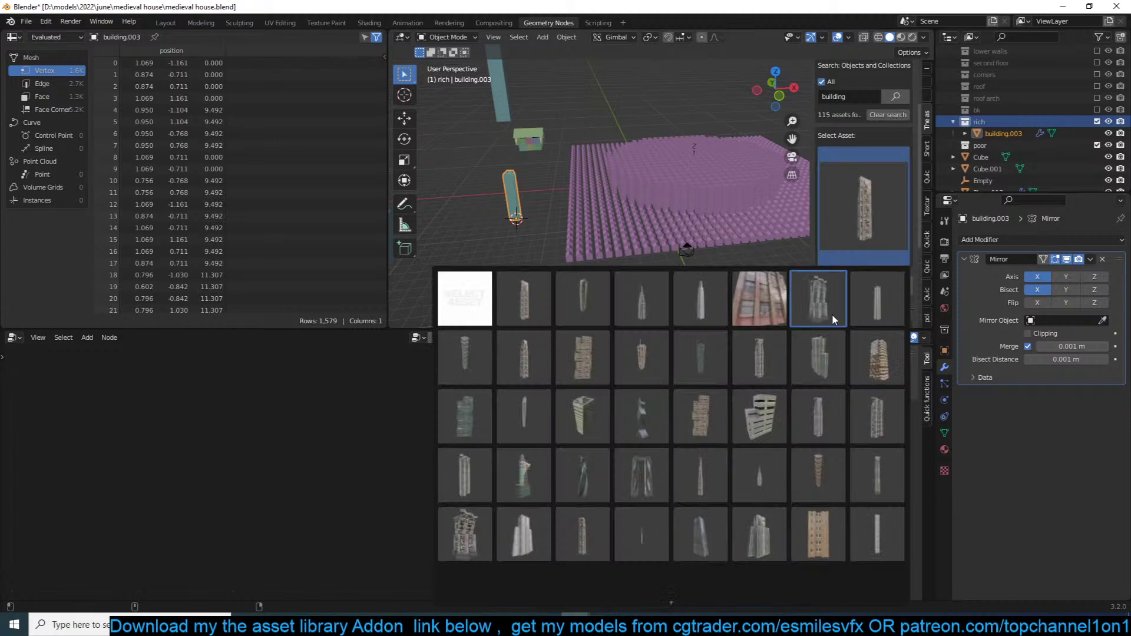
left_click(832, 313)
left_click(823, 285)
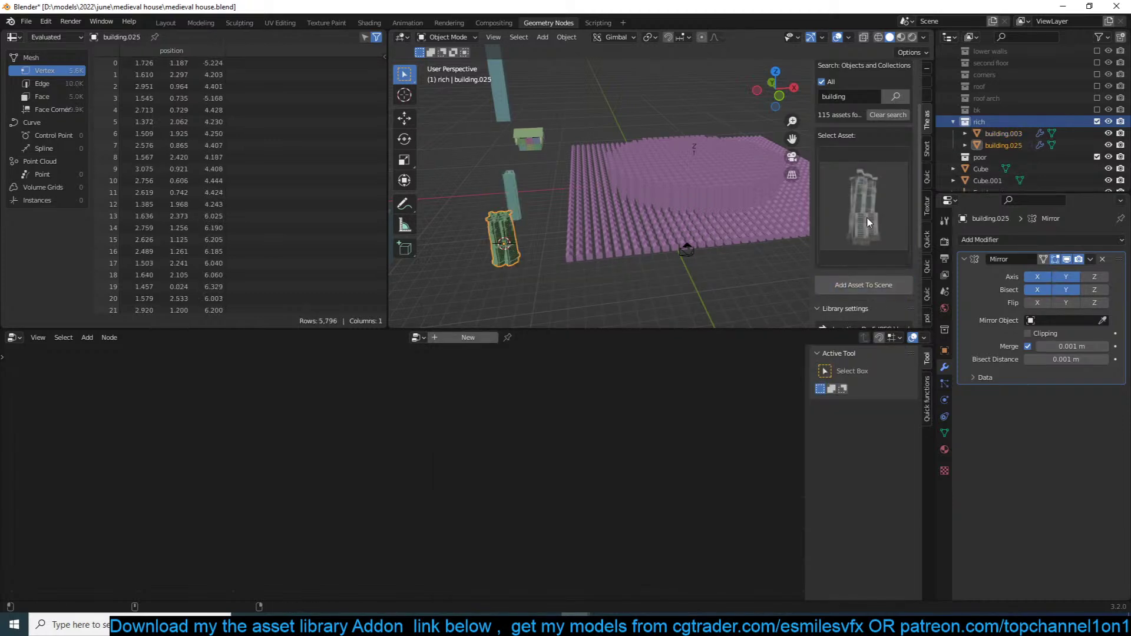
Step: Place the 3D cursor on the ground beside the green building and add the brown segmented tower asset to the rich collection
left_click(874, 207)
left_click(857, 220)
left_click(856, 220)
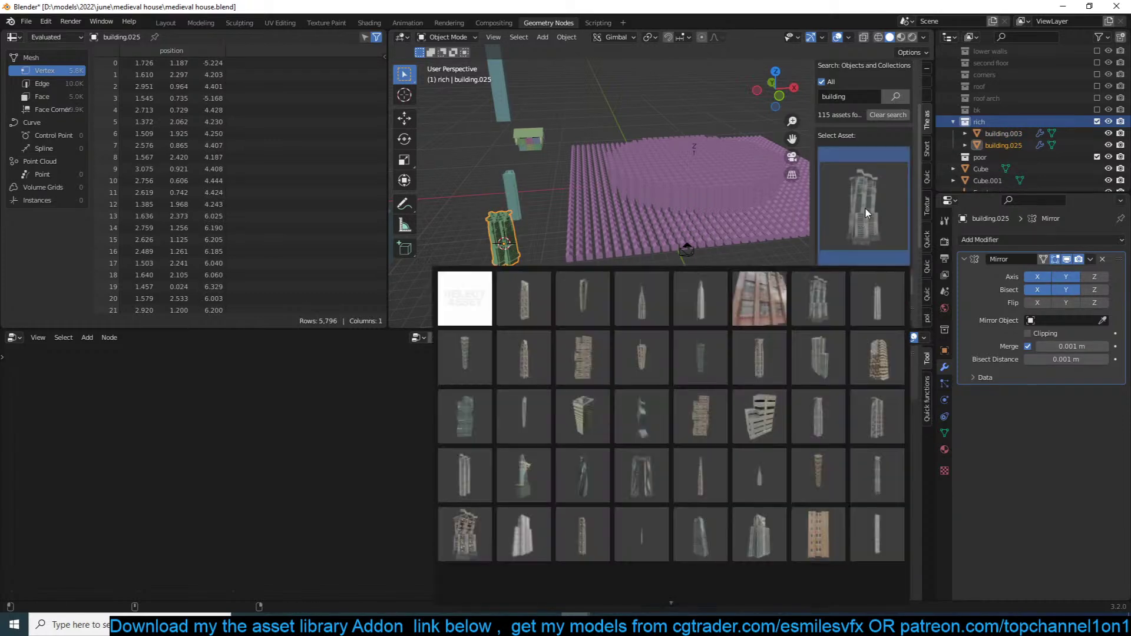
left_click(821, 480)
right_click(455, 266, "shift")
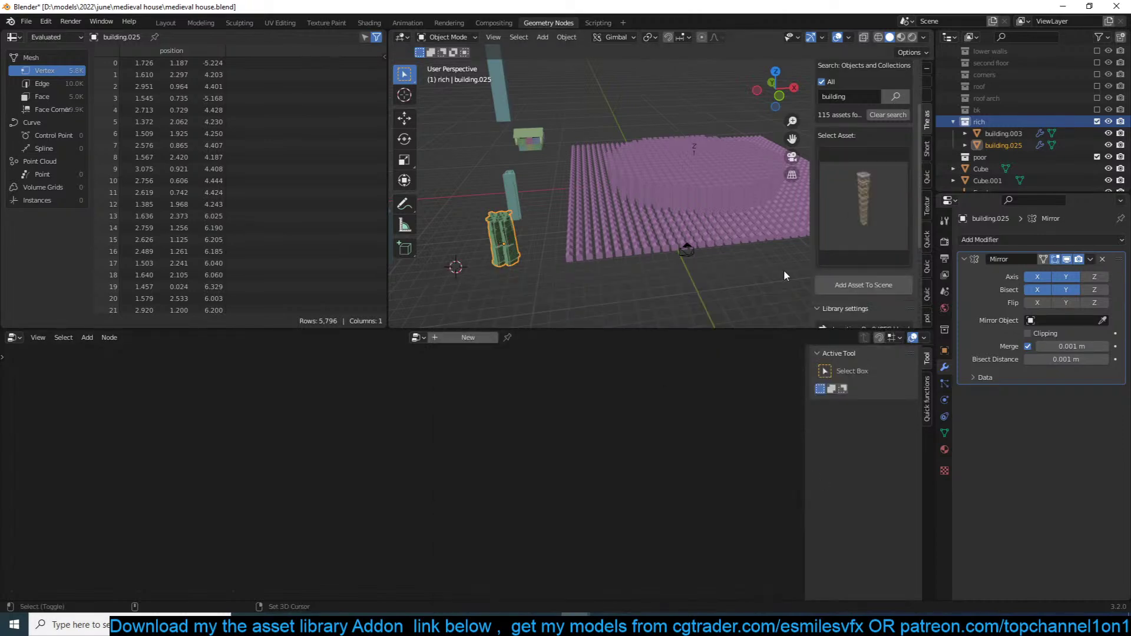
left_click(860, 210)
left_click(860, 210)
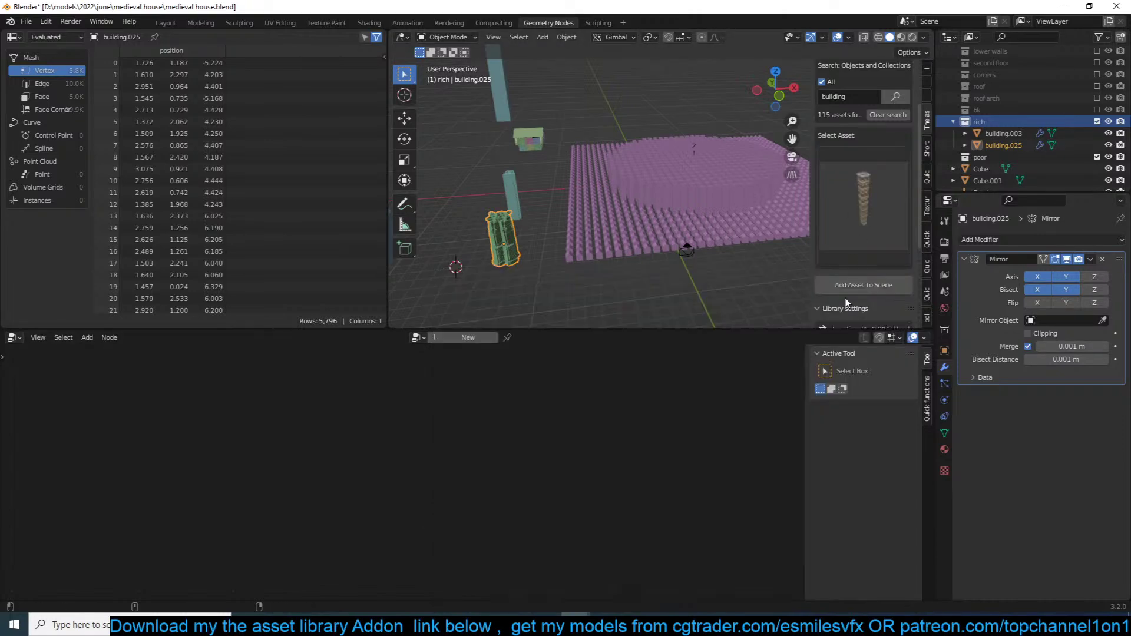
left_click(869, 286)
Step: Add the slim dark-teal tower asset to the rich collection and move it between the brown tower and the green building
left_click(871, 227)
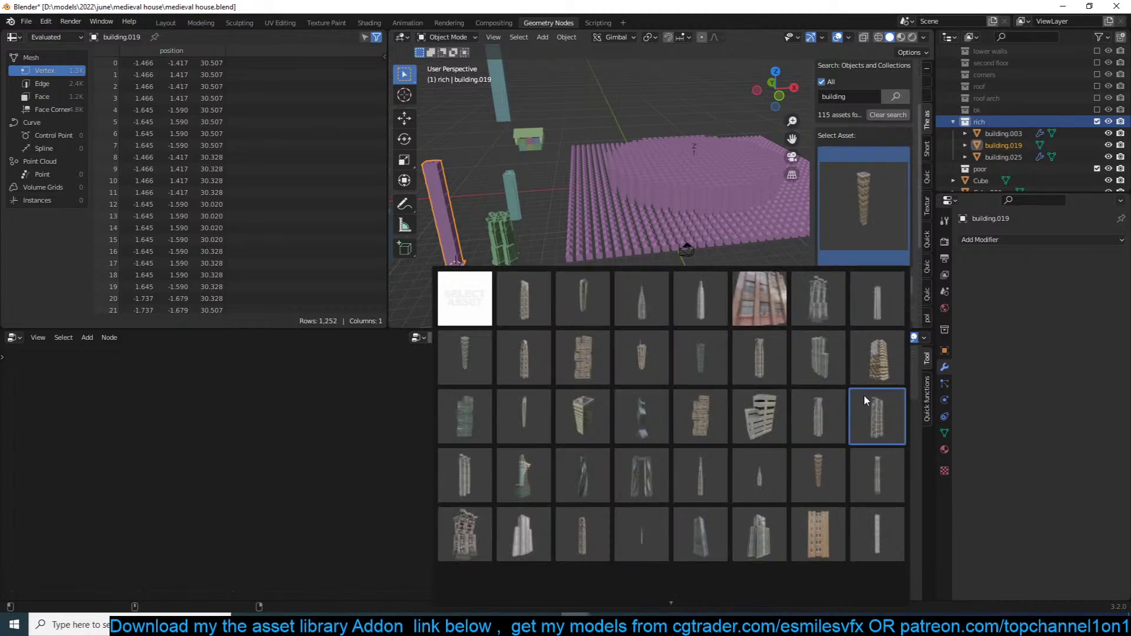
left_click(693, 359)
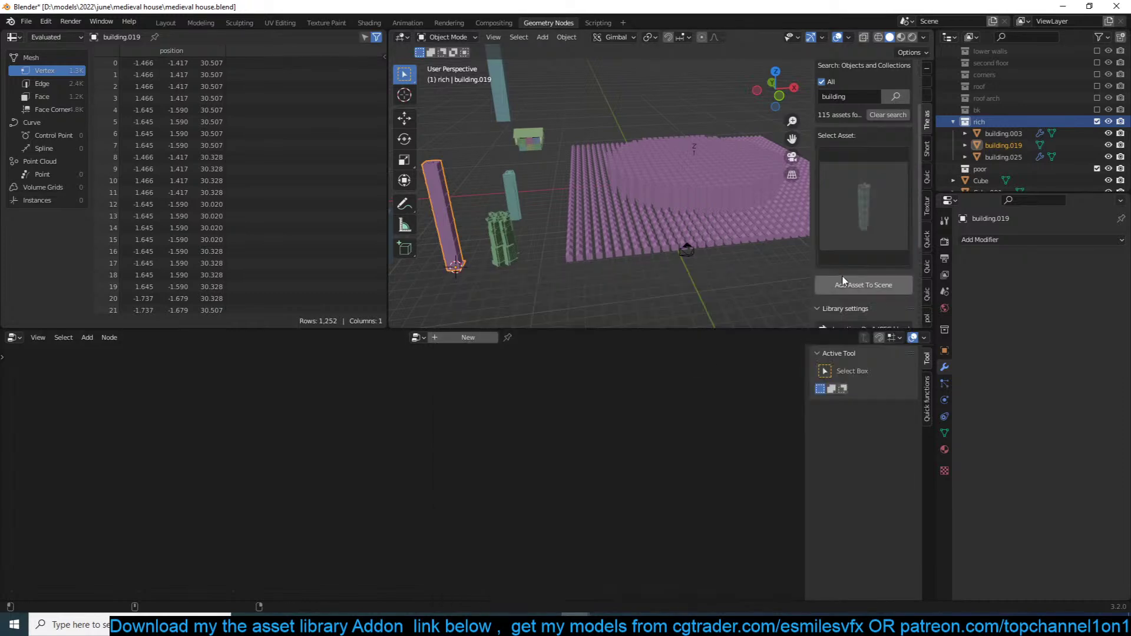
left_click(857, 287)
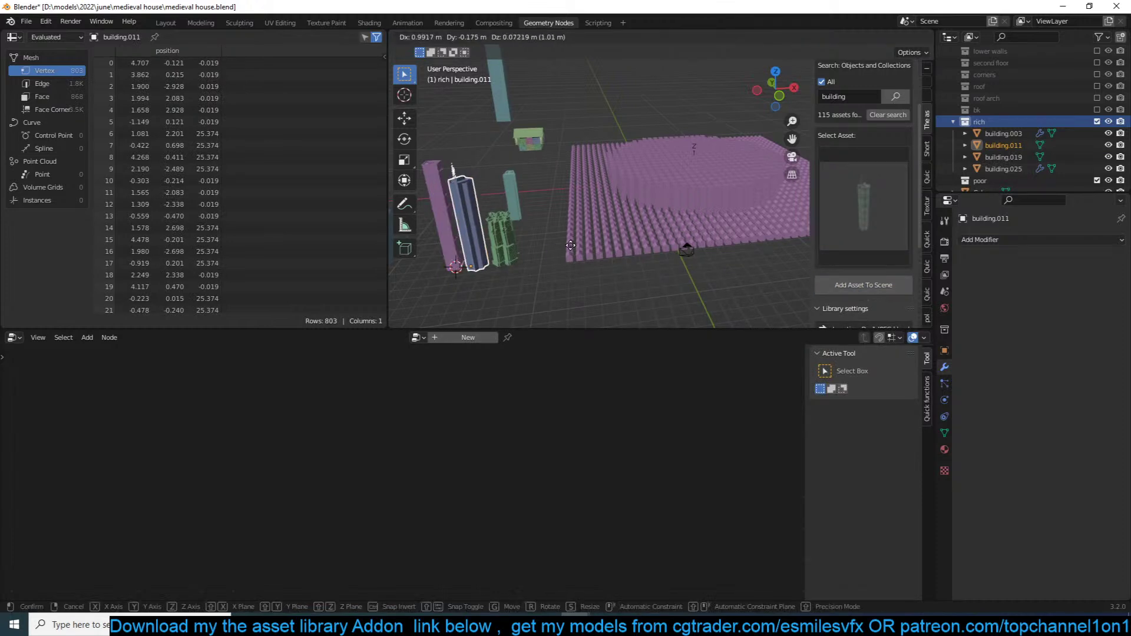
left_click(837, 224)
left_click(615, 202)
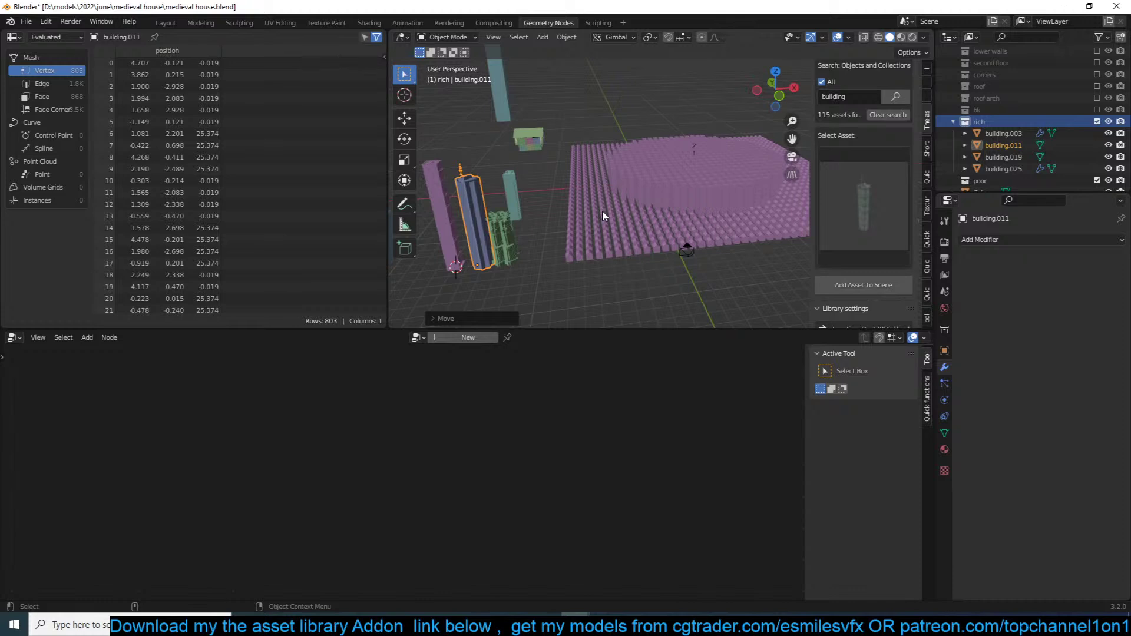
Step: Make the poor collection active and add the long green-roofed building asset at a 3D cursor placed in front of the point grid
middle_click_drag(518, 219, 554, 199, "shift")
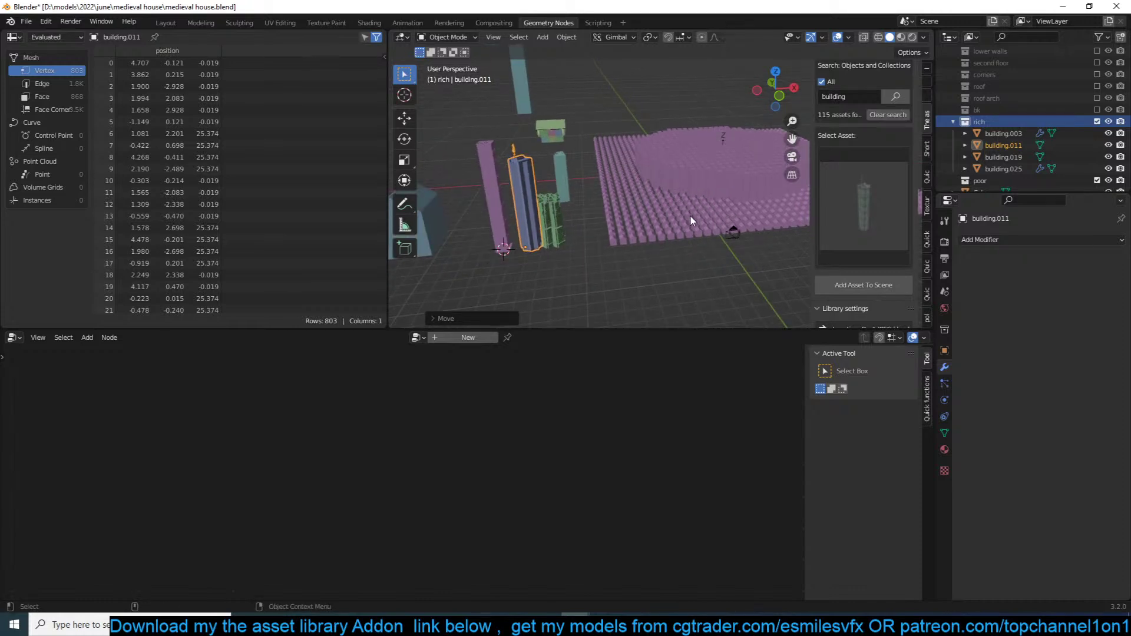
middle_click_drag(691, 216, 684, 210, "shift")
left_click(951, 124)
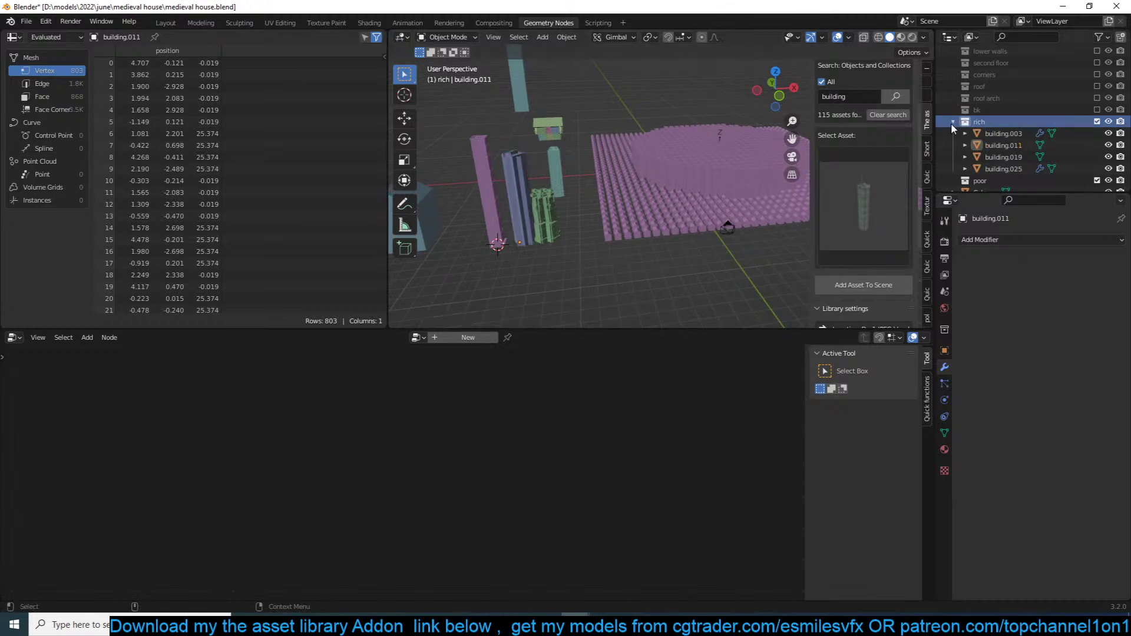
left_click(952, 122)
left_click(991, 134)
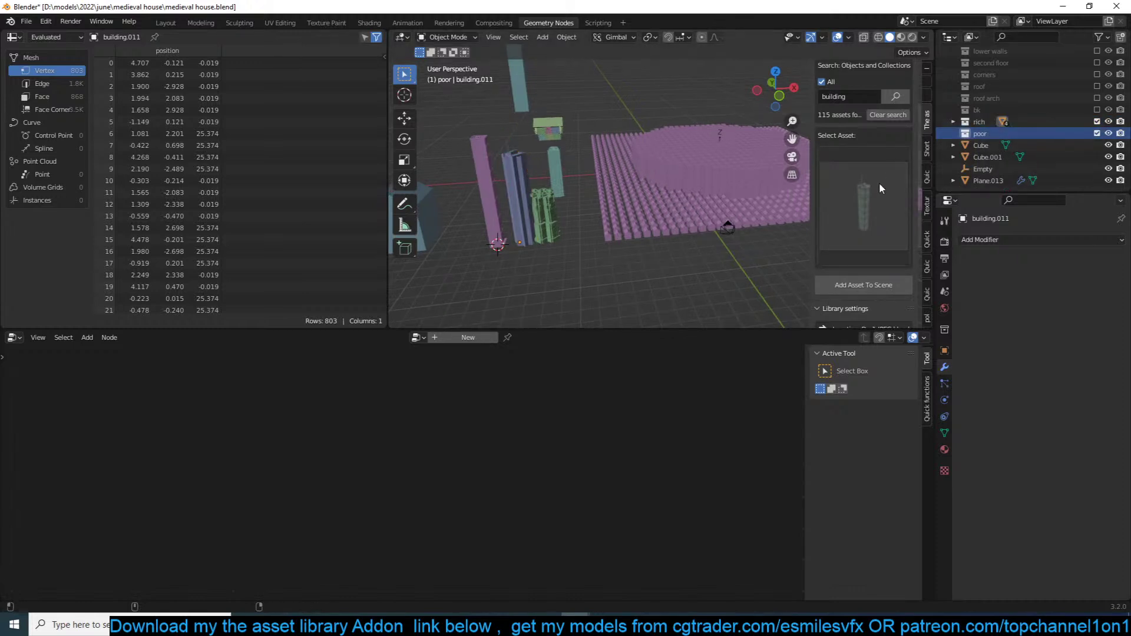
left_click(880, 184)
mouse_move(679, 603)
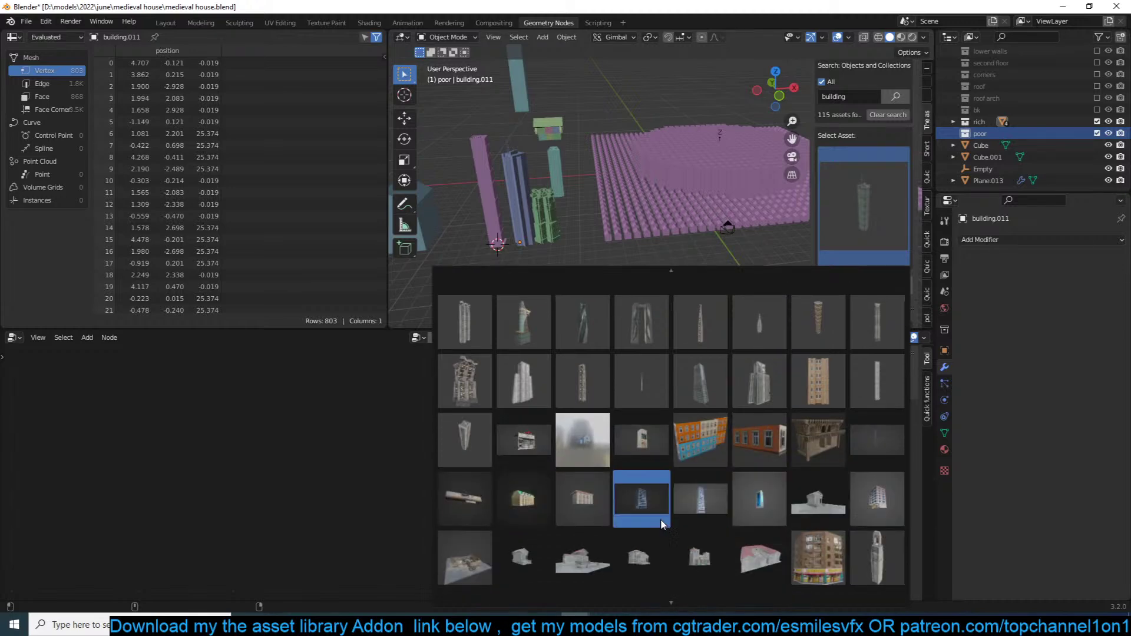
left_click(530, 500)
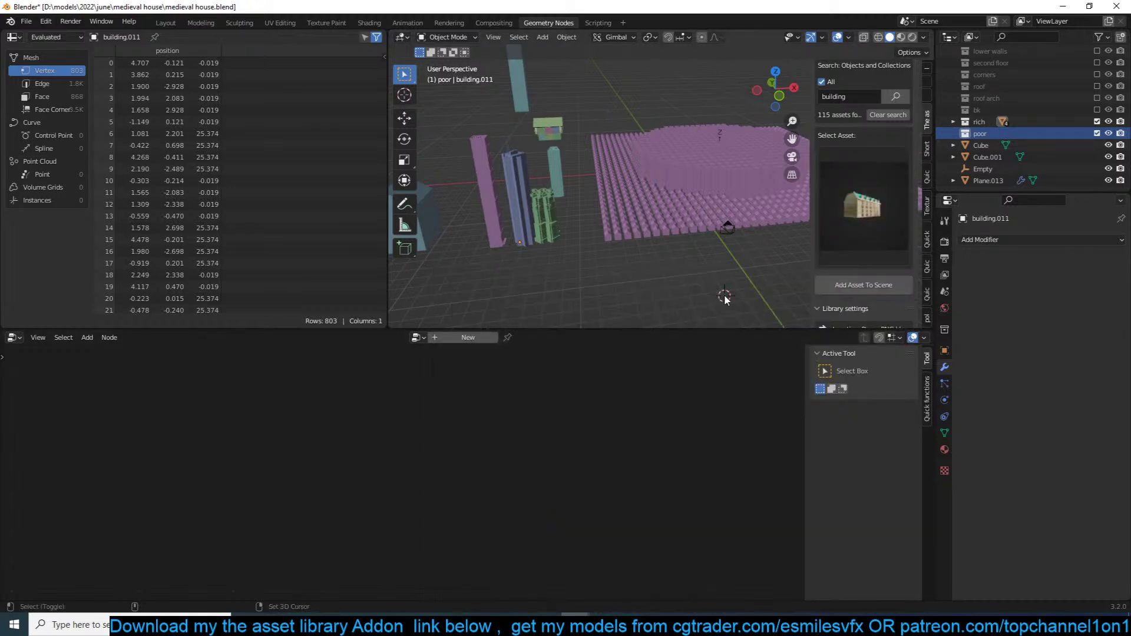
left_click(861, 286)
Step: Add the white building asset with slanted floor bands to the poor collection, at a 3D cursor placed beside the green-roofed building
left_click(843, 236)
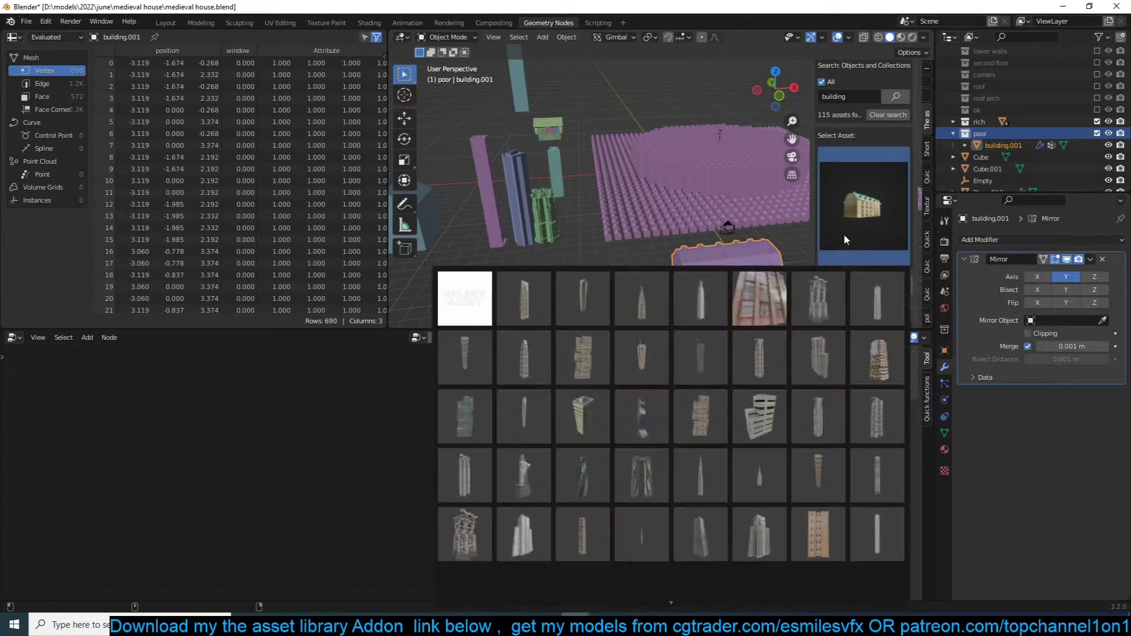
mouse_move(673, 602)
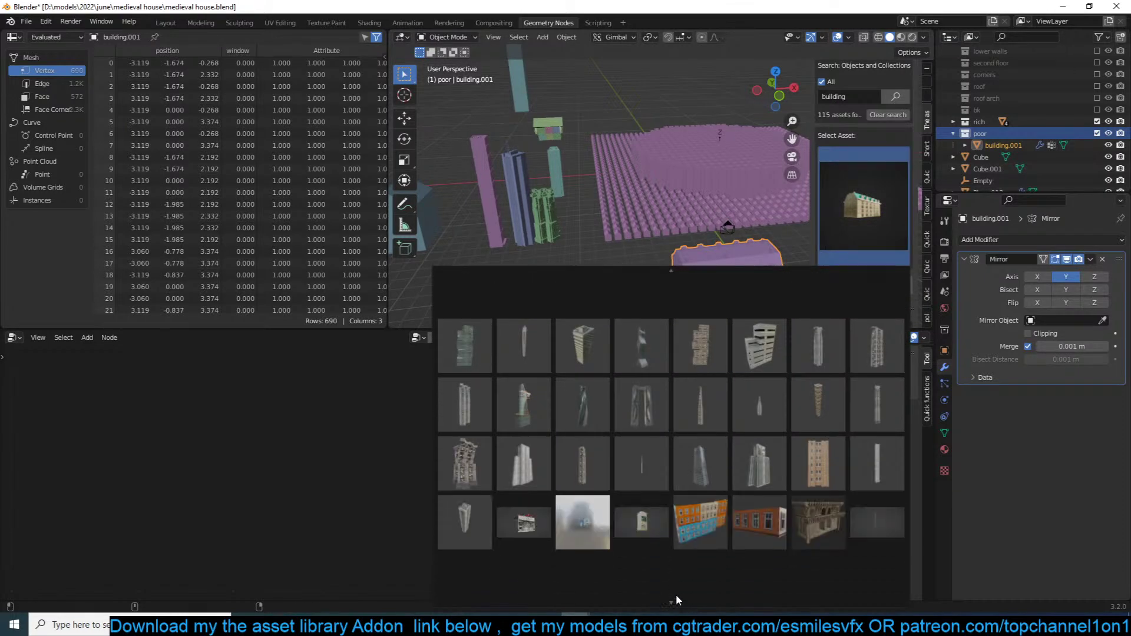
left_click(765, 379)
left_click(869, 253)
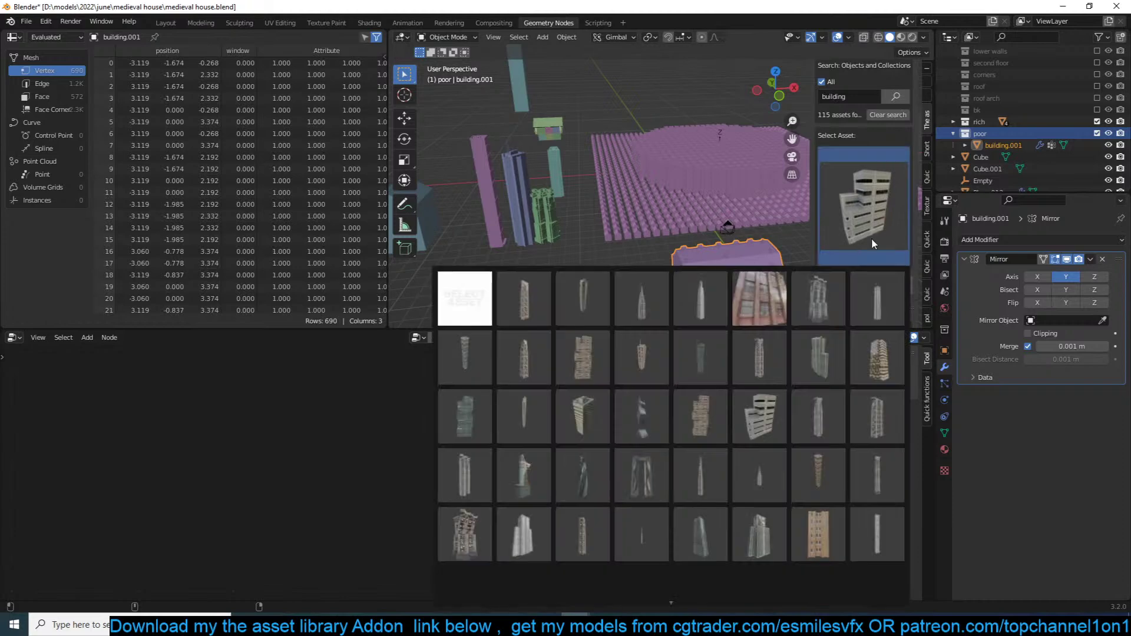
left_click(649, 283)
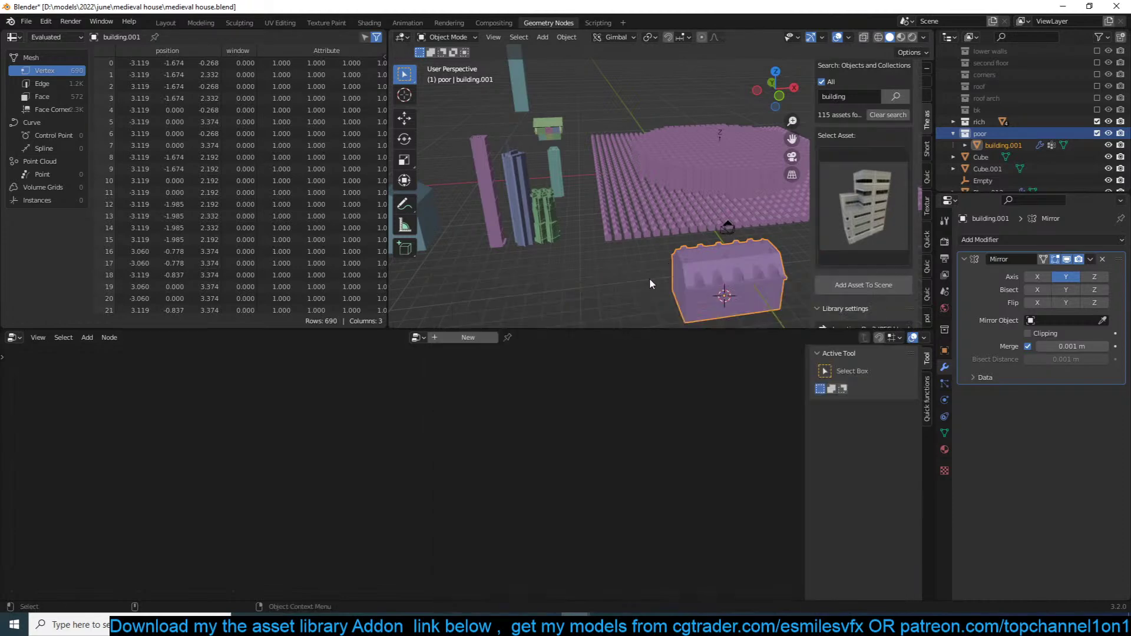
left_click(864, 285)
Step: Add the multi-storey house asset to the poor collection and scale it down to roughly match the neighbouring buildings
left_click(864, 206)
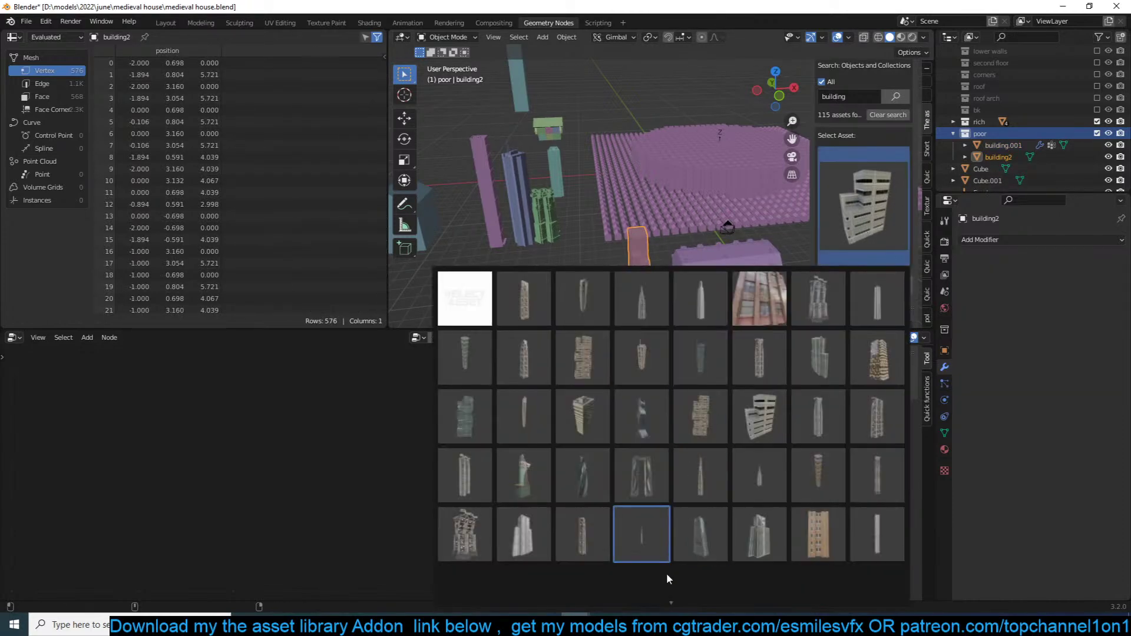
scroll(687, 591, "down", 3)
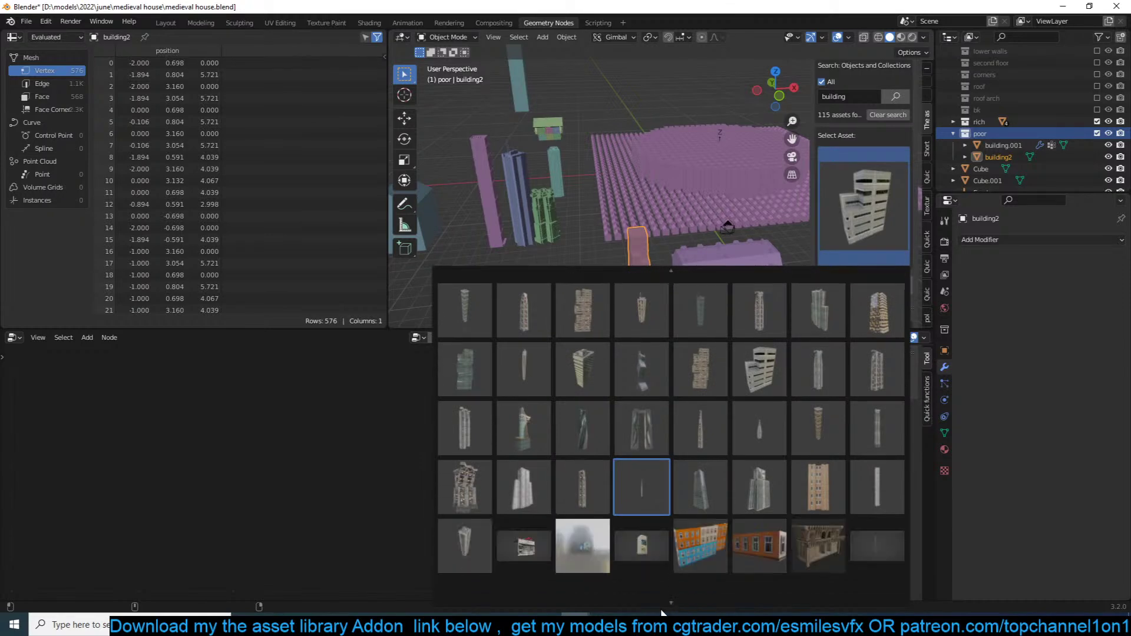
scroll(667, 605, "down", 3)
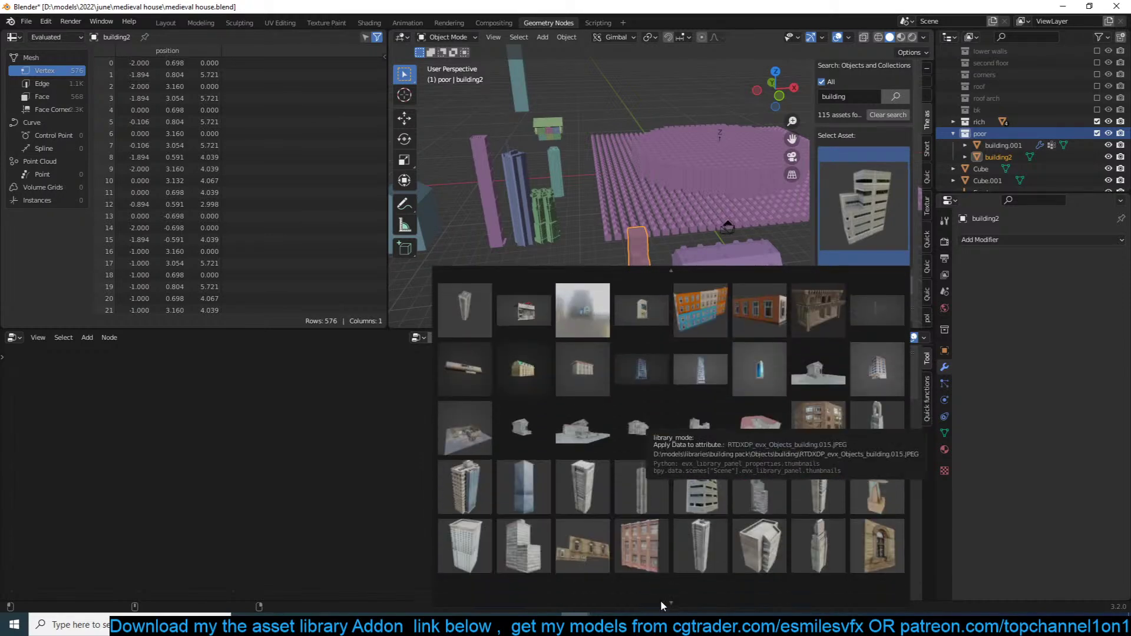
scroll(692, 591, "down", 4)
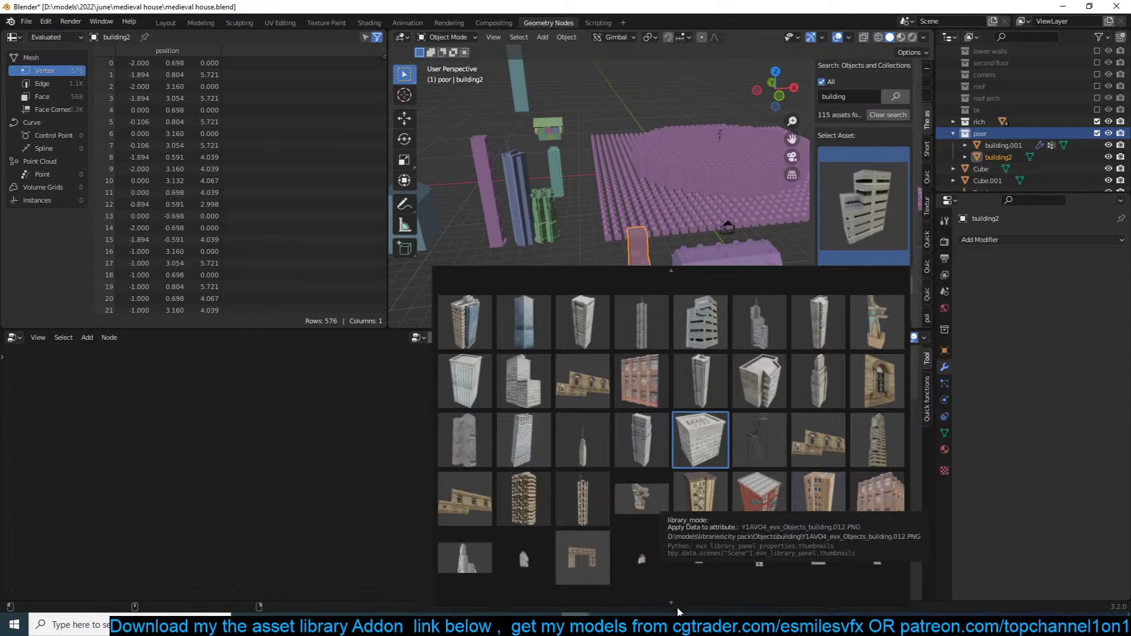
left_click(471, 522)
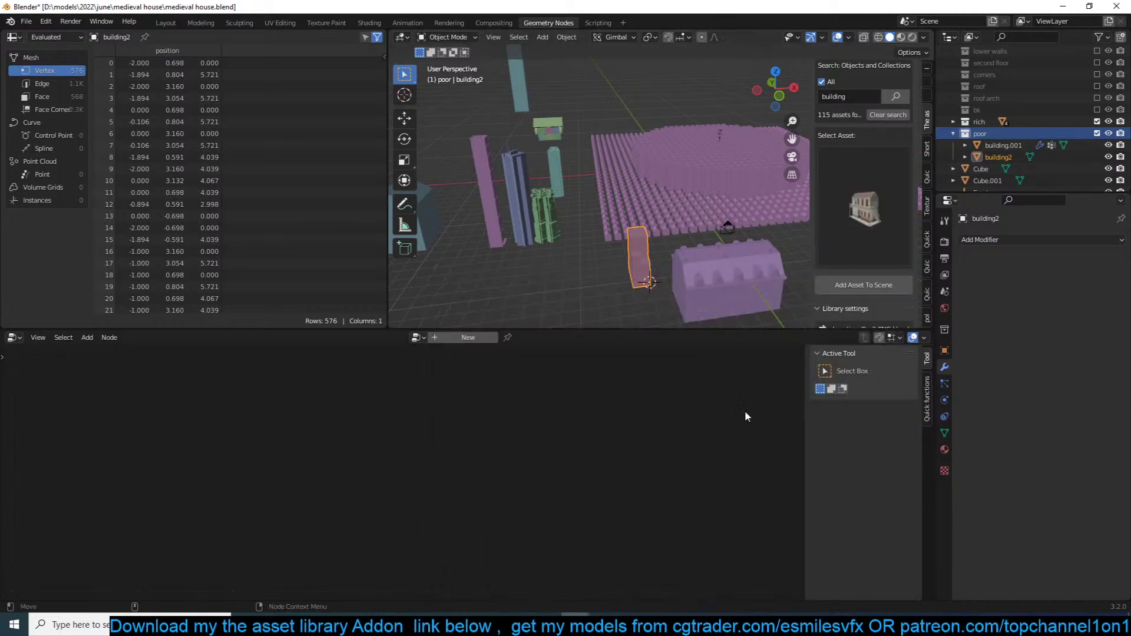
left_click(822, 285)
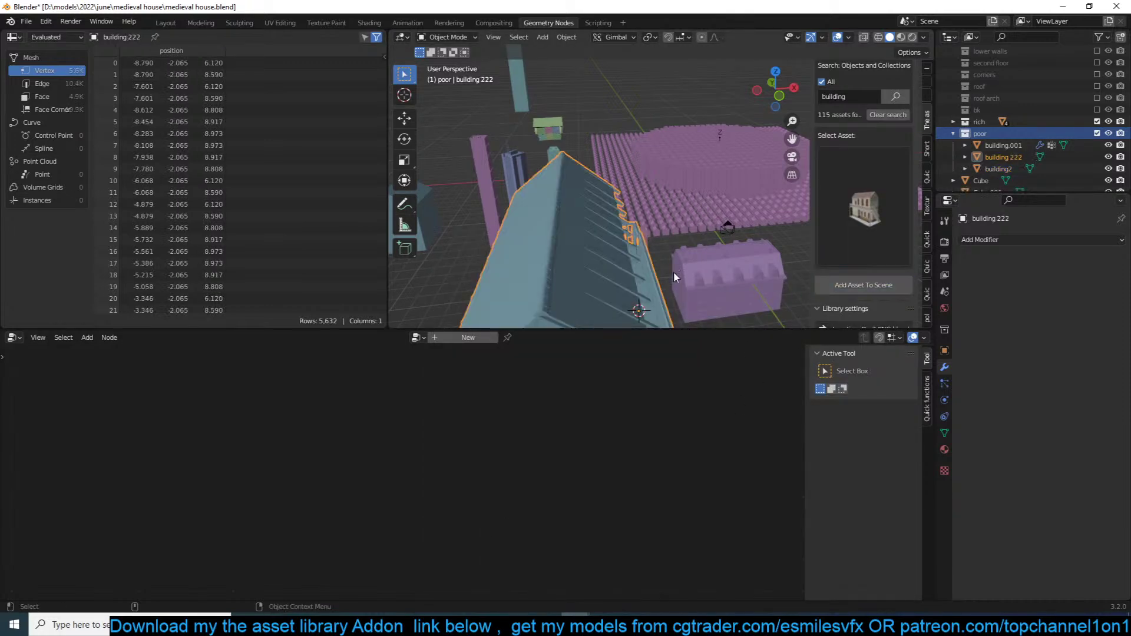
scroll(741, 277, "down", 4)
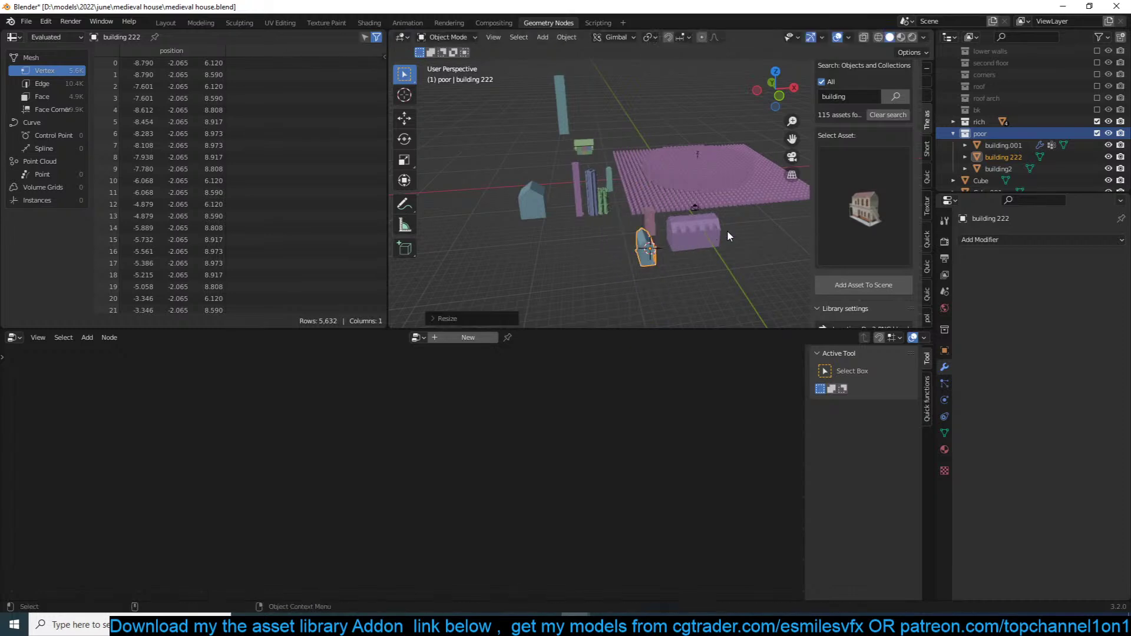
Step: Scale down the green-roofed building, then shrink all three buildings of the poor collection together
left_click(686, 236)
key("s")
left_click(675, 230)
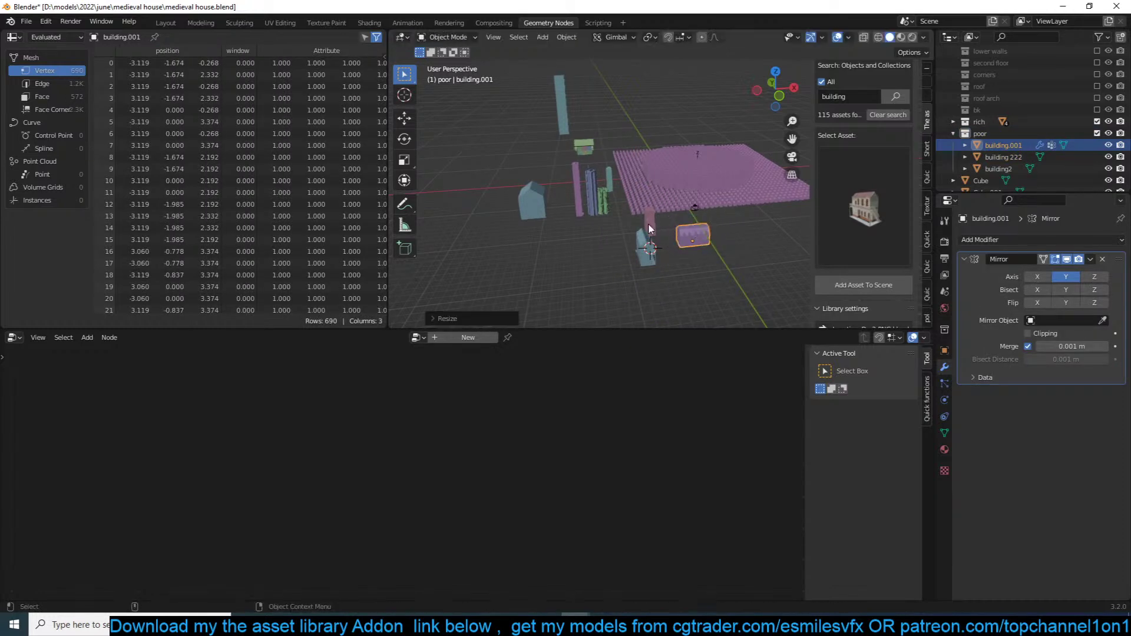
left_click(651, 224)
left_click(689, 238, "shift")
left_click(751, 217, "shift")
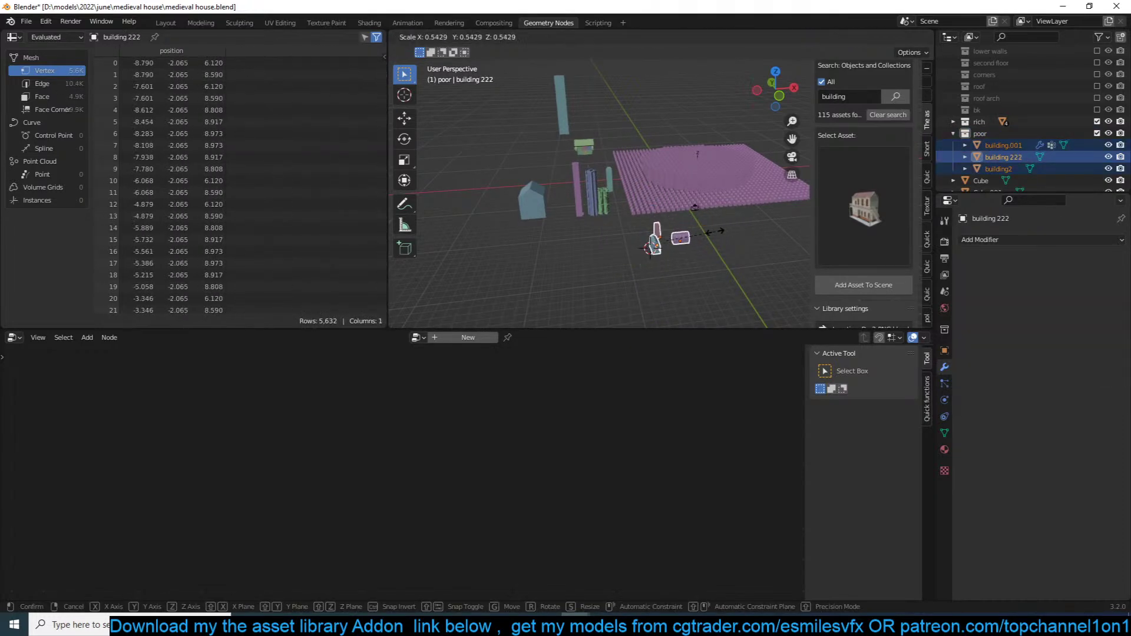
Step: Apply the scale of the three buildings in the poor collection
key("ctrl+a")
left_click(654, 232)
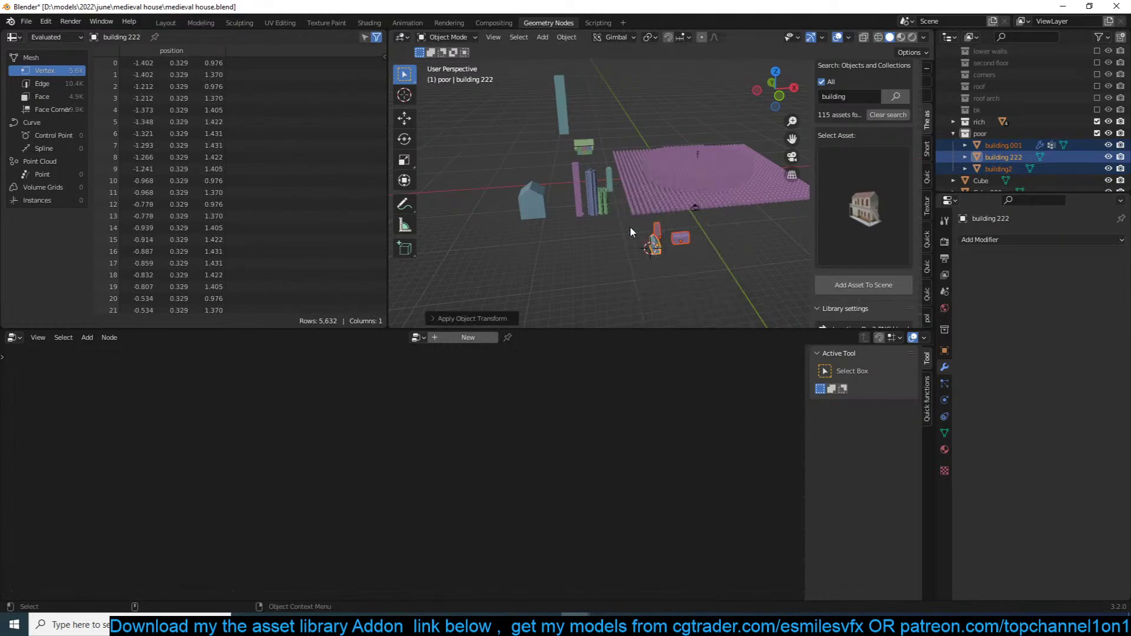
key("ctrl+a")
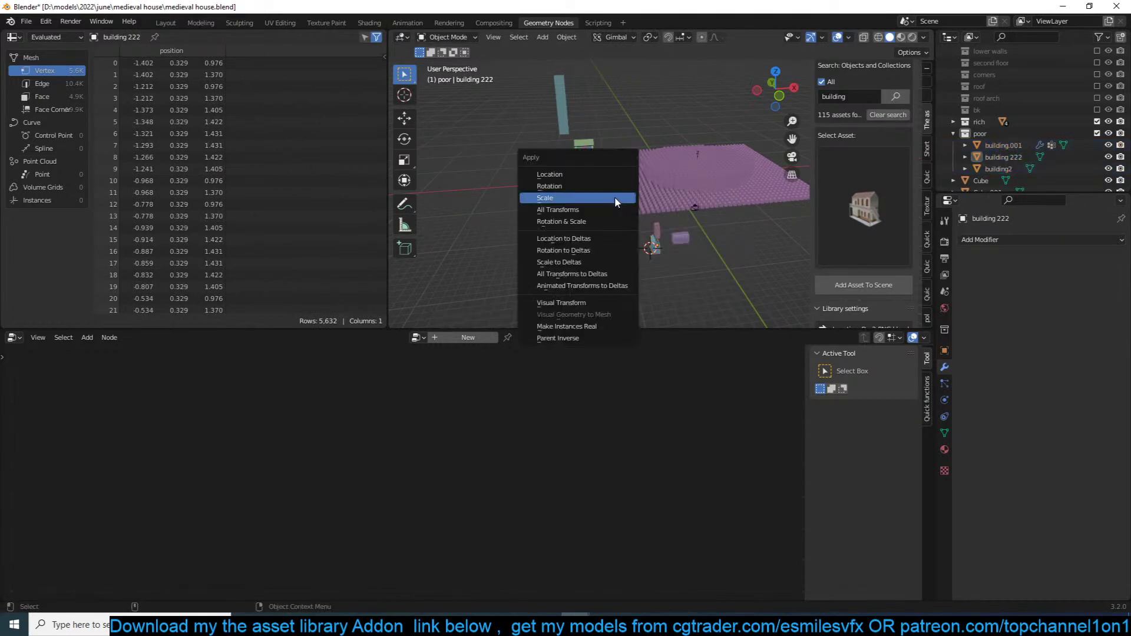
Step: Select the point grid plane and reposition the Cube Object Info node in its geometry node tree
left_click(684, 189)
middle_click_drag(684, 186, 656, 187)
scroll(578, 375, "down", 5)
middle_click_drag(578, 375, 704, 395)
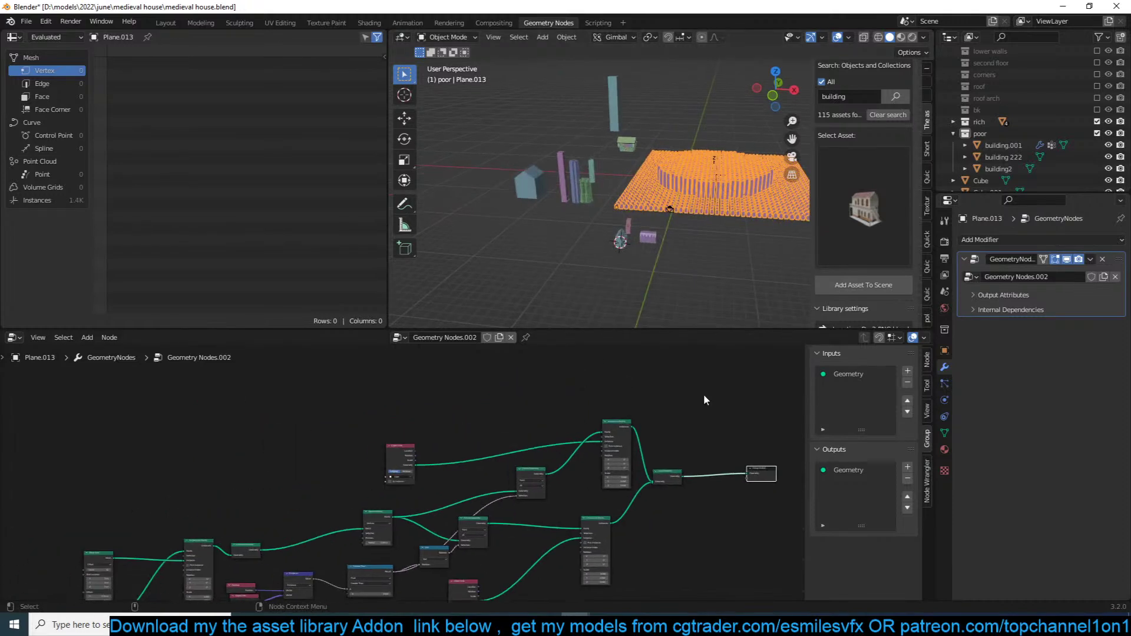
scroll(704, 394, "up", 4)
left_click(954, 133)
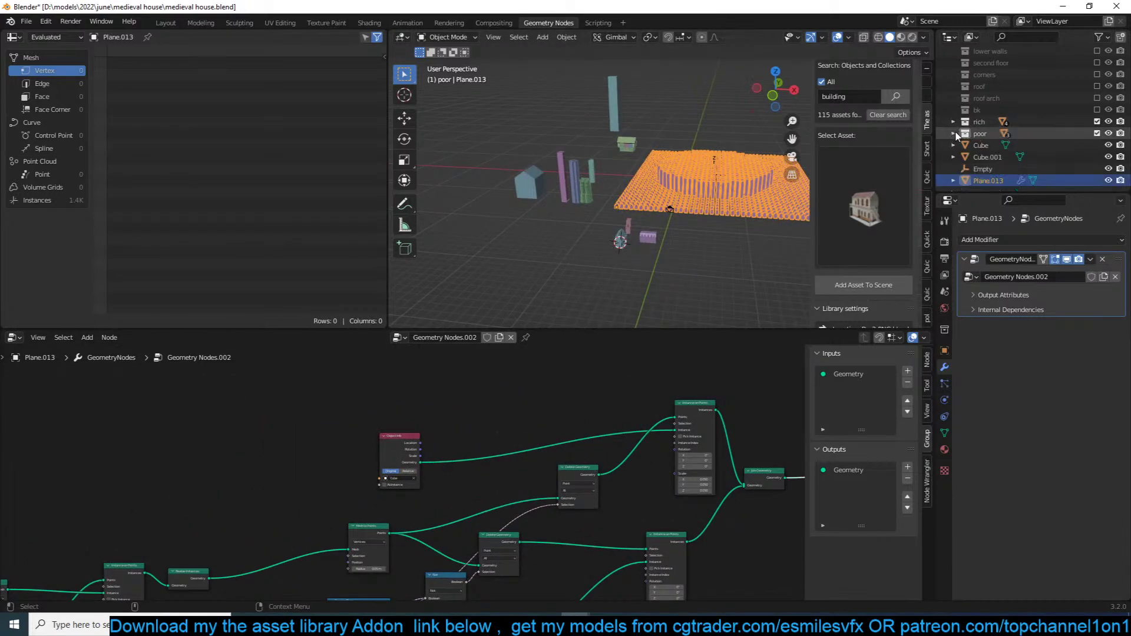
scroll(461, 420, "up", 2)
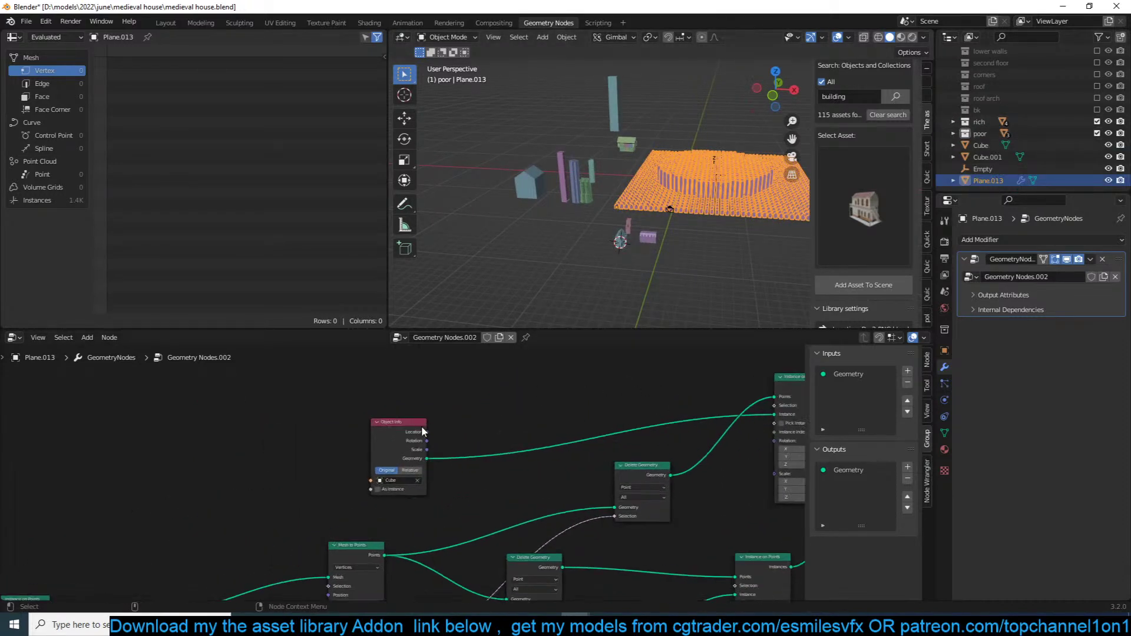
left_click_drag(420, 427, 474, 399)
middle_click_drag(475, 401, 365, 425)
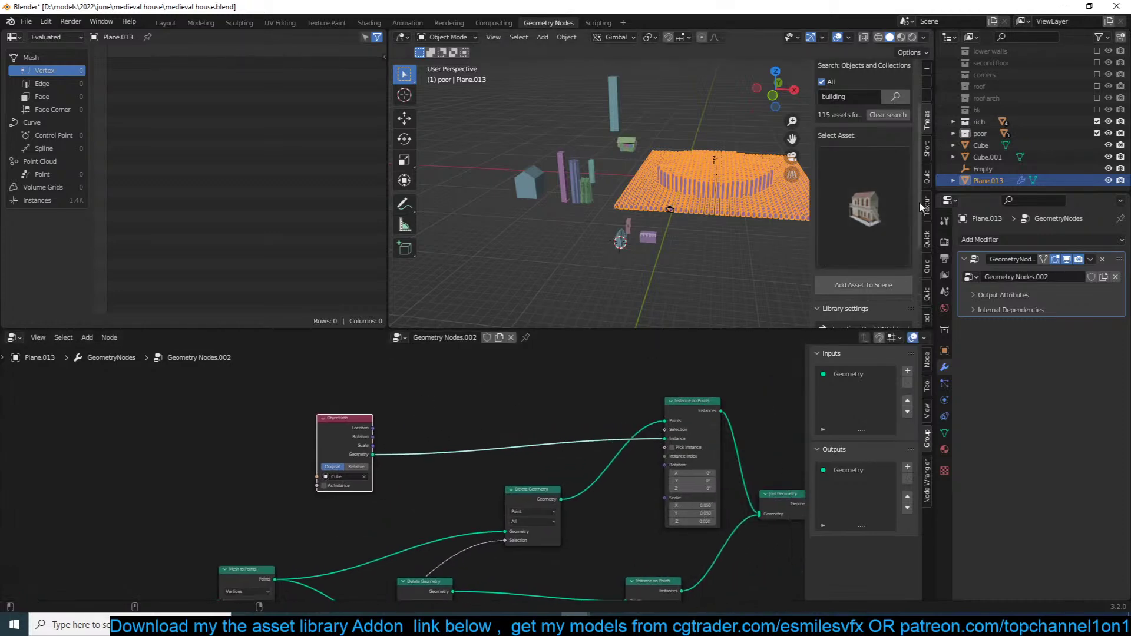
Step: Pin the geometry node tree and add Collection Info nodes for the rich and poor collections
left_click(526, 337)
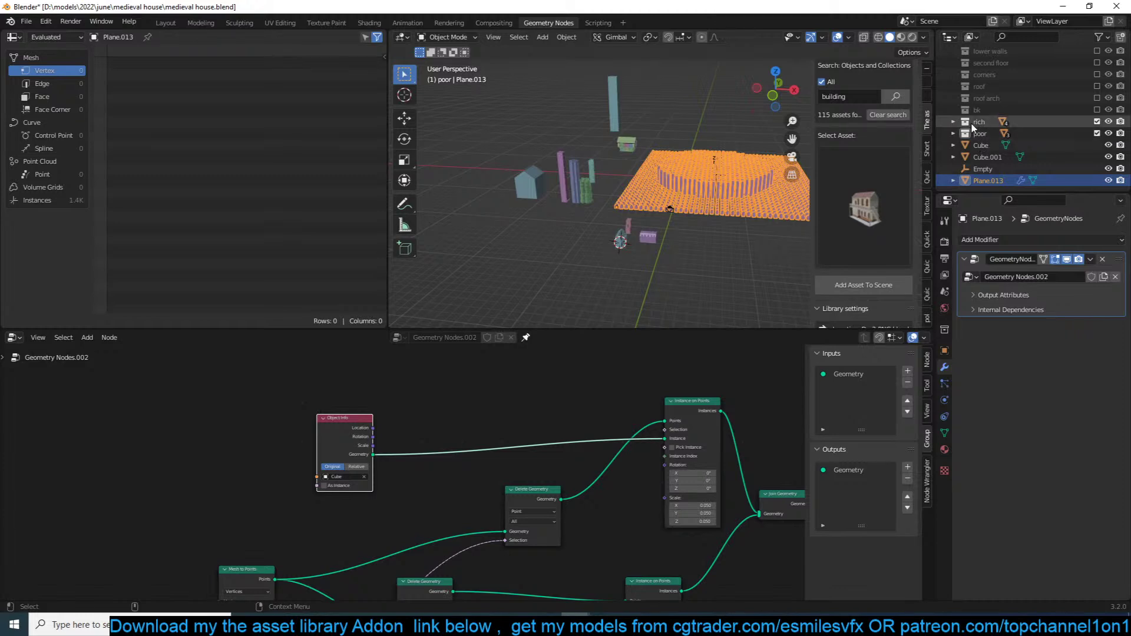
left_click_drag(978, 122, 504, 386)
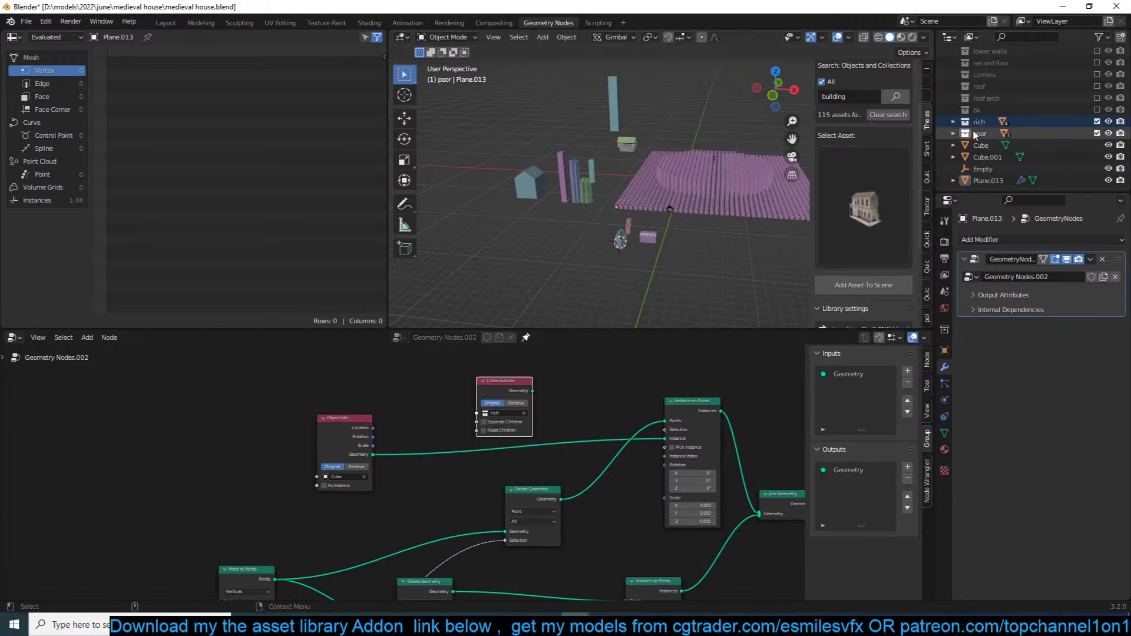
left_click_drag(978, 134, 144, 406)
Step: Connect the rich Collection Info geometry to the Instance input of the upper Instance on Points node, replacing the Cube Object Info link
middle_click_drag(484, 445, 338, 430)
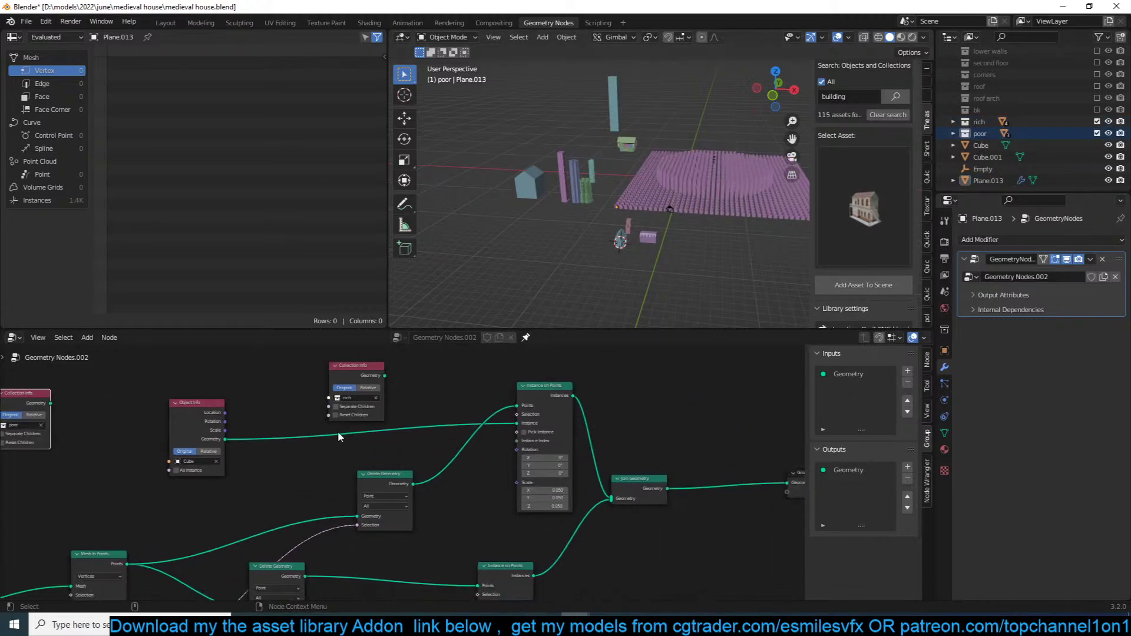
scroll(342, 427, "up", 3)
middle_click_drag(379, 383, 368, 417)
left_click(150, 452)
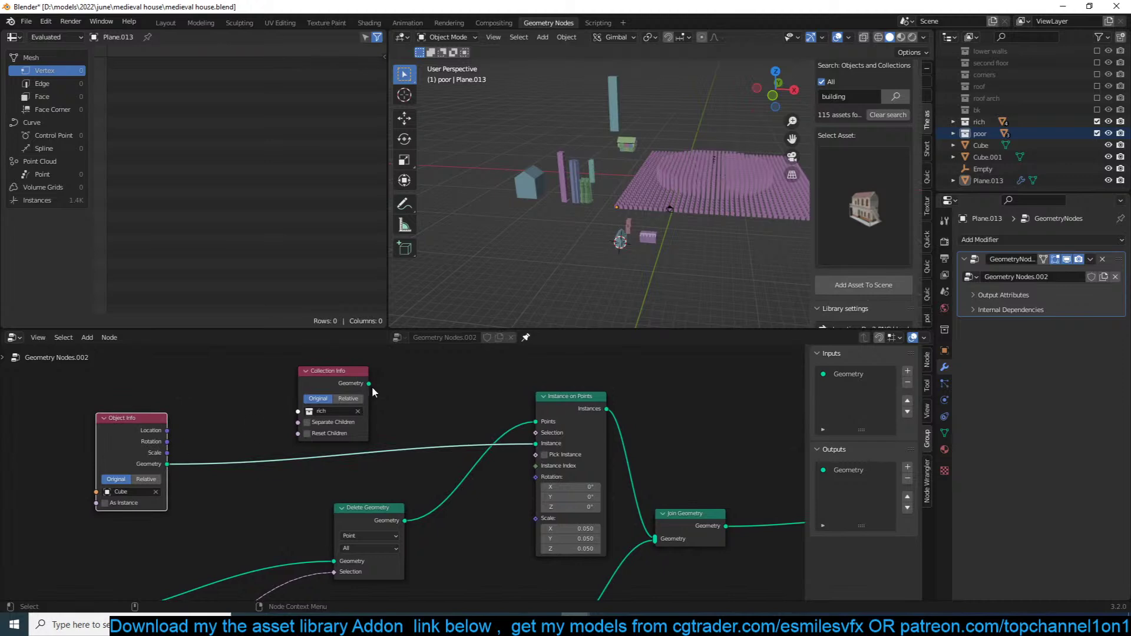
left_click_drag(369, 384, 536, 444)
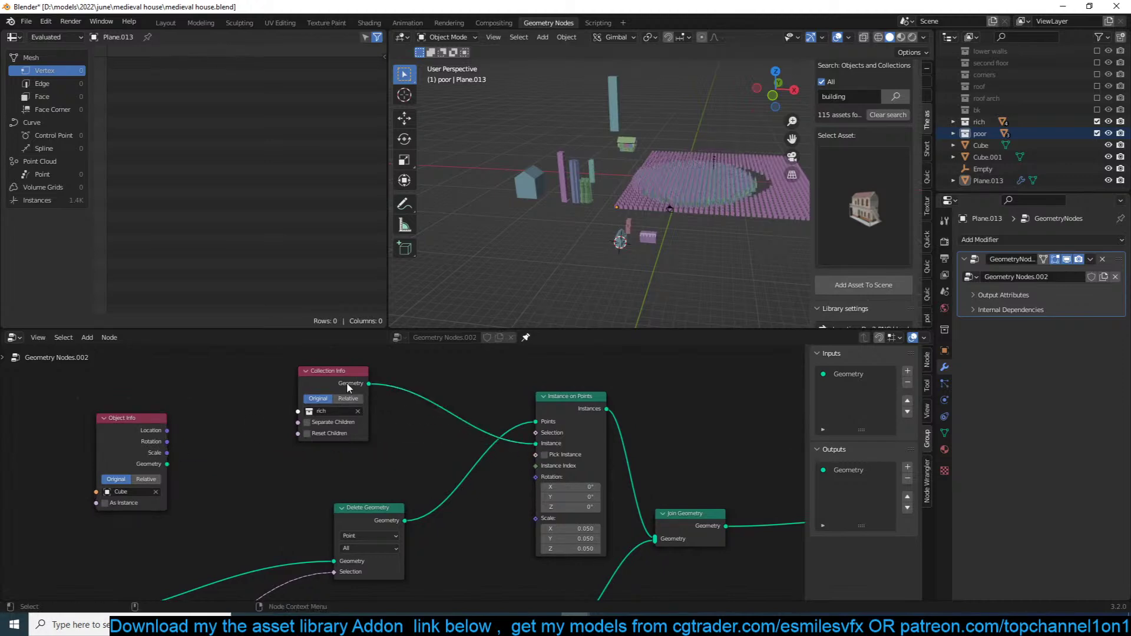
left_click(346, 383)
key("x")
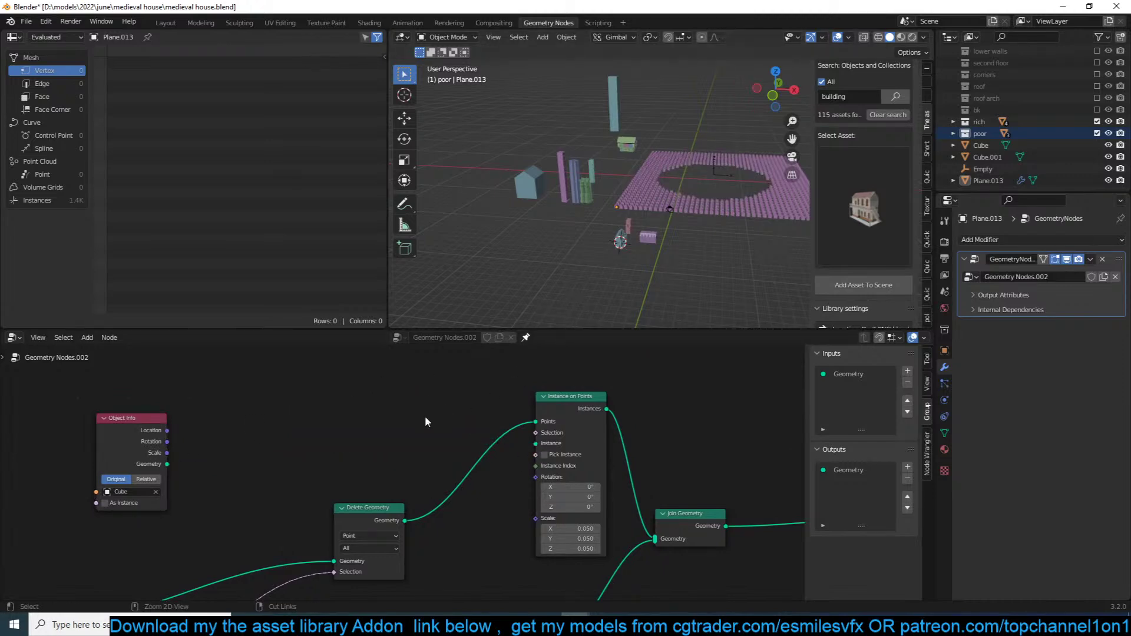
key("ctrl+z")
Step: Switch the viewport to Material Preview shading and view the instanced rich buildings up close
mouse_move(571, 263)
middle_mouse_down()
mouse_move(654, 246)
mouse_move(639, 232)
middle_mouse_up()
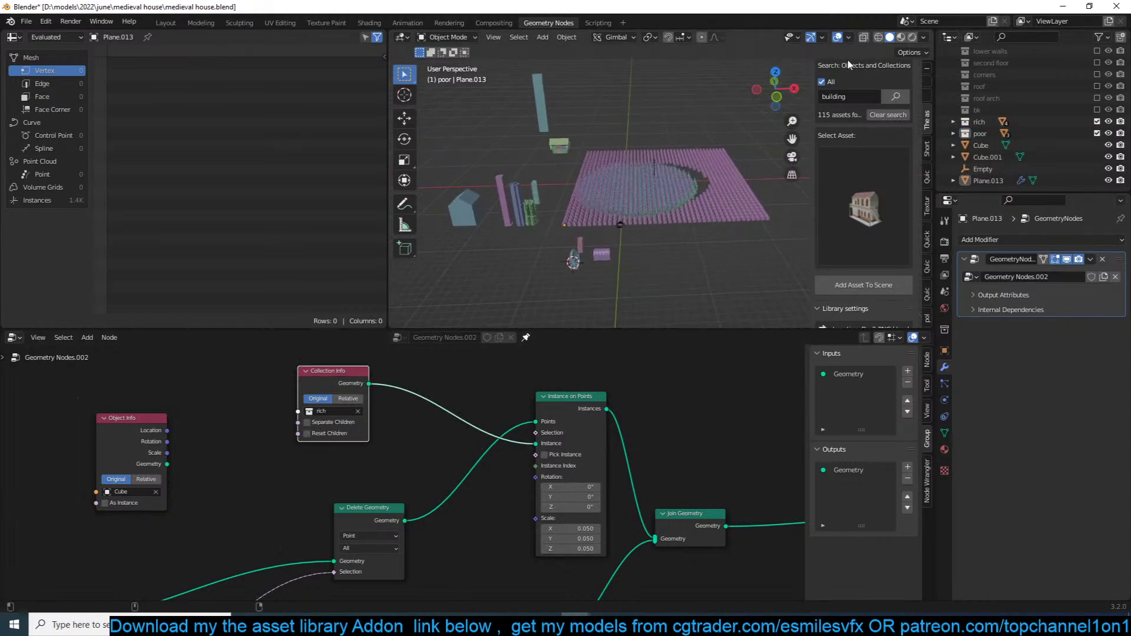
left_click(903, 37)
scroll(706, 167, "up", 4)
middle_click_drag(706, 168, 676, 139)
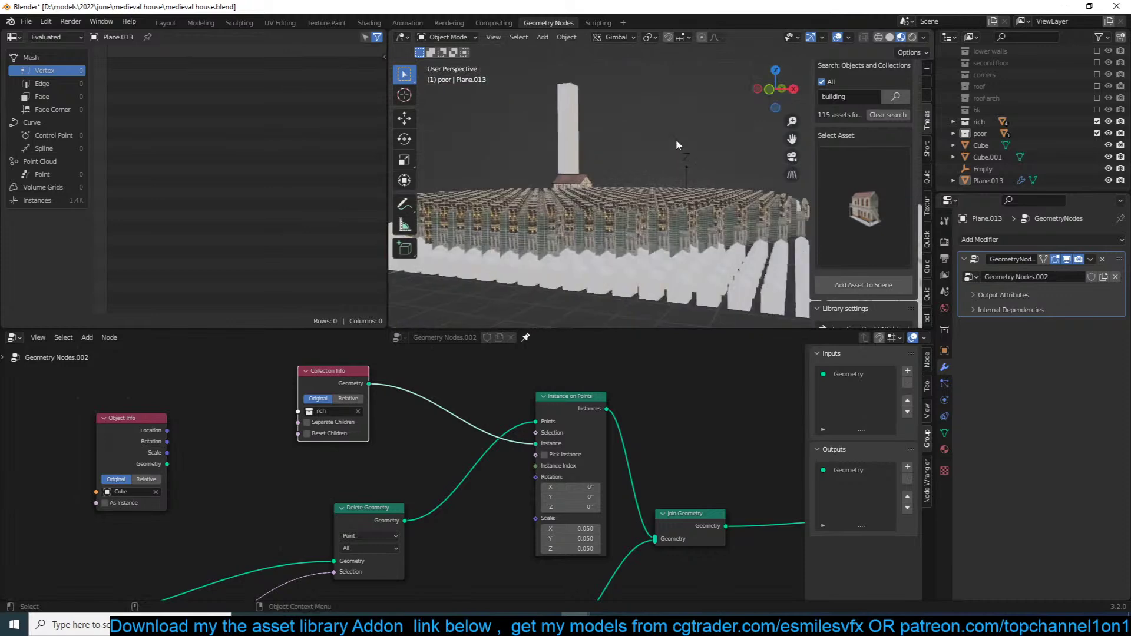
scroll(471, 393, "up", 2)
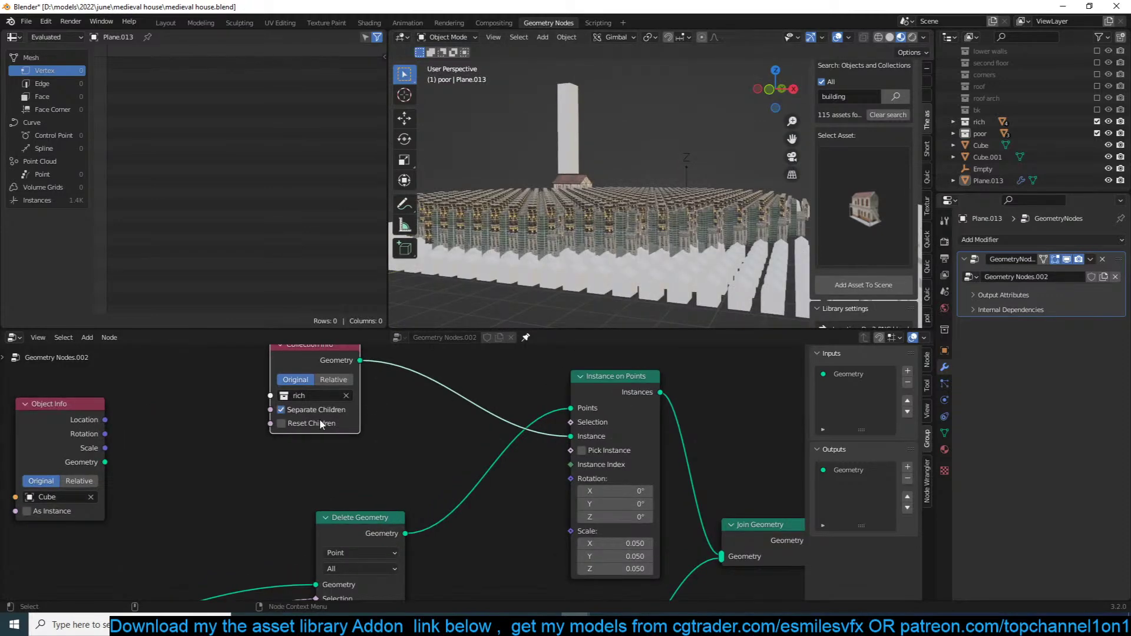
Step: Enable Separate Children and Reset Children on the rich Collection Info node and Pick Instance on its Instance on Points node
left_click(282, 423)
left_click_drag(336, 368, 312, 417)
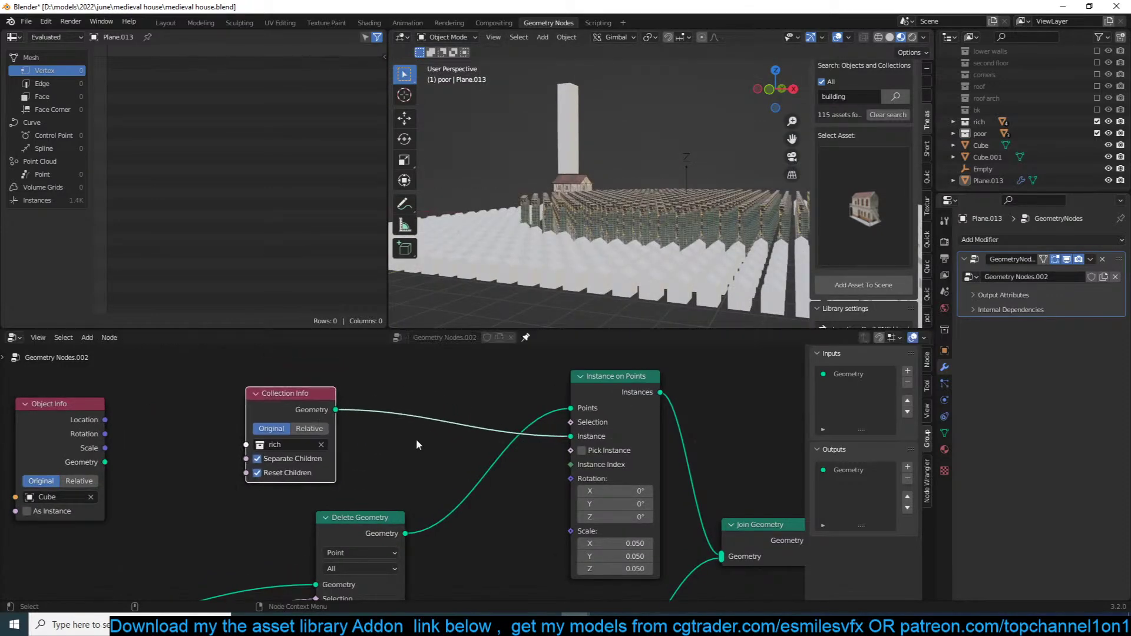
left_click(581, 450)
middle_click_drag(591, 214, 531, 187)
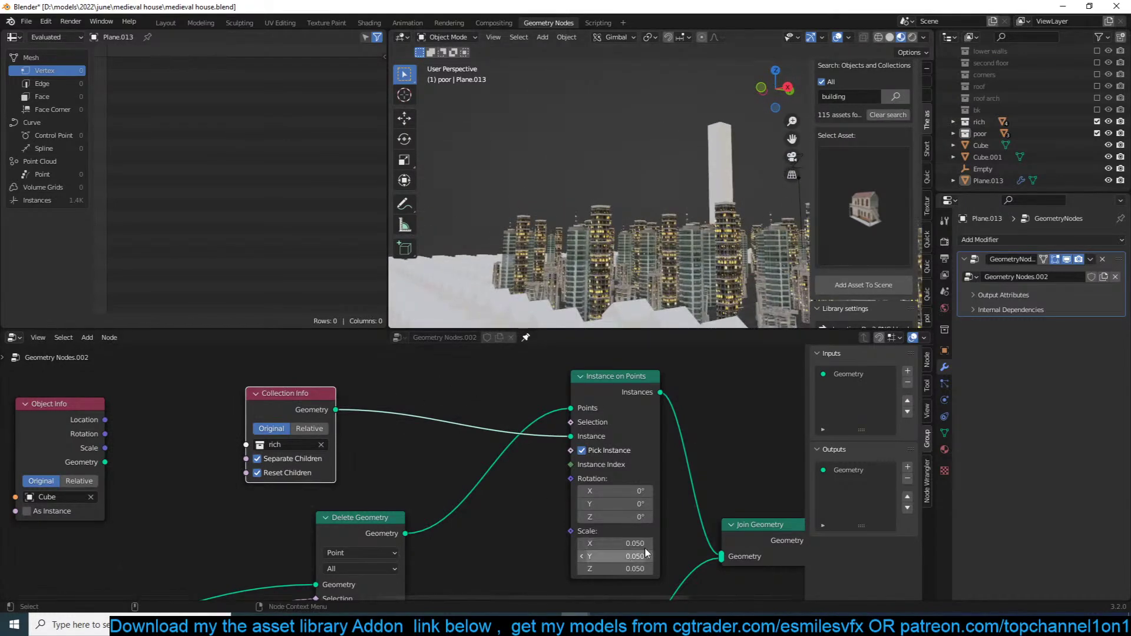
Step: Set the rich Instance on Points scale to 0.090 on all axes and shift the upper Delete Geometry node away from it
left_click_drag(615, 544, 628, 568)
middle_click_drag(658, 206, 679, 235)
scroll(629, 419, "down", 4)
left_click_drag(462, 436, 443, 433)
Step: Delete the lower branch's Object Info node and put the poor Collection Info node in its place beside the lower Instance on Points
scroll(392, 443, "down", 5)
middle_click_drag(336, 448, 352, 425)
scroll(264, 366, "up", 2)
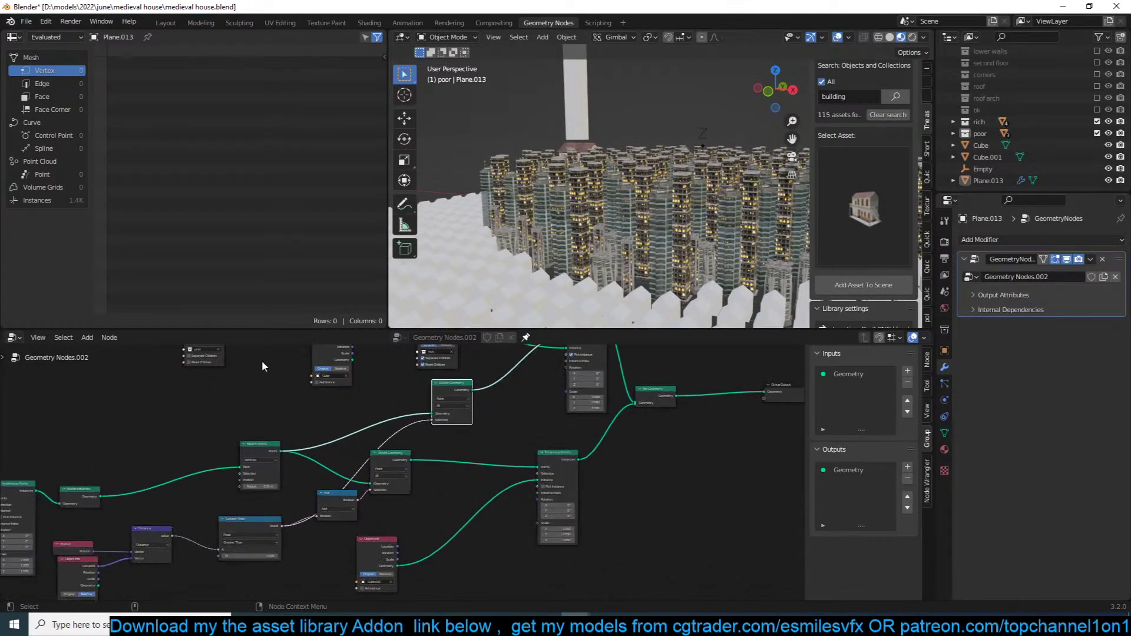
scroll(229, 362, "down", 1)
left_click_drag(242, 362, 435, 554)
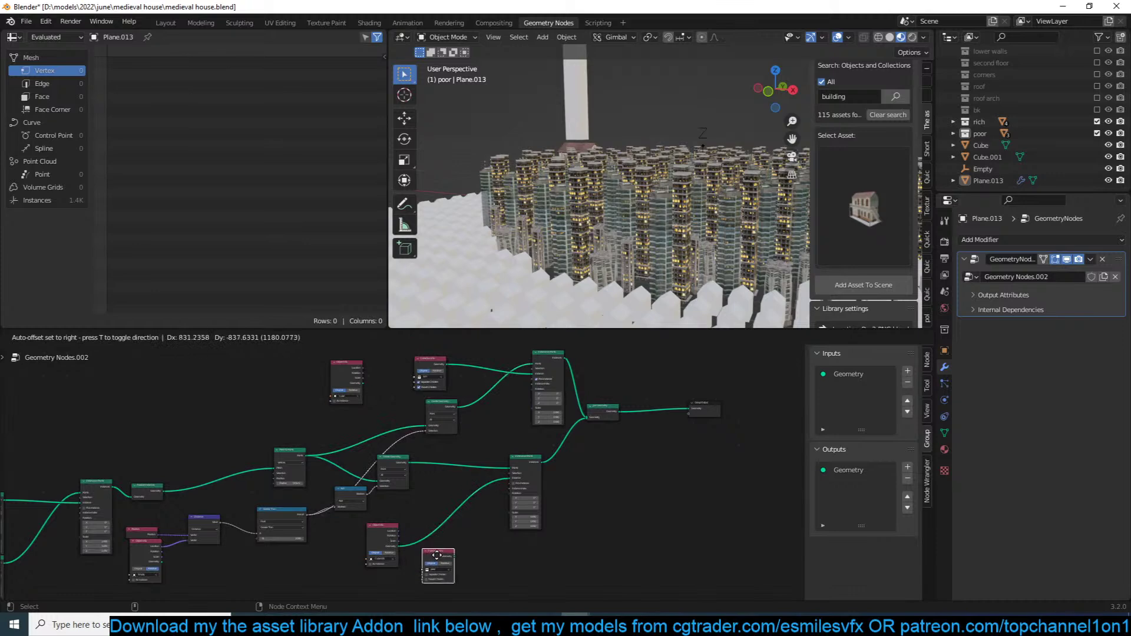
middle_click_drag(435, 554, 419, 526)
left_click(377, 506)
key("x")
scroll(396, 521, "up", 5)
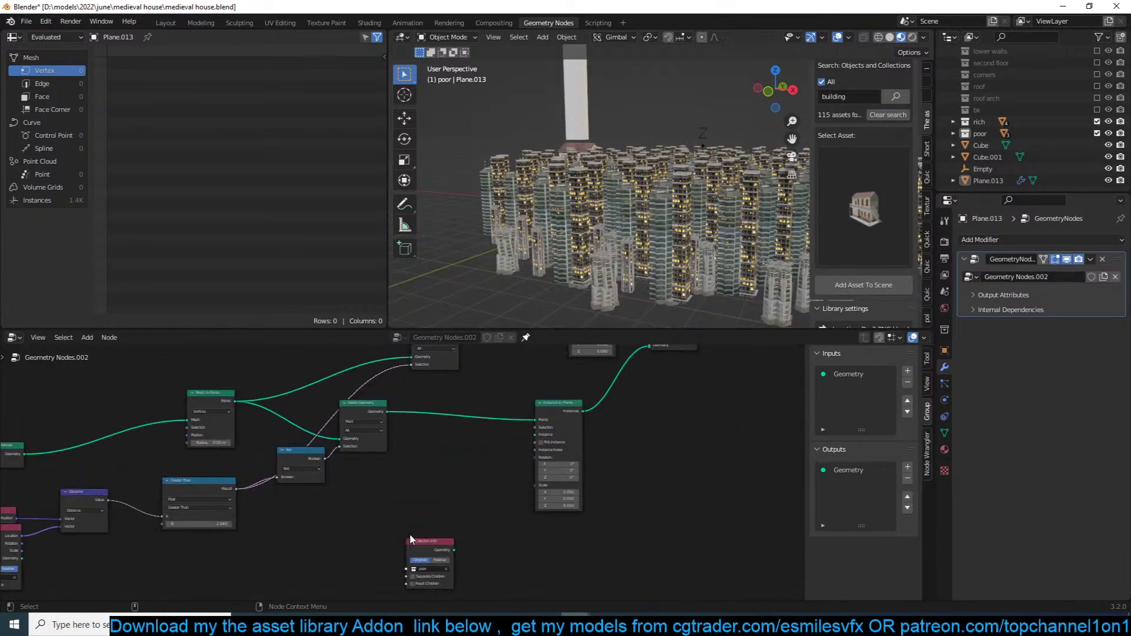
left_click_drag(422, 542, 412, 476)
scroll(414, 476, "up", 5)
middle_click_drag(414, 477, 376, 469)
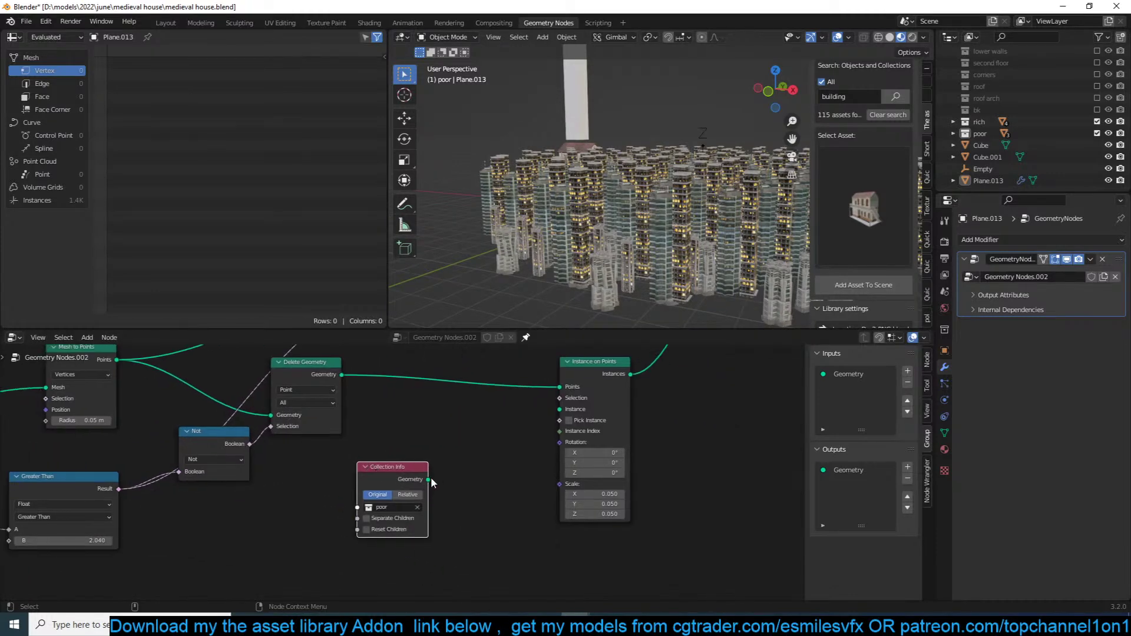
Step: Feed the poor collection into the lower Instance on Points with Separate Children, Reset Children and Pick Instance enabled
left_click(376, 518)
left_click(375, 530)
left_click_drag(430, 479, 563, 409)
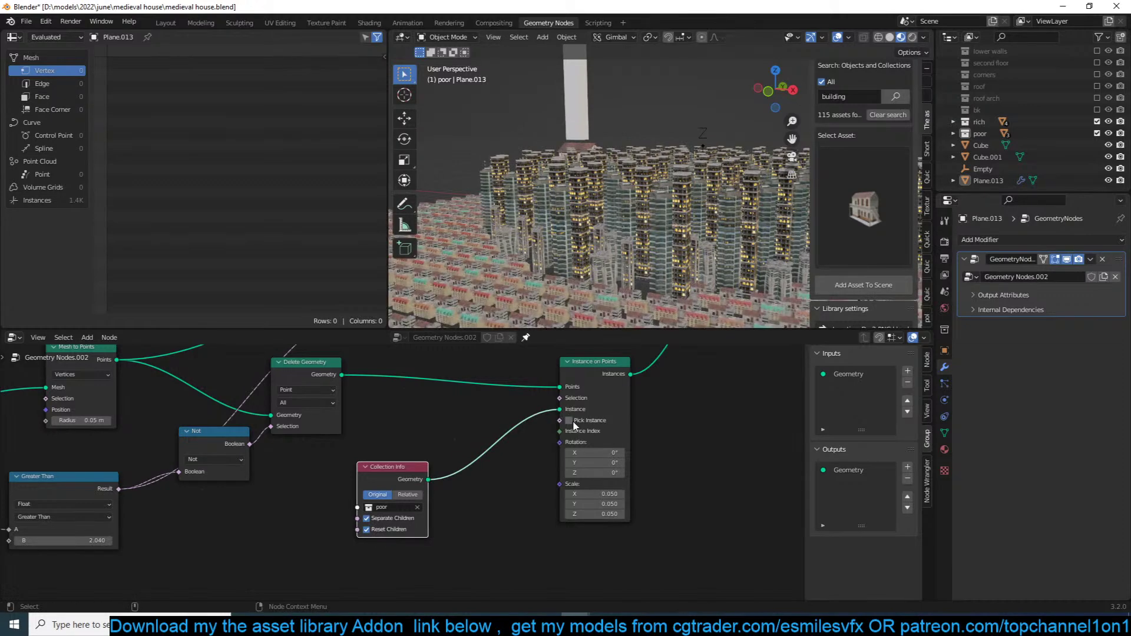
left_click(569, 420)
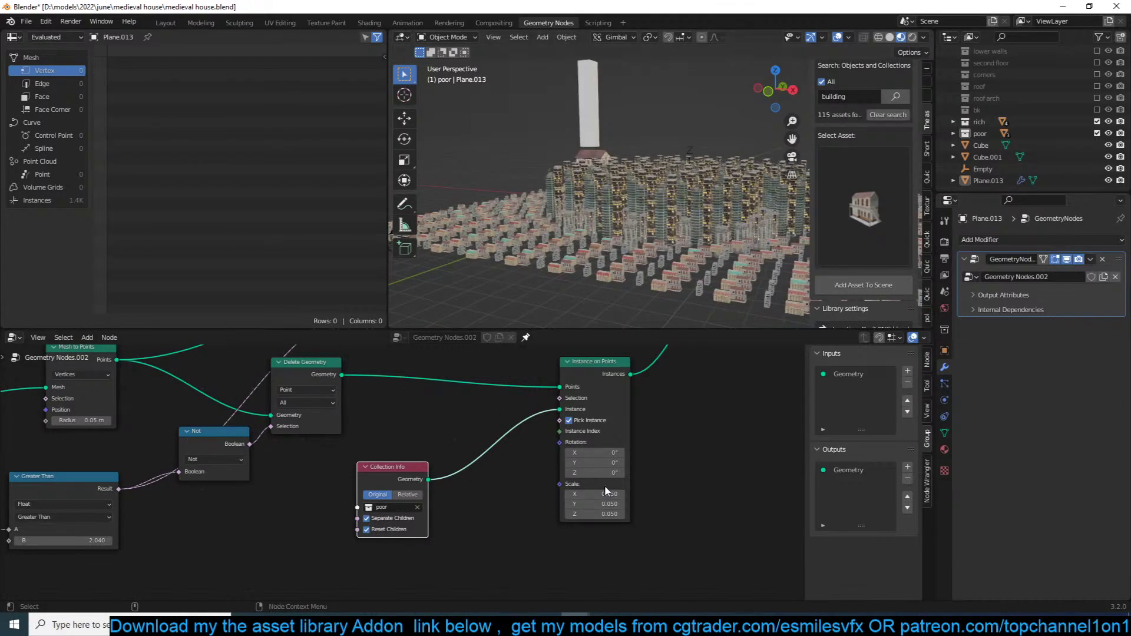
Step: Set the poor Instance on Points scale to 0.130 on all axes
left_click_drag(608, 494, 655, 514, "shift")
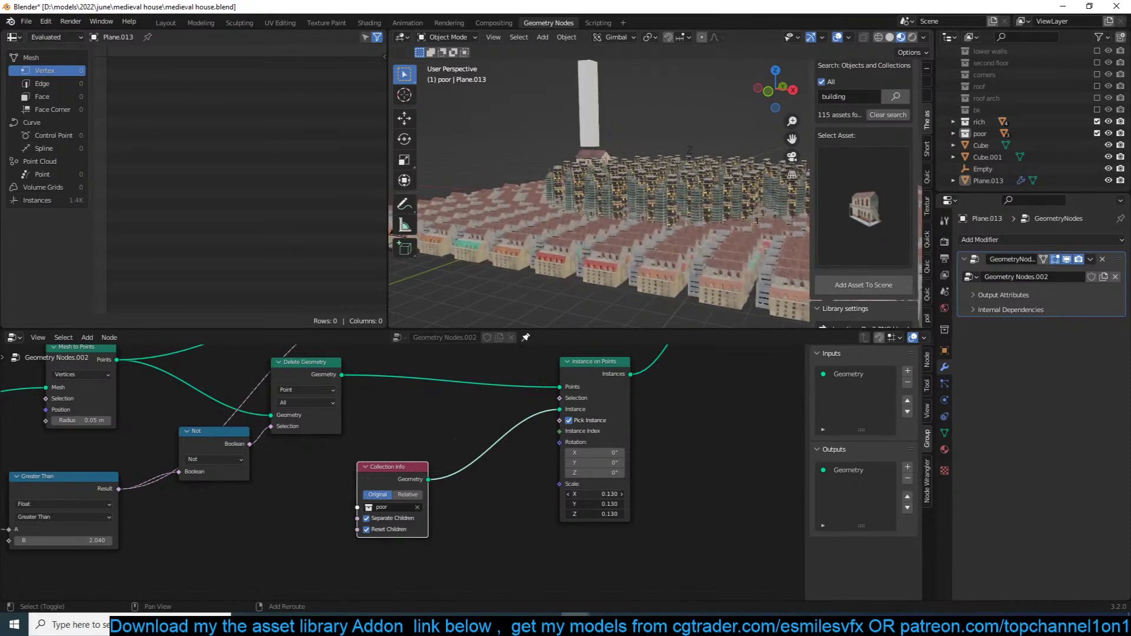
middle_click_drag(637, 217, 744, 230)
scroll(551, 463, "down", 3)
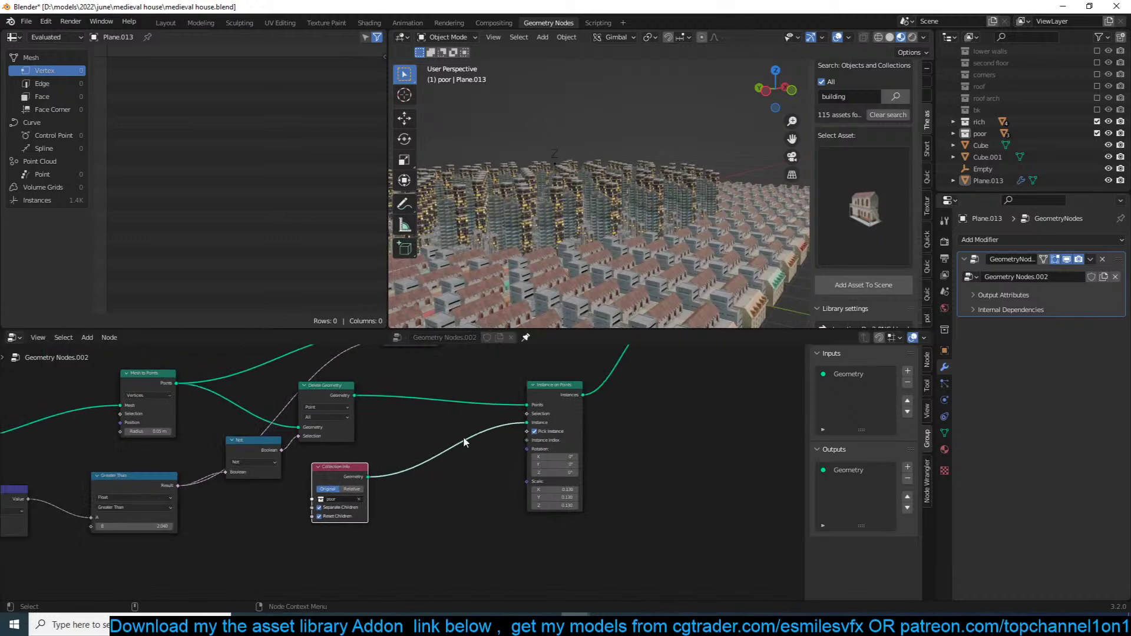
Step: Add a Random Value node and connect its value to the Scale of the poor Instance on Points node
scroll(463, 442, "up", 2)
key("shift+a")
left_click(508, 355)
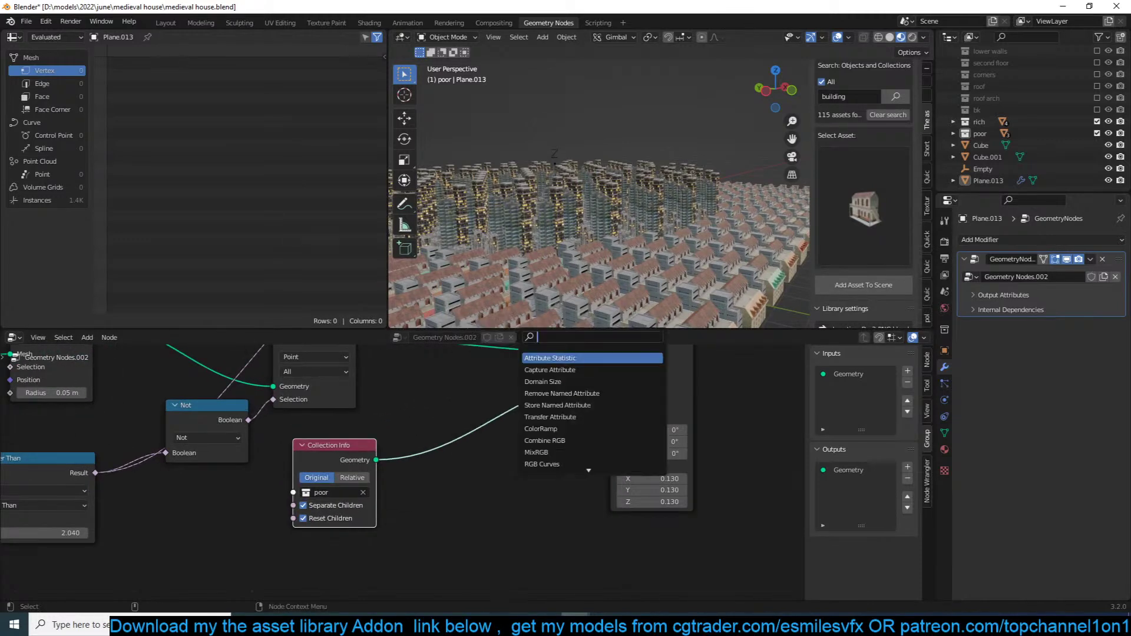
type("random")
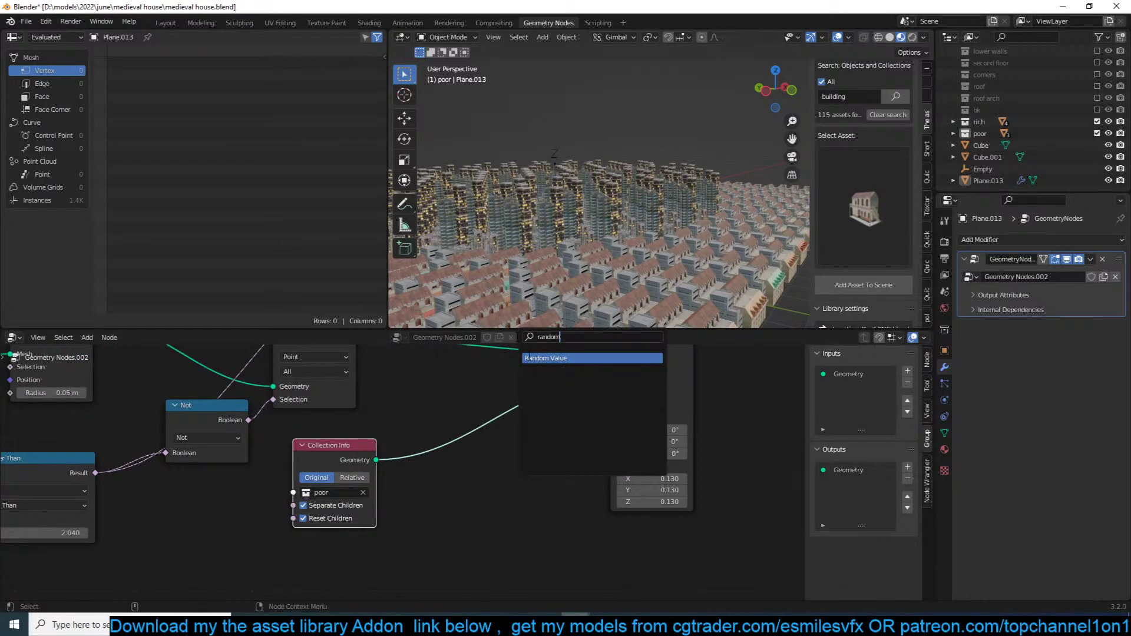
left_click(529, 357)
left_click_drag(561, 488, 611, 466)
Step: Set the Random Value node's Max to 0.110
scroll(534, 535, "down", 7, "ctrl")
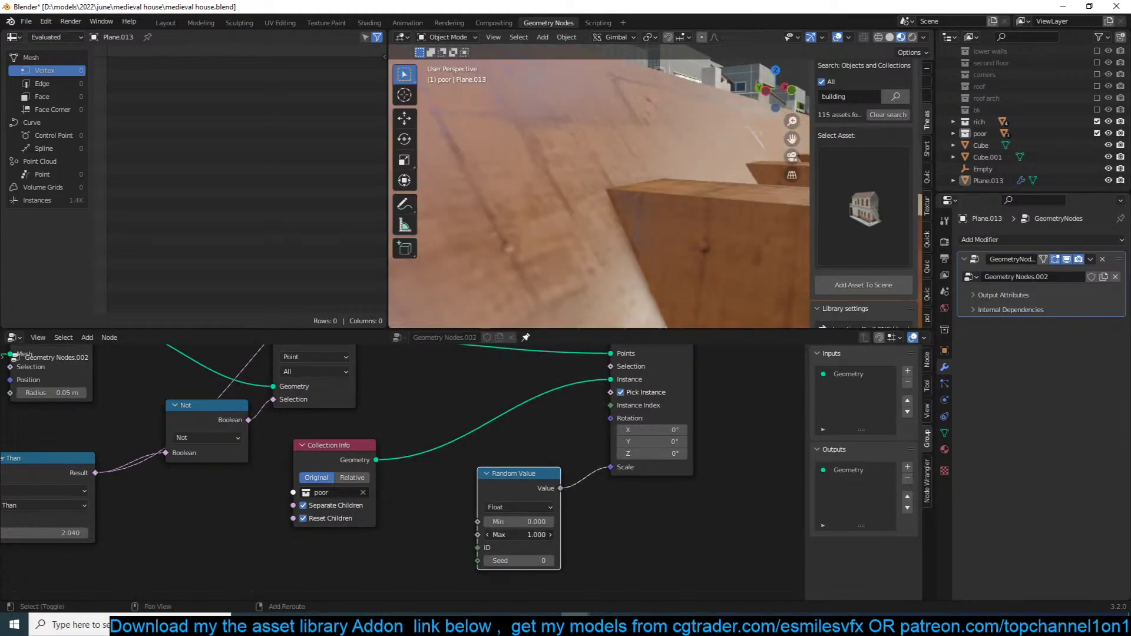
scroll(534, 535, "up", 3, "ctrl")
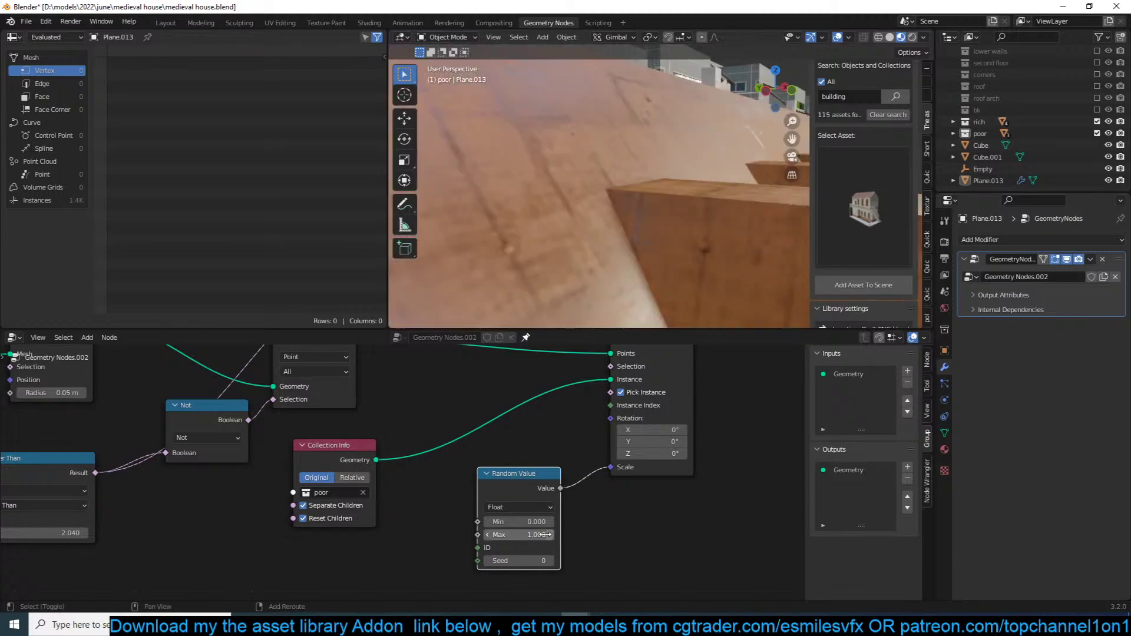
scroll(534, 535, "down", 5, "ctrl")
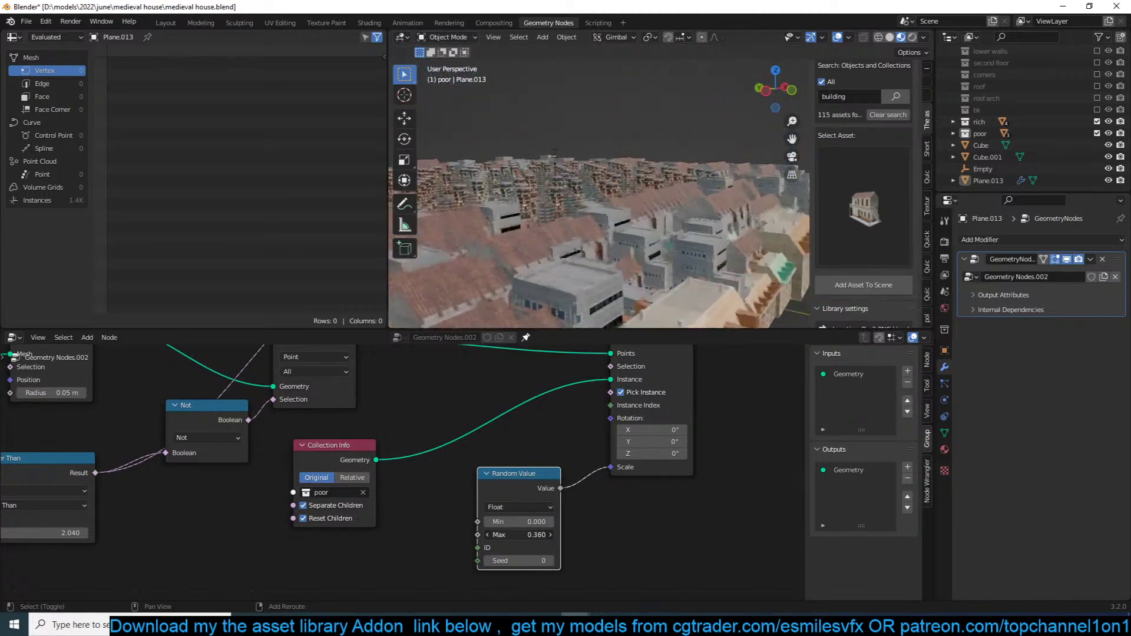
scroll(534, 535, "down", 1, "ctrl")
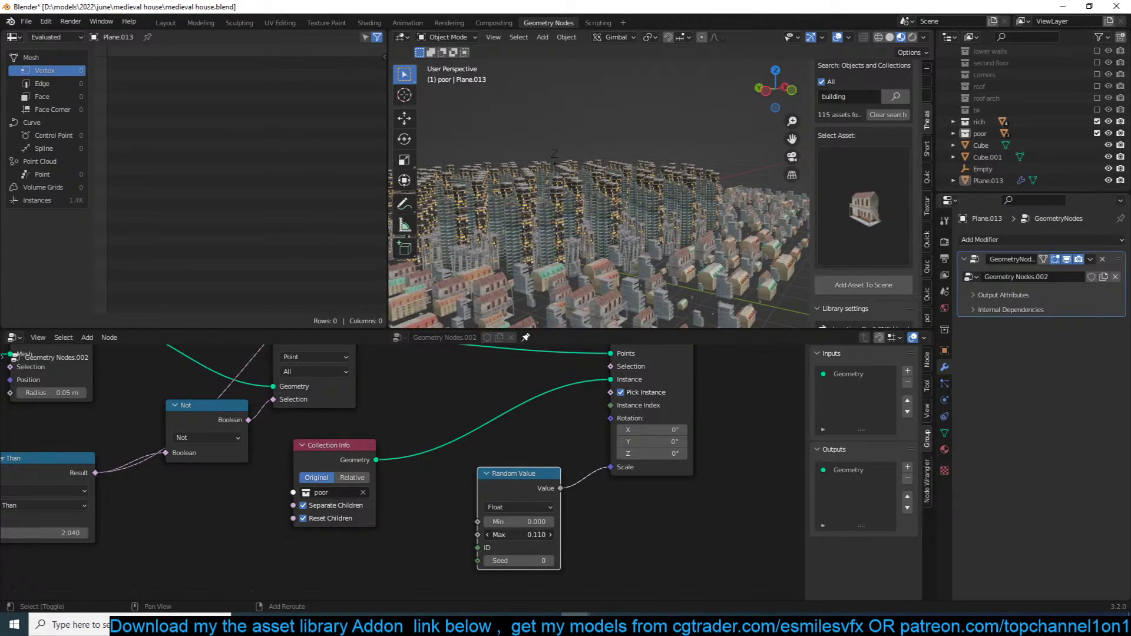
left_click(649, 230)
Step: Move the upper Delete Geometry node farther from the rich Instance on Points node
middle_click_drag(506, 368, 531, 506)
scroll(522, 396, "down", 6)
scroll(530, 425, "up", 2)
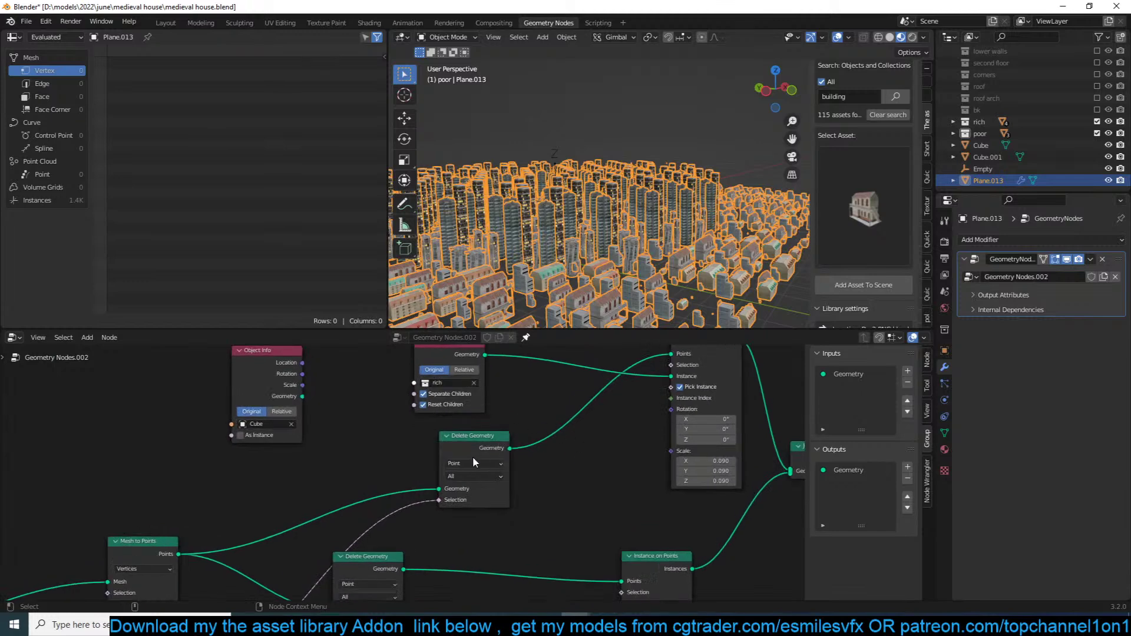
left_click_drag(468, 445, 380, 443)
scroll(504, 471, "down", 8)
middle_click_drag(511, 484, 548, 449)
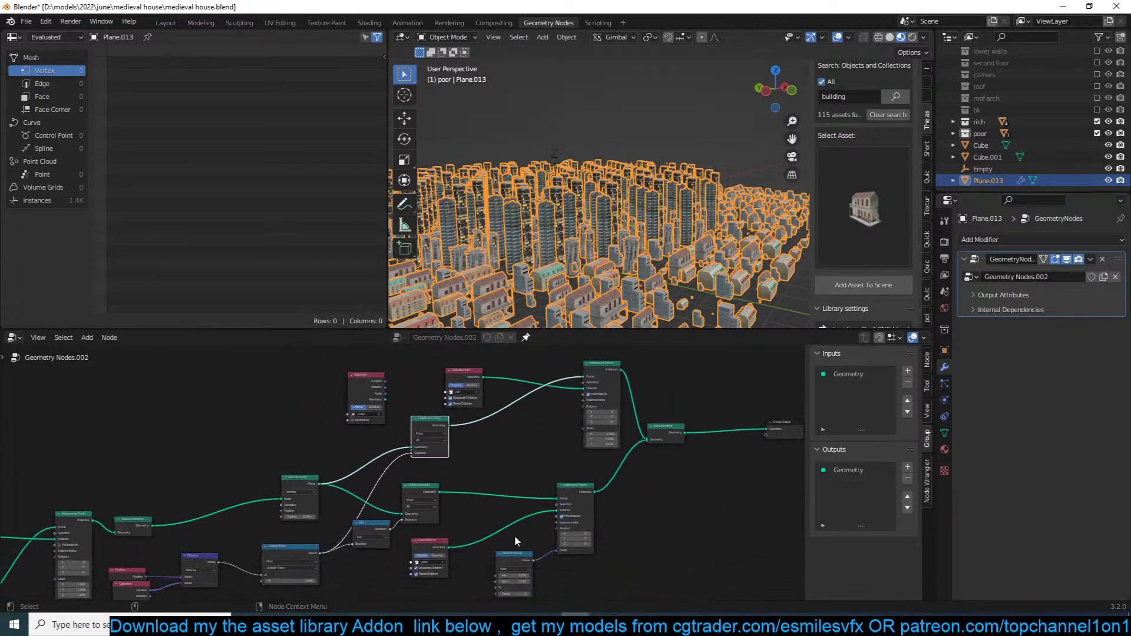
Step: Duplicate the Random Value node and place the copy beside the rich Instance on Points node
left_click(517, 554)
key("shift+d")
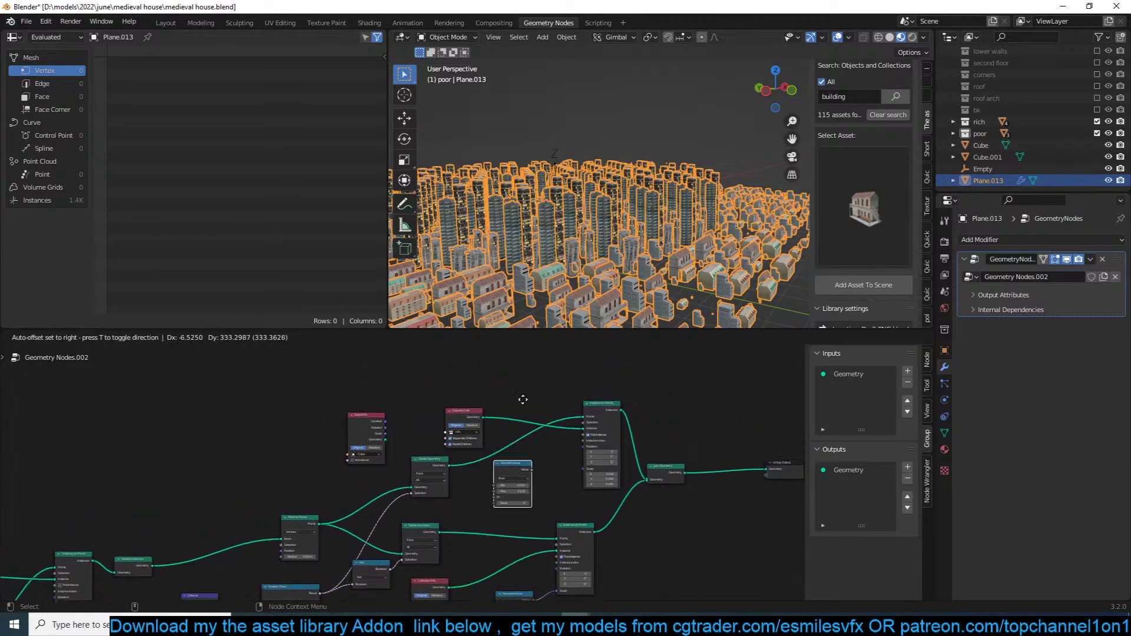
left_click(523, 399)
scroll(538, 431, "up", 2)
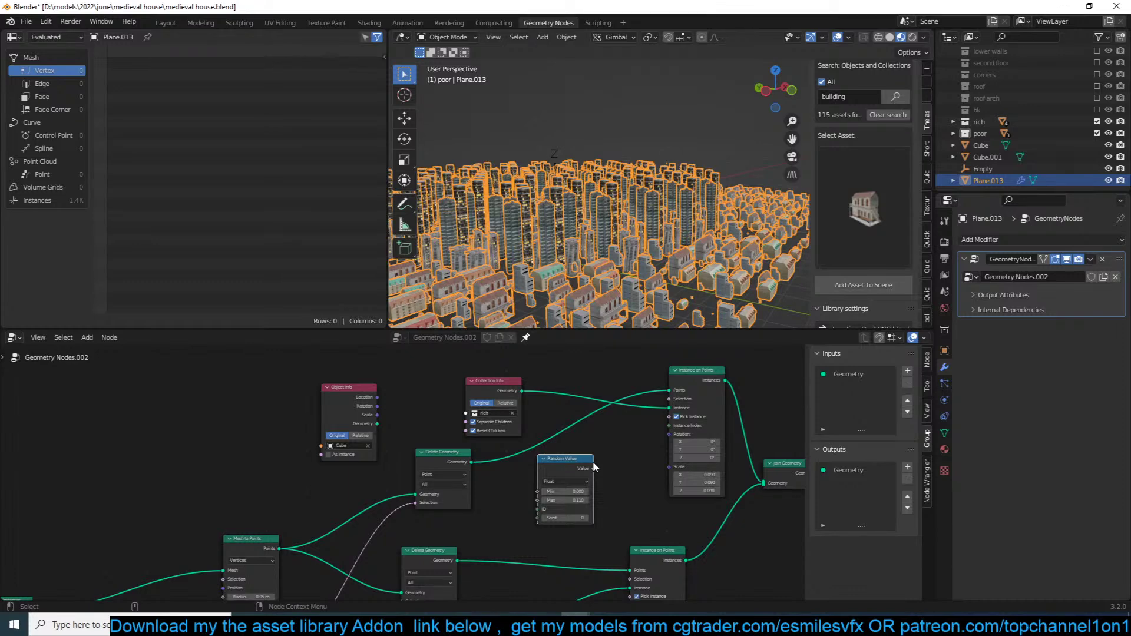
Step: Deselect everything and save the Blender file
key("ctrl+z")
key("ctrl+s")
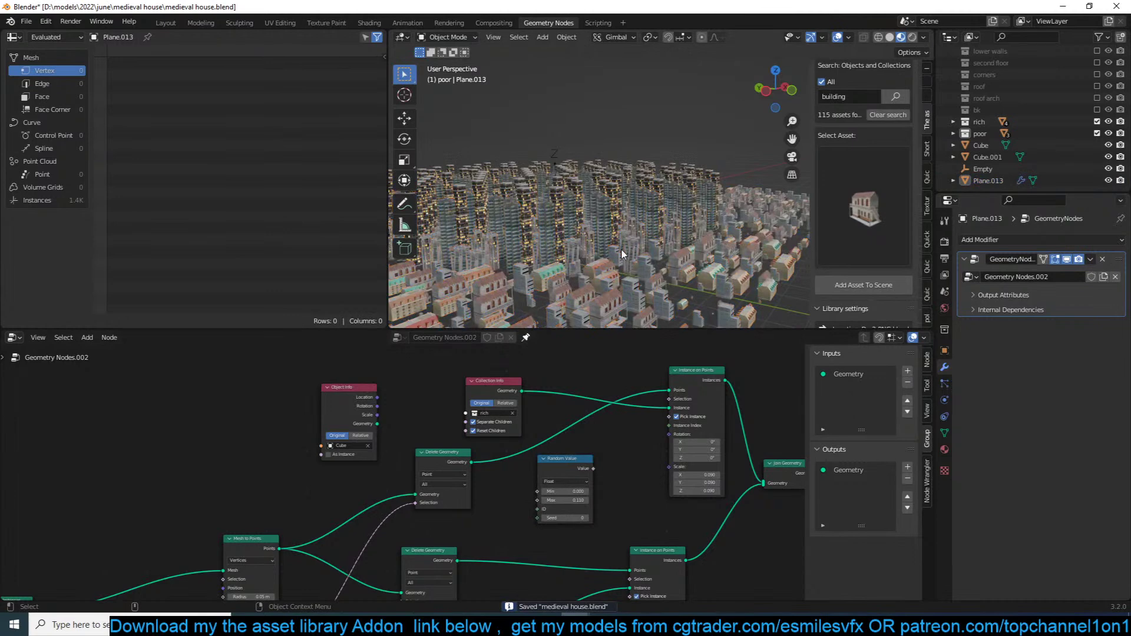
middle_click_drag(623, 255, 549, 267)
scroll(622, 472, "up", 2)
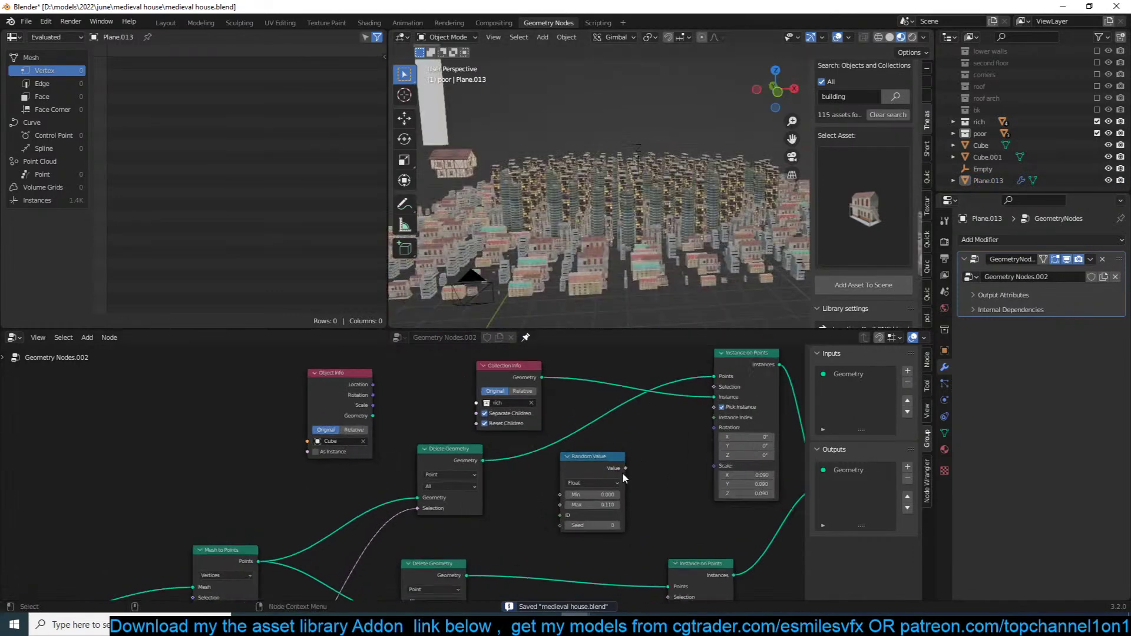
Step: Connect the copied Random Value to the Scale of the rich Instance on Points node and inspect the towers
left_click_drag(563, 449, 659, 447)
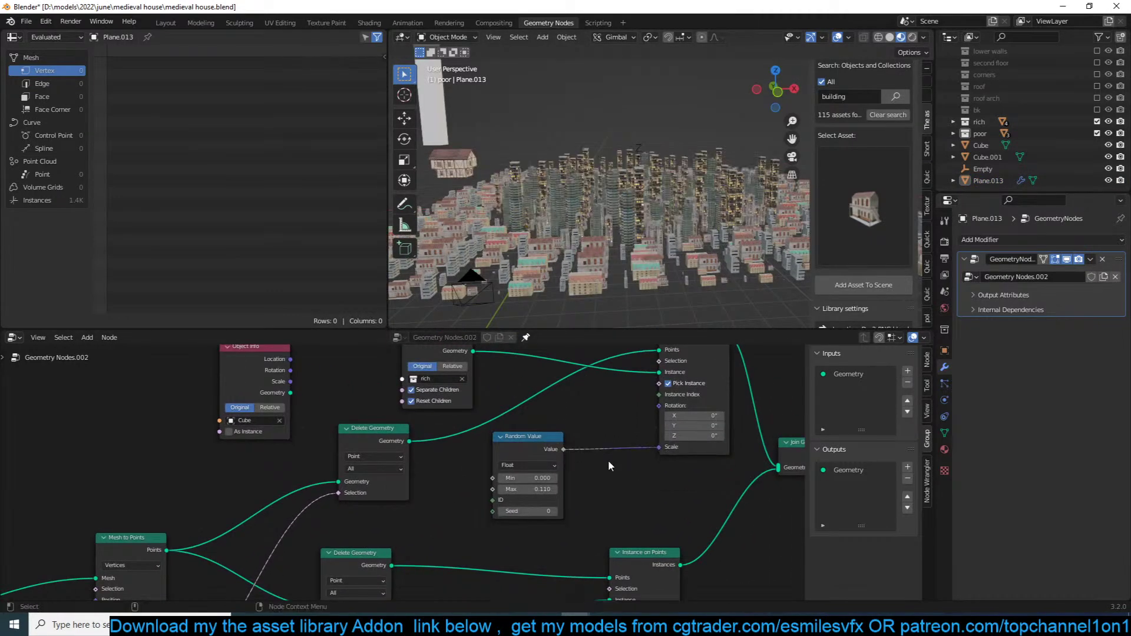
scroll(647, 260, "up", 4)
middle_click_drag(647, 260, 576, 311)
scroll(771, 241, "down", 4)
middle_click_drag(594, 448, 510, 452)
scroll(567, 410, "down", 2)
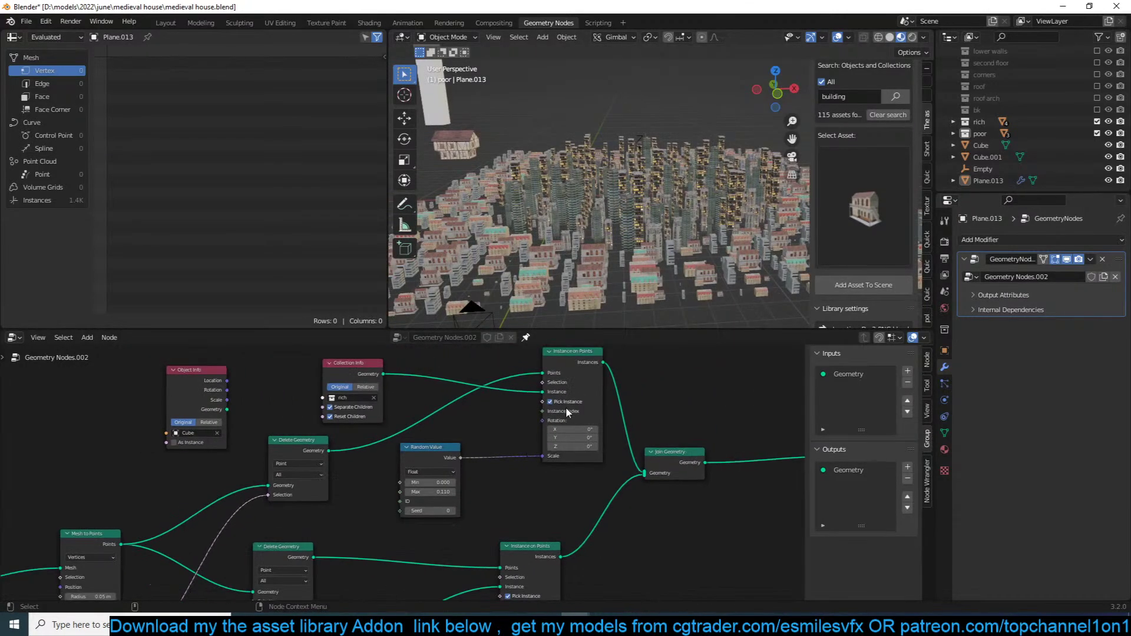
Step: Inspect the randomly scaled towers and delete the Random Value copy from the rich branch
scroll(657, 217, "up", 3)
mouse_move(657, 217)
middle_mouse_down()
mouse_move(722, 201)
mouse_move(616, 221)
mouse_move(683, 231)
mouse_move(657, 234)
middle_mouse_up()
scroll(654, 234, "up", 2)
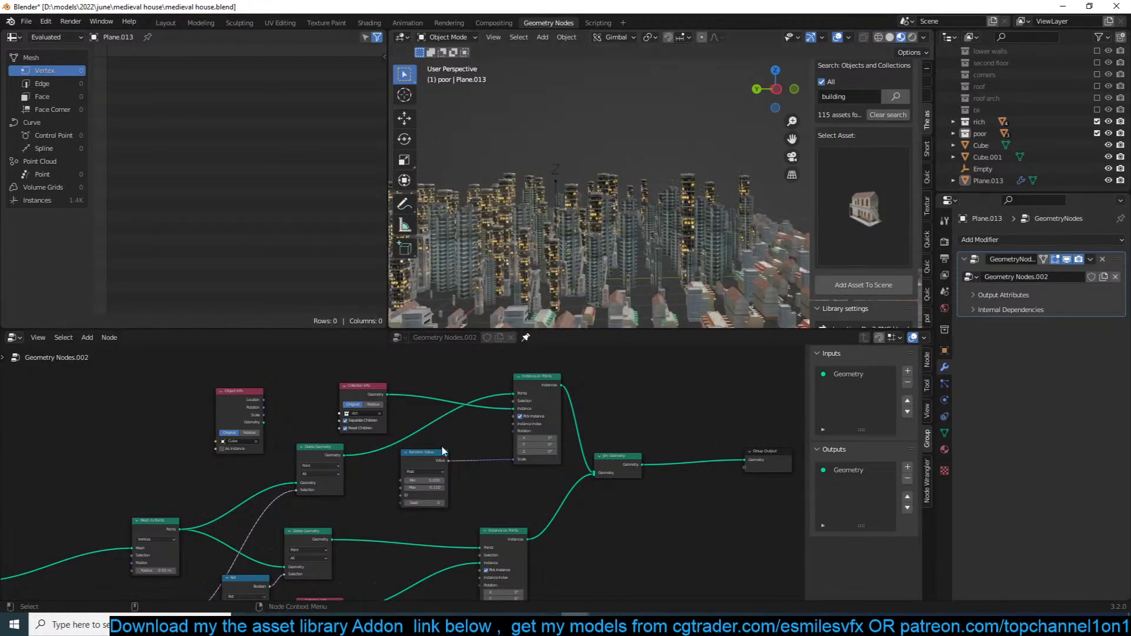
key("x")
middle_click_drag(630, 196, 543, 219)
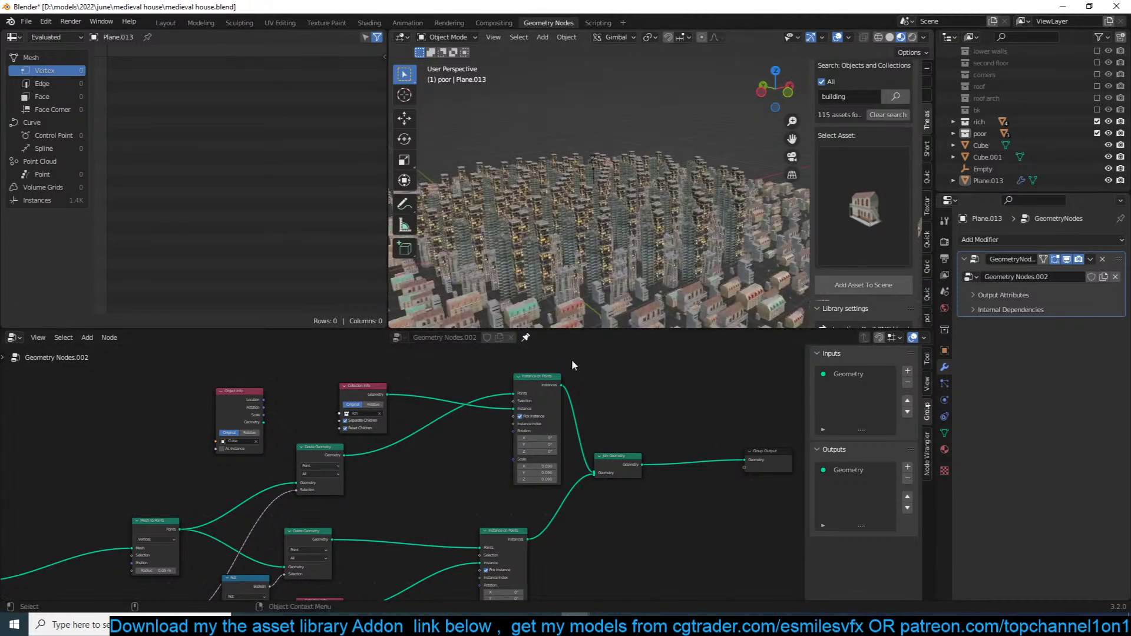
Step: Tidy the node tree by moving the rich Instance on Points closer to its inputs and Join Geometry toward the Group Output
scroll(539, 401, "down", 3)
left_click_drag(486, 408, 342, 420)
left_click_drag(682, 416, 620, 464)
left_click(620, 464)
scroll(380, 517, "up", 3)
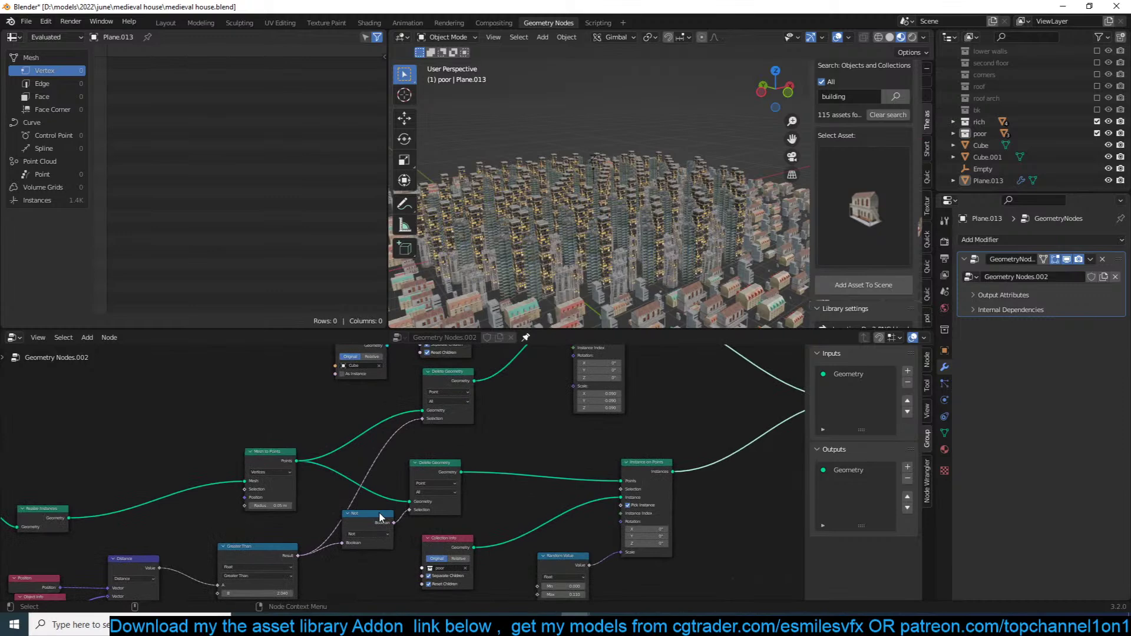
Step: Duplicate the Position, Object Info and Distance nodes and place the copies above the rich branch of the node tree
left_click_drag(278, 548, 214, 521)
scroll(372, 473, "down", 3)
key("shift+d")
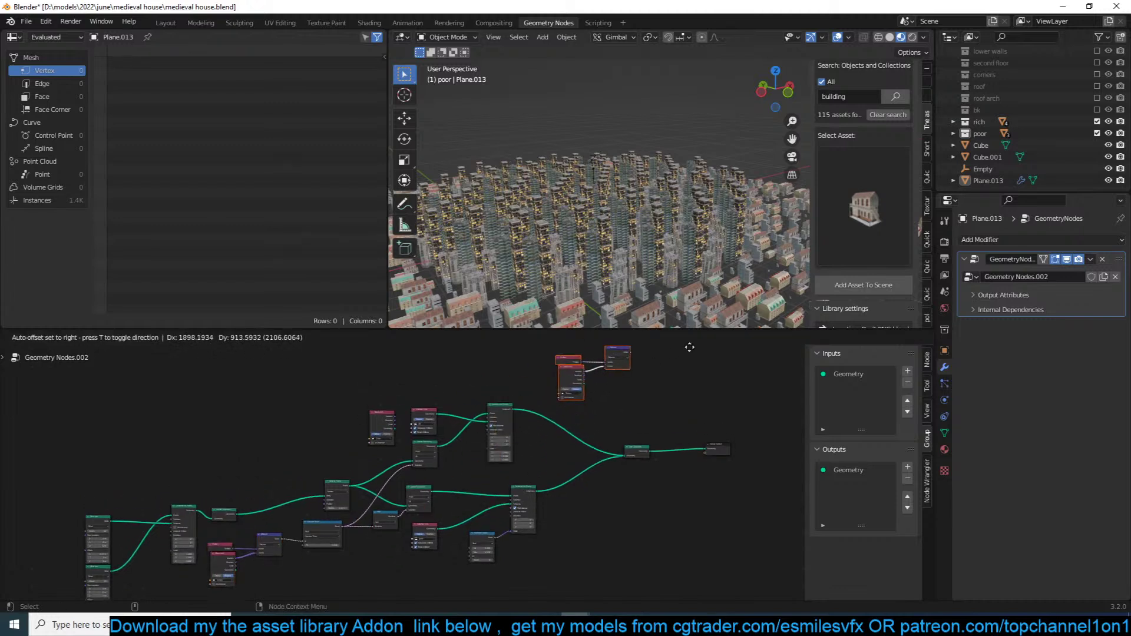
left_click(687, 350)
scroll(662, 398, "up", 3)
middle_click_drag(659, 410, 632, 483)
scroll(641, 478, "down", 1)
middle_click_drag(535, 522, 388, 544)
scroll(432, 515, "up", 5)
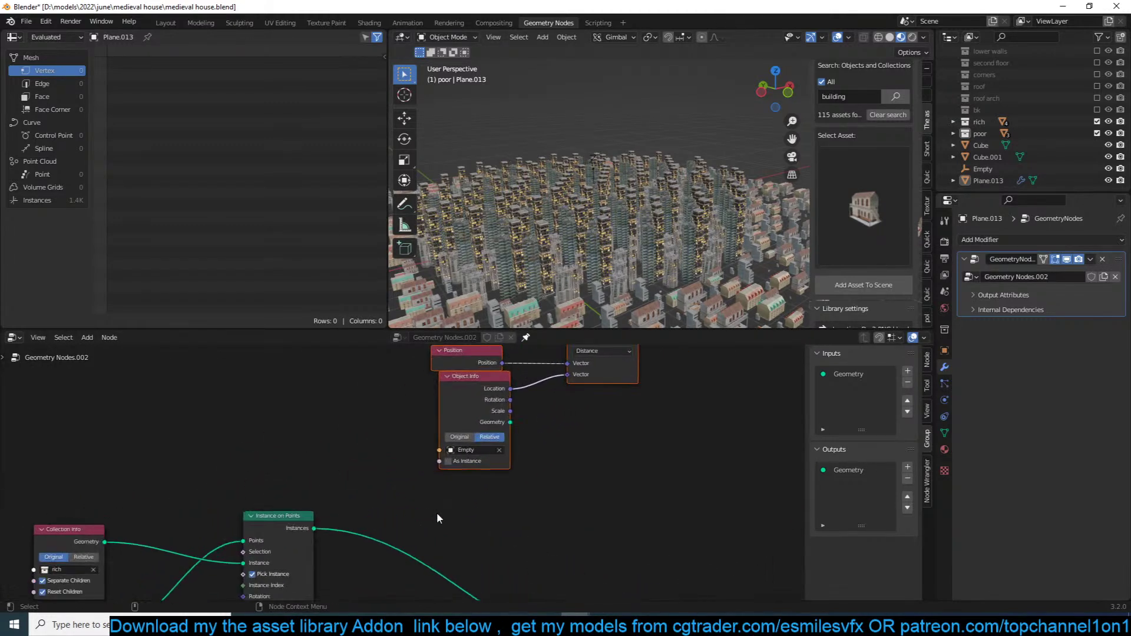
Step: Arrange the copied Position, Object Info and Distance nodes just above the rich Instance on Points, then save the file
left_click(477, 504)
scroll(477, 505, "down", 2)
left_click_drag(599, 366, 417, 431)
key("g")
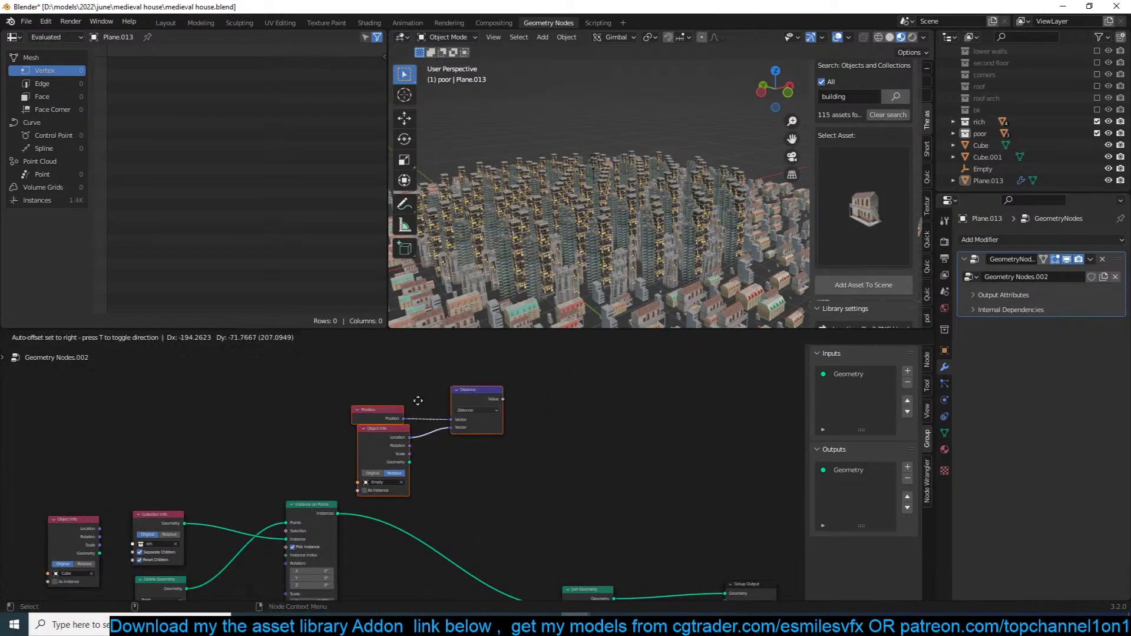
left_click(359, 401)
left_click(487, 487)
middle_click_drag(487, 486, 510, 443)
left_click_drag(338, 406, 331, 369)
left_click_drag(431, 367, 443, 400)
scroll(434, 489, "up", 1)
key("ctrl+s")
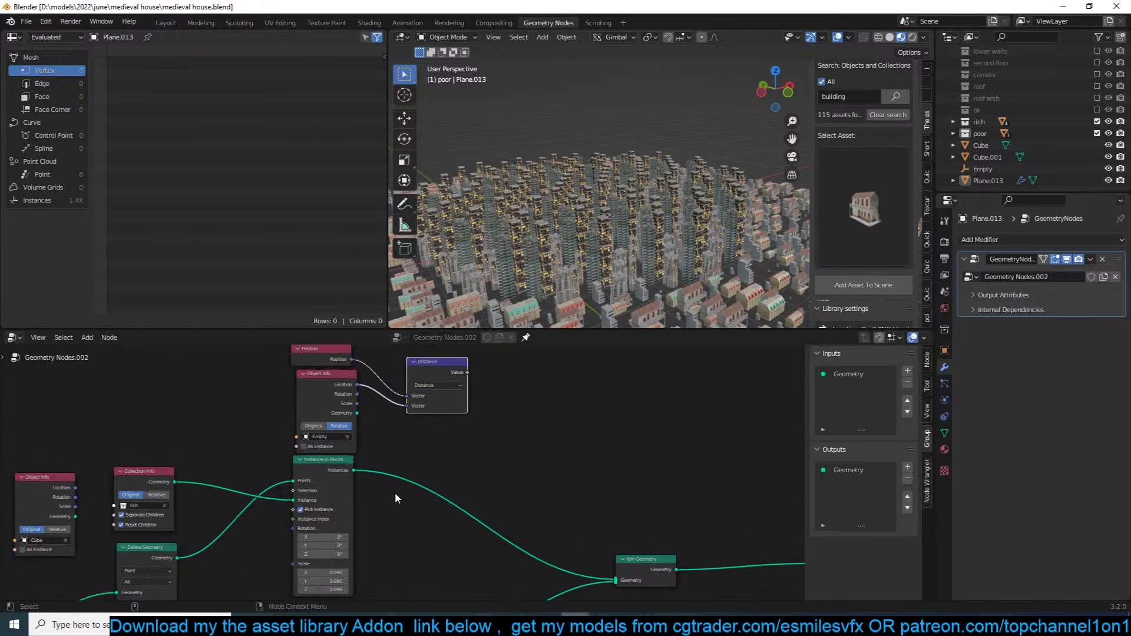
Step: Insert a Scale Instances node between the rich Instance on Points and Join Geometry, driving its Scale with the copied Distance Value
key("shift+a")
left_click(396, 372)
type("sca")
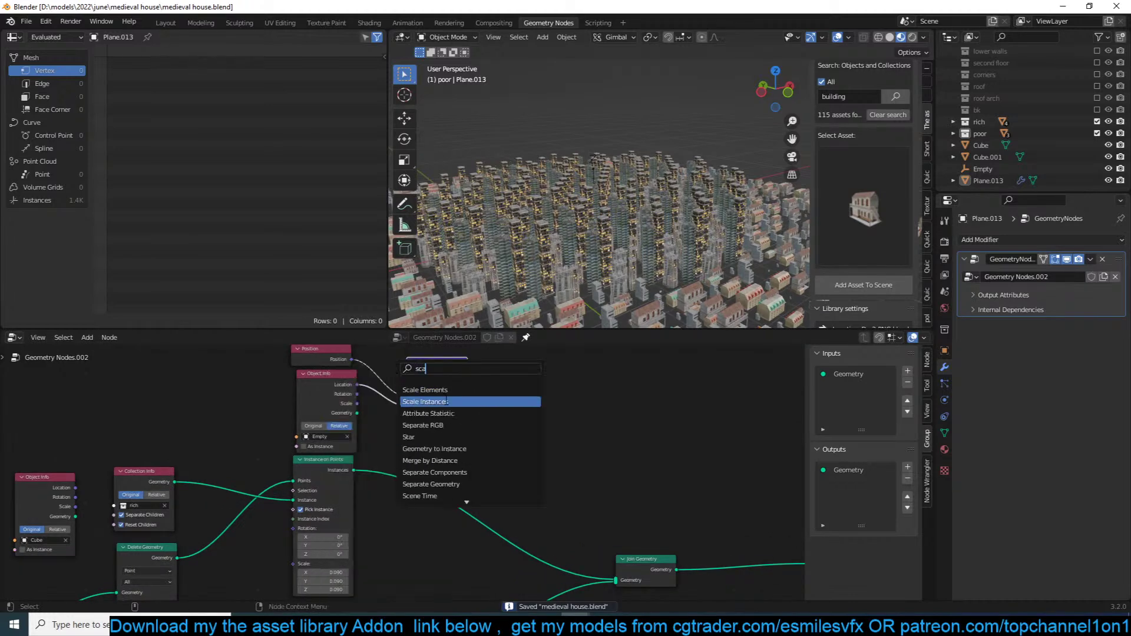
left_click(455, 403)
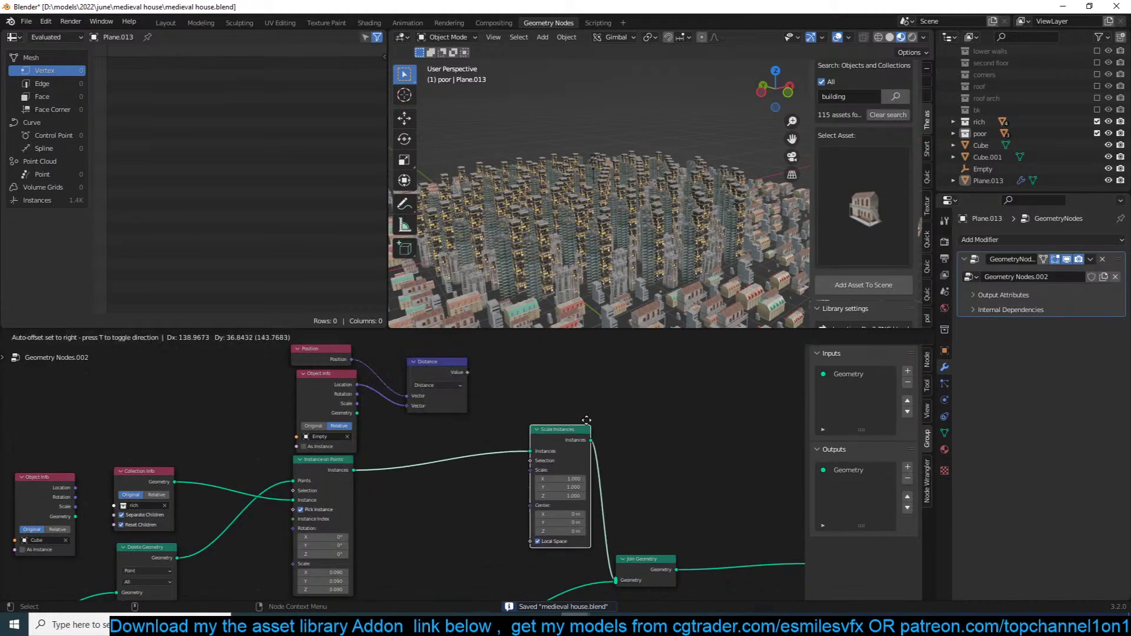
left_click(608, 439)
left_click_drag(445, 369, 560, 447)
scroll(472, 377, "up", 2)
middle_click_drag(613, 247, 681, 240)
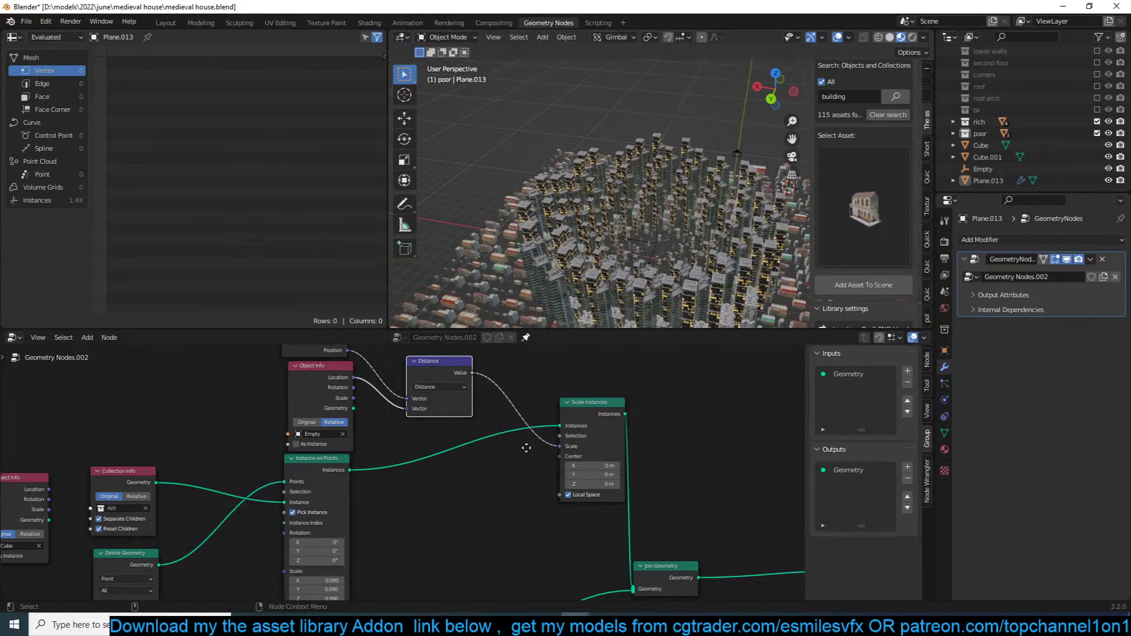
Step: Move the copied Position, Object Info and Distance nodes away from Scale Instances to make room between them
middle_click_drag(464, 337, 518, 387)
left_click_drag(517, 387, 313, 445)
left_click(483, 386)
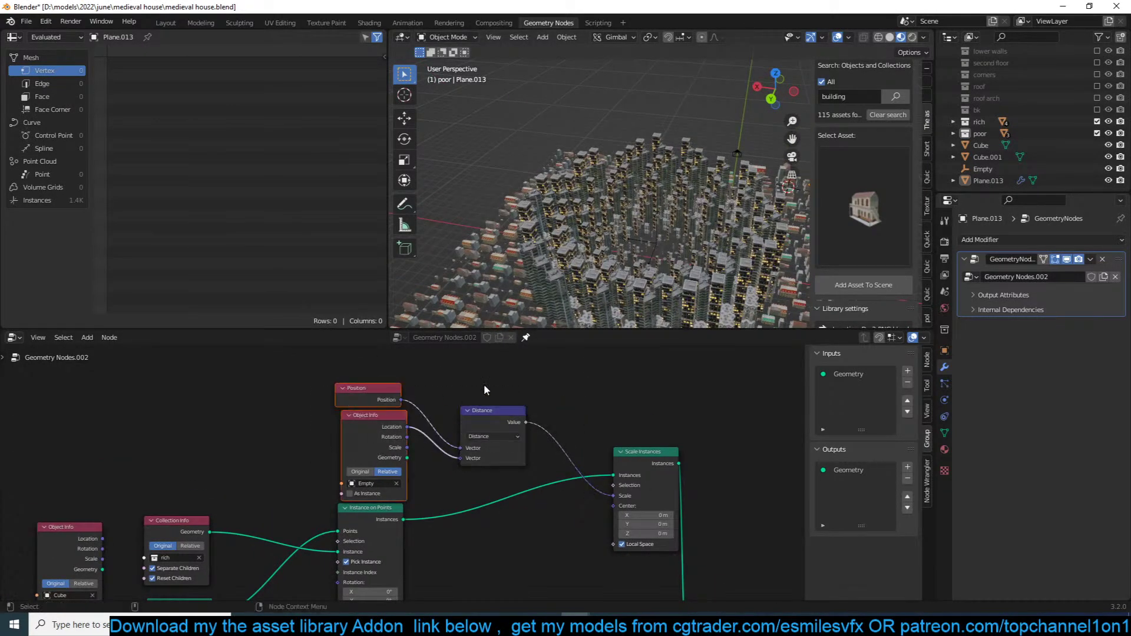
left_click_drag(558, 387, 336, 433)
left_click_drag(481, 413, 351, 396)
left_click(481, 396)
left_click(369, 393)
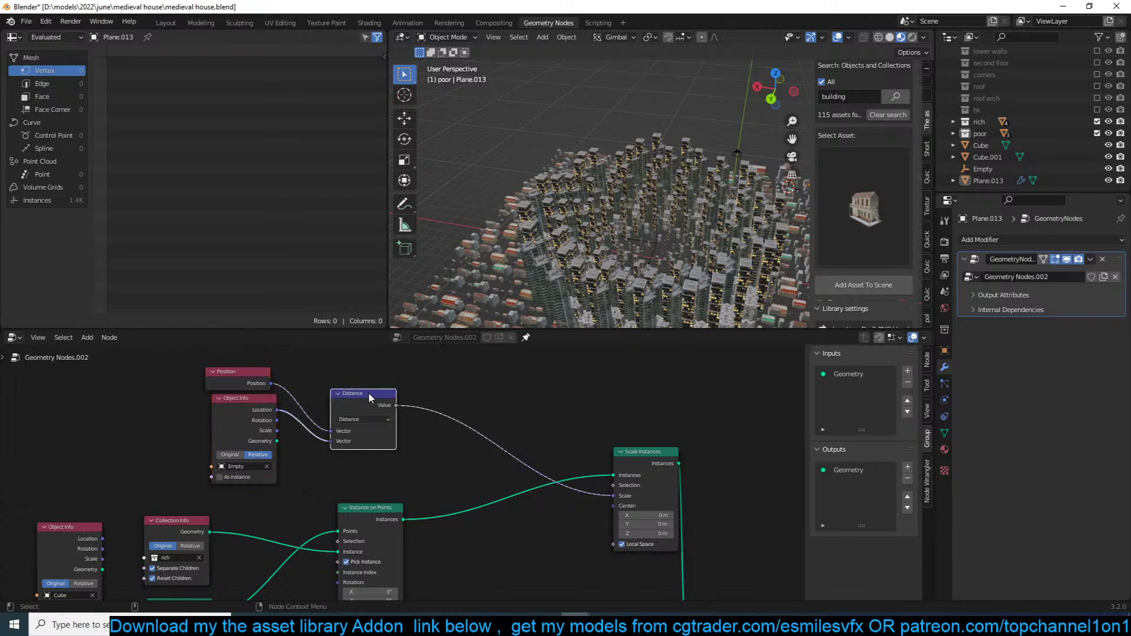
Step: Try inserting a Math node set to Multiply by -1 between the copied Distance and Scale Instances
key("shift+a")
left_click(428, 372)
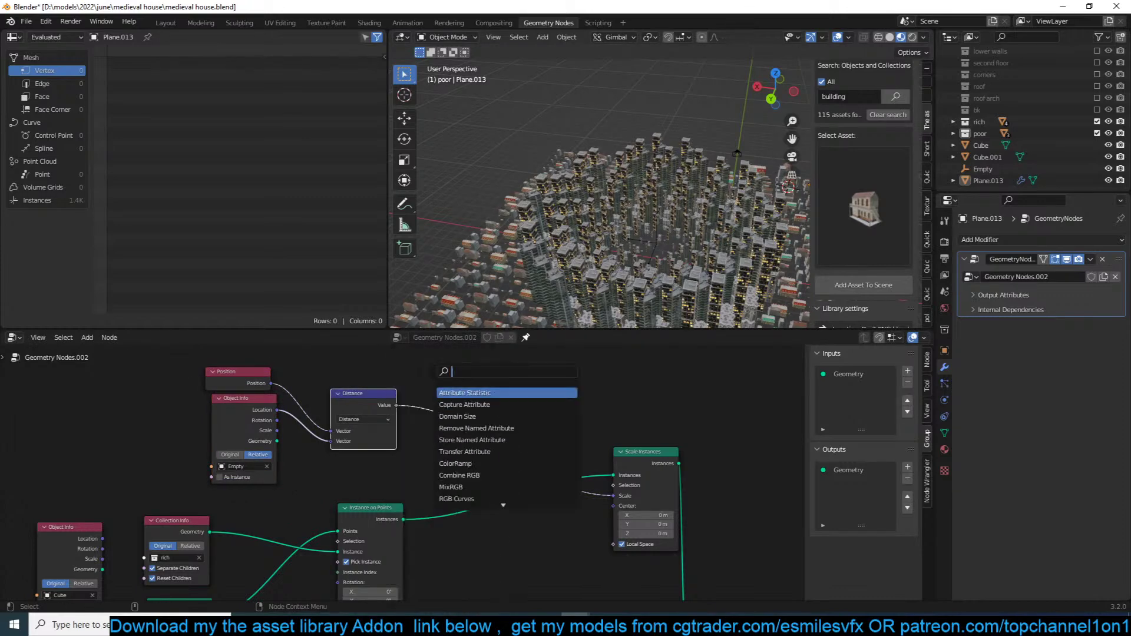
type("add")
left_click(493, 406)
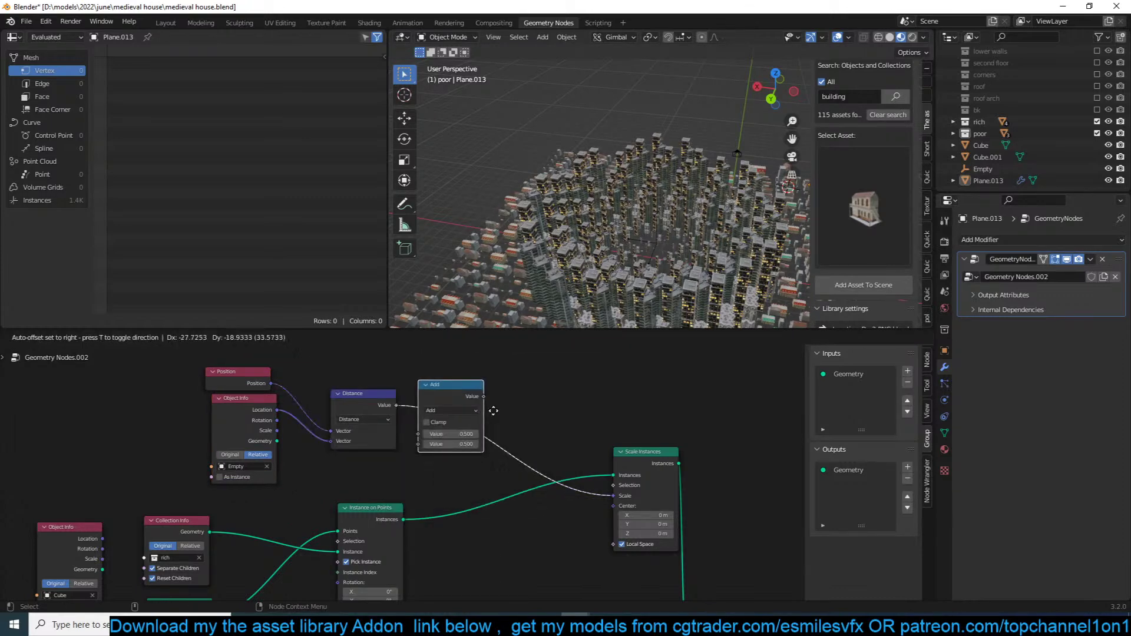
left_click(475, 419)
scroll(475, 419, "up", 1)
left_click(500, 409)
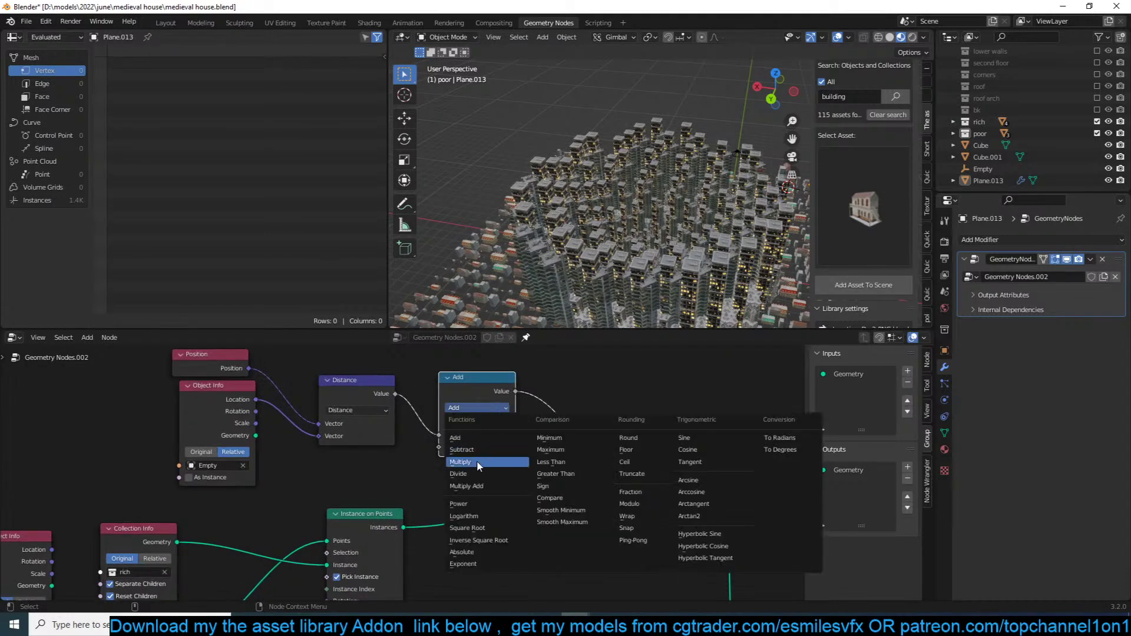
left_click(478, 463)
left_click(487, 447)
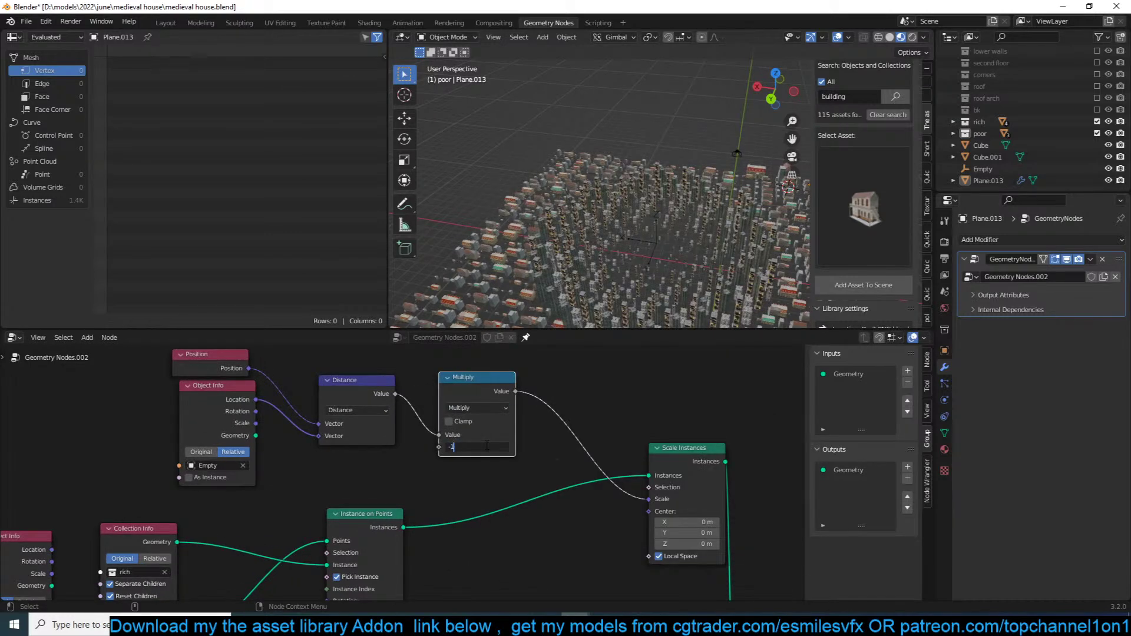
type("-1")
key("Return")
Step: Remove the Multiply node while keeping Distance connected to the Scale of Scale Instances, and save the file
middle_click_drag(530, 176, 521, 328)
key("ctrl+x")
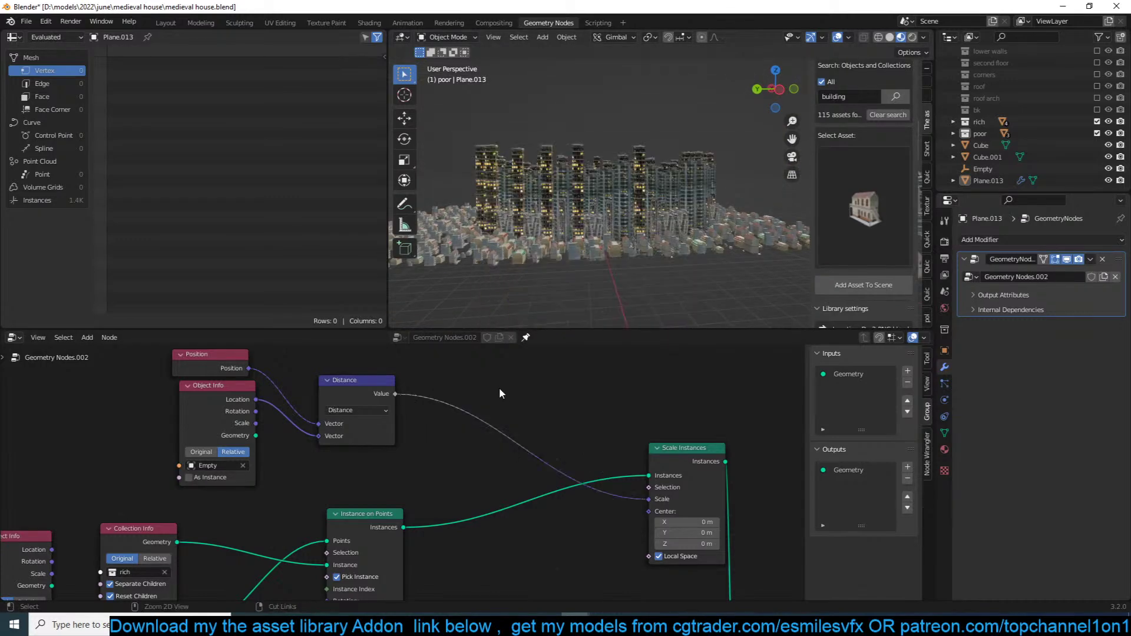
left_click_drag(395, 394, 504, 371)
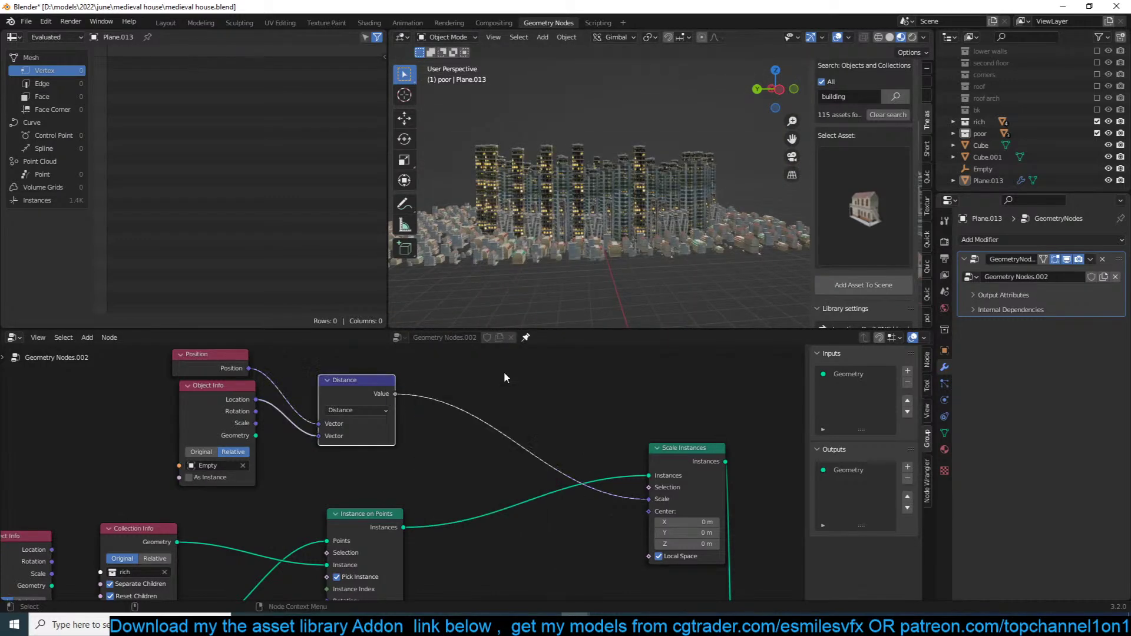
key("ctrl+s")
Step: Shift the copied Distance node slightly and insert a Map Range node between it and the Scale of Scale Instances
middle_click_drag(573, 239, 595, 330)
left_click_drag(346, 389, 322, 388)
middle_click_drag(611, 253, 590, 254)
scroll(573, 378, "up", 2)
middle_click_drag(571, 376, 539, 385)
key("shift+a")
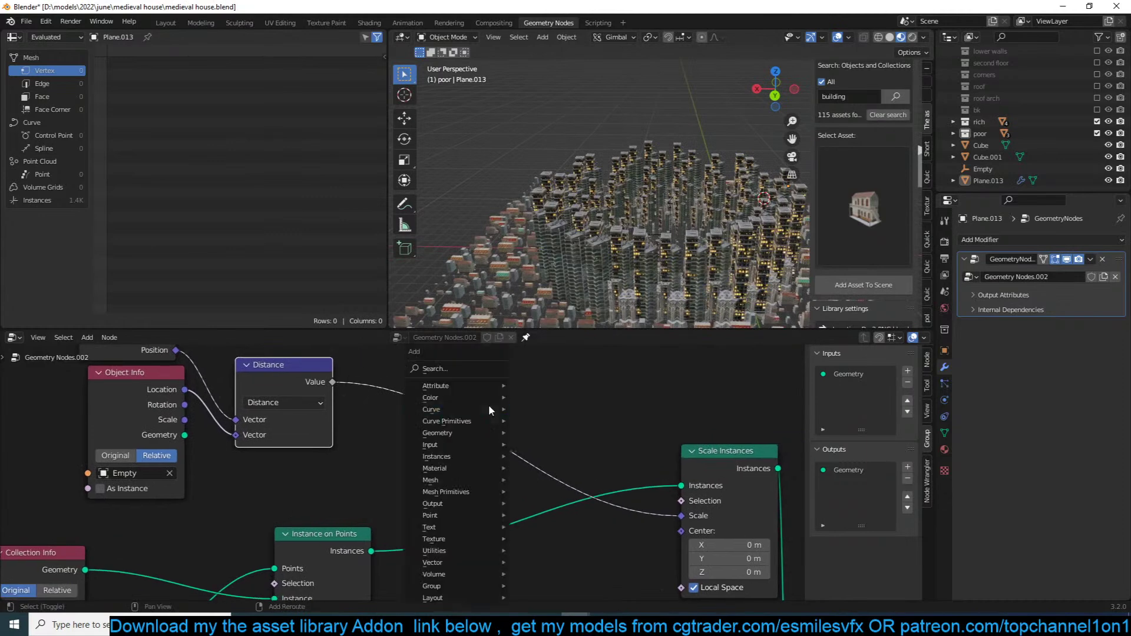
left_click(470, 370)
type("r")
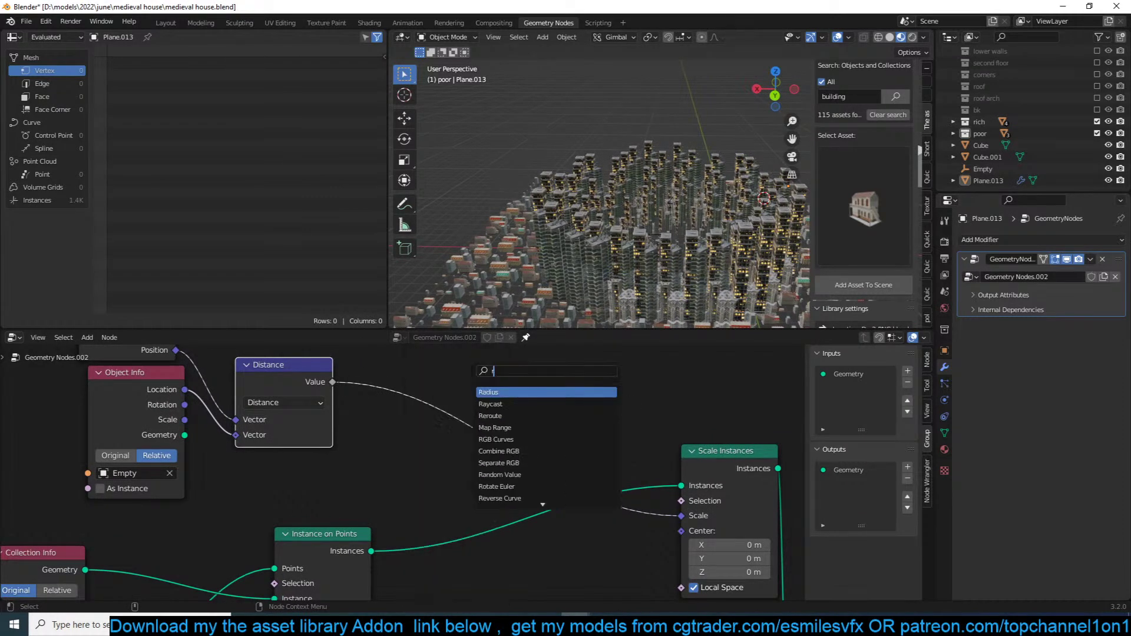
type("ema")
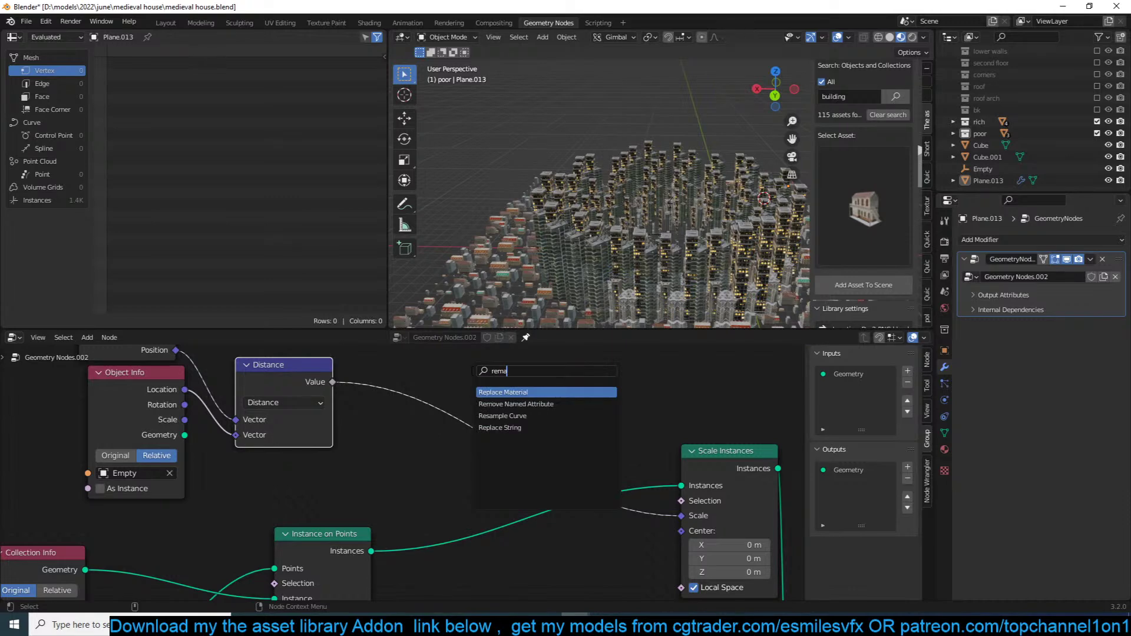
key("BackSpace")
key("BackSpace")
key("BackSpace")
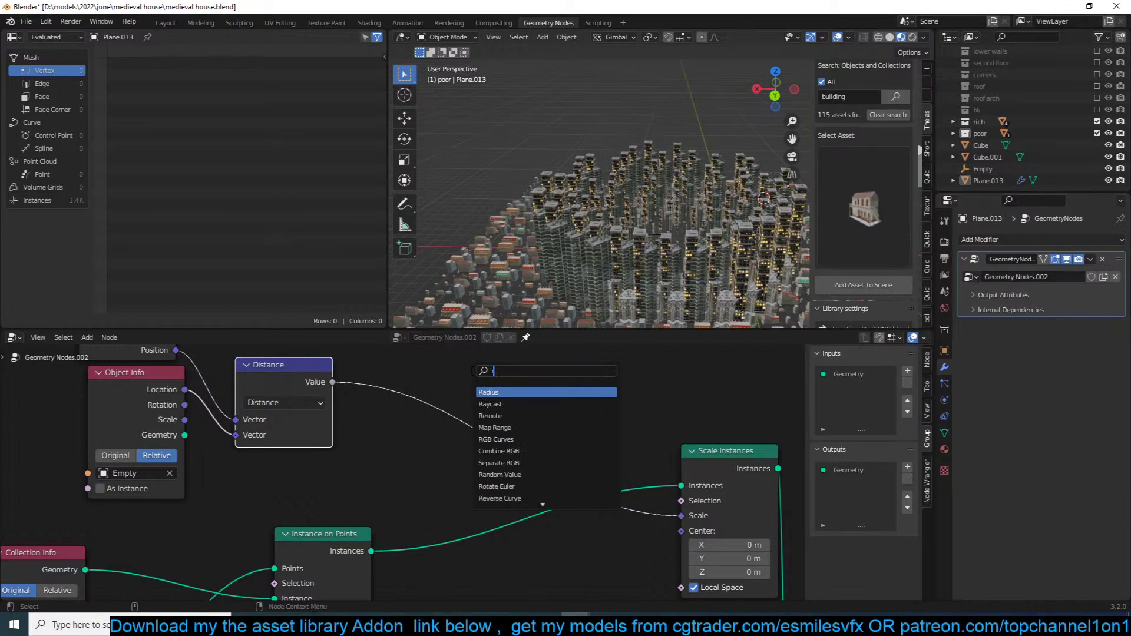
type("ang")
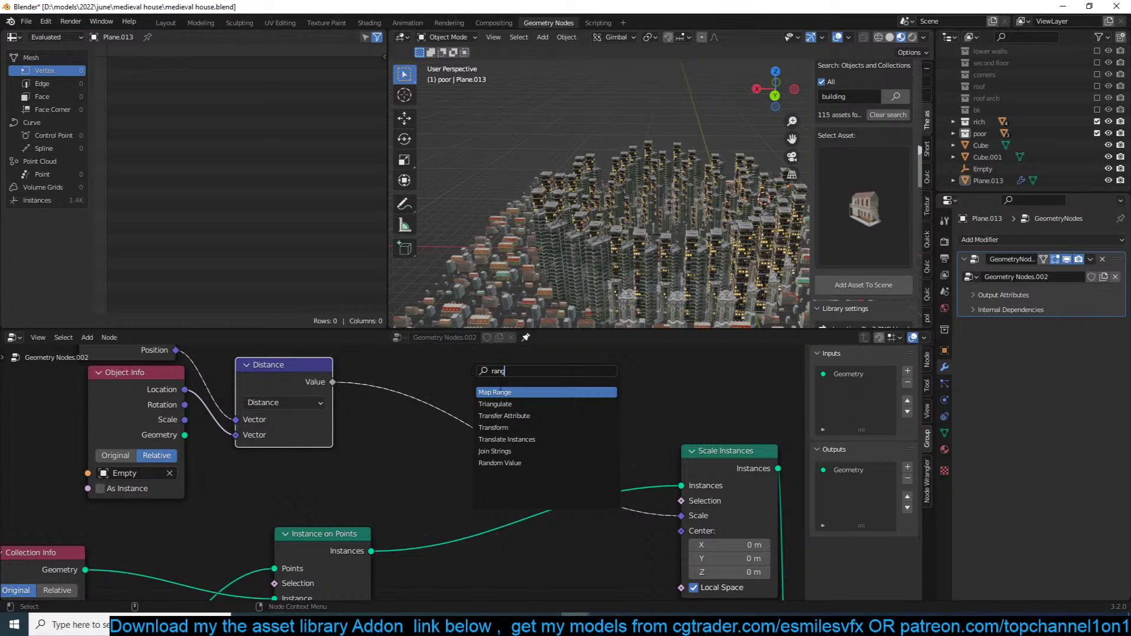
key("Return")
left_click(503, 356)
Step: Invert the Map Range output by setting To Min to 1 and To Max to 0
scroll(542, 458, "up", 3)
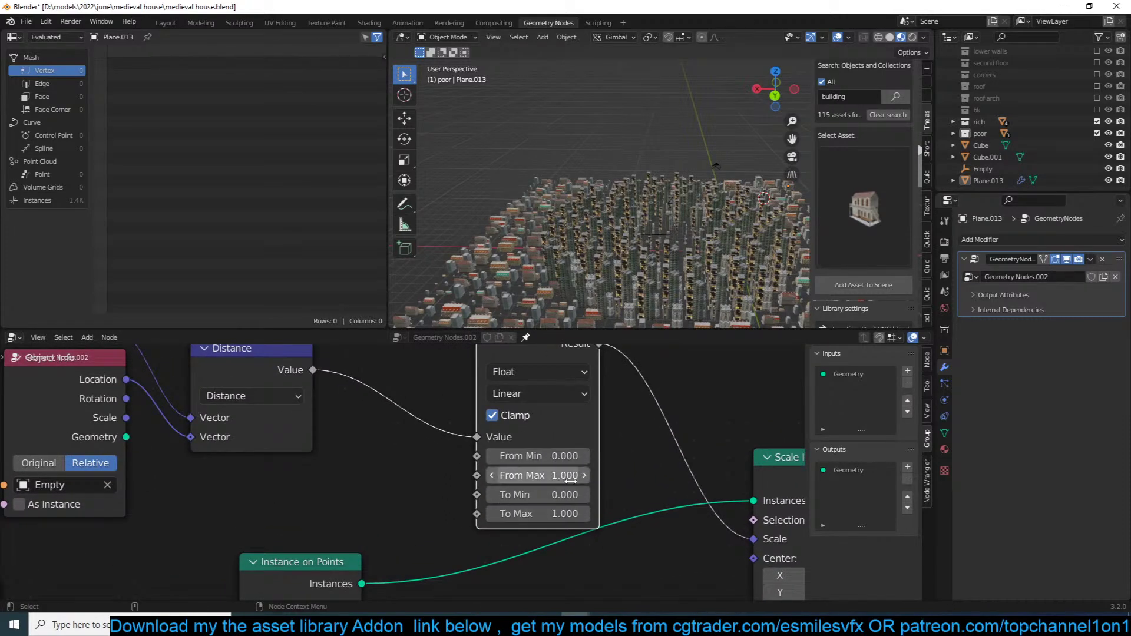
middle_click_drag(571, 482, 534, 468)
left_click(535, 485)
type("1")
key("Return")
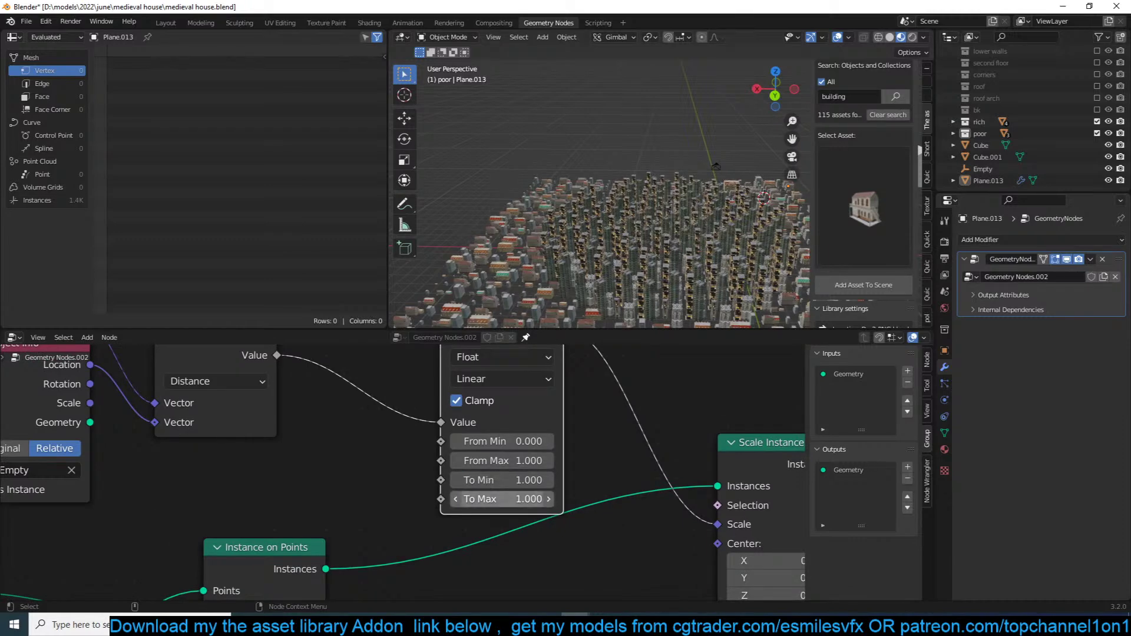
left_click(530, 498)
type("0")
key("Return")
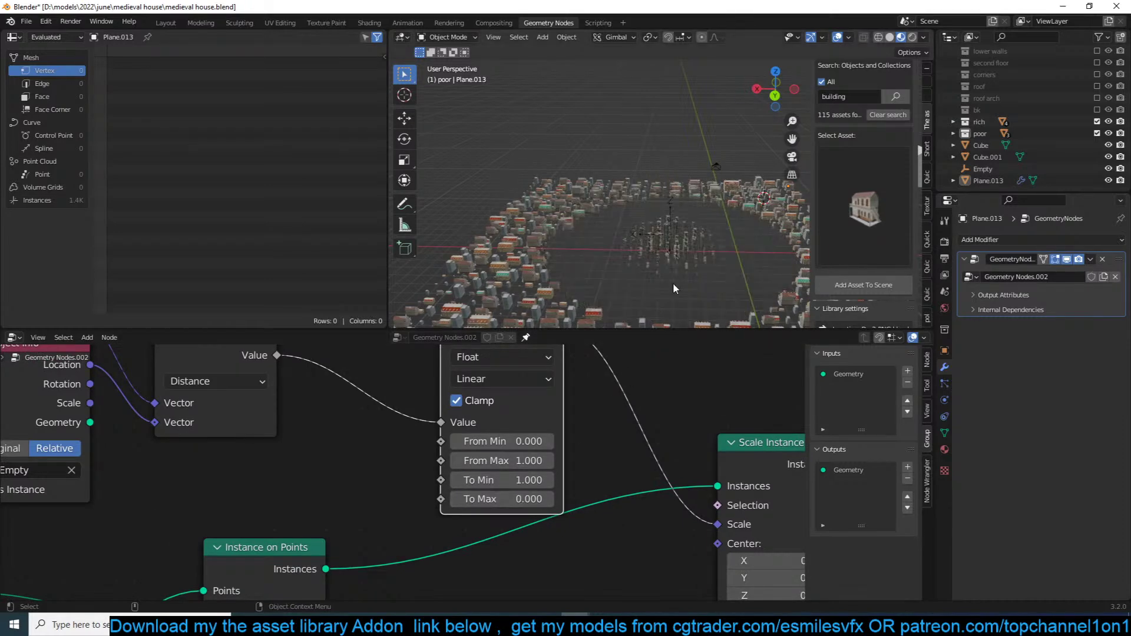
Step: Raise the Map Range output limits to To Min 2.2 and To Max 1.2 so central towers are tallest
left_click_drag(531, 501, 558, 499)
middle_click_drag(667, 313, 547, 290)
scroll(591, 281, "up", 4)
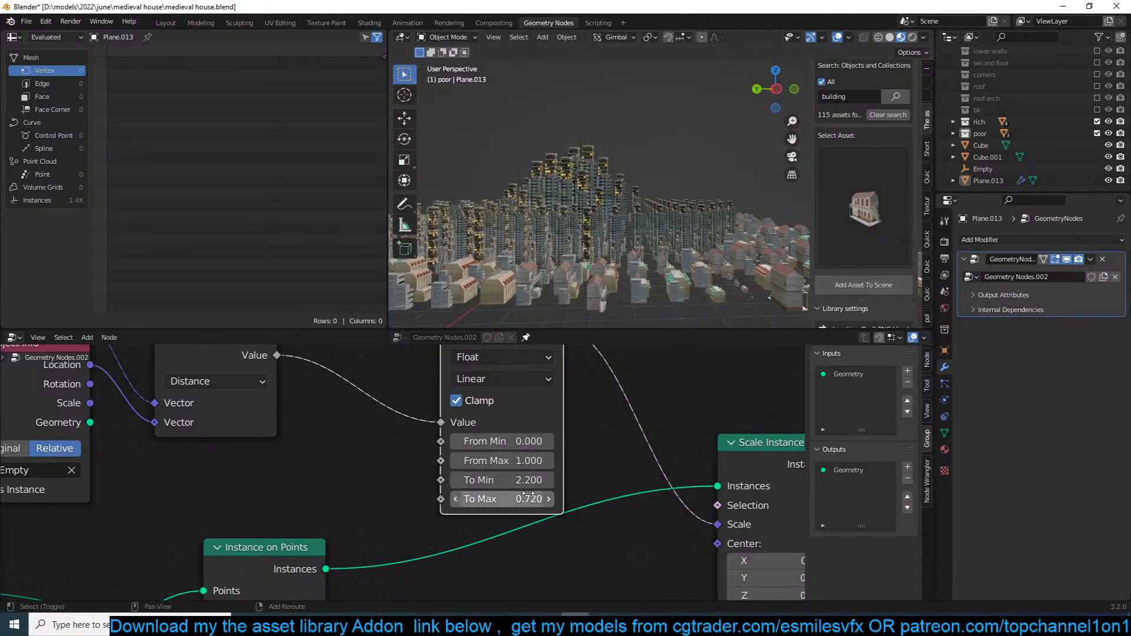
left_click_drag(530, 499, 559, 499)
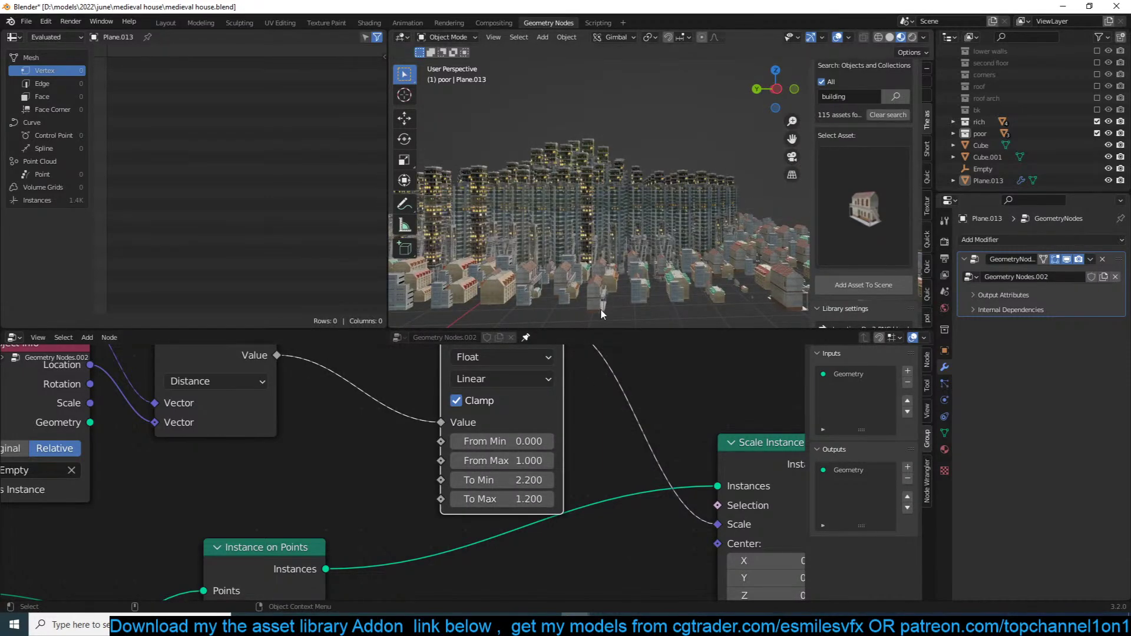
Step: Lower the Map Range To Max to 0.8 and space the Position, Object Info and Distance nodes farther from it
middle_click_drag(649, 271, 671, 284)
scroll(637, 288, "down", 5)
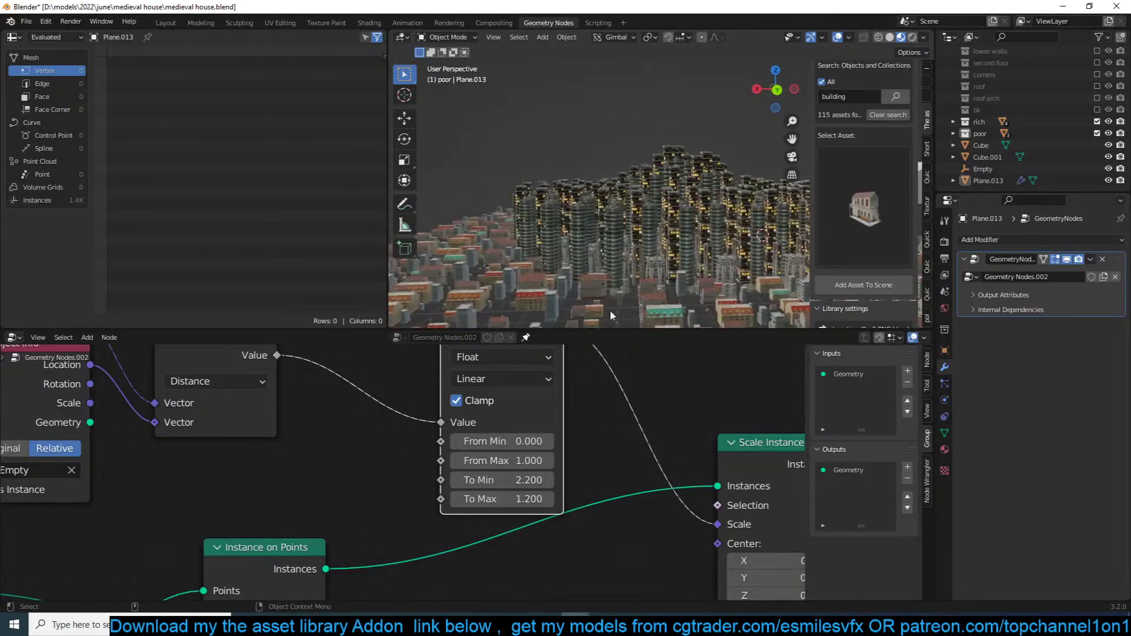
scroll(528, 276, "down", 3)
middle_click_drag(527, 275, 548, 294)
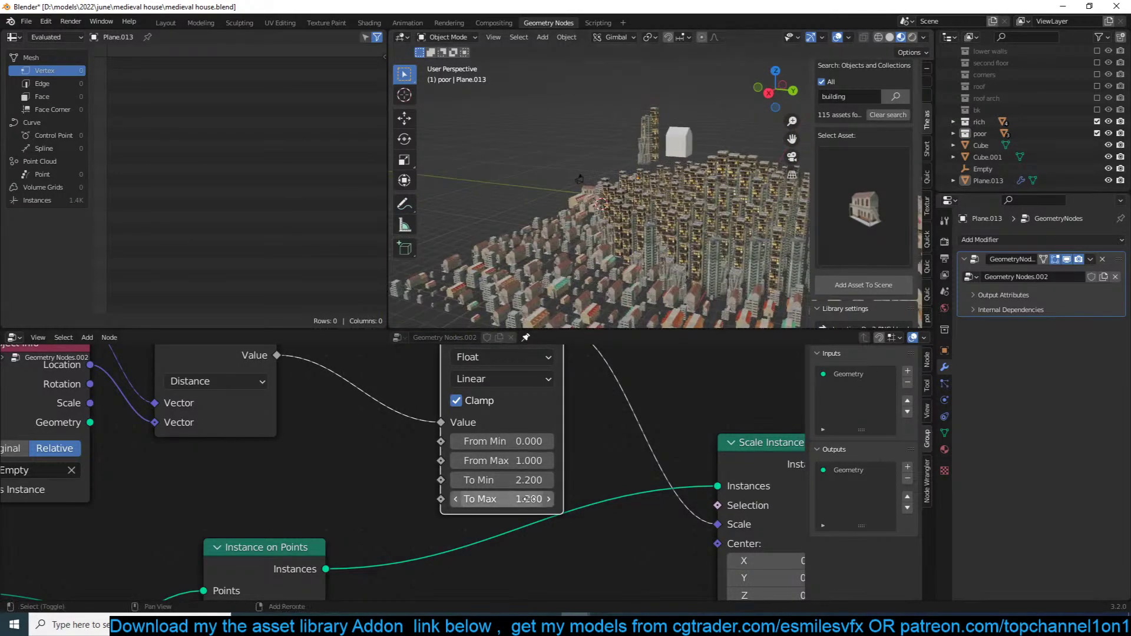
left_click_drag(501, 499, 465, 499)
scroll(622, 483, "down", 3)
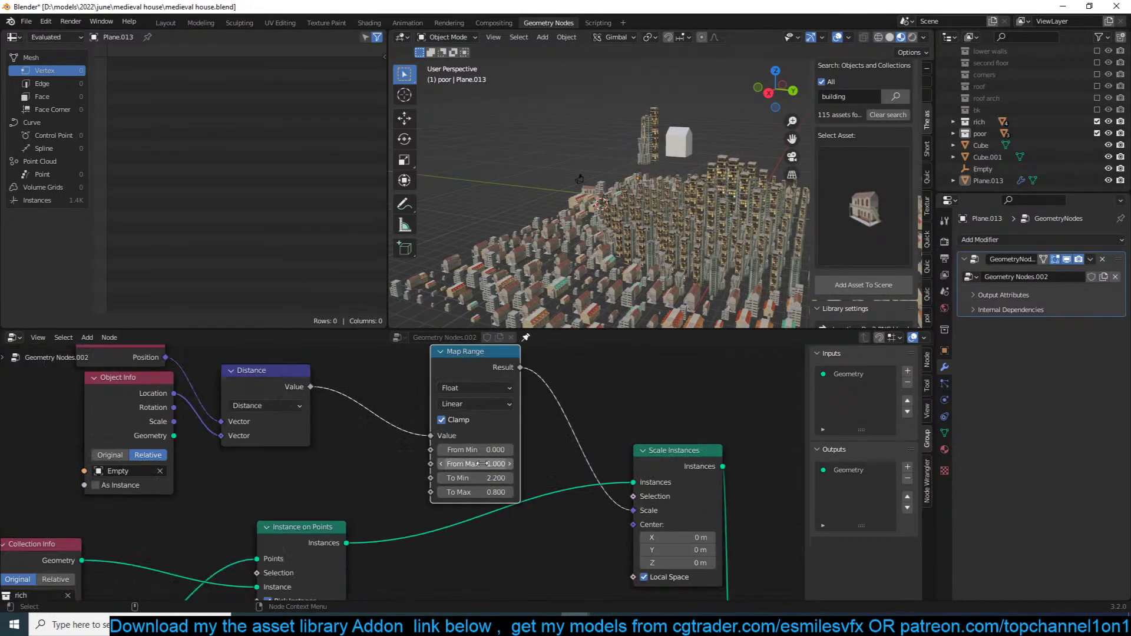
left_click_drag(511, 392, 289, 458)
left_click_drag(486, 424, 328, 407)
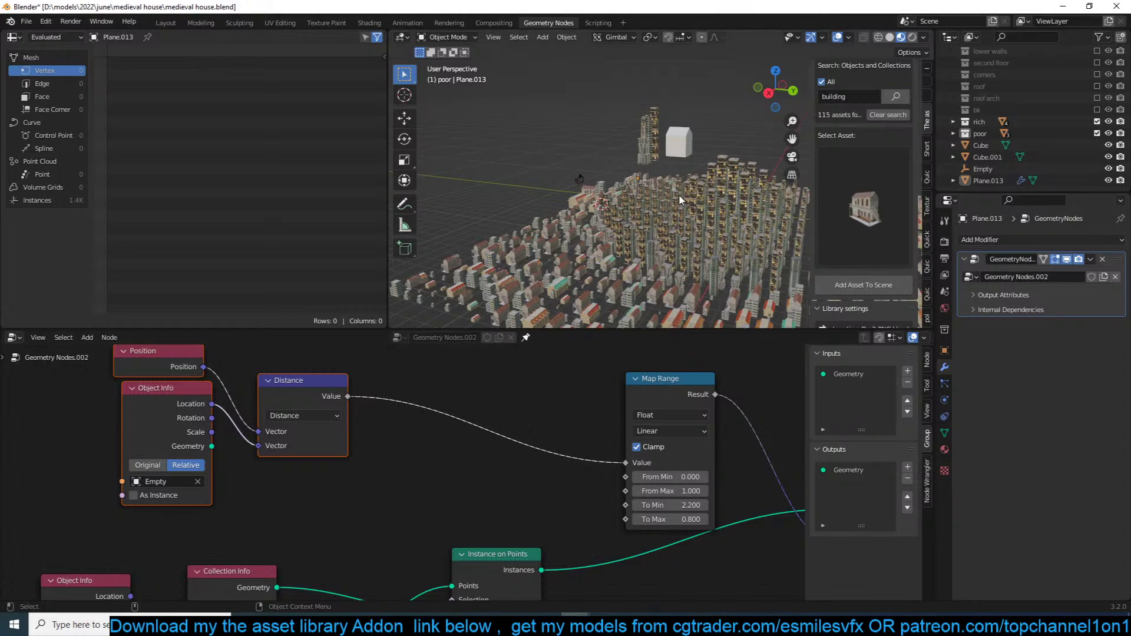
Step: Duplicate the generated city grid in top view, placing the copy about 30 m along X beside the original
left_click(655, 203)
key("KP_7")
key("alt+a")
scroll(653, 200, "down", 4)
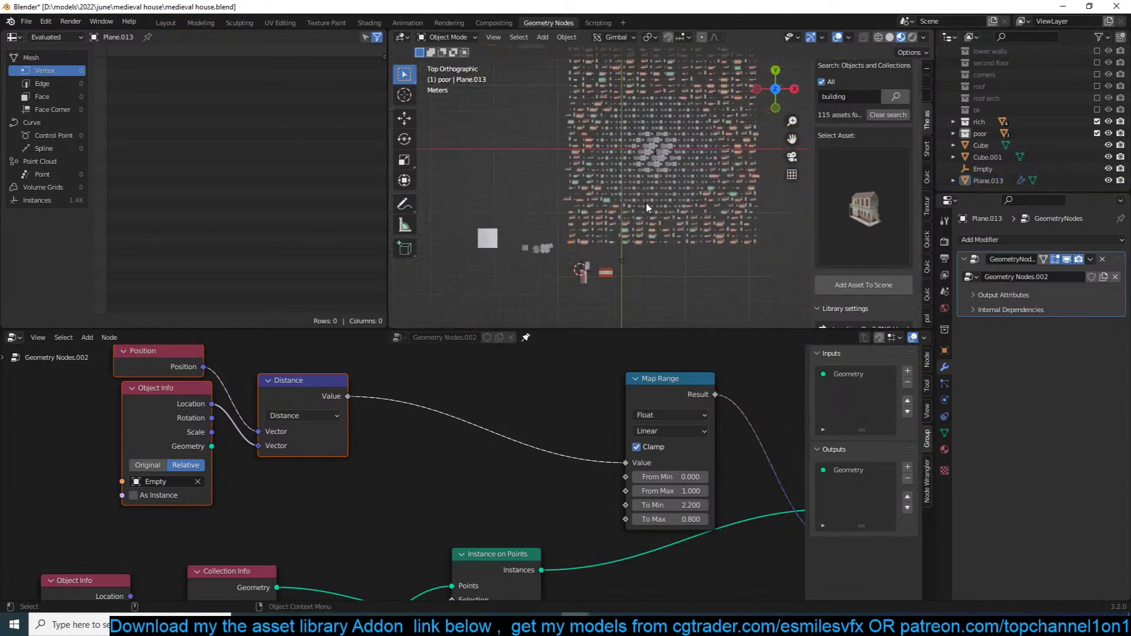
middle_click_drag(646, 202, 597, 284)
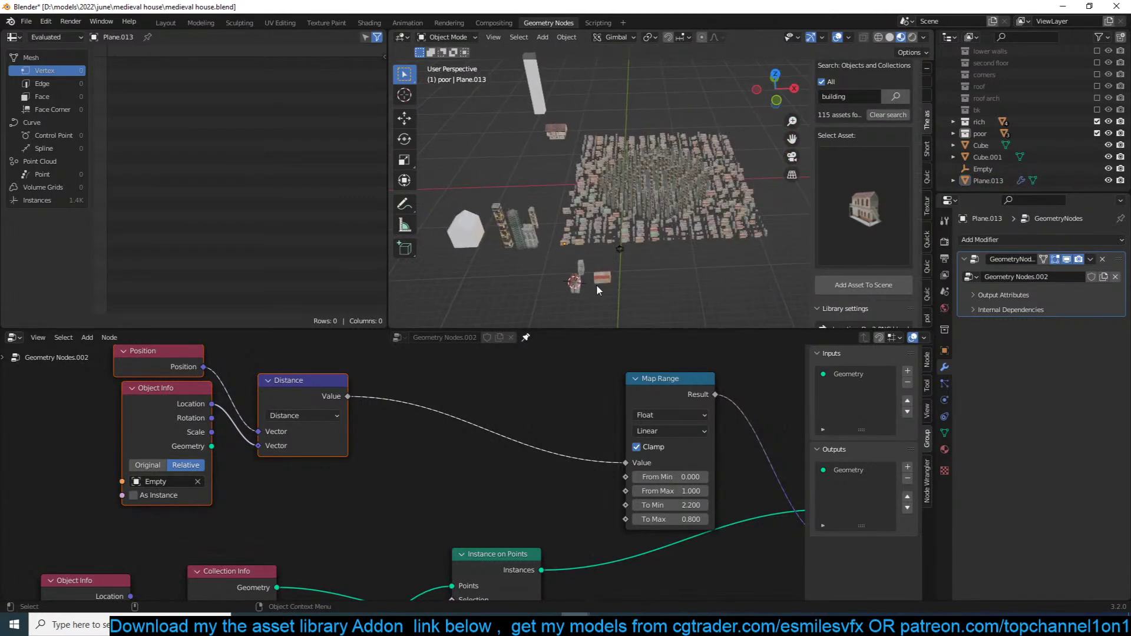
left_click(642, 246)
key("KP_7")
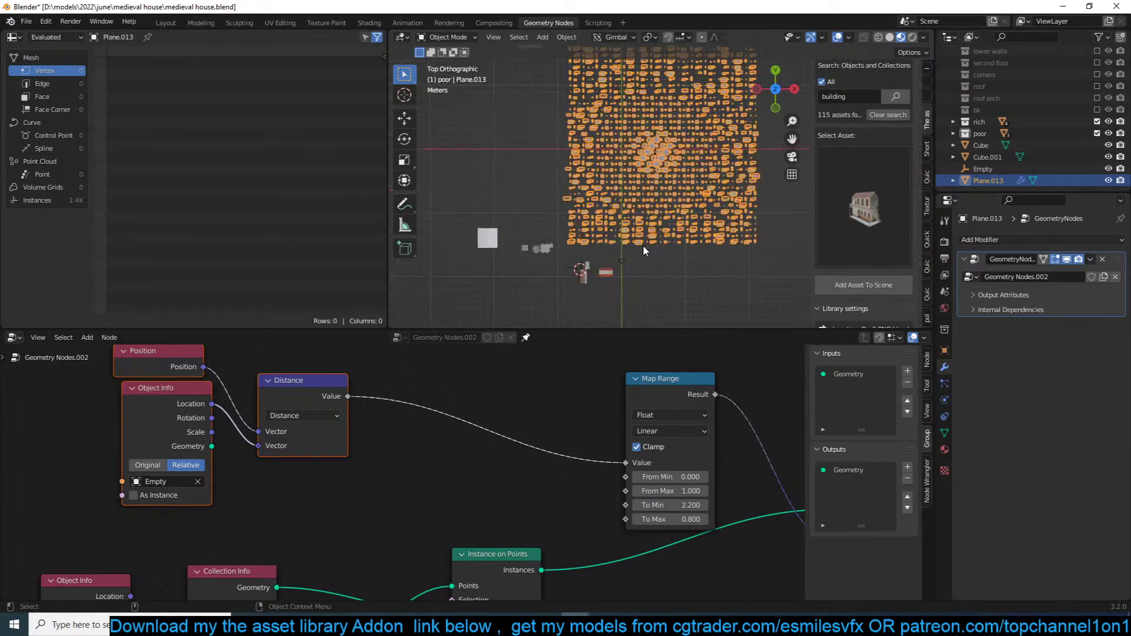
scroll(642, 245, "up", 2)
key("shift+d")
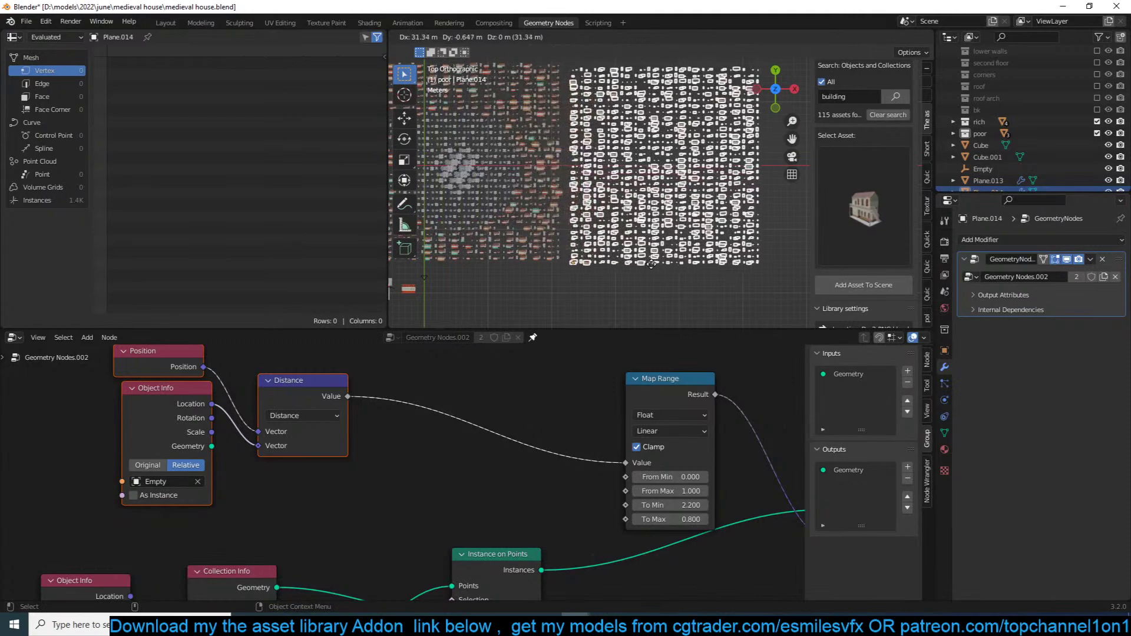
left_click(638, 264)
middle_click_drag(638, 259, 613, 193)
middle_click_drag(493, 225, 559, 230)
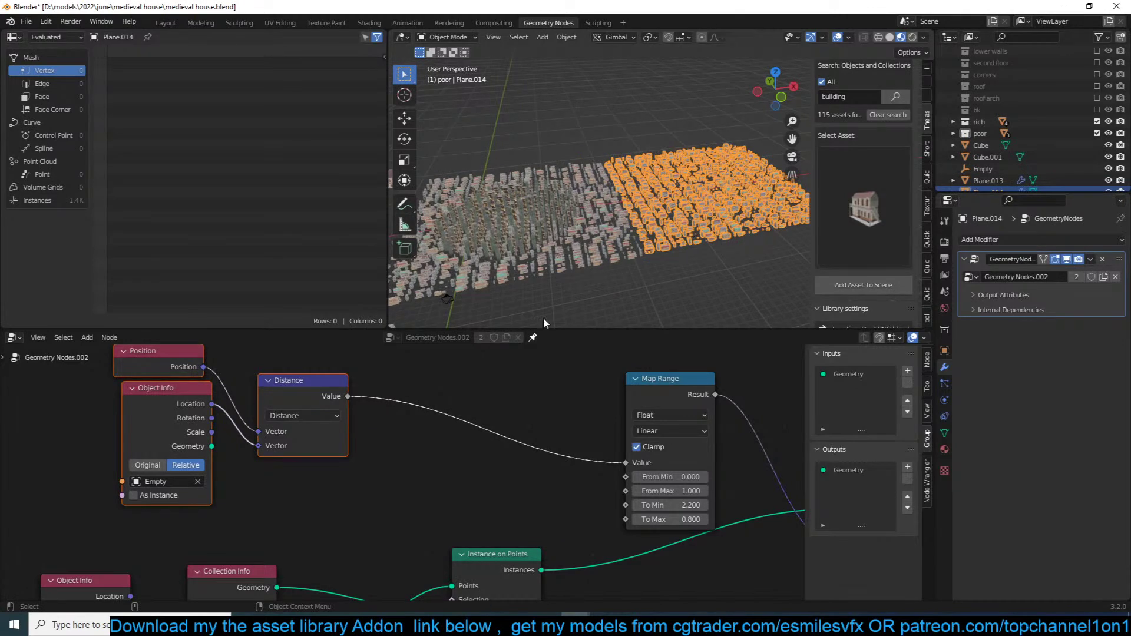
scroll(471, 399, "down", 8)
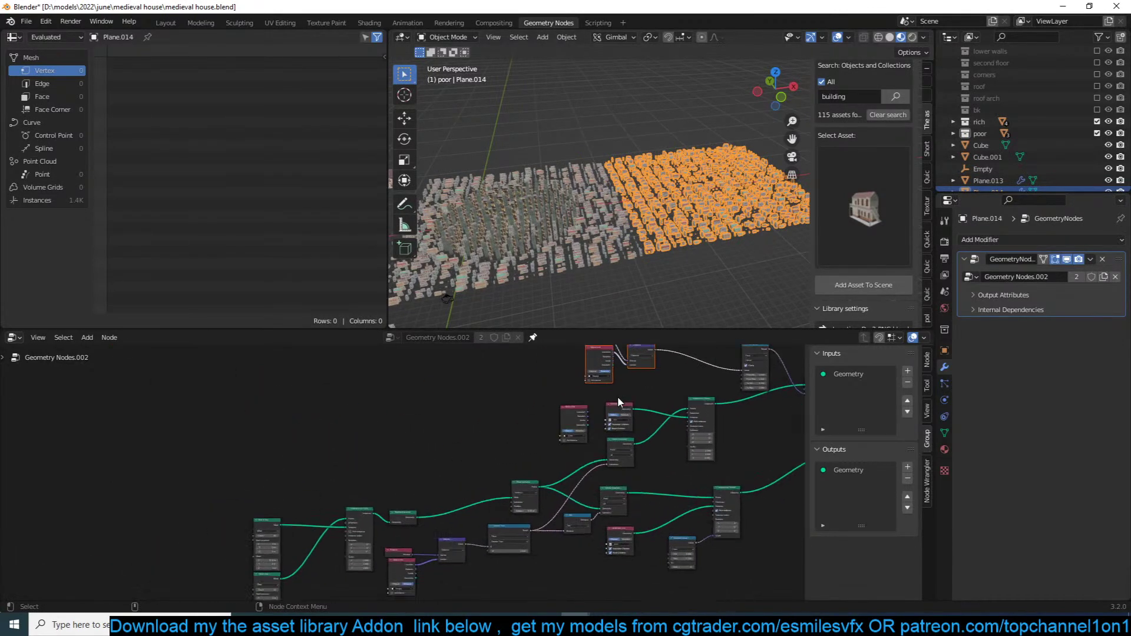
Step: Add a Group Input node in the empty space beside the Position and Object Info nodes of the city node tree
scroll(617, 399, "up", 2)
middle_click_drag(585, 397, 661, 400)
scroll(494, 456, "down", 4)
middle_click_drag(519, 469, 455, 513)
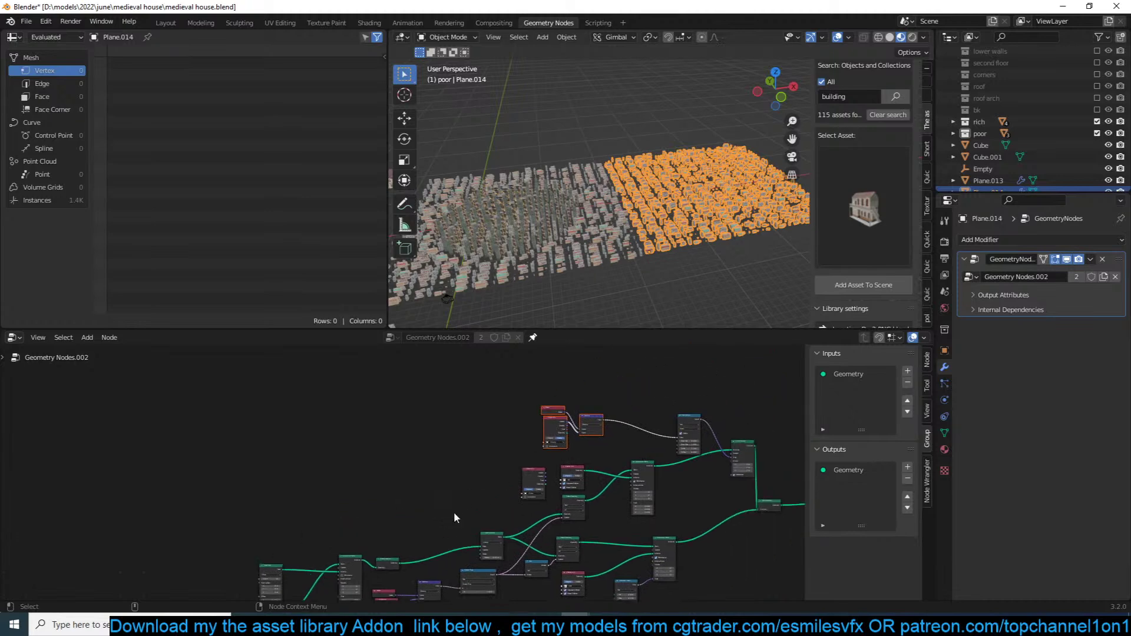
key("shift+a")
left_click(442, 369)
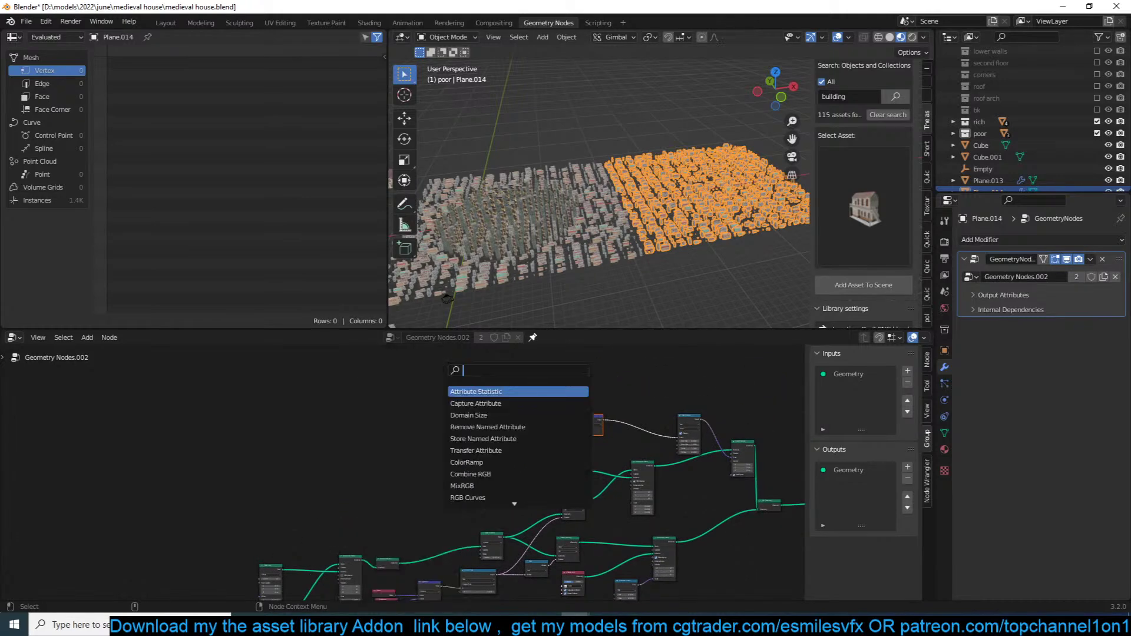
type("grou")
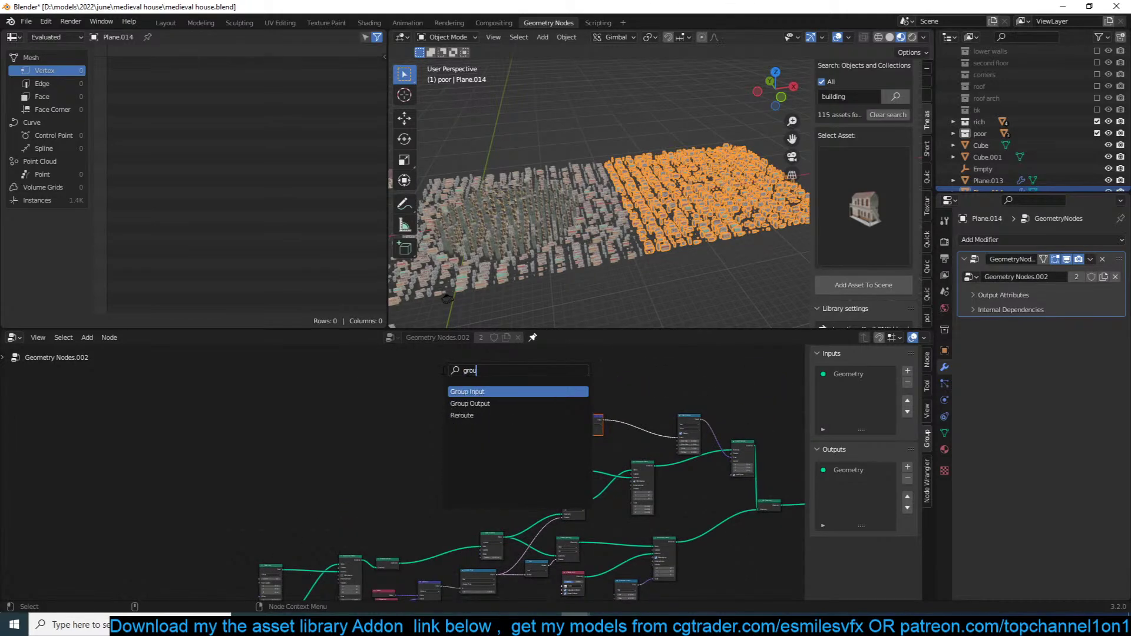
key("Return")
left_click(489, 440)
scroll(489, 440, "up", 5)
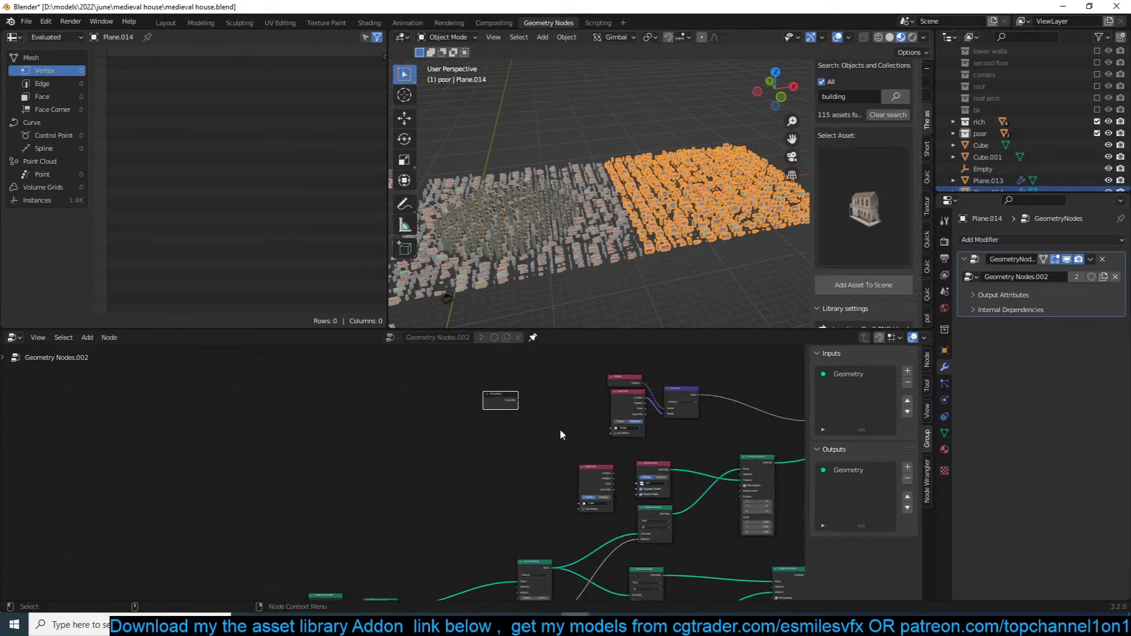
middle_click_drag(520, 406, 496, 453)
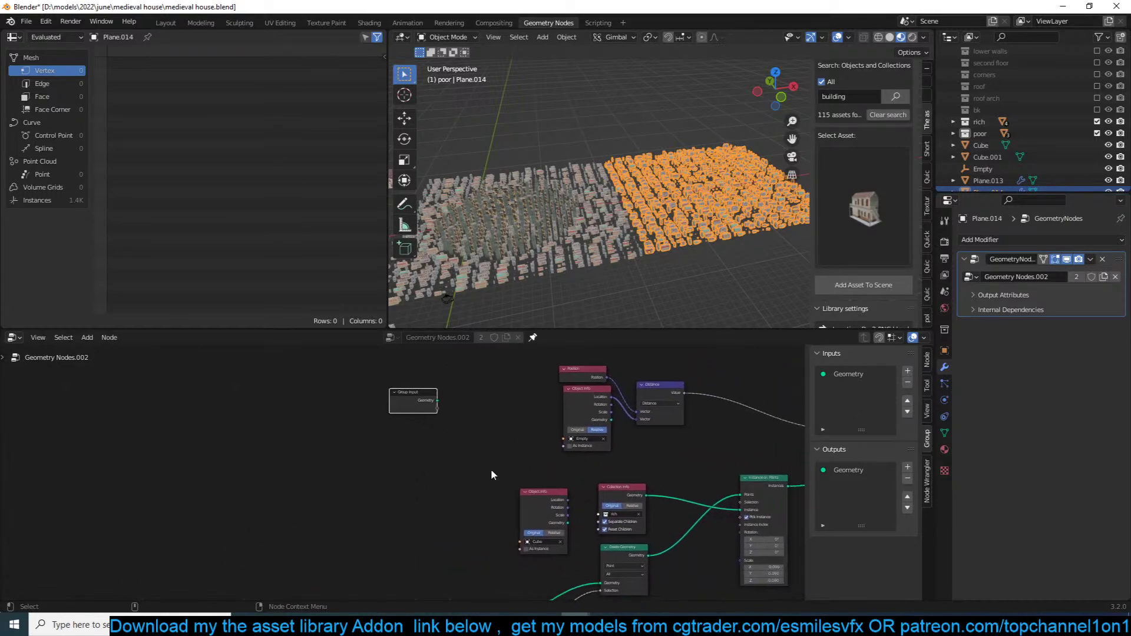
Step: Delete the unused Cube Object Info node and expose the rich Collection Info's collection through the Group Input
left_click(528, 497)
key("x")
scroll(578, 488, "up", 1)
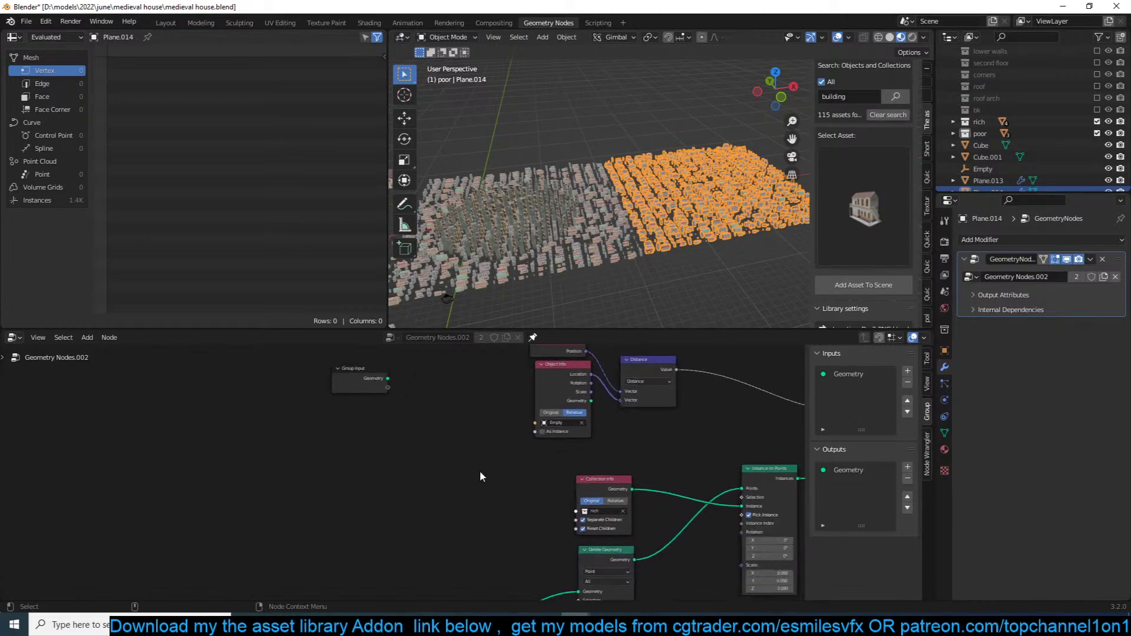
left_click_drag(575, 512, 388, 388)
middle_click_drag(468, 466, 463, 424)
scroll(470, 450, "down", 3)
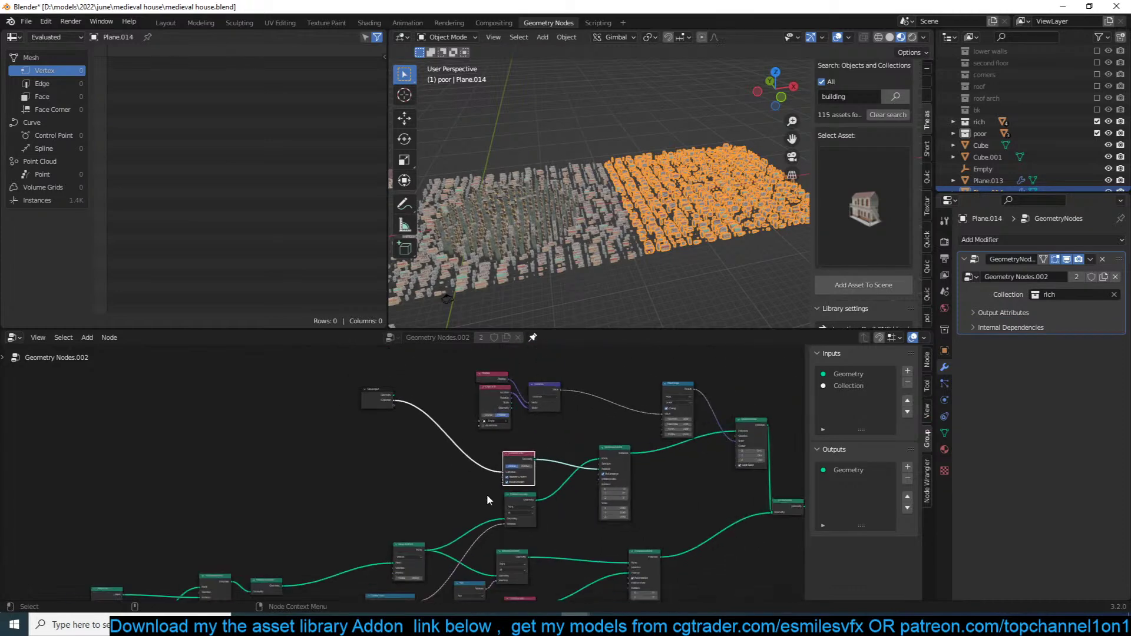
Step: Move the Group Input node nearer the collection nodes and expose the poor Collection Info's collection through it as well
middle_click_drag(488, 494, 561, 428)
scroll(532, 452, "down", 1)
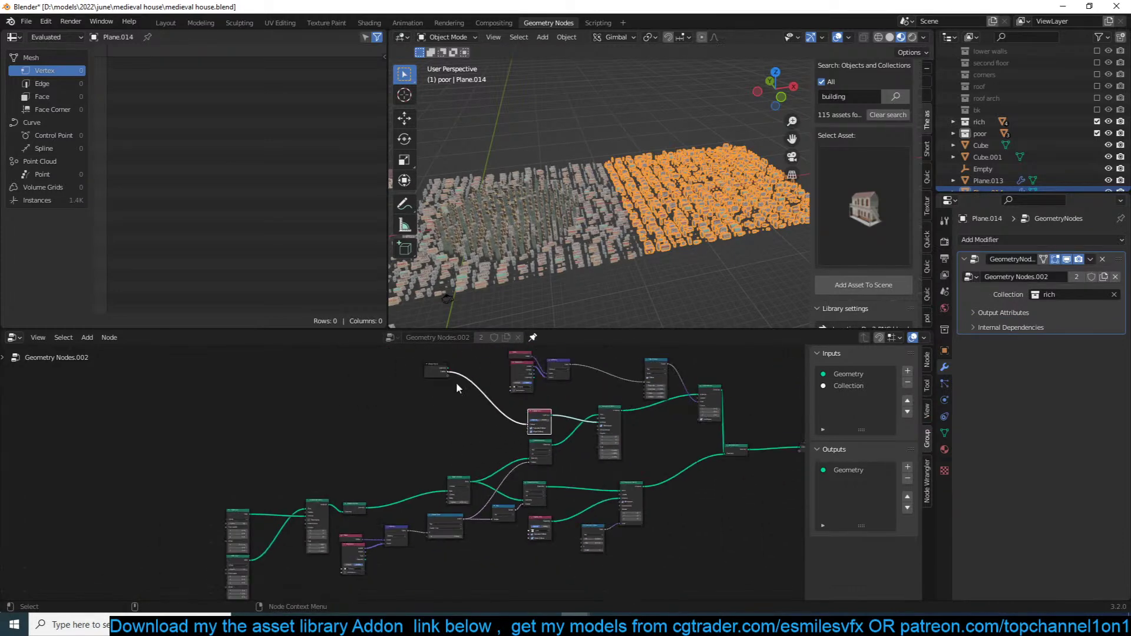
left_click_drag(434, 371, 442, 435)
scroll(560, 513, "up", 7)
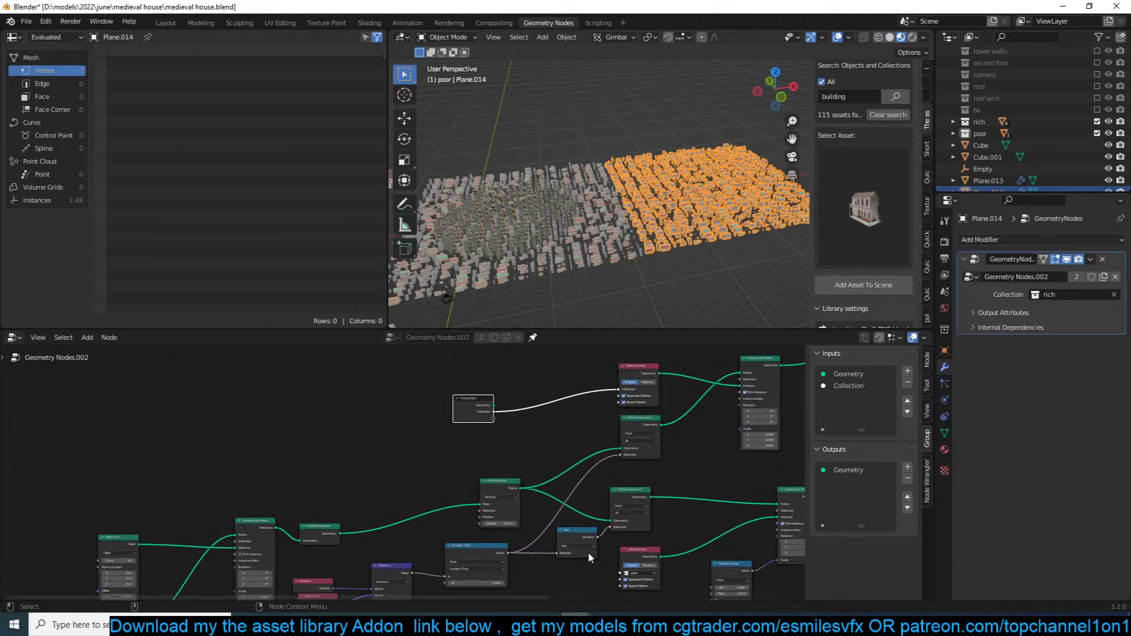
left_click_drag(626, 570, 494, 419)
left_click(672, 277)
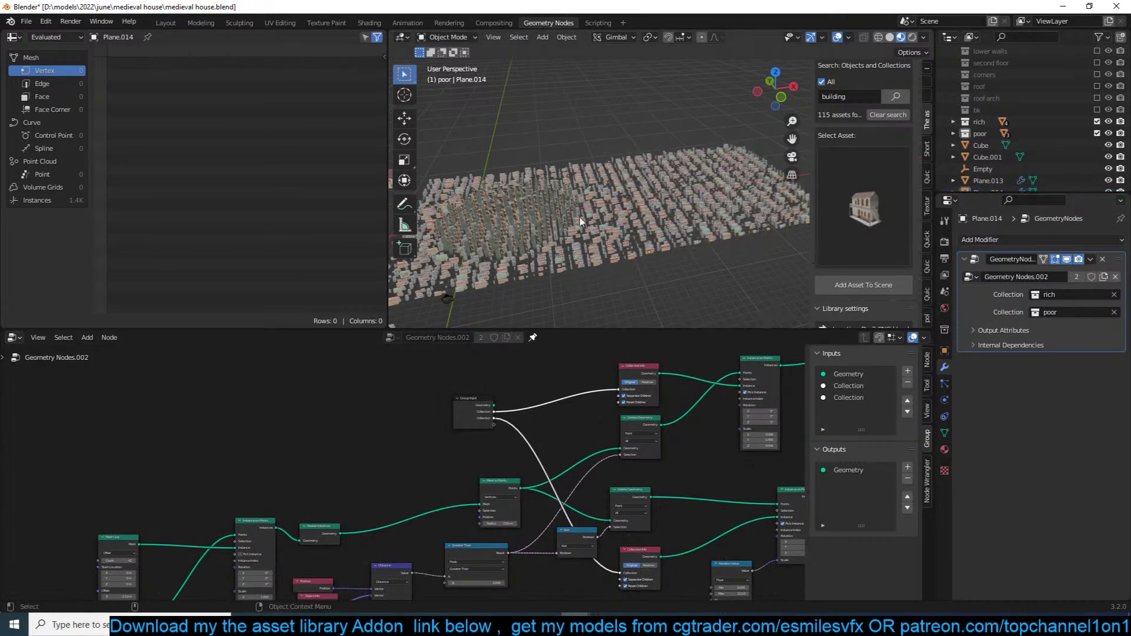
Step: Duplicate the second city grid in top view, placing the copy along Y directly behind the original grid
middle_click_drag(581, 225, 726, 222)
scroll(565, 218, "up", 5)
left_click(664, 239)
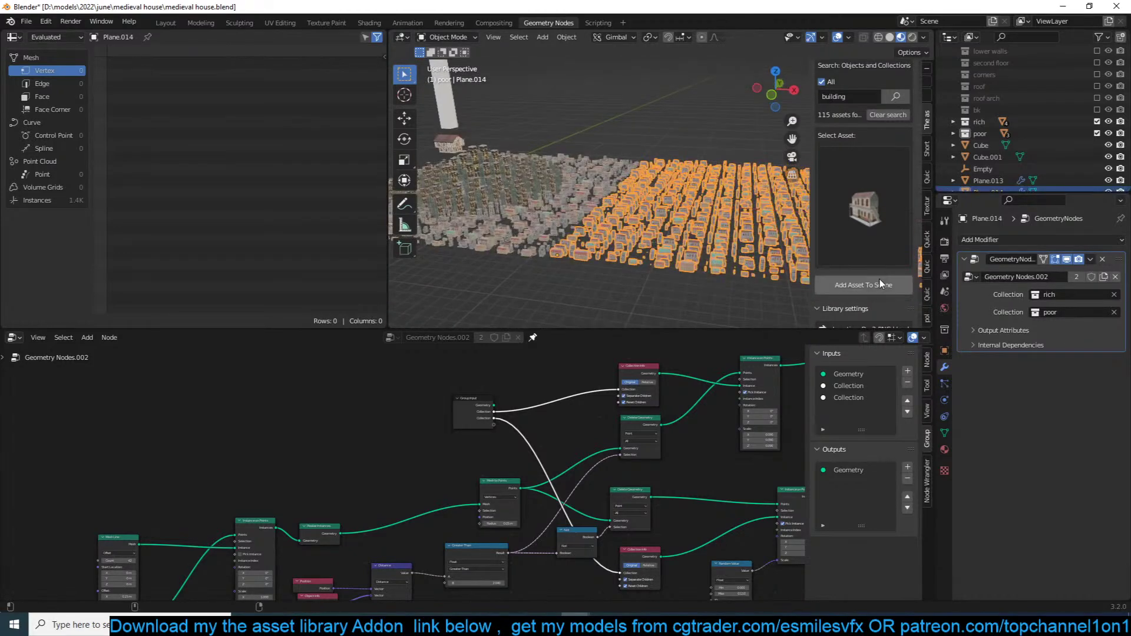
middle_click_drag(796, 213, 720, 209)
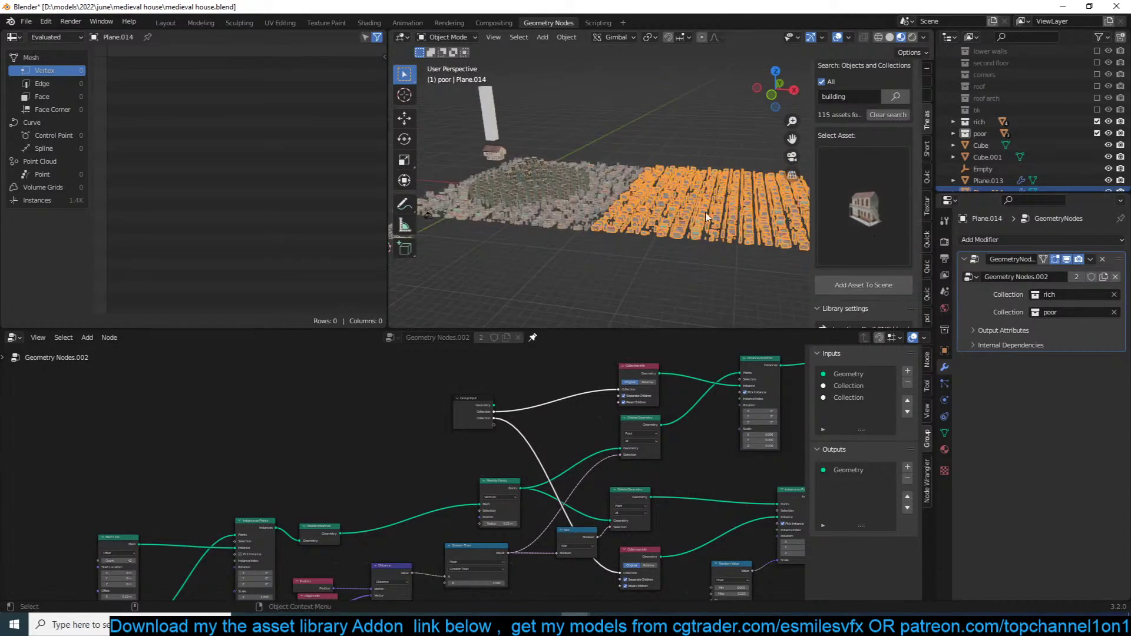
key("KP_7")
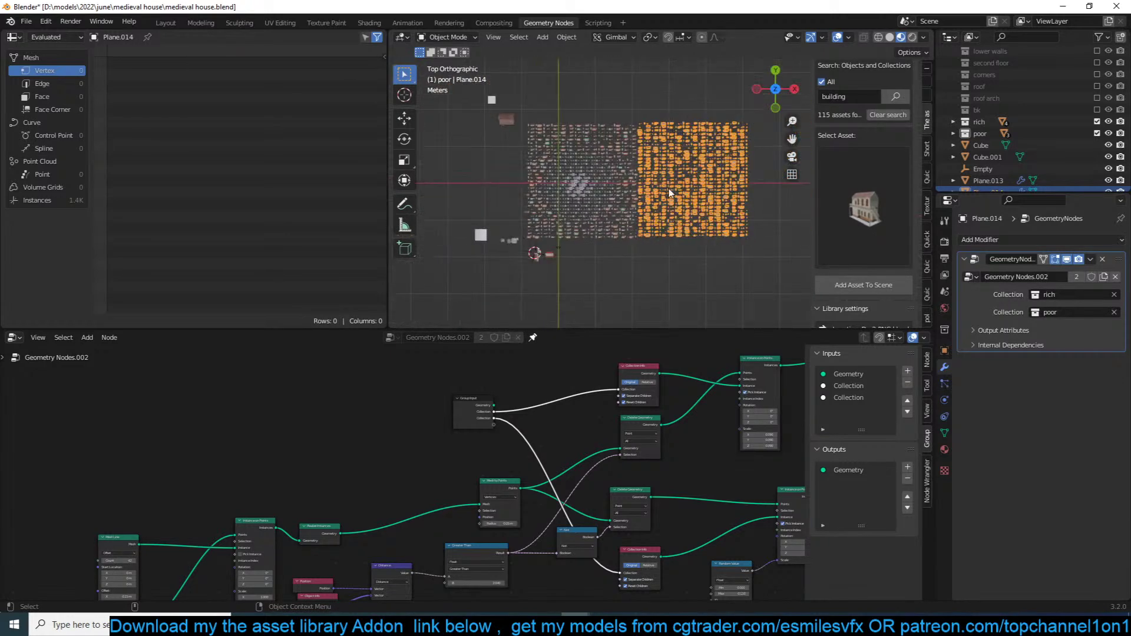
key("shift+d")
left_click(569, 112)
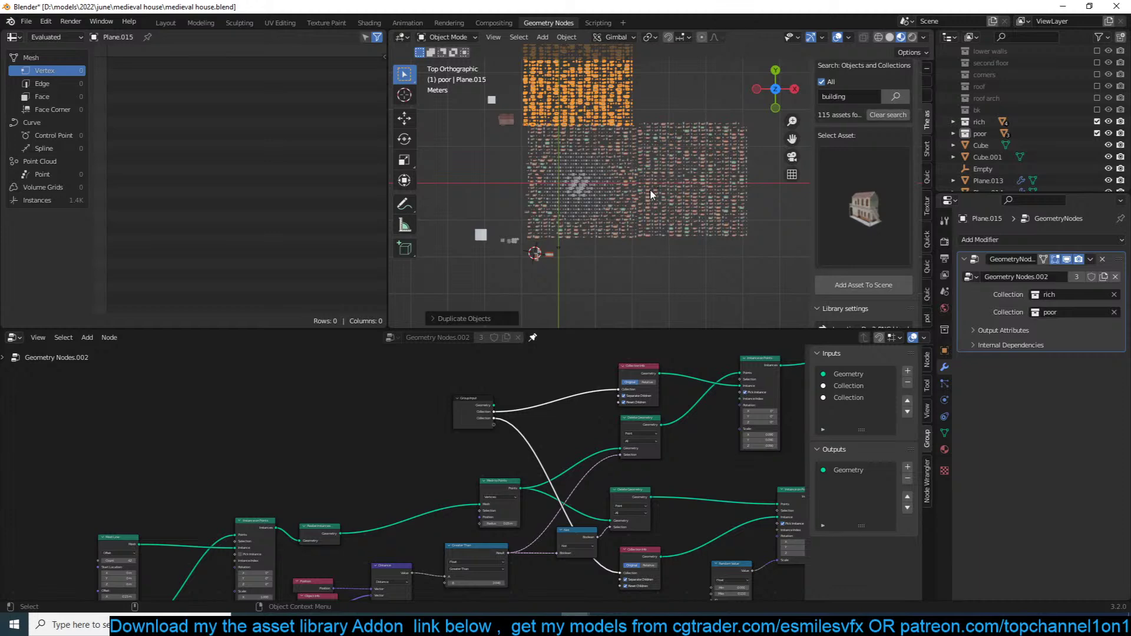
Step: Examine the city's central towers and the surrounding houses up close in perspective
middle_click_drag(659, 190, 684, 217)
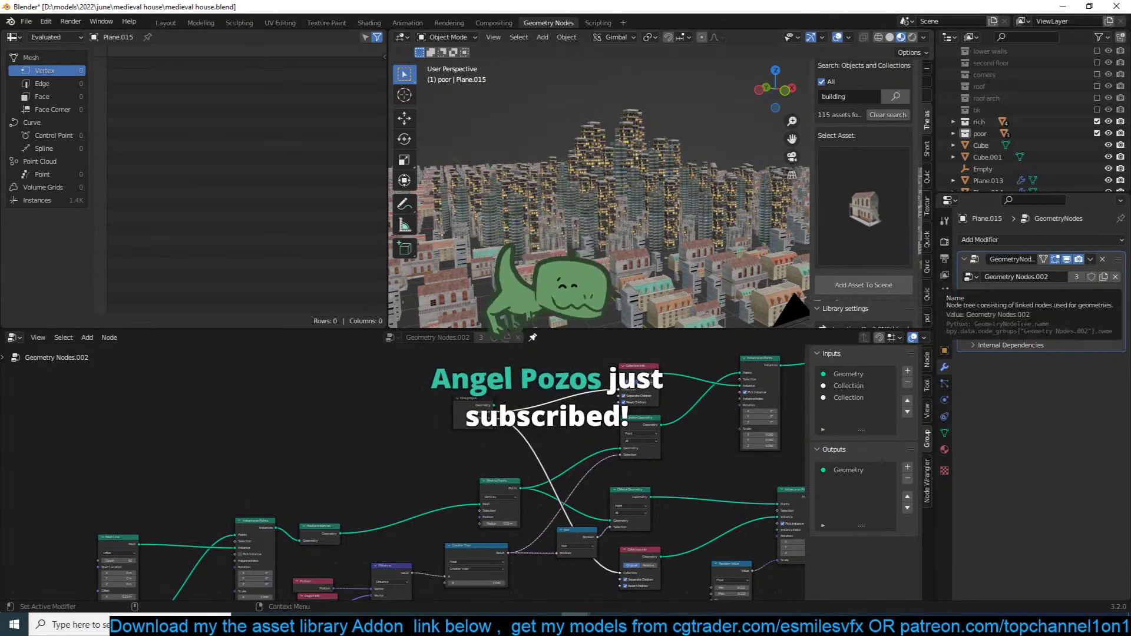
key("alt+Tab")
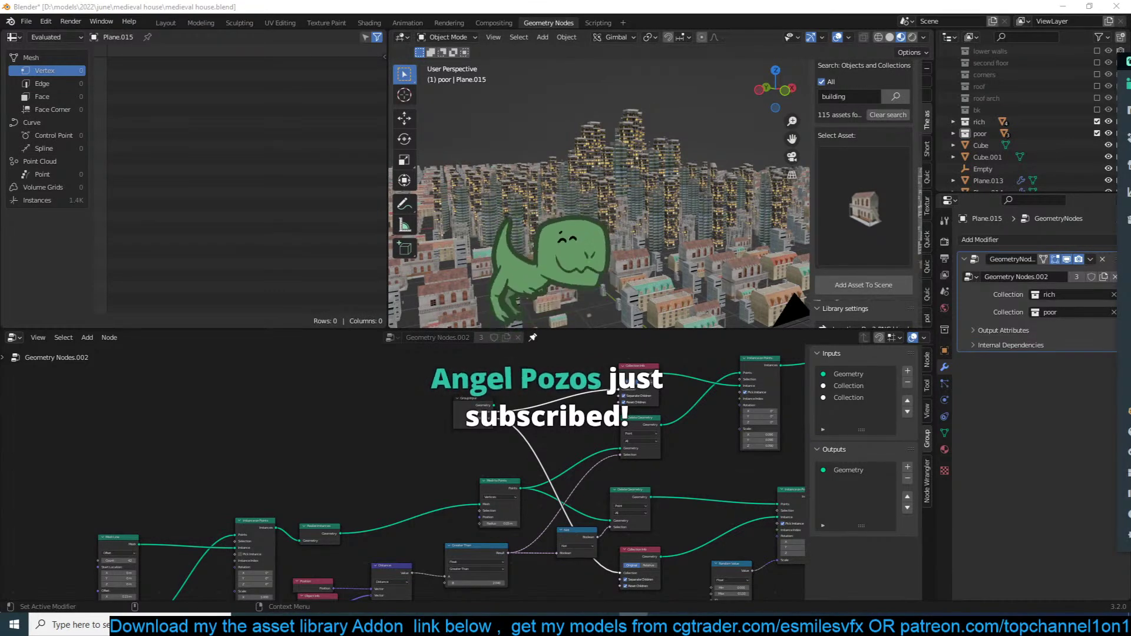
key("alt+Tab")
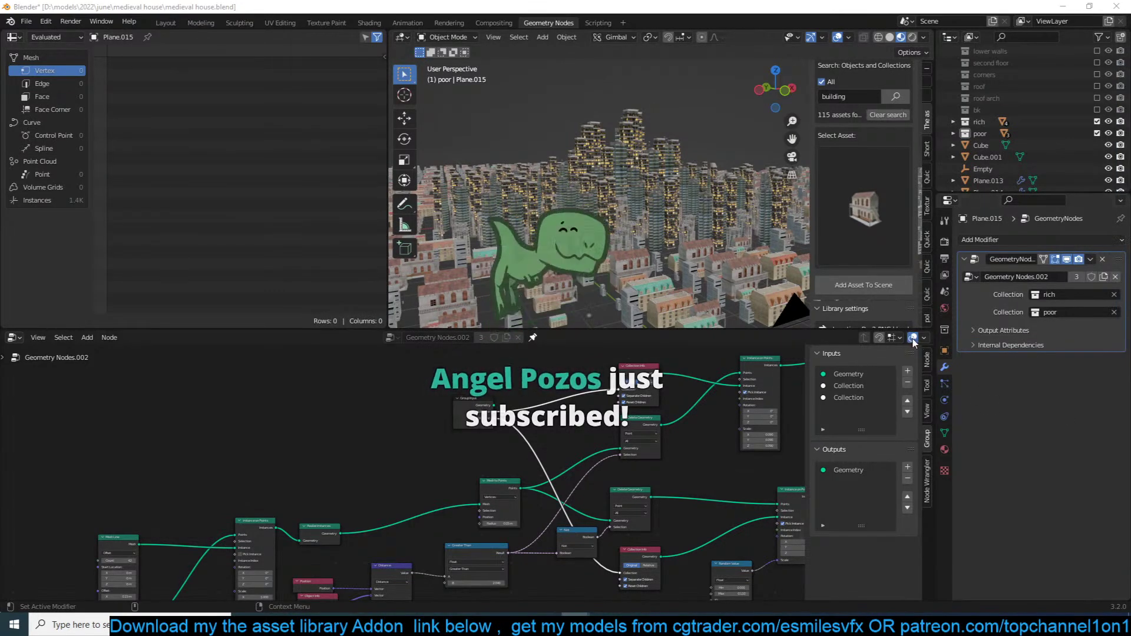
middle_click_drag(729, 127, 718, 209)
middle_click_drag(701, 261, 684, 117, "shift")
scroll(687, 244, "down", 3)
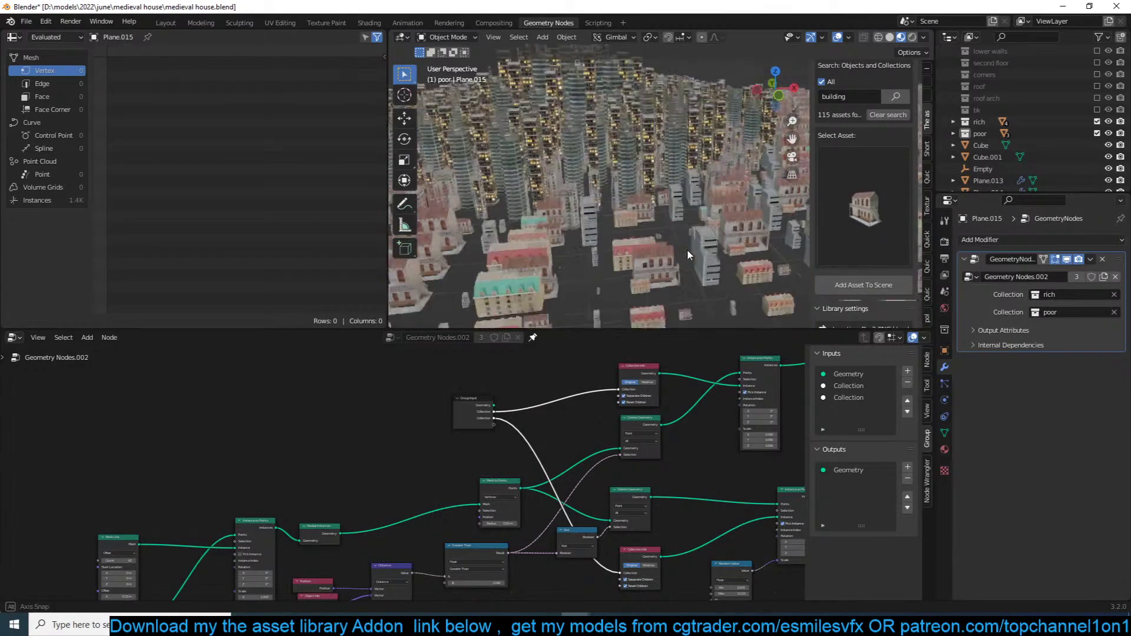
Step: Move the Random Value node below the poor buildings' Instance on Points node and save the file
scroll(639, 447, "down", 5)
scroll(712, 377, "up", 5)
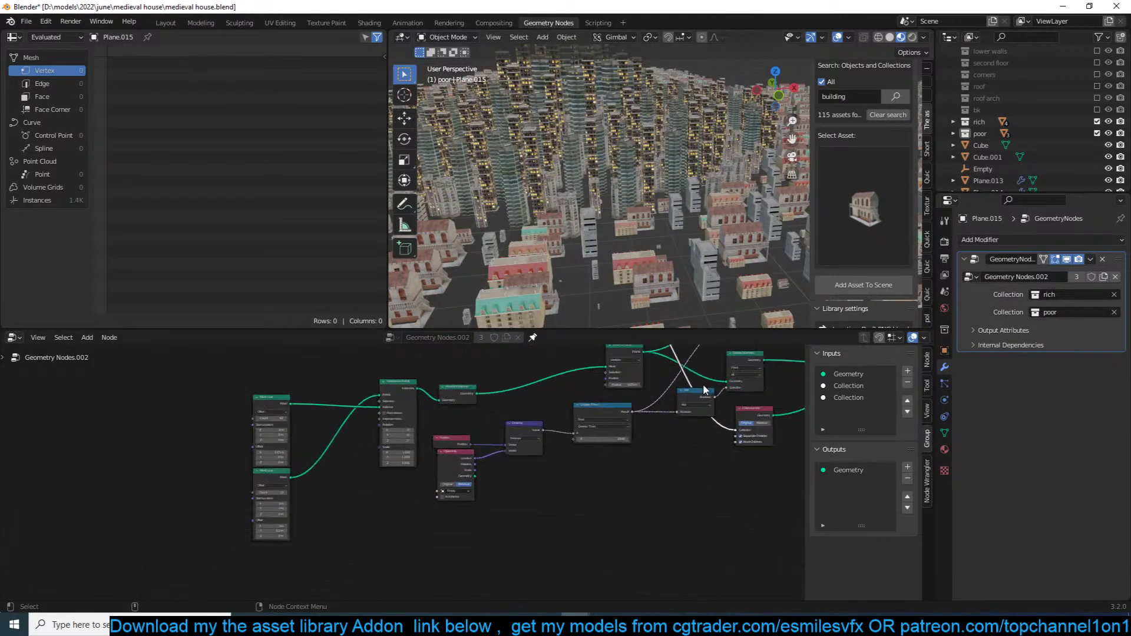
middle_click_drag(643, 413, 535, 436)
middle_click_drag(644, 450, 543, 484)
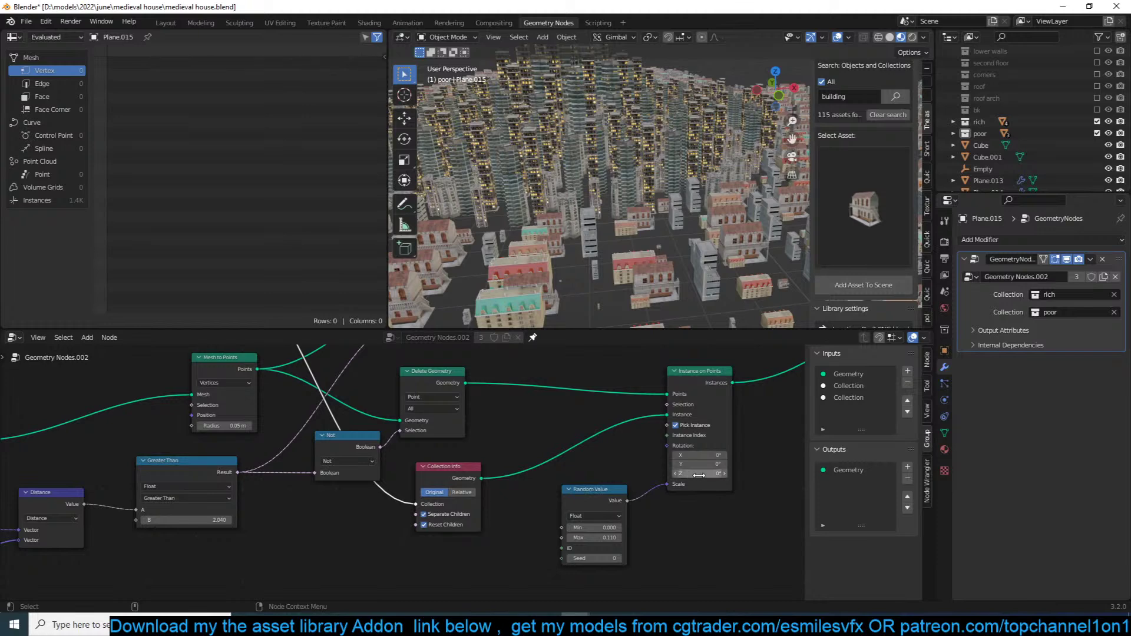
mouse_move(698, 473)
left_mouse_down()
mouse_move(713, 473)
mouse_move(699, 473)
left_mouse_up()
key("ctrl+z")
left_click_drag(621, 497, 723, 538)
middle_click_drag(642, 522, 615, 472)
key("ctrl+s")
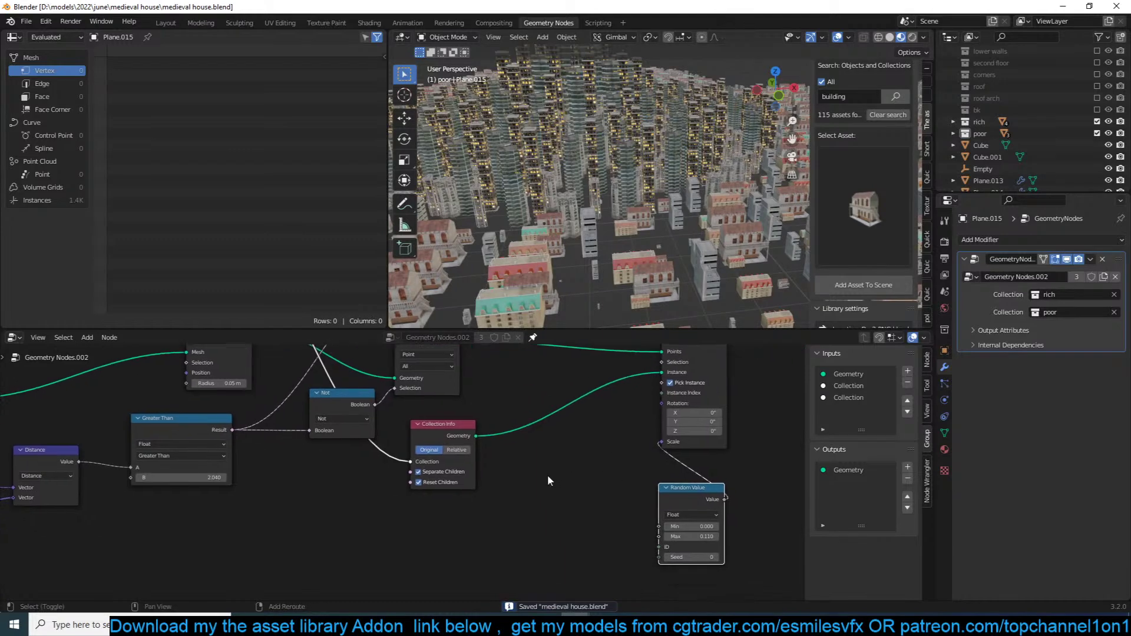
Step: Add an Index node and place it below the poor Collection Info node
key("shift+a")
left_click(522, 368)
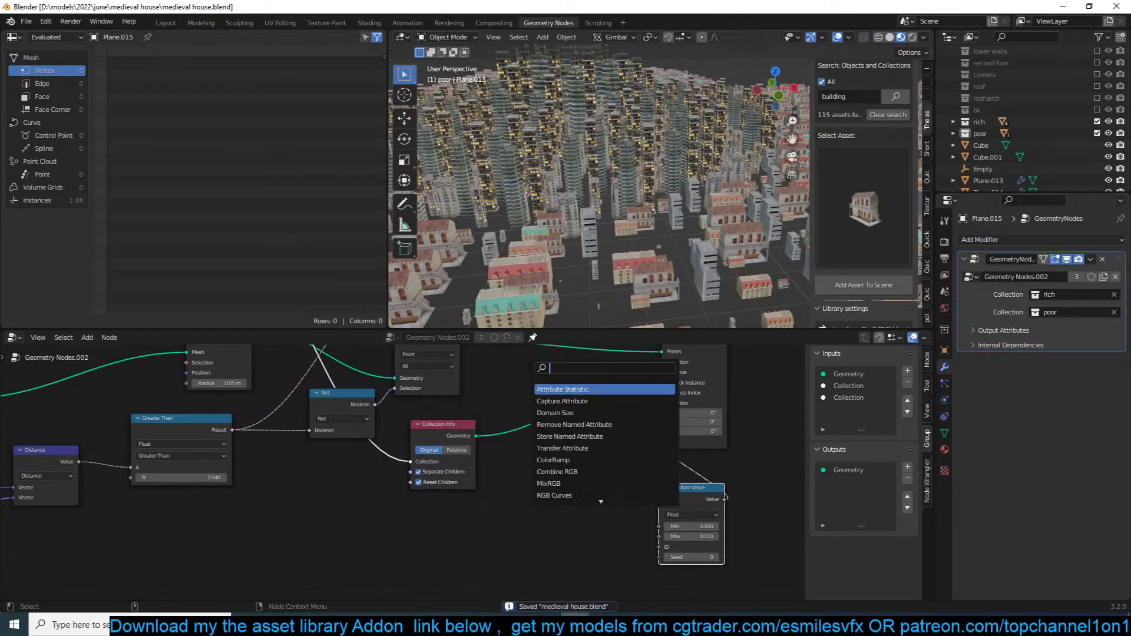
type("index")
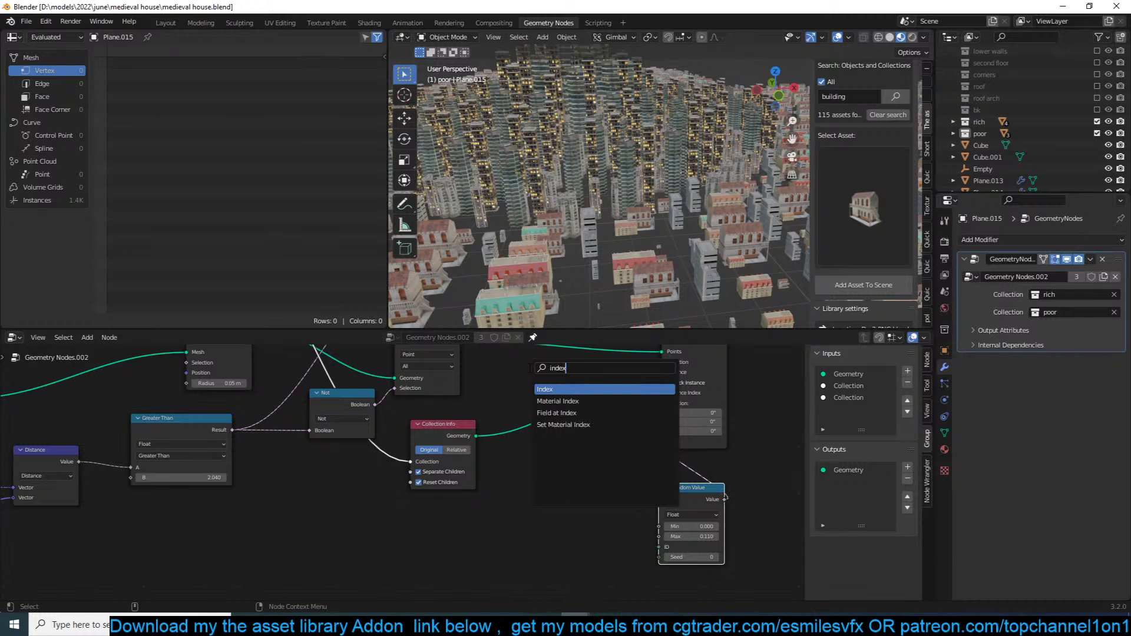
left_click(567, 388)
left_click(533, 477)
scroll(533, 477, "up", 1)
left_click_drag(535, 476, 459, 516)
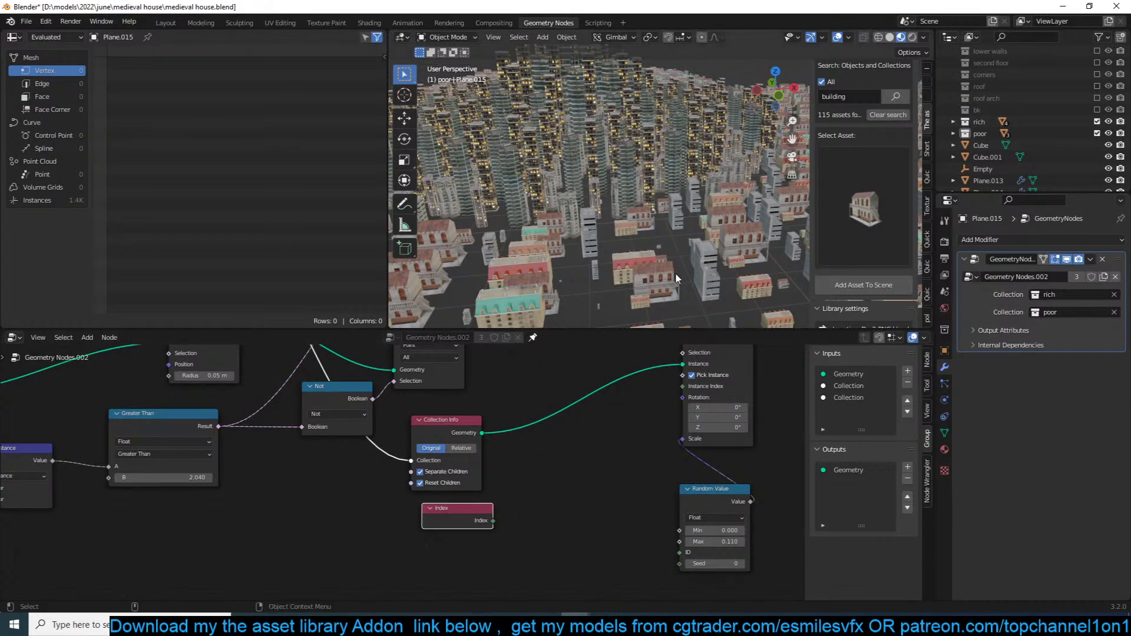
middle_click_drag(532, 465, 525, 451)
Step: Add a Math node set to Multiply and feed the Index into its first value
key("shift+a")
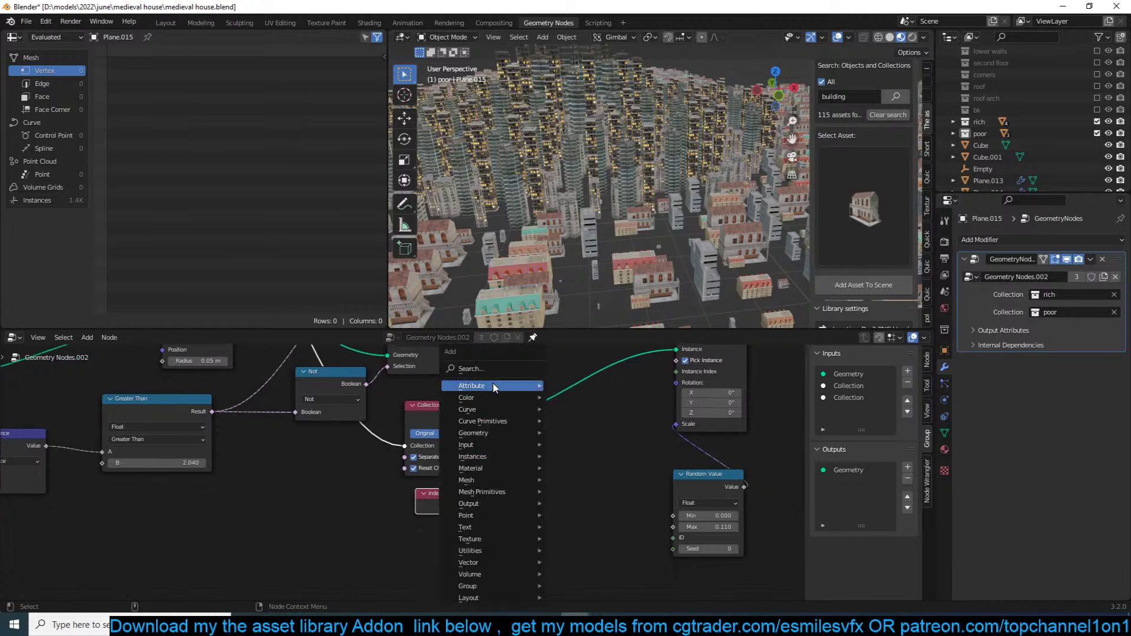
left_click(508, 372)
type("math")
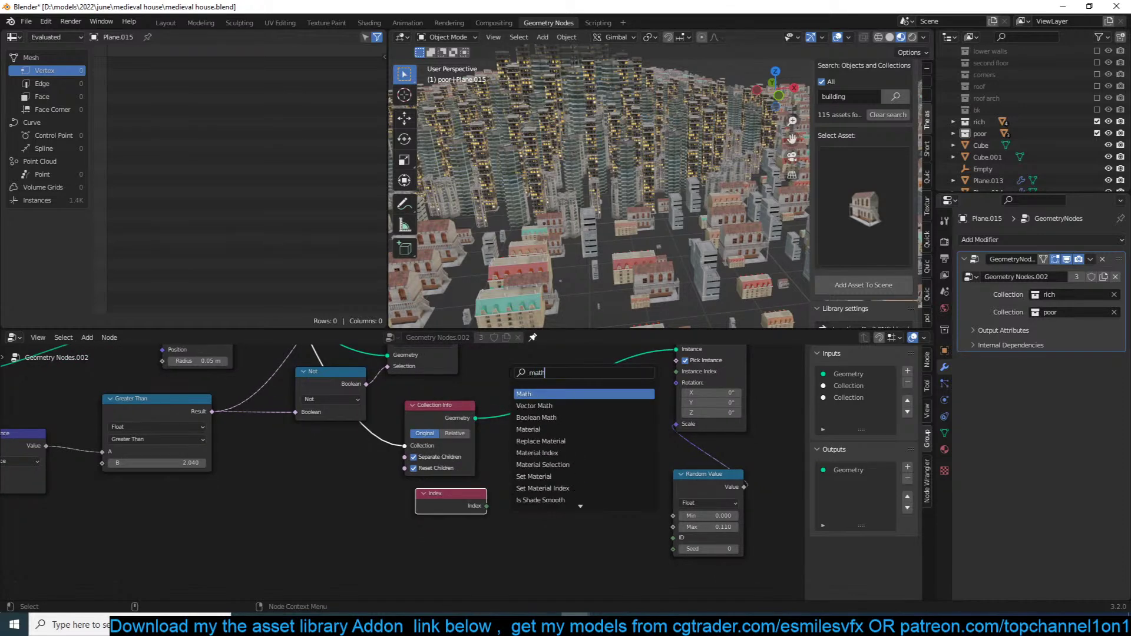
key("Return")
left_click(501, 487)
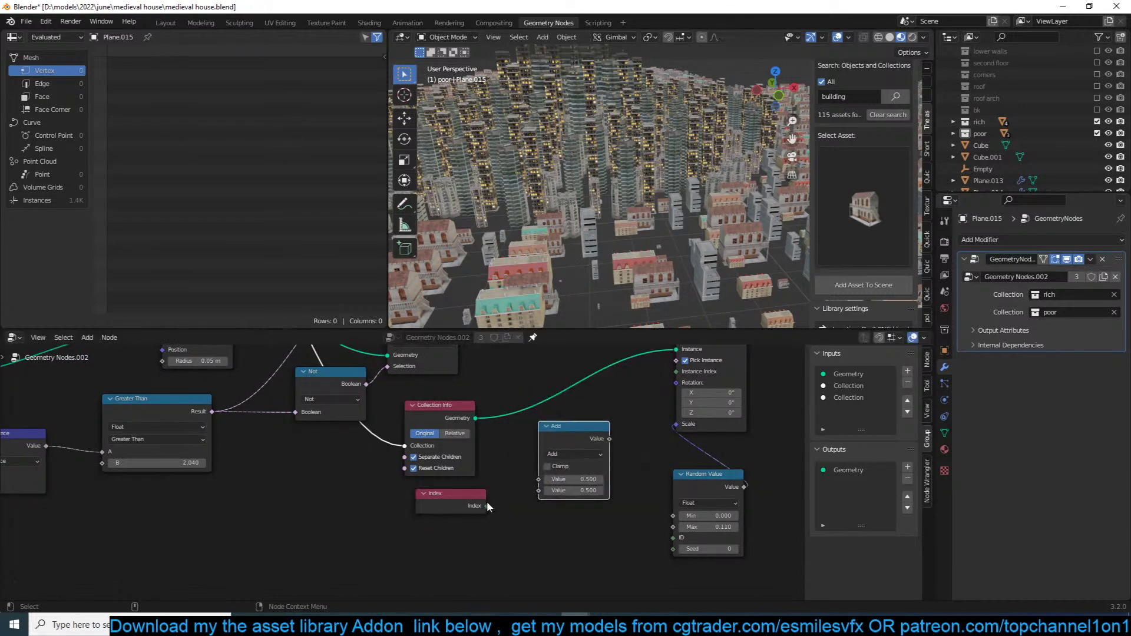
left_click_drag(487, 505, 538, 479)
left_click(574, 453)
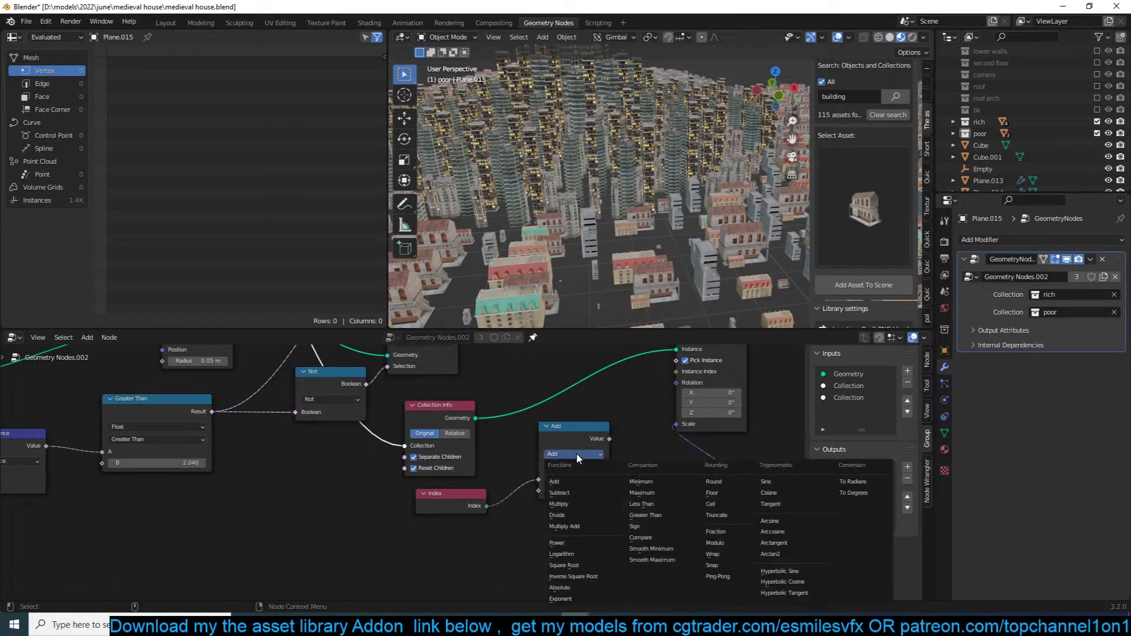
left_click(574, 502)
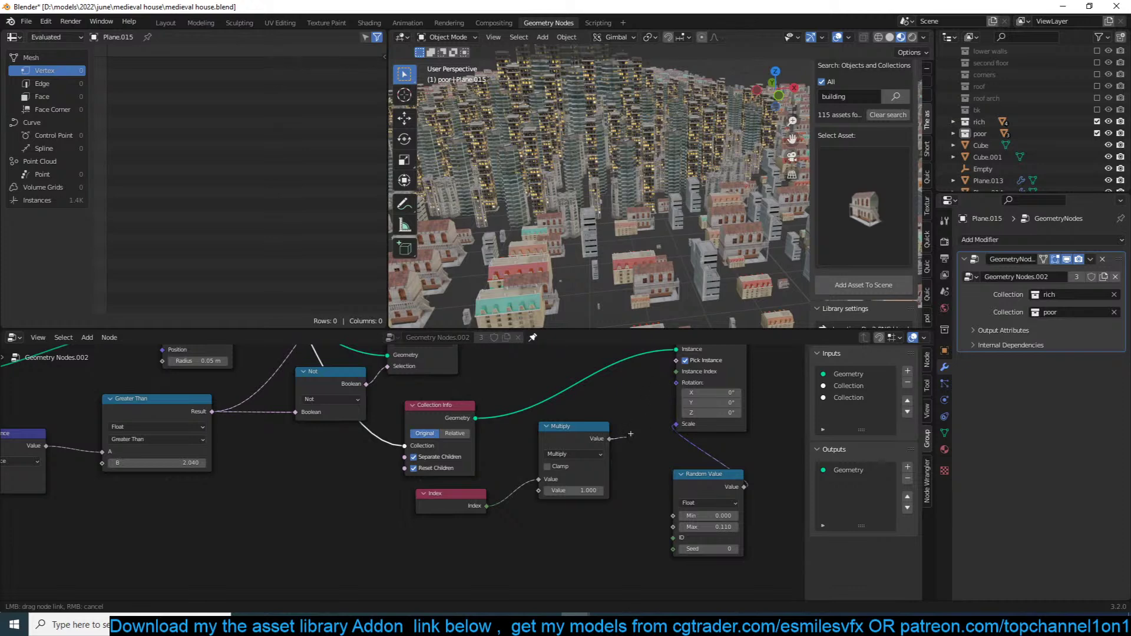
Step: Add a Combine XYZ node that takes the Multiply result in Z and drives the Rotation of the poor buildings' Instance on Points
left_click_drag(562, 437, 538, 476)
left_click_drag(429, 564, 467, 502)
key("shift+a")
type("x")
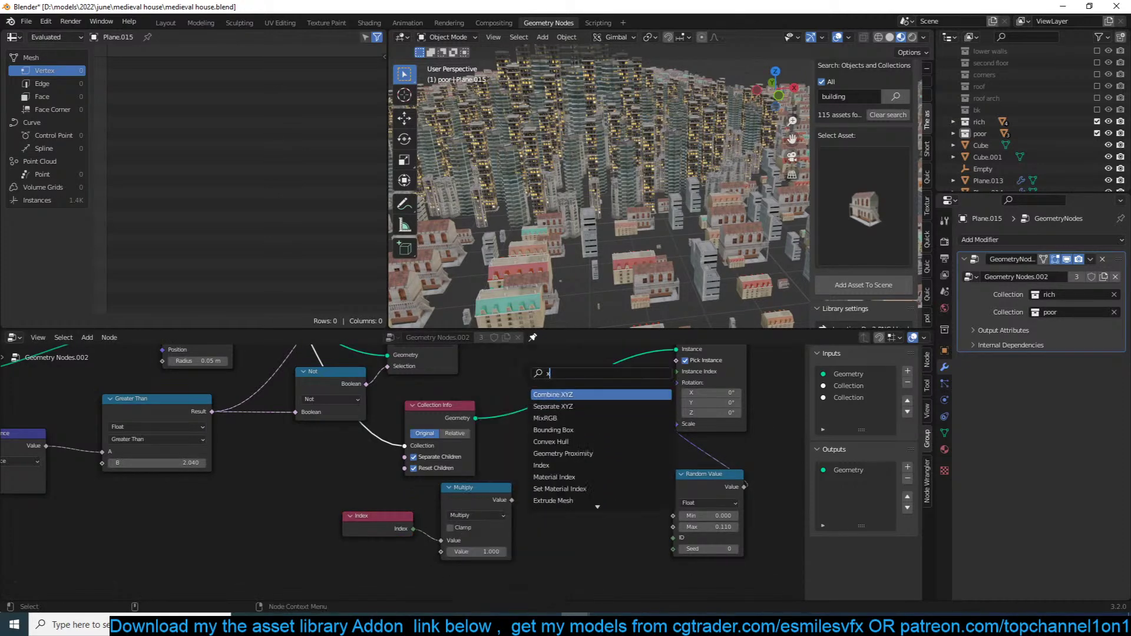
left_click(557, 395)
left_click(594, 447)
left_click_drag(629, 434, 680, 395)
middle_click_drag(560, 525, 588, 493)
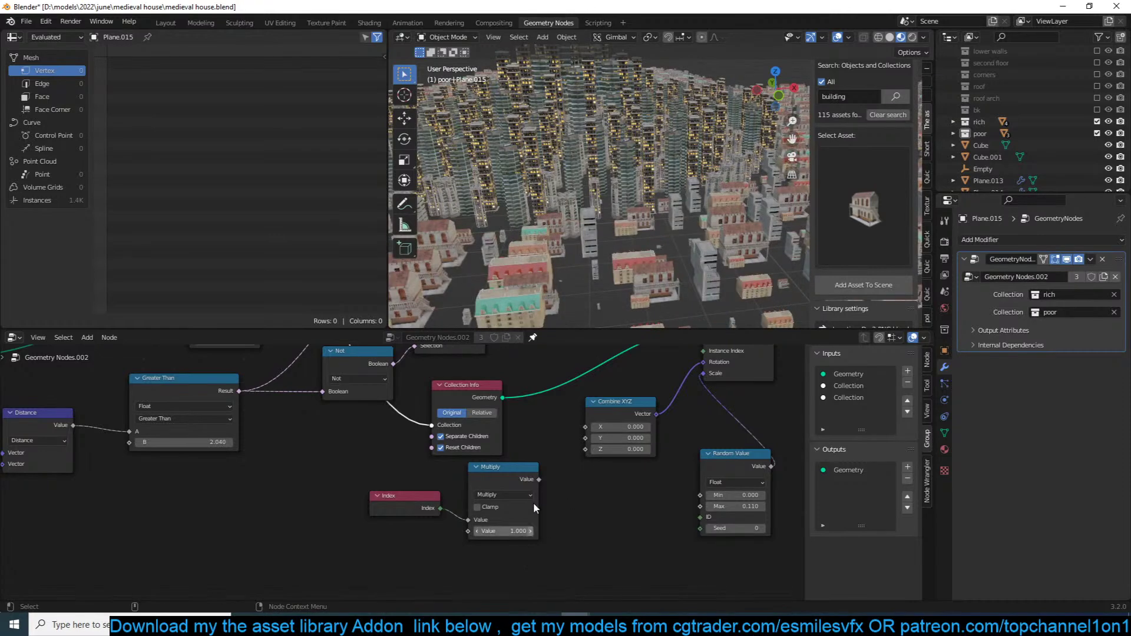
left_click_drag(538, 479, 583, 449)
middle_click_drag(553, 483, 585, 476)
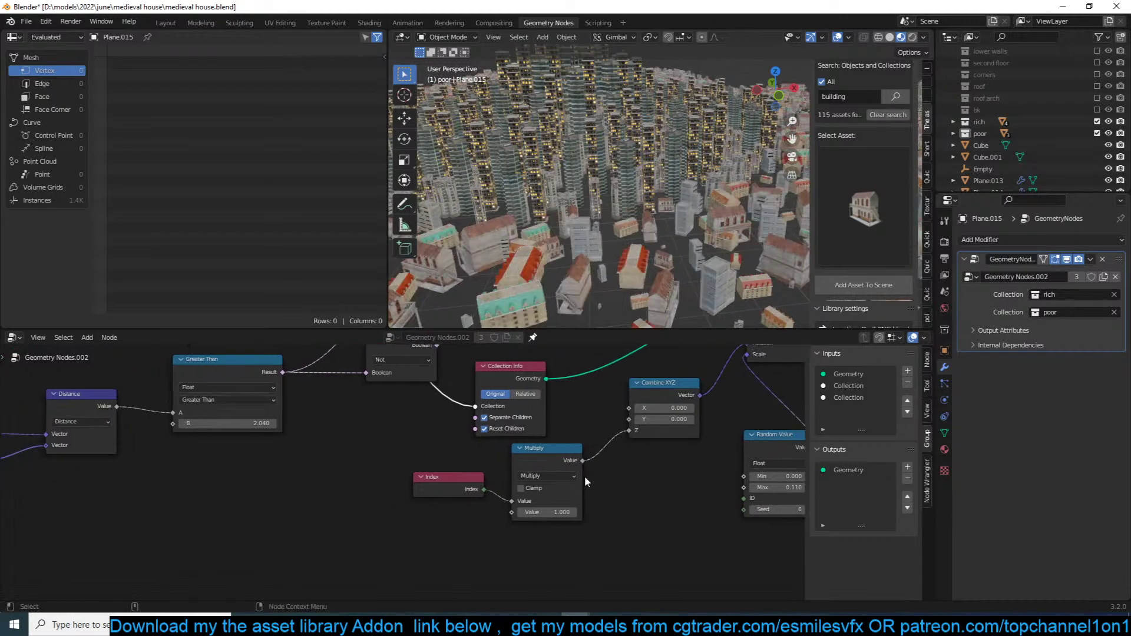
Step: Try a factor of 2.1 in the Multiply node and set it back to 1
left_click_drag(548, 508, 553, 510)
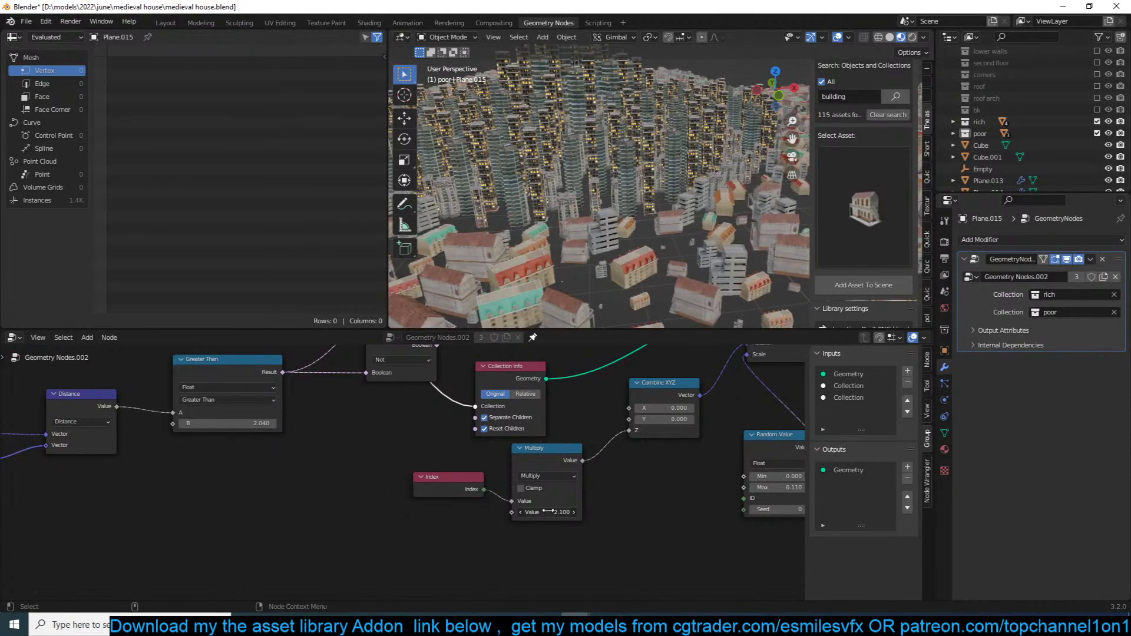
middle_click_drag(536, 528, 575, 514)
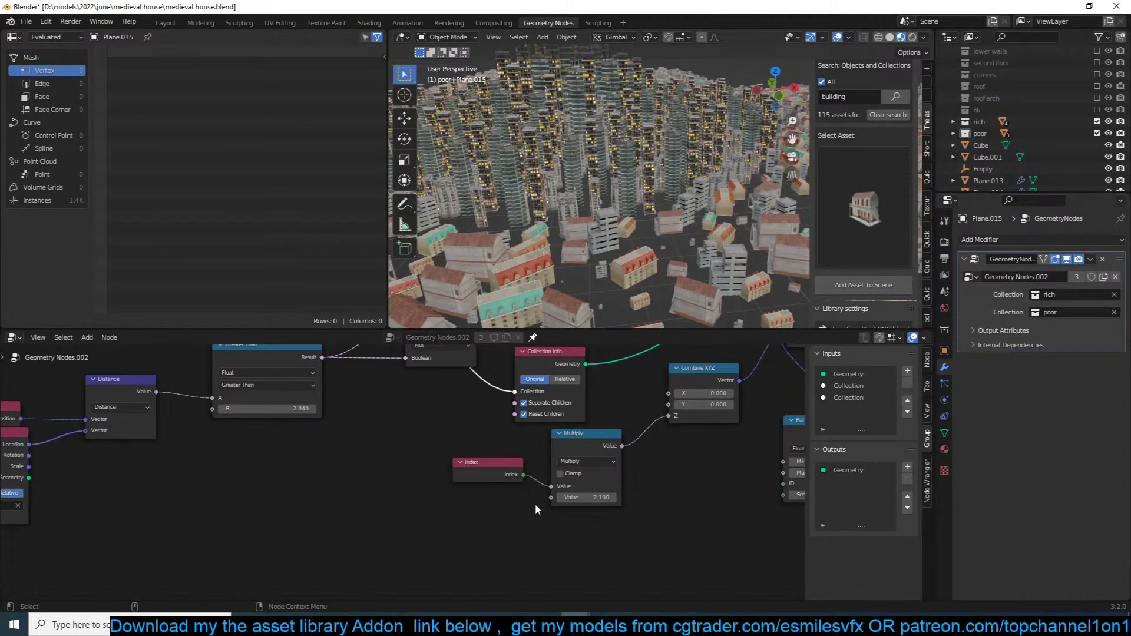
double_click(595, 499)
type("1")
key("Return")
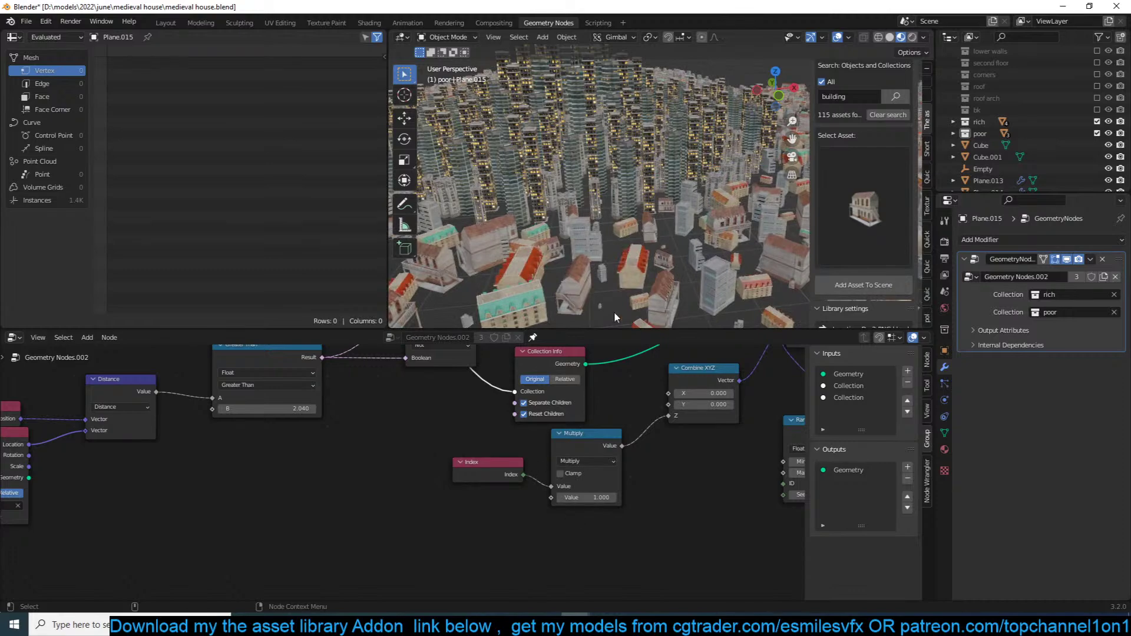
Step: Select the Index, Multiply and Combine XYZ nodes that rotate the poor buildings and save the file
middle_click_drag(614, 311, 591, 284)
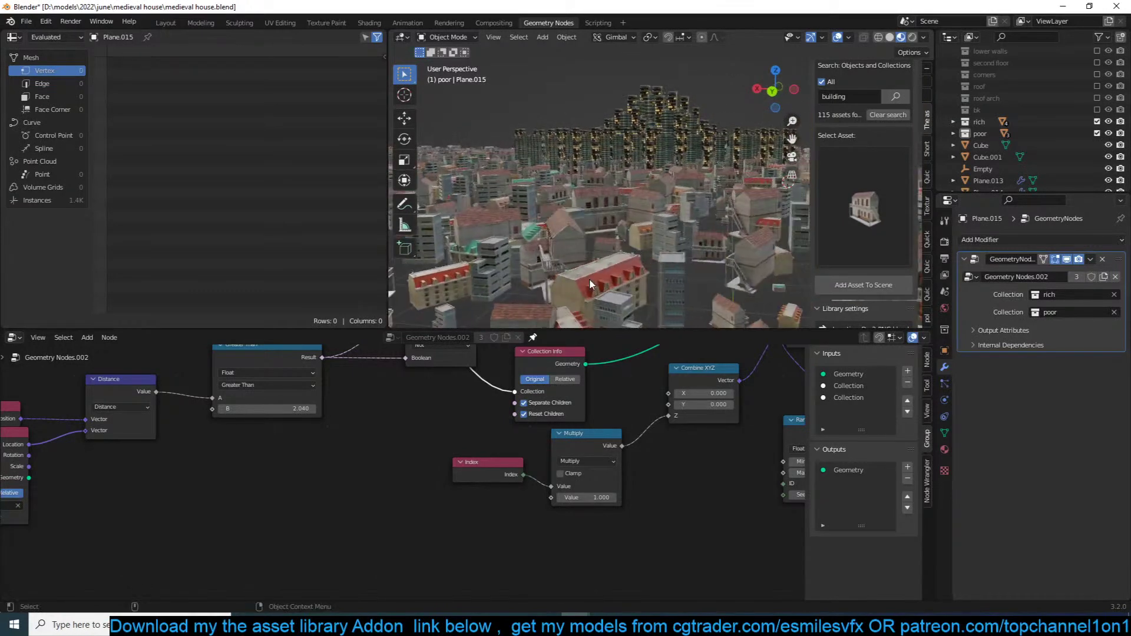
scroll(649, 433, "down", 2)
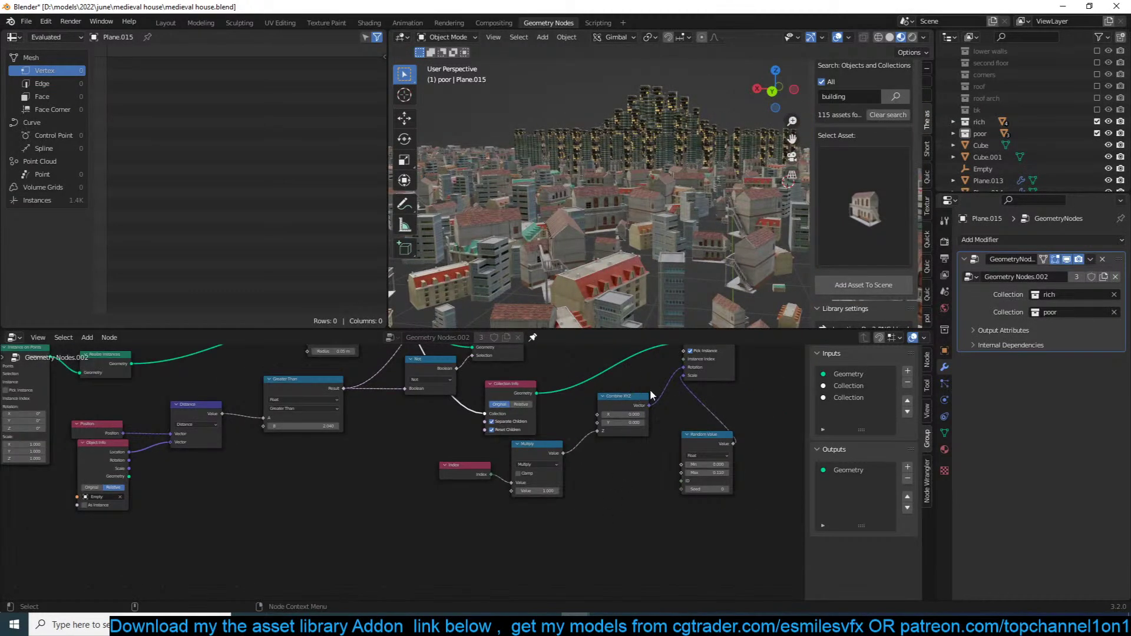
left_click_drag(652, 390, 619, 421)
left_click_drag(490, 452, 530, 489, "shift")
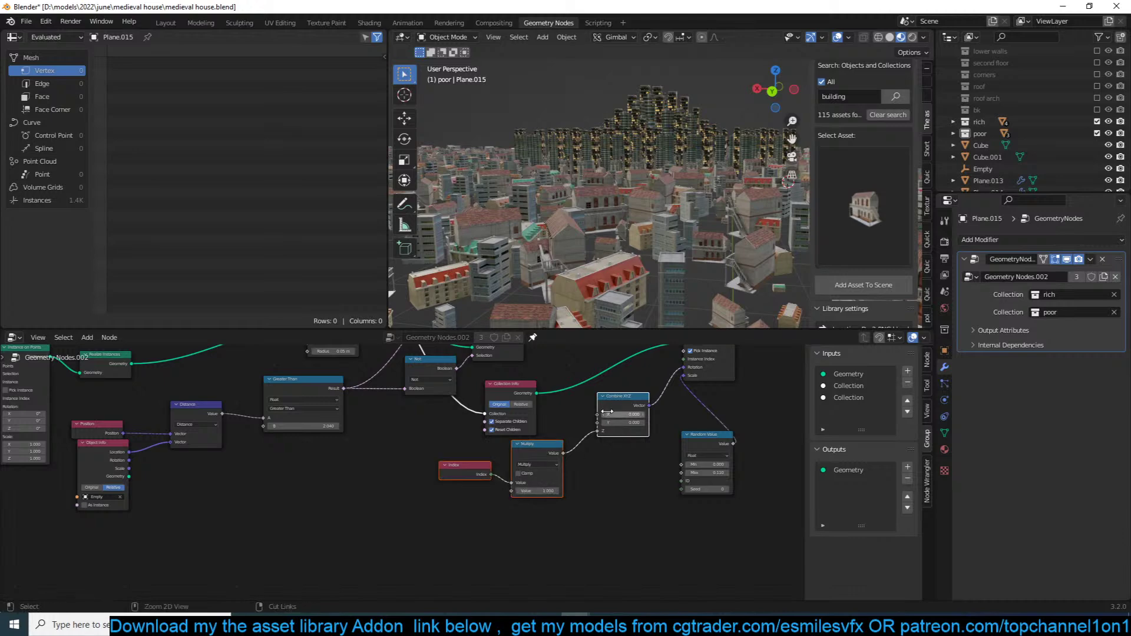
key("ctrl+c")
middle_click_drag(625, 402, 624, 526)
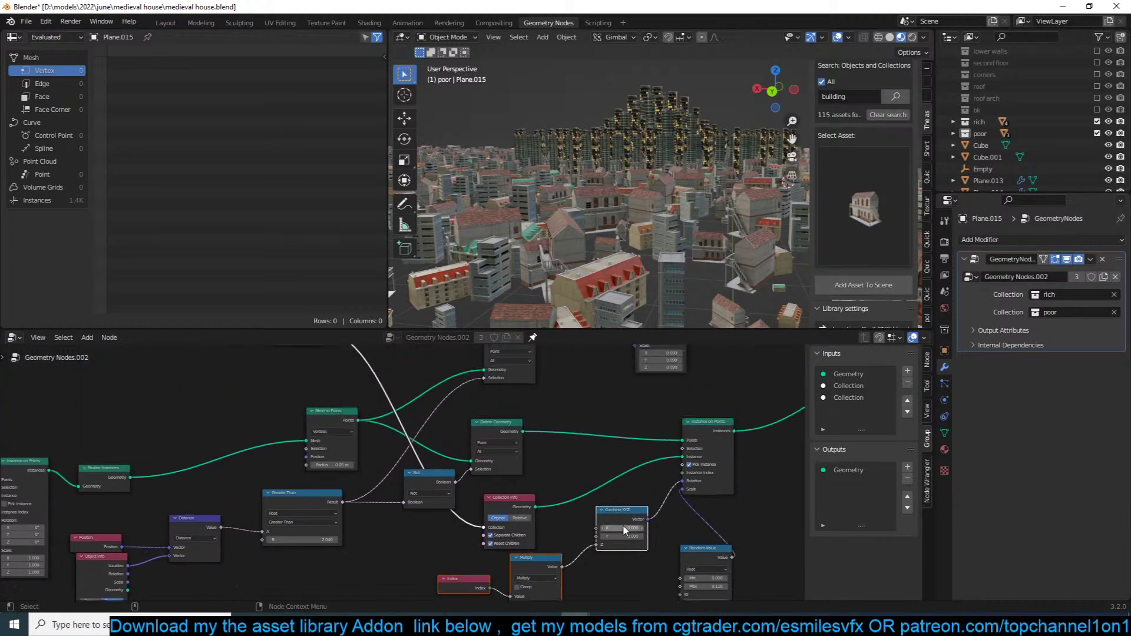
scroll(625, 524, "down", 1)
middle_click_drag(665, 455, 637, 488)
scroll(638, 495, "up", 1)
scroll(643, 464, "down", 1)
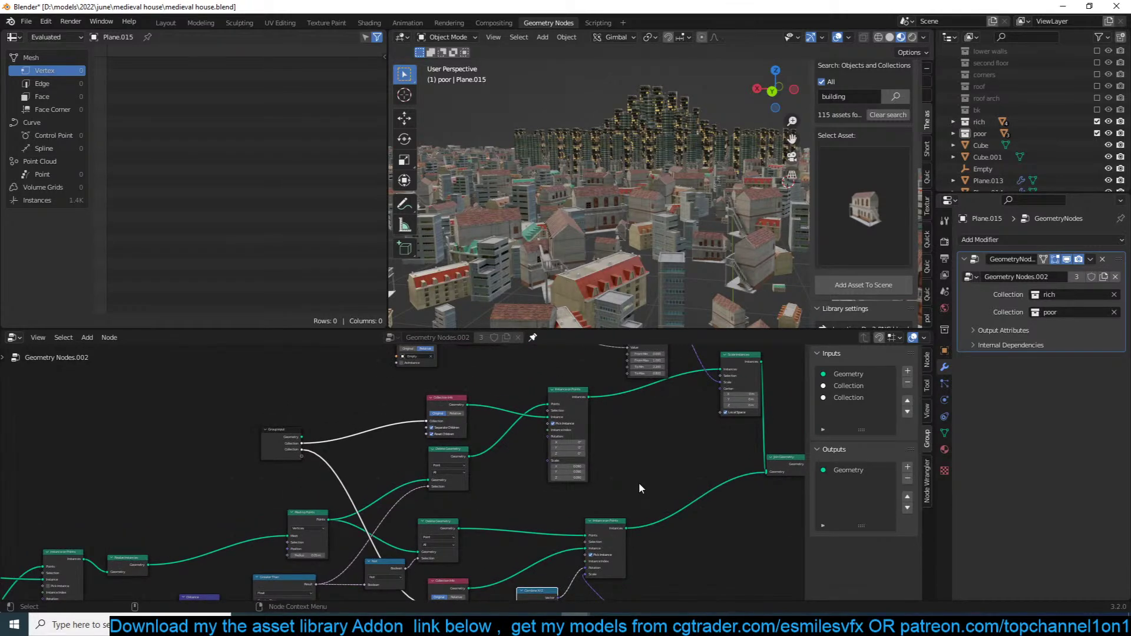
scroll(639, 483, "up", 1)
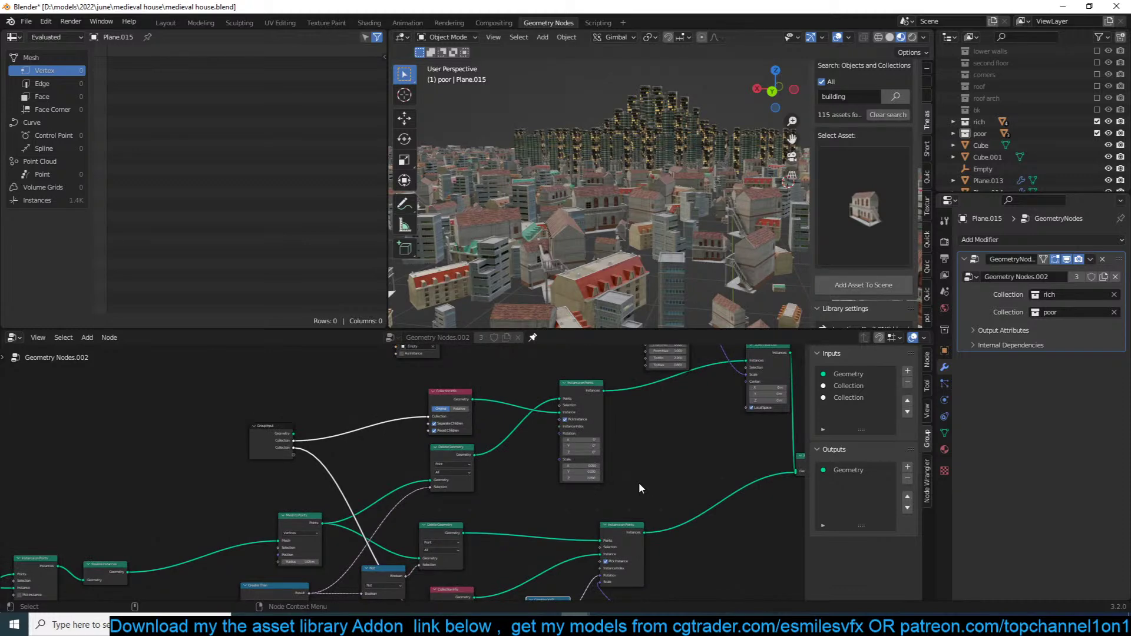
scroll(640, 483, "down", 2)
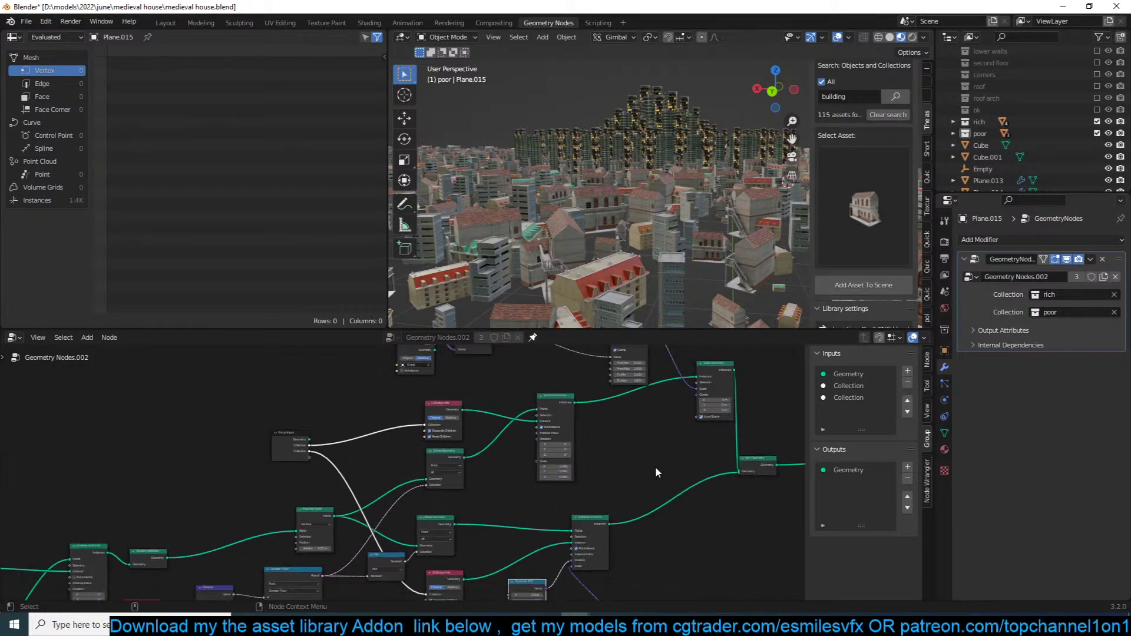
scroll(656, 468, "up", 2)
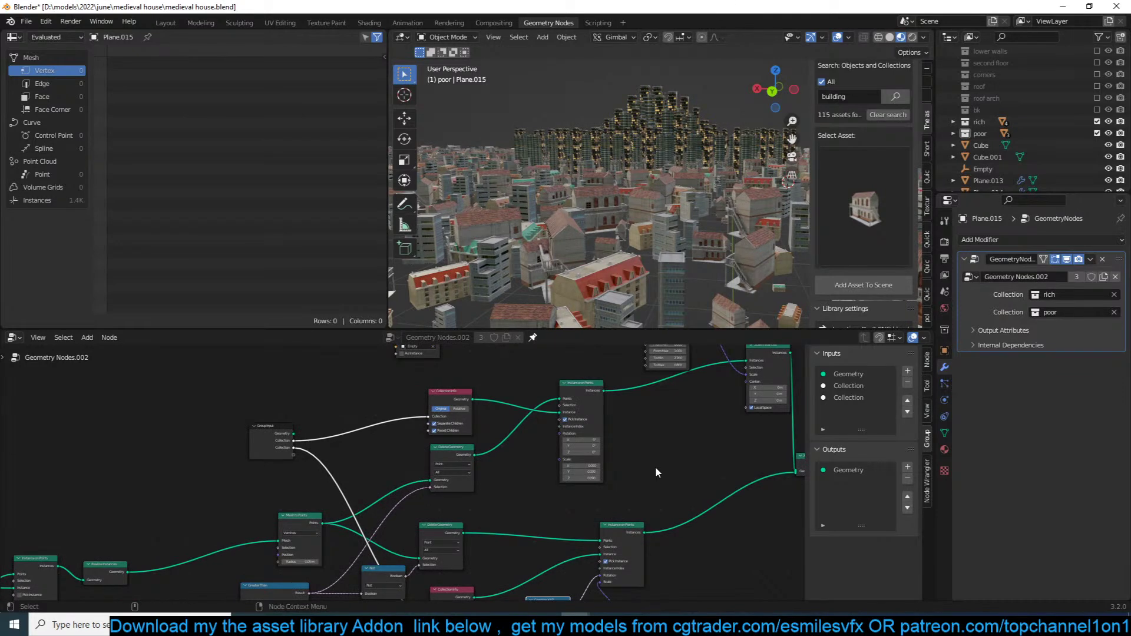
key("ctrl+s")
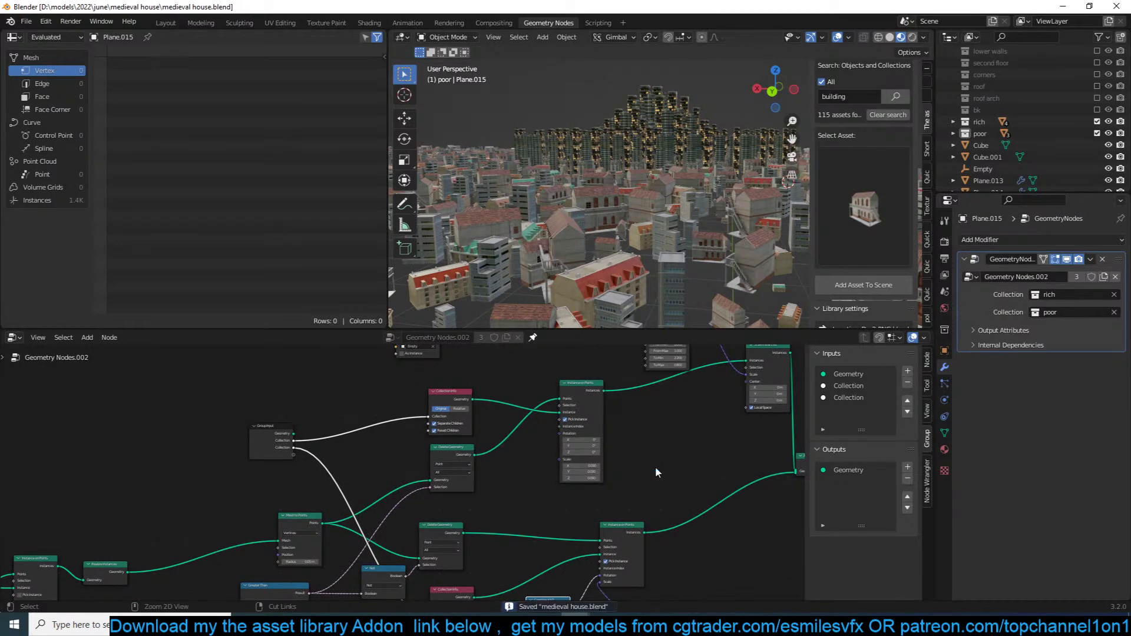
Step: Duplicate the Index, Multiply and Combine XYZ nodes and place the copies beside the rich buildings' Instance on Points node
scroll(642, 469, "down", 2)
scroll(657, 403, "up", 1)
middle_click_drag(658, 404, 611, 422)
scroll(645, 464, "up", 4)
middle_click_drag(648, 476, 580, 417)
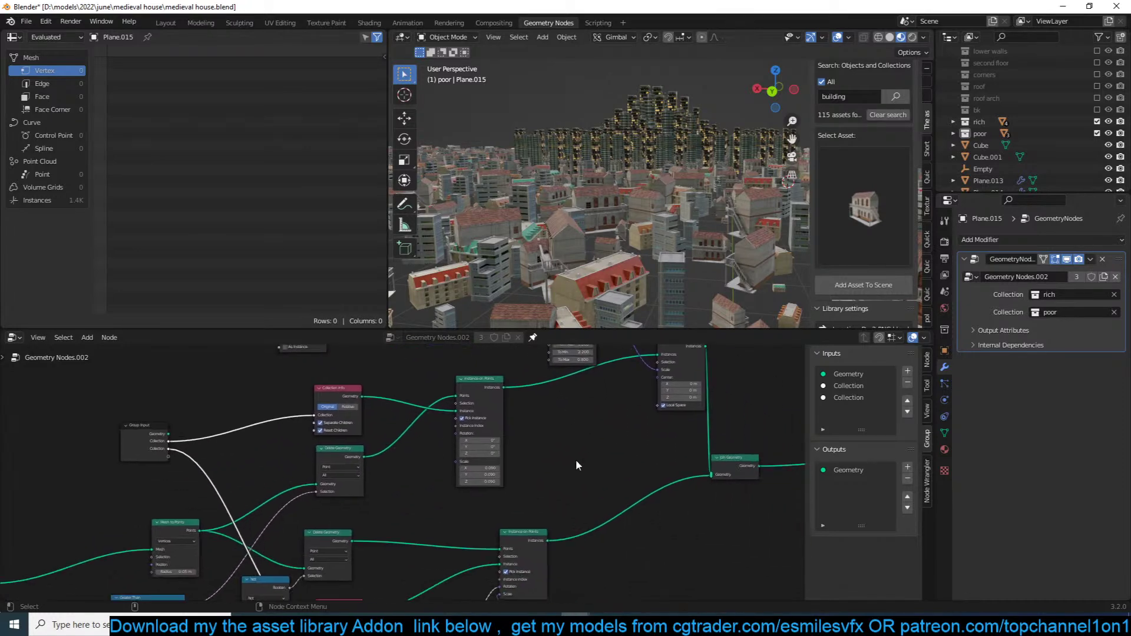
scroll(576, 462, "down", 6)
middle_click_drag(508, 525, 561, 463)
scroll(560, 463, "up", 3)
left_click(510, 495, "shift")
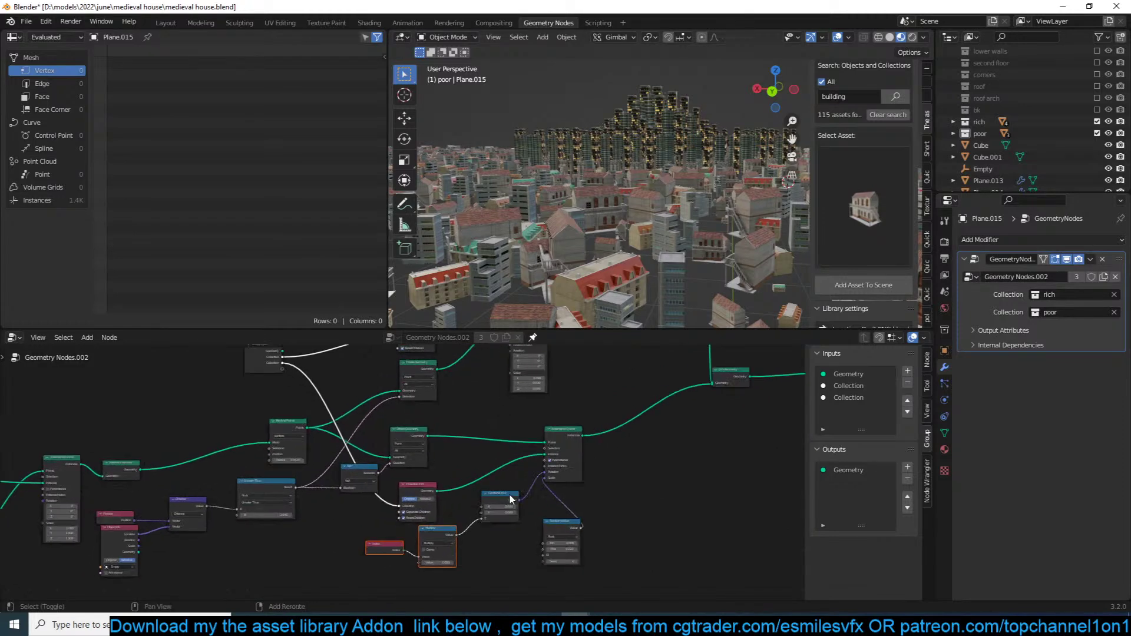
middle_click_drag(621, 444, 592, 530)
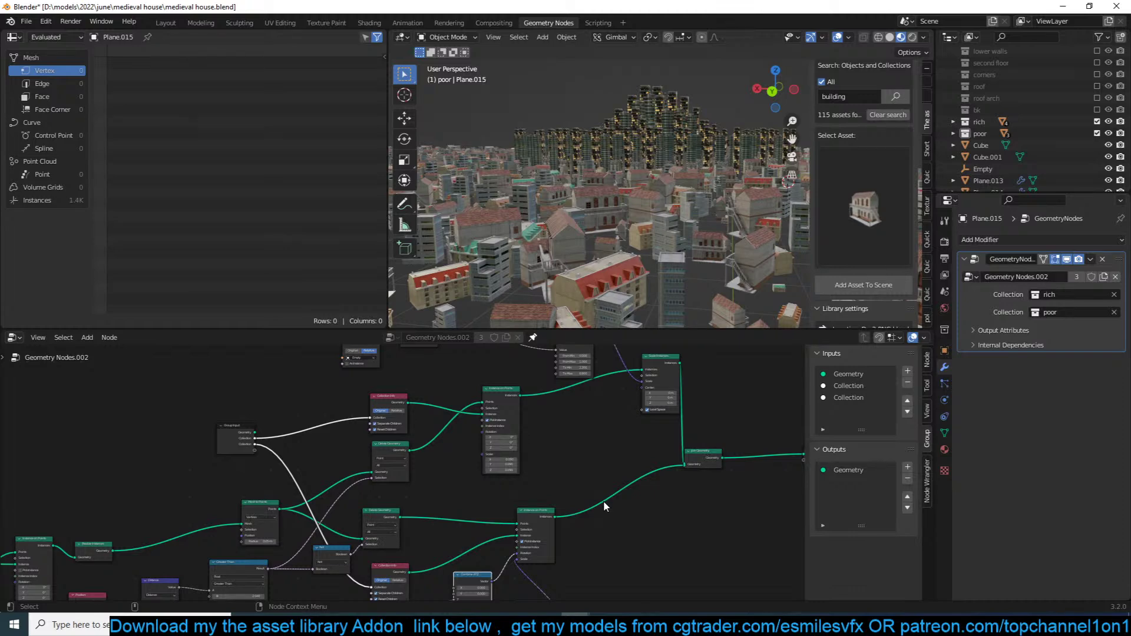
middle_click_drag(579, 456, 549, 517)
scroll(584, 494, "down", 3)
scroll(585, 446, "up", 2)
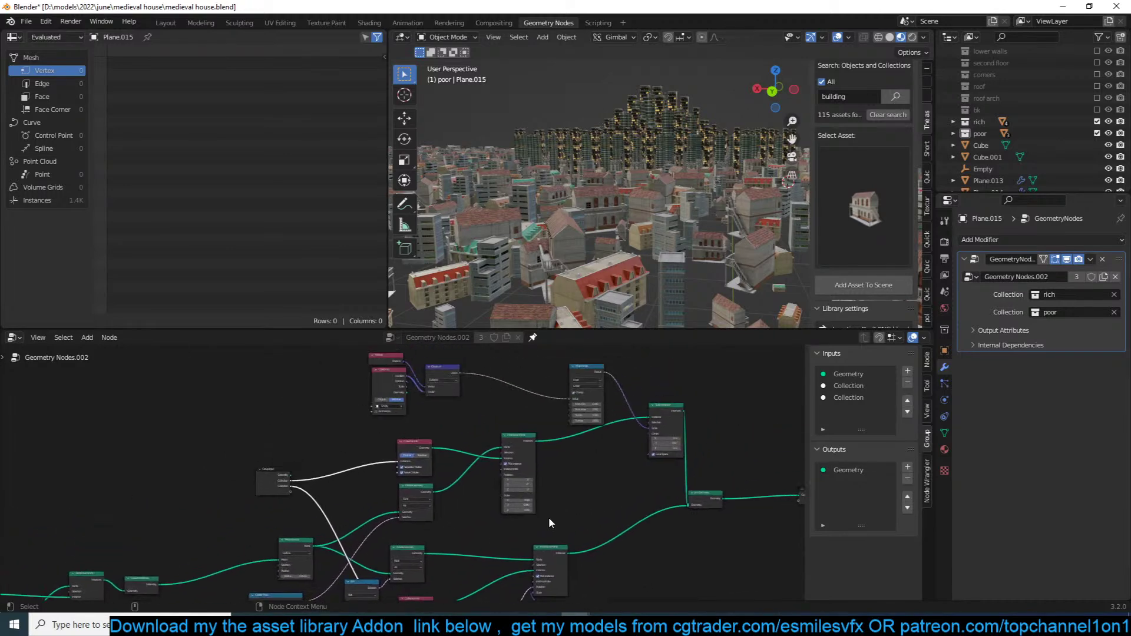
scroll(613, 461, "up", 3)
middle_click_drag(619, 463, 612, 504)
scroll(647, 500, "down", 5)
scroll(617, 462, "up", 3)
scroll(596, 473, "down", 4)
scroll(573, 526, "up", 3)
key("shift+d")
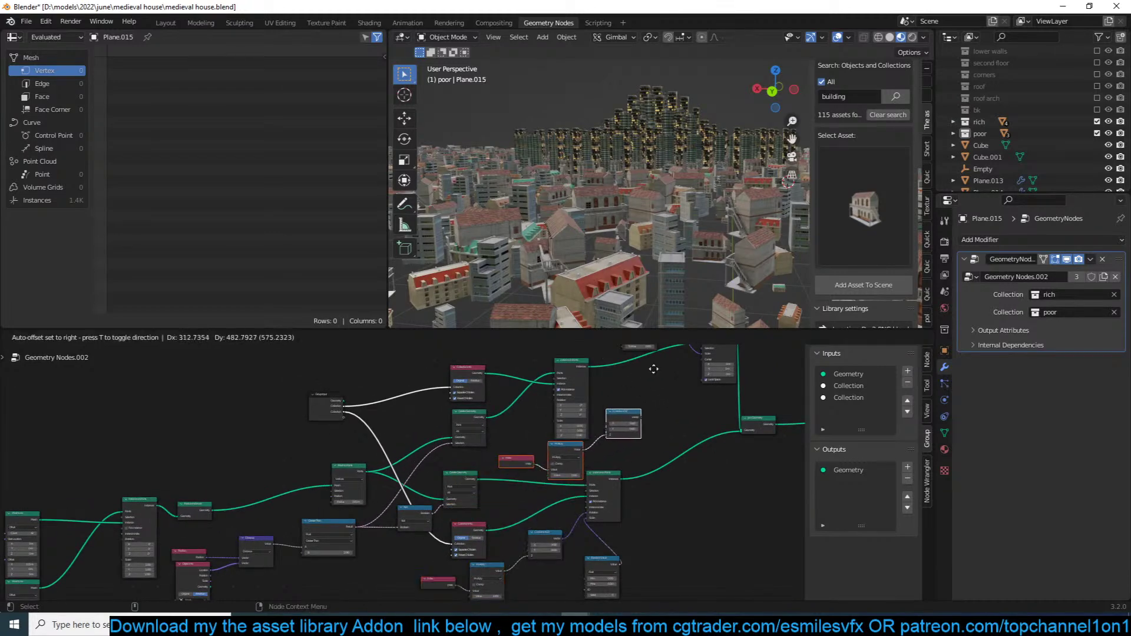
left_click(654, 369)
Step: Connect the duplicated Combine XYZ vector to the Rotation of the rich buildings' Instance on Points node
scroll(646, 391, "up", 4)
middle_click_drag(645, 392, 474, 473)
scroll(474, 473, "up", 3)
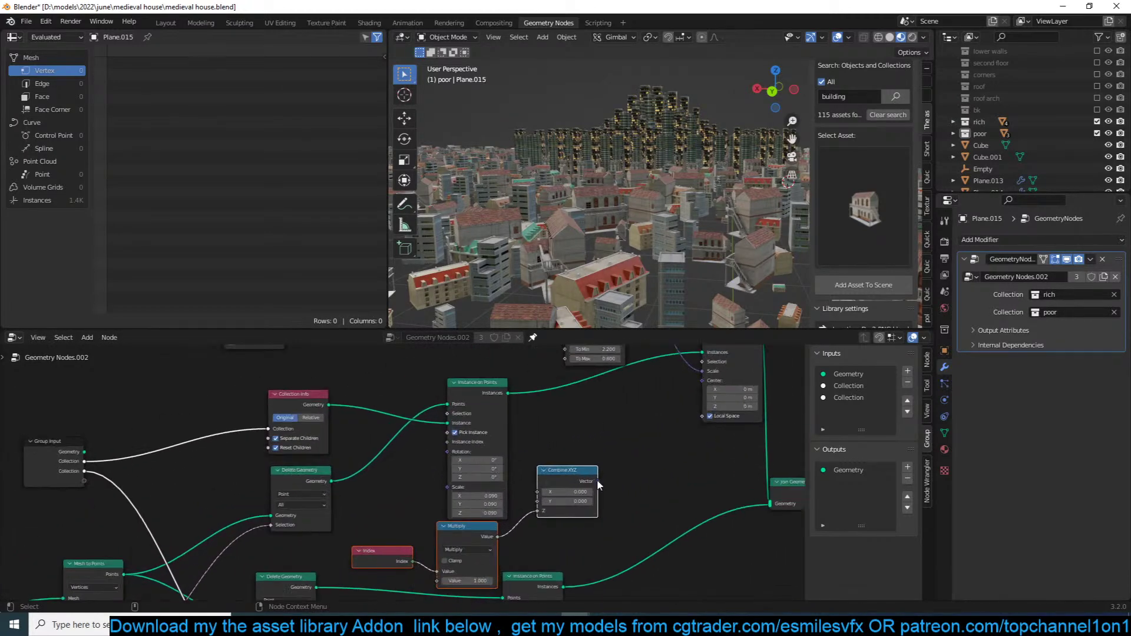
left_click_drag(597, 481, 447, 453)
Step: Expand the rich collection and delete the tower with lit windows, building.019
scroll(687, 182, "down", 5)
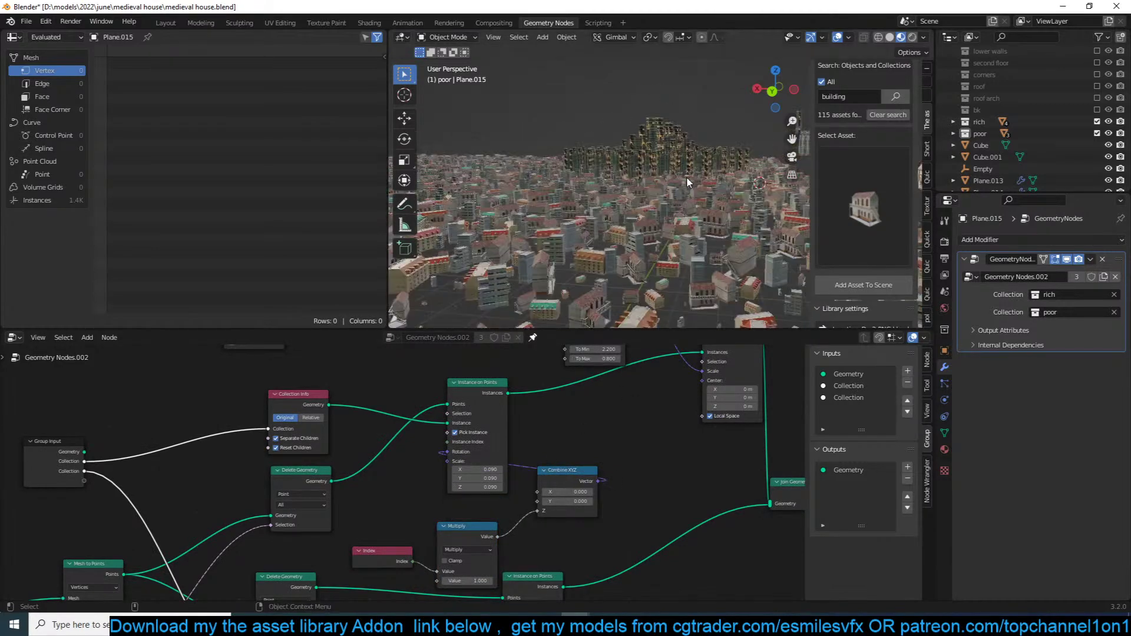
middle_click_drag(687, 181, 748, 219)
scroll(731, 224, "up", 5)
scroll(731, 220, "up", 6)
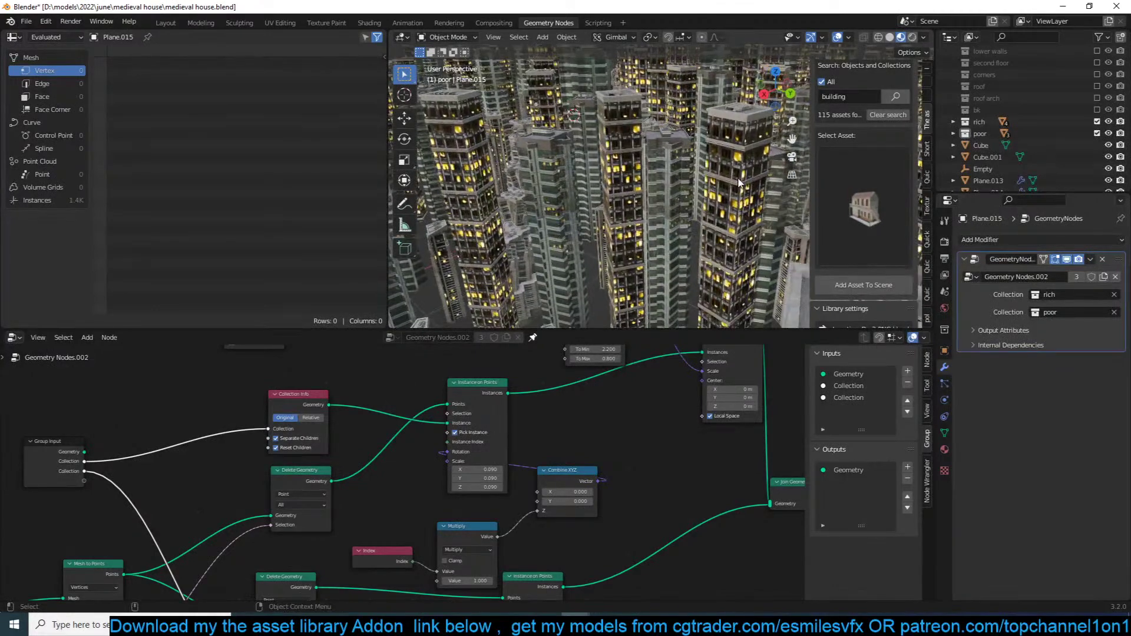
left_click(953, 121)
scroll(760, 187, "down", 6)
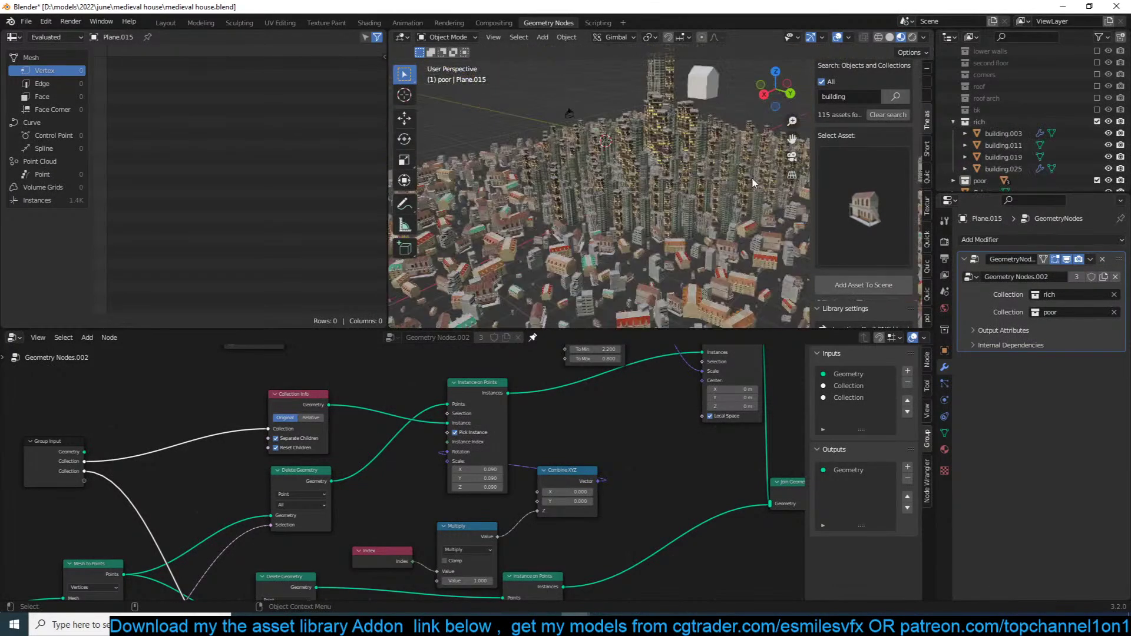
middle_click_drag(760, 186, 714, 211)
left_click(666, 125)
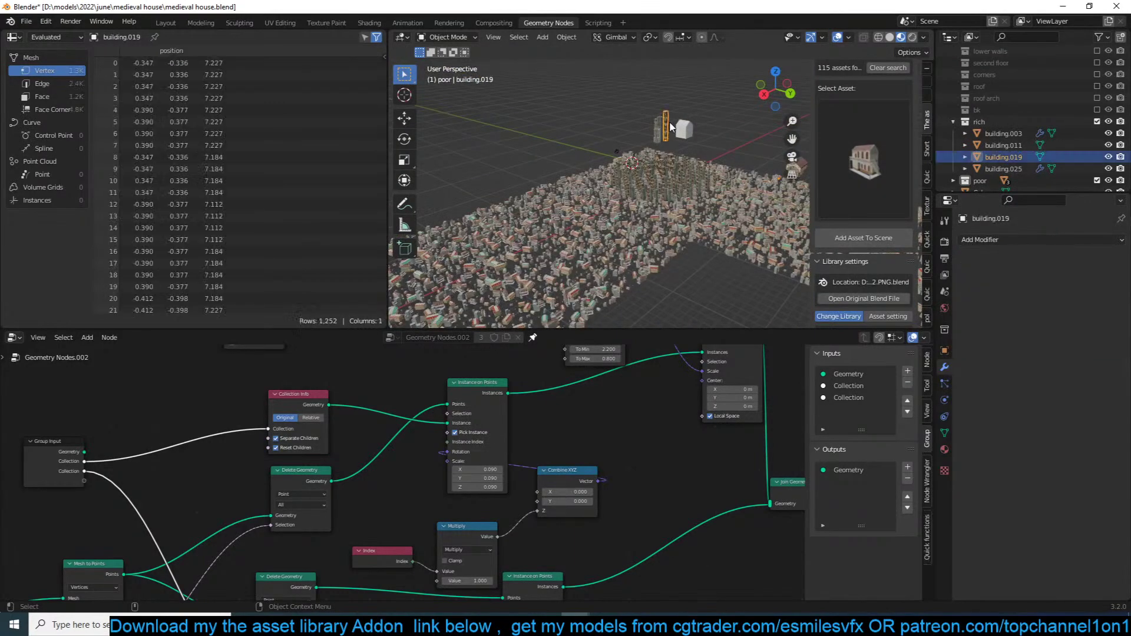
key("x")
left_click(666, 125)
Step: Inspect the rich district from closer and farther away and save the file
scroll(651, 160, "up", 3)
scroll(653, 158, "up", 4)
middle_click_drag(660, 147, 629, 132)
scroll(722, 121, "down", 2)
scroll(630, 133, "down", 2)
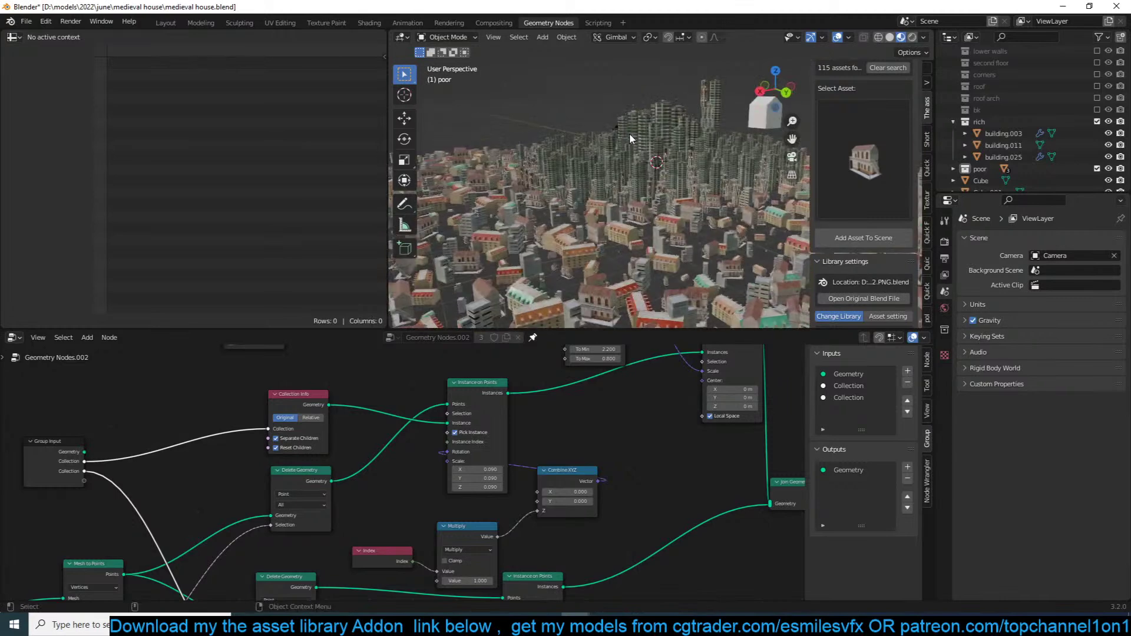
key("ctrl+s")
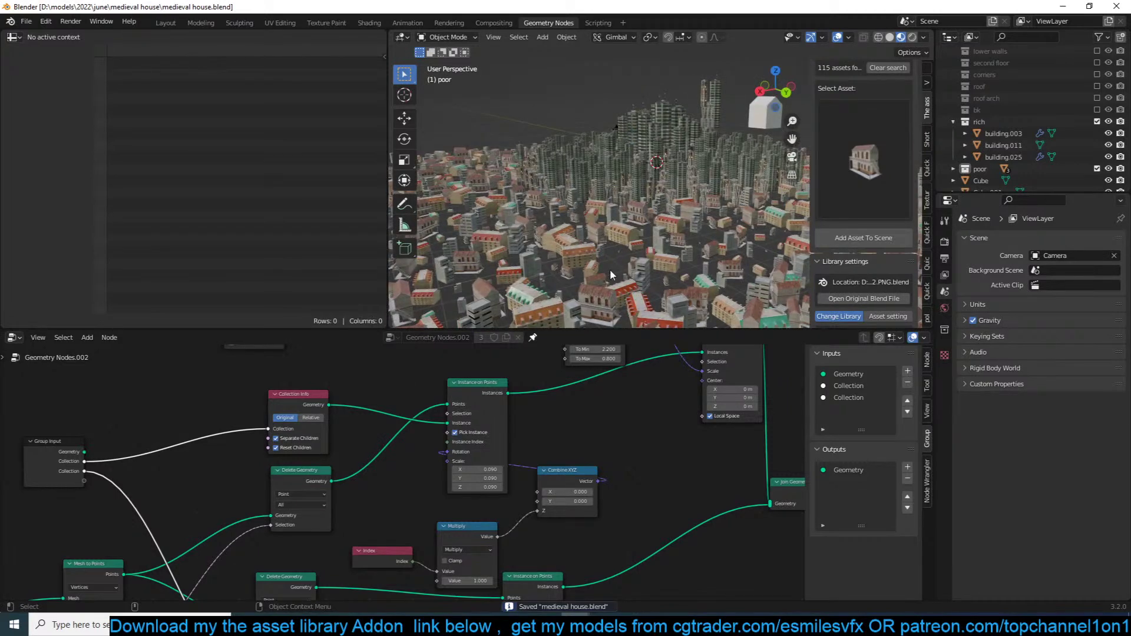
Step: Examine the Greater Than node and the Distance, Position and Object Info nodes that feed it
middle_click_drag(462, 434, 569, 374)
middle_click_drag(438, 460, 576, 387)
middle_click_drag(403, 451, 449, 406)
scroll(301, 540, "up", 2)
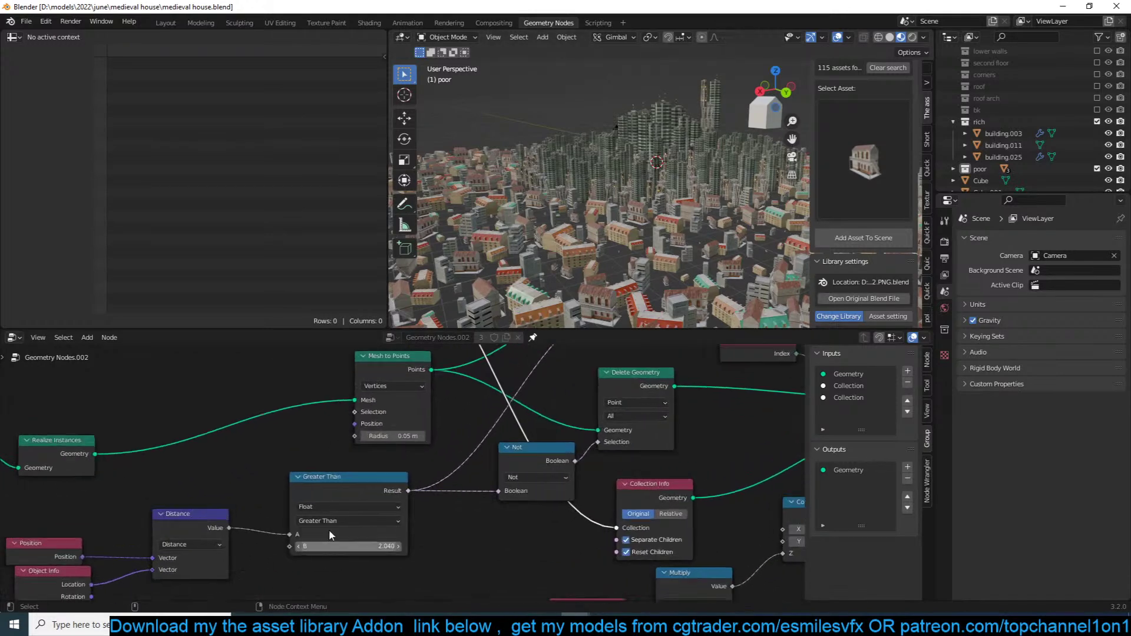
scroll(446, 467, "down", 3)
mouse_move(404, 489)
middle_mouse_down()
mouse_move(528, 480)
mouse_move(397, 475)
middle_mouse_up()
scroll(529, 480, "up", 10)
scroll(397, 475, "up", 4)
left_click(481, 485)
left_click(497, 484)
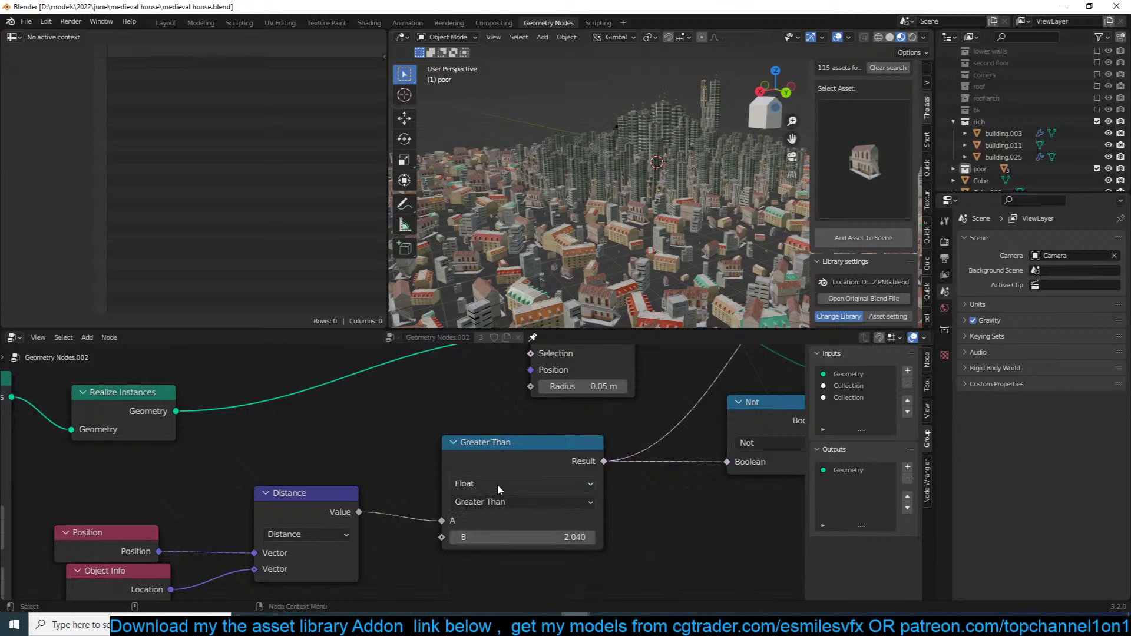
scroll(524, 539, "down", 2)
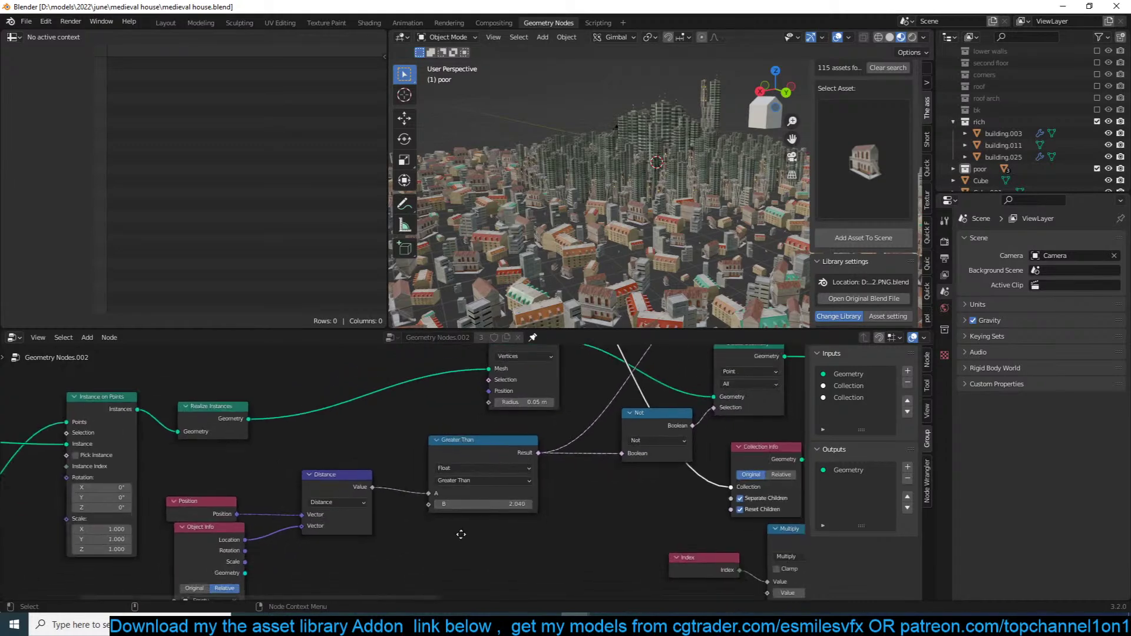
Step: Add a Compare node below the Greater Than node, view its input types, and delete it again
key("shift+a")
left_click(456, 369)
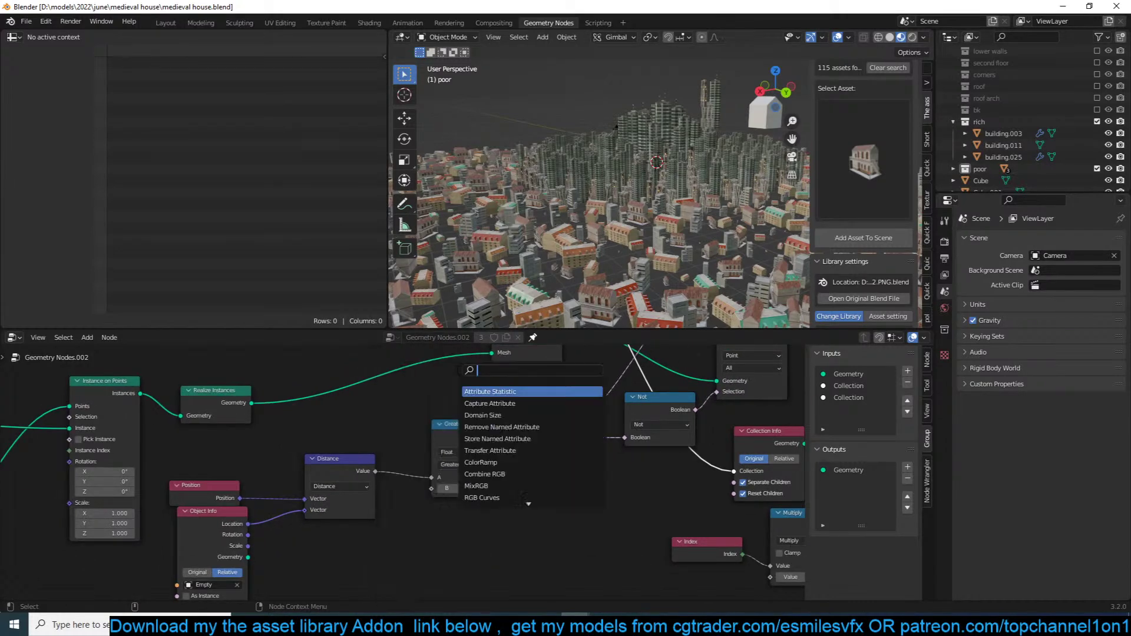
type("com")
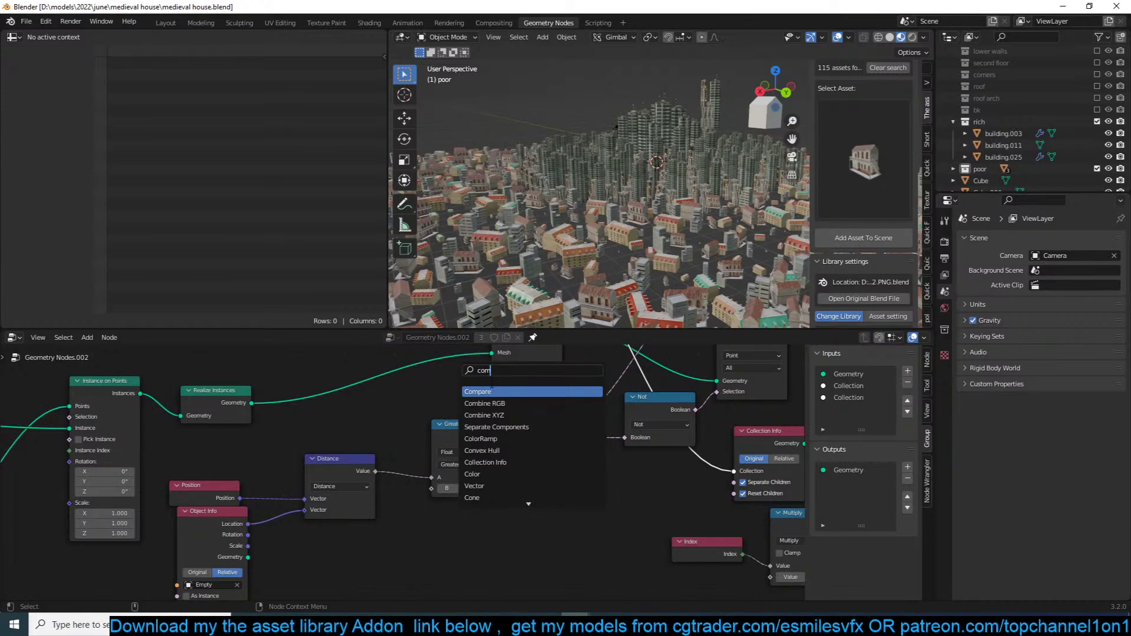
key("Return")
left_click(514, 547)
left_click(513, 547)
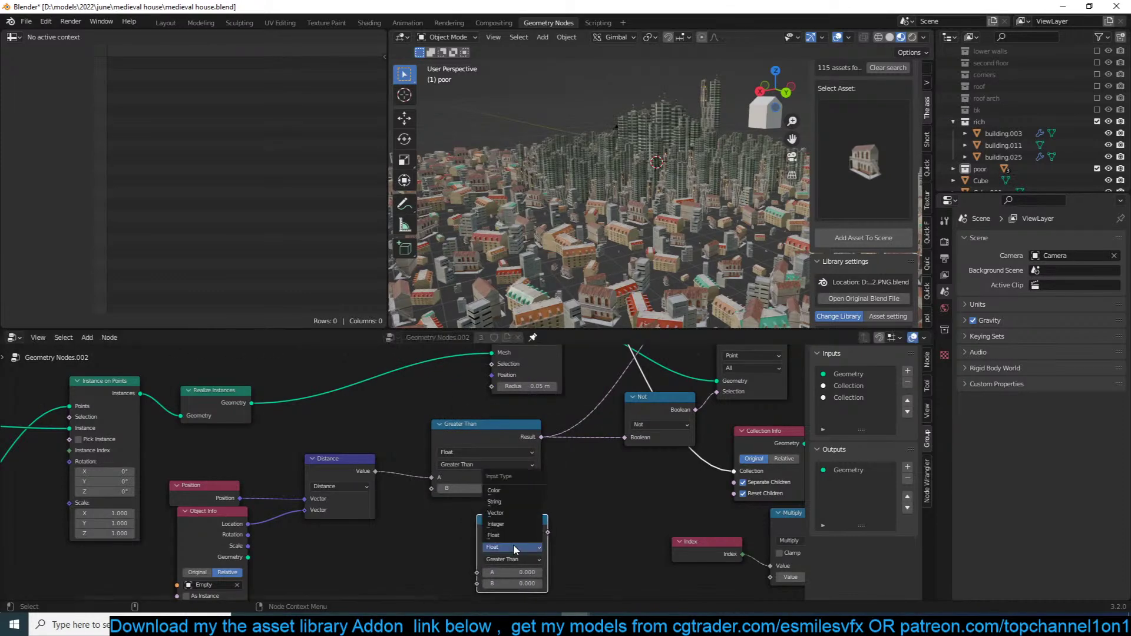
left_click(514, 549)
key("x")
Step: Save the file with the finished city node setup
key("shift+a")
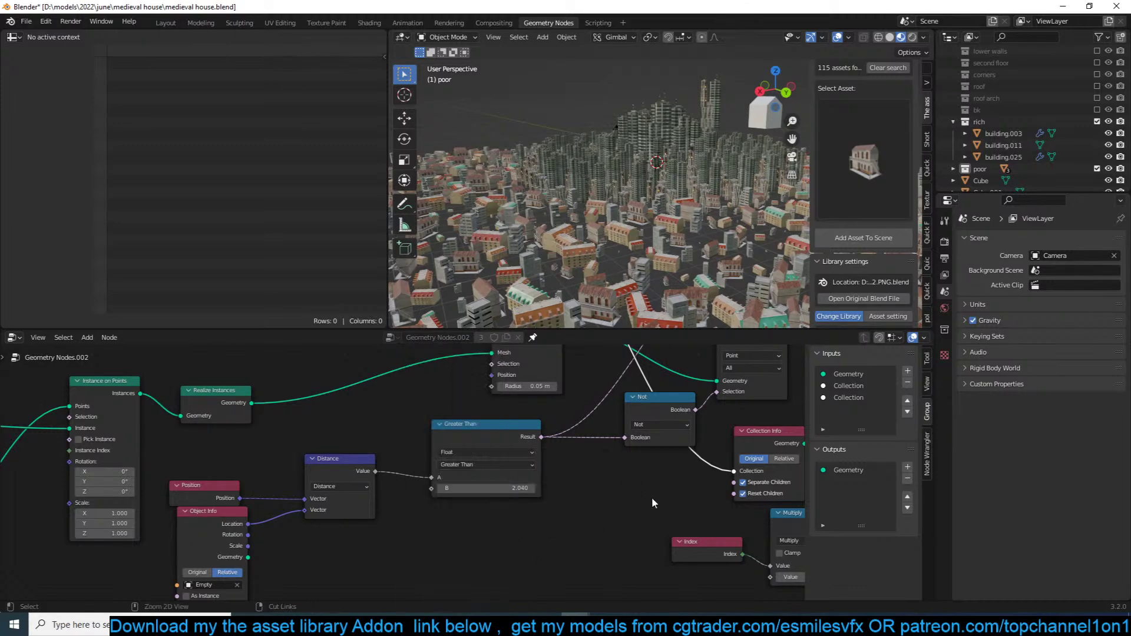
key("ctrl+s")
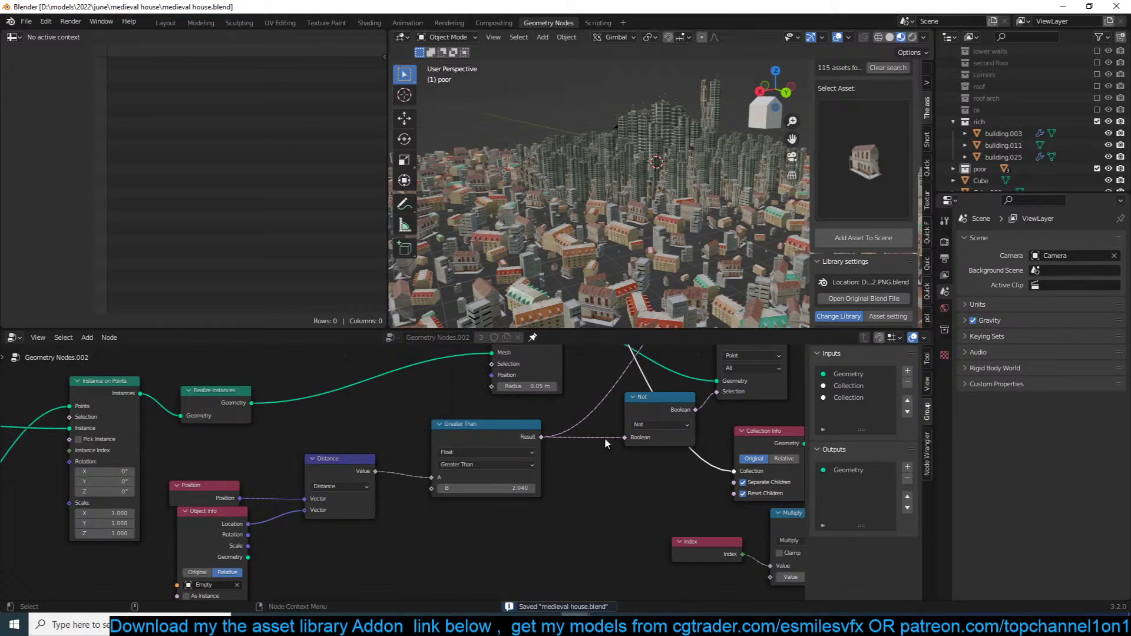
key("shift+a")
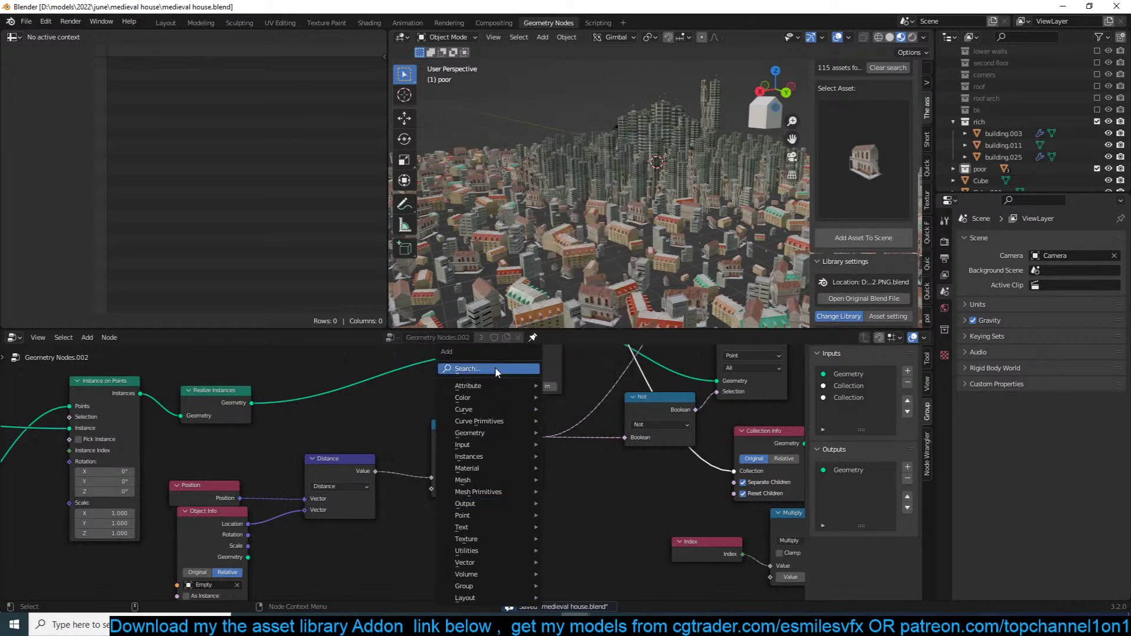
left_click(495, 368)
type("compar")
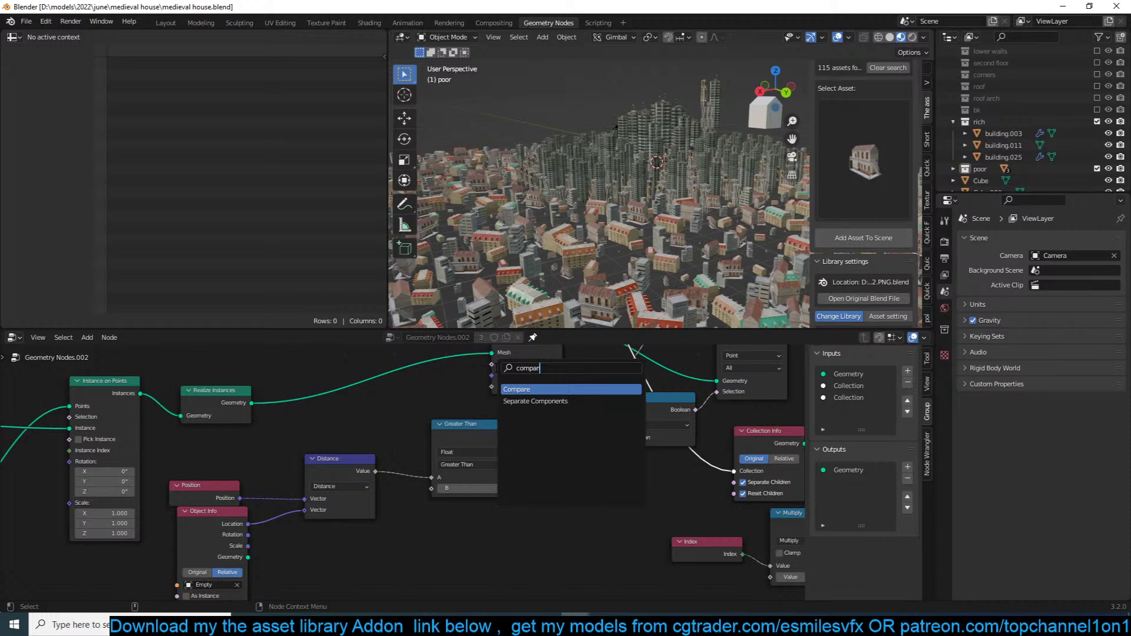
key("Escape")
scroll(463, 529, "down", 1)
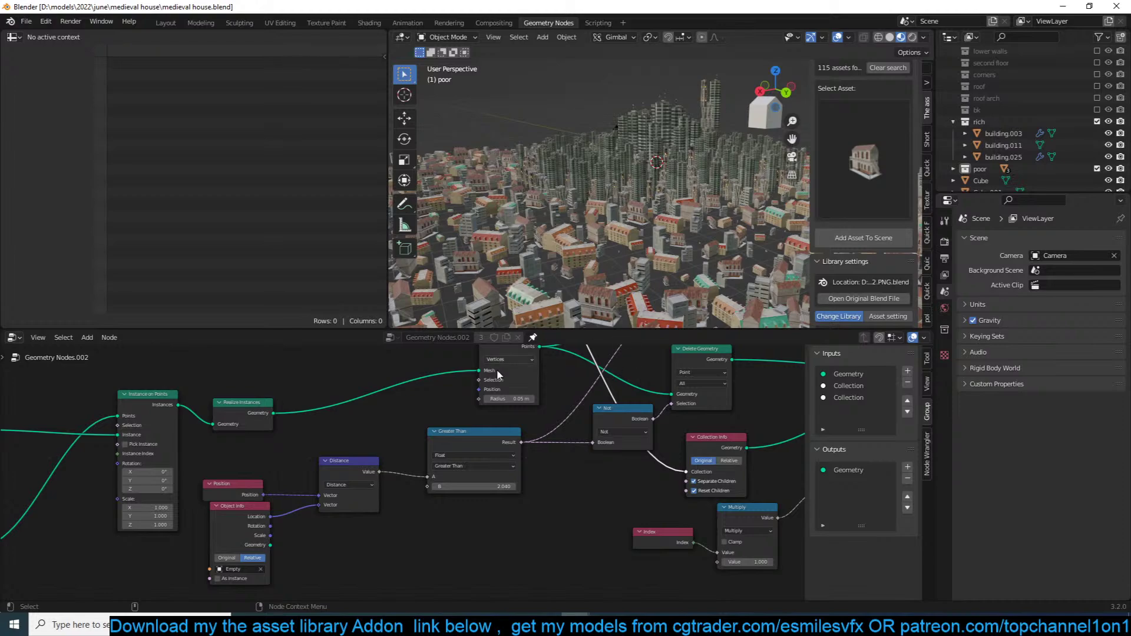
middle_click_drag(589, 259, 695, 268)
Step: Switch to the Chrome window with the nuketown image search and search for "meereen game of thrones"
mouse_move(315, 624)
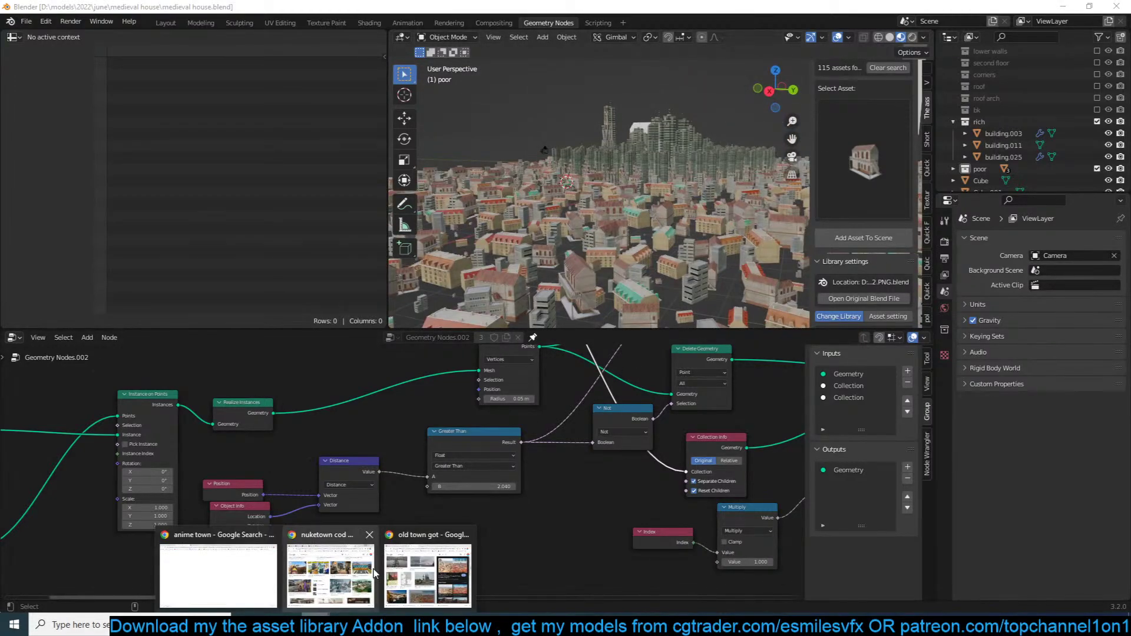
left_click(330, 572)
left_click(714, 193)
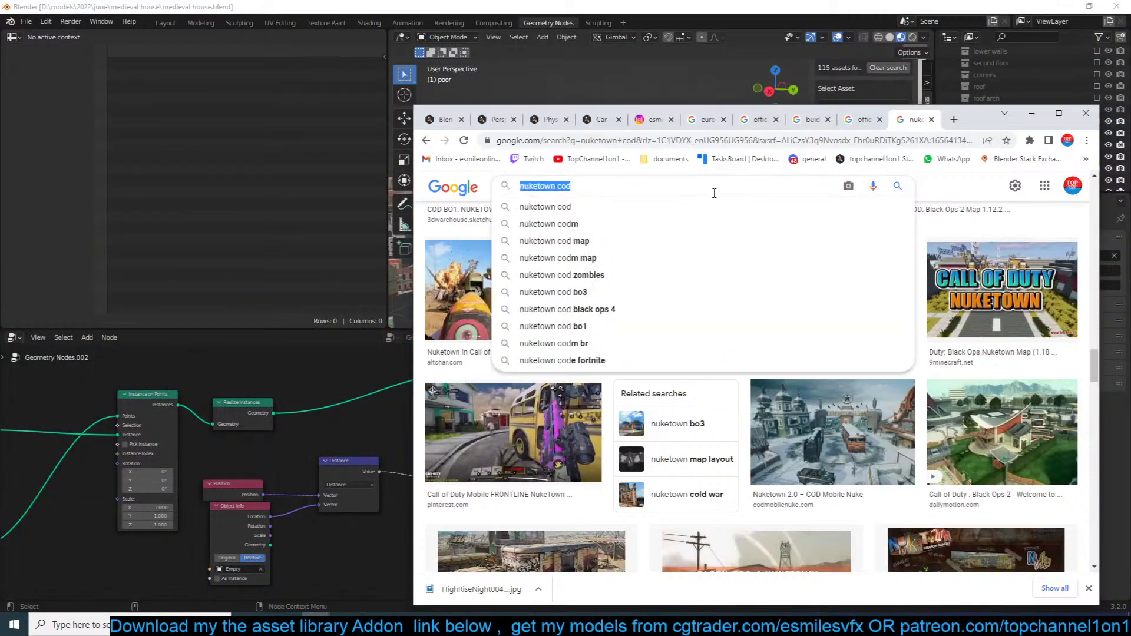
type("meere")
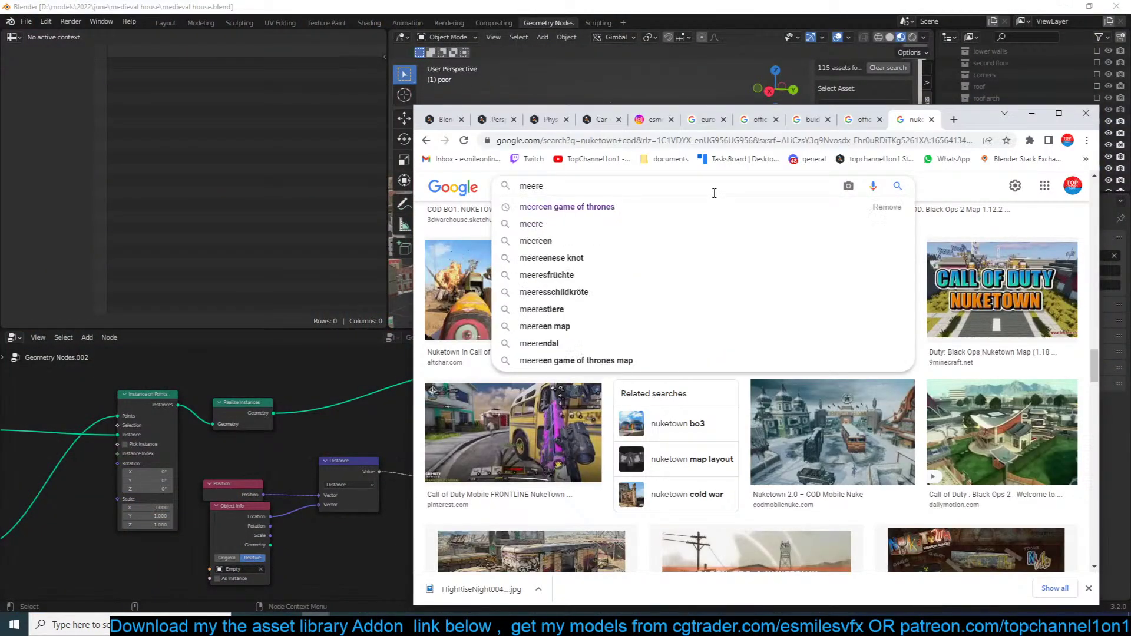
type("en")
key("Down")
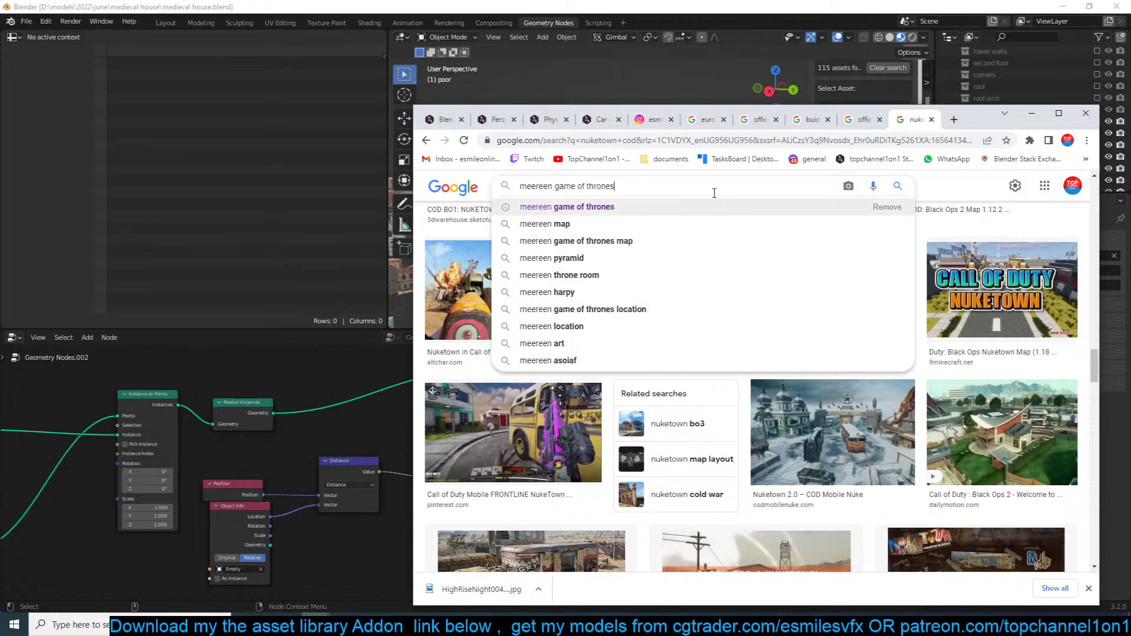
key("Return")
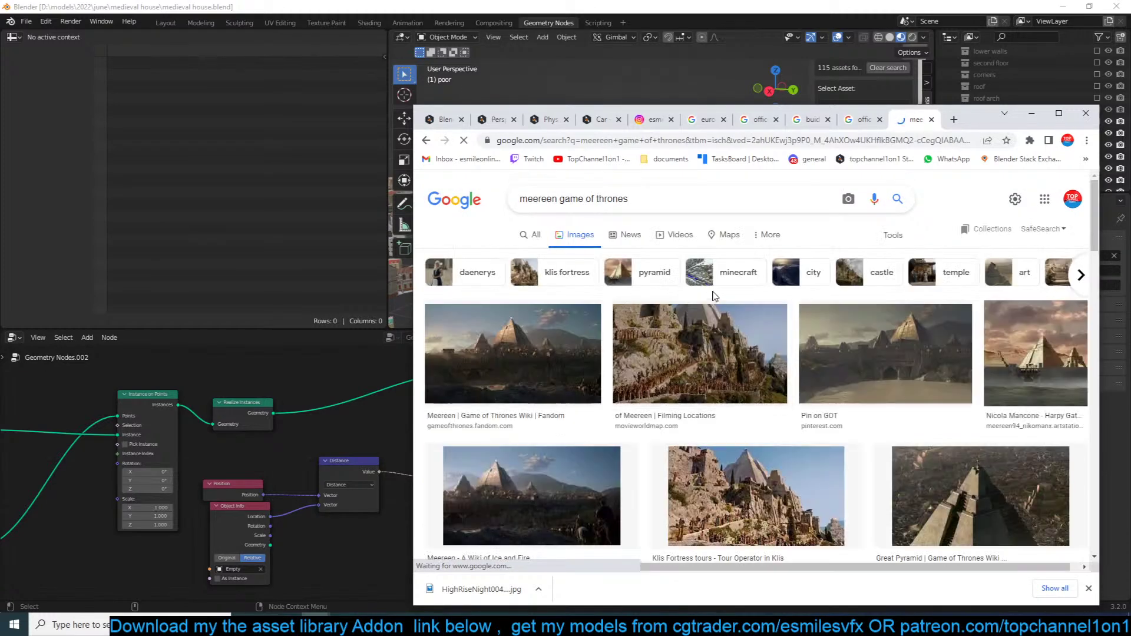
Step: Browse the Meereen images, preview the Great Pyramid picture and open the related Große Pyramide image
scroll(686, 360, "down", 2)
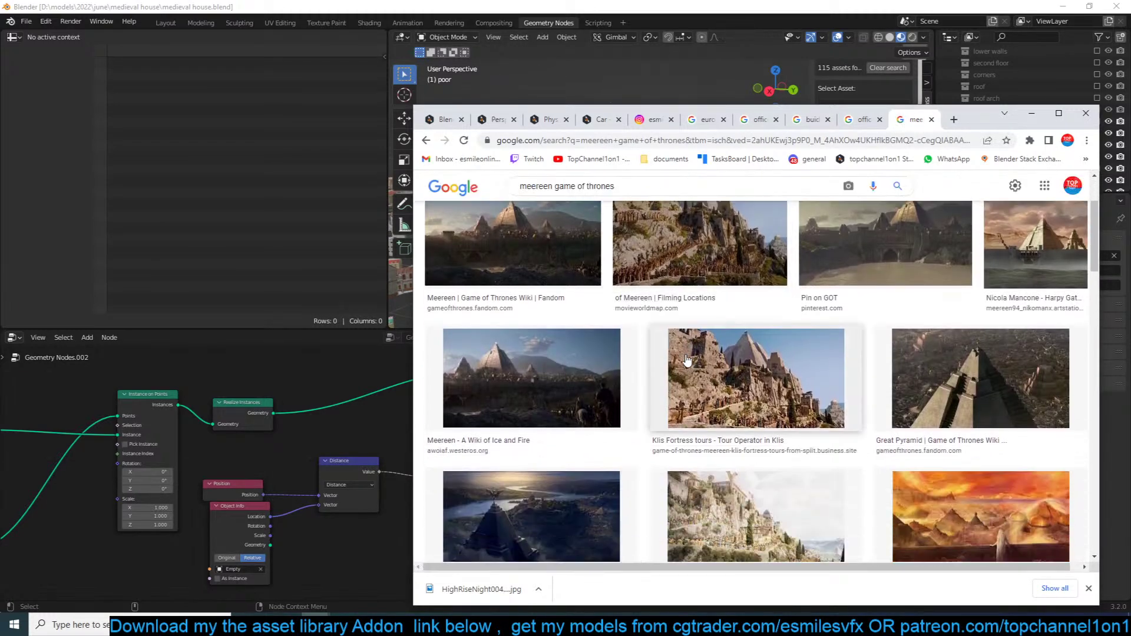
scroll(686, 360, "down", 2)
scroll(707, 357, "down", 2)
scroll(738, 354, "up", 1)
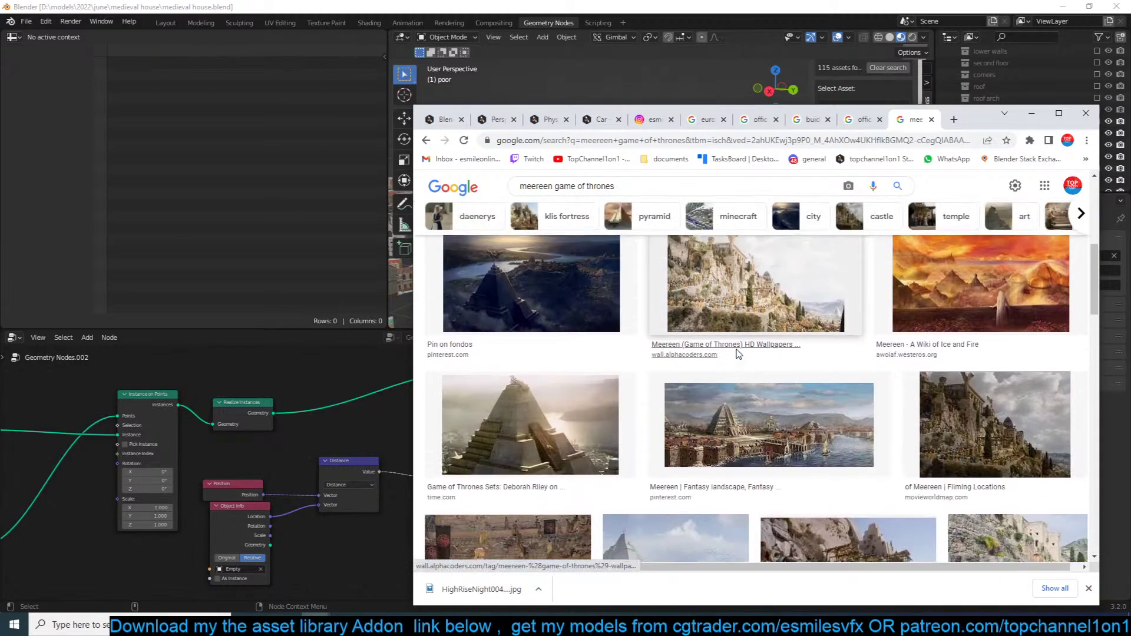
left_click(664, 354)
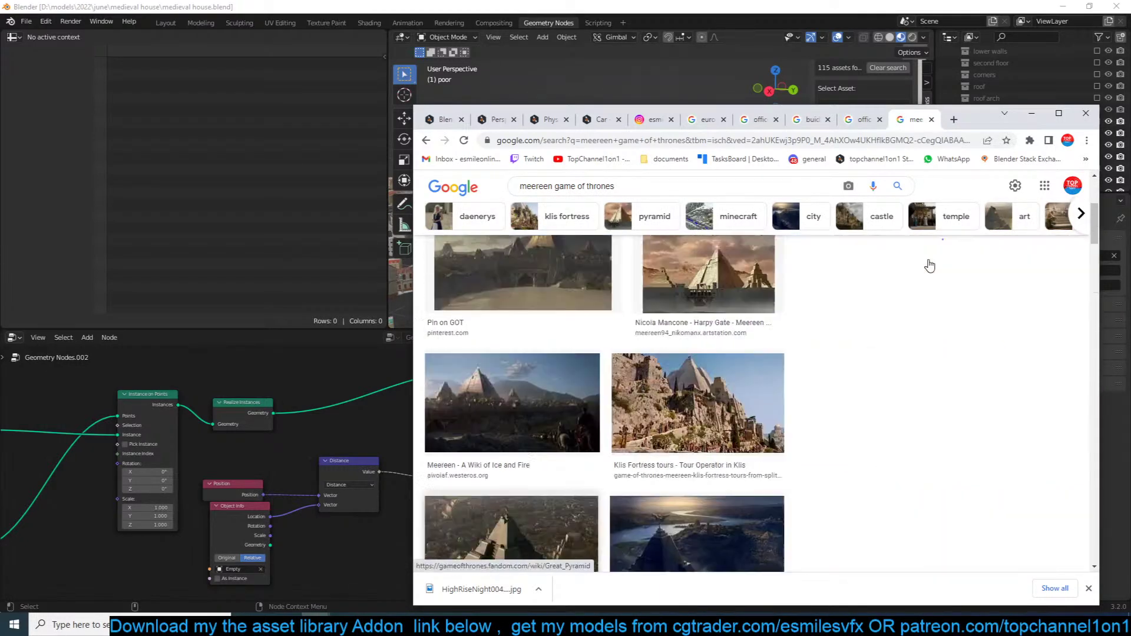
scroll(751, 341, "down", 1)
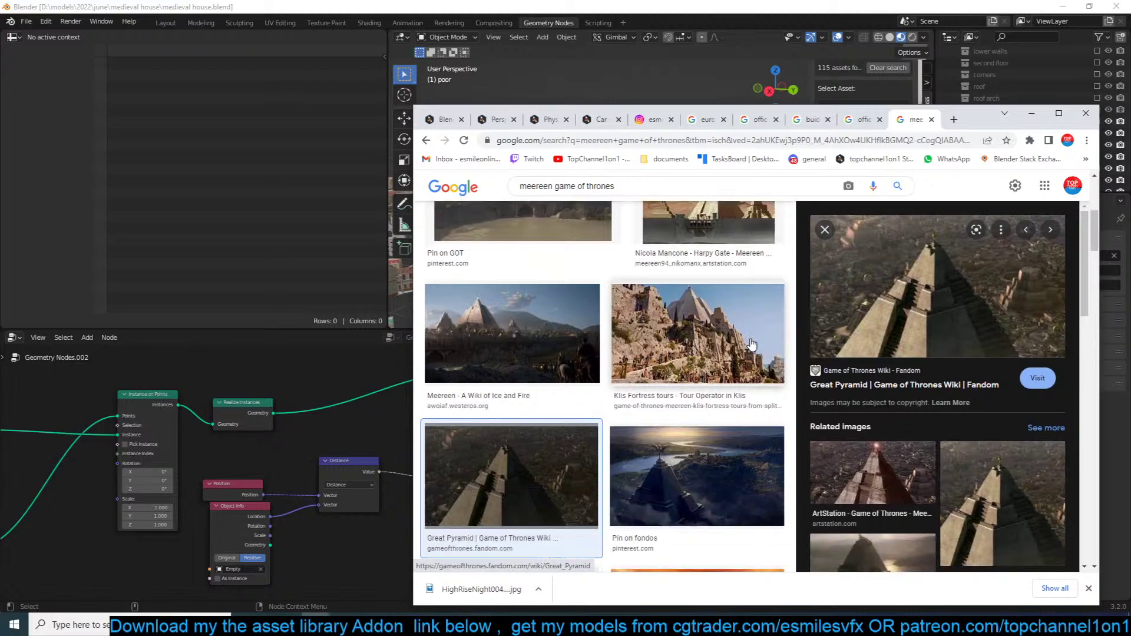
scroll(751, 344, "down", 10)
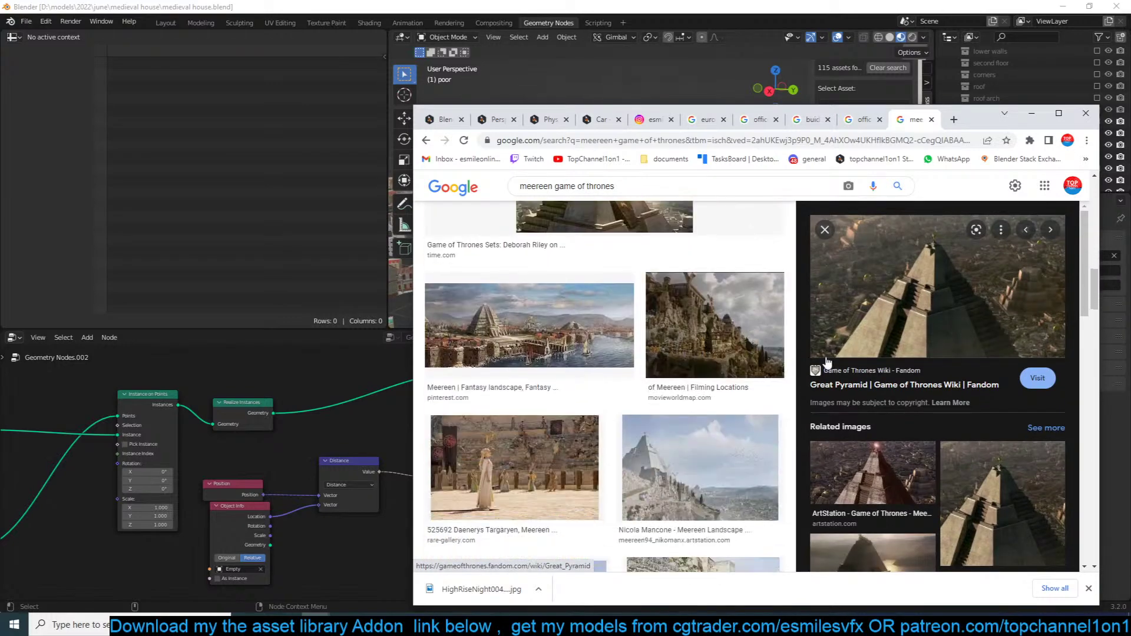
scroll(826, 361, "down", 5)
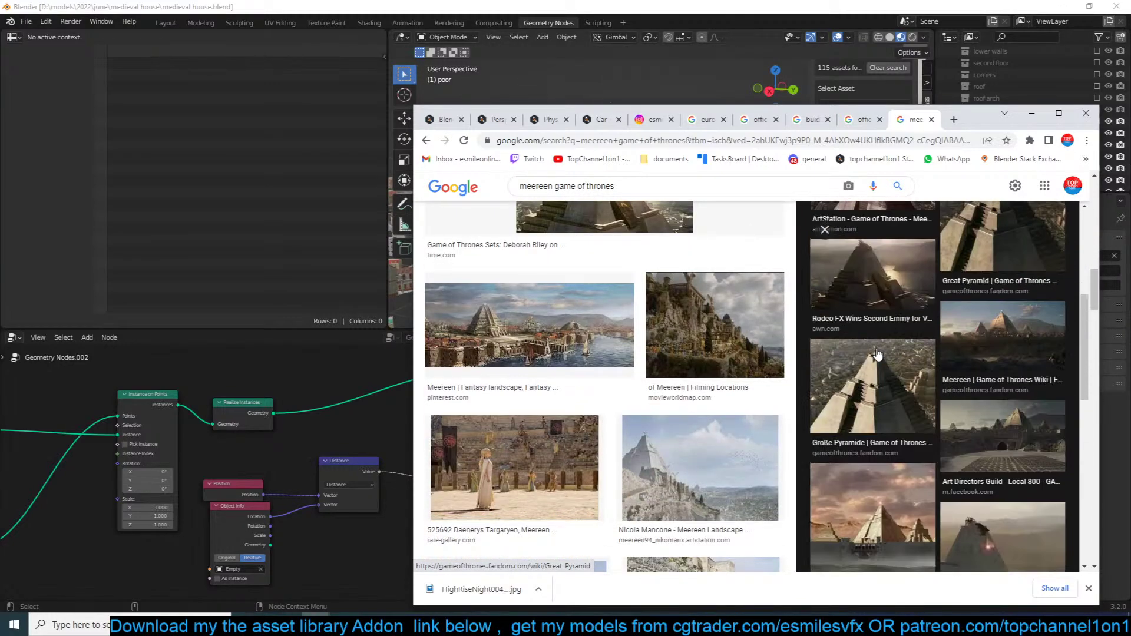
scroll(878, 354, "down", 1)
left_click(925, 298)
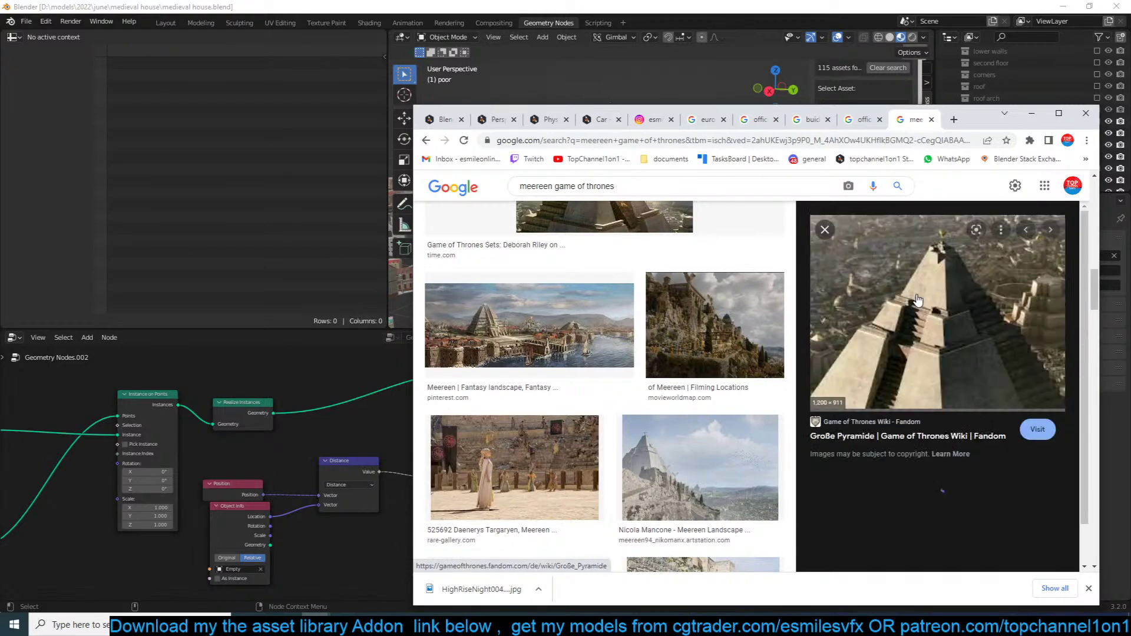
Step: Look further through the Meereen results and preview the A Wiki of Ice and Fire aerial city painting
scroll(684, 360, "down", 15)
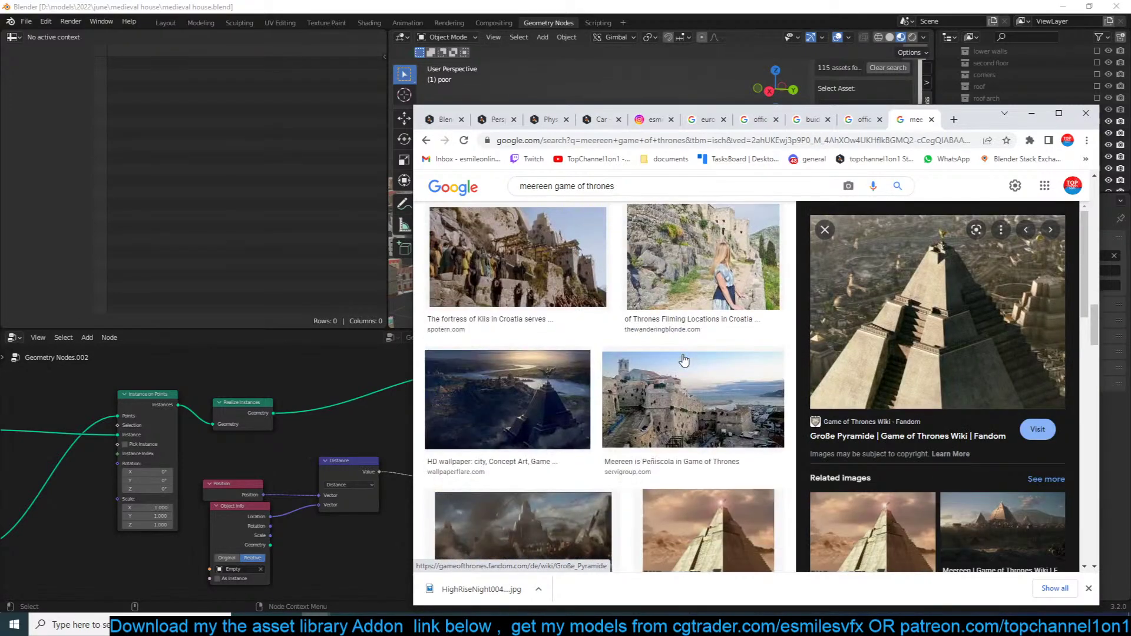
scroll(683, 360, "down", 5)
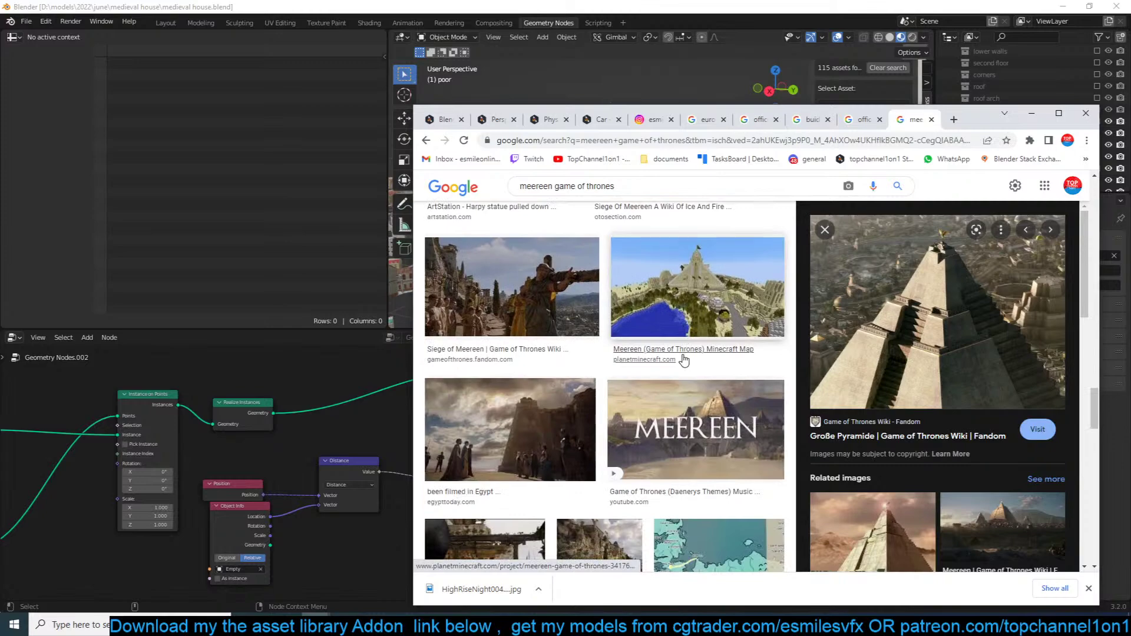
scroll(683, 360, "down", 10)
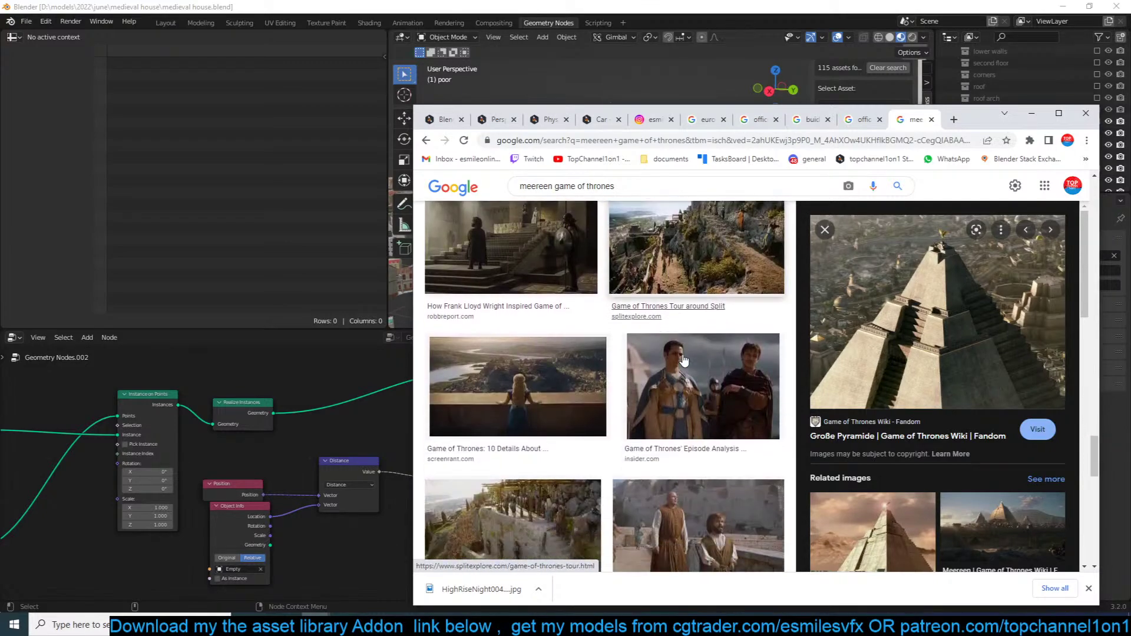
left_click(541, 287)
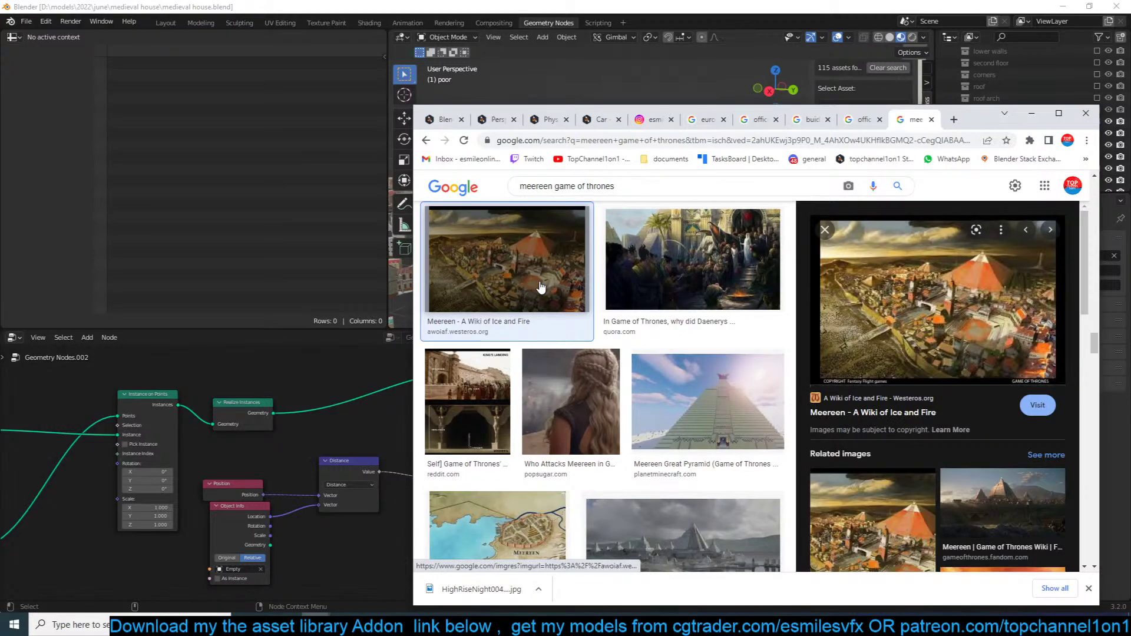
Step: Switch back to Blender and add a Bezier curve in top view, scaling it up and placing it just above the rich district
left_click(710, 82)
left_click(654, 187)
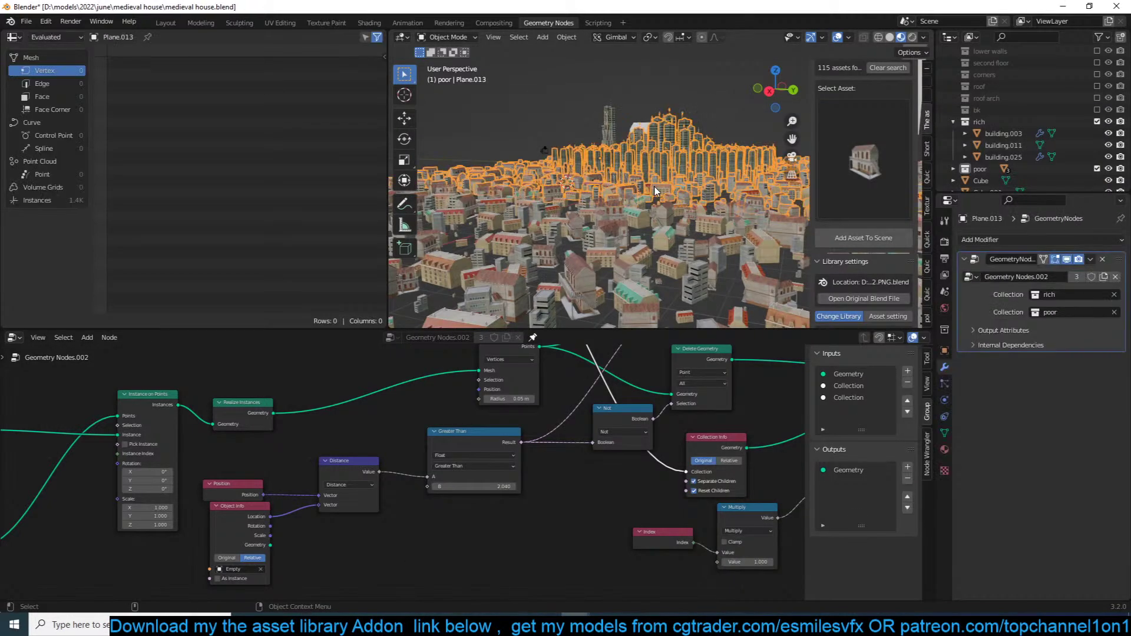
key("KP_7")
scroll(656, 188, "down", 4)
scroll(667, 198, "up", 2)
key("alt+a")
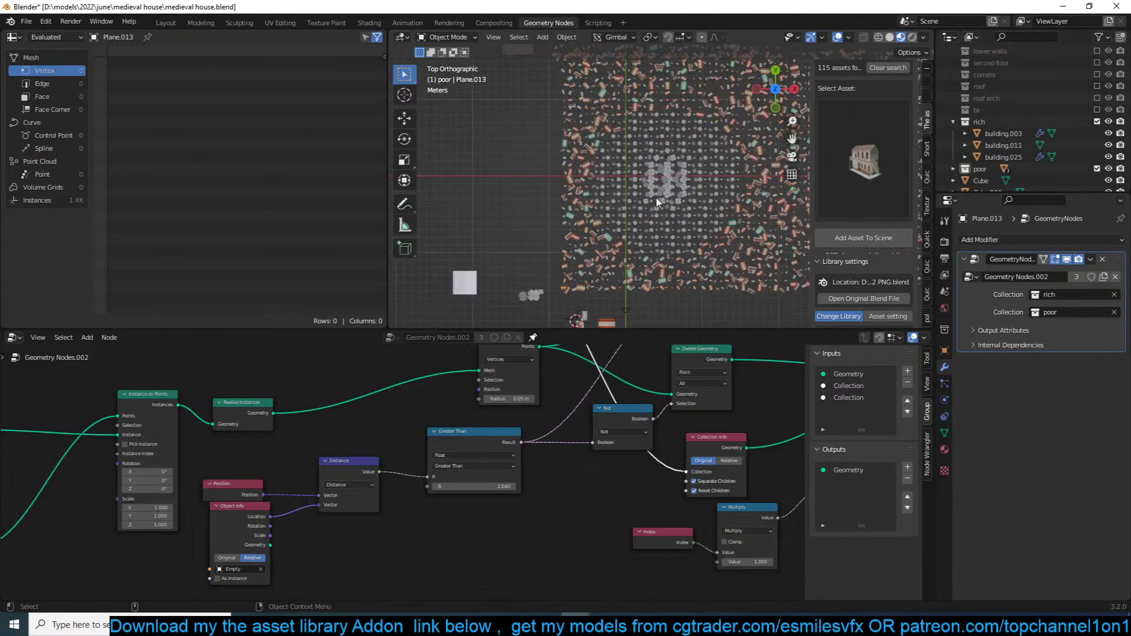
middle_click_drag(667, 198, 612, 198, "shift")
key("shift+a")
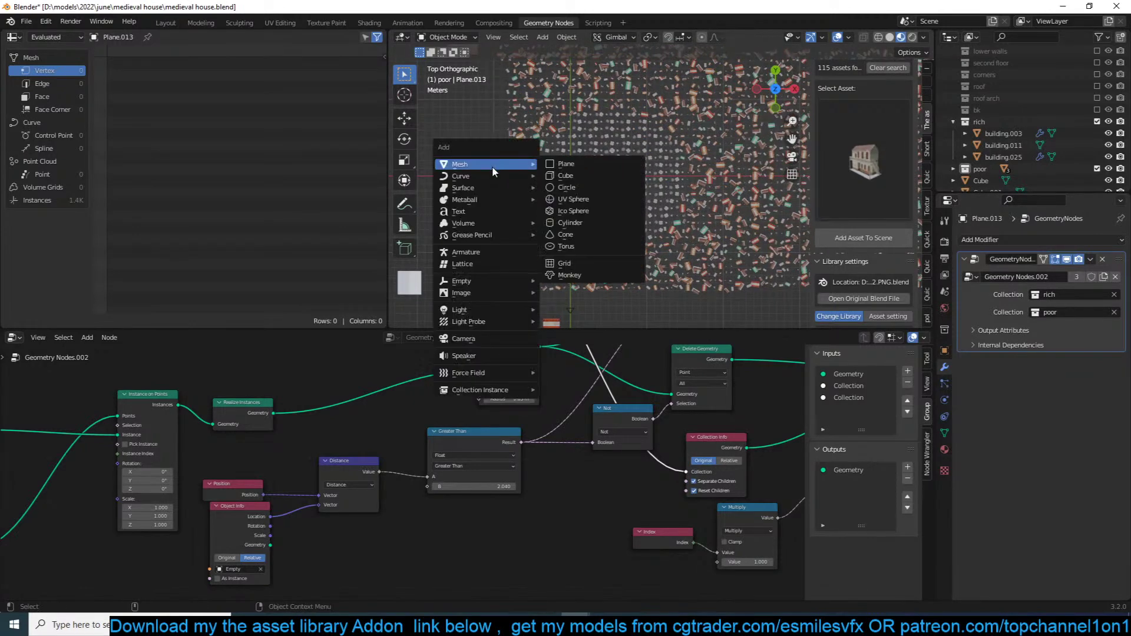
mouse_move(492, 175)
left_click(543, 175)
key("s")
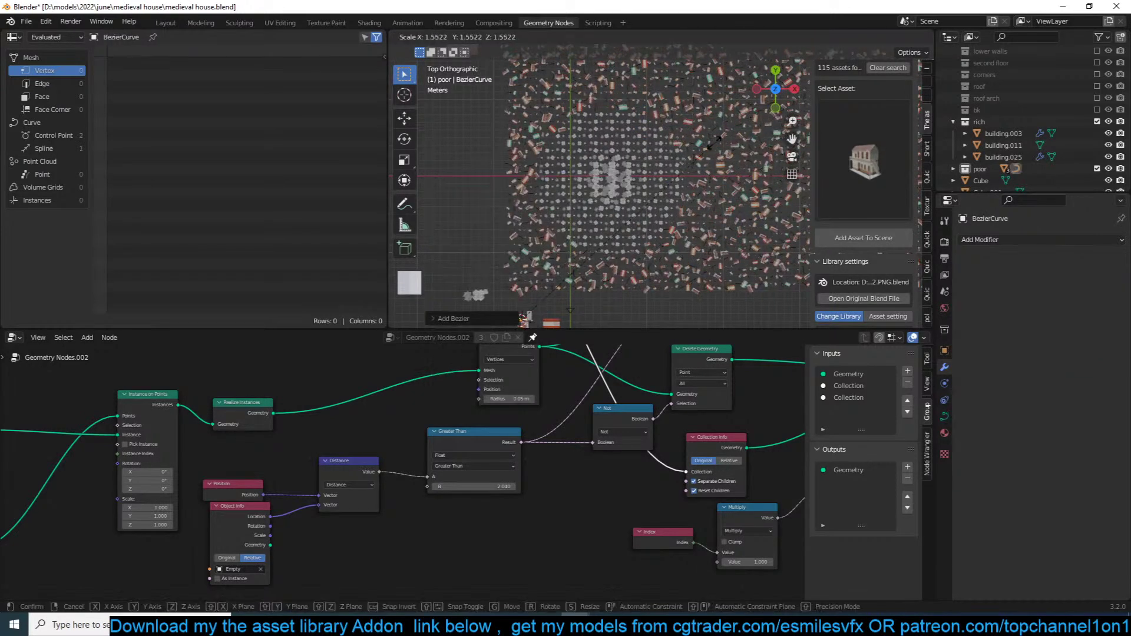
left_click(577, 260)
key("g")
left_click(632, 168)
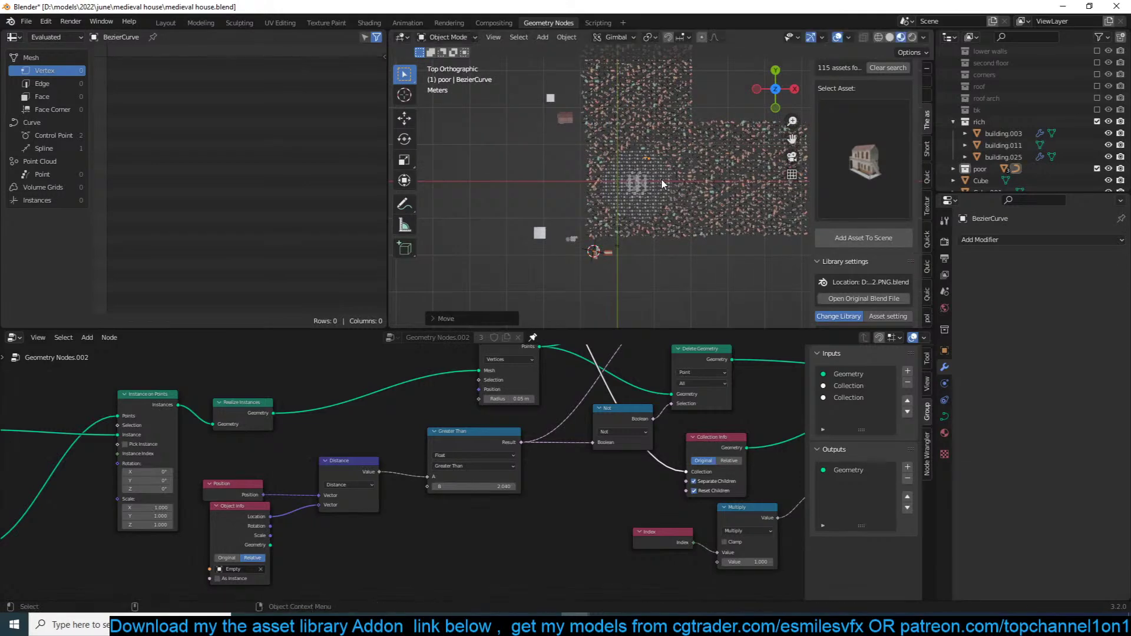
Step: Enlarge the Bezier curve until it spans the city and move it to the Scene Collection
scroll(663, 183, "up", 2)
key("s")
left_click(706, 154)
key("Tab")
key("Tab")
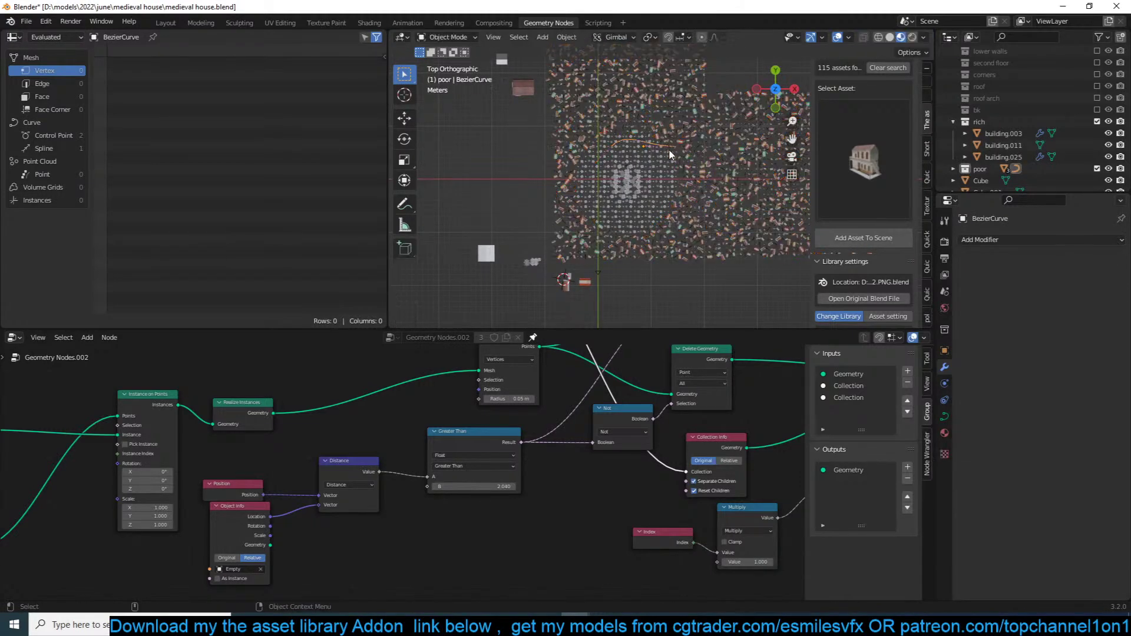
key("m")
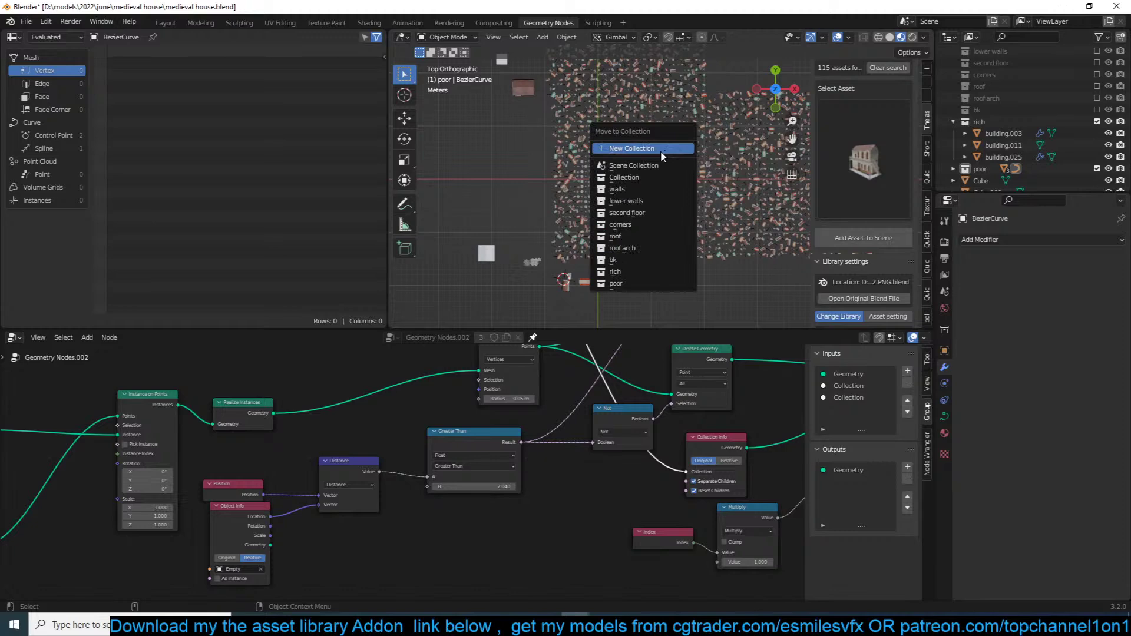
left_click(650, 165)
key("s")
left_click(726, 159)
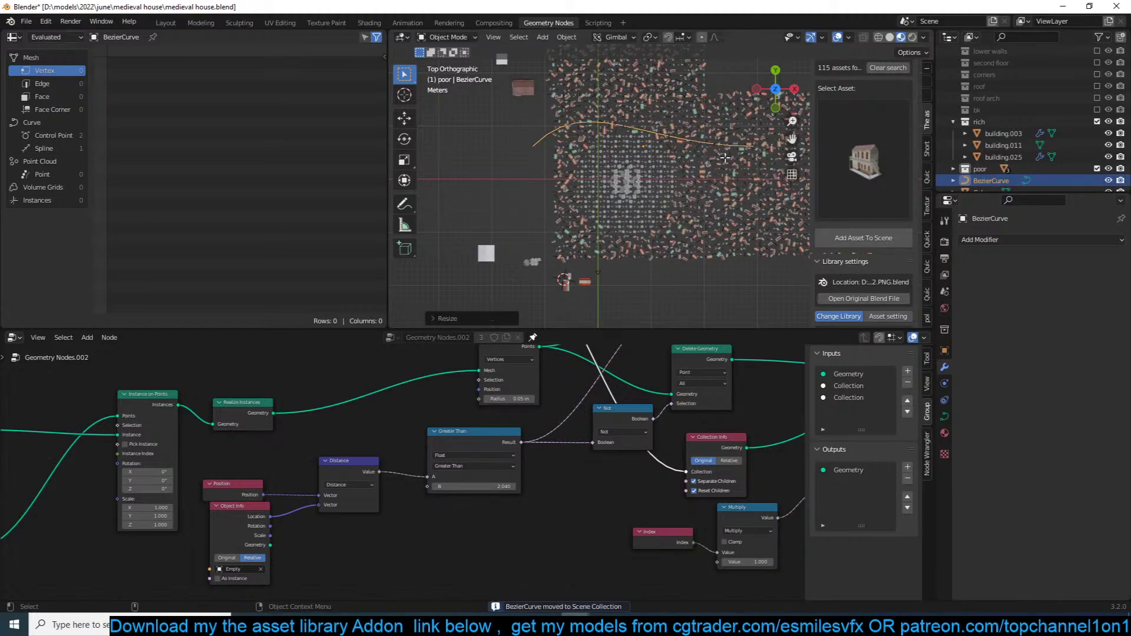
Step: Check the curve among the buildings in Edit Mode and assign it once more to the Scene Collection
middle_click_drag(726, 159, 681, 222)
key("Tab")
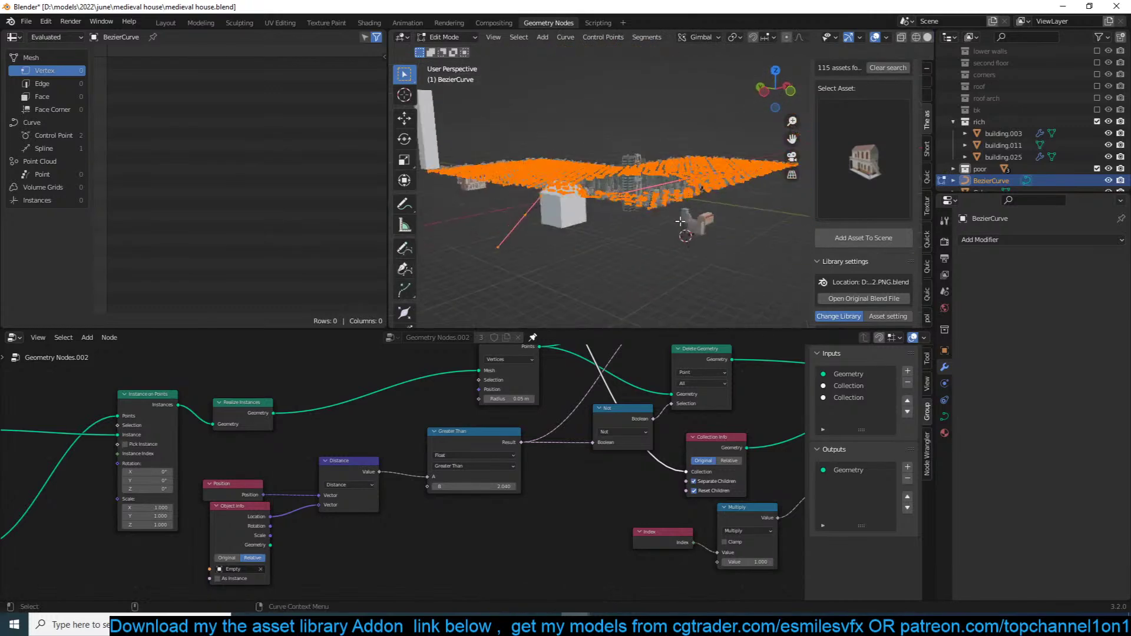
scroll(681, 222, "up", 7)
key("Tab")
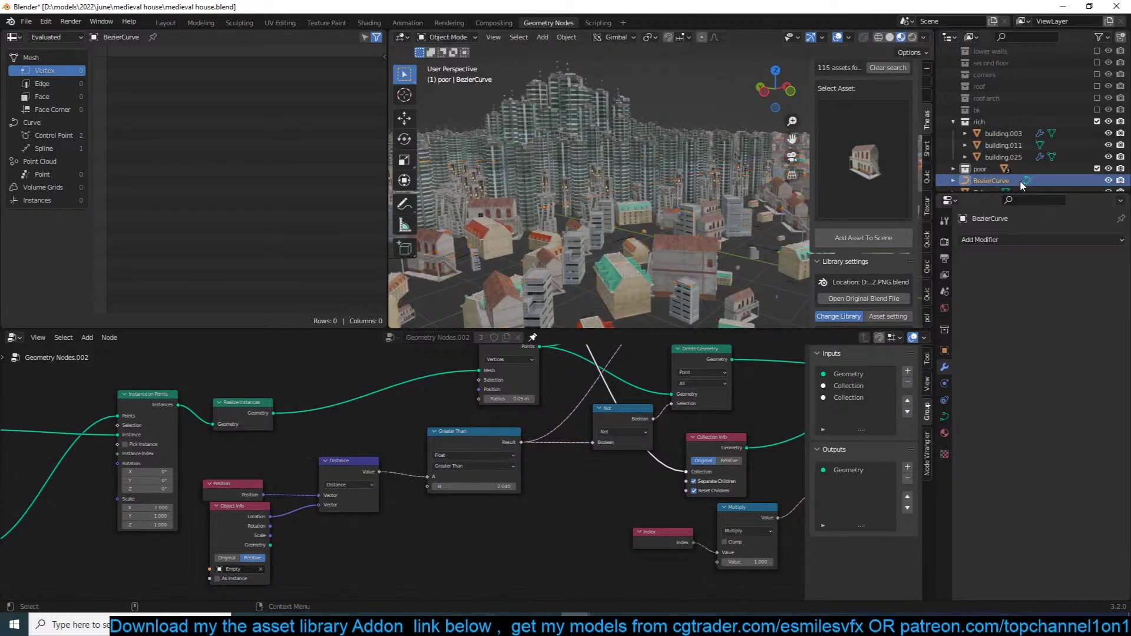
scroll(990, 153, "down", 3)
scroll(948, 153, "up", 4)
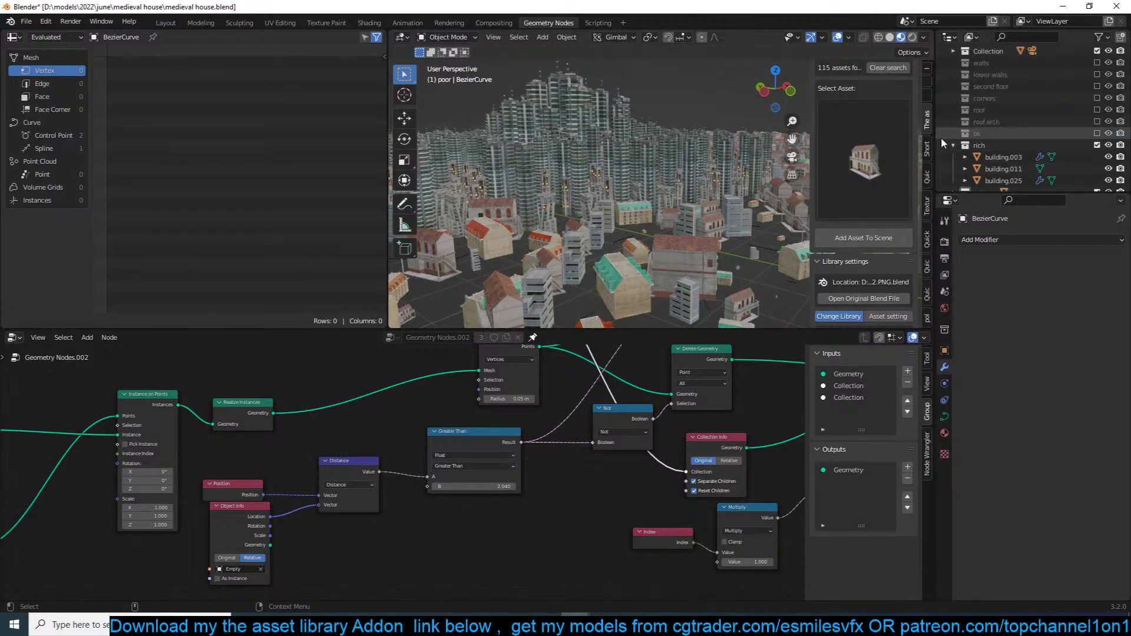
key("m")
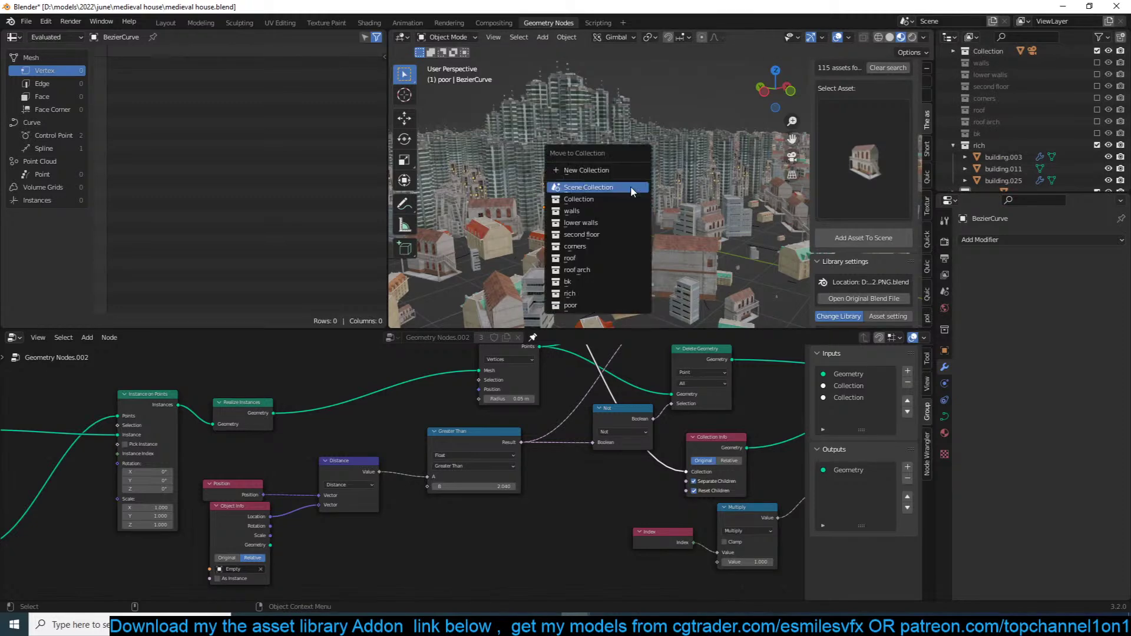
left_click(633, 187)
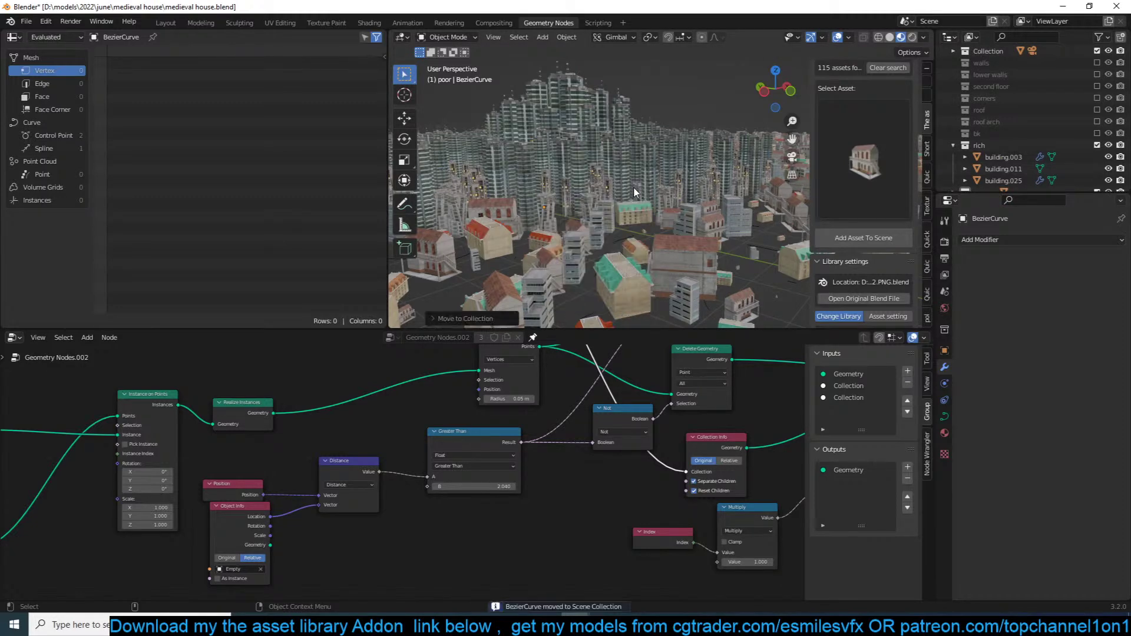
Step: Select the city plane and adjust the value of the Multiply node fed by Index to vary the building rotation
left_click(634, 188)
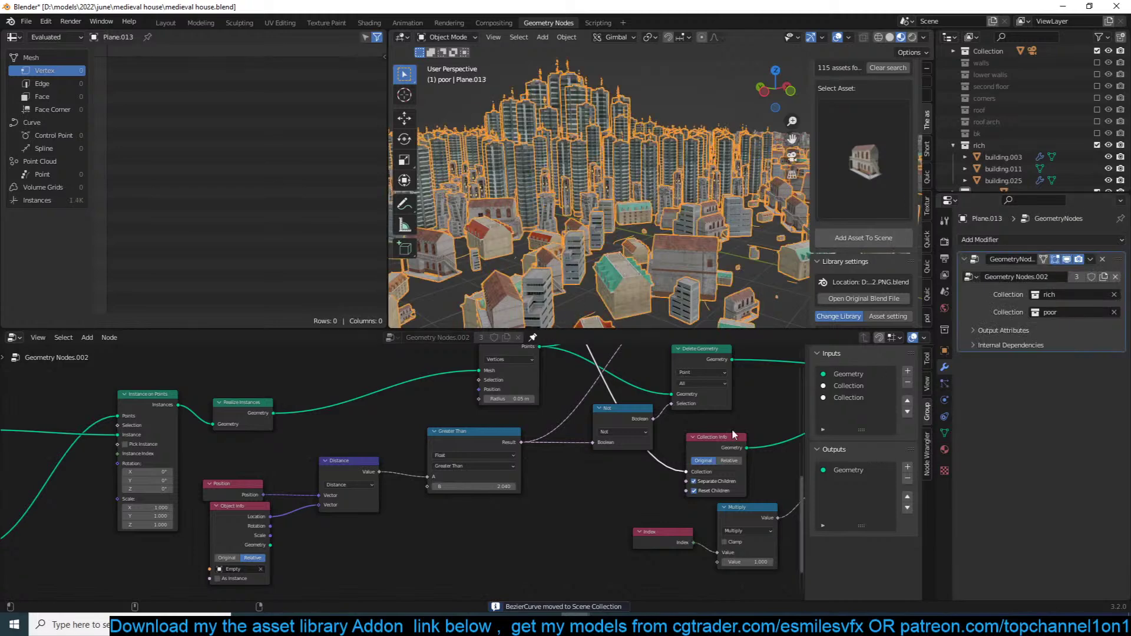
left_click(769, 562)
left_click_drag(769, 562, 764, 562)
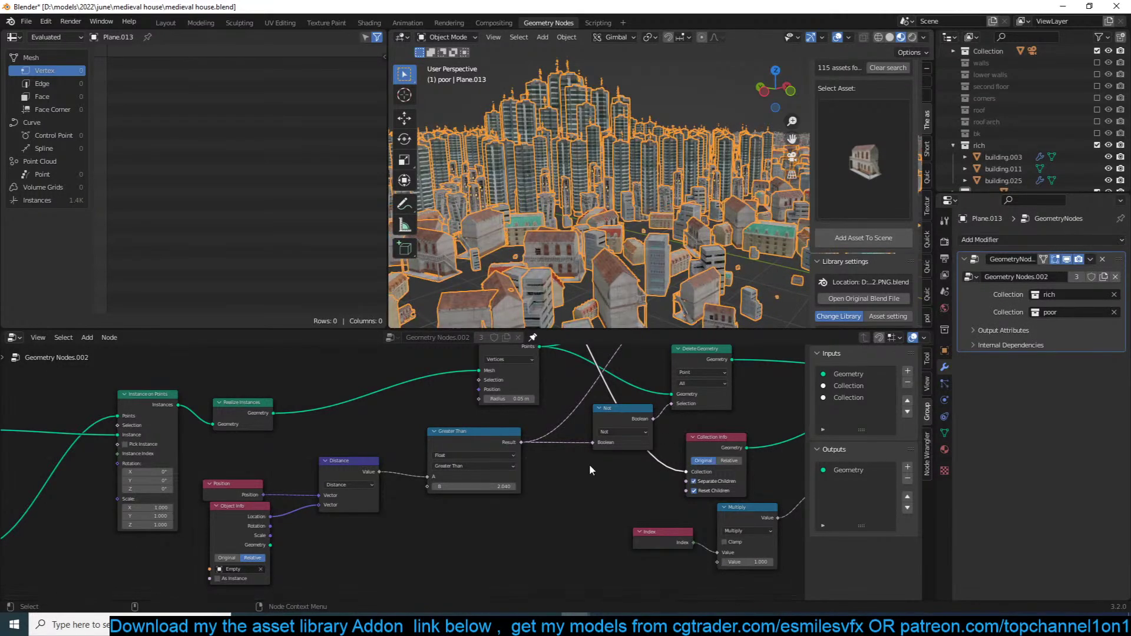
Step: Select the Bezier curve and give it a round bevel with a depth of 0.05 m
scroll(618, 203, "down", 2)
scroll(956, 171, "down", 4)
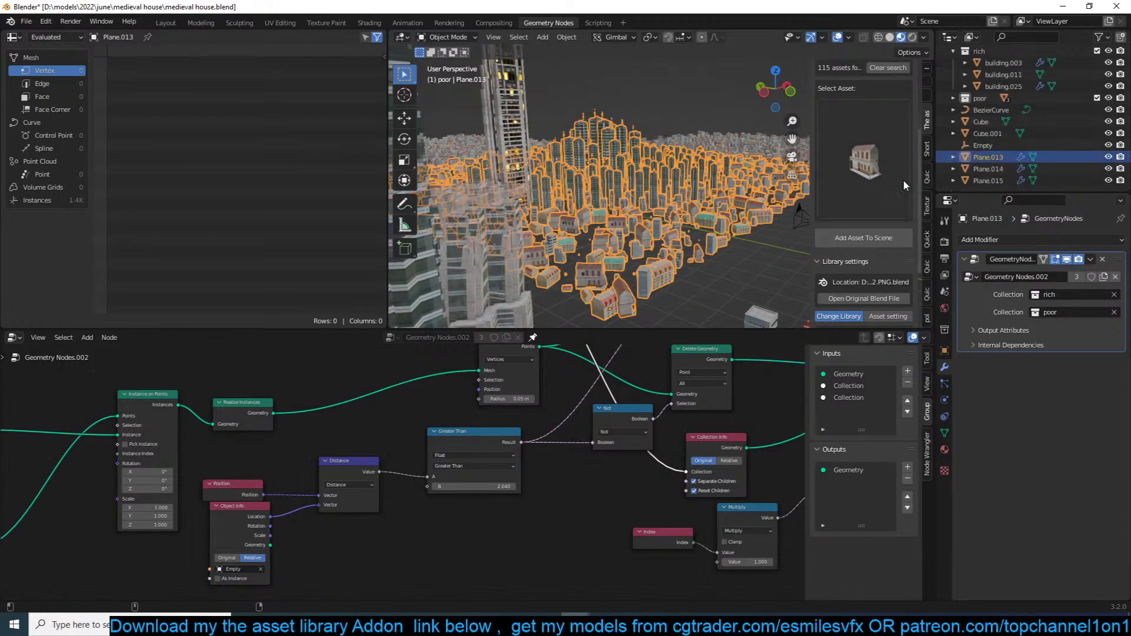
left_click(992, 111)
scroll(613, 118, "down", 5)
middle_click_drag(612, 119, 609, 180)
left_click(945, 416)
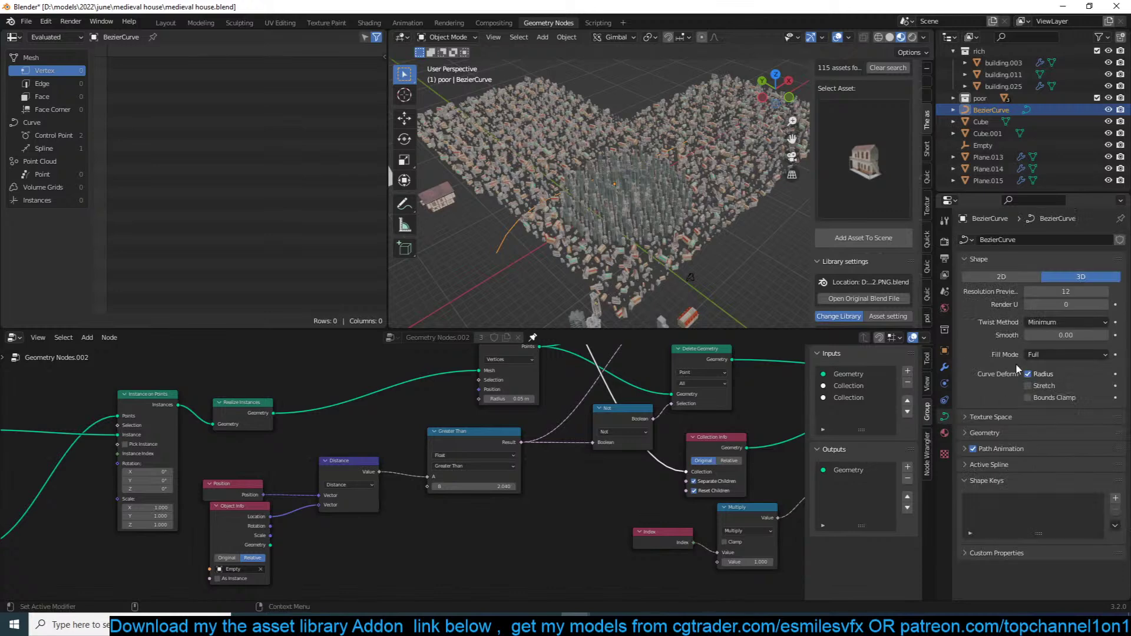
left_click(1007, 432)
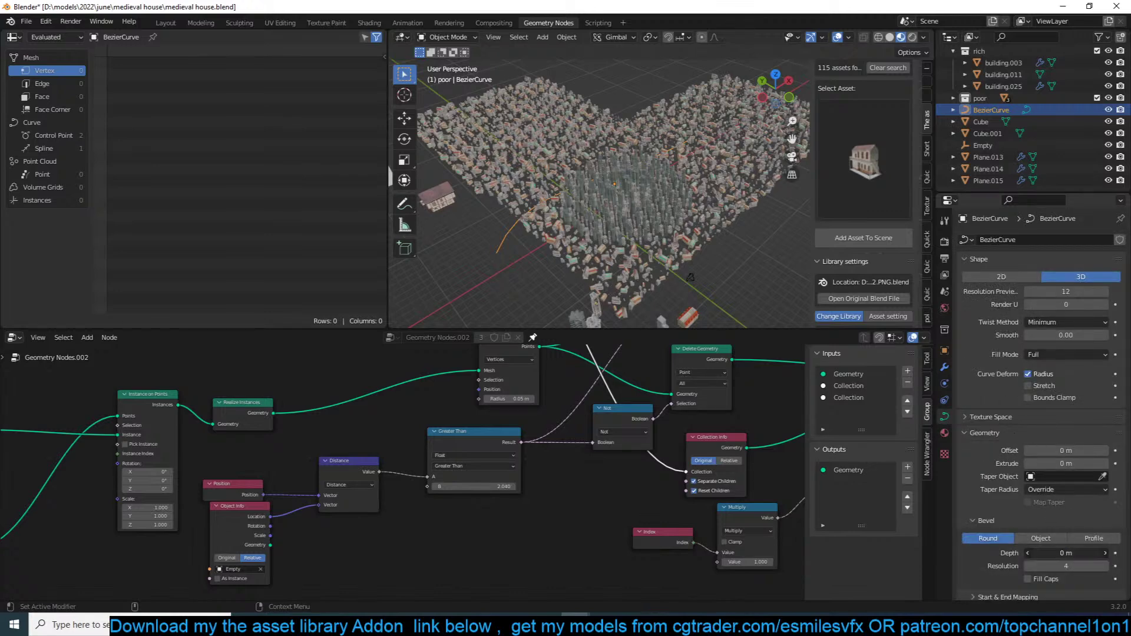
mouse_move(1066, 554)
left_mouse_down()
mouse_move(1119, 553)
mouse_move(1074, 554)
left_mouse_up()
Step: Raise the beveled curve along the Z axis so it runs above the buildings beside the rich district
middle_click_drag(614, 204, 682, 179)
scroll(670, 165, "up", 3)
key("g")
key("z")
left_click(680, 142)
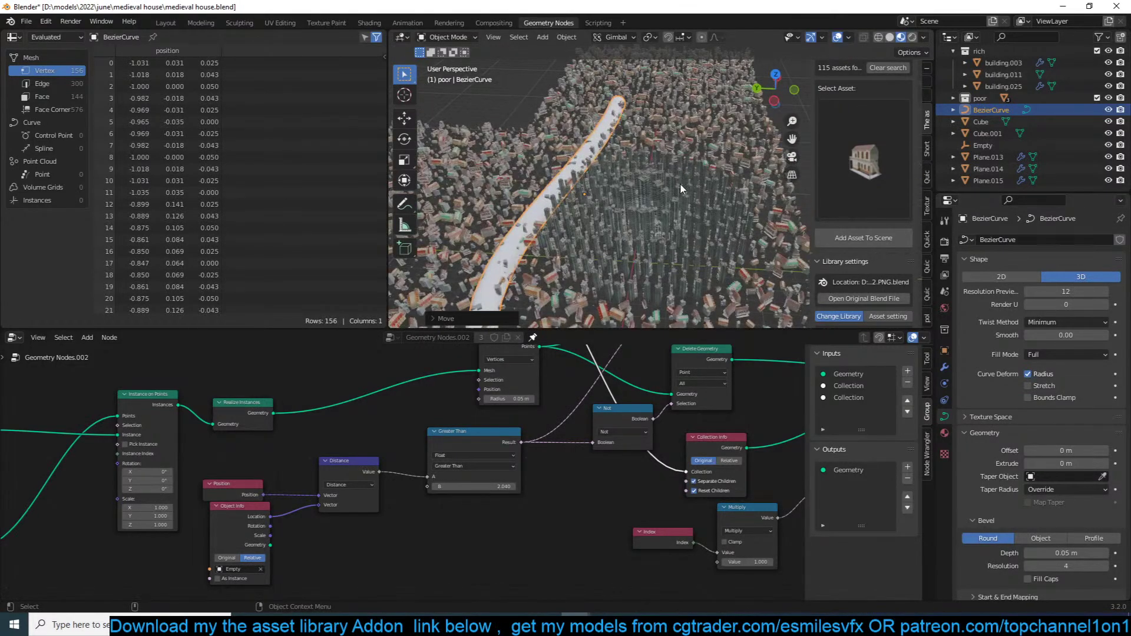
Step: Set the Bezier curve's viewport display to Wire
key("Tab")
key("Tab")
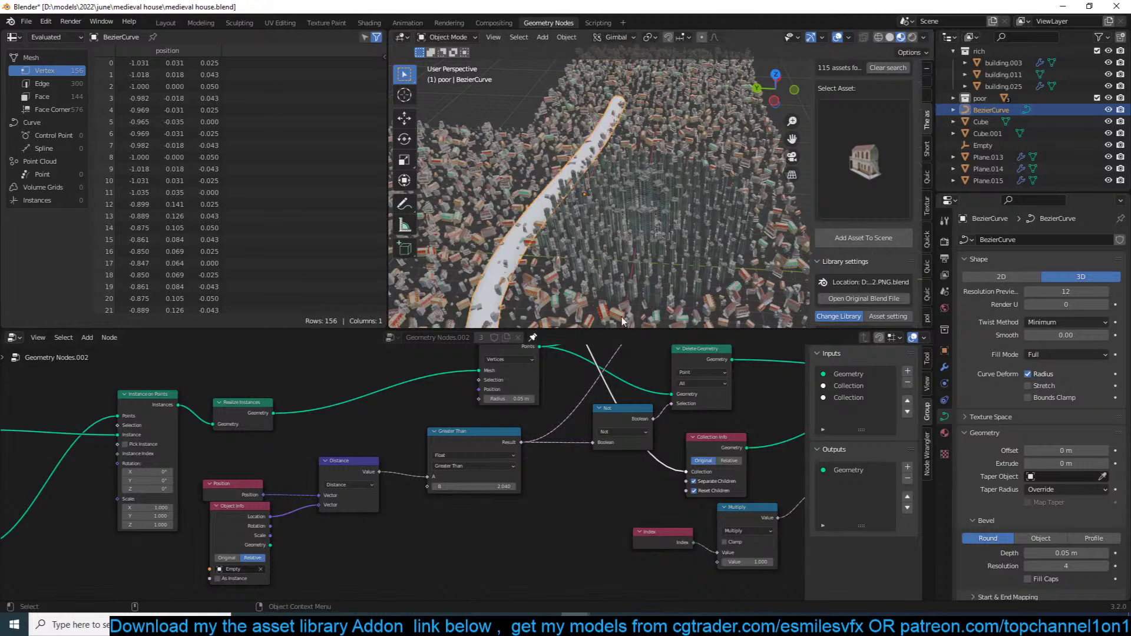
key("Home")
left_click(944, 351)
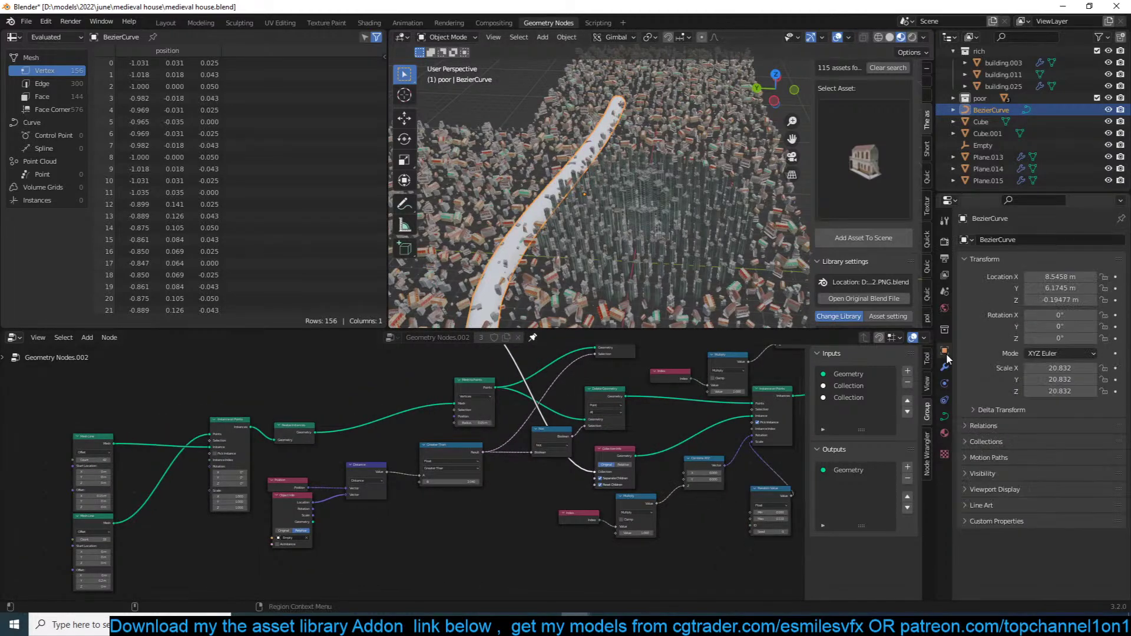
left_click(1031, 490)
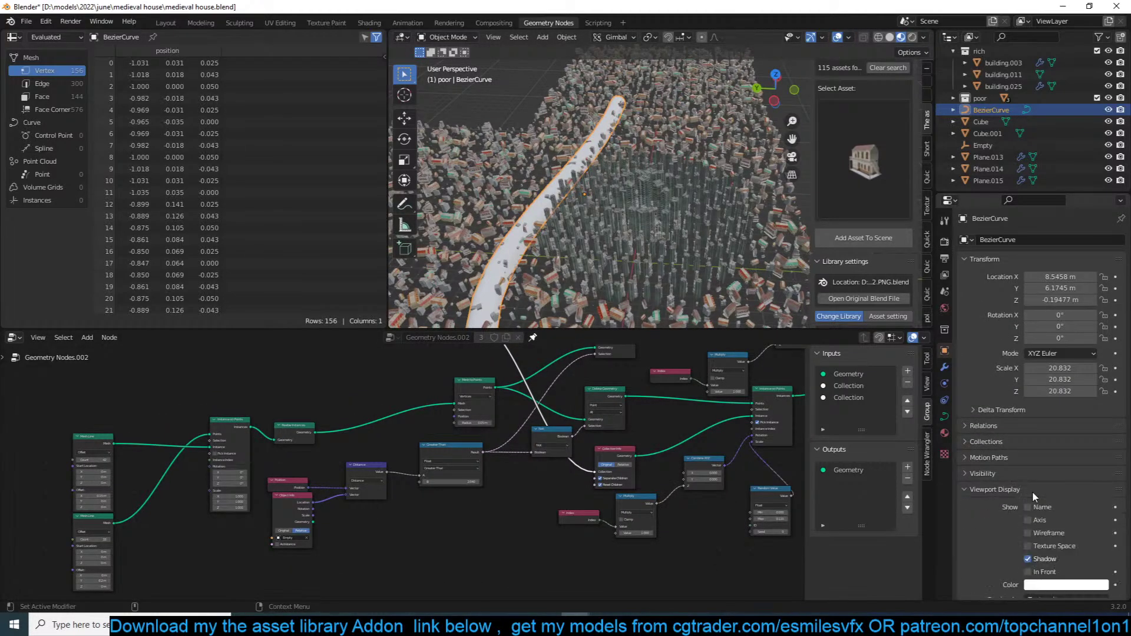
scroll(1065, 567, "down", 2)
left_click(1080, 541)
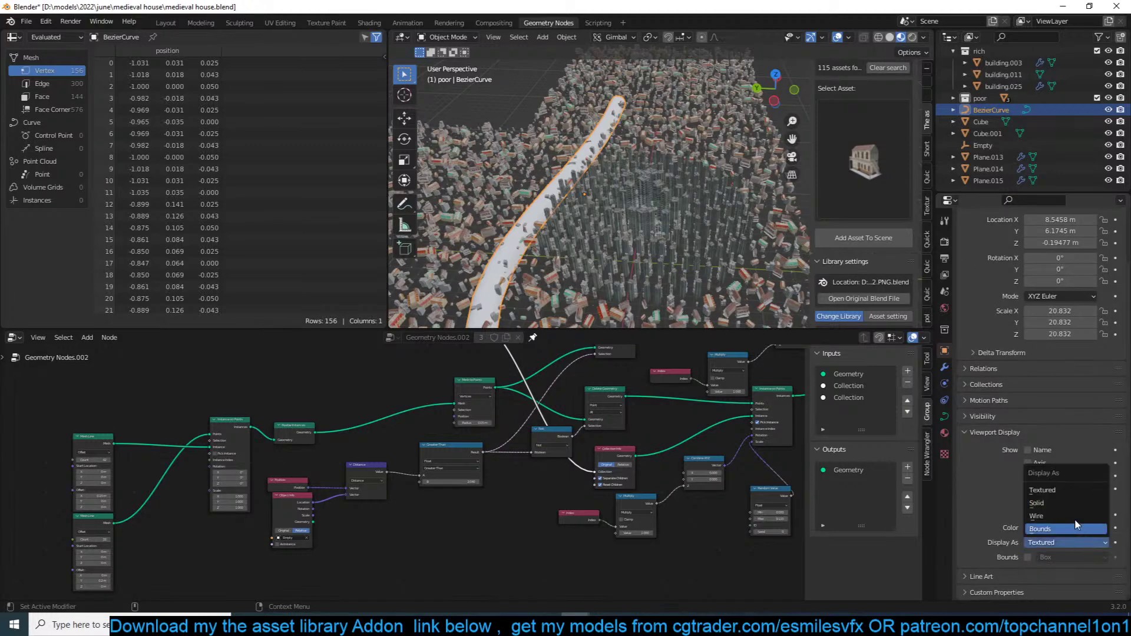
left_click(1067, 505)
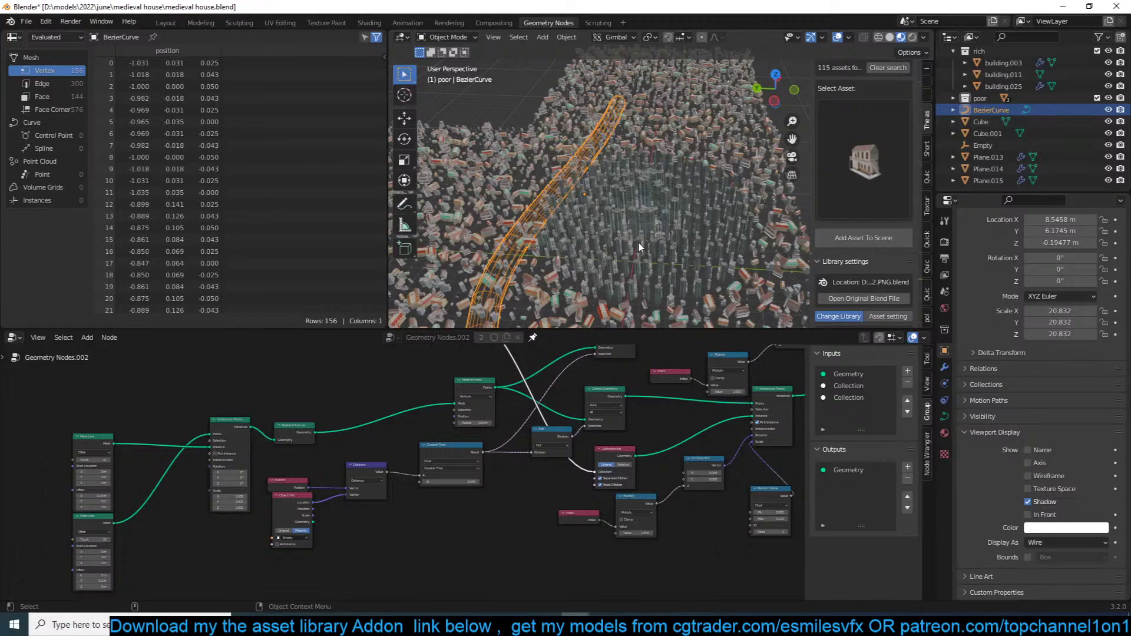
Step: Deselect all objects in the scene and save the file
scroll(664, 184, "down", 4)
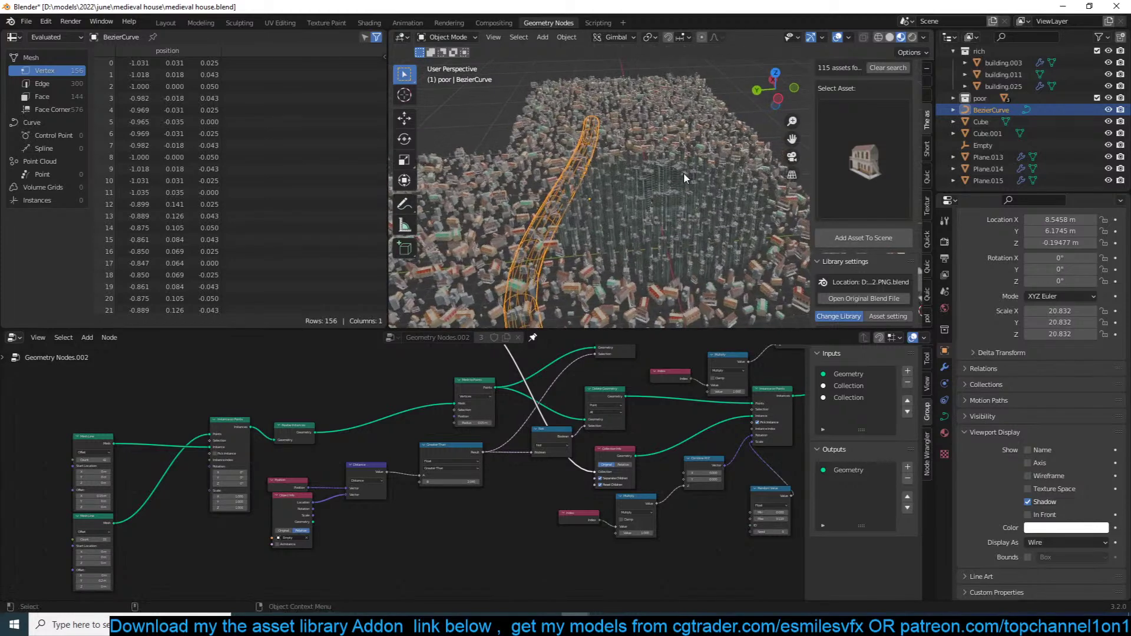
left_click(679, 176)
key("alt+a")
key("ctrl+s")
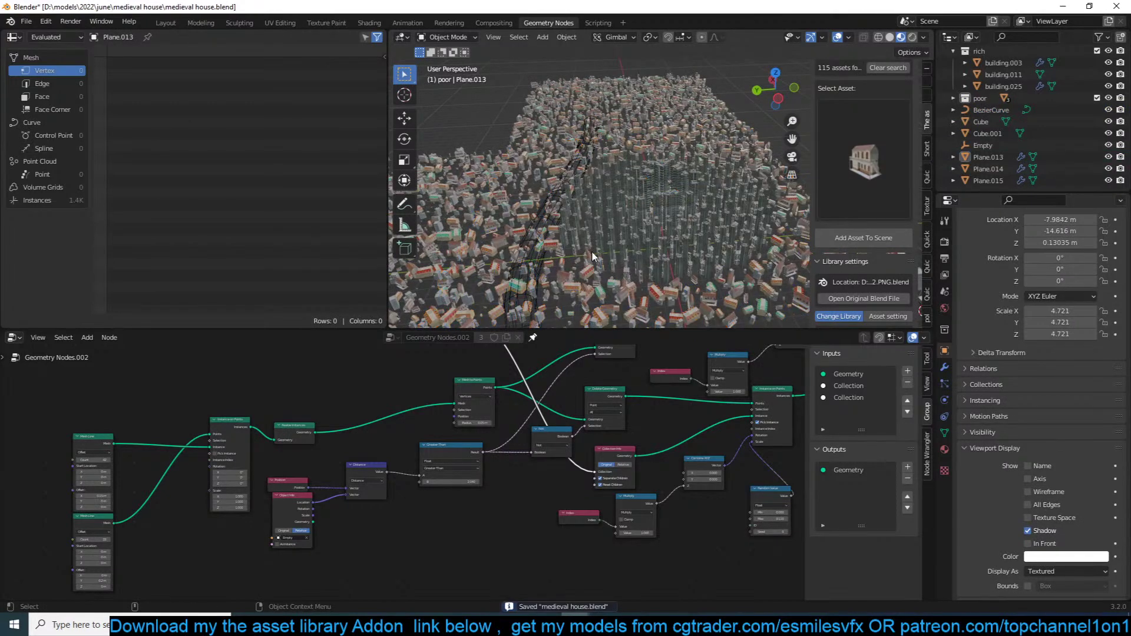
Step: Raise the wire-displayed Bezier curve along the Z axis to a height of about 0.165 m
middle_click_drag(602, 243, 643, 218)
scroll(643, 217, "up", 6)
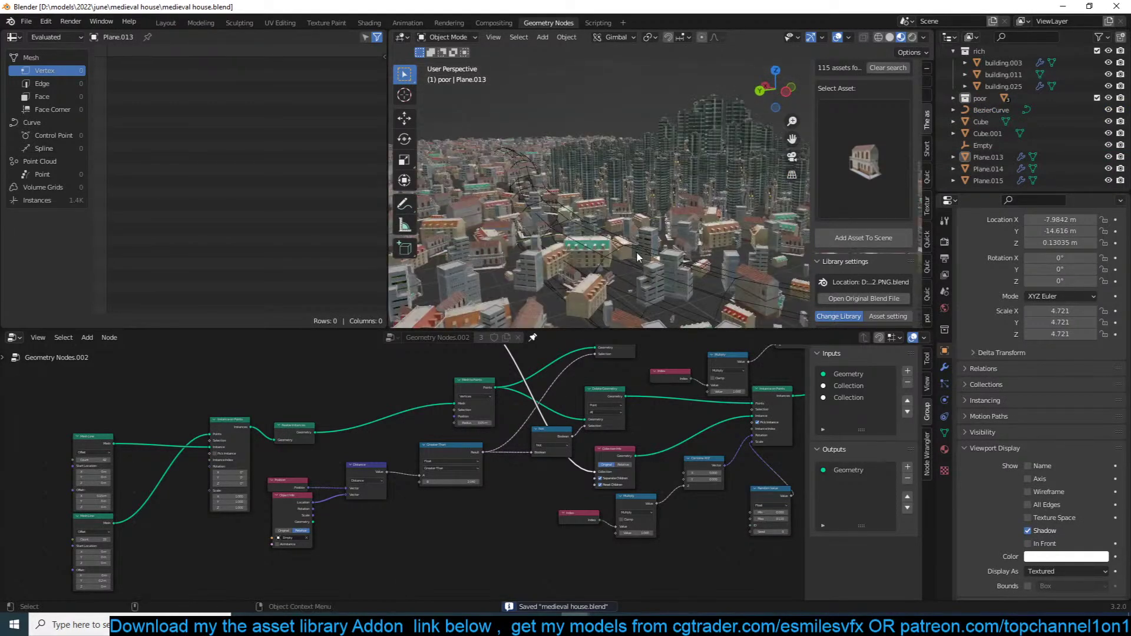
left_click(637, 257)
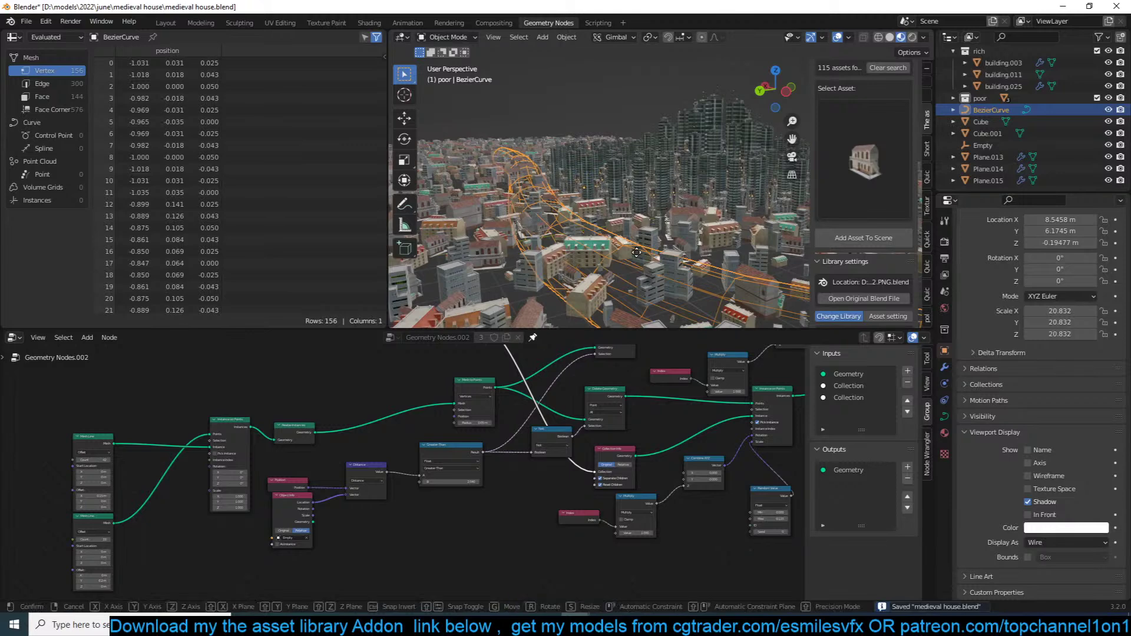
left_click(669, 203)
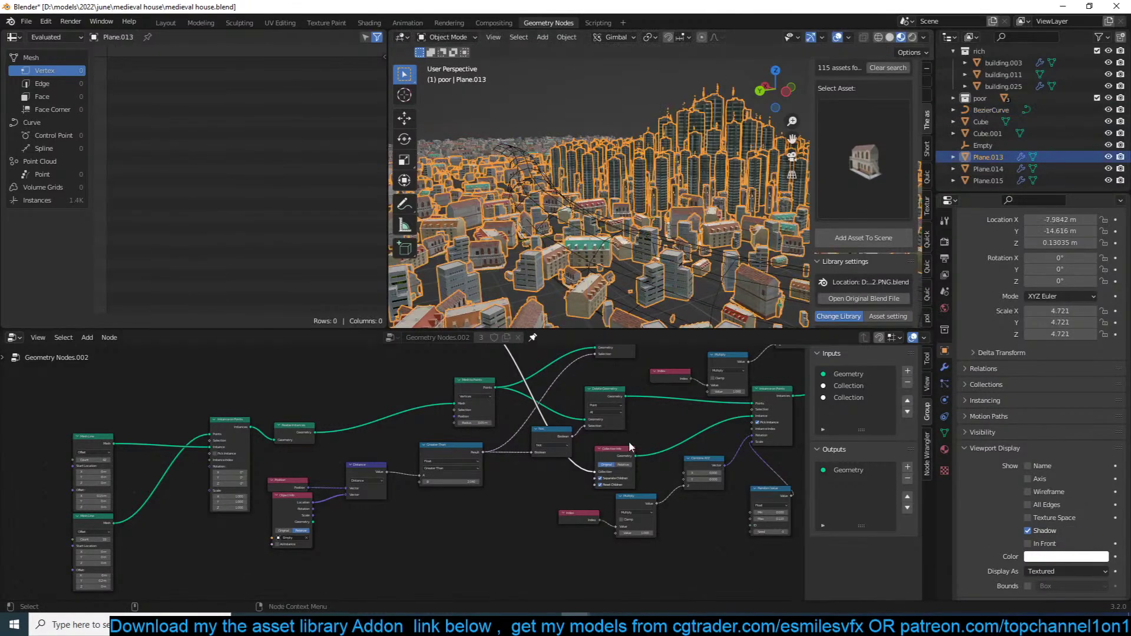
Step: Delete the distant city plane Plane.014 and select the main city plane Plane.013
scroll(648, 435, "down", 11)
middle_click_drag(699, 419, 614, 451)
left_click(538, 147)
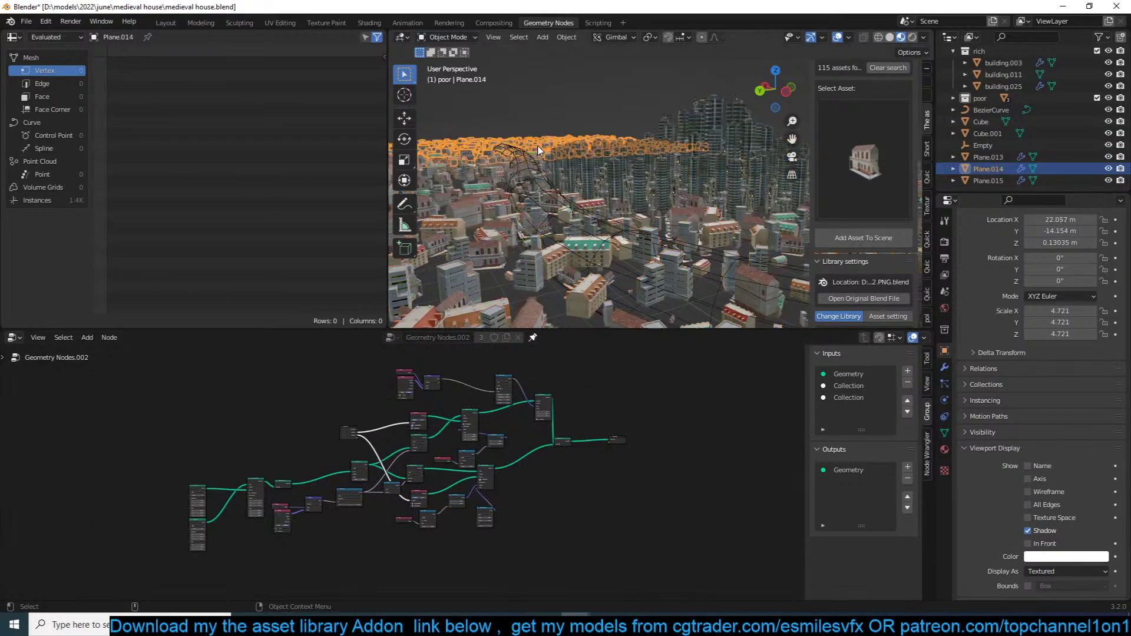
key("x")
left_click(538, 148)
left_click(589, 227)
scroll(605, 372, "down", 1)
scroll(605, 370, "up", 2)
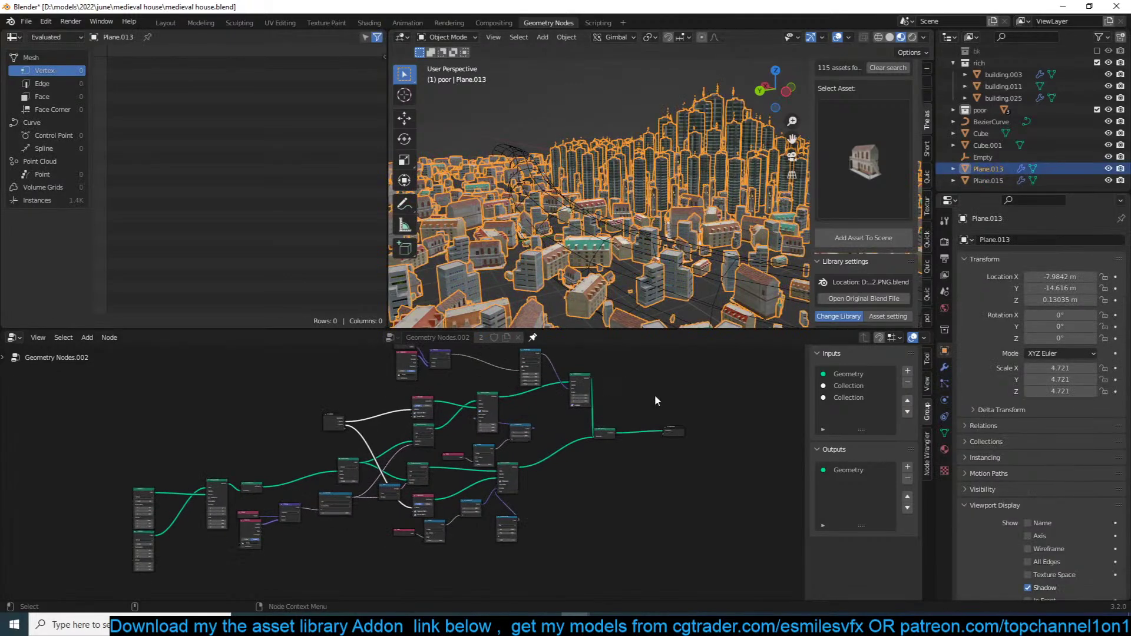
Step: Move the Join Geometry and Group Output nodes away from the rest of the node tree to make room
mouse_move(704, 405)
left_mouse_down()
mouse_move(610, 438)
mouse_move(718, 408)
left_mouse_up()
middle_click_drag(576, 424, 610, 481)
scroll(601, 407, "up", 3)
left_click_drag(602, 386, 375, 440)
left_click_drag(563, 409, 491, 408)
middle_click_drag(619, 491, 563, 479)
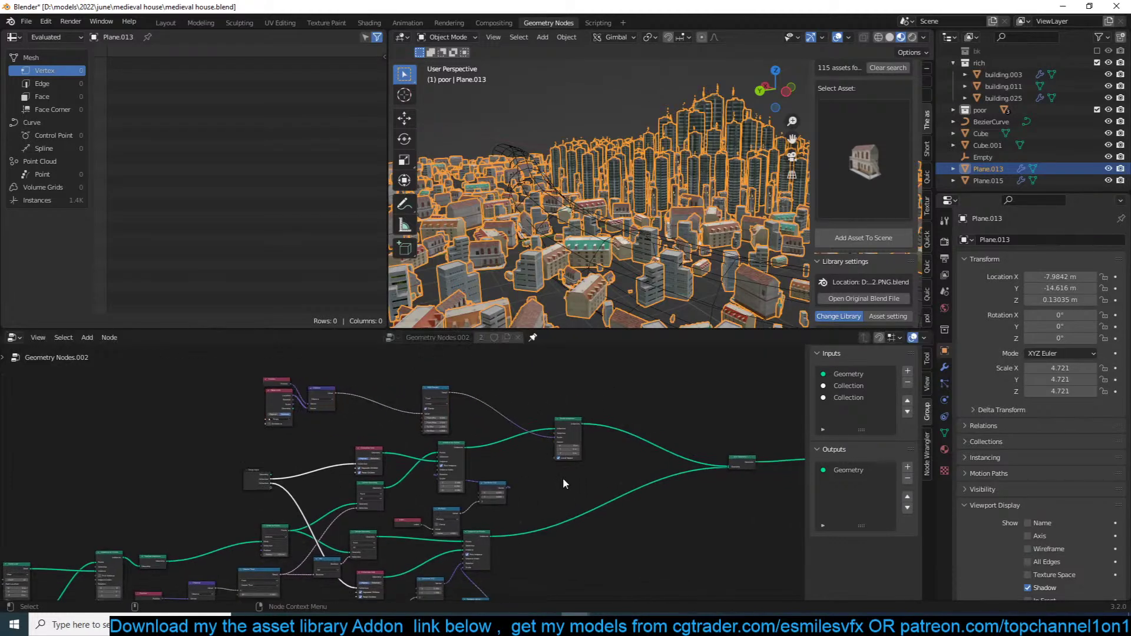
Step: Add a Geometry Proximity node in the free space of the city node tree
key("shift+a")
left_click(550, 370)
type("proc")
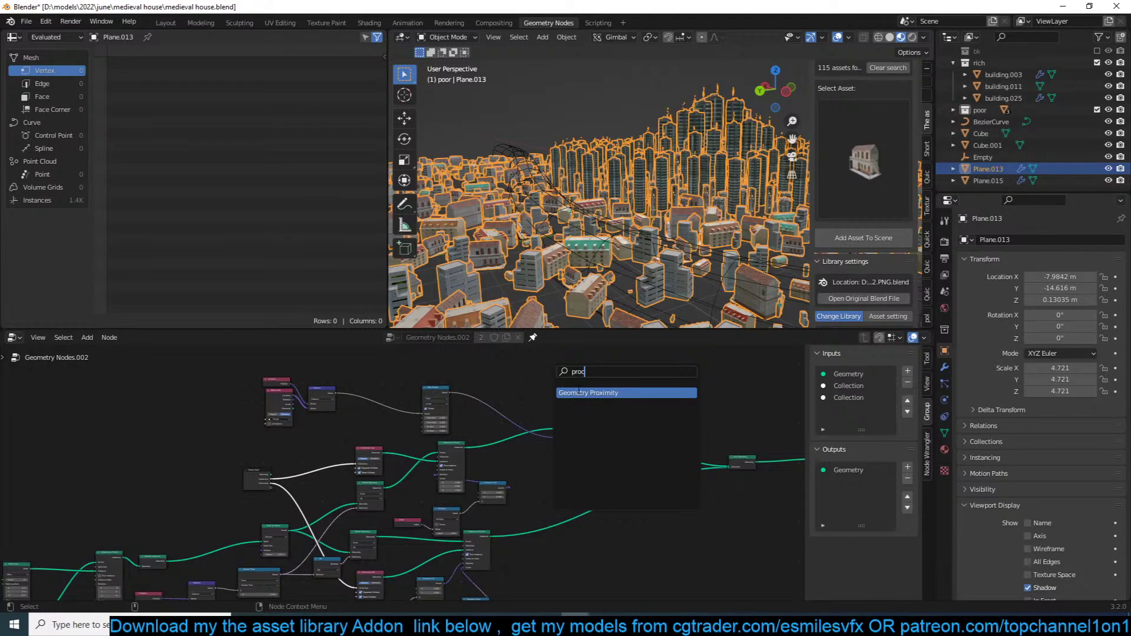
key("Return")
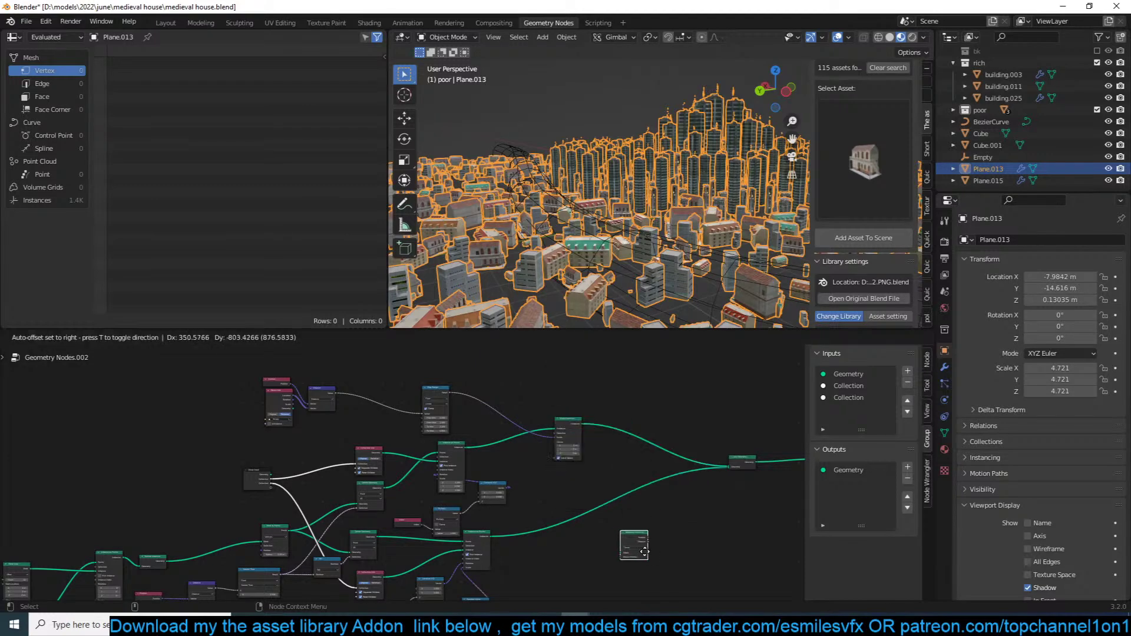
left_click(667, 461)
scroll(666, 461, "down", 3)
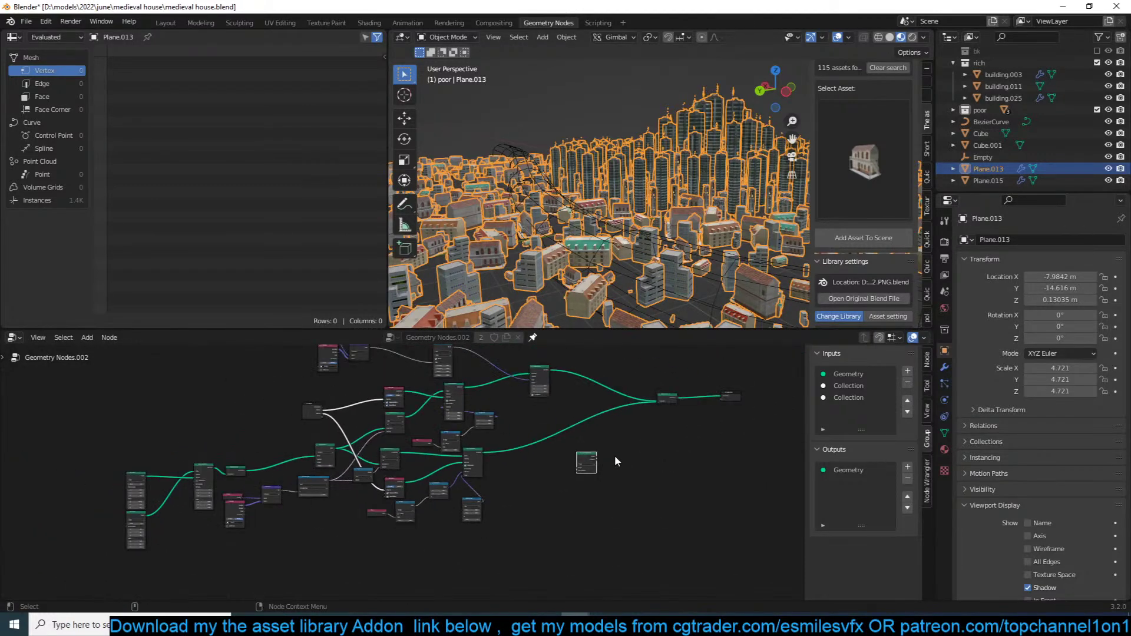
Step: Move the two Mesh Line nodes and Instance on Points away from Realize Instances, and place Geometry Proximity near them
middle_click_drag(379, 440, 450, 419)
scroll(450, 420, "up", 4)
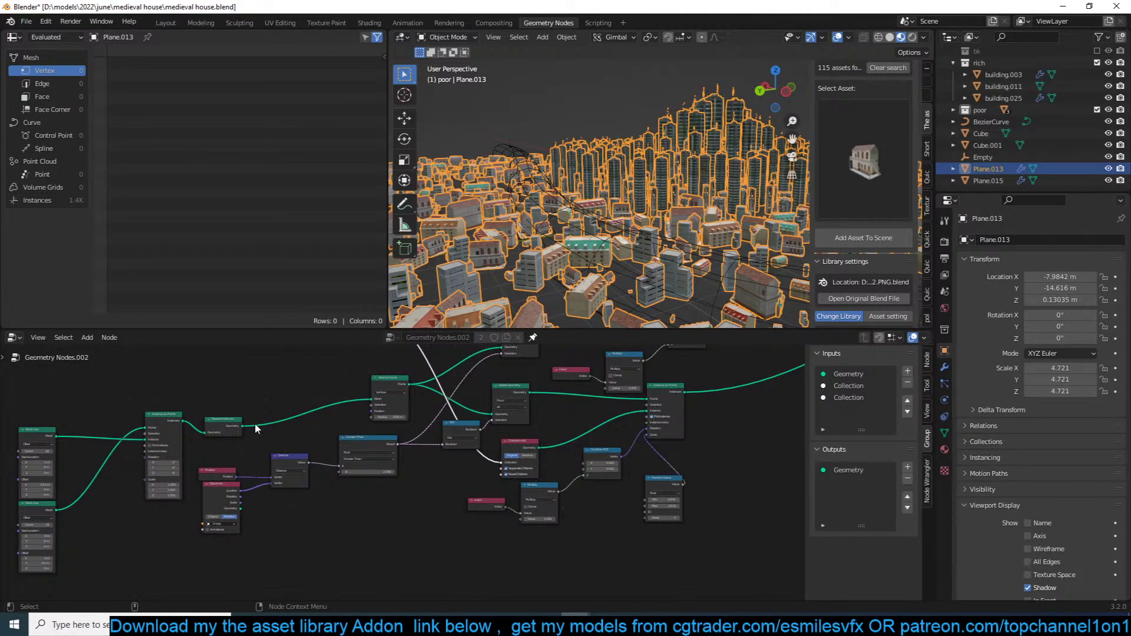
middle_click_drag(231, 428, 463, 418)
left_click_drag(394, 384, 192, 553)
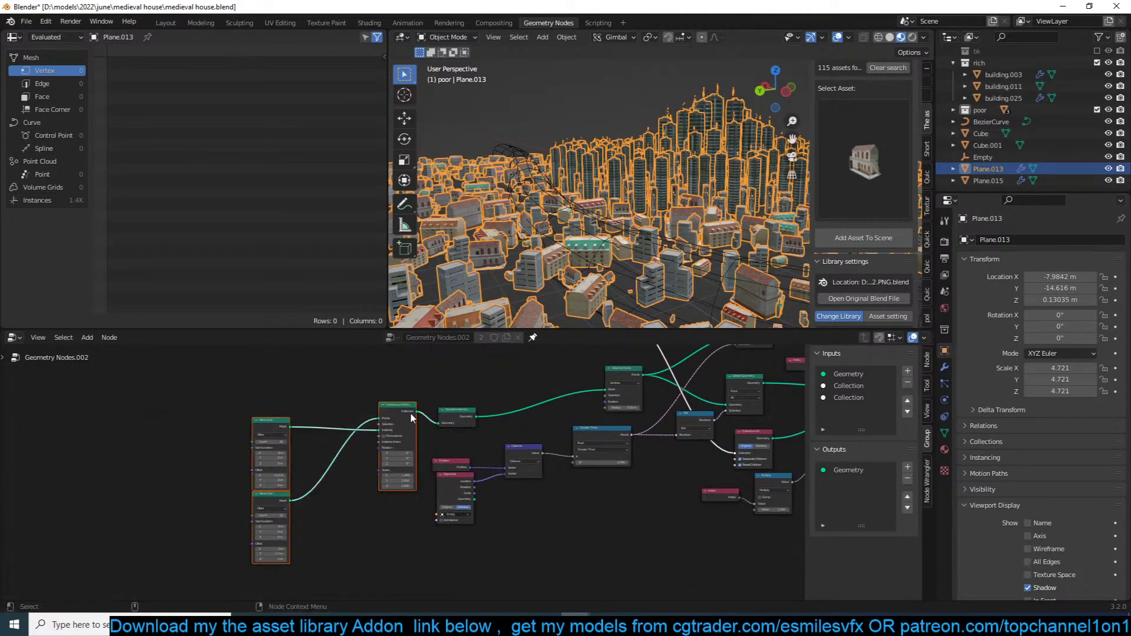
left_click_drag(411, 415, 163, 424)
scroll(255, 434, "down", 8)
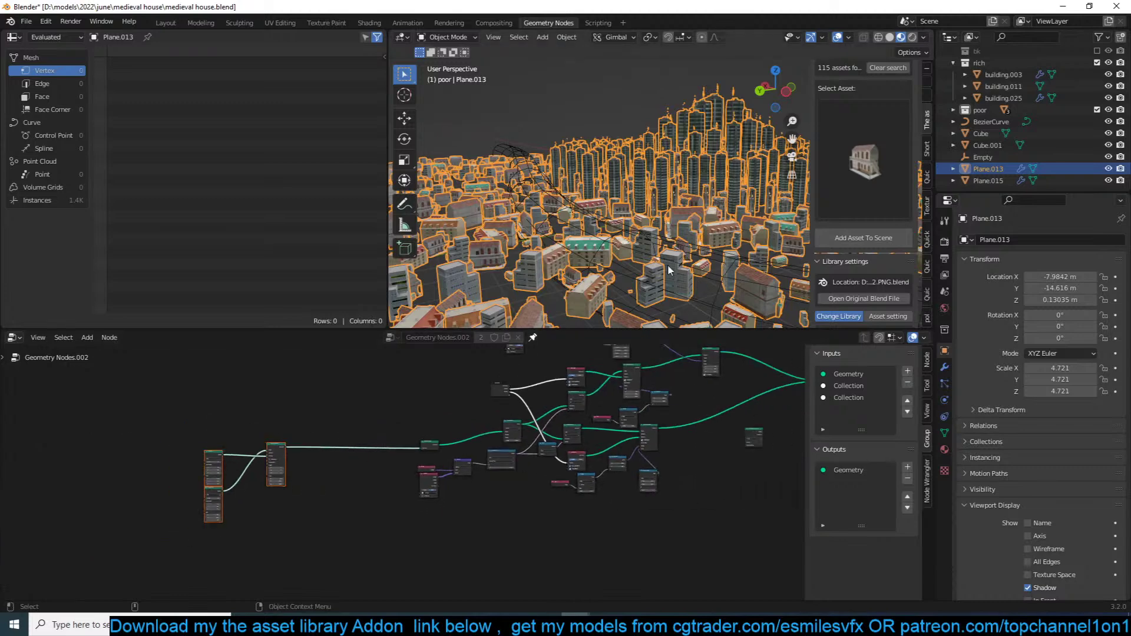
left_click_drag(754, 433, 298, 496)
Step: Preview the Instance on Points output and insert a Mesh to Points node between it and the previewed output
scroll(266, 451, "up", 1)
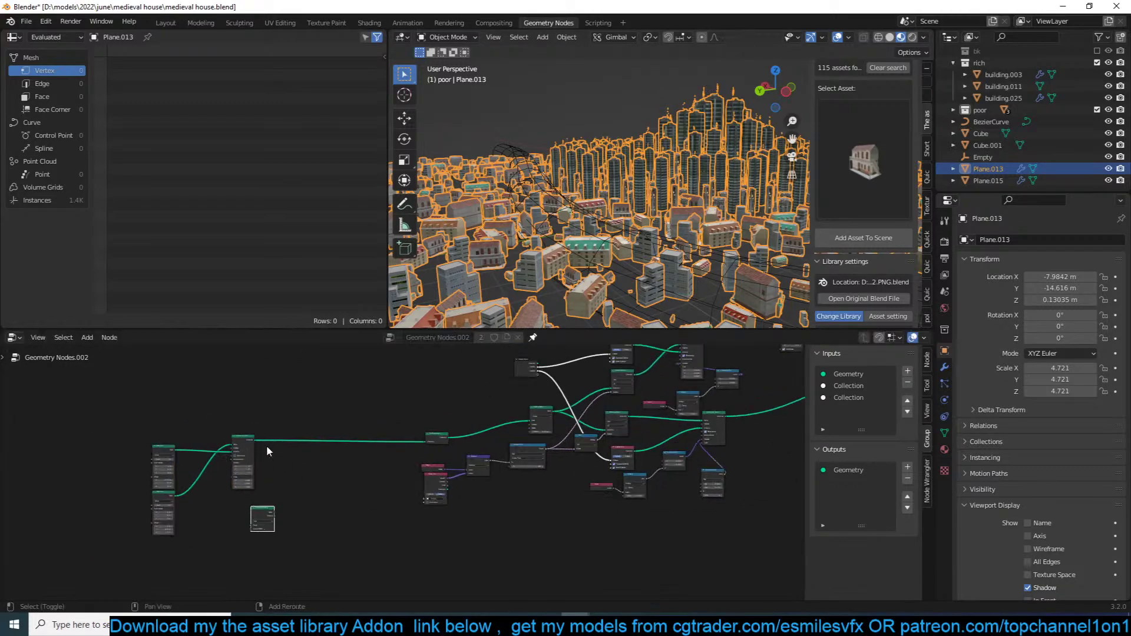
left_click(250, 437, "ctrl+shift")
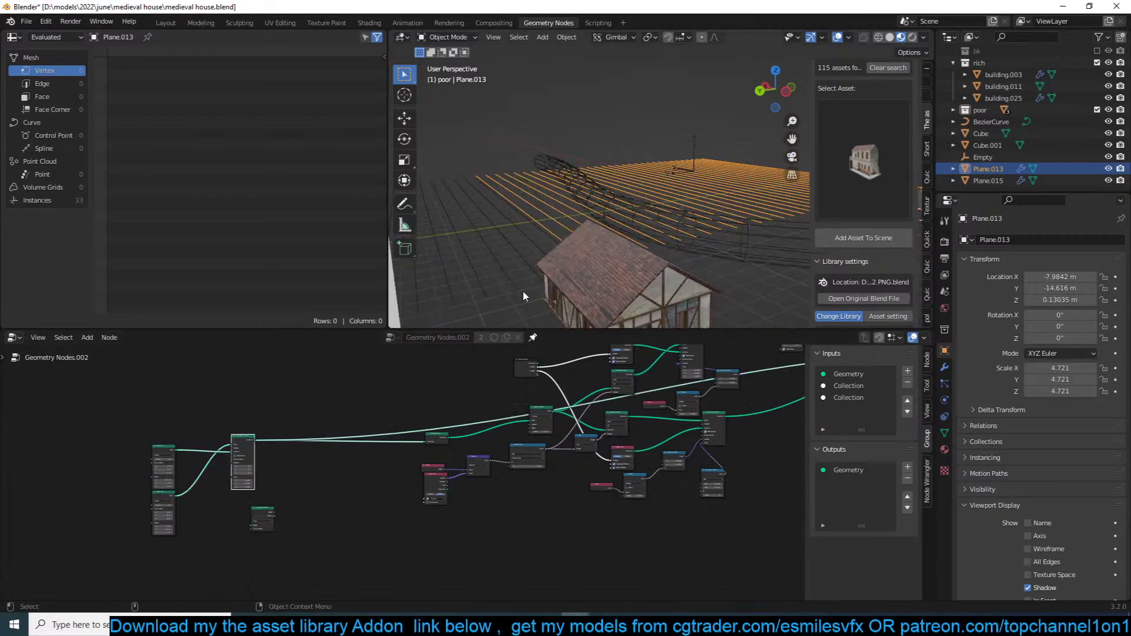
key("shift+a")
left_click(277, 368)
type("to")
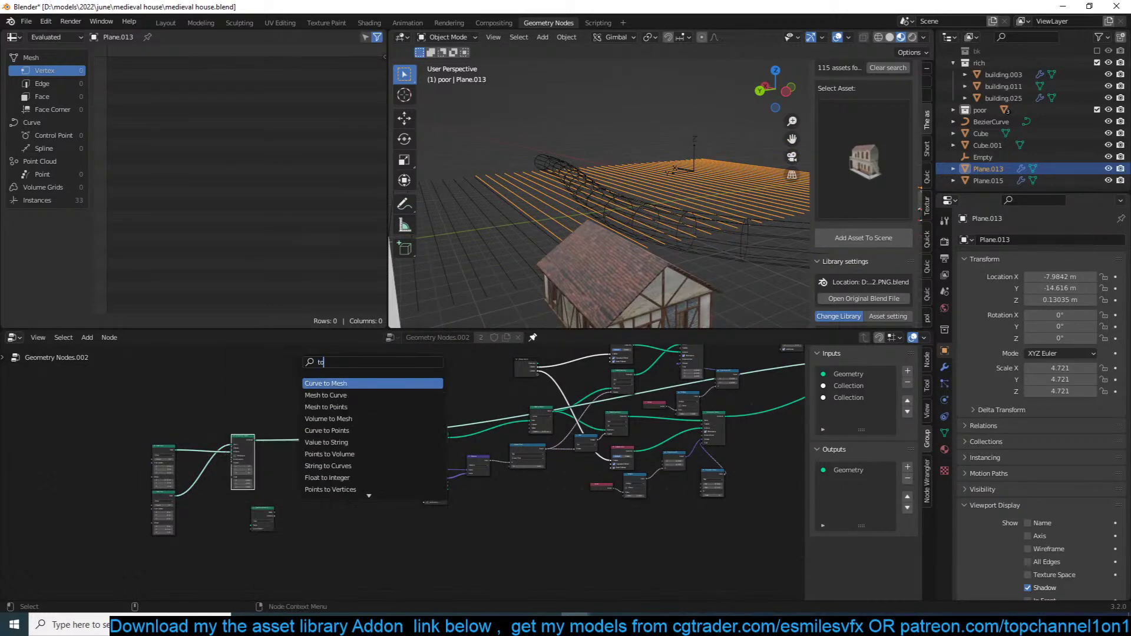
type(" po")
key("Return")
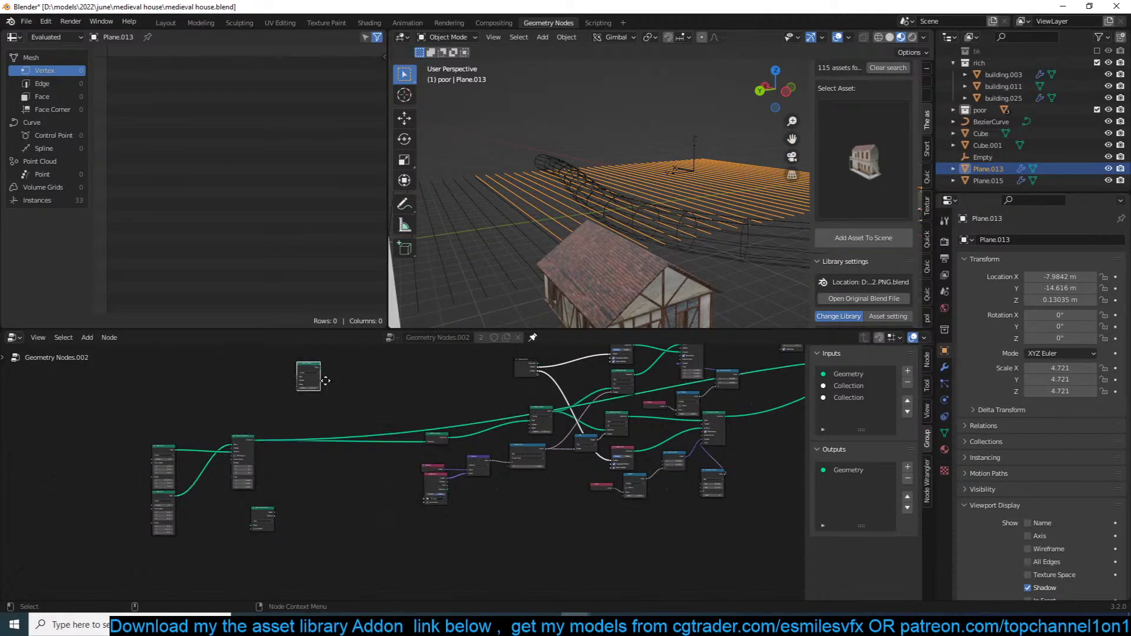
left_click(260, 393)
Step: Deselect the plane and switch the viewport to solid shading to view the point grid around the curve
left_click(557, 245)
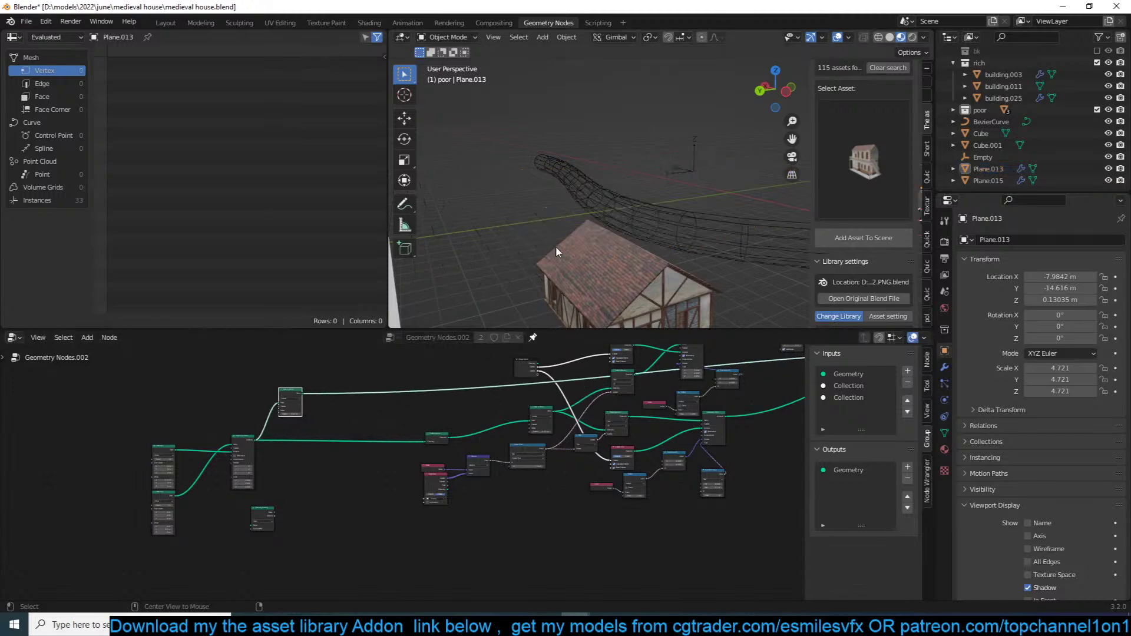
middle_click_drag(556, 246, 529, 263)
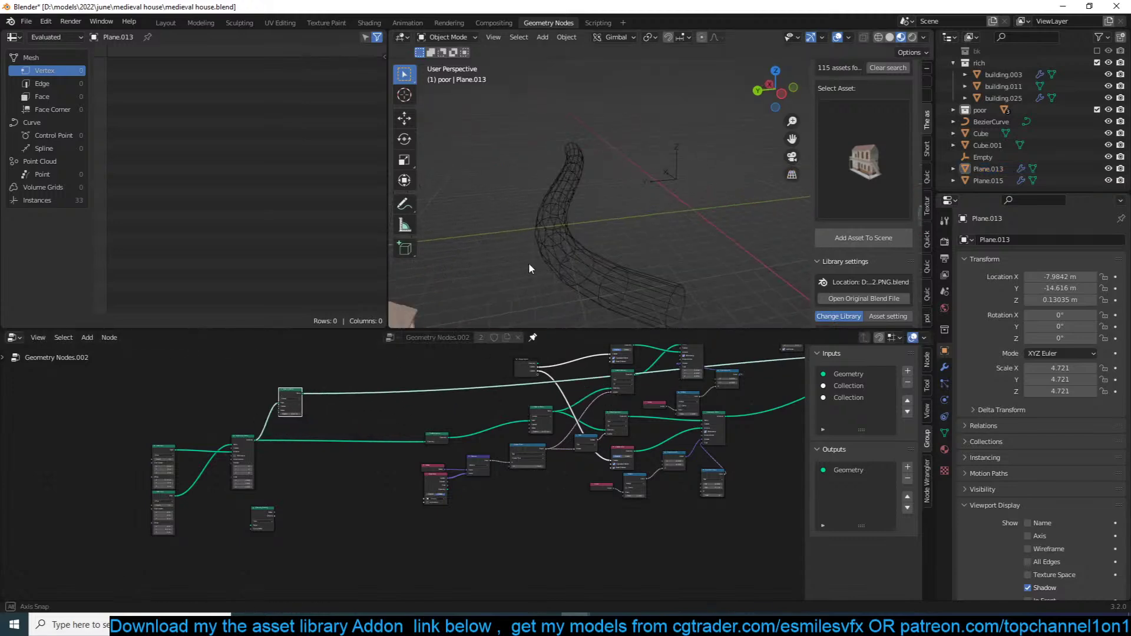
left_click(889, 37)
middle_click_drag(632, 178, 521, 232)
scroll(384, 466, "up", 2)
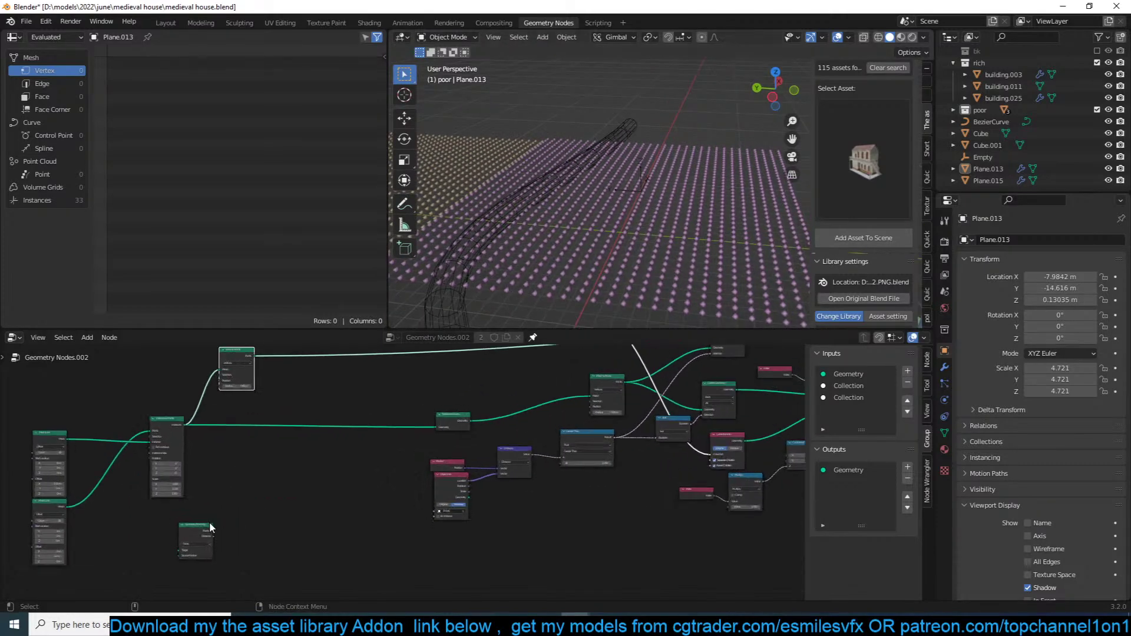
Step: Place Geometry Proximity beside the new Mesh to Points node and connect its Points output to the Target input
left_click_drag(210, 525, 278, 462)
scroll(278, 463, "up", 5)
middle_click_drag(278, 463, 310, 523)
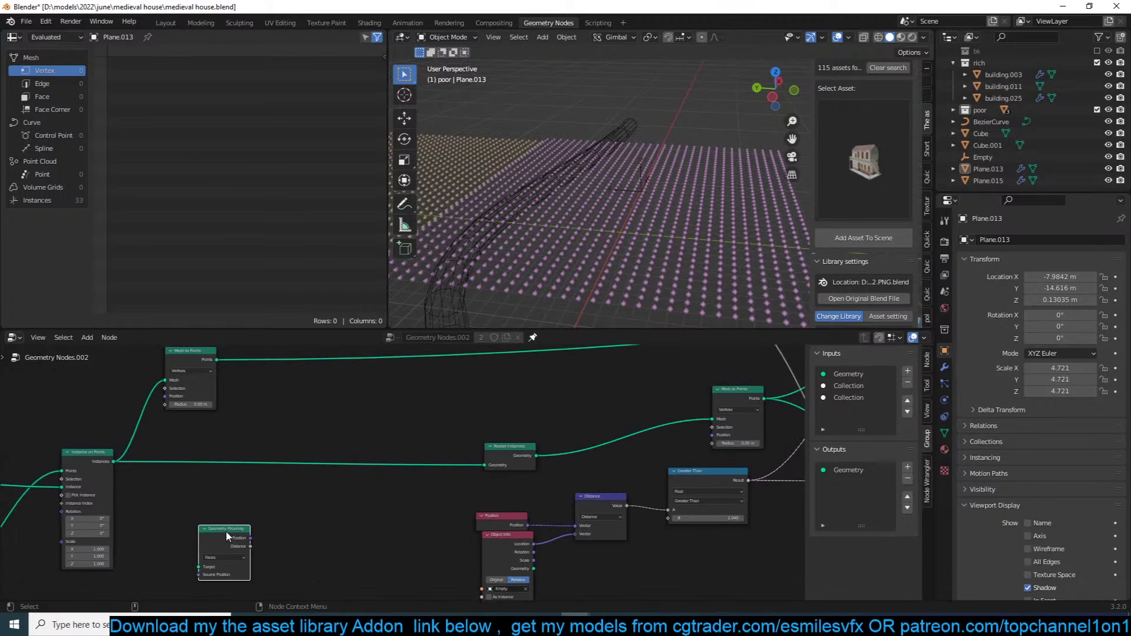
left_click_drag(226, 532, 290, 393)
scroll(277, 396, "up", 2)
middle_click_drag(278, 396, 371, 437)
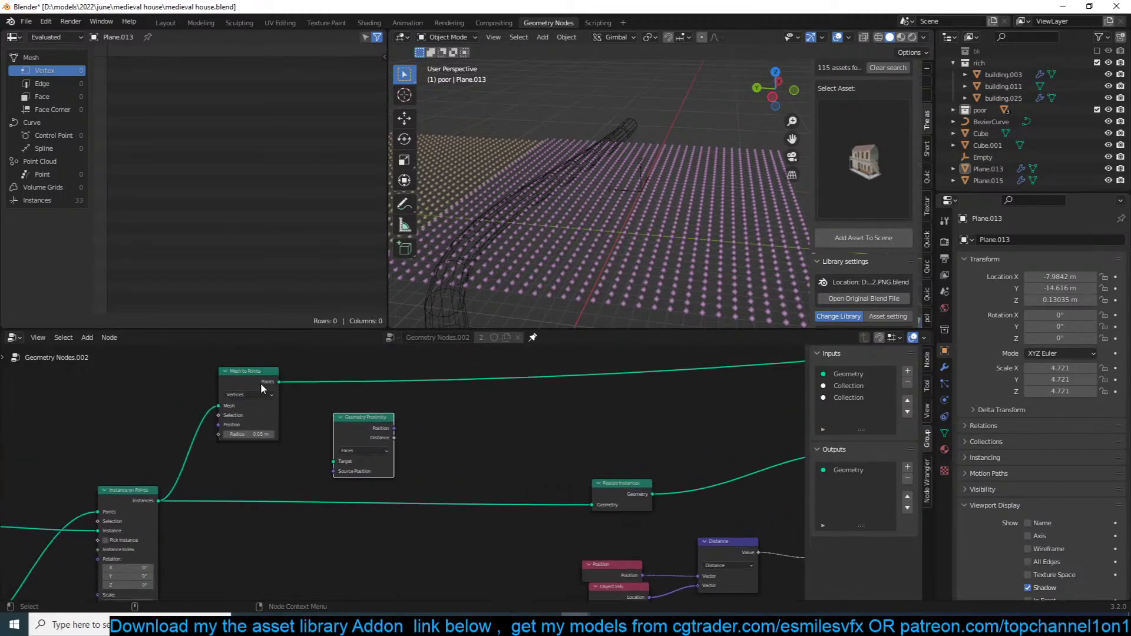
left_click_drag(164, 501, 271, 461)
left_click_drag(280, 382, 334, 461)
middle_click_drag(331, 496, 369, 467)
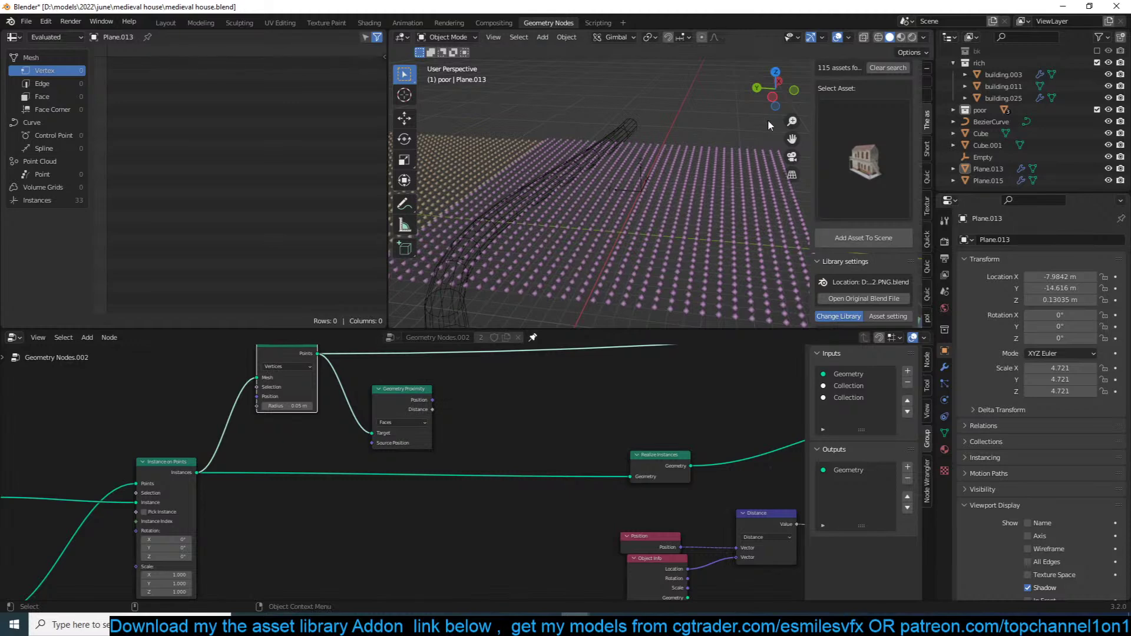
Step: Bring the Bezier curve into the node tree as an Object Info node and place it below Geometry Proximity
scroll(949, 133, "up", 4)
left_click(617, 135)
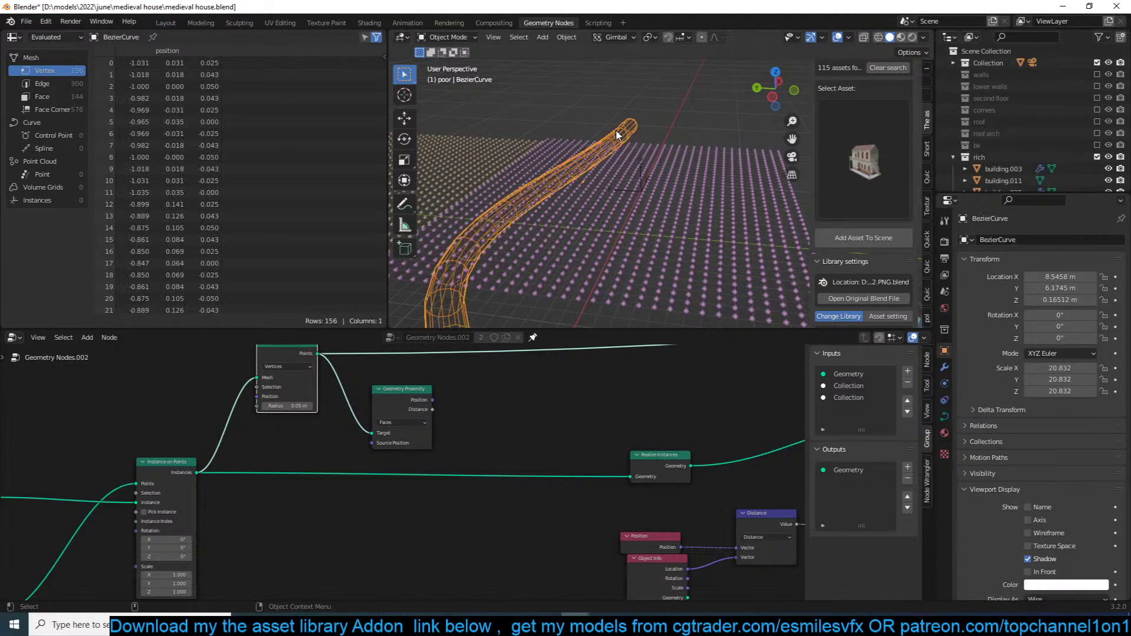
scroll(990, 121, "down", 4)
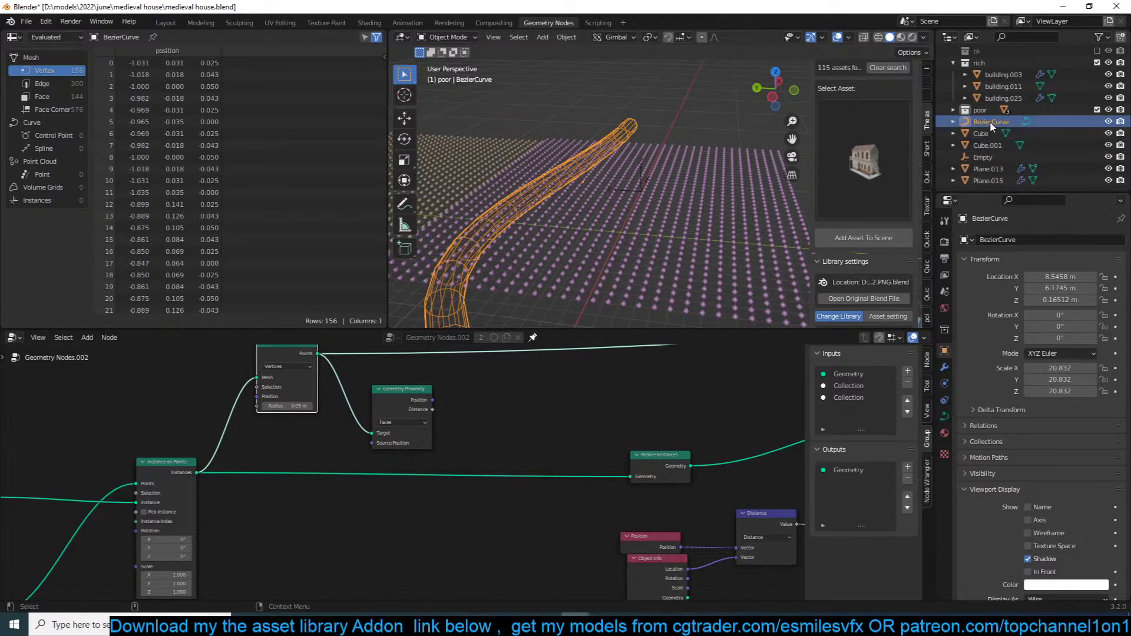
left_click_drag(990, 122, 294, 519)
scroll(333, 485, "up", 1)
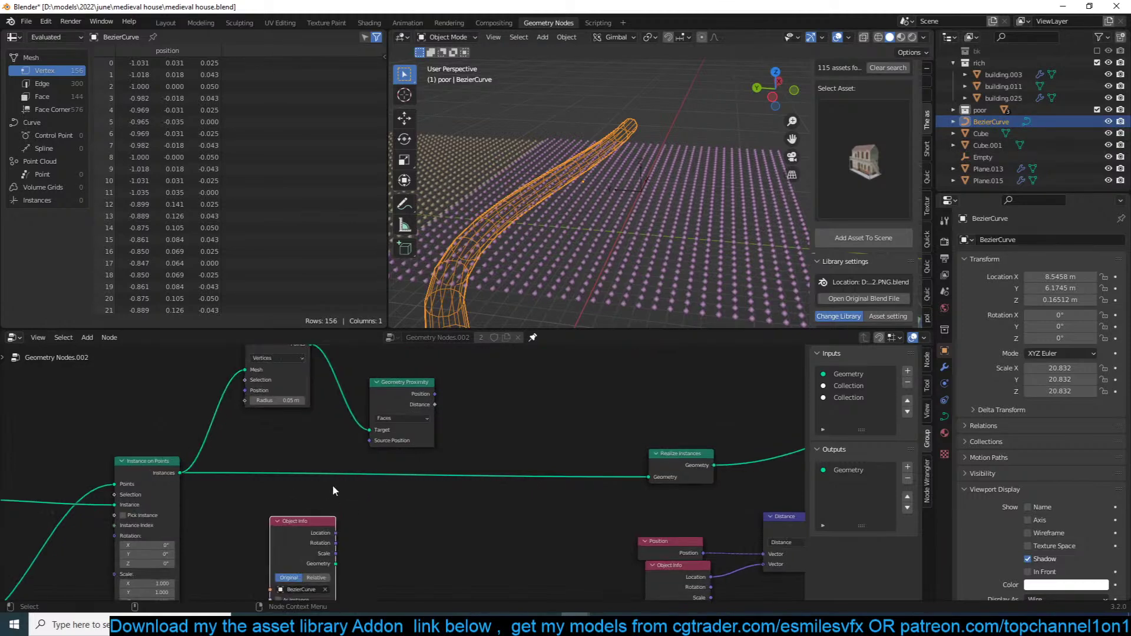
middle_click_drag(332, 486, 368, 454)
left_click_drag(327, 497, 309, 500)
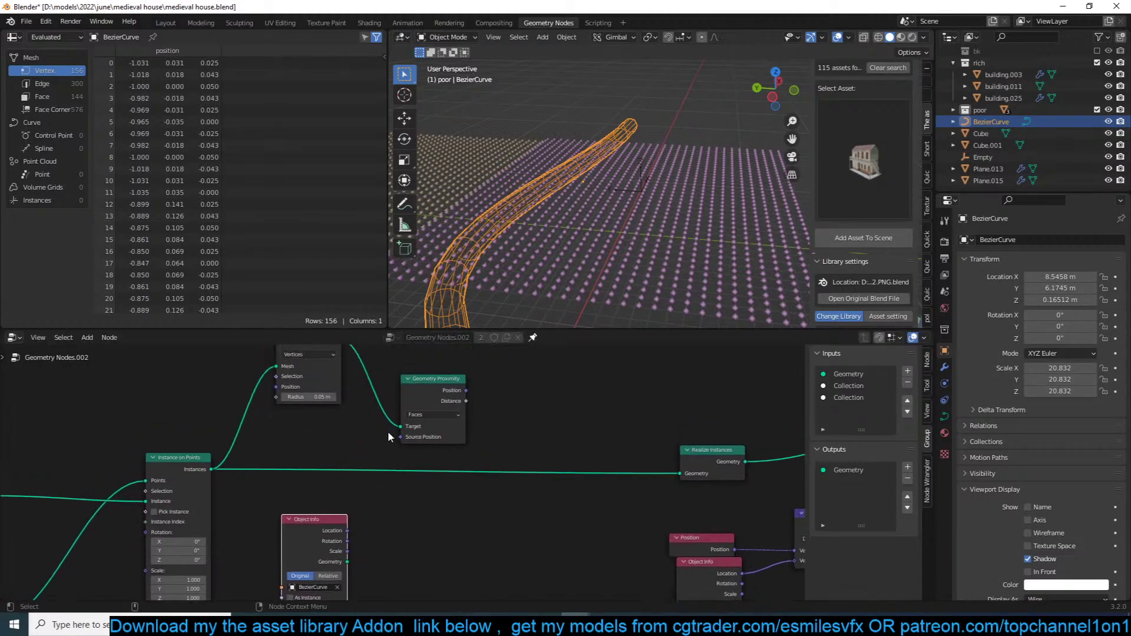
middle_click_drag(397, 503, 402, 506)
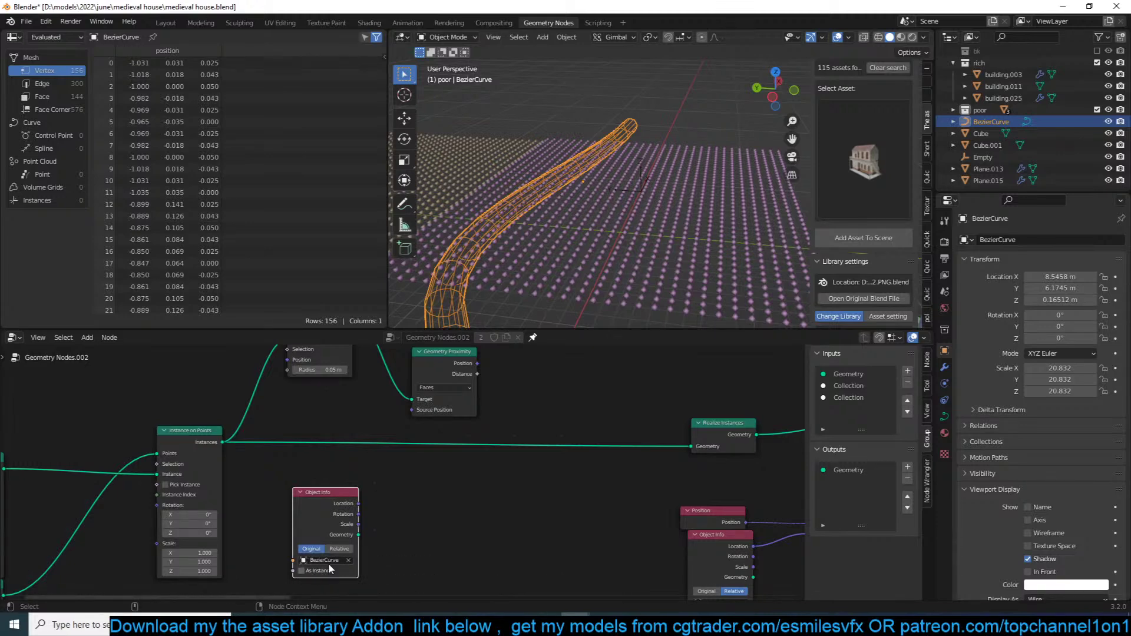
mouse_move(360, 537)
middle_click_drag(376, 464, 378, 505)
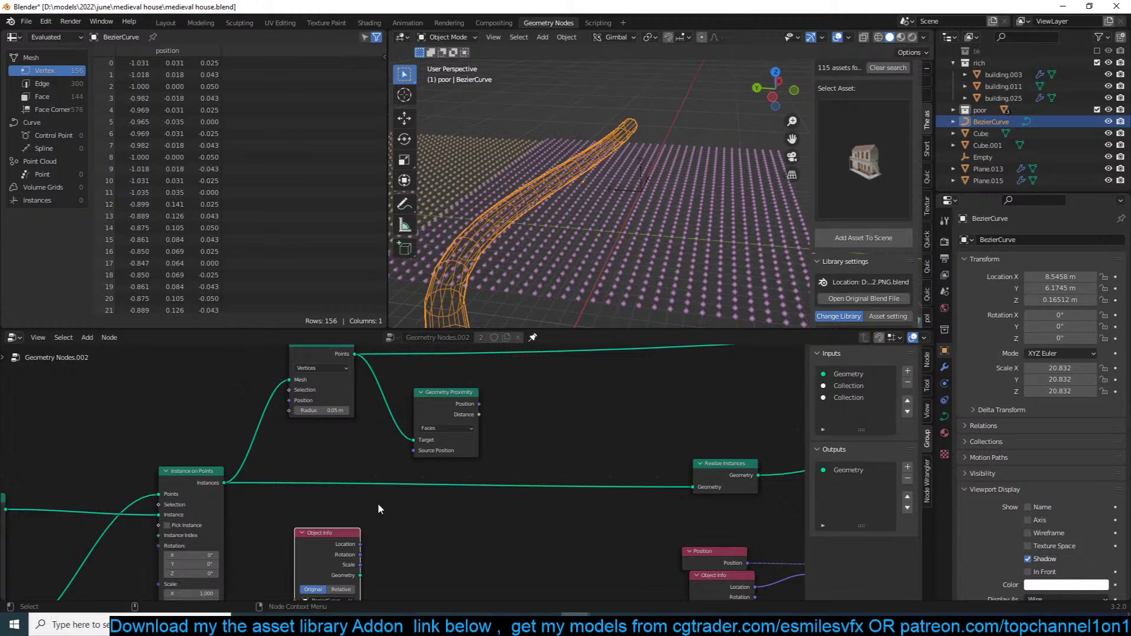
Step: Connect the curve's Object Info Geometry to the Geometry Proximity Target and feed a new Position node into Source Position
left_click_drag(360, 576, 413, 441)
key("shift+a")
left_click(281, 368)
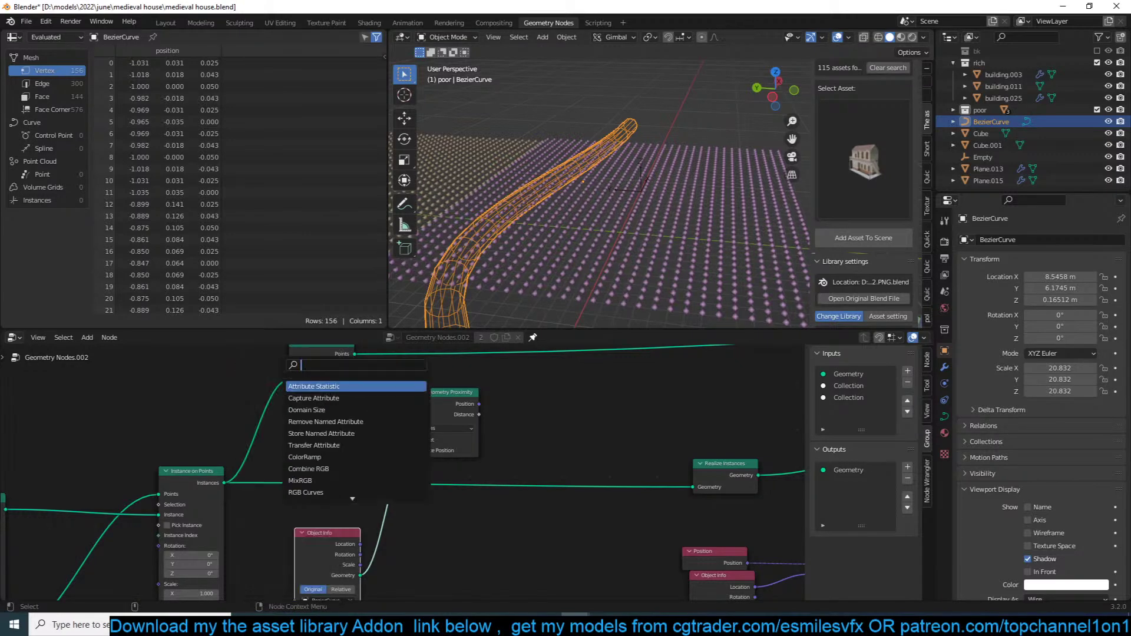
type("posit")
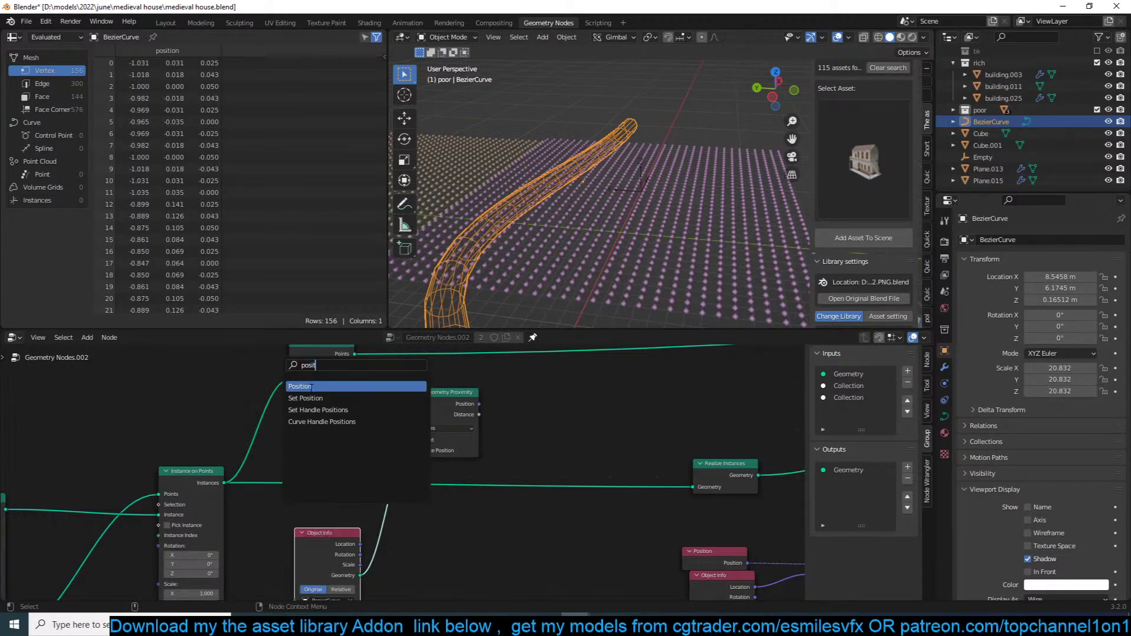
left_click(312, 388)
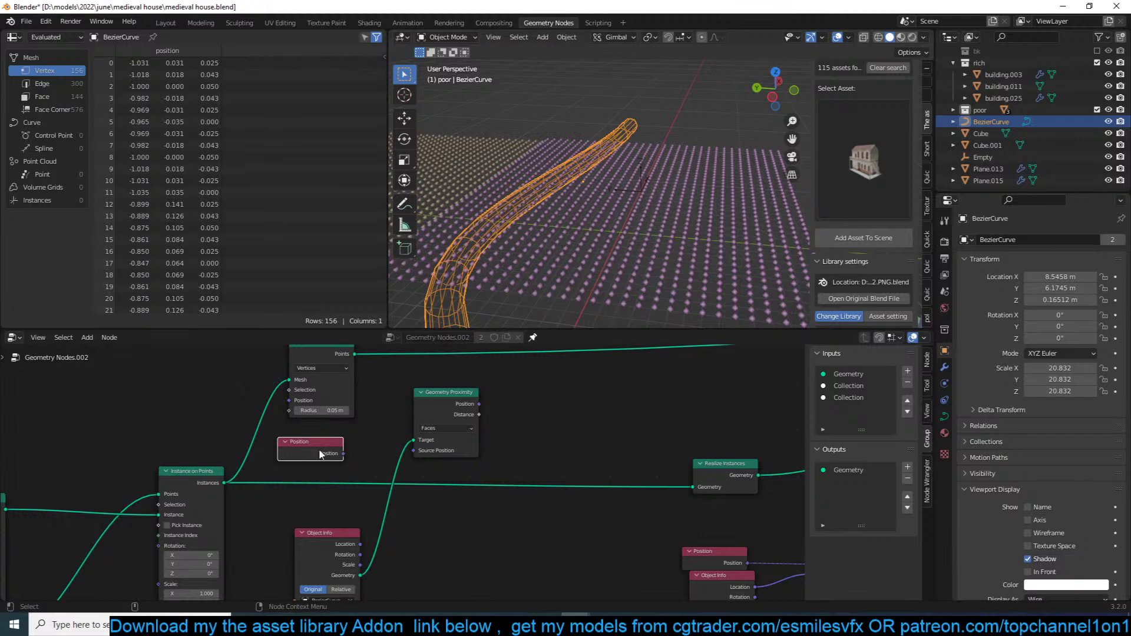
left_click_drag(342, 453, 415, 451)
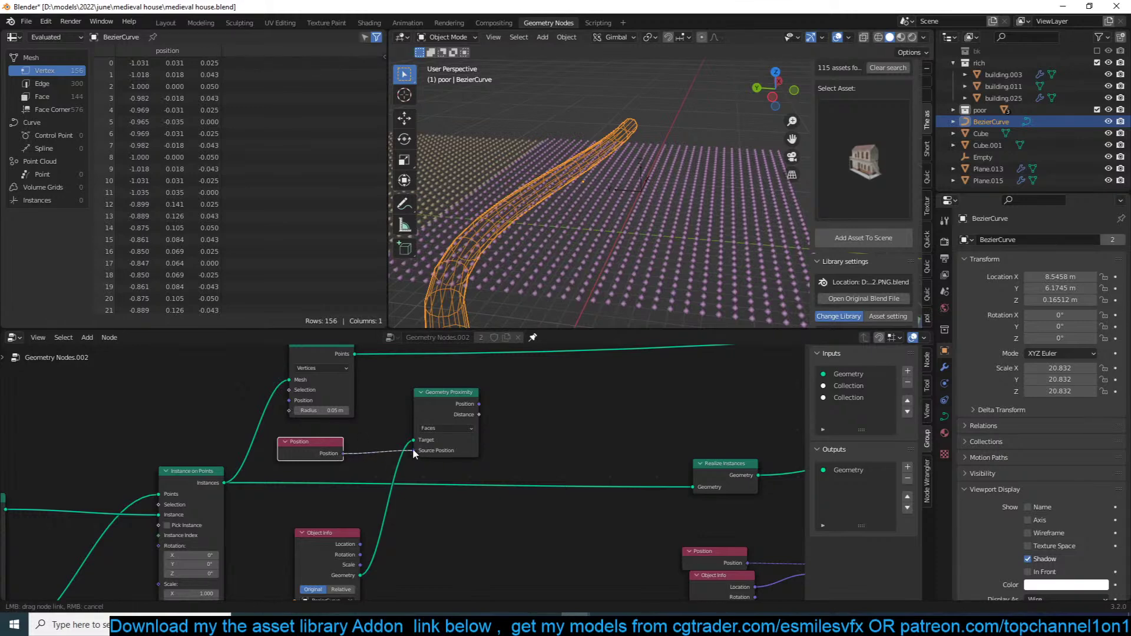
key("ctrl+s")
Step: Set the Geometry Proximity target geometry to Points and save the file
left_click(469, 429)
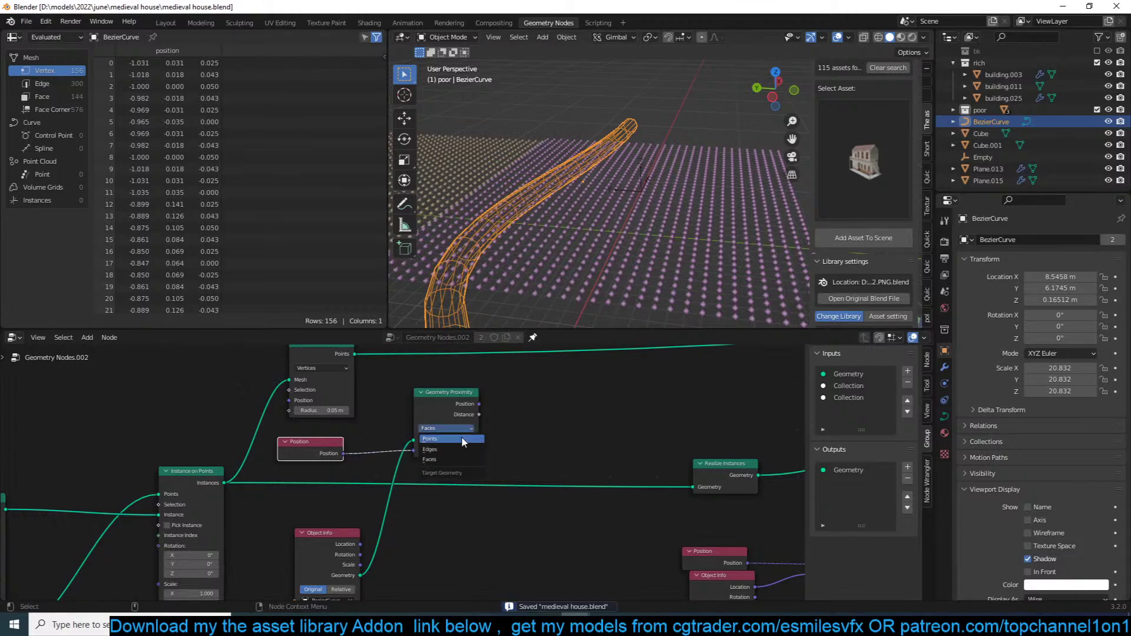
left_click(442, 439)
middle_click_drag(472, 419, 401, 437)
key("ctrl+s")
Step: Add a Math node beside Geometry Proximity and set its operation to Compare
key("shift+a")
mouse_move(464, 376)
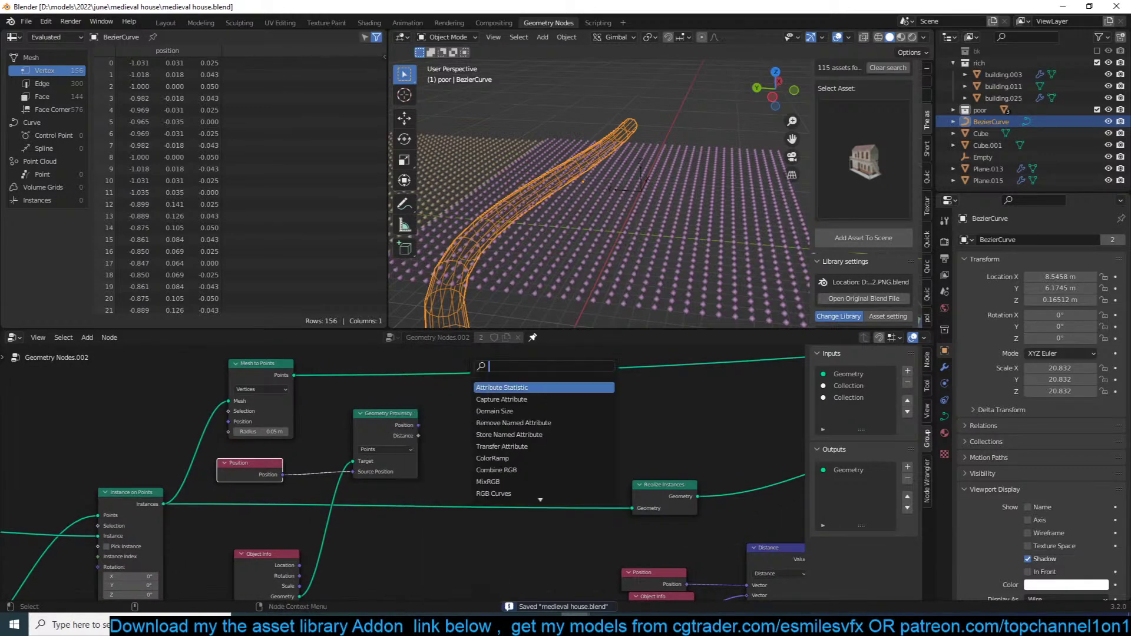
type("math")
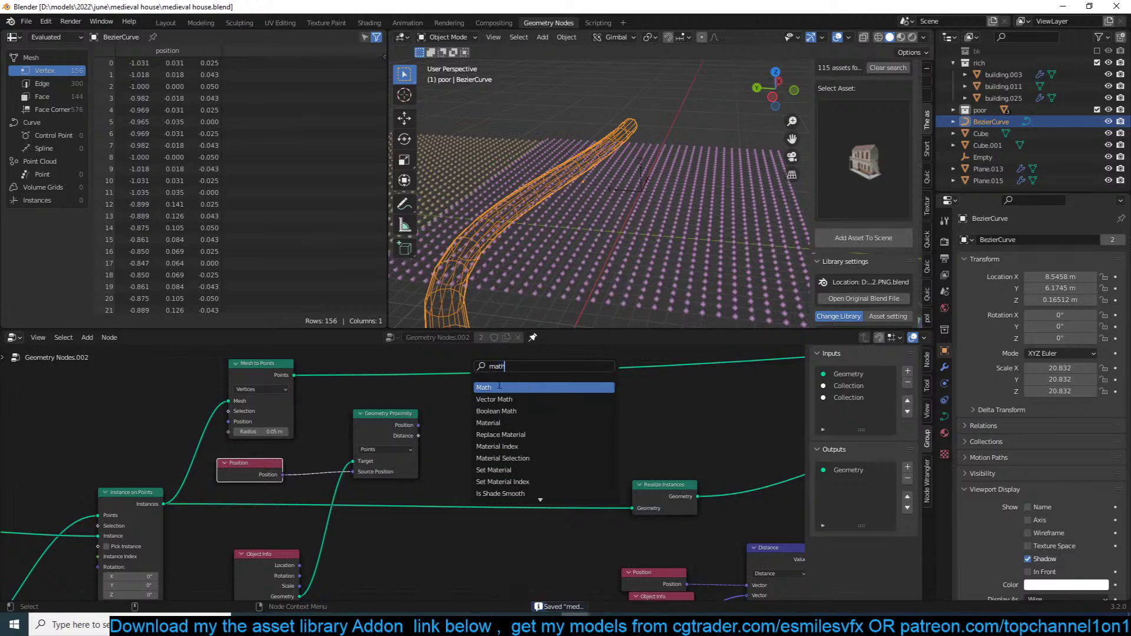
key("Return")
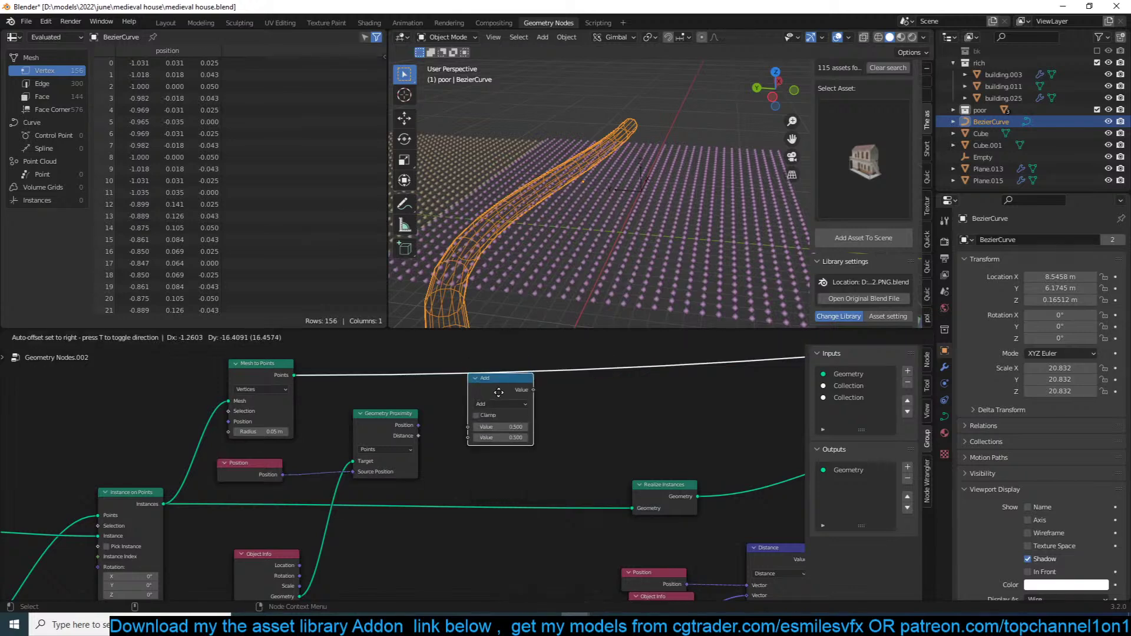
left_click(508, 410)
left_click(508, 410)
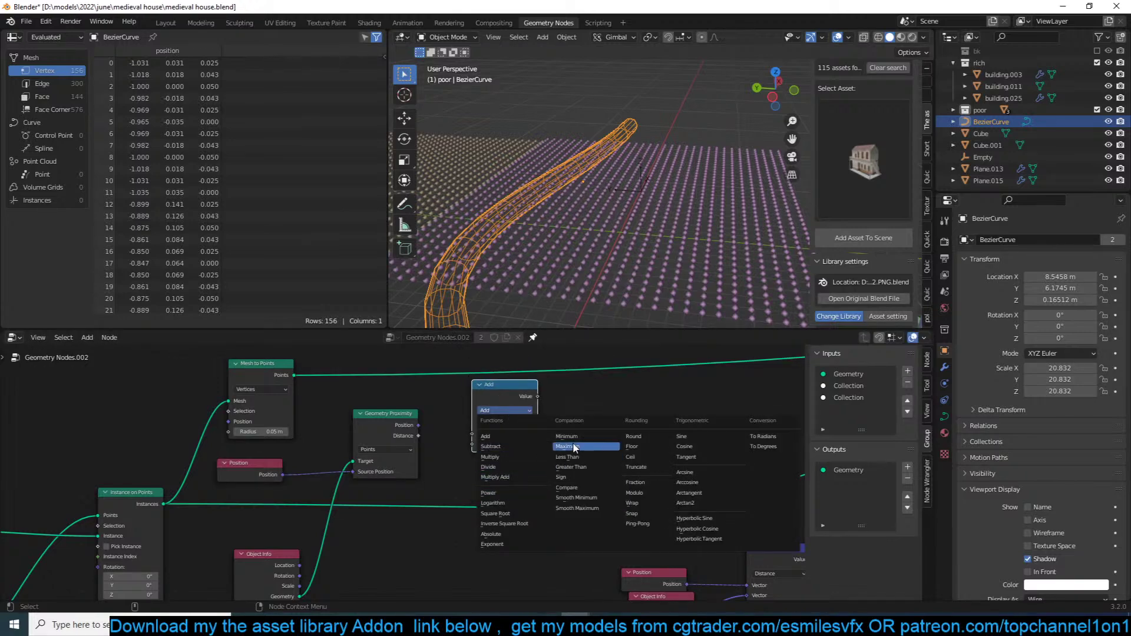
left_click(566, 487)
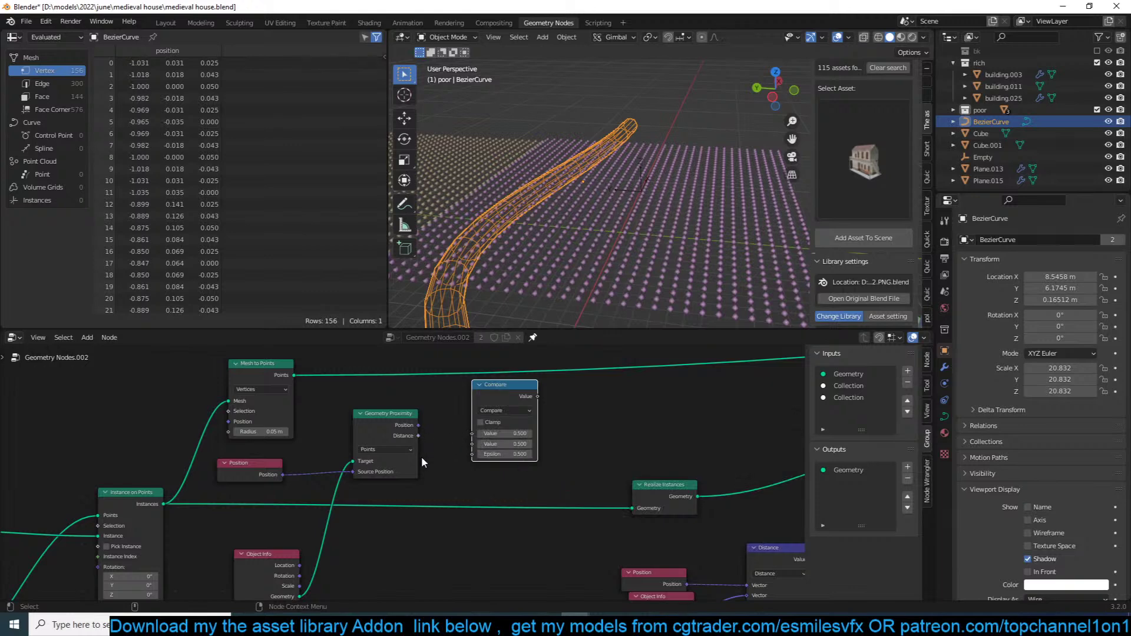
Step: Connect the Geometry Proximity Distance to the Compare node's first Value, move Compare closer, and save the file
scroll(422, 457, "up", 1)
left_click_drag(422, 426, 491, 424)
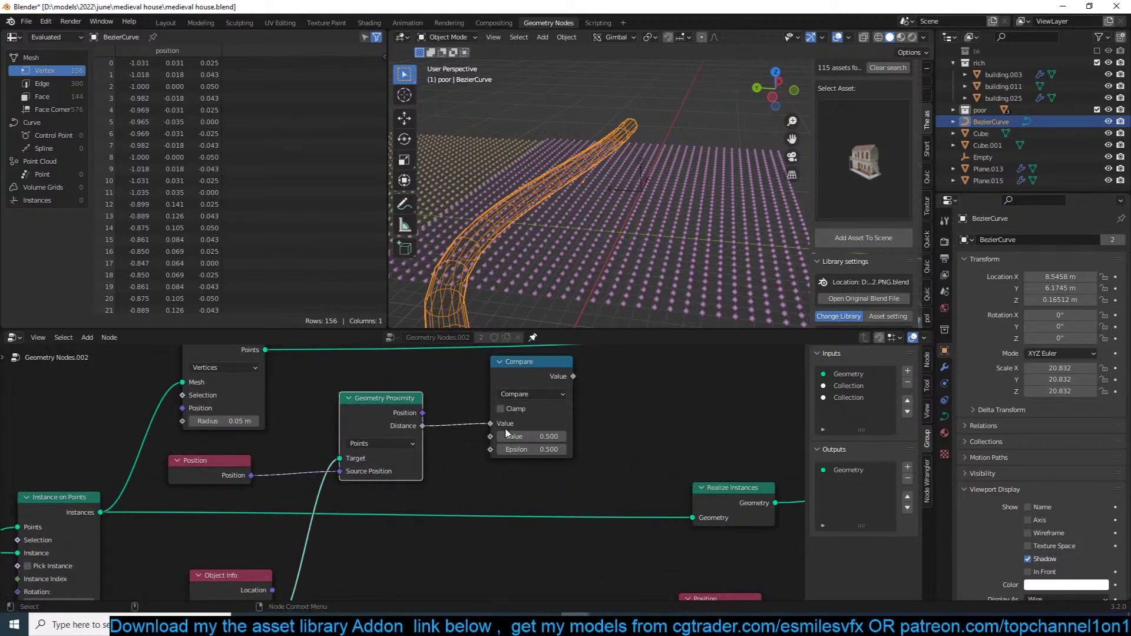
scroll(461, 398, "down", 1)
left_click_drag(501, 384, 462, 392)
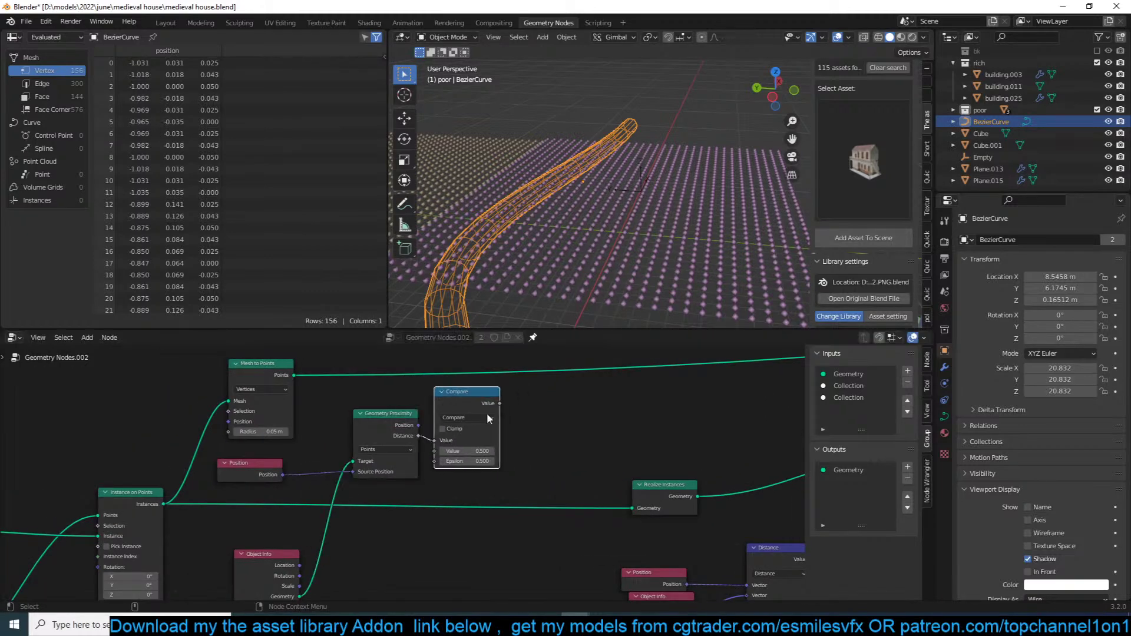
key("ctrl+s")
Step: Insert a Delete Geometry node on the Mesh to Points output link and connect the Compare result to its Selection
key("shift+a")
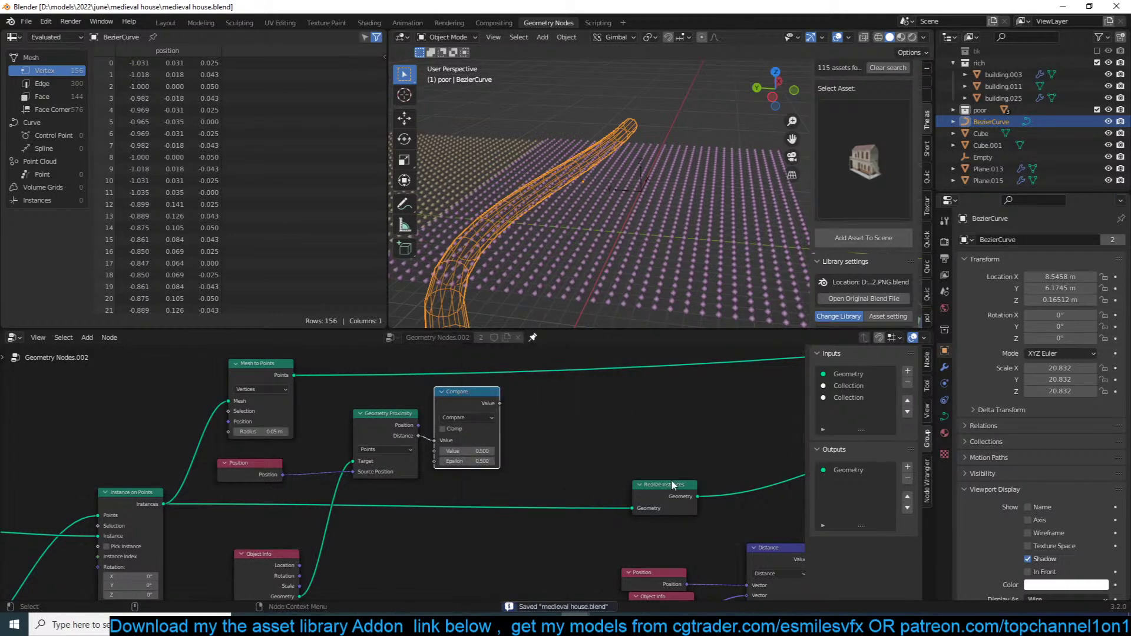
scroll(548, 472, "down", 1)
middle_click_drag(544, 473, 416, 457)
key("shift+a")
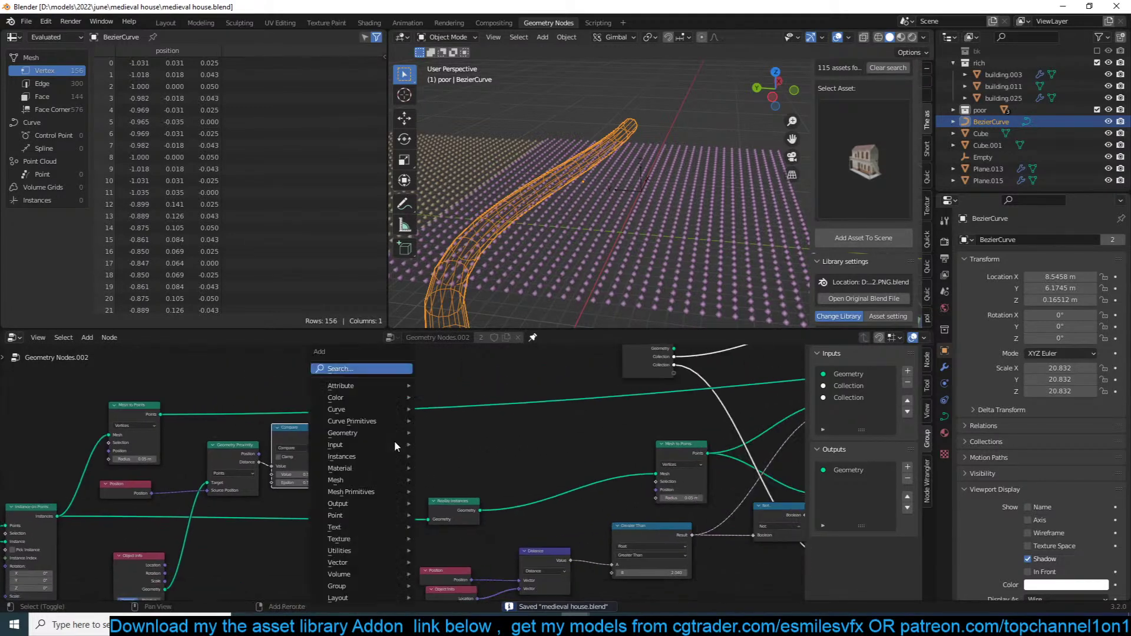
left_click(381, 366)
type("ex")
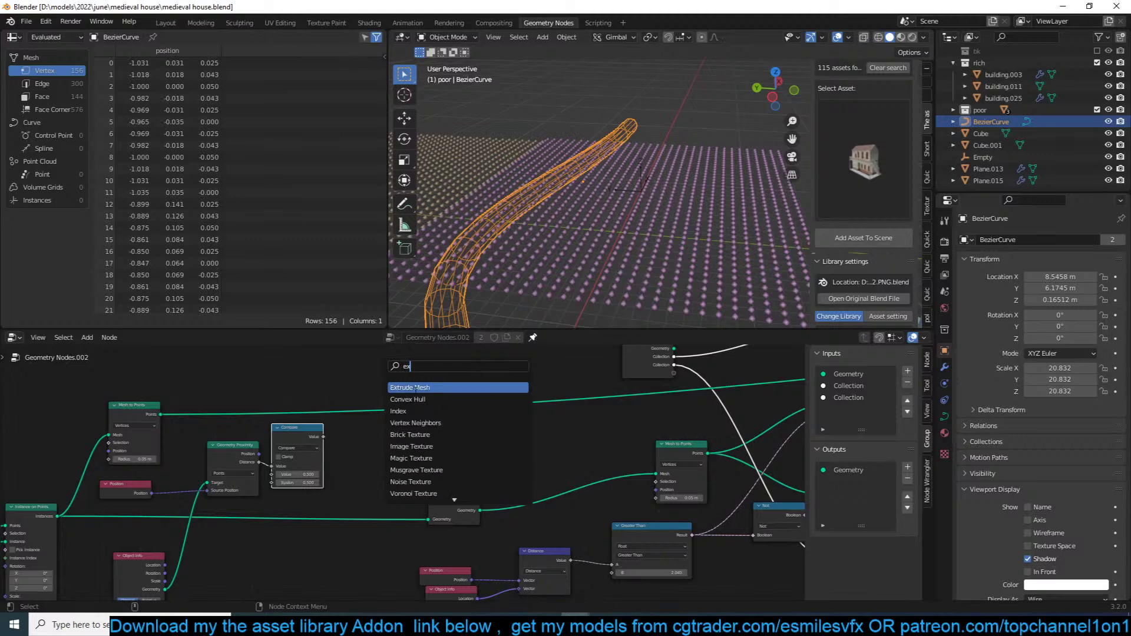
key("ctrl+a")
type("de")
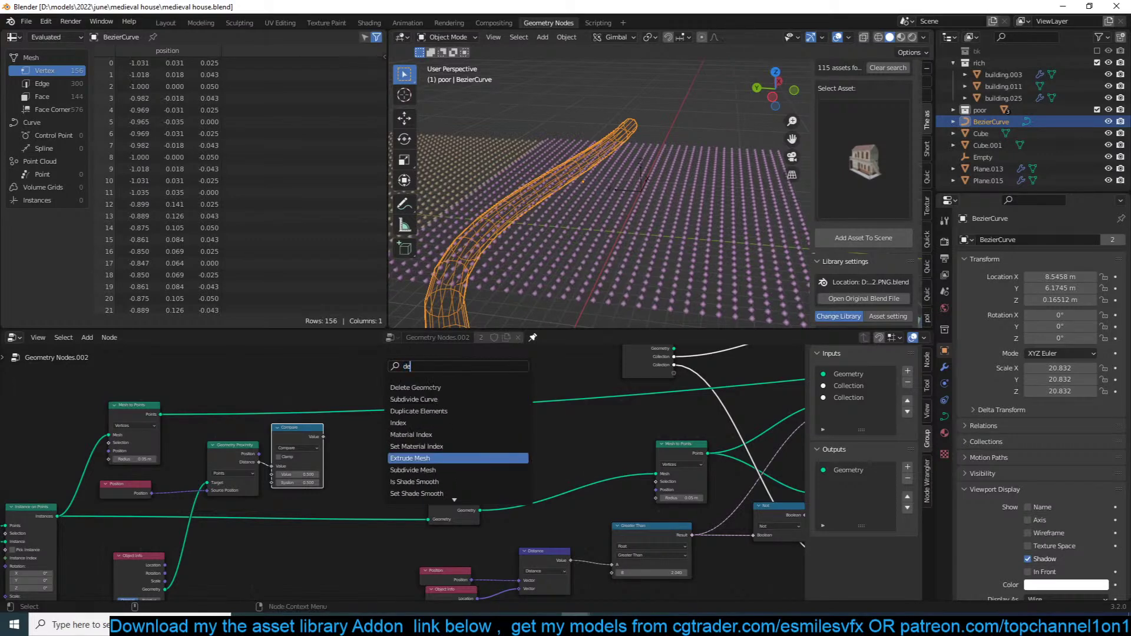
left_click(433, 391)
left_click(398, 402)
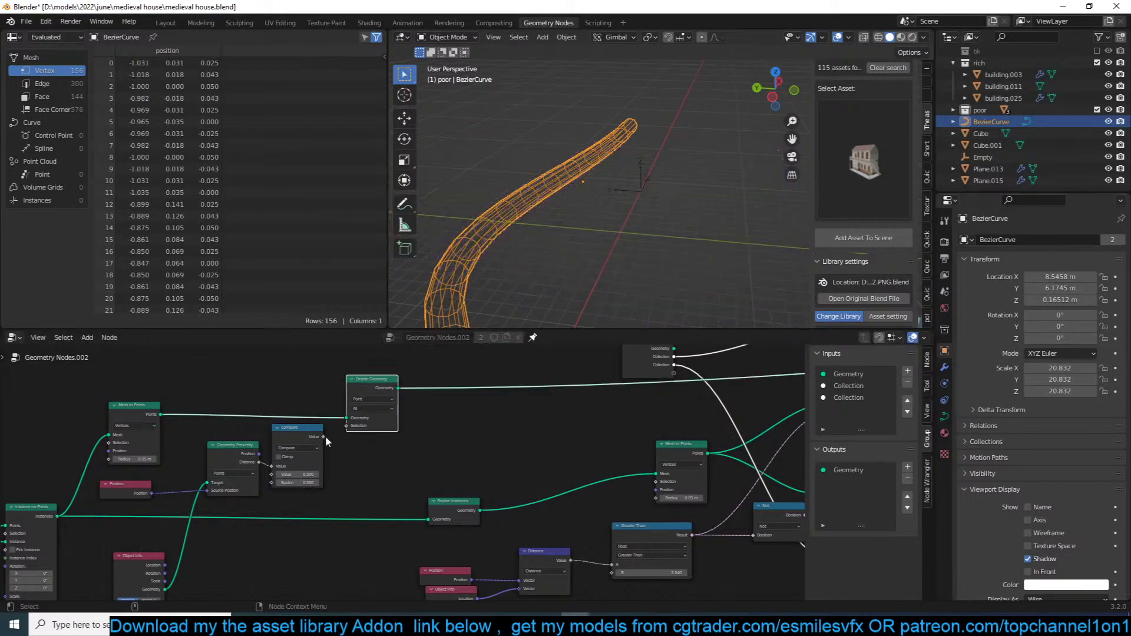
left_click_drag(324, 437, 347, 425)
Step: Set the Compare node's second Value to 1.000 and its Epsilon to 0.200
middle_click_drag(559, 195, 508, 327)
middle_click_drag(373, 487, 526, 450)
scroll(407, 486, "up", 2)
scroll(454, 444, "up", 3)
mouse_move(407, 487)
middle_mouse_down()
mouse_move(455, 442)
mouse_move(416, 505)
middle_mouse_up()
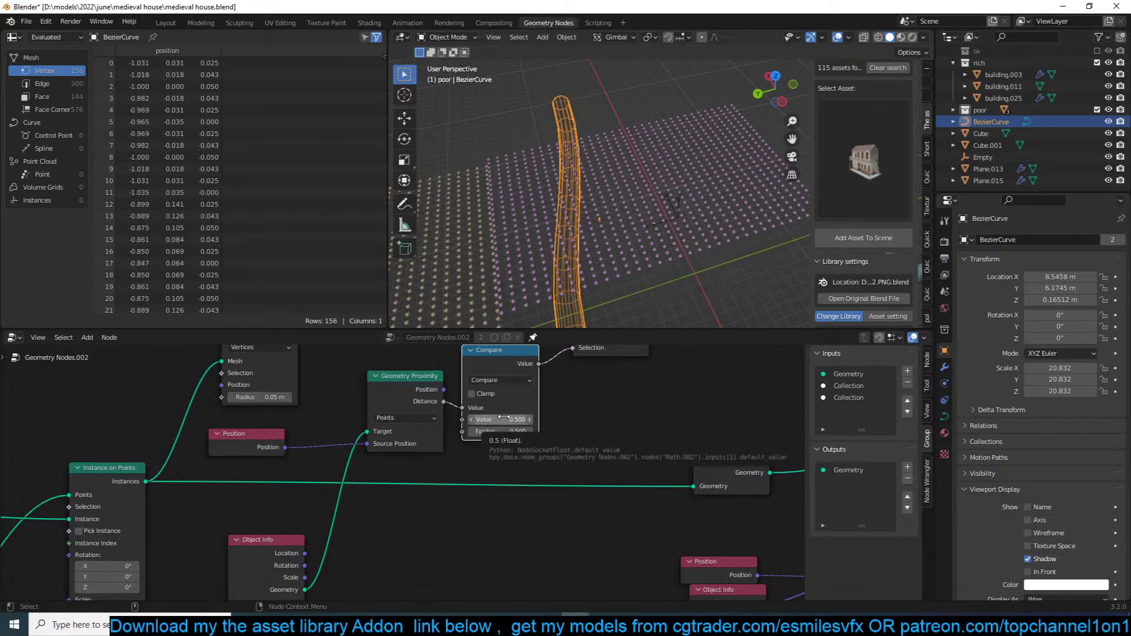
left_click_drag(500, 420, 535, 420)
middle_click_drag(505, 277, 575, 270)
left_click_drag(499, 431, 481, 431)
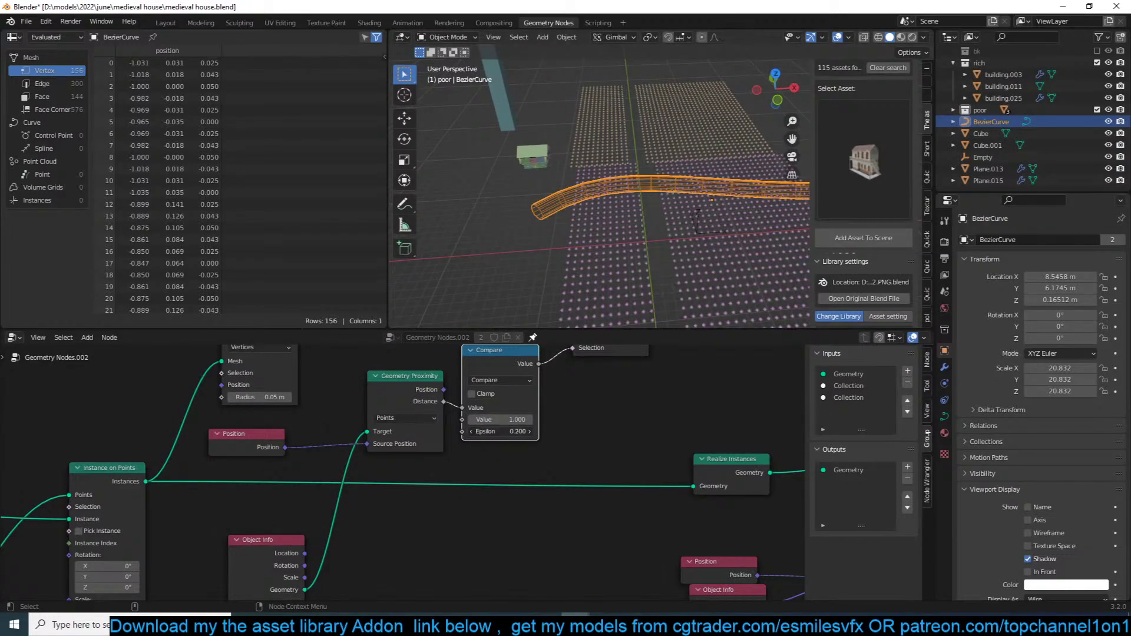
Step: Switch the Geometry Proximity target geometry to Faces and set the Compare node's Epsilon to 0.300
middle_click_drag(453, 477, 532, 441)
middle_click_drag(409, 546, 469, 479)
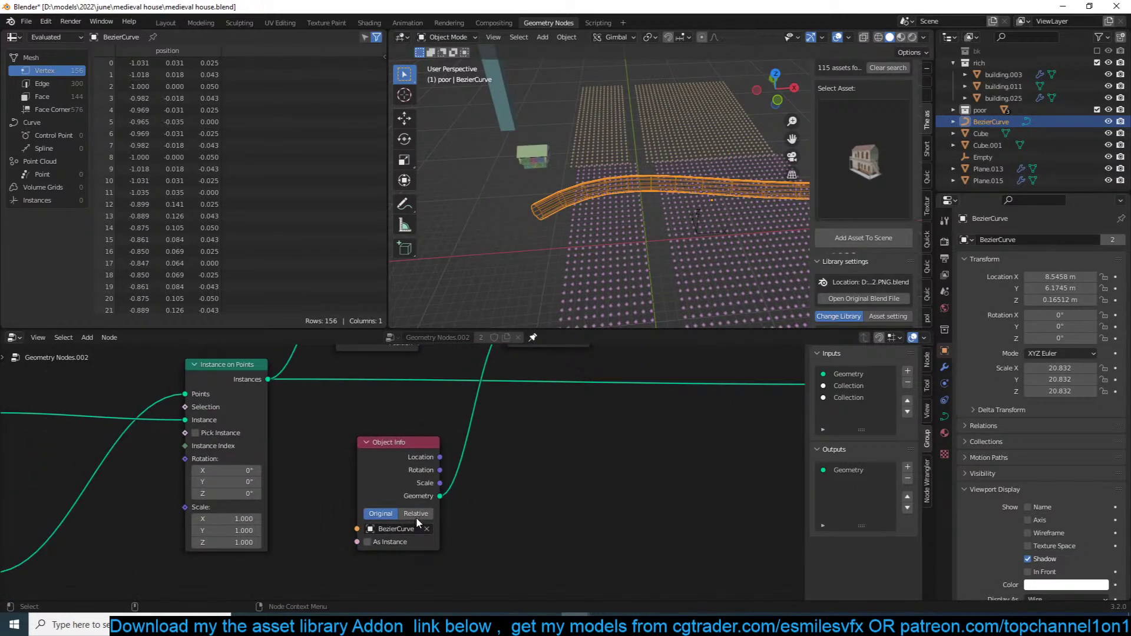
middle_click_drag(429, 475, 389, 524)
scroll(458, 452, "down", 1)
middle_click_drag(457, 454, 414, 511)
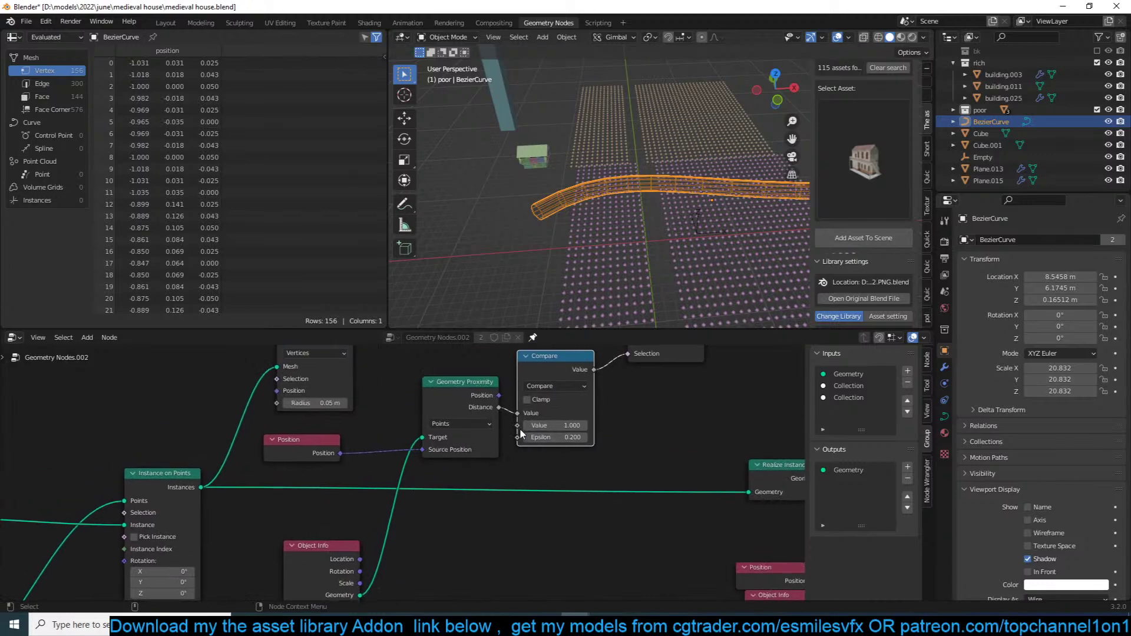
scroll(486, 425, "up", 2)
left_click(496, 408)
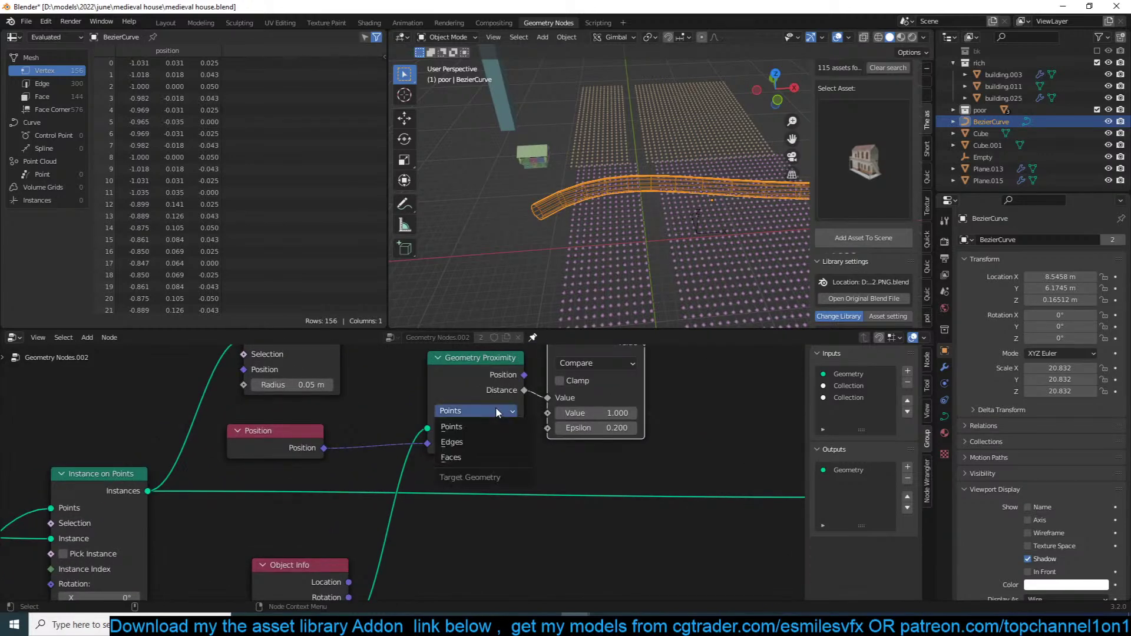
left_click(459, 452)
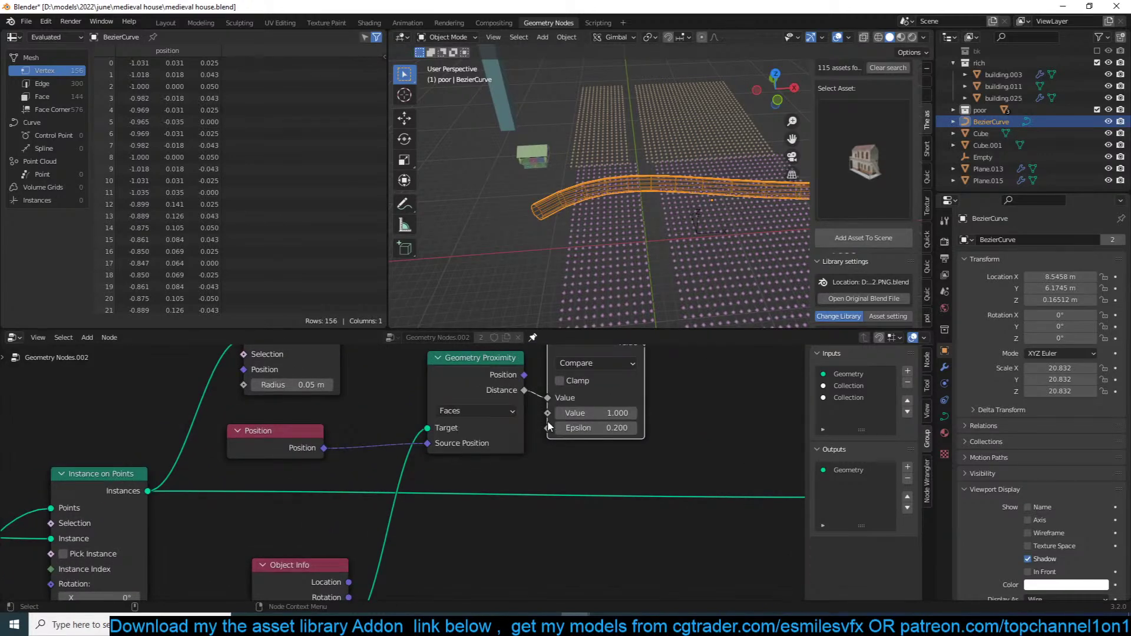
middle_click_drag(474, 426, 452, 455)
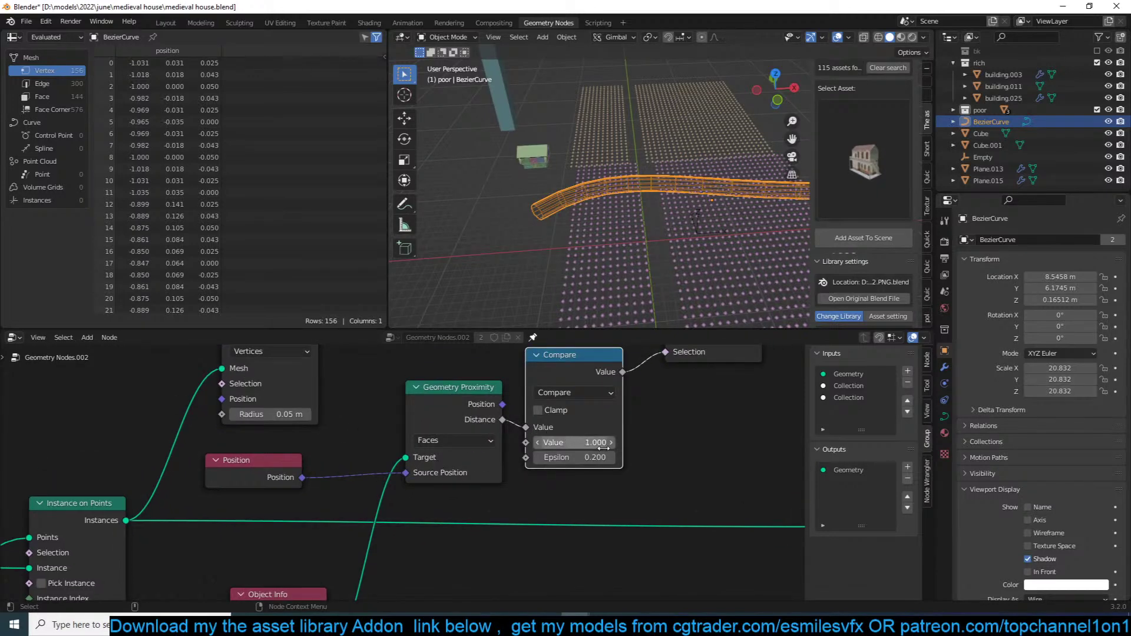
mouse_move(598, 458)
left_mouse_down()
mouse_move(574, 457)
mouse_move(607, 458)
left_mouse_up()
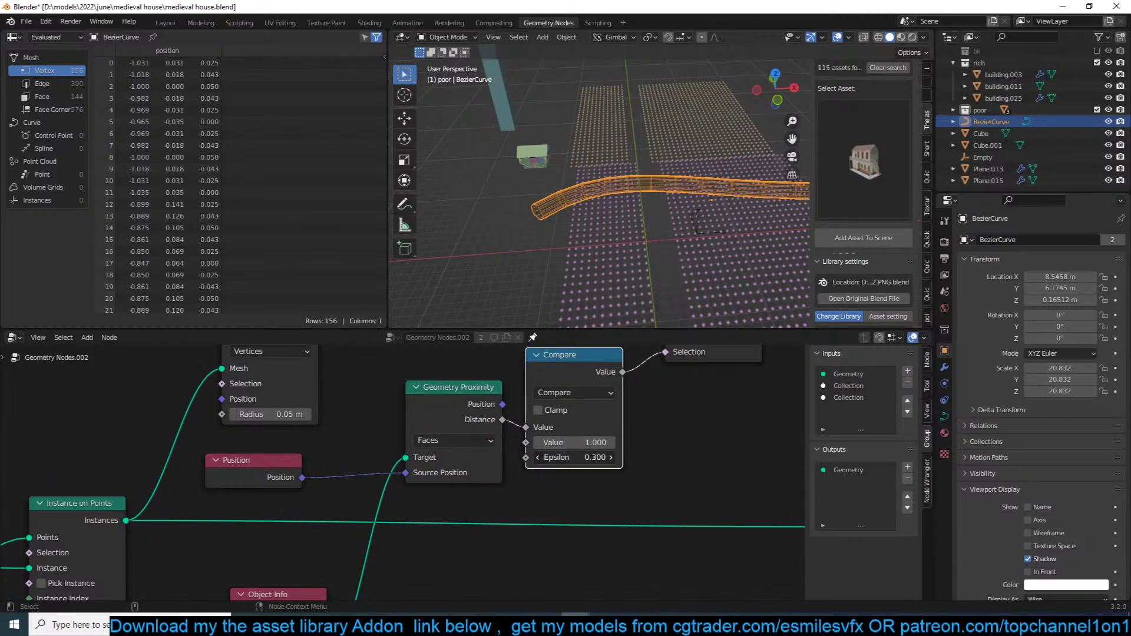
Step: Rotate the Bezier curve's control points in edit mode from the top view and return to object mode
key("g")
key("Escape")
key("Tab")
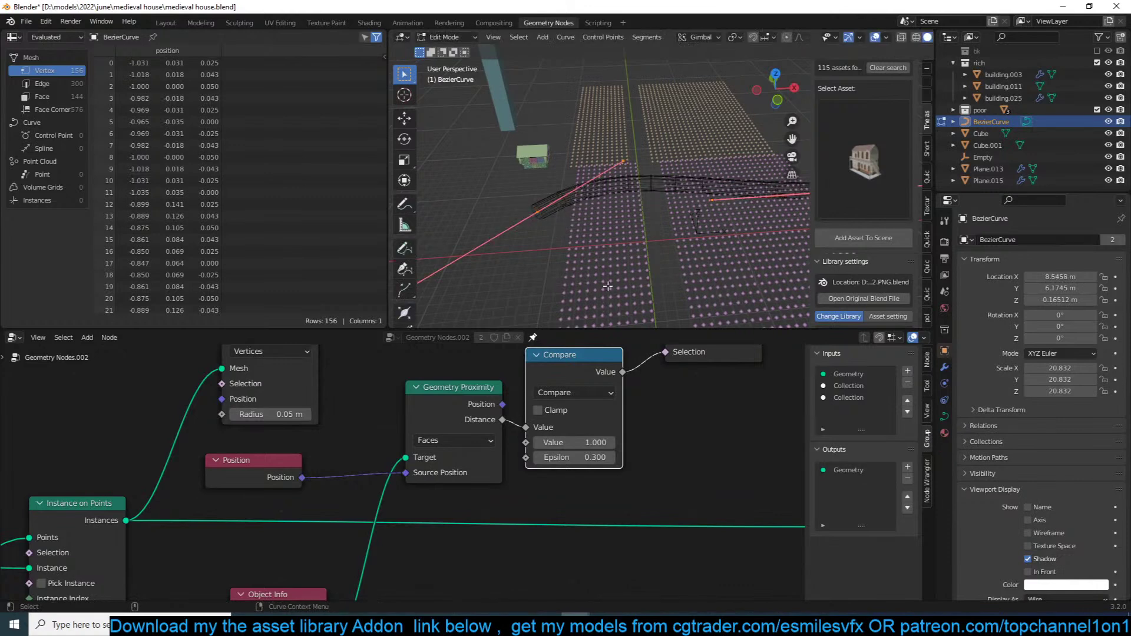
key("KP_7")
key("r")
left_click(655, 291)
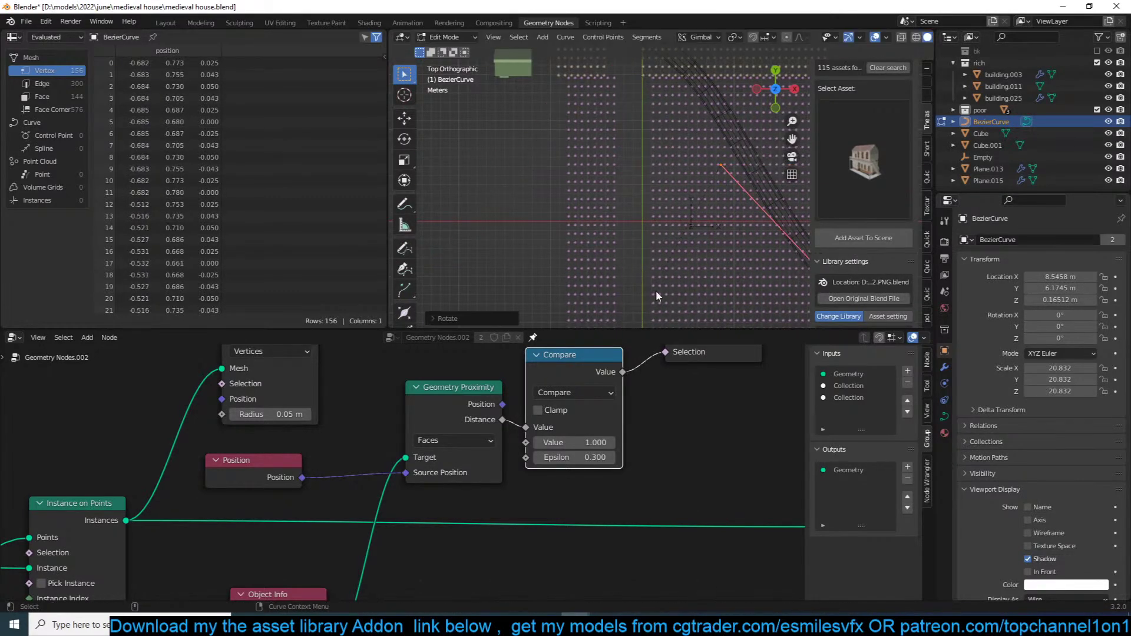
key("Tab")
middle_click_drag(661, 287, 747, 234)
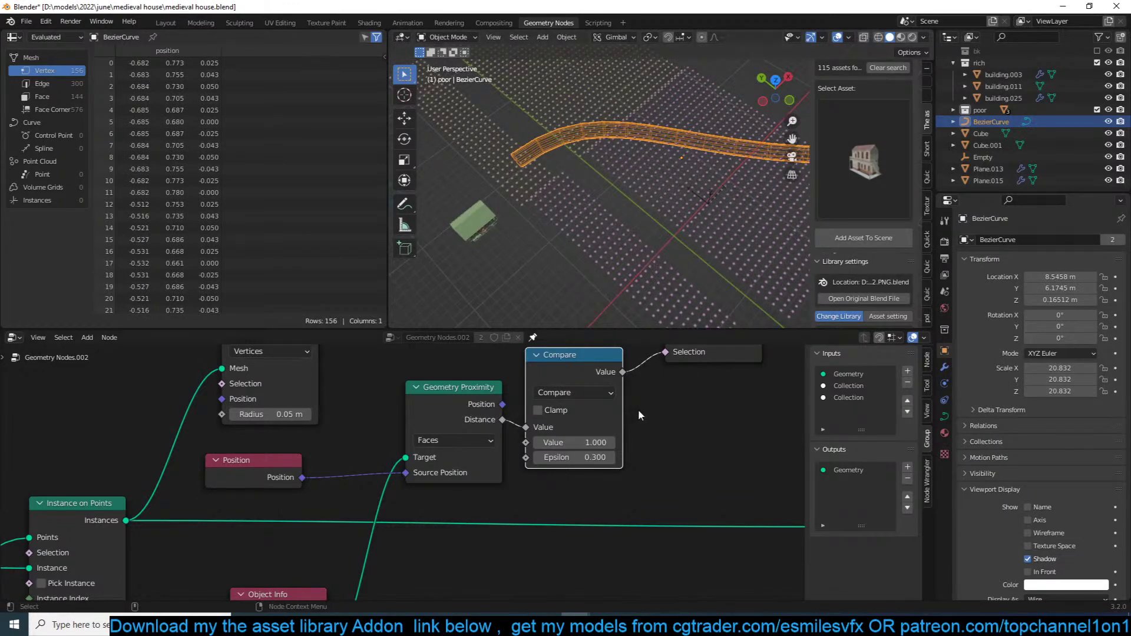
key("Tab")
key("Tab")
Step: Switch to the Chrome window with the Twitter search, bring it fully on screen, and close its downloads bar
mouse_move(315, 624)
left_click(362, 597)
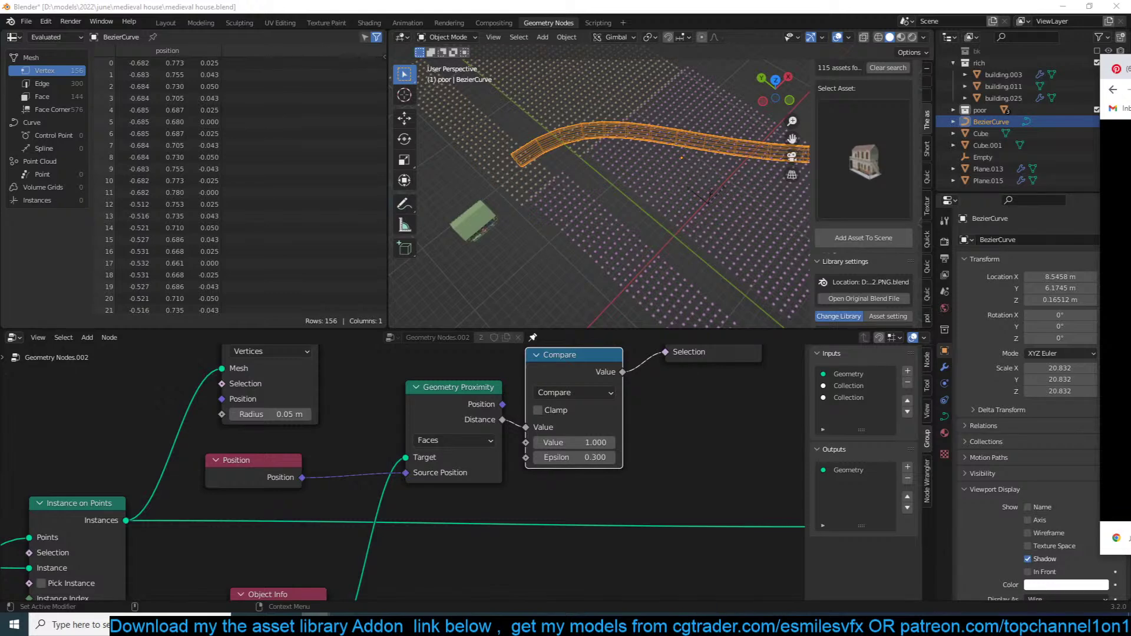
left_click_drag(1130, 67, 976, 61)
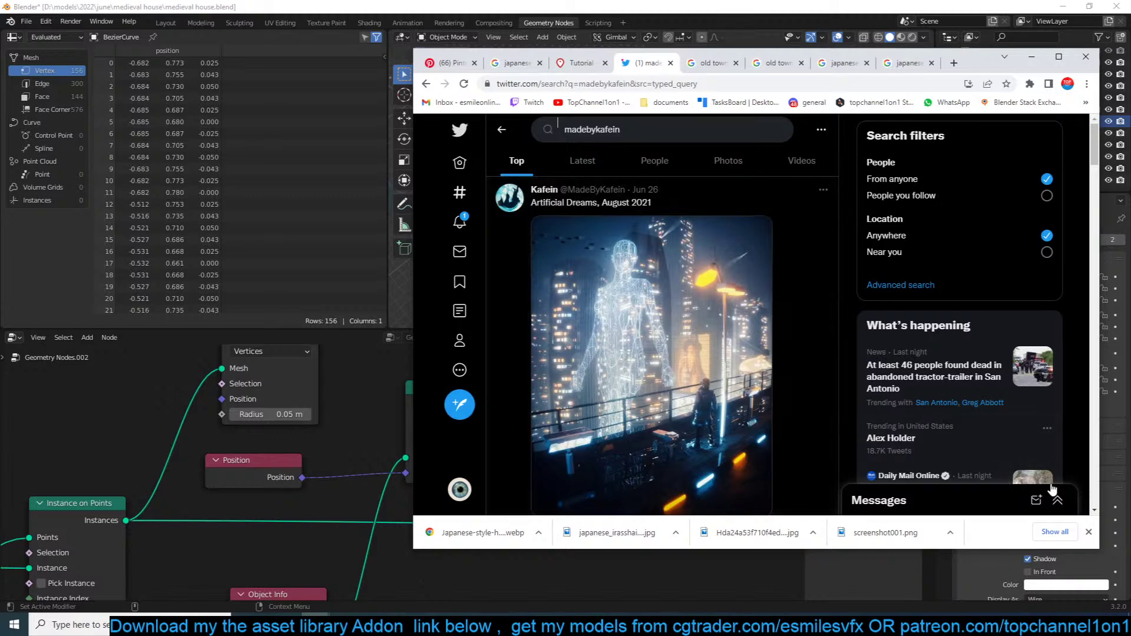
left_click(1088, 532)
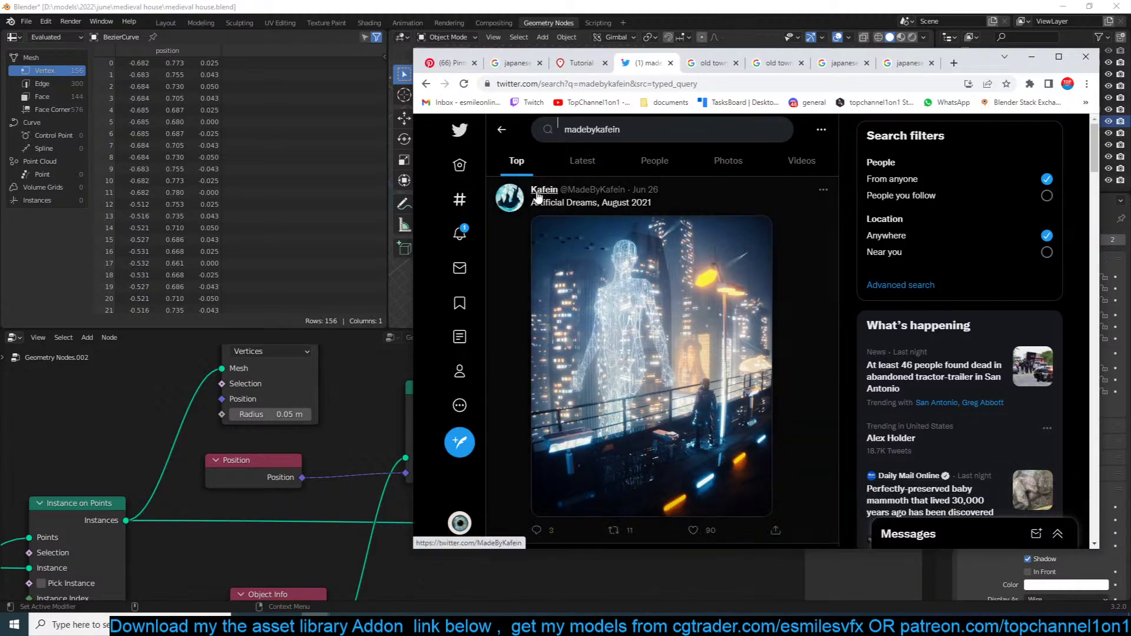
Step: Examine the 3D artist's profile summary and artwork posts in the Twitter results, and return to Blender
mouse_move(545, 205)
left_click(598, 221)
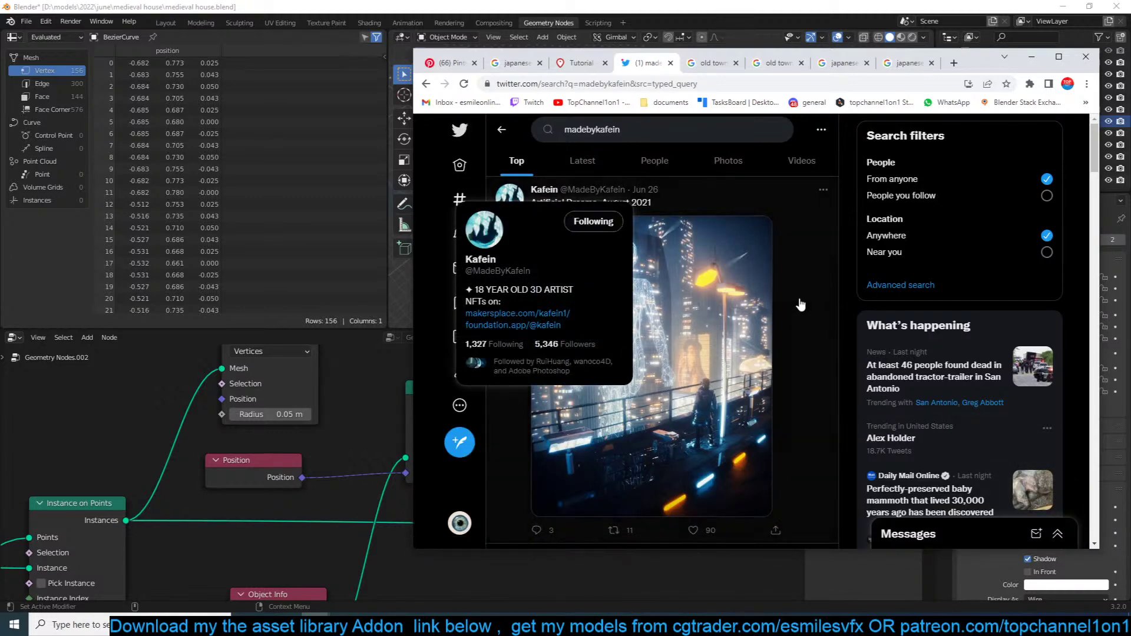
scroll(798, 336, "down", 1)
scroll(800, 337, "down", 6)
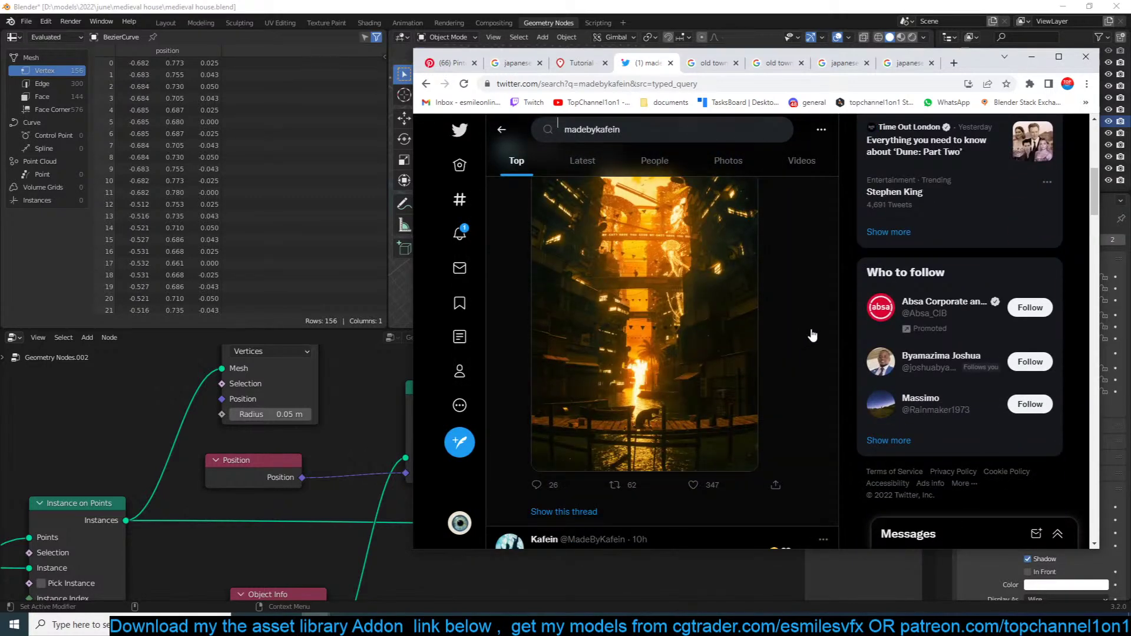
scroll(802, 337, "down", 7)
scroll(811, 335, "down", 12)
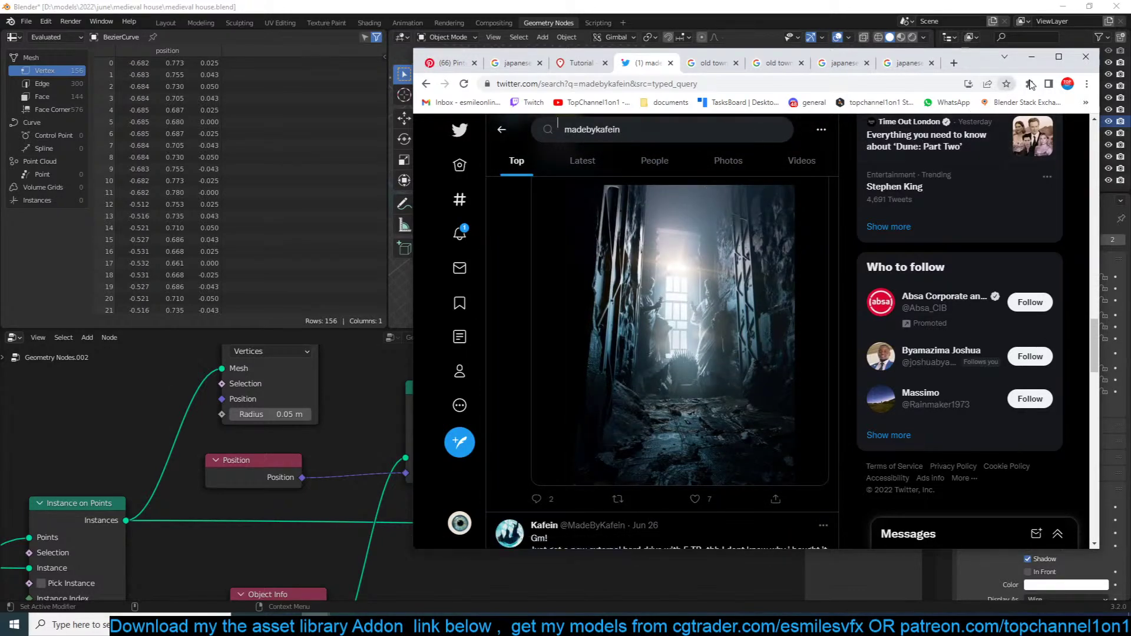
left_click(1033, 58)
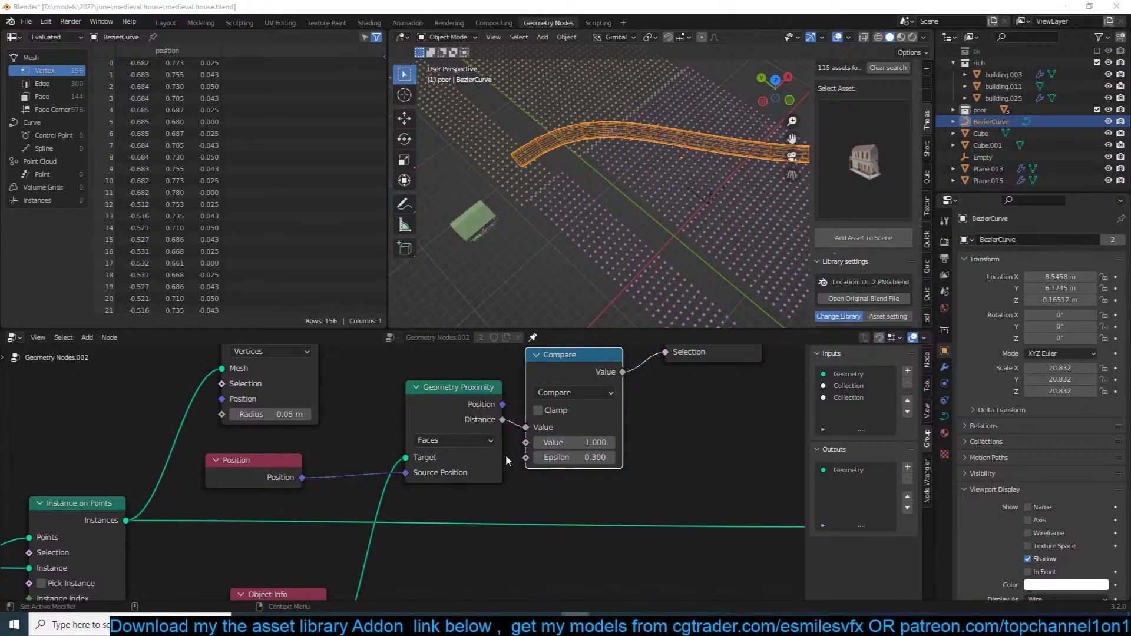
Step: Examine how the BezierCurve Object Info, Position, Geometry Proximity and Compare nodes feed the point deletion
scroll(438, 502, "down", 4)
middle_click_drag(437, 503, 558, 430)
scroll(556, 429, "up", 2)
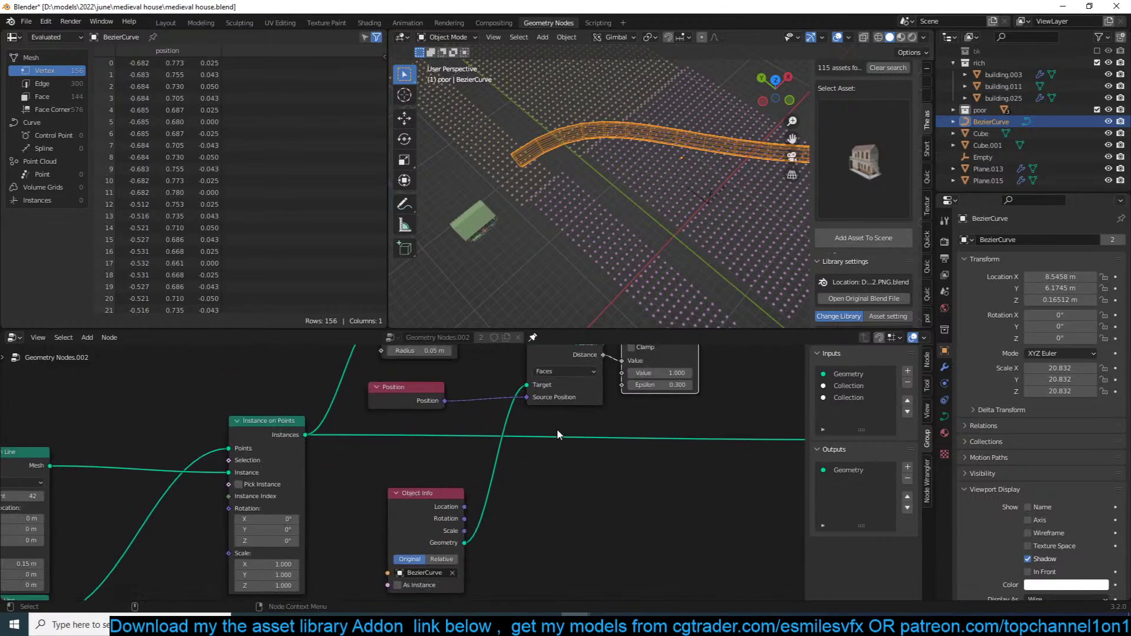
middle_click_drag(476, 507, 439, 546)
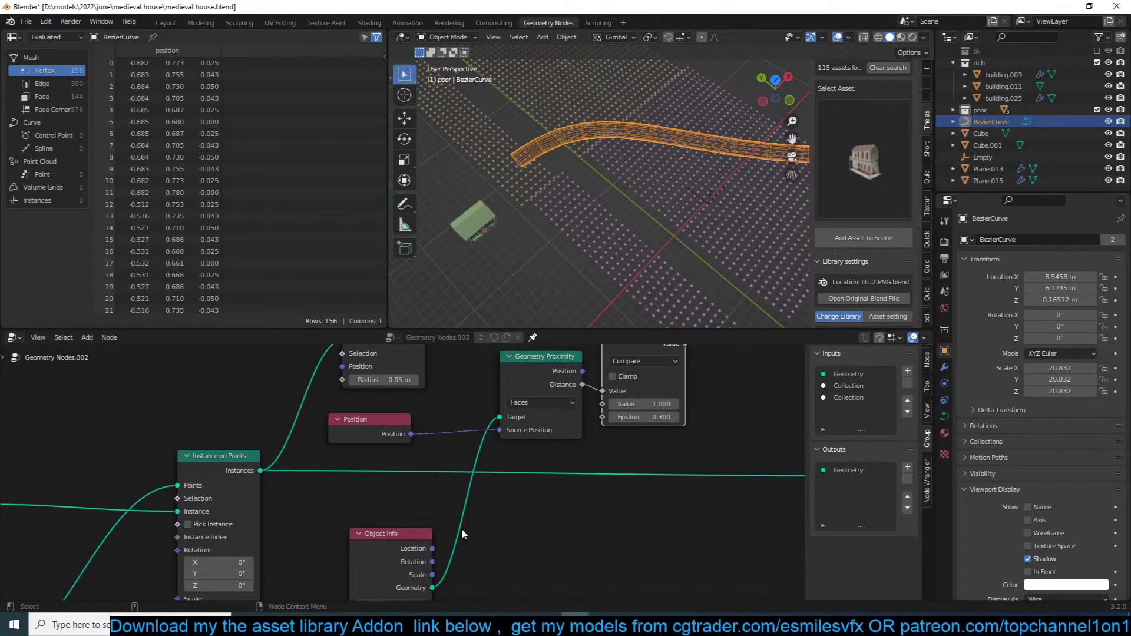
scroll(465, 525, "down", 2)
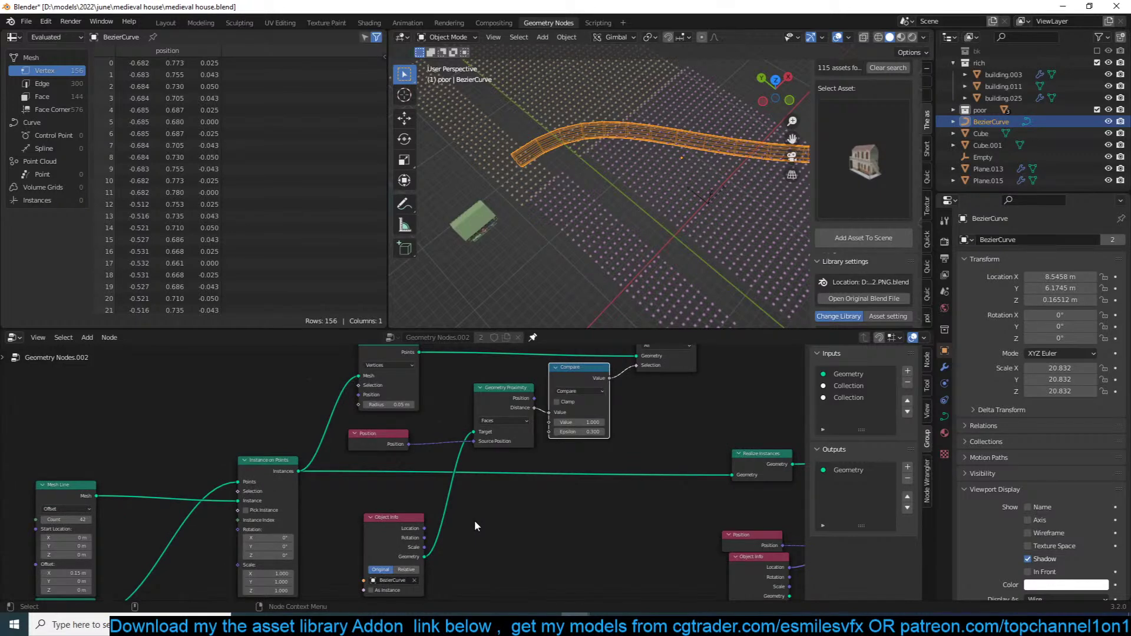
scroll(532, 427, "down", 1)
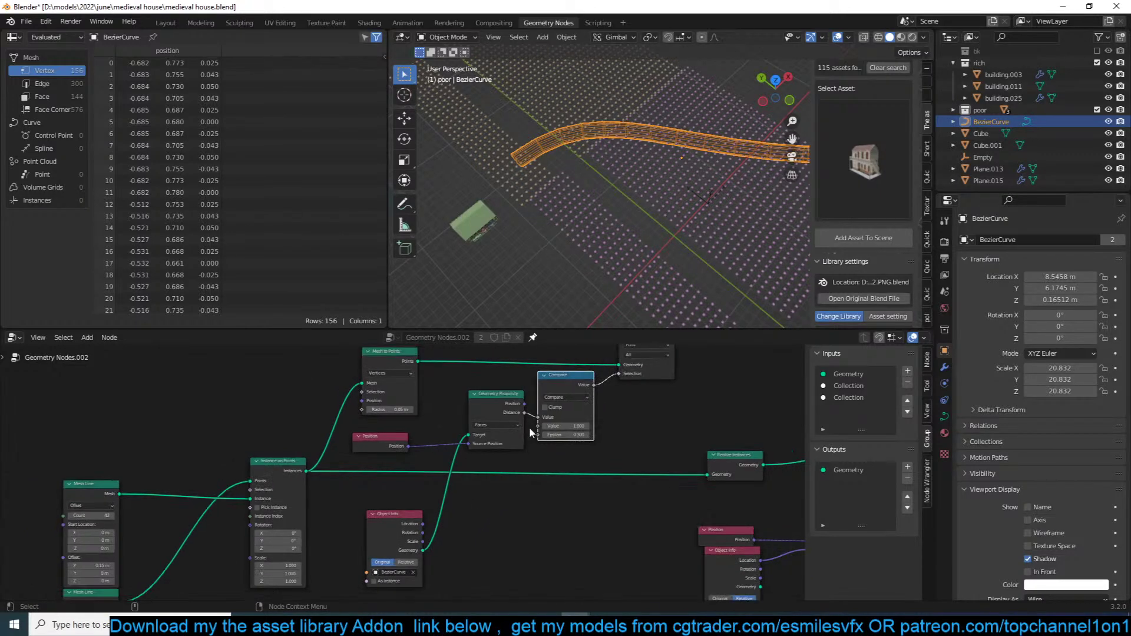
scroll(454, 447, "up", 1)
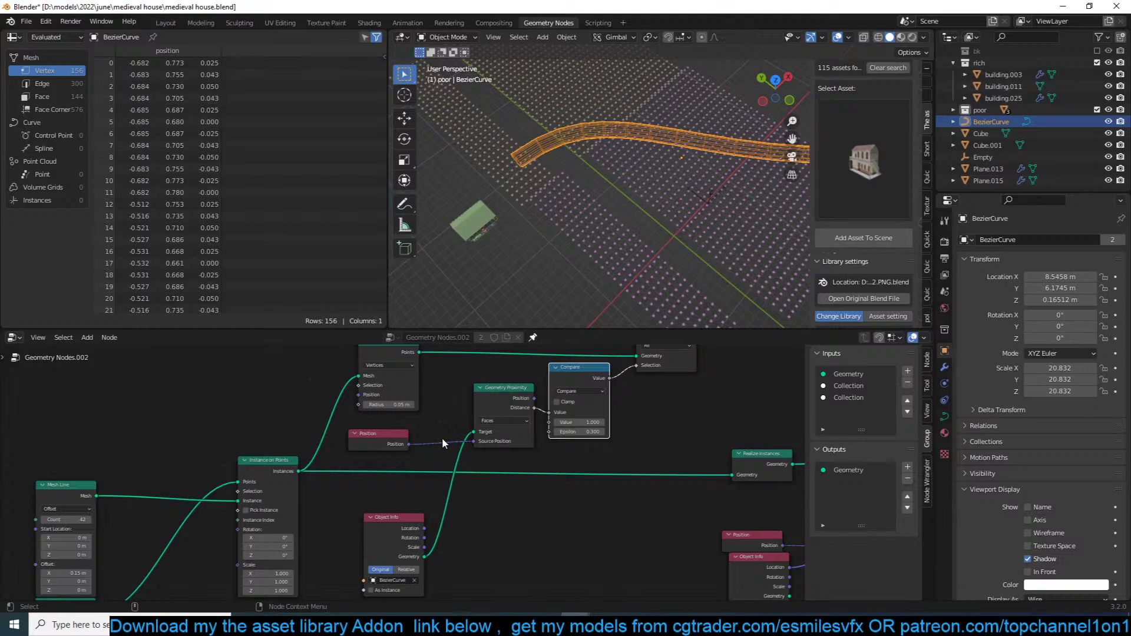
scroll(426, 440, "down", 1)
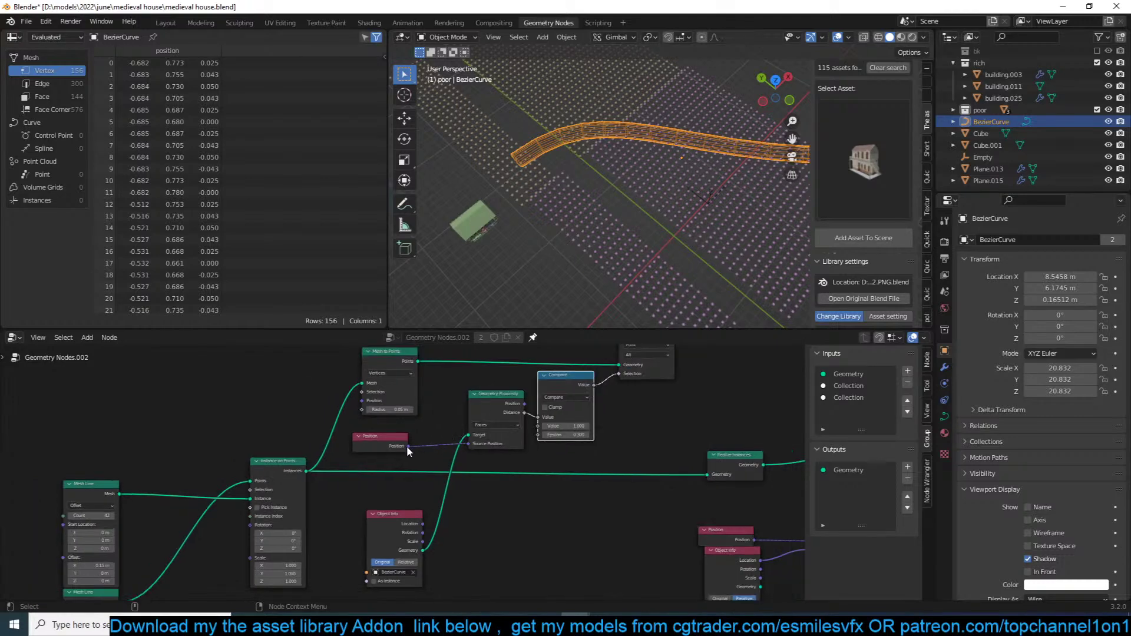
Step: Move the Position node slightly lower and test linking Instance on Points directly to Delete Geometry, restoring the Mesh to Points link
left_click_drag(403, 436, 405, 449)
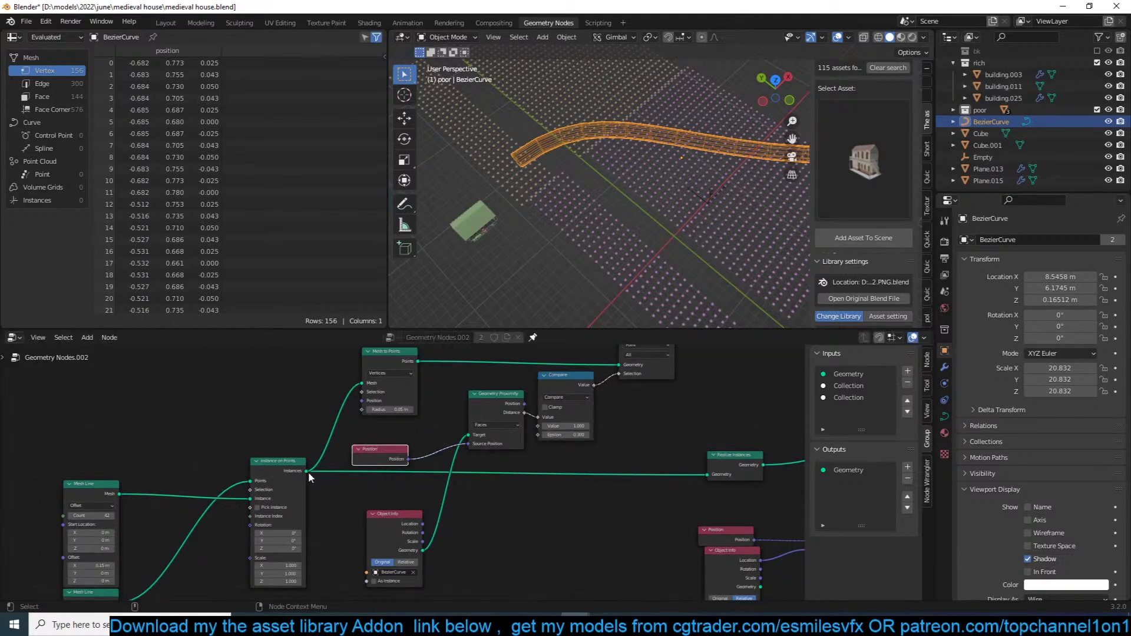
middle_click_drag(482, 394, 489, 433)
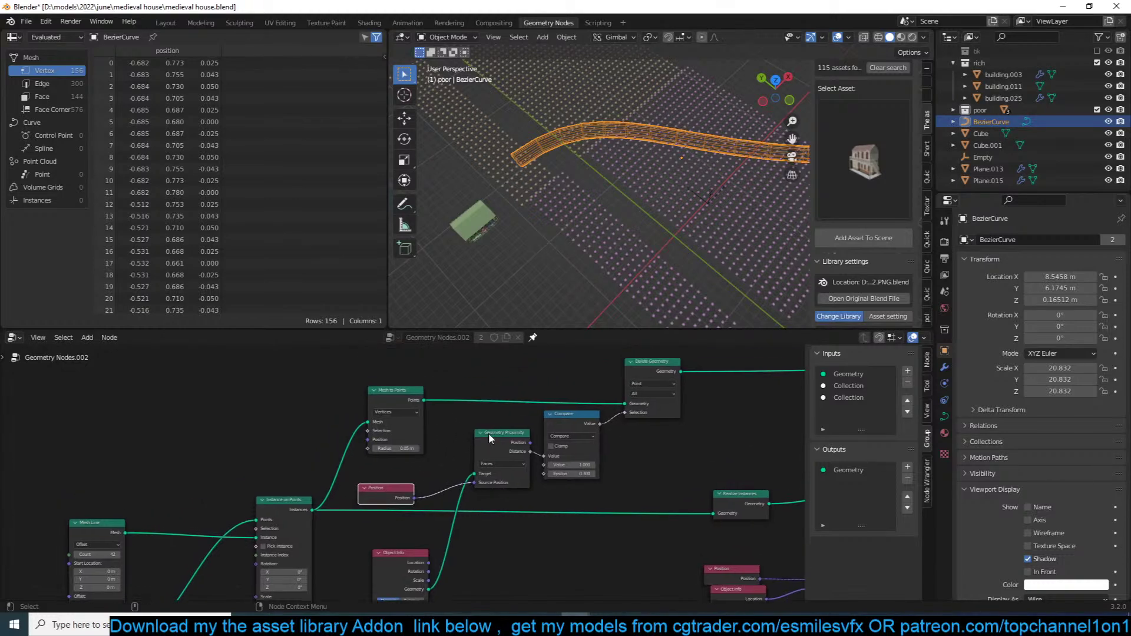
left_click_drag(313, 511, 627, 401)
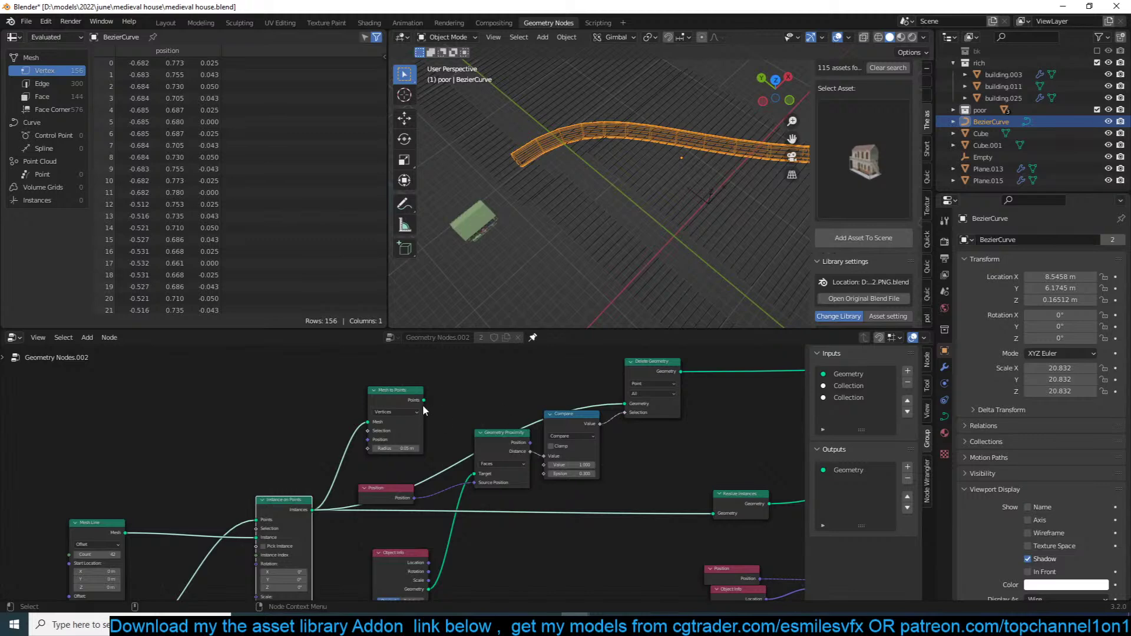
left_click_drag(424, 400, 624, 404)
middle_click_drag(607, 260, 542, 262)
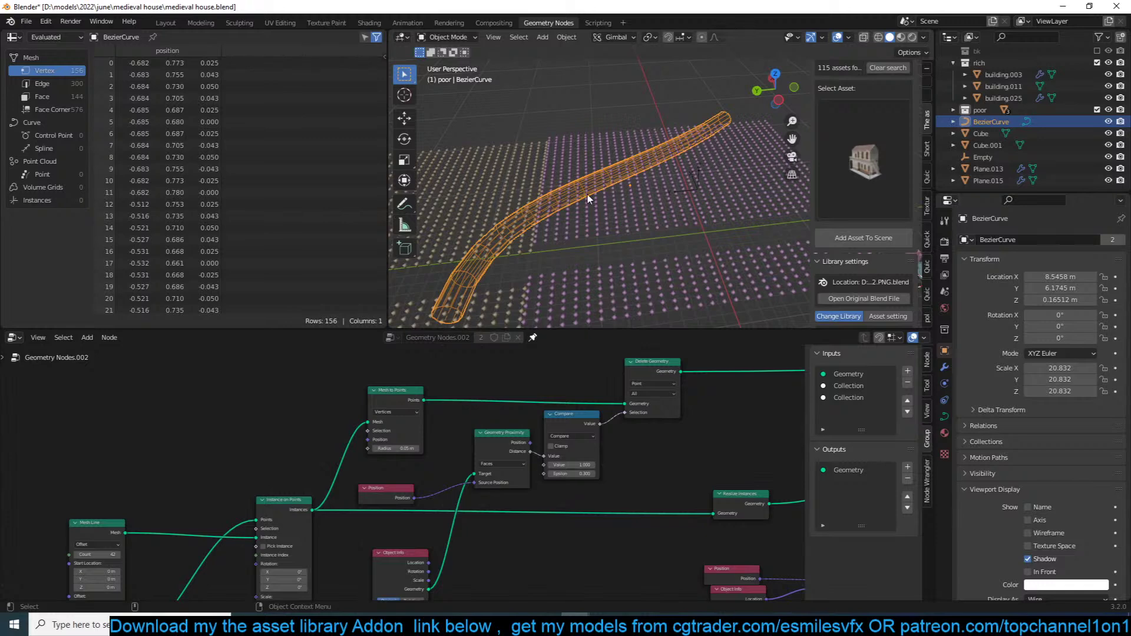
Step: Reset the Bezier curve's bevel depth to 0 m in its curve data settings
middle_click_drag(505, 566, 625, 449)
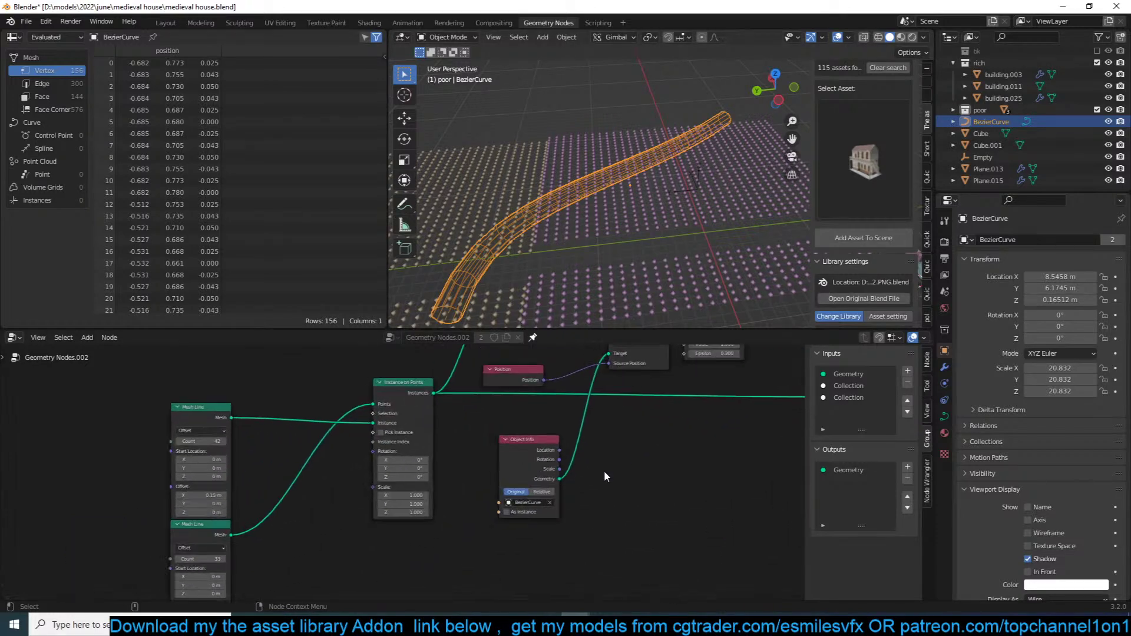
left_click(944, 416)
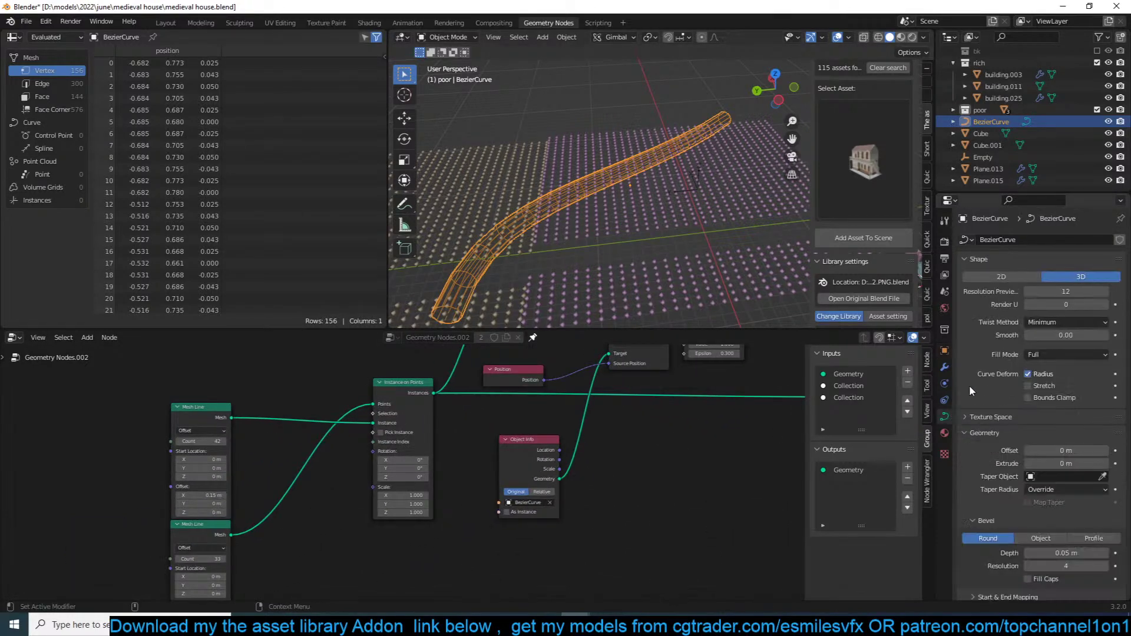
scroll(1049, 518, "down", 2)
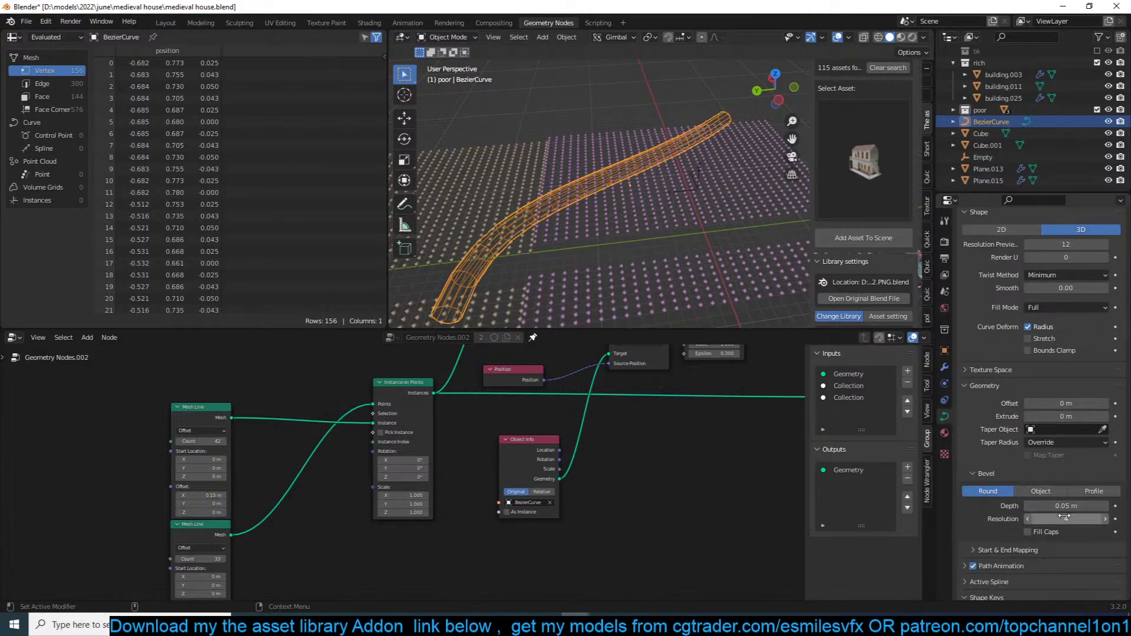
key("BackSpace")
Step: Insert a Curve to Mesh node between the BezierCurve Object Info geometry and the Geometry Proximity target
middle_click_drag(597, 457, 658, 435)
left_click_drag(586, 441, 532, 484)
key("shift+a")
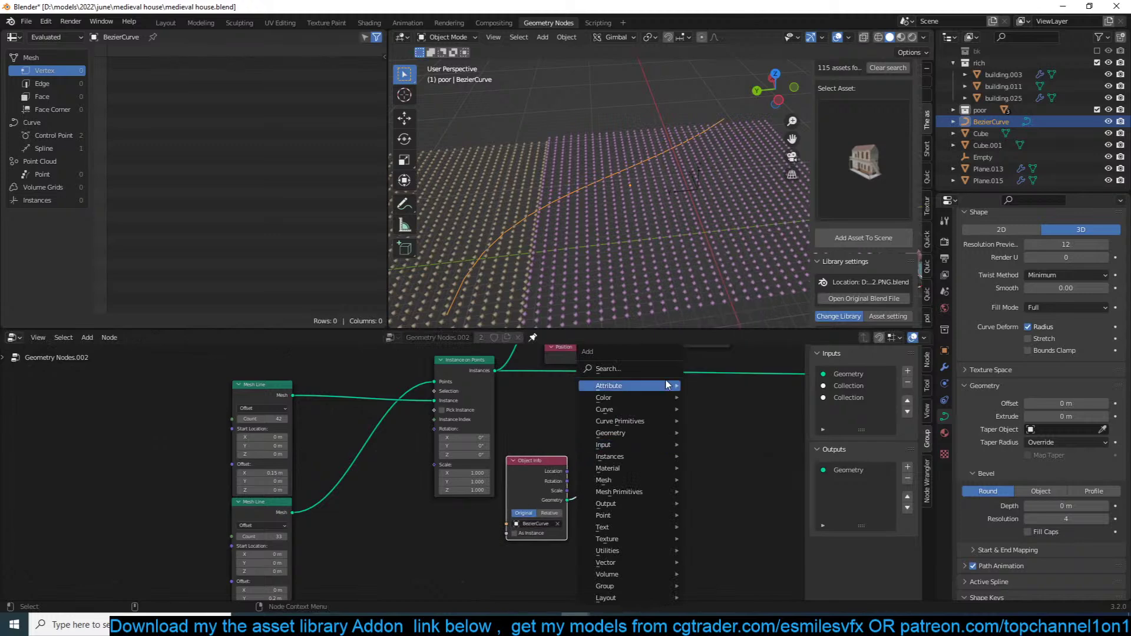
left_click(668, 370)
type("cutr")
key("BackSpace")
key("BackSpace")
key("BackSpace")
key("BackSpace")
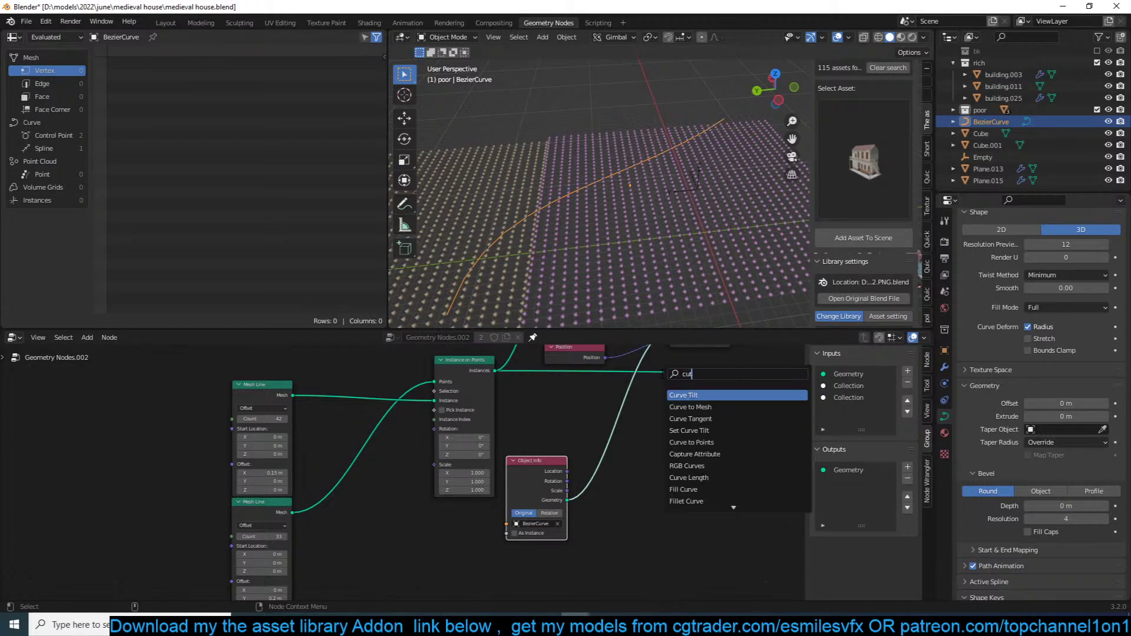
type("cur")
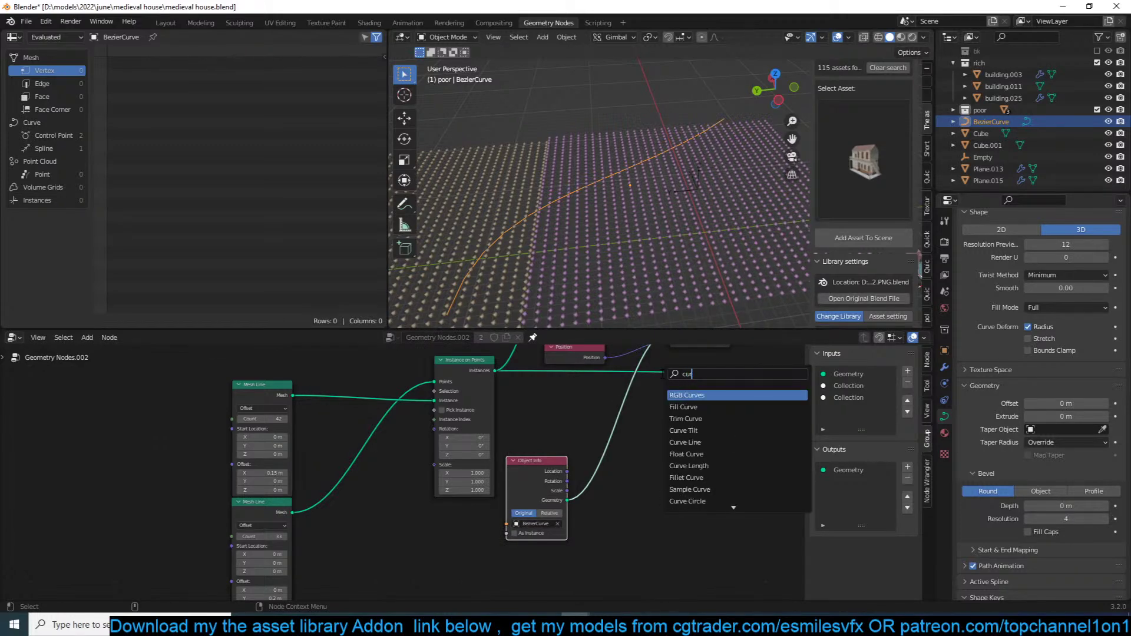
key("BackSpace")
key("BackSpace")
key("BackSpace")
type("to mesh")
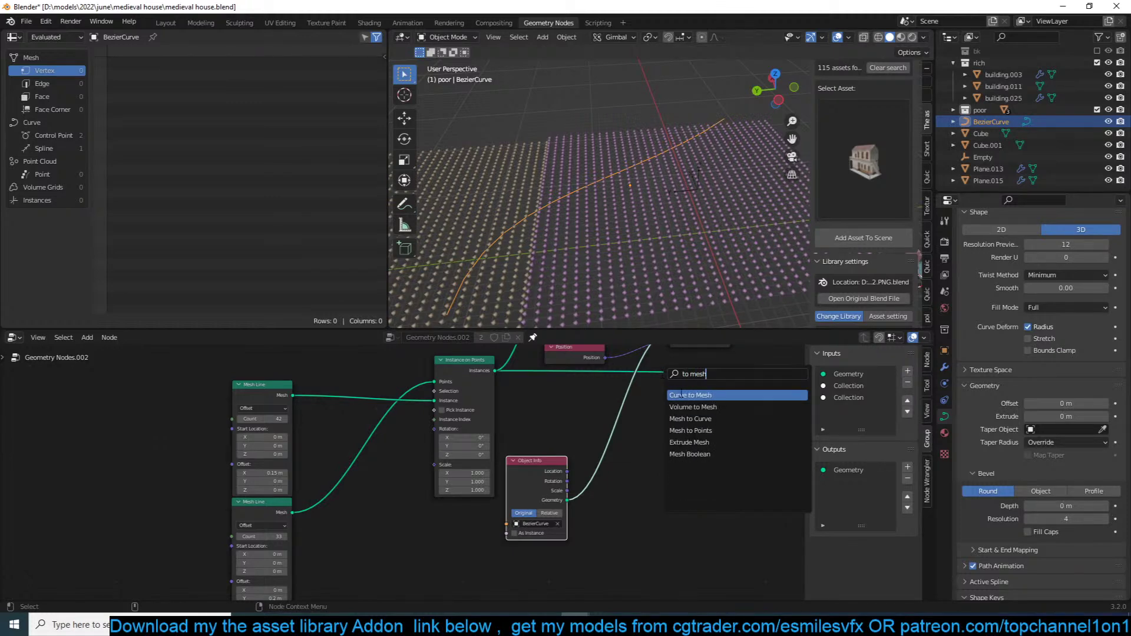
left_click(681, 395)
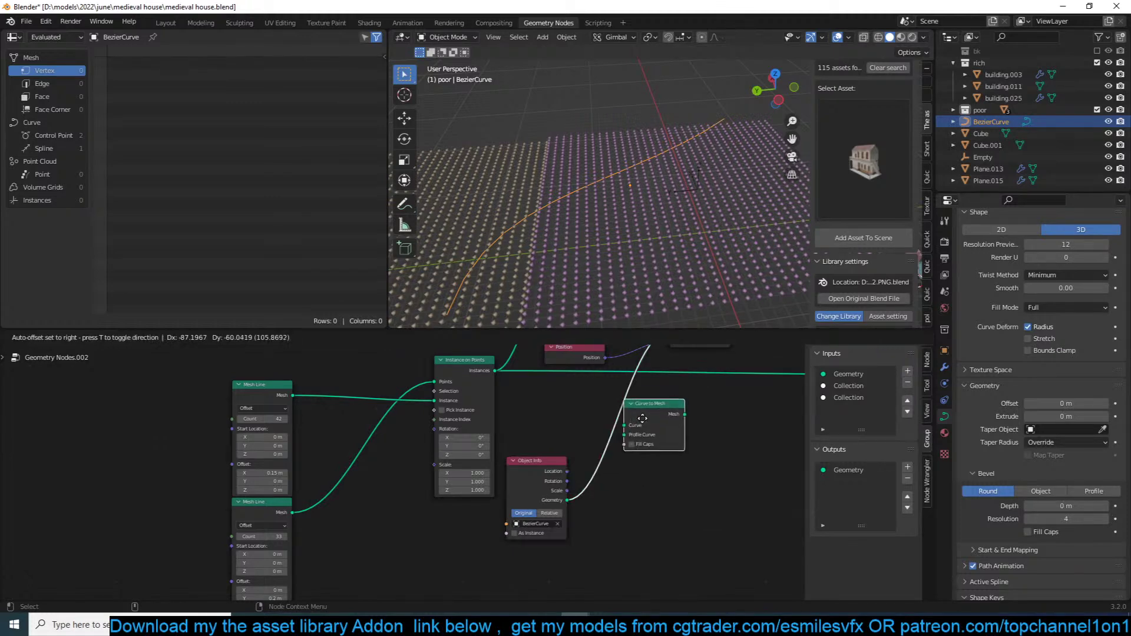
left_click(645, 413)
Step: Add a Curve Circle as the Curve to Mesh profile and connect the Object Info geometry to the Curve input
key("shift+a")
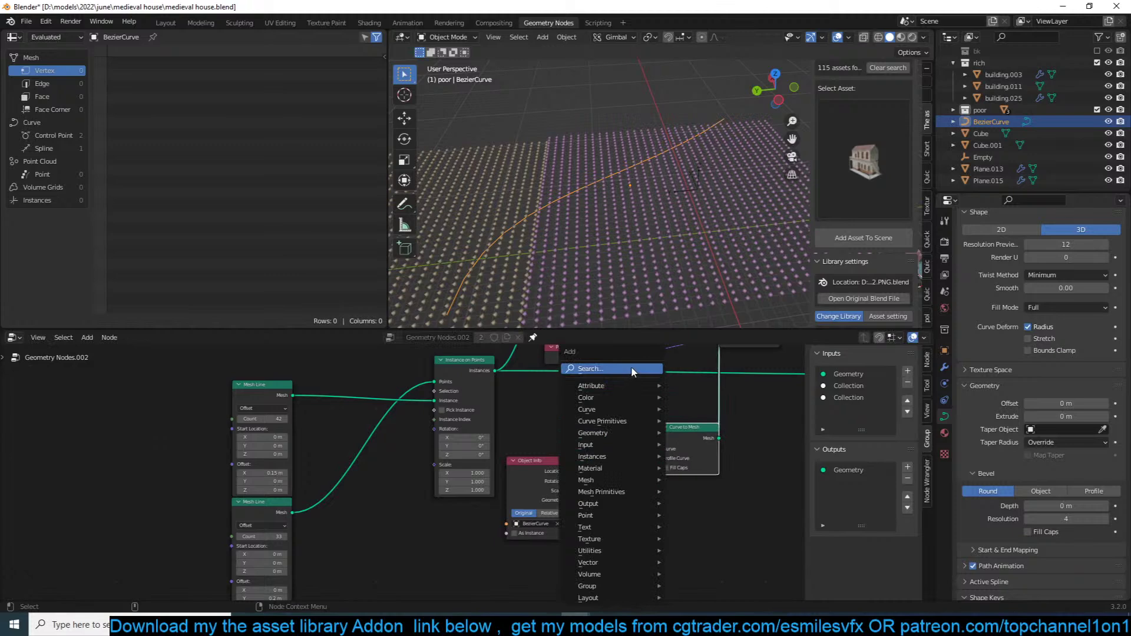
left_click(589, 369)
type("curv")
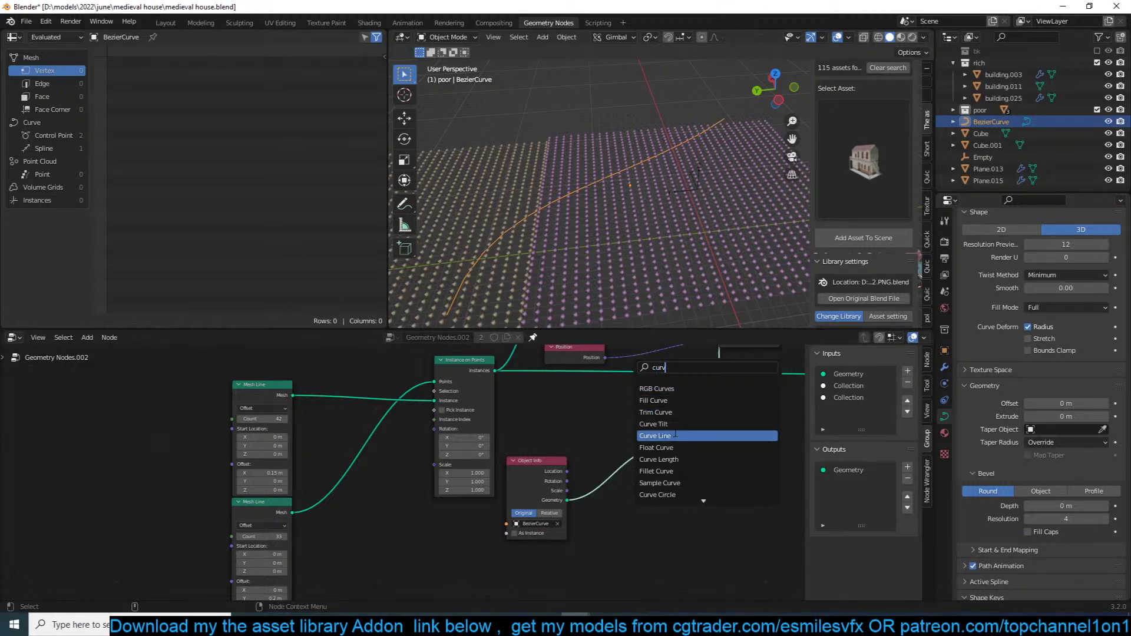
type("e")
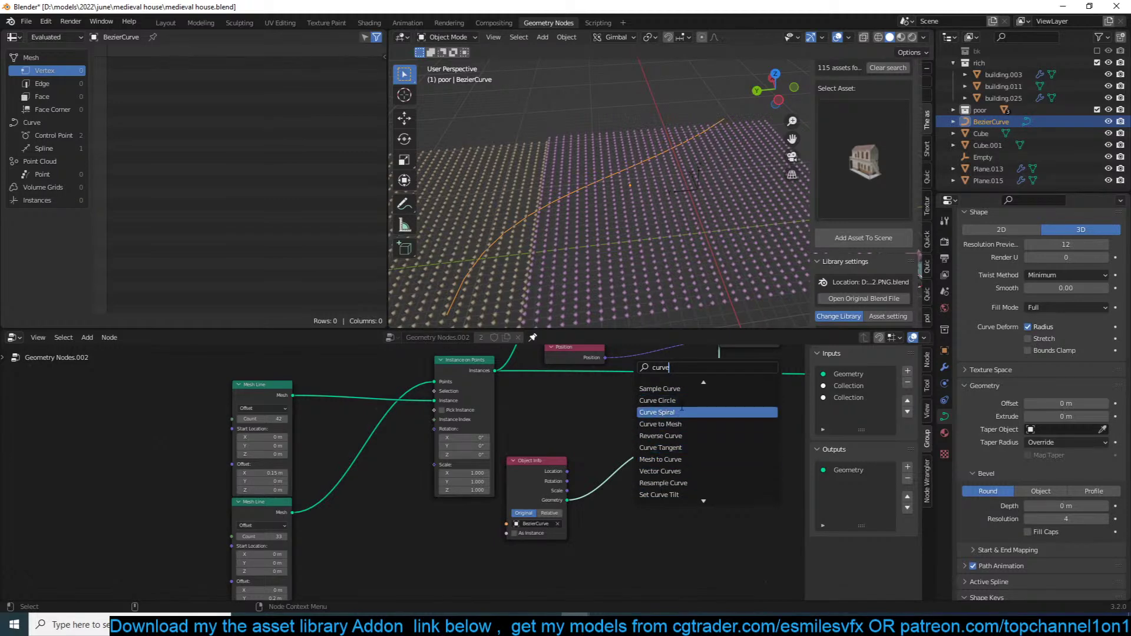
left_click(659, 413)
left_click(643, 546)
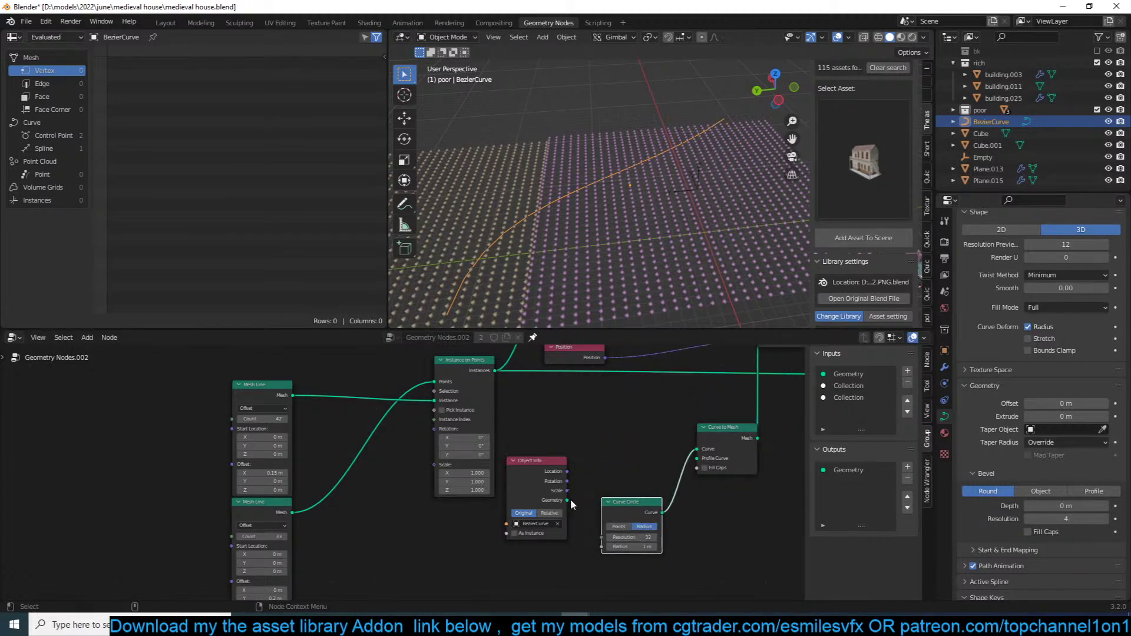
left_click_drag(567, 501, 697, 450)
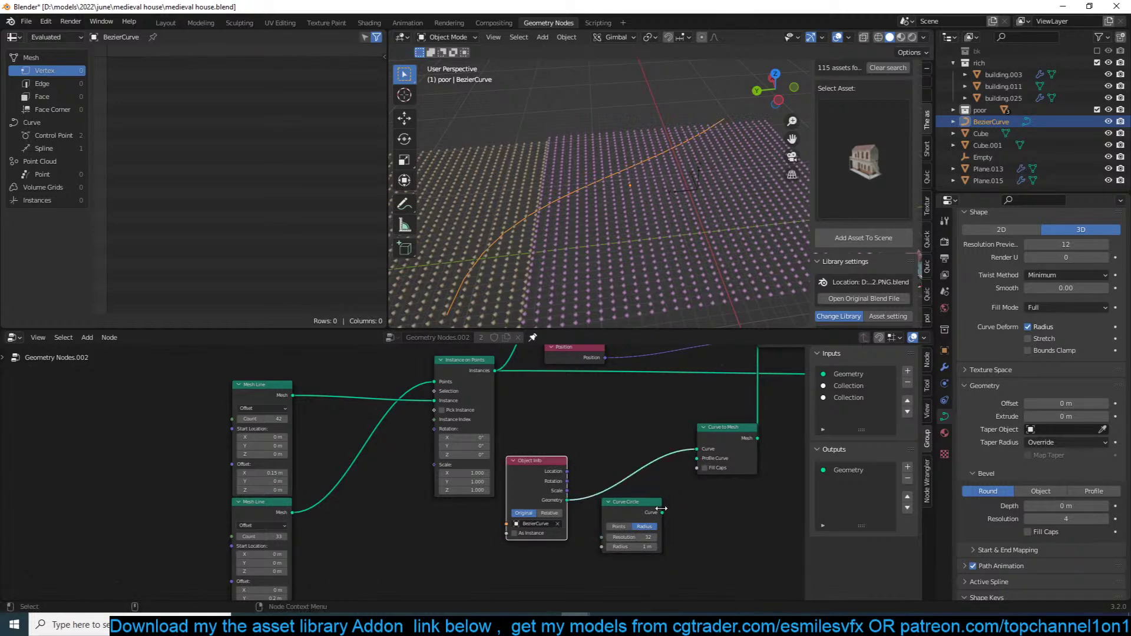
left_click_drag(663, 512, 700, 467)
Step: Set the Curve Circle node's resolution to 12
left_click(630, 537)
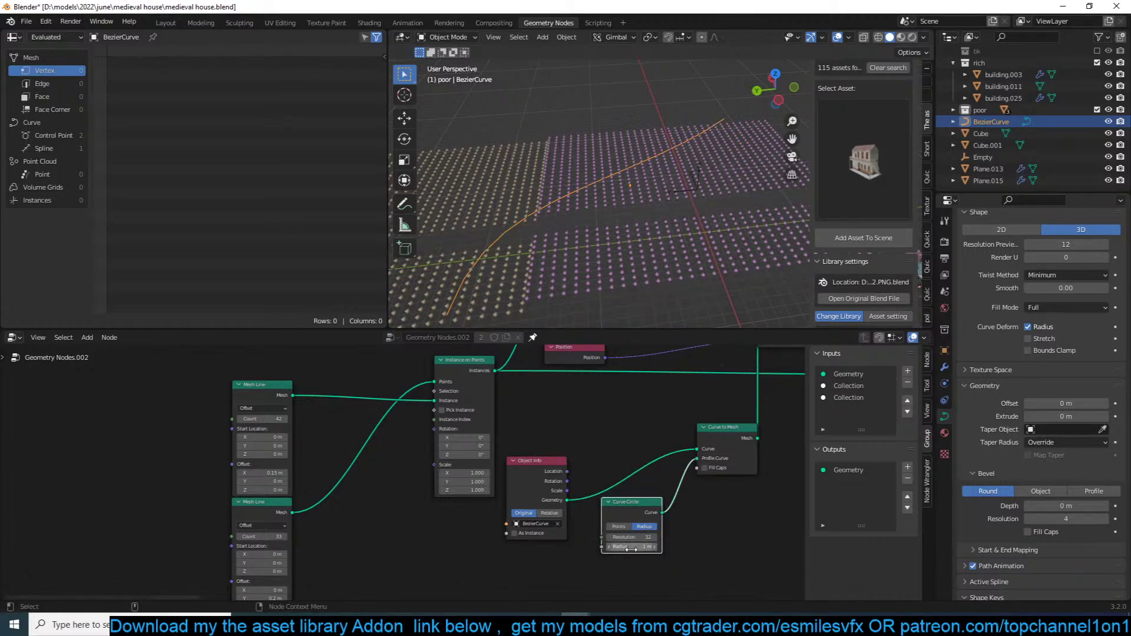
type("3")
key("Return")
left_click_drag(630, 537, 640, 538)
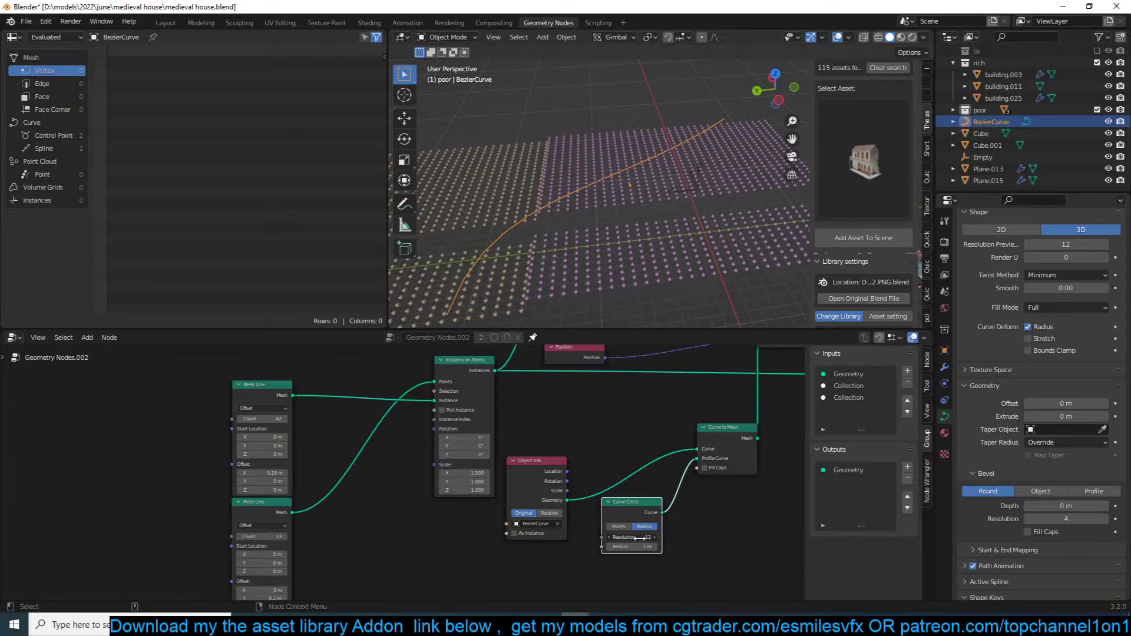
Step: Arrange the Curve to Mesh node beside the BezierCurve Object Info and Curve Circle nodes, leaving space between them
scroll(760, 450, "down", 4)
middle_click_drag(760, 451, 652, 388)
scroll(657, 505, "up", 3)
scroll(597, 508, "up", 1)
left_click_drag(563, 459, 487, 516)
left_click_drag(669, 375, 562, 439)
middle_click_drag(592, 426, 569, 475)
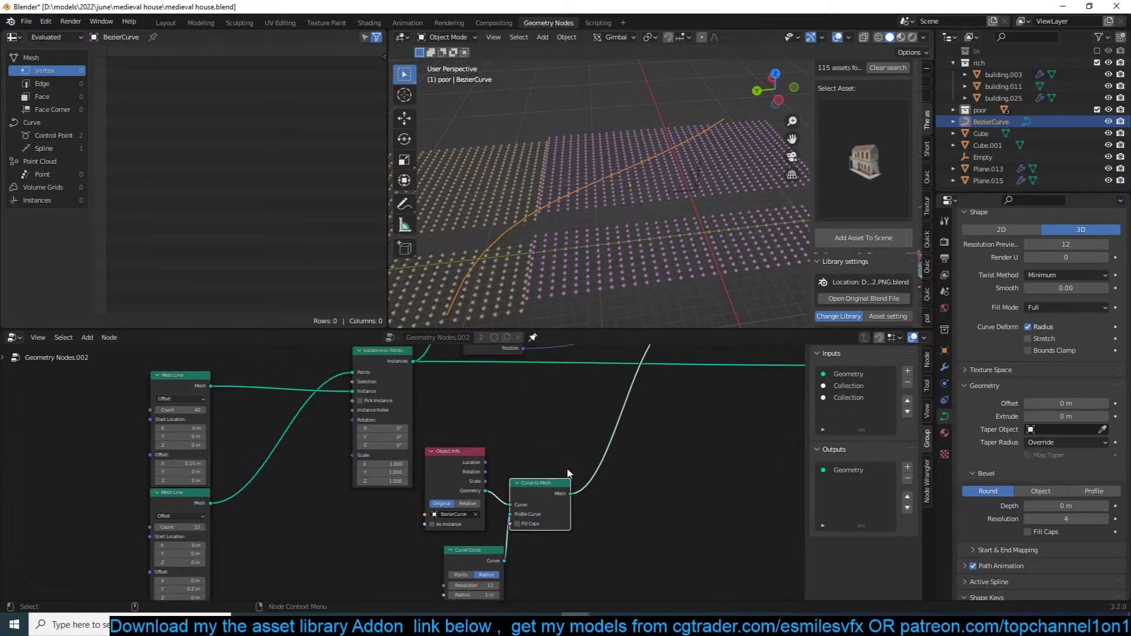
left_click_drag(562, 489, 633, 456)
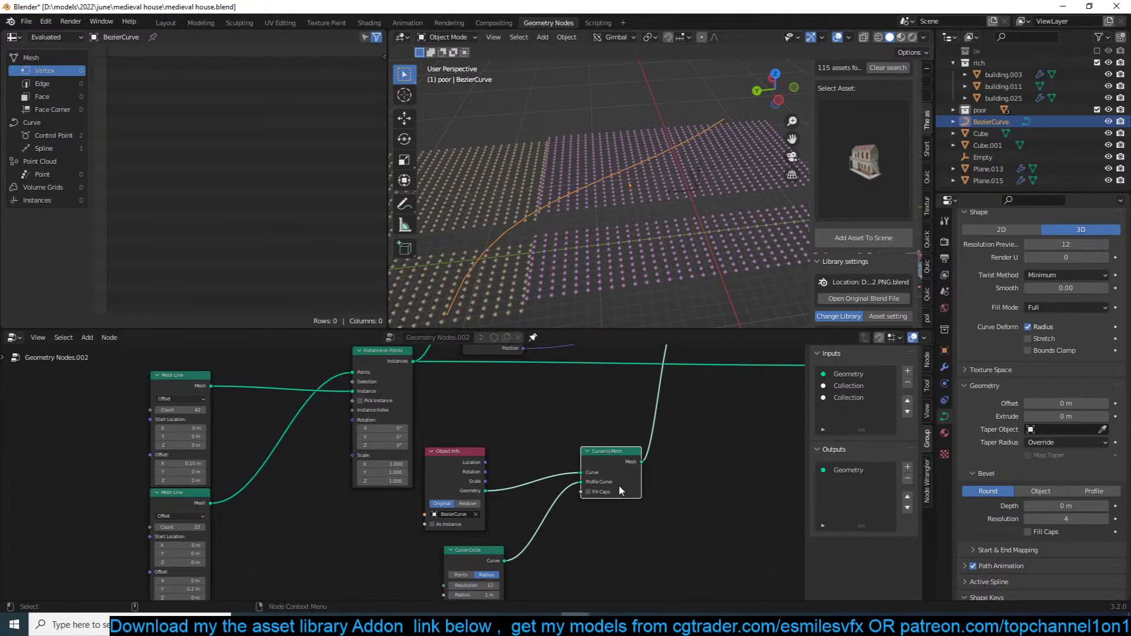
middle_click_drag(620, 491, 643, 464)
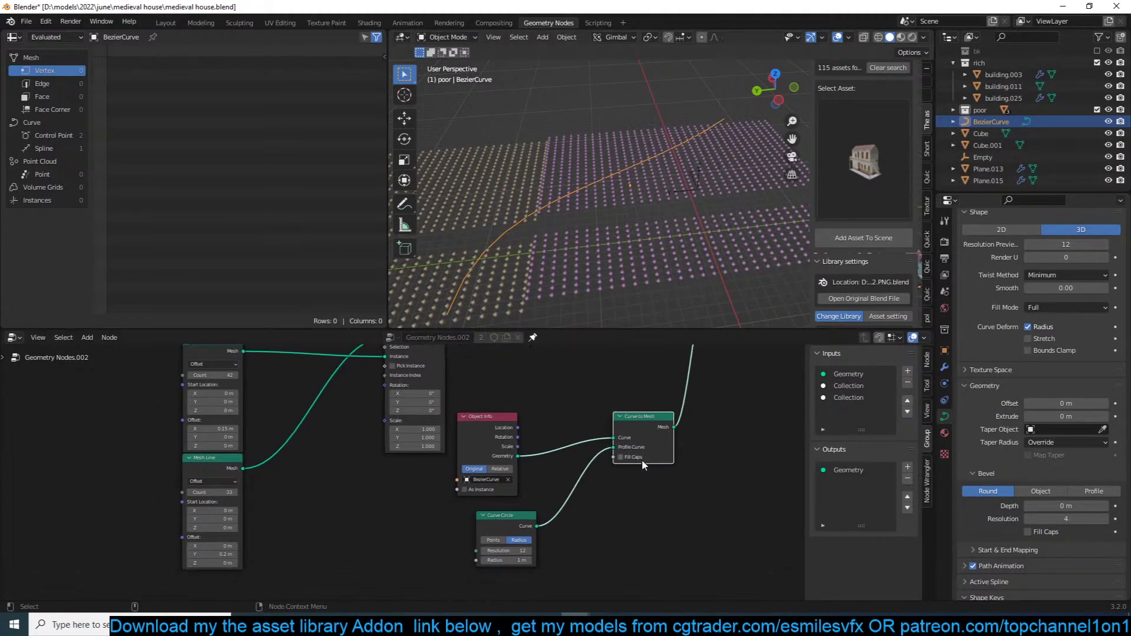
Step: Try the Curve Circle's Points mode, return it to Radius mode and set the radius to 0.8 m
left_click(501, 541)
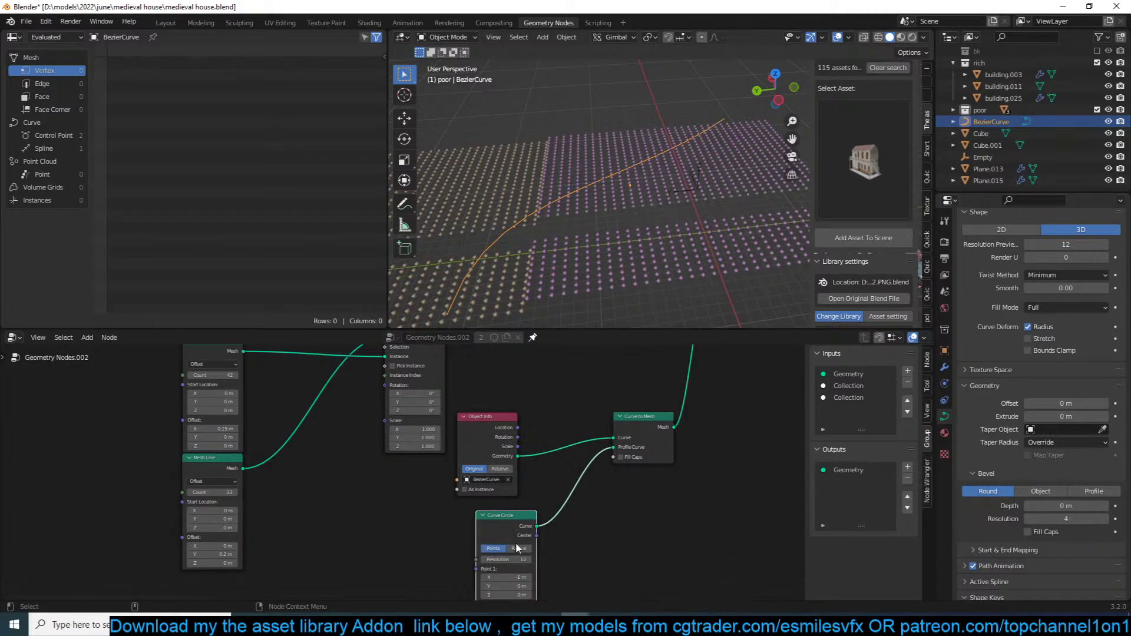
left_click(518, 548)
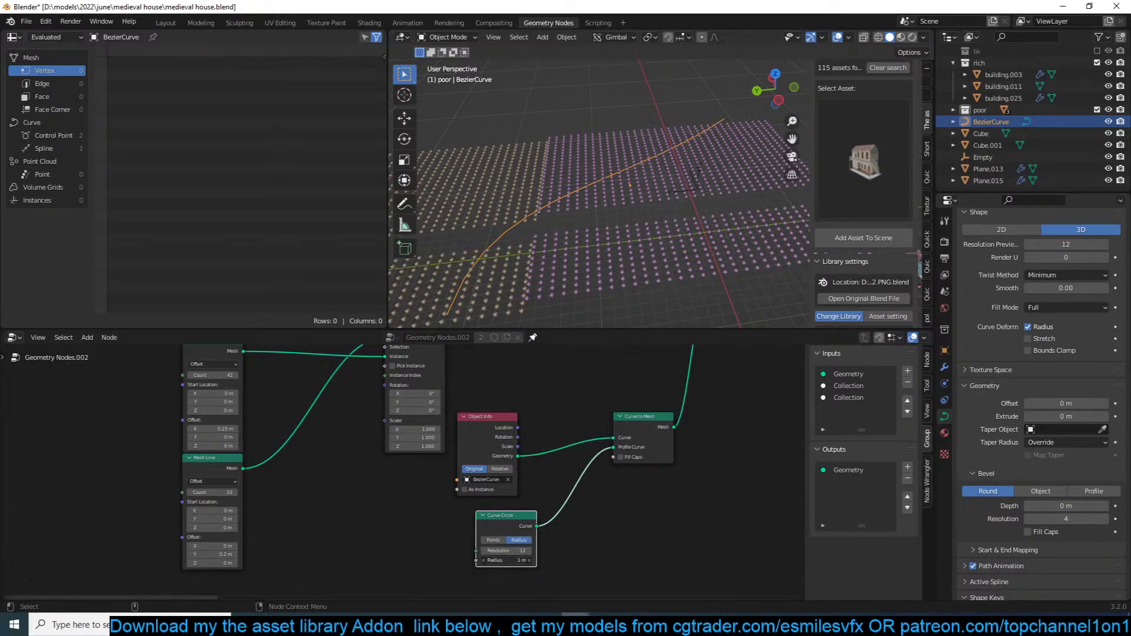
left_click_drag(507, 560, 484, 560)
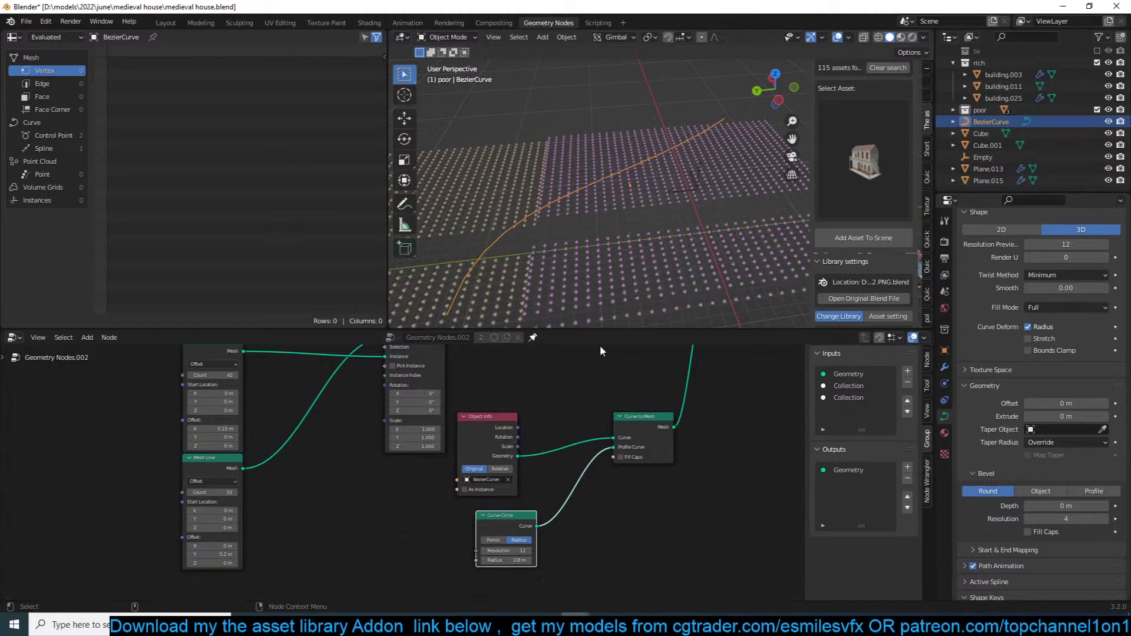
Step: Apply the Bezier curve's scale in object mode
key("Tab")
key("Tab")
key("ctrl+a")
left_click(662, 254)
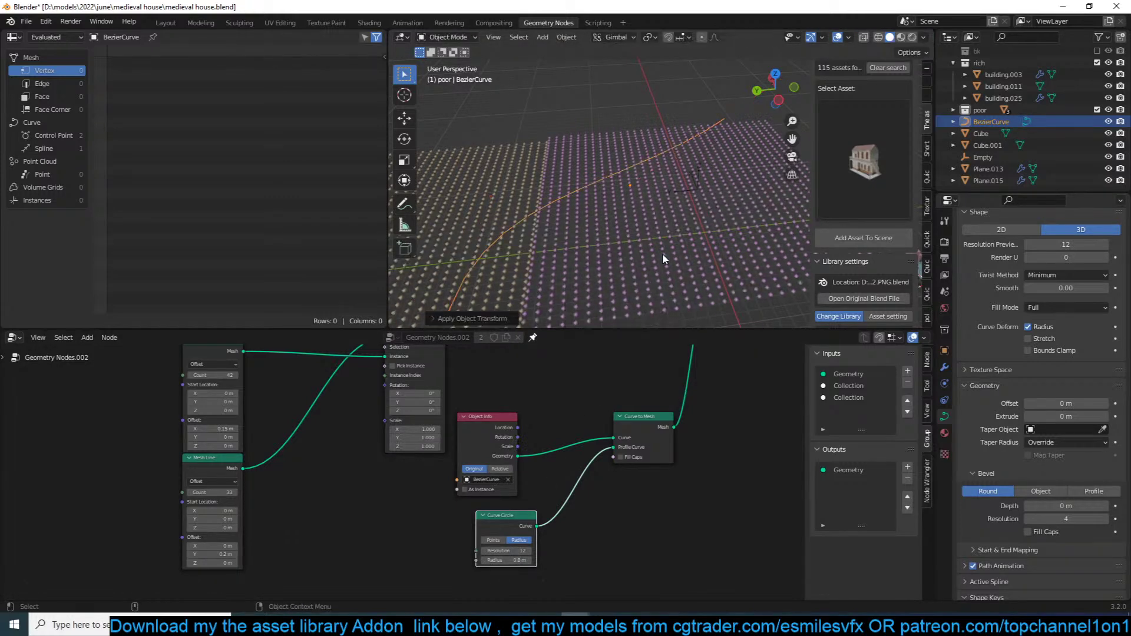
scroll(630, 258, "down", 1)
key("Tab")
key("Tab")
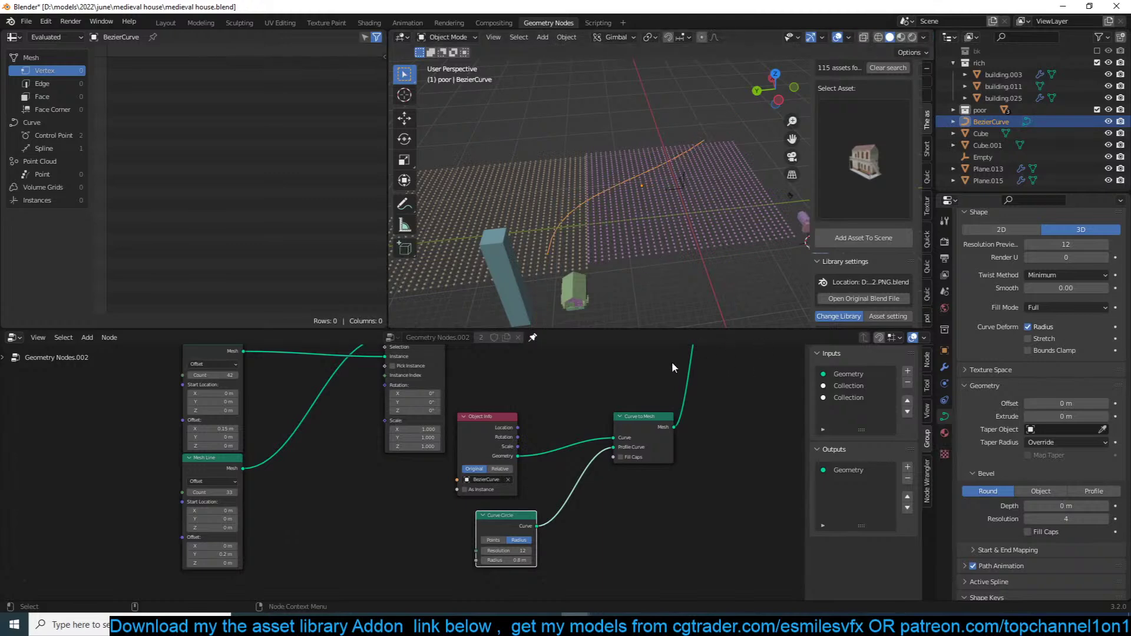
Step: Set the Bezier curve's bevel depth to about 0.031 m
scroll(638, 413, "down", 3)
scroll(637, 411, "down", 1)
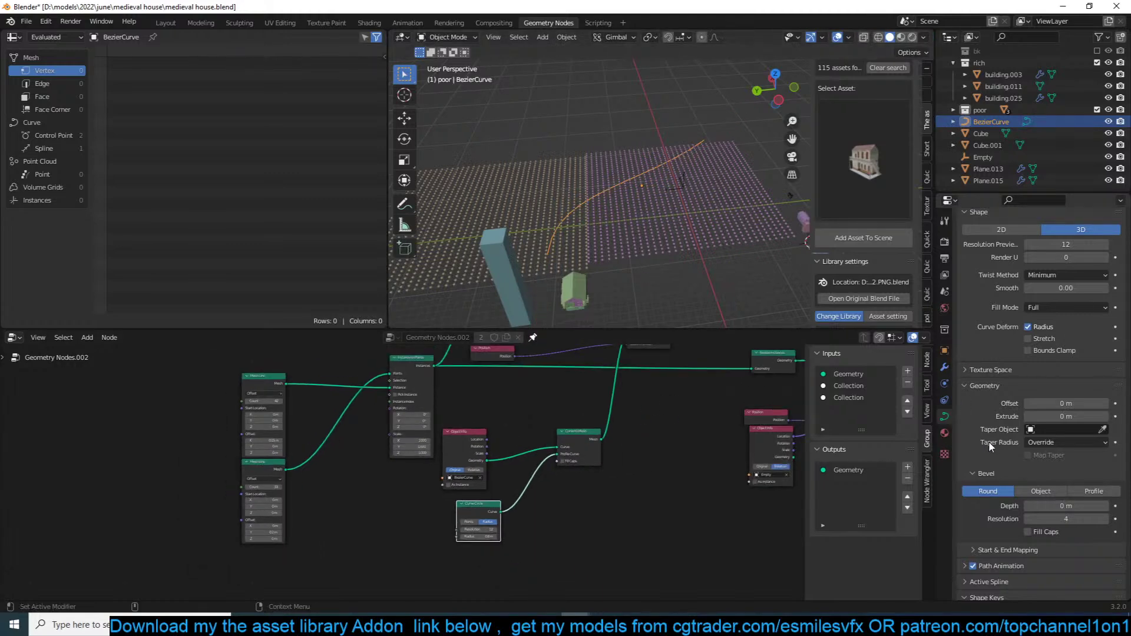
left_click_drag(1090, 507, 1109, 506)
scroll(609, 396, "down", 4)
scroll(605, 421, "up", 3)
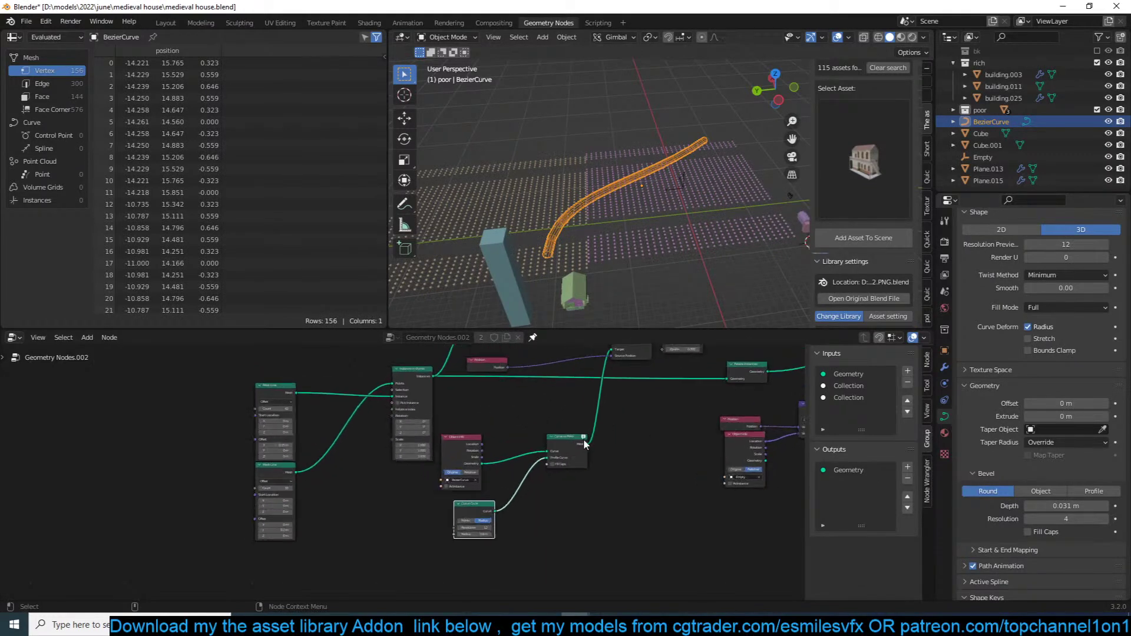
Step: Dissolve the Curve to Mesh node and delete the Curve Circle, linking the BezierCurve geometry directly into the Geometry Proximity target
left_click_drag(599, 427, 474, 542)
left_click(571, 437)
key("ctrl+x")
left_click(484, 504)
key("x")
middle_click_drag(555, 425, 534, 509)
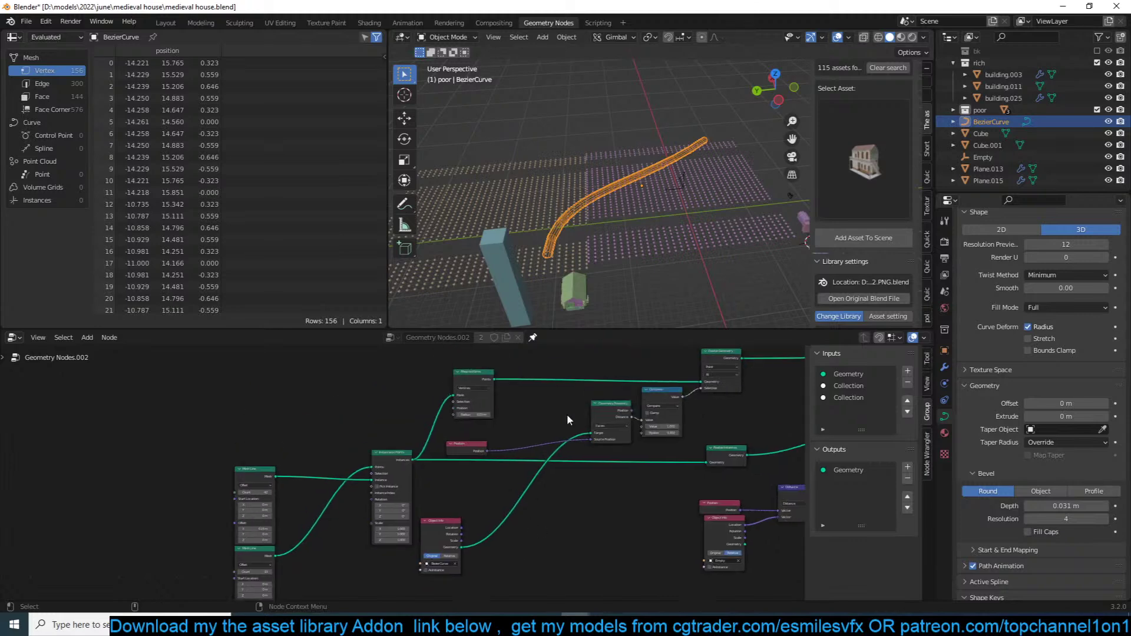
Step: Inspect the Bezier curve's control points over the point grid in edit mode from the top view
scroll(695, 273, "up", 2)
middle_click_drag(694, 273, 688, 219)
key("Tab")
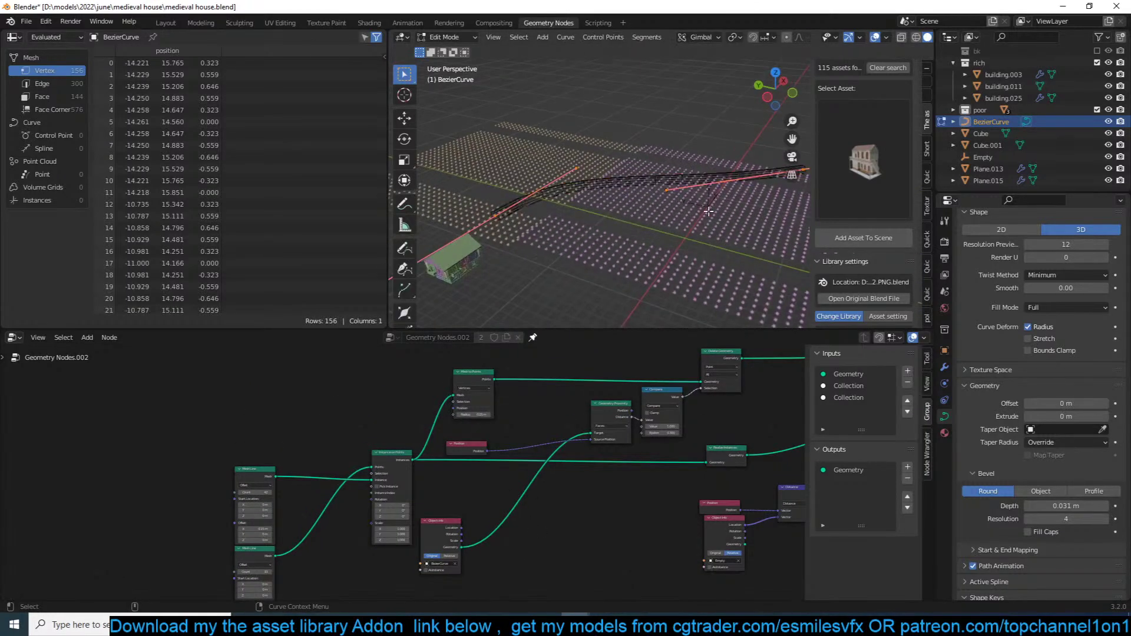
key("KP_7")
scroll(772, 232, "down", 2)
left_click(789, 260)
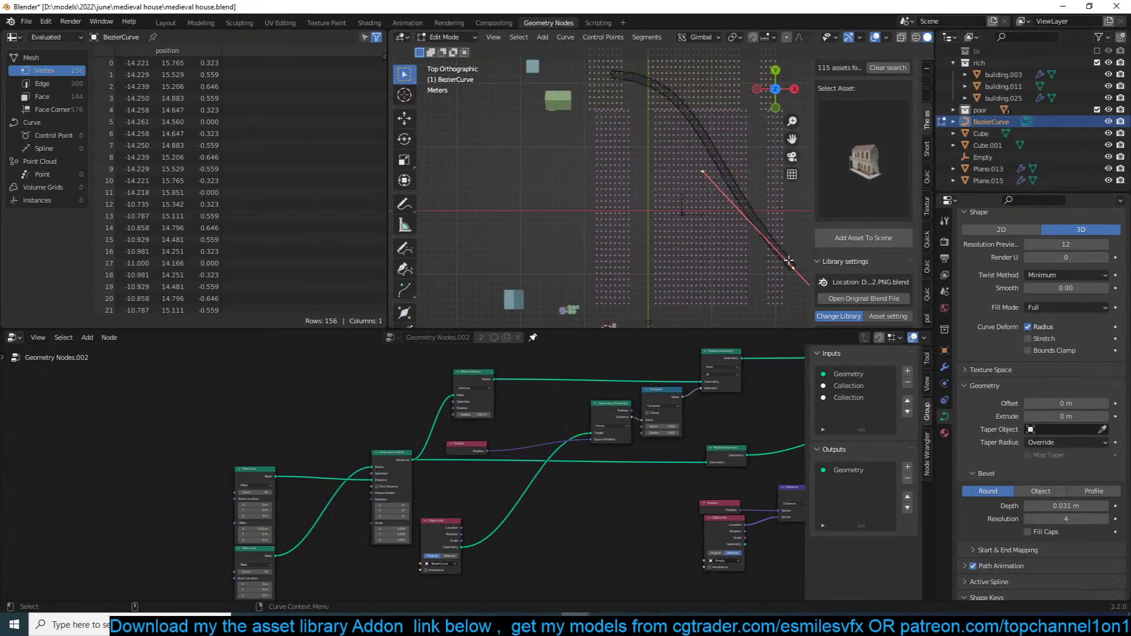
key("Tab")
middle_click_drag(749, 267, 725, 236)
scroll(684, 433, "up", 4)
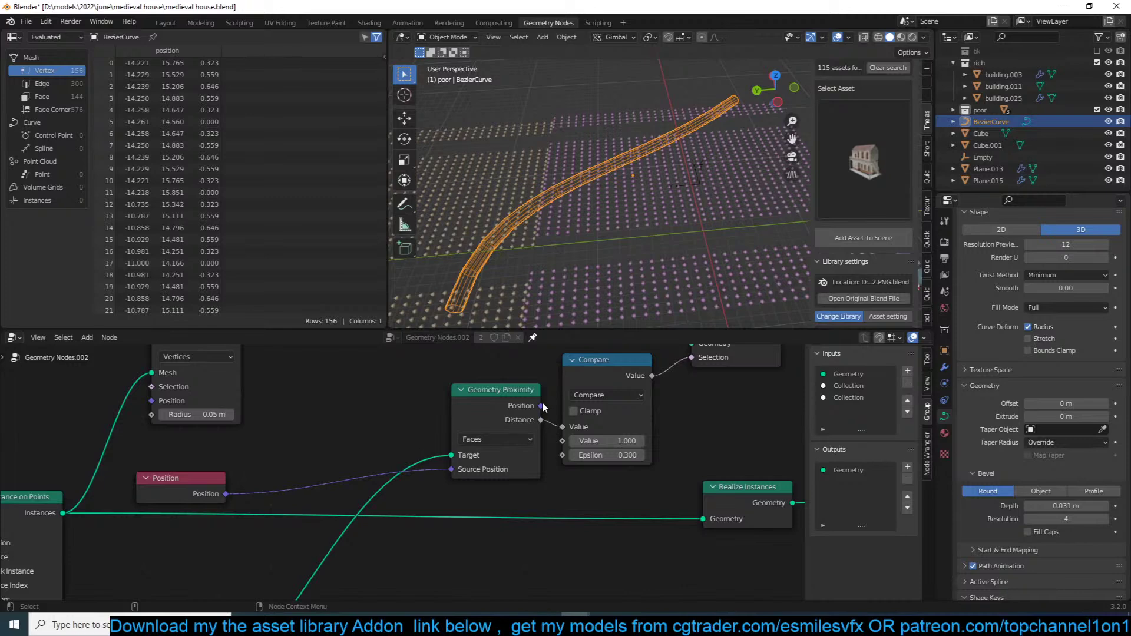
Step: Try the Points mode on the Geometry Proximity node and return it to Faces
left_click_drag(541, 406, 523, 451)
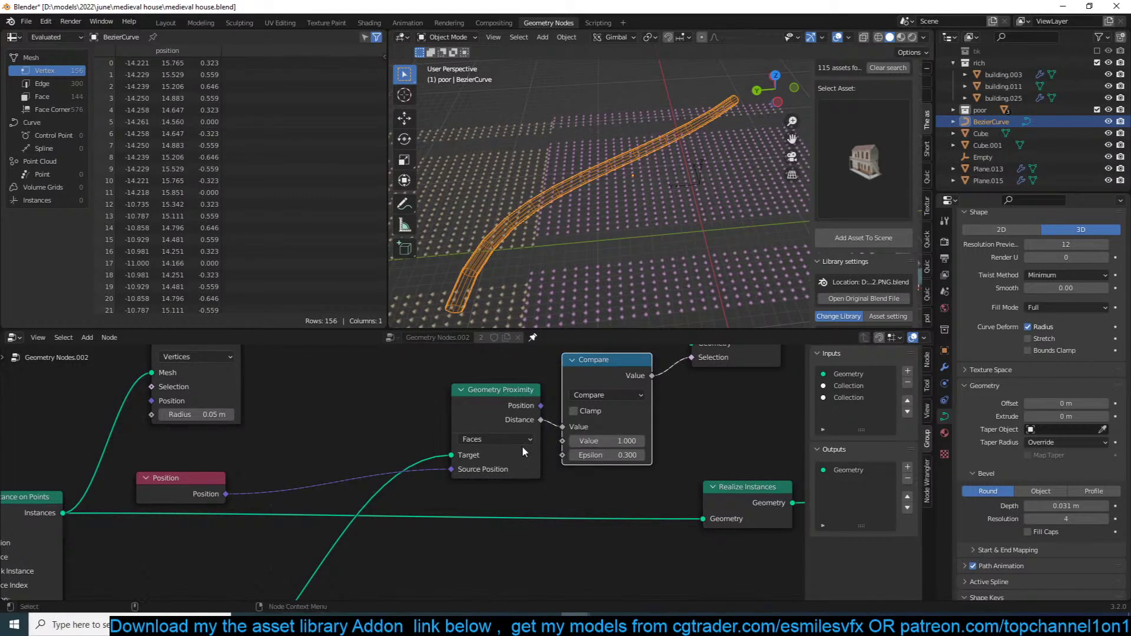
left_click(512, 439)
left_click(498, 448)
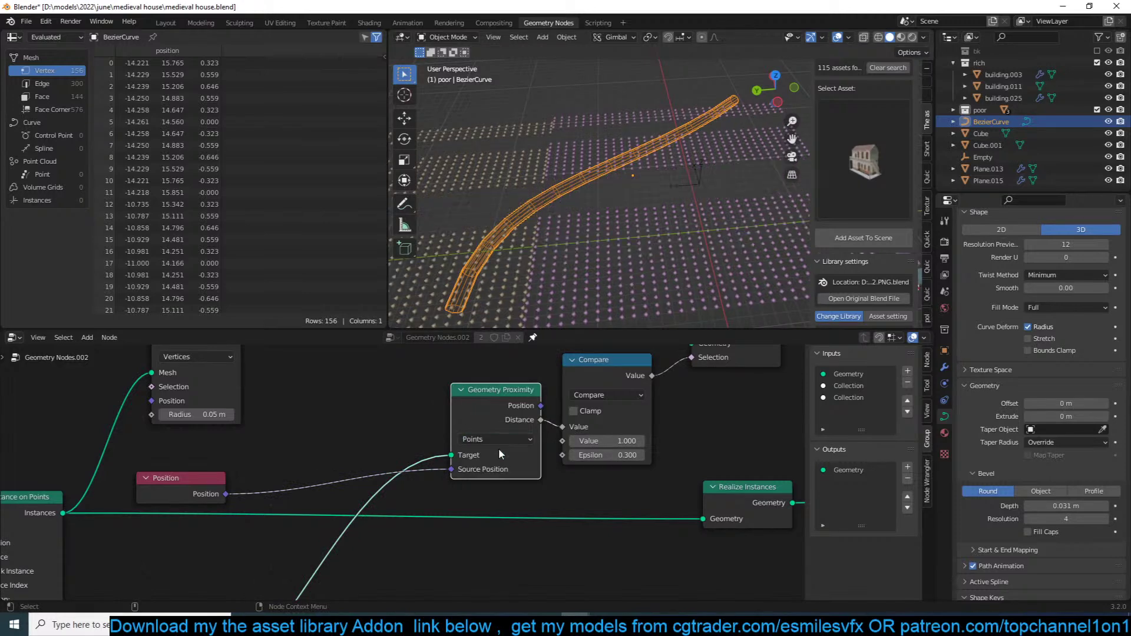
left_click(513, 437)
left_click(498, 482)
Step: Insert a Realize Instances node between the BezierCurve Object Info and the Geometry Proximity target
middle_click_drag(409, 544, 496, 455)
scroll(496, 454, "down", 3)
key("shift+a")
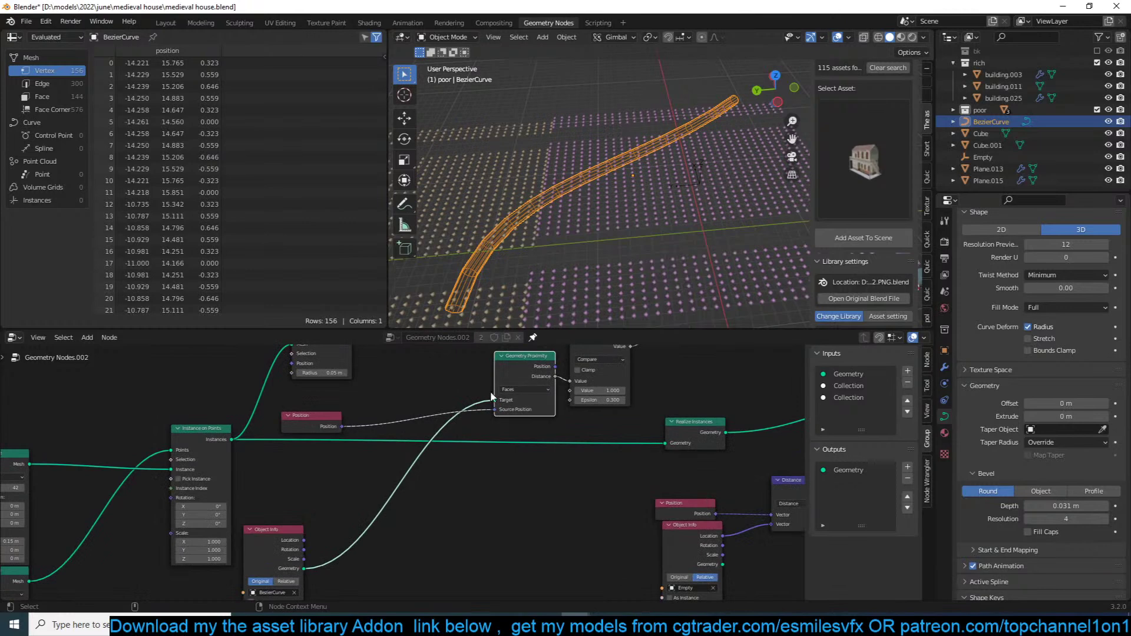
left_click(434, 372)
type("rea")
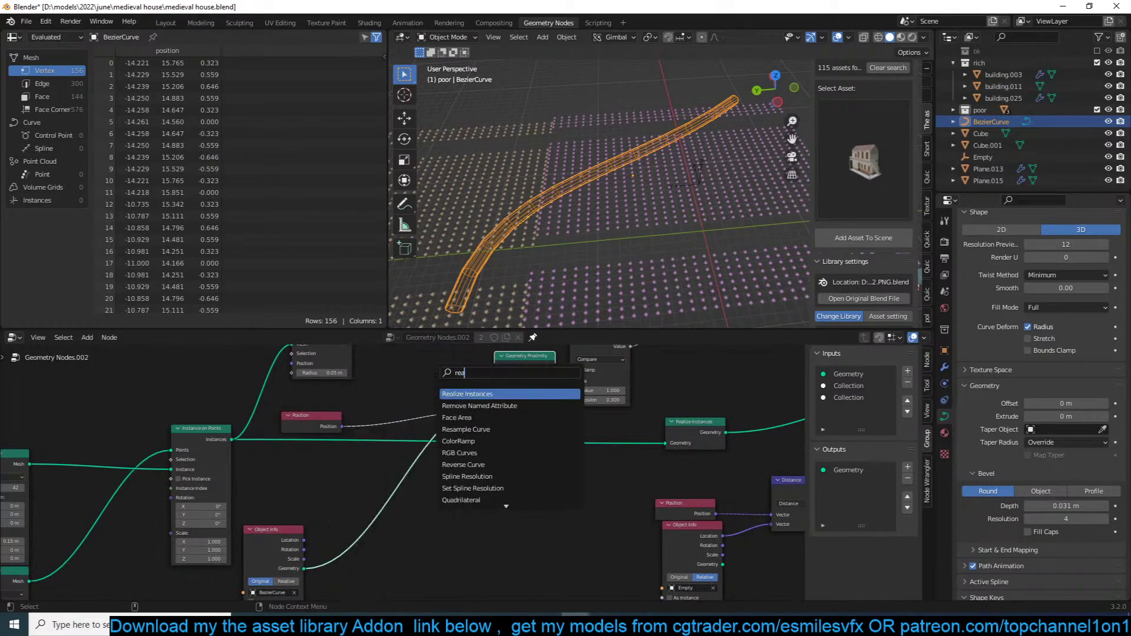
left_click(459, 394)
left_click(420, 501)
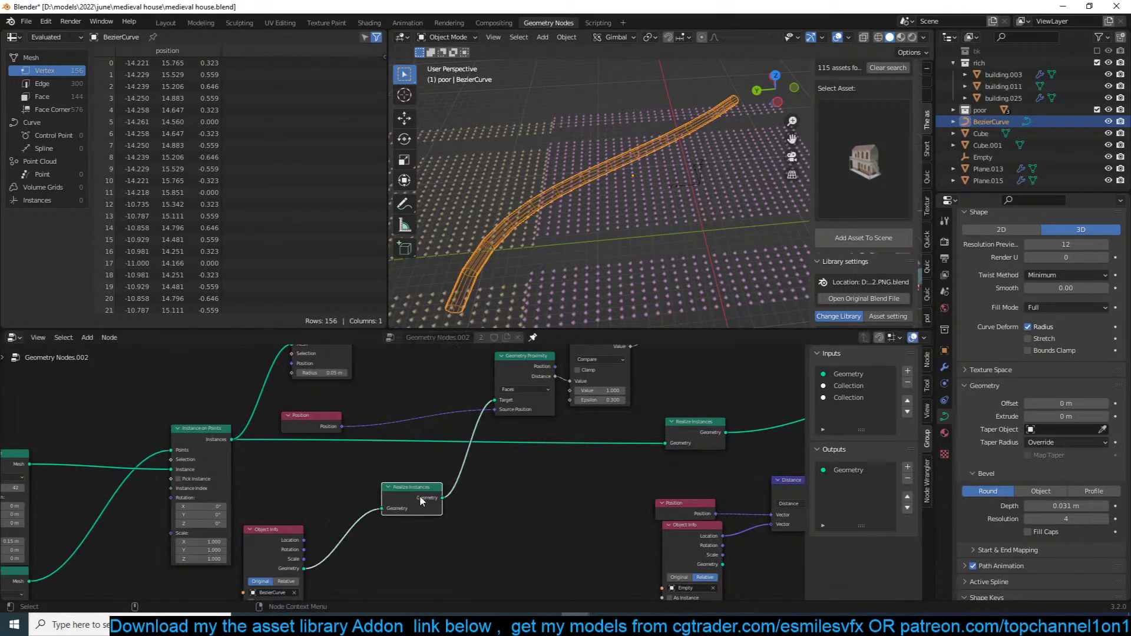
middle_click_drag(434, 476, 469, 451)
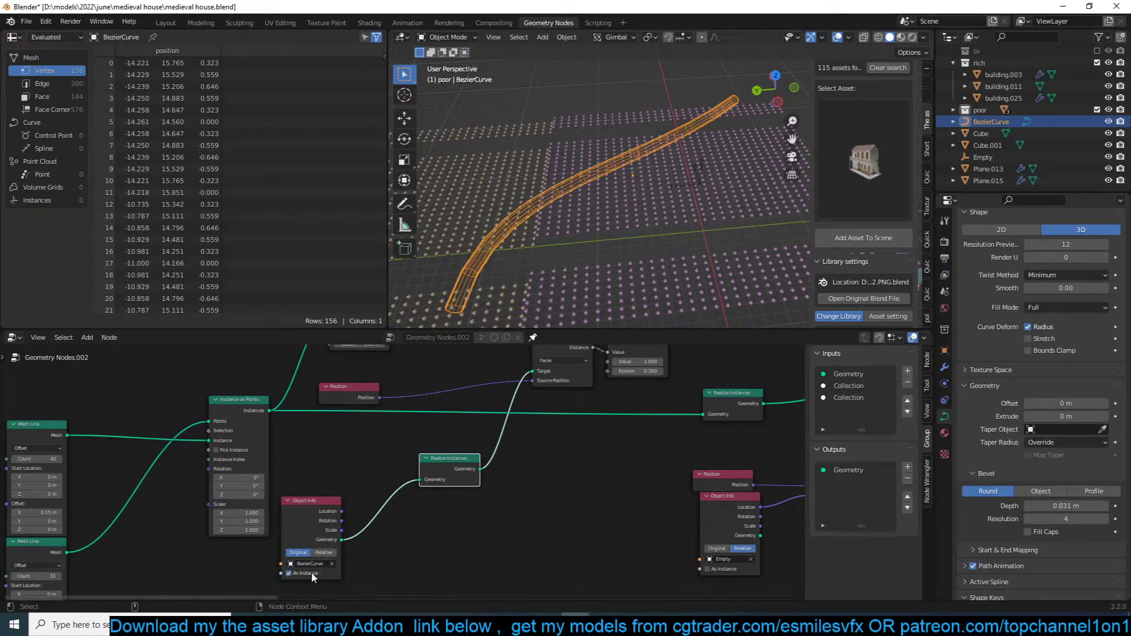
Step: Turn off As Instance on the BezierCurve Object Info node, trying Relative space before returning it to Original
left_click(312, 573)
left_click(333, 552)
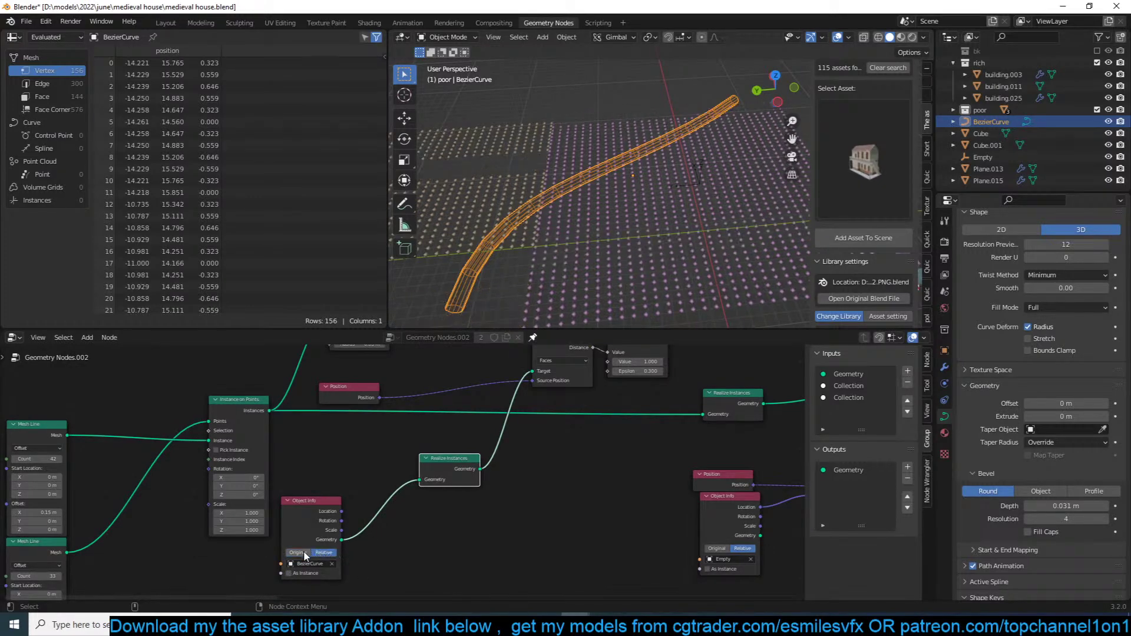
left_click(297, 554)
Step: Delete the Realize Instances node feeding the Geometry Proximity target and save the file
key("x")
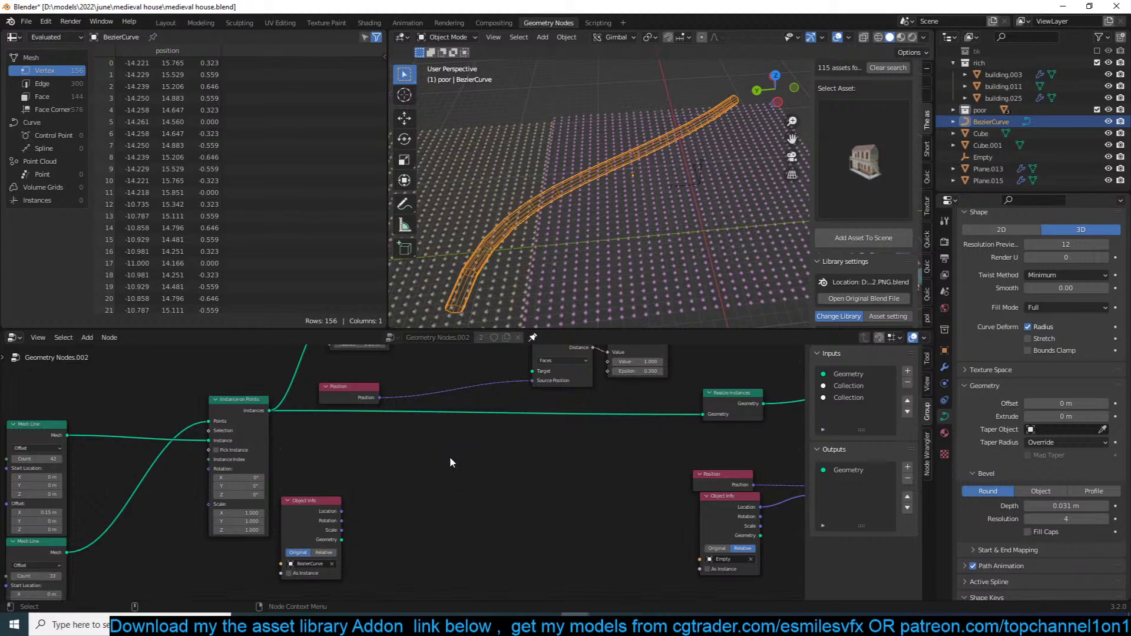
key("ctrl+s")
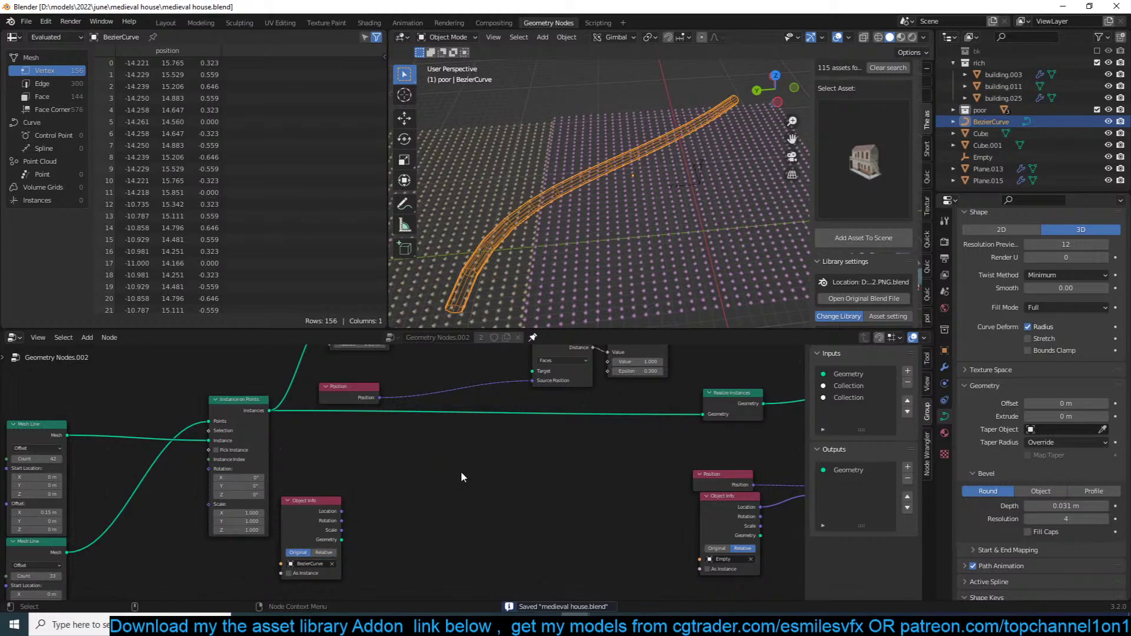
Step: Route the final Join Geometry node to the group output to display the full city of rich and poor buildings
scroll(461, 471, "down", 8)
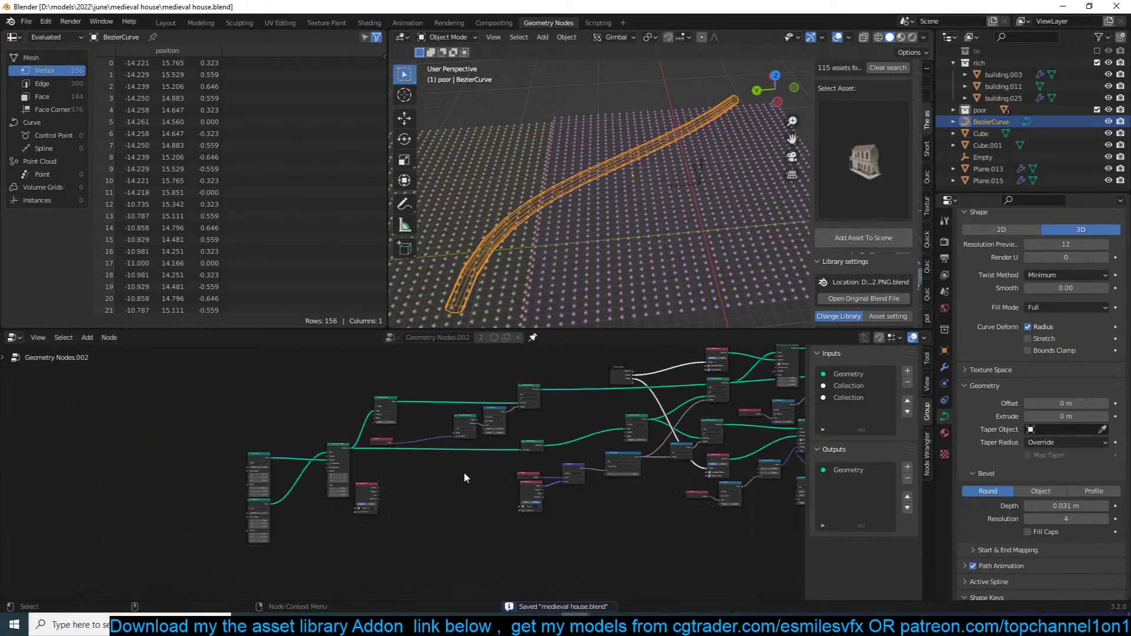
scroll(544, 468, "up", 5)
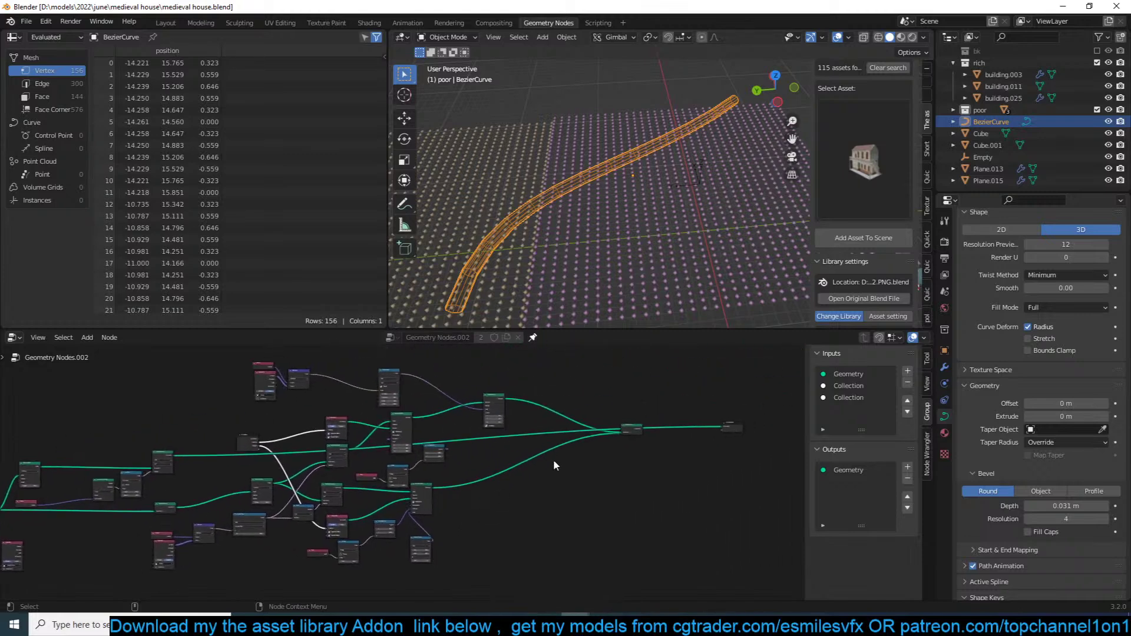
left_click(677, 419, "alt+shift")
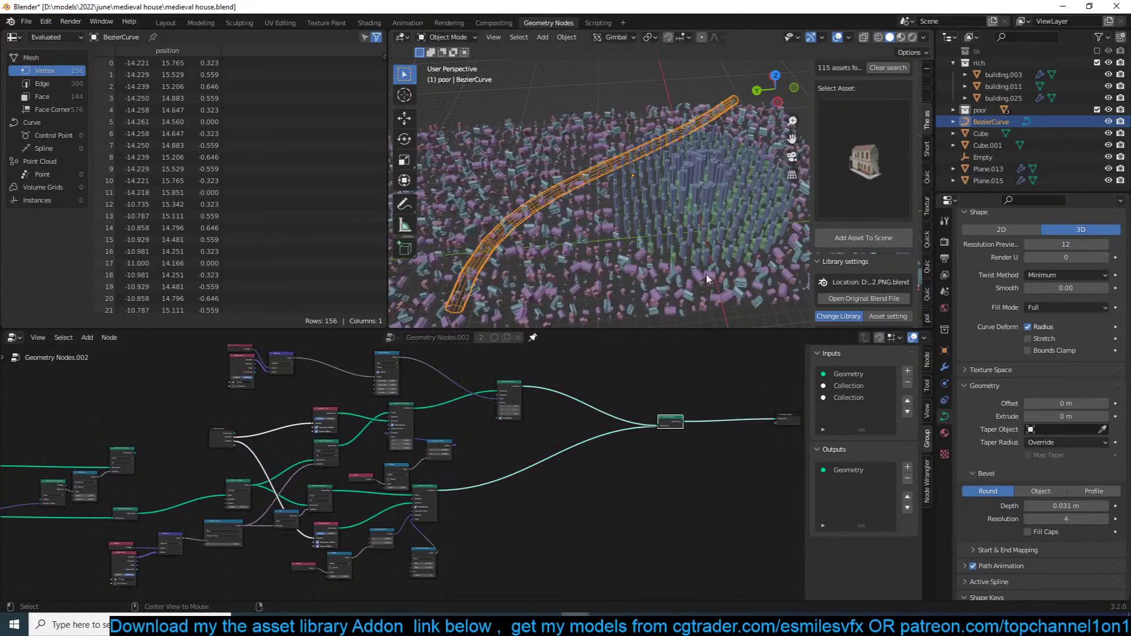
left_click(728, 278)
scroll(733, 279, "down", 3)
middle_click_drag(733, 279, 575, 243)
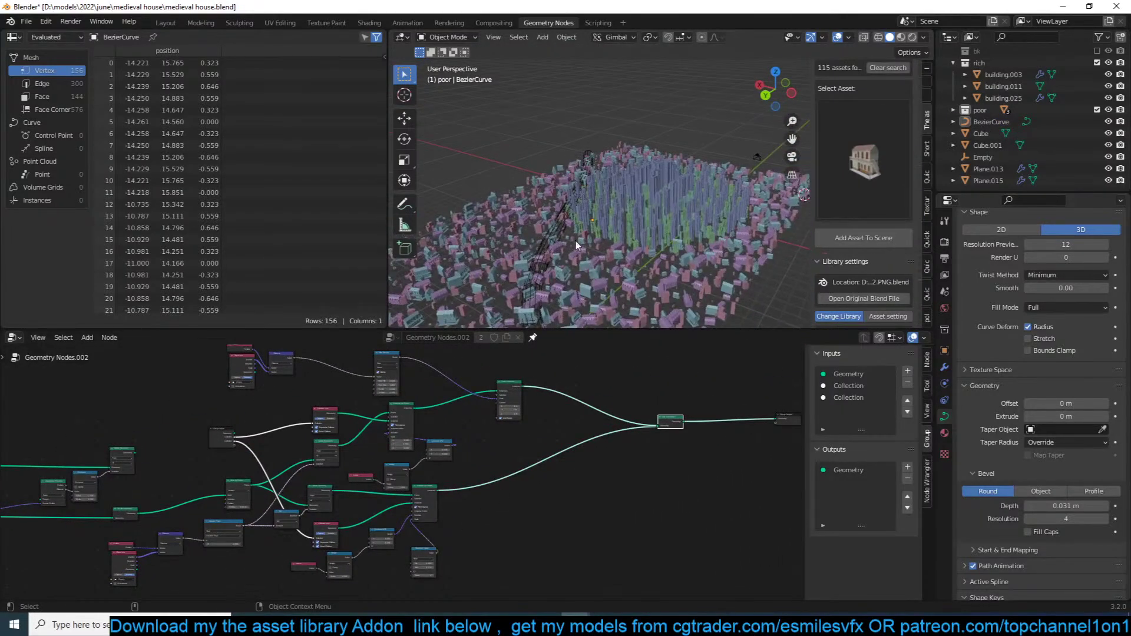
Step: Switch the viewport to material preview, inspect the city along the Bezier curve from the top view, and save the file
left_click(901, 37)
middle_click_drag(627, 179, 670, 170)
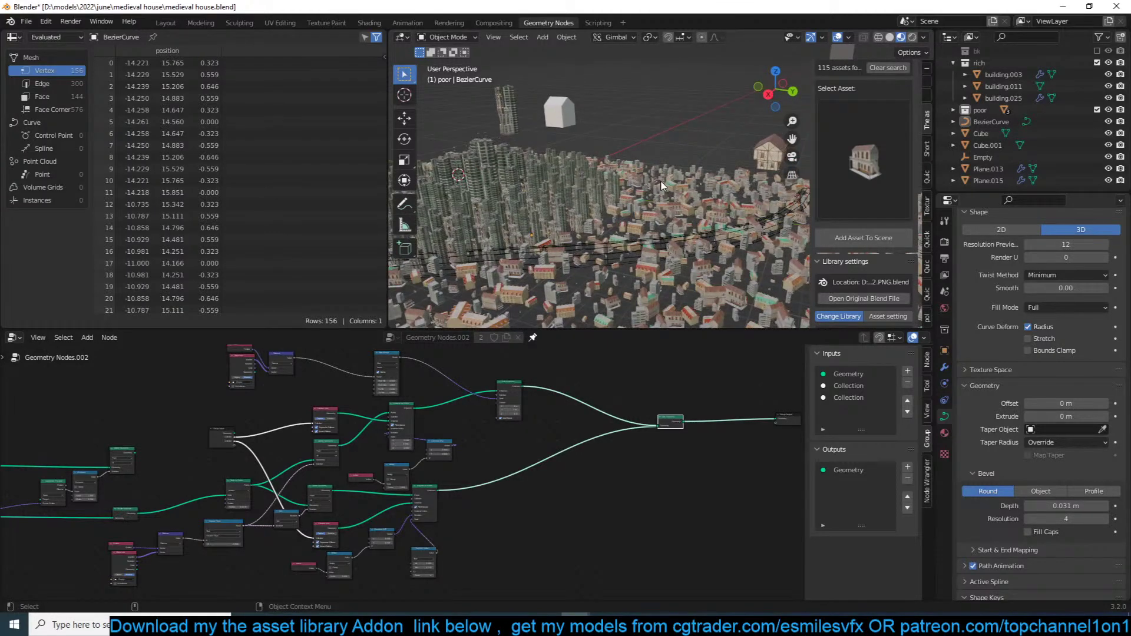
scroll(631, 197, "up", 5)
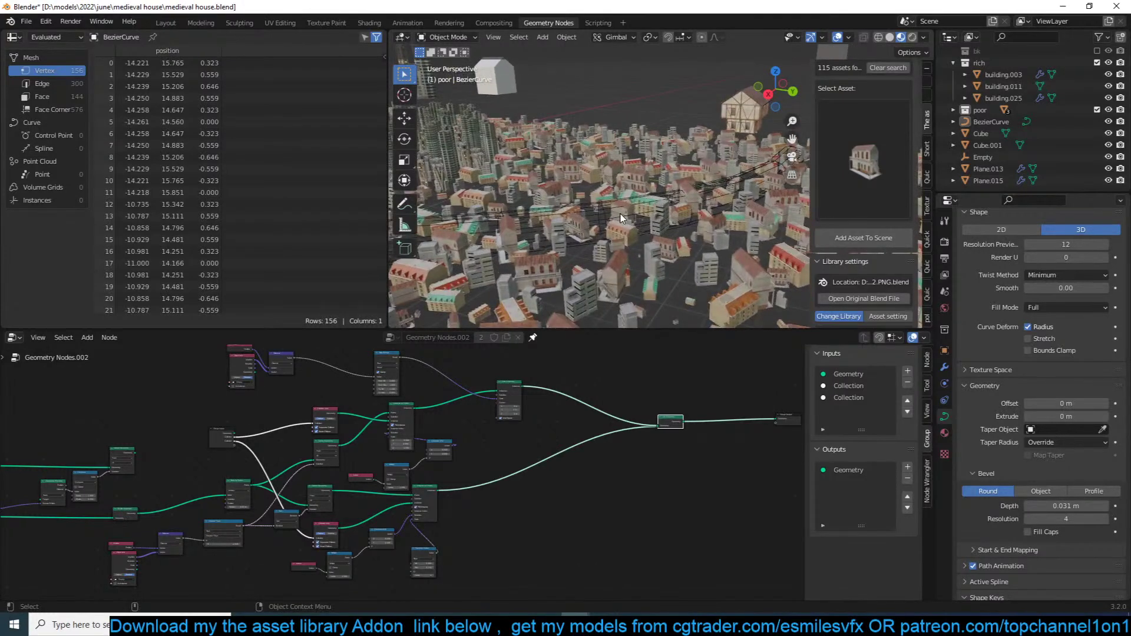
left_click(621, 214)
left_click(606, 211)
middle_click_drag(627, 204, 555, 236)
key("KP_7")
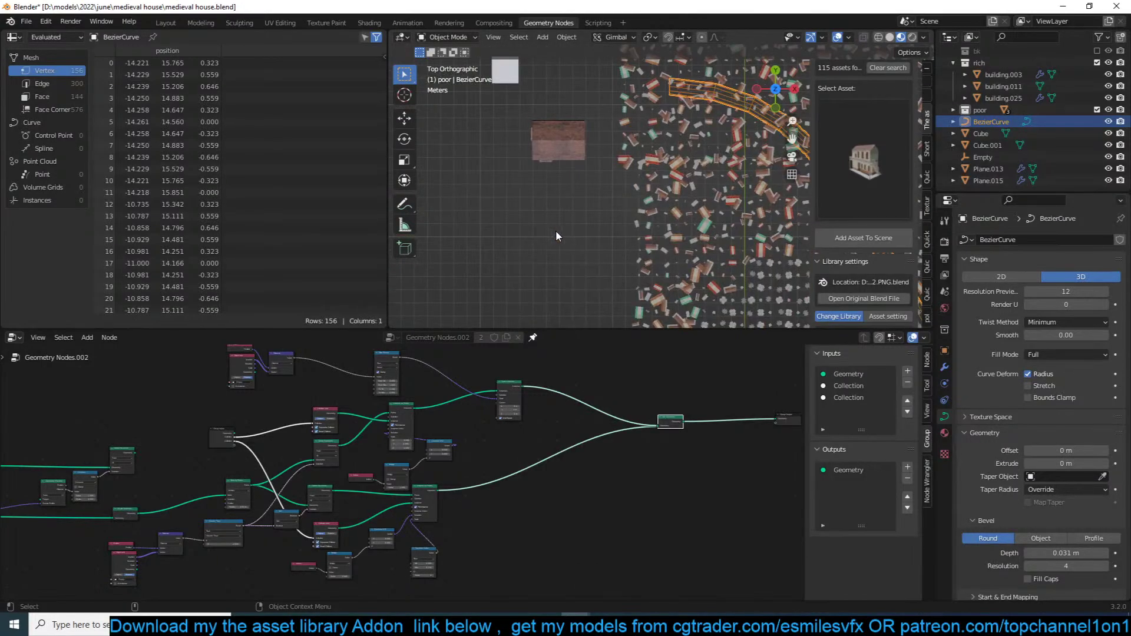
scroll(556, 236, "down", 4)
key("ctrl+s")
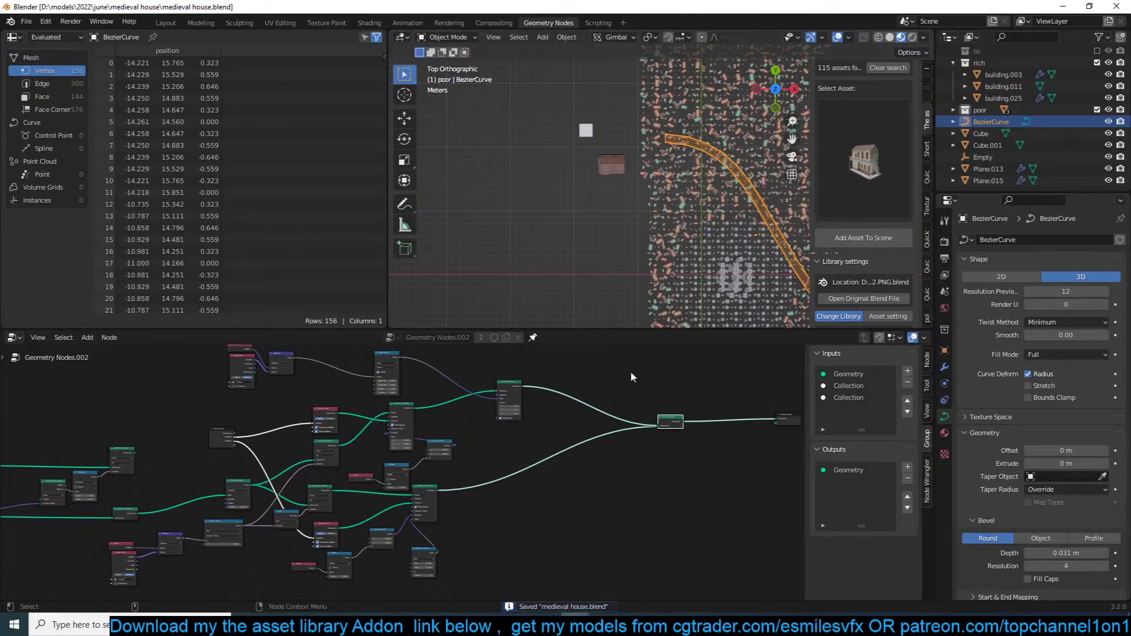
Step: Switch to the Blender window with slum city1.blend and pause its rendered preview
mouse_move(574, 626)
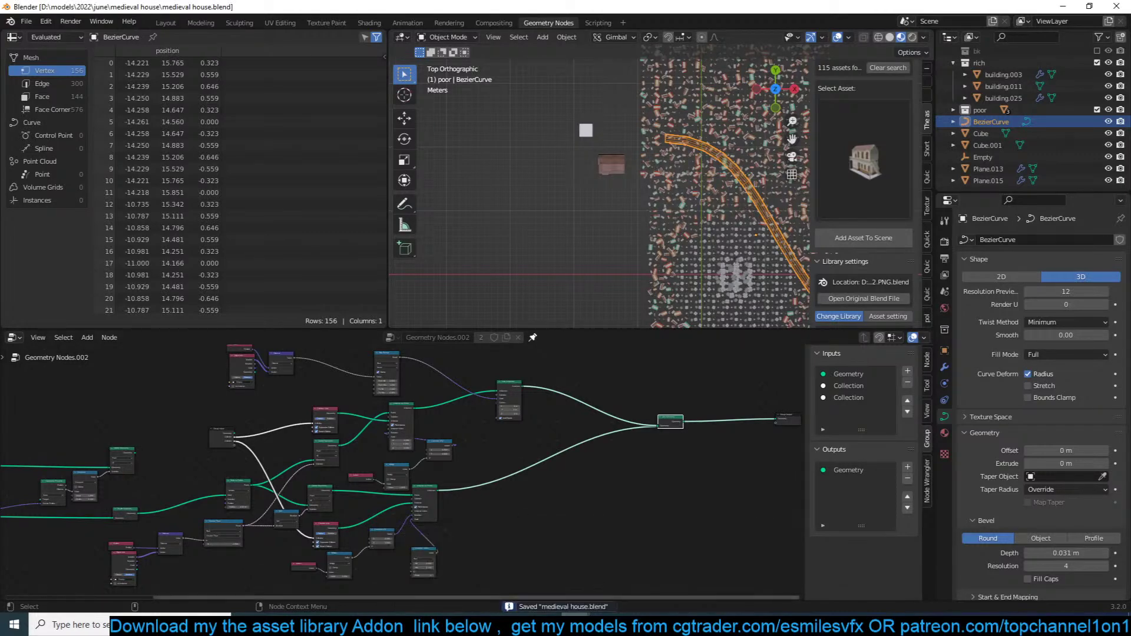
left_click(501, 583)
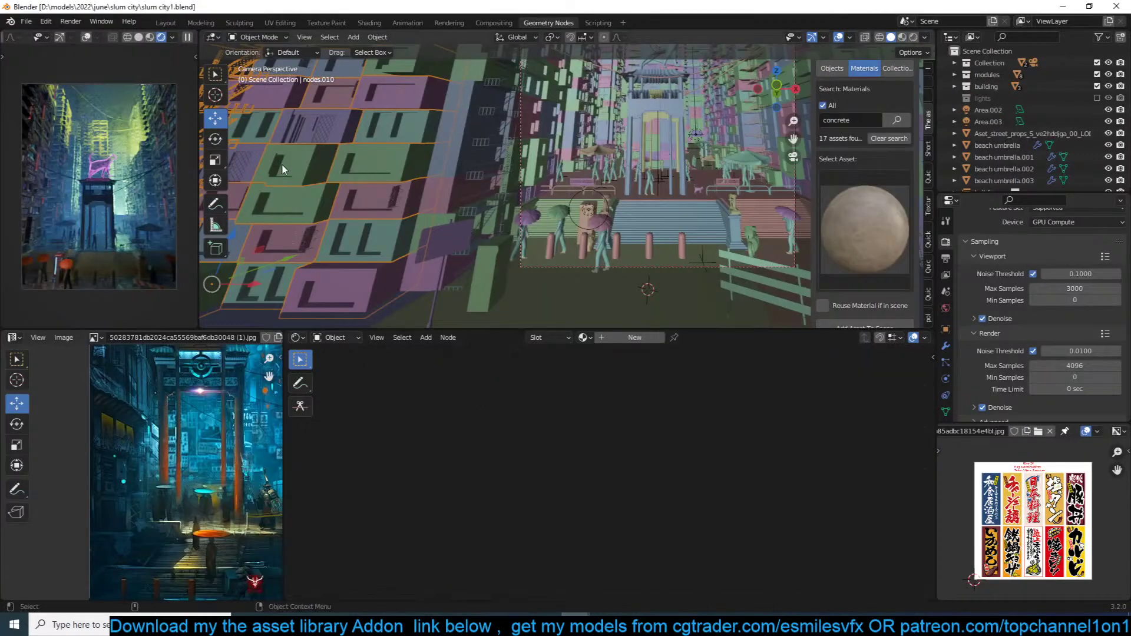
left_click(189, 38)
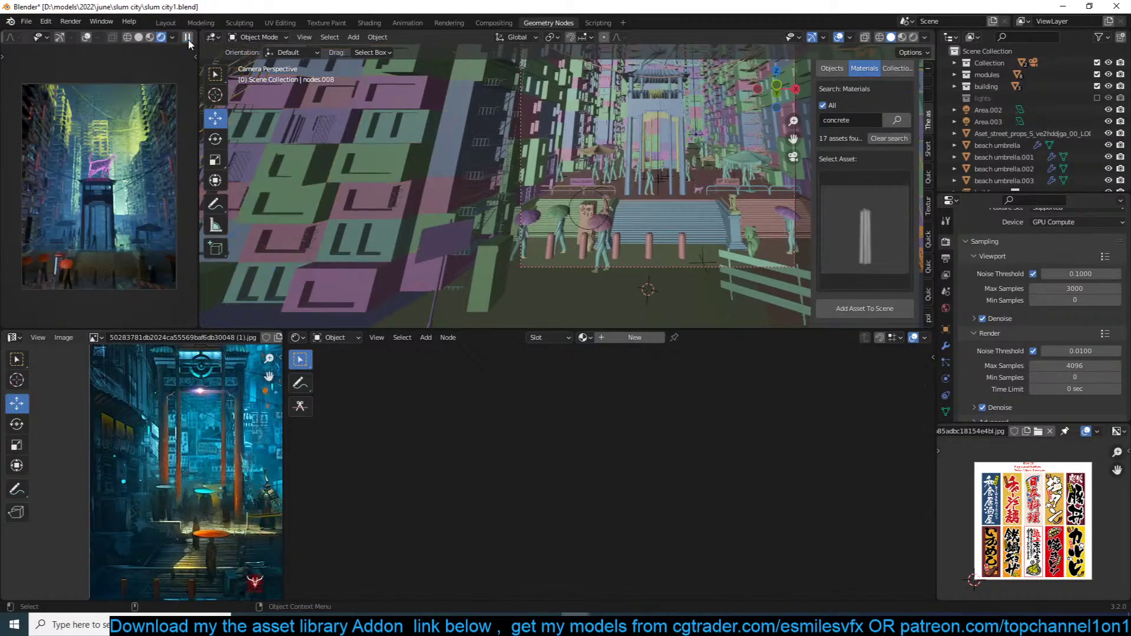
left_click(189, 39)
Step: Open grass path.blend from the grass path folder inside june, discarding the unsaved changes to slum city1.blend
left_click(32, 25)
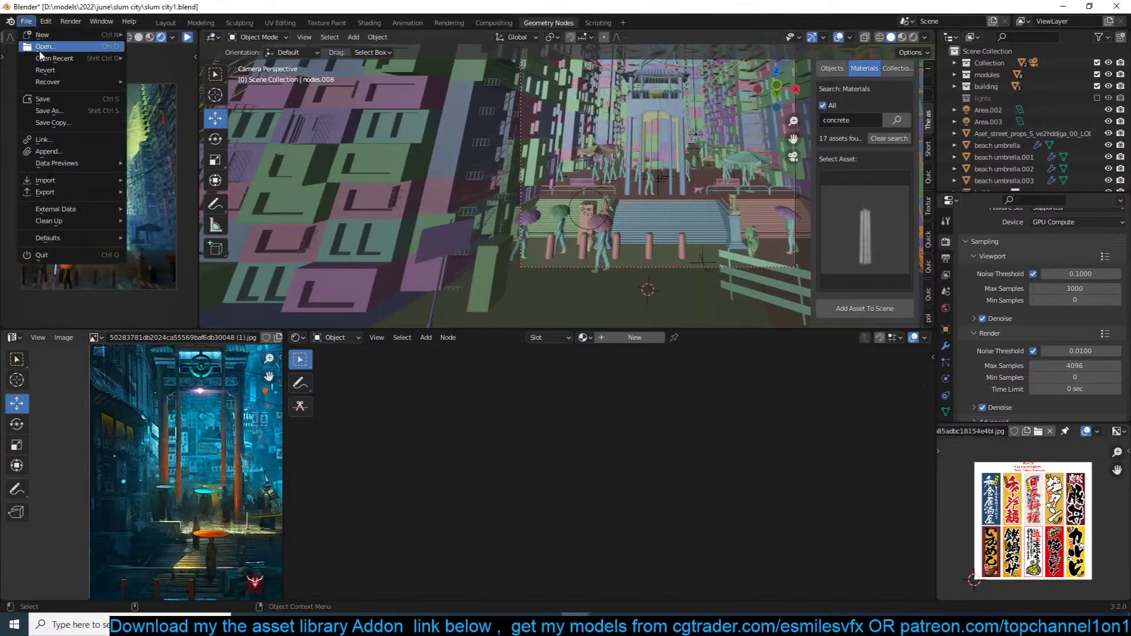
mouse_move(53, 58)
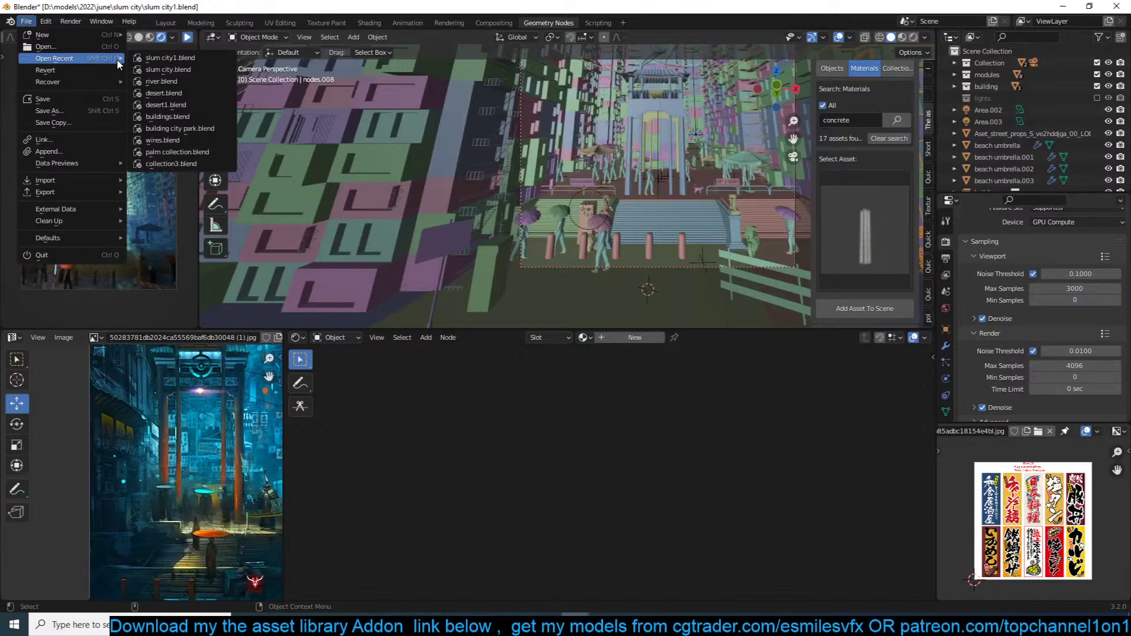
left_click(96, 48)
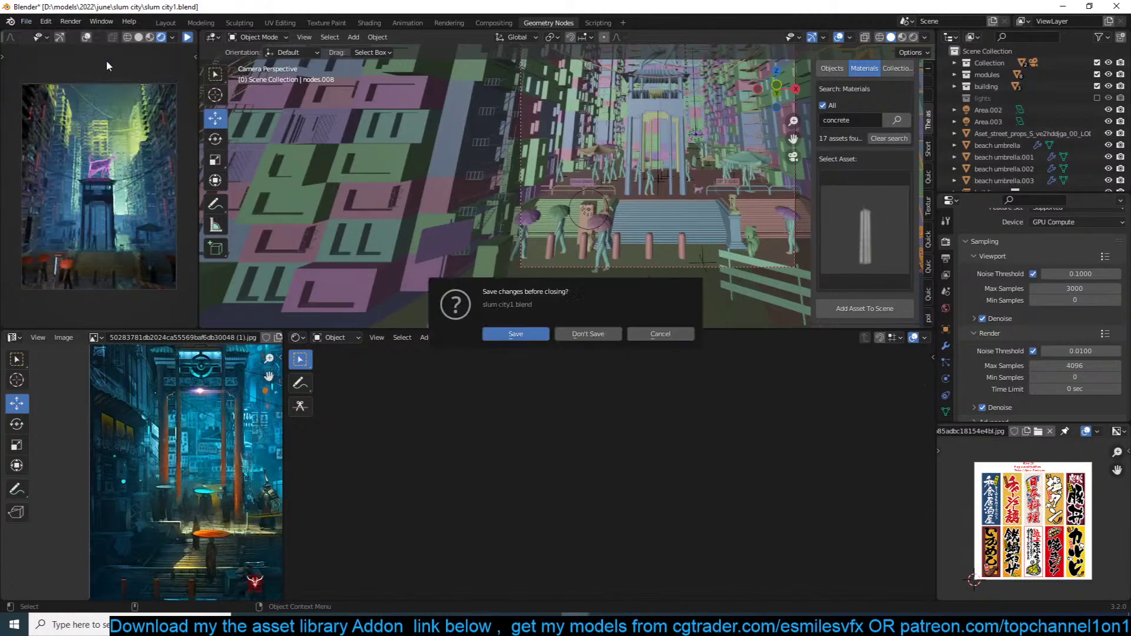
left_click(588, 334)
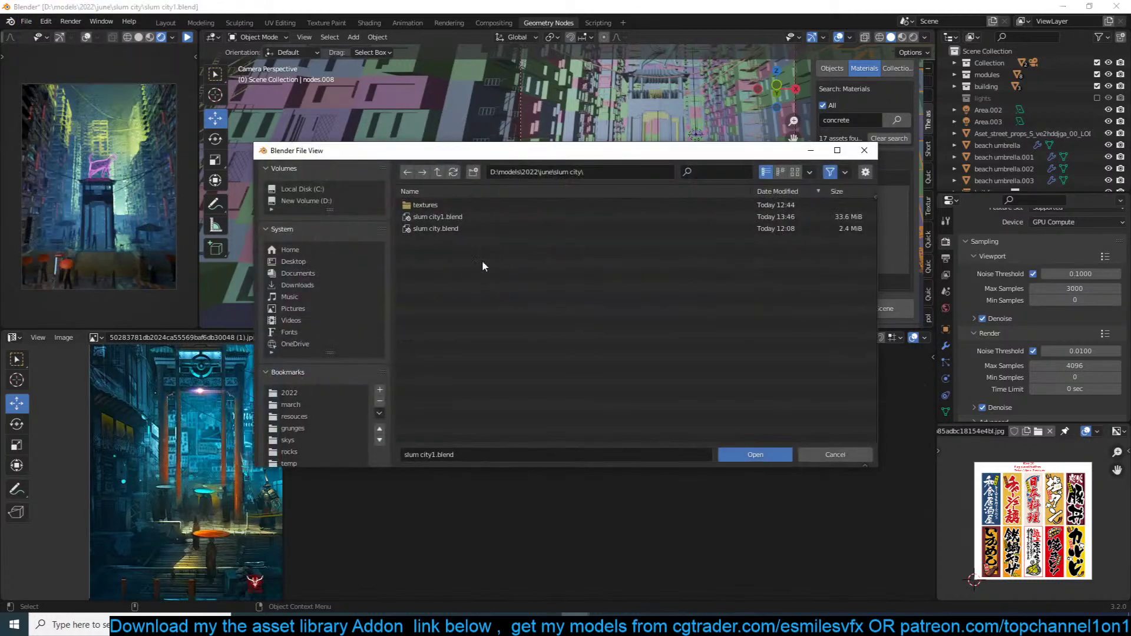
left_click(437, 173)
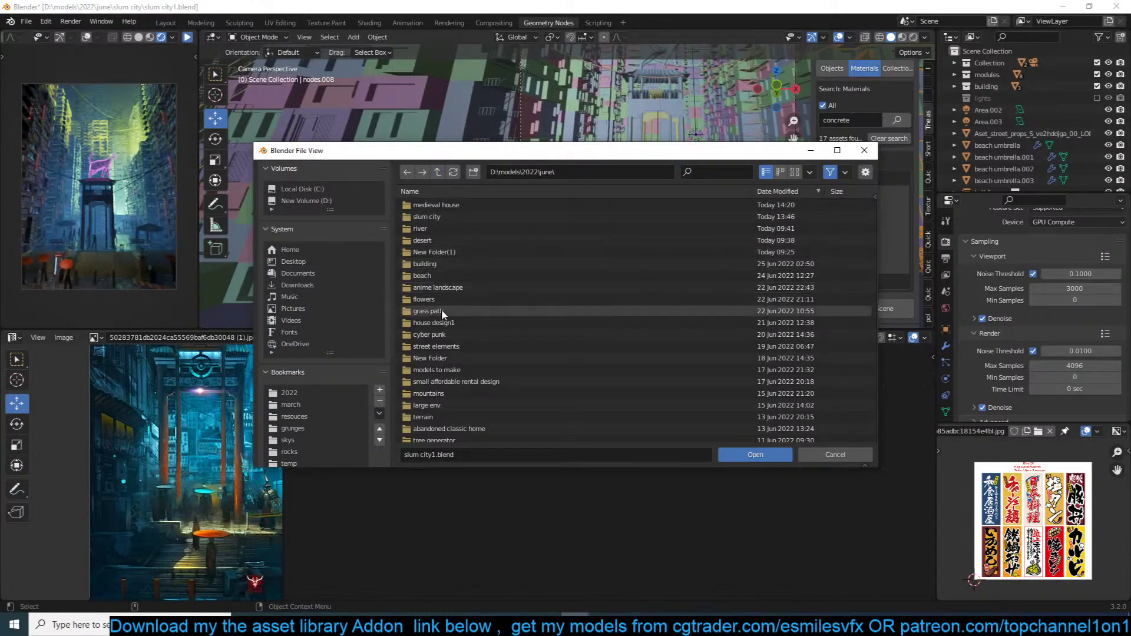
double_click(460, 311)
double_click(501, 206)
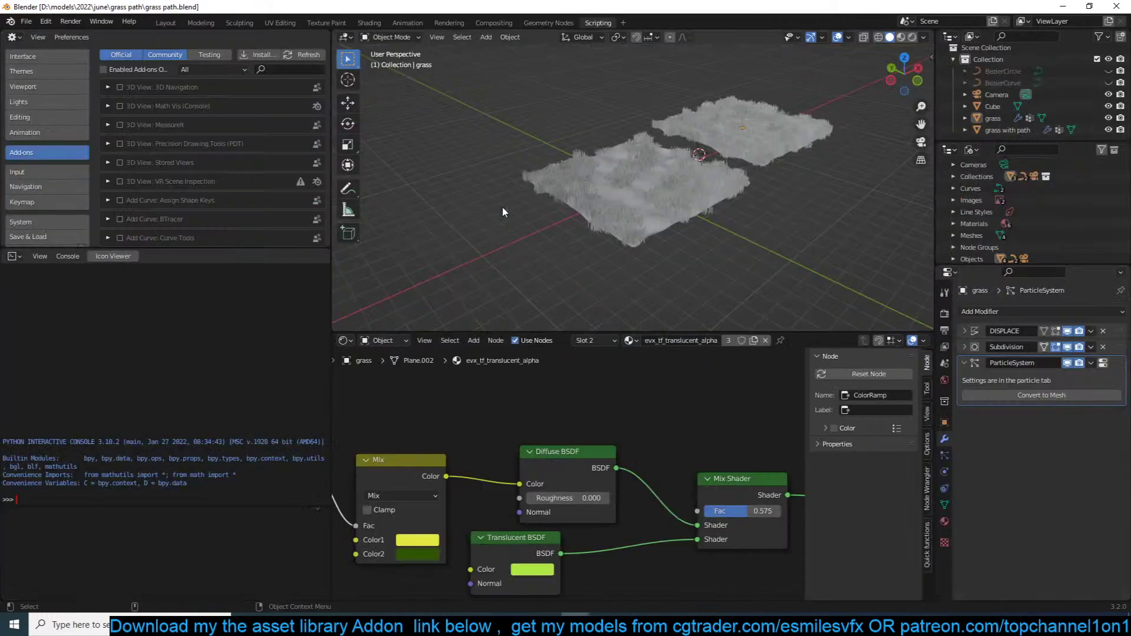
Step: Unhide all hidden objects and select only the grass with path plane
left_click(570, 203)
key("alt+h")
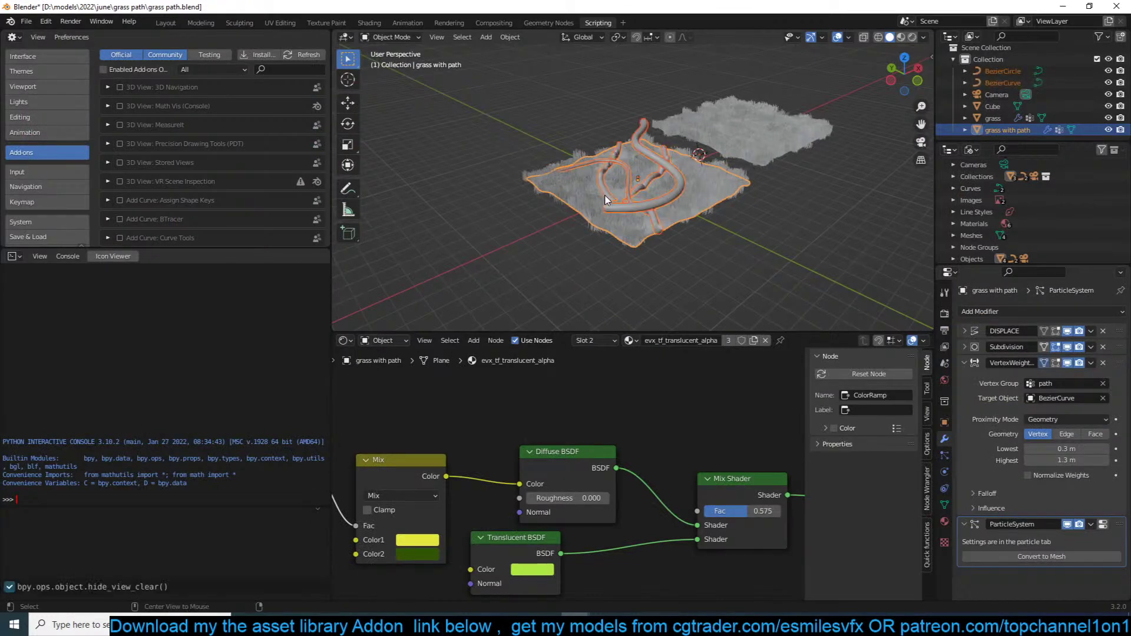
key("alt+a")
left_click(621, 233)
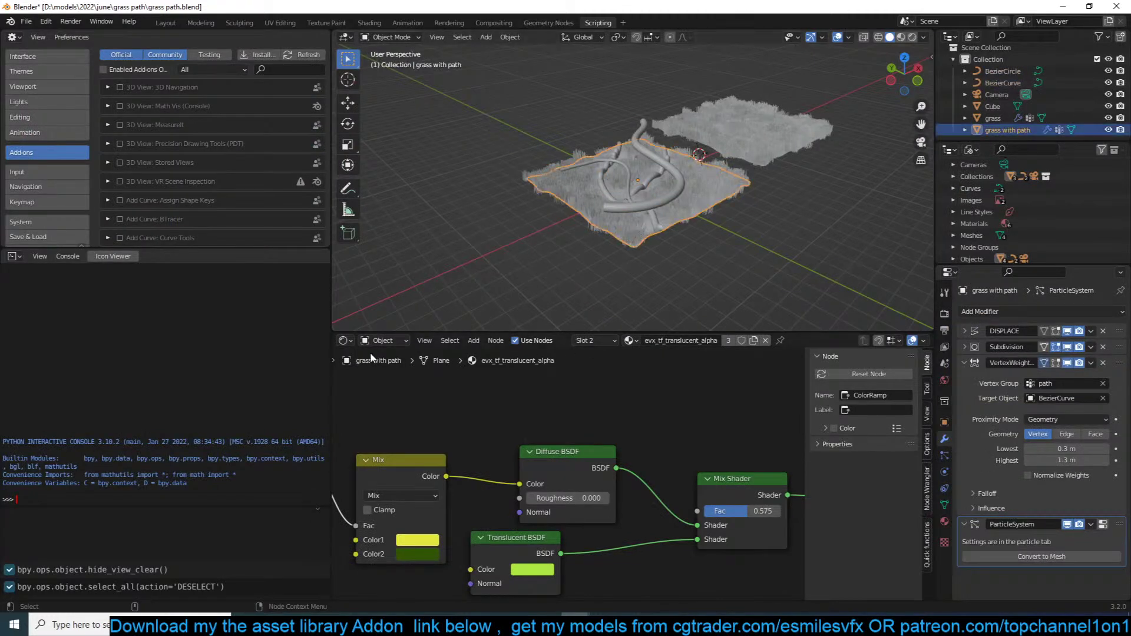
Step: Change the shader editor to the Geometry Node Editor and check the two grass planes for node trees
left_click(345, 341)
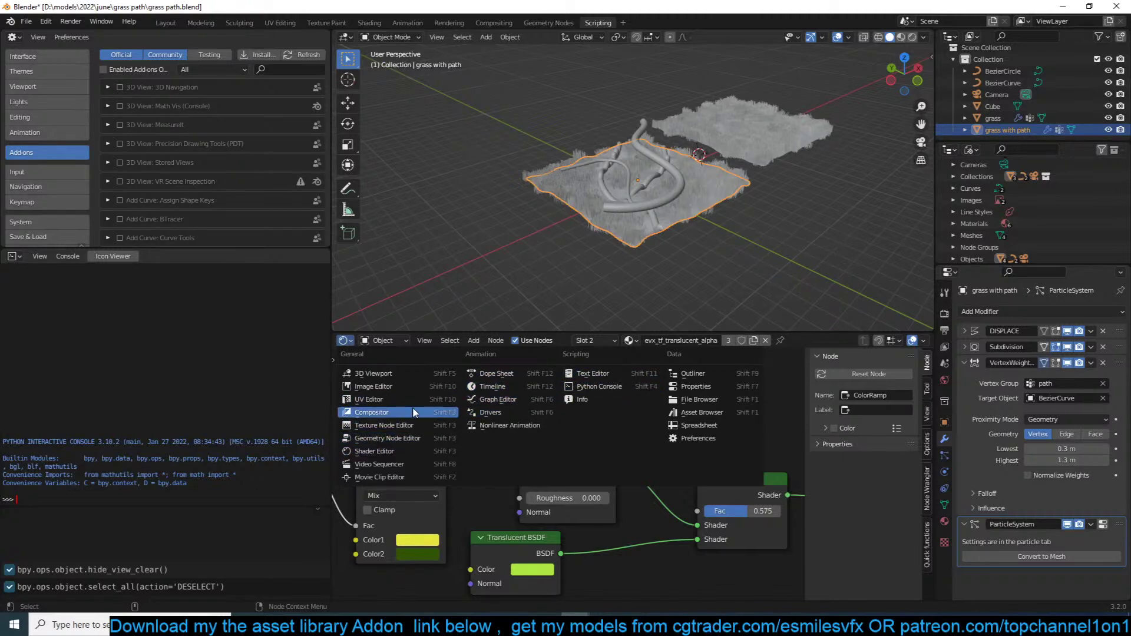
left_click(410, 438)
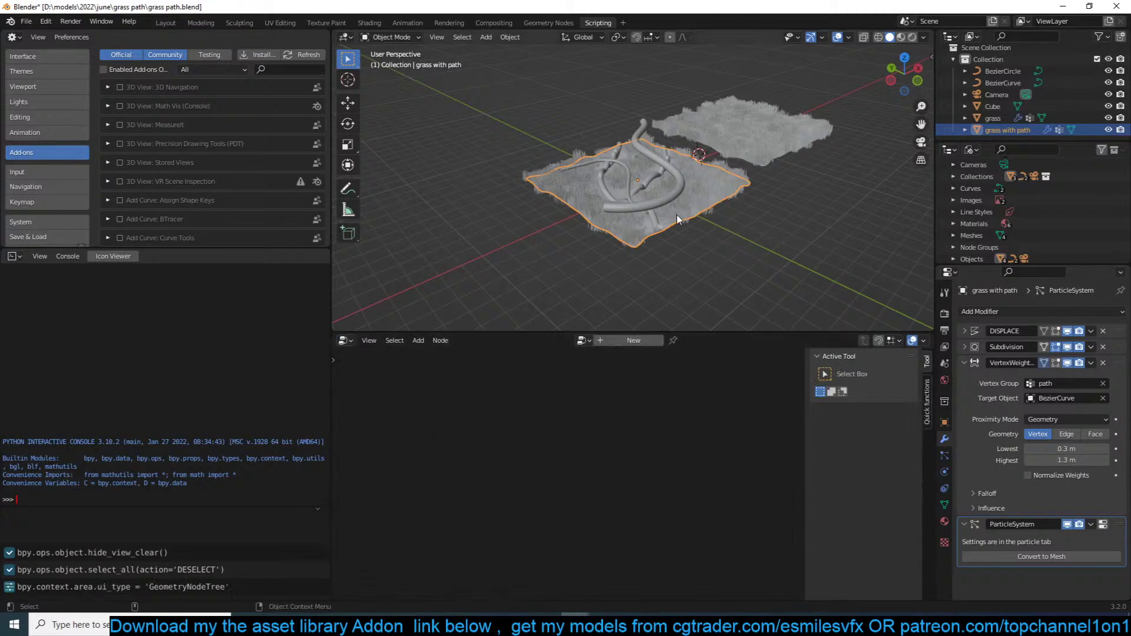
left_click(758, 150)
left_click(708, 189)
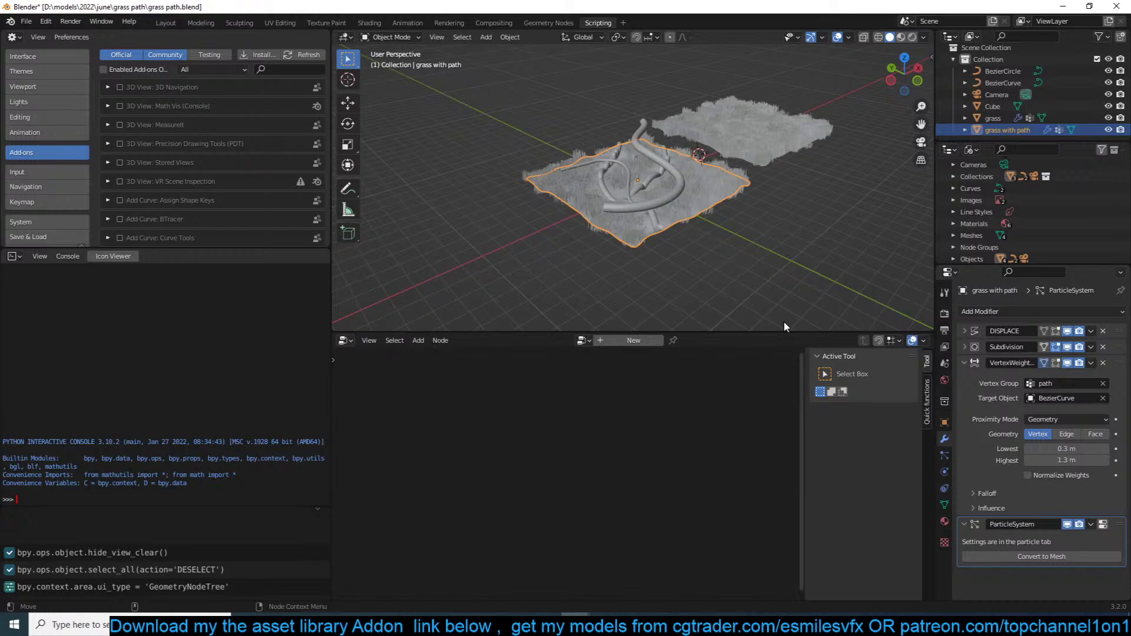
Step: Isolate the grass with path plane in local view, restore the full scene and deselect everything
key("KP_Divide")
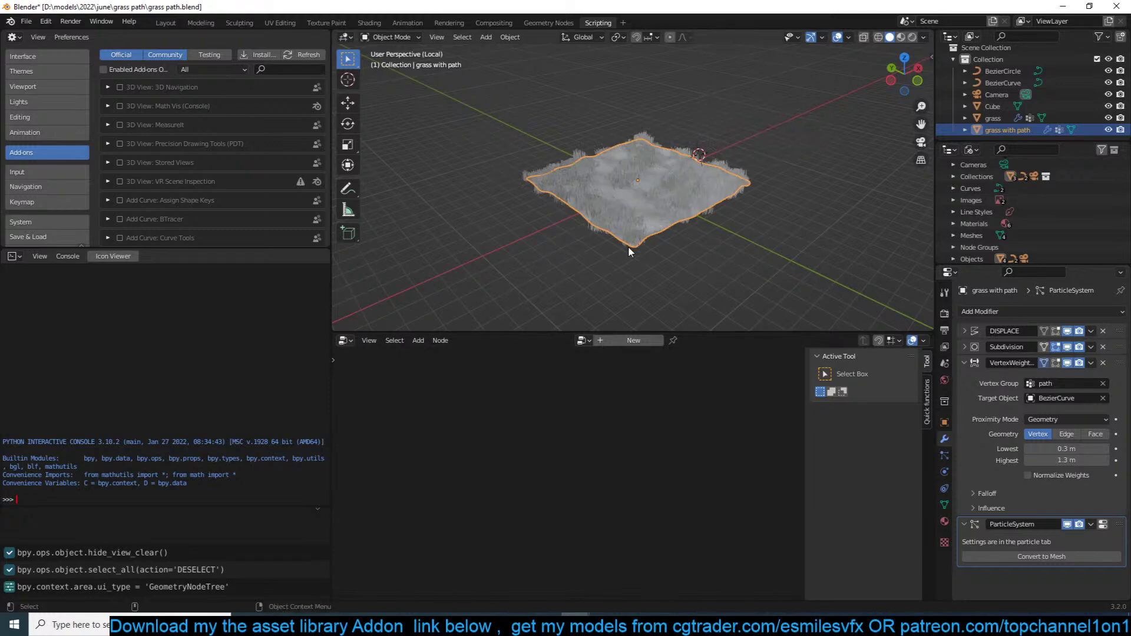
key("KP_Divide")
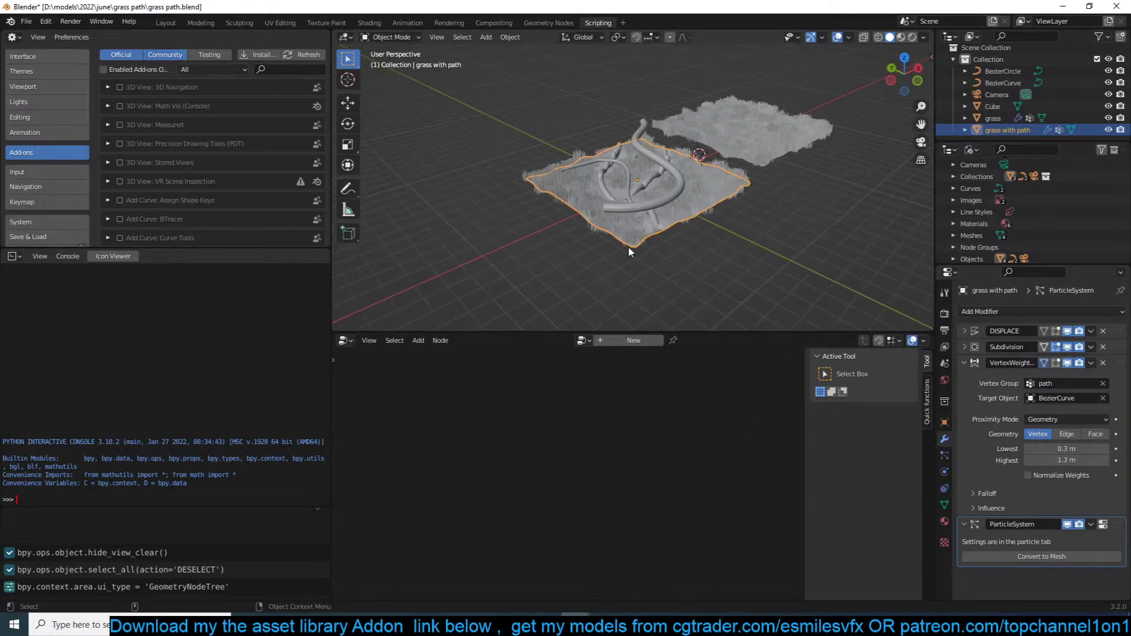
key("alt+a")
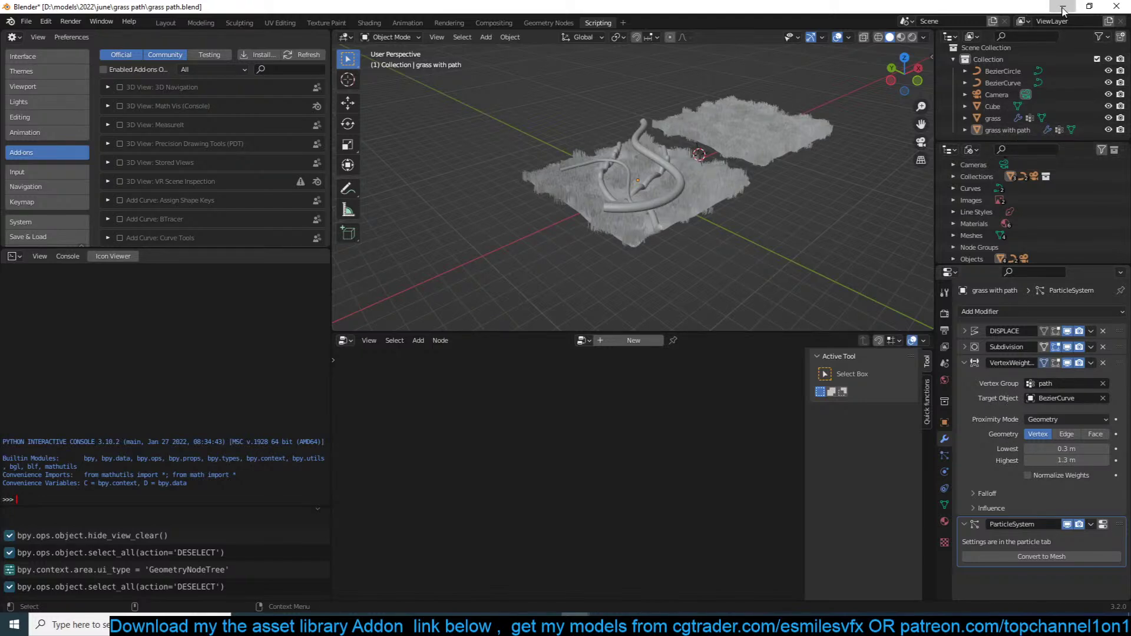
Step: Recover the last session, discarding the unsaved changes to grass path.blend
left_click(26, 21)
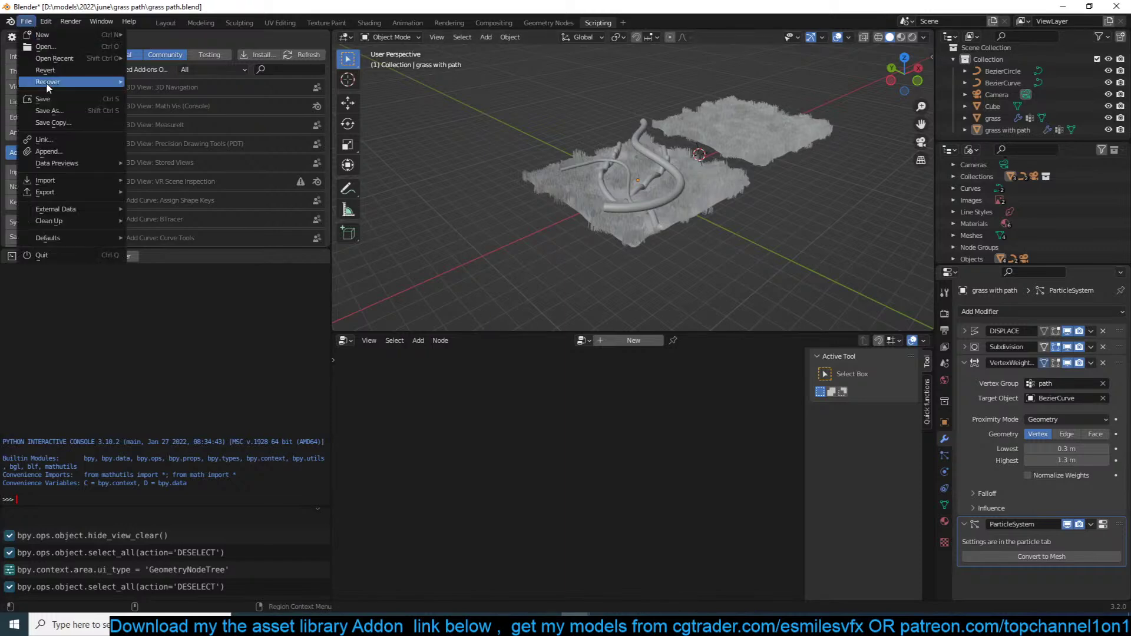
mouse_move(47, 86)
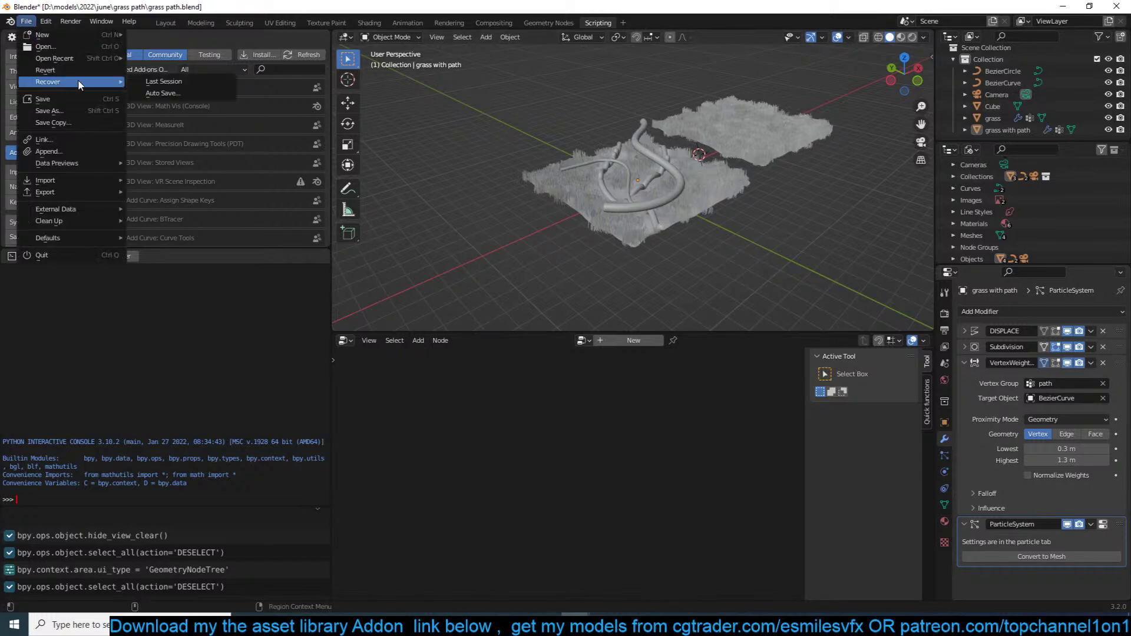
left_click(183, 83)
left_click(588, 335)
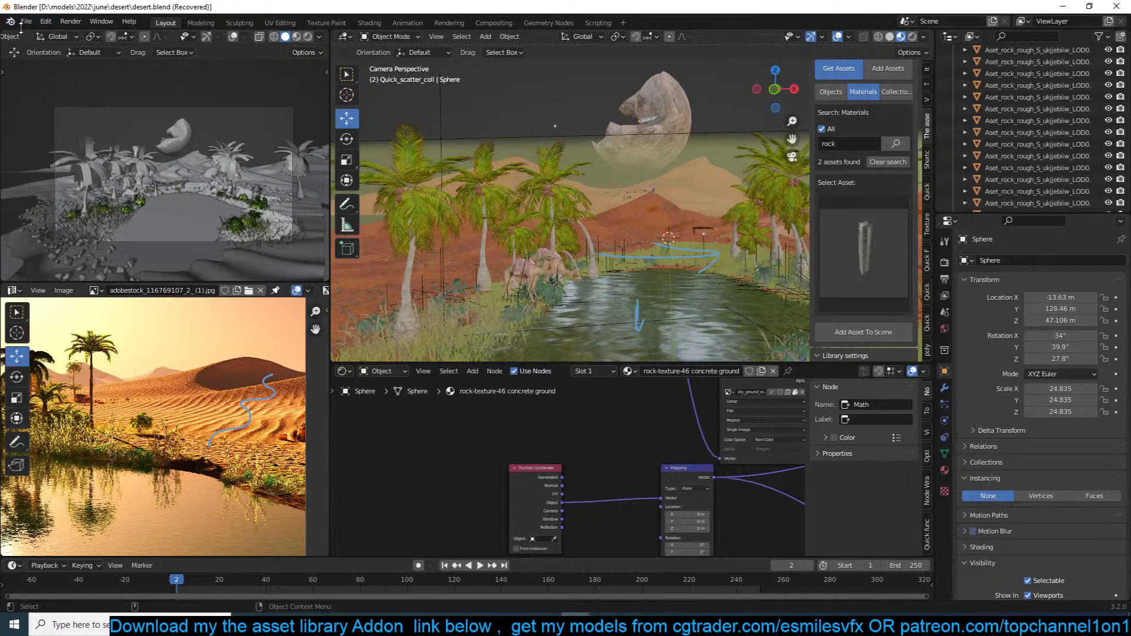
Step: Recover the auto-saved file grass path_11920_autosave.blend from the temporary folder
left_click(26, 22)
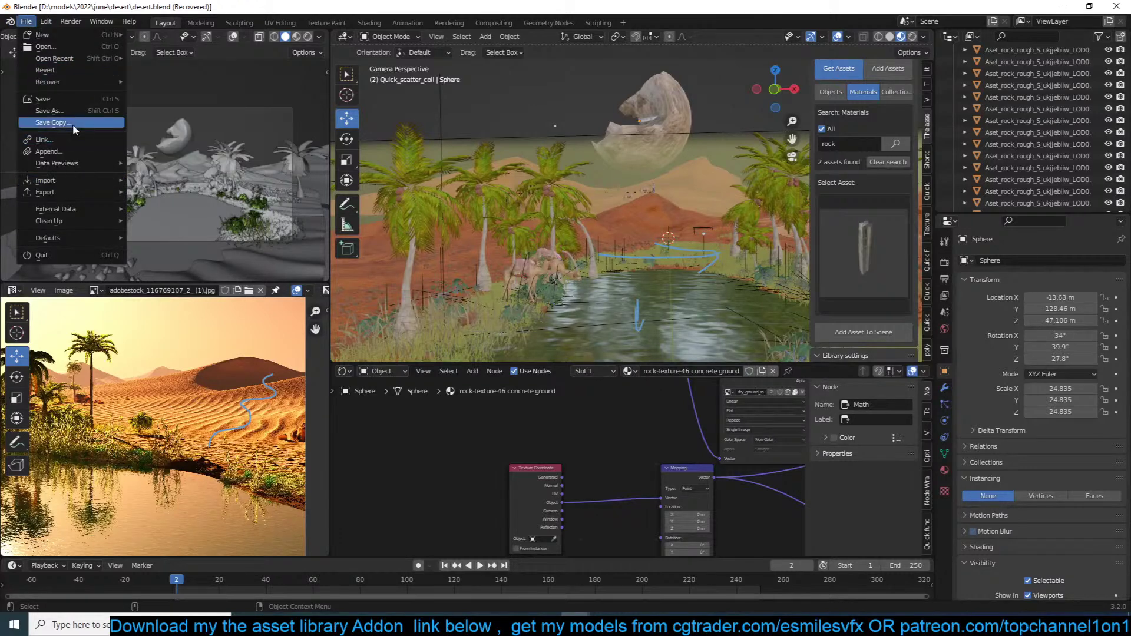
mouse_move(94, 82)
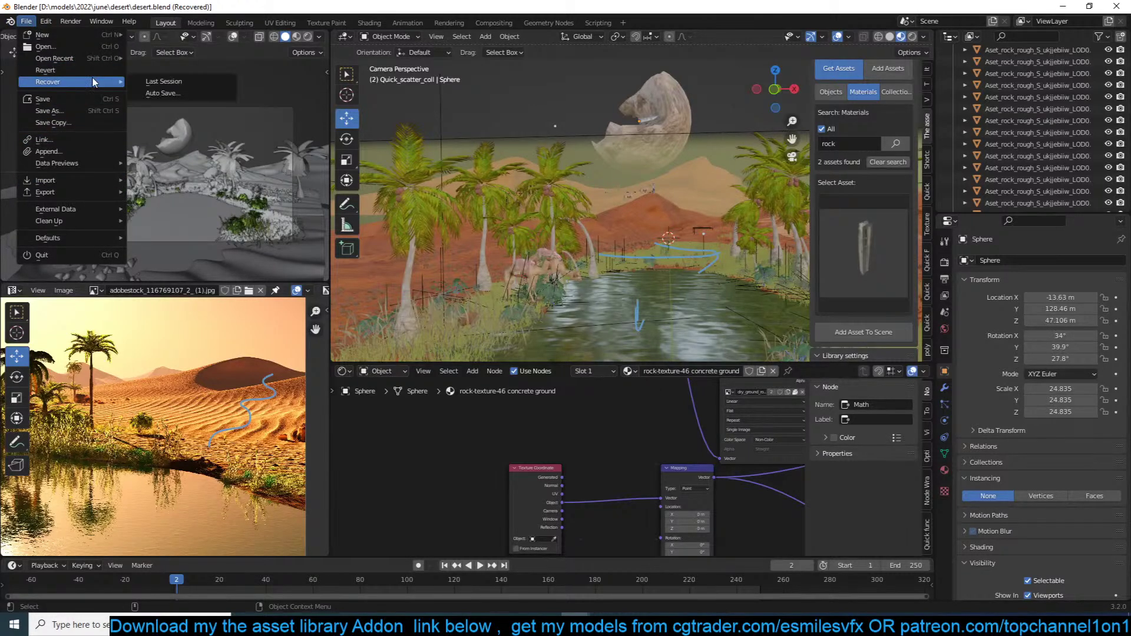
left_click(182, 94)
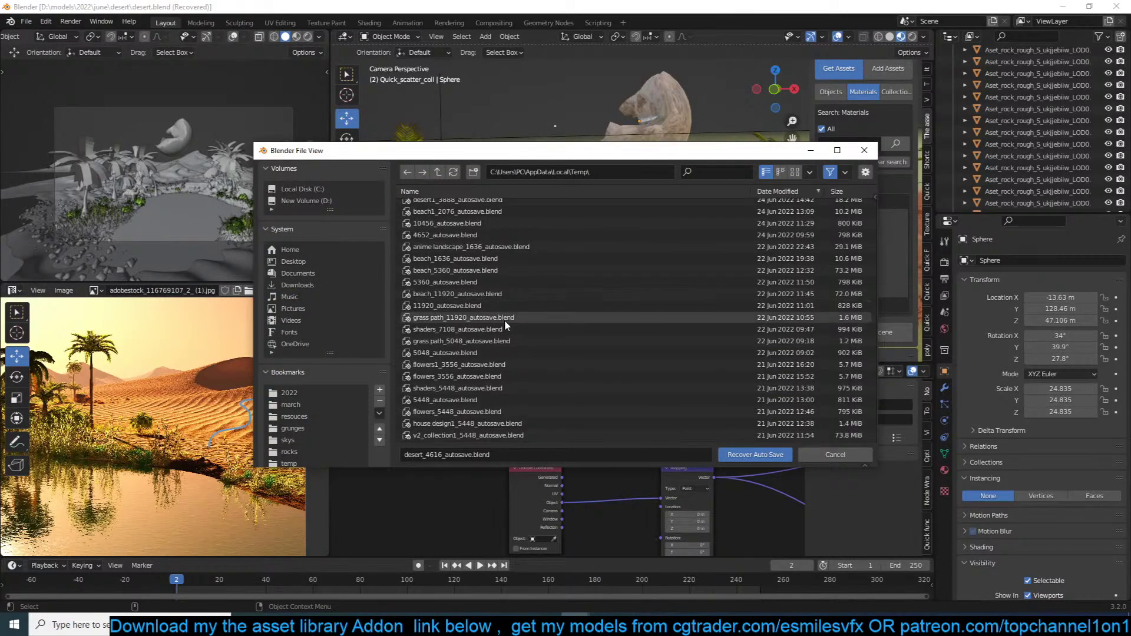
double_click(509, 318)
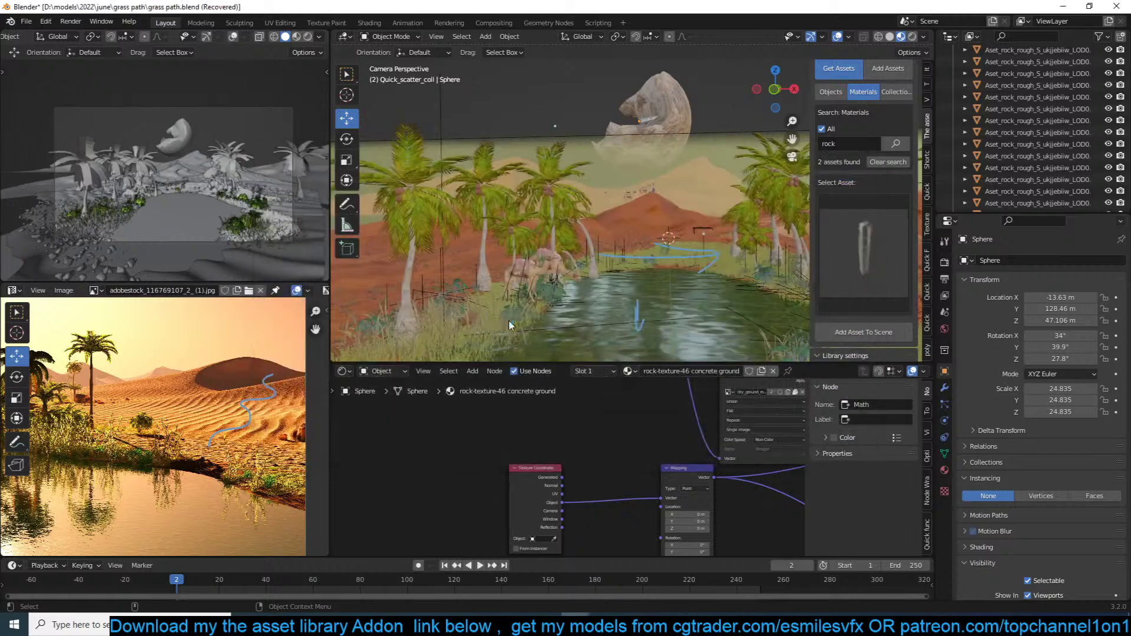
left_click(614, 228)
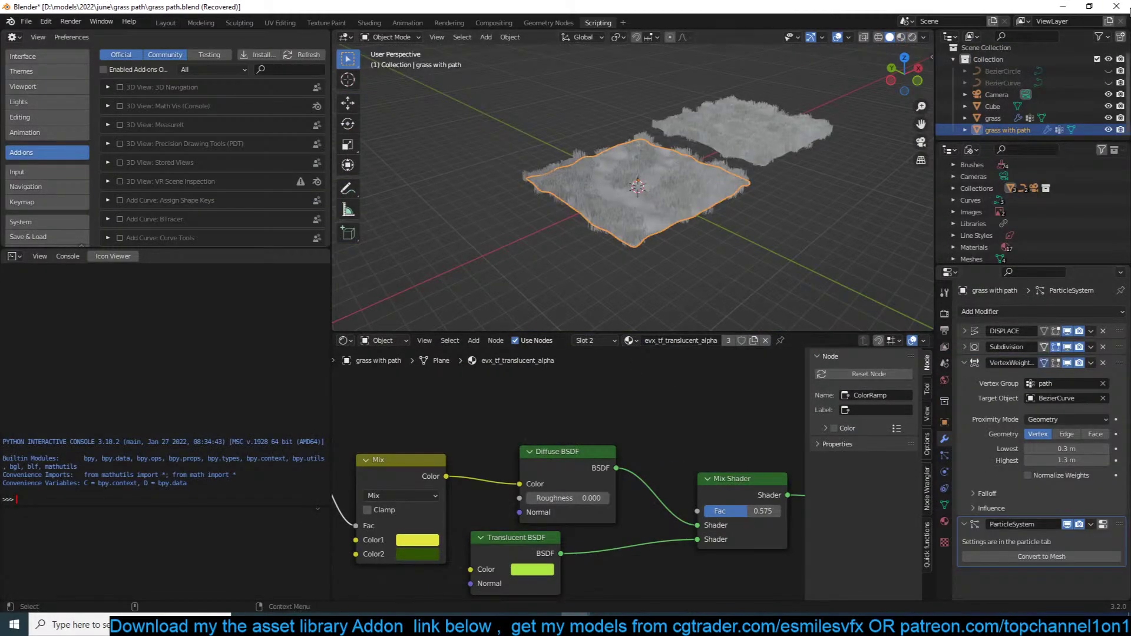
Step: Close the recovered grass path window without saving and inspect the Bezier curve among the houses in medieval house.blend
left_click(1117, 7)
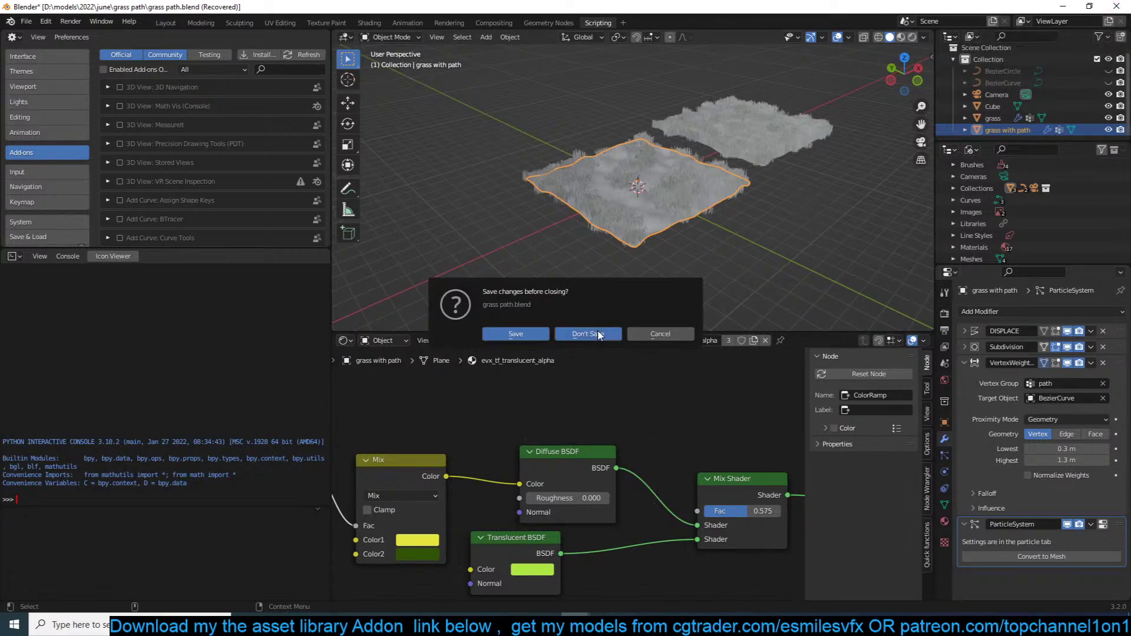
left_click(595, 334)
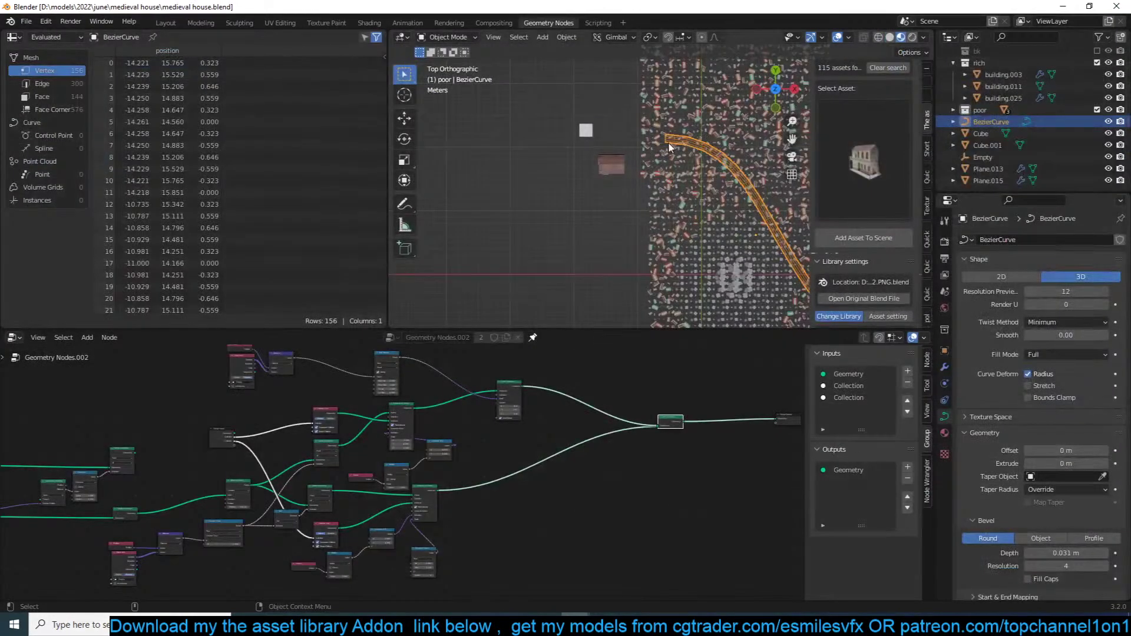
scroll(627, 127, "down", 3)
middle_click_drag(627, 127, 562, 115, "shift")
middle_click_drag(629, 160, 709, 118)
scroll(672, 200, "up", 4)
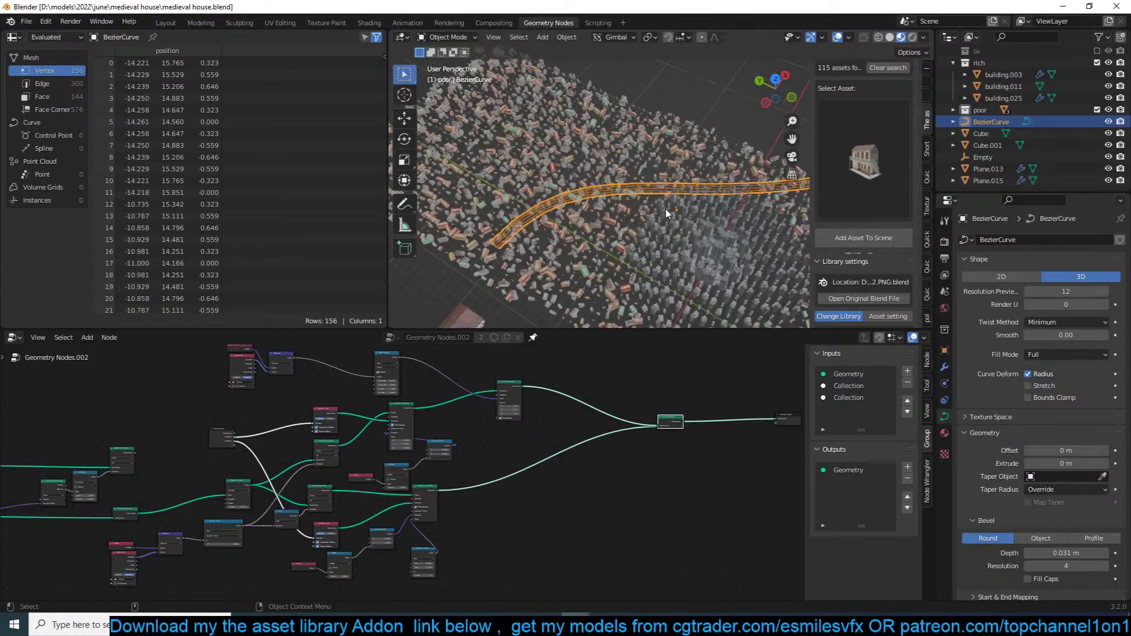
middle_click_drag(666, 210, 698, 156, "shift")
scroll(619, 189, "up", 4)
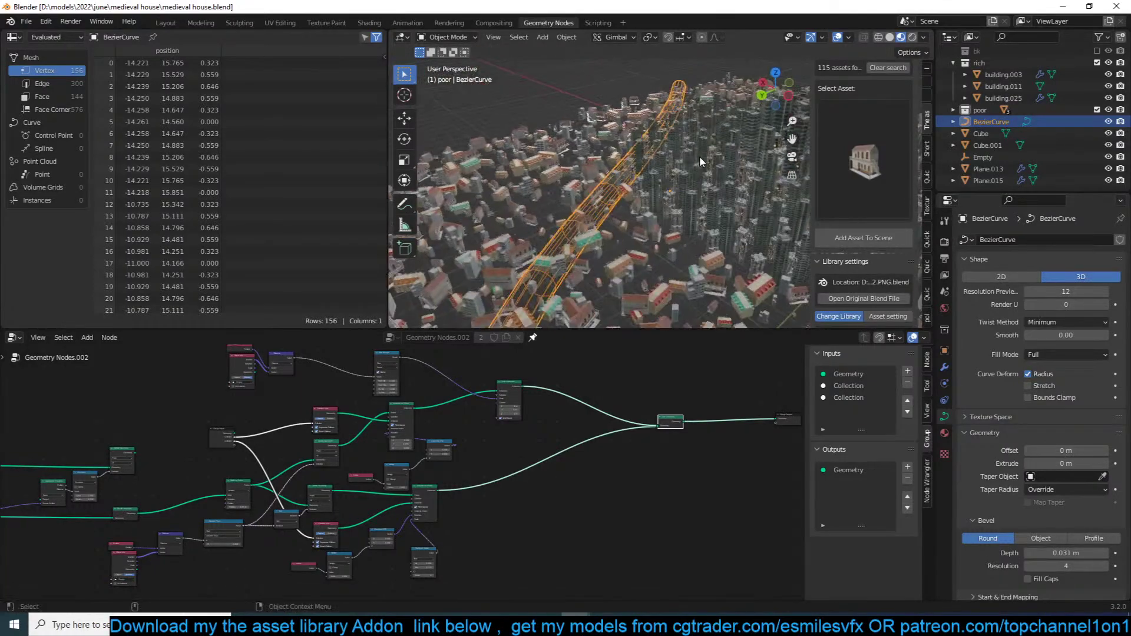
Step: Preview the output of the Delete Geometry node fed by Mesh to Points and Compare
middle_click_drag(236, 467, 323, 537)
scroll(319, 493, "up", 3)
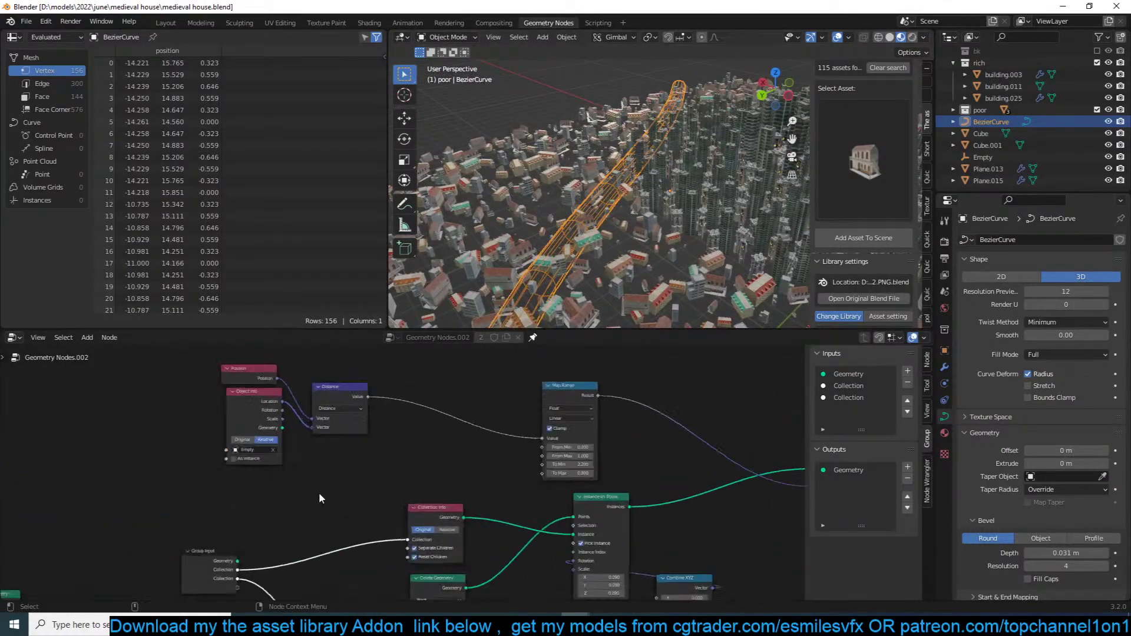
middle_click_drag(393, 435, 474, 407)
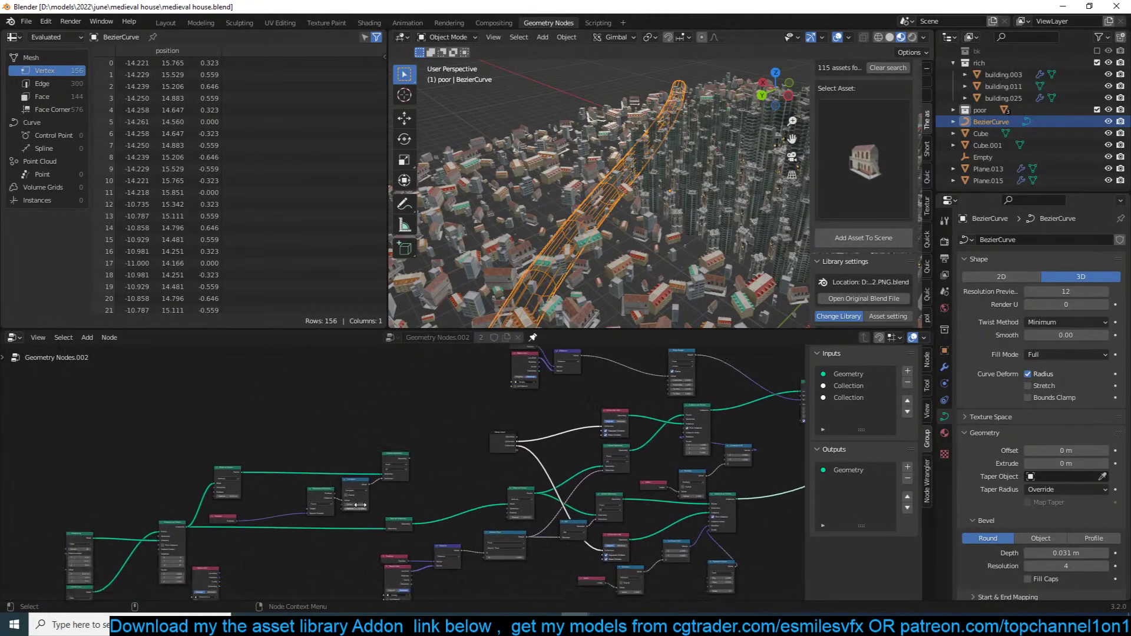
scroll(360, 504, "up", 5)
scroll(360, 504, "down", 3)
mouse_move(423, 476)
middle_mouse_down()
mouse_move(311, 481)
mouse_move(420, 458)
middle_mouse_up()
left_click(287, 451, "ctrl+shift")
scroll(414, 474, "up", 2)
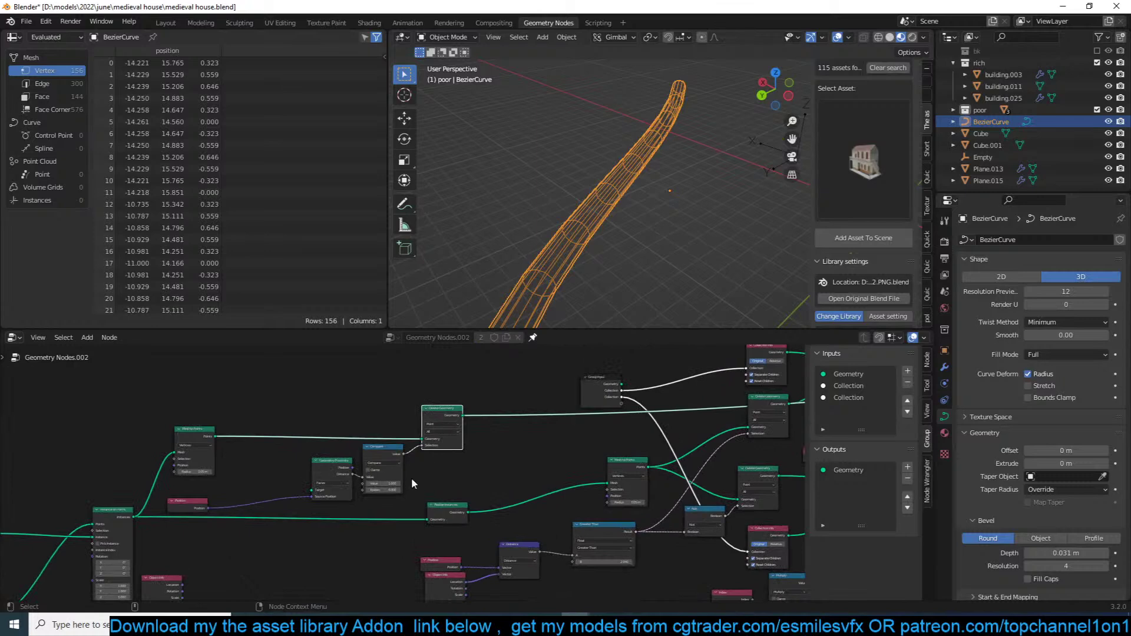
Step: Connect the BezierCurve Object Info node's Geometry to the Geometry Proximity node's Target and move that Object Info node closer
middle_click_drag(341, 496, 387, 488)
scroll(387, 488, "up", 1)
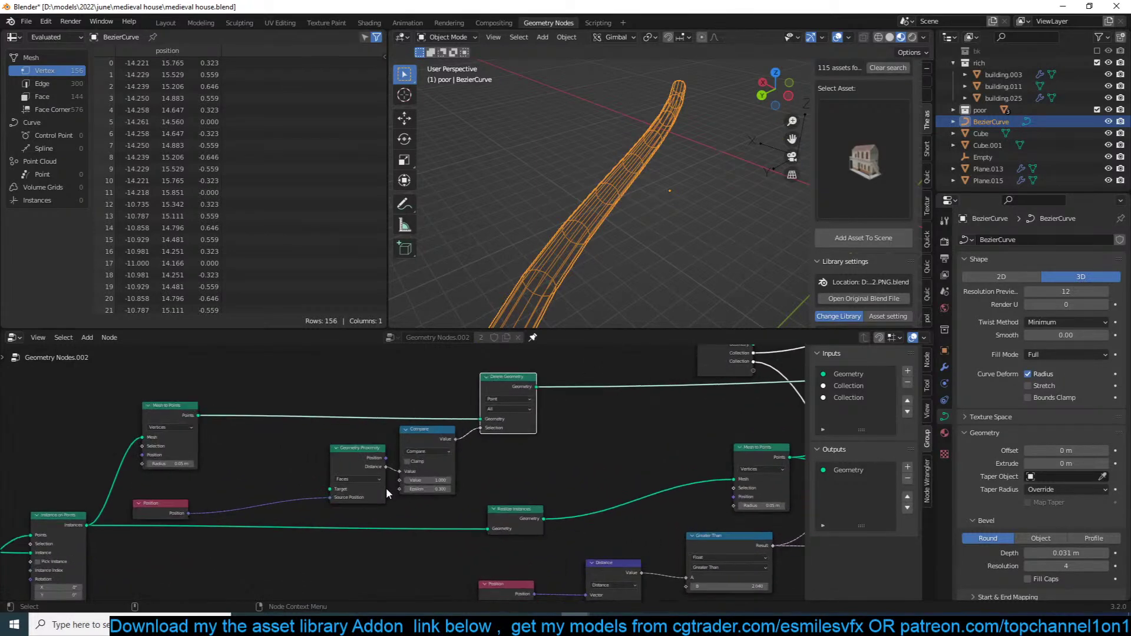
left_click(443, 437)
middle_click_drag(266, 469, 525, 397)
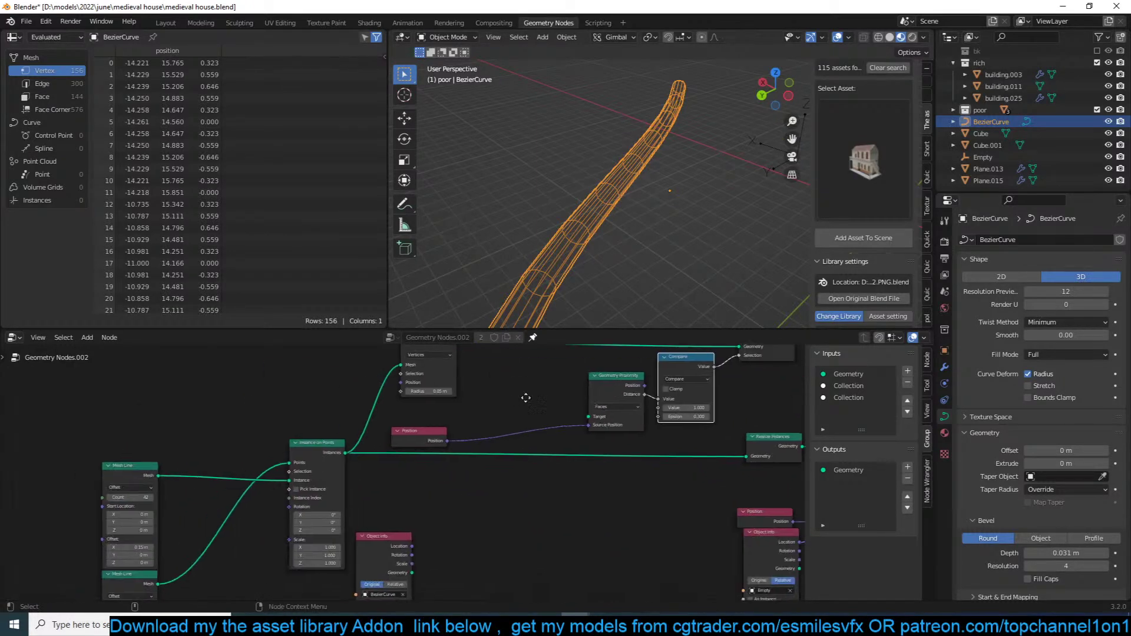
middle_click_drag(377, 453, 291, 484)
scroll(370, 528, "down", 4)
middle_click_drag(370, 529, 279, 516)
middle_click_drag(400, 440, 522, 435)
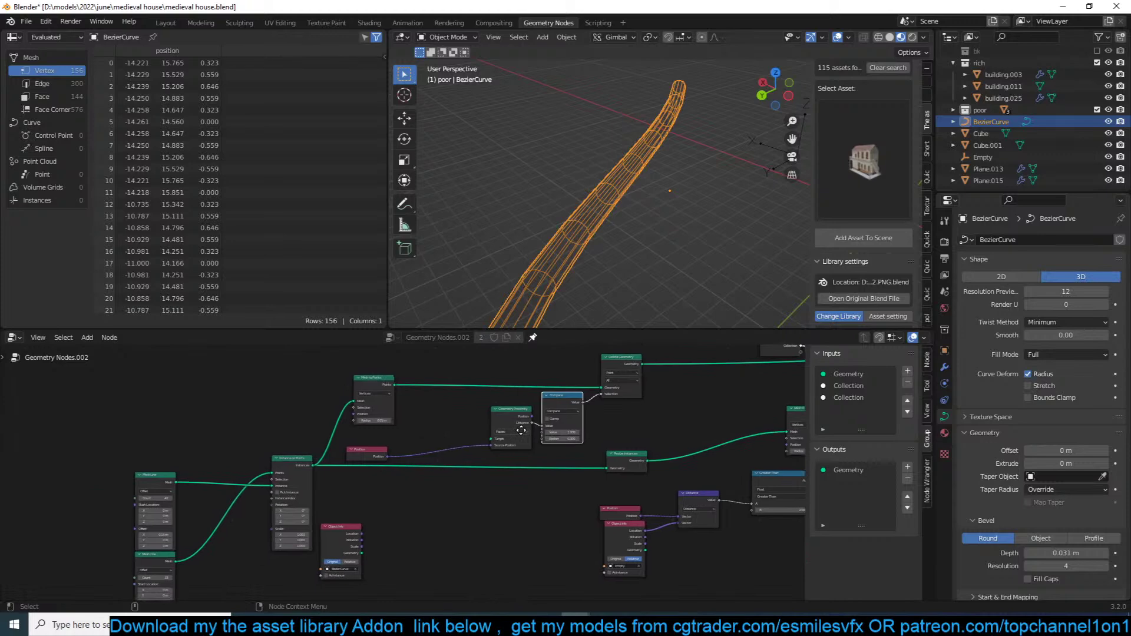
scroll(461, 465, "up", 2)
left_click_drag(355, 566, 505, 433)
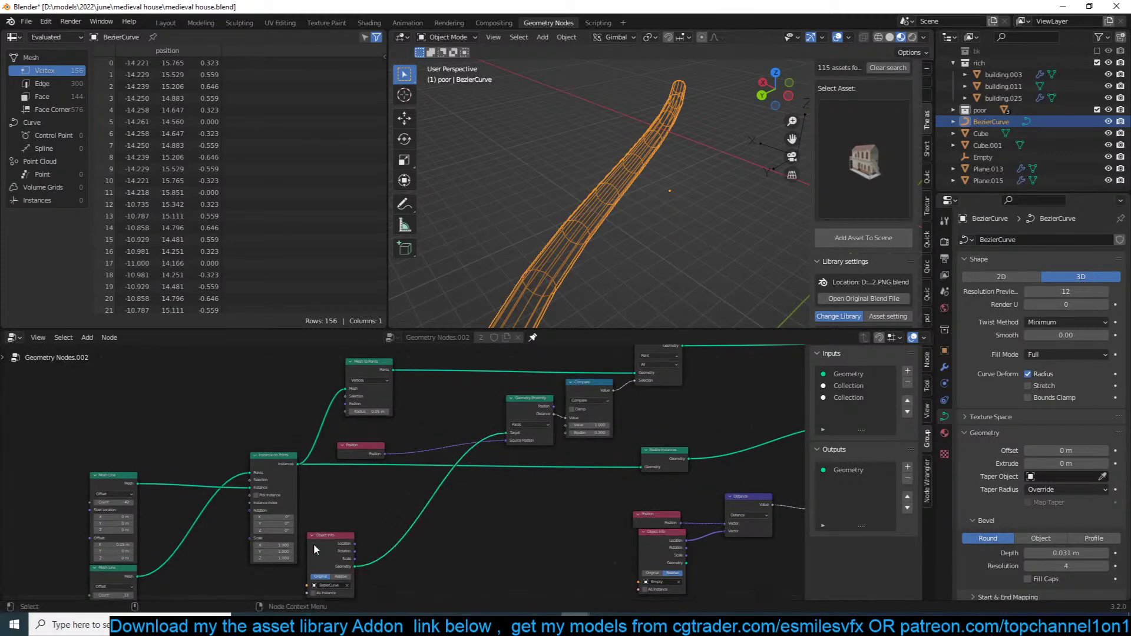
left_click_drag(321, 548, 404, 512)
middle_click_drag(482, 469, 414, 527)
Step: Hide the node editor's sidebar, and mute and unmute the Delete Geometry node to test its effect
scroll(530, 483, "up", 2)
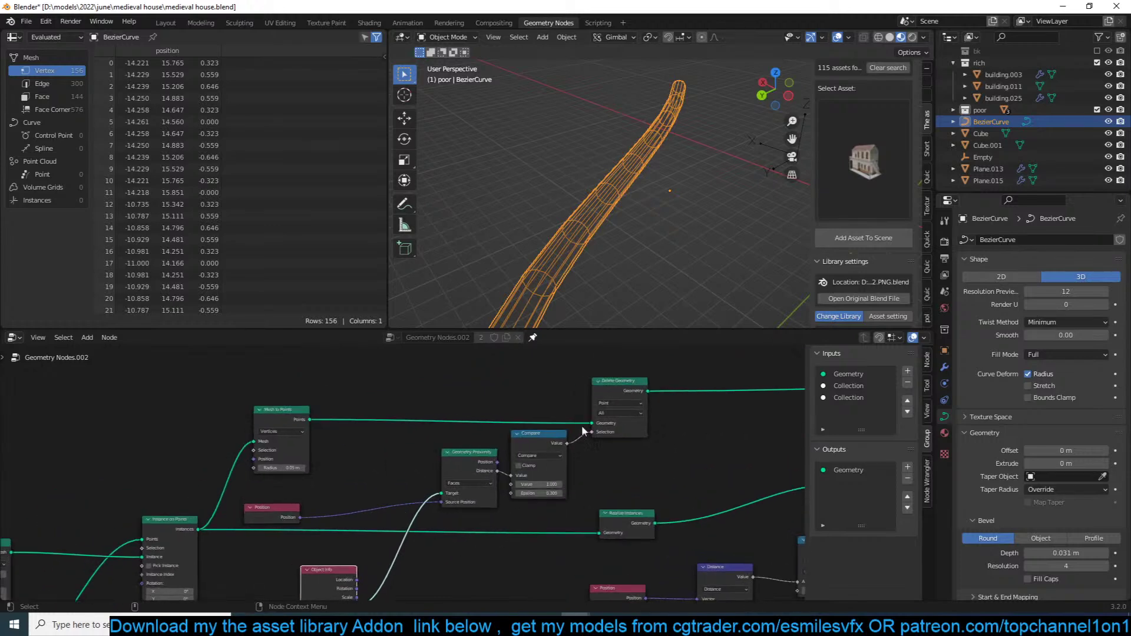
left_click(613, 388)
key("n")
key("m")
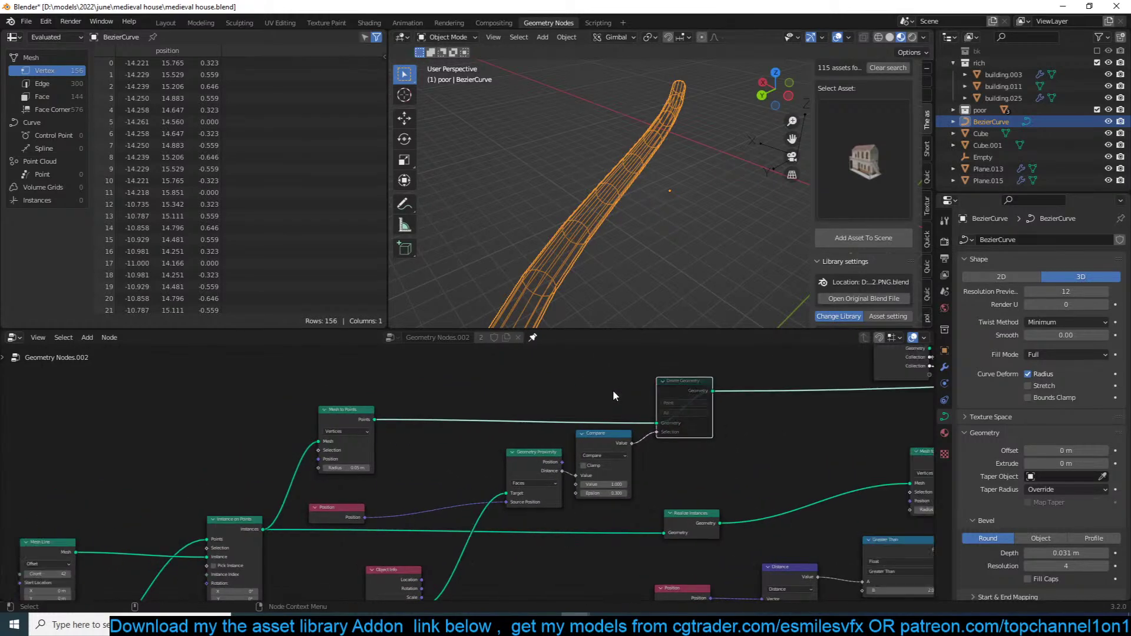
key("m")
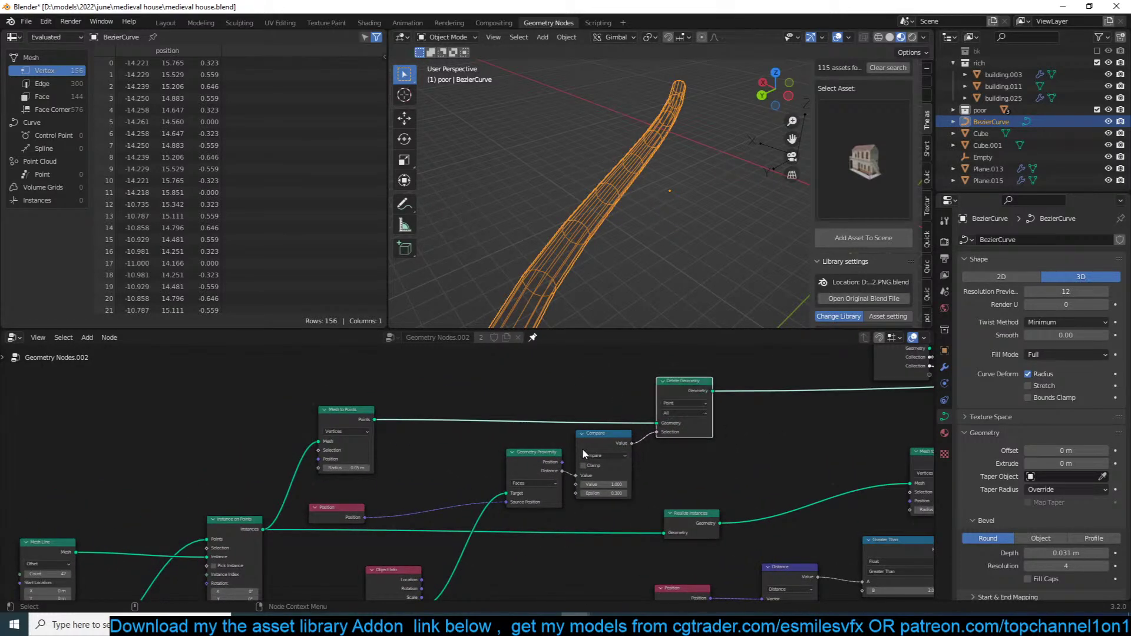
Step: Compare the outputs of Mesh to Points and Instance on Points, ending with Mesh to Points previewed
left_click(348, 410, "ctrl+shift")
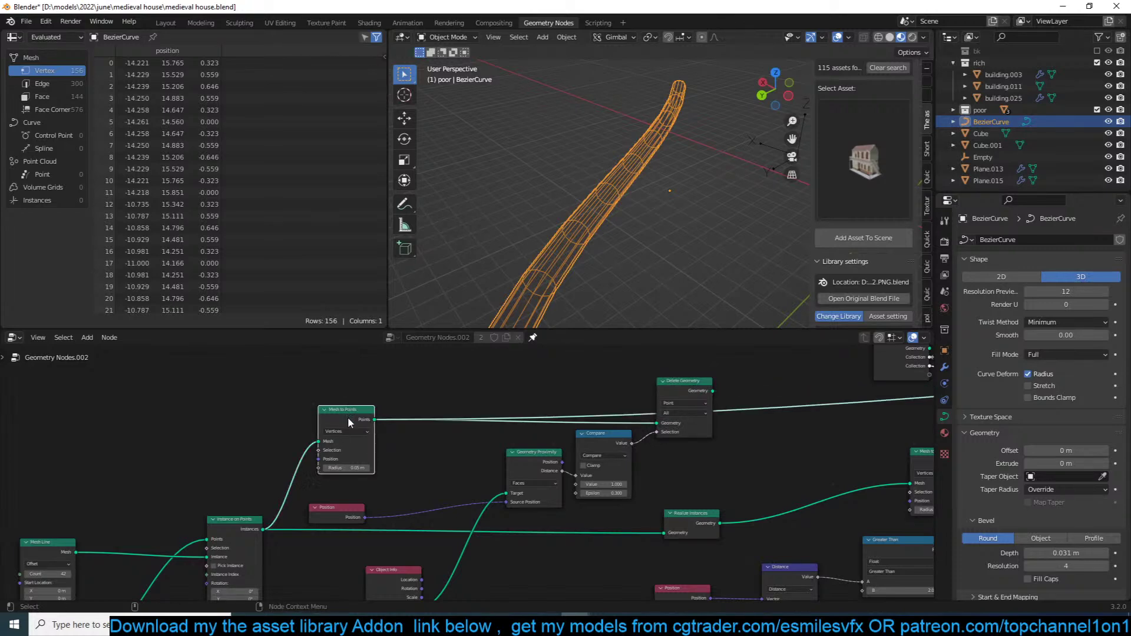
left_click(230, 522, "ctrl+shift")
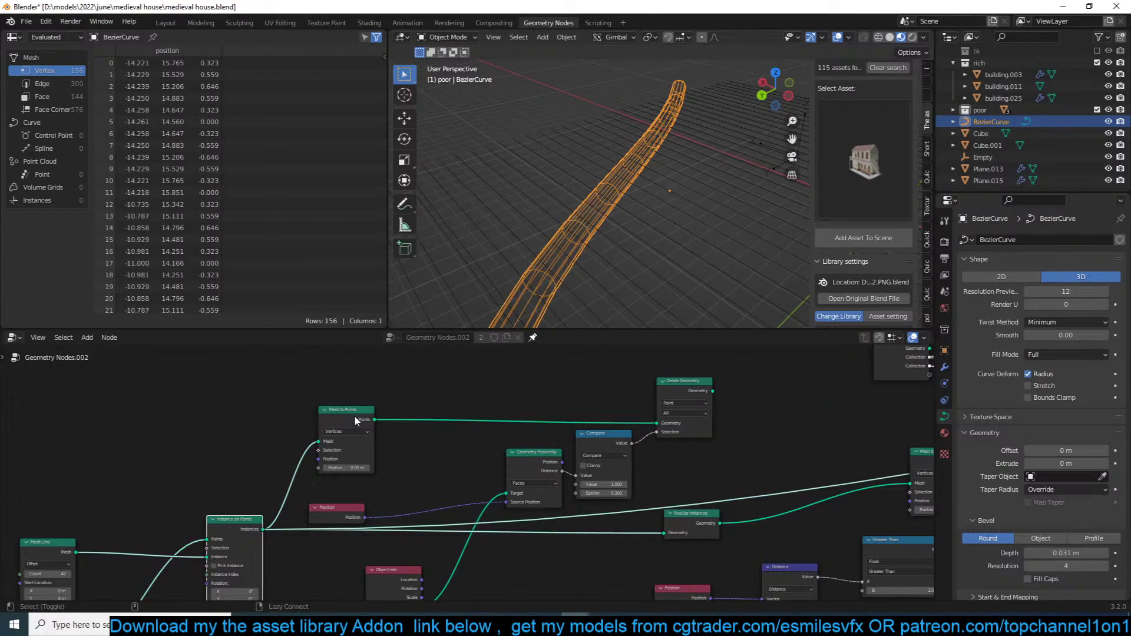
left_click(355, 442, "ctrl+shift")
scroll(347, 483, "up", 2)
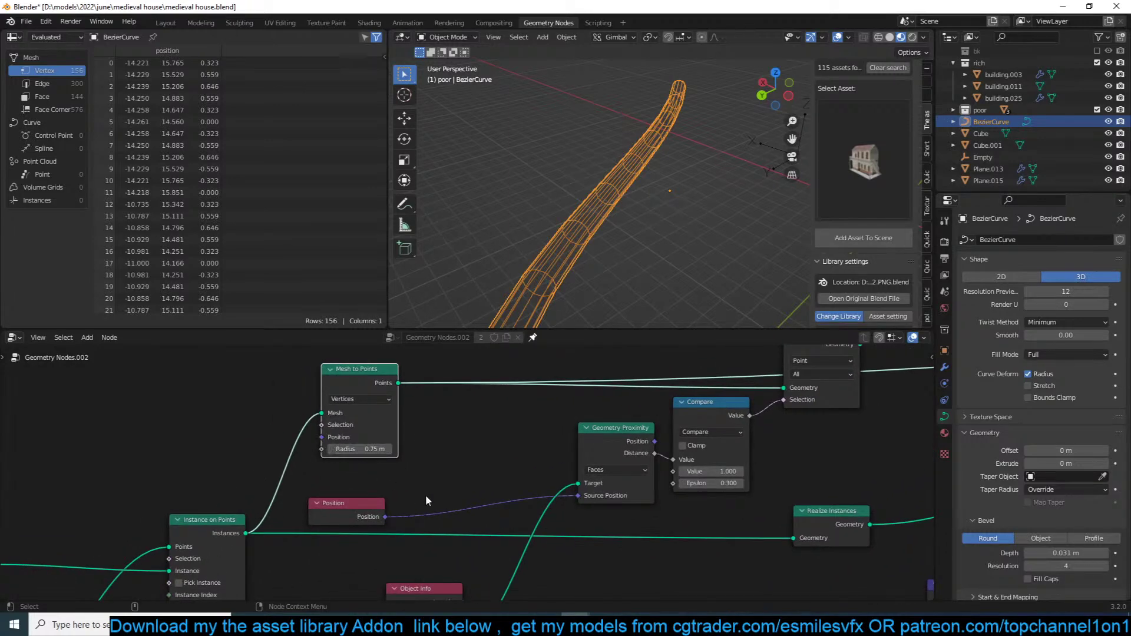
scroll(425, 495, "down", 3)
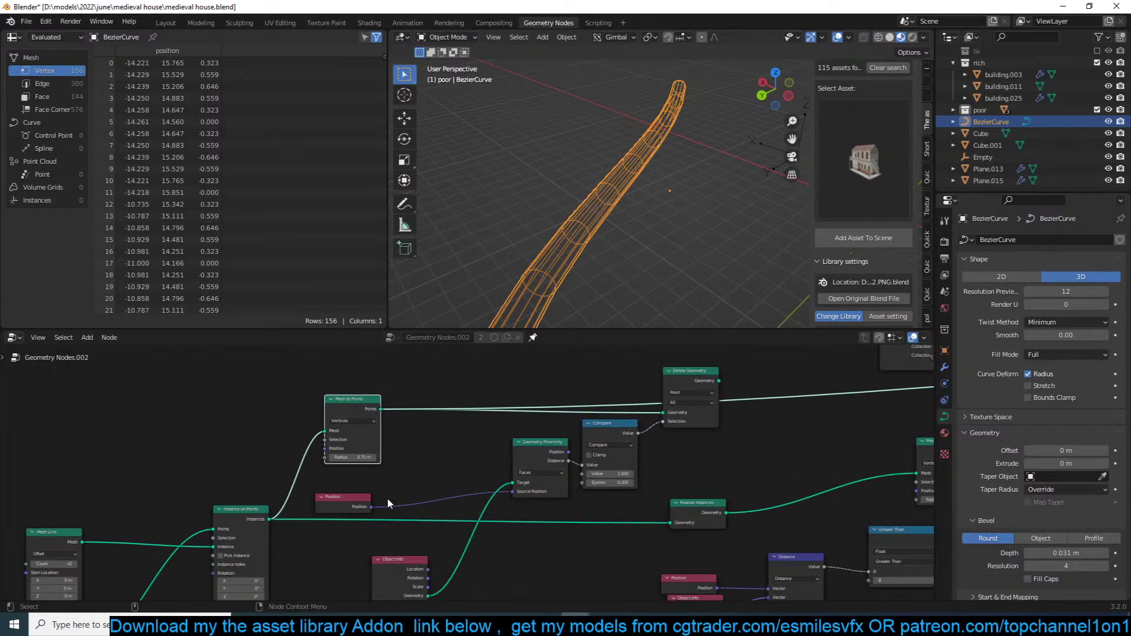